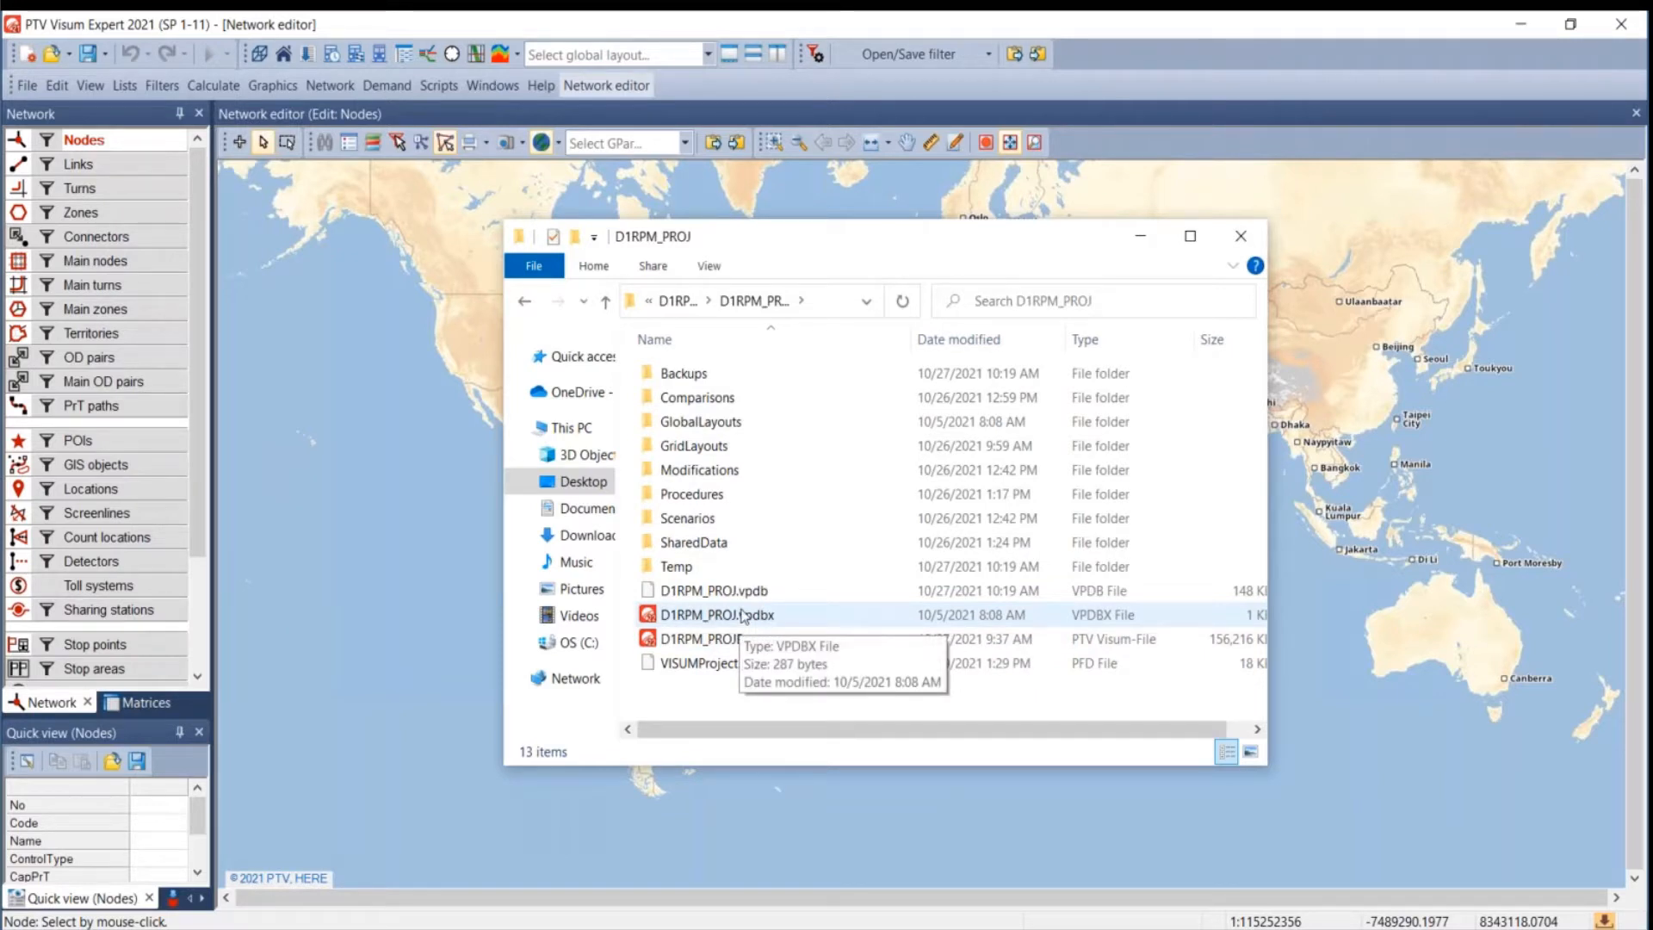
- Open the scenario management project file D1RPM_PROJ.vpdbx from the project folder in PTV Visum
{"action": "left_click_drag", "start_coordinate": [744, 615], "coordinate": [394, 608]}
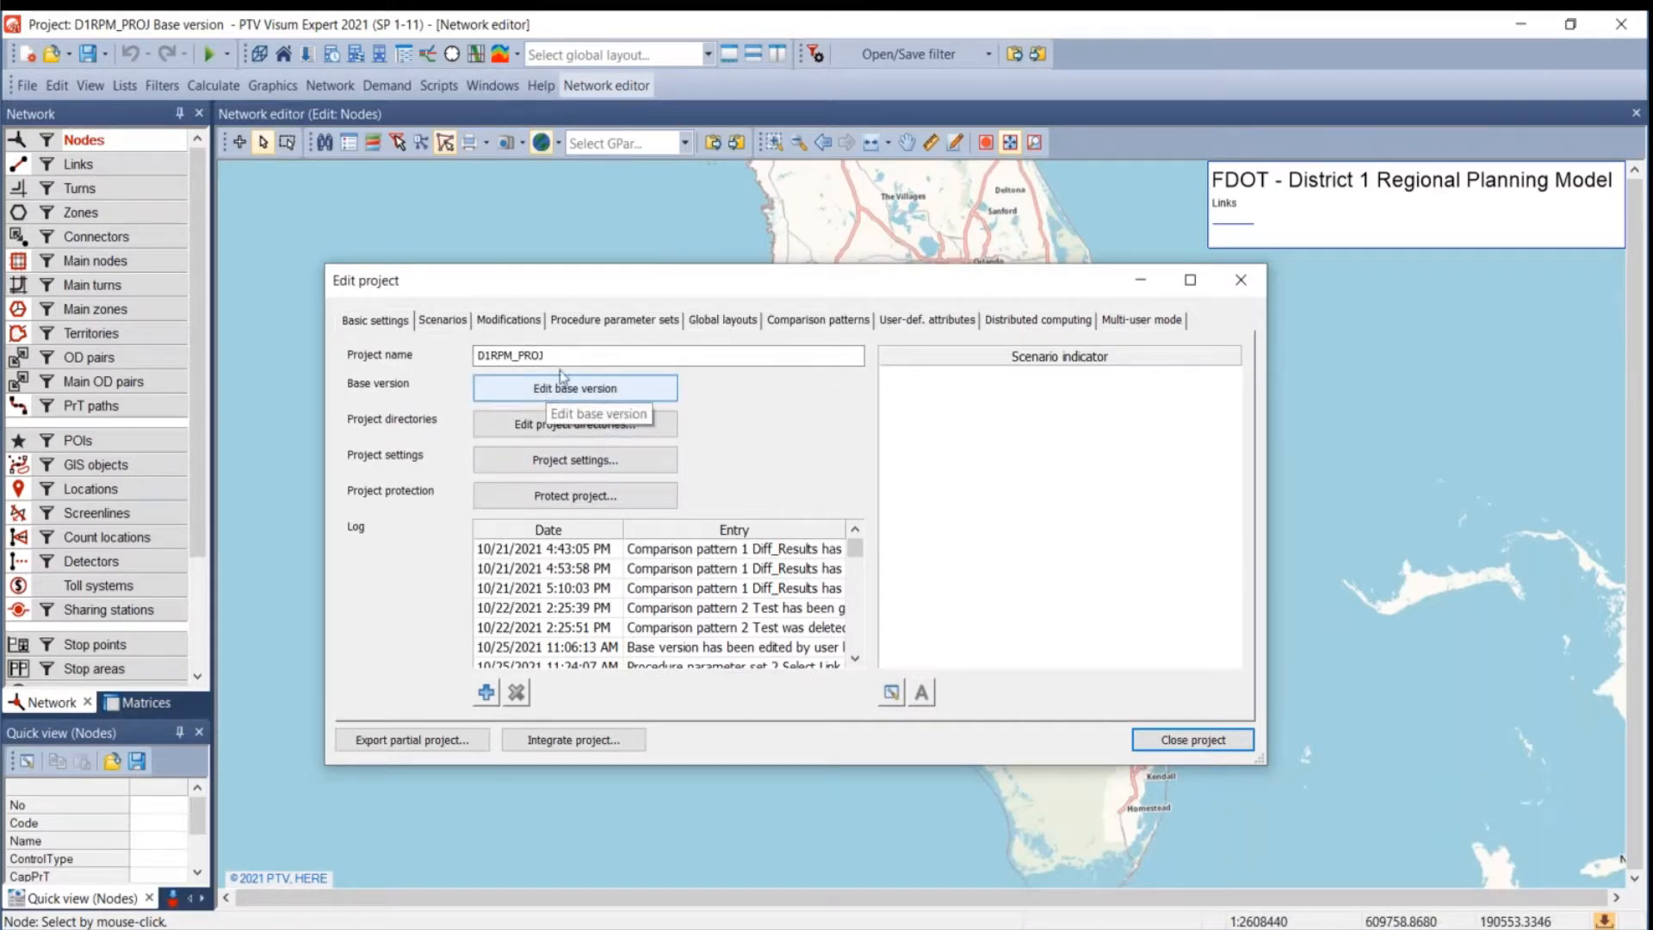
{"action": "left_click_drag", "start_coordinate": [563, 356], "coordinate": [392, 364]}
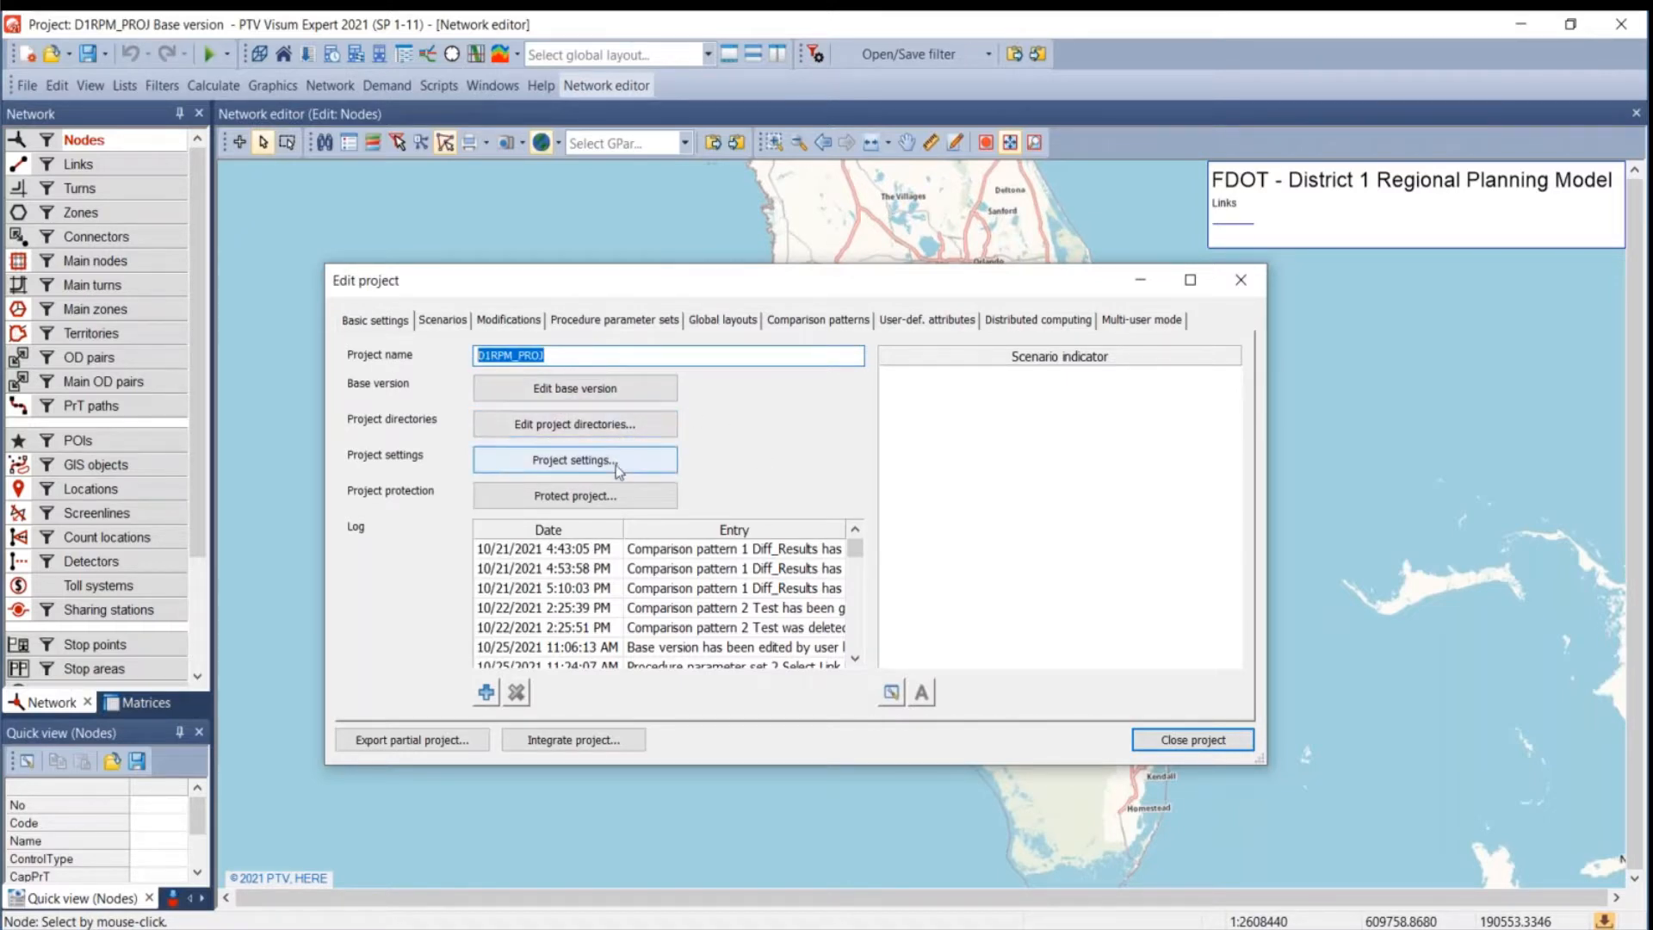
- Examine the basic folders and file extensions assigned in the project directories, through to the end of the list, and close it
{"action": "left_click", "coordinate": [614, 428]}
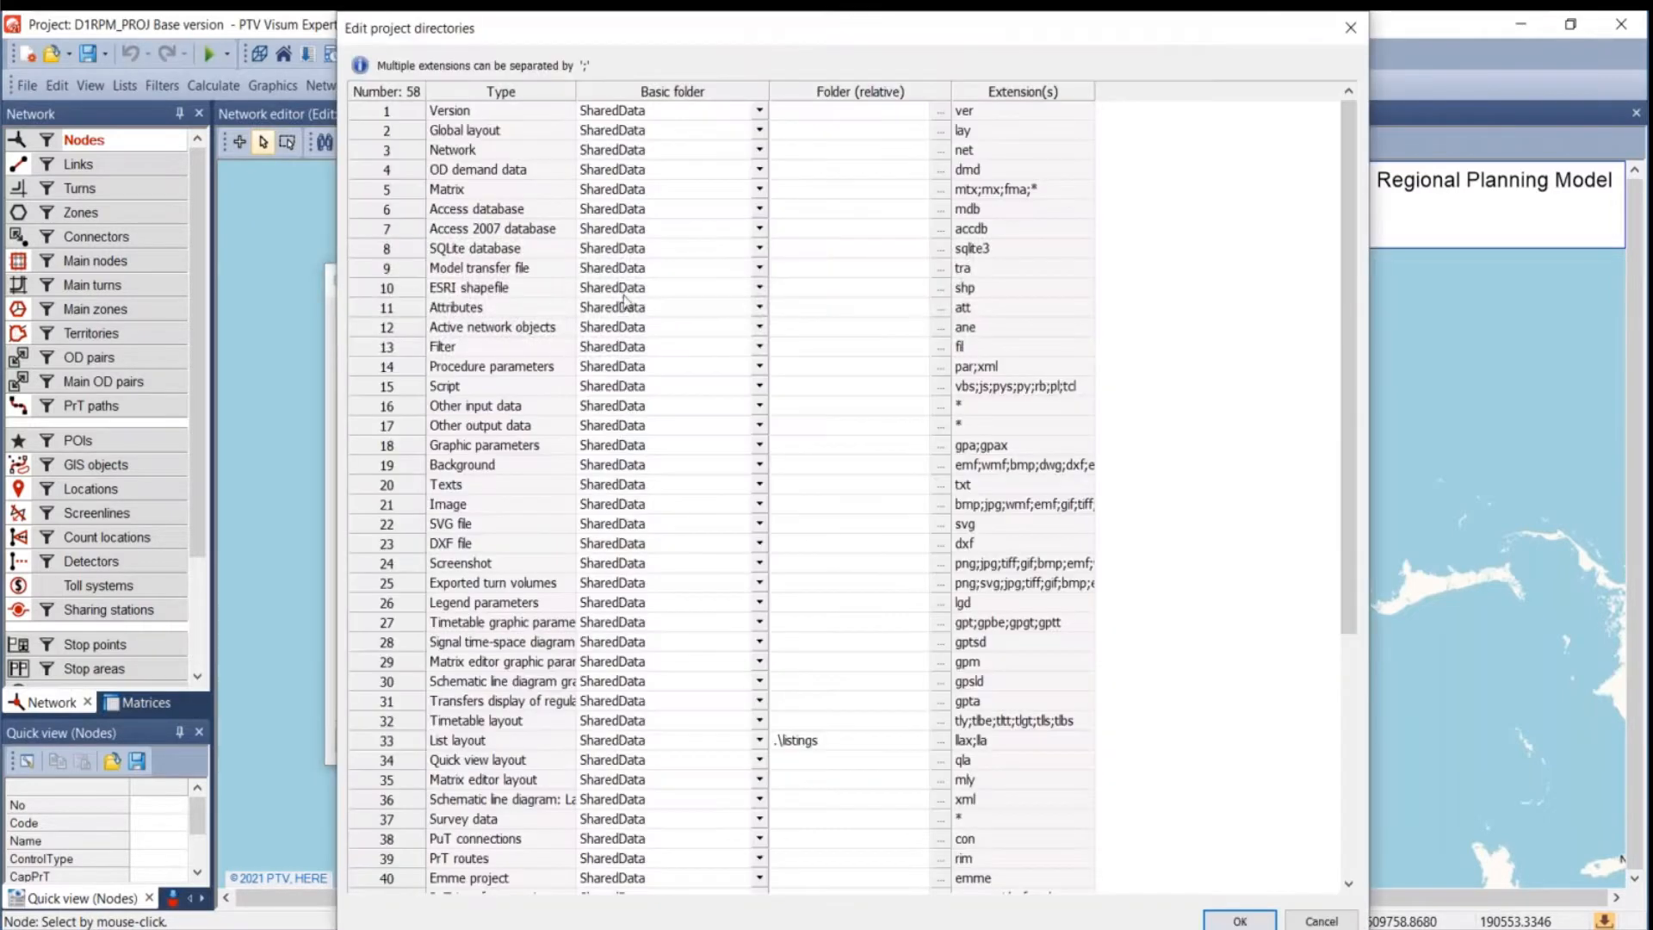
{"action": "scroll", "coordinate": [697, 498], "scroll_direction": "down", "scroll_amount": 6}
{"action": "scroll", "coordinate": [697, 498], "scroll_direction": "up", "scroll_amount": 6}
{"action": "scroll", "coordinate": [696, 498], "scroll_direction": "down", "scroll_amount": 6}
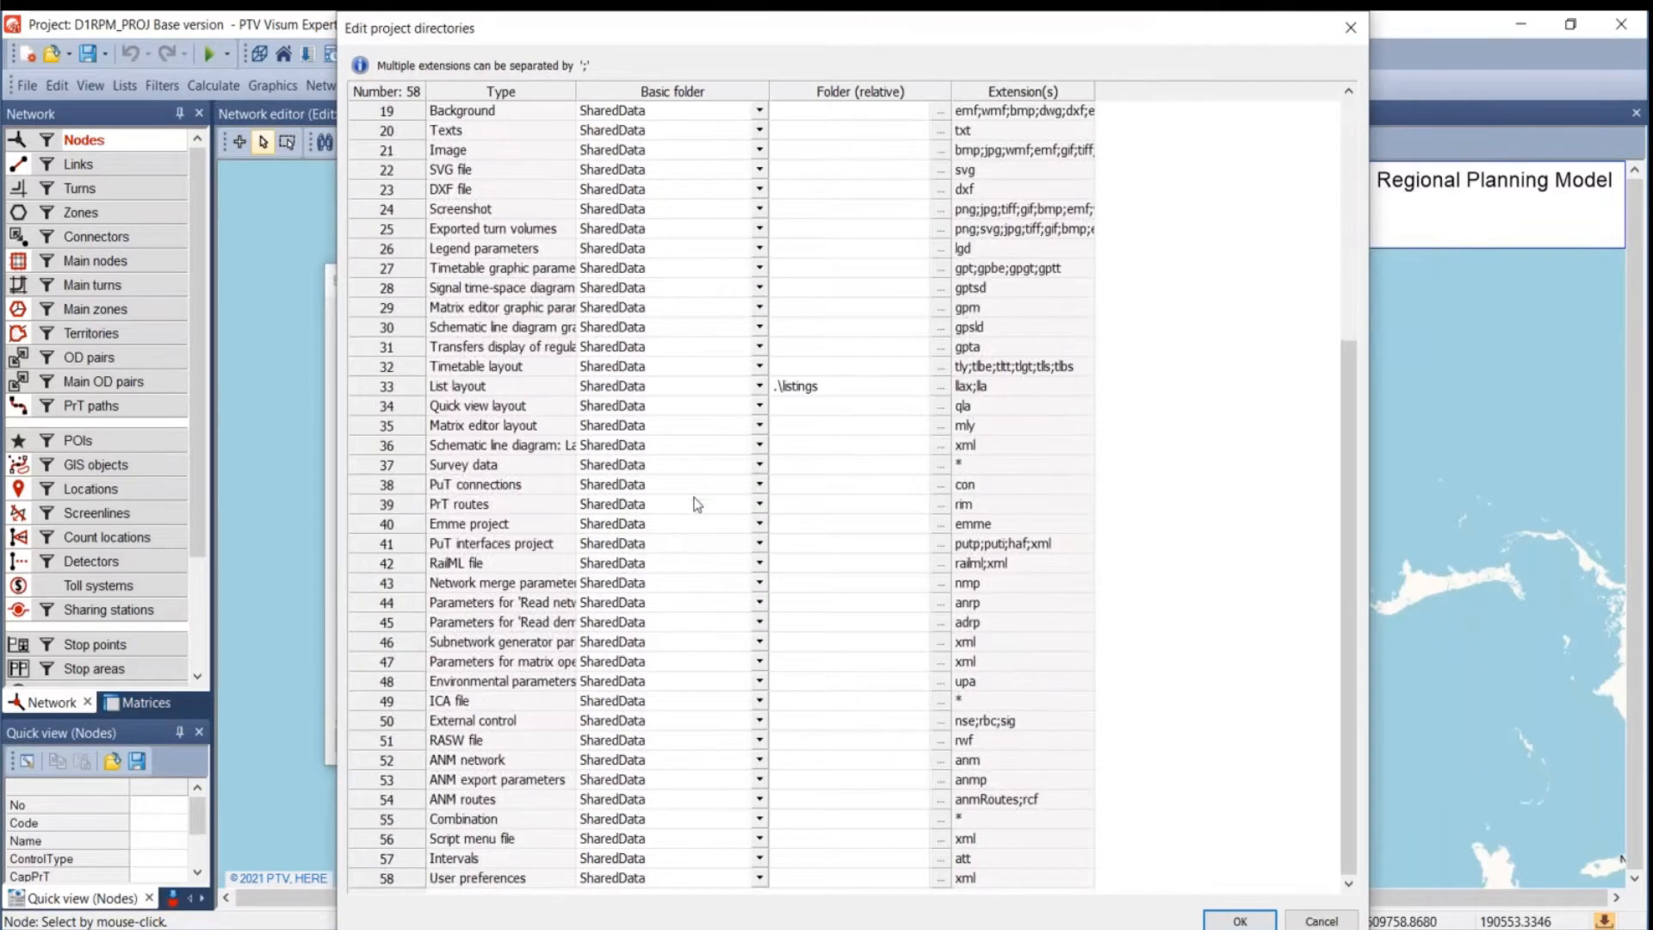
{"action": "left_click", "coordinate": [1351, 28]}
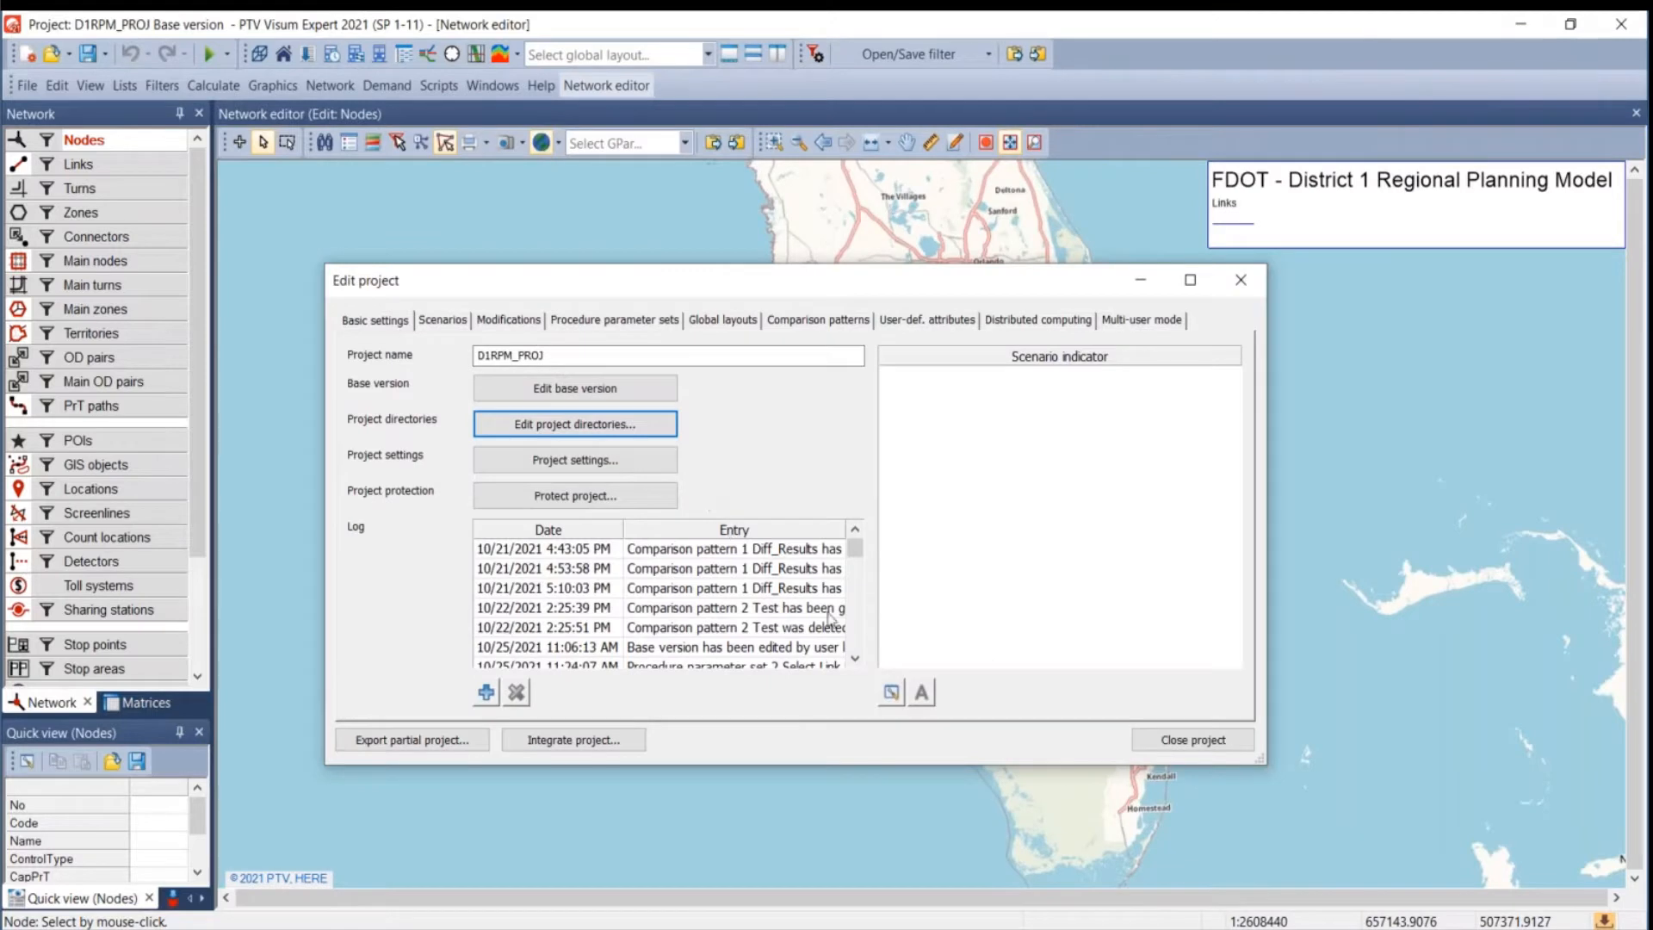
- Go through the project log to its most recent entry
{"action": "left_click_drag", "start_coordinate": [855, 551], "coordinate": [855, 642]}
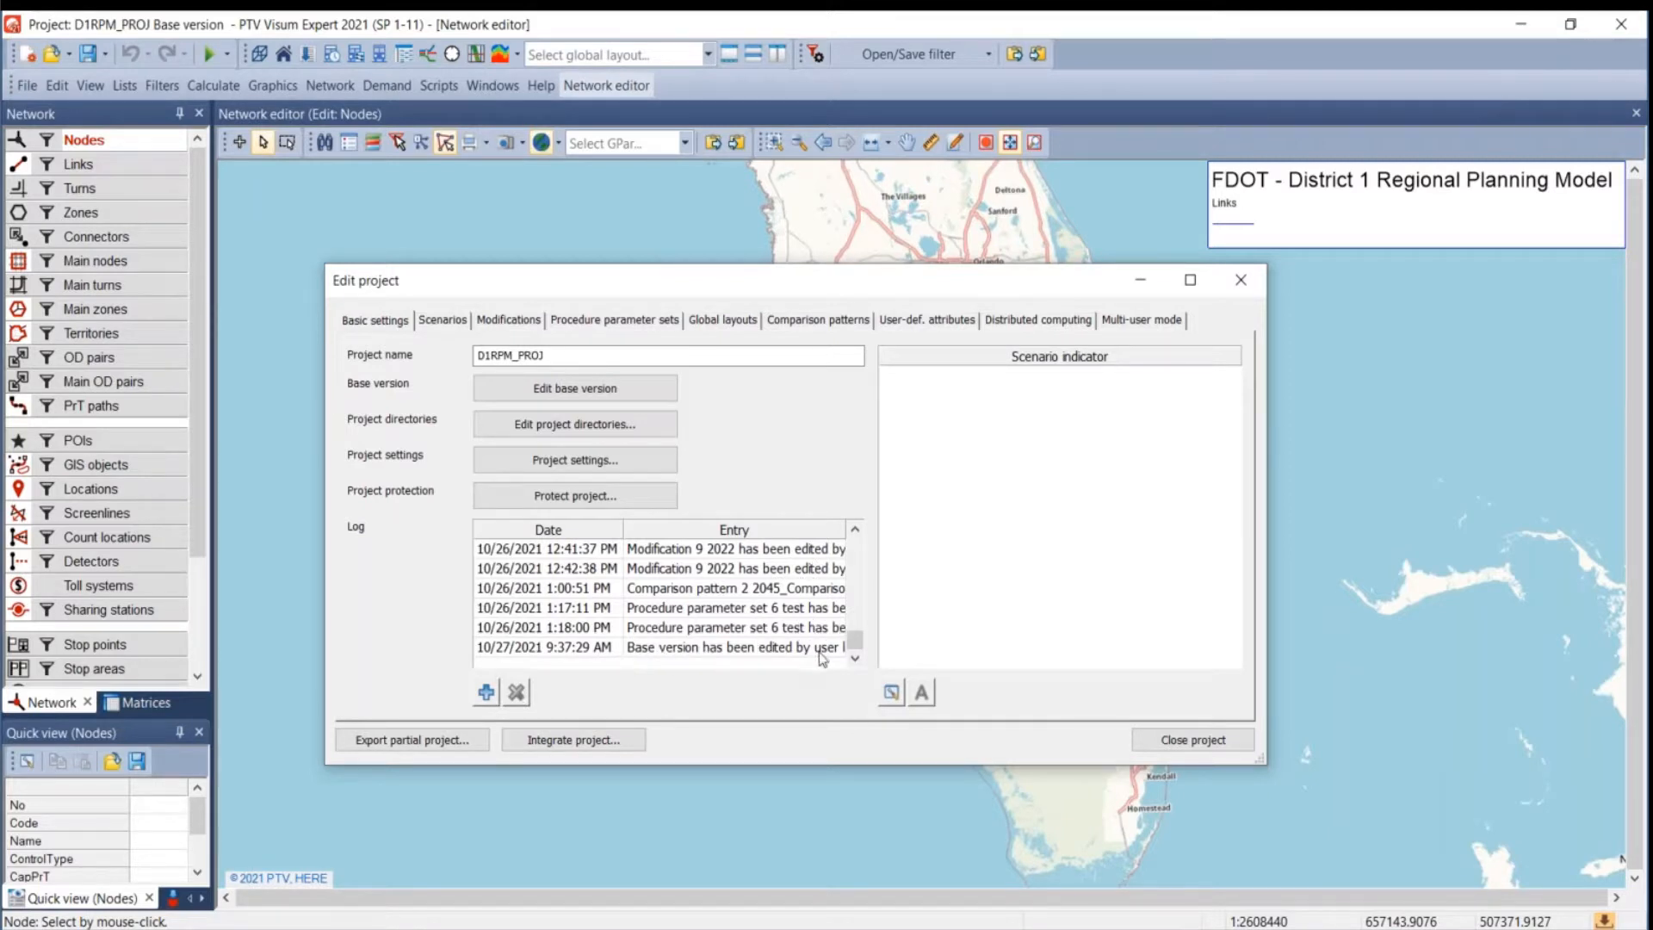
{"action": "mouse_move", "coordinate": [855, 639]}
{"action": "left_mouse_down"}
{"action": "mouse_move", "coordinate": [857, 552]}
{"action": "mouse_move", "coordinate": [858, 655]}
{"action": "left_mouse_up"}
{"action": "left_click", "coordinate": [648, 650]}
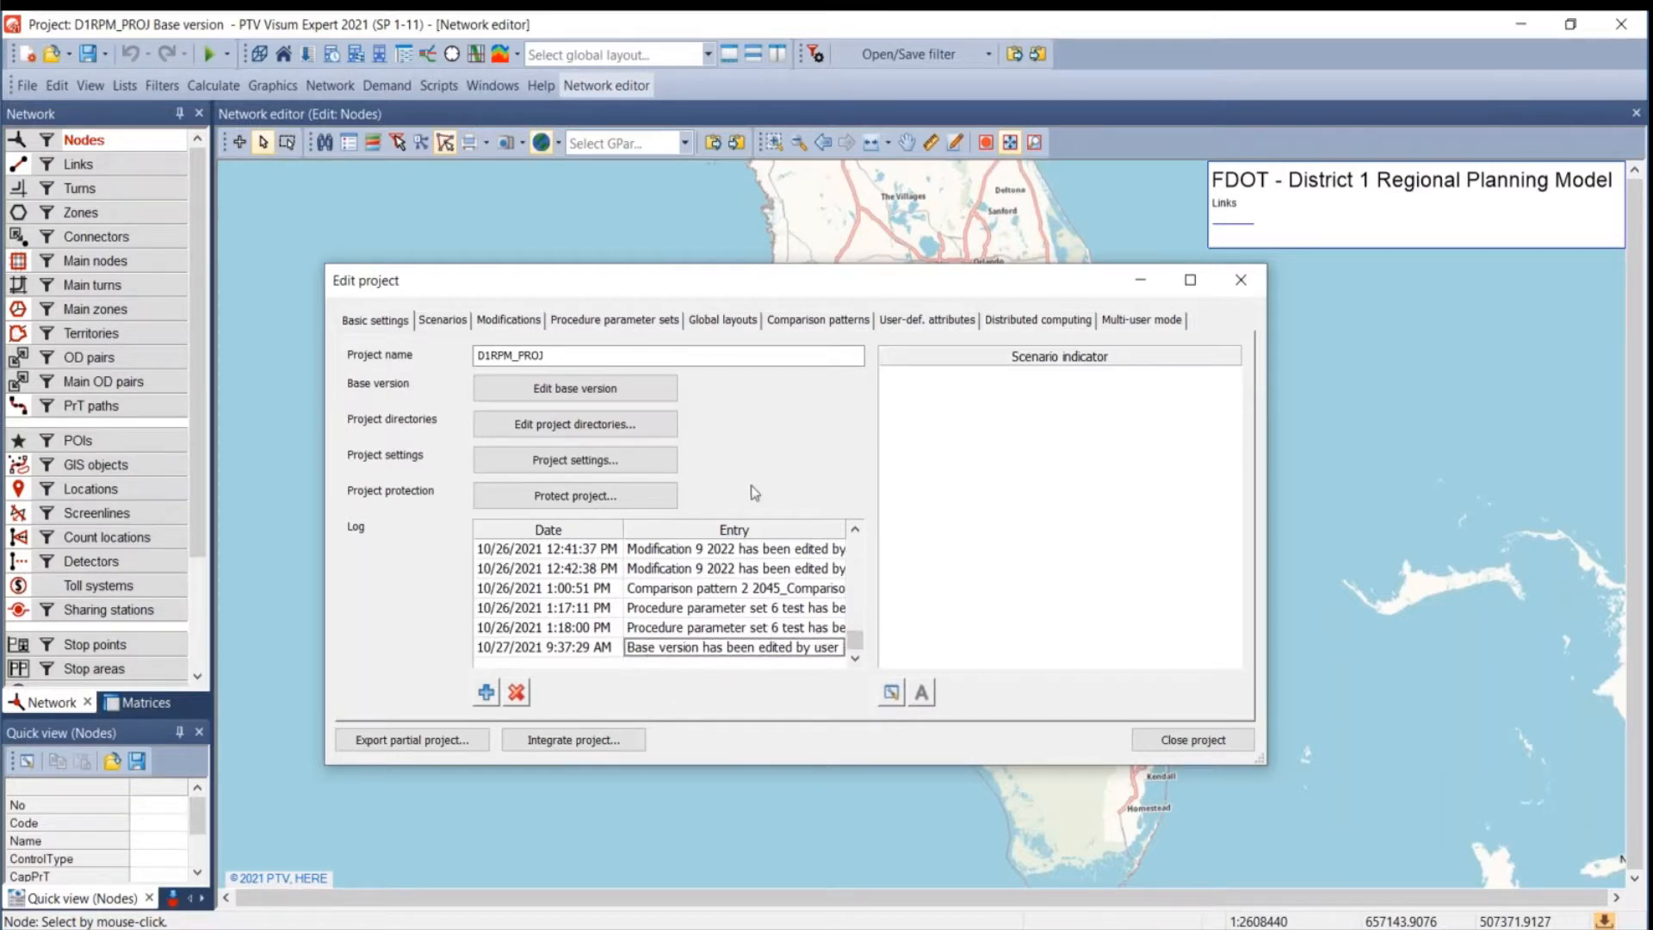
- Review the project's scenarios and available modifications, checking which modifications scenarios 2045 and 2015_Combined use
{"action": "left_click", "coordinate": [442, 320]}
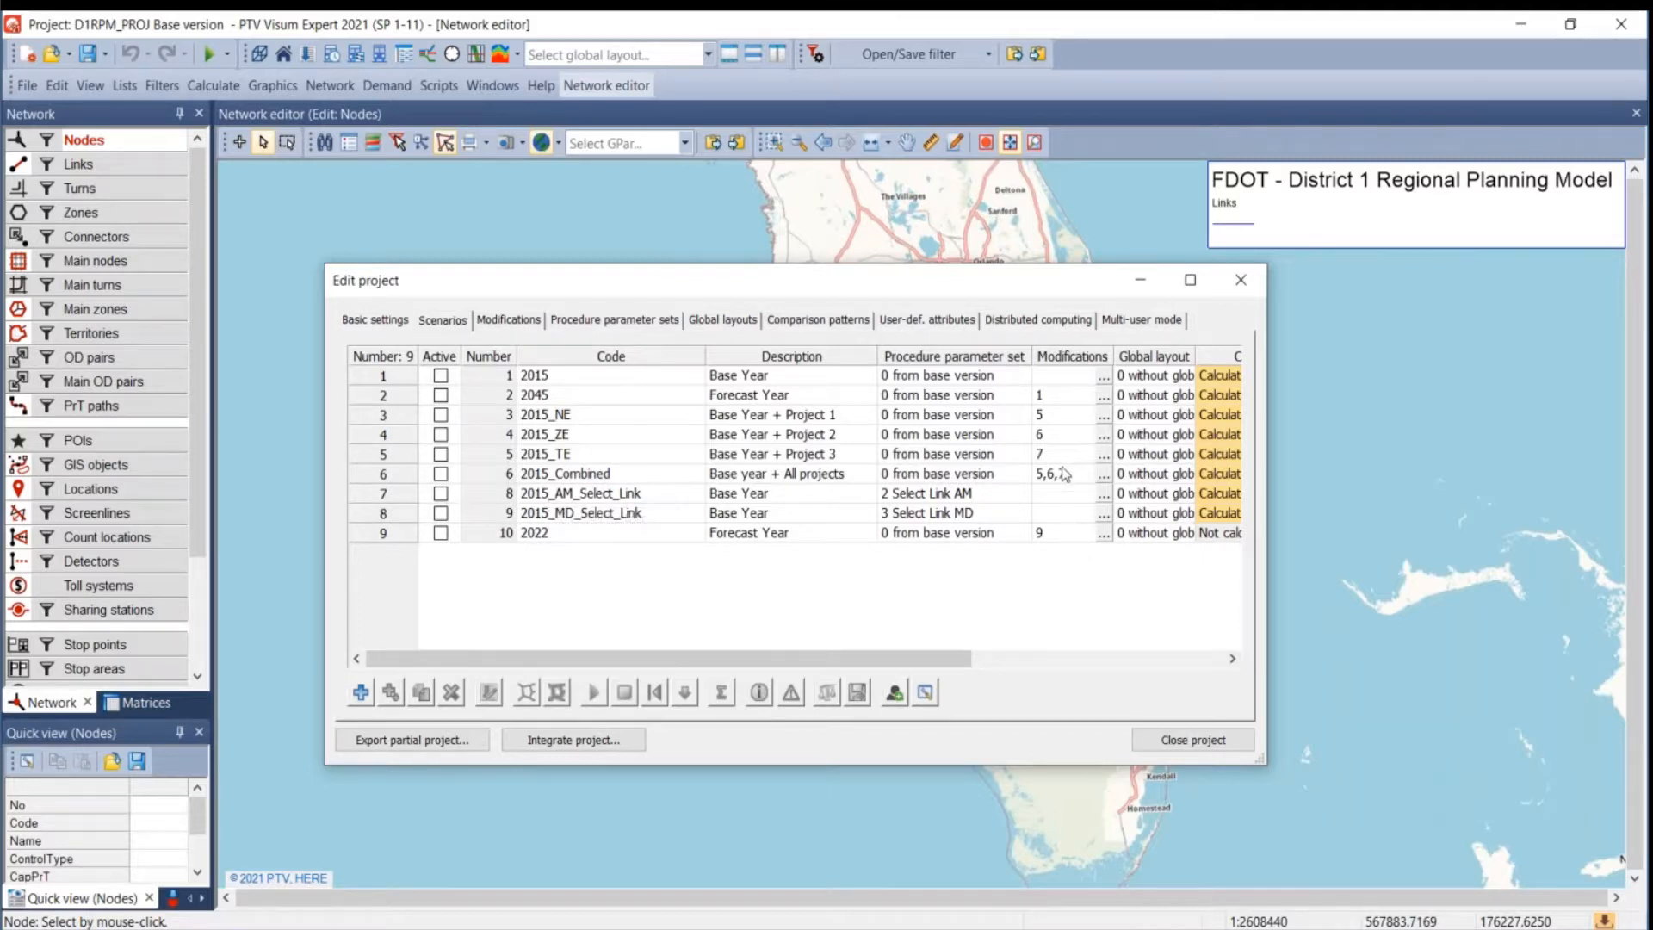
{"action": "left_click", "coordinate": [508, 321]}
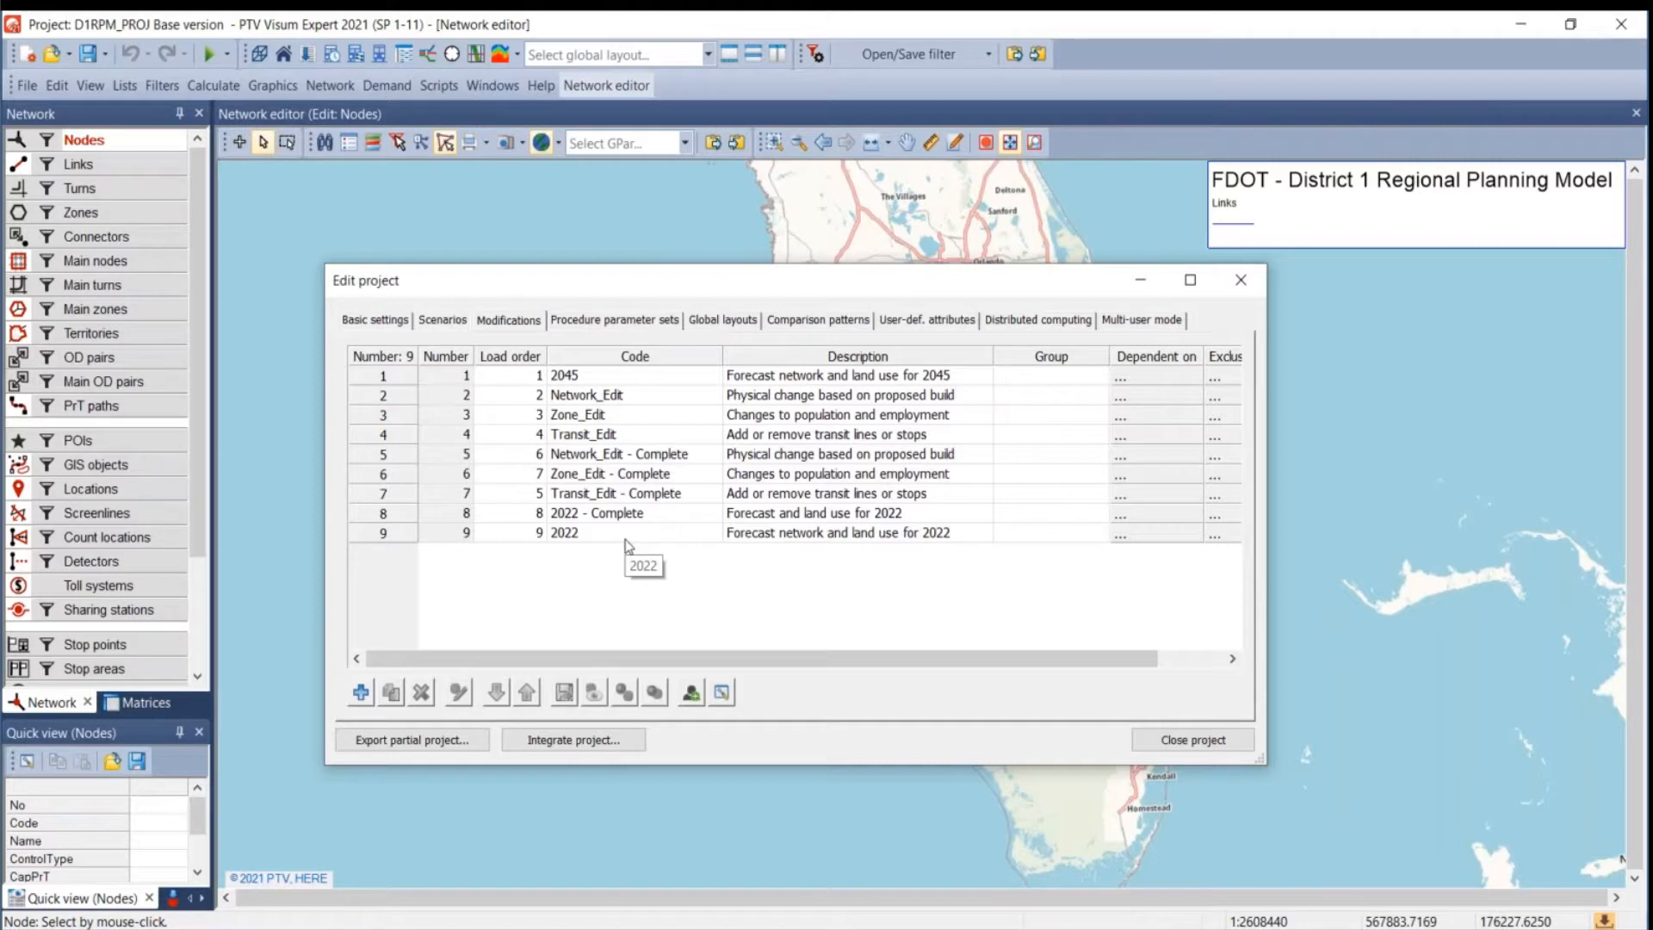
{"action": "left_click", "coordinate": [452, 319]}
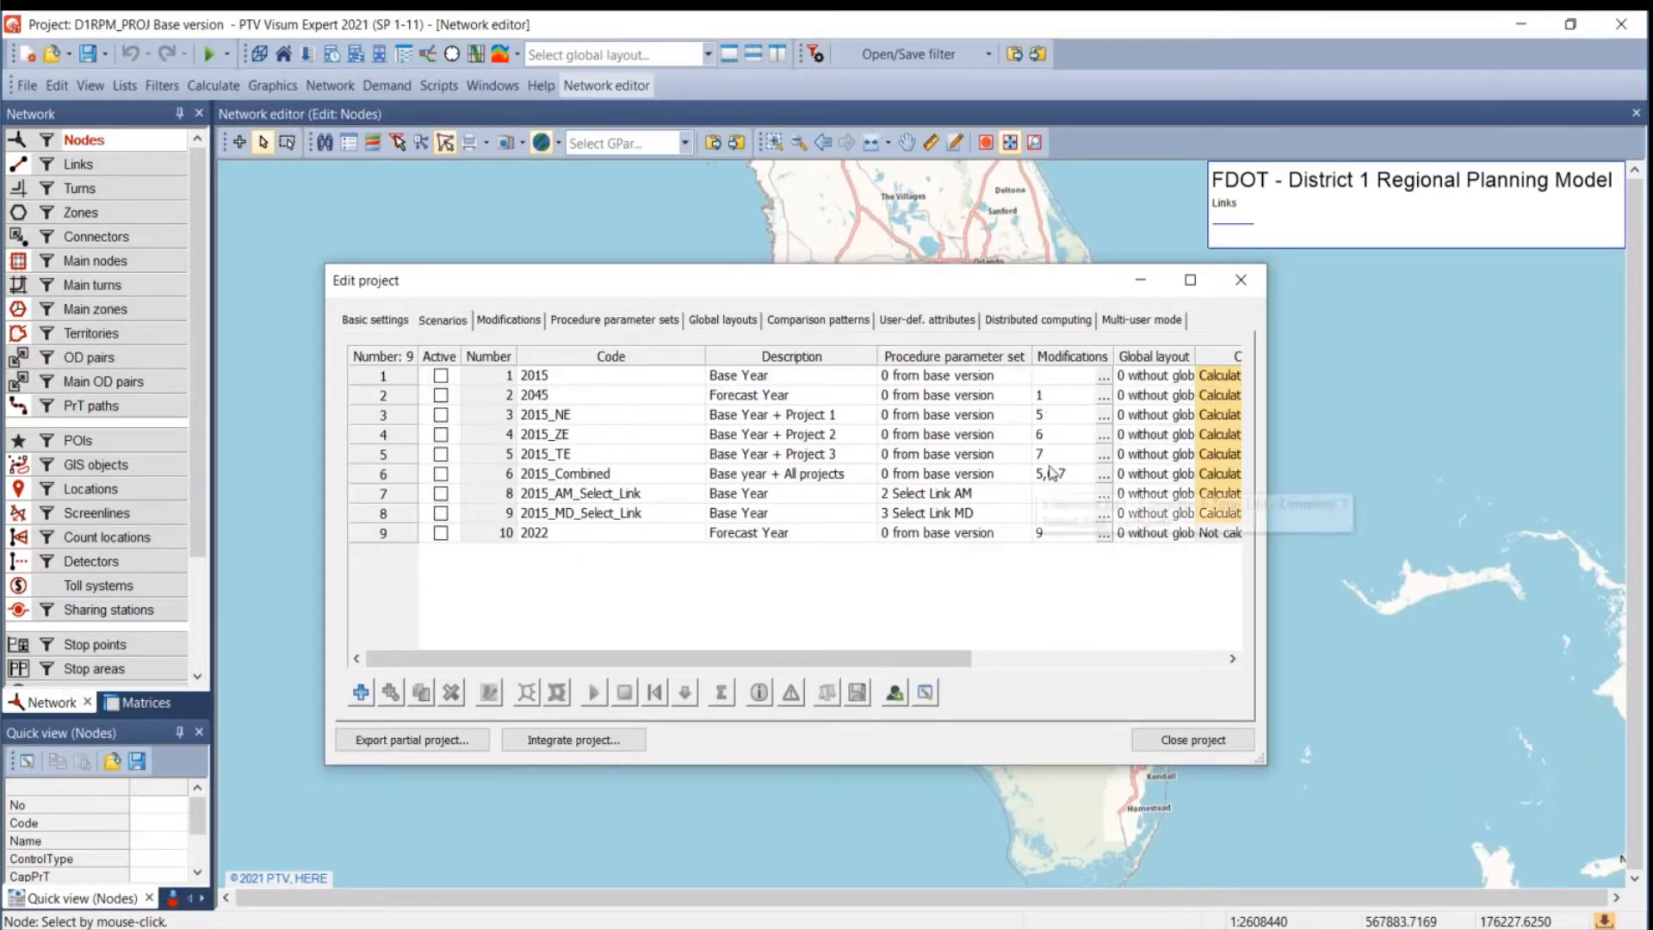
{"action": "left_click", "coordinate": [1047, 398]}
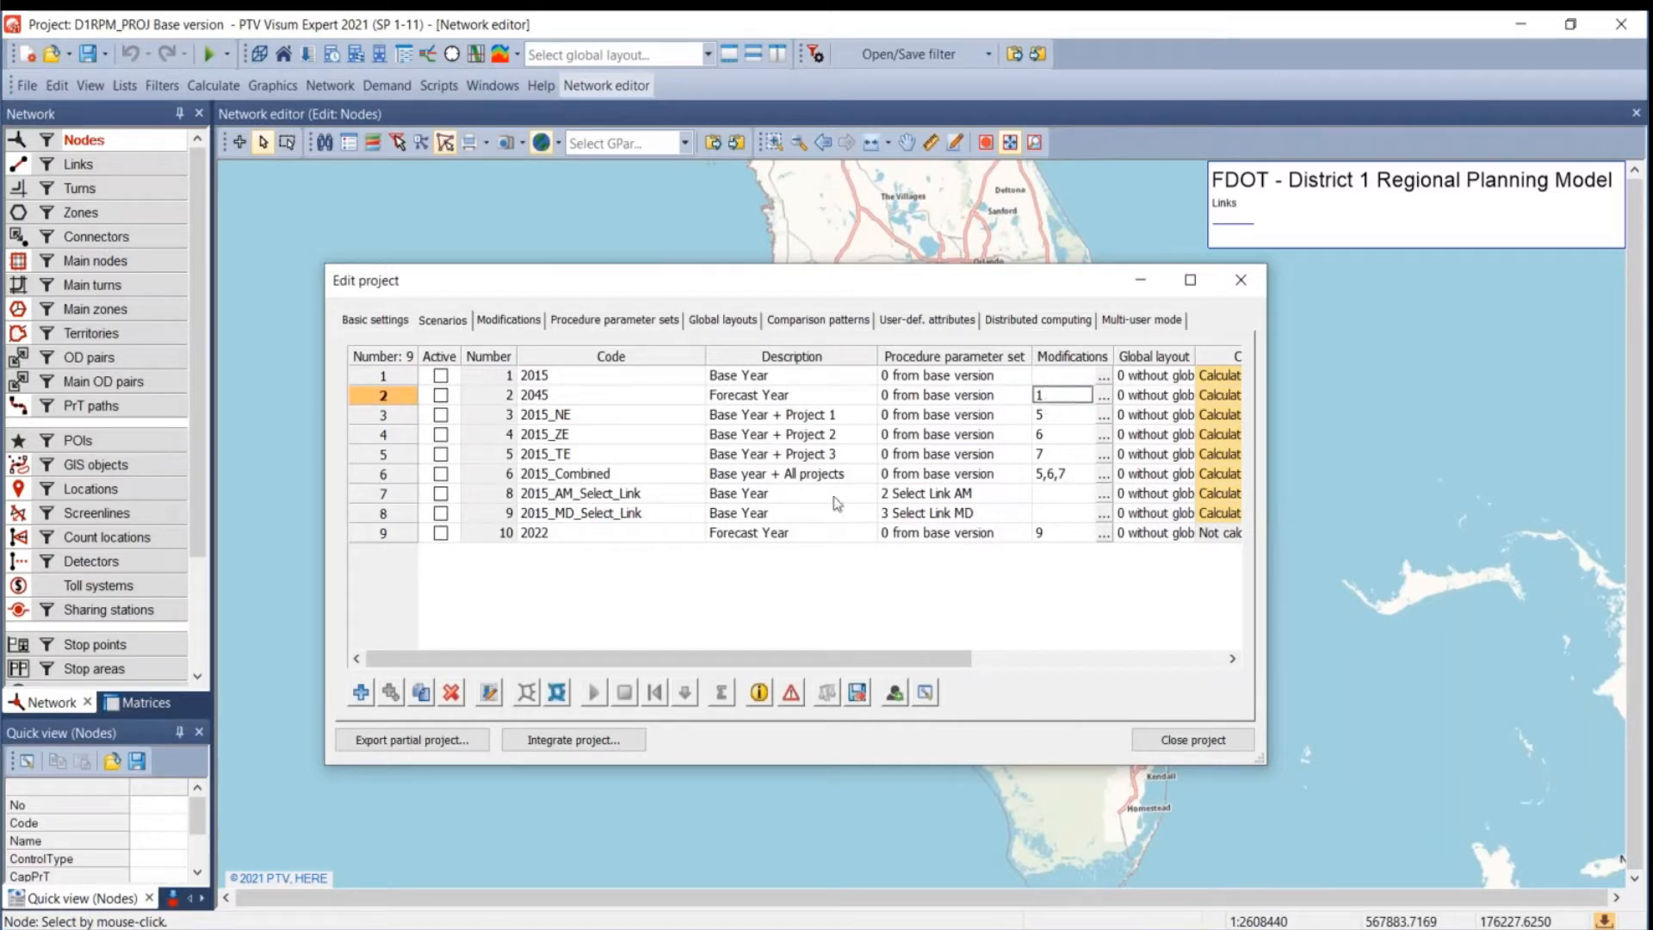
{"action": "left_click", "coordinate": [1061, 478]}
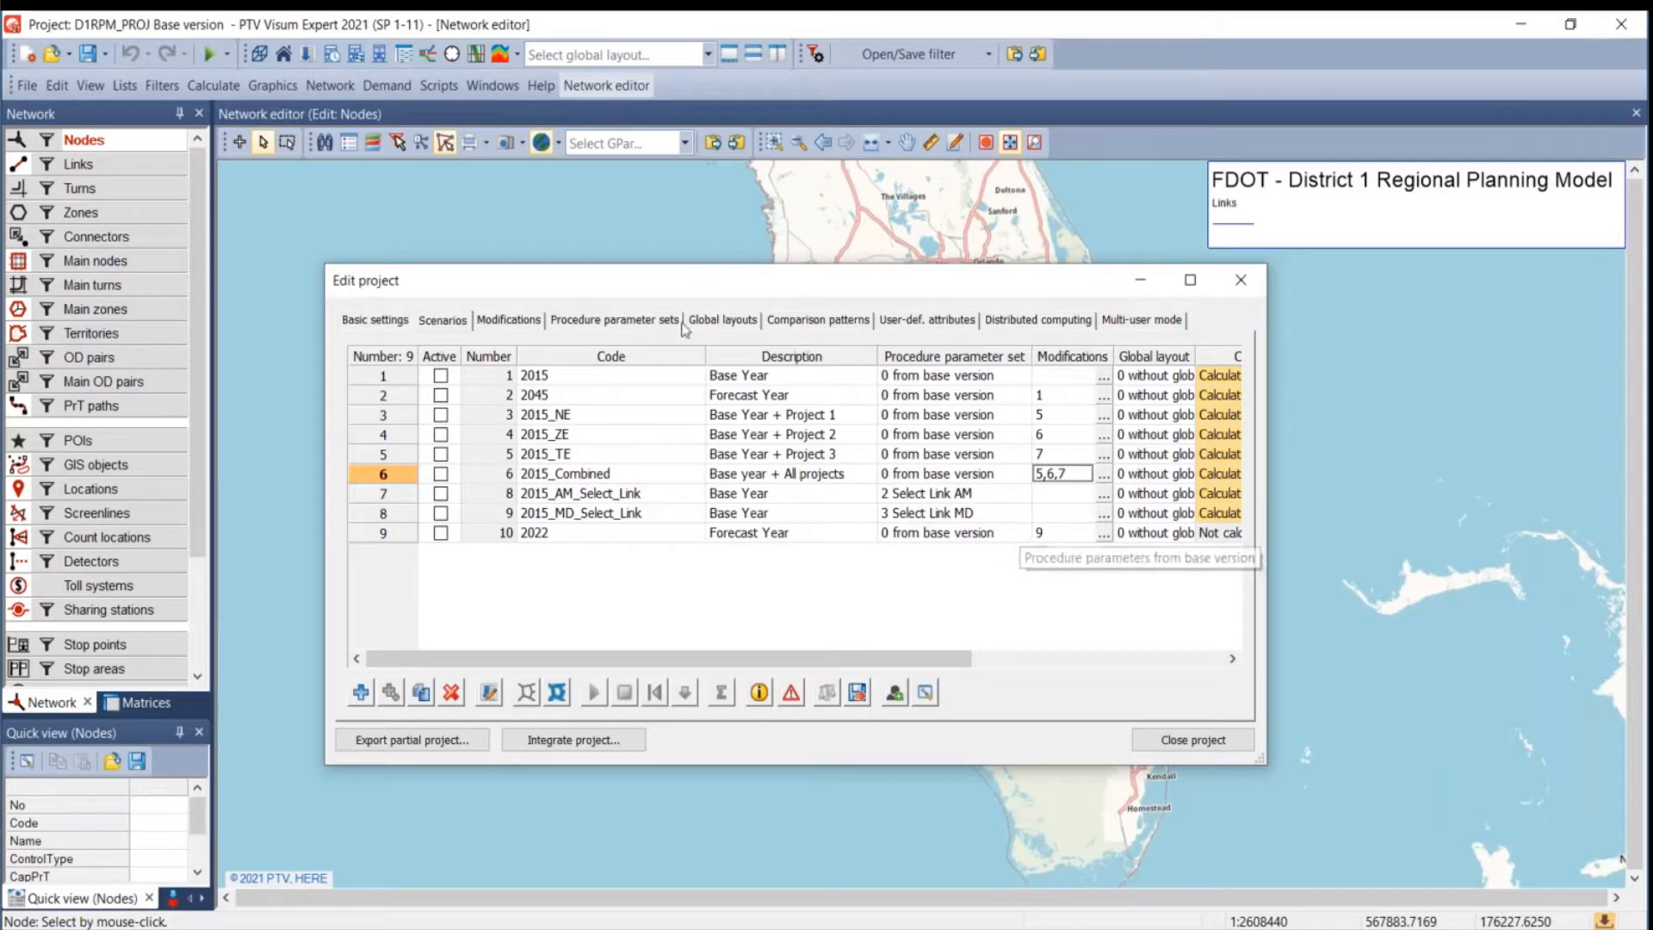
- Compare the project's modifications, basic settings and scenario list, and pick out the 2015_NE scenario
{"action": "left_click", "coordinate": [517, 323]}
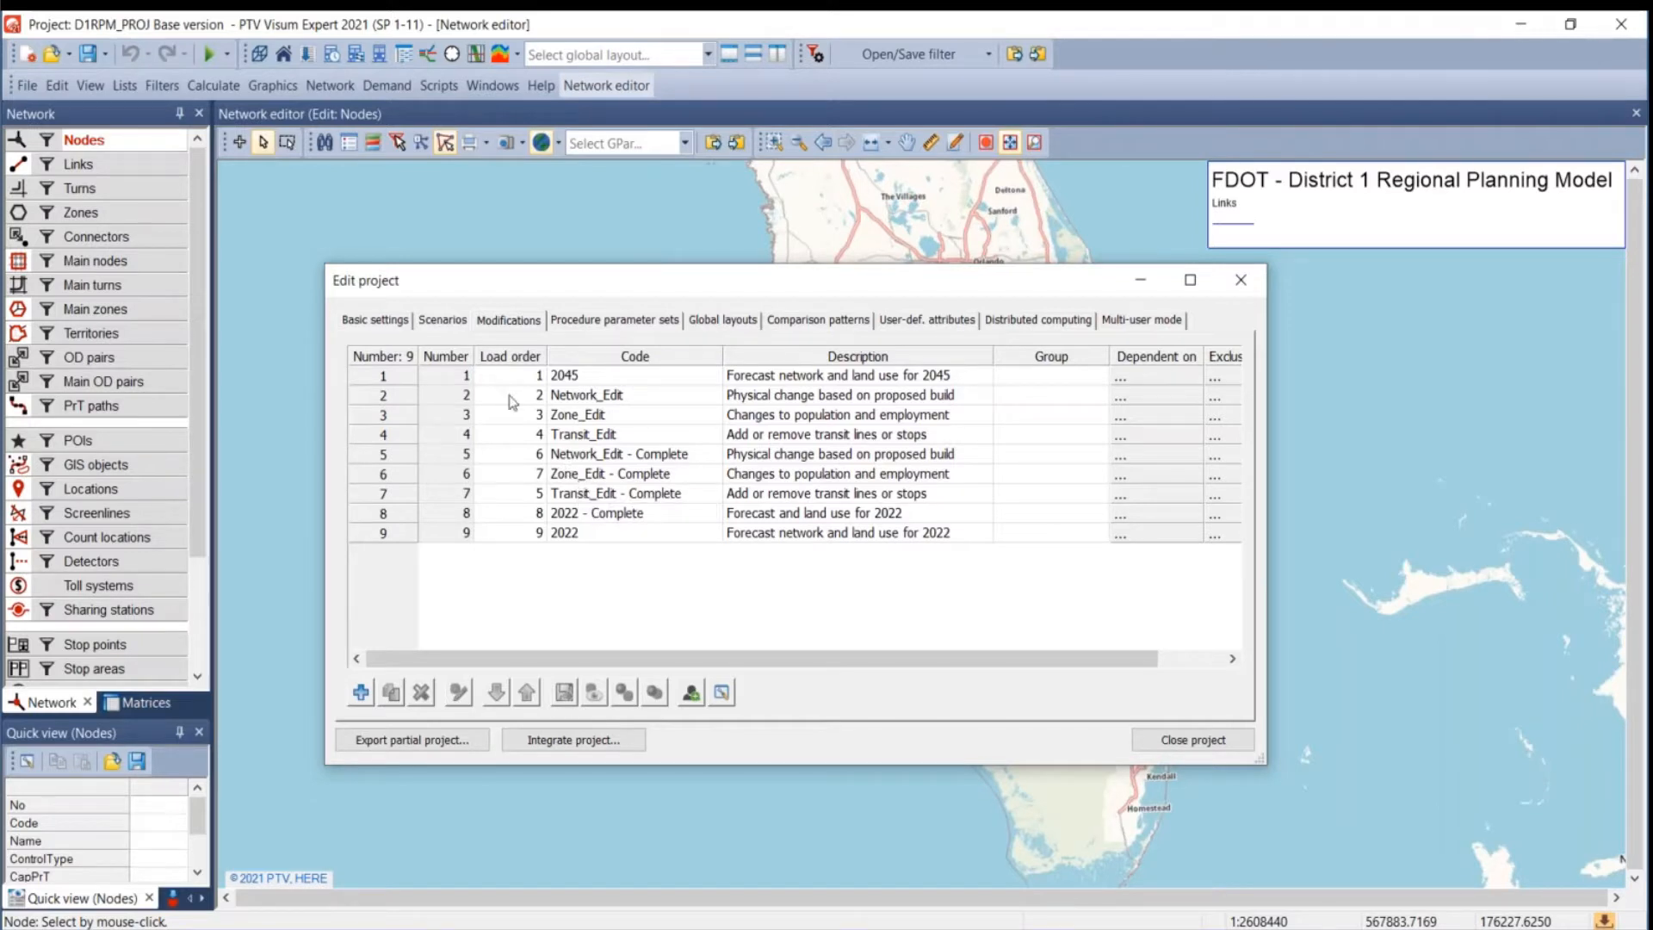
{"action": "left_click", "coordinate": [447, 326]}
{"action": "left_click", "coordinate": [388, 327]}
{"action": "left_click", "coordinate": [424, 325]}
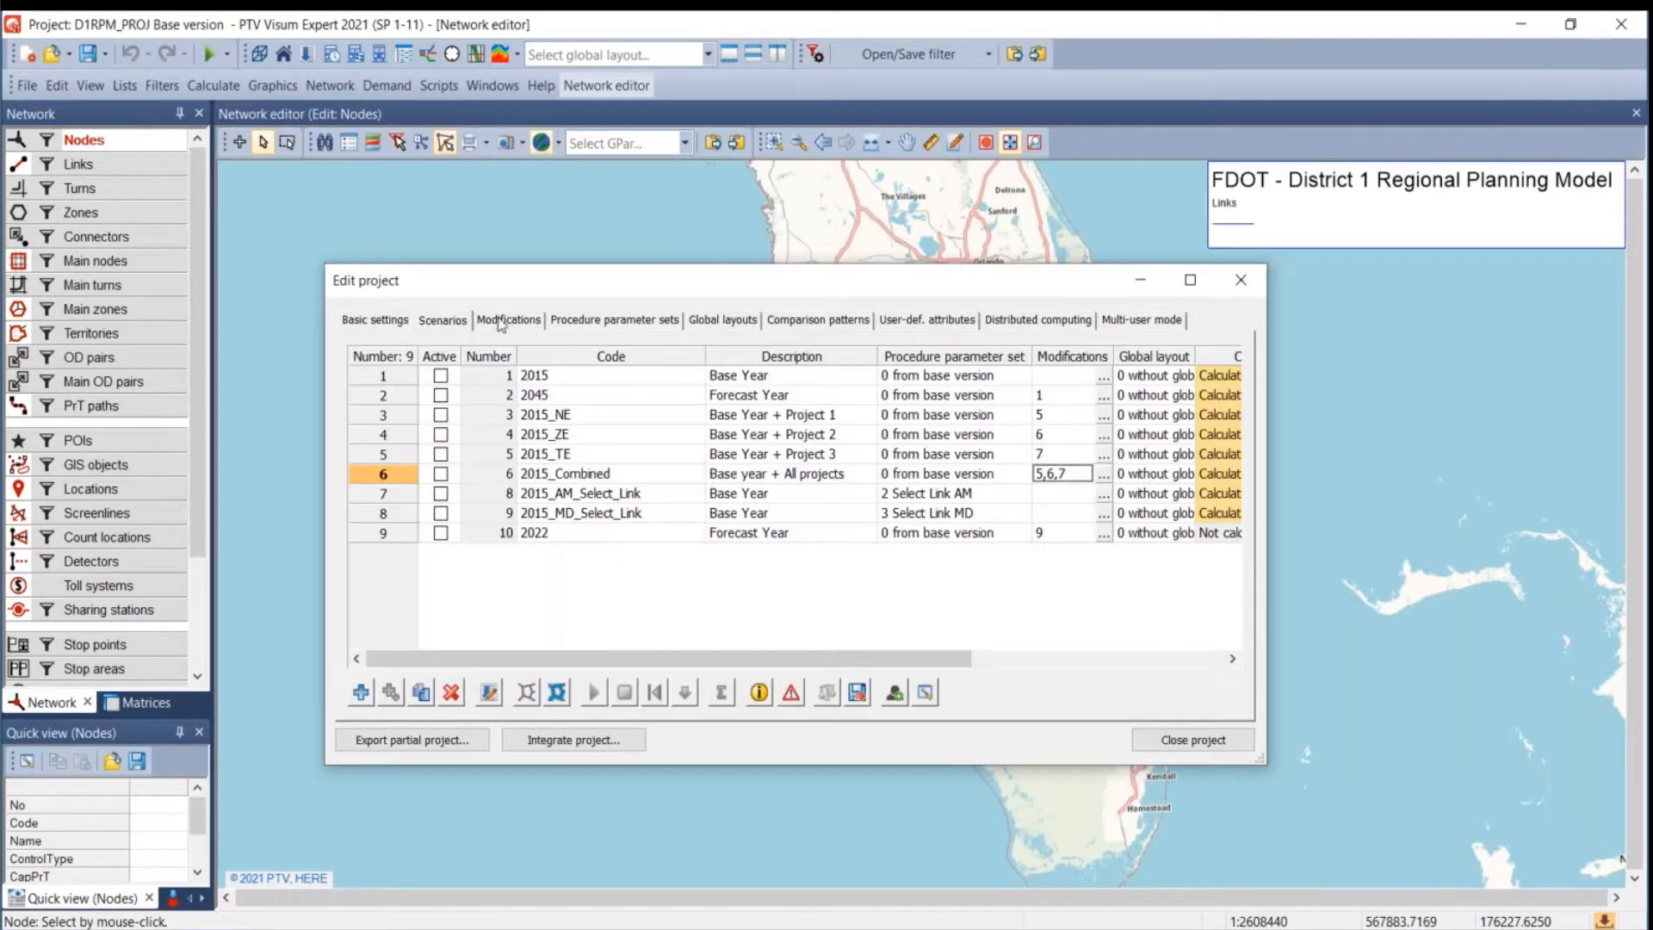
{"action": "left_click", "coordinate": [504, 324]}
{"action": "left_click", "coordinate": [423, 323]}
{"action": "left_click", "coordinate": [385, 324]}
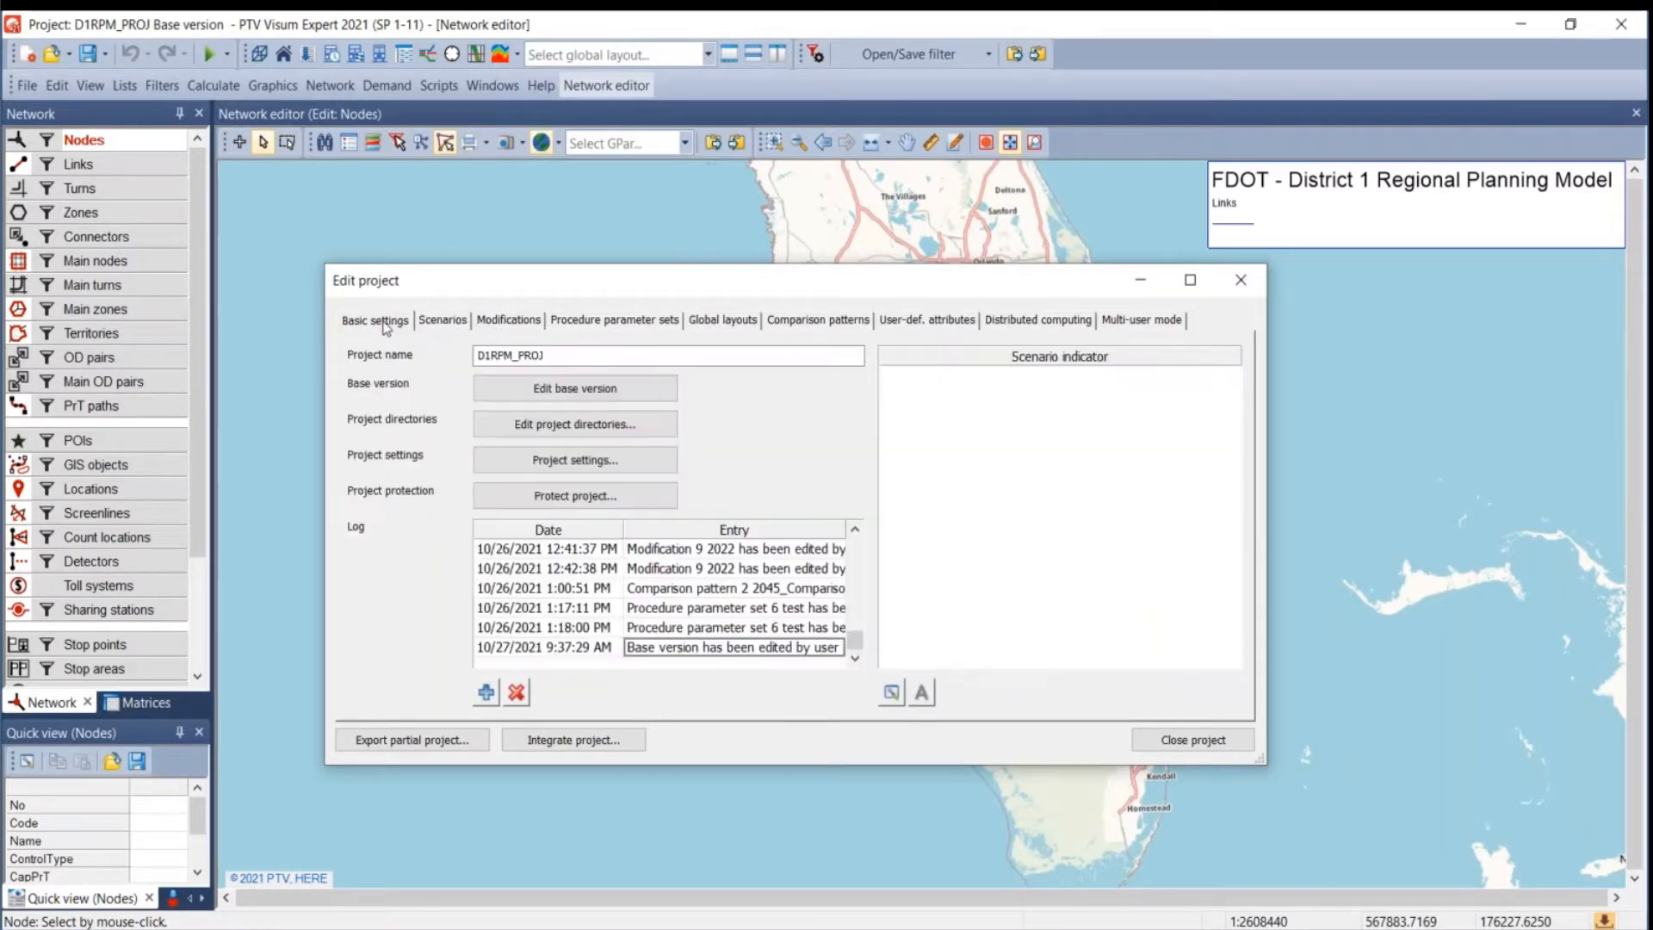
{"action": "left_click", "coordinate": [449, 327]}
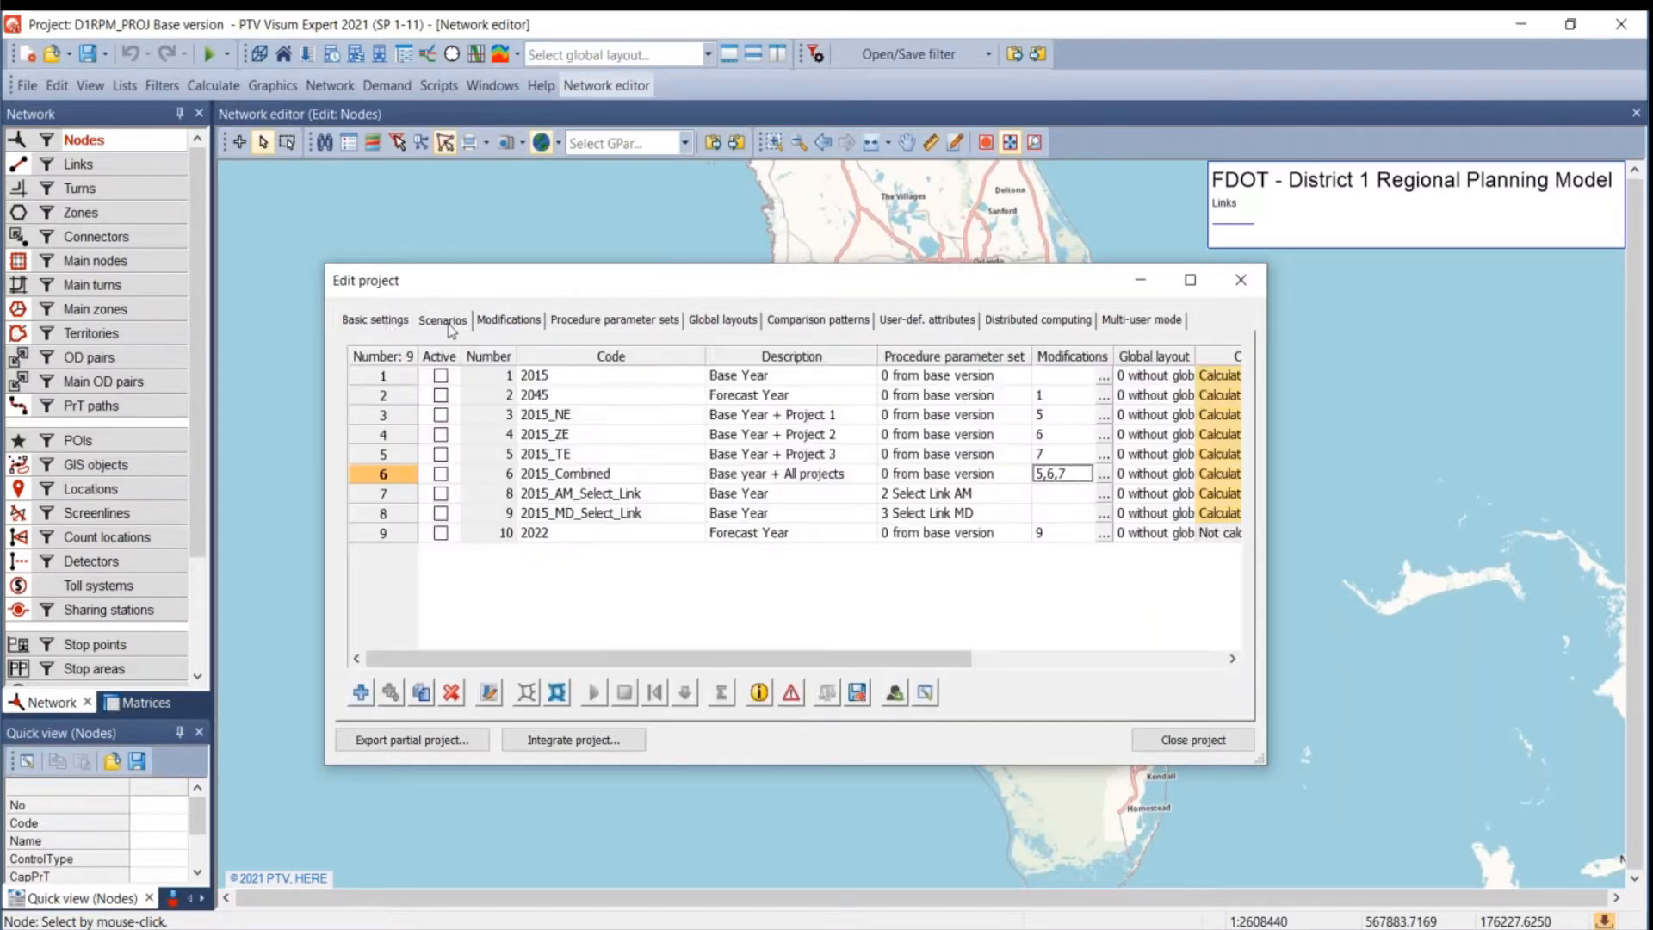
{"action": "left_click", "coordinate": [601, 416]}
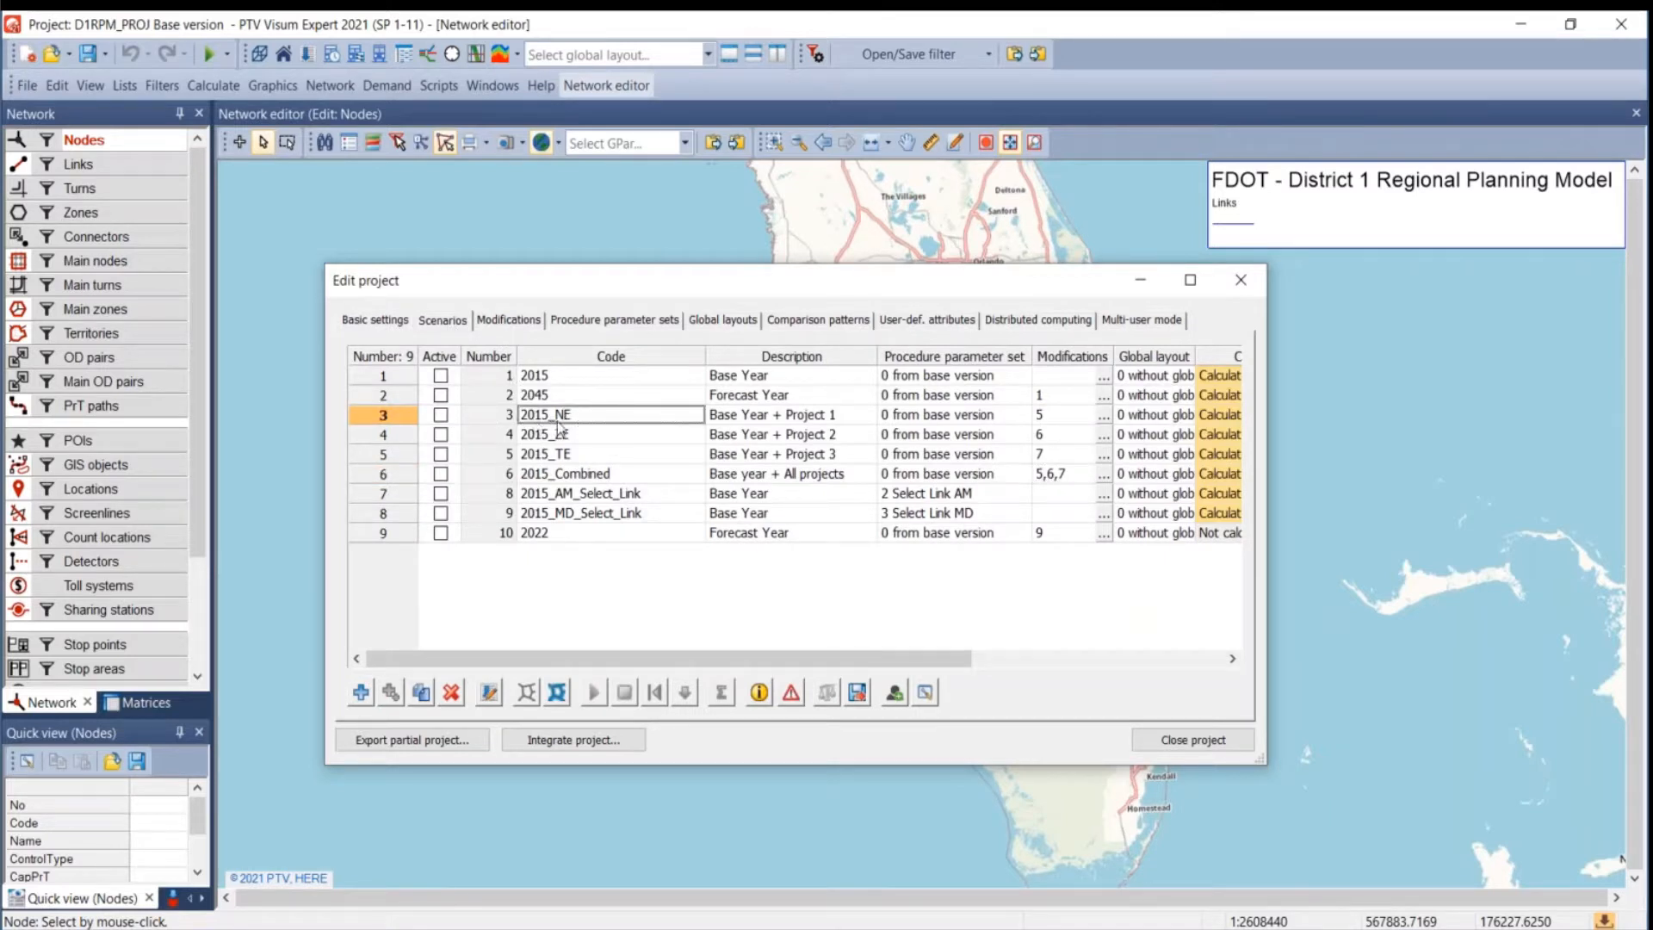
- Examine the Network_Edit, Zone_Edit and Transit_Edit entries among the project's modifications
{"action": "left_click", "coordinate": [508, 325]}
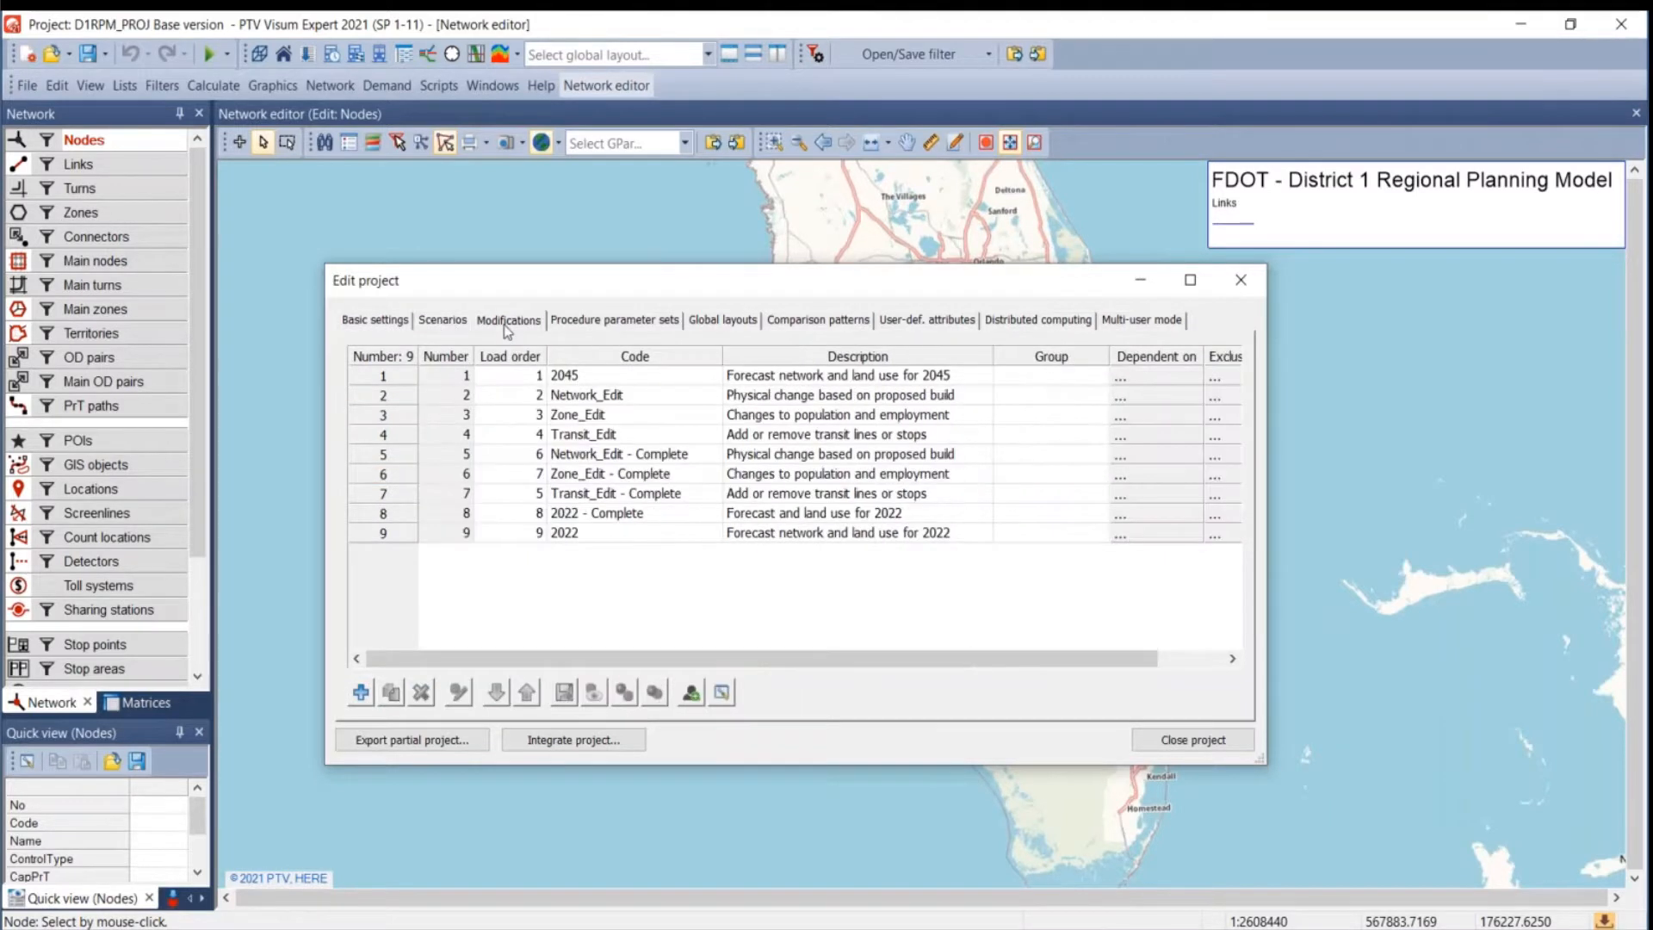
{"action": "left_click", "coordinate": [585, 400]}
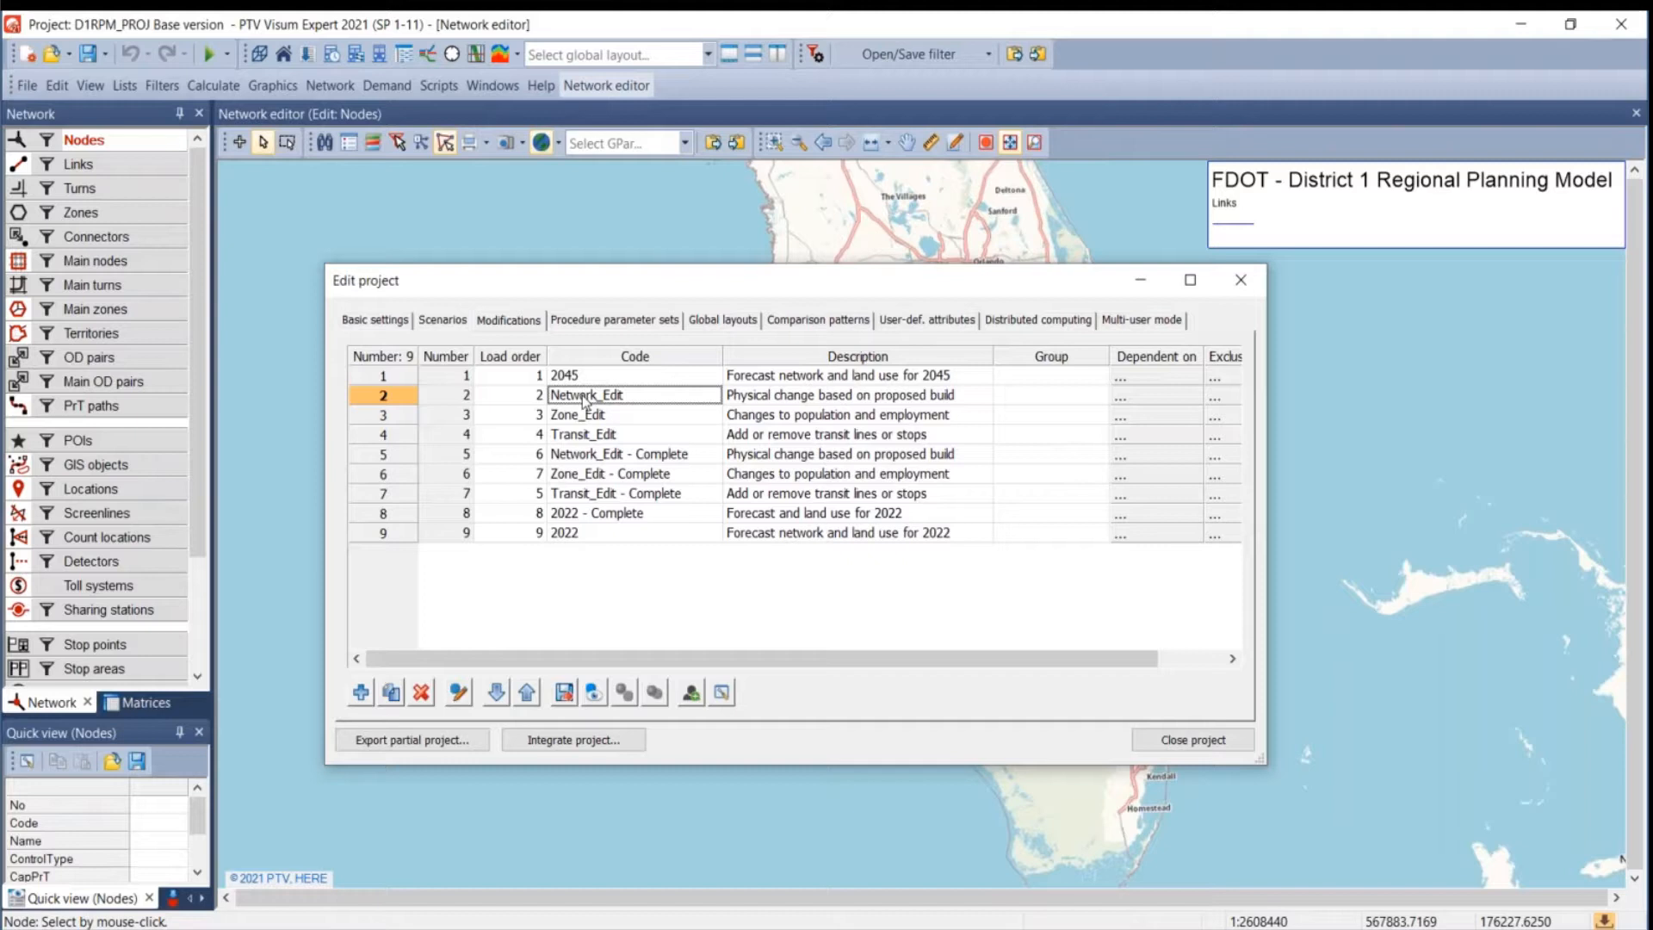
{"action": "left_click", "coordinate": [592, 417]}
{"action": "left_click", "coordinate": [617, 436]}
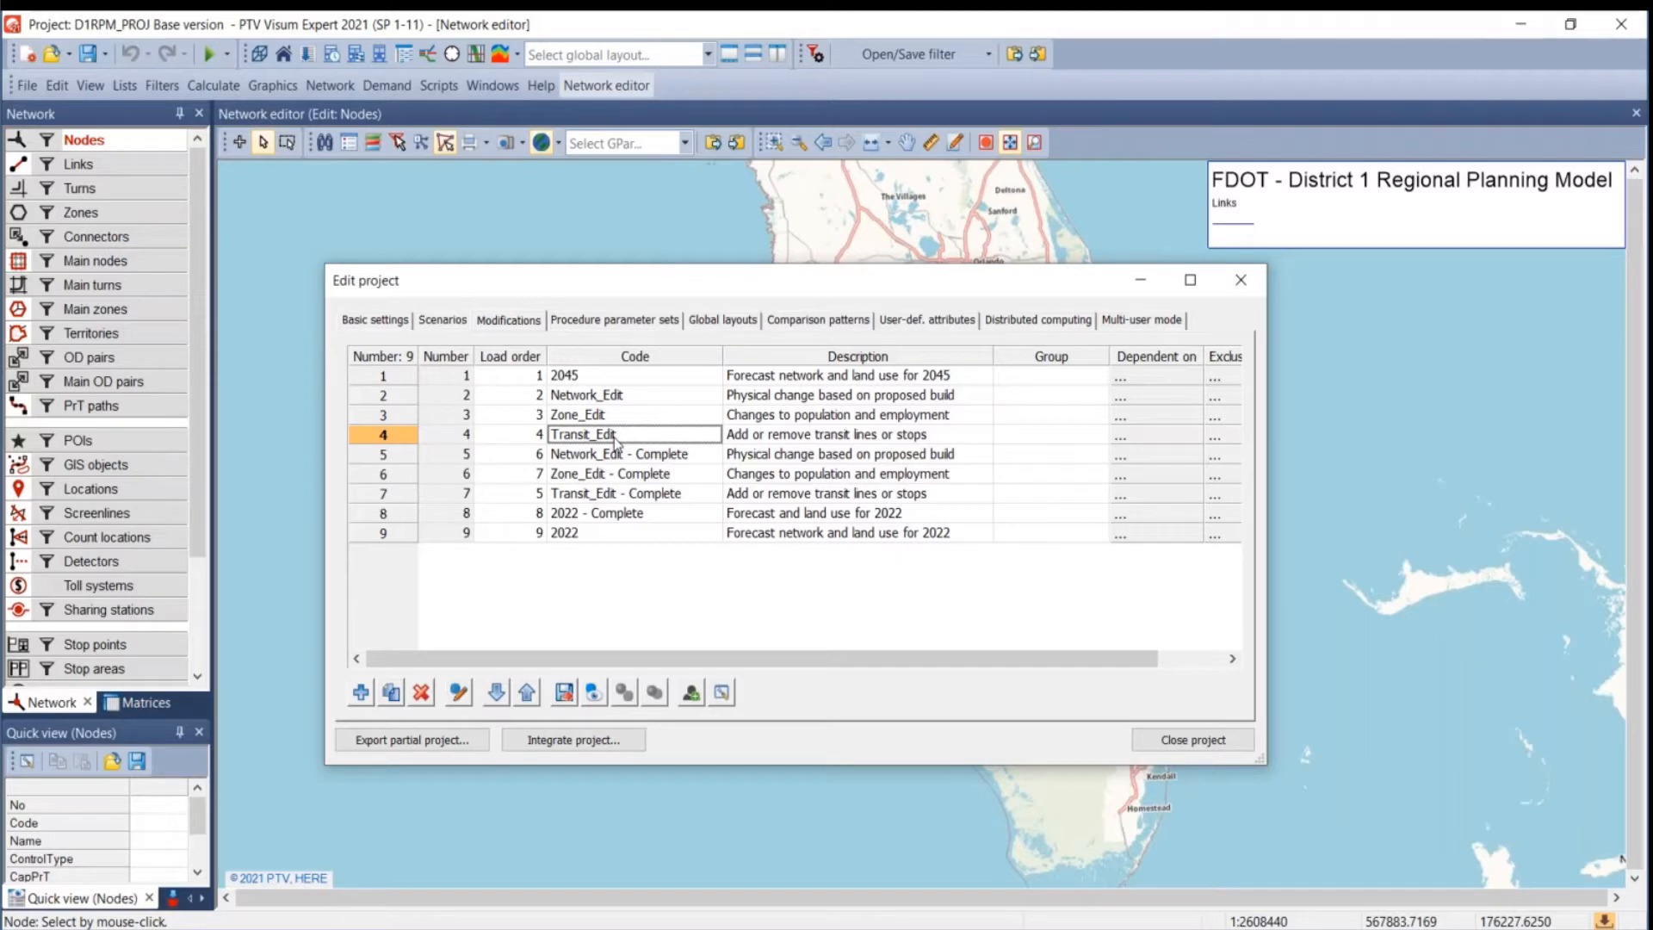
- Open modification 2, Network_Edit, for editing and display the POIs on the network map
{"action": "left_click", "coordinate": [571, 397]}
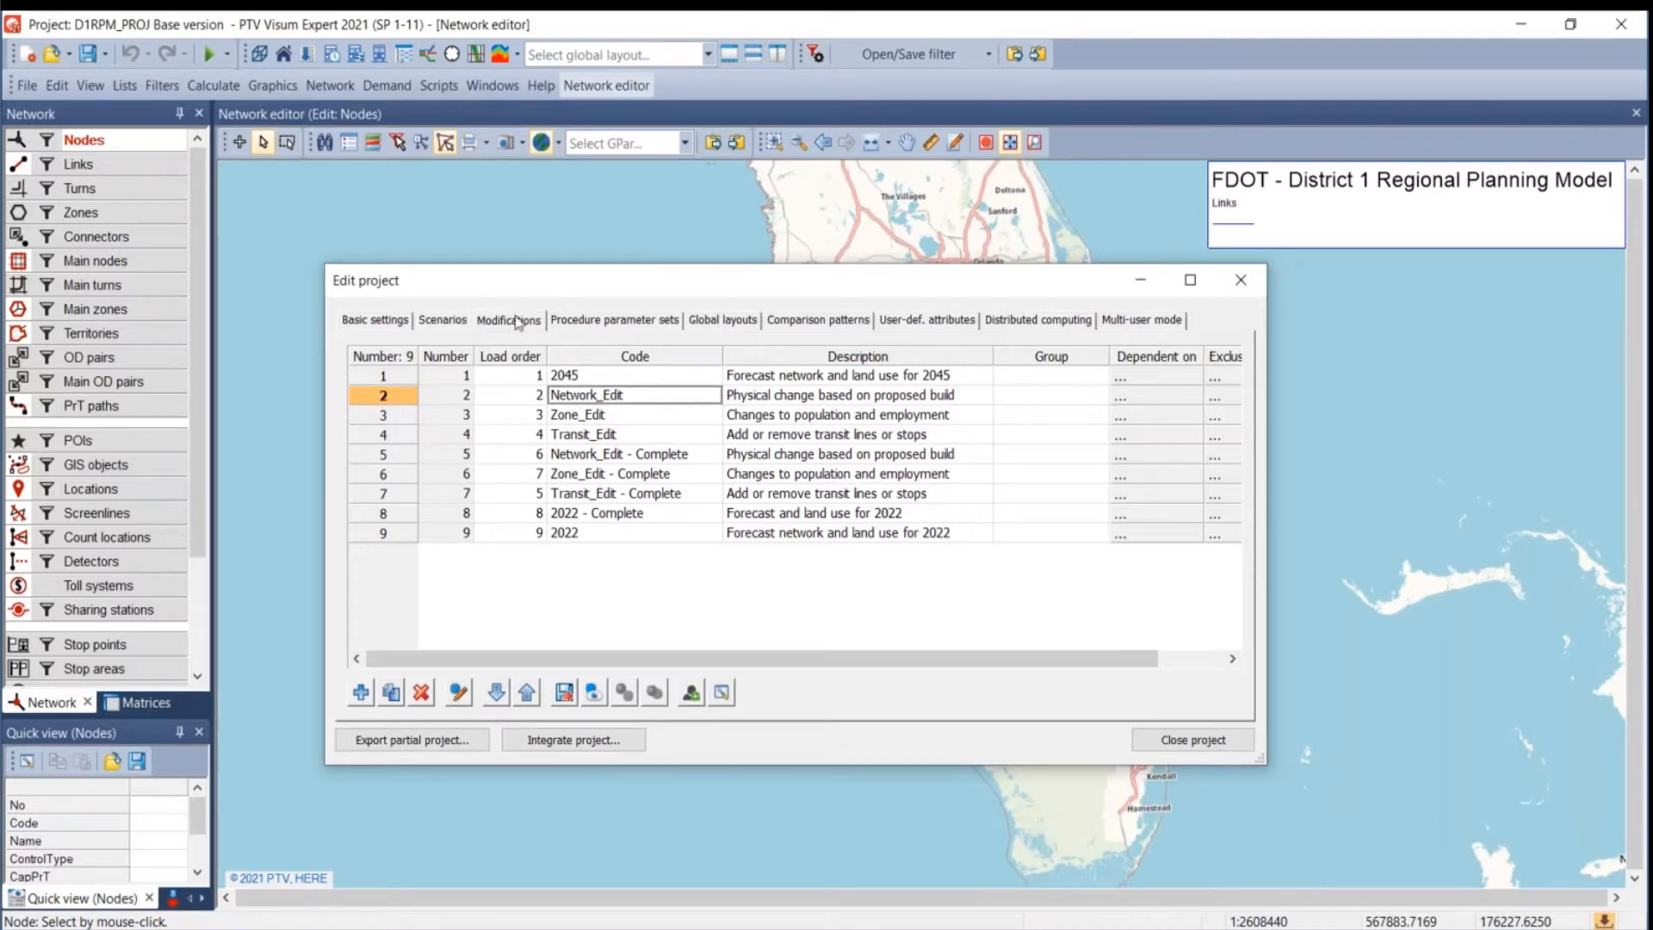
{"action": "left_click", "coordinate": [390, 397]}
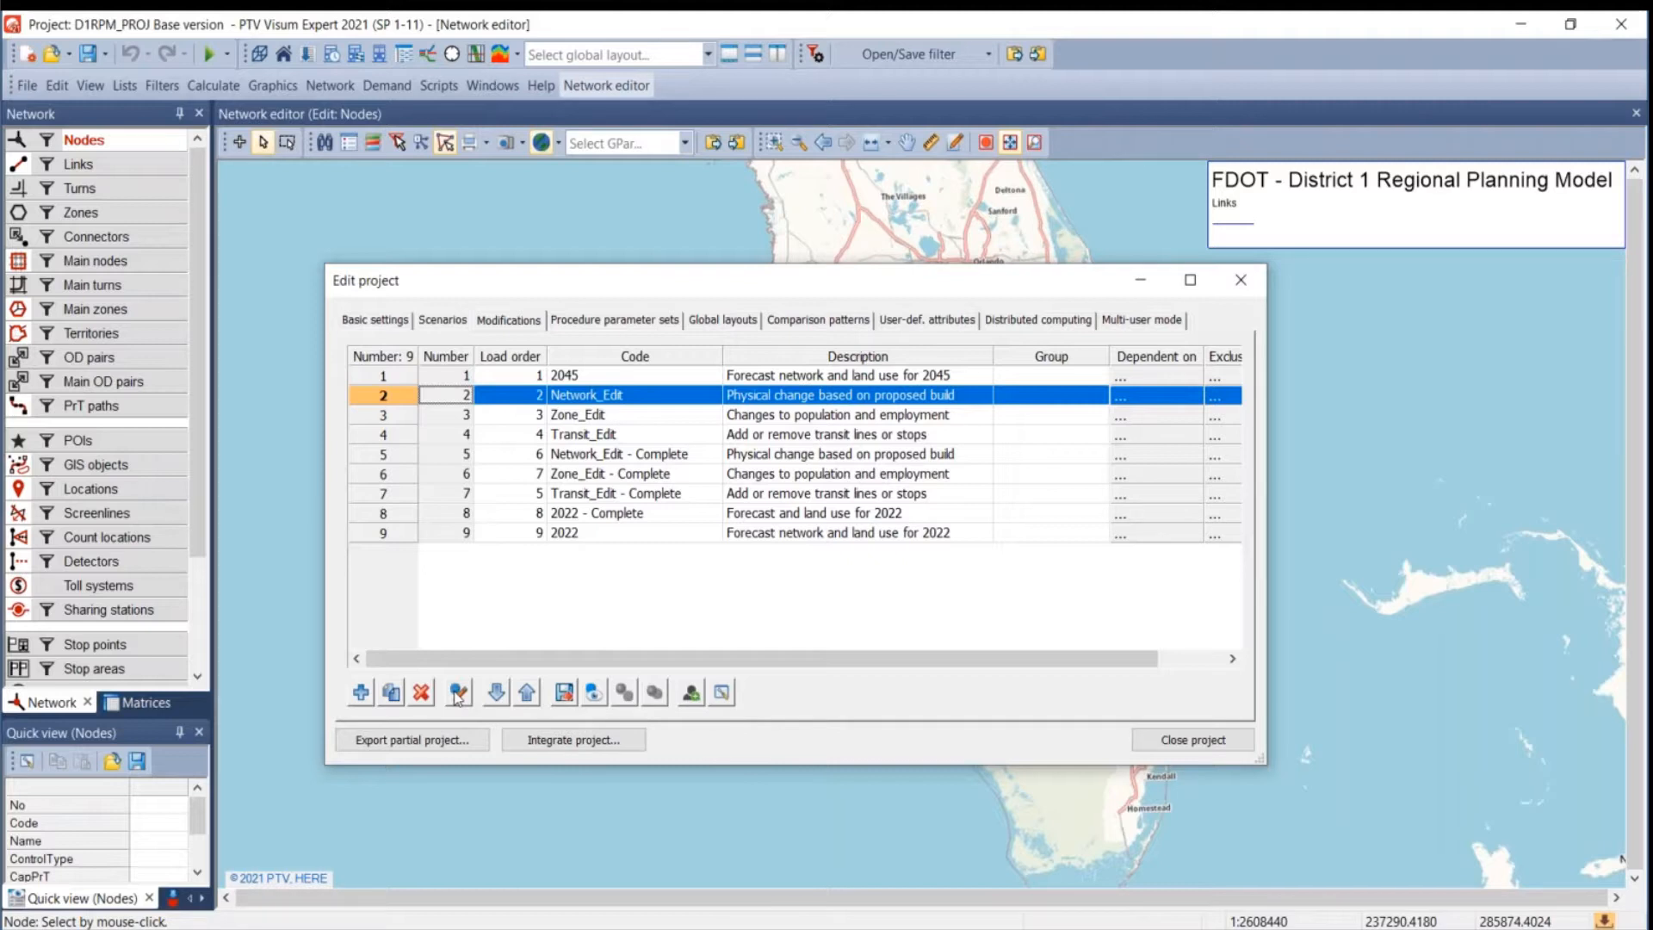
{"action": "left_click", "coordinate": [458, 694]}
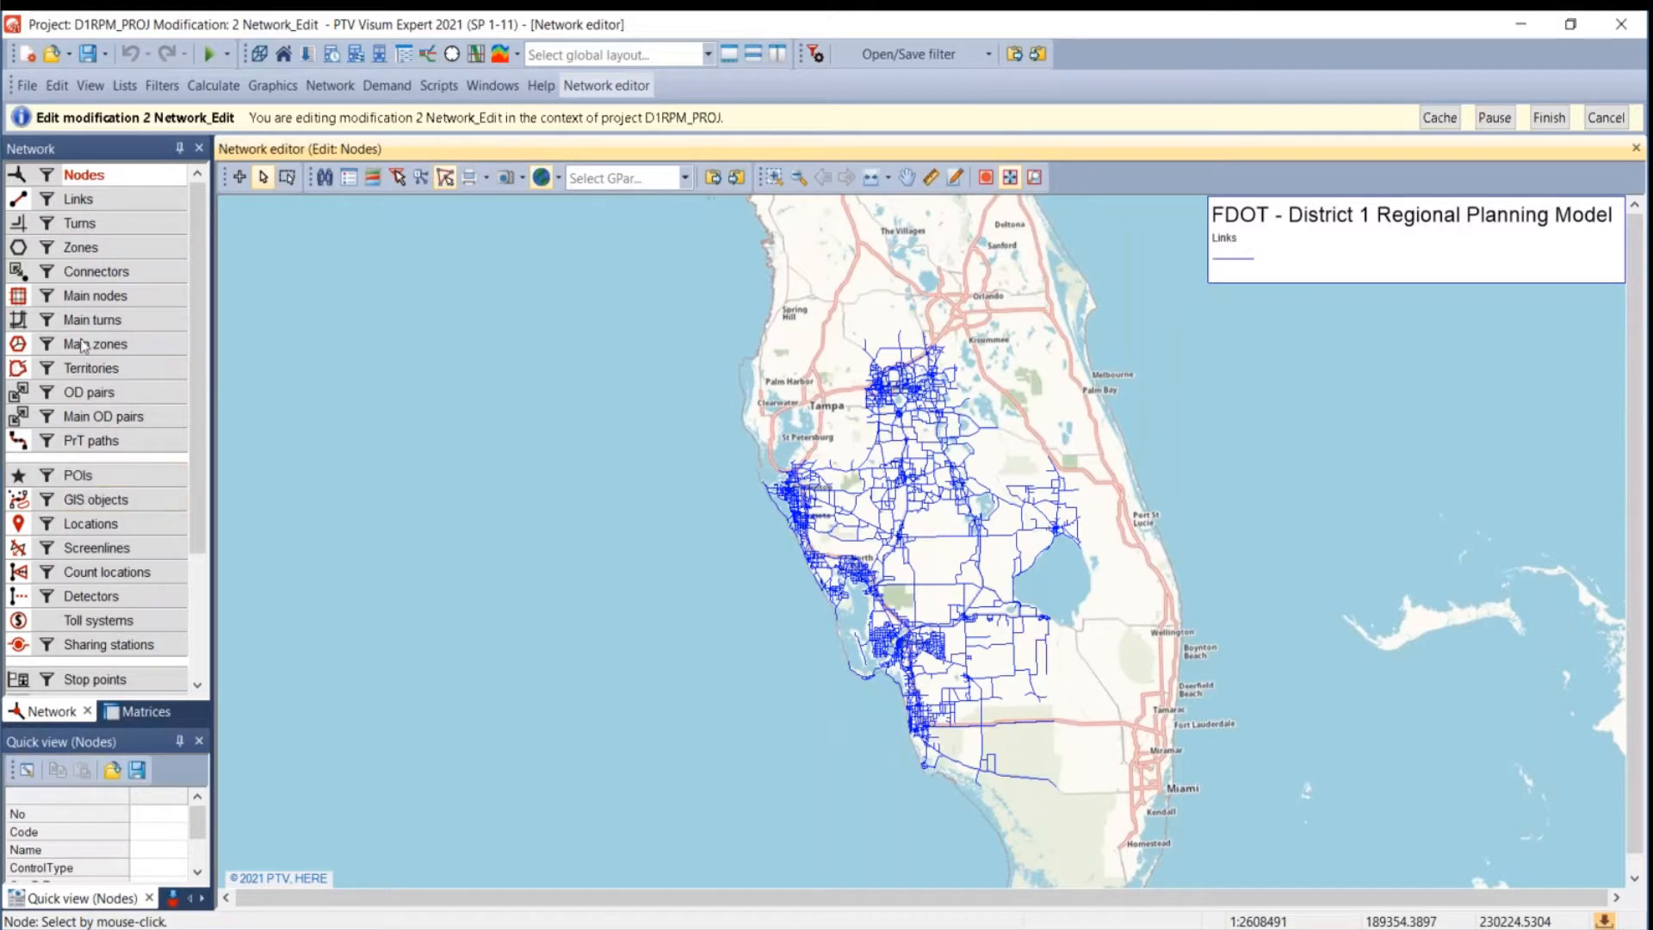
{"action": "left_click", "coordinate": [20, 480]}
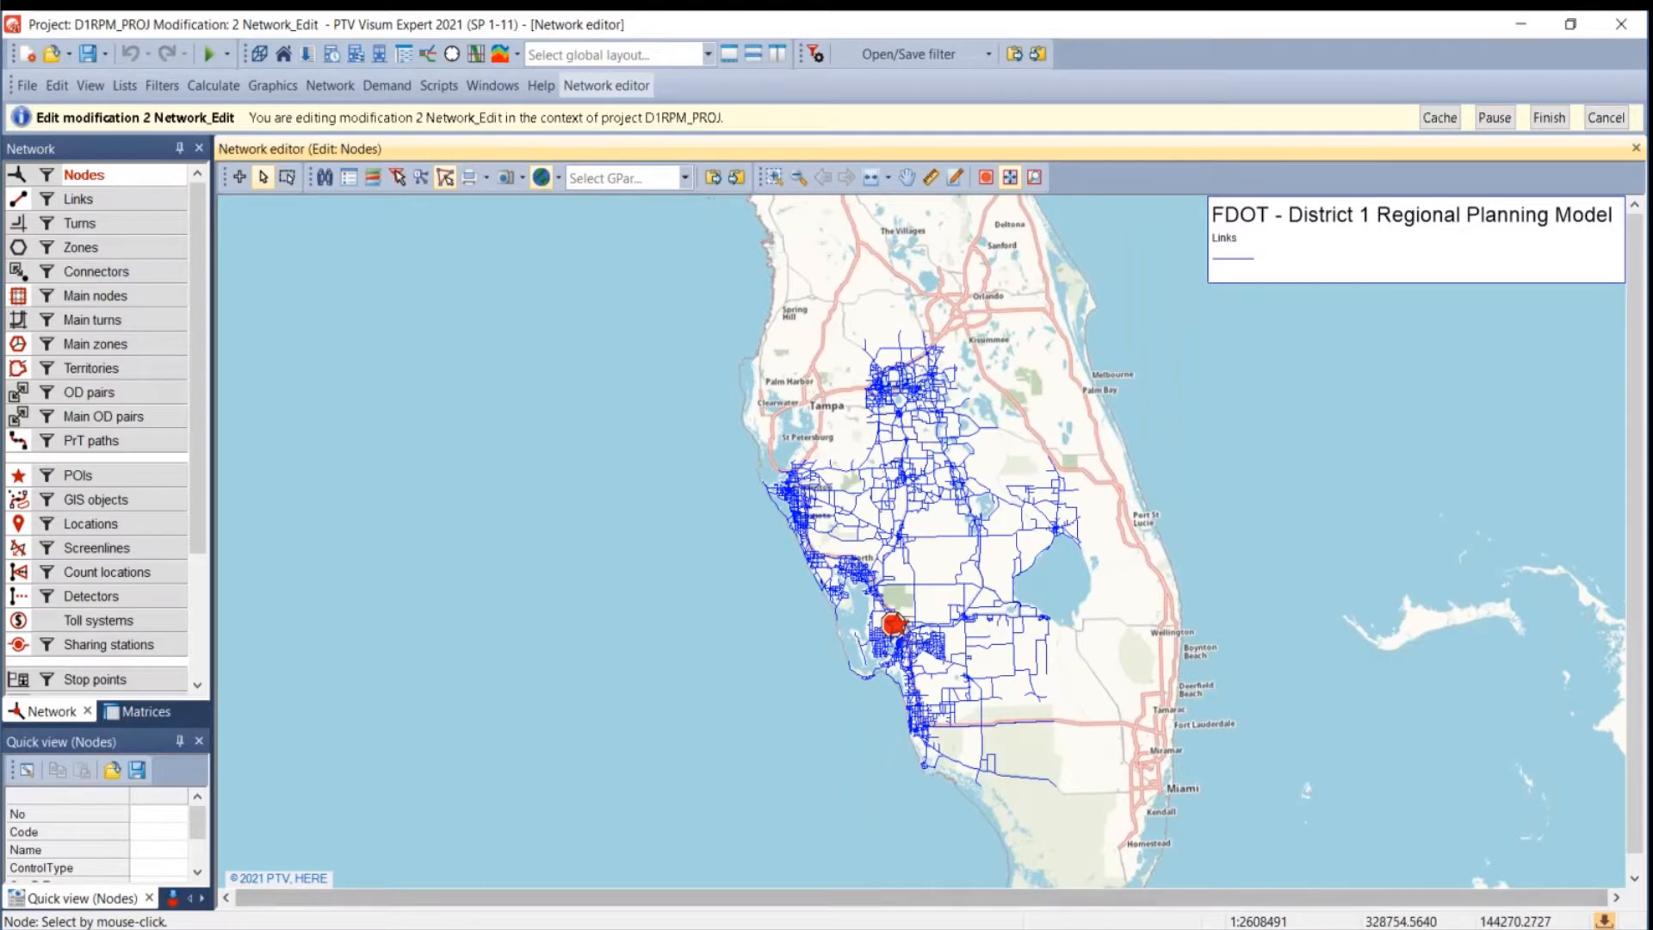
- Switch to File Explorer and locate New Build.gpa in the SharedData folder of D1RPM_PROJ, keeping the network map partly accessible
{"action": "left_click", "coordinate": [551, 929]}
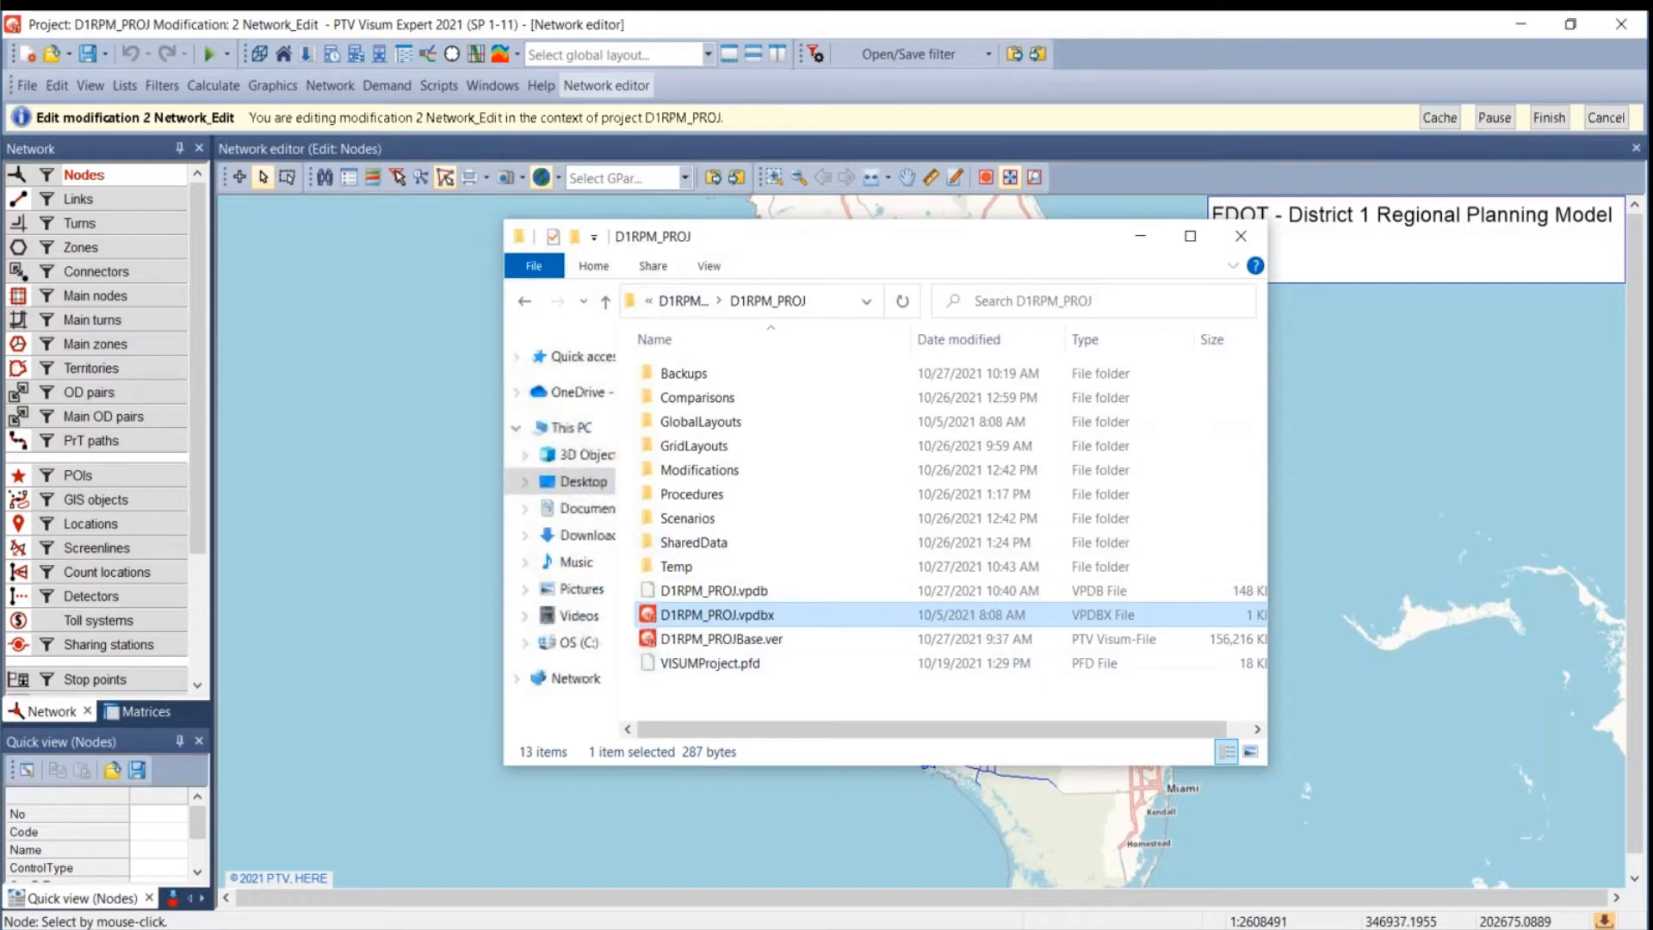
{"action": "double_click", "coordinate": [708, 544]}
{"action": "scroll", "coordinate": [749, 594], "scroll_direction": "down", "scroll_amount": 2}
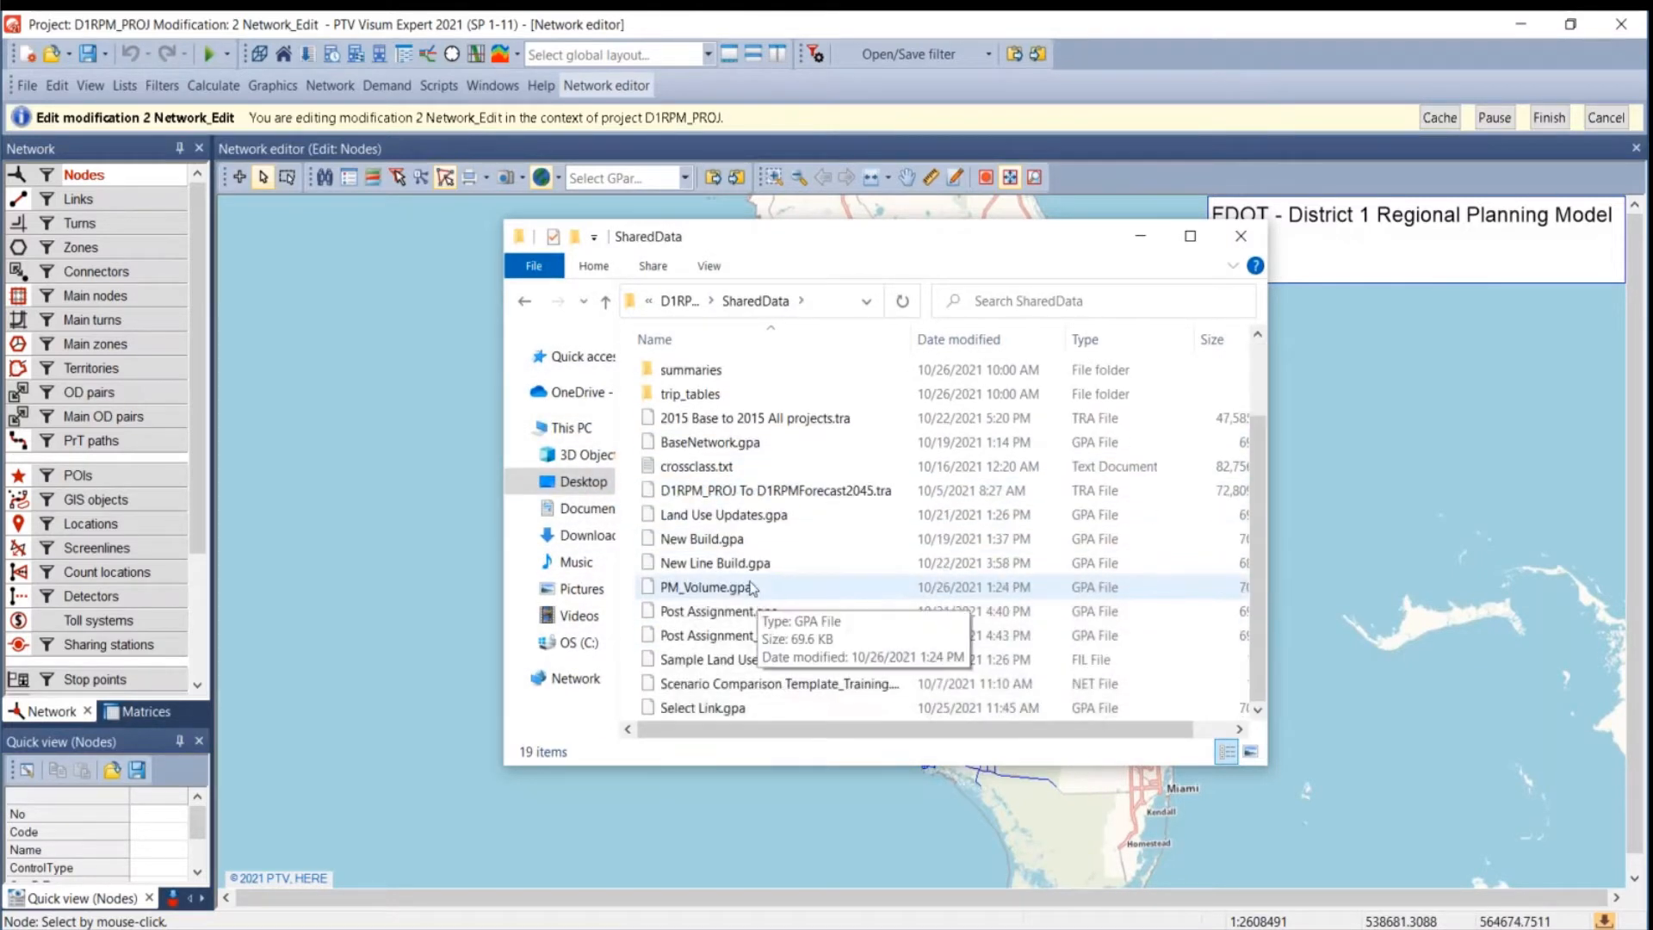
{"action": "left_click", "coordinate": [690, 542]}
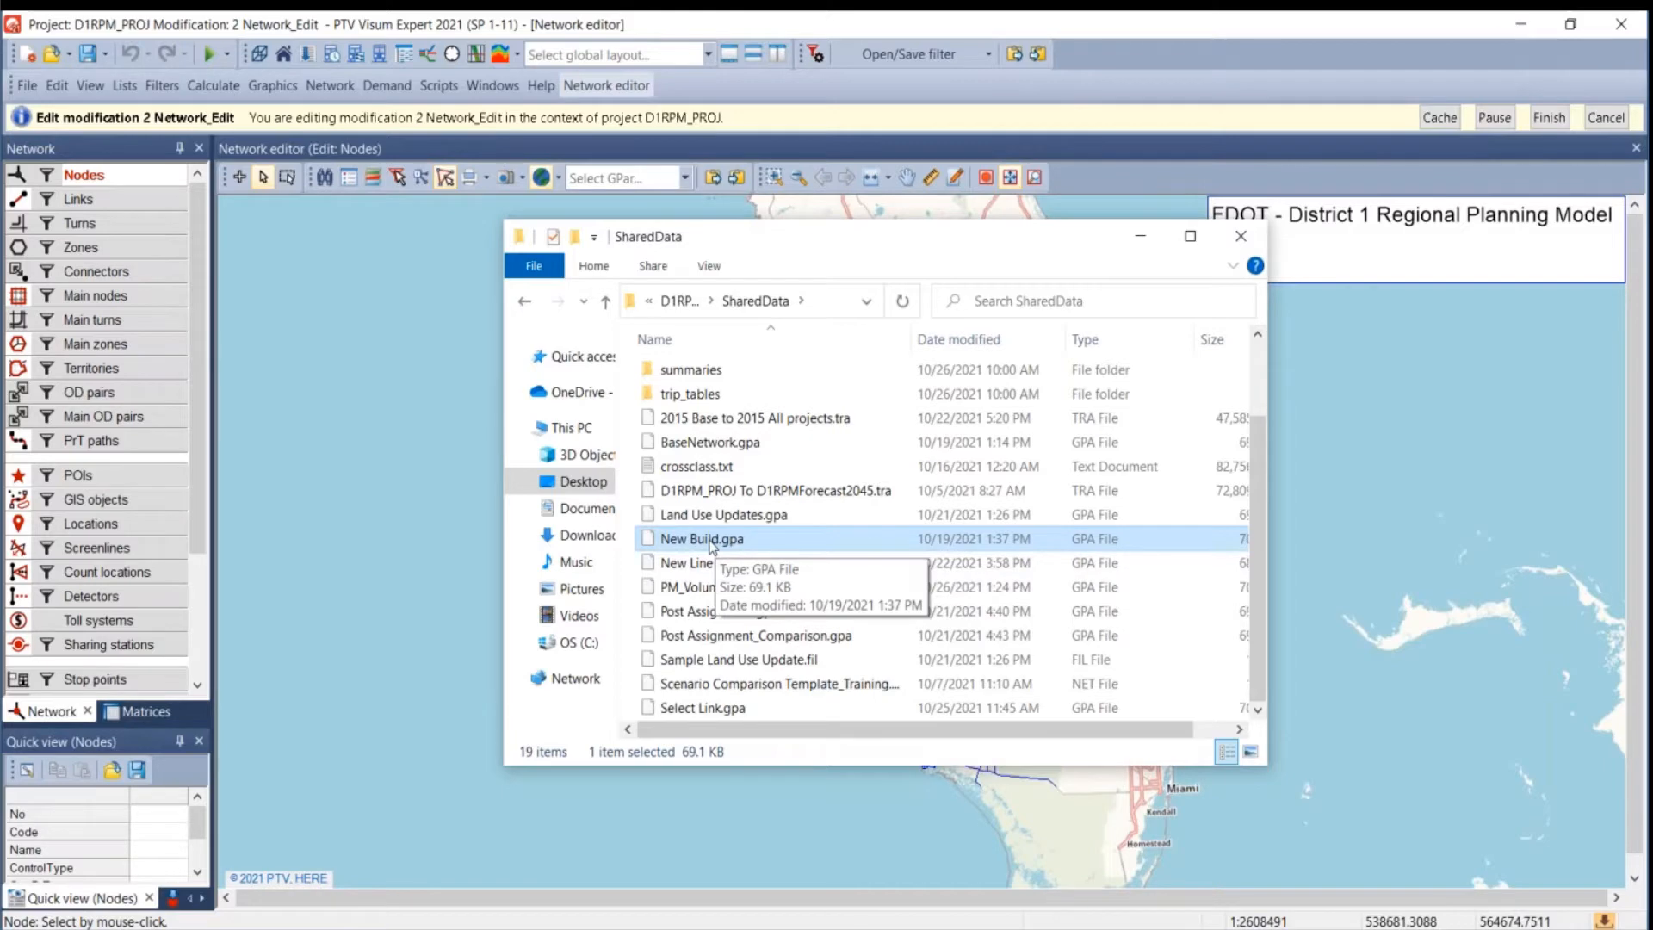
{"action": "left_click_drag", "start_coordinate": [758, 243], "coordinate": [327, 549]}
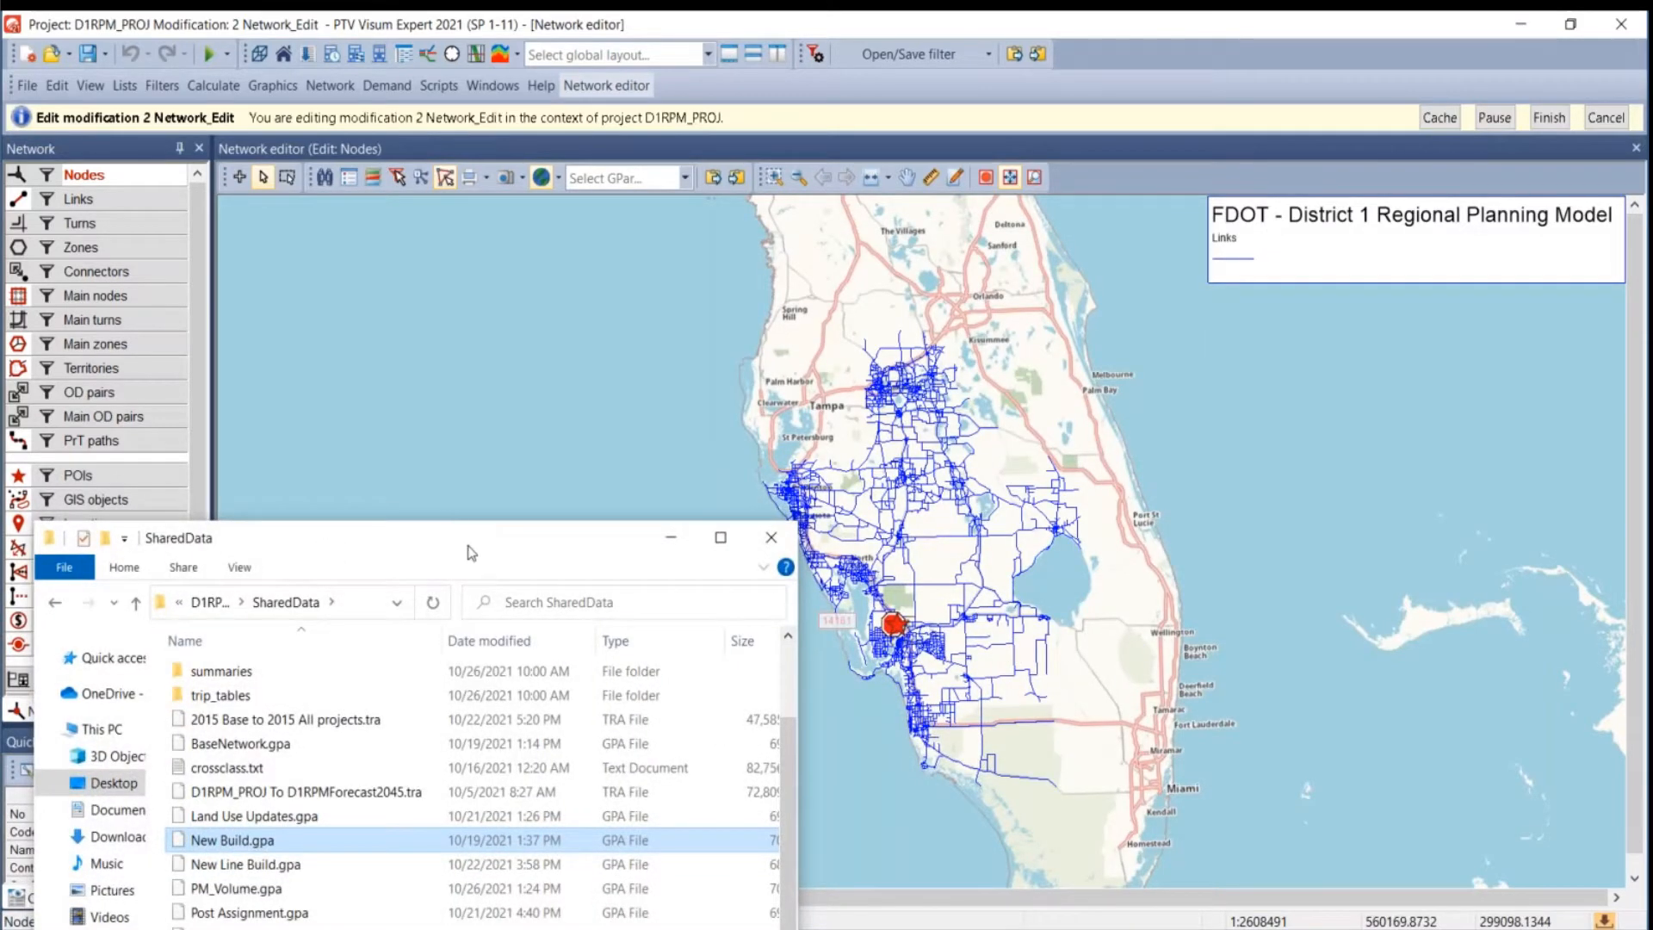
{"action": "left_click_drag", "start_coordinate": [470, 552], "coordinate": [1124, 329]}
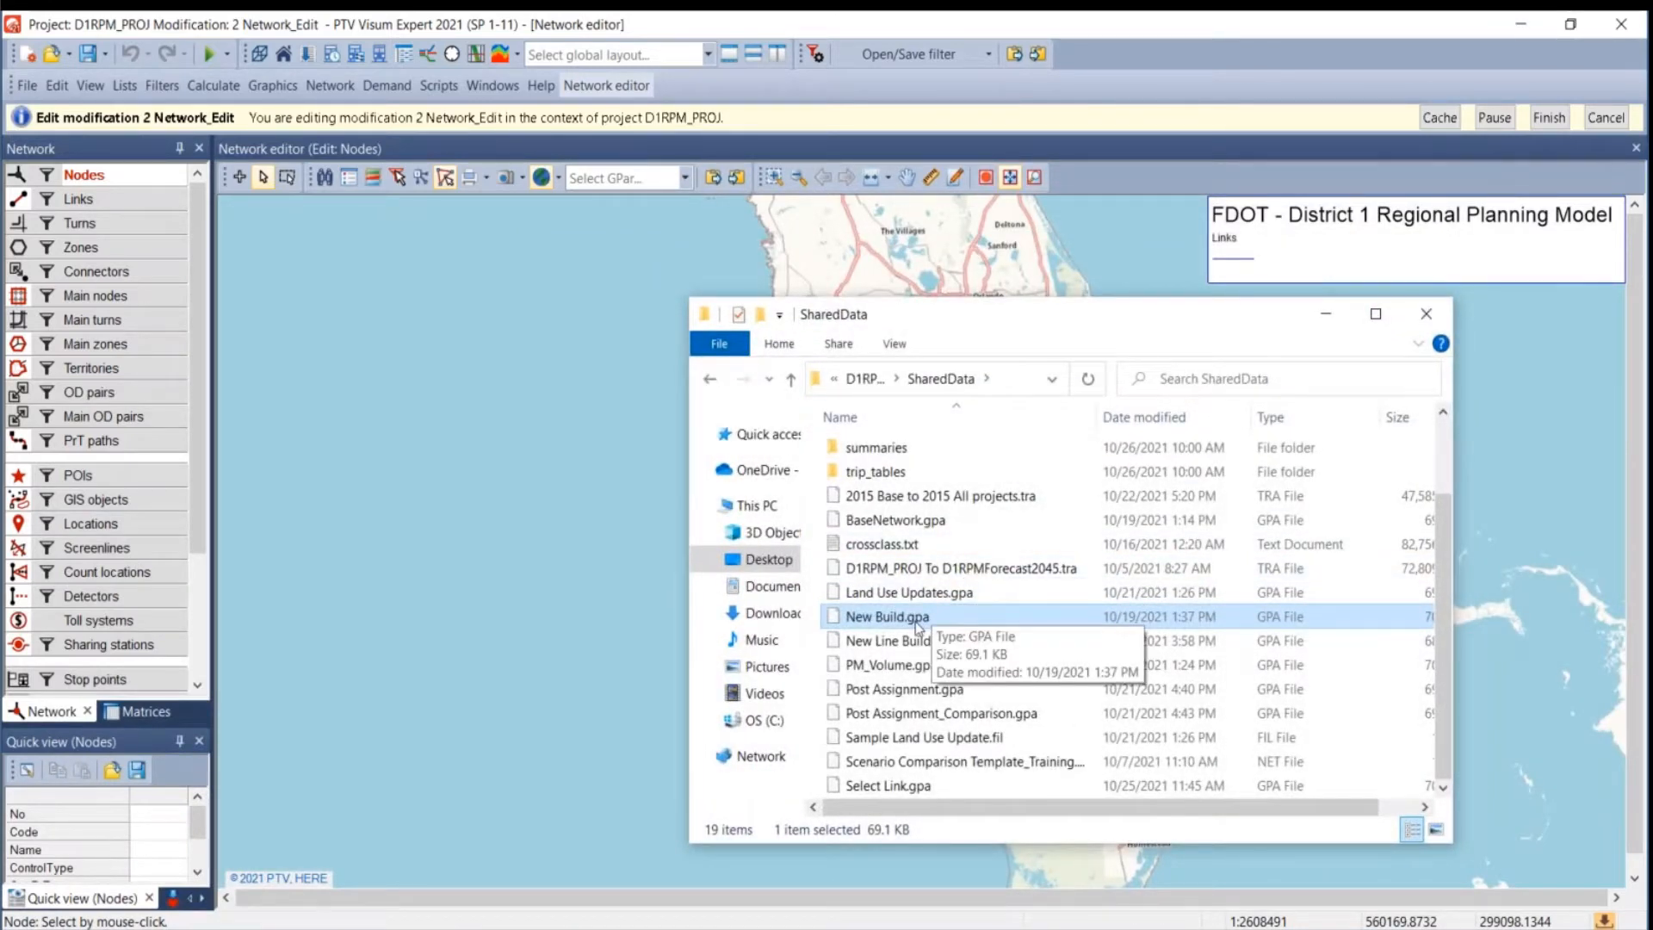
{"action": "mouse_move", "coordinate": [918, 627]}
{"action": "left_mouse_down"}
{"action": "mouse_move", "coordinate": [814, 623]}
{"action": "mouse_move", "coordinate": [906, 623]}
{"action": "left_mouse_up"}
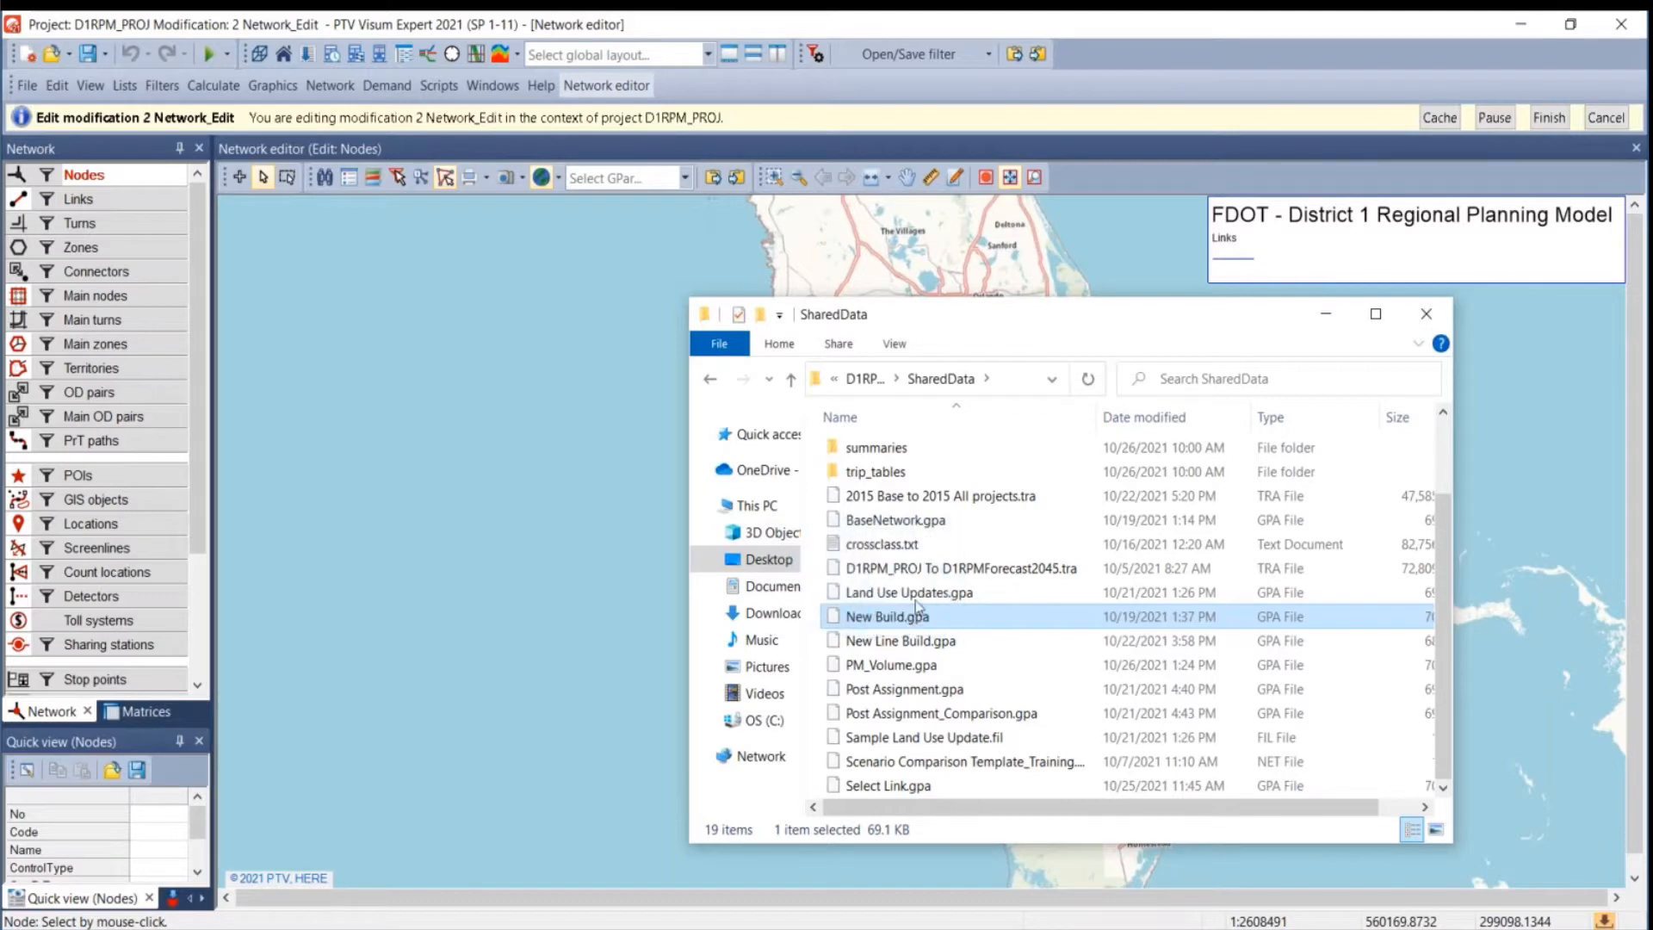
{"action": "left_click", "coordinate": [865, 379]}
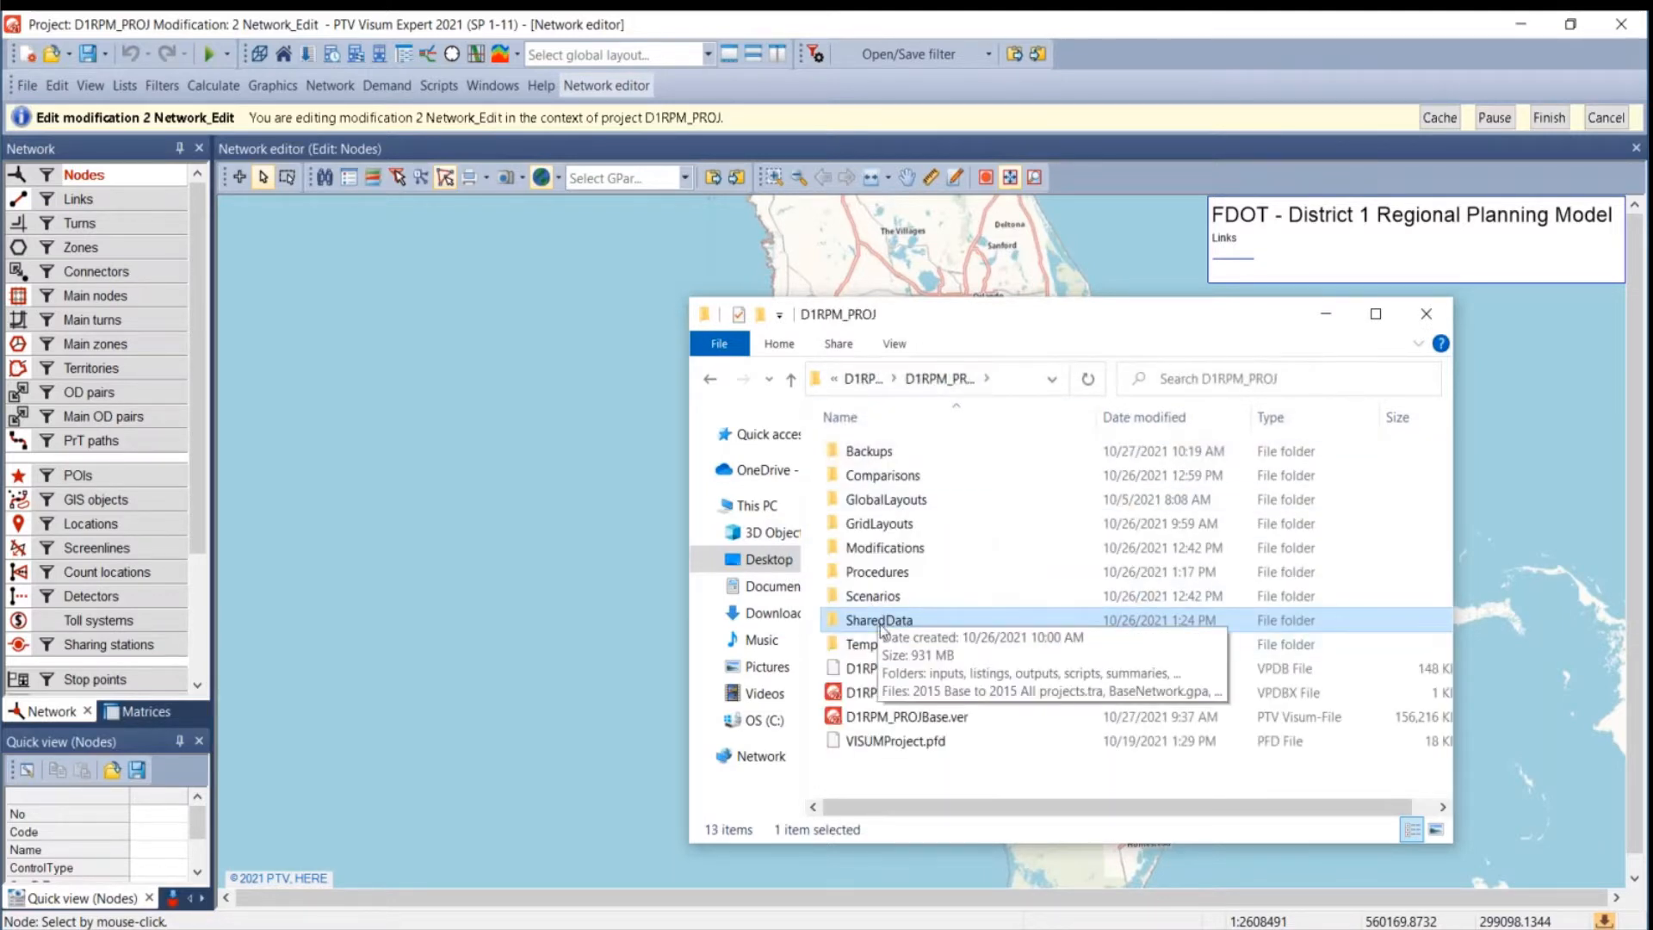
{"action": "double_click", "coordinate": [880, 623]}
{"action": "scroll", "coordinate": [889, 661], "scroll_direction": "down", "scroll_amount": 1}
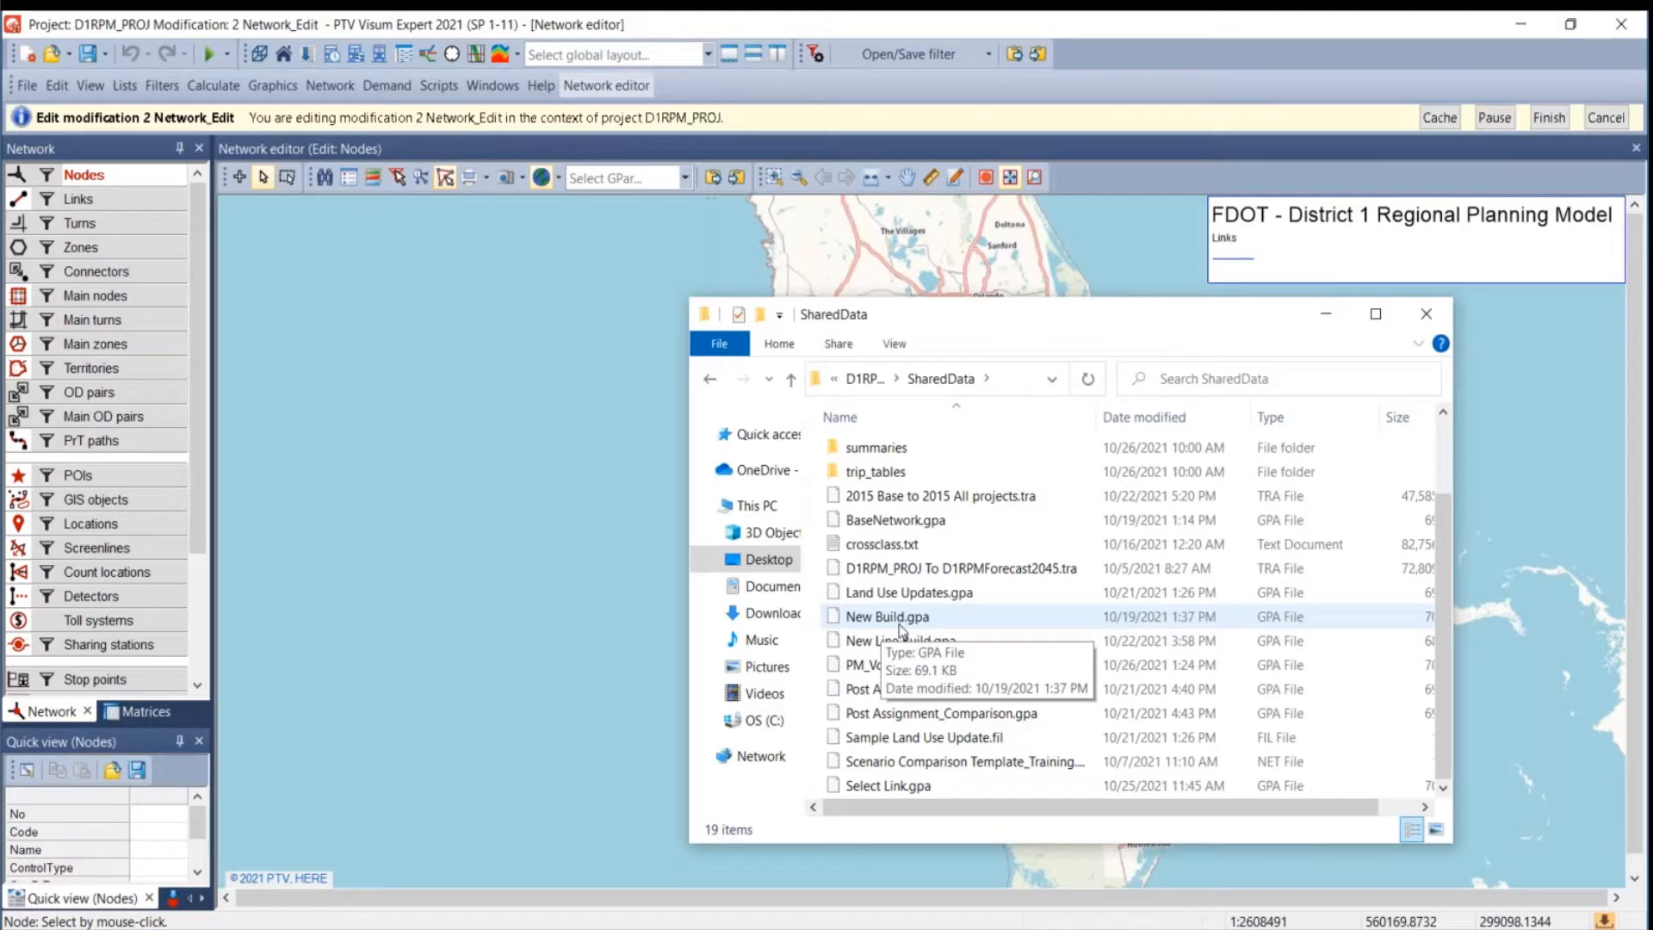
- Load New Build.gpa into the network map, reading all graphic parameters
{"action": "left_click_drag", "start_coordinate": [903, 622], "coordinate": [431, 594]}
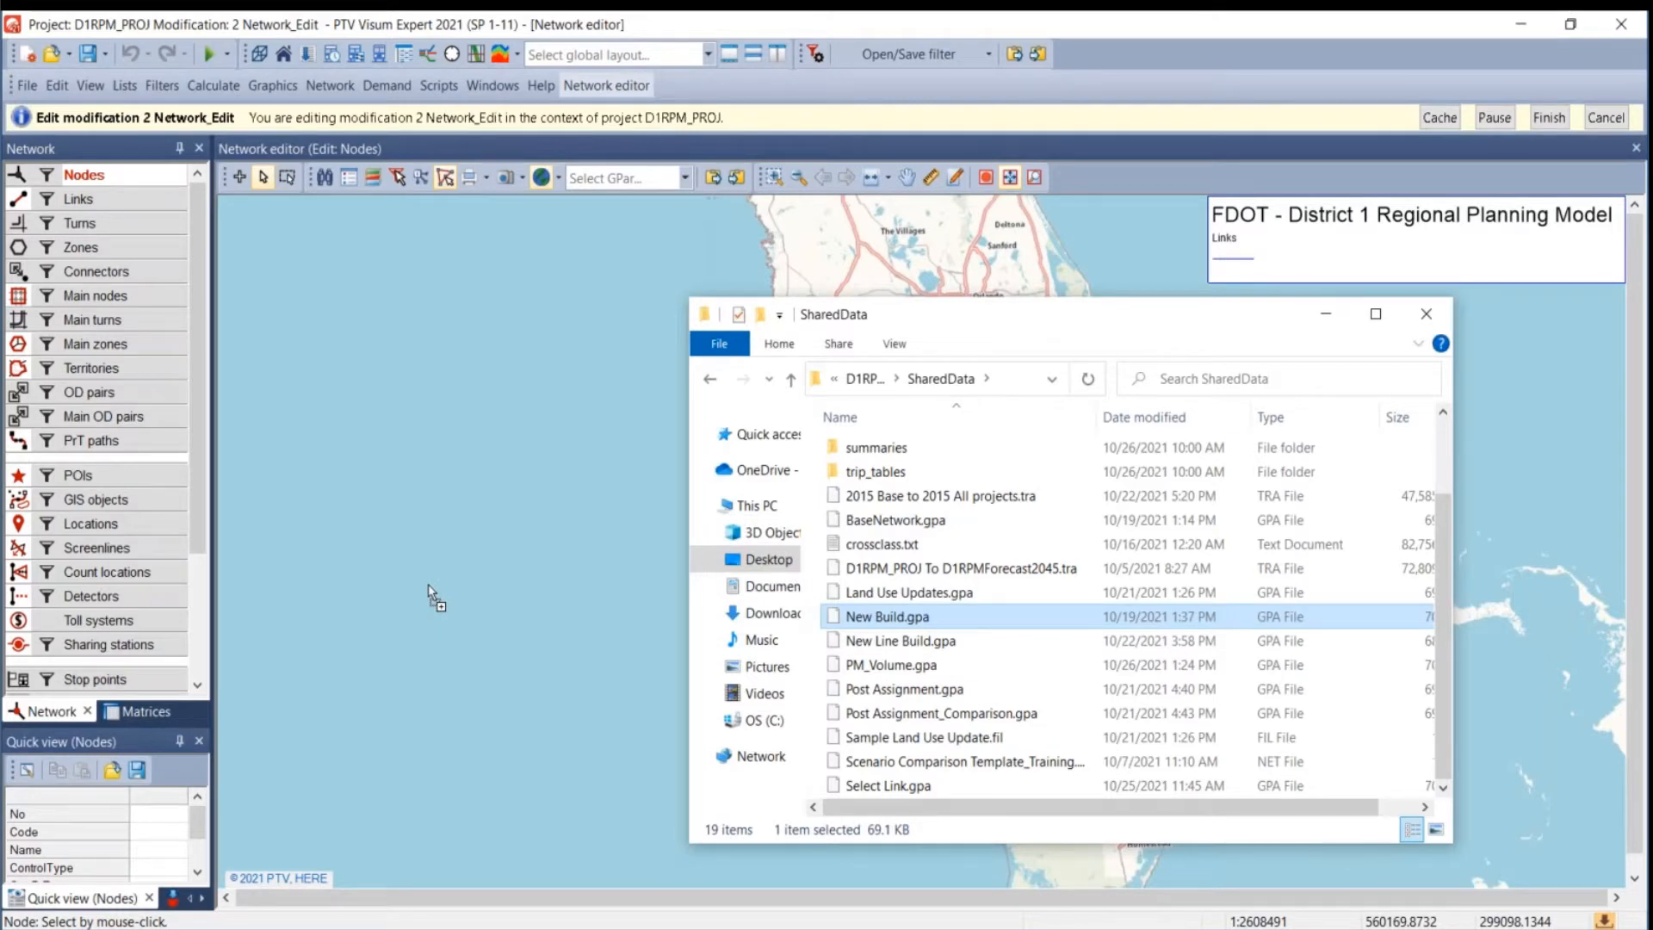
{"action": "left_click_drag", "start_coordinate": [428, 585], "coordinate": [428, 586]}
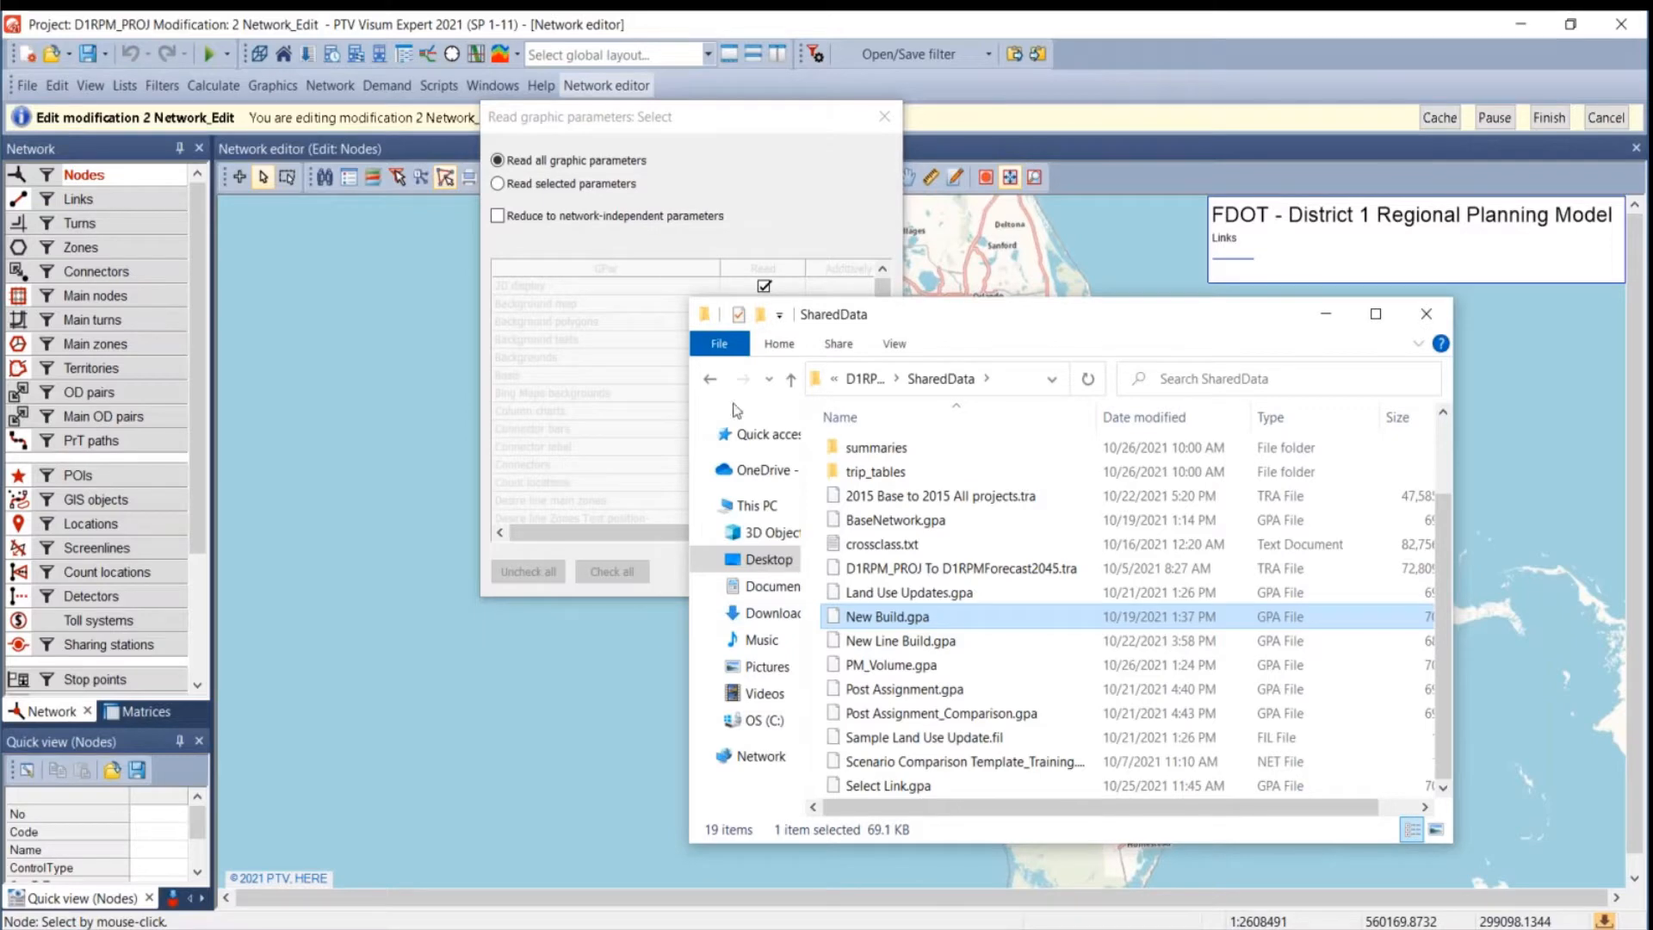
{"action": "left_click_drag", "start_coordinate": [617, 131], "coordinate": [324, 236]}
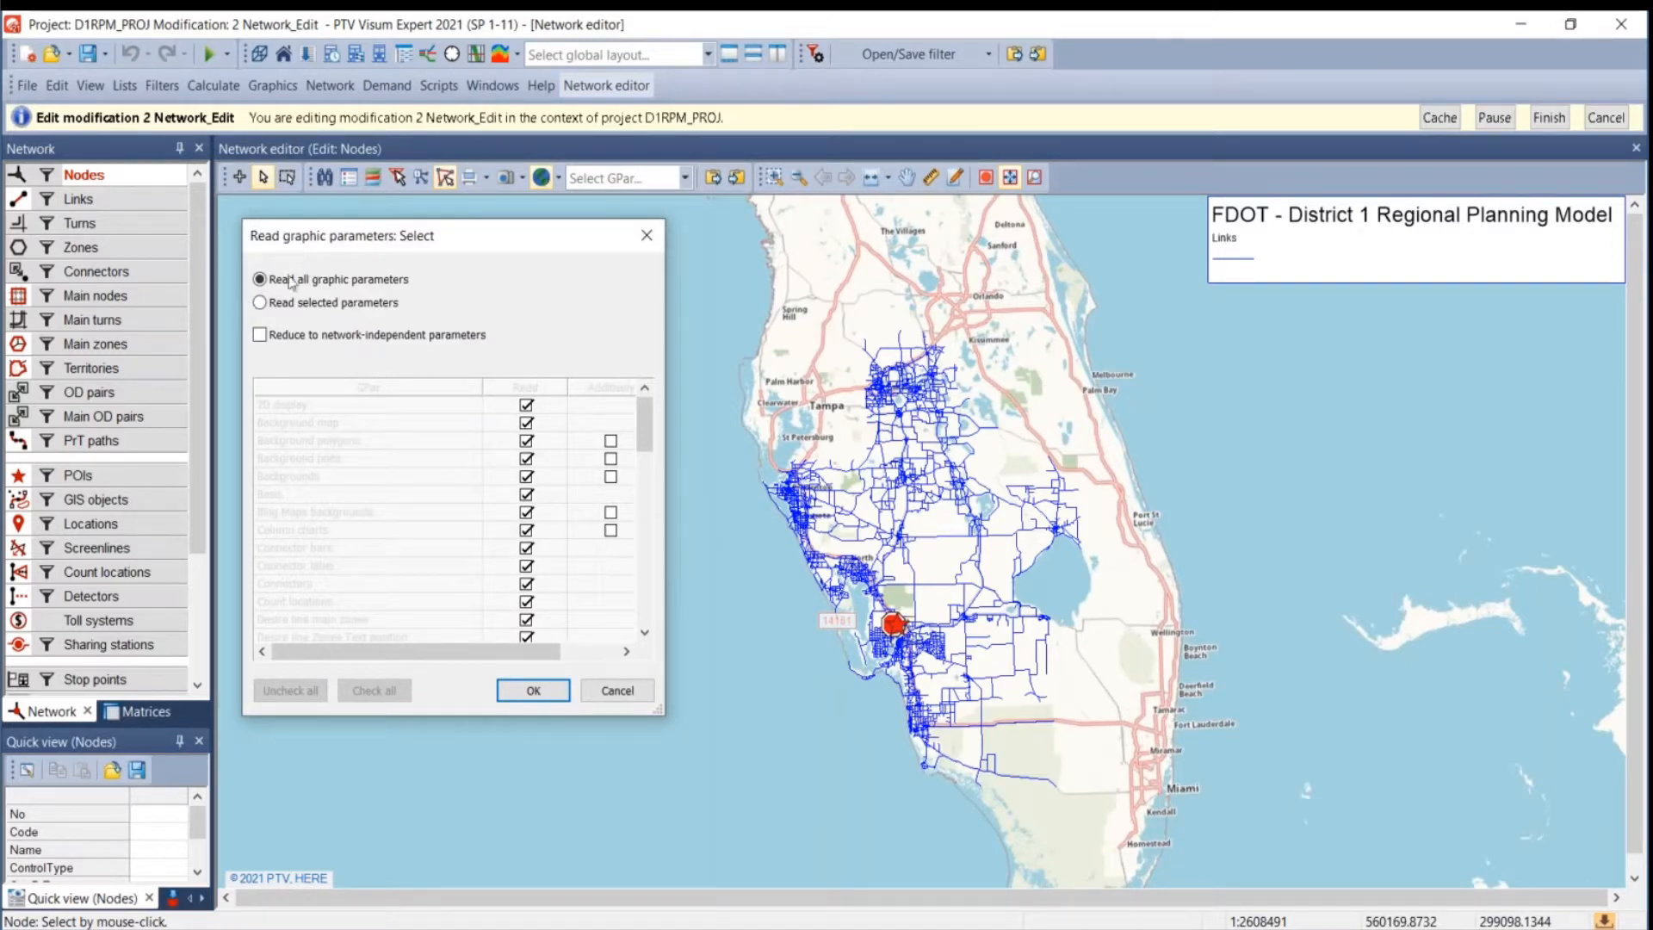
{"action": "left_click", "coordinate": [532, 692]}
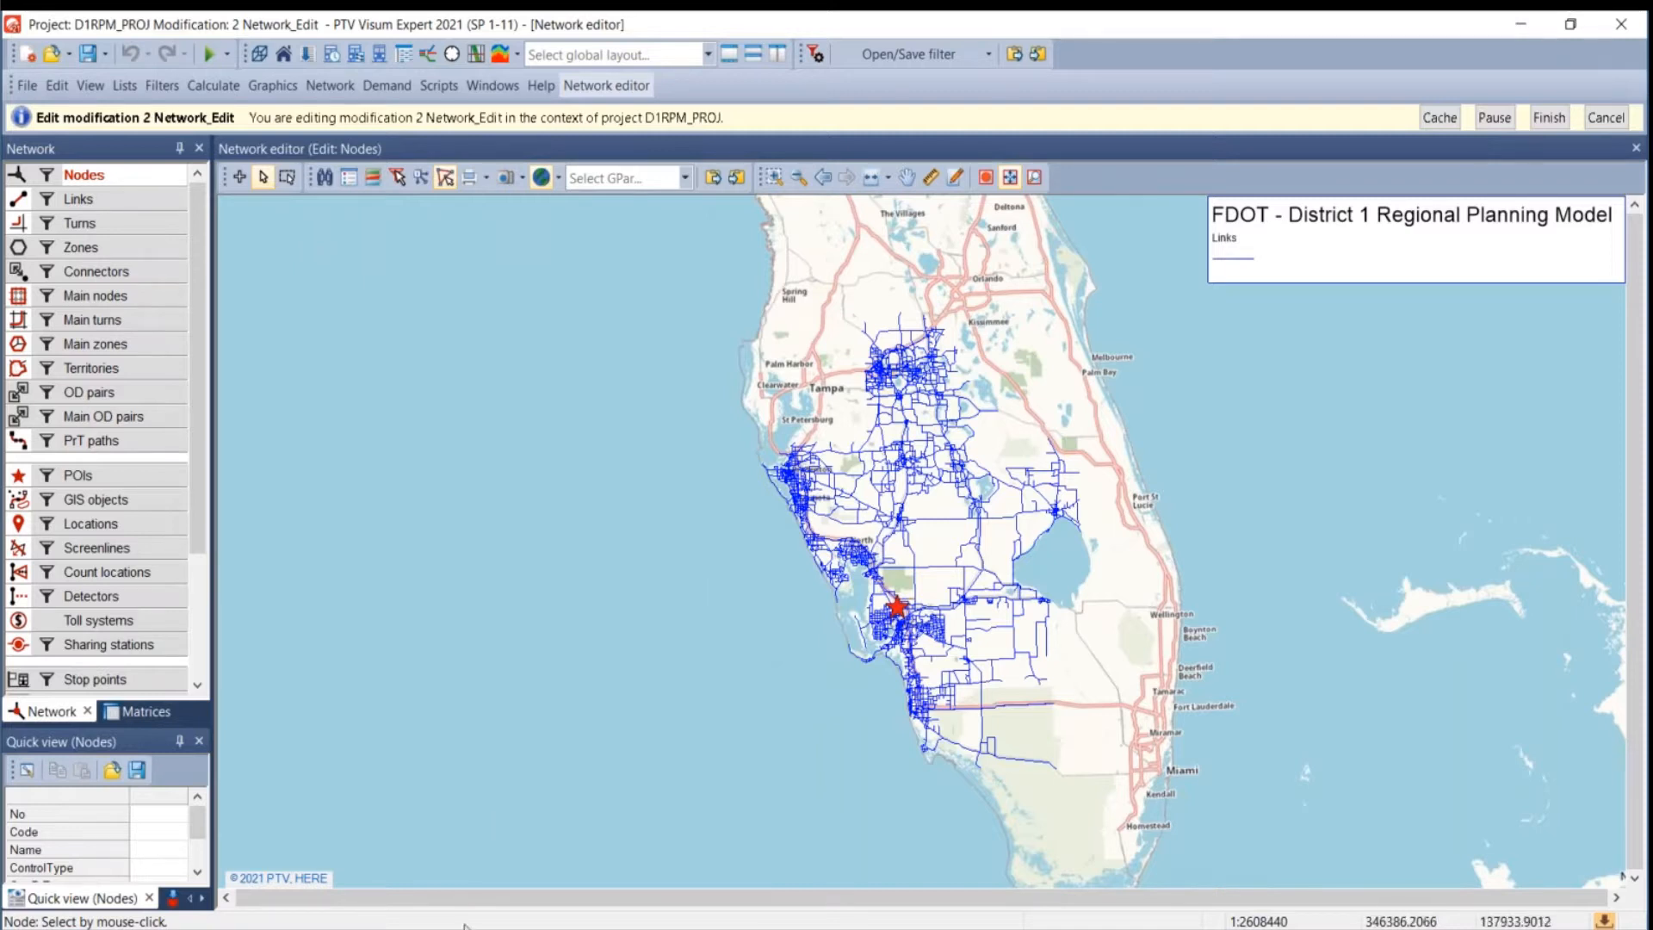
- Switch to File Explorer, review the path from the D1RPM_PROJ folder to New Build.gpa in SharedData, and return to the network map
{"action": "key", "text": "alt+Tab"}
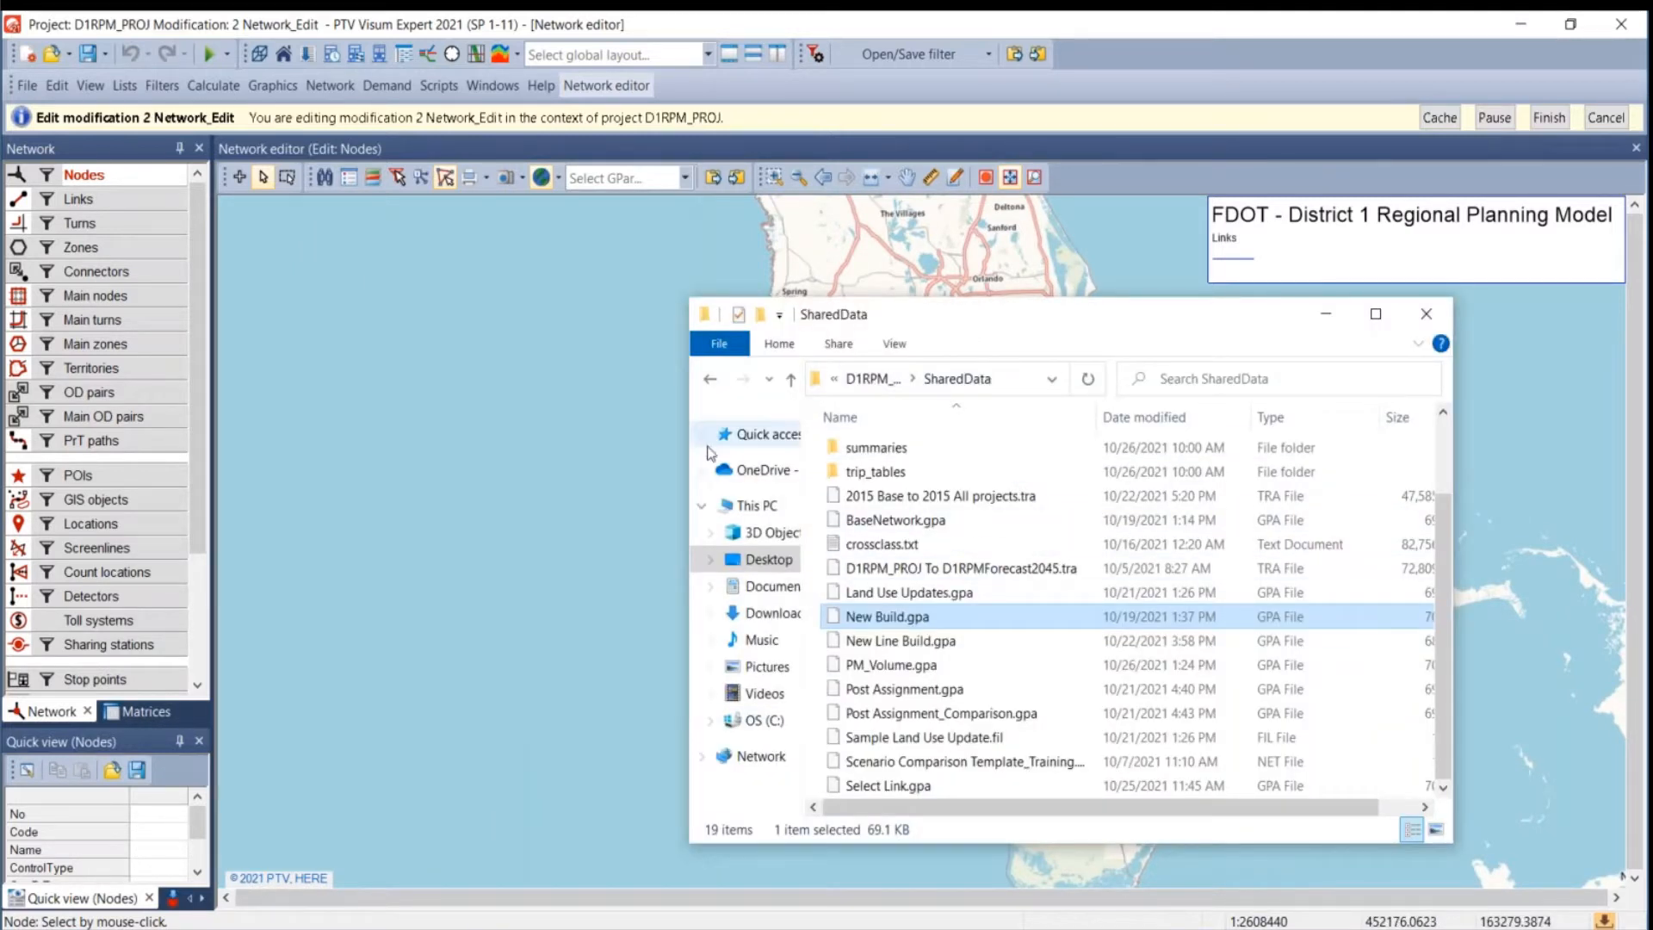
{"action": "left_click_drag", "start_coordinate": [685, 445], "coordinate": [467, 446]}
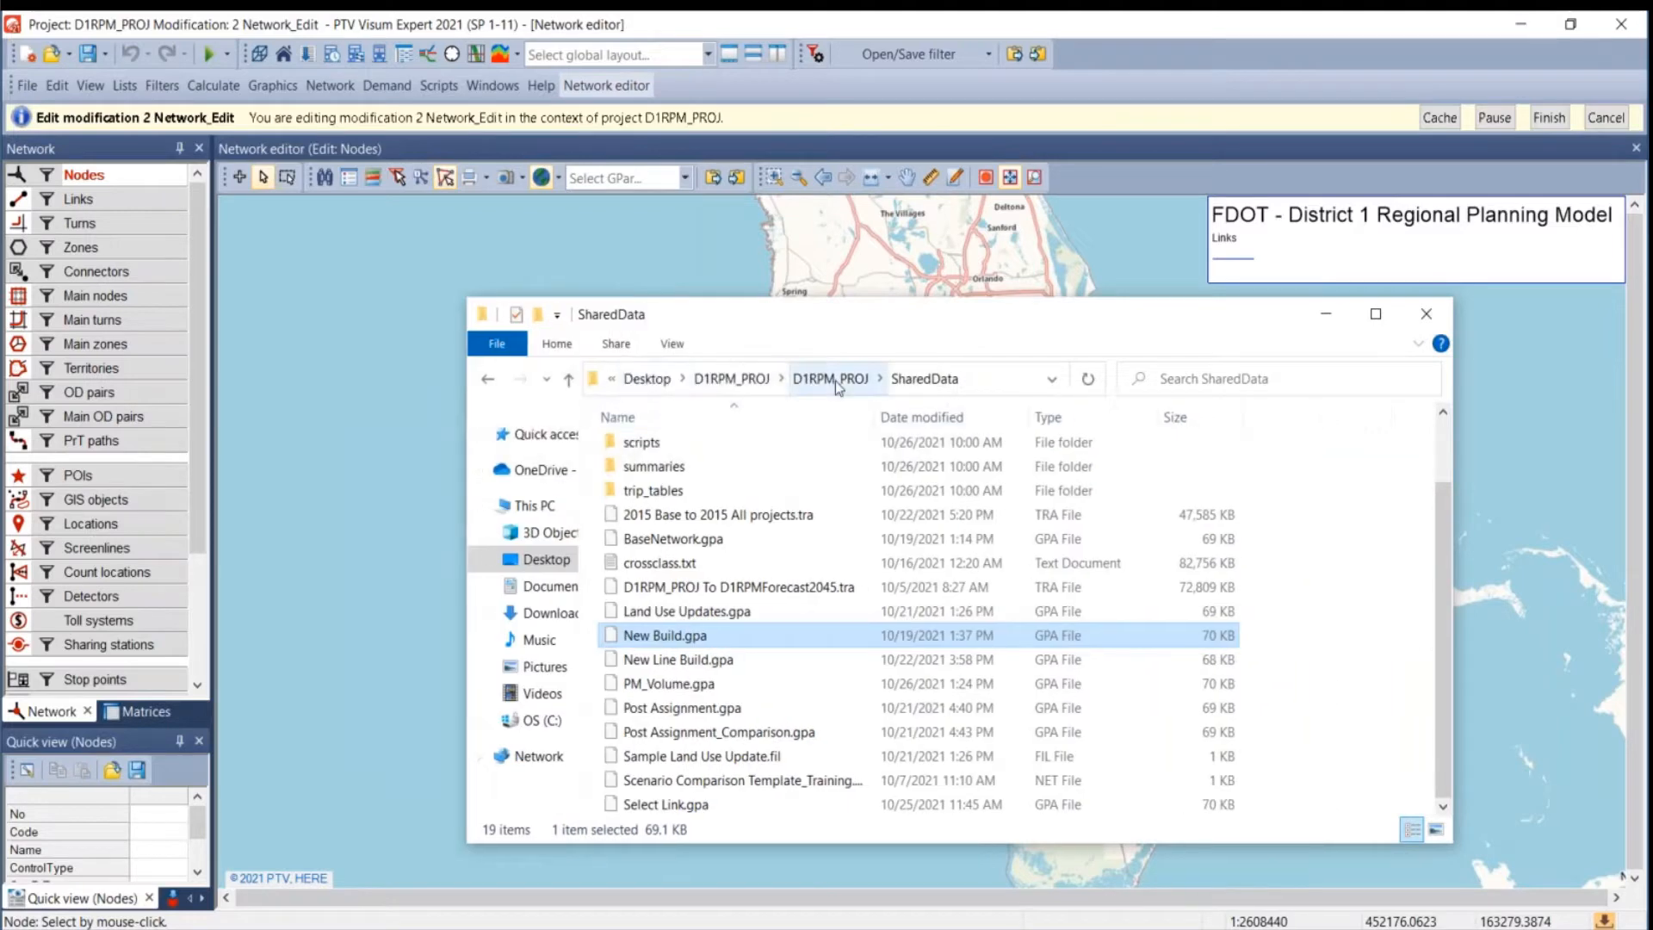
{"action": "left_click", "coordinate": [839, 383]}
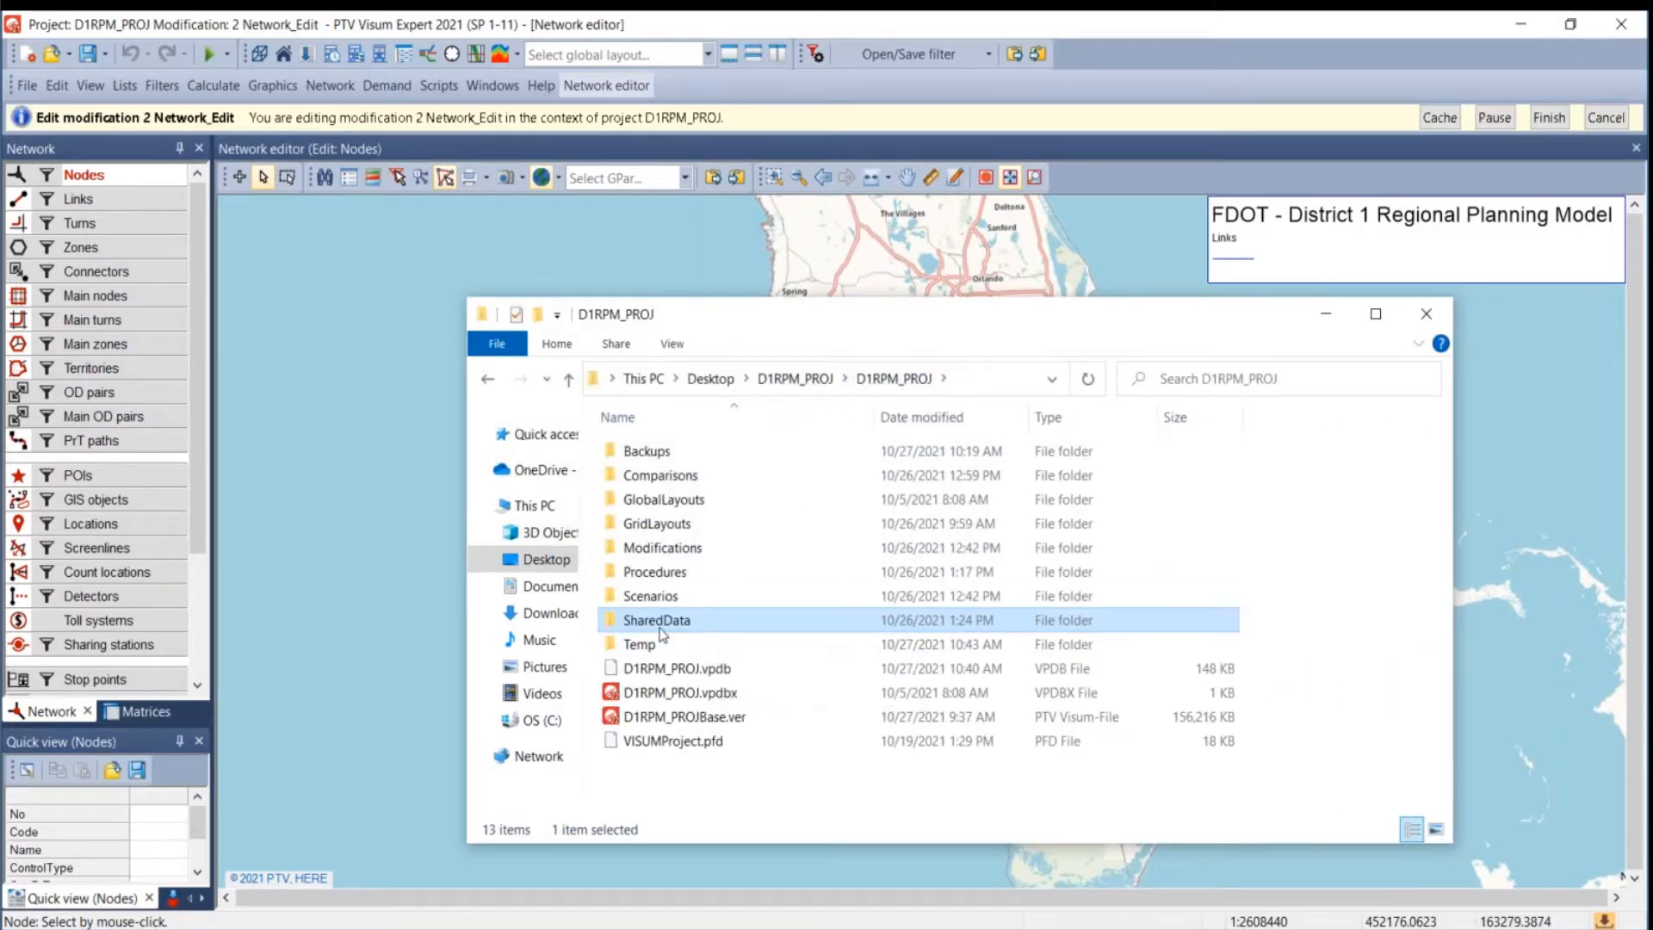
{"action": "key", "text": "F2"}
{"action": "double_click", "coordinate": [739, 622]}
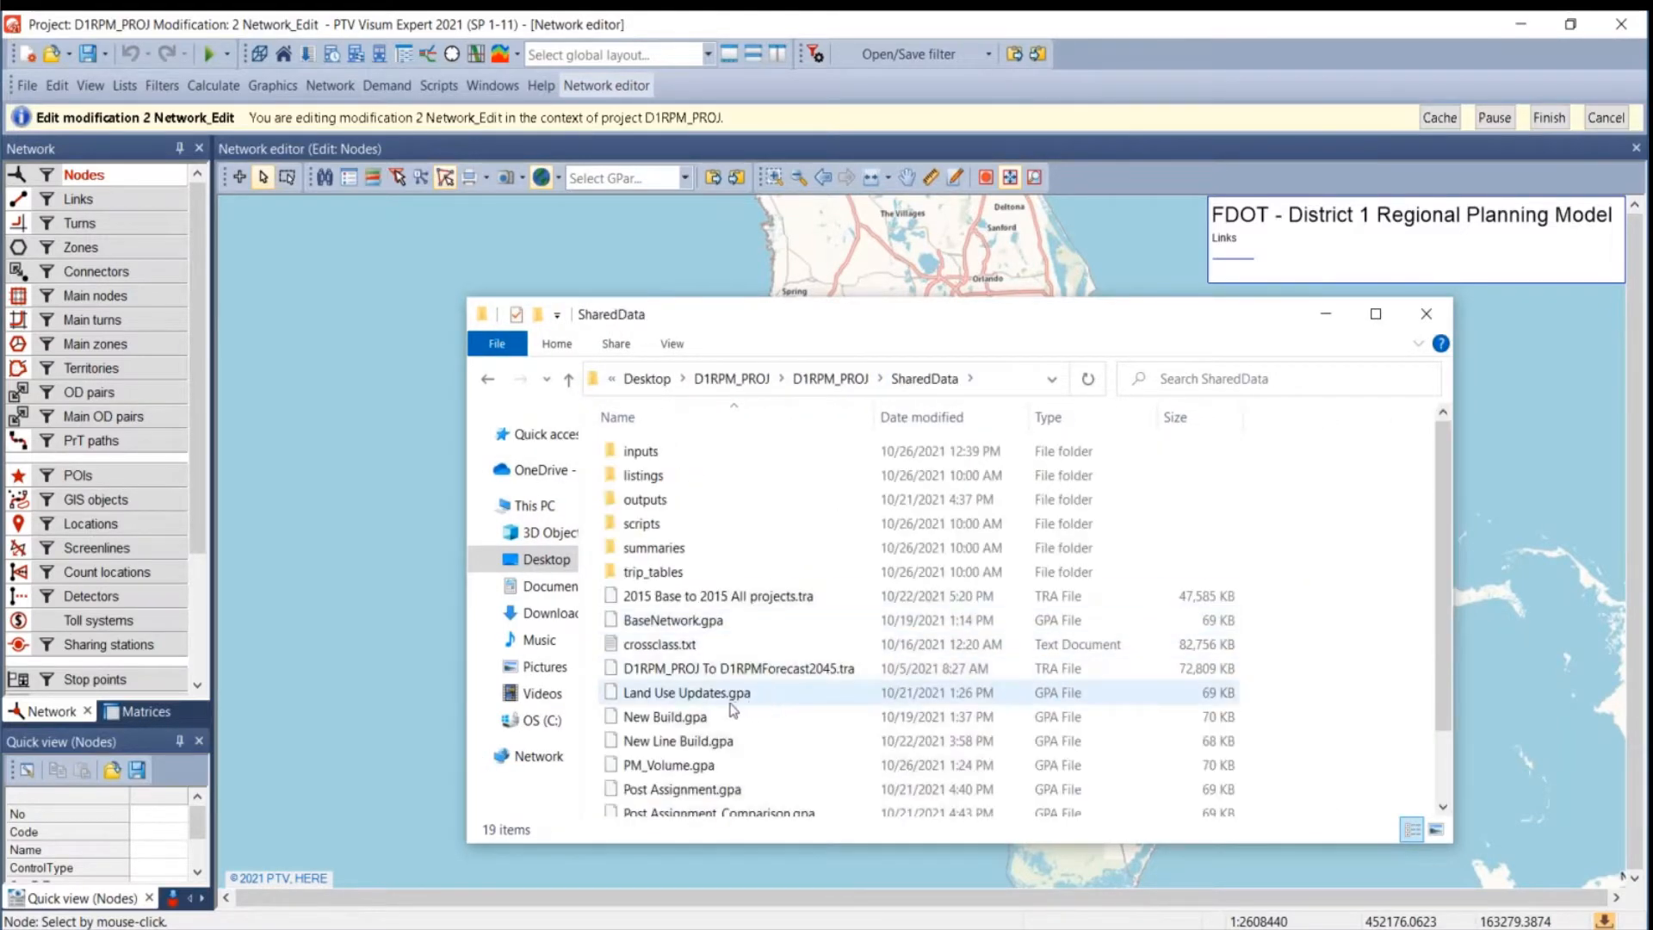
{"action": "left_click", "coordinate": [665, 724]}
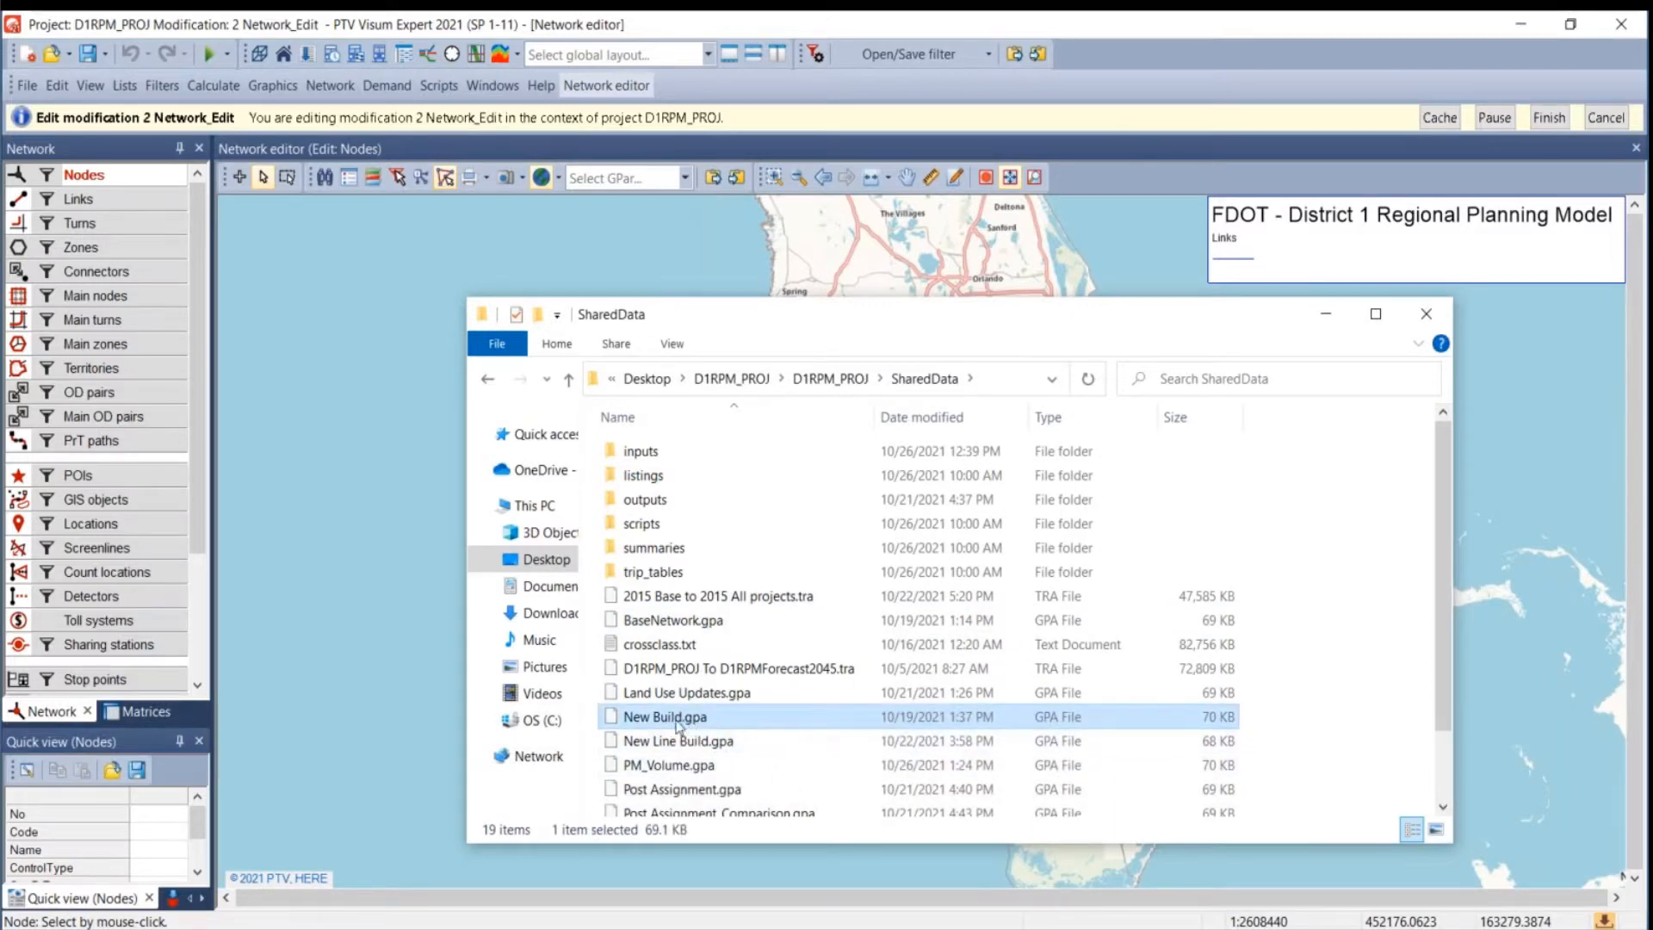
{"action": "left_click", "coordinate": [1066, 269]}
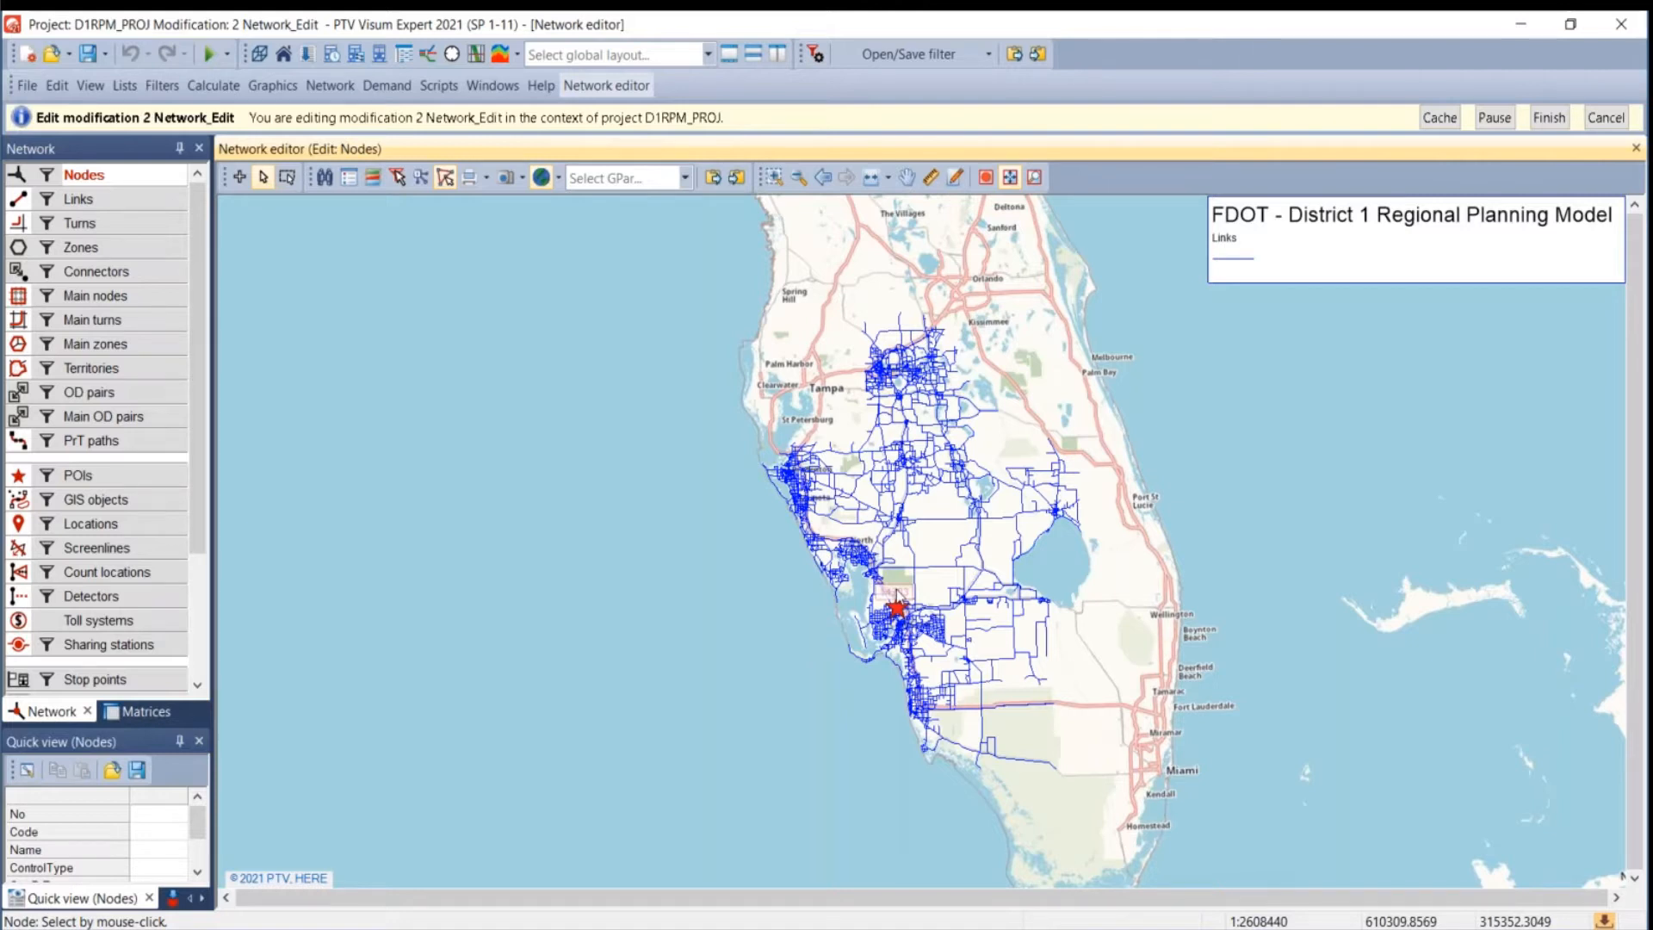
- Finish editing the Network_Edit modification and review the project's basic settings, scenarios and modifications
{"action": "left_click", "coordinate": [1550, 119]}
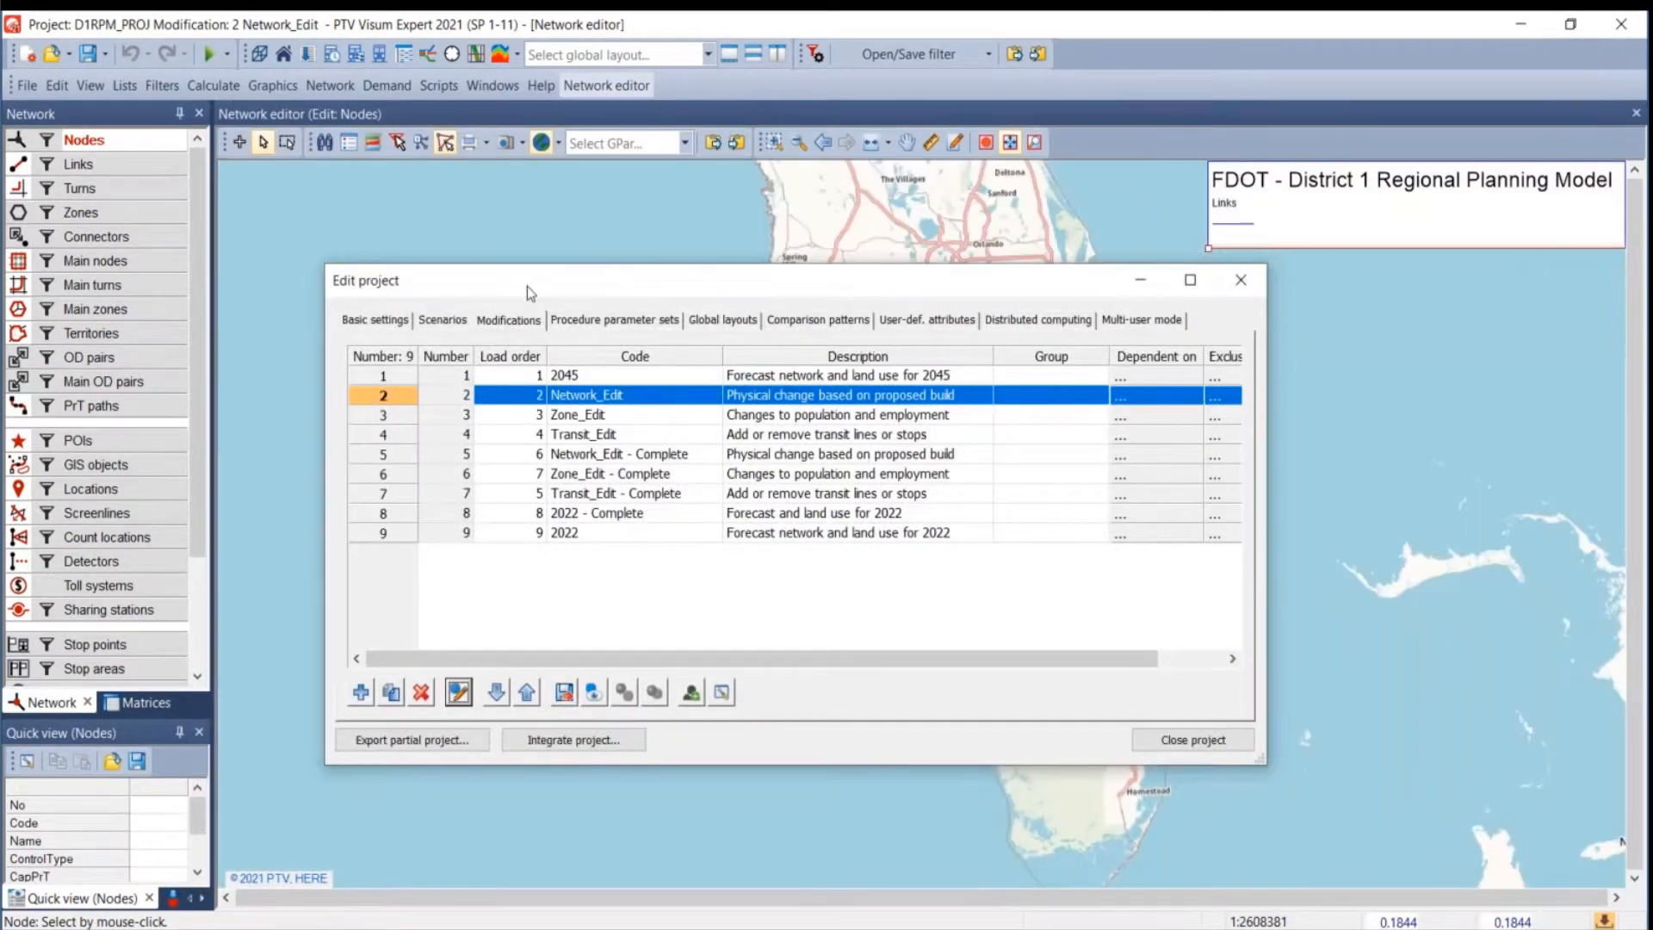
{"action": "left_click_drag", "start_coordinate": [545, 285], "coordinate": [705, 255]}
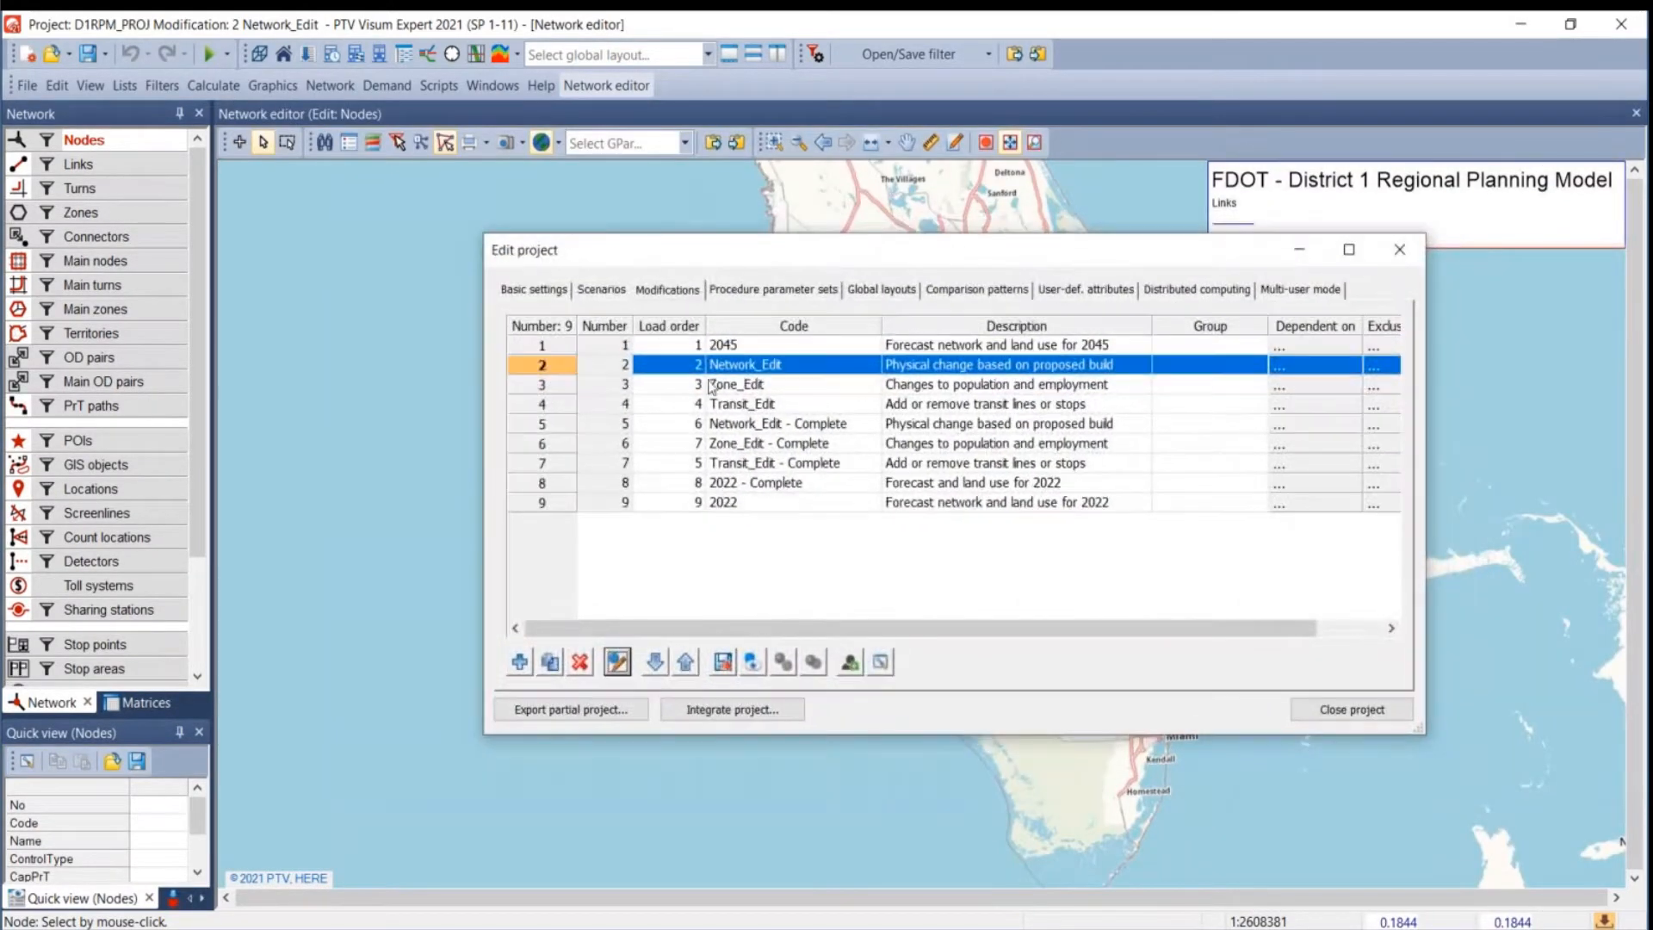
{"action": "left_click", "coordinate": [546, 293]}
{"action": "left_click", "coordinate": [582, 291]}
{"action": "left_click", "coordinate": [655, 291]}
{"action": "left_click", "coordinate": [543, 293]}
{"action": "left_click", "coordinate": [602, 293]}
{"action": "left_click", "coordinate": [650, 293]}
{"action": "left_click", "coordinate": [510, 293]}
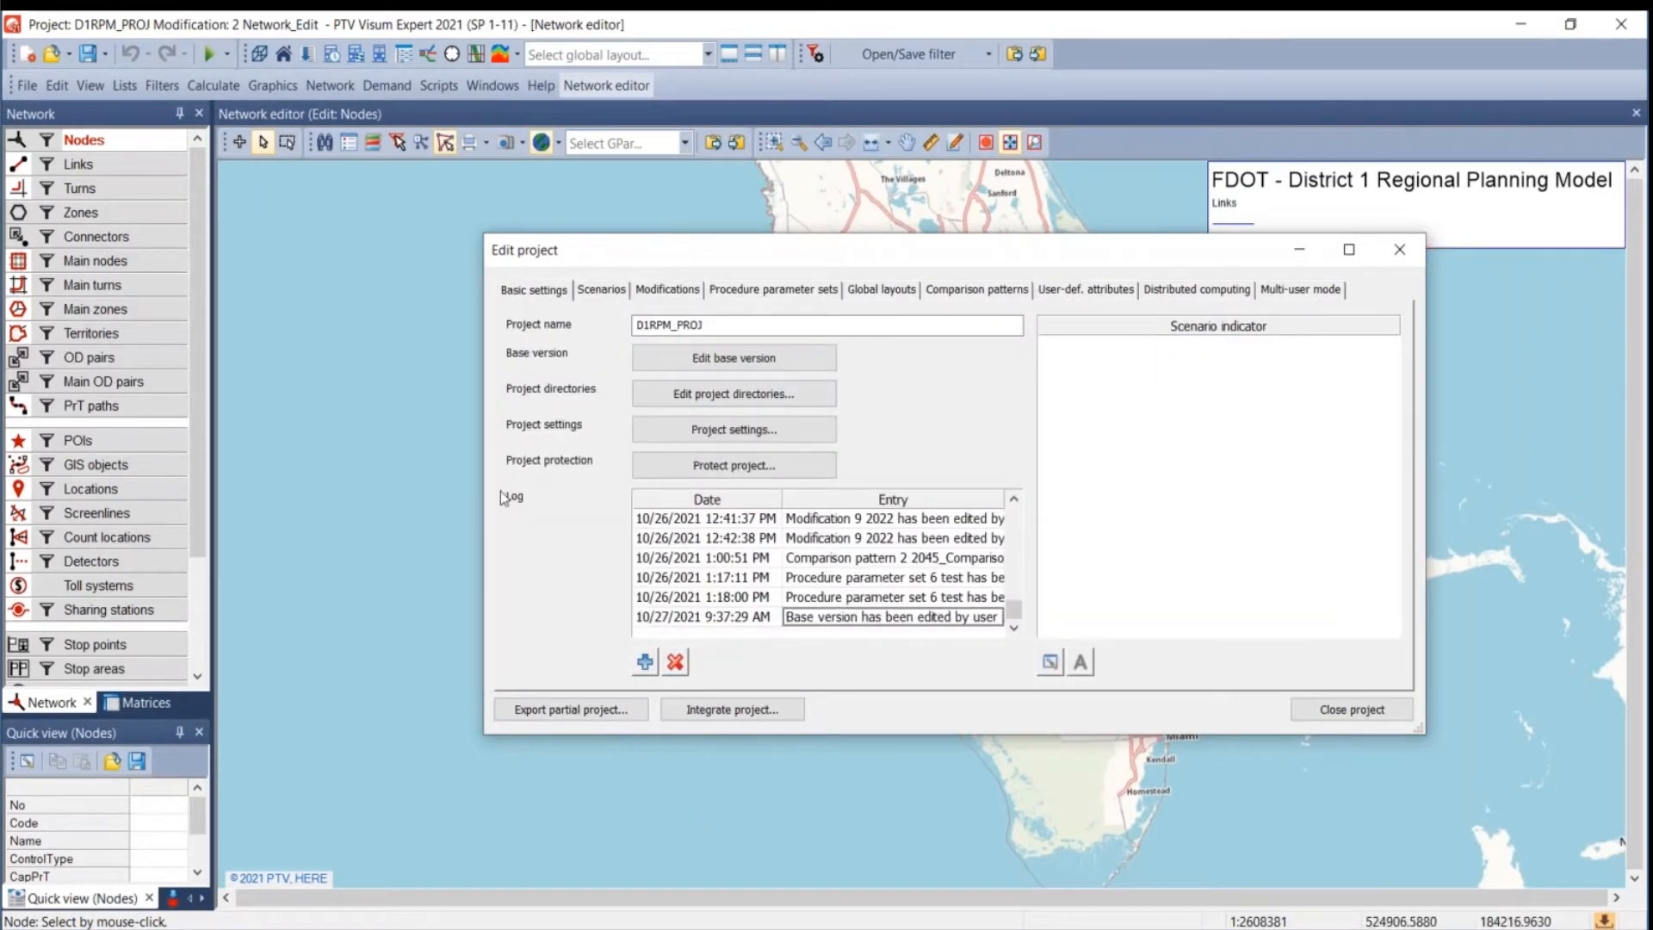
- Switch to File Explorer, go up to the D1RPM_PROJ folder that holds SharedData, and return to the project window
{"action": "key", "text": "alt+Tab"}
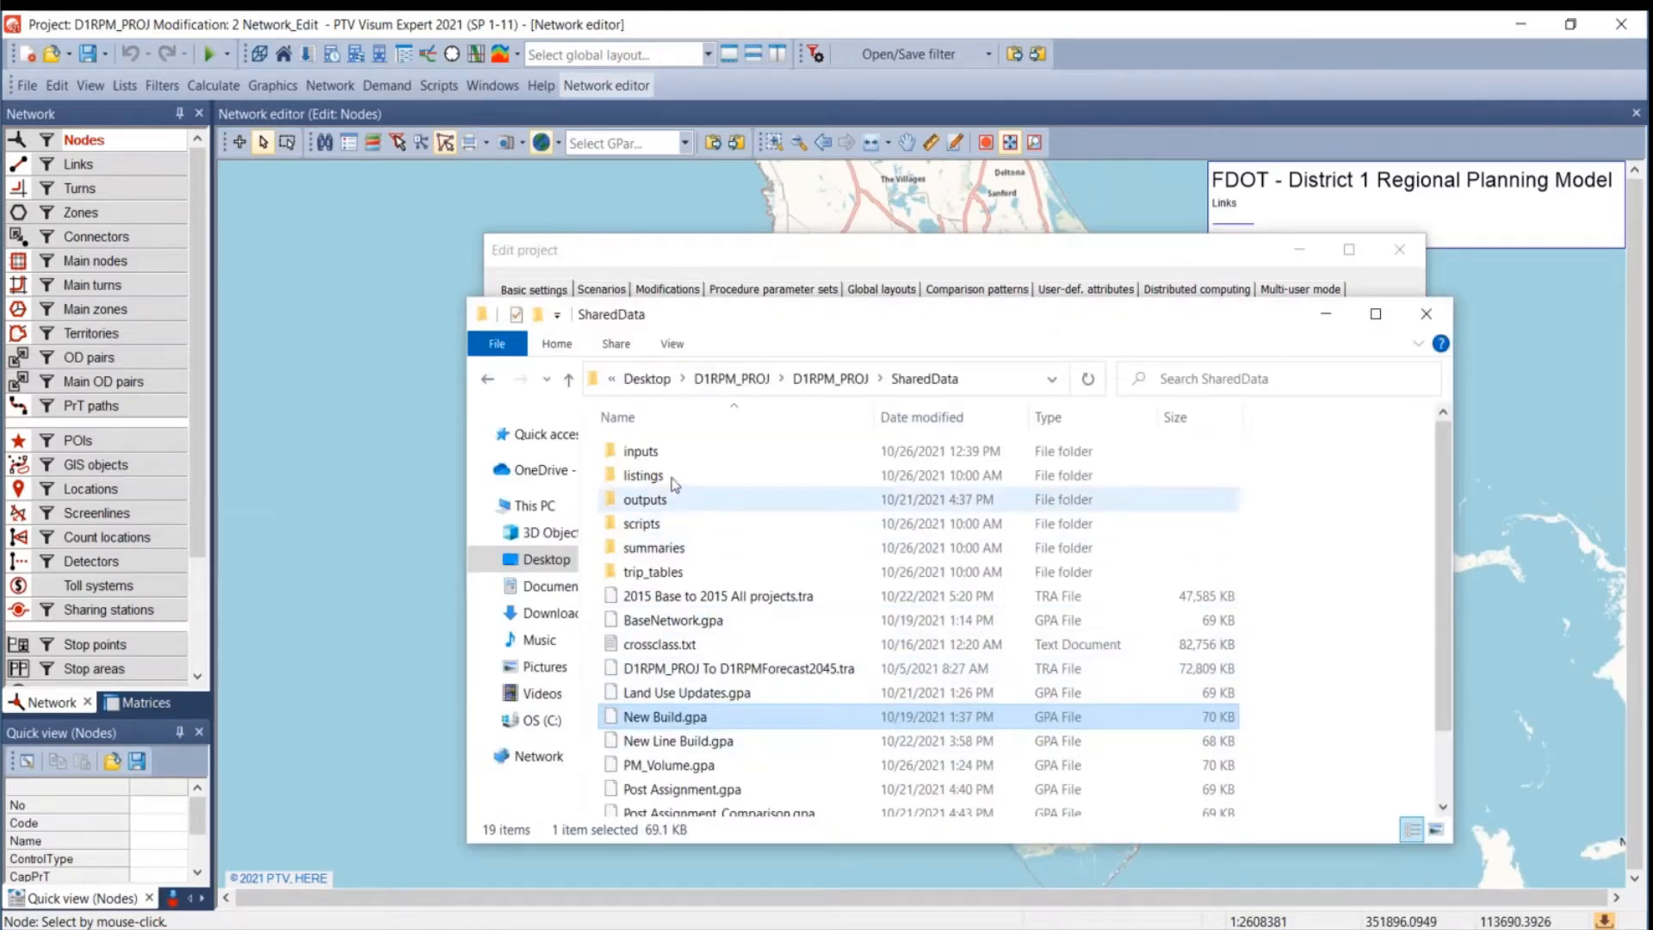
{"action": "left_click", "coordinate": [812, 379]}
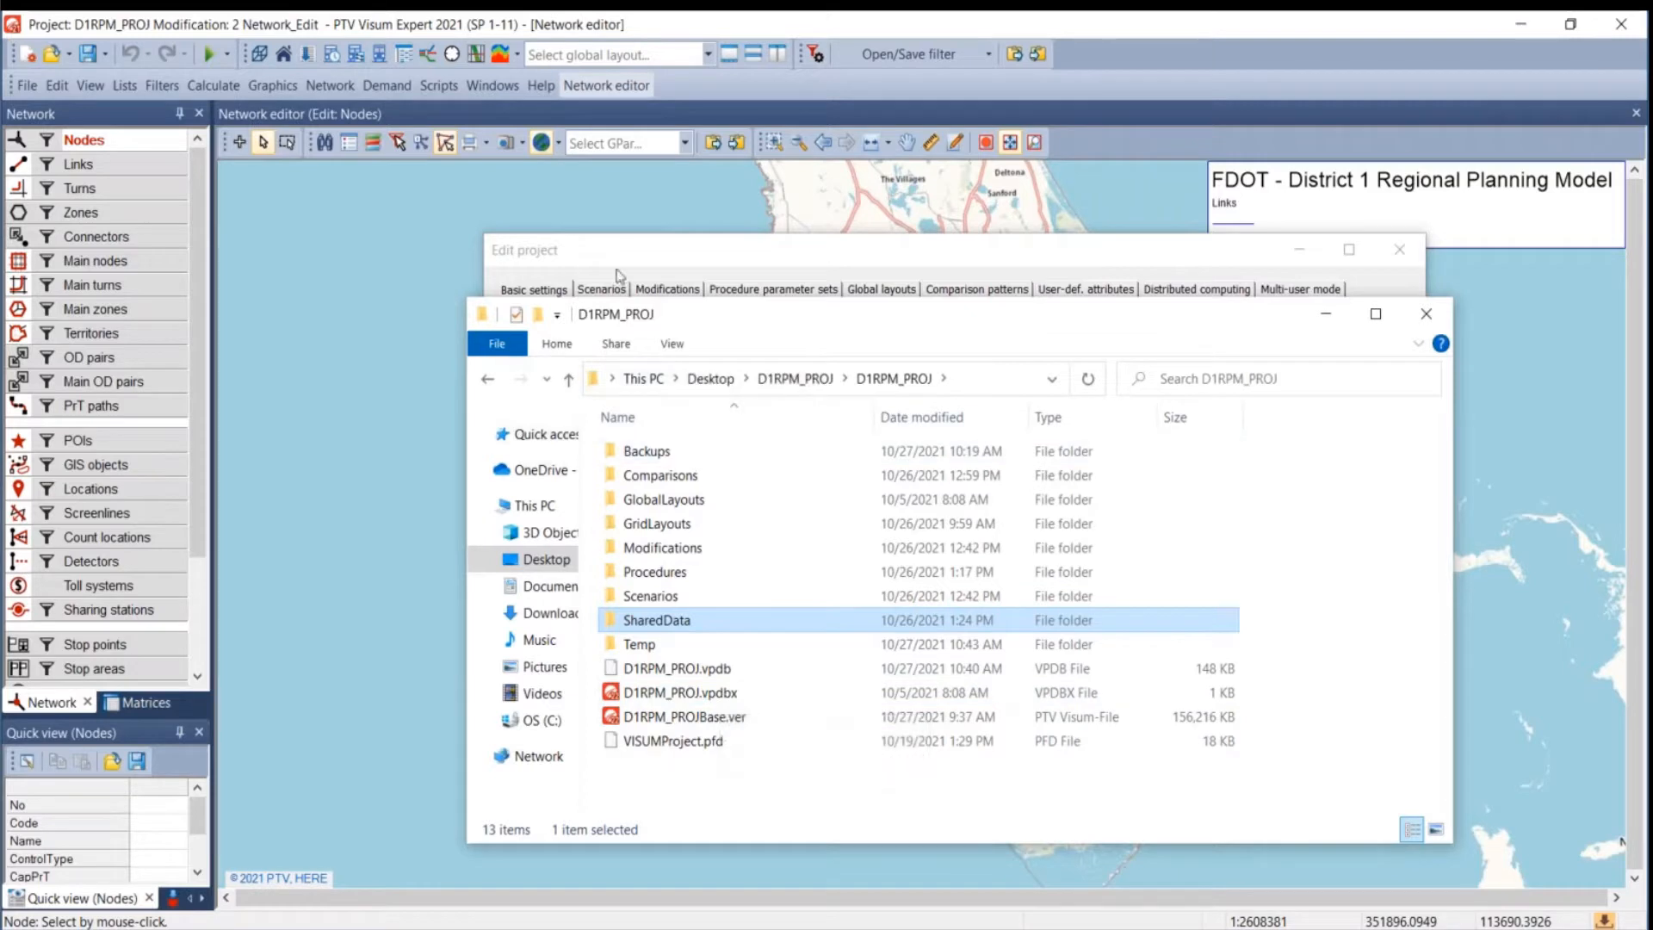
{"action": "left_click", "coordinate": [644, 239]}
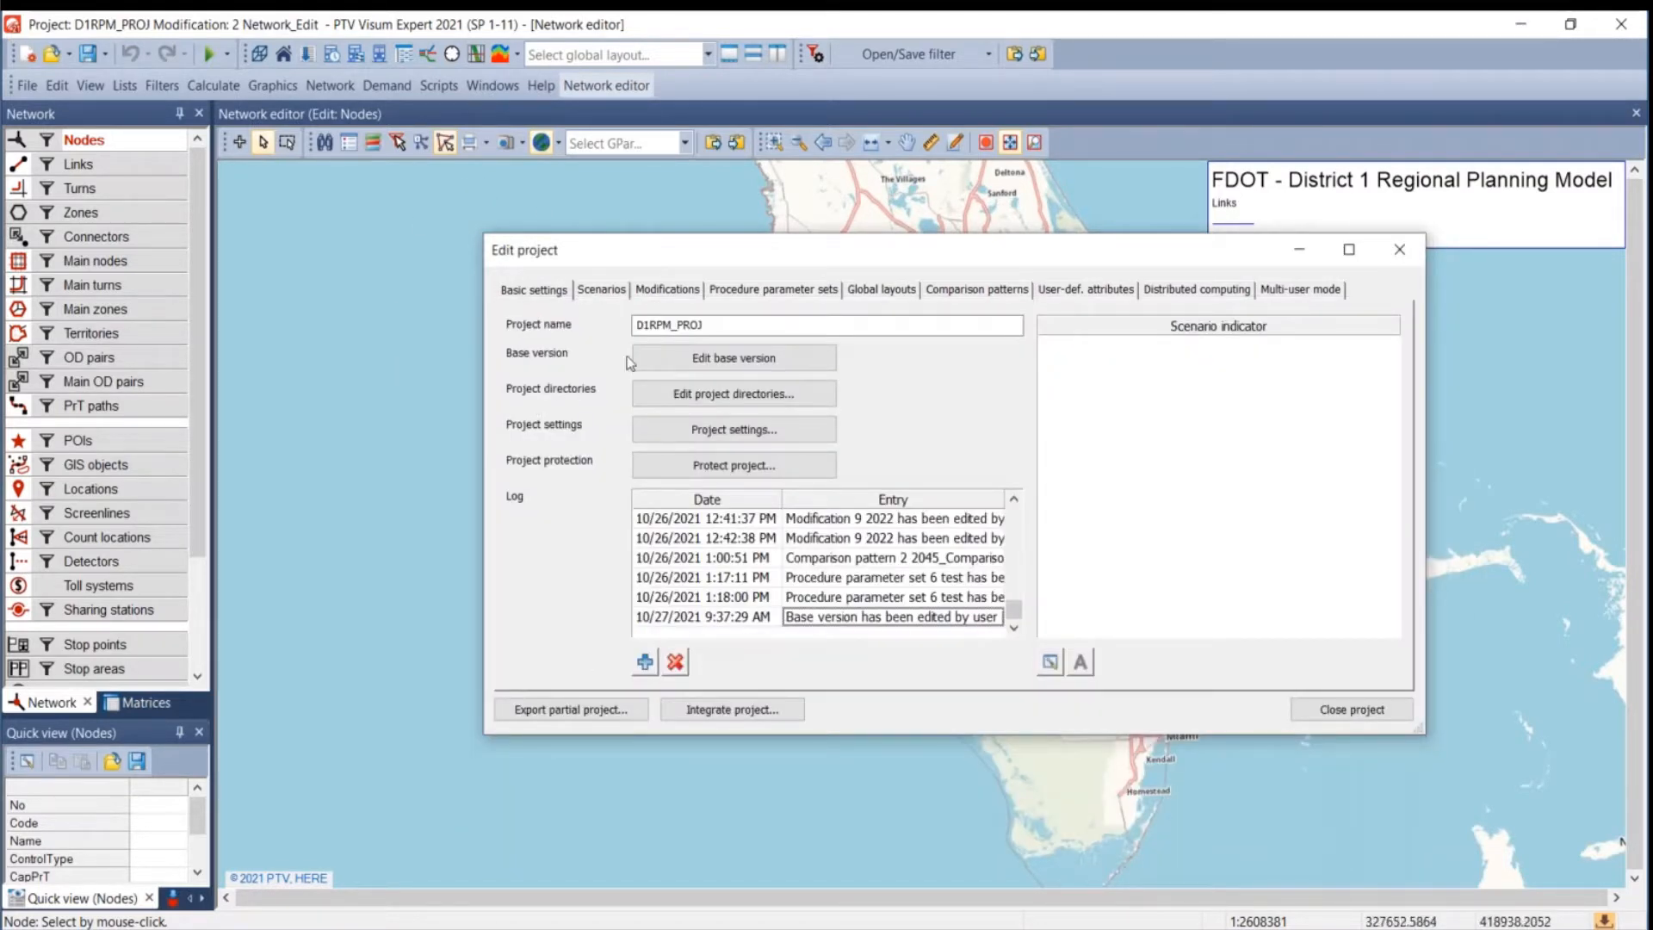
- Compare the project's modifications with its scenarios and reopen modification 2, Network_Edit, for editing
{"action": "left_click", "coordinate": [666, 291]}
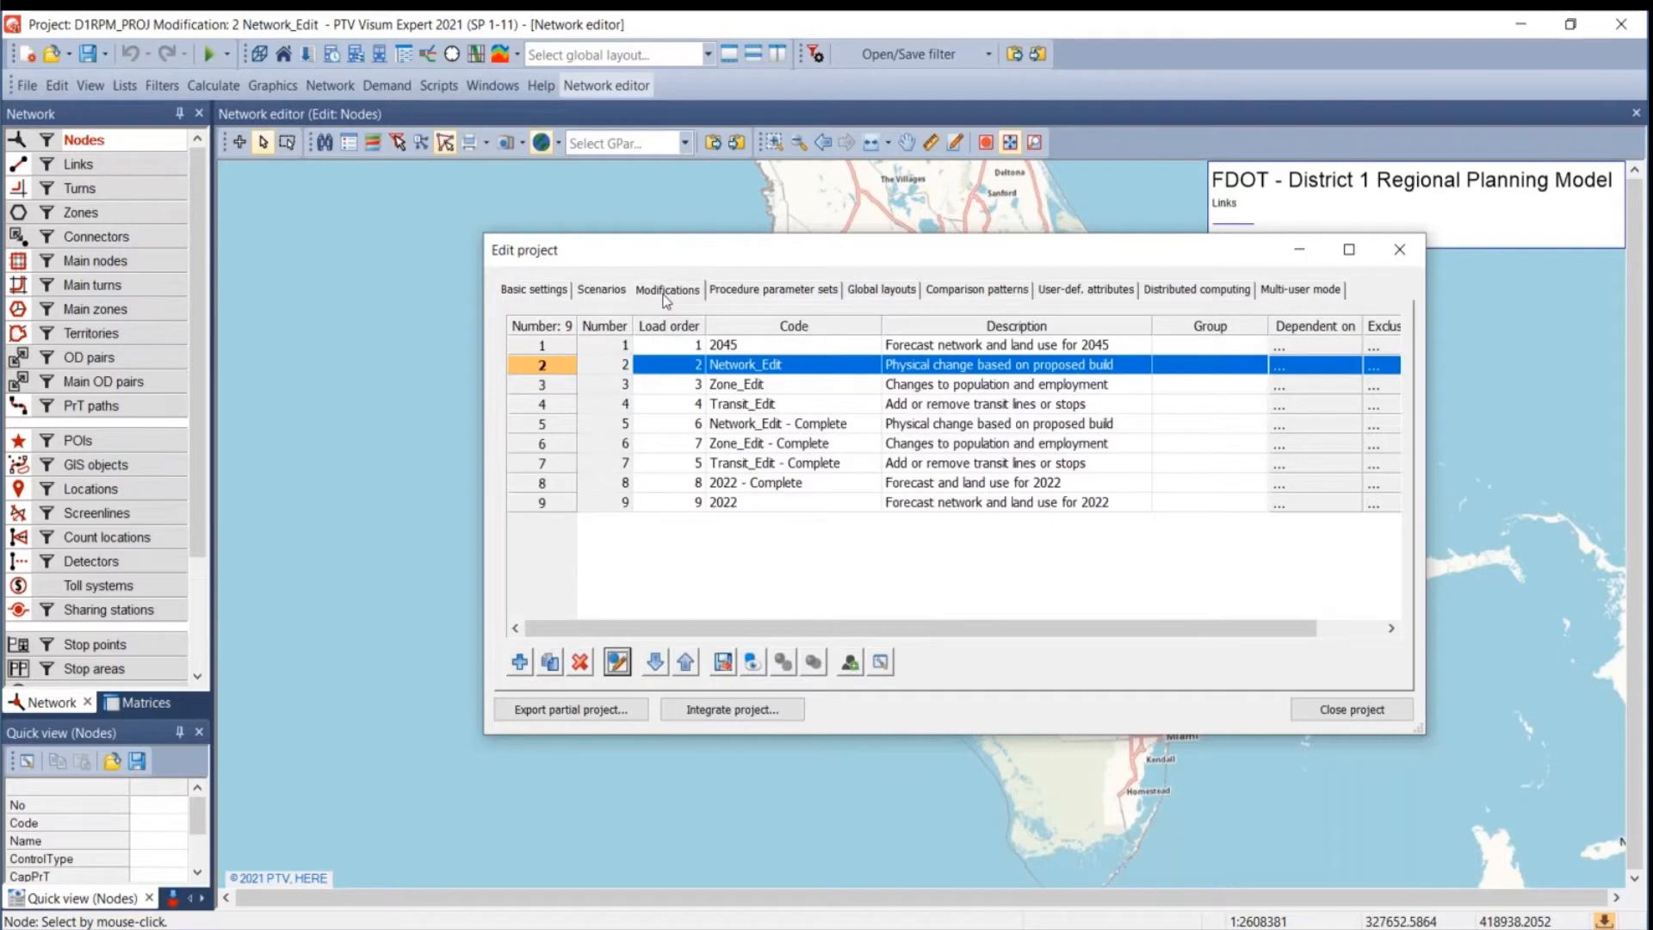
{"action": "left_click", "coordinate": [605, 301]}
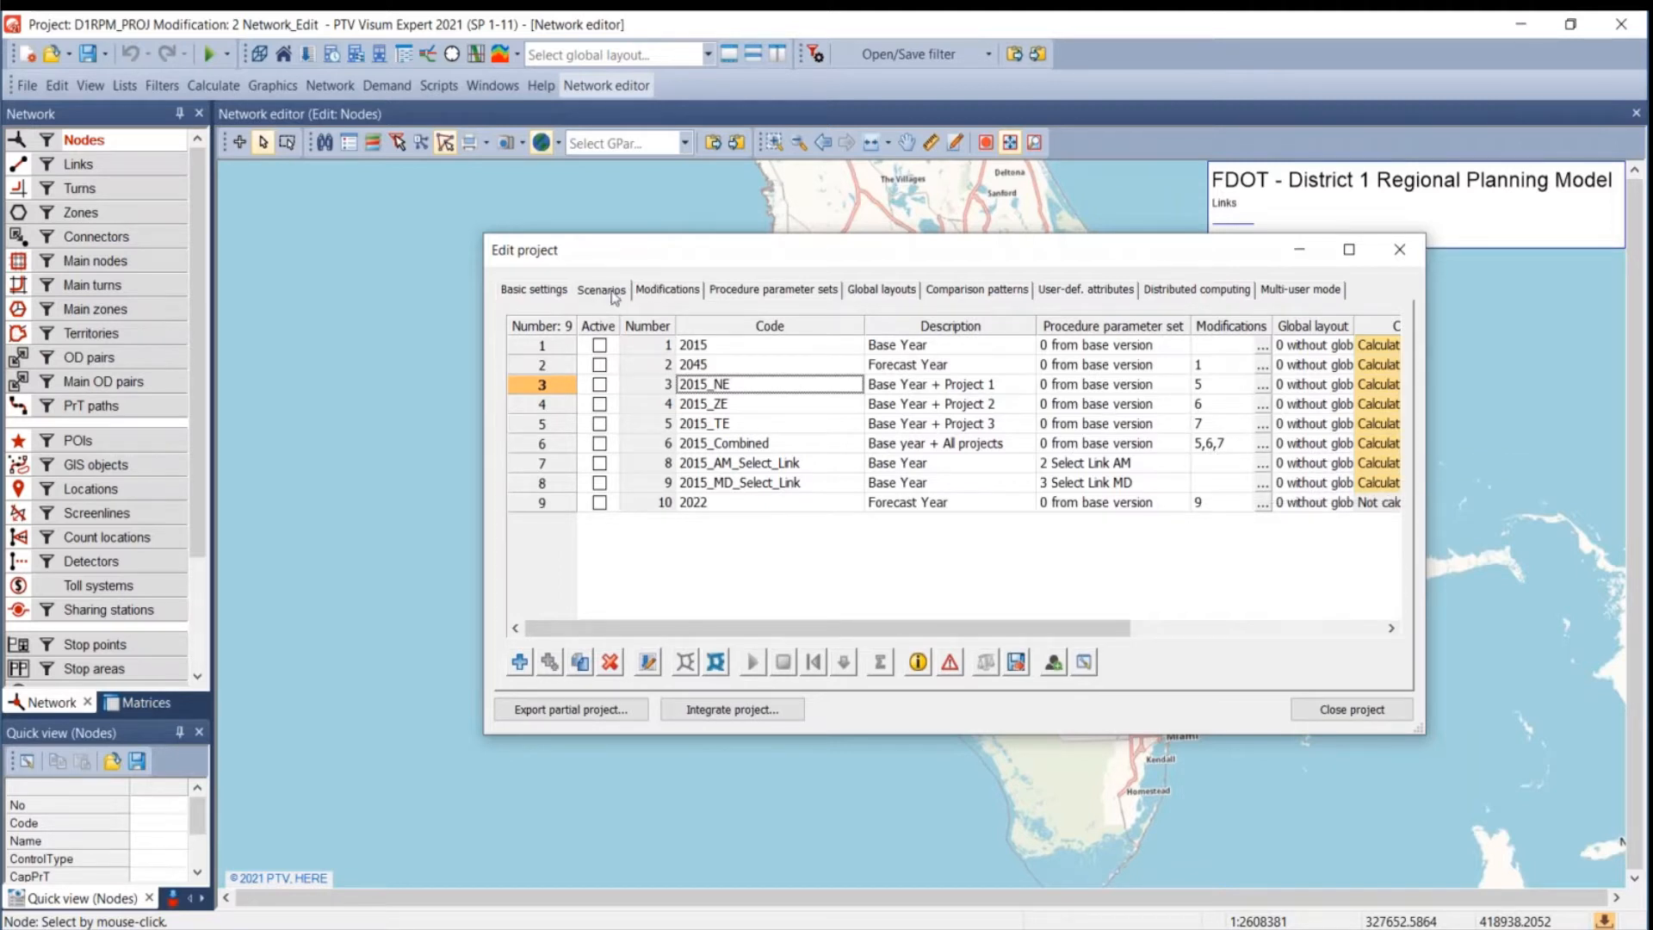
{"action": "left_click", "coordinate": [663, 291]}
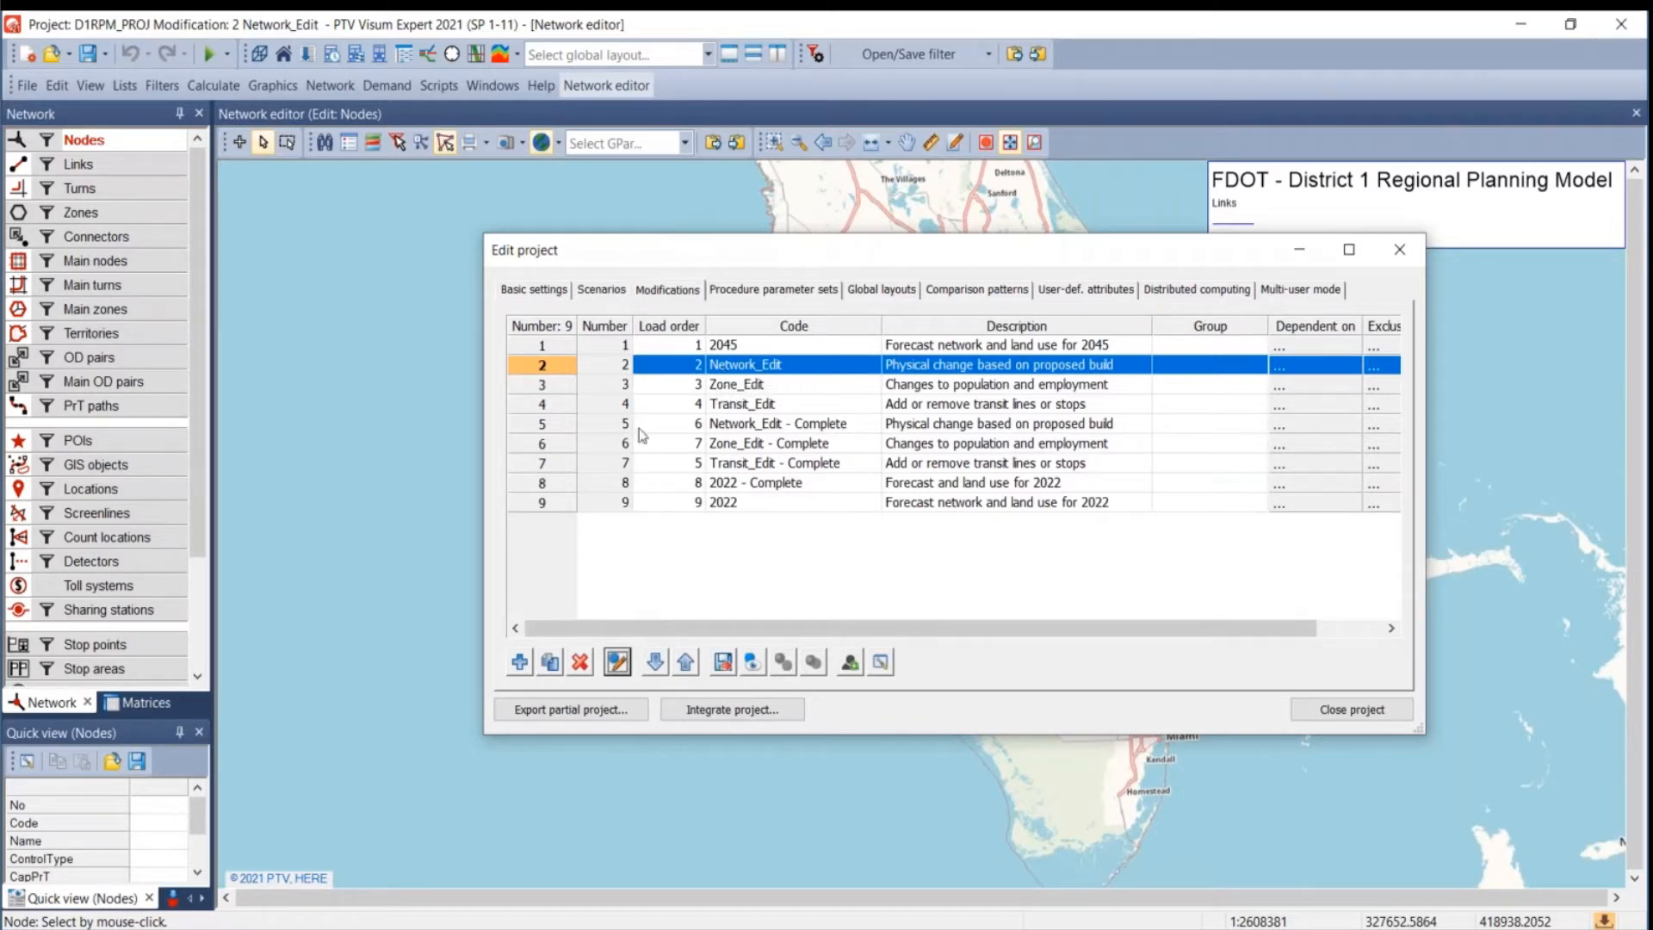
{"action": "left_click", "coordinate": [544, 373]}
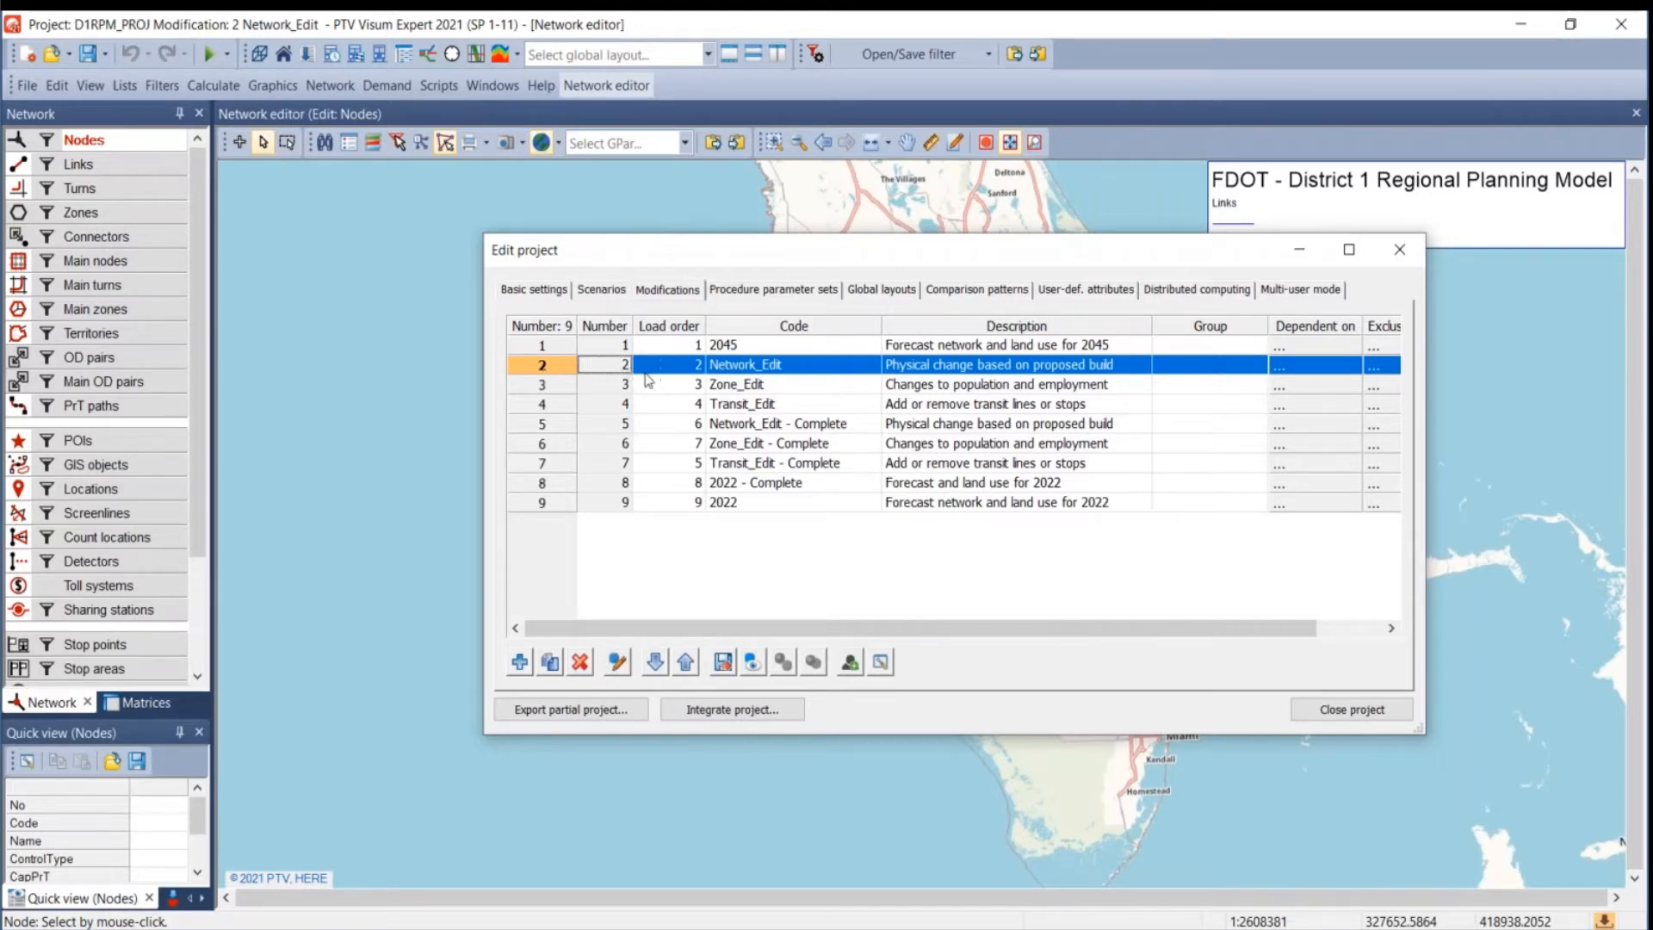
{"action": "left_click", "coordinate": [618, 663]}
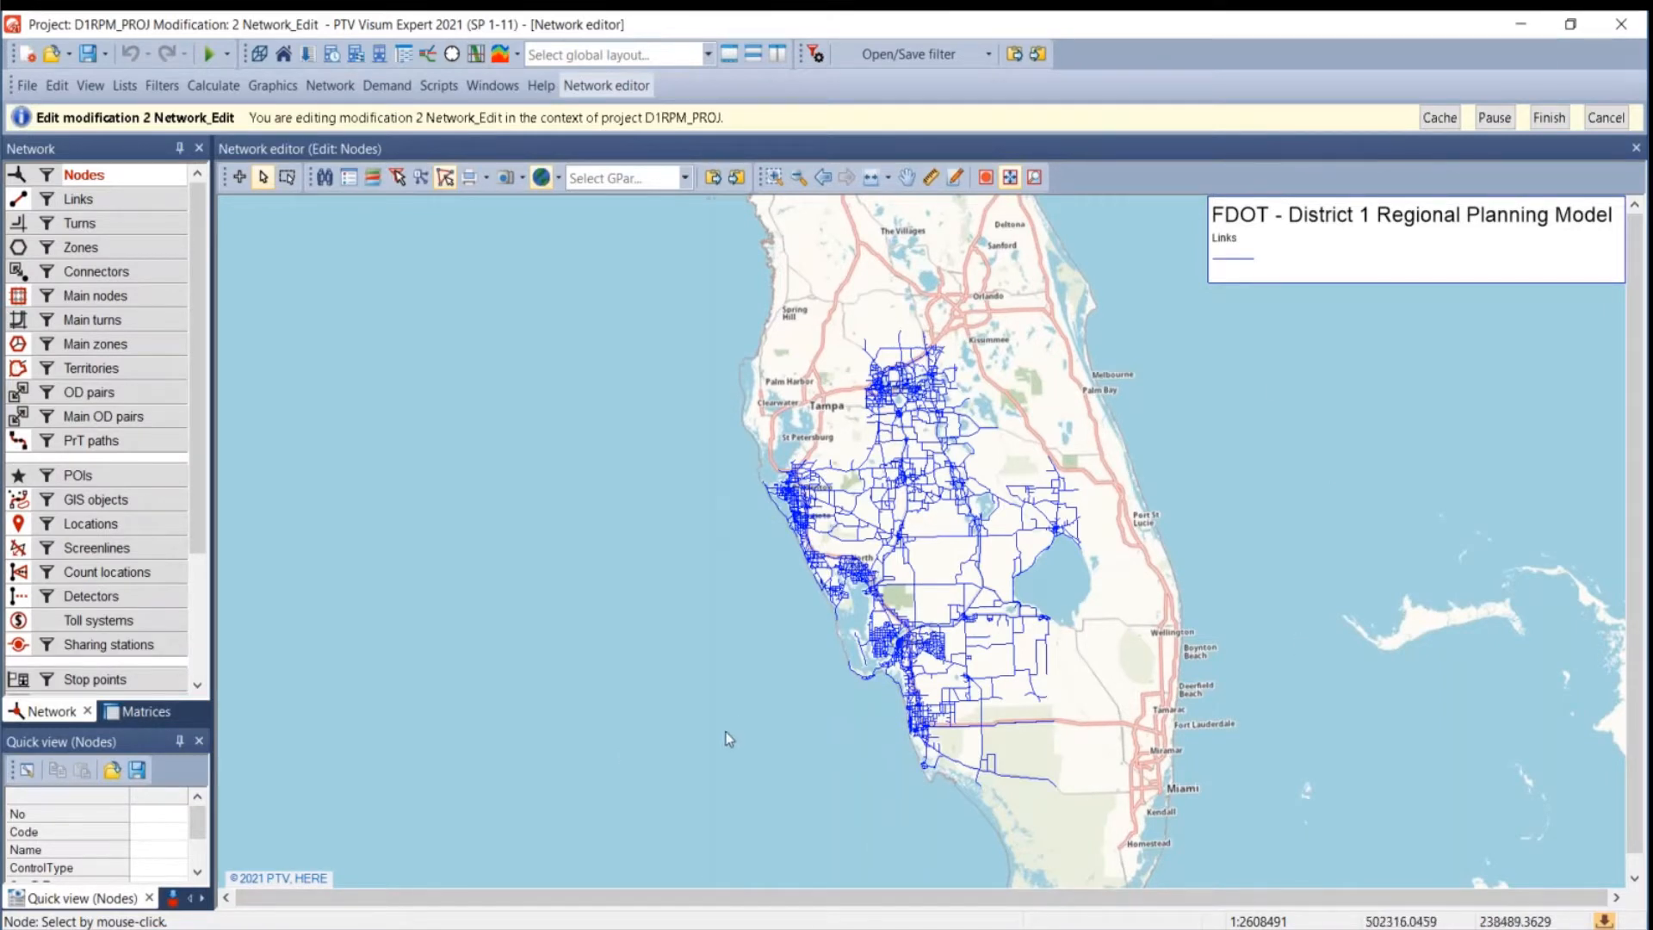
- Look through the network object types and display the POIs on the network map
{"action": "scroll", "coordinate": [198, 534], "scroll_direction": "down", "scroll_amount": 1}
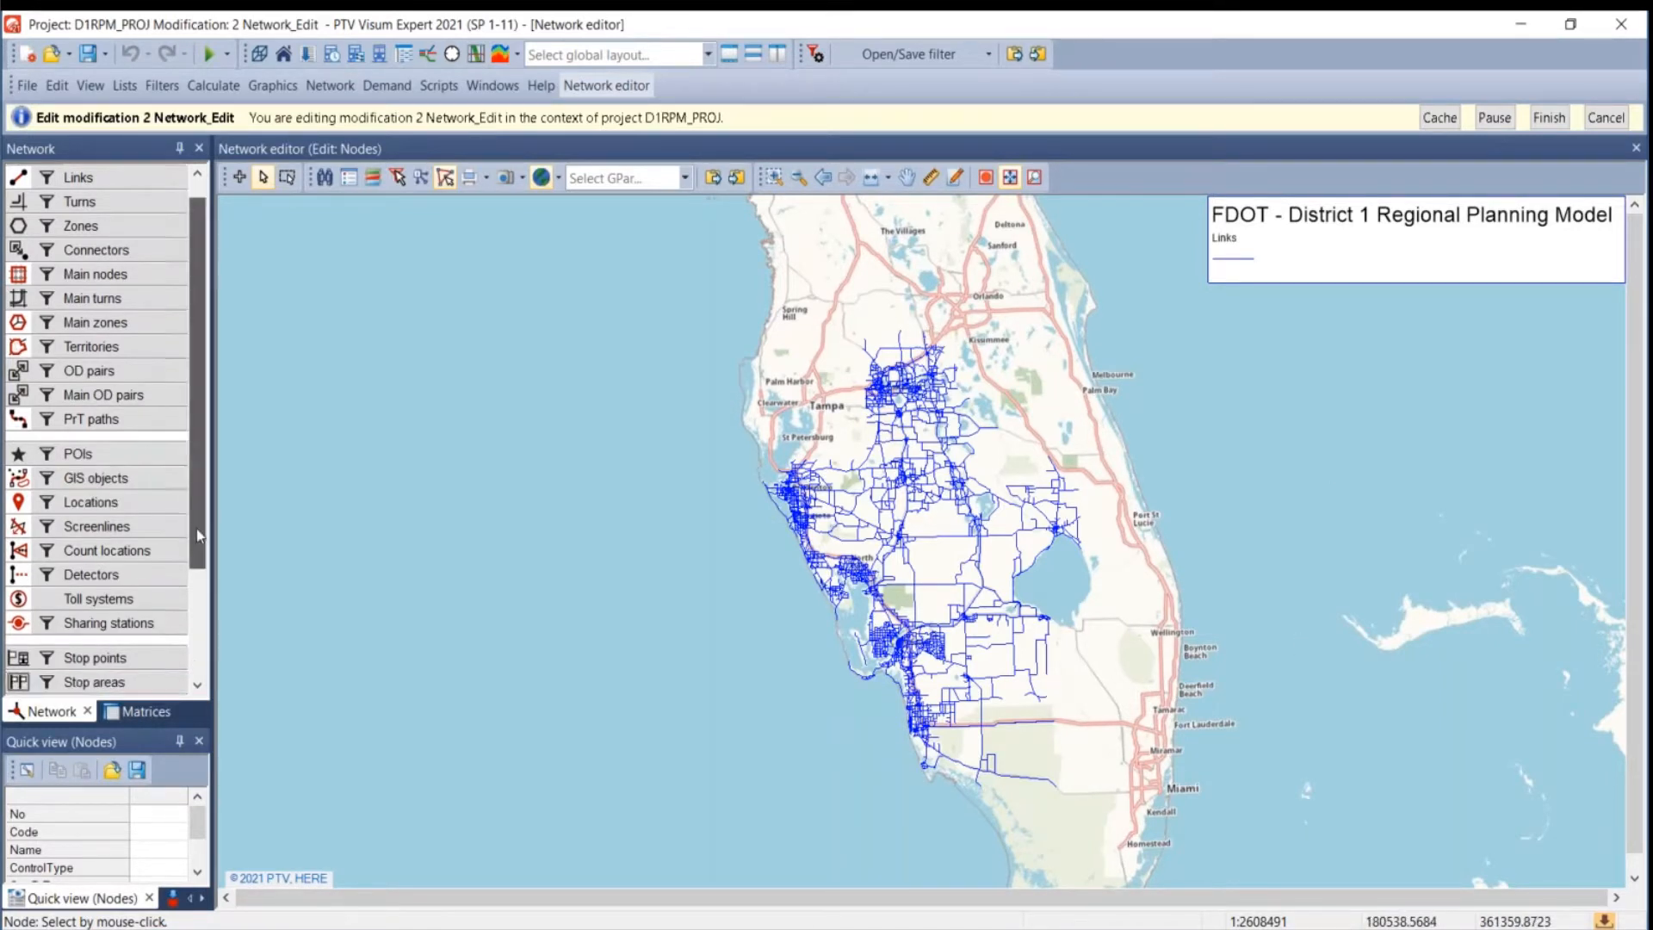
{"action": "scroll", "coordinate": [198, 534], "scroll_direction": "down", "scroll_amount": 4}
{"action": "scroll", "coordinate": [197, 547], "scroll_direction": "up", "scroll_amount": 5}
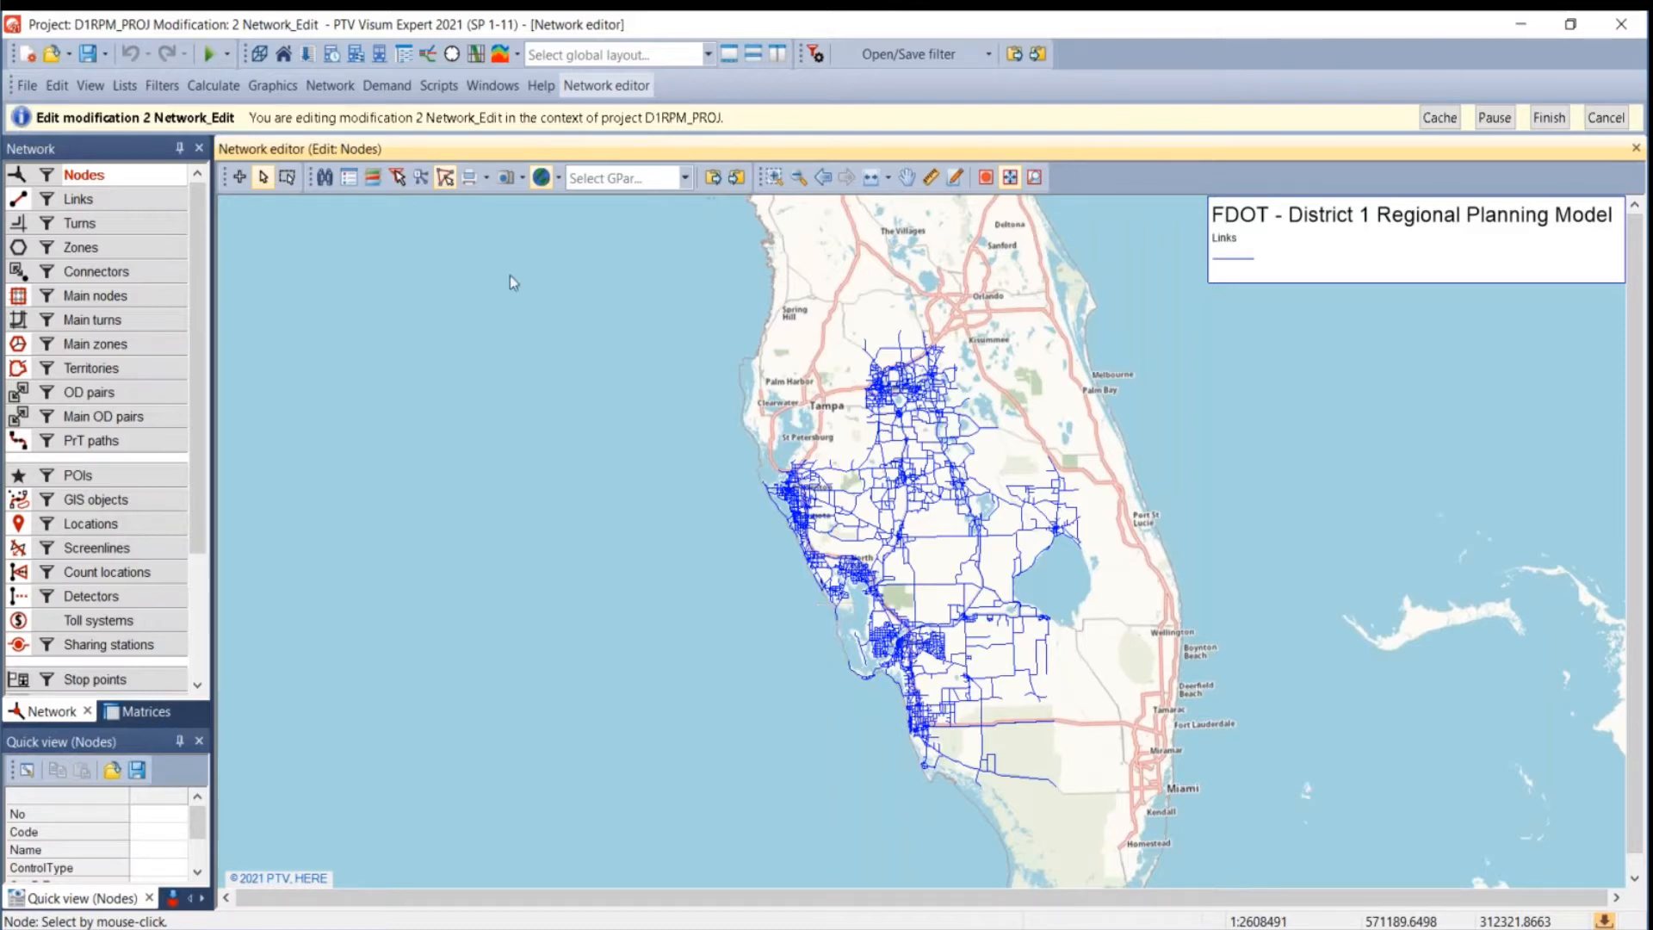
{"action": "scroll", "coordinate": [160, 625], "scroll_direction": "down", "scroll_amount": 3}
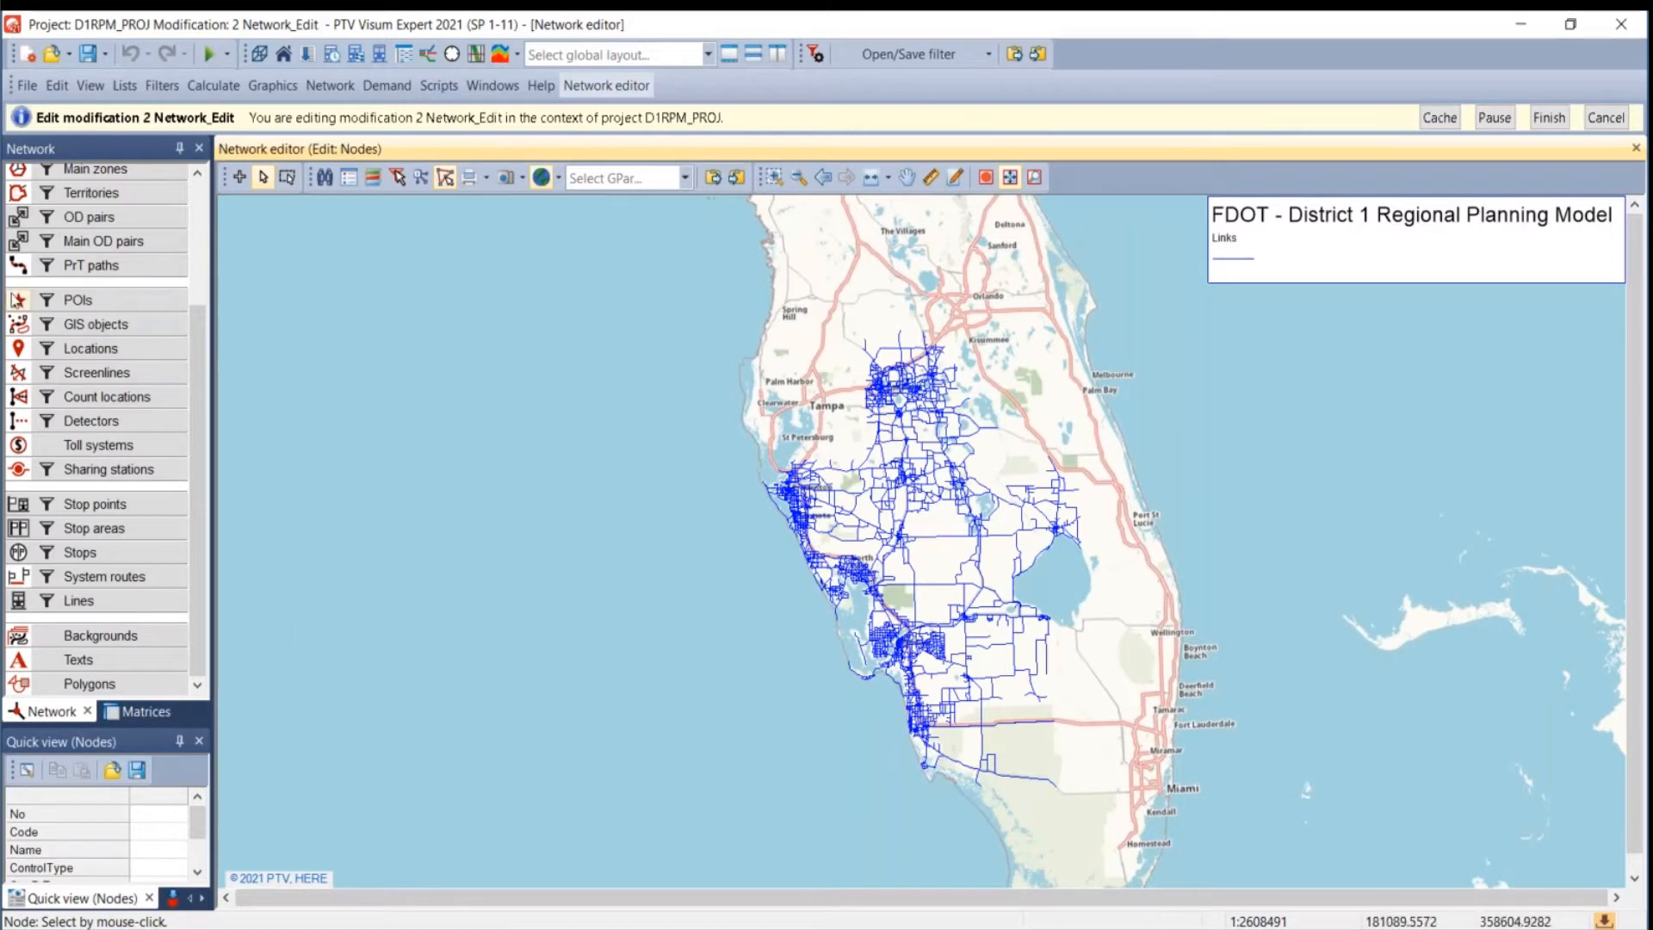
{"action": "left_click", "coordinate": [19, 301]}
{"action": "scroll", "coordinate": [34, 331], "scroll_direction": "up", "scroll_amount": 3}
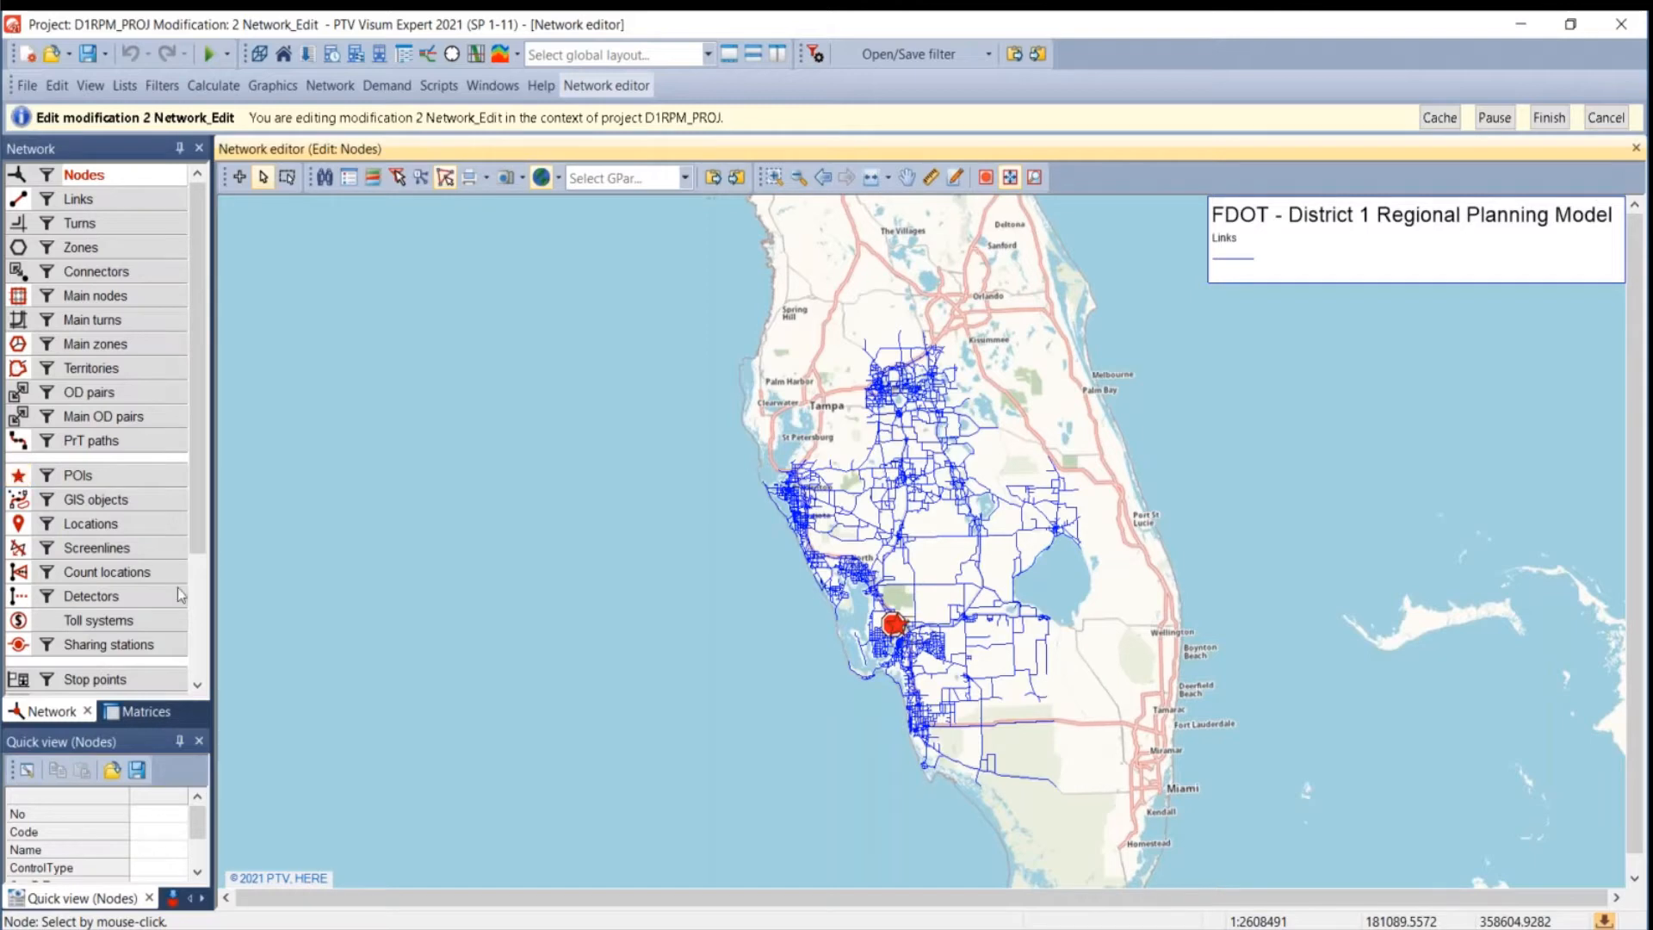
- Load New Build.gpa from the project's SharedData folder into the network map, reading all graphic parameters
{"action": "left_click", "coordinate": [456, 929]}
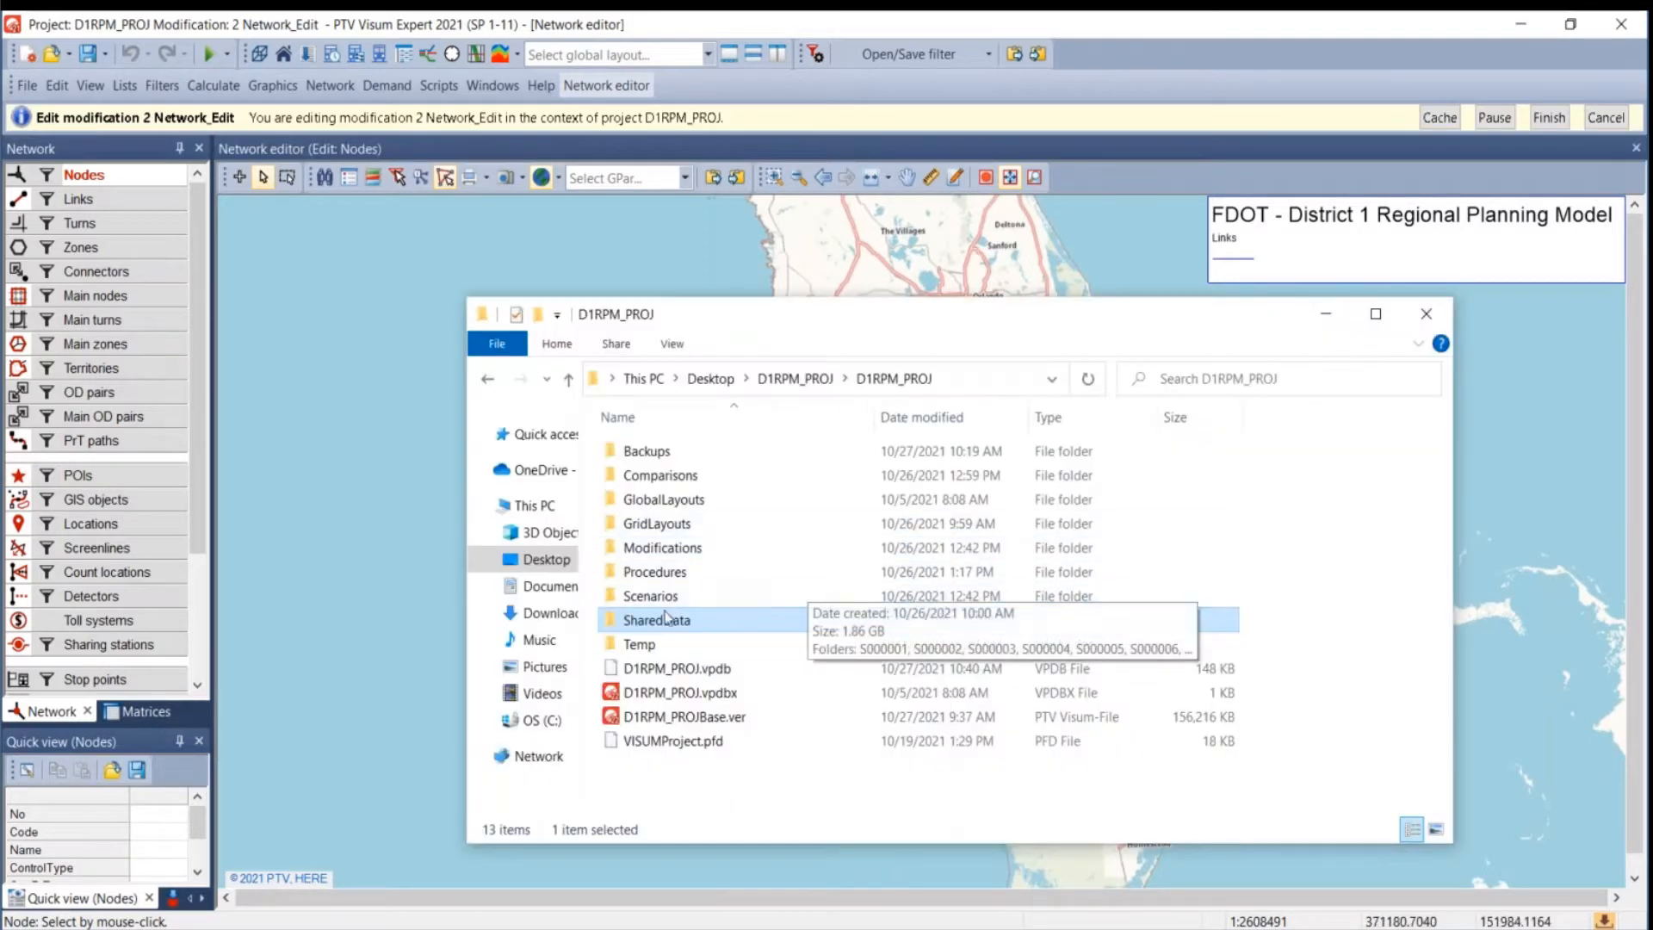
{"action": "double_click", "coordinate": [667, 627]}
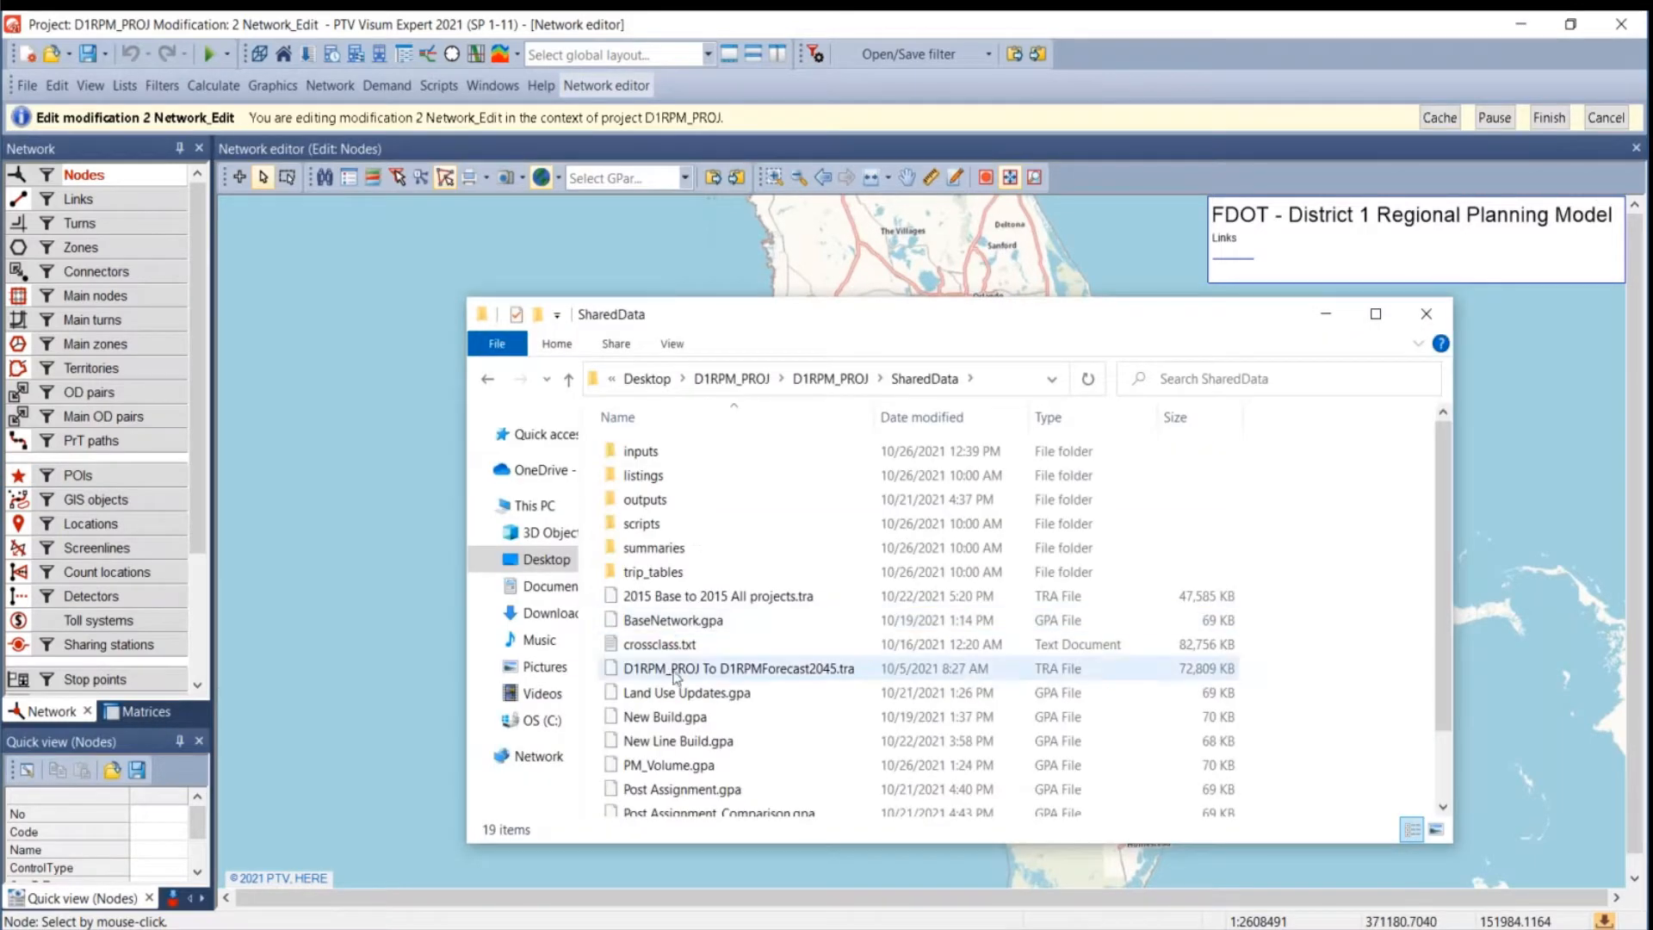
{"action": "scroll", "coordinate": [659, 681], "scroll_direction": "down", "scroll_amount": 1}
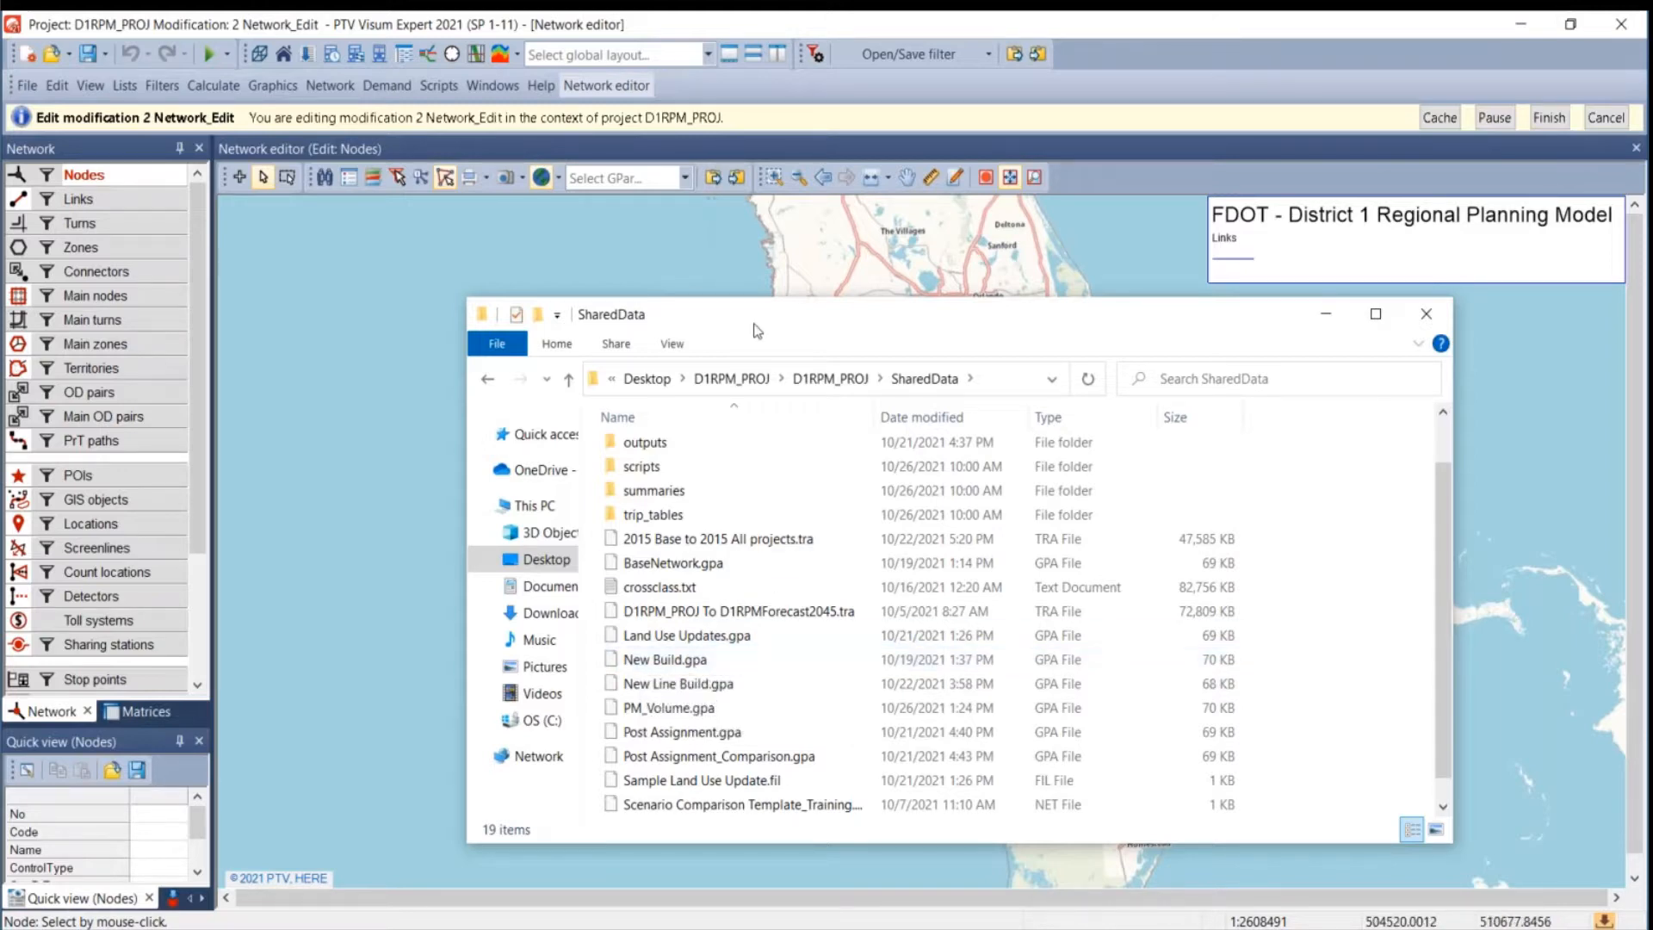
{"action": "left_click_drag", "start_coordinate": [727, 323], "coordinate": [1272, 330]}
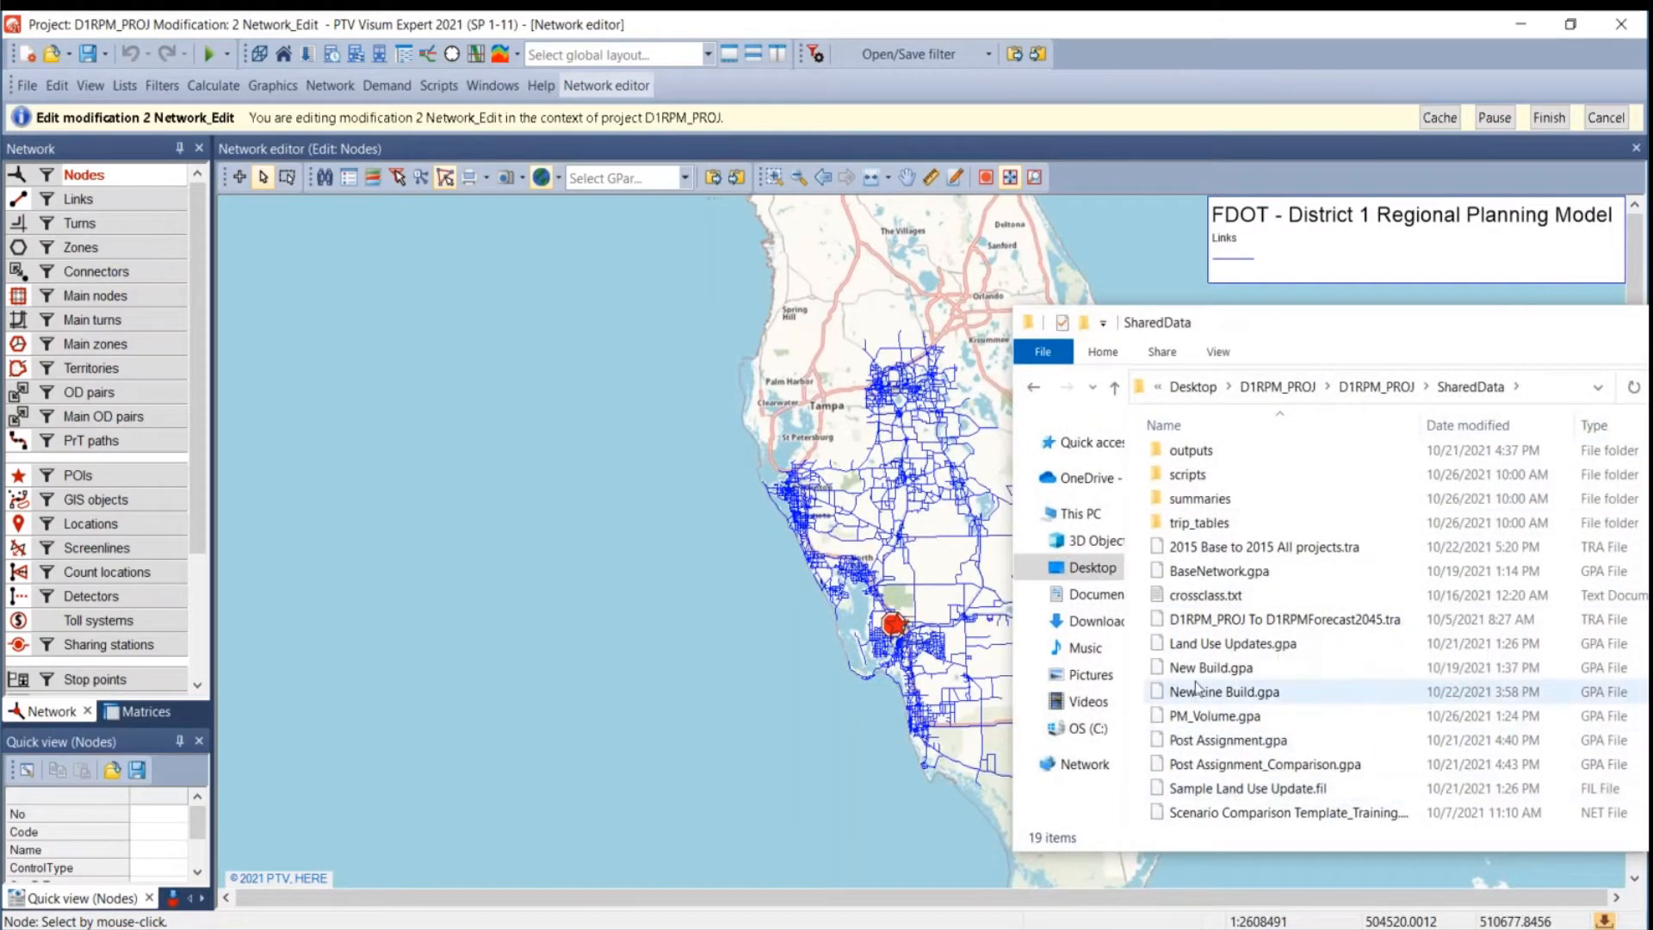
{"action": "left_click", "coordinate": [1262, 673]}
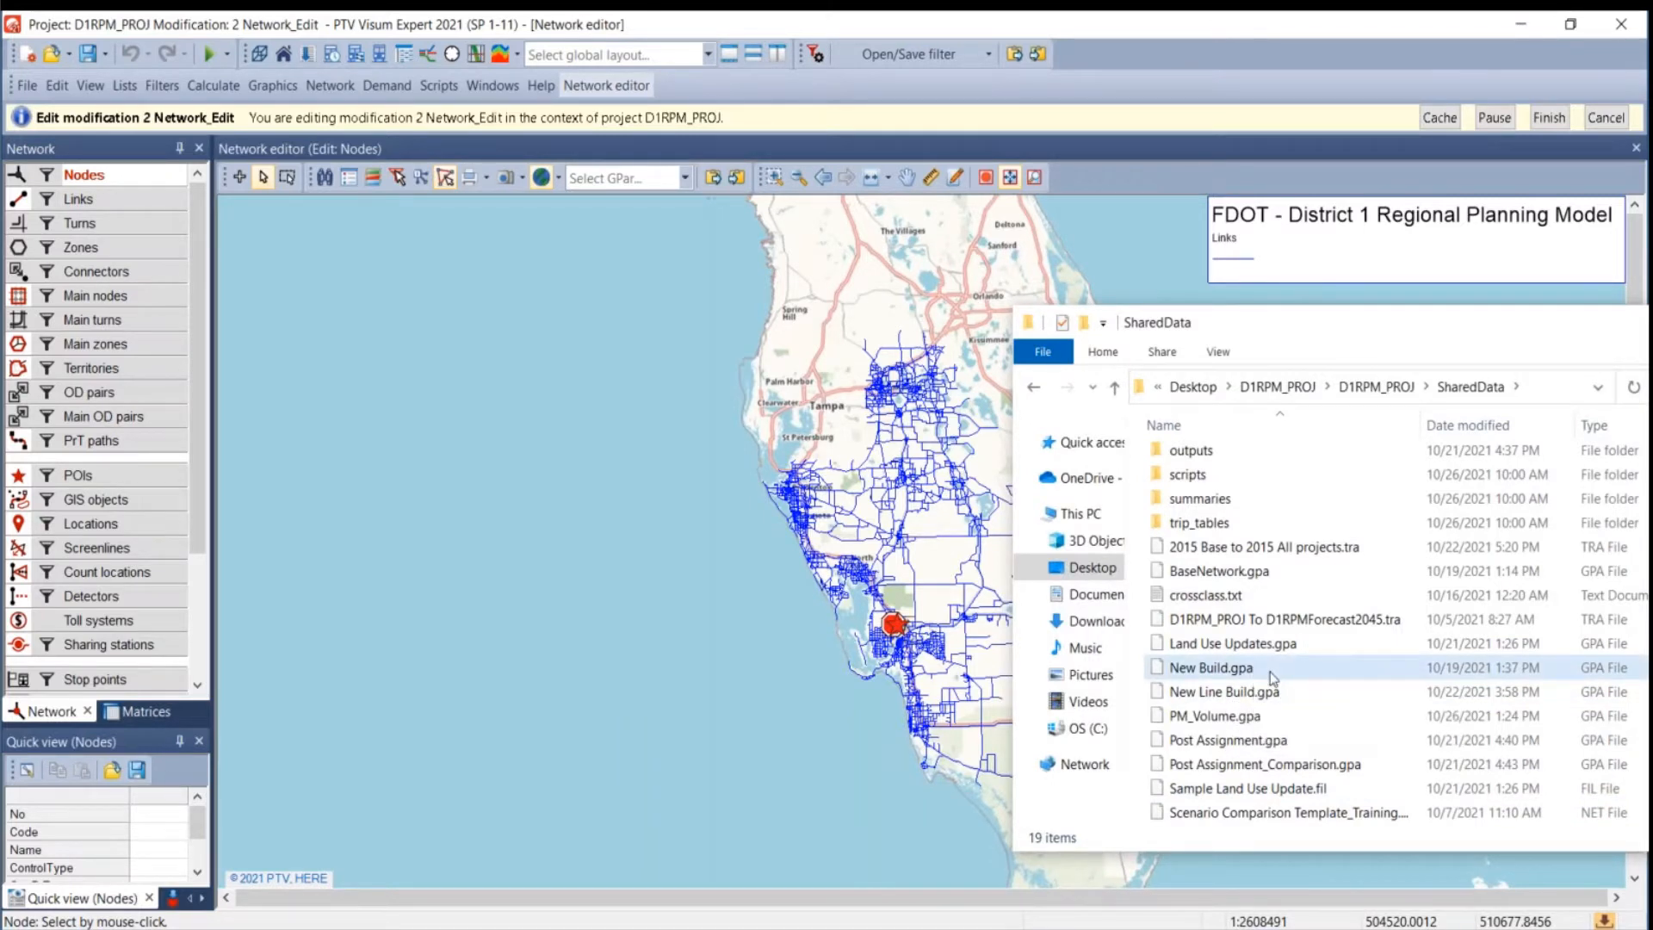
{"action": "left_click_drag", "start_coordinate": [1231, 678], "coordinate": [752, 684]}
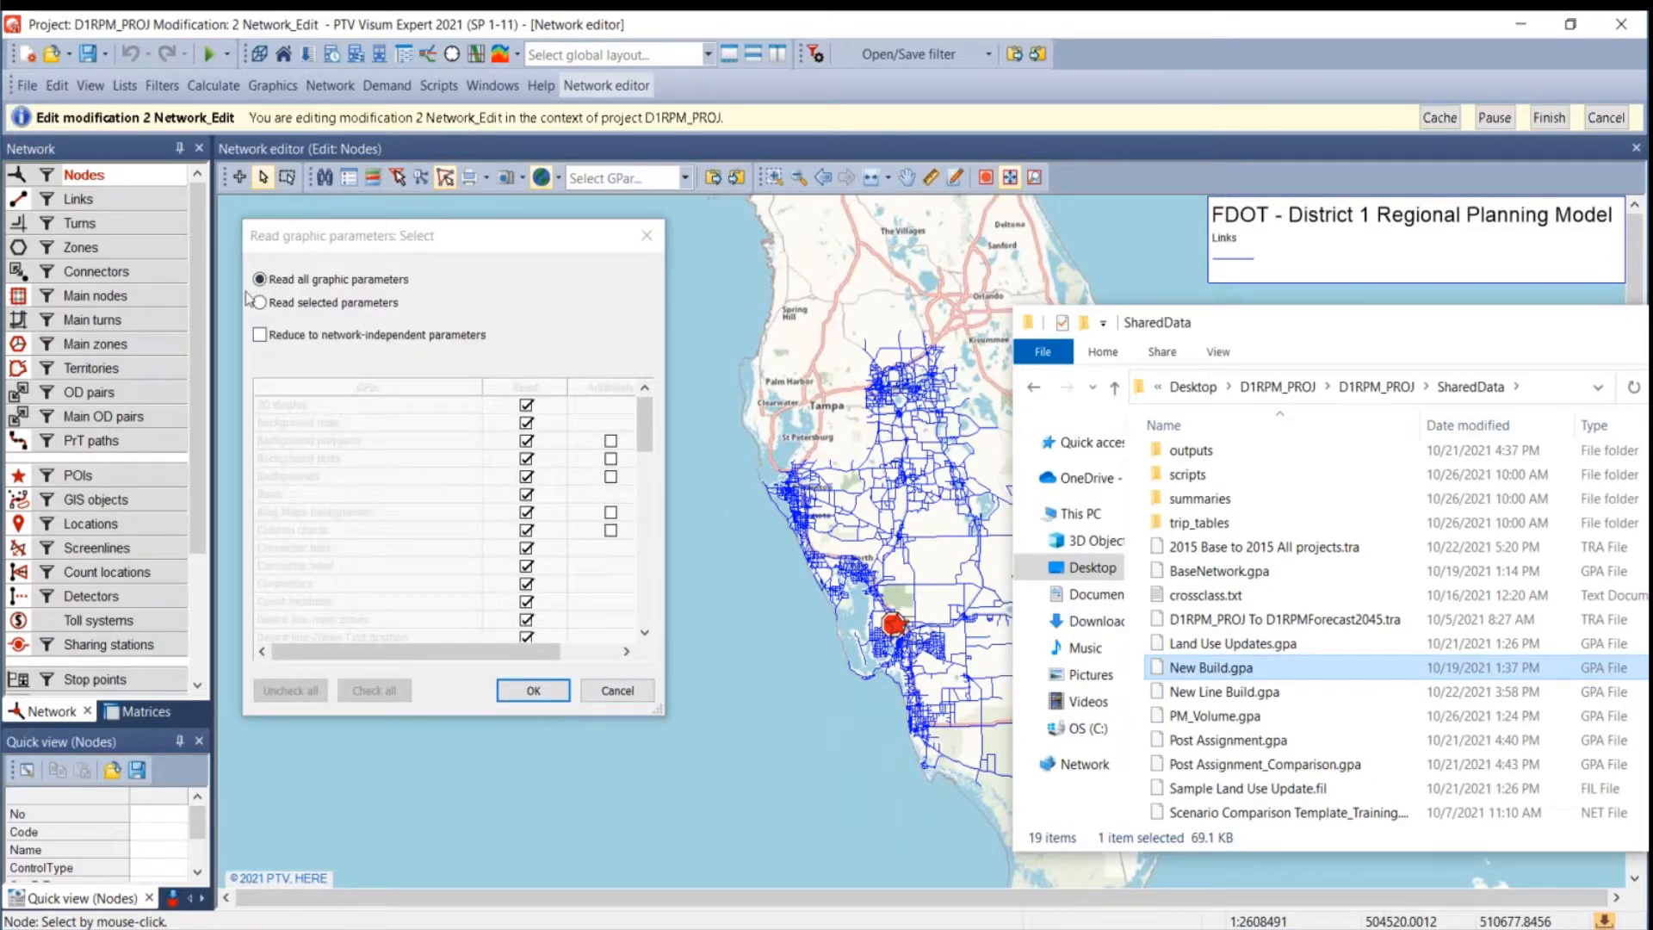
{"action": "left_click", "coordinate": [533, 691]}
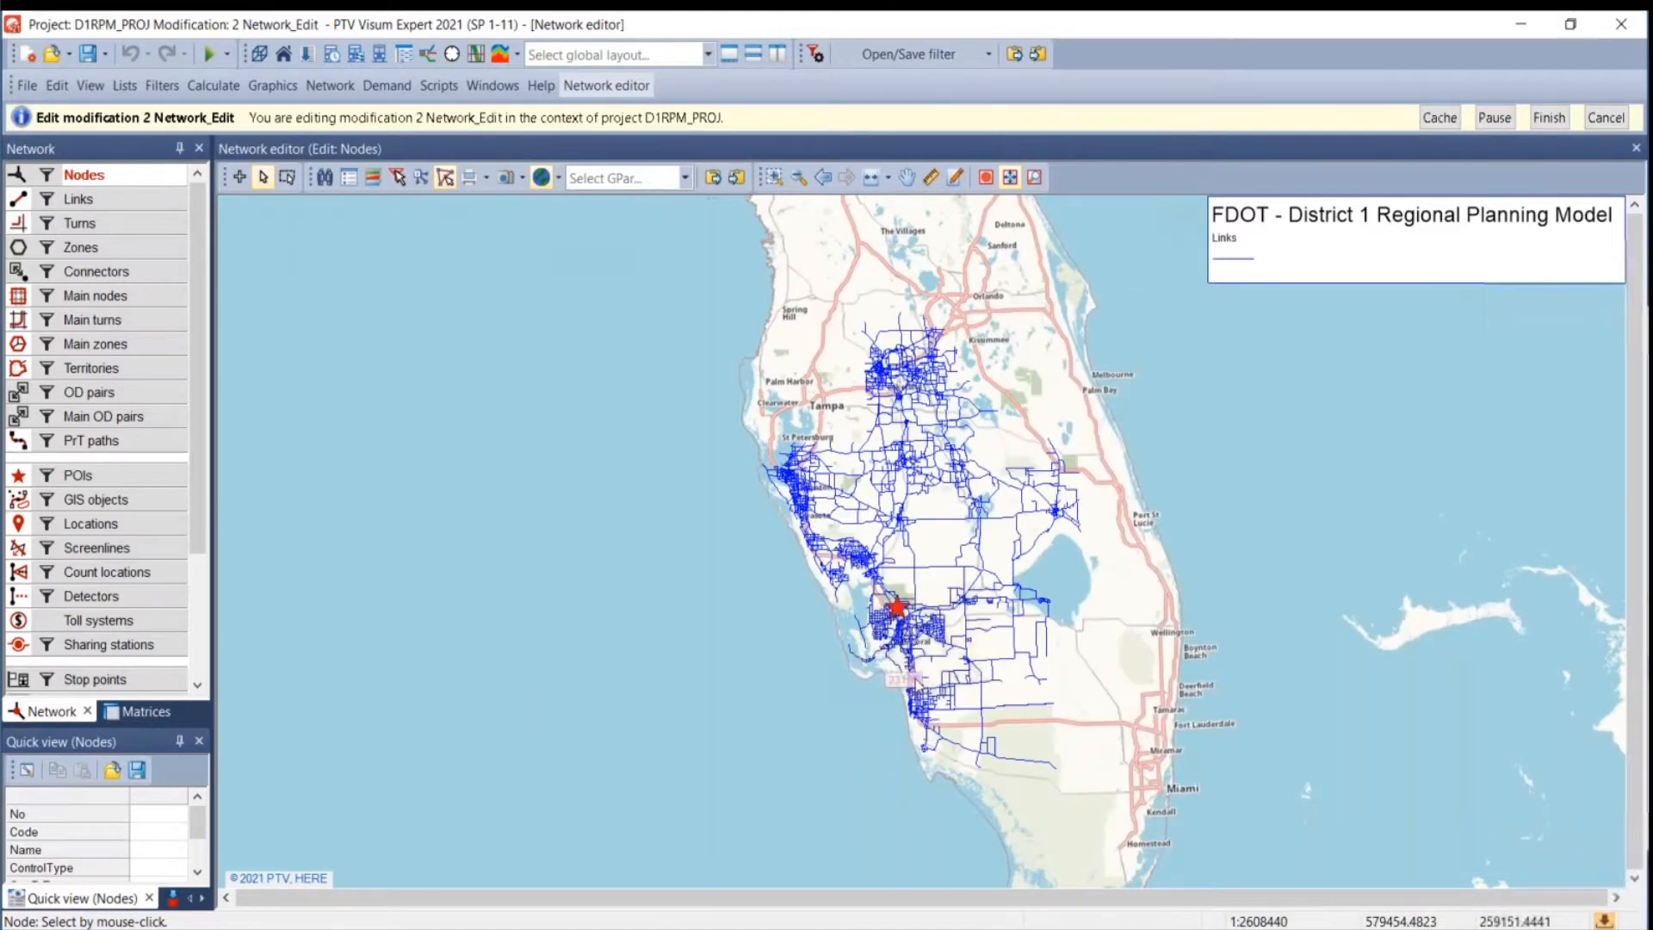
- Examine the POIs marking the proposed road across SR-93, northwest of Fort Myers Shores
{"action": "scroll", "coordinate": [906, 602], "scroll_direction": "up", "scroll_amount": 3}
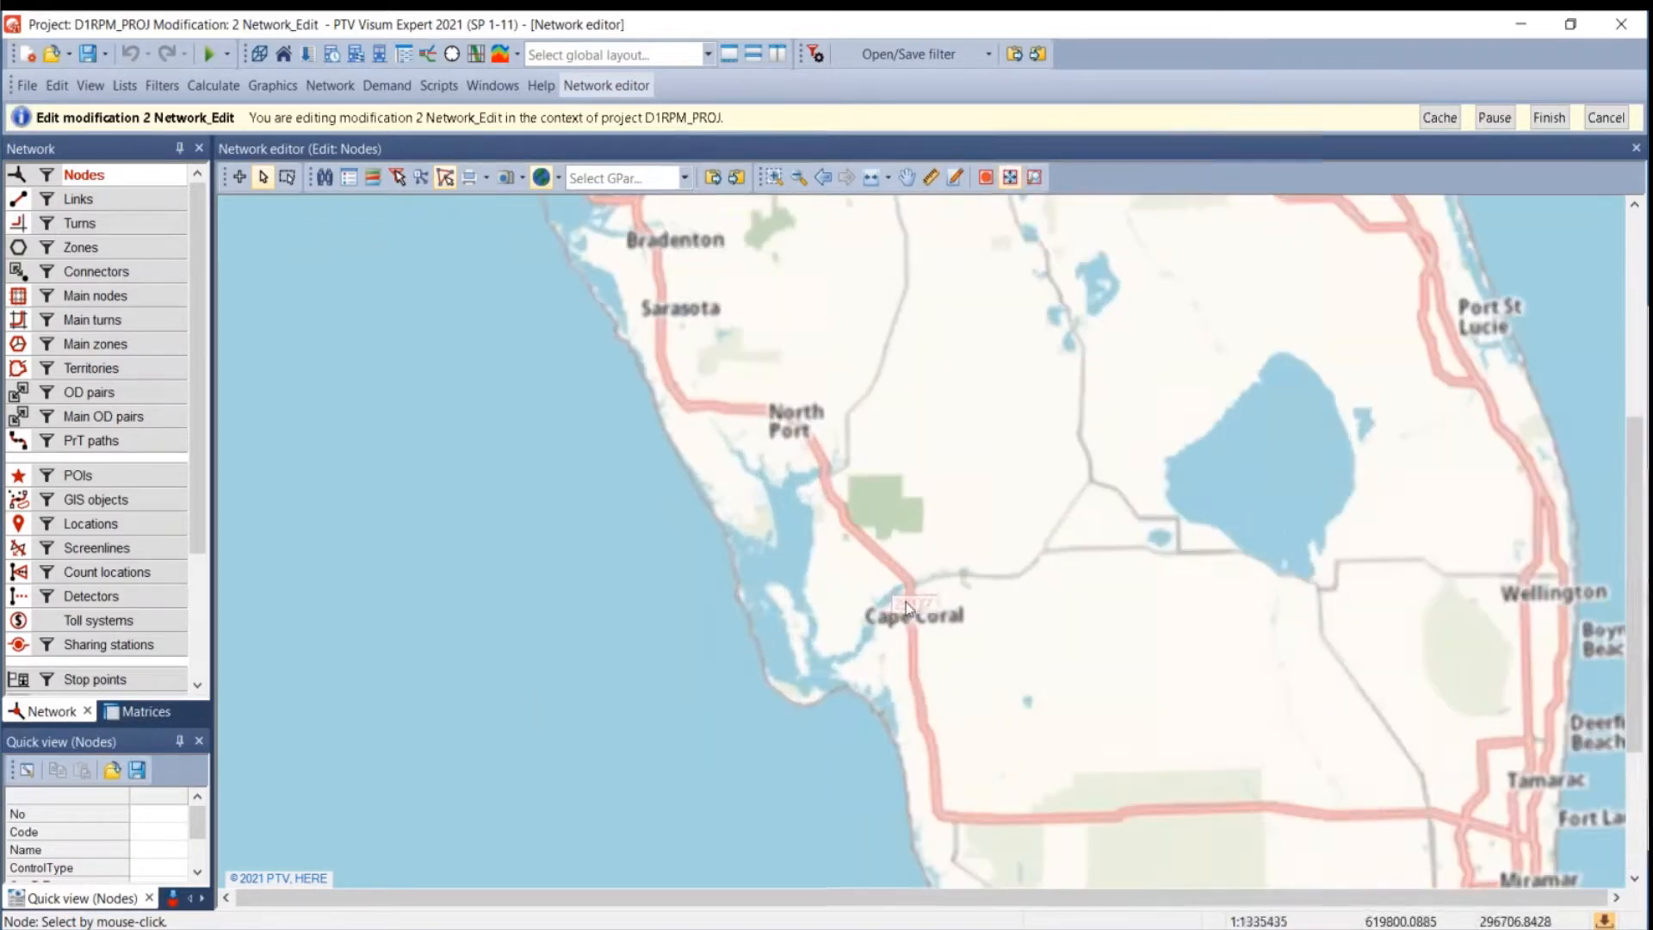
{"action": "scroll", "coordinate": [931, 558], "scroll_direction": "up", "scroll_amount": 5}
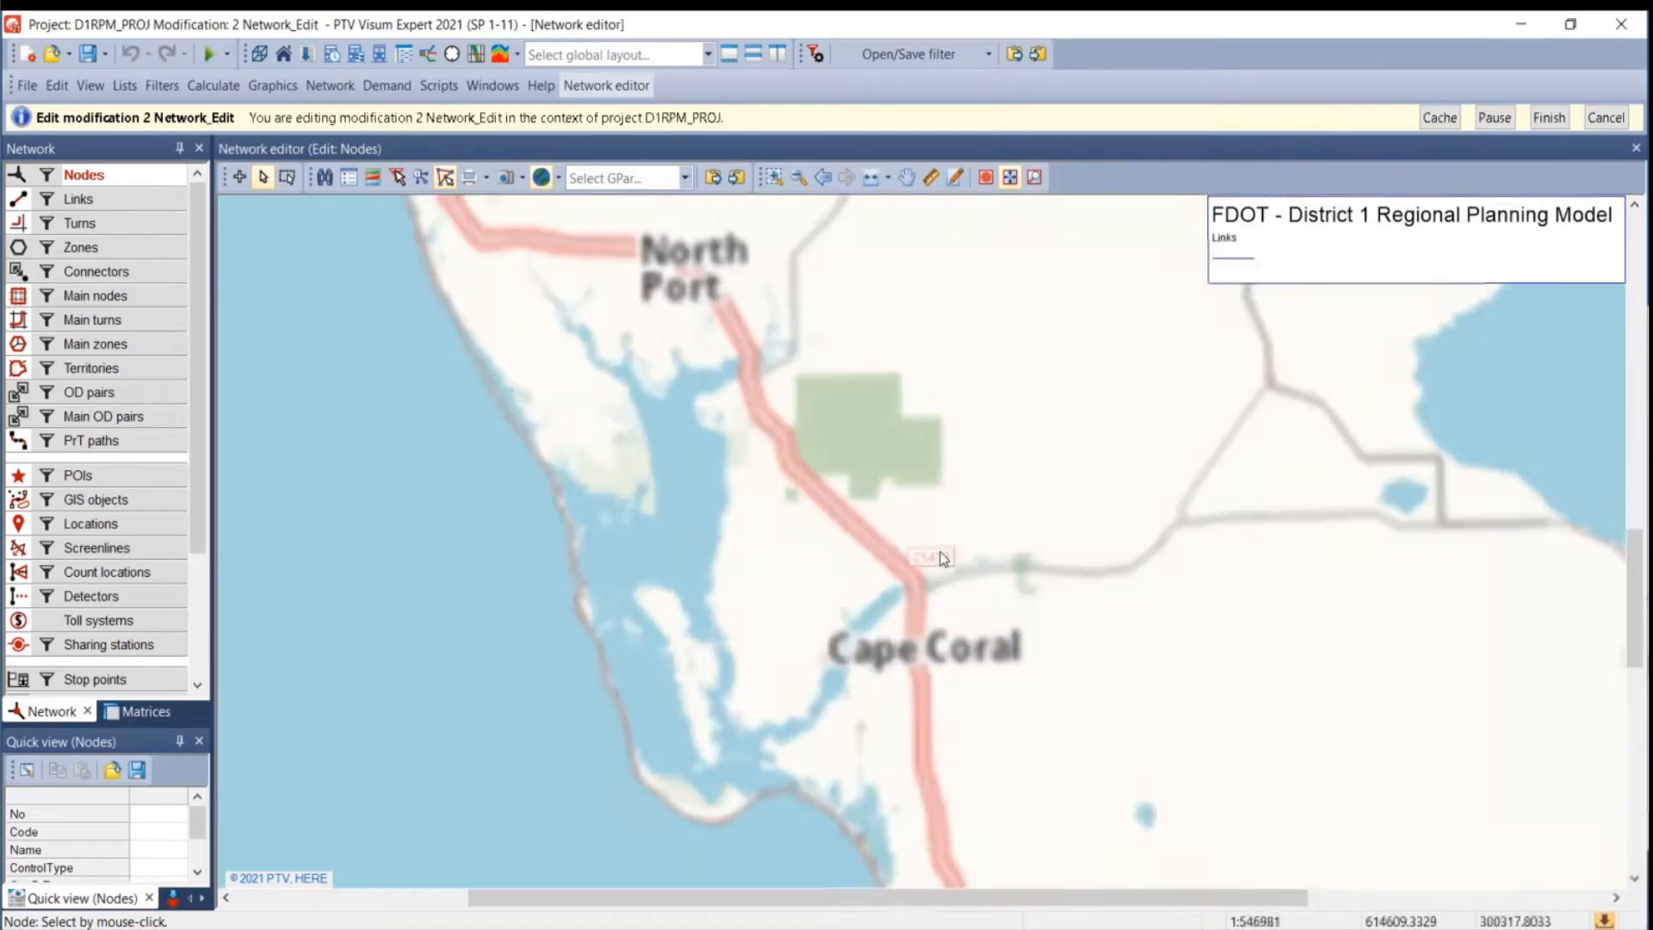
{"action": "scroll", "coordinate": [941, 556], "scroll_direction": "up", "scroll_amount": 5}
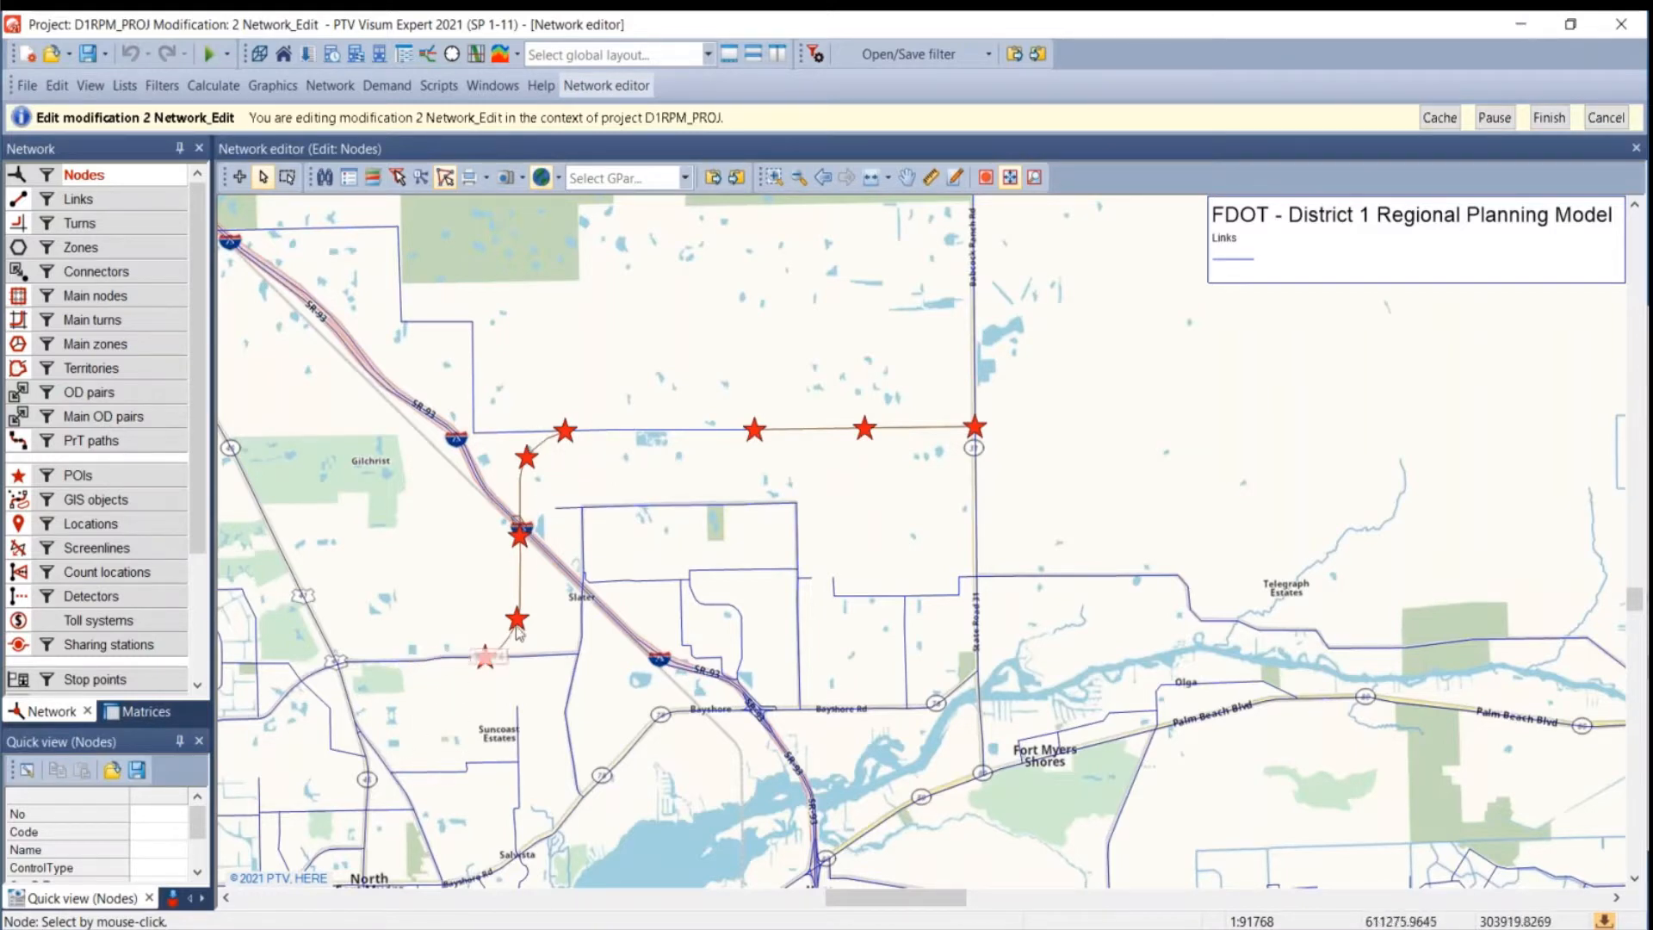
- Examine the POIs along the proposed road, from the SR-93 crossing to its eastern end at State Road 31
{"action": "scroll", "coordinate": [508, 517], "scroll_direction": "up", "scroll_amount": 5}
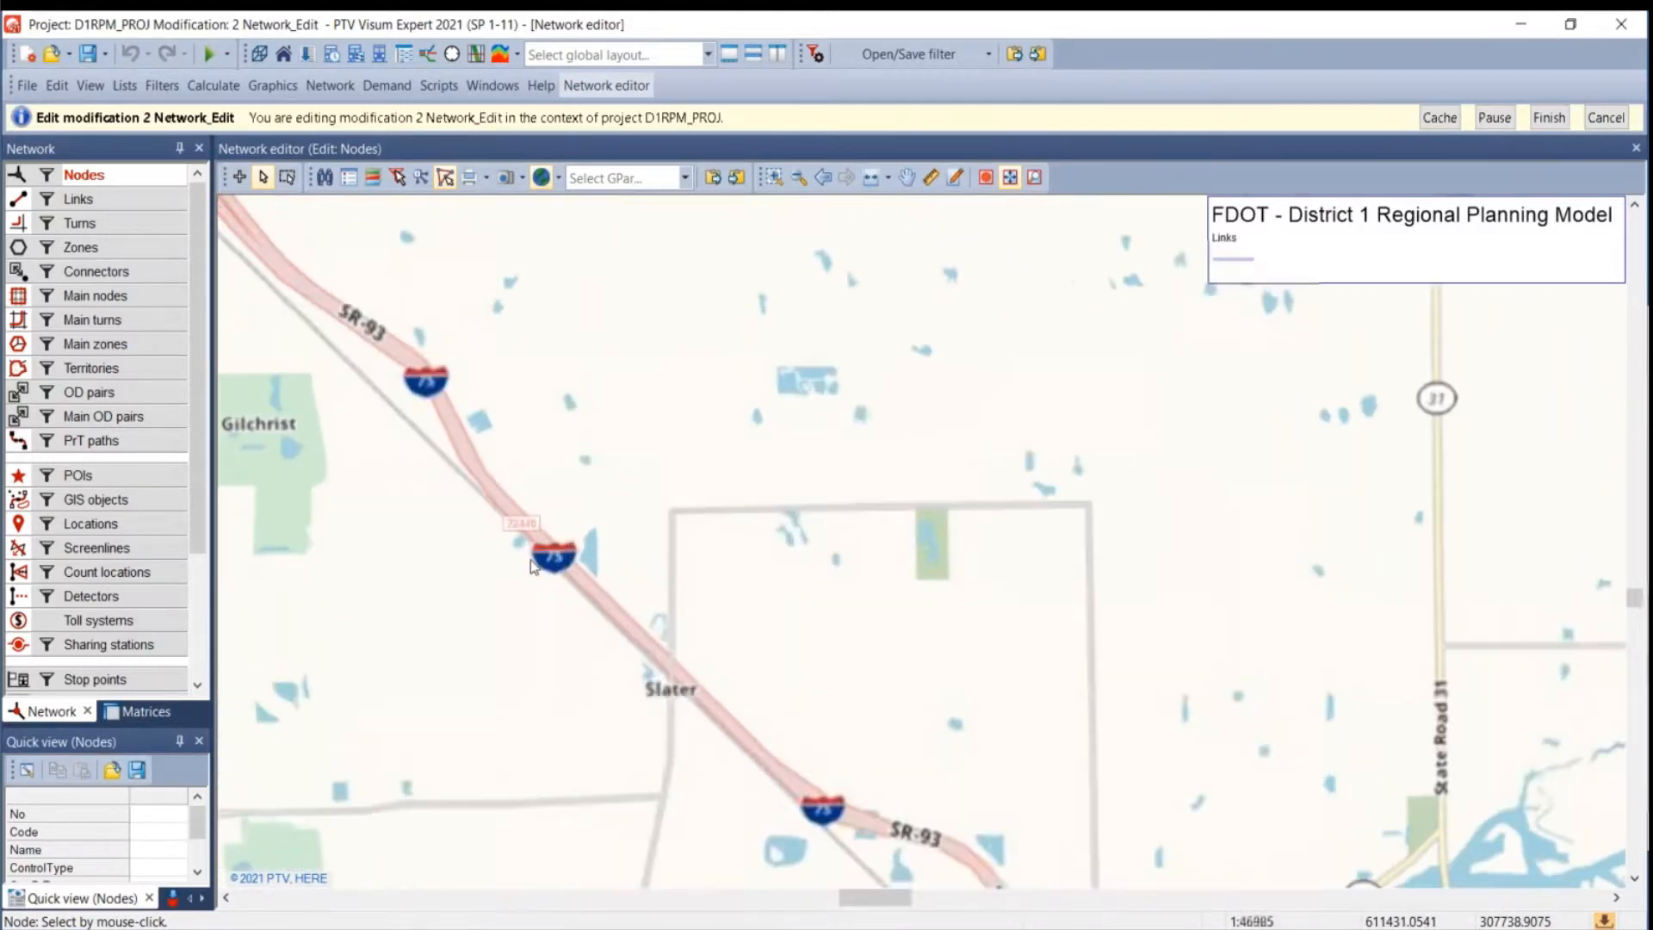
{"action": "scroll", "coordinate": [569, 584], "scroll_direction": "up", "scroll_amount": 2}
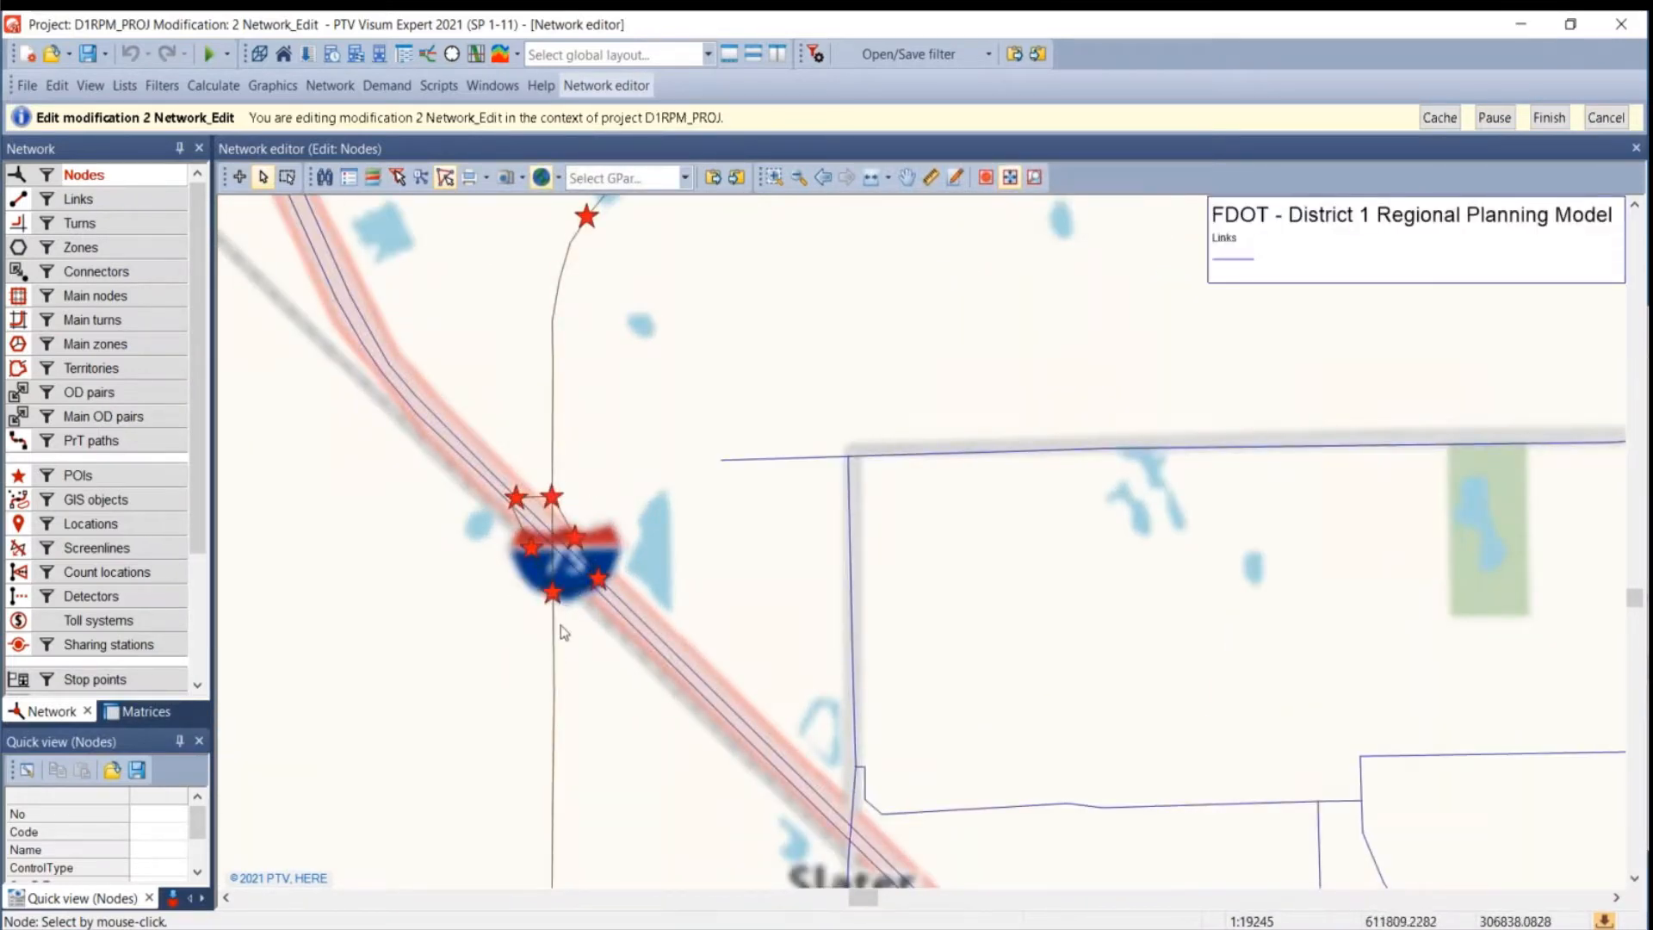
{"action": "scroll", "coordinate": [608, 508], "scroll_direction": "down", "scroll_amount": 4}
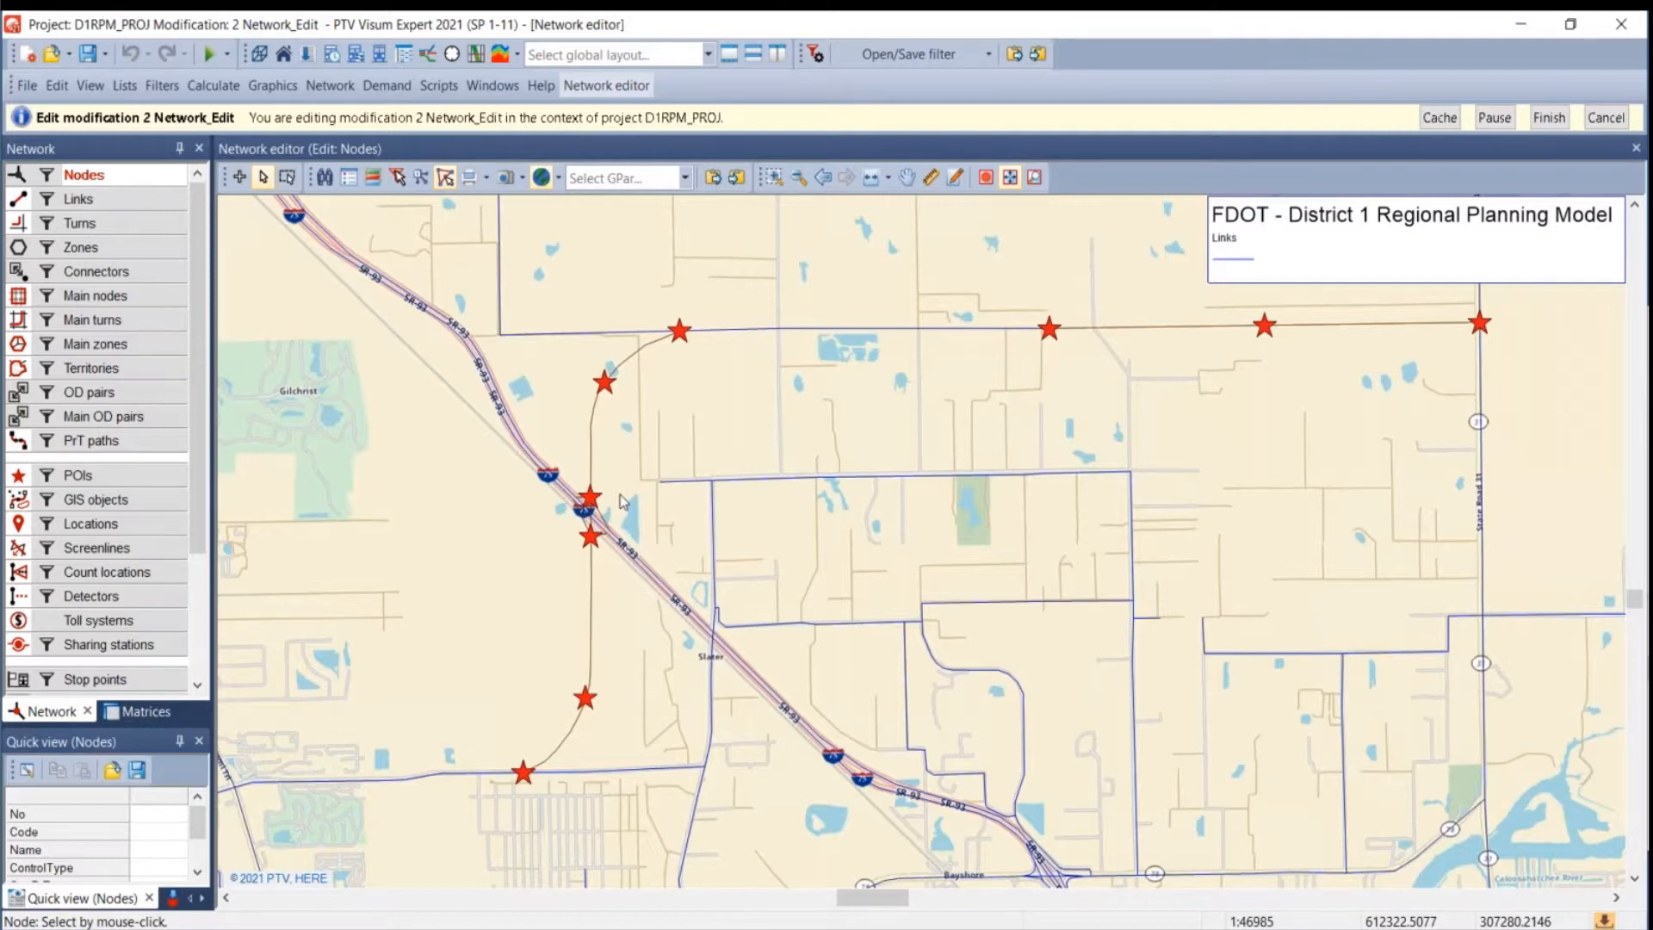
{"action": "scroll", "coordinate": [810, 404], "scroll_direction": "down", "scroll_amount": 1}
{"action": "left_click_drag", "start_coordinate": [810, 405], "coordinate": [696, 400]}
{"action": "scroll", "coordinate": [694, 407], "scroll_direction": "down", "scroll_amount": 1}
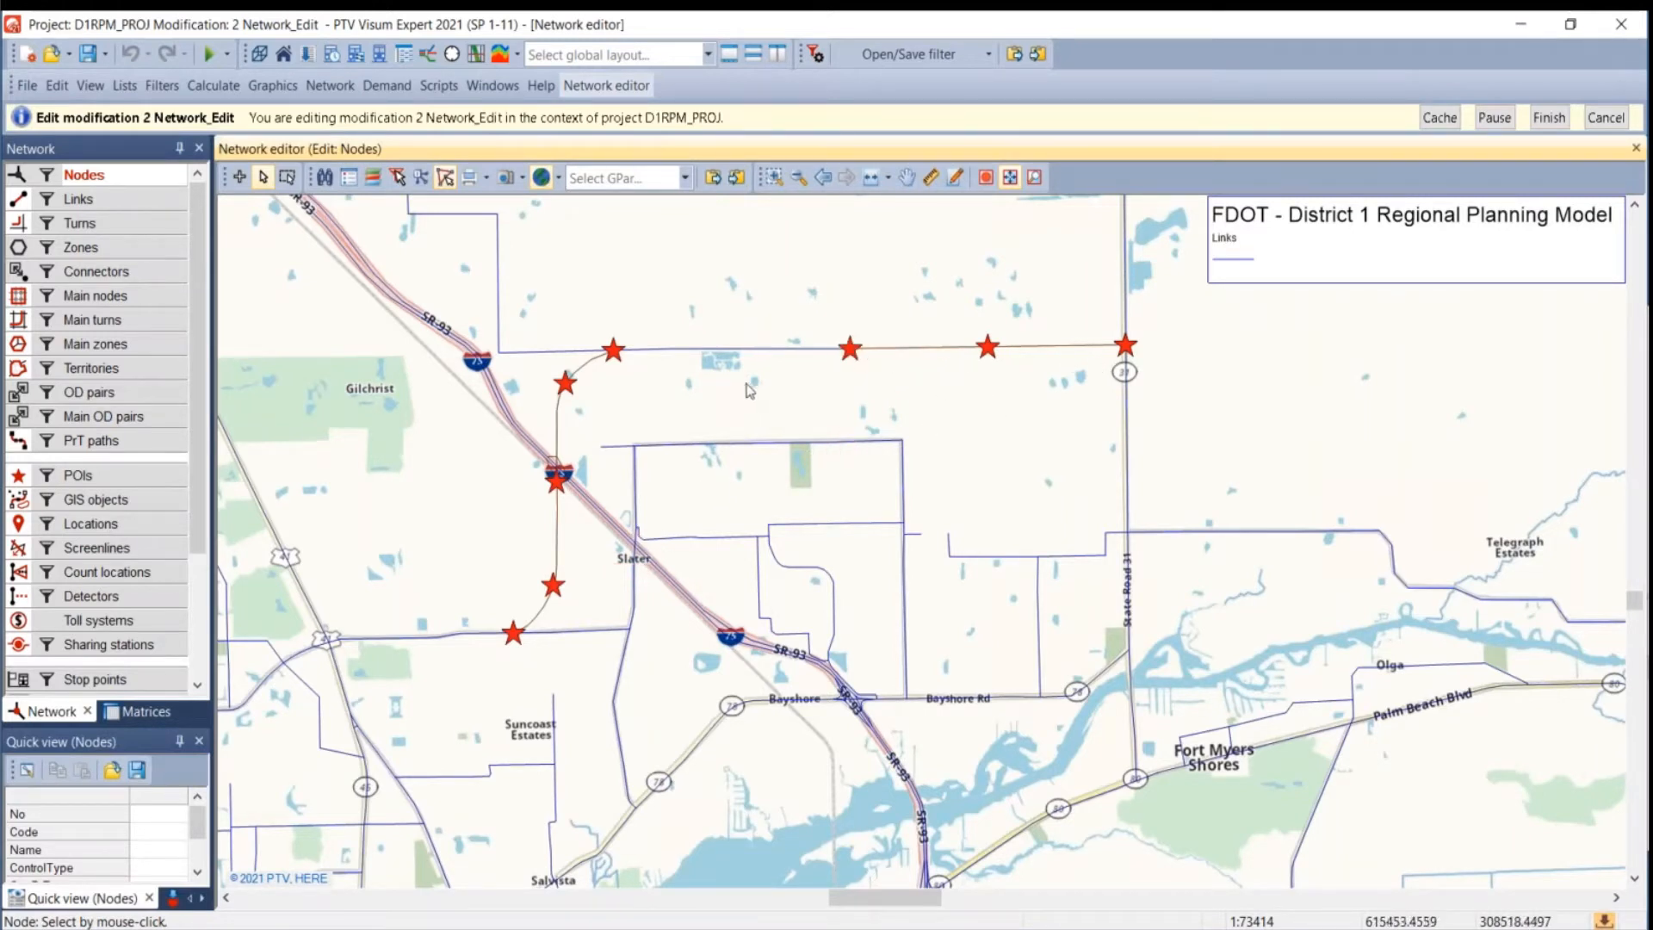
{"action": "left_click", "coordinate": [862, 353]}
{"action": "left_click_drag", "start_coordinate": [959, 371], "coordinate": [740, 634]}
- Hide the POIs and display the nodes on the map between Nalle Rd and State Road 31
{"action": "scroll", "coordinate": [729, 485], "scroll_direction": "up", "scroll_amount": 5}
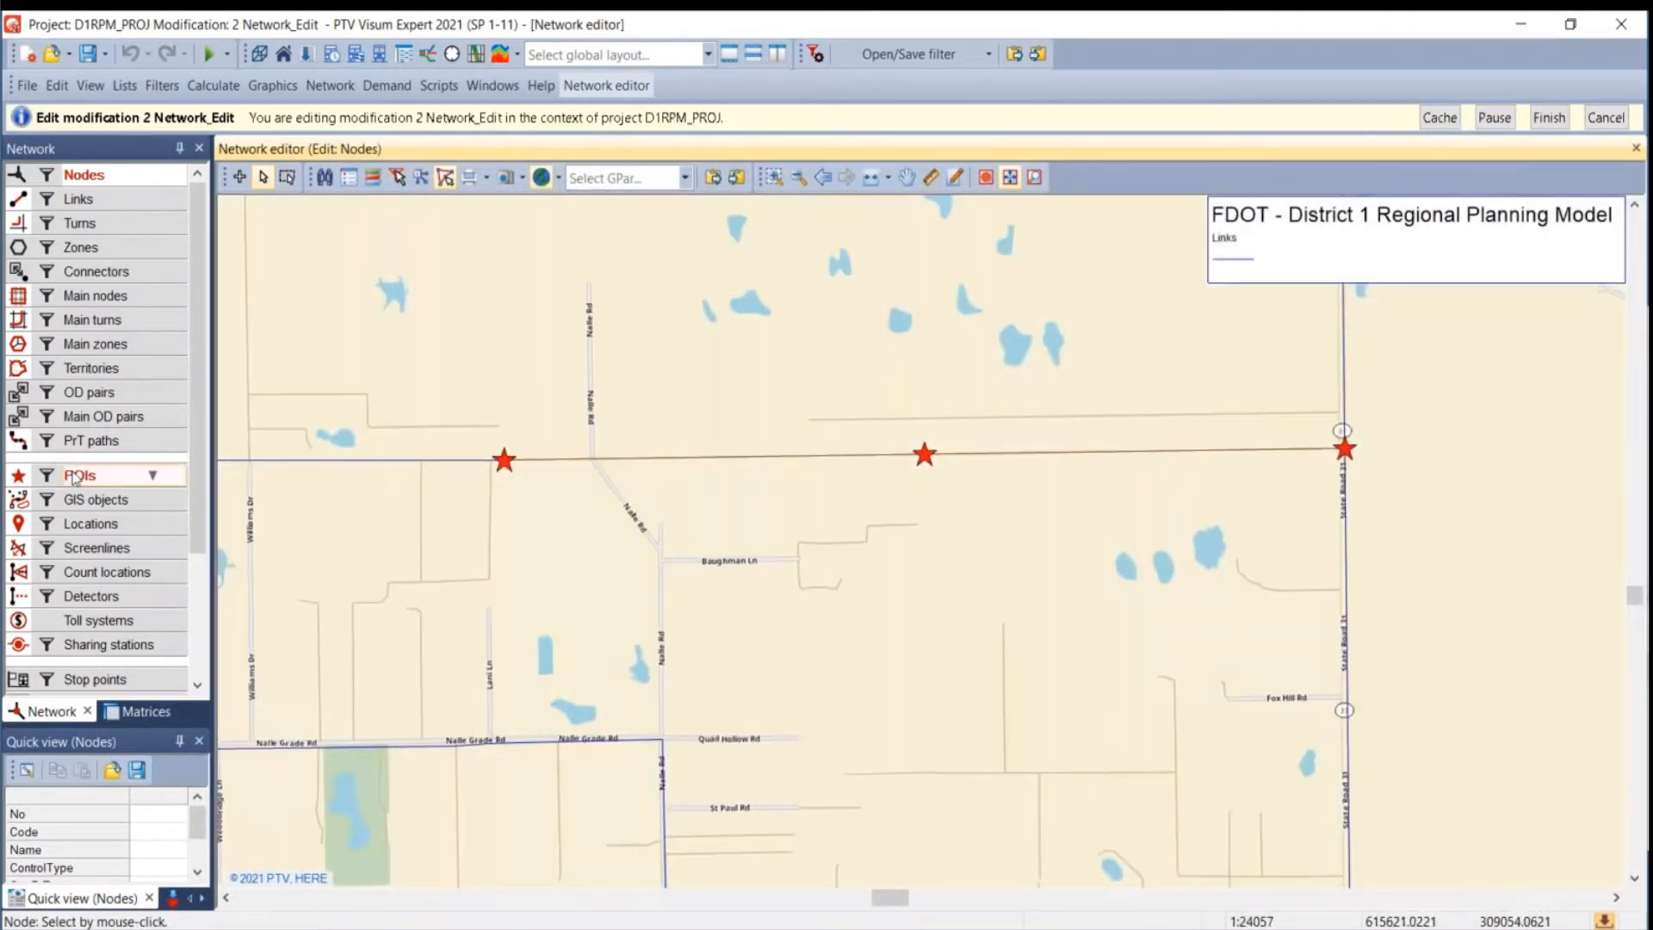
{"action": "left_click", "coordinate": [16, 479]}
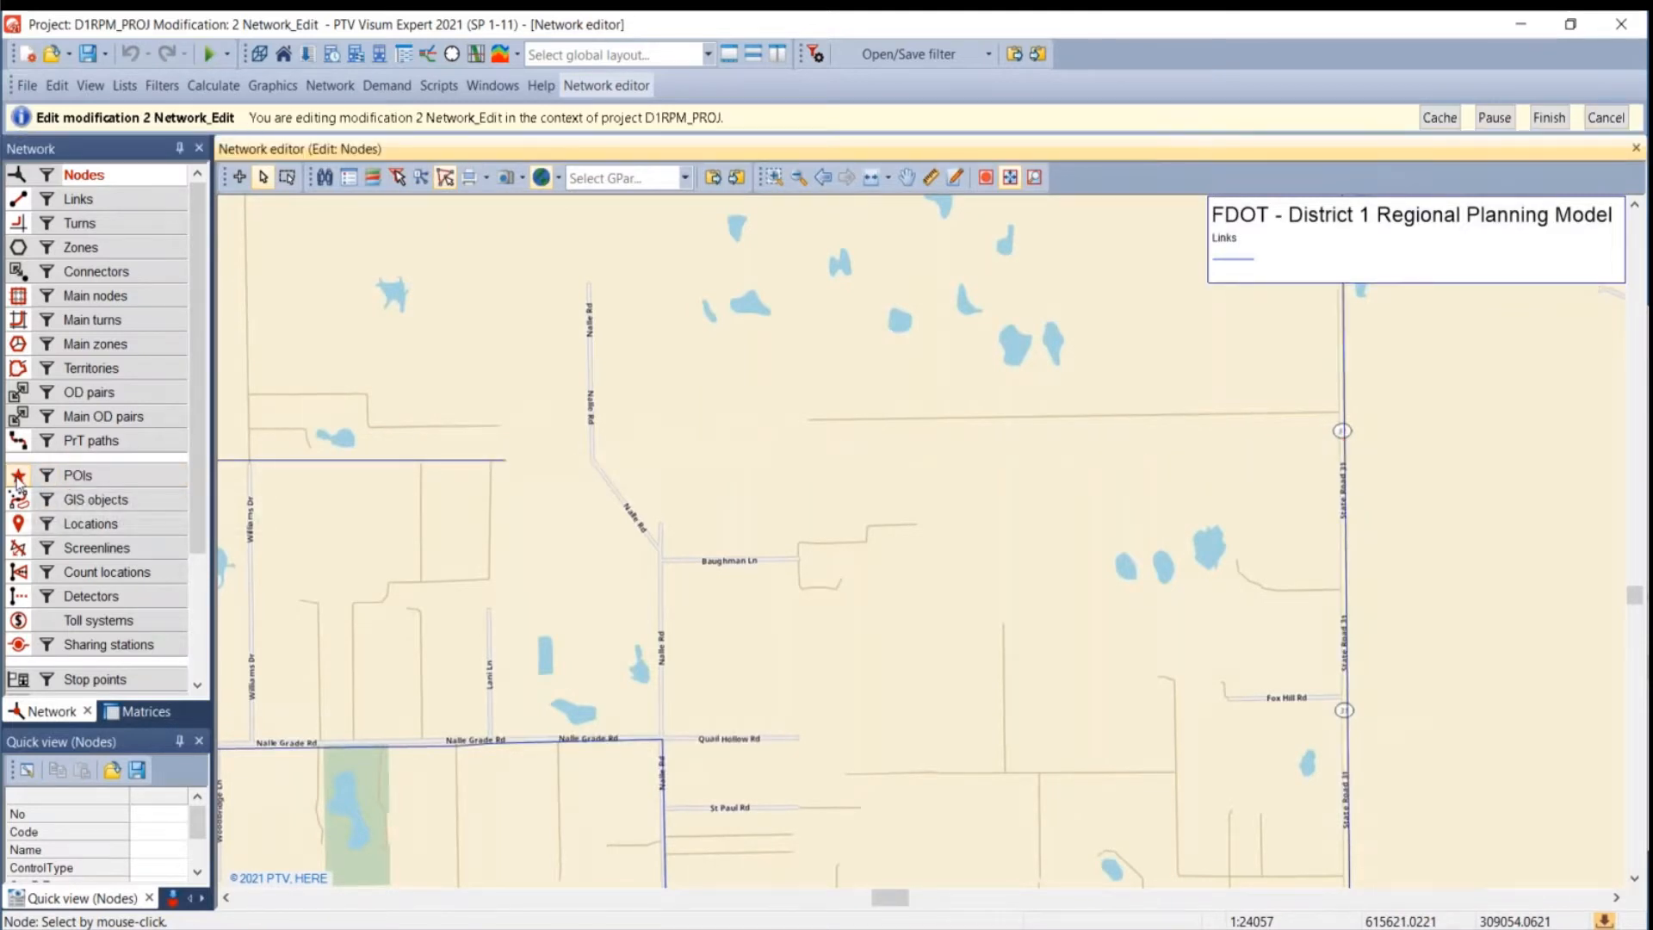
{"action": "left_click", "coordinate": [25, 184]}
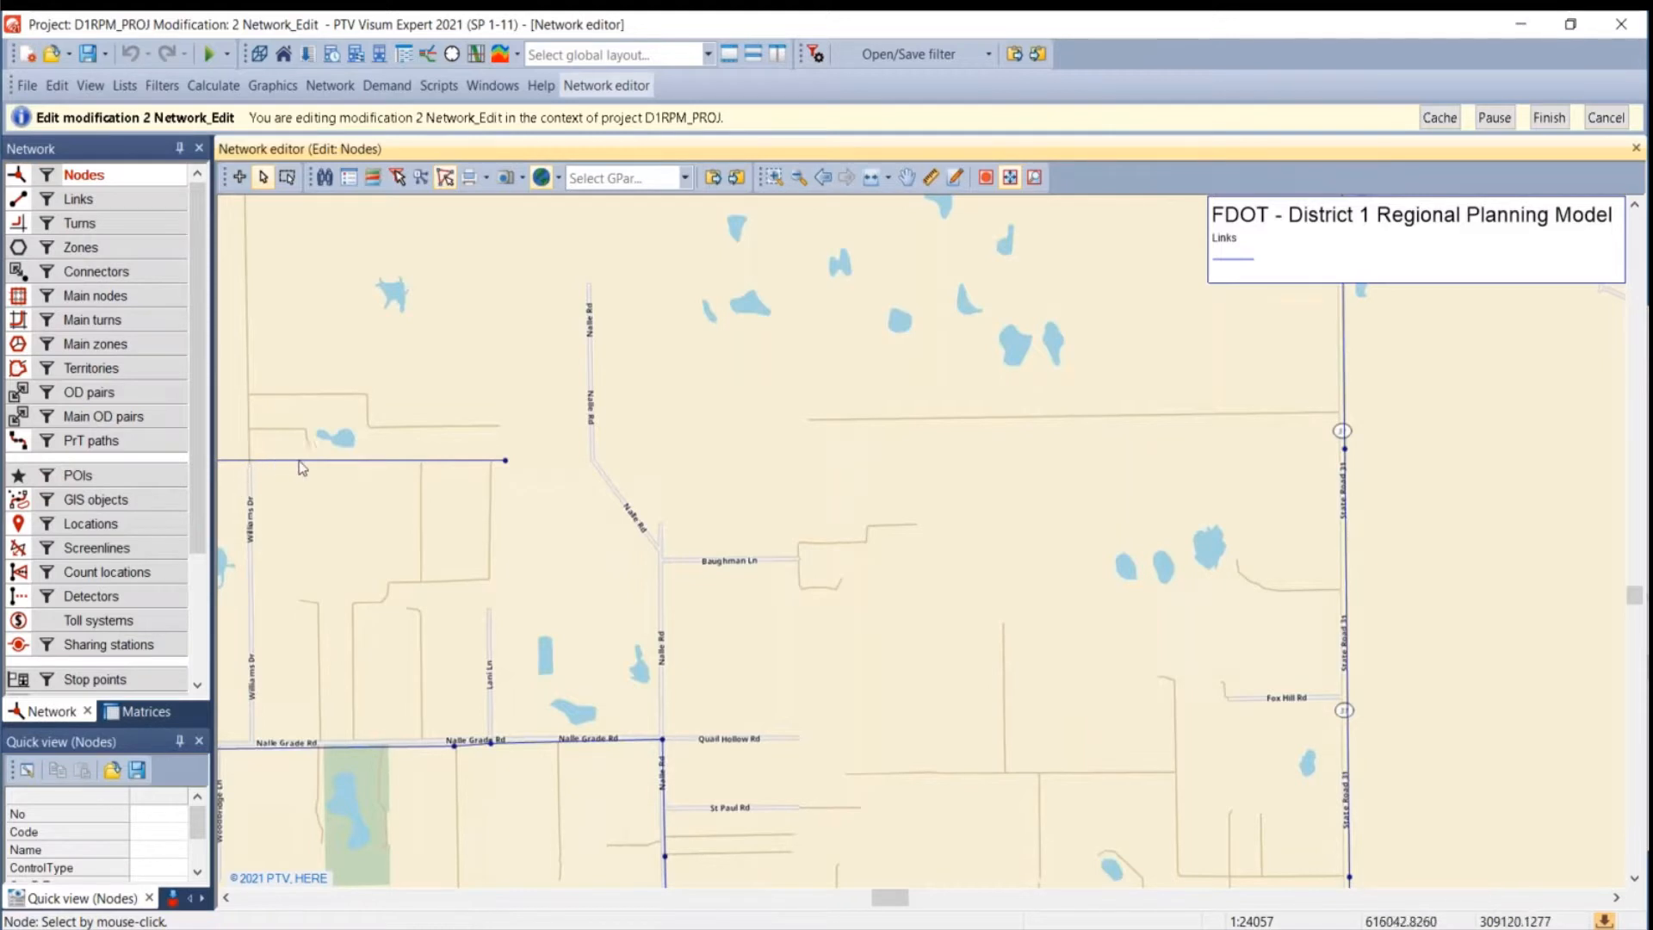
- Check the dead-end node 19819 and the State Road 31 node 25801, and move node 19819 slightly northwest
{"action": "left_click", "coordinate": [504, 465]}
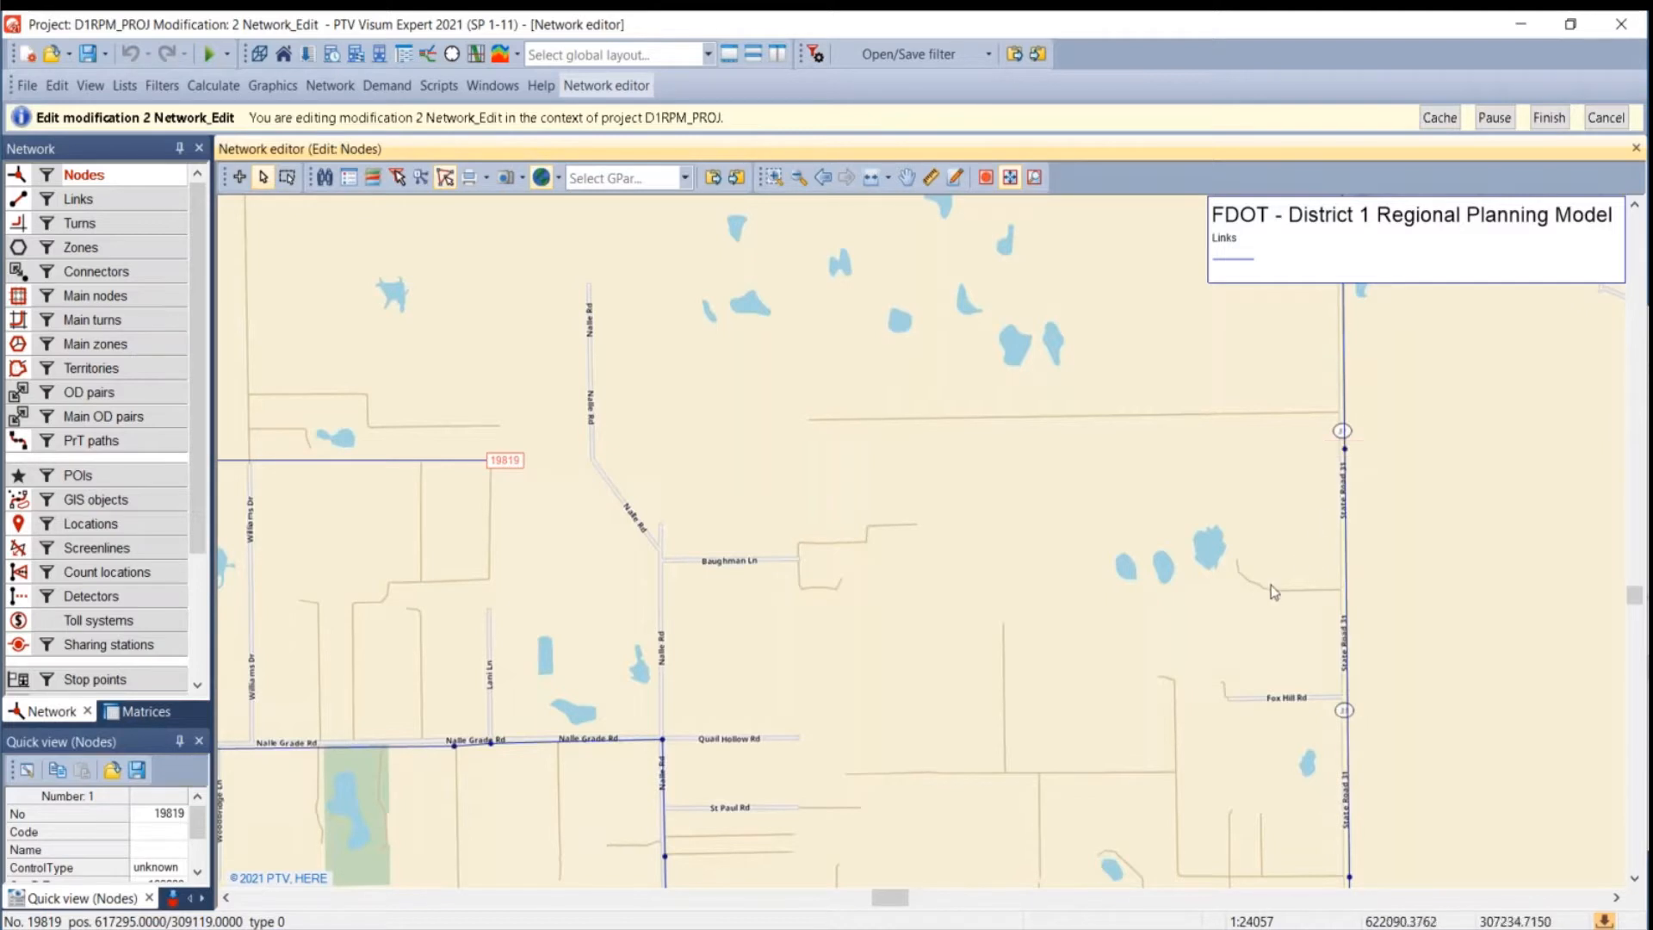
{"action": "left_click", "coordinate": [1349, 457]}
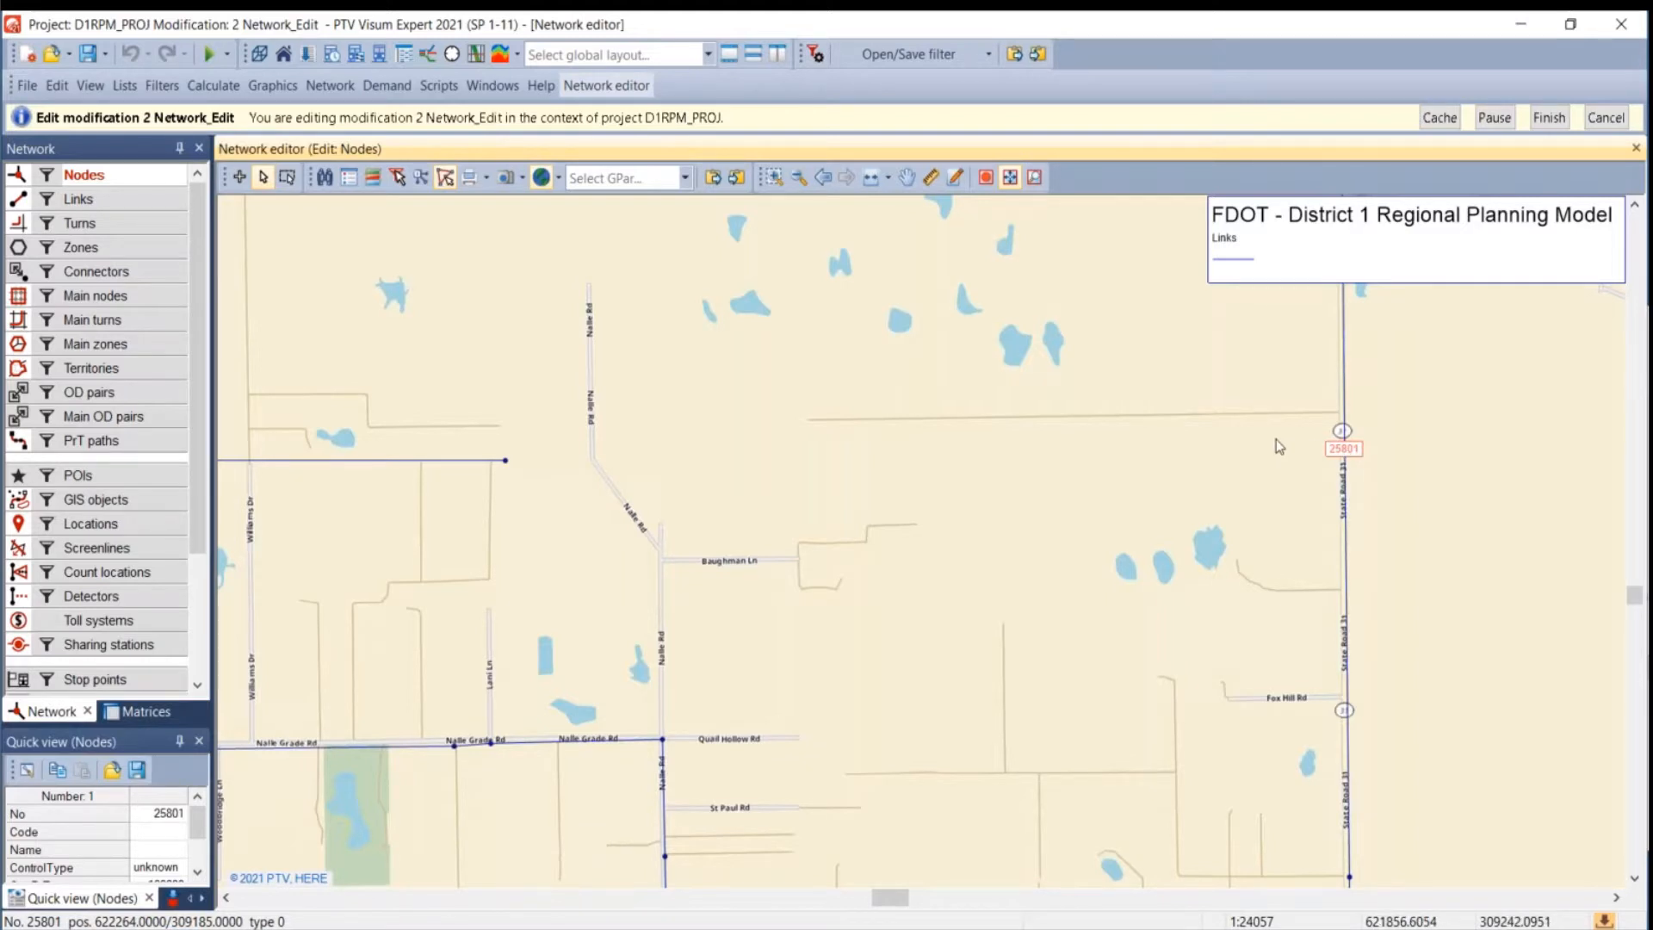
{"action": "left_click", "coordinate": [514, 469]}
{"action": "left_click", "coordinate": [1341, 451]}
{"action": "left_click", "coordinate": [515, 468]}
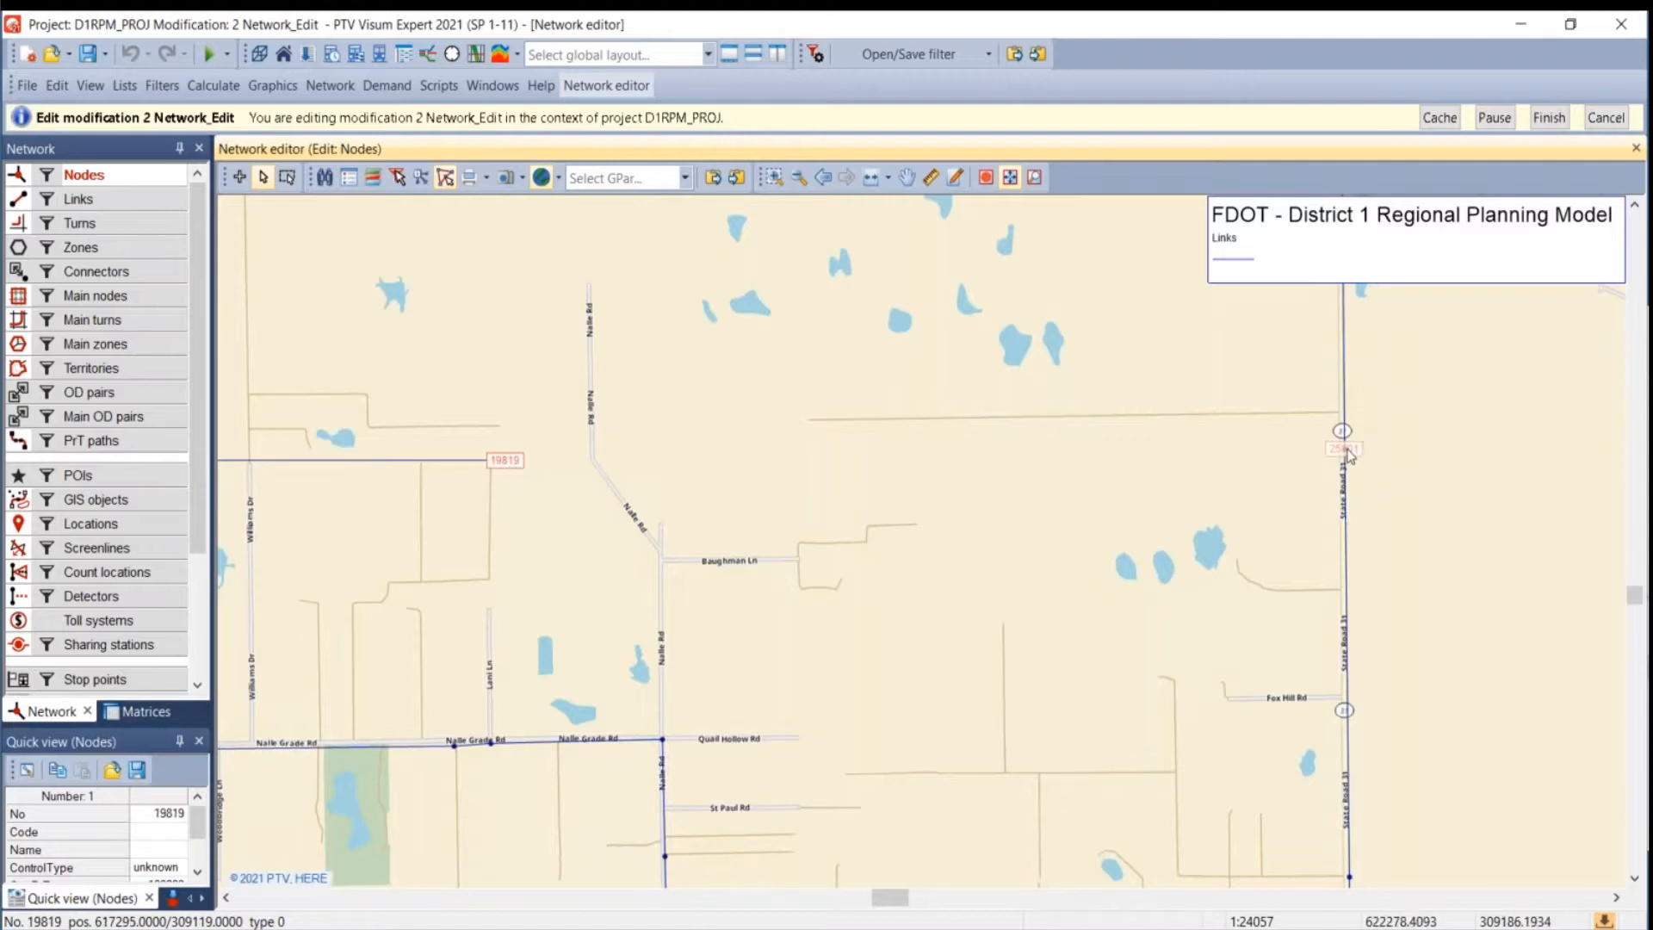
{"action": "left_click", "coordinate": [1340, 452]}
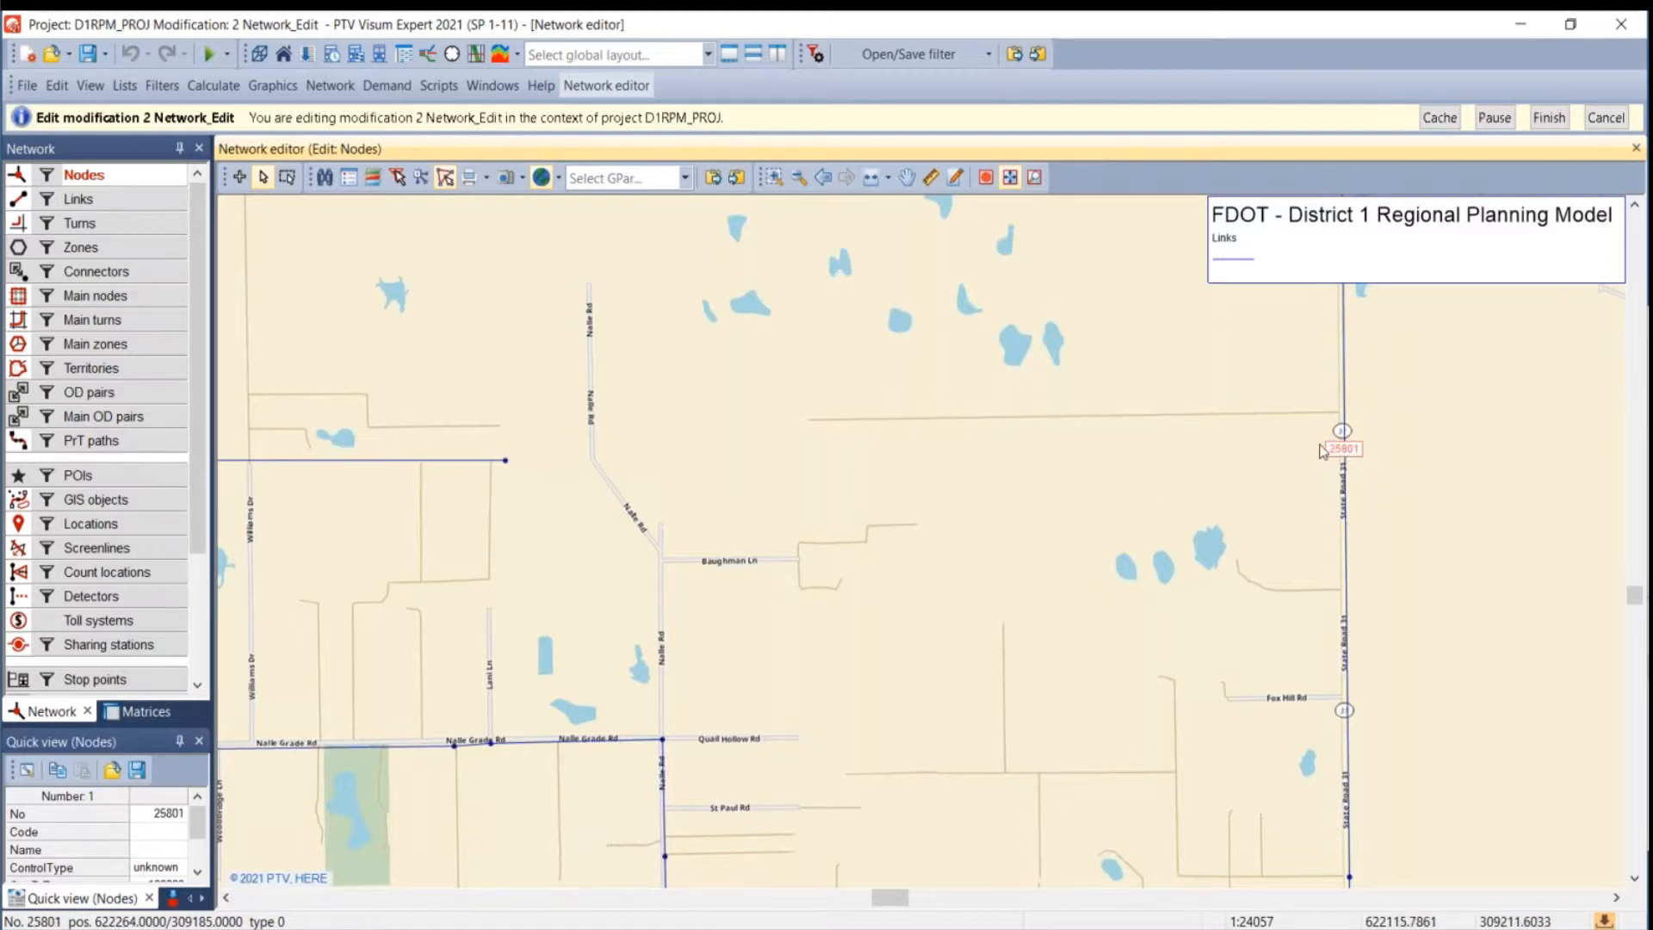
{"action": "left_click", "coordinate": [852, 448]}
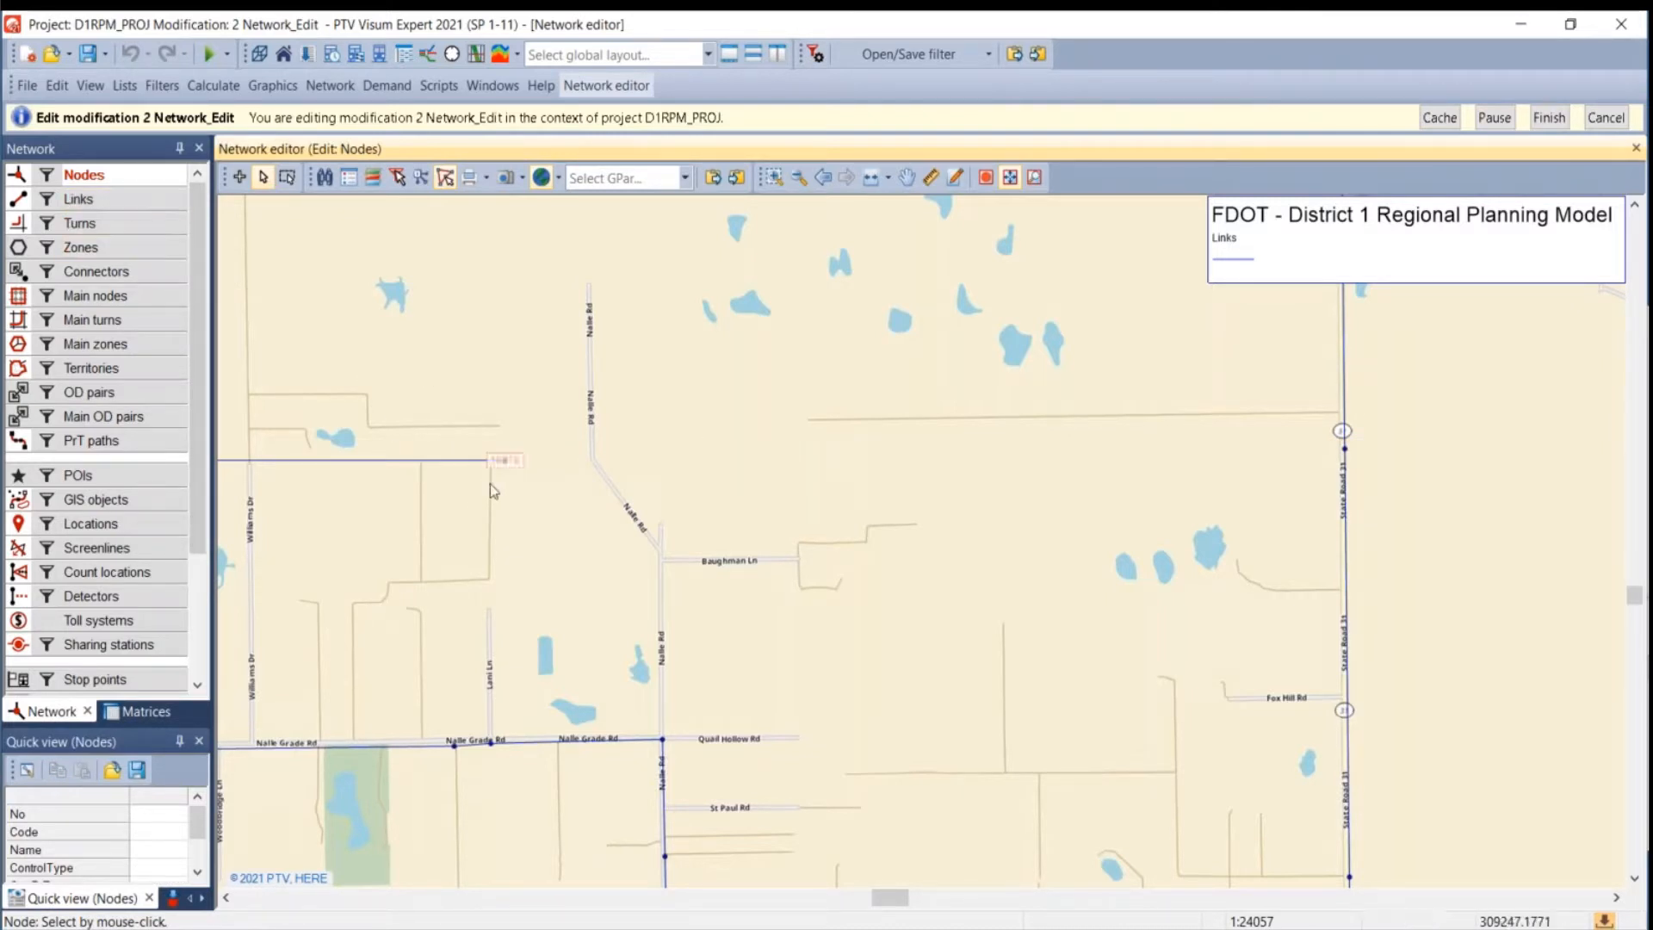
{"action": "left_click_drag", "start_coordinate": [506, 467], "coordinate": [513, 474]}
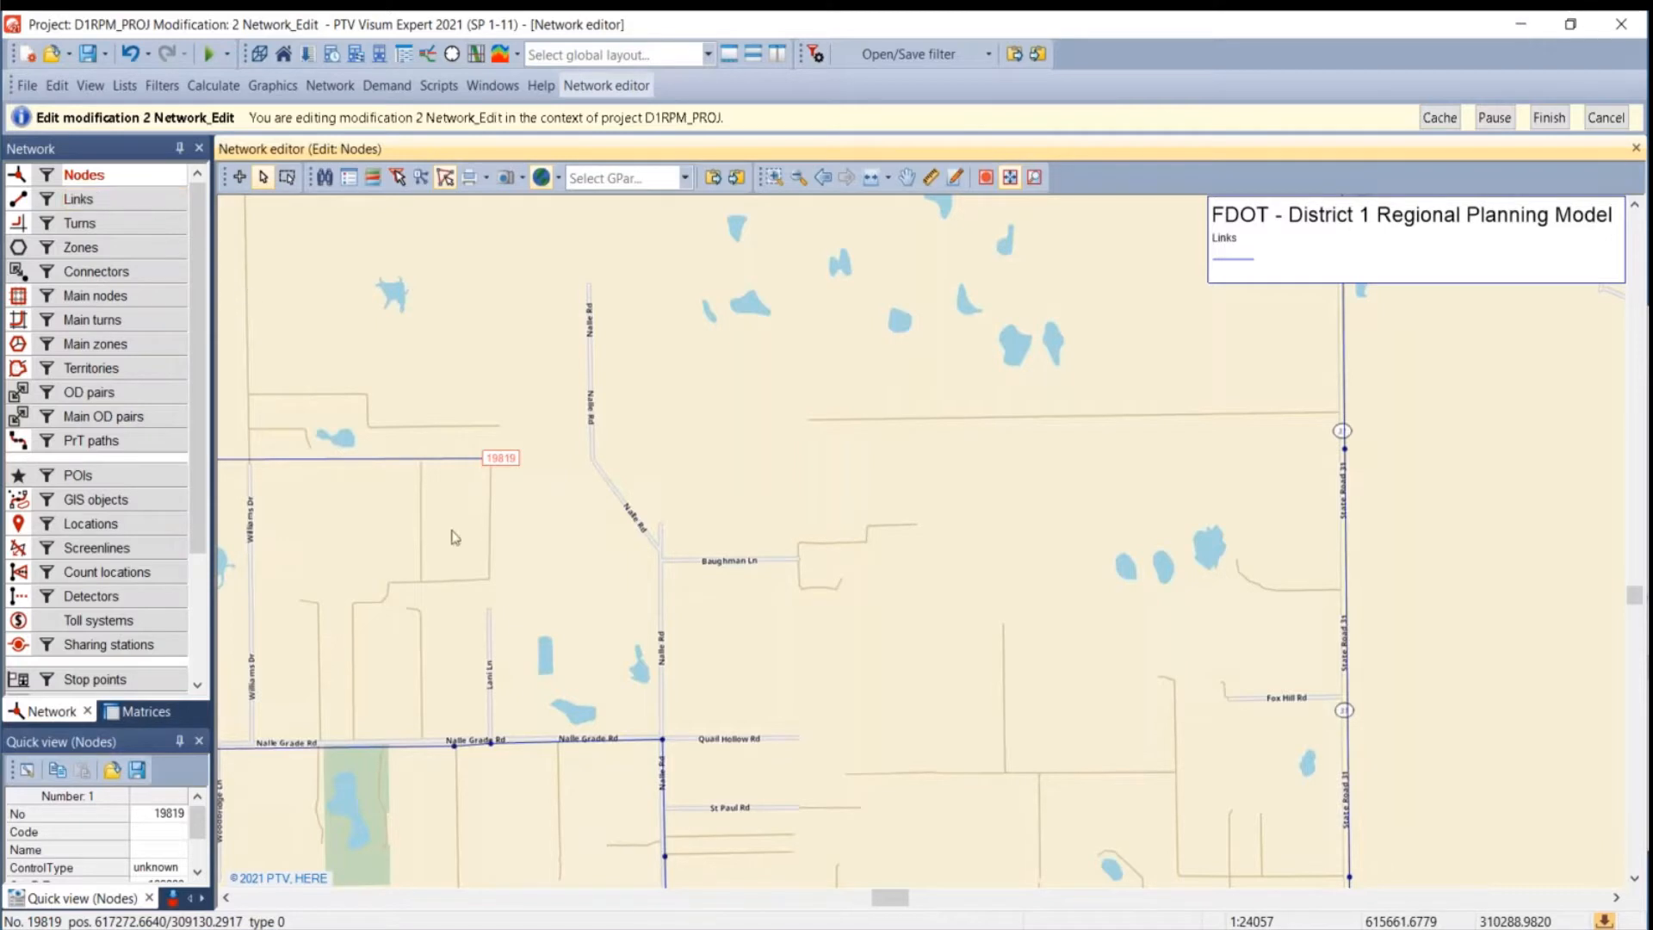
- Merge node 19819 with node 25801 on State Road 31, using the moved node's data and accepting deletion of the assignment result
{"action": "left_click_drag", "start_coordinate": [503, 466], "coordinate": [1342, 447]}
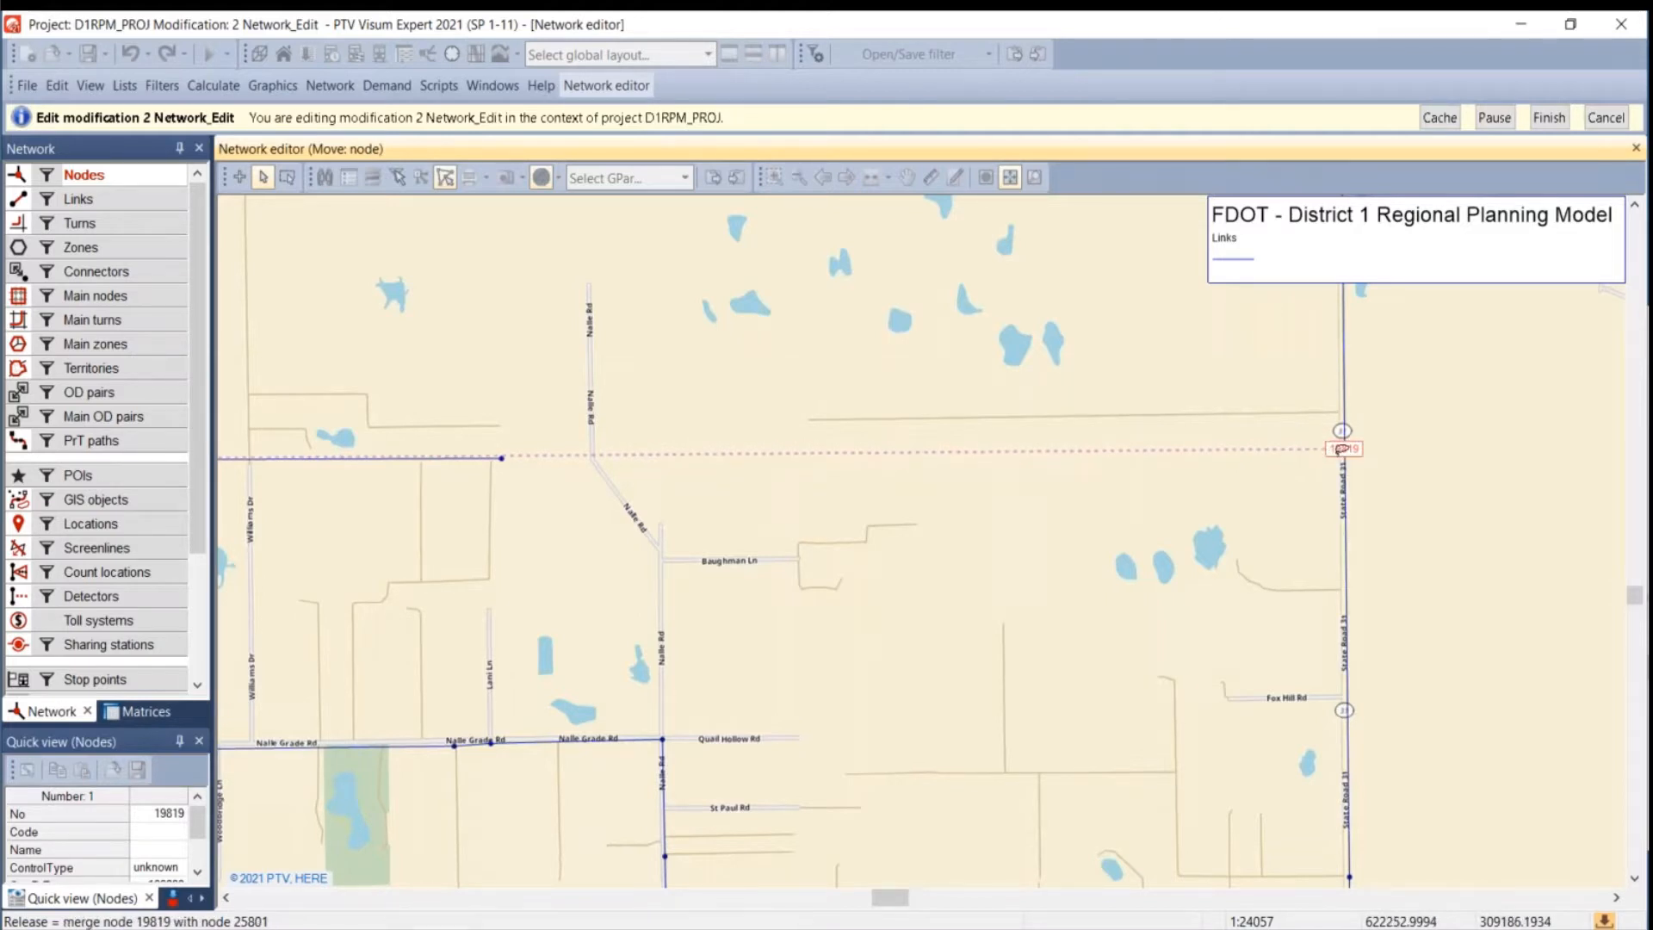
{"action": "mouse_move", "coordinate": [1342, 448]}
{"action": "left_mouse_down"}
{"action": "mouse_move", "coordinate": [506, 465]}
{"action": "mouse_move", "coordinate": [1309, 482]}
{"action": "mouse_move", "coordinate": [1339, 447]}
{"action": "left_mouse_up"}
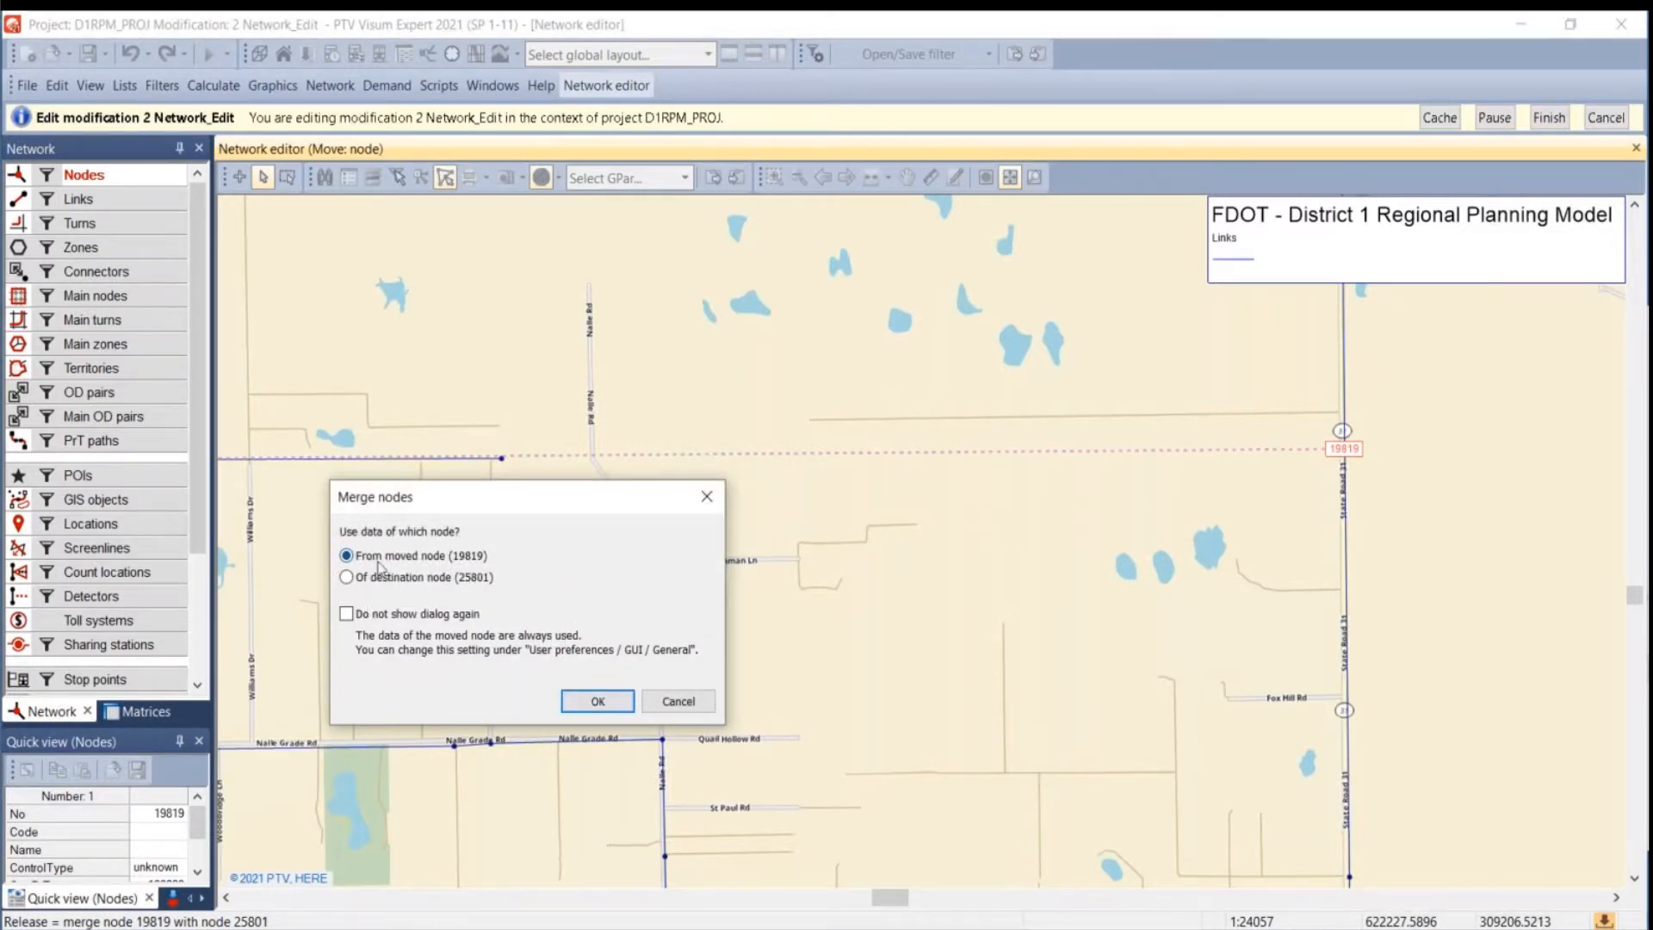
{"action": "left_click", "coordinate": [612, 705]}
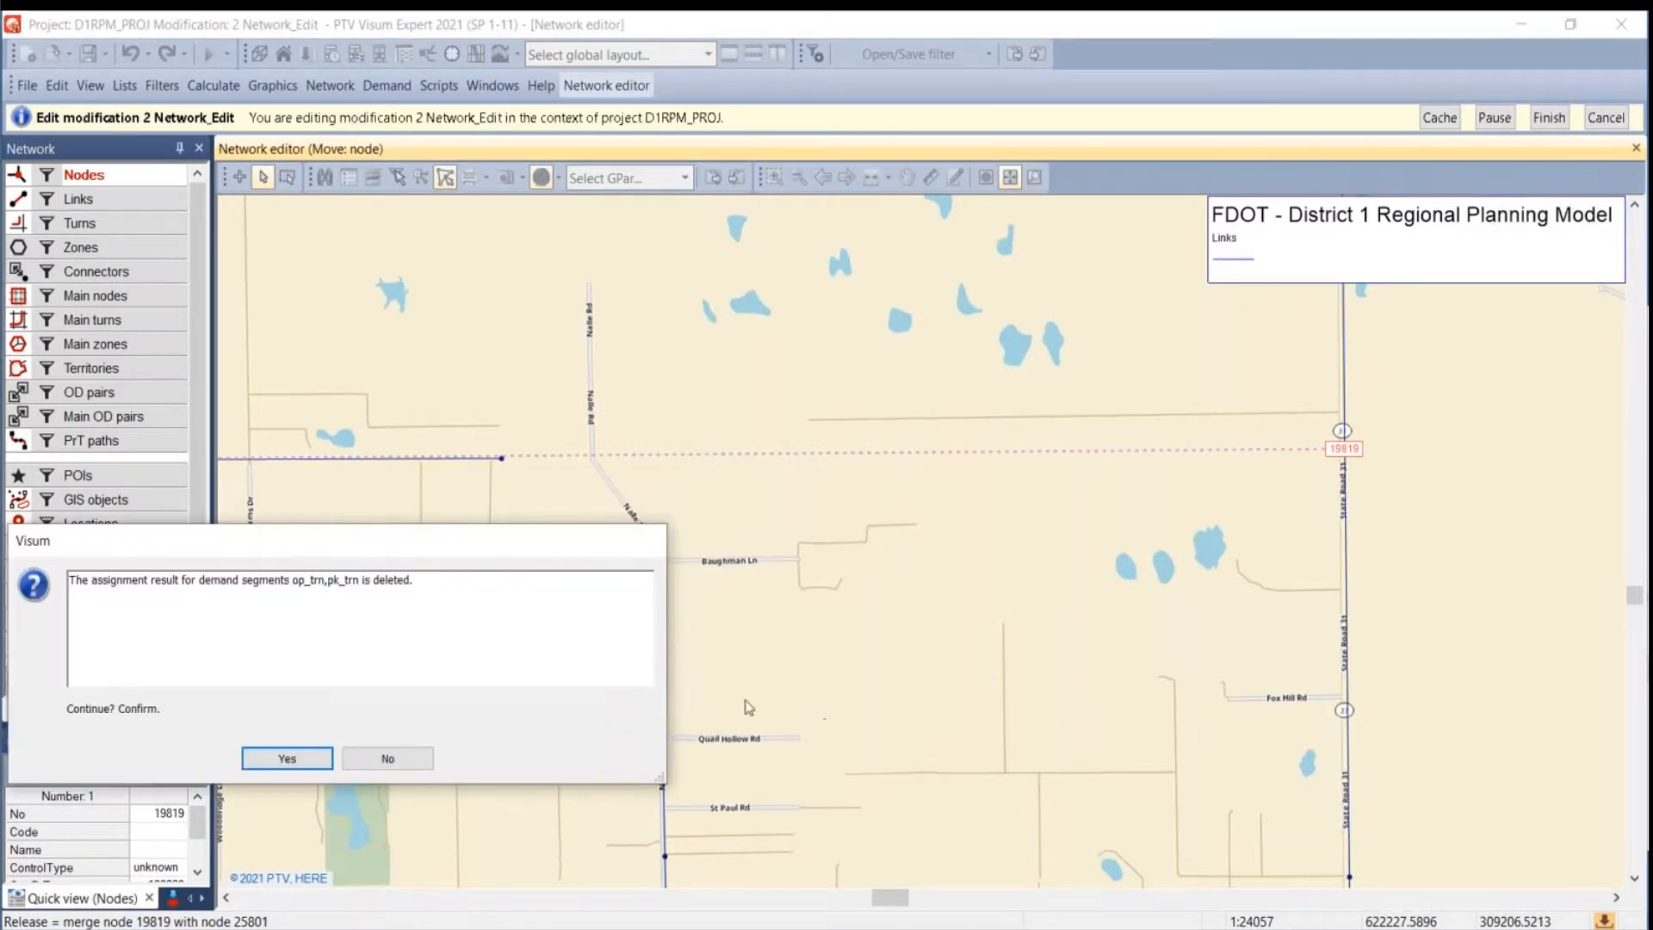
{"action": "left_click", "coordinate": [286, 759]}
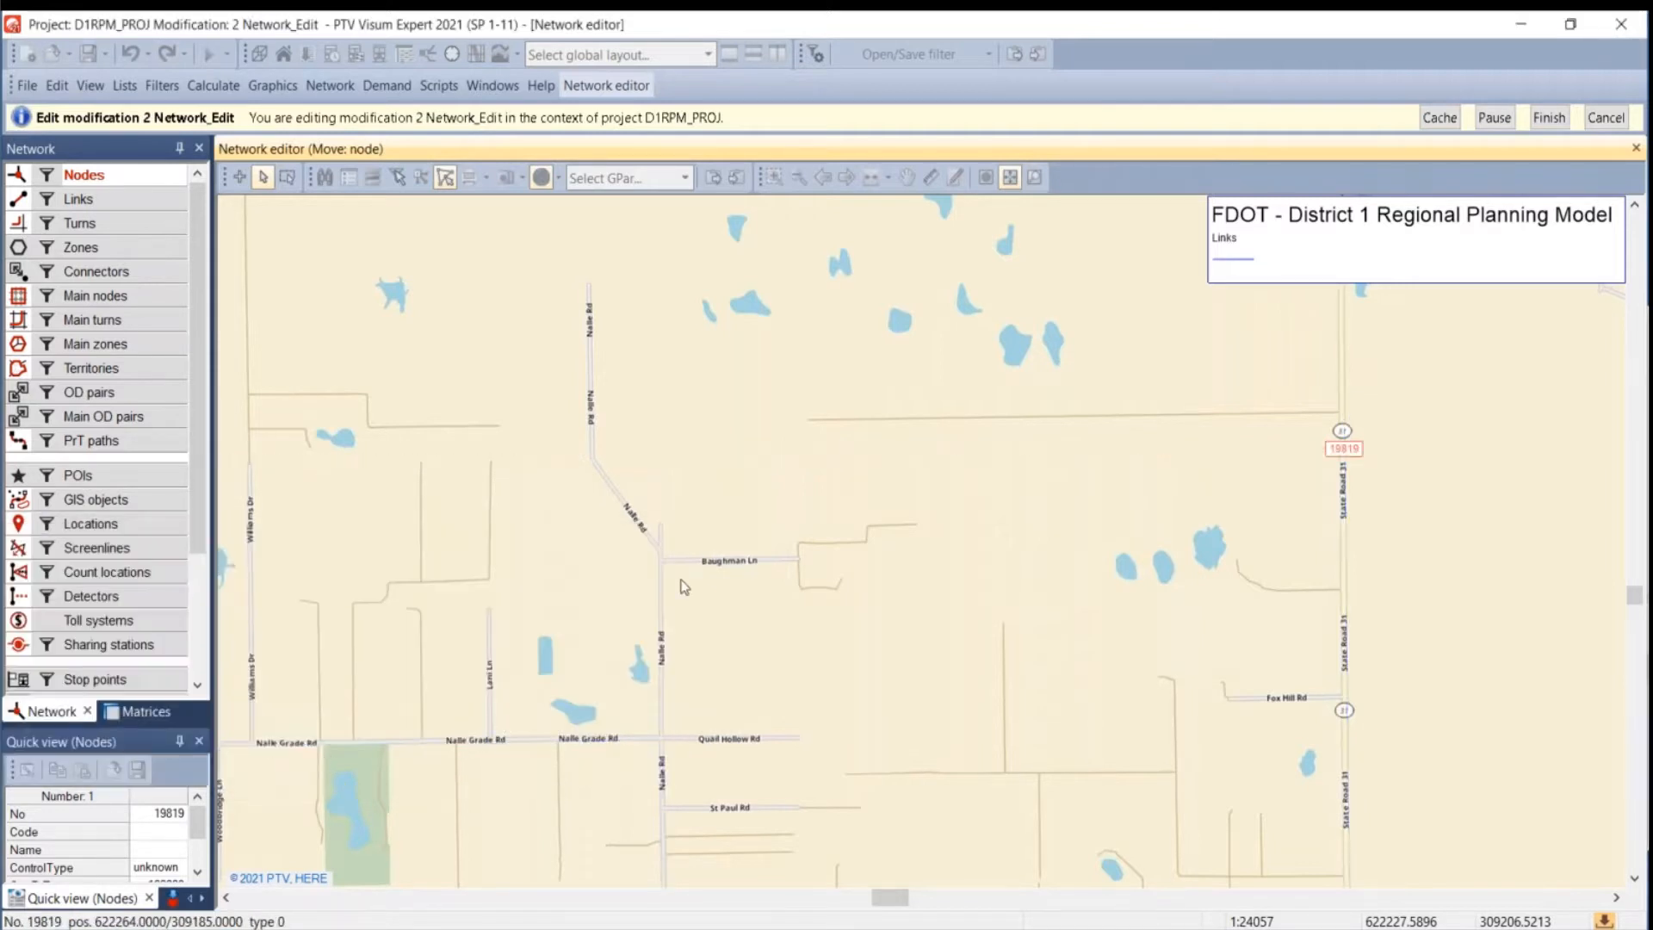
{"action": "scroll", "coordinate": [592, 586], "scroll_direction": "down", "scroll_amount": 3}
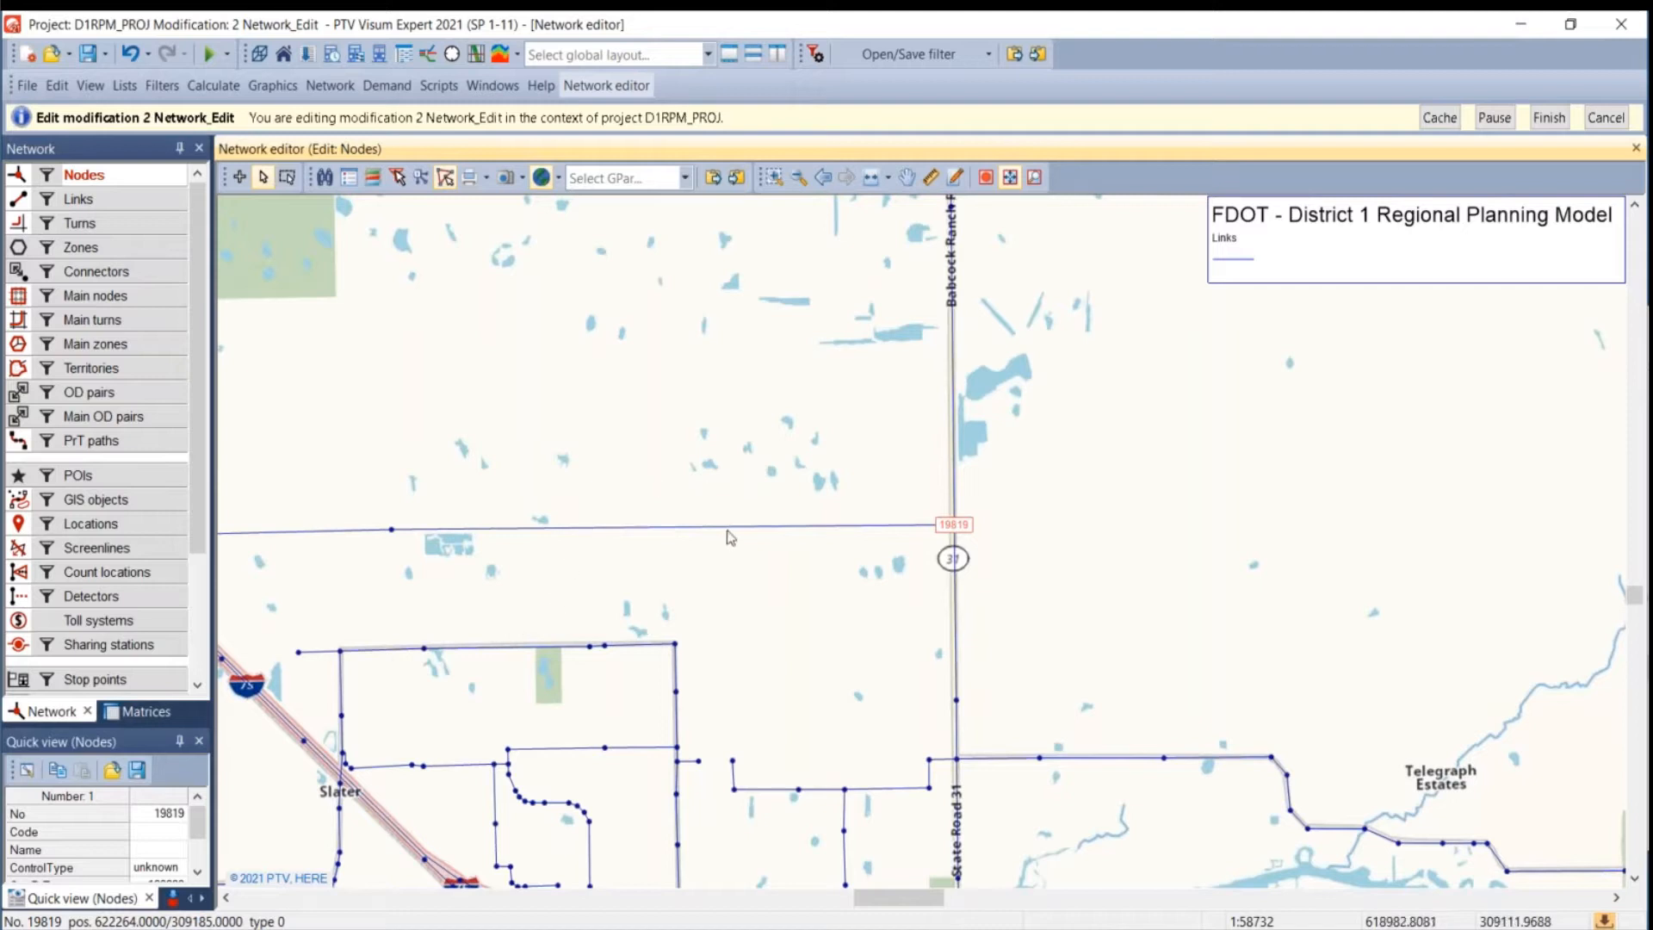
- Undo the merge of nodes 19819 and 25801
{"action": "key", "text": "ctrl+z"}
{"action": "scroll", "coordinate": [607, 529], "scroll_direction": "up", "scroll_amount": 3}
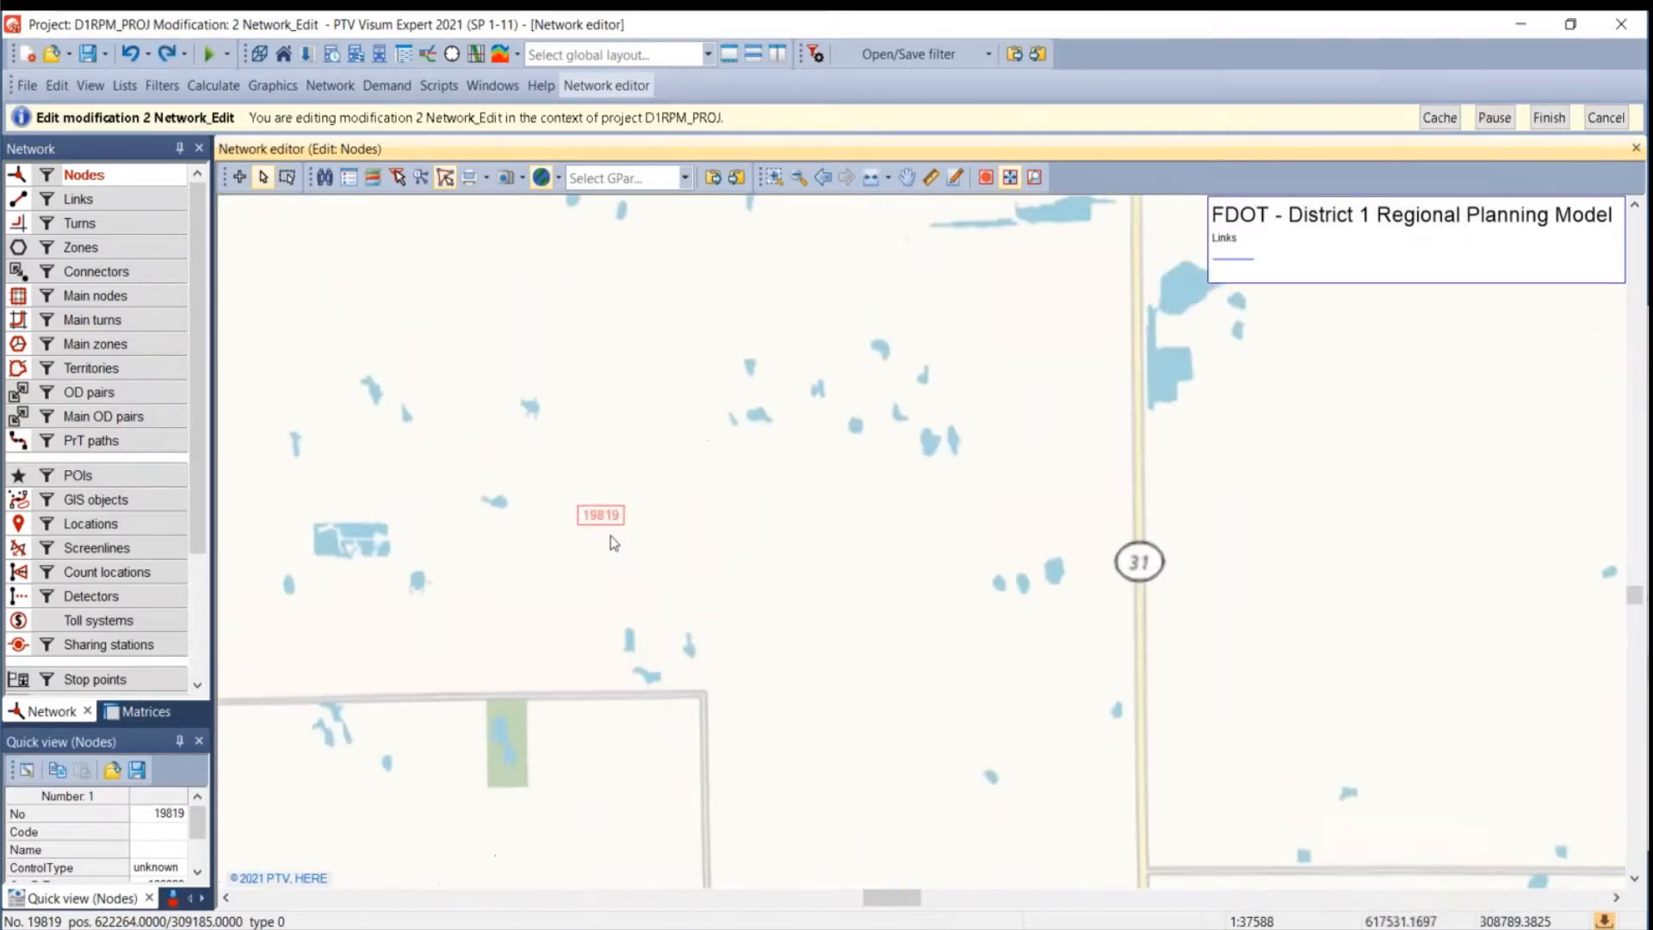
{"action": "scroll", "coordinate": [601, 505], "scroll_direction": "up", "scroll_amount": 2}
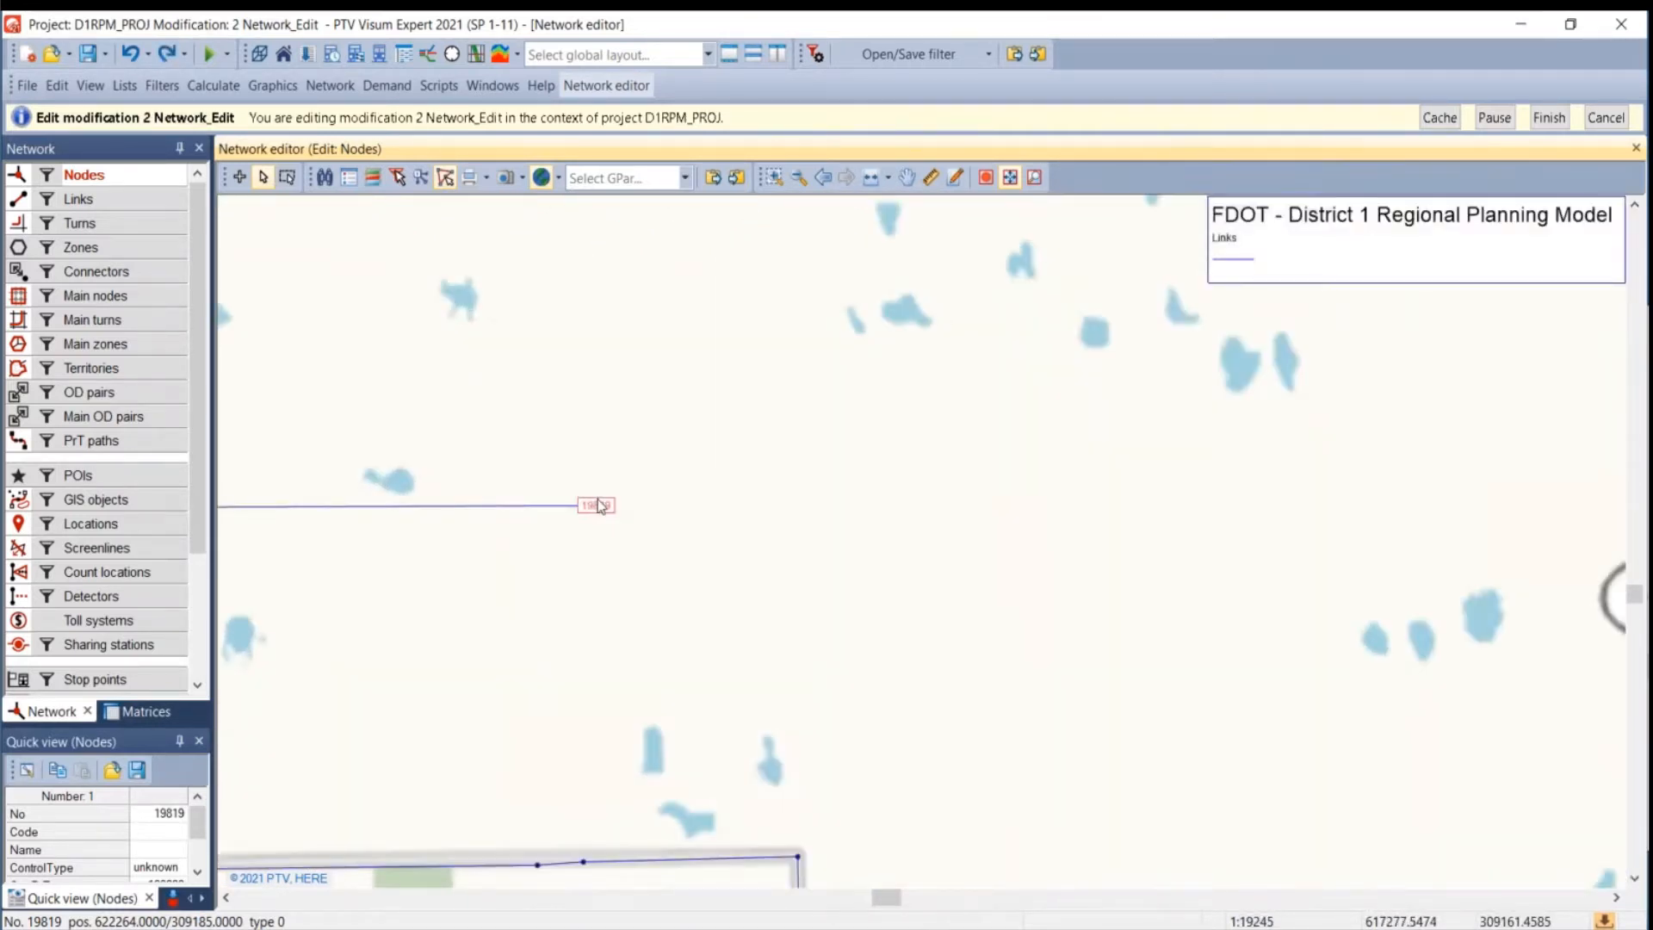
{"action": "left_click_drag", "start_coordinate": [922, 642], "coordinate": [613, 583]}
{"action": "scroll", "coordinate": [615, 583], "scroll_direction": "down", "scroll_amount": 1}
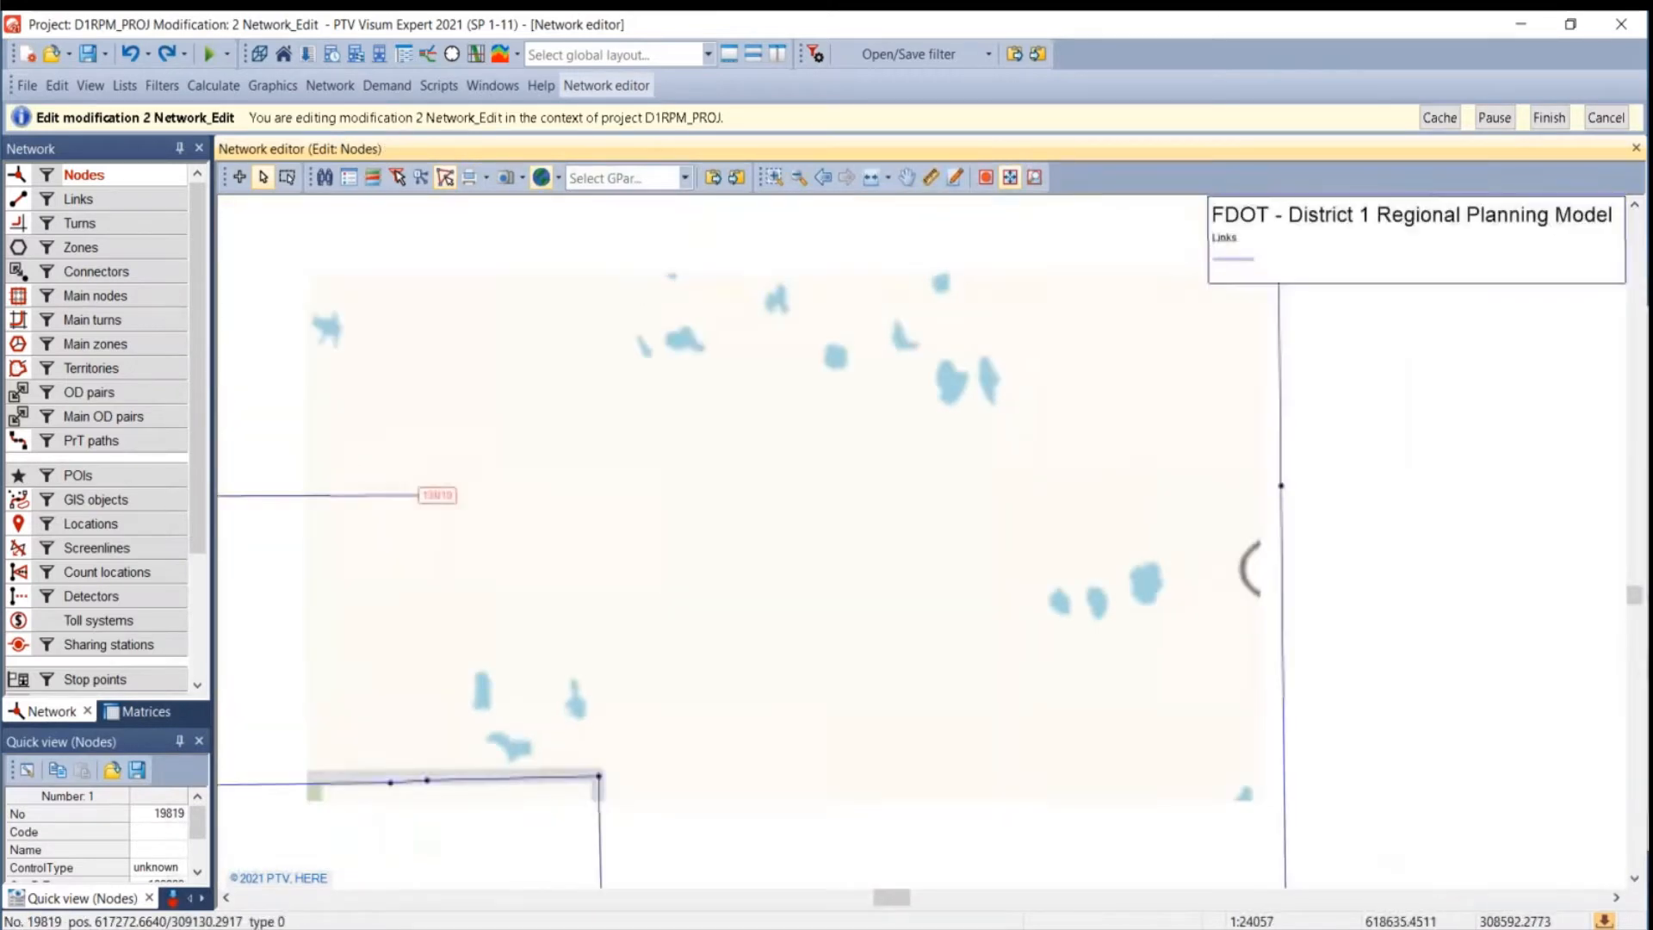
- Inspect the nodes at both ends of the gap, and try links, nodes and POIs as the active object type
{"action": "left_click", "coordinate": [129, 203]}
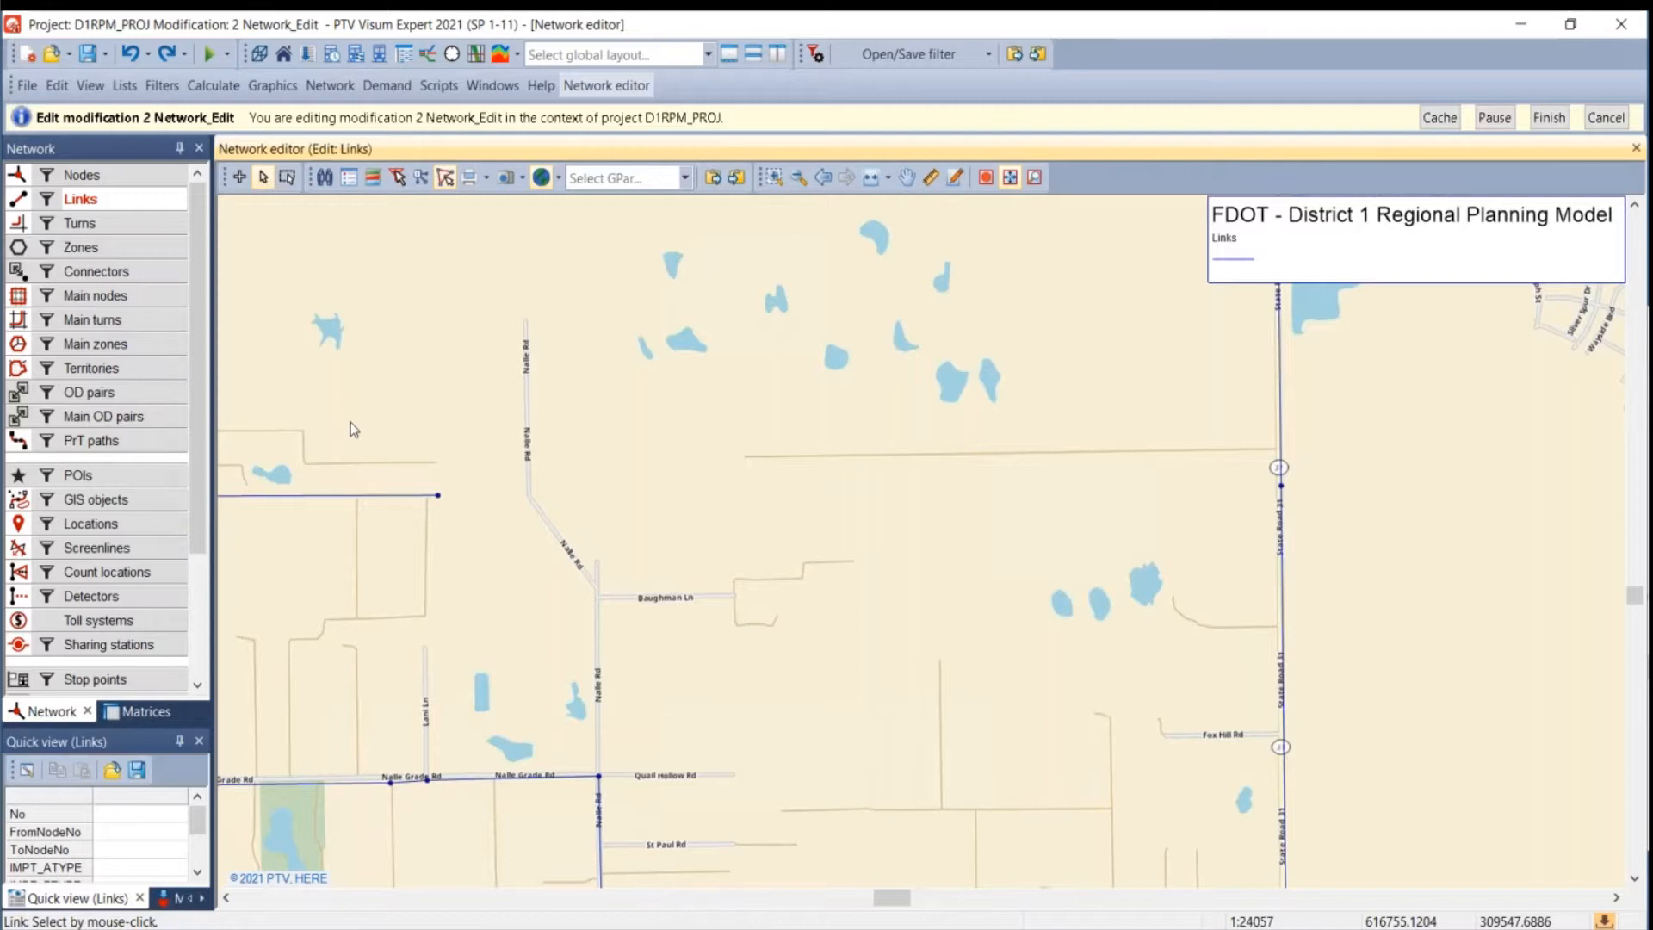
{"action": "left_click", "coordinate": [82, 174]}
{"action": "left_click", "coordinate": [438, 495]}
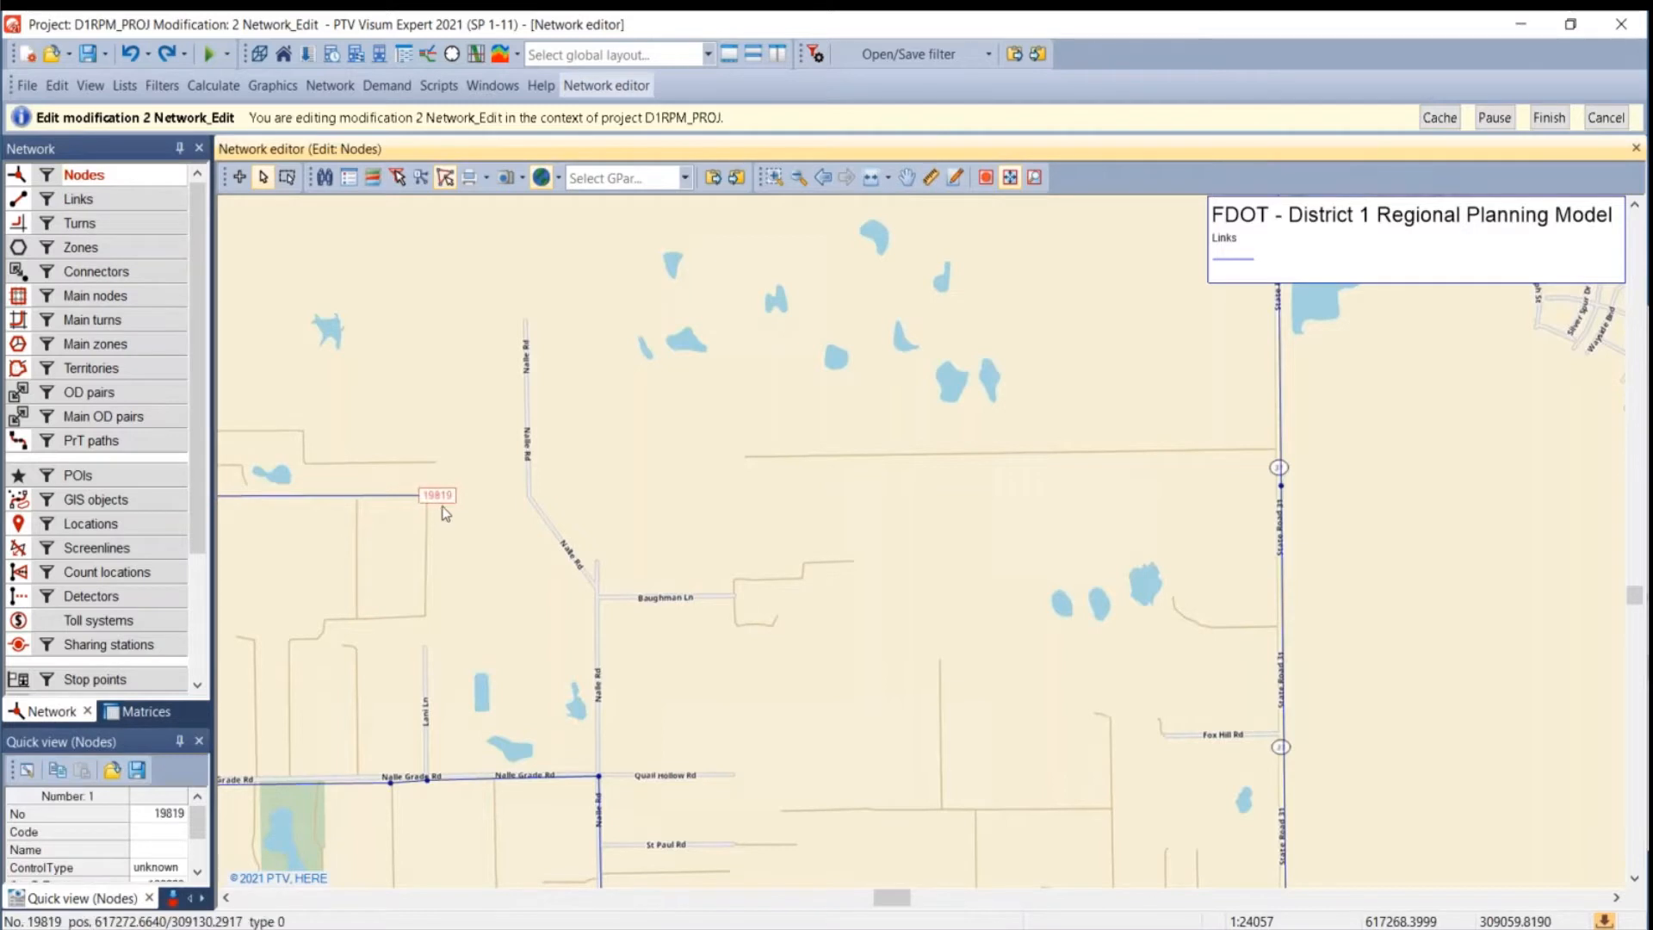
{"action": "left_click", "coordinate": [1278, 467]}
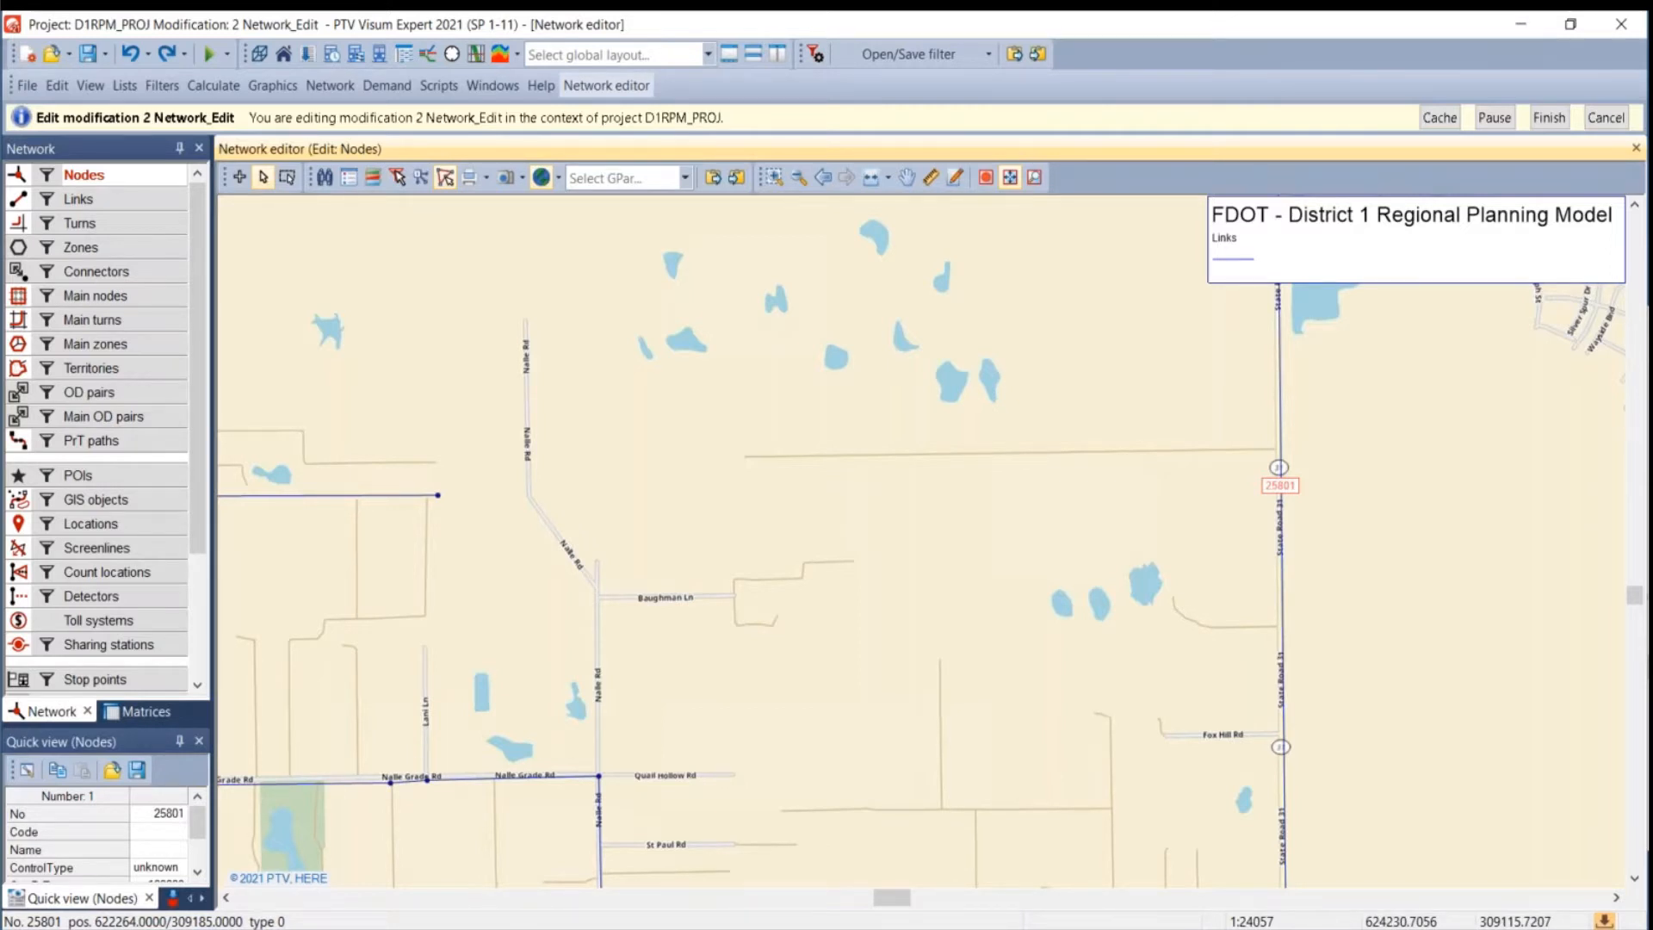
{"action": "left_click", "coordinate": [108, 205]}
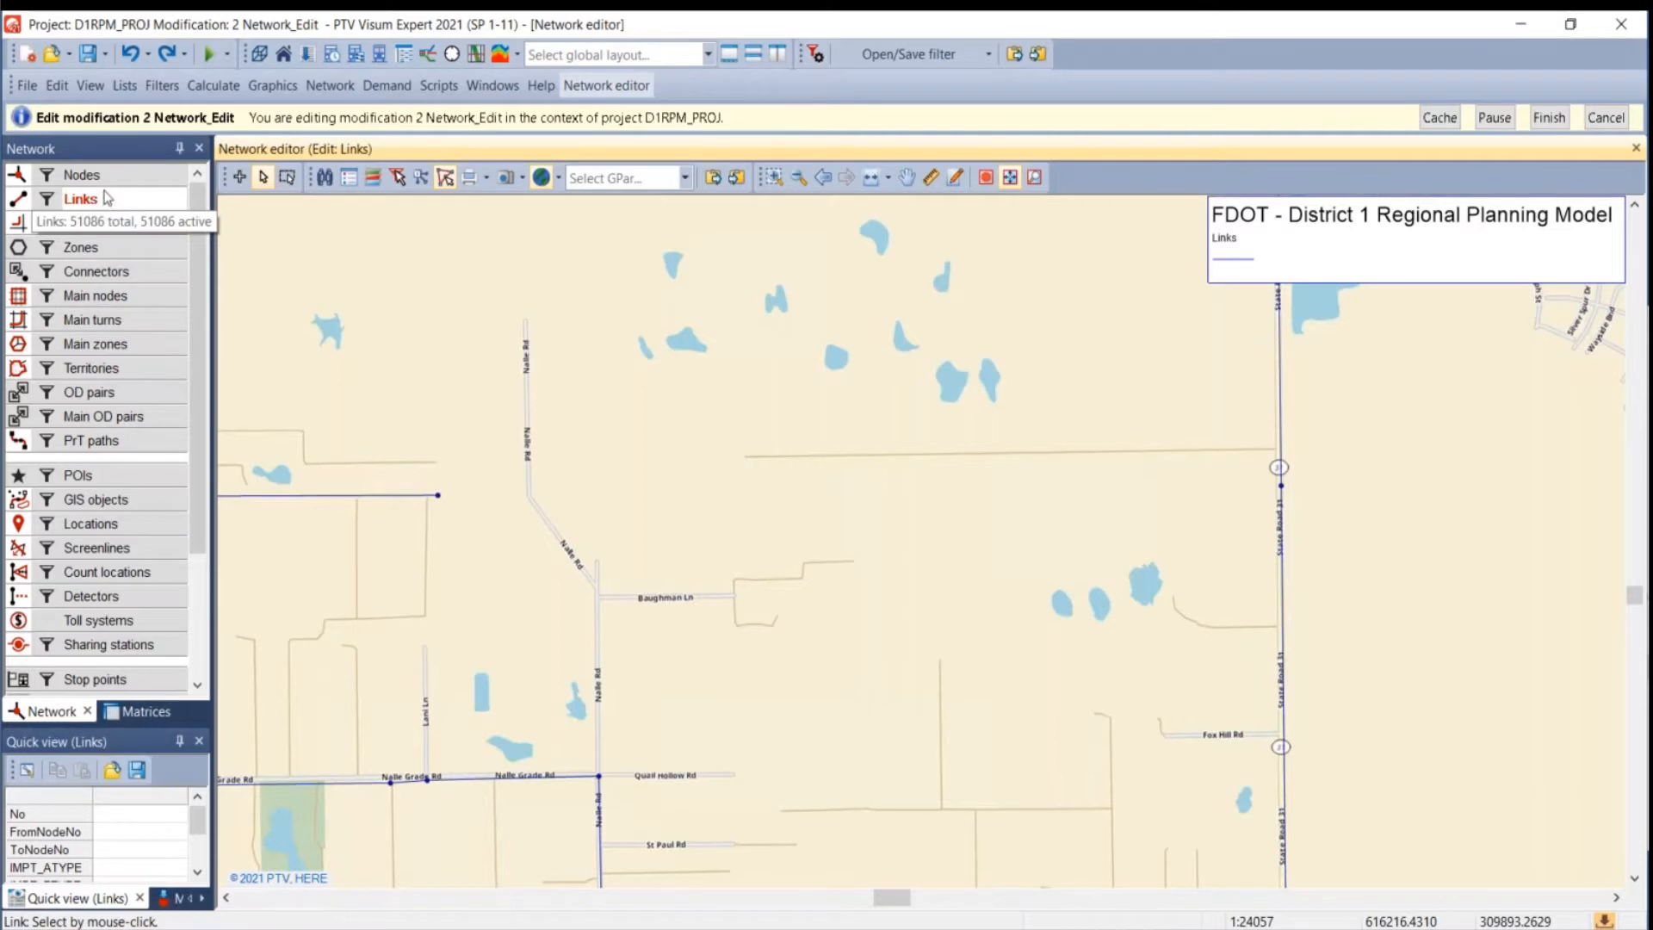
{"action": "left_click", "coordinate": [104, 178]}
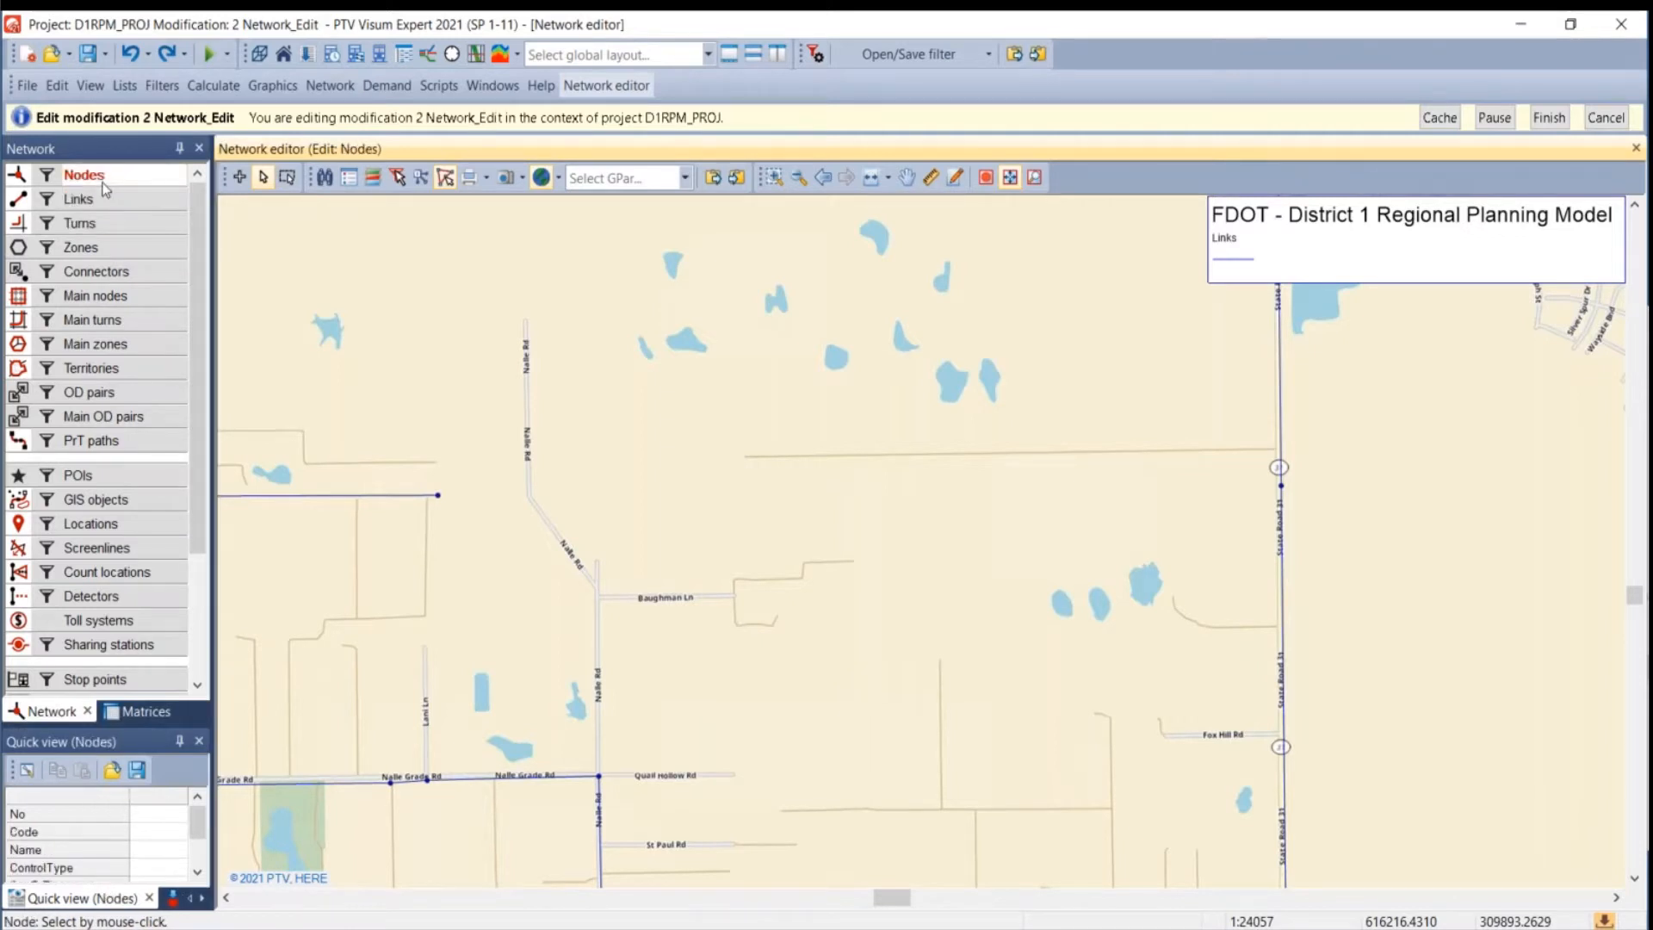
{"action": "left_click", "coordinate": [101, 483]}
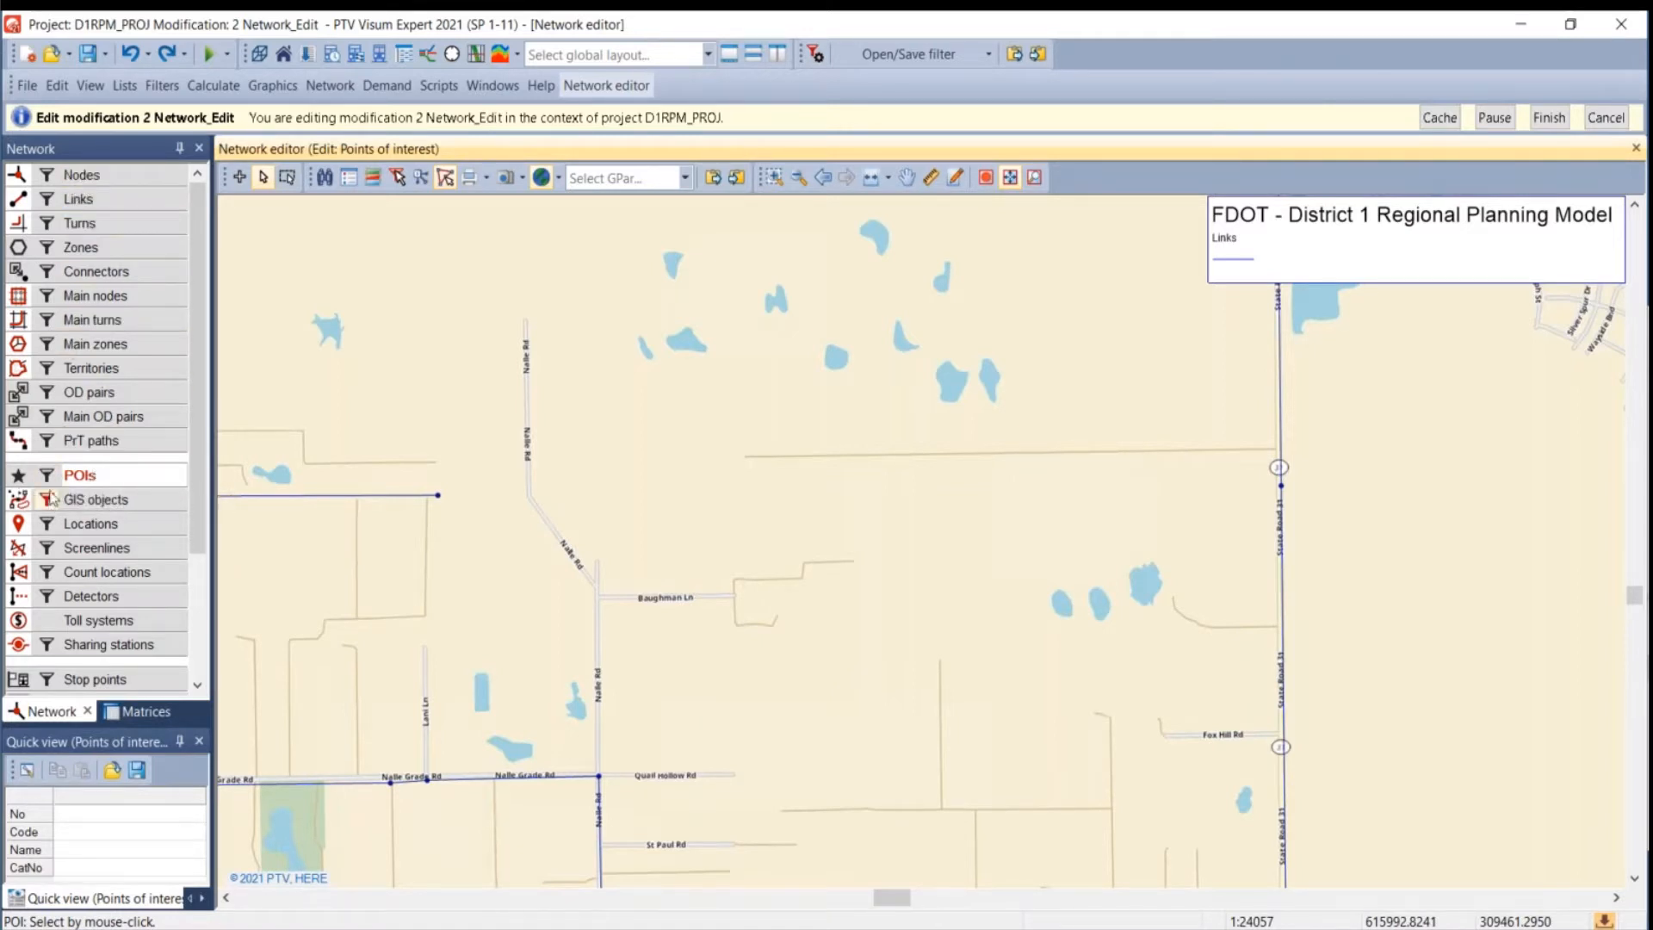
- Make links the active object type and inspect the existing link west of the gap and the one on State Road 31
{"action": "left_click", "coordinate": [82, 200]}
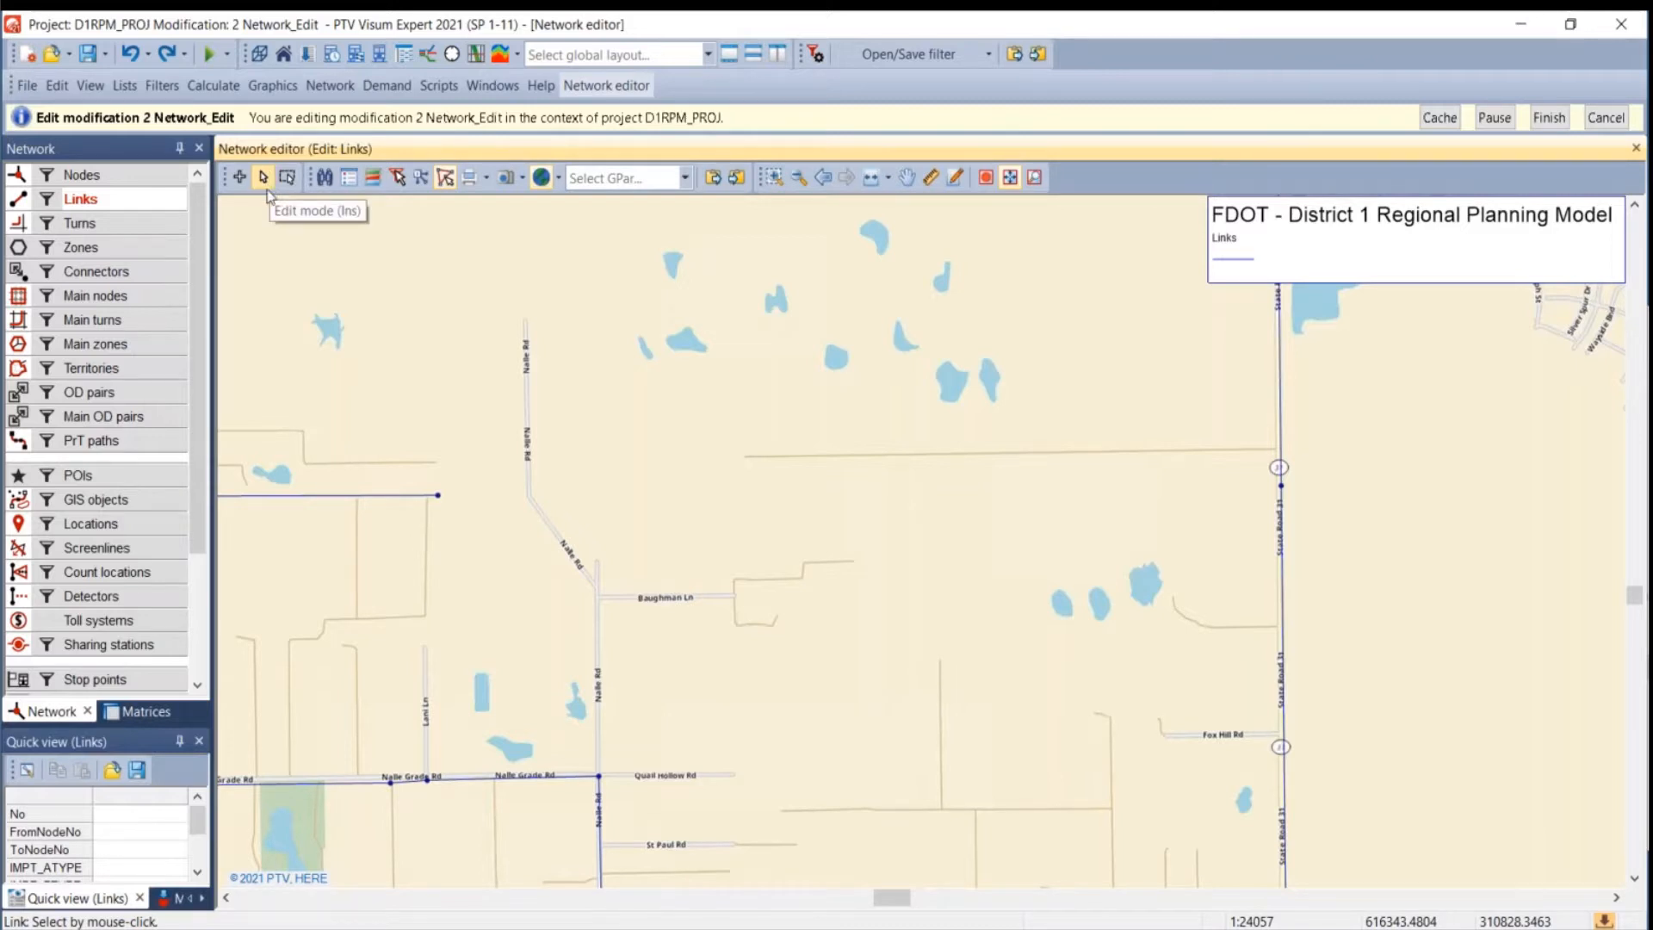
{"action": "left_click", "coordinate": [371, 507]}
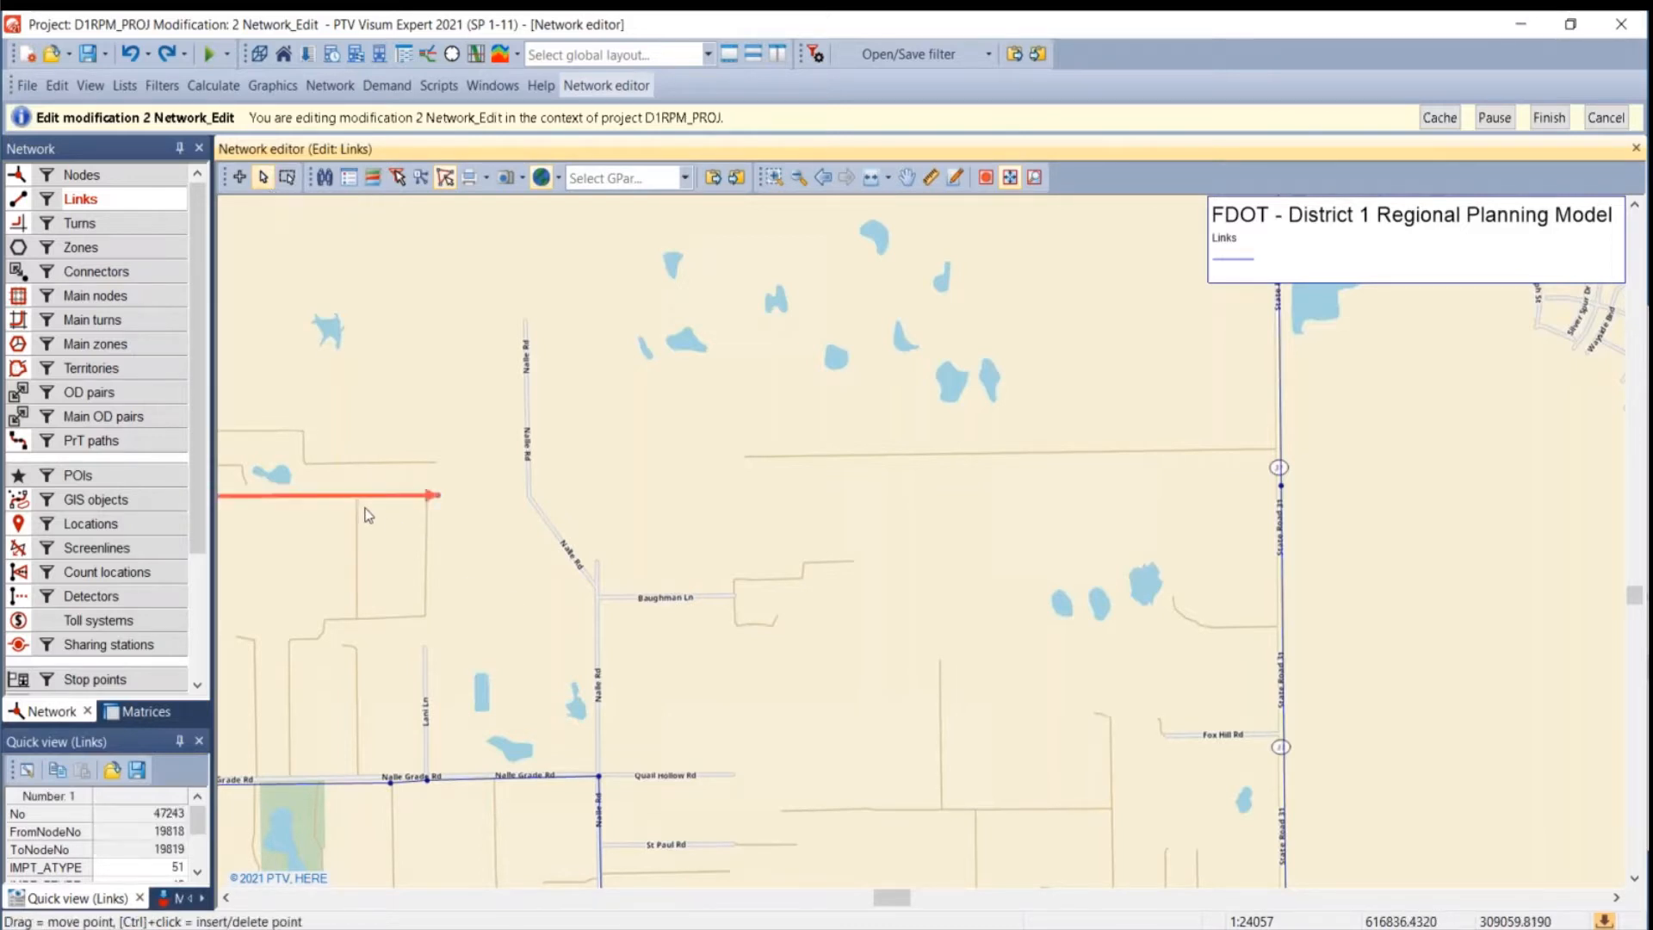
{"action": "left_click", "coordinate": [1297, 442]}
{"action": "left_click", "coordinate": [1303, 552]}
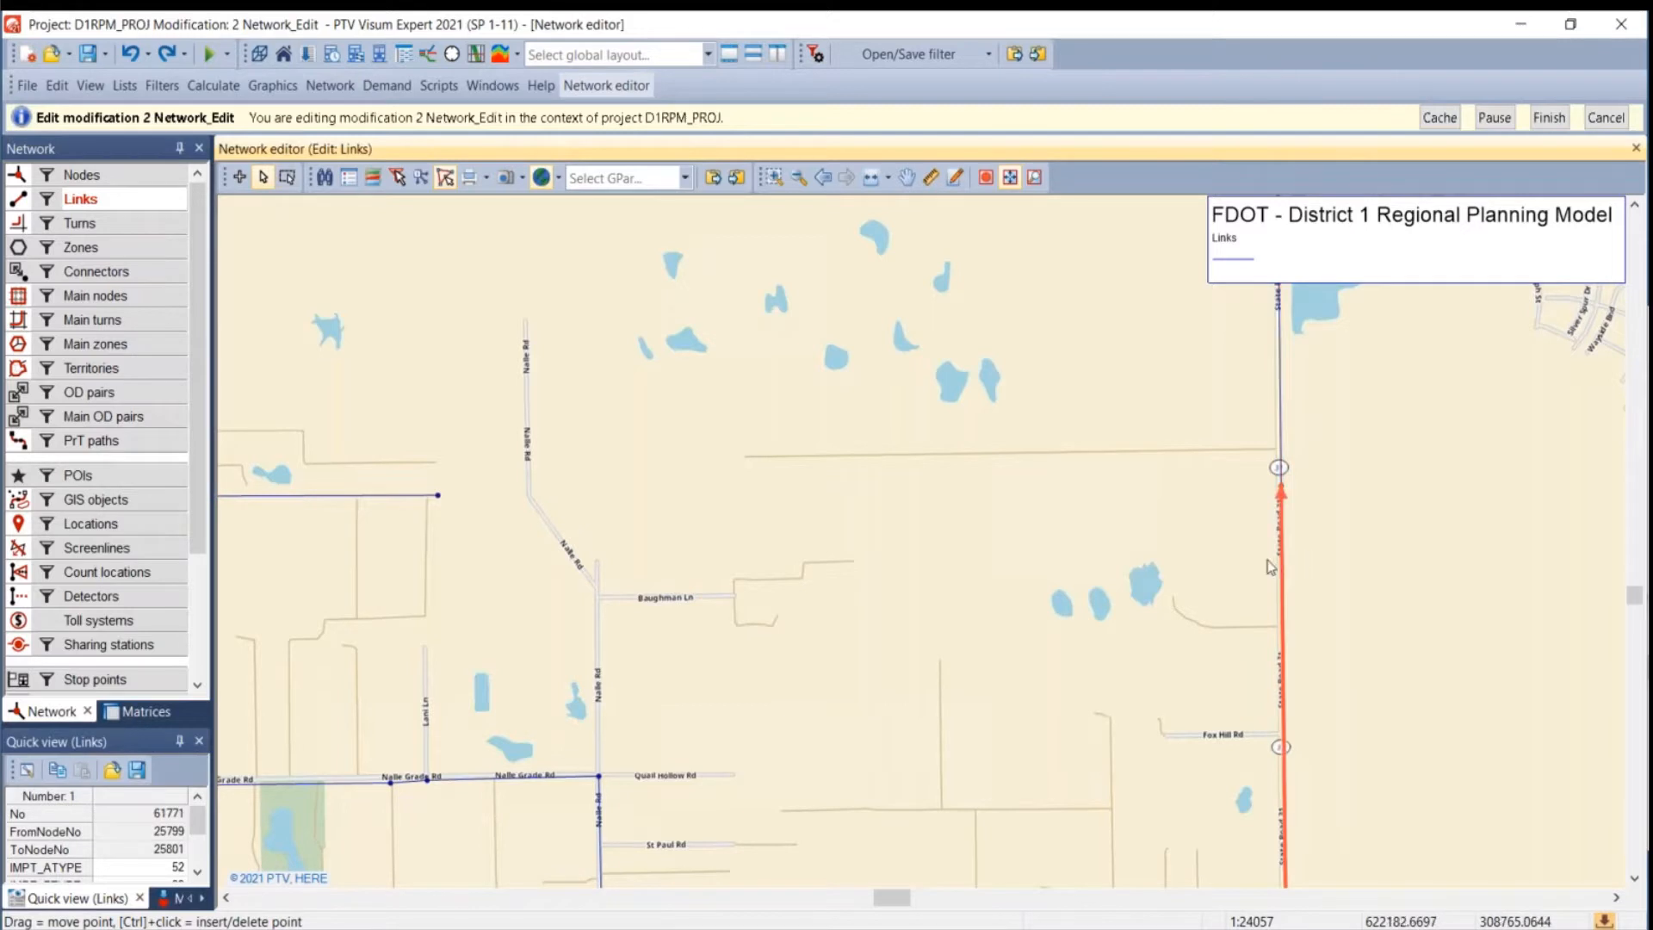
{"action": "left_click", "coordinate": [1271, 560]}
{"action": "left_click", "coordinate": [241, 180]}
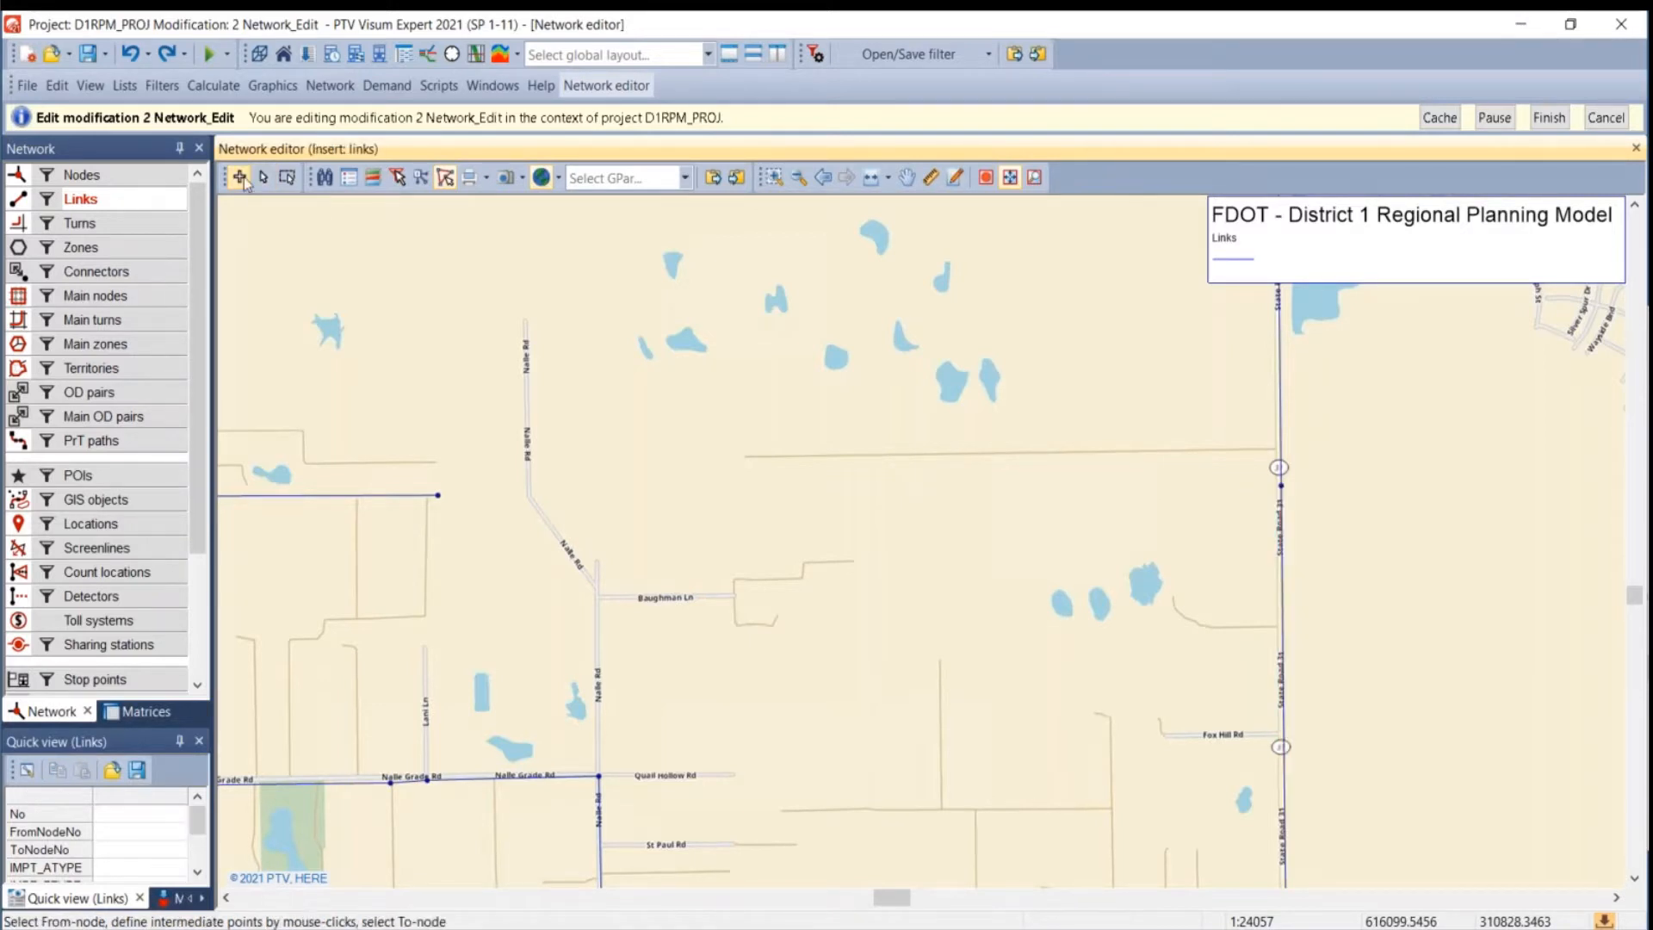
{"action": "left_click", "coordinate": [264, 178]}
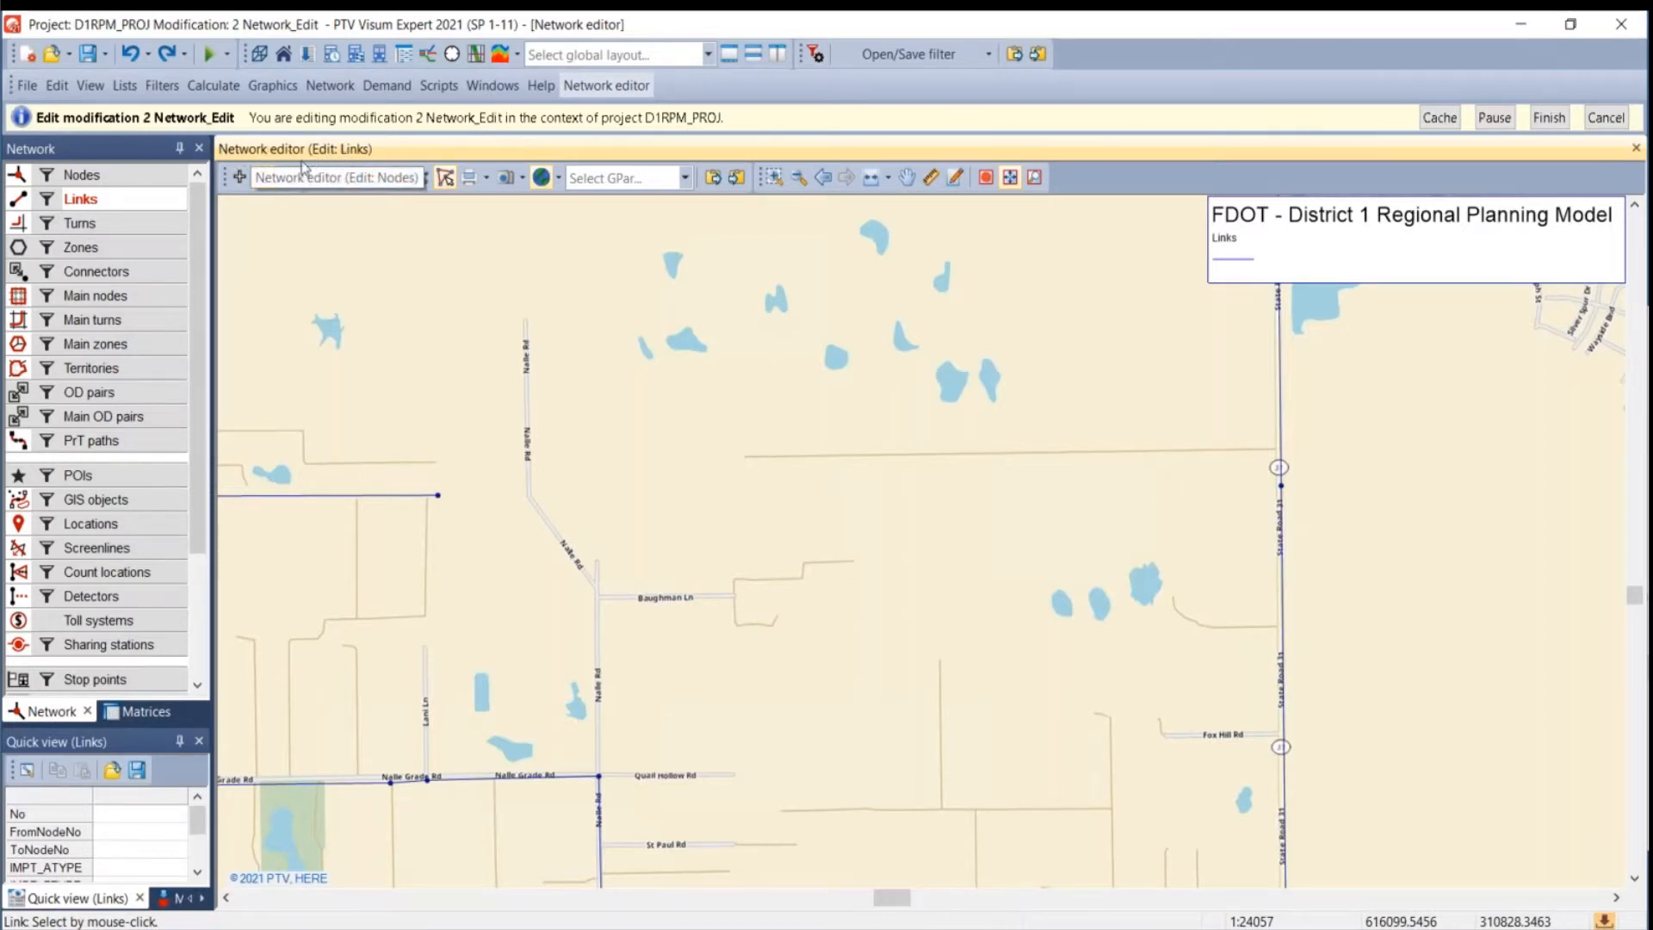
{"action": "left_click", "coordinate": [240, 178]}
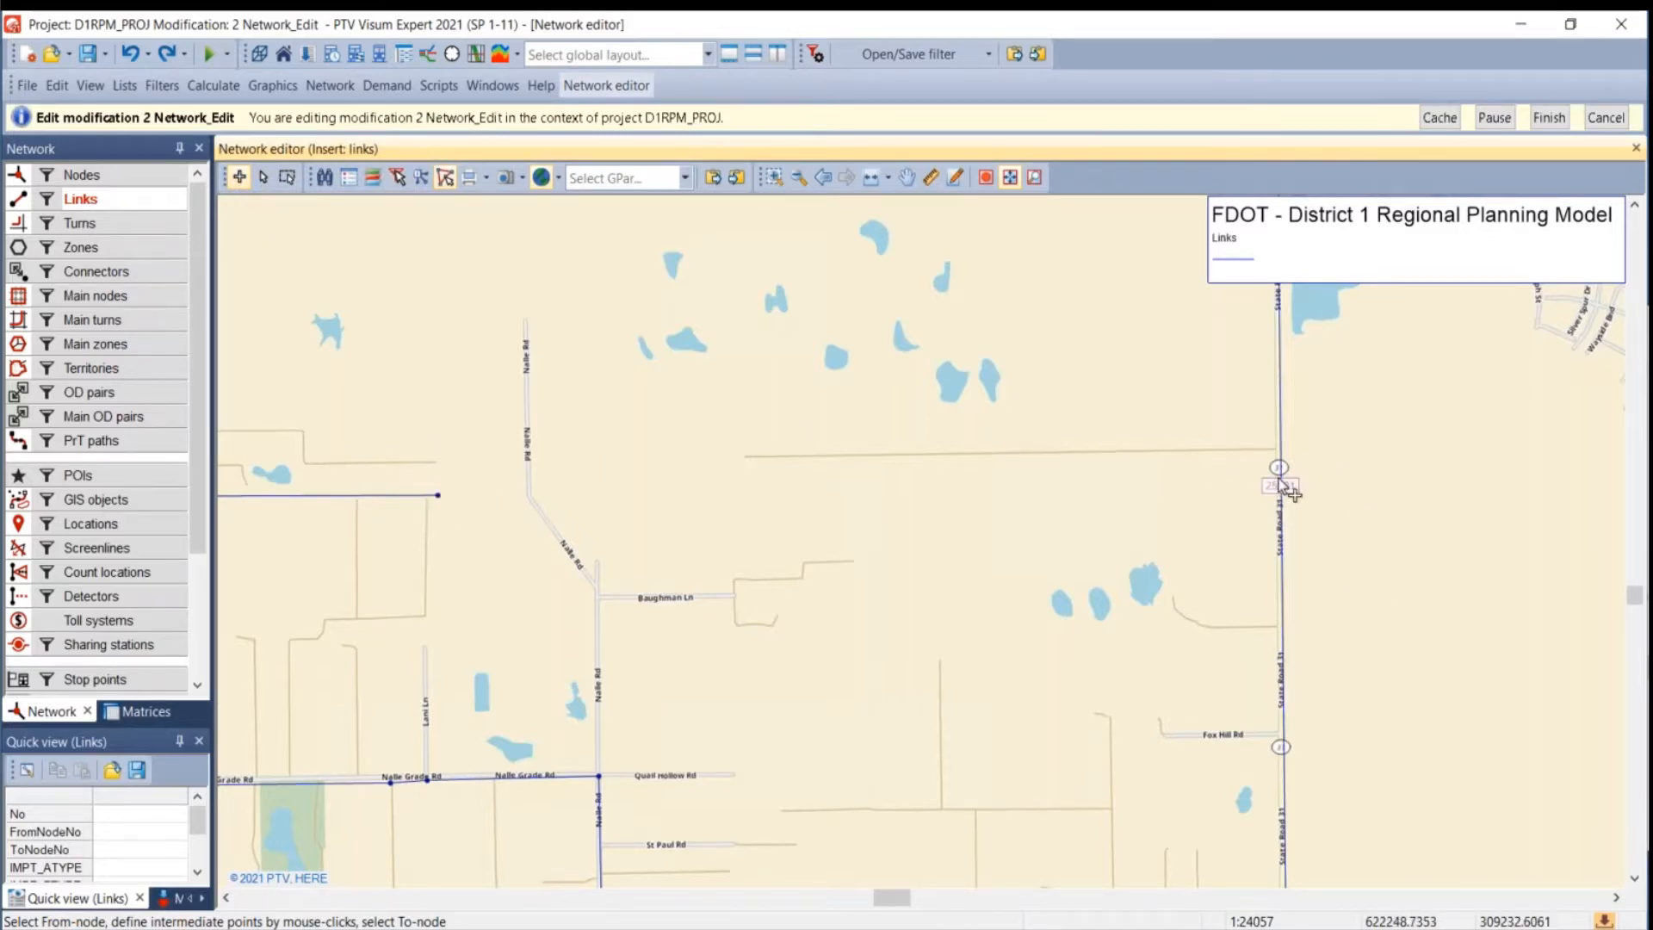
{"action": "left_click", "coordinate": [262, 178]}
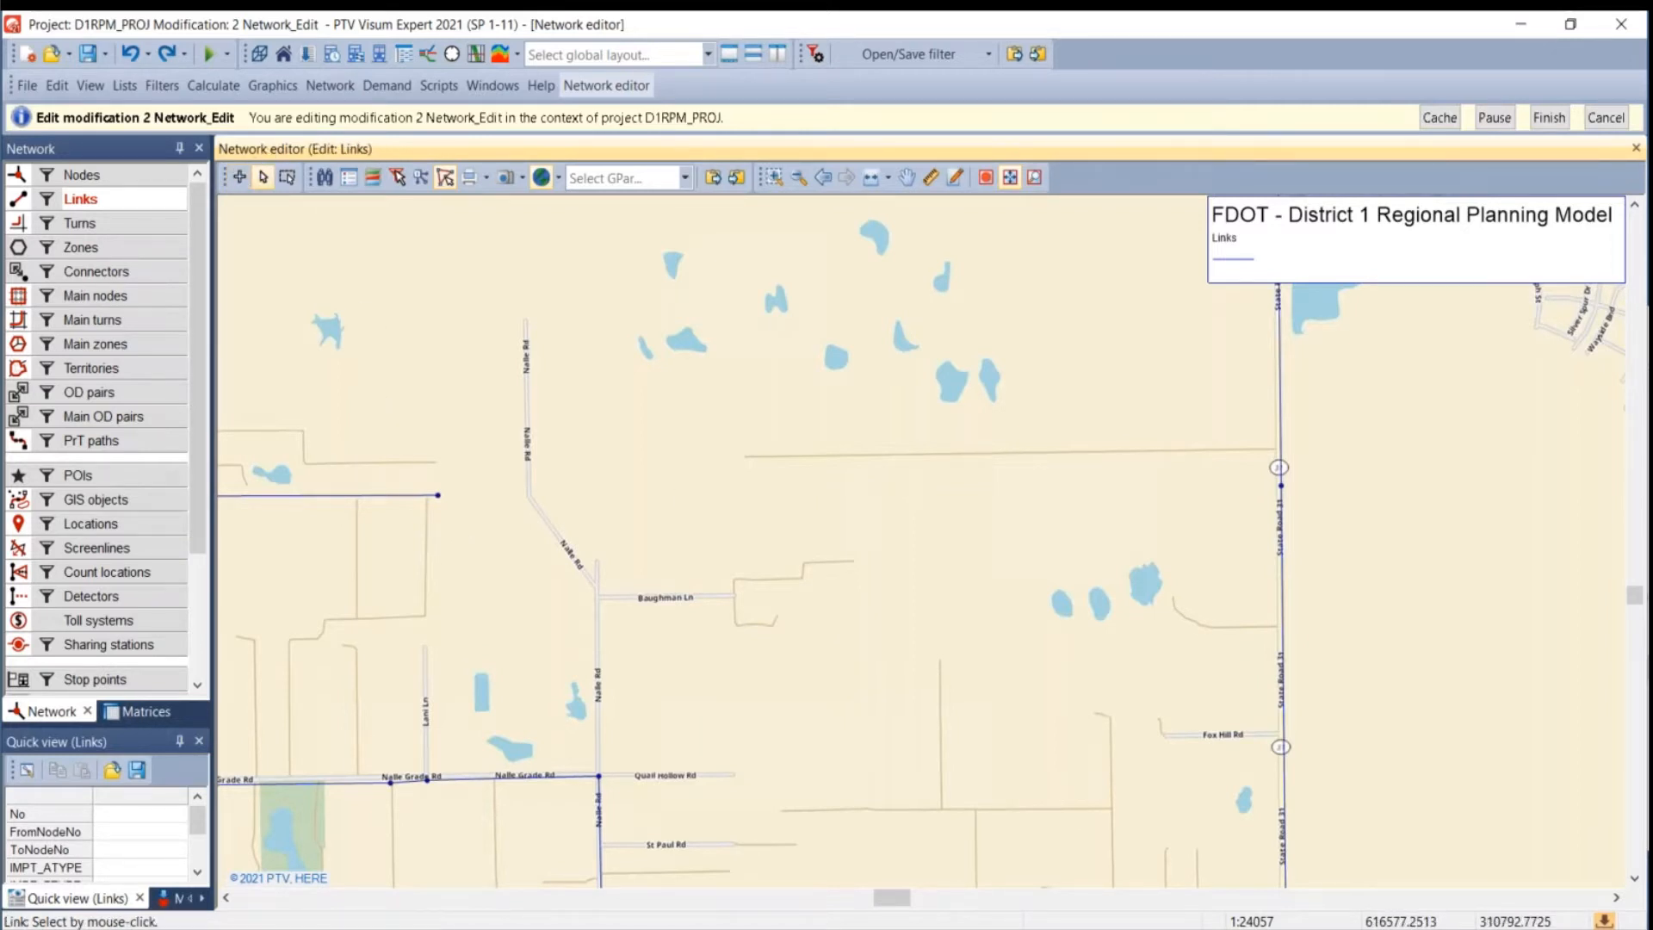
- Try to insert a link from node 19819 to node 25801 on State Road 31
{"action": "left_click", "coordinate": [240, 179]}
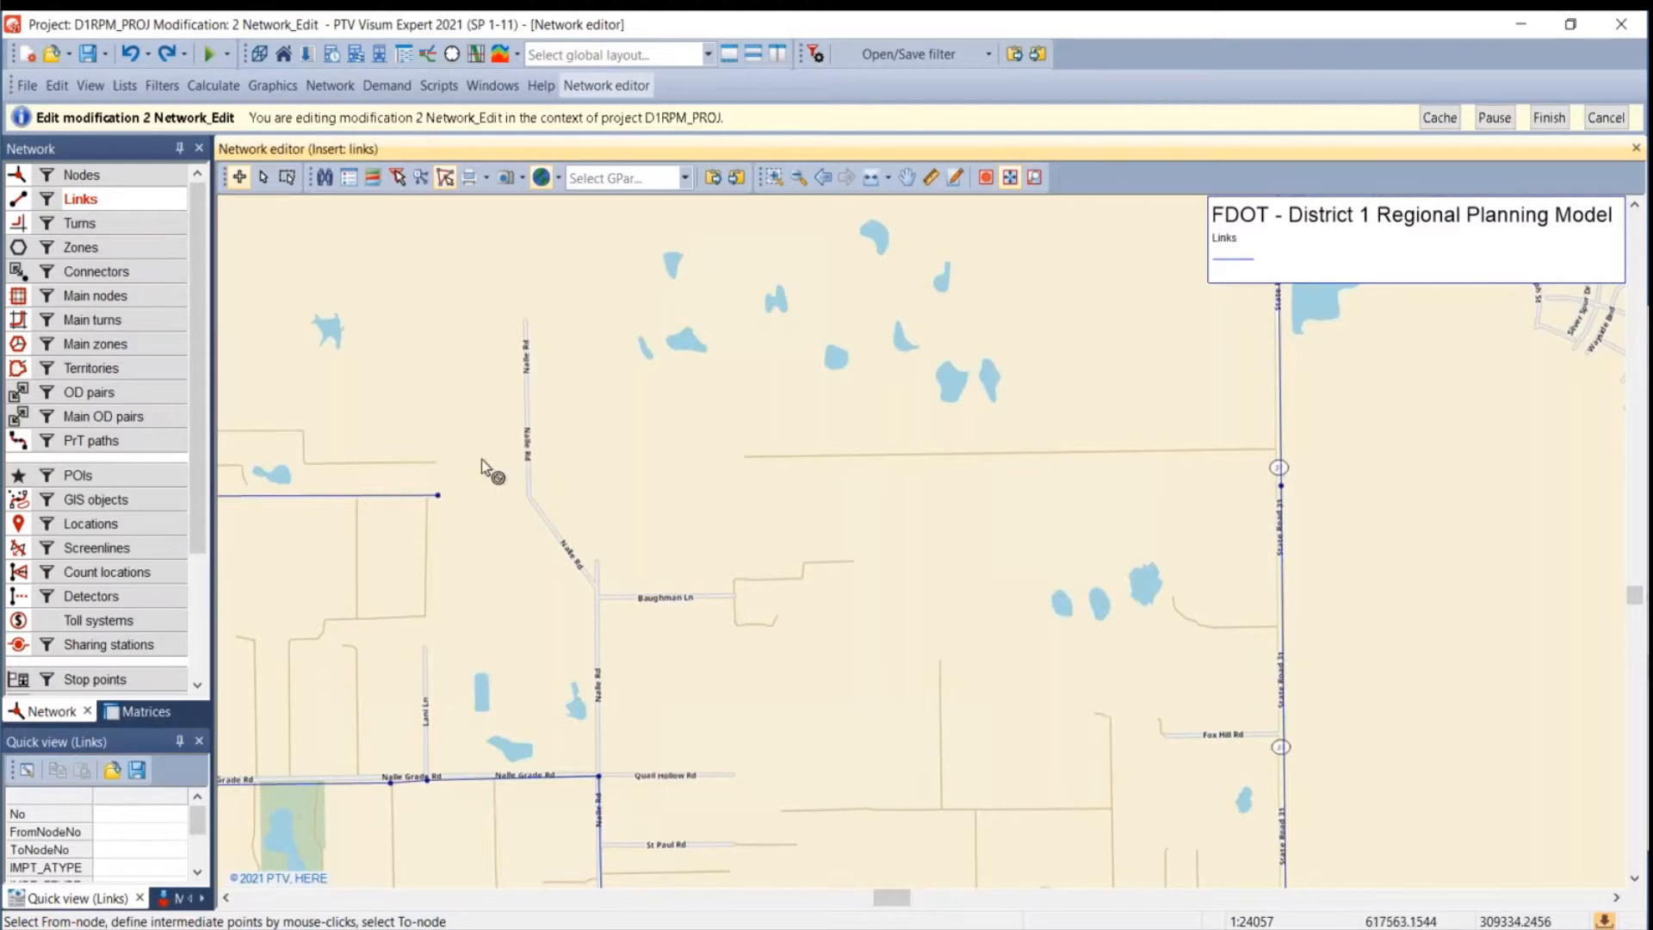
{"action": "left_click", "coordinate": [441, 503]}
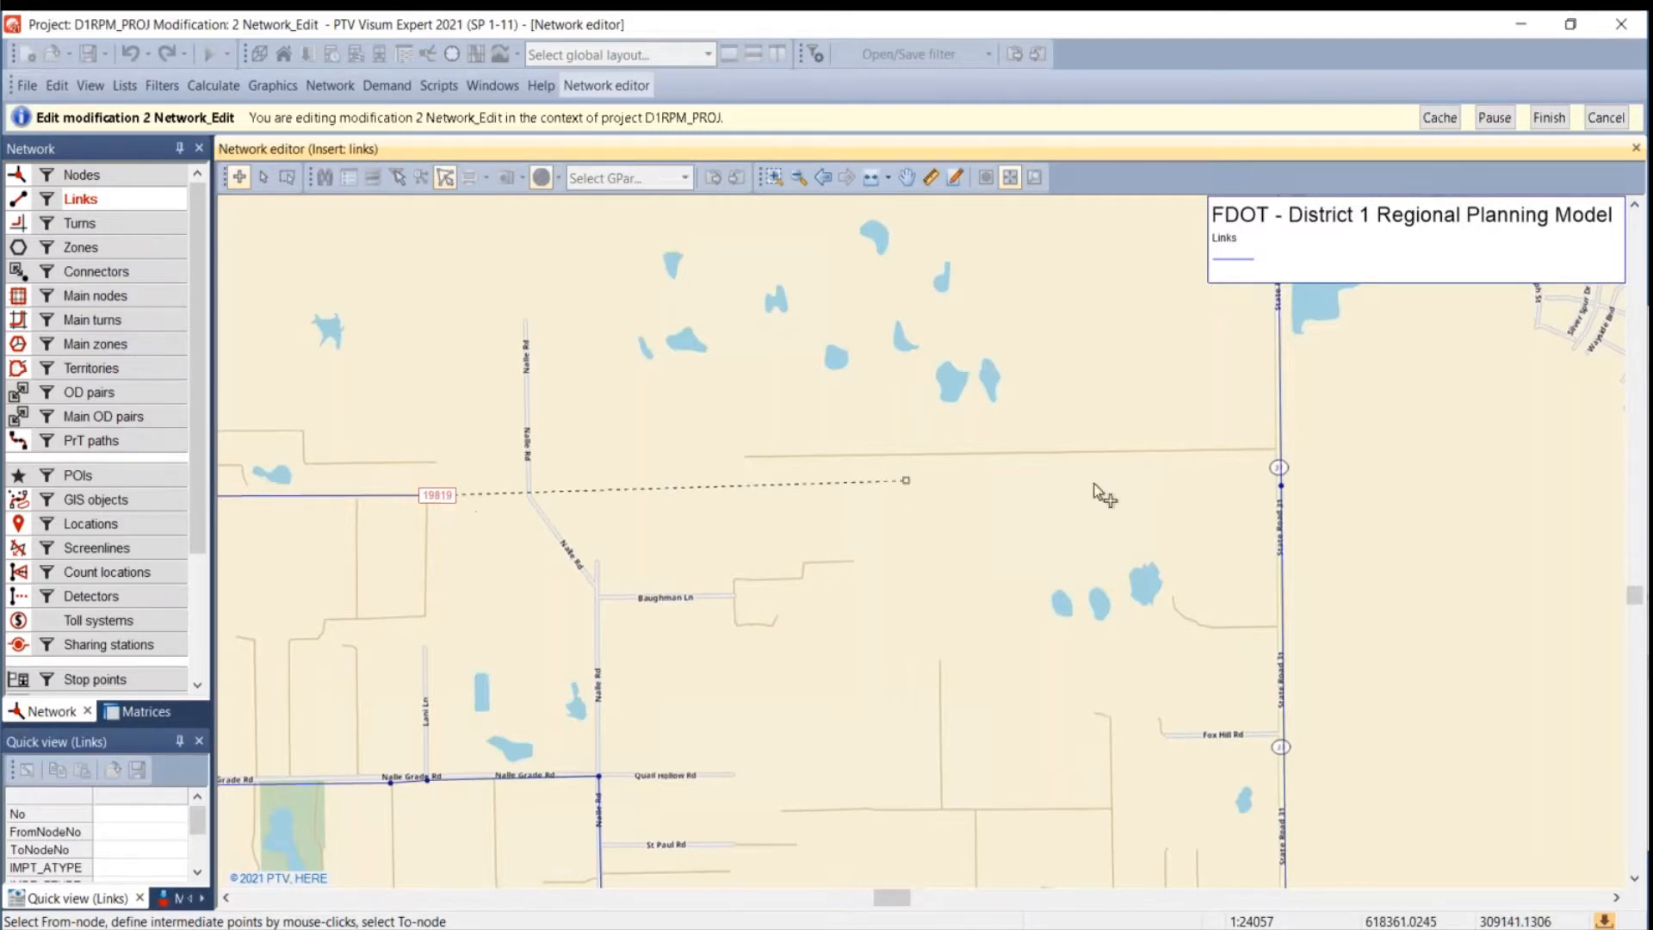
{"action": "left_click", "coordinate": [1280, 487]}
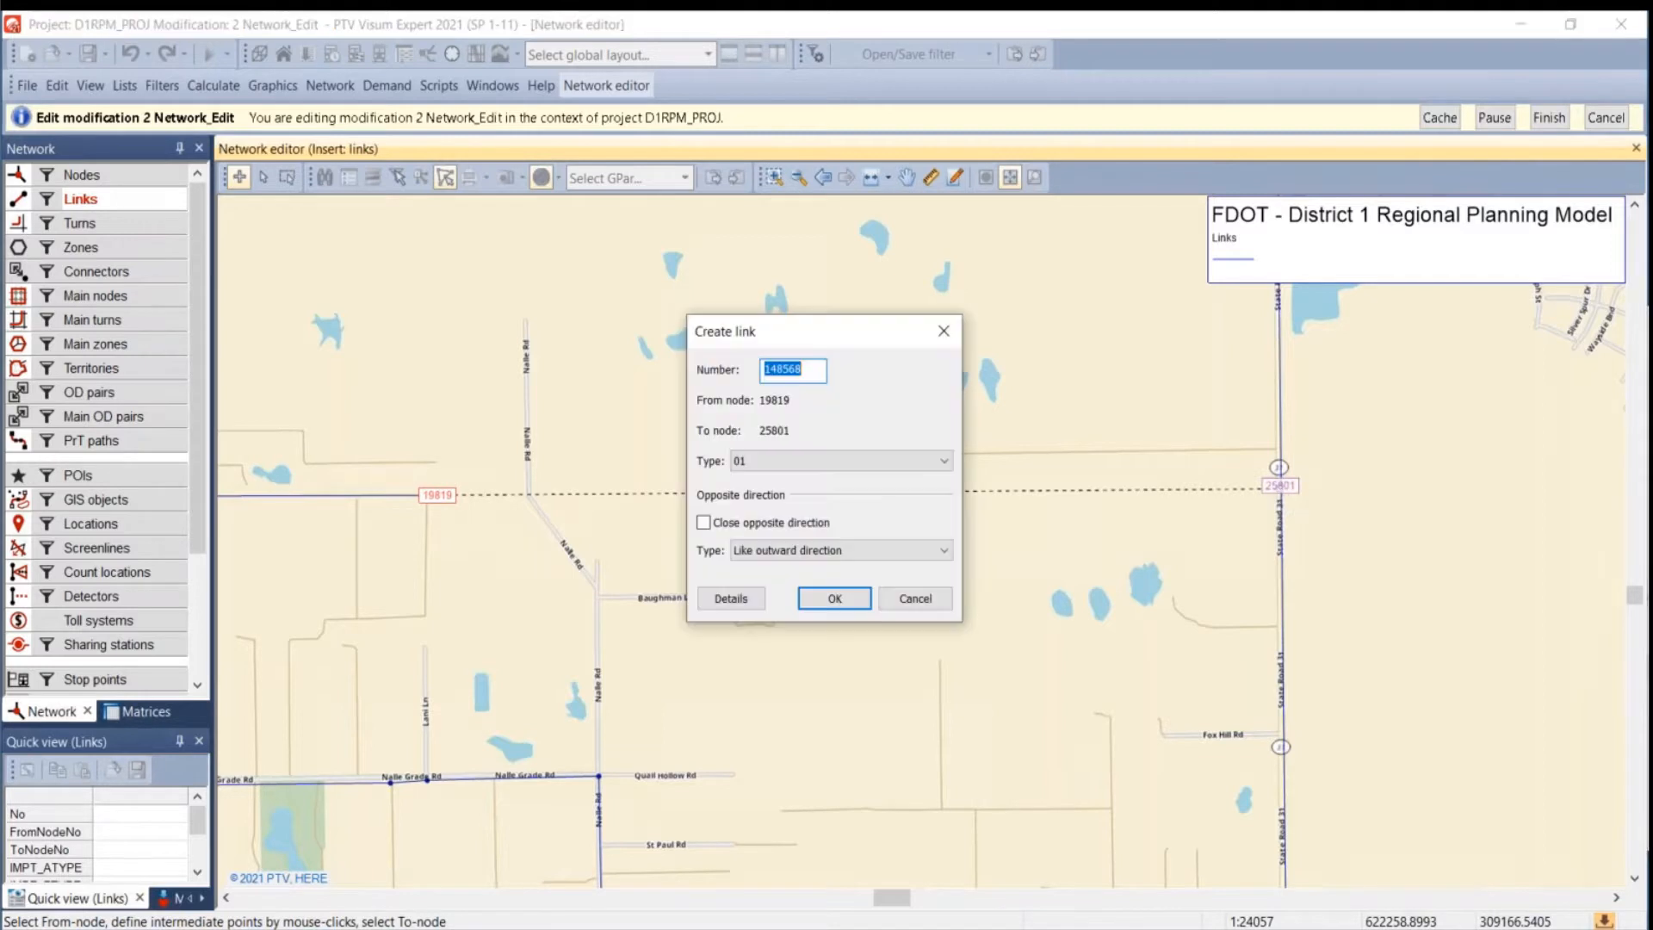
{"action": "left_click", "coordinate": [916, 601]}
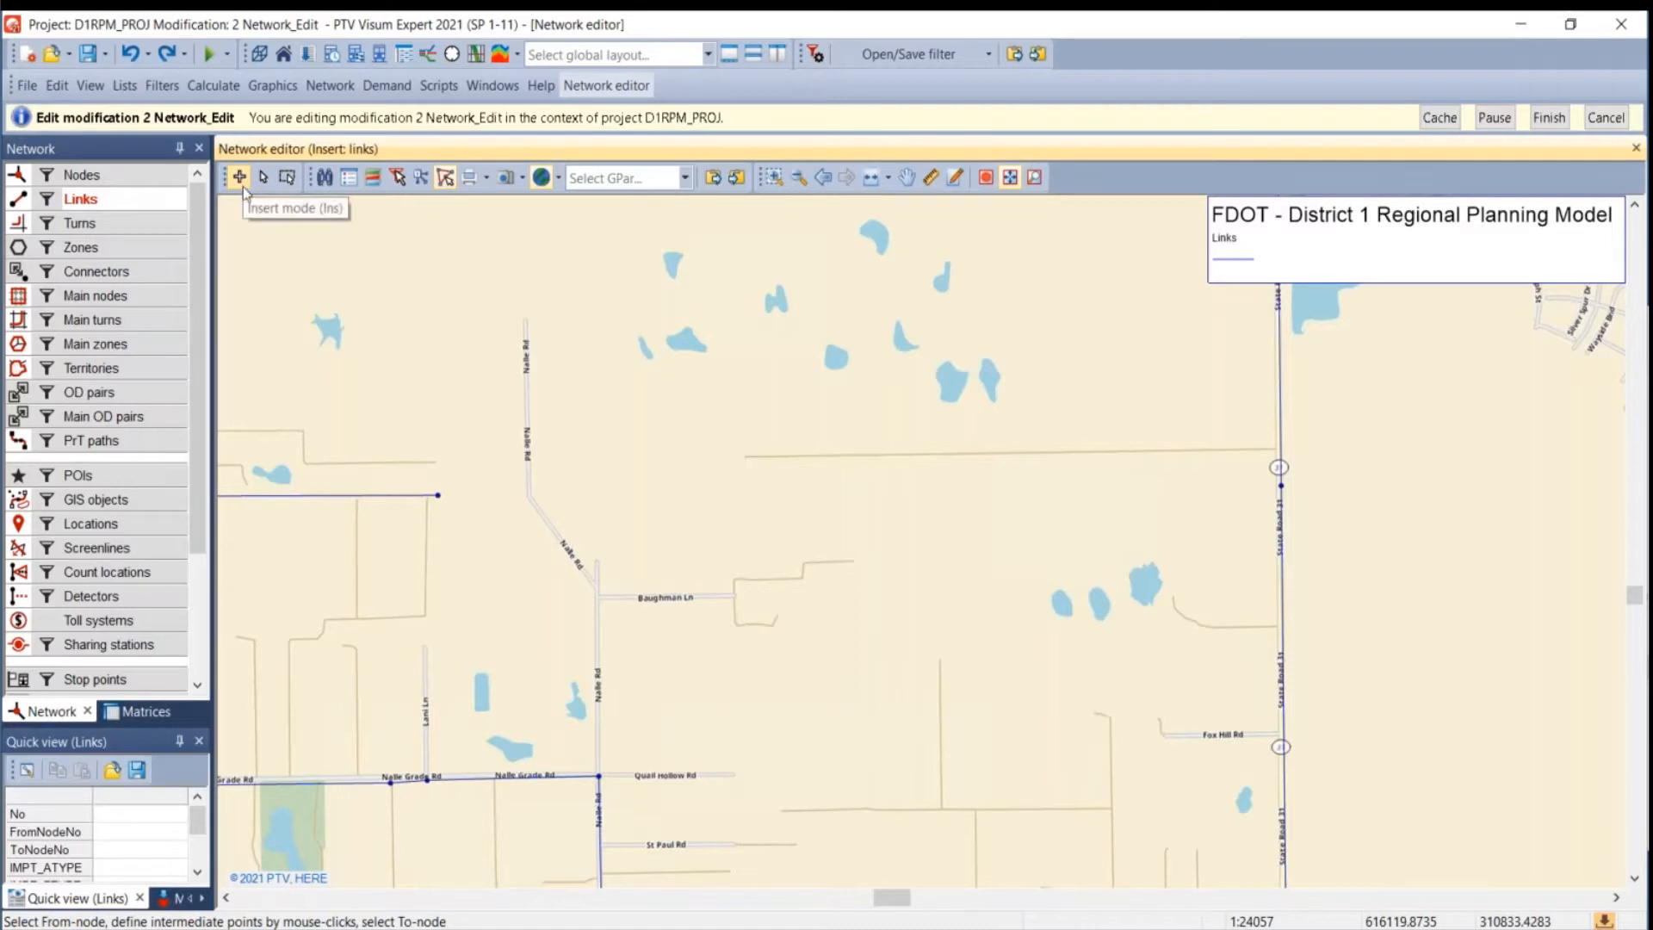
{"action": "left_click", "coordinate": [444, 501]}
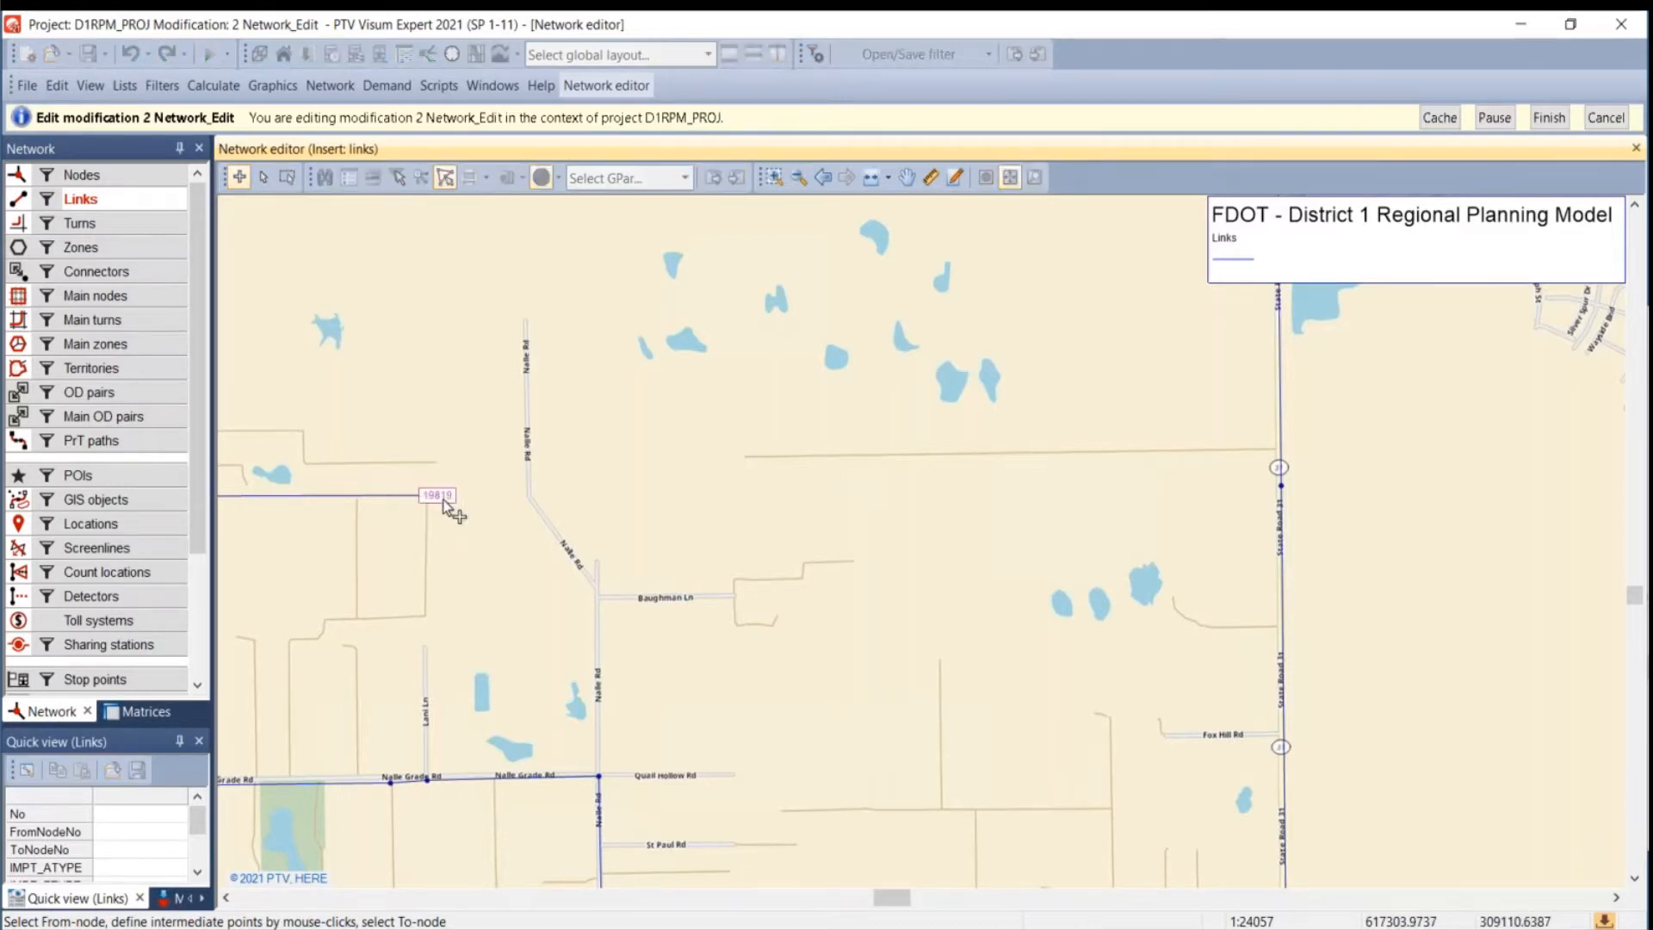
{"action": "left_click", "coordinate": [1279, 488]}
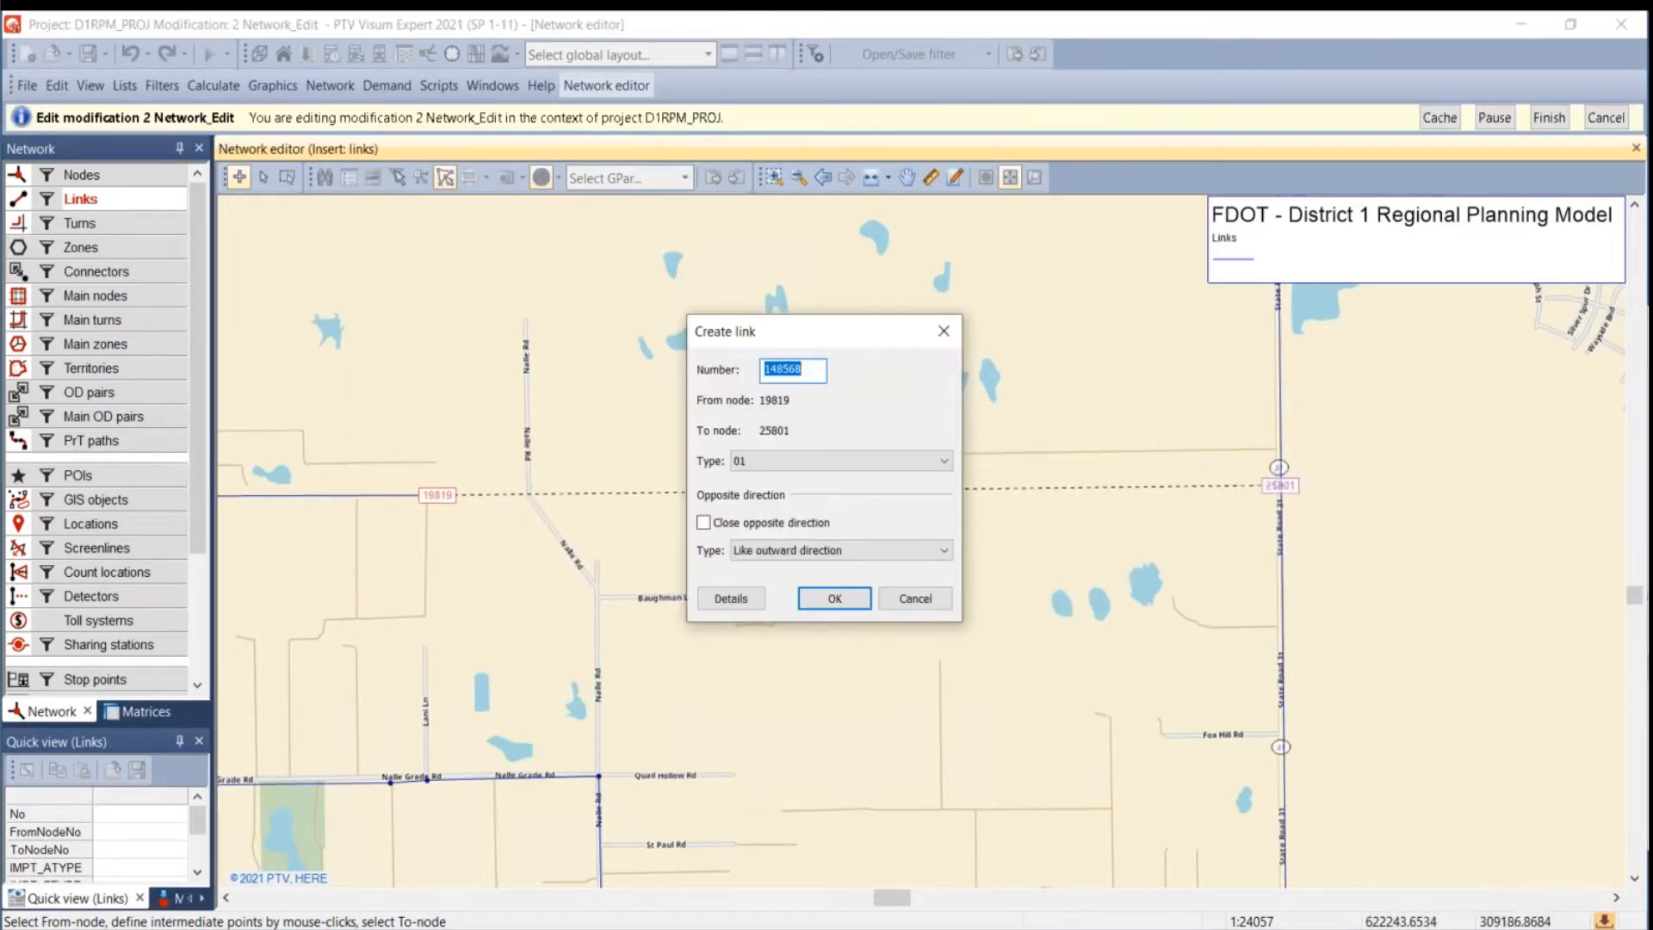
{"action": "left_click", "coordinate": [915, 598]}
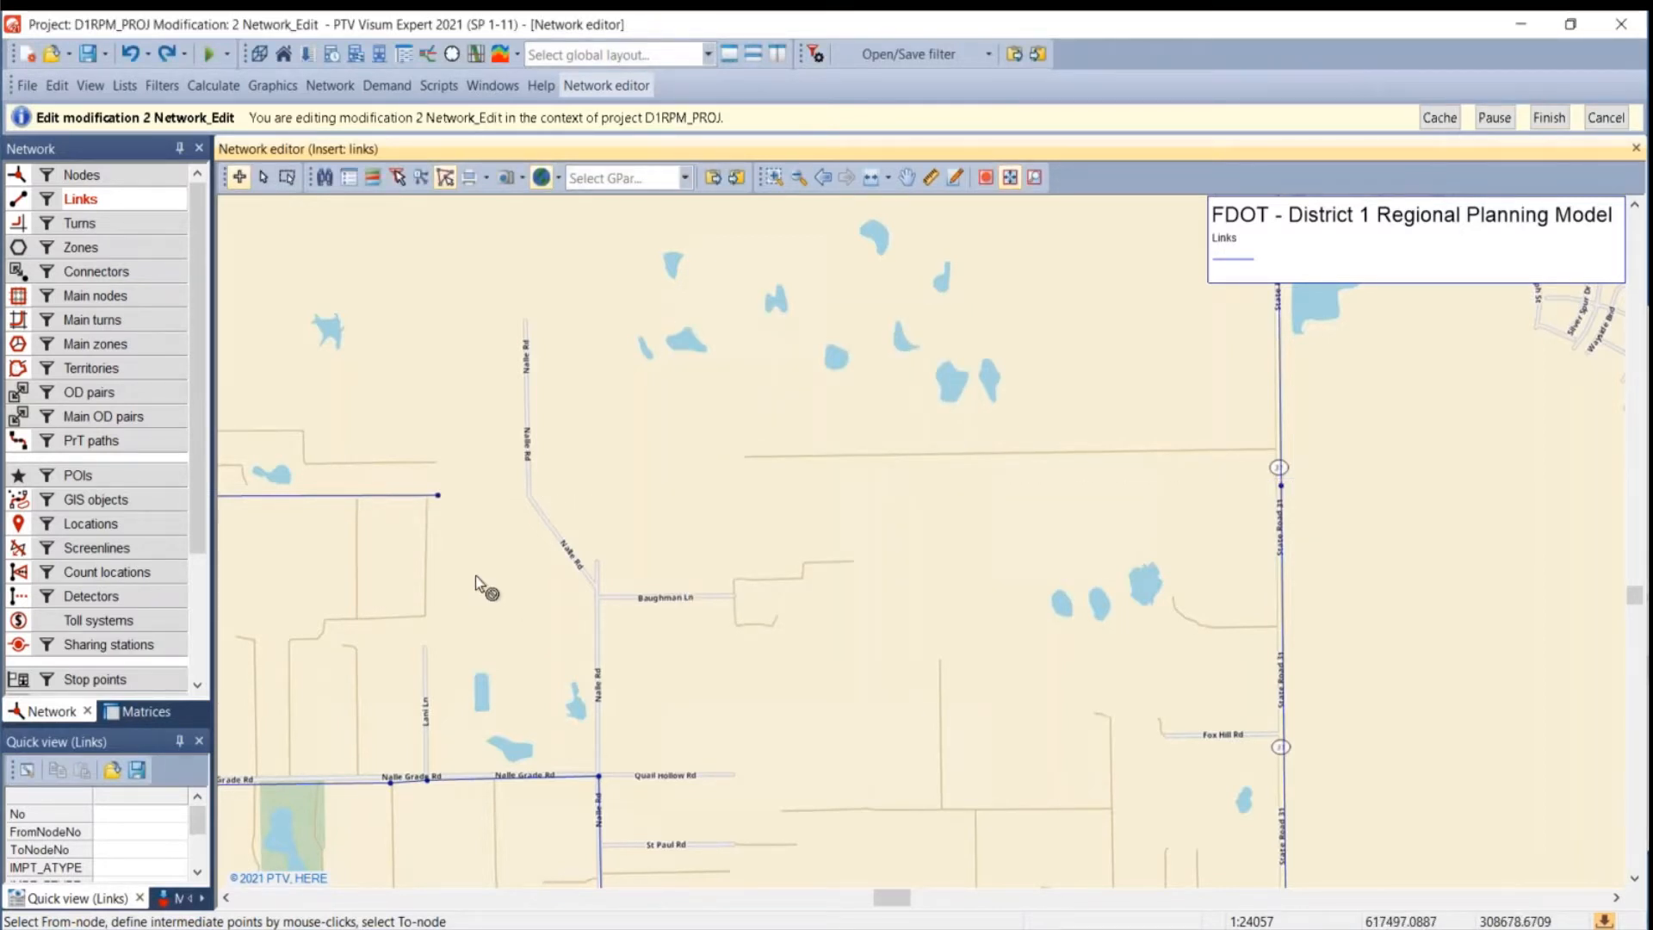
{"action": "left_click", "coordinate": [437, 494]}
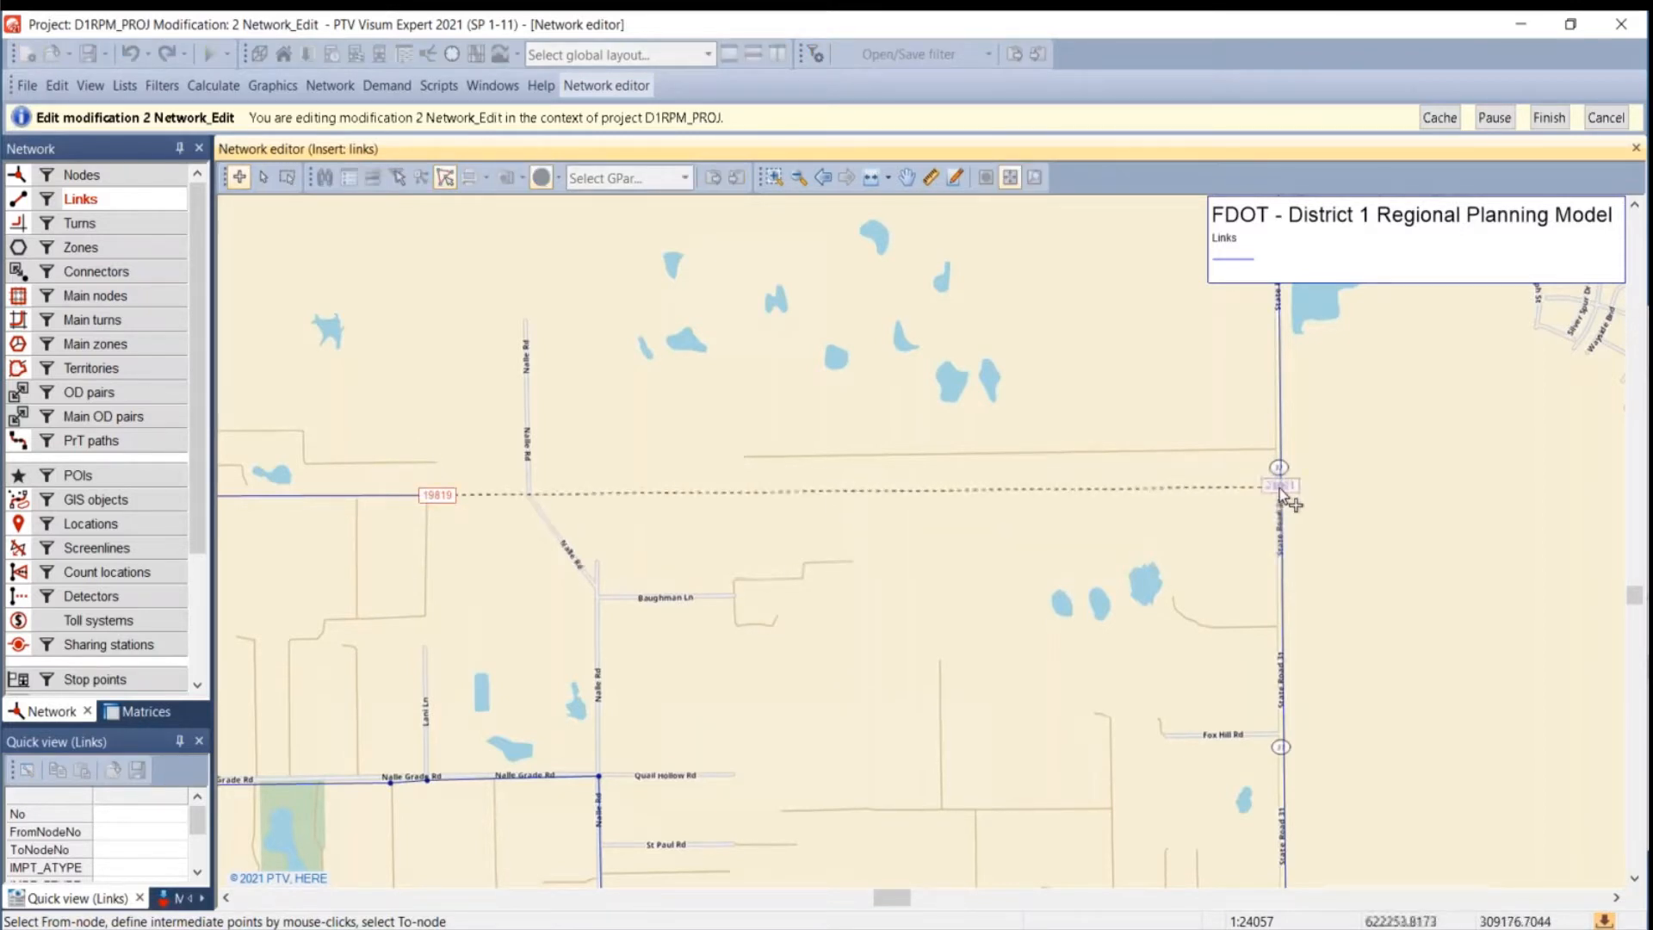
{"action": "left_click", "coordinate": [1280, 485]}
{"action": "left_click_drag", "start_coordinate": [865, 337], "coordinate": [229, 214]}
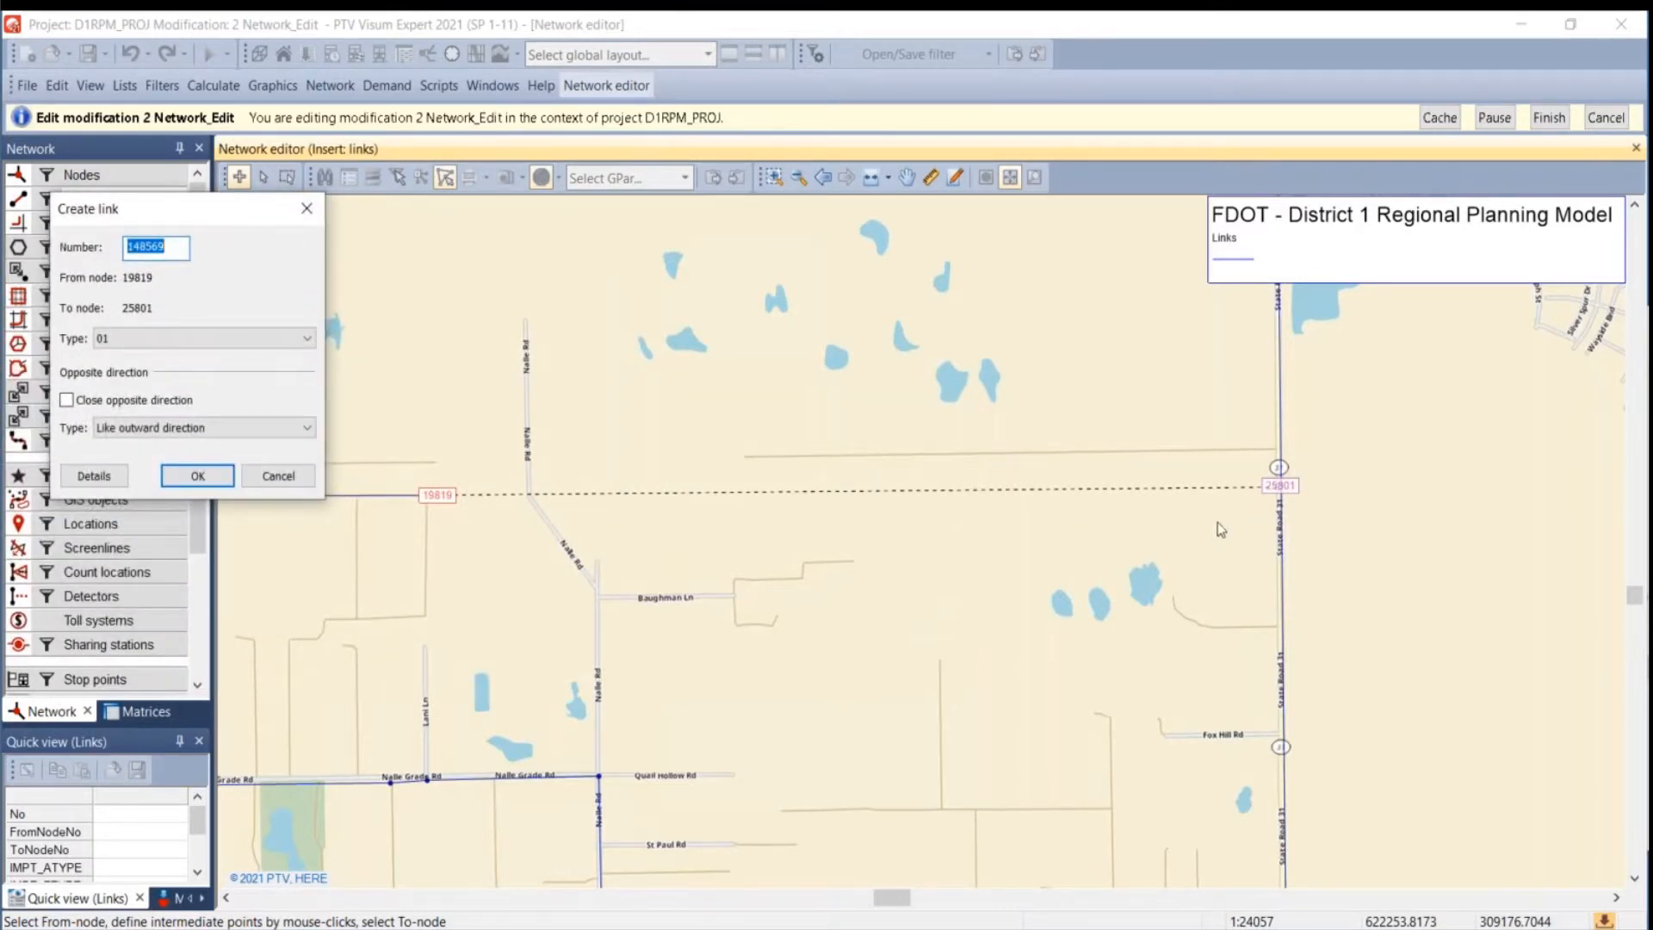
{"action": "left_click", "coordinate": [135, 344]}
{"action": "left_click", "coordinate": [135, 343]}
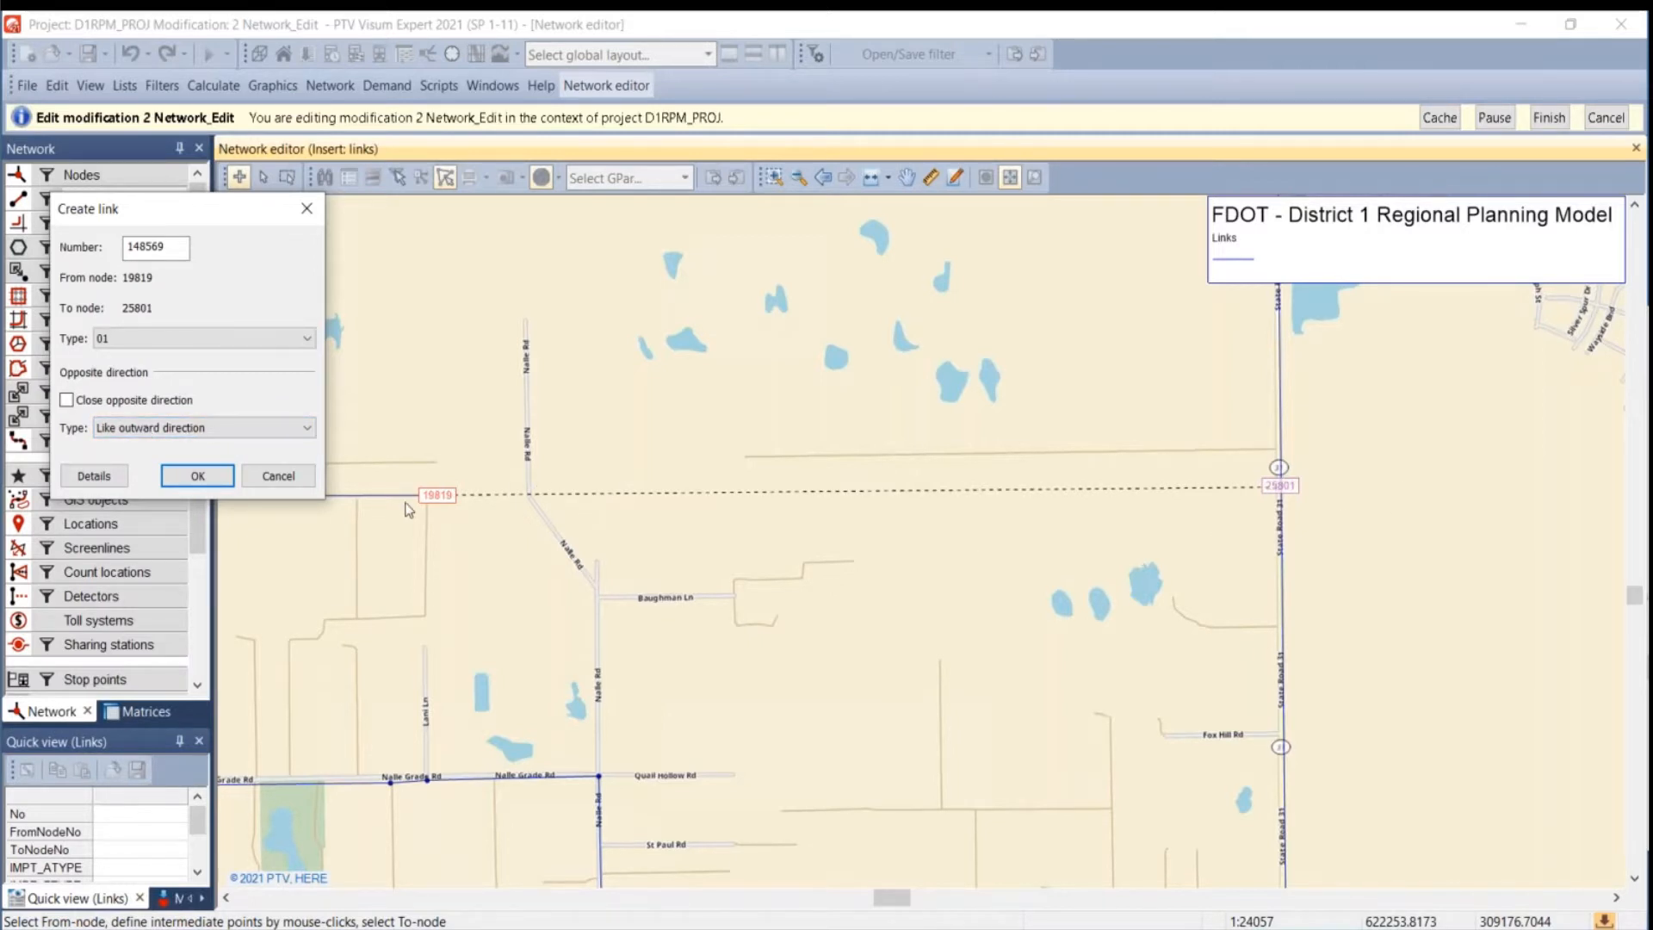
{"action": "left_click", "coordinate": [278, 476]}
- Examine the State Road 31 link south of node 25801 in both directions
{"action": "left_click", "coordinate": [263, 177]}
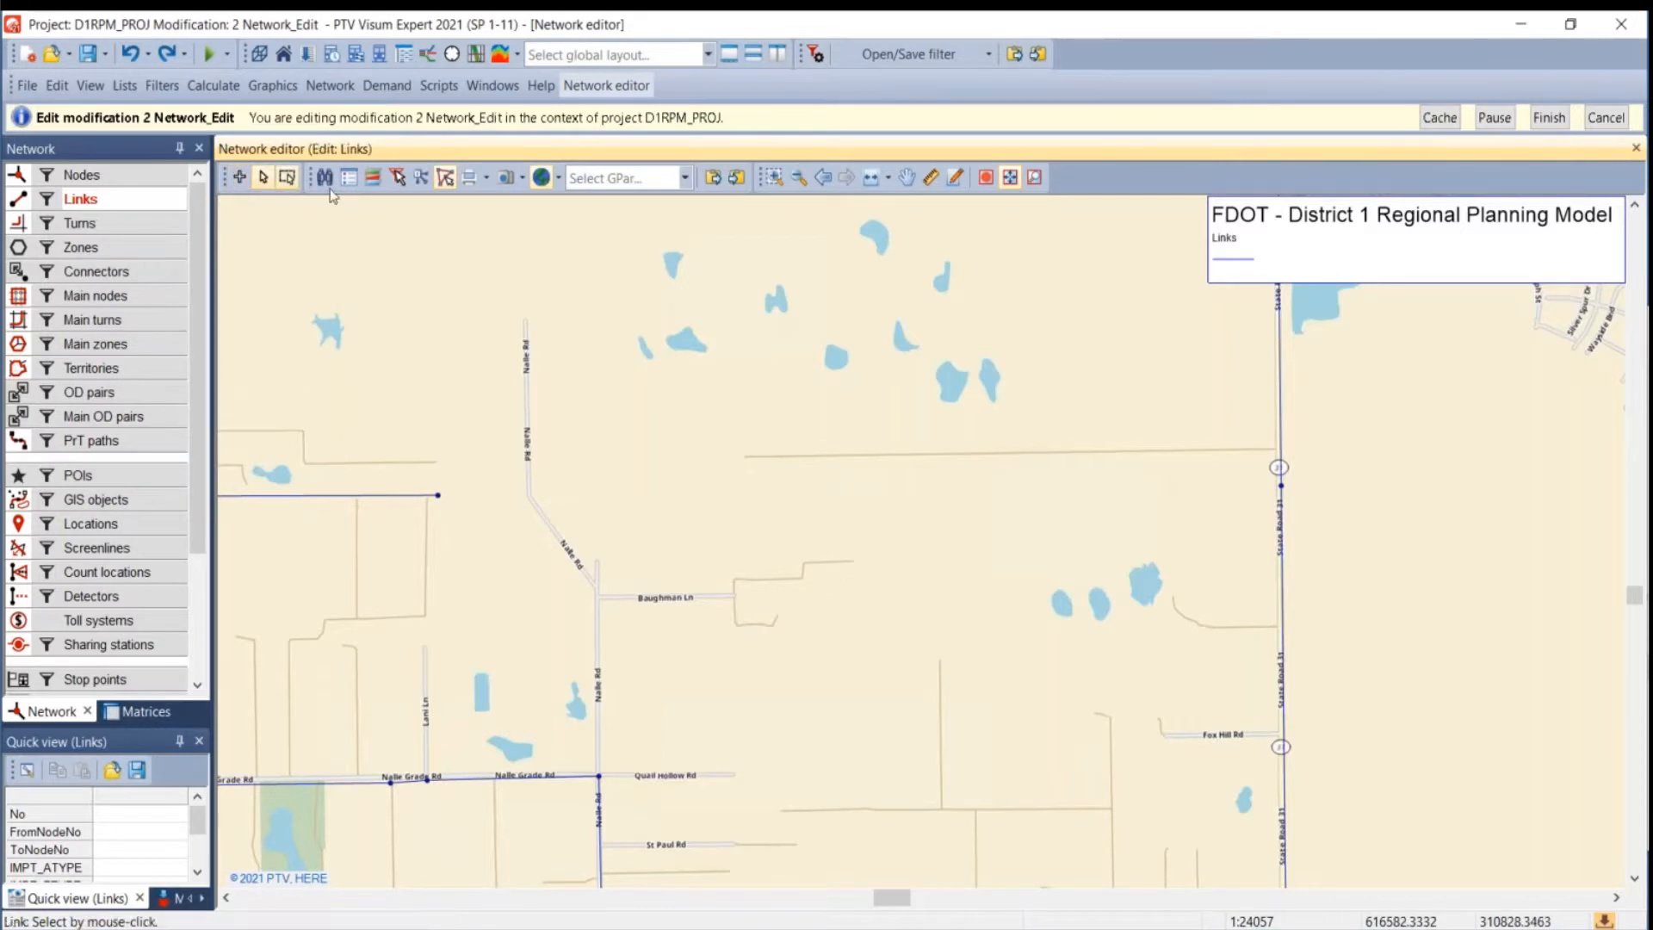
{"action": "left_click", "coordinate": [1283, 598]}
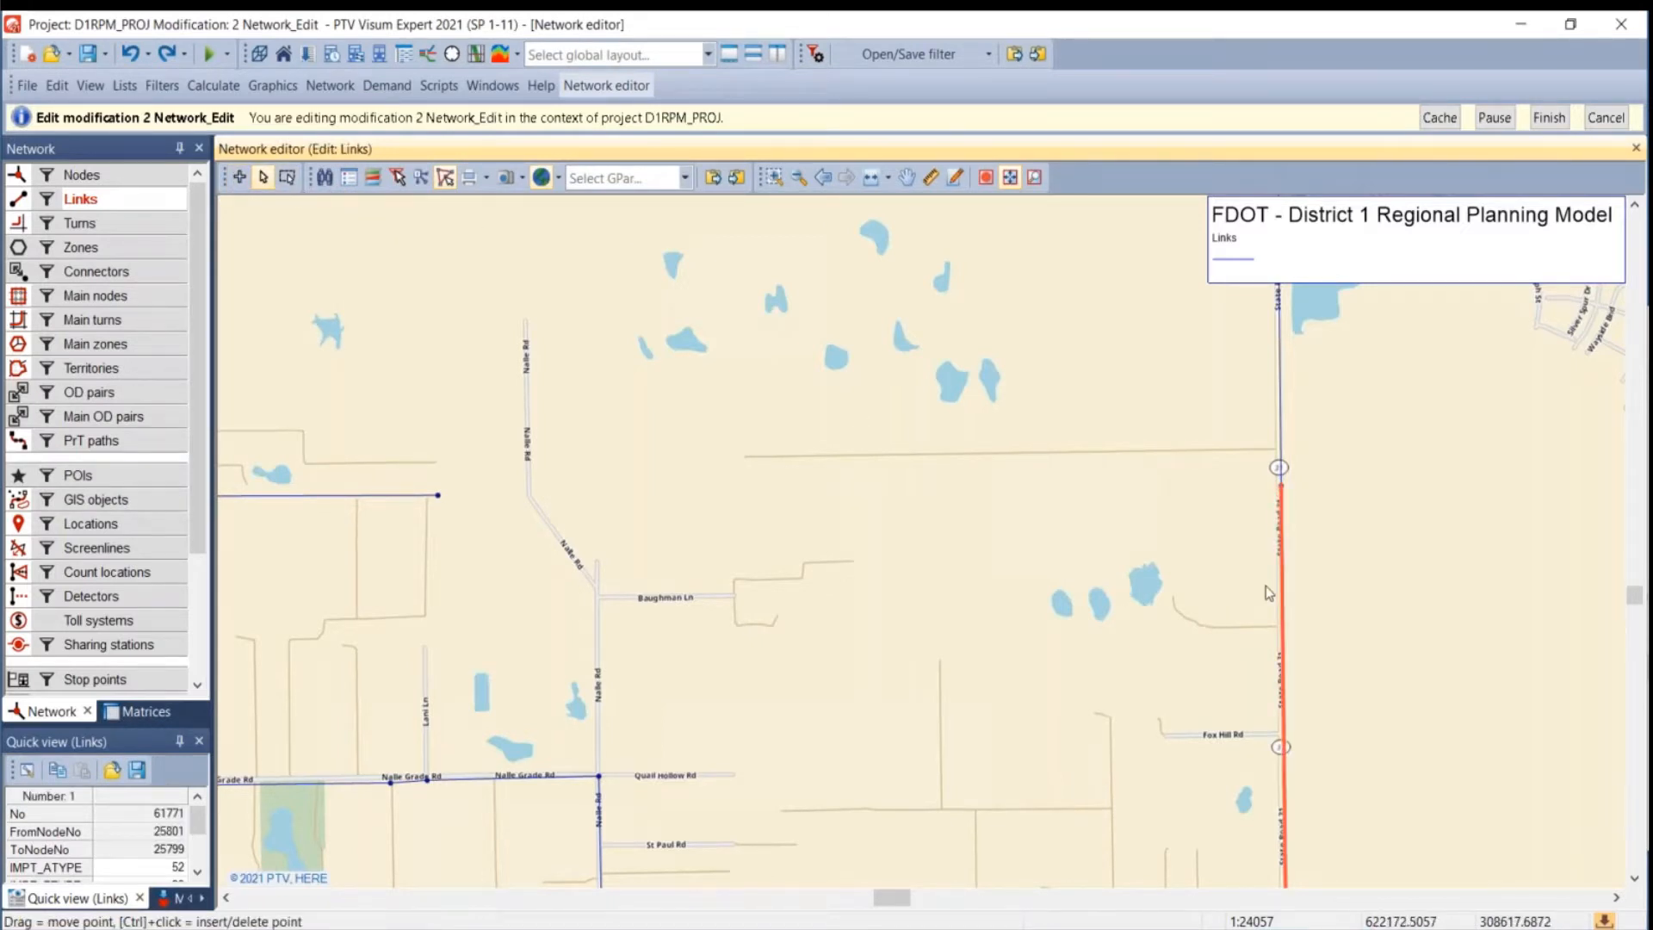
{"action": "left_click_drag", "start_coordinate": [1138, 547], "coordinate": [960, 399]}
{"action": "scroll", "coordinate": [959, 399], "scroll_direction": "down", "scroll_amount": 3}
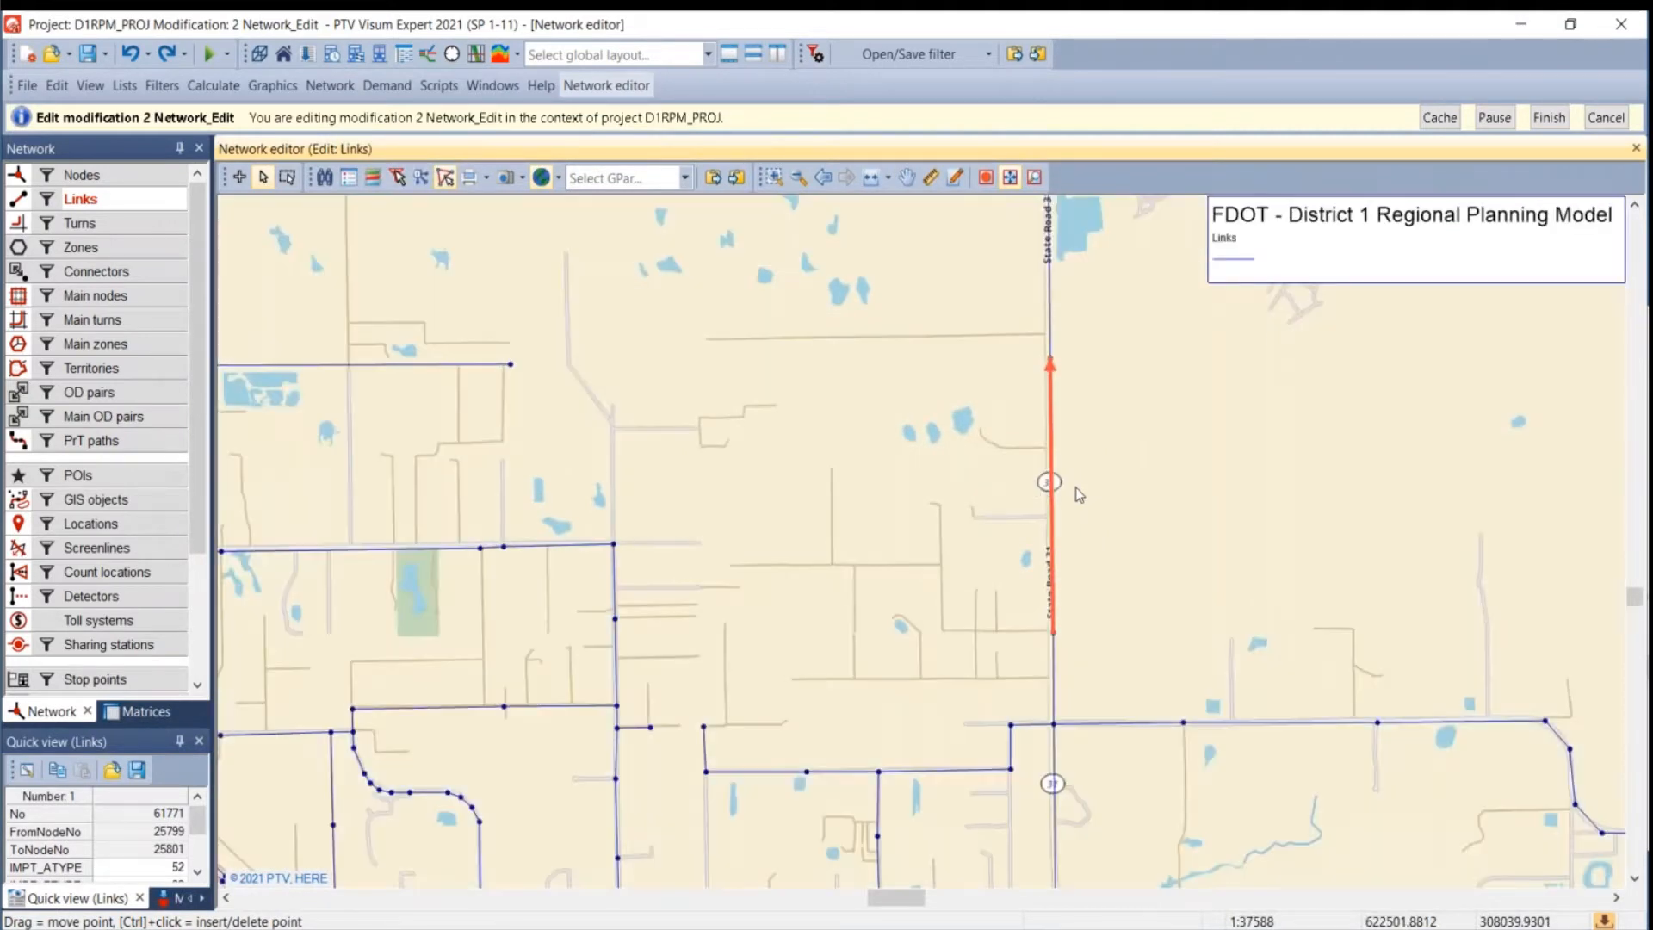
{"action": "left_click", "coordinate": [1072, 473]}
{"action": "left_click", "coordinate": [1069, 467]}
{"action": "left_click", "coordinate": [1034, 466]}
{"action": "left_click", "coordinate": [1064, 467]}
{"action": "left_click", "coordinate": [1039, 466]}
{"action": "left_click", "coordinate": [1075, 465]}
{"action": "left_click", "coordinate": [1045, 483]}
{"action": "left_click", "coordinate": [1037, 482]}
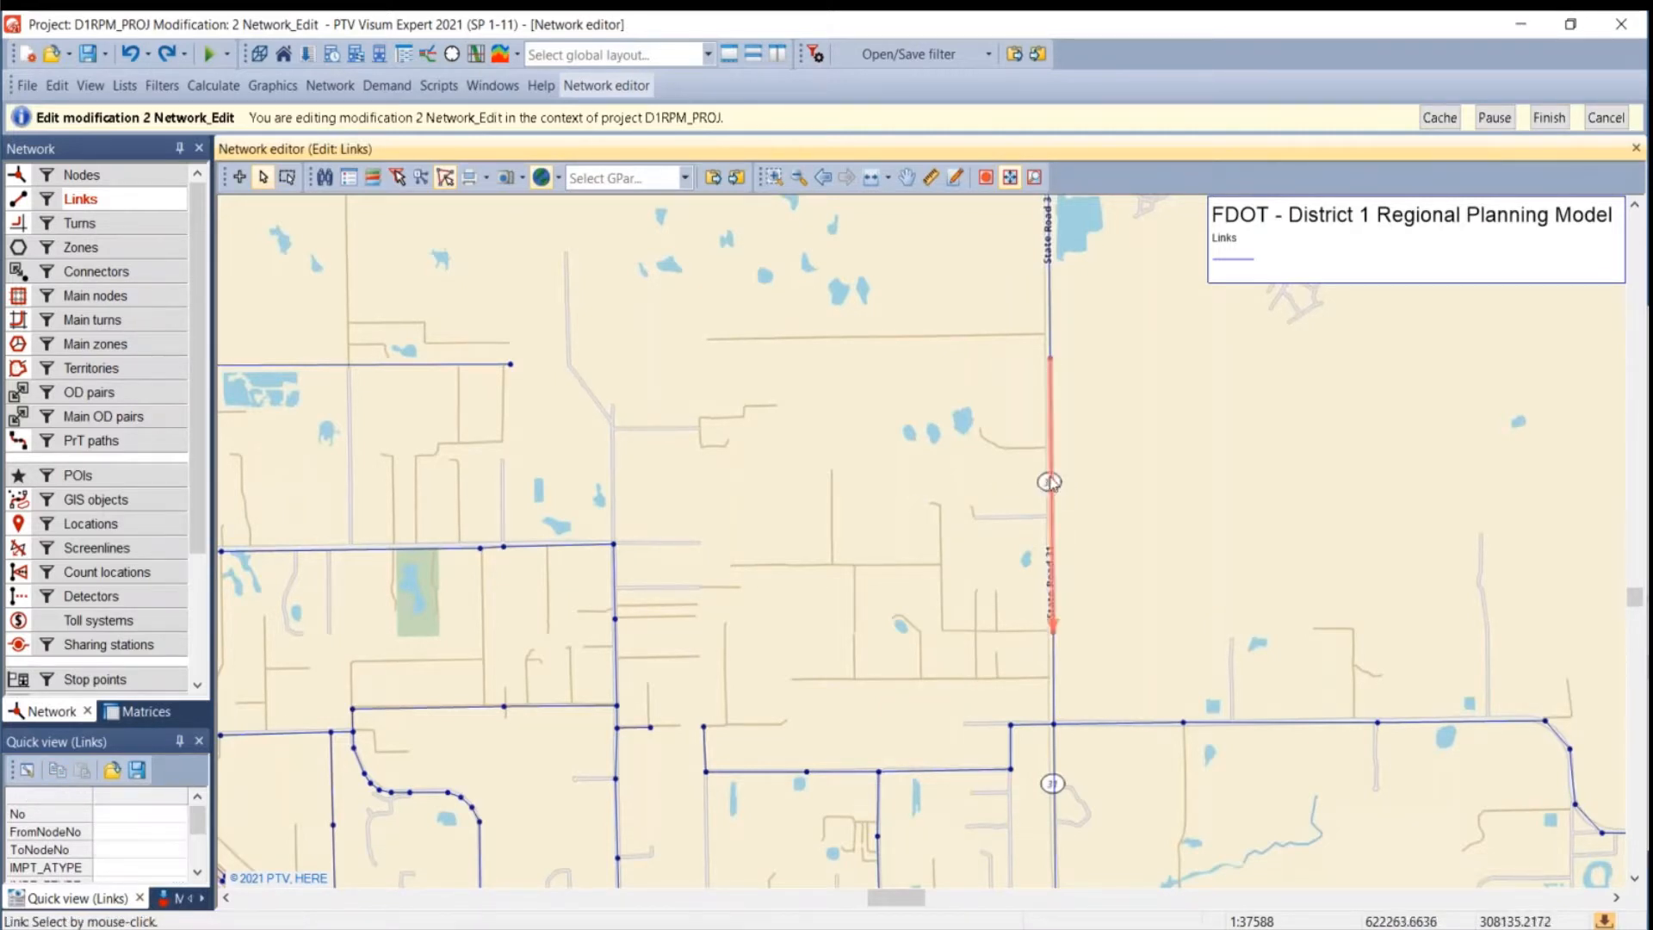
{"action": "left_click", "coordinate": [1048, 481]}
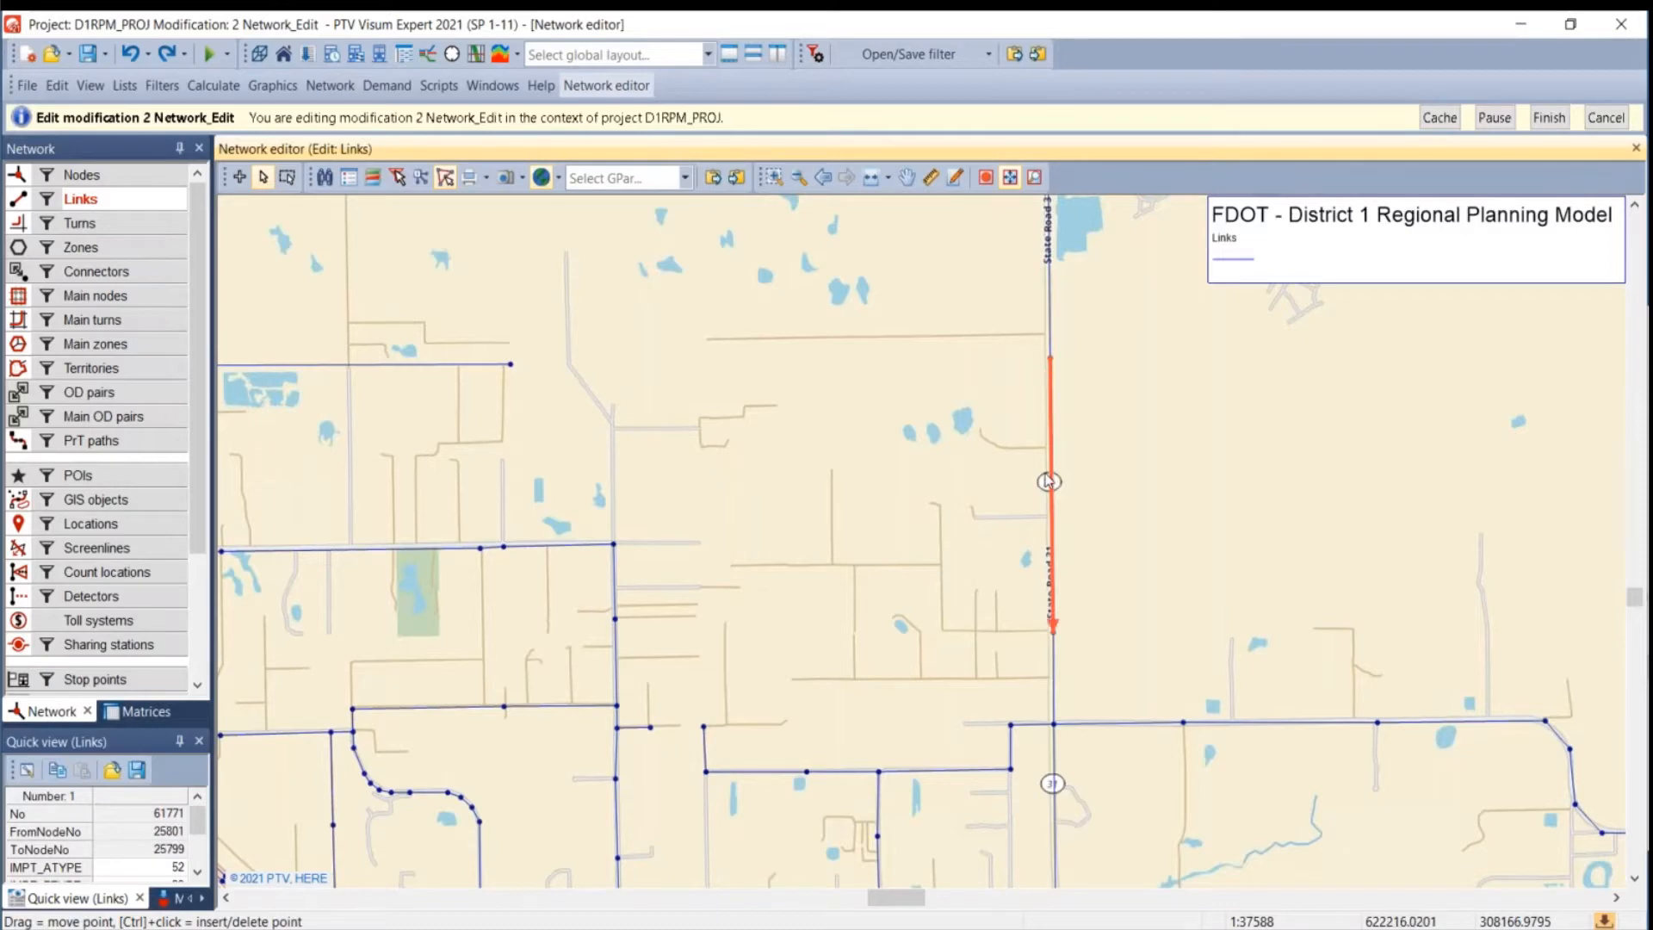
{"action": "scroll", "coordinate": [675, 450], "scroll_direction": "up", "scroll_amount": 3}
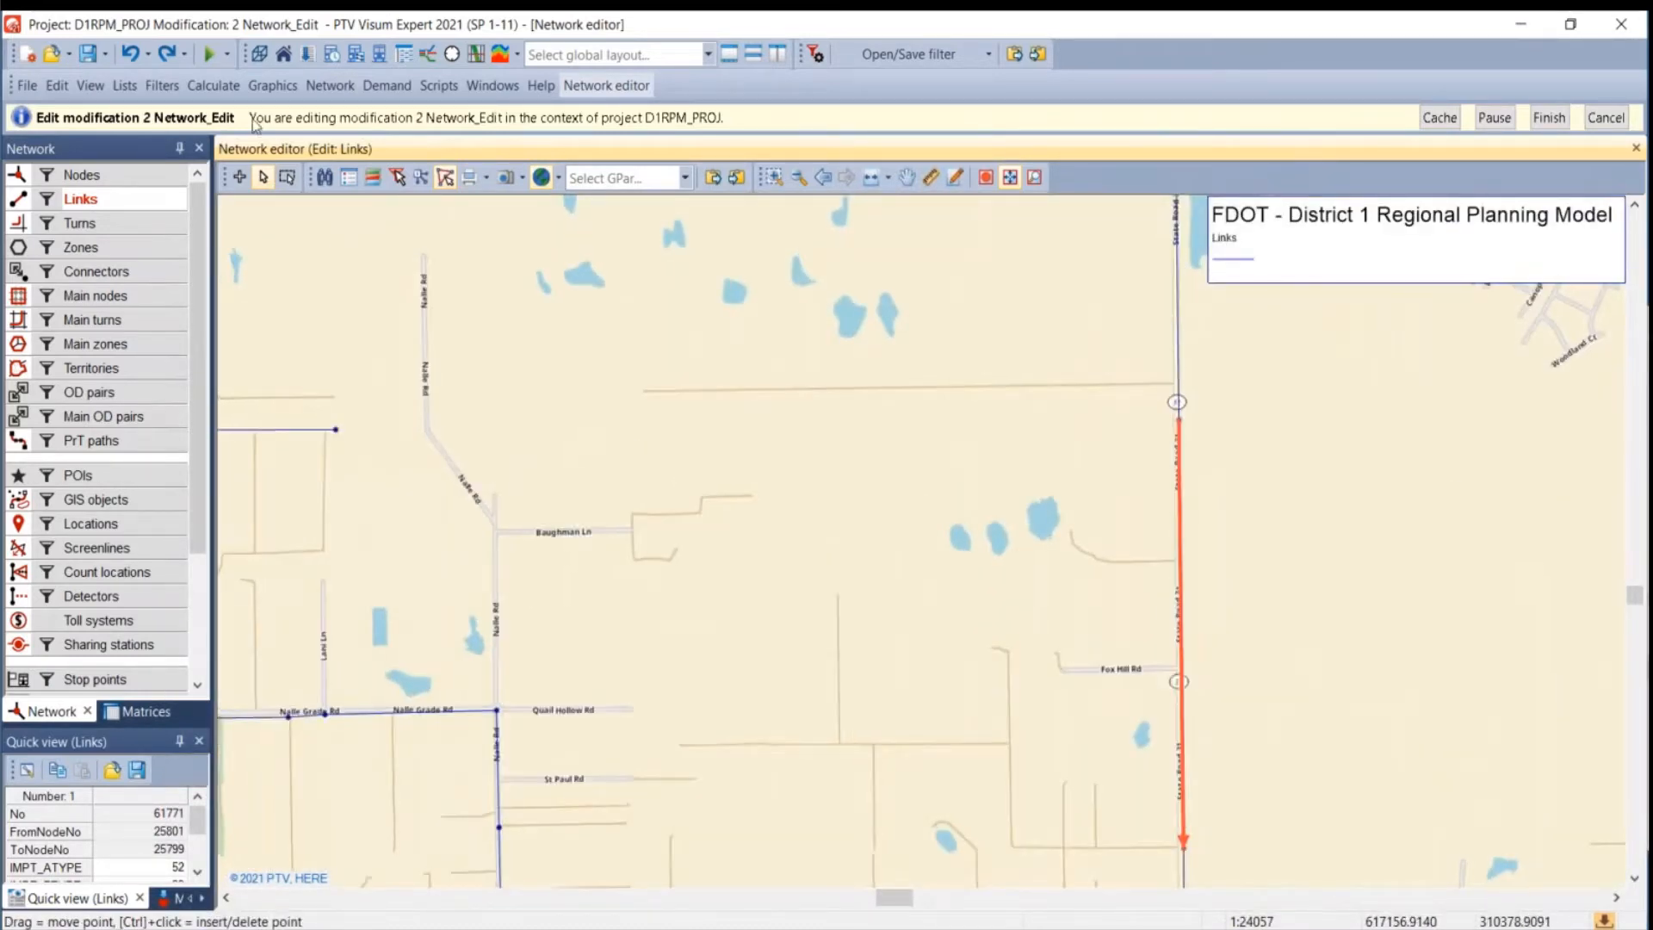
- Start a link from node 19819 to node 25801, review the available link types, and discard it
{"action": "left_click", "coordinate": [242, 178]}
{"action": "left_click", "coordinate": [336, 429]}
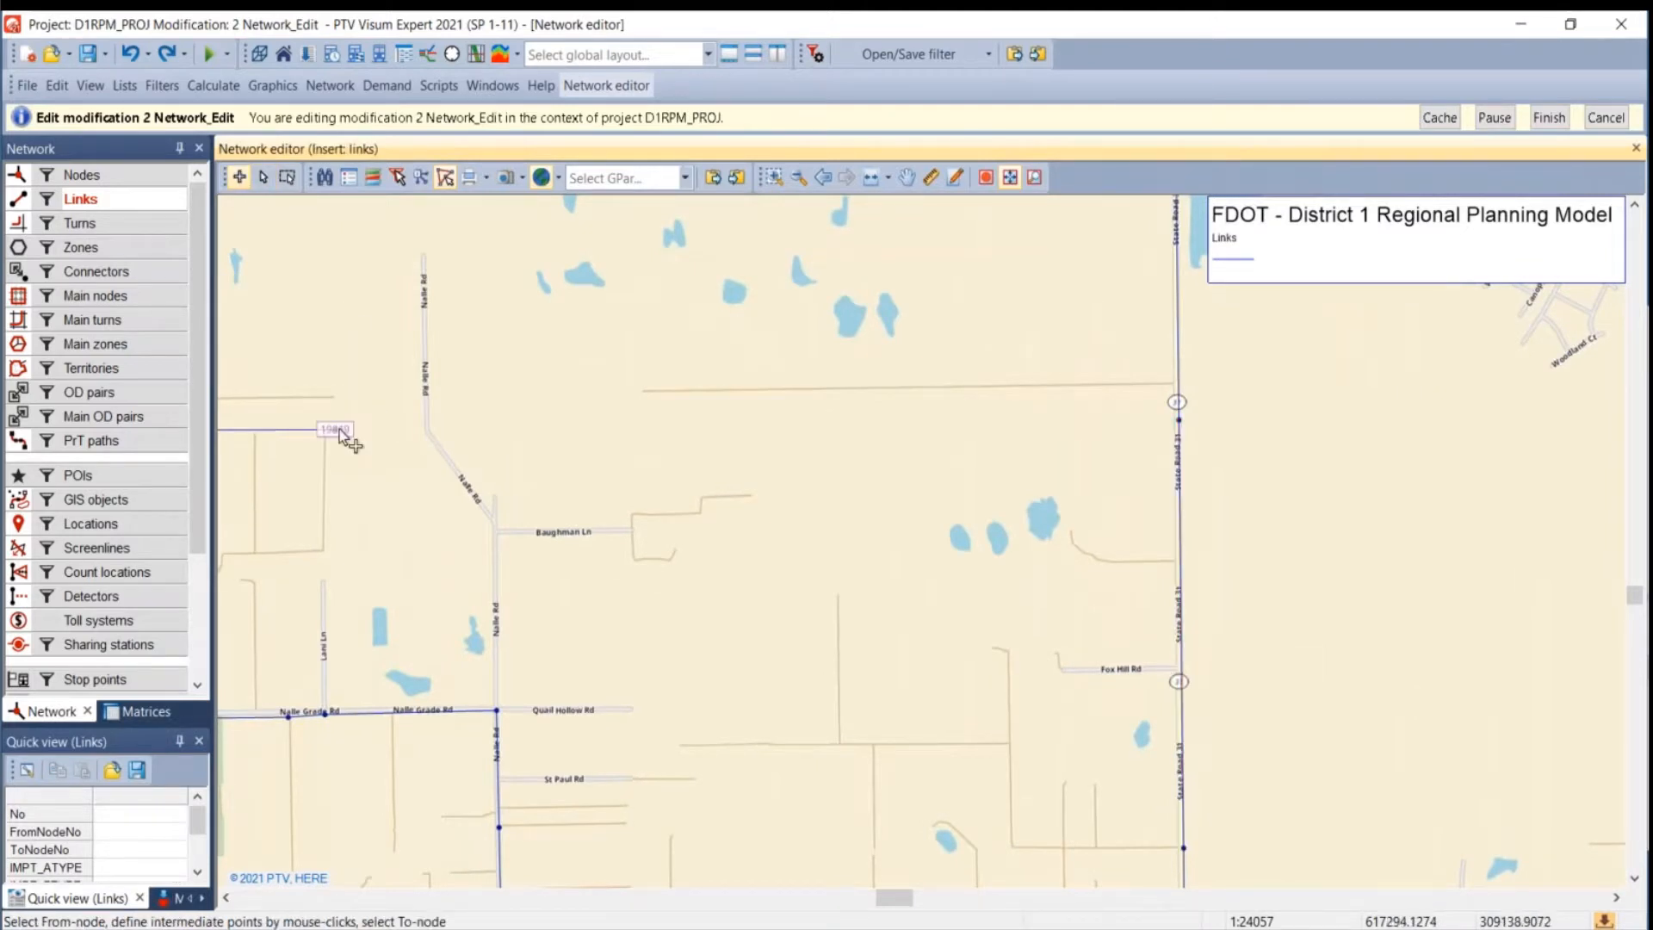
{"action": "left_click", "coordinate": [1178, 420]}
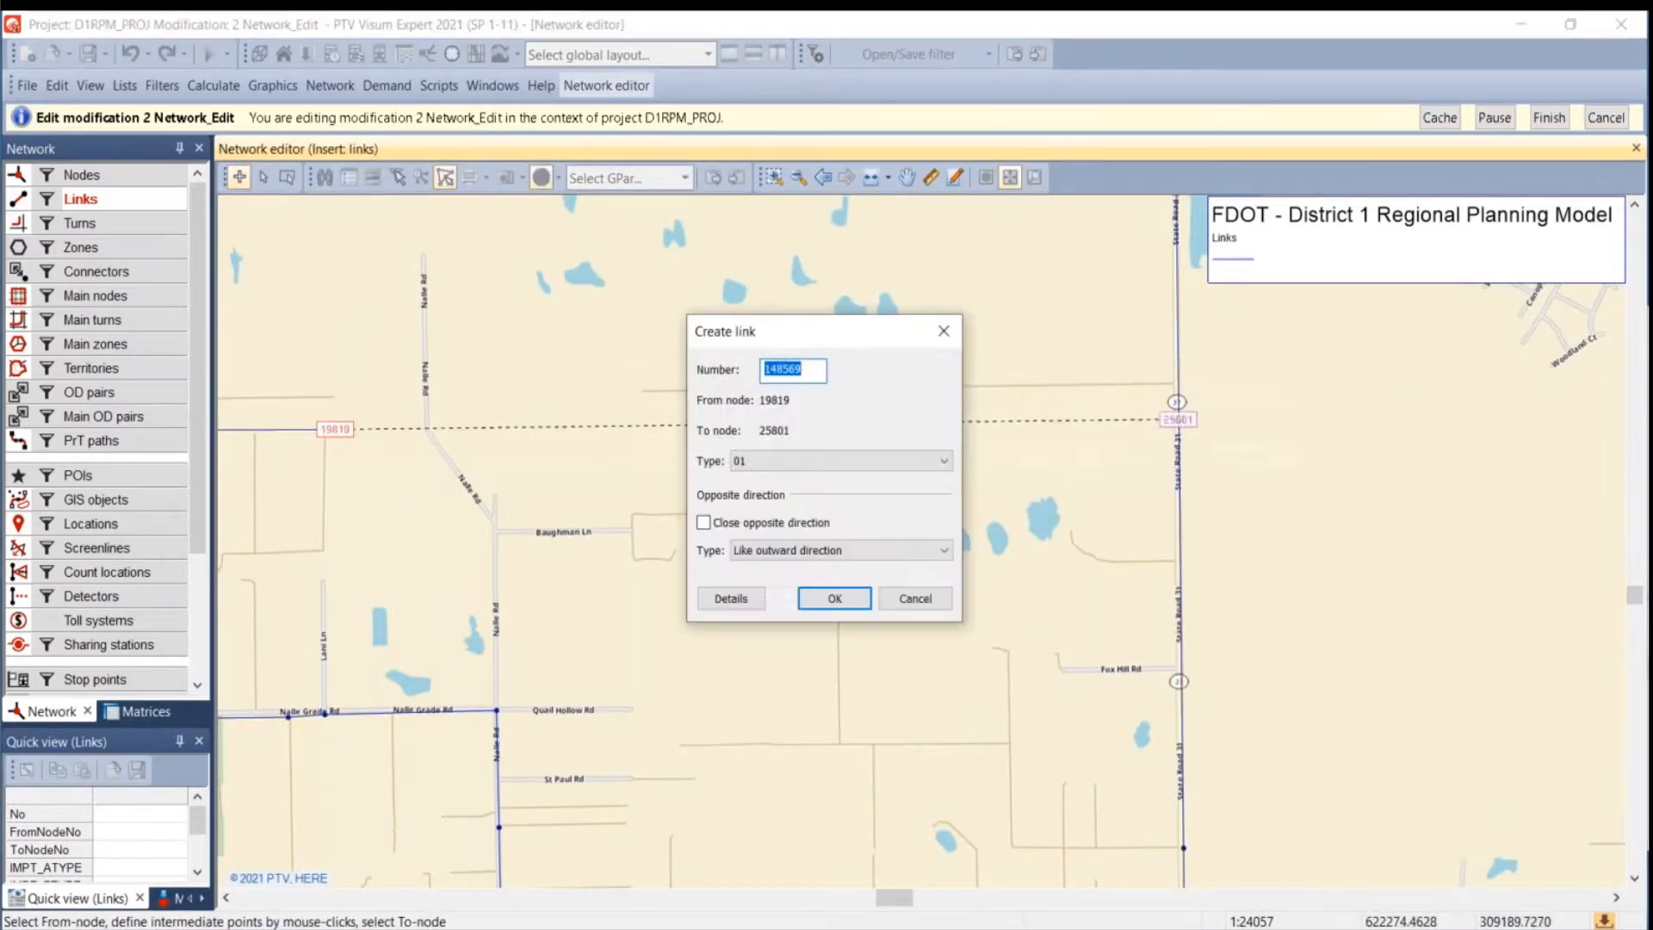
{"action": "left_click_drag", "start_coordinate": [876, 335], "coordinate": [223, 96]}
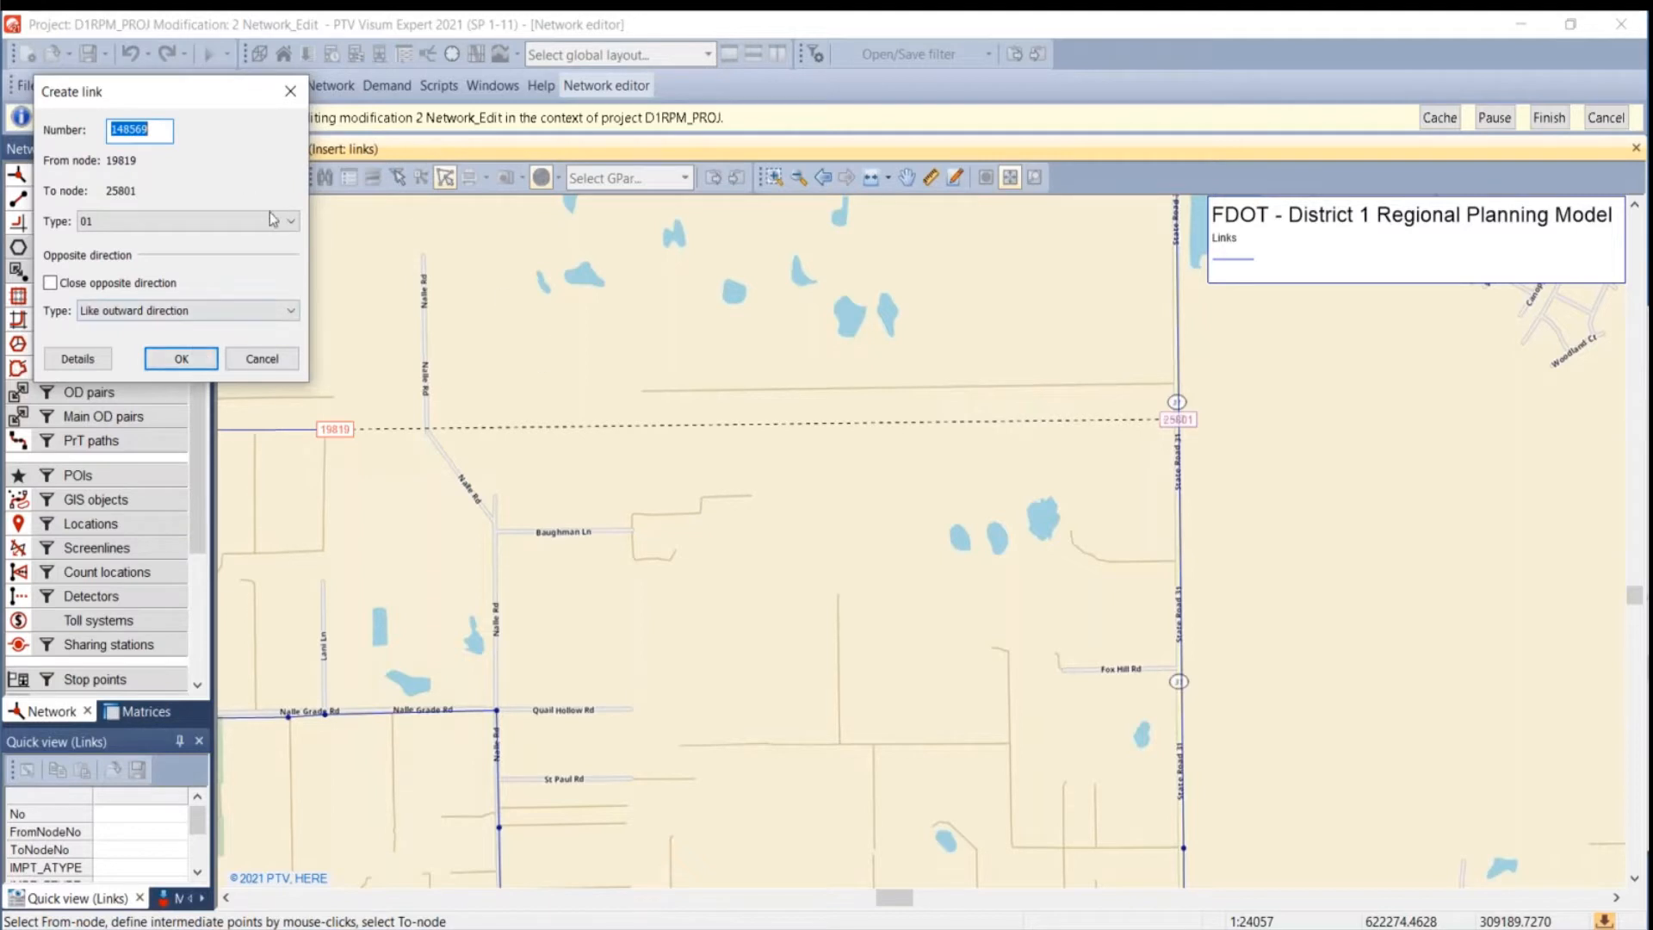
{"action": "left_click", "coordinate": [123, 226]}
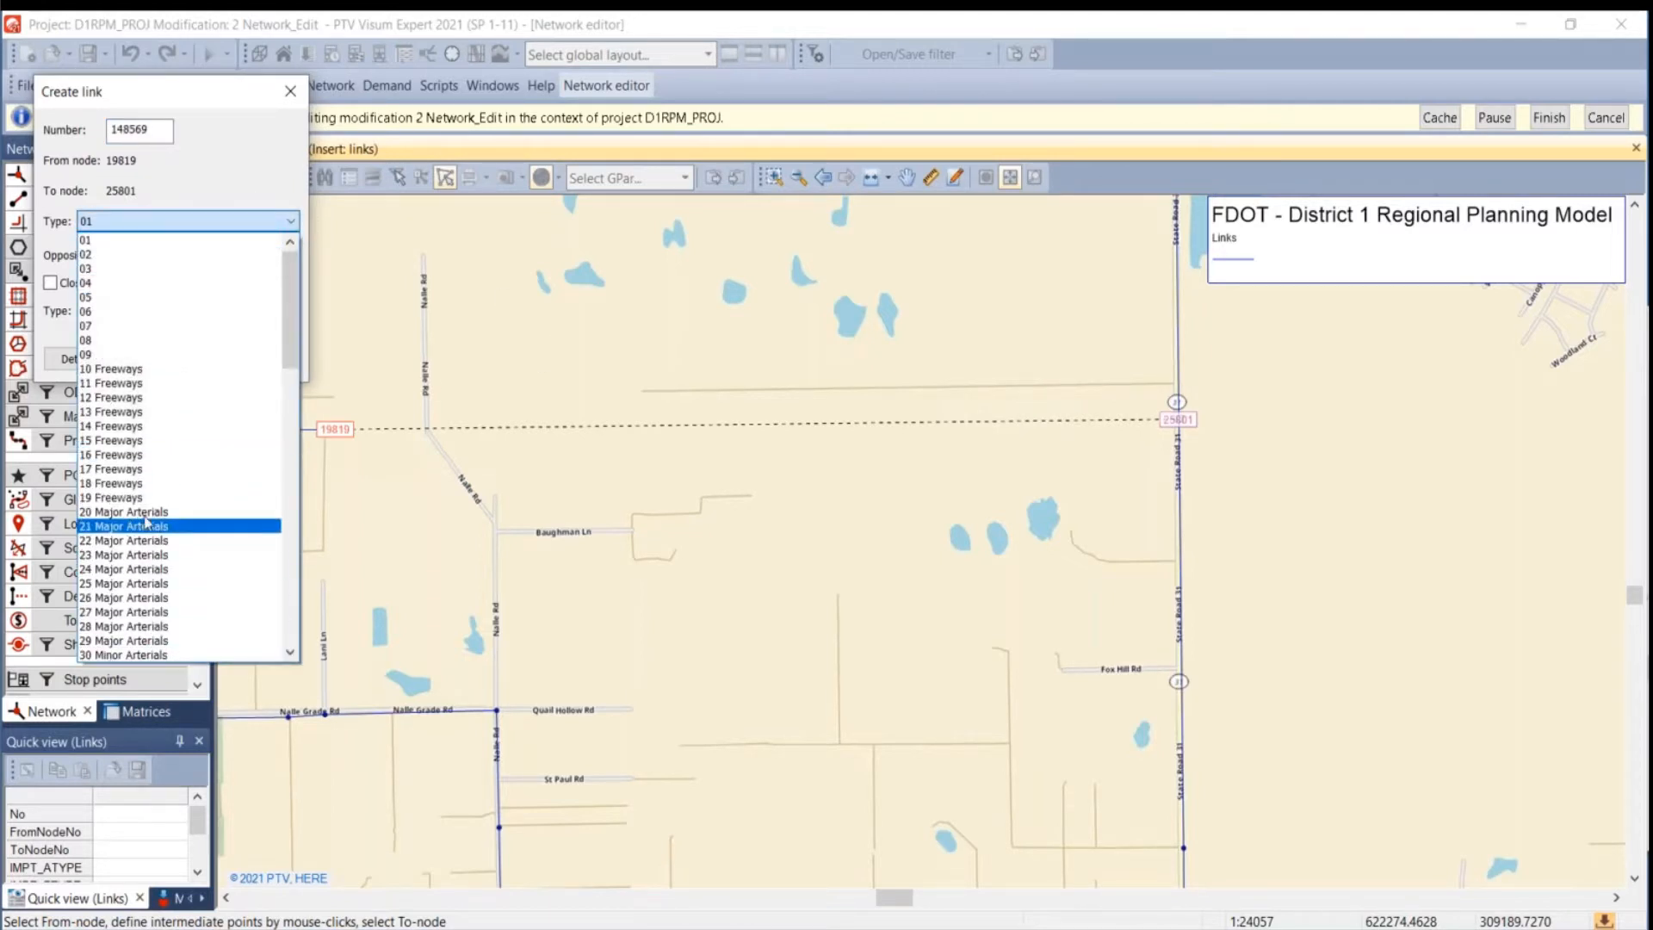
{"action": "scroll", "coordinate": [146, 521], "scroll_direction": "down", "scroll_amount": 12}
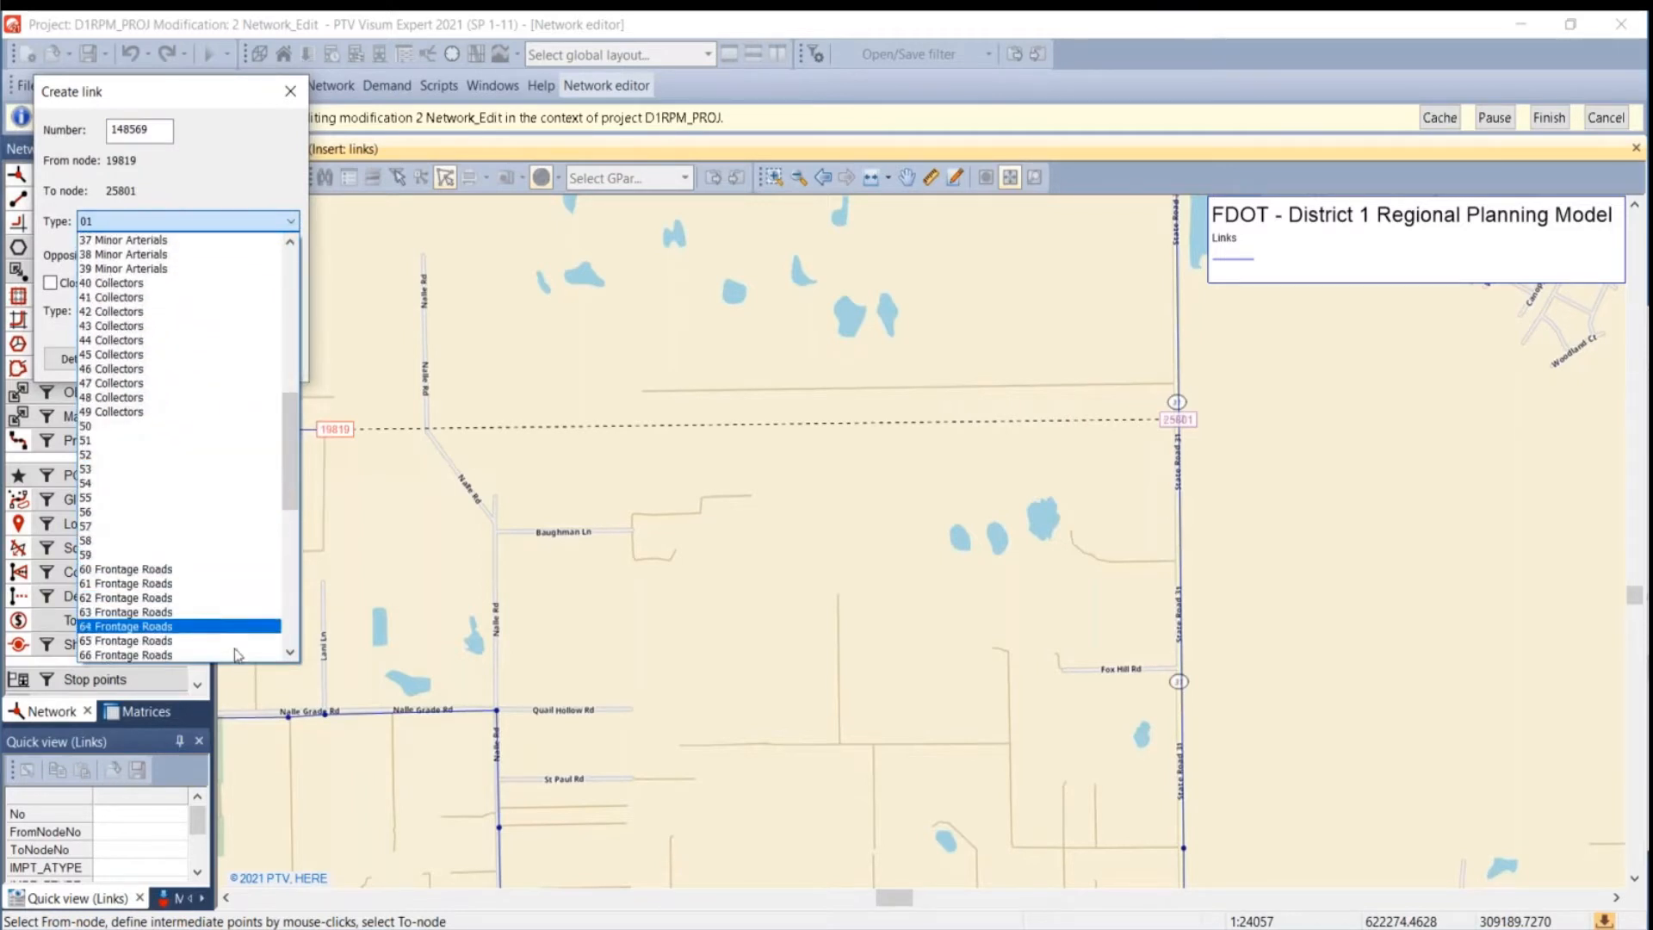
{"action": "scroll", "coordinate": [217, 534], "scroll_direction": "up", "scroll_amount": 12}
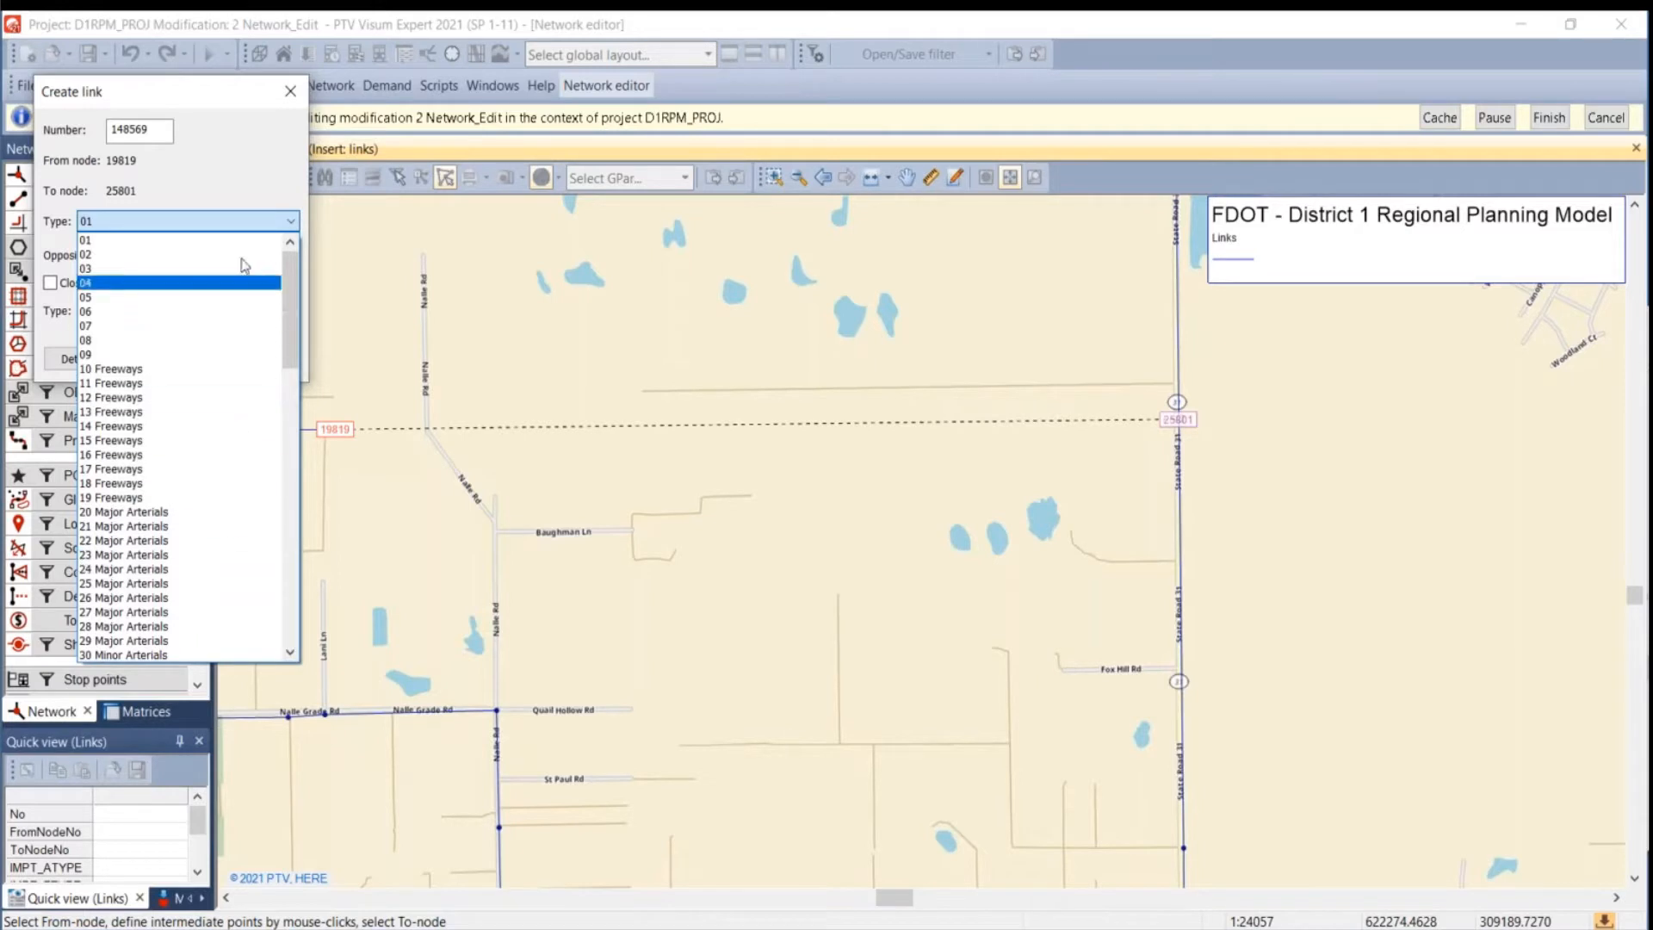
{"action": "left_click", "coordinate": [230, 220]}
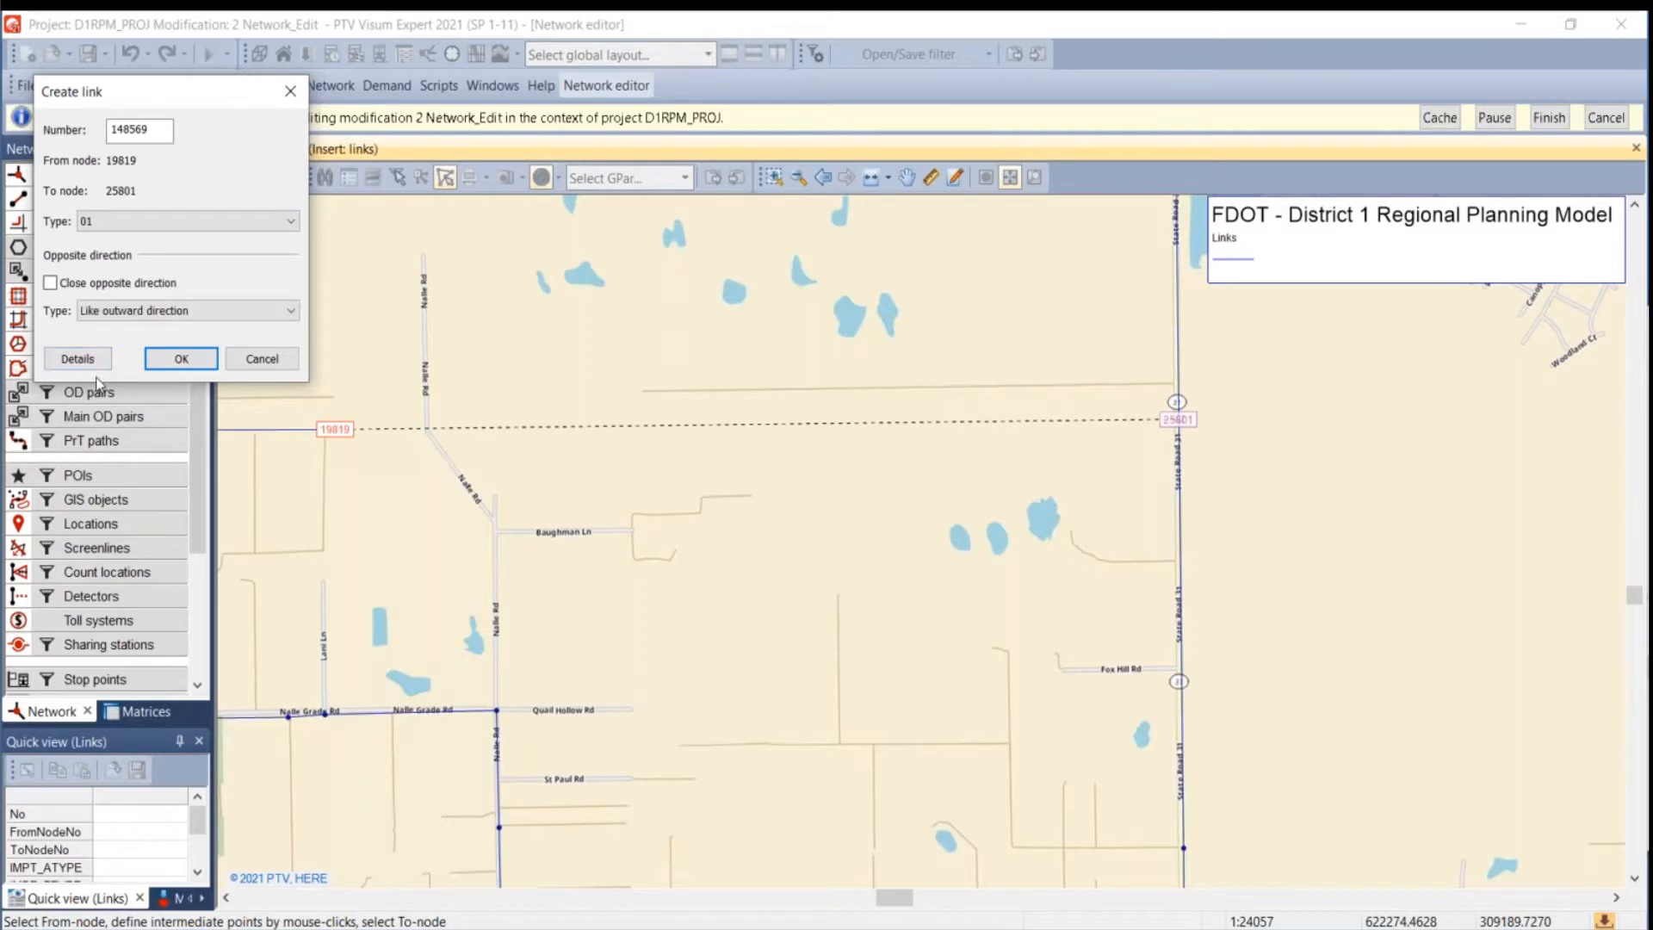
{"action": "left_click", "coordinate": [256, 361]}
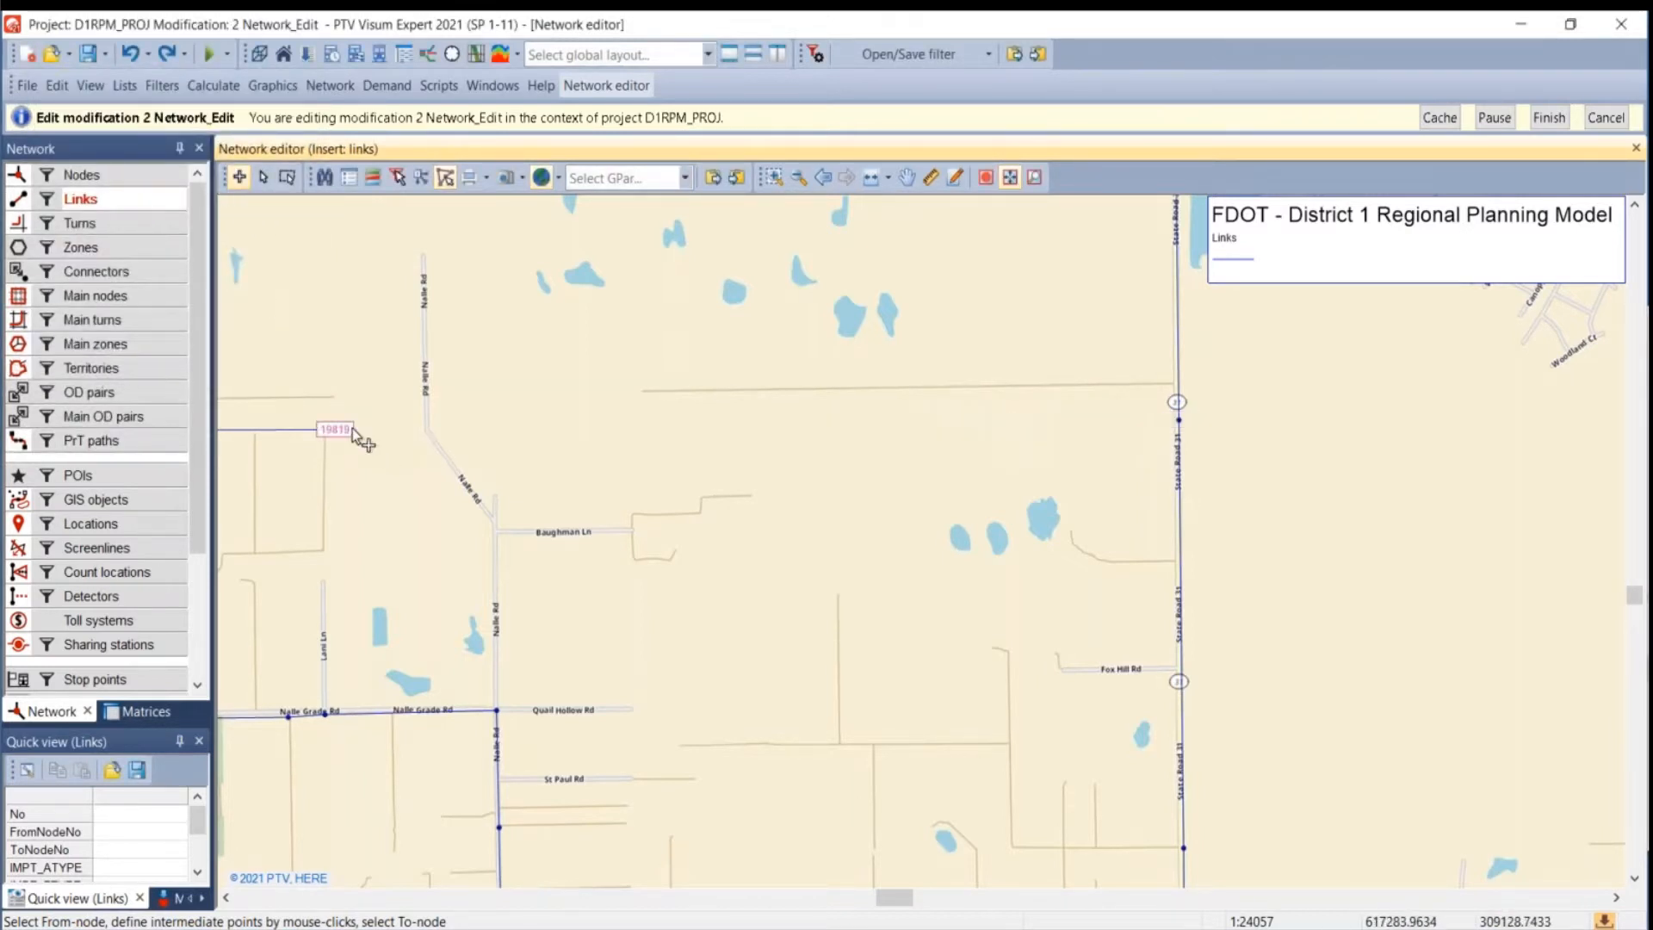
- Start another link between nodes 19819 and 25801, examine its detailed attributes, and cancel its creation
{"action": "left_click", "coordinate": [354, 431]}
{"action": "left_click", "coordinate": [1177, 420]}
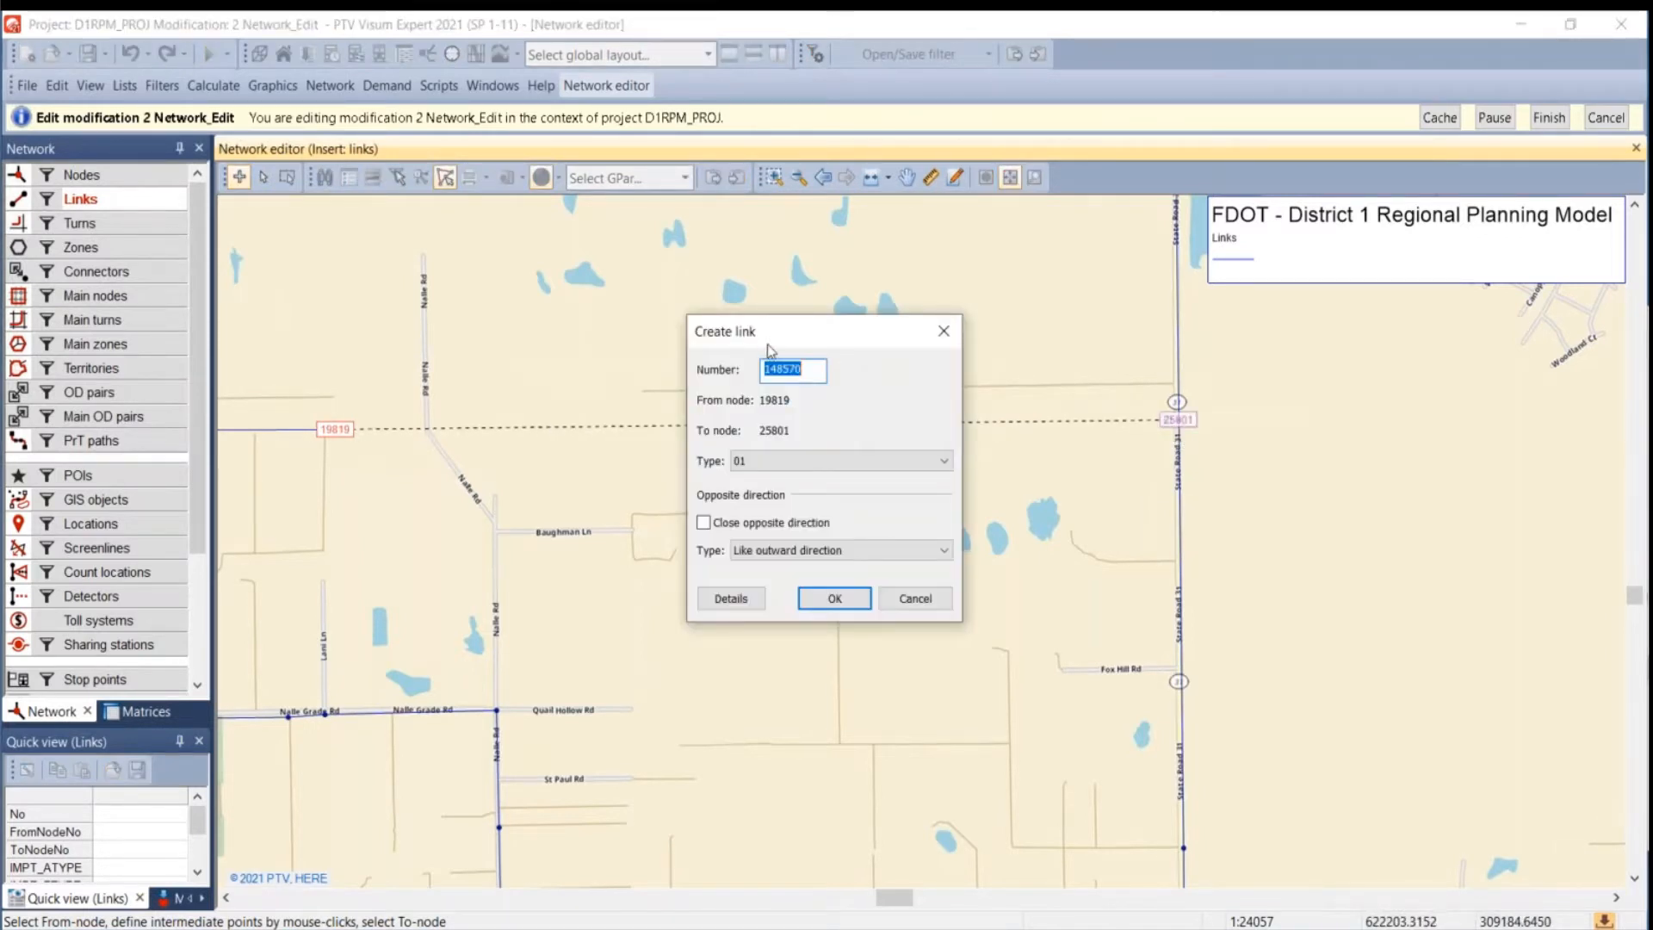
{"action": "left_click_drag", "start_coordinate": [771, 350], "coordinate": [1346, 362]}
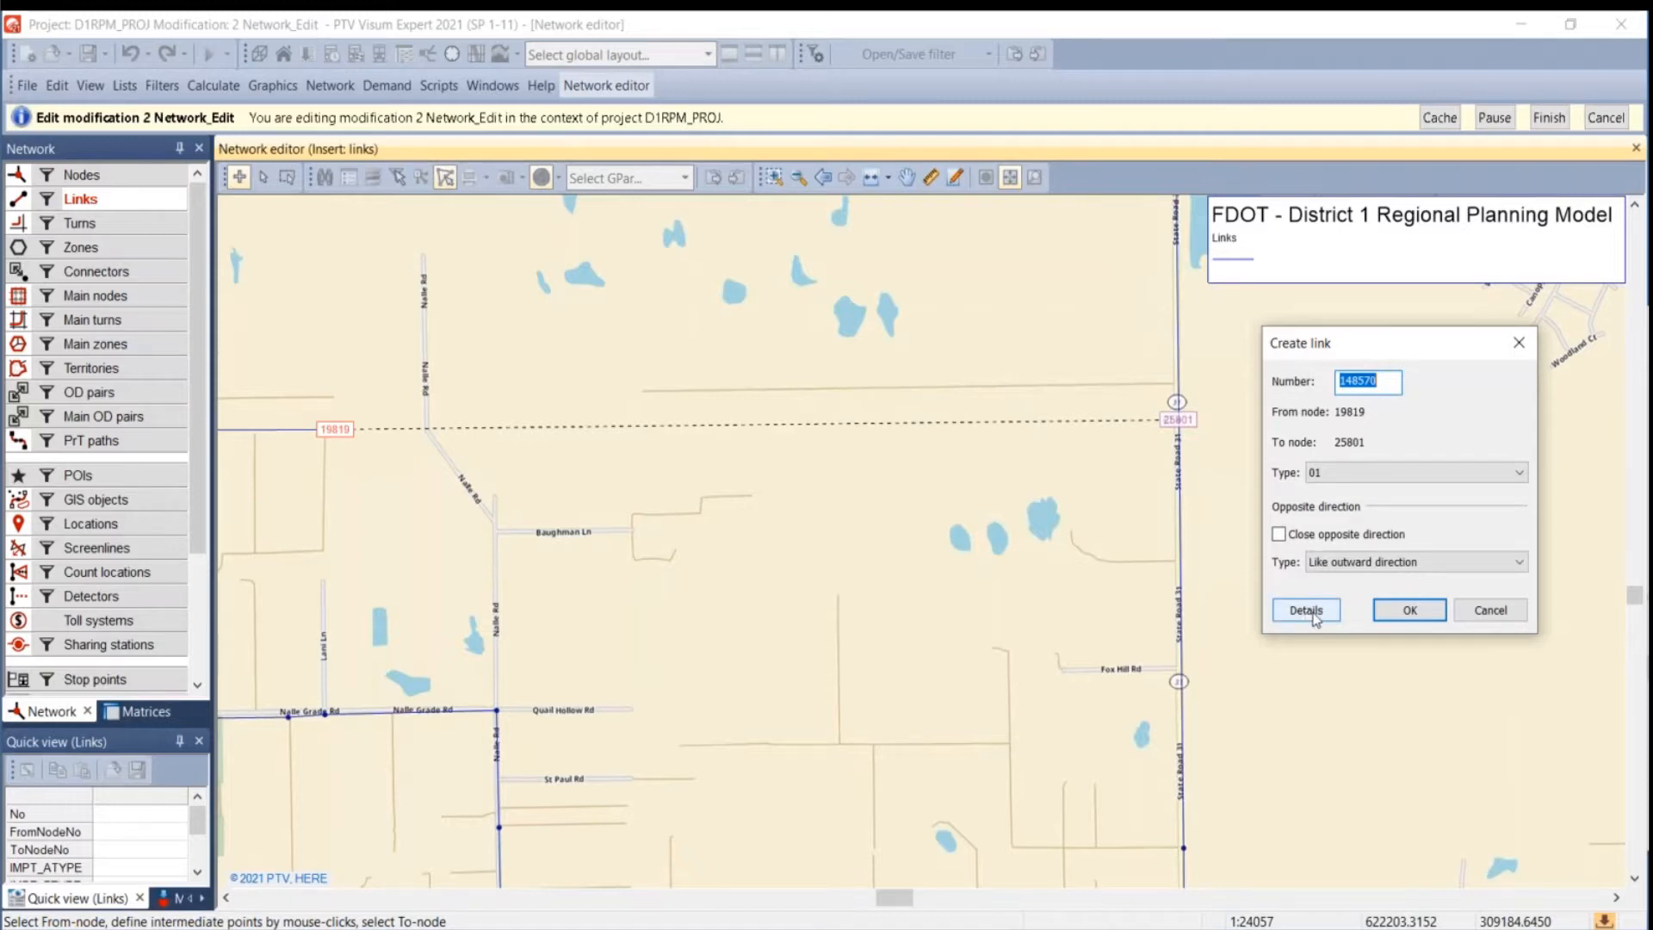
{"action": "left_click", "coordinate": [1306, 610]}
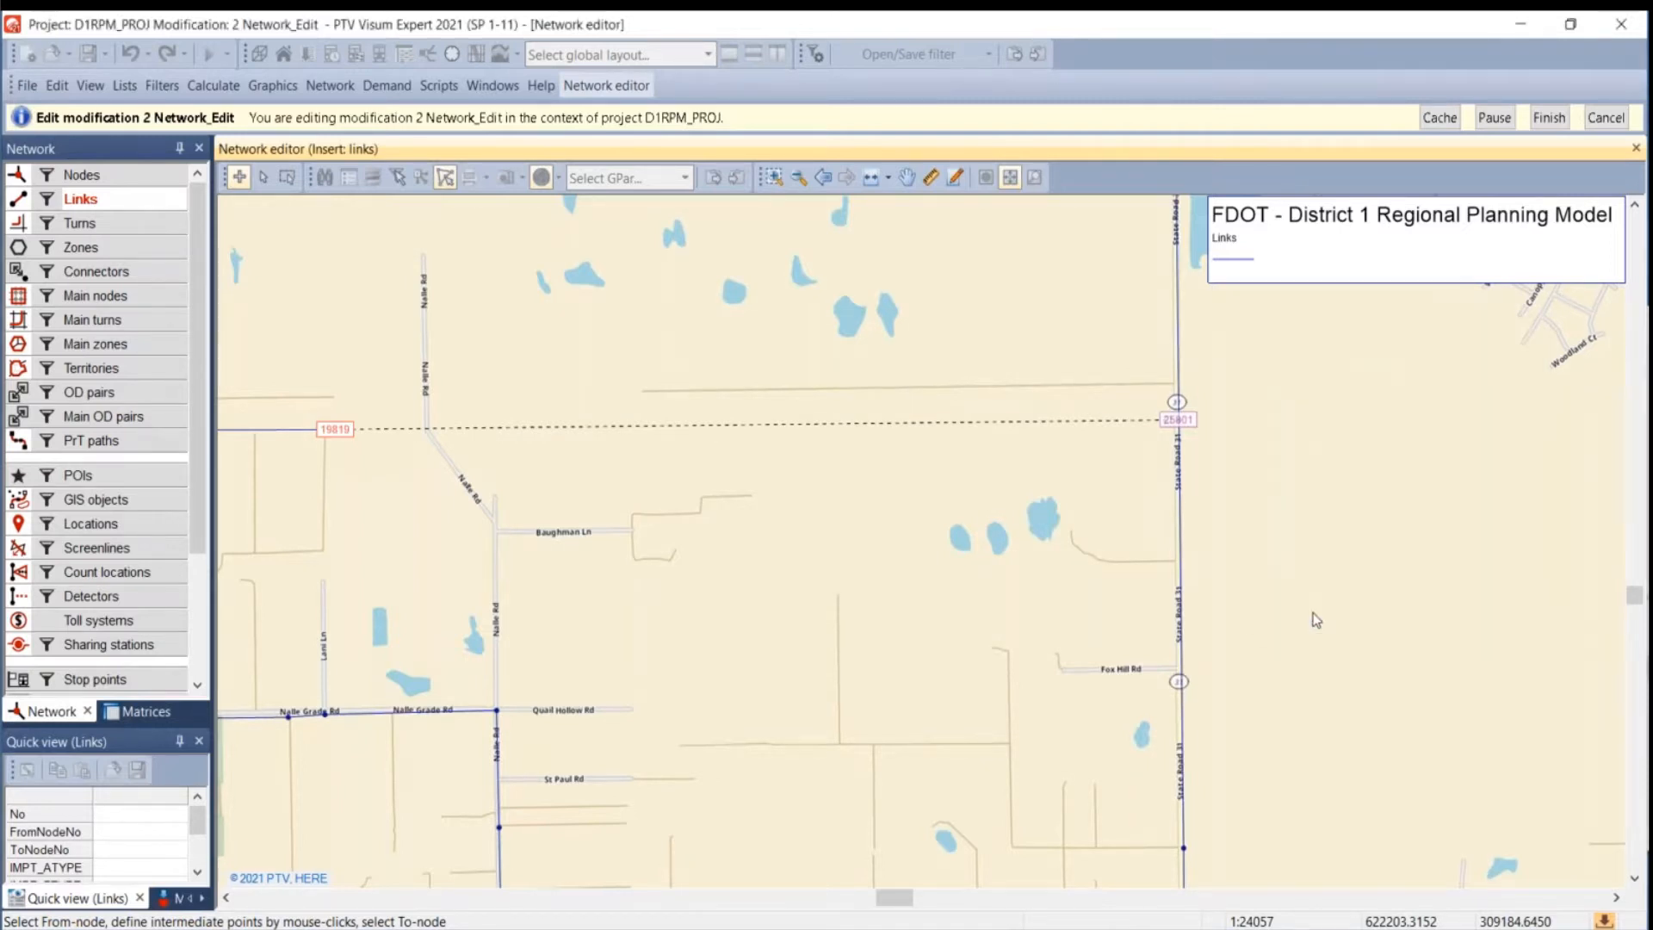
{"action": "left_click_drag", "start_coordinate": [644, 139], "coordinate": [997, 165]}
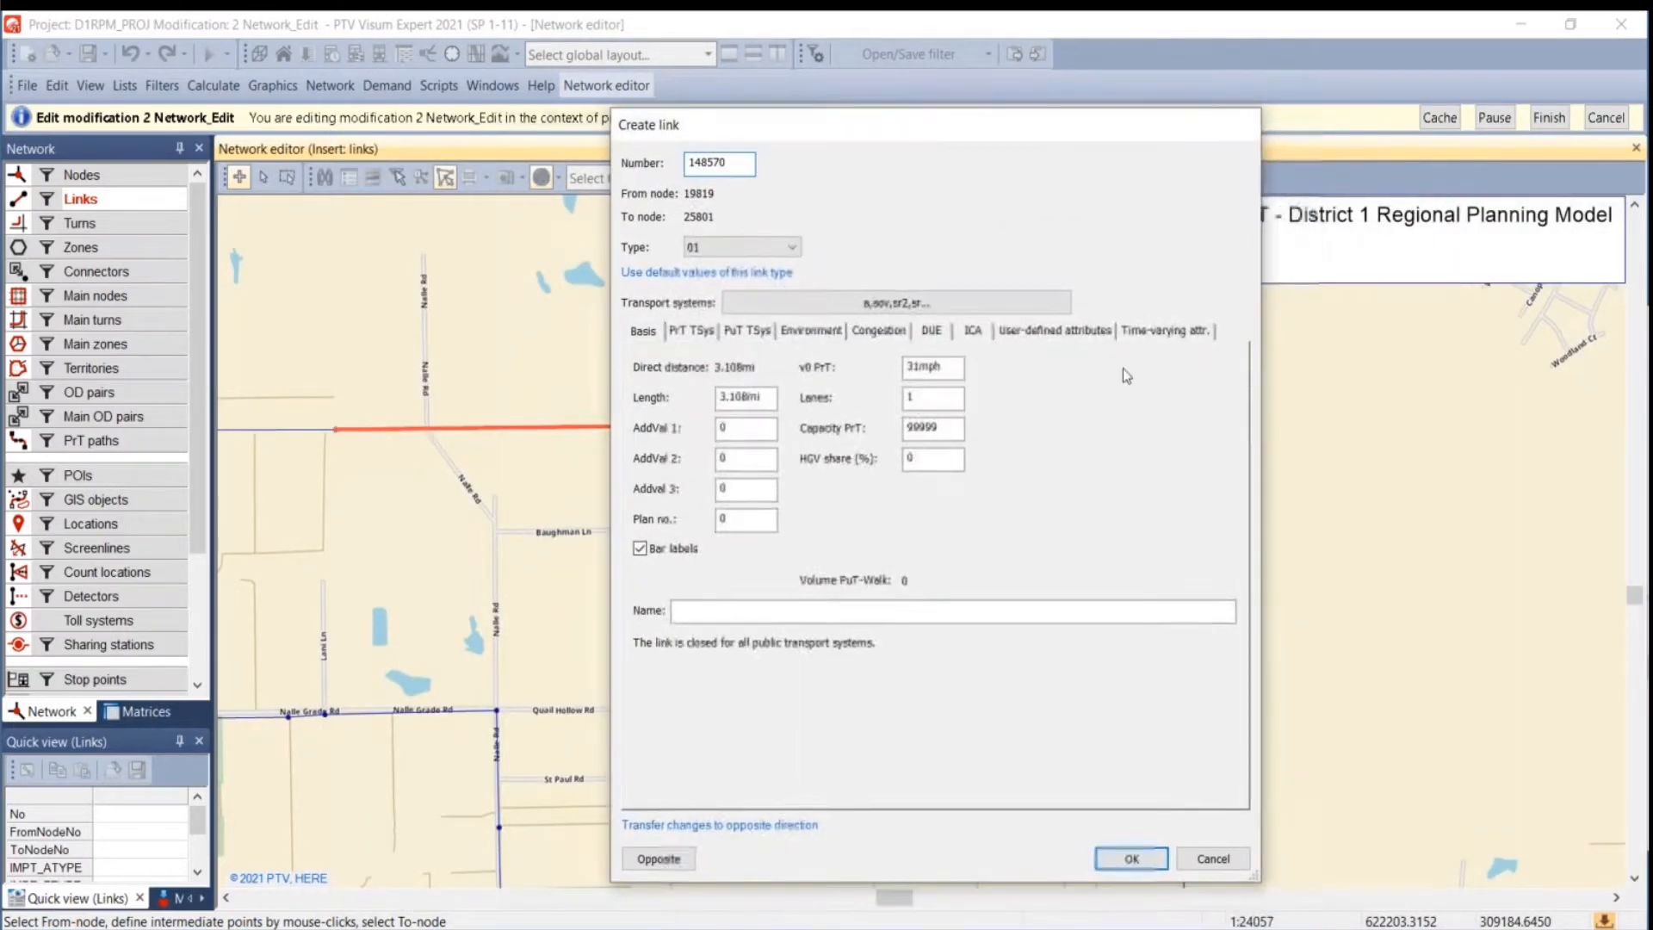
{"action": "left_click", "coordinate": [1264, 890]}
{"action": "mouse_move", "coordinate": [961, 562]}
{"action": "left_mouse_down"}
{"action": "mouse_move", "coordinate": [855, 448]}
{"action": "mouse_move", "coordinate": [558, 329]}
{"action": "left_mouse_up"}
{"action": "scroll", "coordinate": [855, 446], "scroll_direction": "down", "scroll_amount": 2}
{"action": "scroll", "coordinate": [855, 440], "scroll_direction": "down", "scroll_amount": 1}
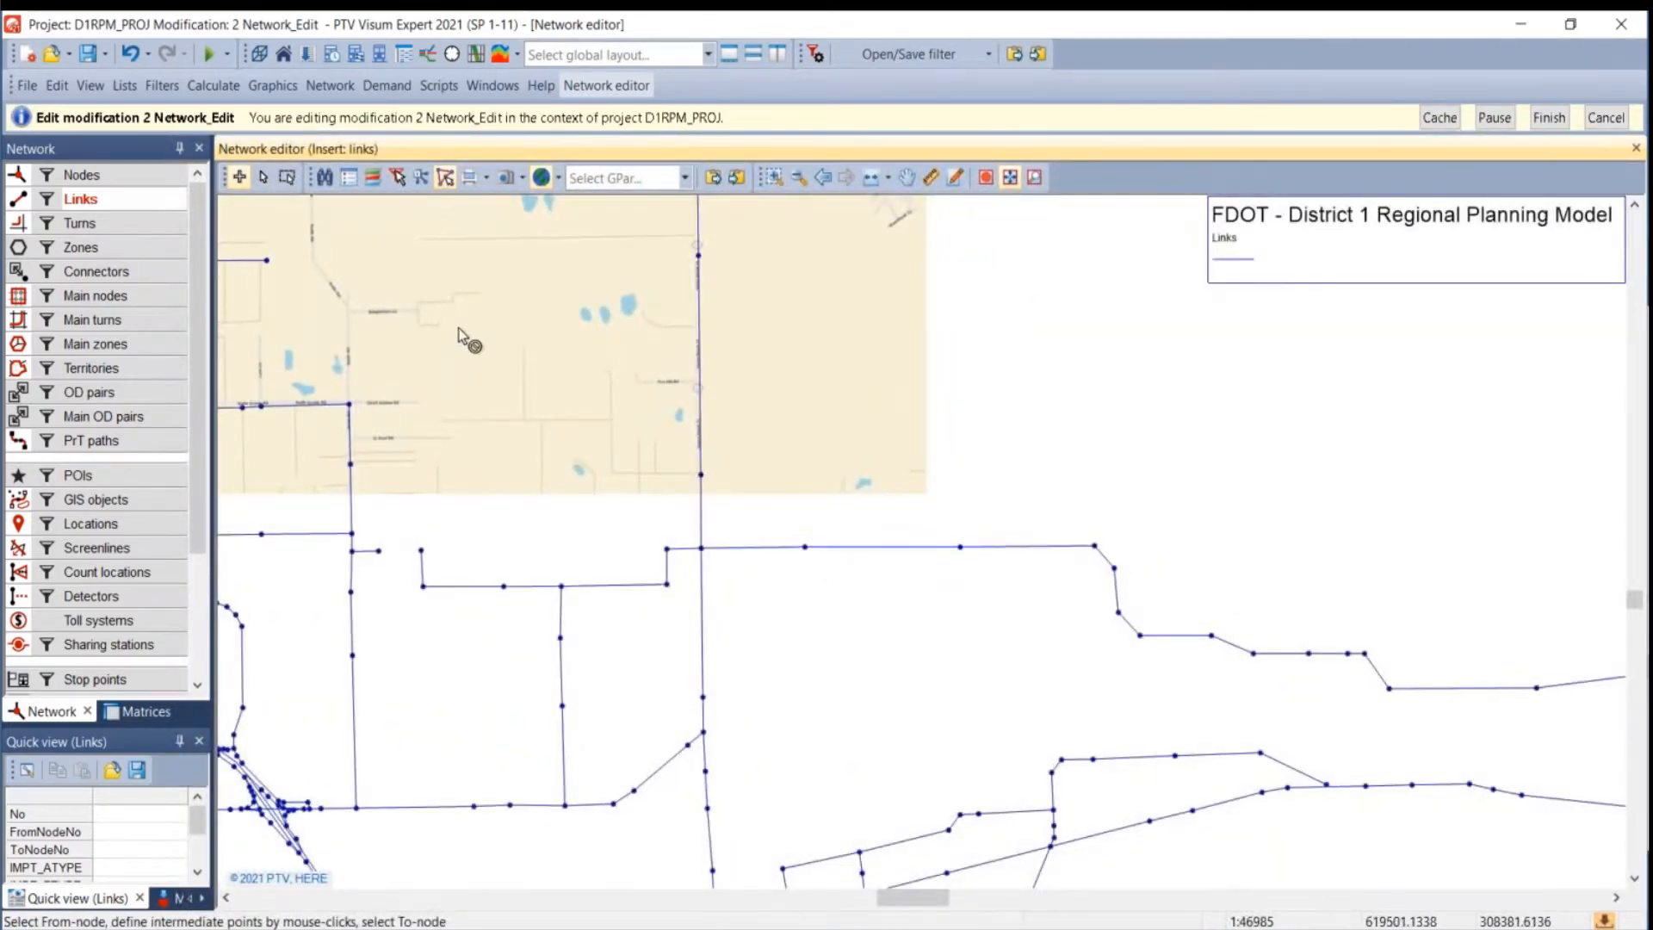
{"action": "left_click_drag", "start_coordinate": [454, 325], "coordinate": [427, 327]}
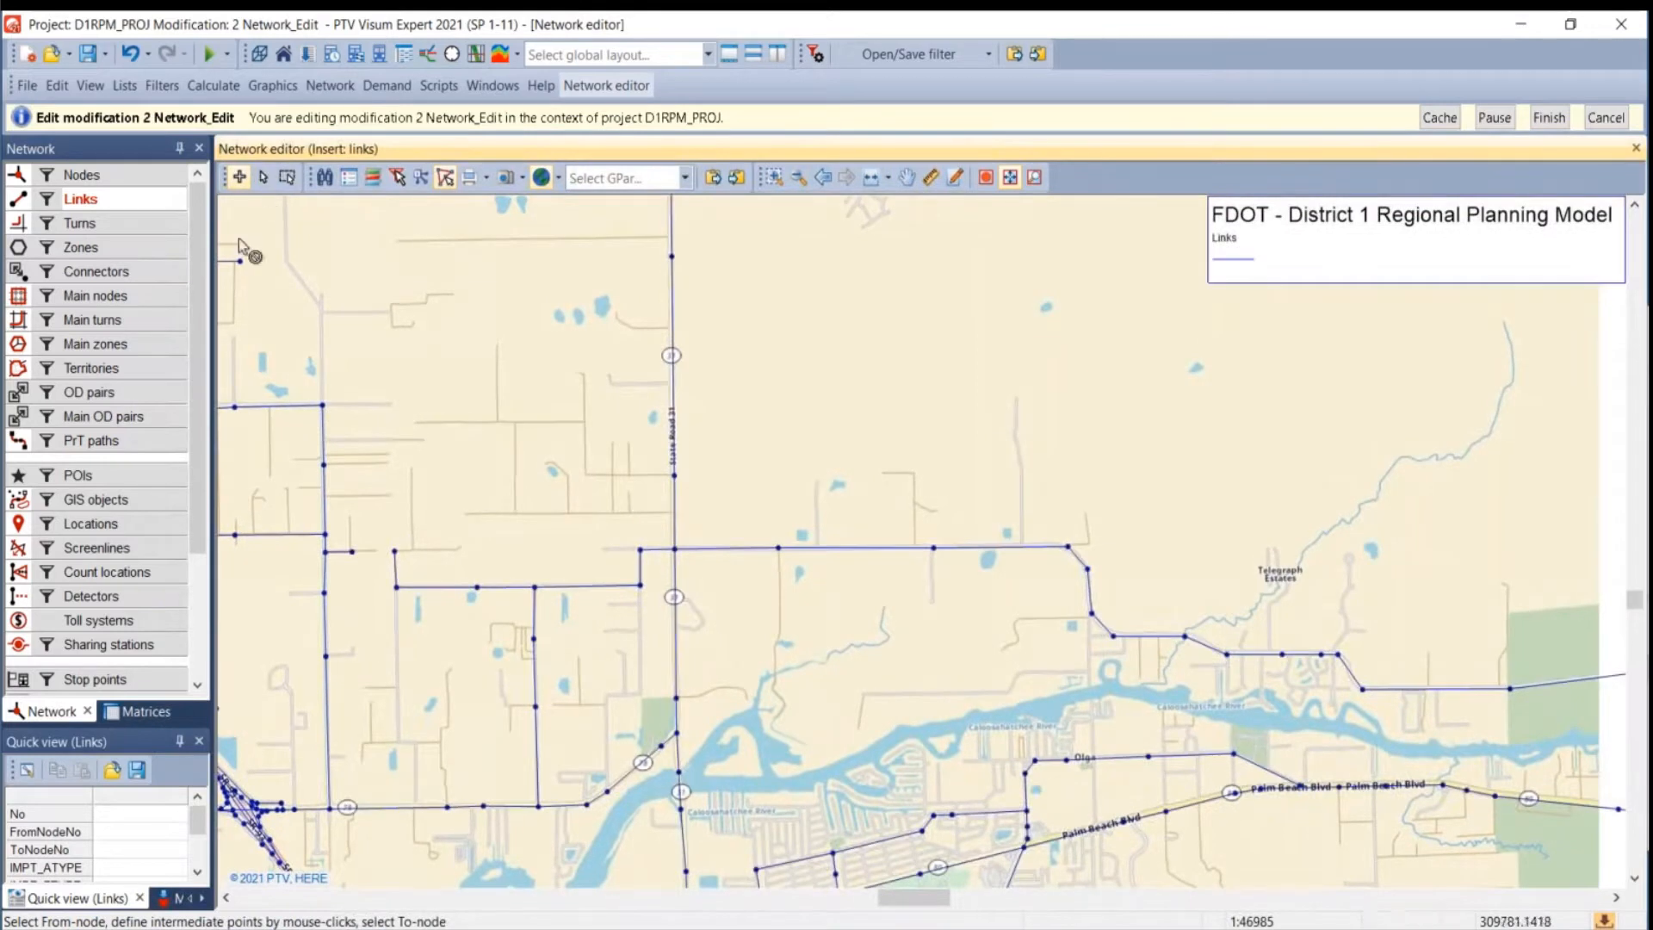
{"action": "left_click", "coordinate": [240, 260]}
{"action": "left_click", "coordinate": [679, 261]}
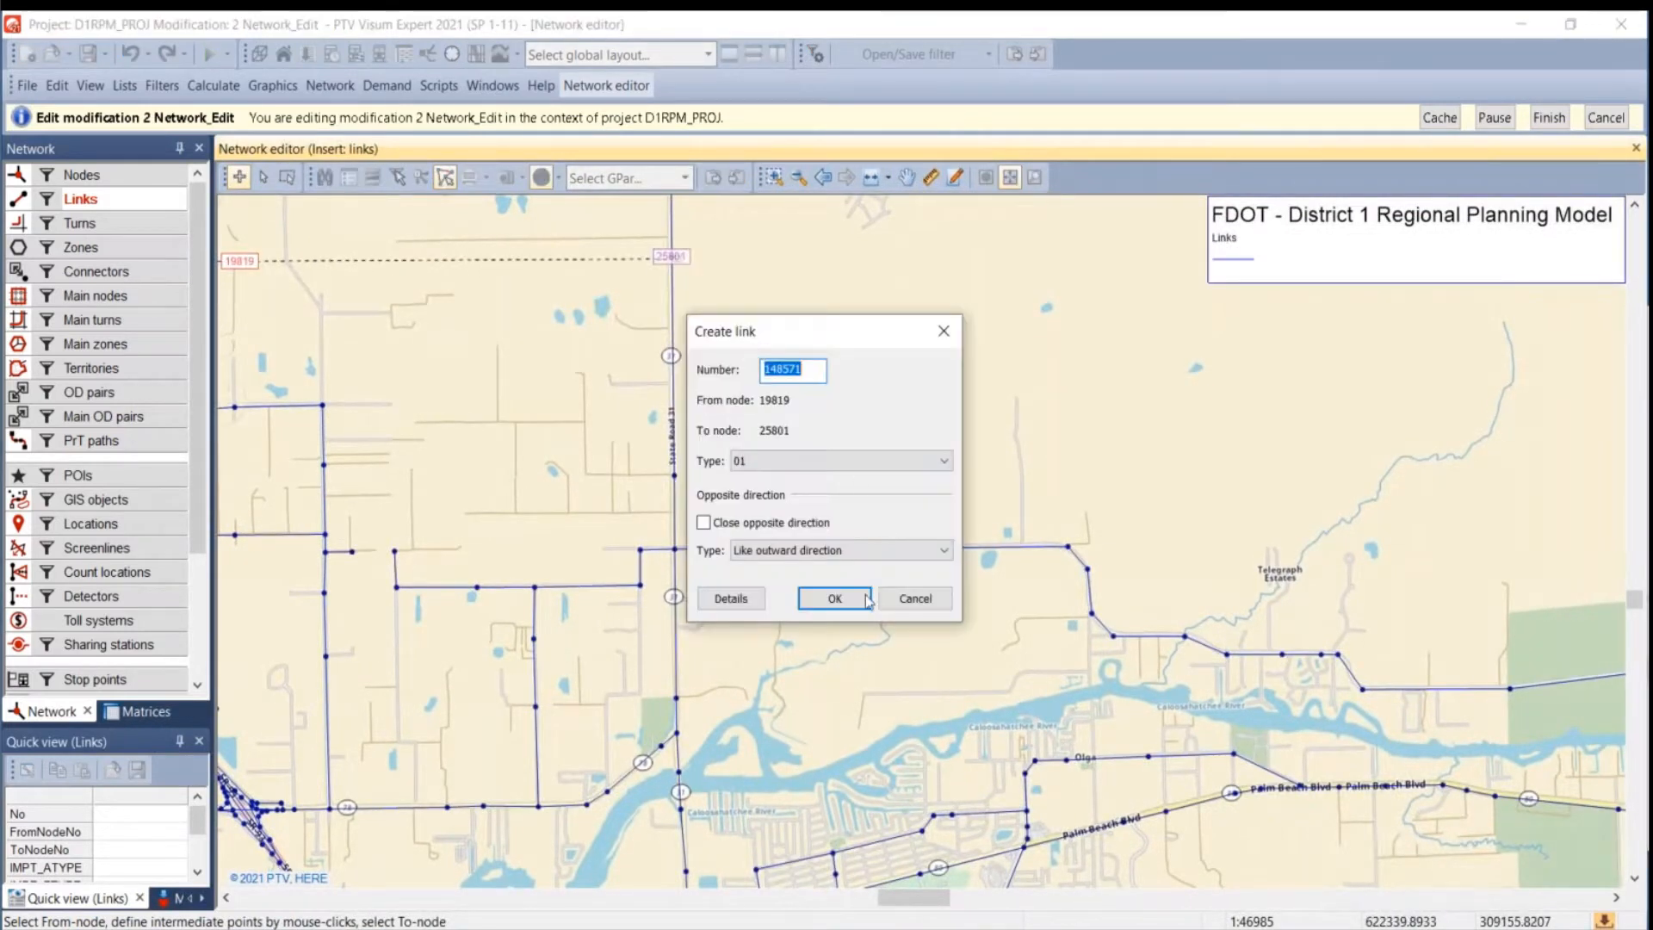
{"action": "left_click", "coordinate": [865, 602]}
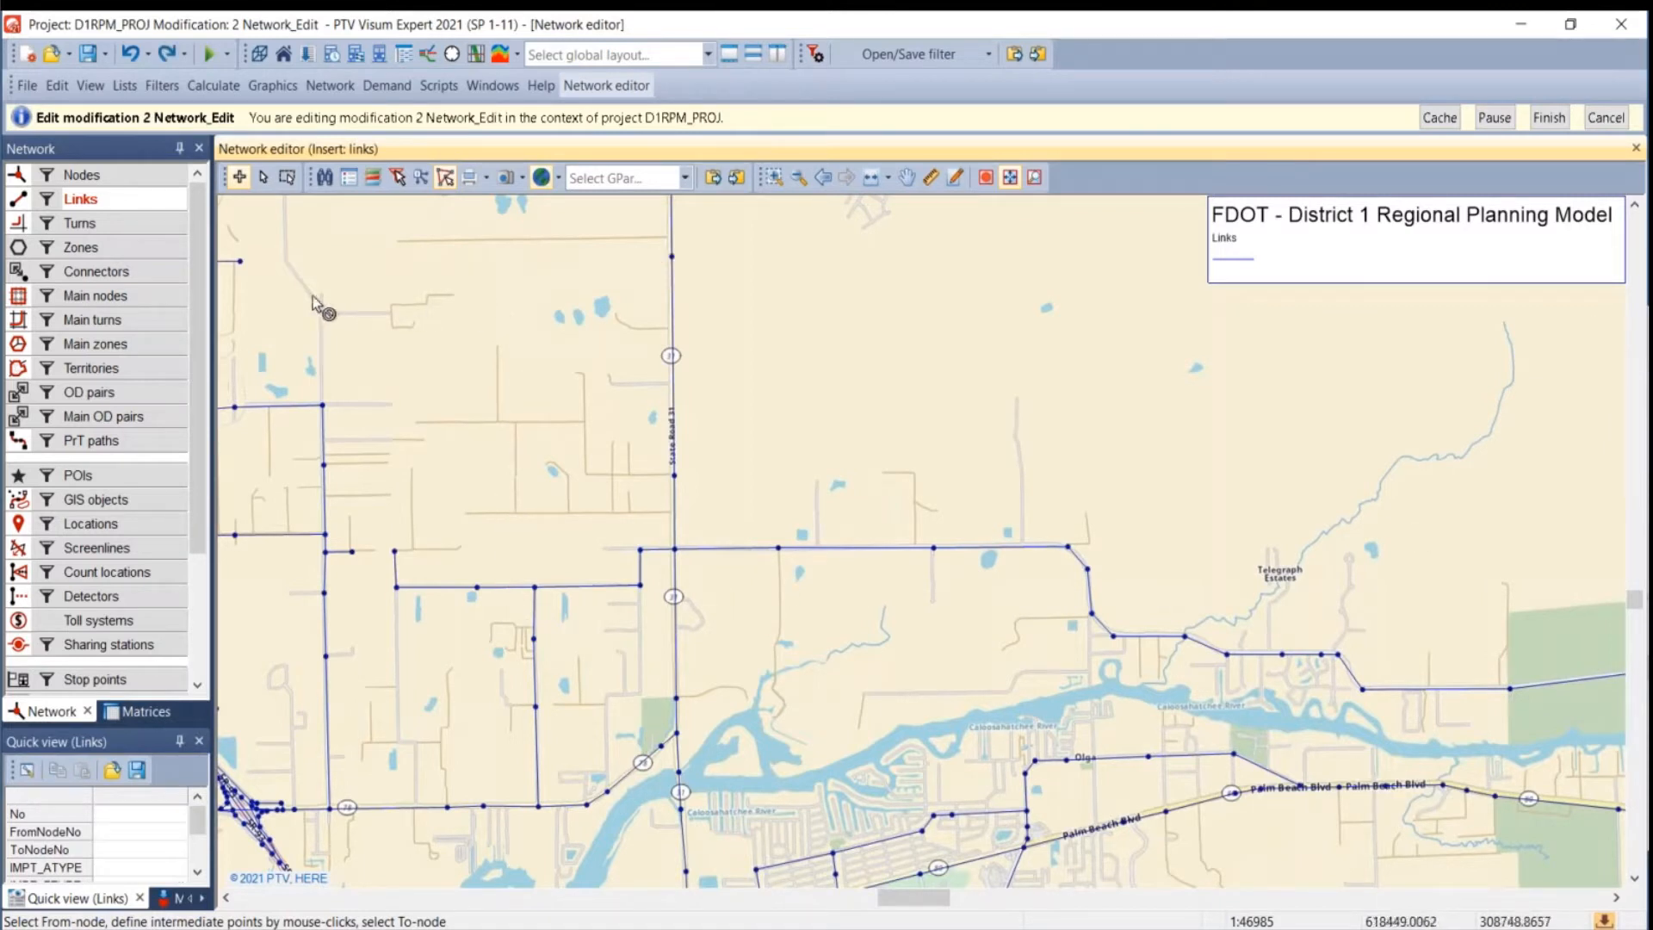
- Start a link from node 19819 to node 25801 and open its detailed attributes
{"action": "left_click", "coordinate": [239, 260]}
{"action": "left_click", "coordinate": [670, 259]}
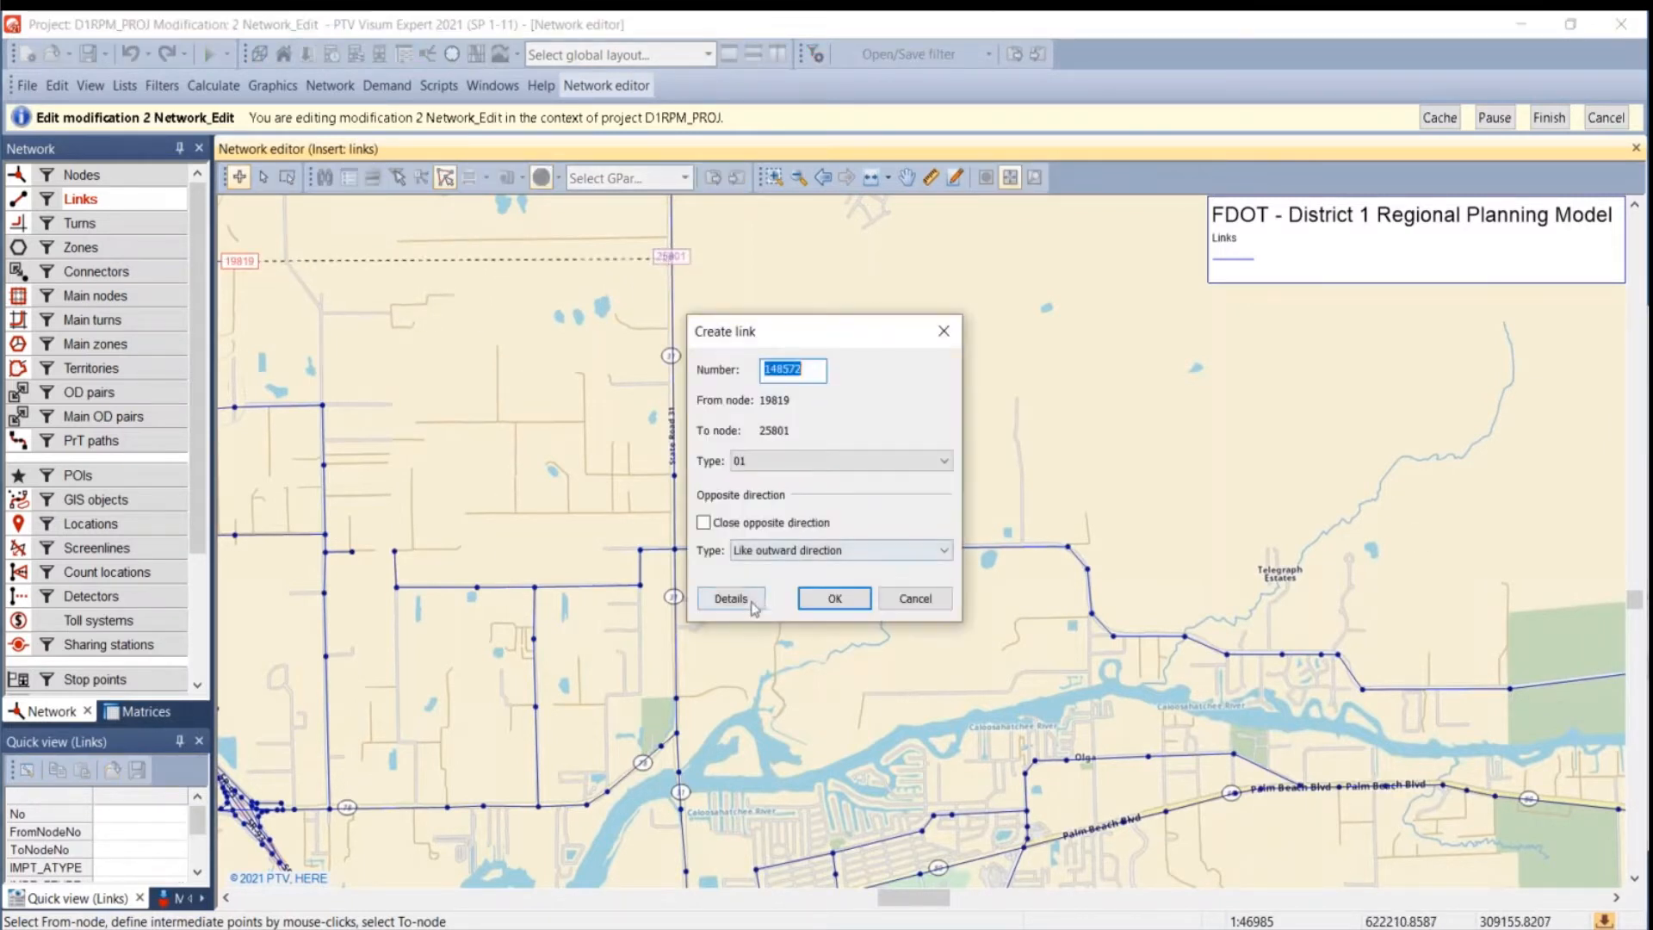
{"action": "left_click", "coordinate": [734, 599]}
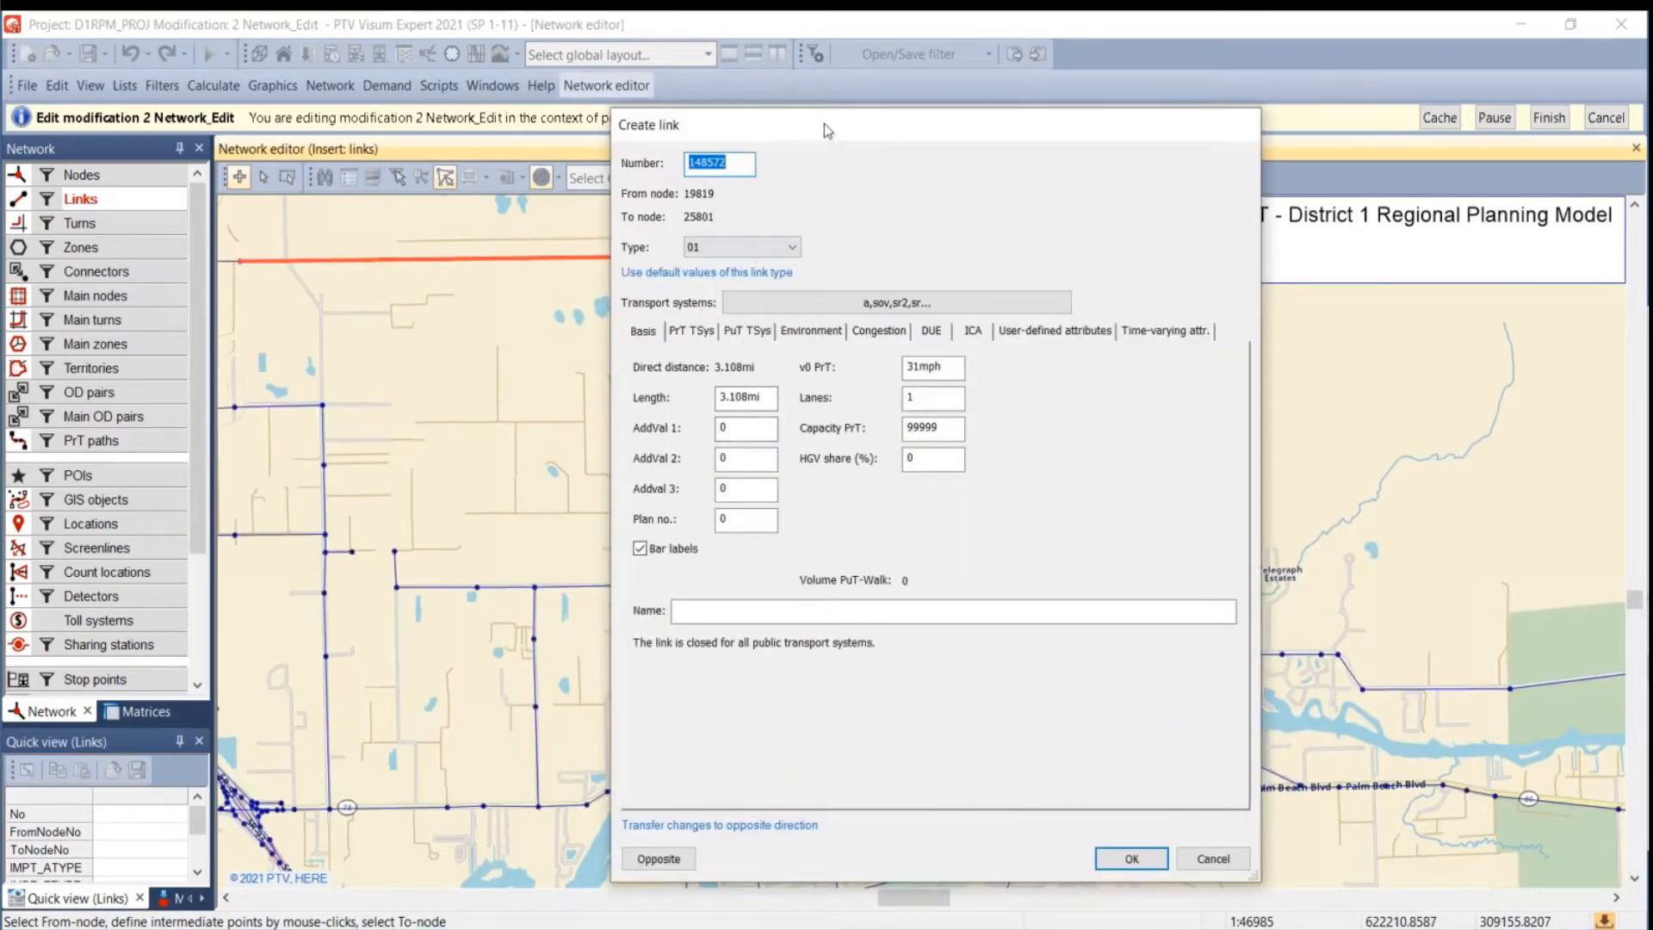
{"action": "left_click_drag", "start_coordinate": [824, 122], "coordinate": [1029, 127]}
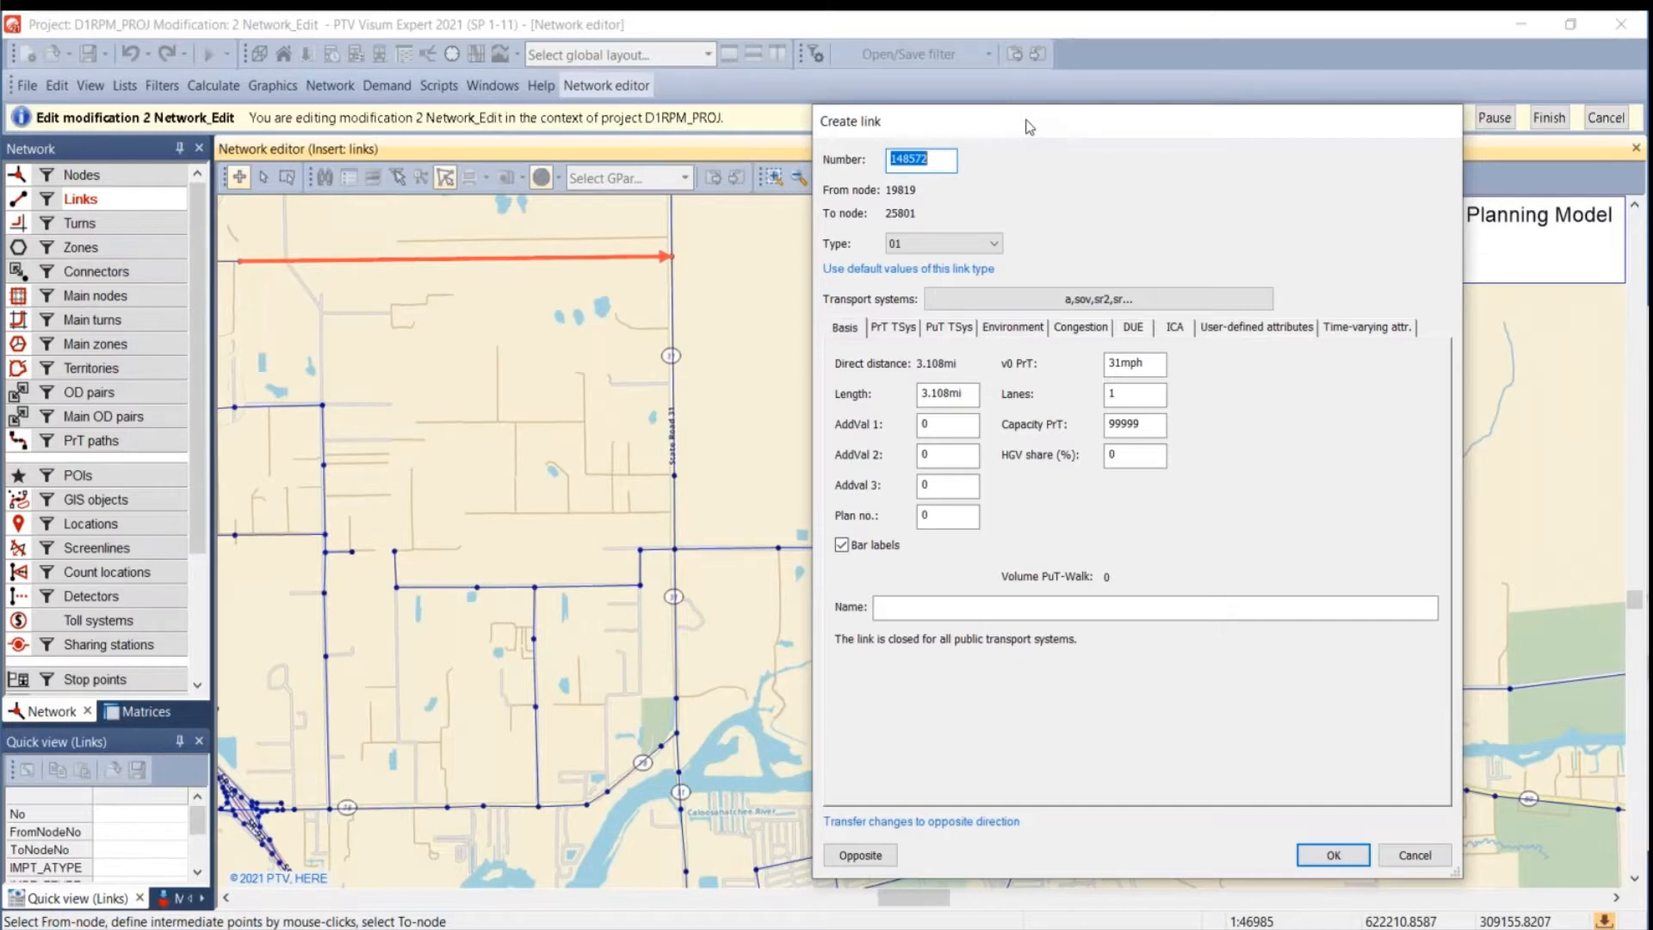
- Examine every attribute category of the new link, including PrT and PuT systems, environment, congestion, DUE, ICA, user-defined and time-varying attributes
{"action": "left_click", "coordinate": [896, 329]}
{"action": "left_click", "coordinate": [955, 331]}
{"action": "left_click", "coordinate": [997, 331]}
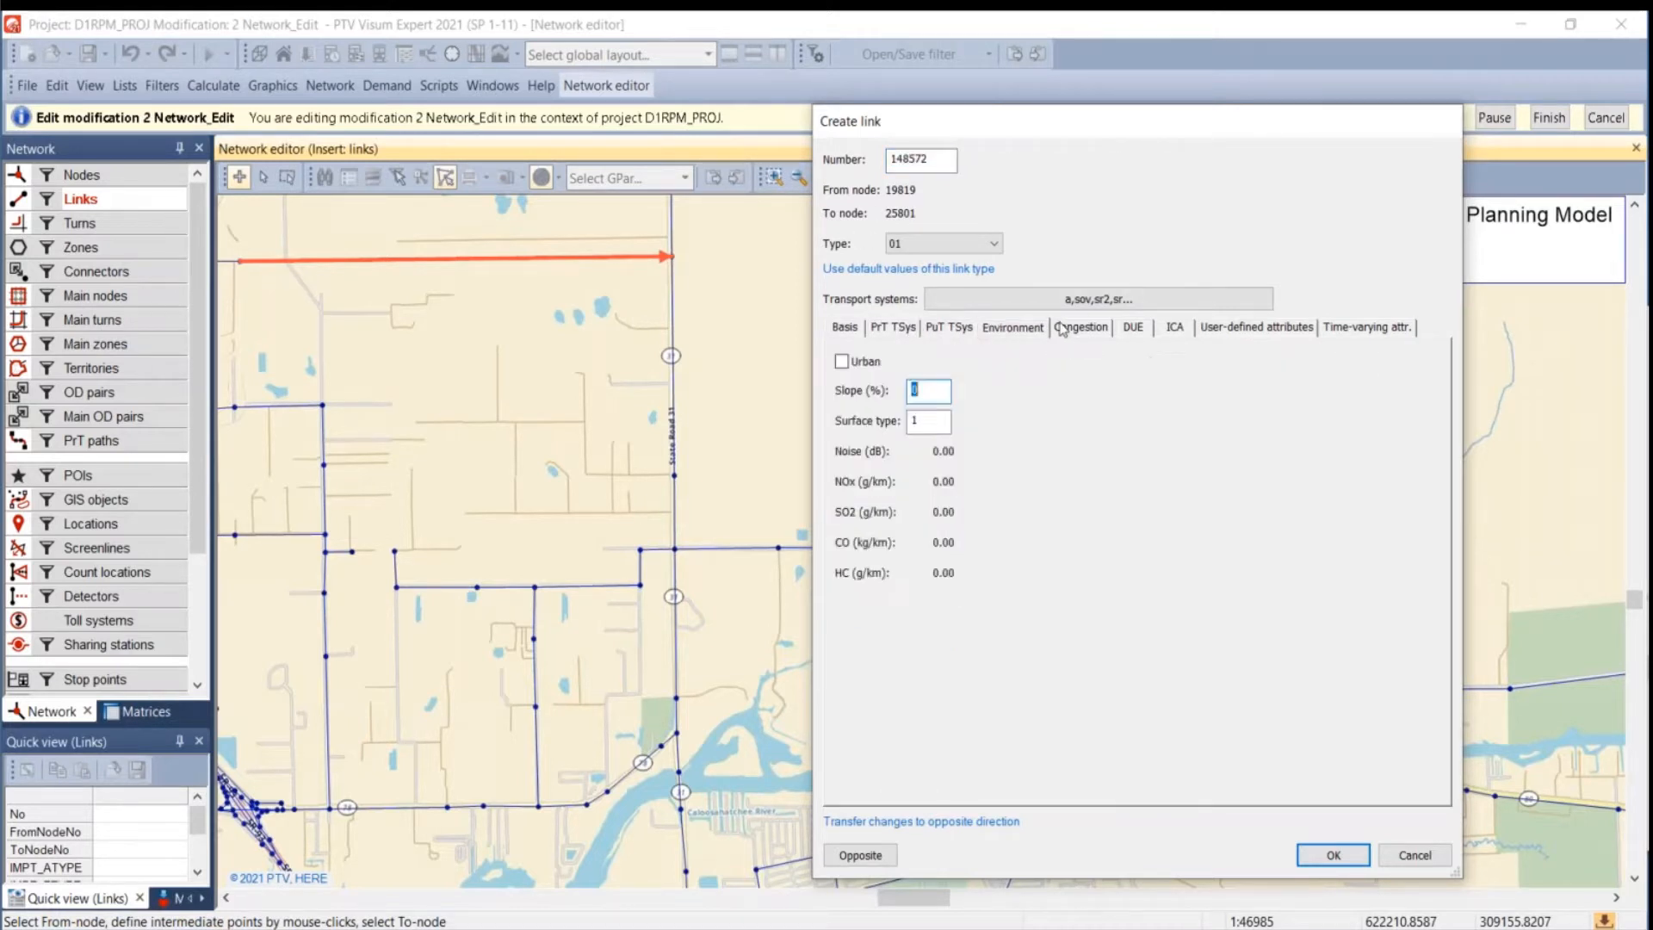
{"action": "left_click", "coordinate": [1064, 329]}
{"action": "left_click", "coordinate": [1146, 331]}
{"action": "left_click", "coordinate": [1234, 331]}
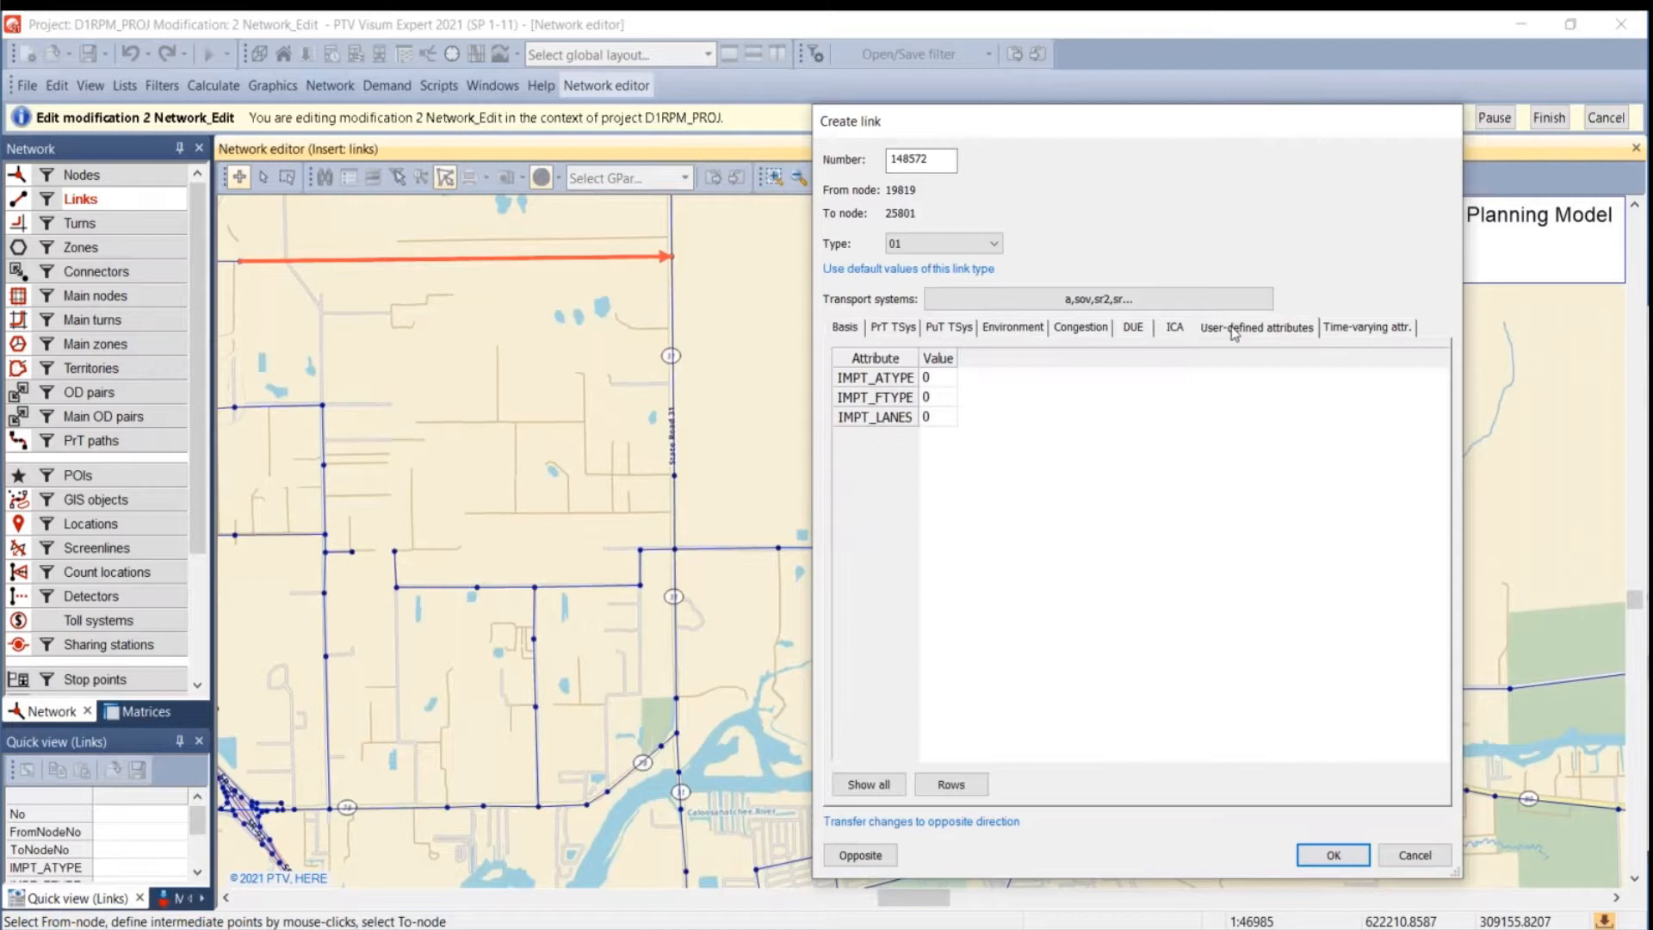
{"action": "left_click", "coordinate": [1178, 335]}
{"action": "left_click", "coordinate": [1340, 332]}
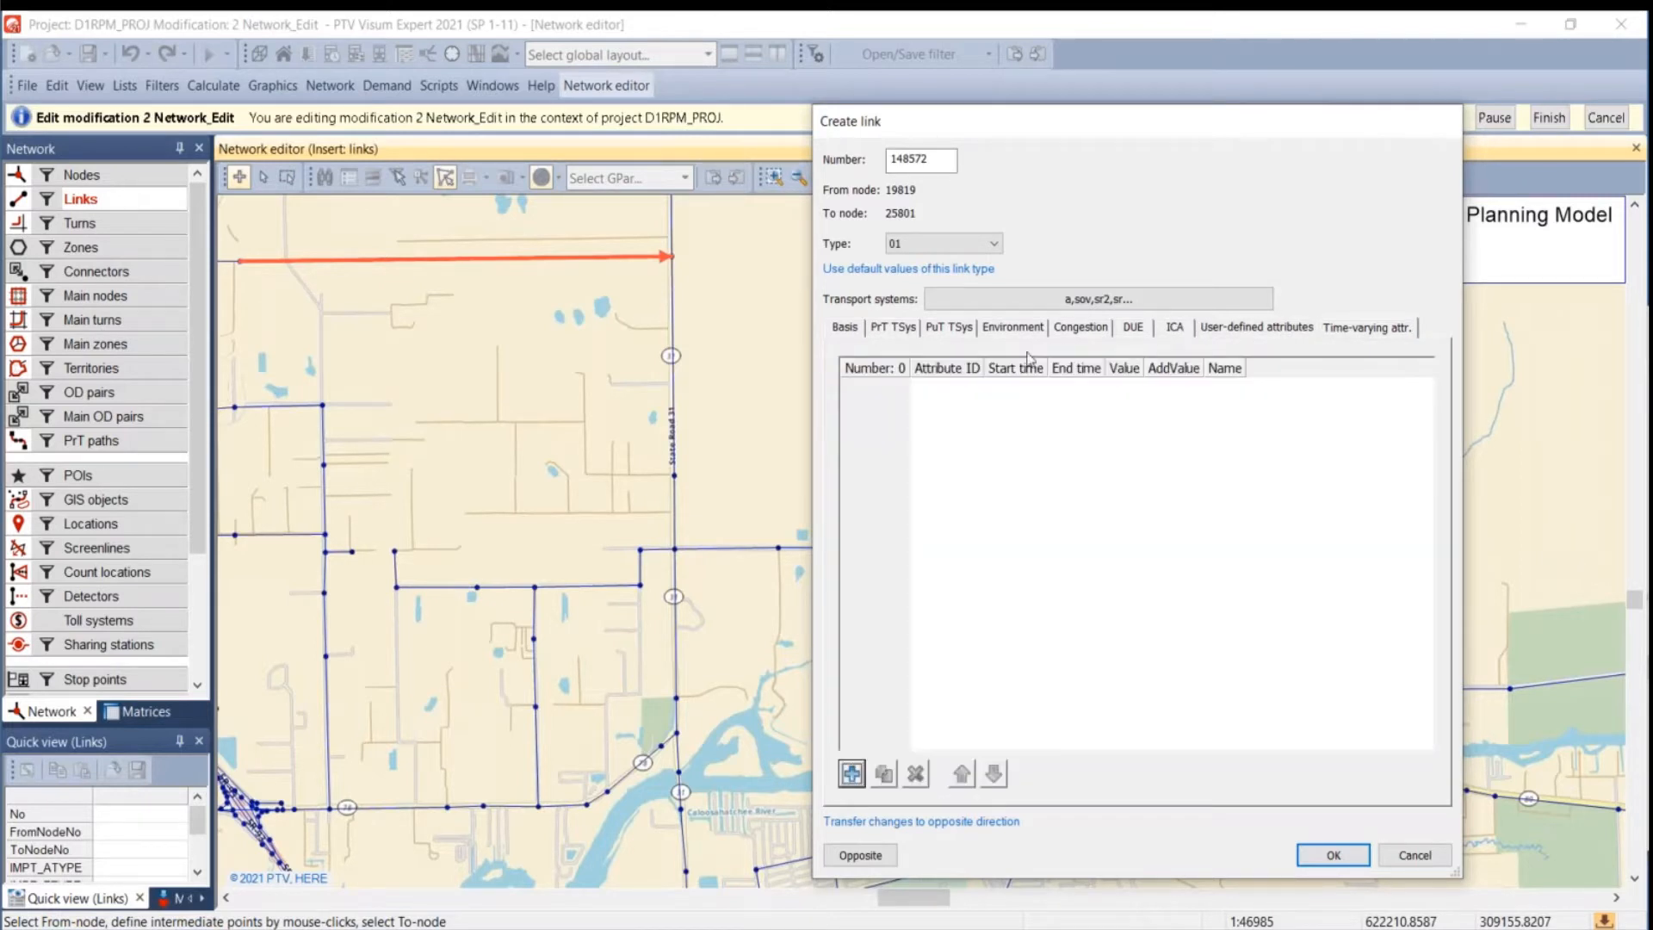
{"action": "left_click", "coordinate": [851, 330]}
{"action": "left_click", "coordinate": [900, 334]}
{"action": "left_click", "coordinate": [937, 334]}
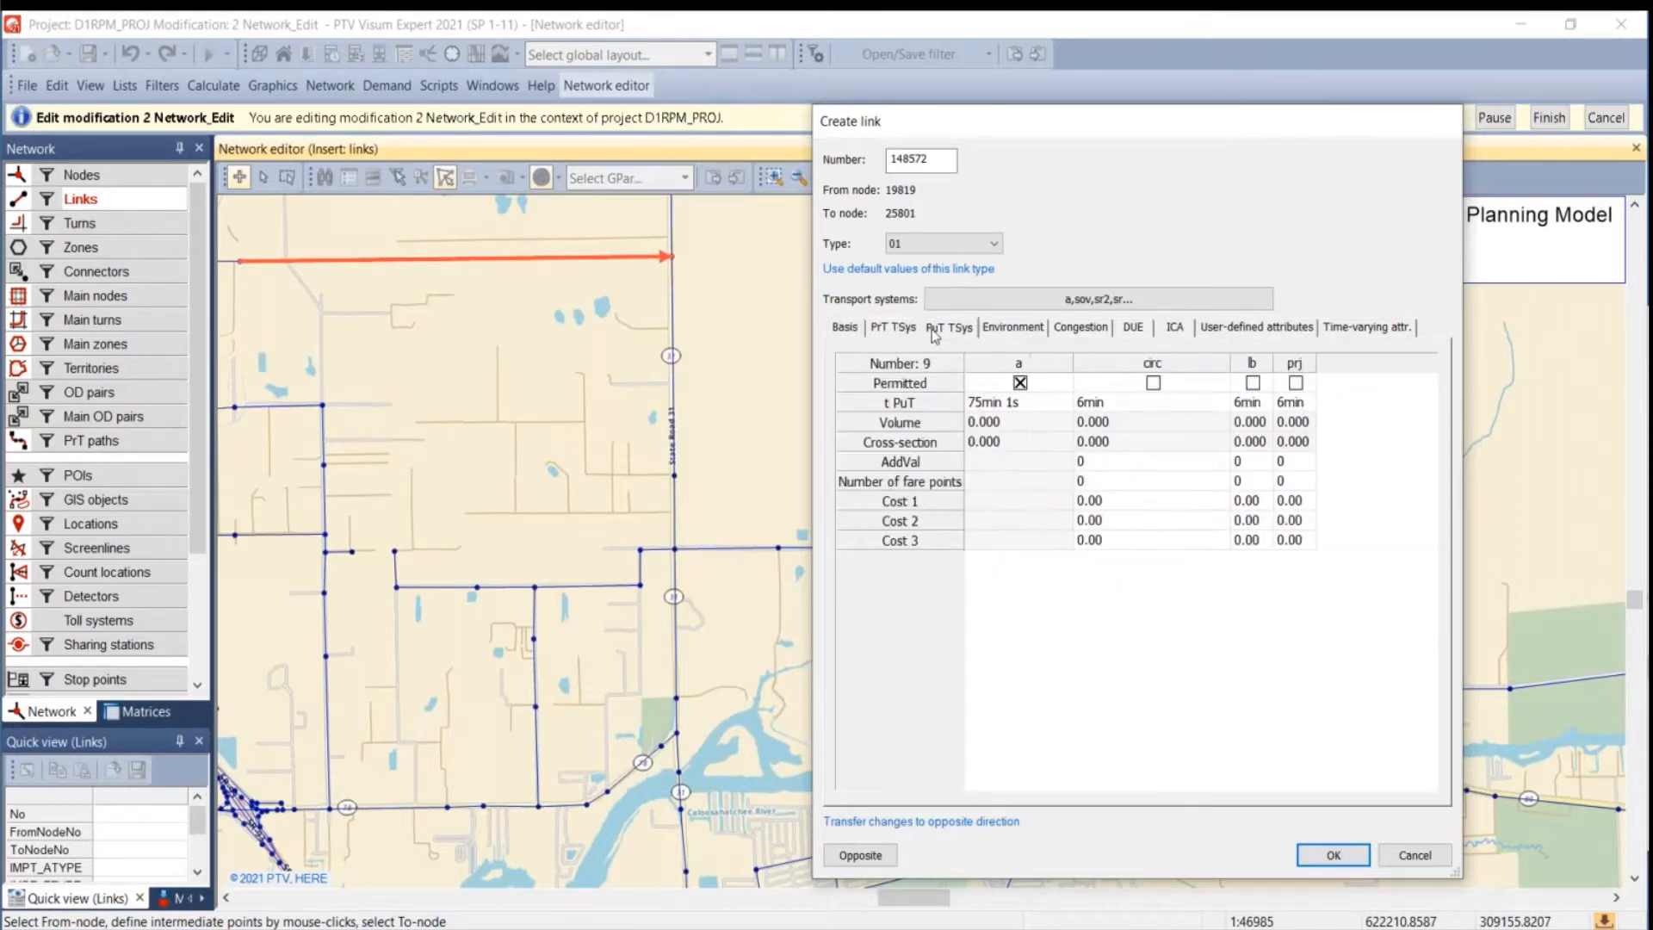
{"action": "left_click", "coordinate": [1006, 334]}
{"action": "left_click", "coordinate": [1083, 343]}
{"action": "left_click", "coordinate": [1138, 332]}
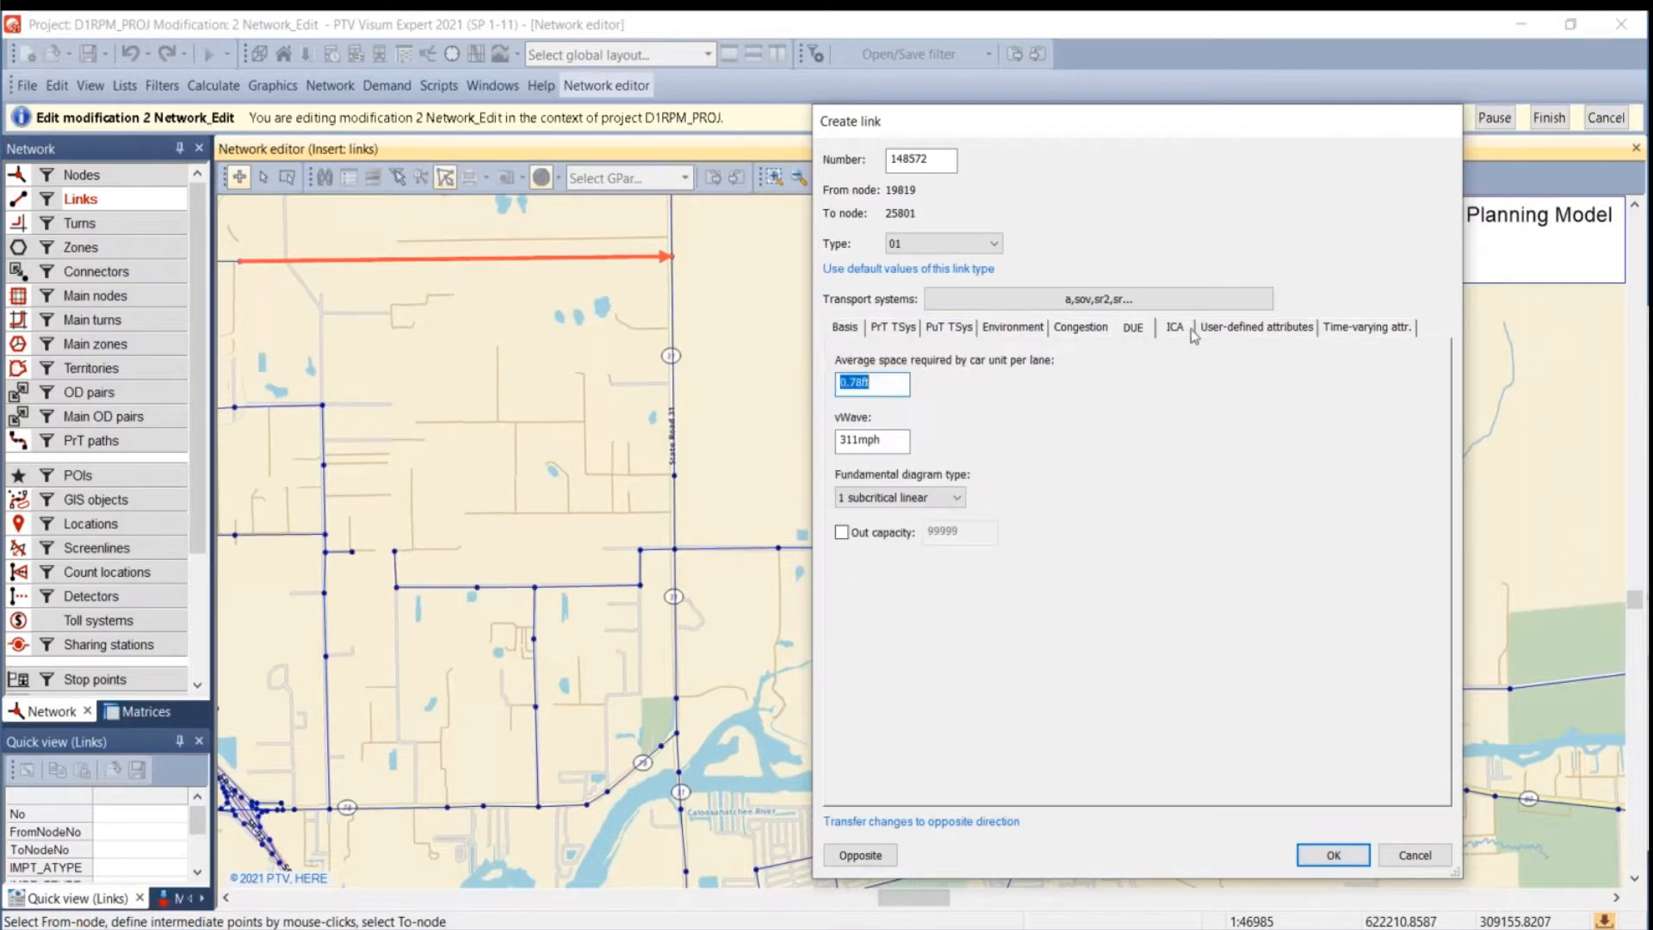
{"action": "left_click", "coordinate": [1192, 335]}
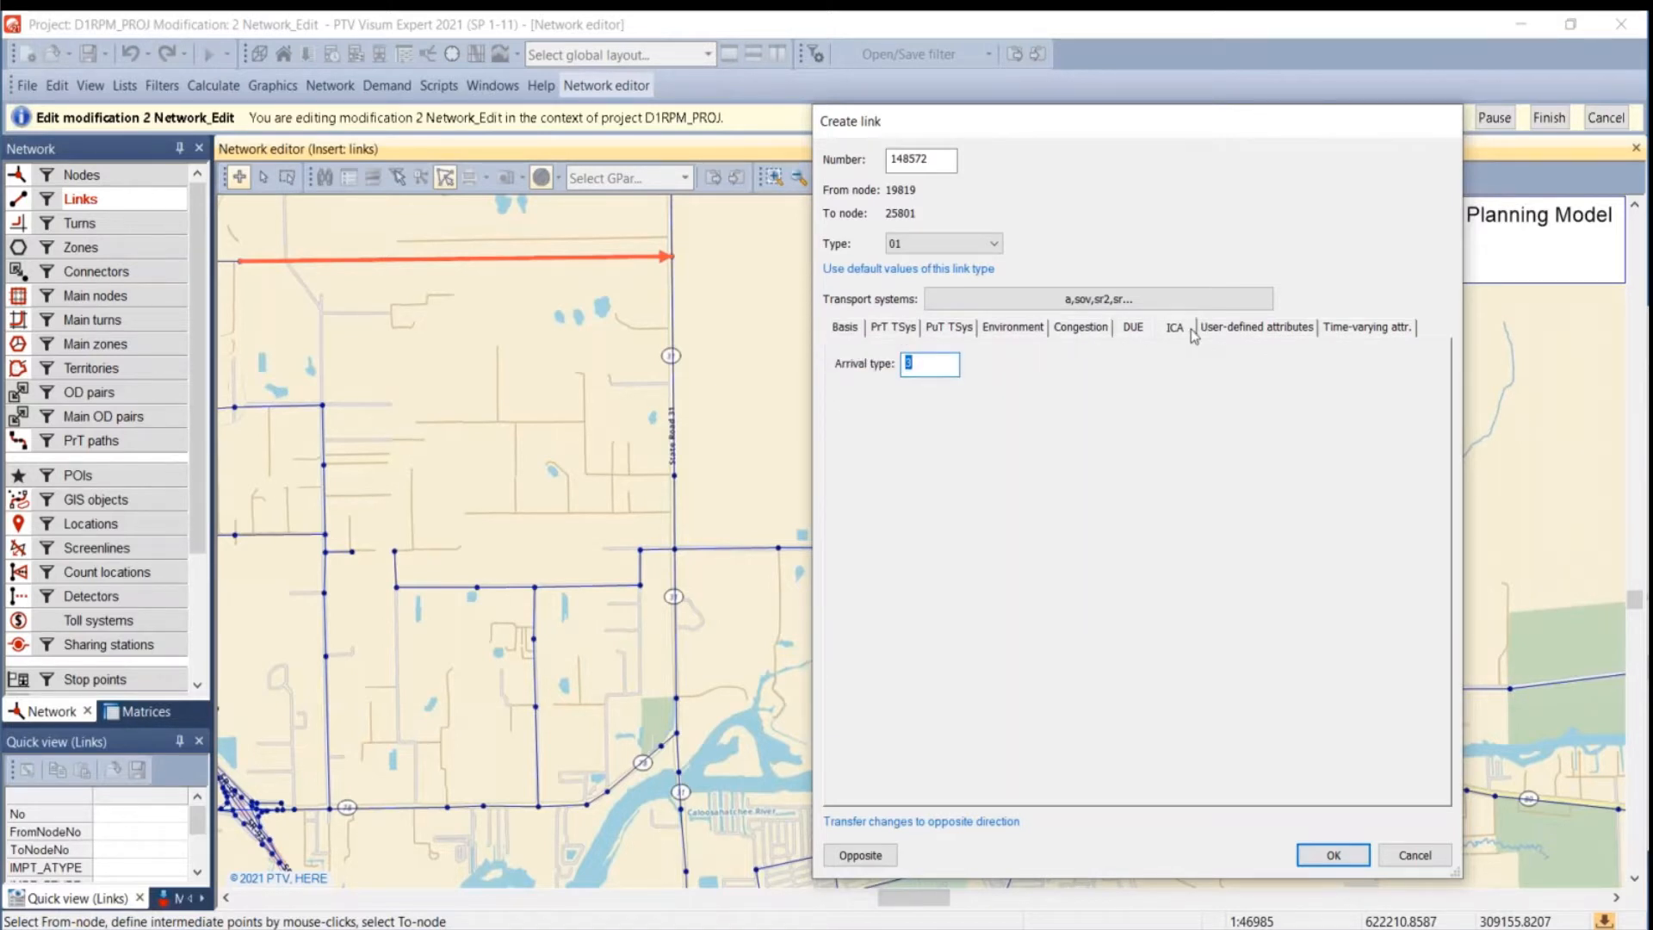
{"action": "left_click", "coordinate": [847, 332]}
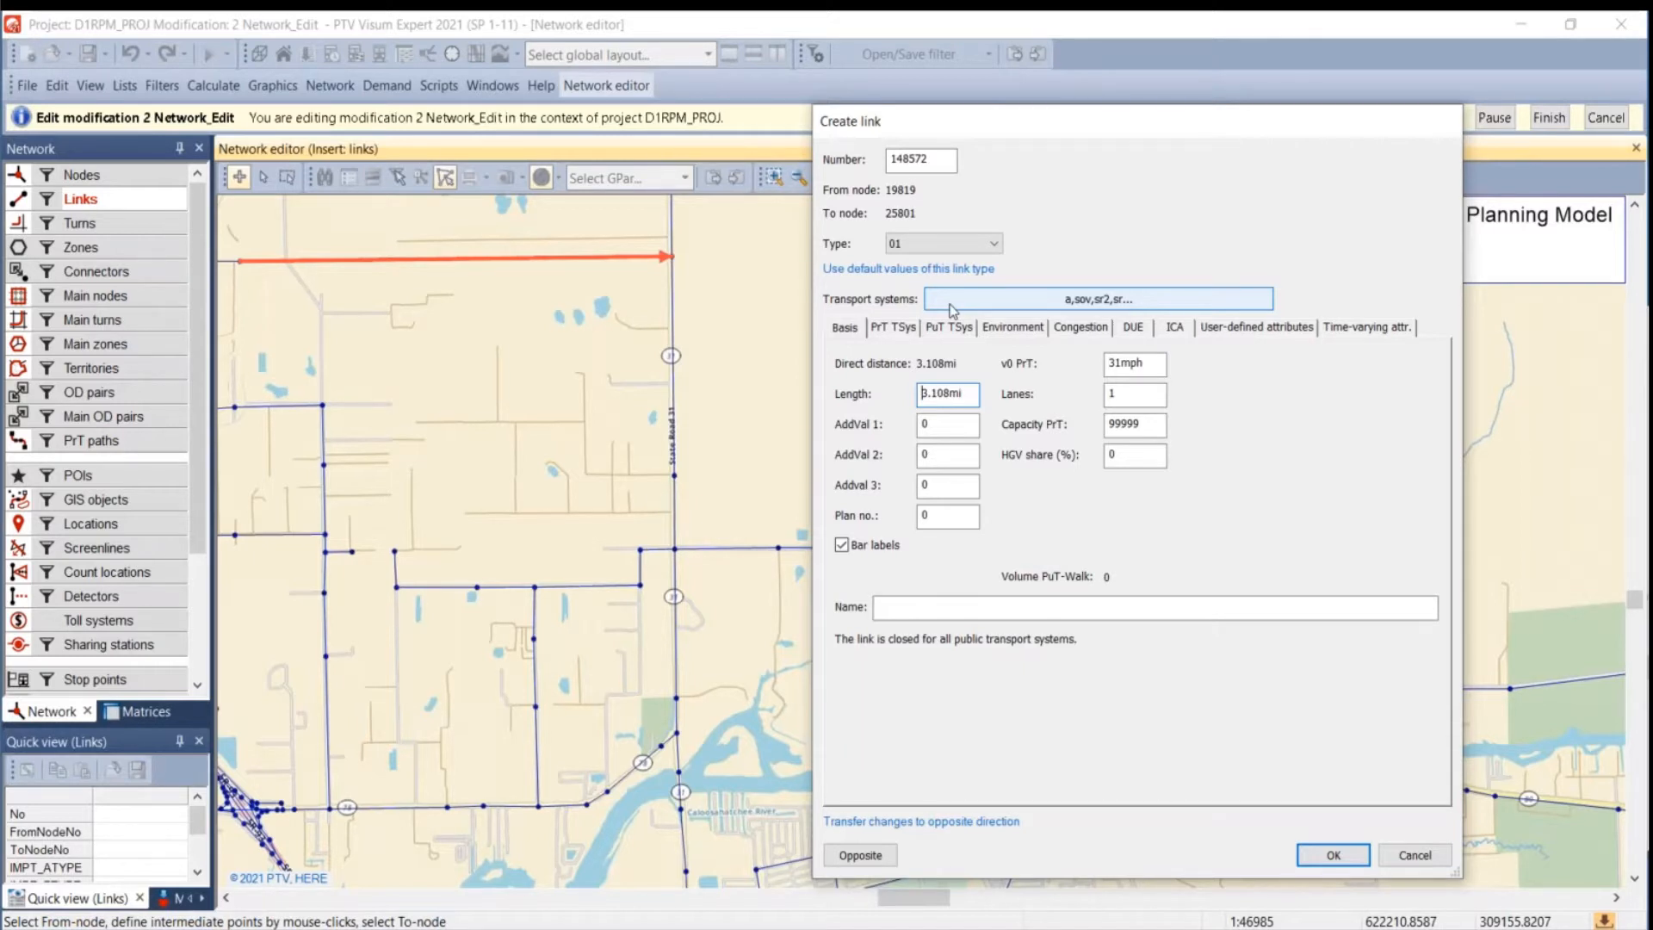
- Review the new link's transport systems and exclude trk from the permitted ones
{"action": "left_click", "coordinate": [1023, 310]}
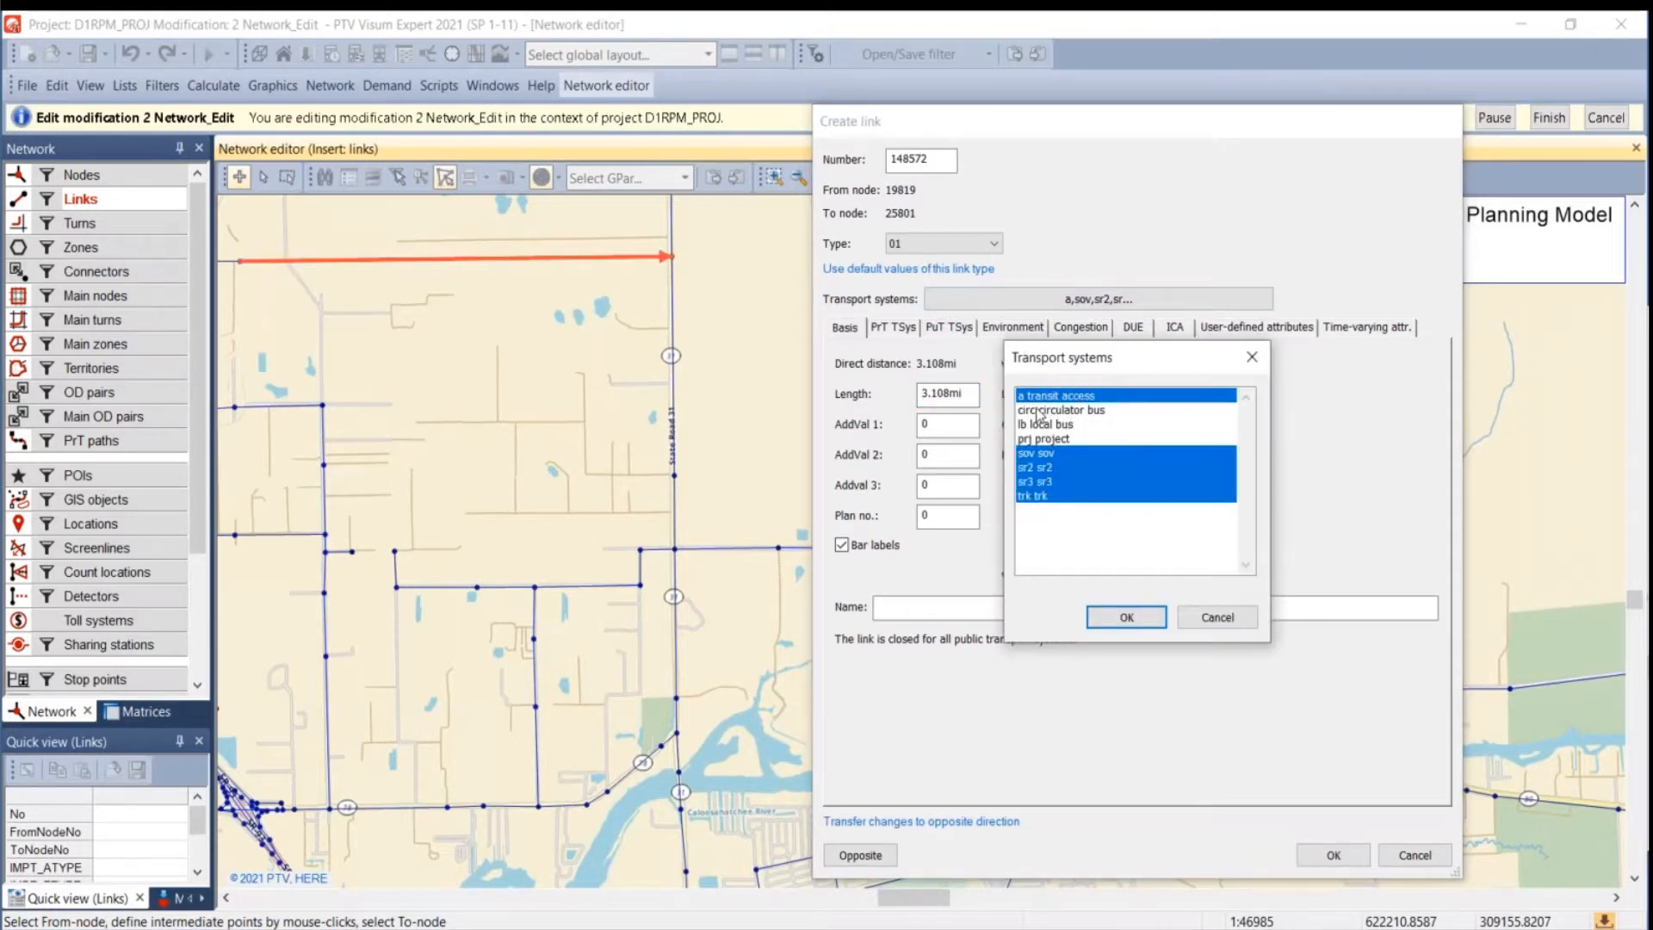
{"action": "left_click", "coordinate": [1218, 617]}
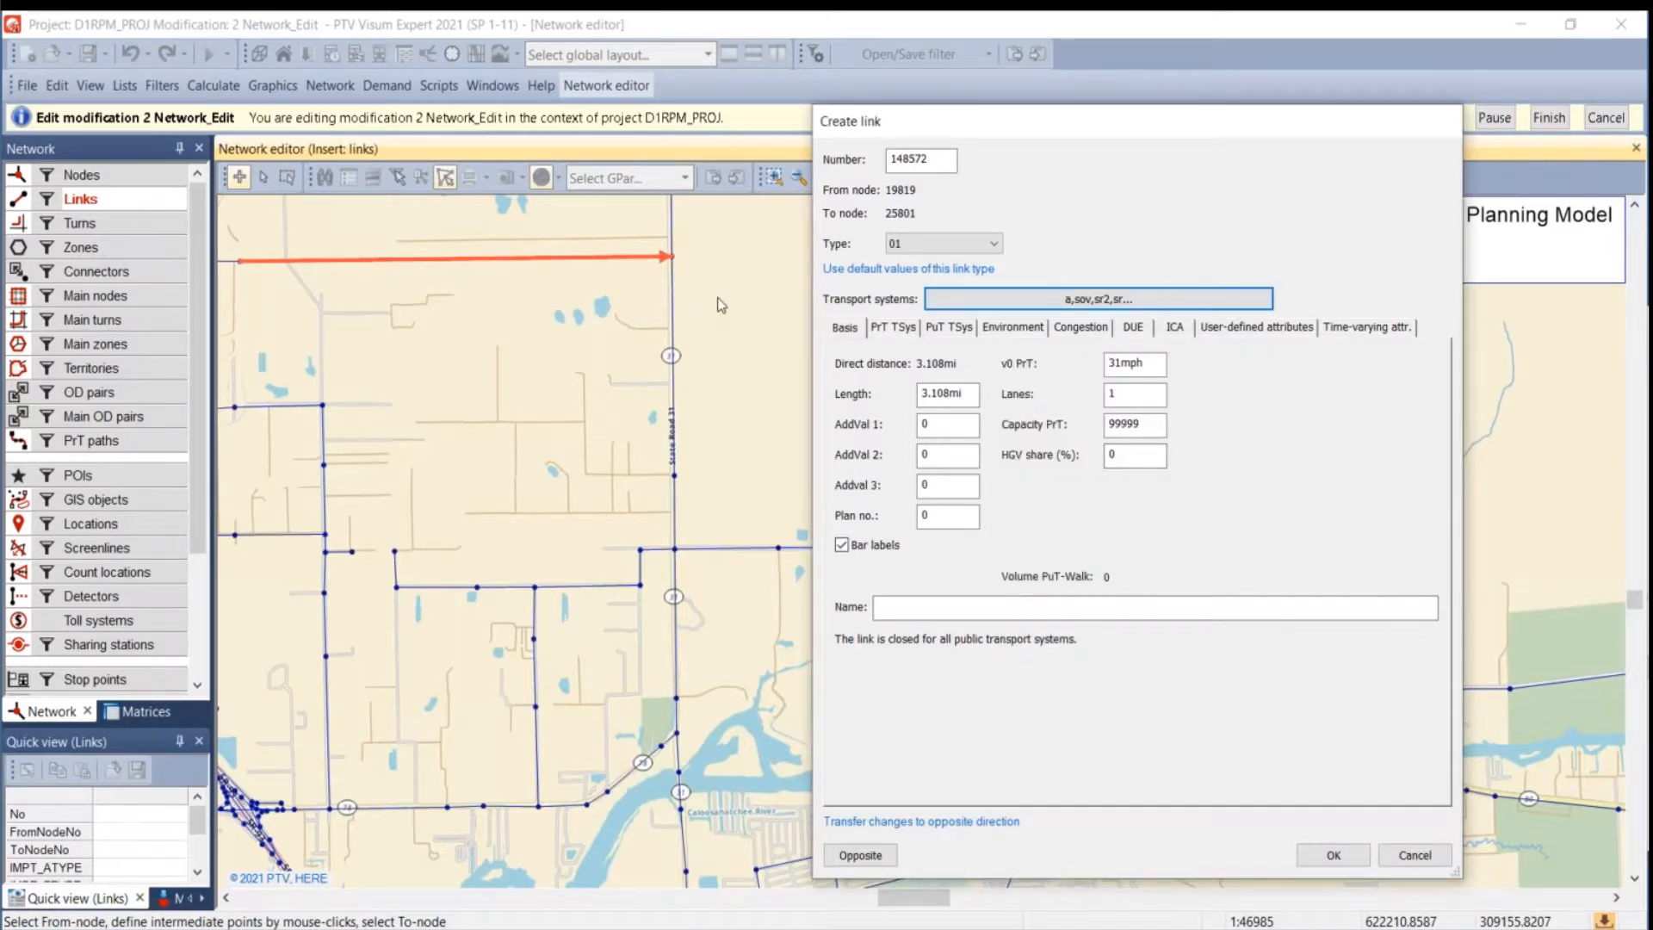
{"action": "left_click", "coordinate": [1039, 309]}
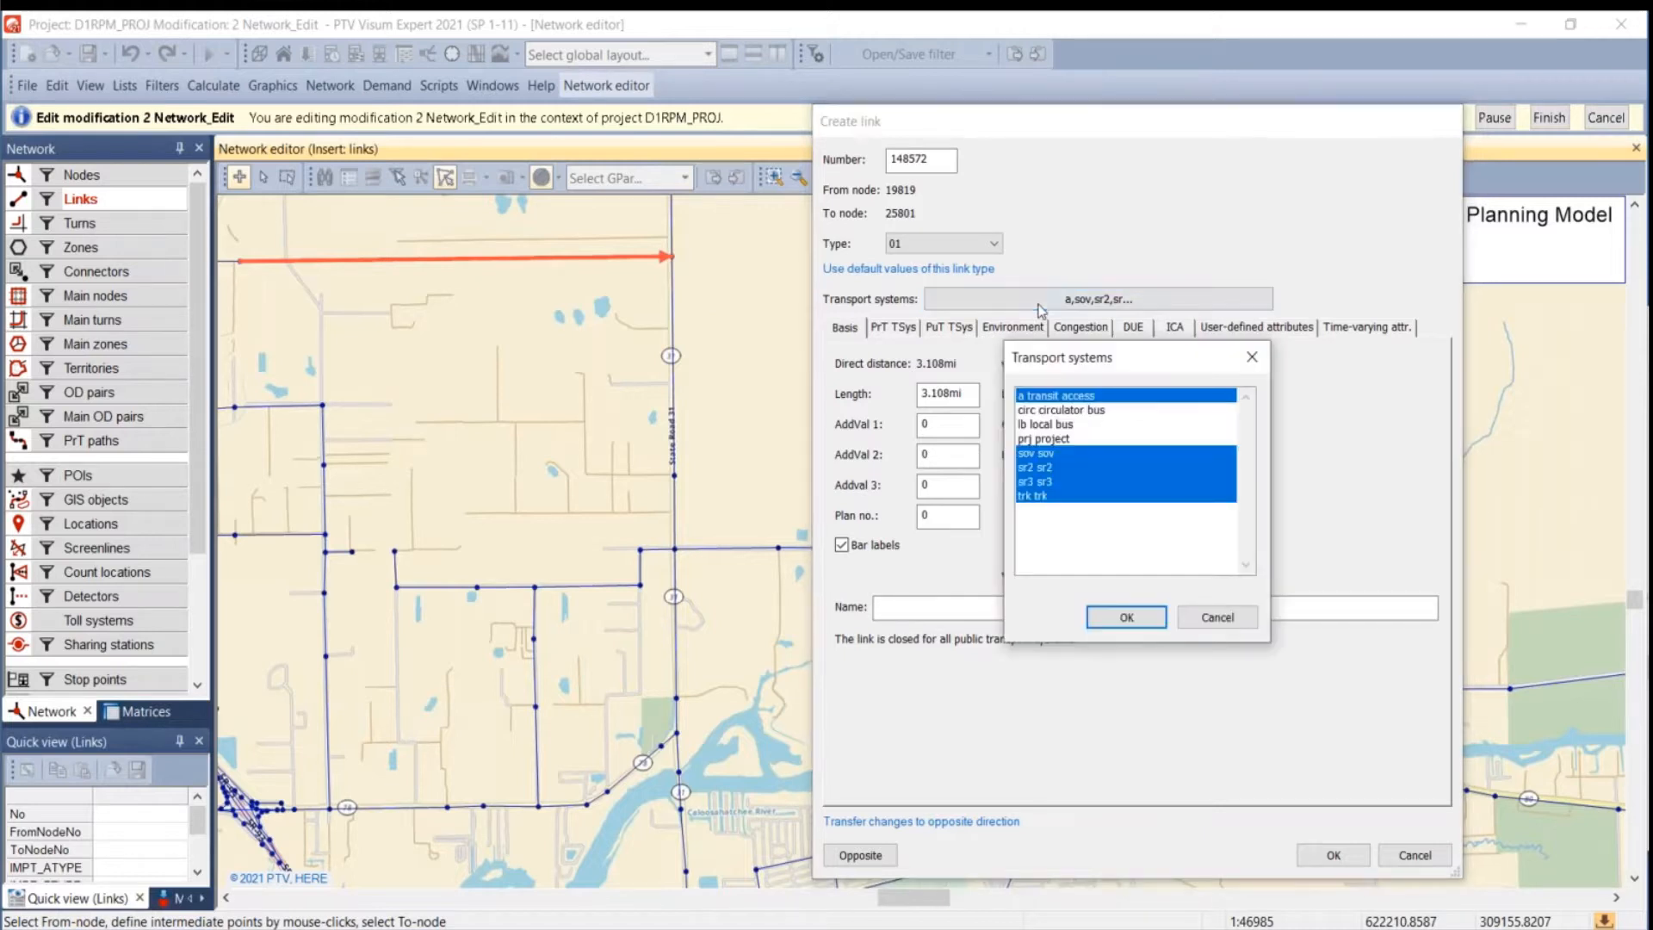
{"action": "left_click", "coordinate": [1042, 497]}
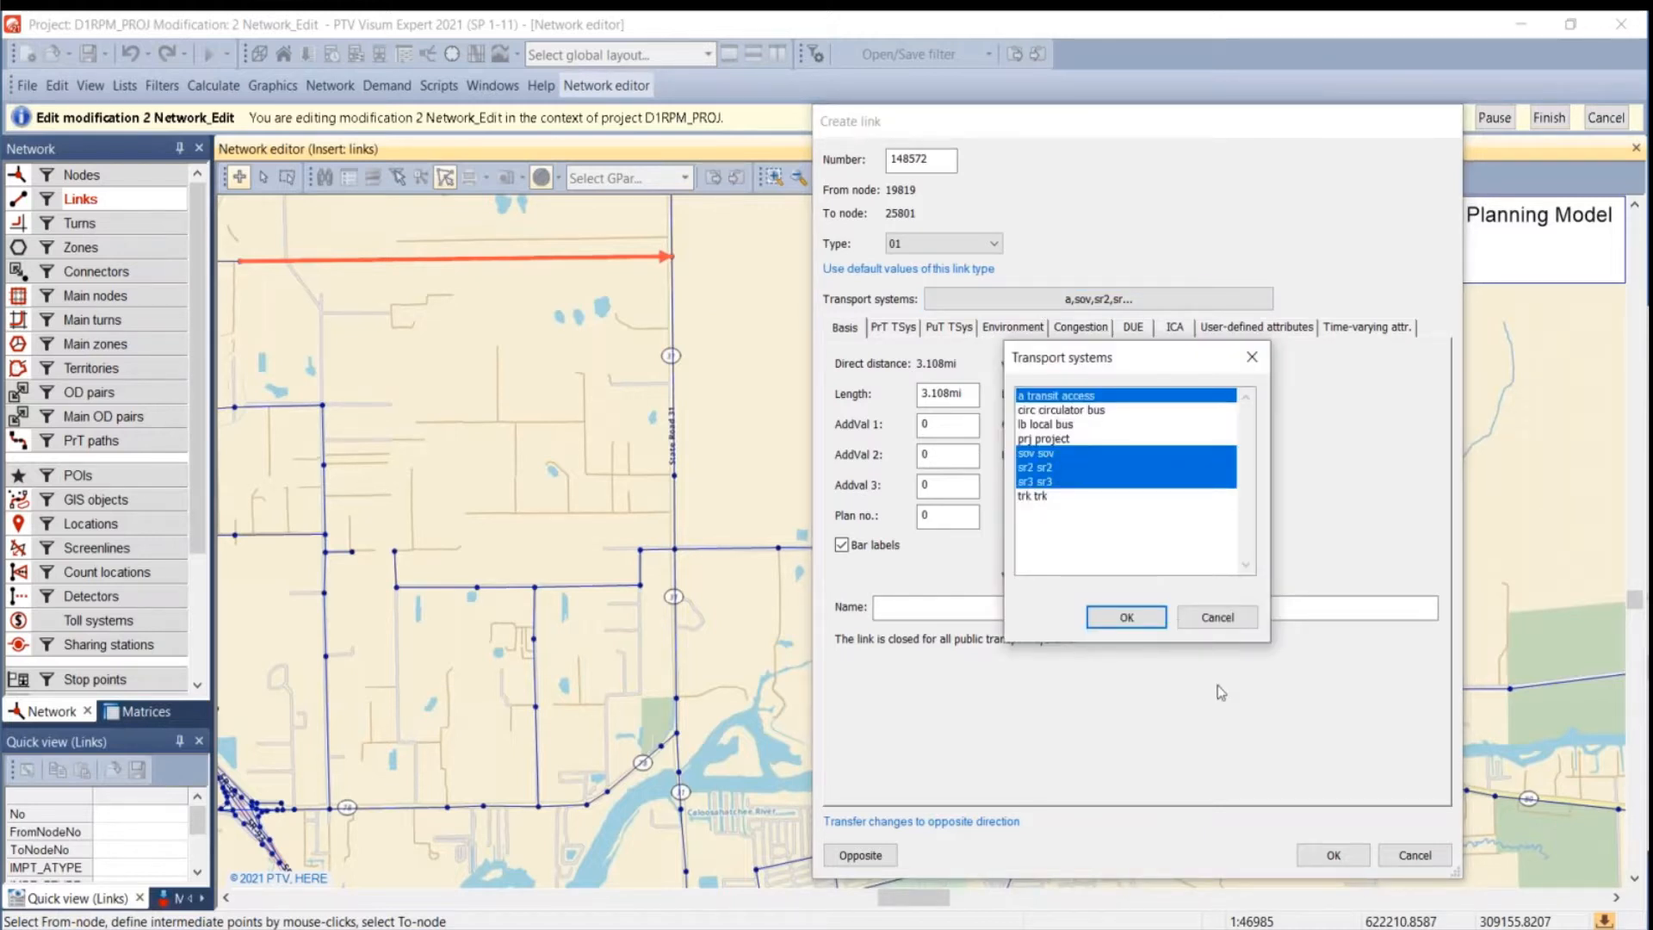
{"action": "left_click", "coordinate": [1128, 618]}
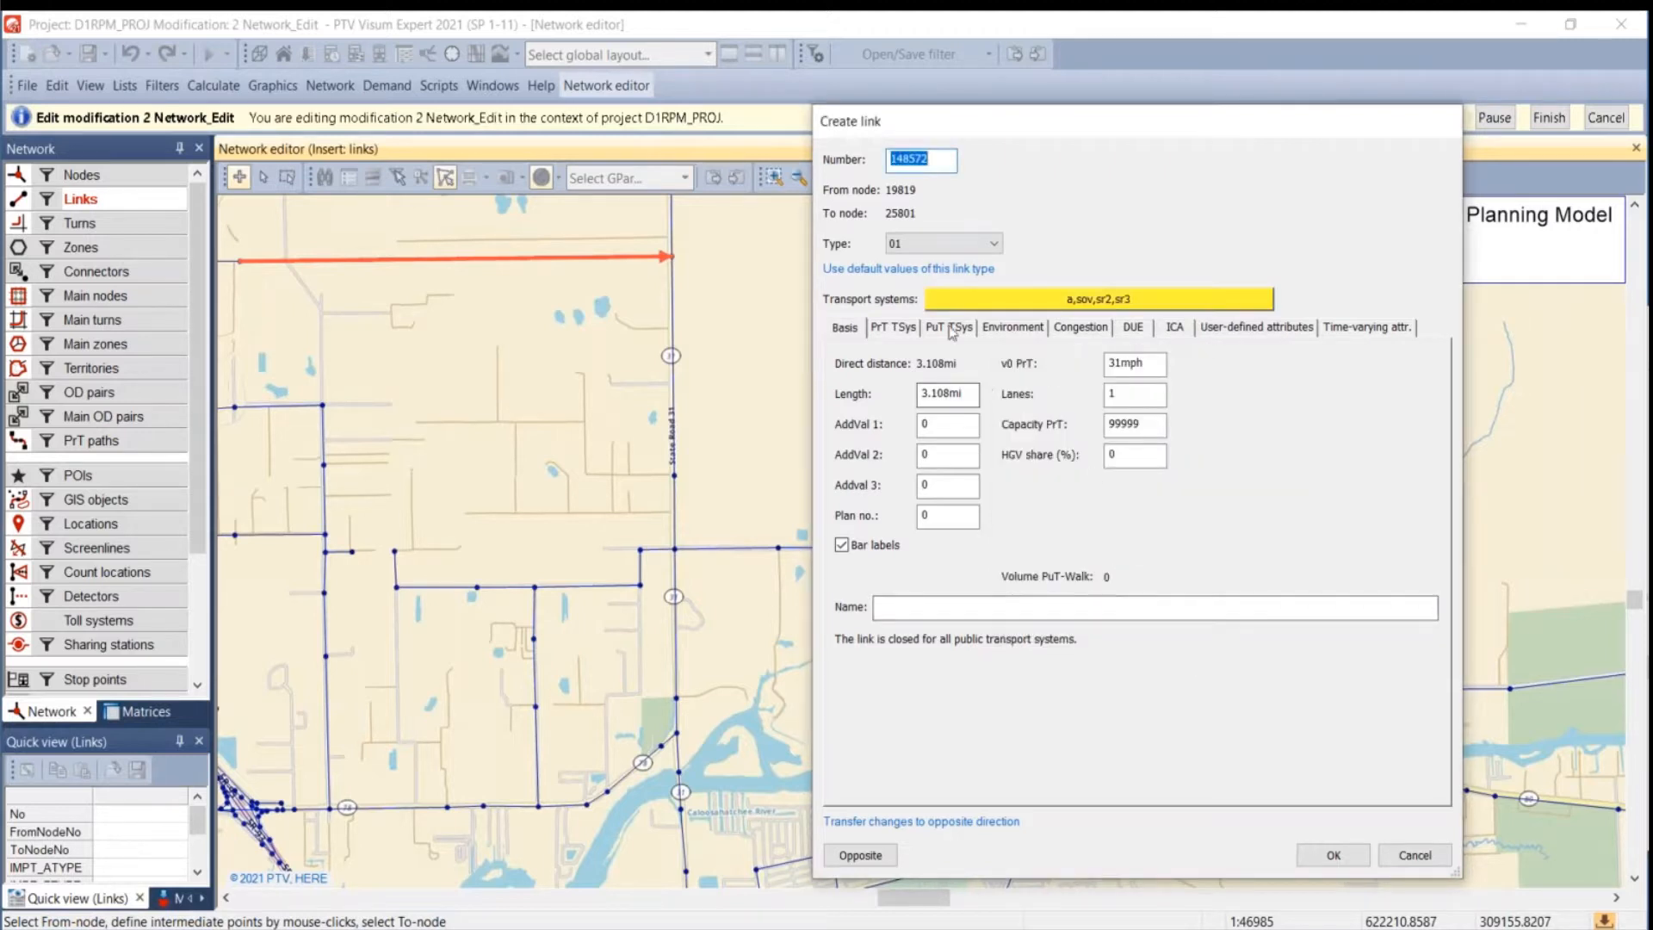
- Add trk back to the new link's permitted transport systems
{"action": "left_click", "coordinate": [1040, 302]}
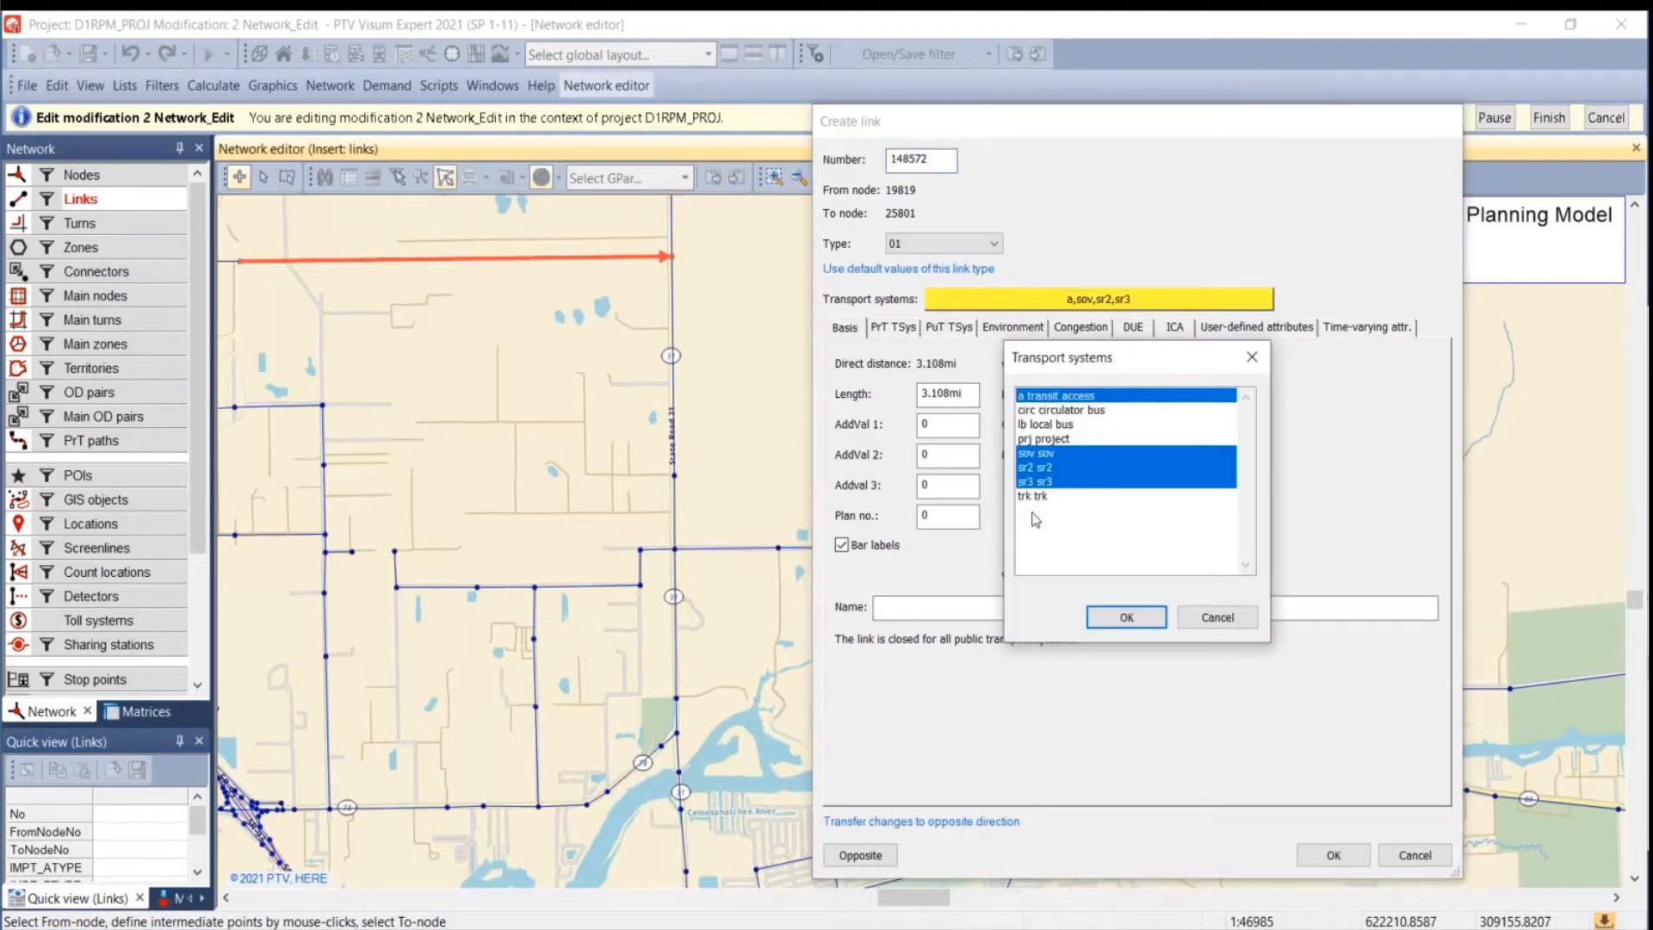
{"action": "left_click", "coordinate": [1049, 498]}
{"action": "left_click", "coordinate": [1126, 617]}
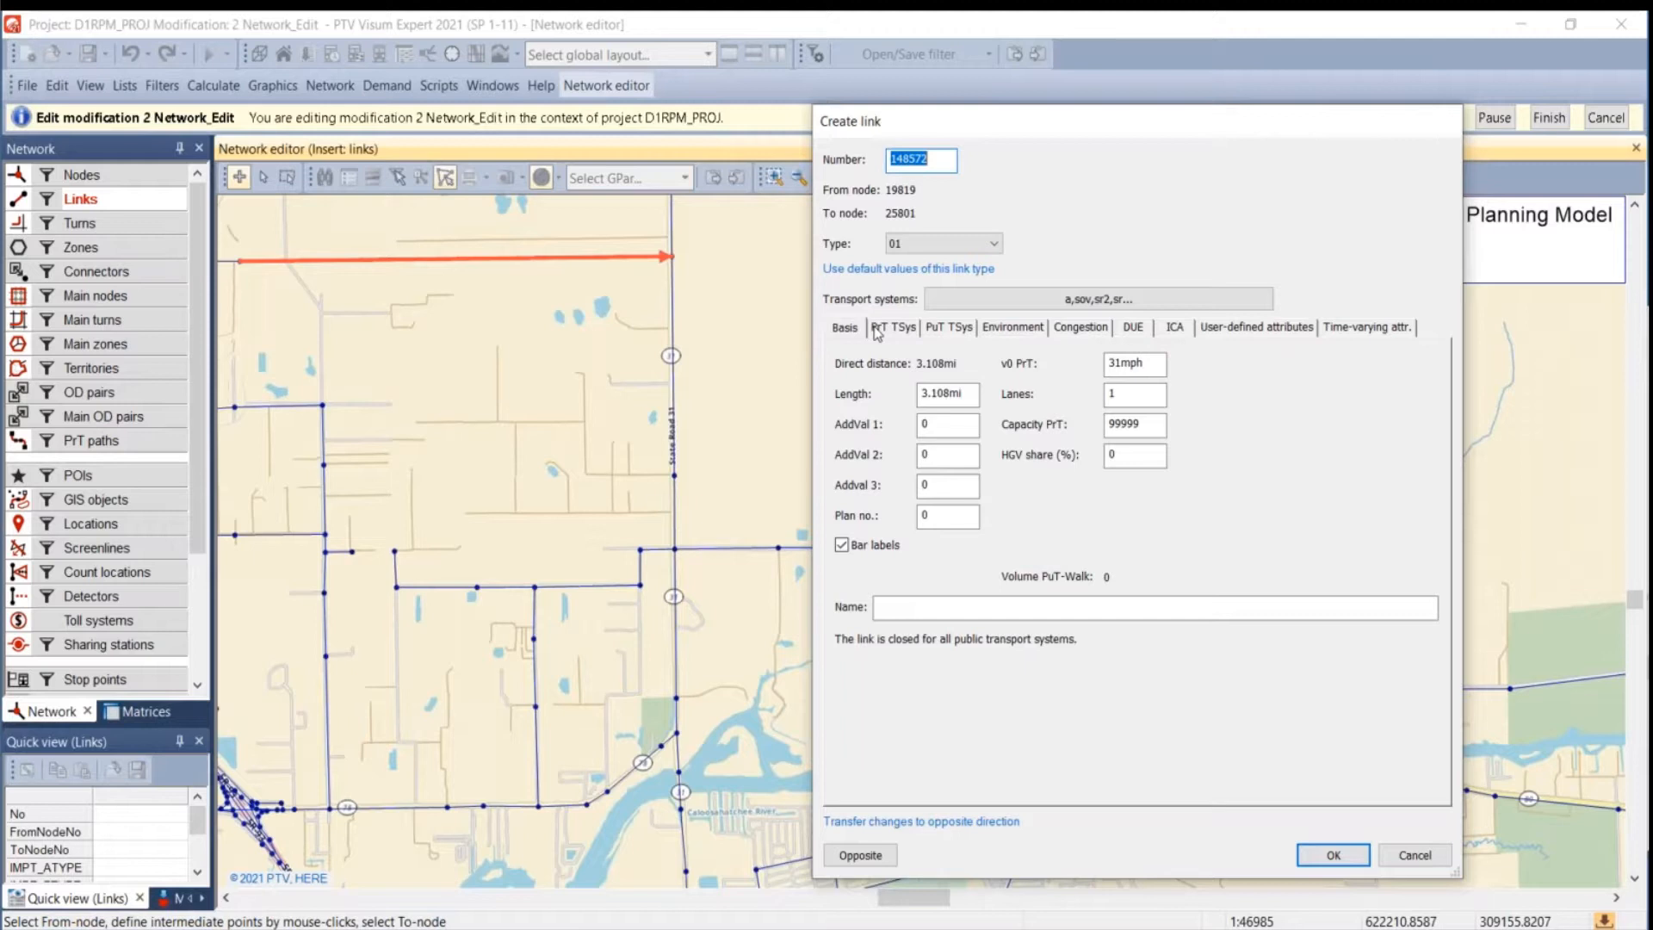
- Review the new link's user-defined attributes, basic values, and PrT and PuT transport system settings
{"action": "left_click", "coordinate": [1249, 331]}
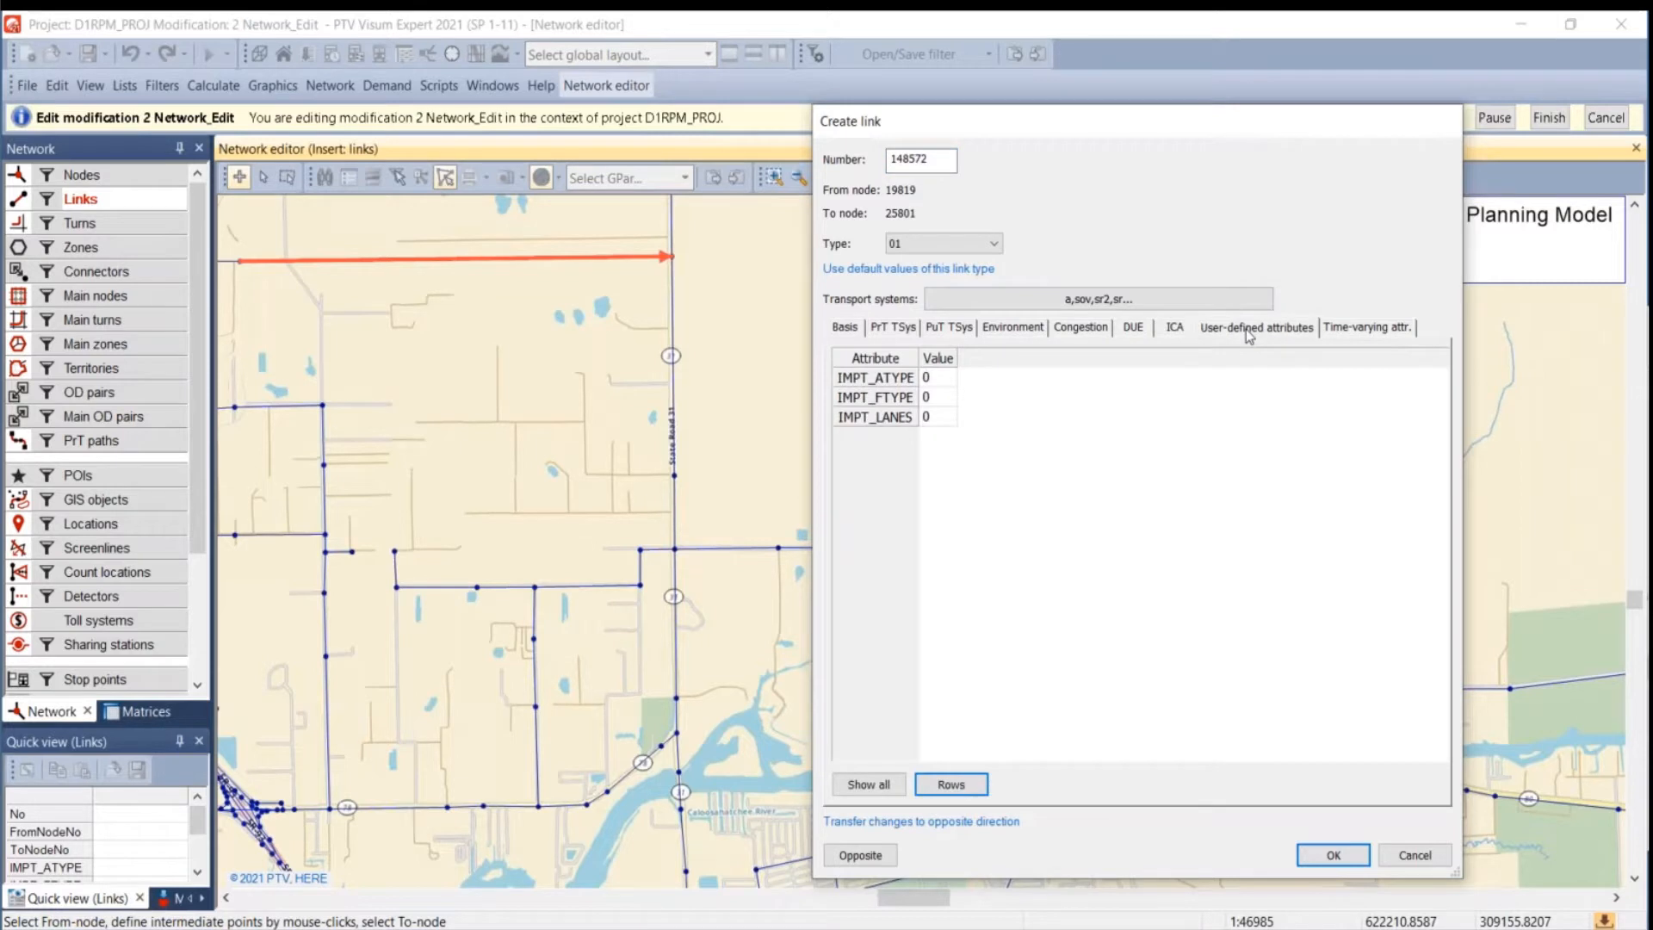
{"action": "left_click", "coordinate": [933, 380]}
{"action": "left_click", "coordinate": [851, 326]}
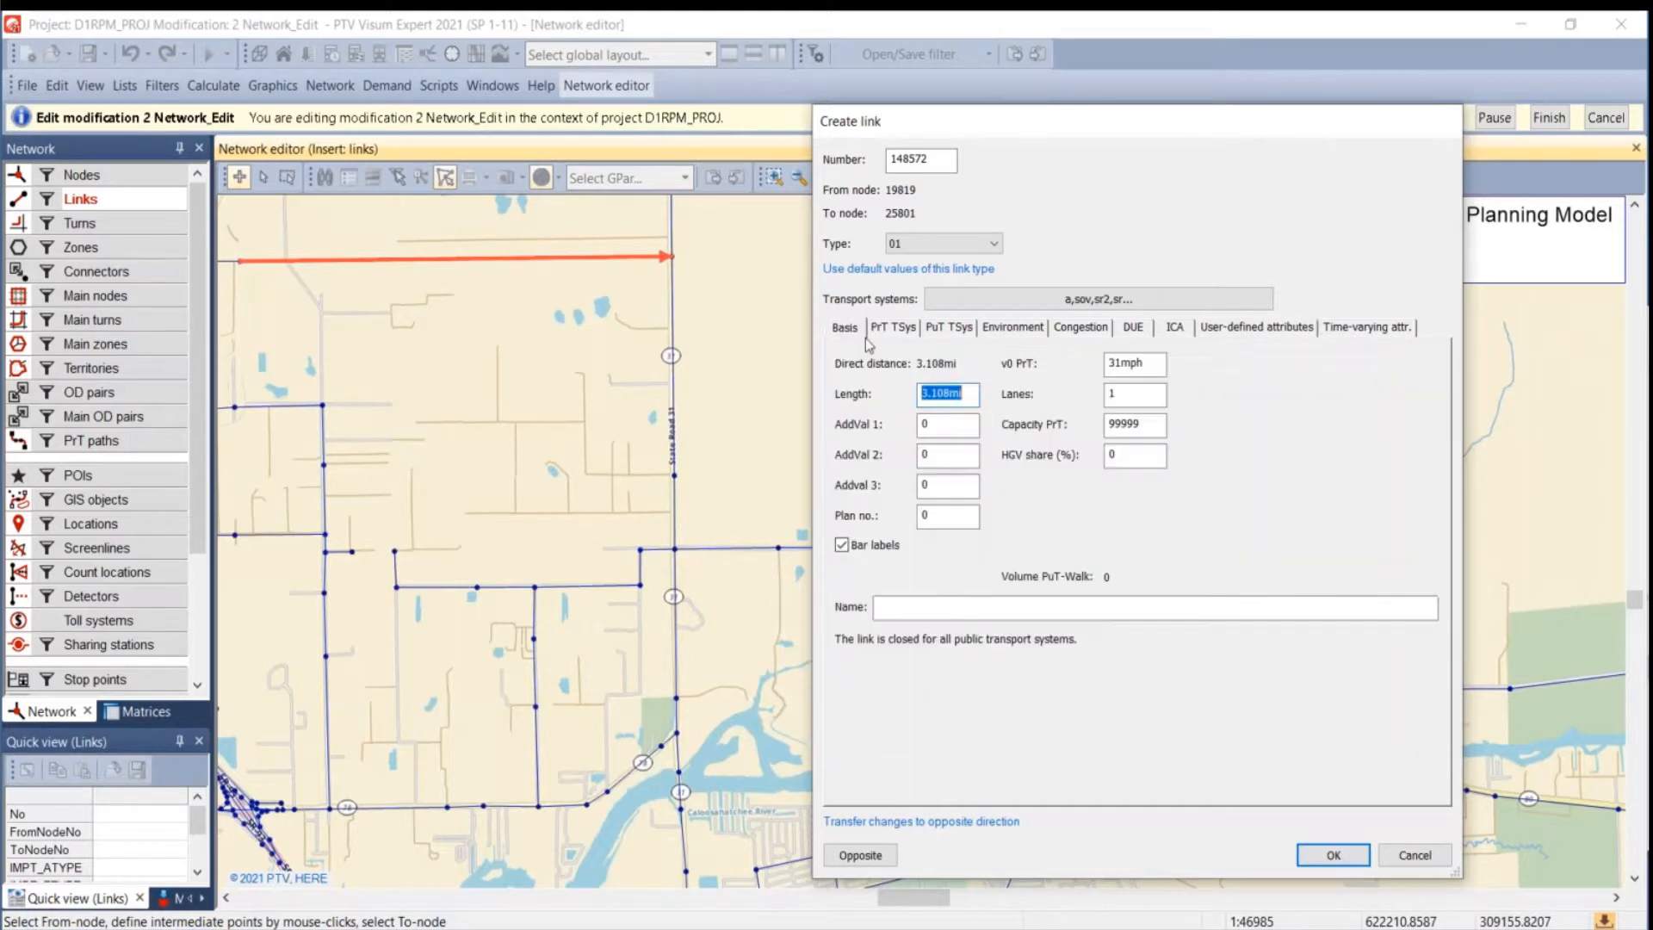
{"action": "left_click", "coordinate": [896, 328]}
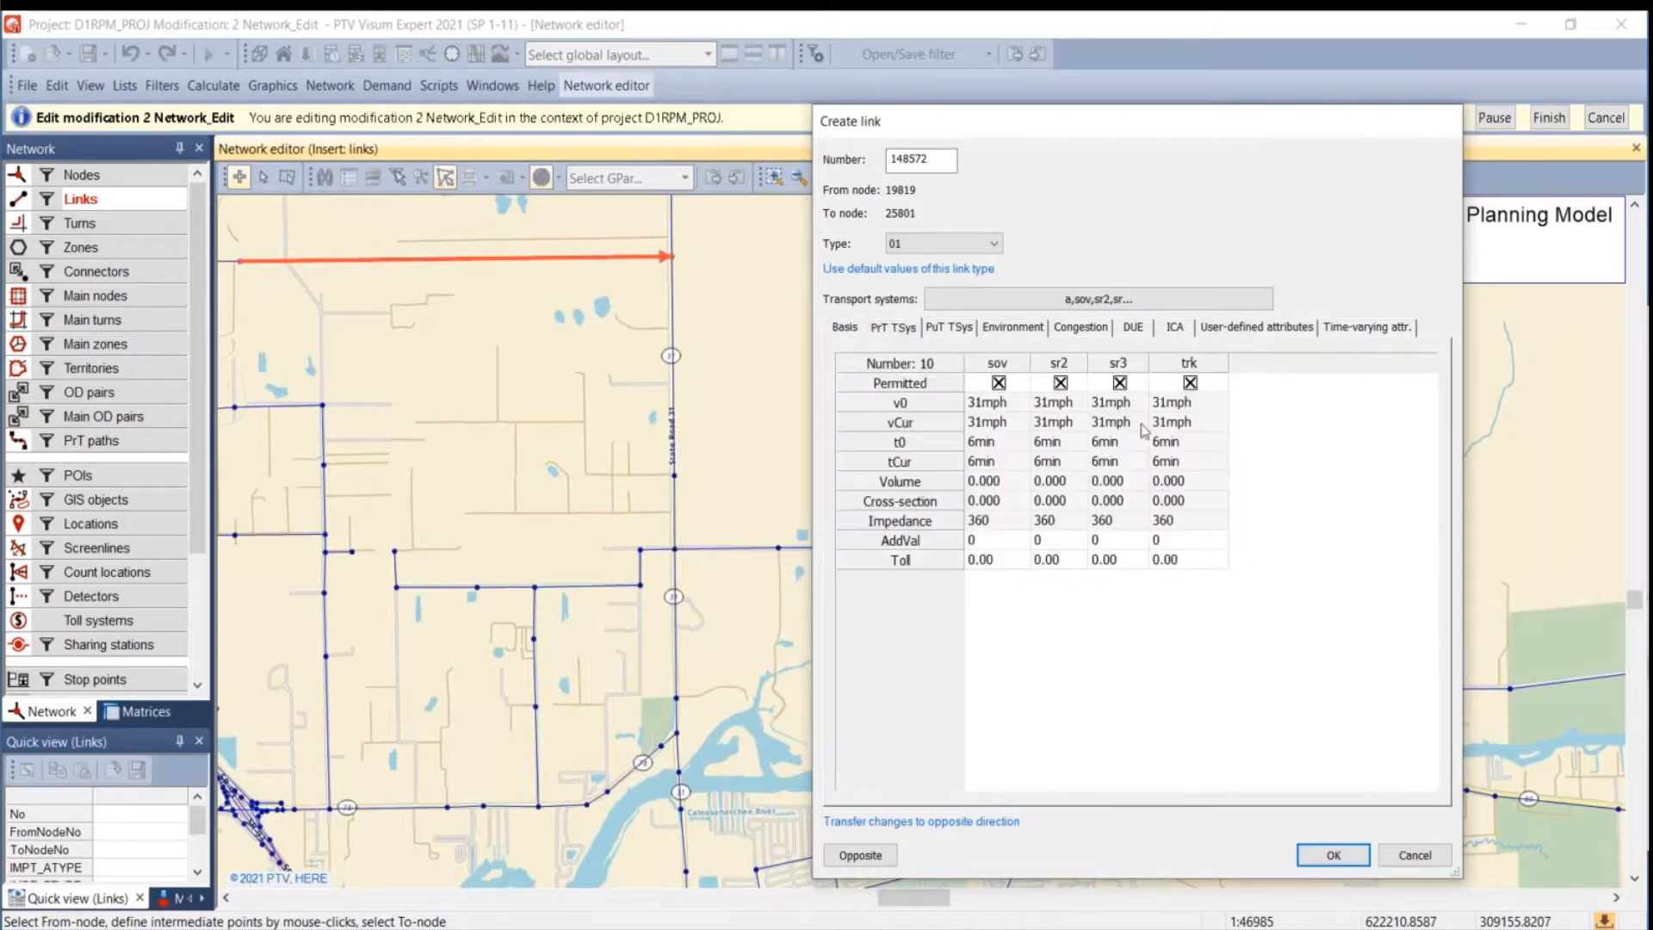
{"action": "left_click", "coordinate": [948, 328]}
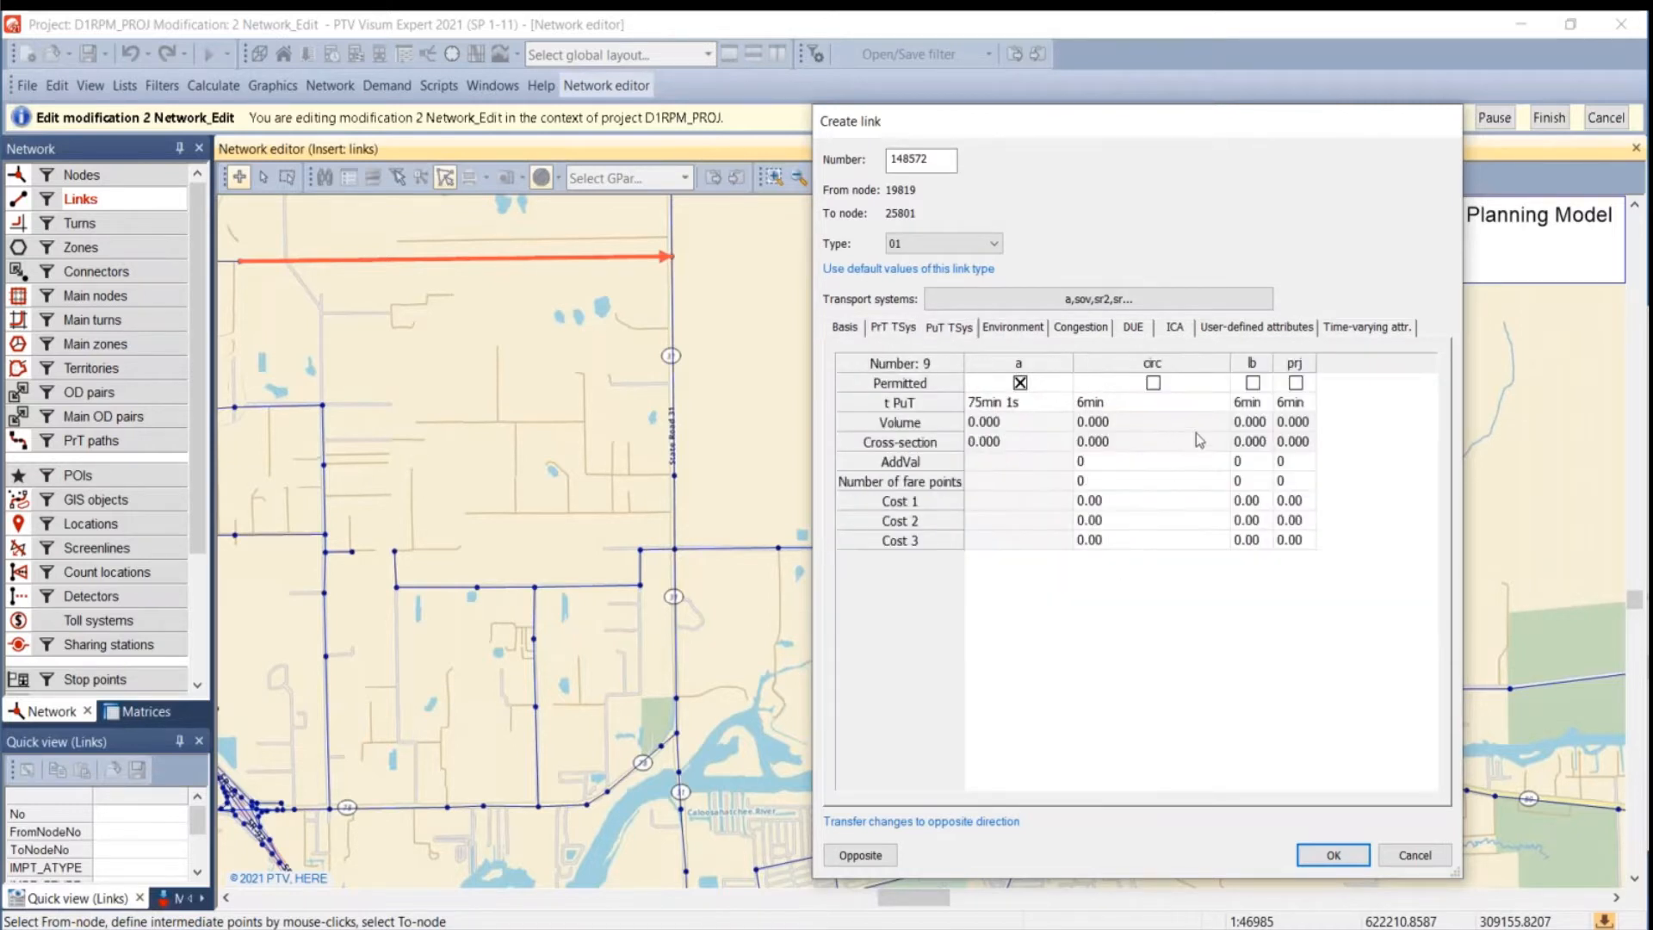
- Set the link's user-defined attributes IMPT_ATYPE to 51, IMPT_FTYPE to 46 and IMPT_LANES to 1
{"action": "left_click", "coordinate": [1213, 331]}
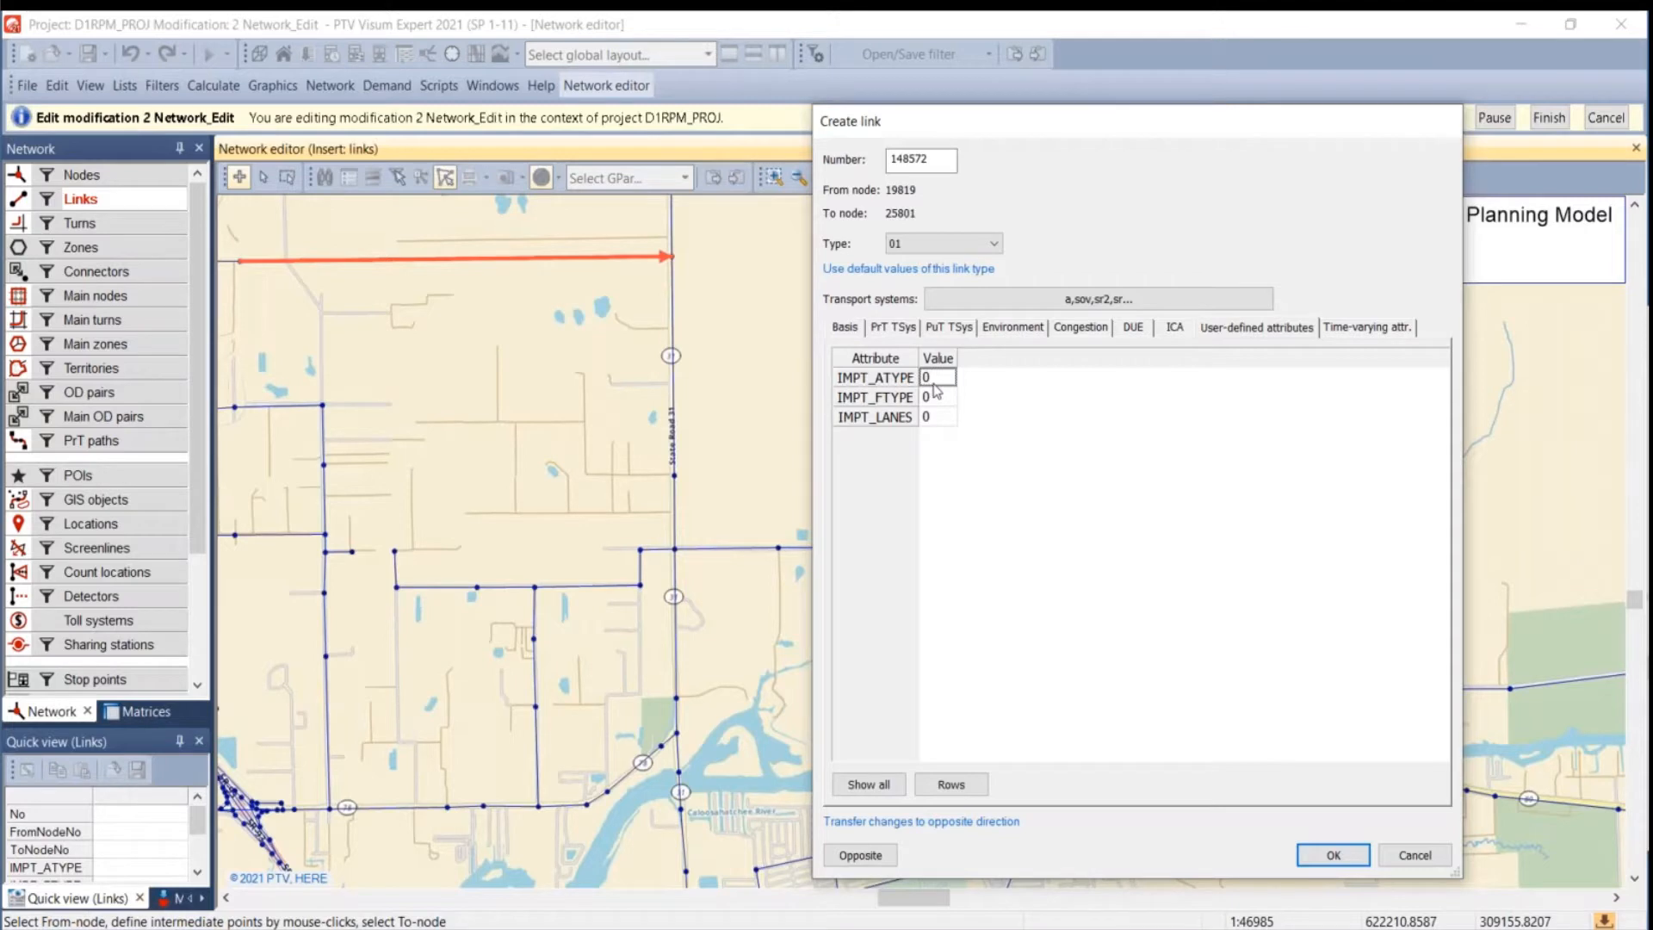
{"action": "type", "text": "51"}
{"action": "left_click", "coordinate": [1565, 261]}
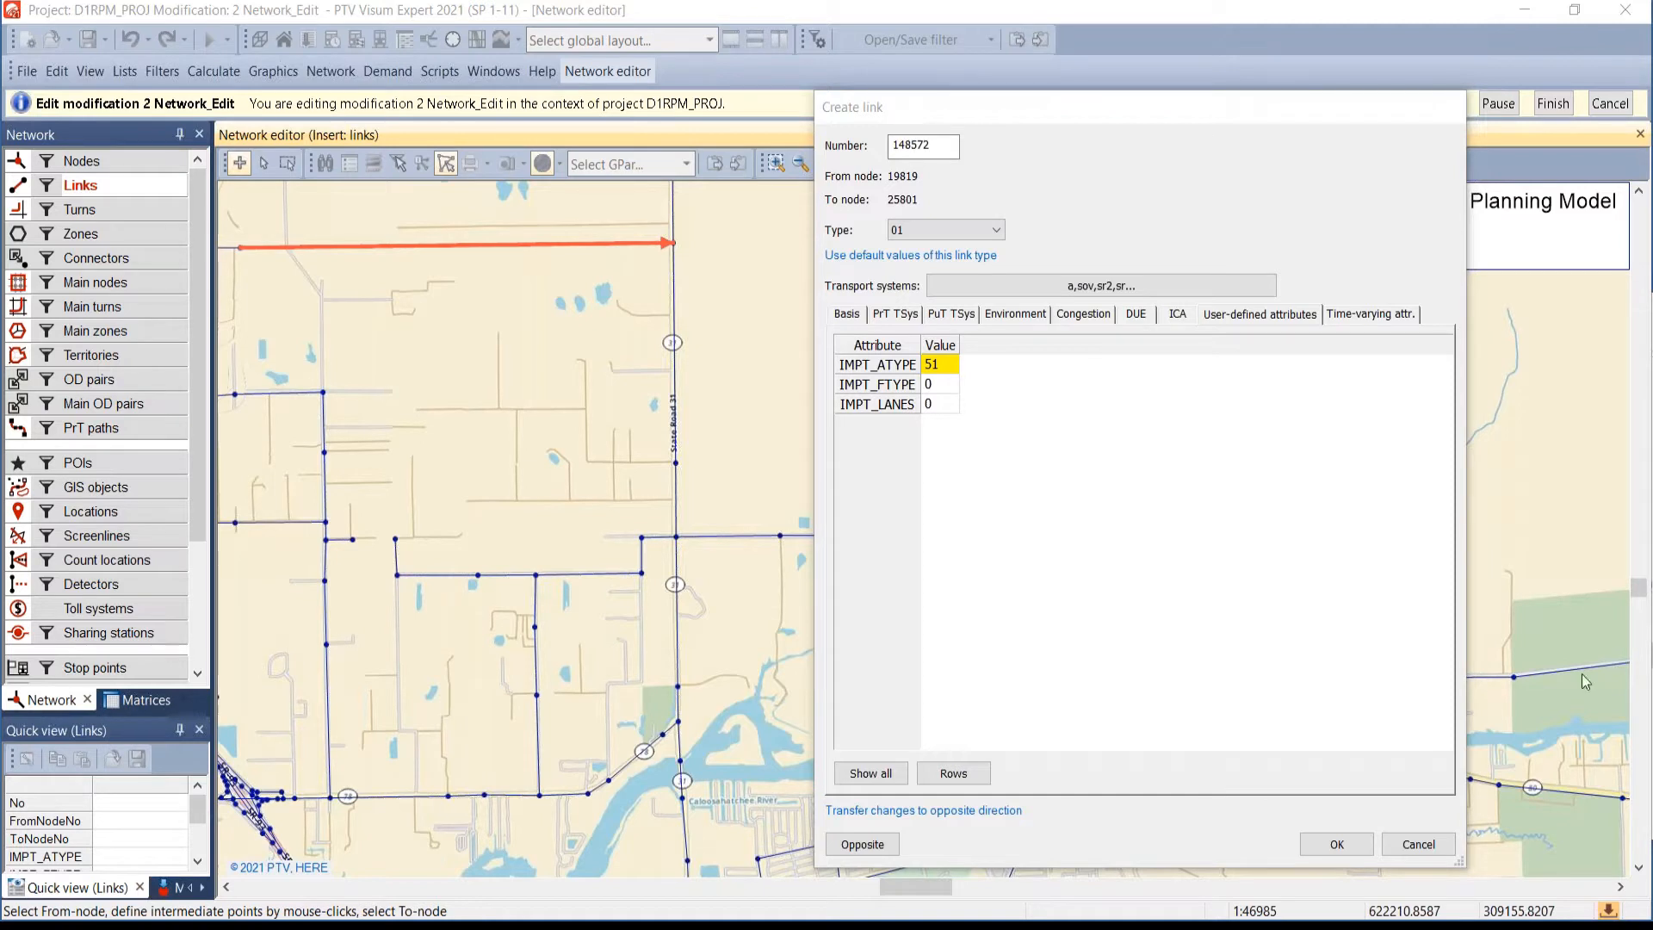
{"action": "left_click", "coordinate": [946, 390]}
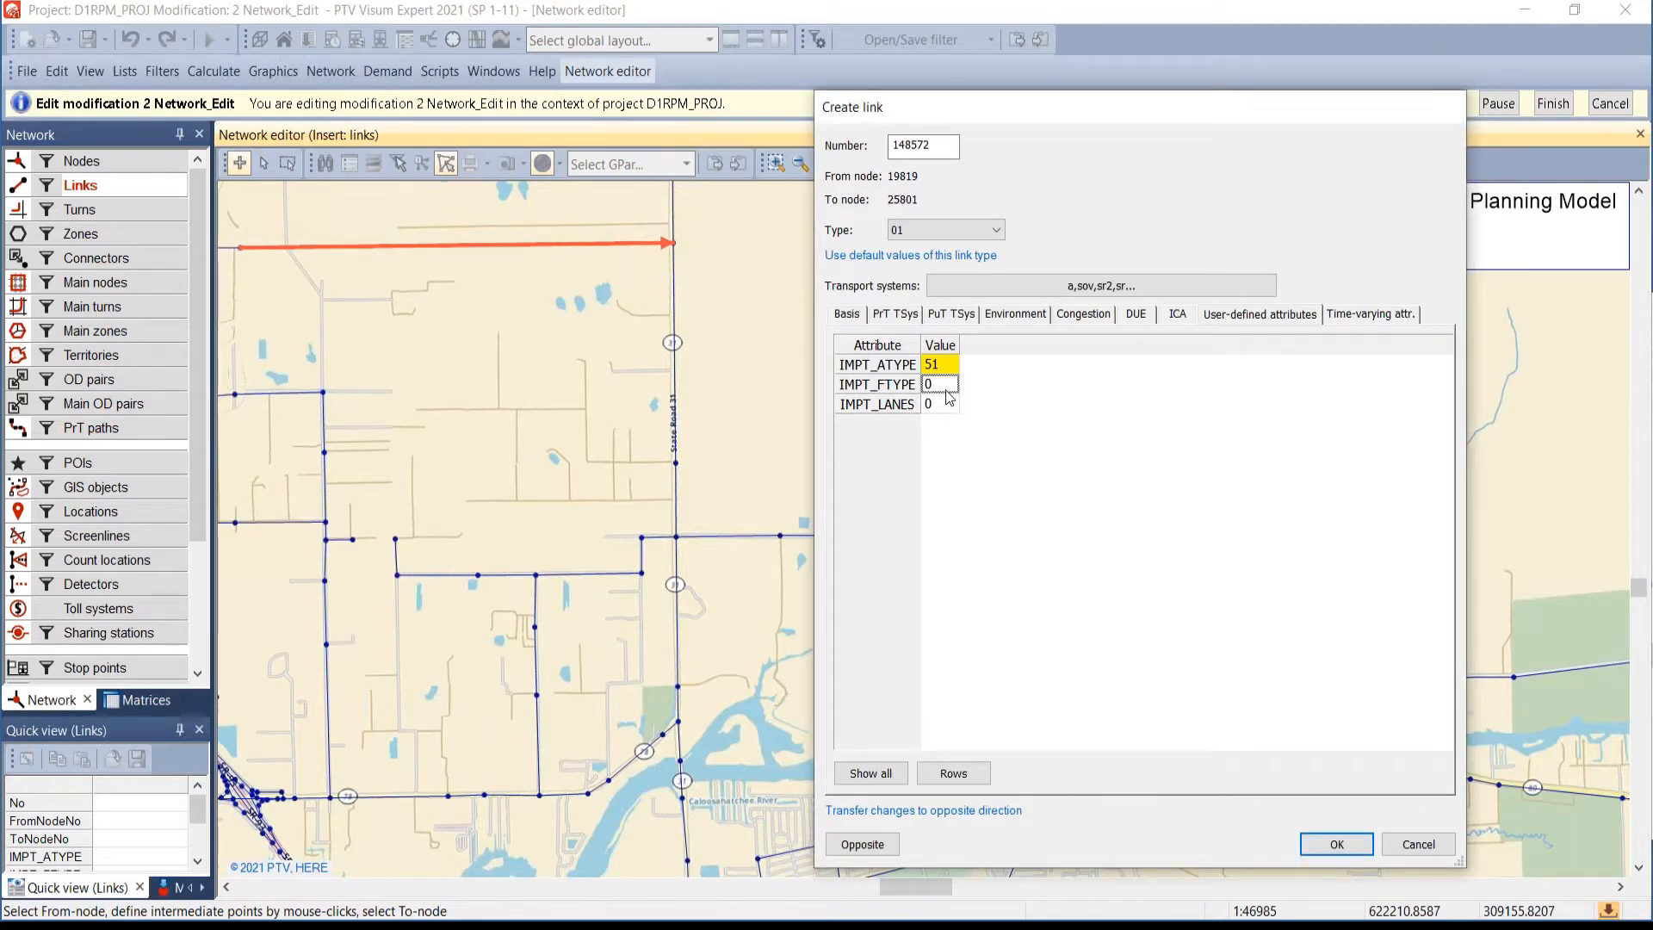
{"action": "type", "text": "46"}
{"action": "left_click", "coordinate": [939, 404]}
{"action": "type", "text": "1"}
{"action": "left_click", "coordinate": [1148, 500]}
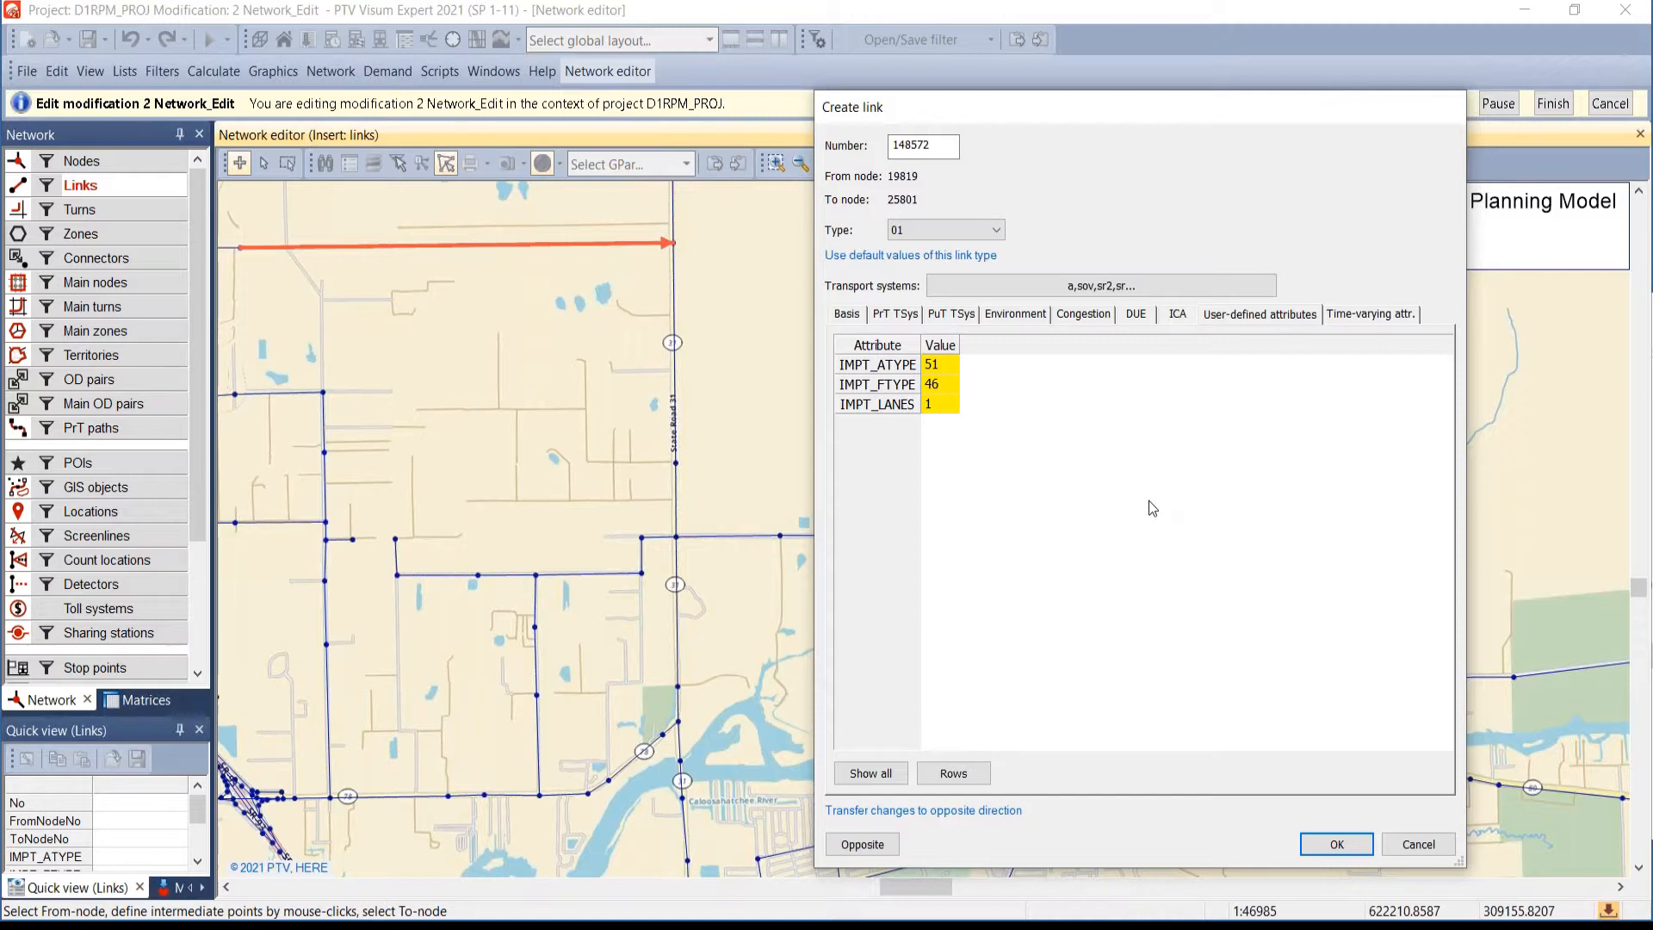
- Review the link's user-defined attributes, PrT capacity and v0 PrT speed, and cancel the link's creation
{"action": "left_click_drag", "start_coordinate": [930, 365], "coordinate": [959, 400]}
{"action": "left_click", "coordinate": [1031, 409]}
{"action": "left_click", "coordinate": [849, 315]}
{"action": "left_click", "coordinate": [1155, 421]}
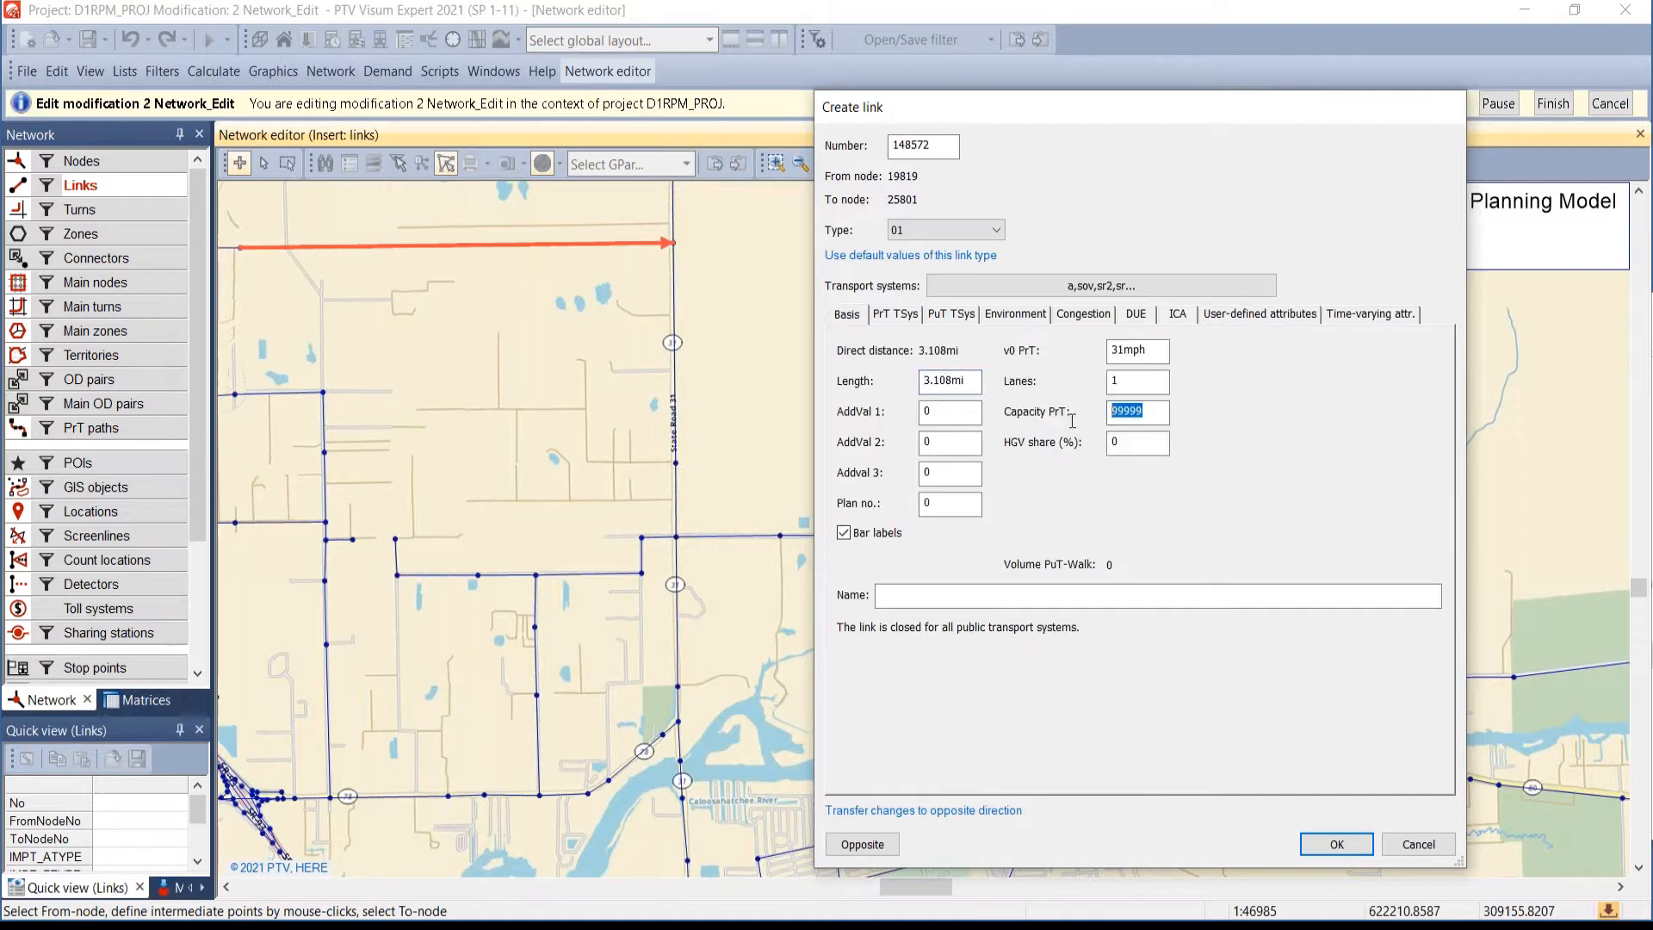
{"action": "left_click_drag", "start_coordinate": [1158, 350], "coordinate": [1076, 353]}
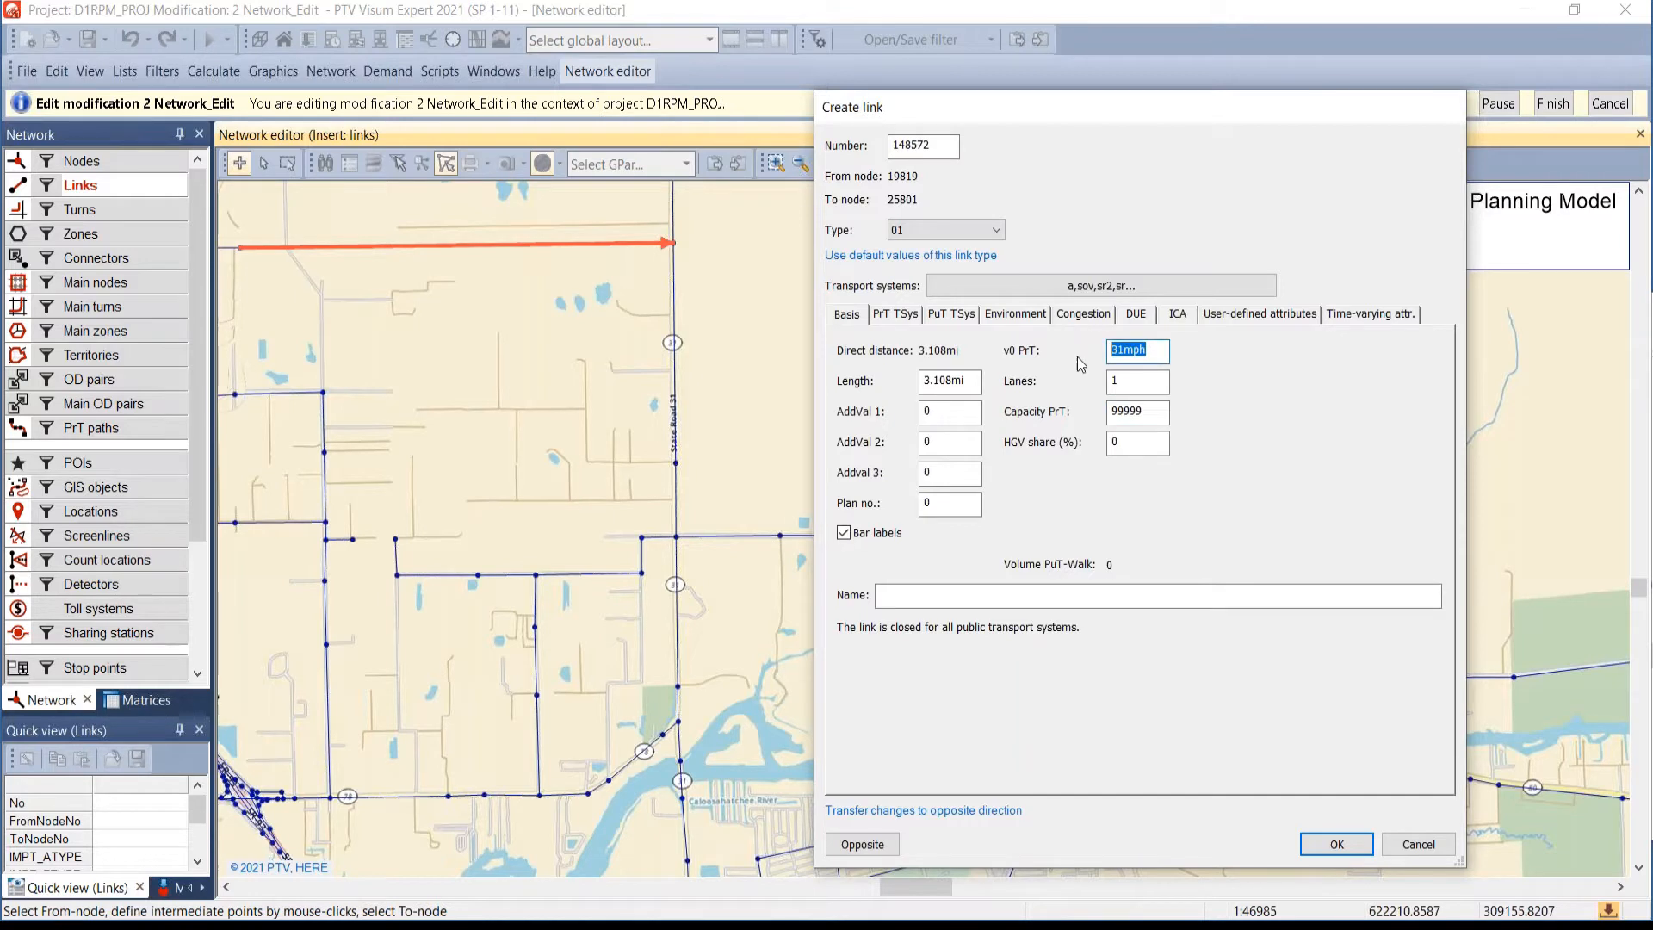
{"action": "left_click", "coordinate": [1230, 317]}
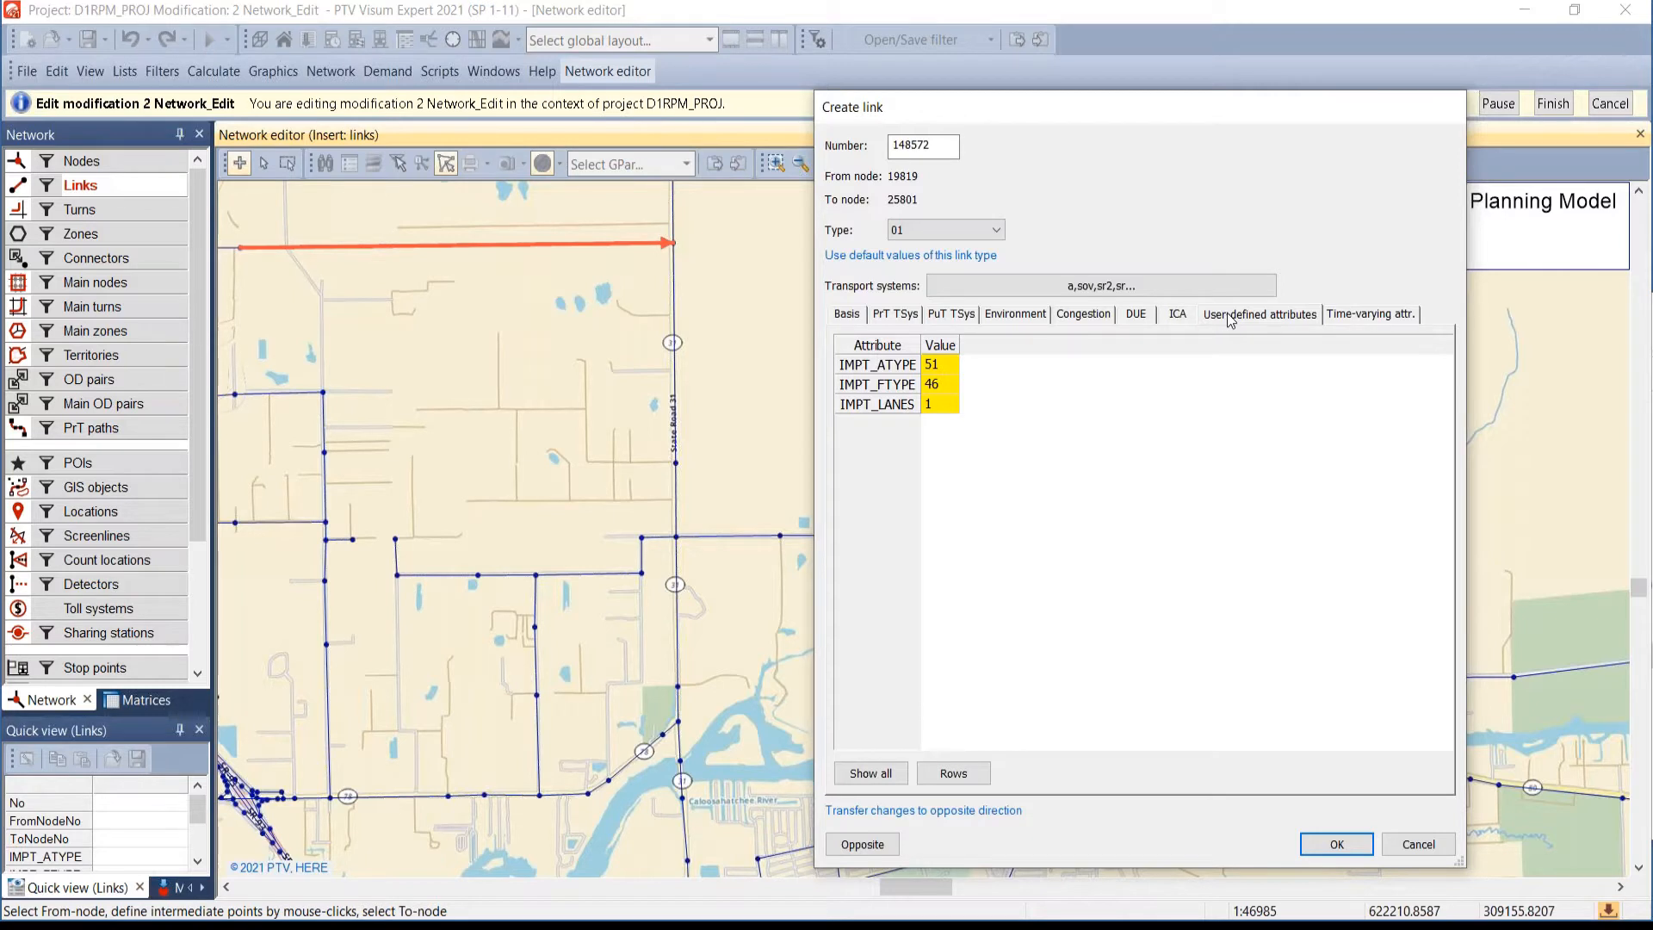
{"action": "left_click", "coordinate": [1418, 843]}
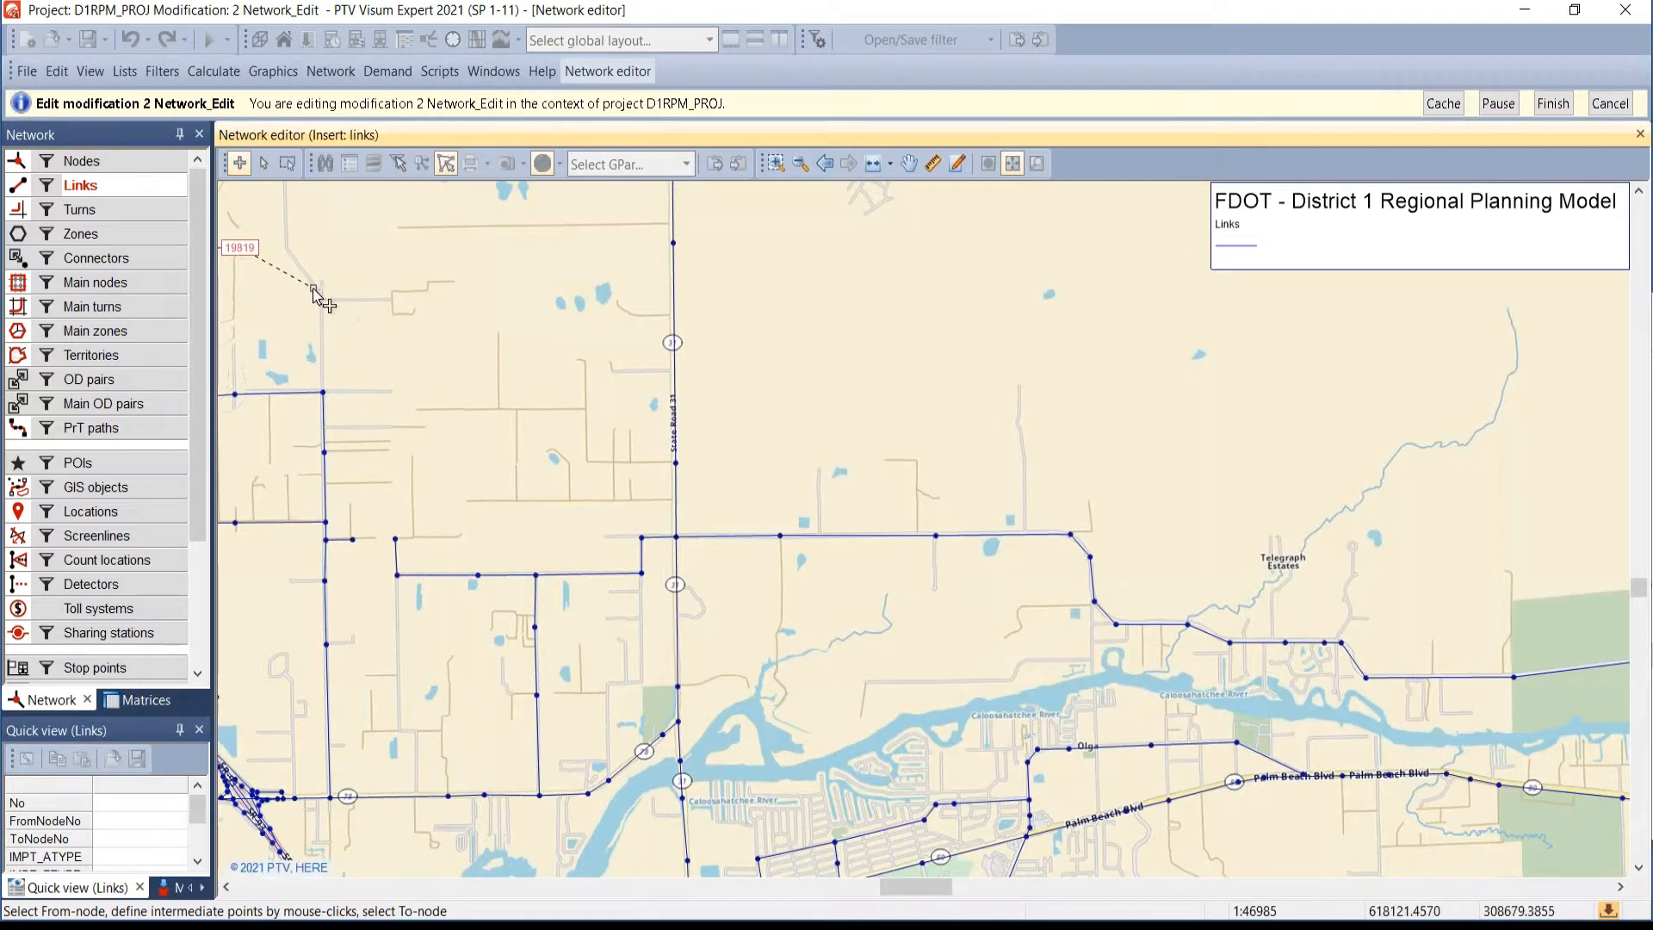
- Draw a link from node 19819 east to node 25801 on State Road 31 and open its detailed settings
{"action": "left_click_drag", "start_coordinate": [316, 292], "coordinate": [557, 353]}
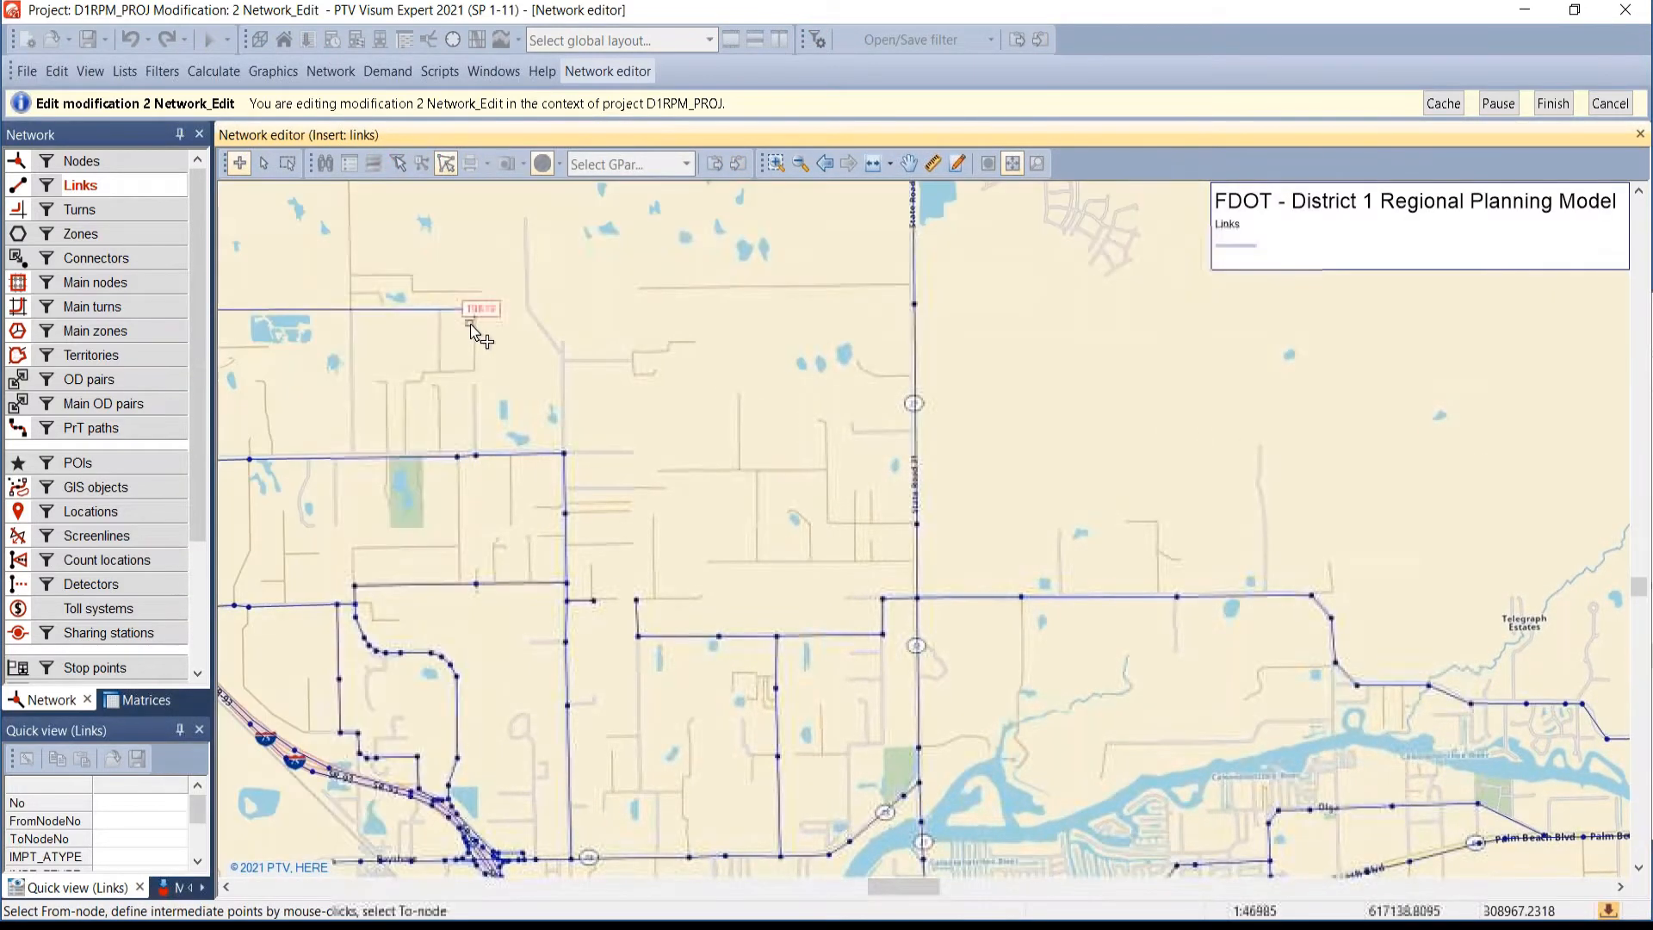
{"action": "left_click", "coordinate": [472, 320]}
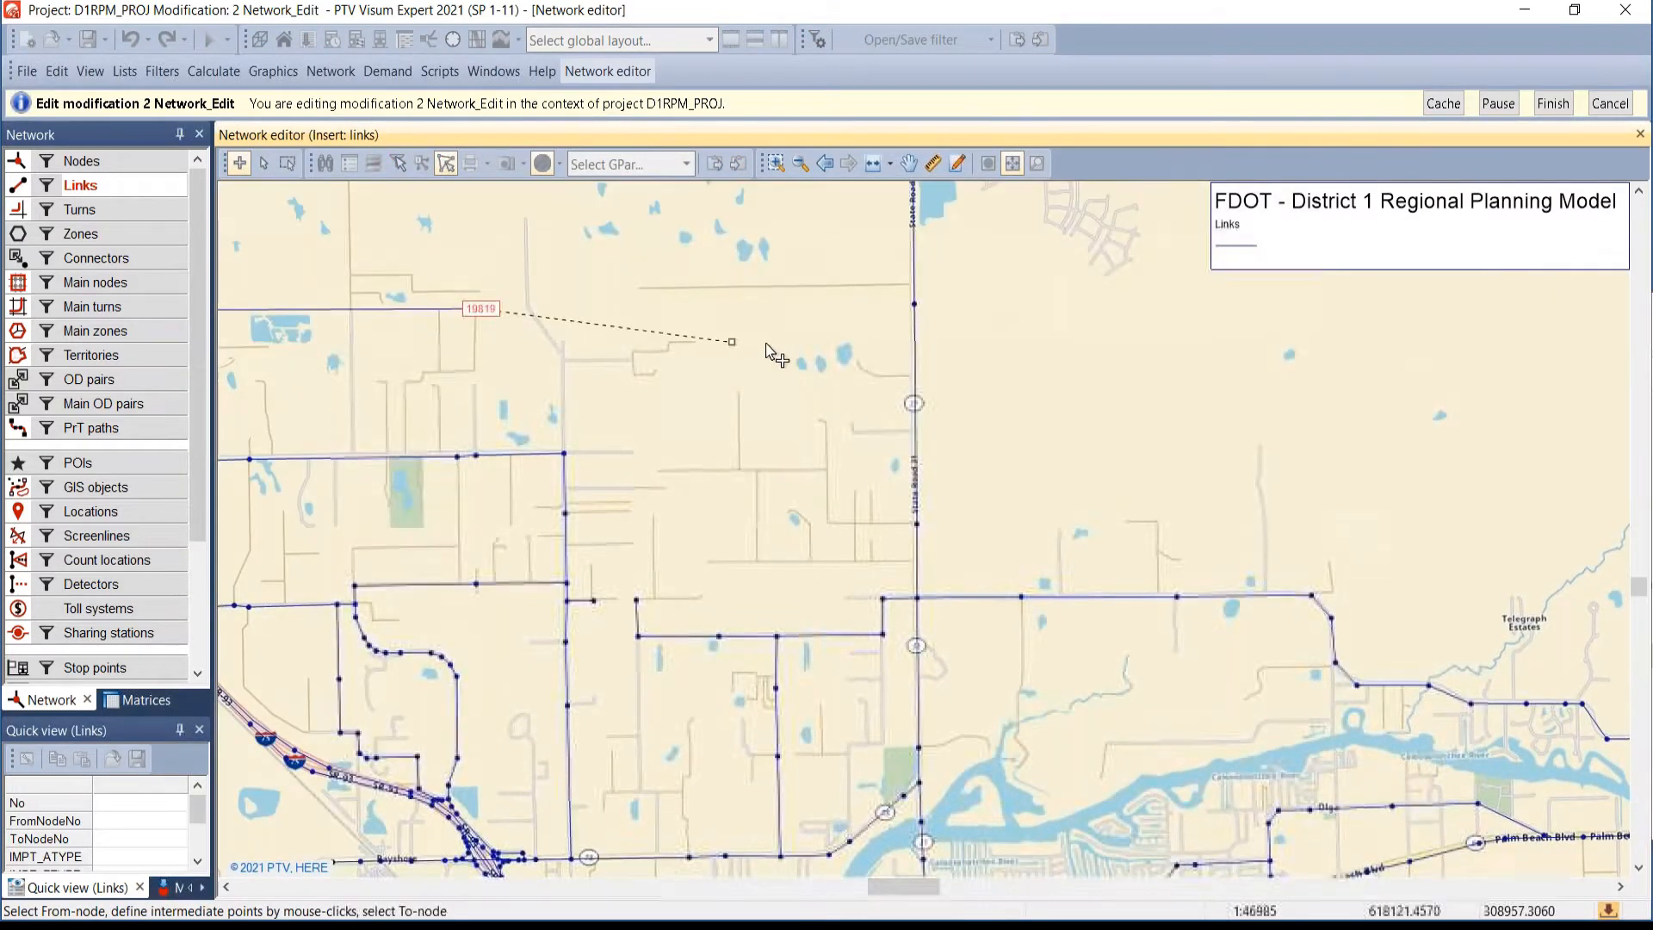
{"action": "left_click", "coordinate": [914, 310]}
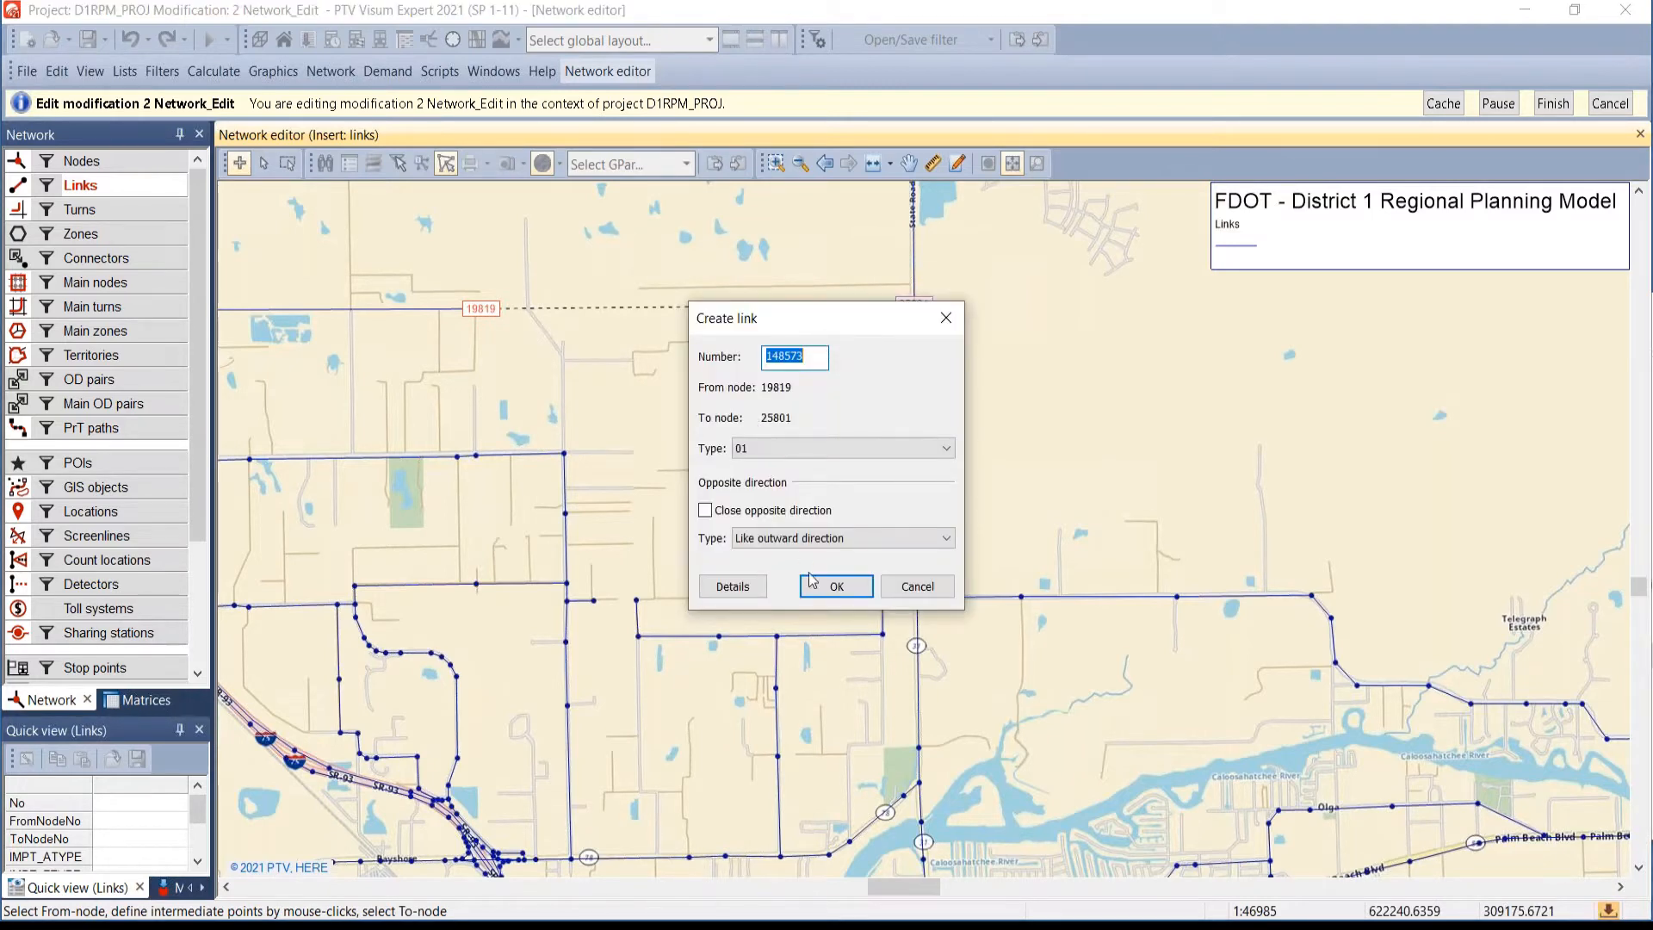
{"action": "left_click", "coordinate": [730, 586]}
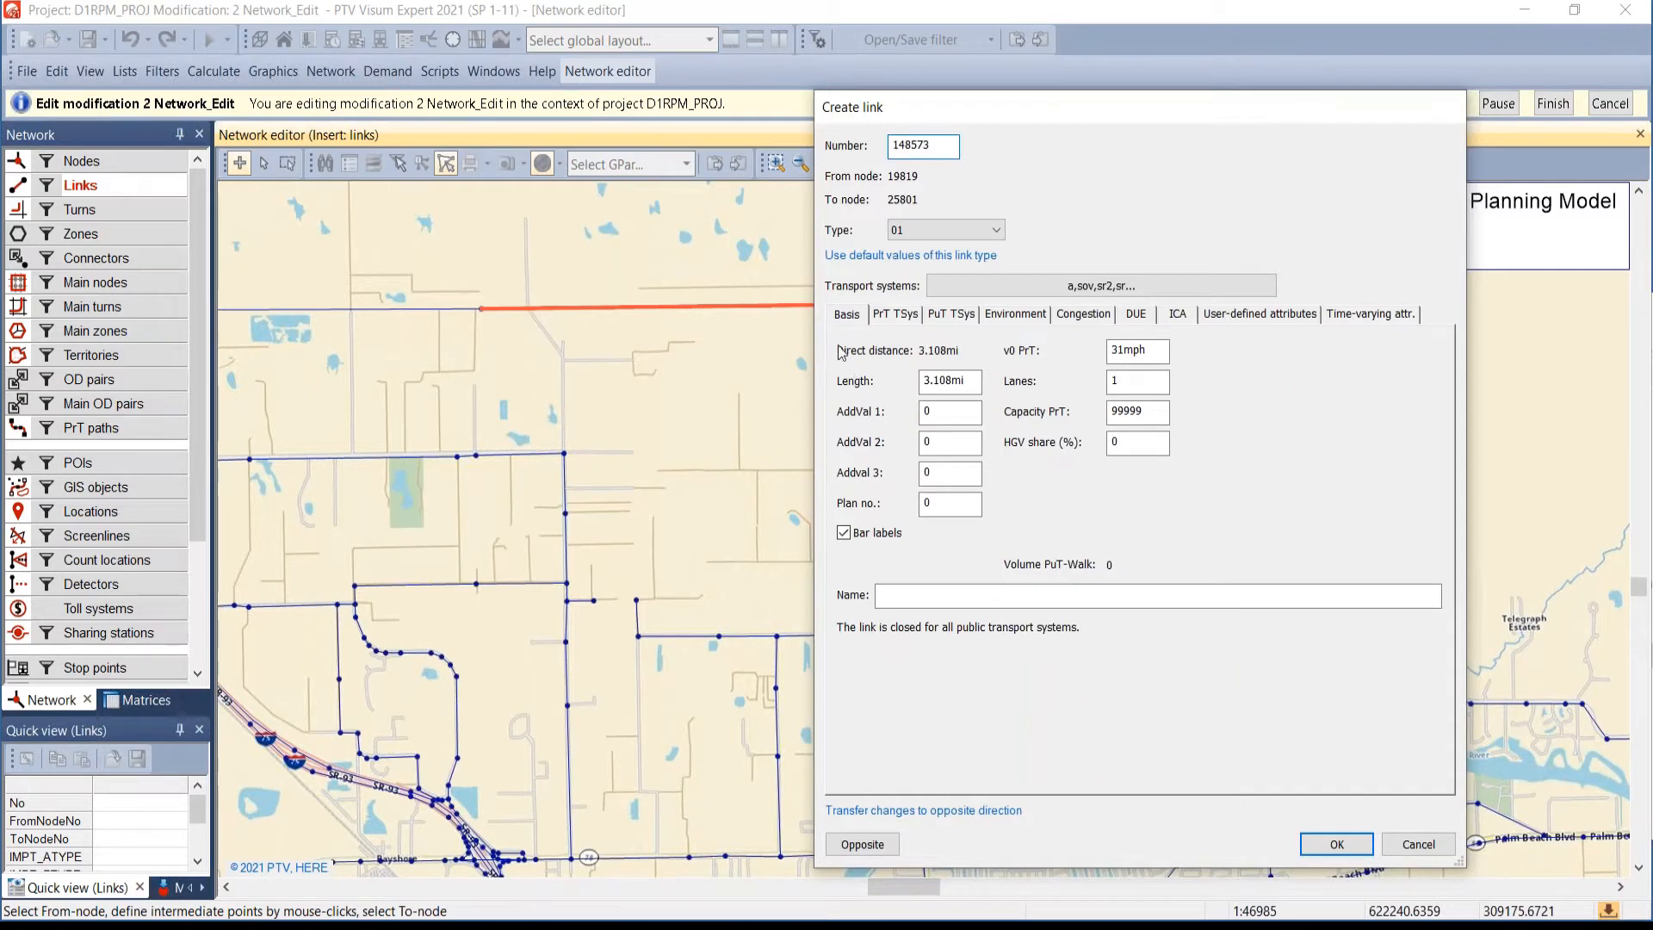
- Set the new link's user-defined attributes IMPT_ATYPE to 51, IMPT_FTYPE to 46 and IMPT_LANES to 1 for the outward direction
{"action": "left_click", "coordinate": [1258, 317]}
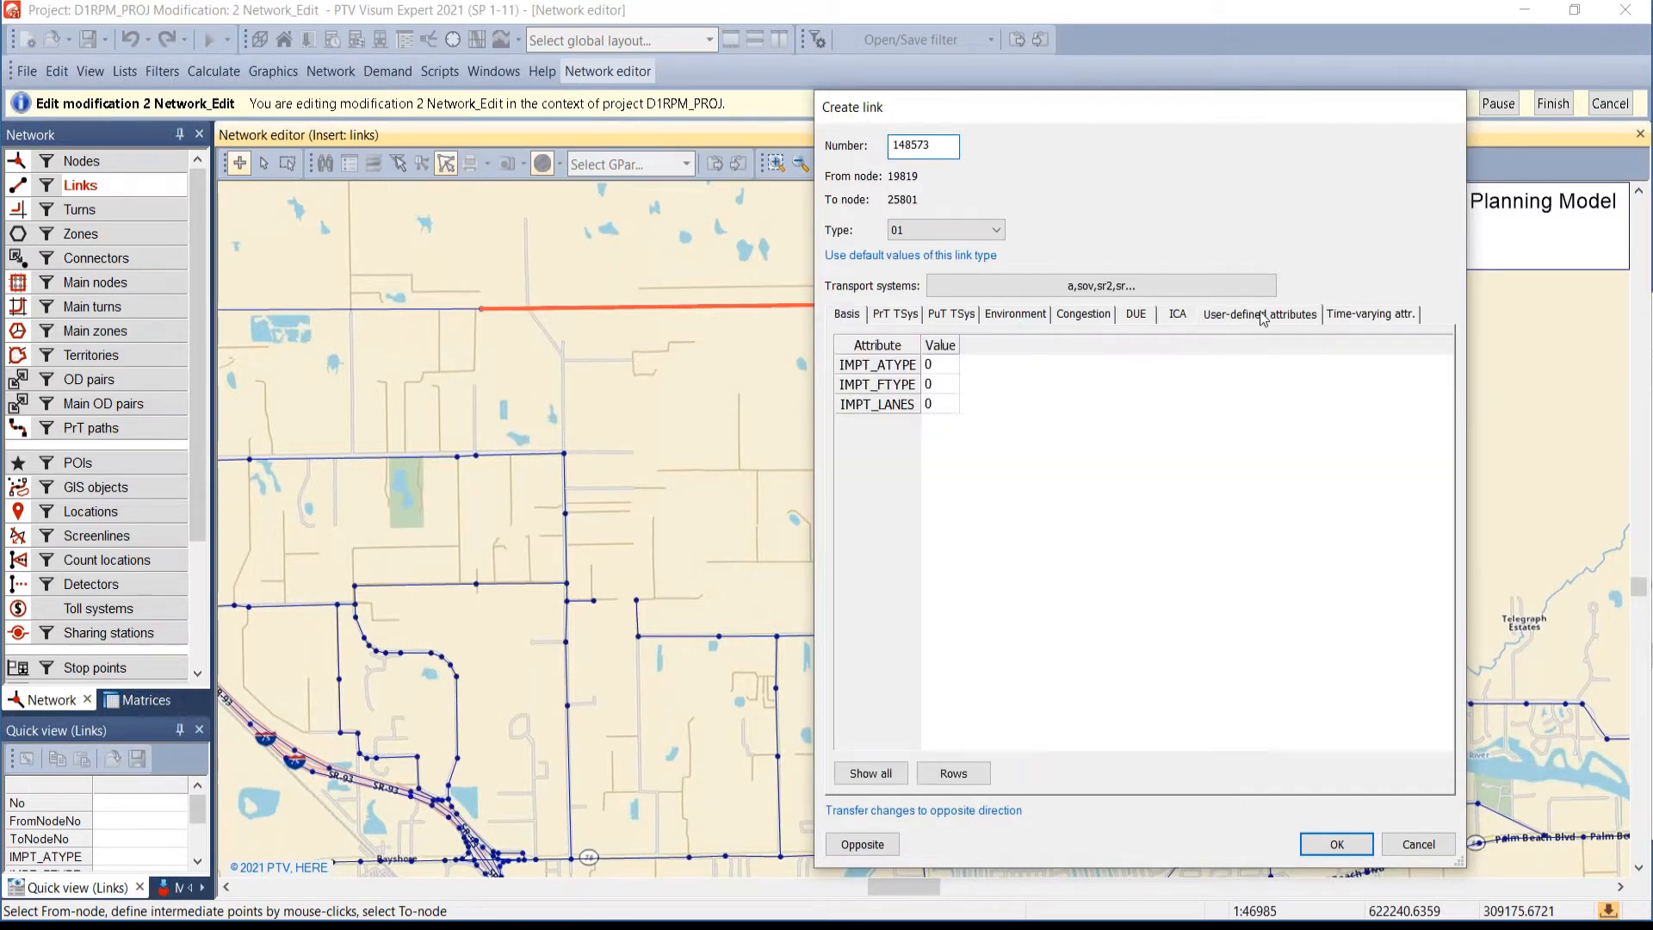
{"action": "left_click", "coordinate": [946, 369]}
{"action": "type", "text": "51"}
{"action": "key", "text": "Return"}
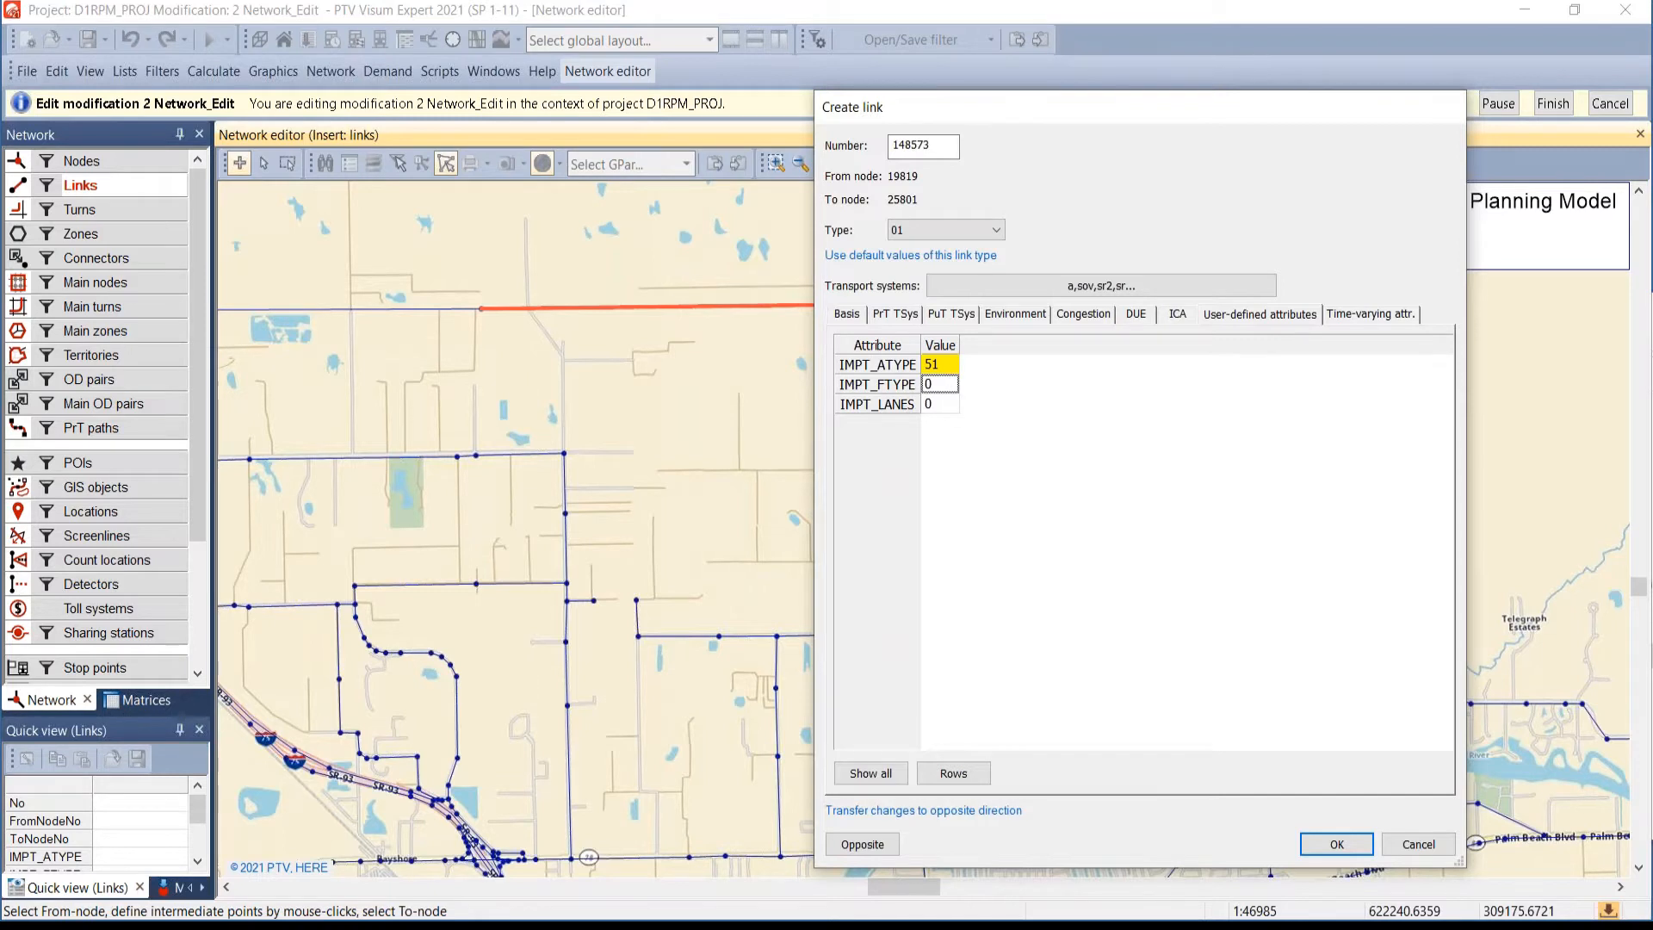
{"action": "type", "text": "46"}
{"action": "key", "text": "Return"}
{"action": "type", "text": "1"}
{"action": "key", "text": "Return"}
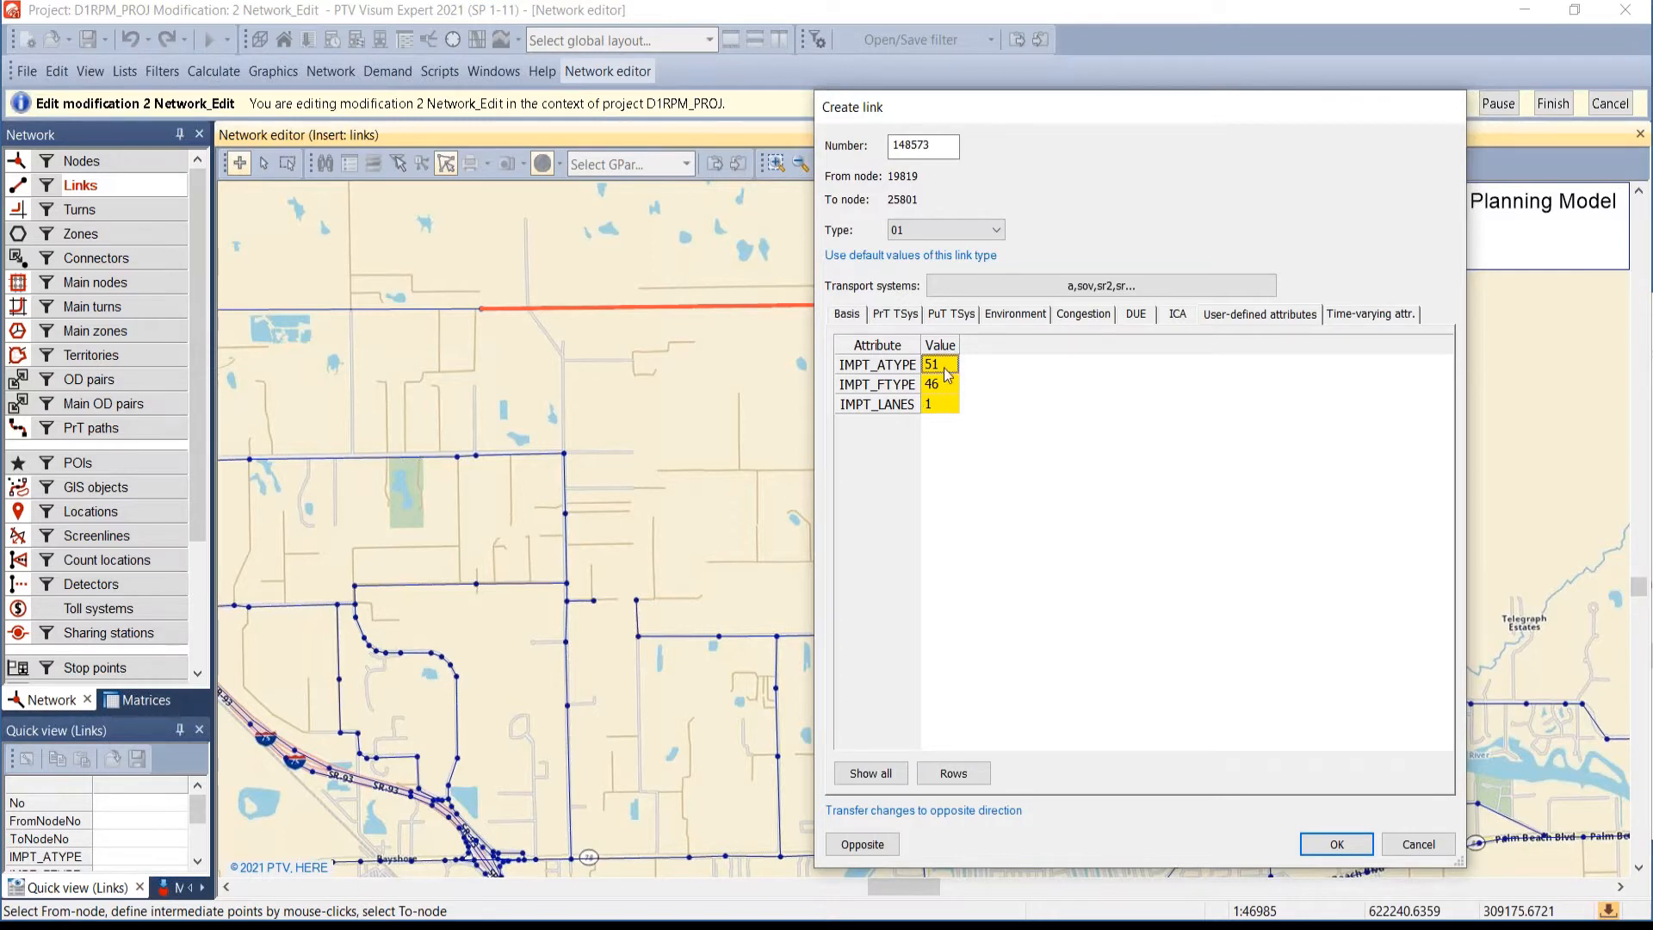
{"action": "left_click_drag", "start_coordinate": [945, 379], "coordinate": [950, 403]}
{"action": "left_click", "coordinate": [988, 395]}
{"action": "left_click_drag", "start_coordinate": [967, 116], "coordinate": [1105, 112]}
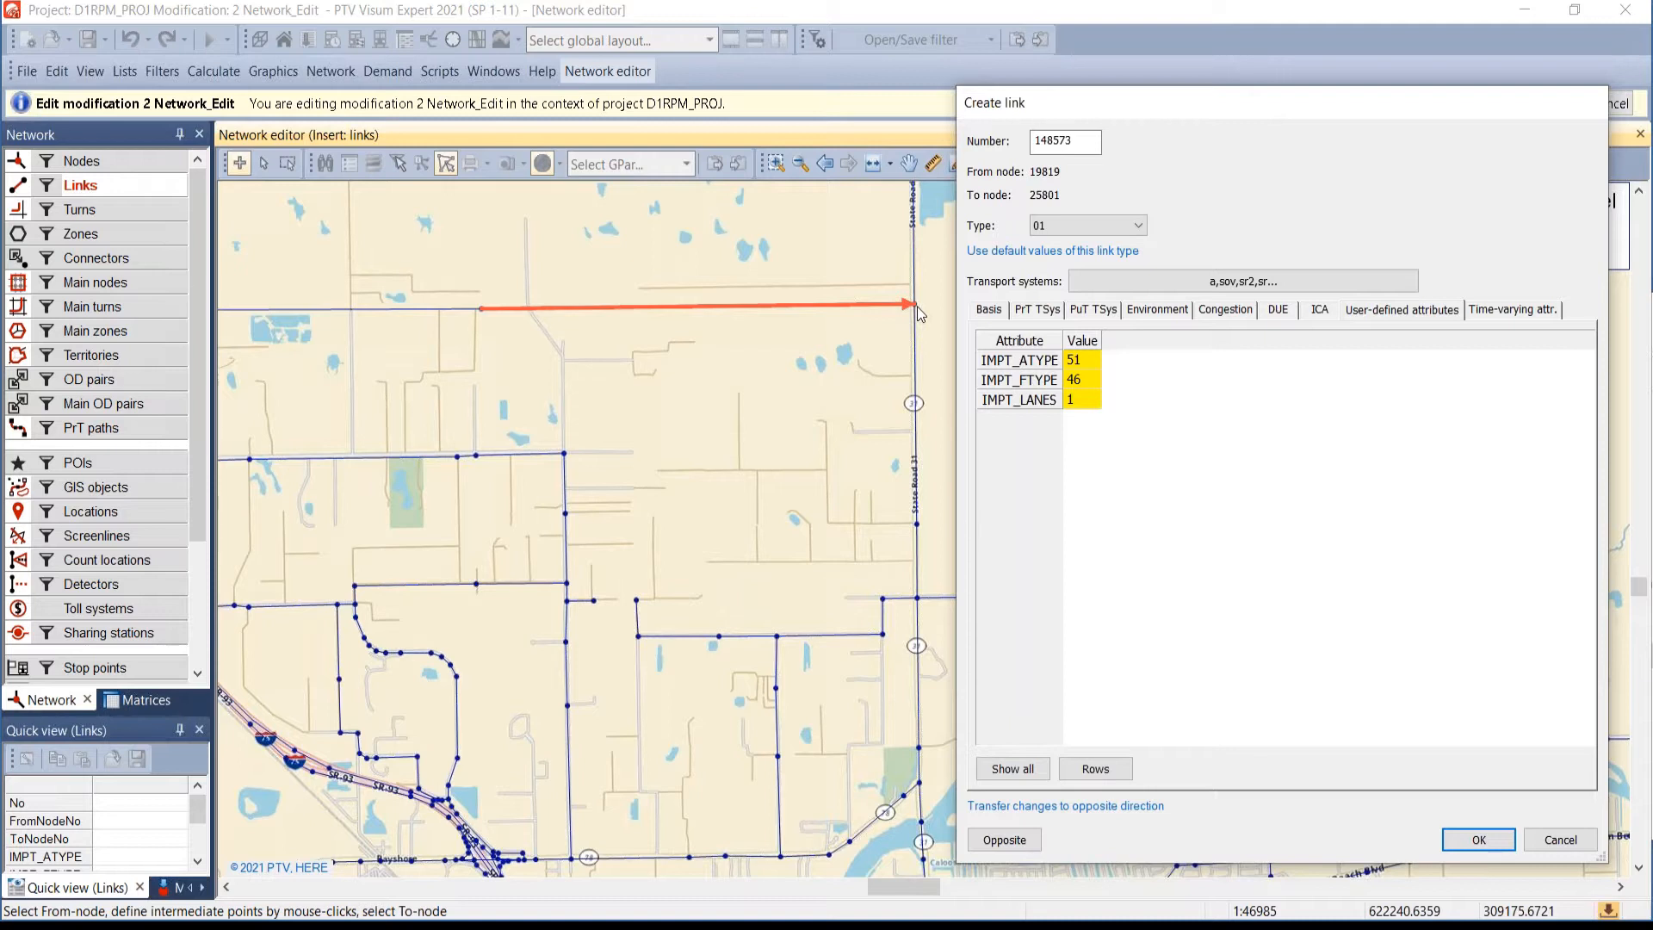
- Set IMPT_ATYPE to 51 for the link's opposite direction and compare both directions' attributes
{"action": "left_click", "coordinate": [995, 844]}
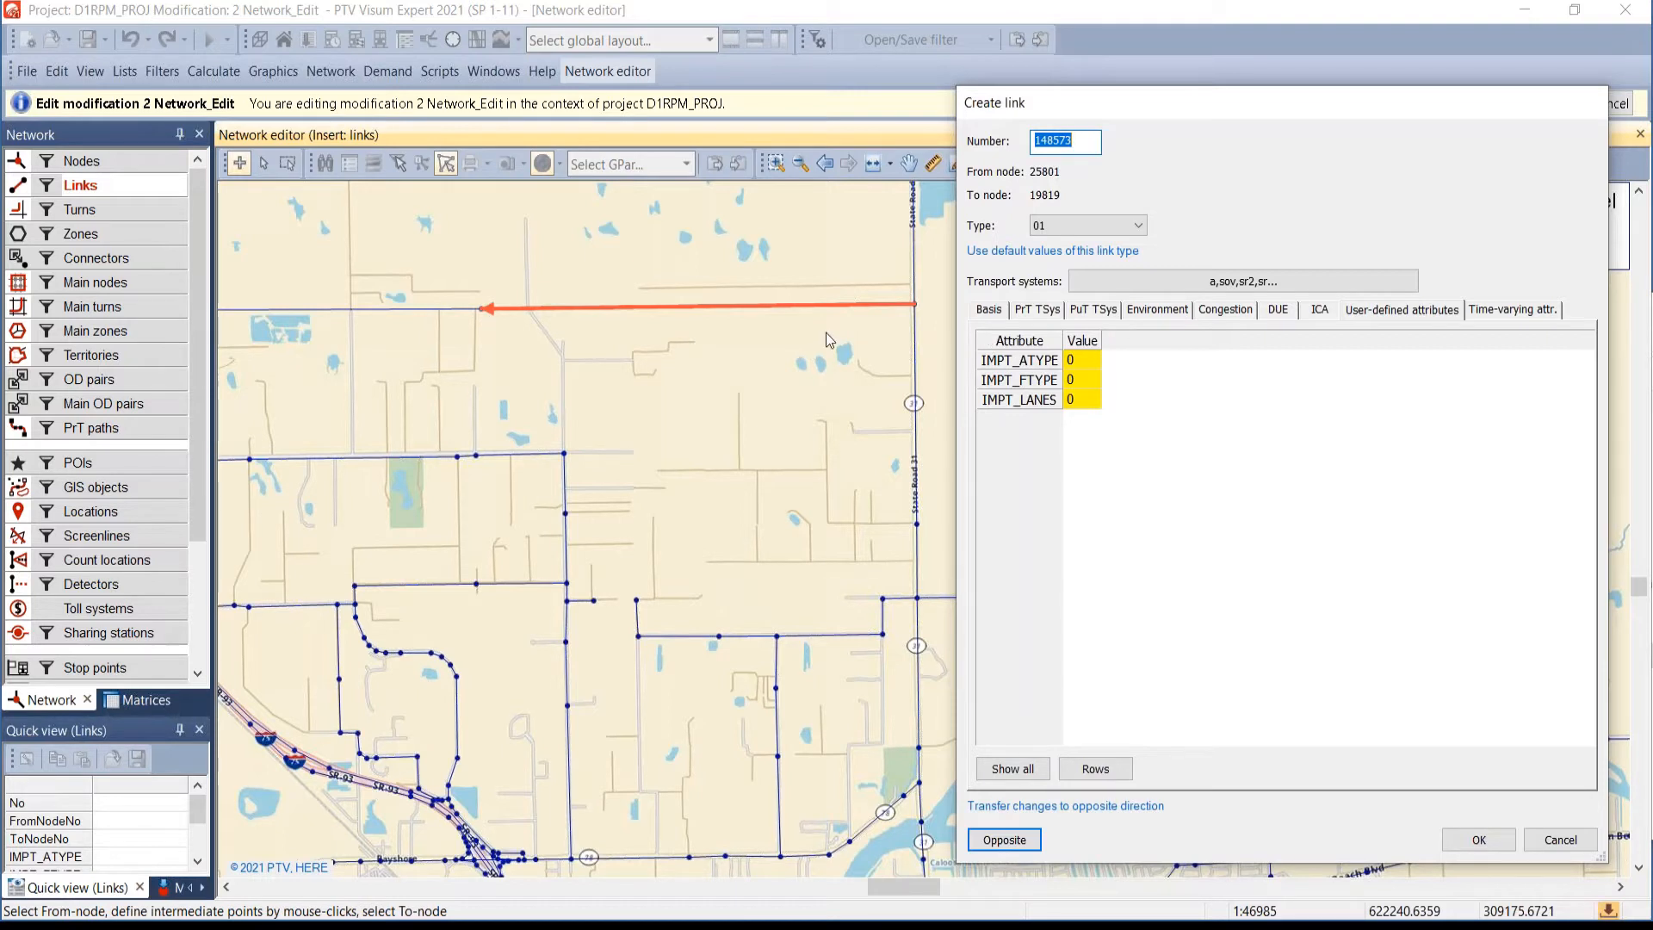
{"action": "left_click", "coordinate": [1082, 365]}
{"action": "type", "text": "51"}
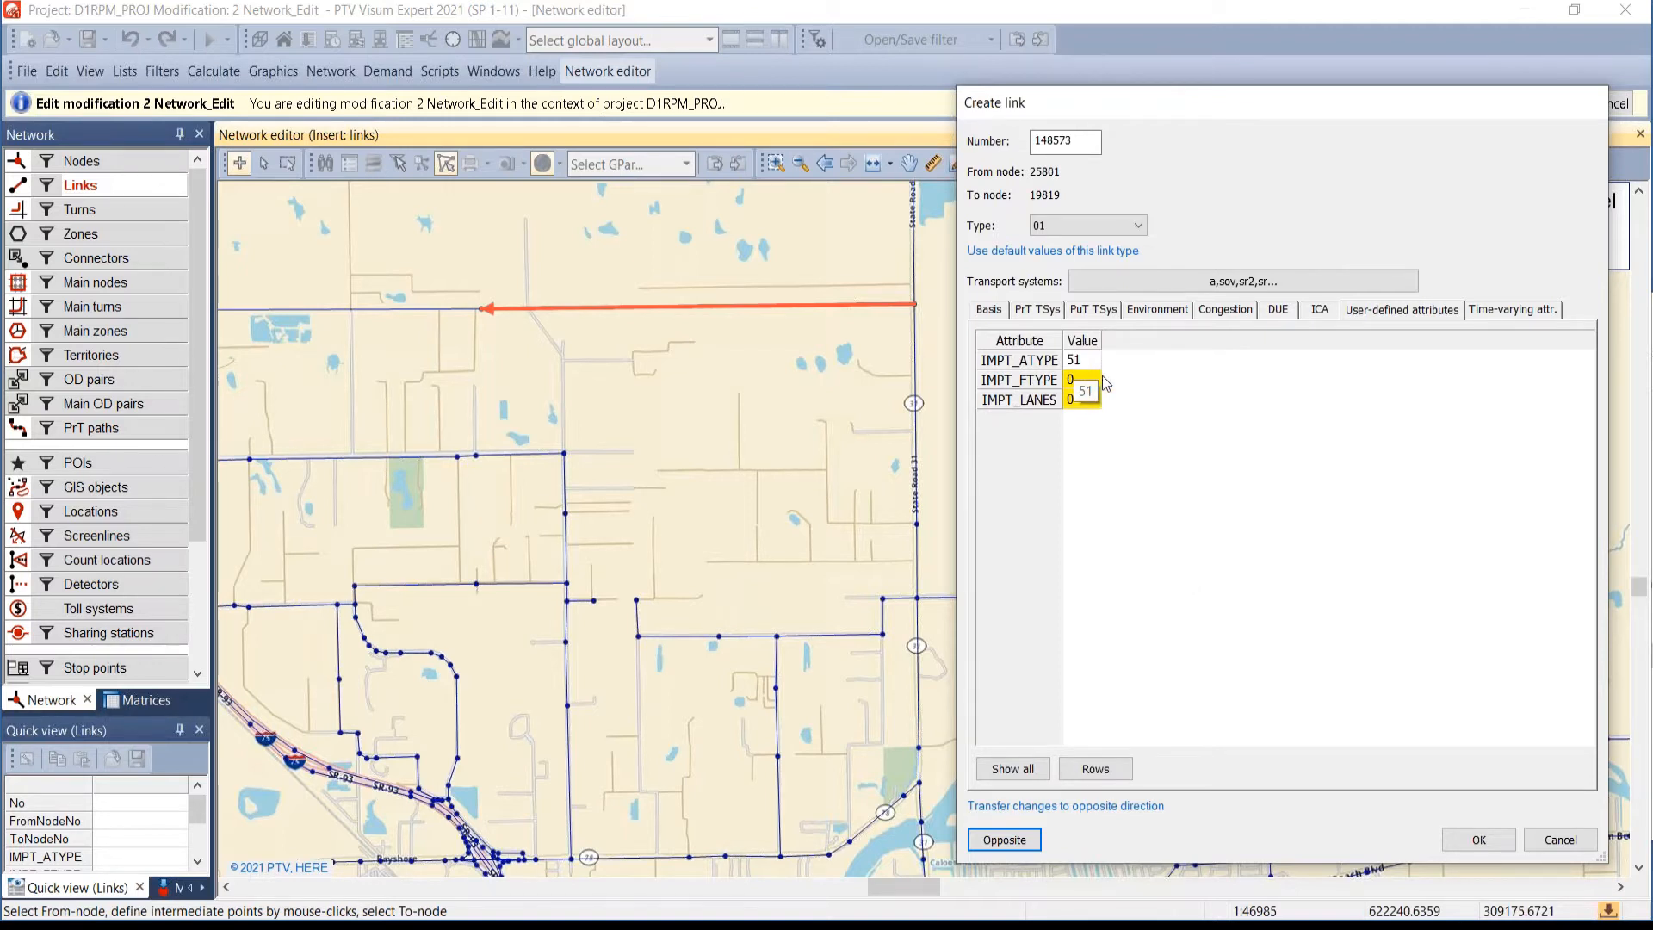
{"action": "left_click", "coordinate": [1019, 846]}
{"action": "left_click", "coordinate": [1004, 839]}
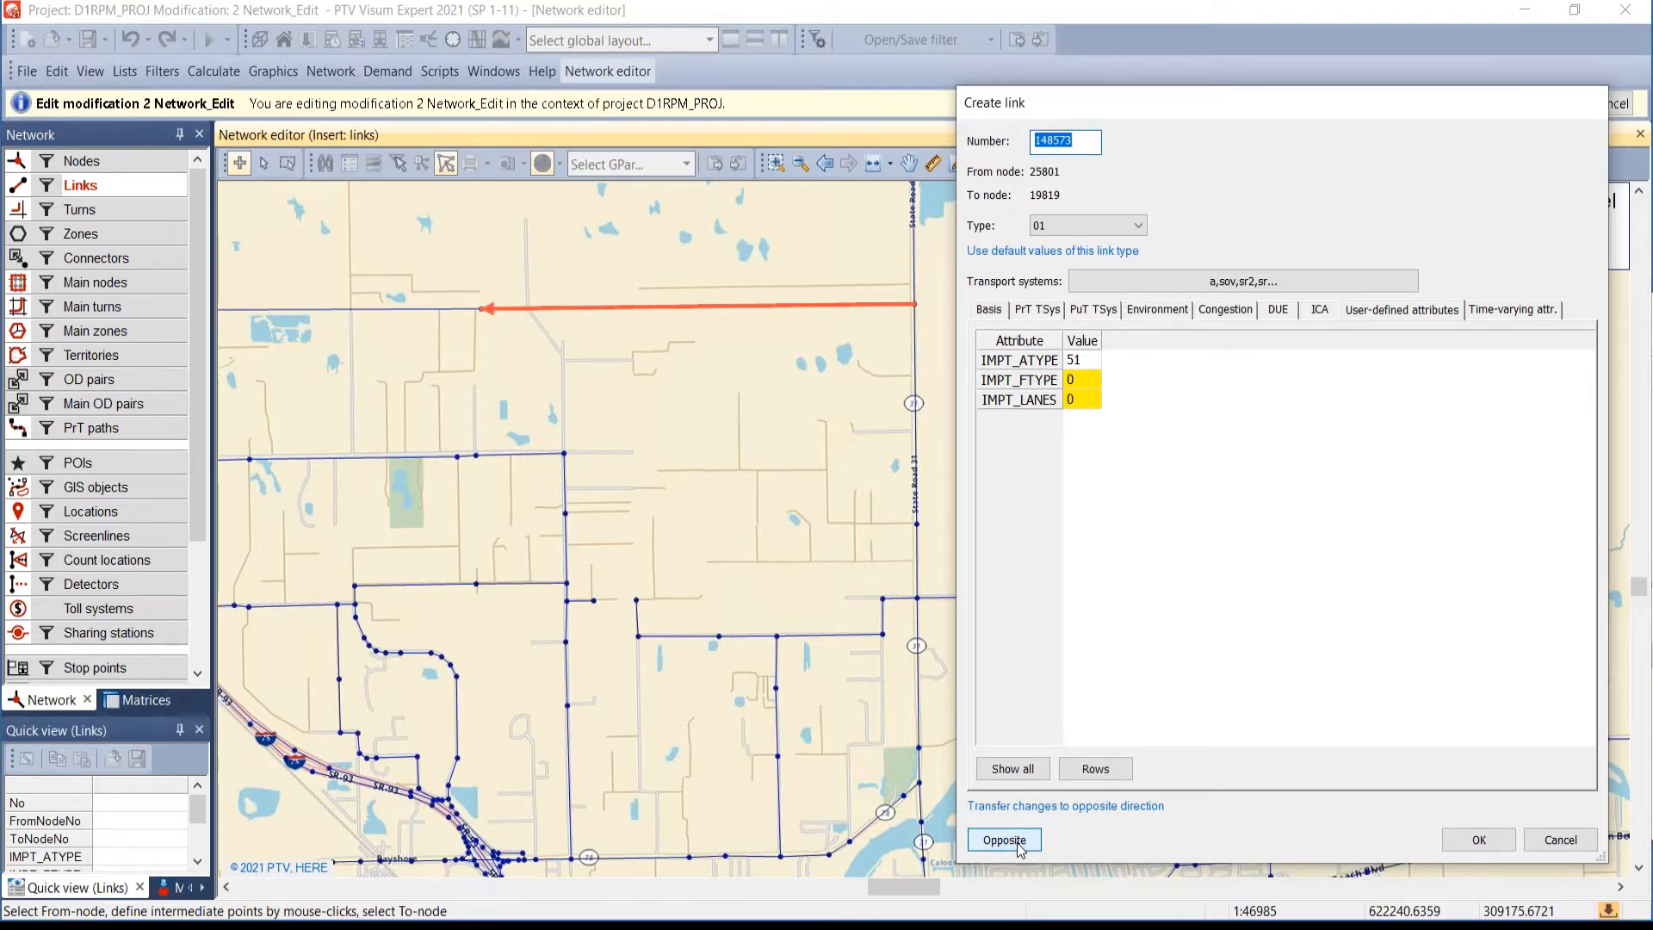
{"action": "left_click", "coordinate": [1005, 840]}
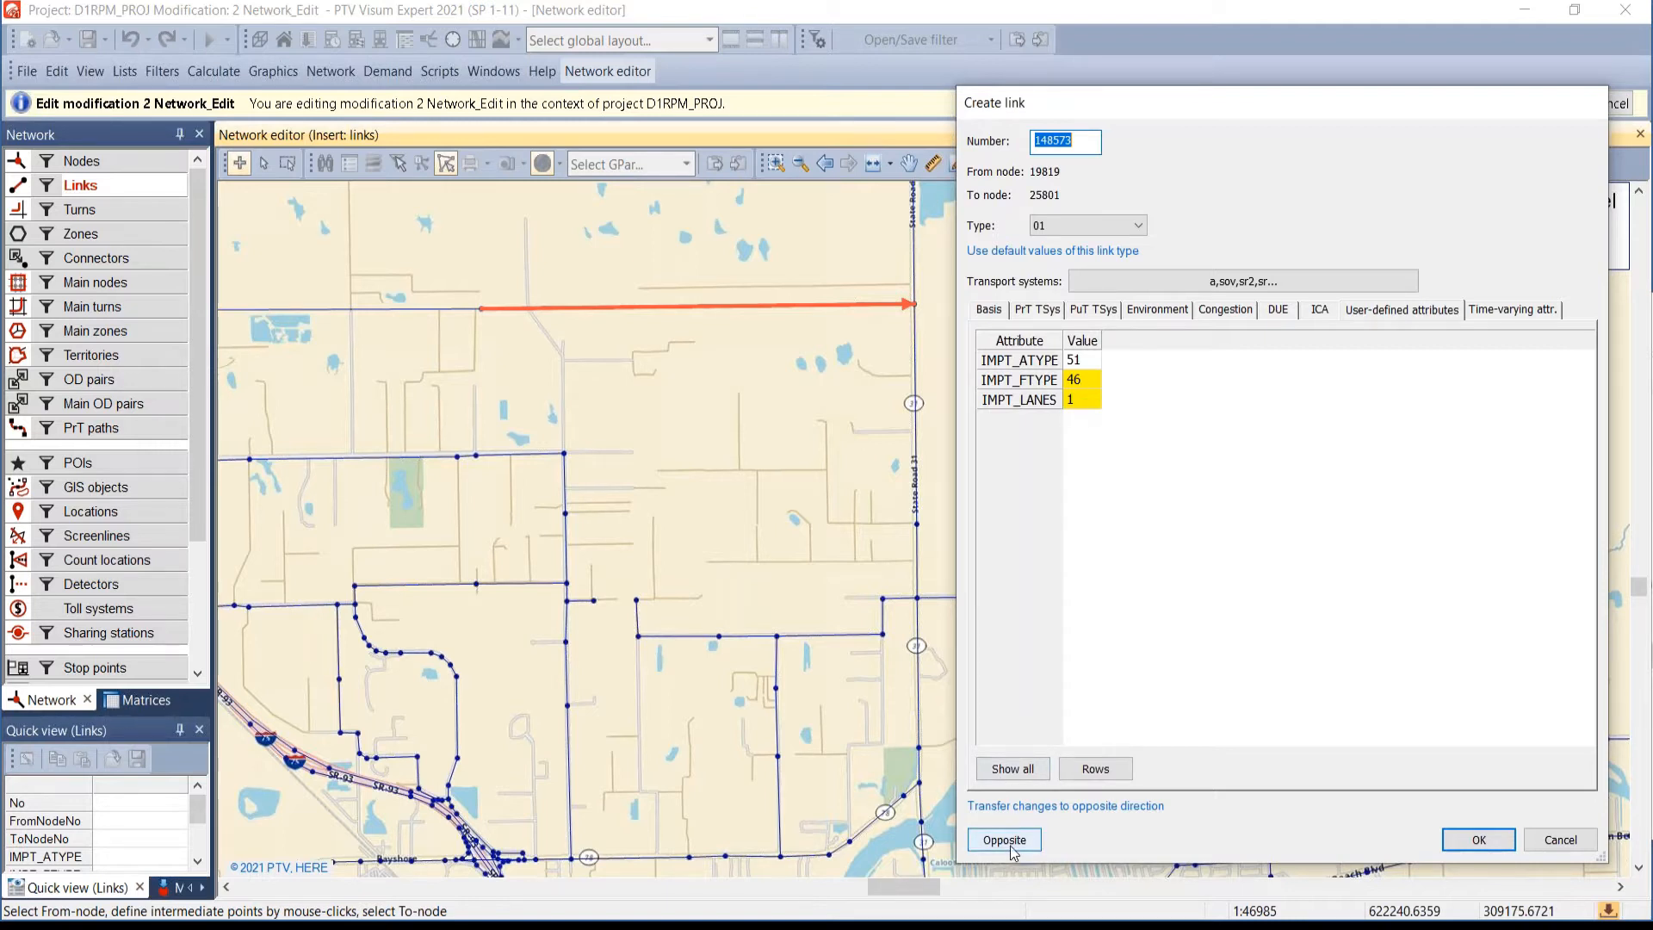
- Remove trk from the outward direction's transport systems and check the permitted systems of the opposite direction
{"action": "left_click", "coordinate": [1245, 285]}
{"action": "left_click", "coordinate": [1178, 482]}
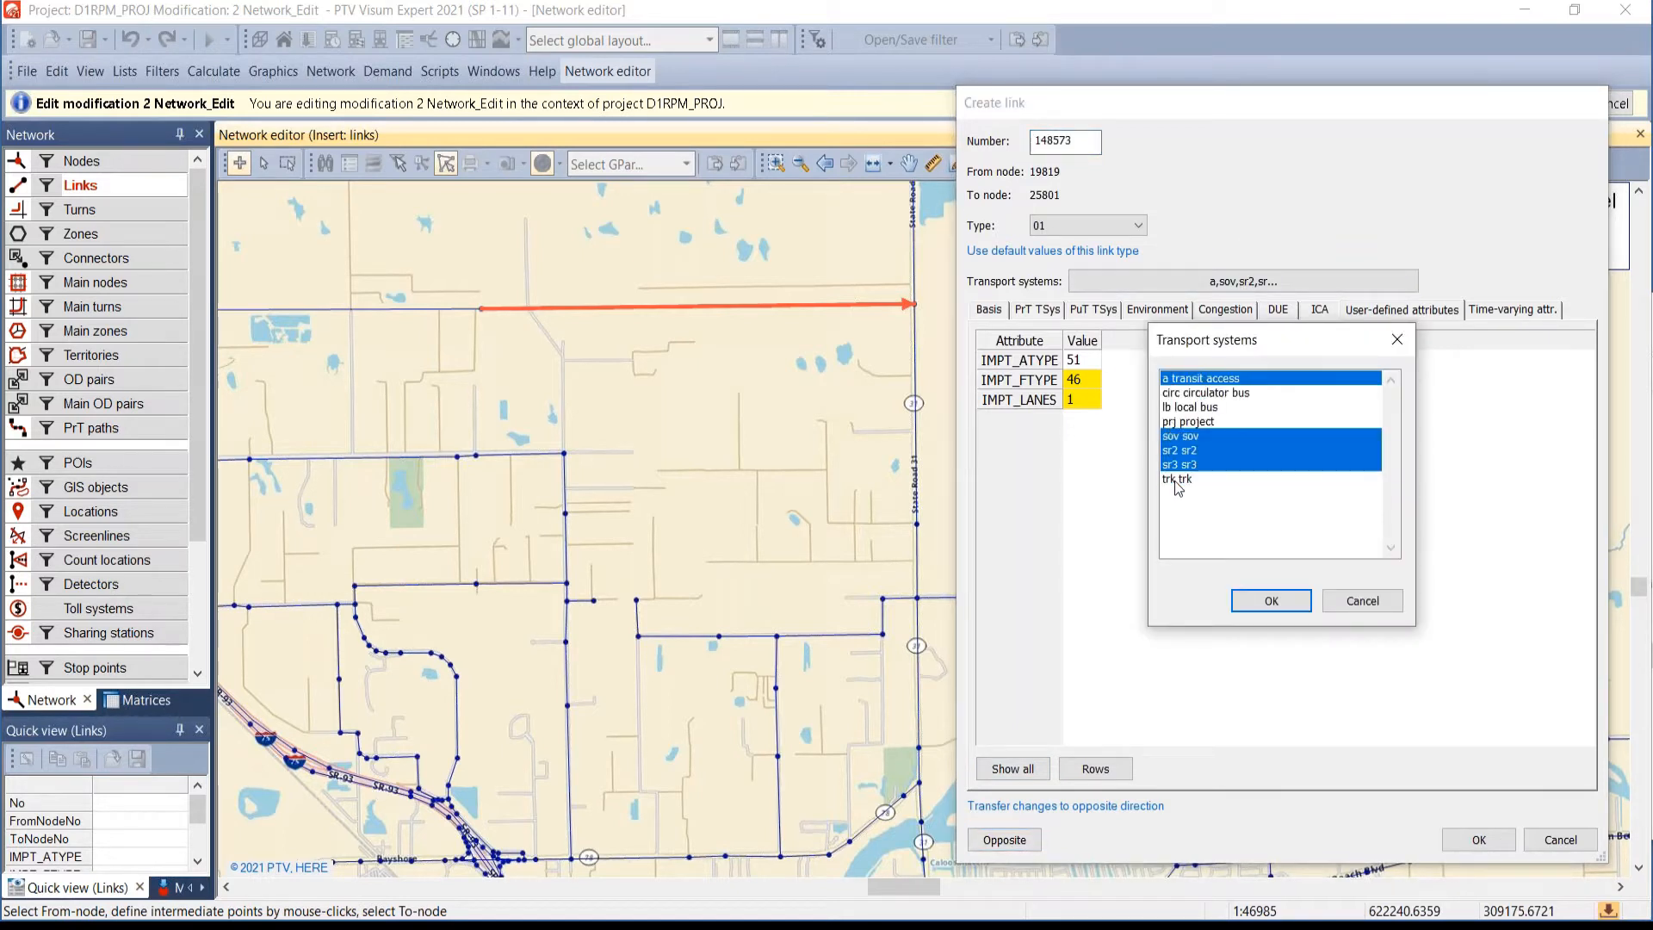
{"action": "left_click", "coordinate": [1272, 601]}
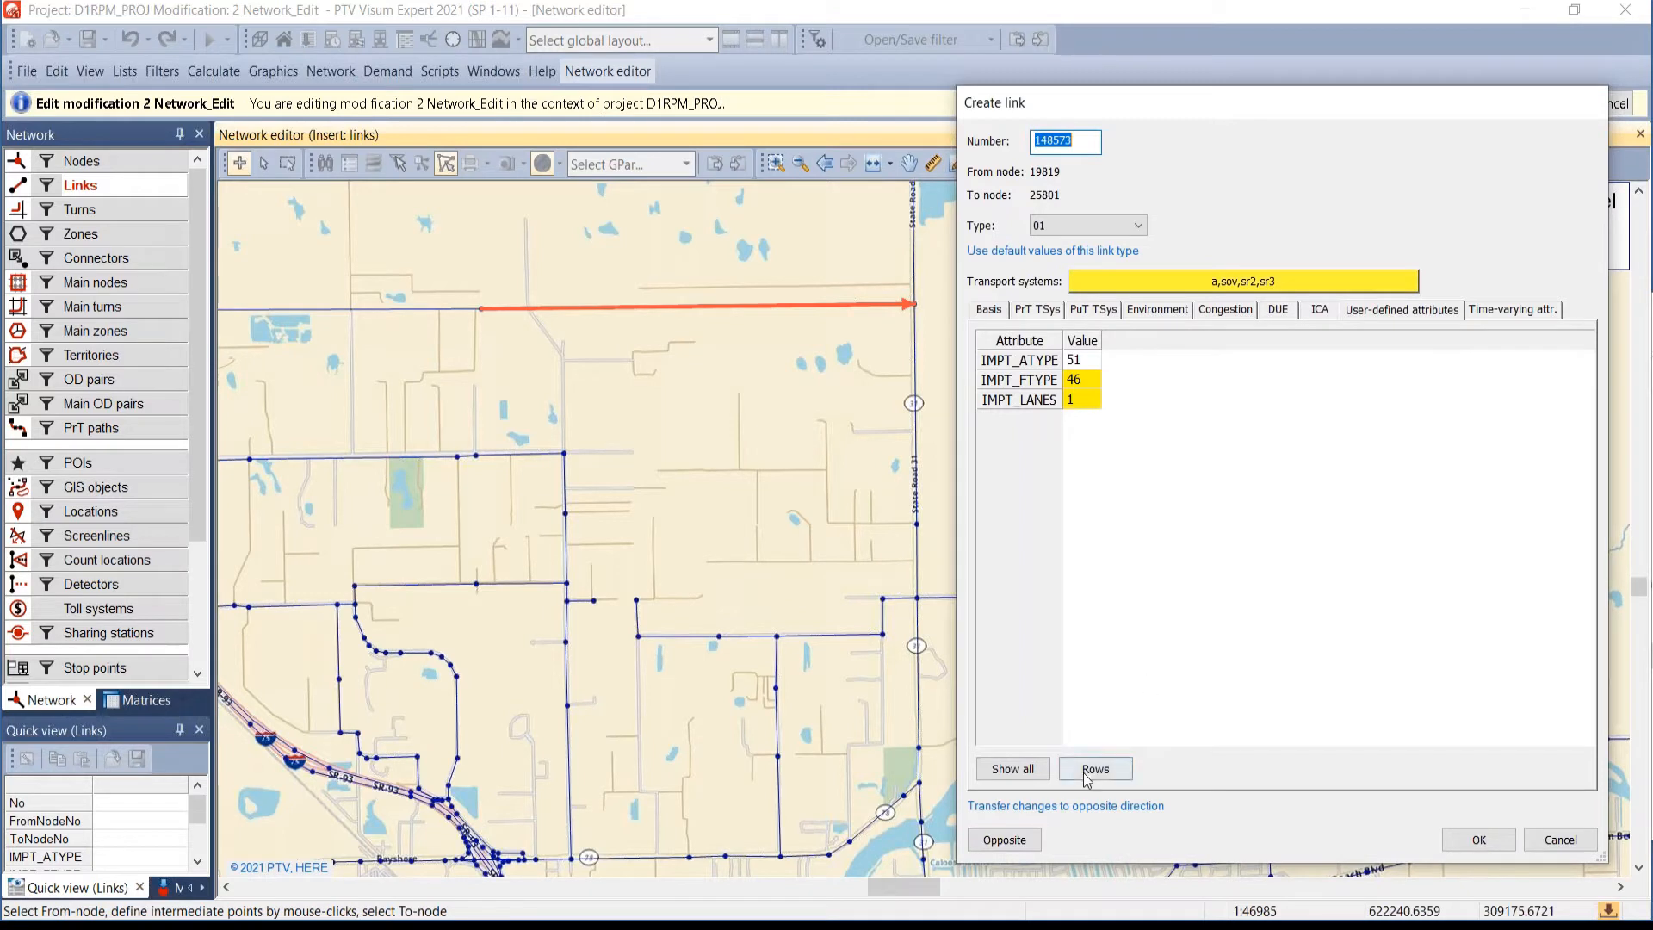
{"action": "left_click", "coordinate": [1005, 839]}
{"action": "left_click", "coordinate": [1188, 282]}
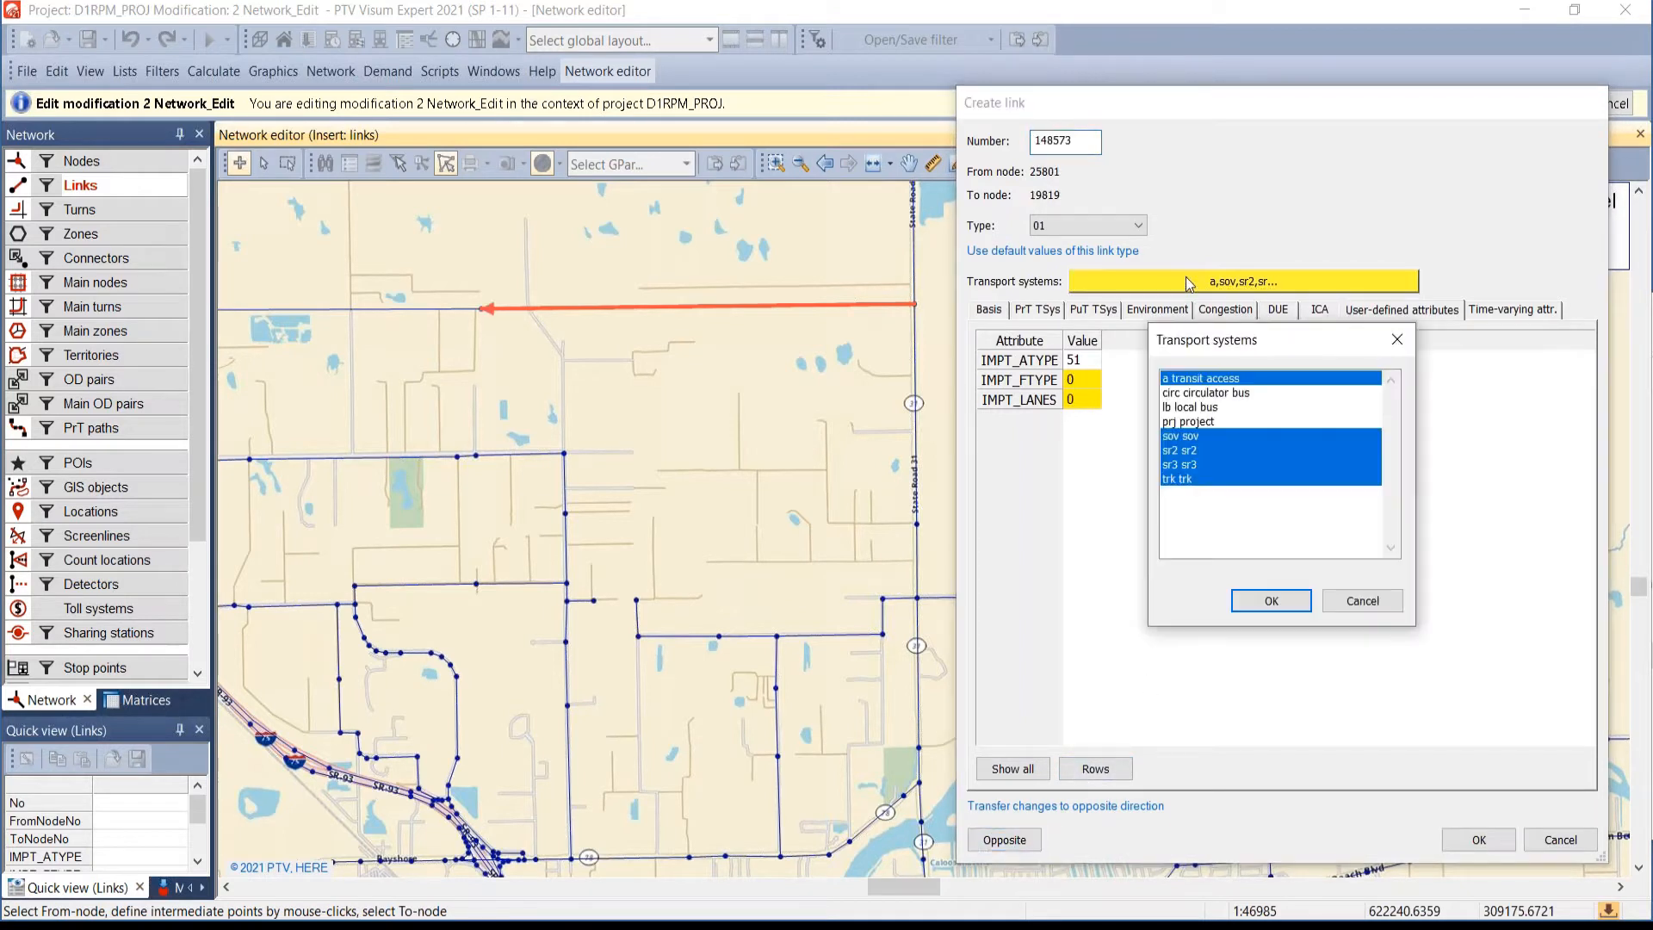
{"action": "left_click", "coordinate": [1364, 603]}
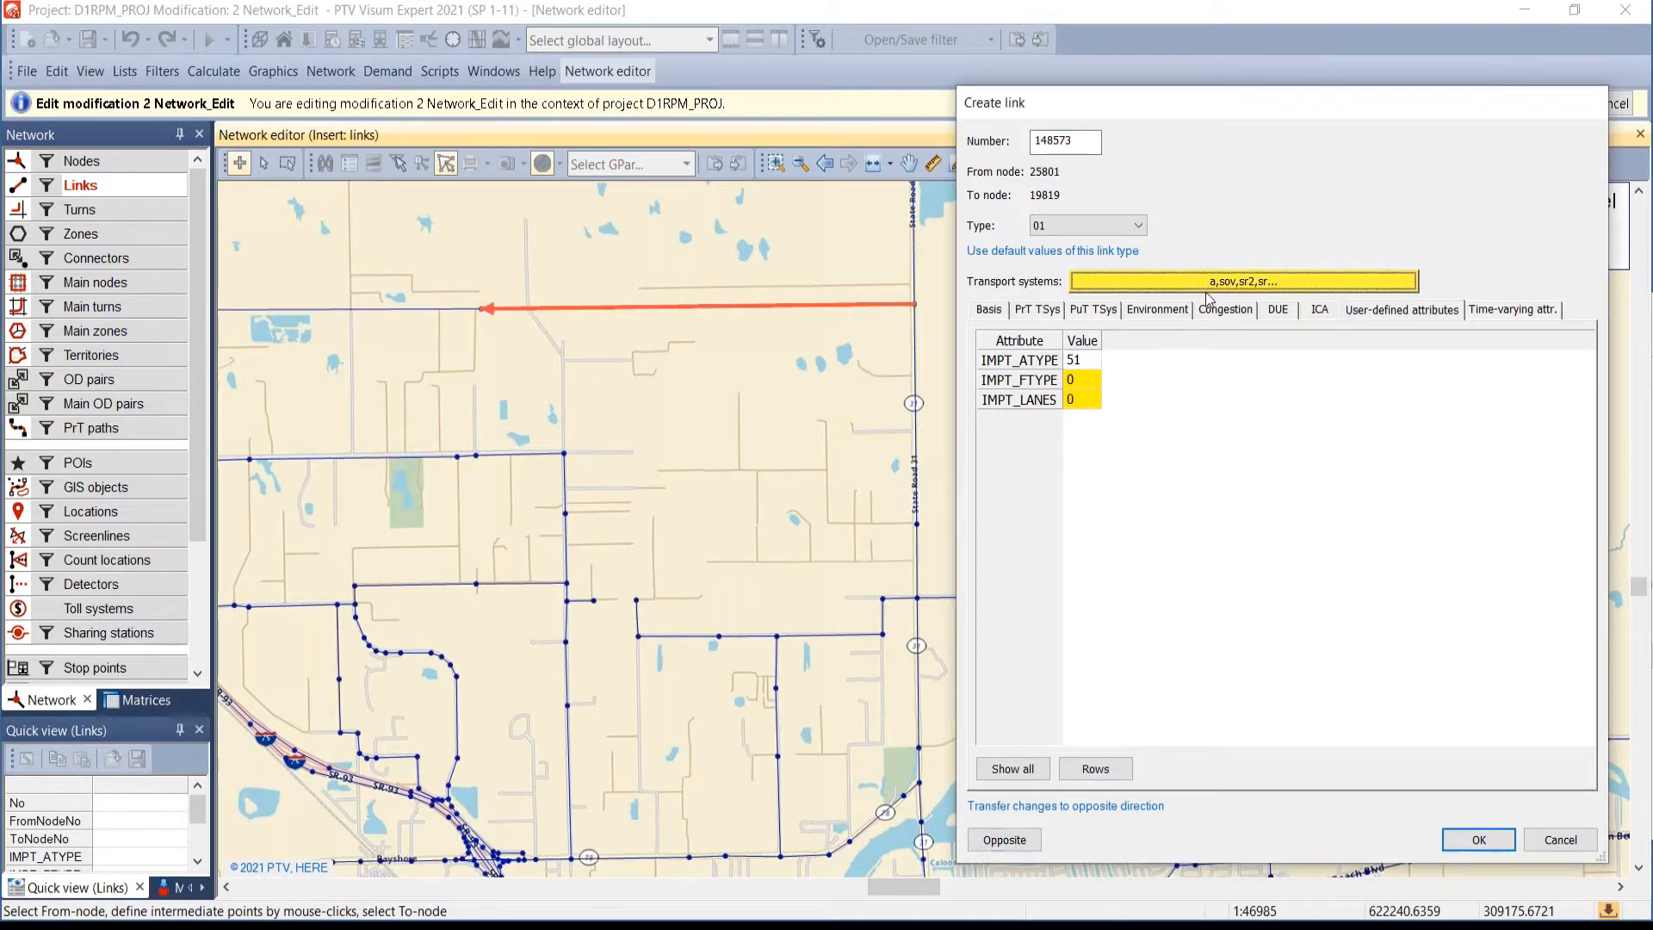
{"action": "left_click", "coordinate": [1004, 840]}
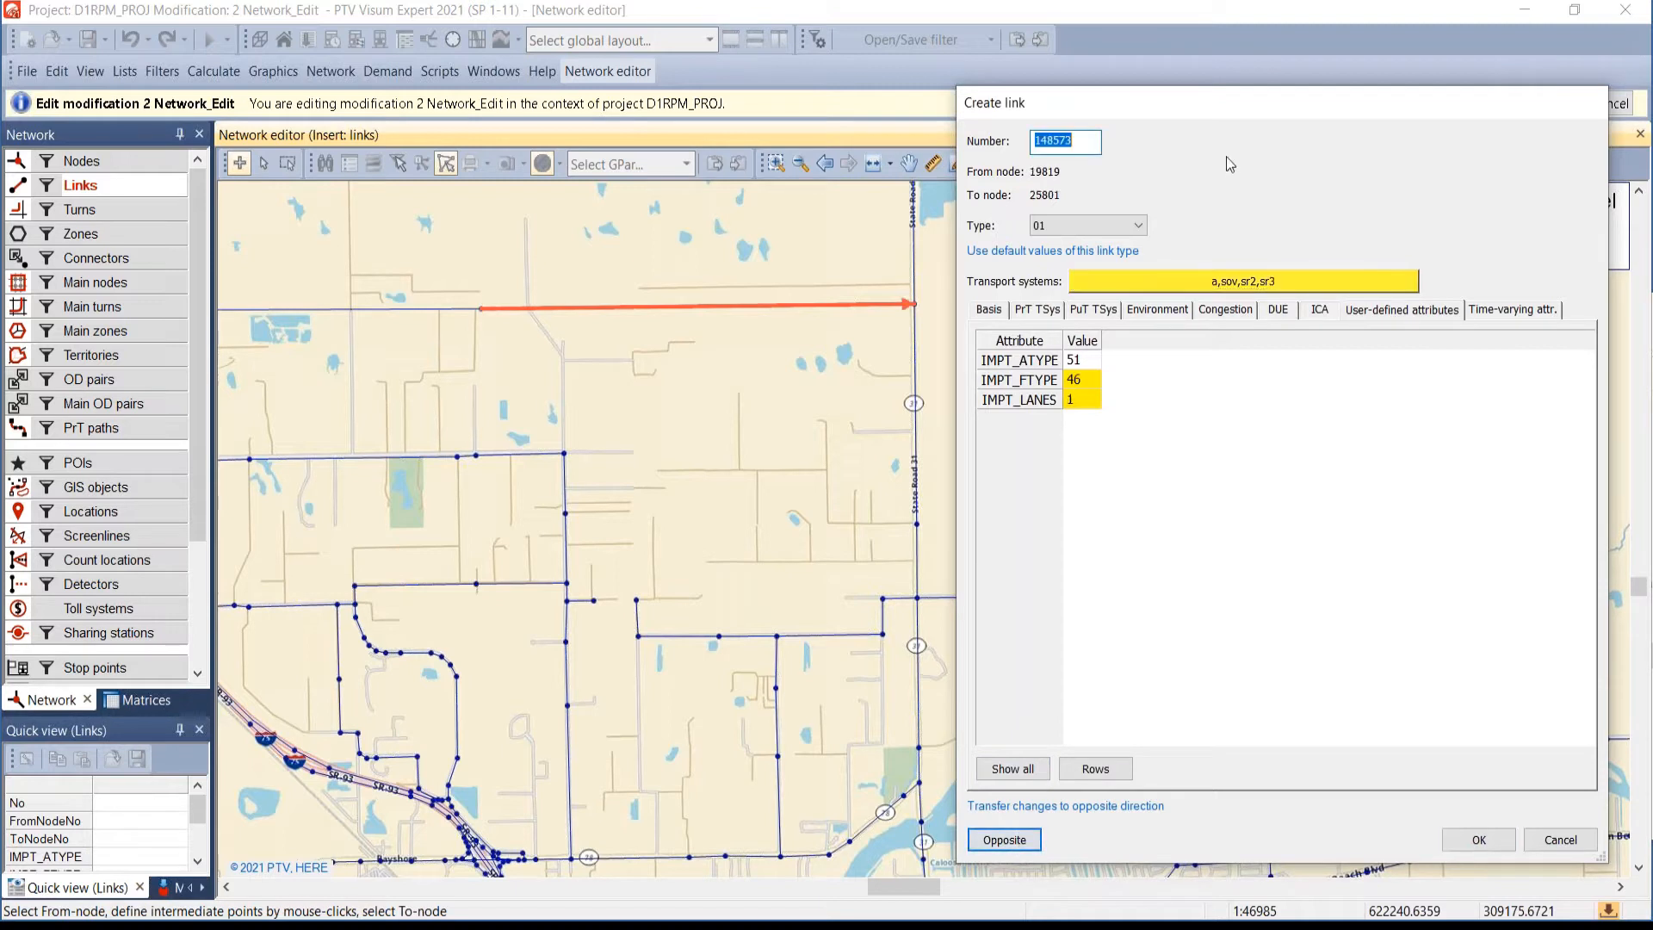
- Add trk back to the permitted transport systems of the direction from node 19819 to node 25801
{"action": "left_click", "coordinate": [1258, 279]}
{"action": "left_click", "coordinate": [1196, 479]}
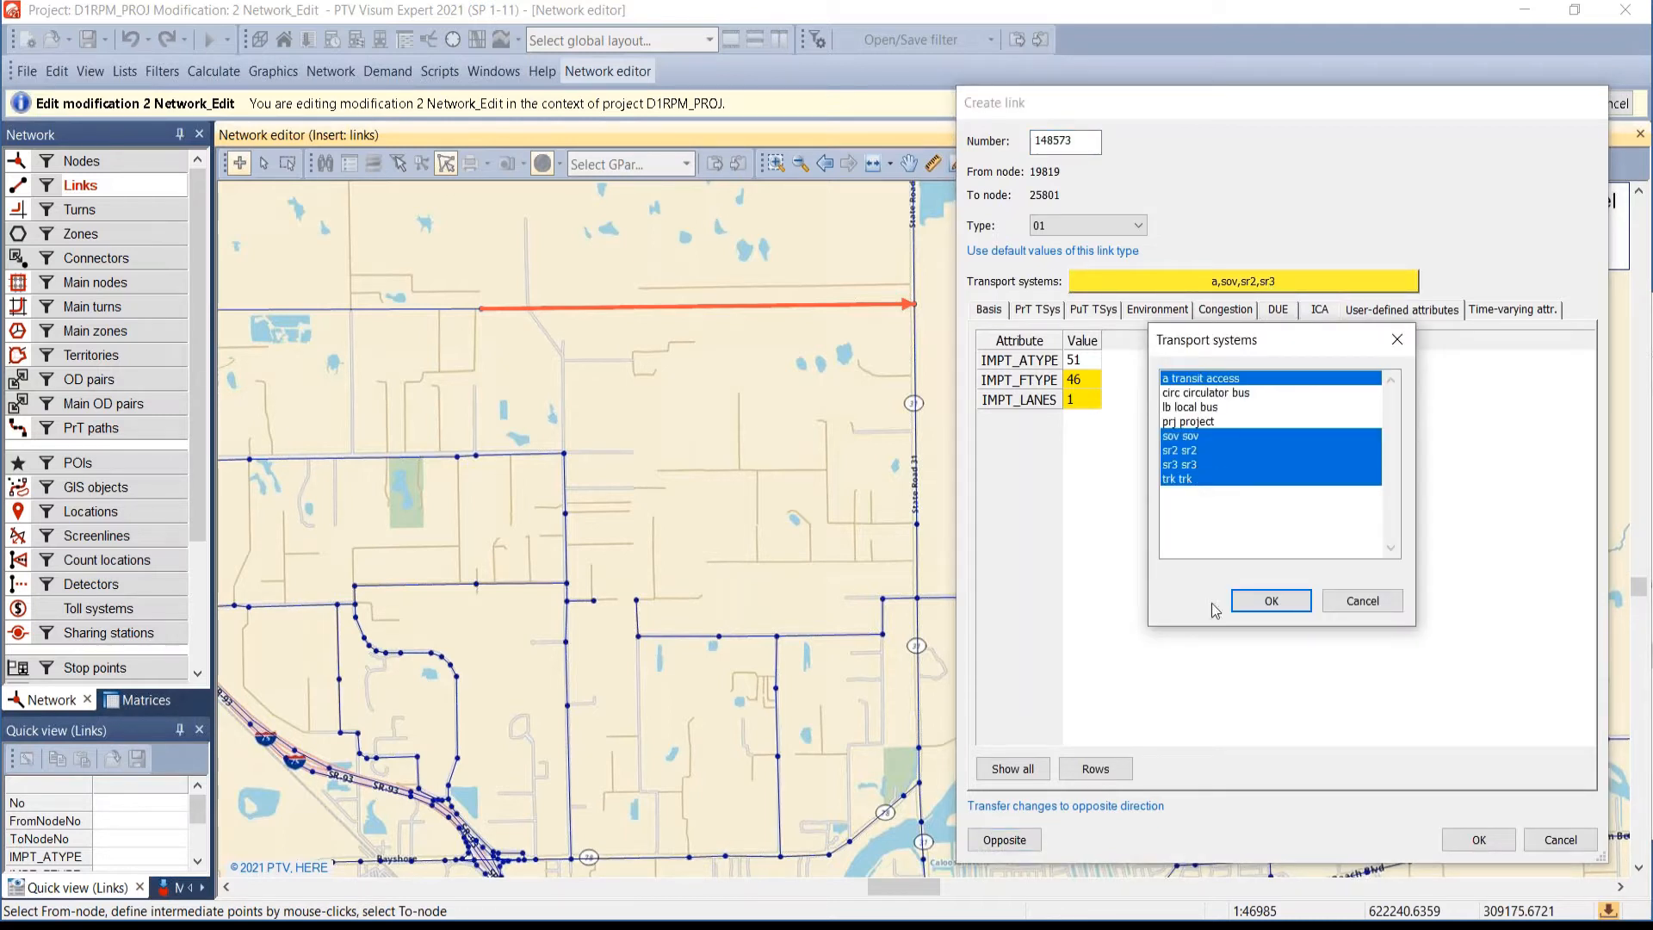
{"action": "left_click", "coordinate": [1259, 601]}
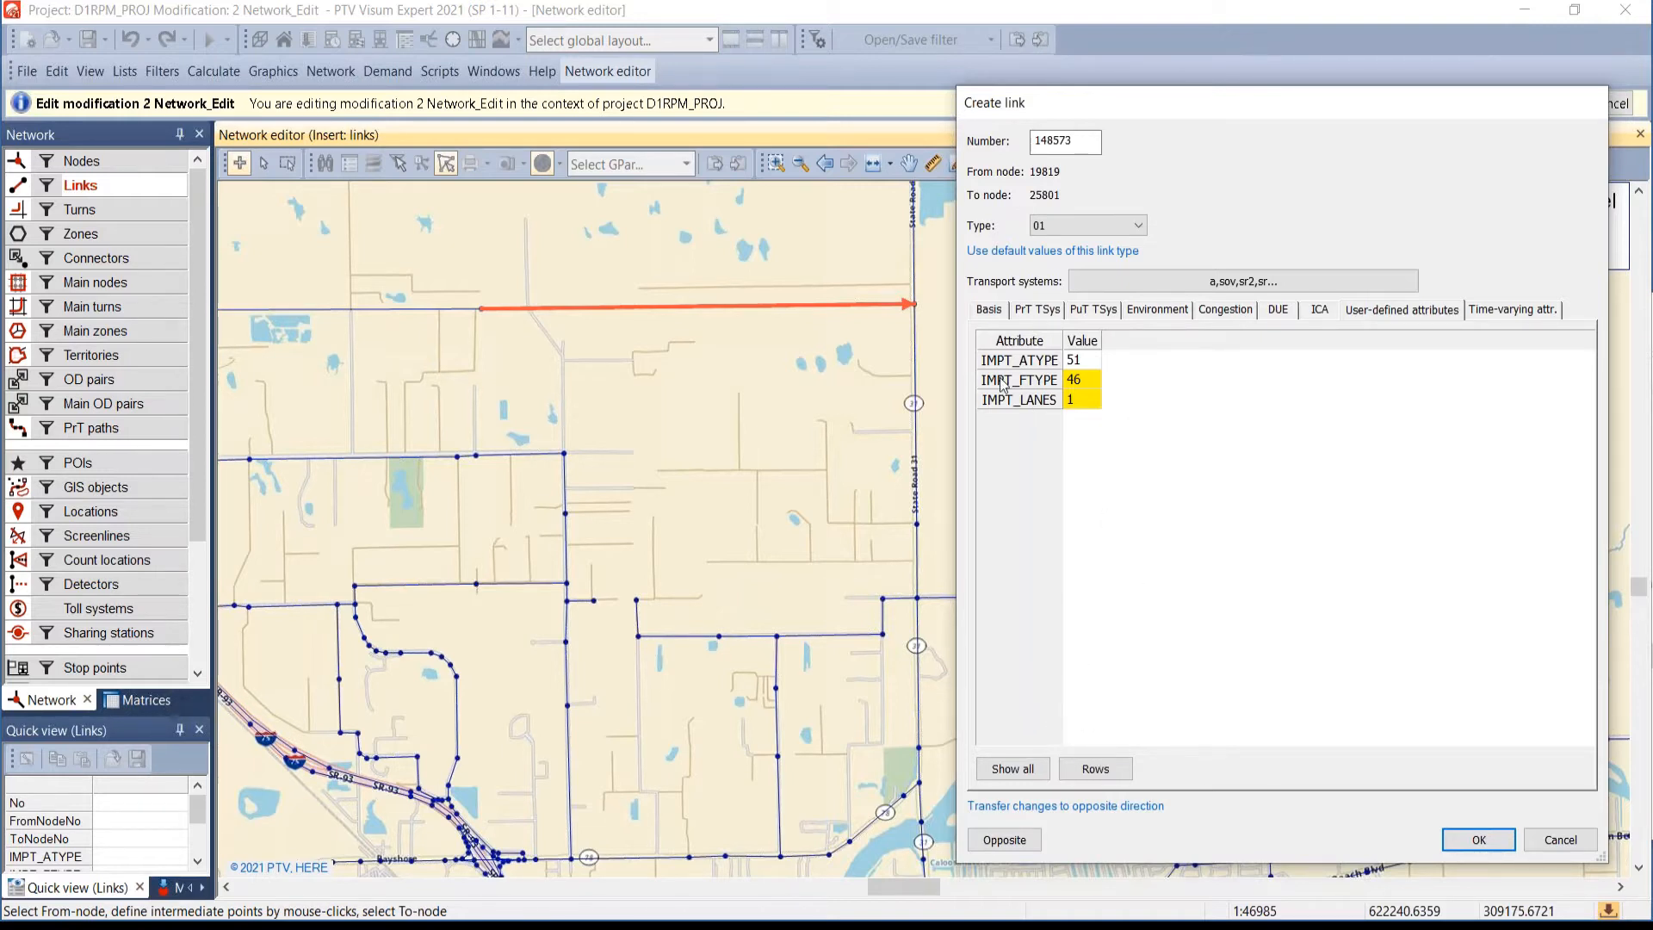
- Show all of the link's user-defined attributes and widen the attribute column to fit the full names
{"action": "left_click", "coordinate": [1016, 768]}
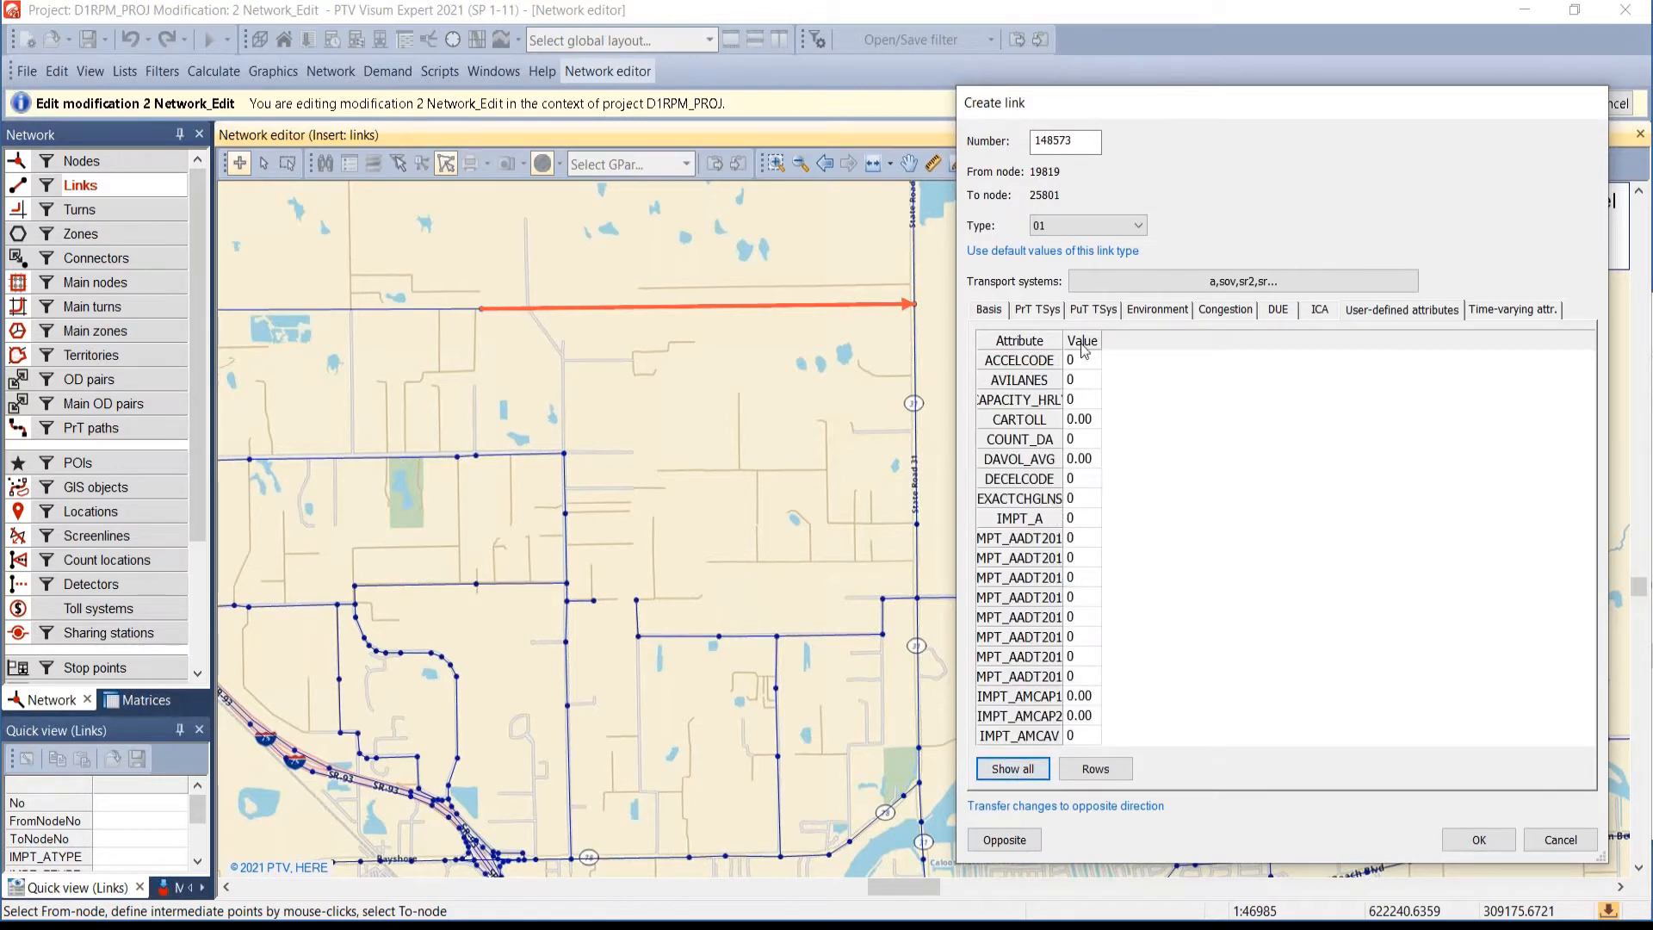
{"action": "scroll", "coordinate": [1179, 565], "scroll_direction": "down", "scroll_amount": 10}
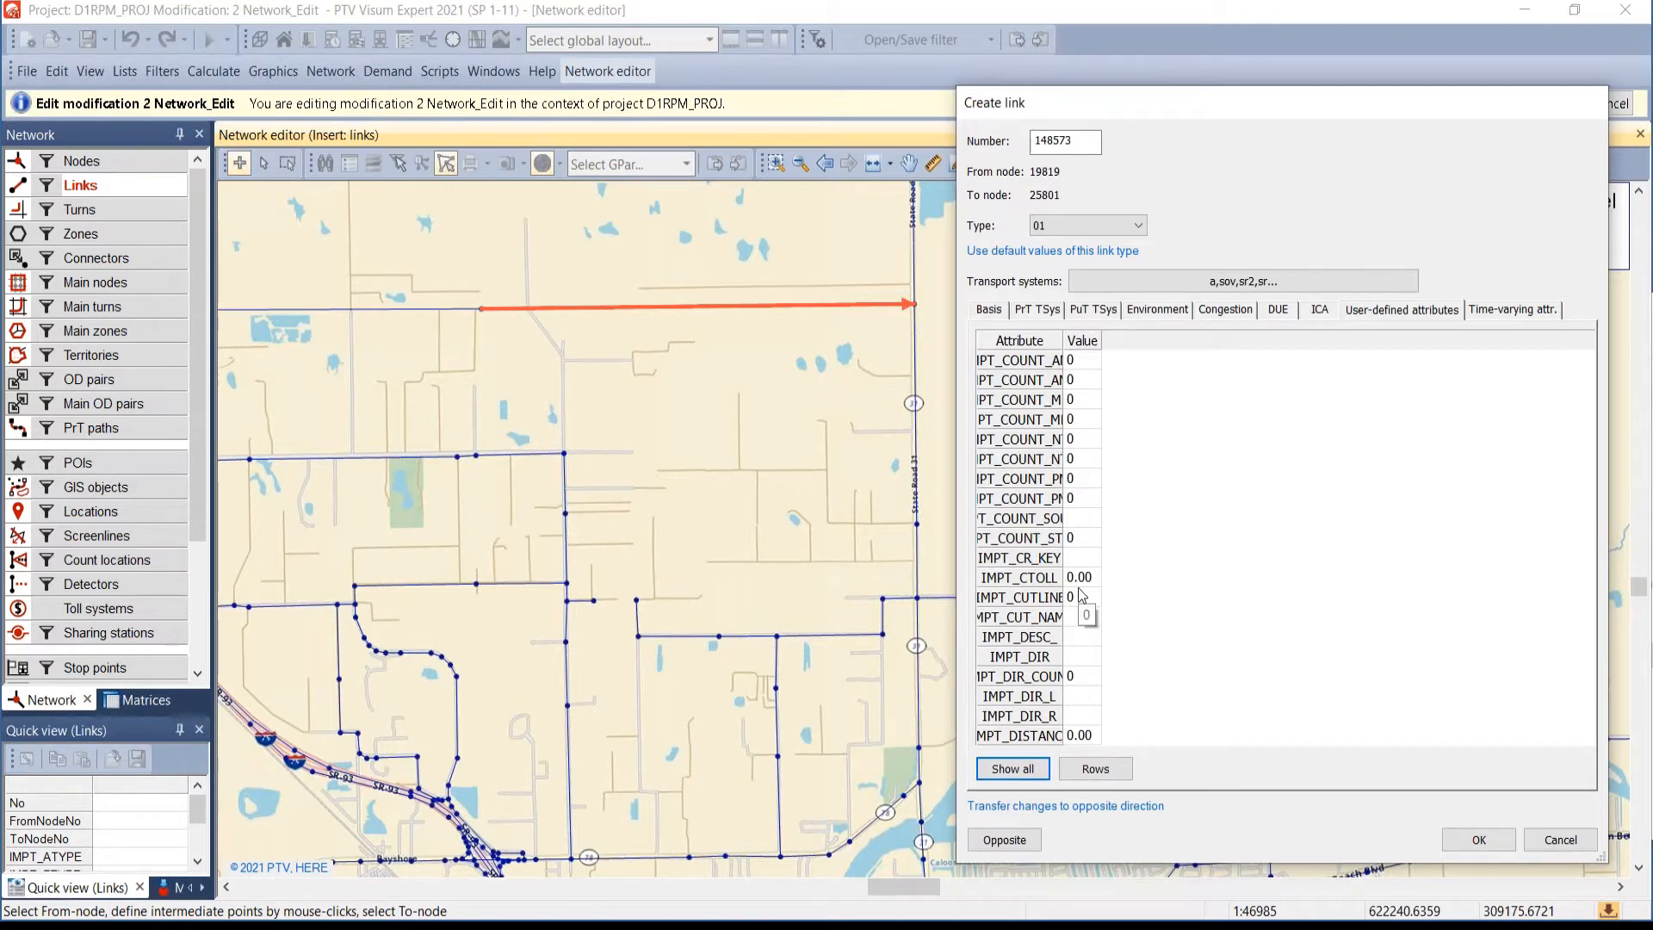
{"action": "left_click", "coordinate": [1064, 343]}
{"action": "double_click", "coordinate": [1066, 346]}
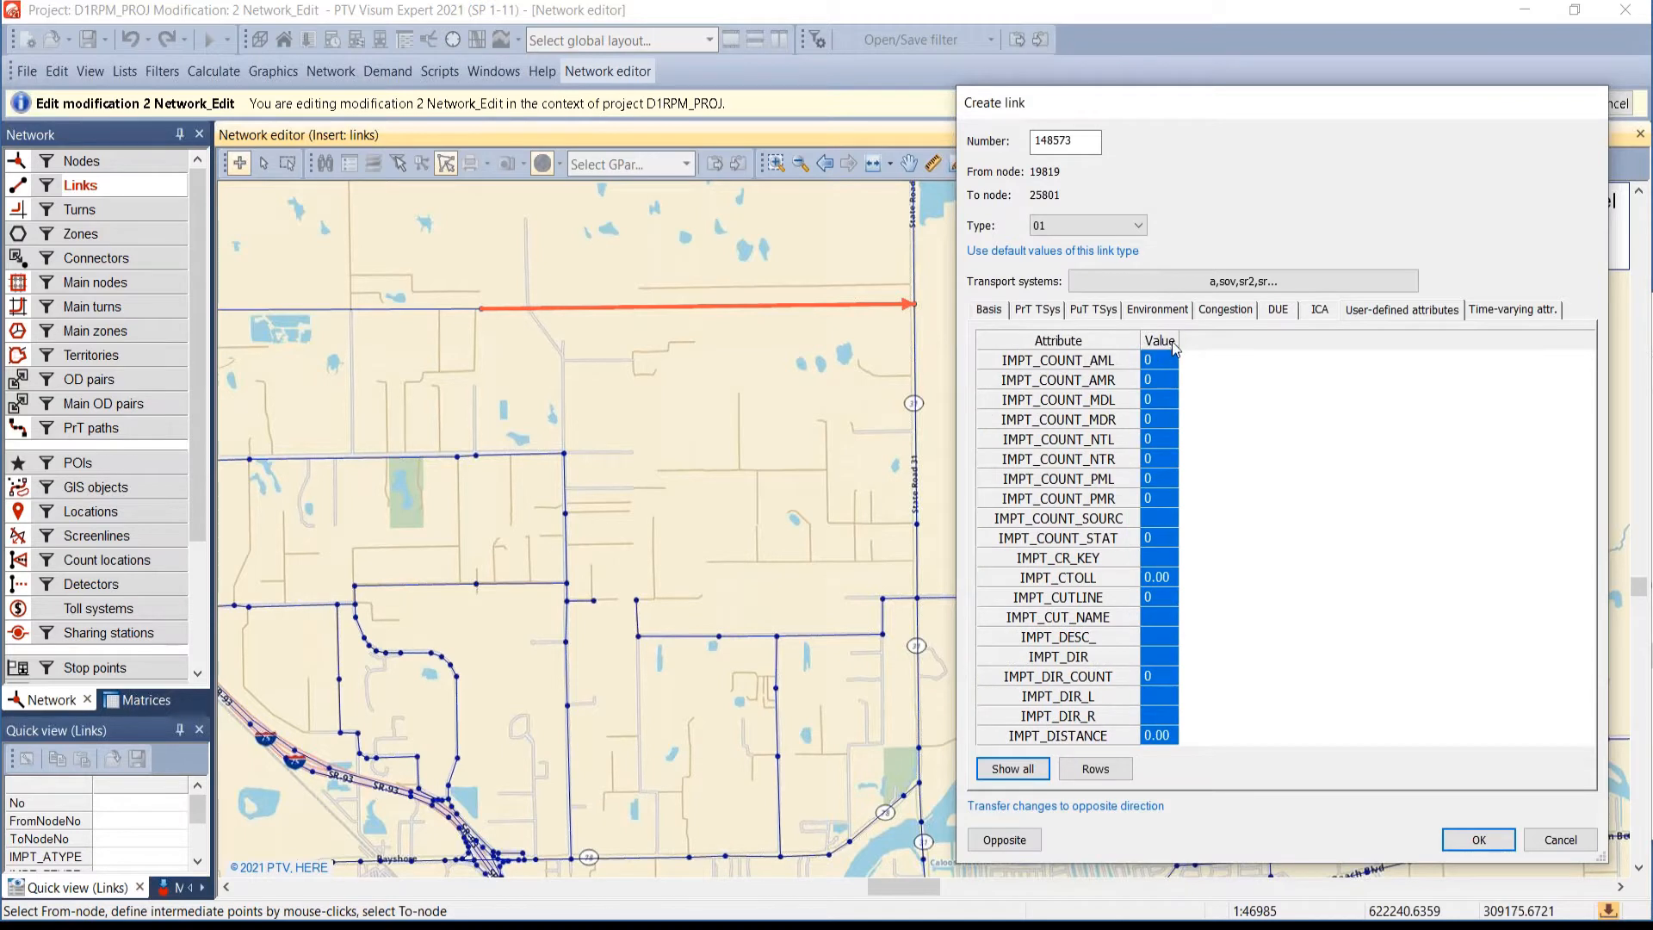
{"action": "left_click", "coordinate": [1258, 448]}
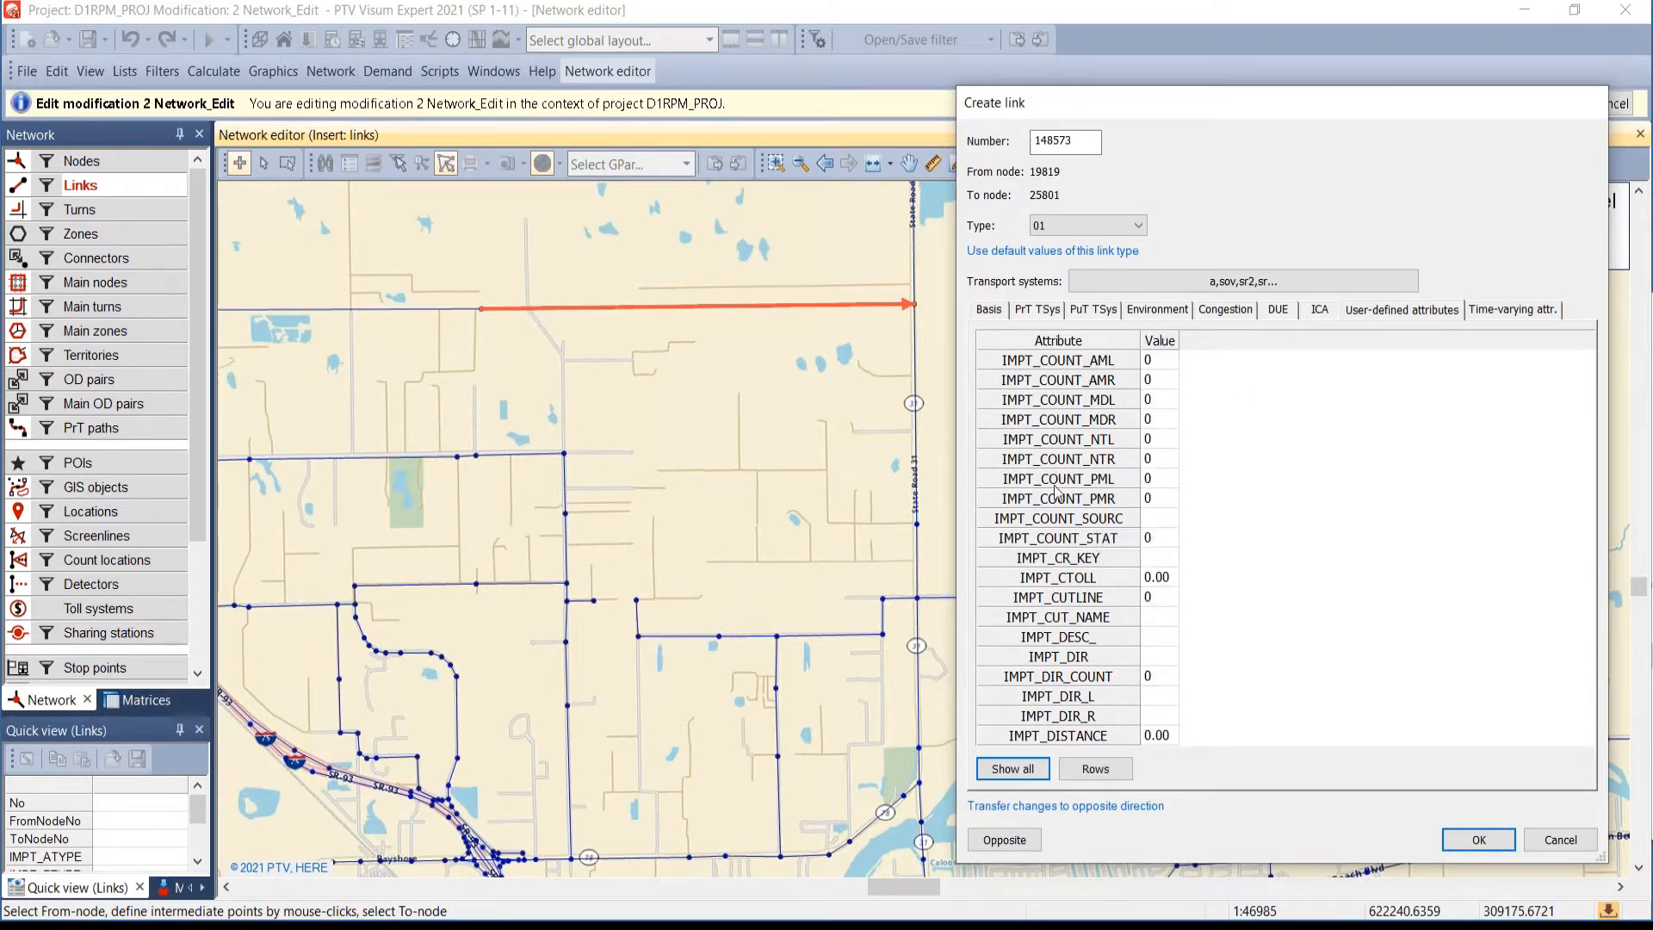
- Open the row selection for the link's user-defined attributes and search for ftype
{"action": "left_click", "coordinate": [1112, 779]}
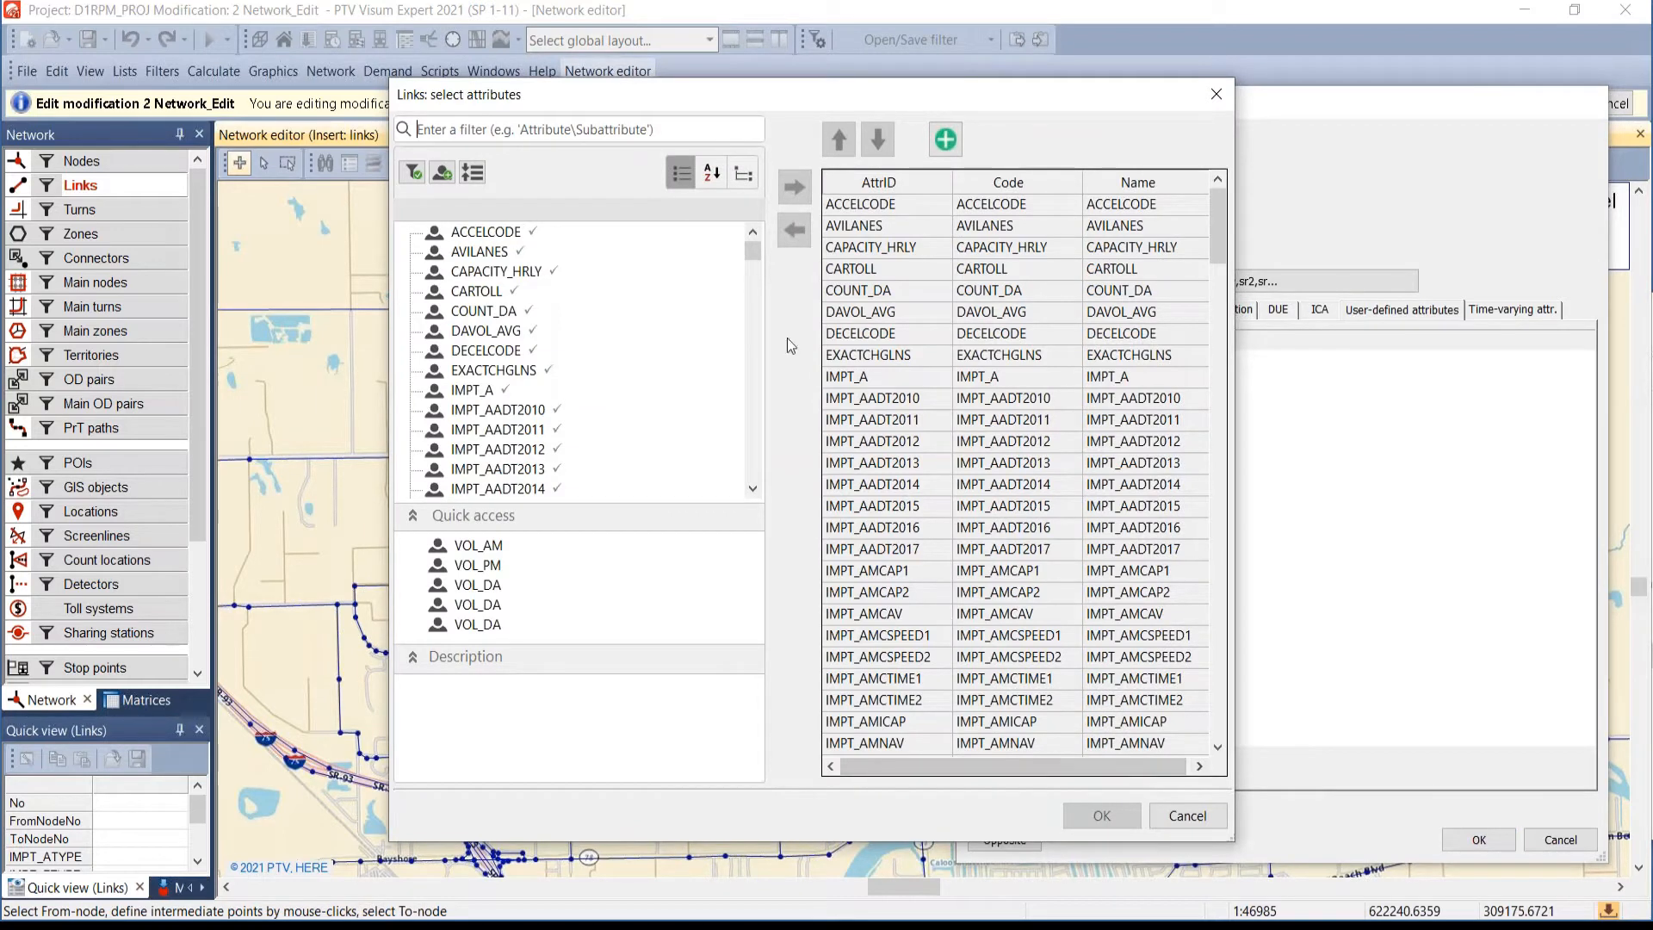
{"action": "left_click", "coordinate": [568, 129]}
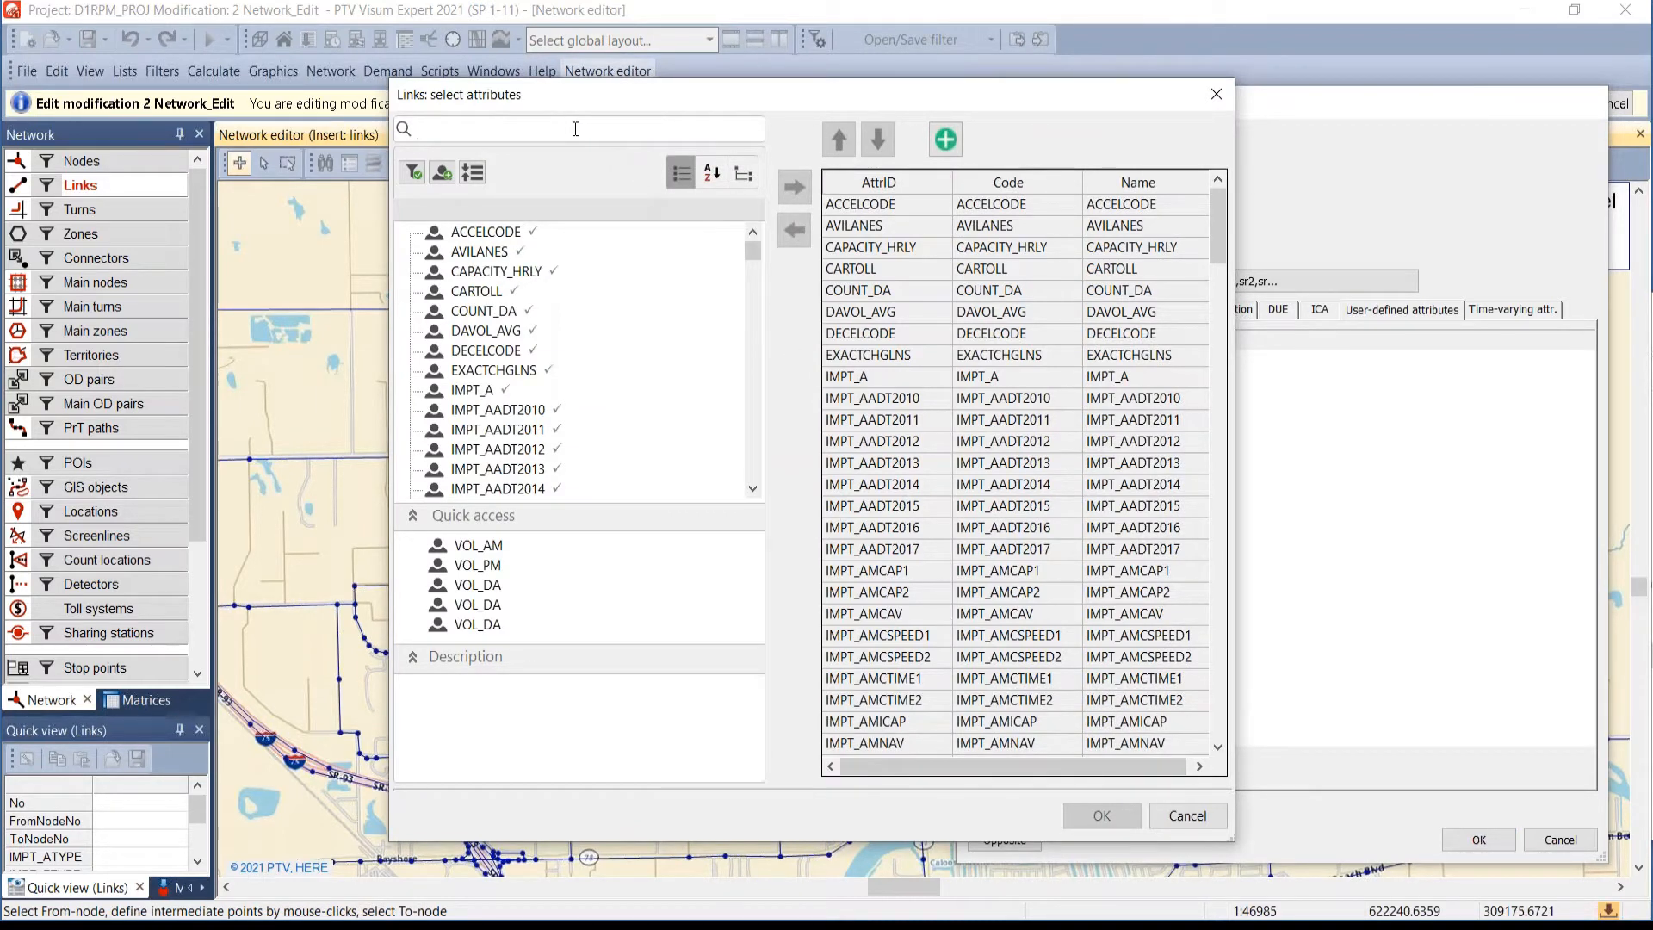
{"action": "type", "text": "ftype"}
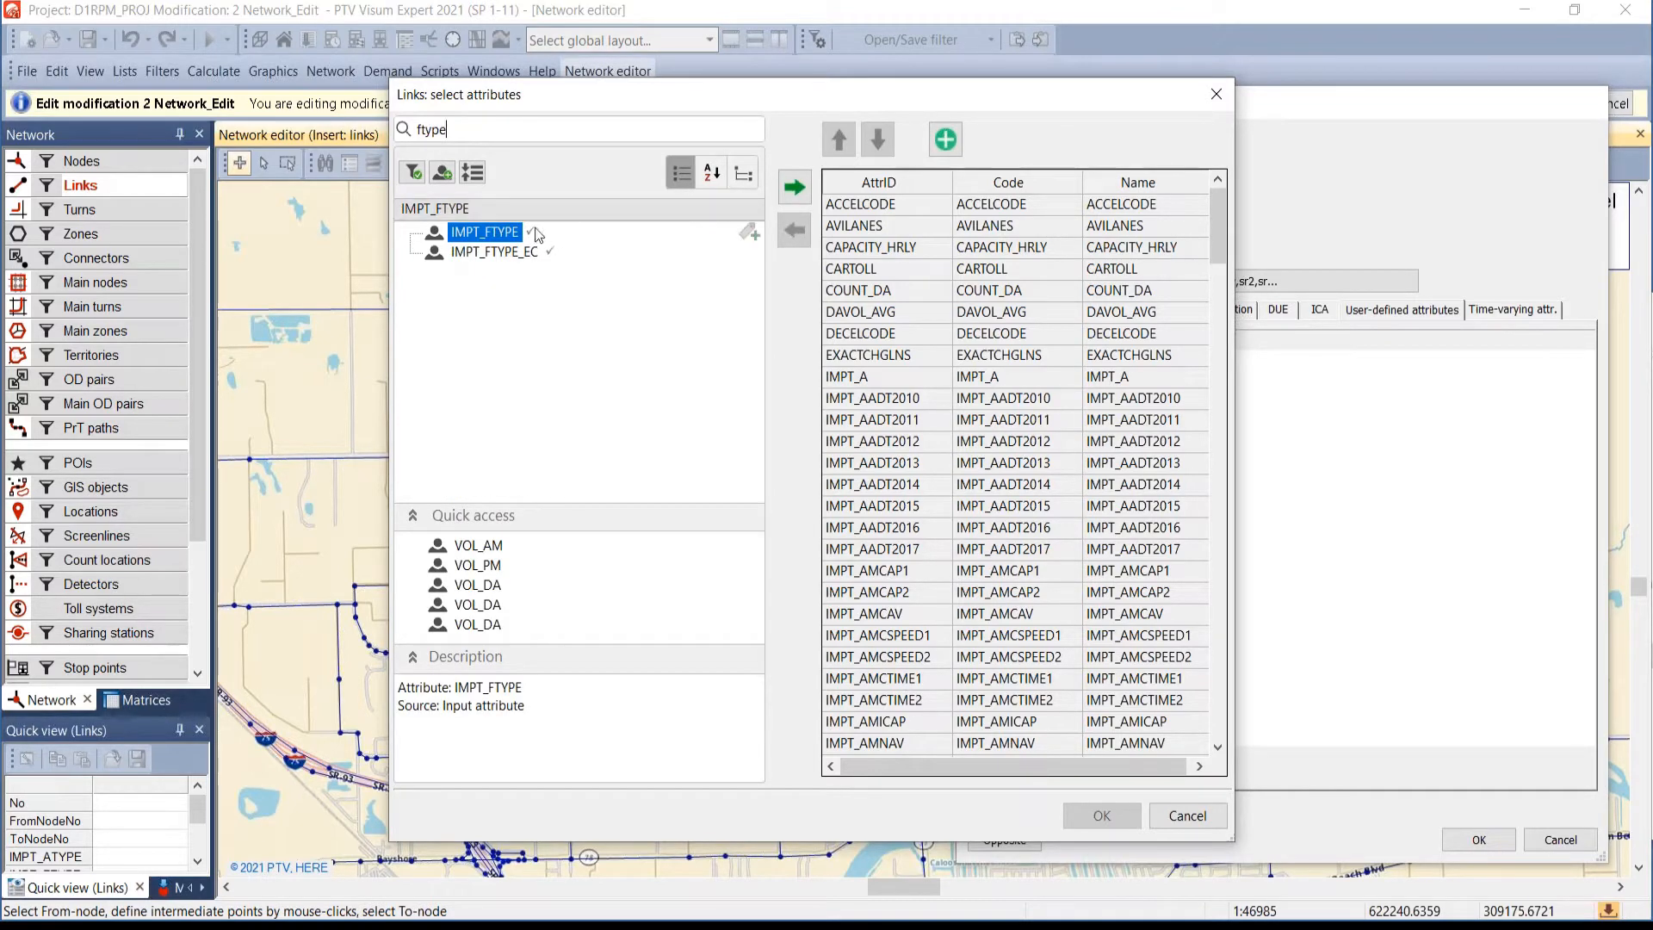
- Clear the attribute search and remove all attributes from the link's displayed user-defined attribute rows
{"action": "left_click", "coordinate": [879, 180]}
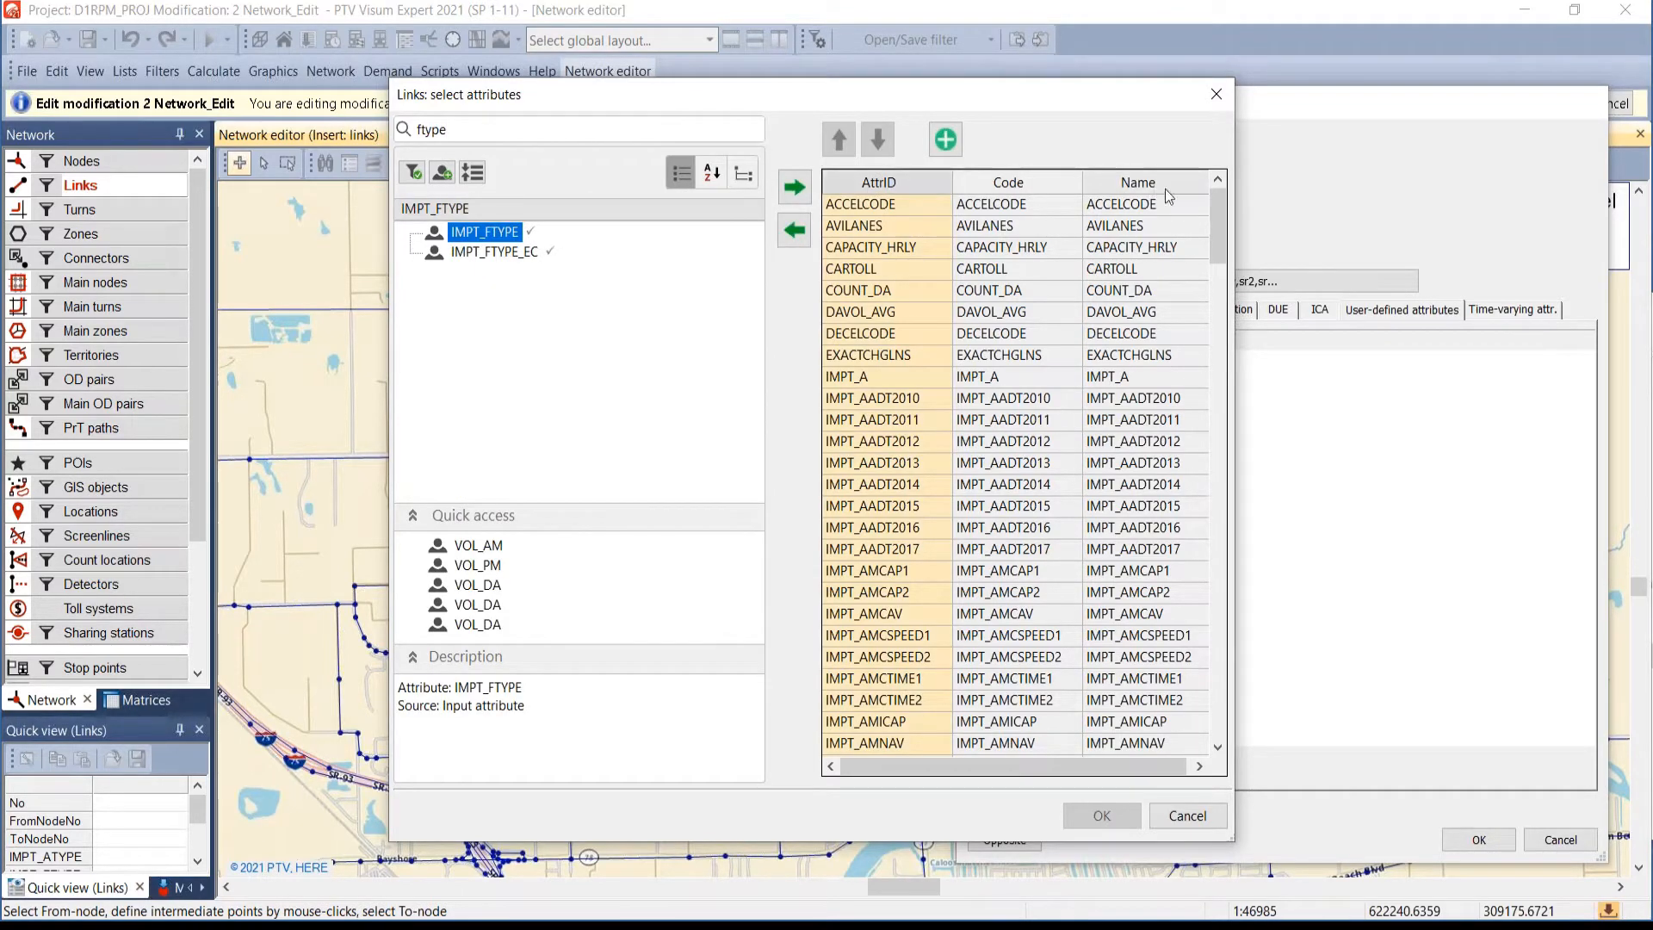
{"action": "mouse_move", "coordinate": [1218, 220]}
{"action": "left_mouse_down"}
{"action": "mouse_move", "coordinate": [1218, 701]}
{"action": "mouse_move", "coordinate": [1217, 222]}
{"action": "left_mouse_up"}
{"action": "left_click_drag", "start_coordinate": [902, 92], "coordinate": [705, 91]}
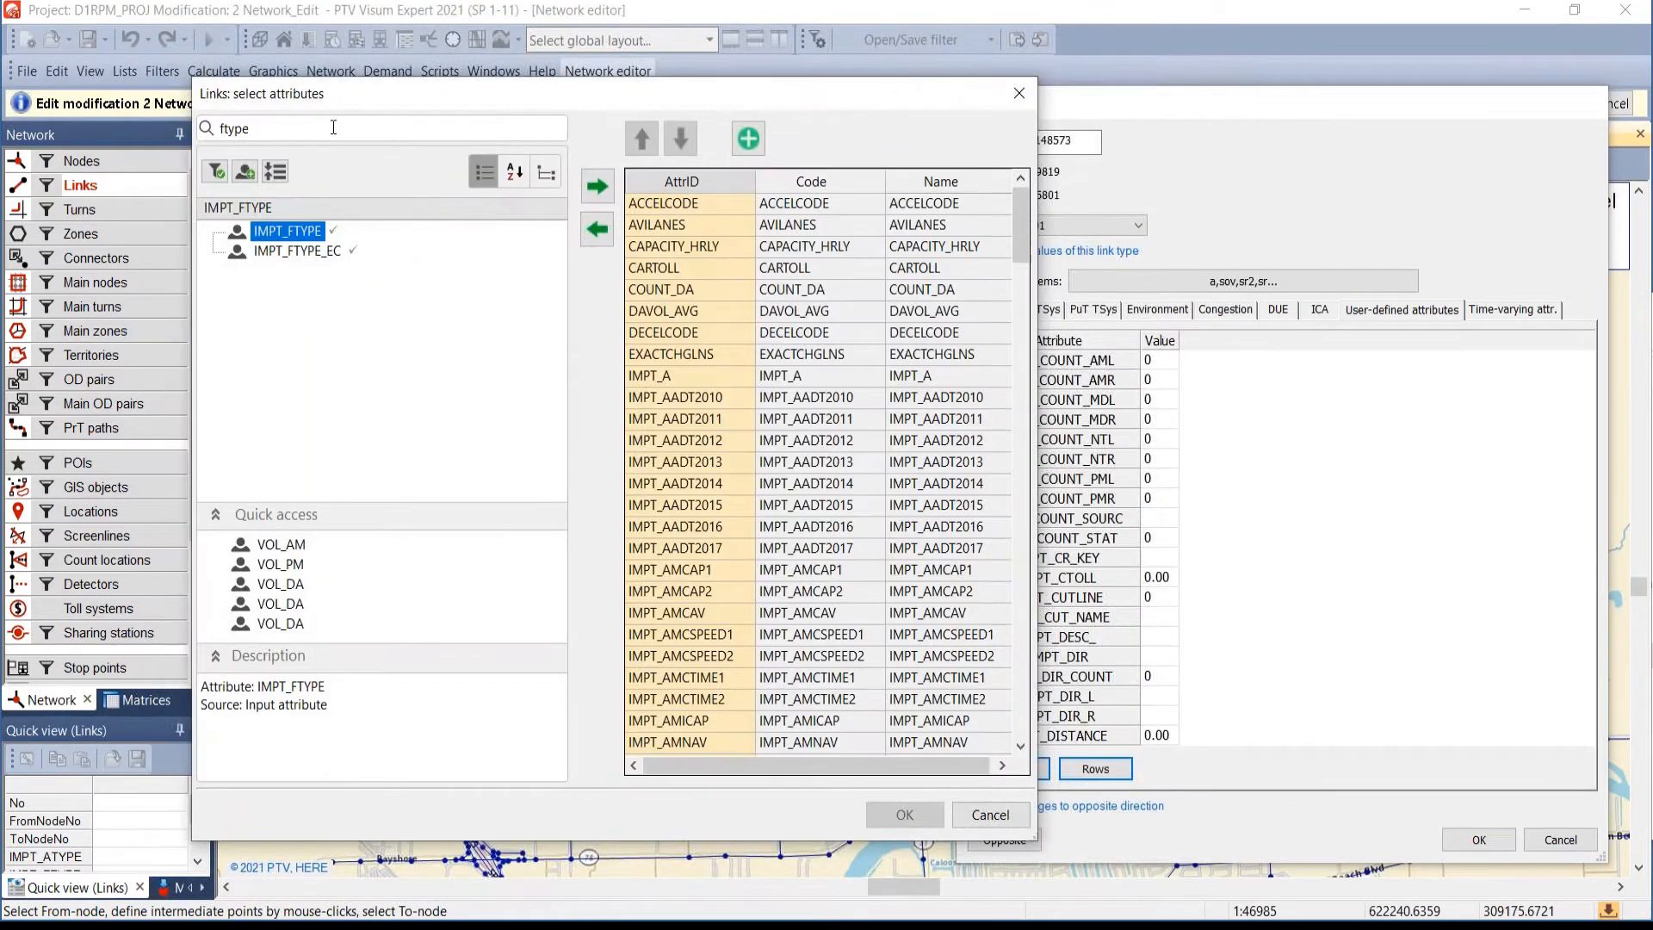
{"action": "left_click_drag", "start_coordinate": [258, 129], "coordinate": [182, 131]}
{"action": "key", "text": "BackSpace"}
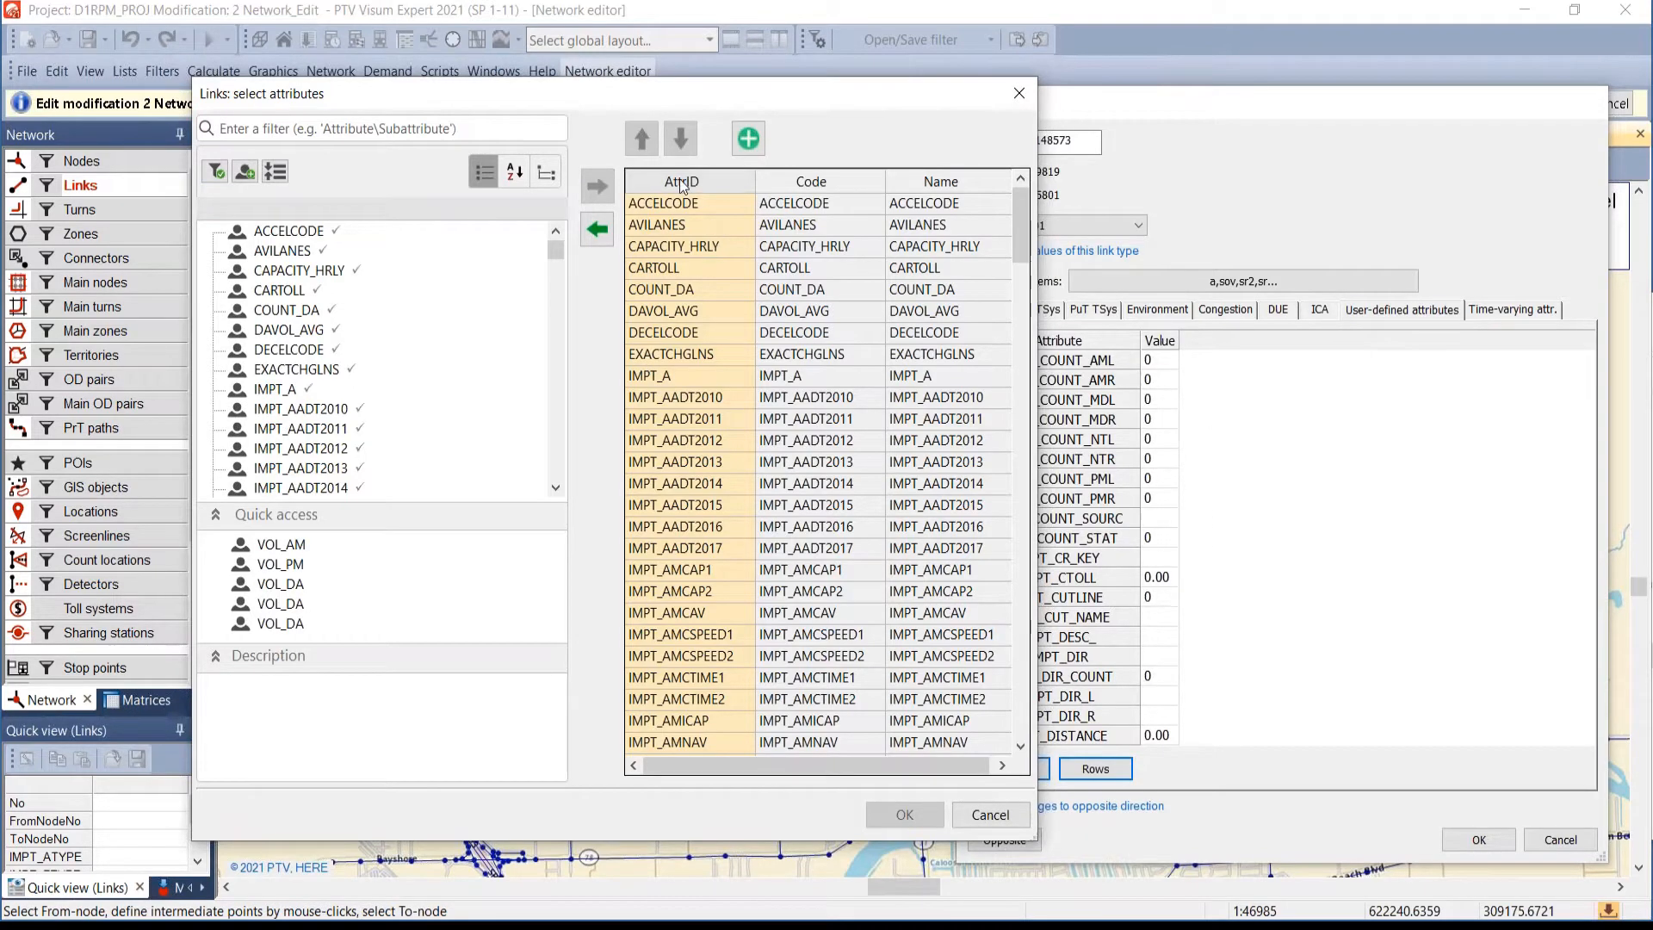
{"action": "mouse_move", "coordinate": [1021, 225]}
{"action": "left_mouse_down"}
{"action": "mouse_move", "coordinate": [1014, 736]}
{"action": "mouse_move", "coordinate": [1019, 250]}
{"action": "left_mouse_up"}
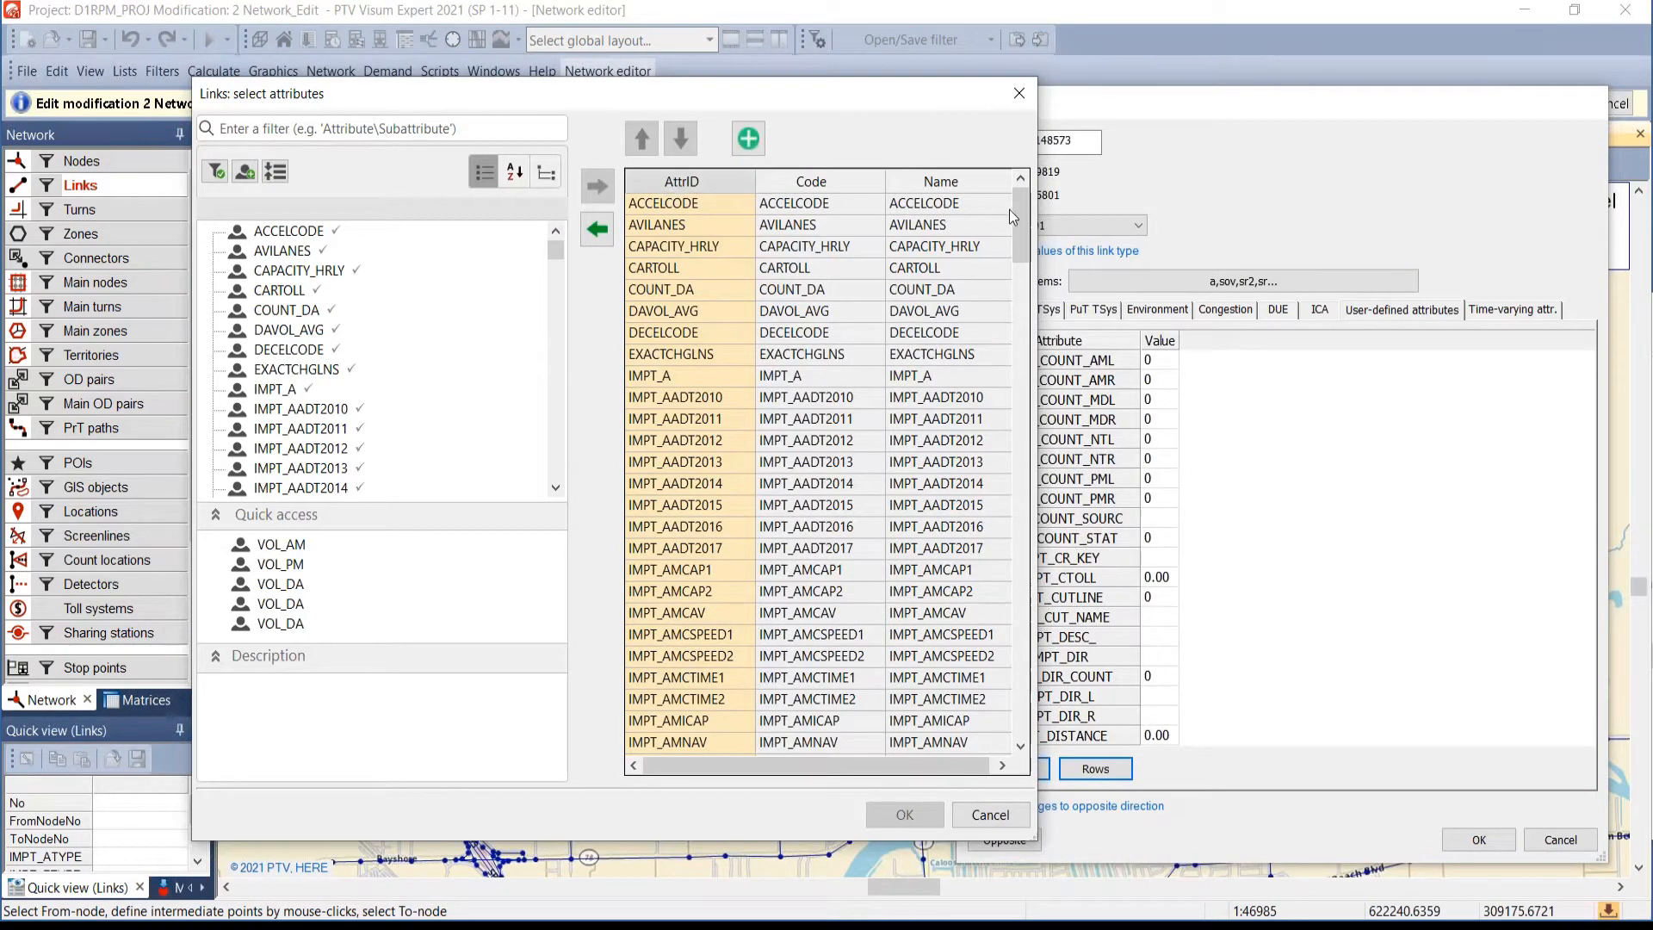
{"action": "left_click", "coordinate": [1016, 470]}
{"action": "left_click_drag", "start_coordinate": [1016, 470], "coordinate": [1004, 723]}
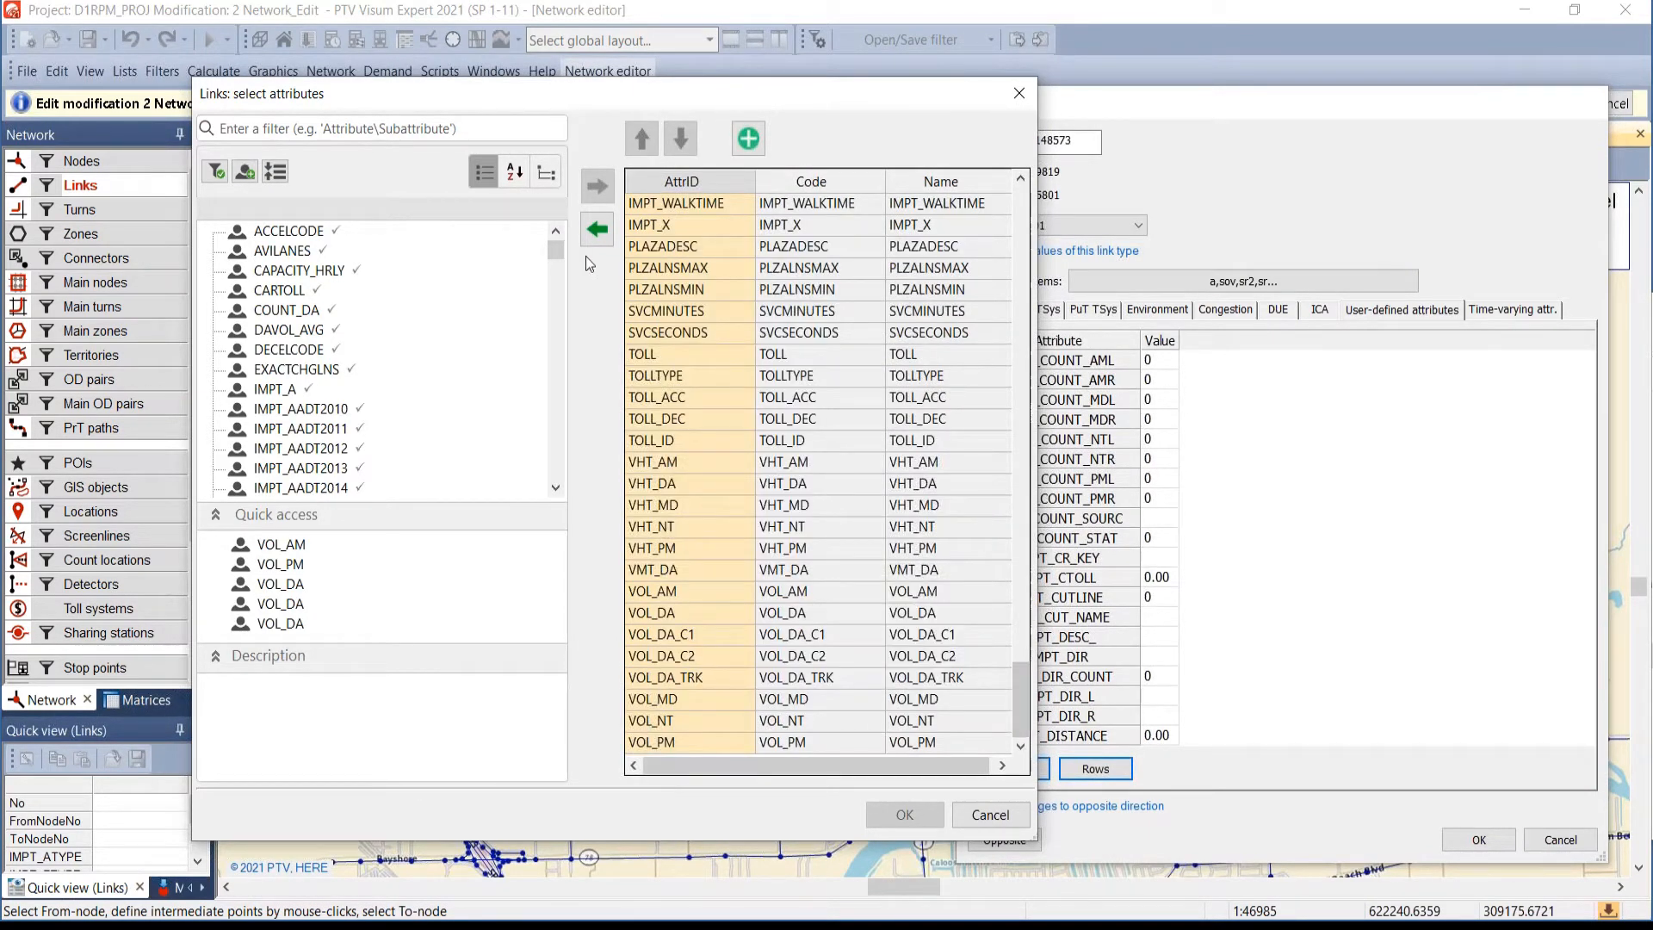
{"action": "left_click", "coordinate": [598, 230]}
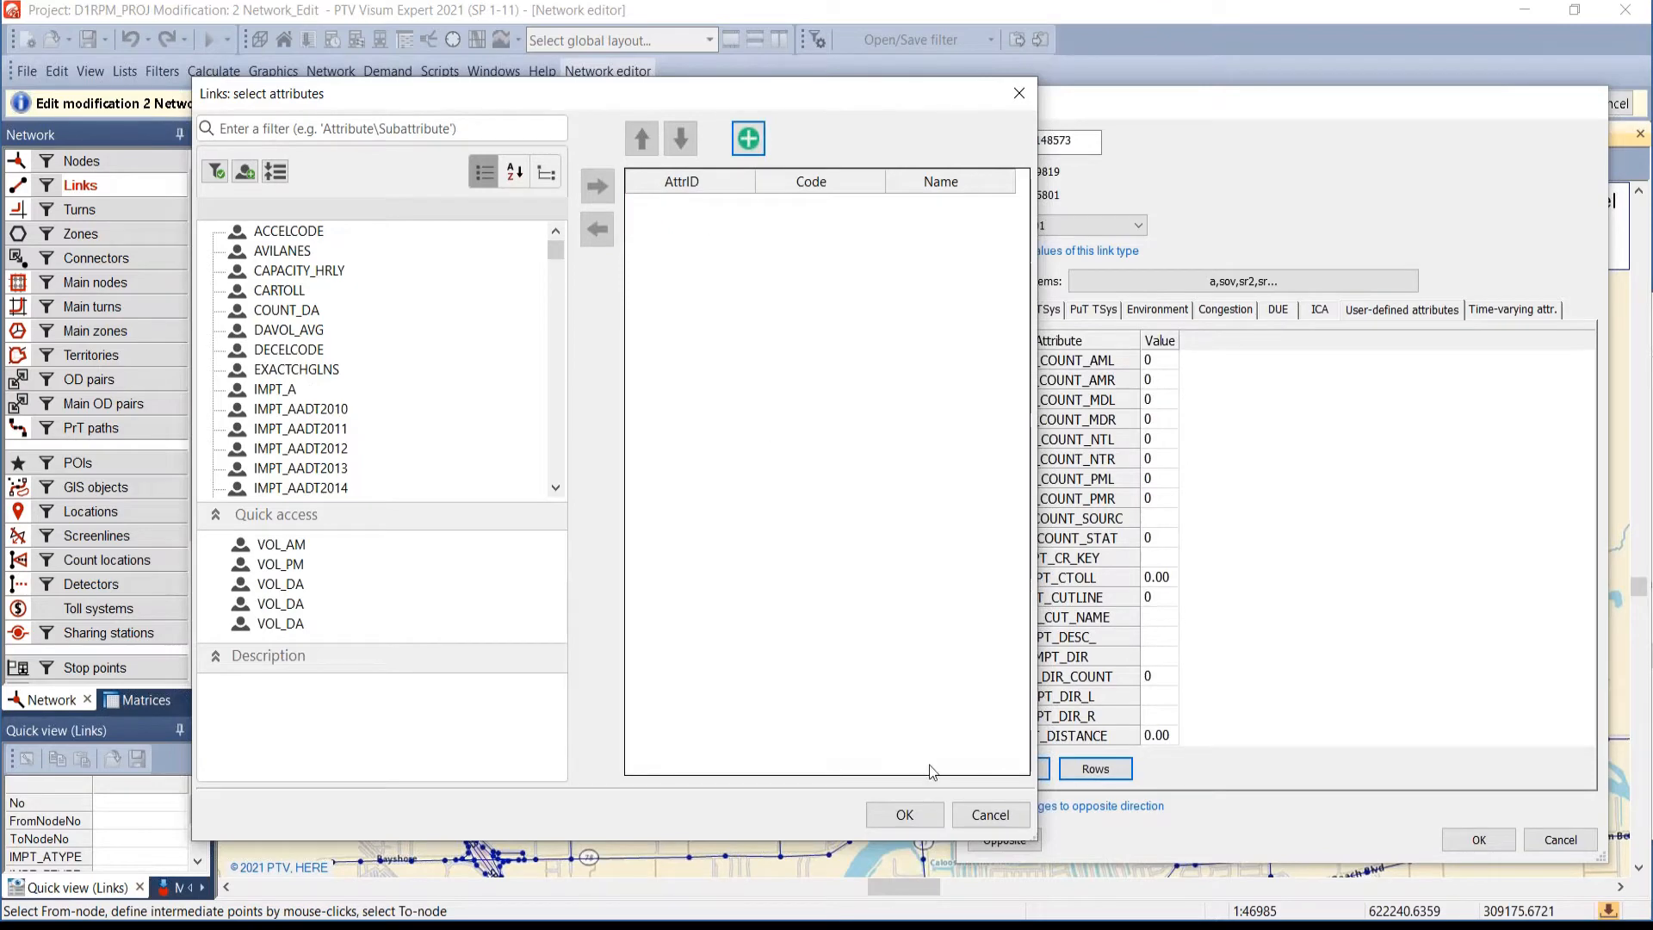
{"action": "left_click", "coordinate": [904, 814]}
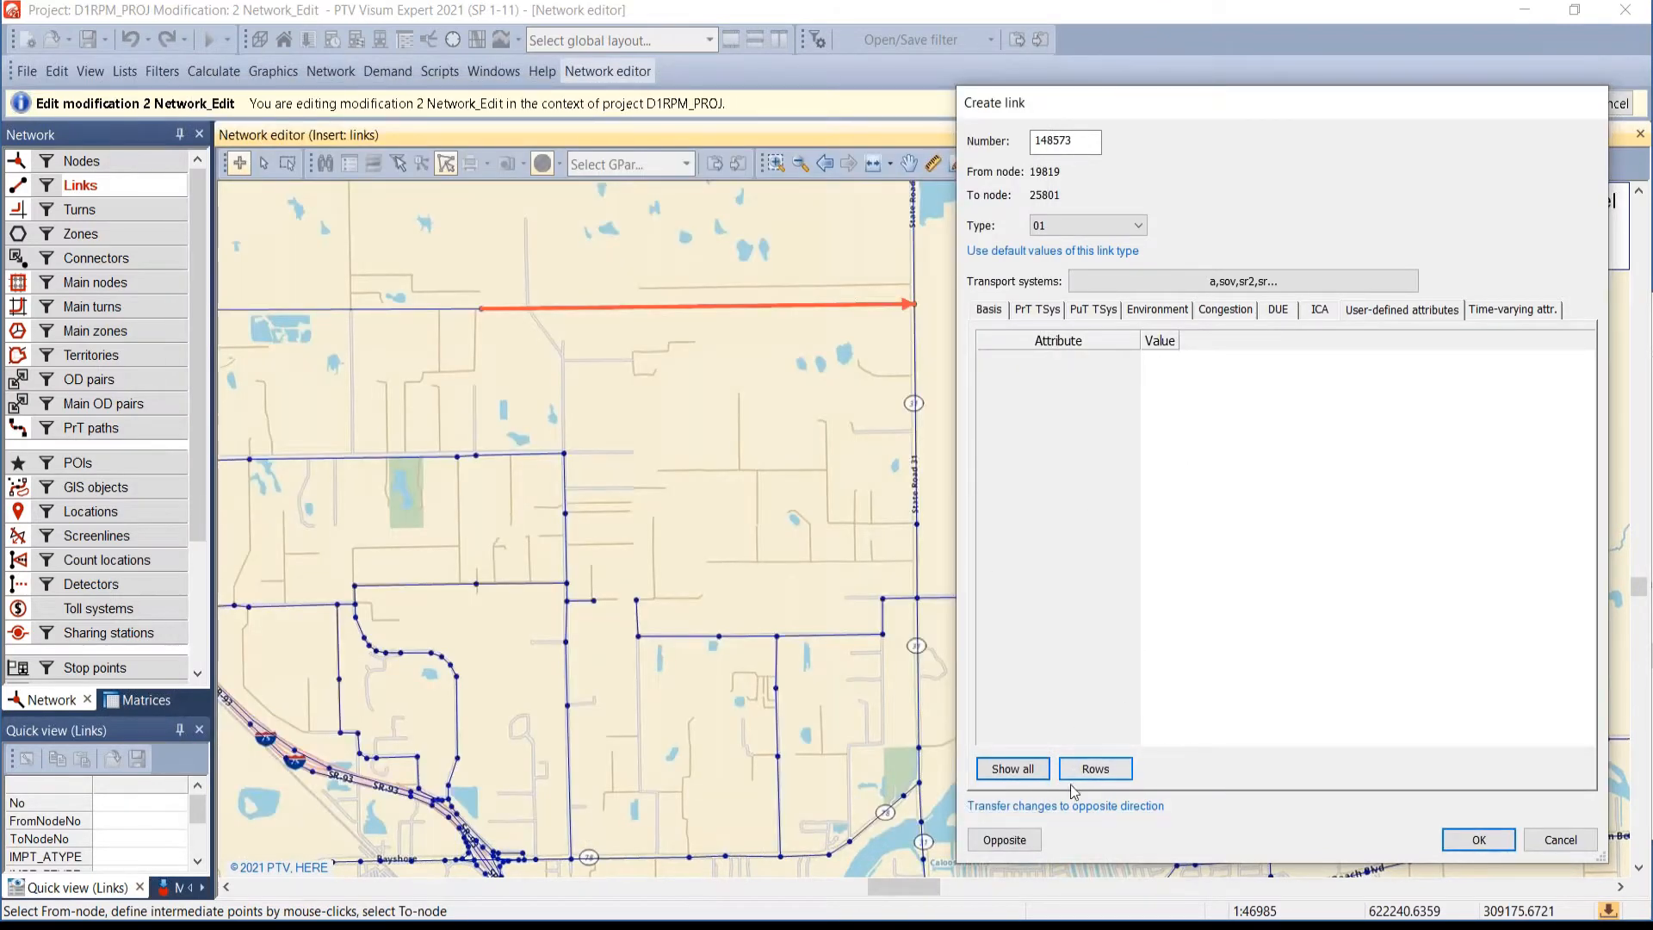
- Reopen the row selection for the link's user-defined attributes, add IMPT_FTYPE and widen the selected-attribute columns
{"action": "left_click", "coordinate": [1086, 770]}
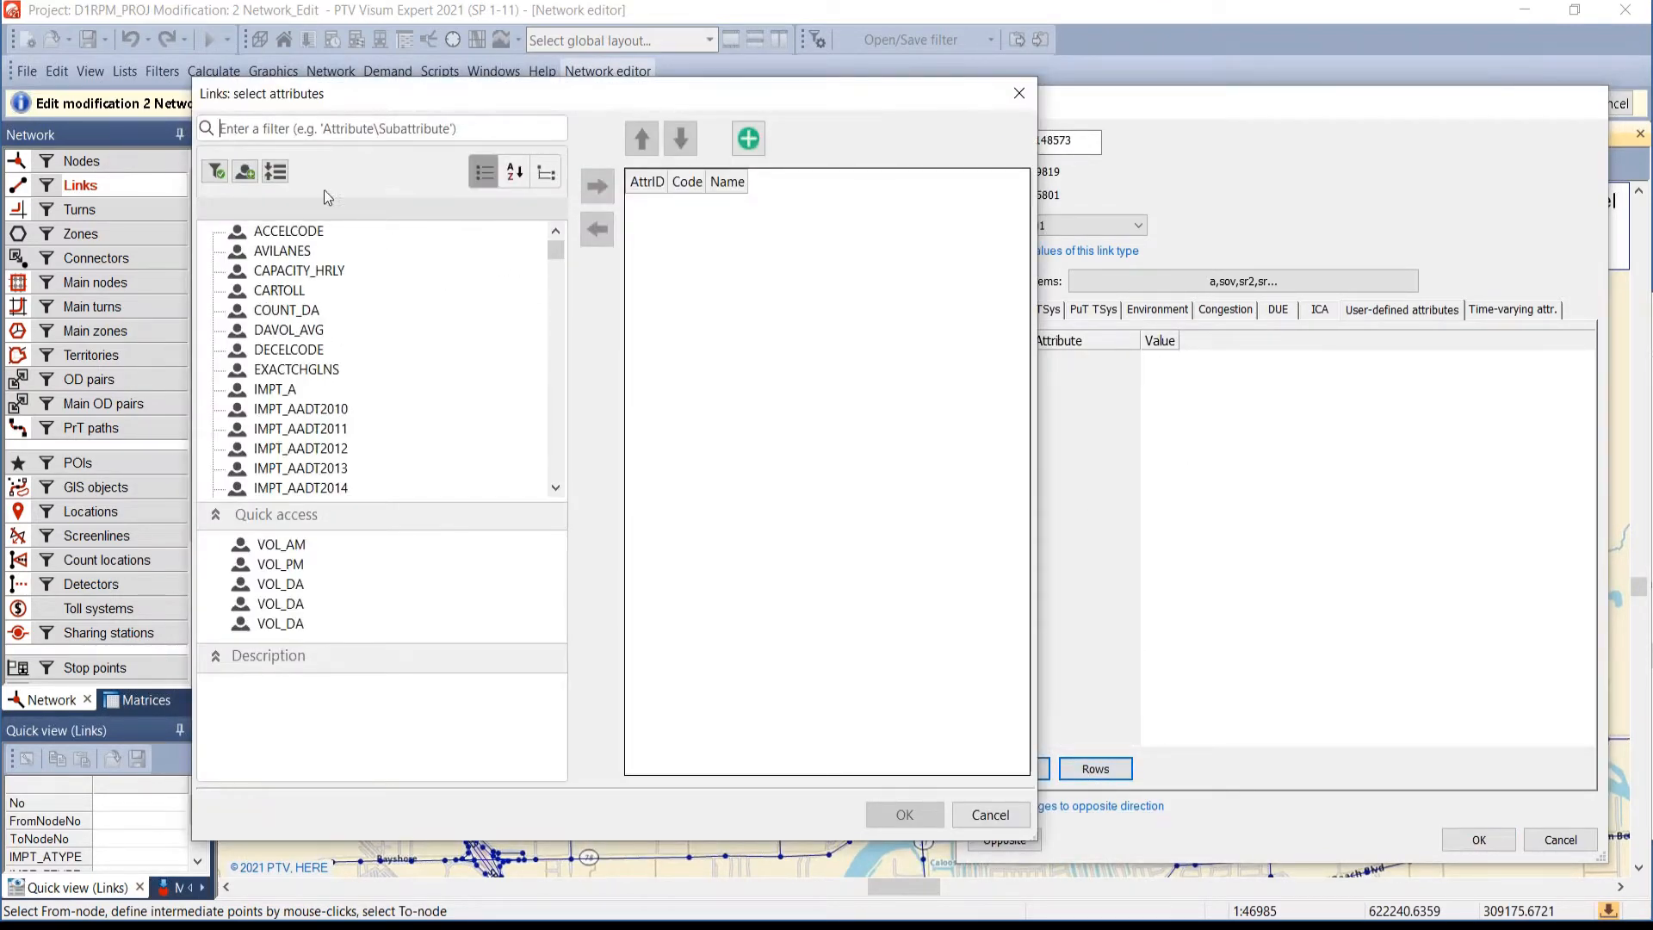
{"action": "left_click", "coordinate": [314, 124]}
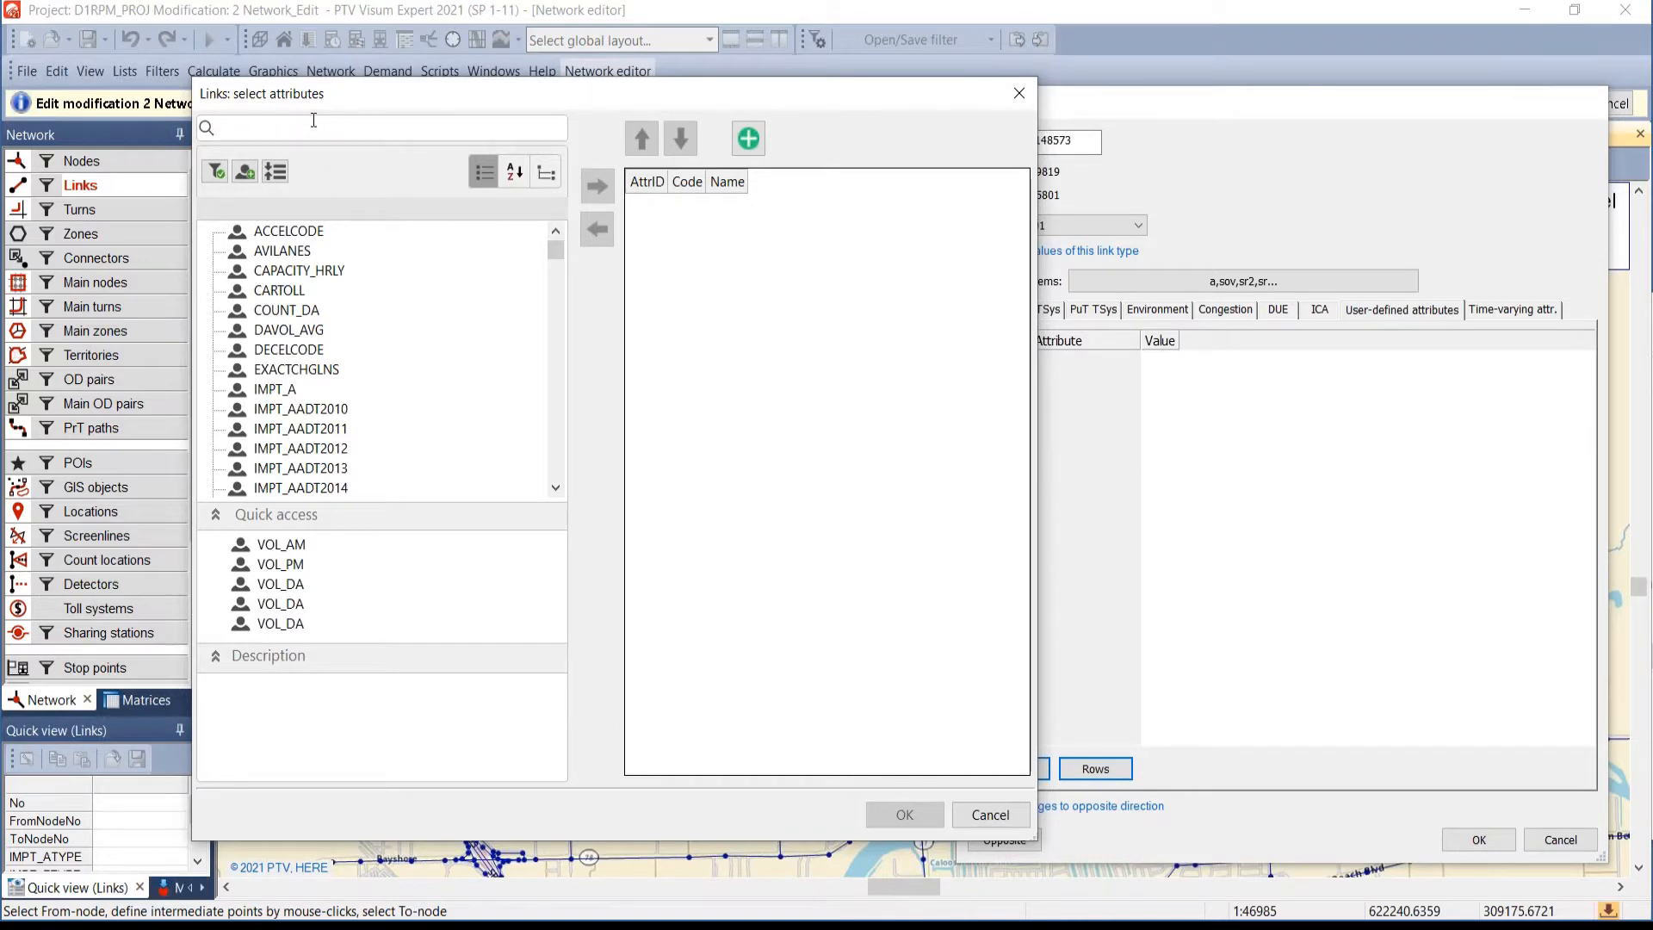
{"action": "type", "text": "ftype"}
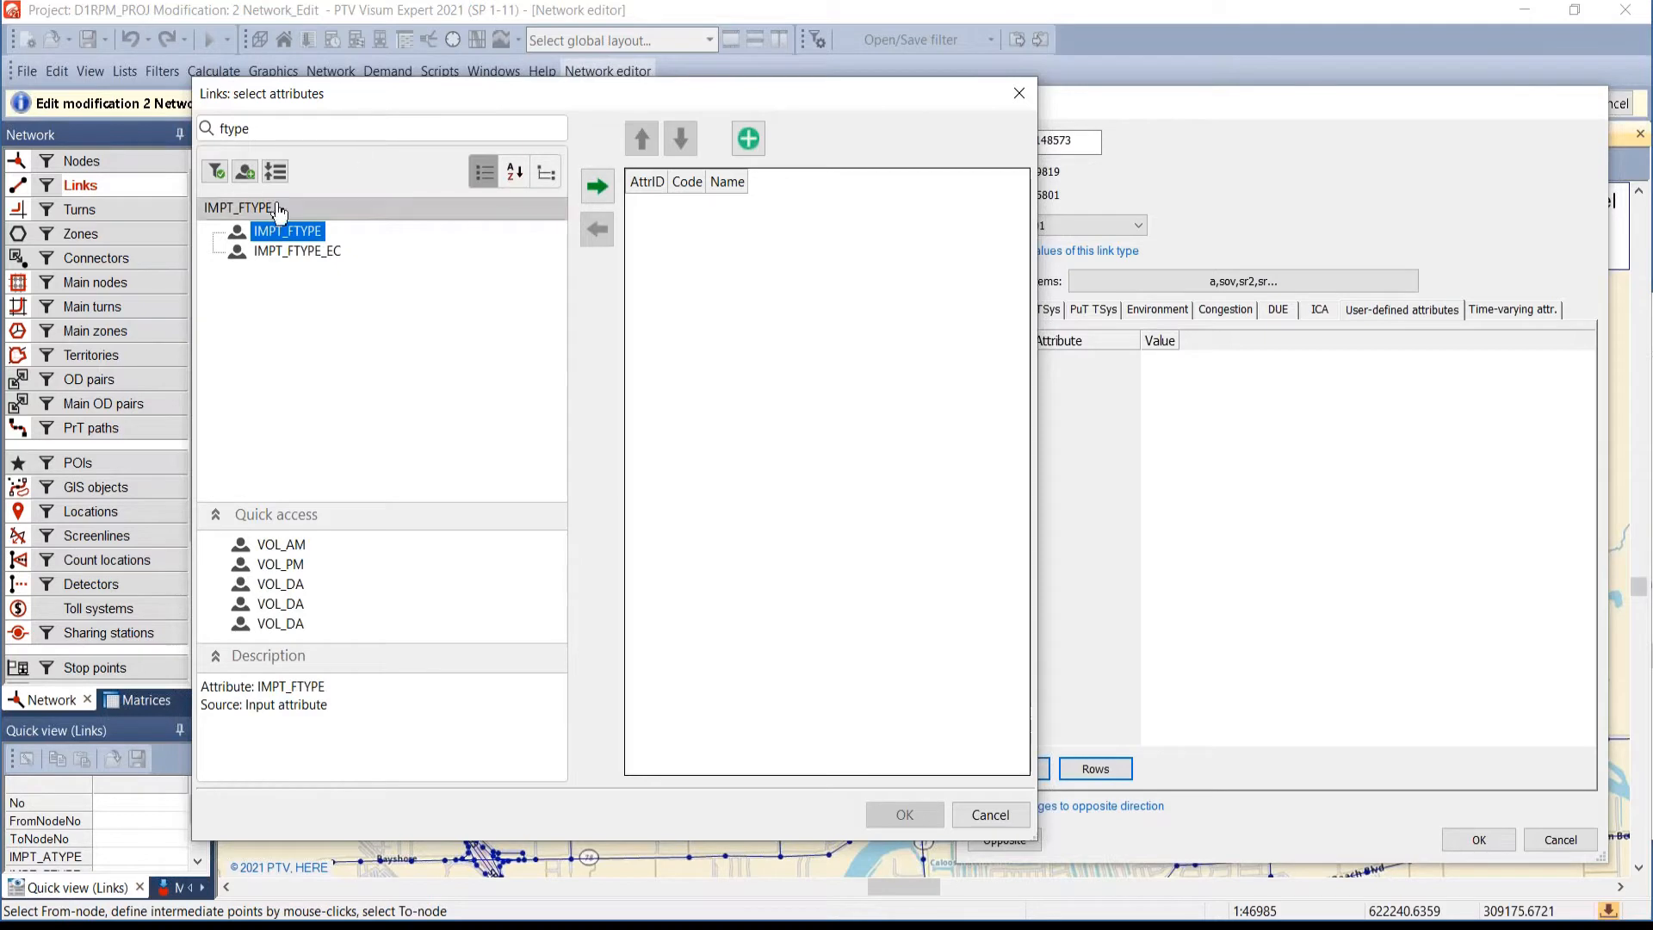
{"action": "double_click", "coordinate": [299, 234]}
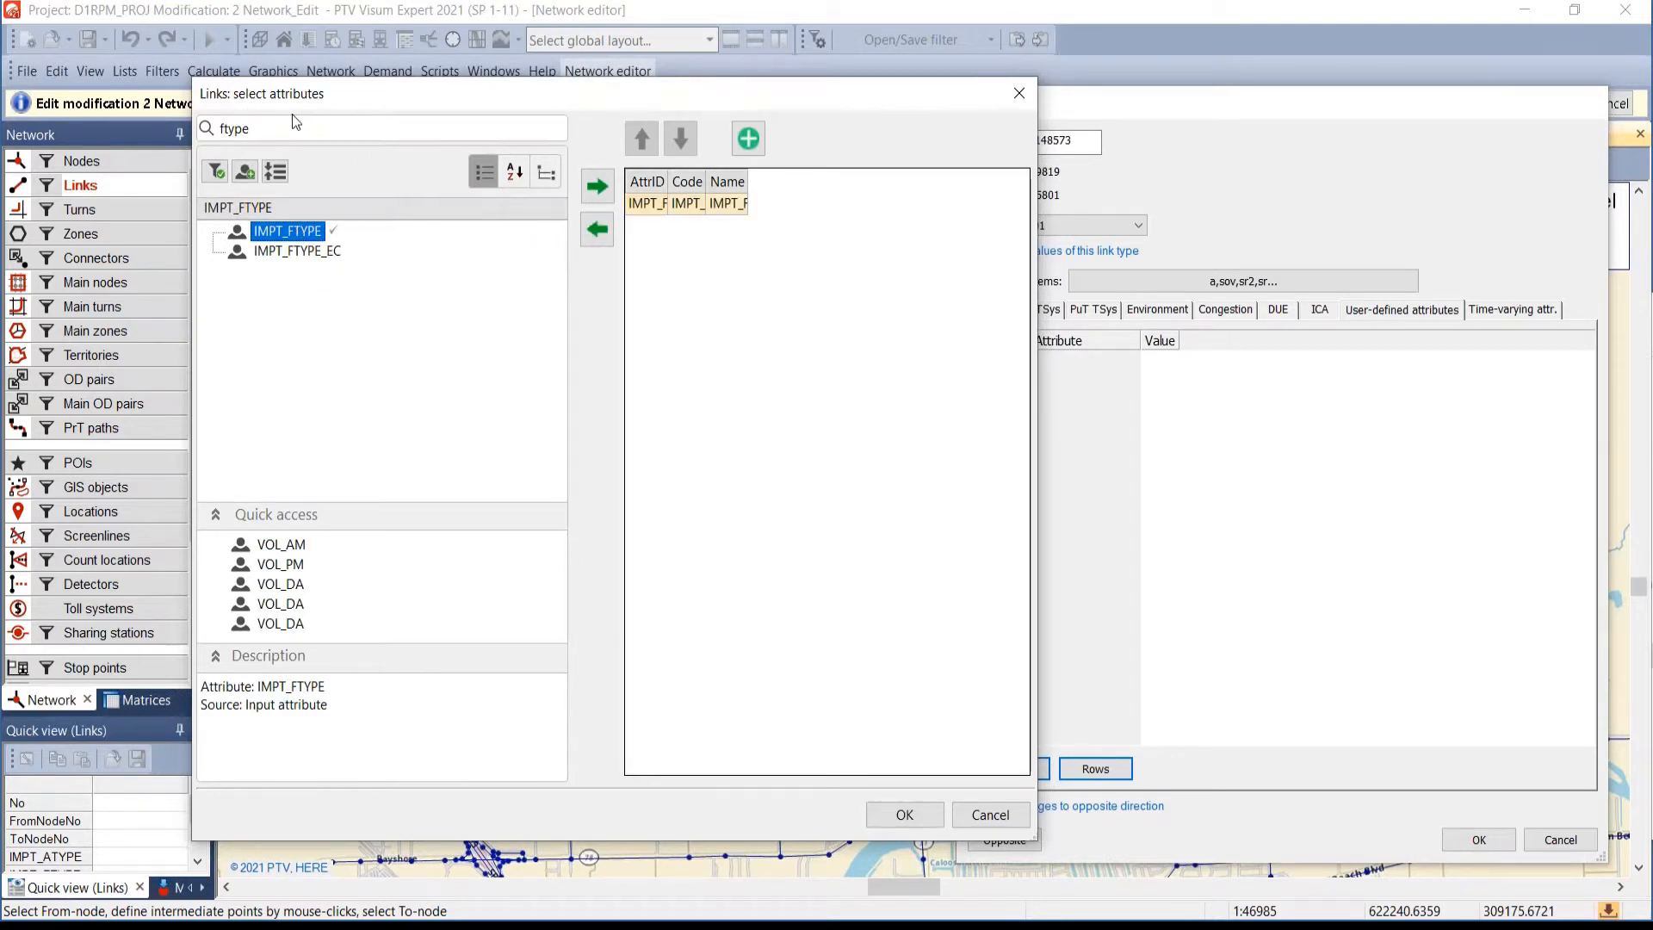
{"action": "left_click_drag", "start_coordinate": [669, 182], "coordinate": [930, 185]}
- Add IMPT_ATYPE and IMPT_LANES to the link's displayed user-defined attribute rows
{"action": "left_click_drag", "start_coordinate": [286, 131], "coordinate": [157, 139]}
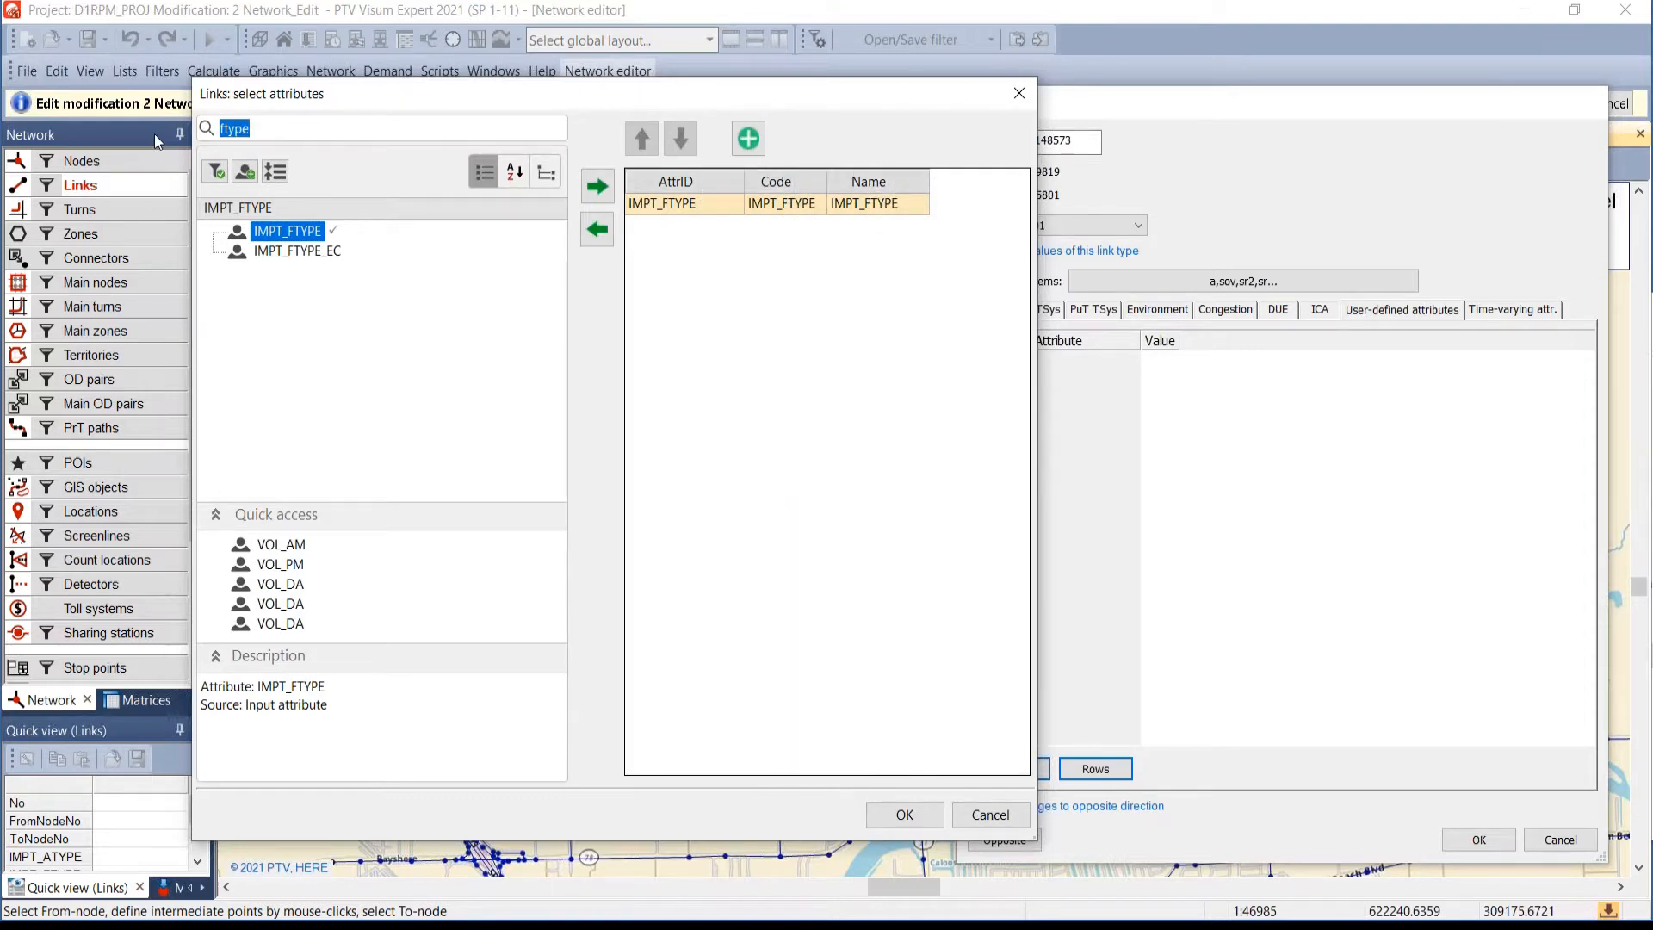
{"action": "type", "text": "atype"}
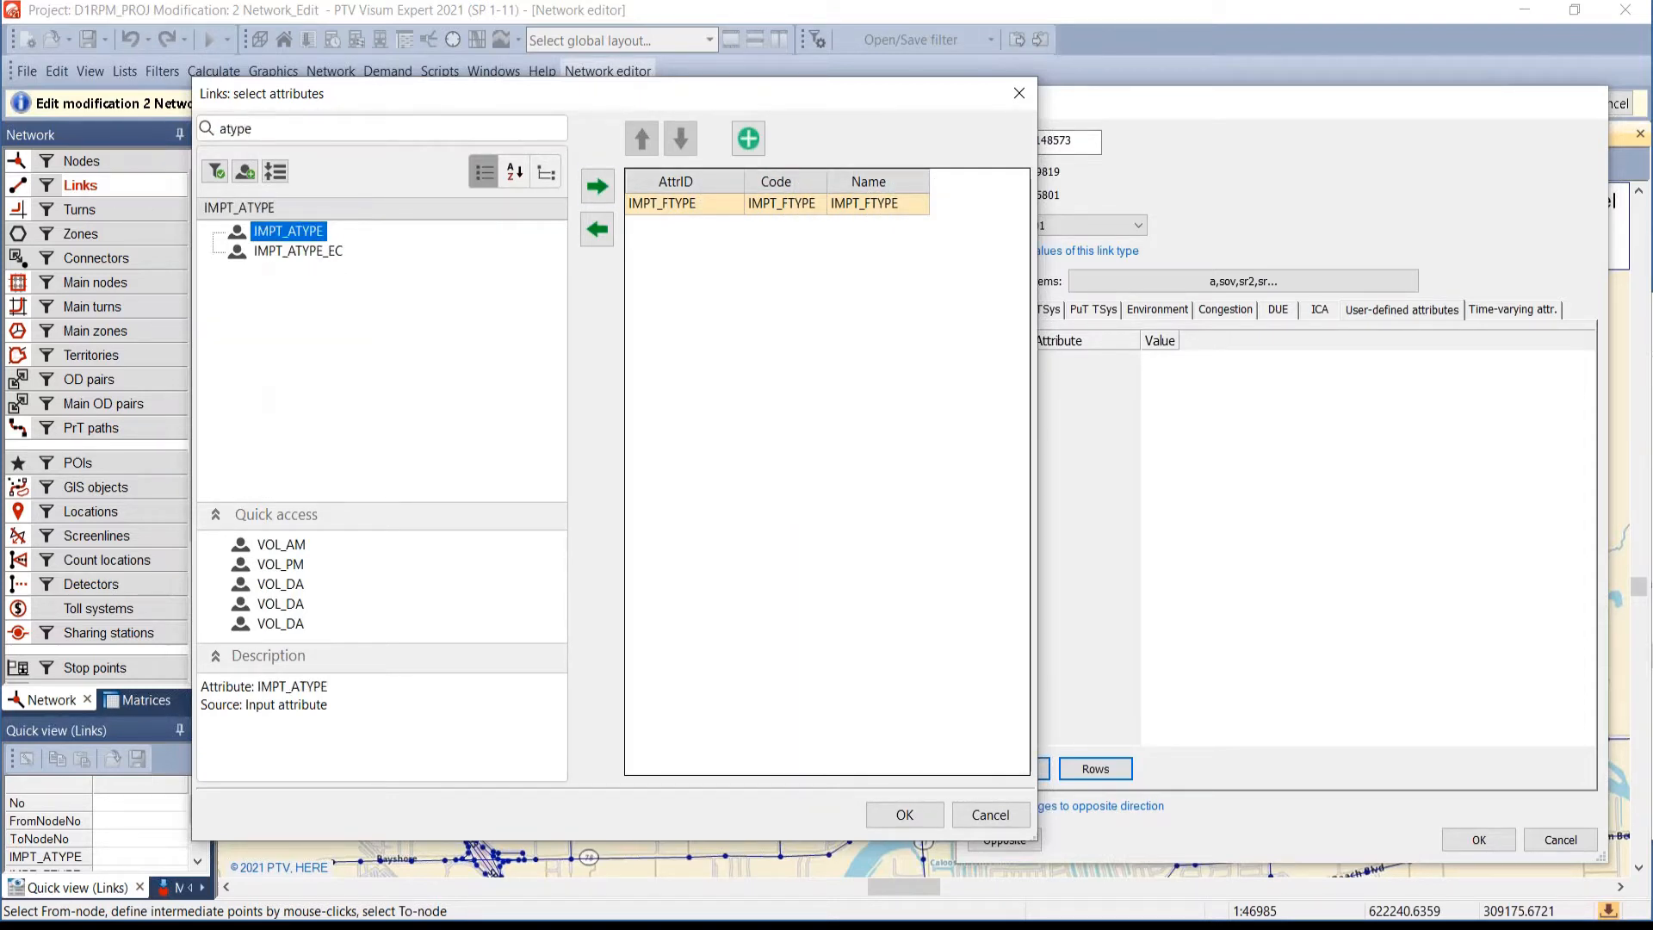
{"action": "double_click", "coordinate": [292, 233]}
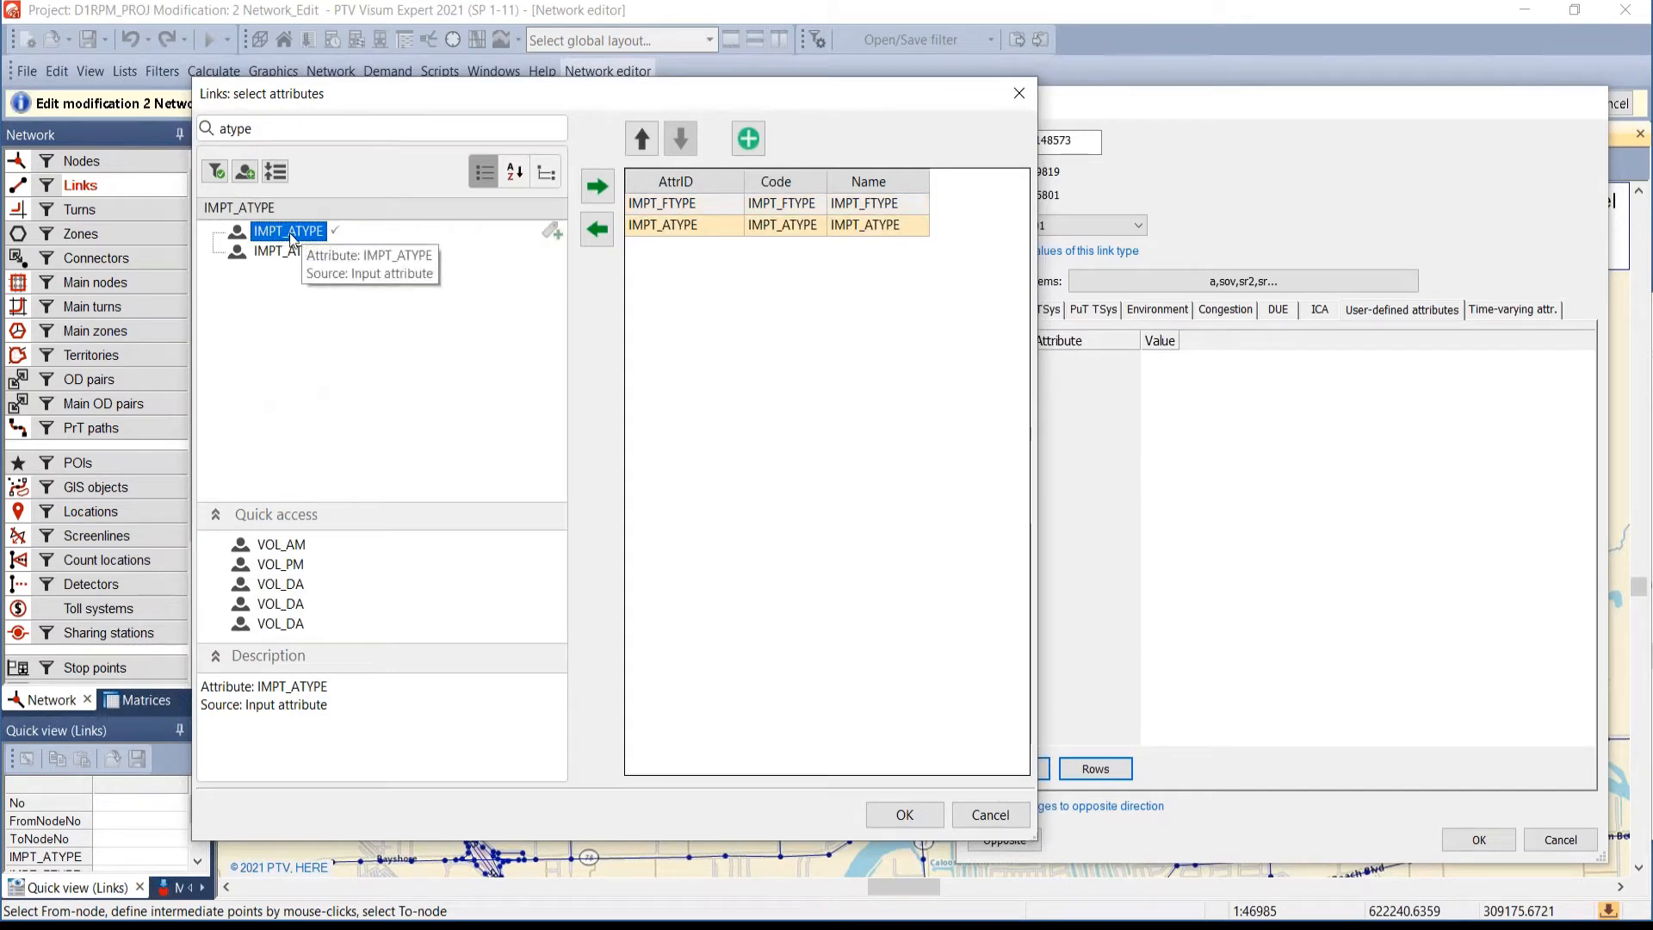
{"action": "left_click_drag", "start_coordinate": [259, 130], "coordinate": [178, 135]}
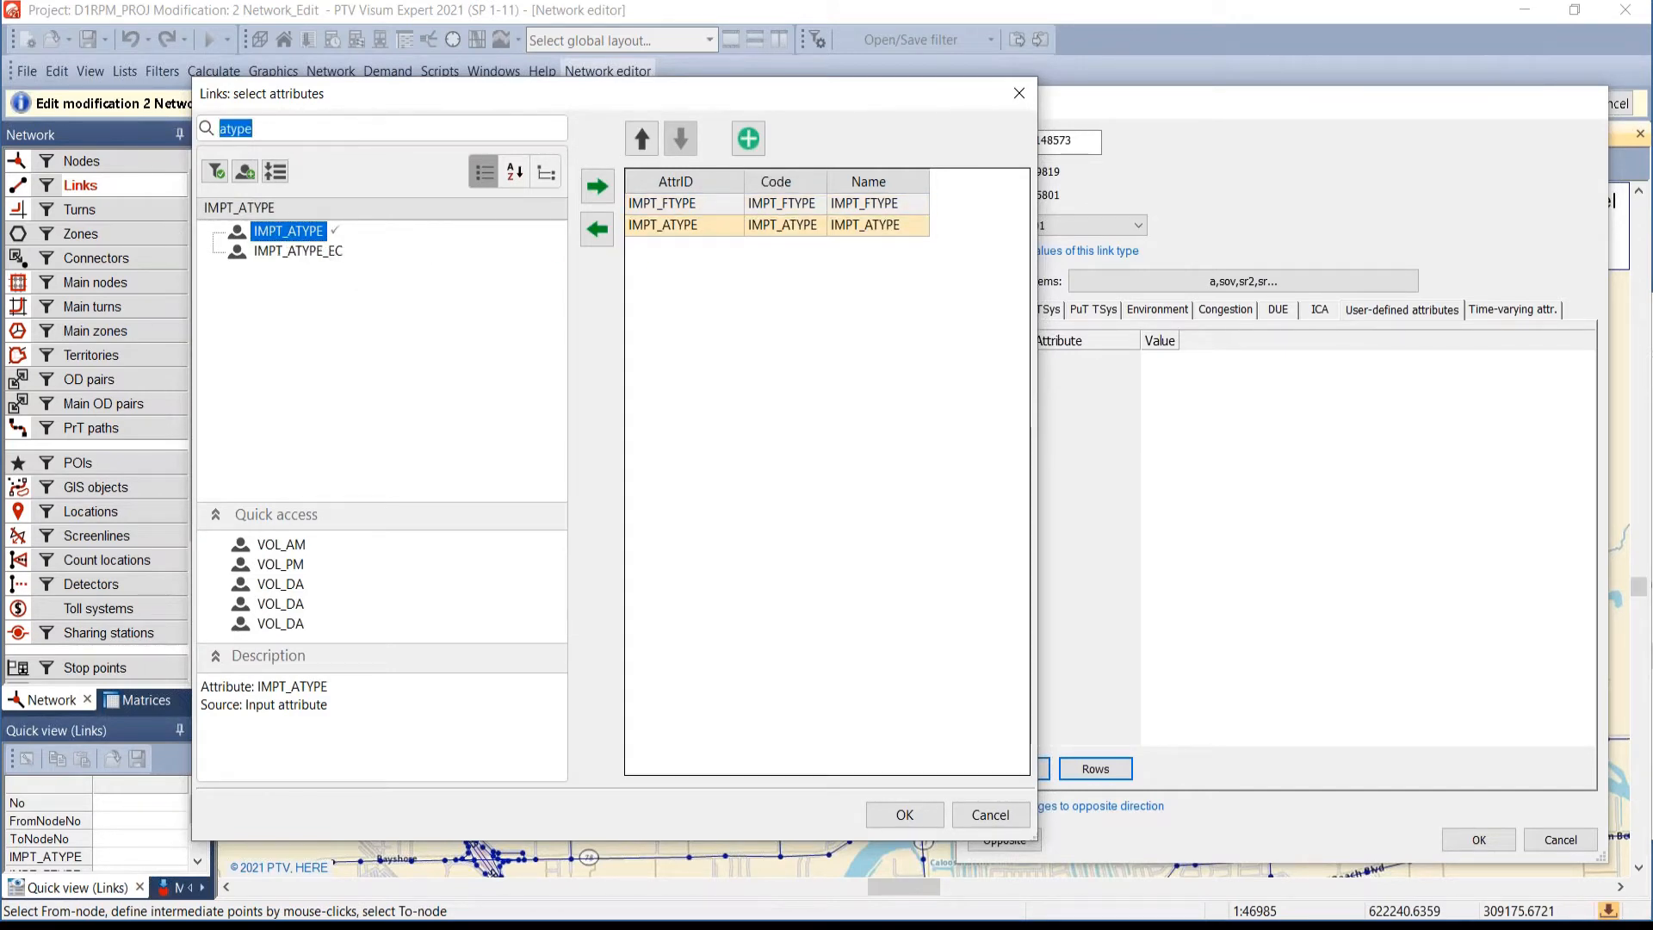
{"action": "type", "text": "lane"}
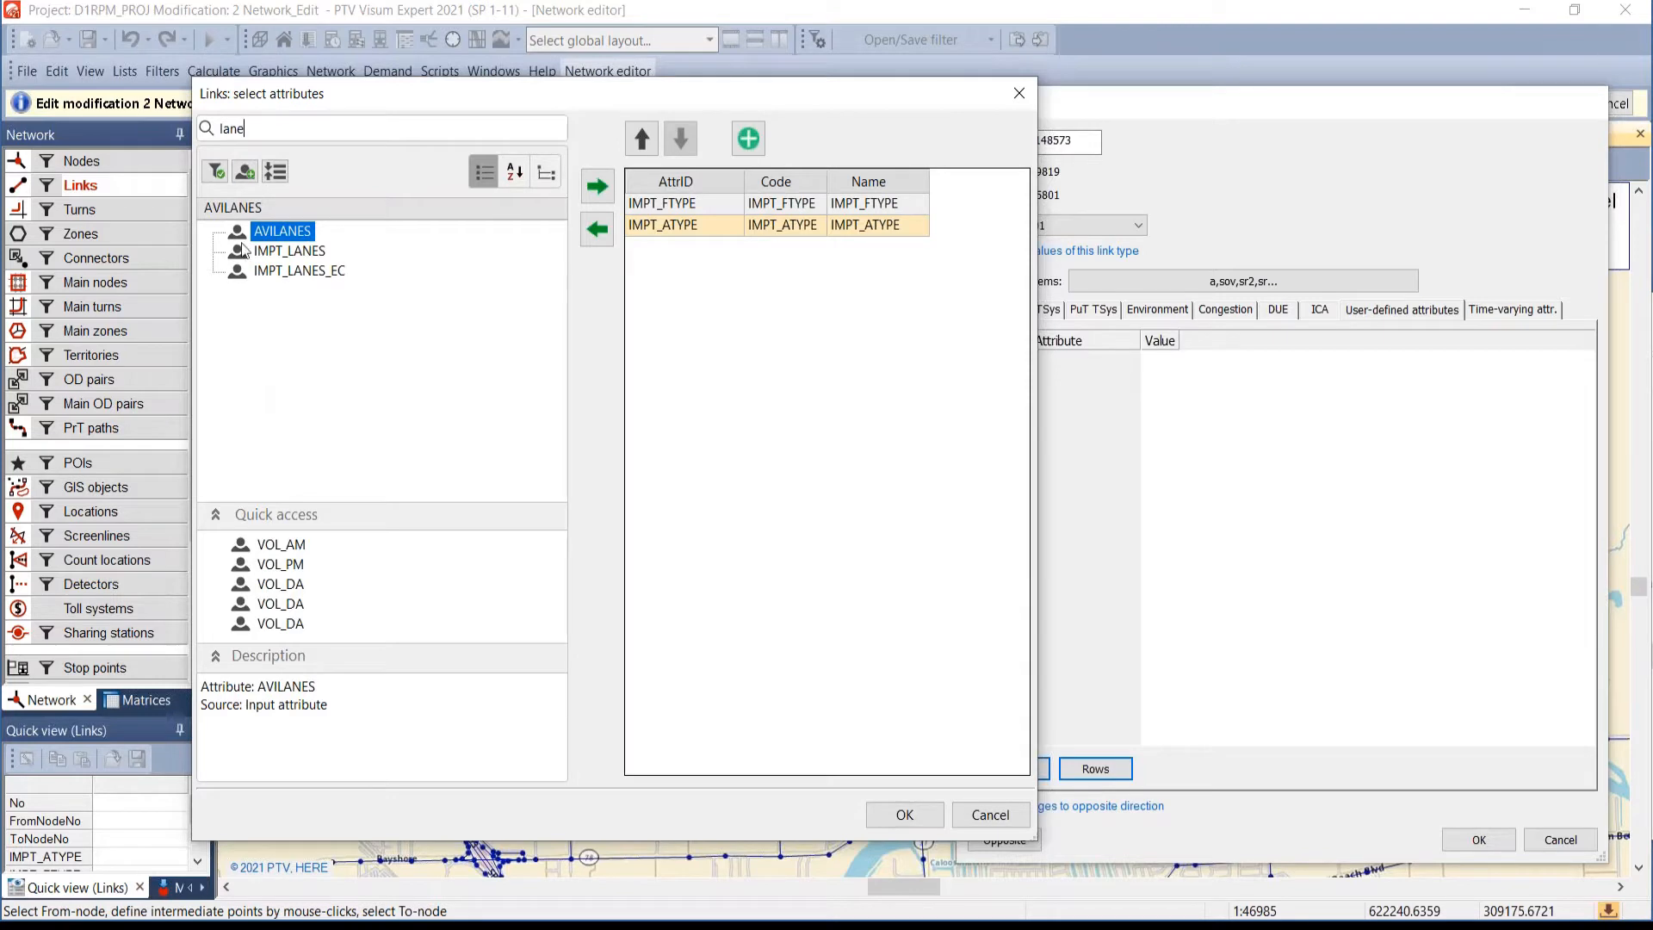
{"action": "double_click", "coordinate": [269, 252]}
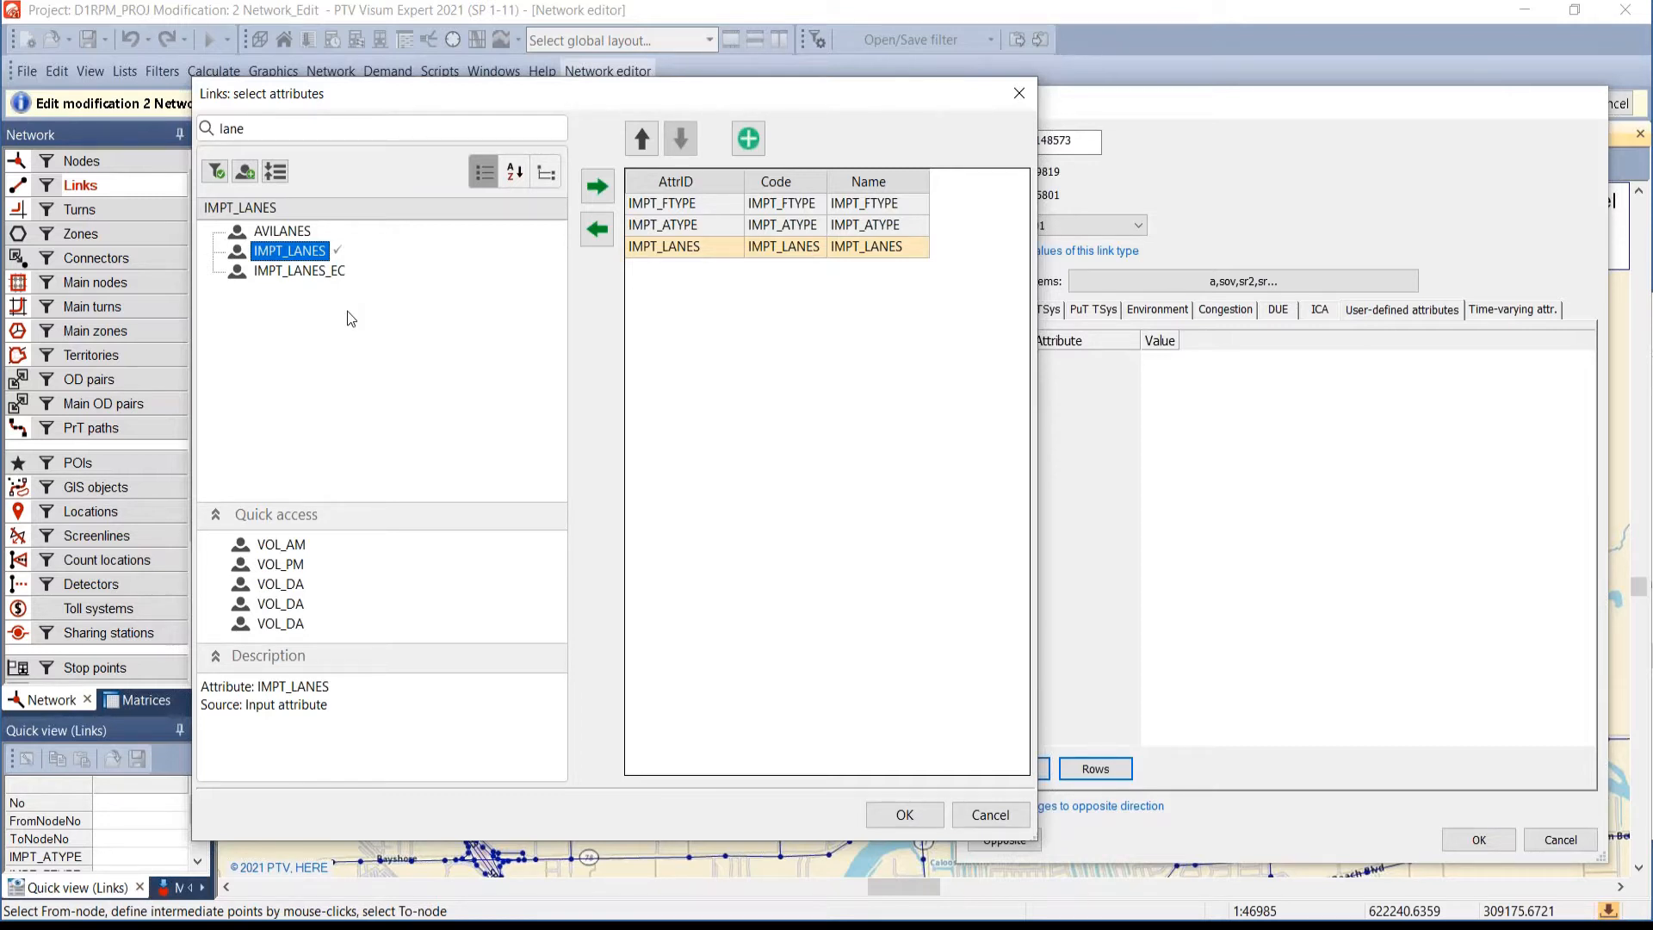
- Move IMPT_ATYPE above IMPT_FTYPE in the selected rows and shift the selection window clear of the link dialog
{"action": "left_click", "coordinate": [676, 224]}
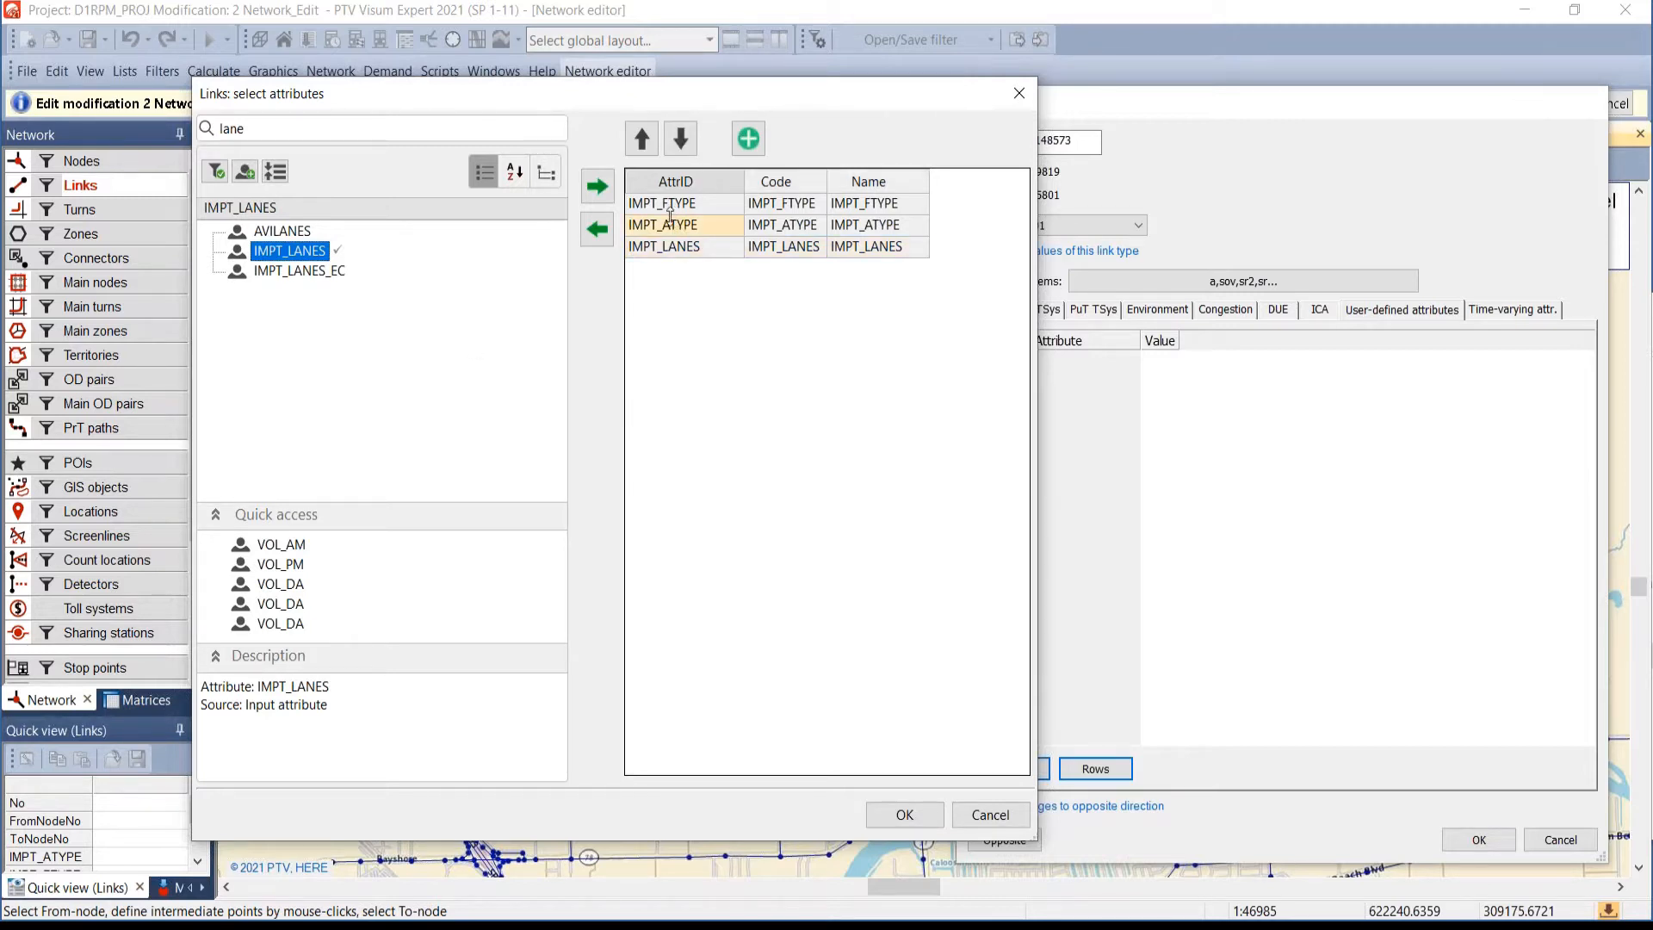
{"action": "left_click", "coordinate": [649, 145]}
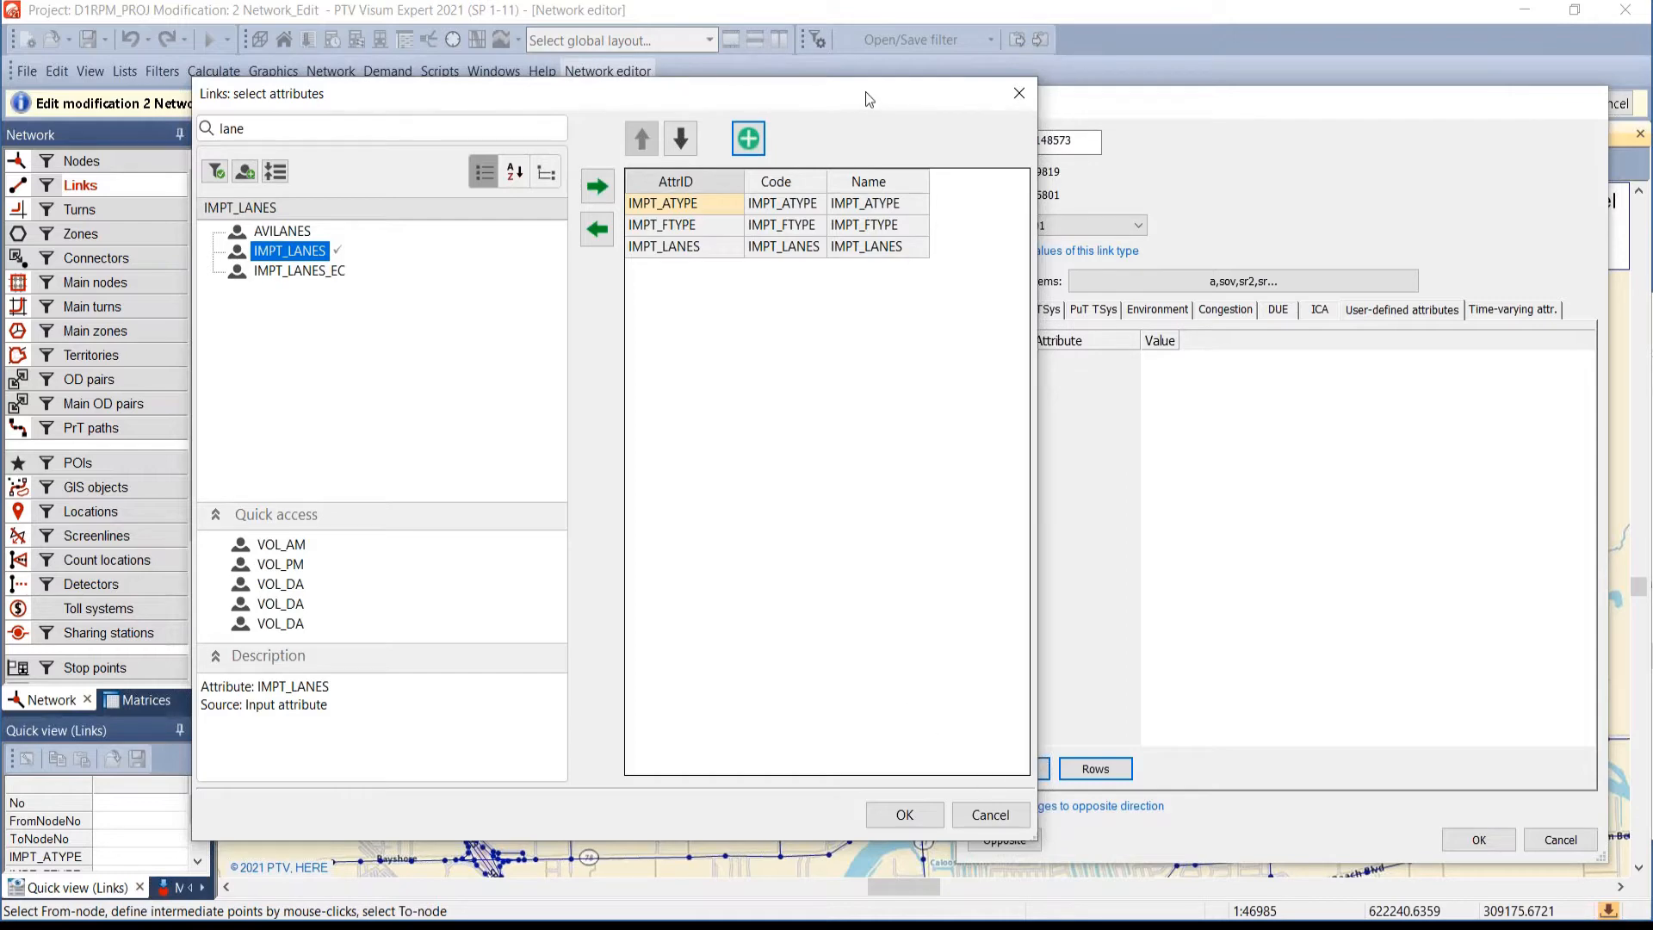
{"action": "left_click_drag", "start_coordinate": [865, 91], "coordinate": [766, 87]}
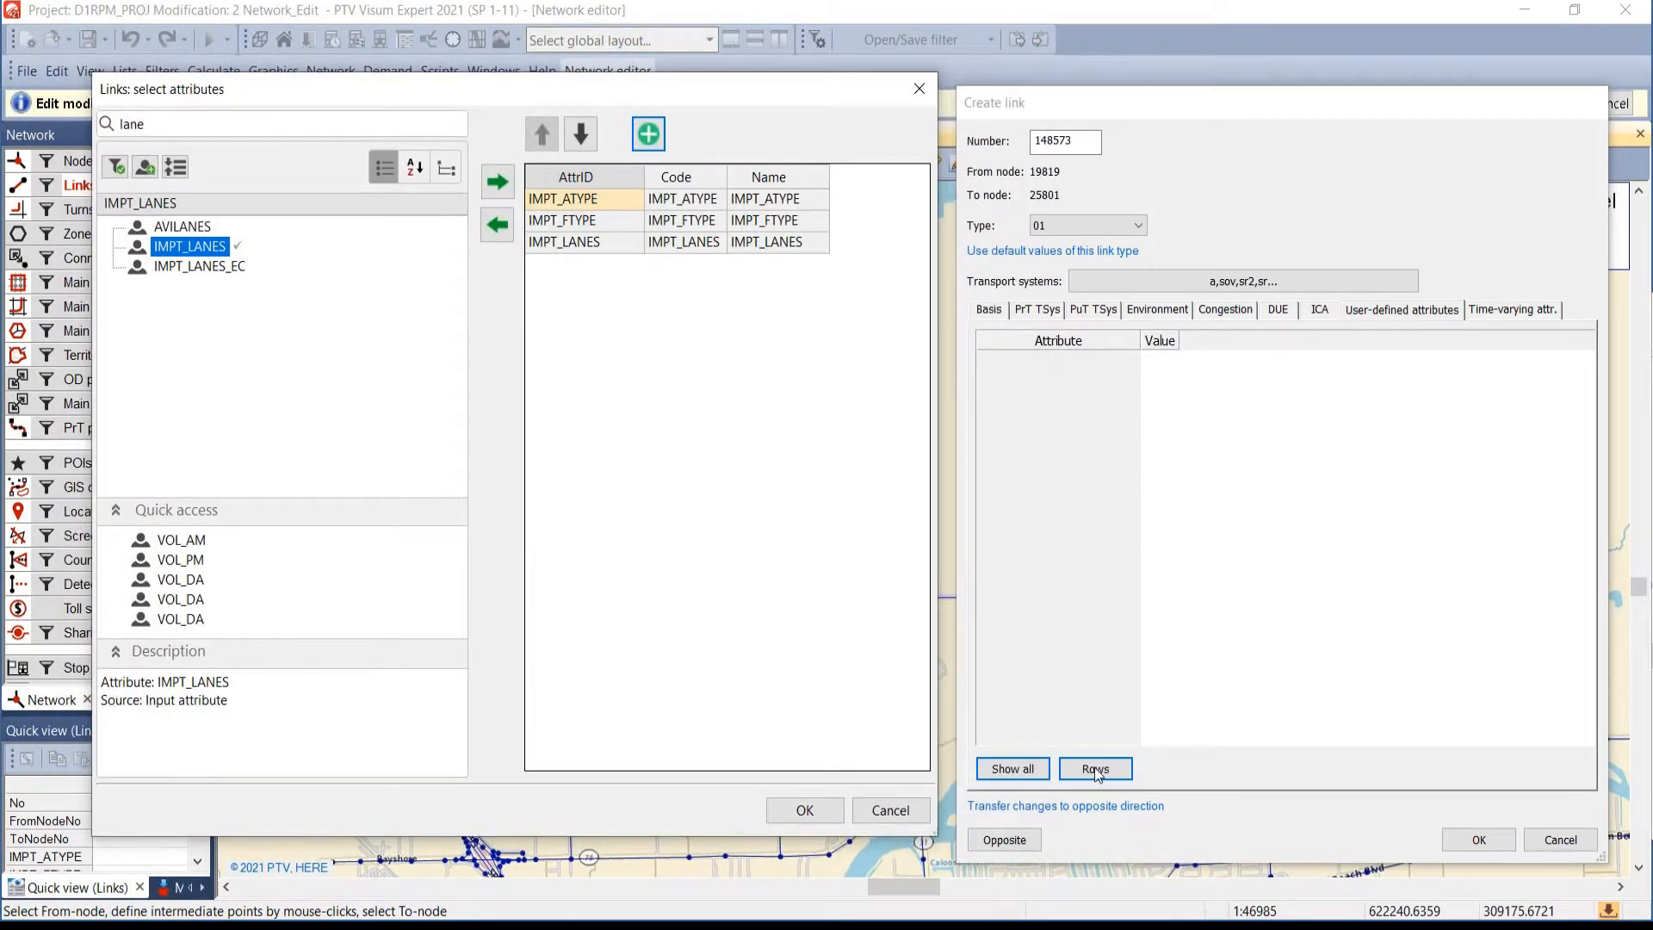
- Search the attribute list for atype, ftype and lane, then apply the selection of IMPT_ATYPE, IMPT_FTYPE and IMPT_LANES
{"action": "double_click", "coordinate": [164, 127]}
{"action": "type", "text": "atype"}
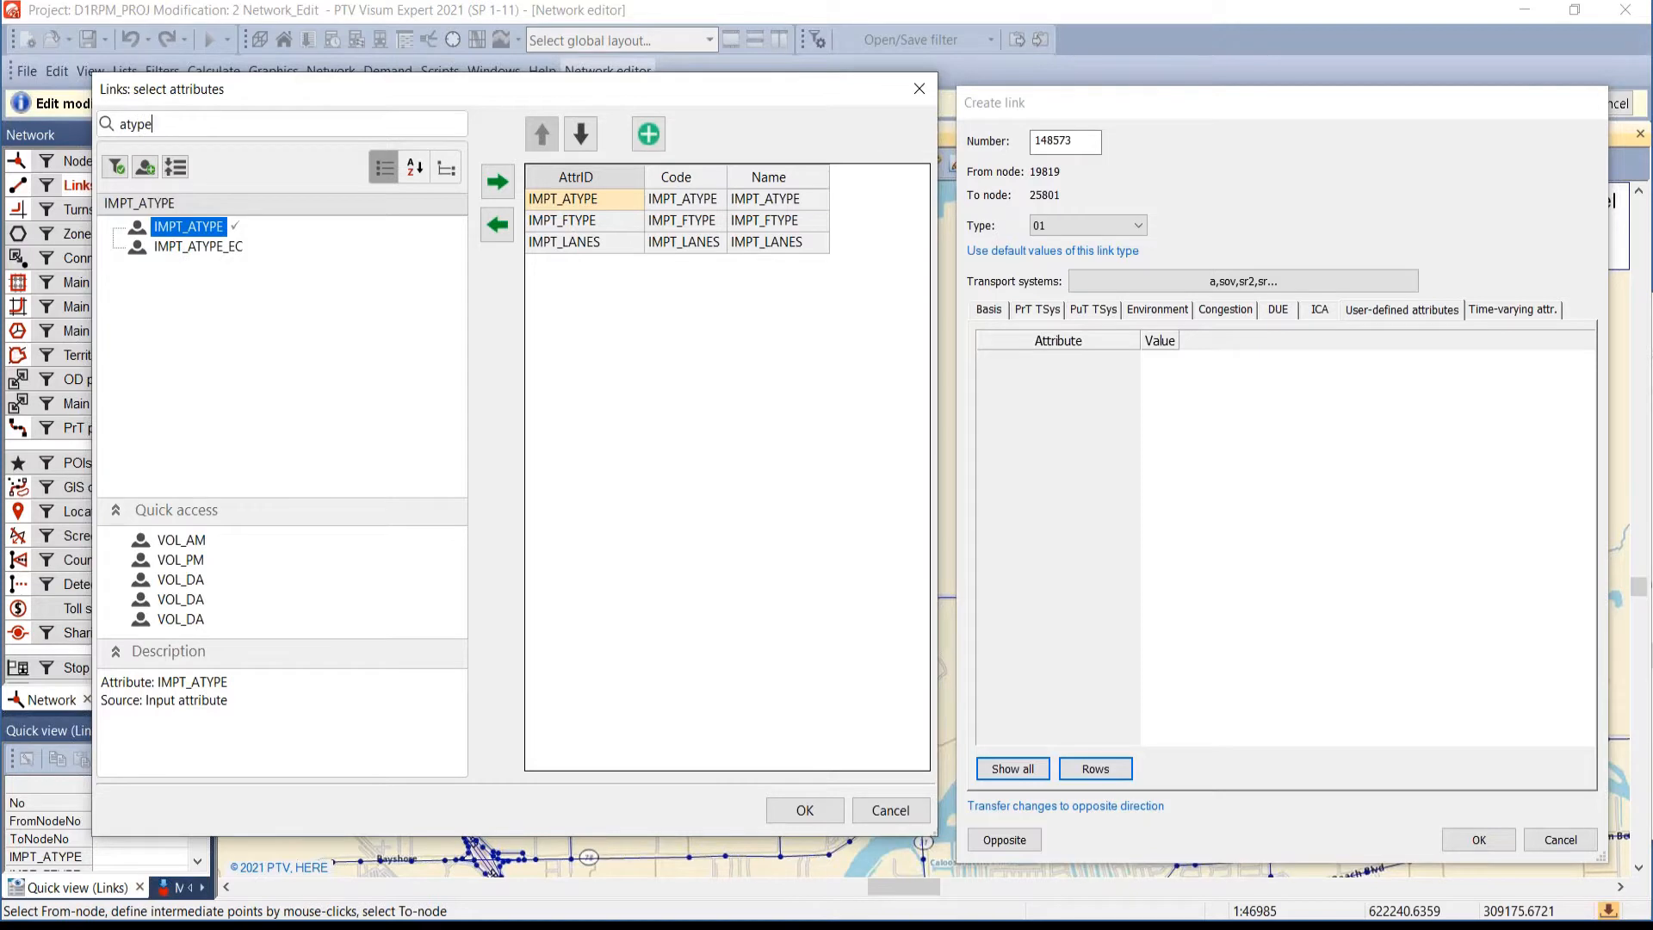
{"action": "key", "text": "BackSpace"}
{"action": "key", "text": "BackSpace"}
{"action": "key", "text": "BackSpace"}
{"action": "type", "text": "ftype"}
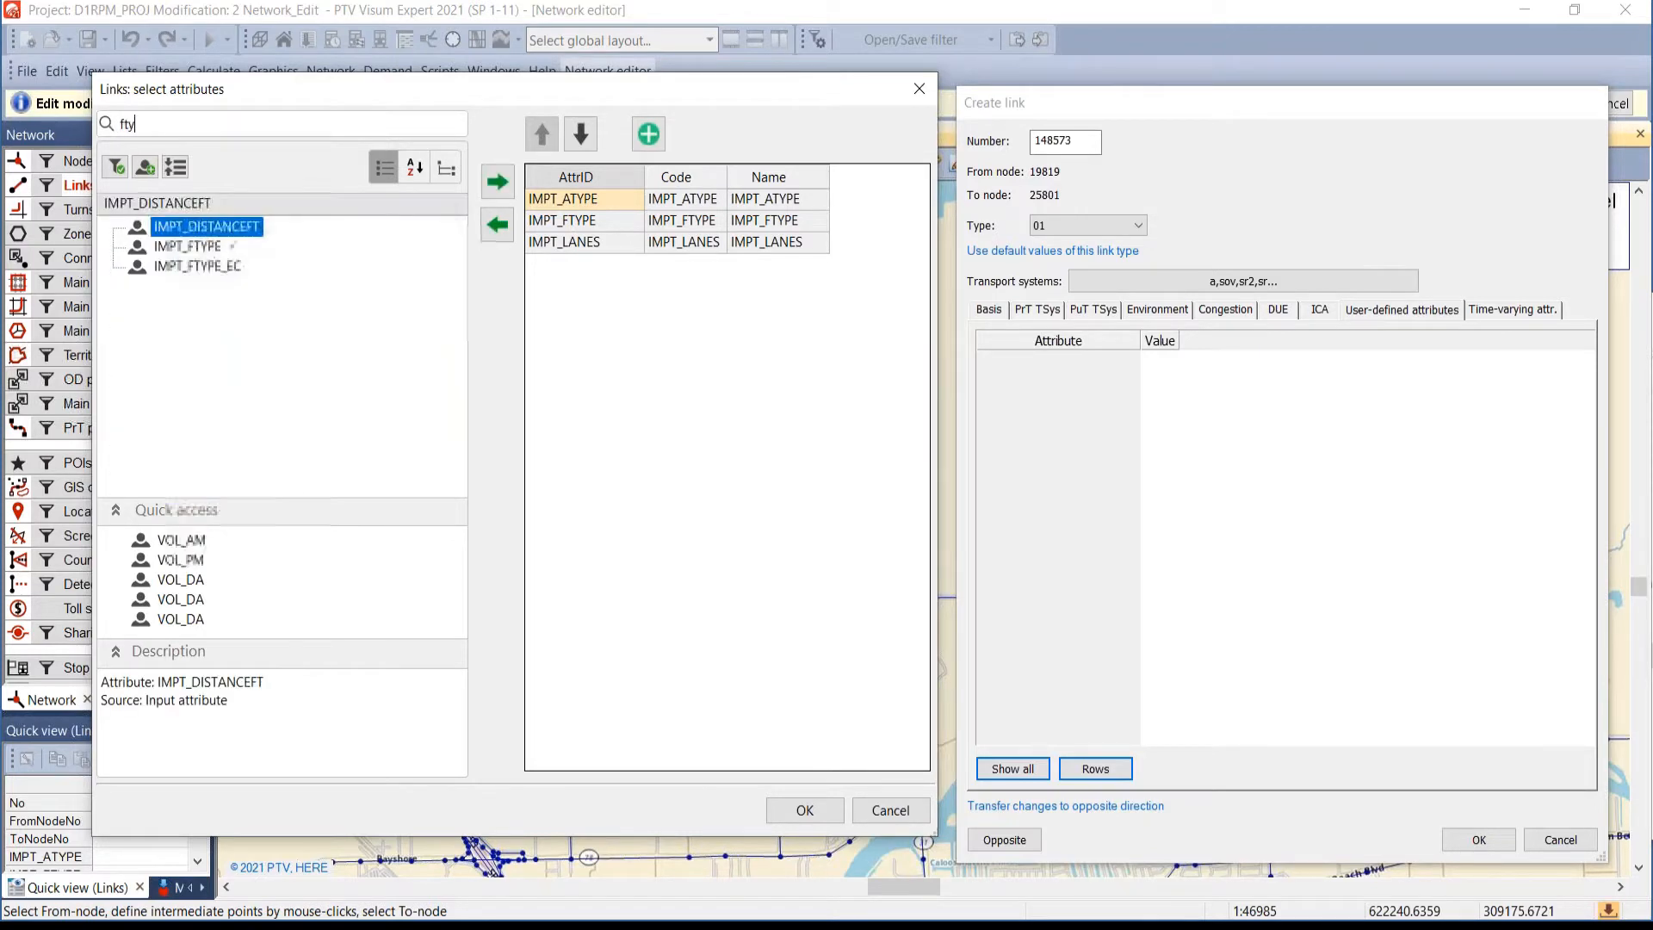
{"action": "key", "text": "BackSpace"}
{"action": "key", "text": "BackSpace"}
{"action": "key", "text": "BackSpace"}
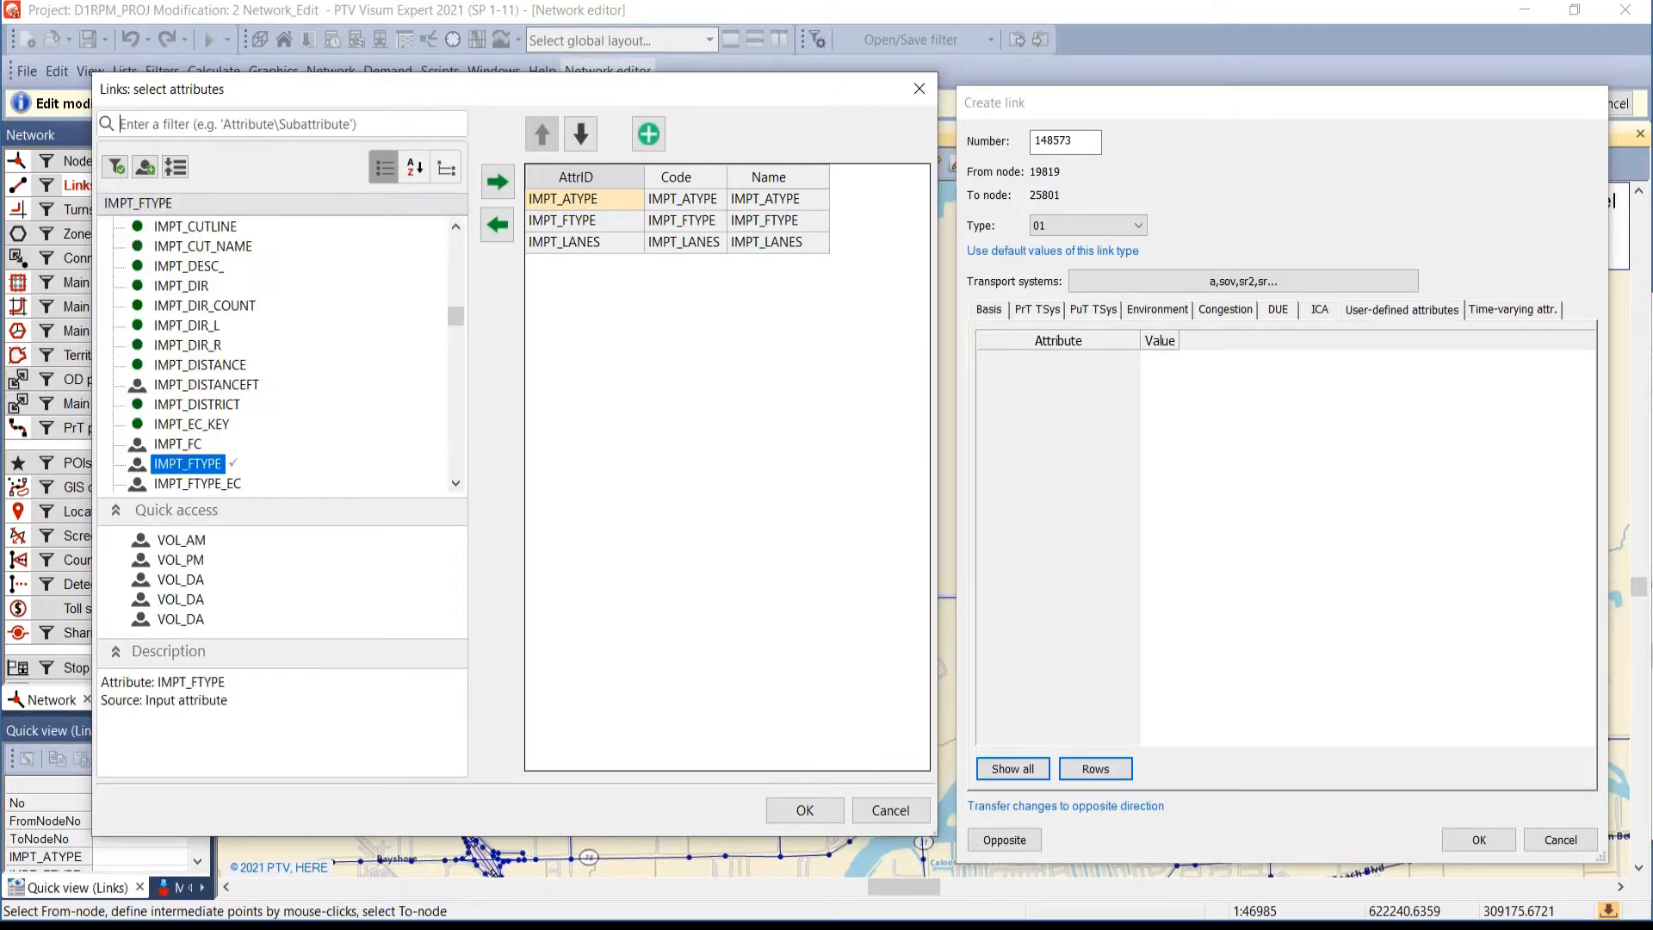
{"action": "type", "text": "lane"}
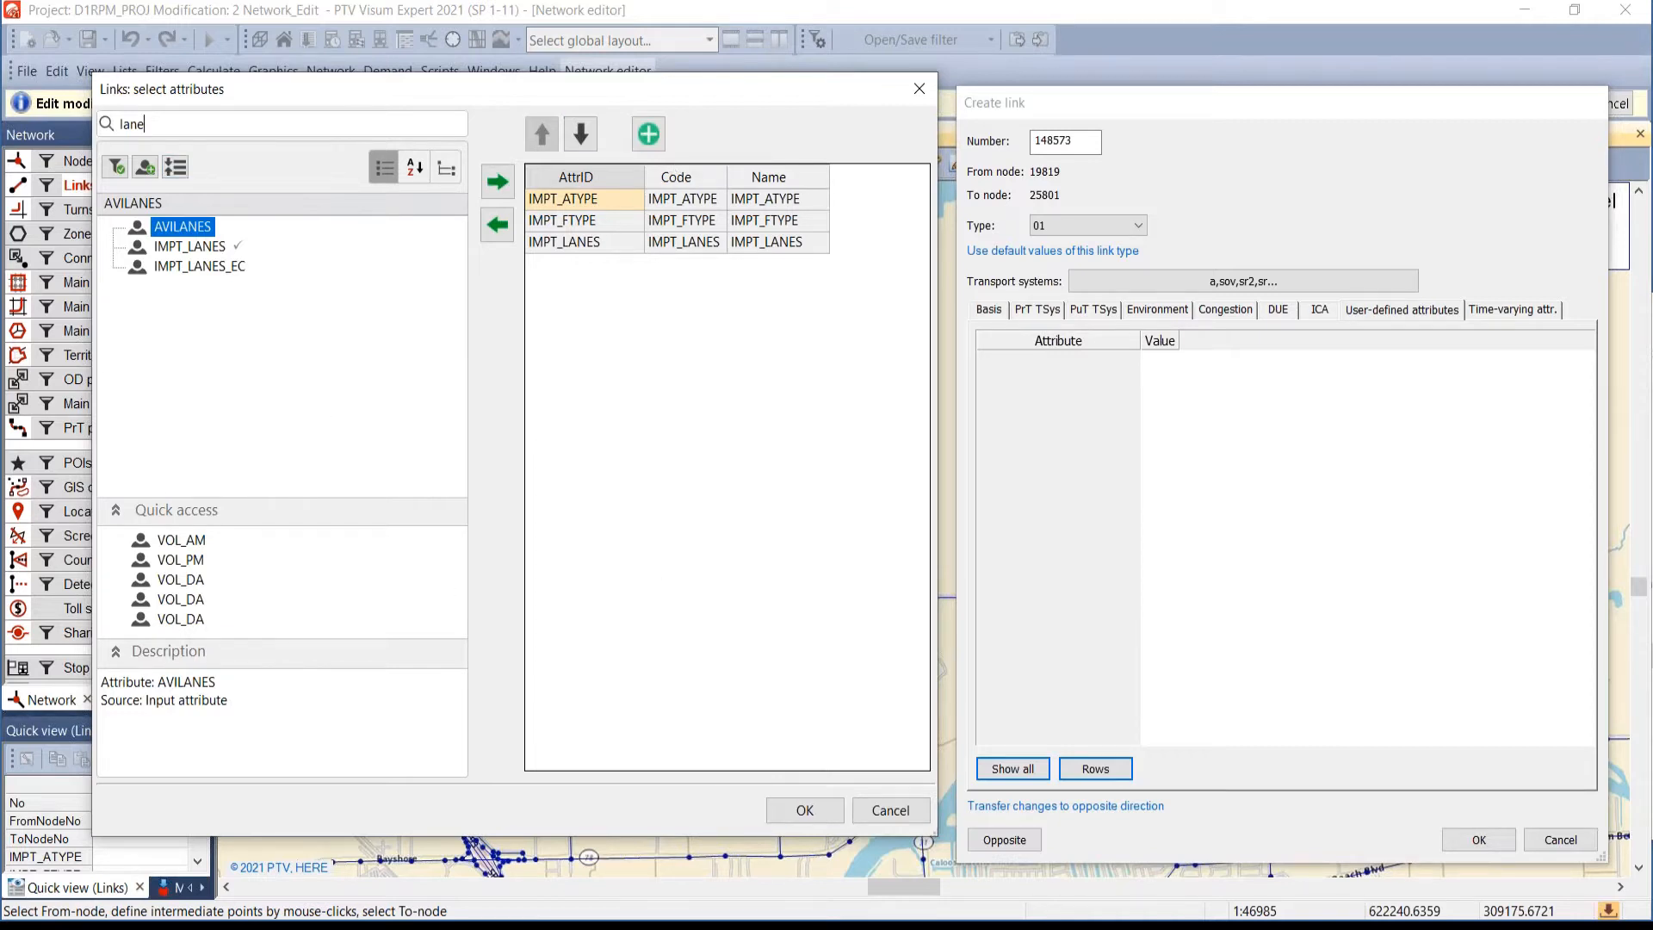
{"action": "left_click", "coordinate": [797, 810]}
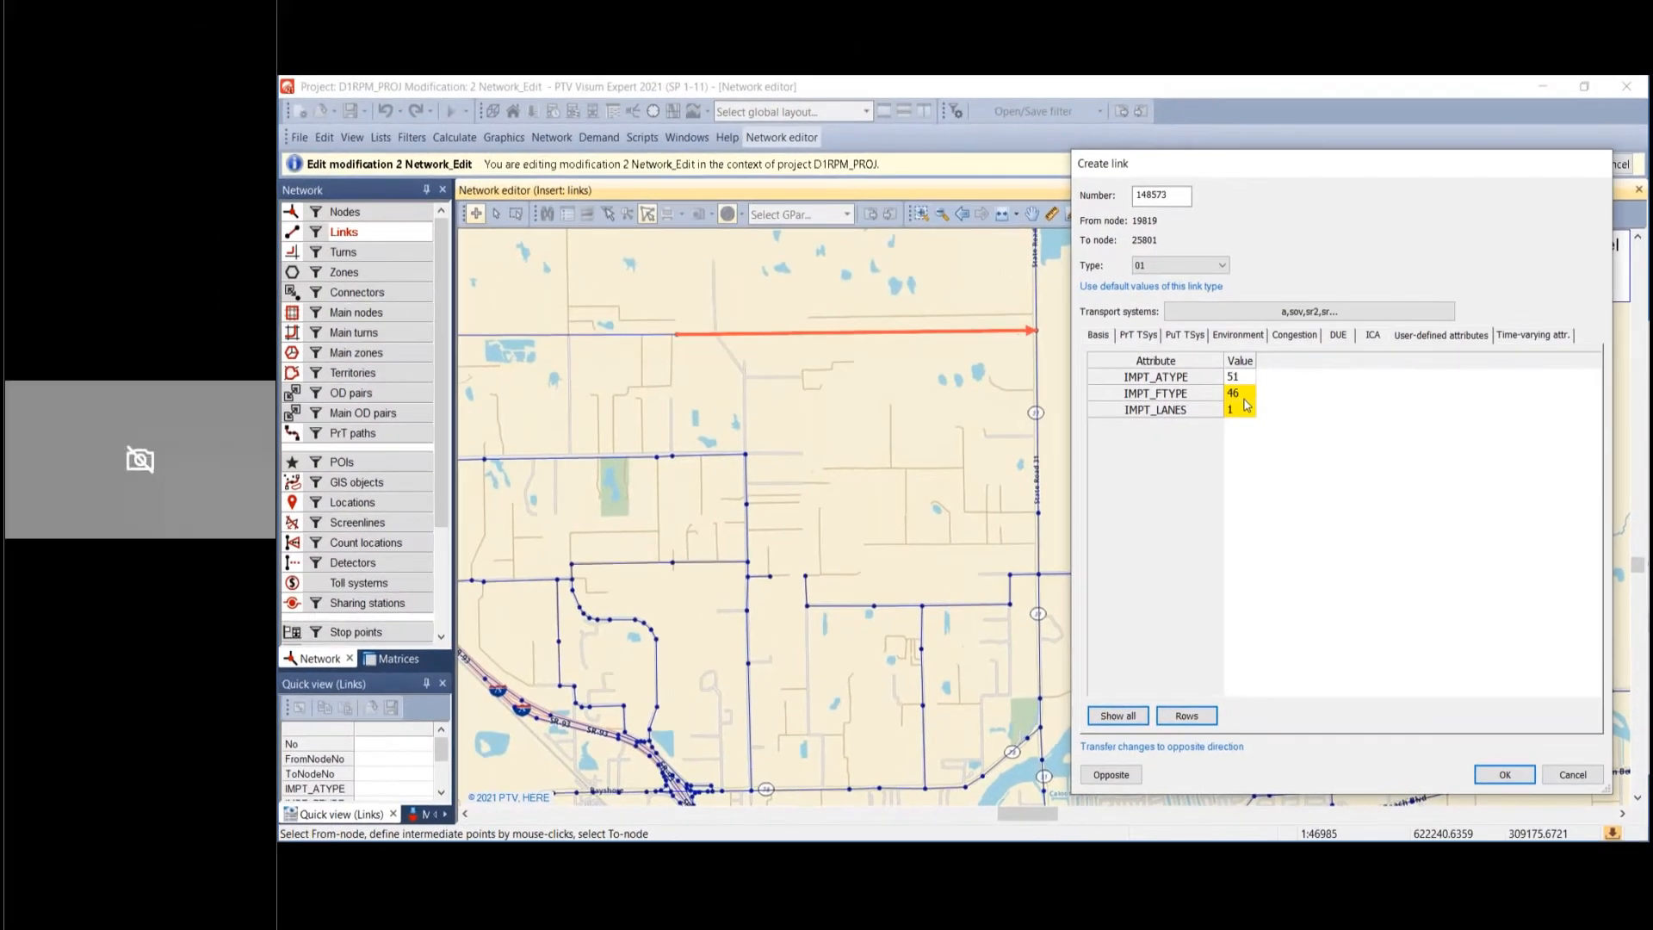
- Compare the IMPT values of both directions and transfer IMPT_FTYPE 46 and IMPT_LANES 1 to the opposite direction
{"action": "left_click_drag", "start_coordinate": [1243, 382], "coordinate": [1248, 412]}
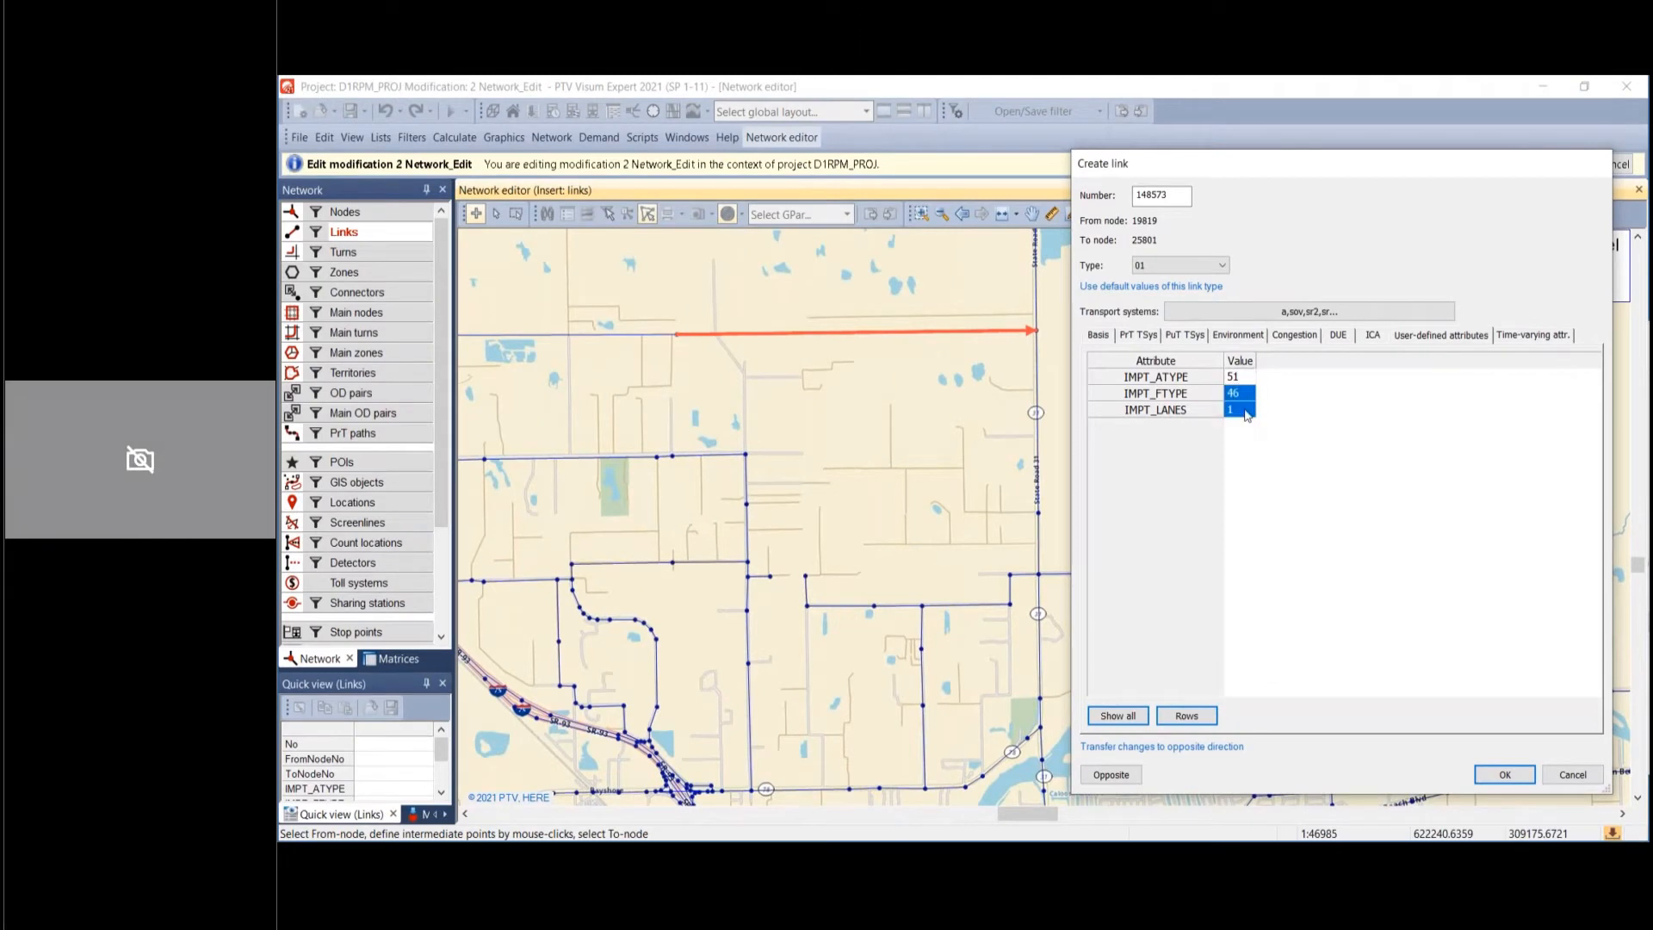
{"action": "left_click", "coordinate": [1105, 775]}
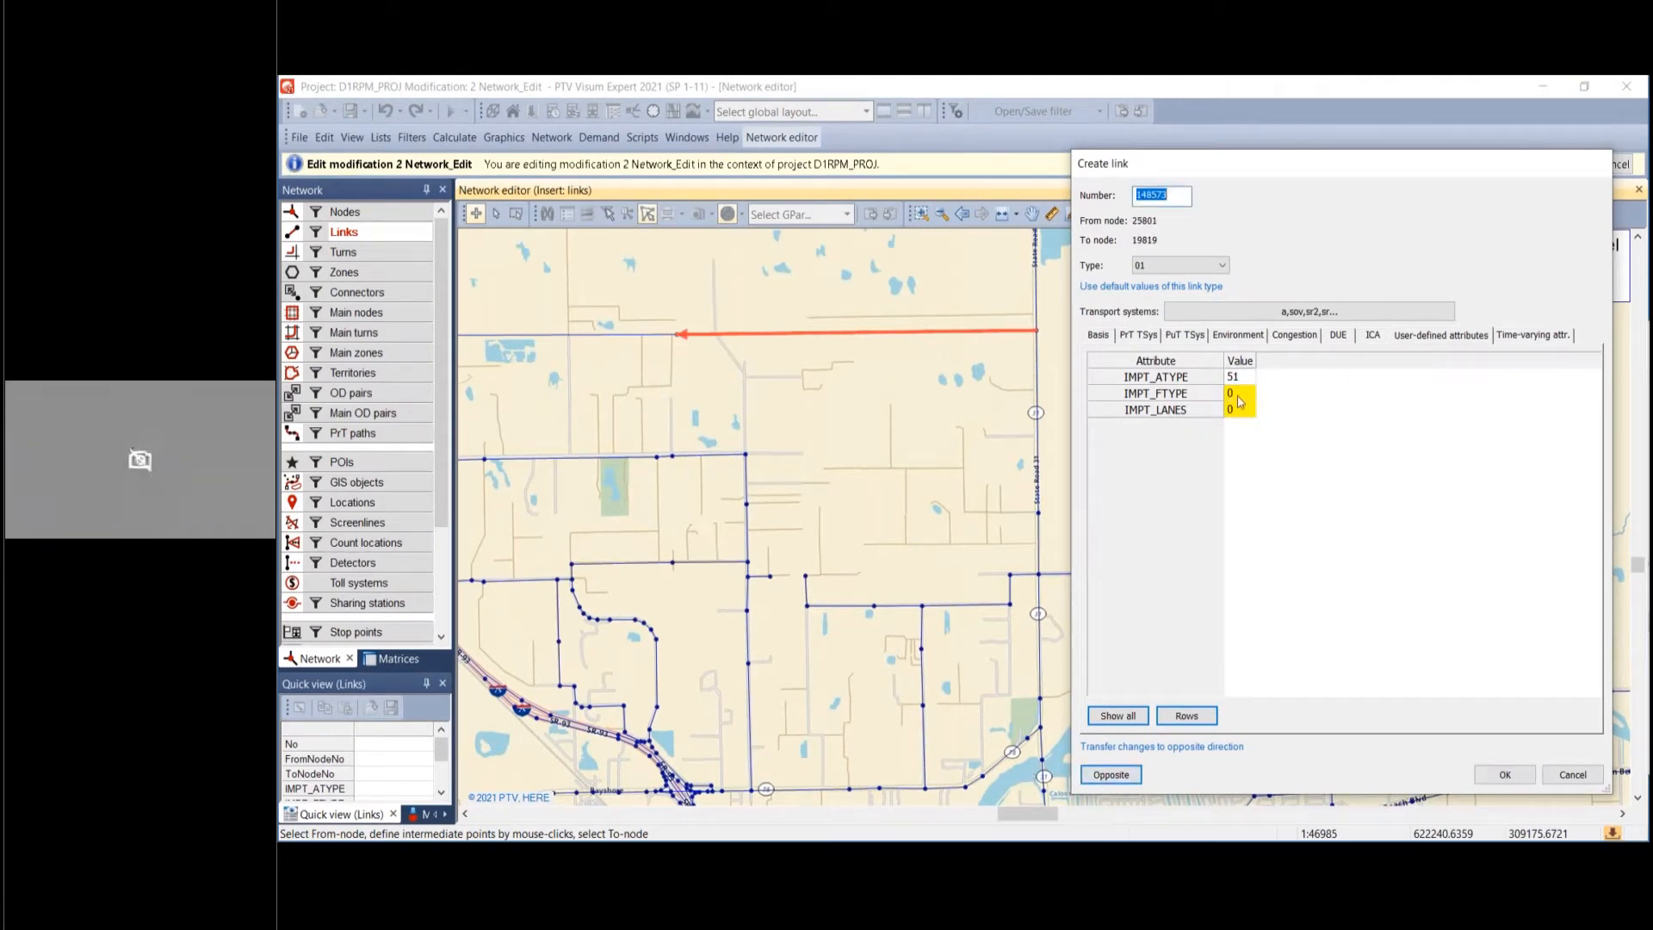
{"action": "left_click", "coordinate": [1106, 777]}
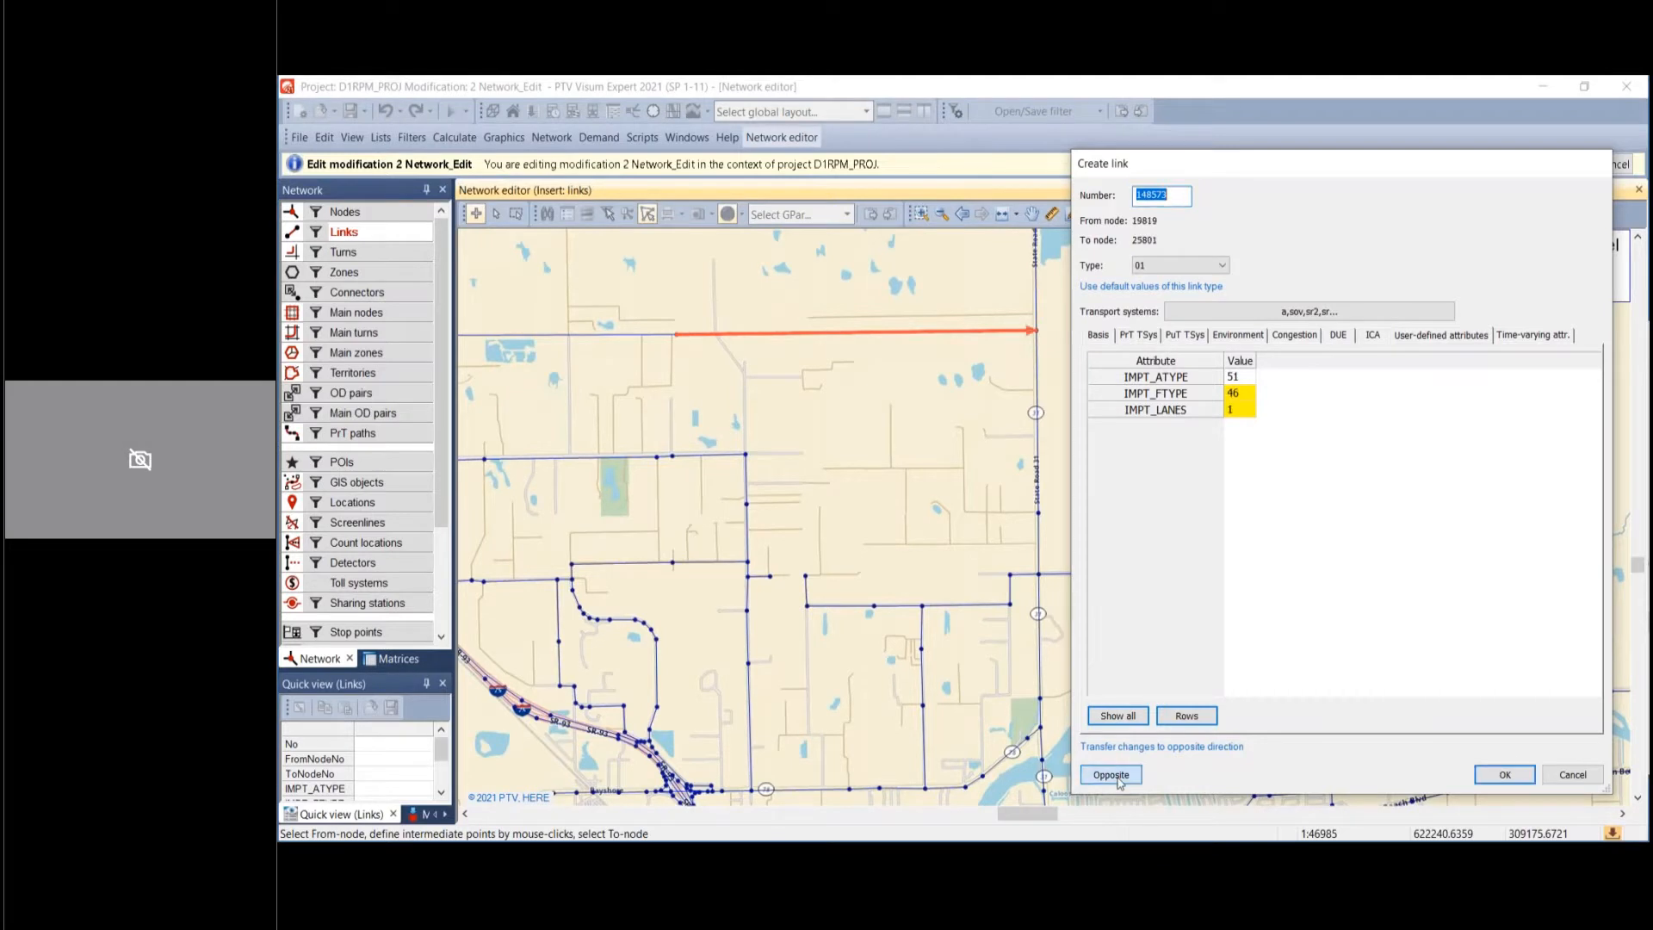
{"action": "left_click_drag", "start_coordinate": [1237, 379], "coordinate": [1240, 415]}
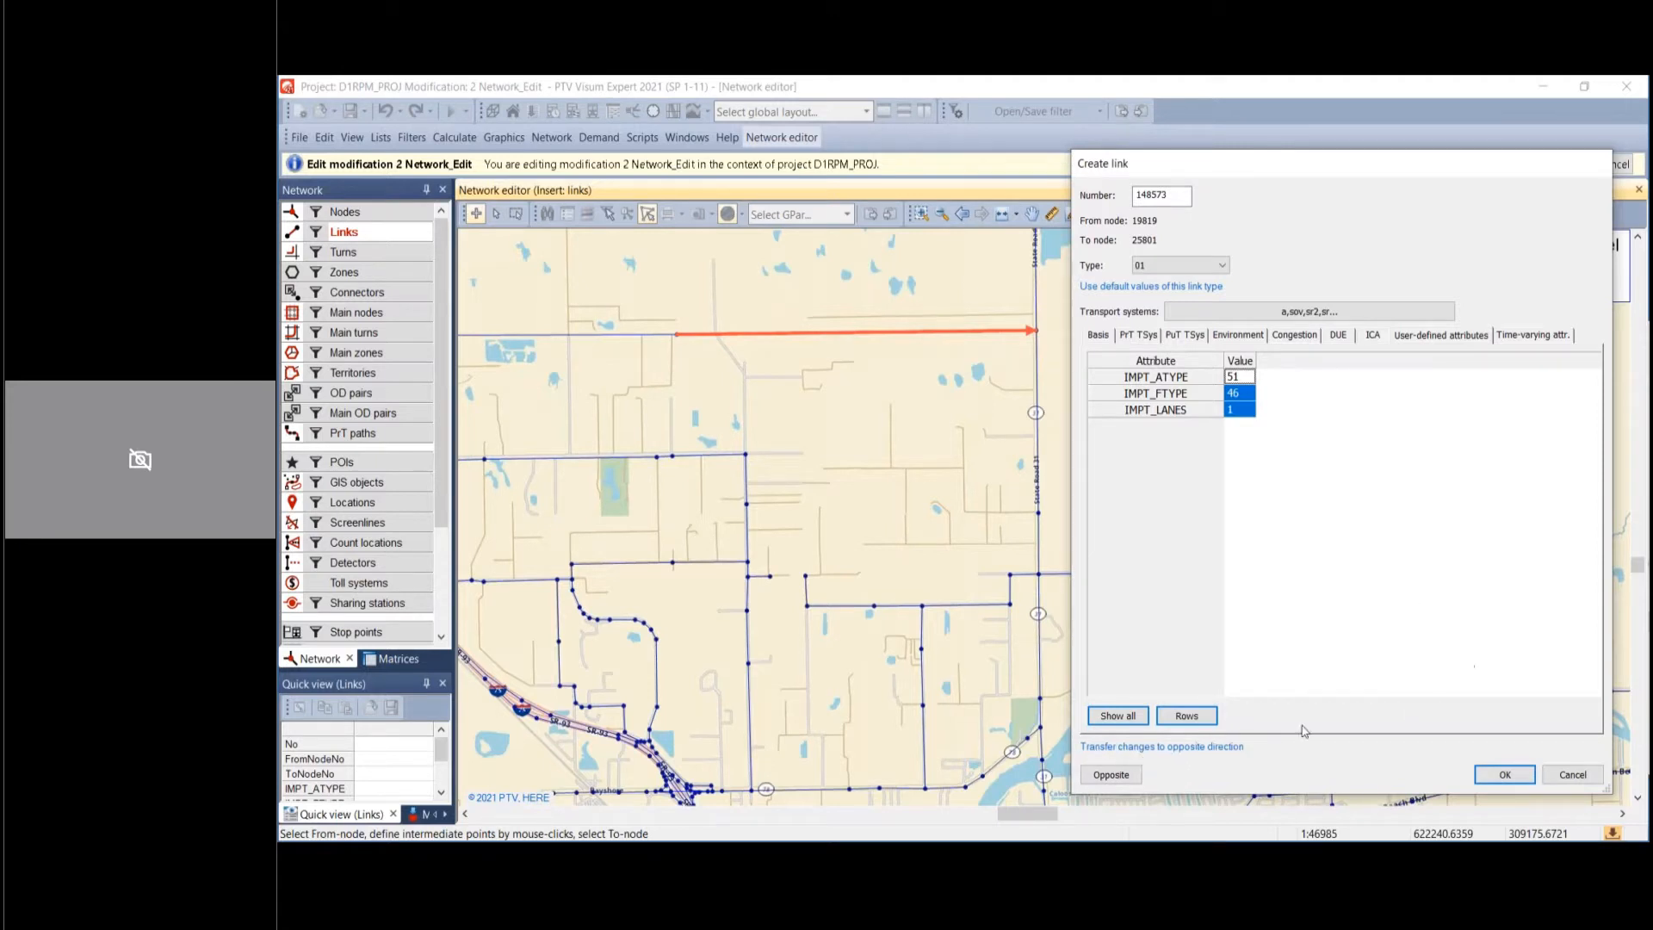
{"action": "left_click", "coordinate": [1150, 754]}
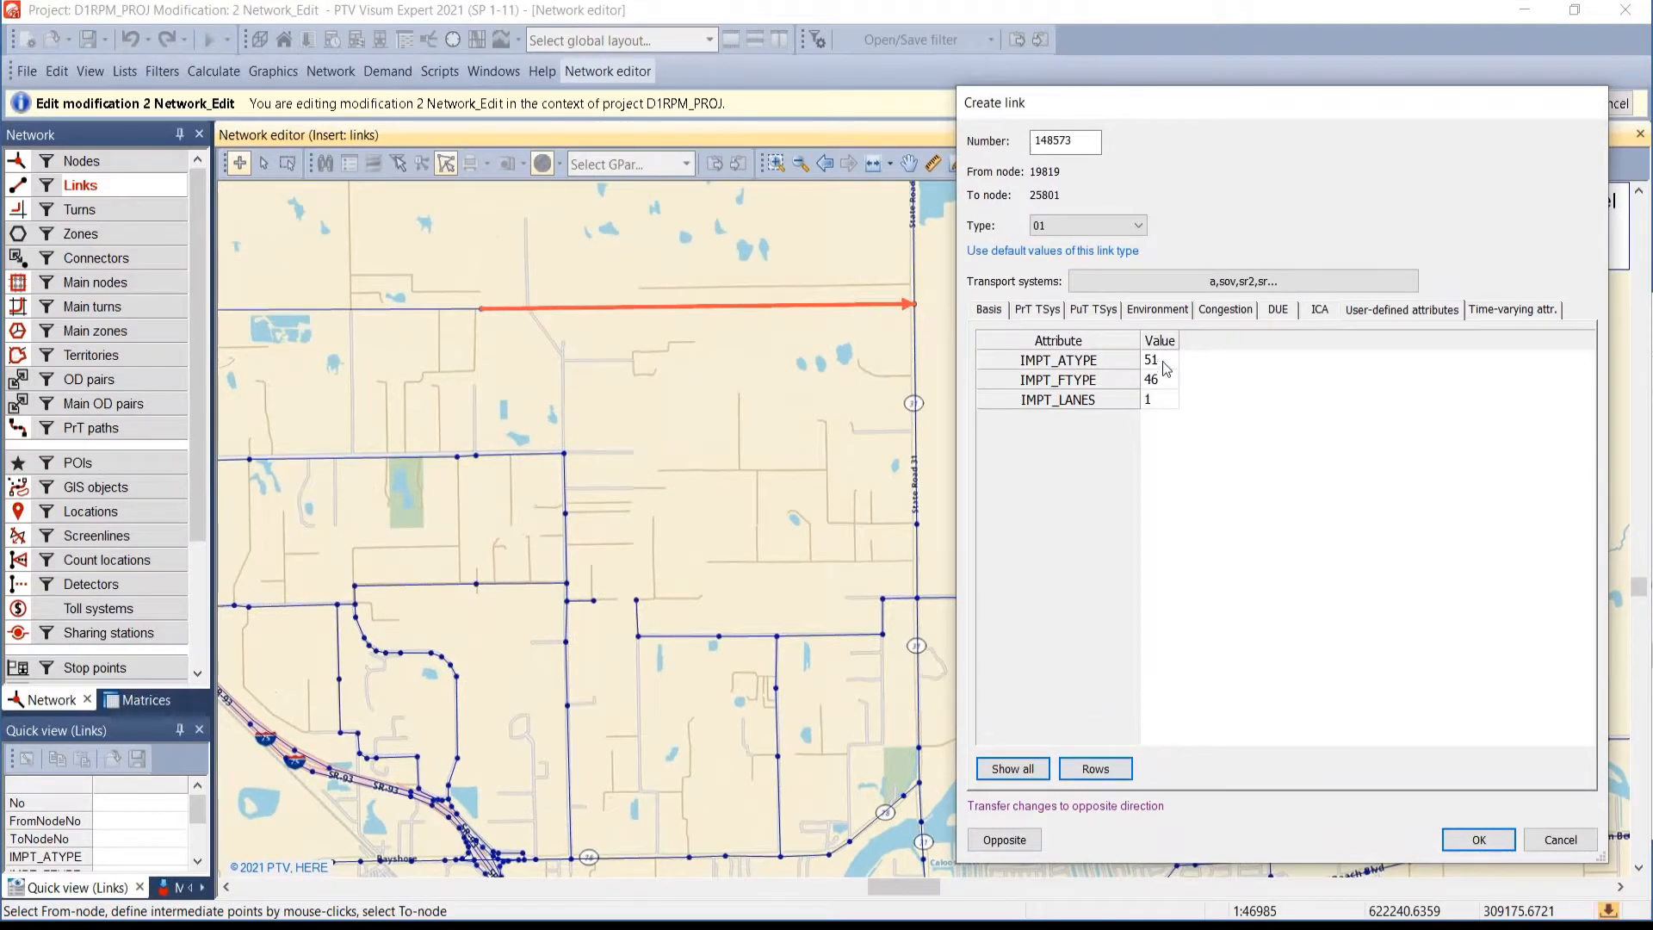
- Check the IMPT attributes in the direction from node 25801 to node 19819 and create the link
{"action": "left_click_drag", "start_coordinate": [1243, 377], "coordinate": [1244, 422]}
{"action": "left_click", "coordinate": [1004, 840]}
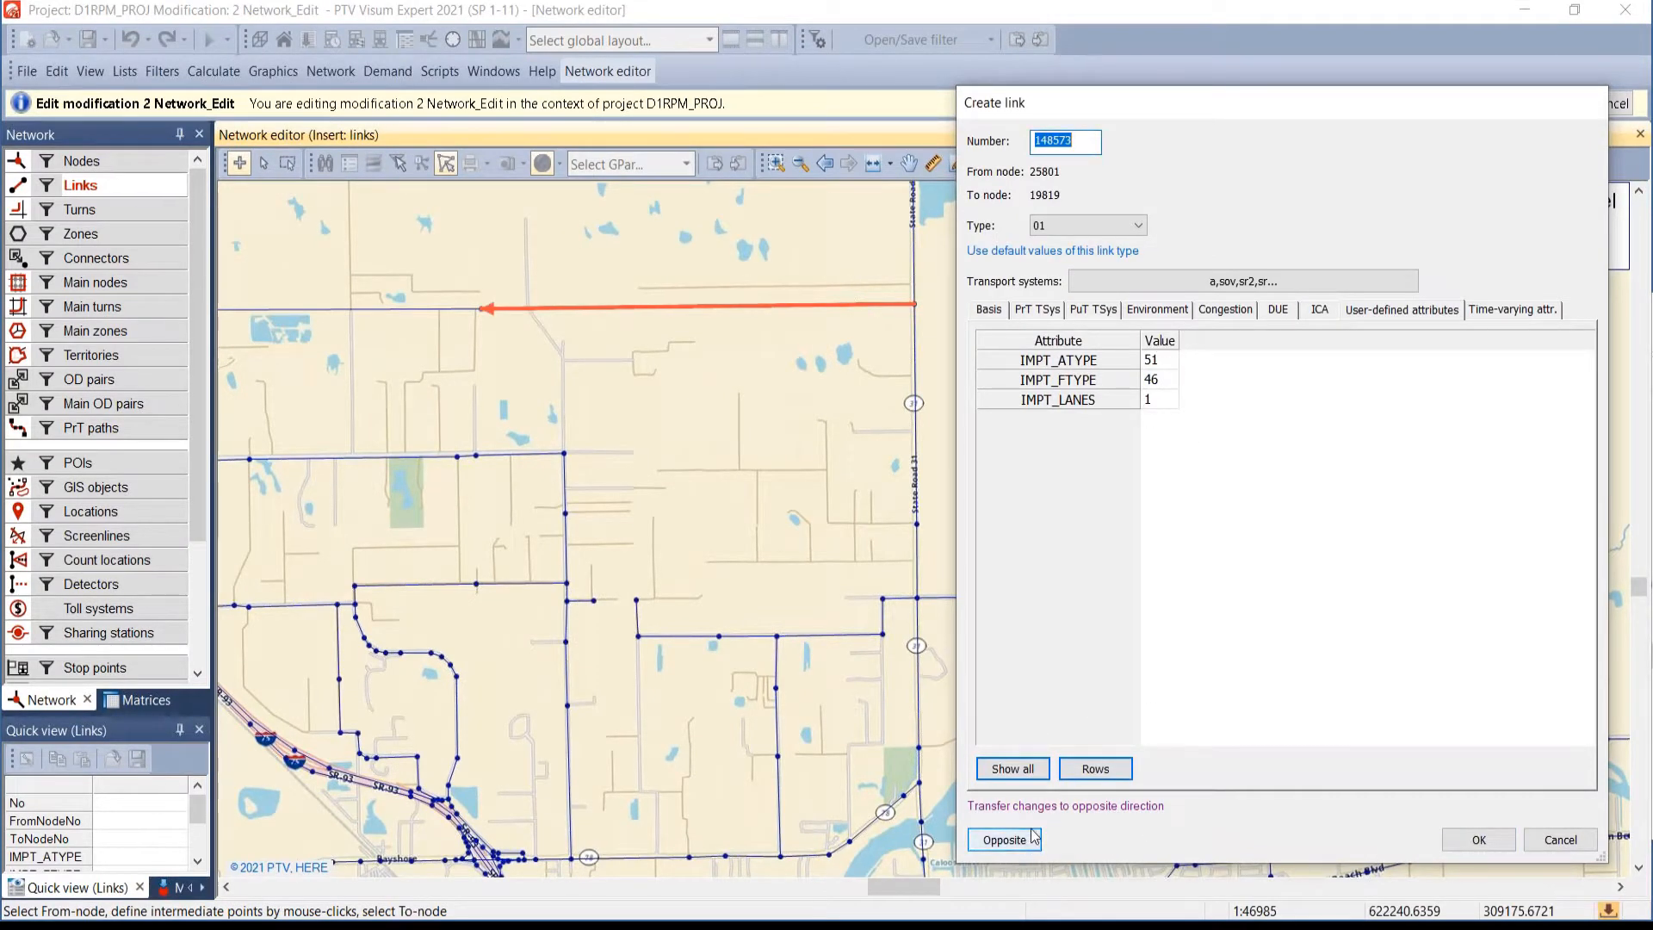
{"action": "left_click", "coordinate": [1004, 840]}
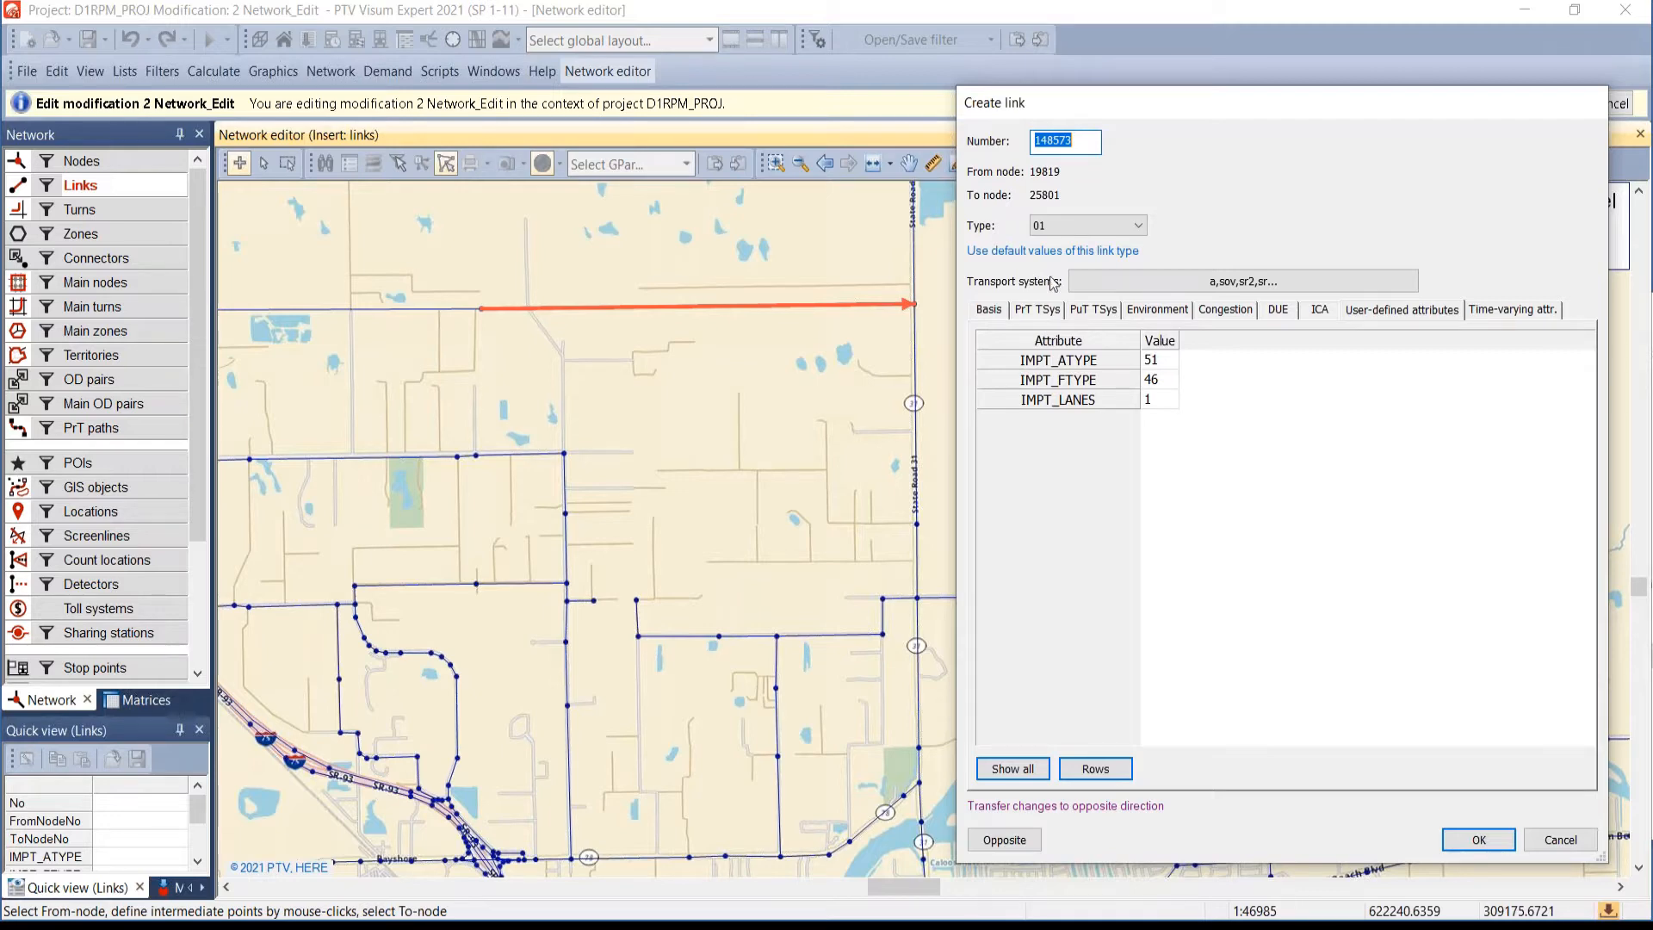
{"action": "left_click", "coordinate": [1478, 840]}
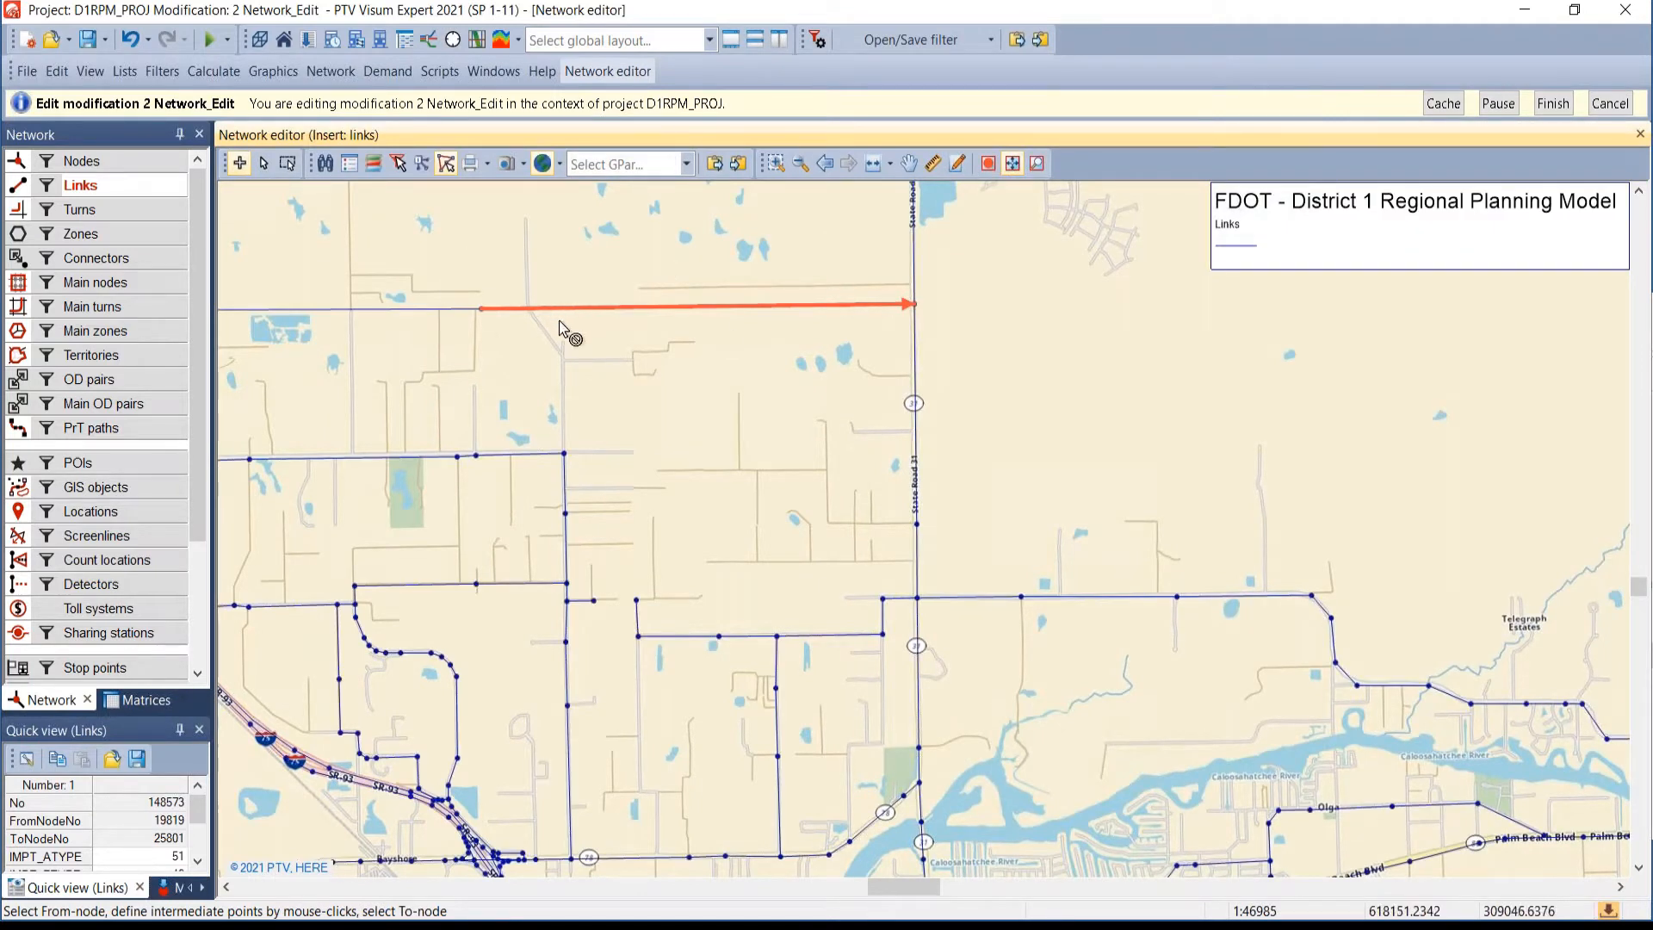
- Open the State Road 31 link from node 25799 to node 25801 in edit mode and show all its user-defined attributes
{"action": "left_click", "coordinate": [264, 169]}
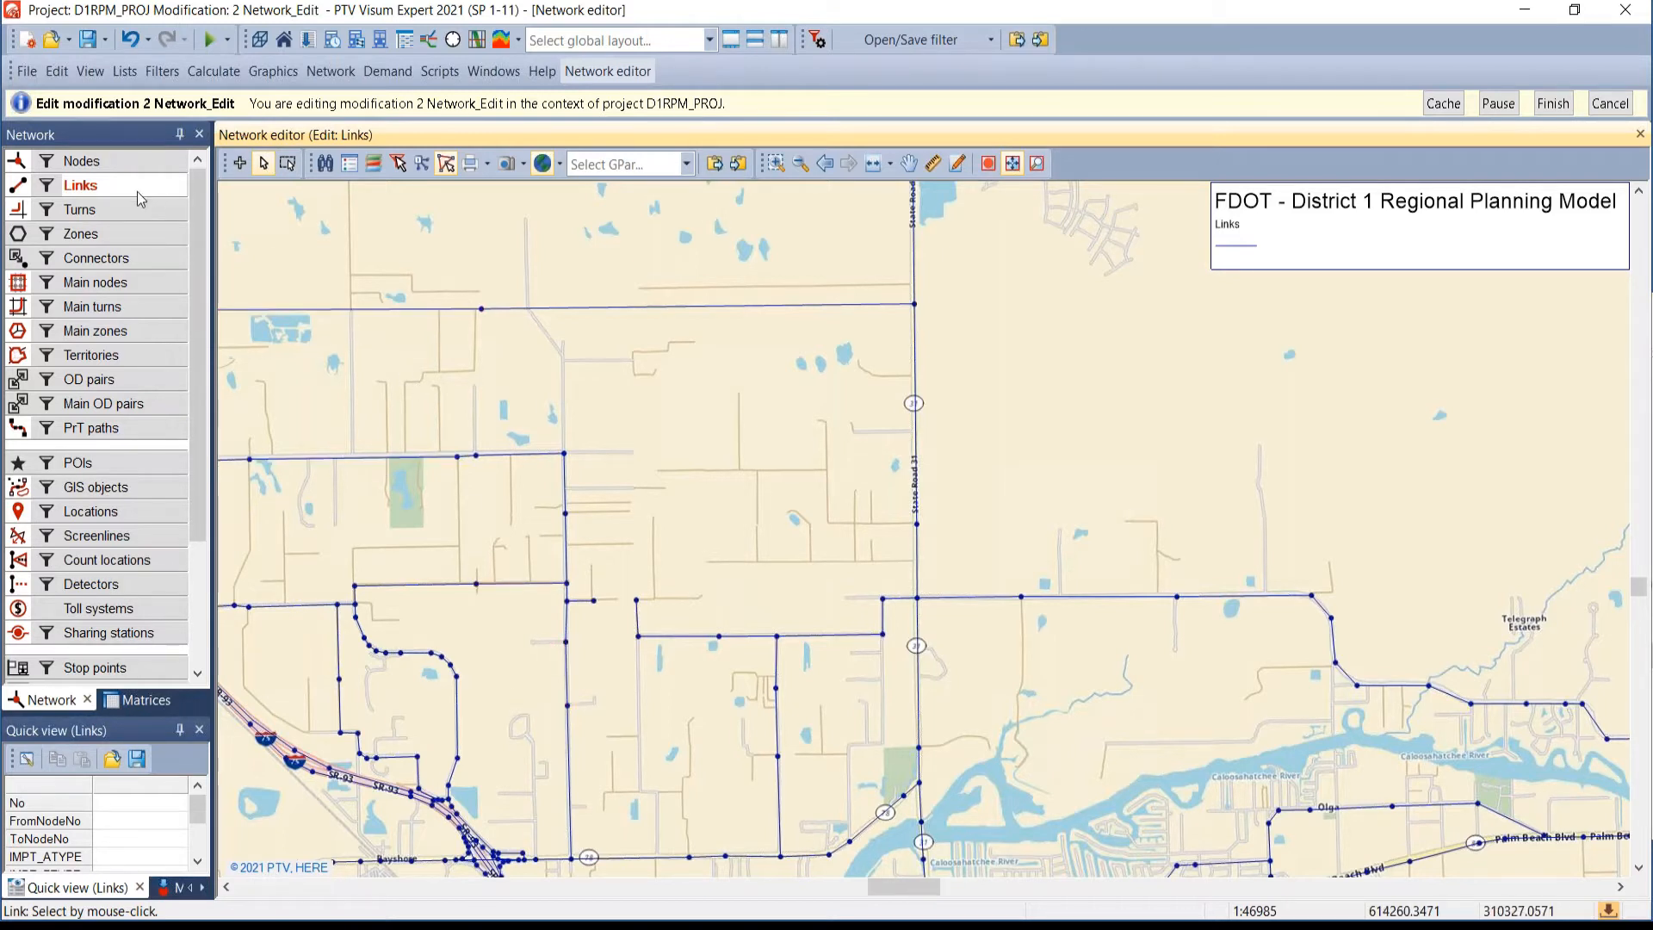
{"action": "left_click", "coordinate": [264, 163]}
{"action": "double_click", "coordinate": [930, 453]}
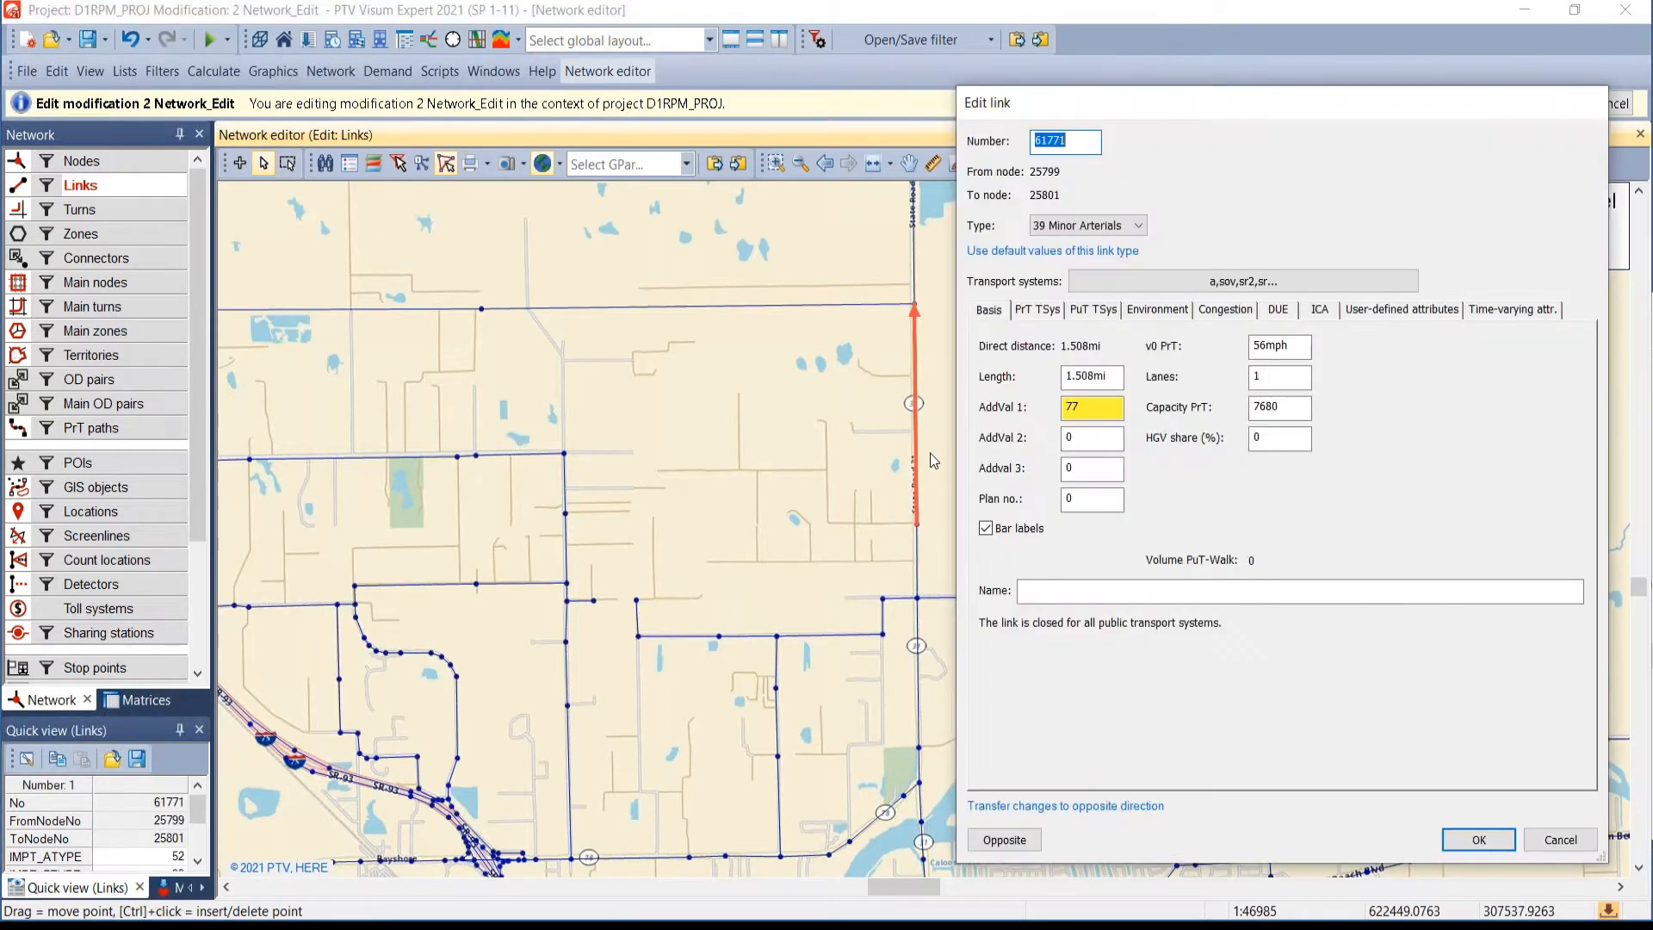
{"action": "left_click", "coordinate": [1383, 312]}
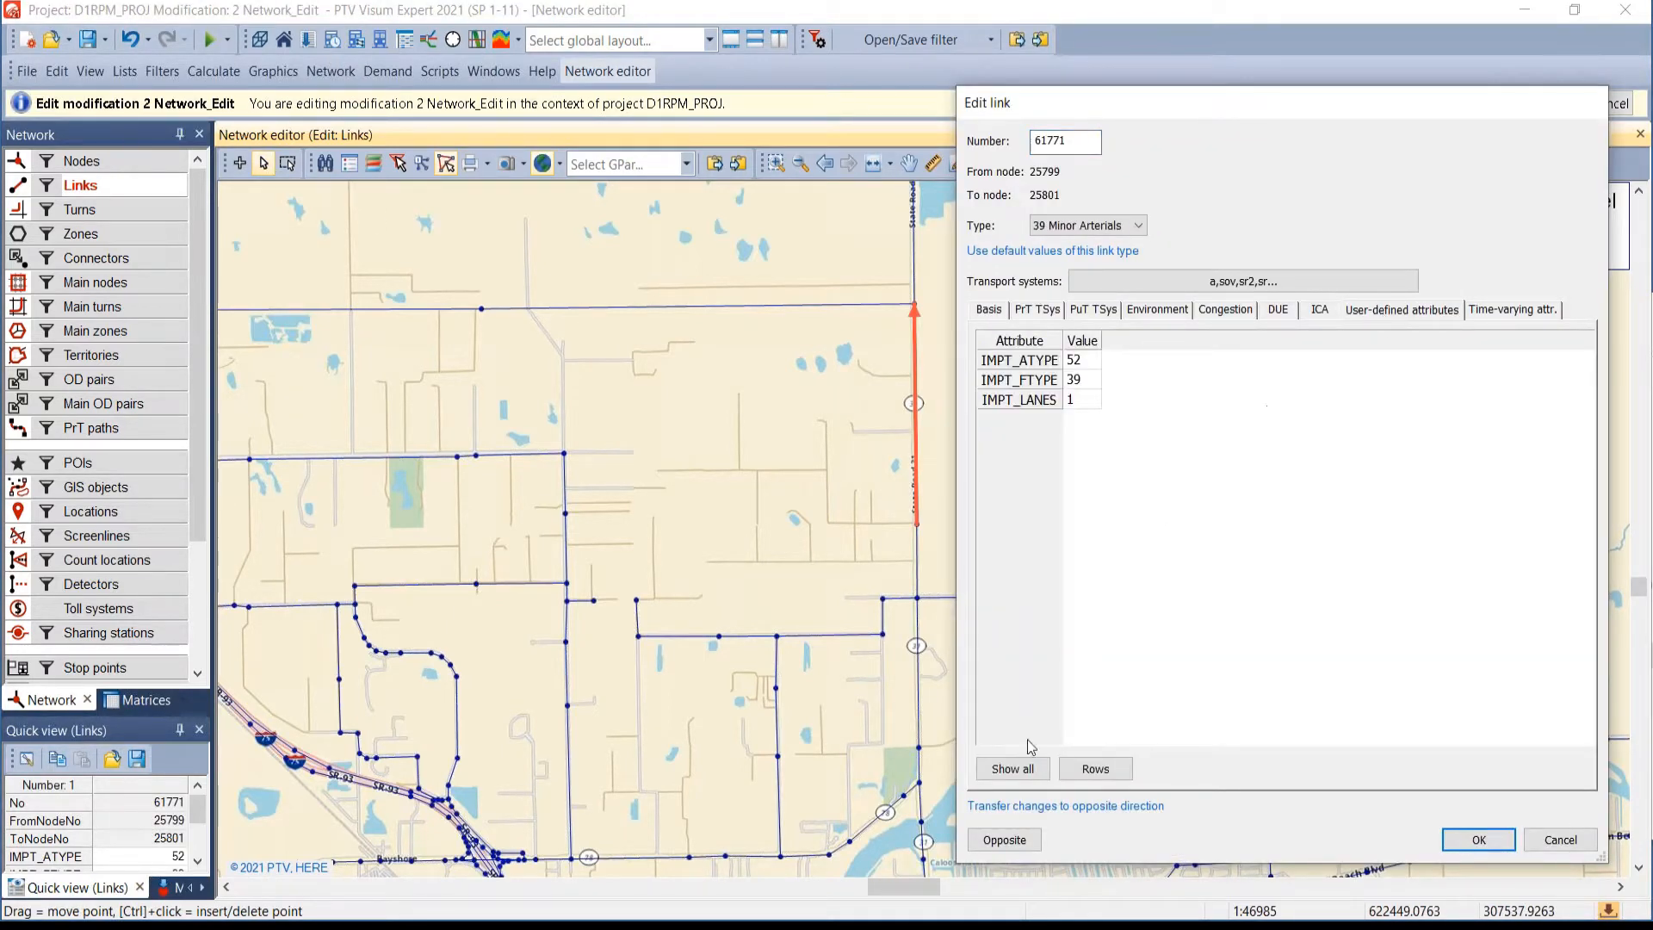
{"action": "left_click", "coordinate": [1013, 768]}
- Examine the user-defined attributes and the basic speed, lane and capacity values of the State Road 31 link, leaving them unedited
{"action": "scroll", "coordinate": [1092, 579], "scroll_direction": "down", "scroll_amount": 3}
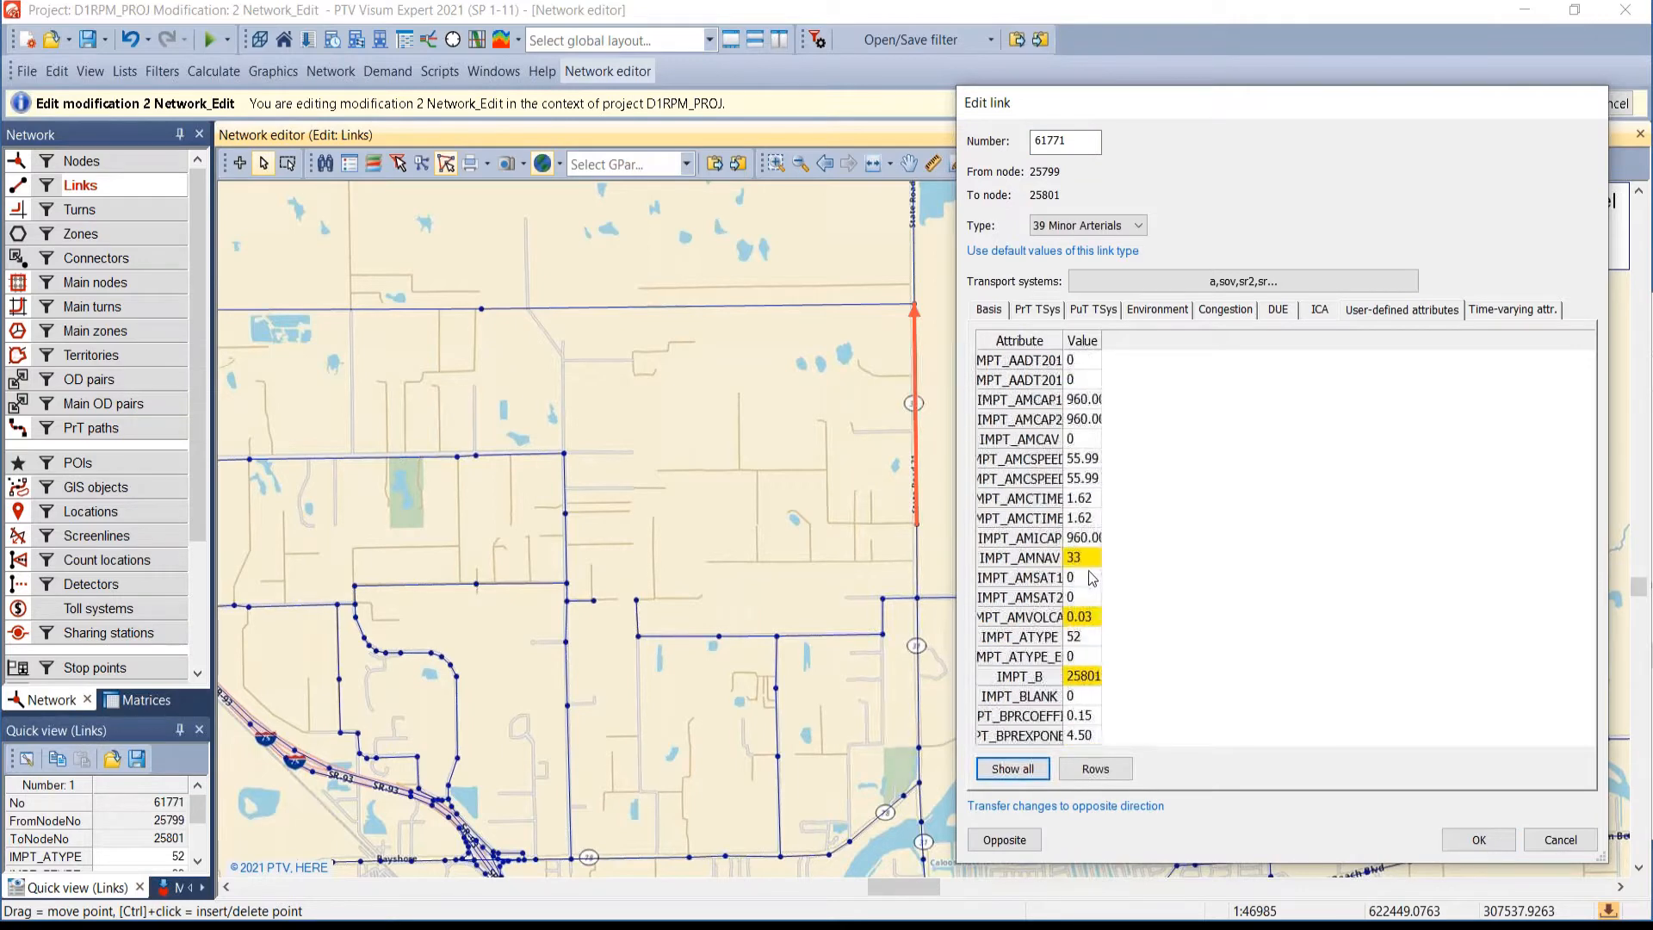
{"action": "scroll", "coordinate": [1092, 579], "scroll_direction": "down", "scroll_amount": 3}
{"action": "scroll", "coordinate": [1089, 641], "scroll_direction": "up", "scroll_amount": 6}
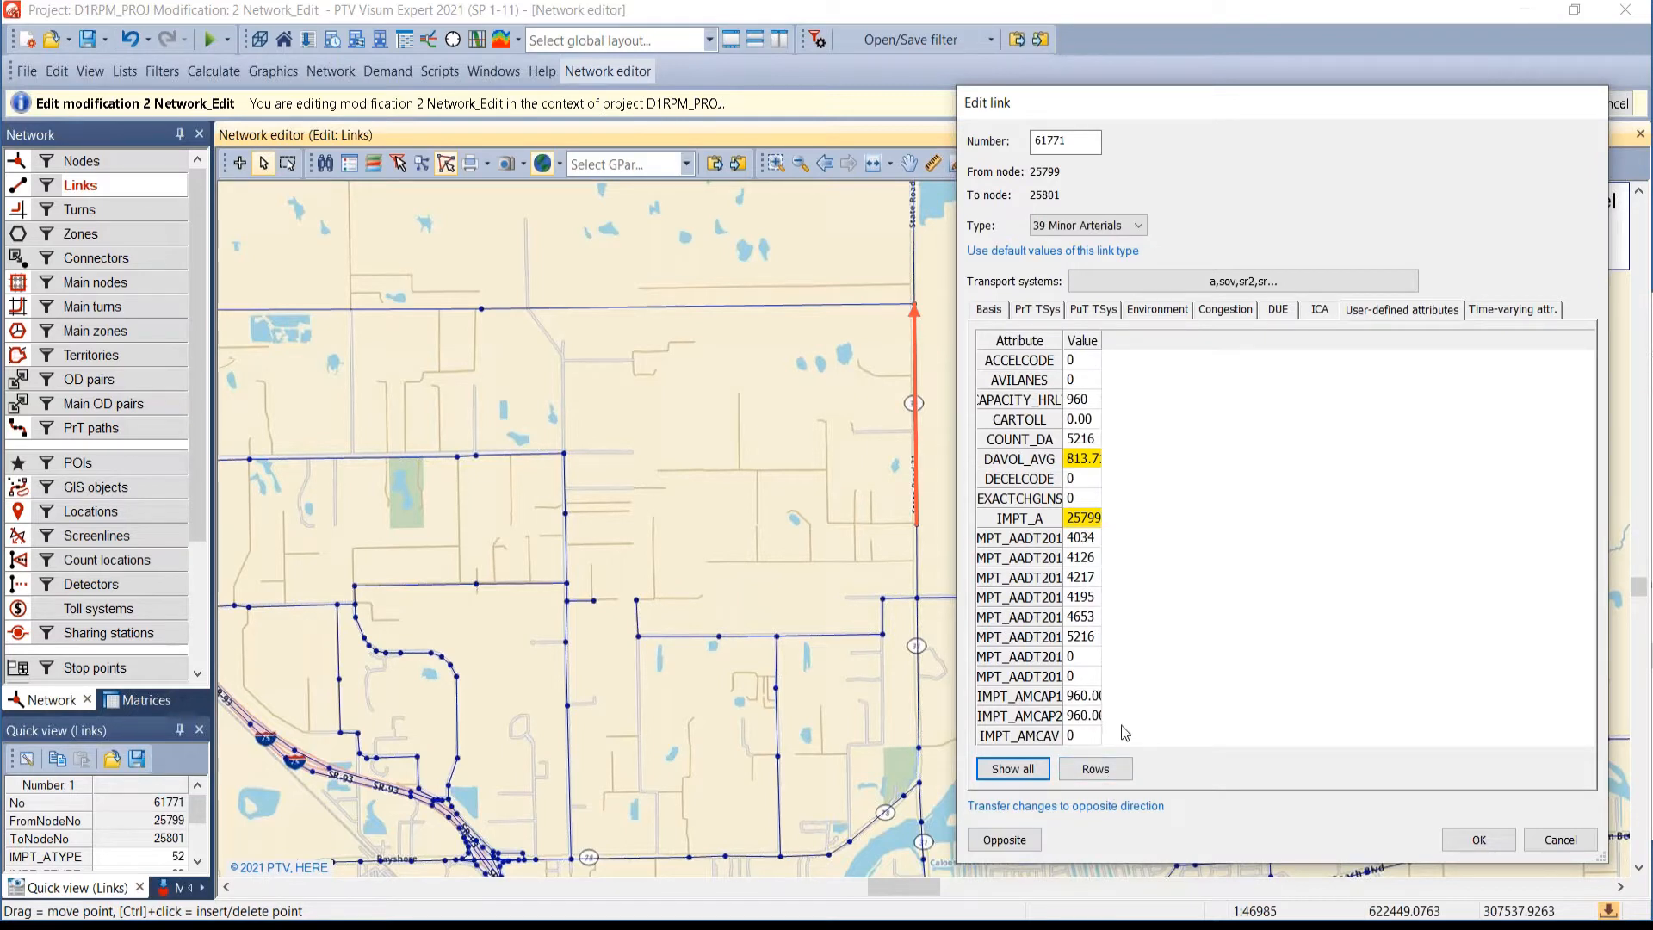
{"action": "scroll", "coordinate": [1106, 667], "scroll_direction": "down", "scroll_amount": 3}
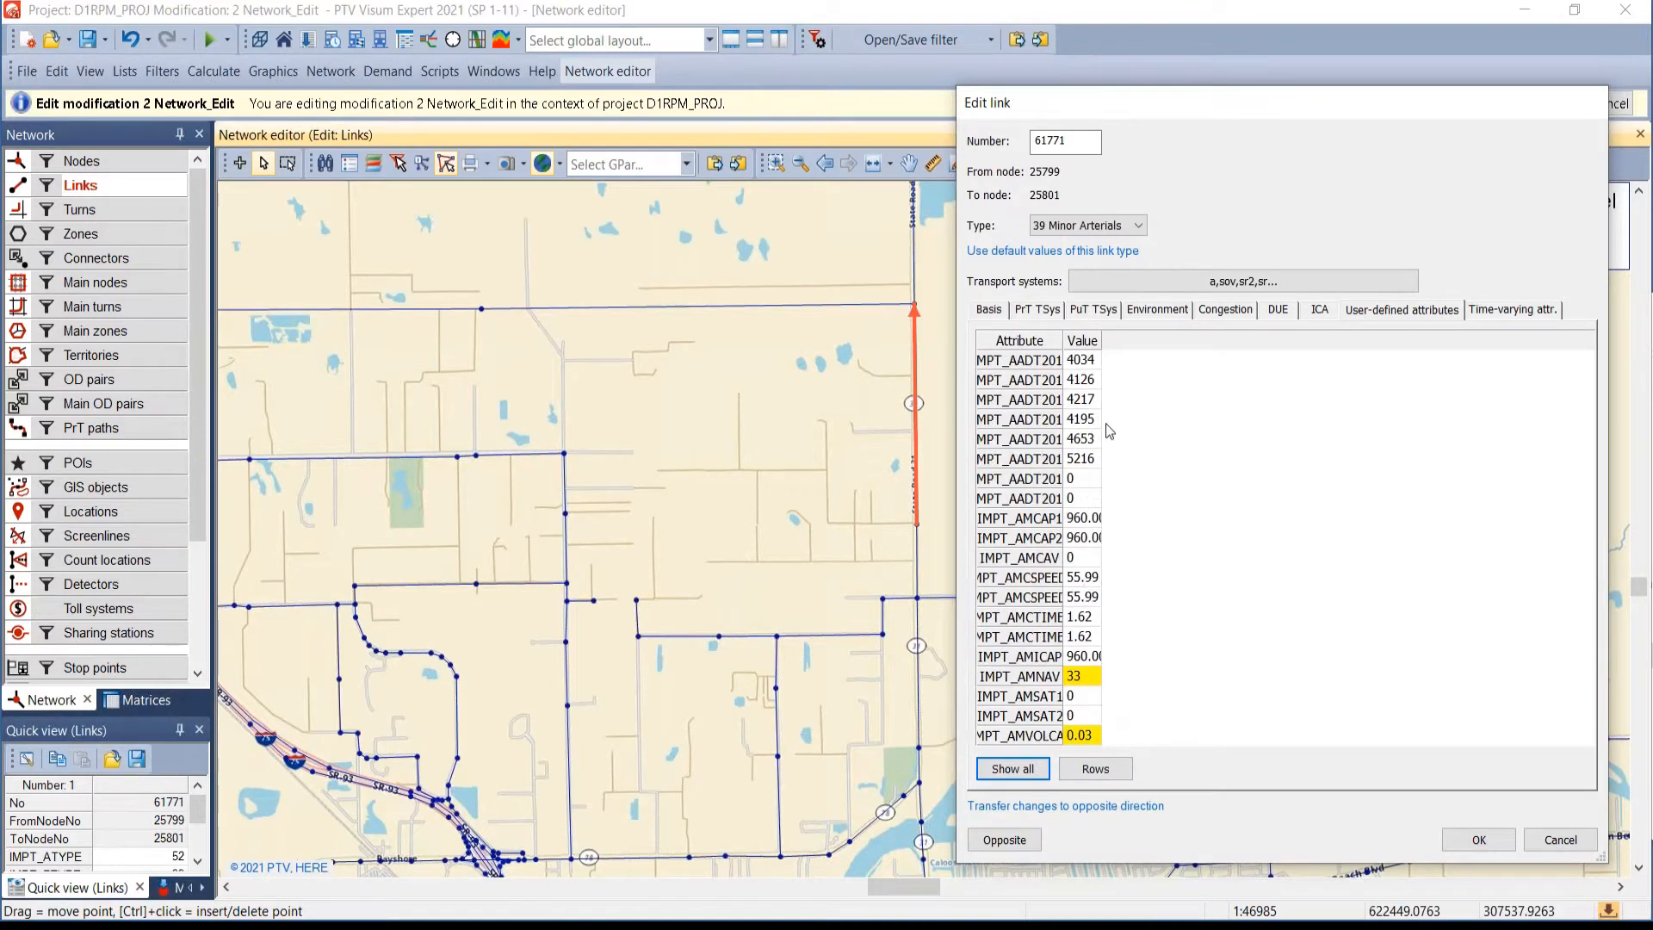
{"action": "left_click", "coordinate": [992, 312]}
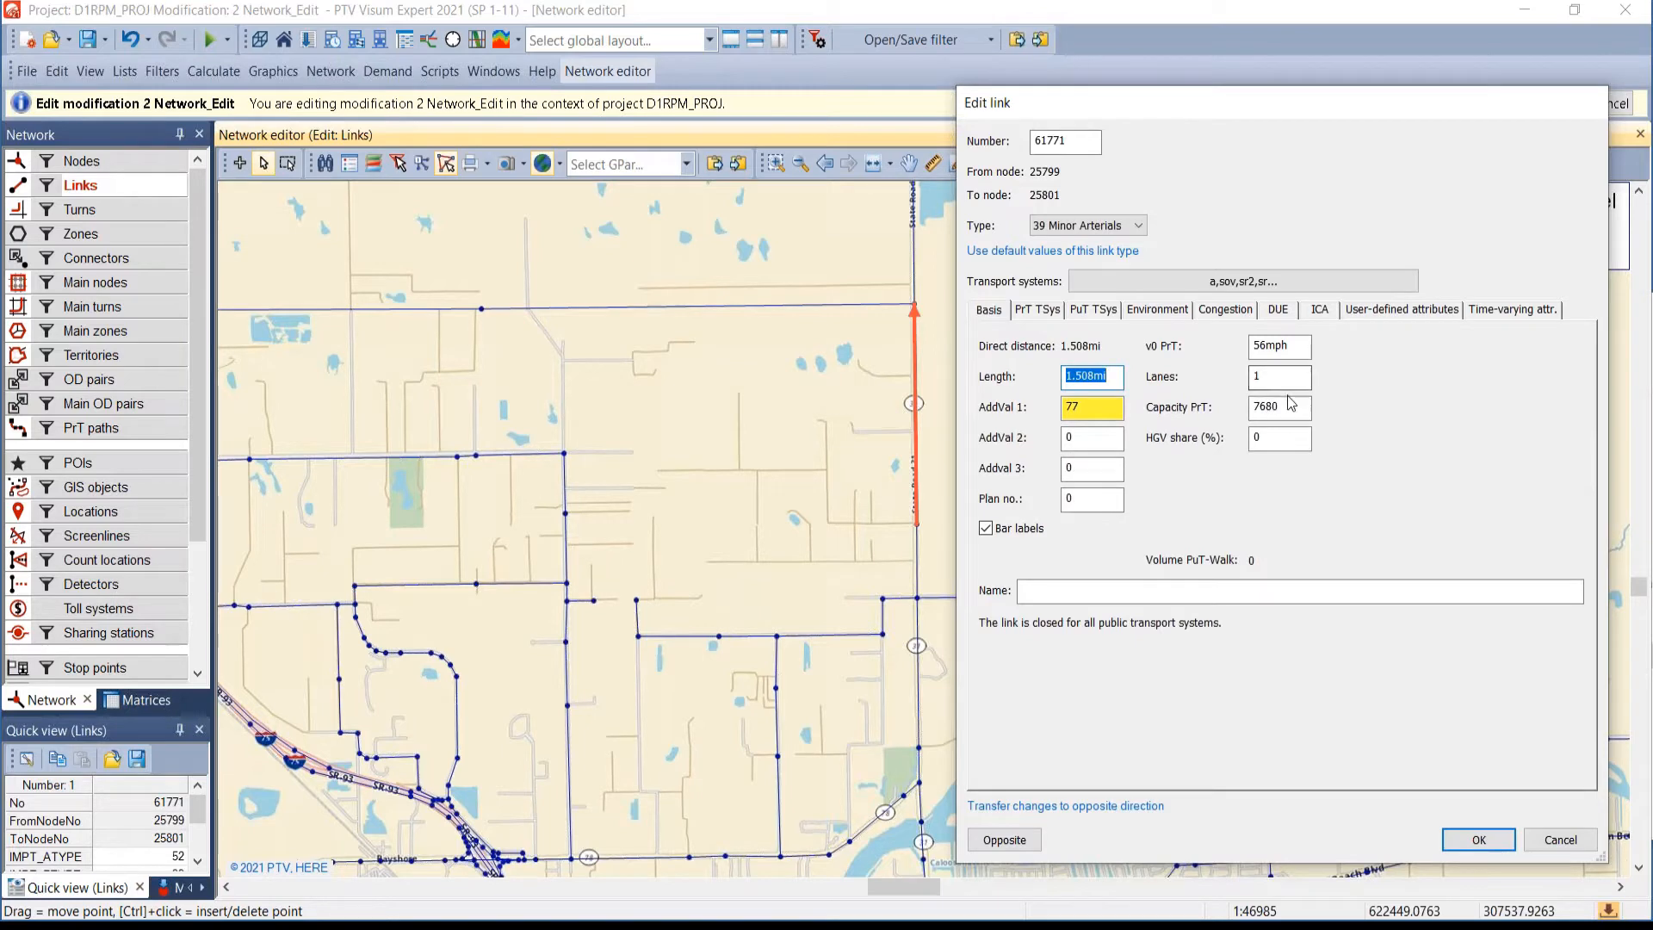
{"action": "left_click_drag", "start_coordinate": [1283, 347], "coordinate": [1223, 368]}
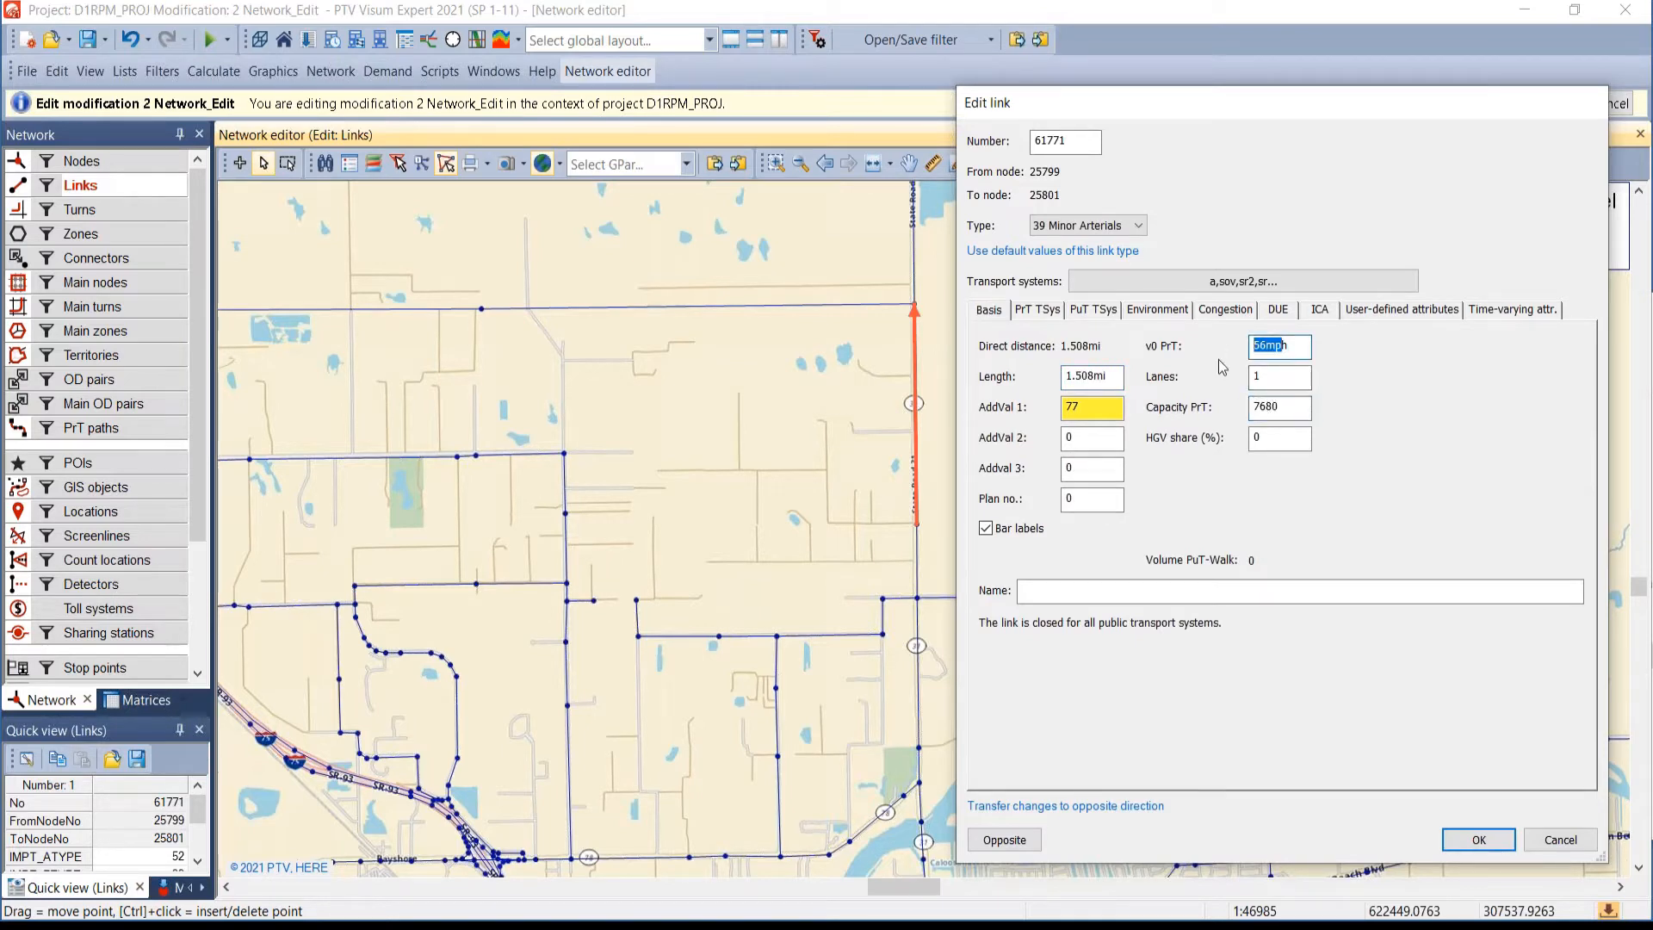
{"action": "left_click", "coordinate": [1388, 317]}
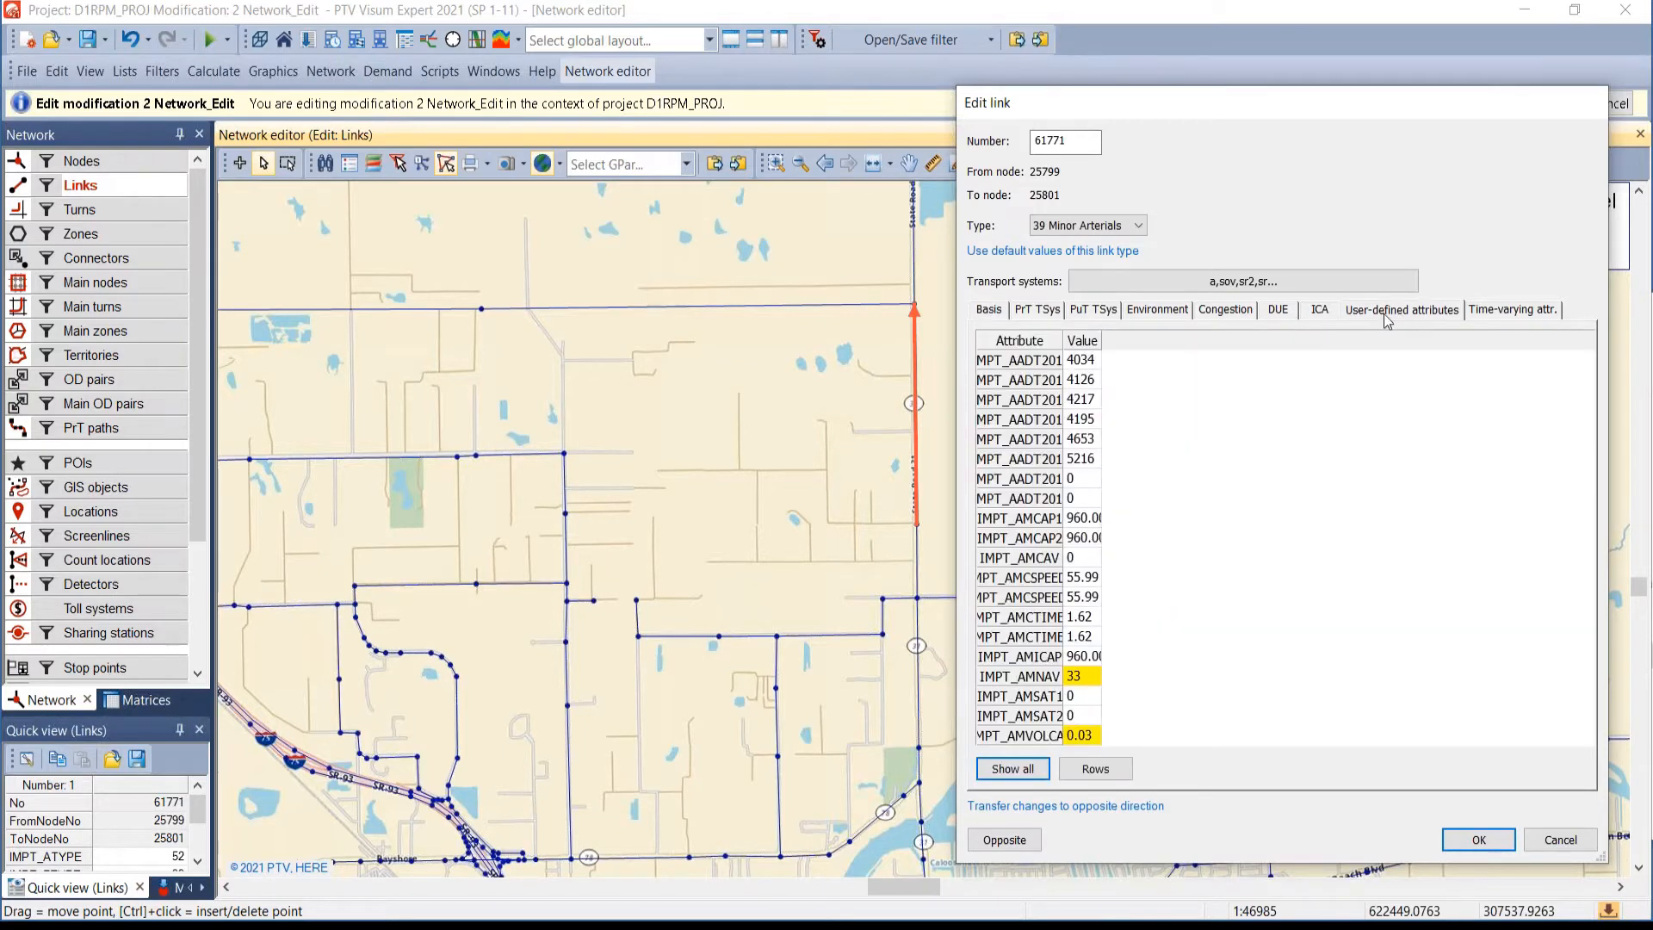
{"action": "scroll", "coordinate": [1076, 560], "scroll_direction": "down", "scroll_amount": 6}
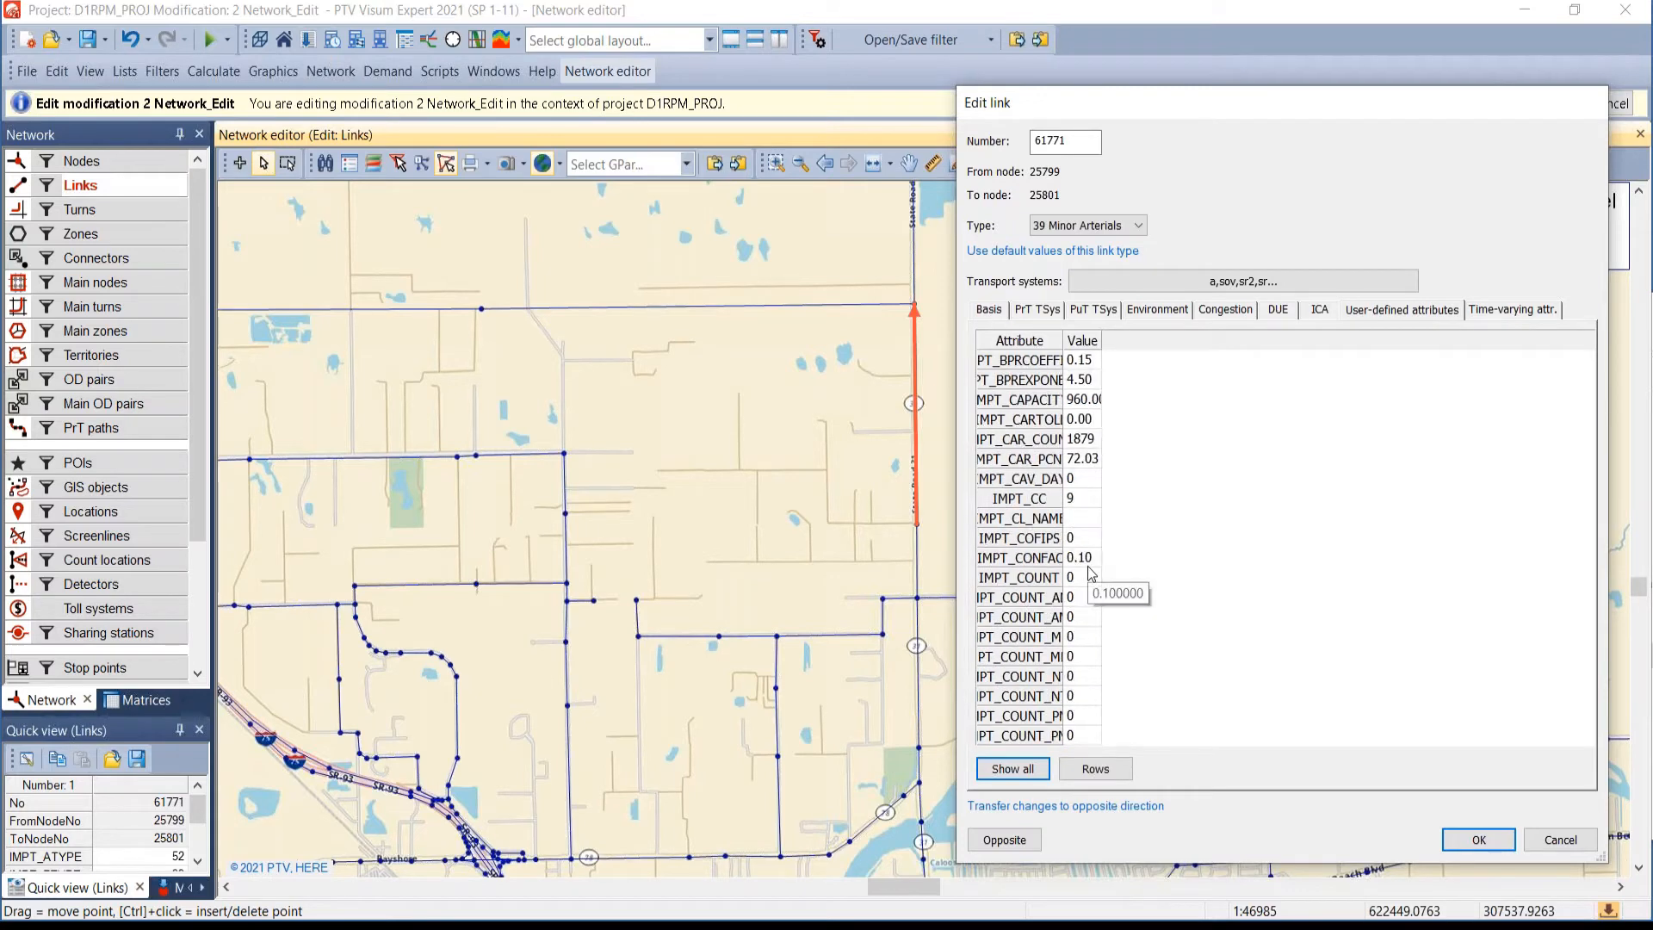
{"action": "left_click", "coordinate": [1568, 848]}
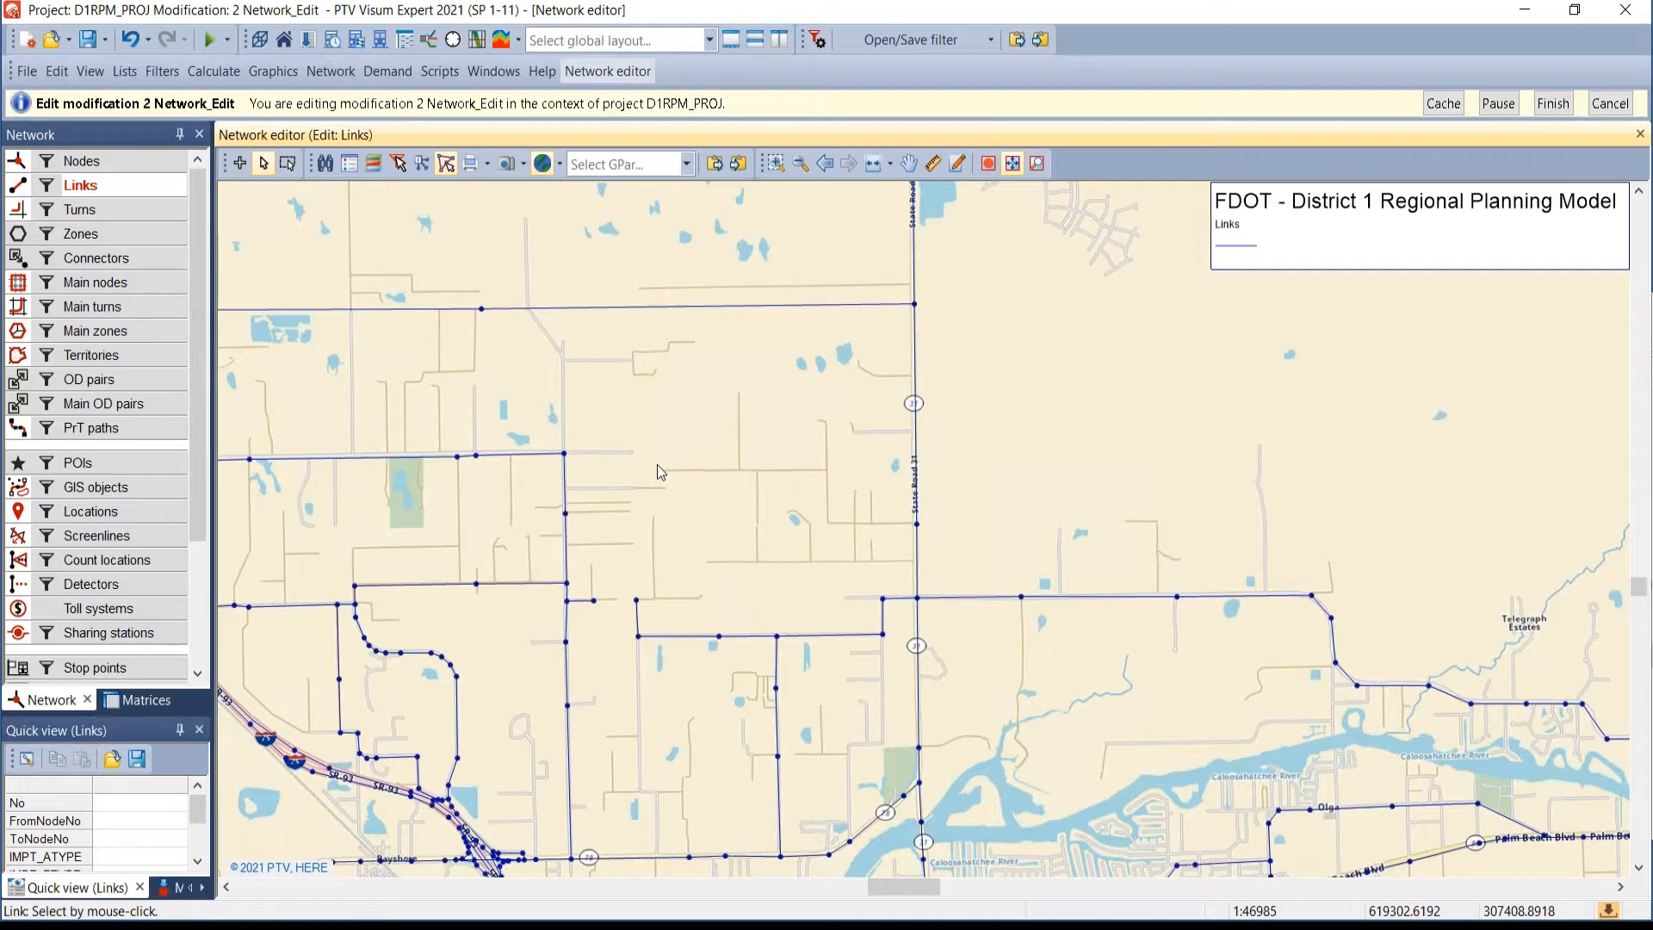
- Display the POIs on the map and select the new link from node 25801 to node 19819
{"action": "left_click", "coordinate": [21, 463]}
{"action": "left_click_drag", "start_coordinate": [619, 323], "coordinate": [743, 404]}
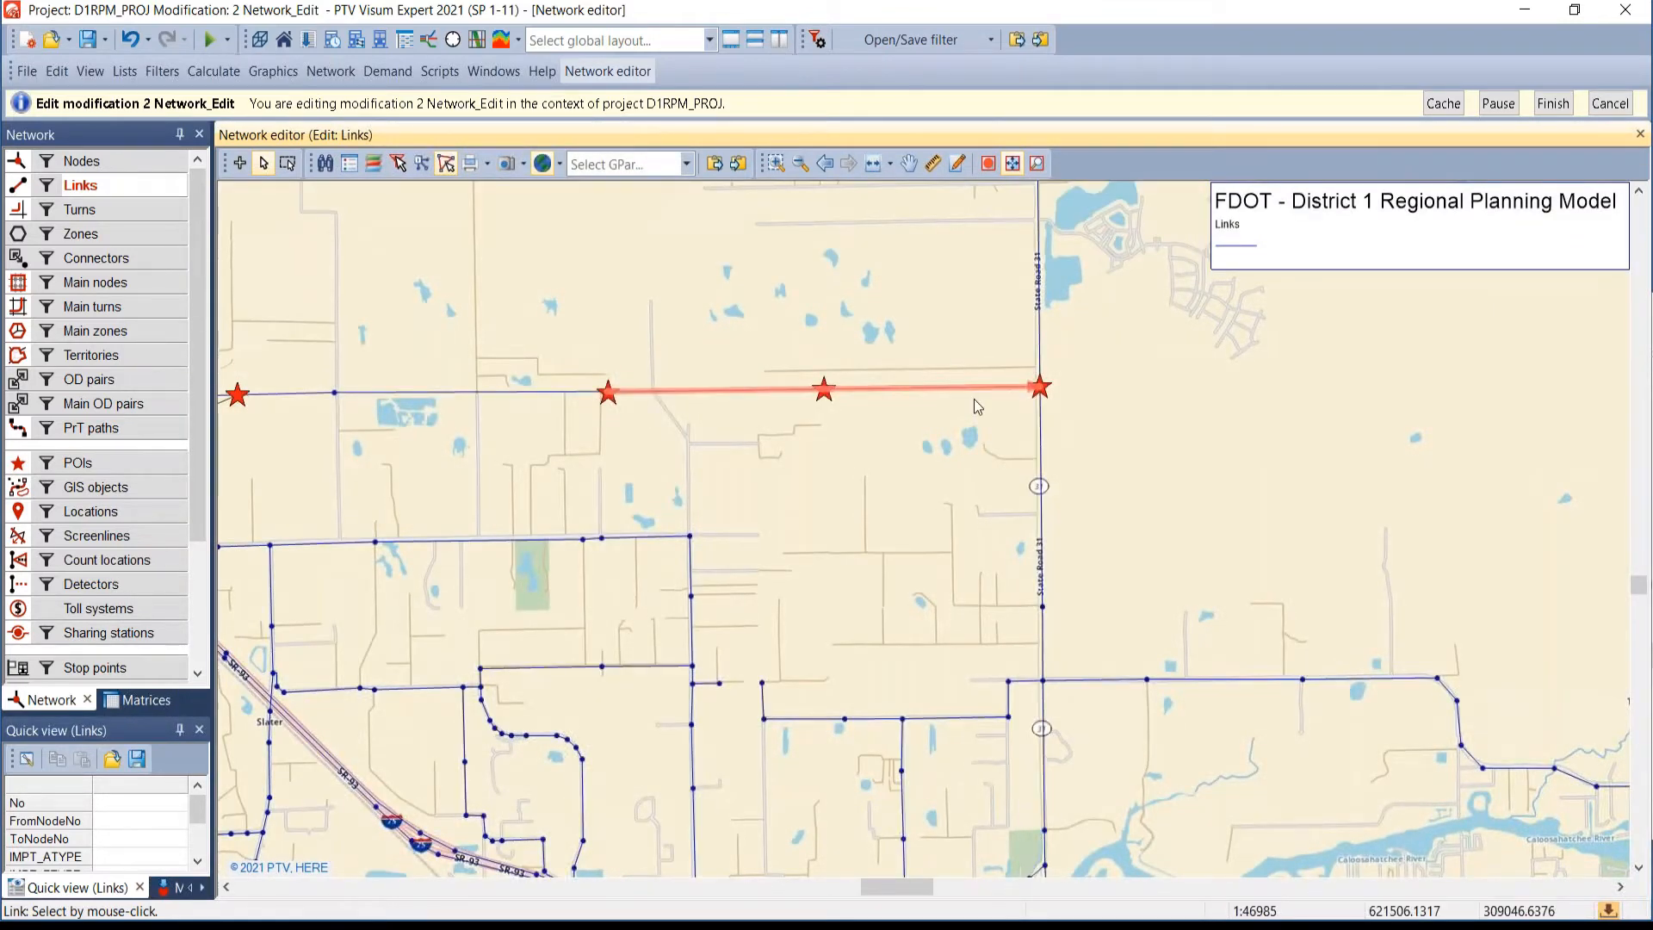
{"action": "left_click", "coordinate": [974, 399]}
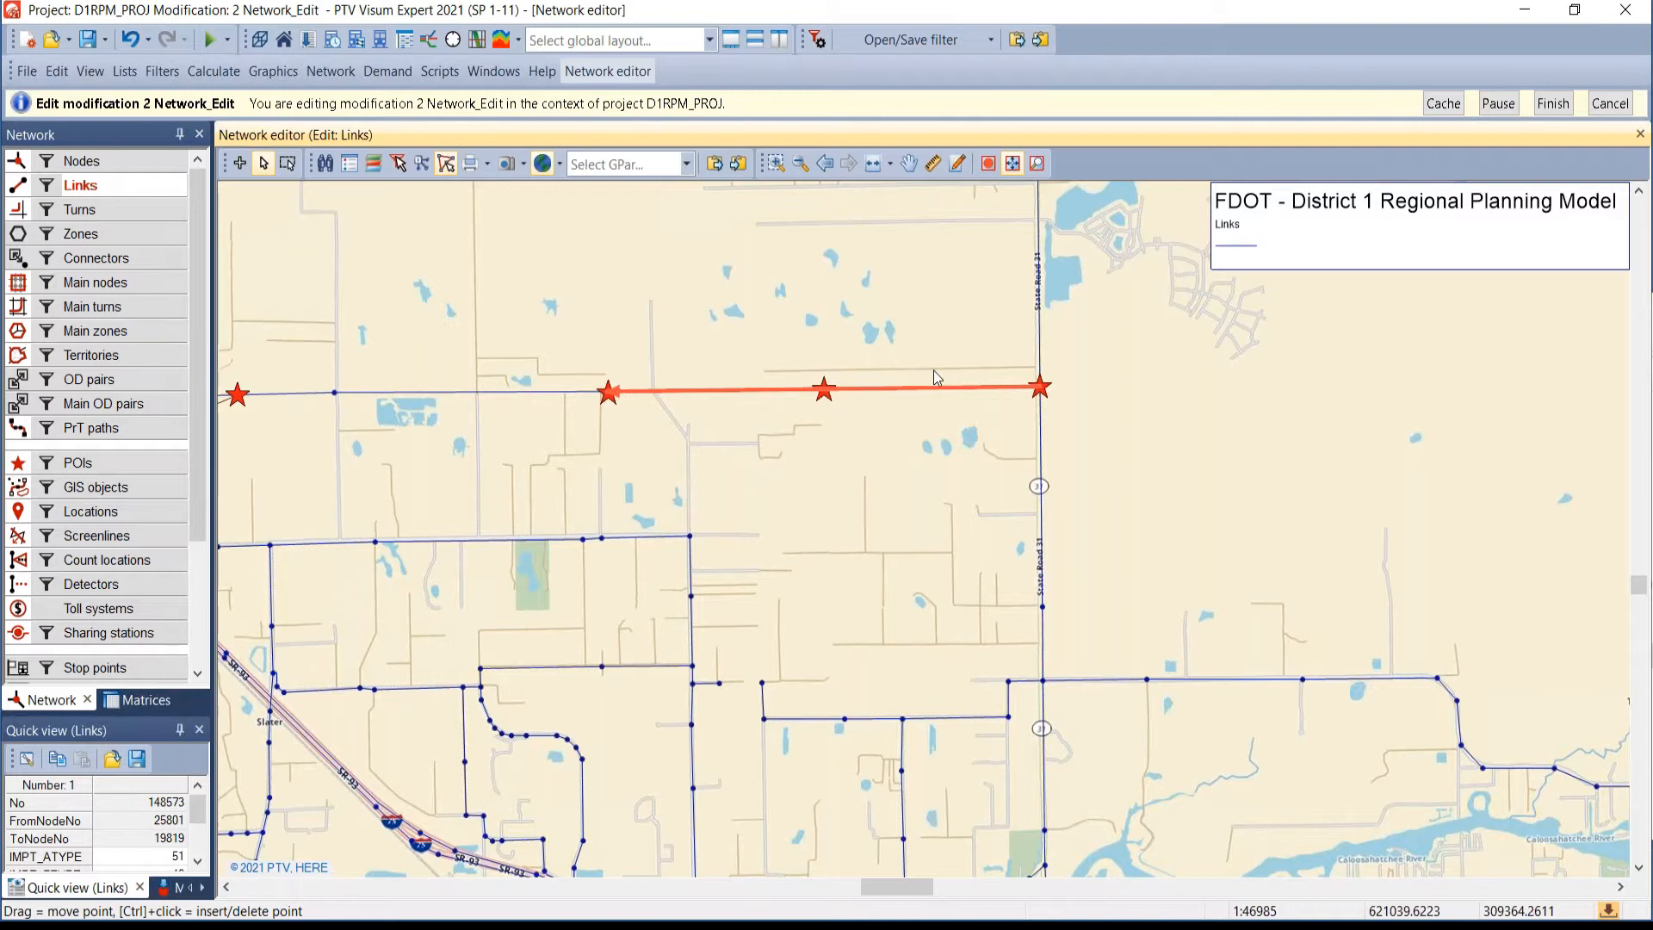
{"action": "key", "text": "alt+Tab"}
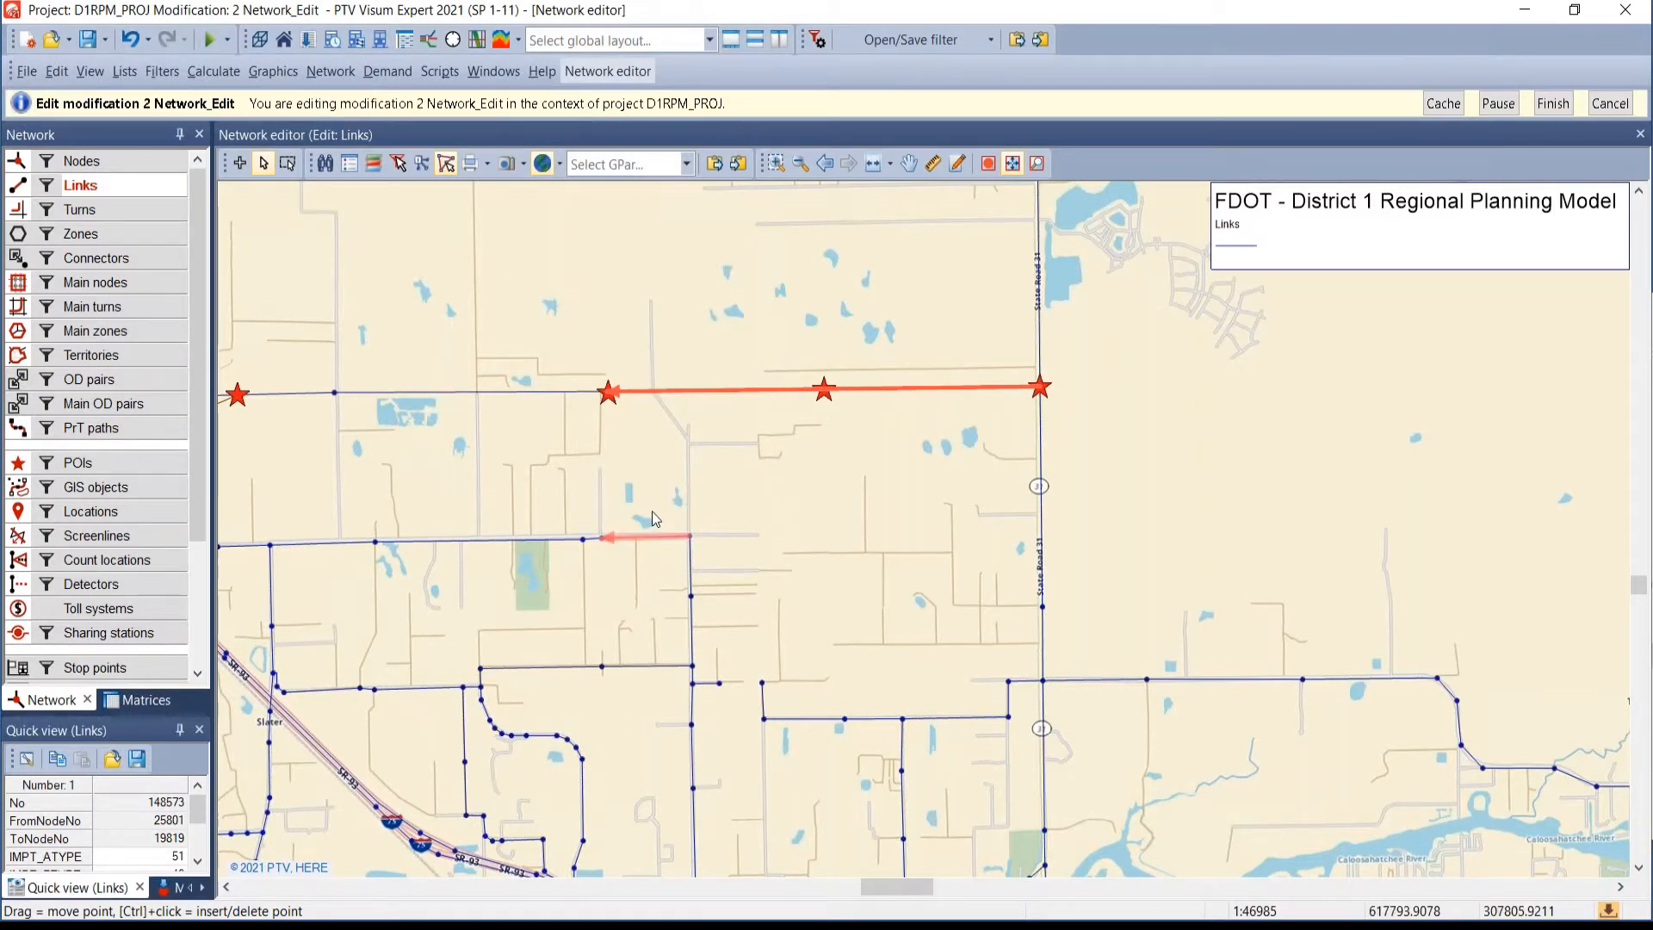
- Check the user-defined attributes of the new link from node 19819 to node 25801 and close it without changes
{"action": "left_click", "coordinate": [736, 401]}
{"action": "double_click", "coordinate": [736, 401]}
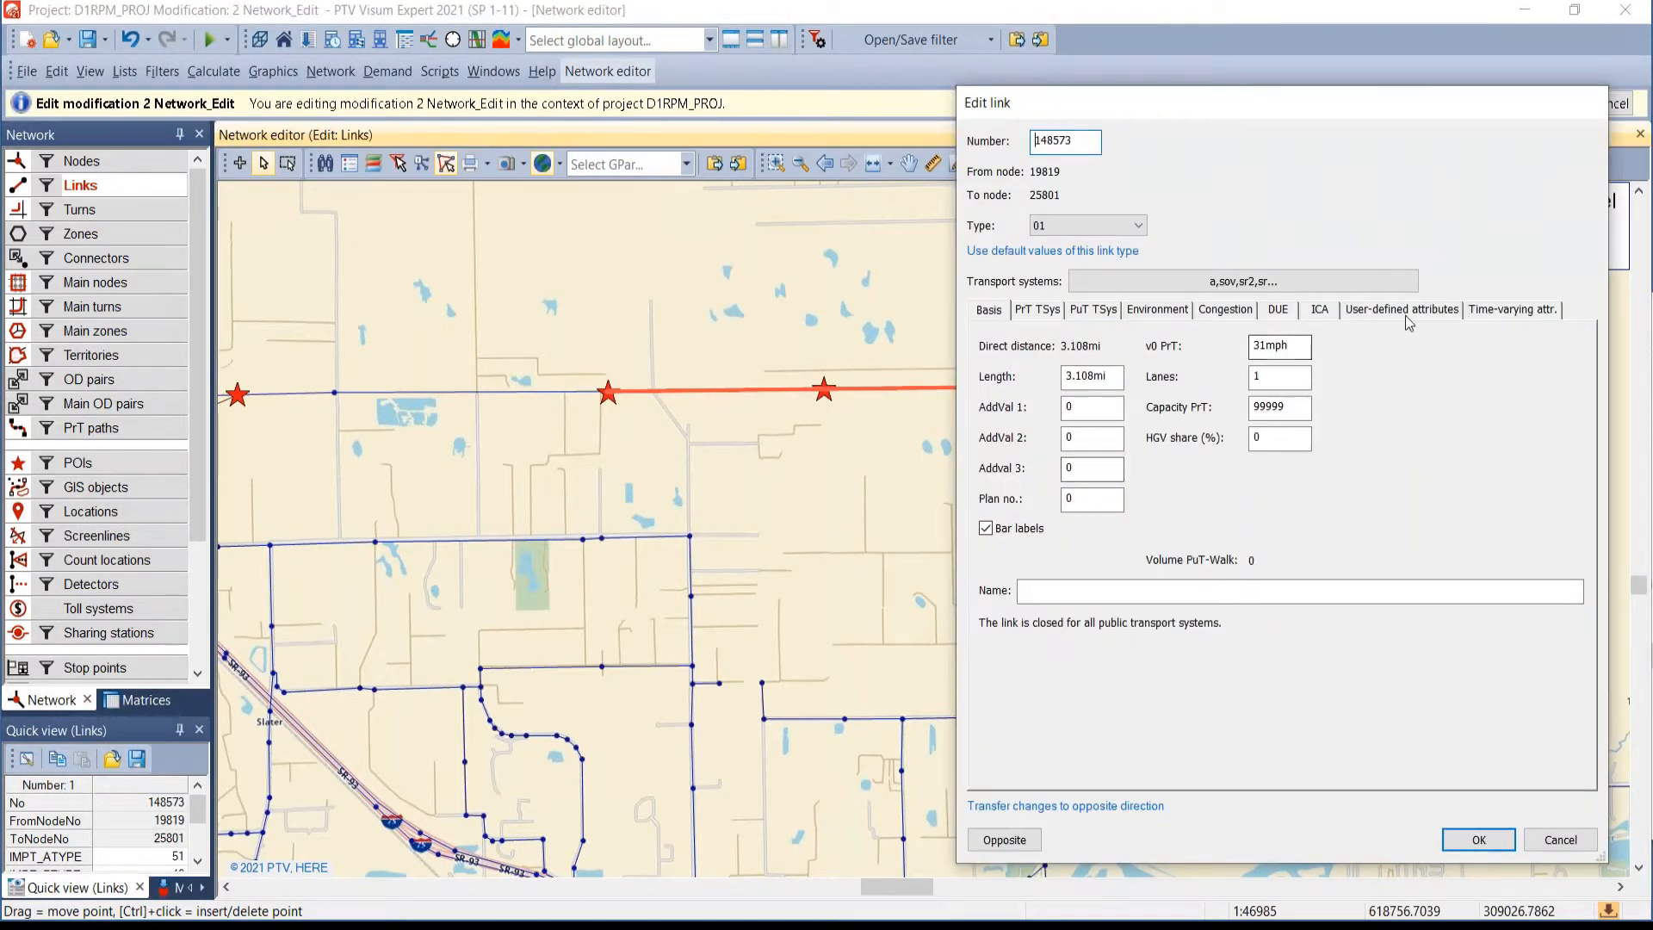
{"action": "left_click", "coordinate": [1378, 313]}
{"action": "left_click_drag", "start_coordinate": [1129, 380], "coordinate": [1152, 644]}
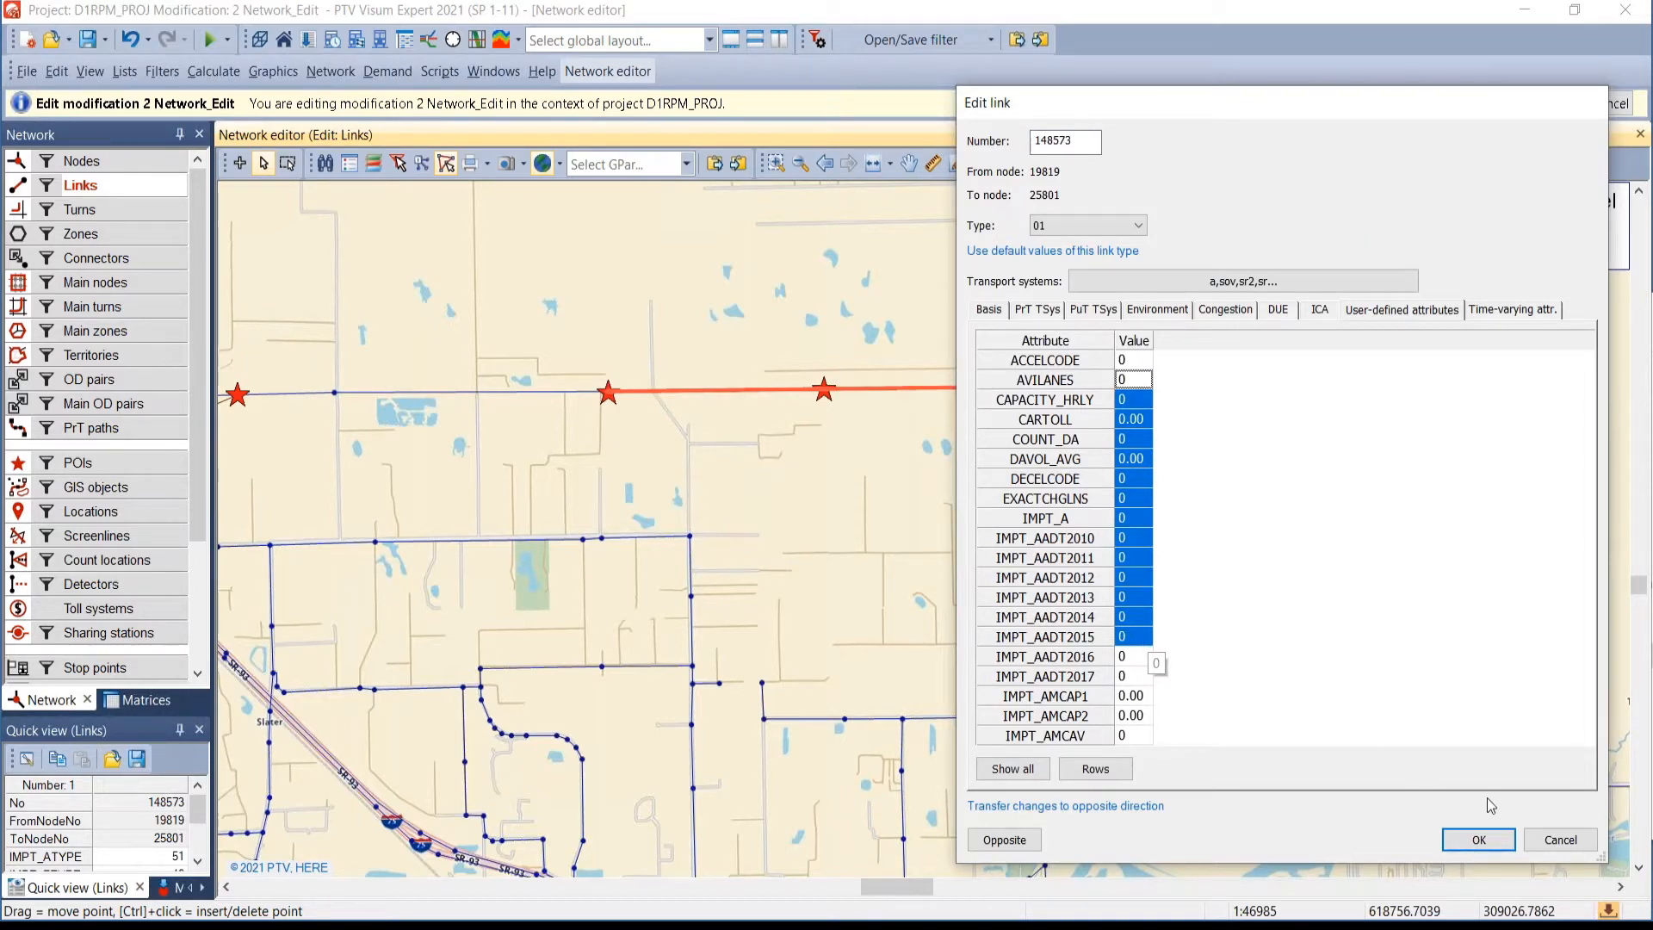
{"action": "left_click", "coordinate": [1572, 846]}
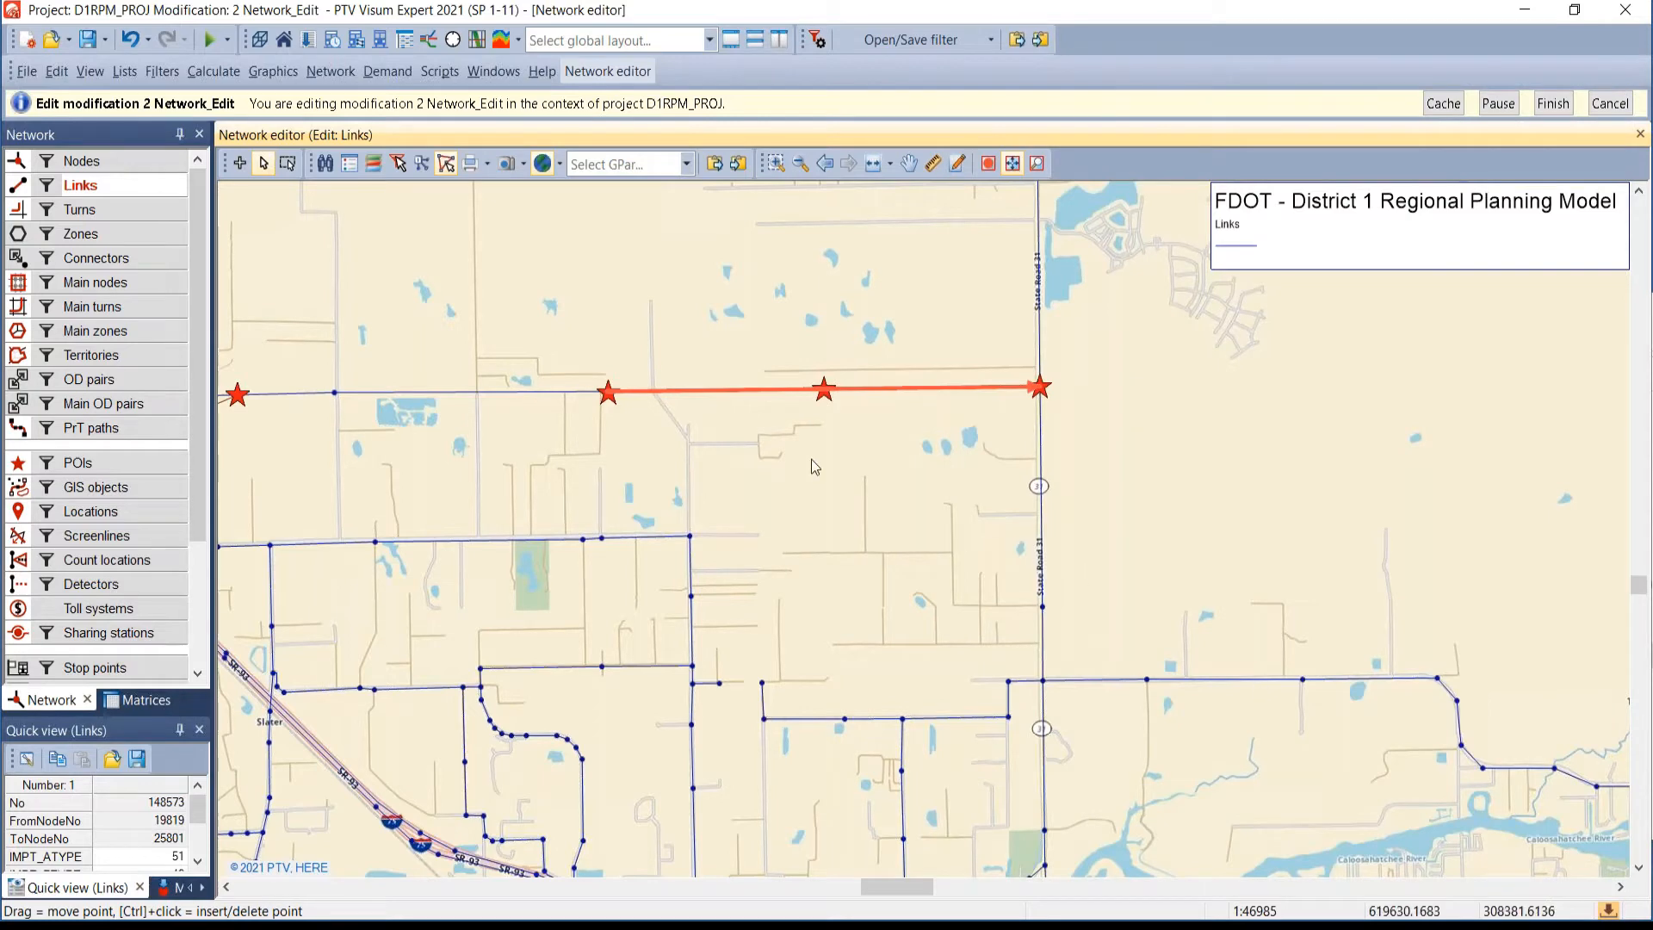
- Review the user-defined attributes of the State Road 31 link from node 25799 to 25801 for comparison, discarding any edits
{"action": "left_click", "coordinate": [1054, 472]}
{"action": "double_click", "coordinate": [1054, 472]}
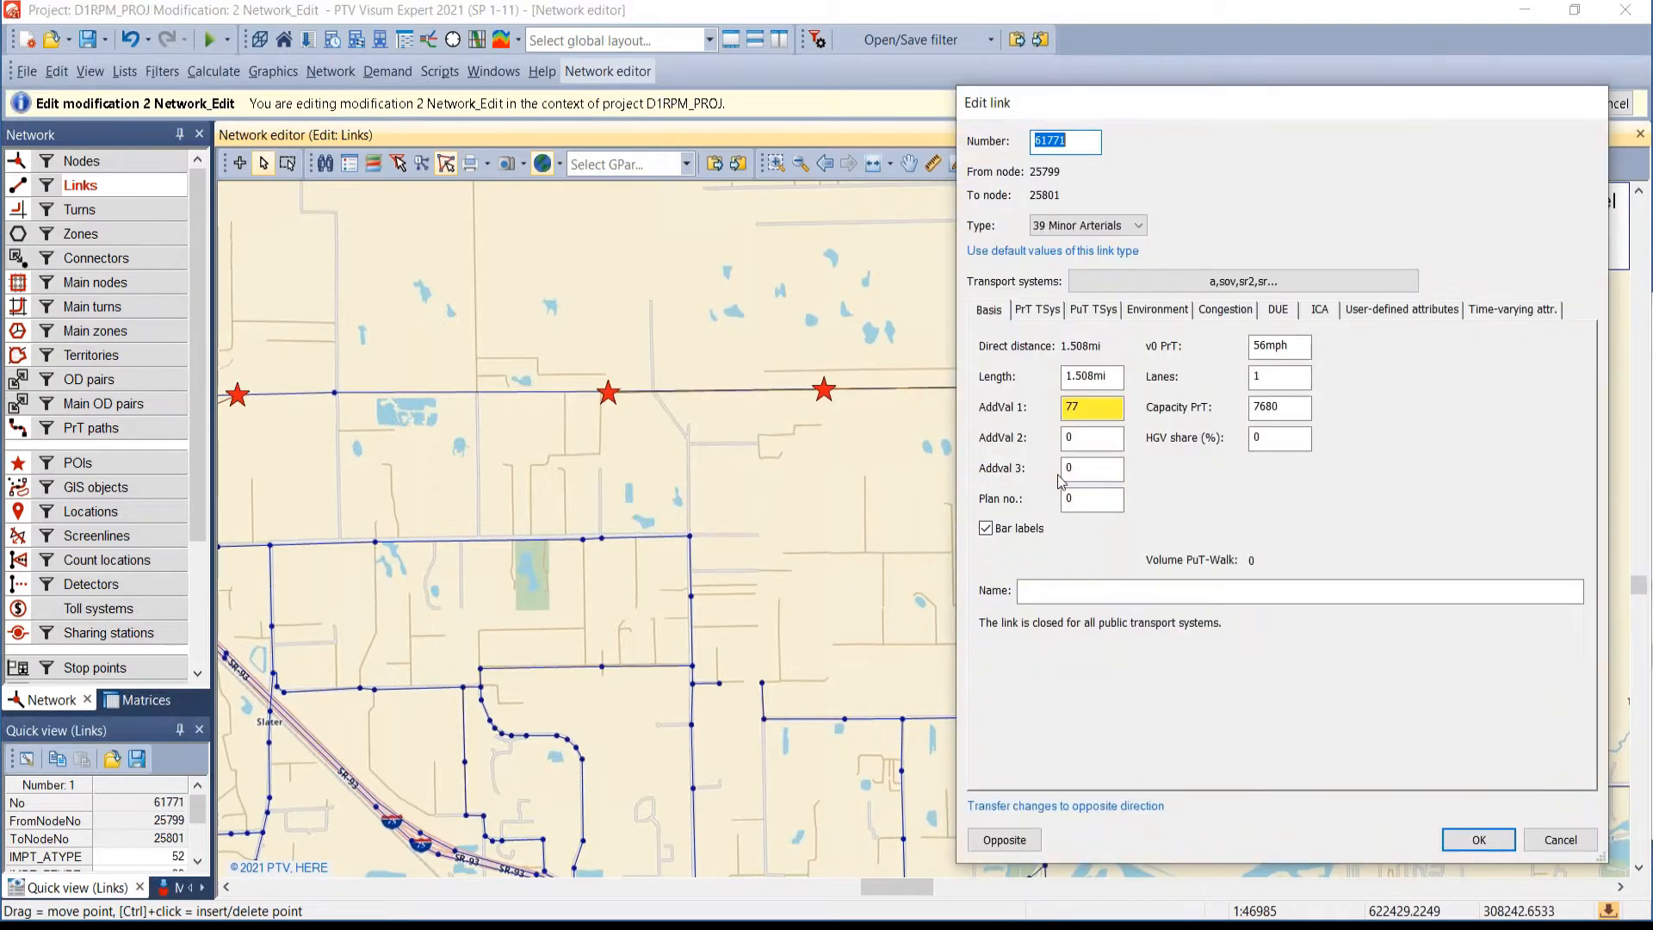
{"action": "left_click", "coordinate": [1376, 311]}
{"action": "left_click_drag", "start_coordinate": [1149, 389], "coordinate": [1223, 518]}
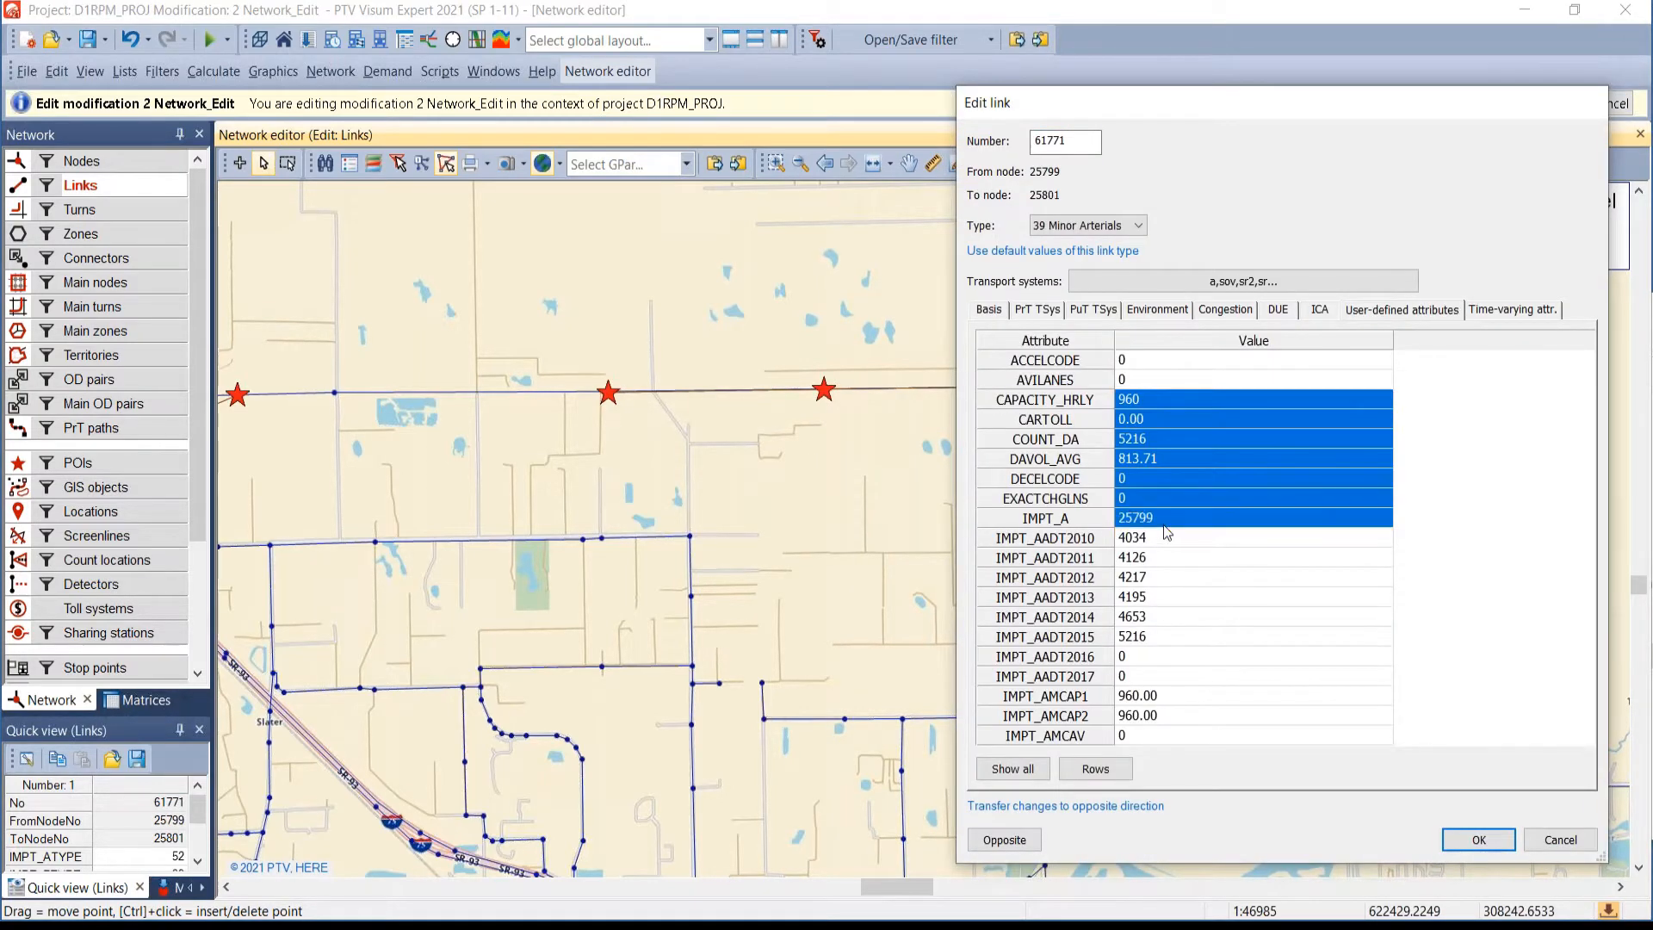
{"action": "left_click", "coordinate": [1560, 839]}
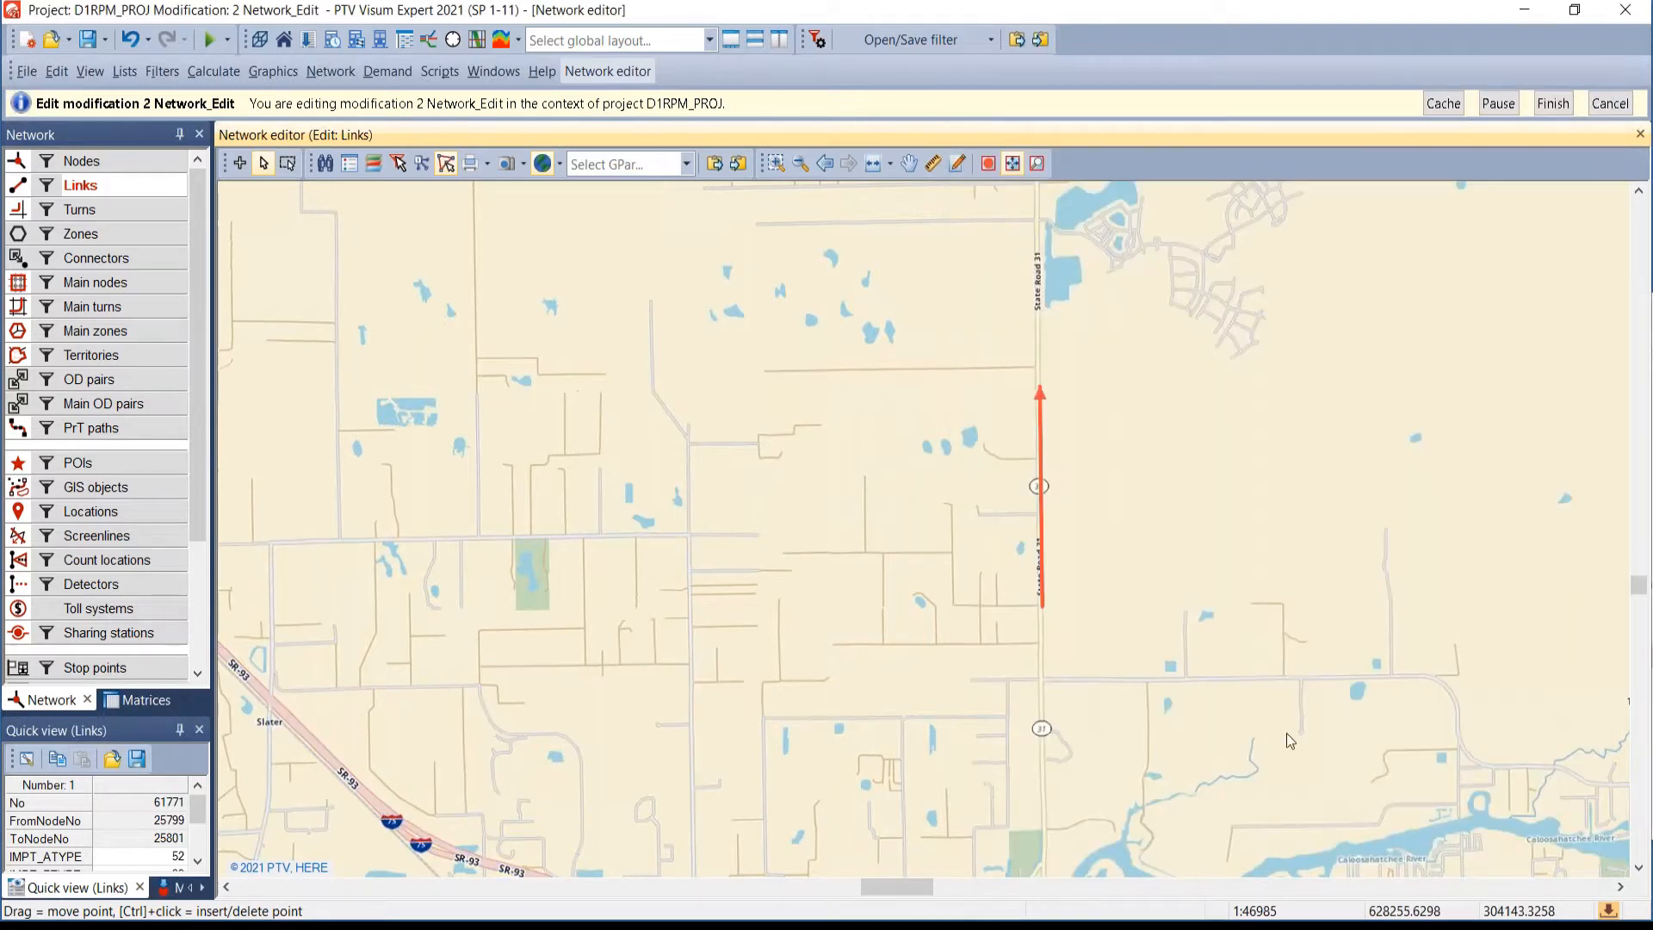
- Open the list of links, inspect both directions of link 61718 across the IMPT attribute columns, and close the list
{"action": "right_click", "coordinate": [116, 188]}
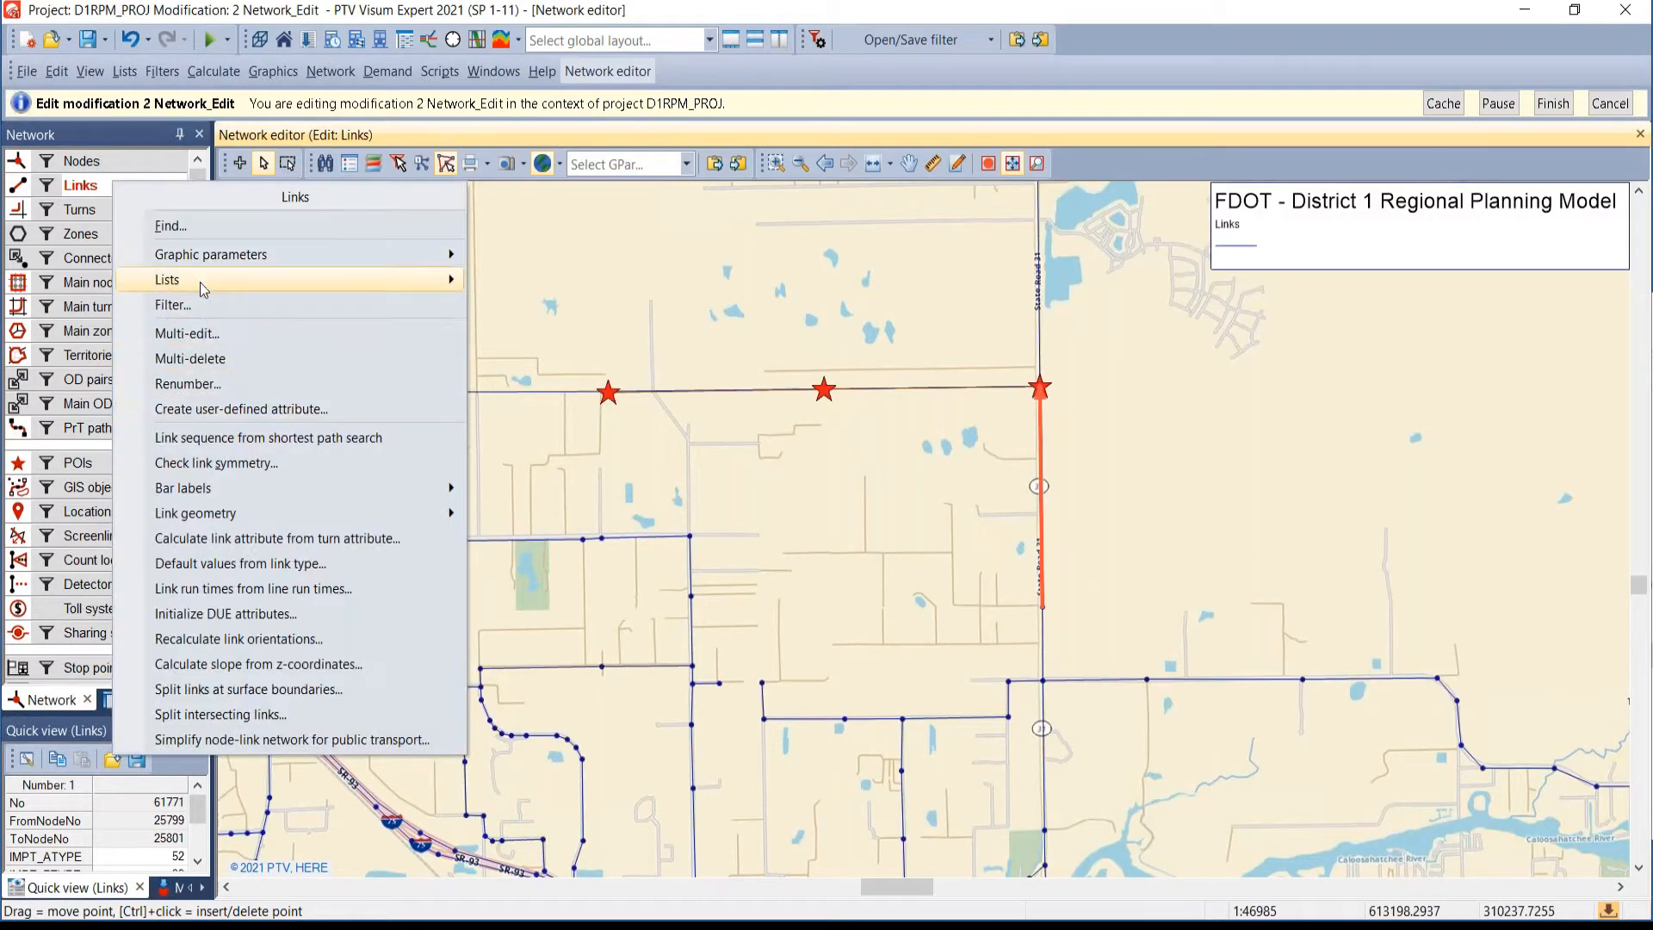
{"action": "mouse_move", "coordinate": [200, 279]}
{"action": "left_click", "coordinate": [502, 283]}
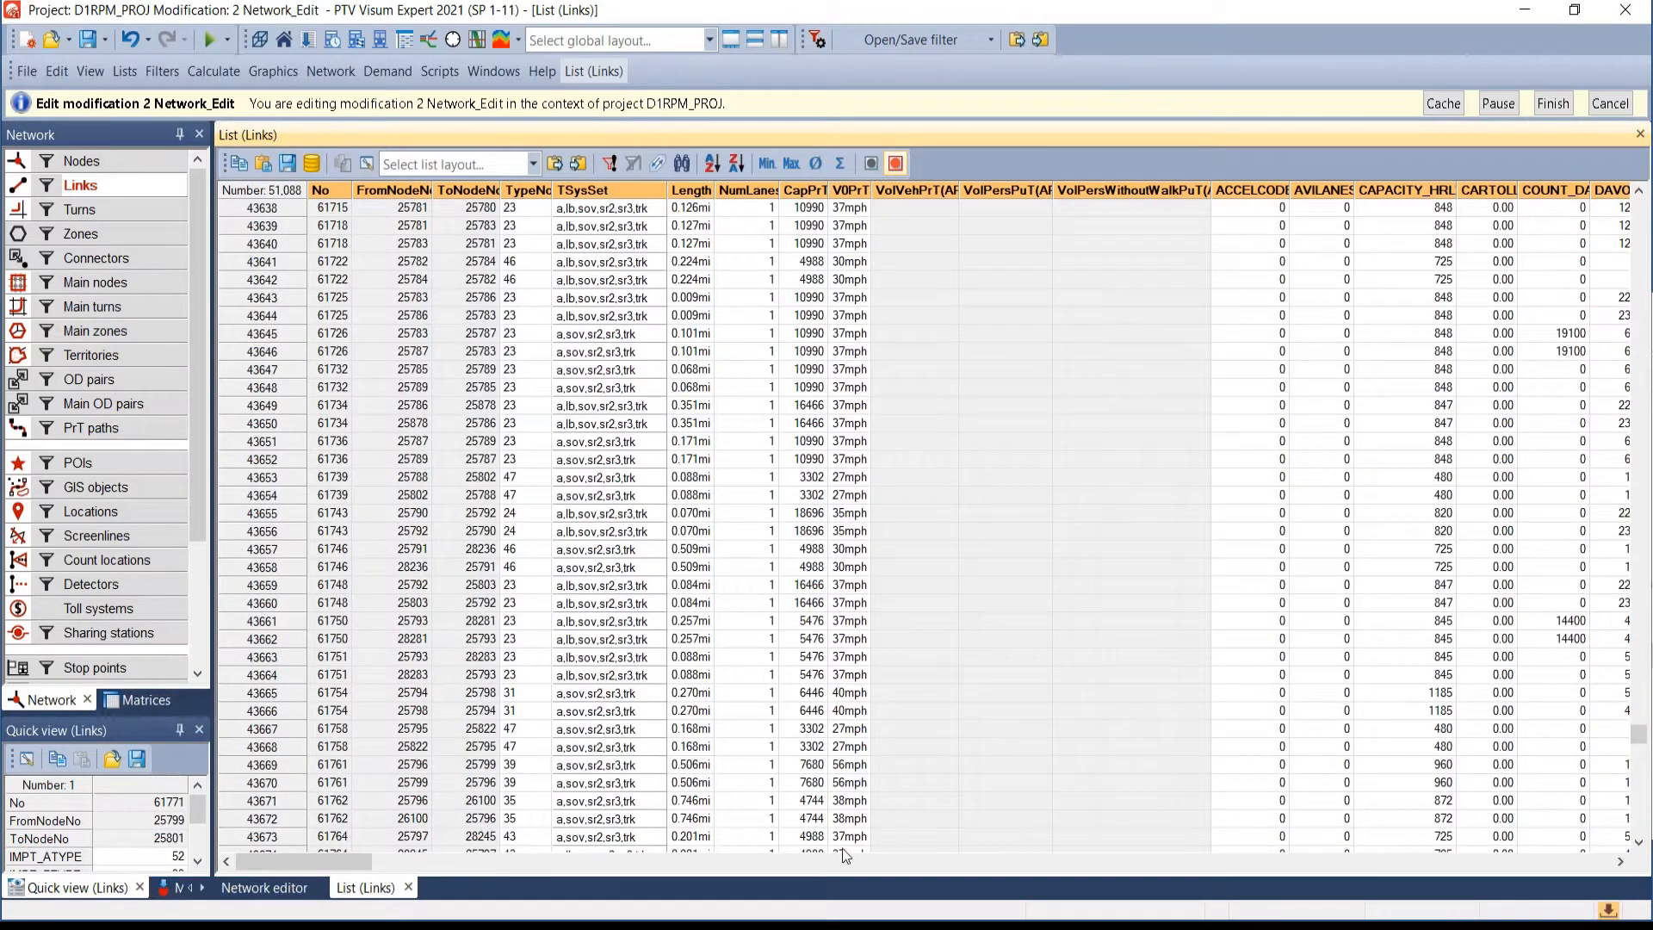
{"action": "mouse_move", "coordinate": [334, 862]}
{"action": "left_mouse_down"}
{"action": "mouse_move", "coordinate": [1296, 835]}
{"action": "mouse_move", "coordinate": [331, 857]}
{"action": "left_mouse_up"}
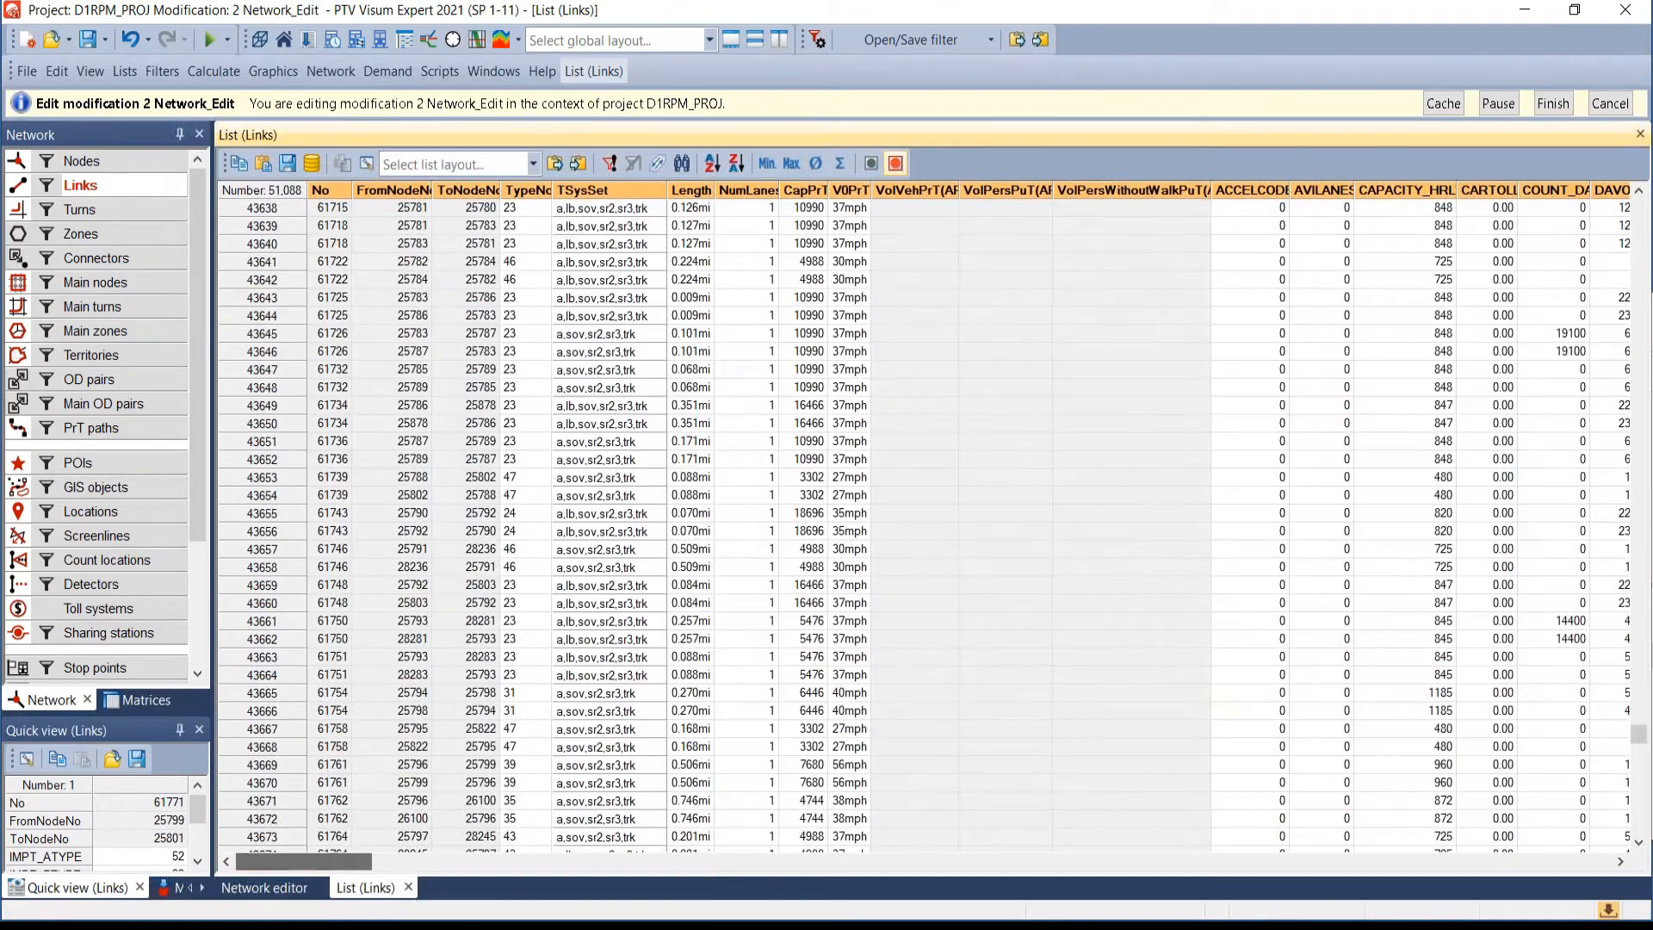
{"action": "left_click", "coordinate": [267, 226]}
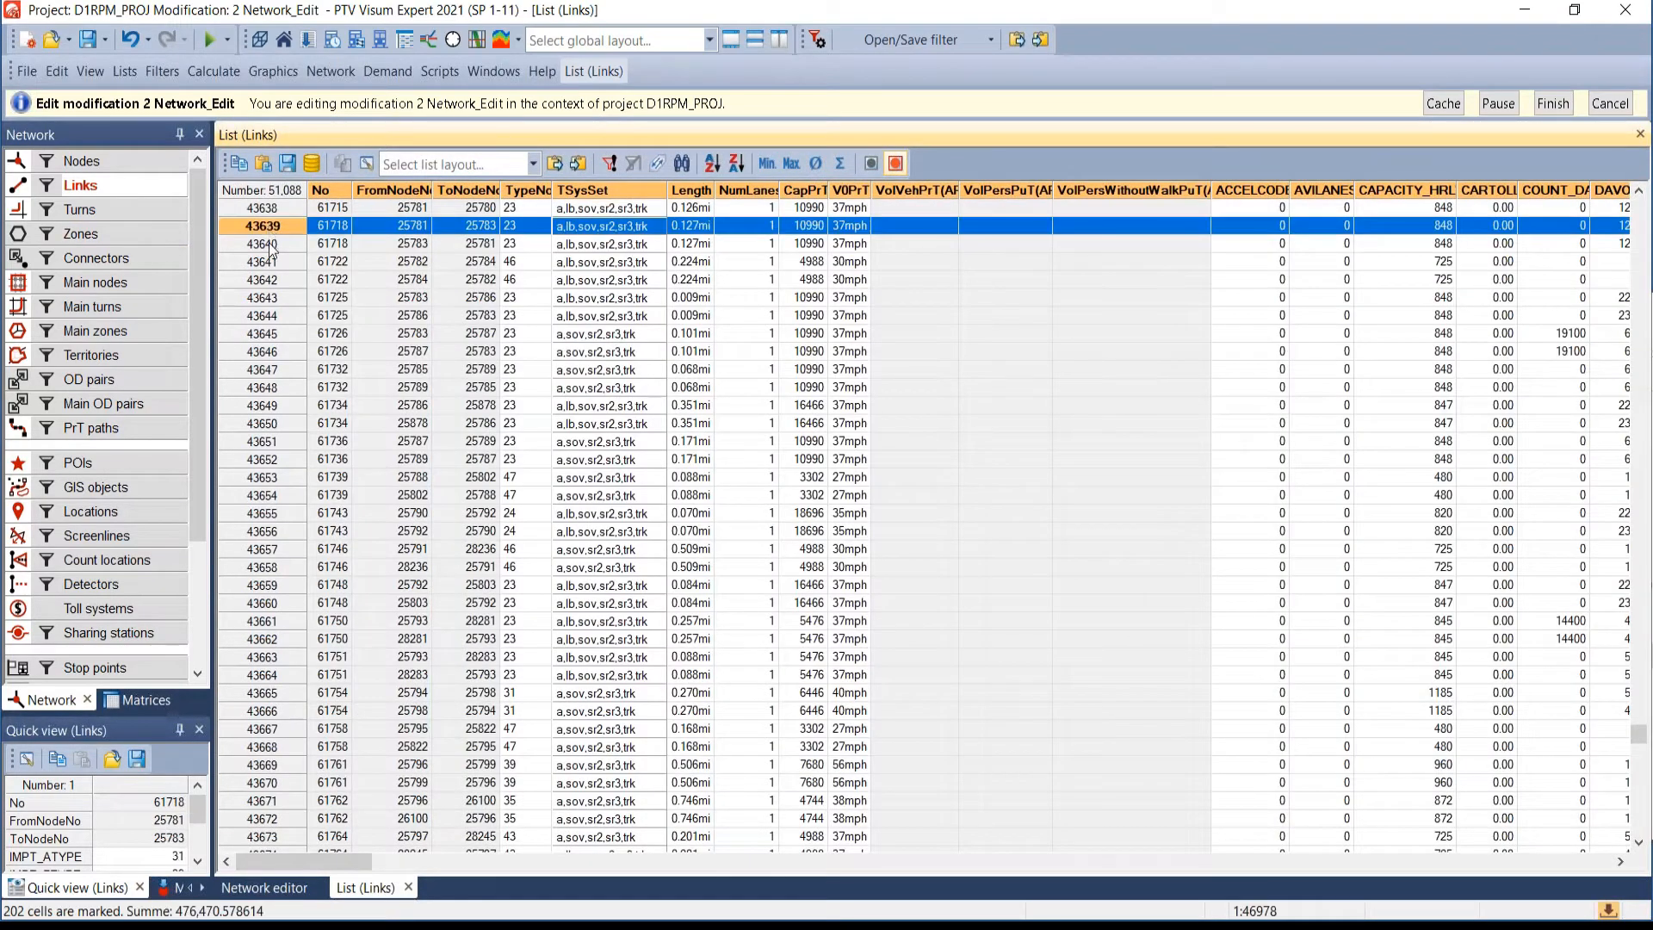
{"action": "left_click", "coordinate": [268, 245]}
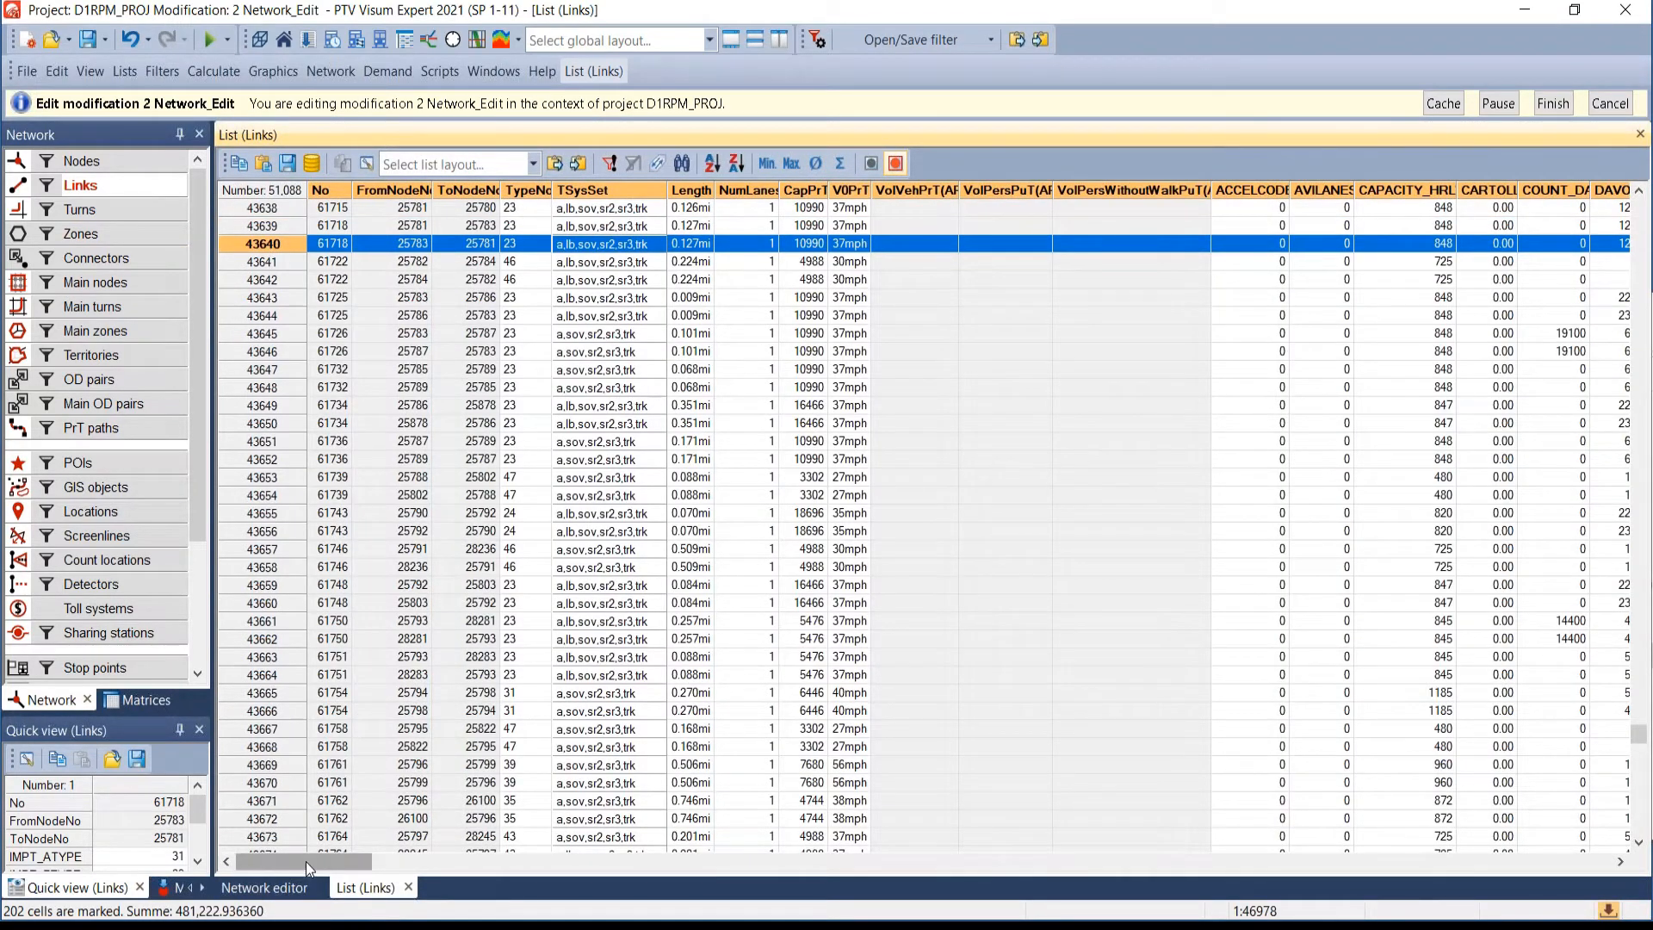
{"action": "left_click_drag", "start_coordinate": [306, 861], "coordinate": [684, 849]}
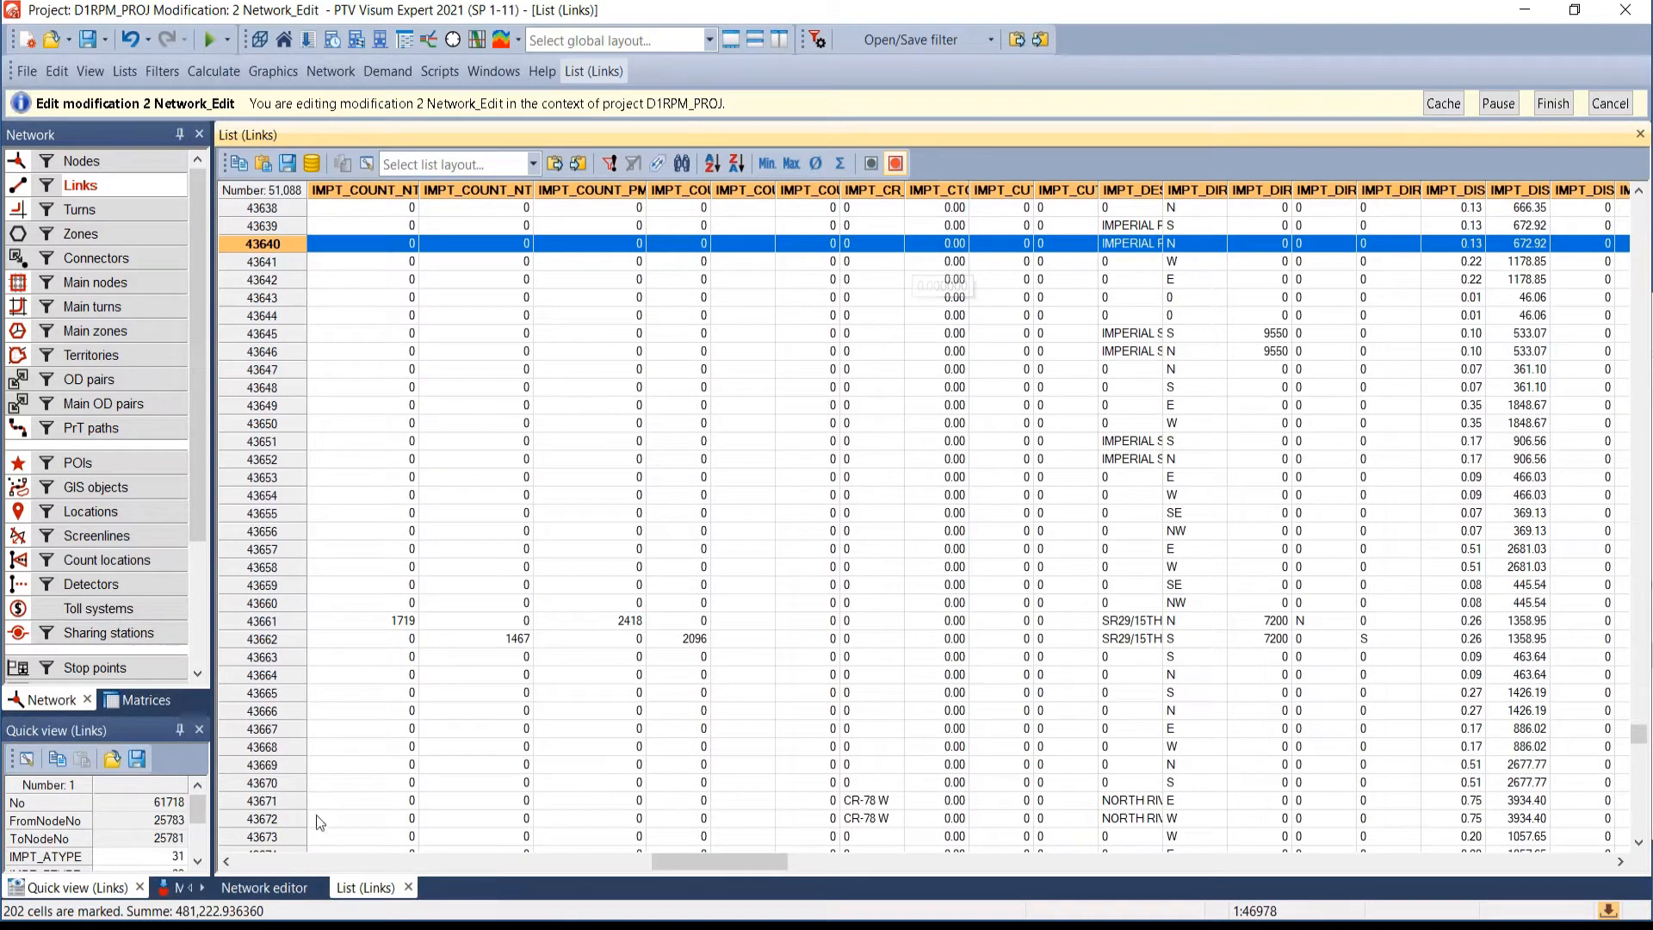
{"action": "left_click", "coordinate": [408, 887]}
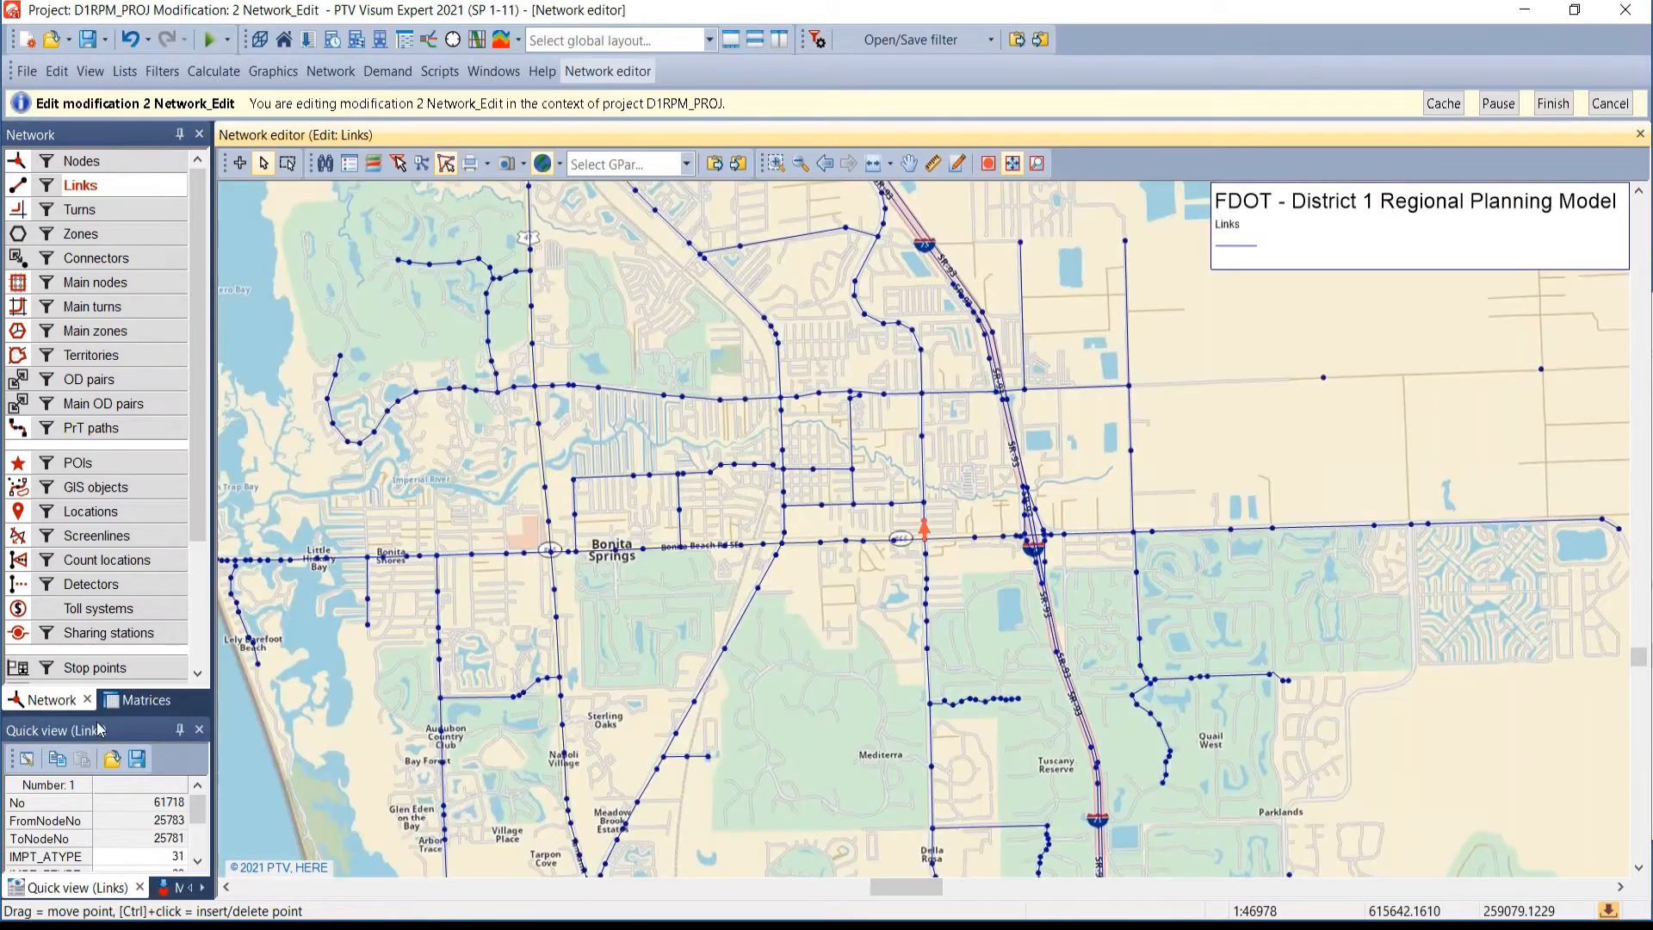
- Enlarge the quick view to show all its link attributes and bring the Bonita Springs road network closer
{"action": "left_click_drag", "start_coordinate": [102, 713], "coordinate": [111, 425]}
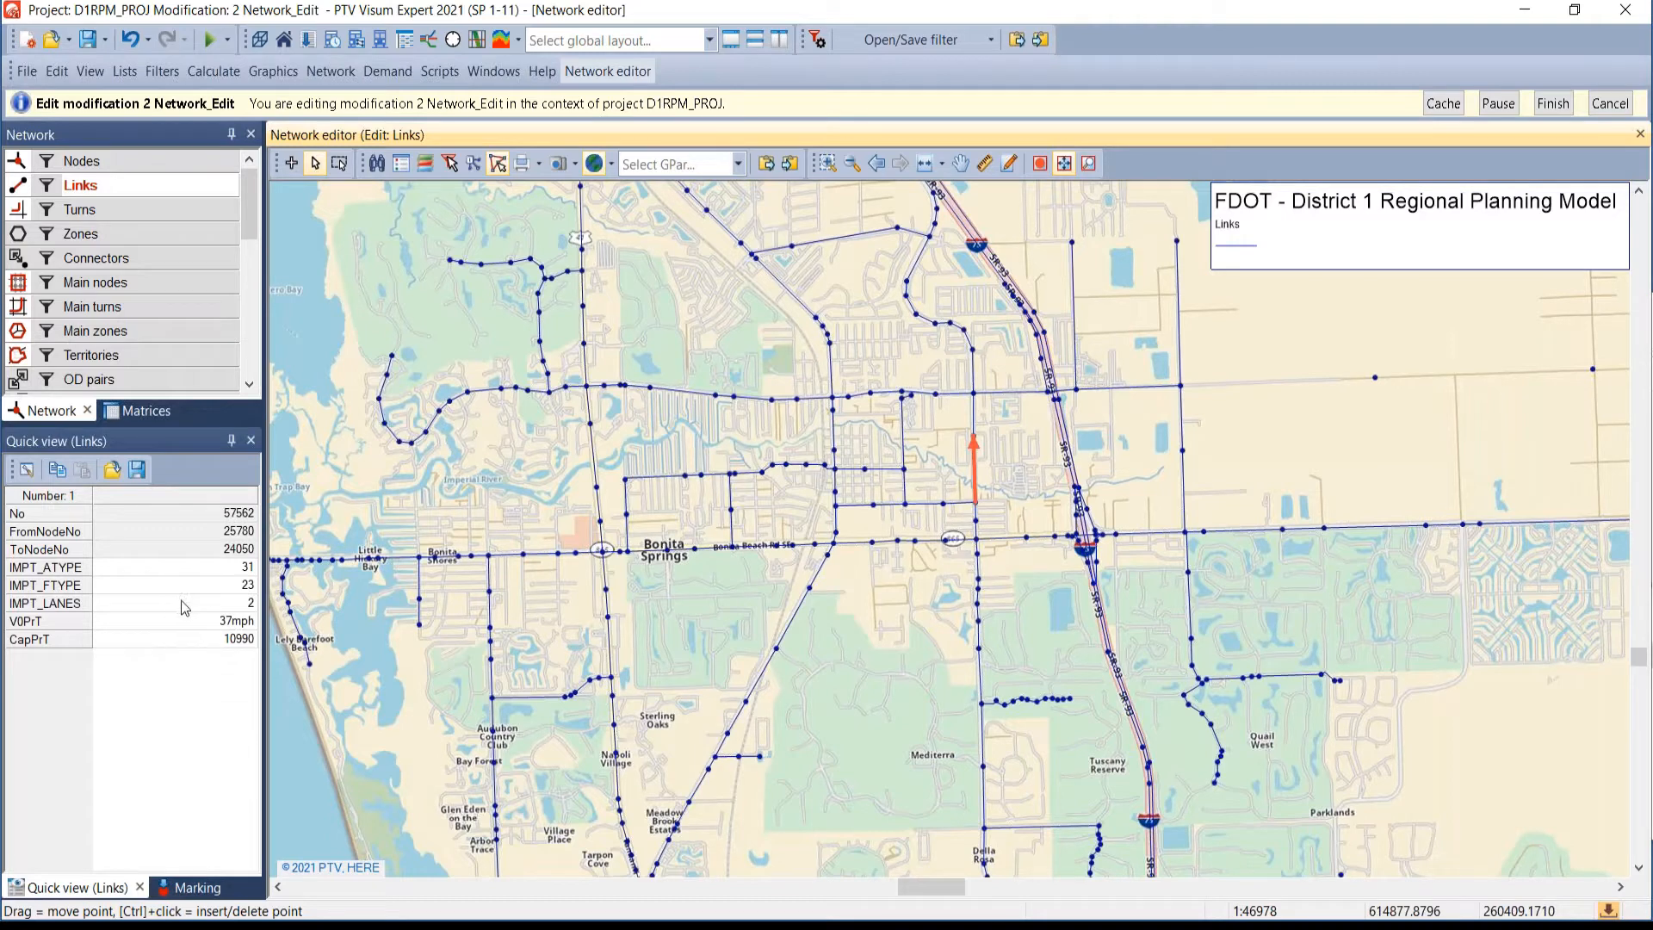
{"action": "scroll", "coordinate": [995, 482], "scroll_direction": "up", "scroll_amount": 2}
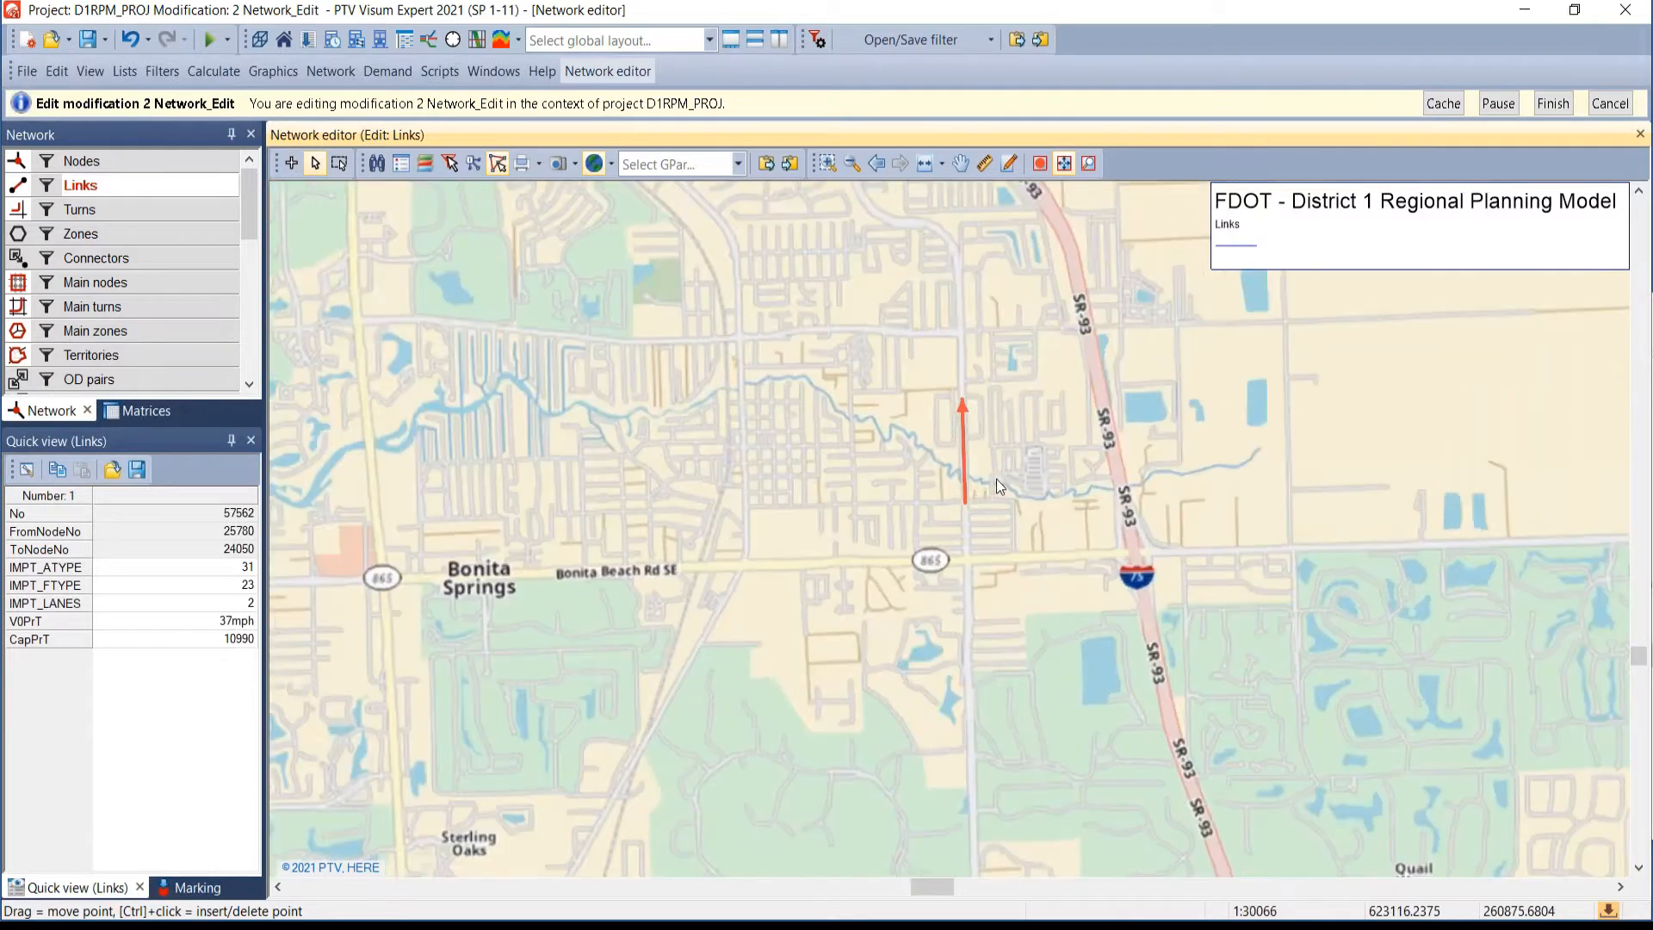
{"action": "scroll", "coordinate": [996, 478], "scroll_direction": "up", "scroll_amount": 1}
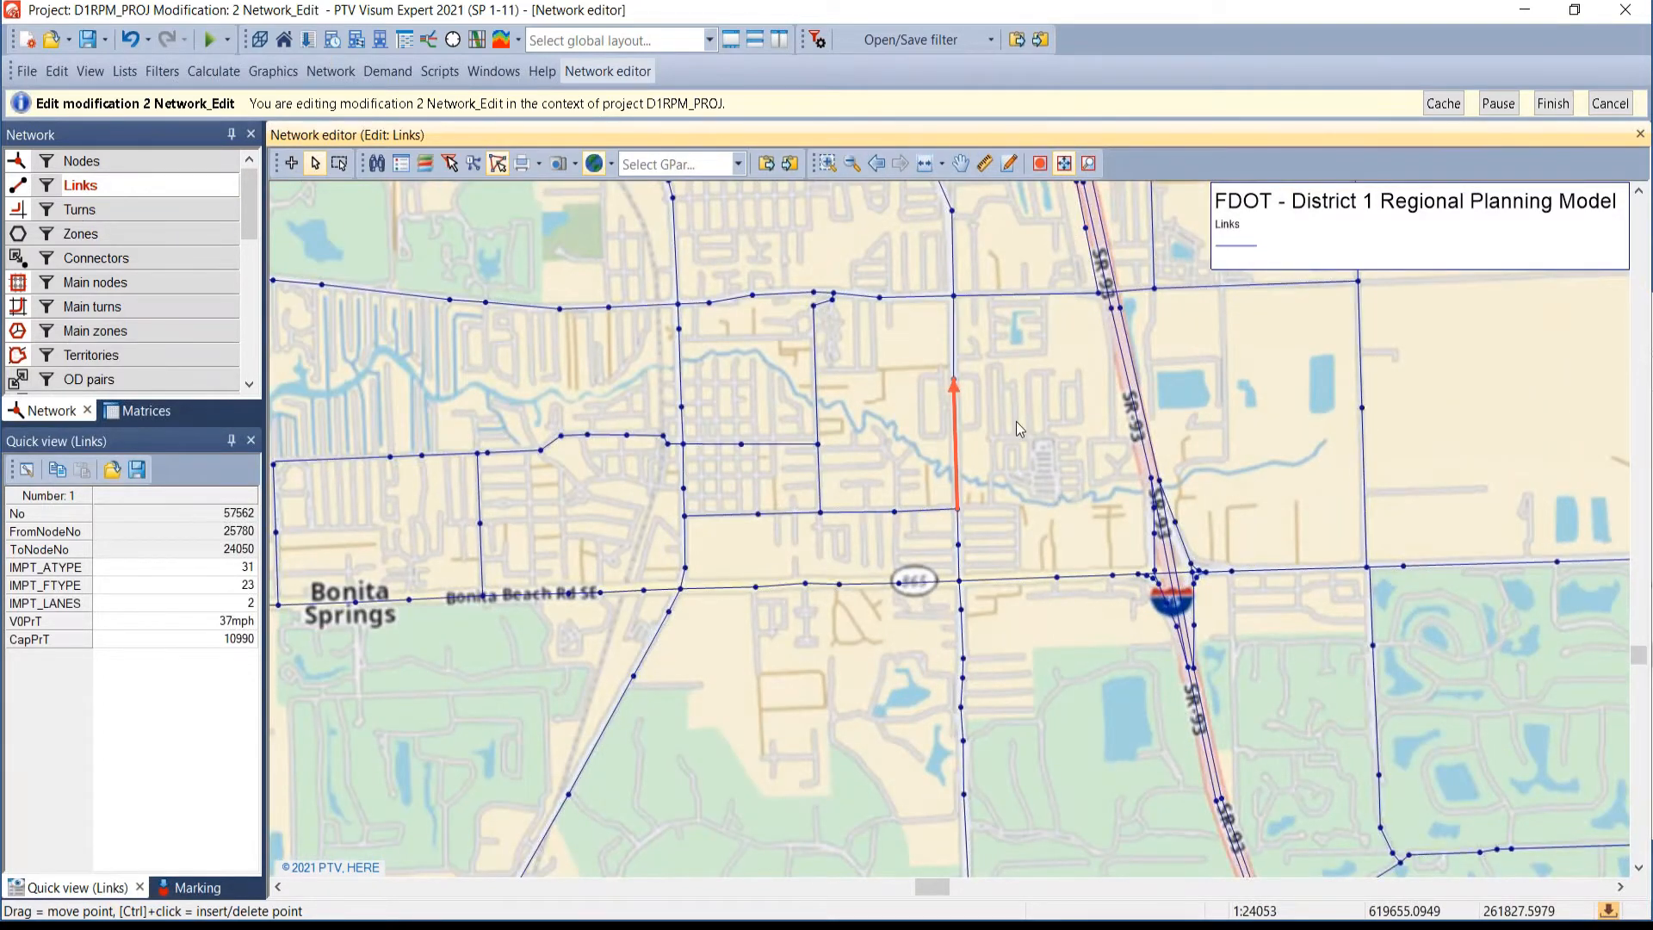
- Copy IMPT_ATYPE 31, IMPT_FTYPE 43 and IMPT_LANES 1 from E Terry St link 61704 to the link from node 26235 to 26233
{"action": "left_click", "coordinate": [1030, 312]}
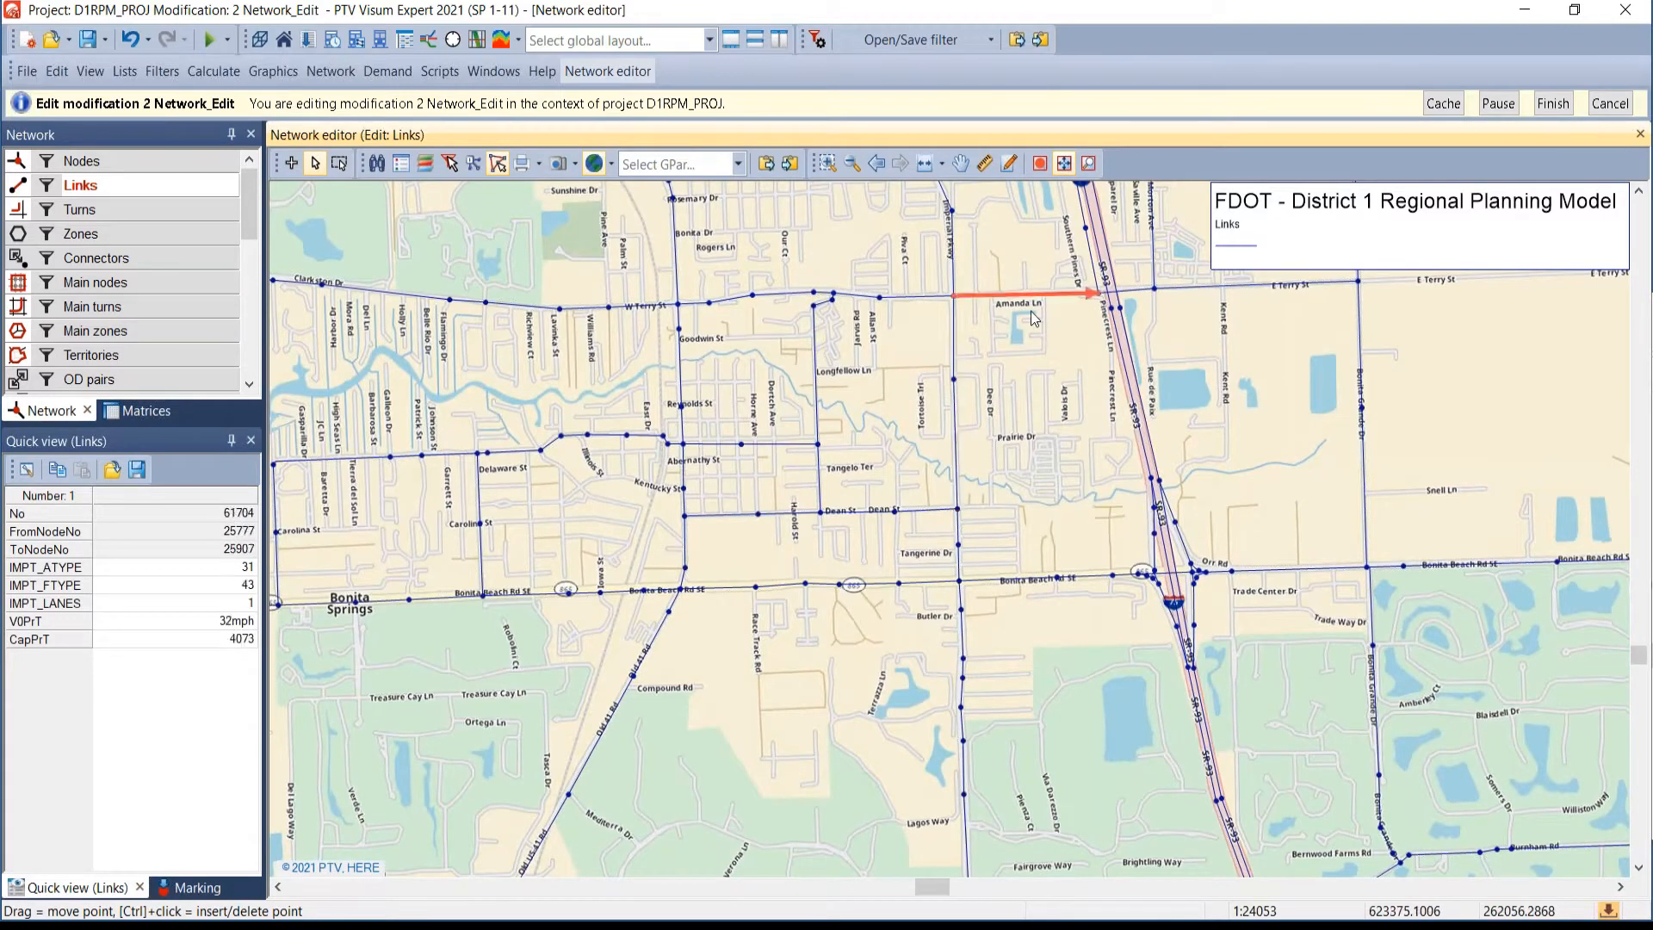
{"action": "left_click", "coordinate": [173, 586]}
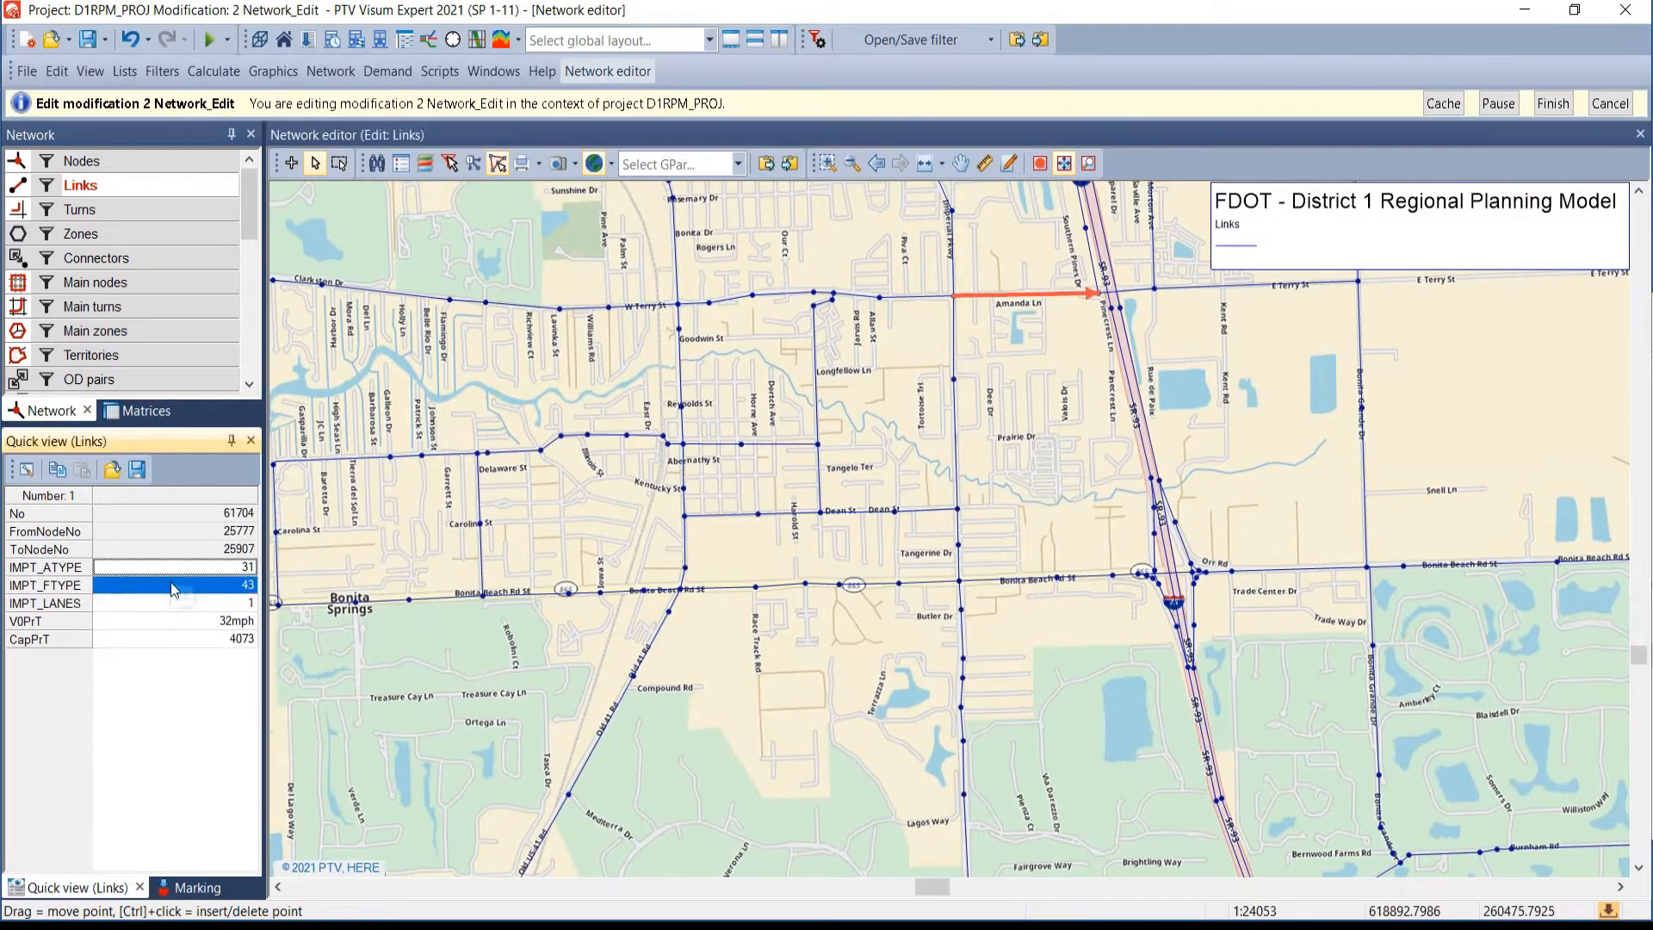
{"action": "left_click_drag", "start_coordinate": [173, 591], "coordinate": [171, 596]}
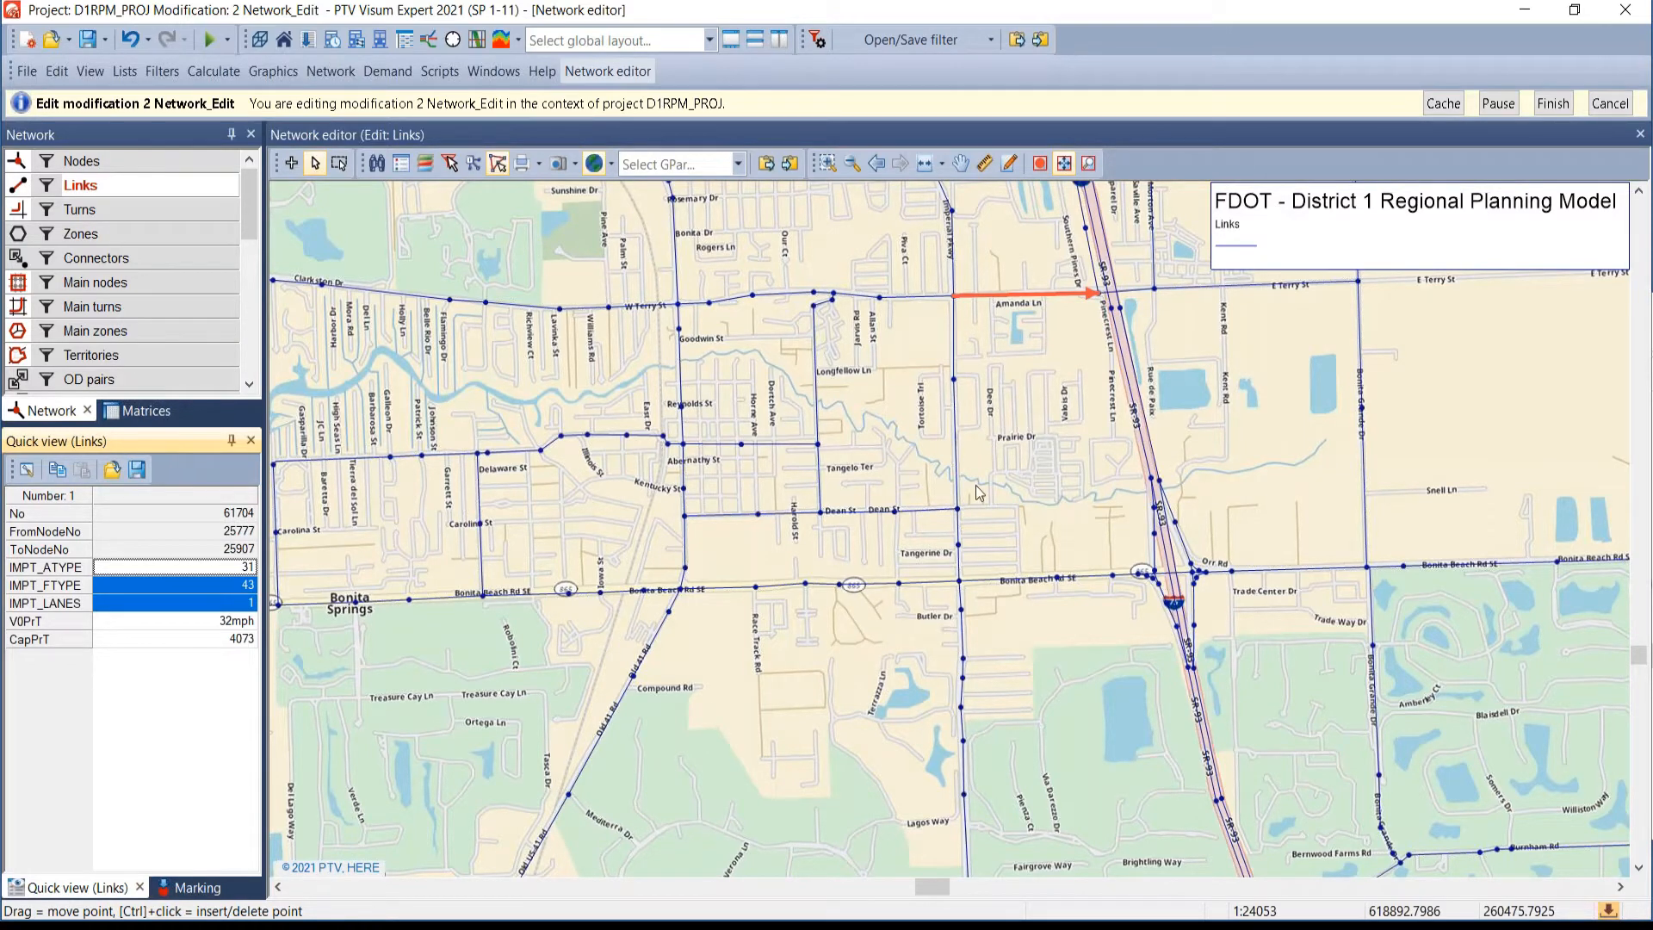
{"action": "left_click", "coordinate": [1365, 446]}
{"action": "left_click", "coordinate": [221, 588]}
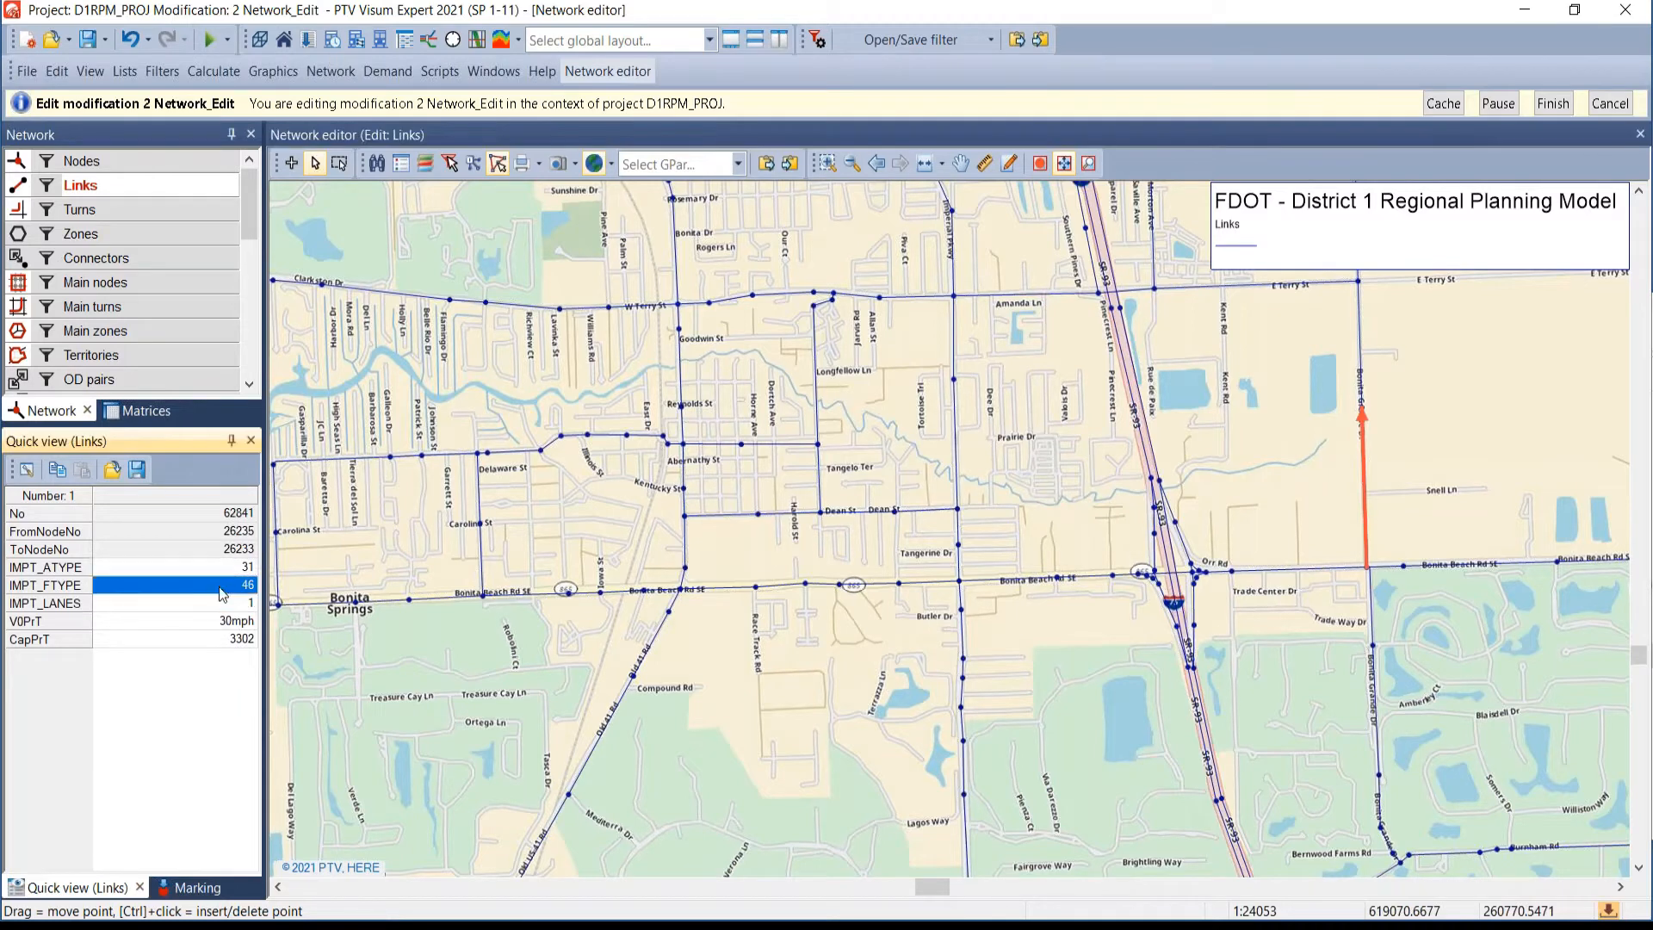
{"action": "left_click_drag", "start_coordinate": [222, 569], "coordinate": [225, 601]}
{"action": "type", "text": "31 43 1"}
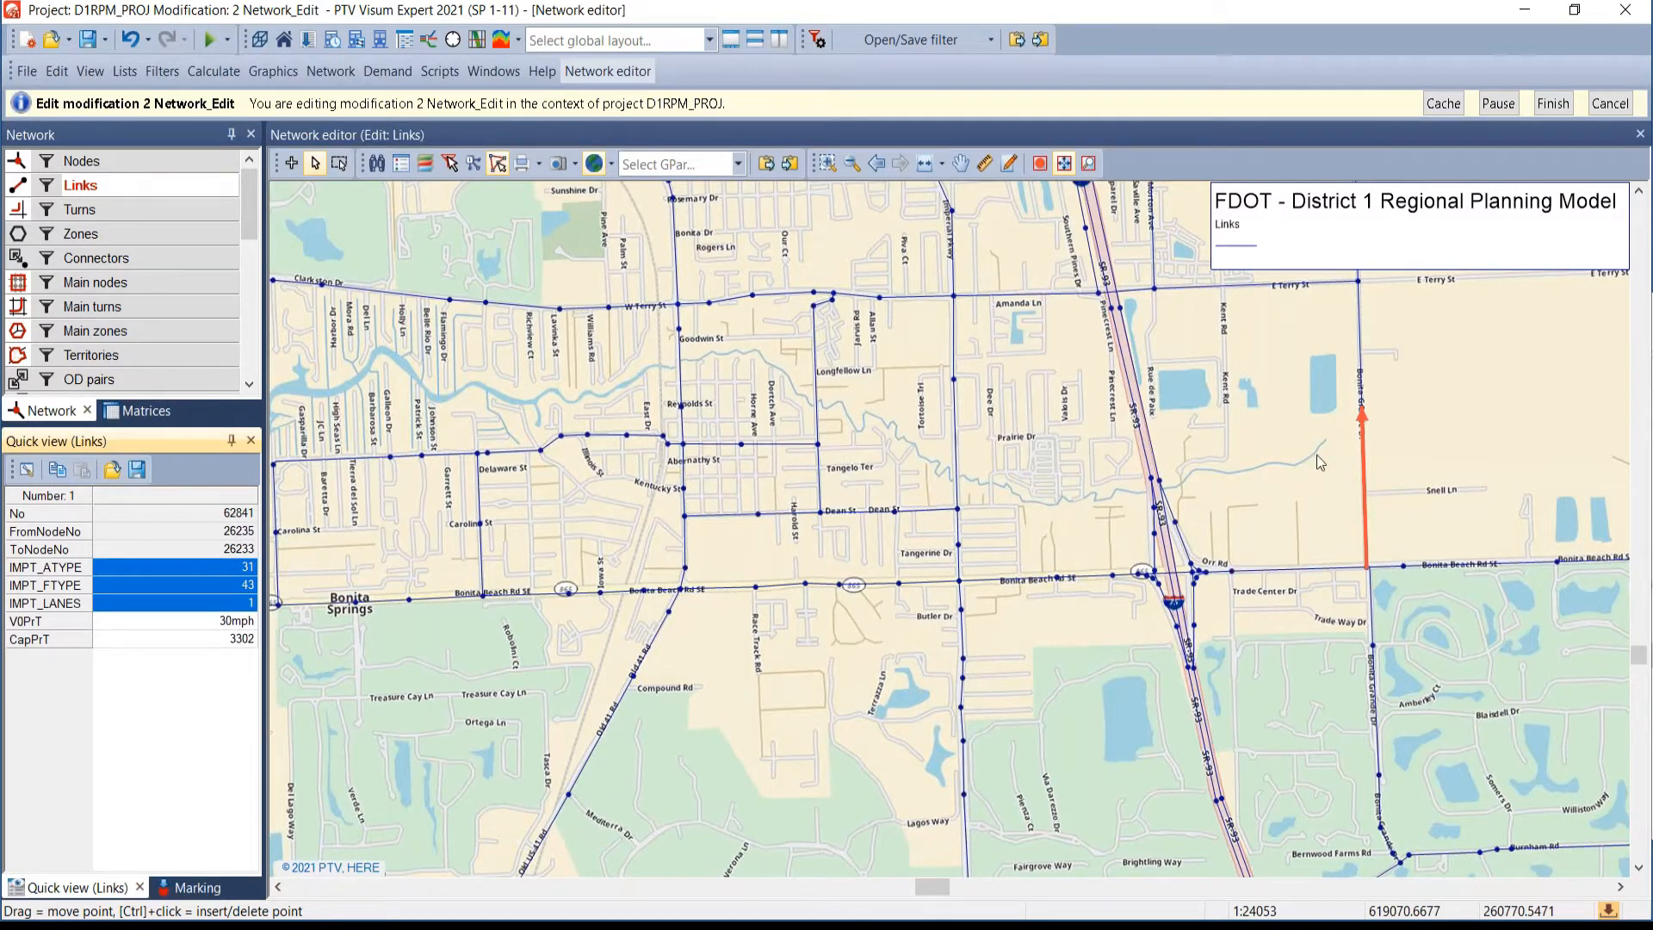
- Review the user-defined attributes of E Terry St link 61704 from node 25777 to 25907, leaving them unedited
{"action": "left_click", "coordinate": [1358, 375]}
{"action": "left_click", "coordinate": [1391, 377]}
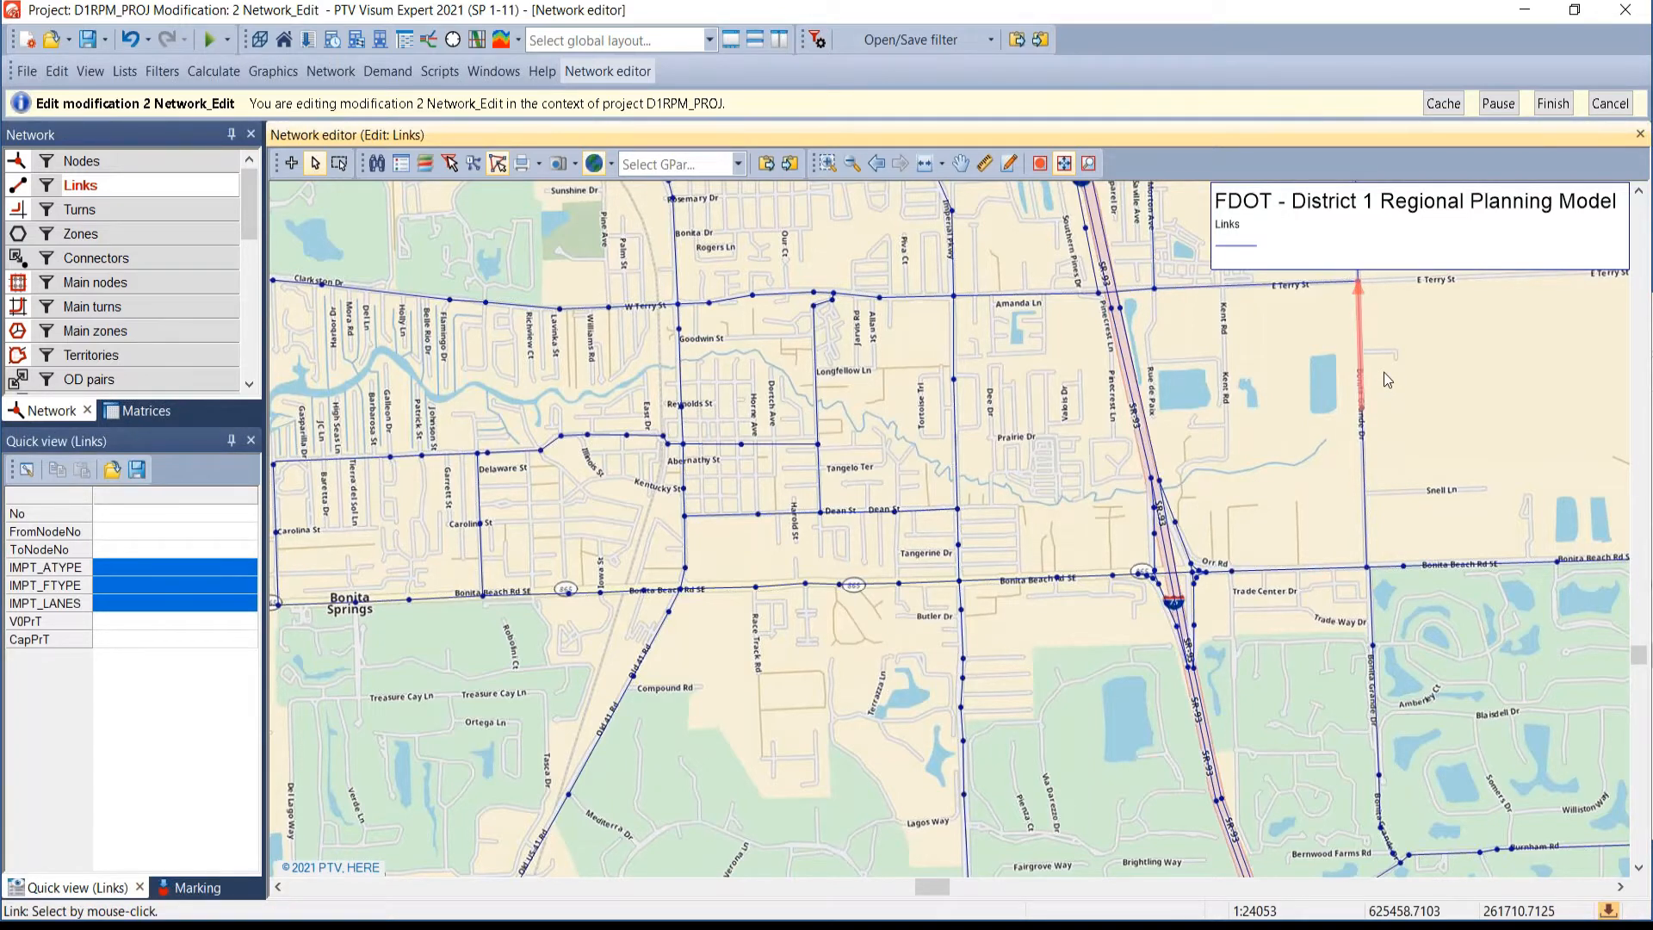
{"action": "left_click", "coordinate": [1045, 307]}
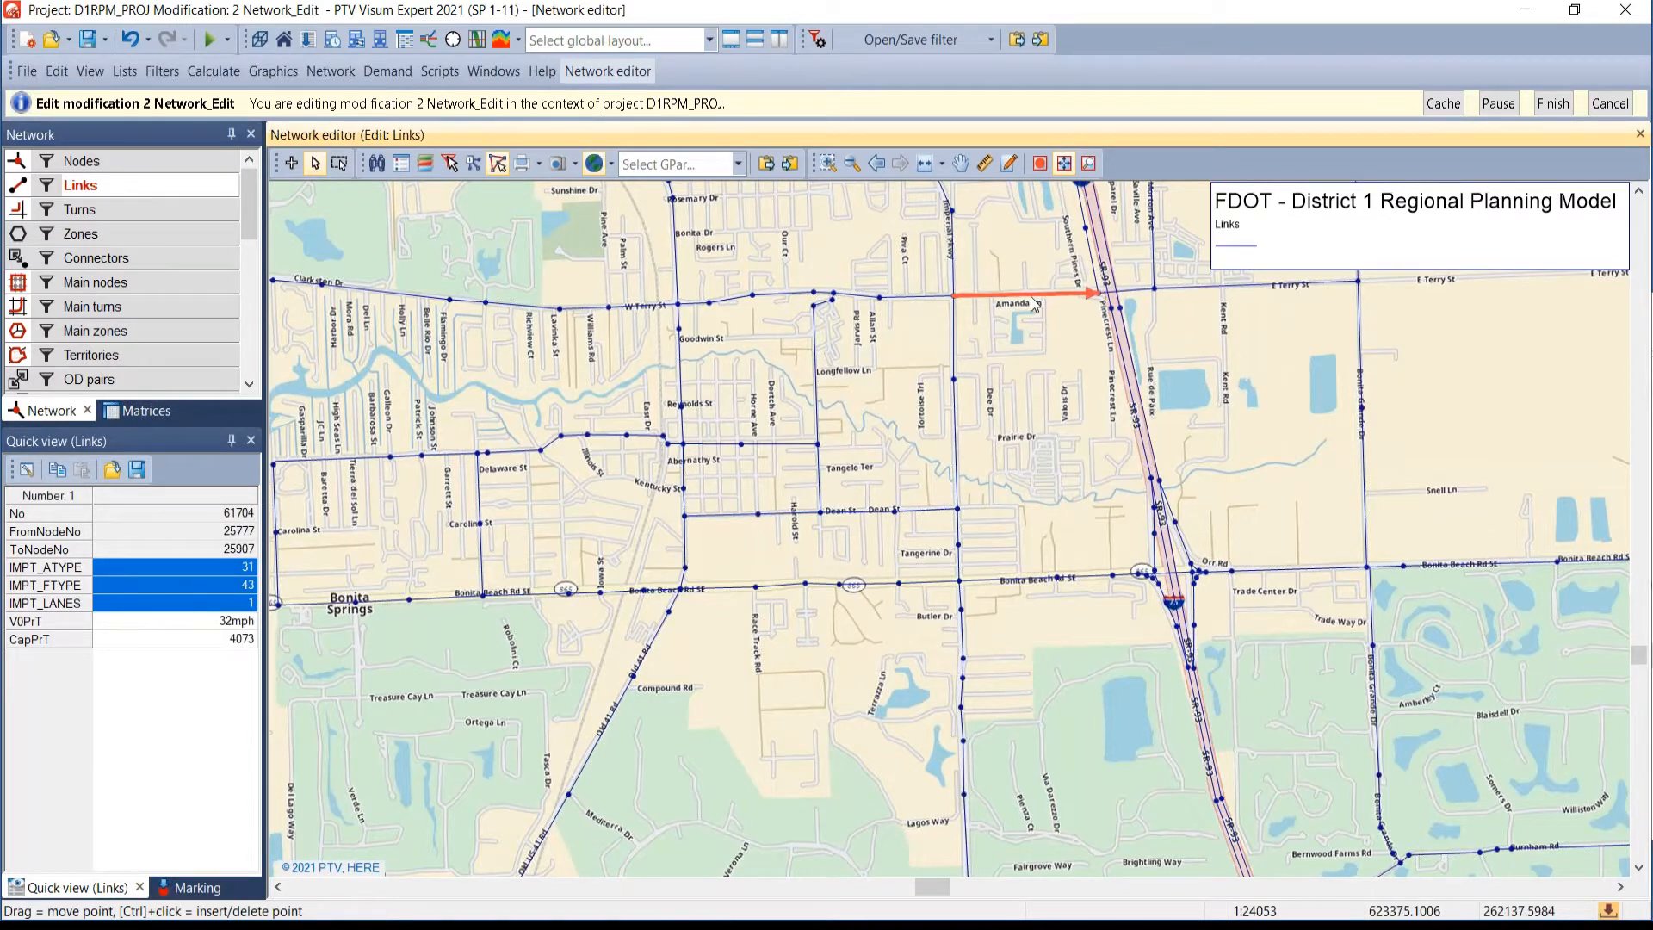
{"action": "double_click", "coordinate": [1037, 295]}
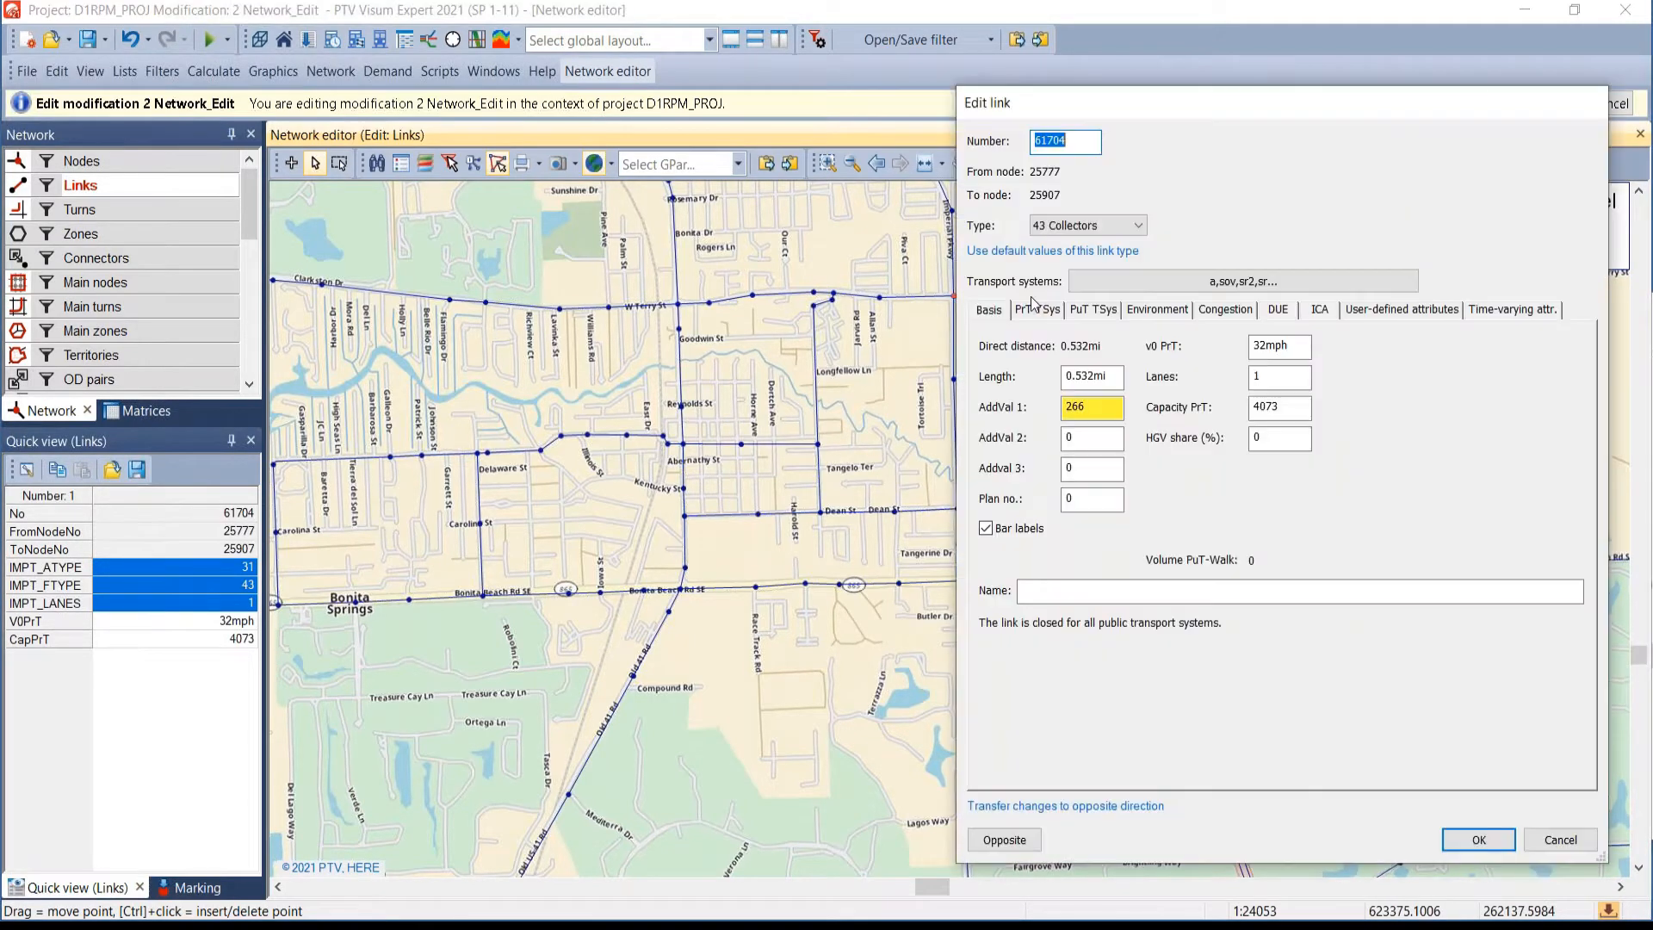
{"action": "left_click", "coordinate": [1376, 314]}
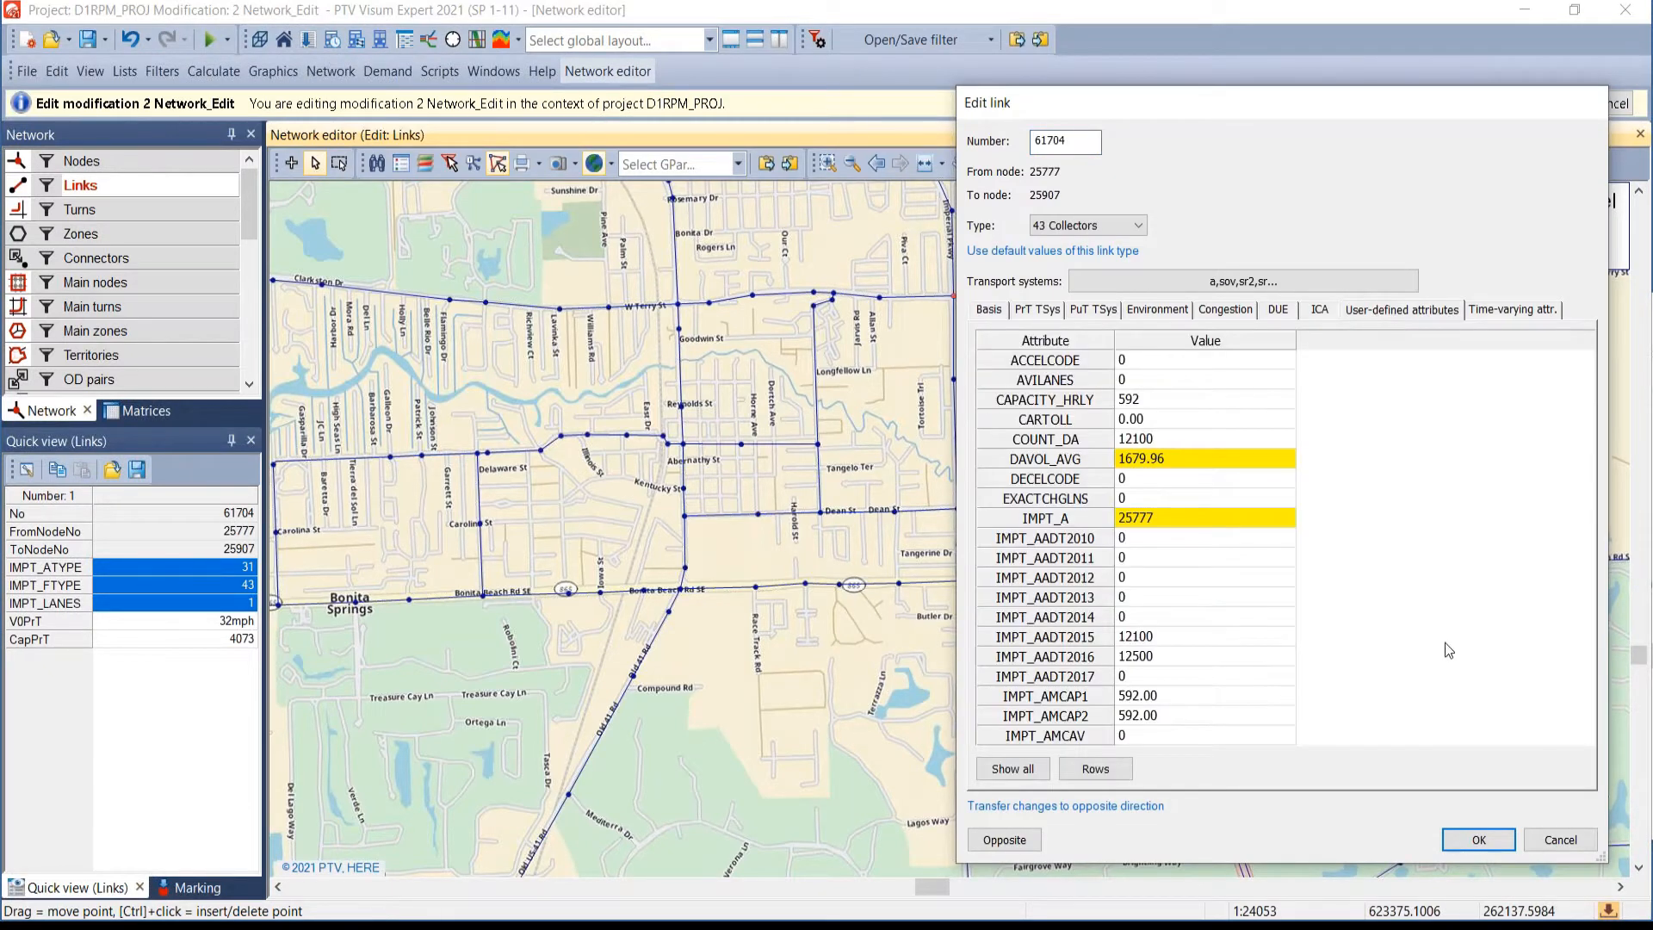
{"action": "left_click", "coordinate": [1558, 844]}
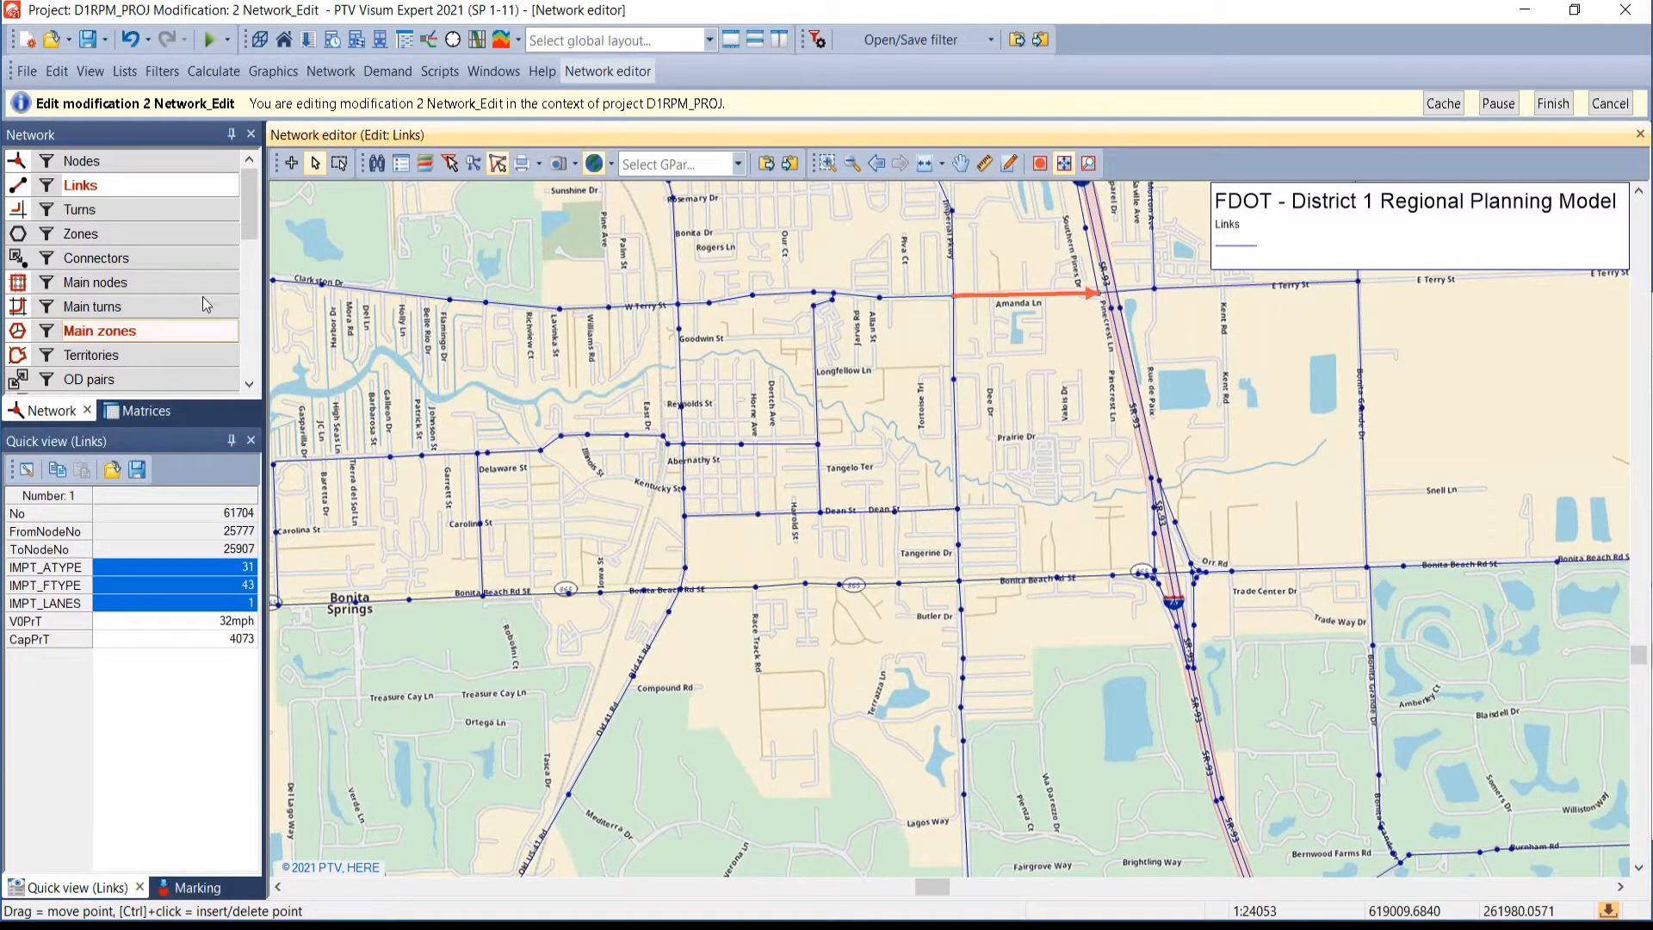
- Open the list of links to look over the attribute columns, and close the list
{"action": "right_click", "coordinate": [154, 186]}
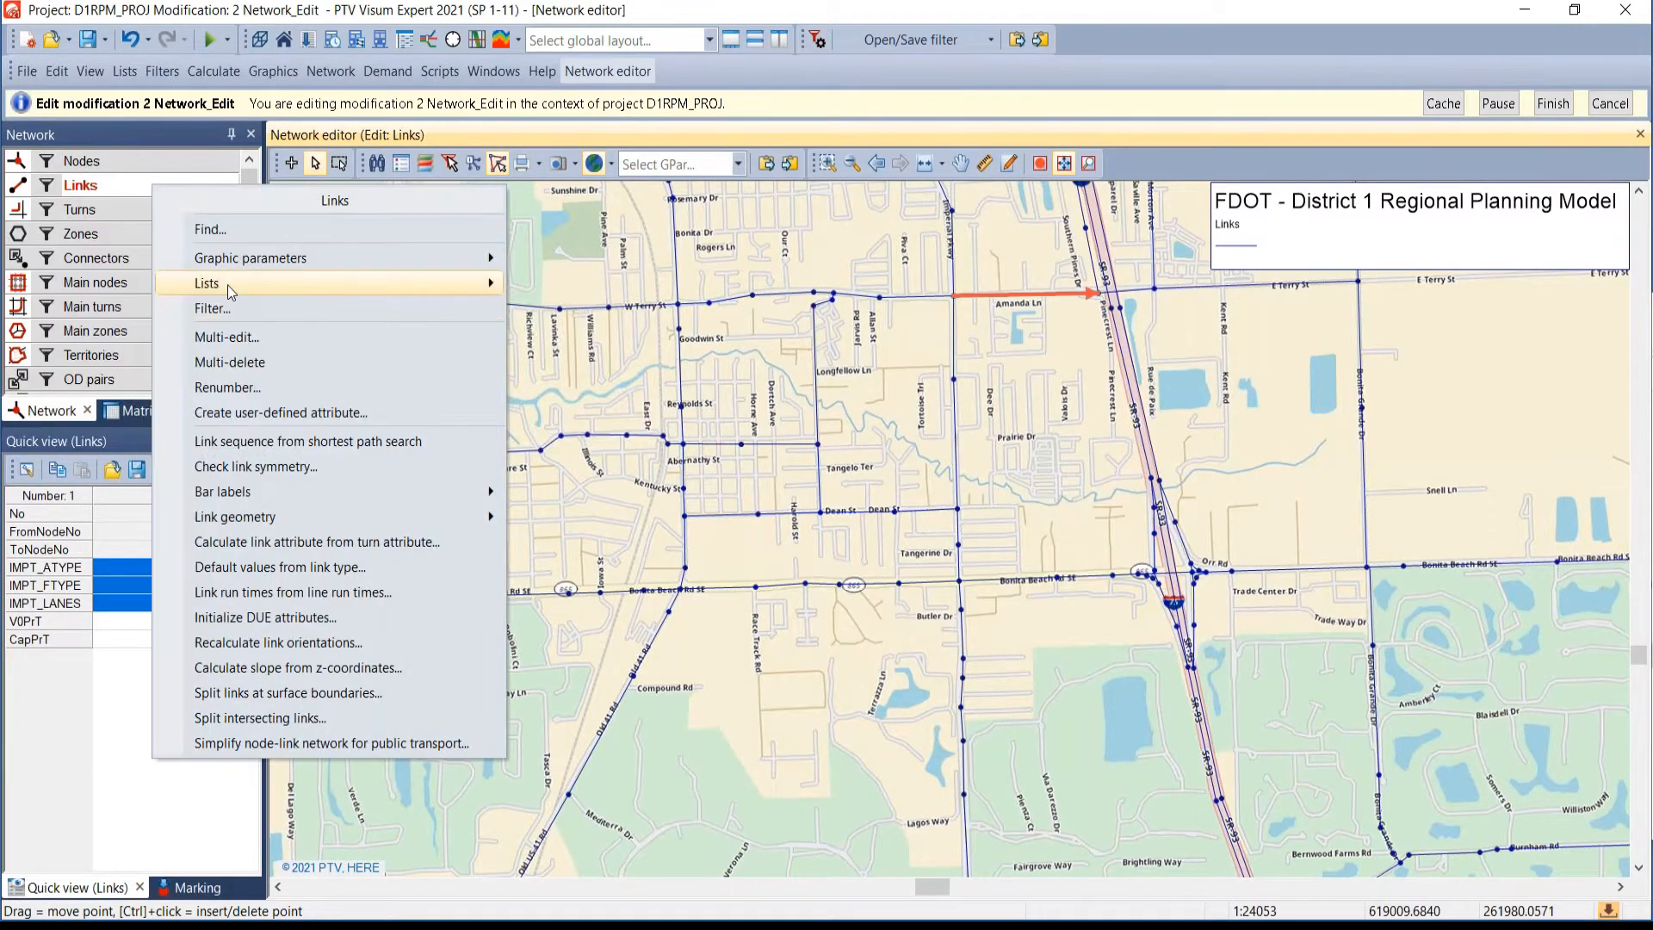
{"action": "mouse_move", "coordinate": [227, 286]}
{"action": "left_click", "coordinate": [544, 289]}
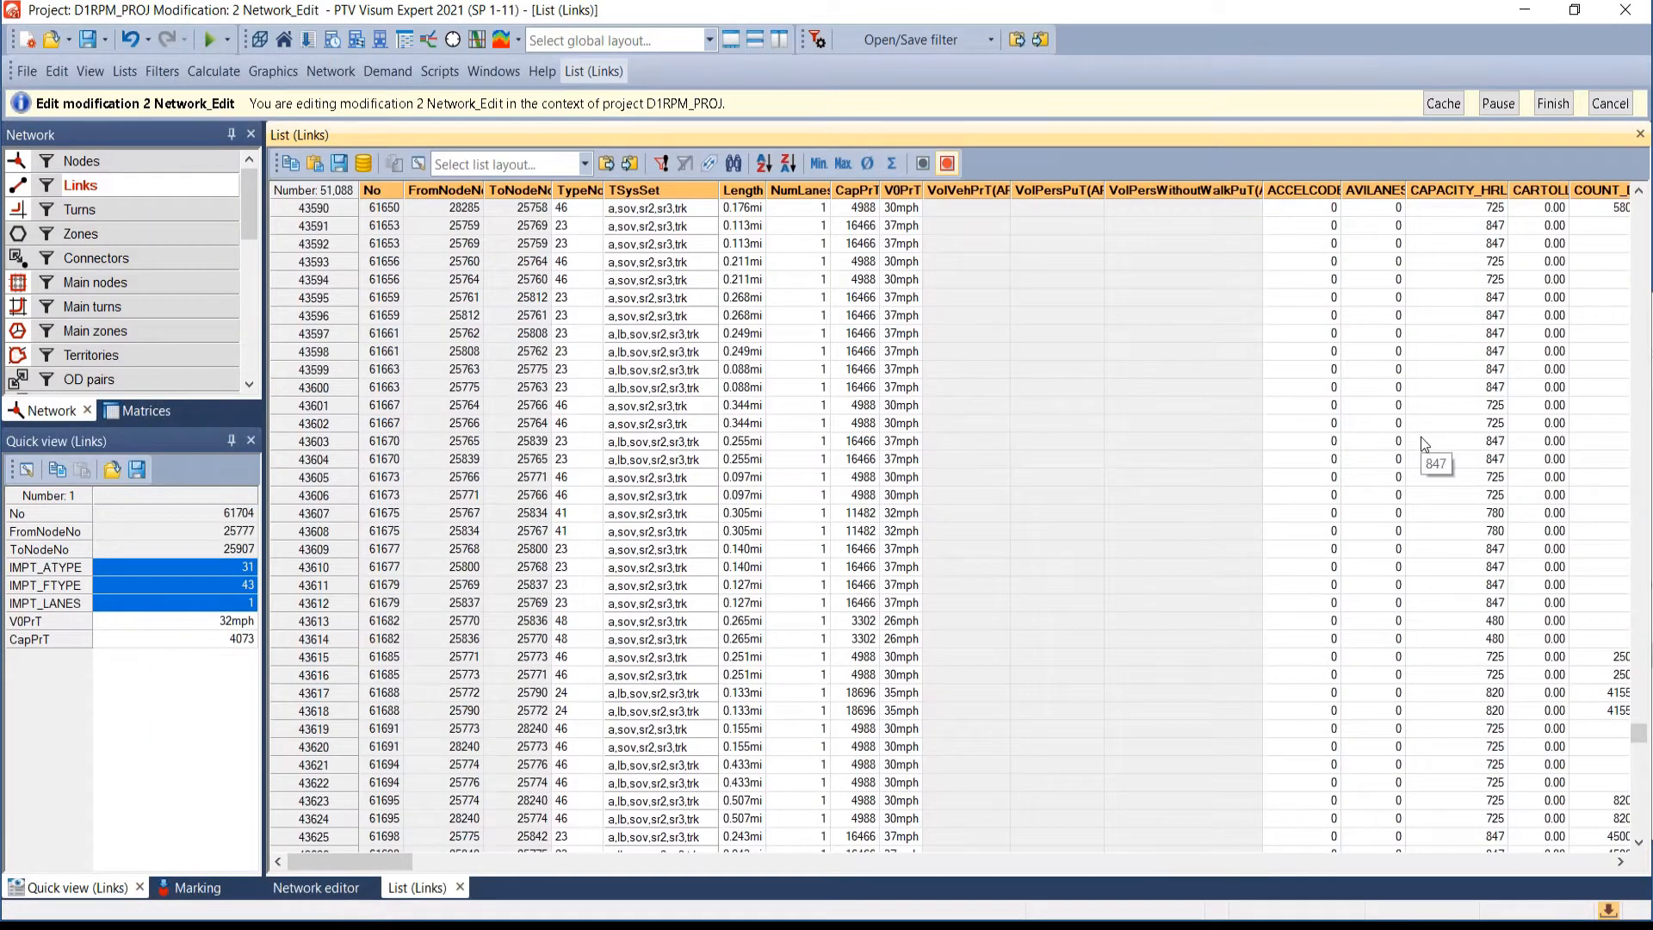
{"action": "left_click", "coordinate": [460, 887]}
- Locate the starred proposed road crossing SR-93 north of Bonita Springs and bring its whole alignment into view
{"action": "scroll", "coordinate": [784, 540], "scroll_direction": "down", "scroll_amount": 2}
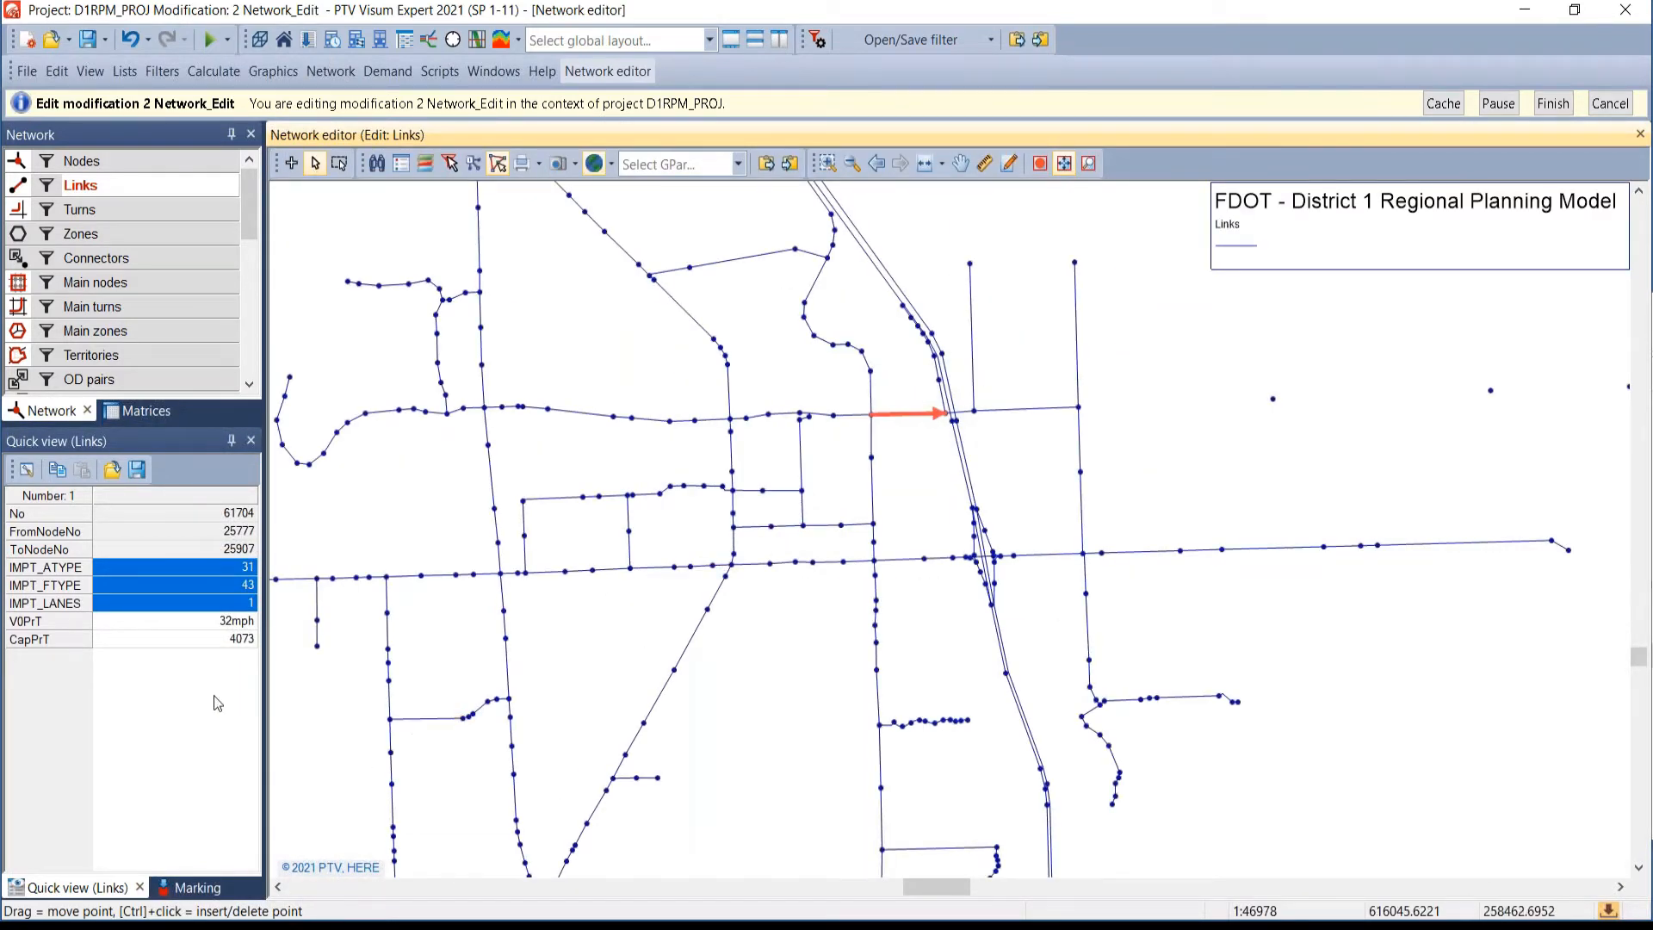
{"action": "scroll", "coordinate": [742, 594], "scroll_direction": "down", "scroll_amount": 5}
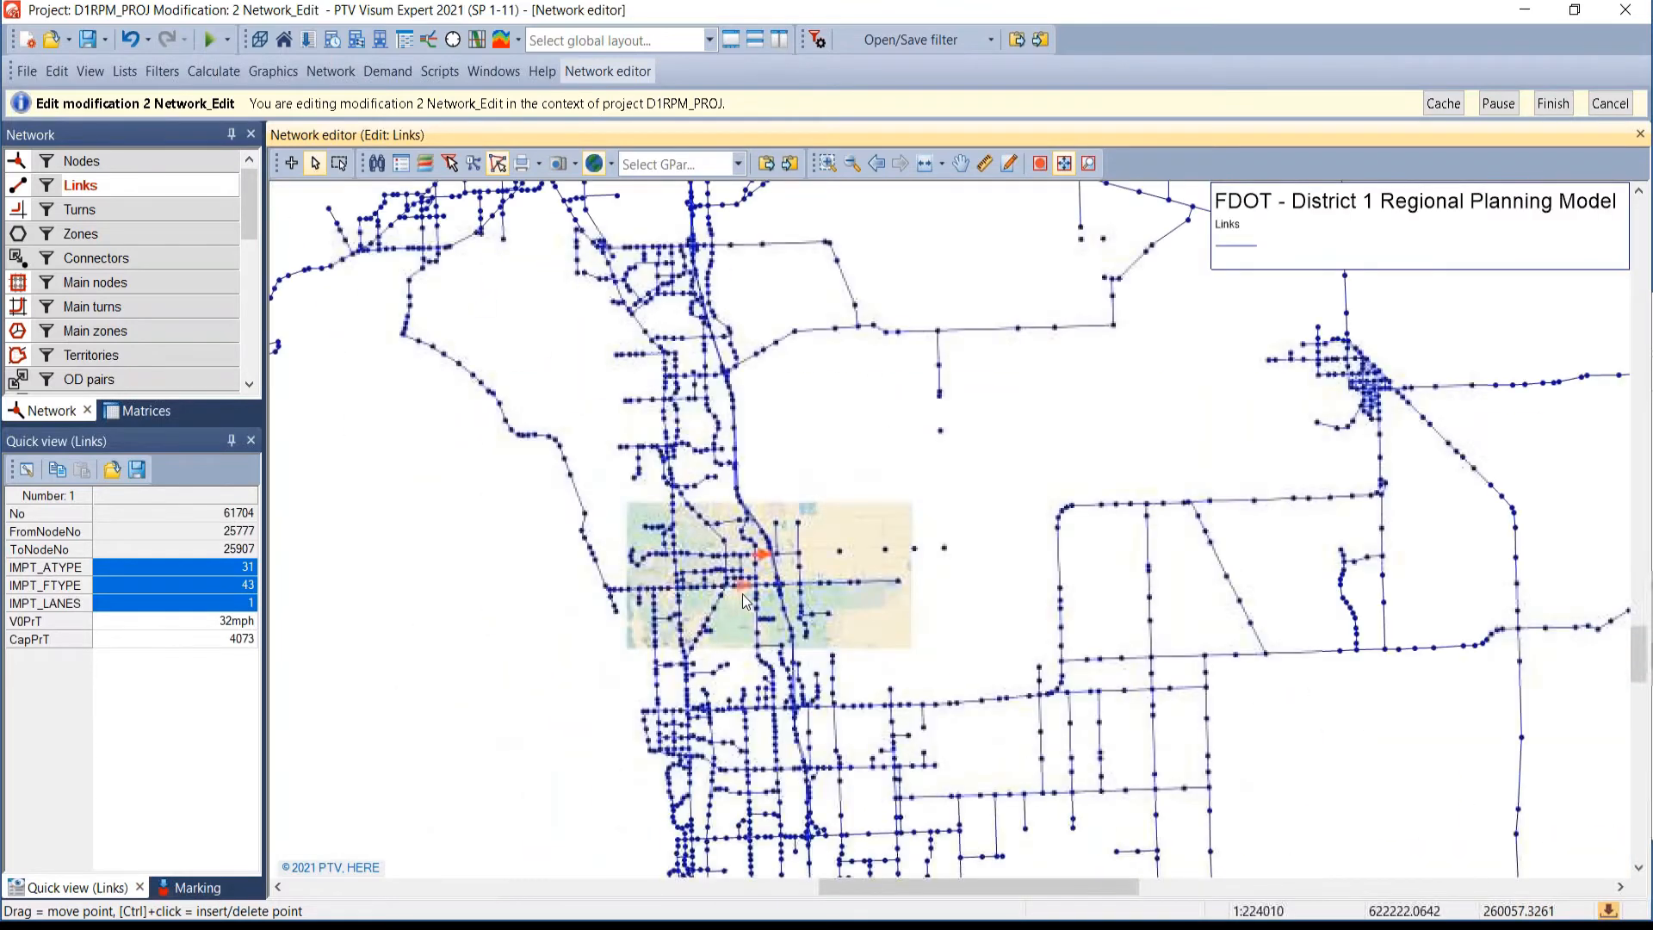
{"action": "scroll", "coordinate": [745, 601], "scroll_direction": "down", "scroll_amount": 3}
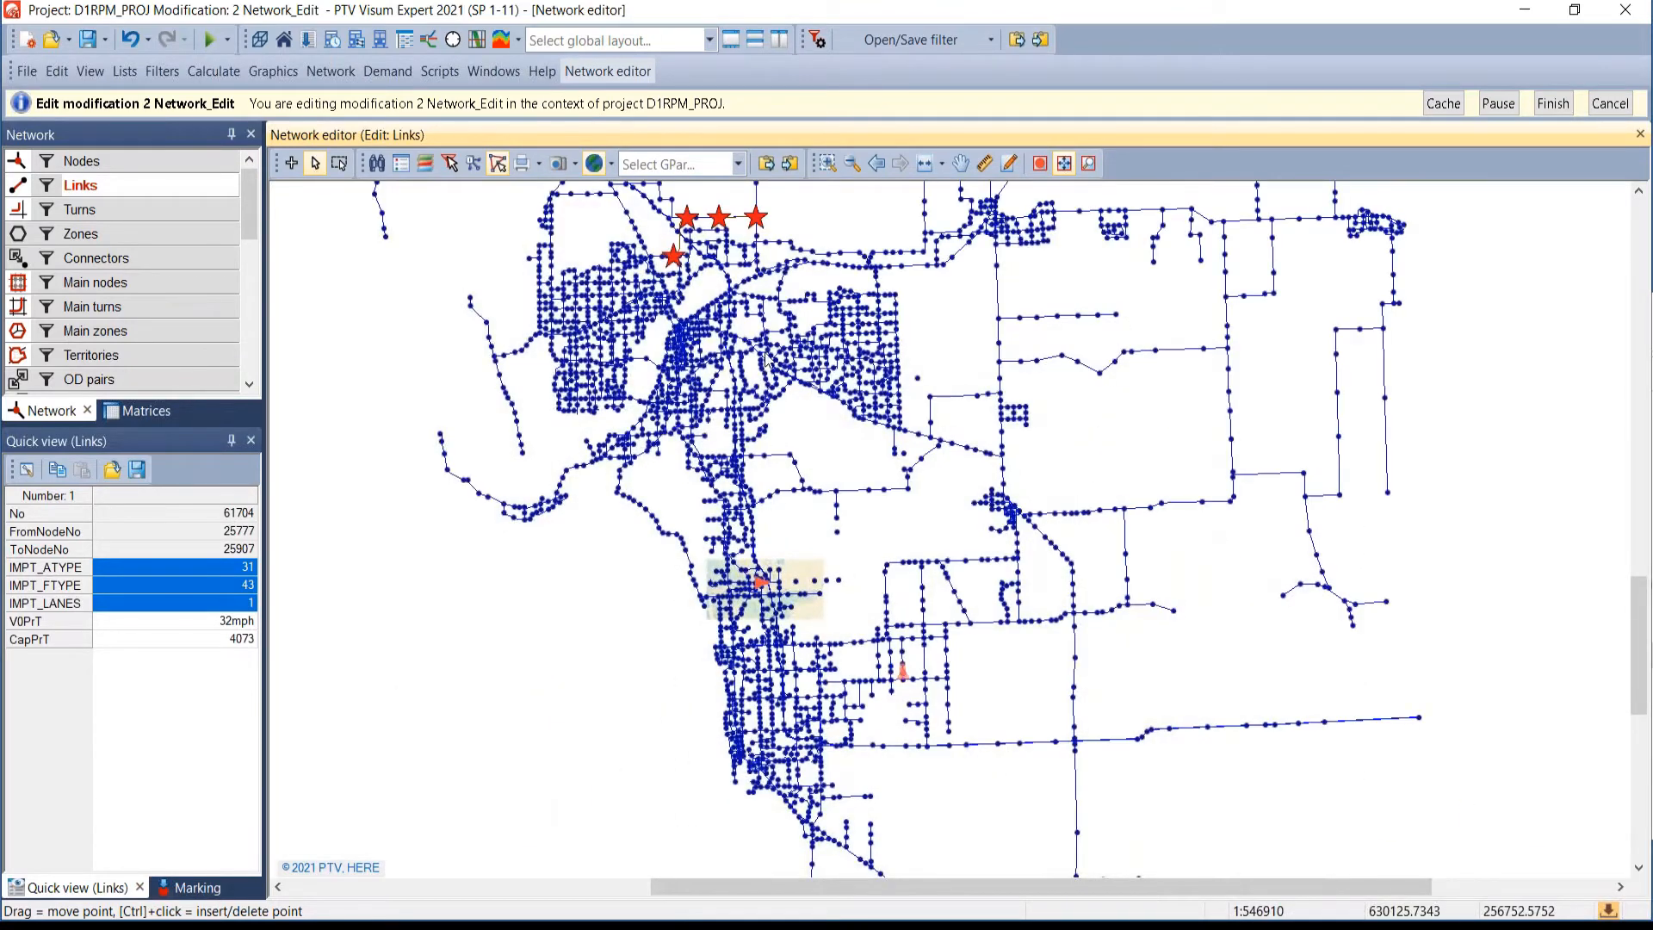
{"action": "left_click_drag", "start_coordinate": [773, 452], "coordinate": [823, 693]}
{"action": "scroll", "coordinate": [822, 693], "scroll_direction": "up", "scroll_amount": 1}
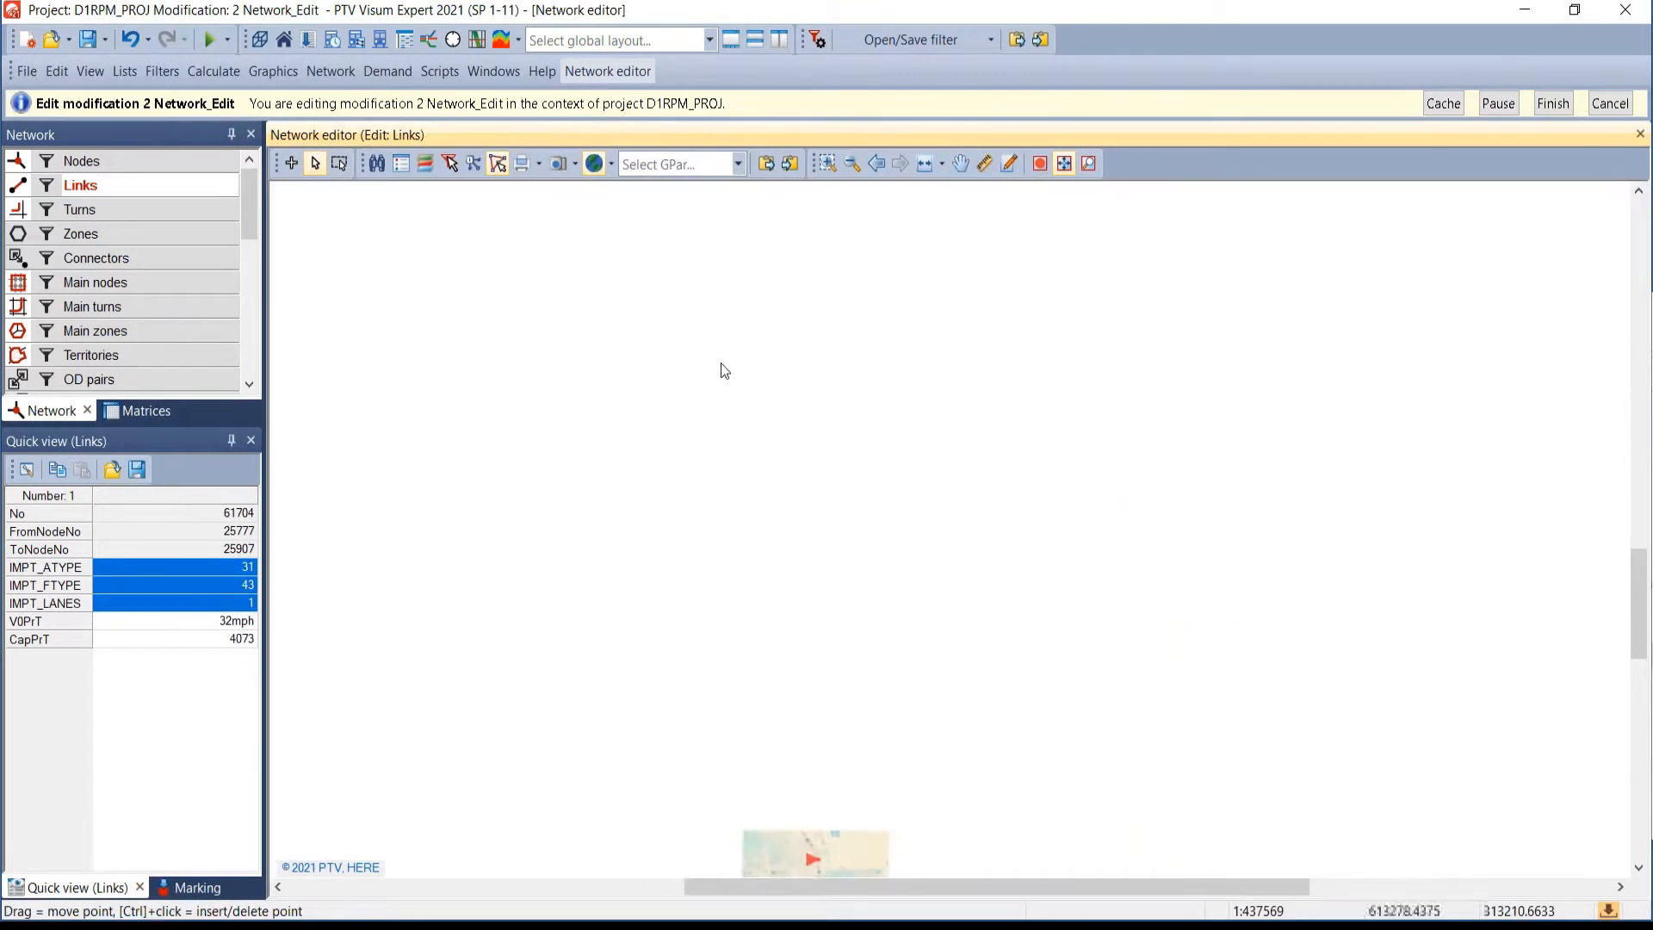
{"action": "left_click_drag", "start_coordinate": [721, 364], "coordinate": [732, 446]}
{"action": "scroll", "coordinate": [732, 446], "scroll_direction": "up", "scroll_amount": 1}
{"action": "scroll", "coordinate": [732, 446], "scroll_direction": "up", "scroll_amount": 1}
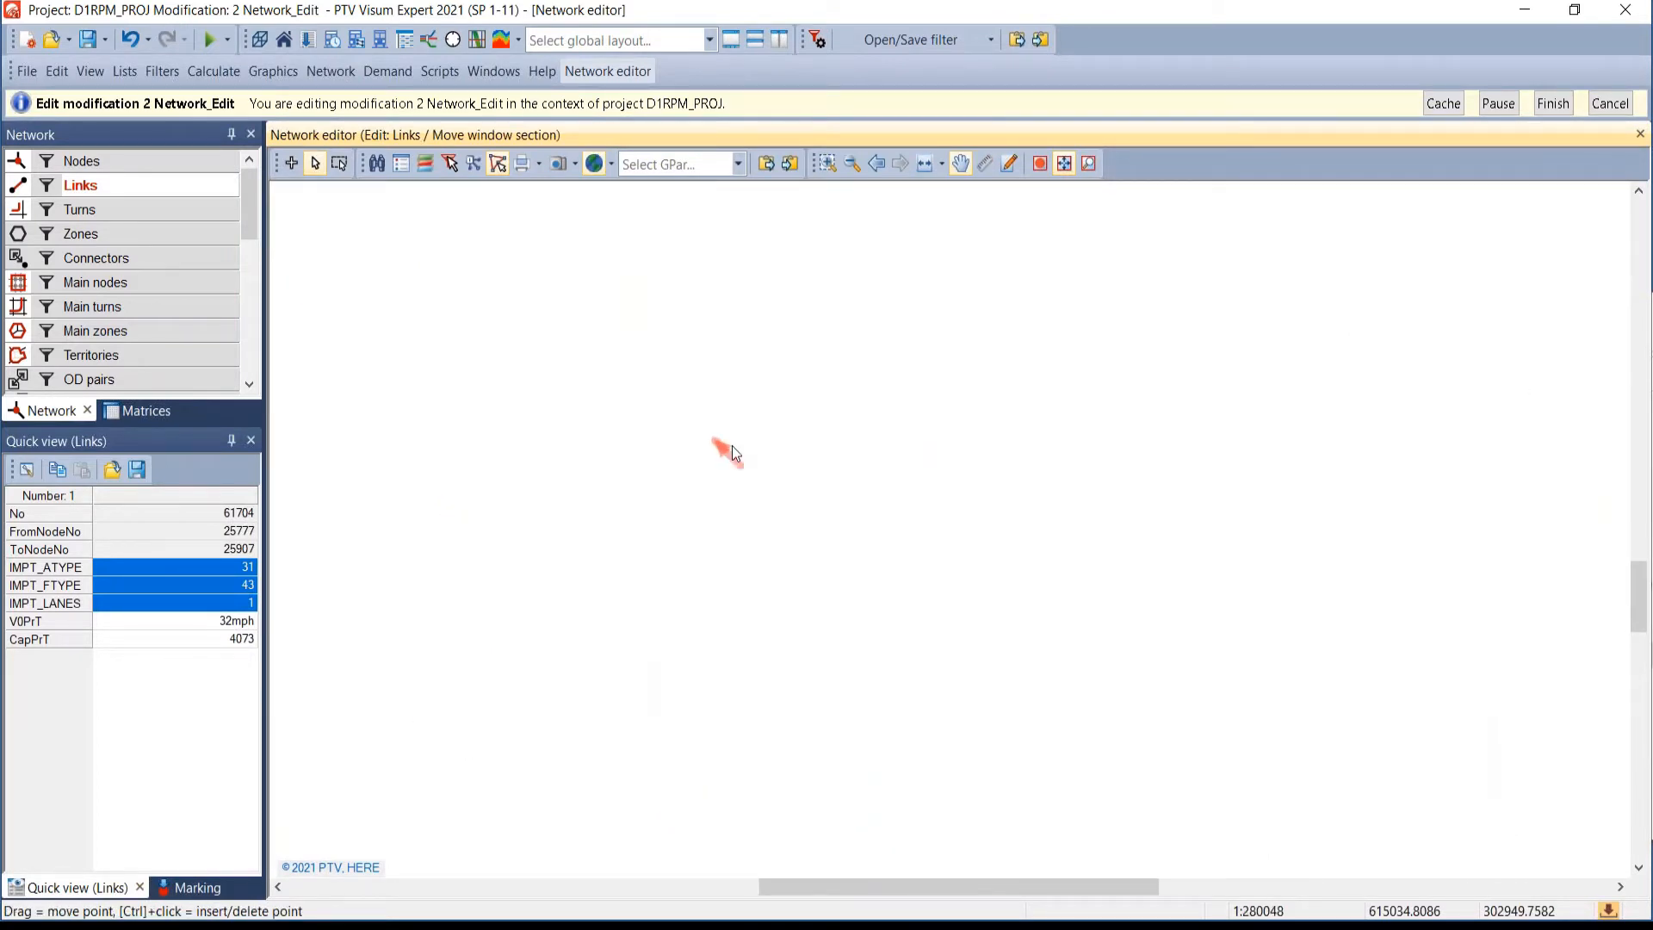
{"action": "scroll", "coordinate": [732, 446], "scroll_direction": "up", "scroll_amount": 1}
{"action": "scroll", "coordinate": [717, 462], "scroll_direction": "up", "scroll_amount": 1}
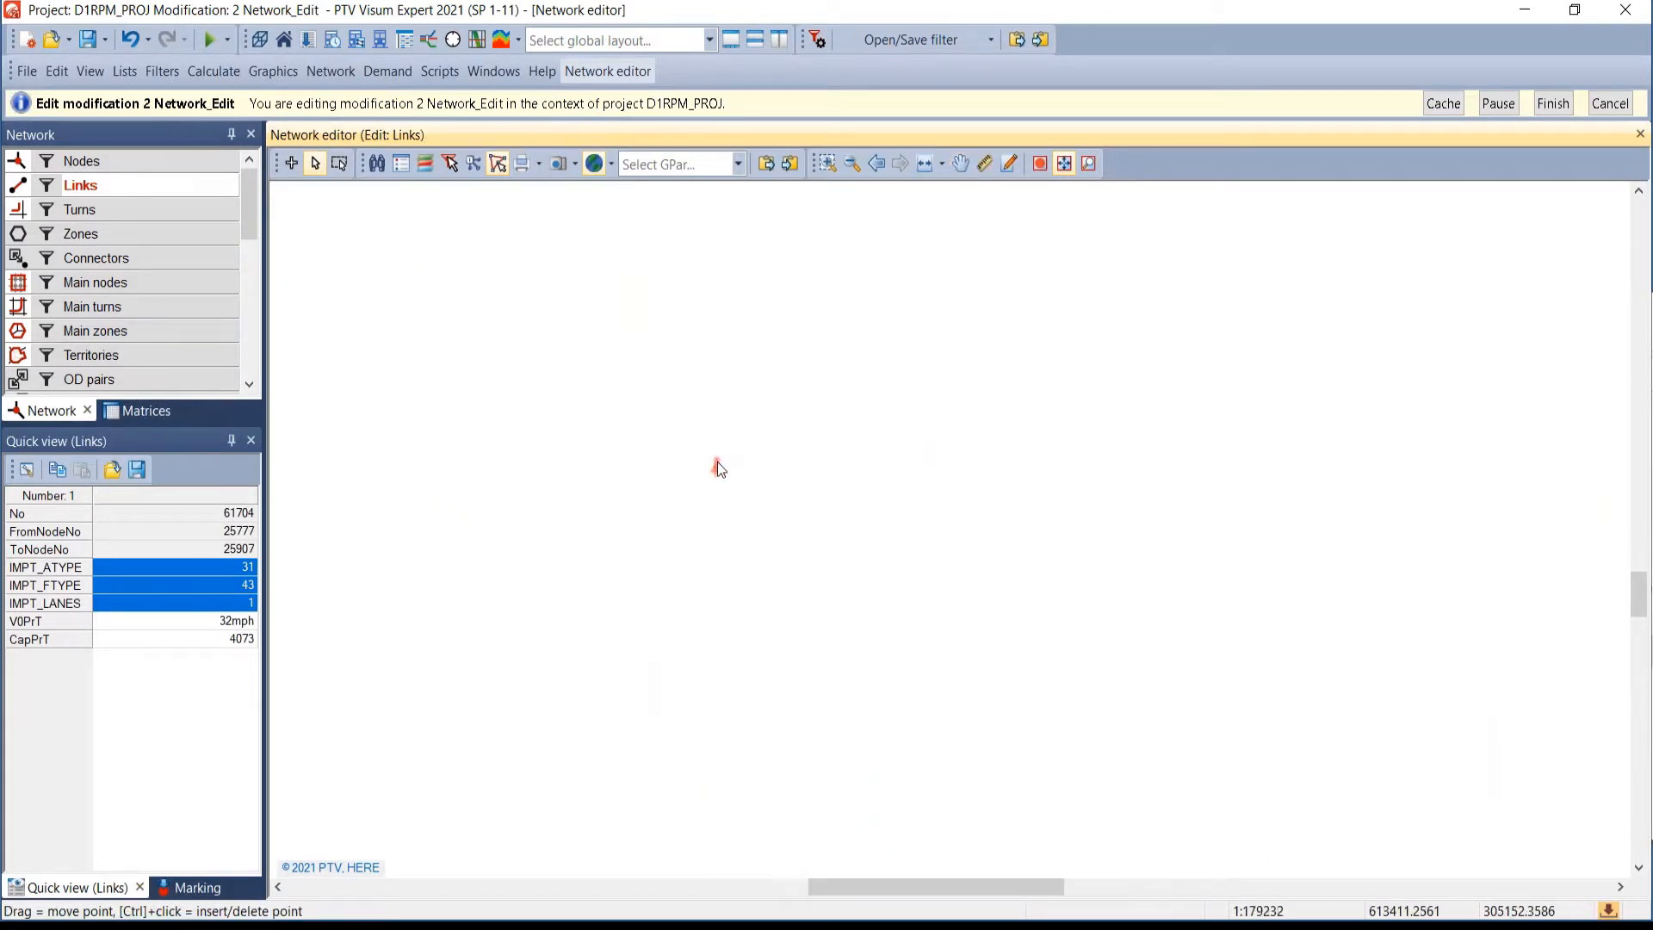
{"action": "left_click", "coordinate": [827, 163]}
{"action": "left_click_drag", "start_coordinate": [637, 369], "coordinate": [763, 517]}
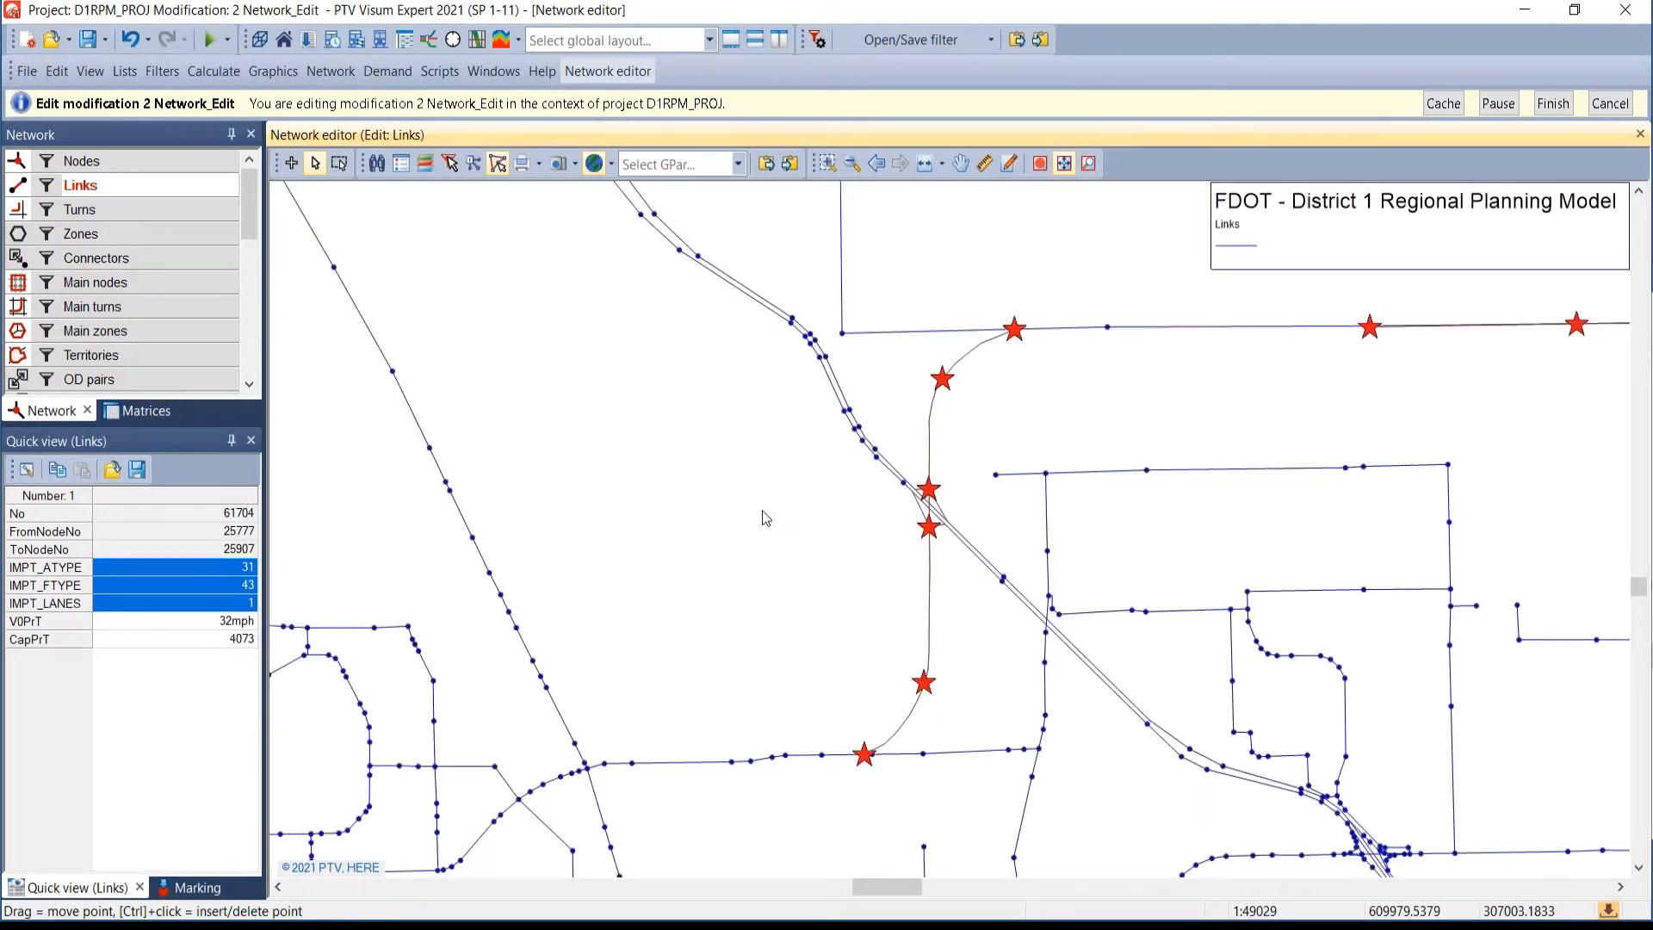
{"action": "key", "text": "alt"}
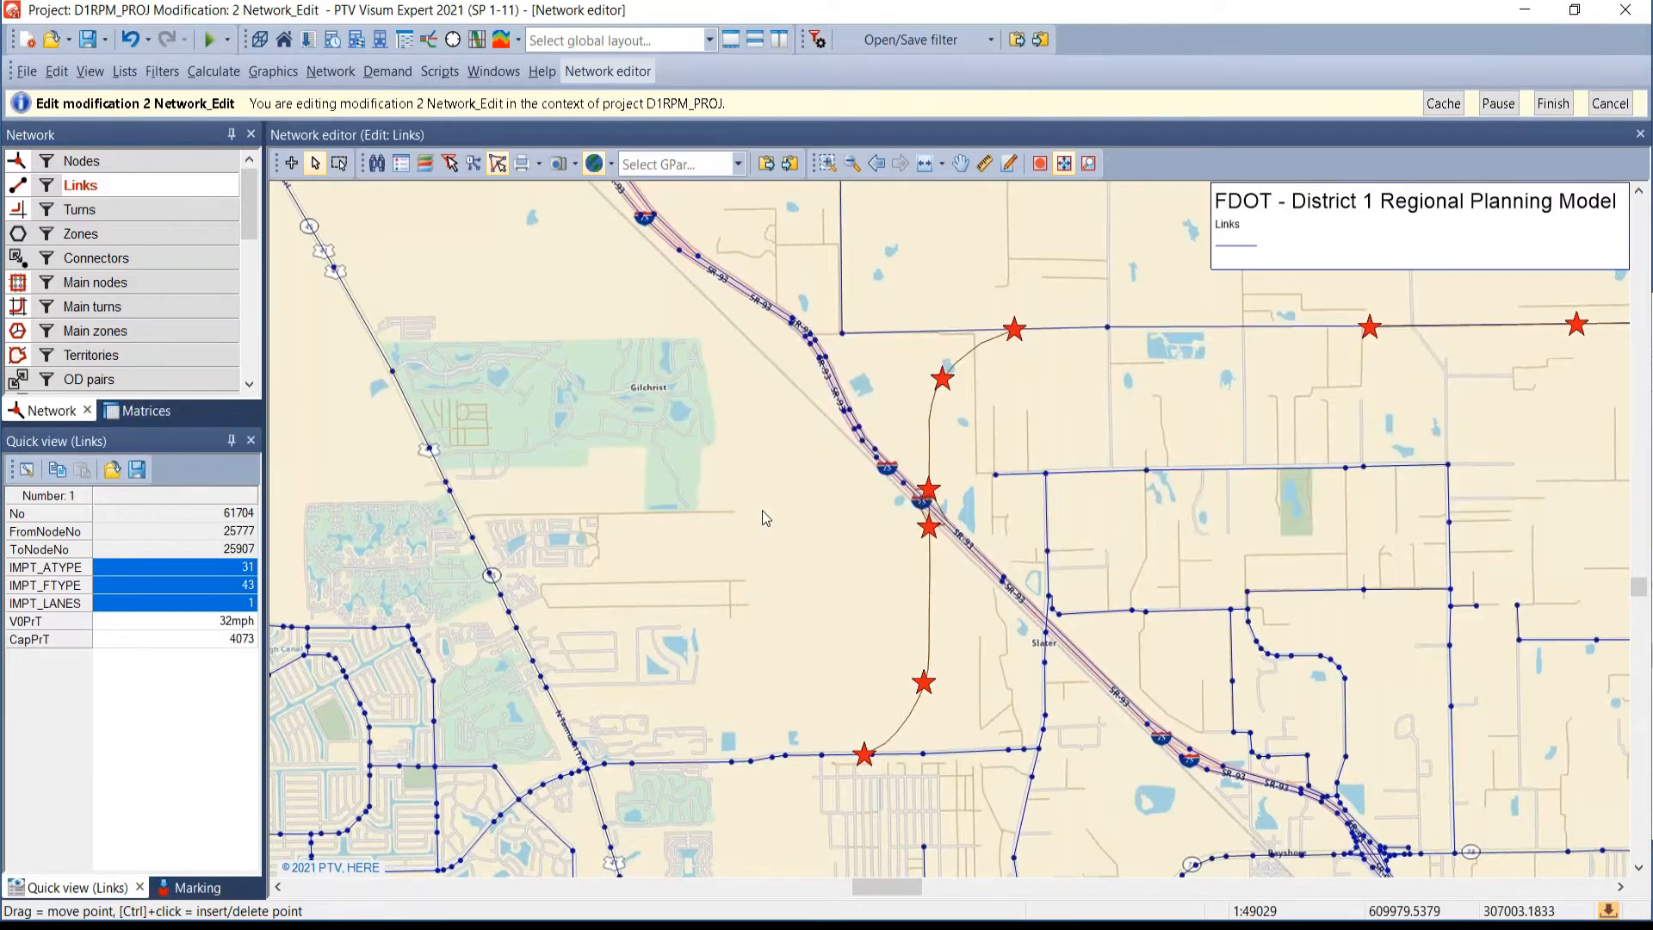
{"action": "key", "text": "alt+Tab"}
{"action": "key", "text": "Tab"}
{"action": "key", "text": "Tab"}
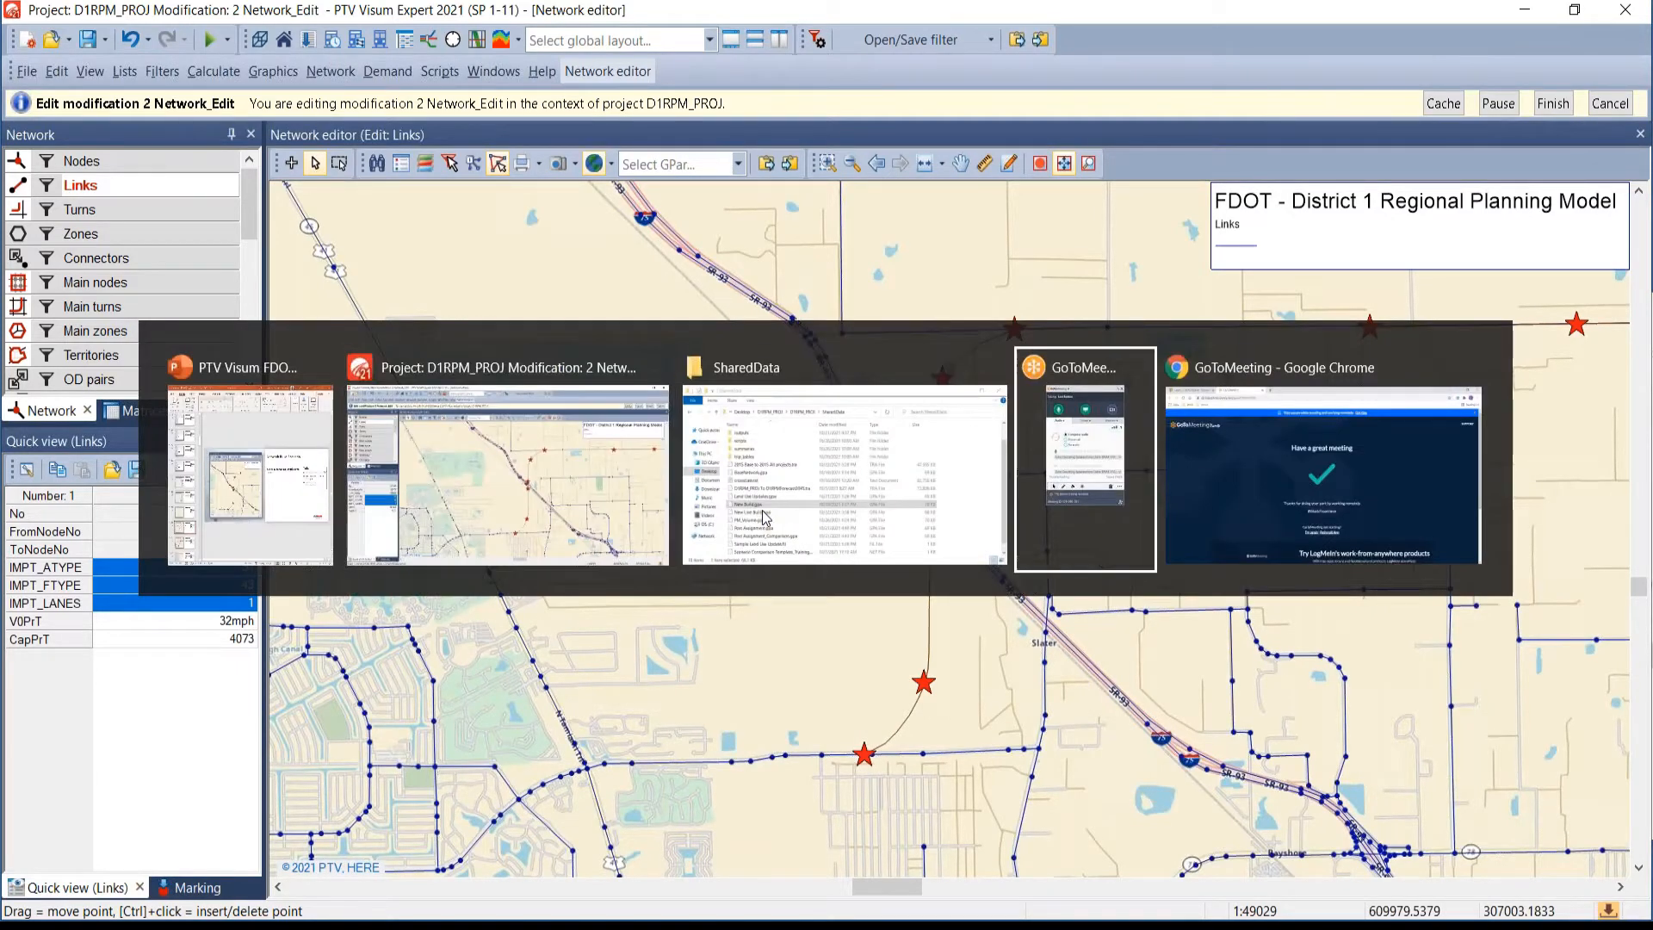
{"action": "key", "text": "Tab"}
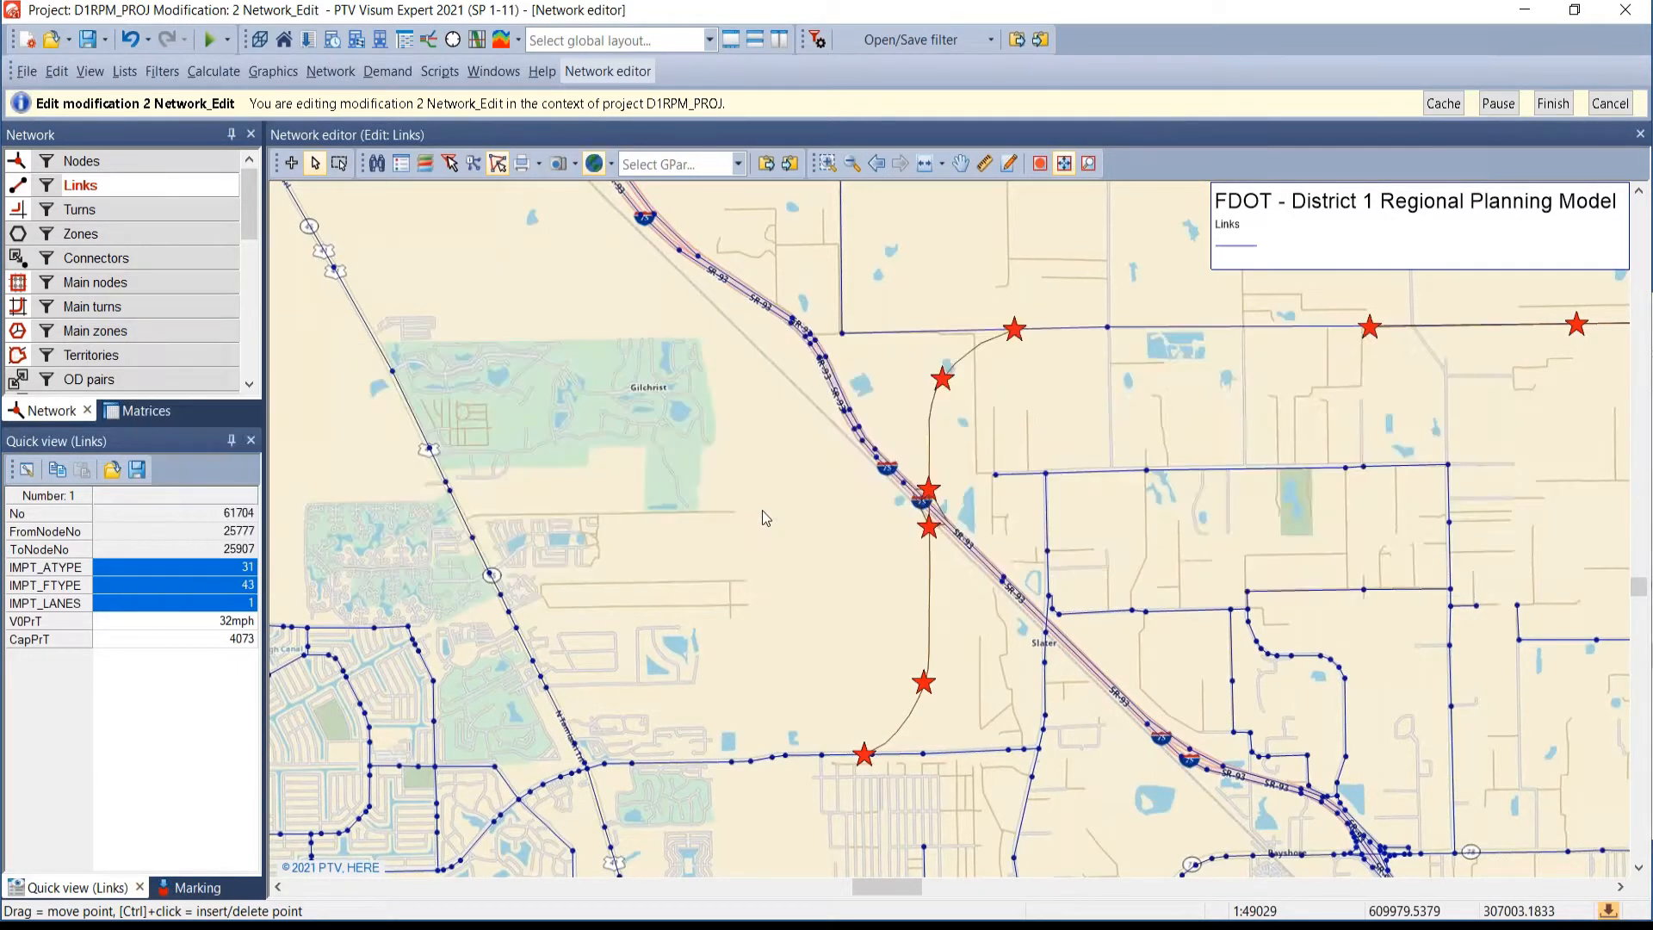
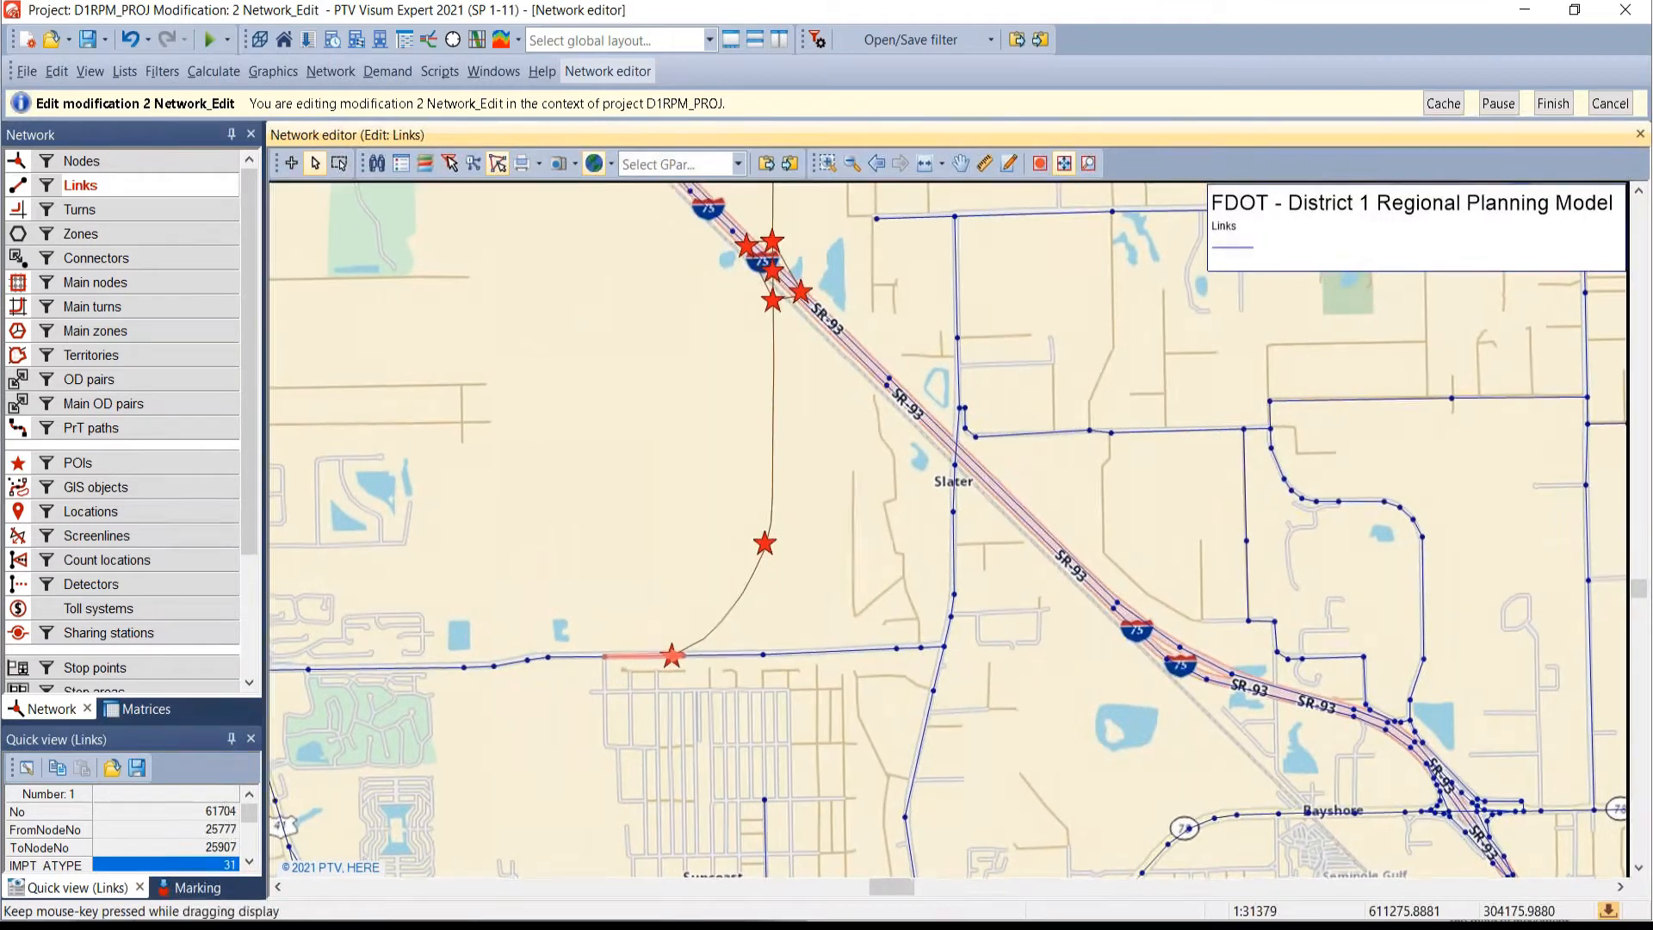
- Examine the existing links at the southern and northern ends of the proposed road near Slater
{"action": "left_click_drag", "start_coordinate": [826, 200], "coordinate": [740, 458]}
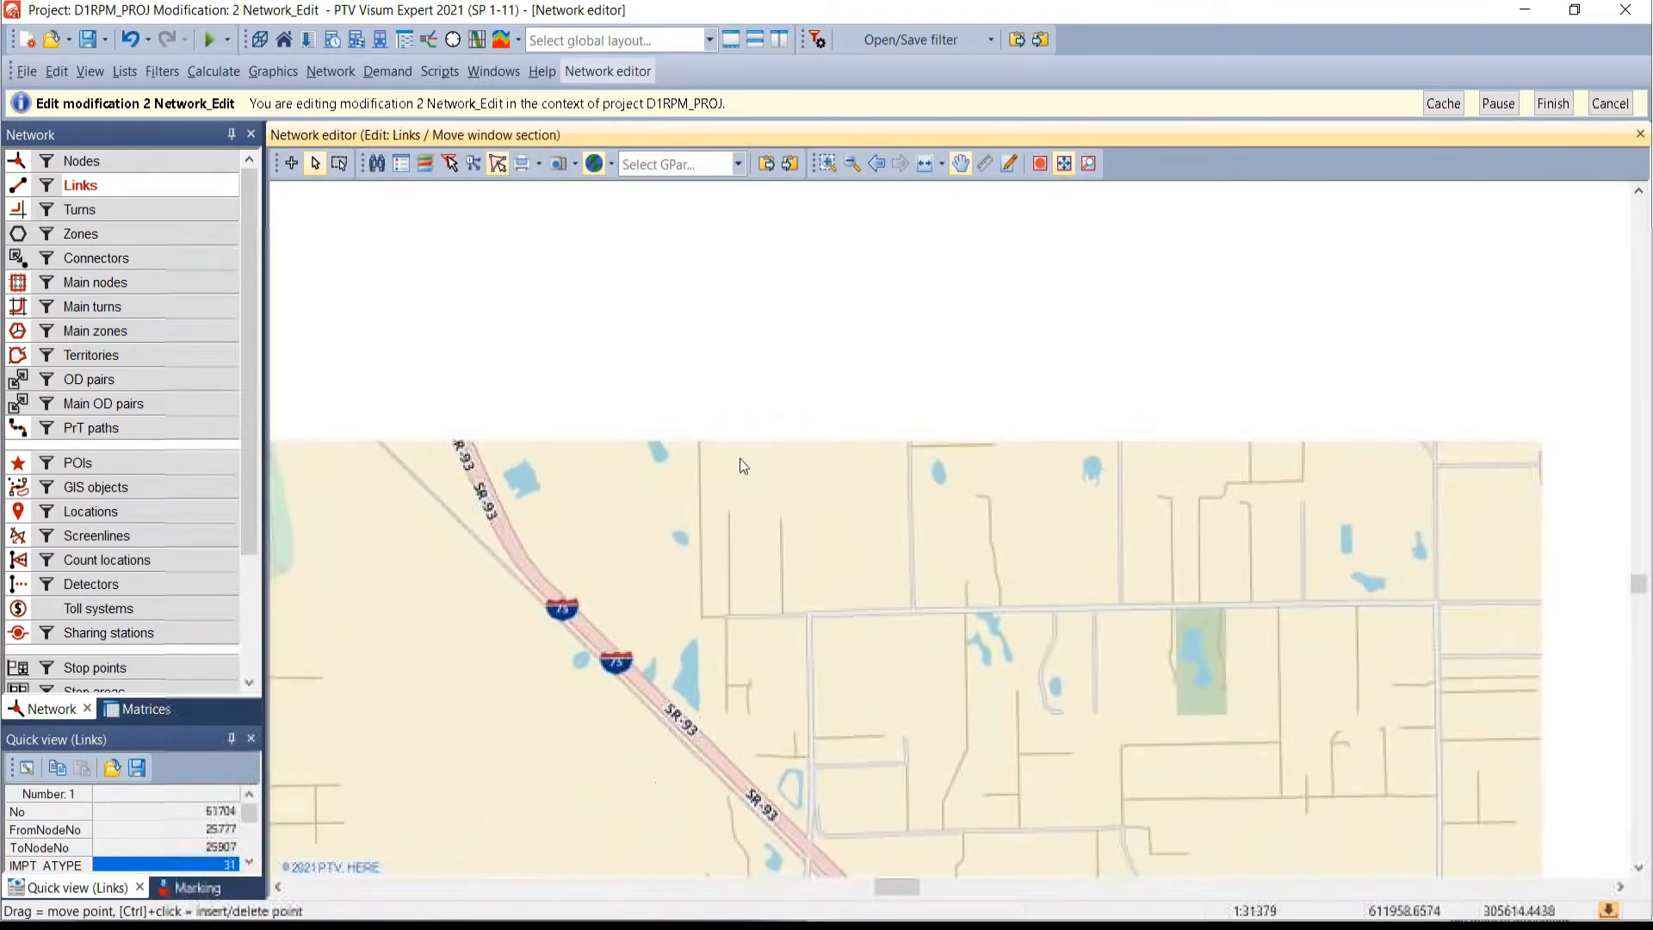
{"action": "left_click_drag", "start_coordinate": [676, 603], "coordinate": [704, 111]}
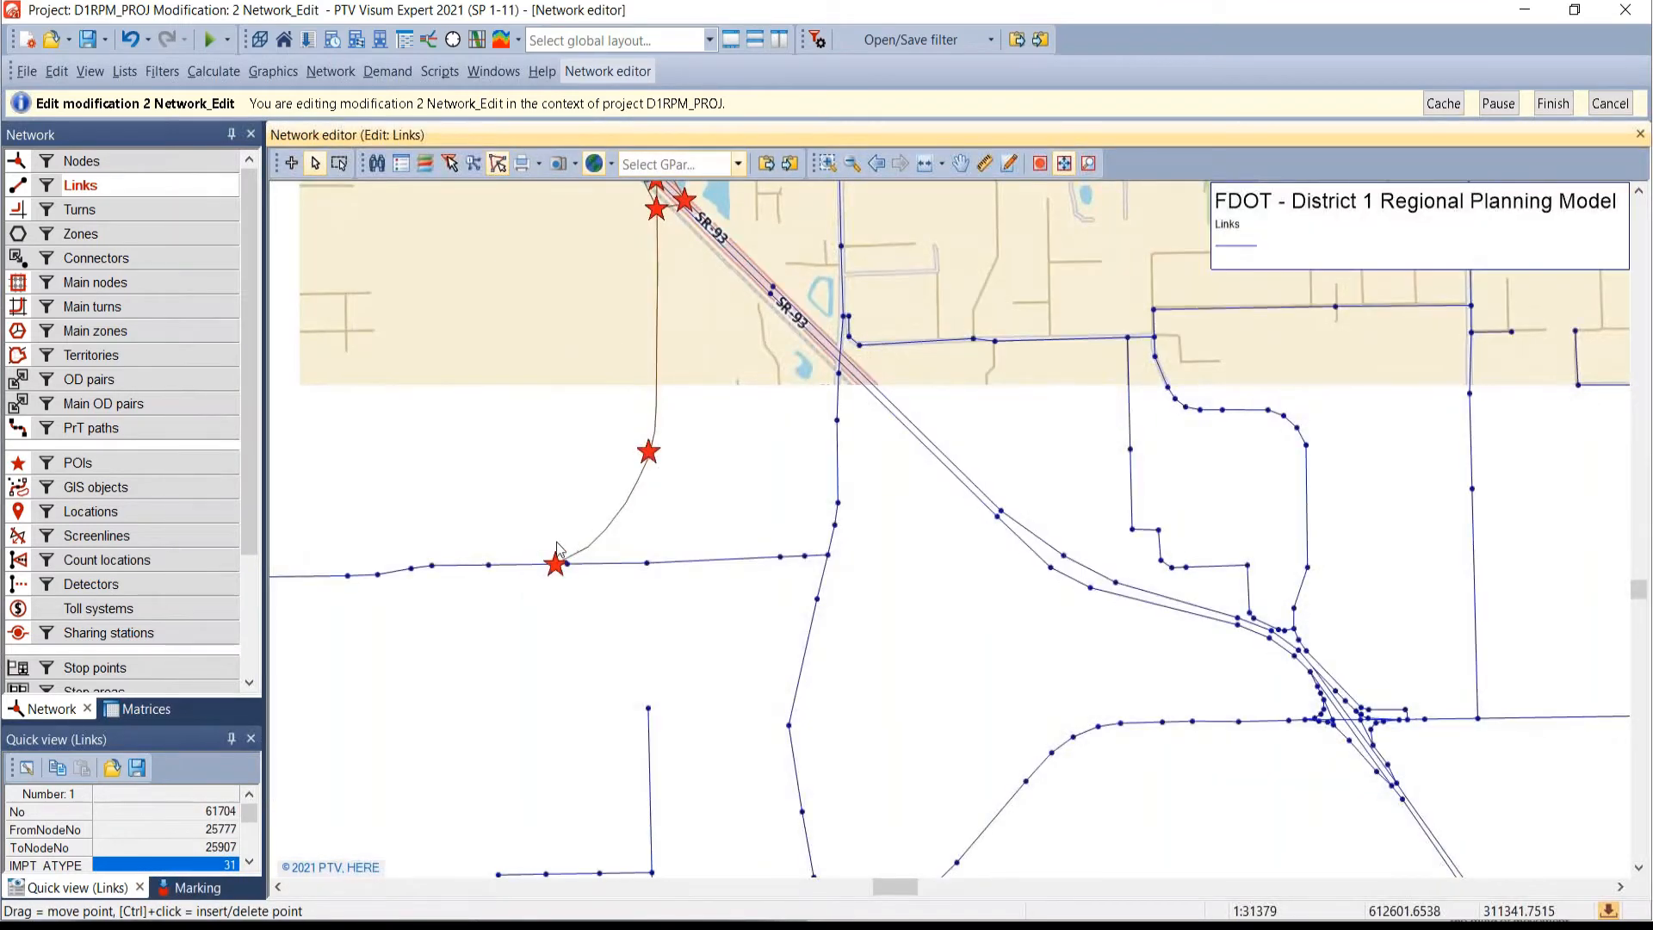
{"action": "scroll", "coordinate": [542, 586], "scroll_direction": "up", "scroll_amount": 2}
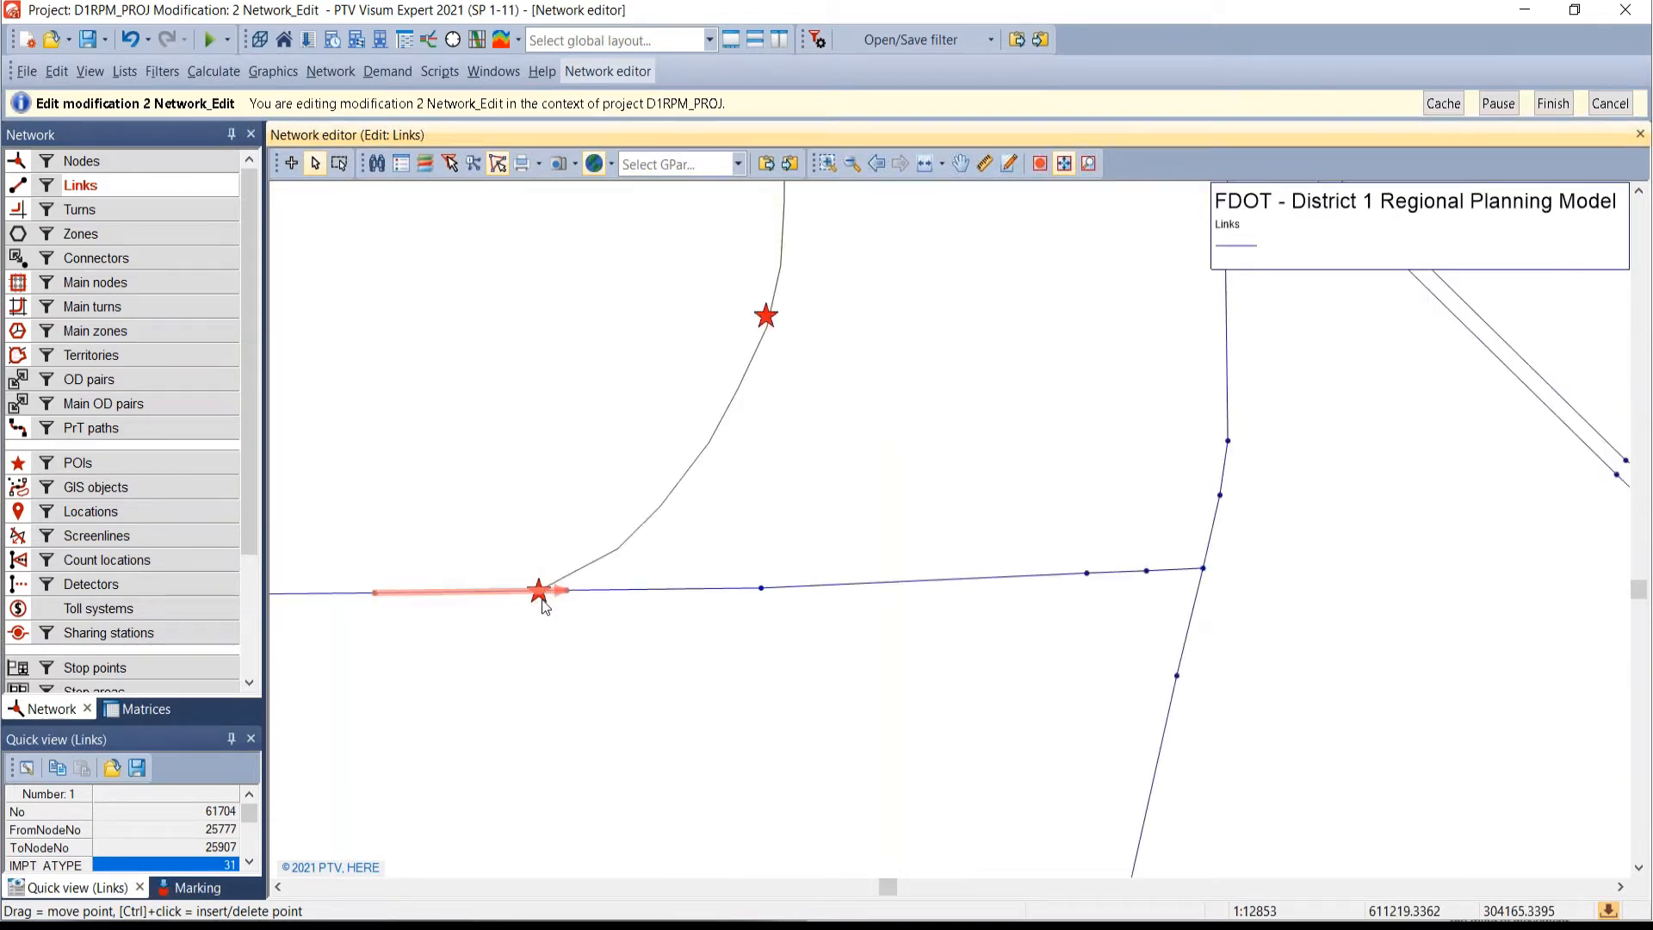
{"action": "scroll", "coordinate": [539, 616], "scroll_direction": "down", "scroll_amount": 4}
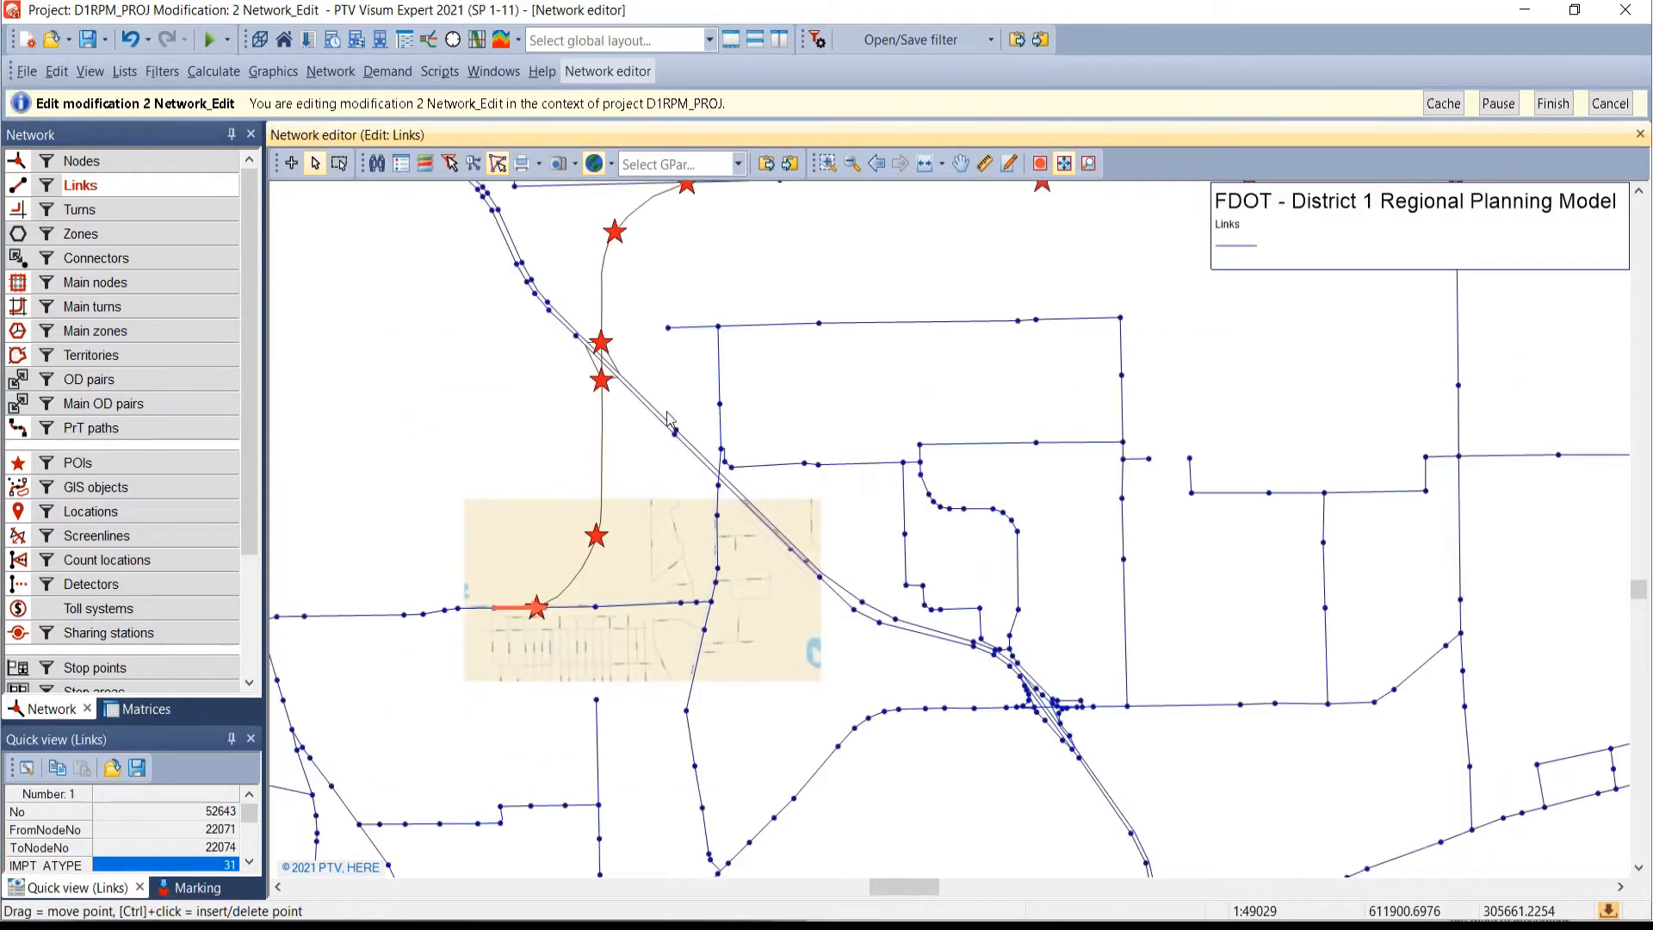
{"action": "middle_click", "coordinate": [649, 467]}
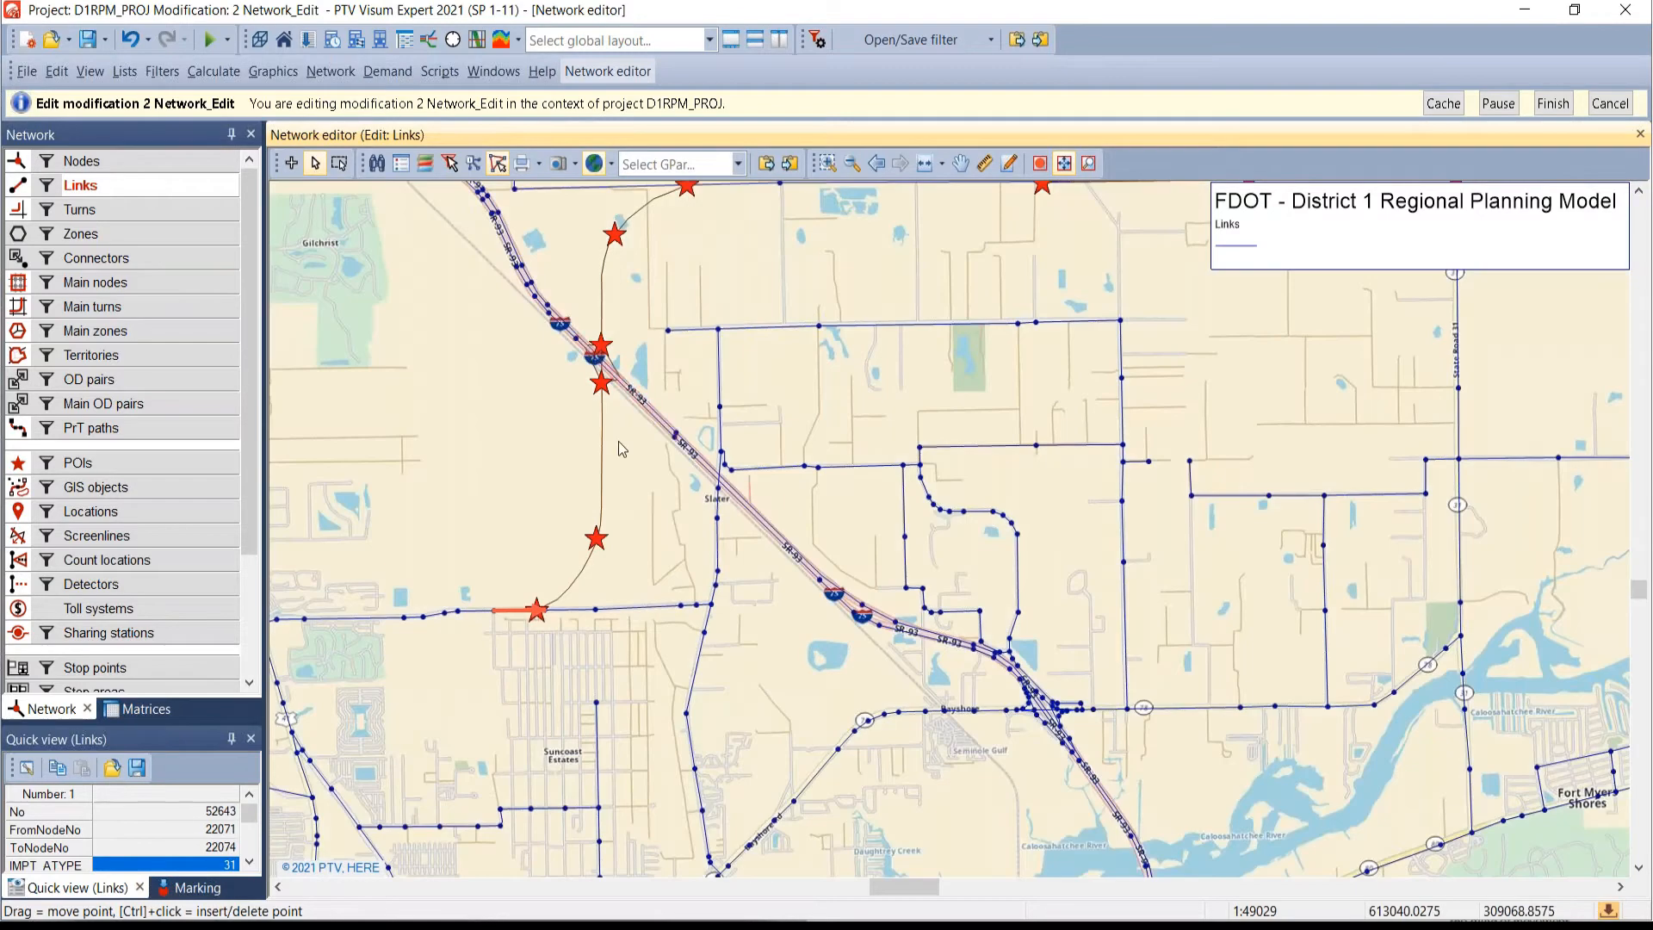
{"action": "left_click_drag", "start_coordinate": [618, 440], "coordinate": [586, 523]}
{"action": "left_click", "coordinate": [613, 271]}
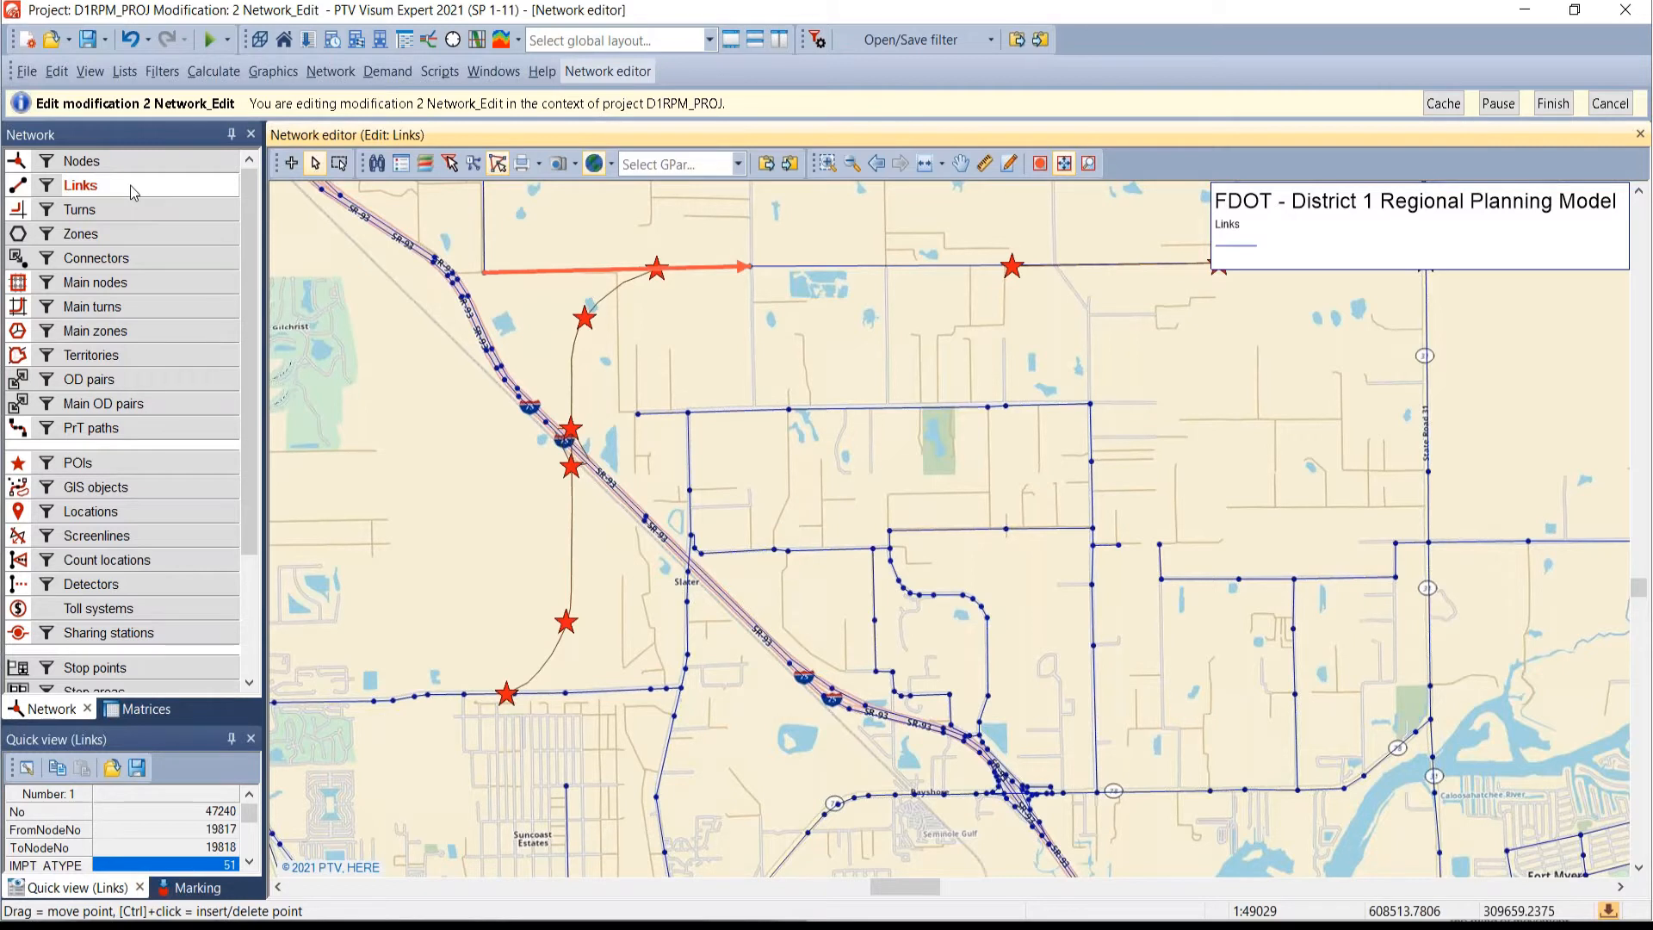
{"action": "left_click", "coordinate": [314, 166]}
{"action": "left_click", "coordinate": [641, 435]}
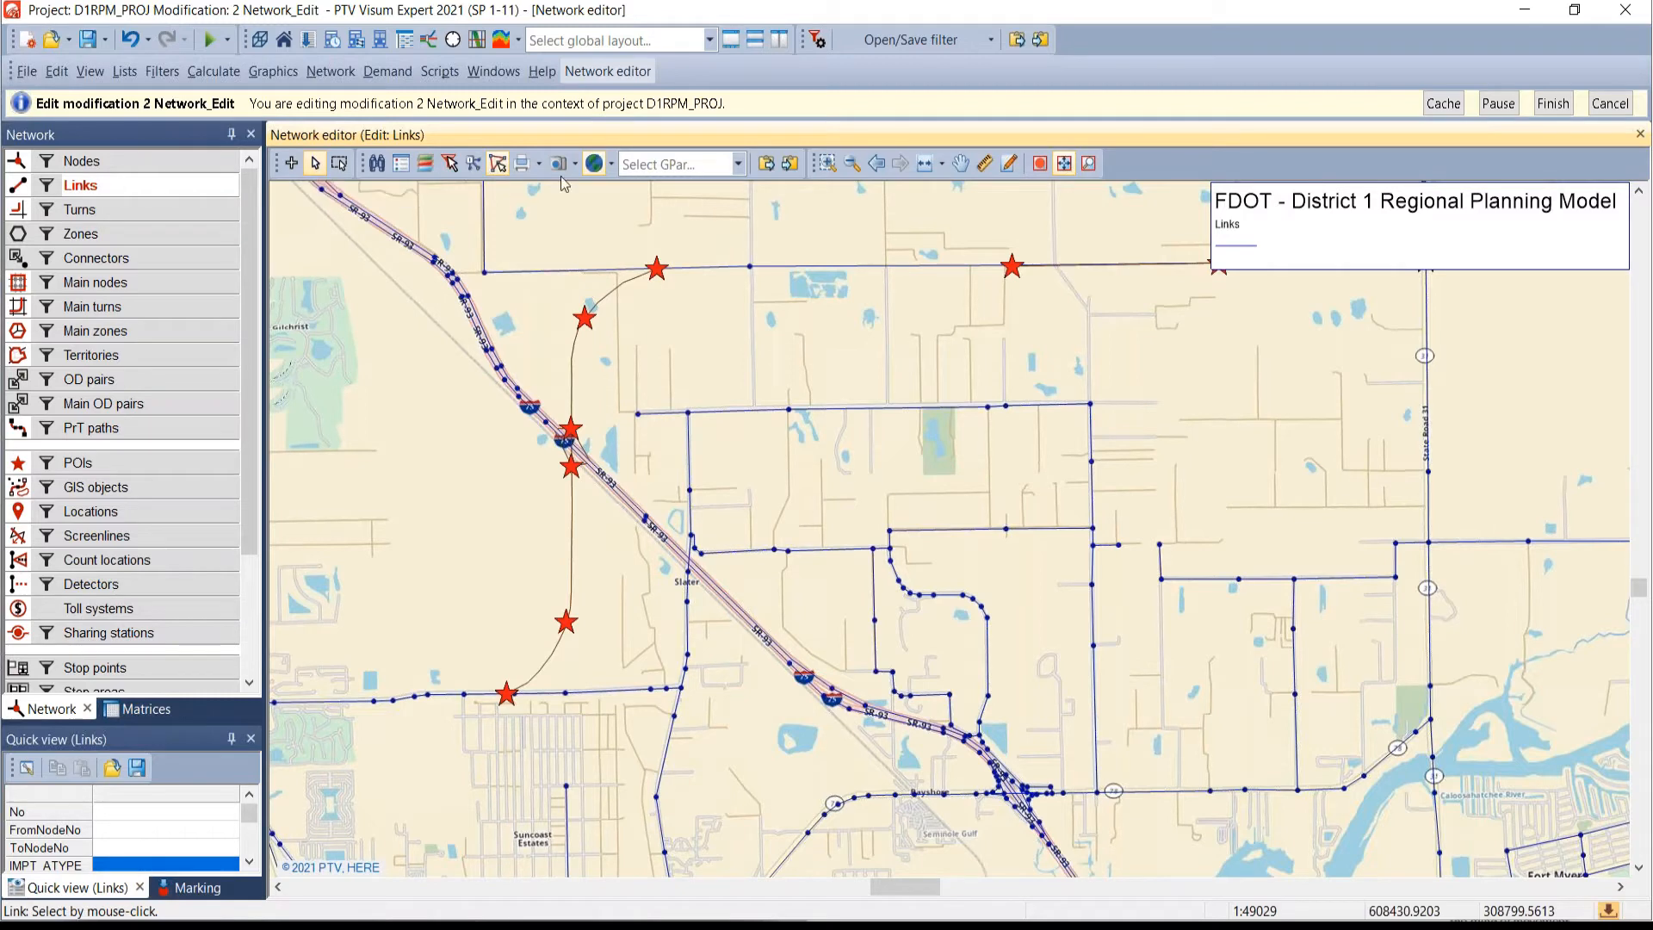
- Try splitting link 47240, west of Huffmaster Rd, with a new node at the proposed road's northern end star
{"action": "scroll", "coordinate": [641, 285], "scroll_direction": "up", "scroll_amount": 5}
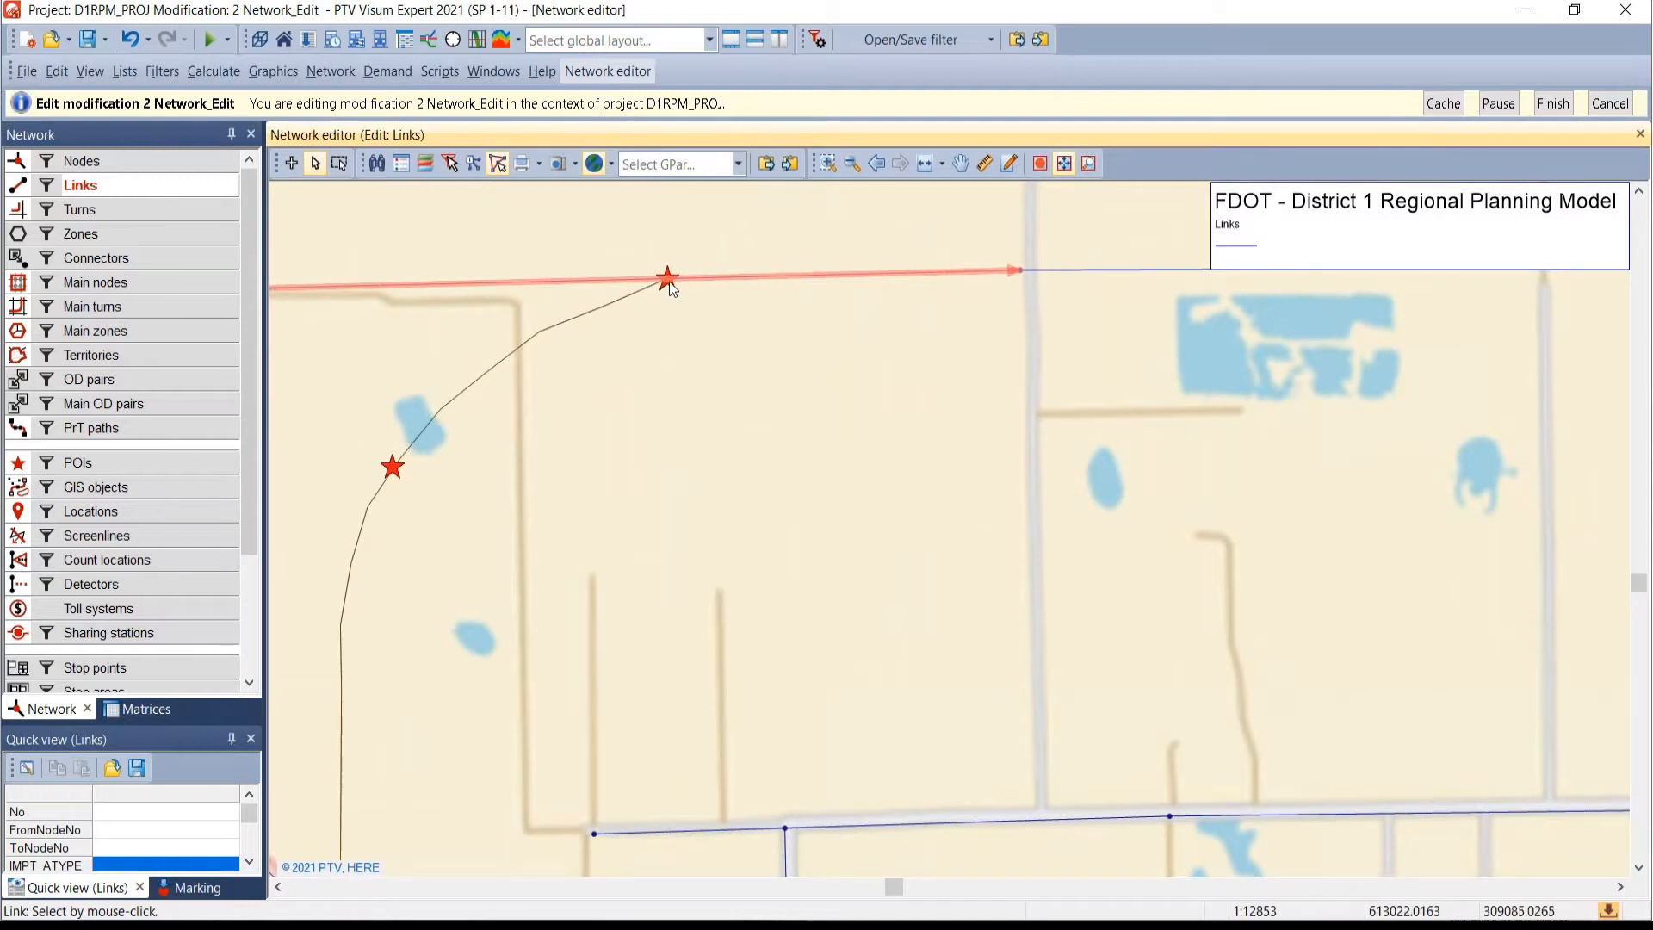
{"action": "left_click", "coordinate": [669, 282]}
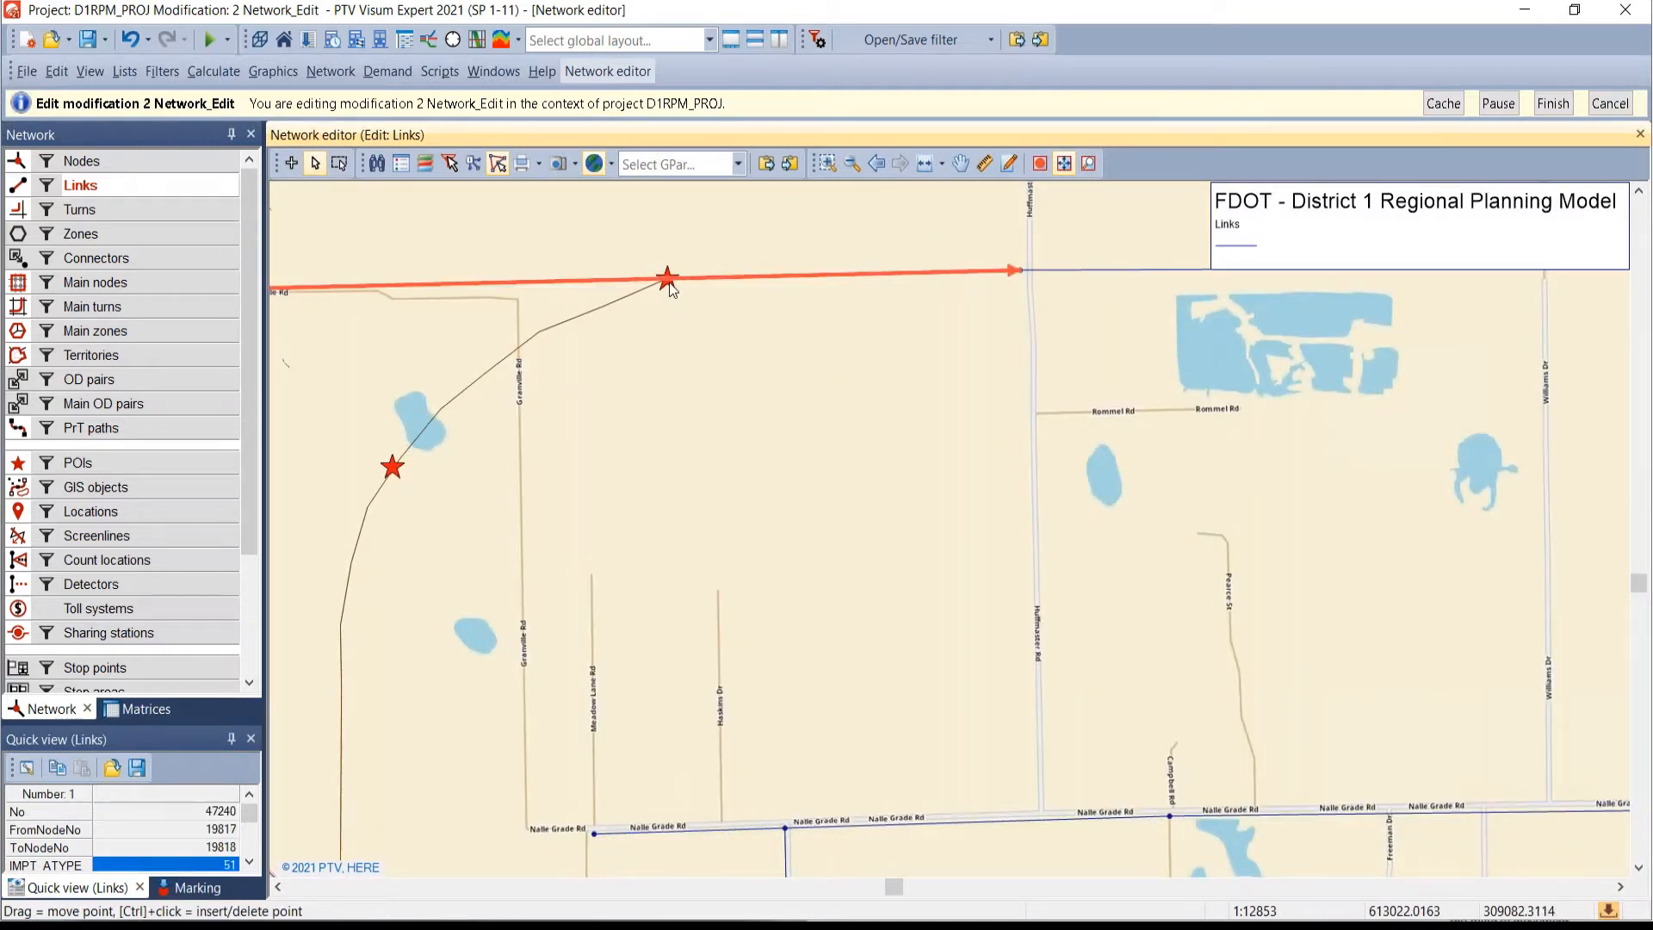
{"action": "right_click", "coordinate": [669, 282]}
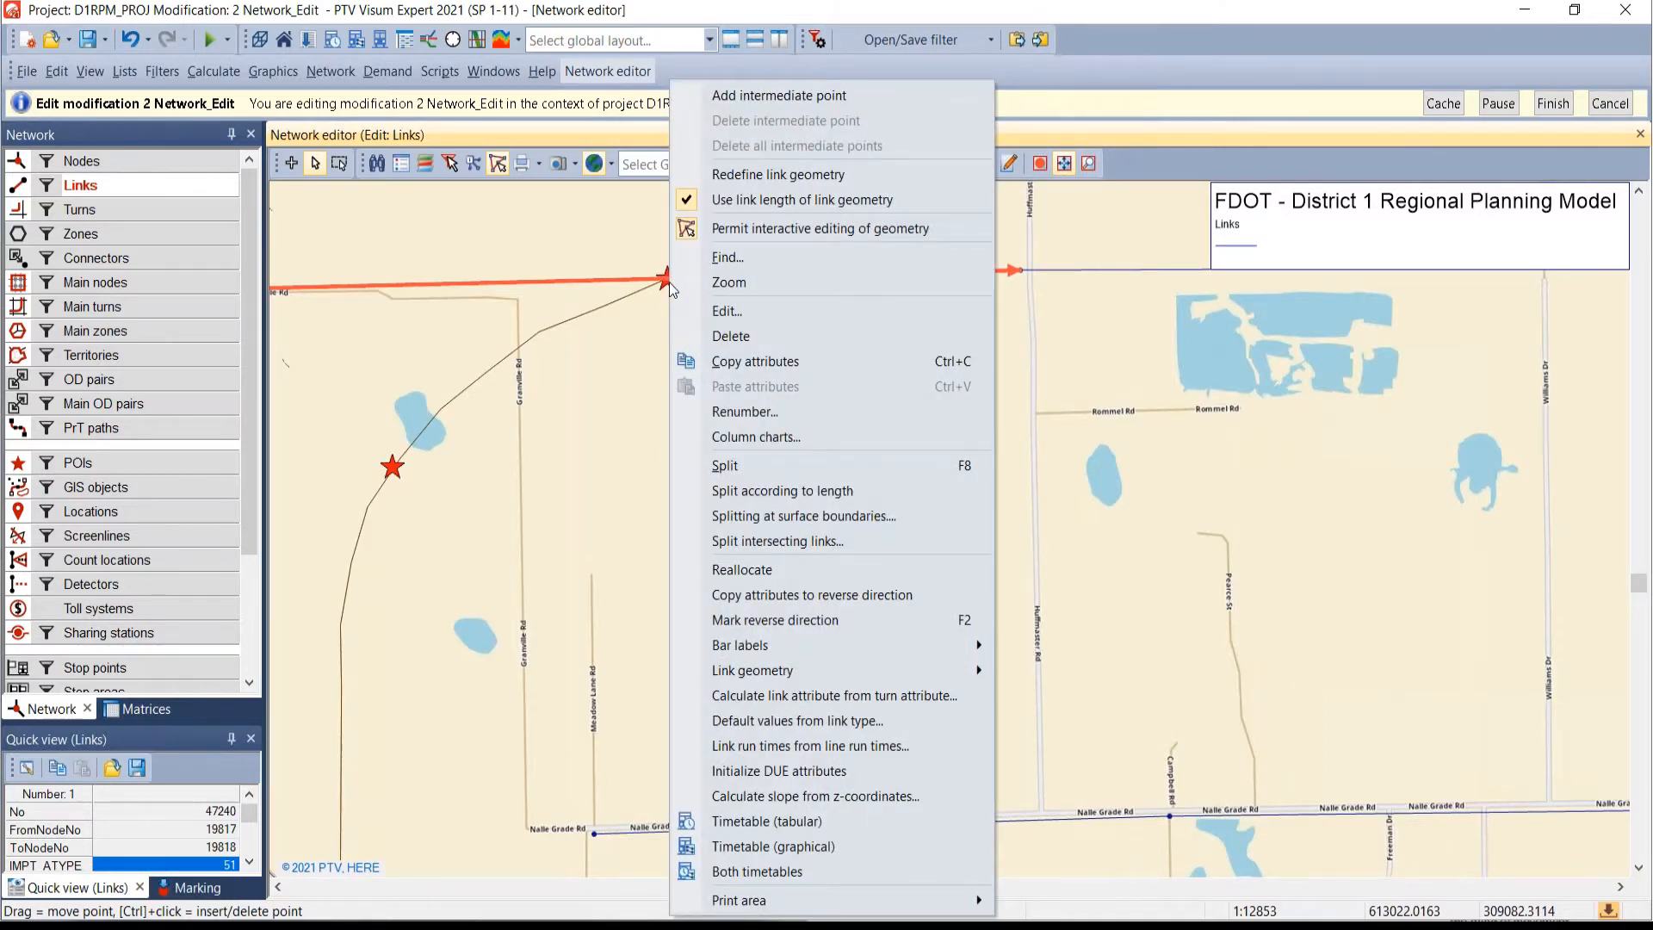
{"action": "left_click", "coordinate": [656, 296]}
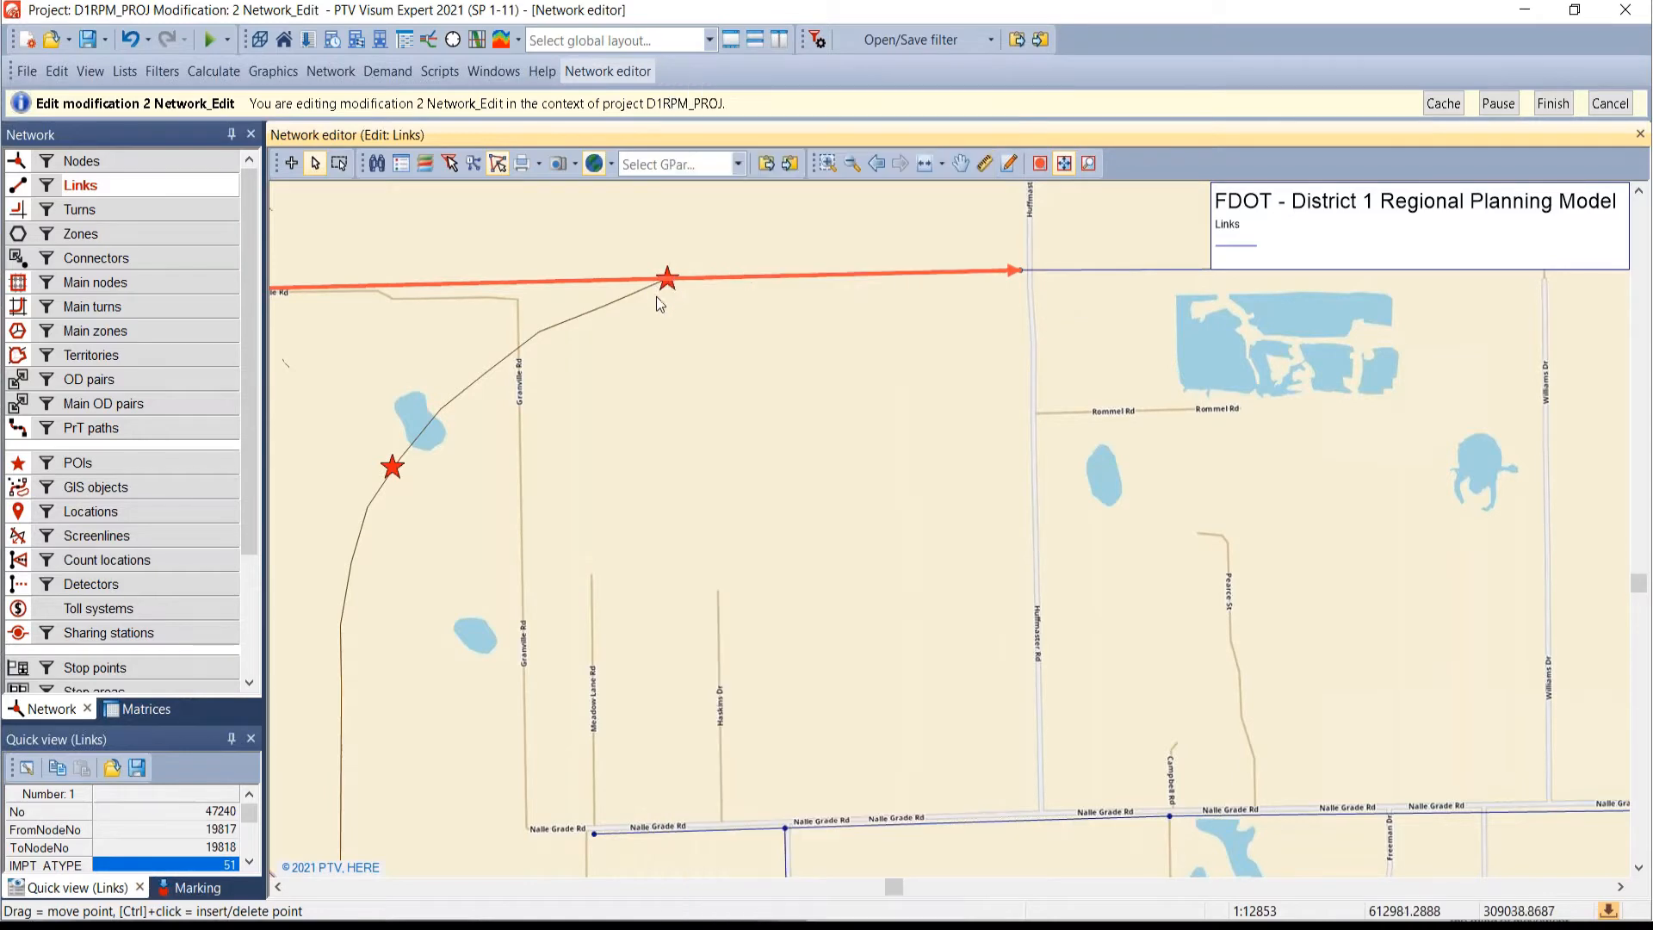
{"action": "right_click", "coordinate": [524, 285]}
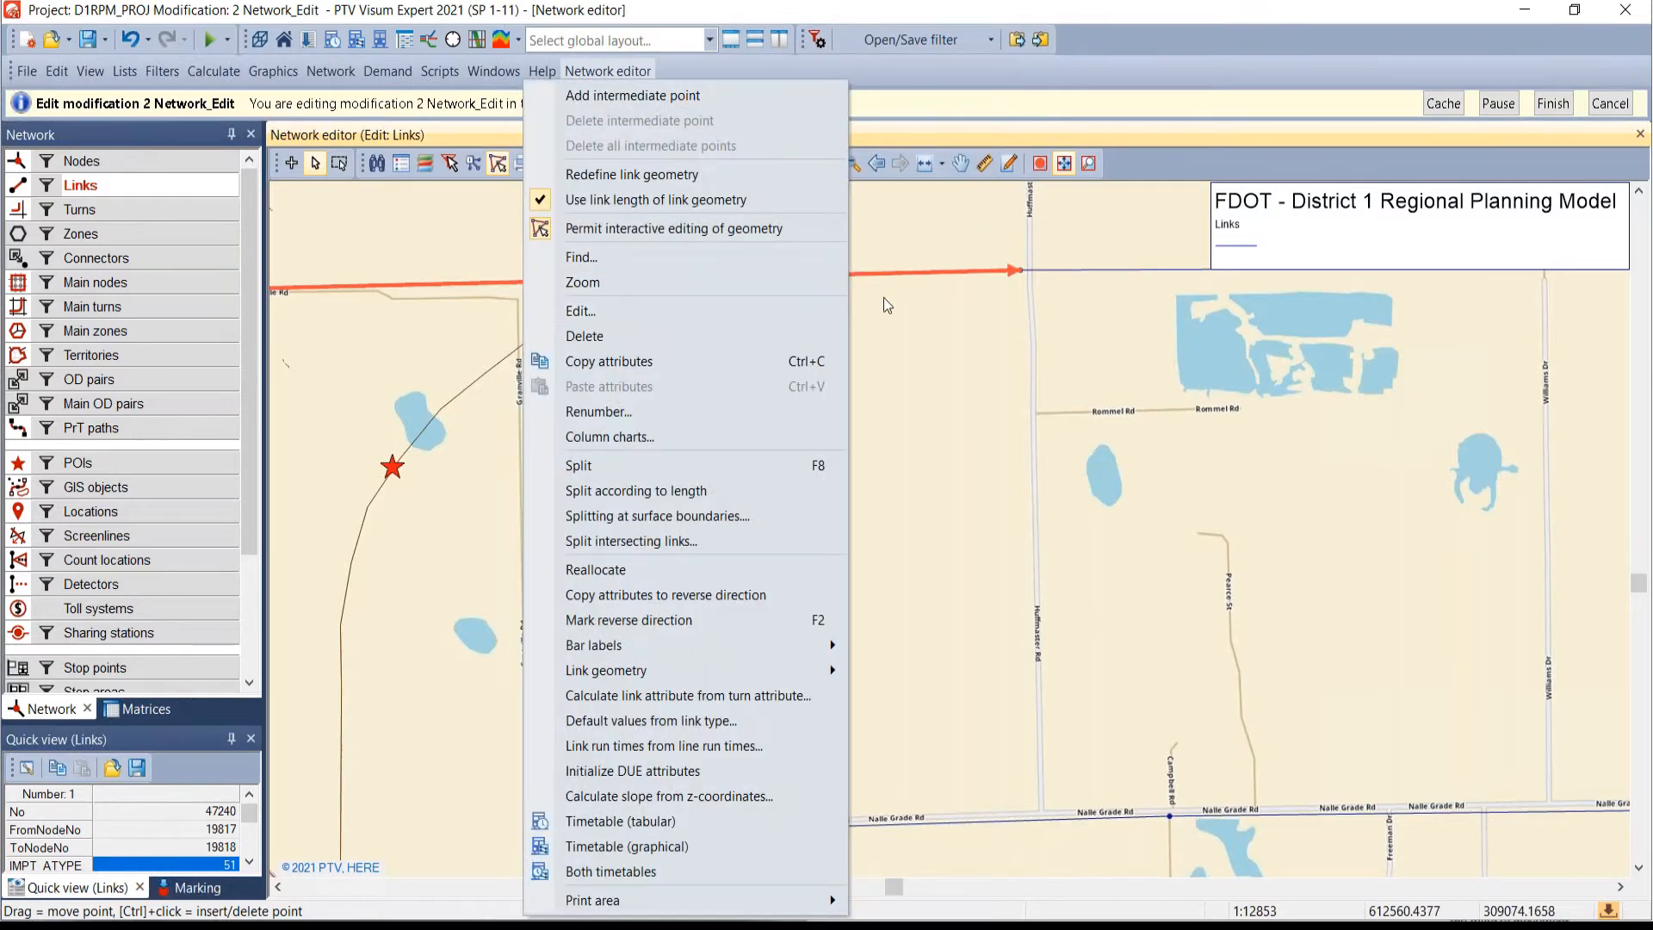
{"action": "left_click", "coordinate": [909, 285]}
{"action": "right_click", "coordinate": [911, 282]}
{"action": "right_click", "coordinate": [572, 291]}
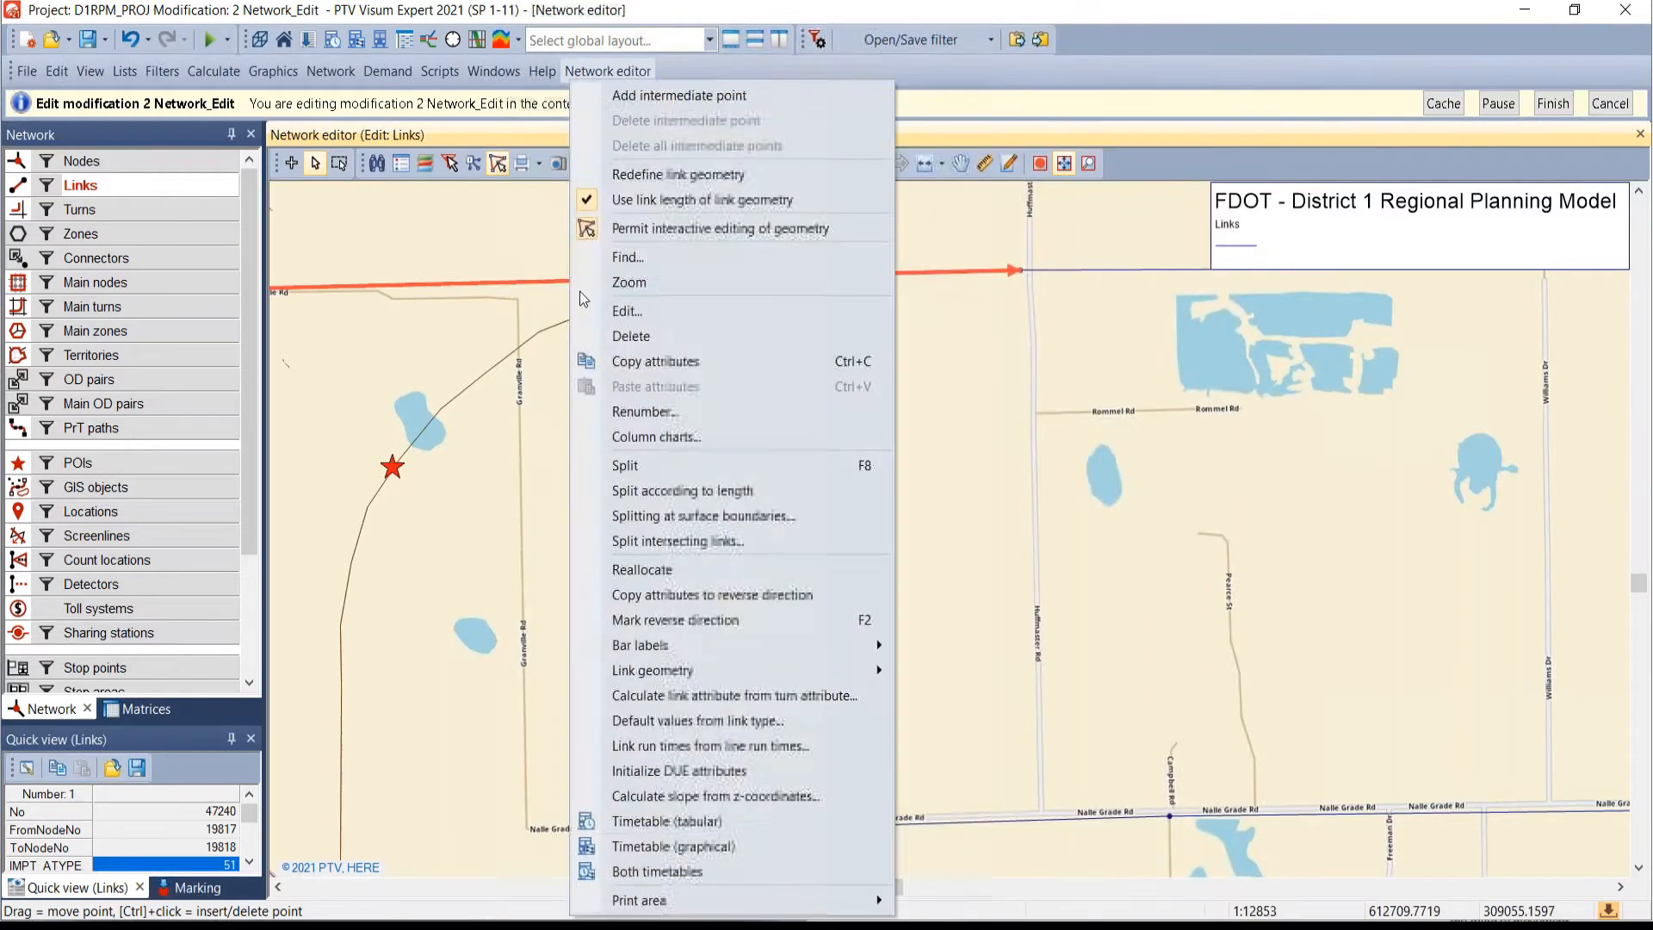
{"action": "right_click", "coordinate": [456, 293]}
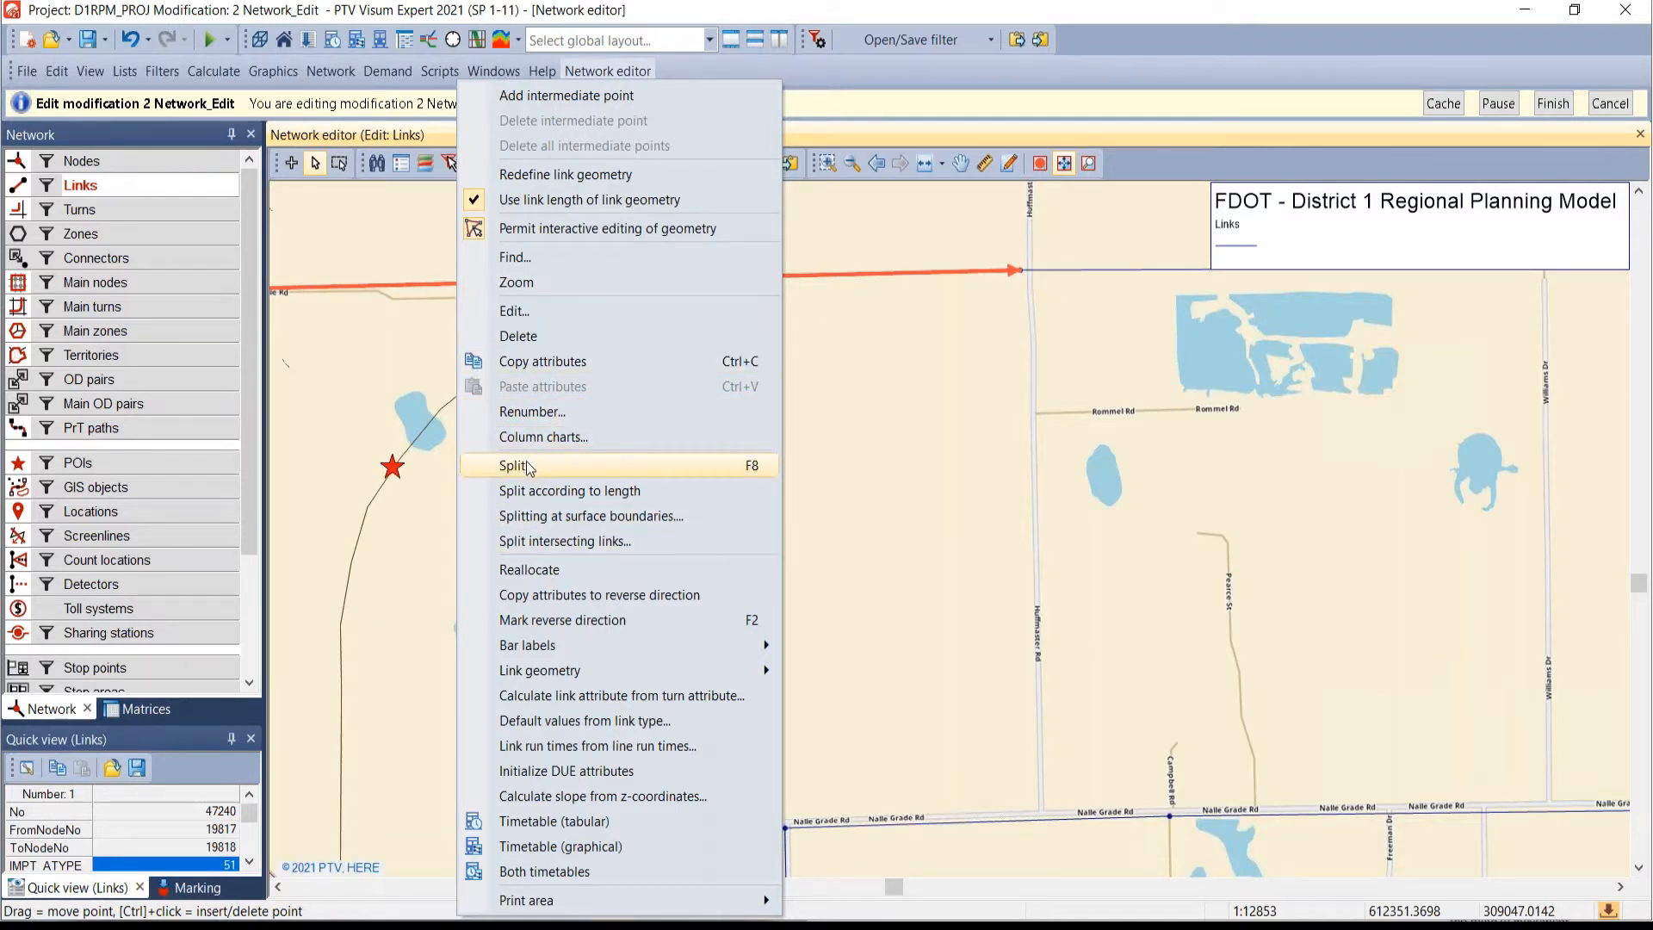
{"action": "right_click", "coordinate": [379, 291]}
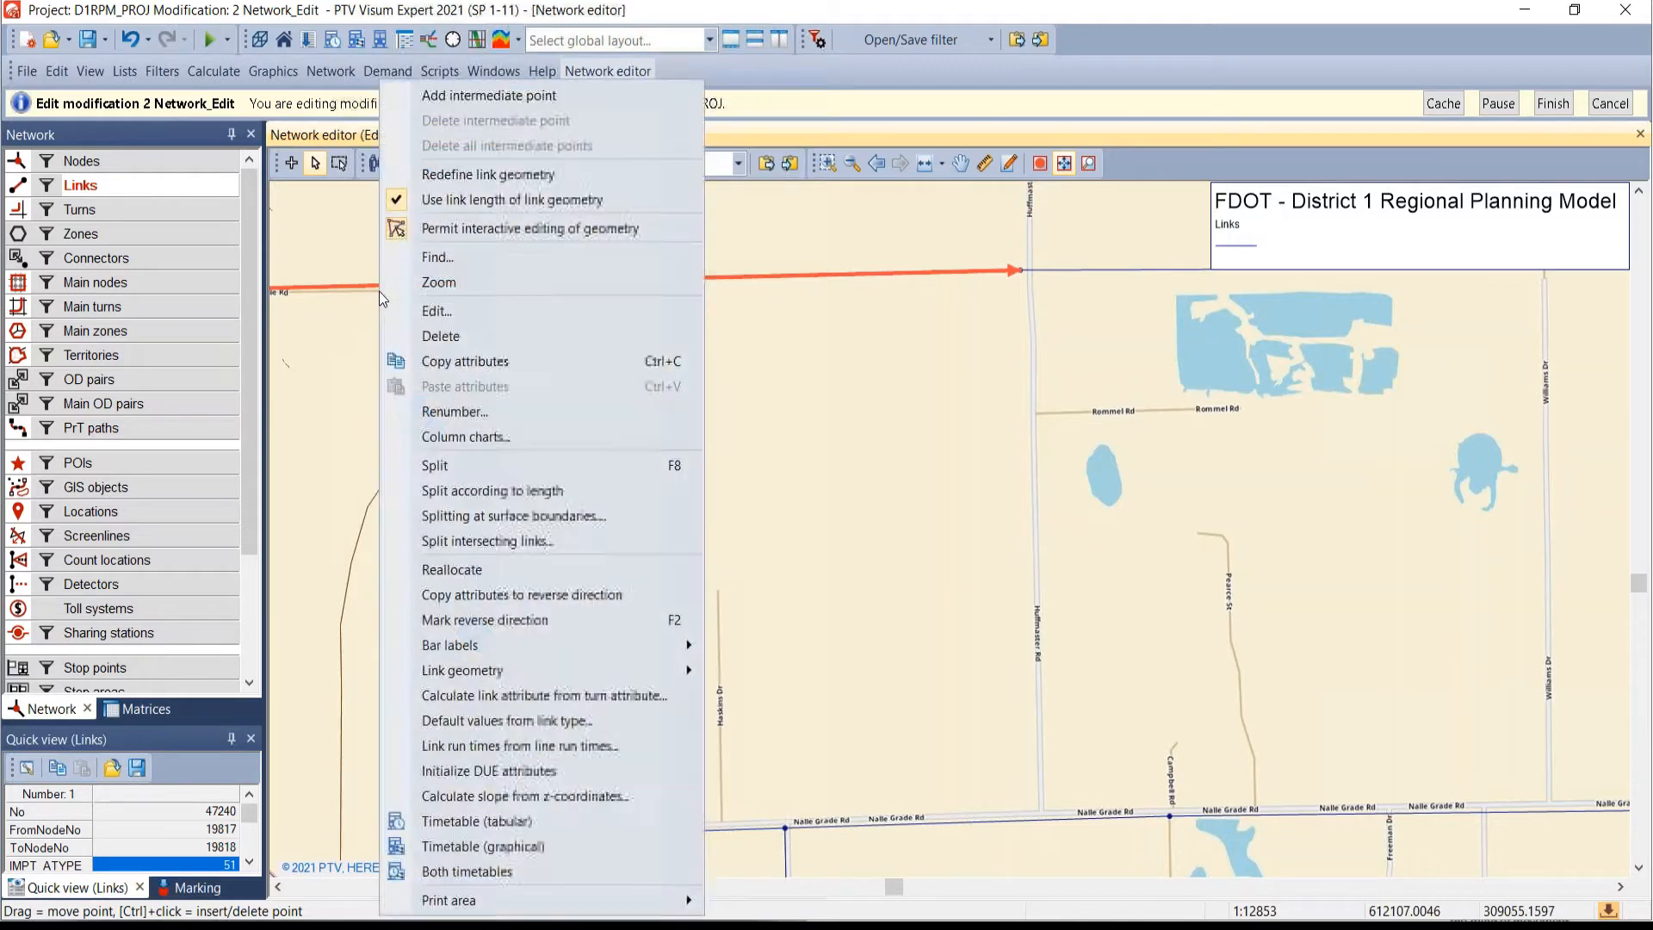
{"action": "left_click", "coordinate": [436, 469]}
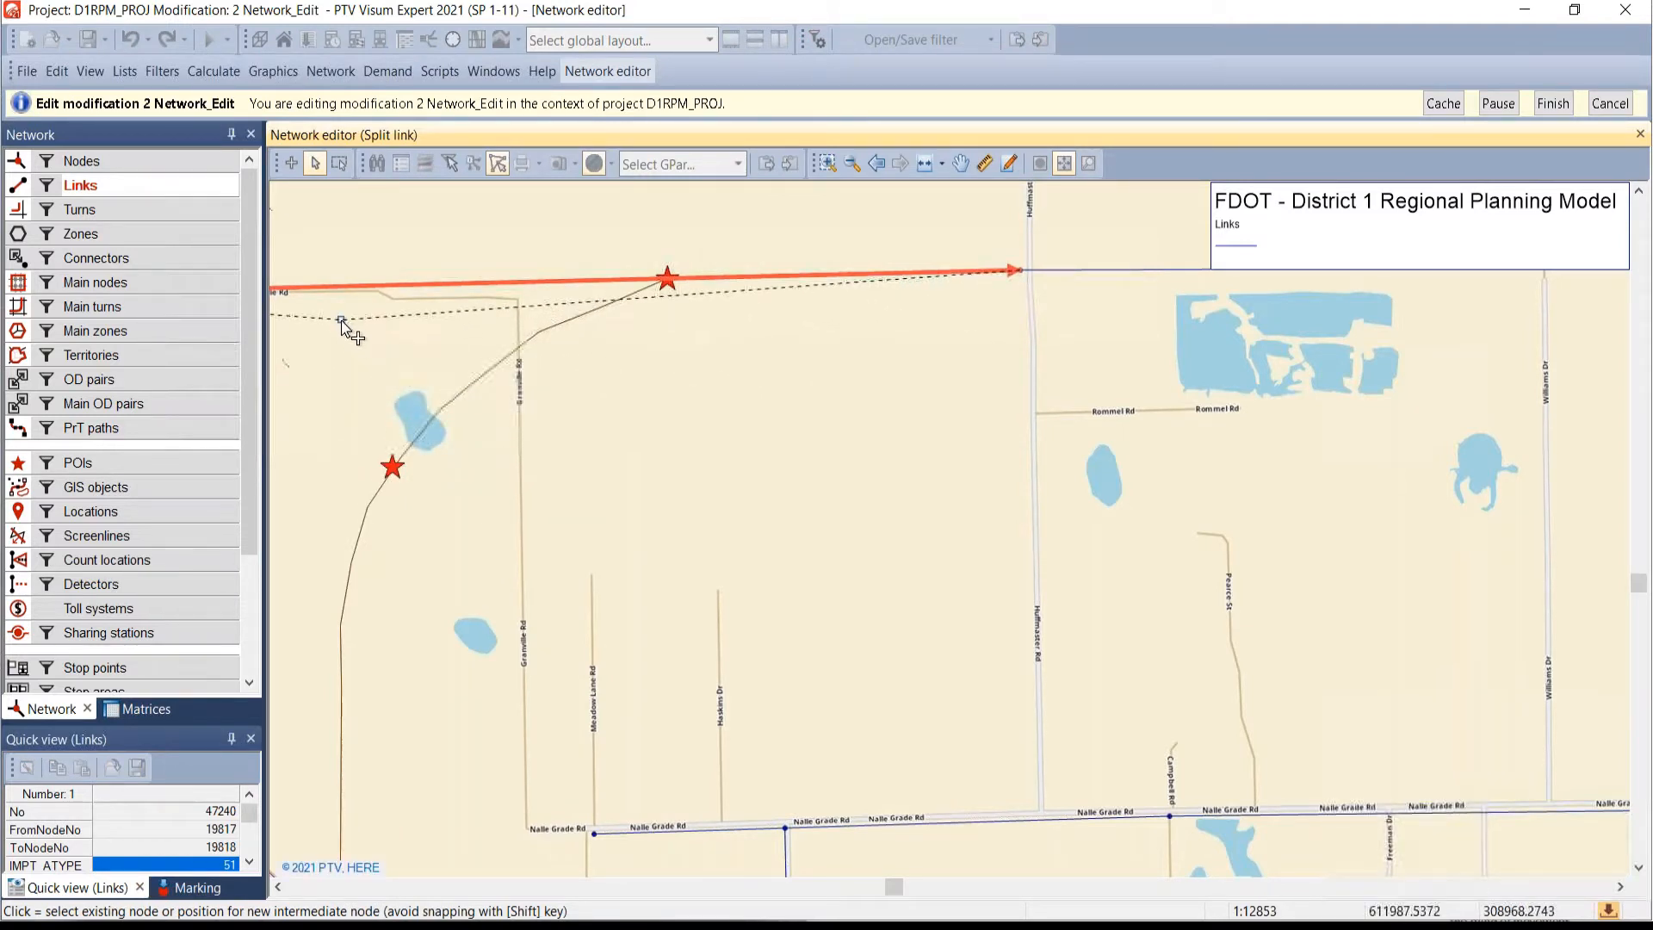
{"action": "scroll", "coordinate": [813, 651], "scroll_direction": "up", "scroll_amount": 1}
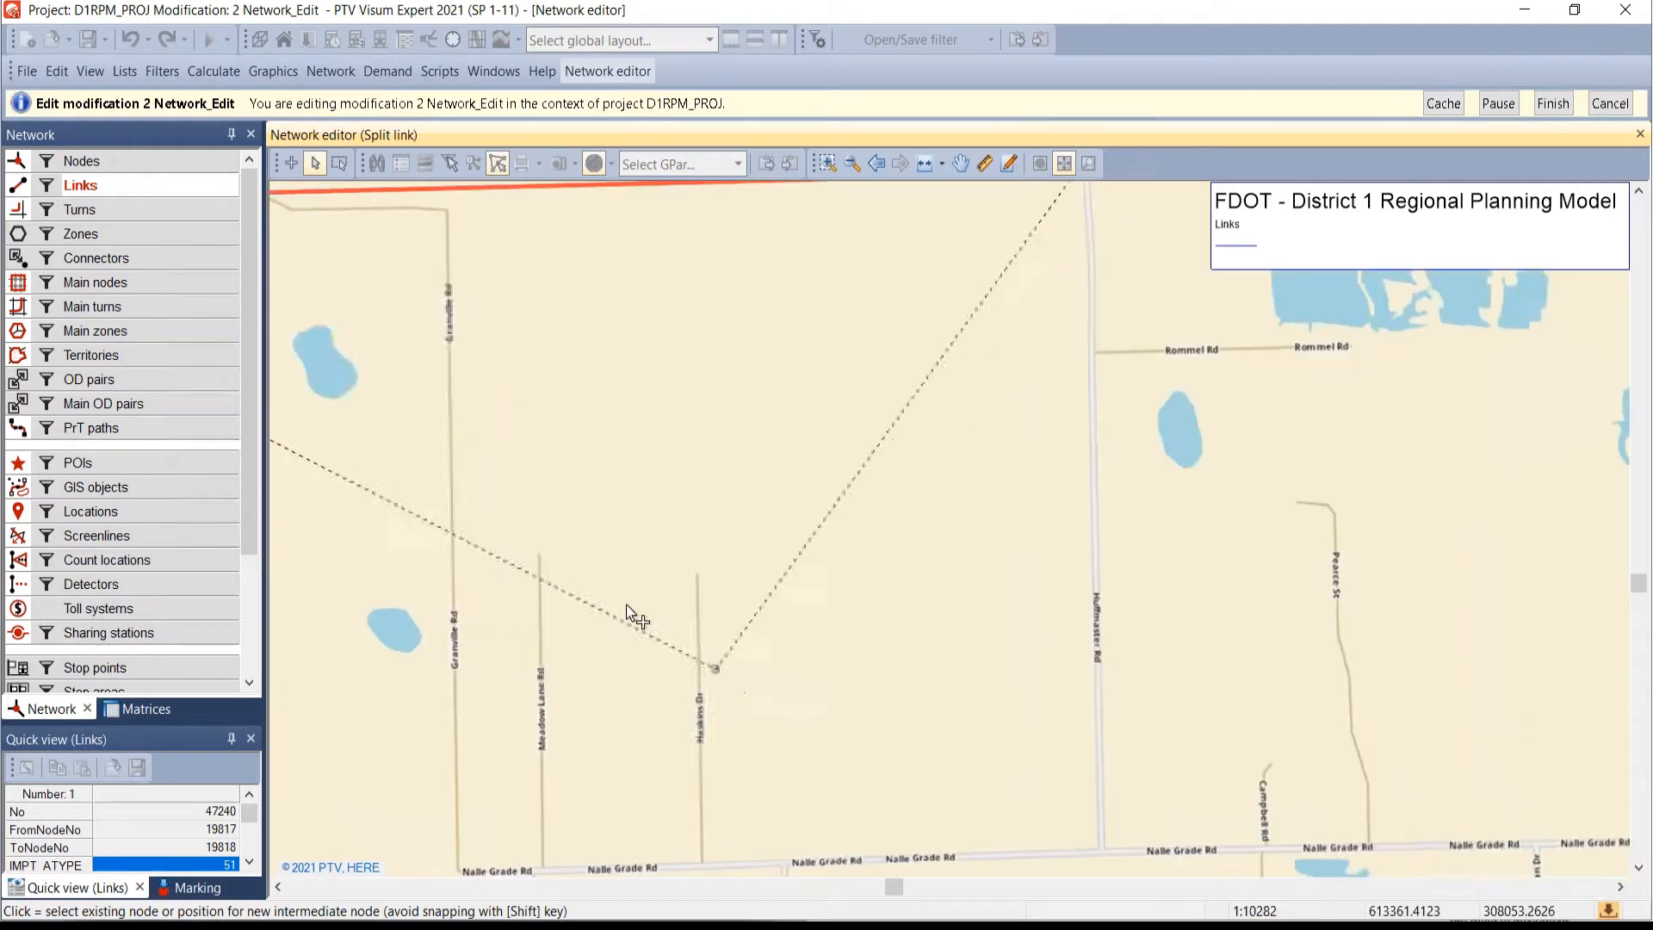
{"action": "scroll", "coordinate": [653, 583], "scroll_direction": "down", "scroll_amount": 2}
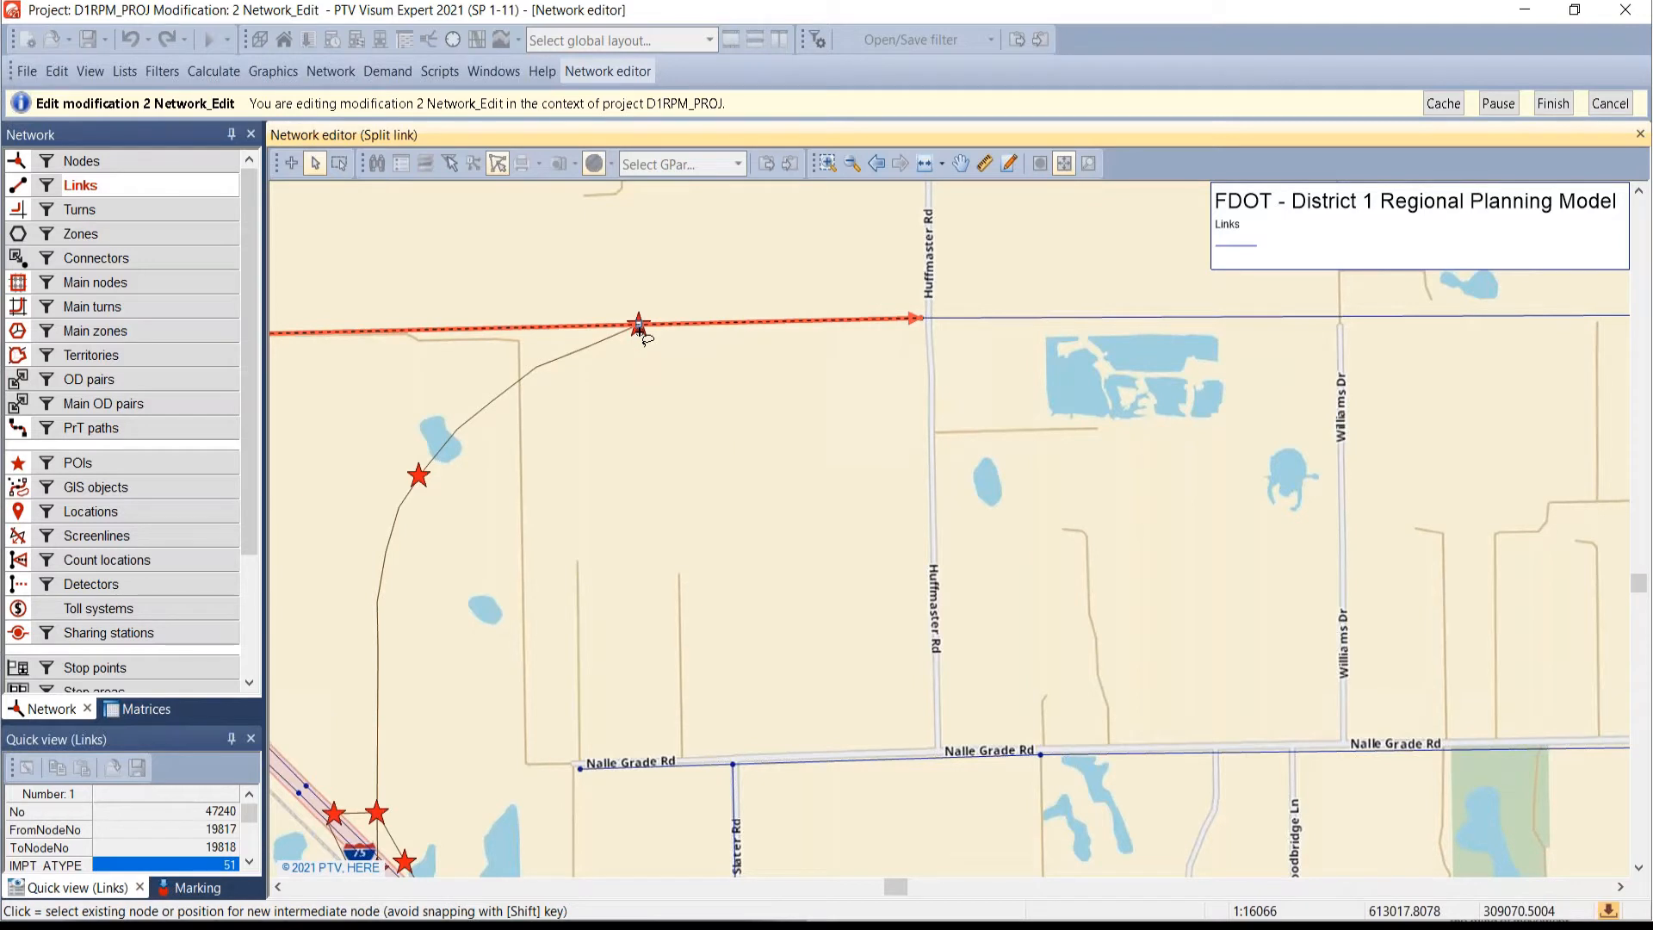
{"action": "left_click", "coordinate": [639, 328]}
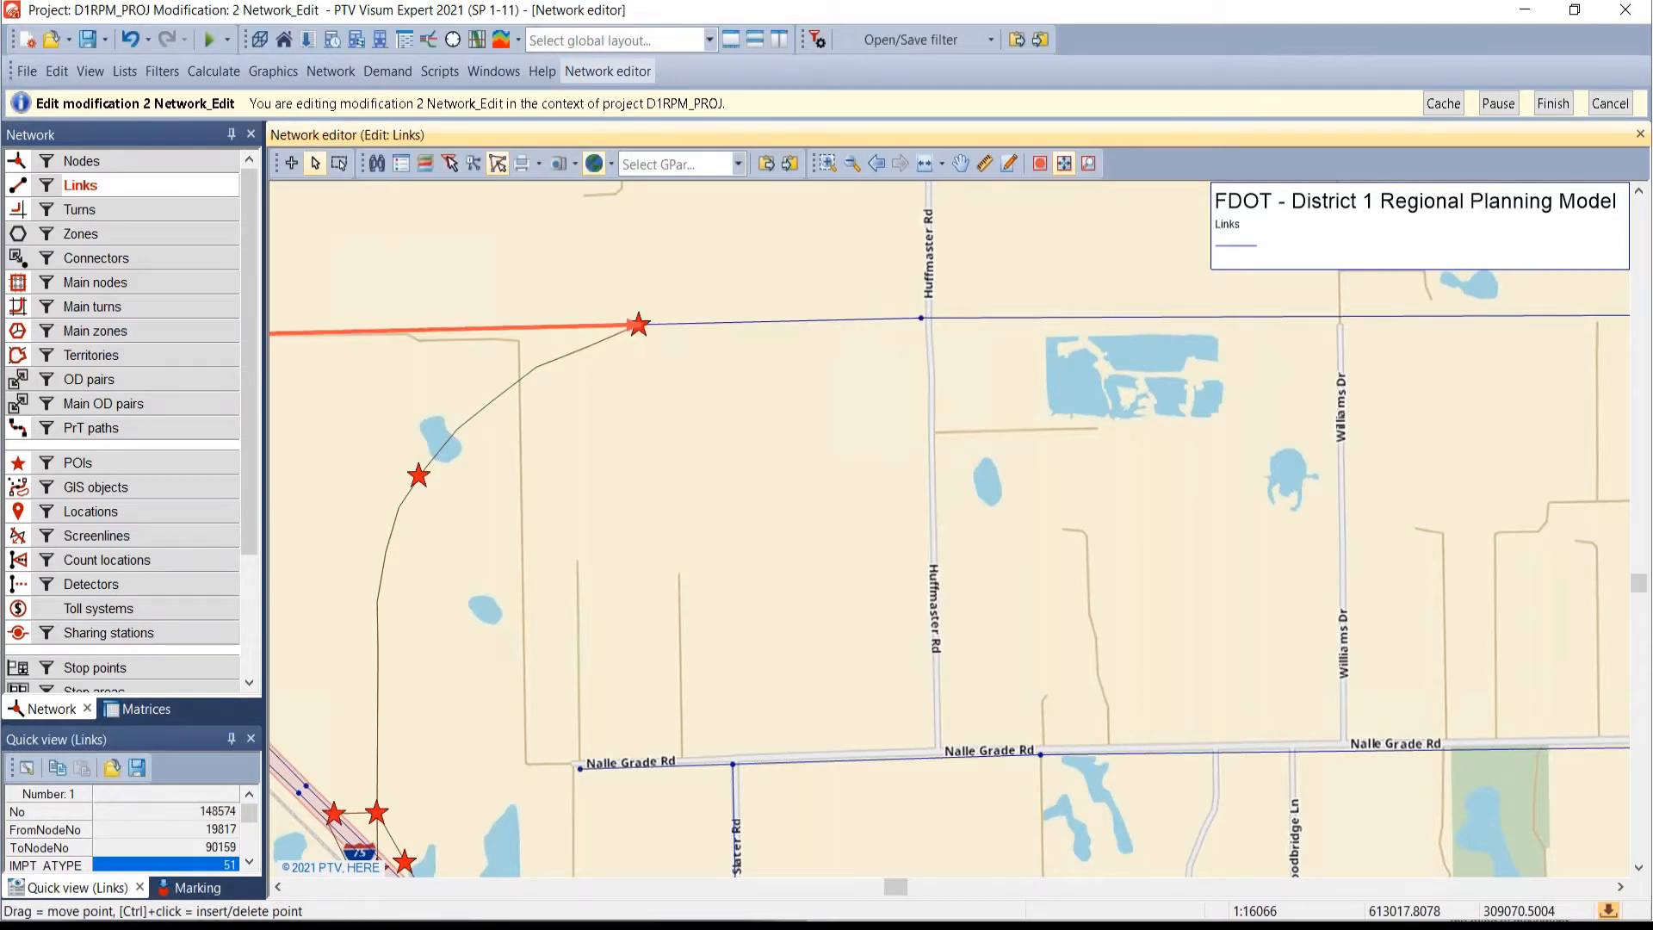
- Examine the node at the northern end star and the two link sections on either side of it
{"action": "left_click", "coordinate": [721, 323]}
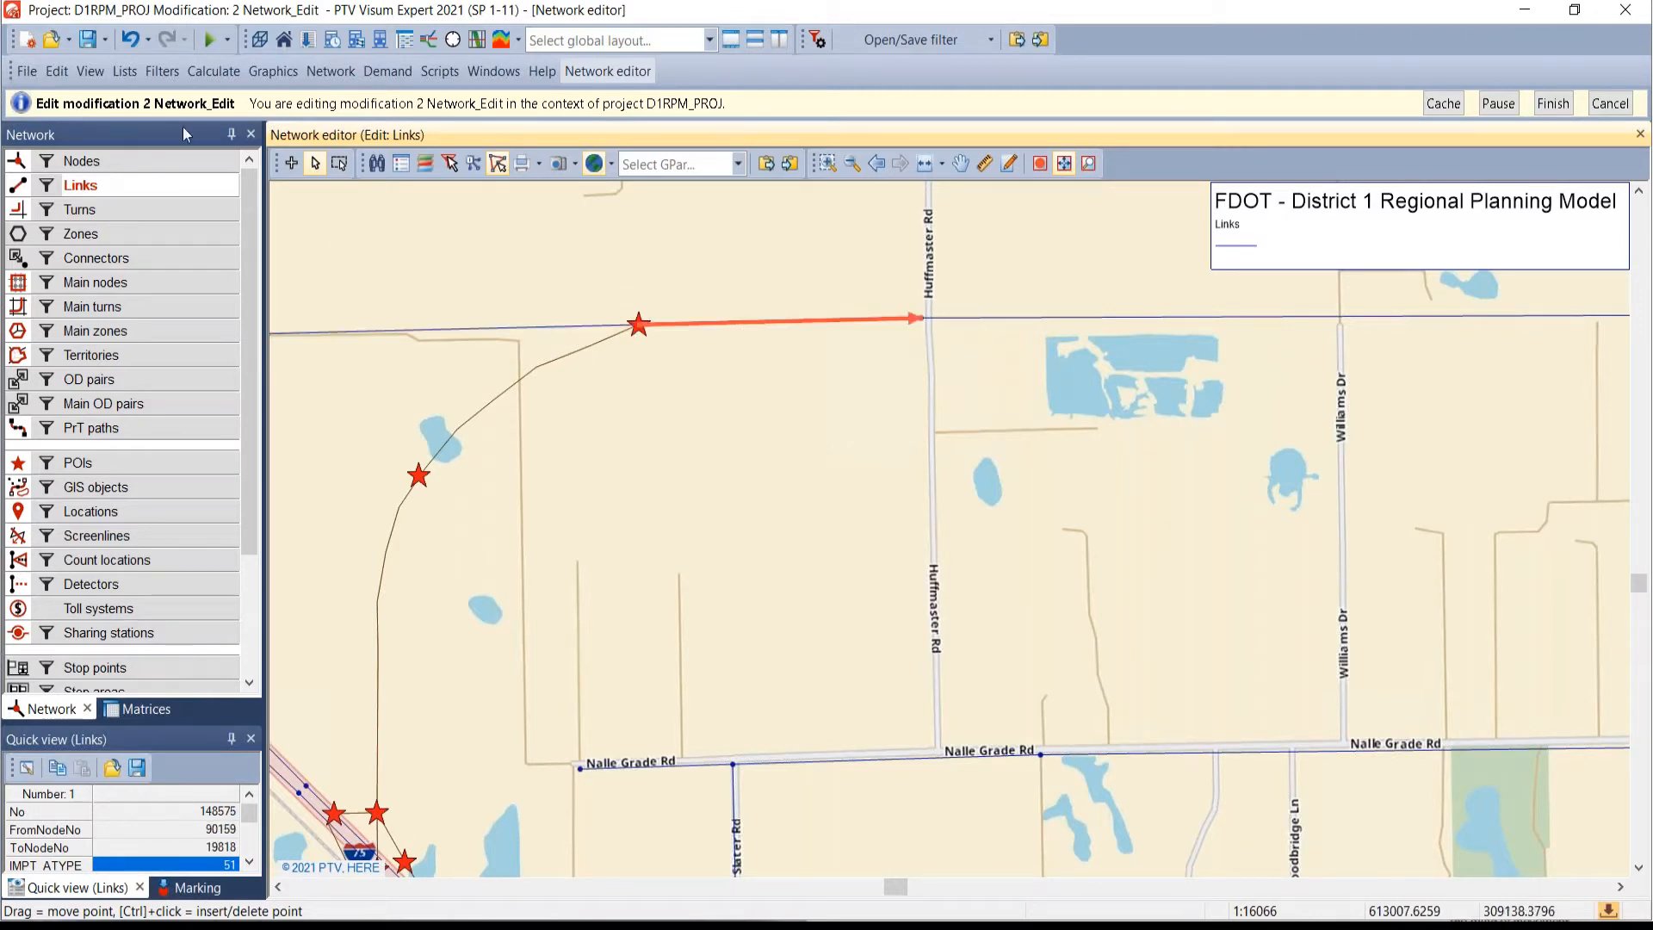
{"action": "left_click", "coordinate": [110, 160]}
{"action": "left_click", "coordinate": [641, 328]}
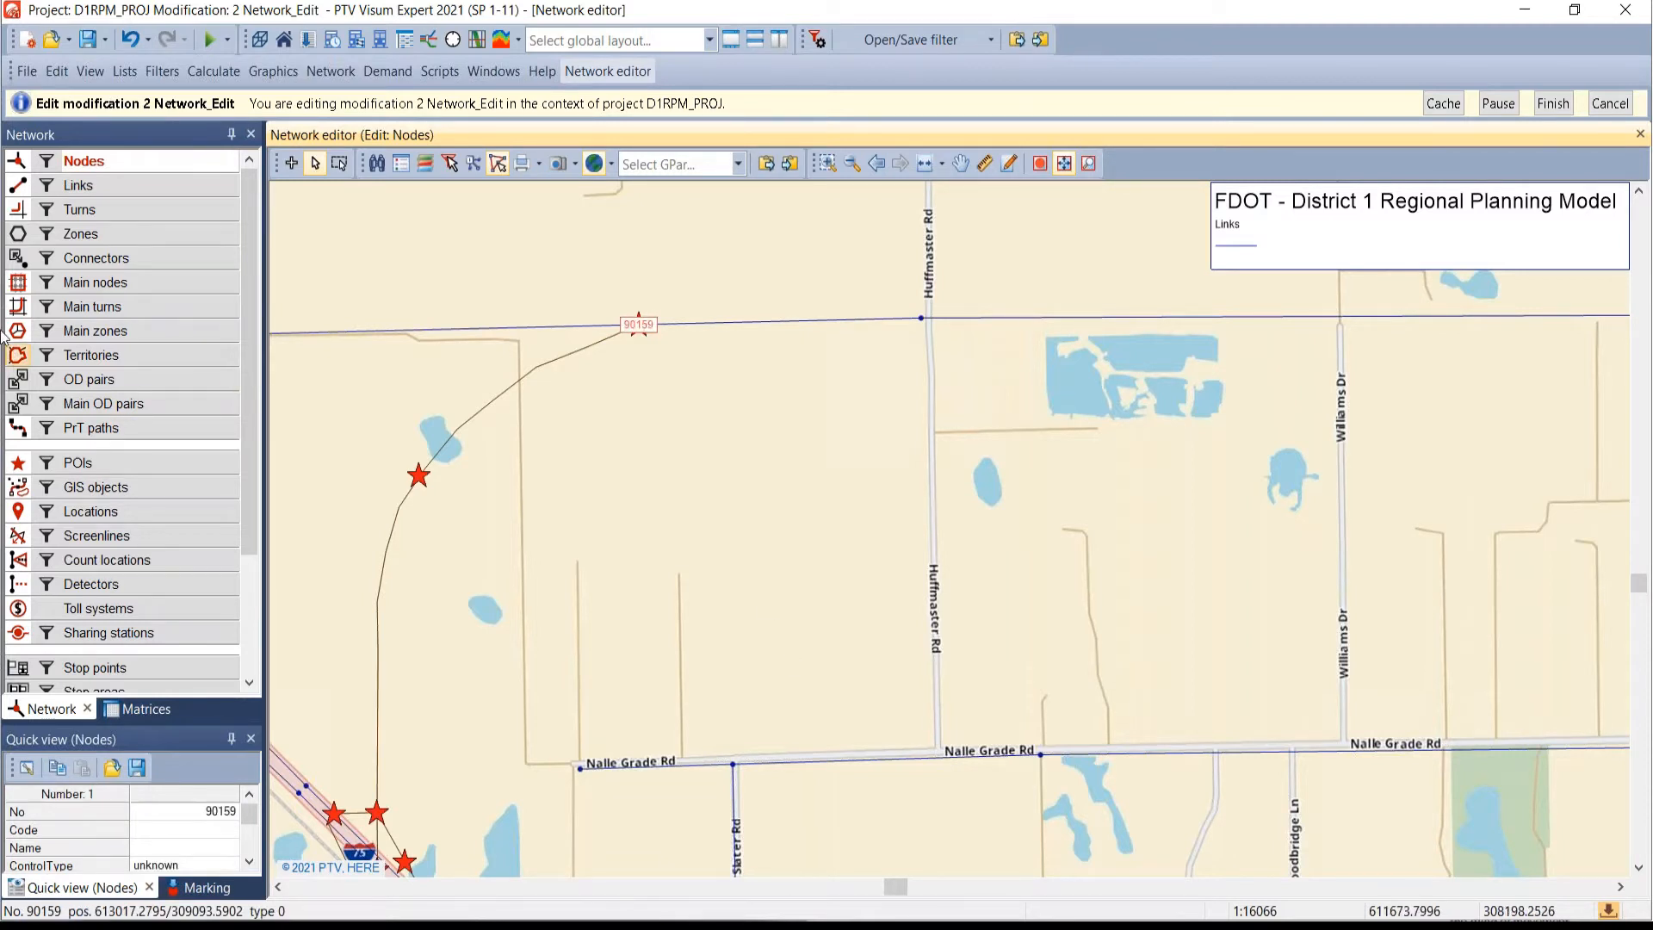
{"action": "left_click", "coordinate": [160, 186]}
{"action": "left_click", "coordinate": [489, 332]}
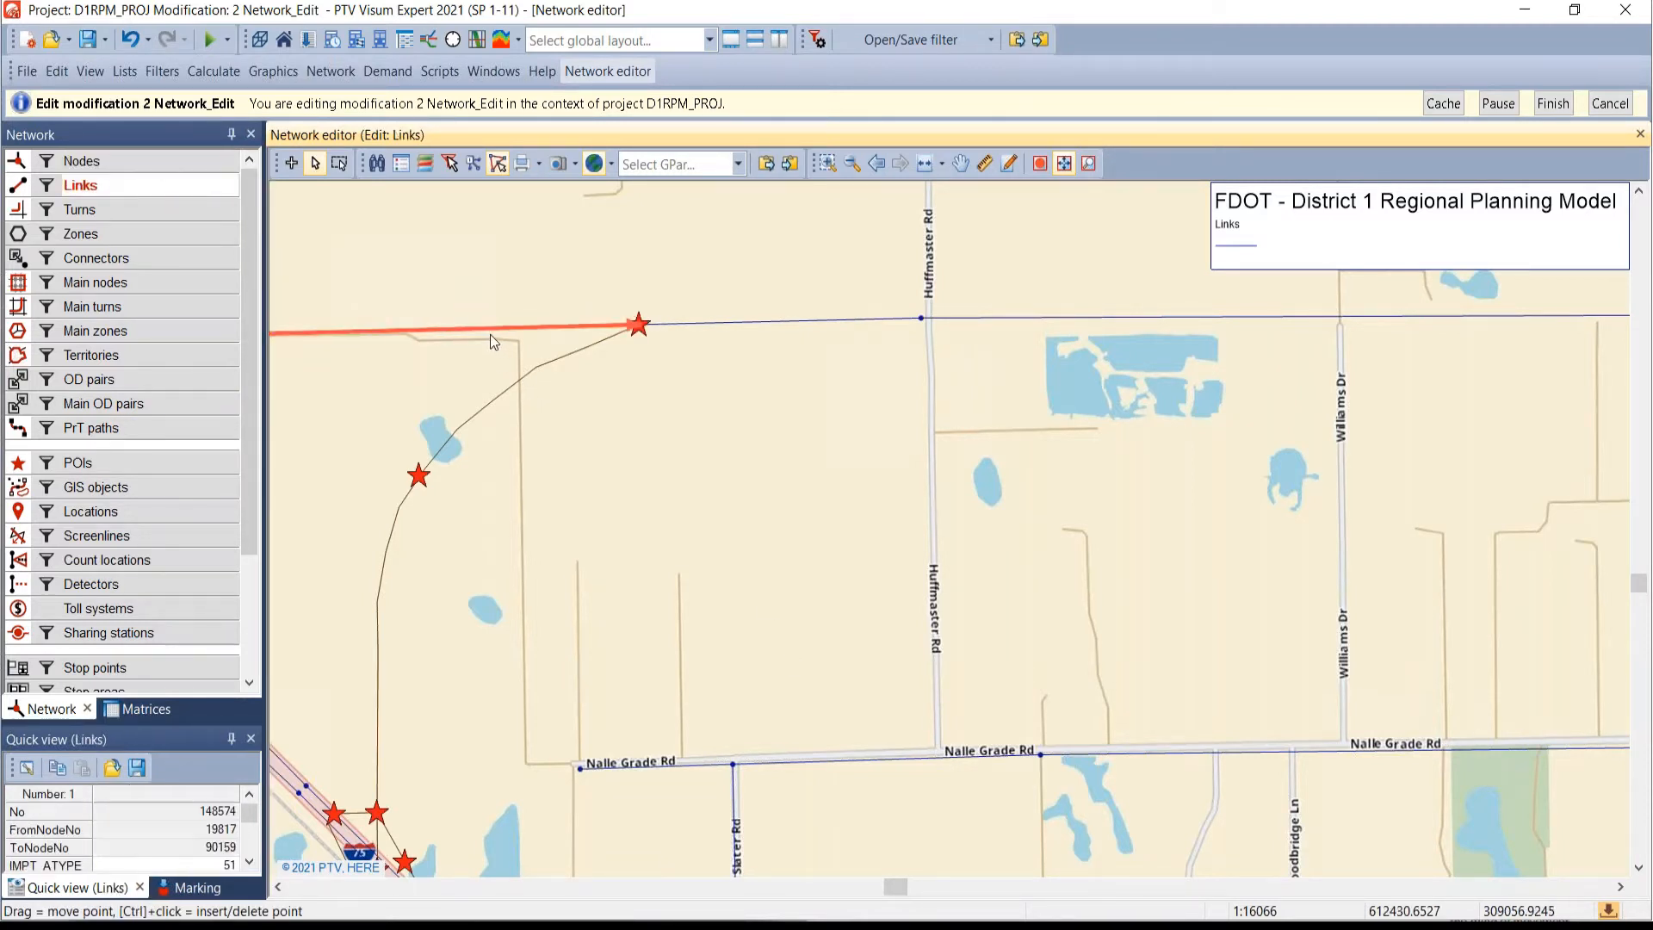
{"action": "left_click", "coordinate": [713, 340]}
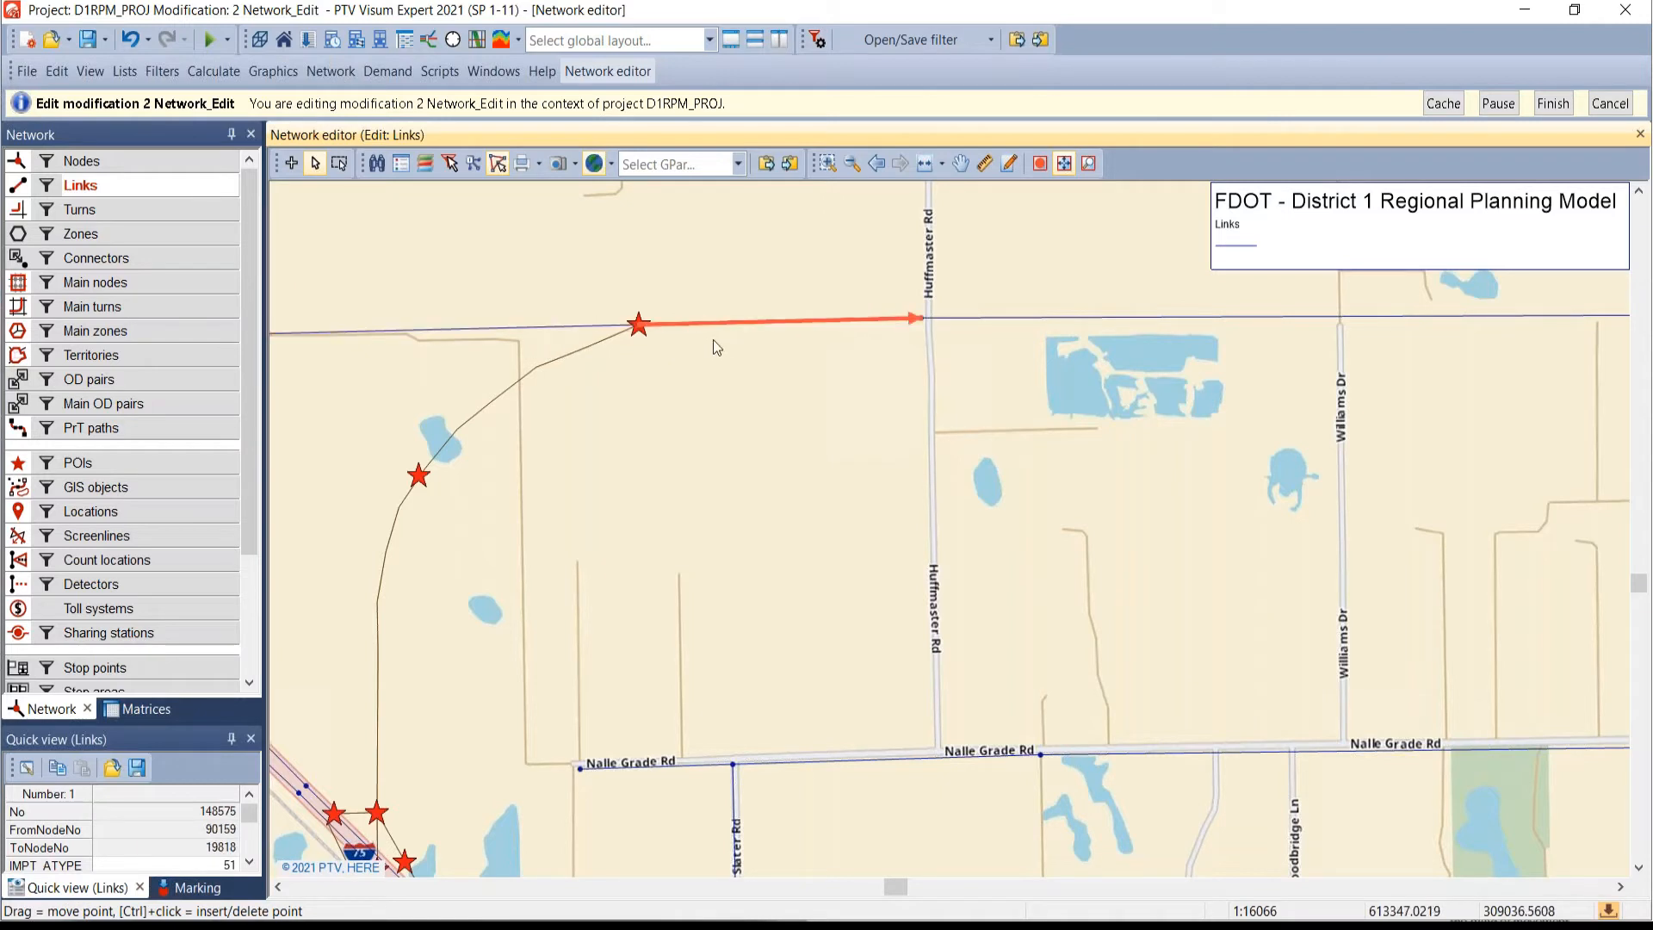
{"action": "left_click", "coordinate": [489, 338]}
{"action": "left_click", "coordinate": [684, 343]}
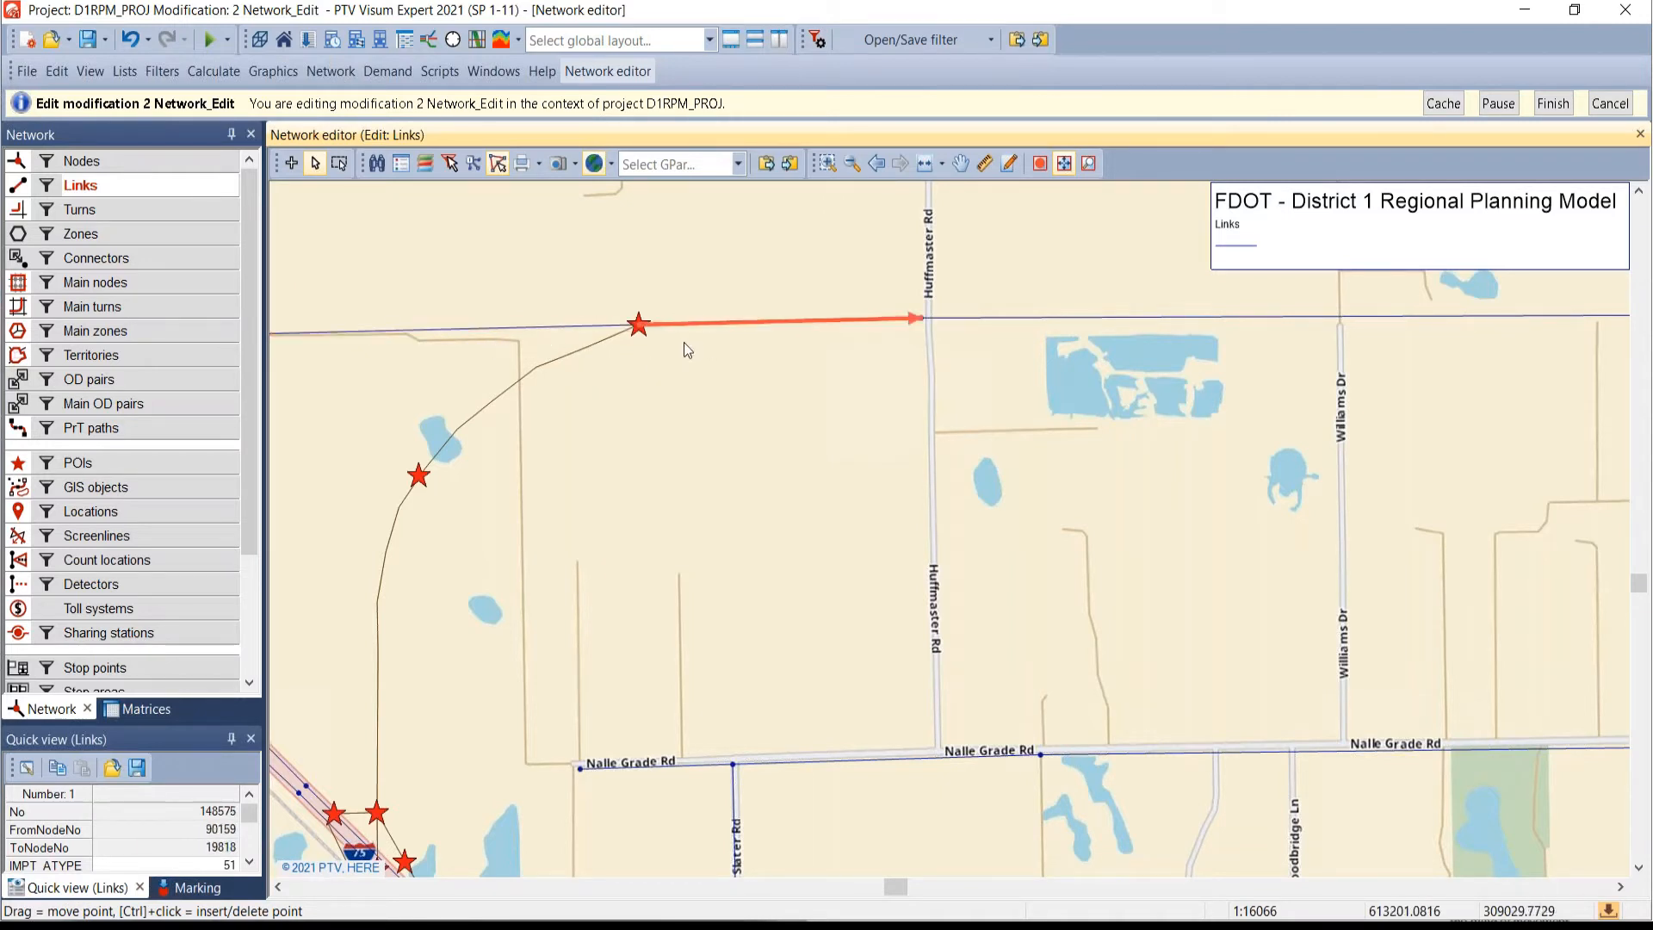
{"action": "left_click", "coordinate": [498, 346]}
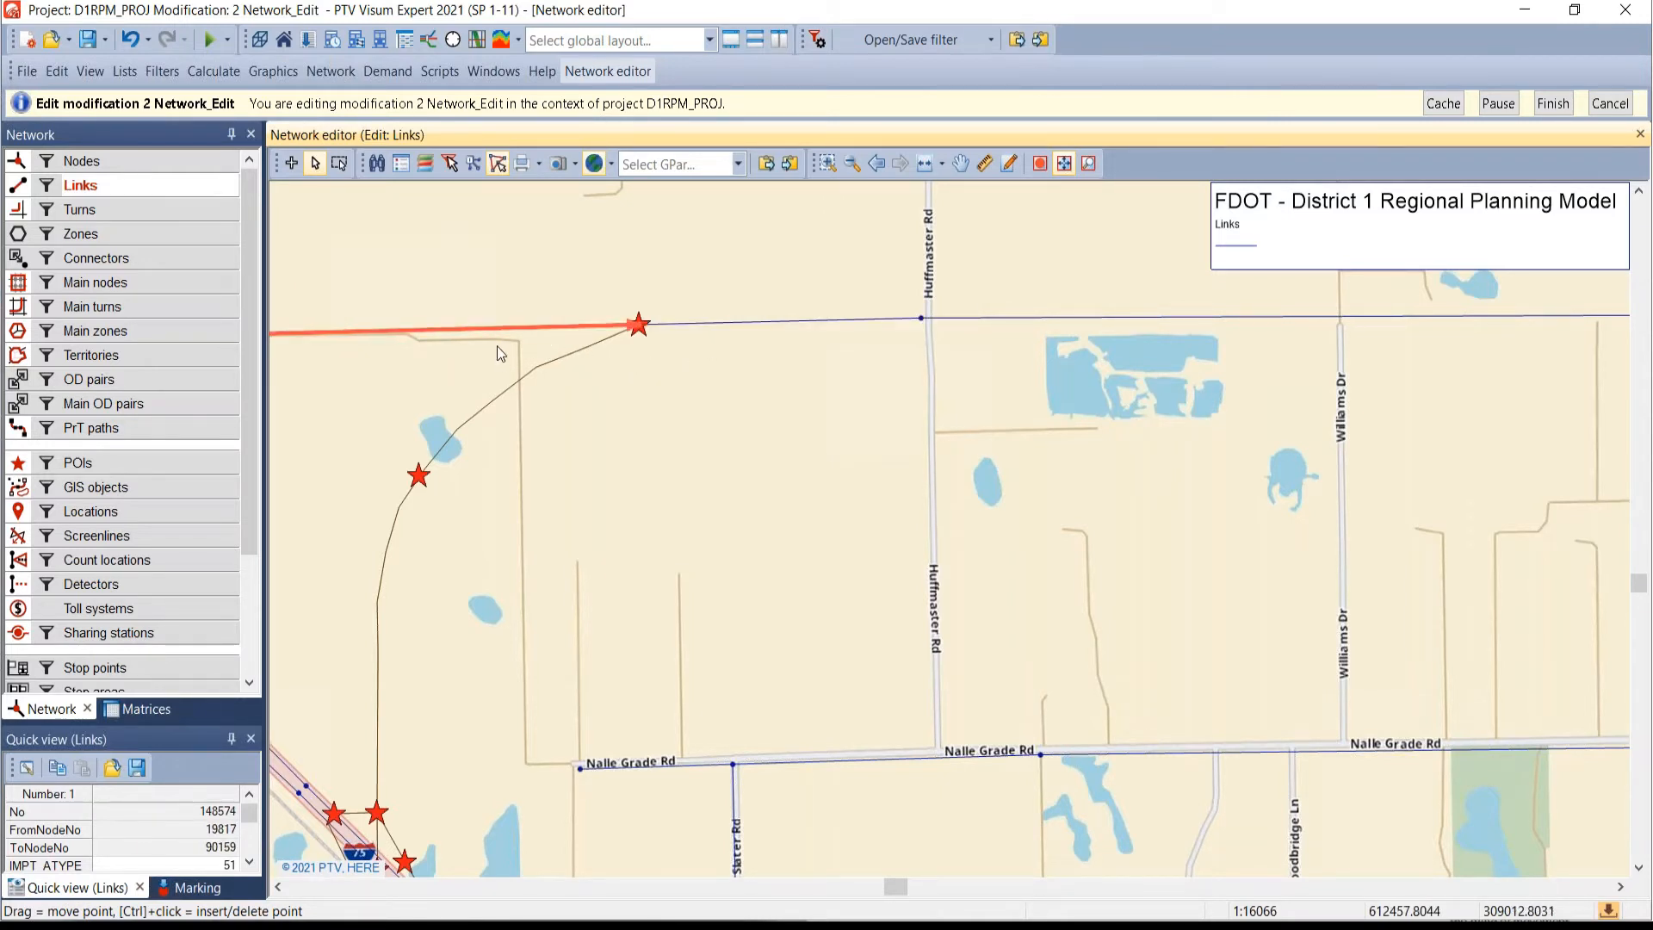
{"action": "left_click", "coordinate": [749, 376]}
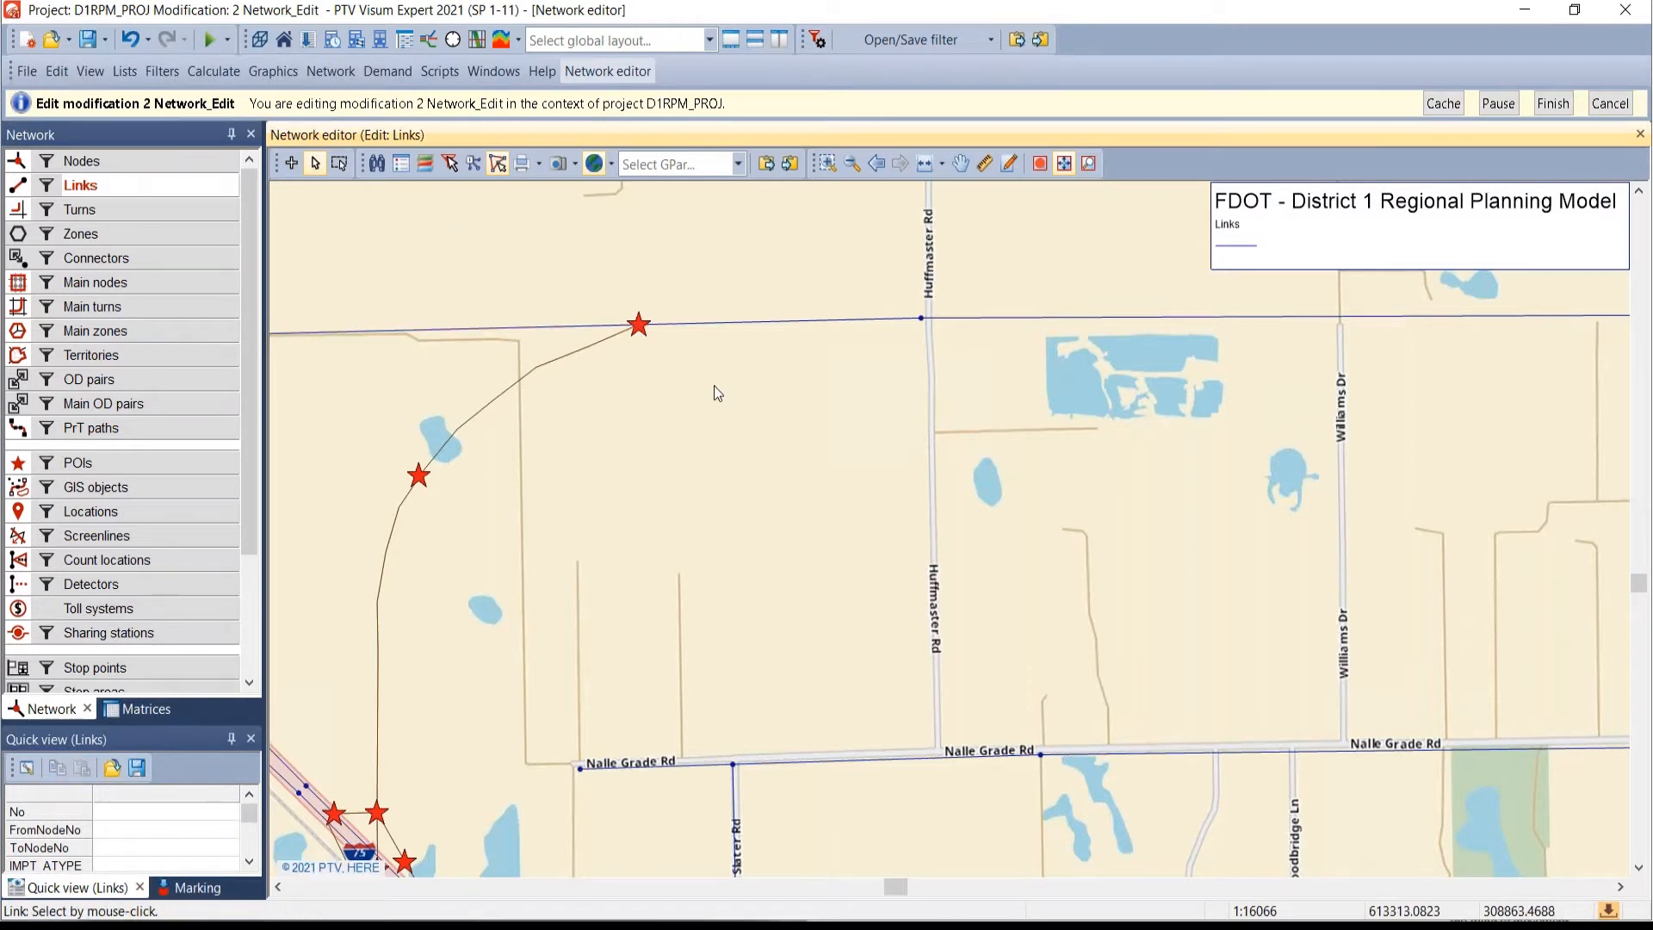
- Split link 47240 between nodes 19817 and 19818 at the star marking the proposed road's northern end
{"action": "left_click", "coordinate": [642, 330]}
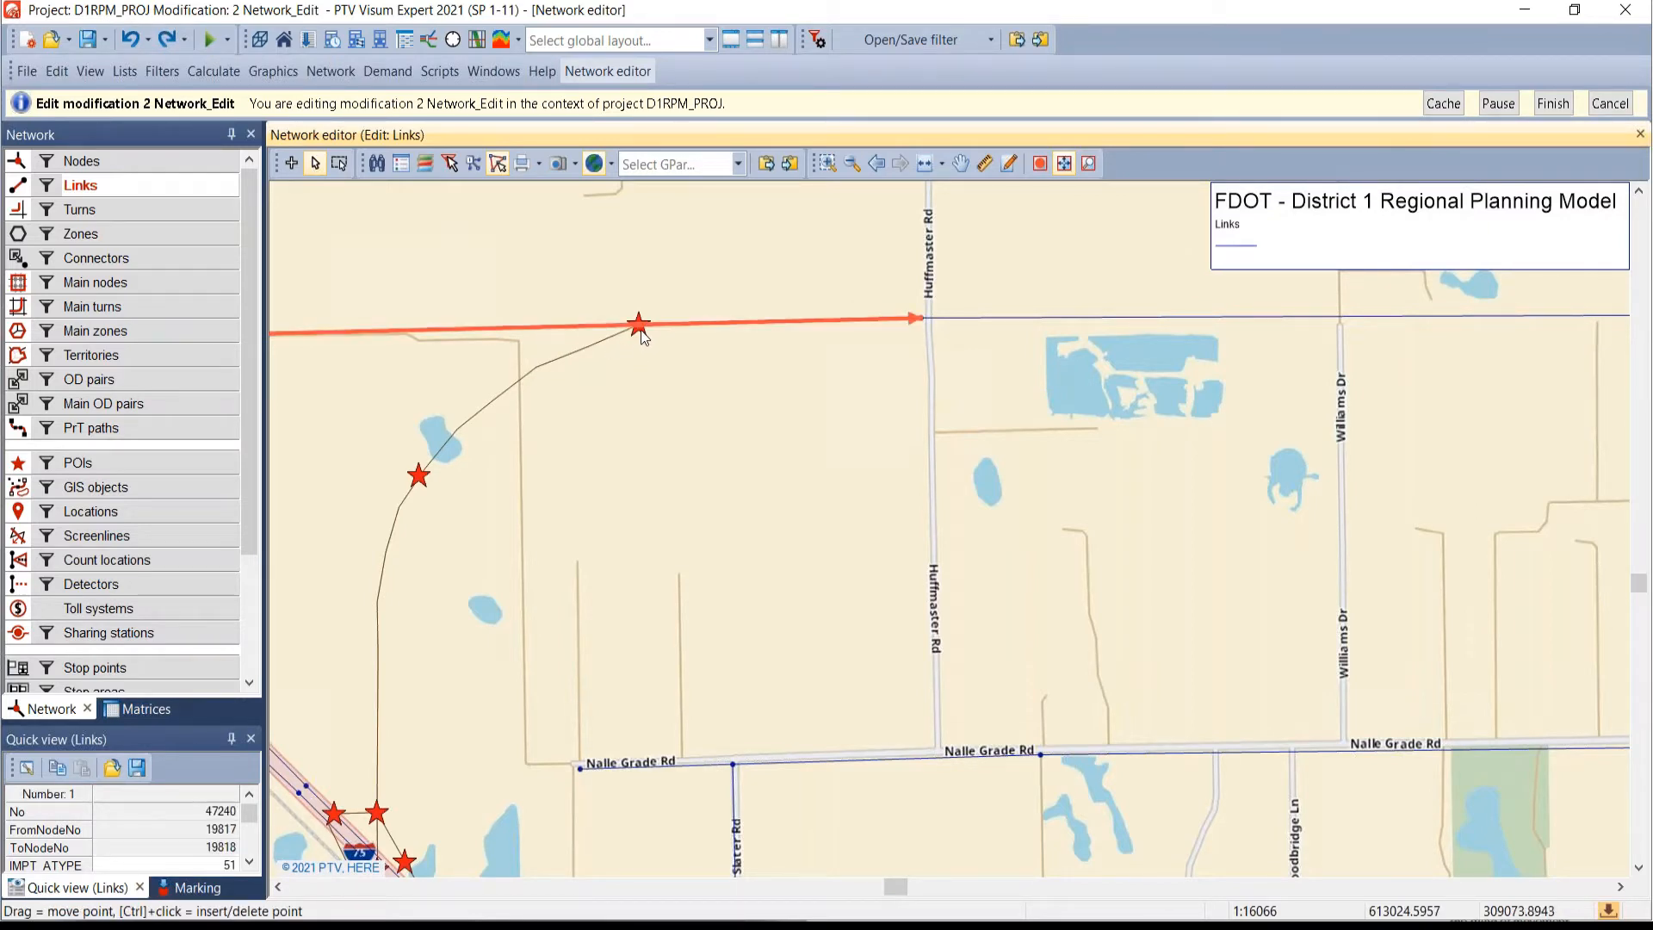
{"action": "right_click", "coordinate": [640, 336]}
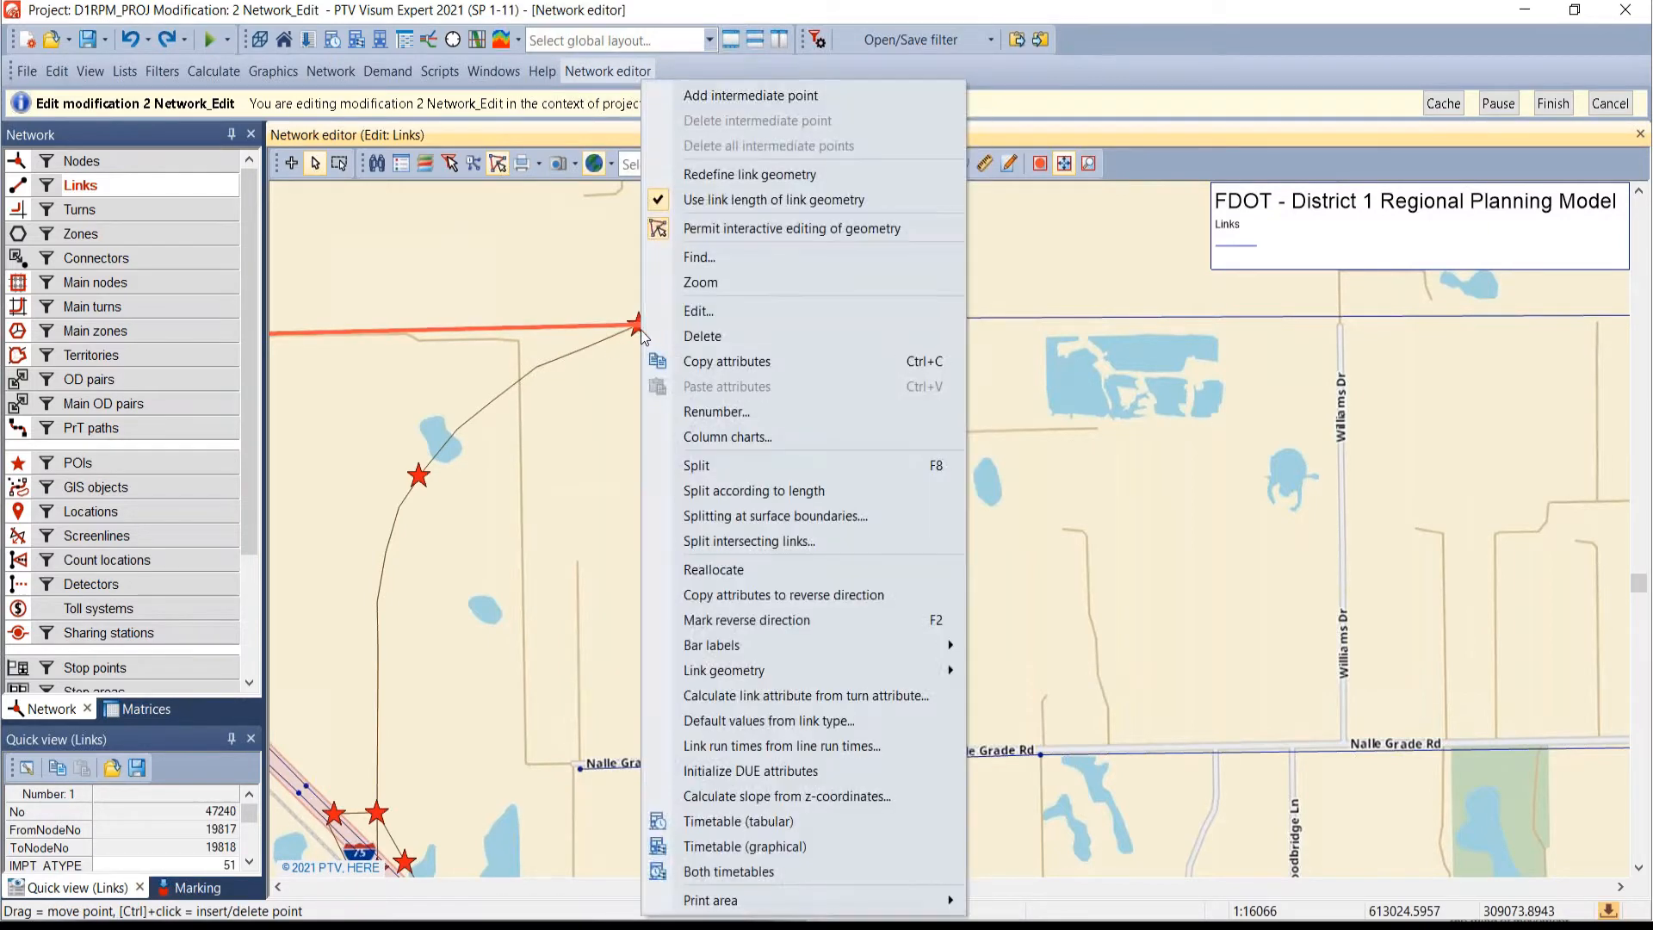
{"action": "left_click", "coordinate": [701, 465]}
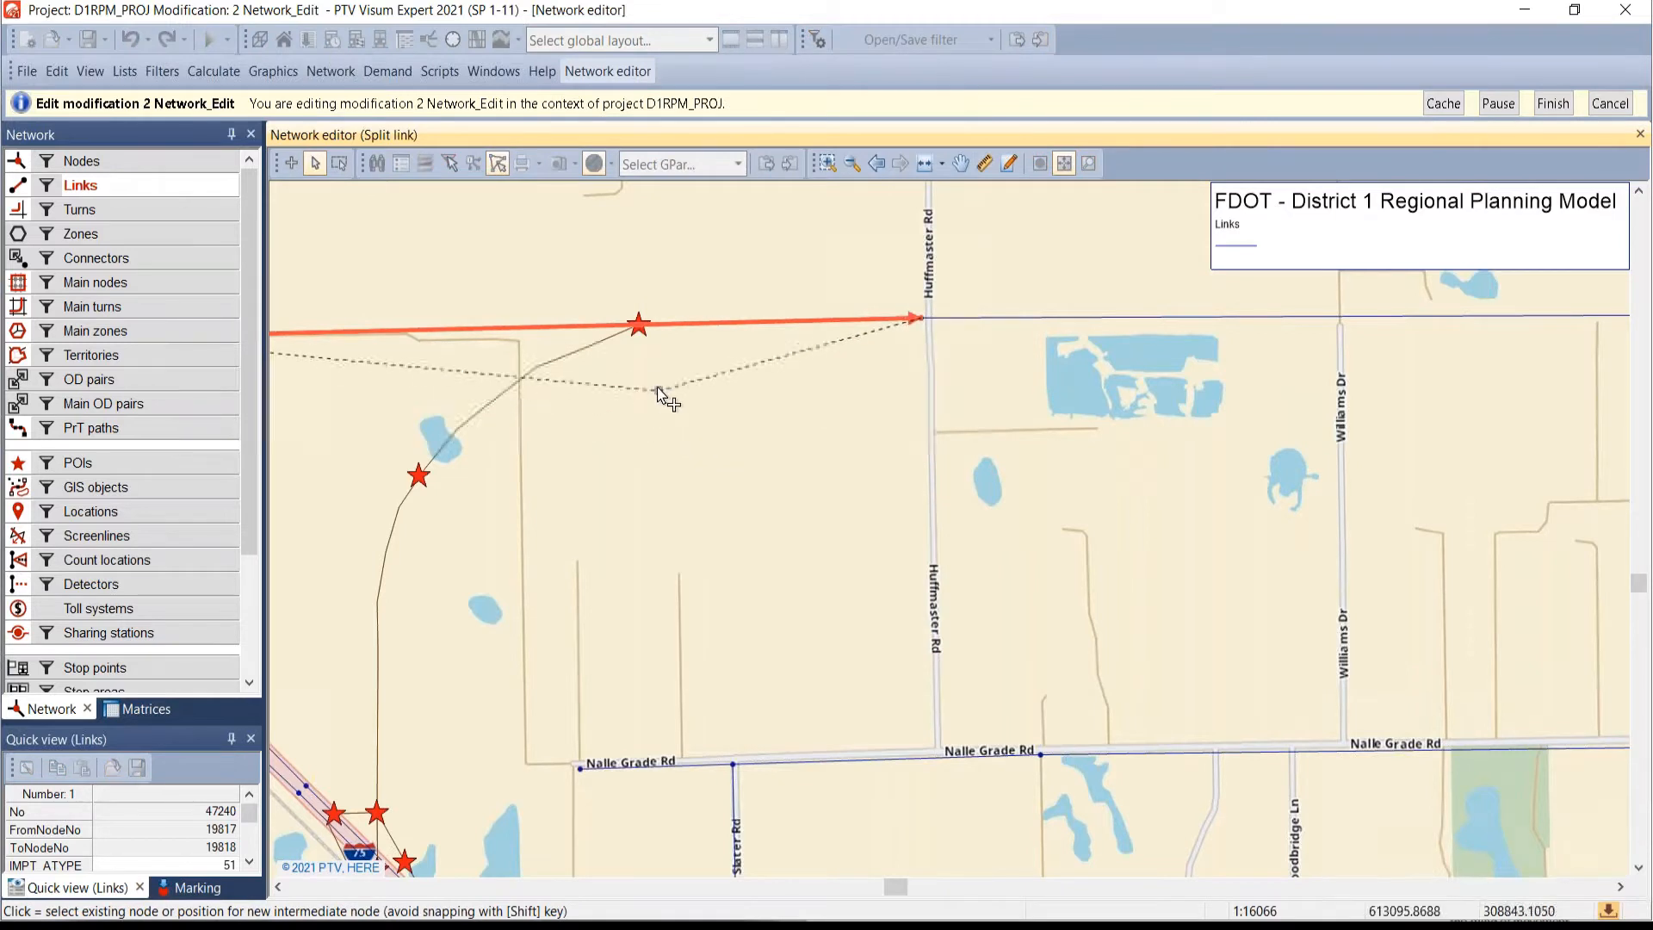
{"action": "left_click", "coordinate": [639, 336]}
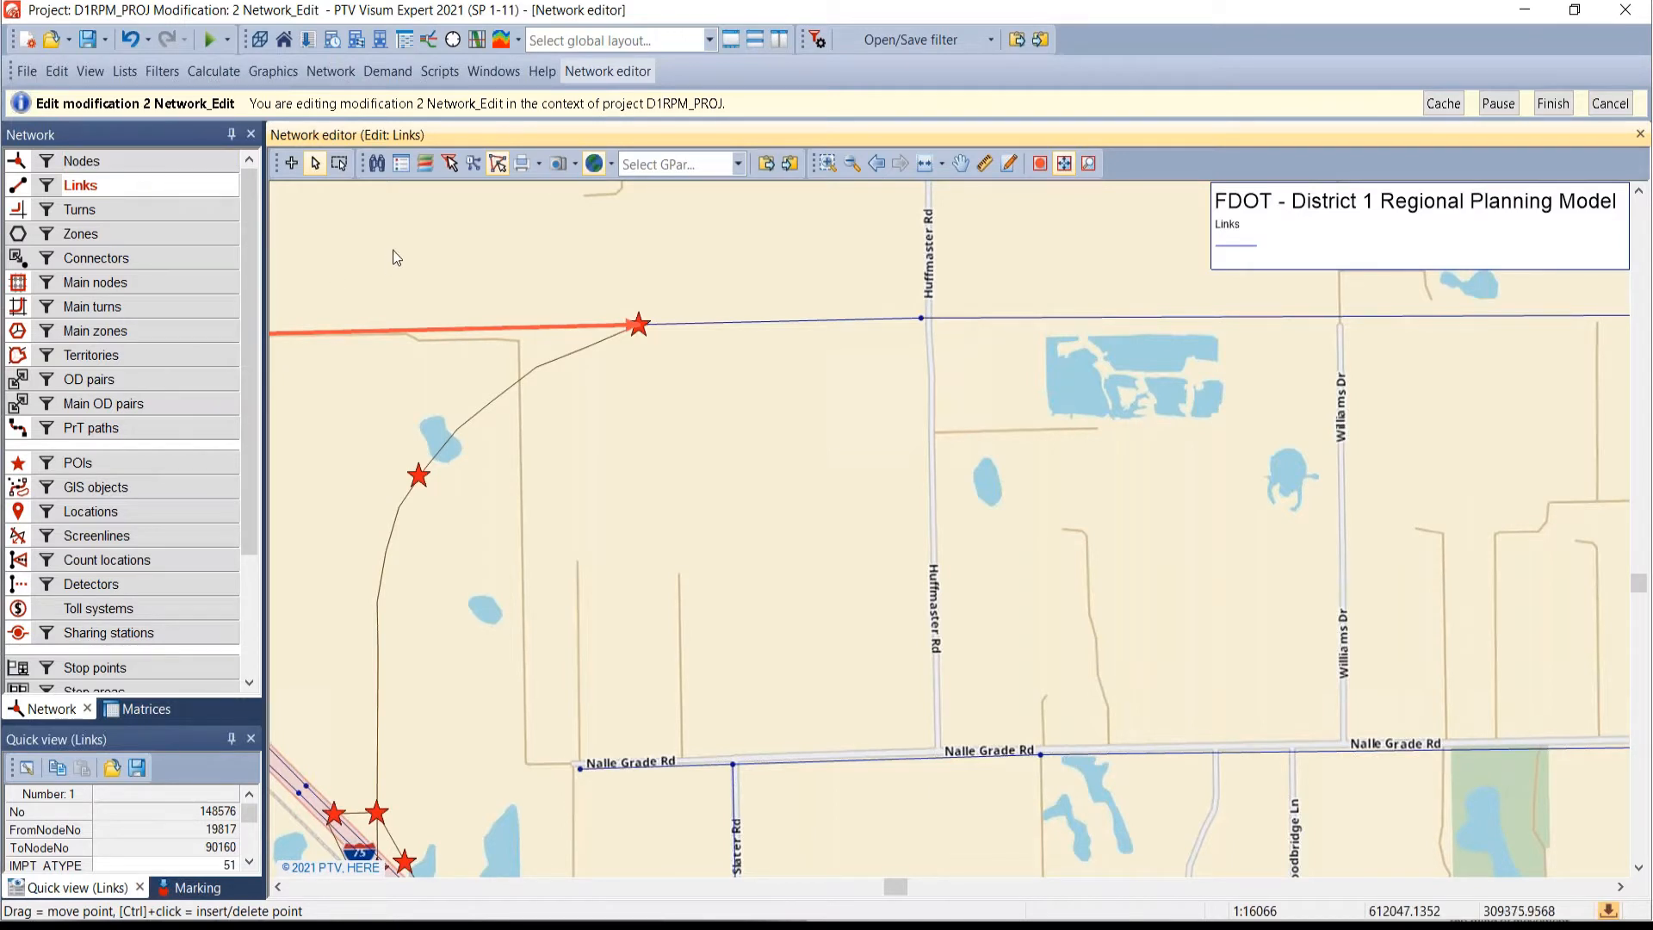
{"action": "left_click", "coordinate": [145, 163]}
{"action": "left_click", "coordinate": [290, 165]}
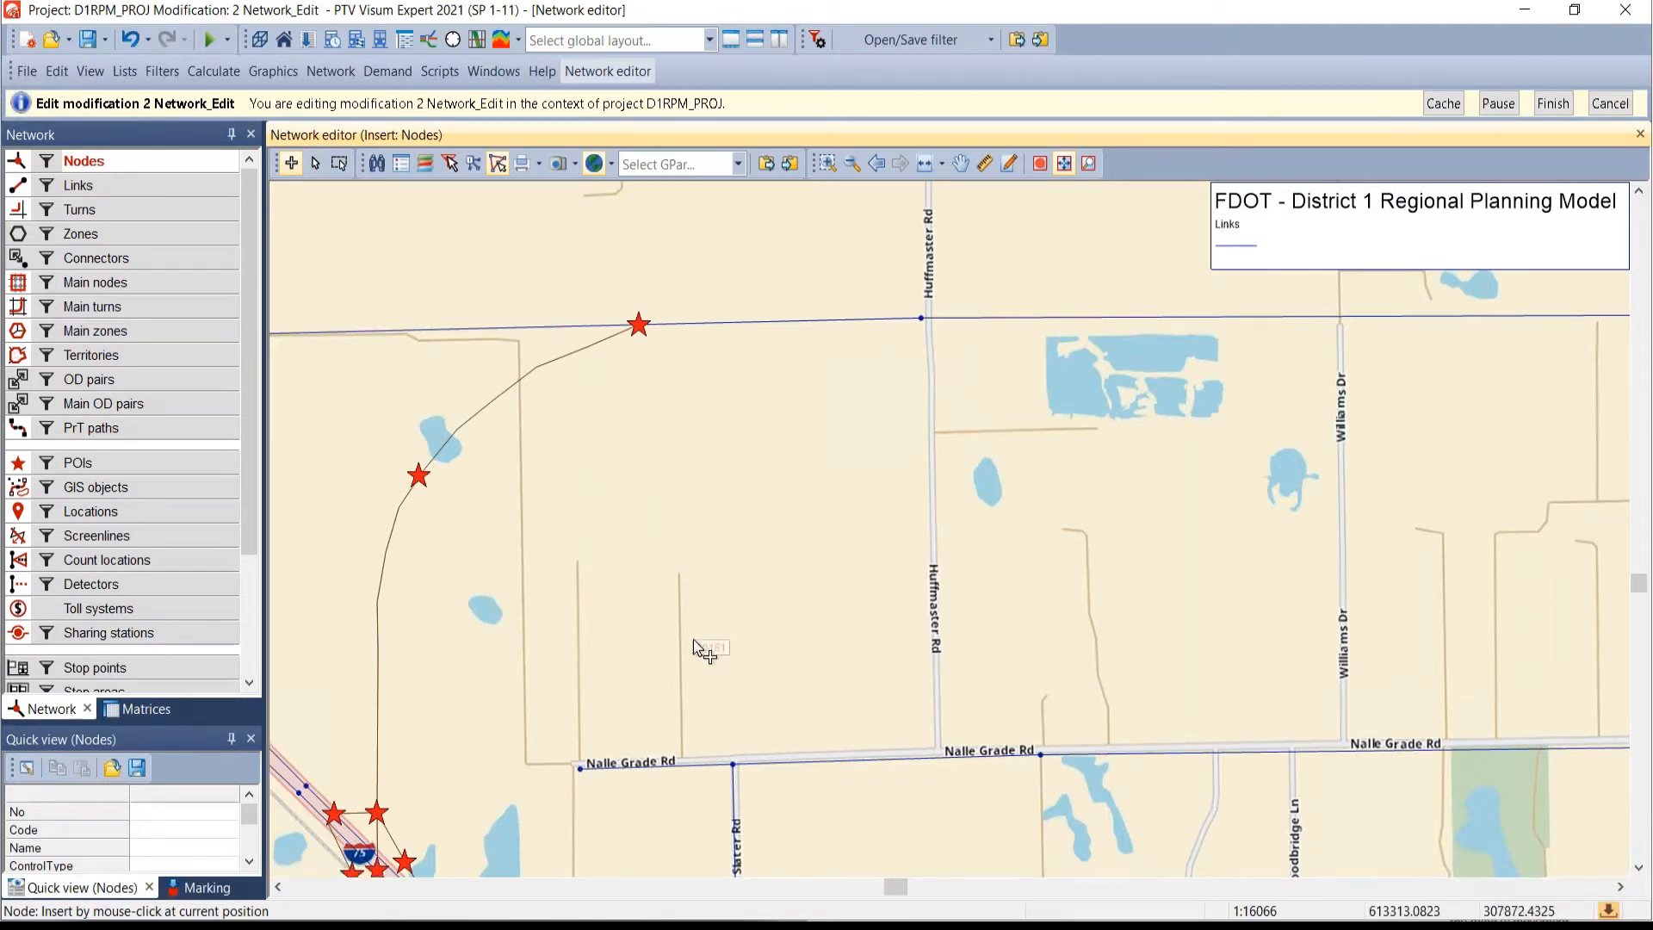
{"action": "left_click", "coordinate": [314, 165]}
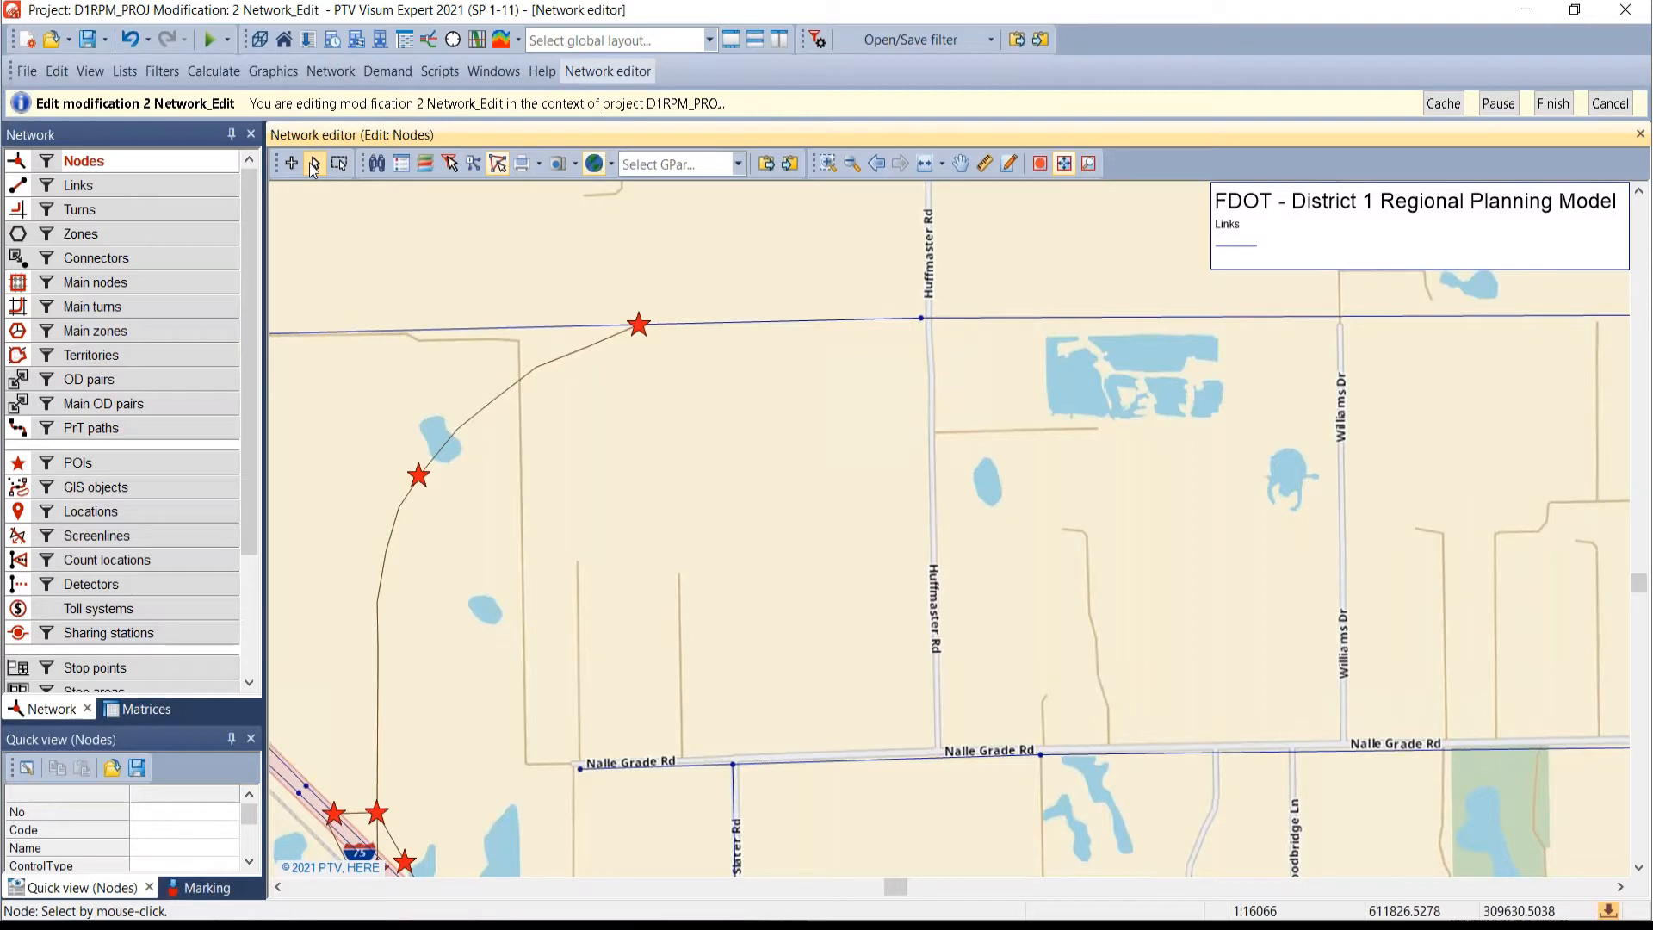
- Split link 52643 on Mellow Dr, between nodes 22071 and 22074, at the proposed road's southern end star
{"action": "left_click_drag", "start_coordinate": [571, 551], "coordinate": [734, 261]}
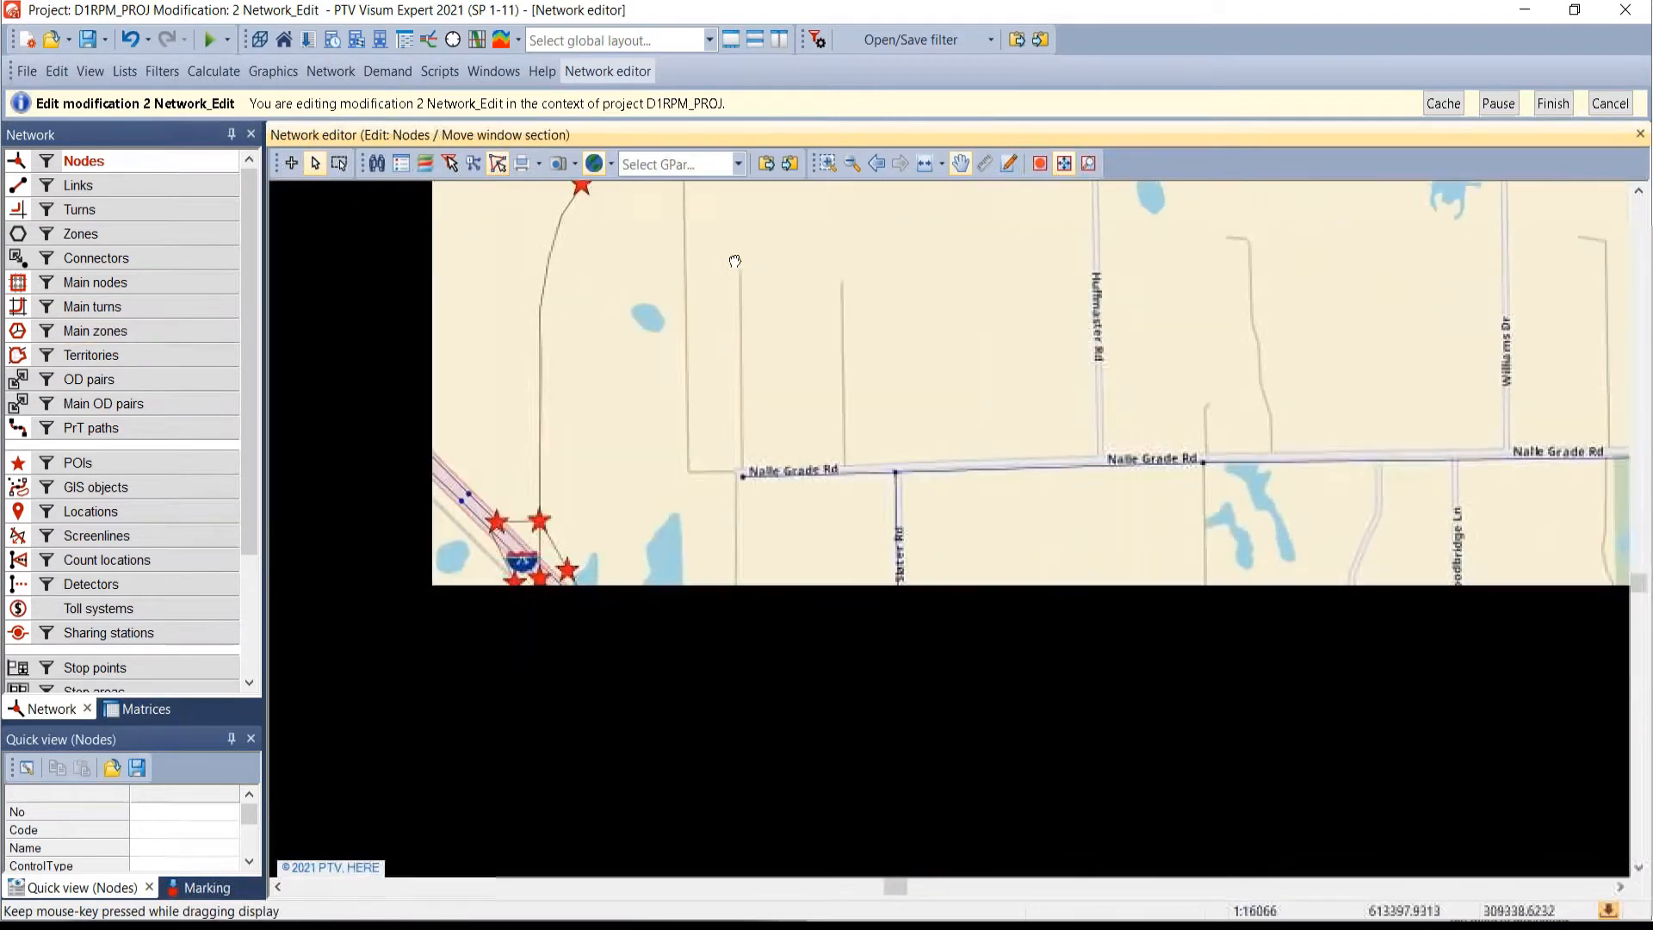
{"action": "scroll", "coordinate": [746, 315], "scroll_direction": "down", "scroll_amount": 2}
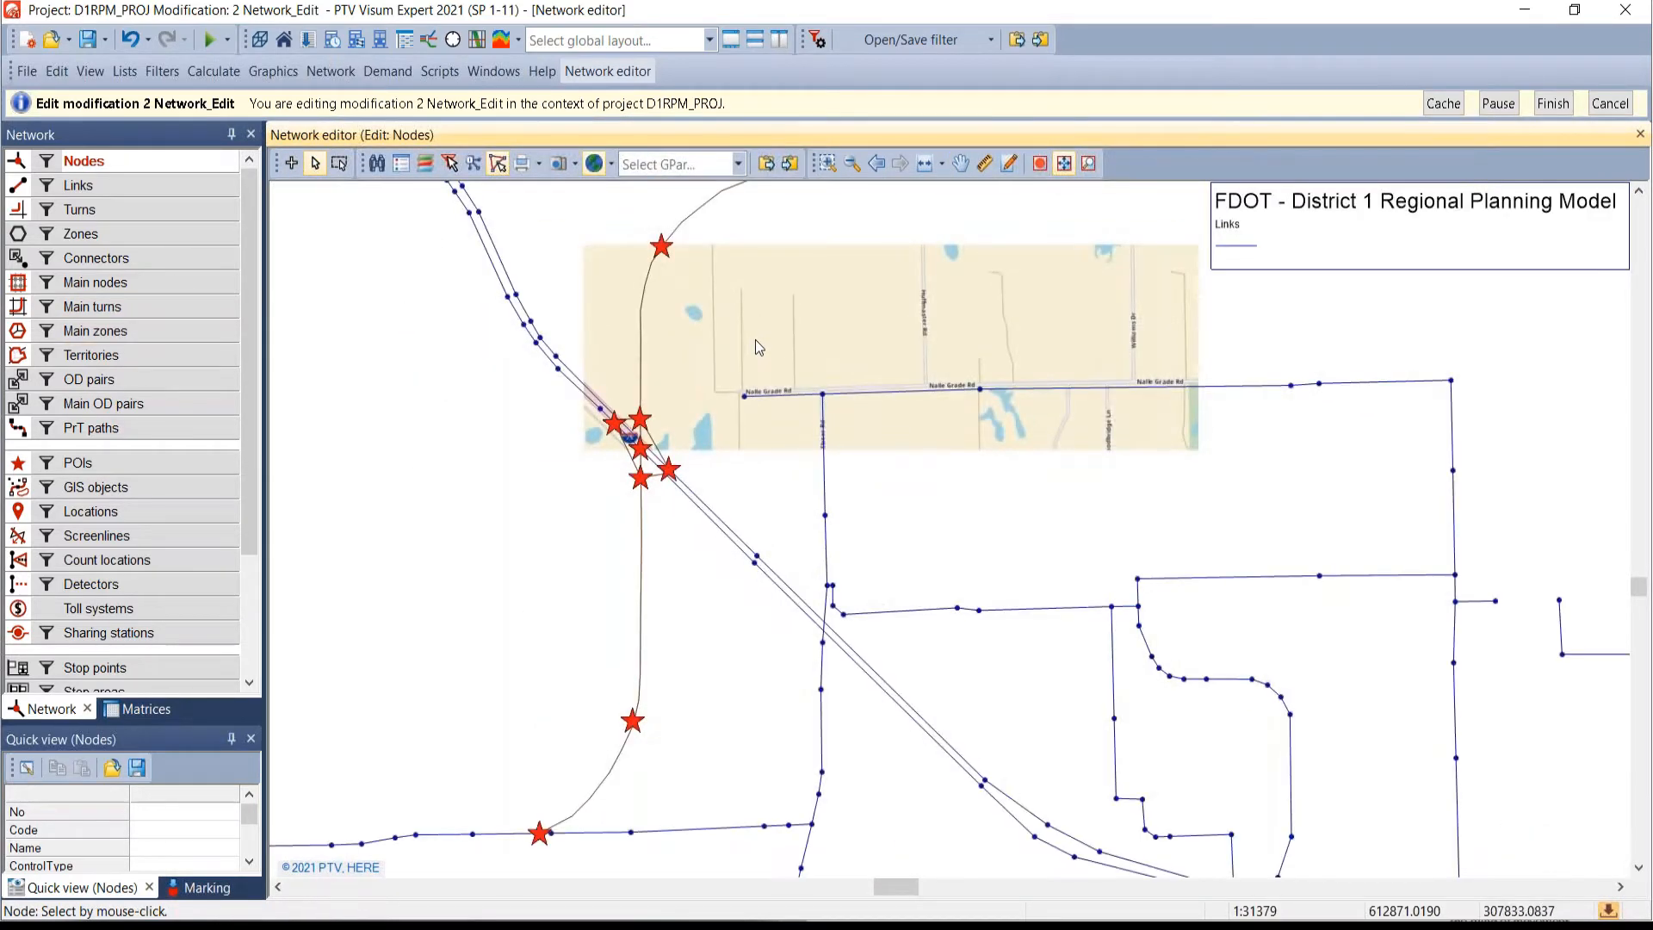
{"action": "scroll", "coordinate": [577, 748], "scroll_direction": "up", "scroll_amount": 2}
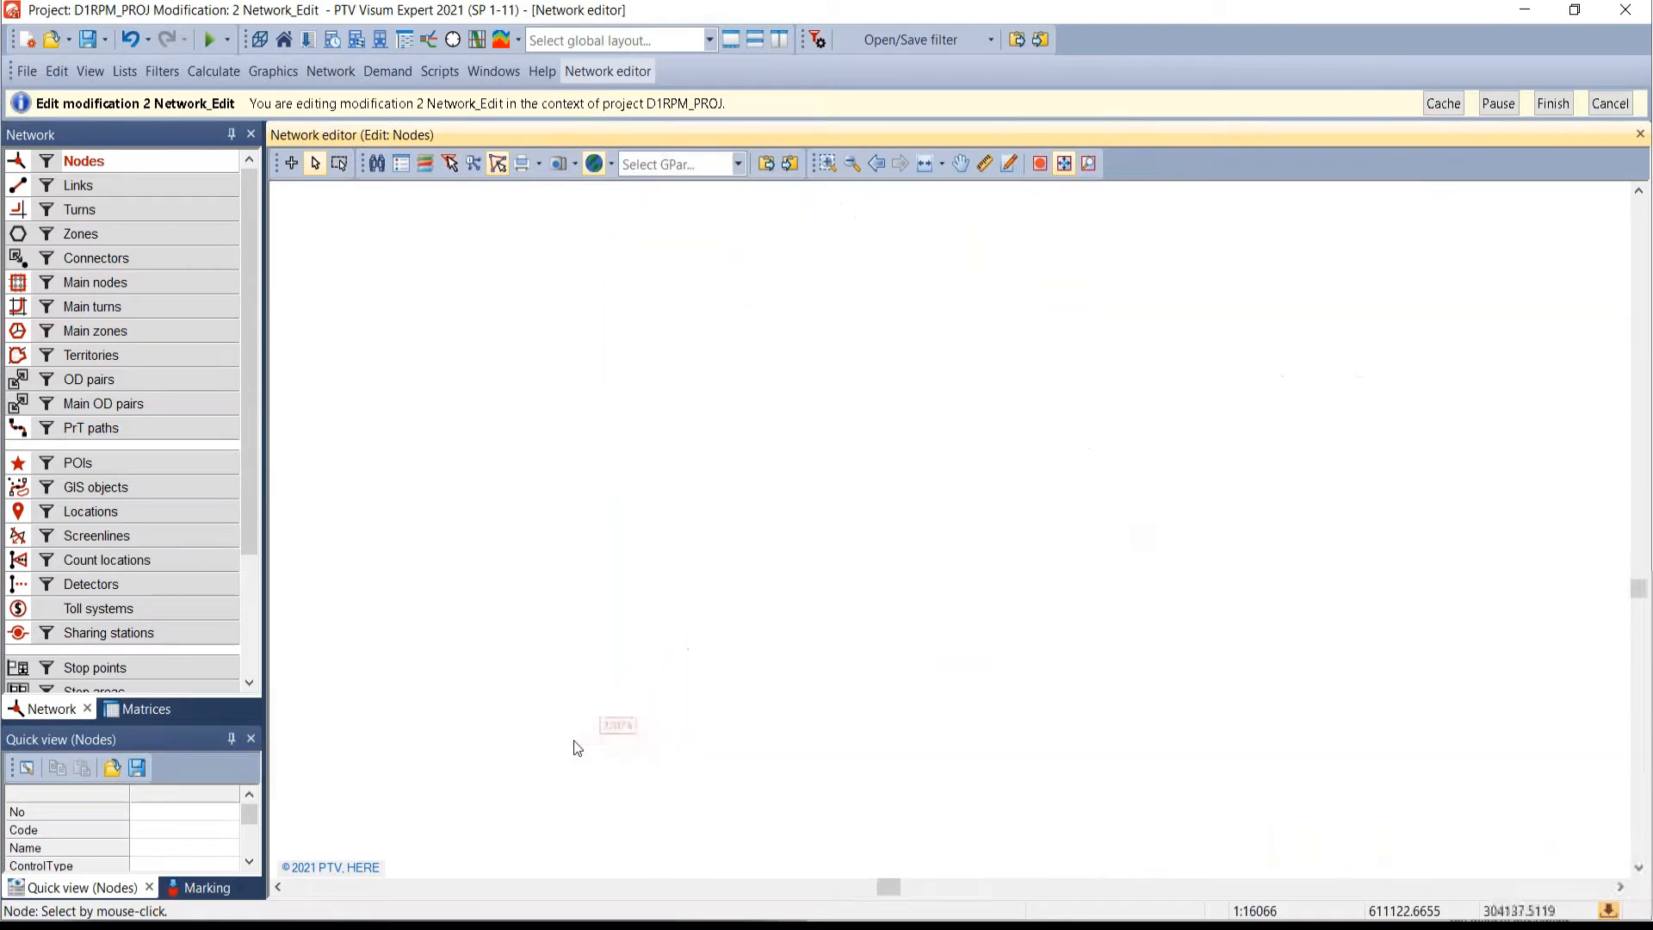
{"action": "scroll", "coordinate": [573, 744], "scroll_direction": "up", "scroll_amount": 3}
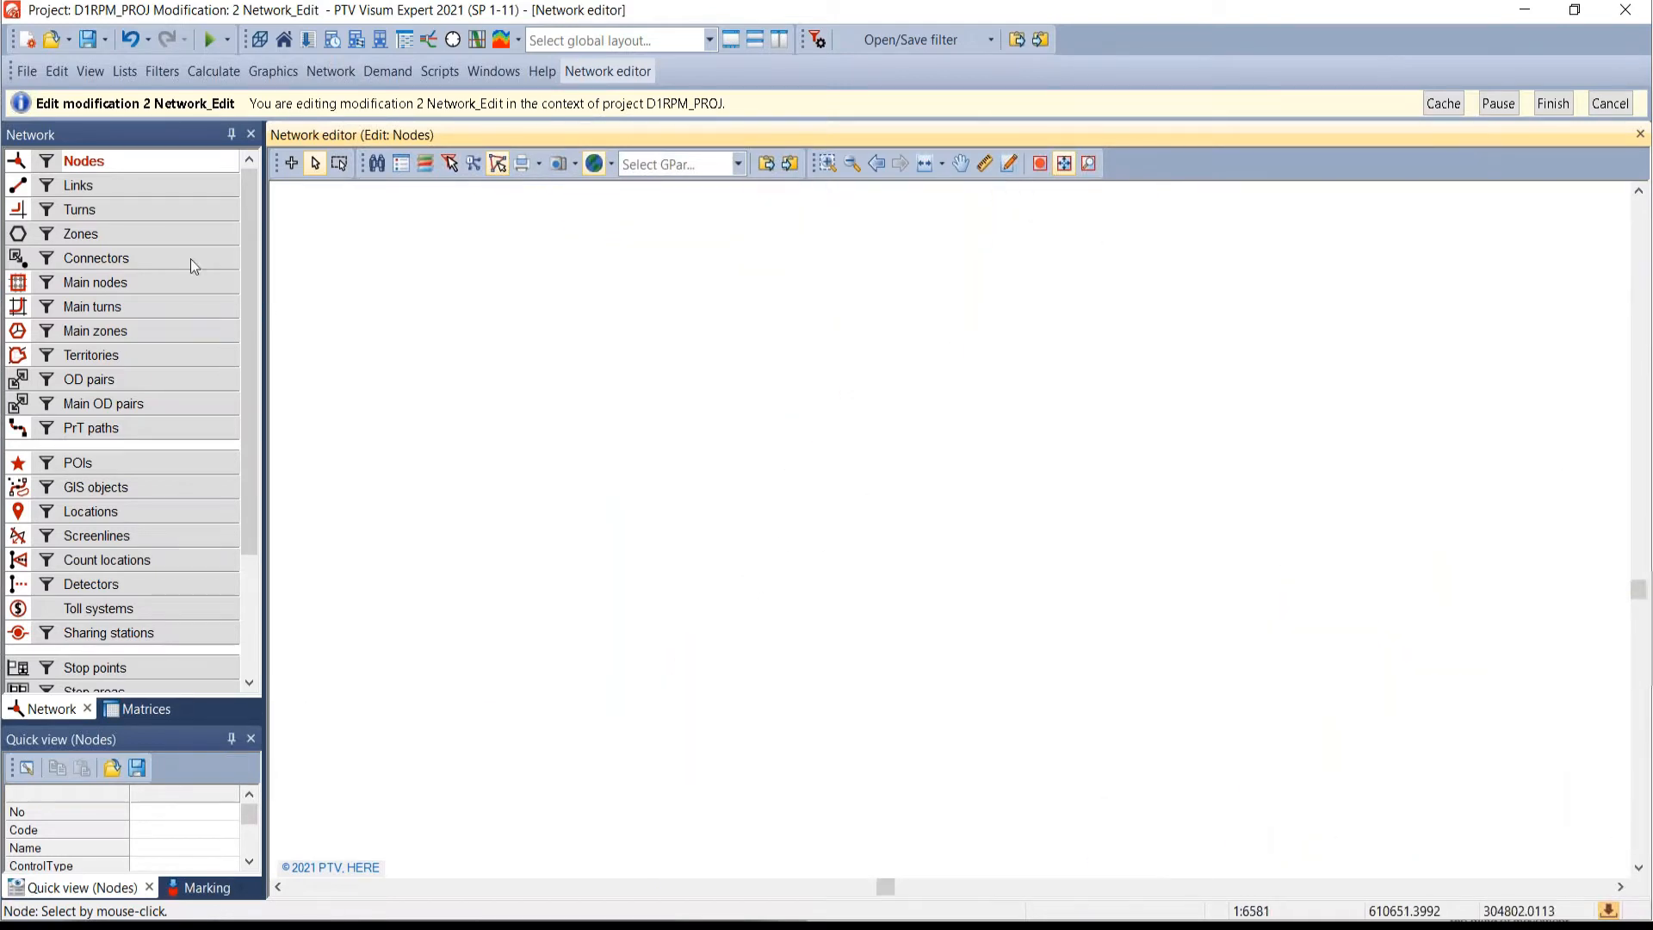
{"action": "left_click", "coordinate": [118, 187]}
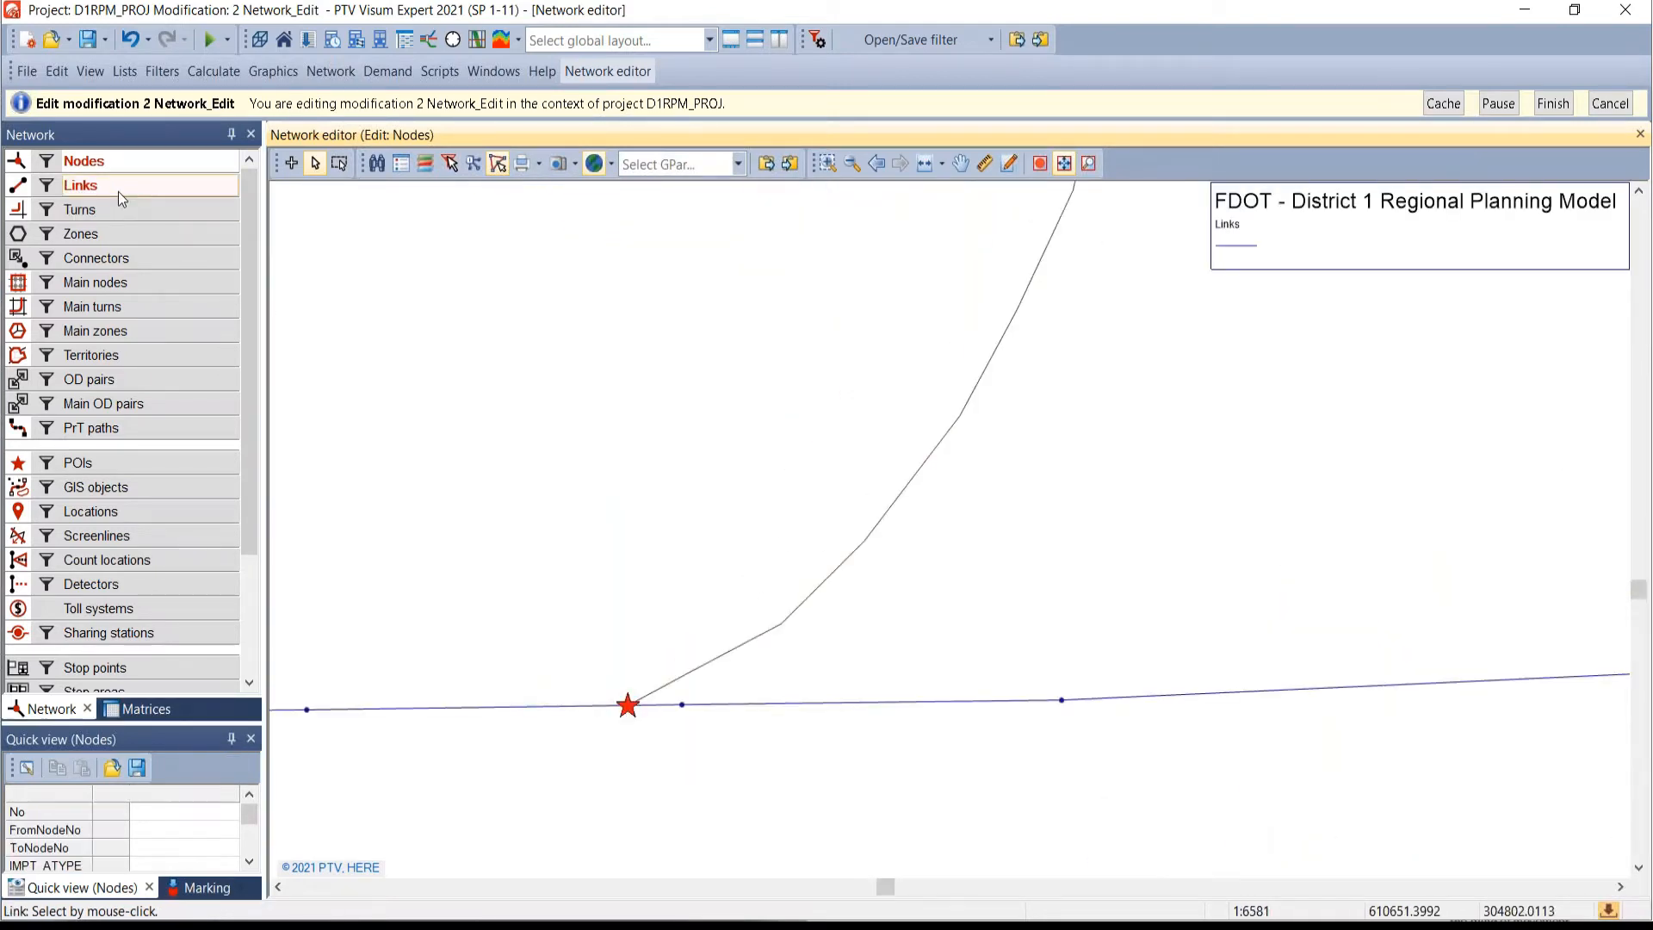
{"action": "left_click", "coordinate": [617, 719]}
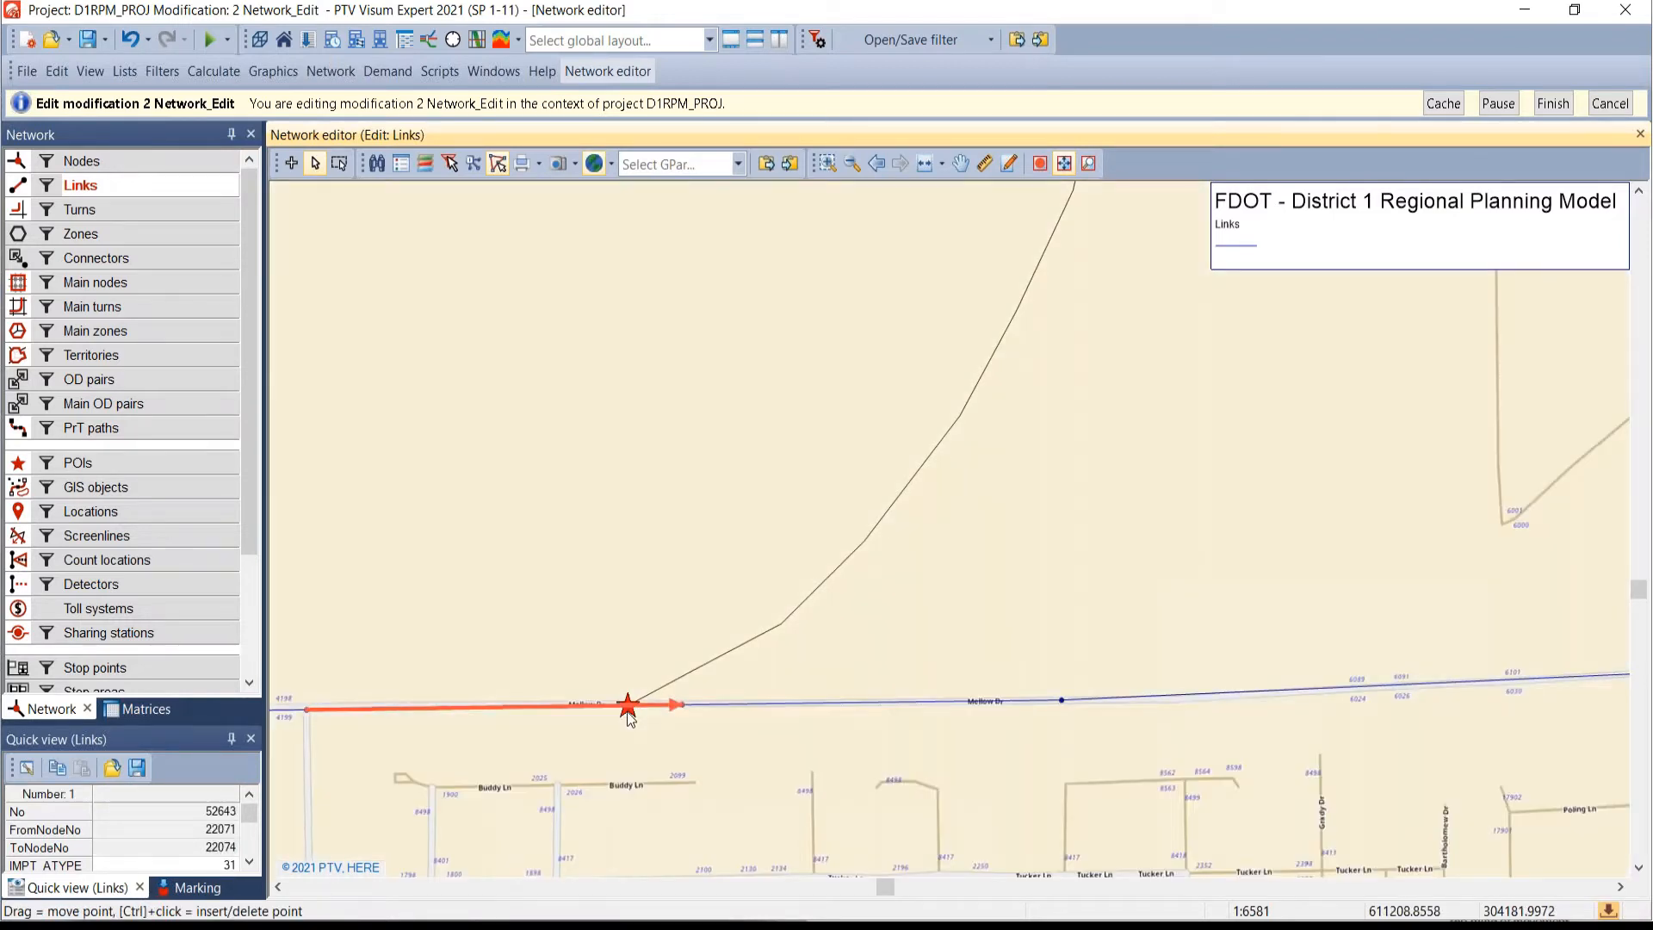
{"action": "right_click", "coordinate": [628, 716]}
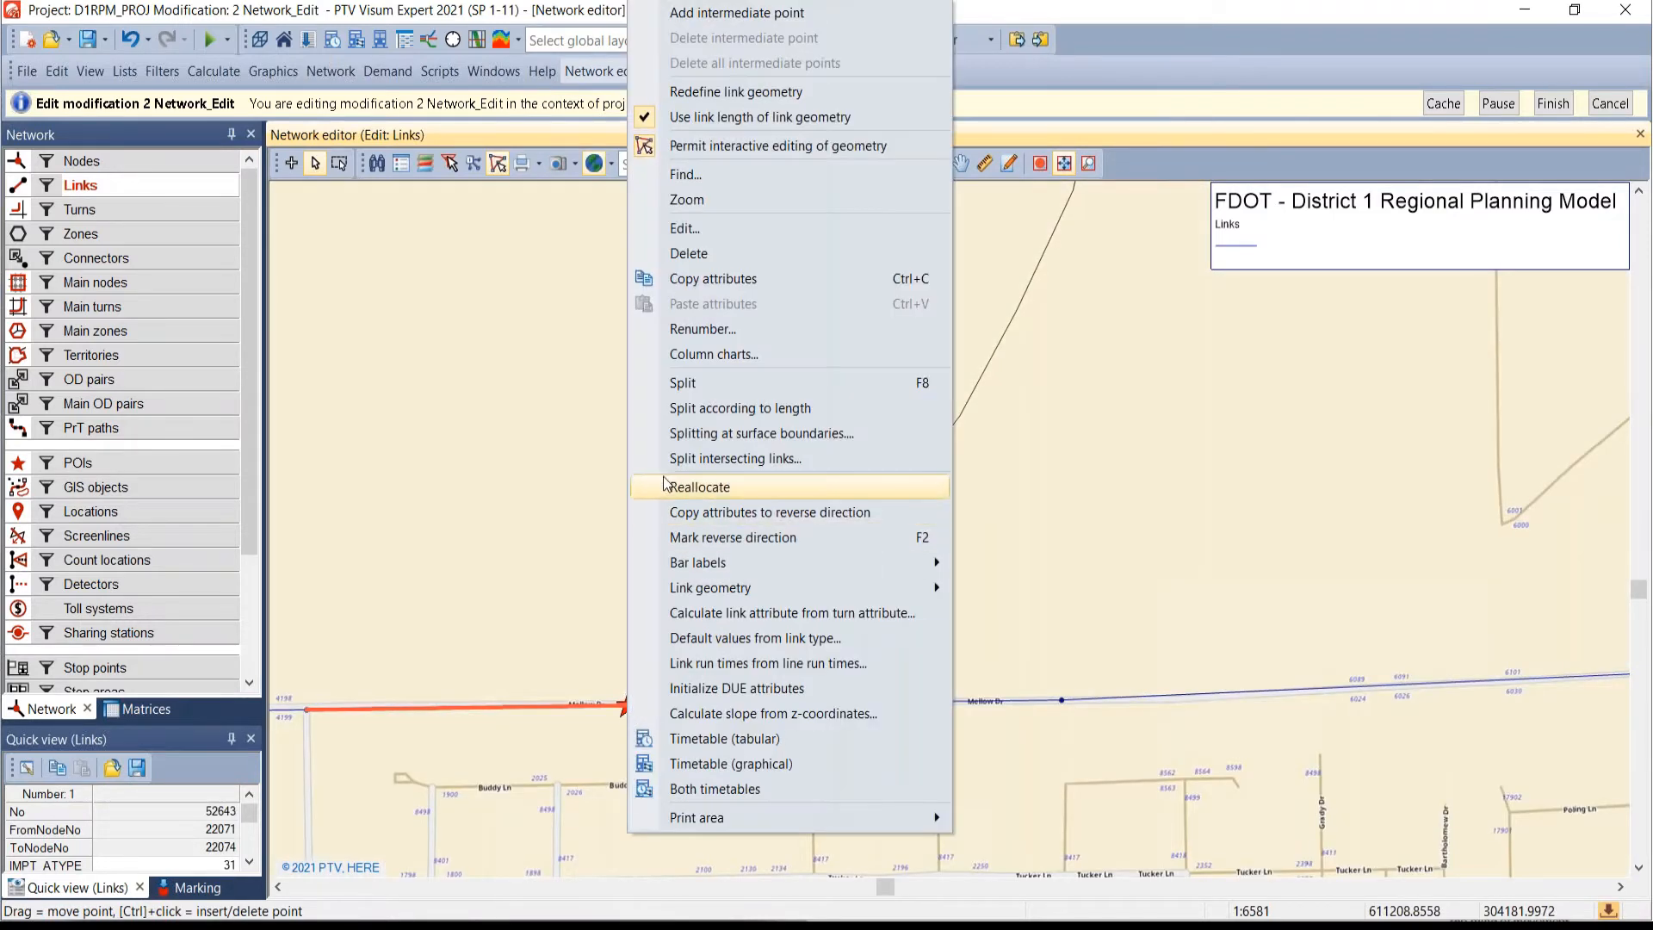
{"action": "left_click", "coordinate": [694, 388]}
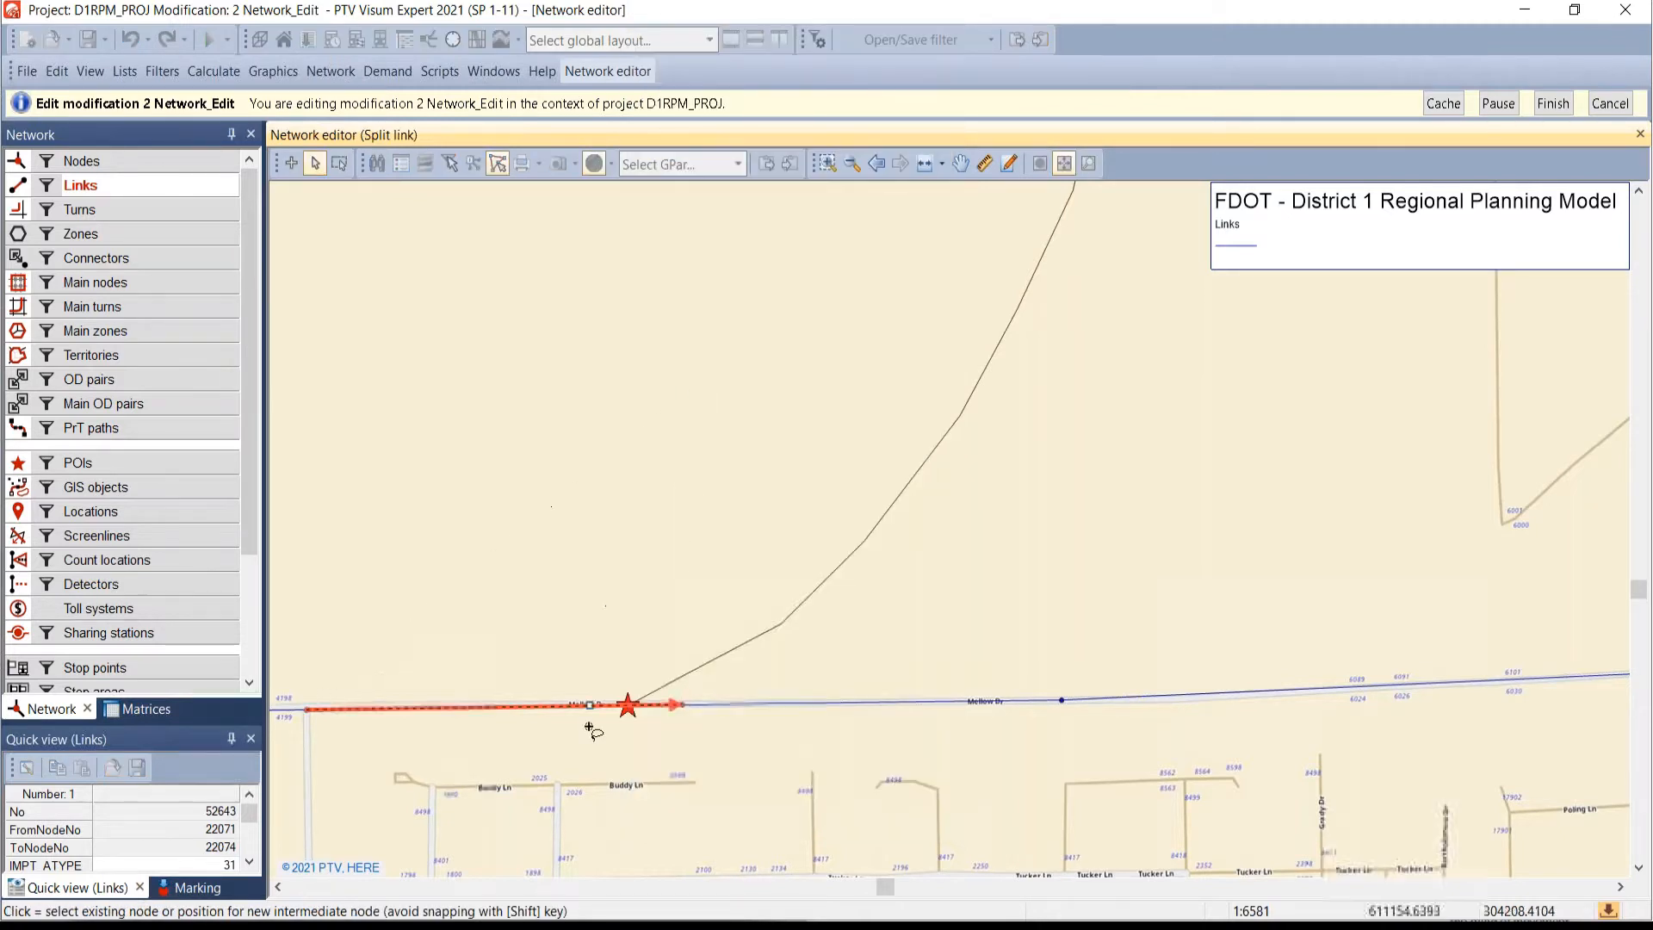
{"action": "left_click", "coordinate": [629, 710]}
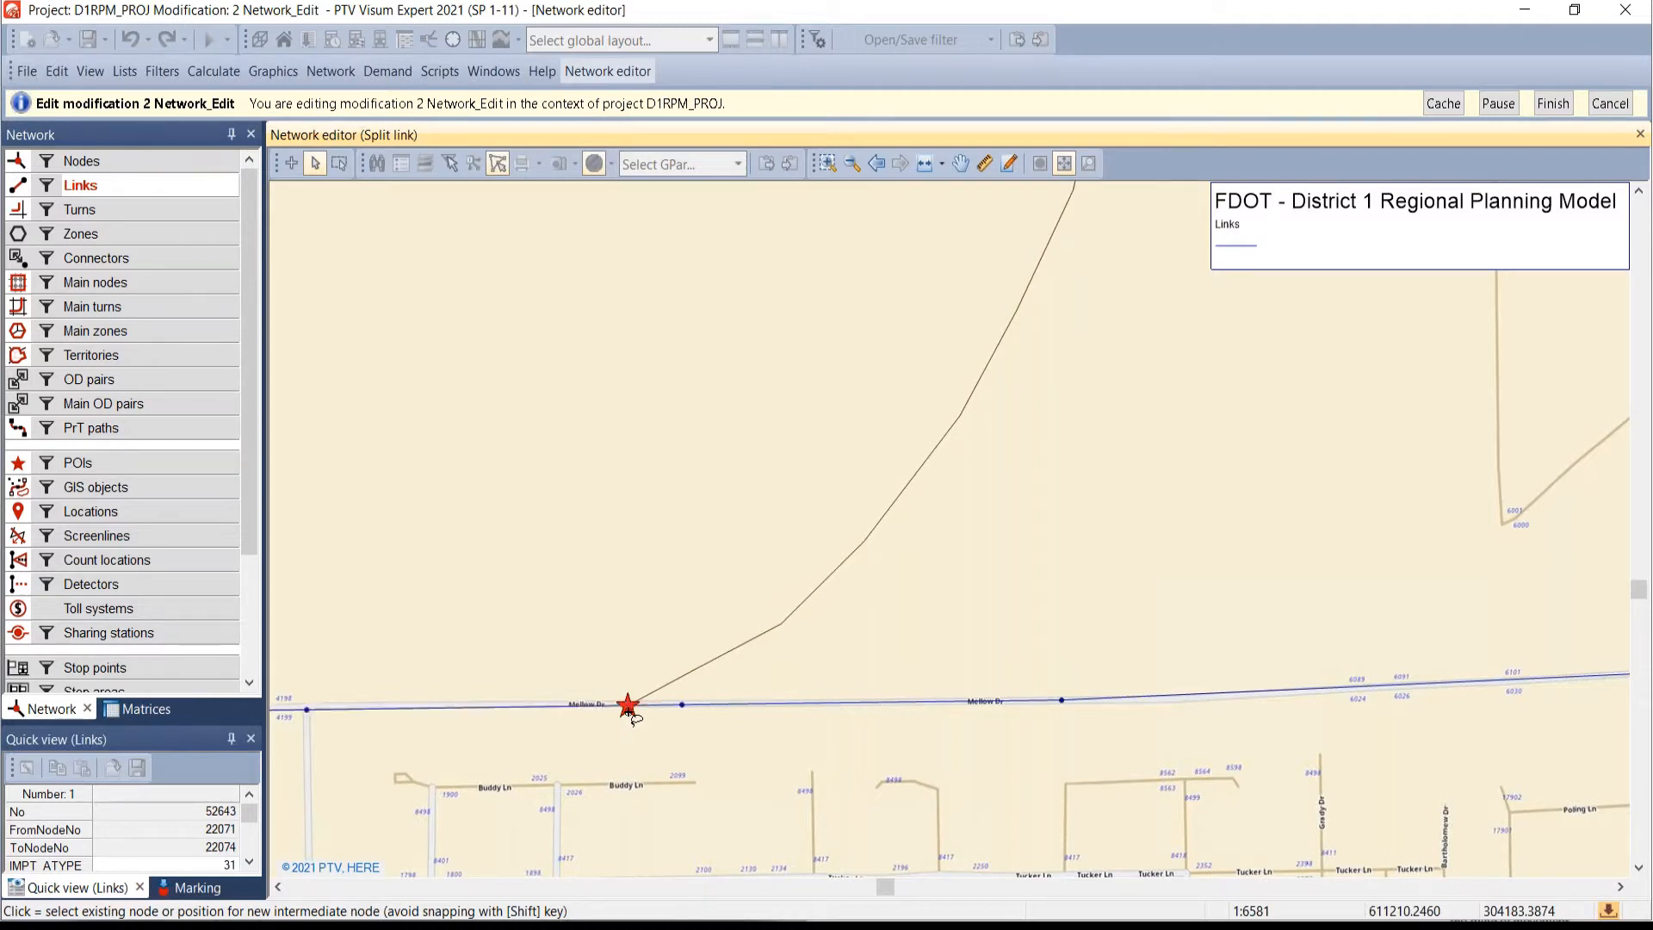
{"action": "scroll", "coordinate": [815, 683], "scroll_direction": "down", "scroll_amount": 2}
{"action": "scroll", "coordinate": [815, 684], "scroll_direction": "down", "scroll_amount": 1}
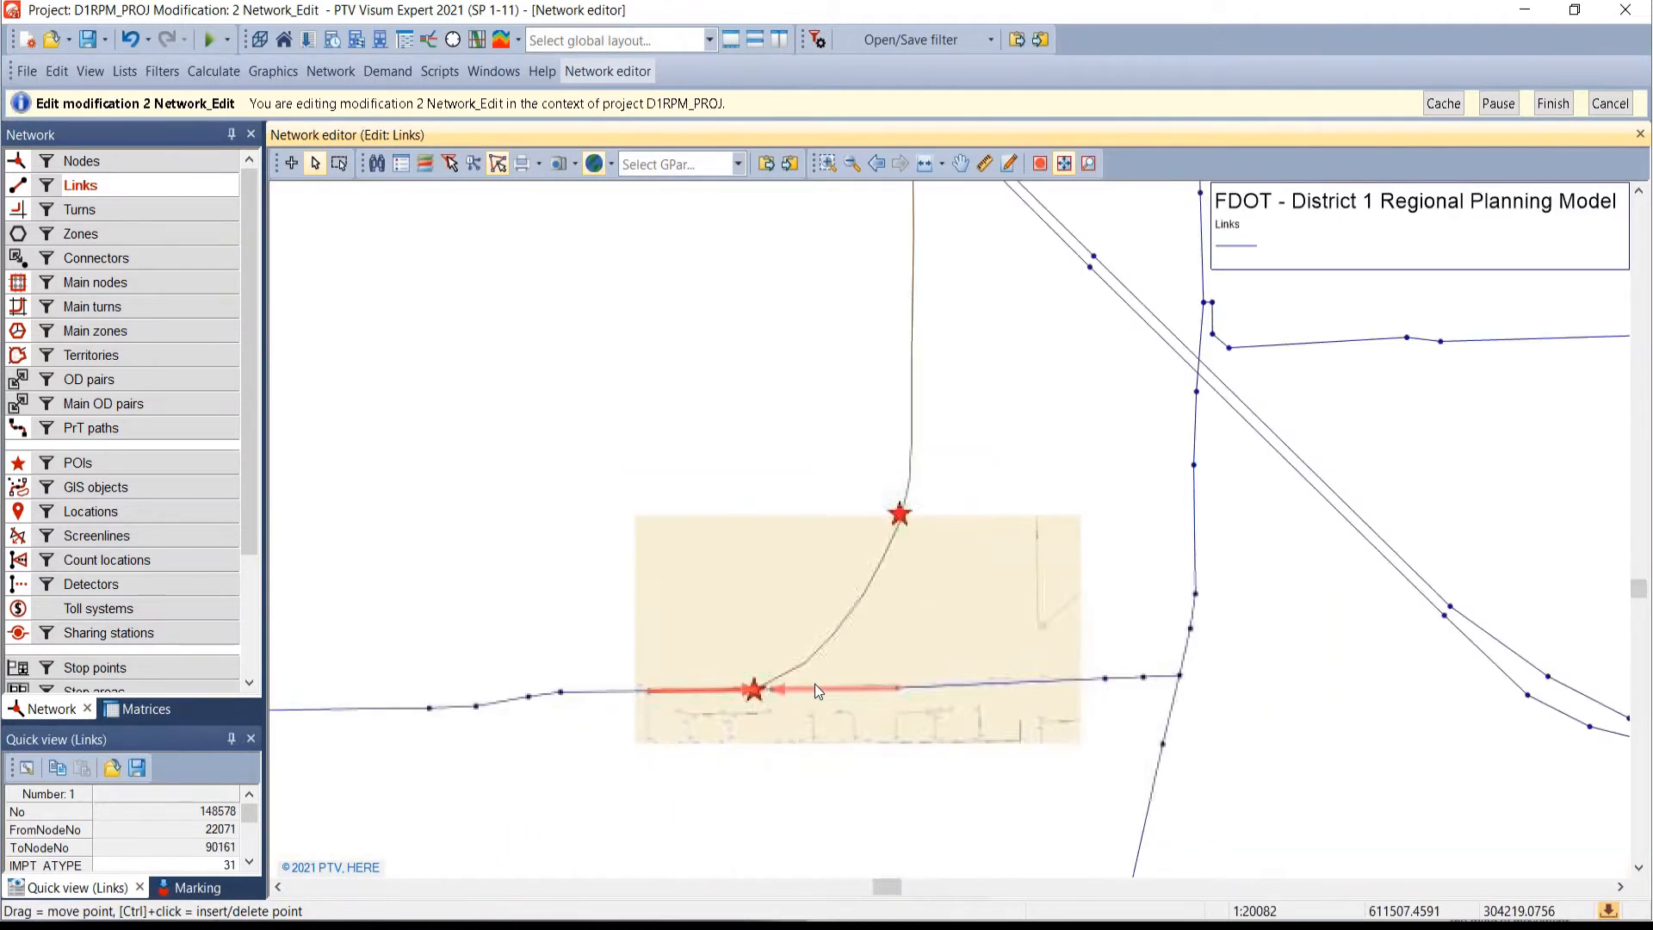
- Inspect the split link west of the proposed road's northern end star and compare the map with POIs hidden and shown
{"action": "left_click_drag", "start_coordinate": [880, 587], "coordinate": [729, 730]}
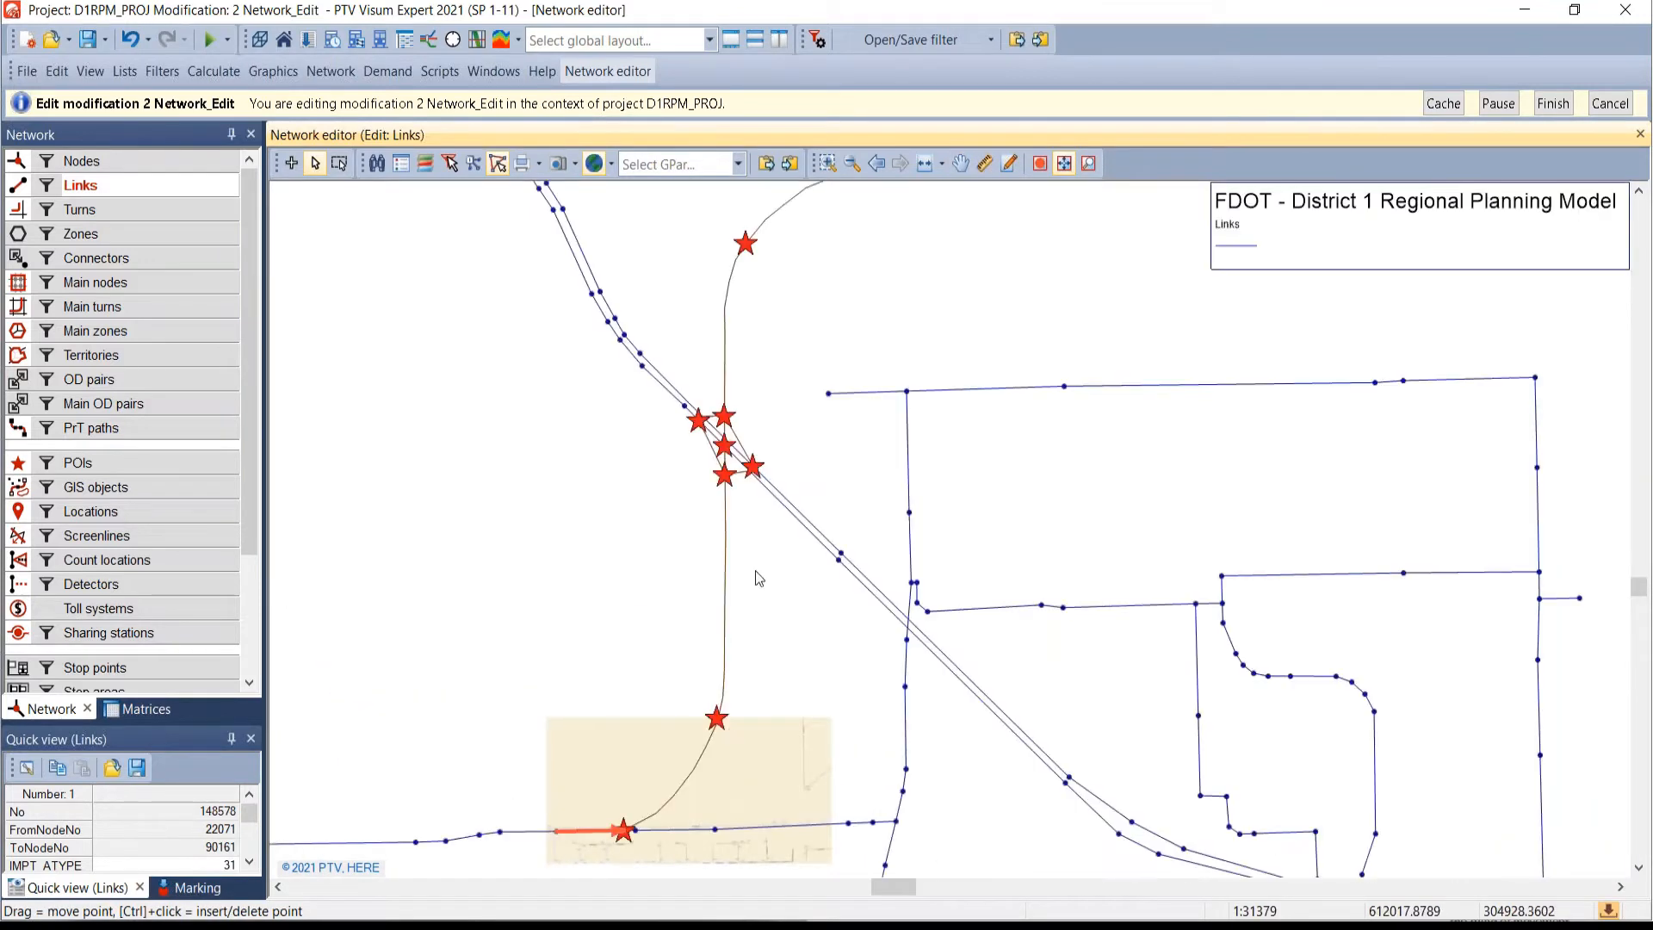
{"action": "left_click_drag", "start_coordinate": [758, 579], "coordinate": [642, 649]}
{"action": "scroll", "coordinate": [639, 643], "scroll_direction": "down", "scroll_amount": 1}
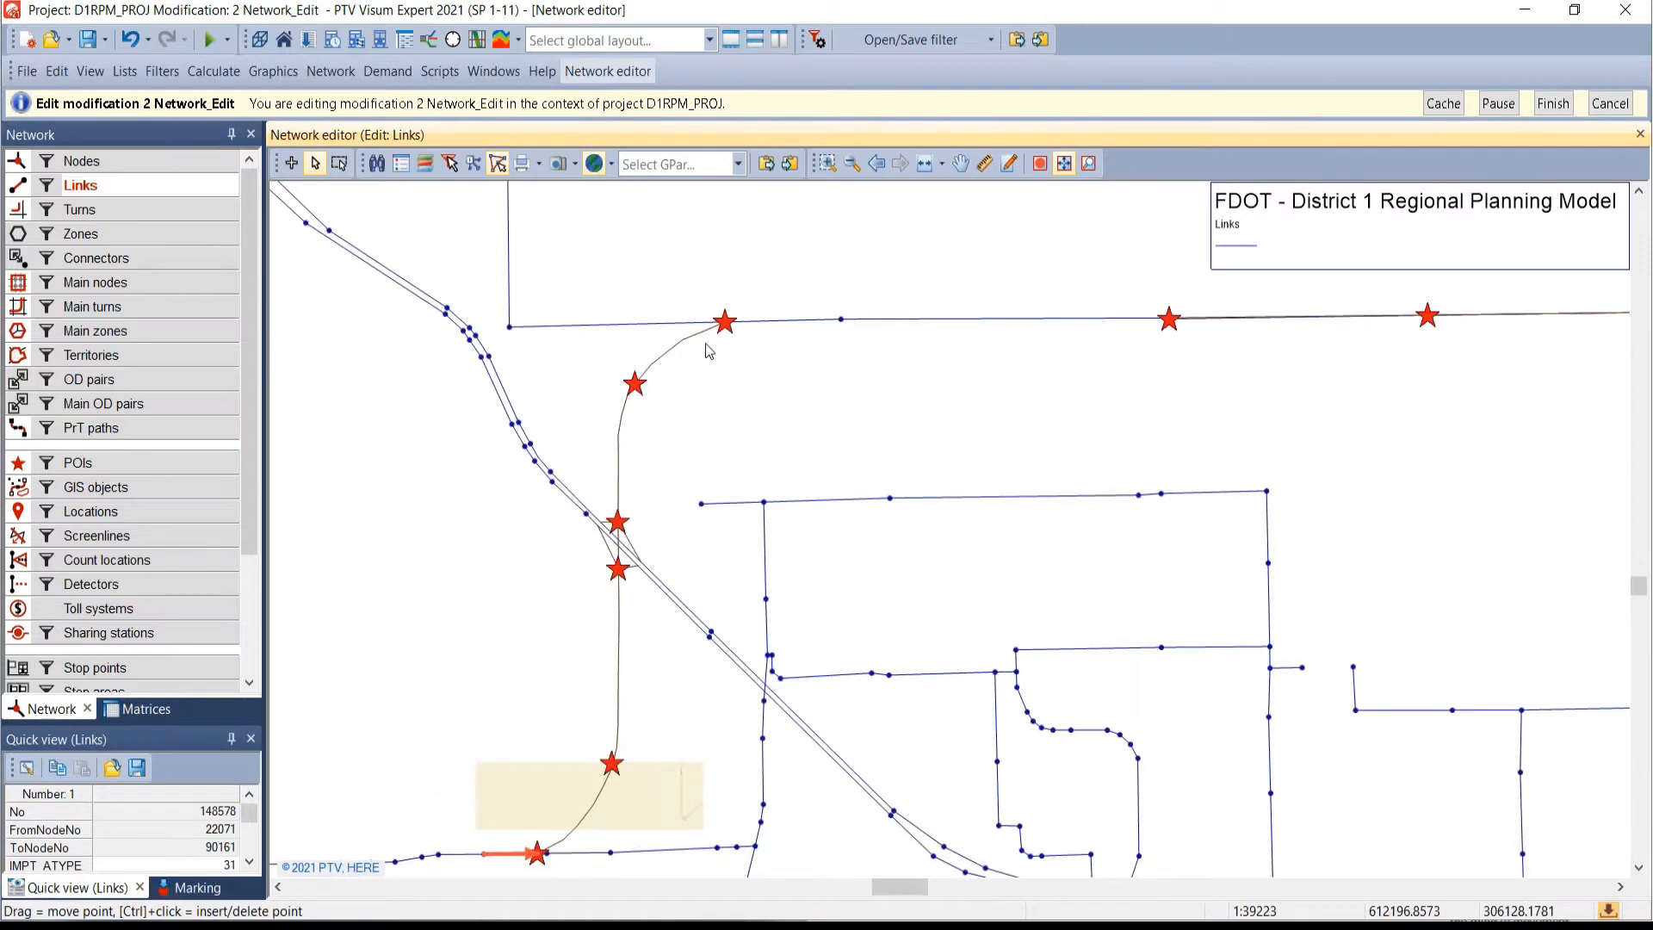
{"action": "left_click", "coordinate": [699, 325]}
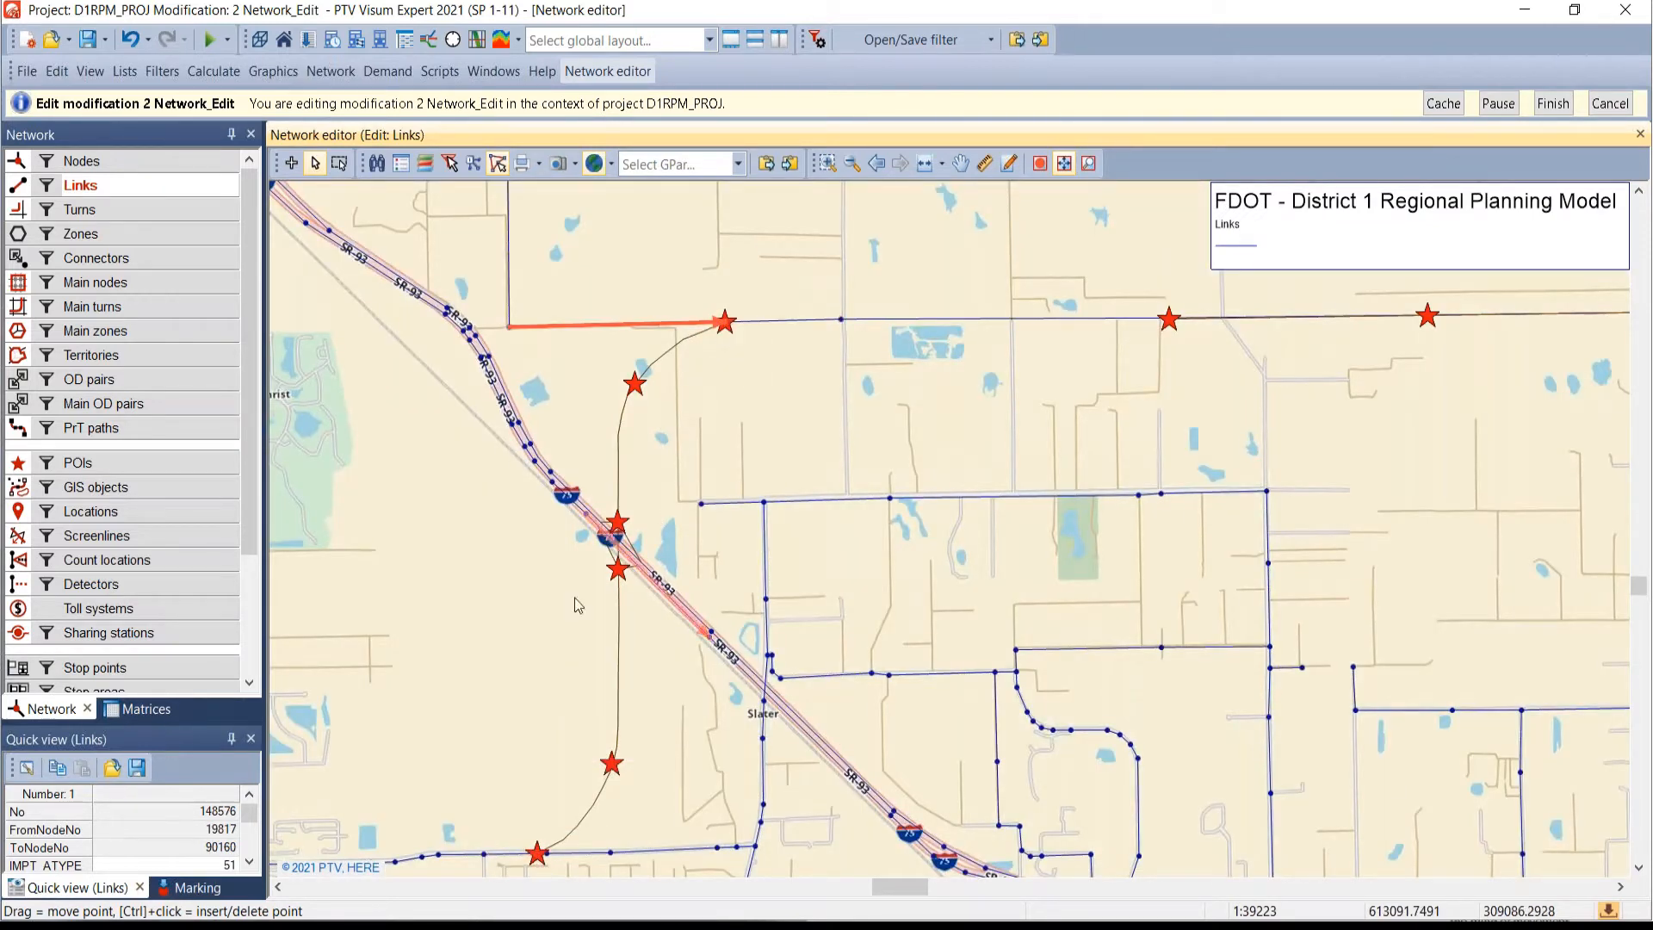
{"action": "left_click_drag", "start_coordinate": [585, 676], "coordinate": [629, 608]}
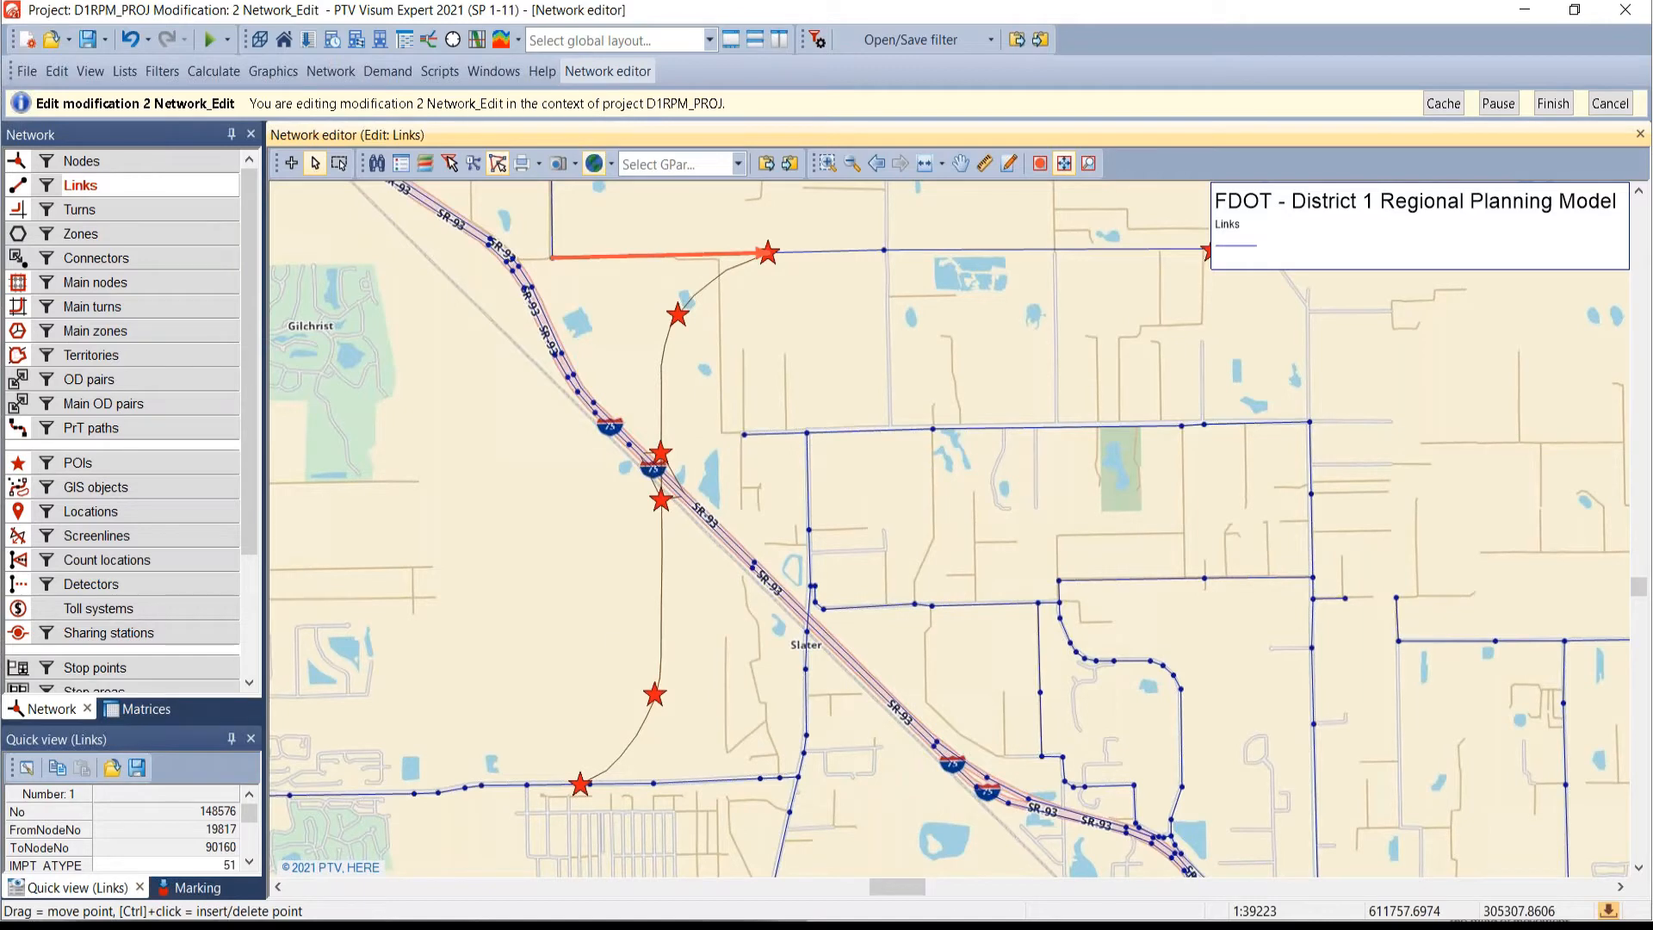
{"action": "left_click", "coordinate": [17, 462]}
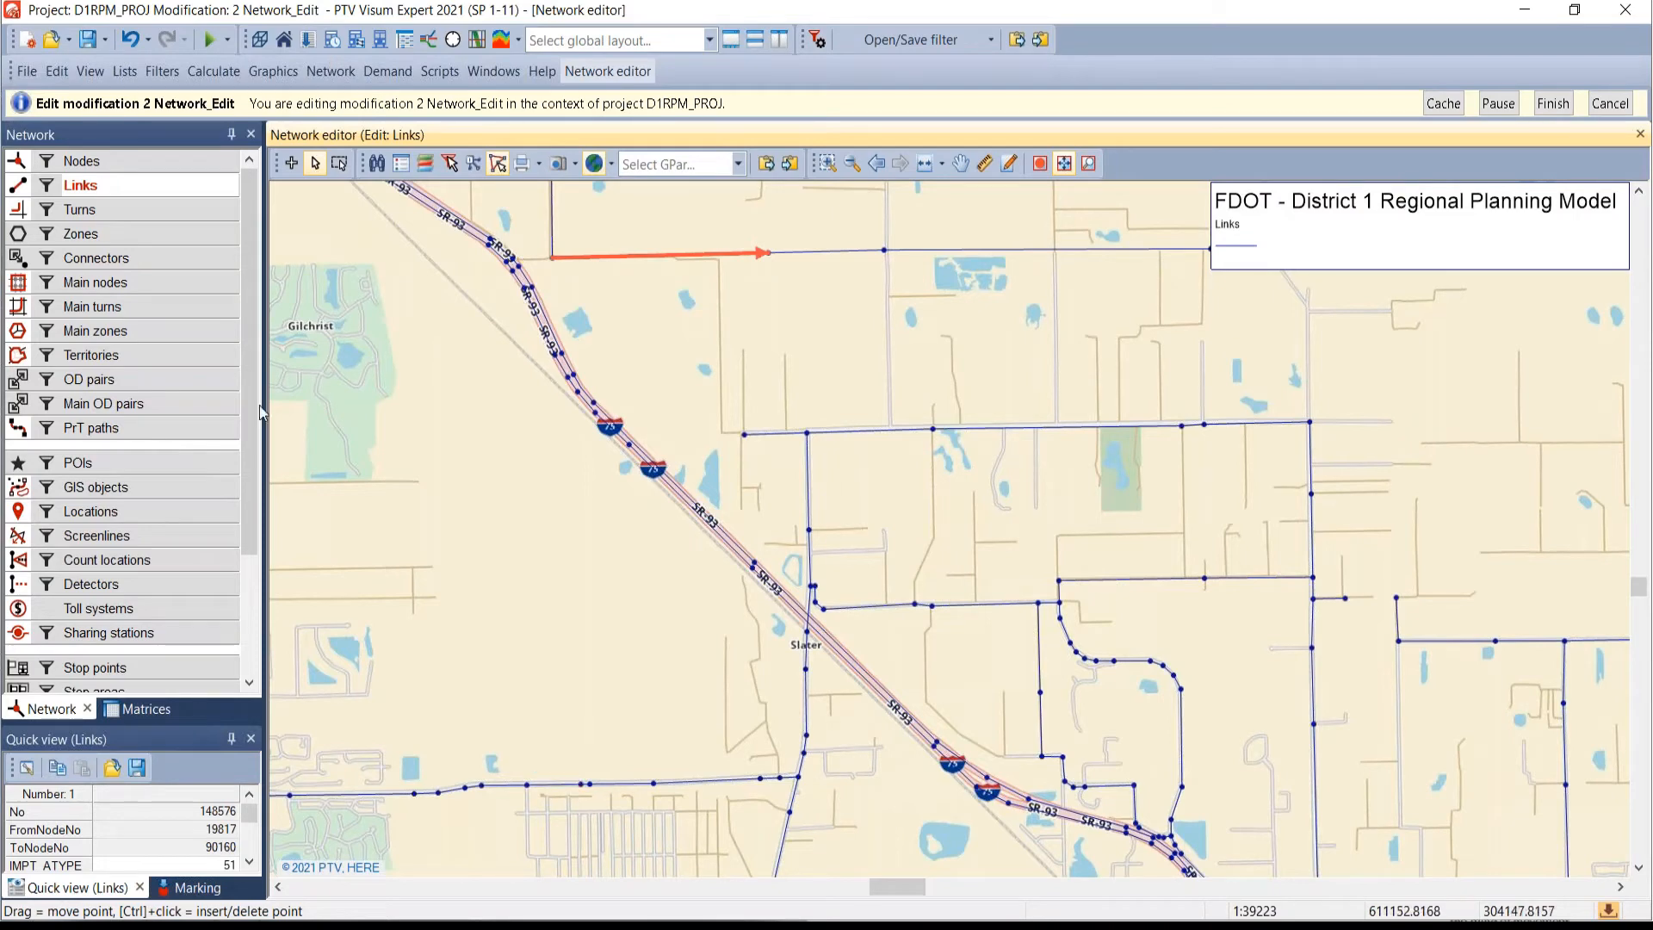
{"action": "left_click", "coordinate": [17, 463]}
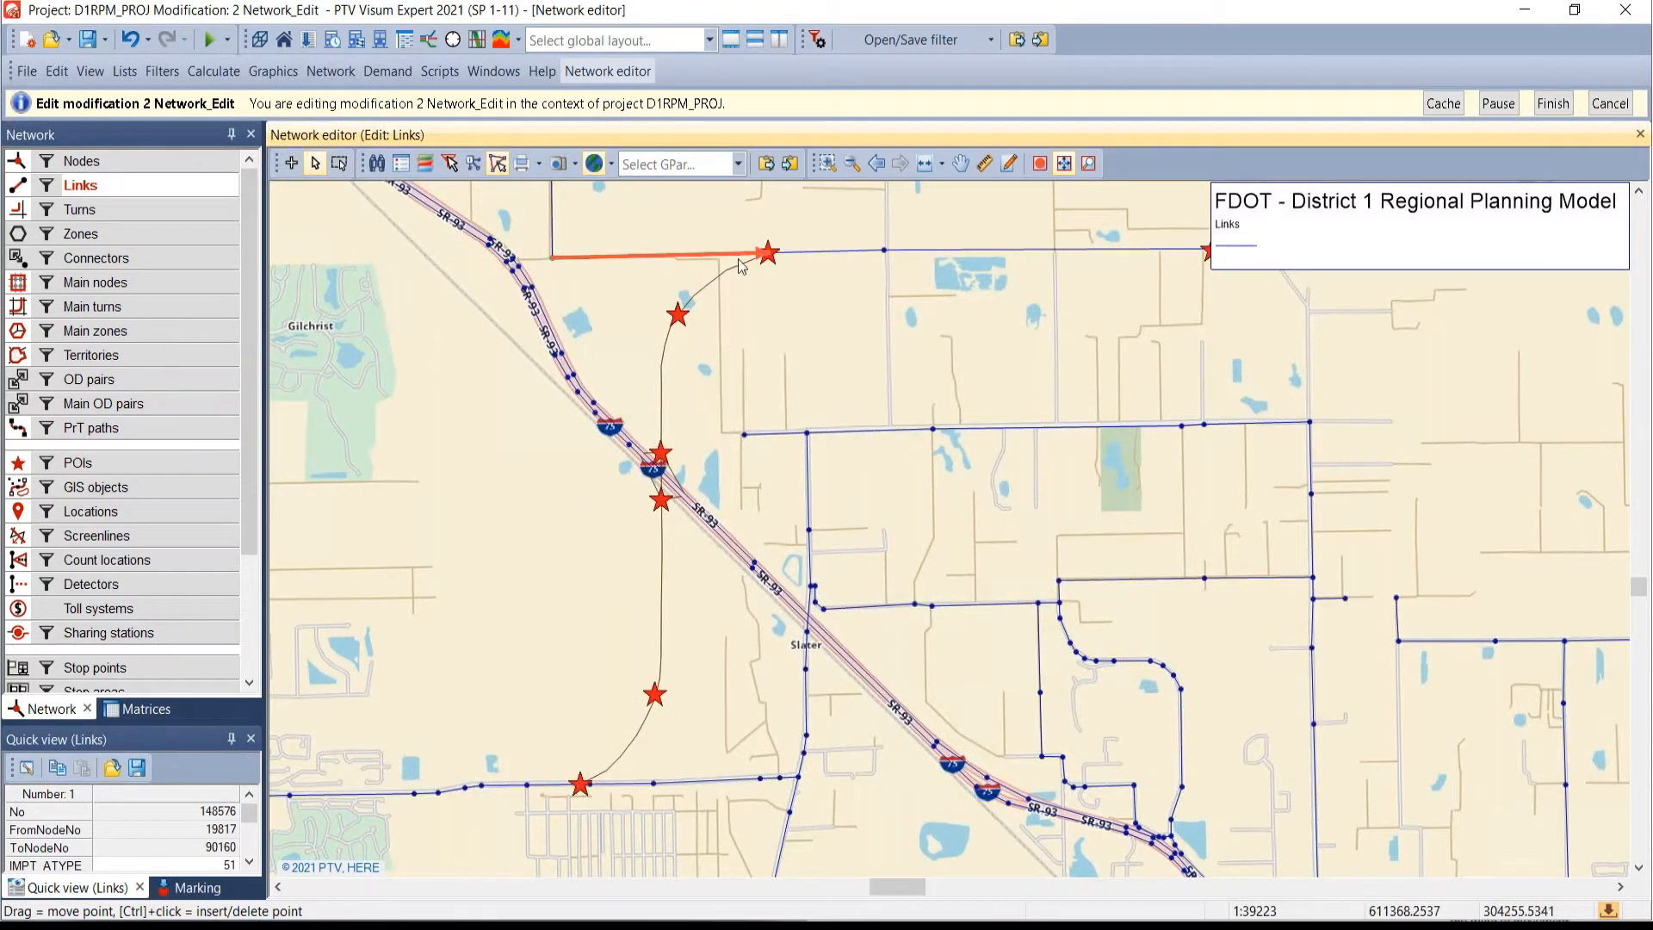
- Examine the proposed road's route from the Mellow Dr star through the SR-93 interchange stars and east to State Road 31
{"action": "scroll", "coordinate": [672, 503], "scroll_direction": "up", "scroll_amount": 2}
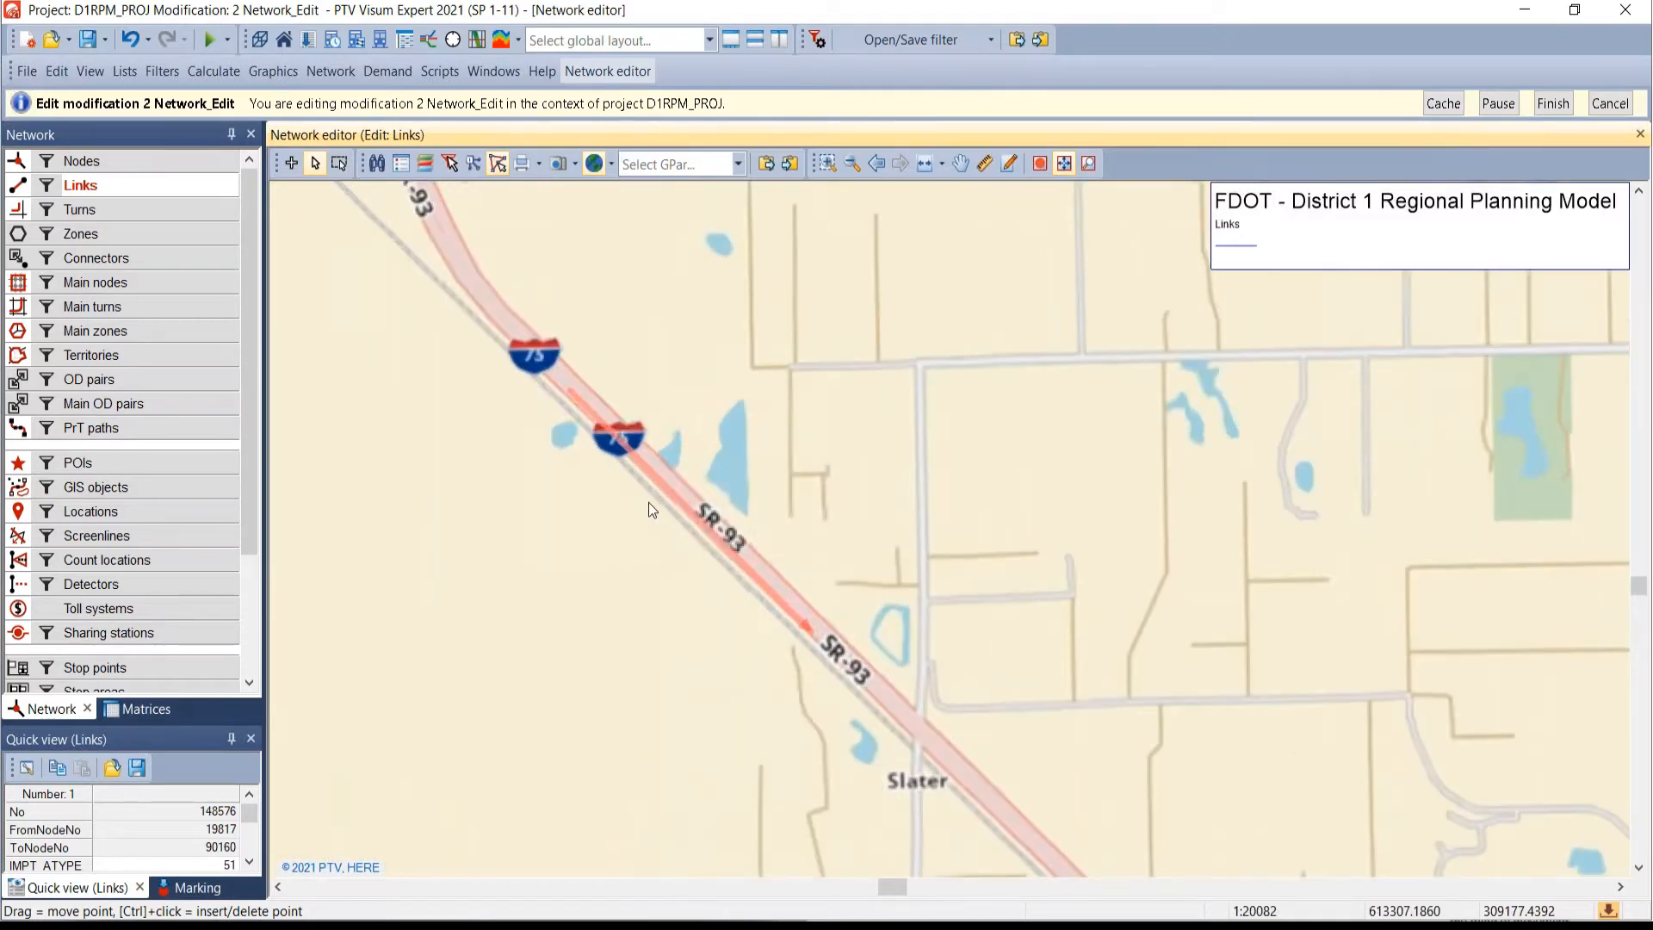
{"action": "scroll", "coordinate": [648, 503], "scroll_direction": "up", "scroll_amount": 2}
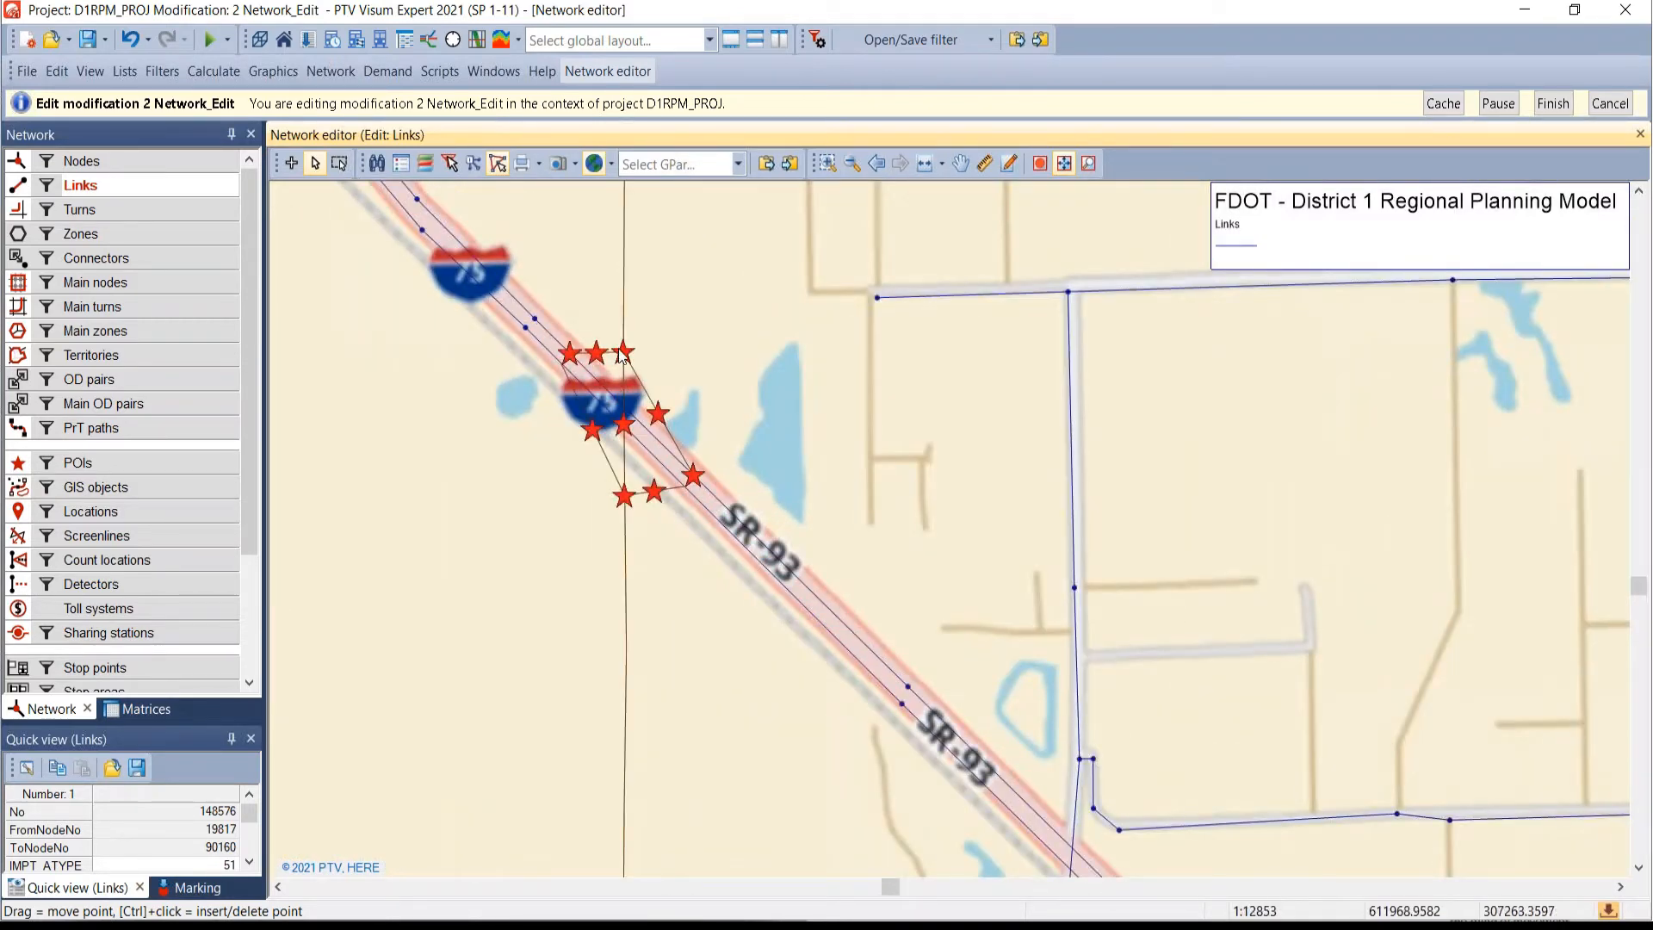
{"action": "scroll", "coordinate": [601, 353], "scroll_direction": "down", "scroll_amount": 4}
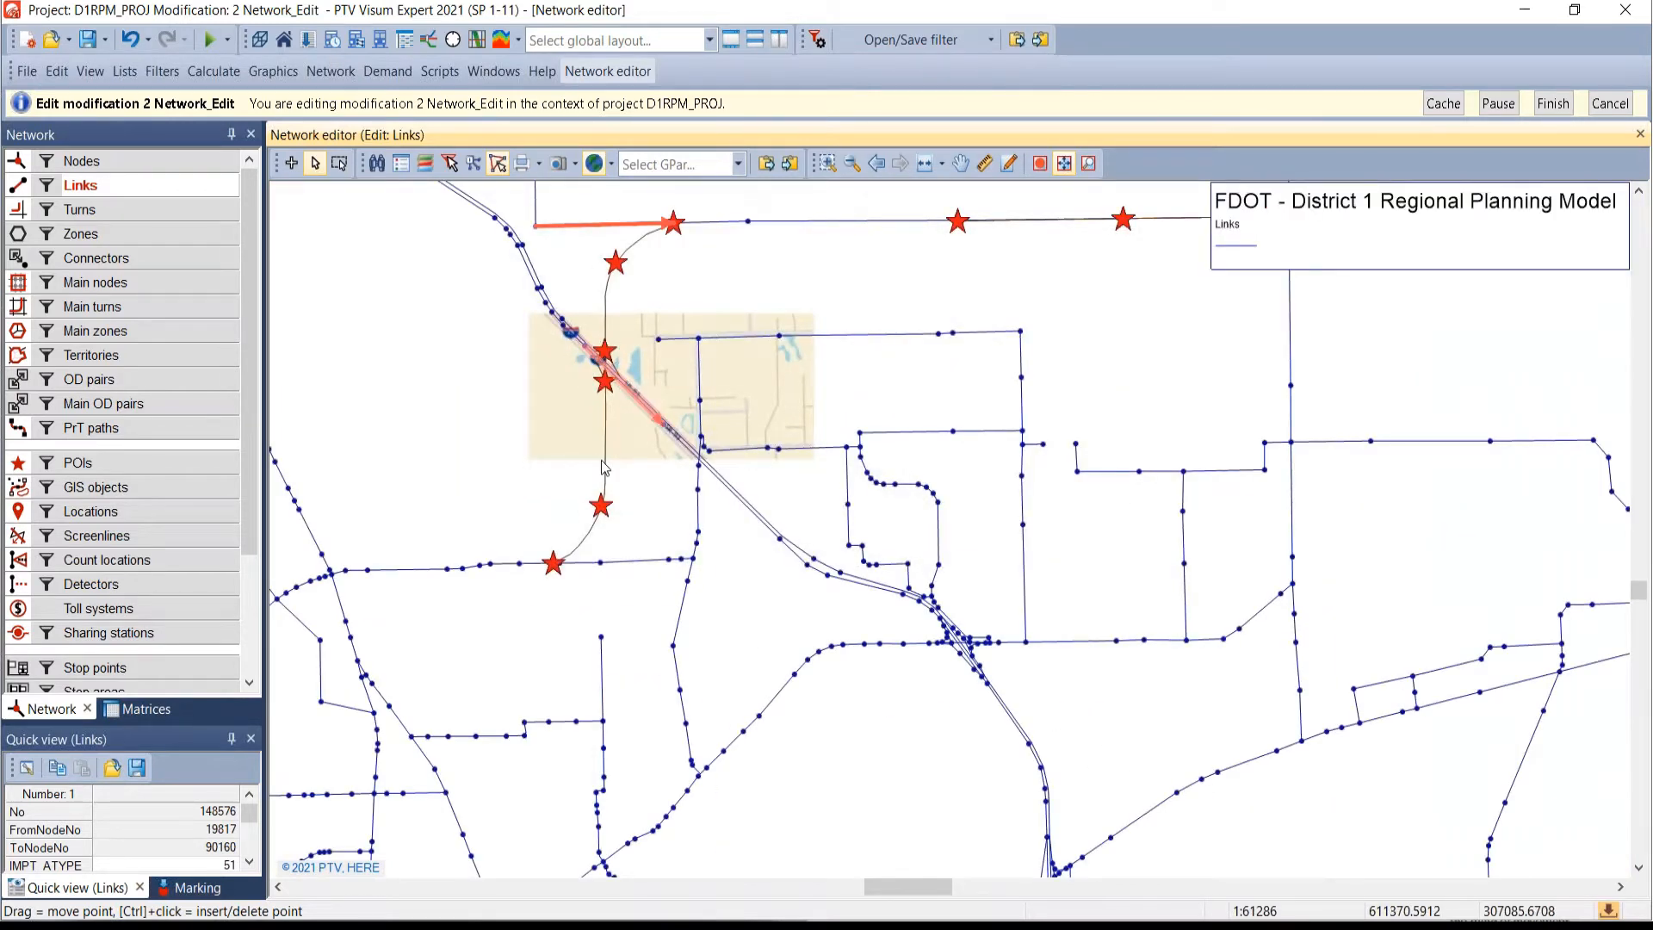
{"action": "scroll", "coordinate": [601, 462], "scroll_direction": "up", "scroll_amount": 2}
{"action": "mouse_move", "coordinate": [528, 622]}
{"action": "left_mouse_down"}
{"action": "mouse_move", "coordinate": [528, 642]}
{"action": "mouse_move", "coordinate": [532, 606]}
{"action": "left_mouse_up"}
{"action": "left_click_drag", "start_coordinate": [610, 320], "coordinate": [553, 414]}
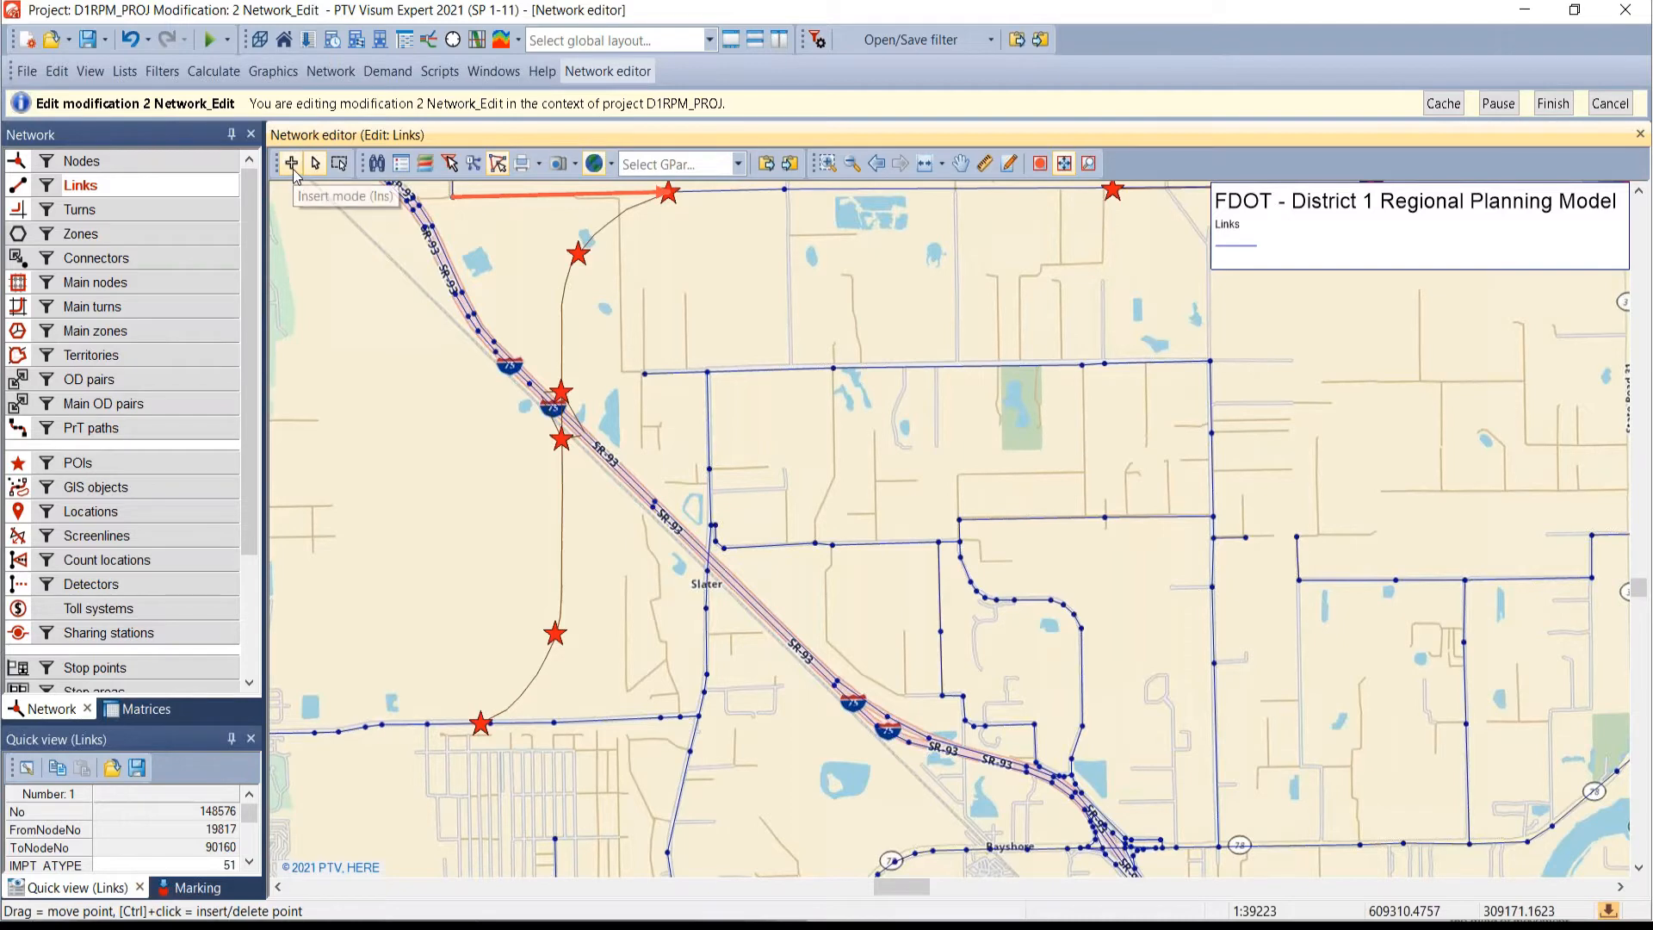
{"action": "left_click_drag", "start_coordinate": [1168, 213], "coordinate": [1036, 260]}
{"action": "left_click_drag", "start_coordinate": [1102, 303], "coordinate": [1075, 505]}
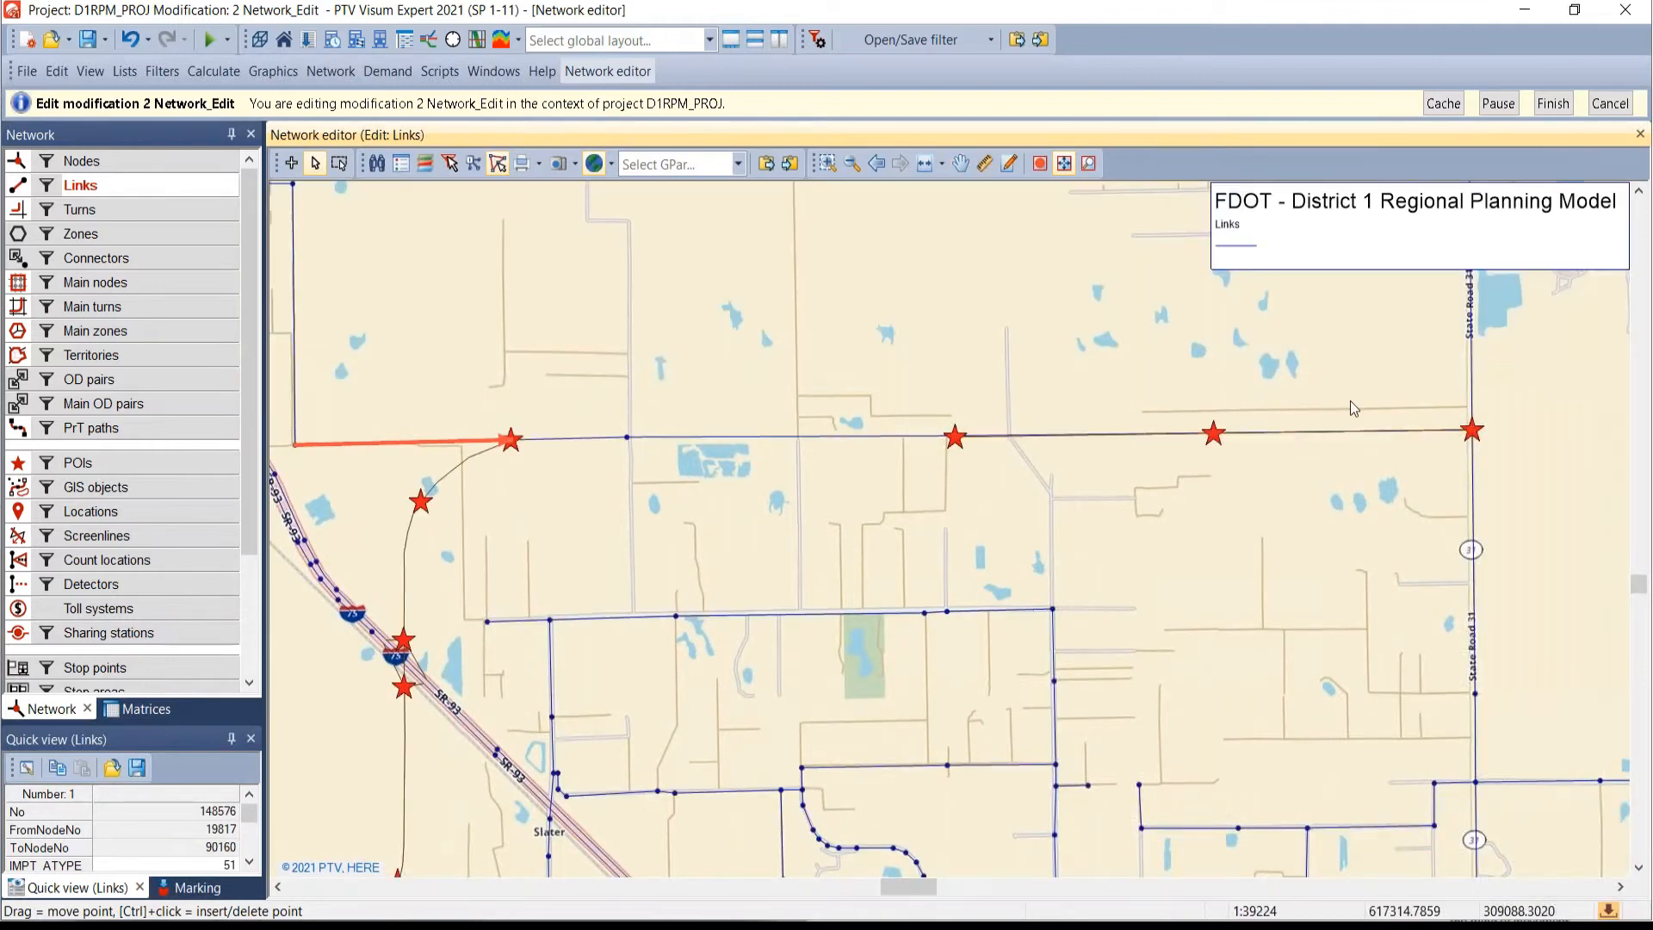
{"action": "left_click_drag", "start_coordinate": [779, 541], "coordinate": [969, 179]}
{"action": "left_click_drag", "start_coordinate": [697, 432], "coordinate": [621, 525]}
{"action": "left_click_drag", "start_coordinate": [402, 525], "coordinate": [437, 623]}
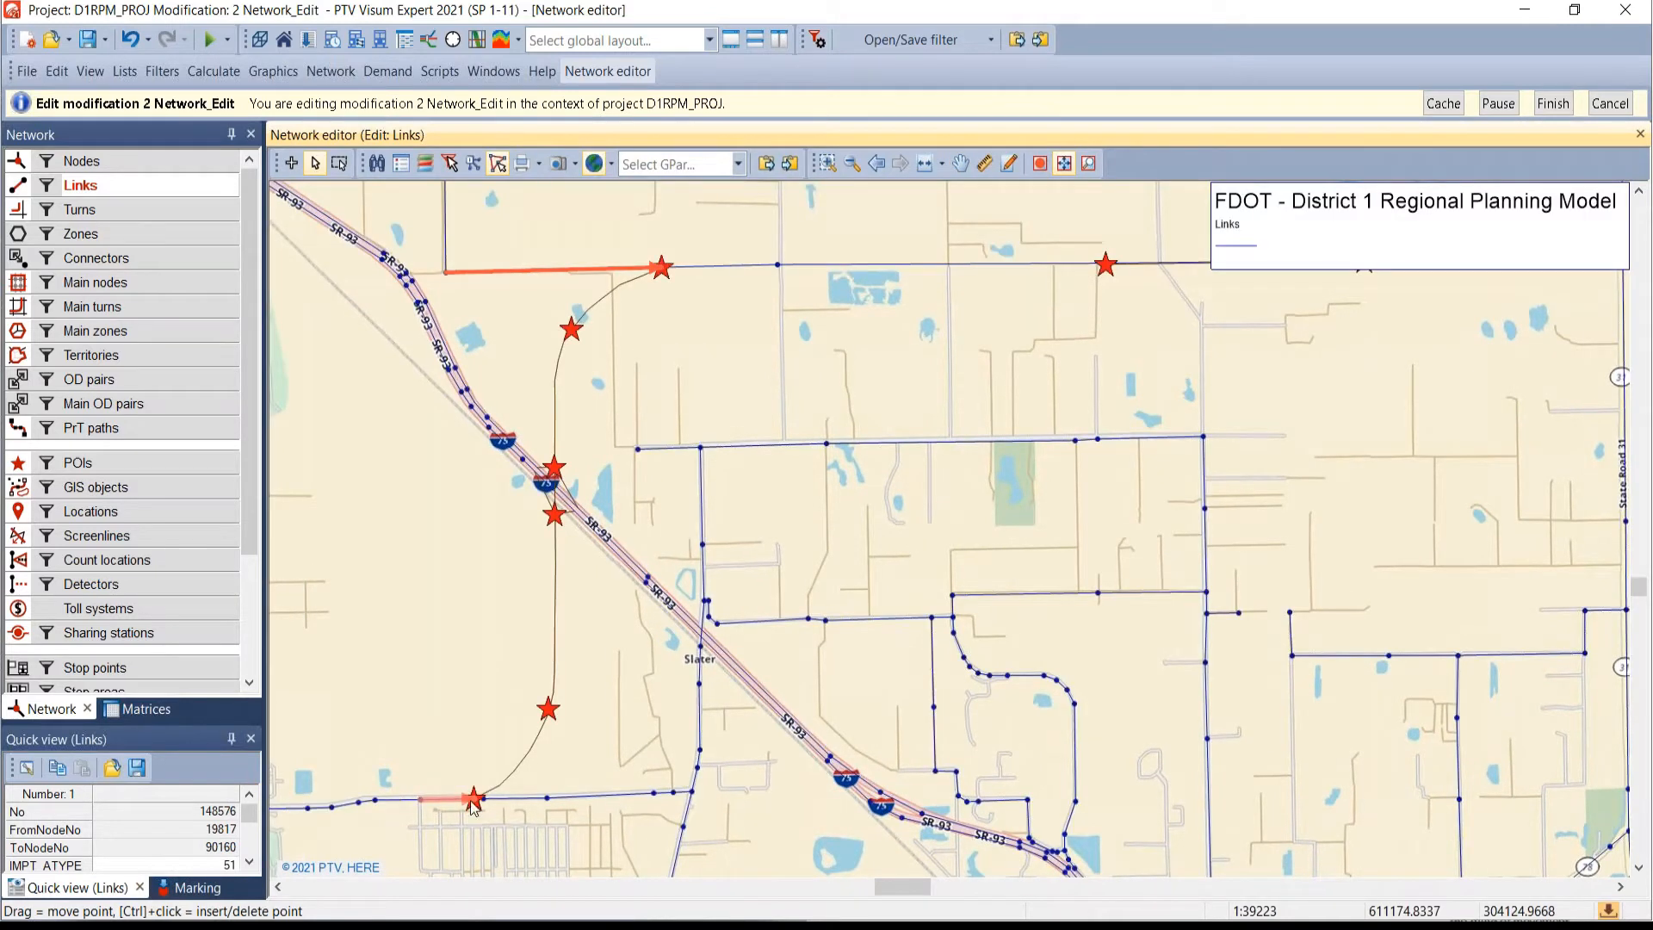
{"action": "left_click", "coordinate": [293, 164]}
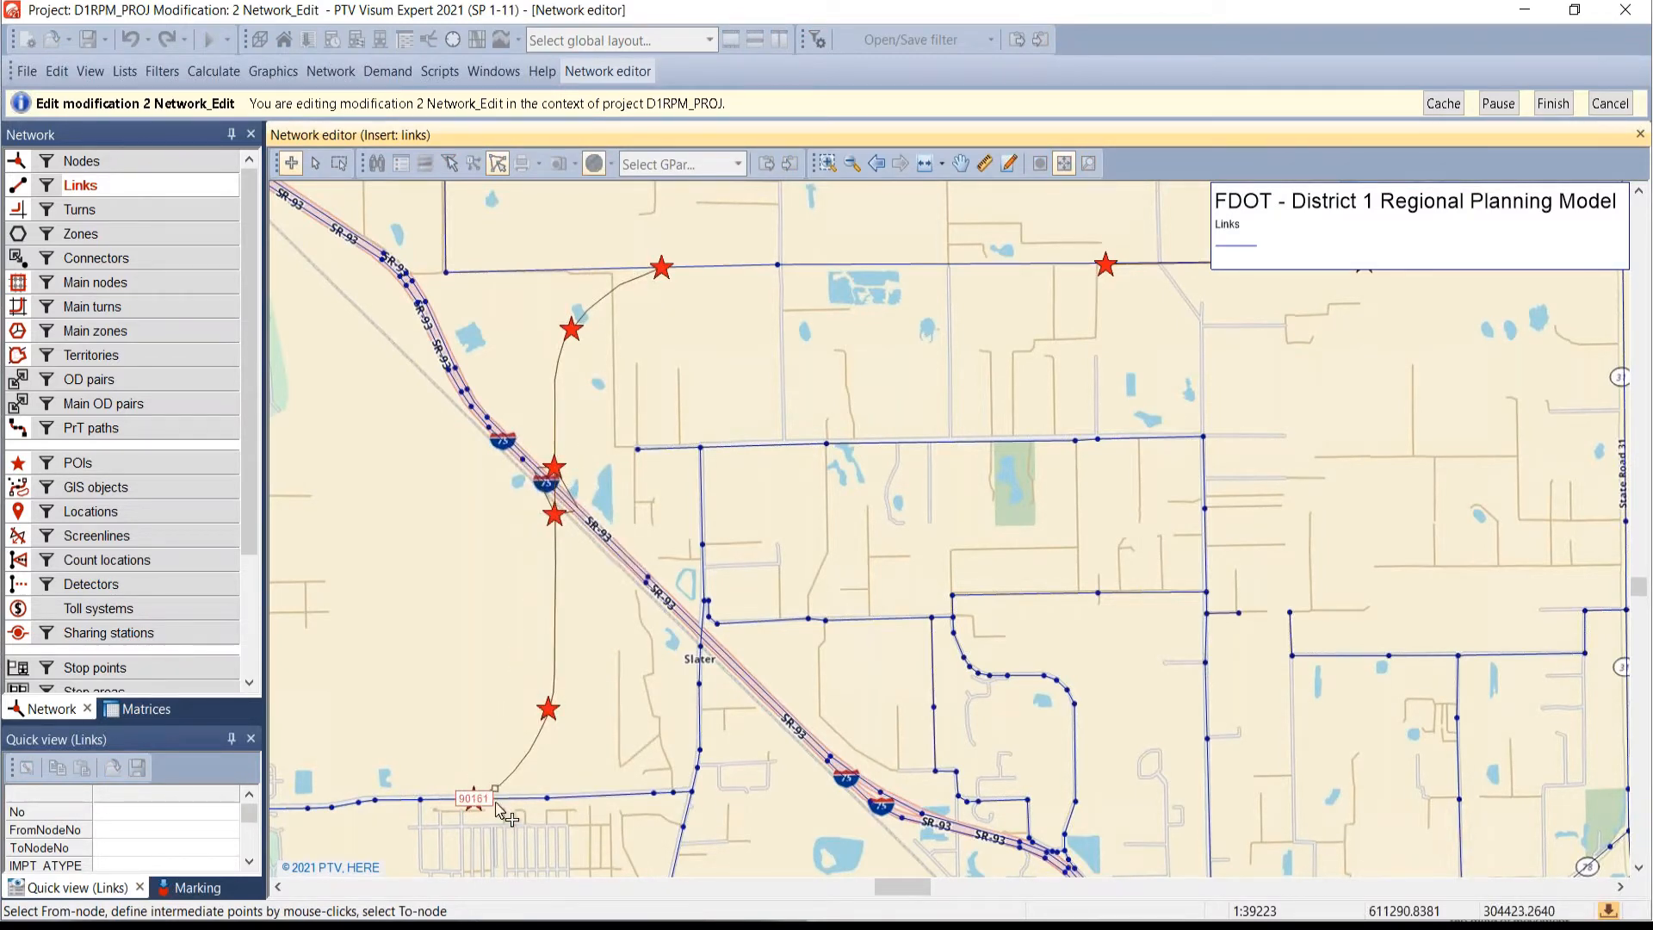
{"action": "scroll", "coordinate": [497, 810], "scroll_direction": "up", "scroll_amount": 5}
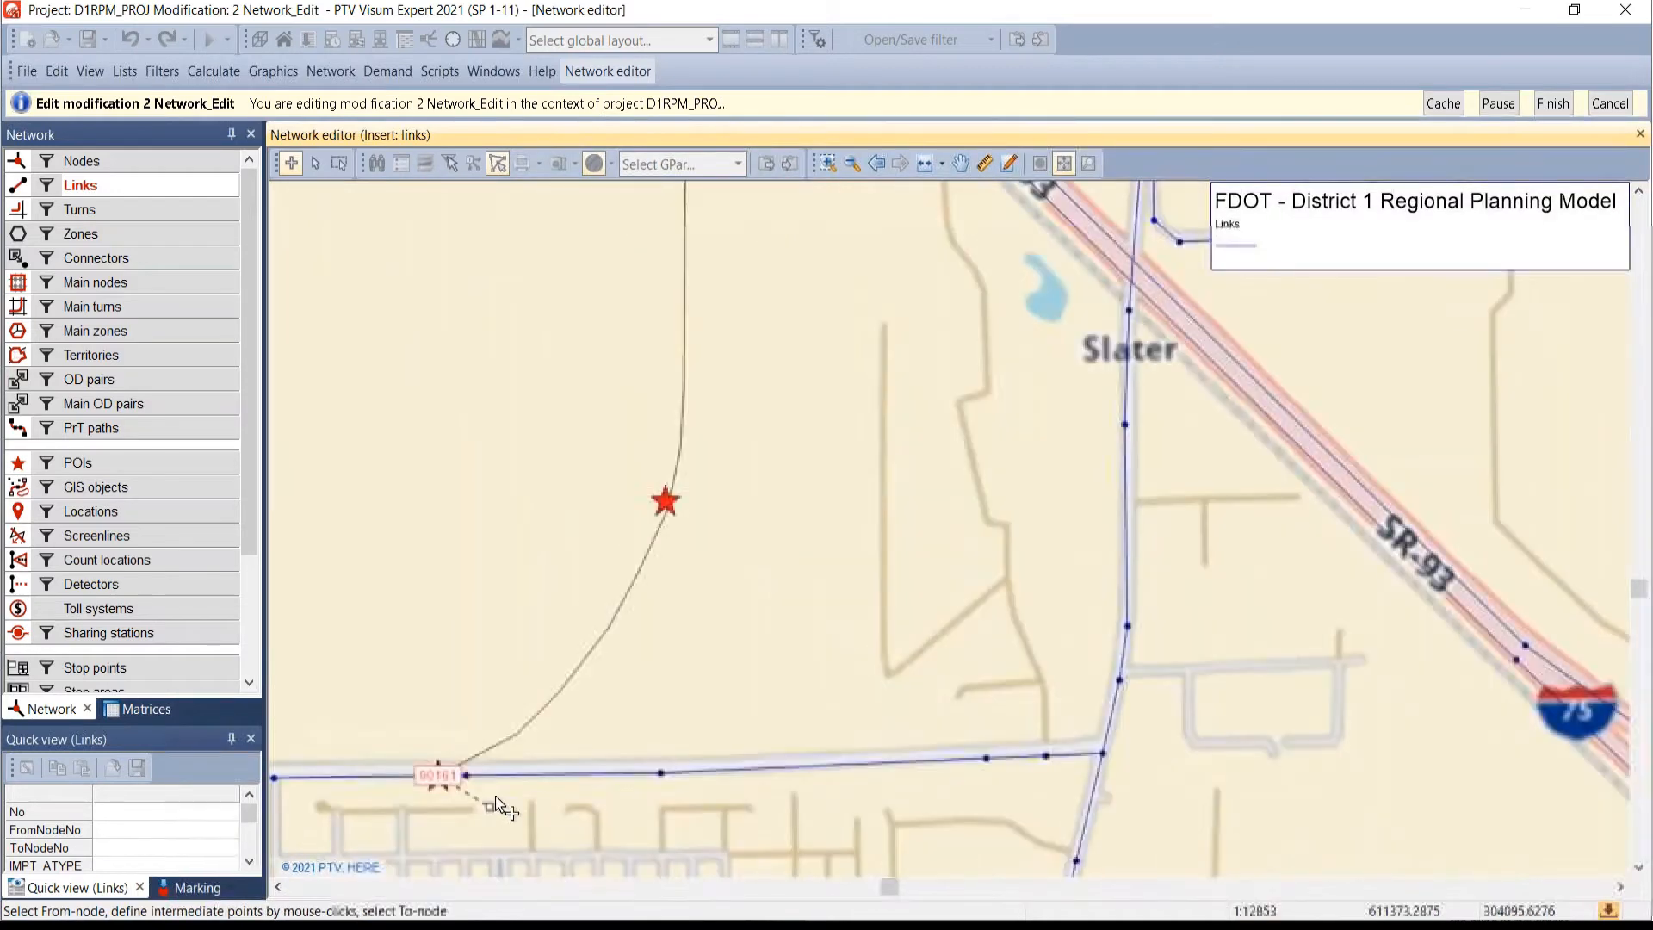
{"action": "scroll", "coordinate": [498, 810], "scroll_direction": "up", "scroll_amount": 2}
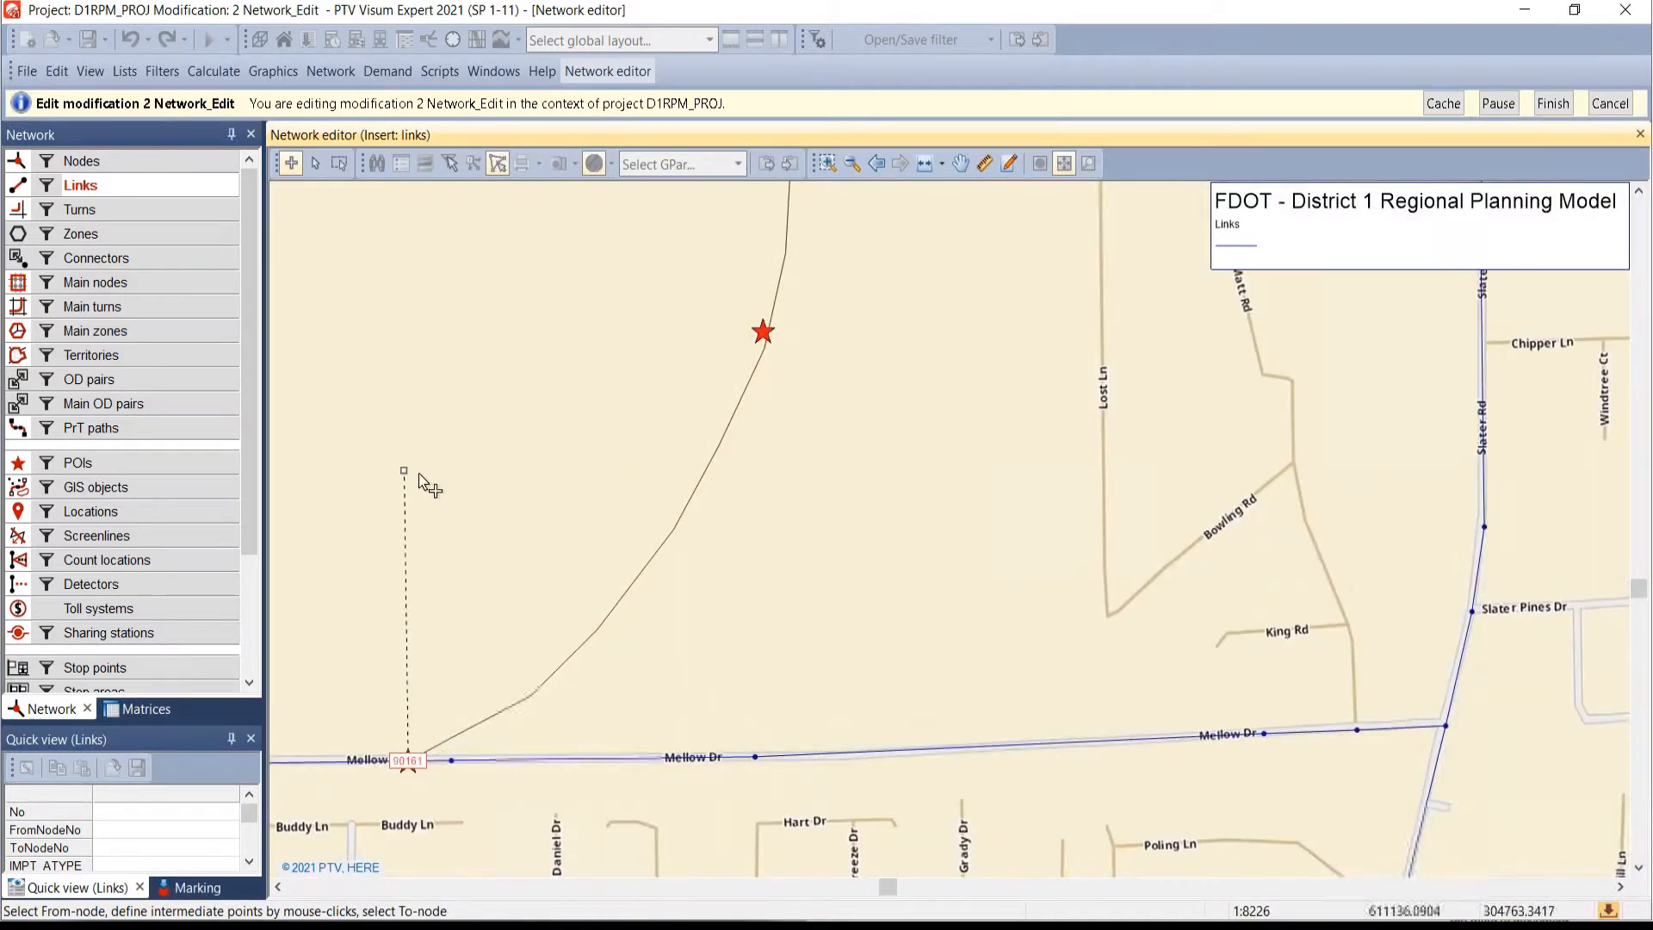
{"action": "left_click", "coordinate": [535, 693]}
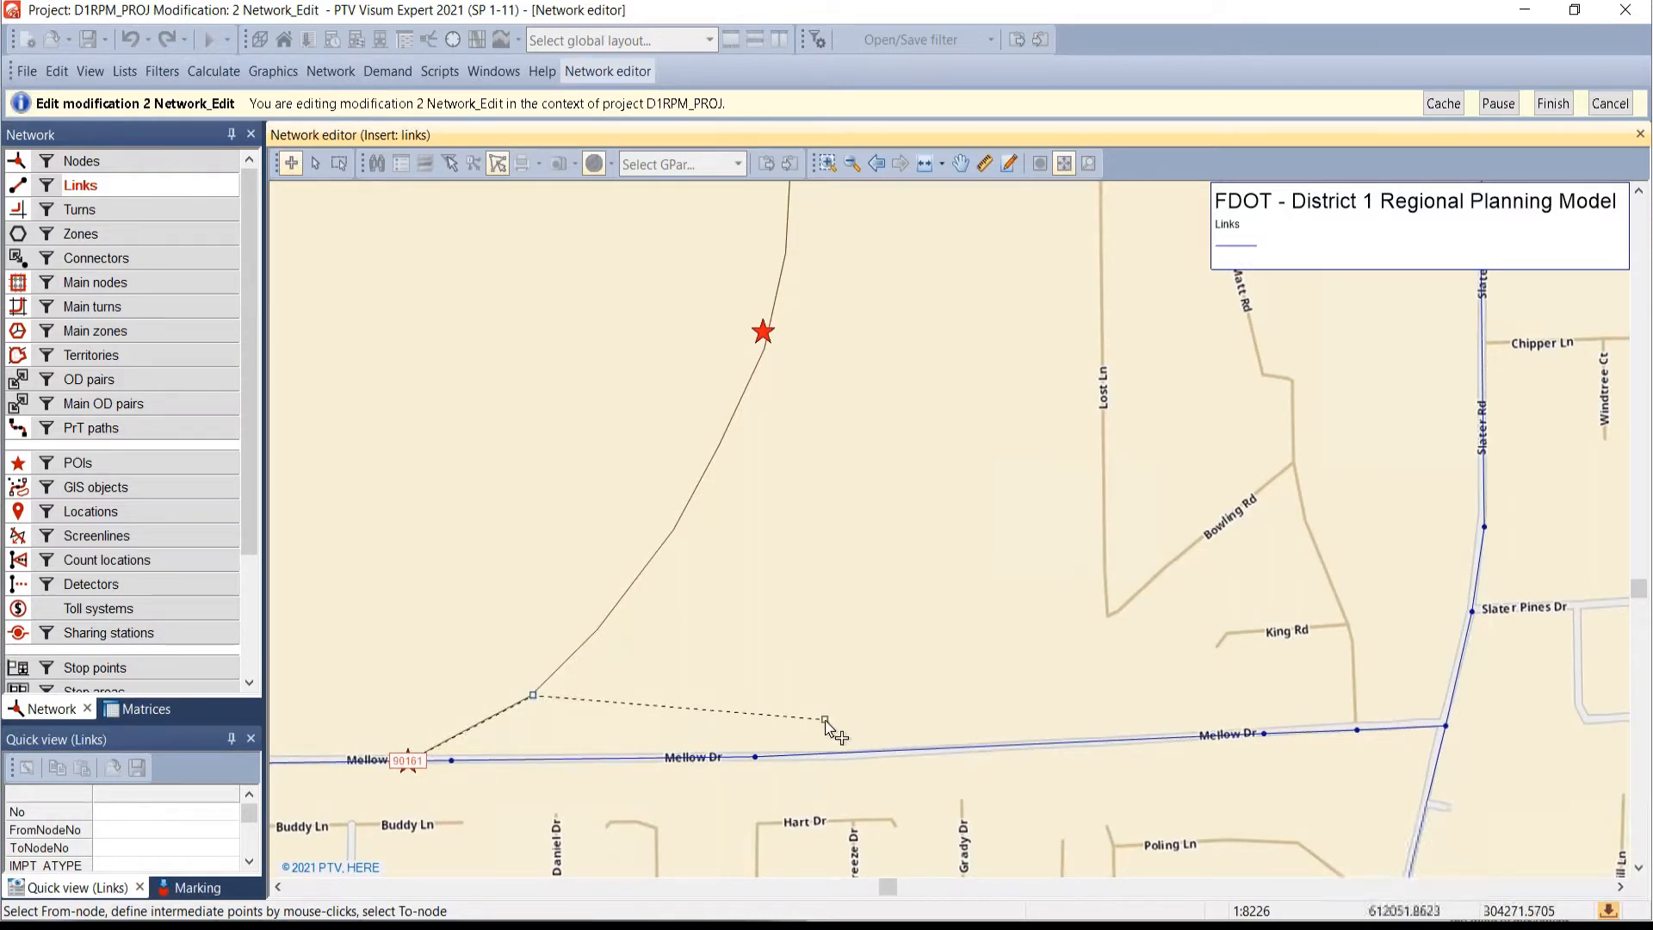
{"action": "left_click", "coordinate": [597, 628]}
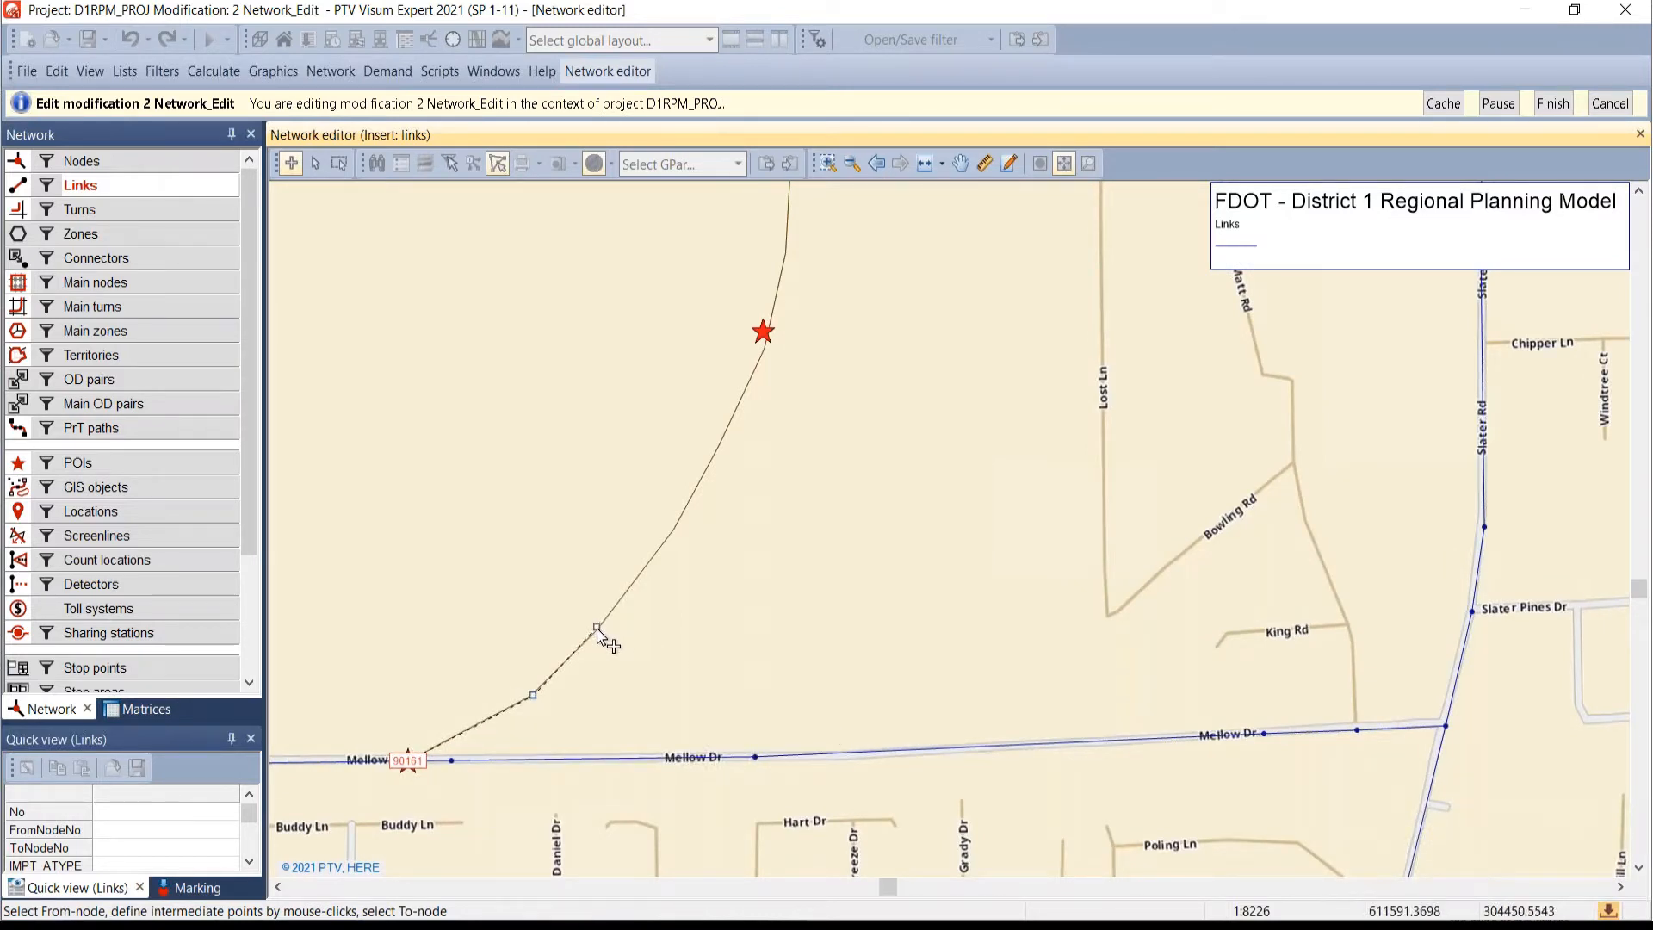
{"action": "left_click", "coordinate": [672, 531]}
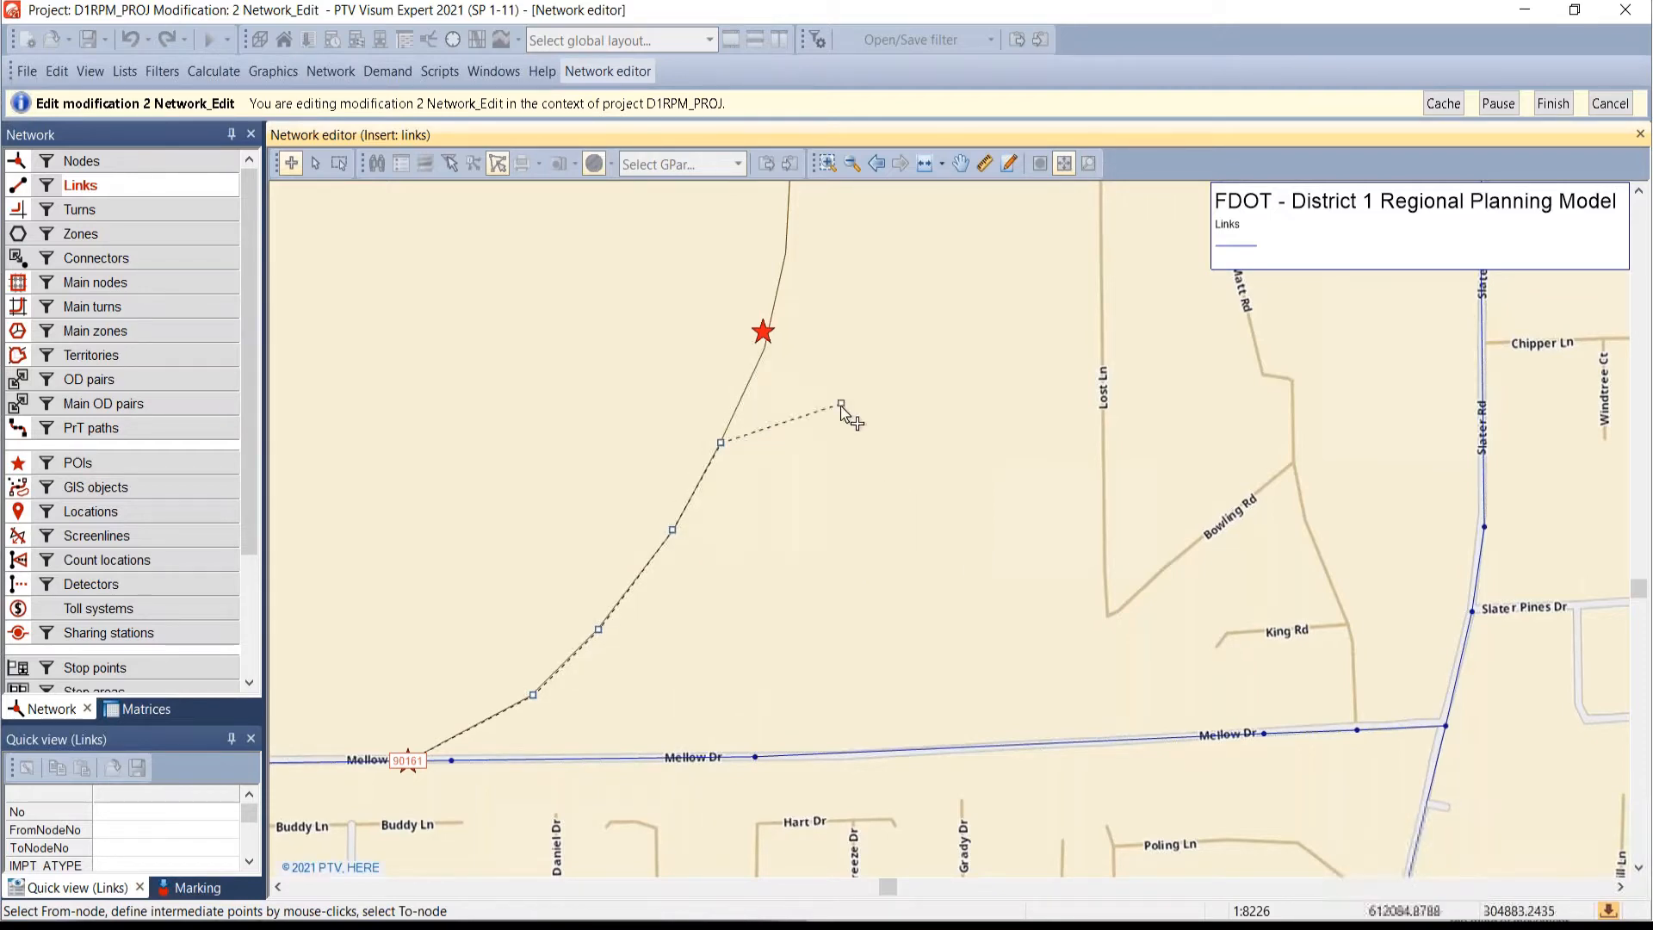
{"action": "left_click_drag", "start_coordinate": [840, 409], "coordinate": [785, 649]}
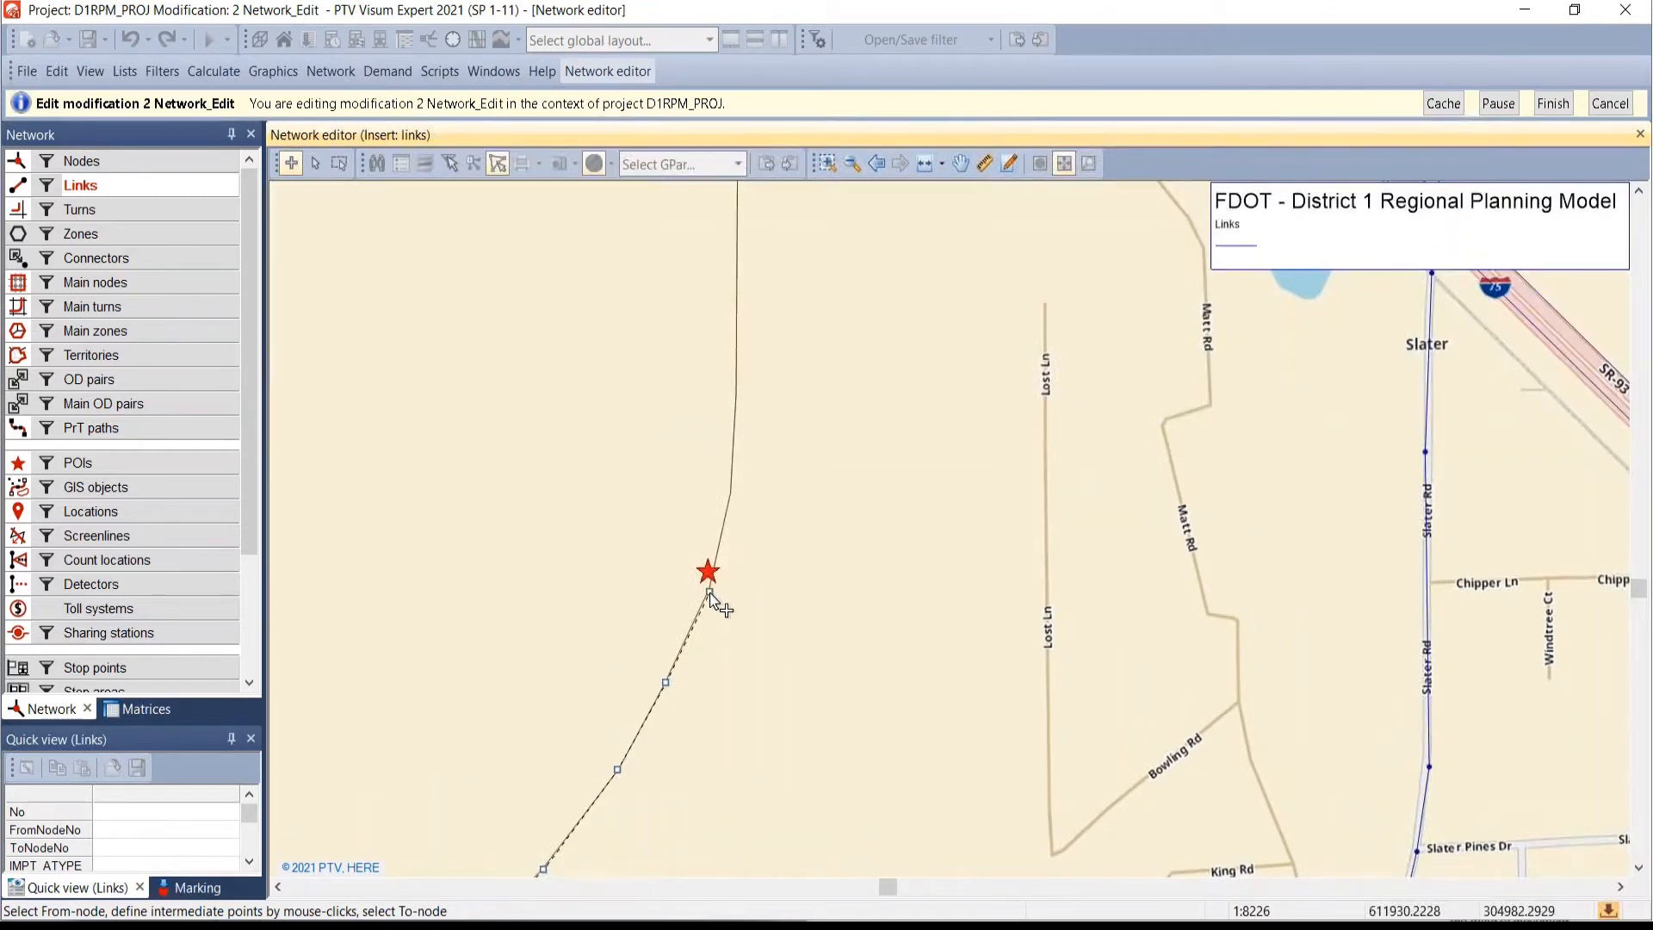
{"action": "left_click", "coordinate": [710, 592]}
{"action": "left_click", "coordinate": [729, 491]}
{"action": "left_click_drag", "start_coordinate": [906, 458], "coordinate": [825, 719]}
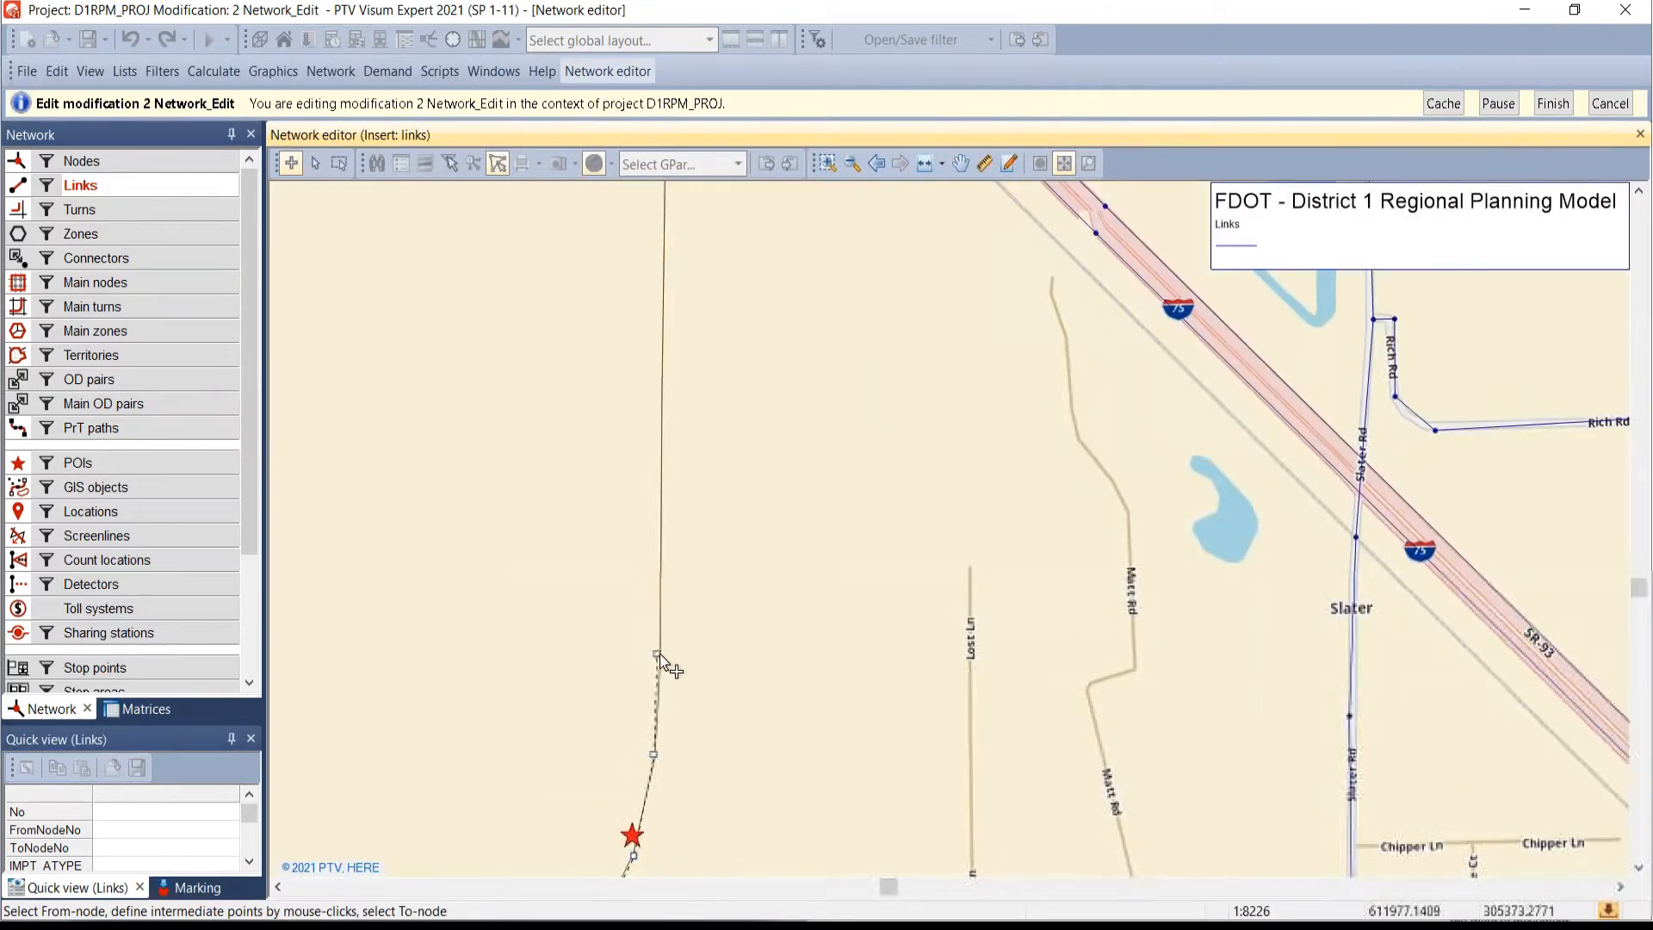
{"action": "left_click", "coordinate": [660, 657]}
{"action": "left_click_drag", "start_coordinate": [782, 521], "coordinate": [868, 871]}
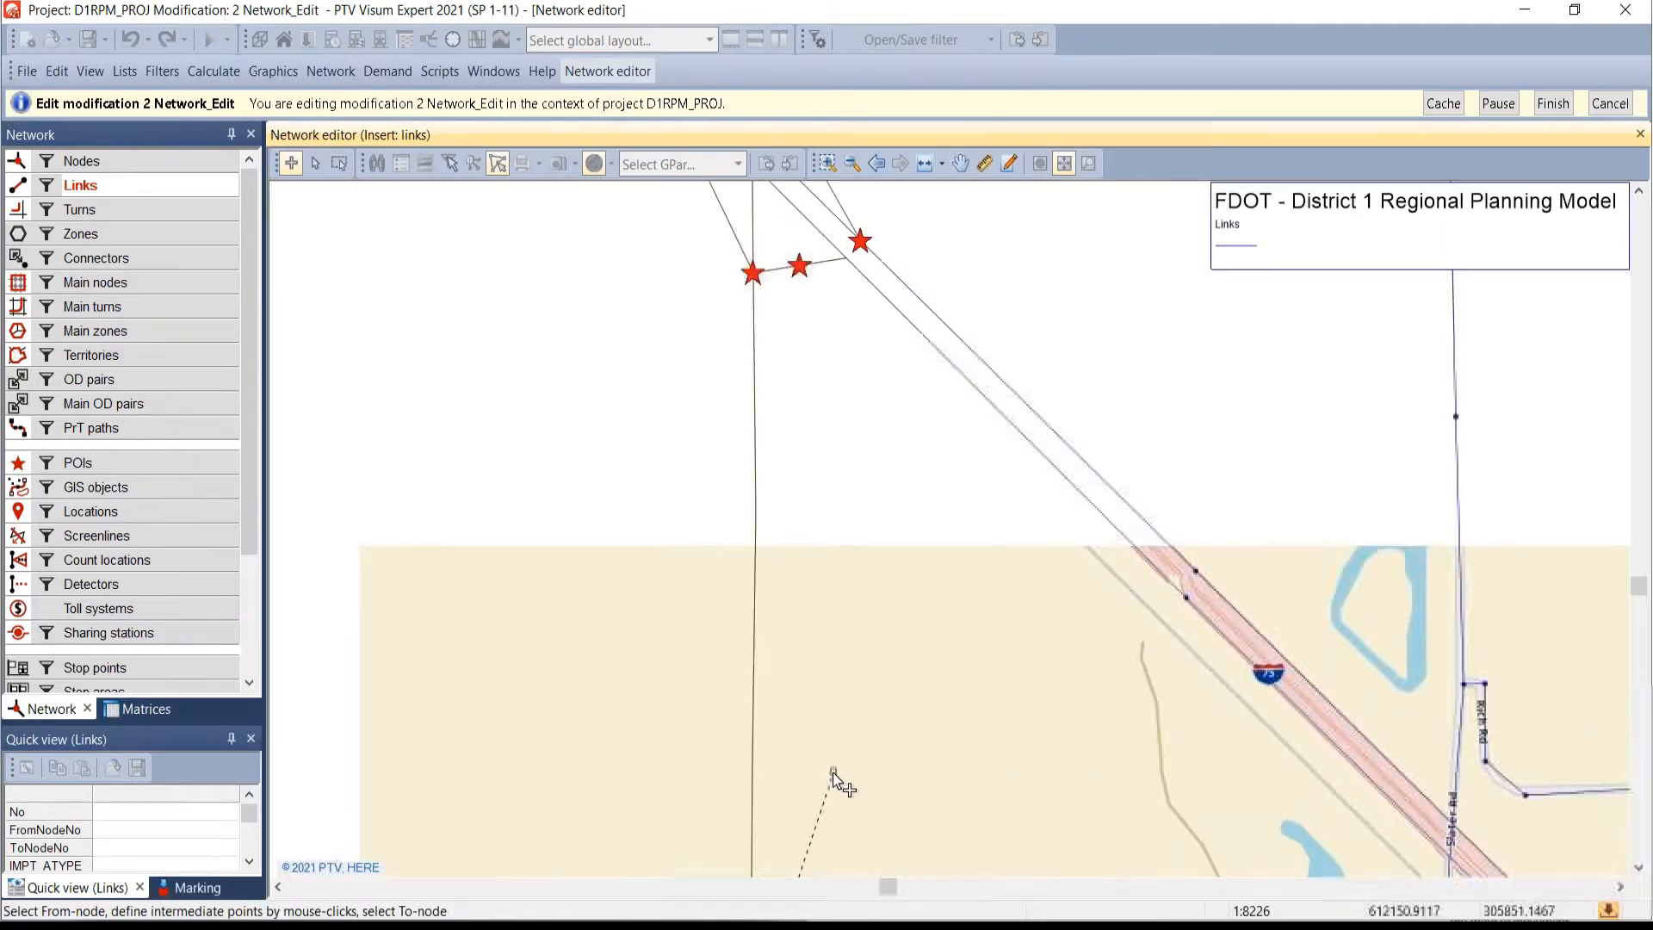
{"action": "scroll", "coordinate": [822, 756], "scroll_direction": "down", "scroll_amount": 2}
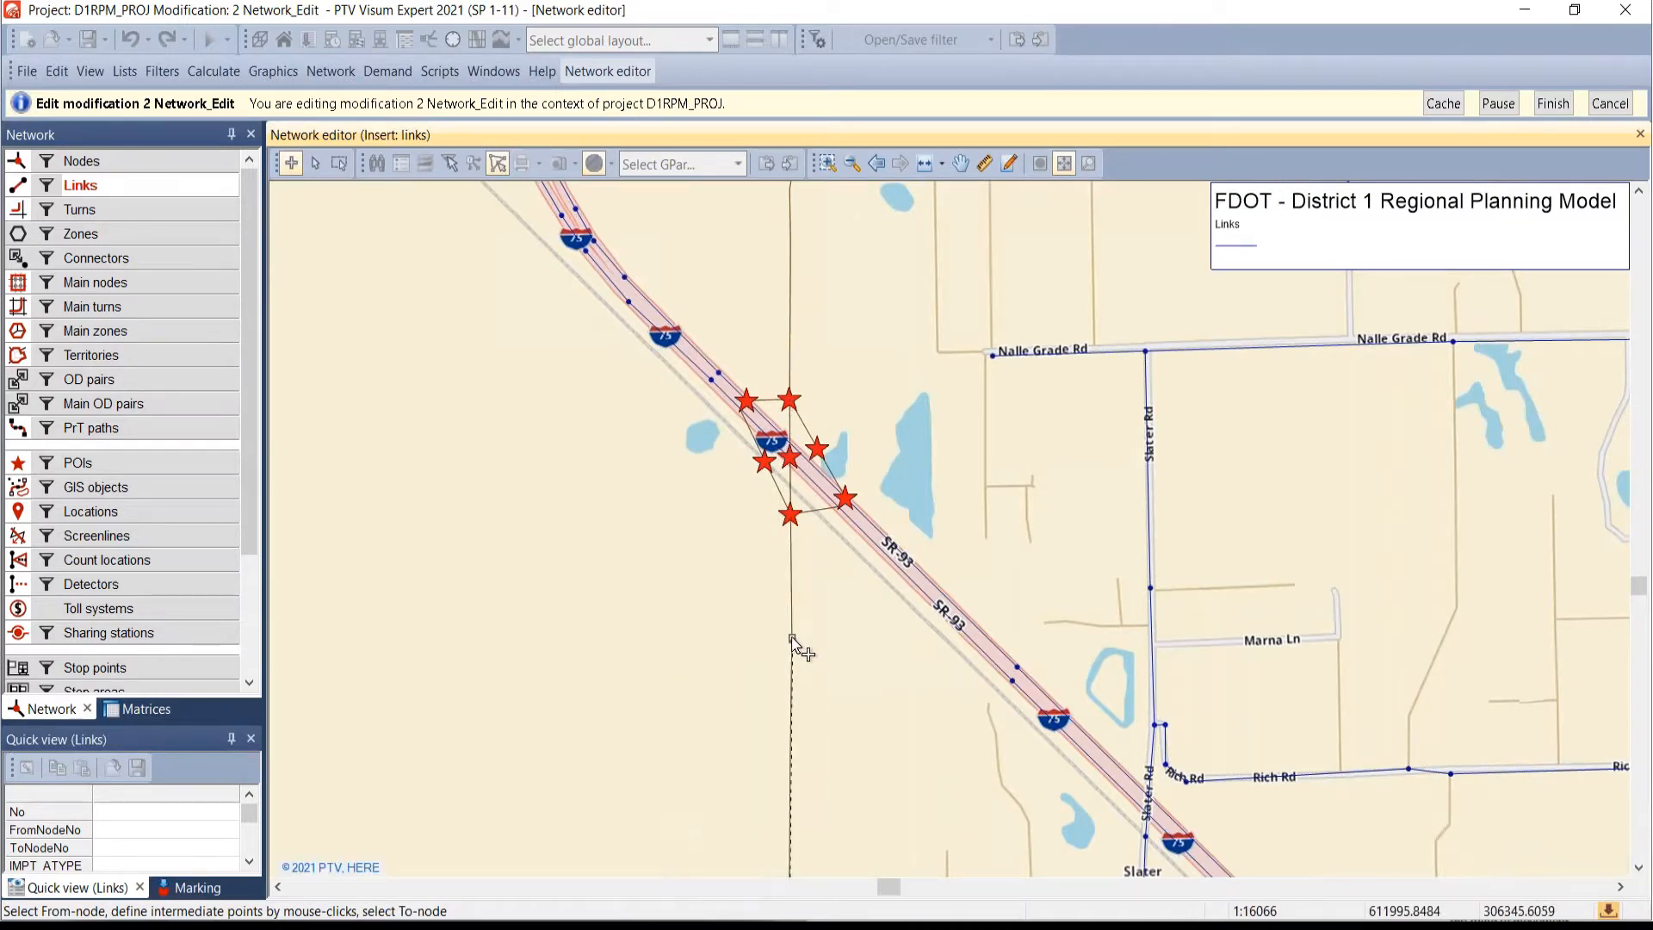
{"action": "left_click_drag", "start_coordinate": [795, 454], "coordinate": [748, 696]}
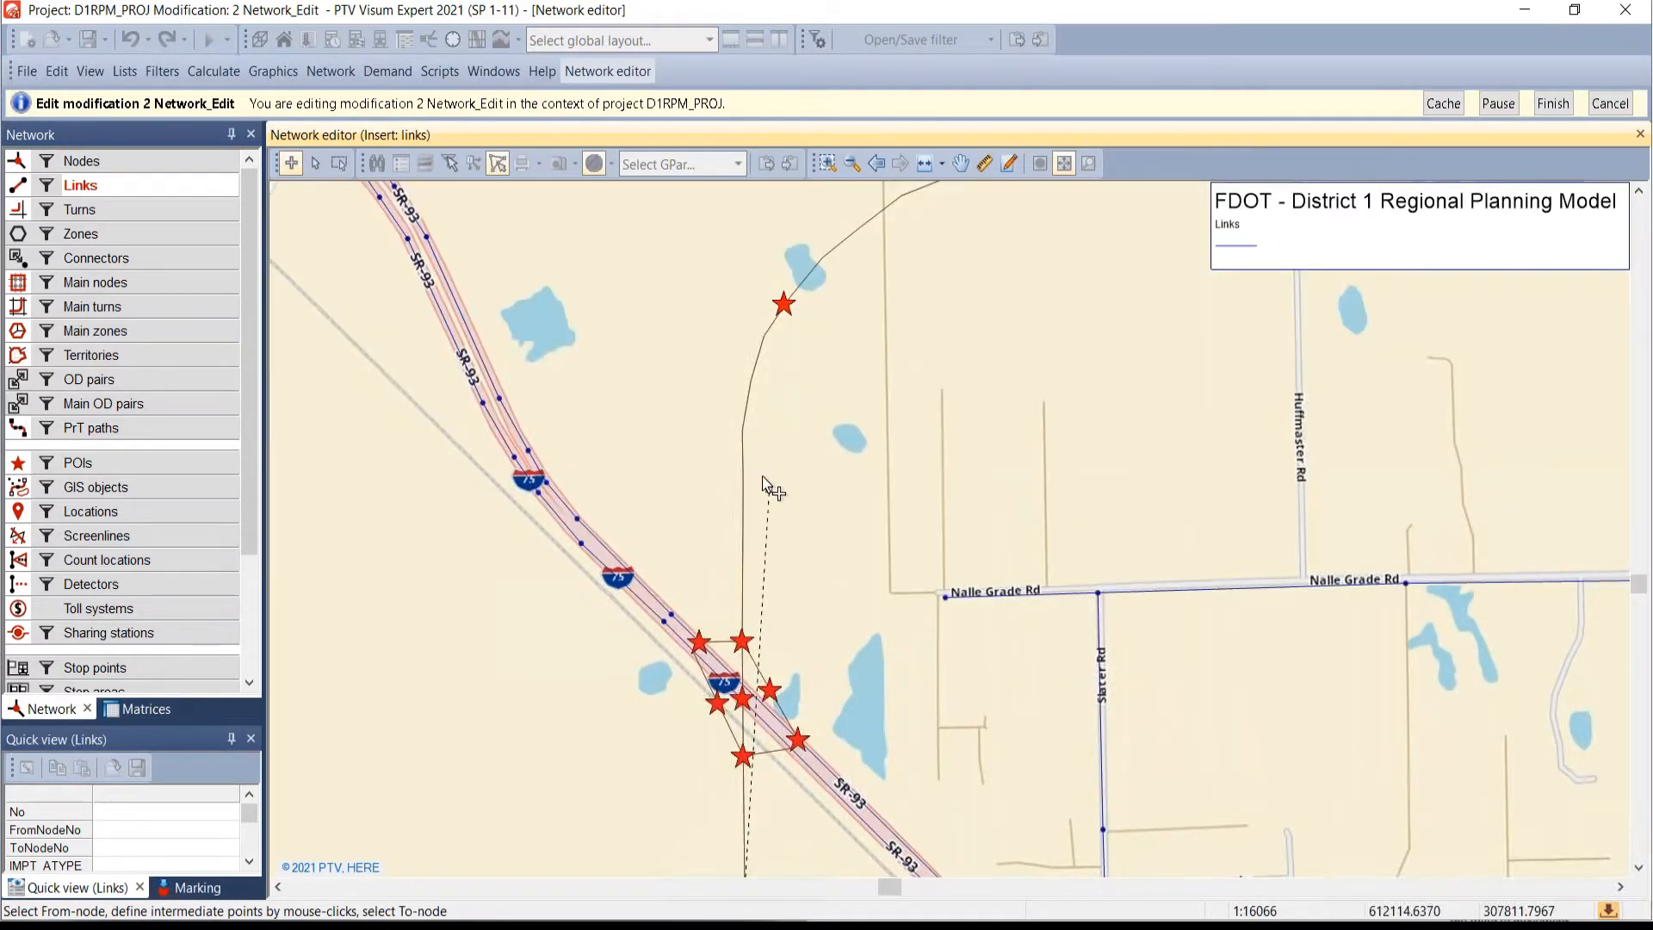
{"action": "left_click", "coordinate": [742, 427]}
{"action": "left_click_drag", "start_coordinate": [830, 262], "coordinate": [536, 618]}
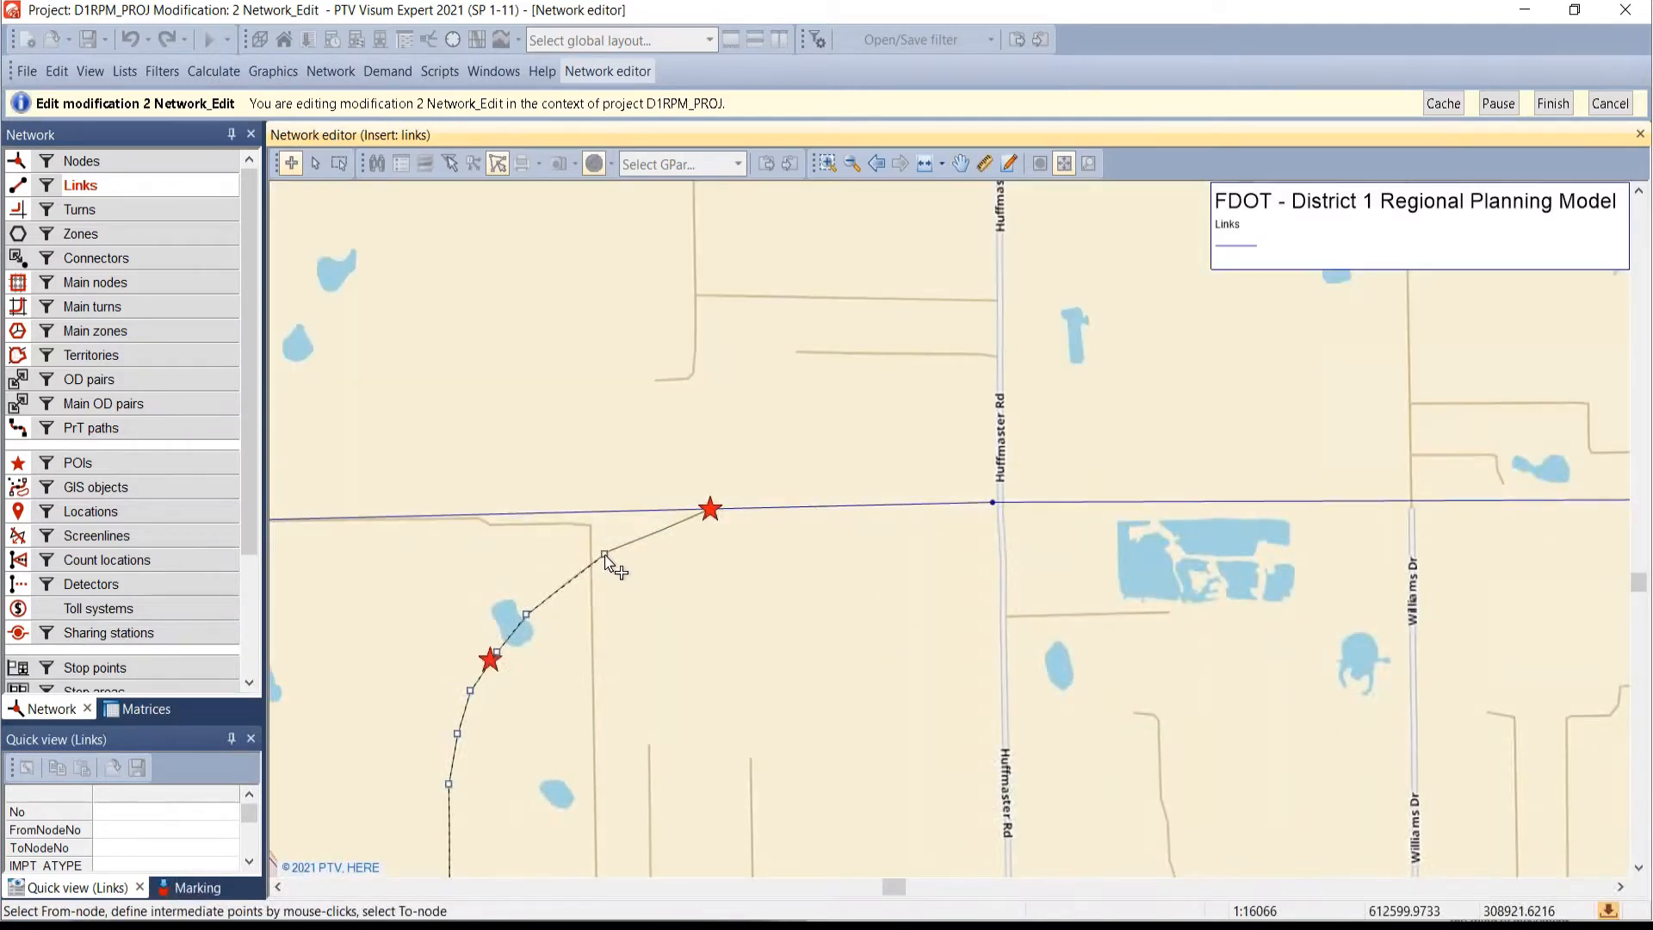
{"action": "left_click", "coordinate": [605, 554]}
{"action": "left_click_drag", "start_coordinate": [688, 631], "coordinate": [813, 313]}
{"action": "scroll", "coordinate": [751, 399], "scroll_direction": "down", "scroll_amount": 1}
{"action": "scroll", "coordinate": [750, 400], "scroll_direction": "down", "scroll_amount": 3}
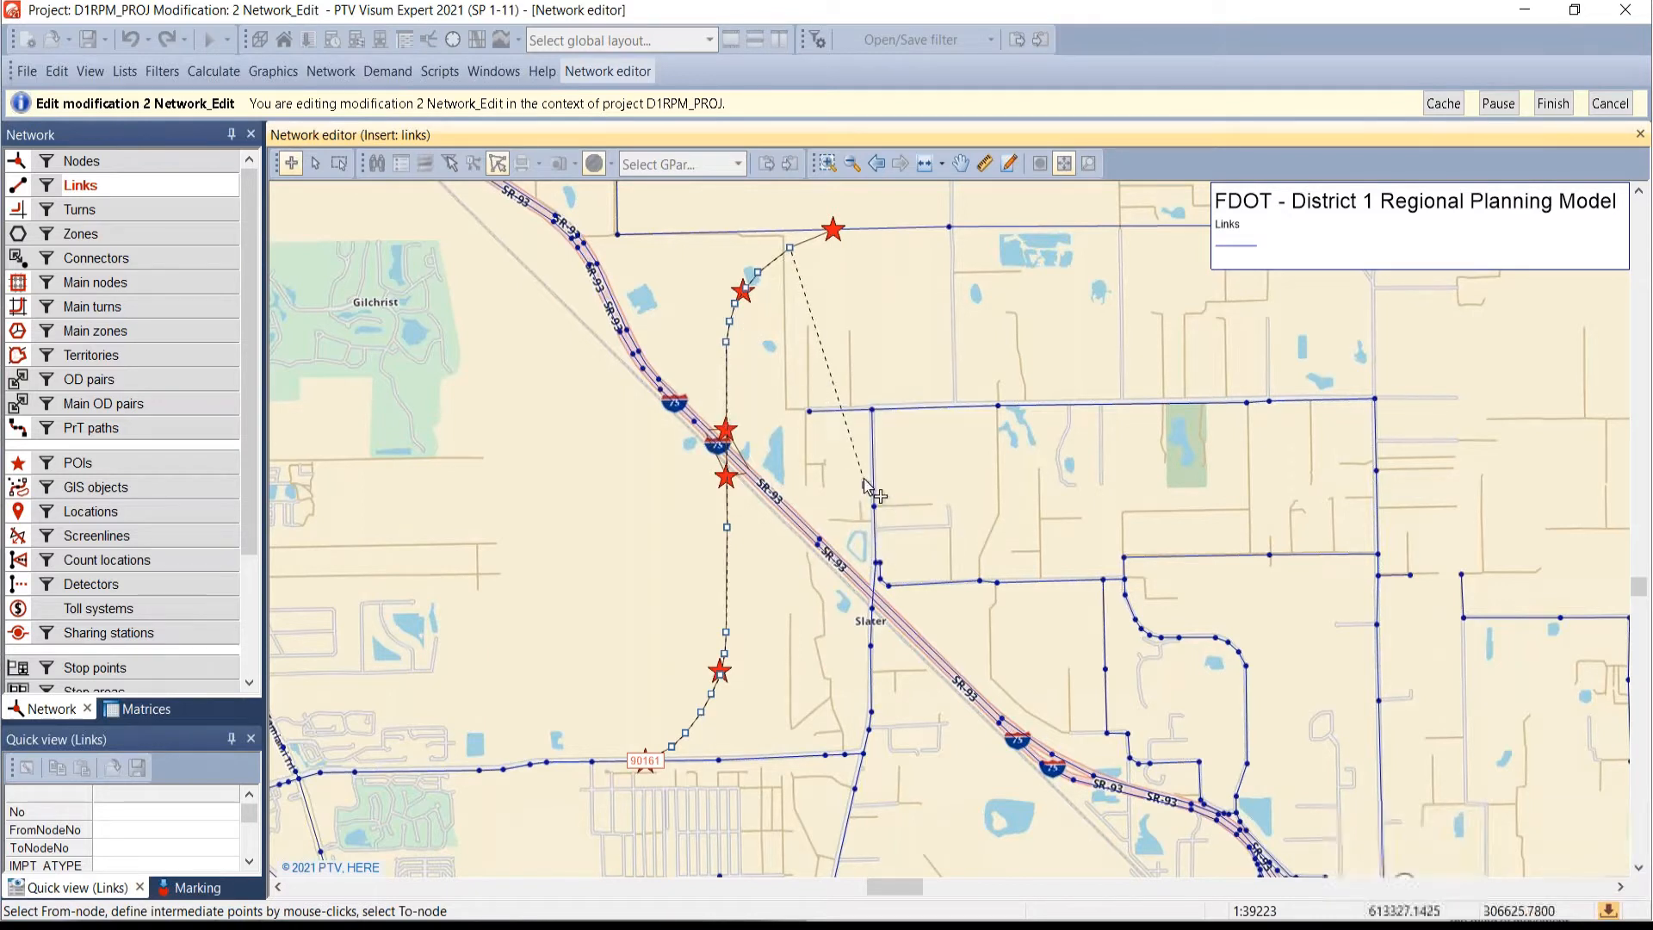
{"action": "left_click", "coordinate": [836, 234]}
{"action": "left_click_drag", "start_coordinate": [855, 308], "coordinate": [1220, 270]}
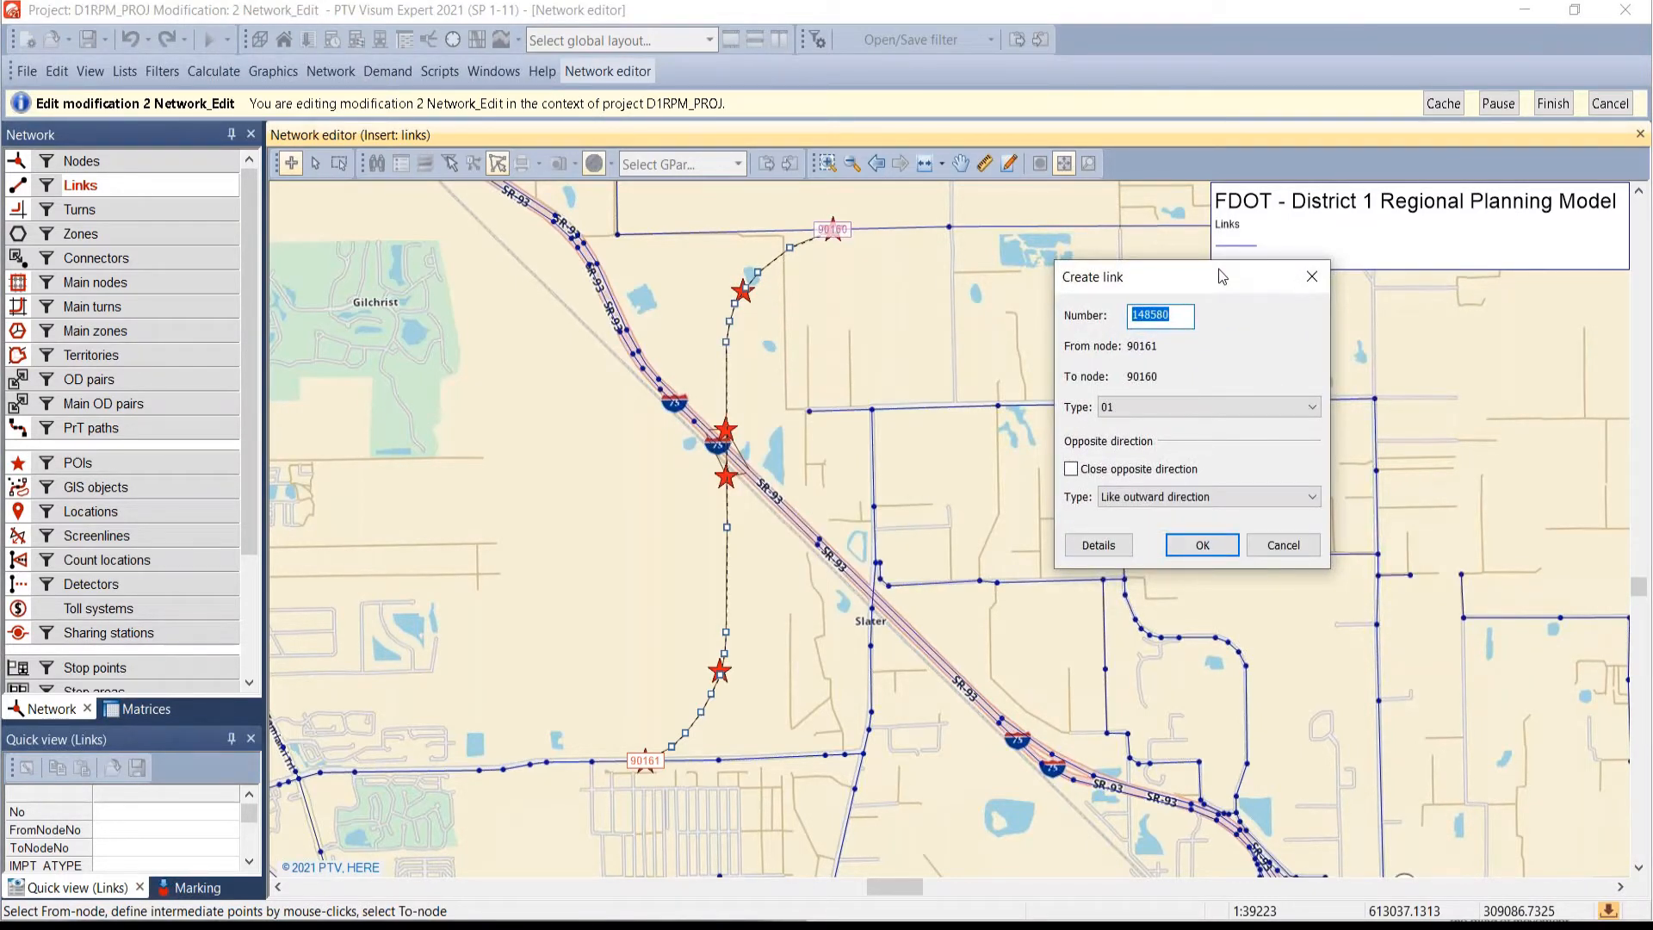
{"action": "left_click", "coordinate": [1302, 549]}
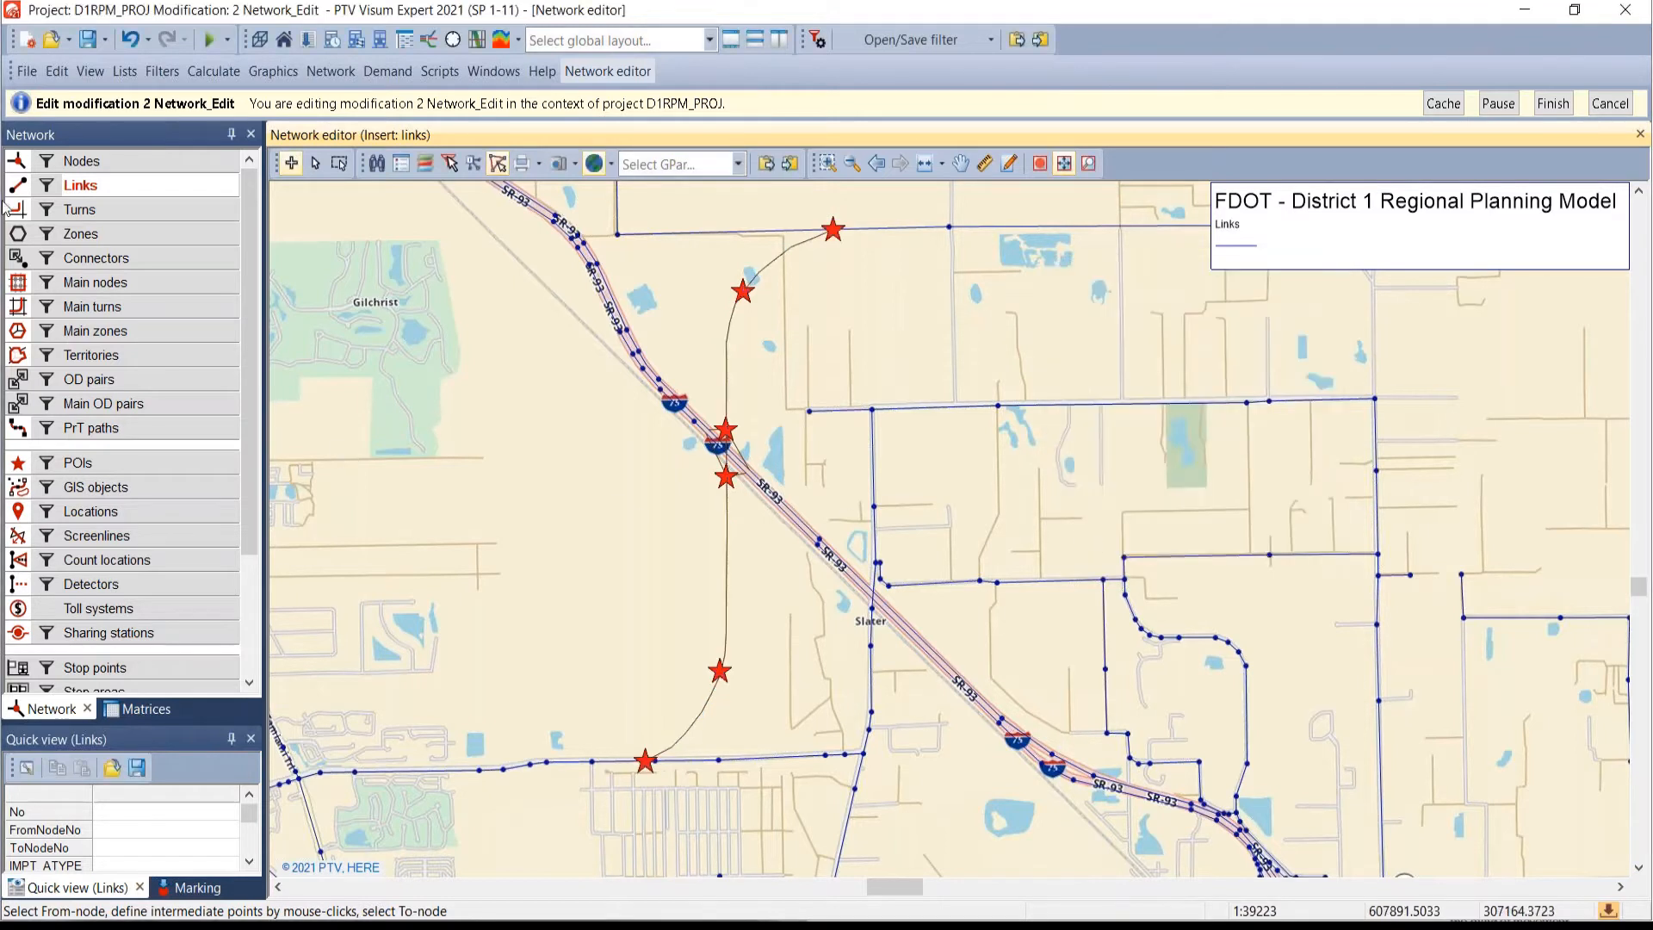
- Draw a rough type 01 link along the proposed road from node 90161 on Mellow Dr across SR-93 to node 90160
{"action": "left_click", "coordinate": [646, 760]}
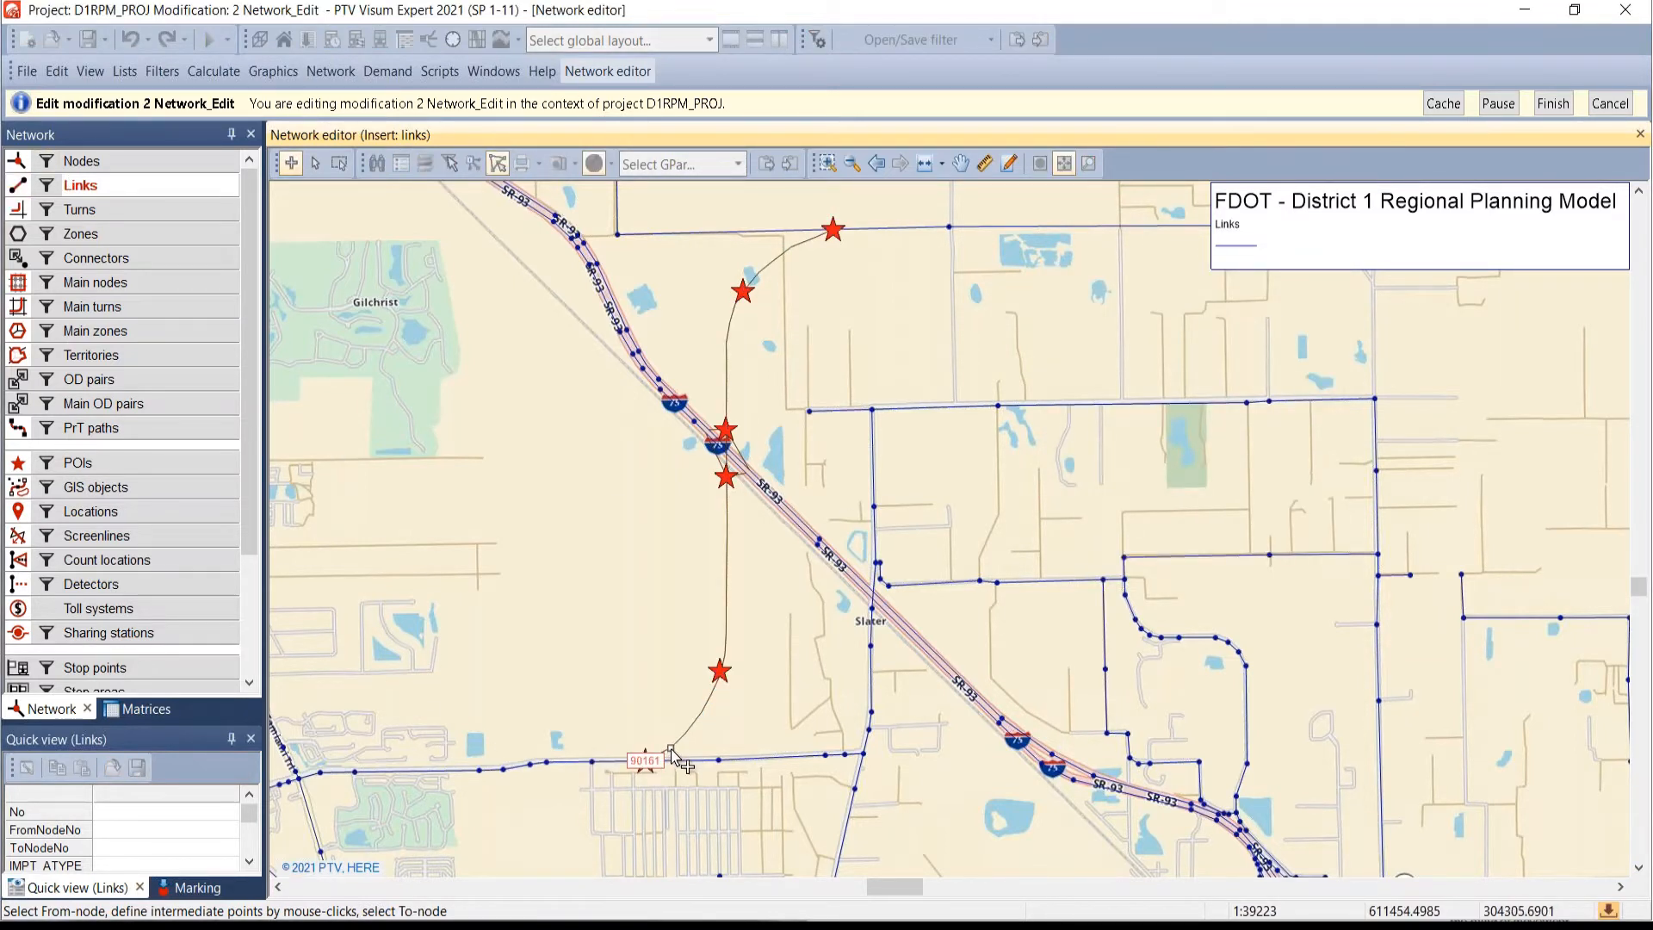
{"action": "left_click", "coordinate": [692, 731]}
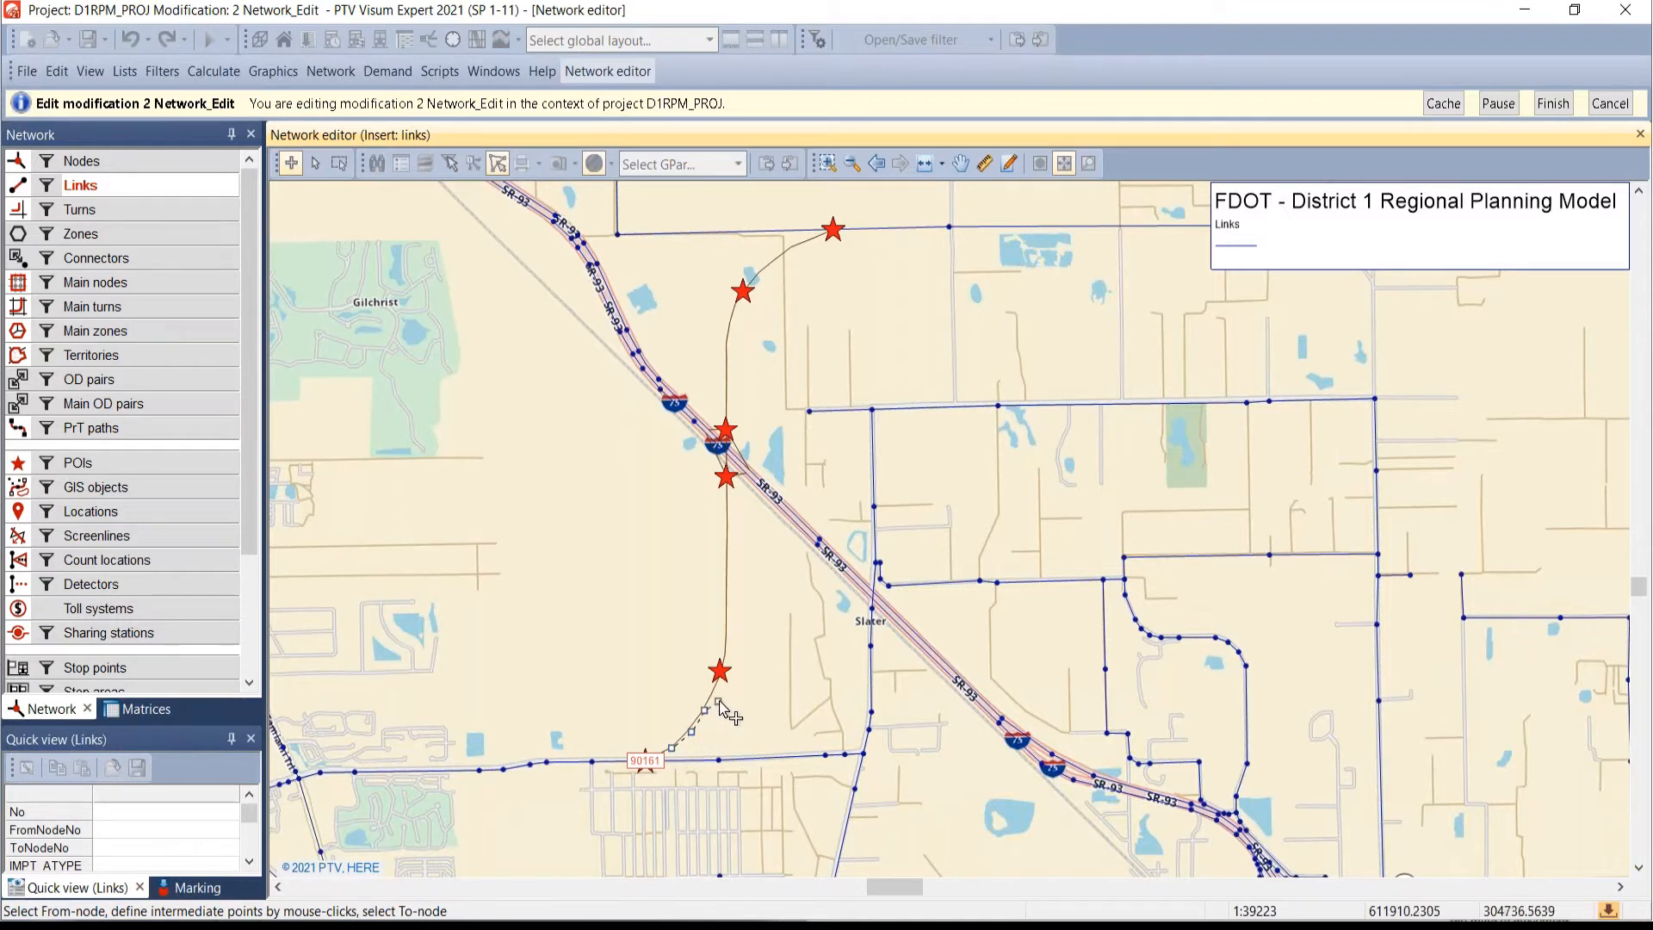
{"action": "left_click", "coordinate": [716, 679]}
{"action": "left_click", "coordinate": [723, 656]}
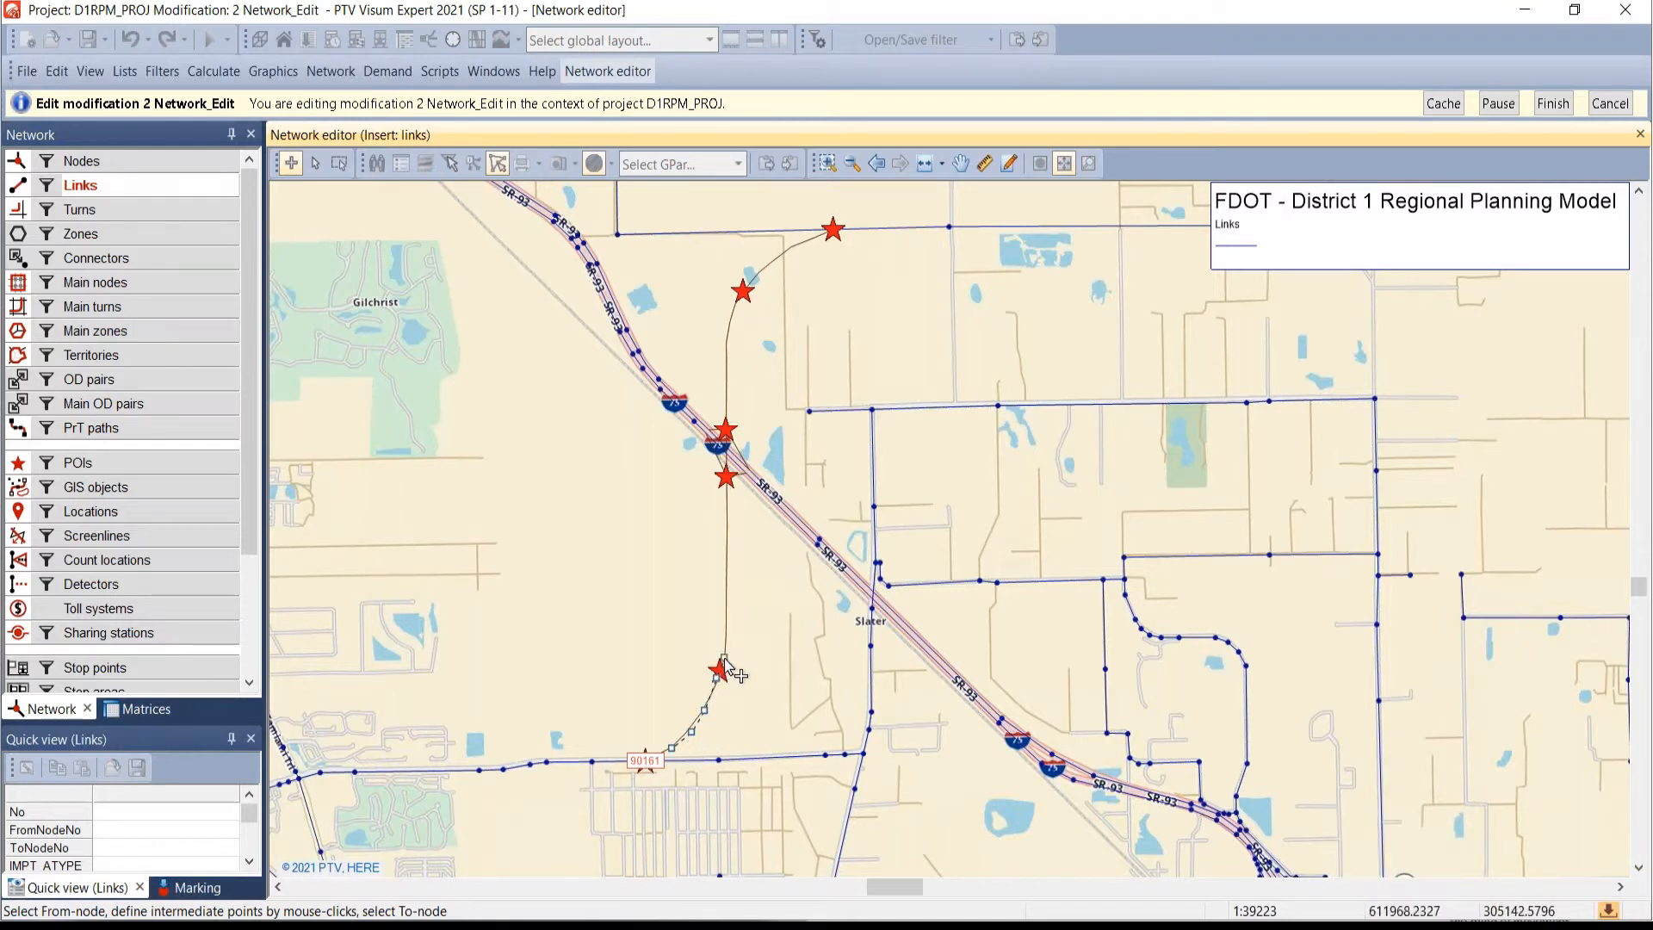
{"action": "left_click", "coordinate": [730, 511]}
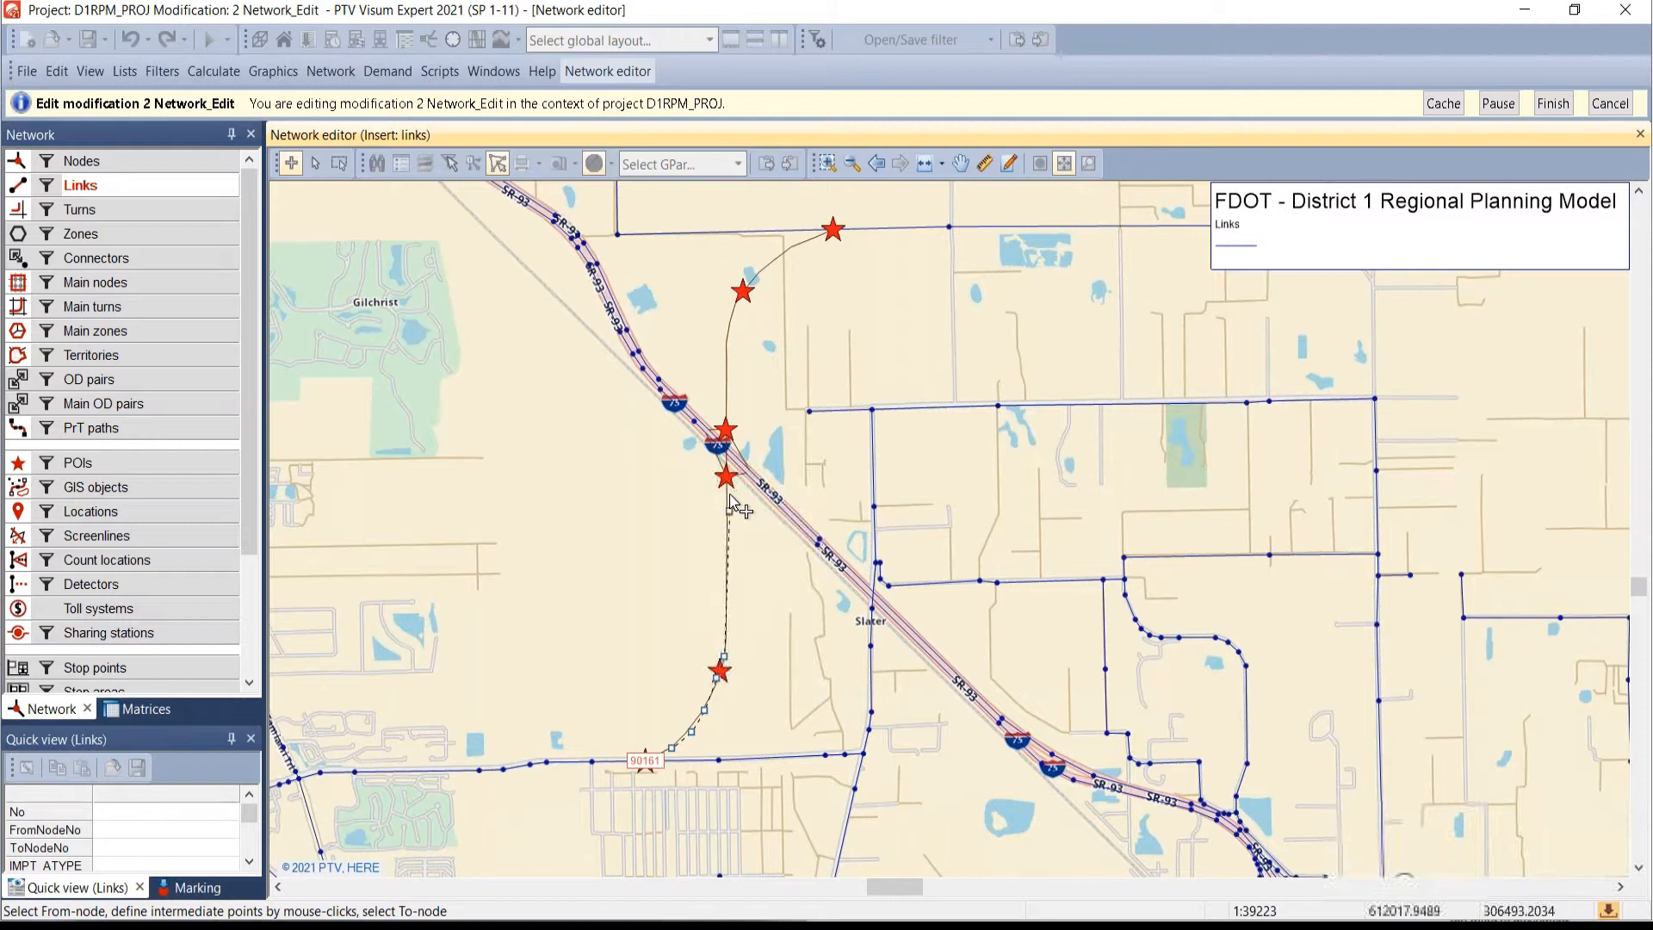
{"action": "left_click", "coordinate": [728, 423]}
{"action": "left_click", "coordinate": [726, 334]}
{"action": "left_click", "coordinate": [708, 278]}
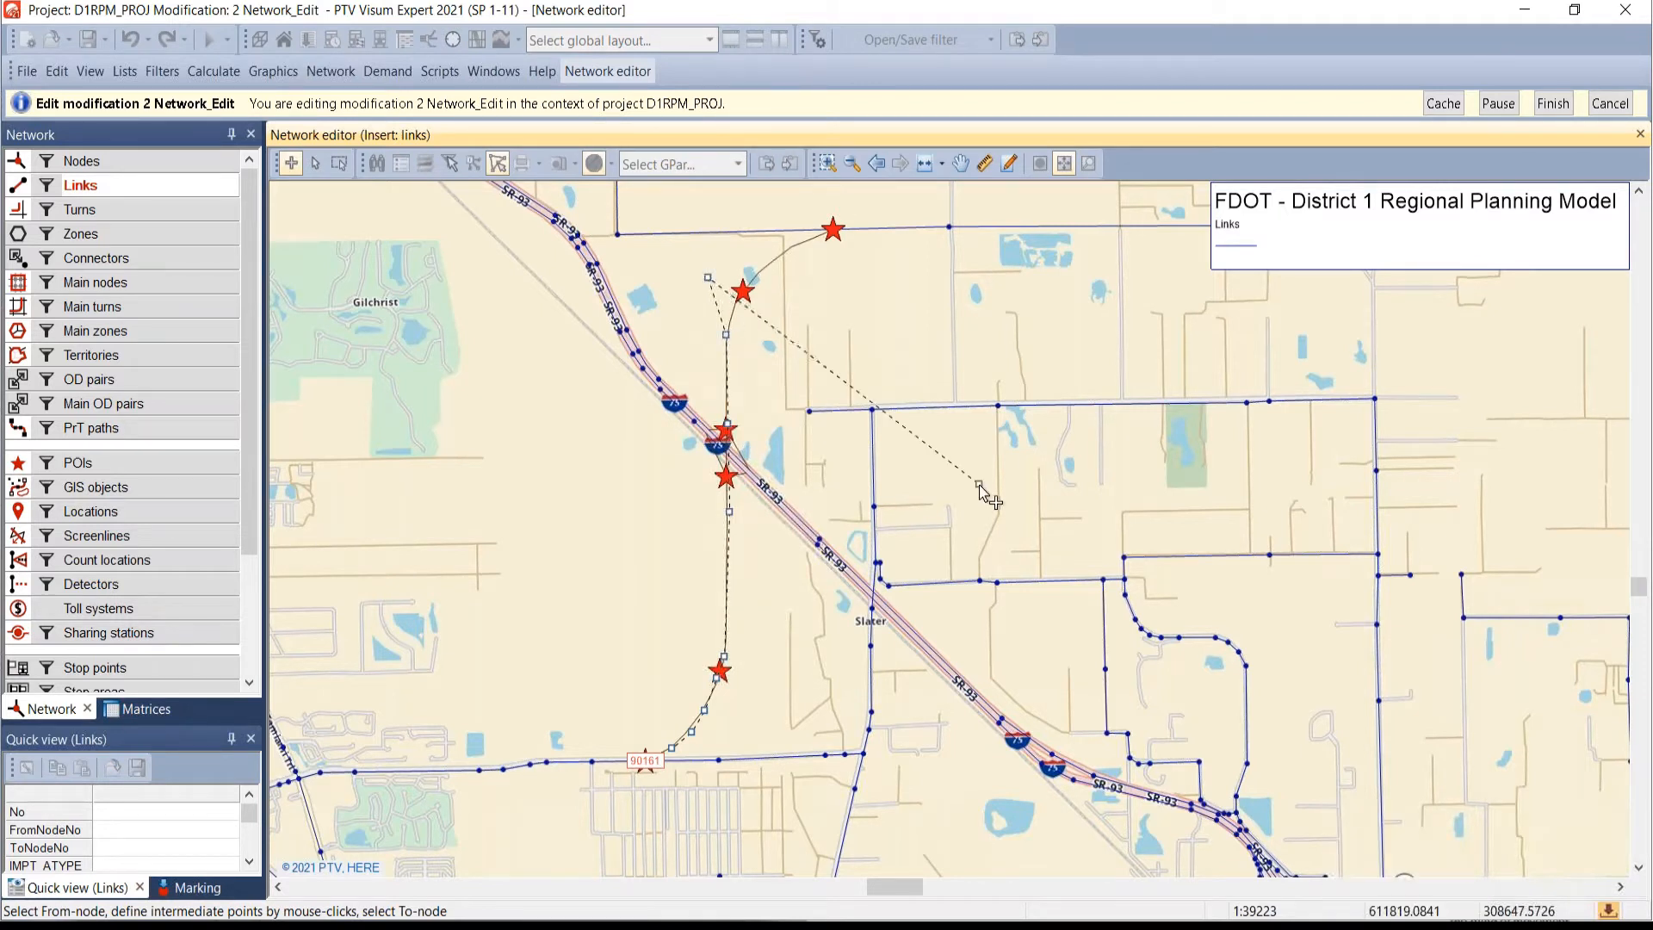
{"action": "left_click", "coordinate": [758, 274]}
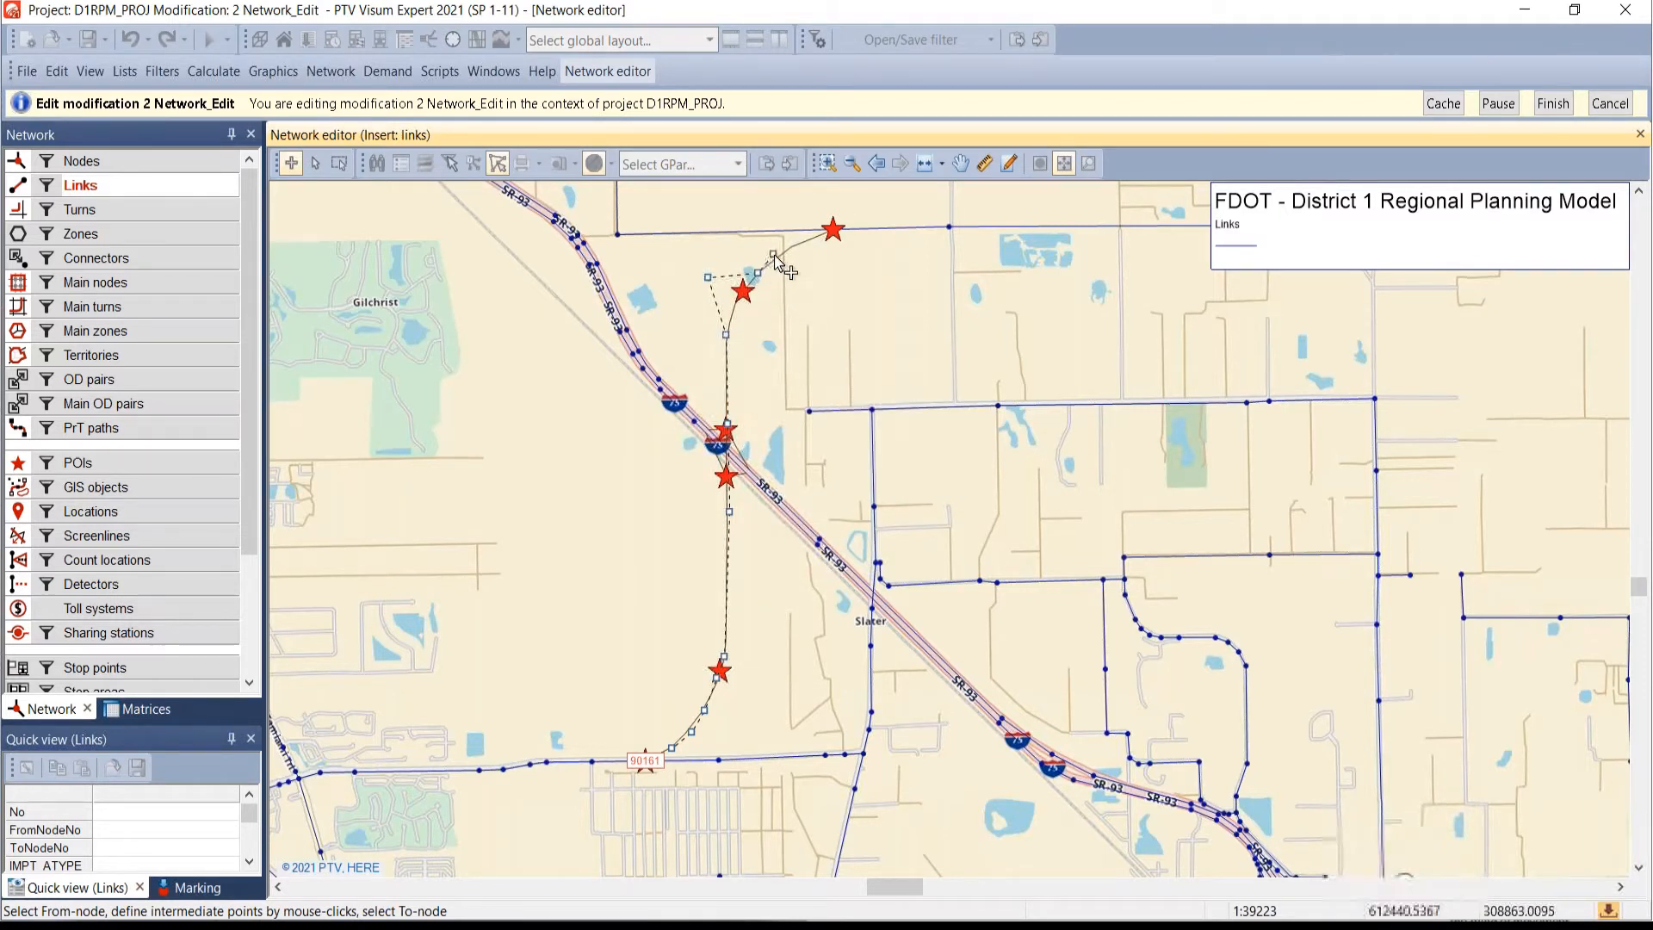
{"action": "left_click", "coordinate": [828, 239]}
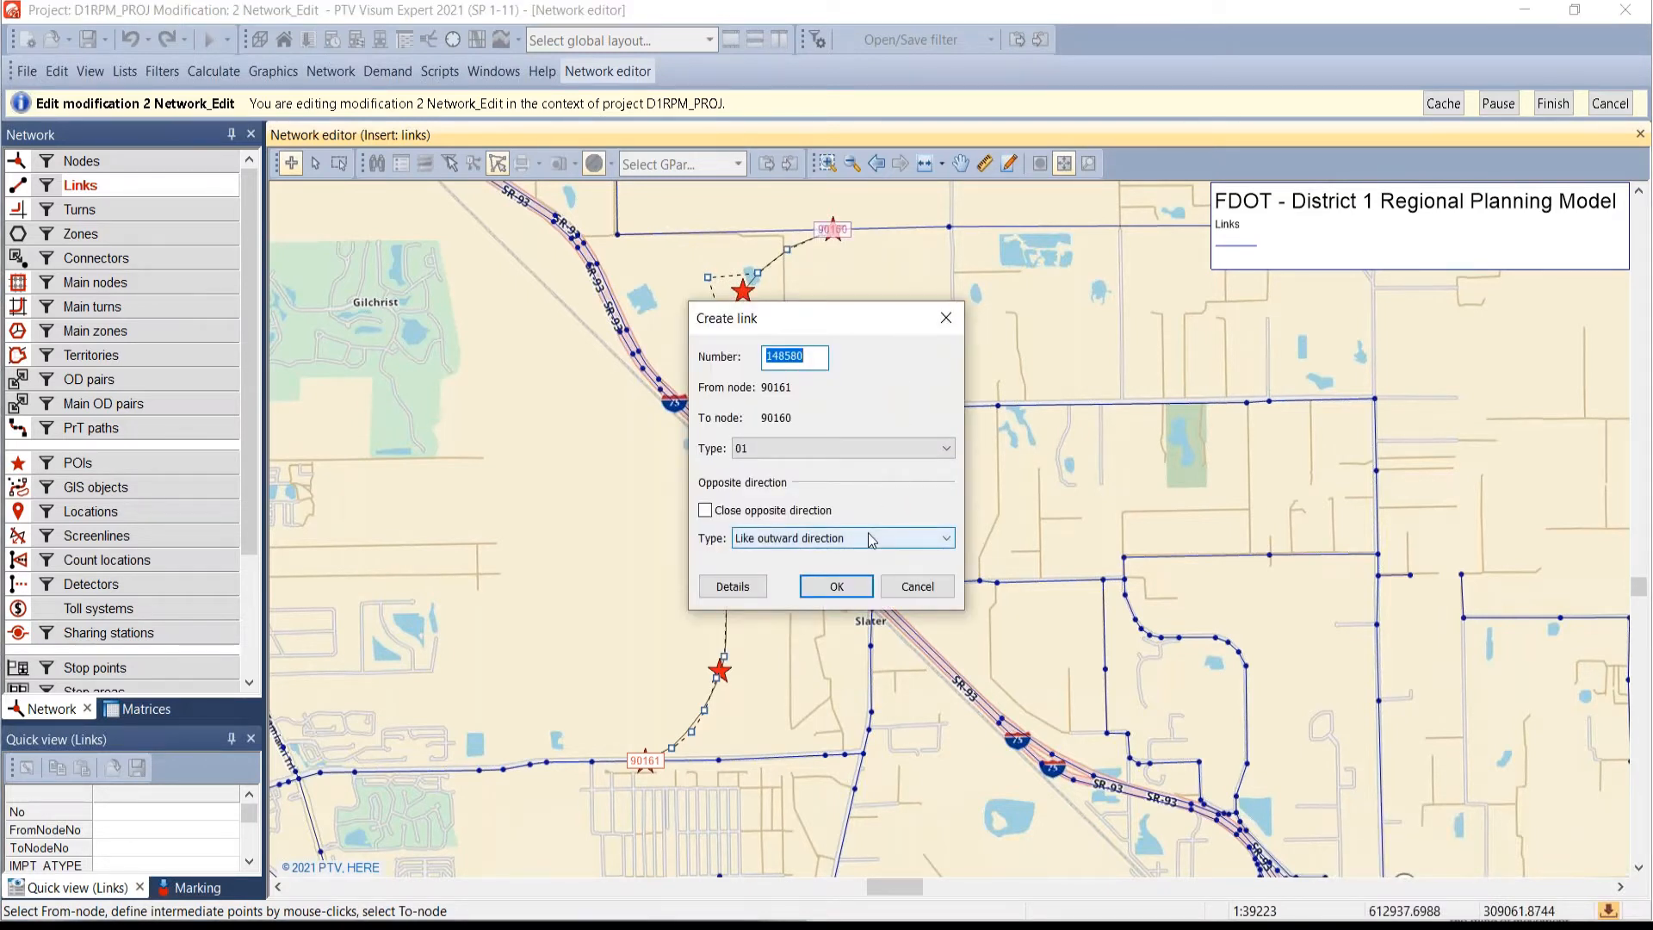
{"action": "left_click_drag", "start_coordinate": [810, 320], "coordinate": [1045, 296]}
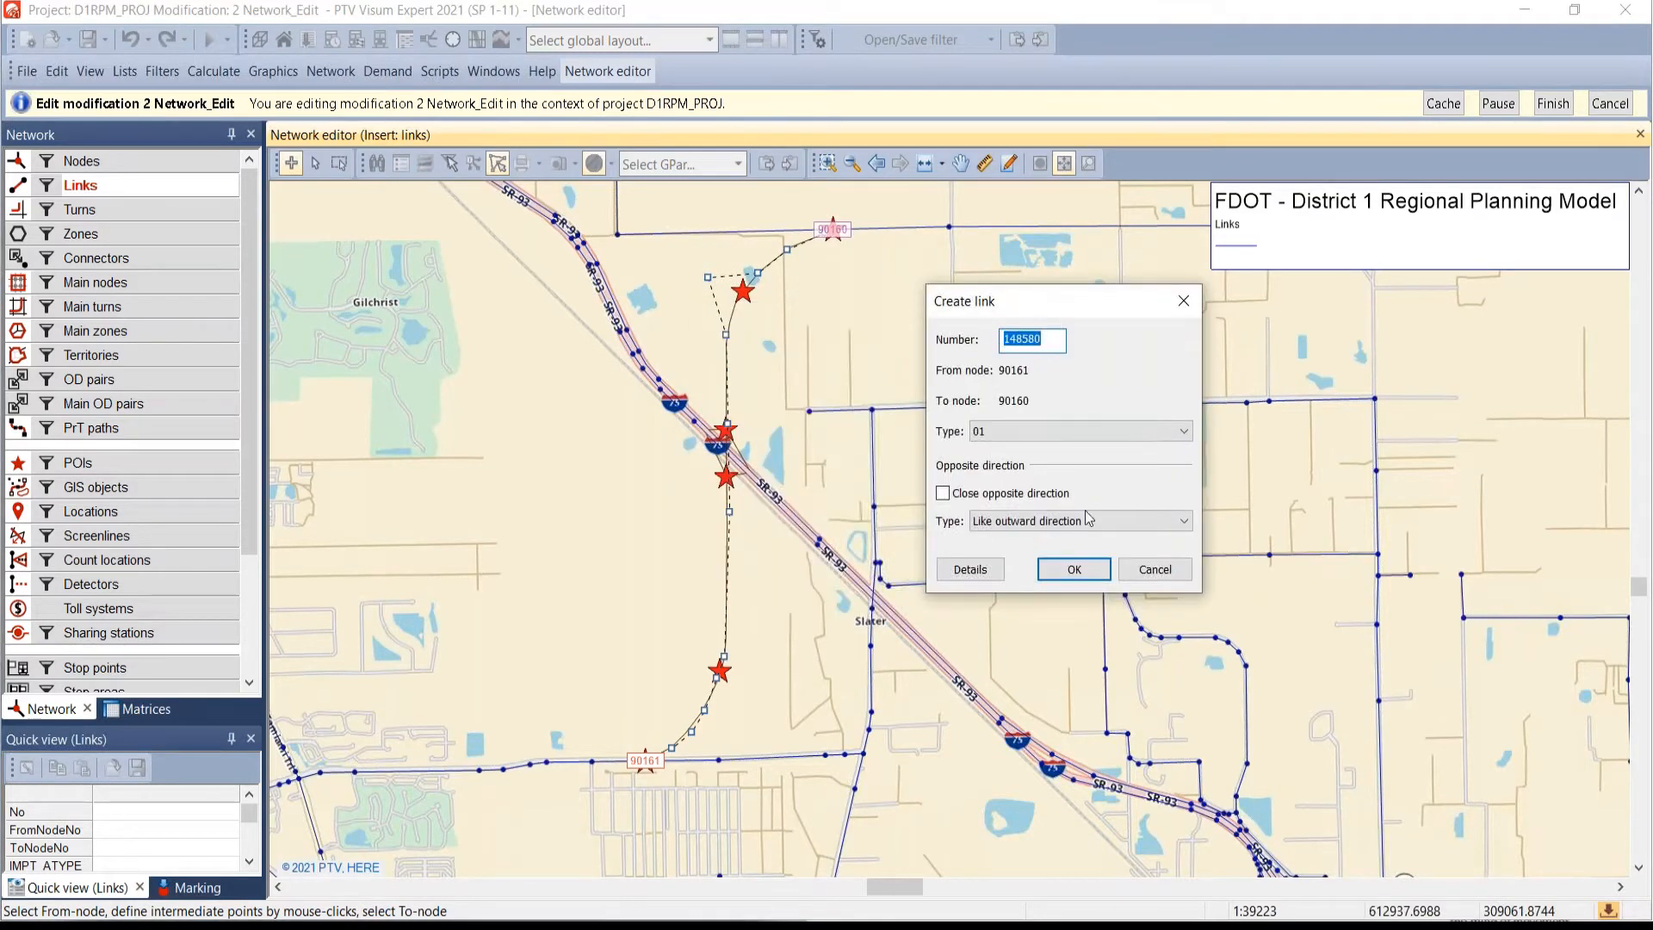
{"action": "left_click", "coordinate": [1072, 561]}
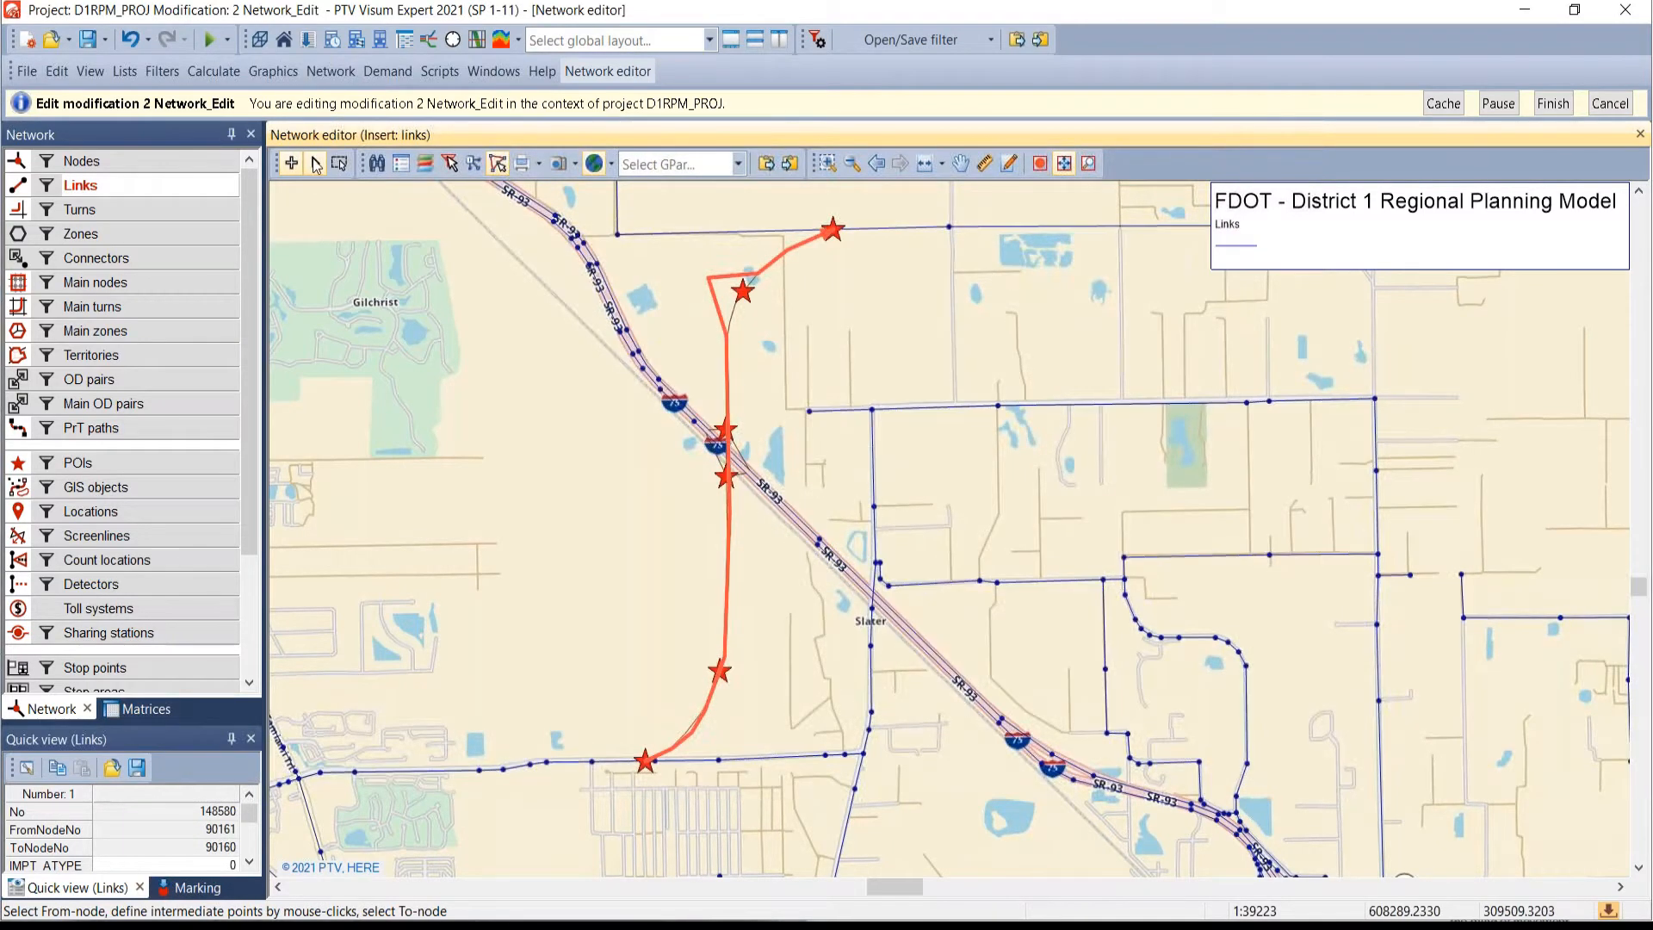
- Try to reshape the new link by moving its stray northern bend point onto the nearby star
{"action": "left_click", "coordinate": [315, 164]}
{"action": "left_click", "coordinate": [703, 308]}
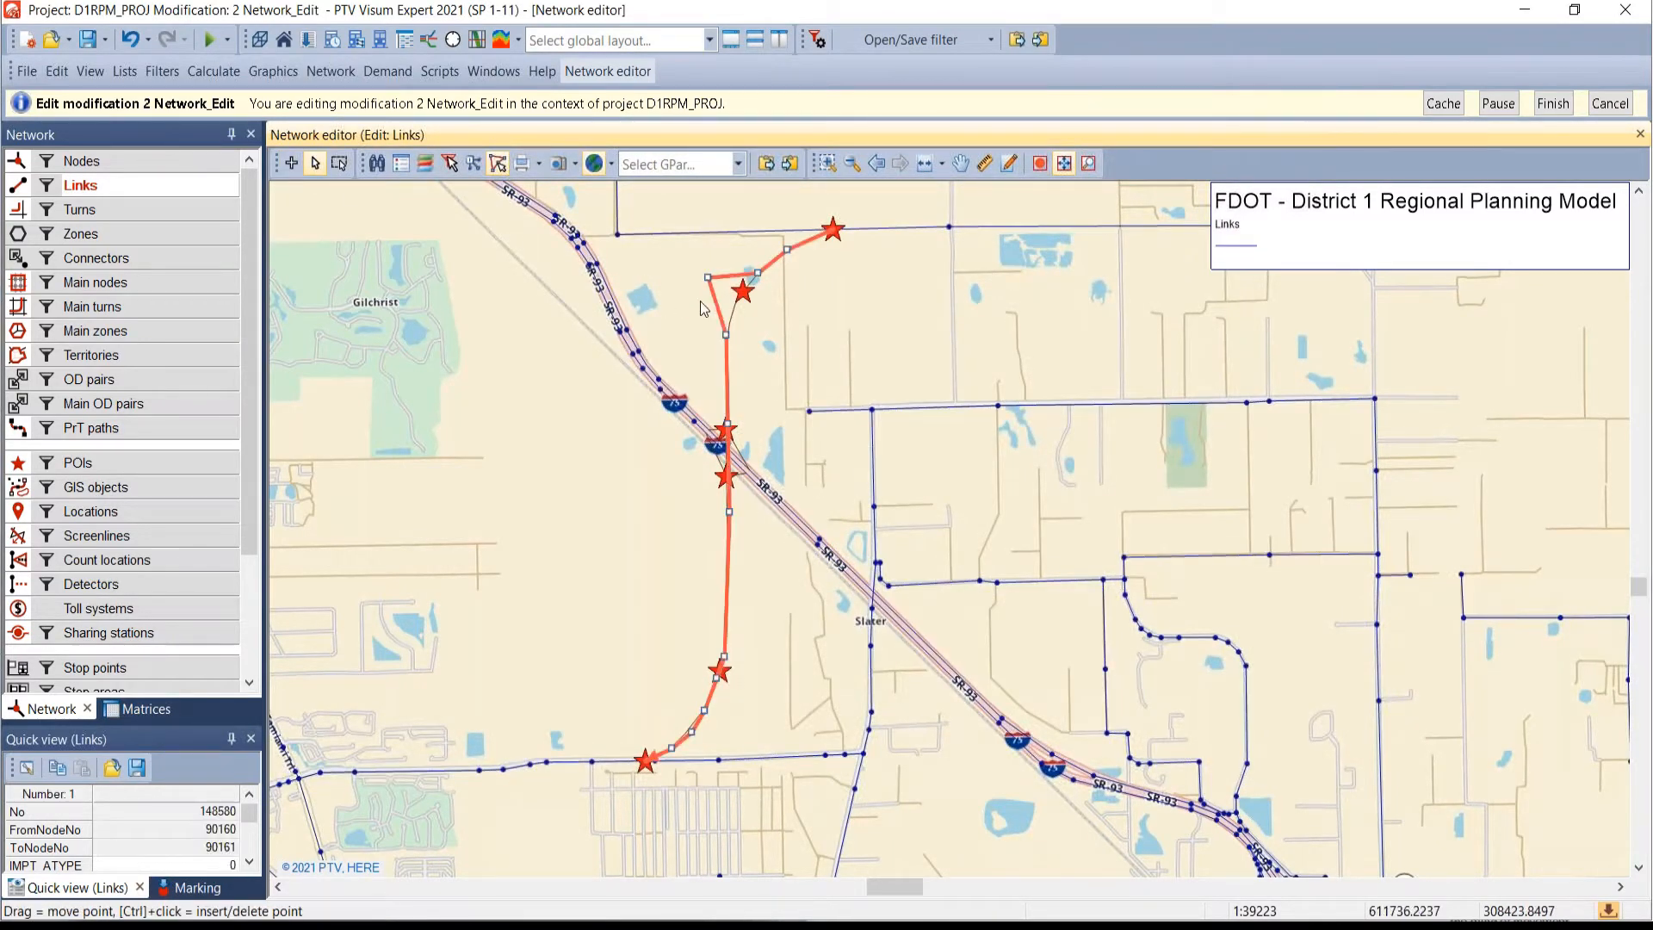
{"action": "left_click_drag", "start_coordinate": [707, 280], "coordinate": [743, 293]}
{"action": "left_click", "coordinate": [813, 368]}
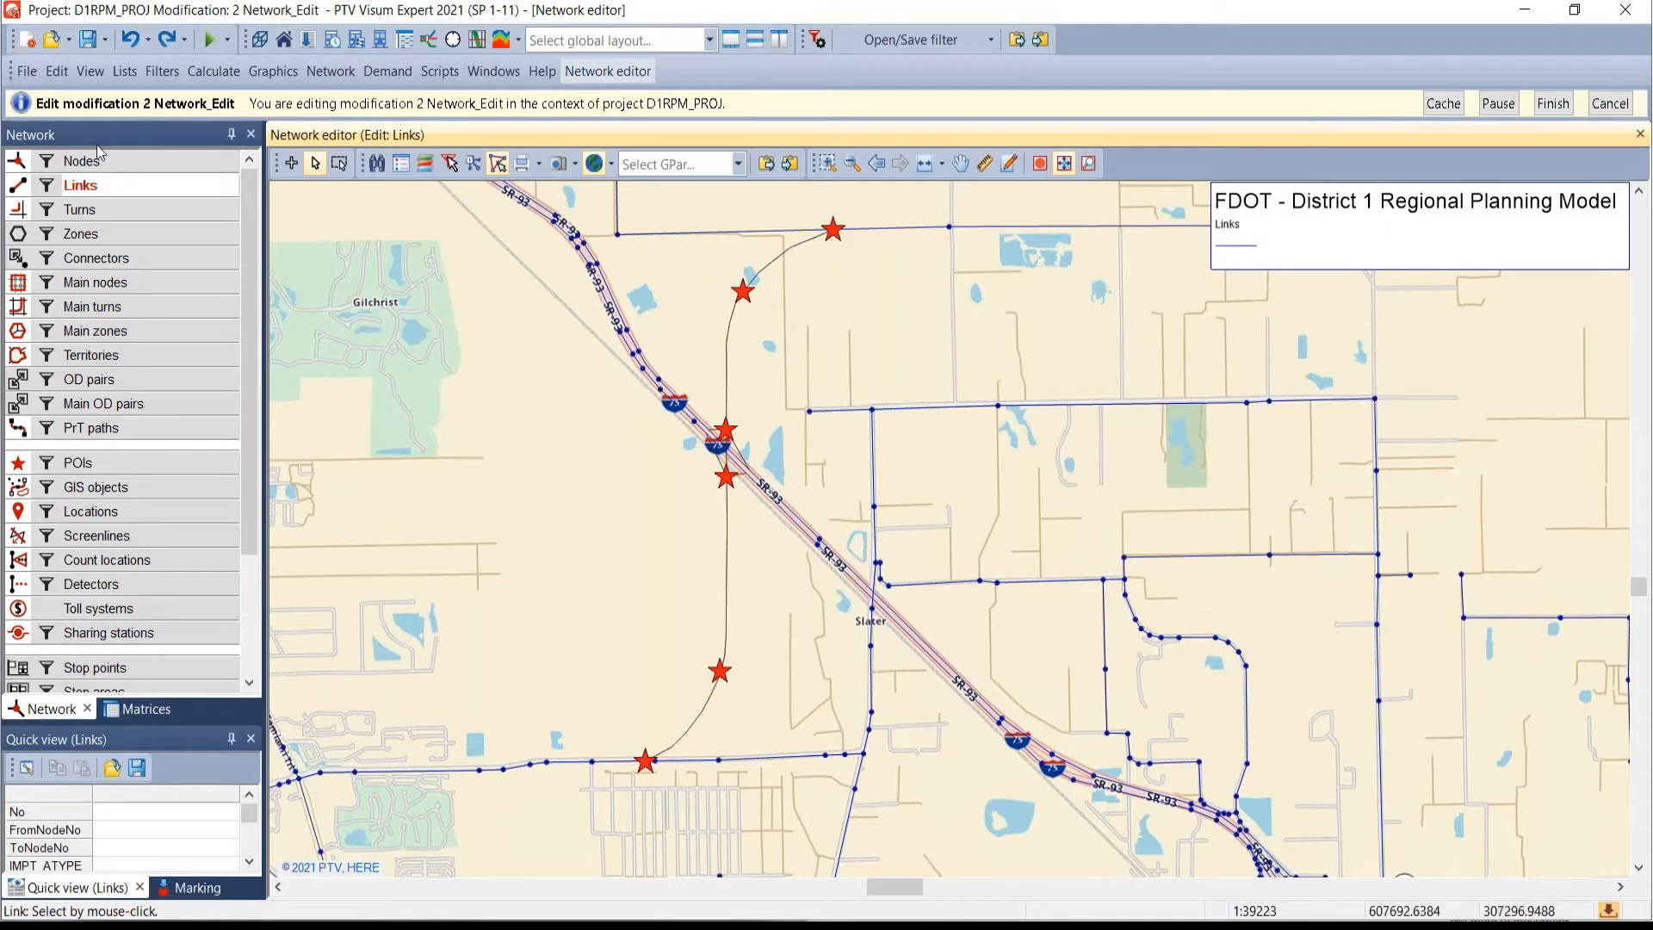
- Start a new link at node 90161 on Mellow Dr and trace the proposed road's first curve with intermediate points at its bends
{"action": "left_click", "coordinate": [292, 164]}
{"action": "left_click", "coordinate": [647, 763]}
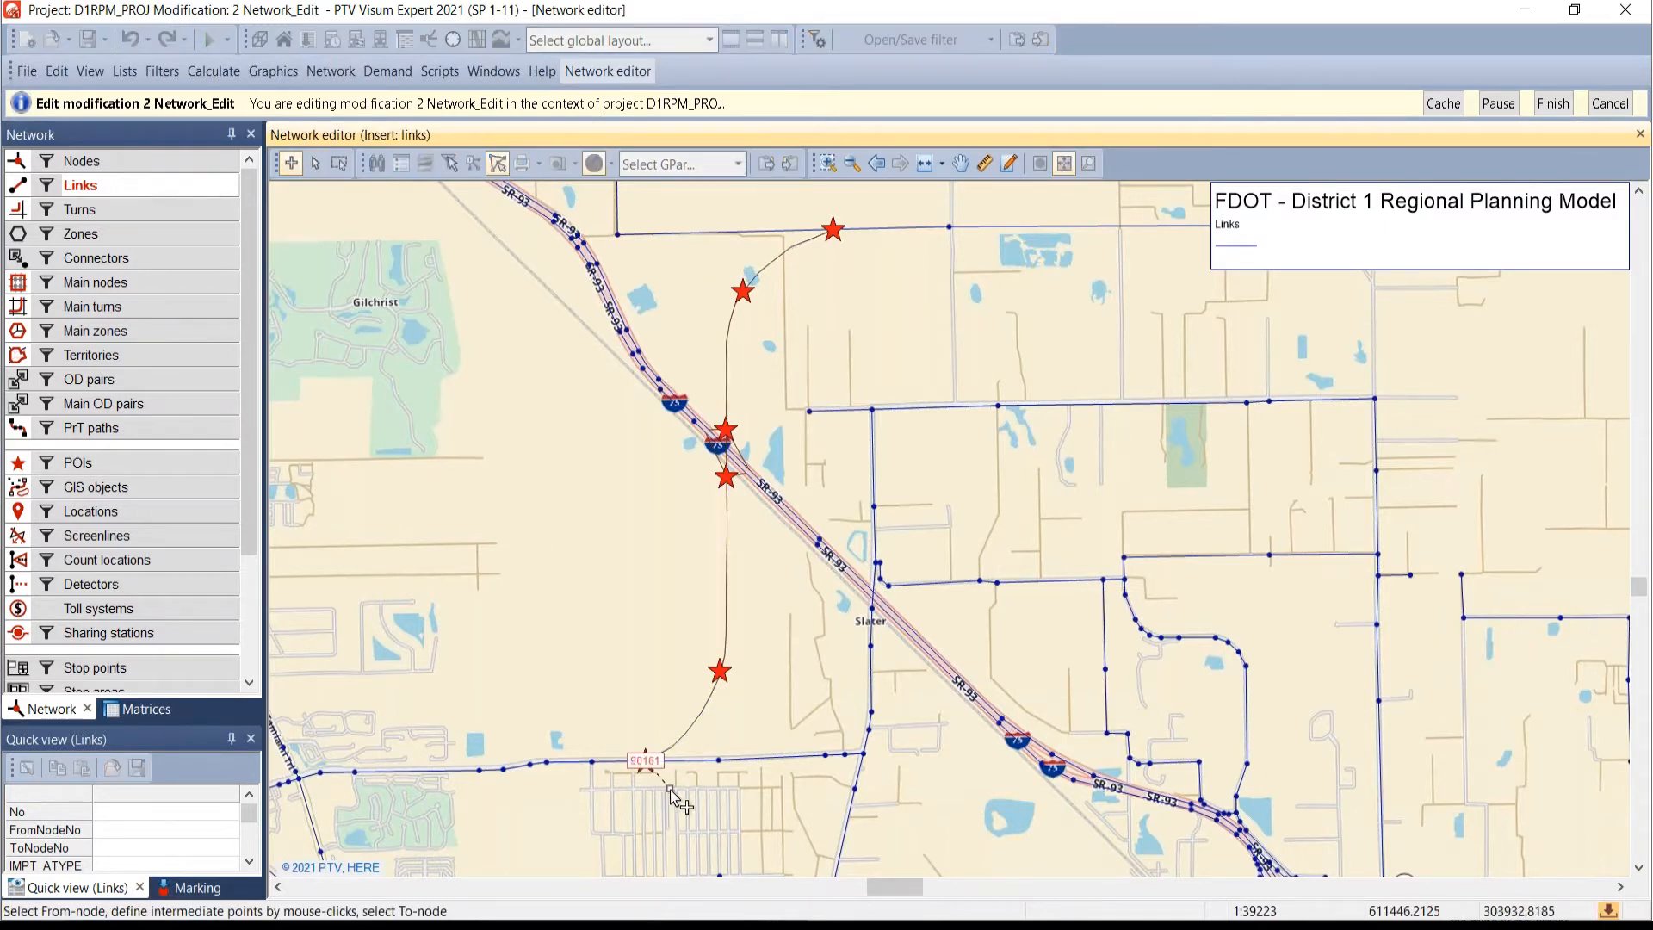
{"action": "scroll", "coordinate": [667, 786], "scroll_direction": "up", "scroll_amount": 2}
{"action": "scroll", "coordinate": [645, 723], "scroll_direction": "up", "scroll_amount": 1}
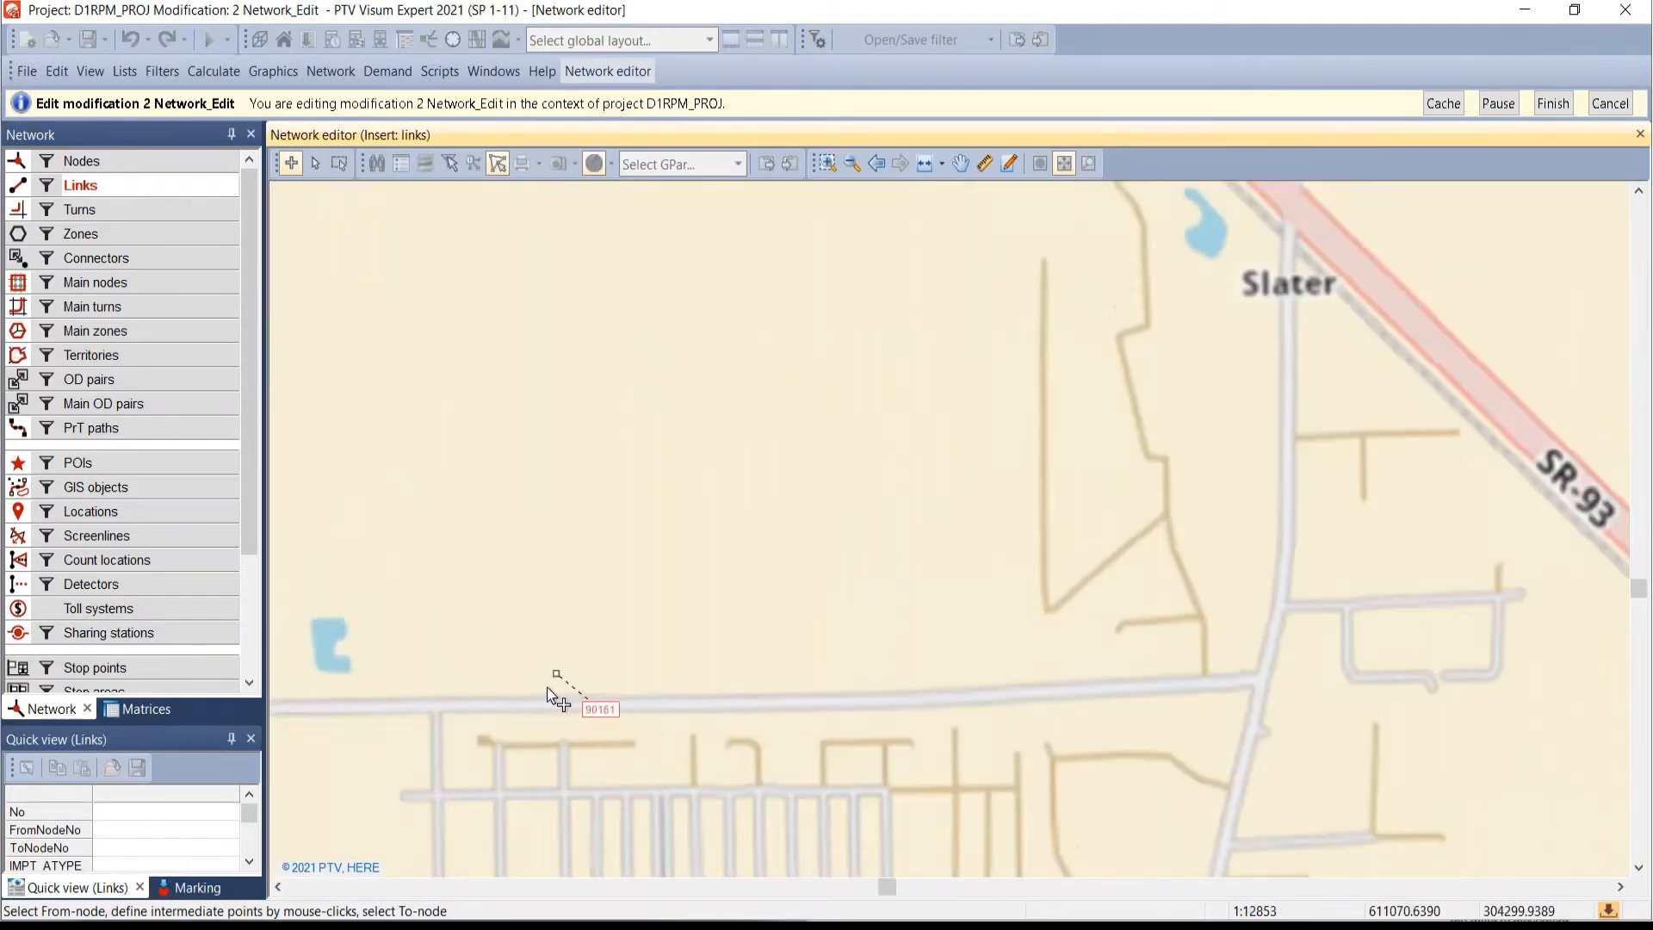
{"action": "scroll", "coordinate": [542, 698], "scroll_direction": "up", "scroll_amount": 2}
{"action": "scroll", "coordinate": [542, 699], "scroll_direction": "up", "scroll_amount": 1}
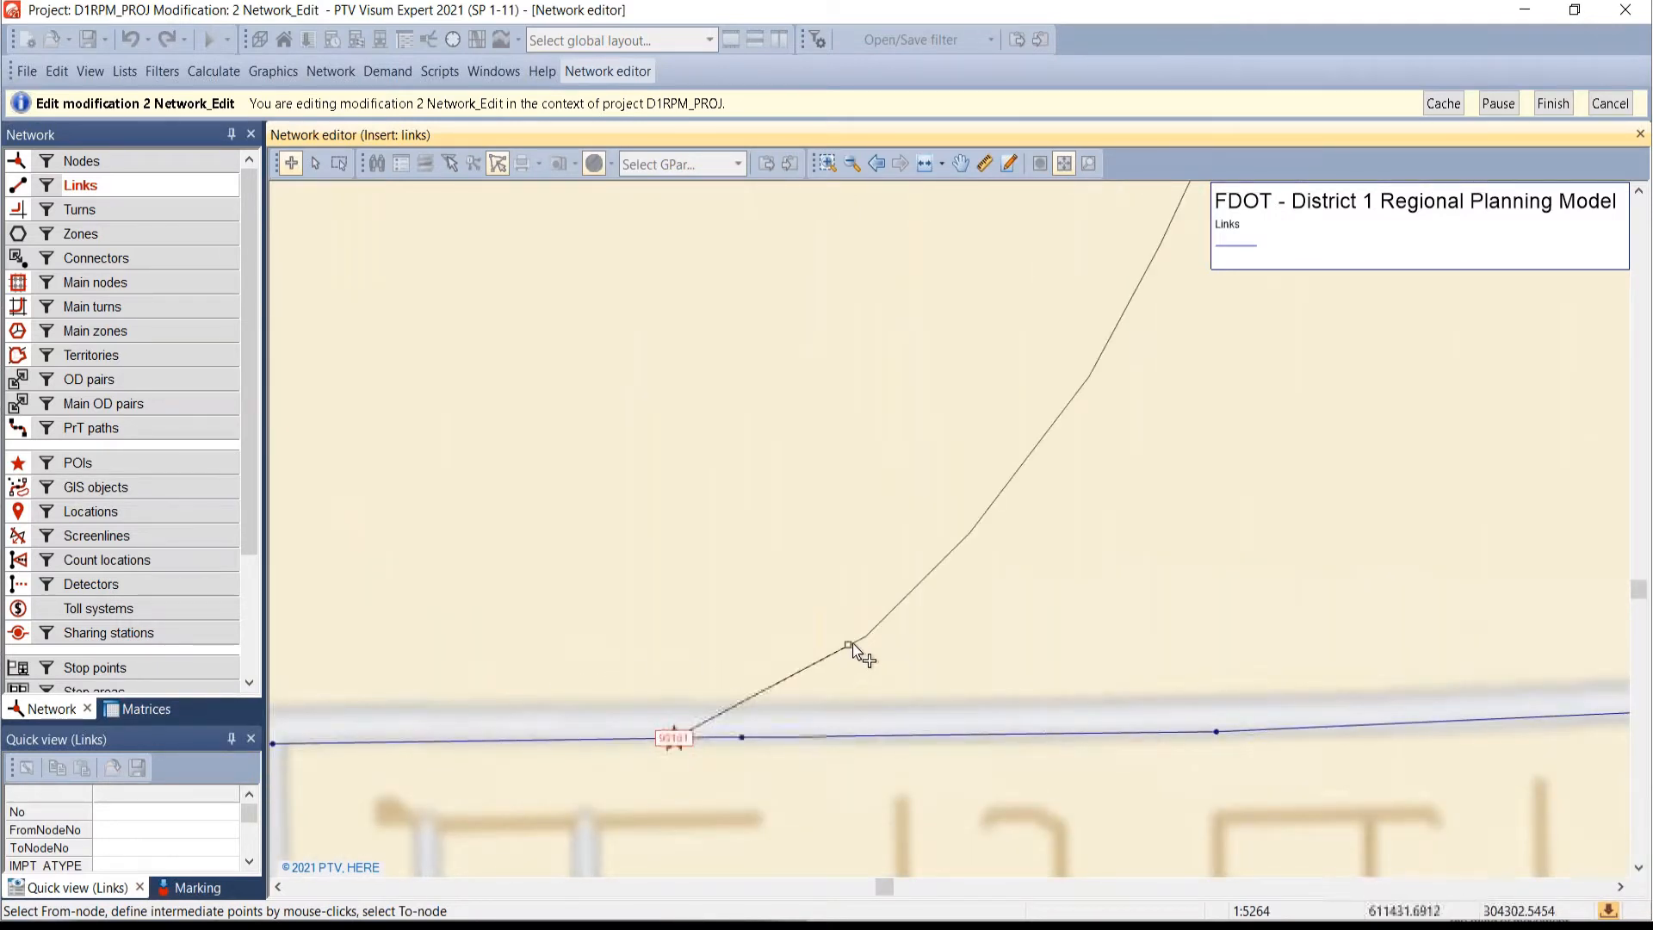
{"action": "left_click", "coordinate": [867, 637]}
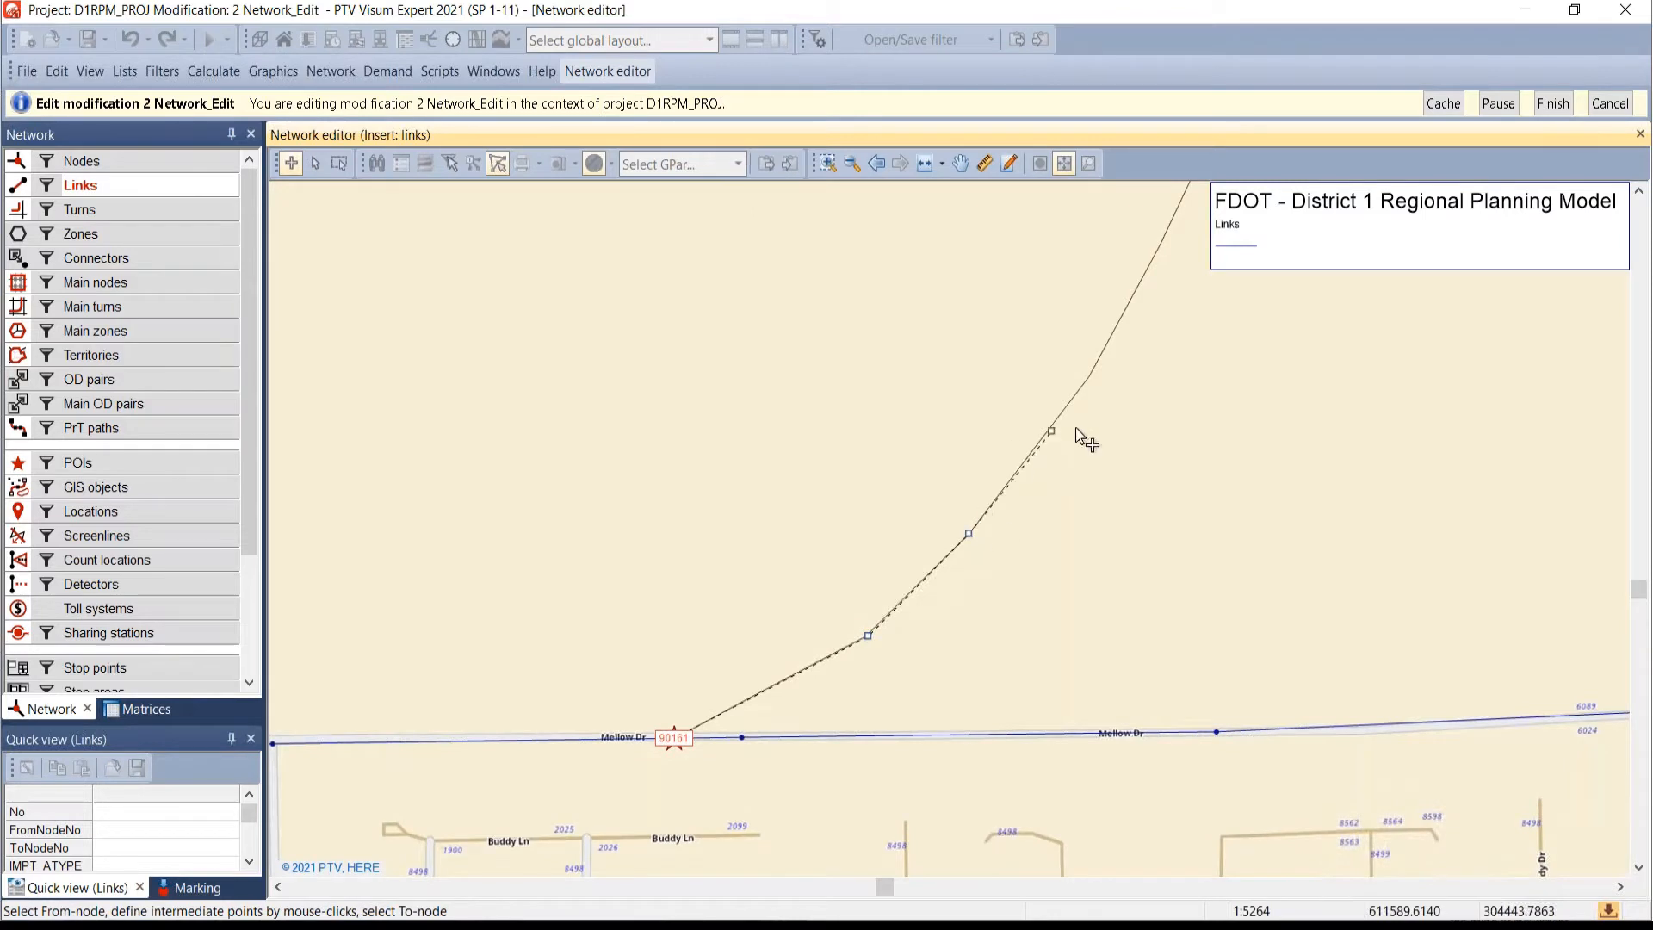
{"action": "left_click", "coordinate": [1090, 375]}
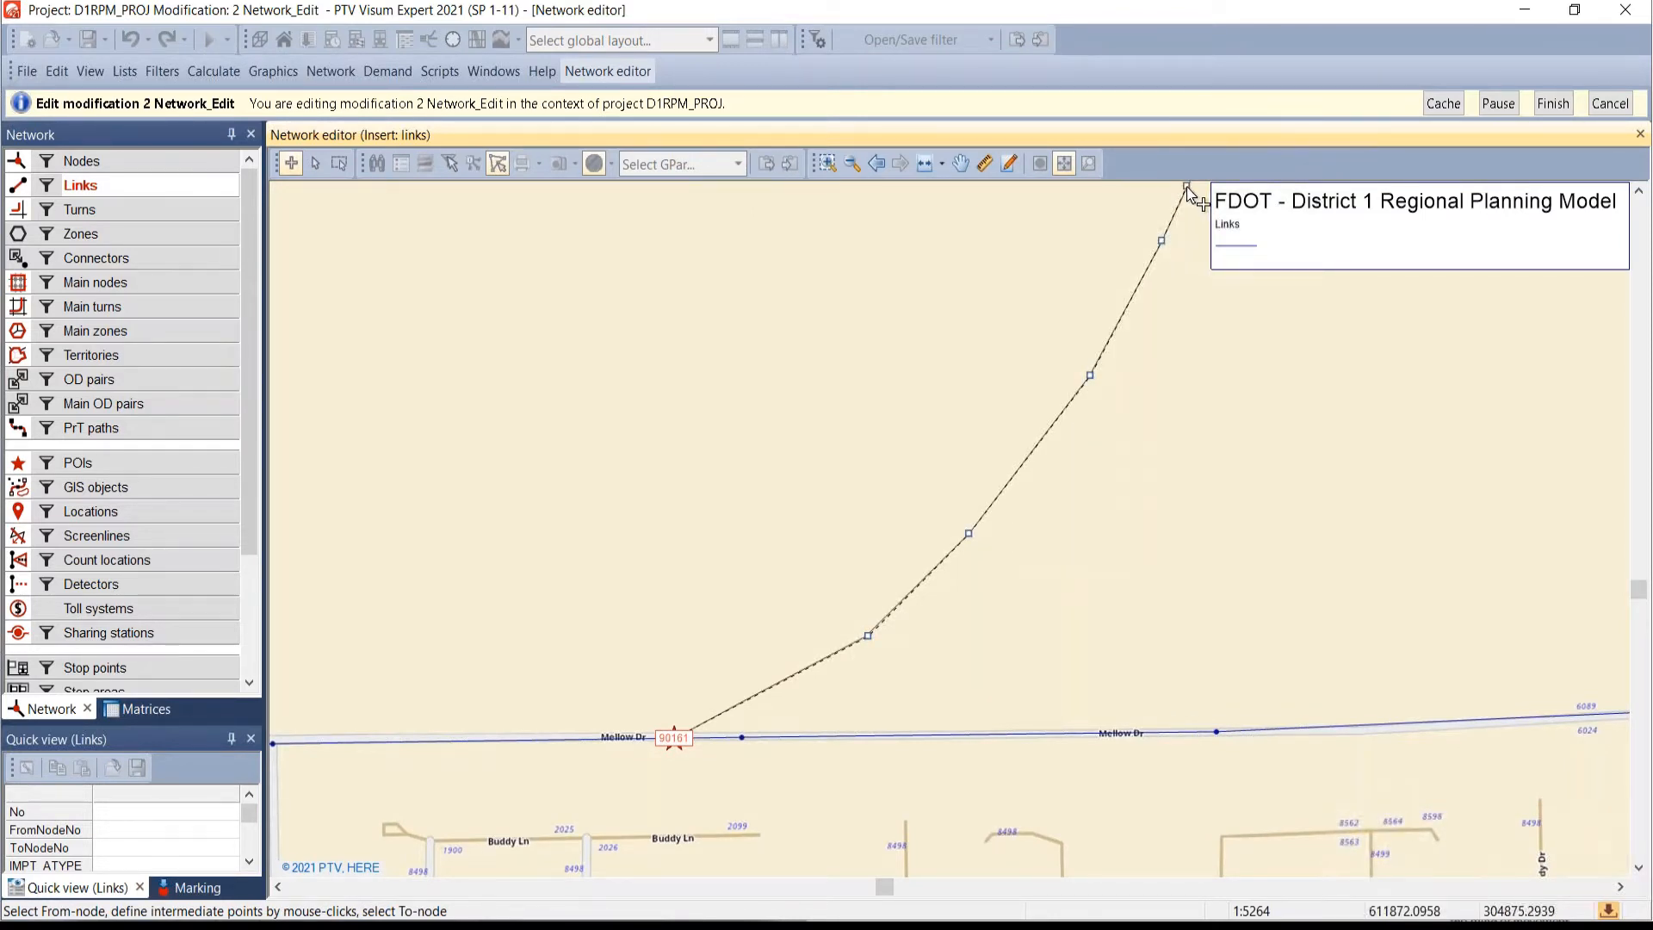
- Continue the link's intermediate points past the star at the end of the southern curve and up the straight section
{"action": "middle_click", "coordinate": [496, 311]}
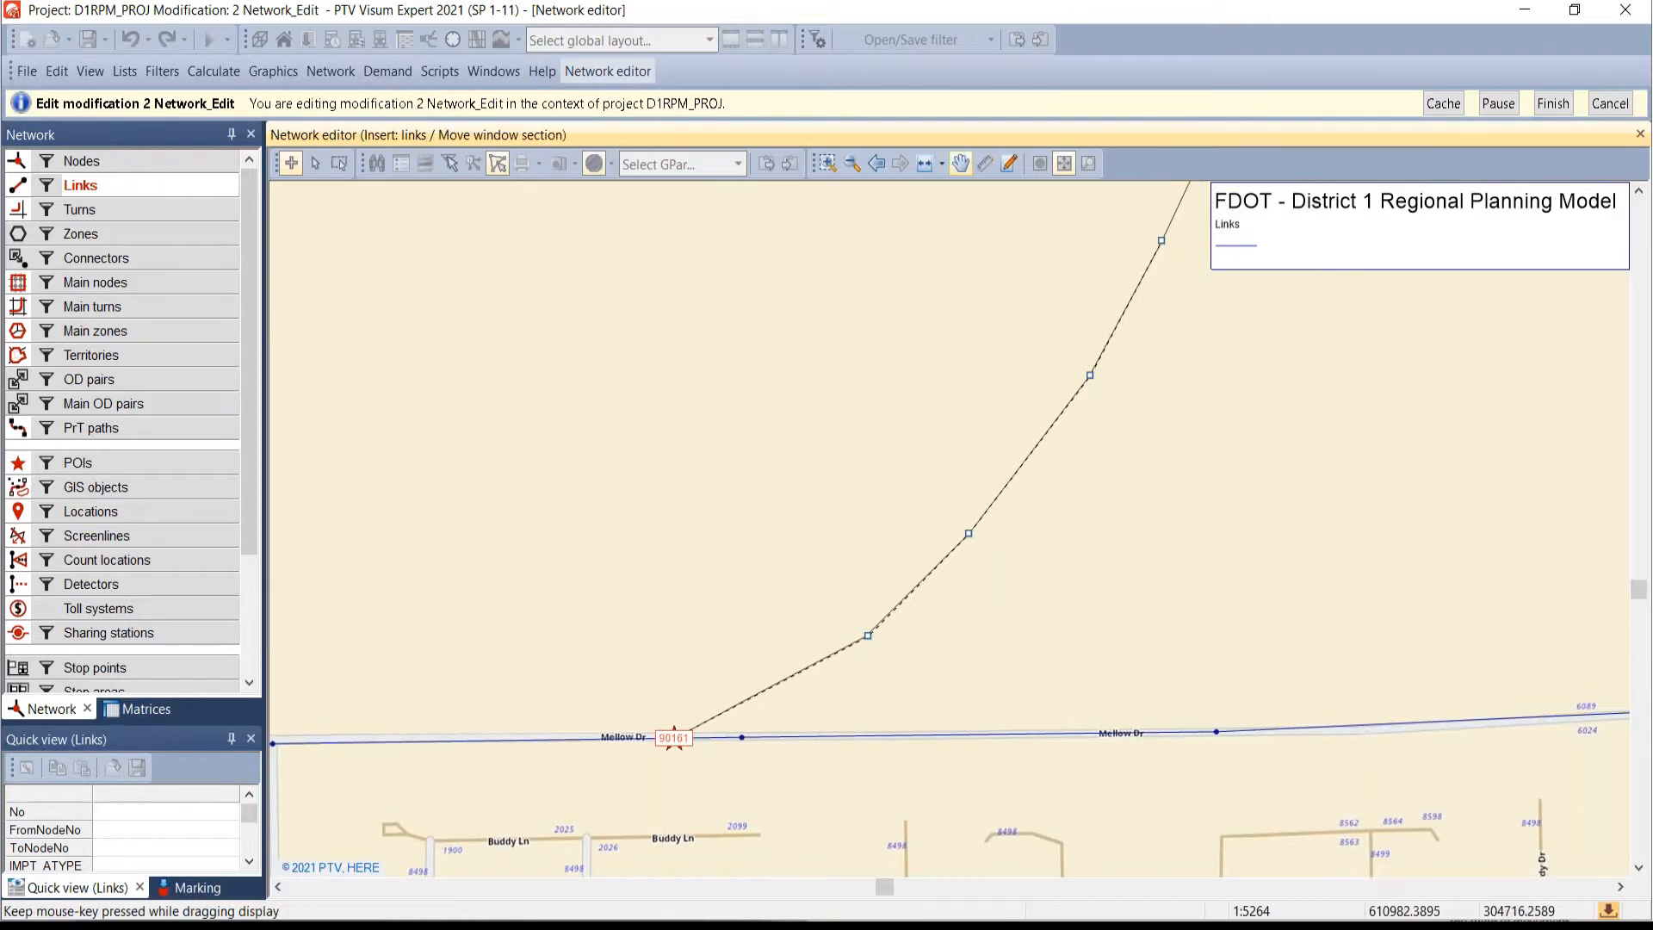
{"action": "left_click_drag", "start_coordinate": [497, 319], "coordinate": [243, 858]}
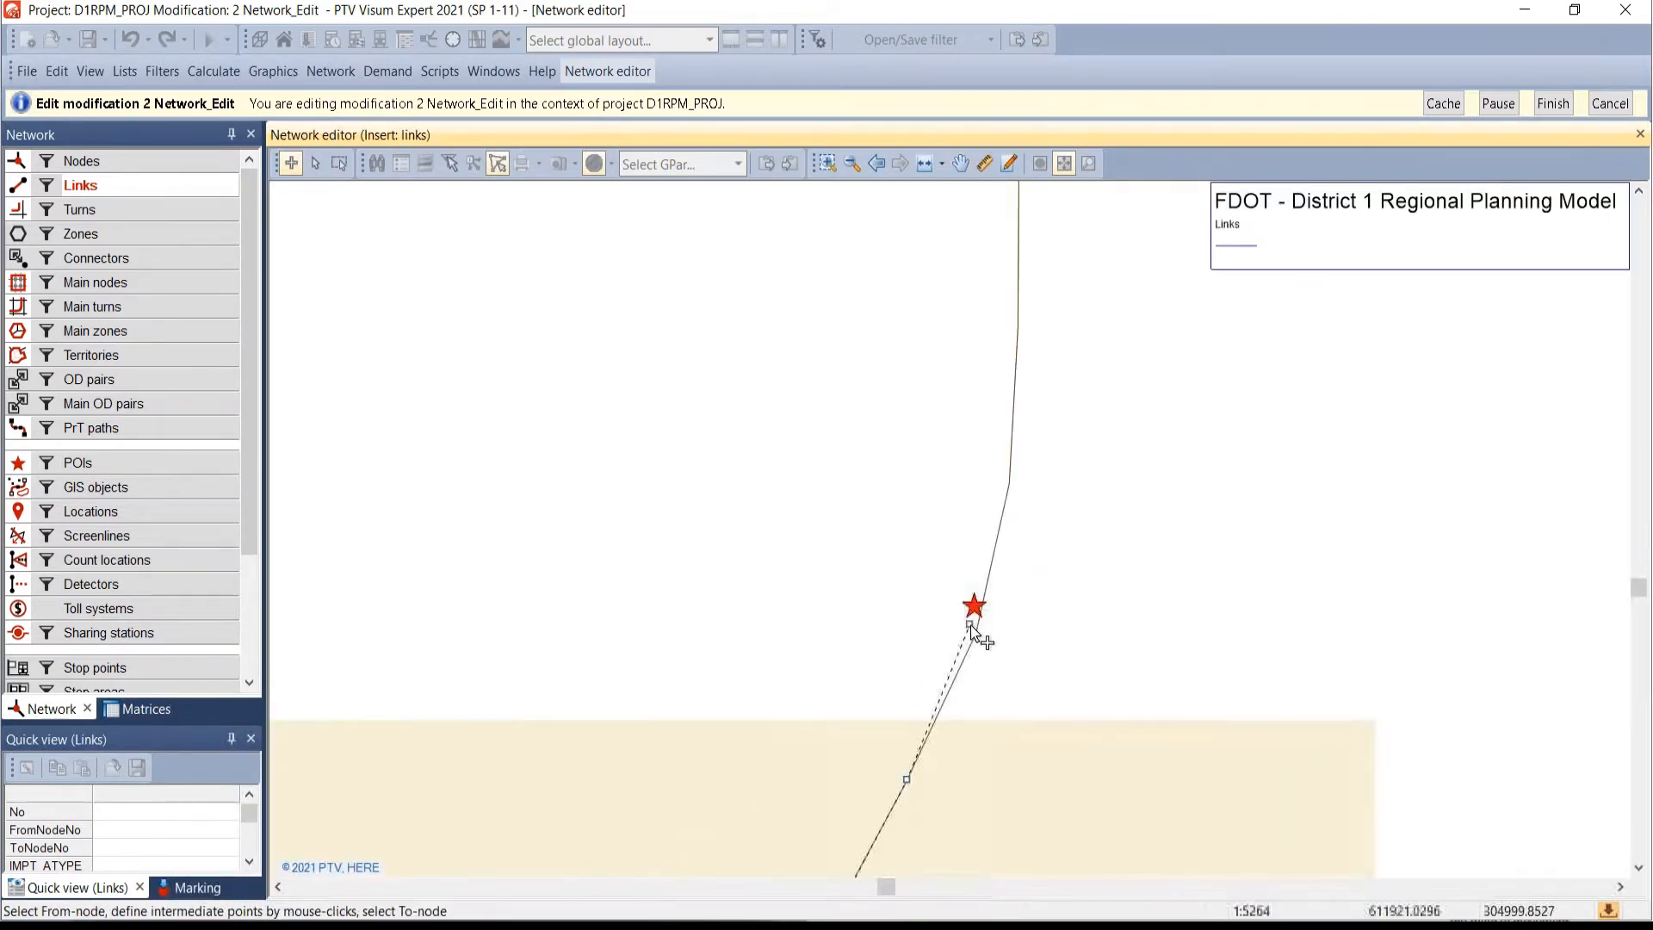
{"action": "left_click", "coordinate": [976, 633]}
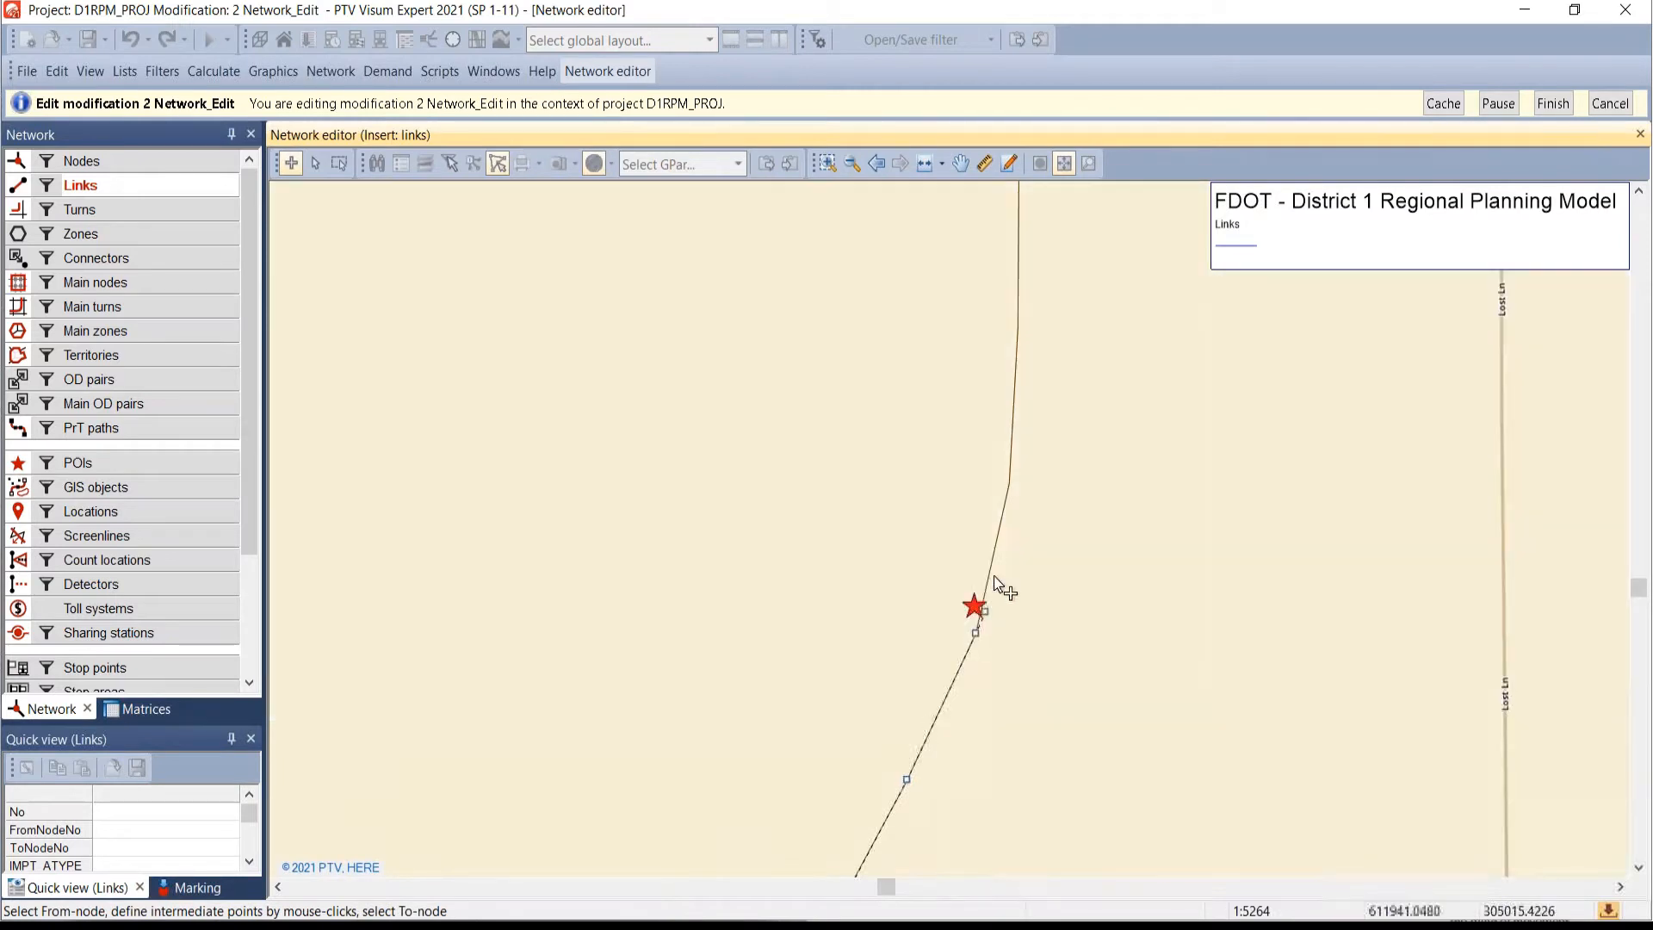
{"action": "left_click", "coordinate": [1009, 485]}
{"action": "left_click", "coordinate": [1019, 325]}
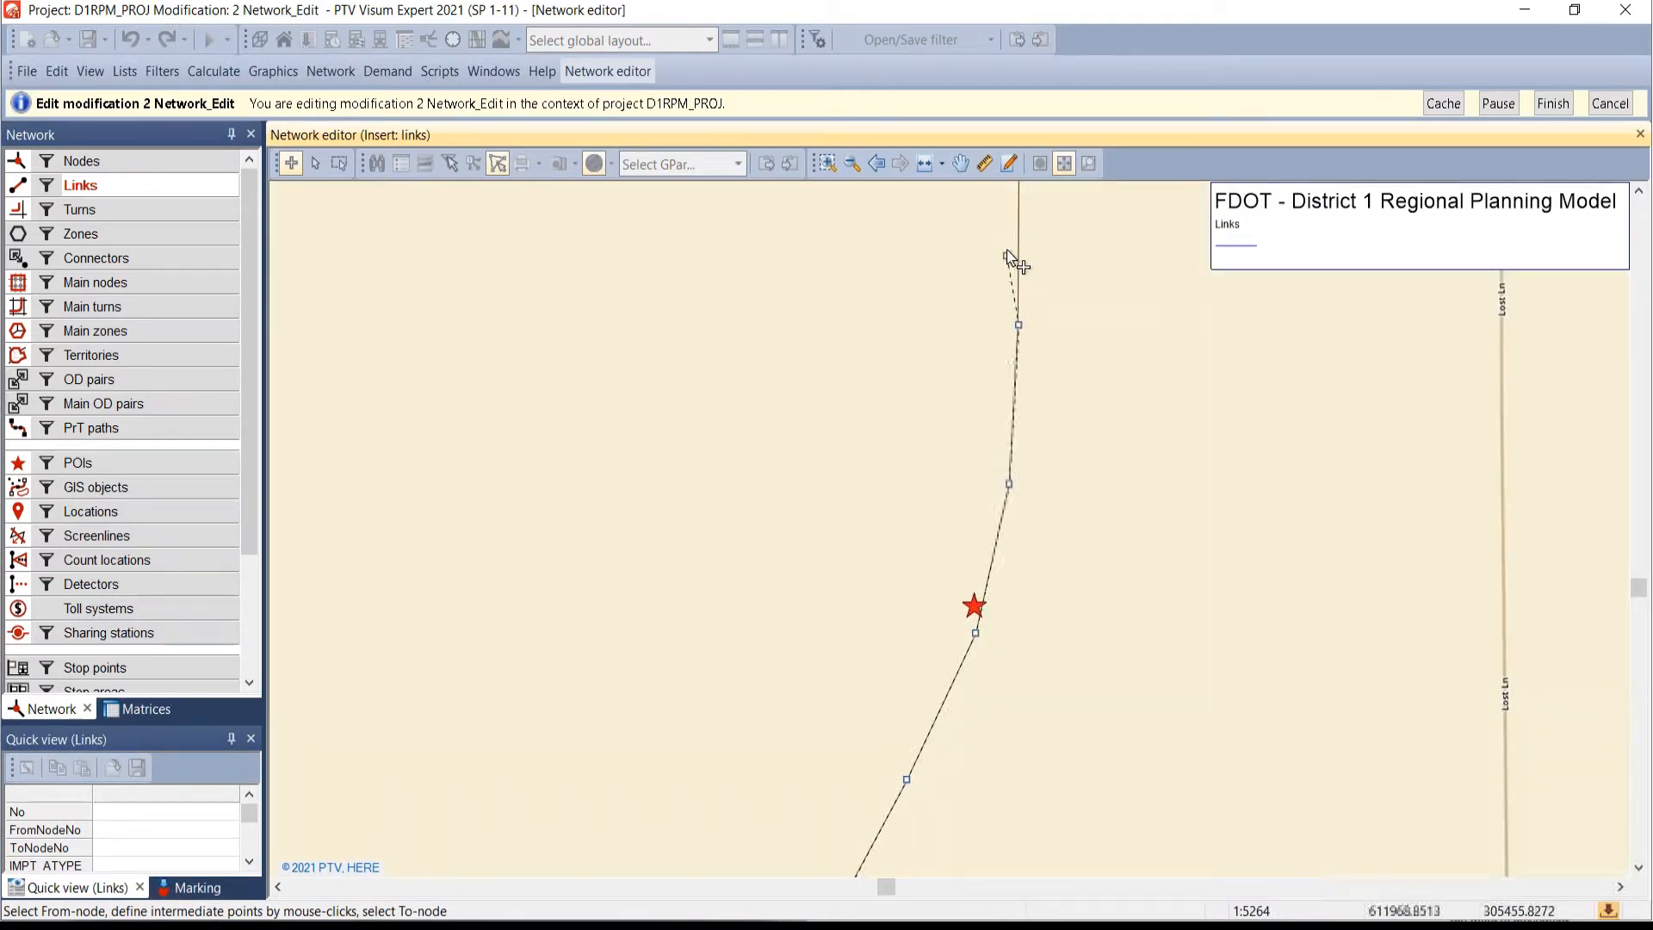
{"action": "left_click_drag", "start_coordinate": [1016, 244], "coordinate": [1016, 662]}
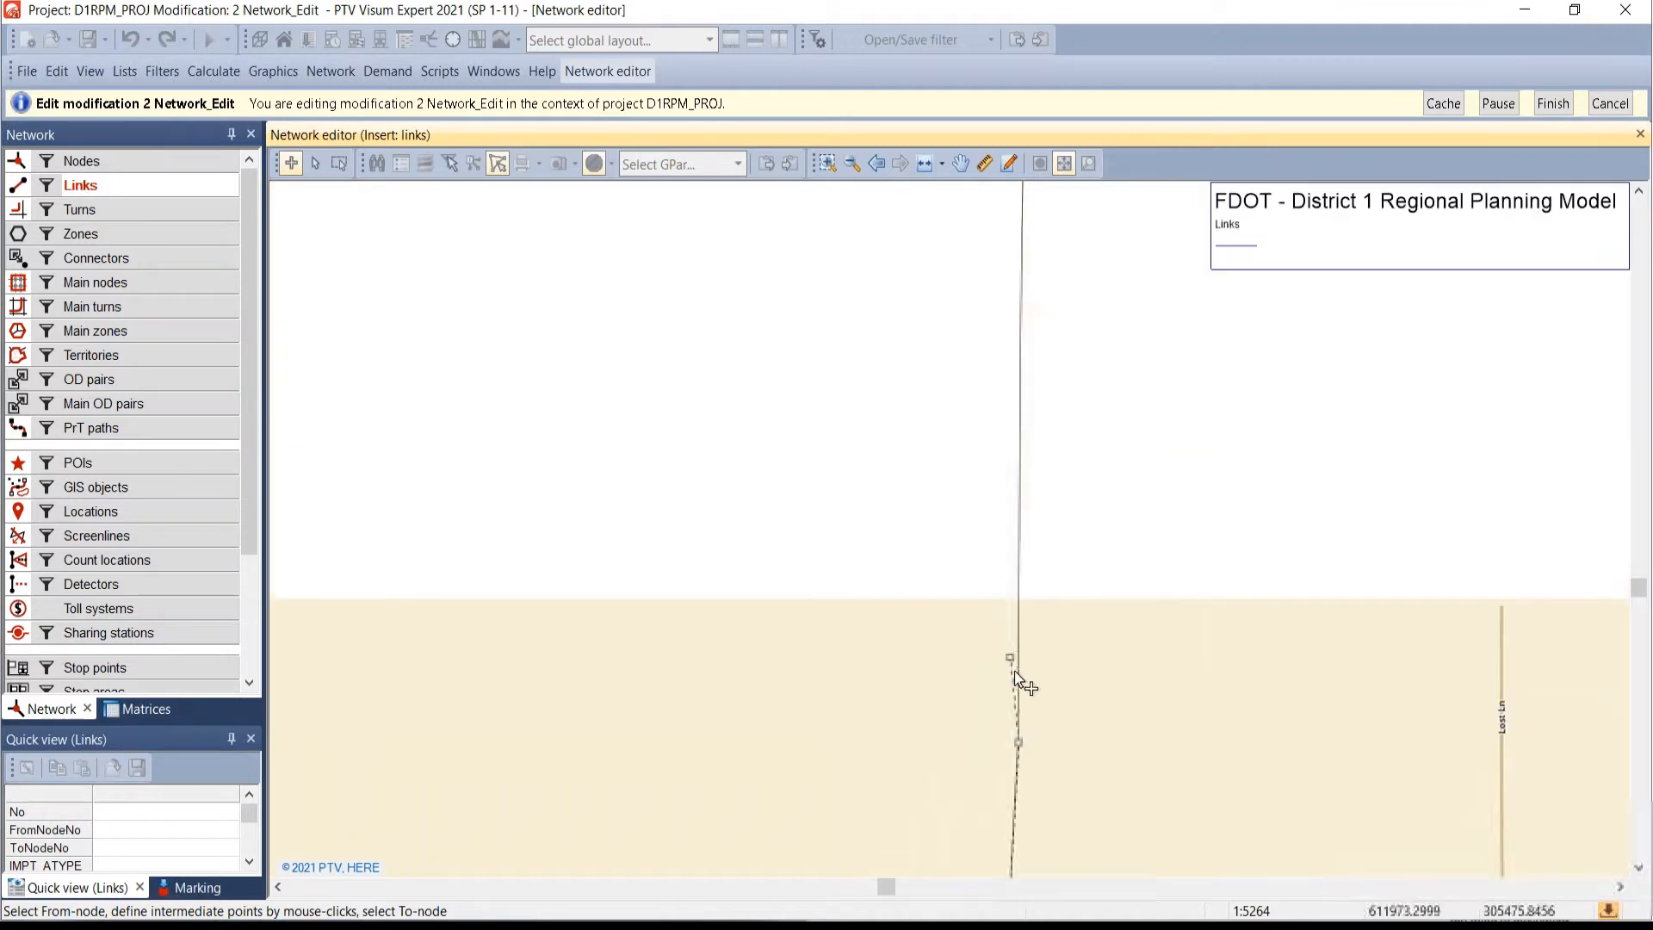
{"action": "scroll", "coordinate": [1018, 627], "scroll_direction": "up", "scroll_amount": 1}
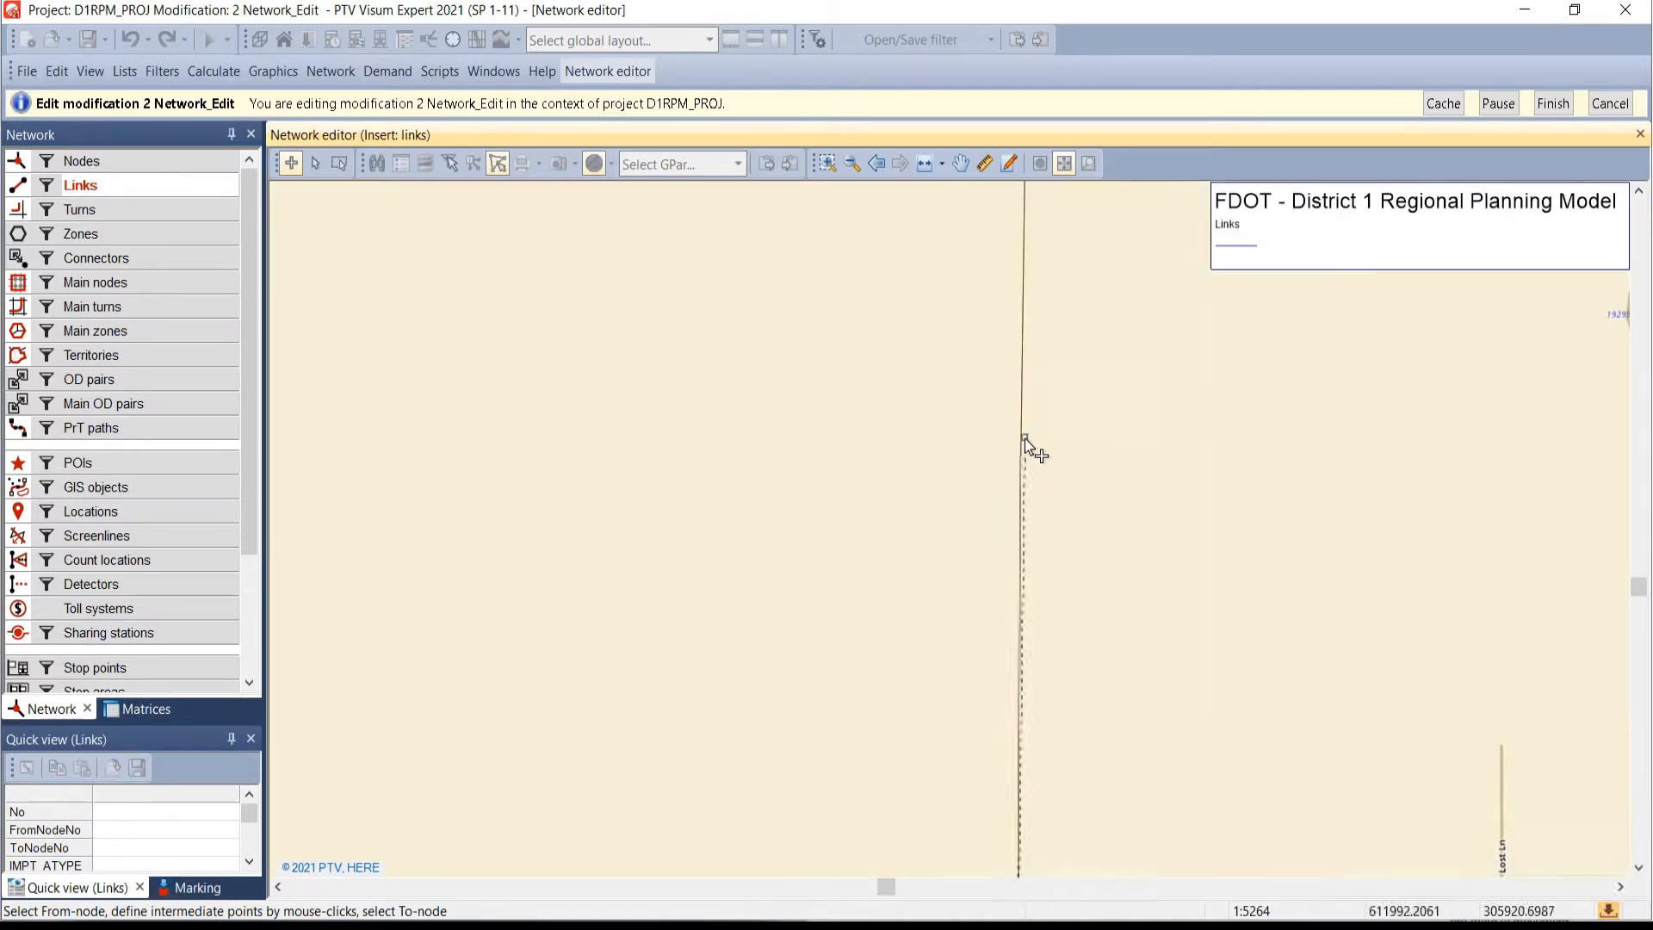
{"action": "left_click", "coordinate": [1021, 438]}
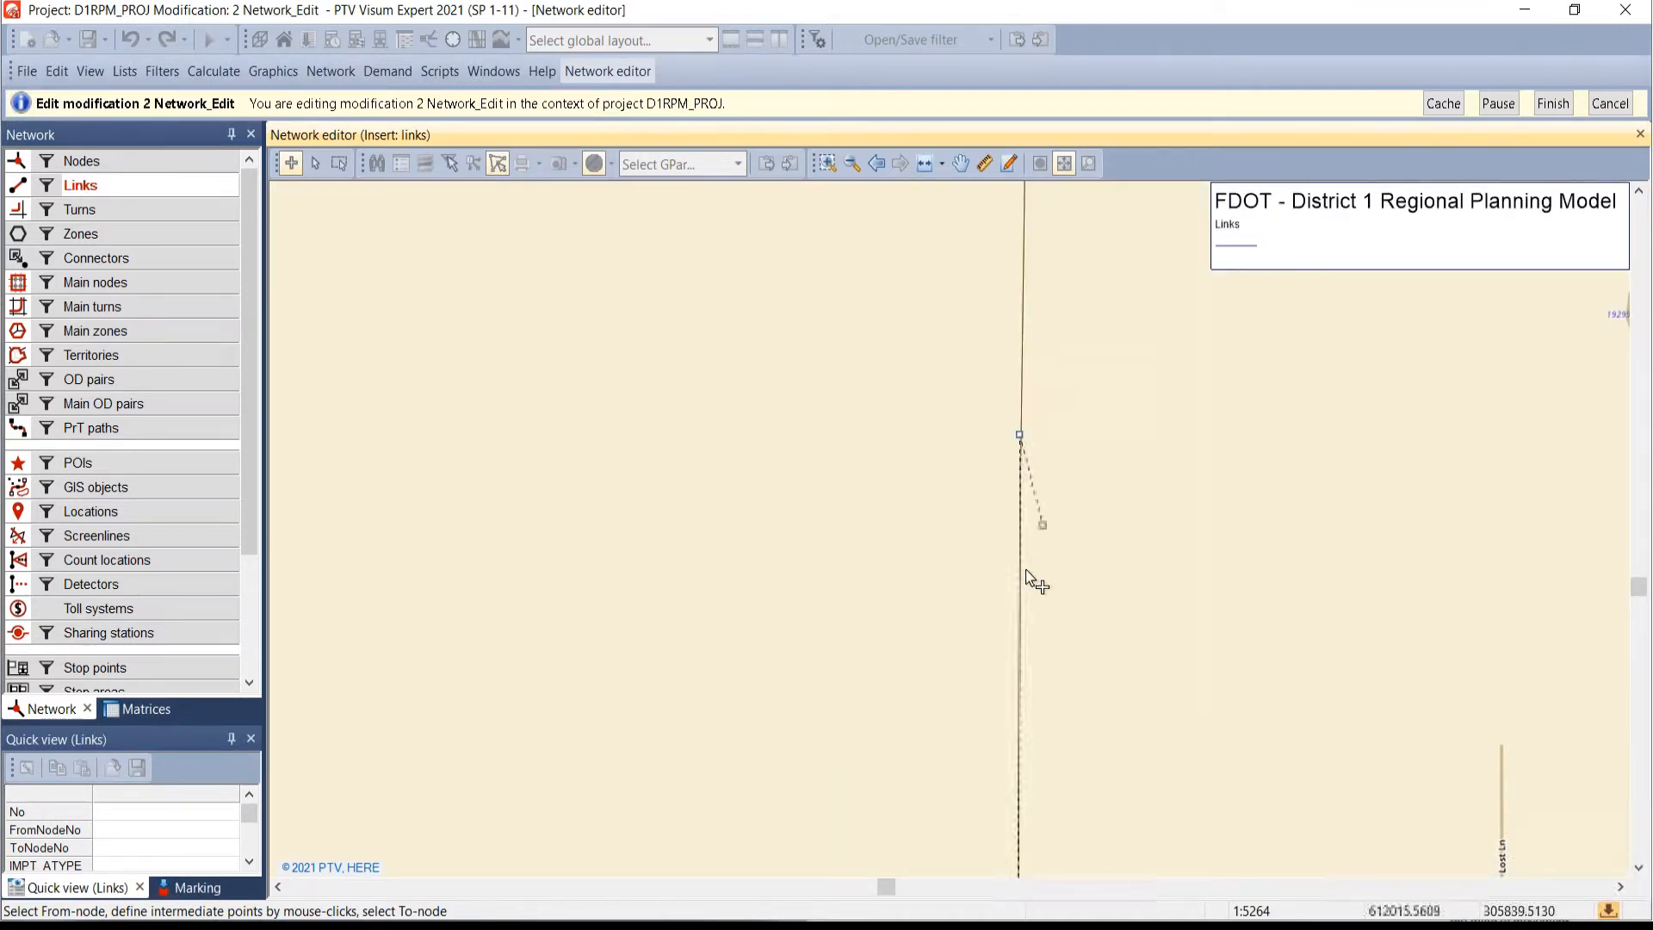
- Carry the link straight through the SR-93 interchange and add intermediate points around the northern curve up to just below its star
{"action": "left_click_drag", "start_coordinate": [990, 586], "coordinate": [871, 774]}
{"action": "scroll", "coordinate": [867, 741], "scroll_direction": "down", "scroll_amount": 2}
{"action": "scroll", "coordinate": [870, 750], "scroll_direction": "down", "scroll_amount": 1}
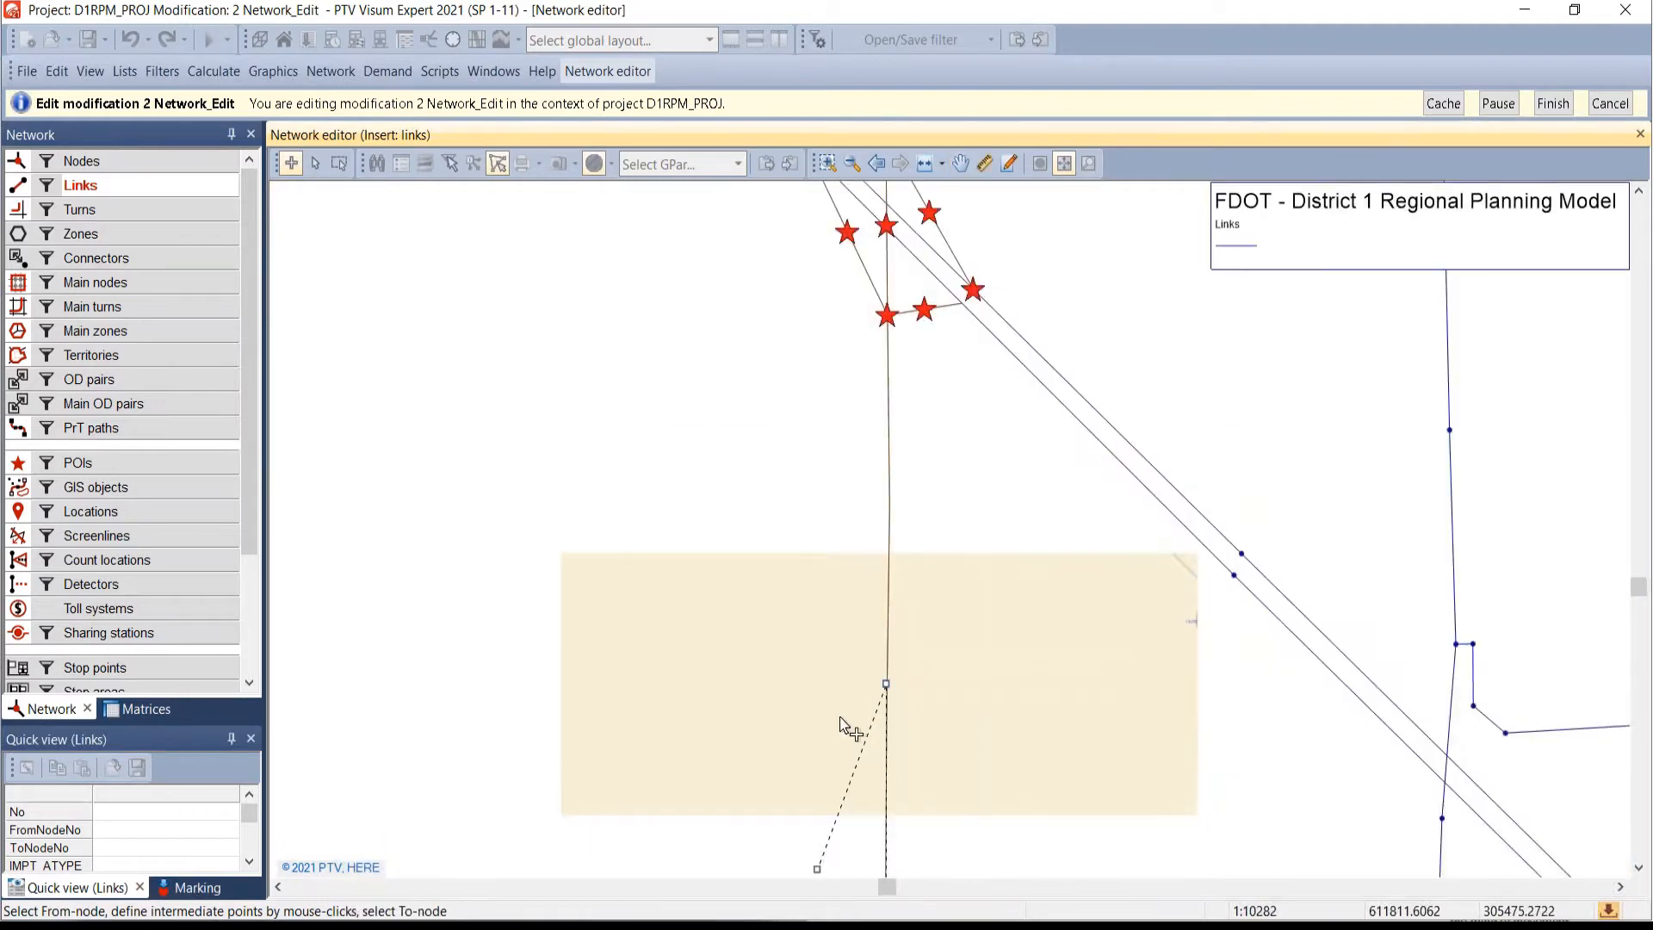
{"action": "scroll", "coordinate": [841, 718], "scroll_direction": "down", "scroll_amount": 4}
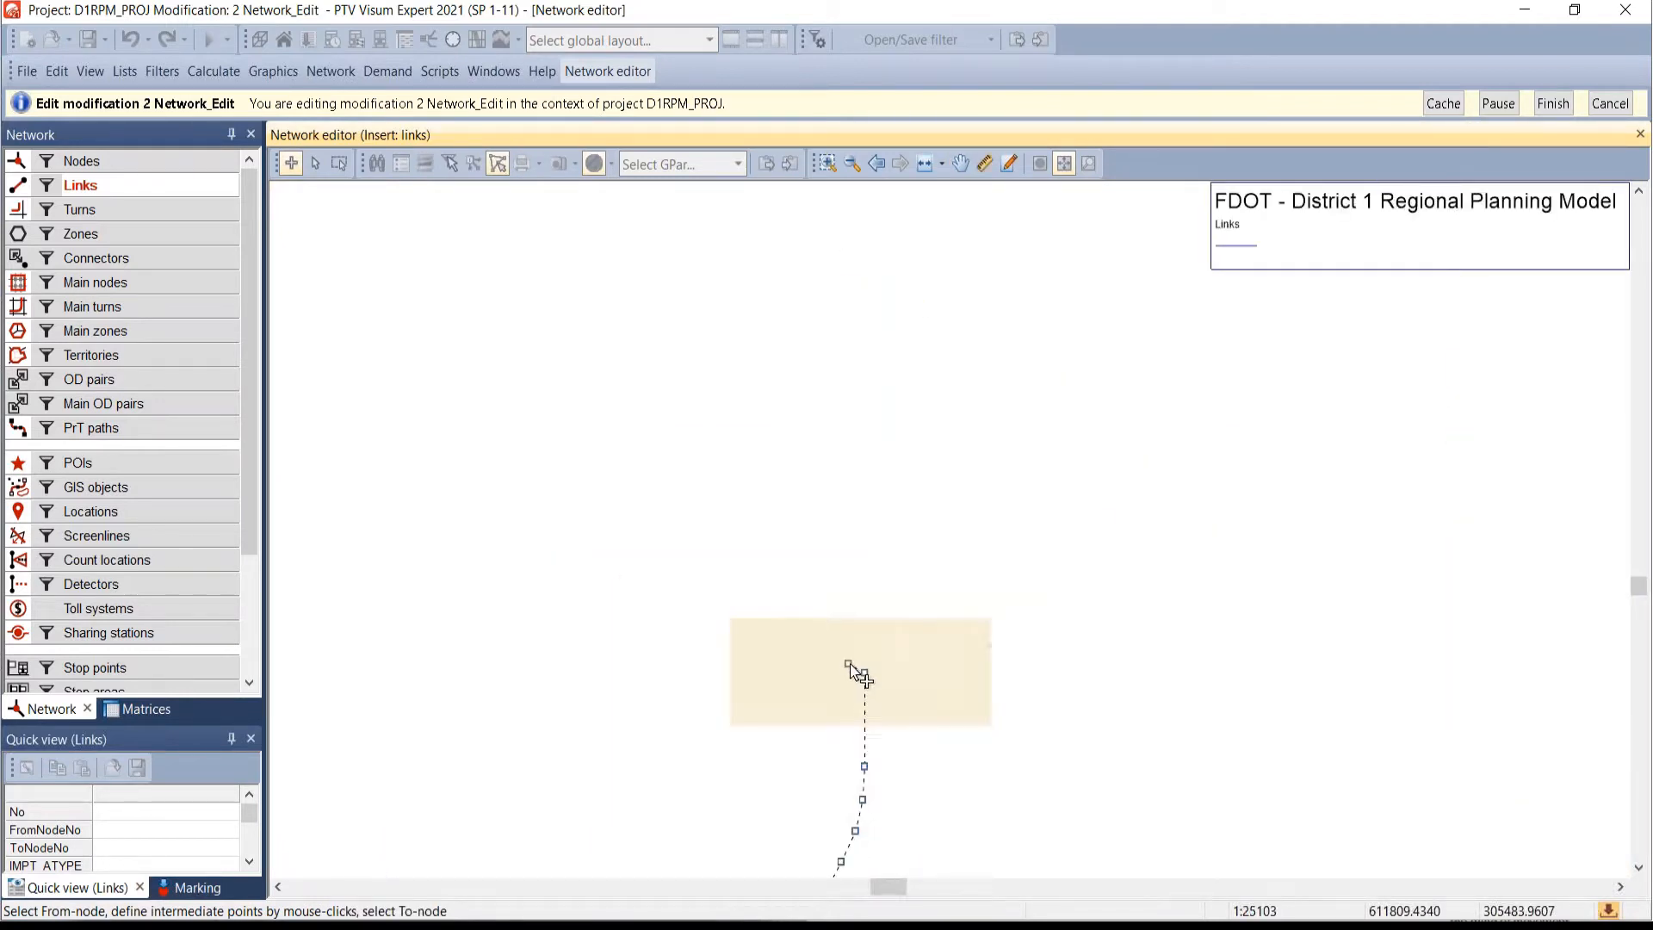
{"action": "scroll", "coordinate": [850, 663], "scroll_direction": "down", "scroll_amount": 1}
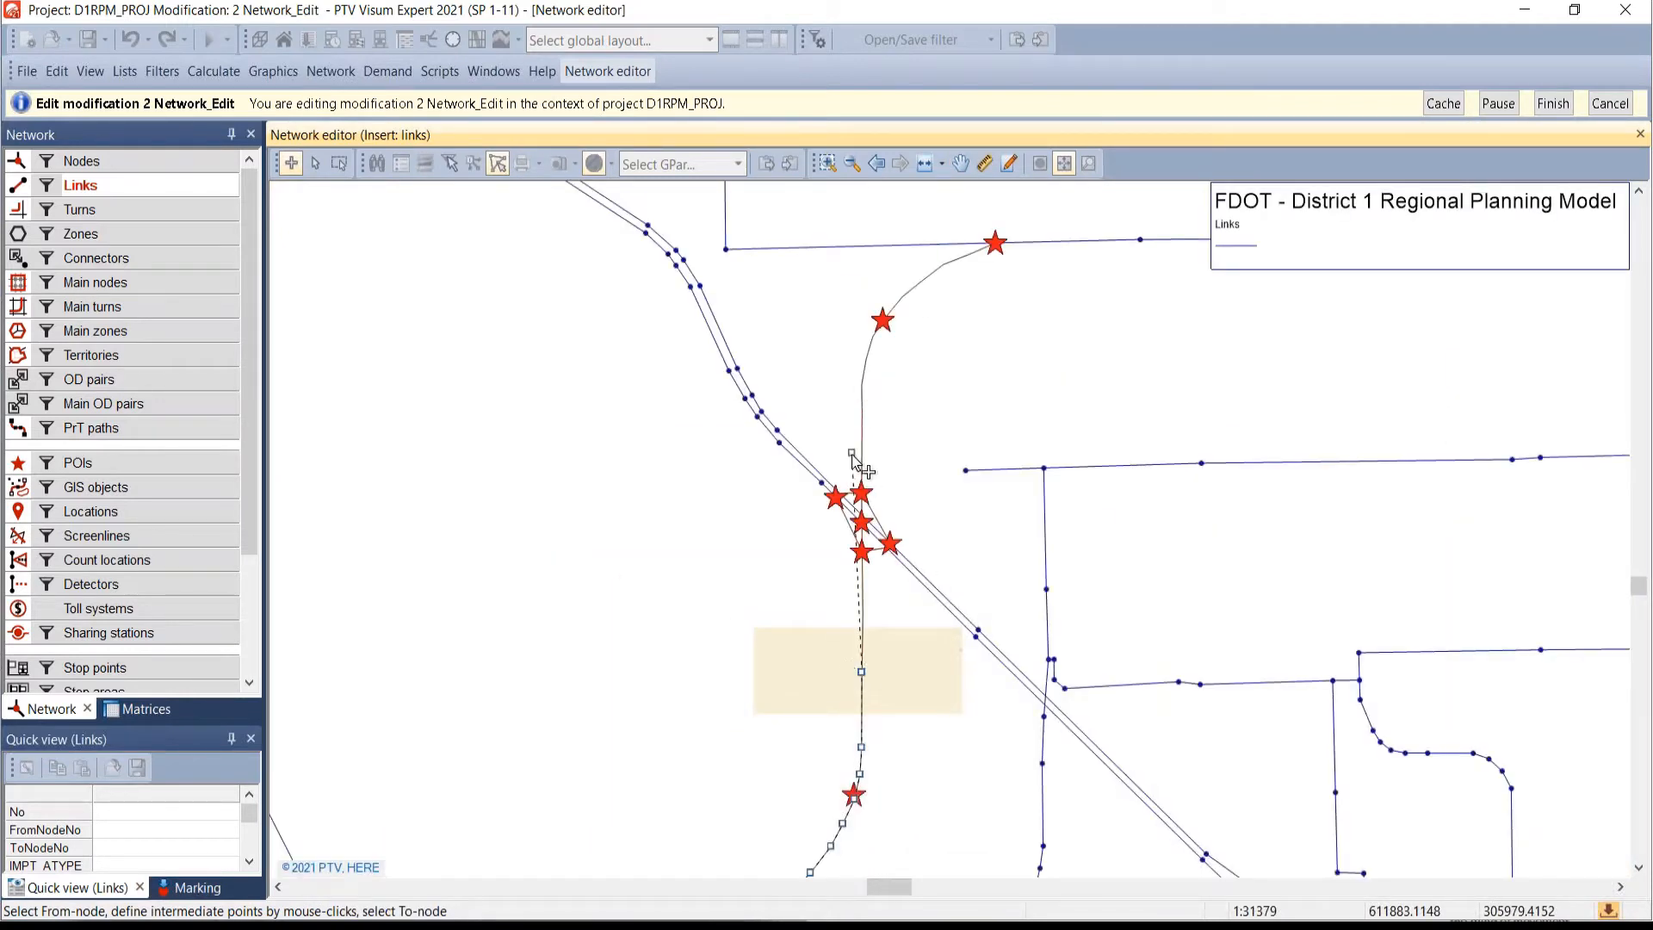
{"action": "scroll", "coordinate": [857, 452], "scroll_direction": "up", "scroll_amount": 2}
{"action": "scroll", "coordinate": [799, 592], "scroll_direction": "up", "scroll_amount": 1}
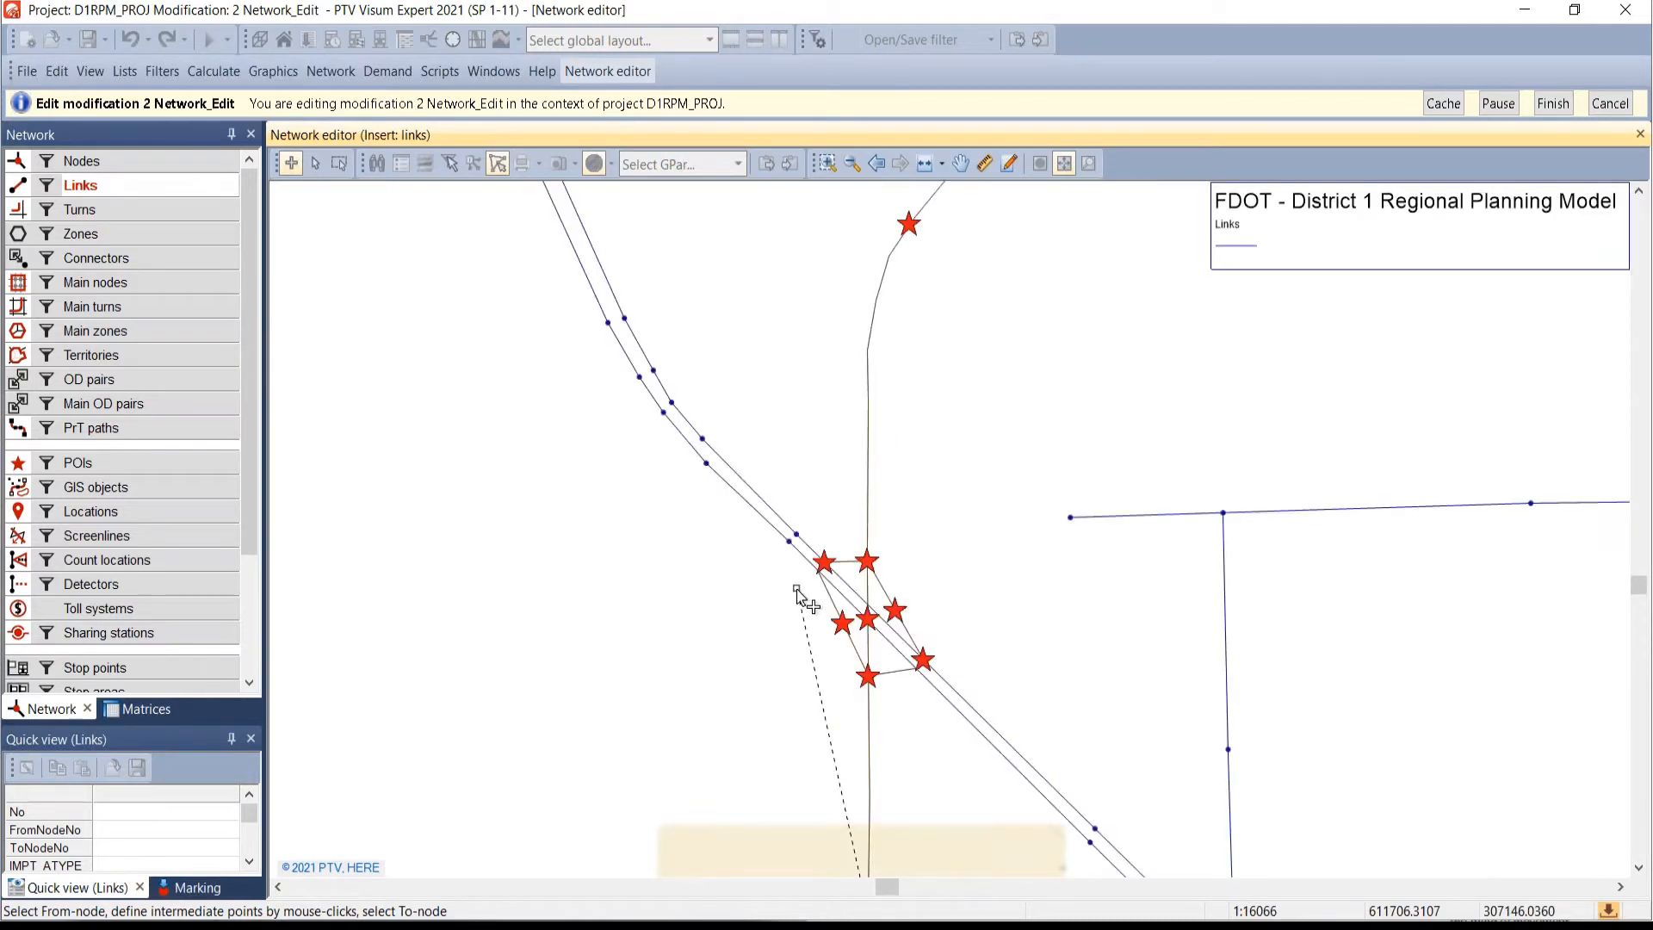
{"action": "left_click", "coordinate": [868, 347]}
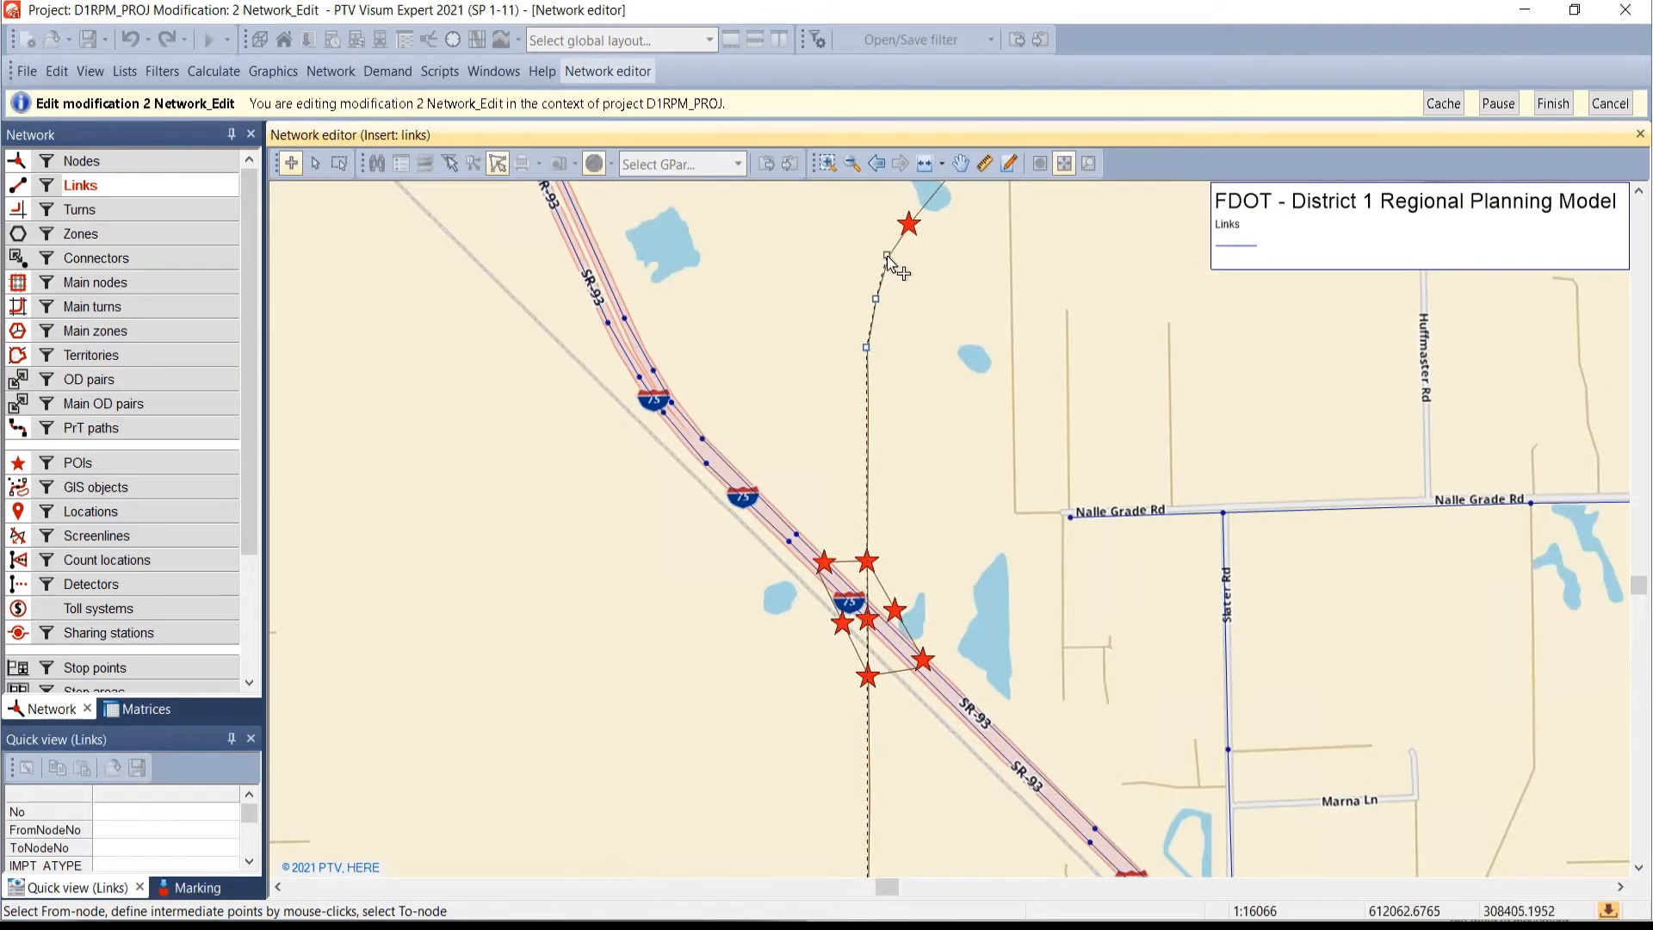
{"action": "left_click", "coordinate": [887, 256]}
- Trace the remaining northern curve with intermediate points and end the link at node 90160 on the northern end star
{"action": "left_click_drag", "start_coordinate": [900, 240], "coordinate": [662, 603]}
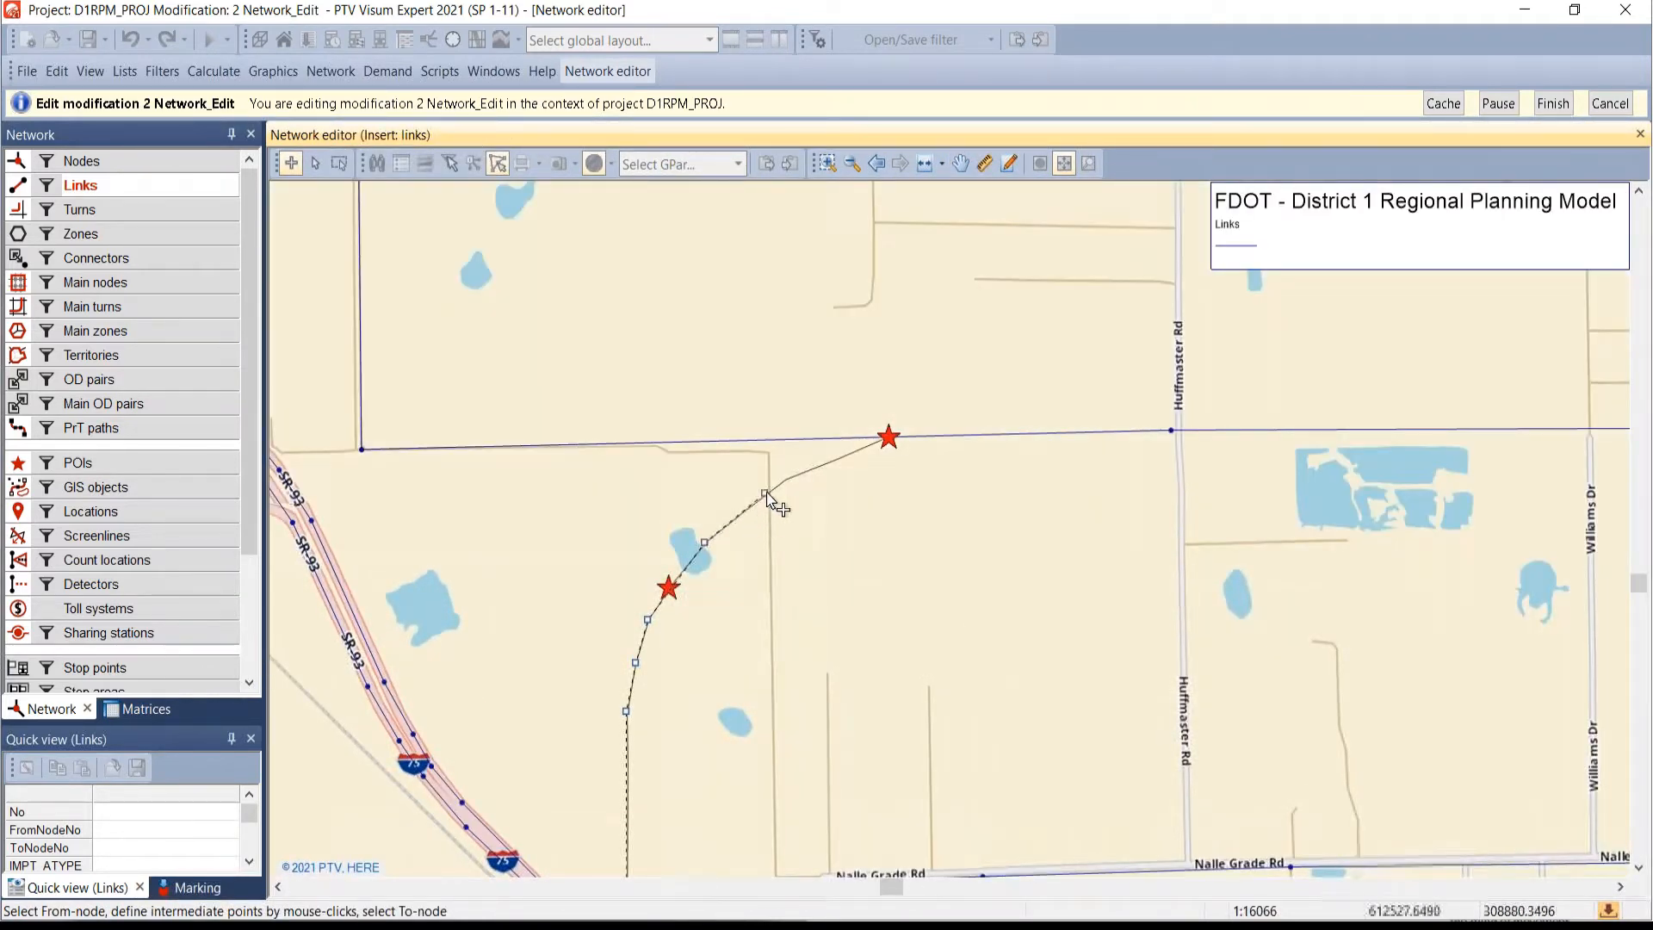
{"action": "left_click", "coordinate": [787, 478]}
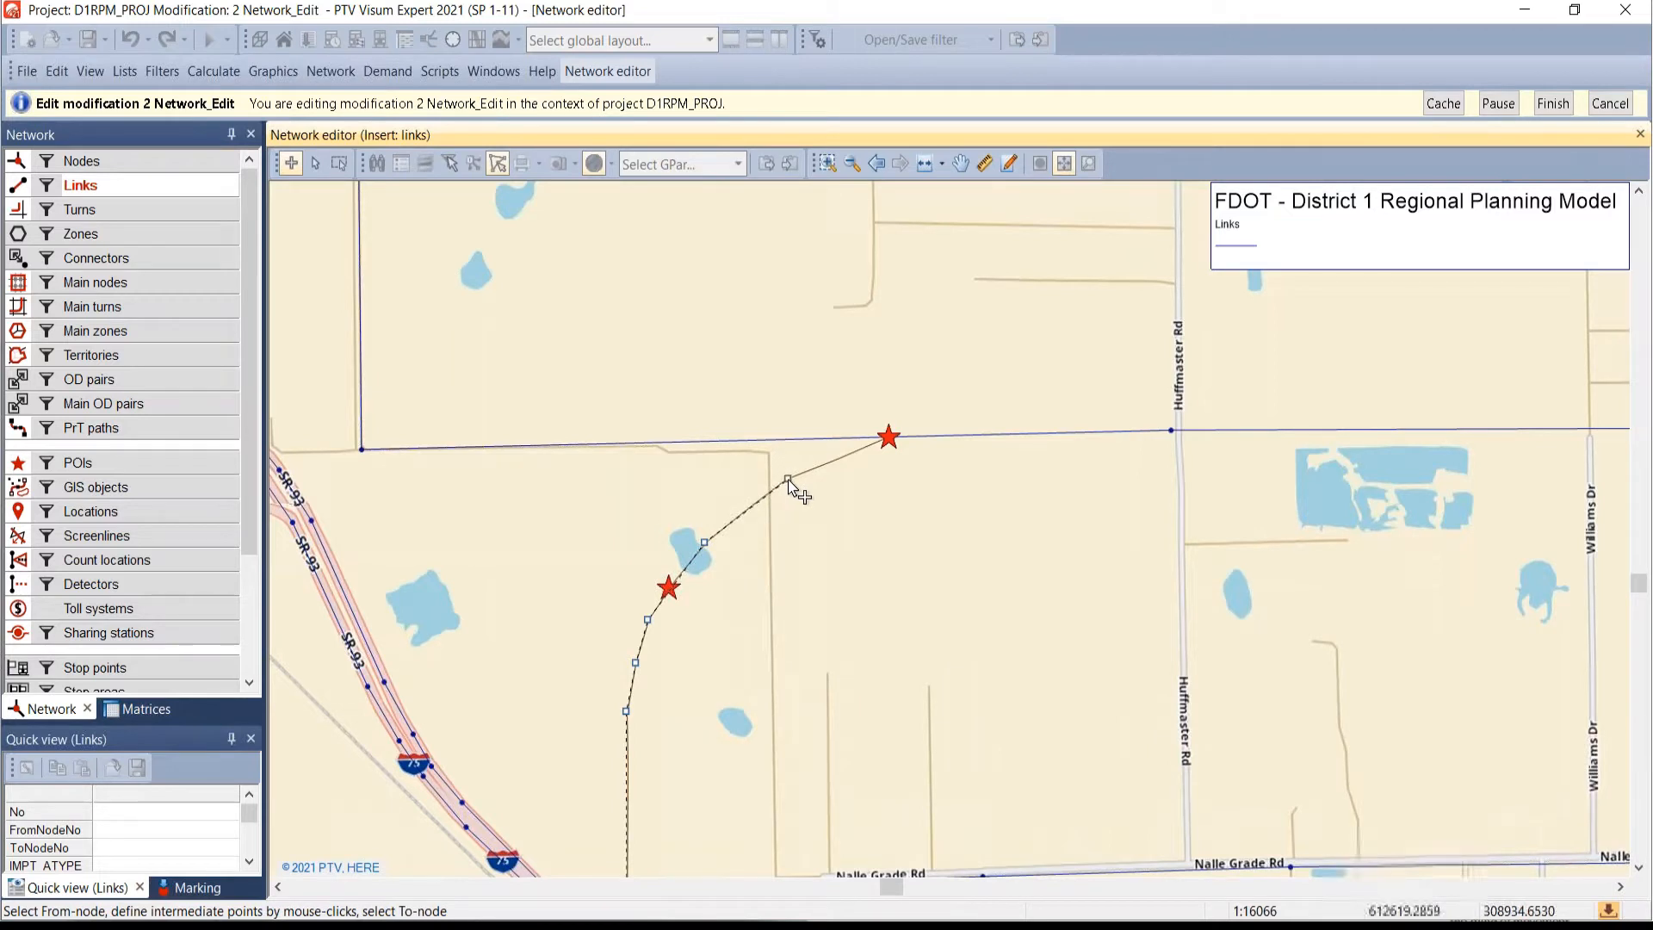
{"action": "left_click", "coordinate": [886, 443]}
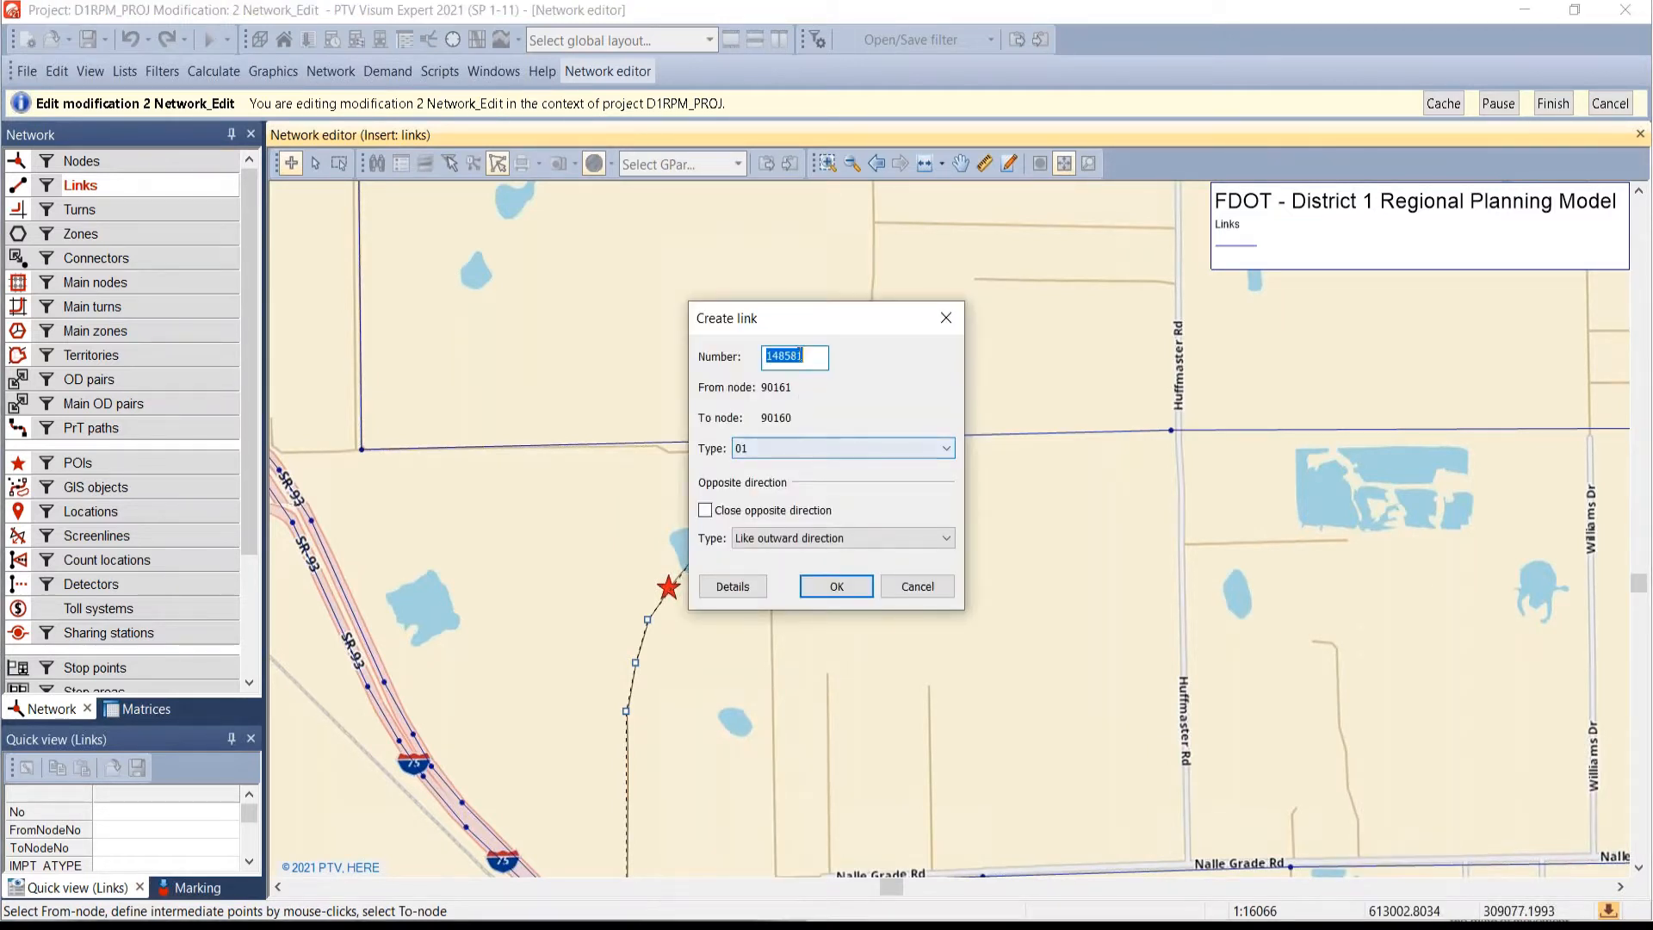
{"action": "left_click_drag", "start_coordinate": [801, 319], "coordinate": [1346, 268]}
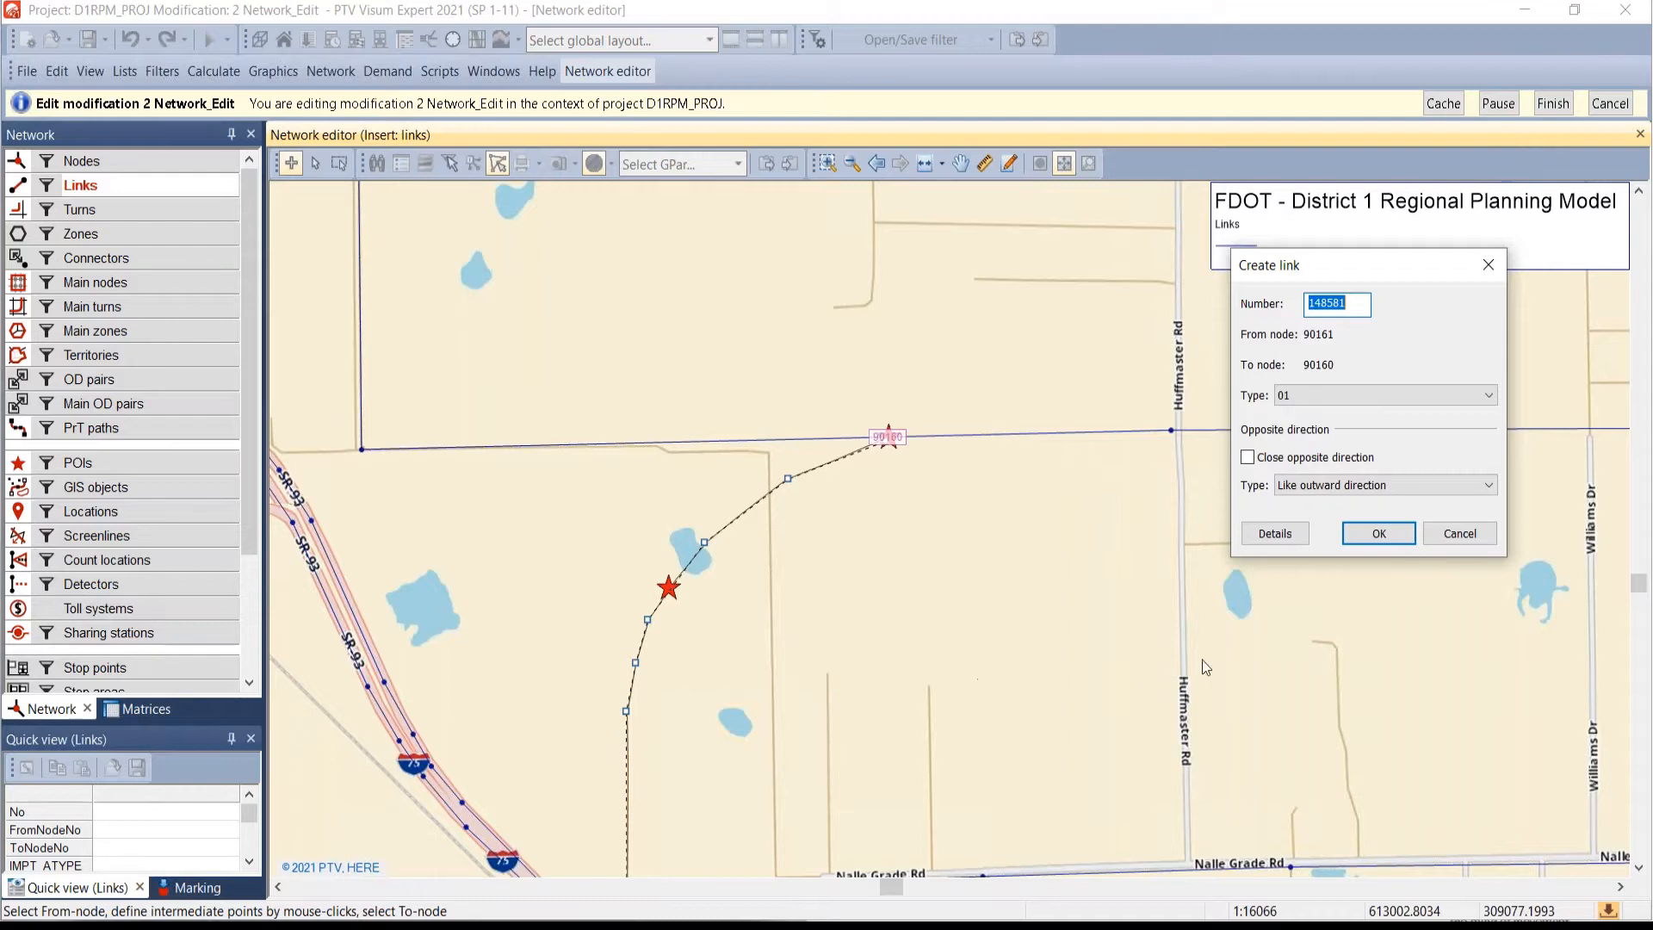
- Open the new link's details and limit the user-defined attributes shown to IMPT_ATYPE, IMPT_FTYPE and IMPT_LANES
{"action": "left_click", "coordinate": [1378, 533]}
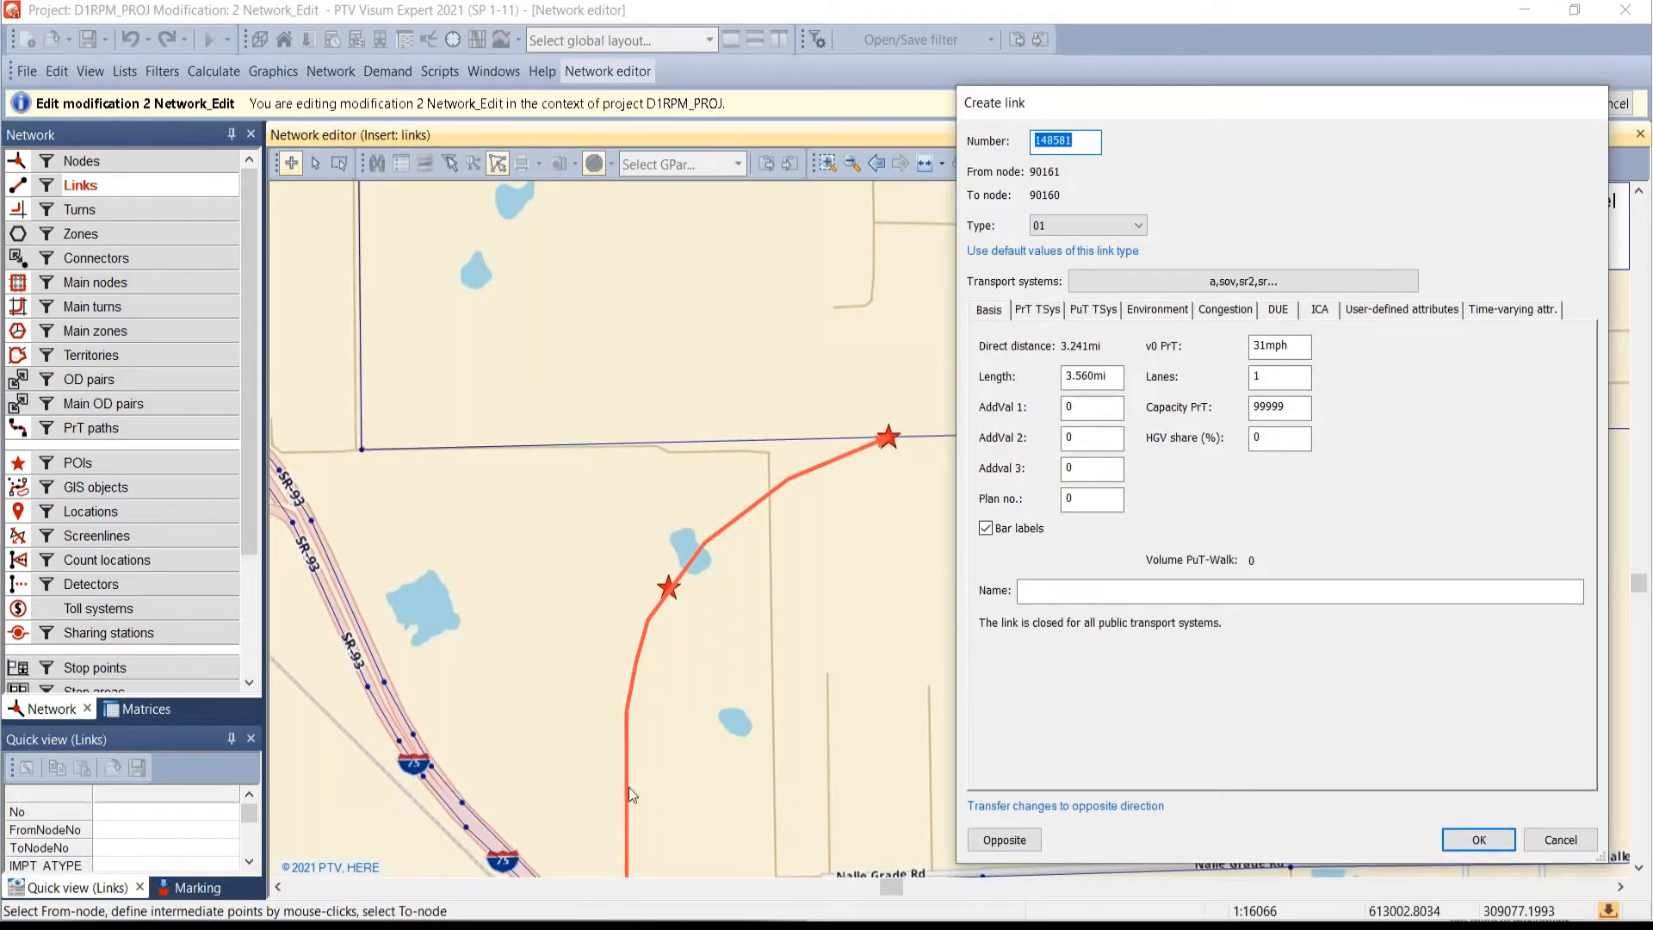
{"action": "left_click", "coordinate": [1396, 312]}
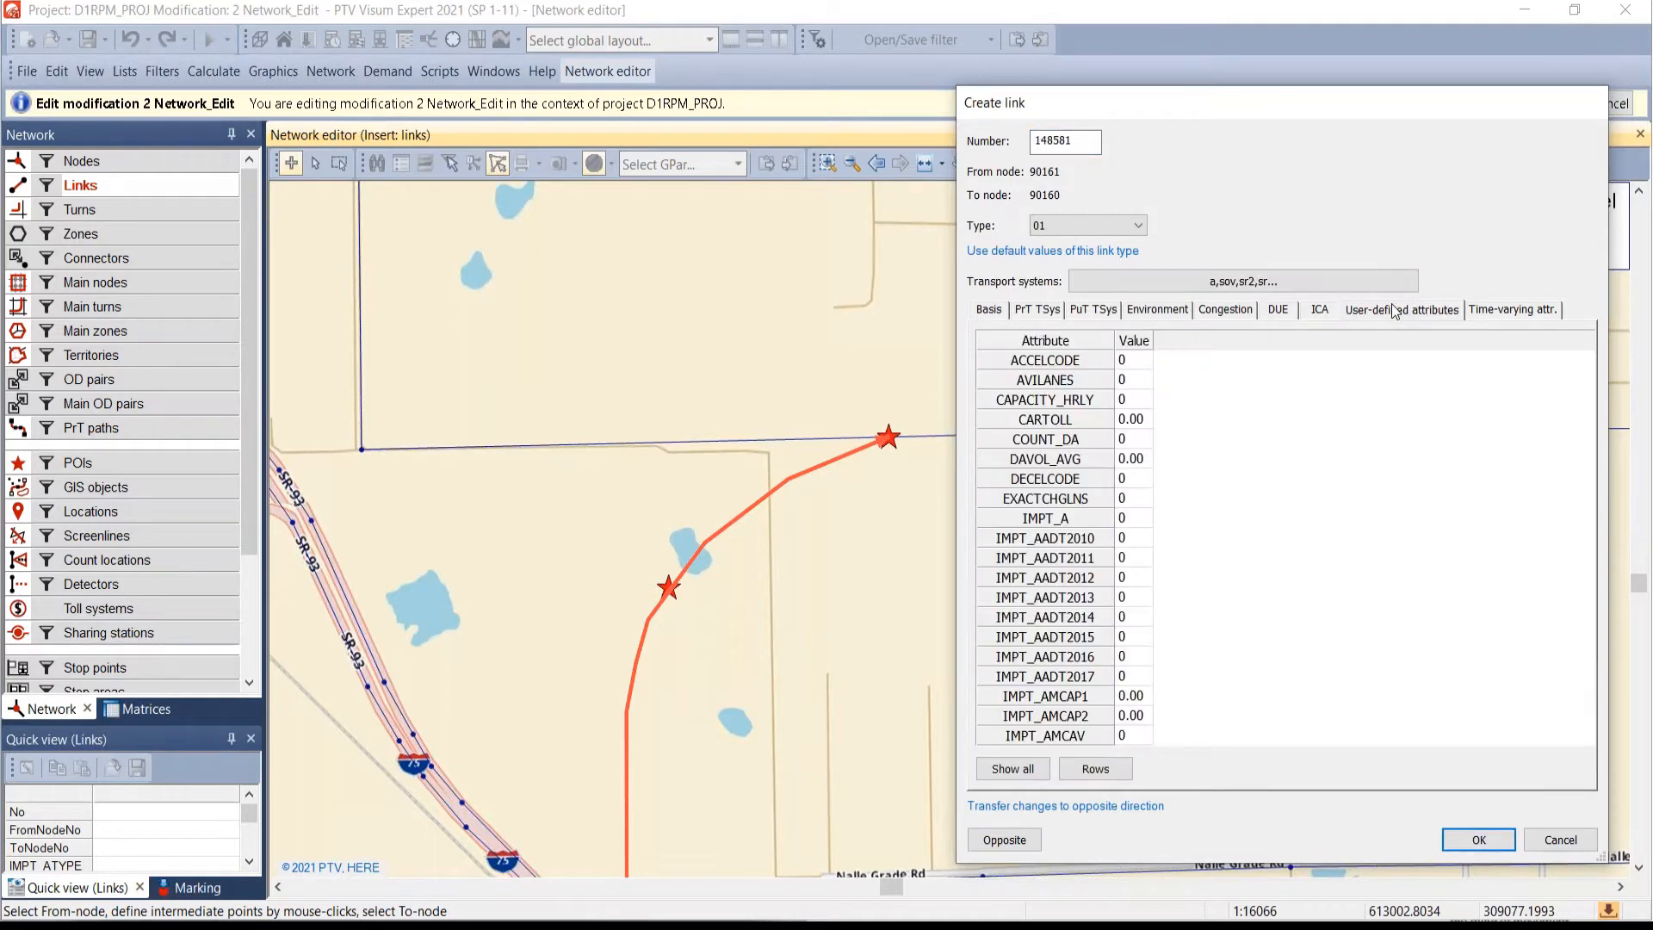
{"action": "left_click", "coordinate": [1095, 769]}
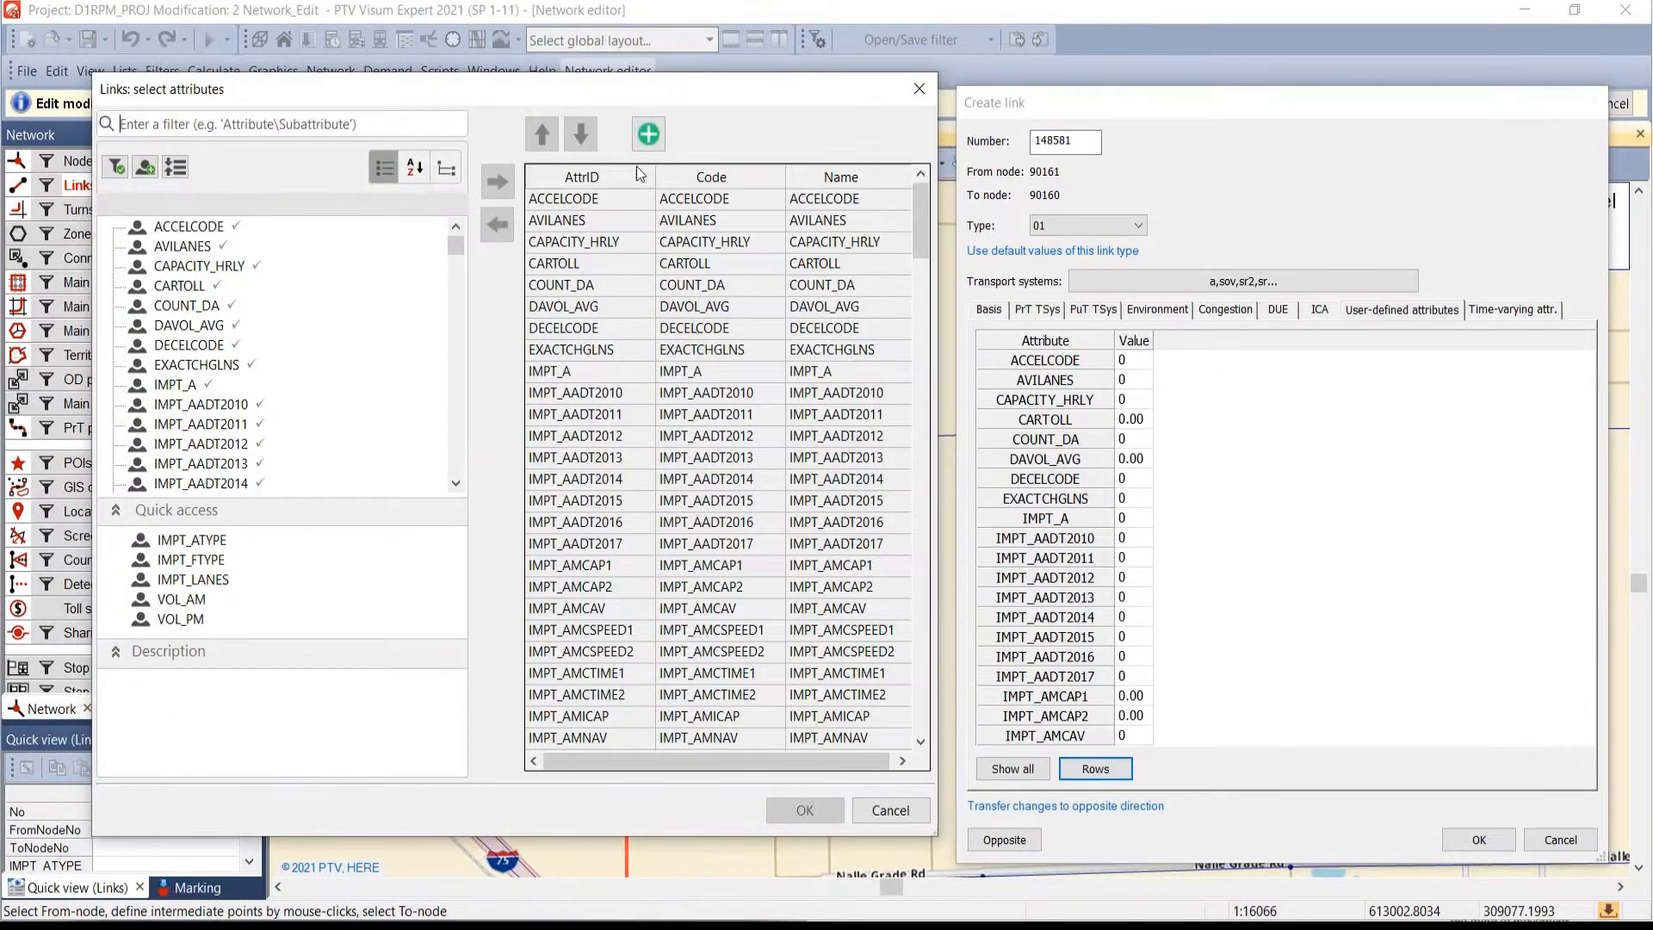
{"action": "left_click", "coordinate": [582, 176]}
{"action": "left_click", "coordinate": [497, 225]}
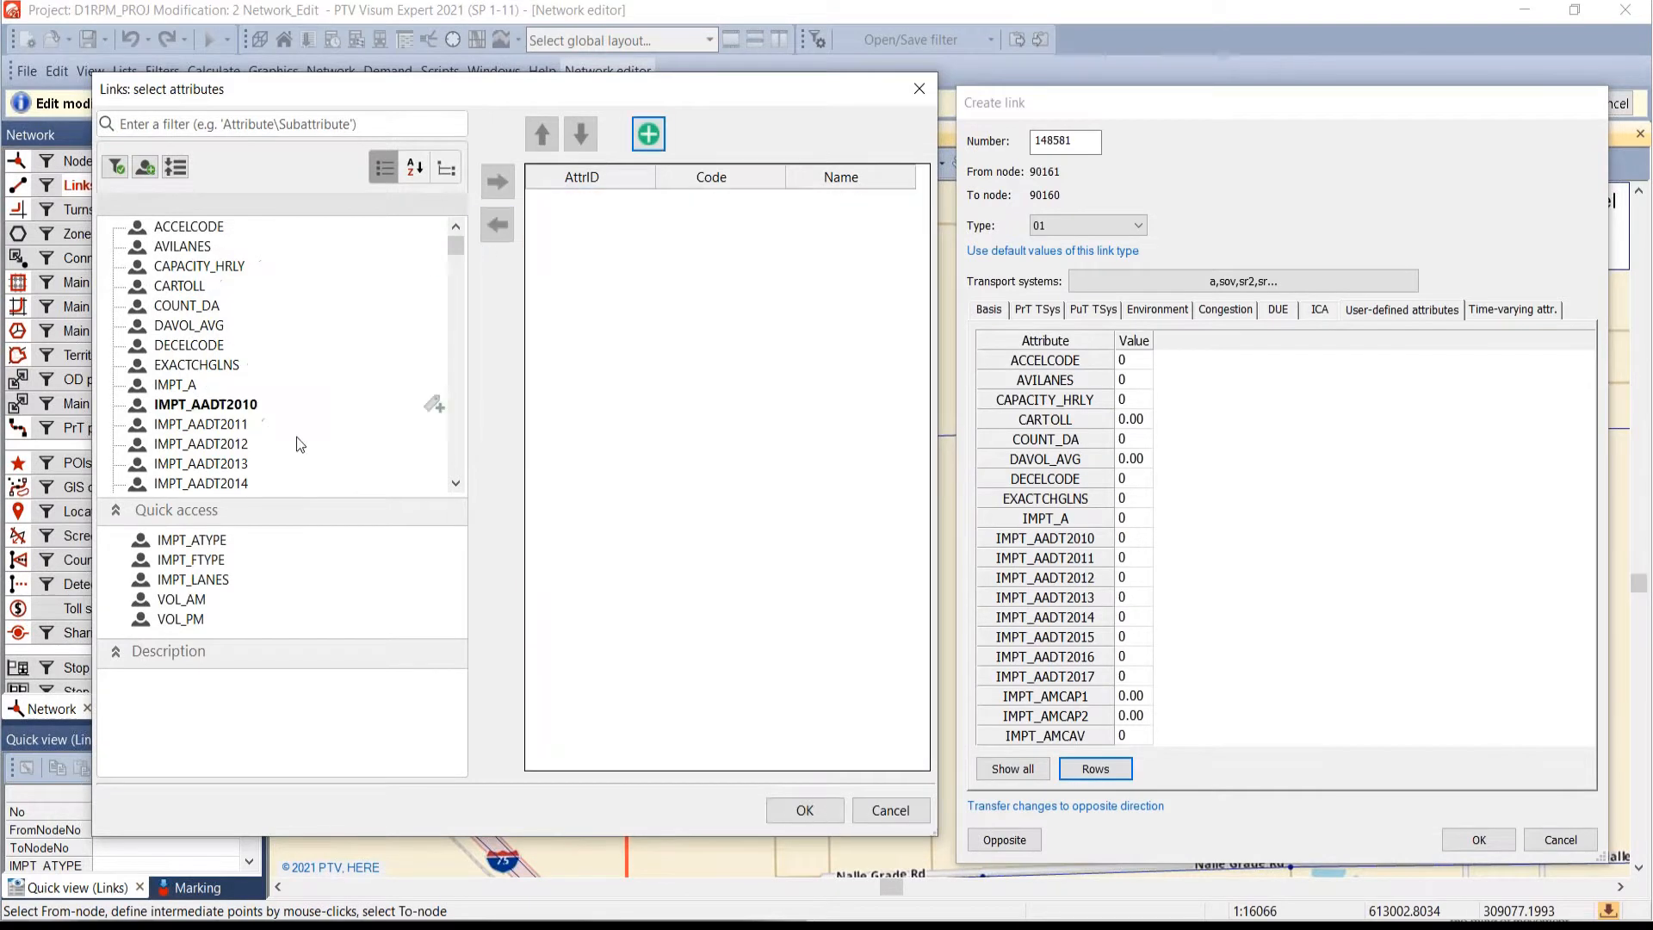
{"action": "double_click", "coordinate": [189, 543]}
{"action": "double_click", "coordinate": [181, 561]}
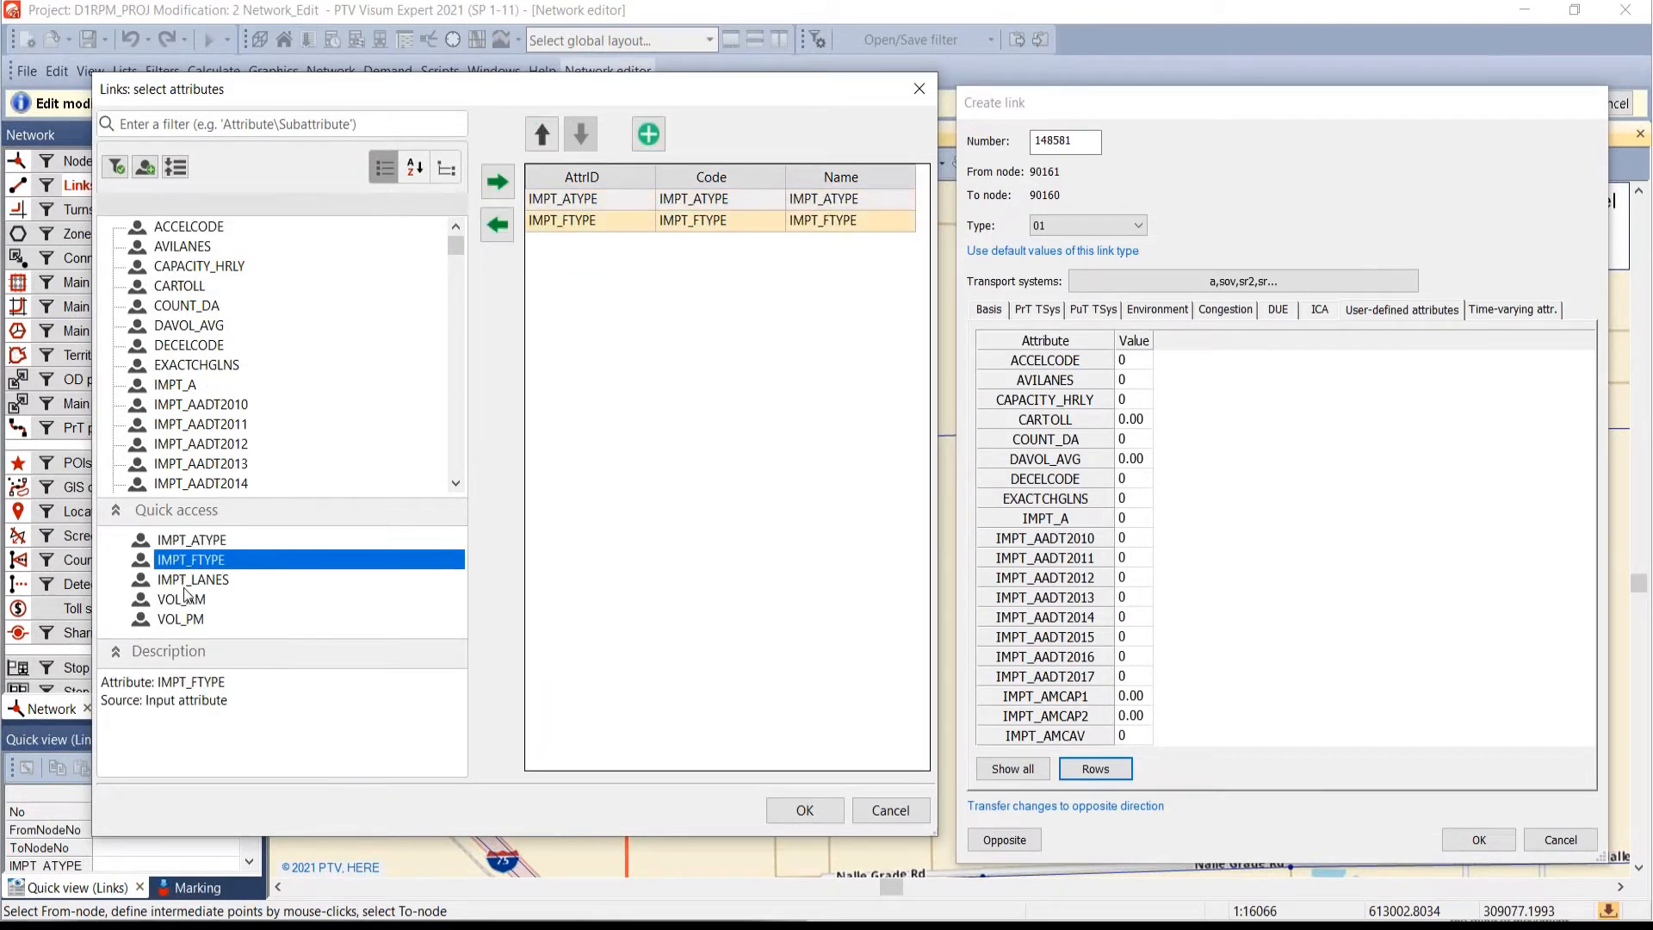
{"action": "double_click", "coordinate": [188, 580]}
{"action": "left_click", "coordinate": [805, 810]}
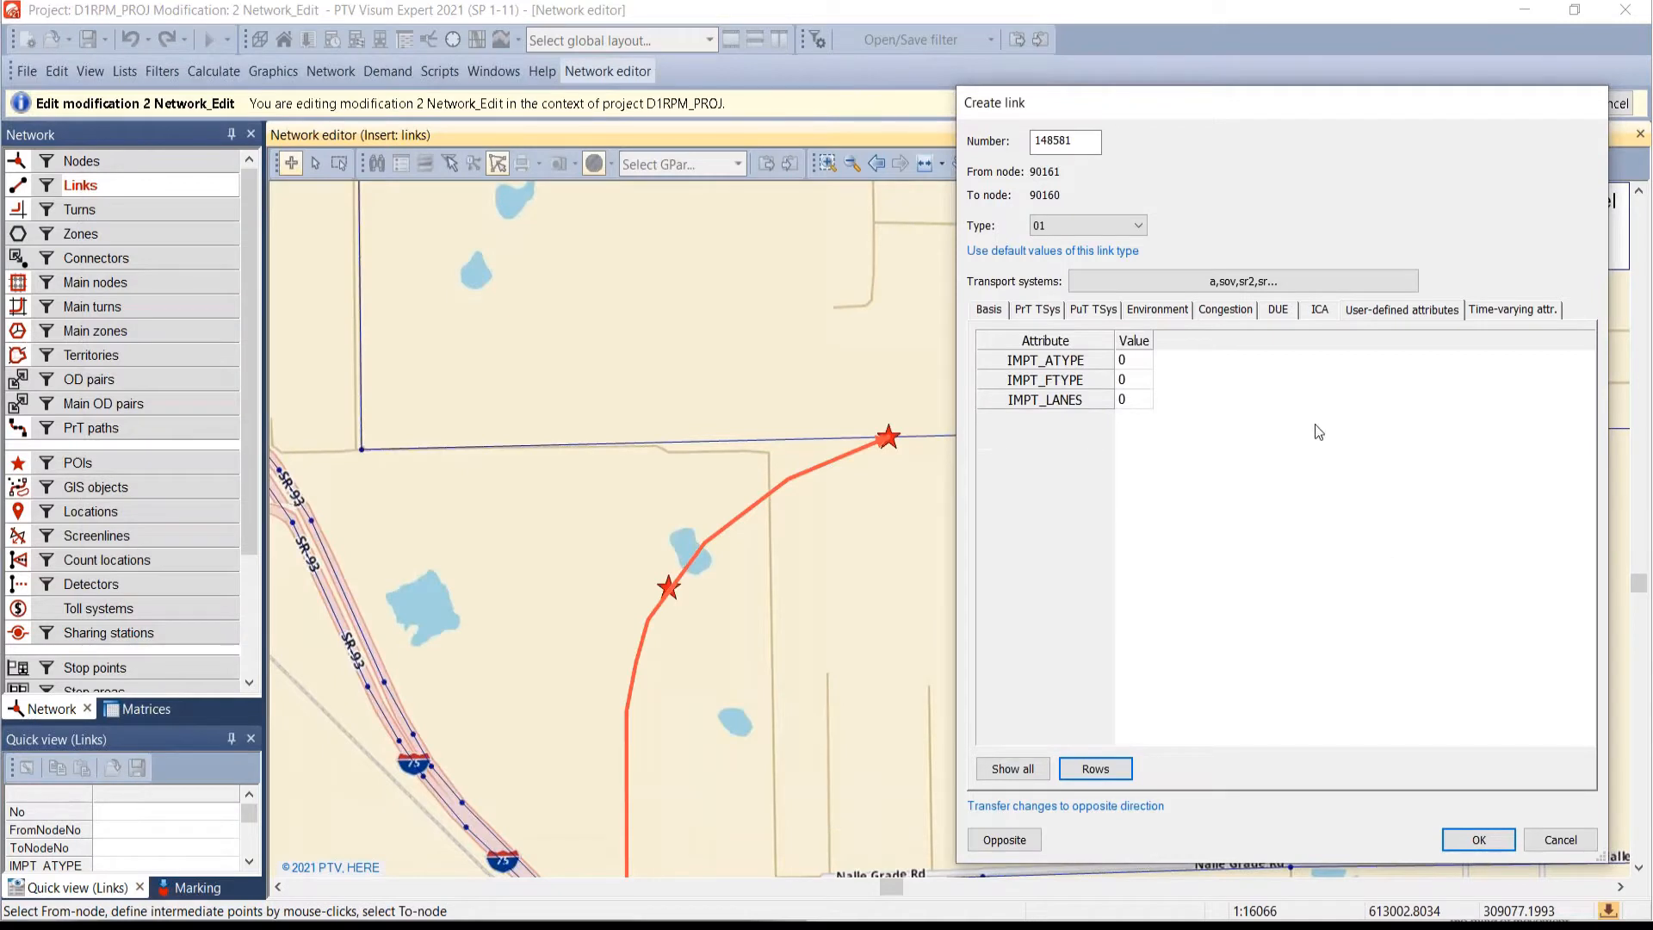
- Set IMPT_ATYPE to 51, IMPT_FTYPE to 46 and IMPT_LANES to 1, transfer them to the opposite direction and create the link
{"action": "left_click", "coordinate": [1120, 365]}
{"action": "type", "text": "51"}
{"action": "key", "text": "Return"}
{"action": "type", "text": "46"}
{"action": "key", "text": "Return"}
{"action": "type", "text": "1"}
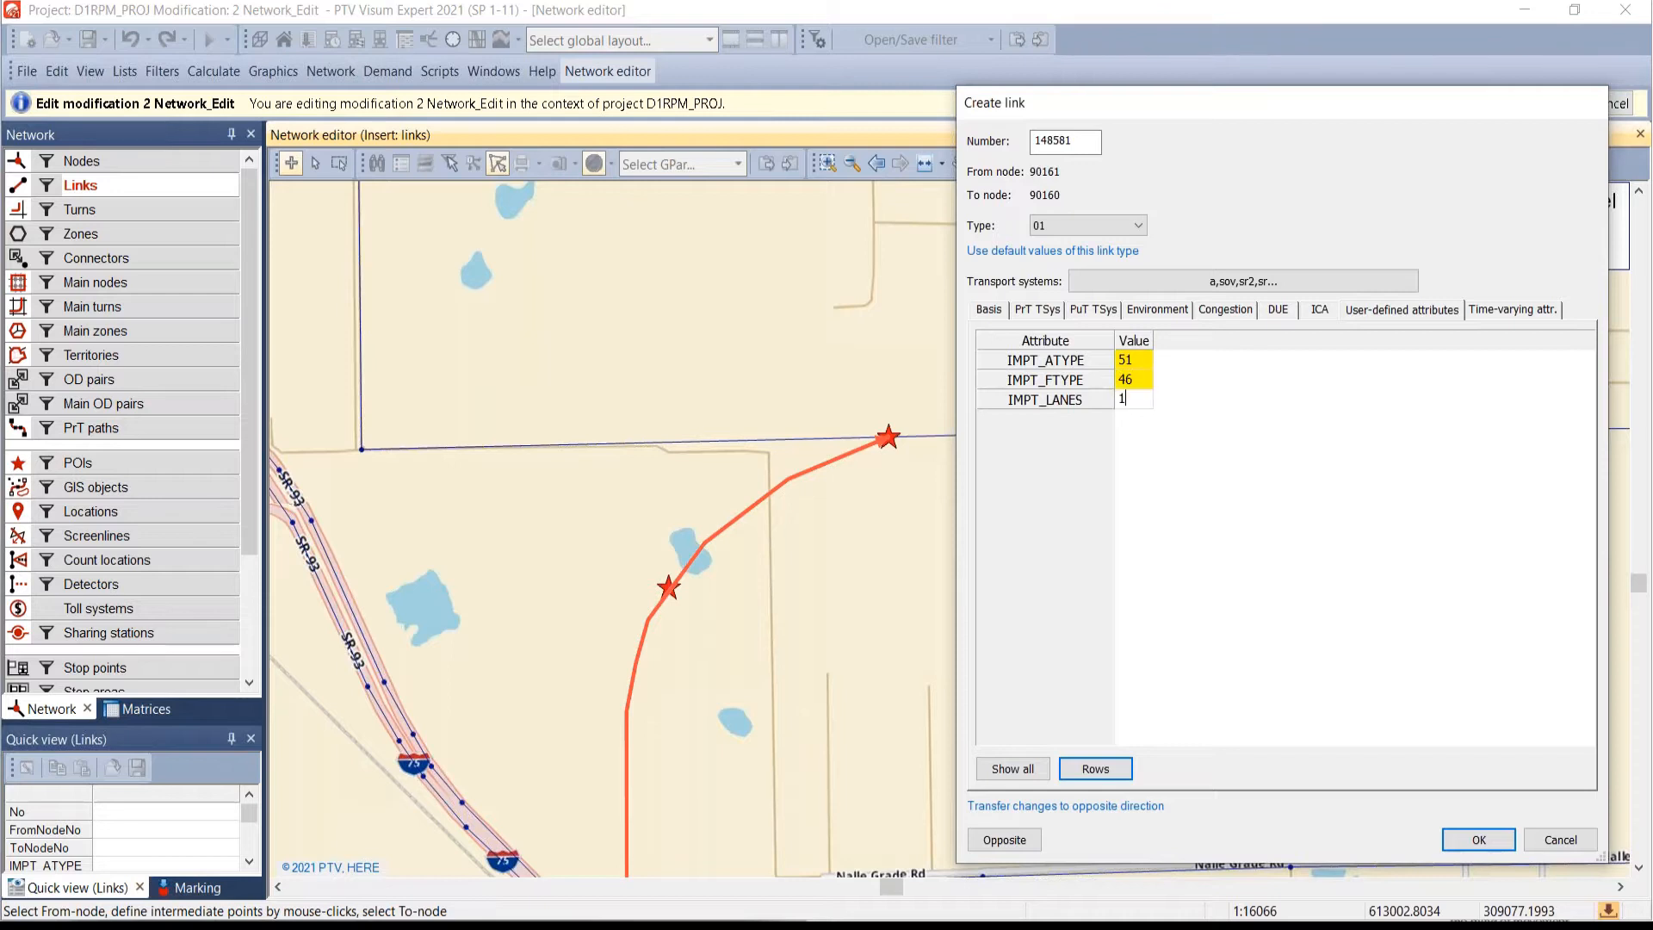
{"action": "key", "text": "Return"}
{"action": "left_click", "coordinate": [1013, 812]}
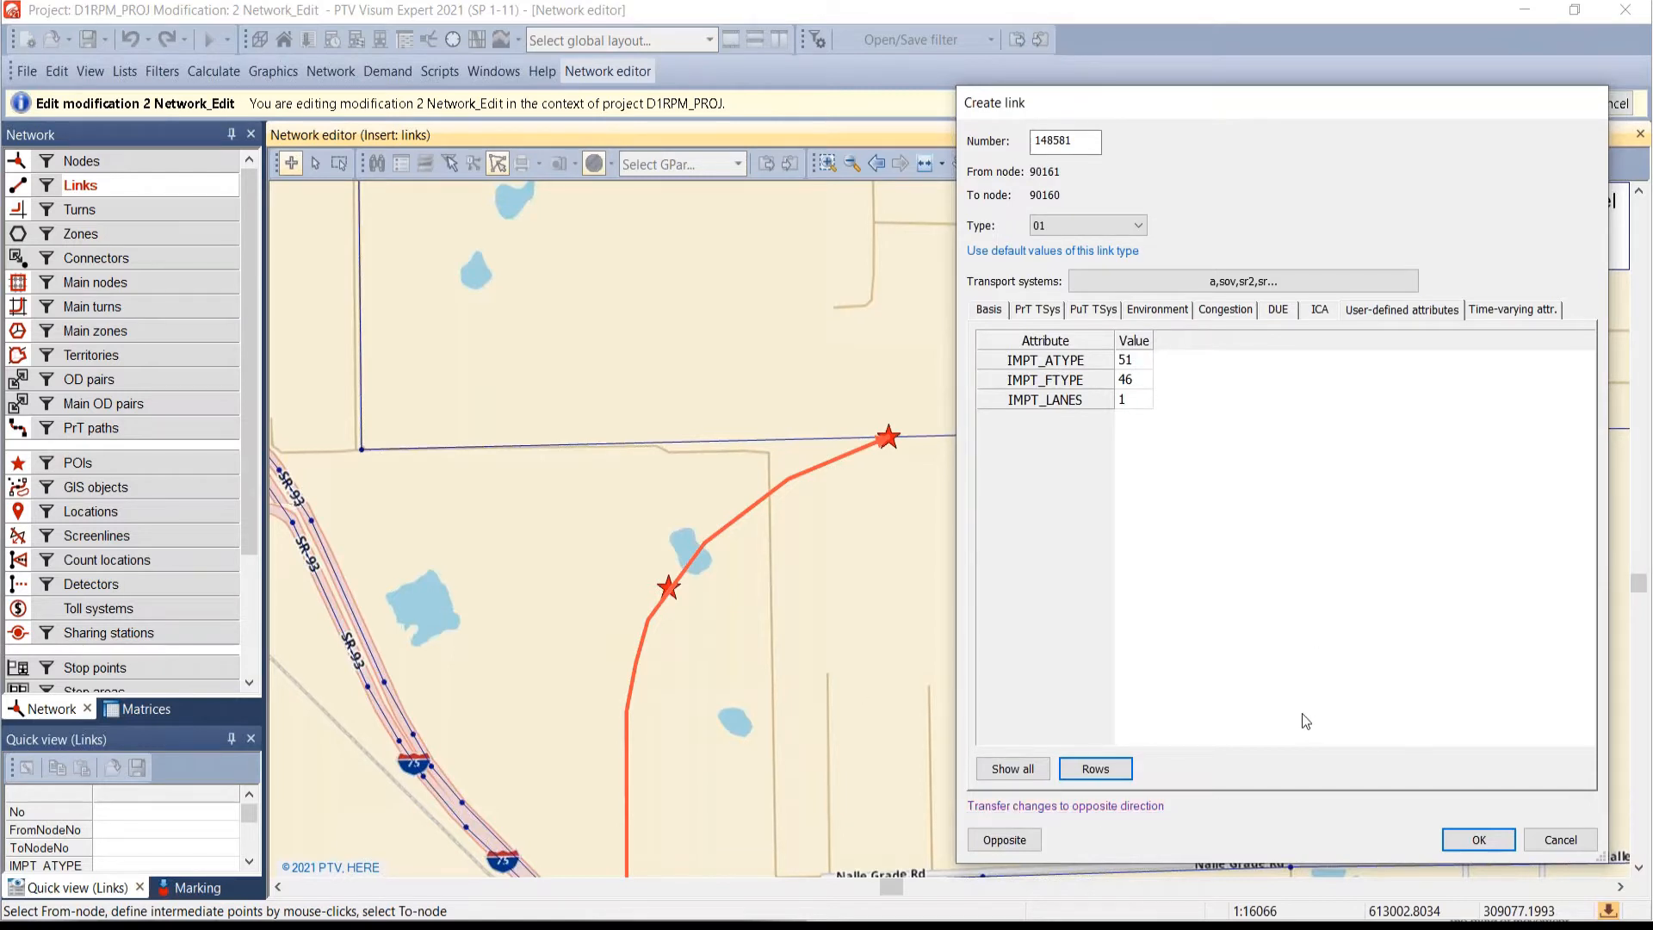
{"action": "left_click", "coordinate": [1132, 366]}
{"action": "left_click", "coordinate": [1479, 839]}
- Select the new link crossing I-75 in edit mode to check its course, and cache the modification's editing state
{"action": "scroll", "coordinate": [927, 594], "scroll_direction": "down", "scroll_amount": 5}
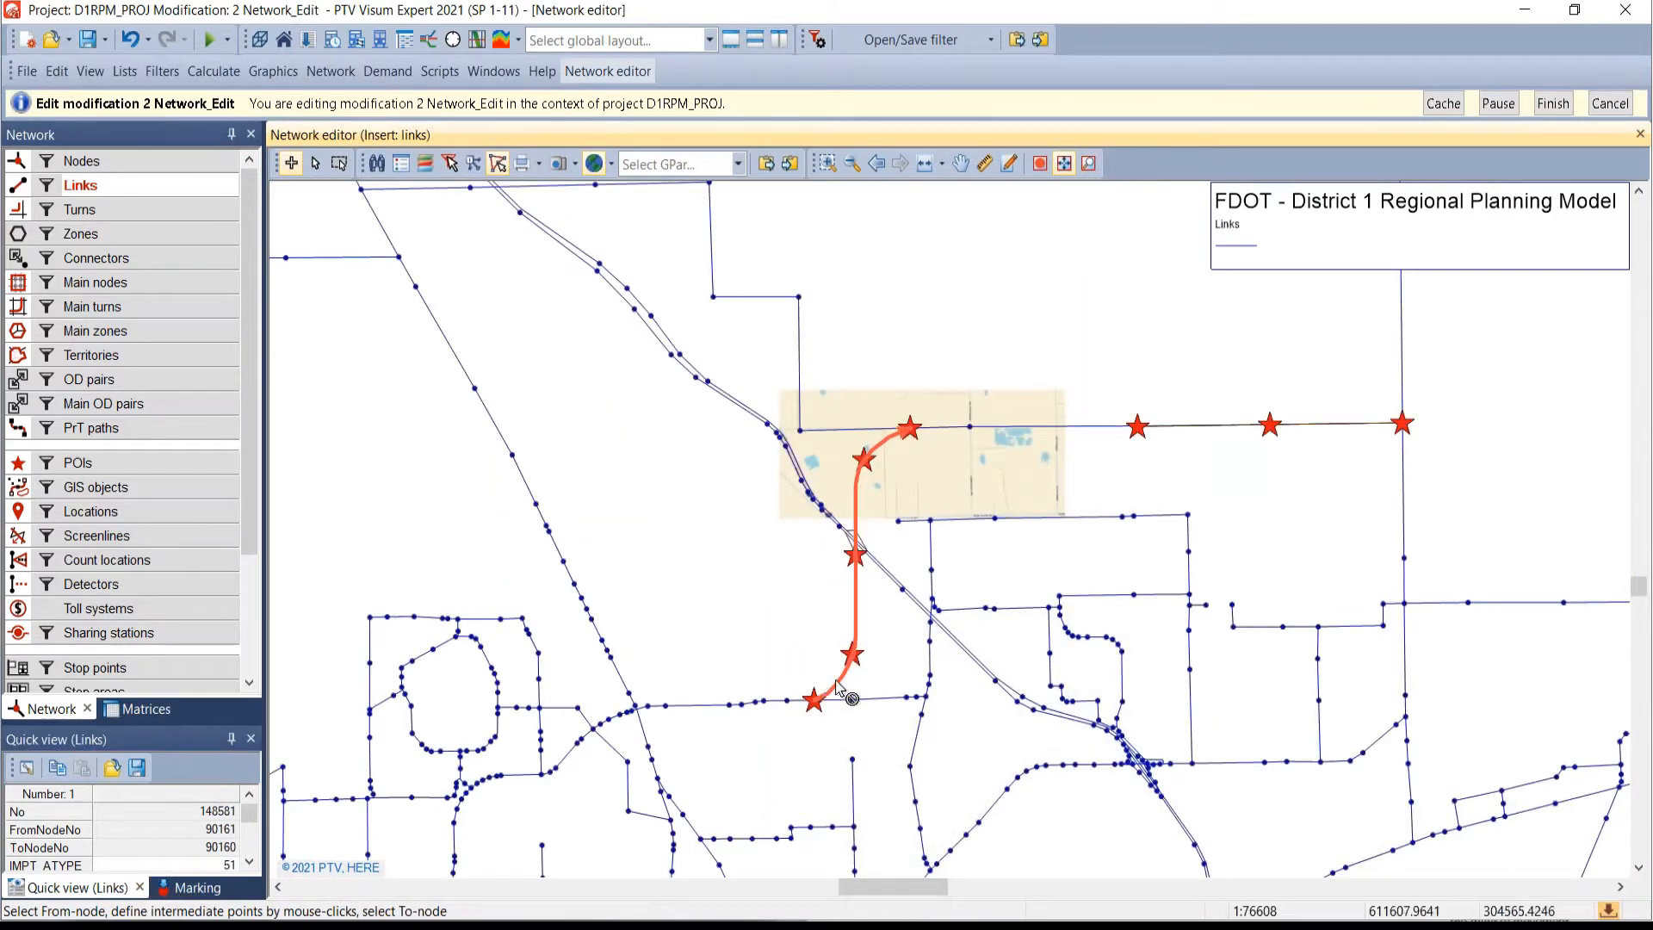
{"action": "left_click", "coordinate": [316, 163]}
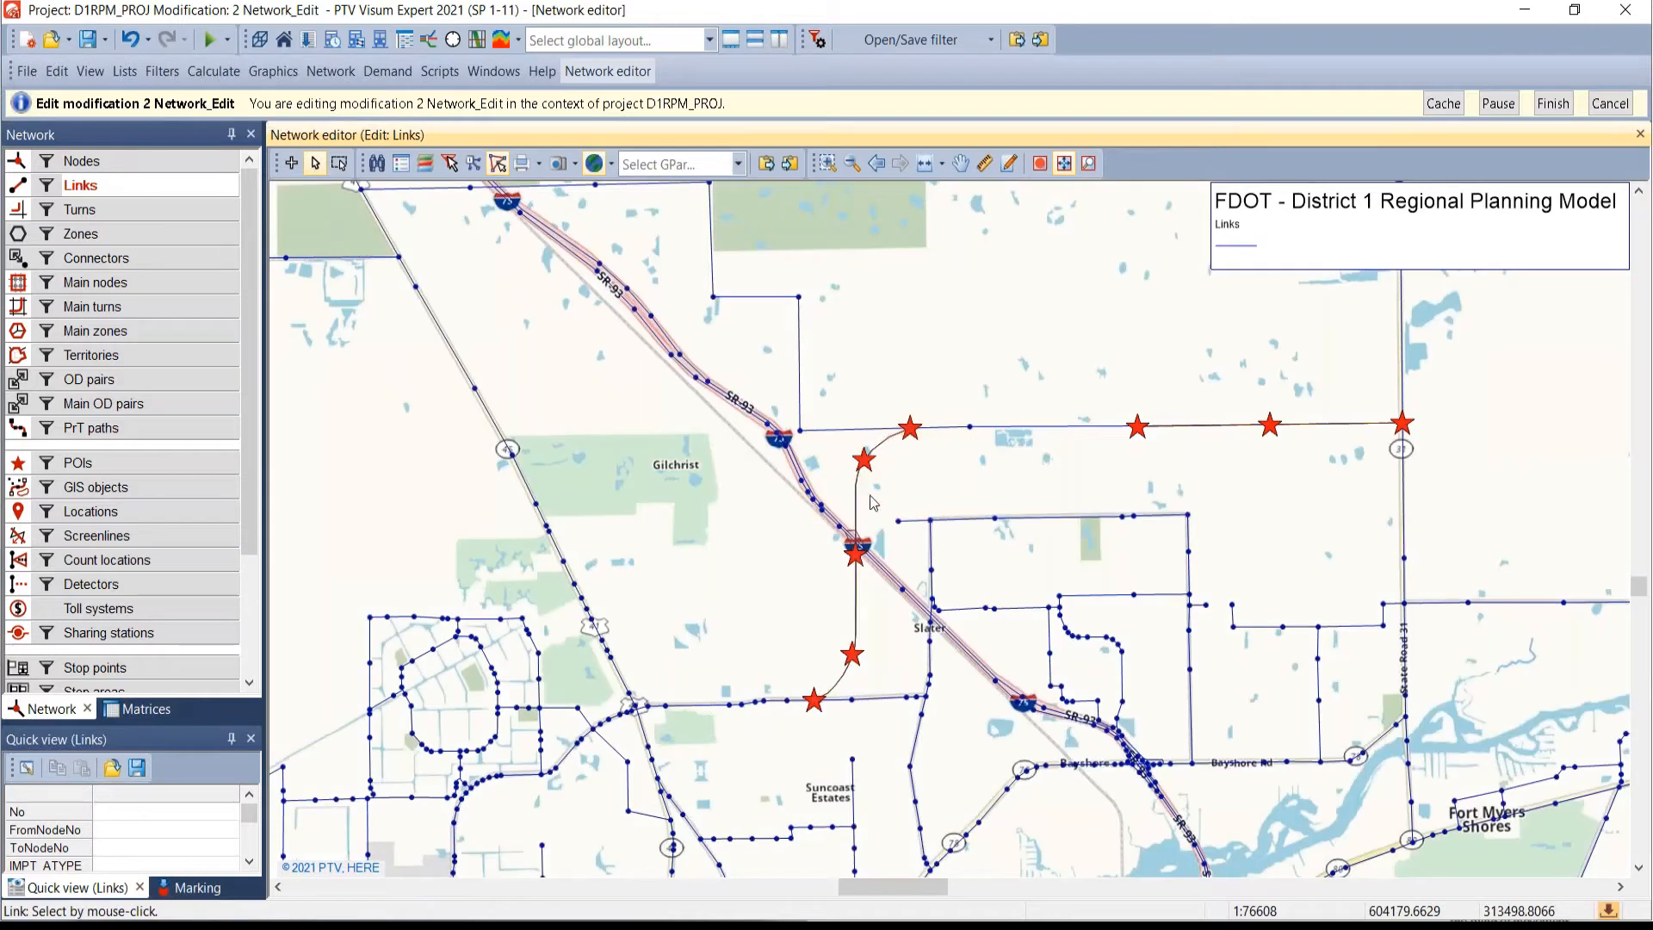
{"action": "left_click", "coordinate": [874, 504]}
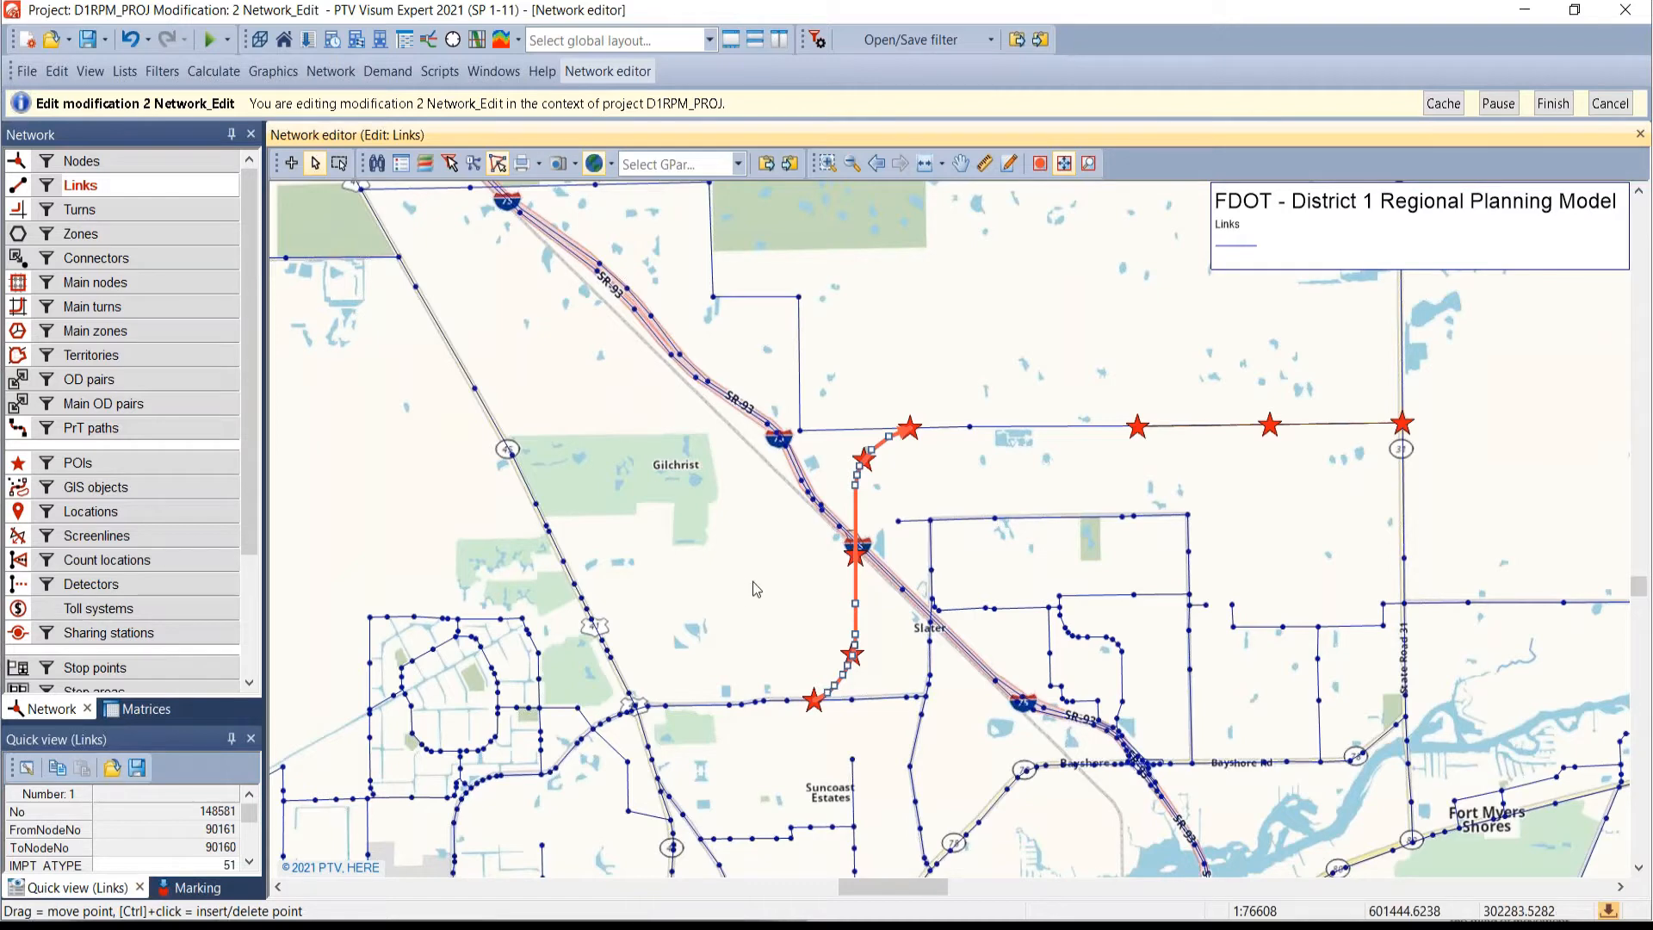
{"action": "scroll", "coordinate": [799, 585], "scroll_direction": "up", "scroll_amount": 2}
{"action": "scroll", "coordinate": [850, 590], "scroll_direction": "up", "scroll_amount": 2}
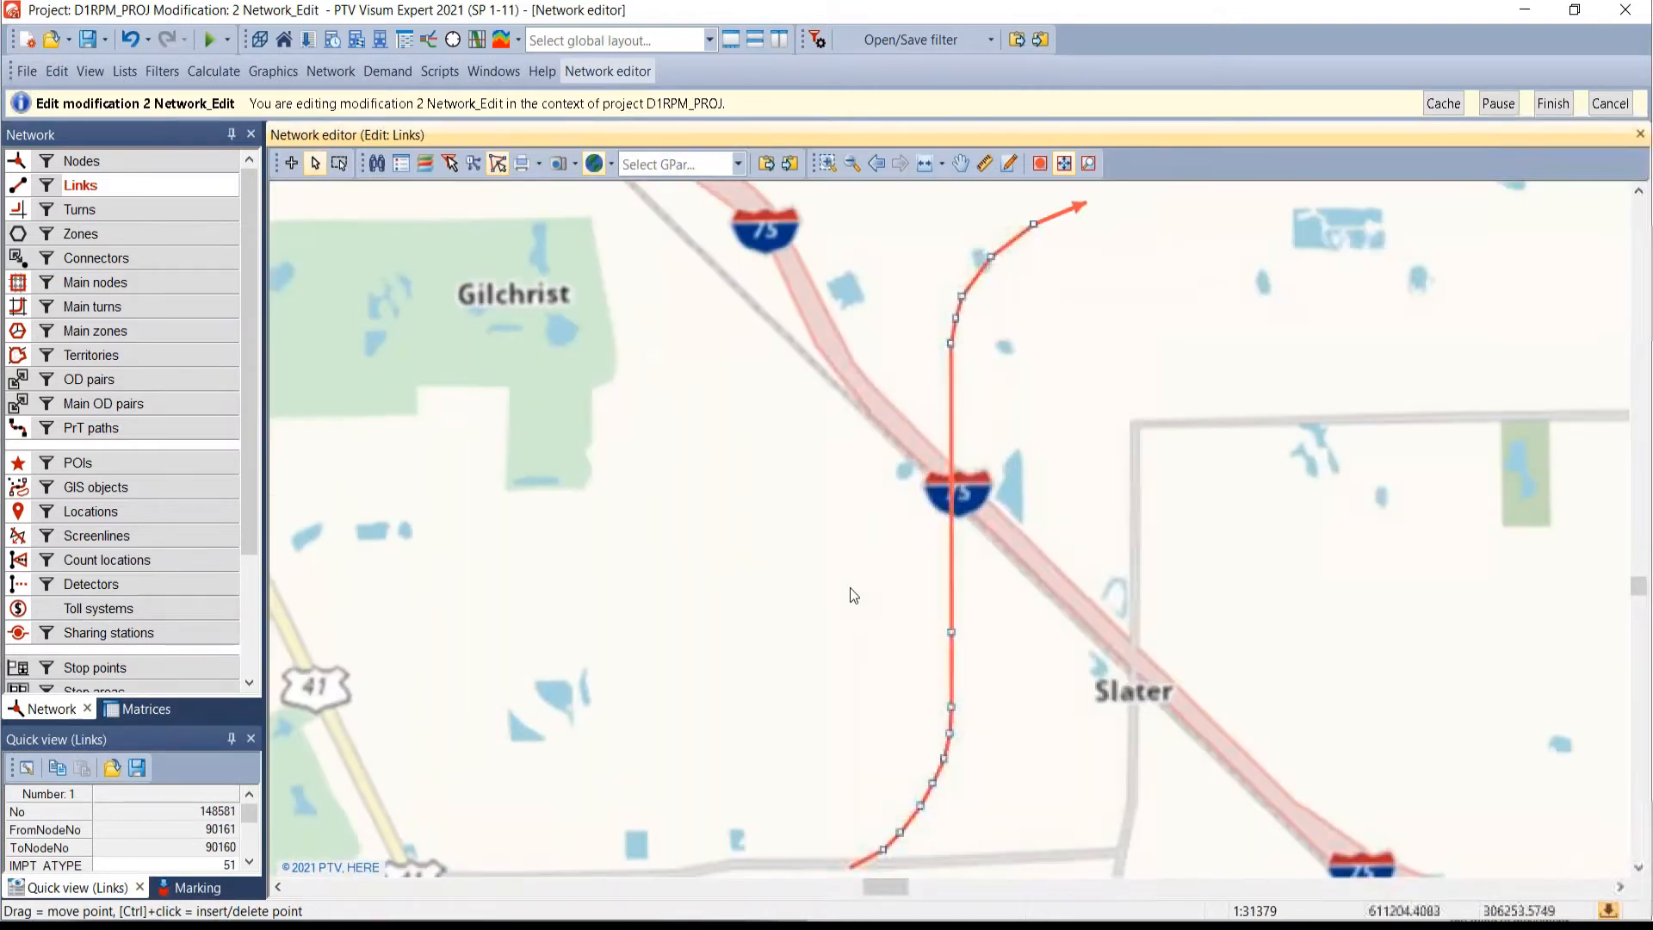
{"action": "scroll", "coordinate": [779, 601], "scroll_direction": "down", "scroll_amount": 1}
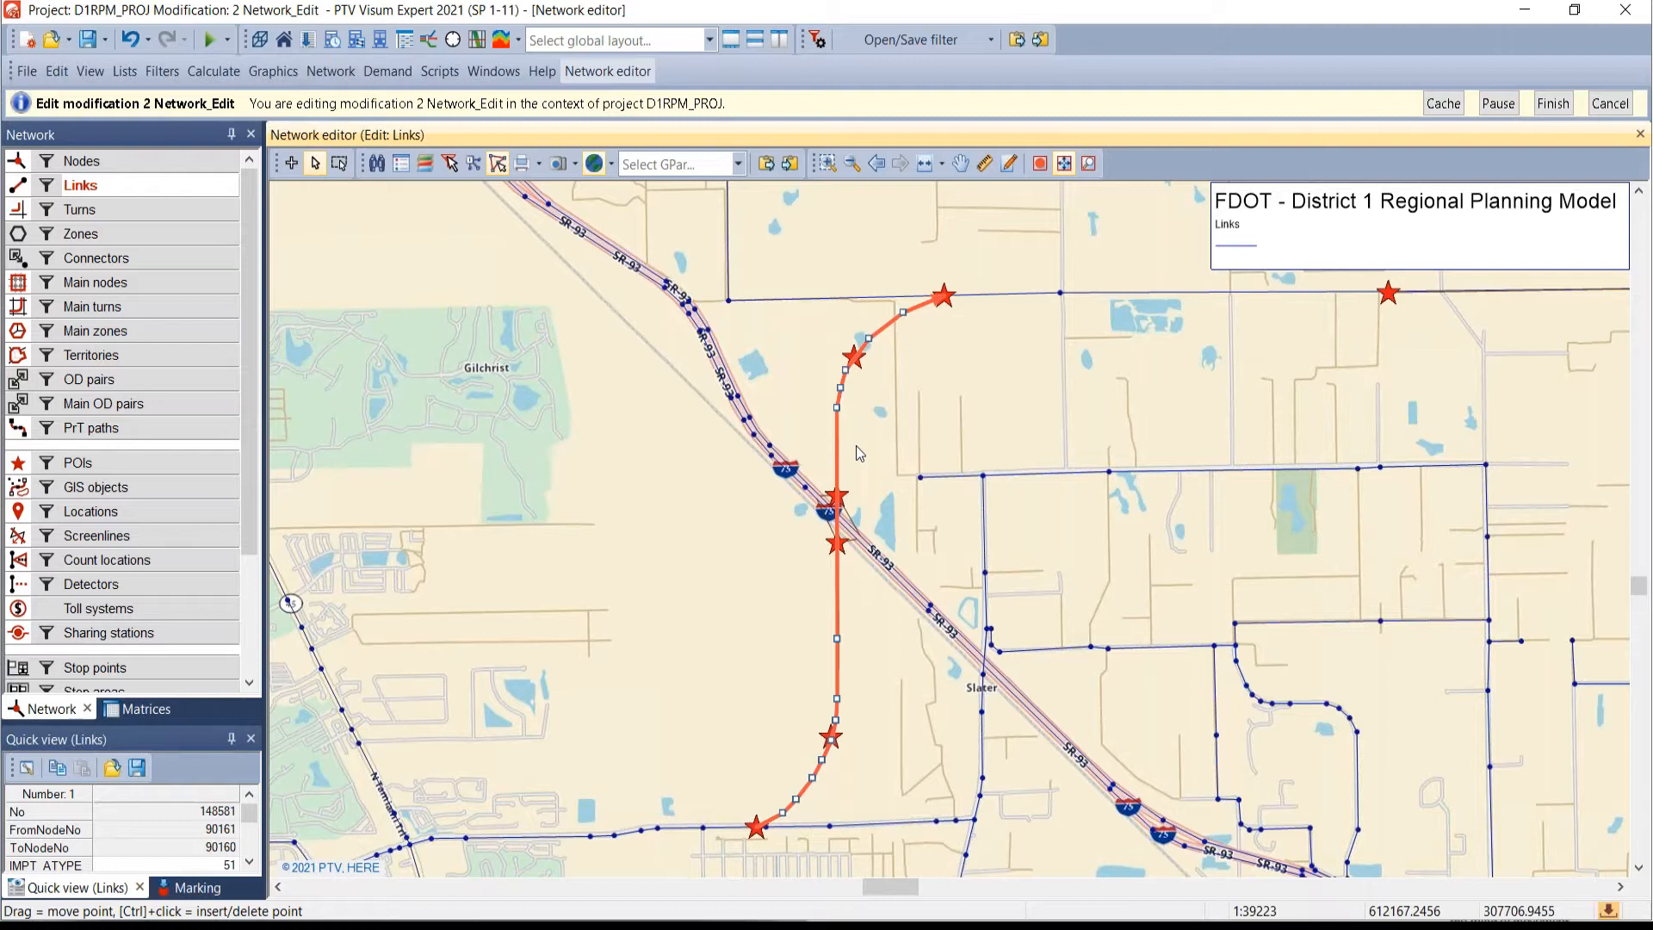
{"action": "left_click", "coordinate": [1446, 104]}
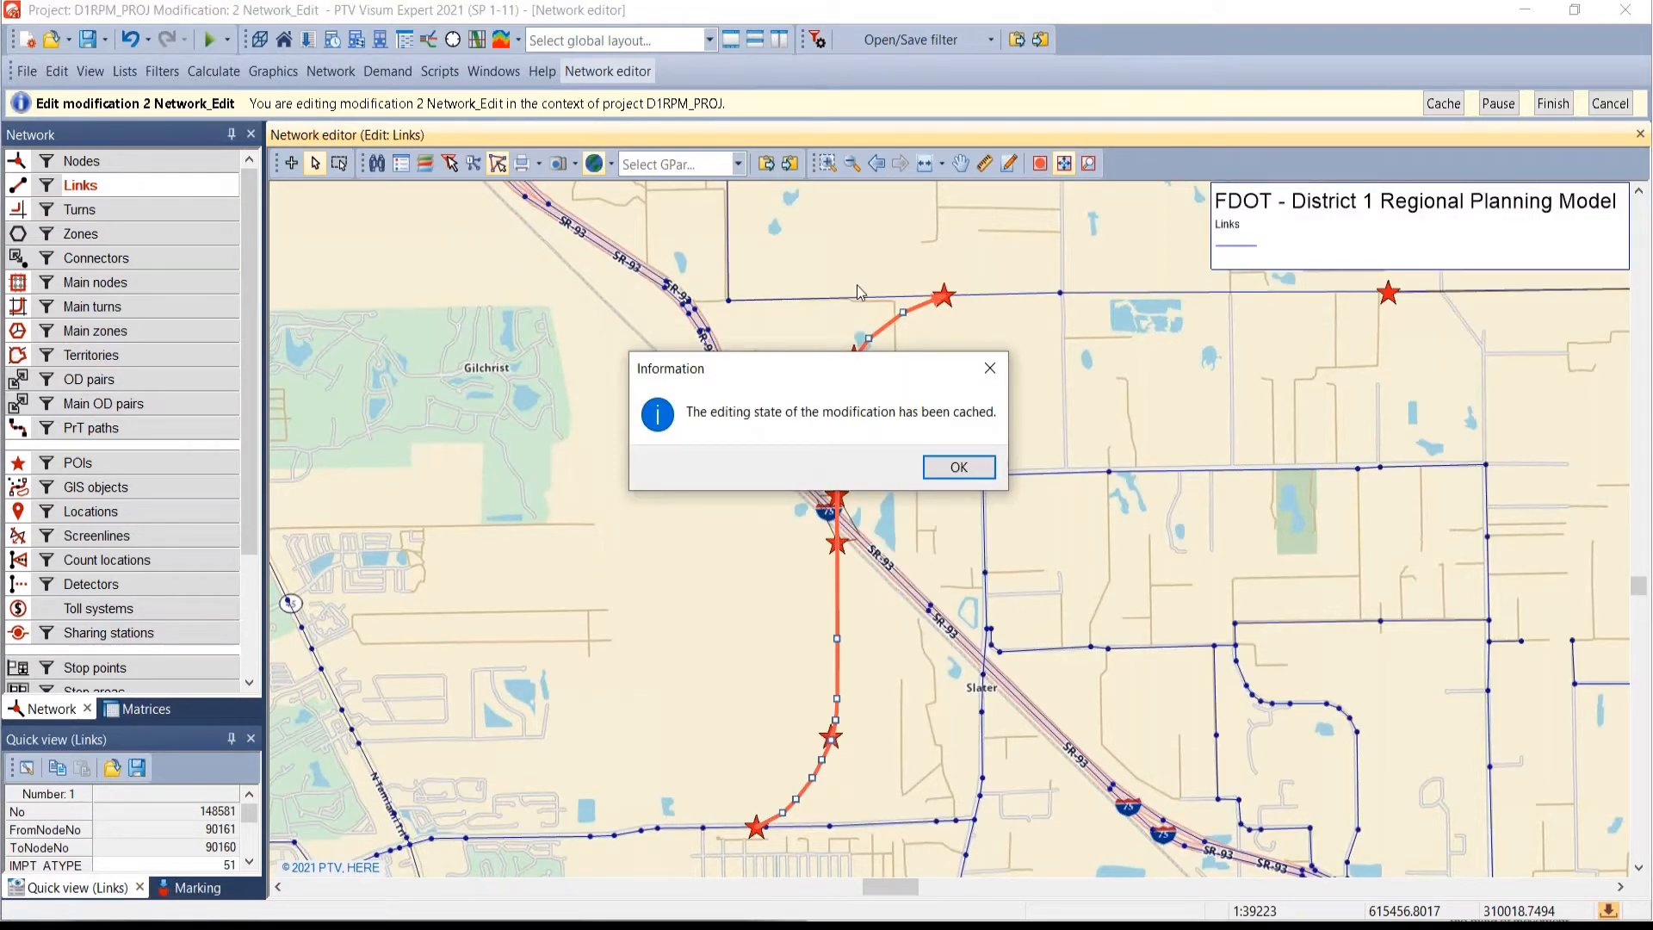
{"action": "left_click", "coordinate": [960, 465]}
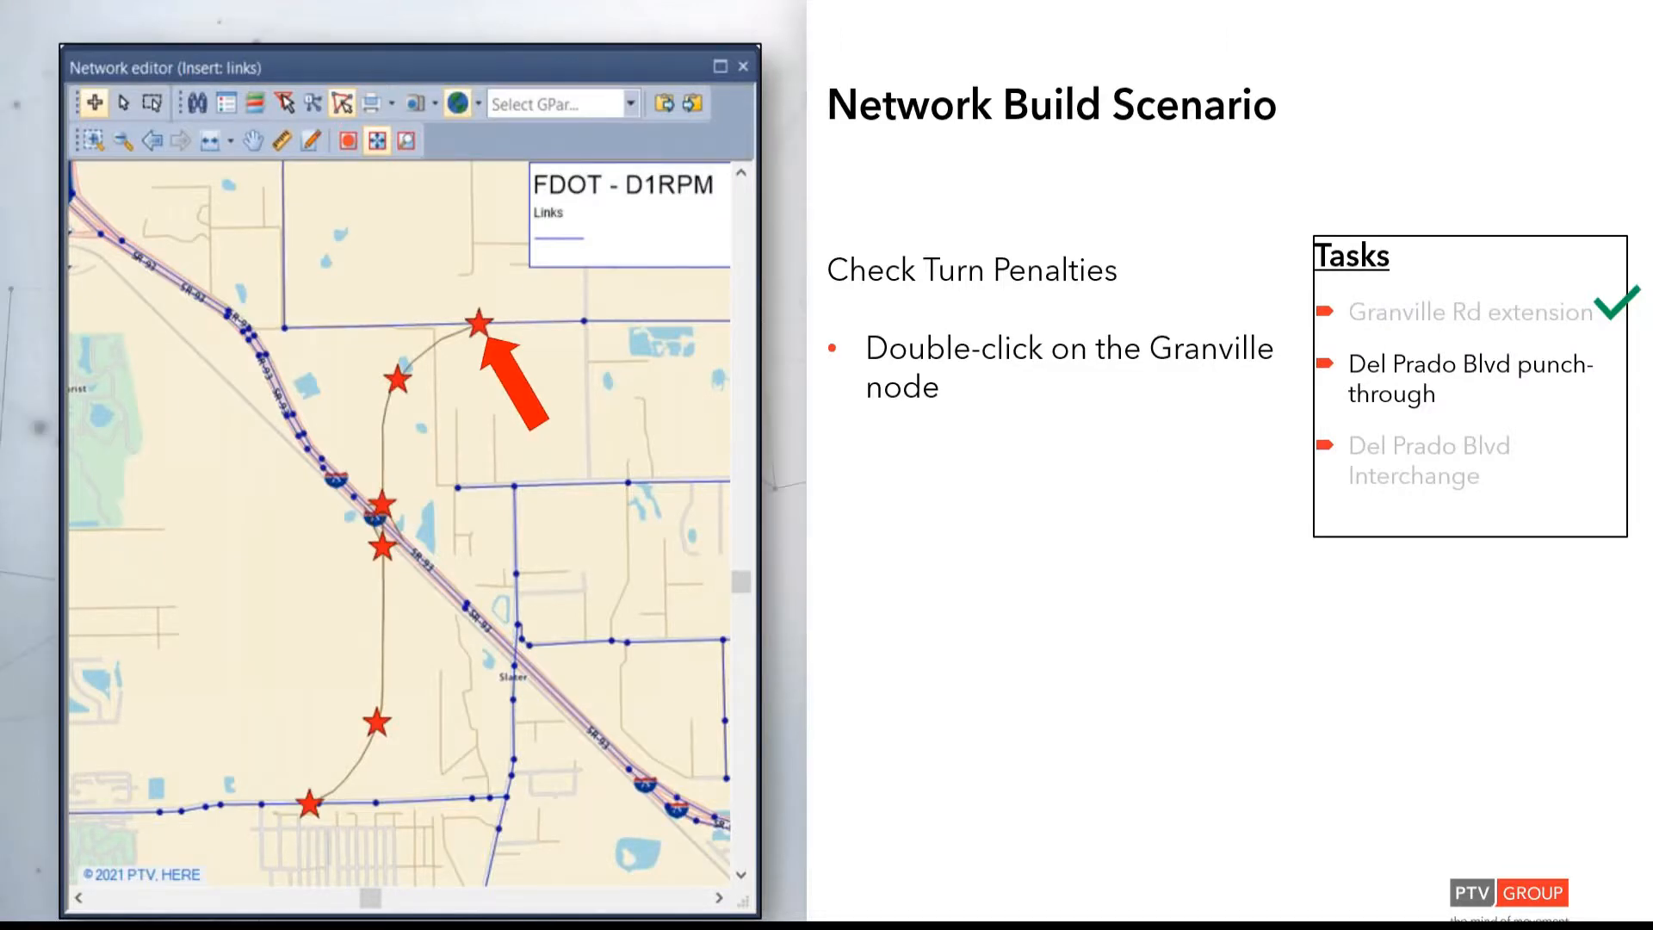
{"action": "key", "text": "Right"}
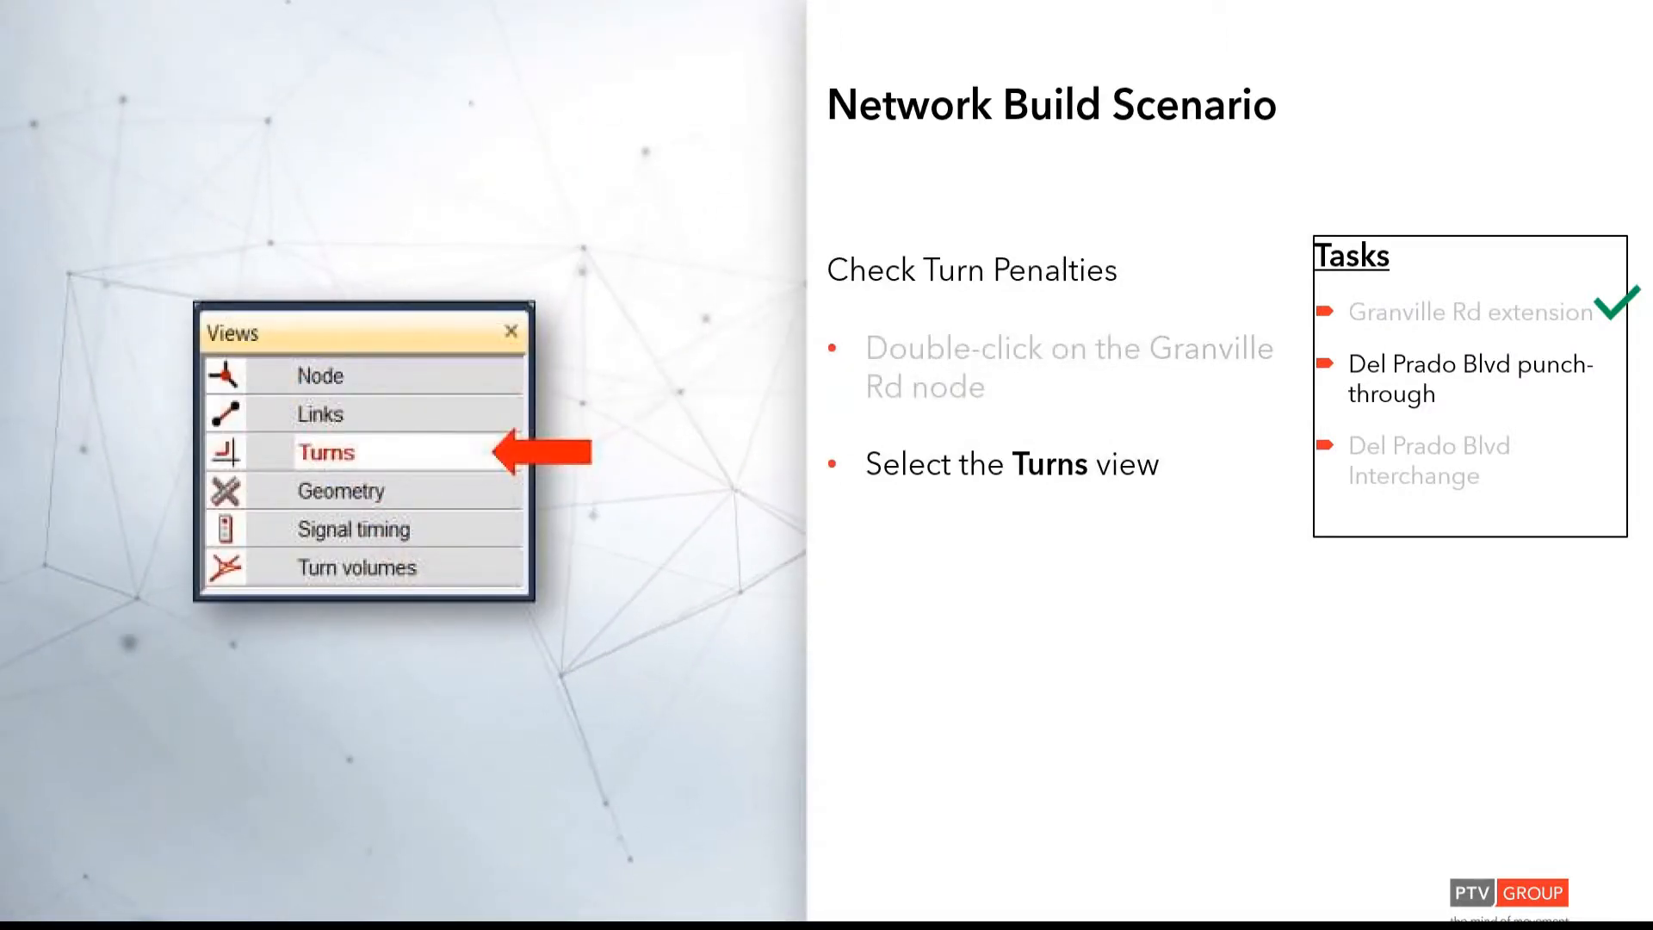
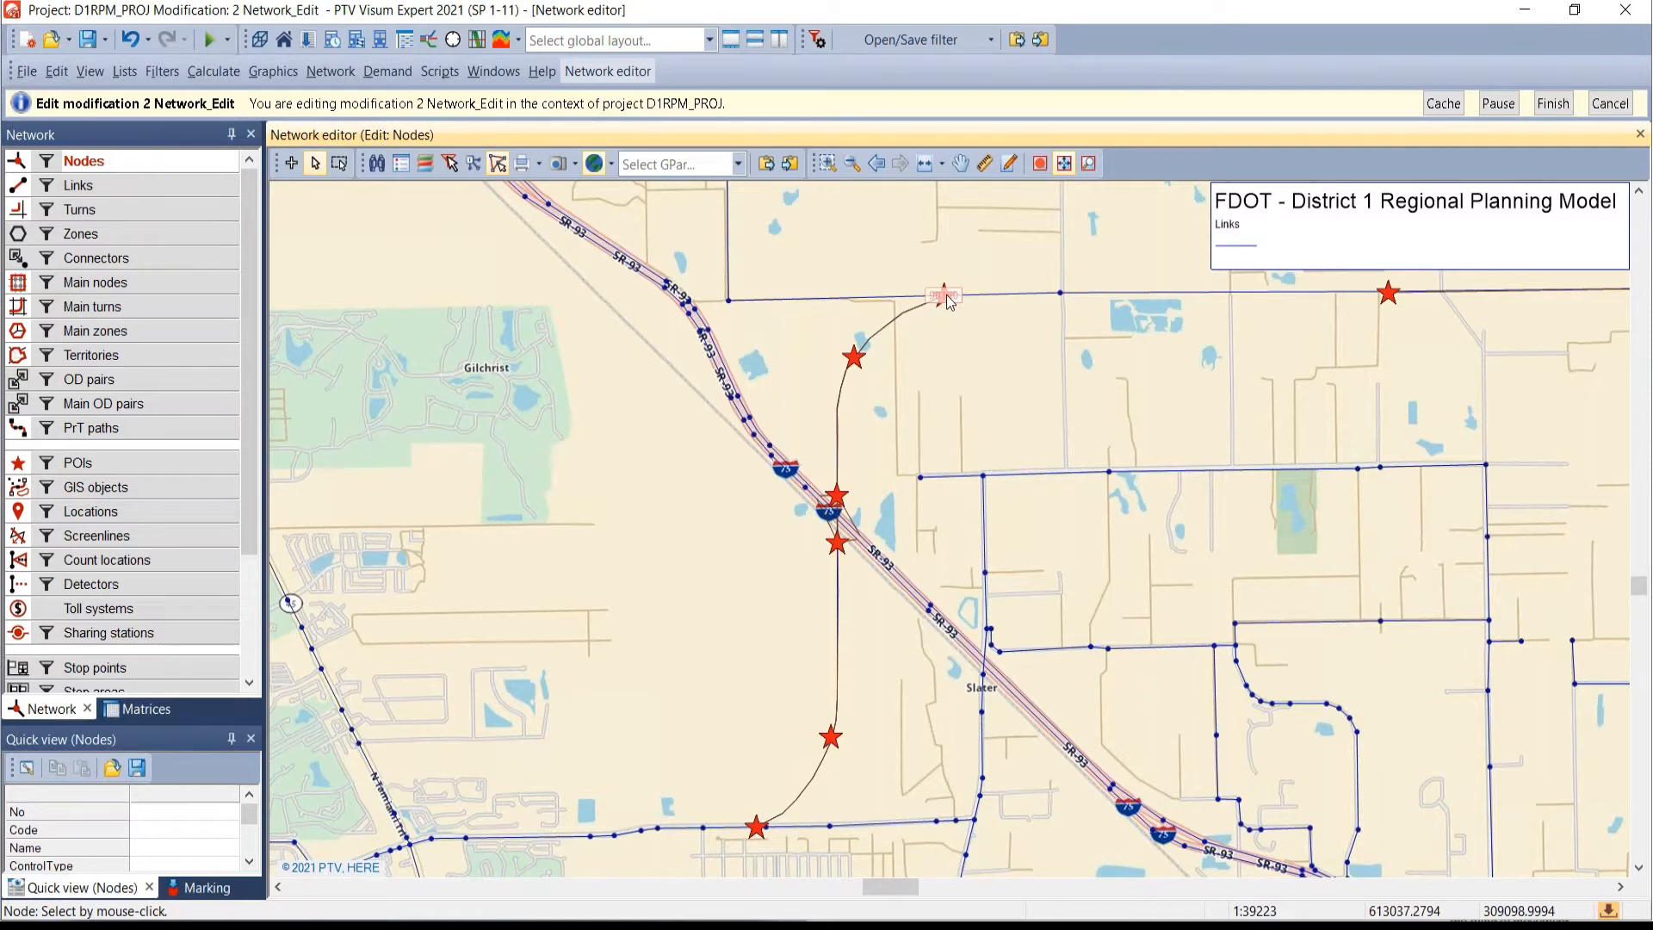
{"action": "left_click_drag", "start_coordinate": [947, 308], "coordinate": [458, 225]}
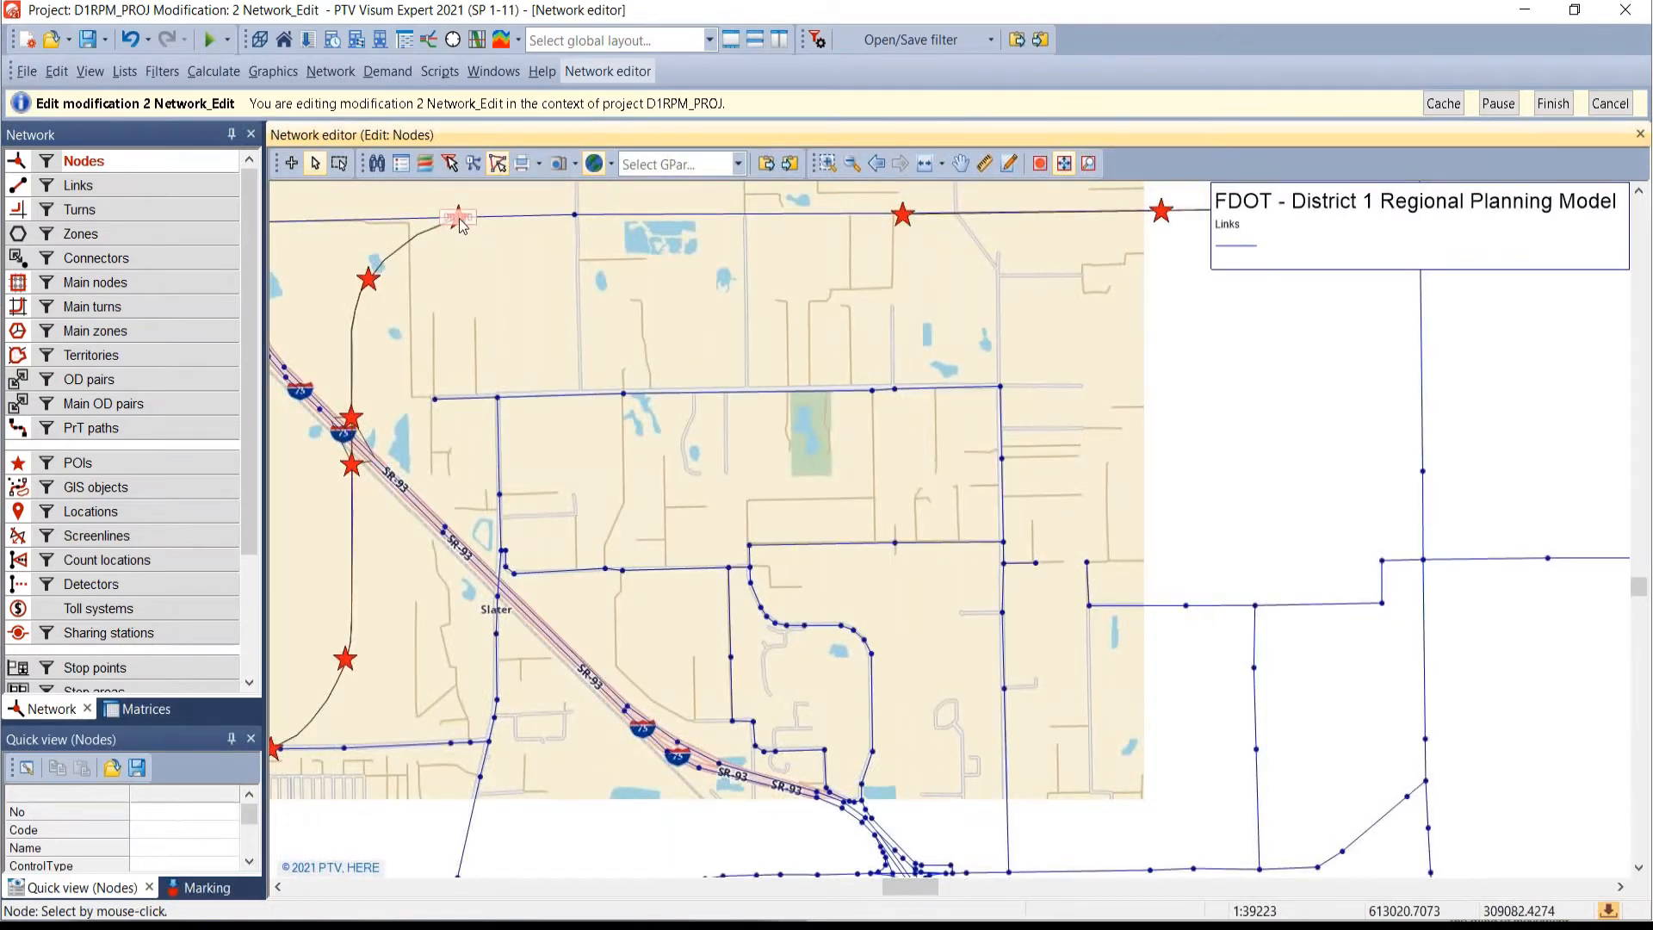
{"action": "double_click", "coordinate": [458, 219]}
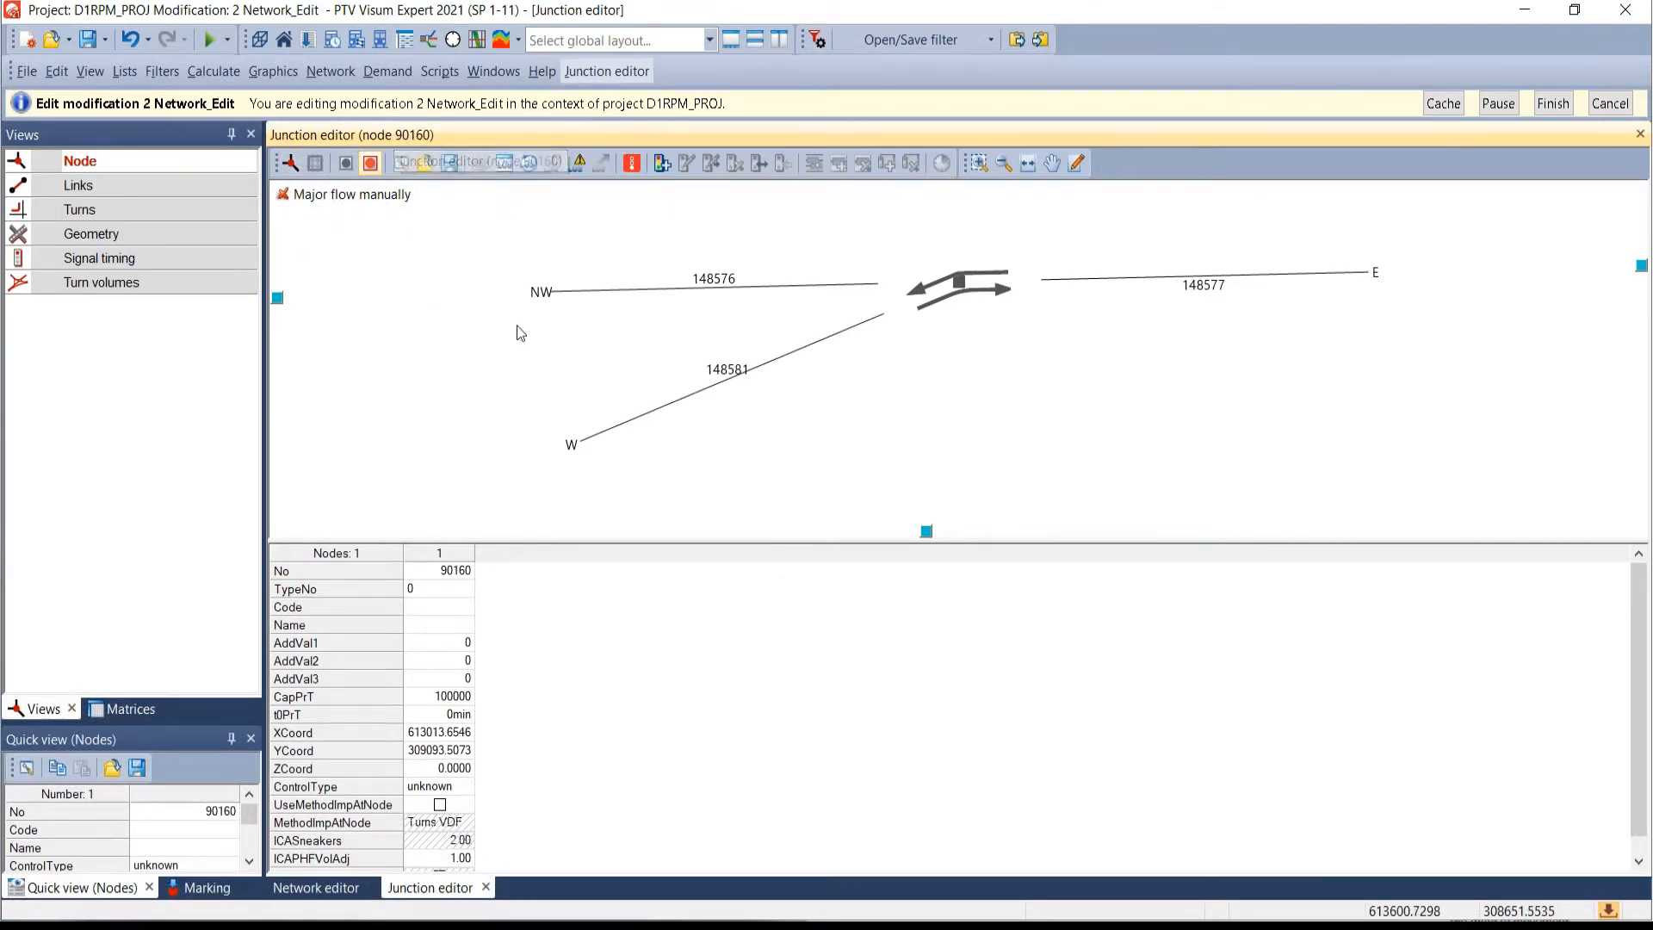
{"action": "left_click", "coordinate": [486, 888]}
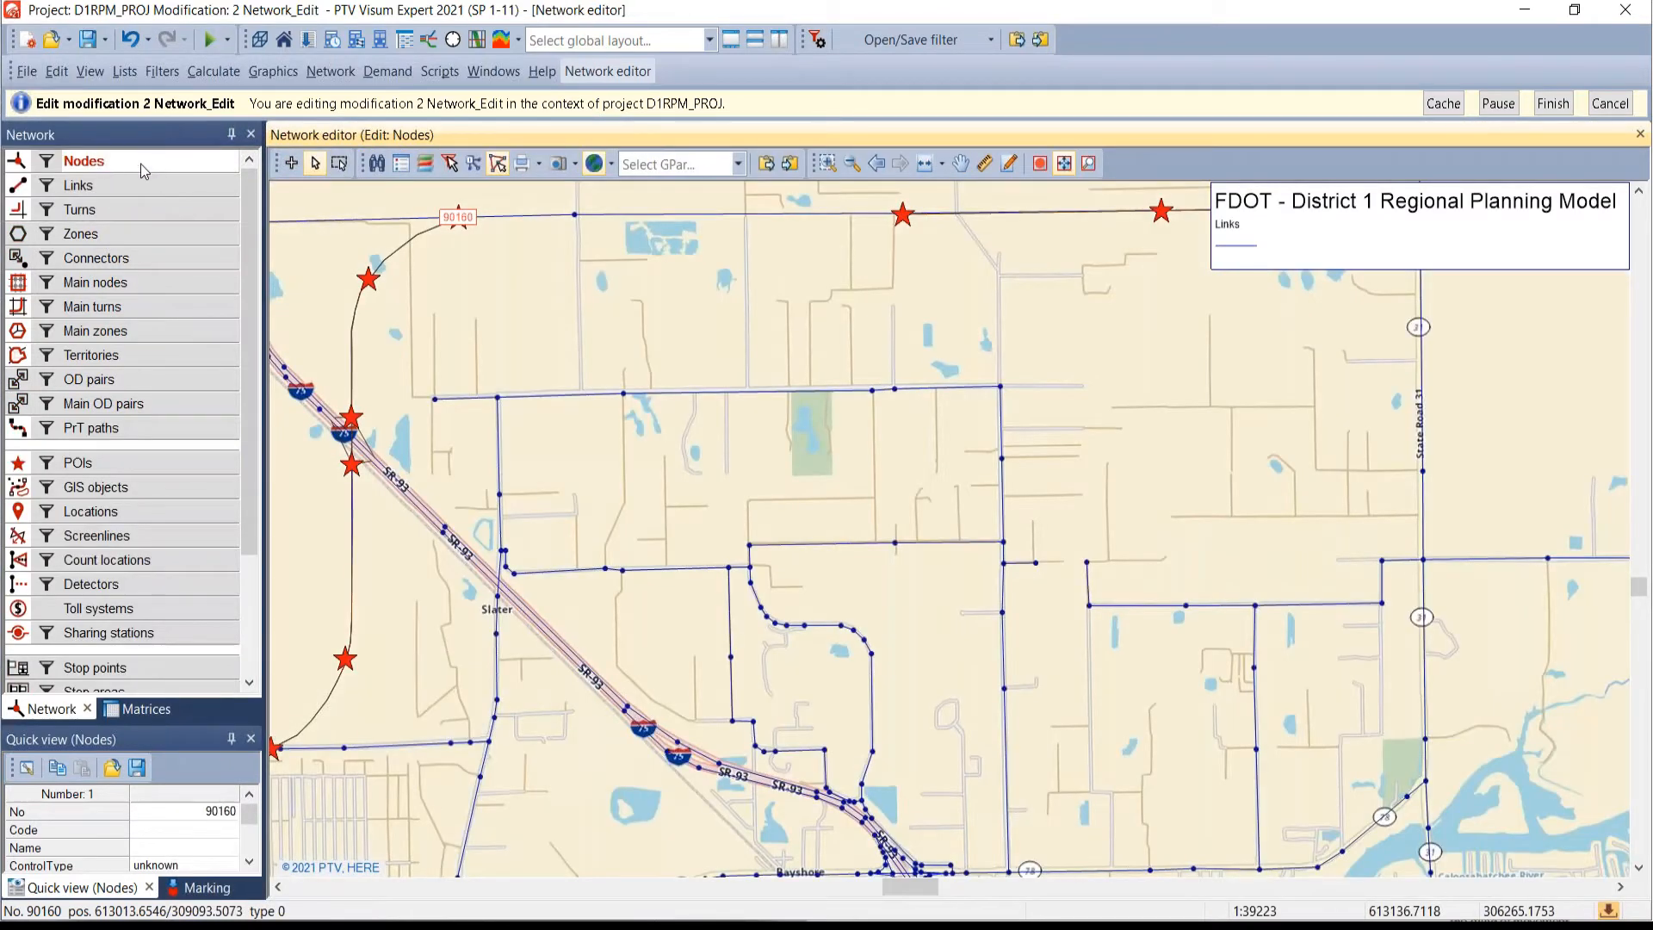
- Open node 90160, where the new link meets the Granville Road extension, in the junction editor and review its node and link attributes
{"action": "double_click", "coordinate": [451, 217]}
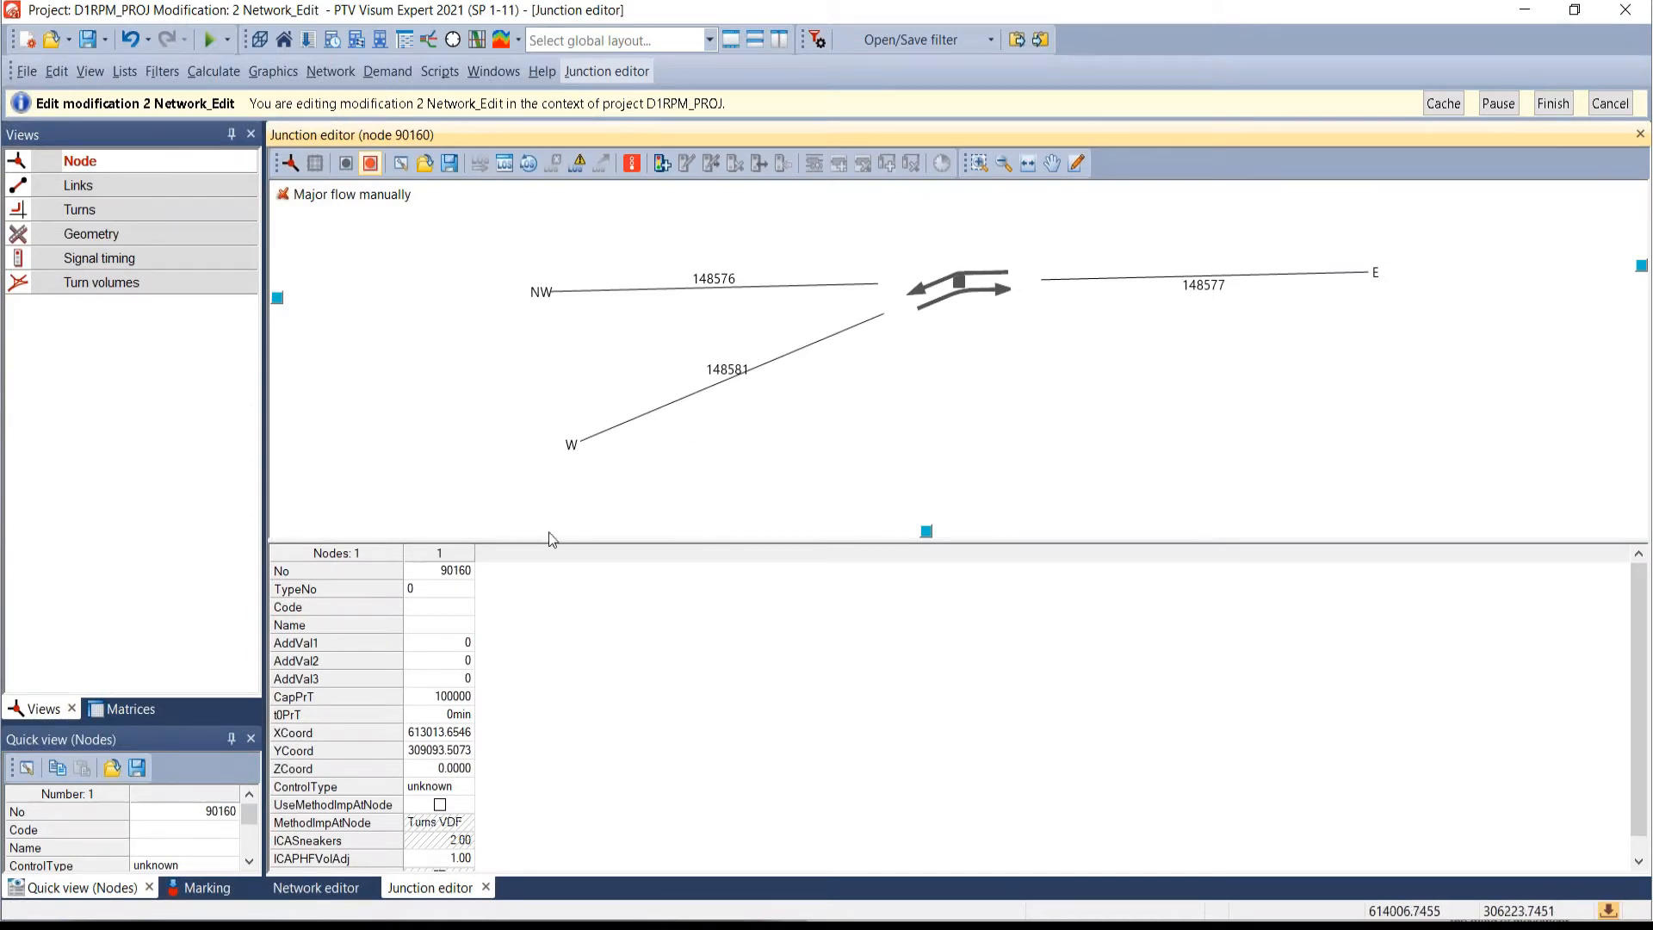
{"action": "scroll", "coordinate": [461, 689], "scroll_direction": "down", "scroll_amount": 1}
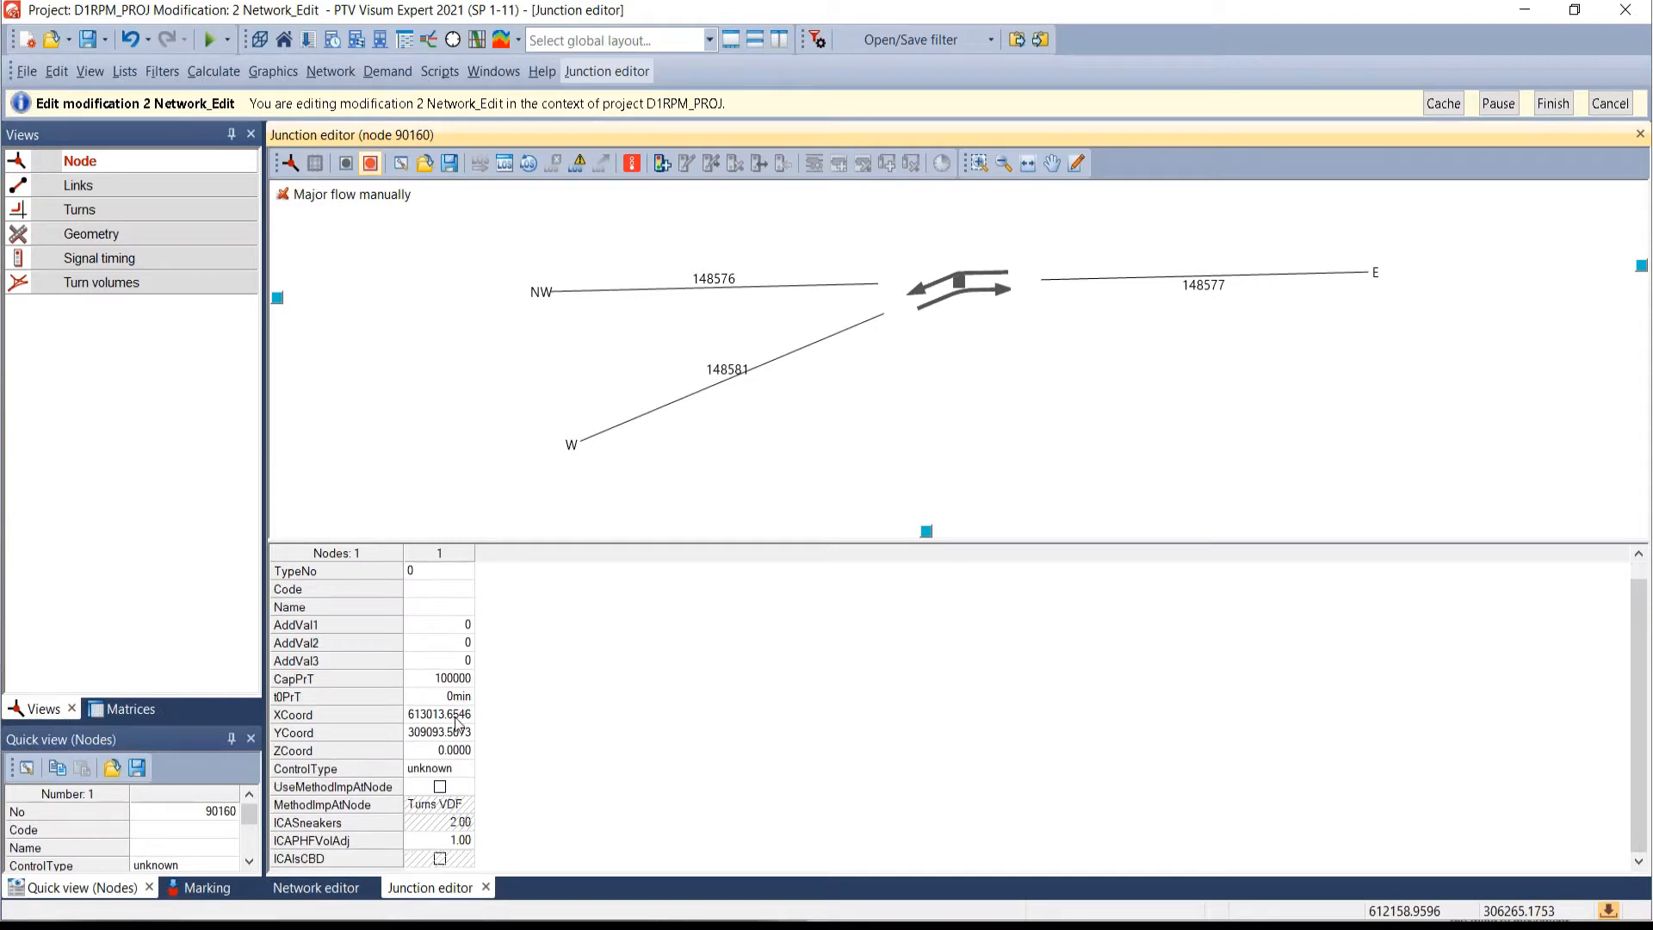
{"action": "left_click", "coordinate": [115, 190]}
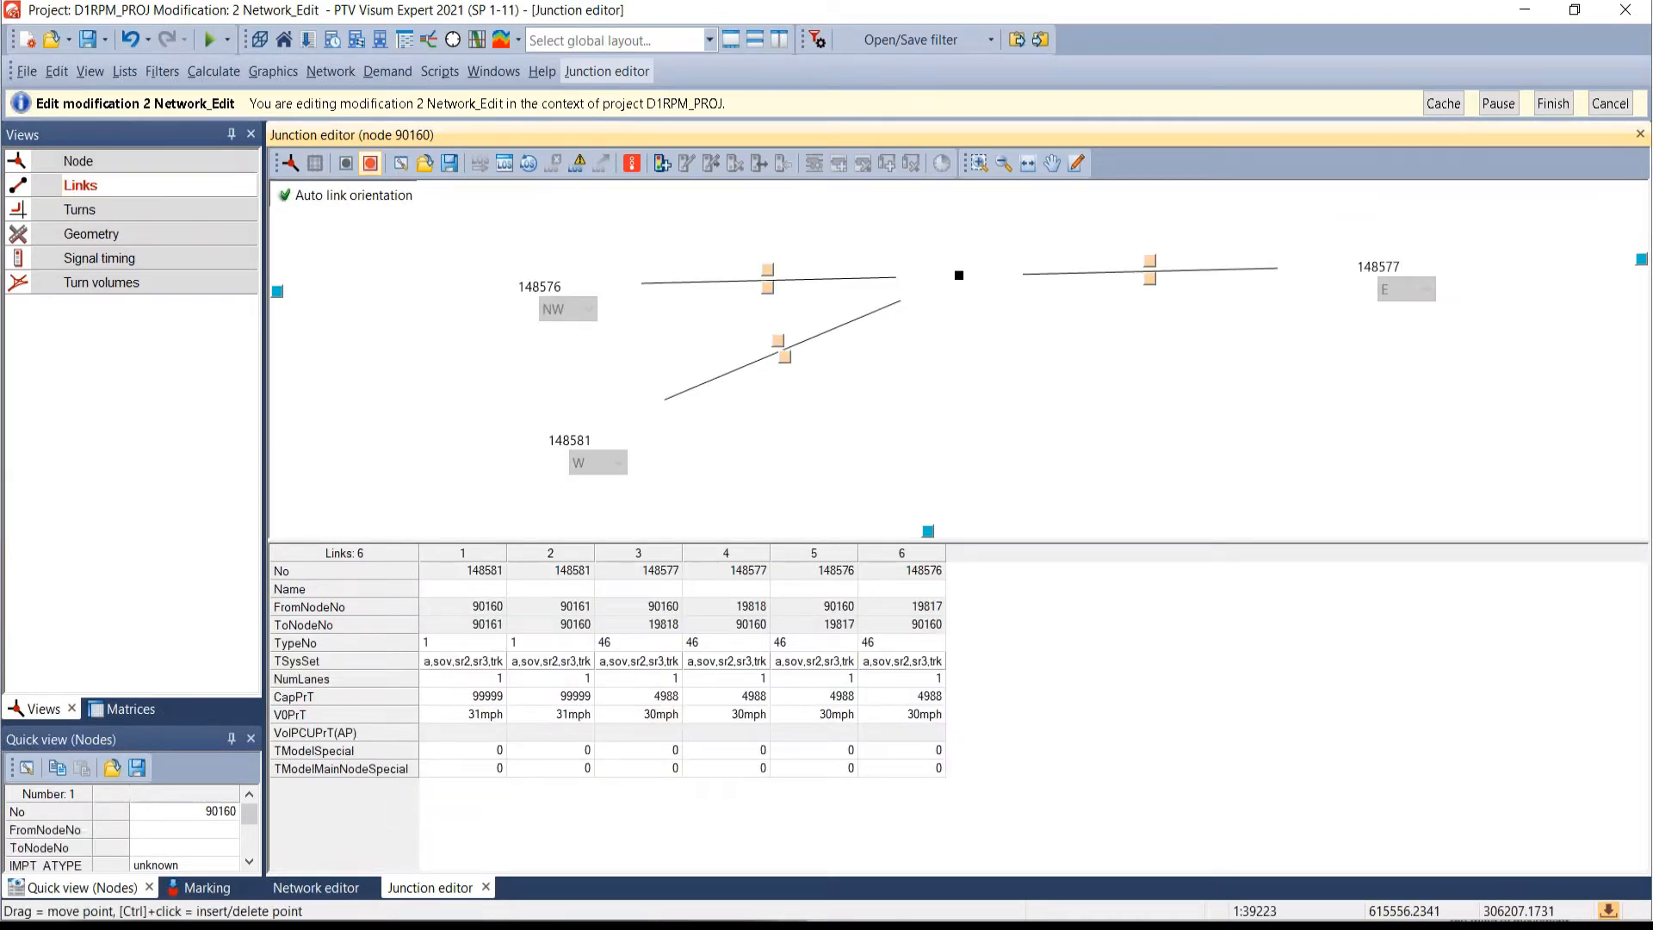
{"action": "left_click", "coordinate": [551, 679]}
{"action": "left_click", "coordinate": [637, 680]}
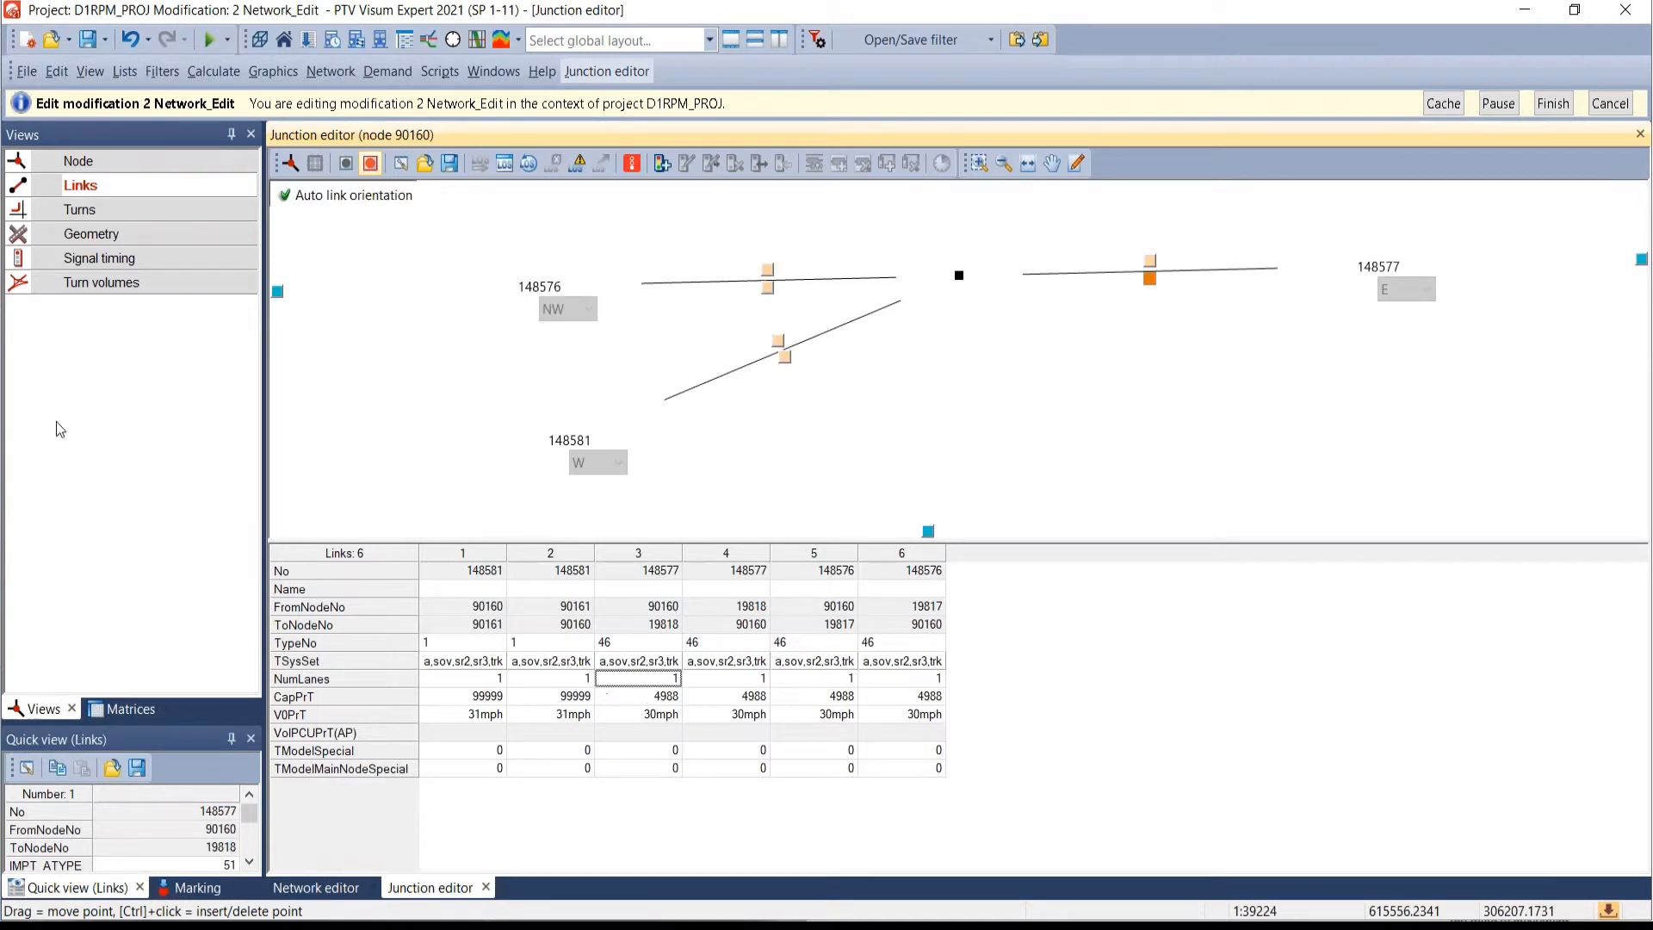
- Show the junction's turns and check which transport systems are permitted on the first turn
{"action": "left_click", "coordinate": [129, 210]}
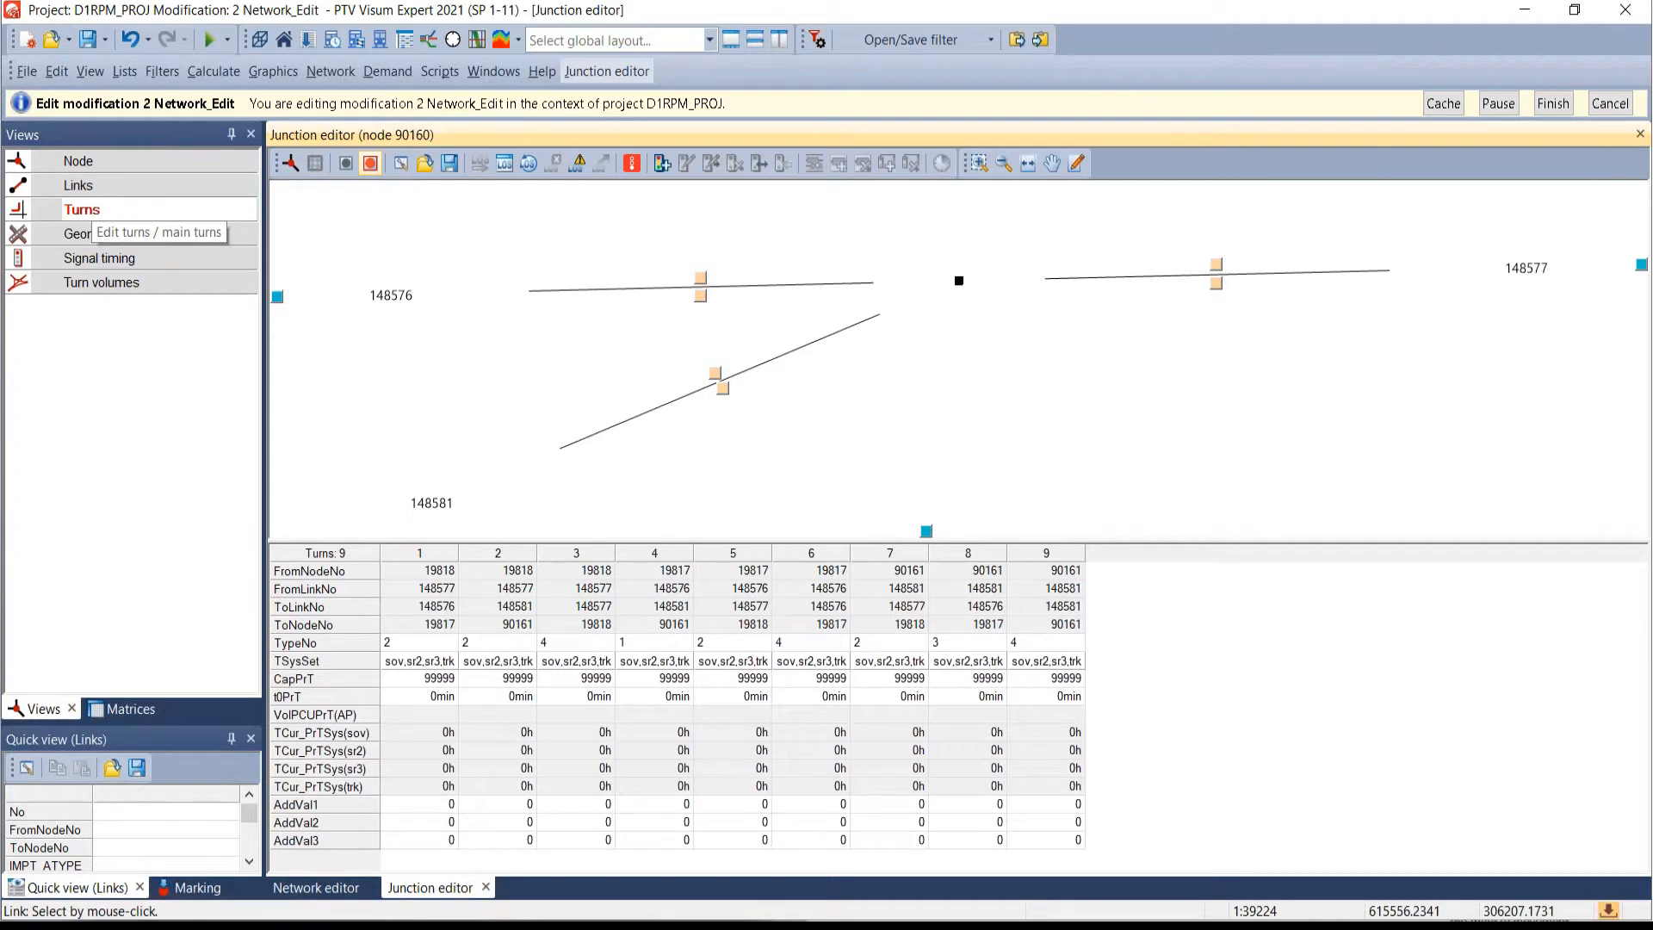
{"action": "left_click", "coordinate": [305, 700]}
{"action": "left_click", "coordinate": [422, 699]}
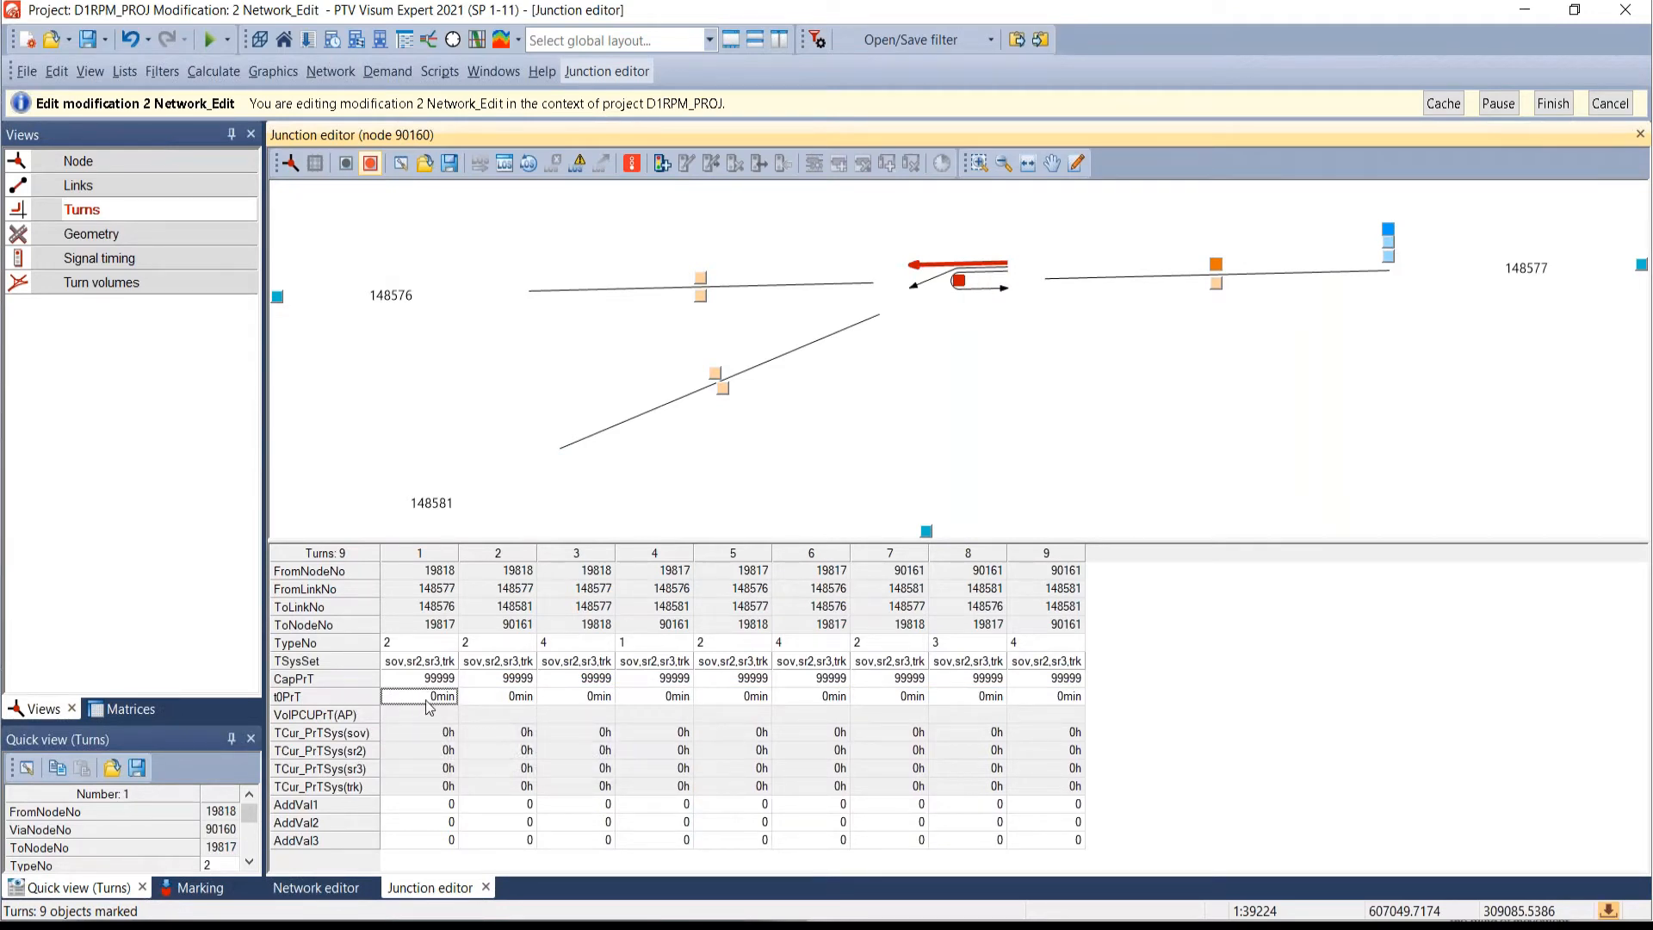
{"action": "double_click", "coordinate": [414, 673]}
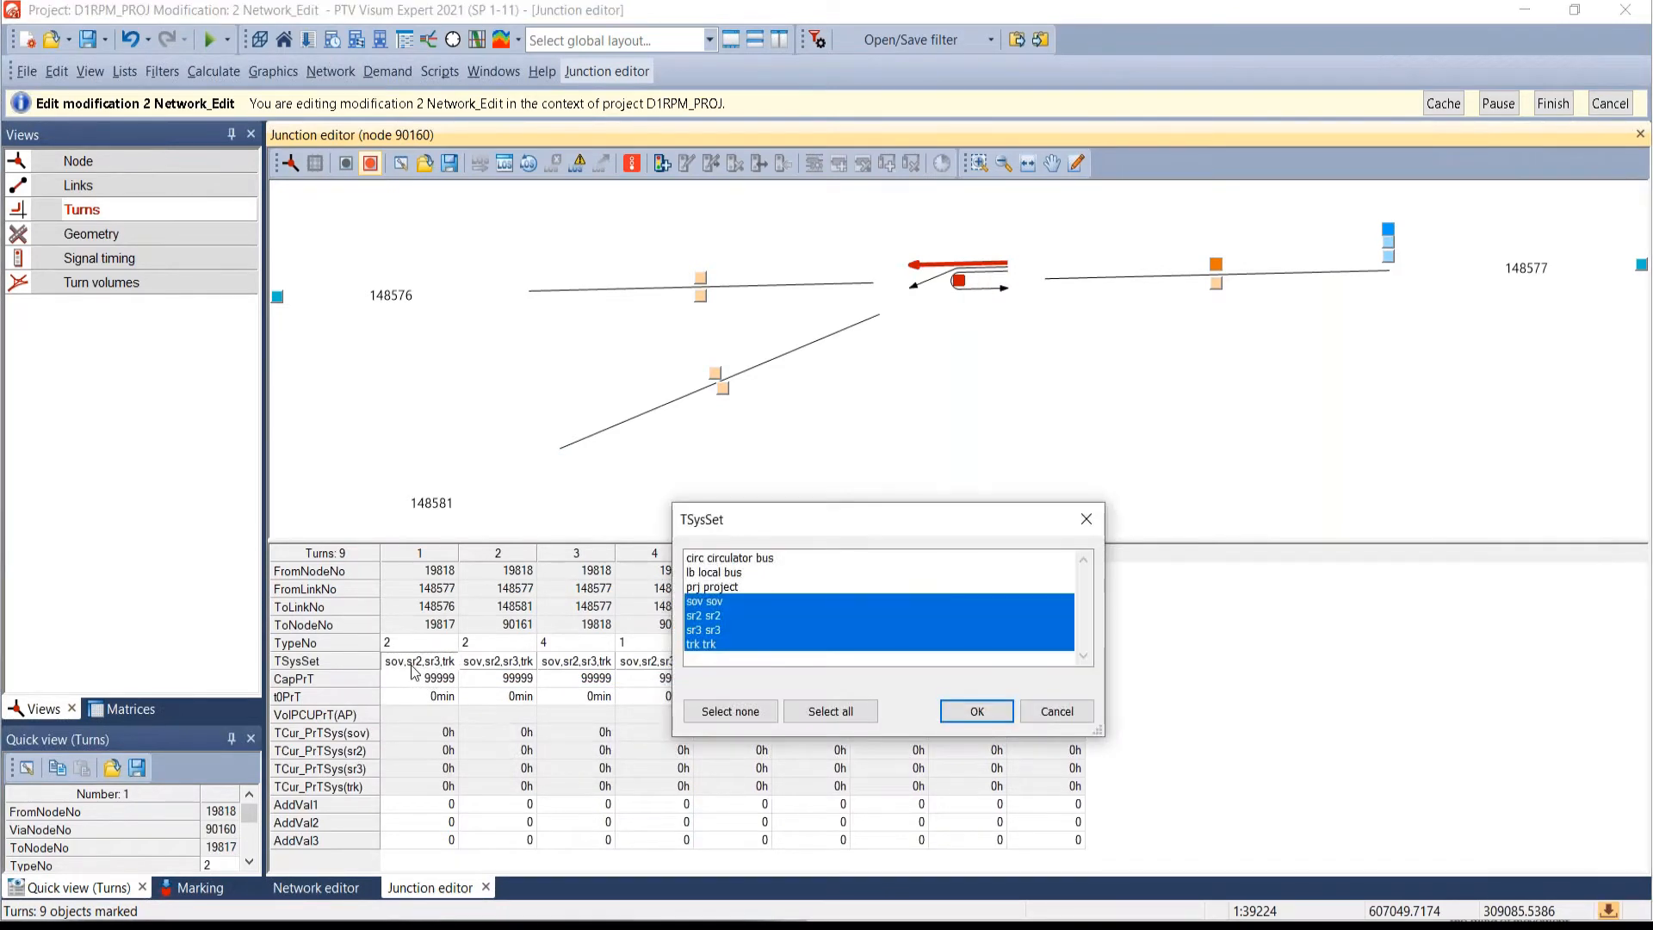
{"action": "left_click", "coordinate": [1065, 710]}
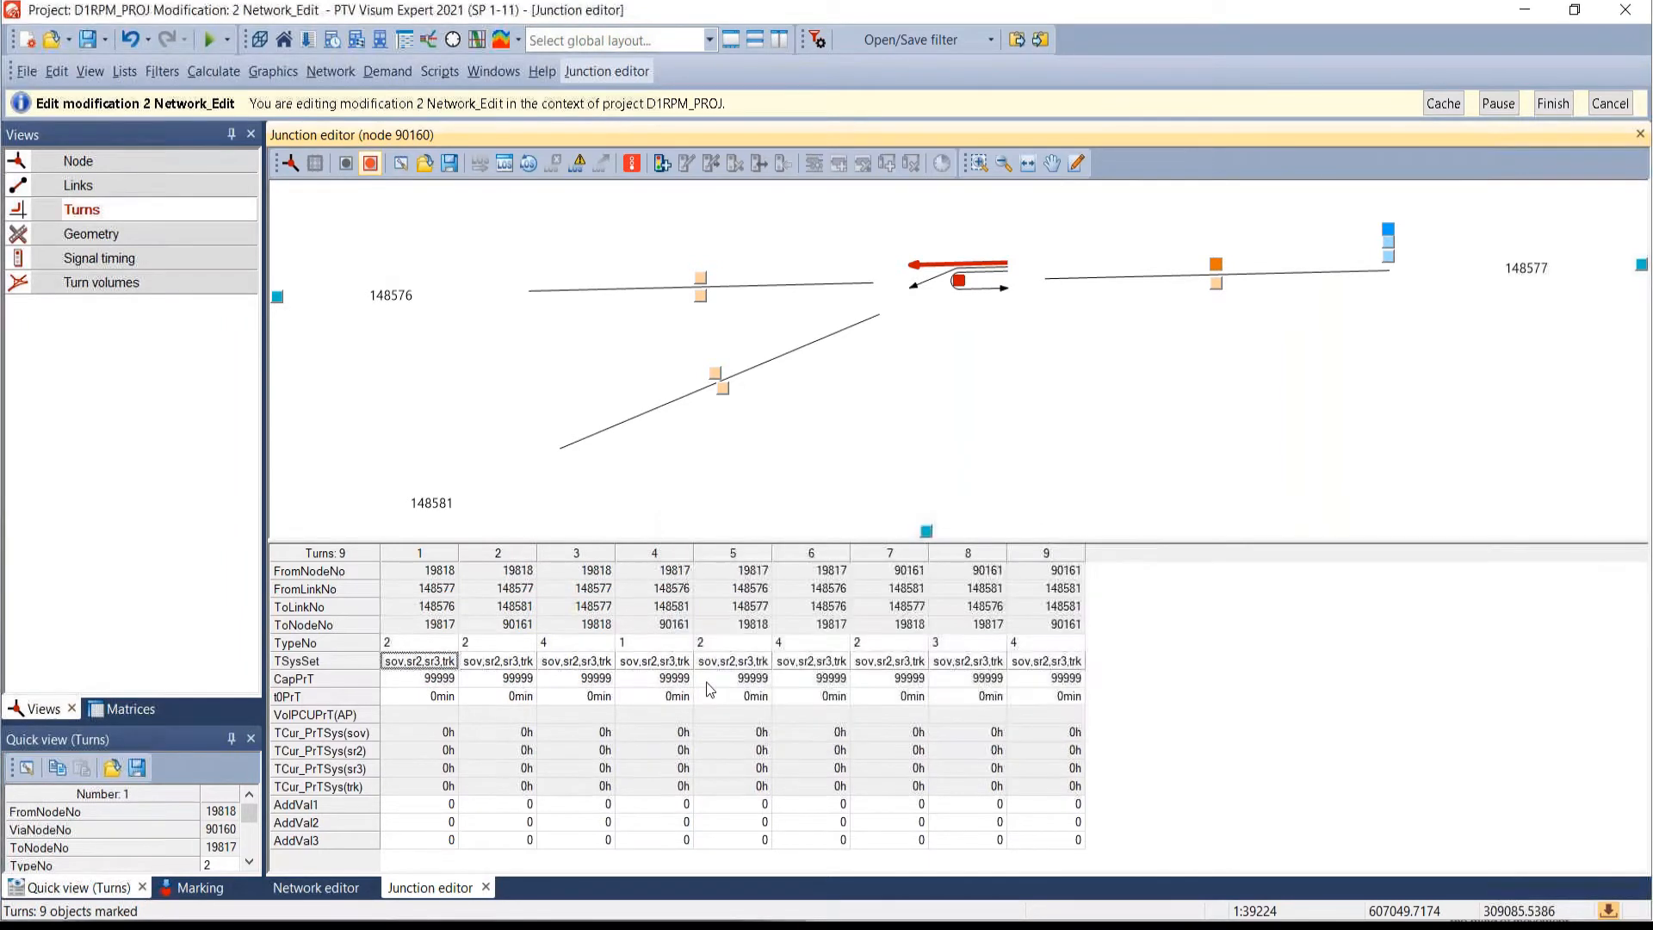
- Remove trk from the transport systems of the three type 4 U-turns at the node, turns 3, 6 and 9
{"action": "double_click", "coordinate": [564, 659]}
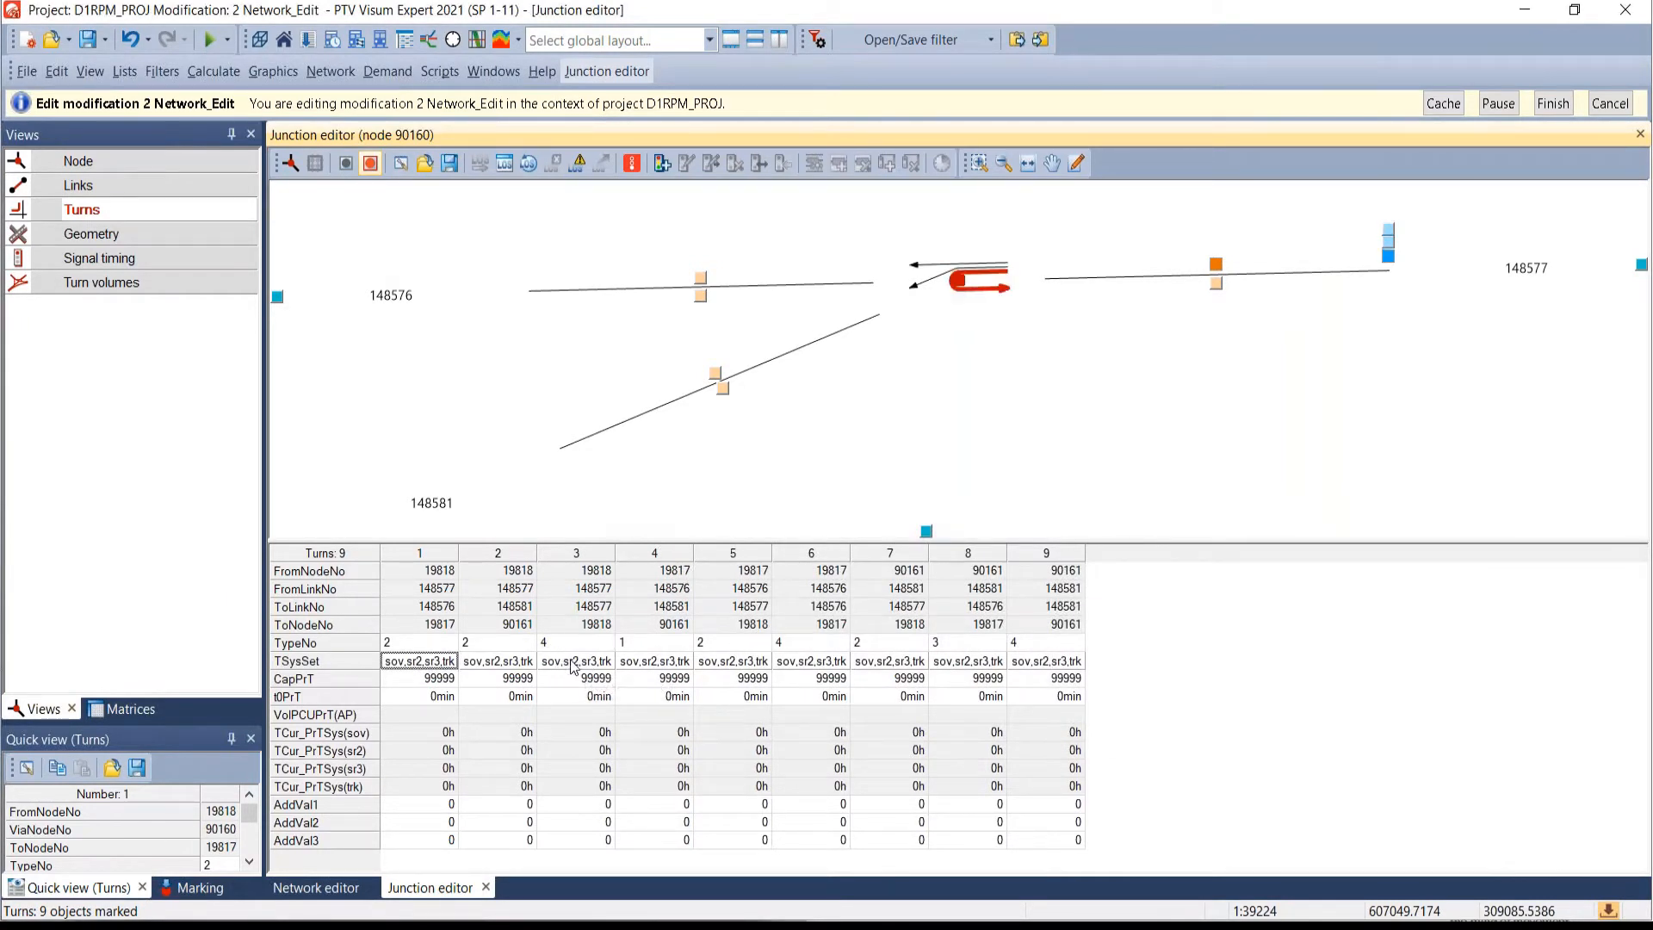
{"action": "left_click", "coordinate": [740, 647]}
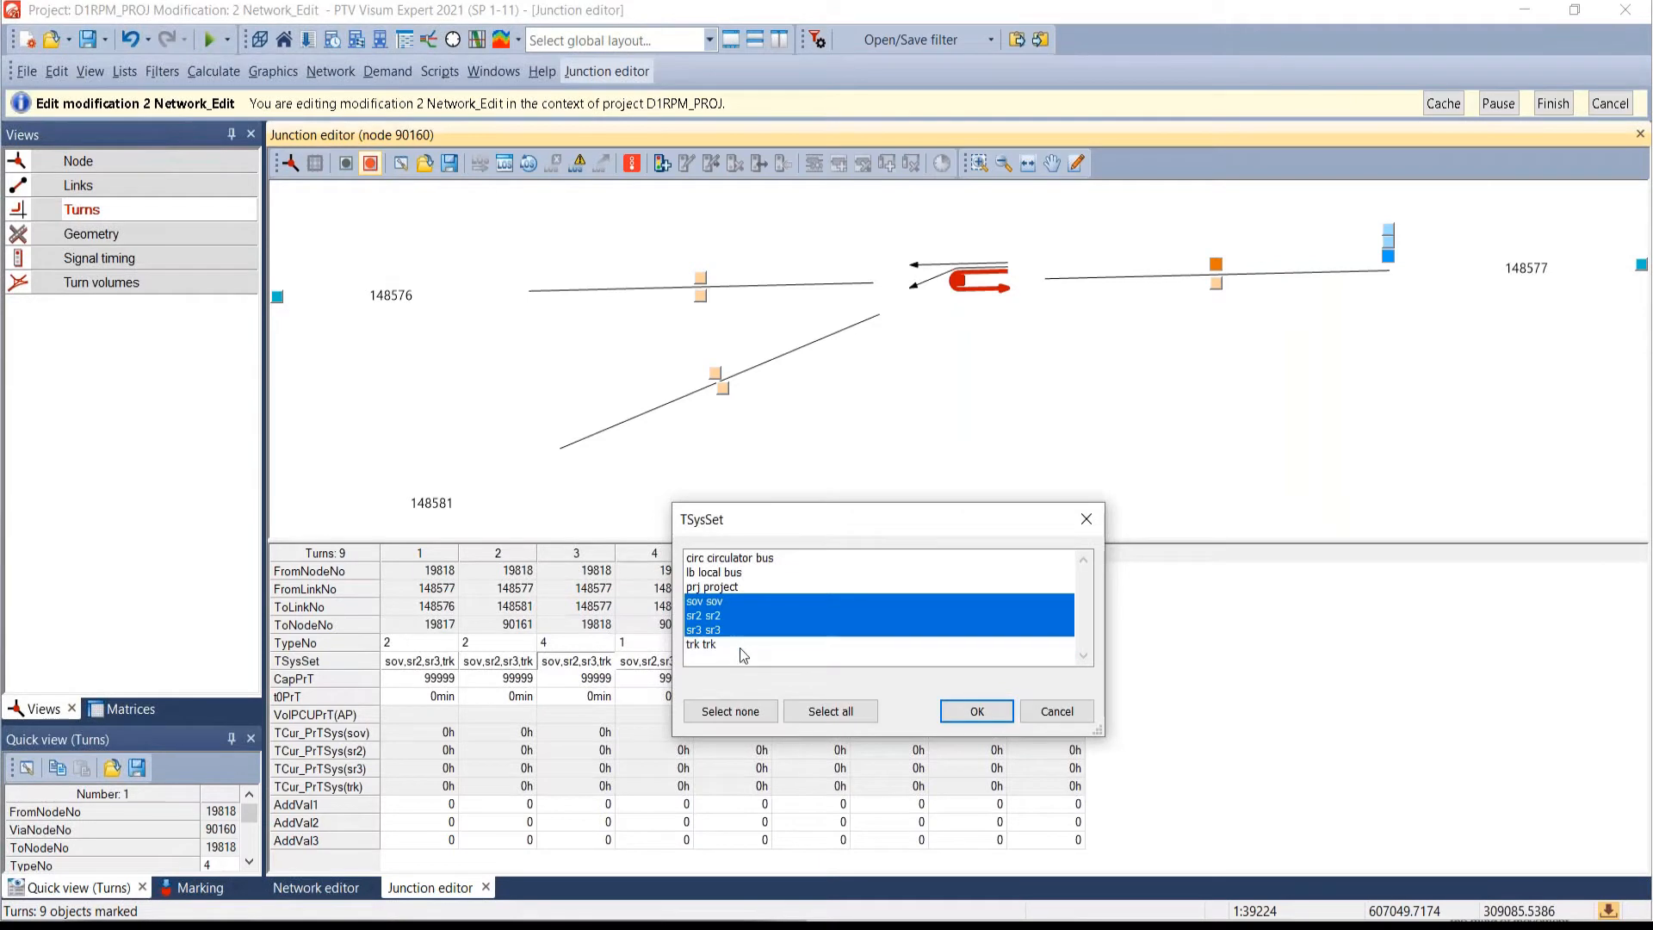
{"action": "left_click", "coordinate": [980, 713]}
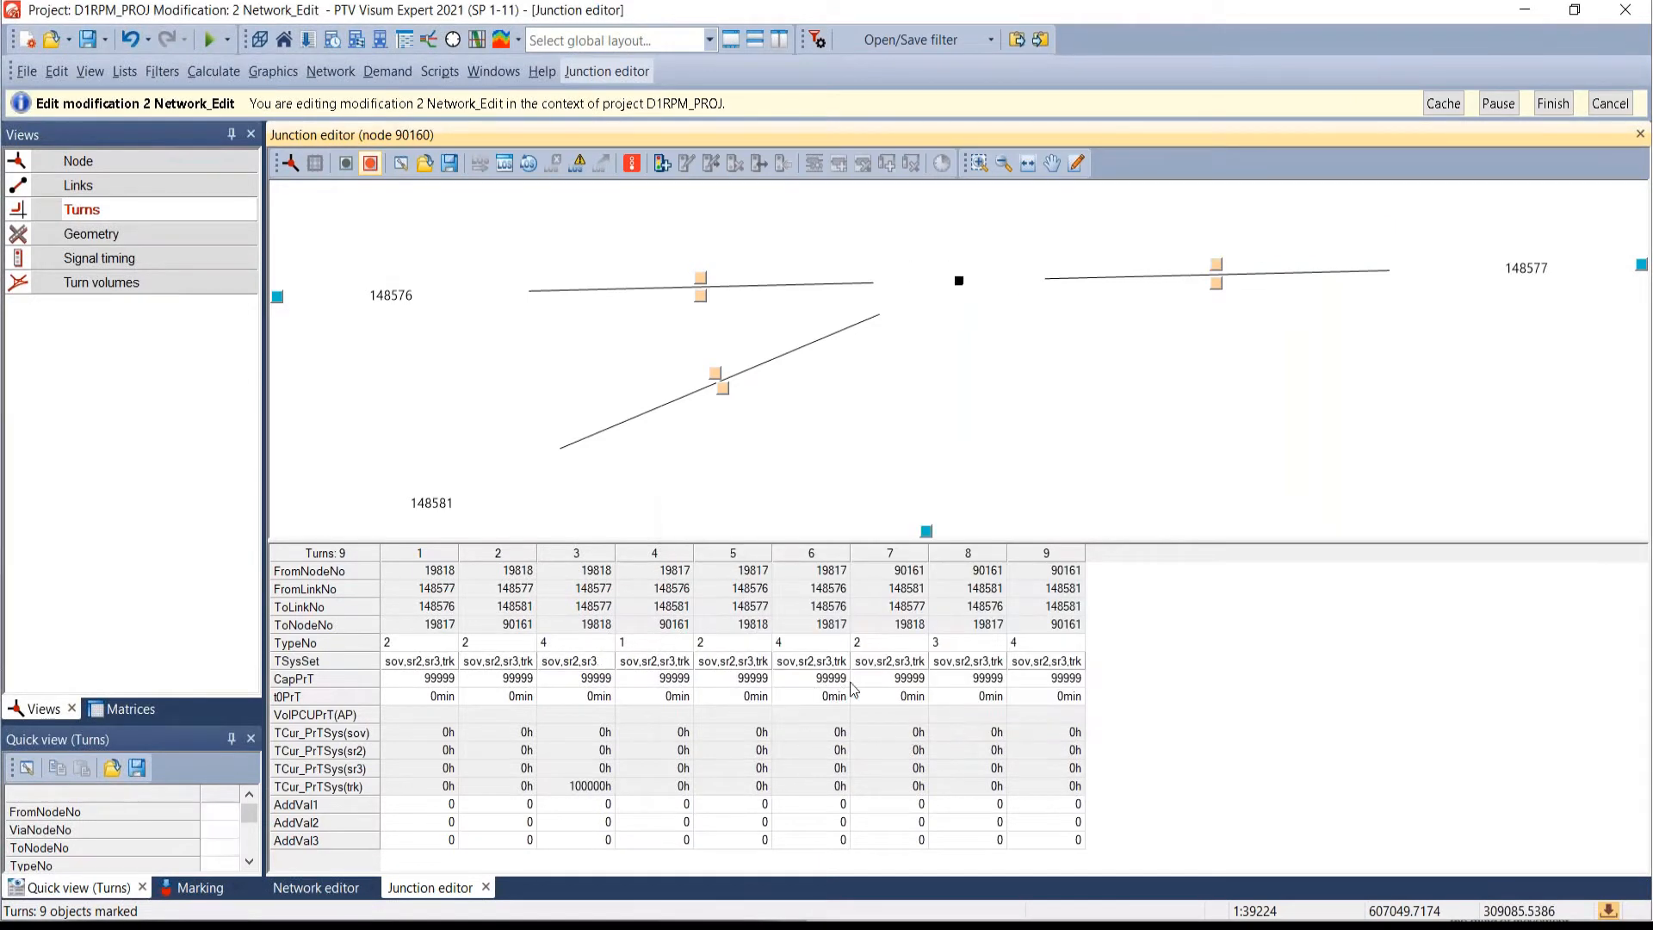
{"action": "double_click", "coordinate": [819, 660]}
{"action": "left_click", "coordinate": [771, 648]}
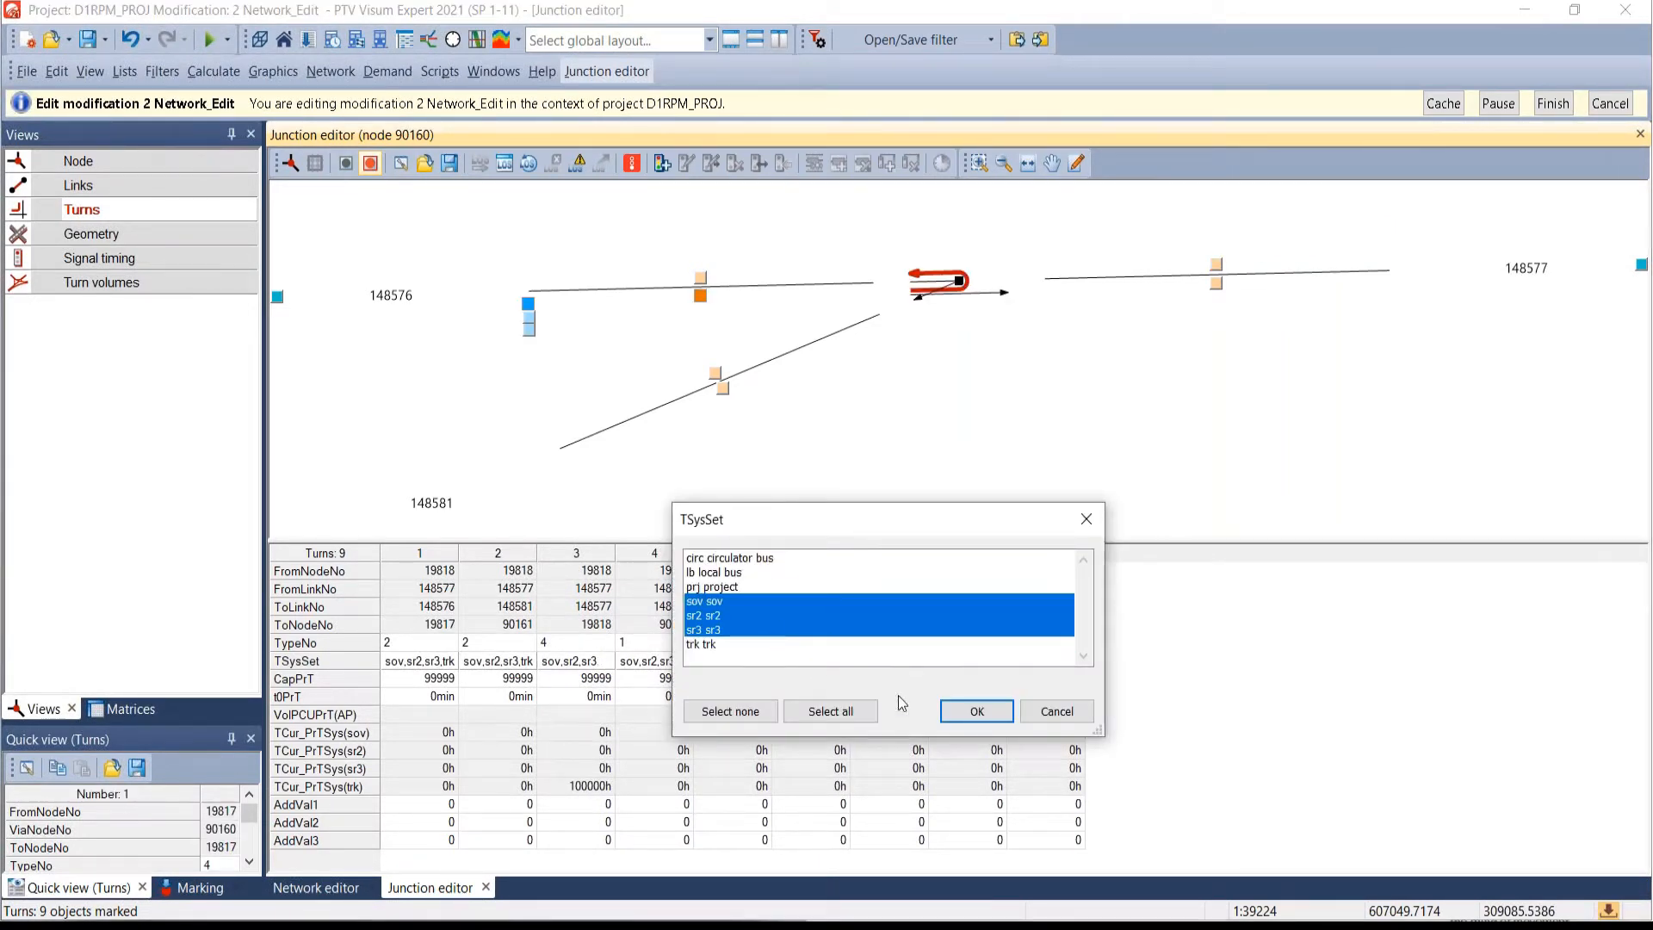
{"action": "left_click", "coordinate": [980, 711]}
{"action": "double_click", "coordinate": [1017, 662]}
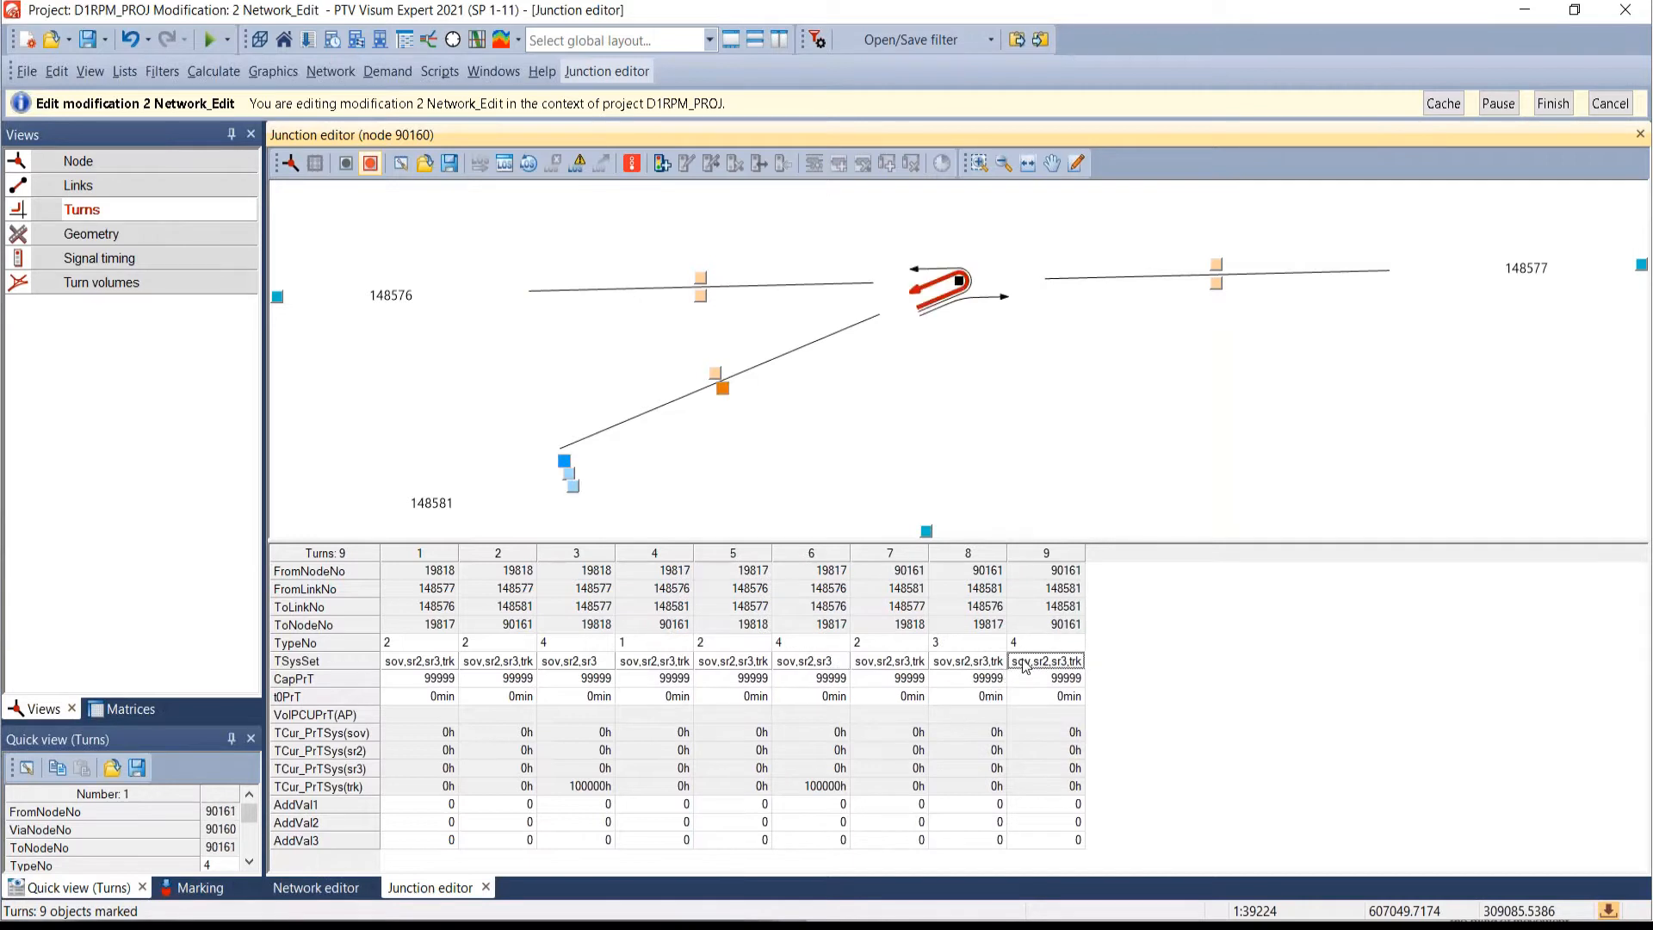
{"action": "left_click", "coordinate": [737, 646]}
{"action": "left_click", "coordinate": [993, 712]}
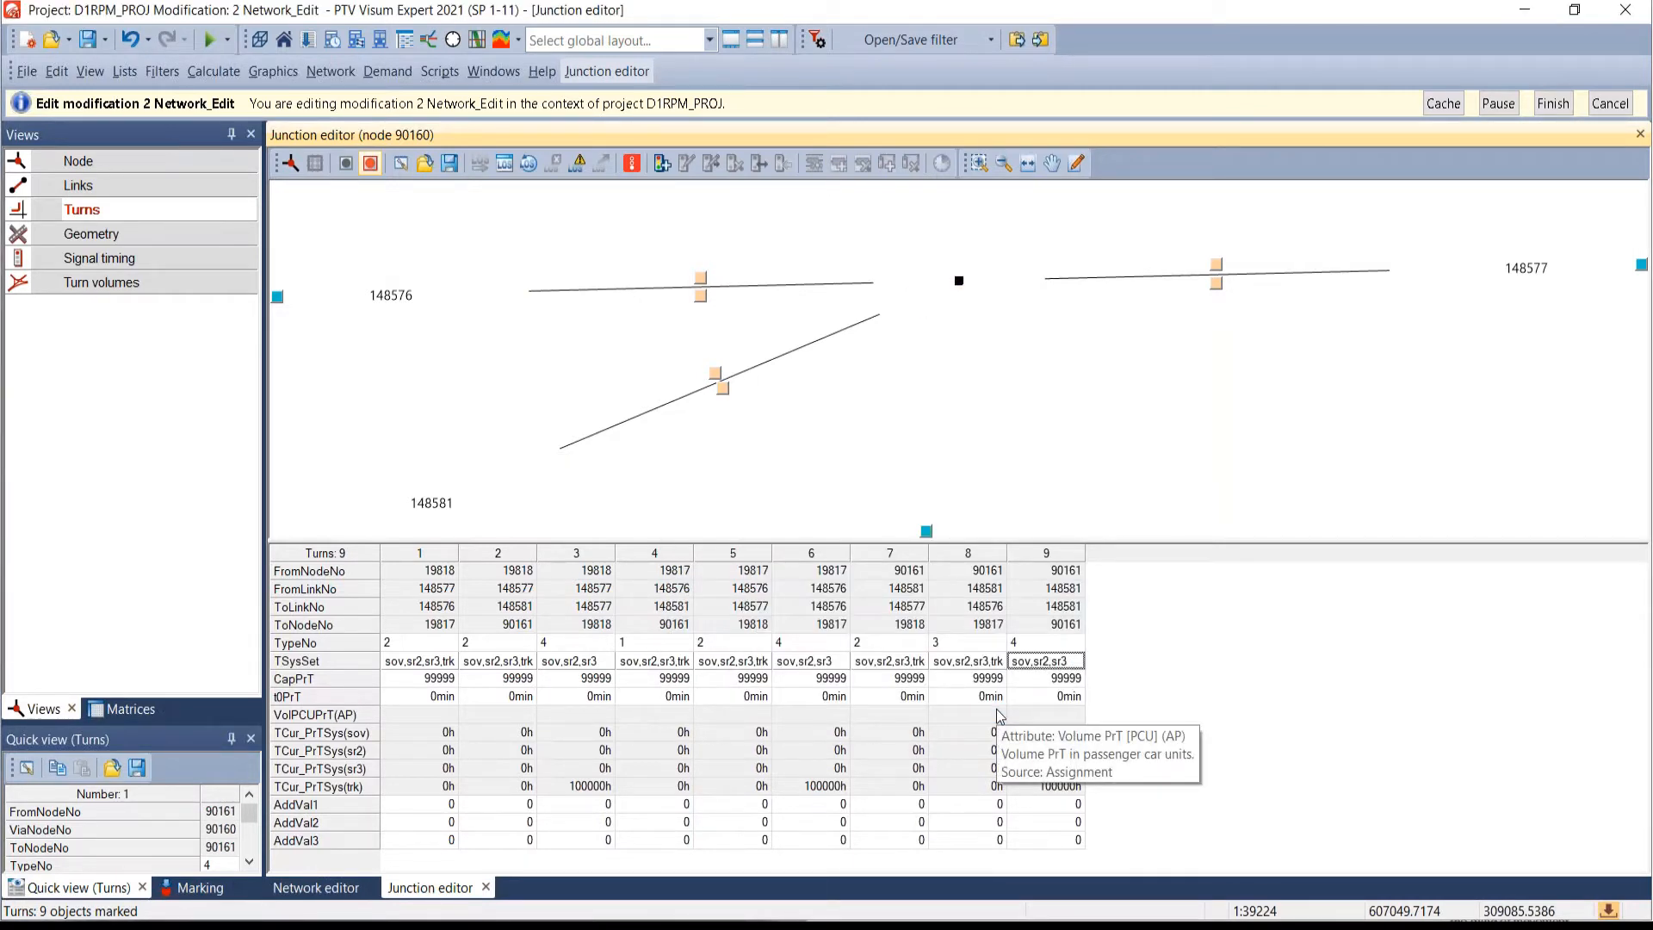
{"action": "left_click", "coordinate": [1027, 696]}
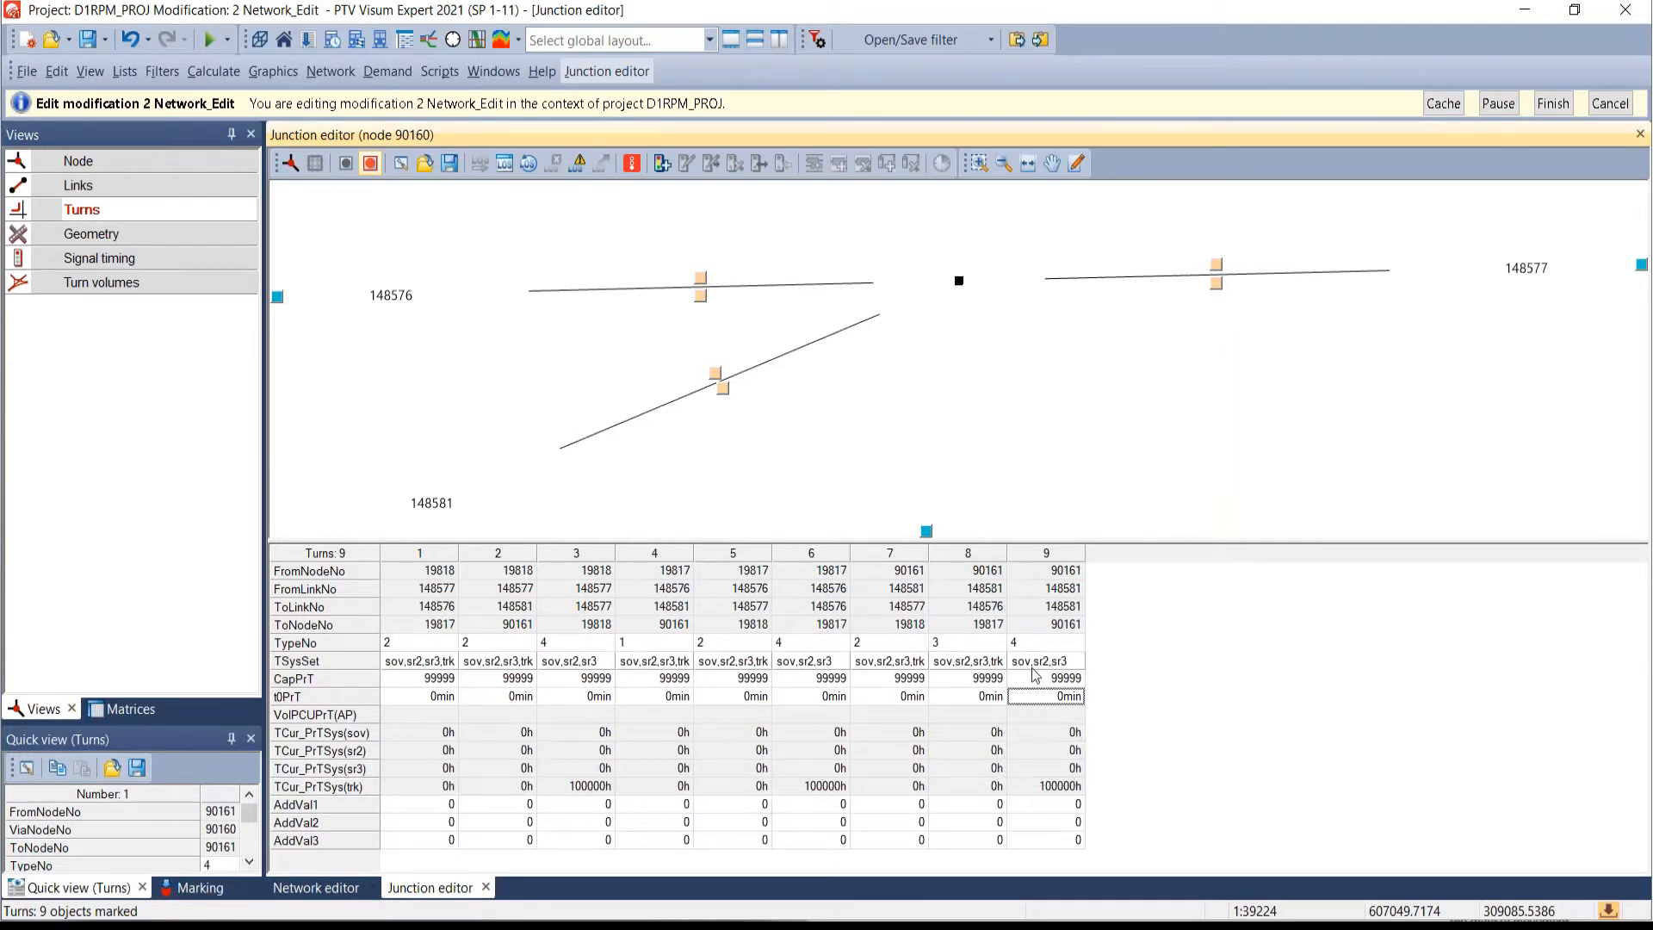
- Check the turn types assigned at the node and the type options available for turn 1, and close the junction editor
{"action": "double_click", "coordinate": [1034, 663]}
{"action": "left_click", "coordinate": [1066, 708]}
{"action": "left_click", "coordinate": [732, 648]}
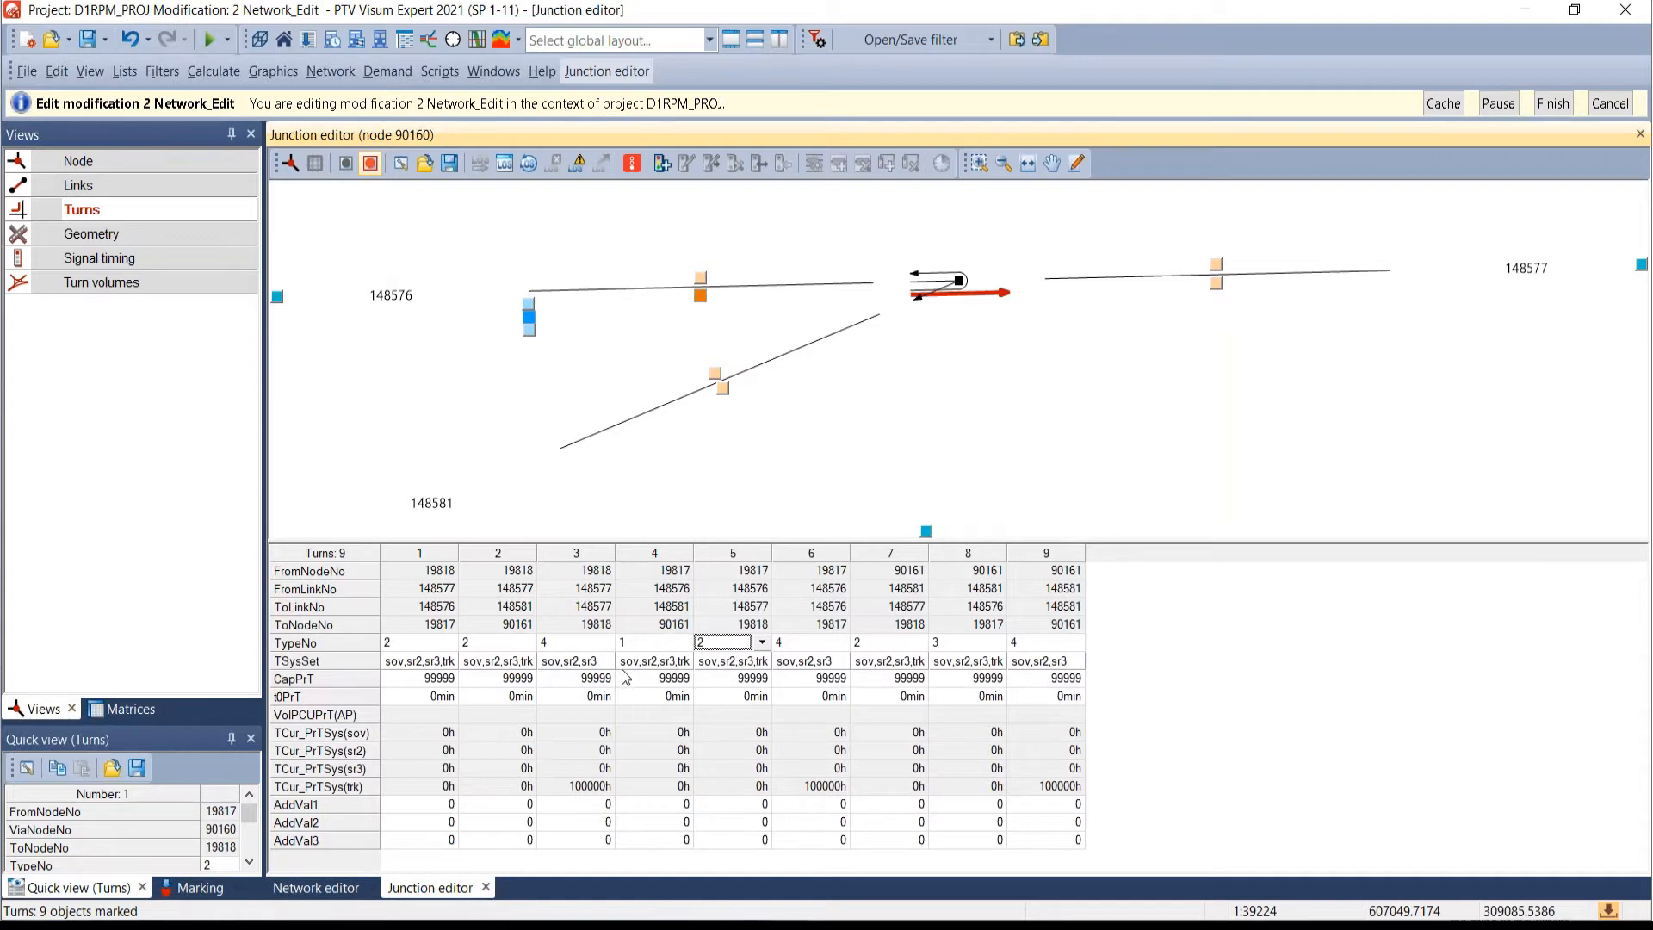
{"action": "left_click", "coordinate": [448, 642]}
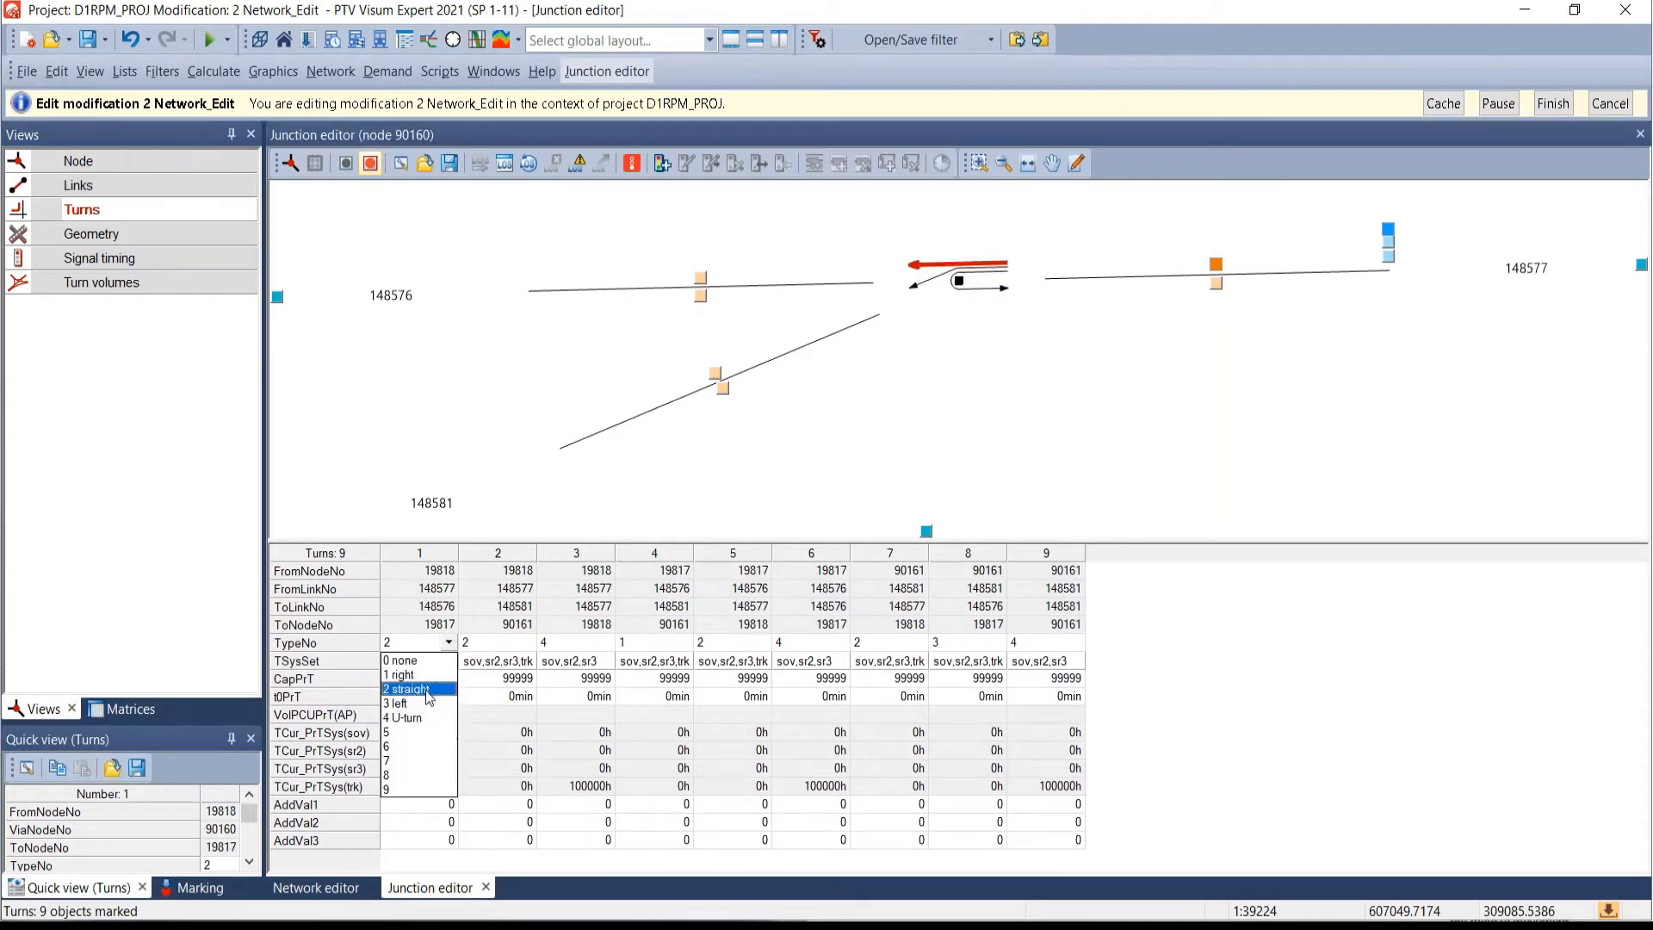
{"action": "left_click", "coordinate": [432, 539]}
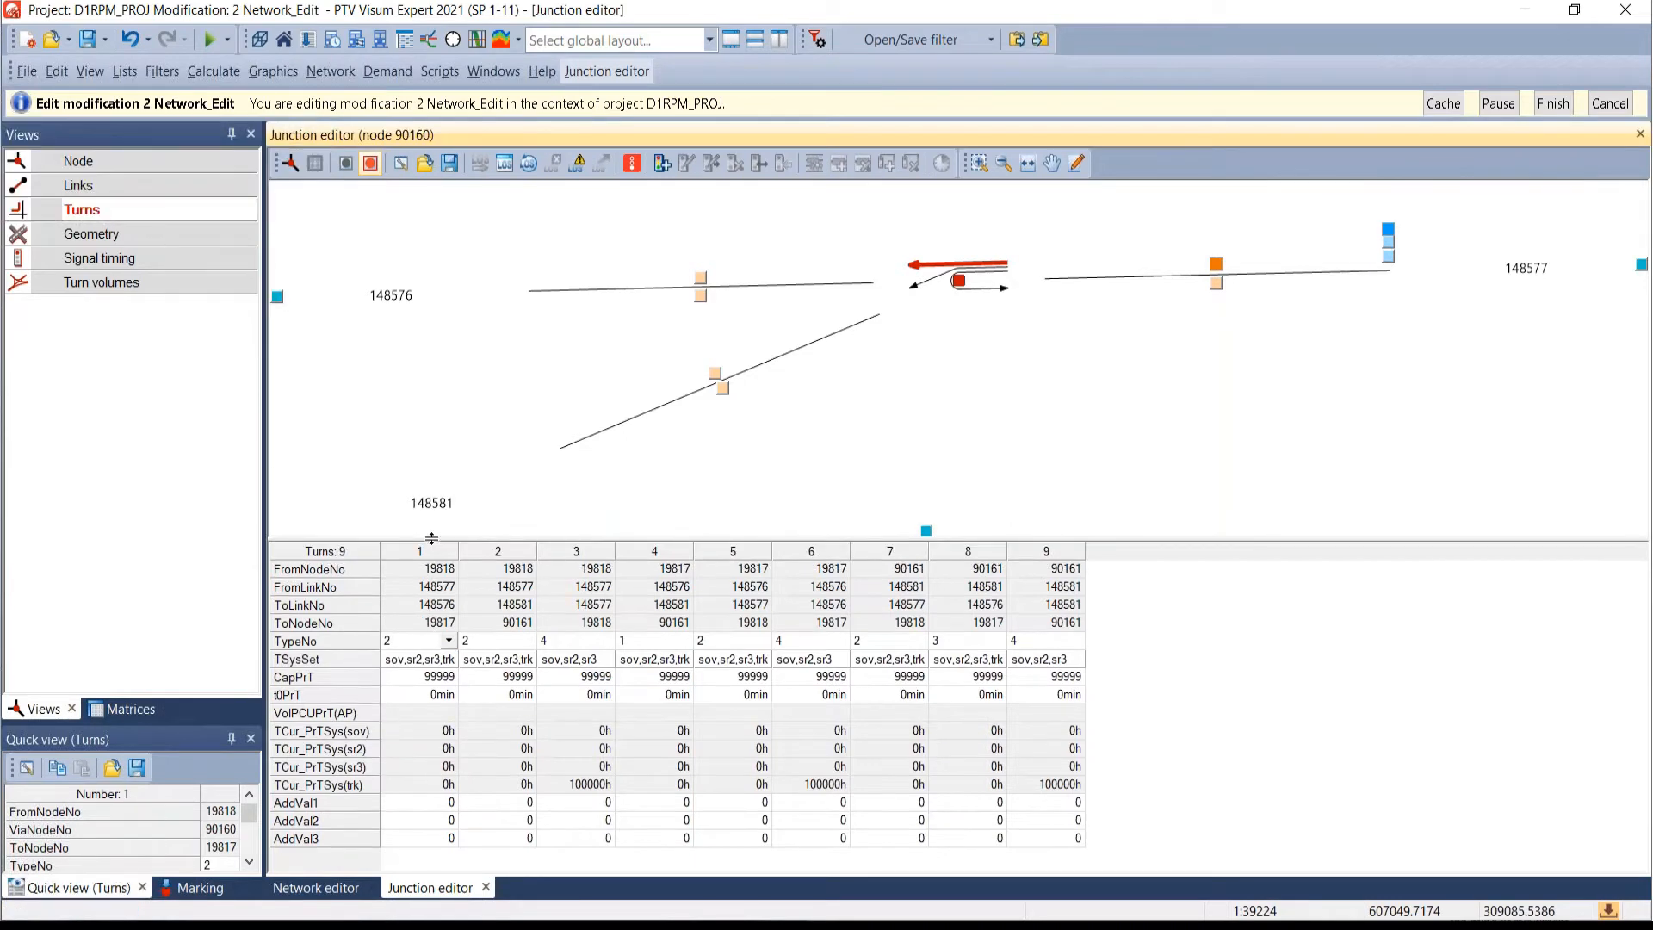
{"action": "left_click", "coordinate": [487, 888]}
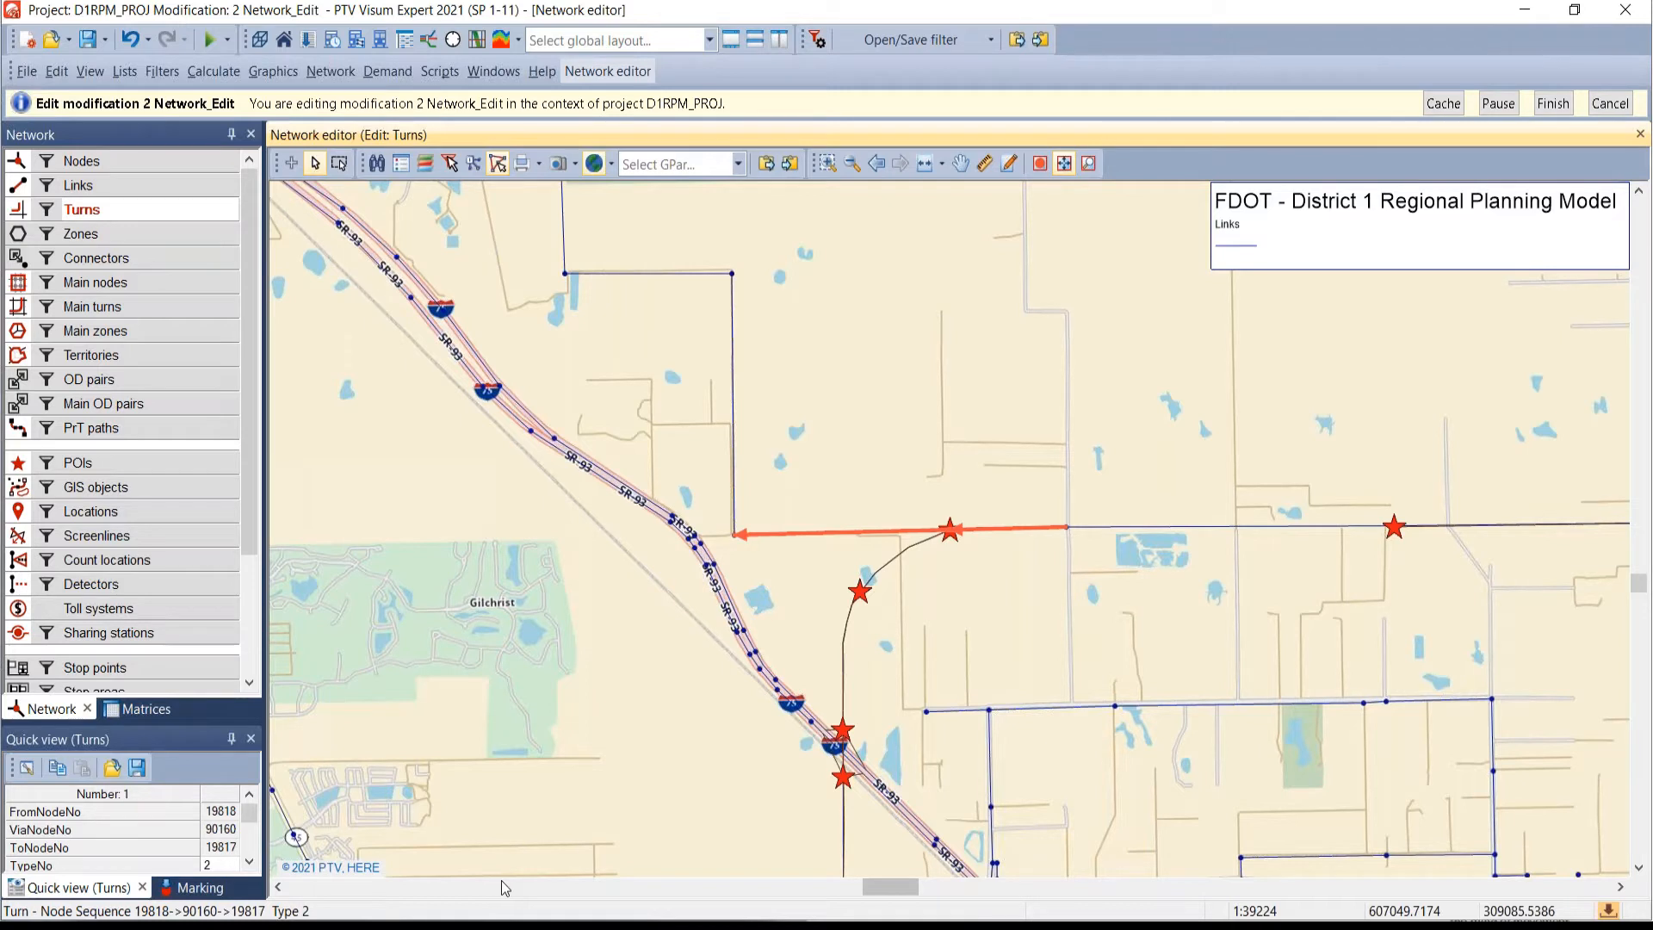
{"action": "key", "text": "alt+Tab"}
{"action": "key", "text": "alt+Tab"}
{"action": "key", "text": "alt+Tab"}
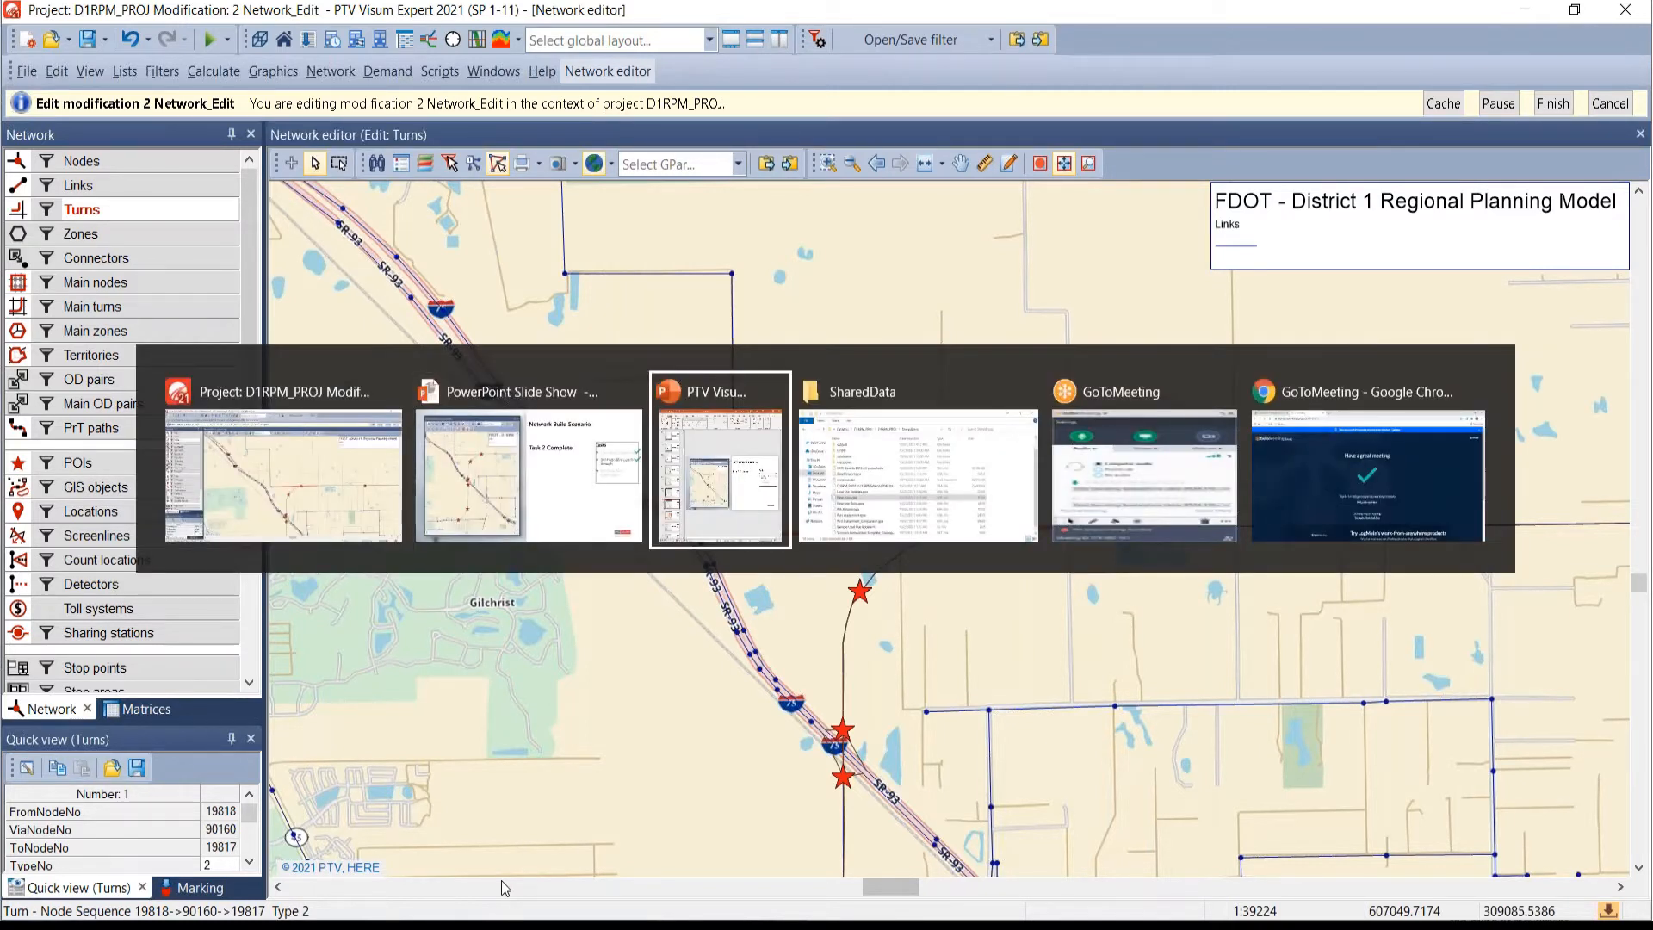
{"action": "key", "text": "alt+Tab"}
{"action": "key", "text": "alt+Tab"}
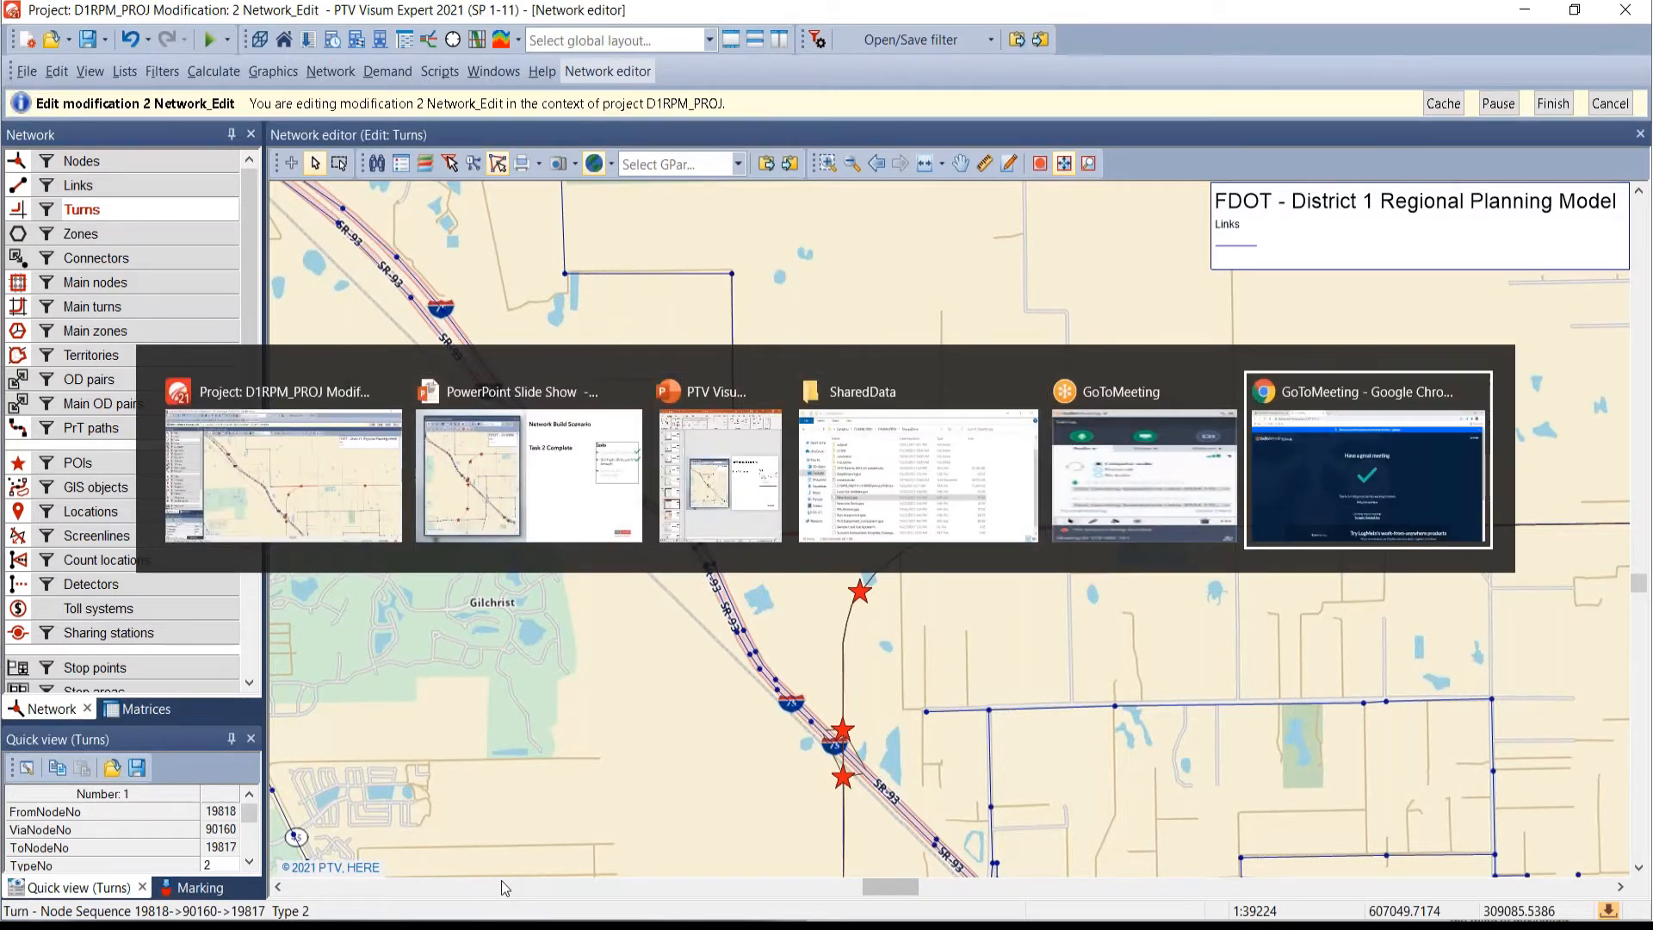
{"action": "key", "text": "alt+Tab"}
{"action": "key", "text": "alt+Tab"}
{"action": "key", "text": "alt+Tab"}
{"action": "key", "text": "alt+Tab"}
{"action": "key", "text": "alt+Tab"}
{"action": "key", "text": "alt+Tab"}
{"action": "key", "text": "alt+Tab"}
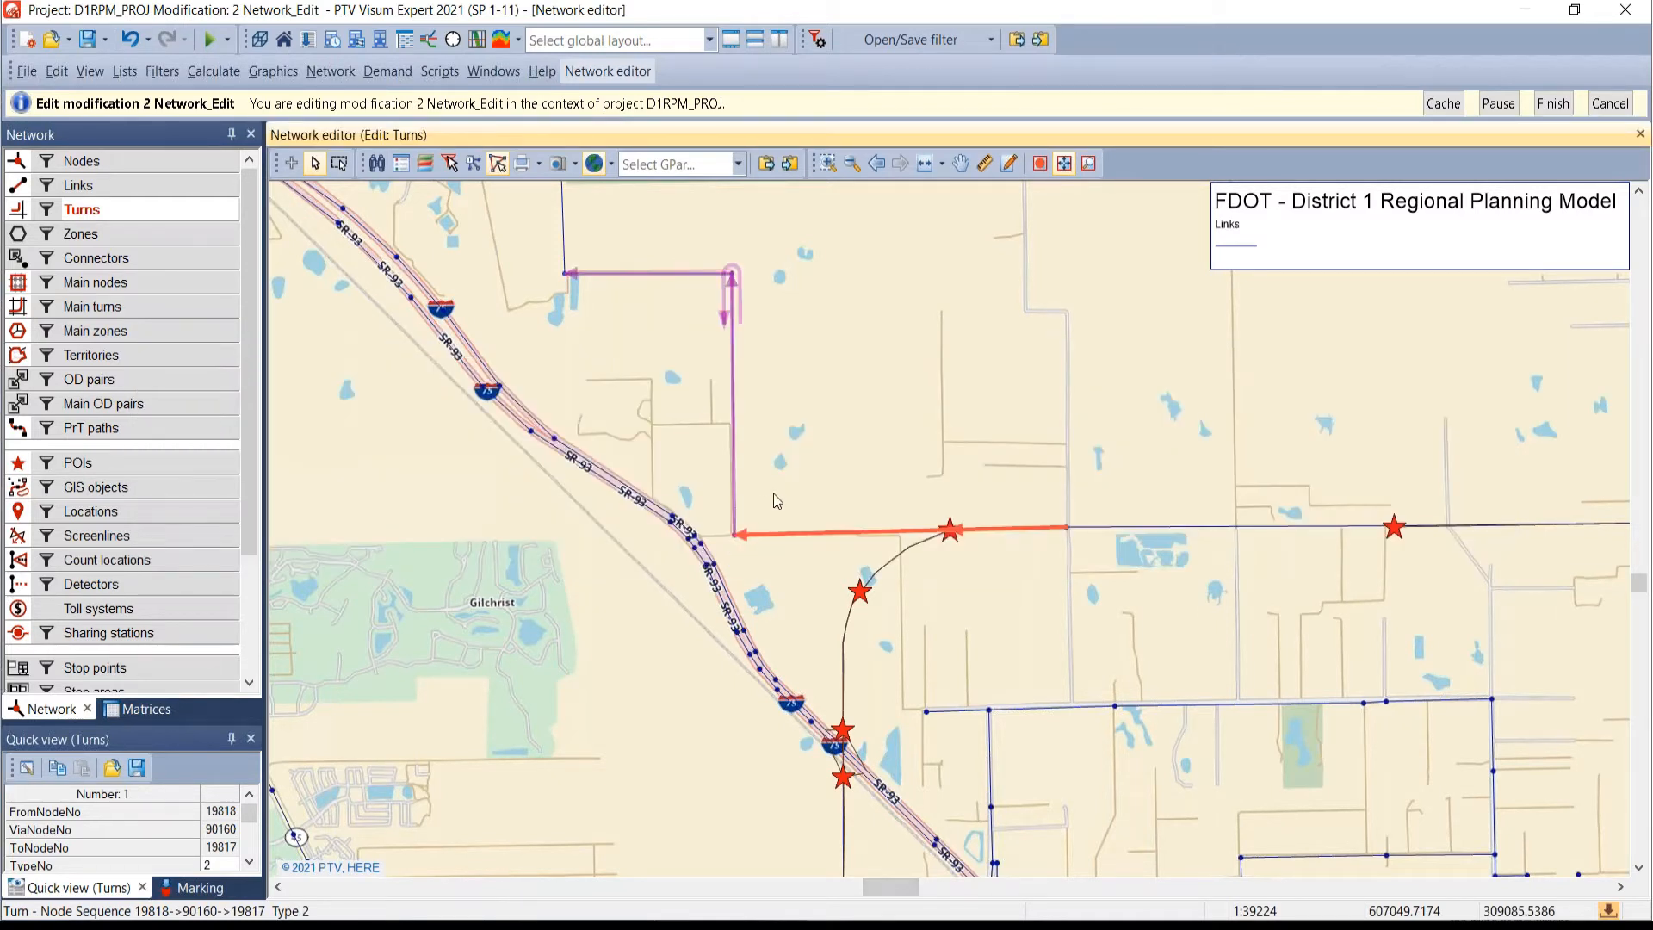
- Reopen node 90160 in the junction editor, show its turns, and check the transport systems of turn 1 without changing them
{"action": "left_click", "coordinate": [881, 472]}
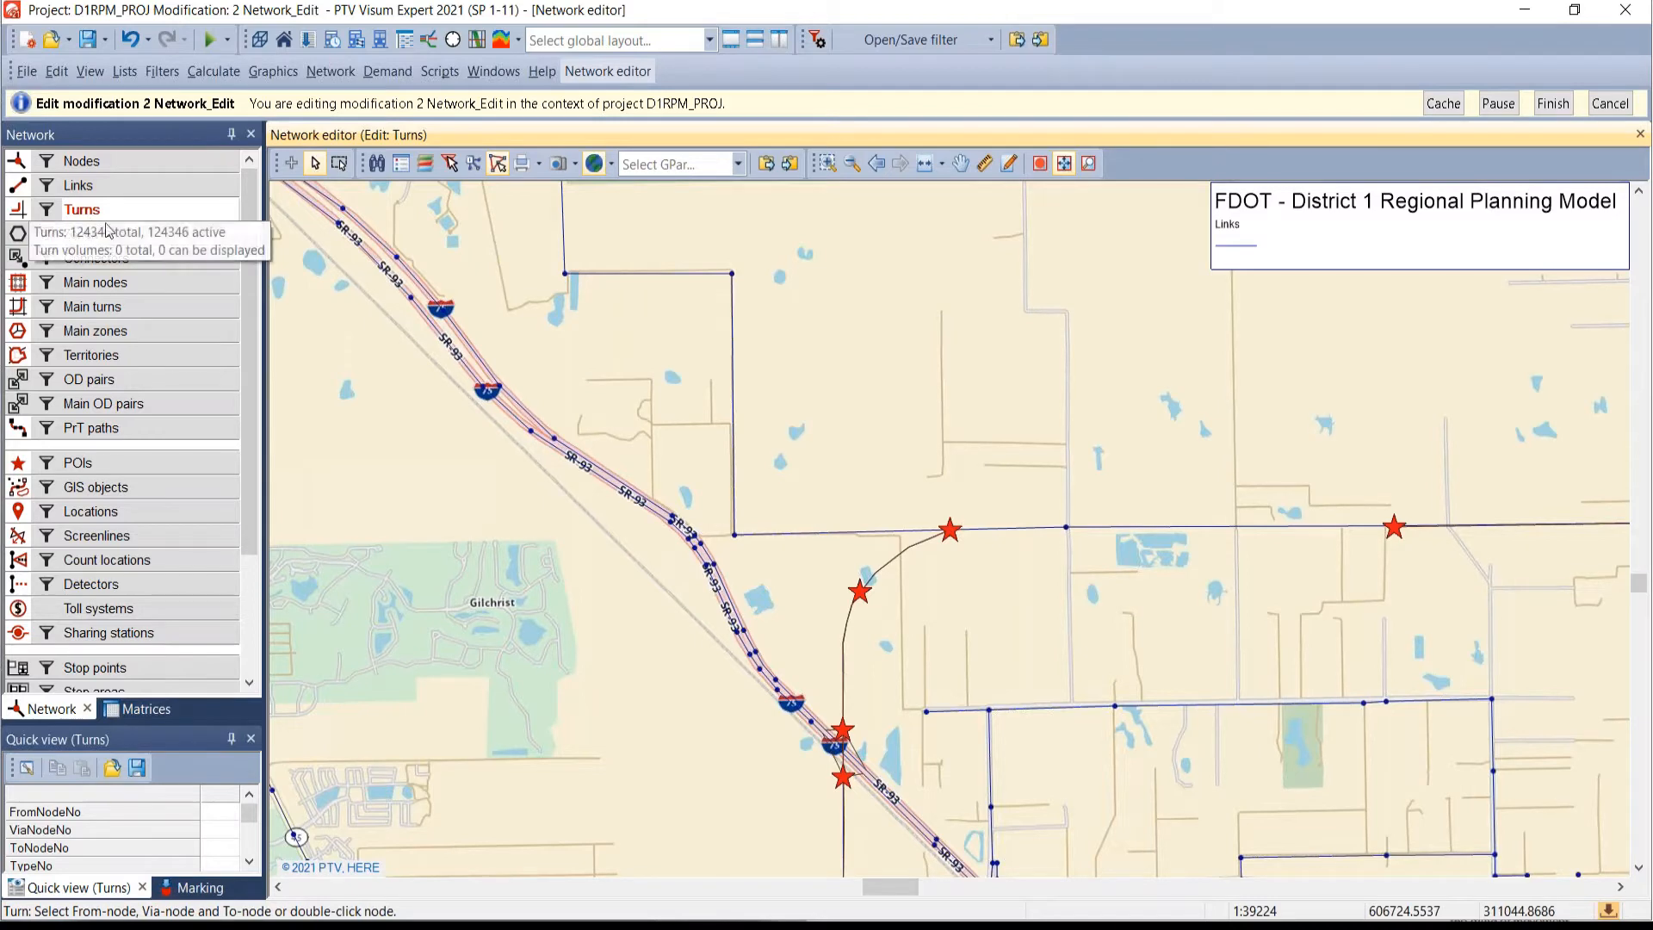
{"action": "left_click", "coordinate": [95, 164]}
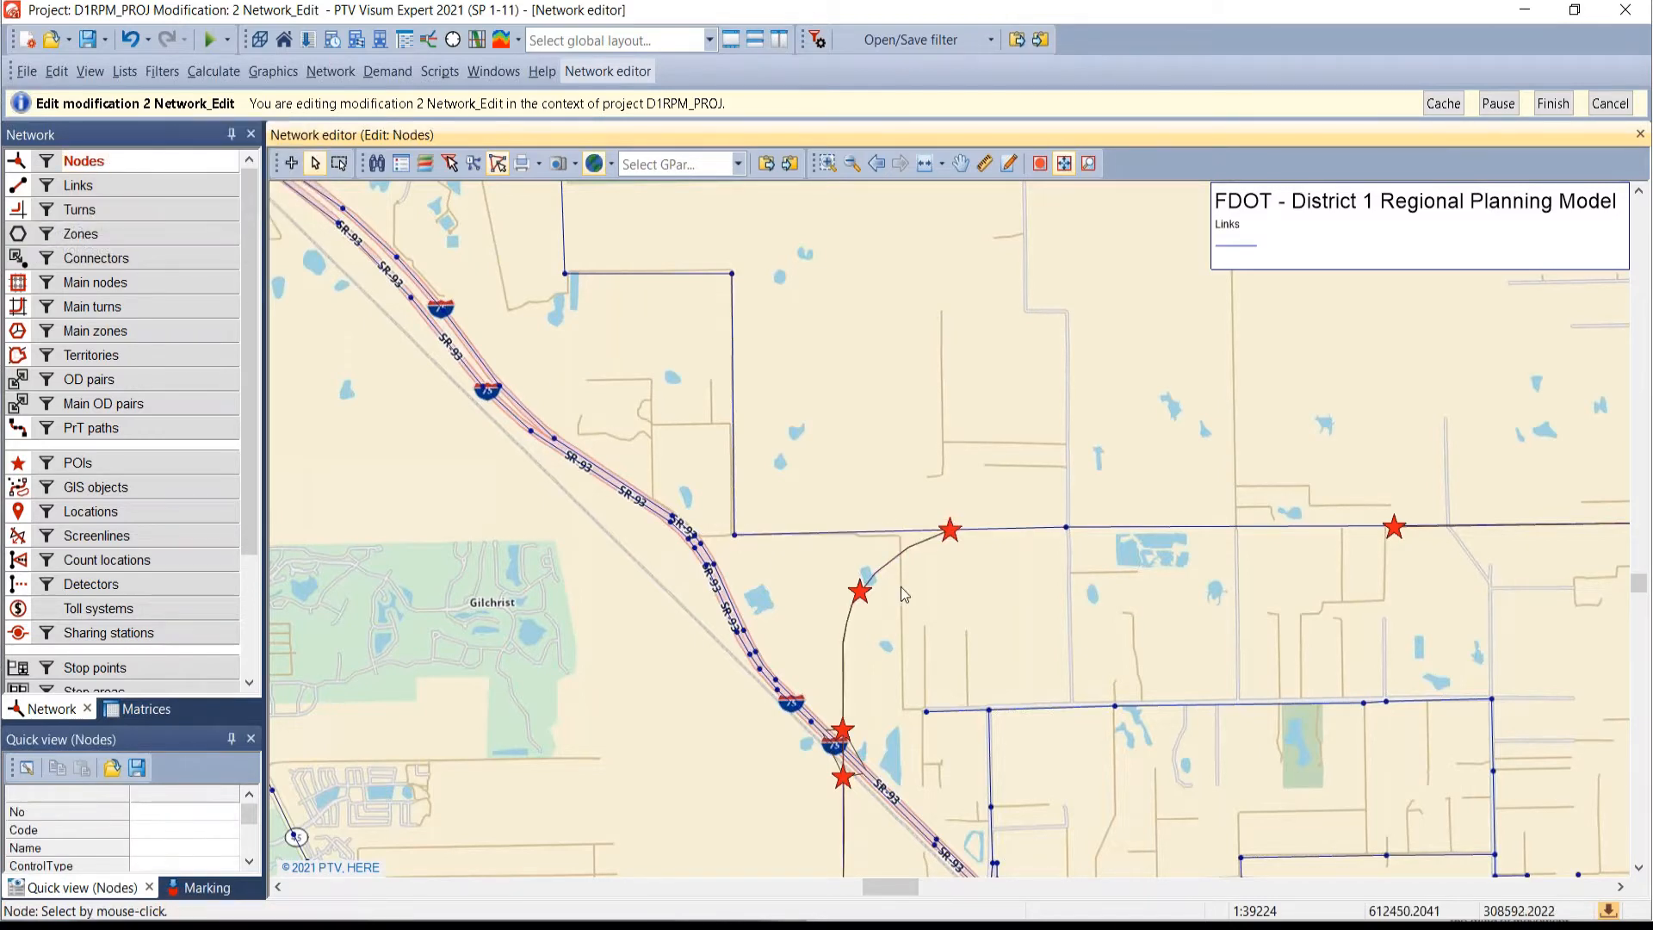
{"action": "double_click", "coordinate": [949, 528]}
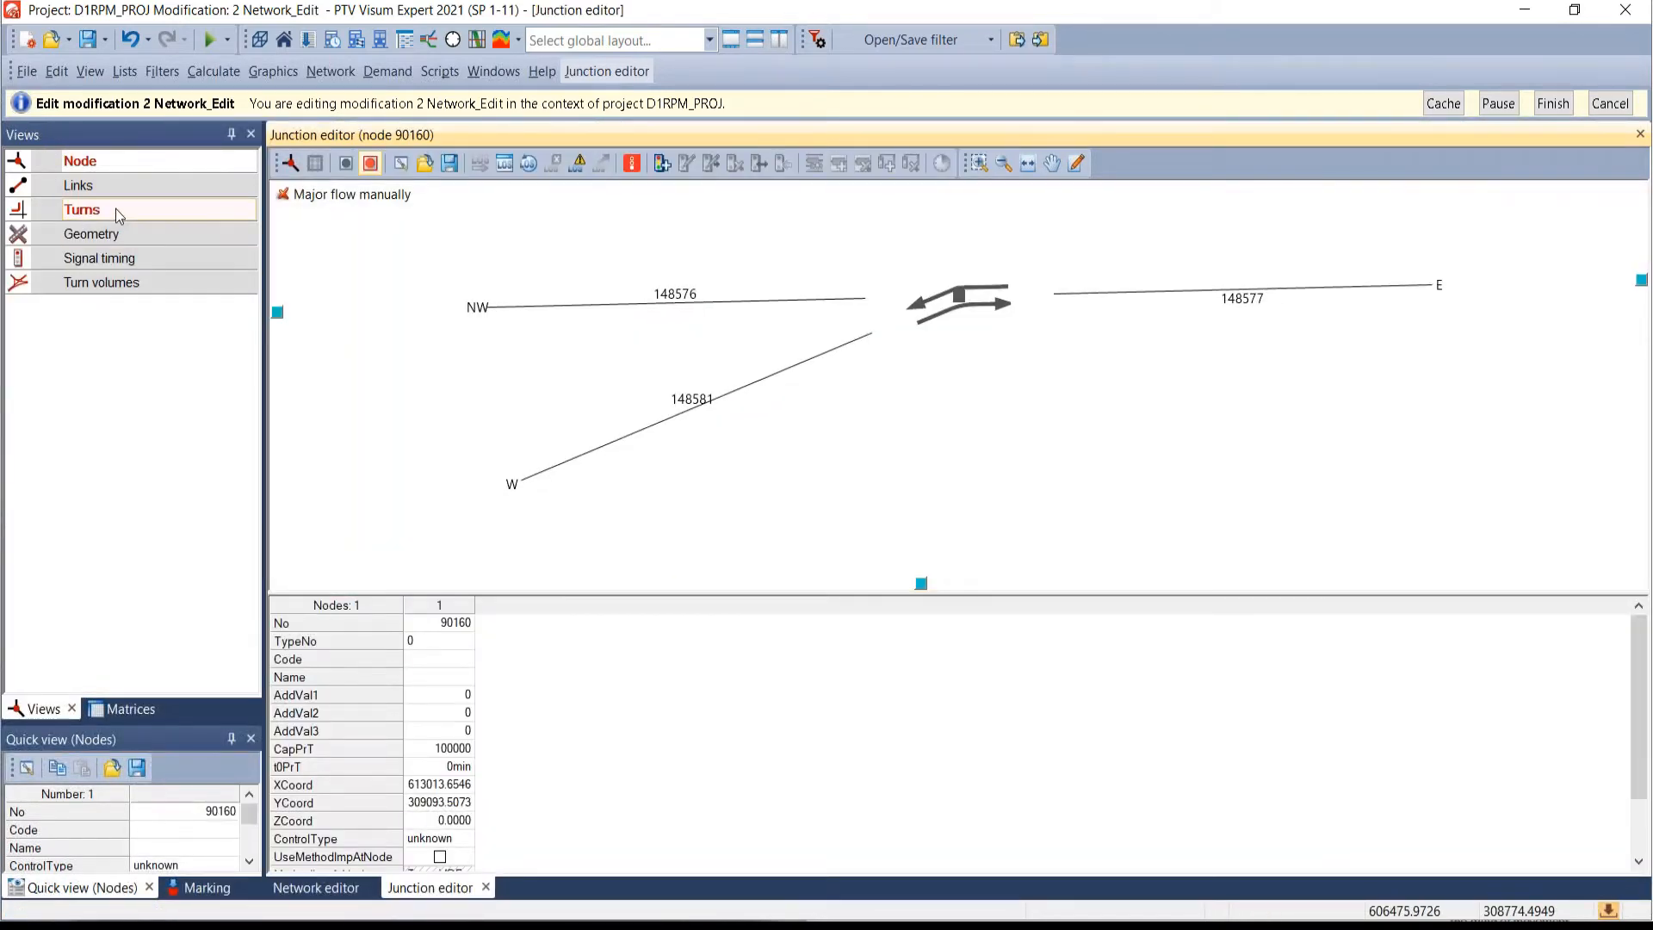
{"action": "left_click", "coordinate": [80, 209]}
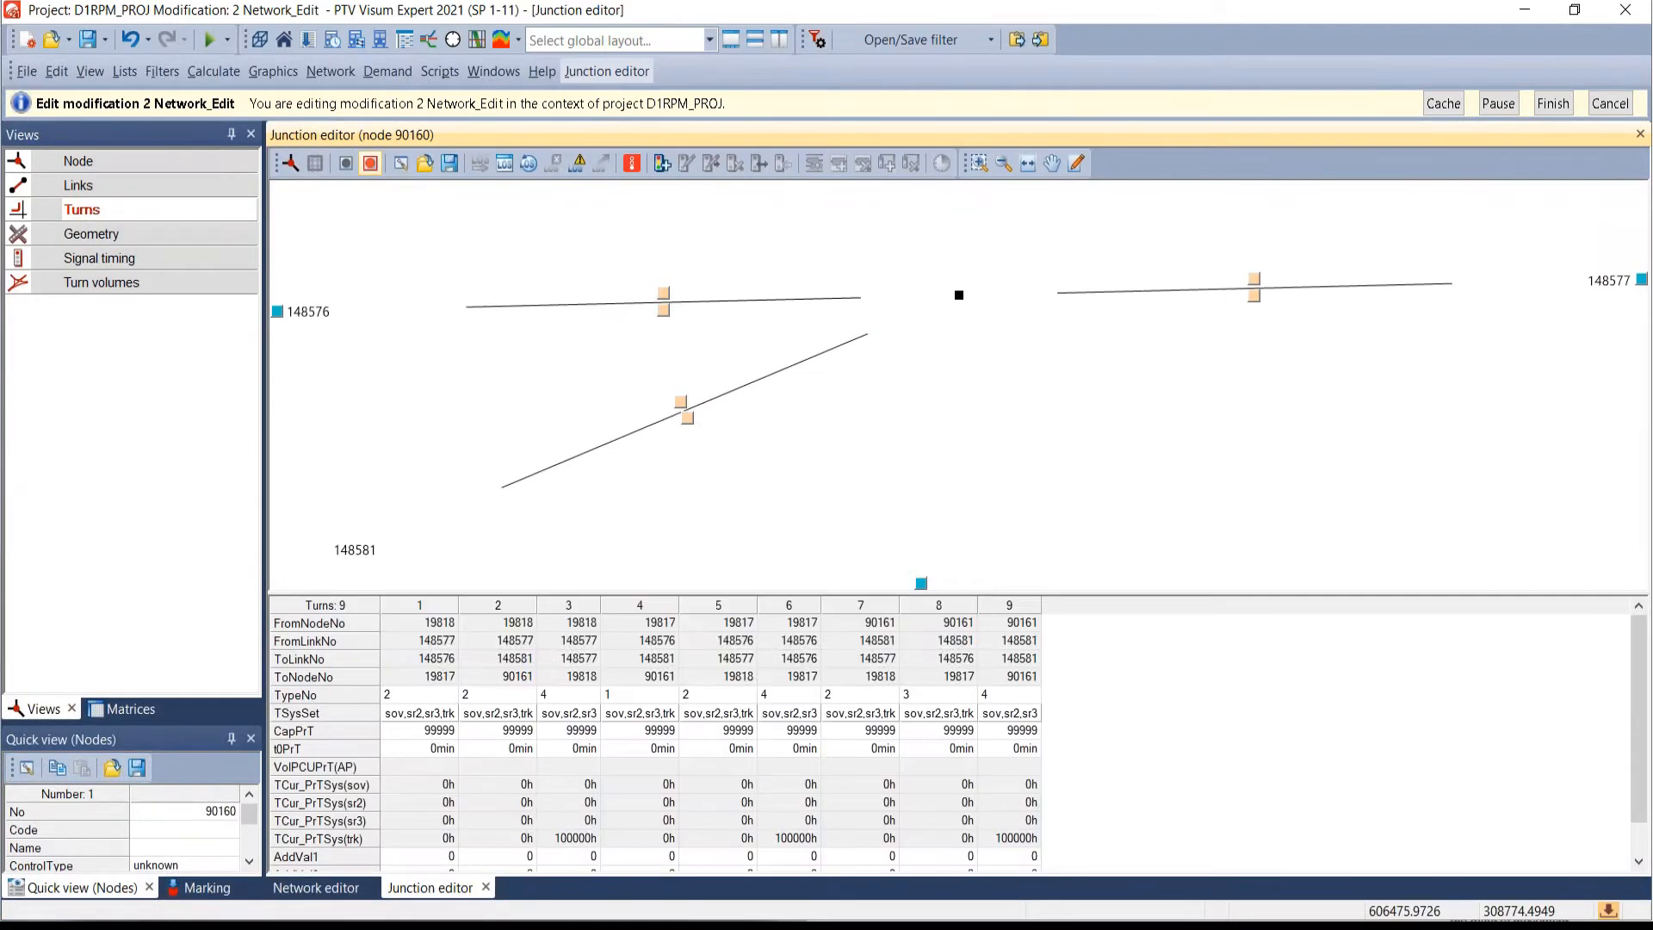
{"action": "double_click", "coordinate": [441, 714]}
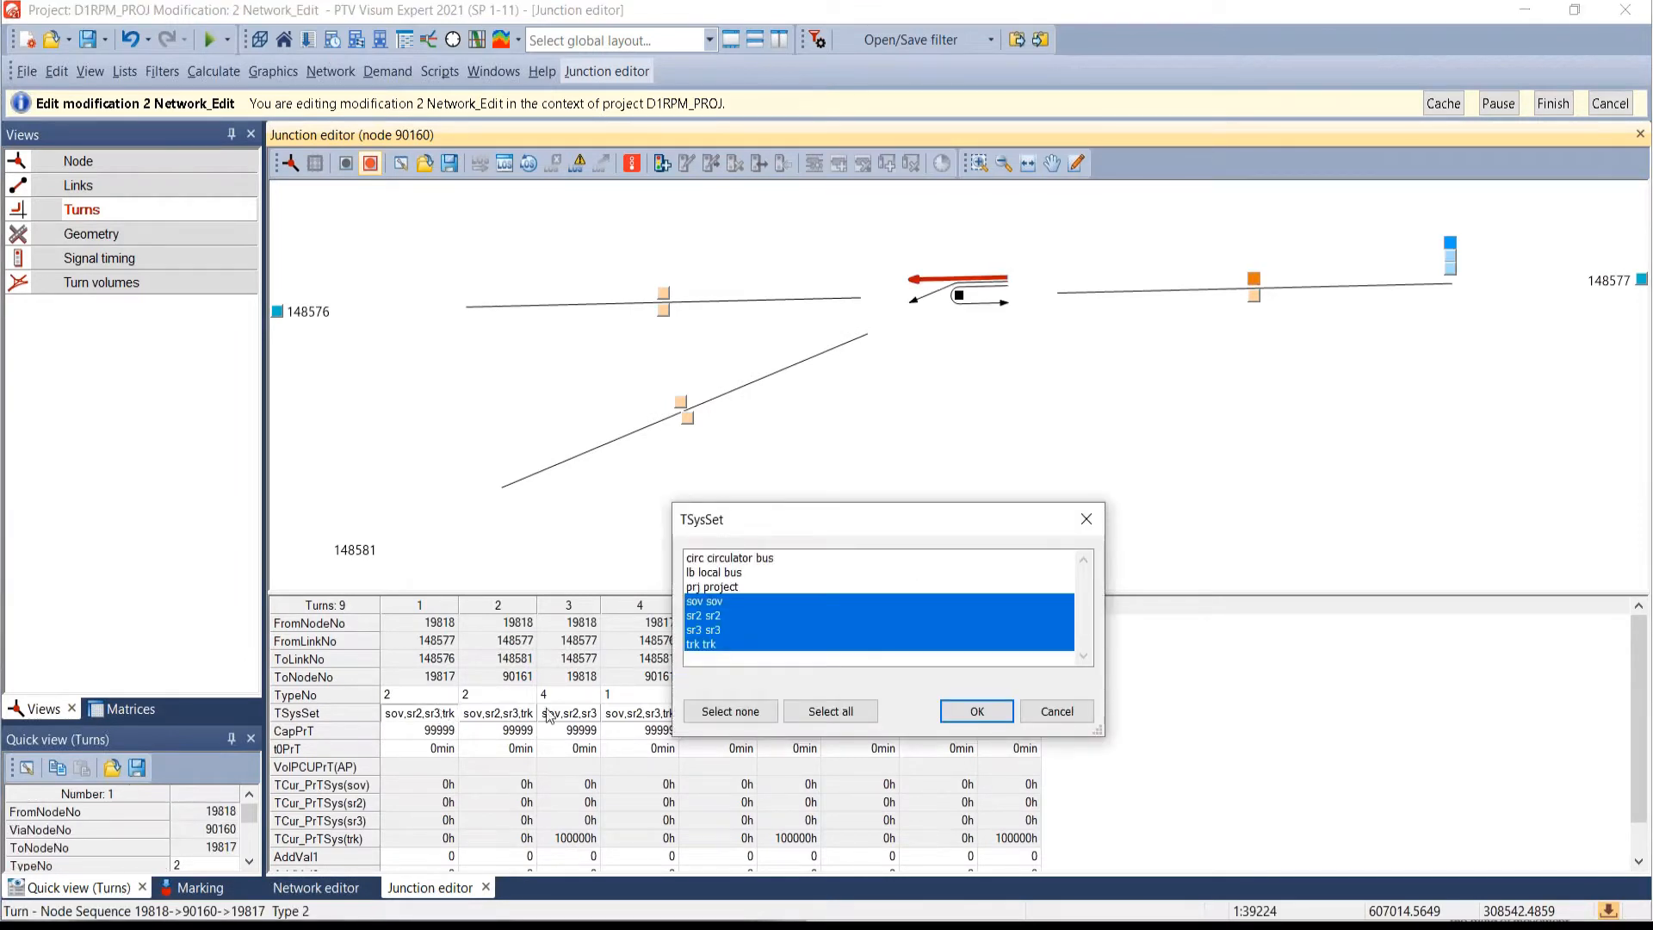
{"action": "left_click", "coordinate": [715, 644]}
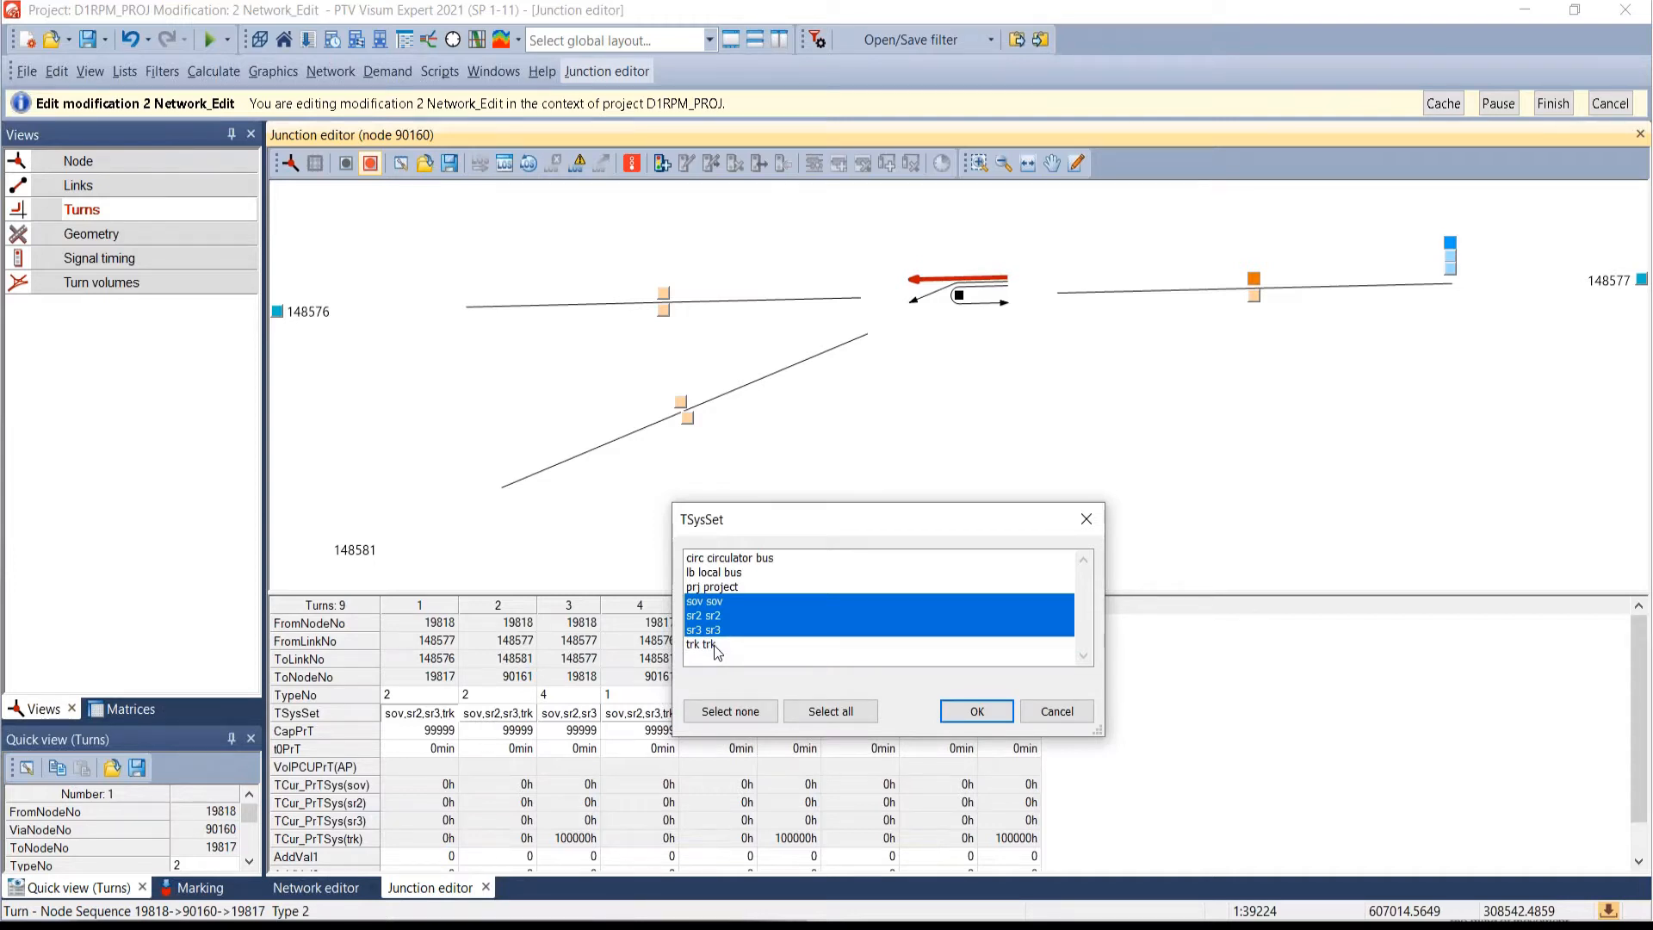
{"action": "left_click", "coordinate": [1056, 711]}
- Clear all transport systems from turn 3, the type 4 U-turn on link 148577
{"action": "left_click", "coordinate": [565, 696]}
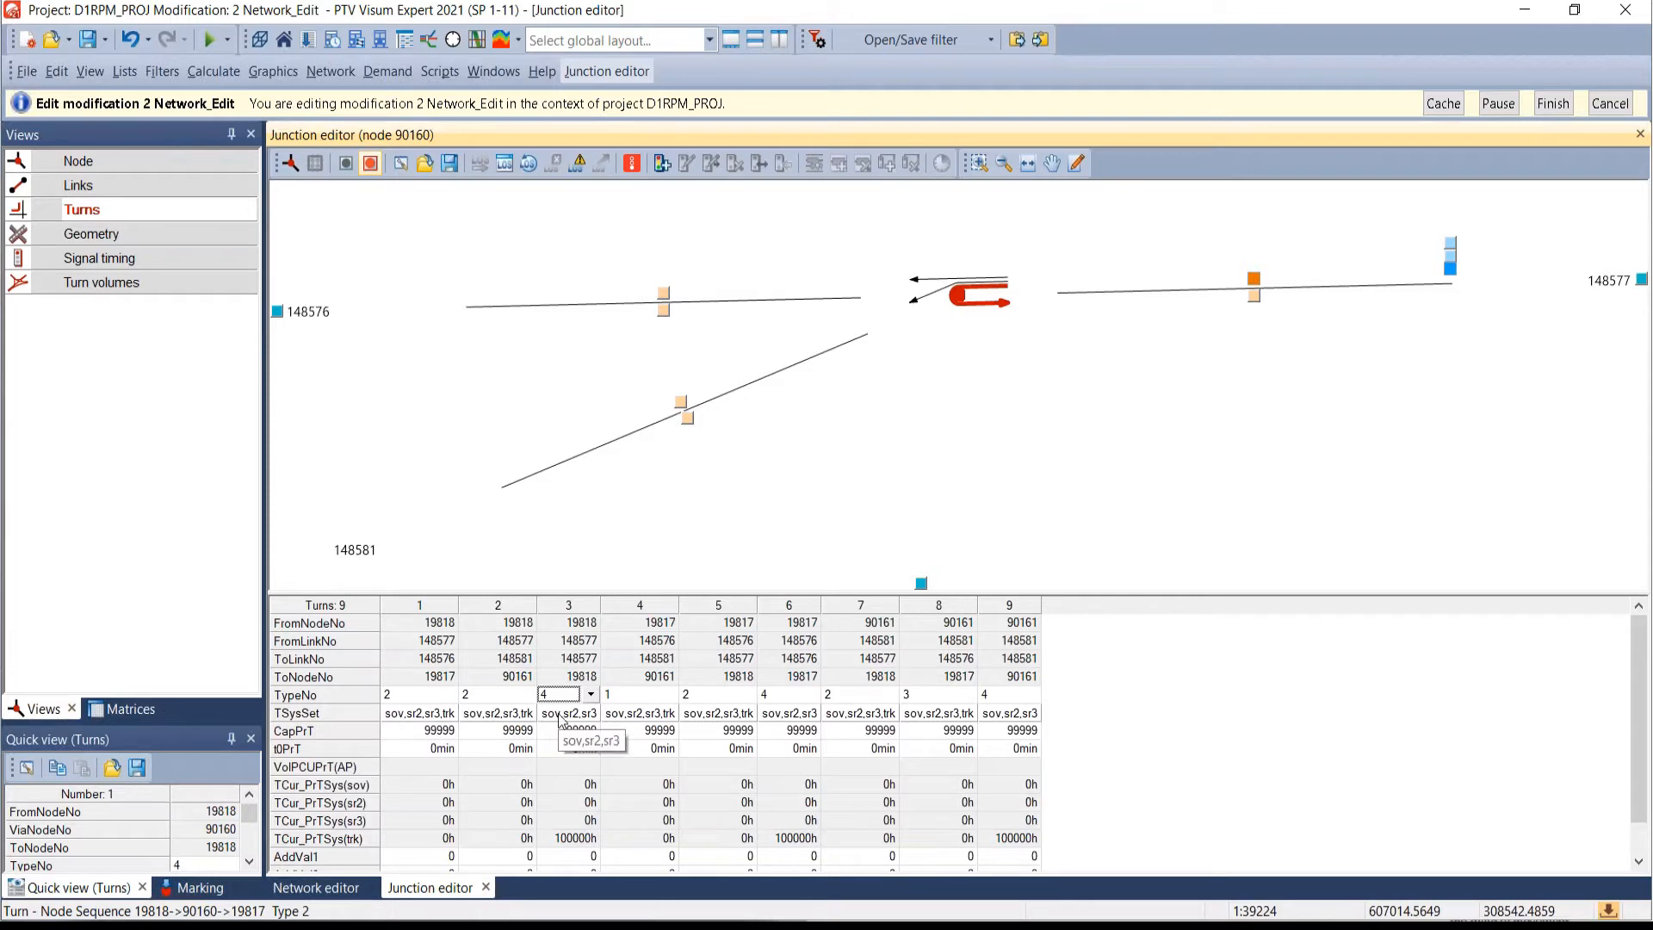
{"action": "double_click", "coordinate": [561, 720]}
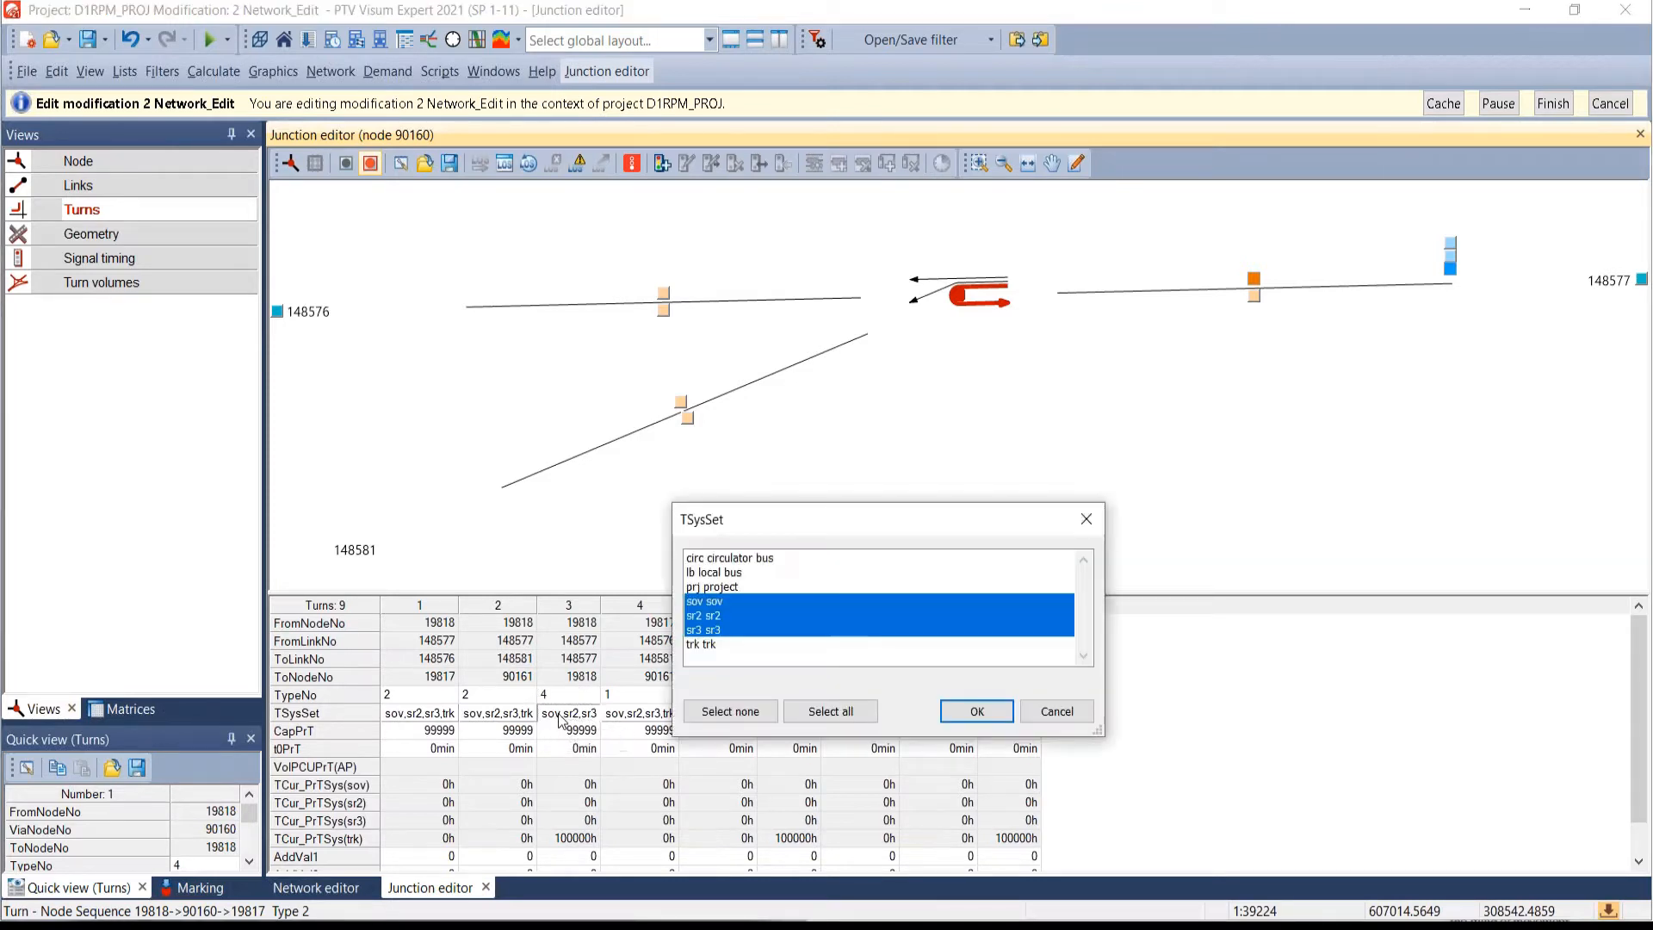
{"action": "left_click", "coordinate": [723, 711]}
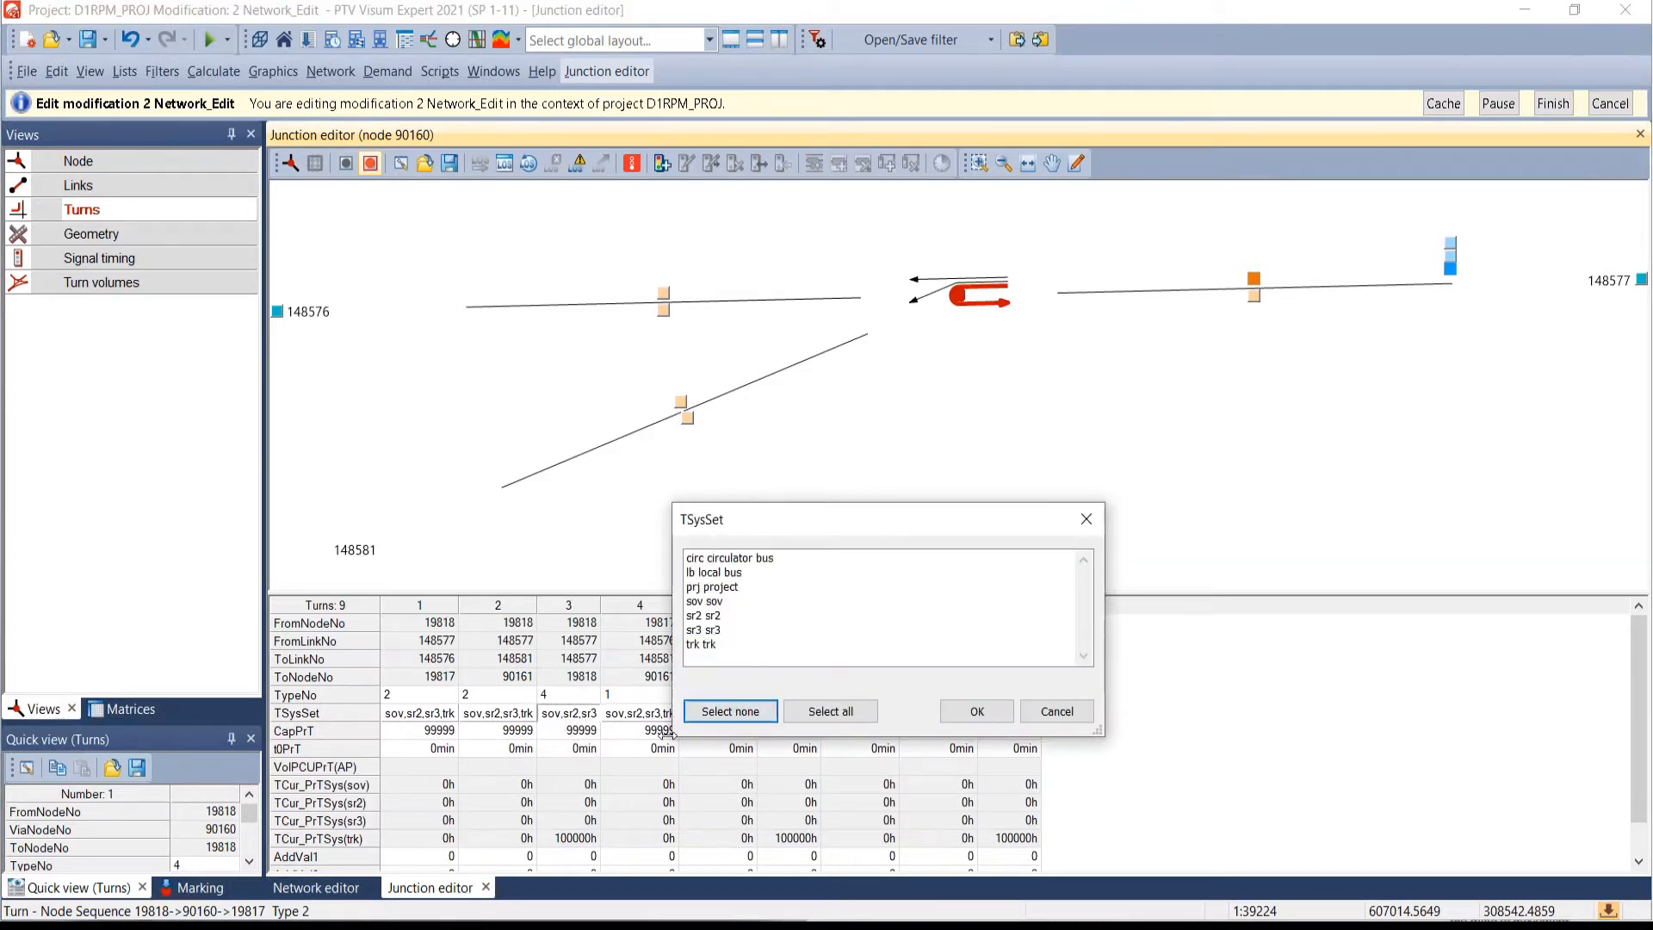
{"action": "left_click", "coordinate": [980, 712]}
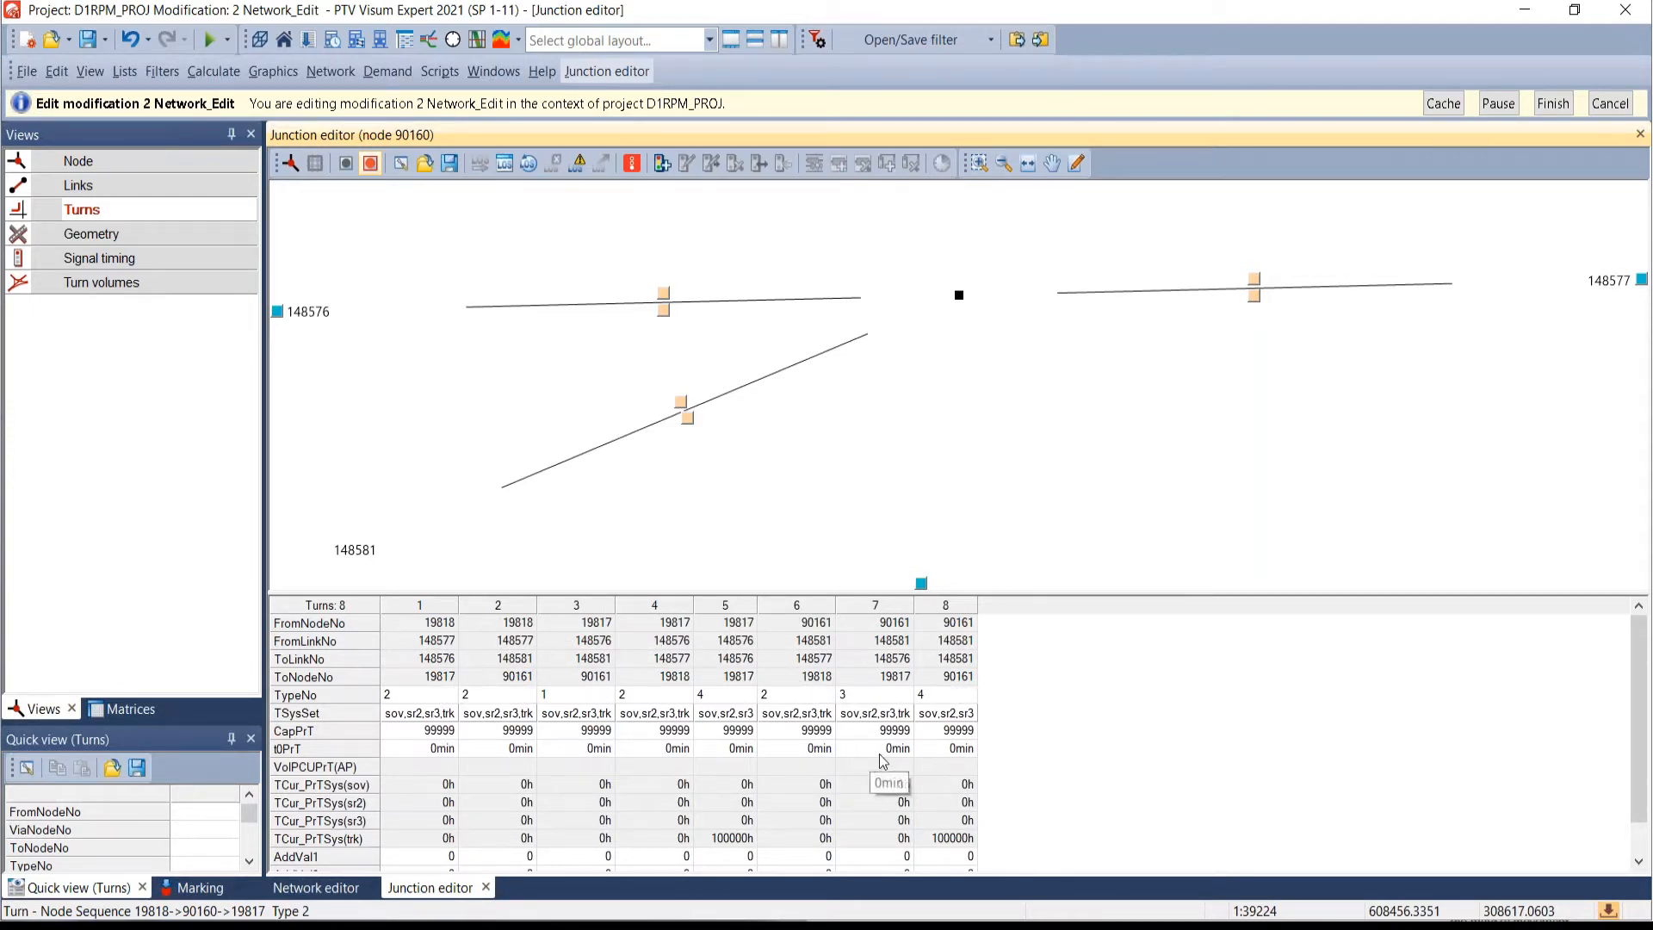
- List the closed turns too, permit sov, sr2 and sr3 on U-turn 3, and close the junction editor
{"action": "right_click", "coordinate": [1047, 666]}
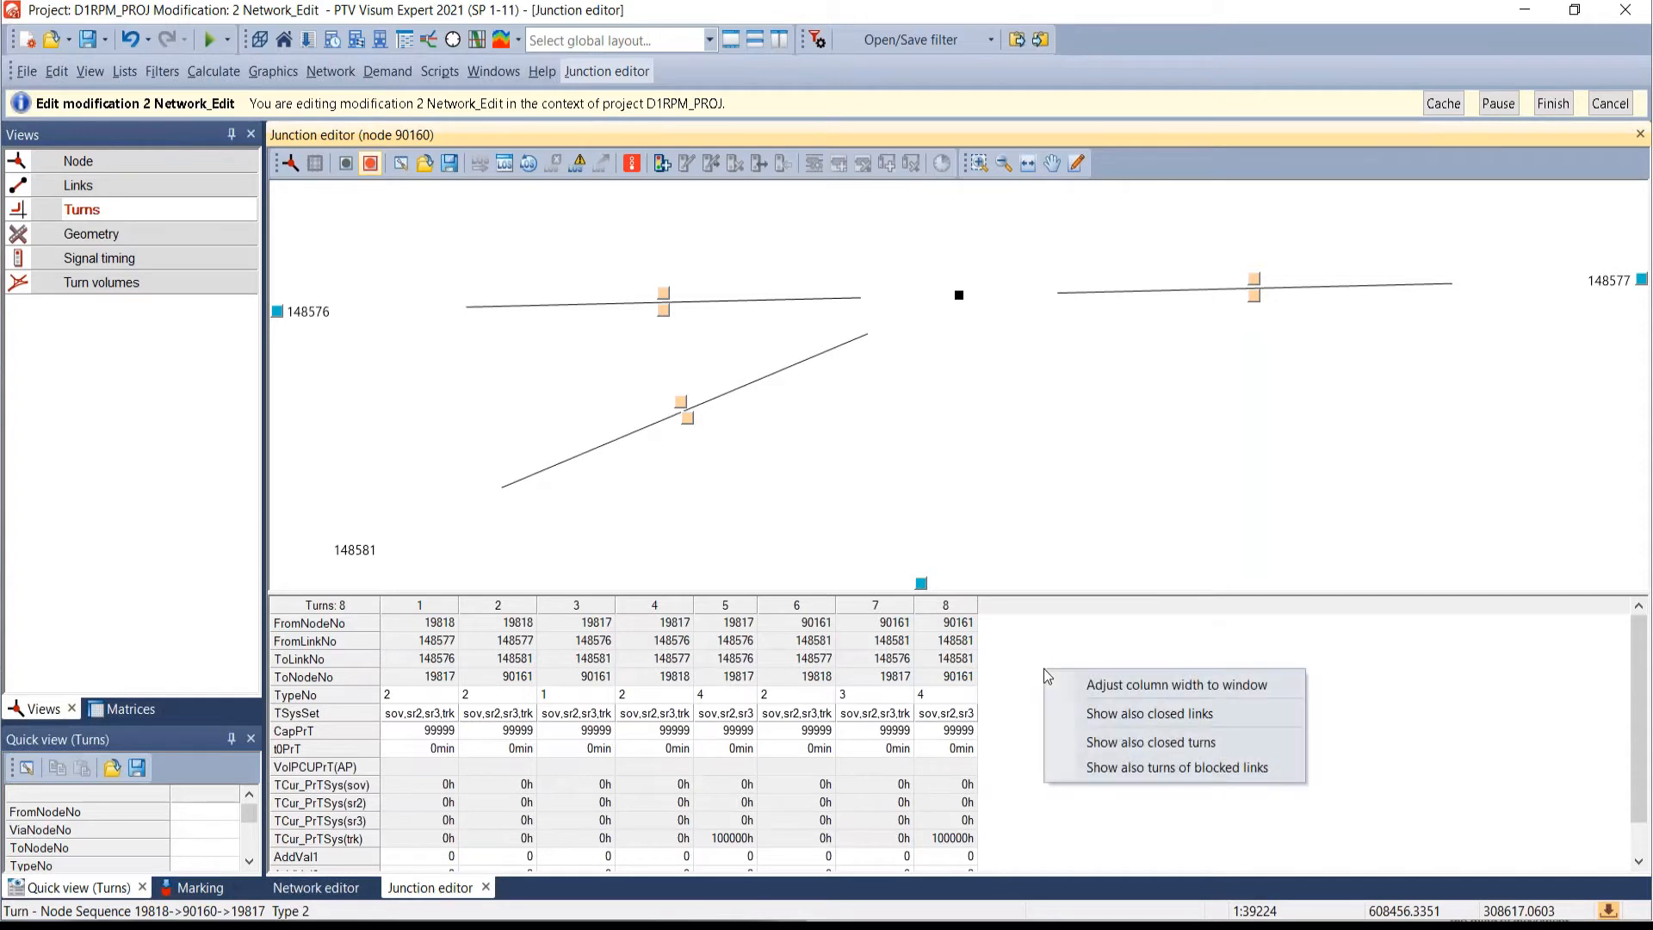
{"action": "left_click", "coordinate": [1178, 751]}
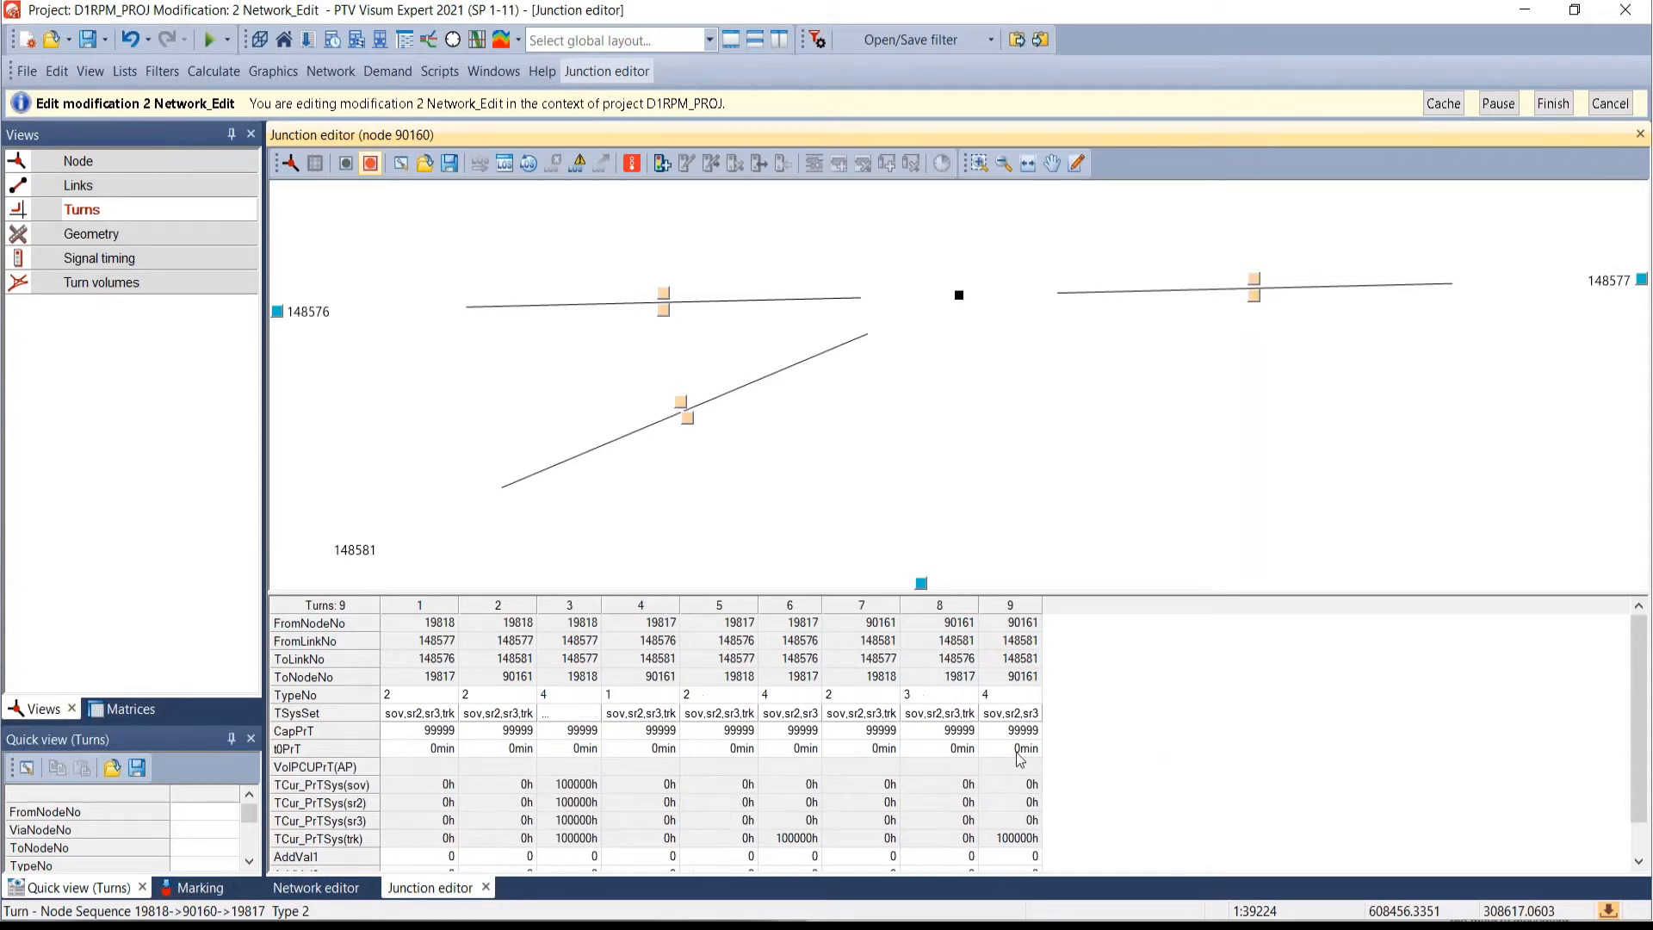
{"action": "left_click", "coordinate": [546, 682]}
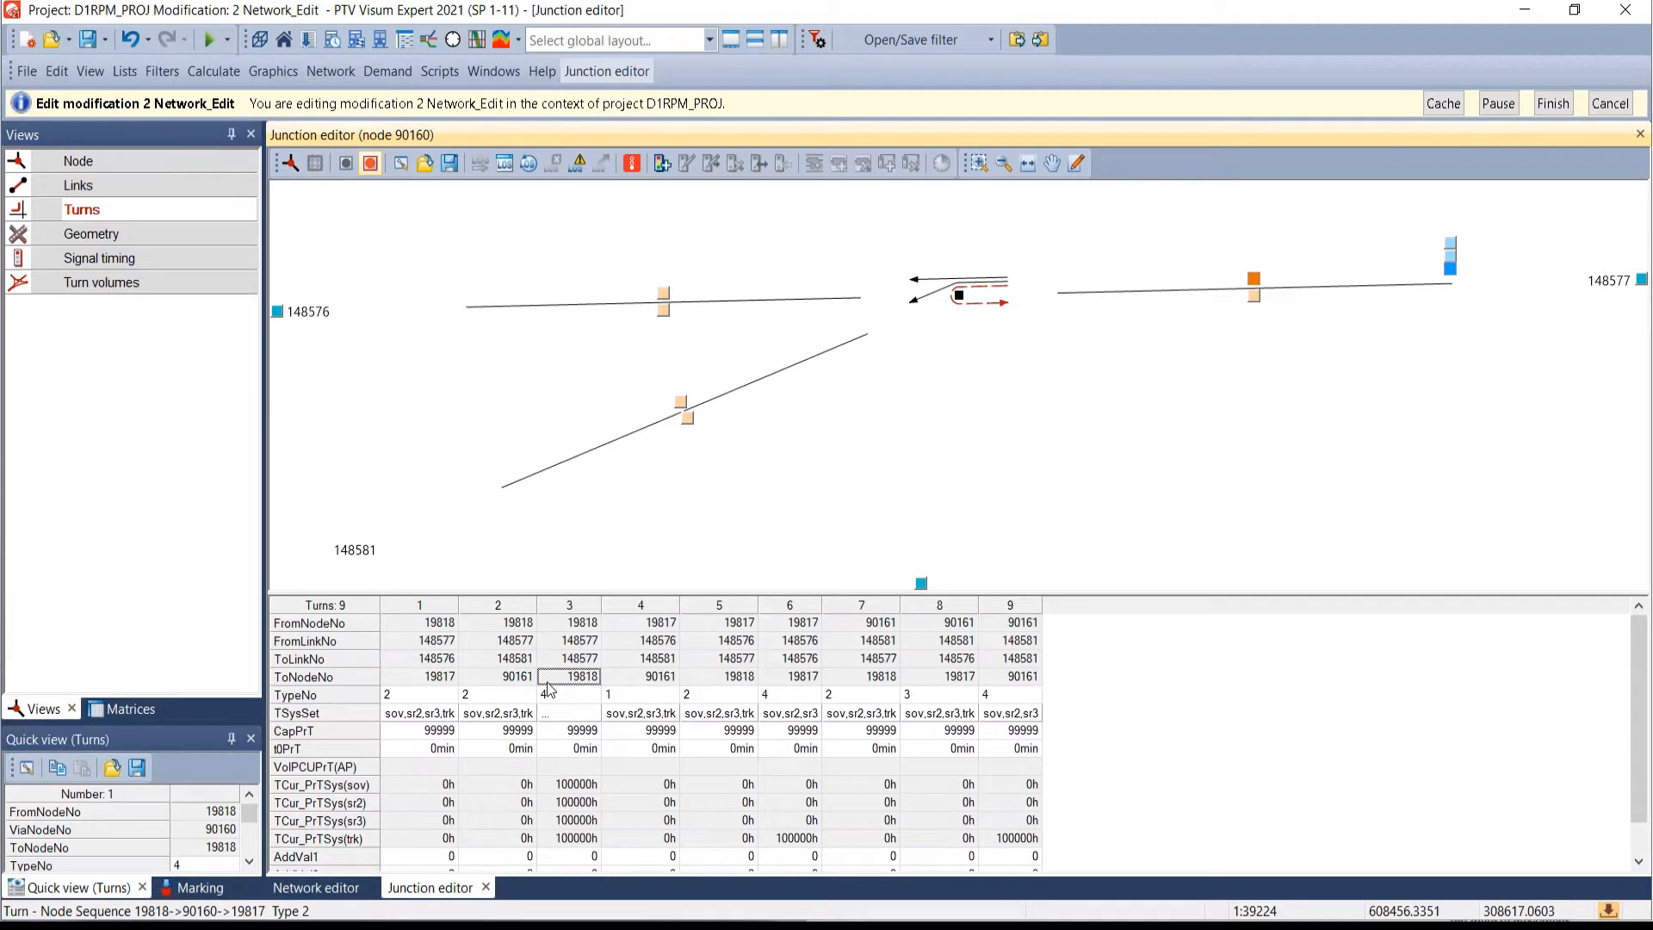
{"action": "left_click", "coordinate": [561, 711]}
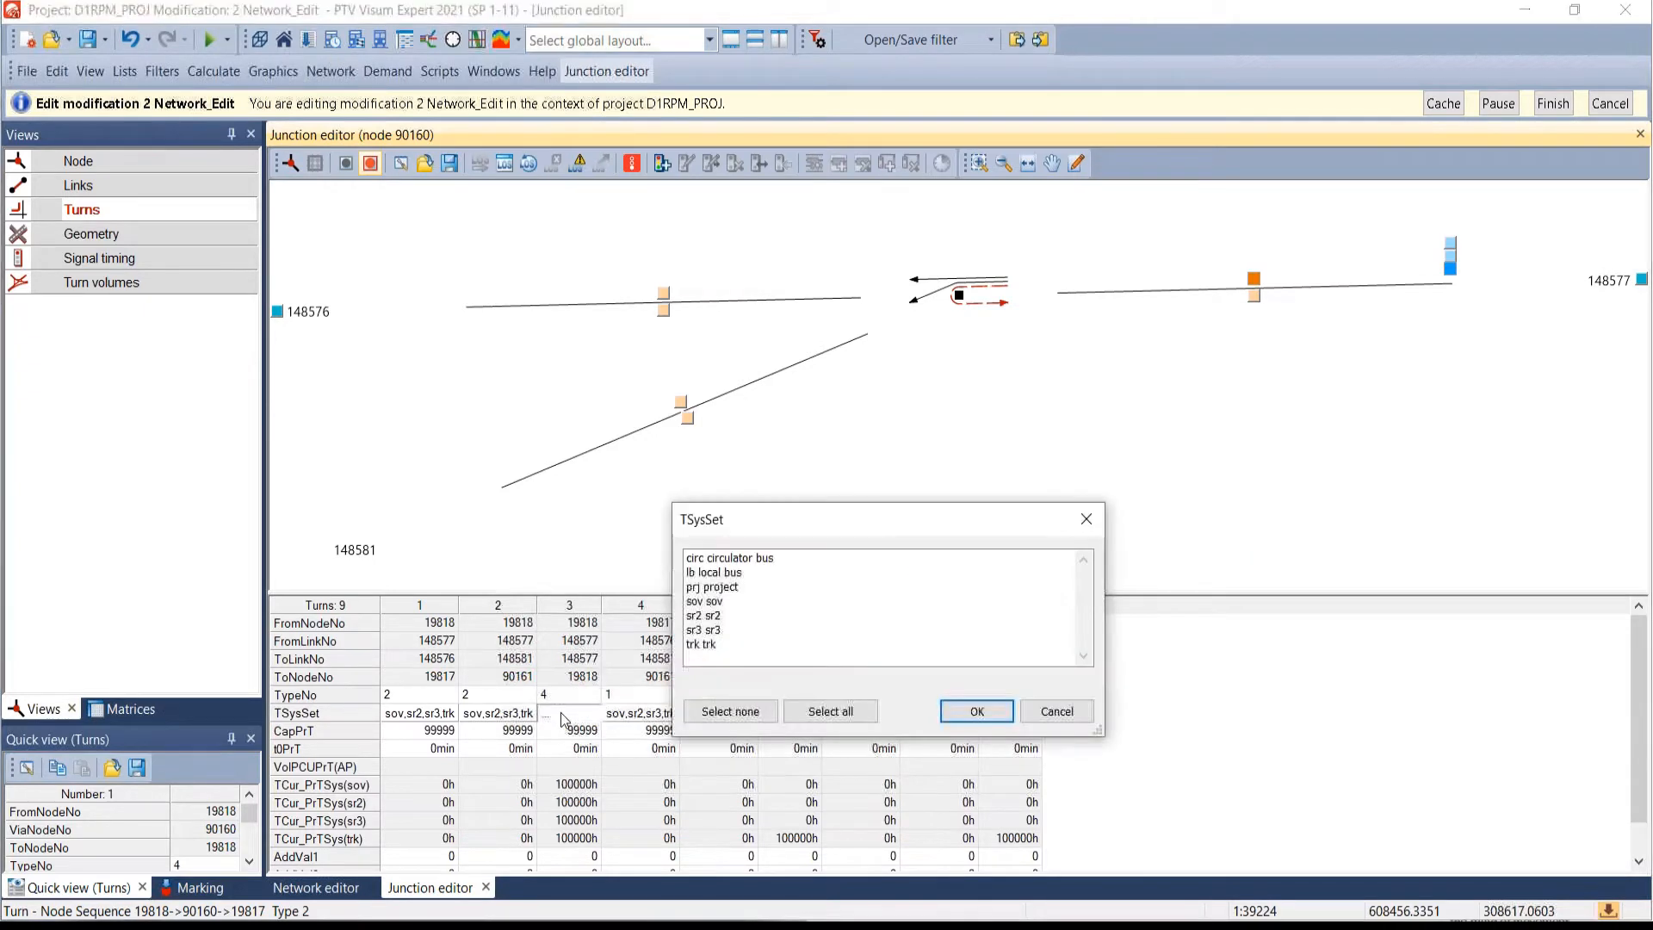
{"action": "left_click_drag", "start_coordinate": [715, 601], "coordinate": [714, 616]}
{"action": "left_click", "coordinate": [711, 631], "text": "ctrl"}
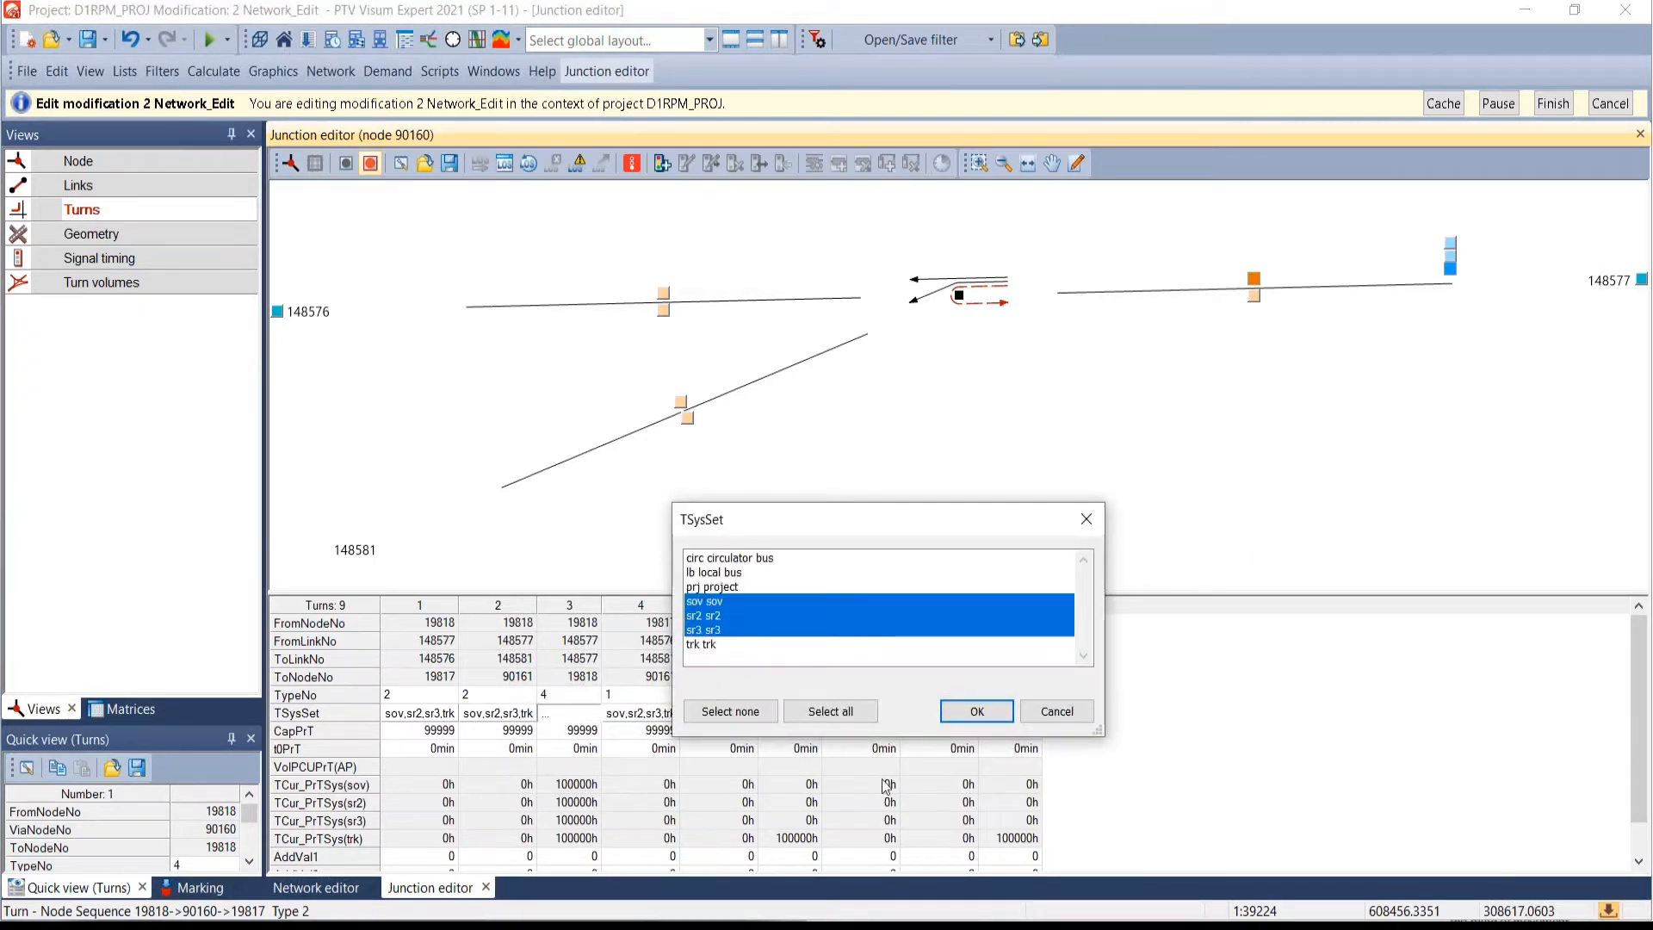
{"action": "left_click", "coordinate": [978, 712]}
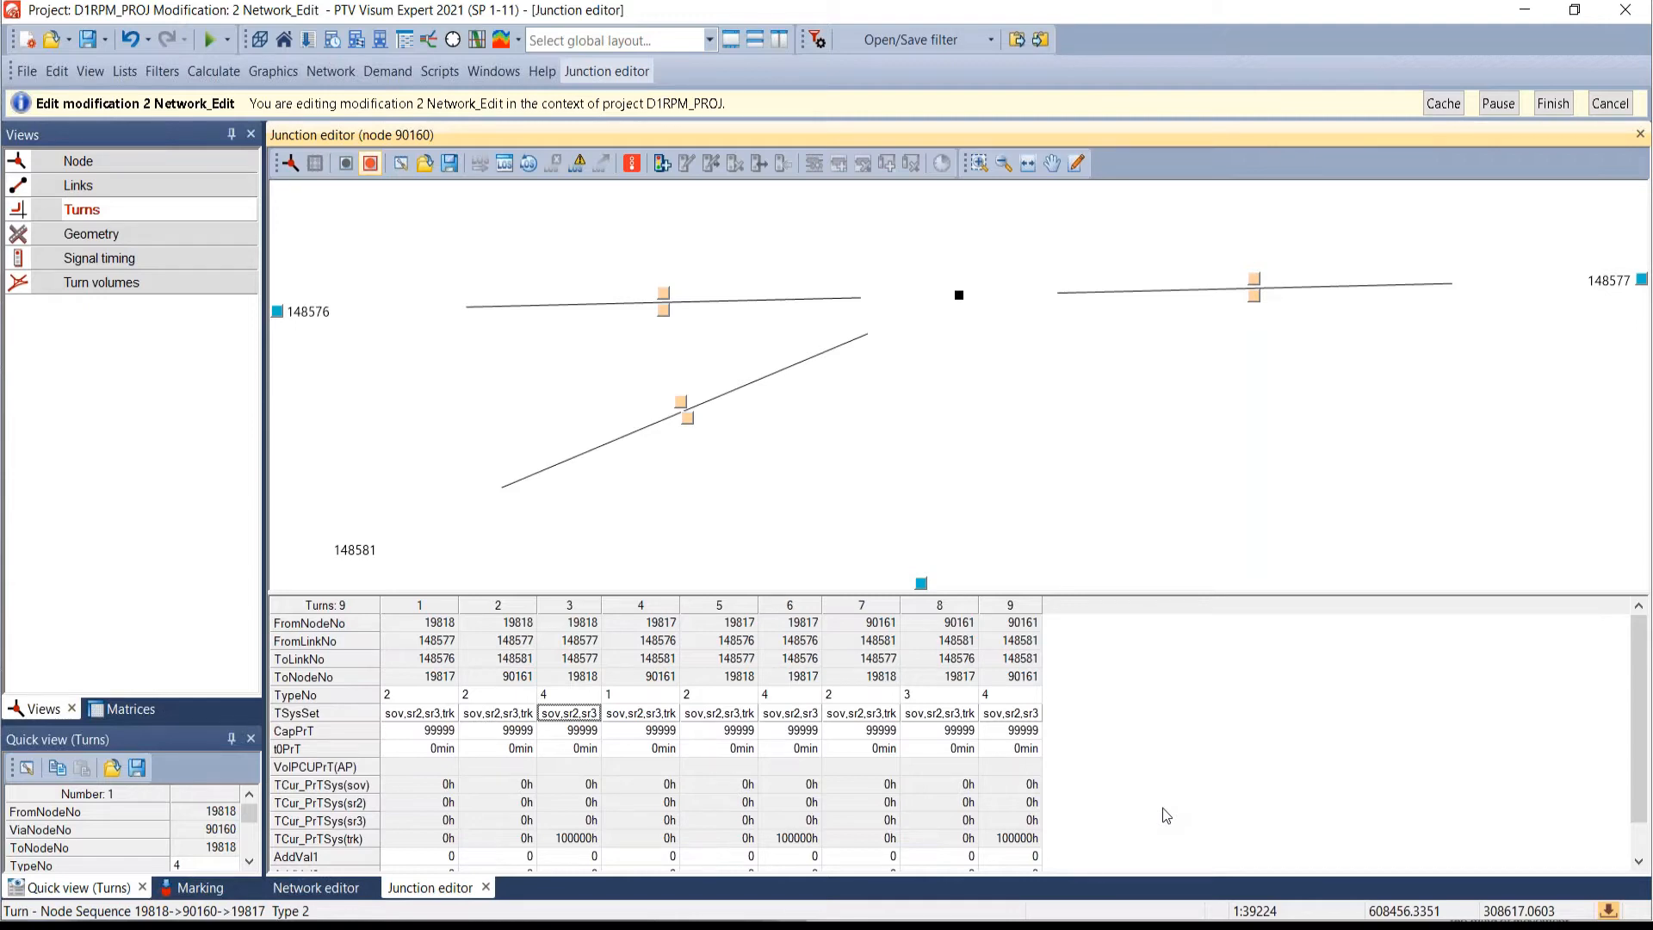
{"action": "left_click", "coordinate": [486, 888]}
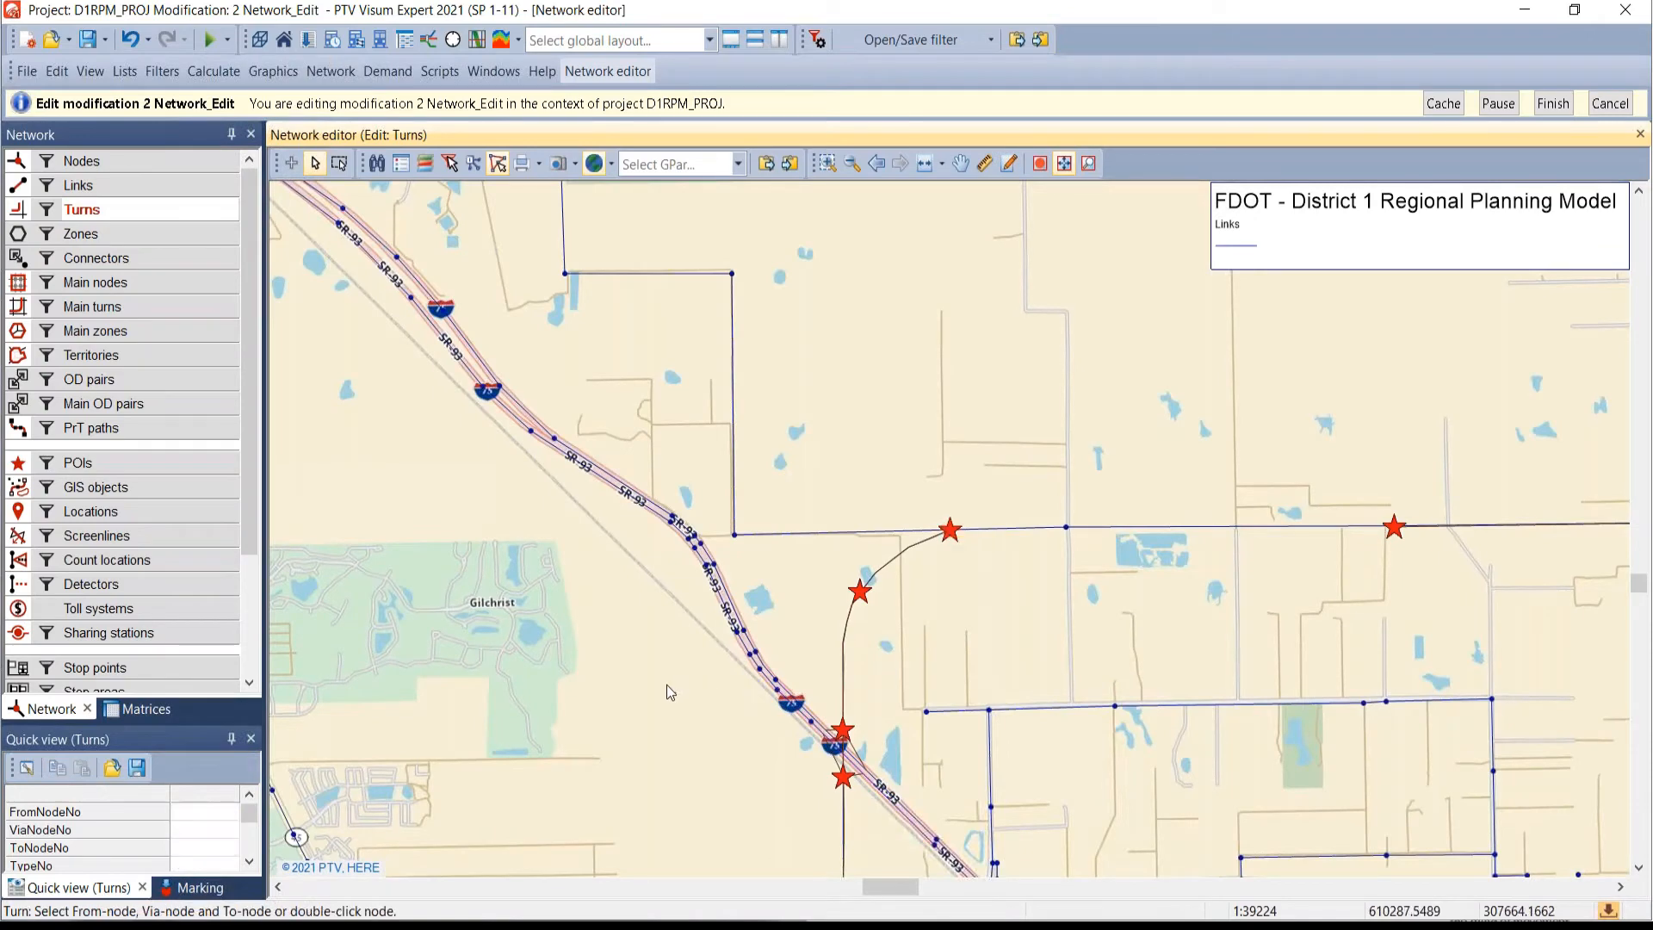
{"action": "left_click_drag", "start_coordinate": [703, 763], "coordinate": [634, 520]}
{"action": "scroll", "coordinate": [635, 523], "scroll_direction": "down", "scroll_amount": 1}
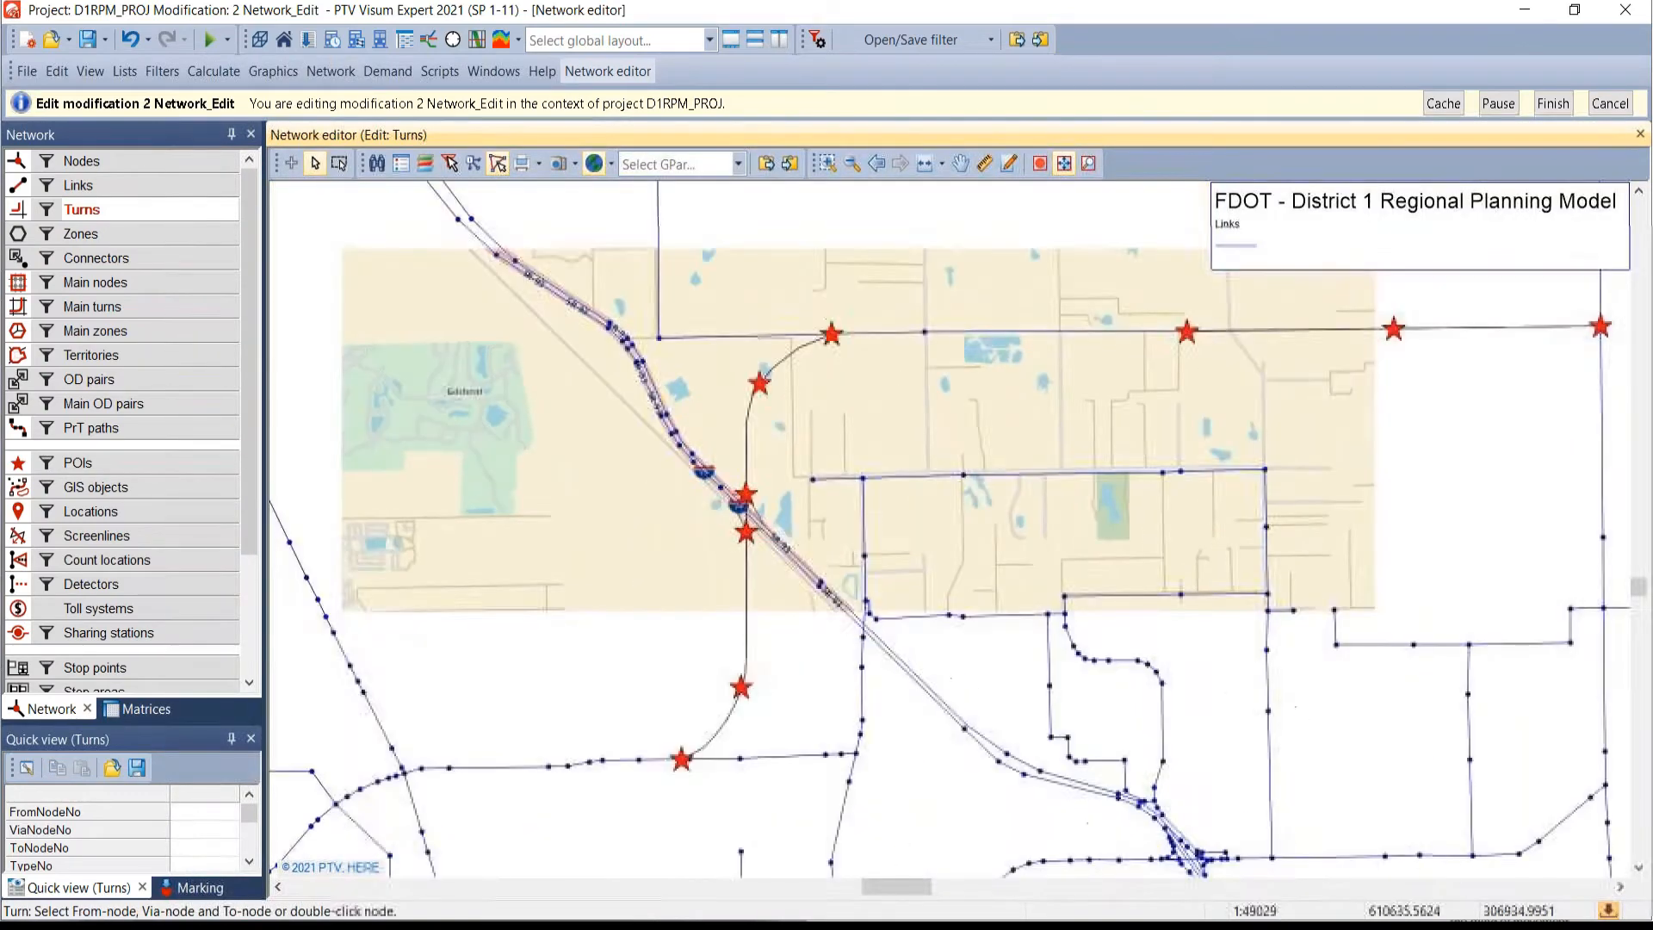
{"action": "scroll", "coordinate": [633, 523], "scroll_direction": "up", "scroll_amount": 1}
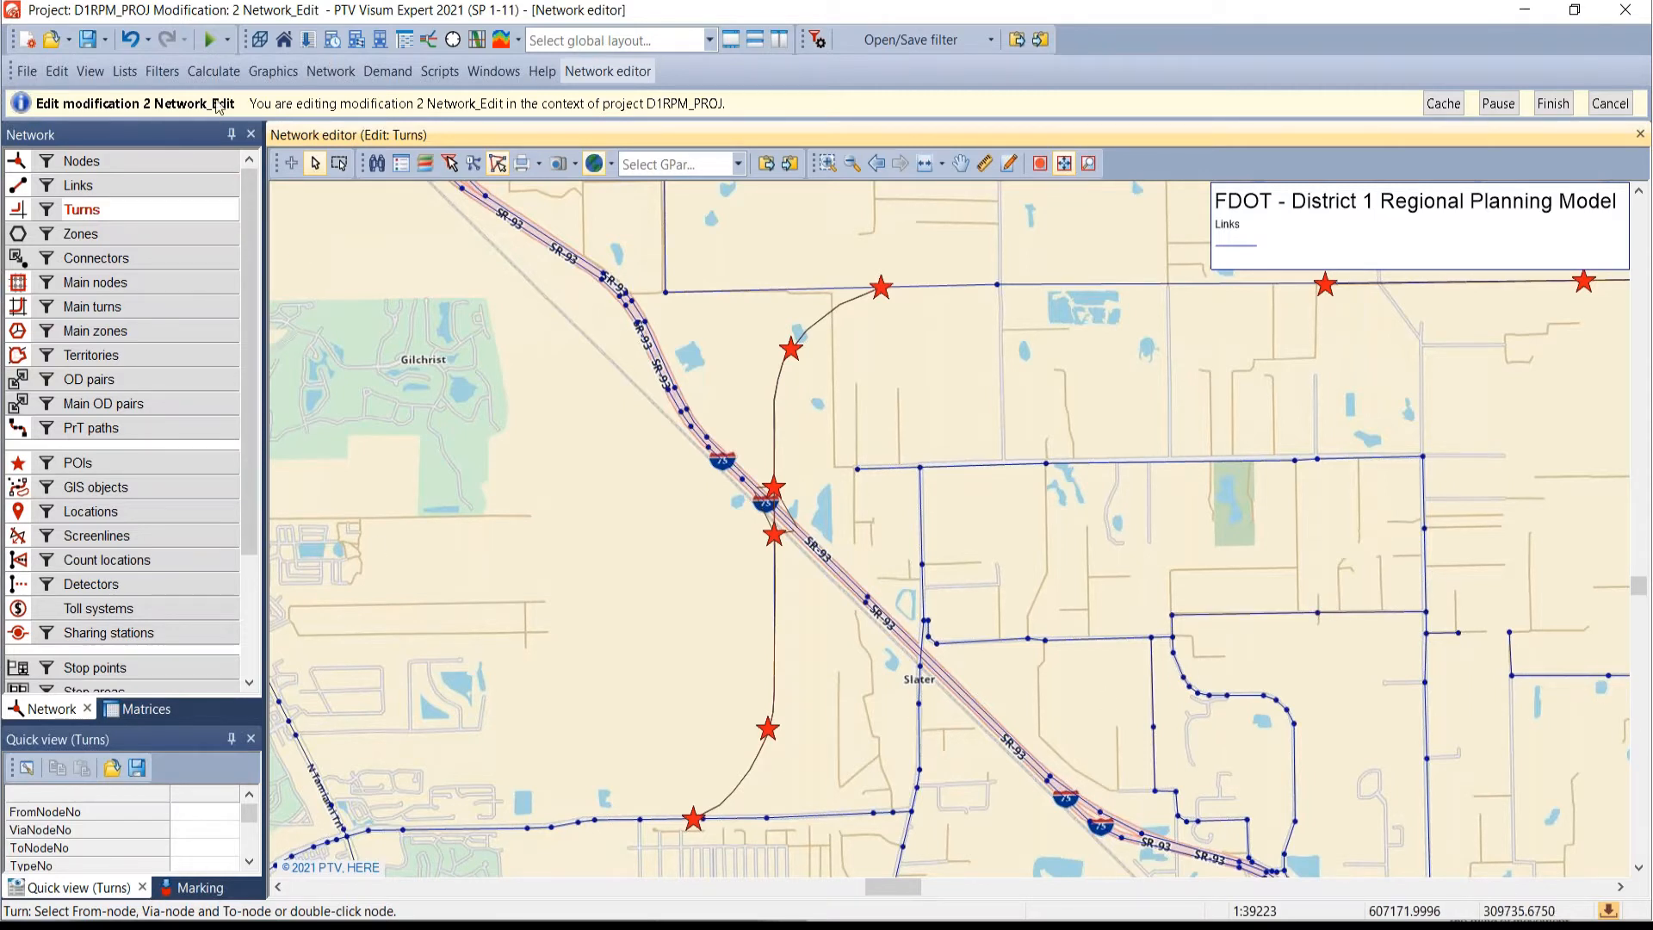
{"action": "left_click", "coordinate": [217, 74]}
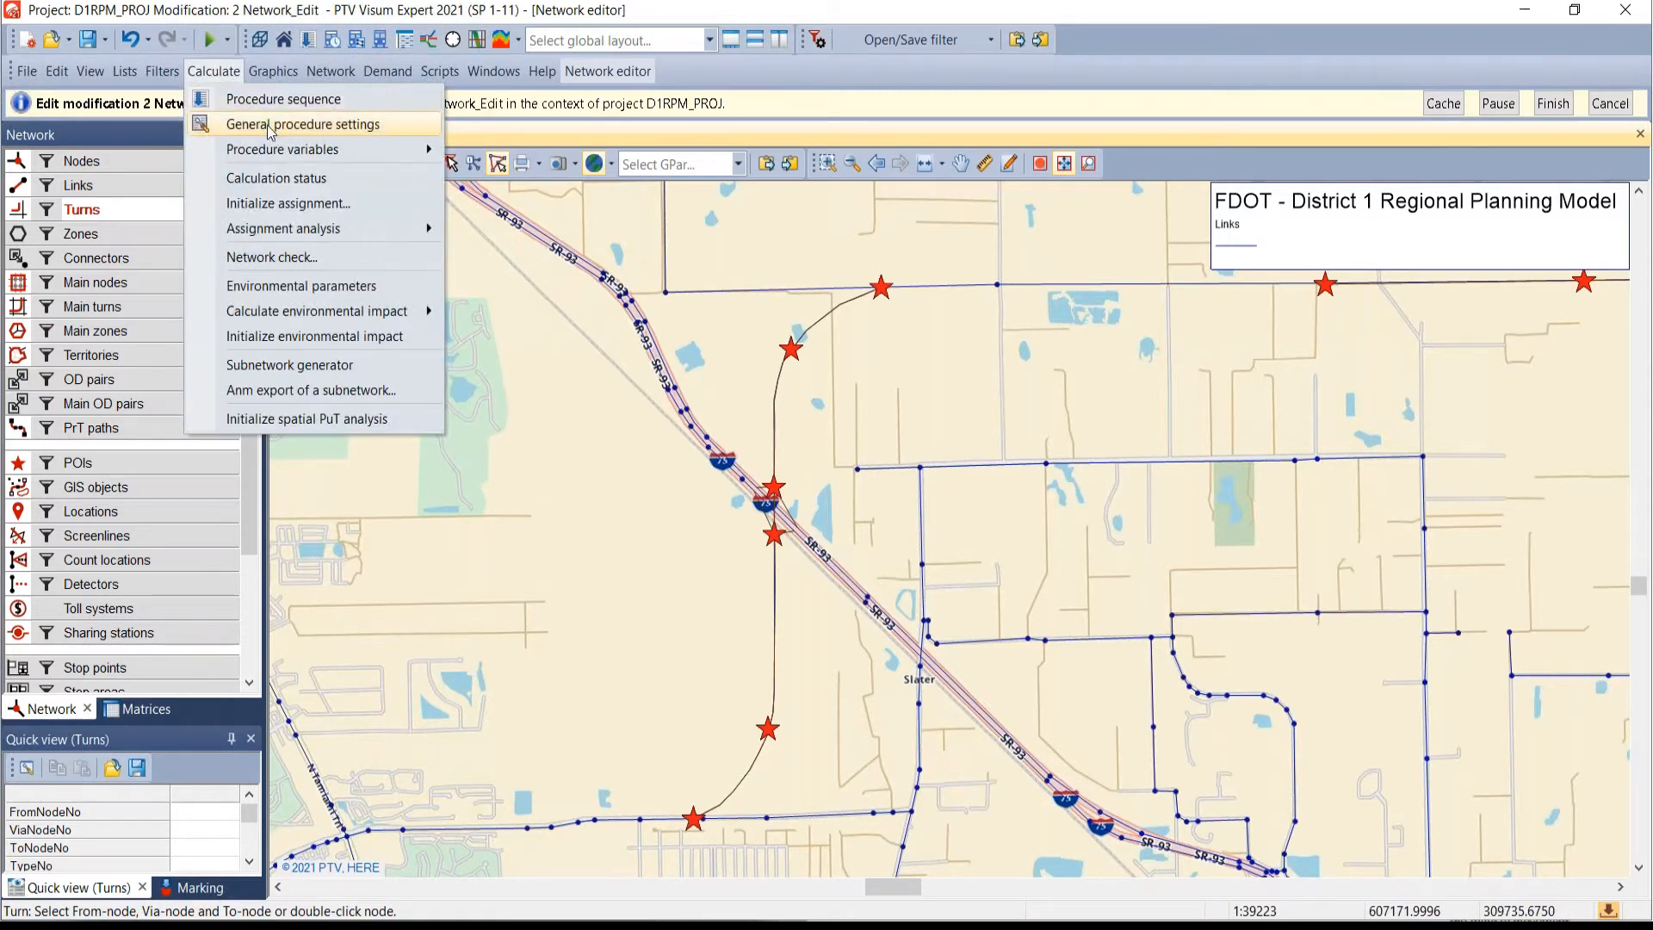
{"action": "left_click", "coordinate": [270, 130]}
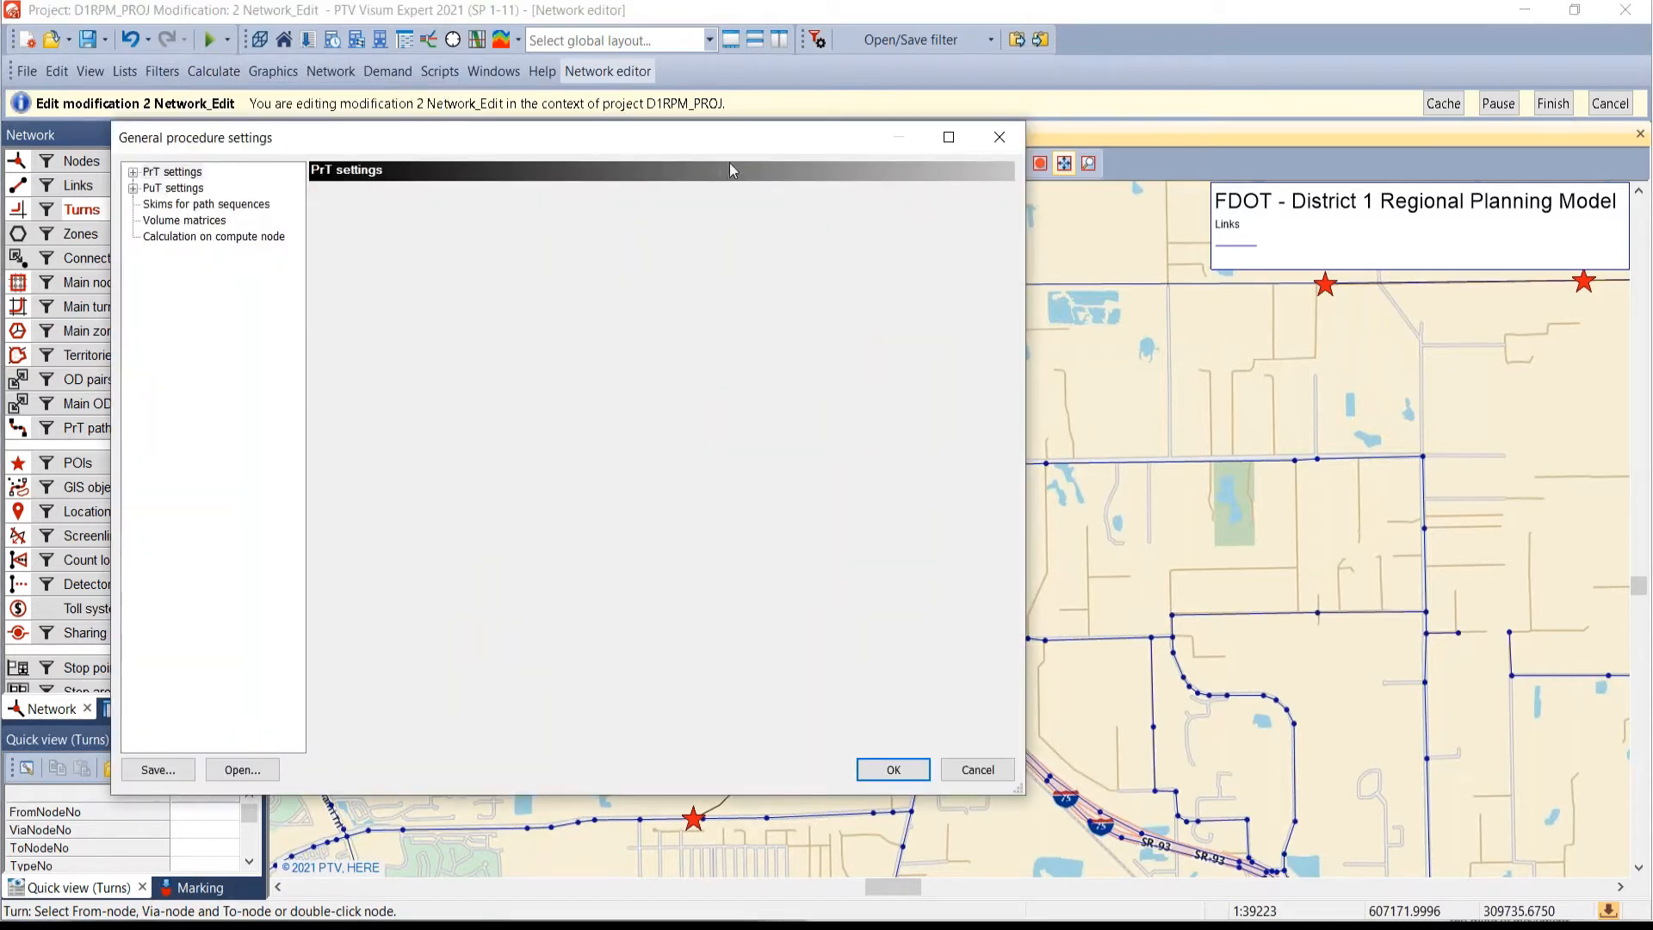
{"action": "left_click", "coordinate": [1000, 136]}
- Review the turn types and their VD functions for Turns VDF under the PrT node impedances in the general procedure settings
{"action": "left_click", "coordinate": [214, 70]}
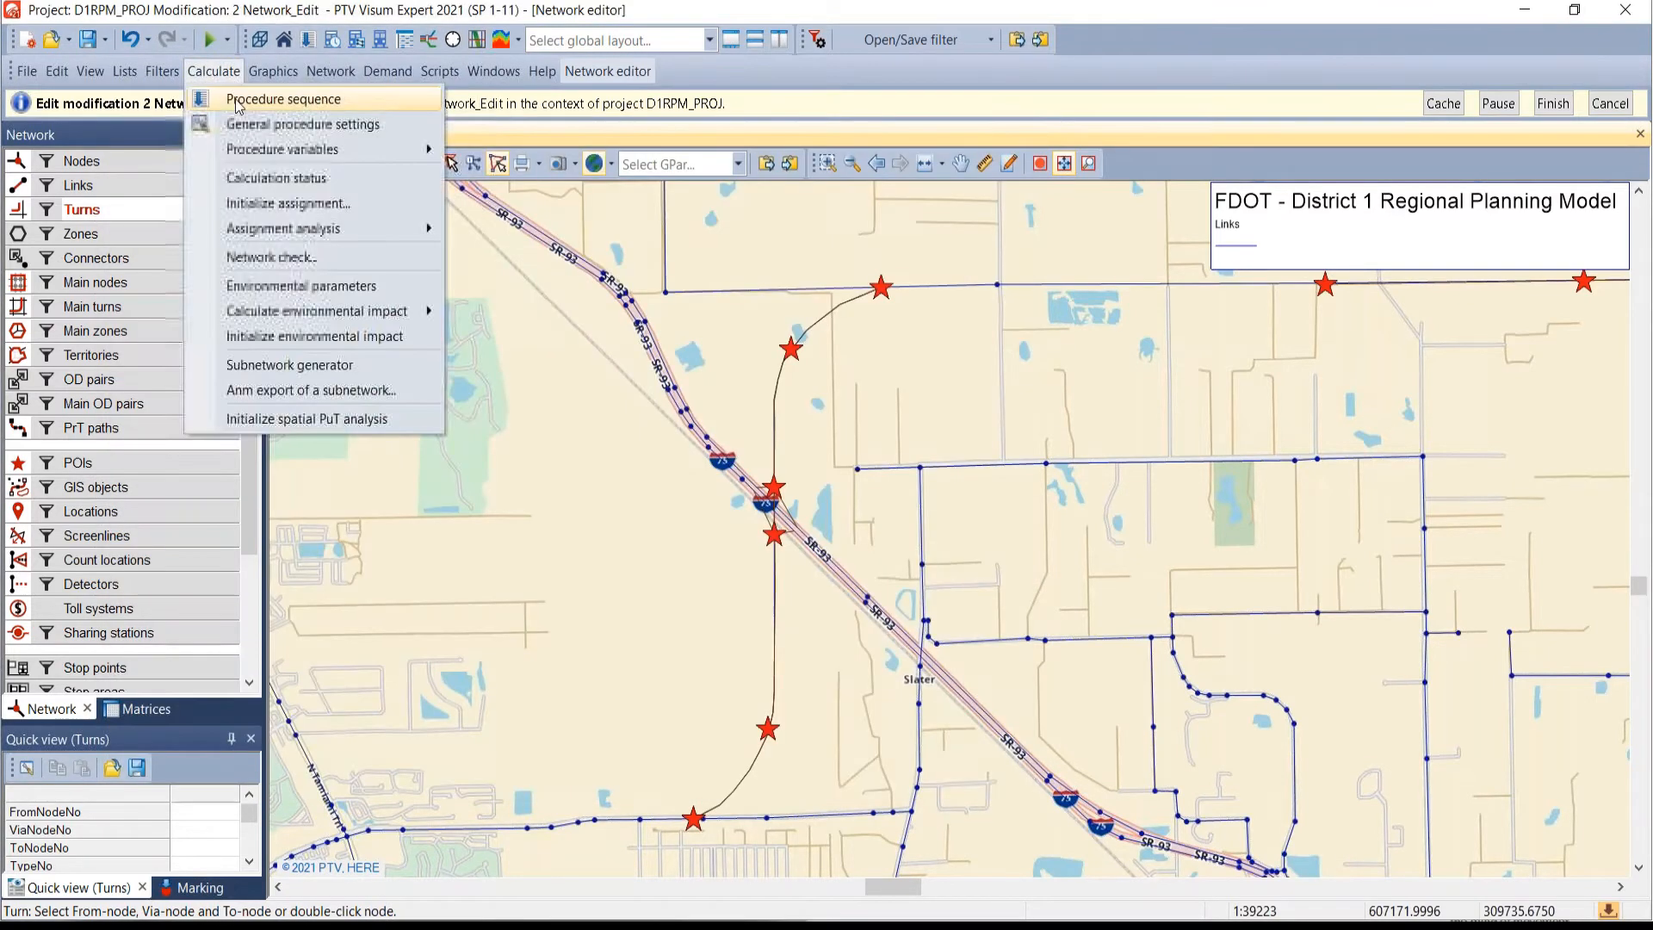
{"action": "left_click", "coordinate": [246, 126]}
{"action": "left_click", "coordinate": [134, 173]}
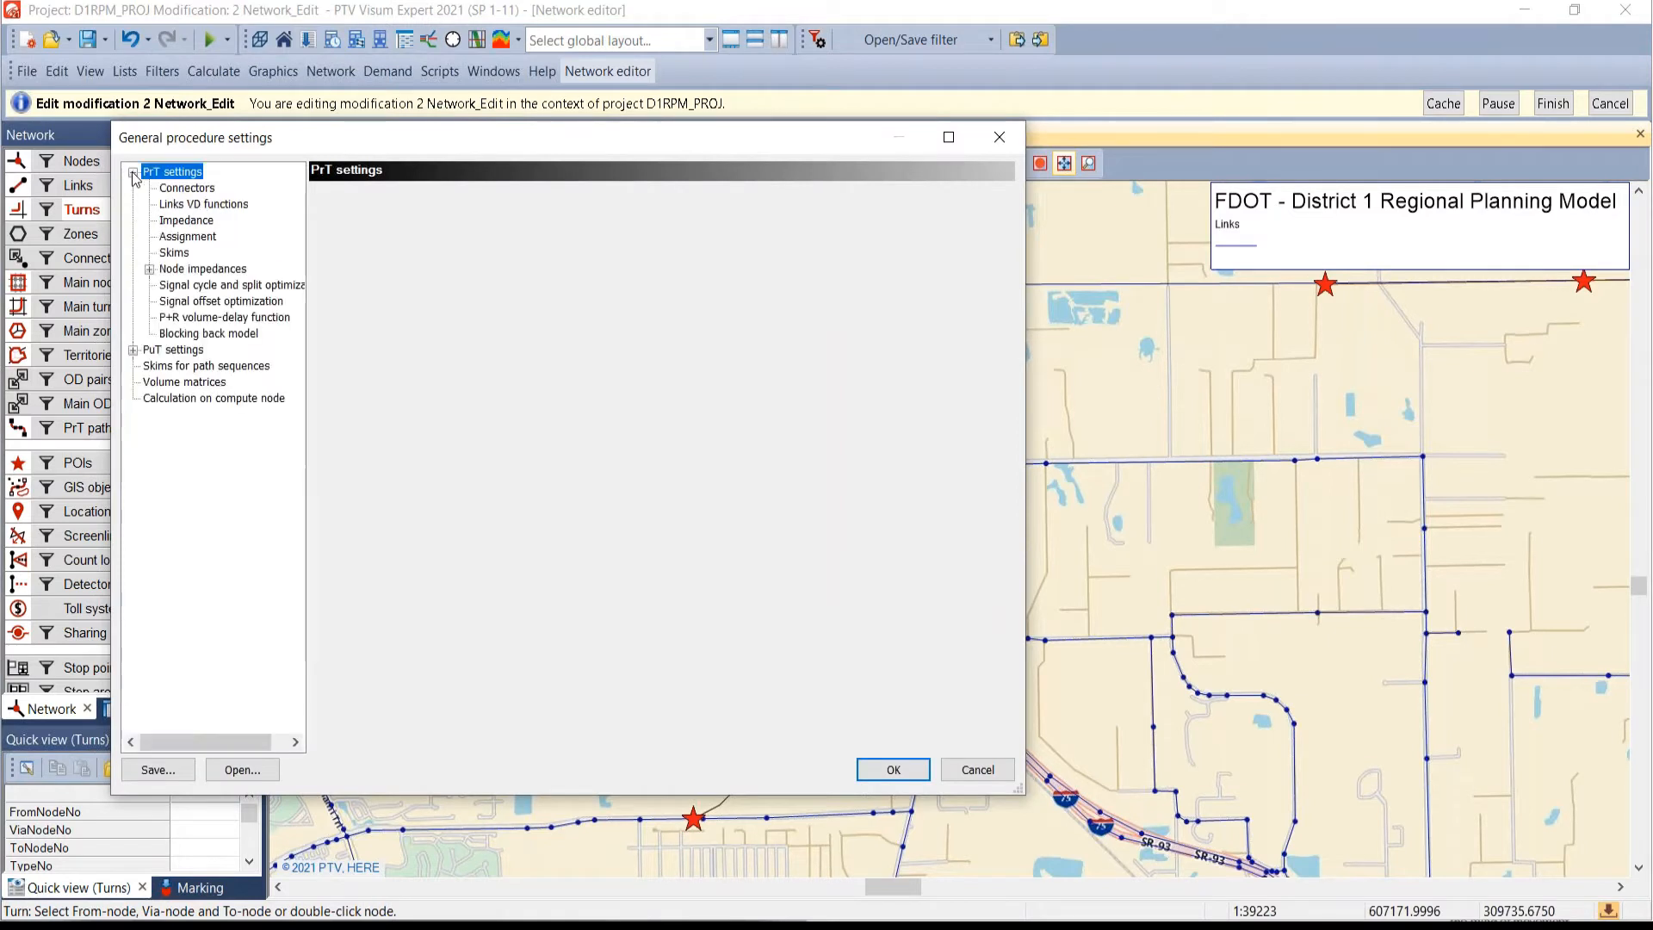
{"action": "left_click", "coordinate": [150, 270]}
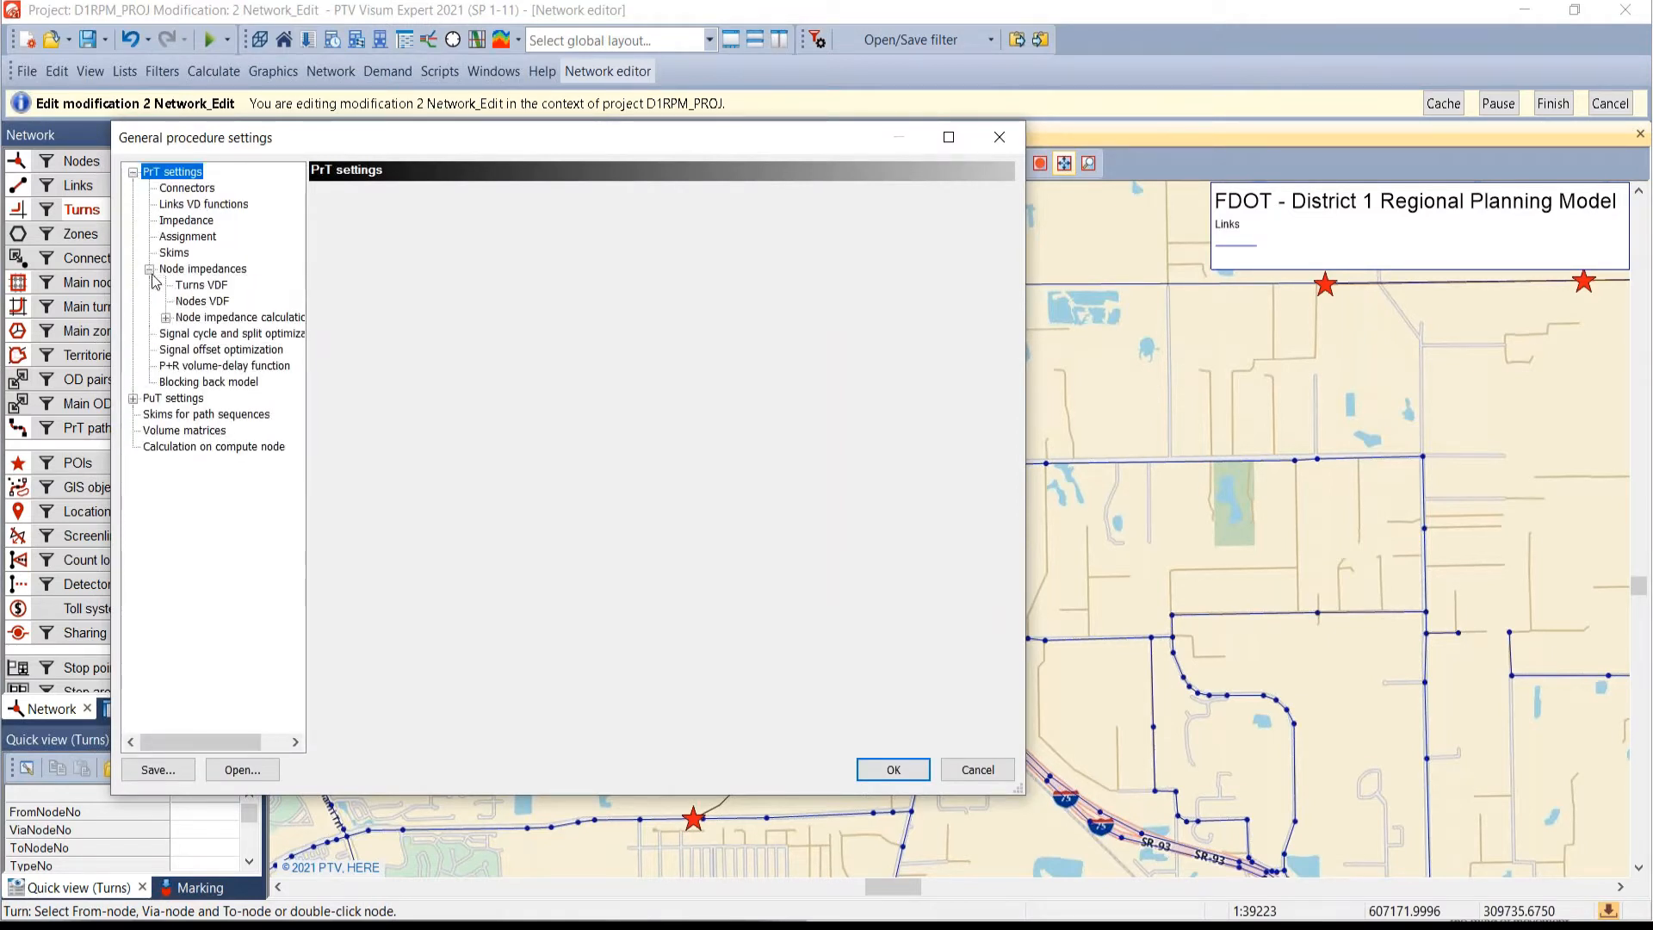
{"action": "left_click", "coordinate": [198, 289]}
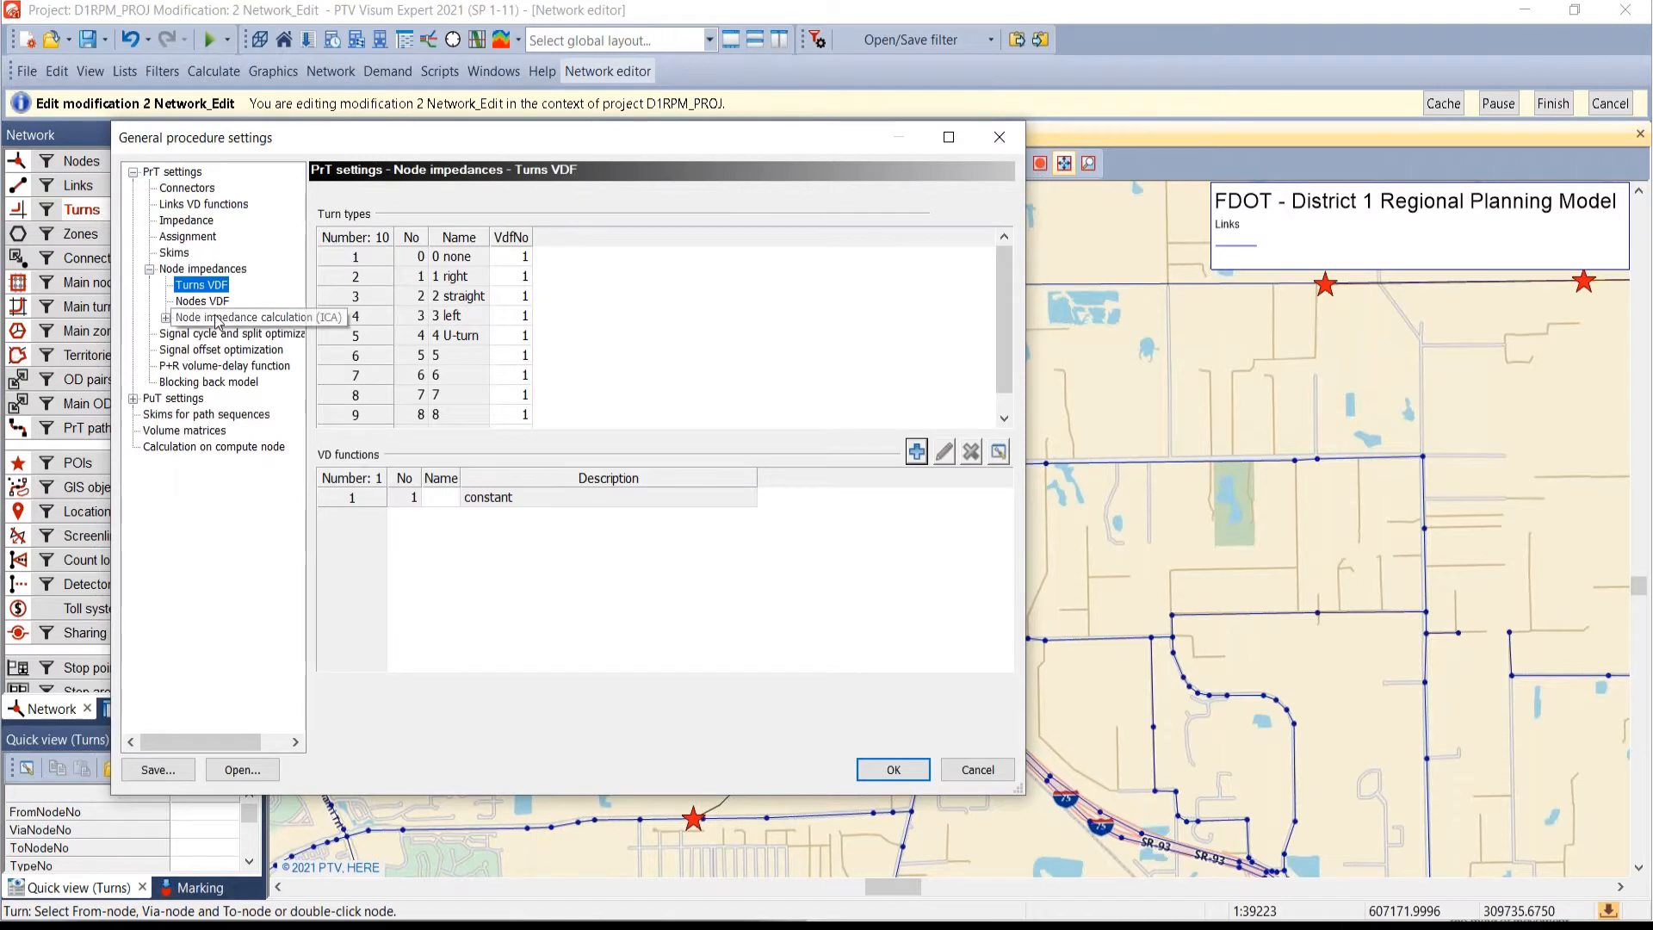
{"action": "left_click", "coordinate": [456, 298]}
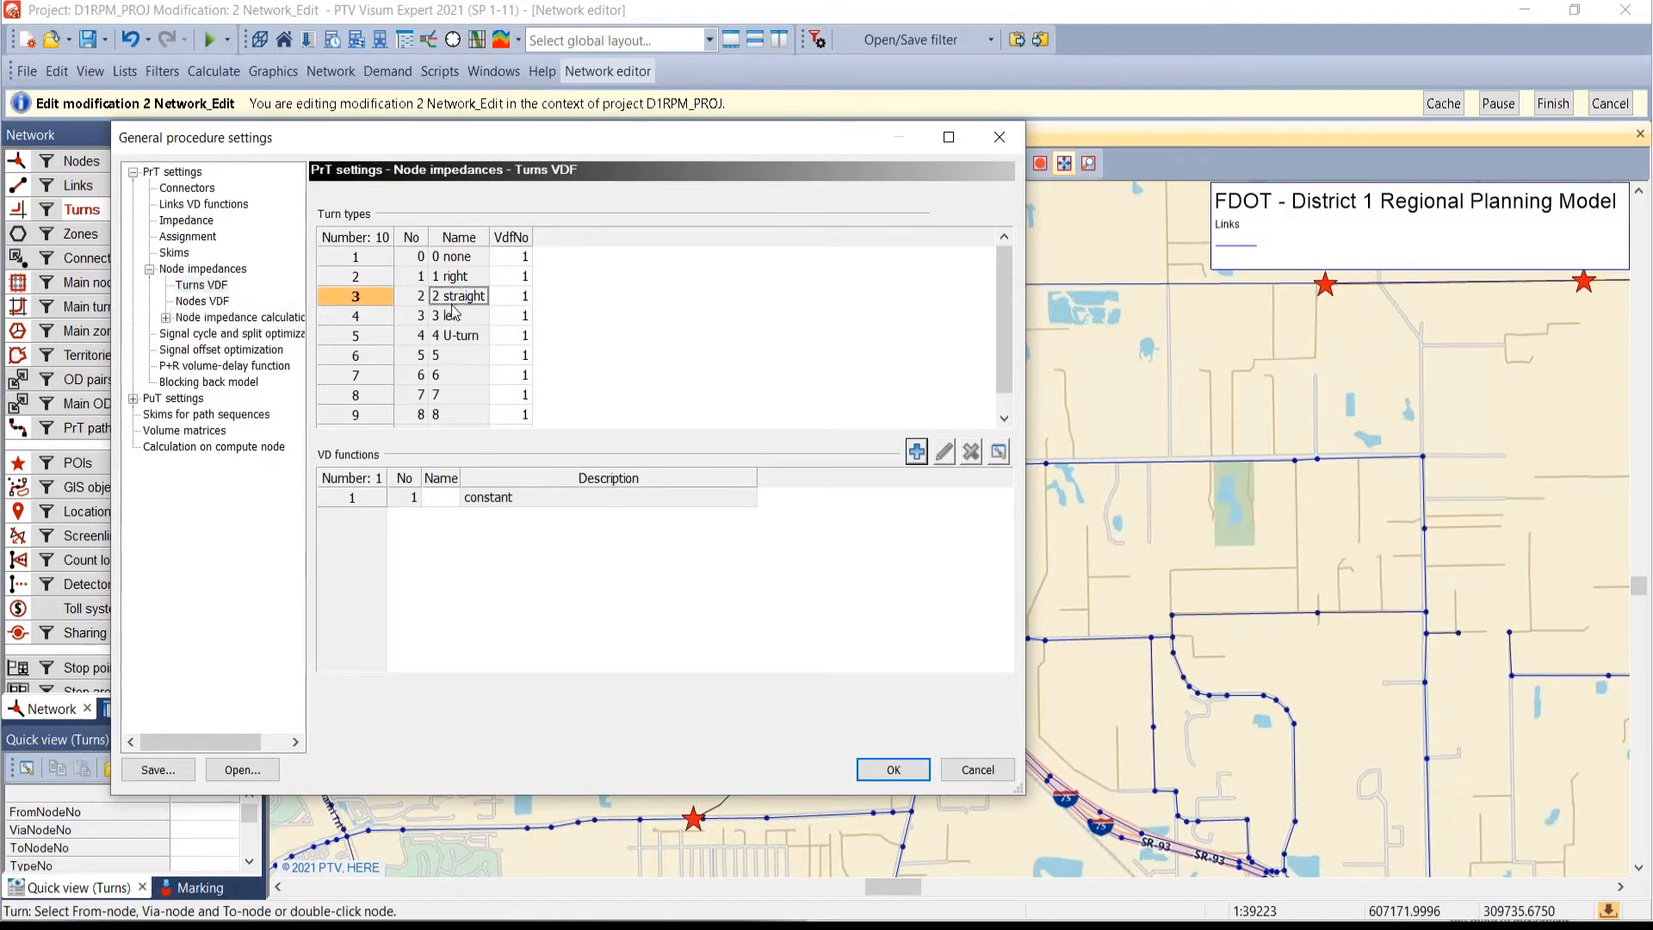
{"action": "left_click", "coordinate": [1000, 137]}
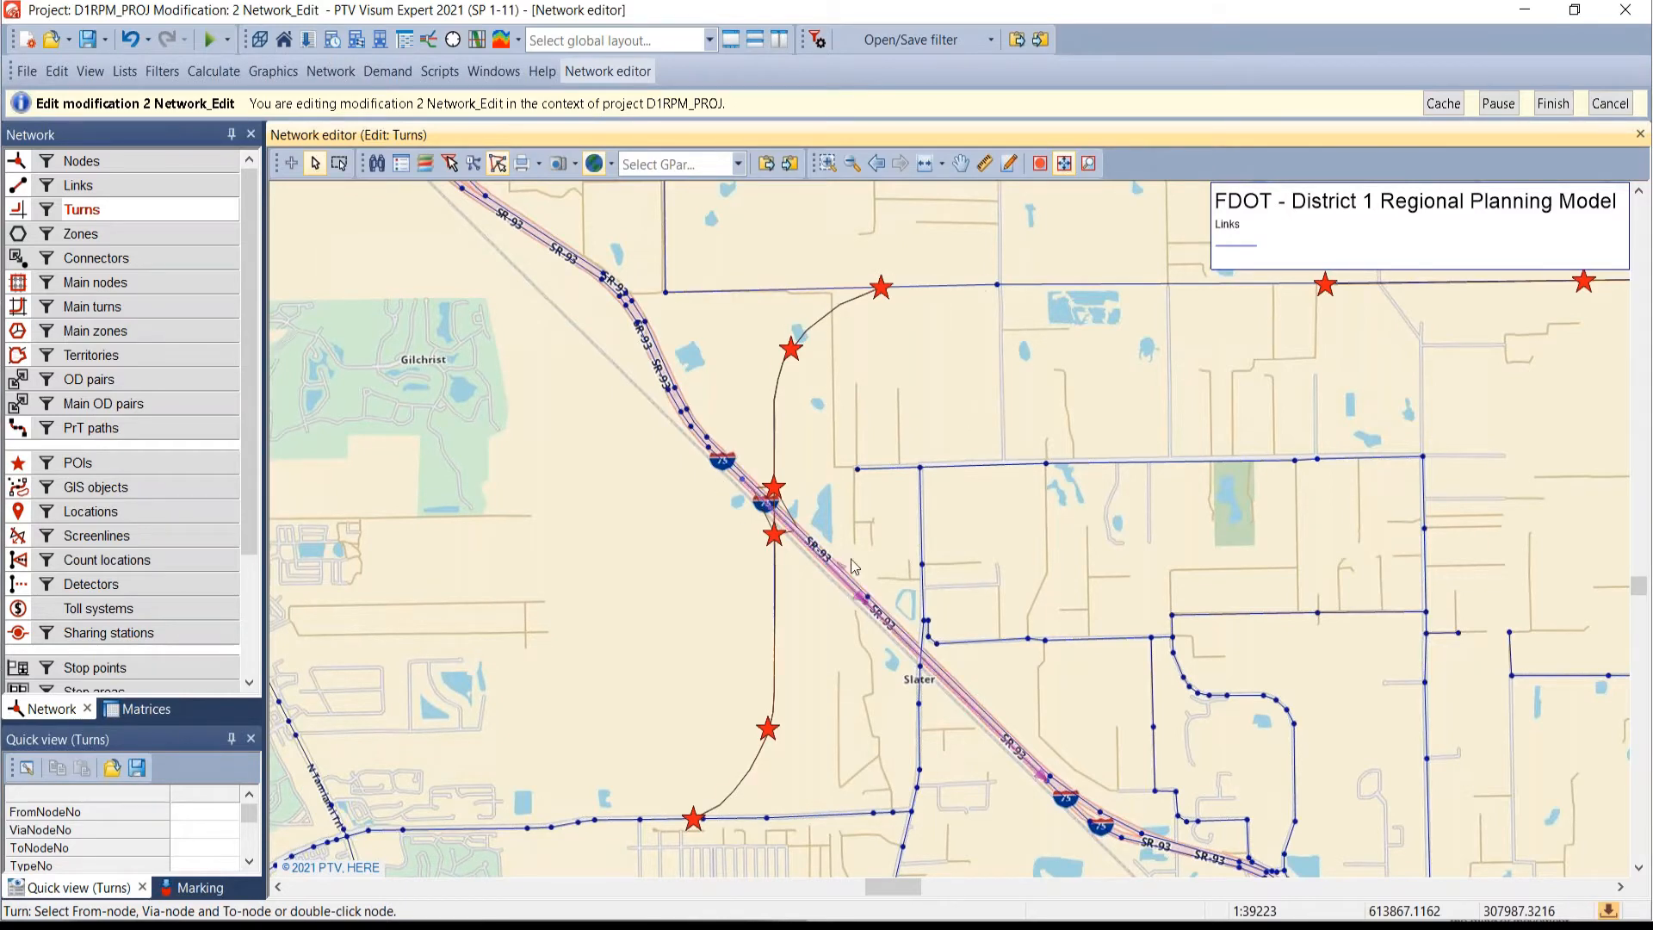
{"action": "left_click_drag", "start_coordinate": [751, 479], "coordinate": [672, 463]}
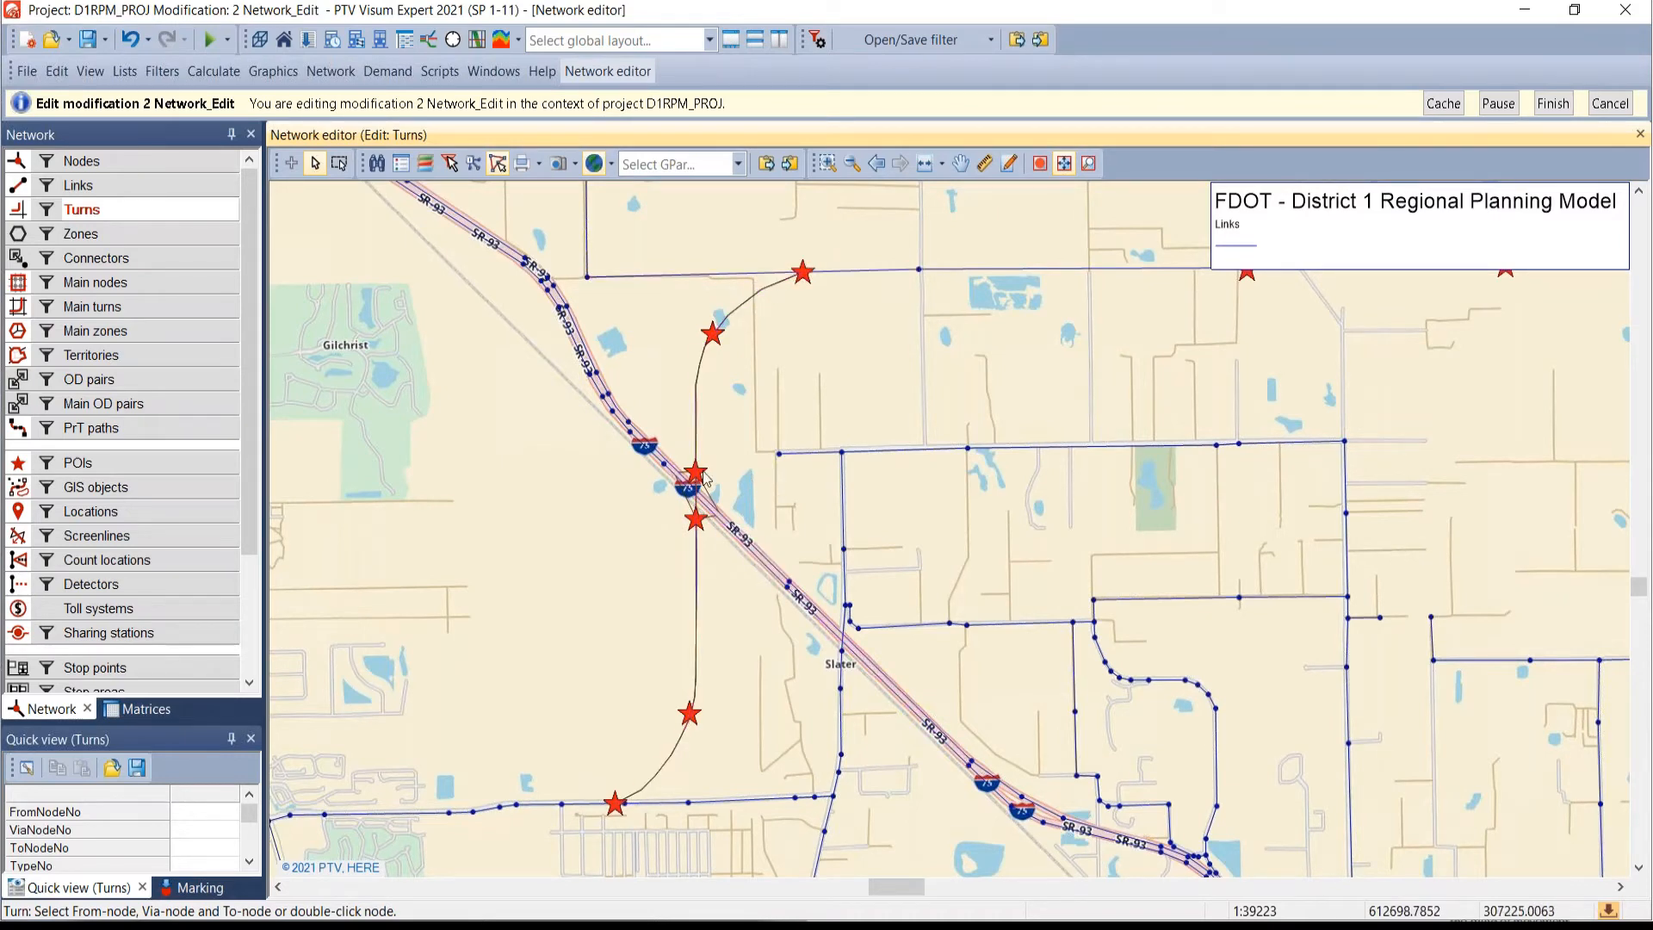
- Inspect the planned I-75/Del Prado crossing on the map, then switch to the PowerPoint slide show and review the interchange-building instructions
{"action": "scroll", "coordinate": [647, 549], "scroll_direction": "up", "scroll_amount": 2}
{"action": "scroll", "coordinate": [720, 510], "scroll_direction": "up", "scroll_amount": 1}
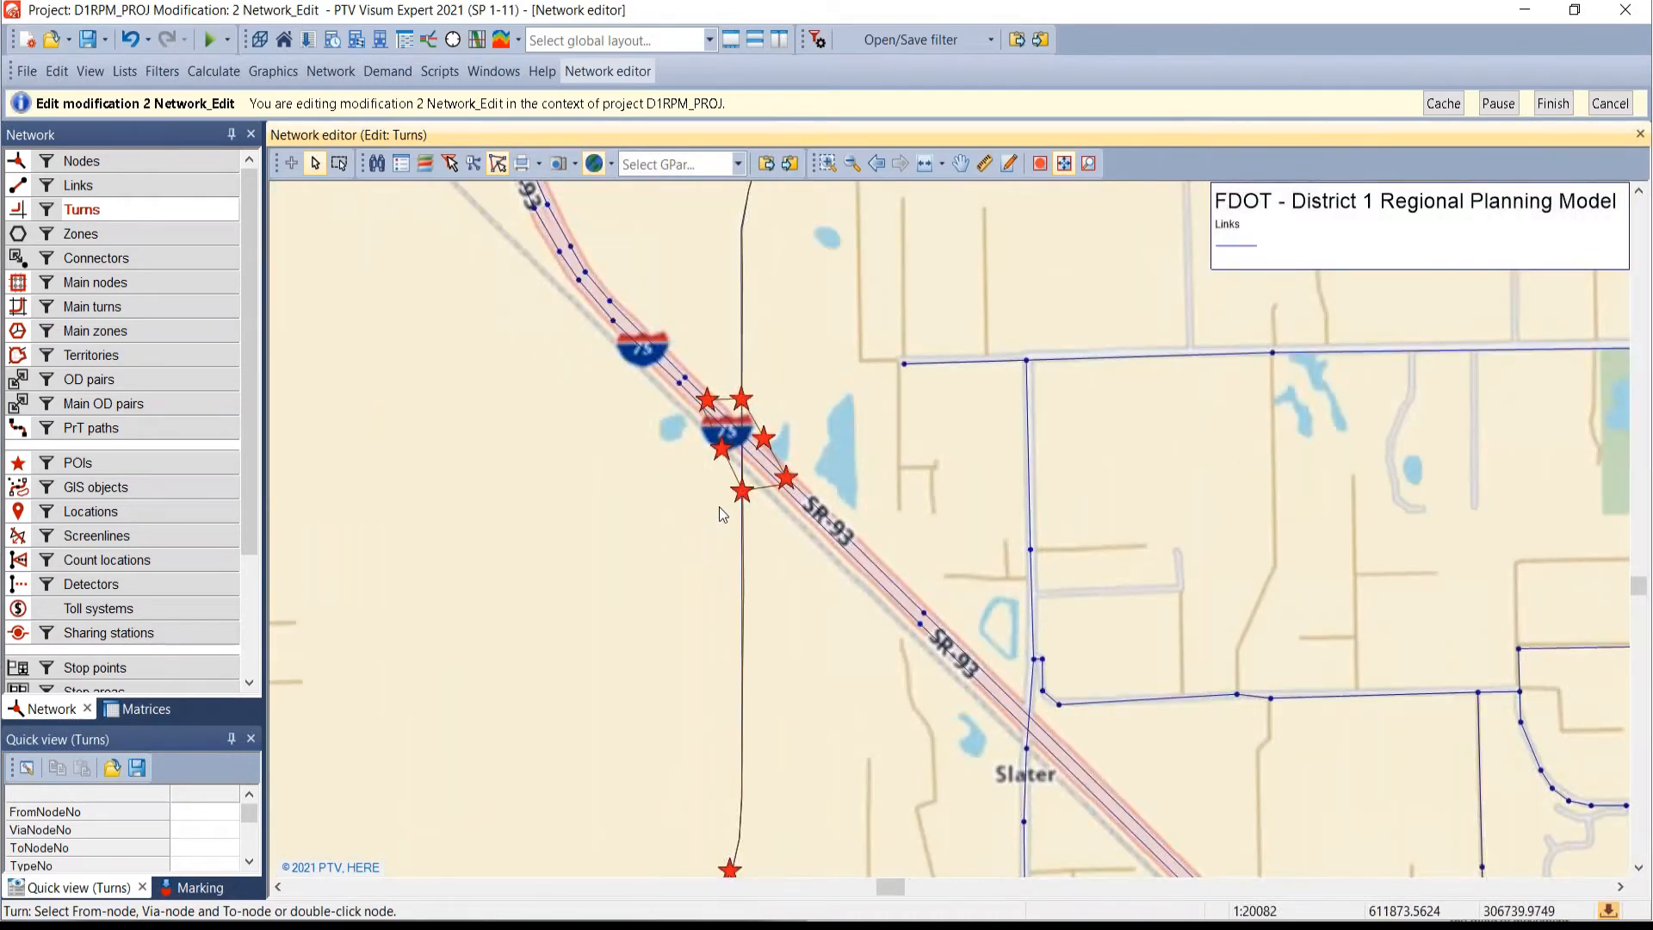
{"action": "scroll", "coordinate": [720, 507], "scroll_direction": "up", "scroll_amount": 2}
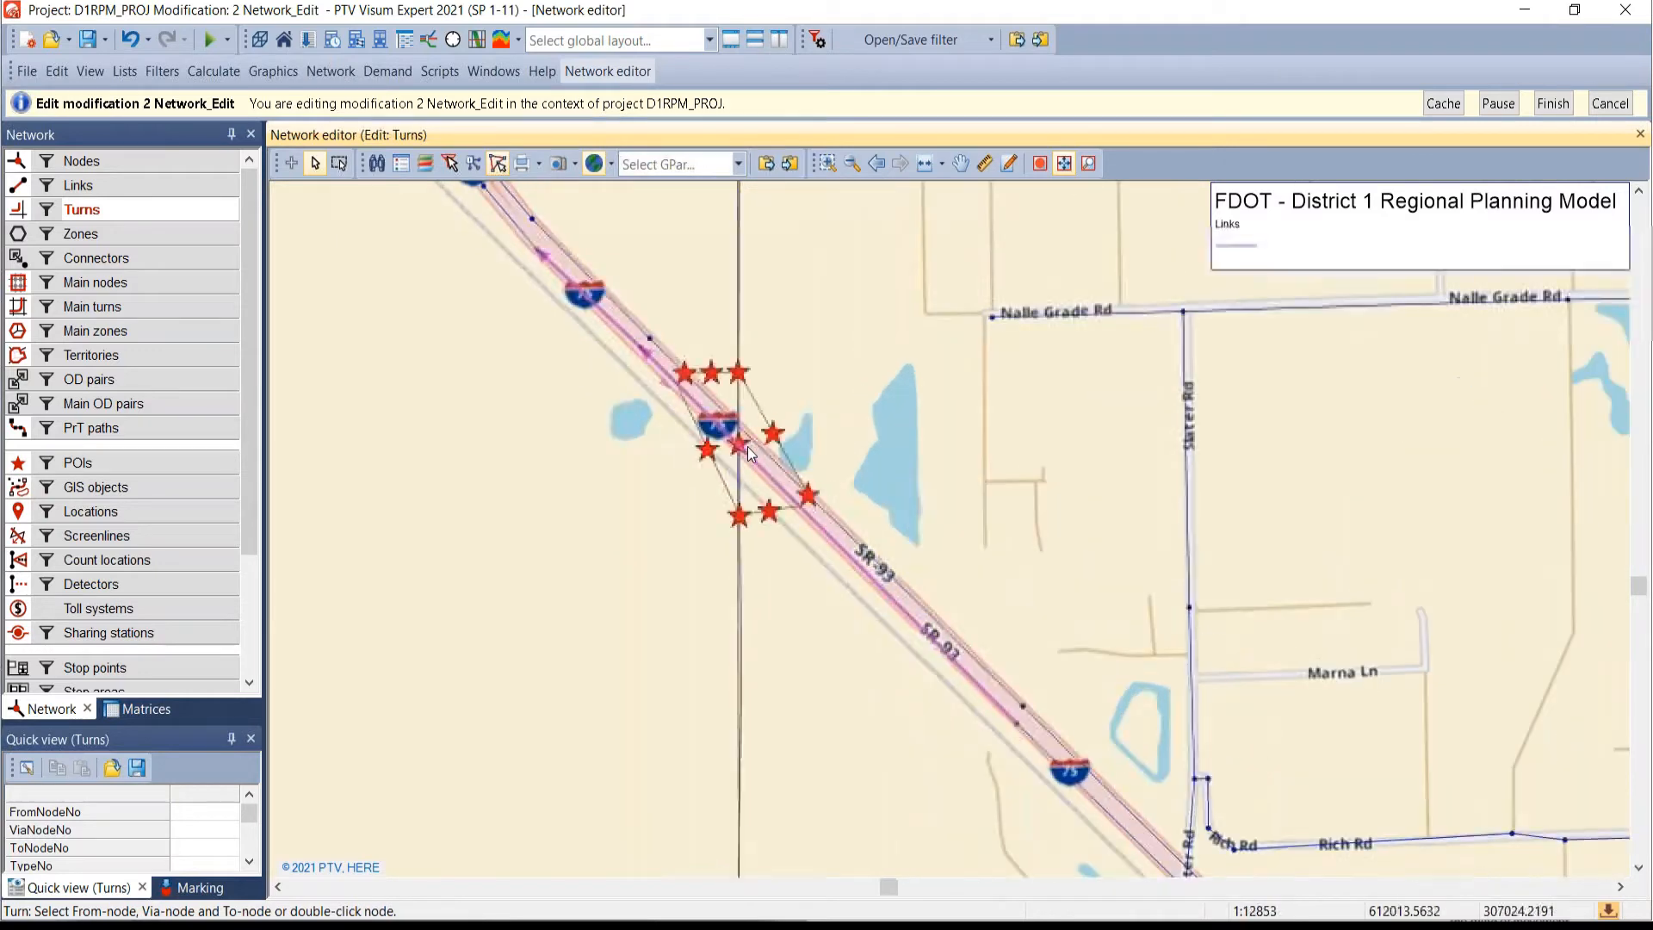
{"action": "scroll", "coordinate": [664, 498], "scroll_direction": "down", "scroll_amount": 1}
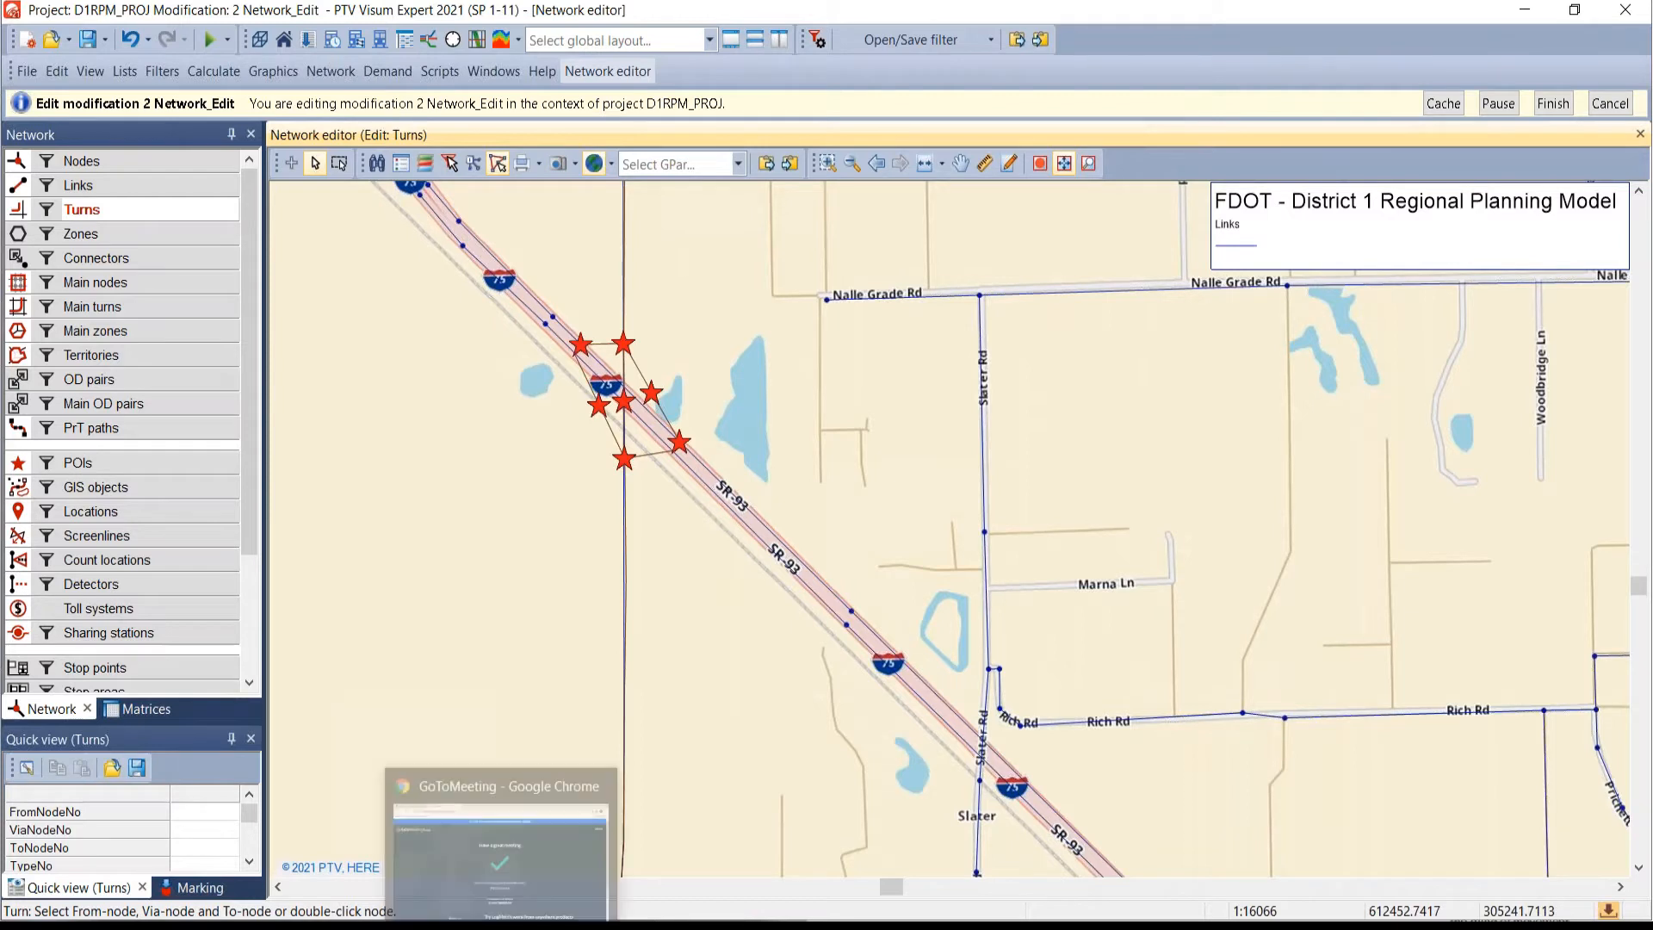
{"action": "key", "text": "alt+Tab"}
{"action": "mouse_move", "coordinate": [495, 915]}
{"action": "key", "text": "alt+Tab"}
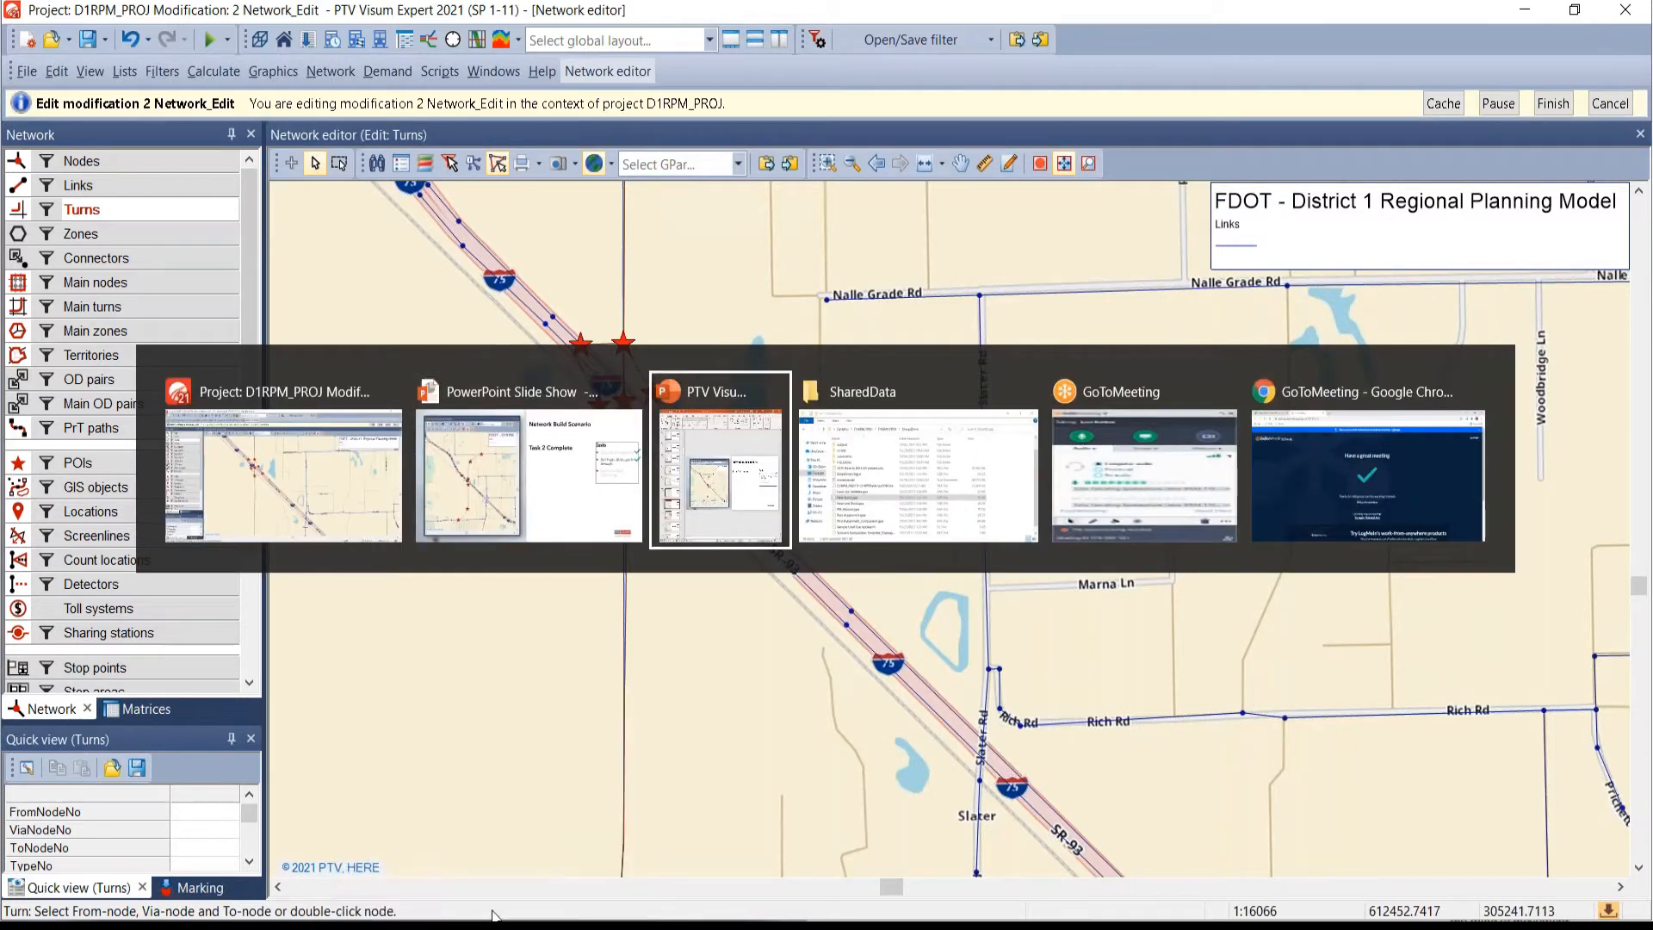
{"action": "key", "text": "alt+Tab"}
{"action": "key", "text": "alt+Tab"}
{"action": "key", "text": "alt+Tab"}
{"action": "key", "text": "alt+Tab"}
{"action": "key", "text": "alt+Tab"}
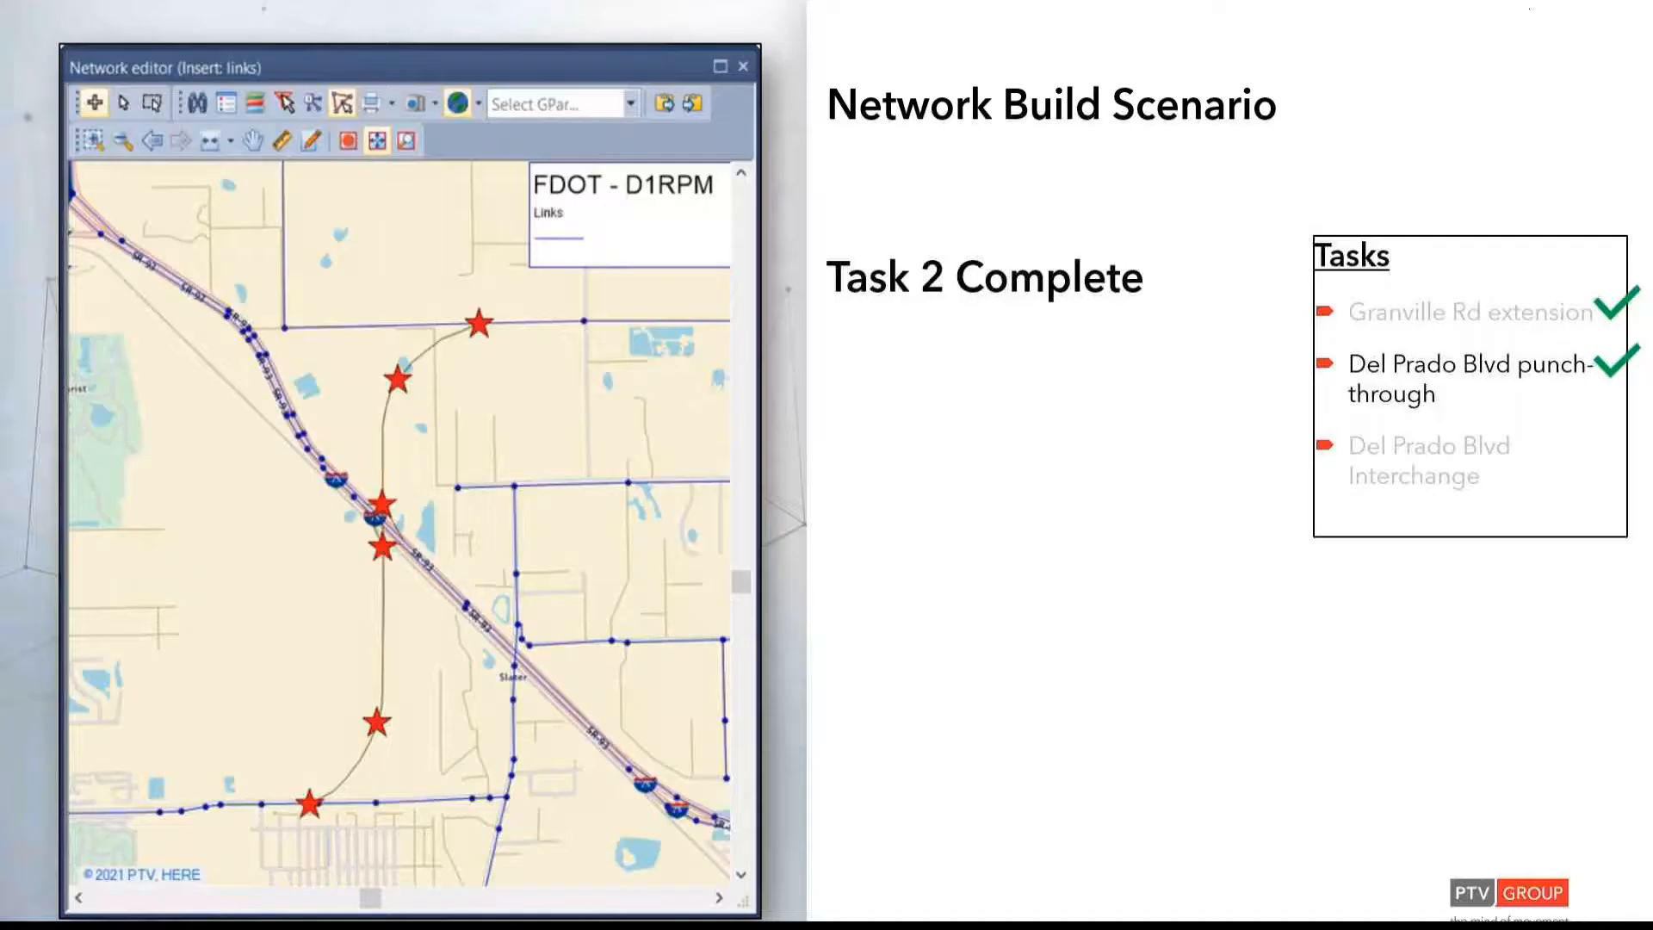
{"action": "key", "text": "Right"}
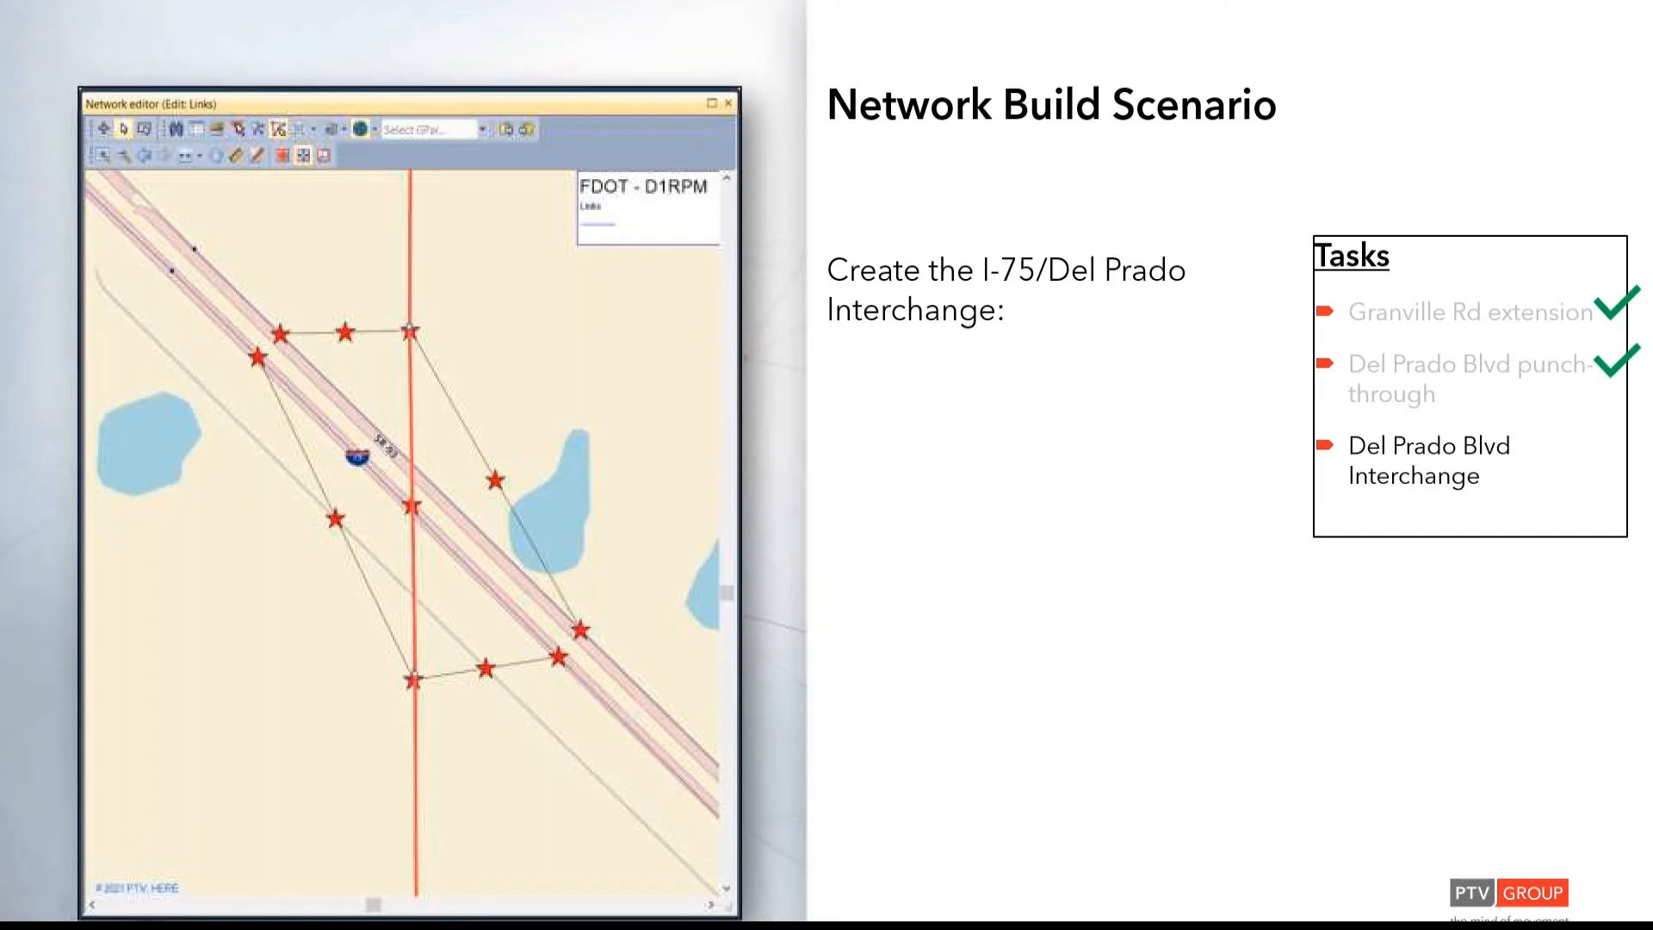
{"action": "key", "text": "Right"}
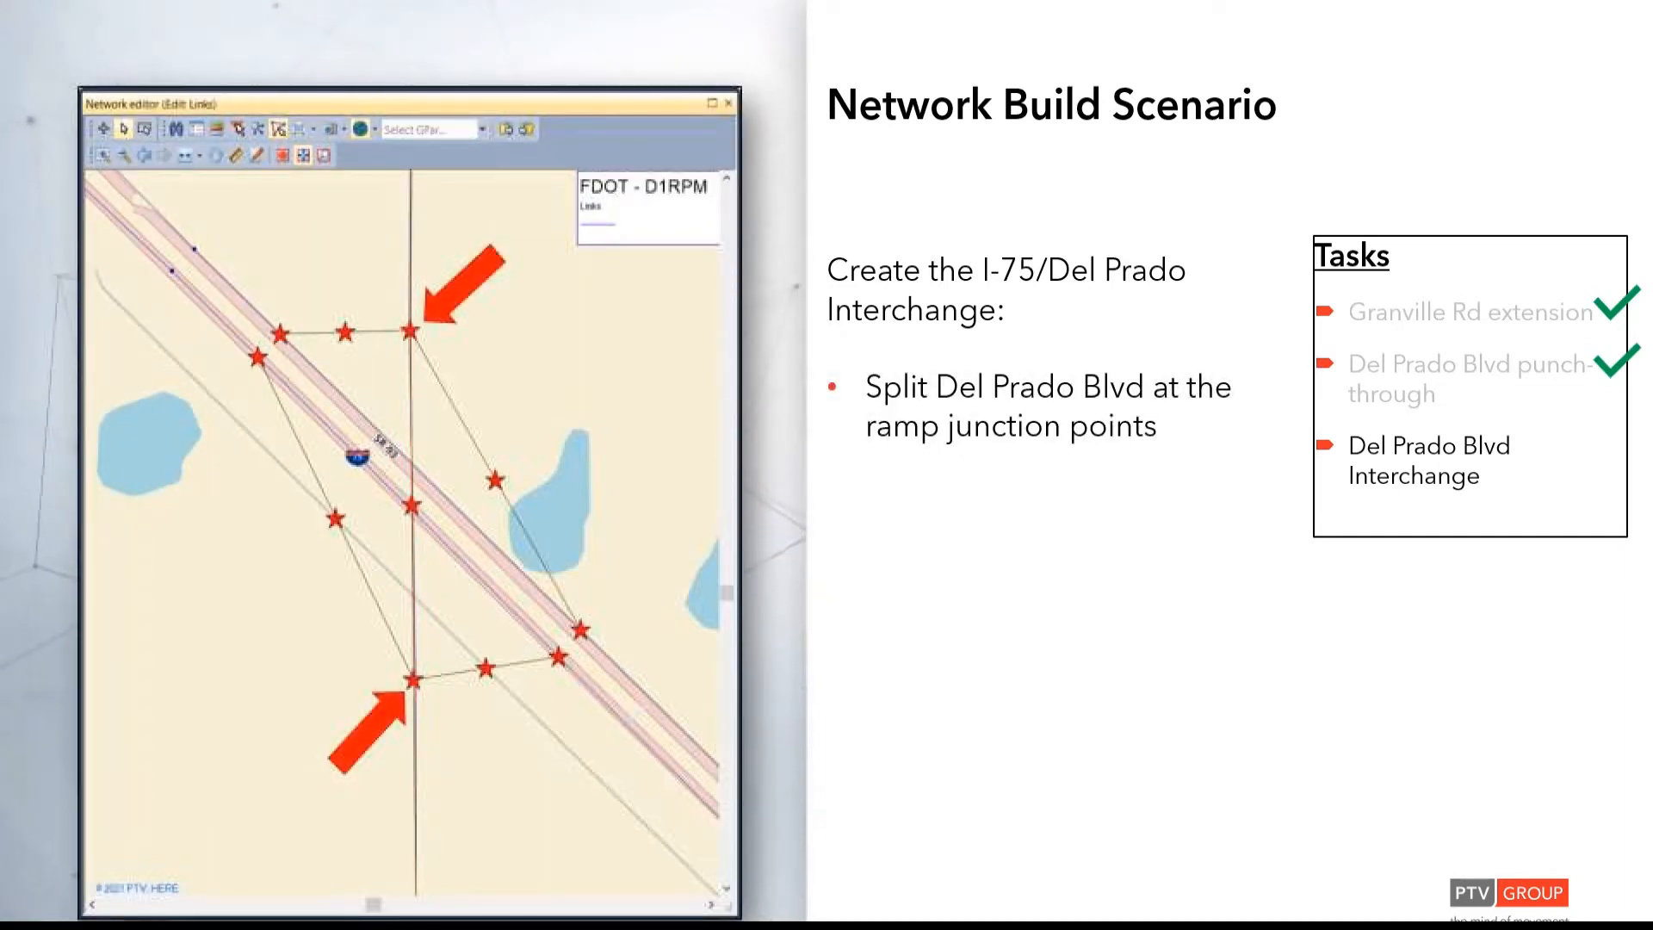
{"action": "key", "text": "Right"}
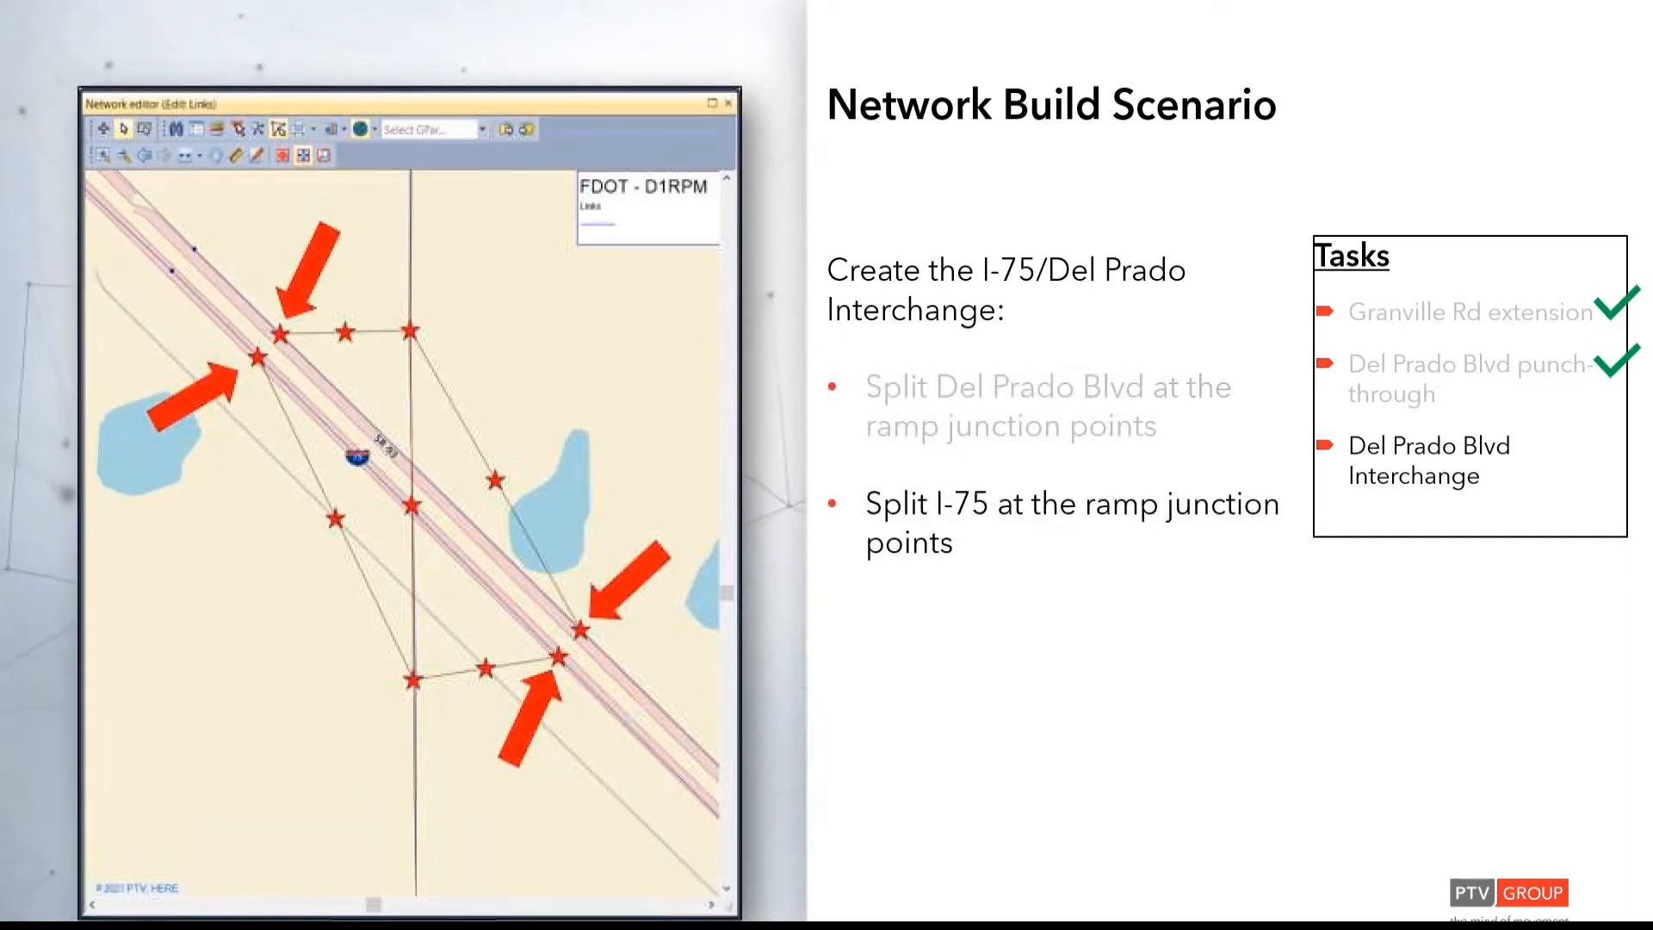
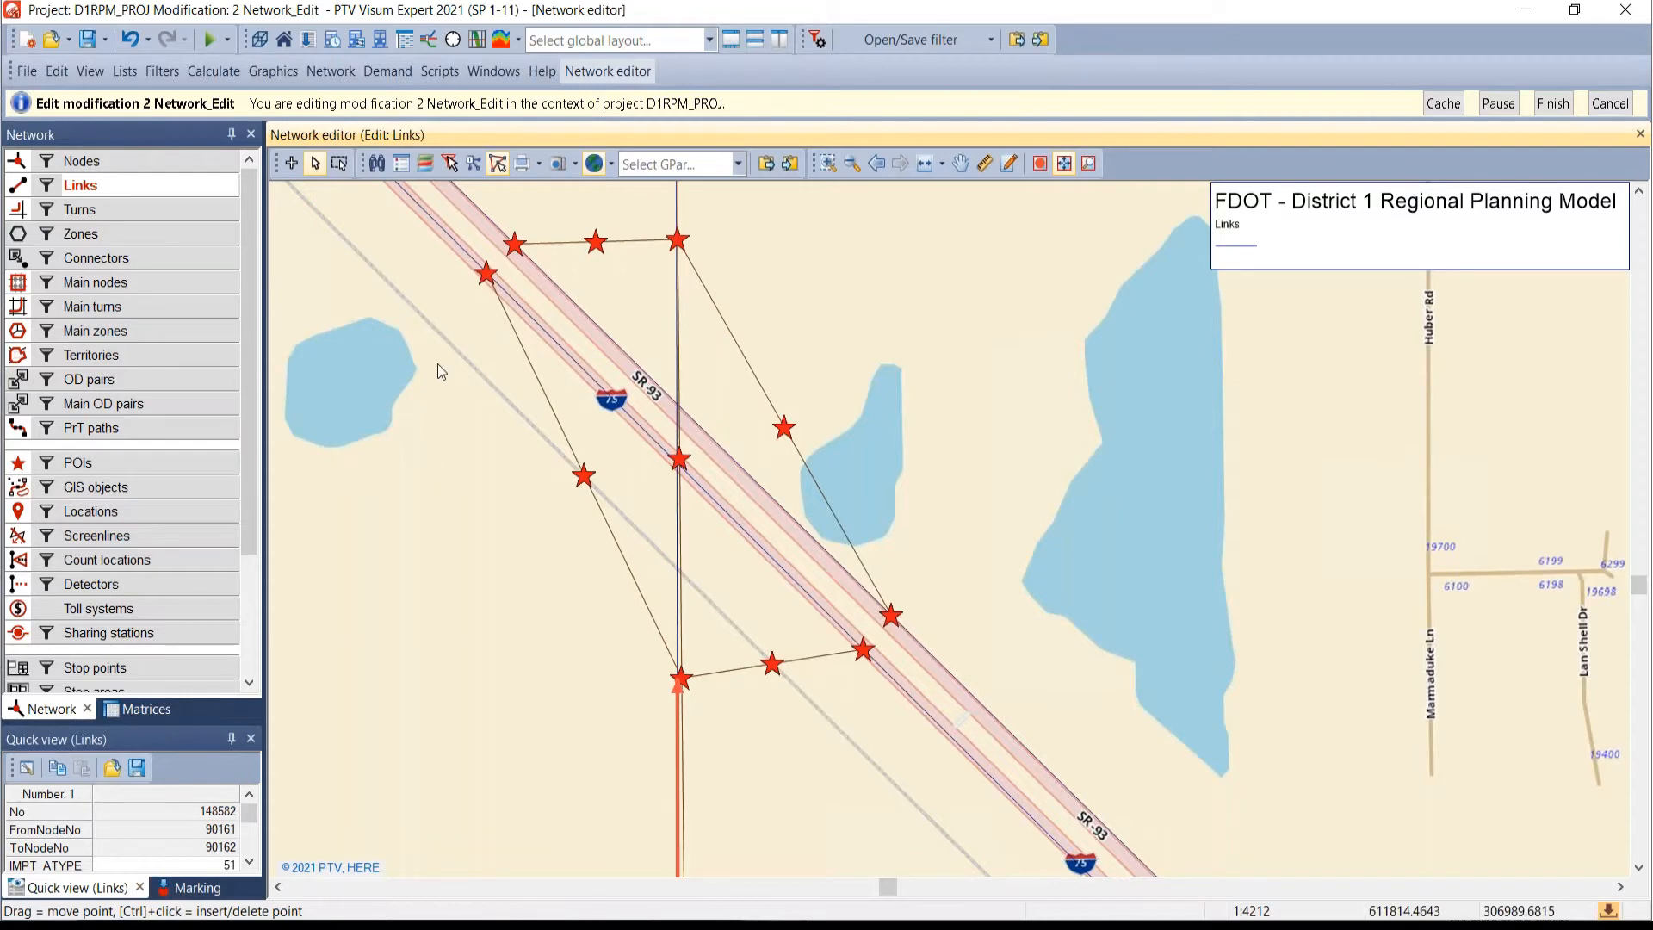
- Split the southbound I-75 link 53619 at the northwestern ramp junction marker
{"action": "left_click", "coordinate": [481, 279]}
{"action": "right_click", "coordinate": [480, 279]}
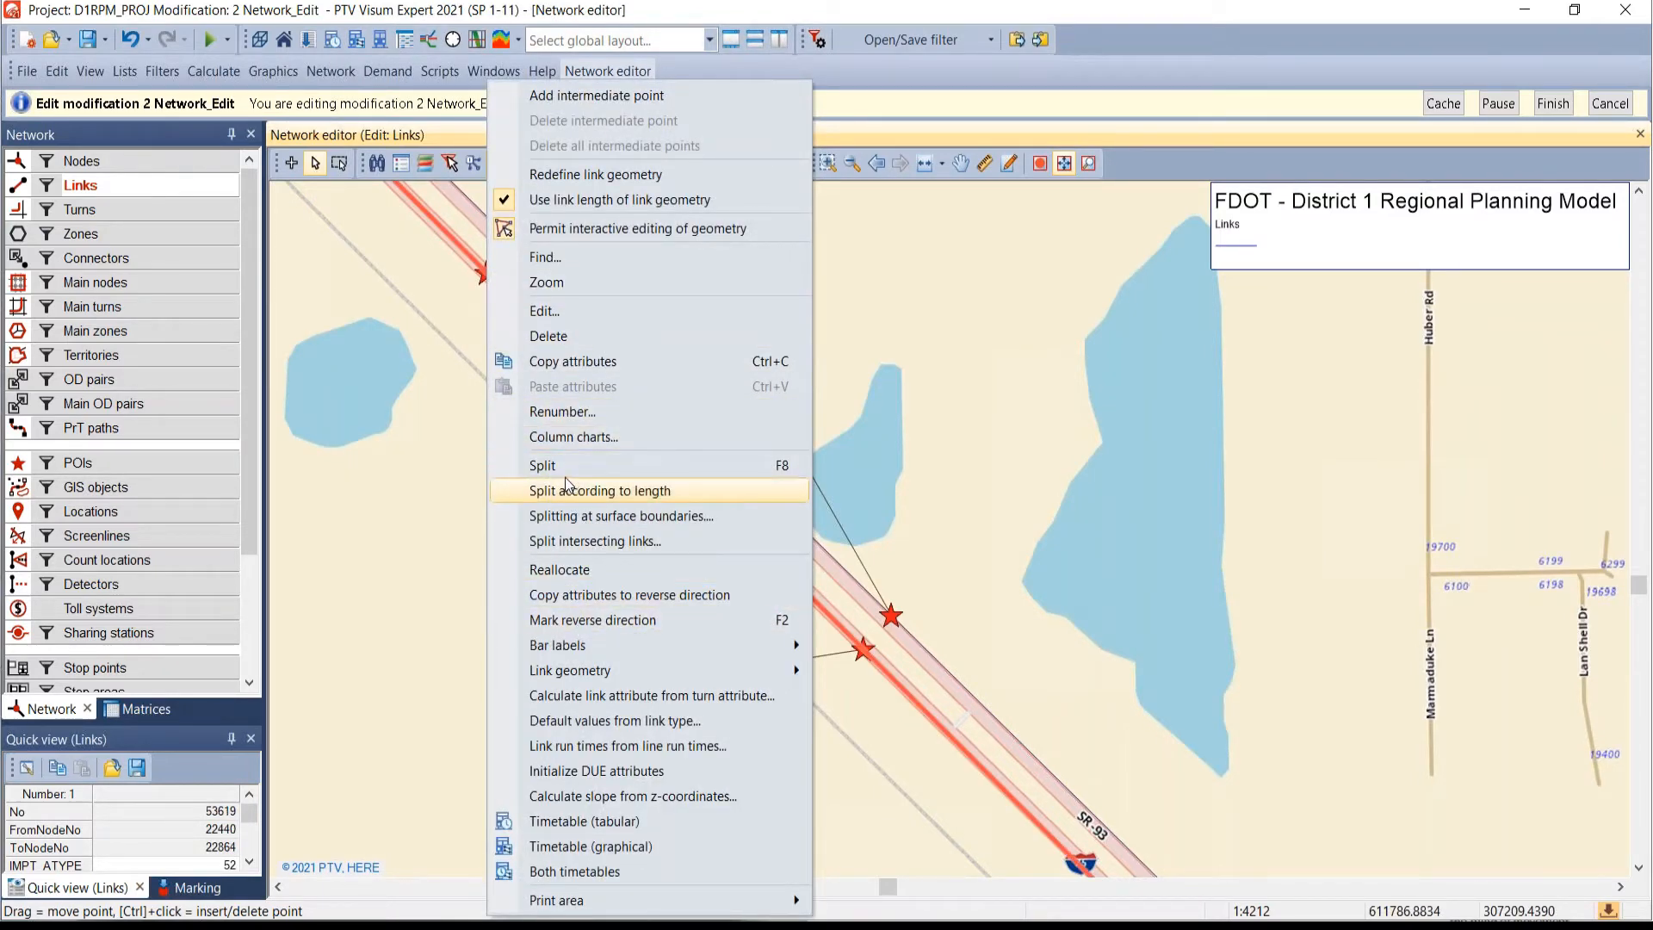
{"action": "left_click", "coordinate": [570, 436]}
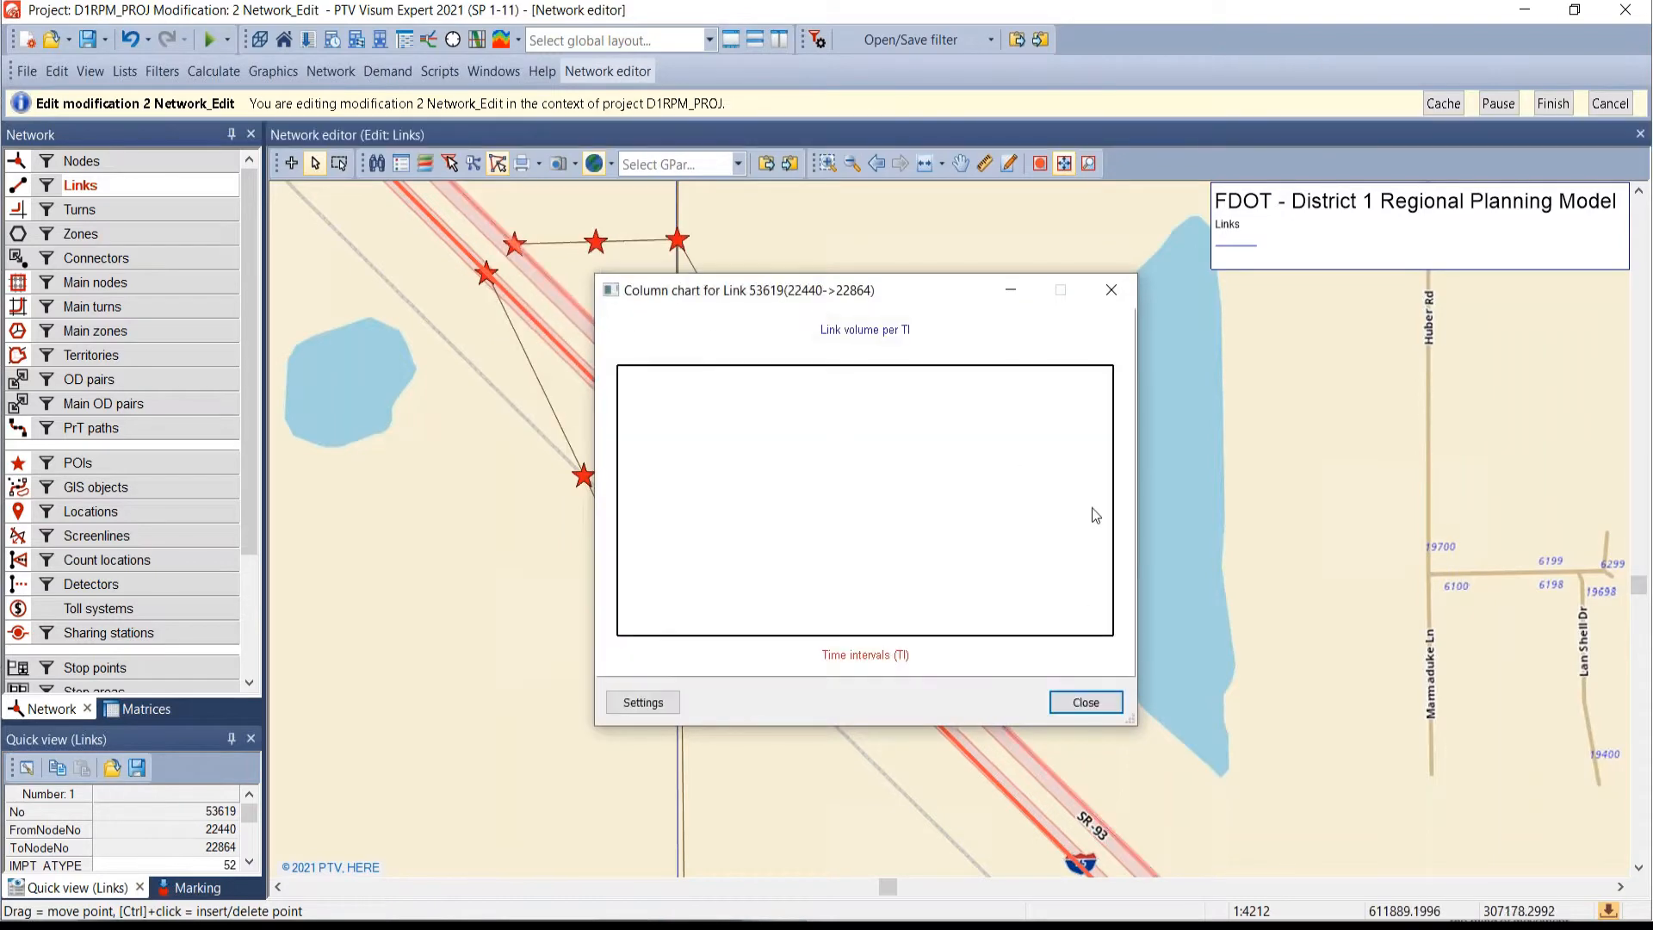
{"action": "left_click", "coordinate": [1080, 706]}
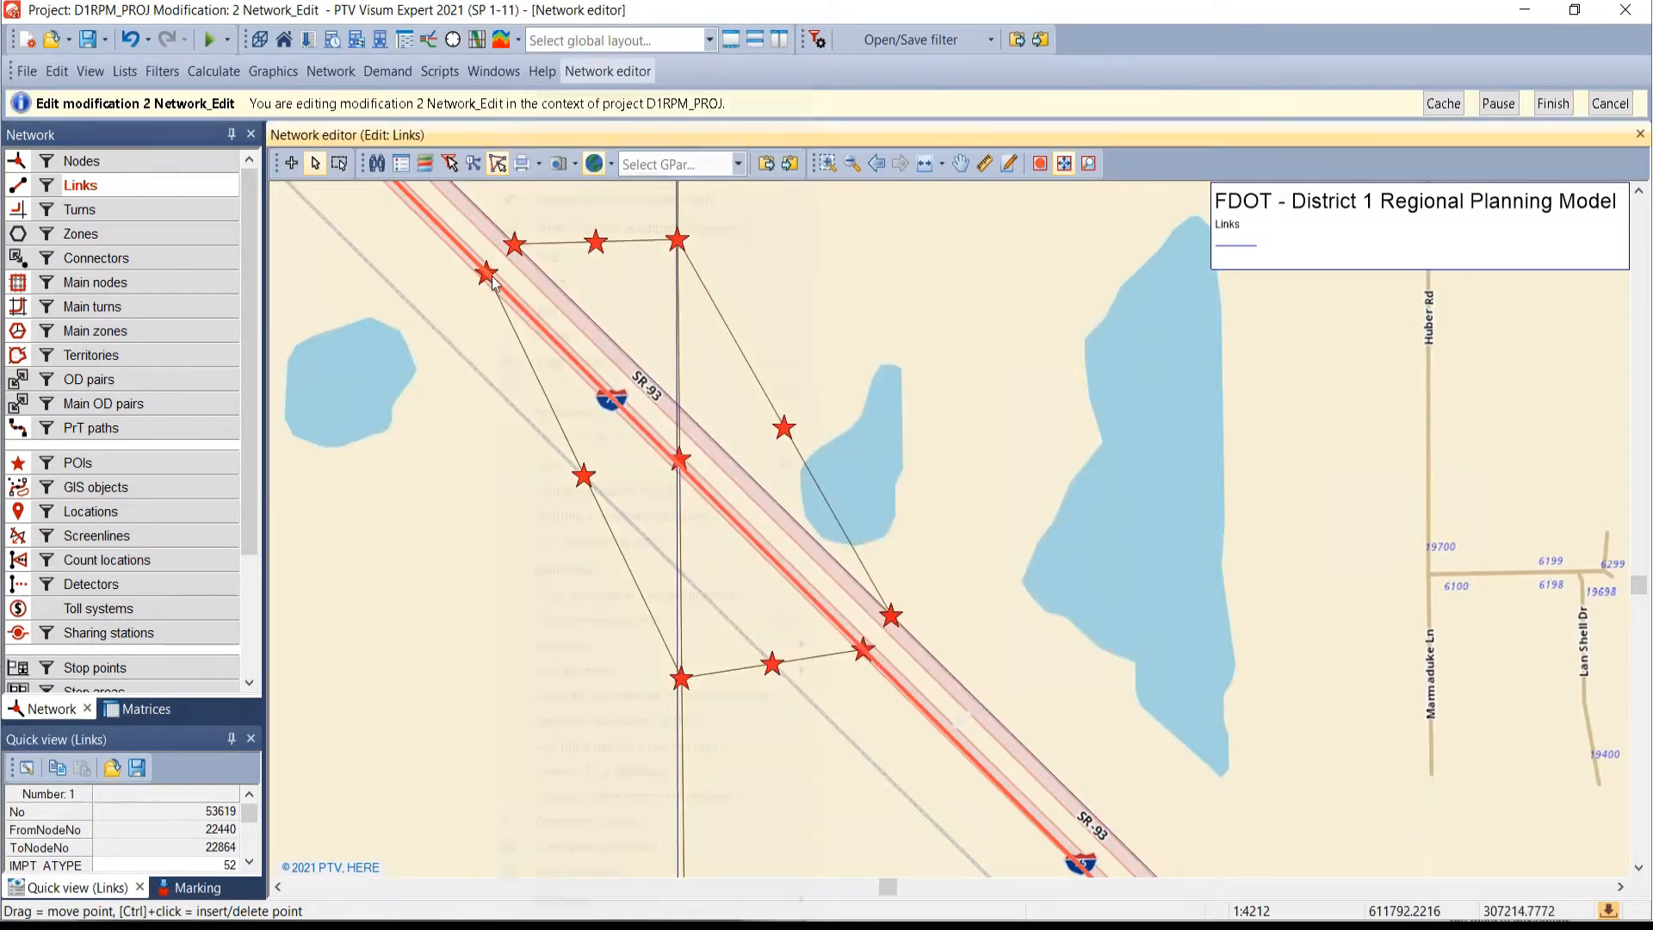
{"action": "right_click", "coordinate": [493, 538]}
{"action": "left_click", "coordinate": [555, 464]}
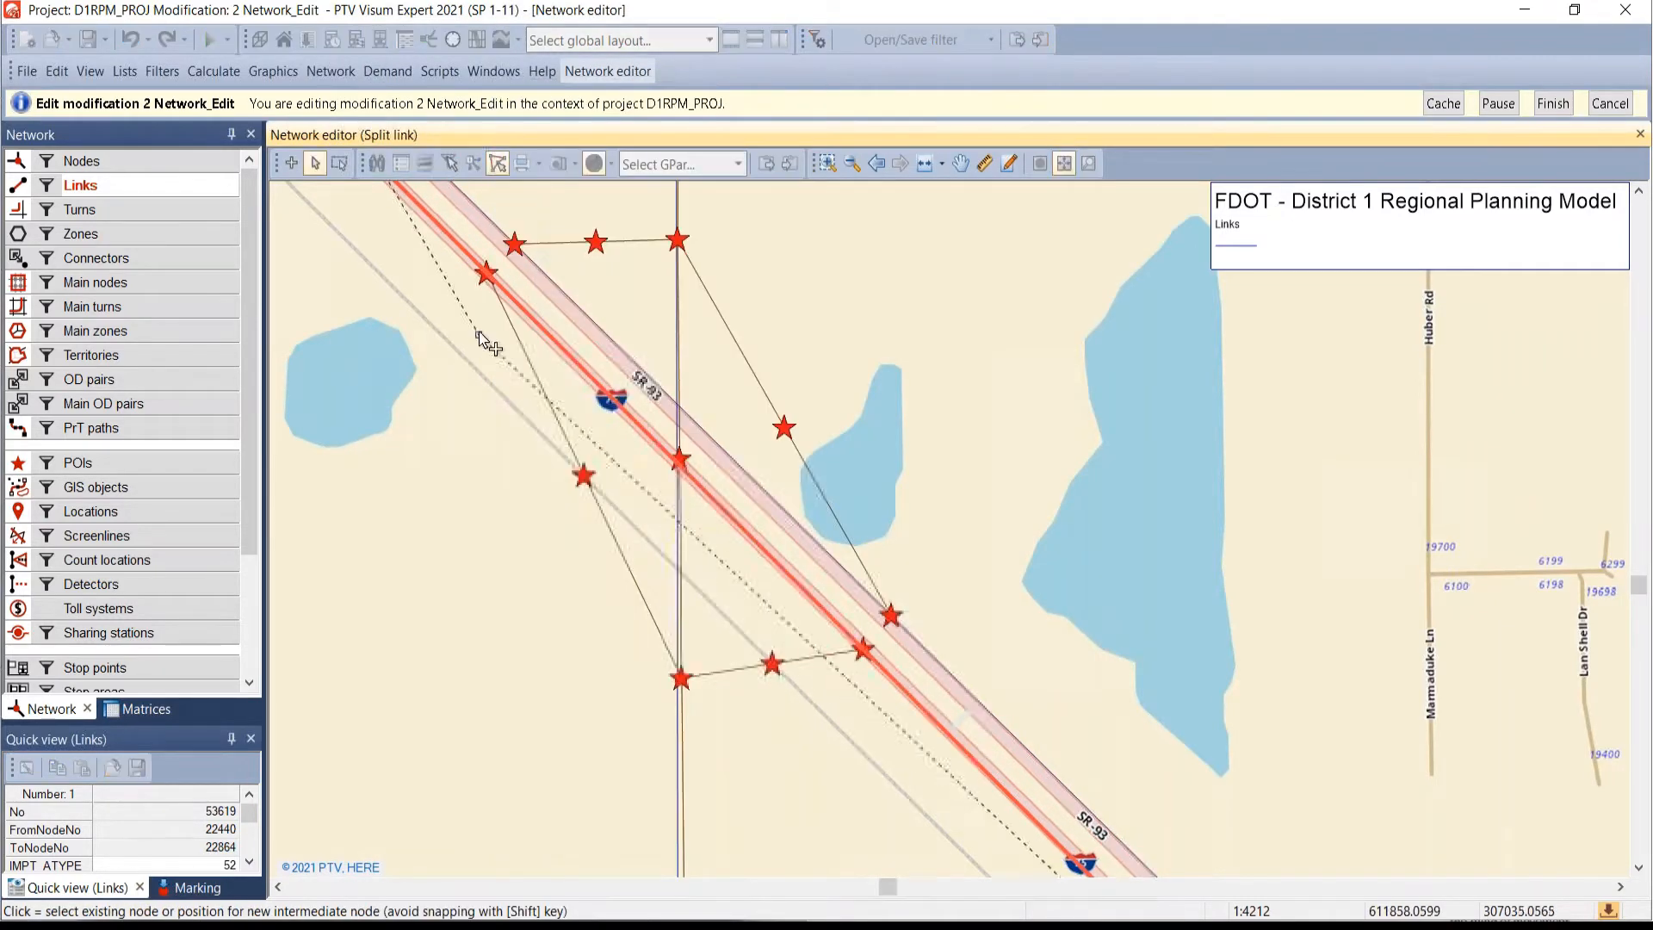
{"action": "left_click", "coordinate": [487, 276]}
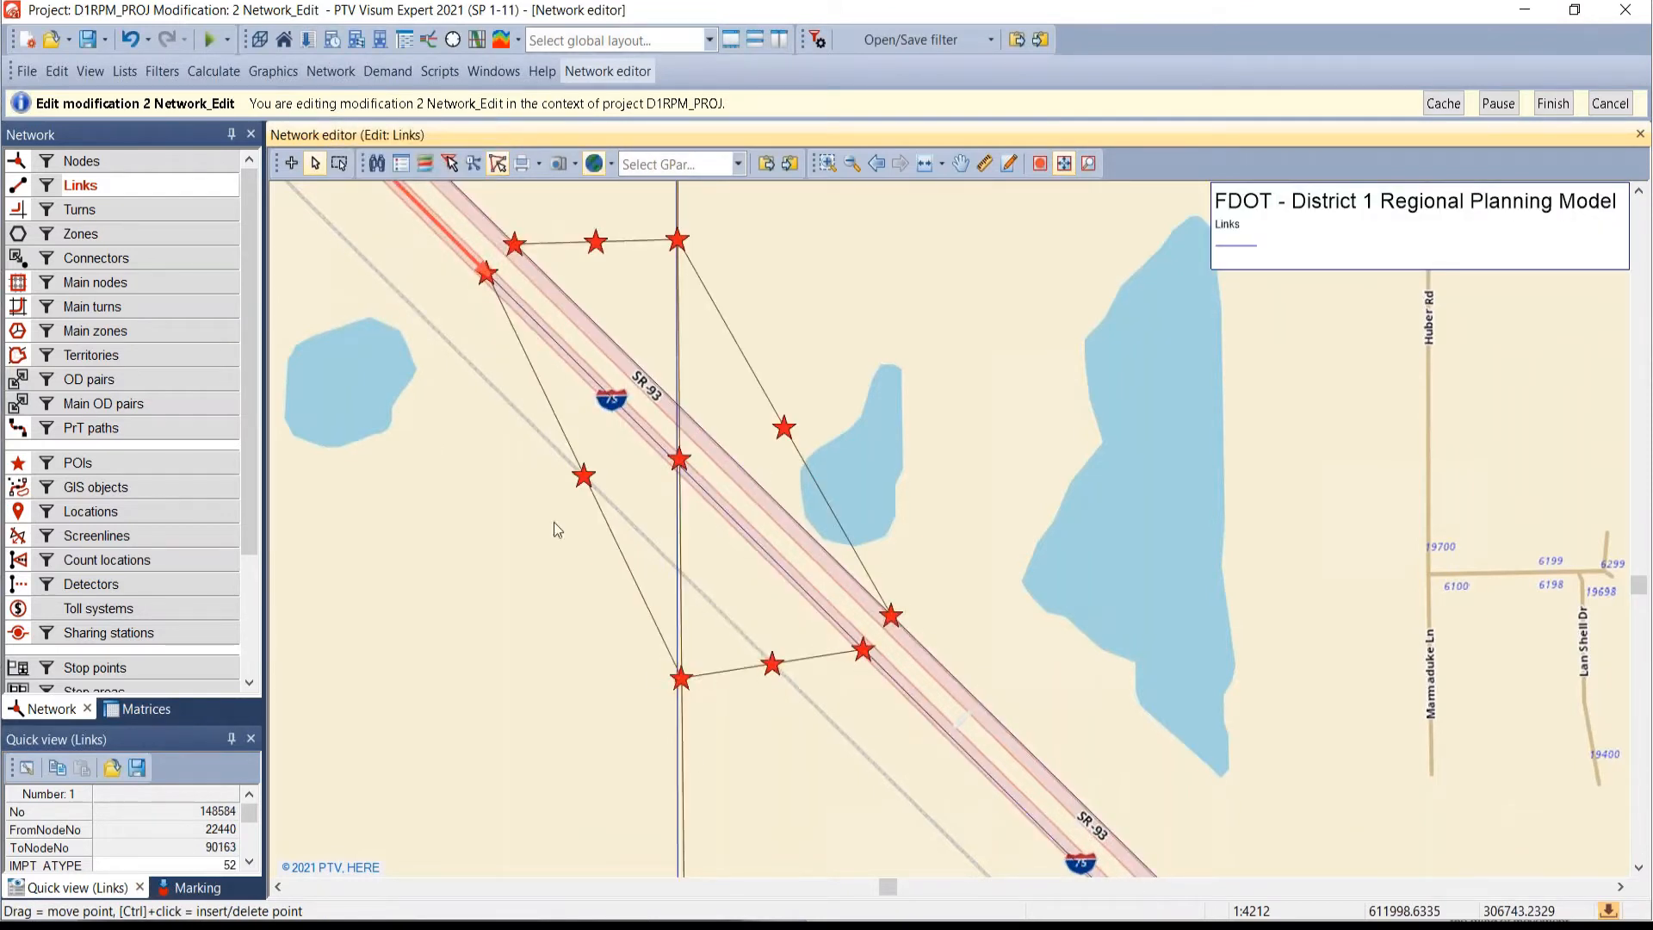
- Check the nodes at the new southbound I-75 split and at the southern Del Prado Blvd ramp junction
{"action": "left_click", "coordinate": [130, 162]}
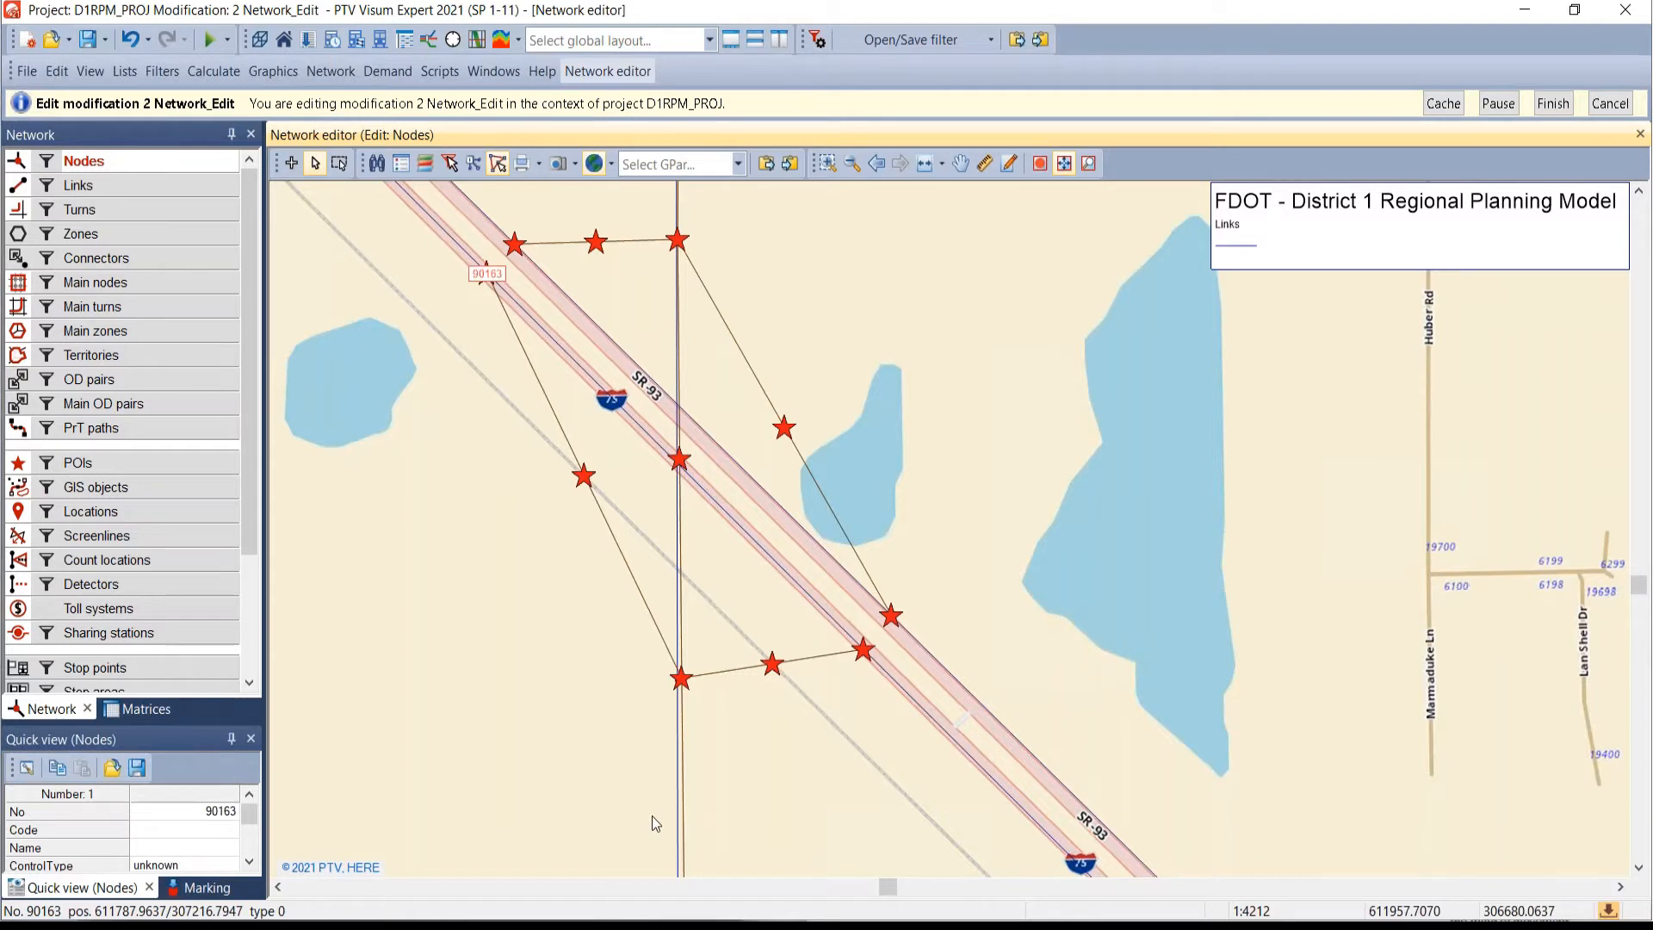
{"action": "left_click", "coordinate": [680, 679]}
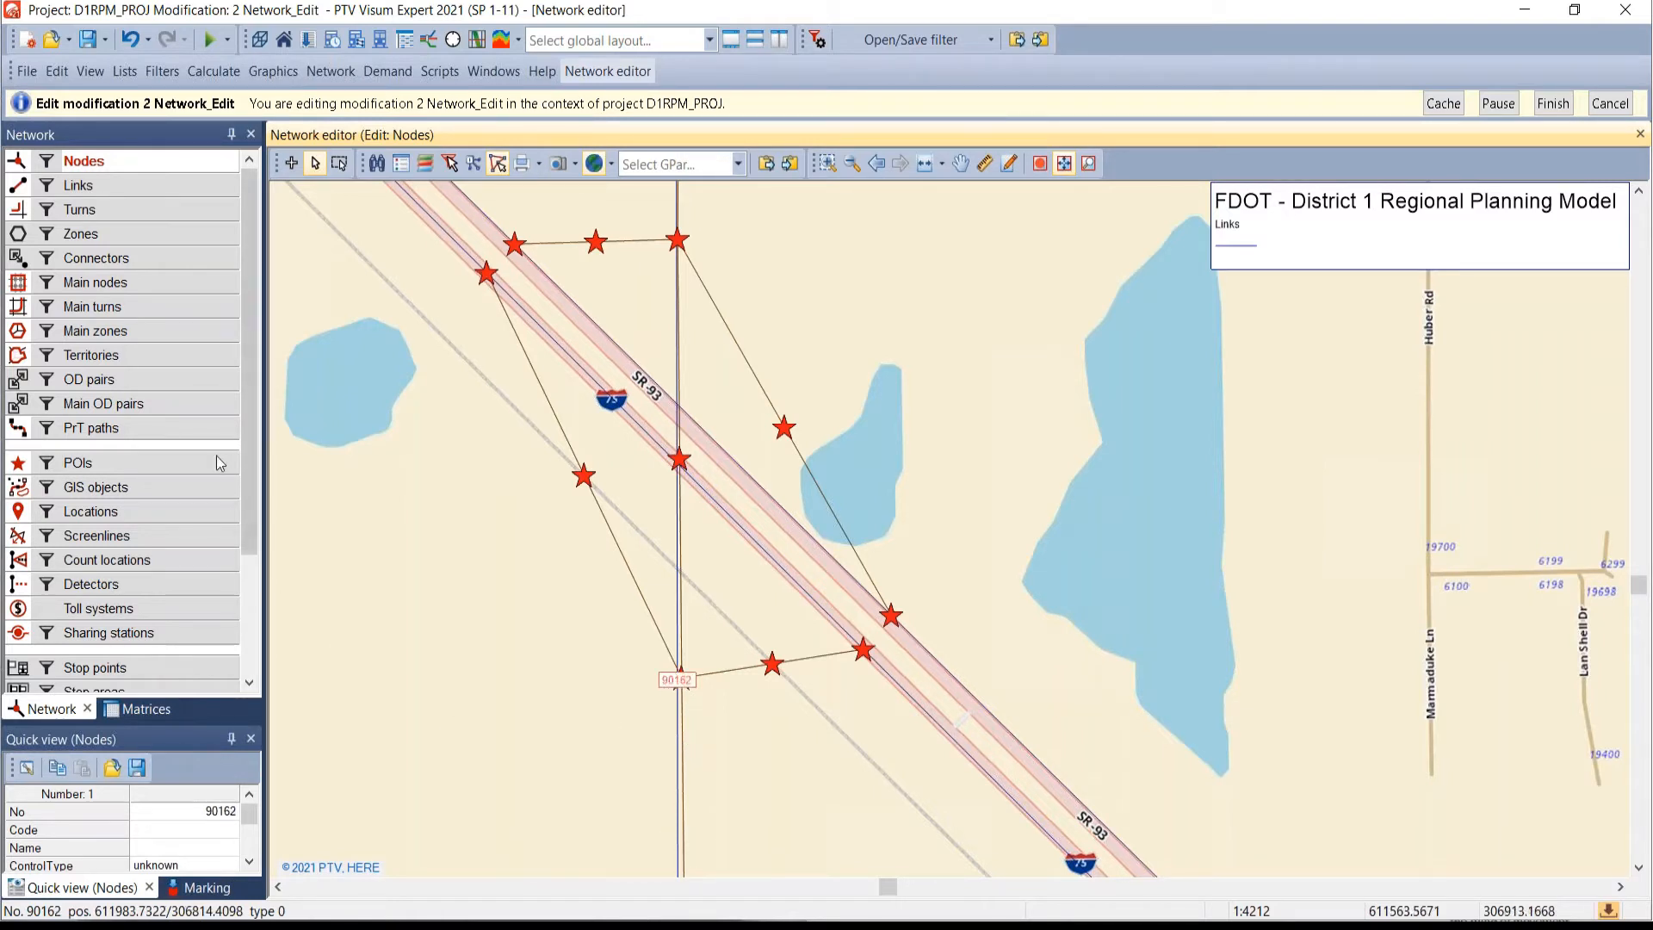
{"action": "left_click", "coordinate": [136, 184]}
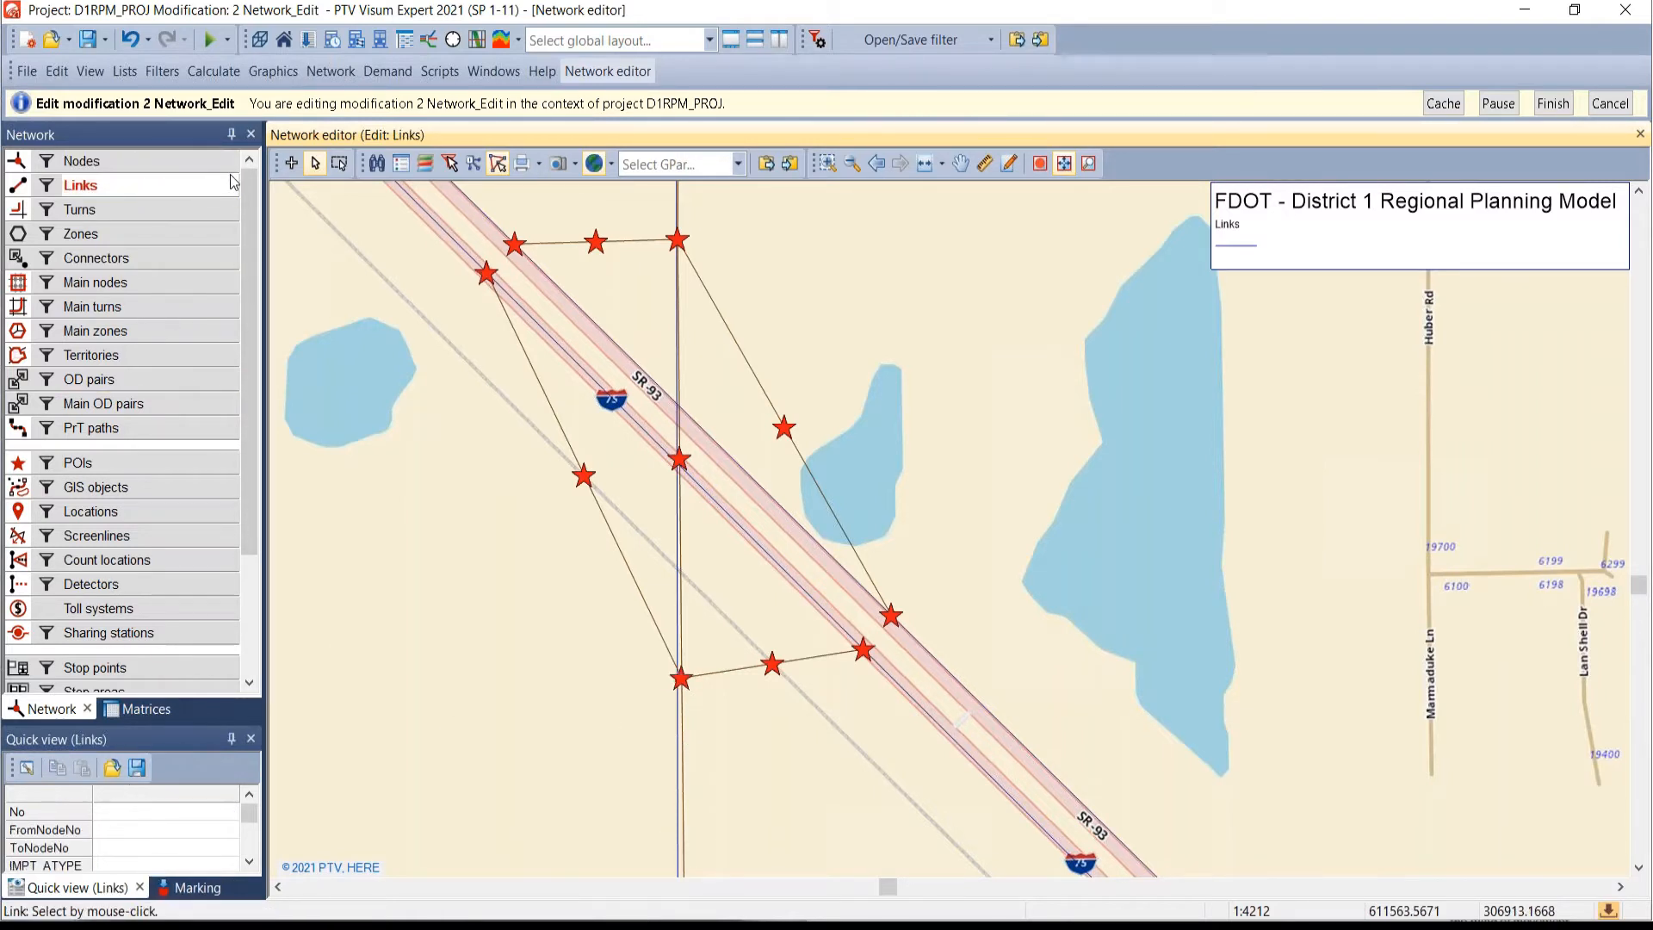
- Insert a ramp link of type 01 from node 90163 on I-75 to node 90162 on Del Prado Blvd, closing the opposite direction
{"action": "left_click", "coordinate": [291, 162]}
{"action": "left_click", "coordinate": [487, 273]}
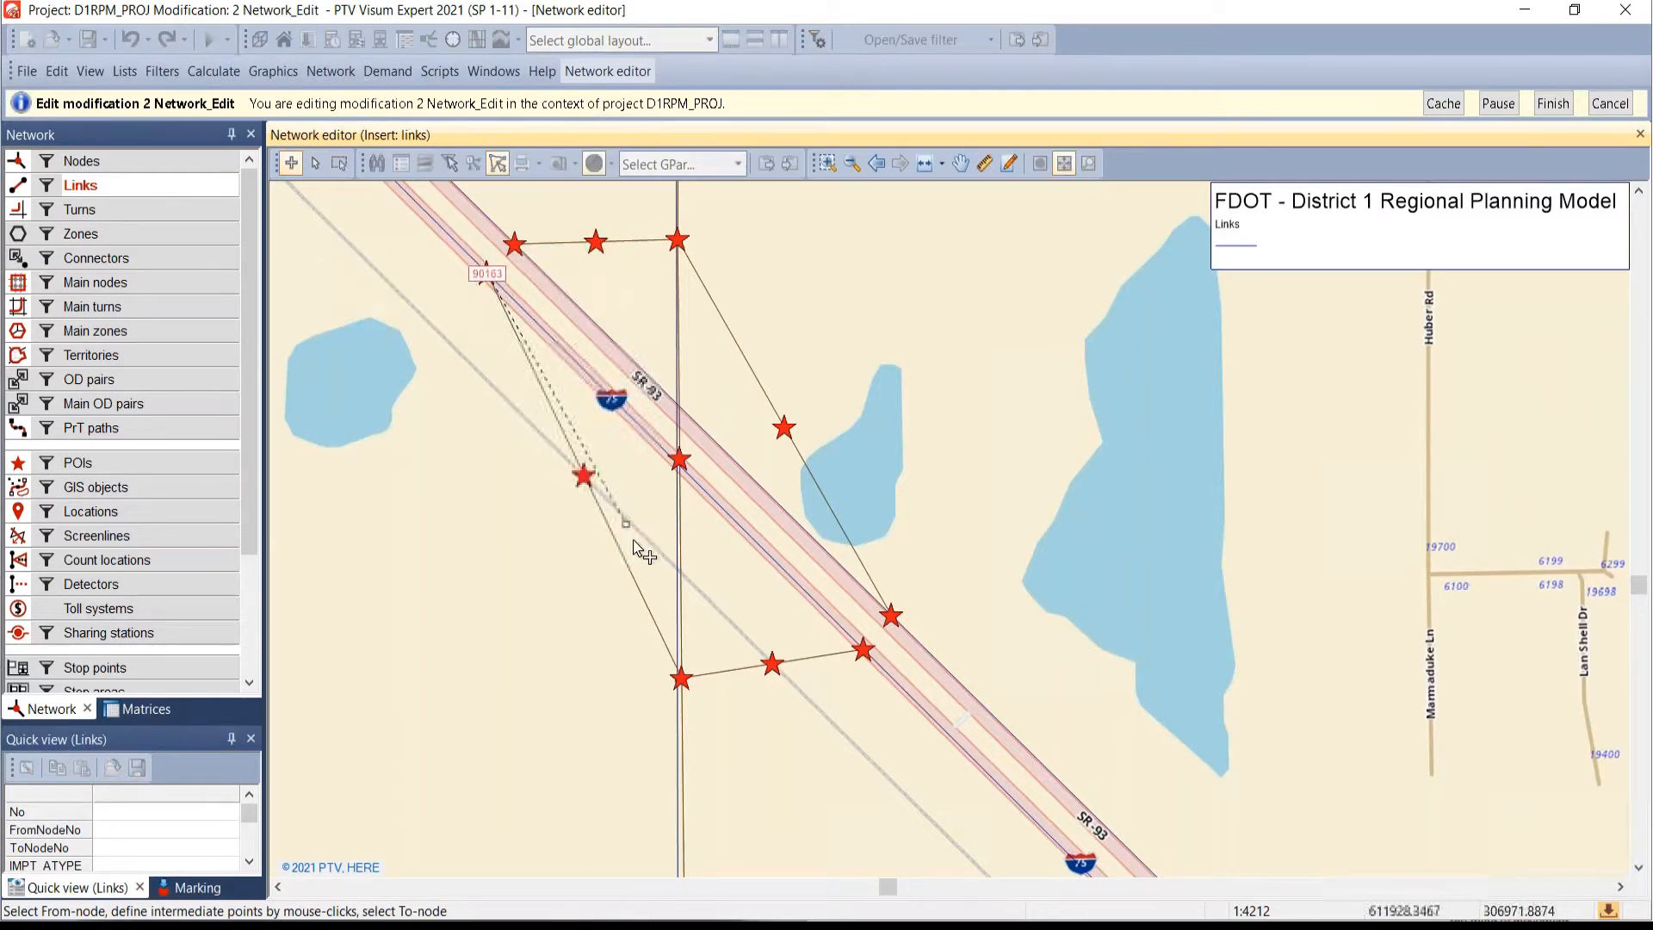
{"action": "left_click", "coordinate": [681, 678]}
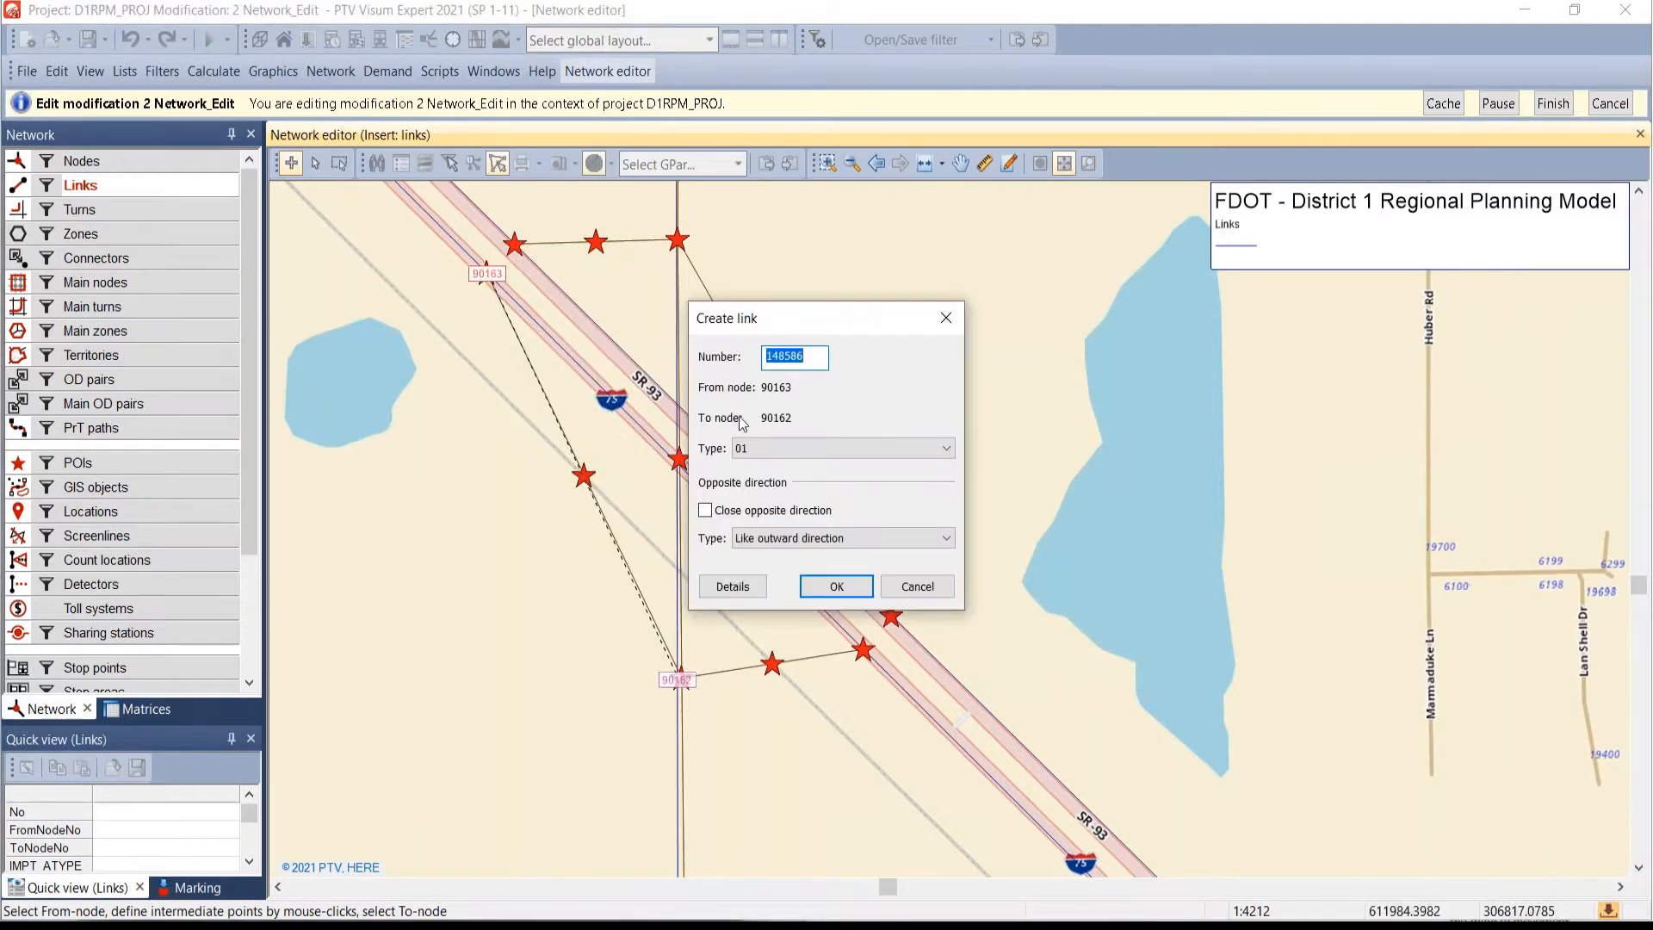
{"action": "left_click_drag", "start_coordinate": [727, 318], "coordinate": [856, 269]}
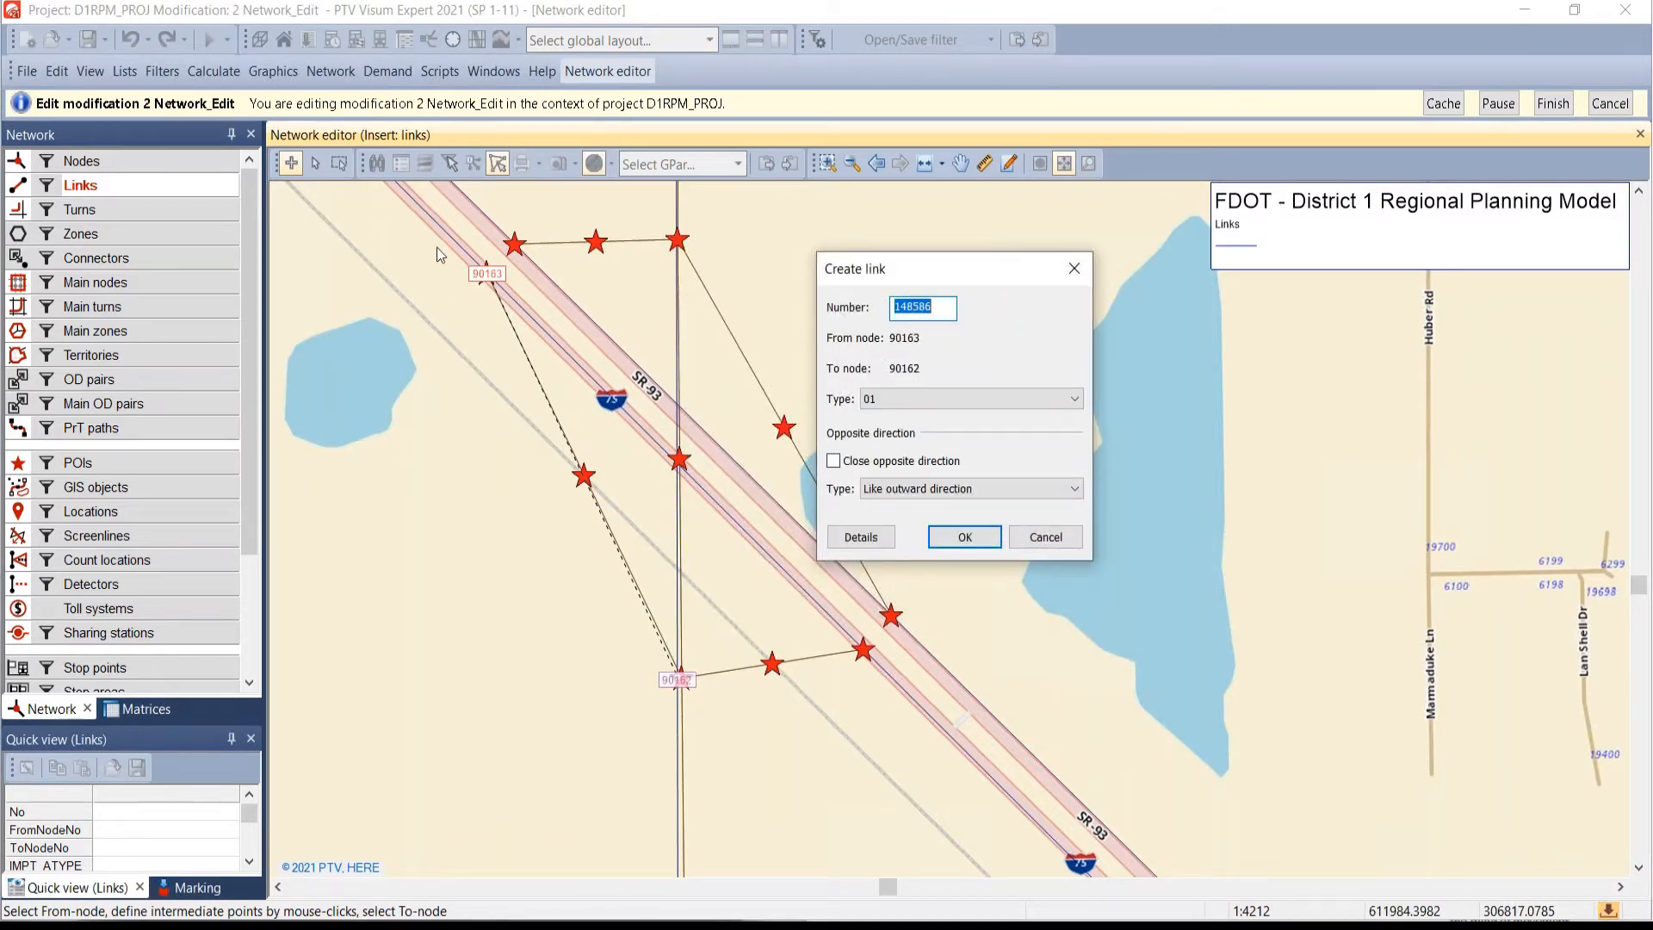
{"action": "left_click", "coordinate": [835, 459]}
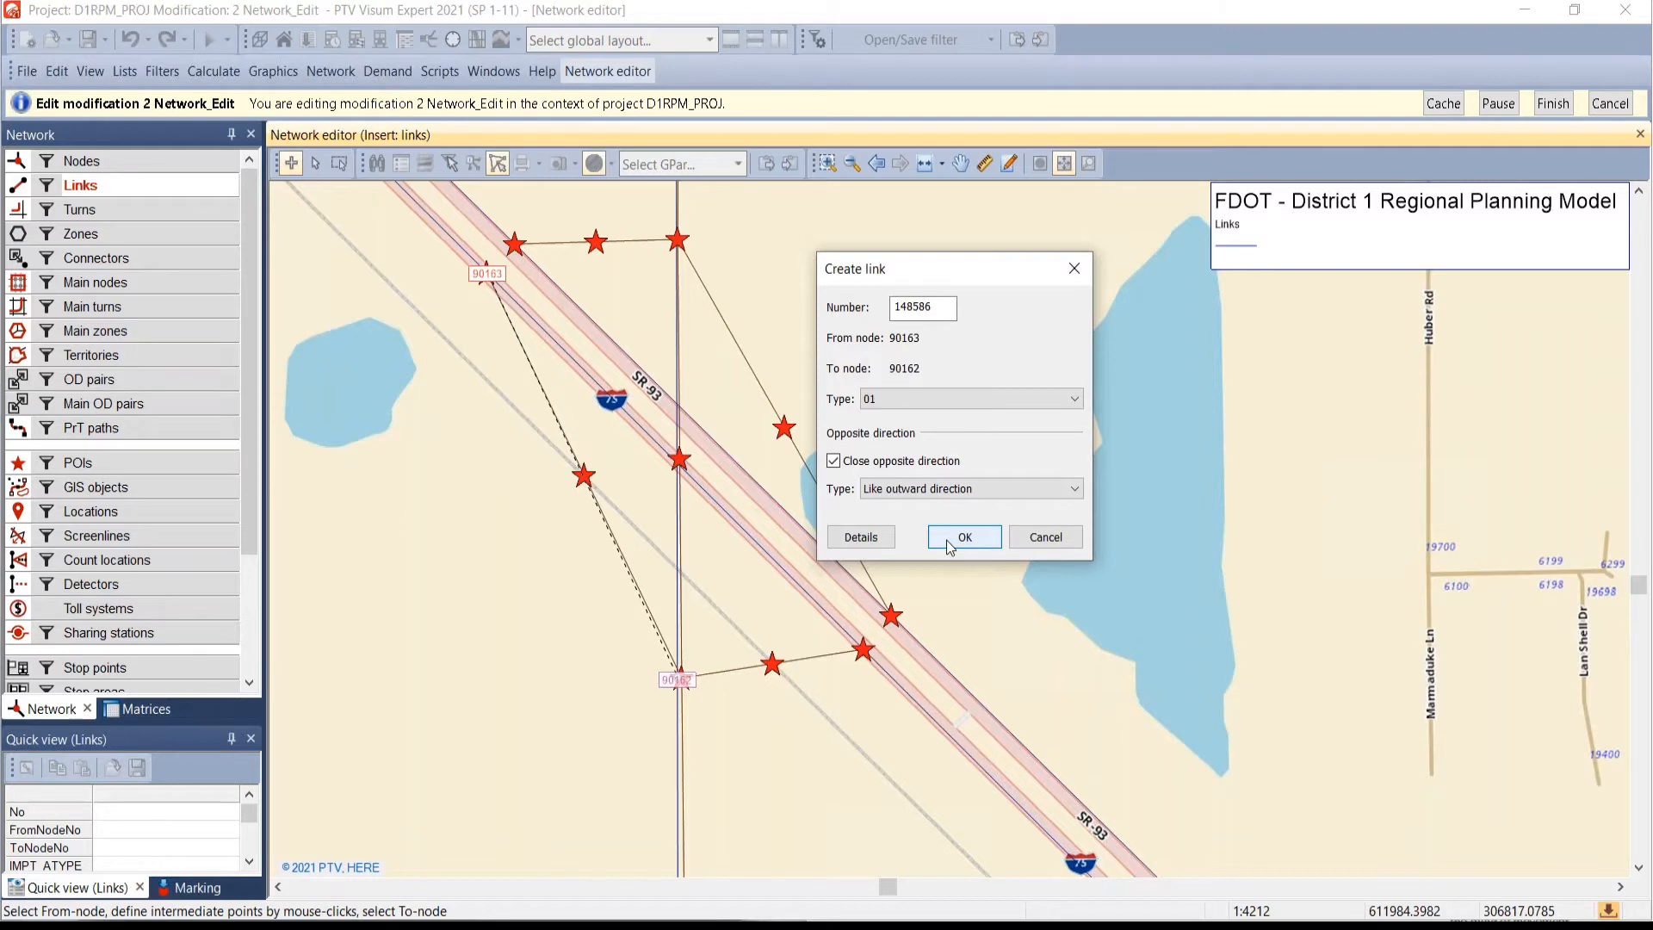
- In the new ramp link's detailed user-defined attributes, set IMPT_ATYPE to 51, IMPT_FTYPE to 46 and IMPT_LANES to 1
{"action": "left_click", "coordinate": [849, 541]}
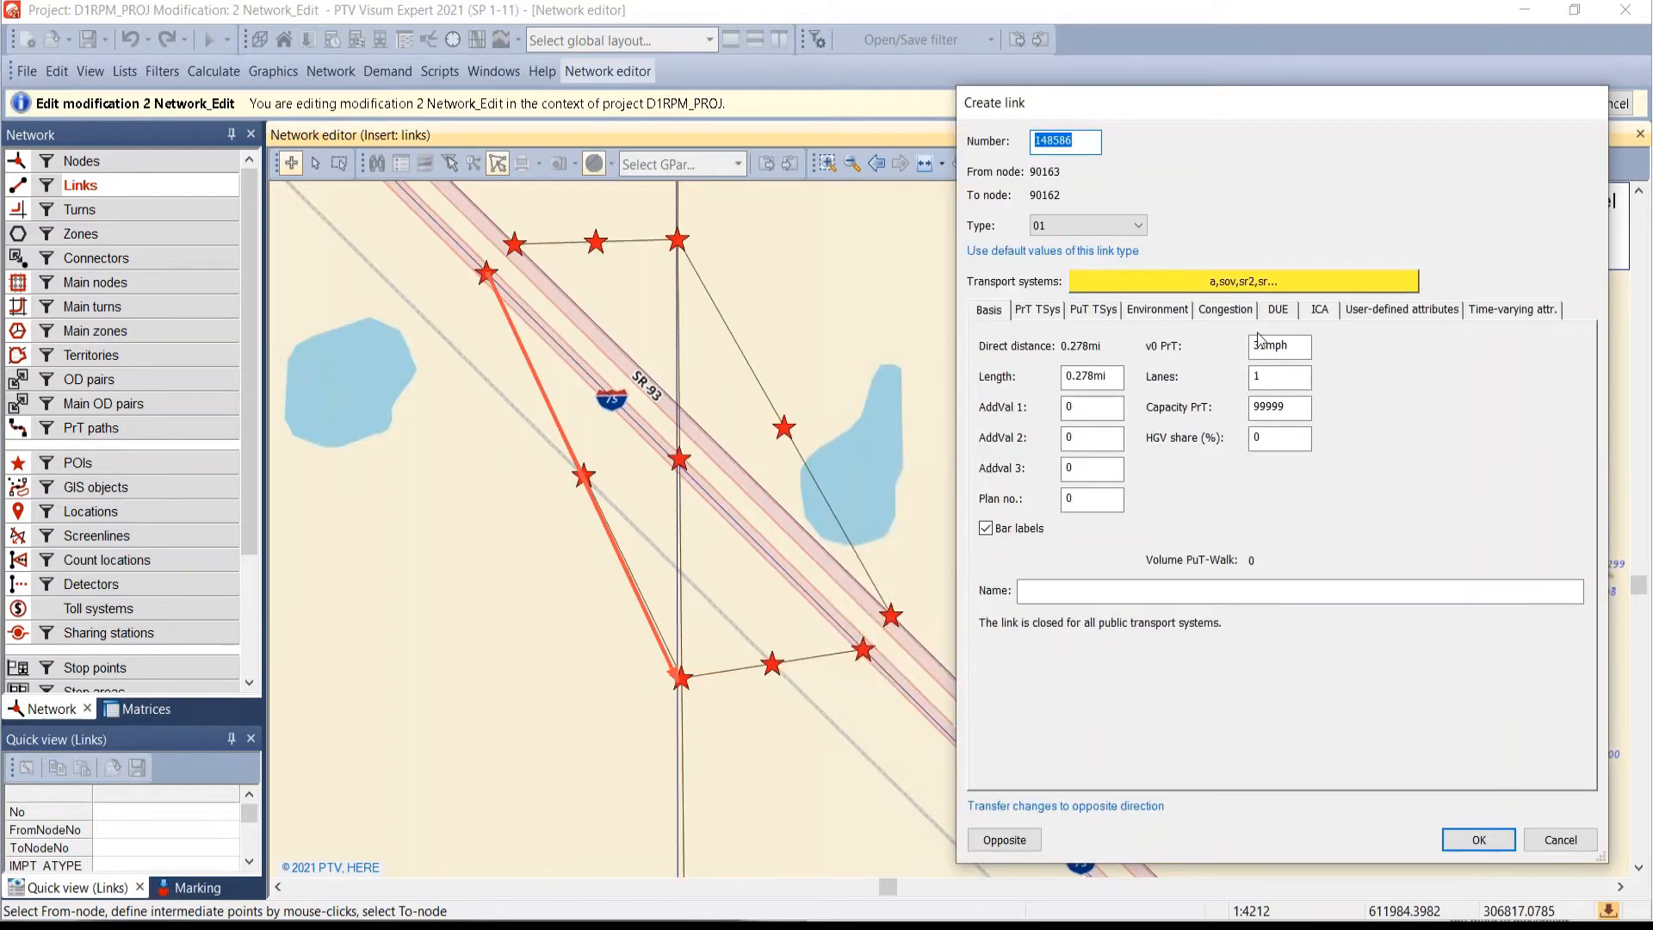
{"action": "left_click", "coordinate": [1416, 310]}
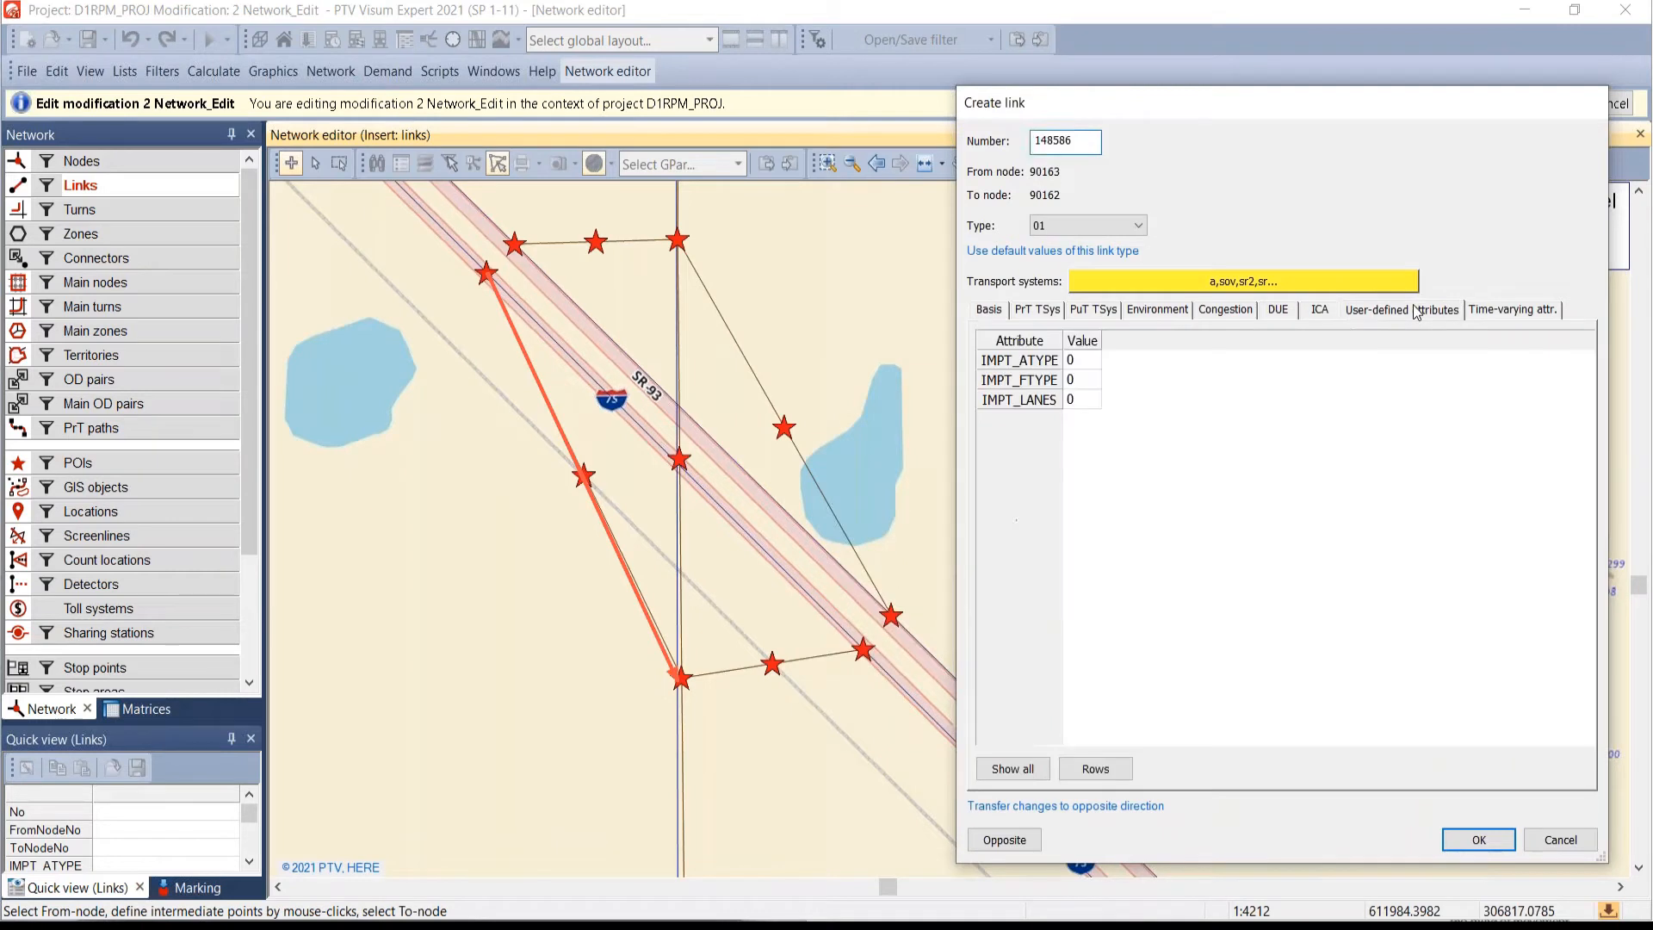
{"action": "left_click", "coordinate": [1071, 362]}
{"action": "type", "text": "51"}
{"action": "key", "text": "Down"}
{"action": "type", "text": "46"}
{"action": "key", "text": "Down"}
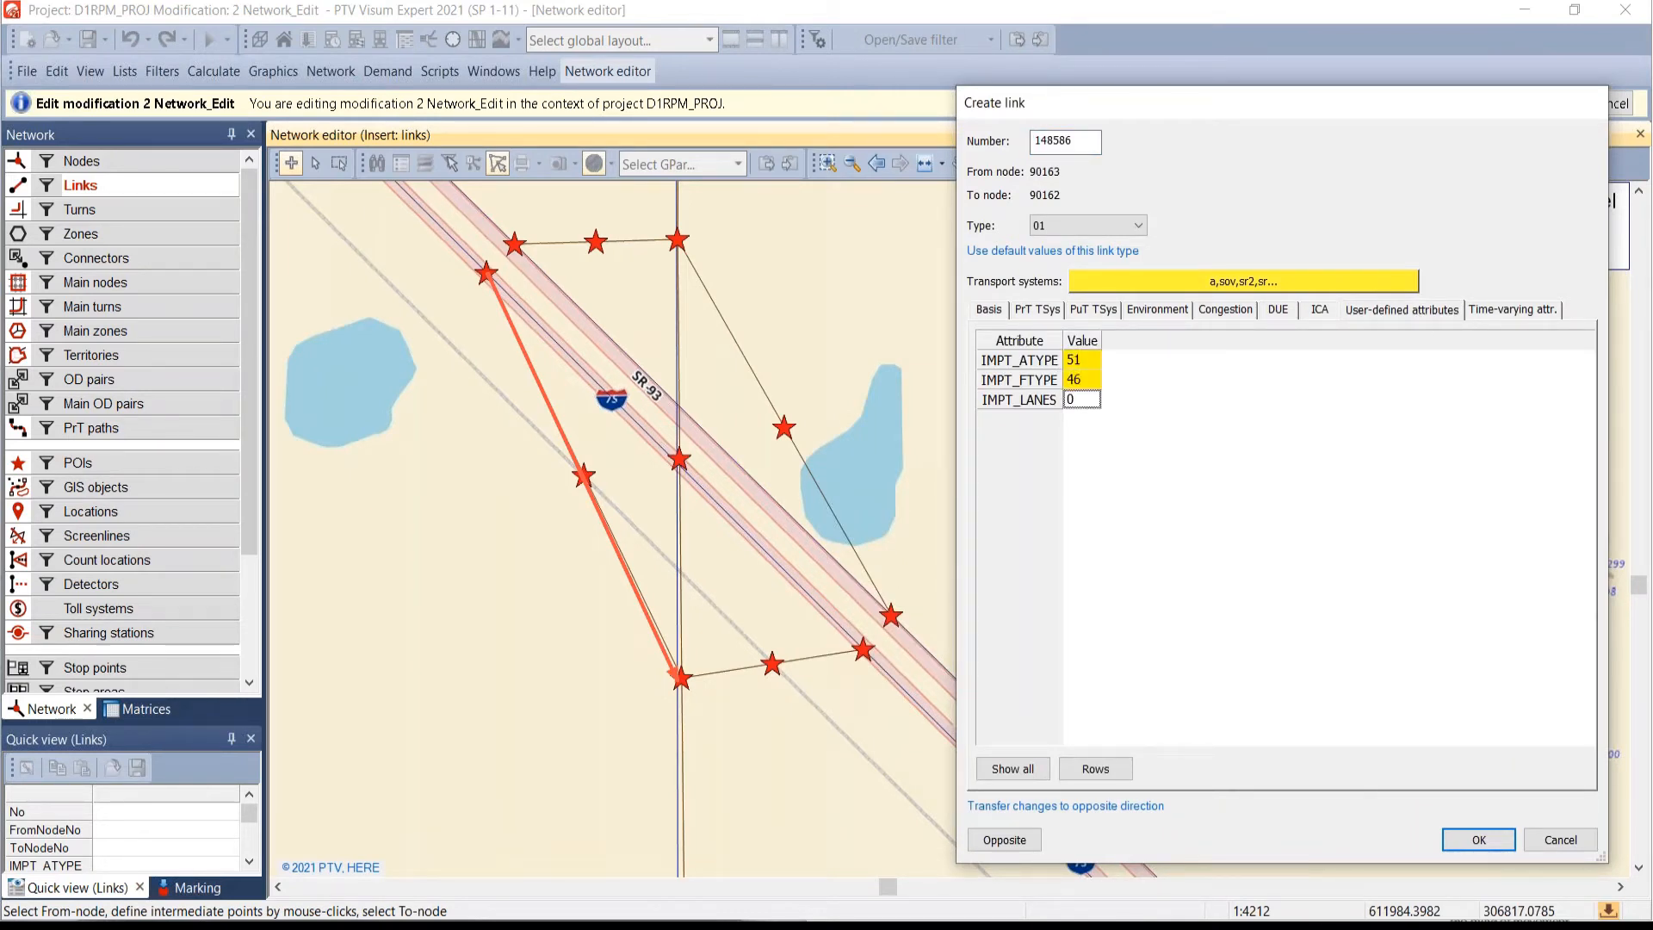
{"action": "type", "text": "1"}
{"action": "left_click", "coordinate": [1233, 479]}
{"action": "left_click", "coordinate": [1068, 345]}
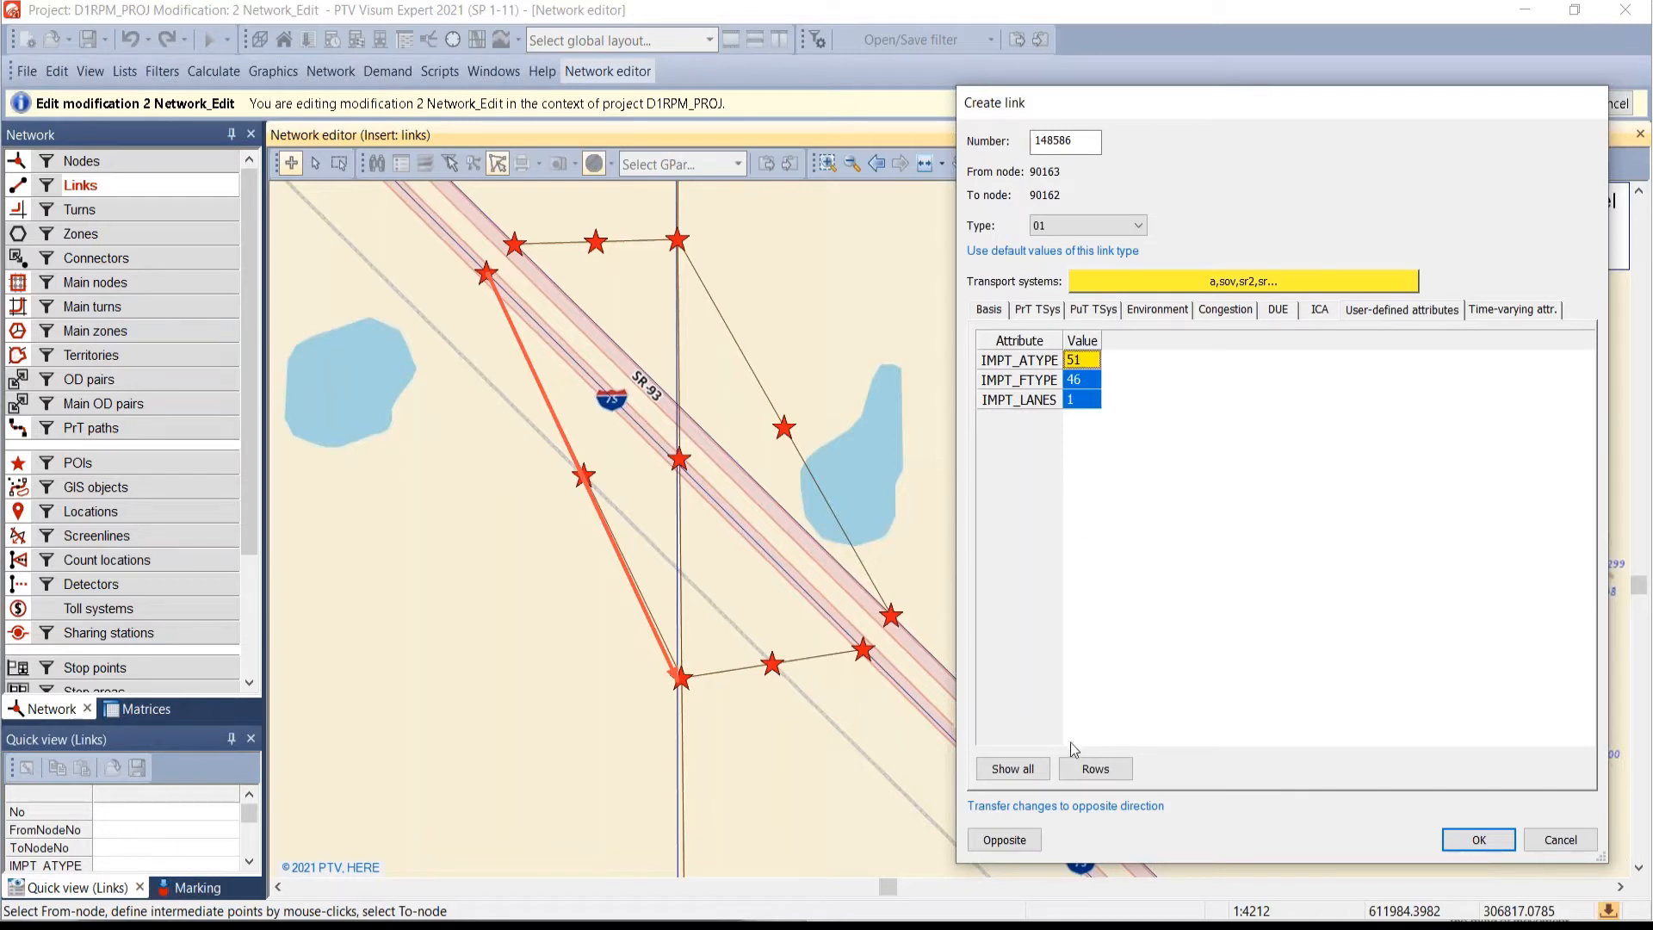
- Compare the ramp's user-defined attributes in the opposite direction with those of the open direction, then confirm creation of link 148586
{"action": "left_click", "coordinate": [1005, 840]}
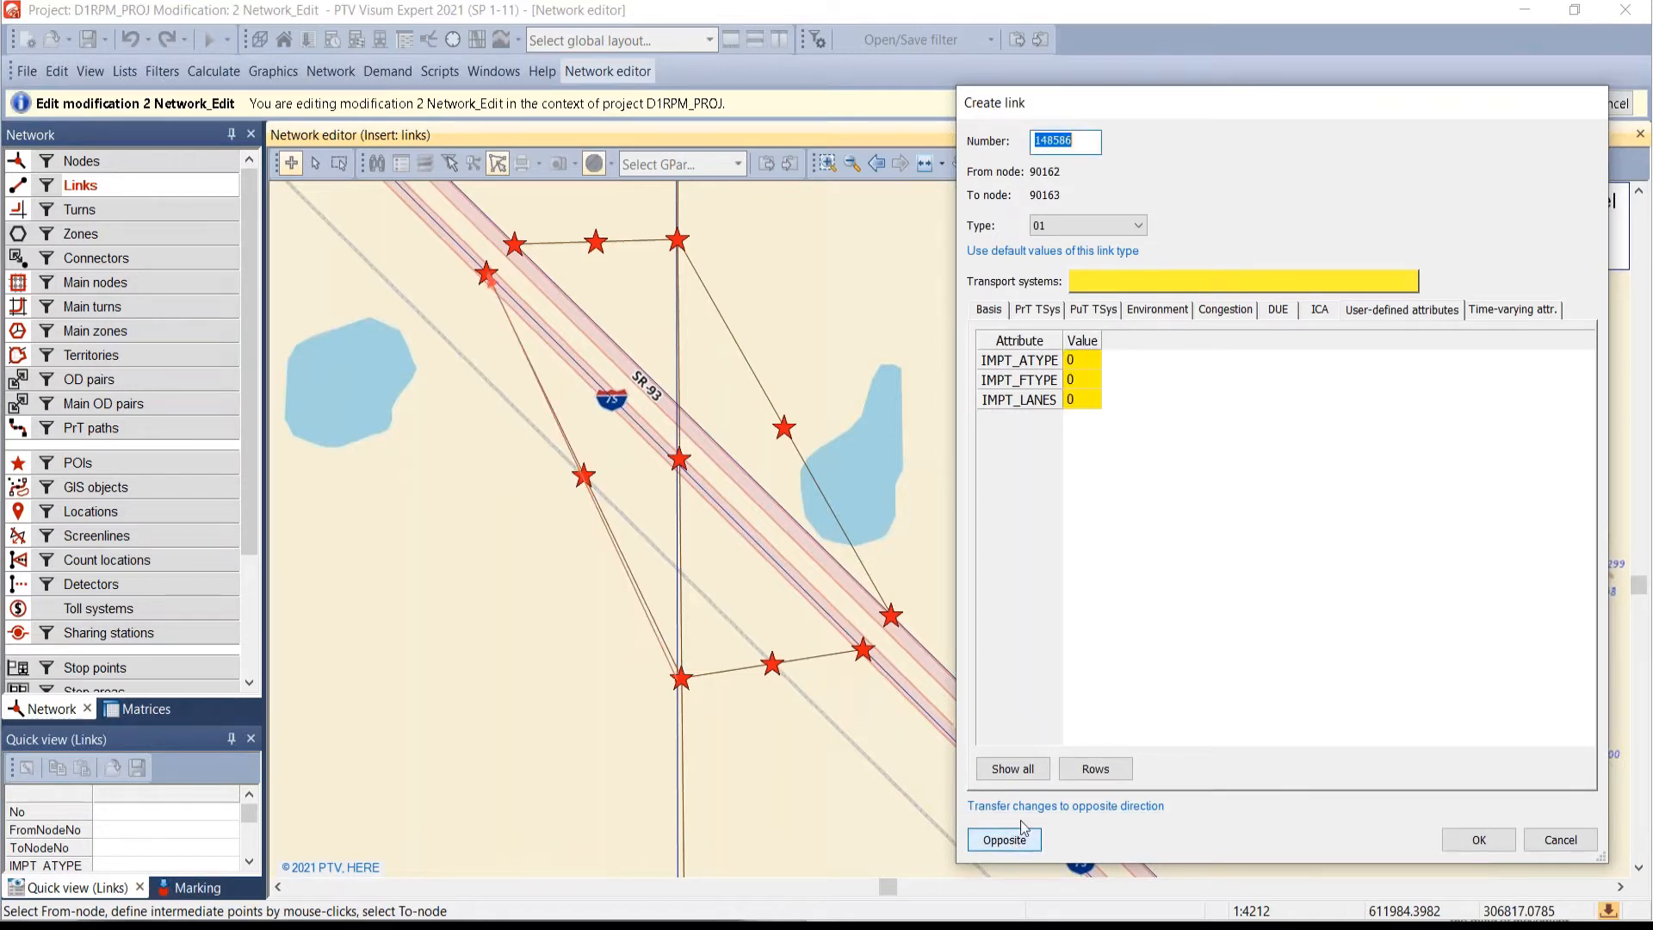
{"action": "left_click", "coordinate": [1086, 361]}
{"action": "left_click", "coordinate": [1085, 380]}
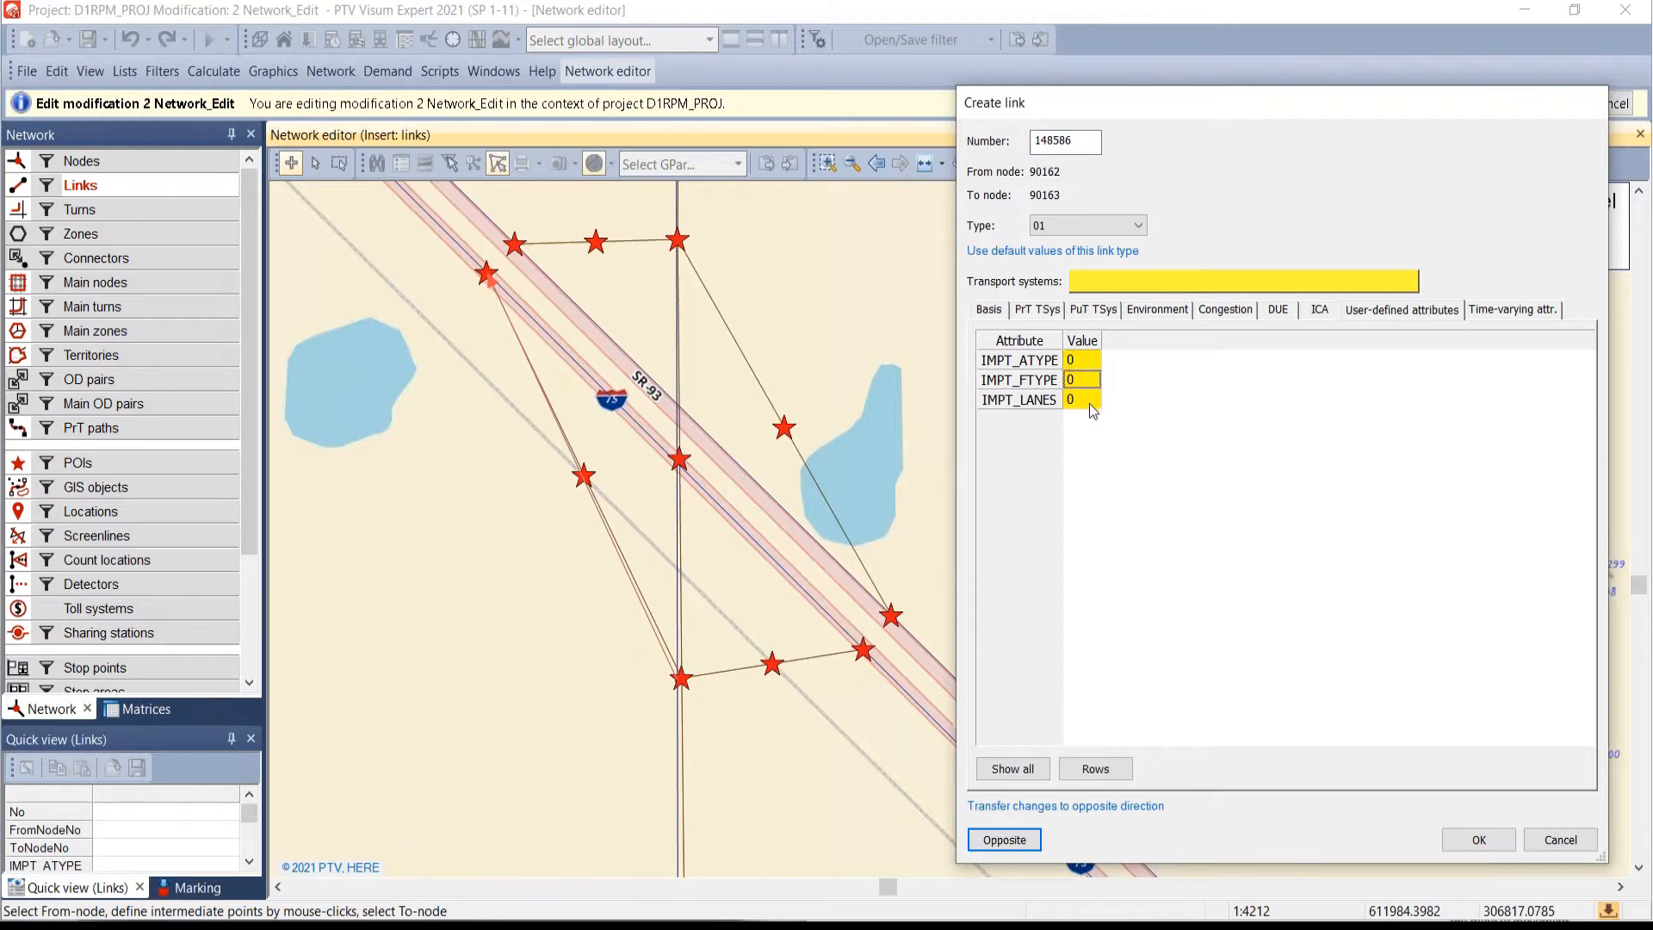
{"action": "left_click", "coordinate": [1086, 400]}
{"action": "left_click", "coordinate": [1003, 841]}
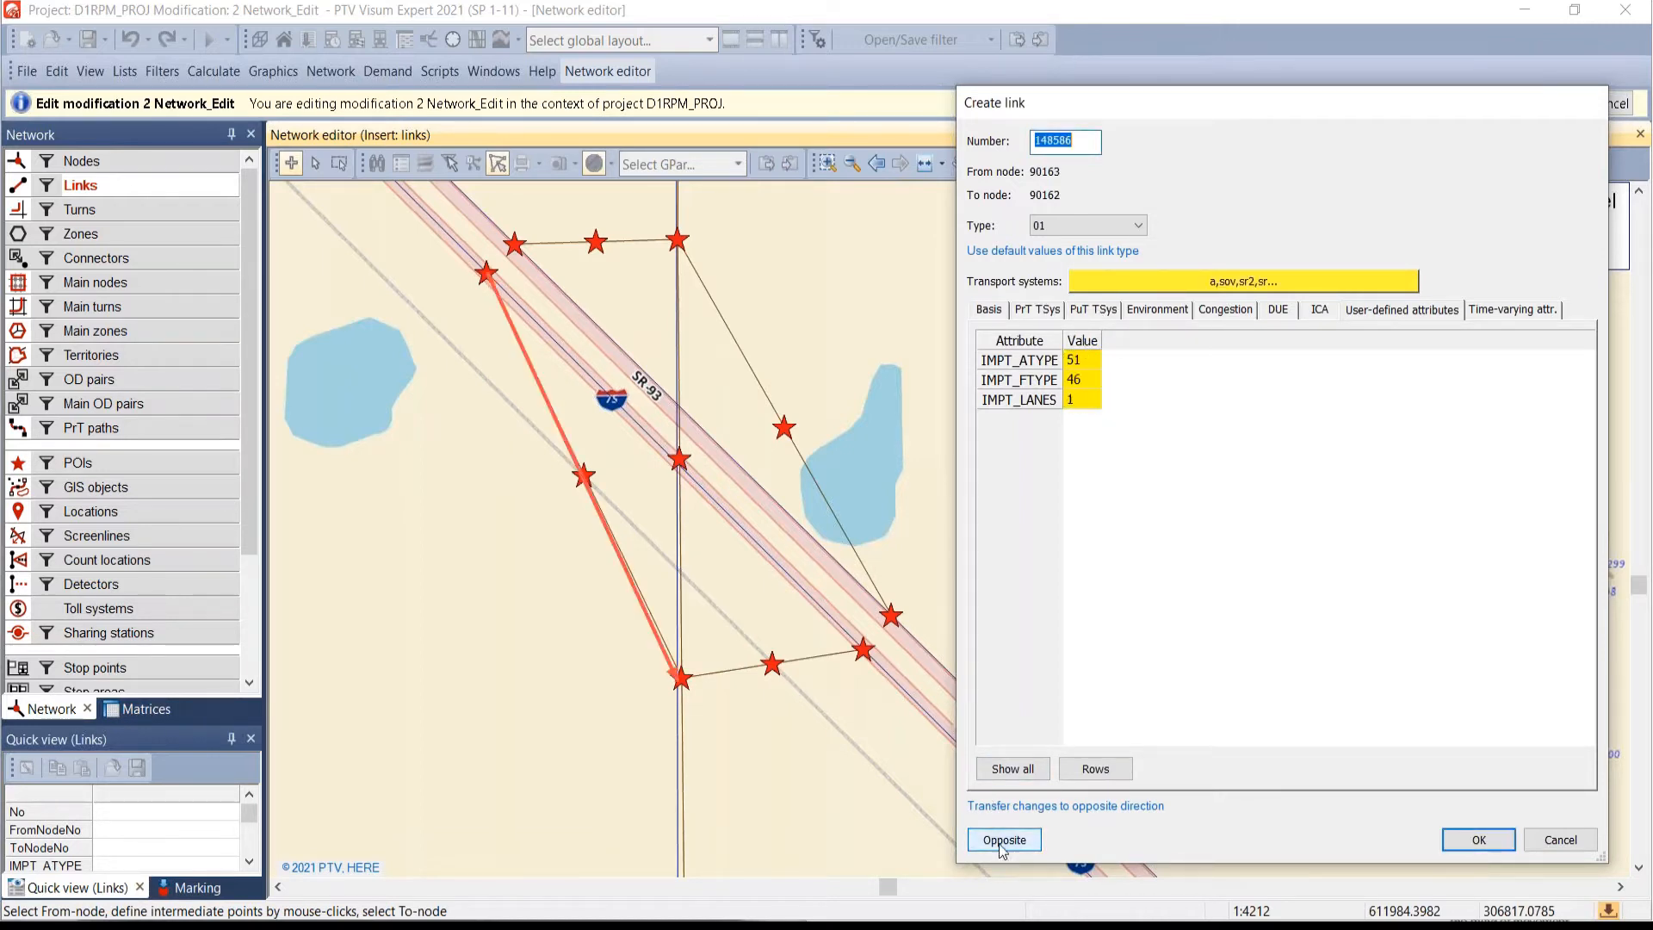
{"action": "left_click", "coordinate": [1004, 840]}
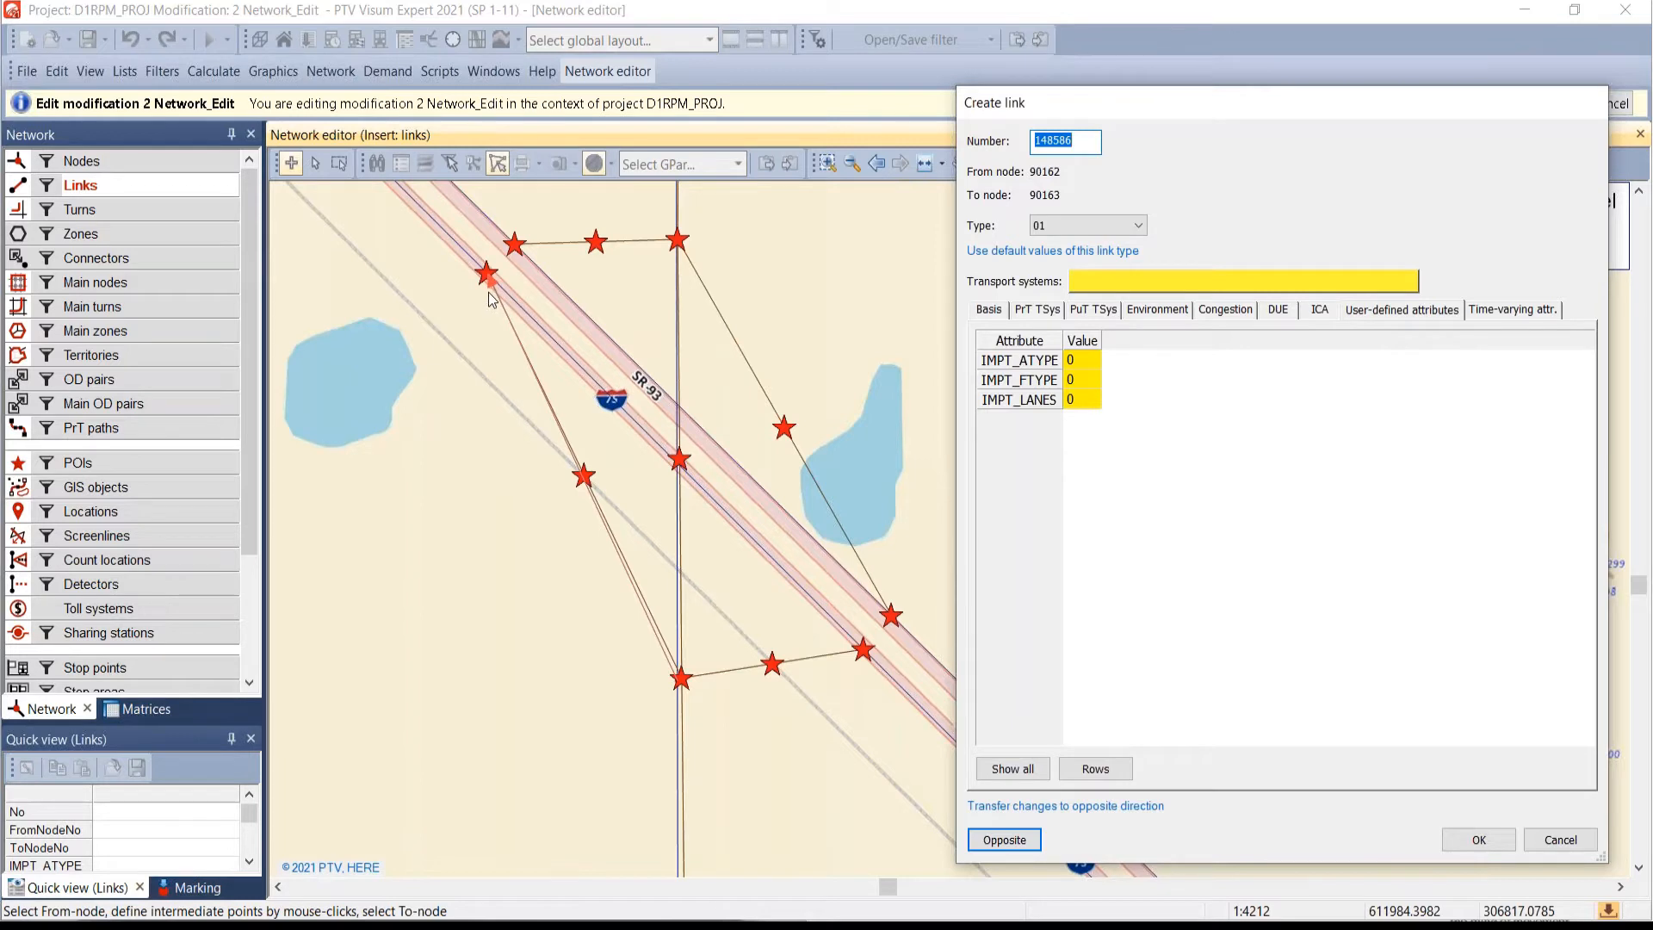
{"action": "left_click", "coordinate": [1004, 840]}
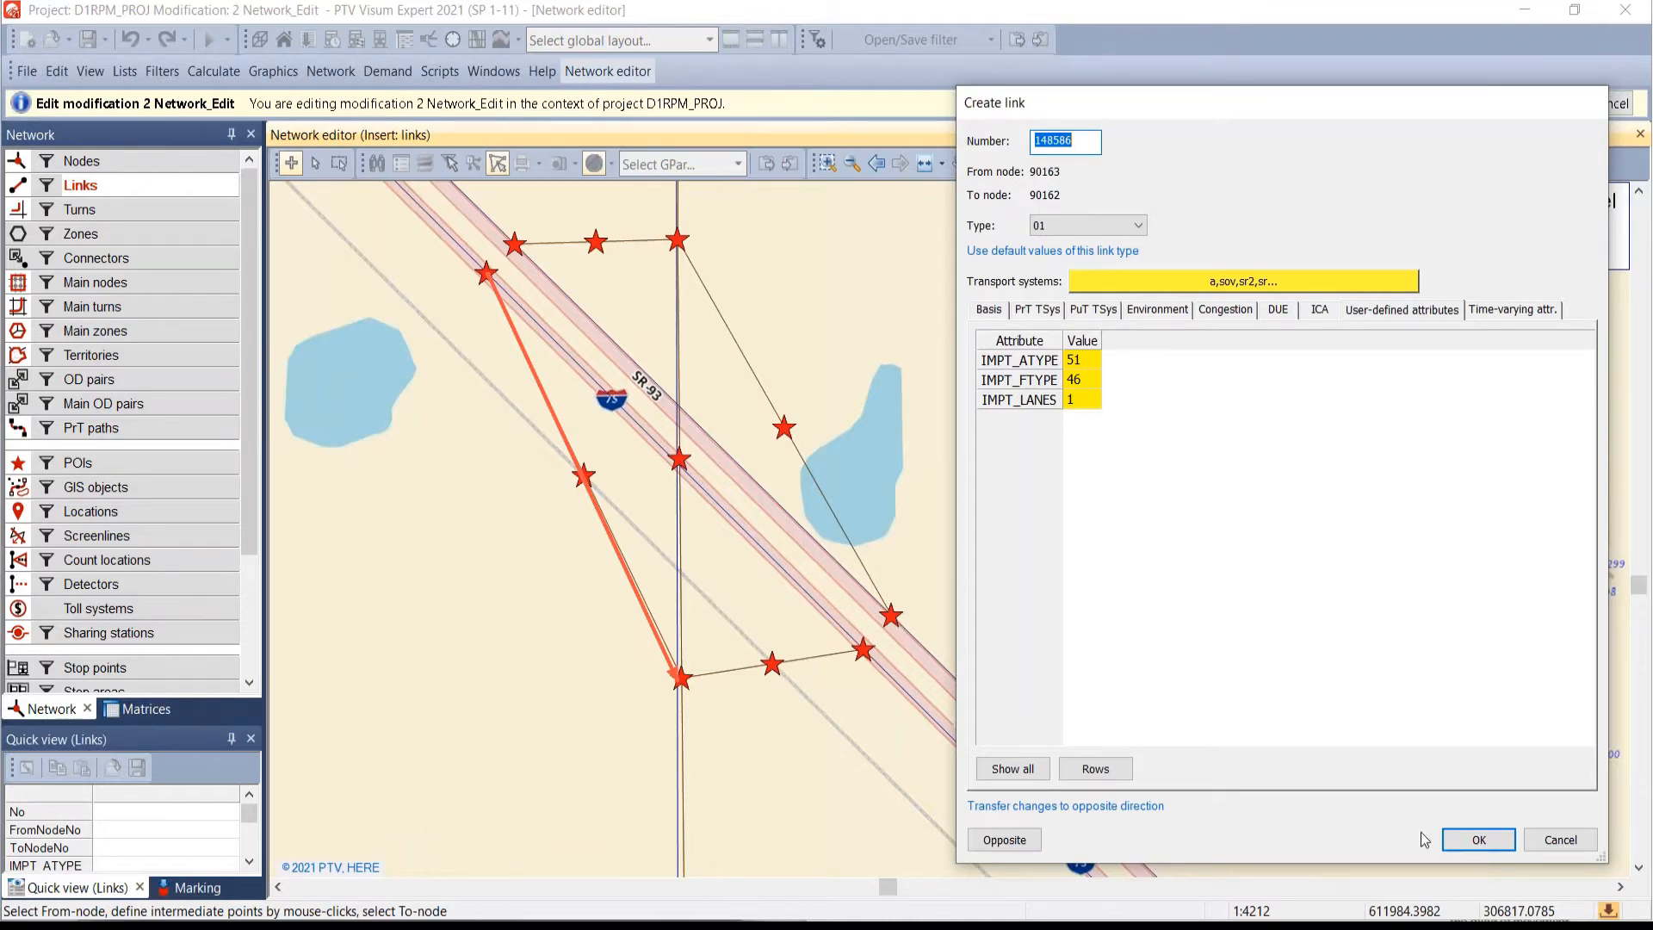
{"action": "left_click", "coordinate": [1480, 841]}
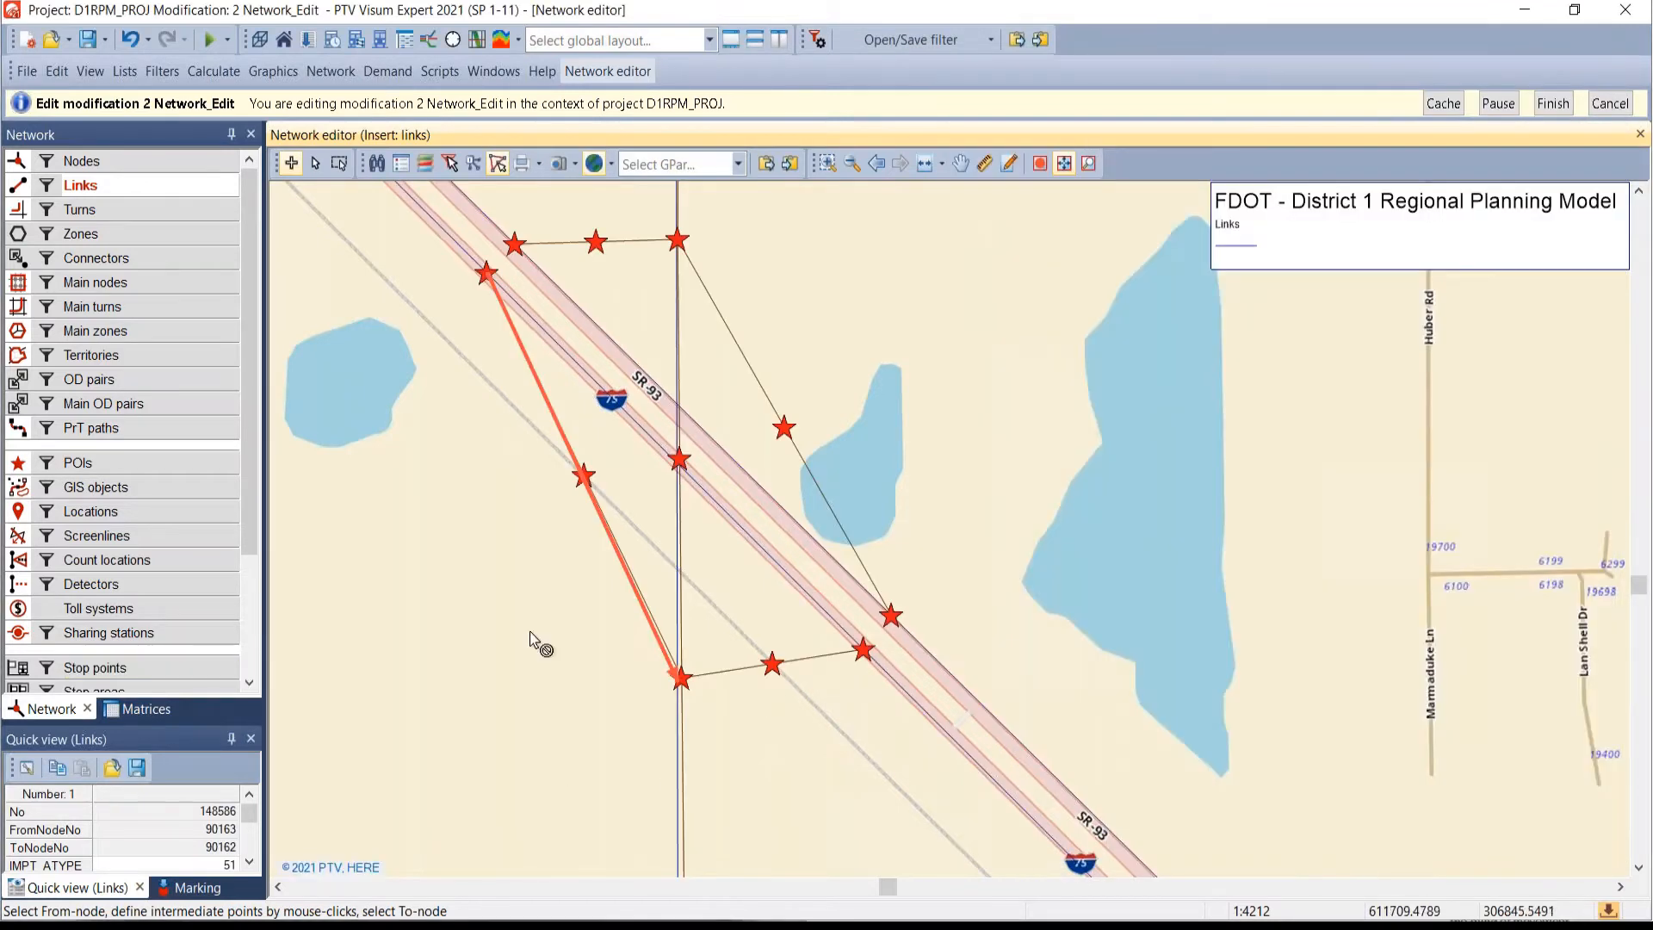
- Split the Del Prado Blvd link 148583 at the northern ramp junction marker
{"action": "left_click", "coordinate": [315, 163]}
{"action": "left_click", "coordinate": [675, 246]}
{"action": "right_click", "coordinate": [677, 245]}
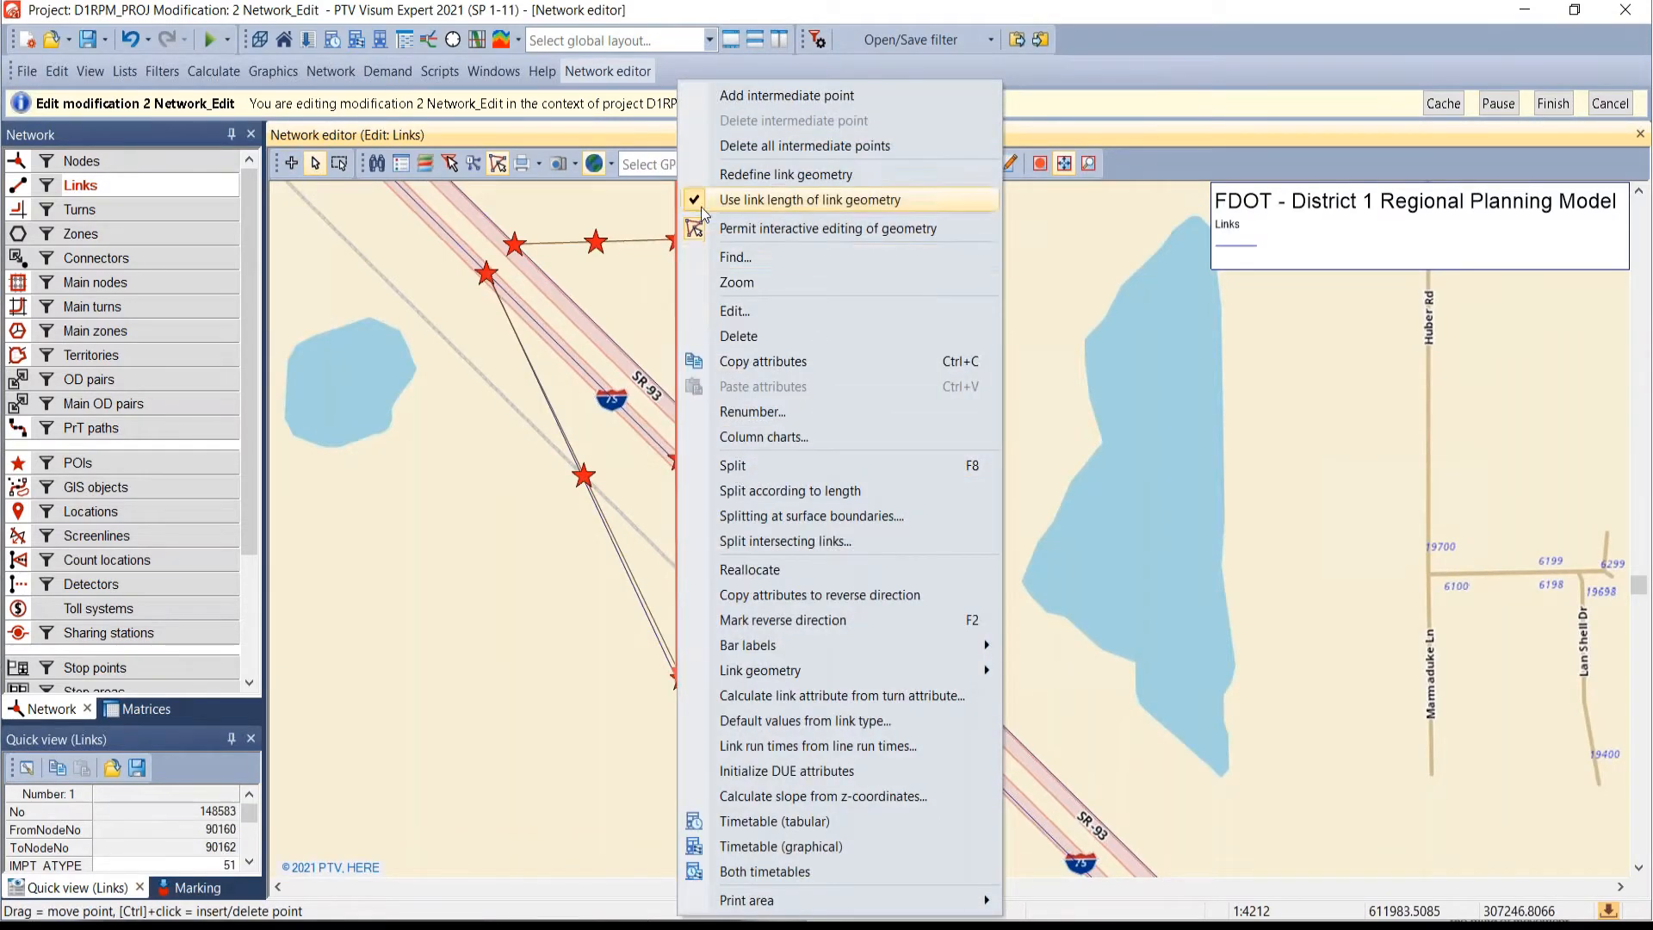
{"action": "left_click", "coordinate": [734, 466]}
{"action": "left_click", "coordinate": [677, 242]}
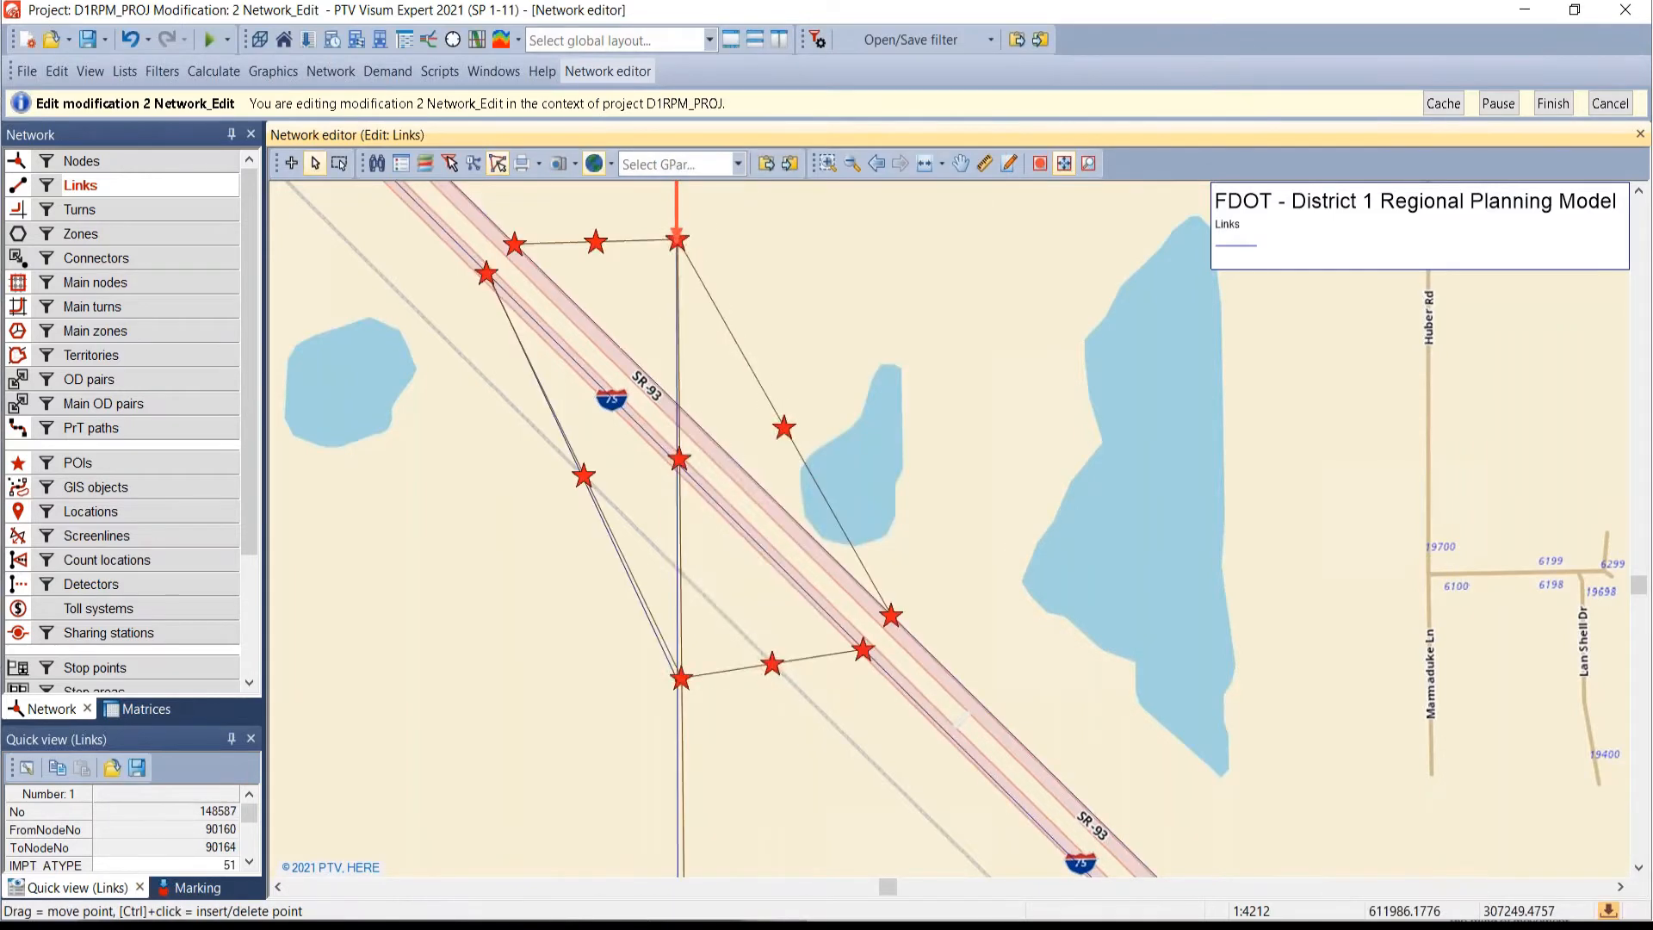
- Split the northeastern I-75 carriageway link at its two ramp junction markers, northwest and southeast of Del Prado Blvd
{"action": "right_click", "coordinate": [515, 247]}
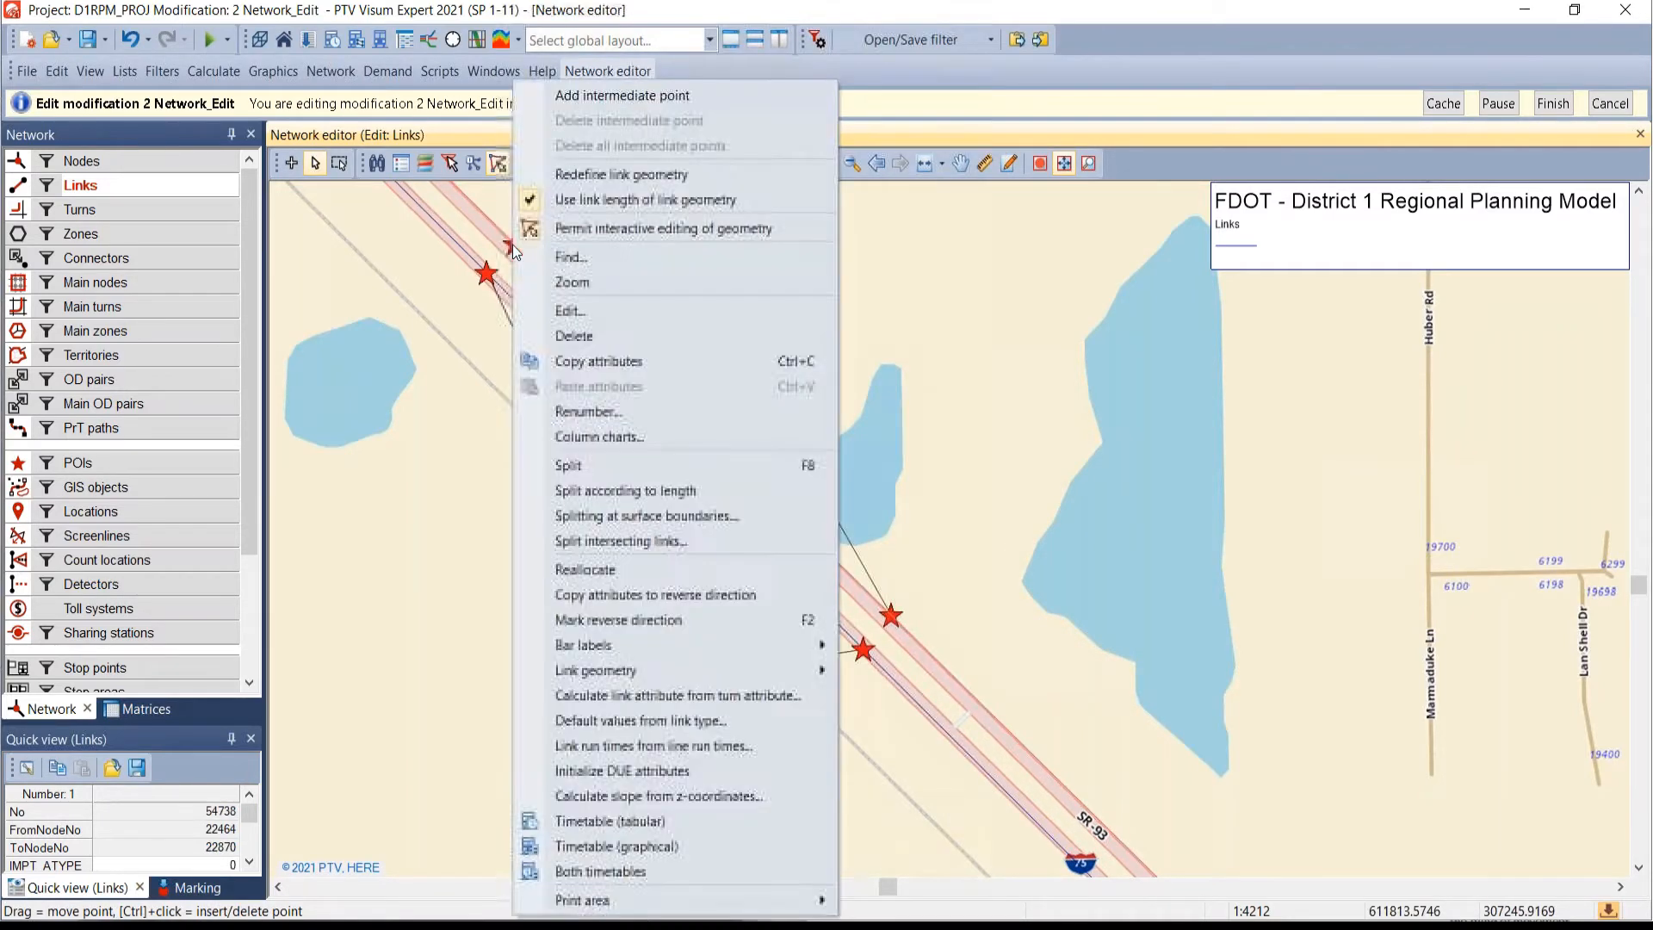
{"action": "left_click", "coordinate": [570, 465]}
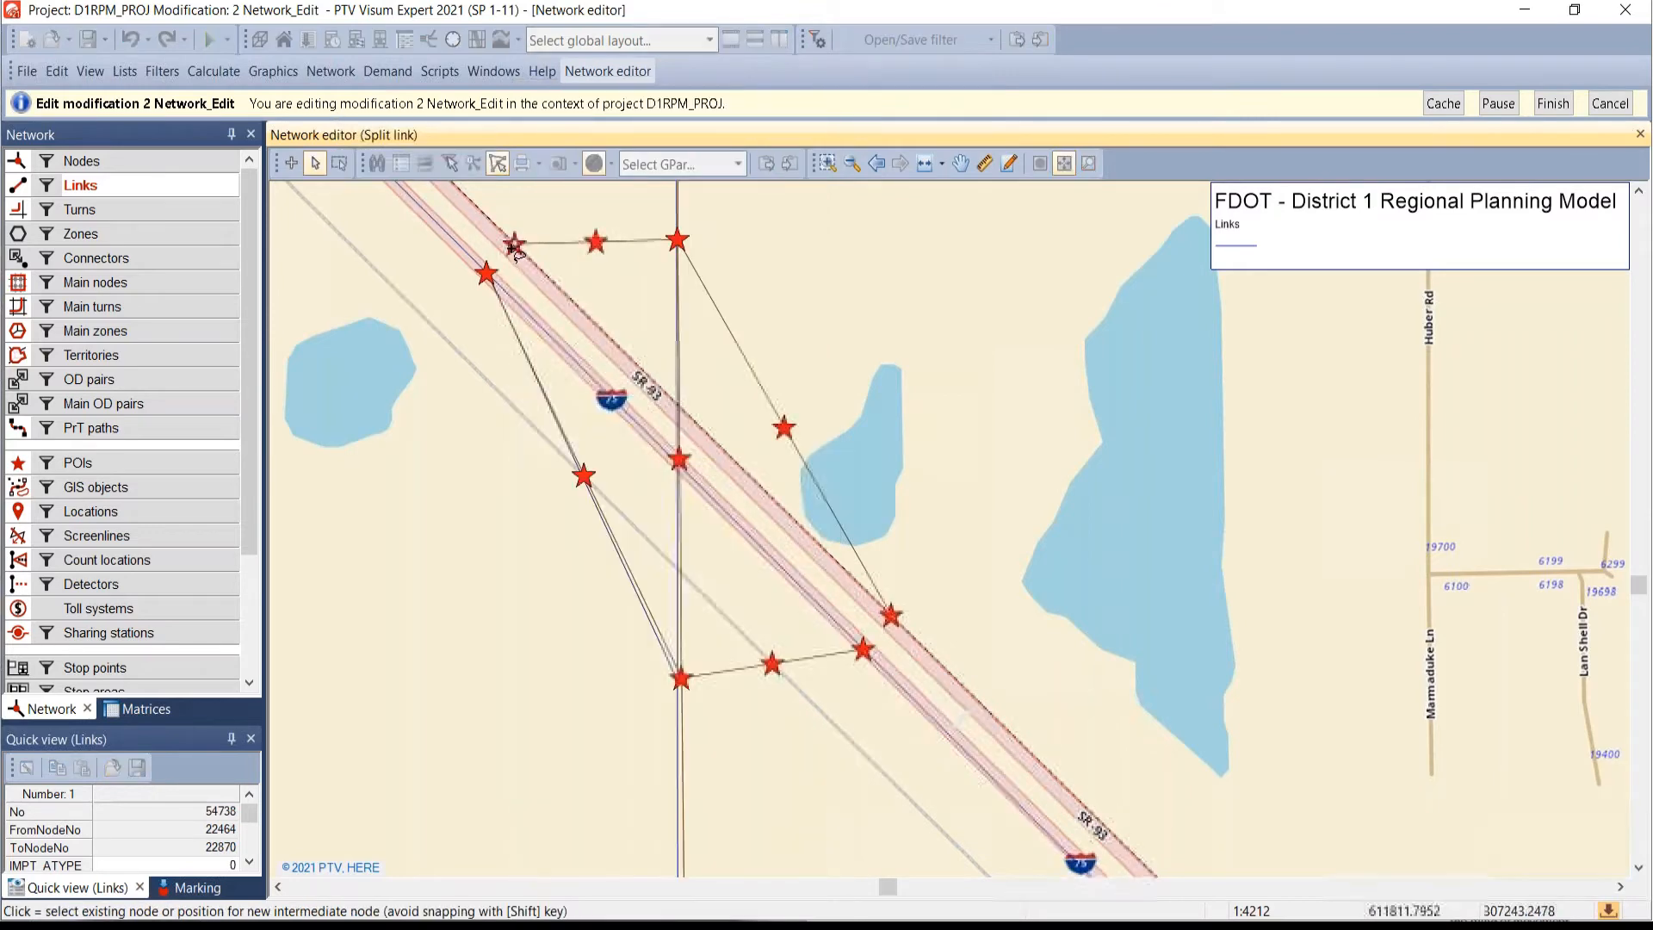
{"action": "left_click", "coordinate": [827, 558]}
{"action": "right_click", "coordinate": [890, 615]}
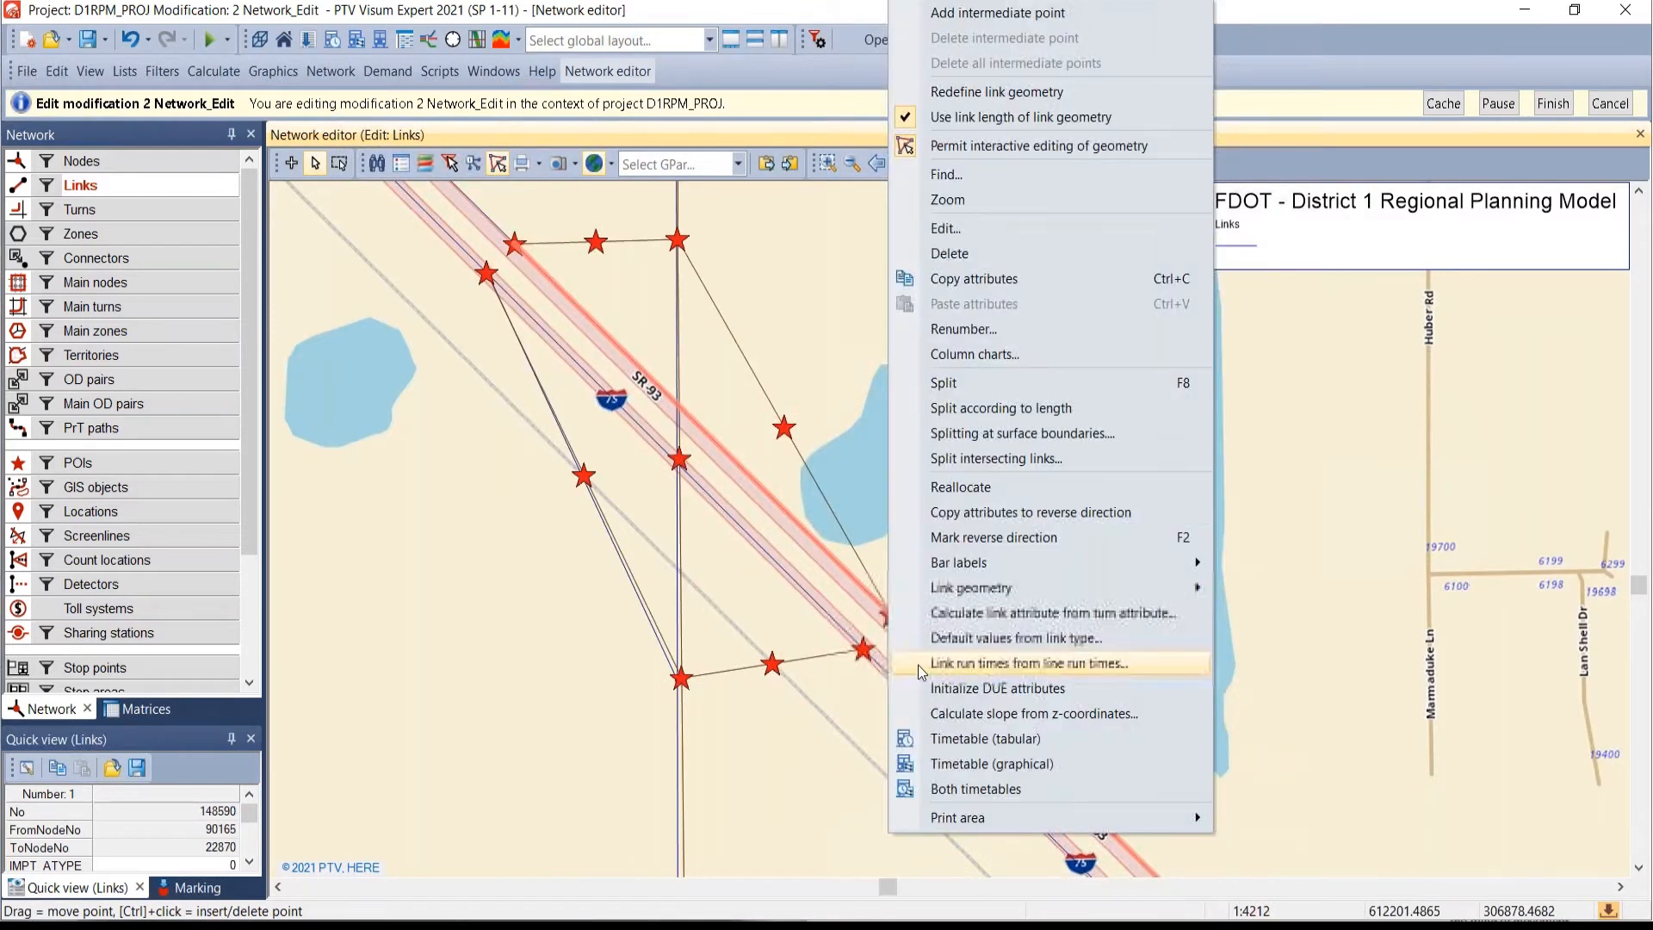
{"action": "left_click", "coordinate": [948, 384]}
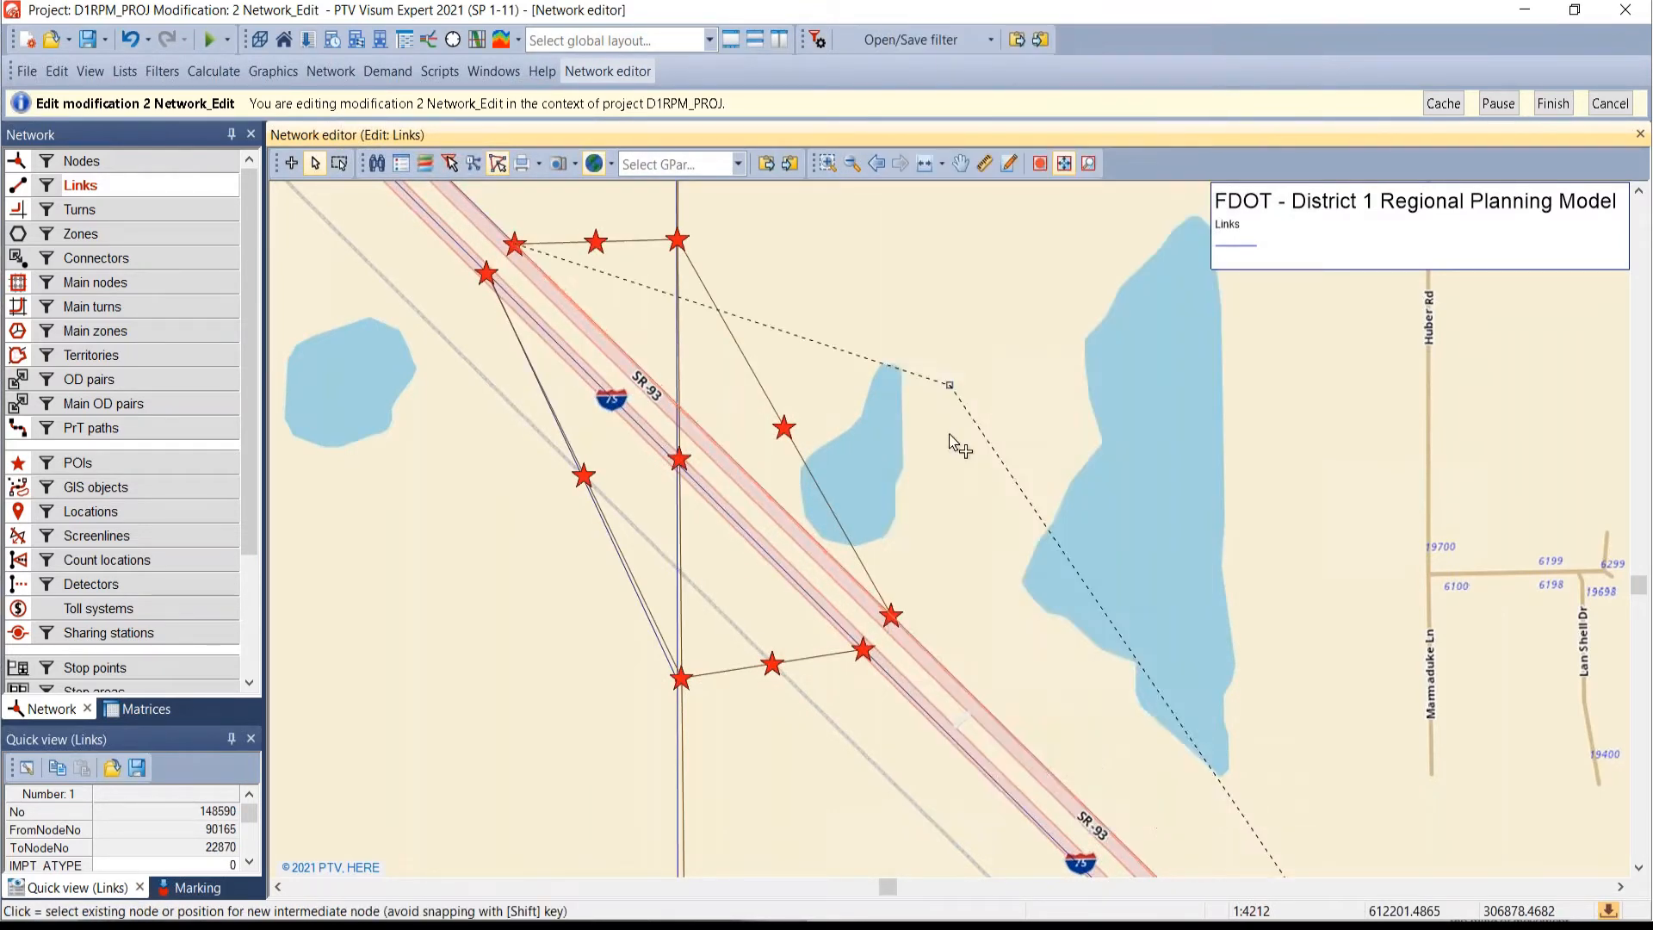
{"action": "left_click", "coordinate": [892, 614]}
- Split the southwestern I-75 carriageway link at the ramp junction marker southeast of Del Prado Blvd
{"action": "right_click", "coordinate": [870, 643]}
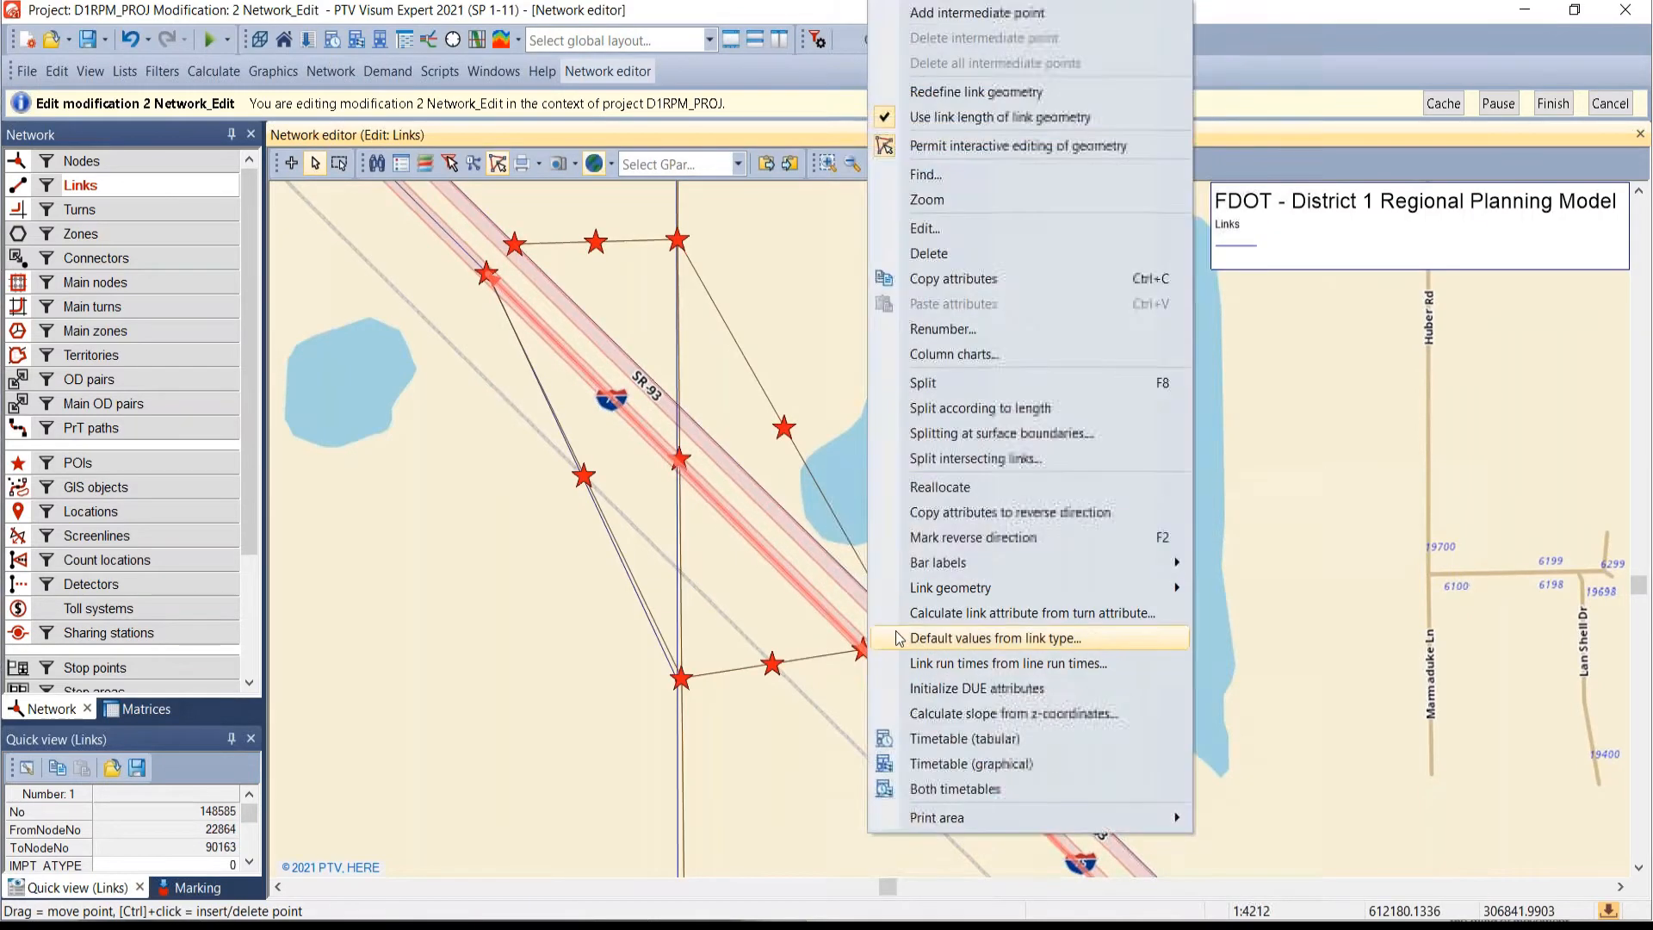
{"action": "left_click", "coordinate": [941, 384]}
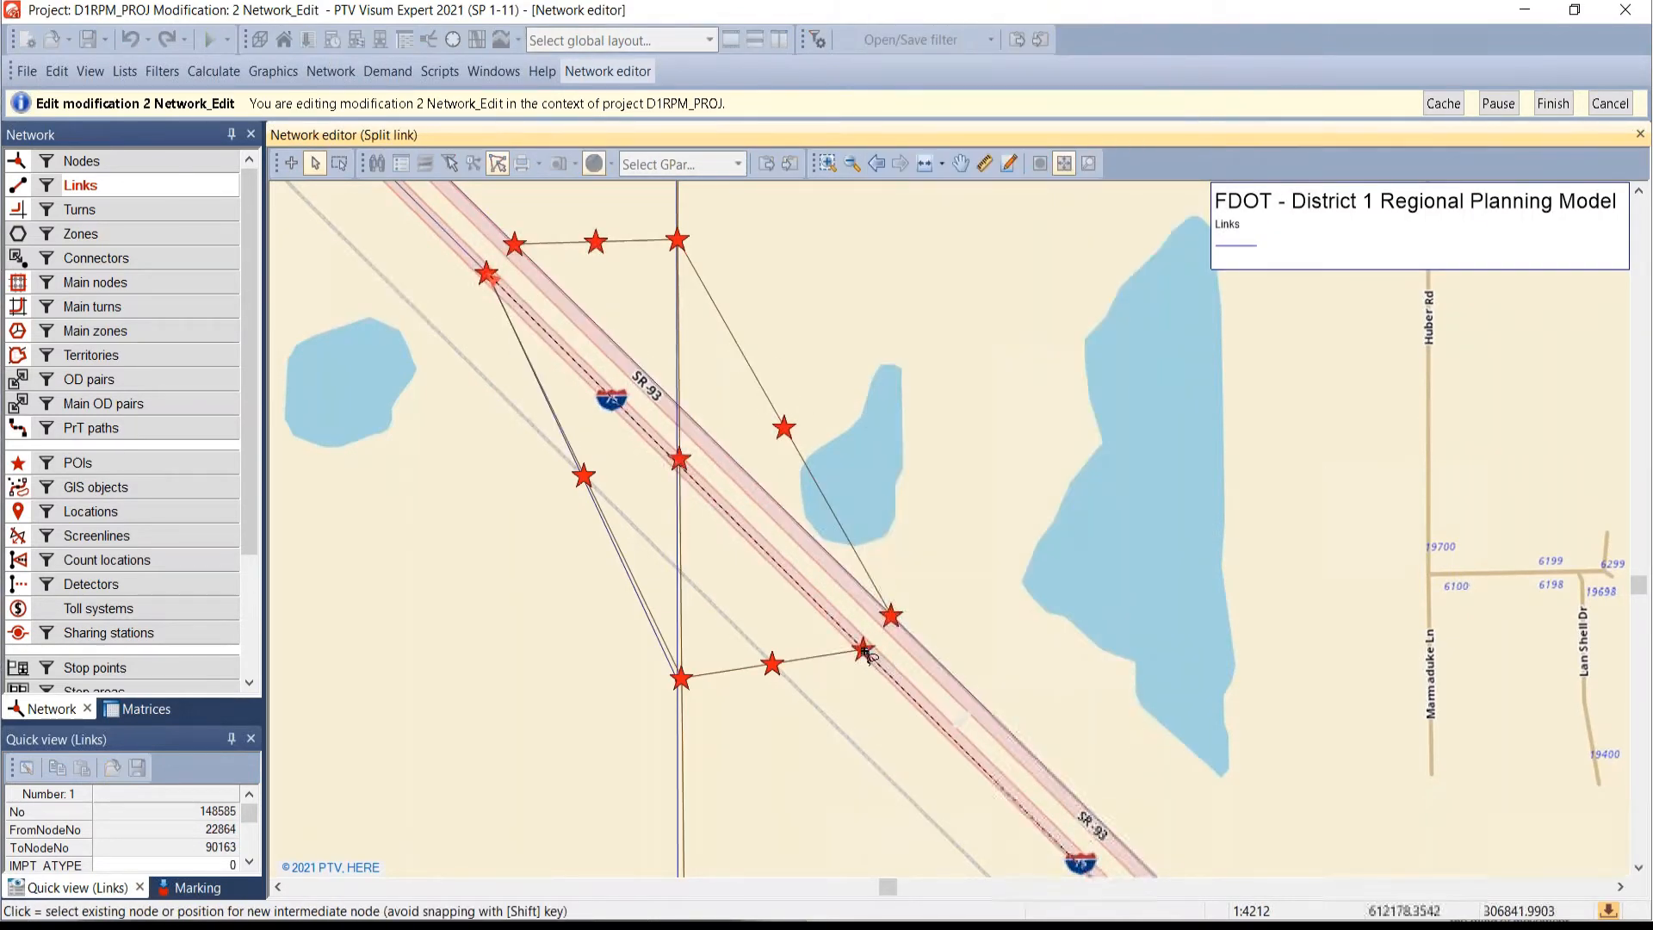
{"action": "left_click", "coordinate": [974, 425]}
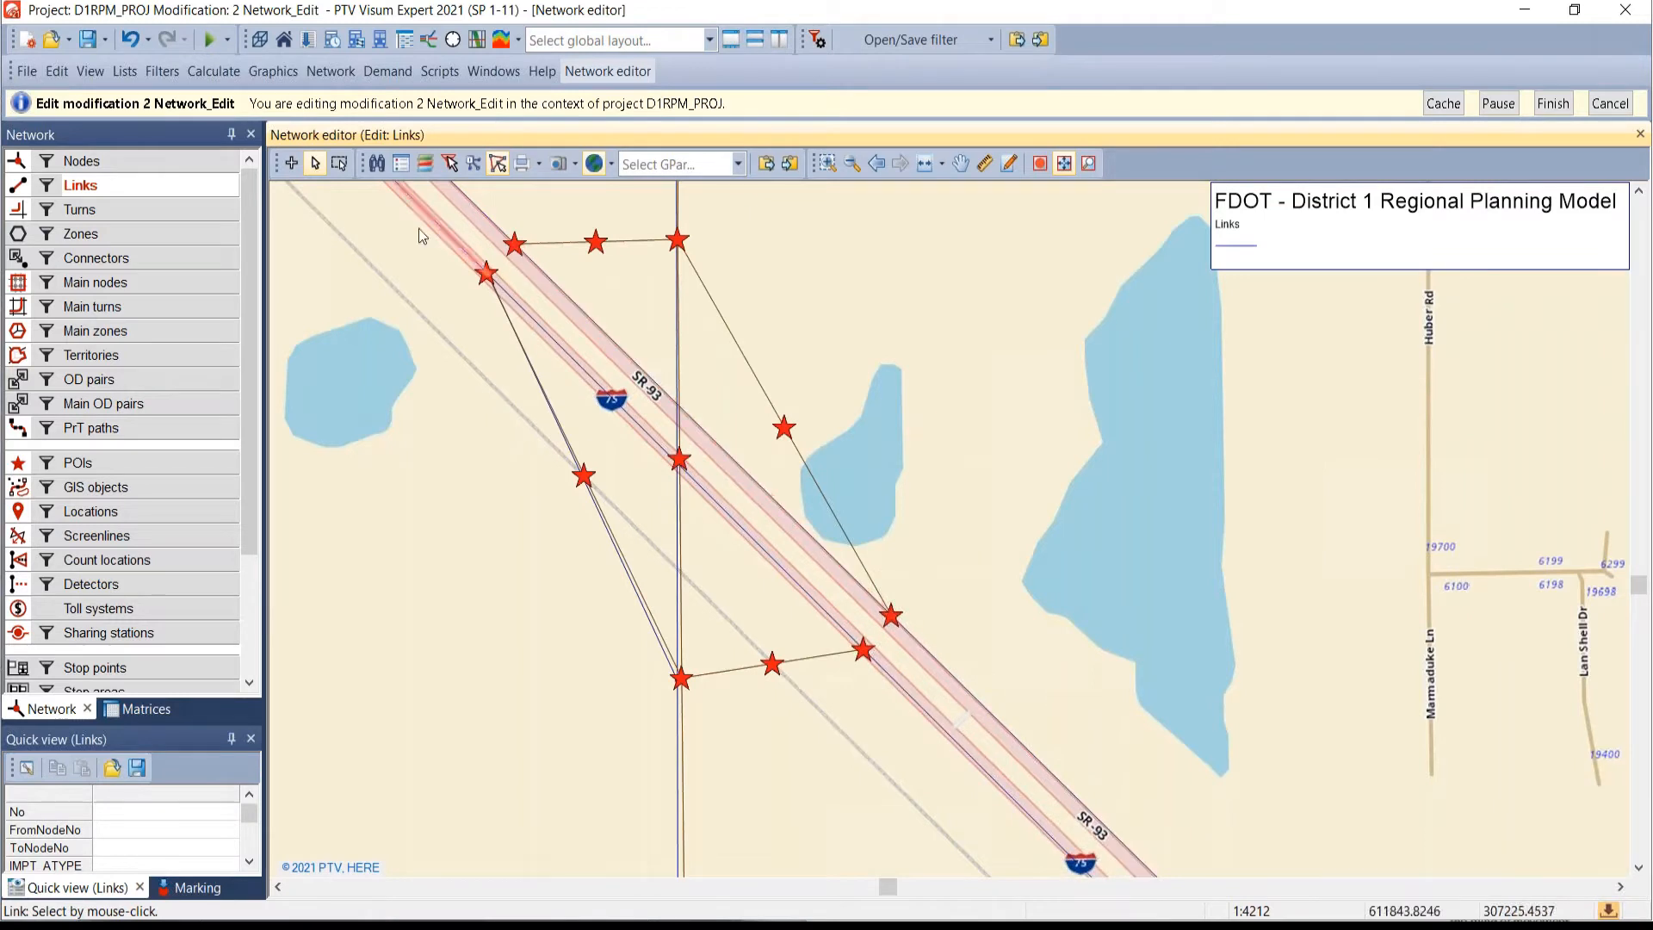
- Check that a node exists at each of the six ramp junctions on I-75 and Del Prado Blvd
{"action": "left_click", "coordinate": [83, 161]}
{"action": "left_click", "coordinate": [515, 244]}
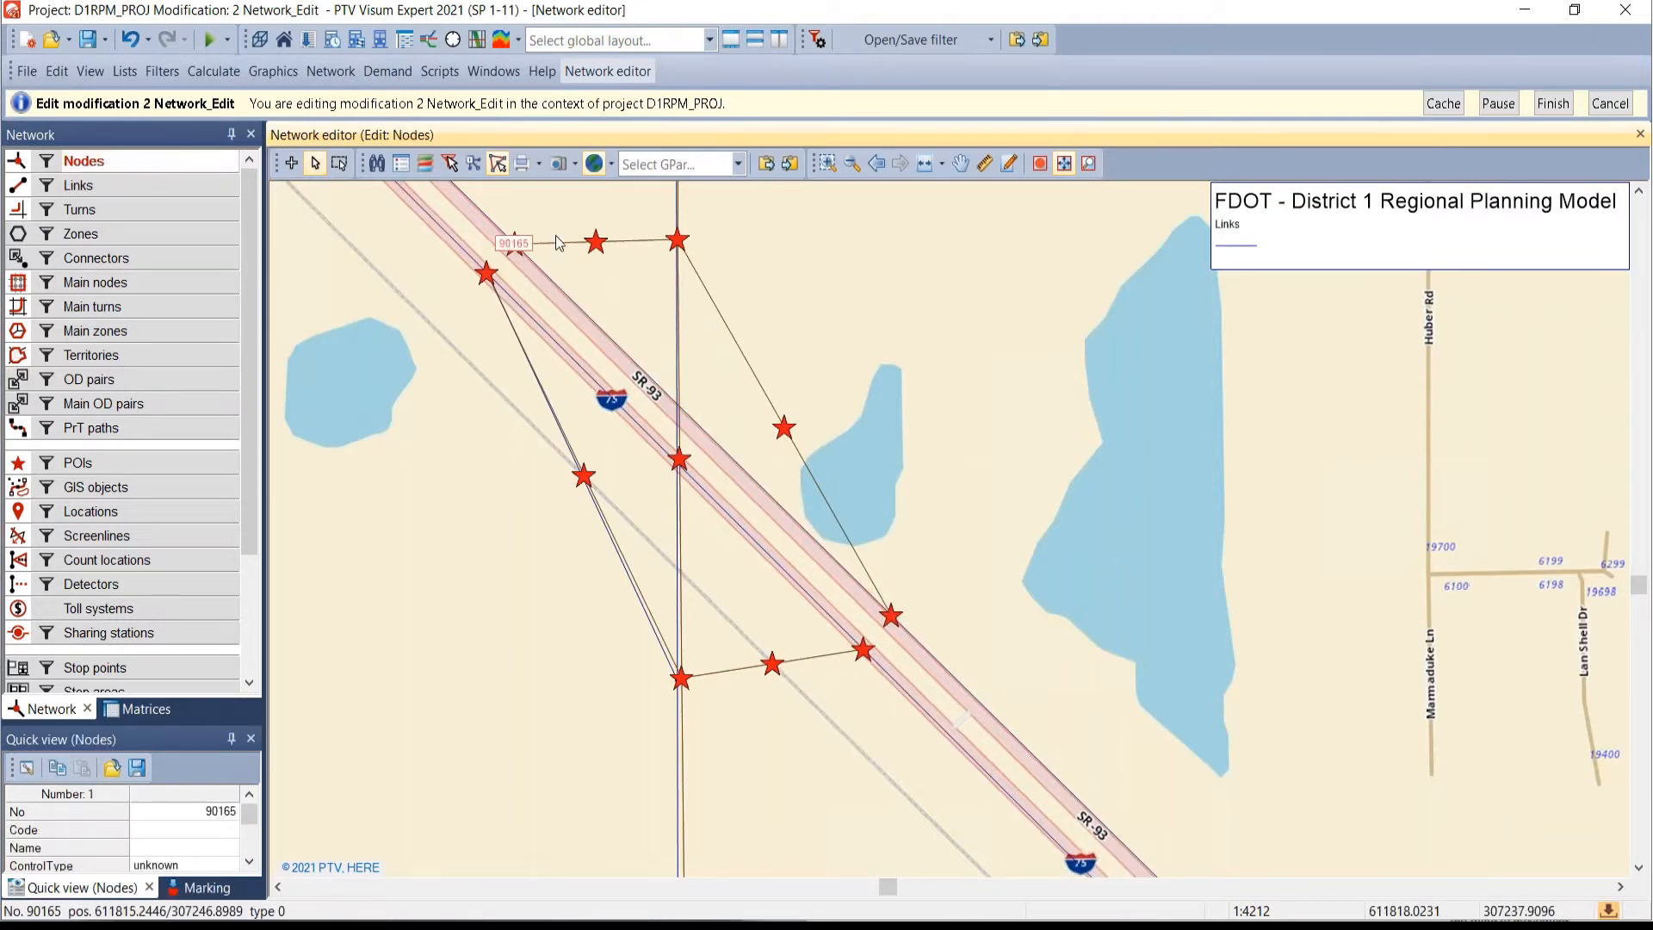
{"action": "left_click", "coordinate": [675, 241], "text": "ctrl"}
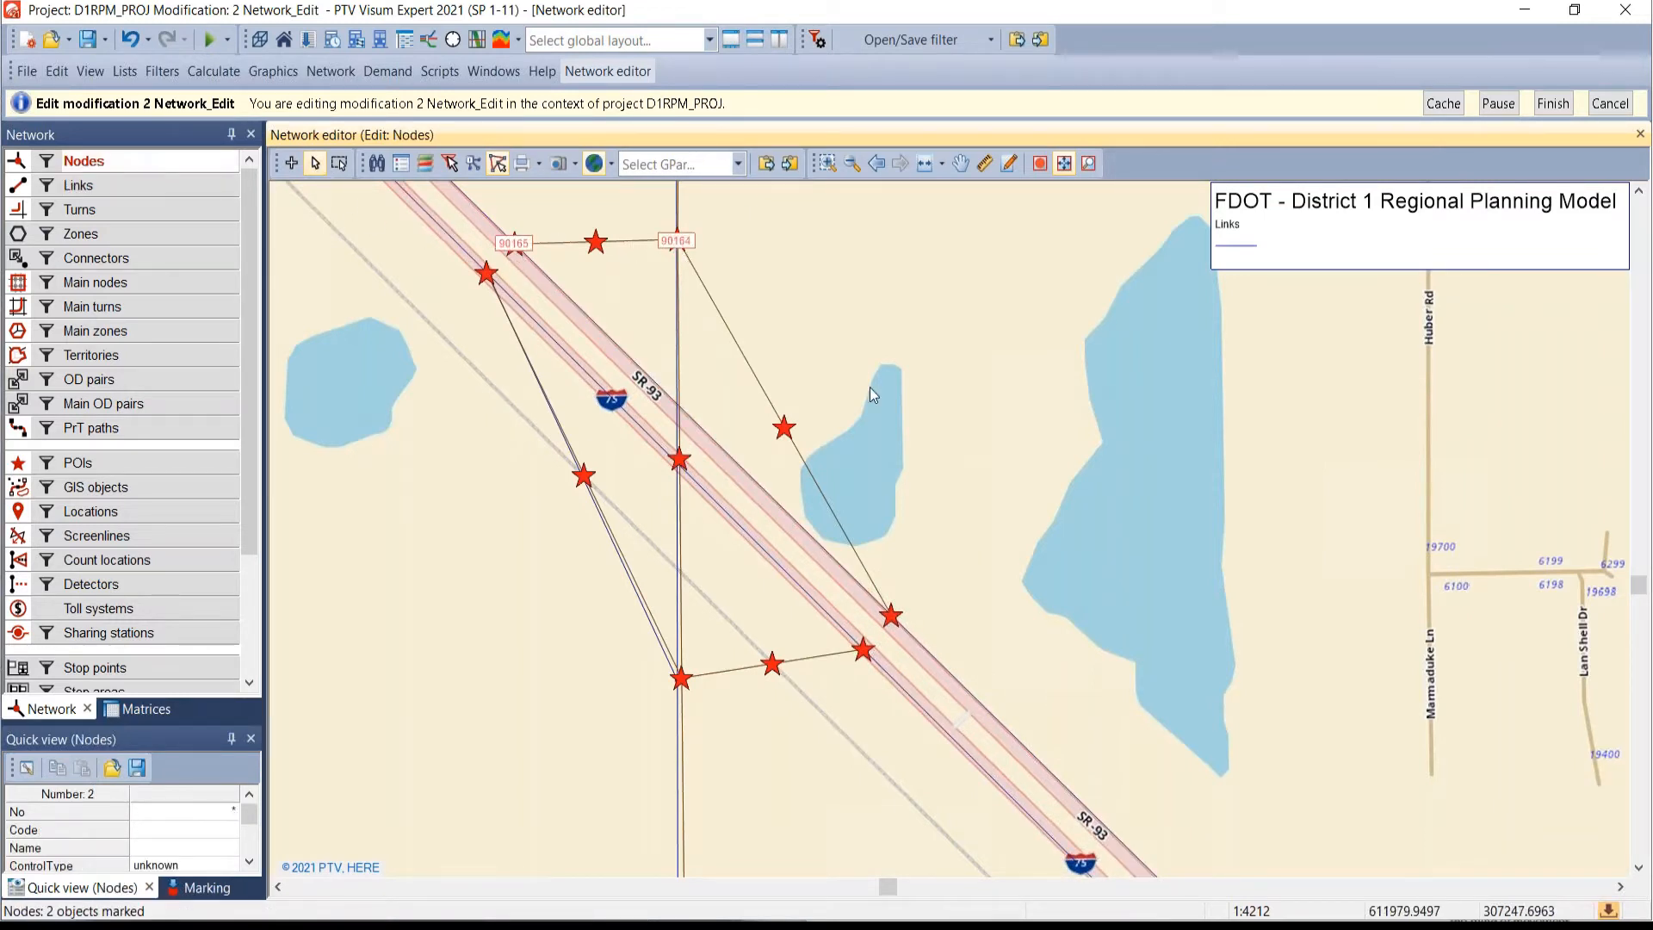
{"action": "left_click", "coordinate": [890, 616], "text": "ctrl"}
{"action": "left_click", "coordinate": [863, 650], "text": "ctrl"}
{"action": "left_click", "coordinate": [678, 678], "text": "ctrl"}
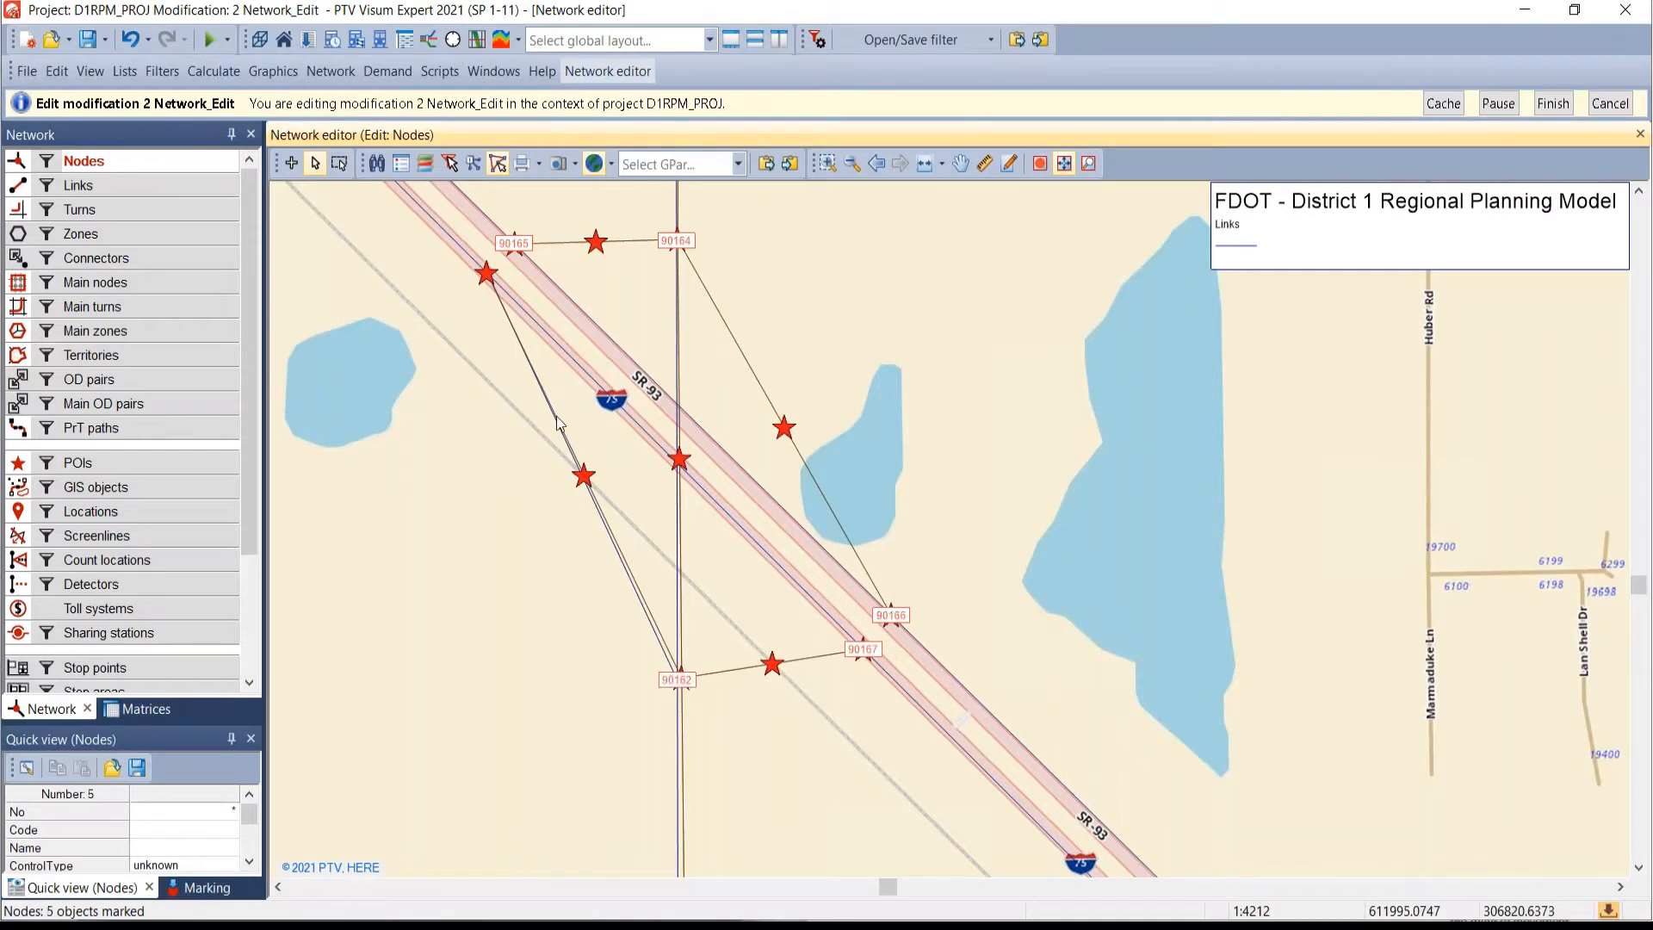
{"action": "left_click", "coordinate": [487, 274], "text": "ctrl"}
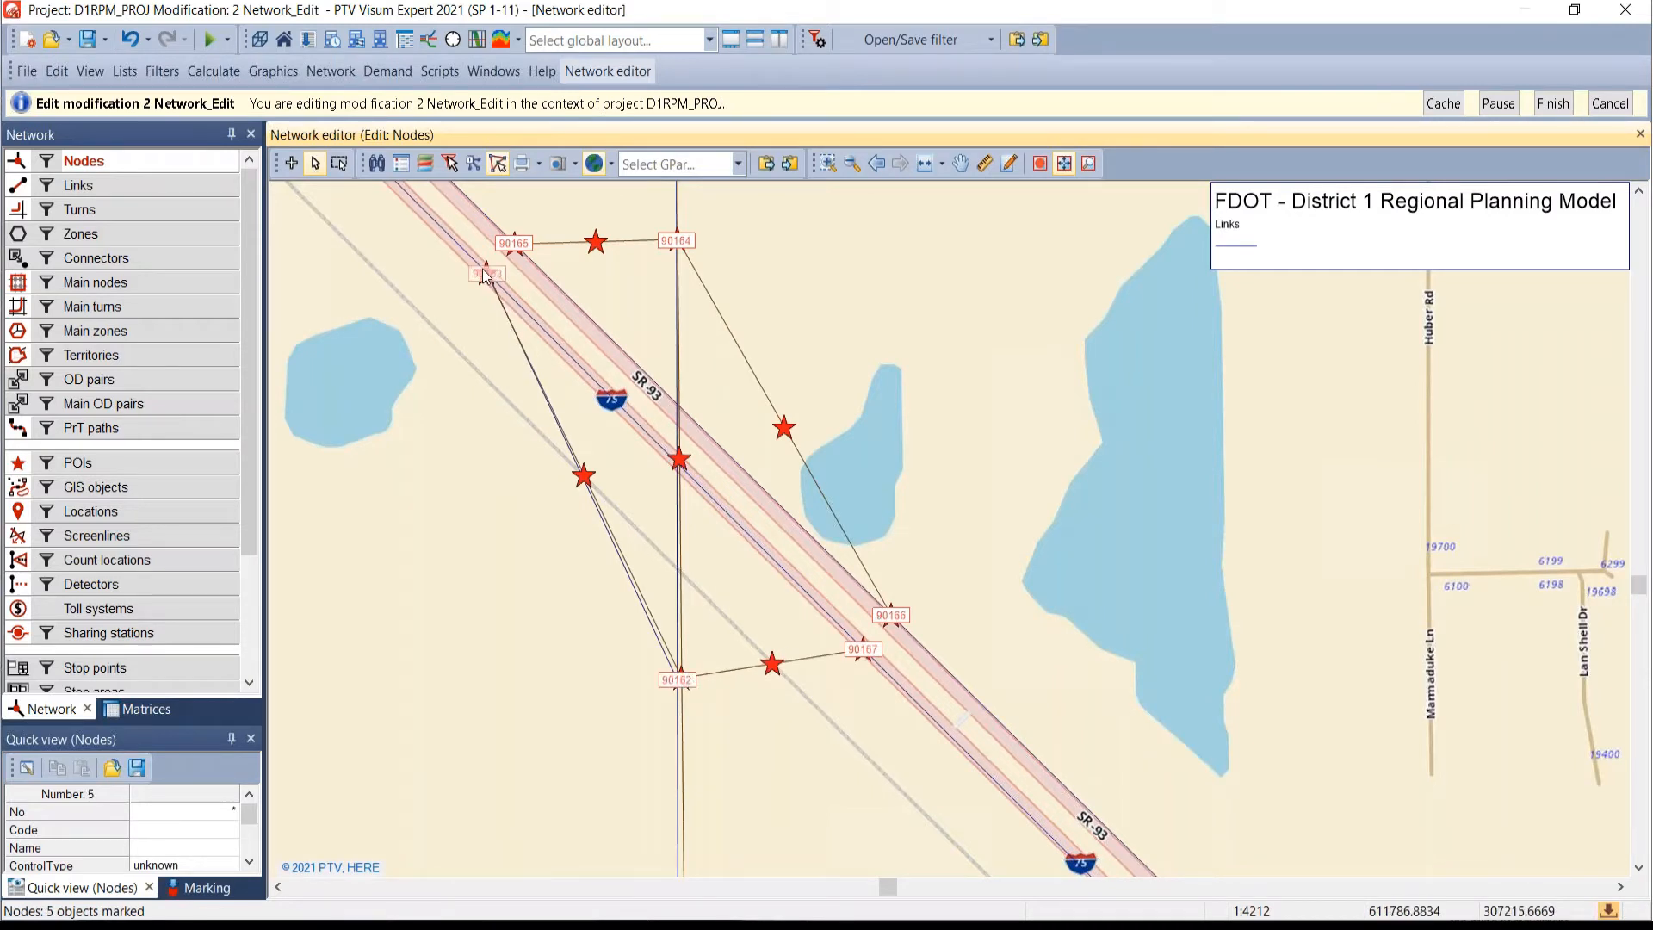
{"action": "left_click", "coordinate": [442, 571]}
- Insert a ramp link of type 01 from node 90162 on Del Prado Blvd to node 90167 on I-75, closing the opposite direction
{"action": "left_click", "coordinate": [79, 185]}
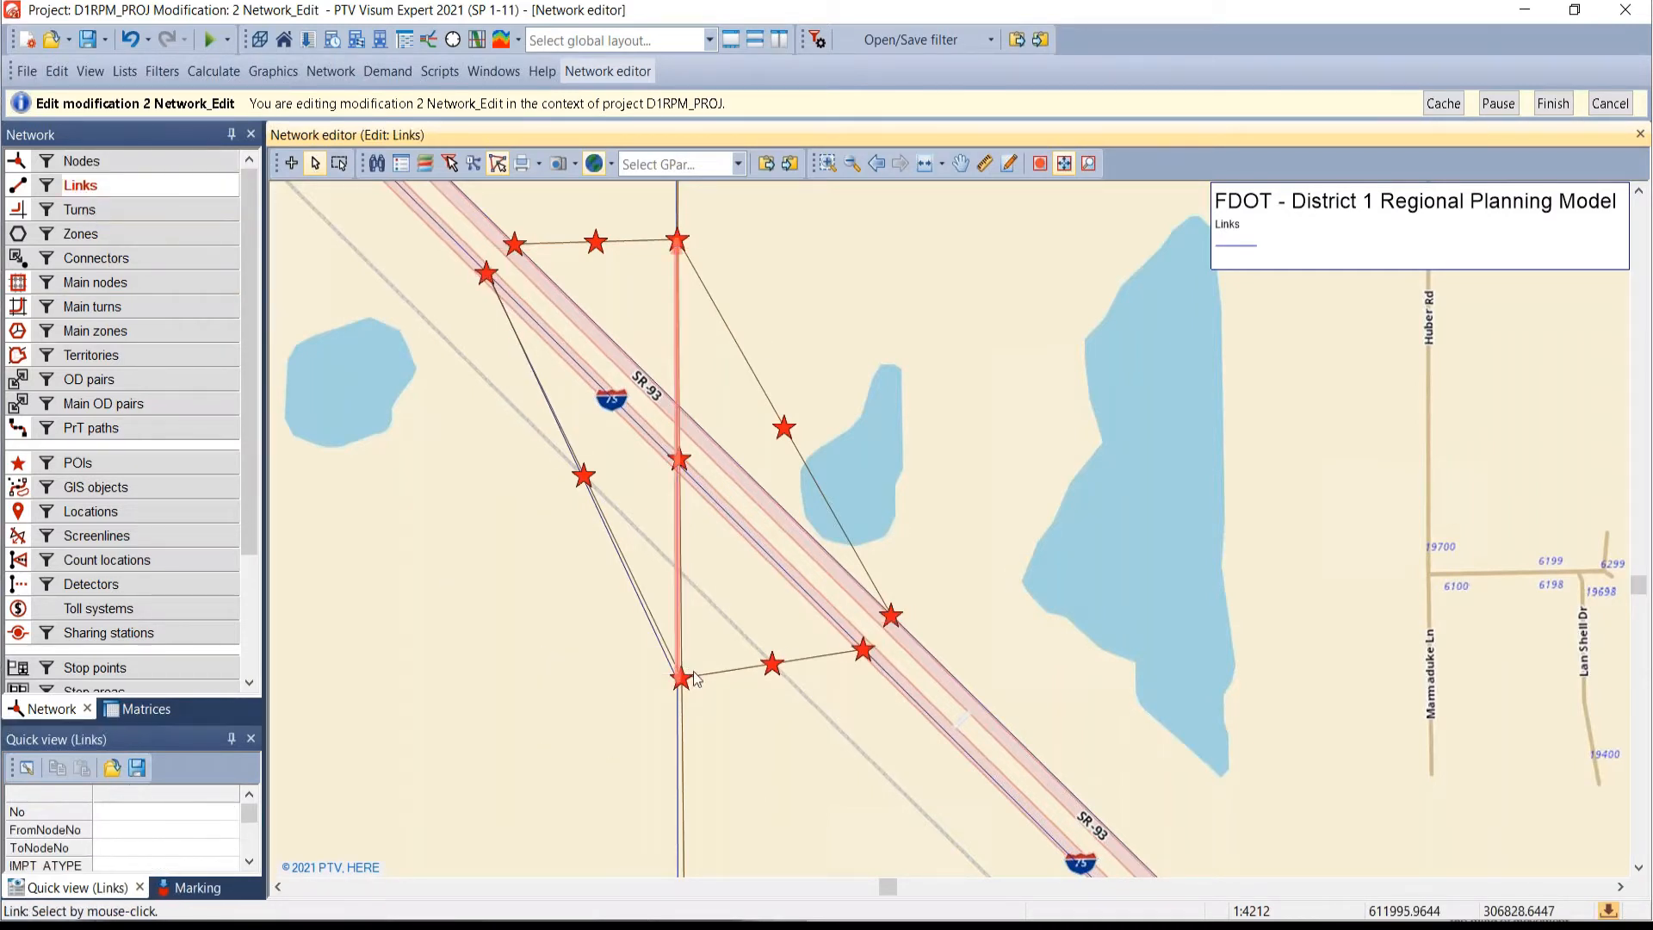
{"action": "left_click", "coordinate": [291, 162]}
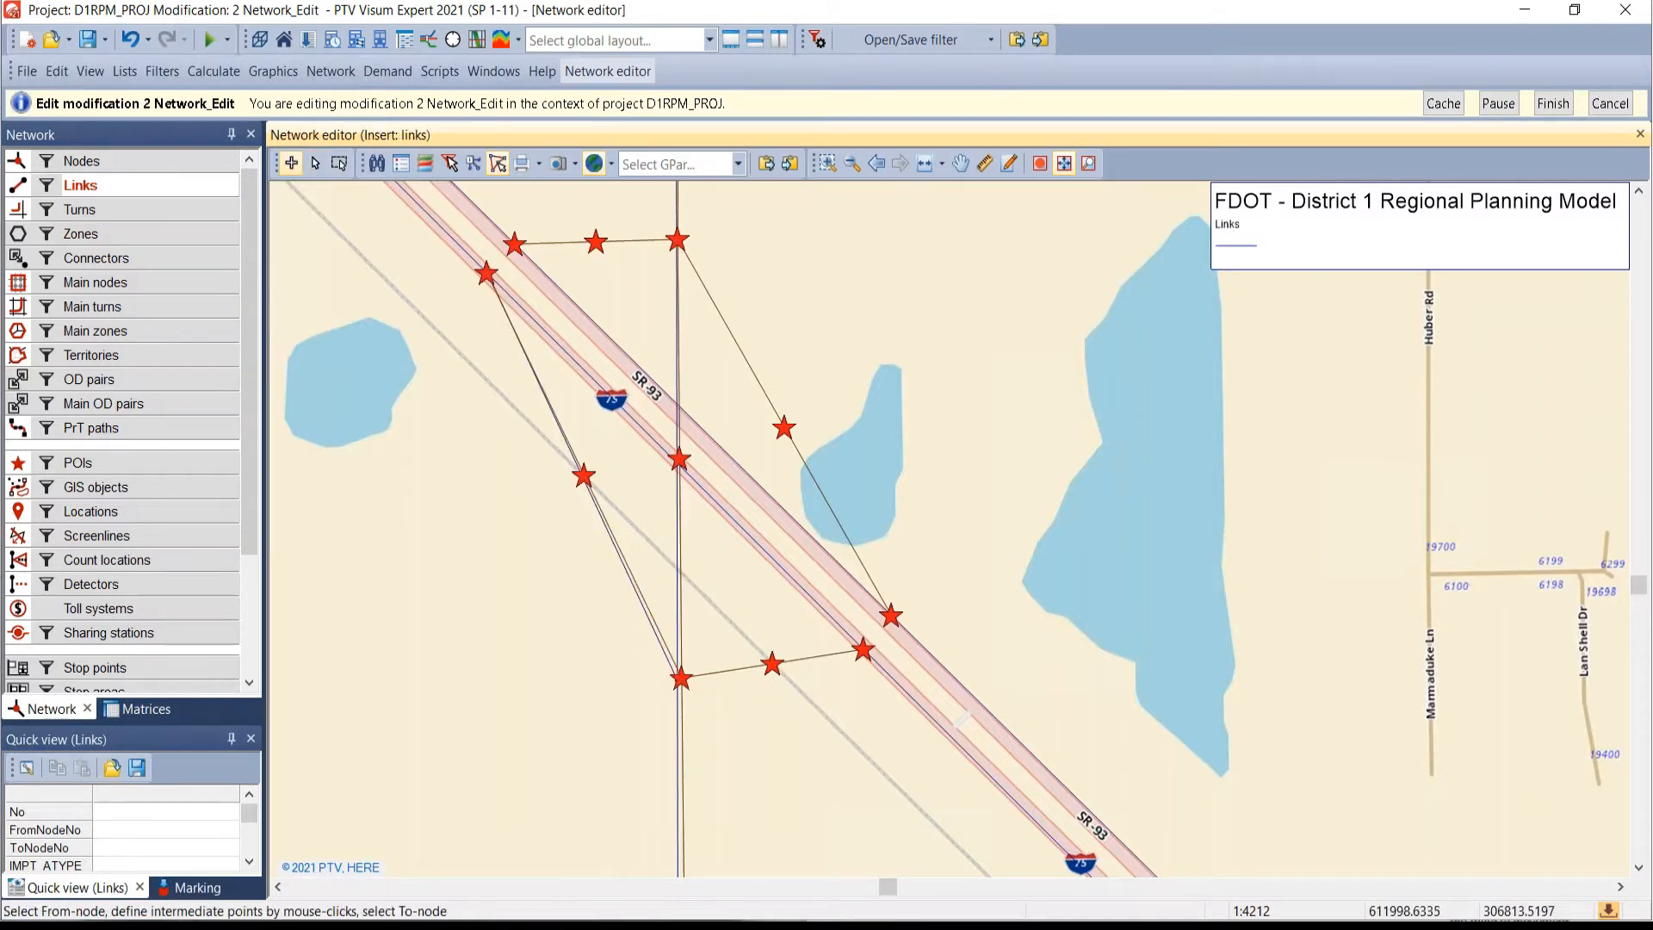
{"action": "left_click", "coordinate": [681, 678]}
{"action": "left_click", "coordinate": [864, 650]}
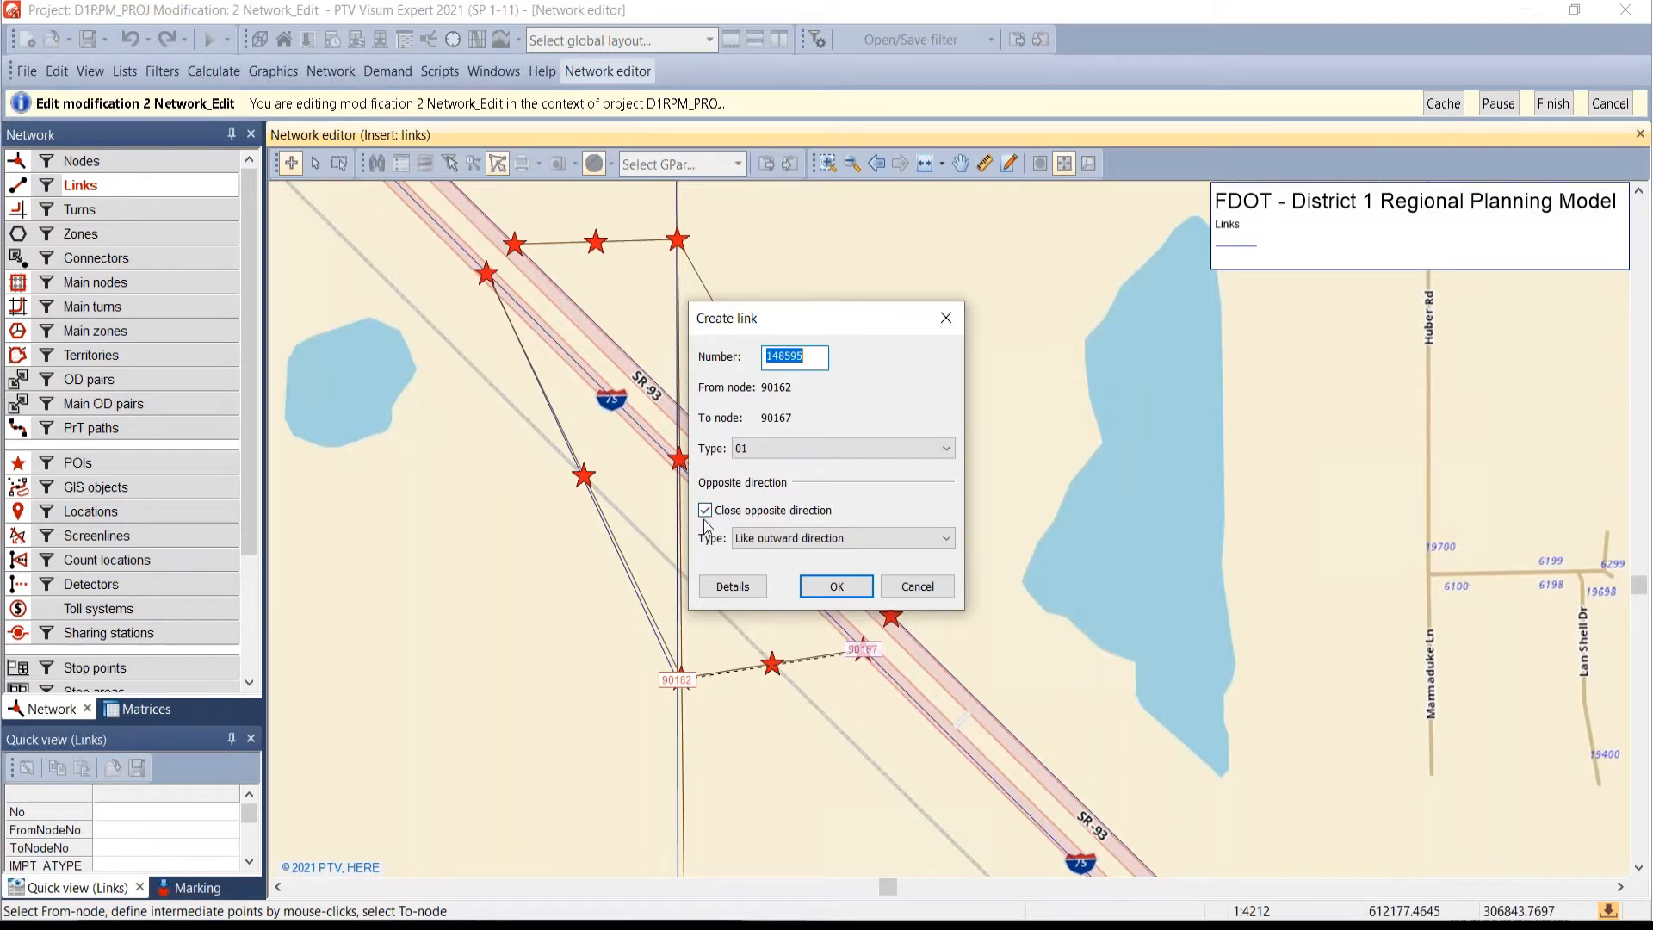
- Give the new ramp link IMPT_ATYPE 51, IMPT_FTYPE 46 and IMPT_LANES 1, copy these values for reuse, and confirm its creation
{"action": "left_click", "coordinate": [722, 589]}
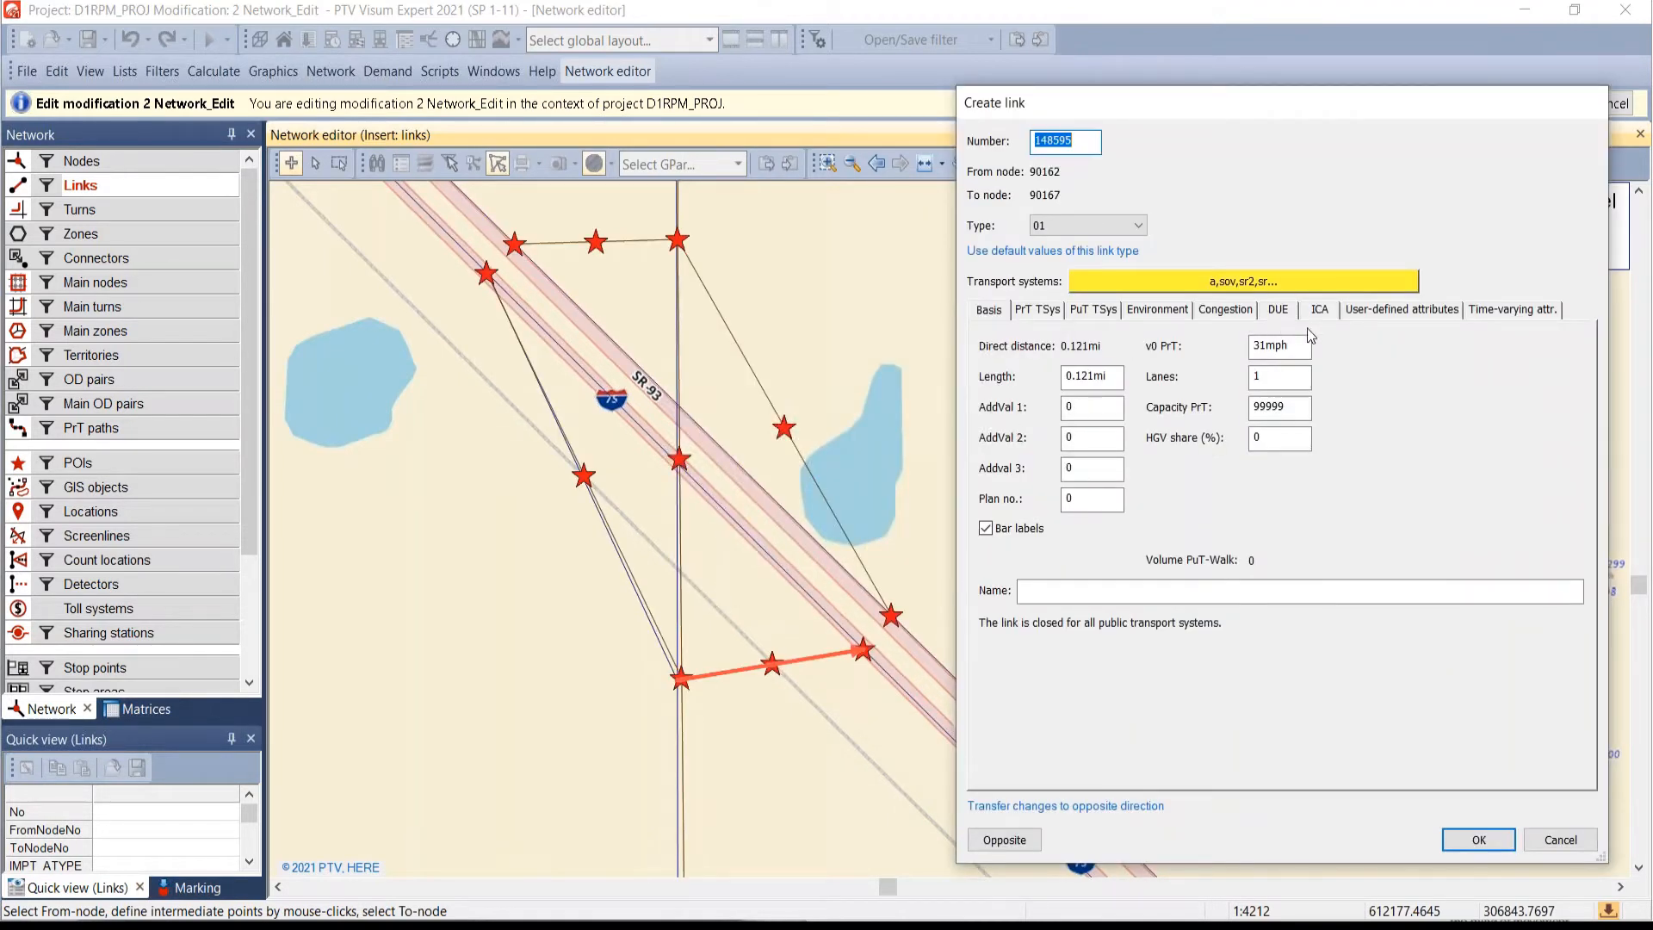
{"action": "left_click", "coordinate": [1398, 314]}
{"action": "left_click", "coordinate": [1076, 361]}
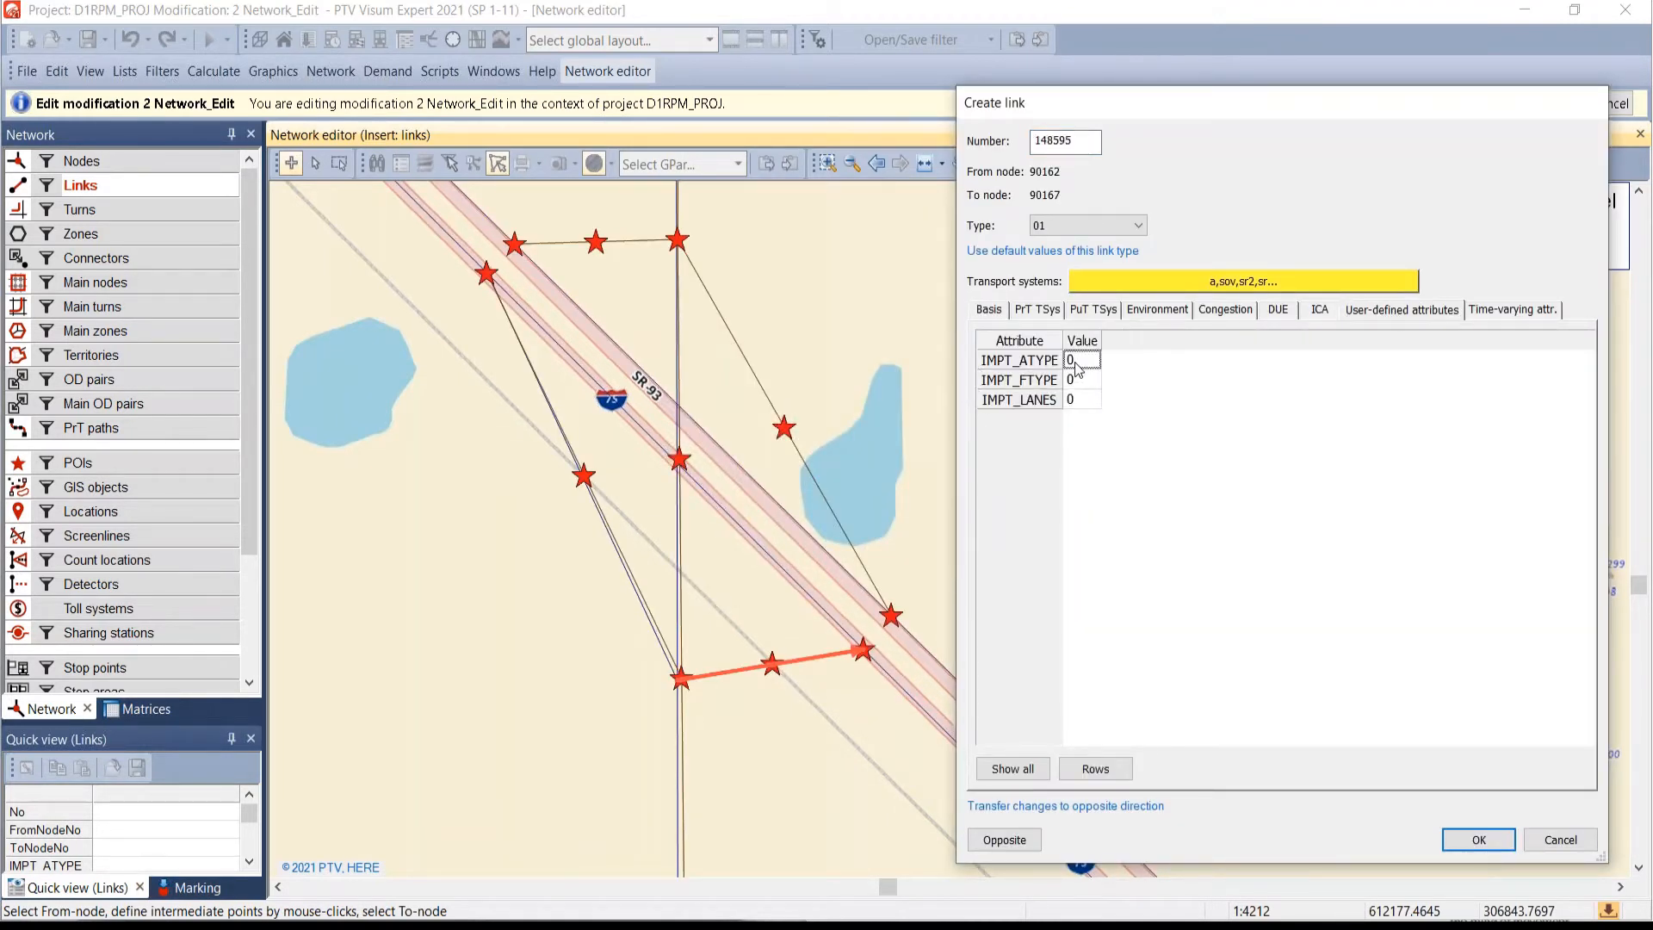
{"action": "type", "text": "51"}
{"action": "key", "text": "Return"}
{"action": "type", "text": "46"}
{"action": "key", "text": "Return"}
{"action": "type", "text": "1"}
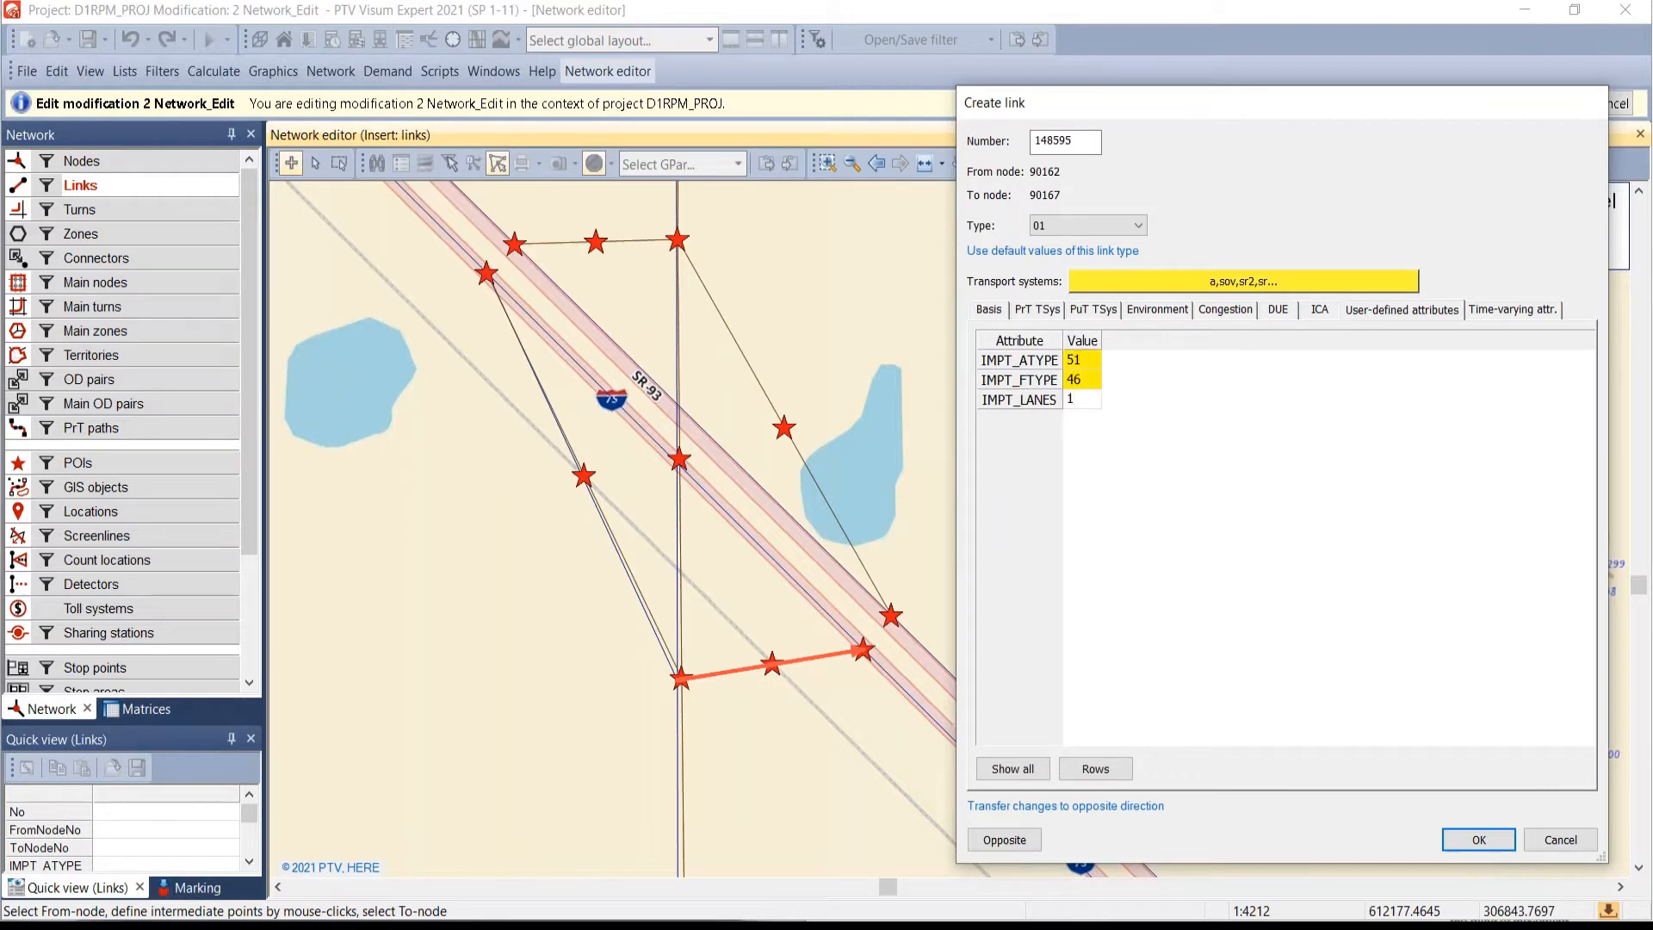
{"action": "key", "text": "Return"}
{"action": "left_click_drag", "start_coordinate": [1082, 380], "coordinate": [1086, 403]}
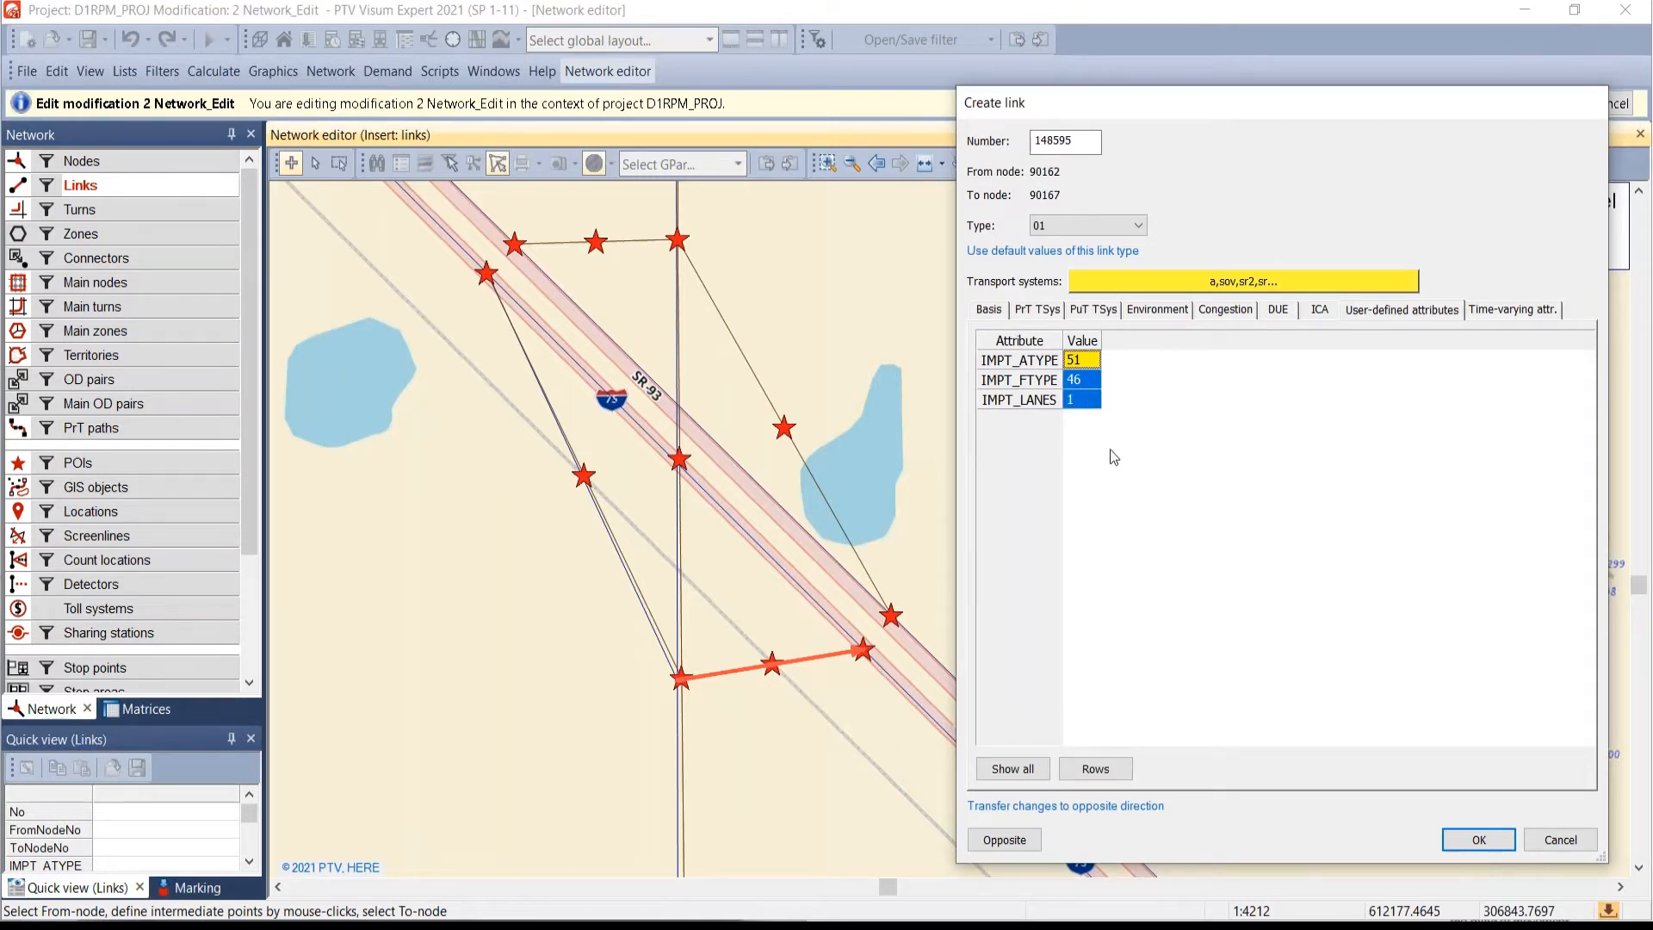
{"action": "left_click", "coordinate": [1478, 839]}
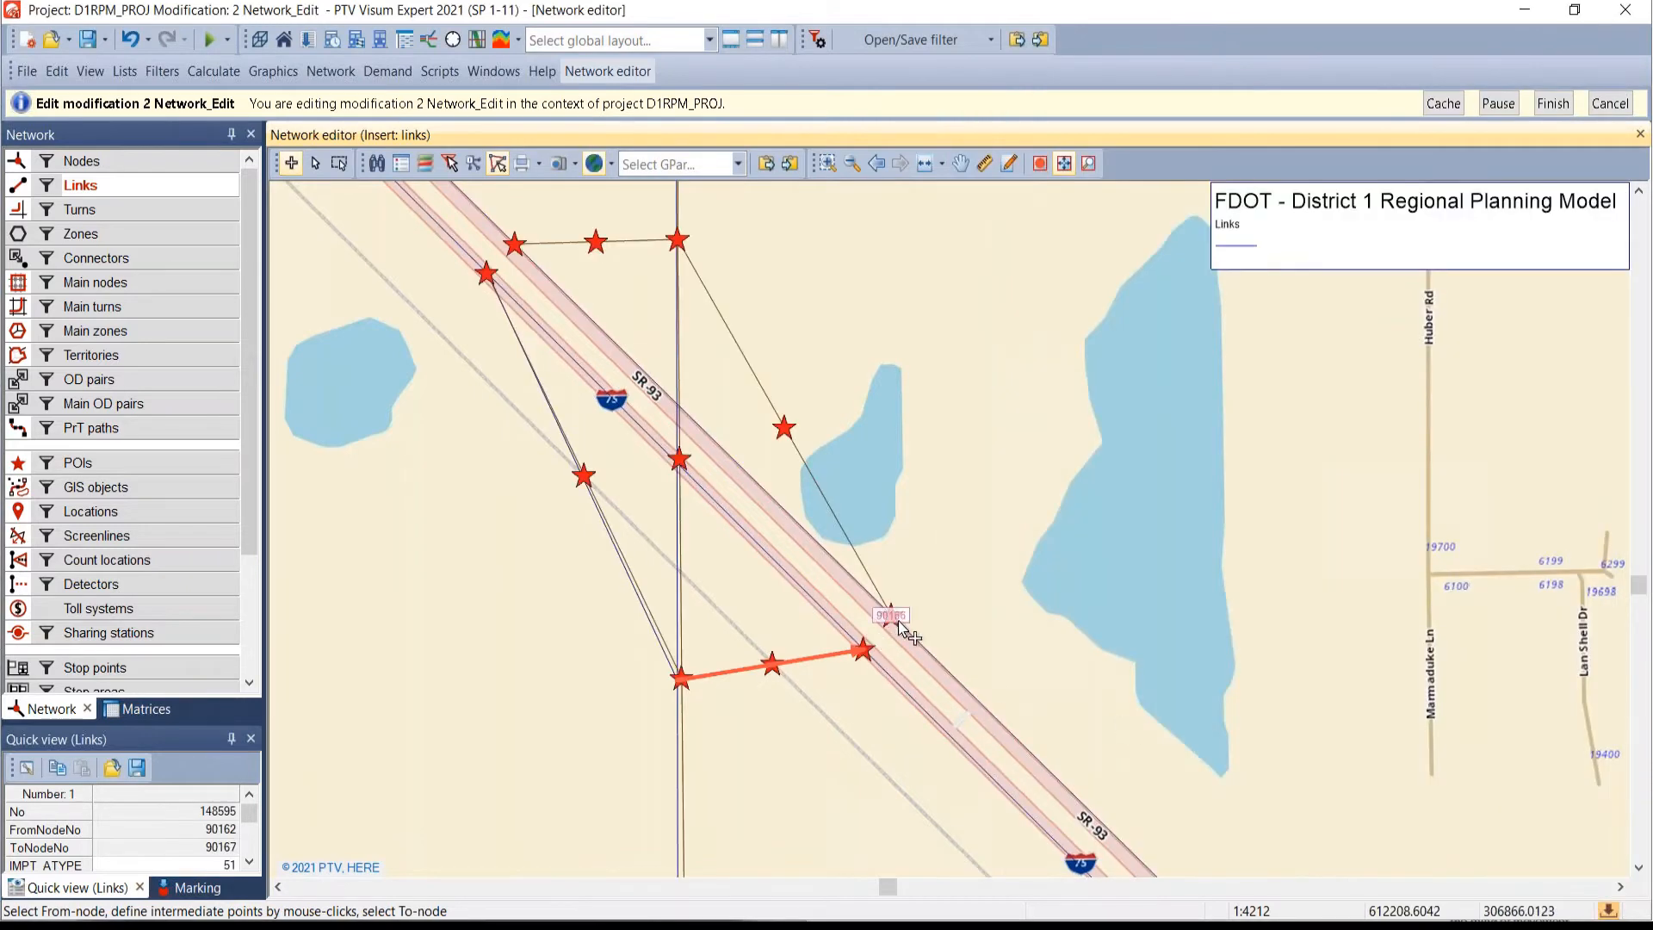
- Create a one-way type 01 ramp link from node 90166 to node 90164, pasting 51, 46 and 1 into its user-defined attributes
{"action": "left_click", "coordinate": [890, 615]}
{"action": "left_click", "coordinate": [679, 242]}
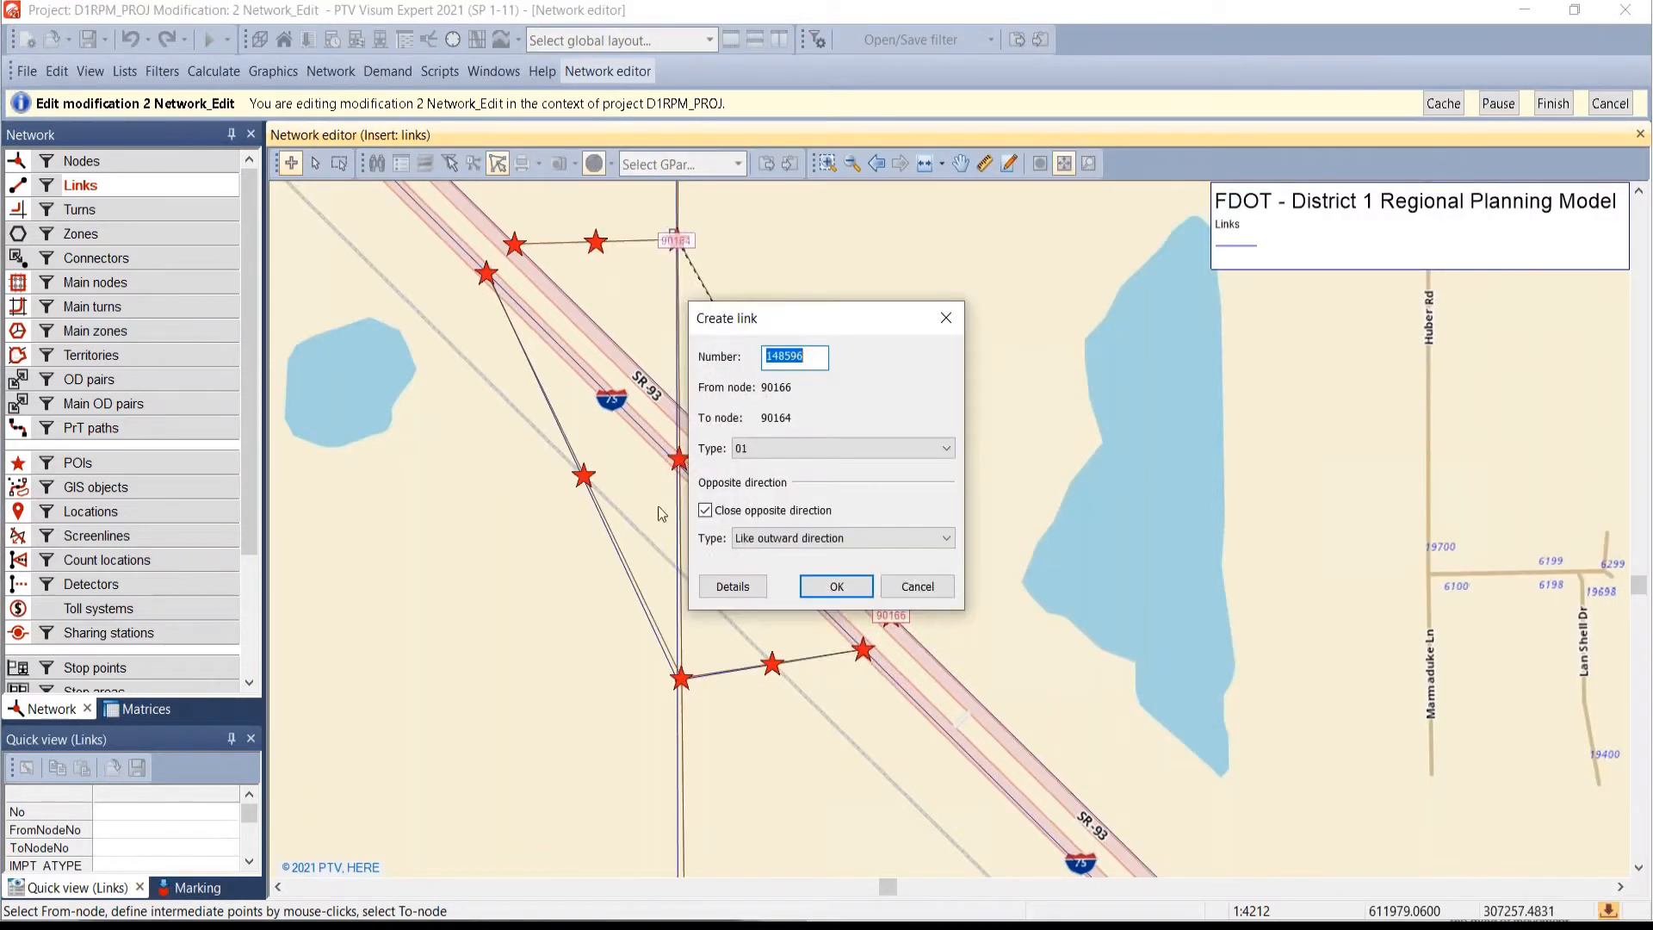
{"action": "left_click", "coordinate": [731, 584]}
{"action": "left_click", "coordinate": [1401, 310]}
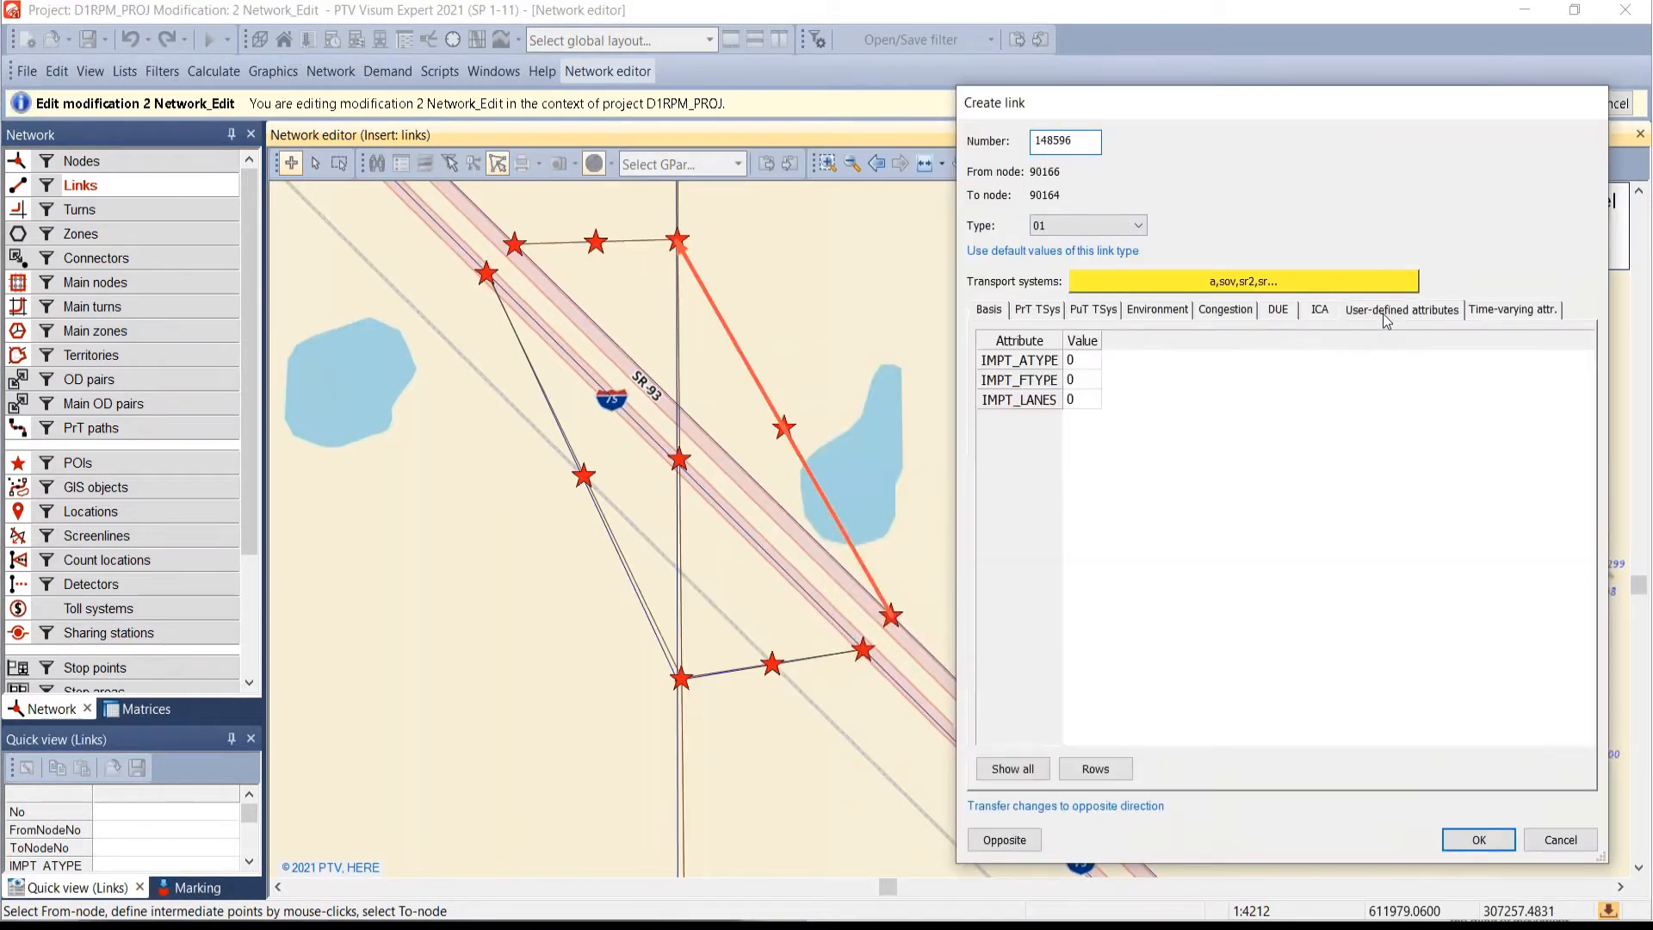
{"action": "left_click", "coordinate": [1087, 360]}
{"action": "key", "text": "ctrl+v"}
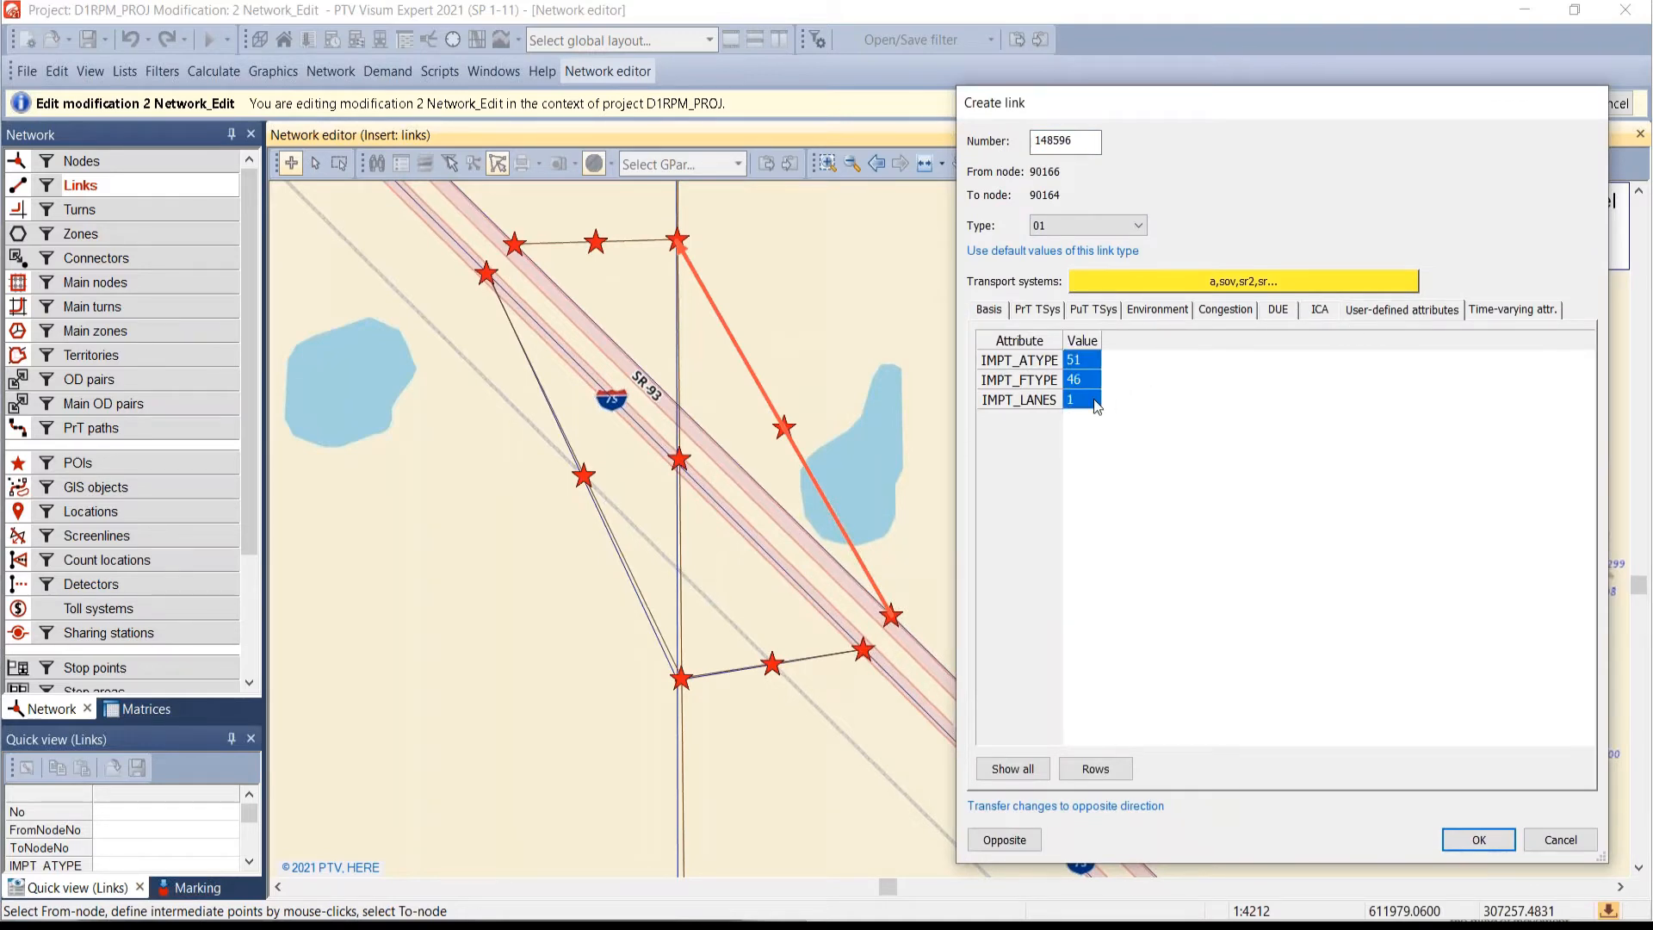
{"action": "left_click", "coordinate": [1487, 838]}
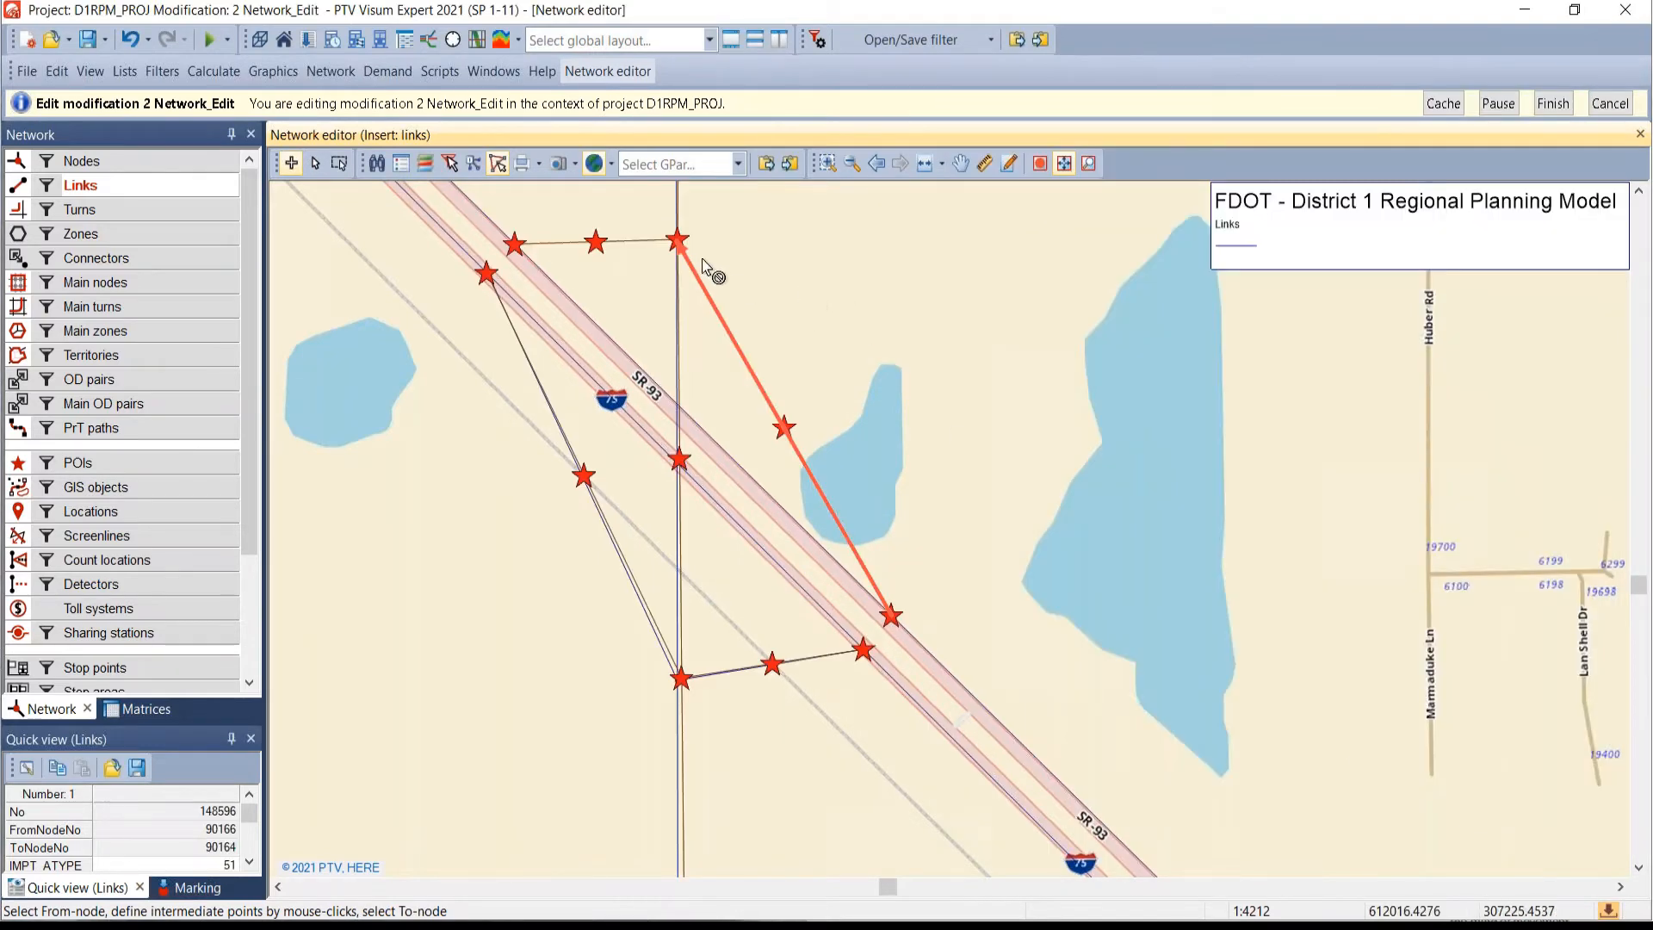
- Create a one-way type 01 ramp link from node 90164 to node 90165 with IMPT_ATYPE 51, IMPT_FTYPE 46 and IMPT_LANES 1
{"action": "left_click", "coordinate": [677, 242]}
{"action": "left_click", "coordinate": [514, 244]}
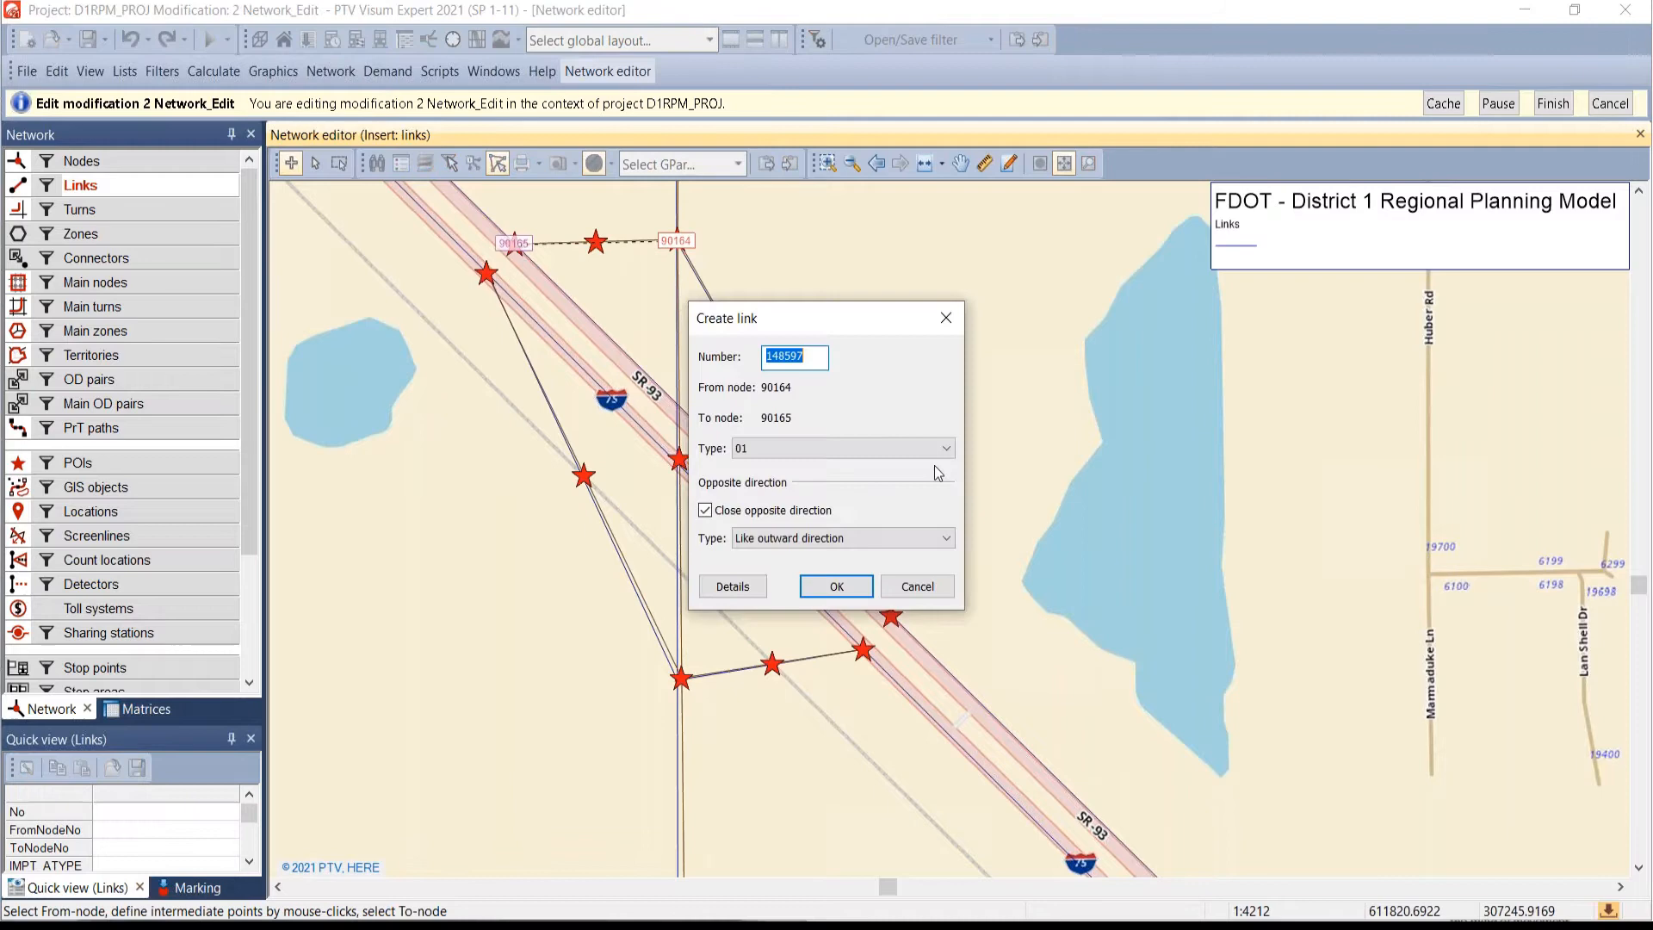
{"action": "left_click", "coordinate": [743, 586]}
{"action": "left_click", "coordinate": [1404, 310]}
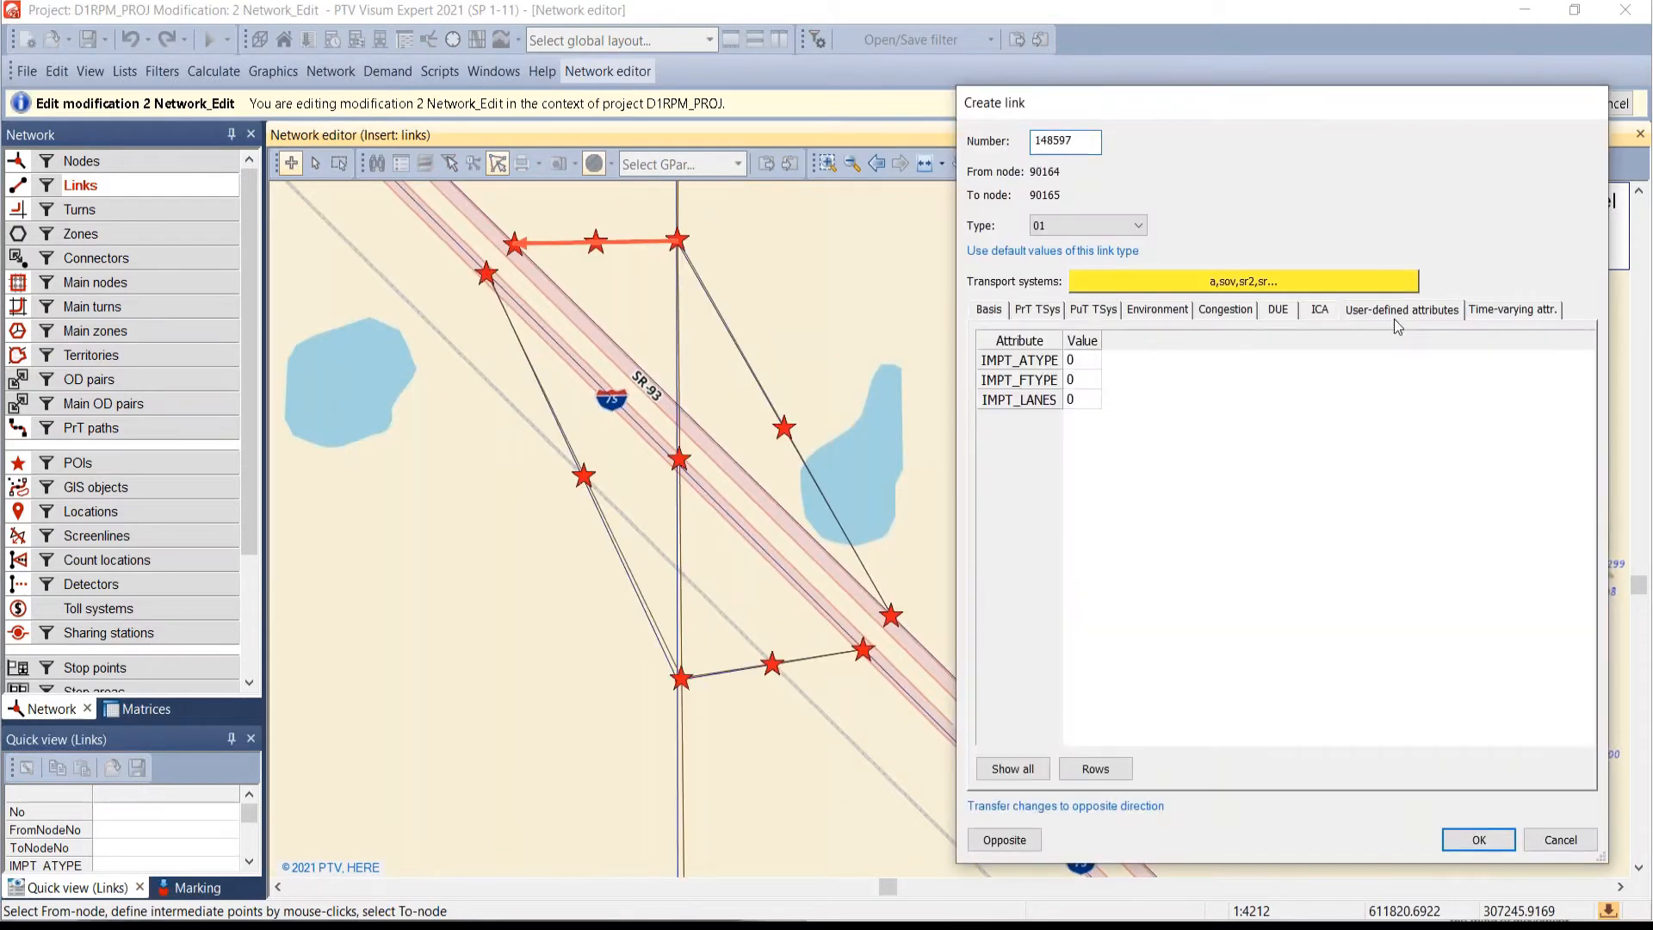
{"action": "key", "text": "ctrl+v"}
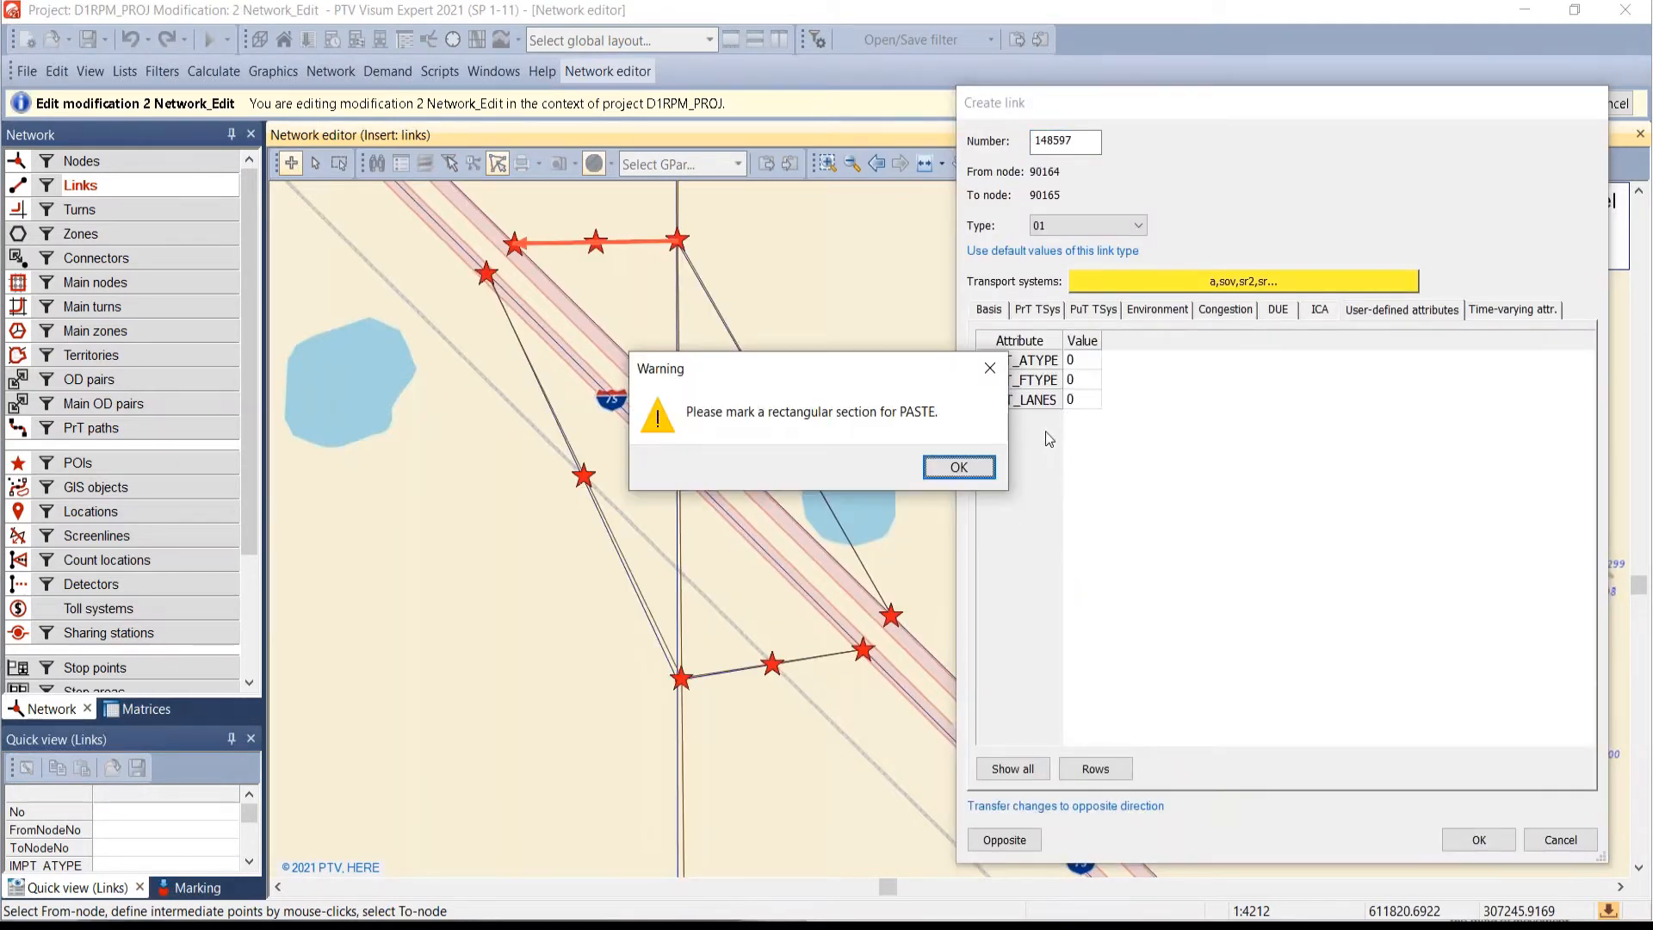
{"action": "left_click", "coordinate": [959, 468]}
{"action": "left_click_drag", "start_coordinate": [1081, 379], "coordinate": [1087, 405]}
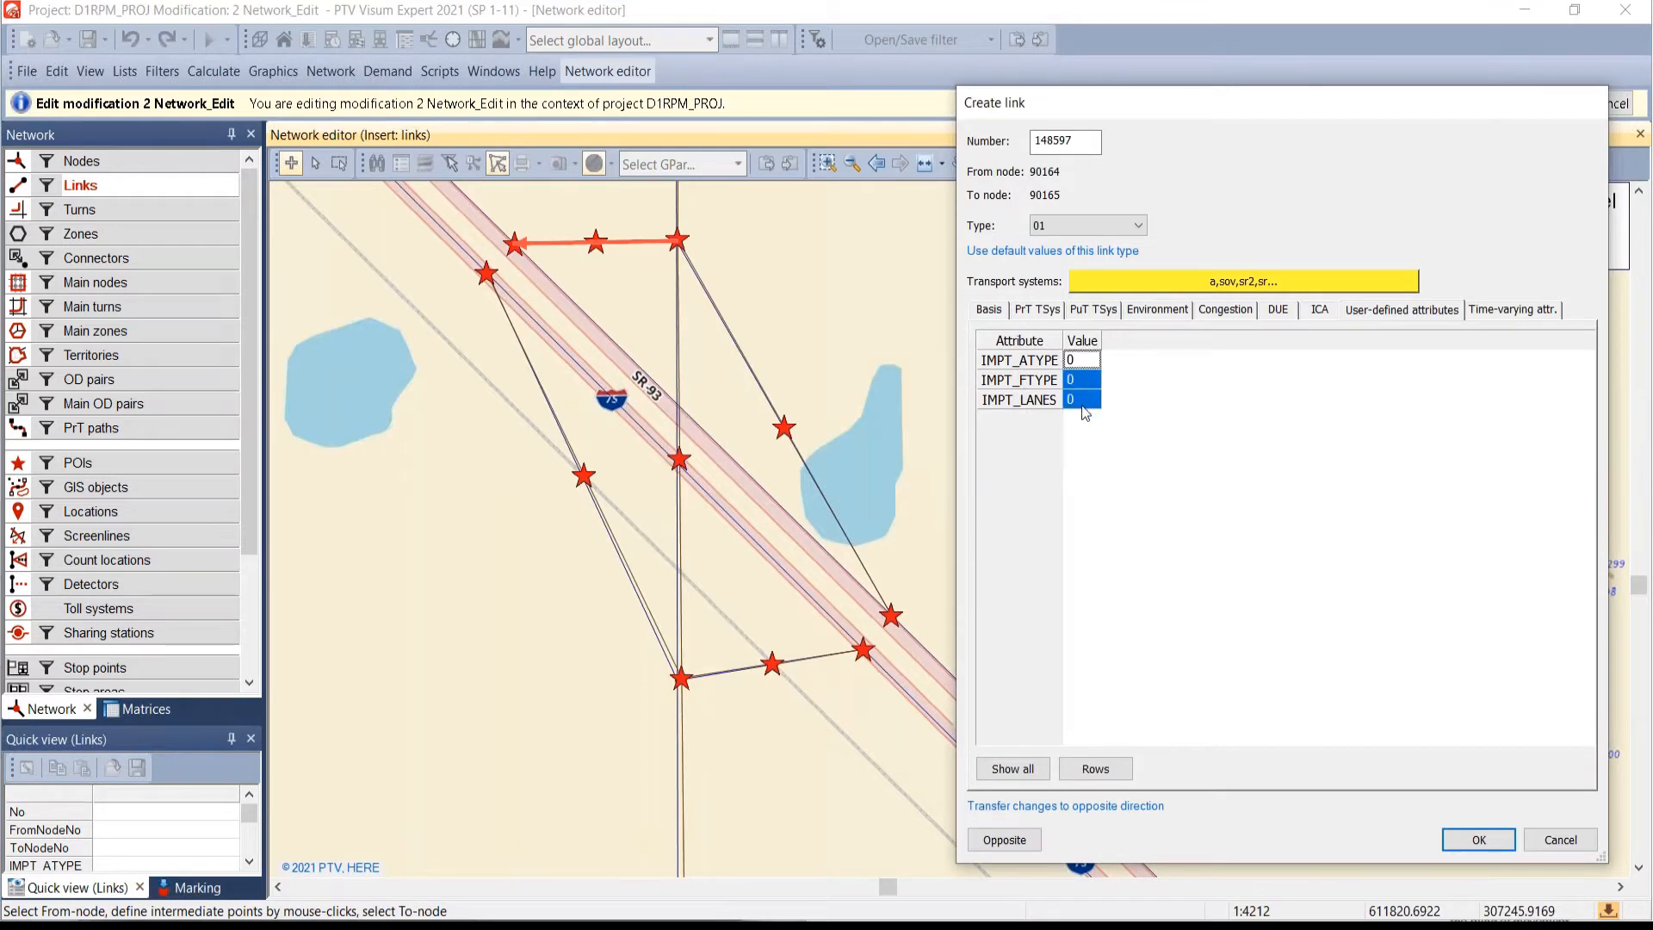
{"action": "type", "text": "51 46 1"}
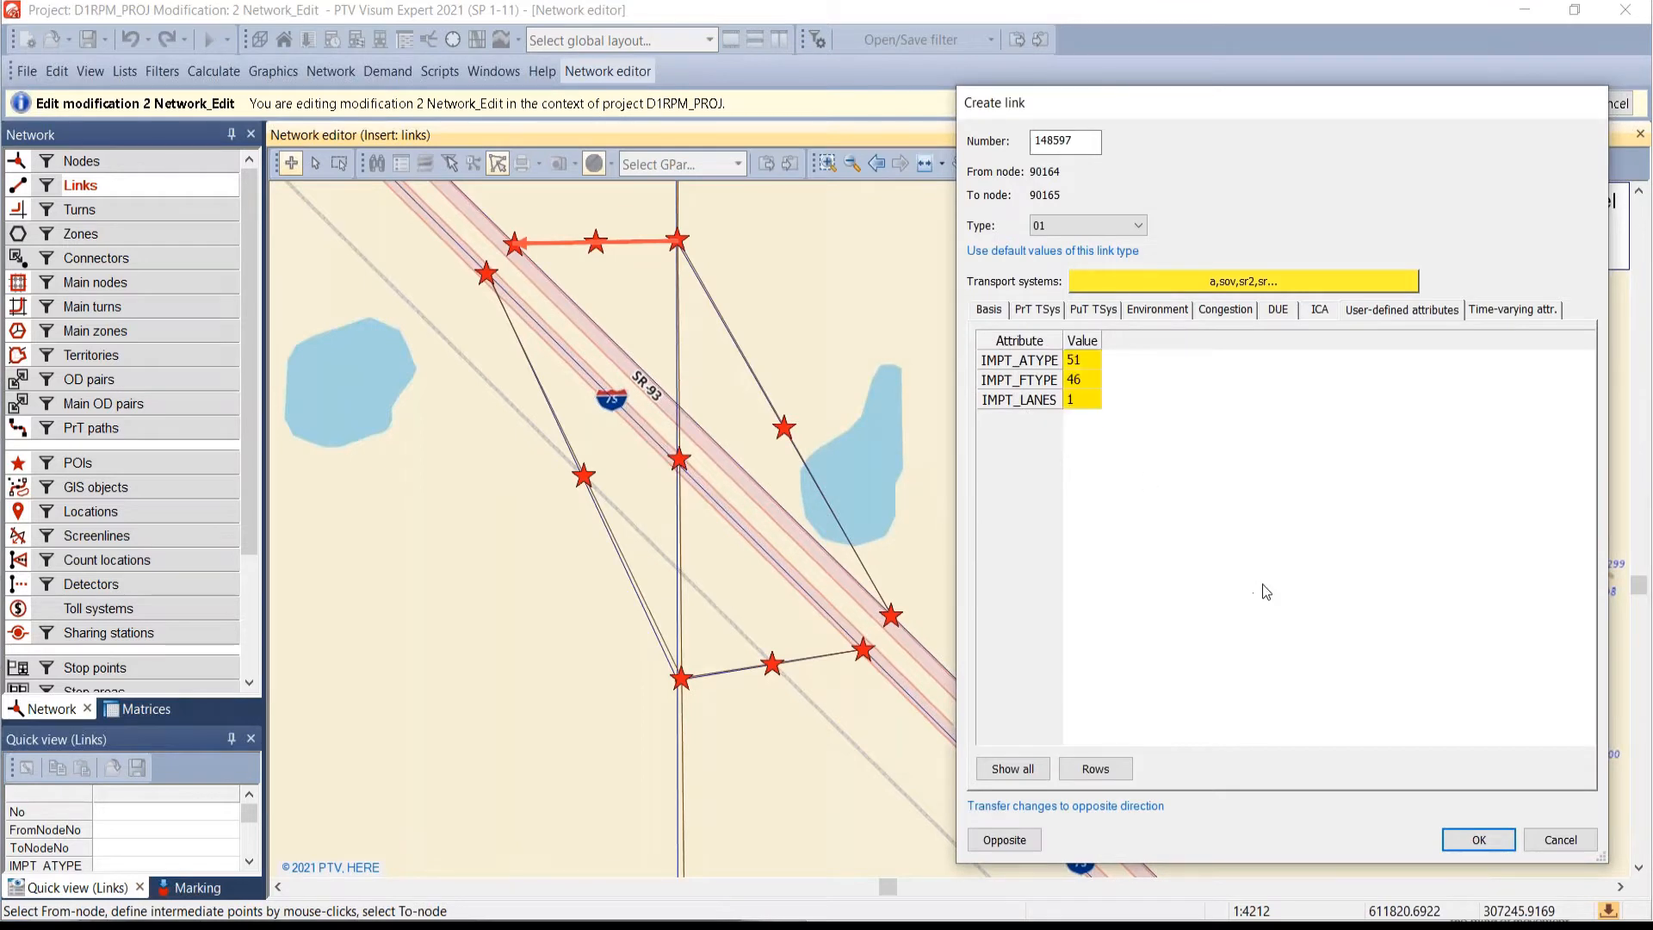
{"action": "left_click", "coordinate": [1479, 840]}
- Open the southern Del Prado Blvd ramp node 90162 in the junction editor and display its turns
{"action": "left_click", "coordinate": [316, 169]}
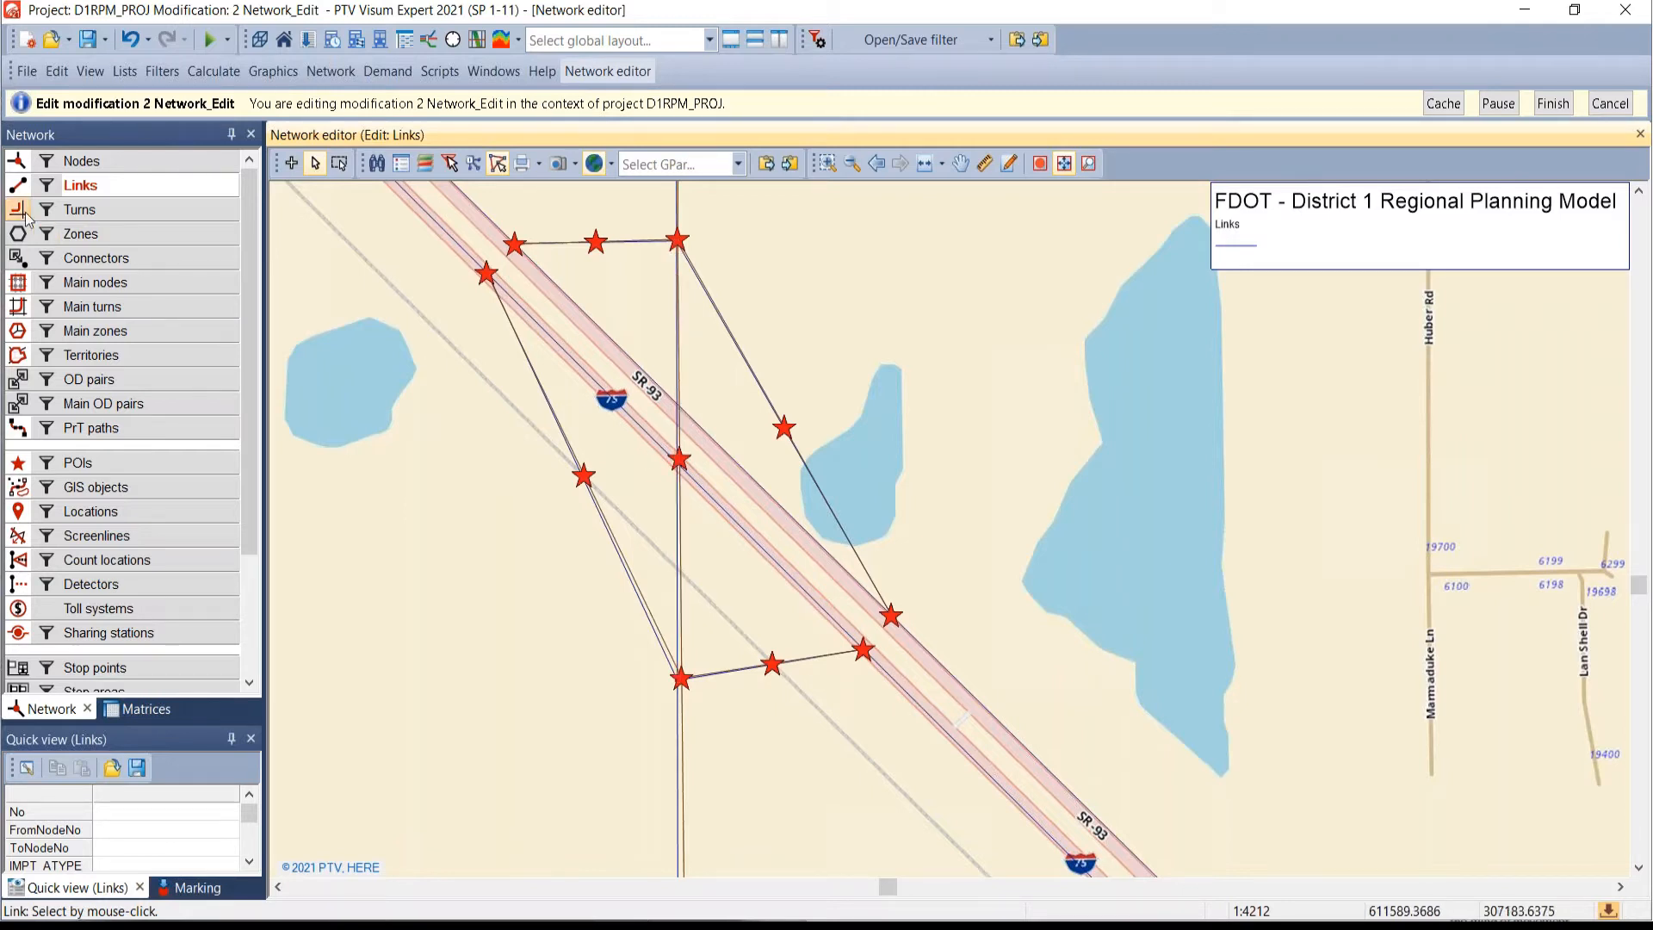
{"action": "left_click", "coordinate": [168, 164]}
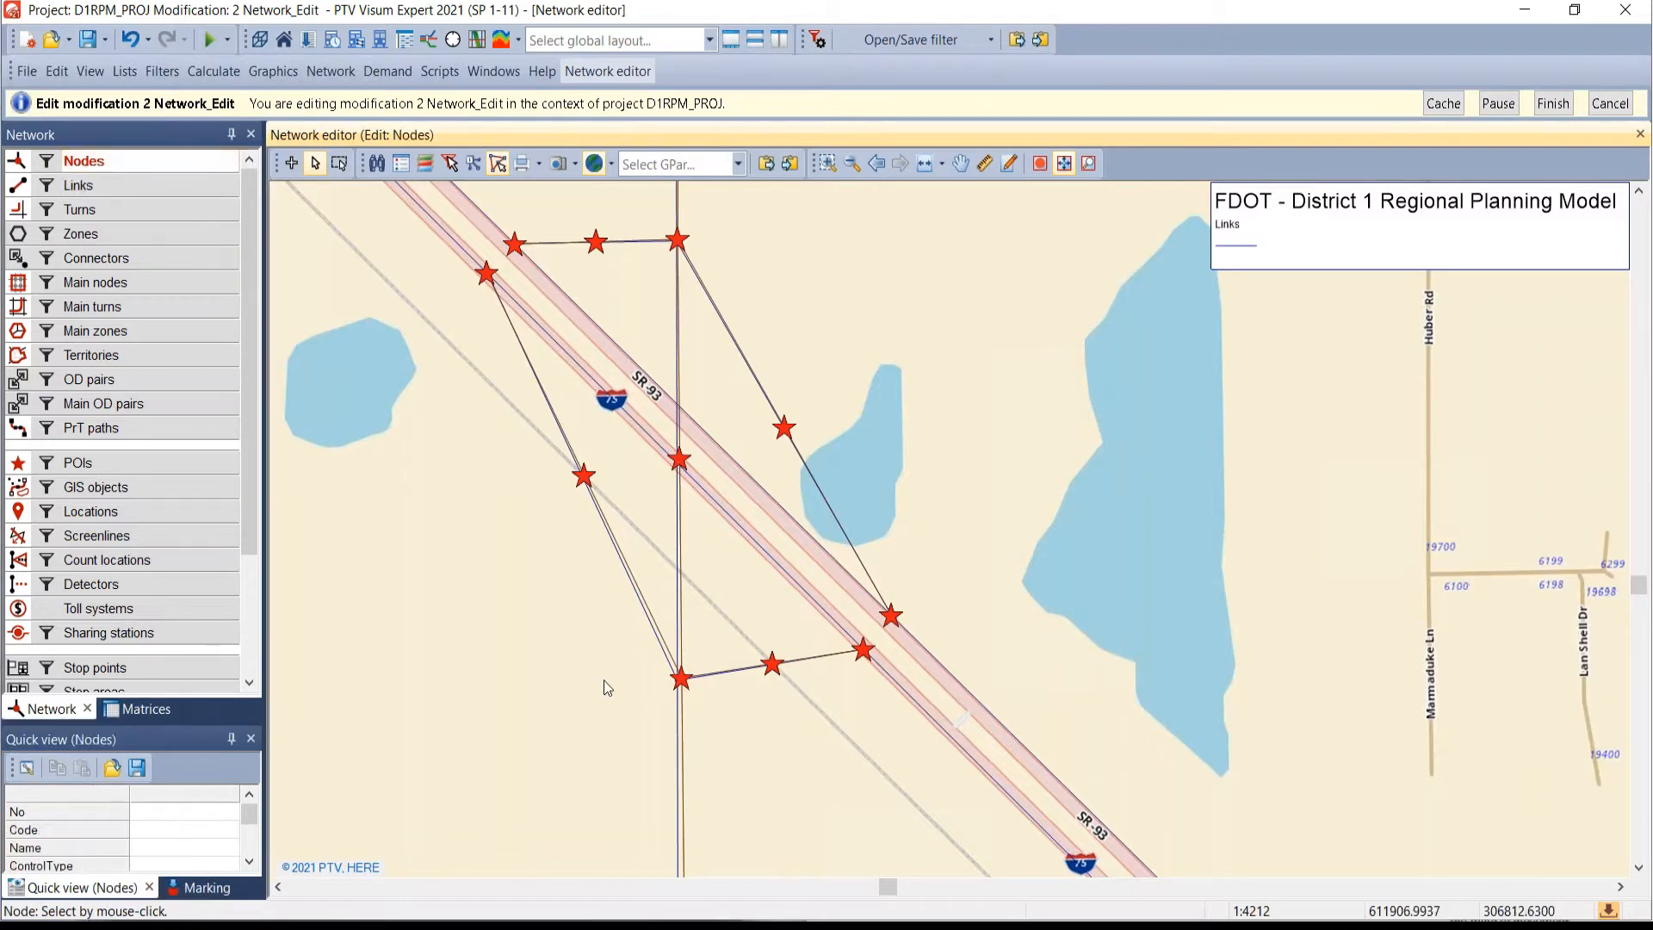
{"action": "double_click", "coordinate": [681, 677]}
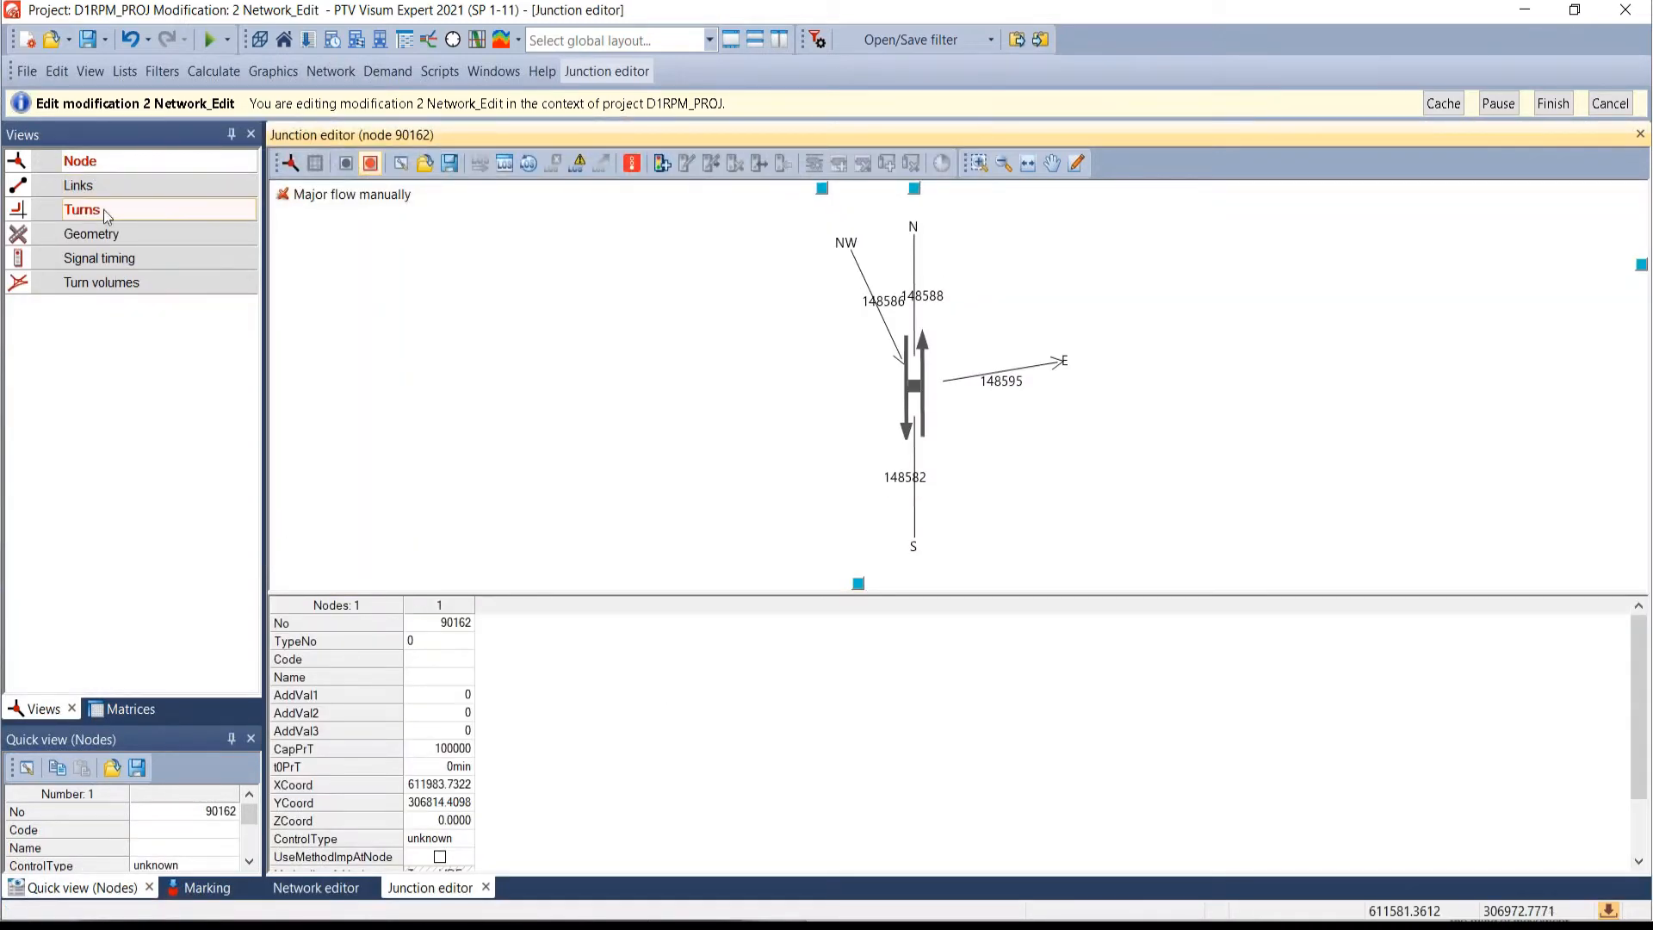
{"action": "left_click", "coordinate": [109, 212]}
- Examine the turns at node 90162 one by one, comparing their from and to links with the junction diagram
{"action": "left_click", "coordinate": [409, 660]}
{"action": "left_click", "coordinate": [483, 661]}
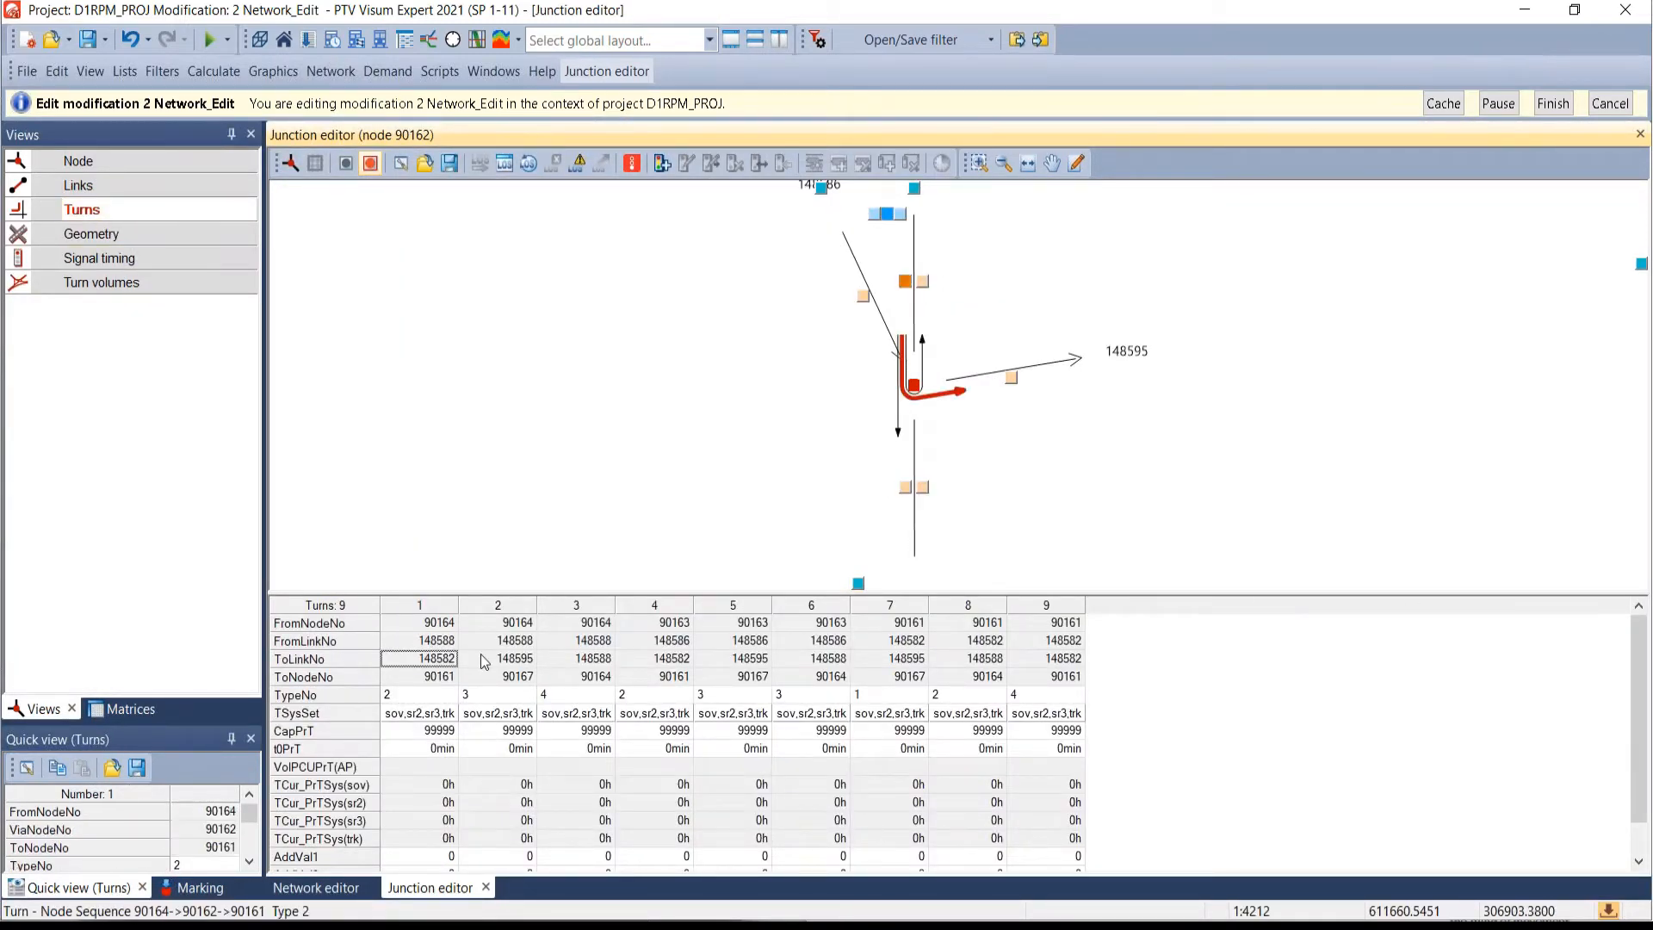
{"action": "left_click", "coordinate": [557, 662]}
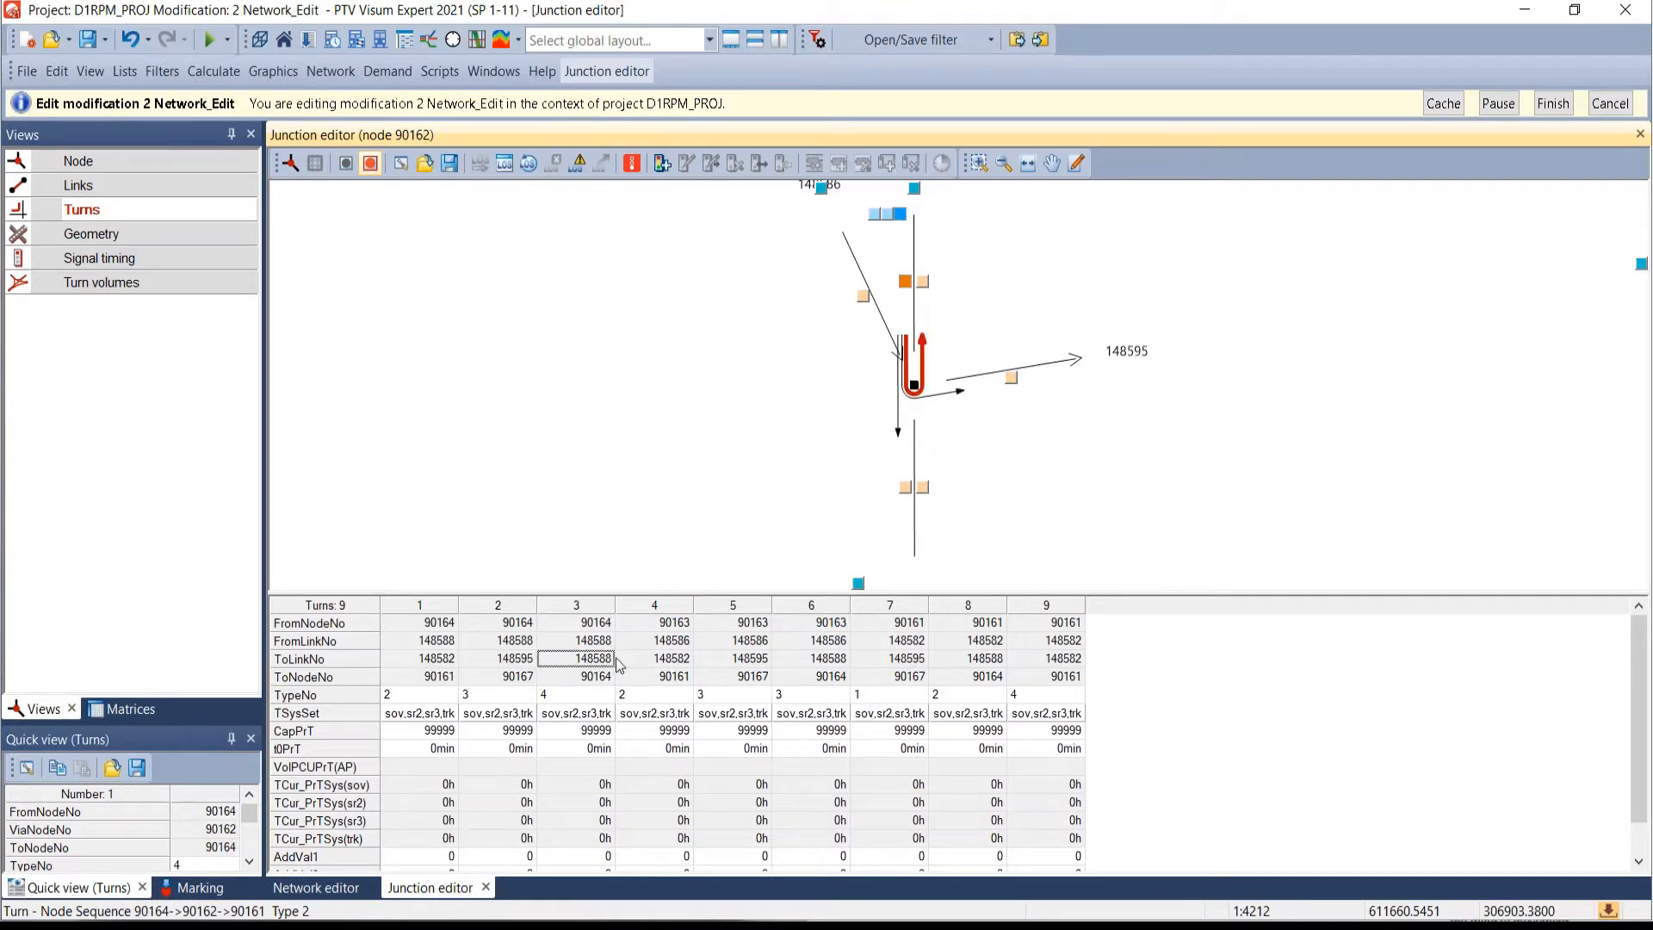
{"action": "key", "text": "Right"}
{"action": "key", "text": "Right"}
{"action": "key", "text": "Right"}
{"action": "key", "text": "Right"}
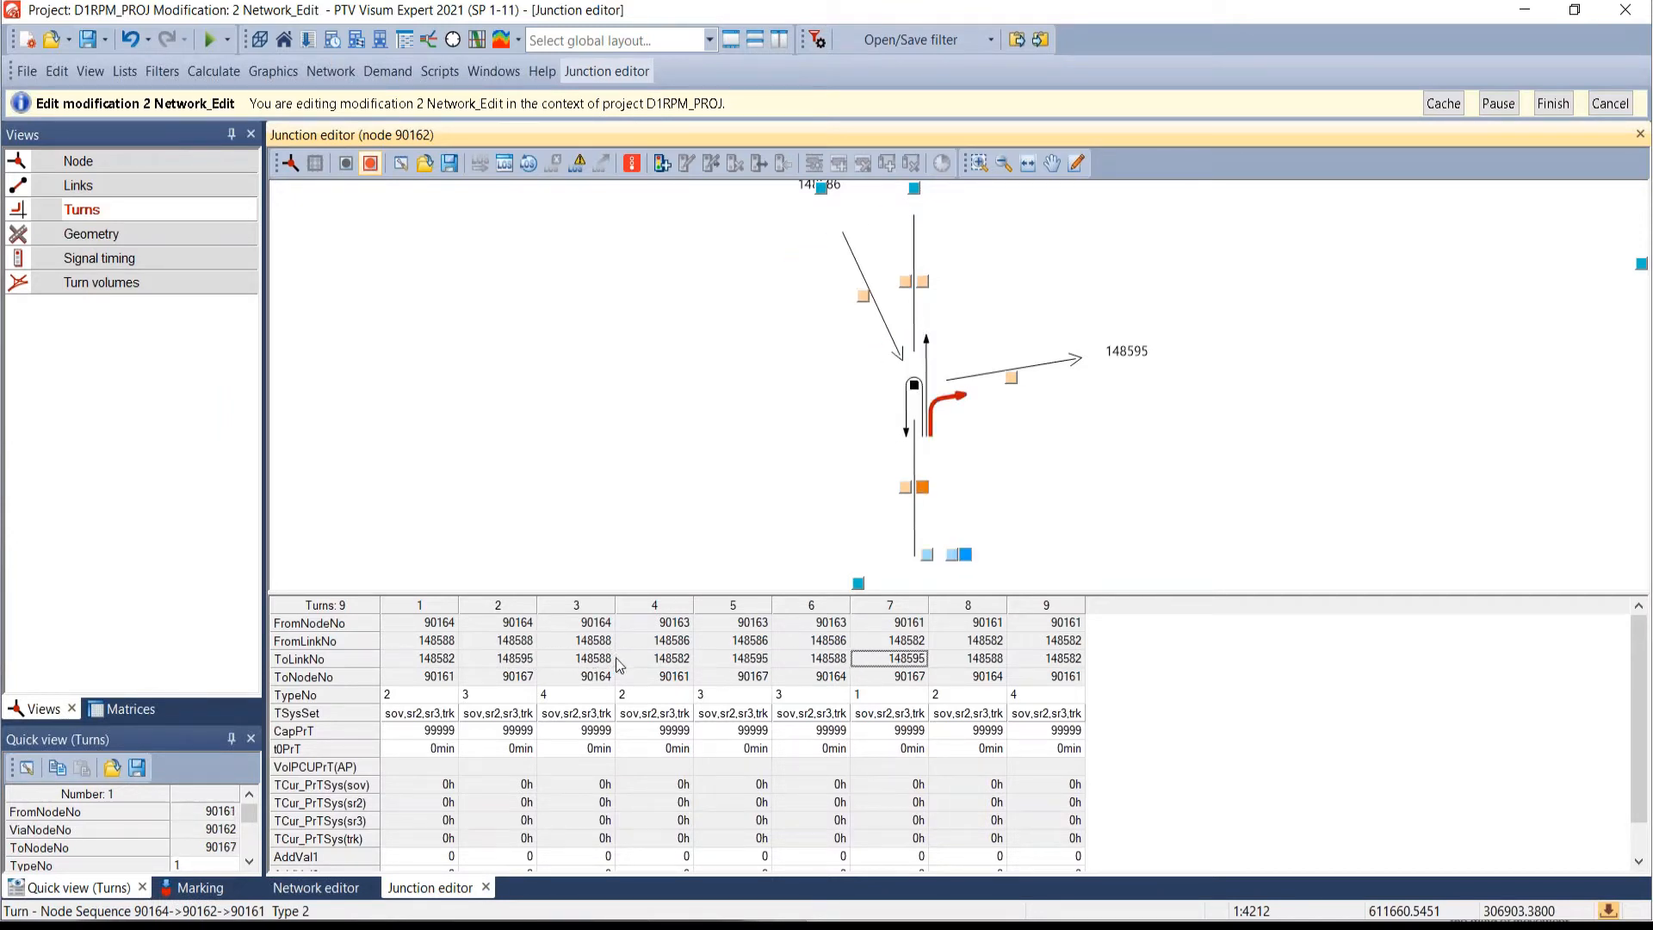
{"action": "key", "text": "Right"}
{"action": "key", "text": "Right"}
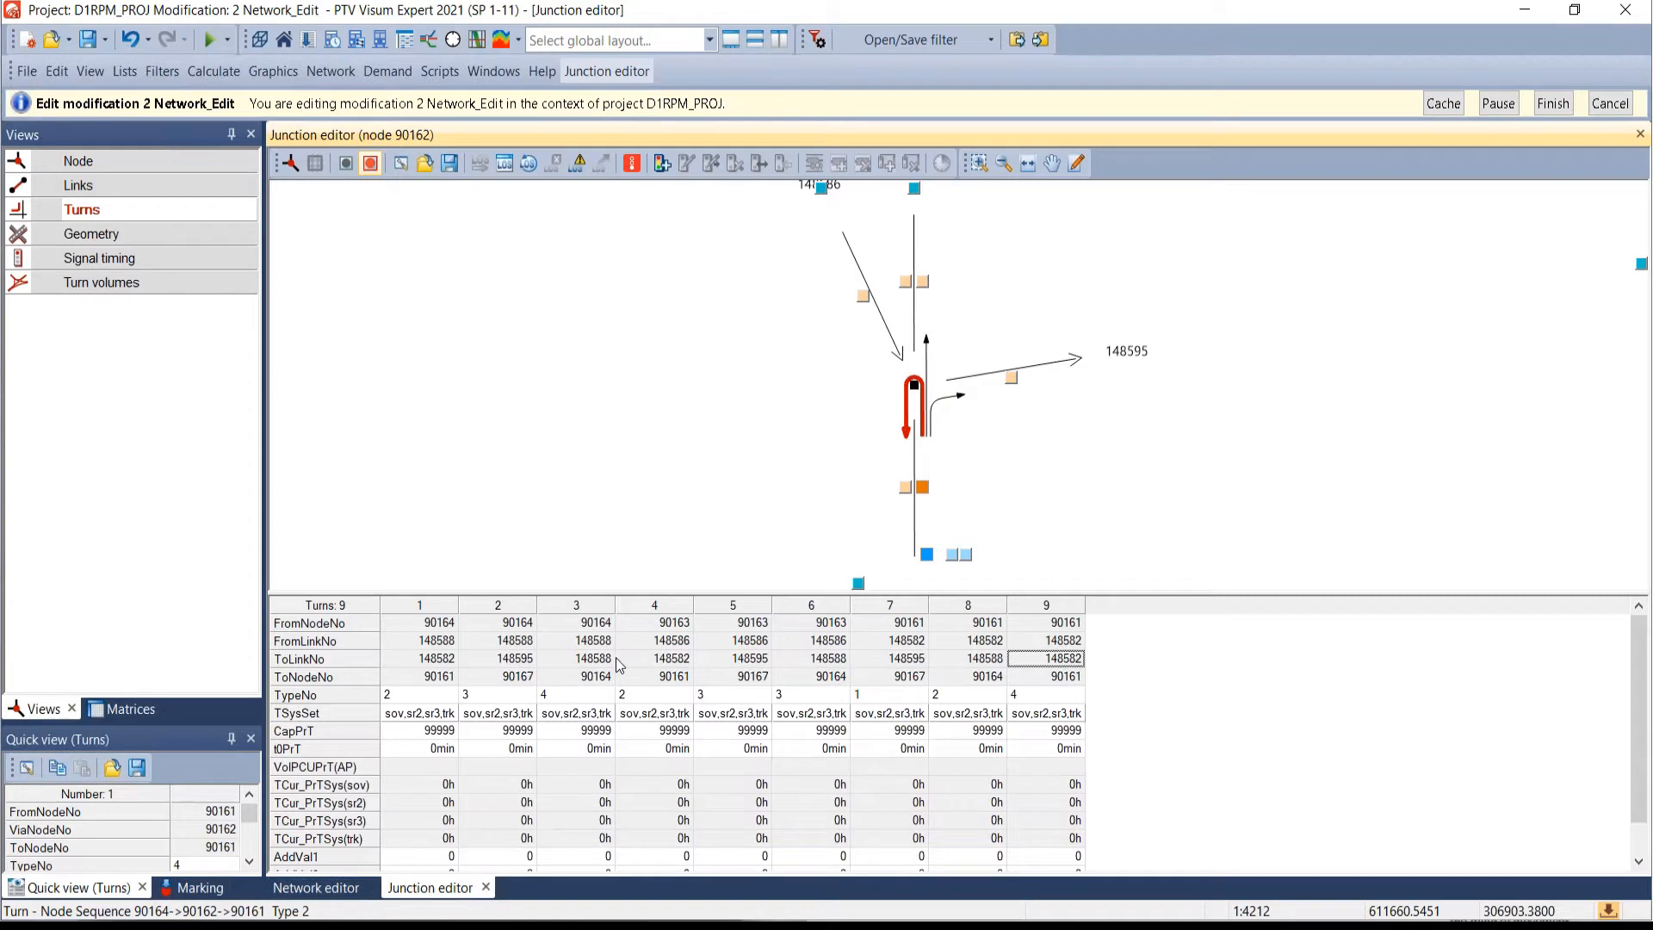
- Step back through the turns at node 90162 to the U-turn on link 148588, then clear the turn selection
{"action": "key", "text": "Left"}
{"action": "key", "text": "Left"}
{"action": "key", "text": "Left"}
{"action": "key", "text": "Left"}
{"action": "key", "text": "Left"}
{"action": "key", "text": "Left"}
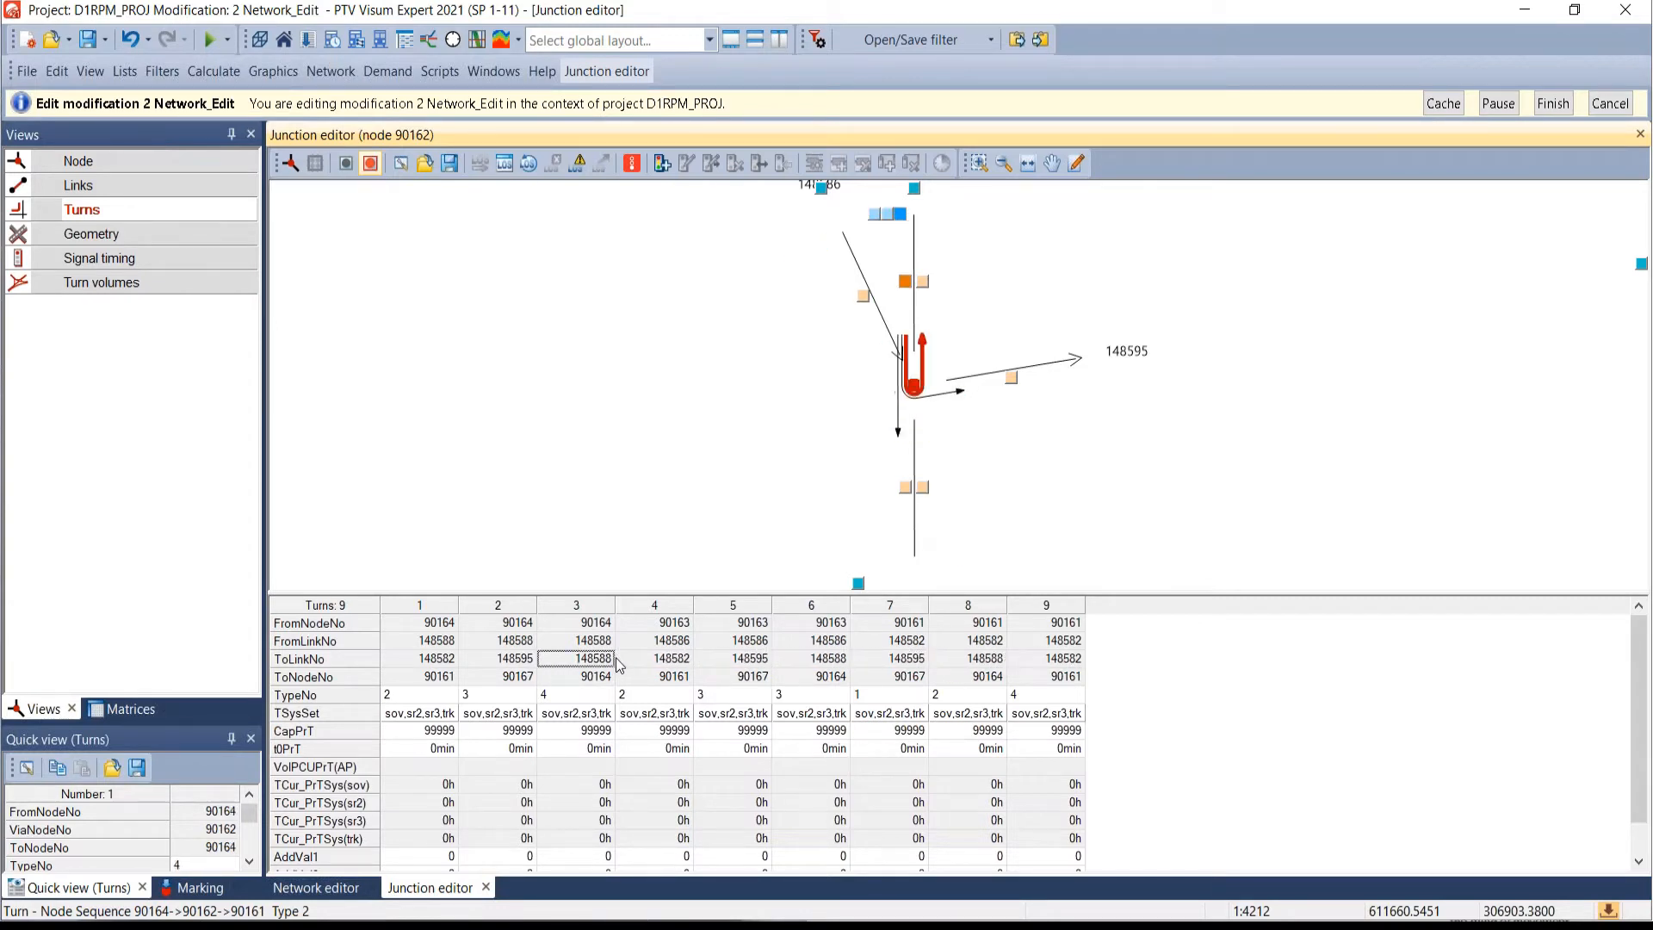
{"action": "right_click", "coordinate": [1175, 689]}
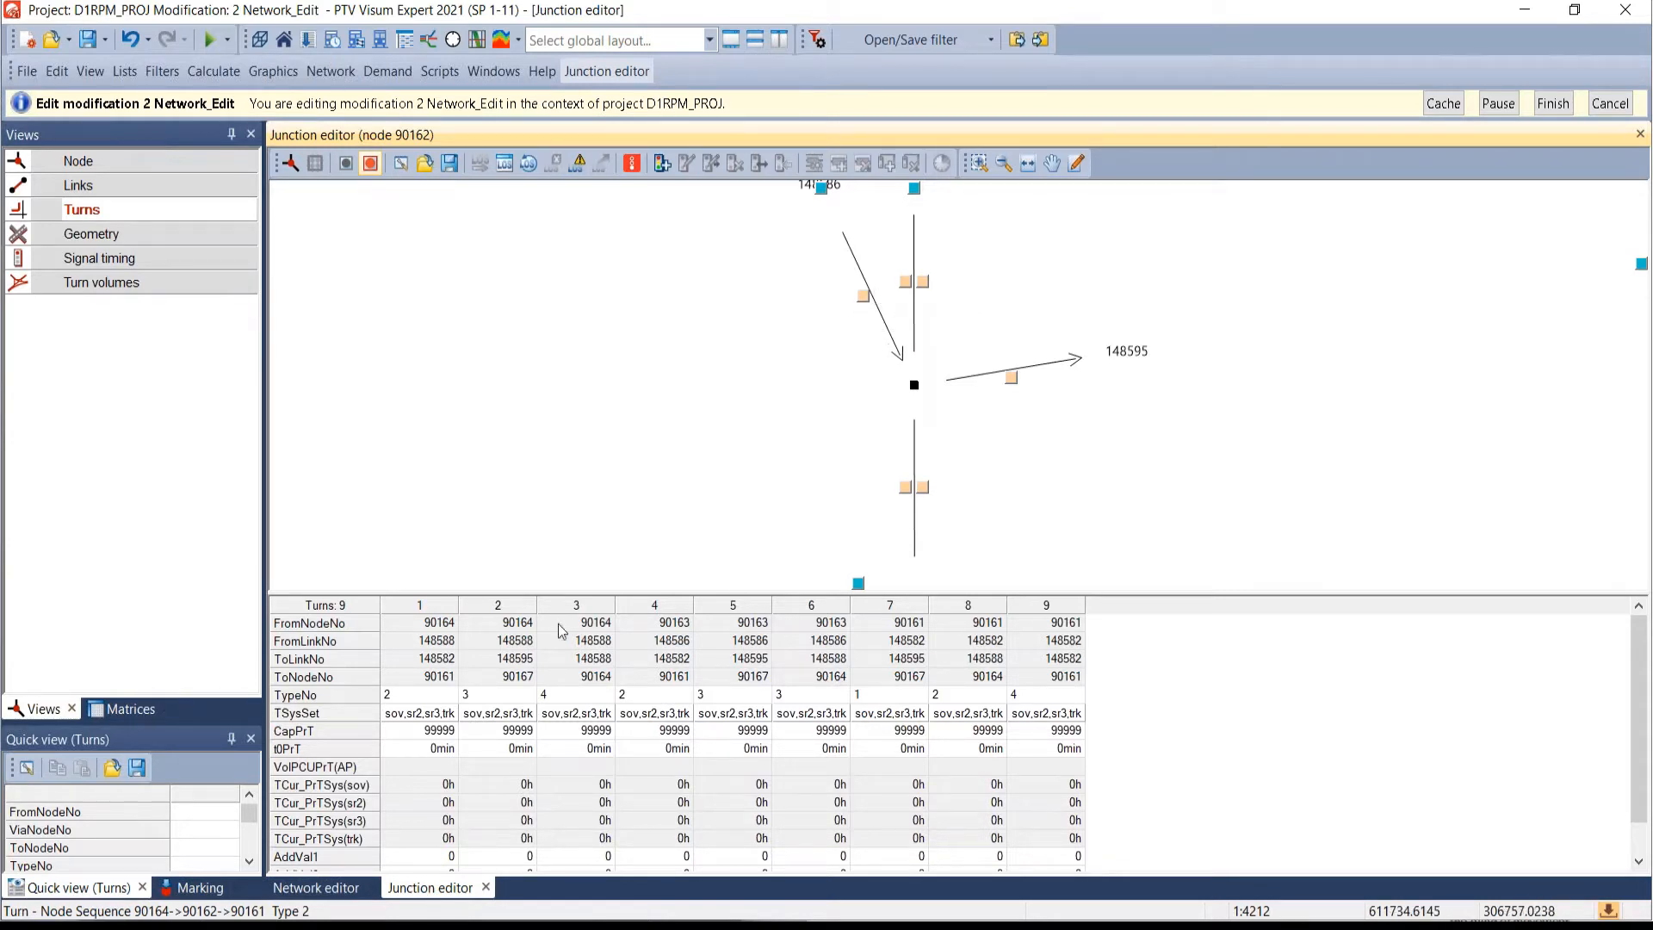
- Check the TypeNo of each turn at node 90162 in order, comparing it with the highlighted movement in the diagram
{"action": "left_click", "coordinate": [419, 694]}
{"action": "left_click", "coordinate": [416, 699]}
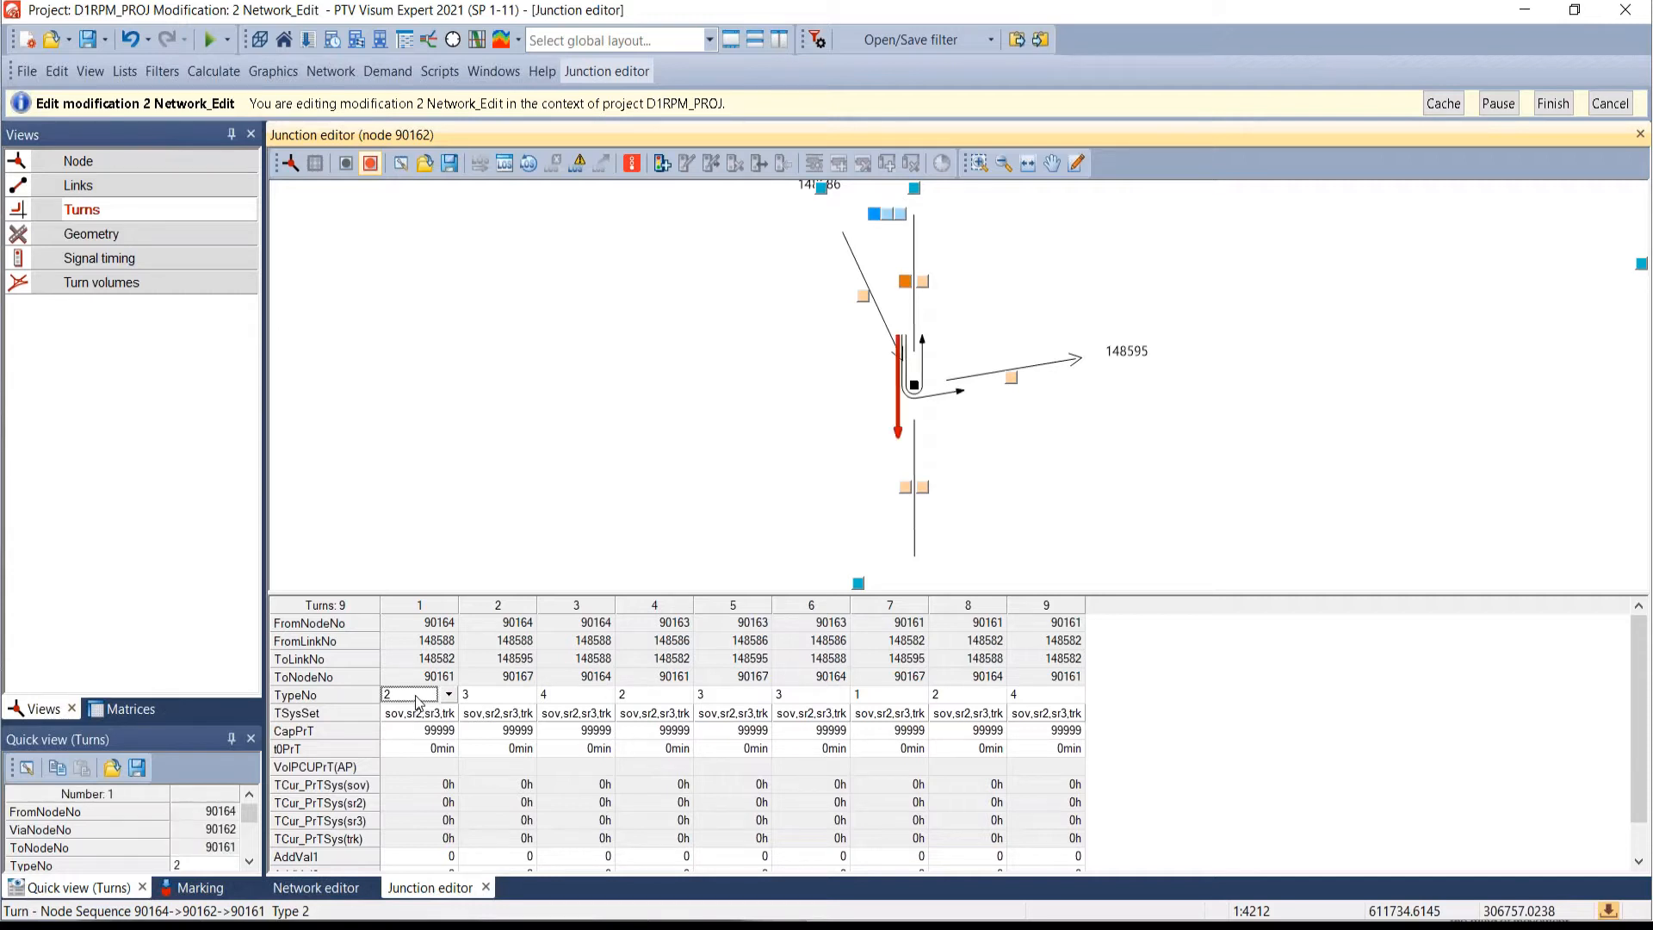
{"action": "key", "text": "Tab"}
{"action": "key", "text": "Tab"}
{"action": "key", "text": "Tab"}
{"action": "key", "text": "Tab"}
{"action": "key", "text": "Tab"}
{"action": "key", "text": "Tab"}
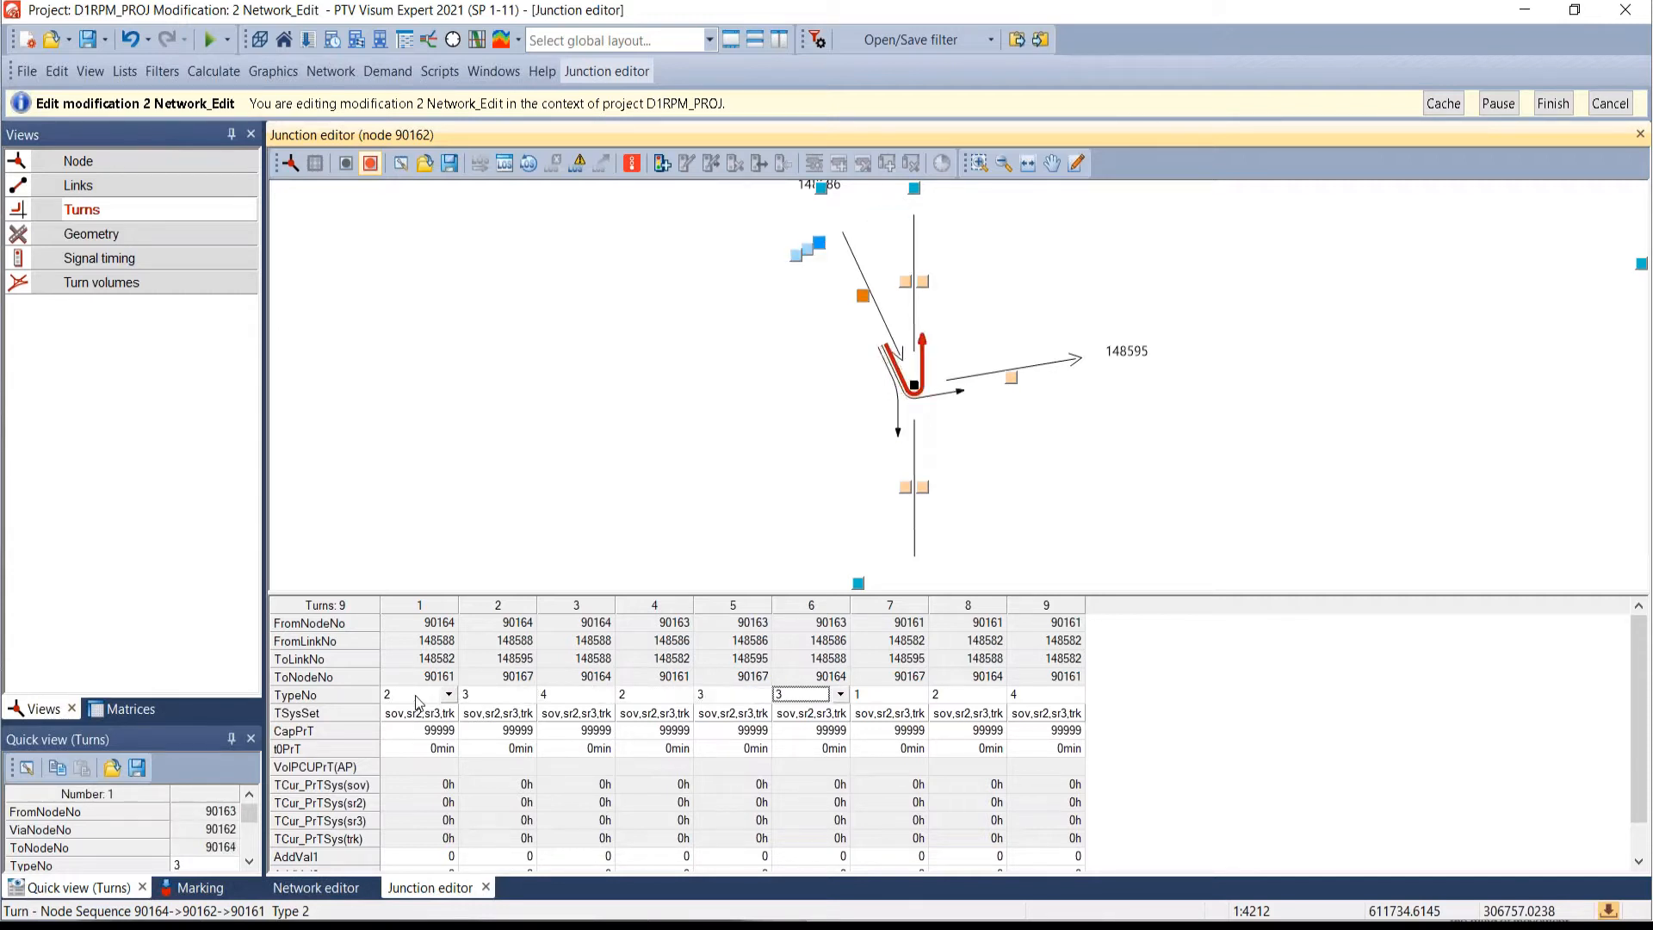
{"action": "key", "text": "Tab"}
{"action": "key", "text": "Tab"}
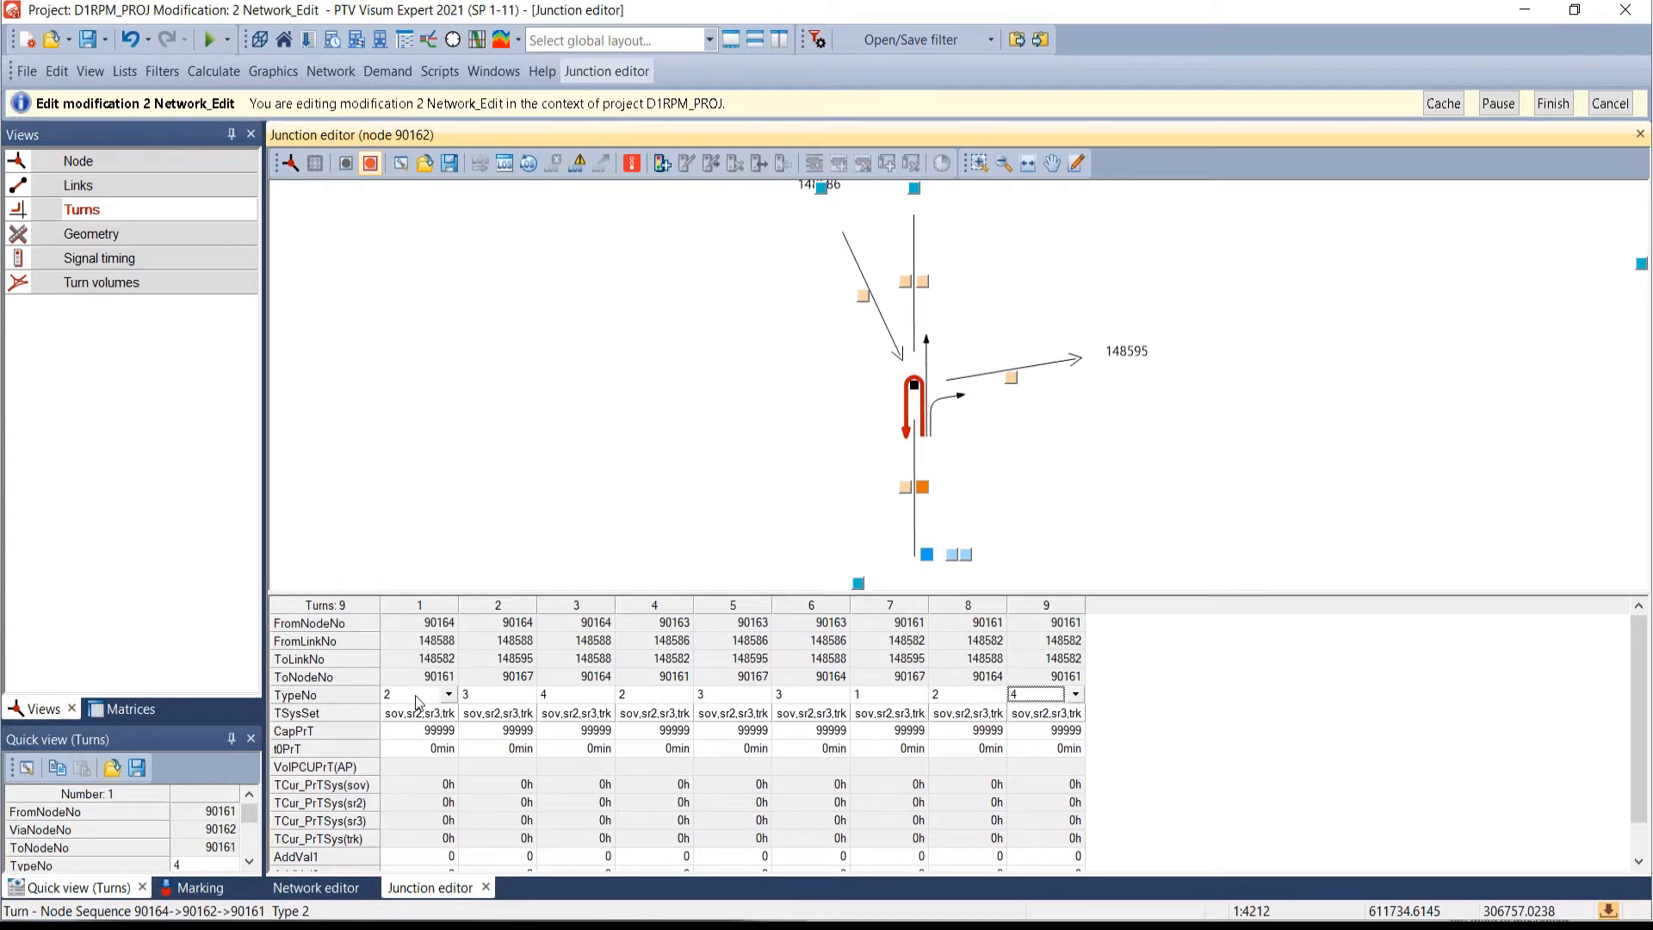
- Close the junction editor and view the whole edited project area in the network map
{"action": "left_click", "coordinate": [488, 889]}
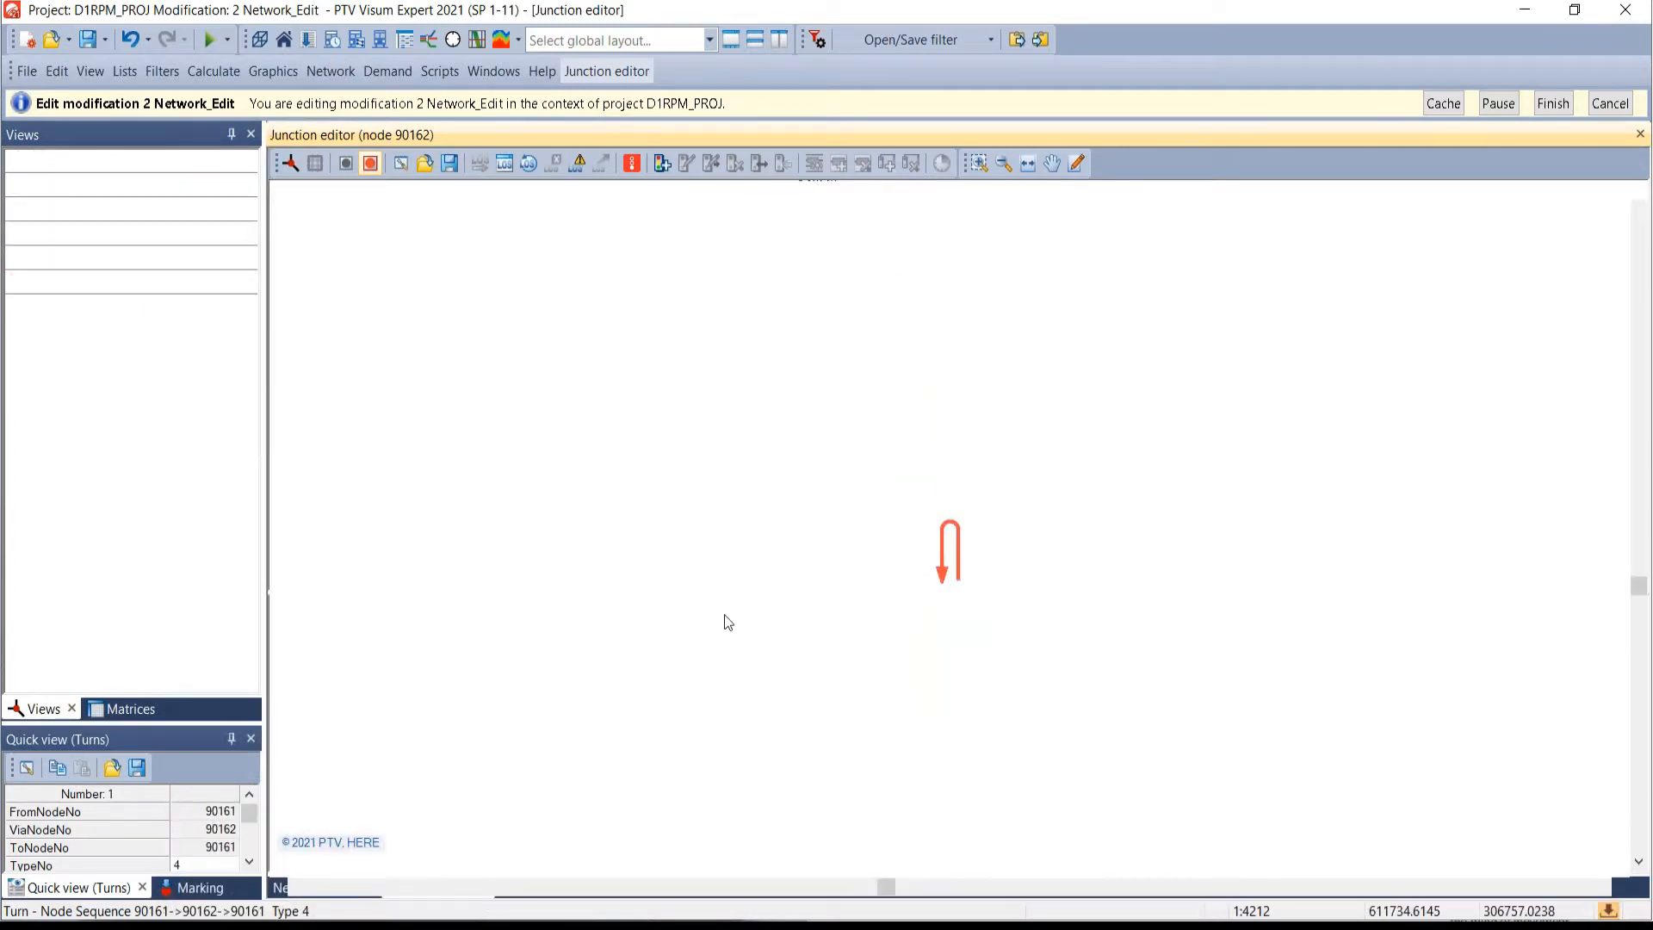
{"action": "left_click", "coordinate": [811, 610]}
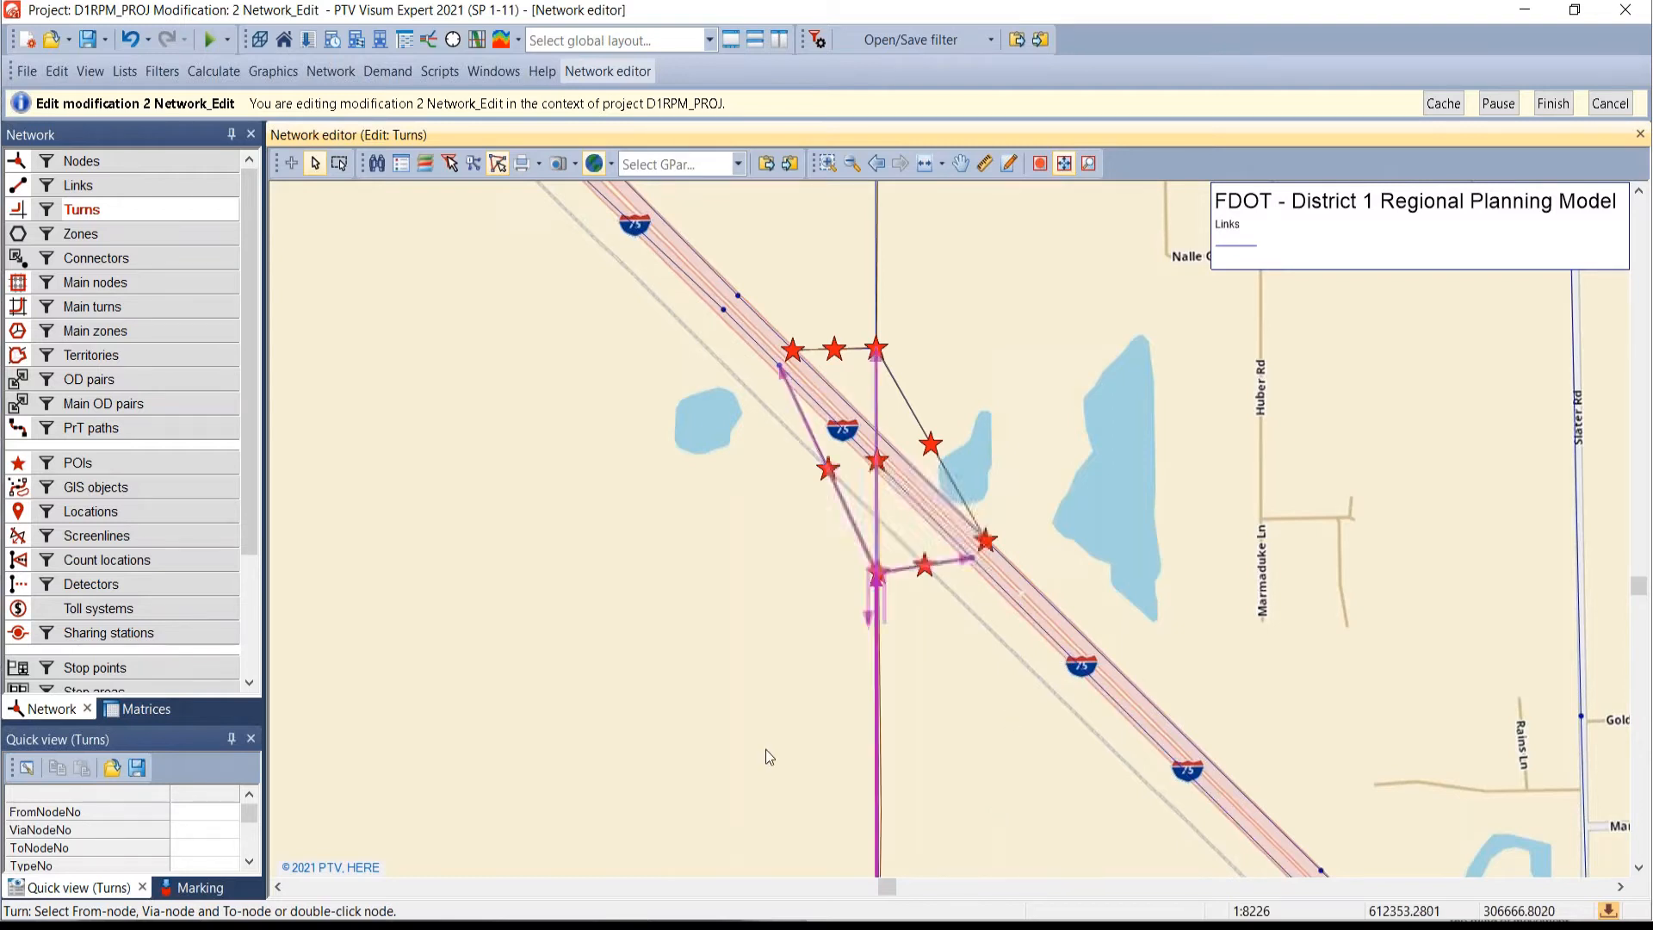
{"action": "scroll", "coordinate": [761, 609], "scroll_direction": "down", "scroll_amount": 3}
{"action": "scroll", "coordinate": [759, 611], "scroll_direction": "down", "scroll_amount": 3}
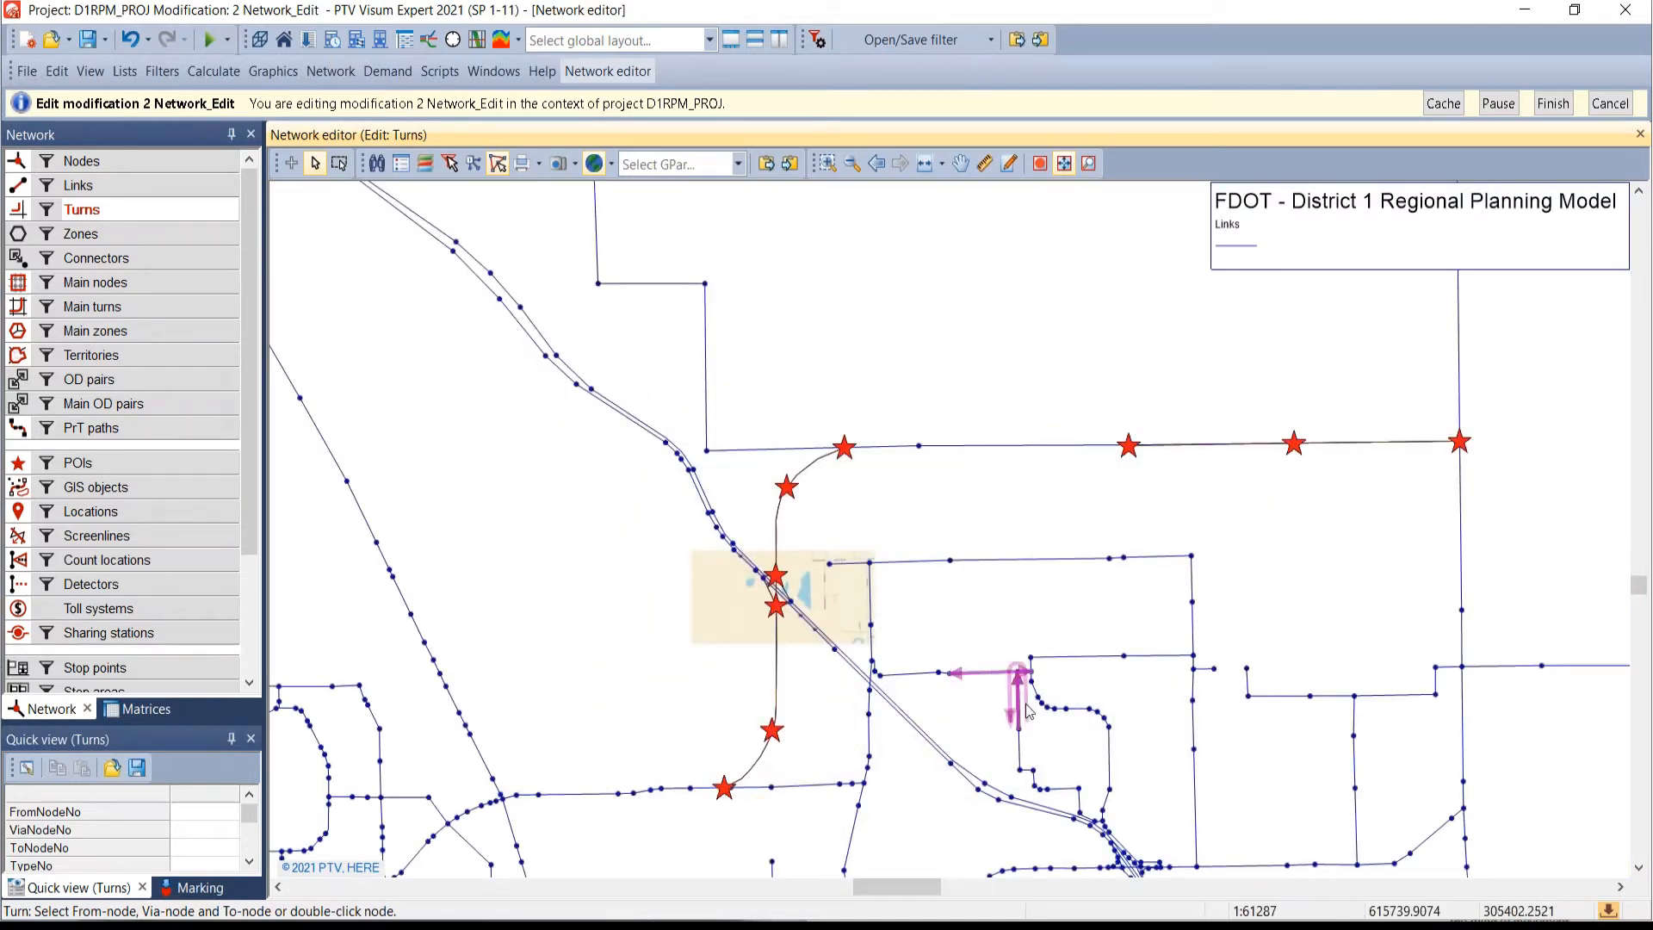
{"action": "key", "text": "alt+Tab"}
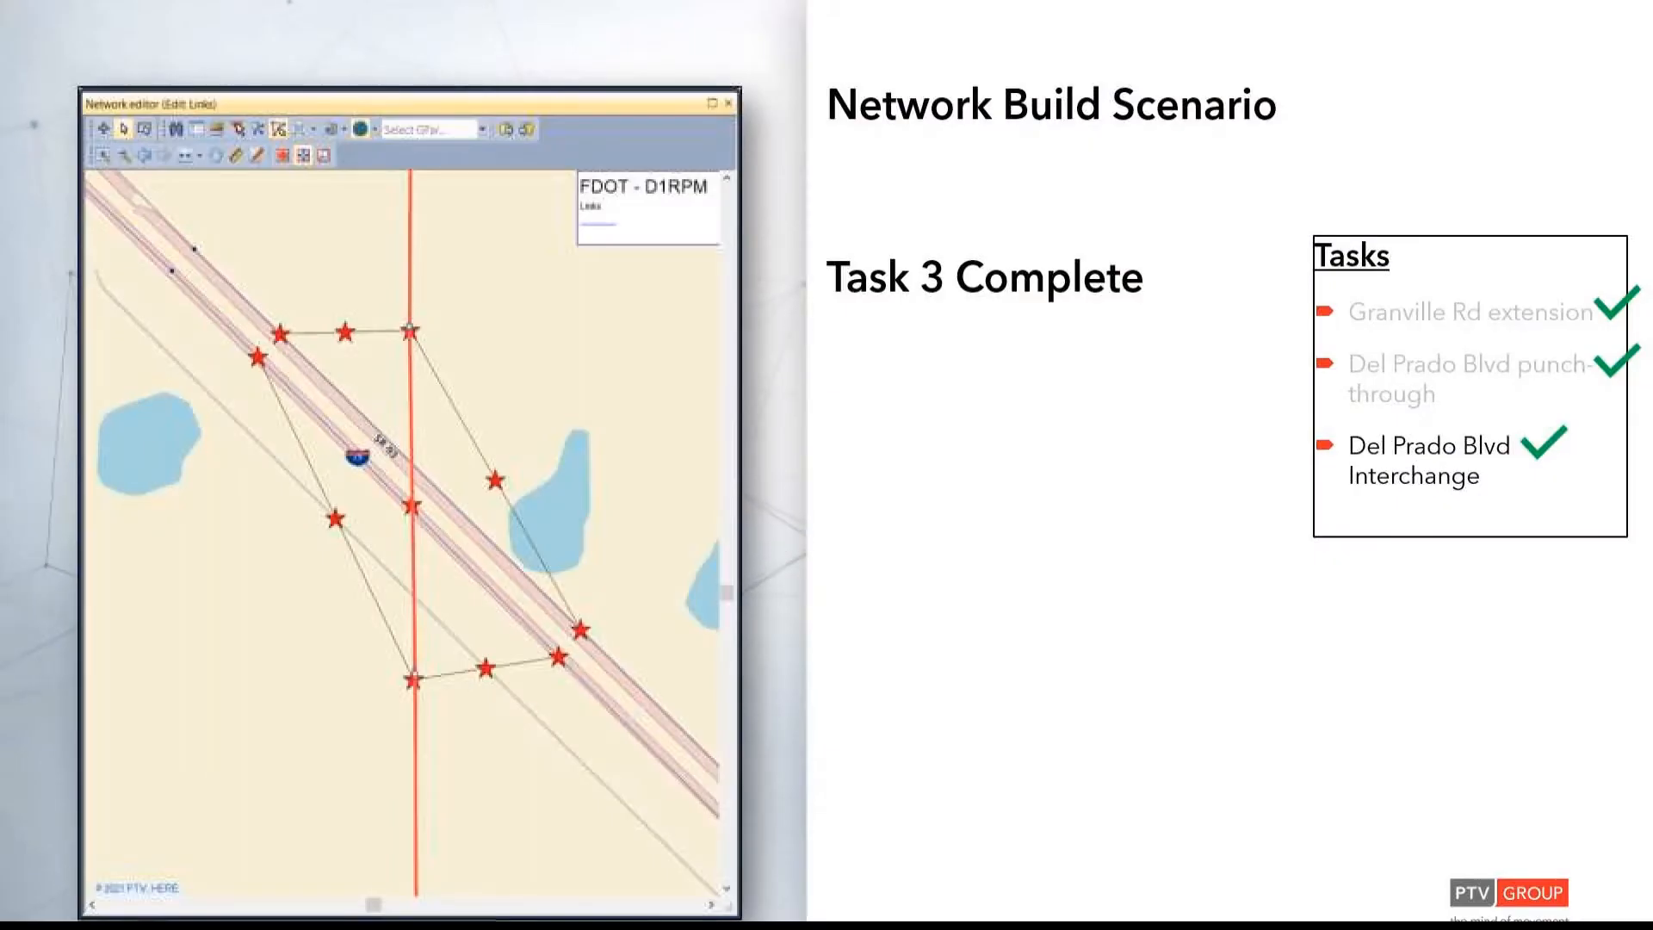
{"action": "left_click", "coordinate": [1566, 340]}
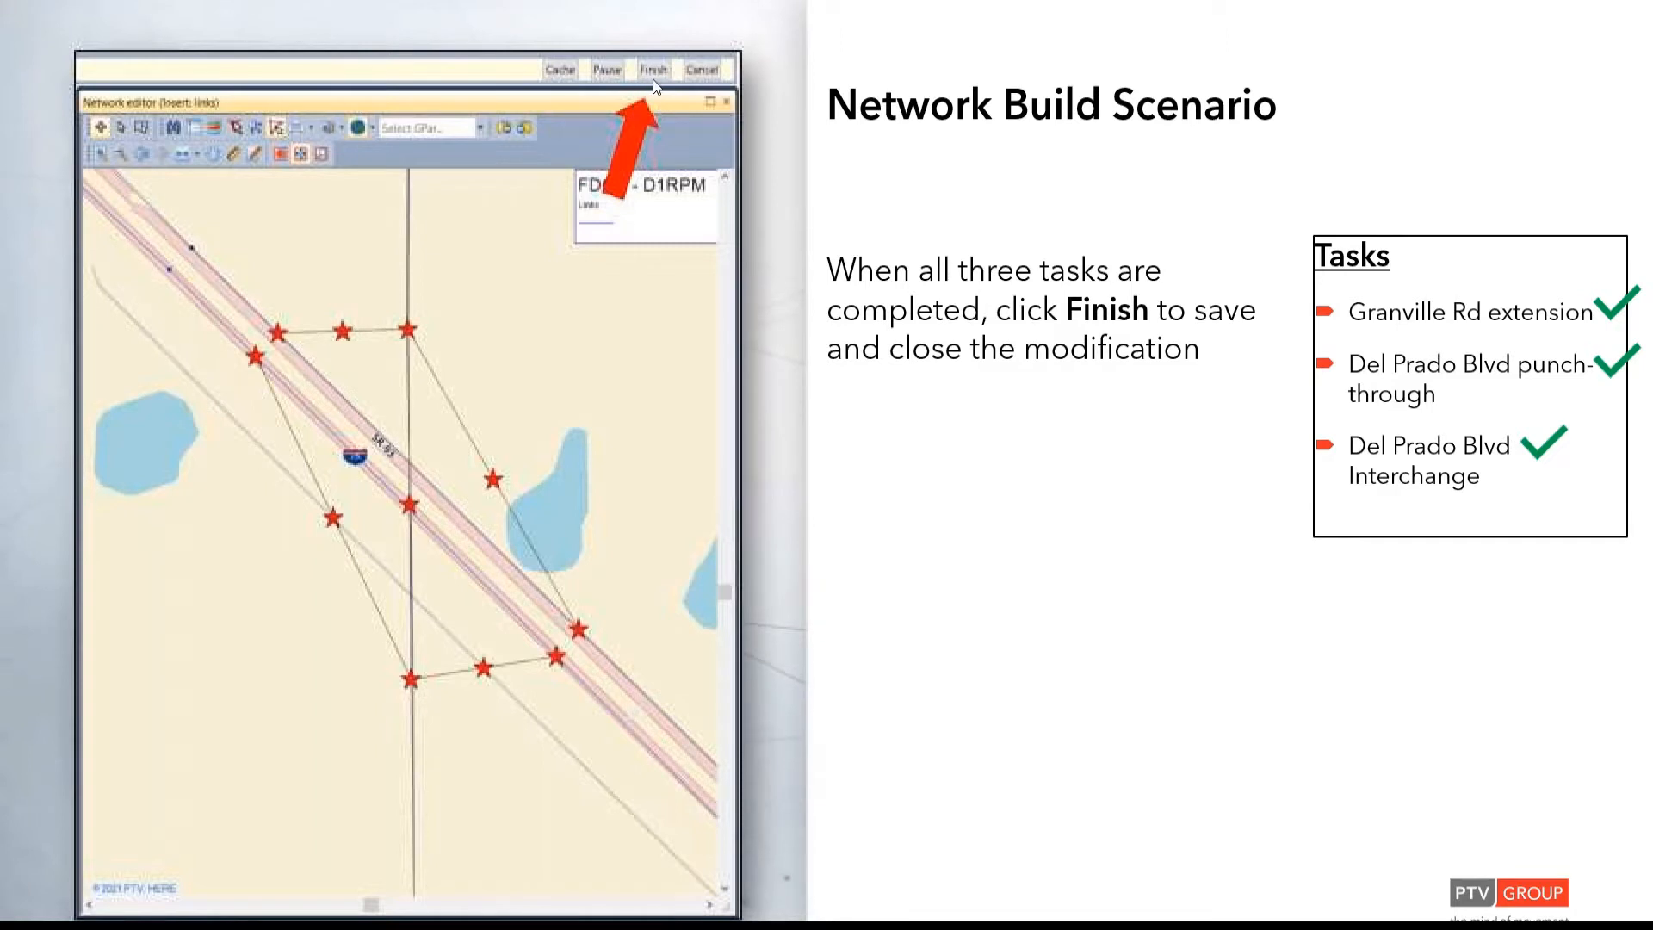
{"action": "key", "text": "alt+Tab"}
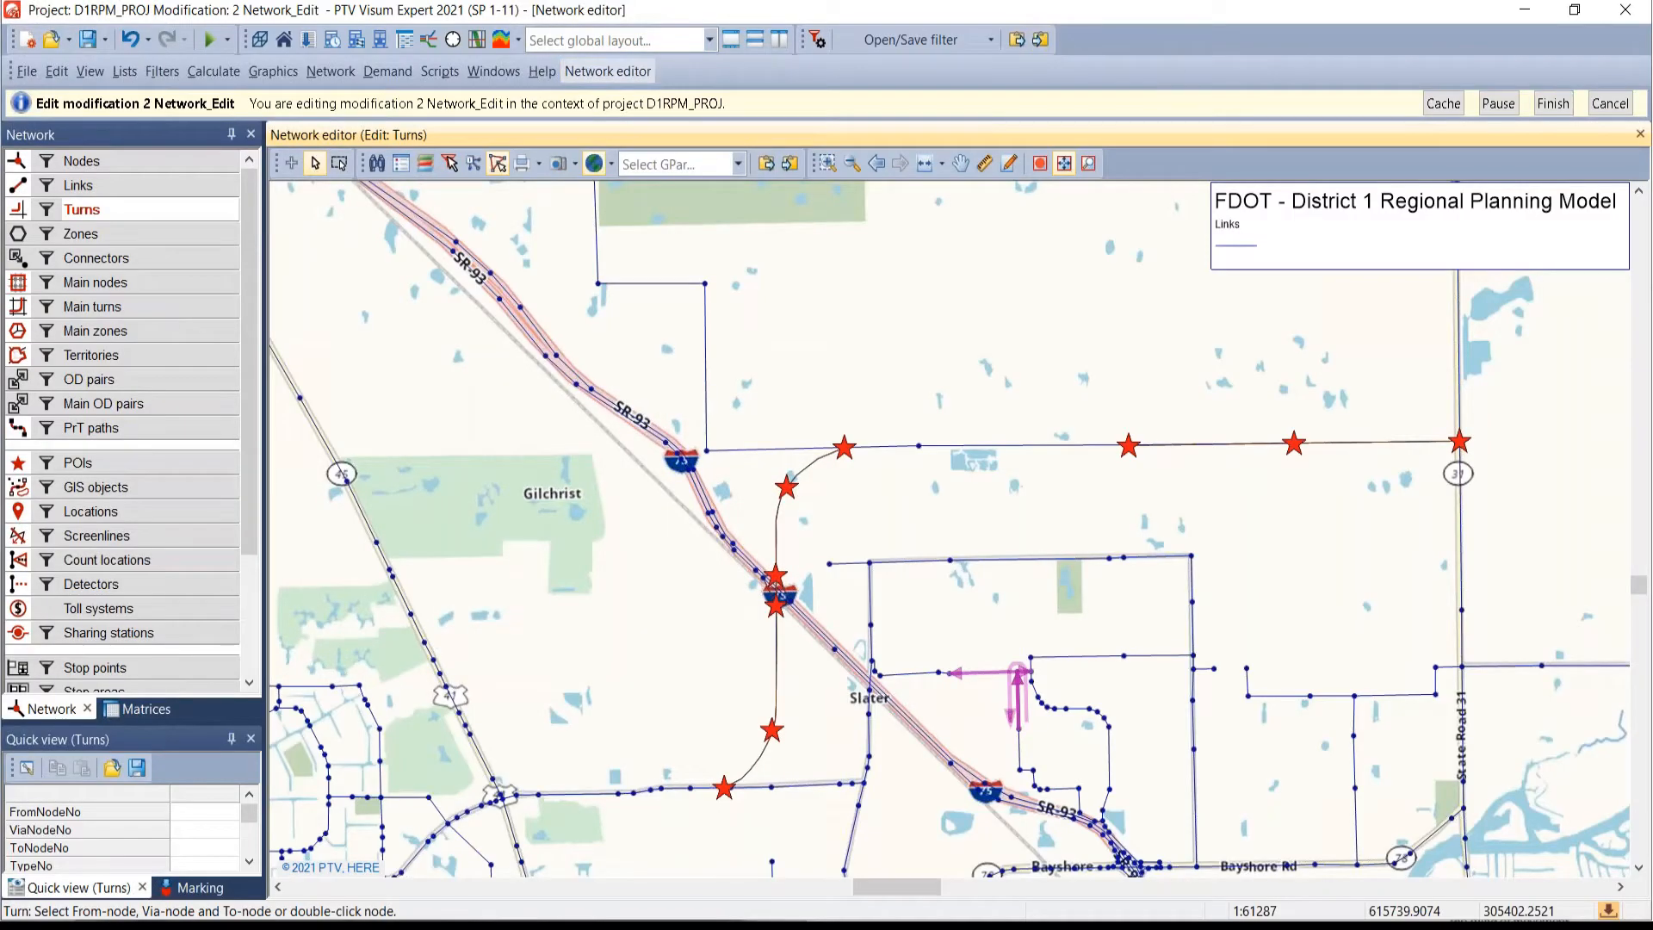
- Finish modification 2 Network_Edit to save and close it
{"action": "left_click", "coordinate": [1569, 106]}
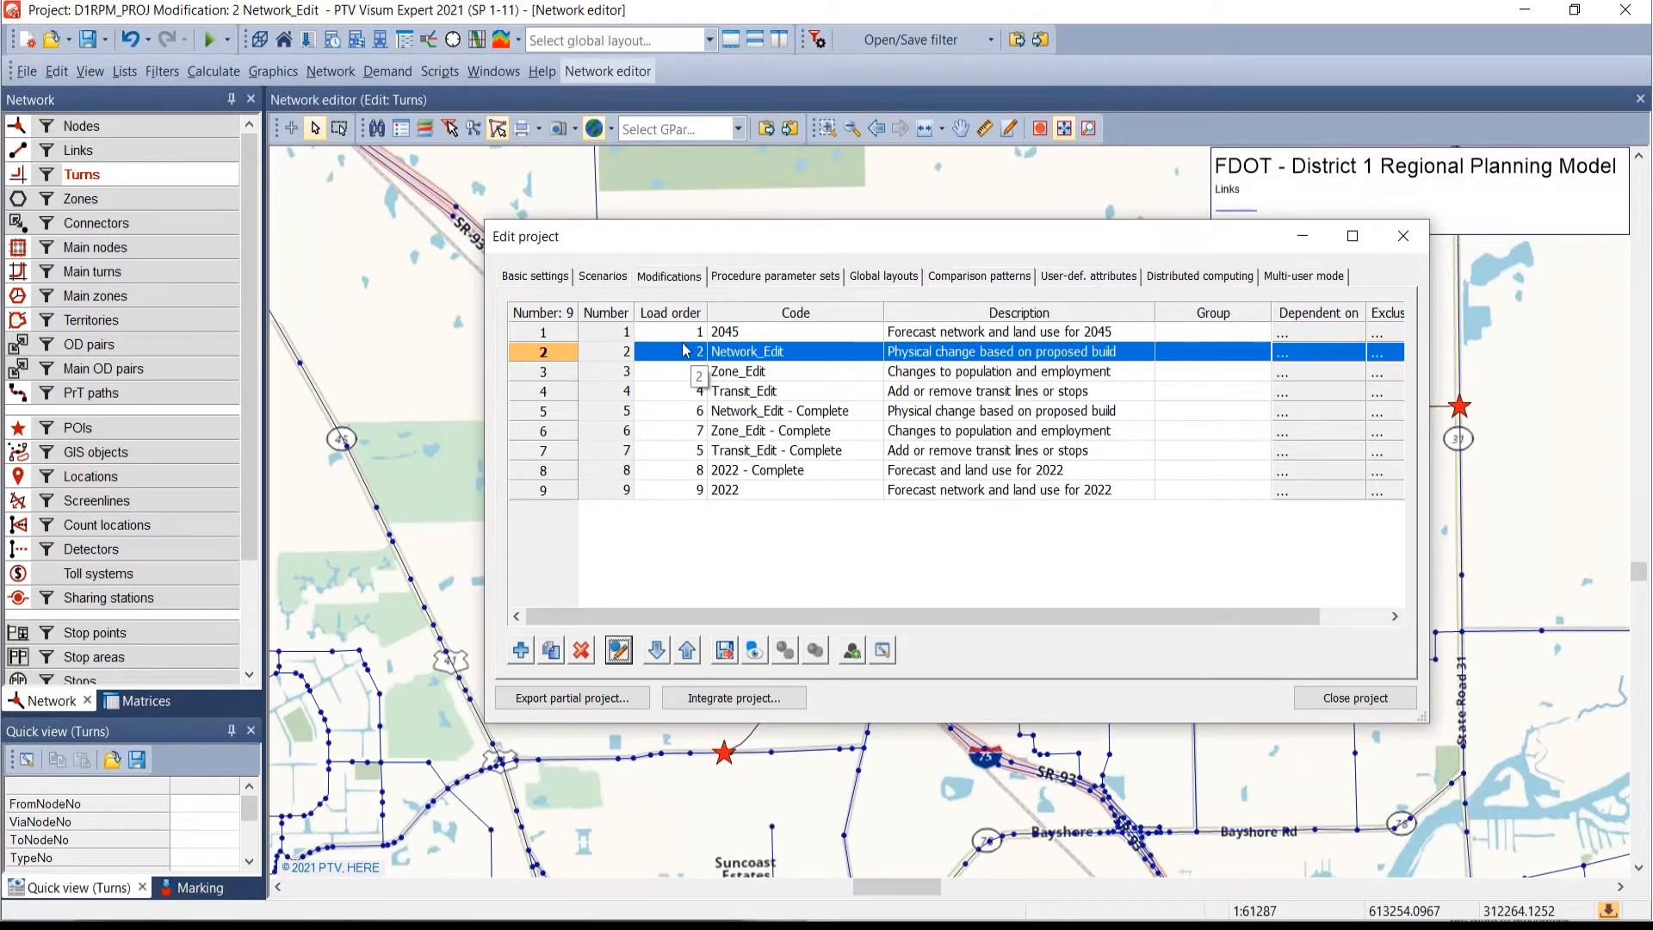
- Assign modification 2 Network_Edit to scenario 2015_NE in place of modification 5 Network_Edit - Complete
{"action": "left_click", "coordinate": [616, 277]}
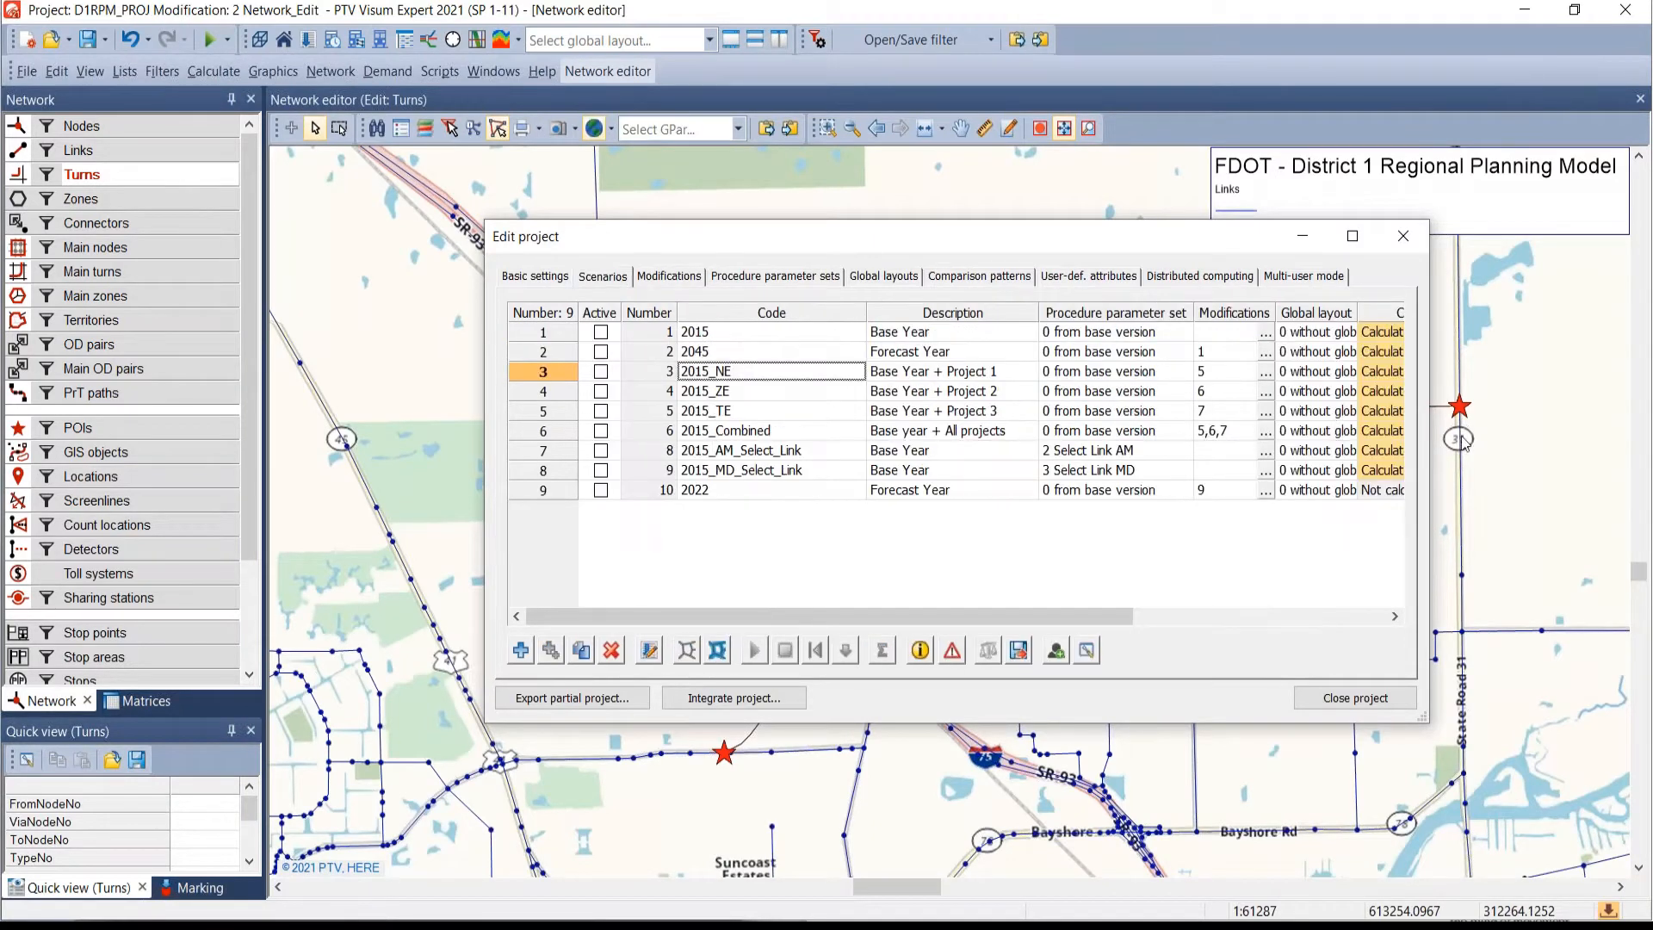
{"action": "left_click", "coordinate": [1266, 372]}
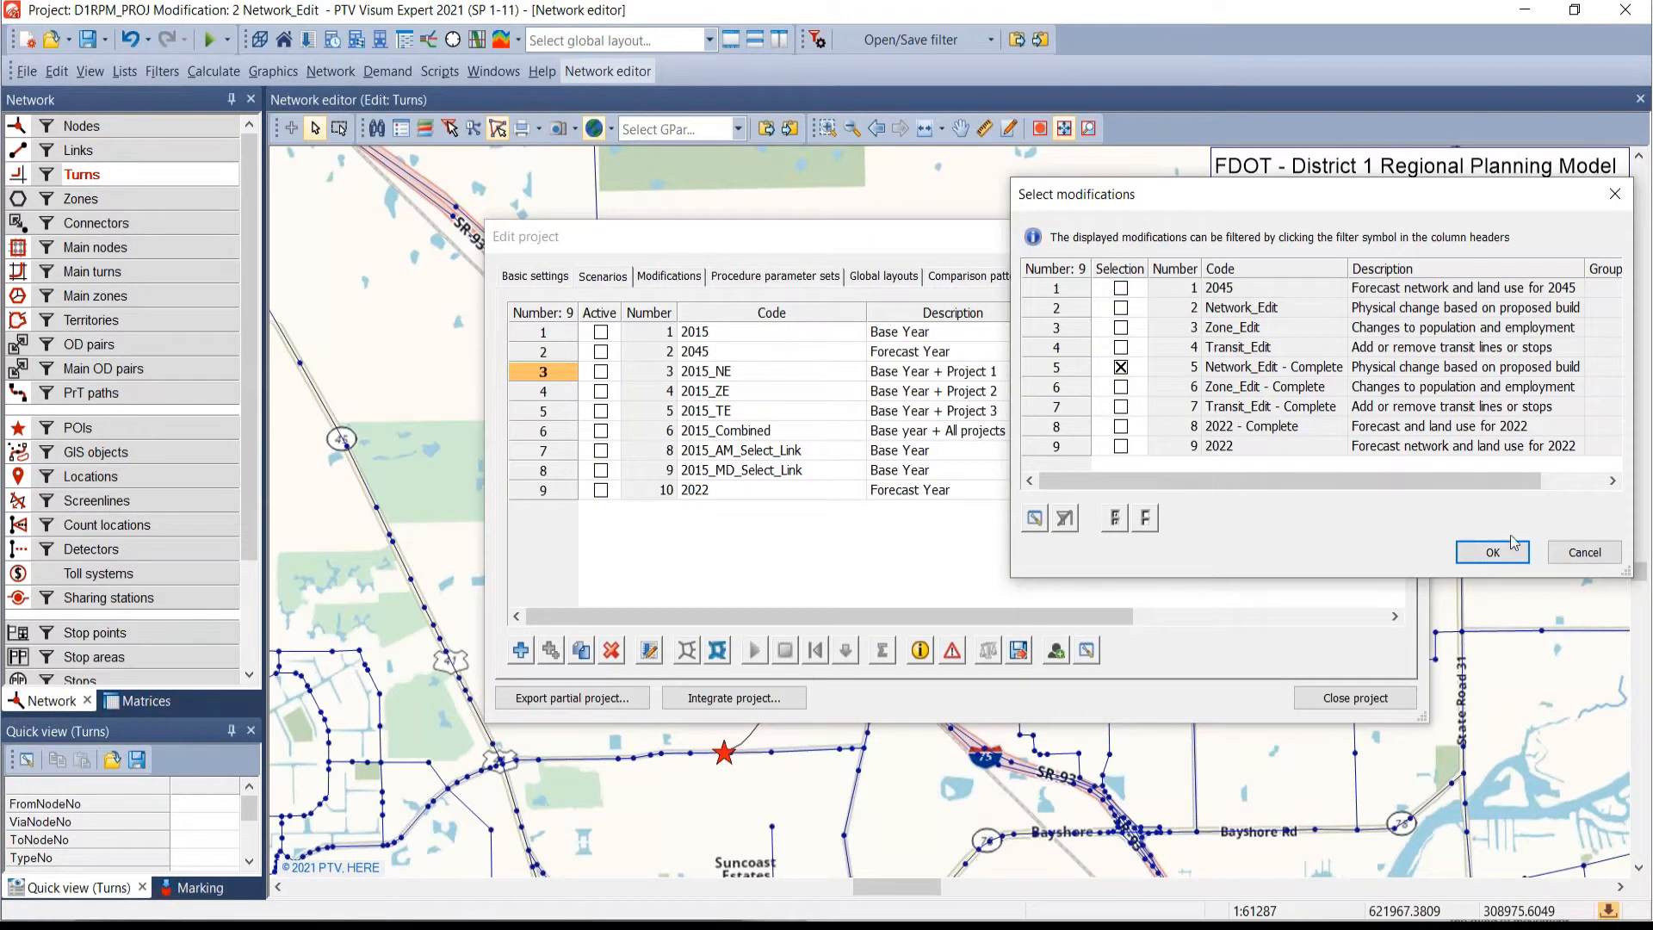
{"action": "left_click", "coordinate": [1591, 552]}
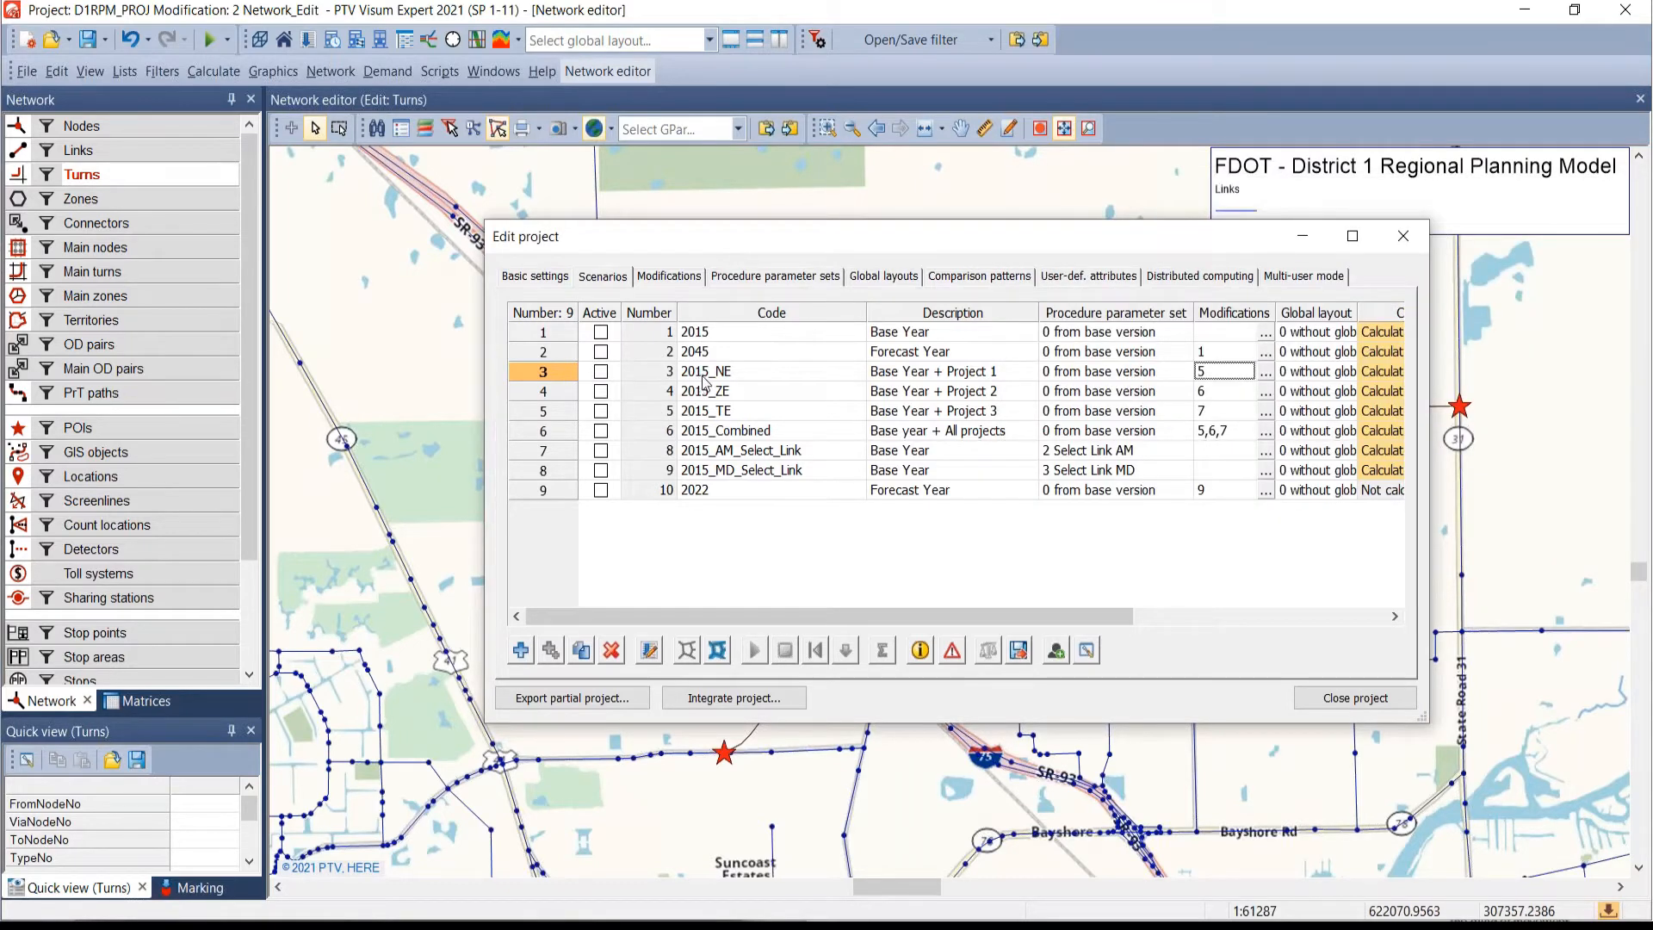
{"action": "left_click", "coordinate": [1268, 374]}
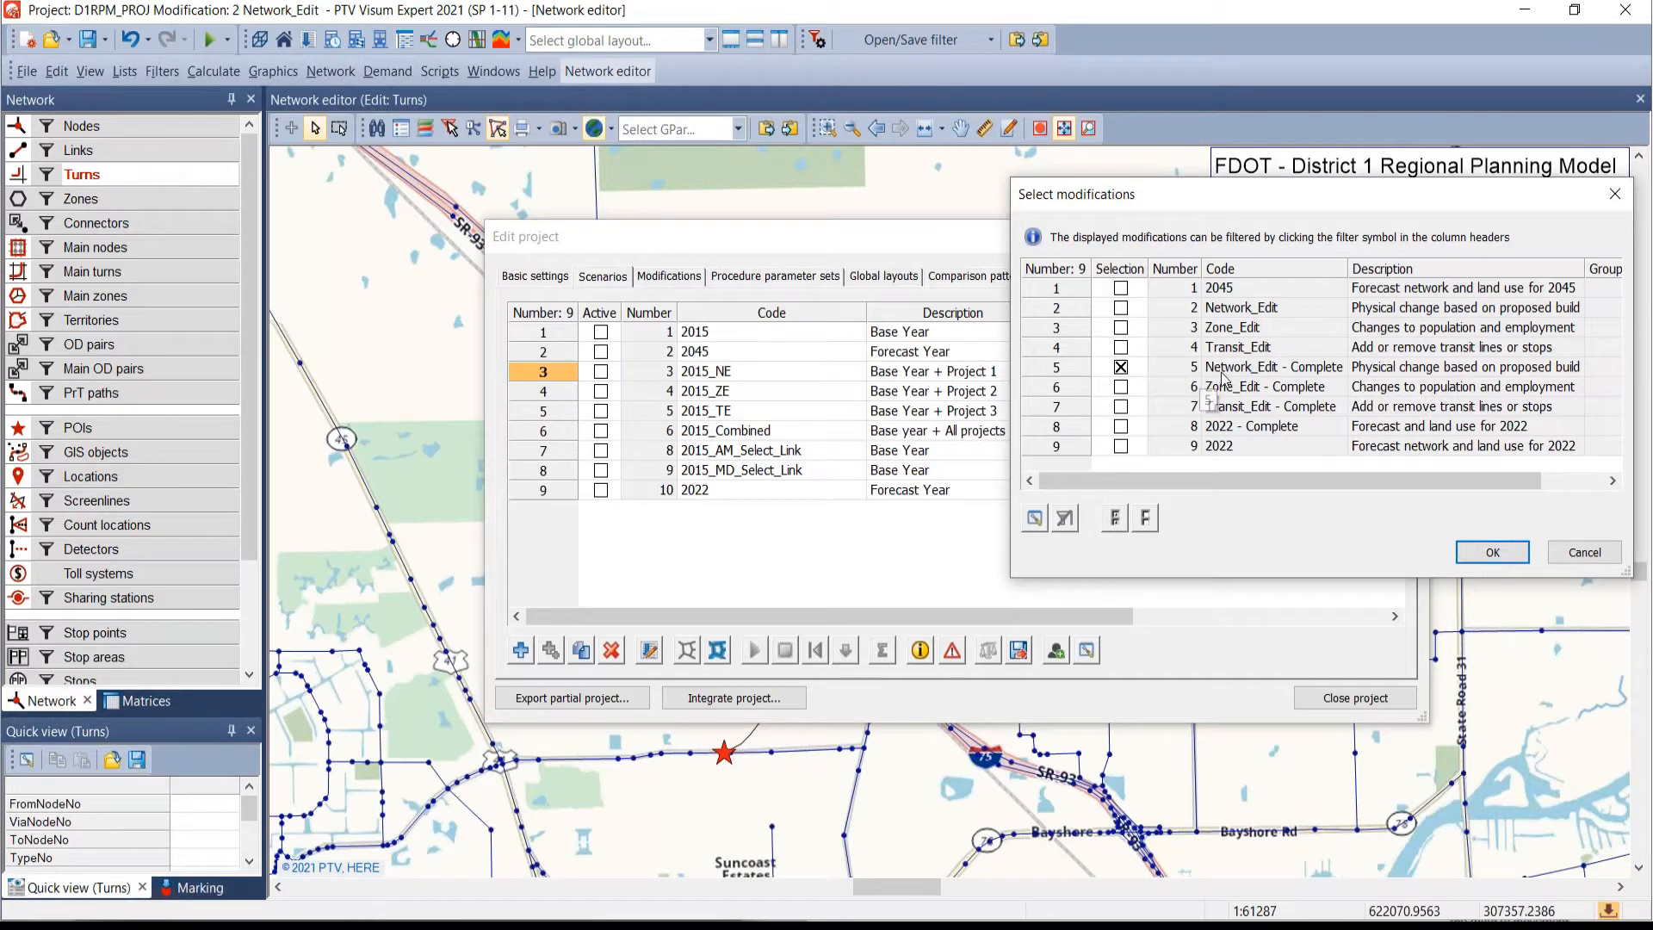
{"action": "left_click", "coordinate": [1120, 375]}
{"action": "left_click", "coordinate": [1127, 365]}
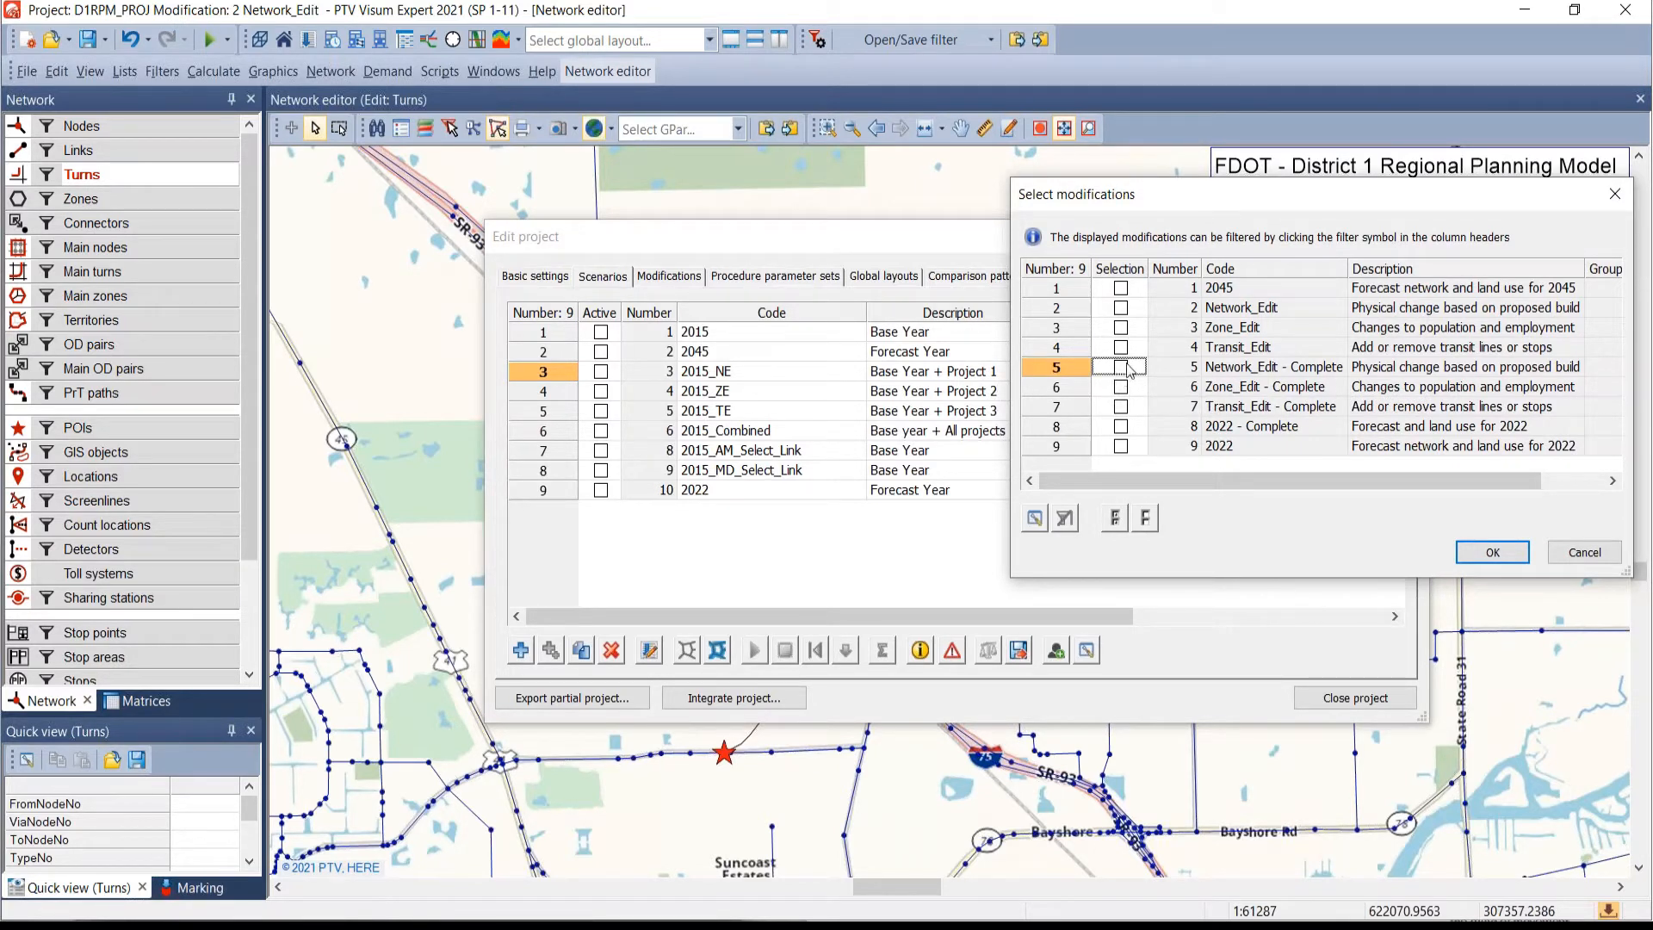
{"action": "left_click", "coordinate": [1121, 308]}
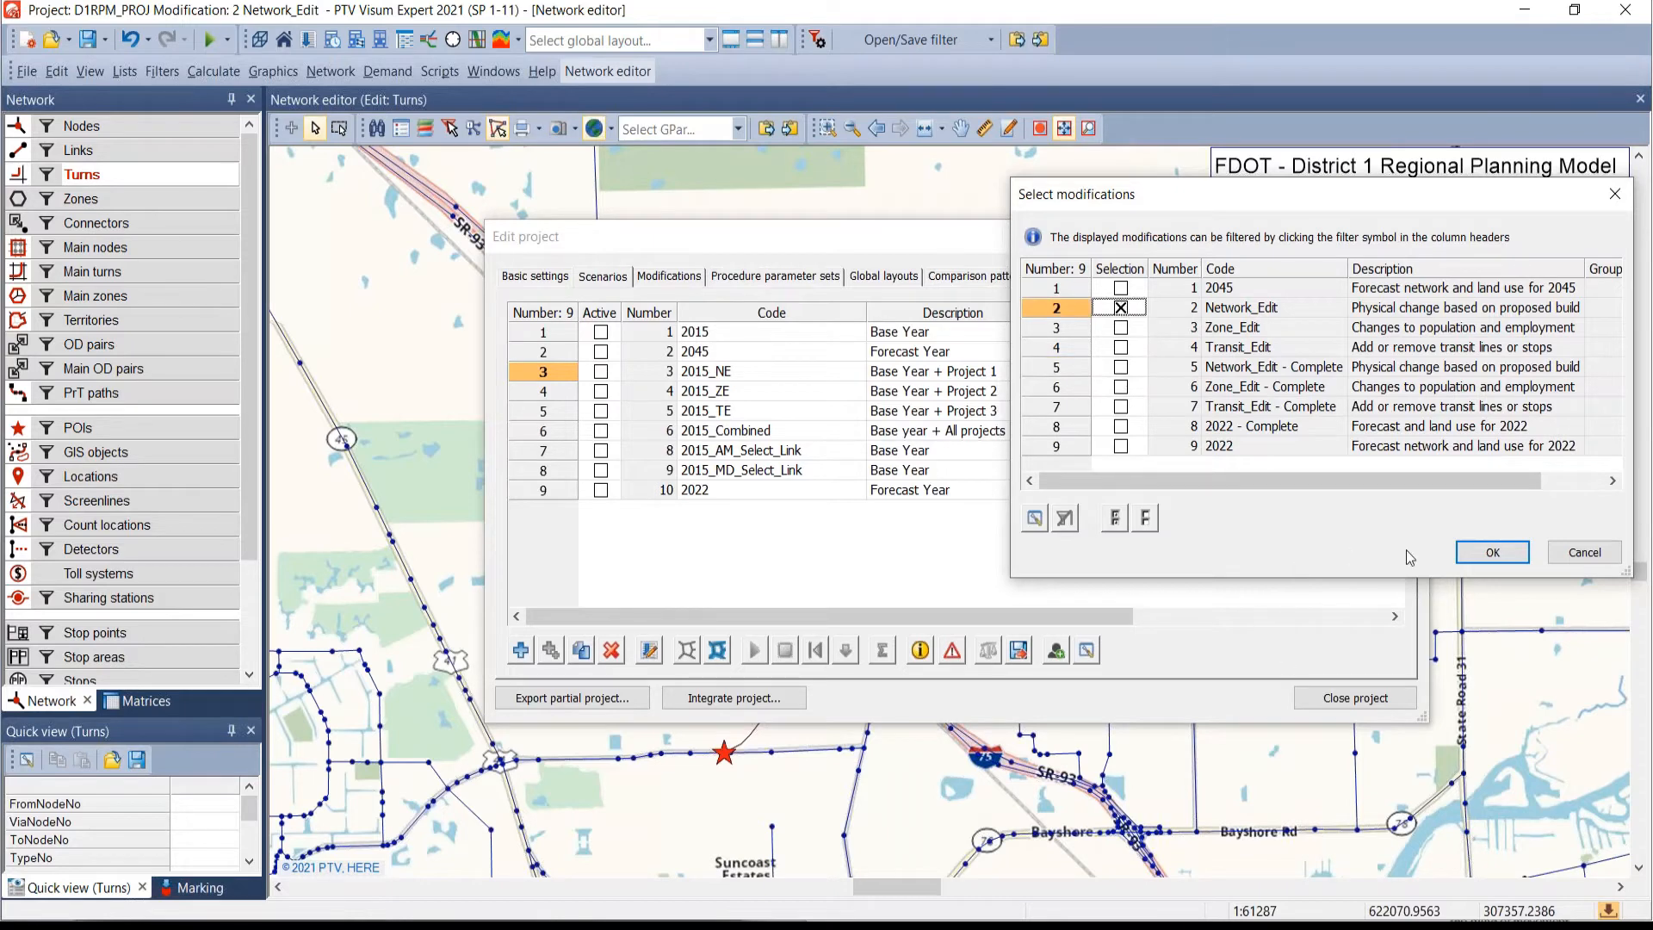
{"action": "left_click", "coordinate": [1492, 549]}
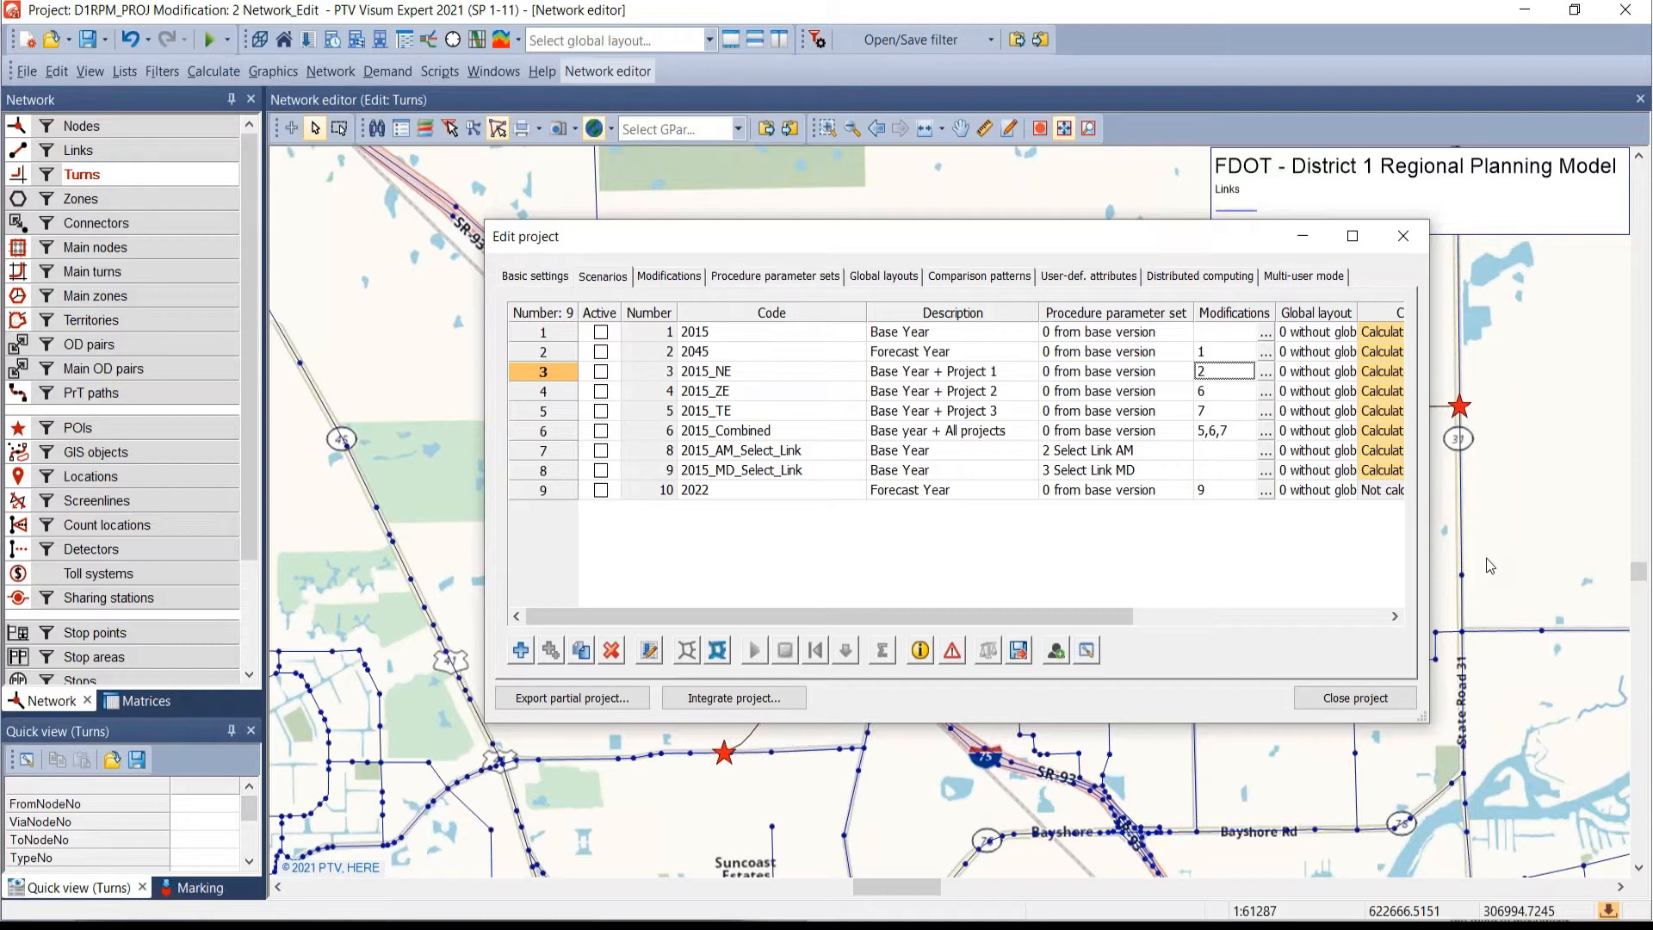
- Look up the newest project log entry in the basic settings and return to the list of modifications
{"action": "left_click", "coordinate": [538, 279]}
{"action": "scroll", "coordinate": [837, 592], "scroll_direction": "down", "scroll_amount": 1}
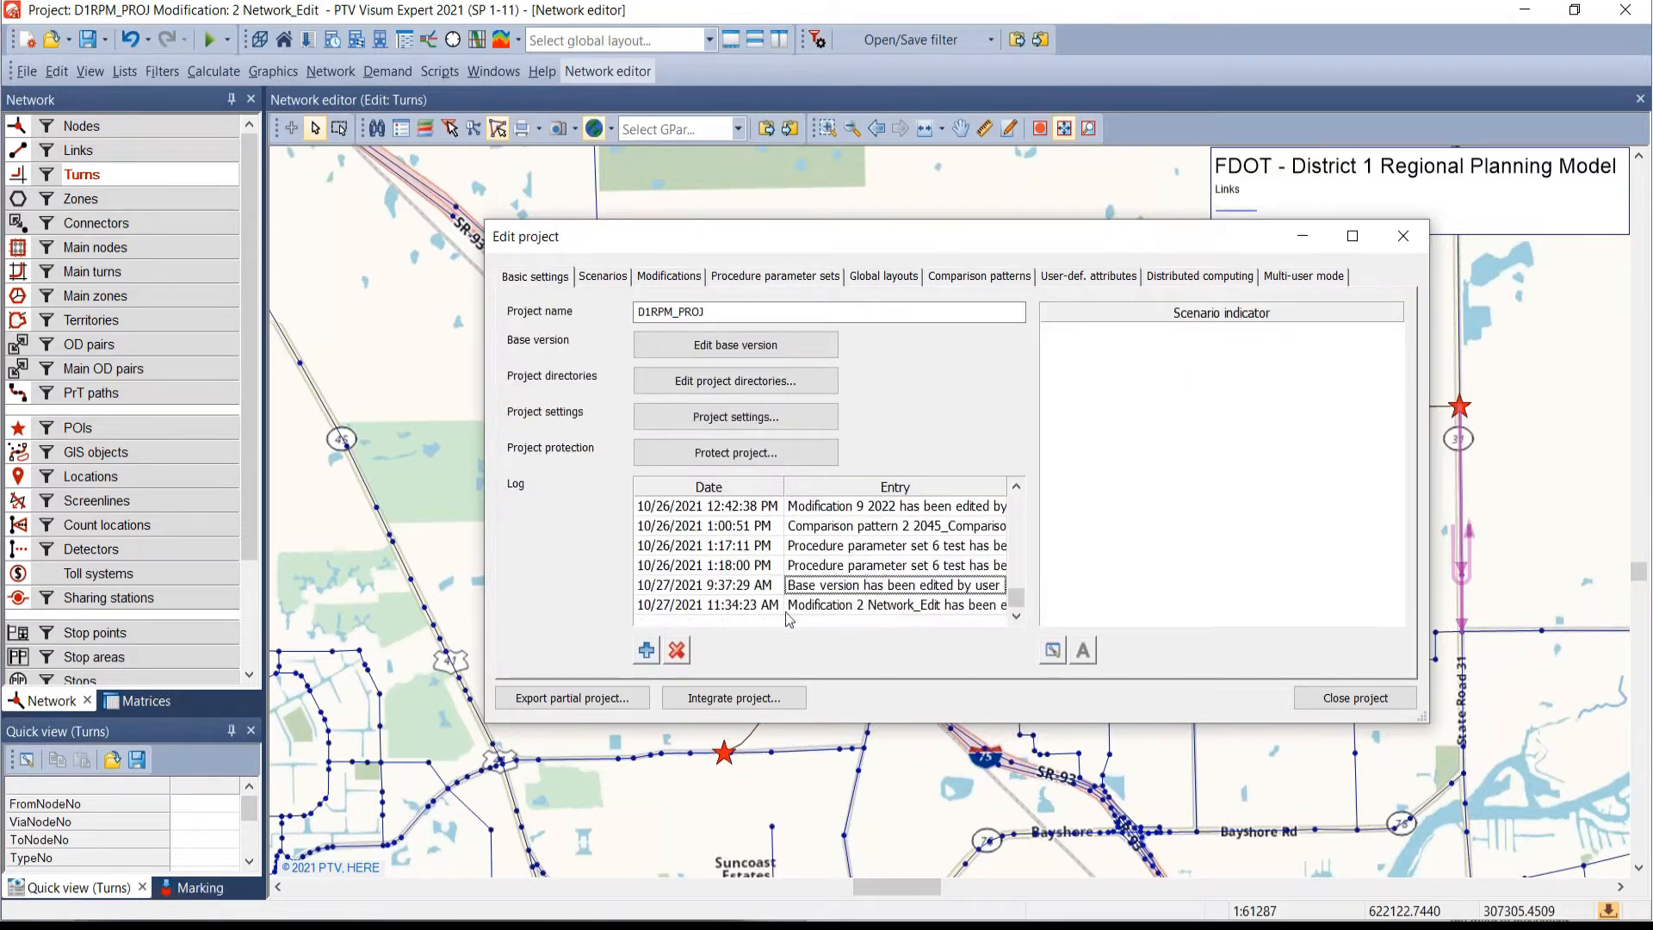
{"action": "left_click", "coordinate": [920, 610]}
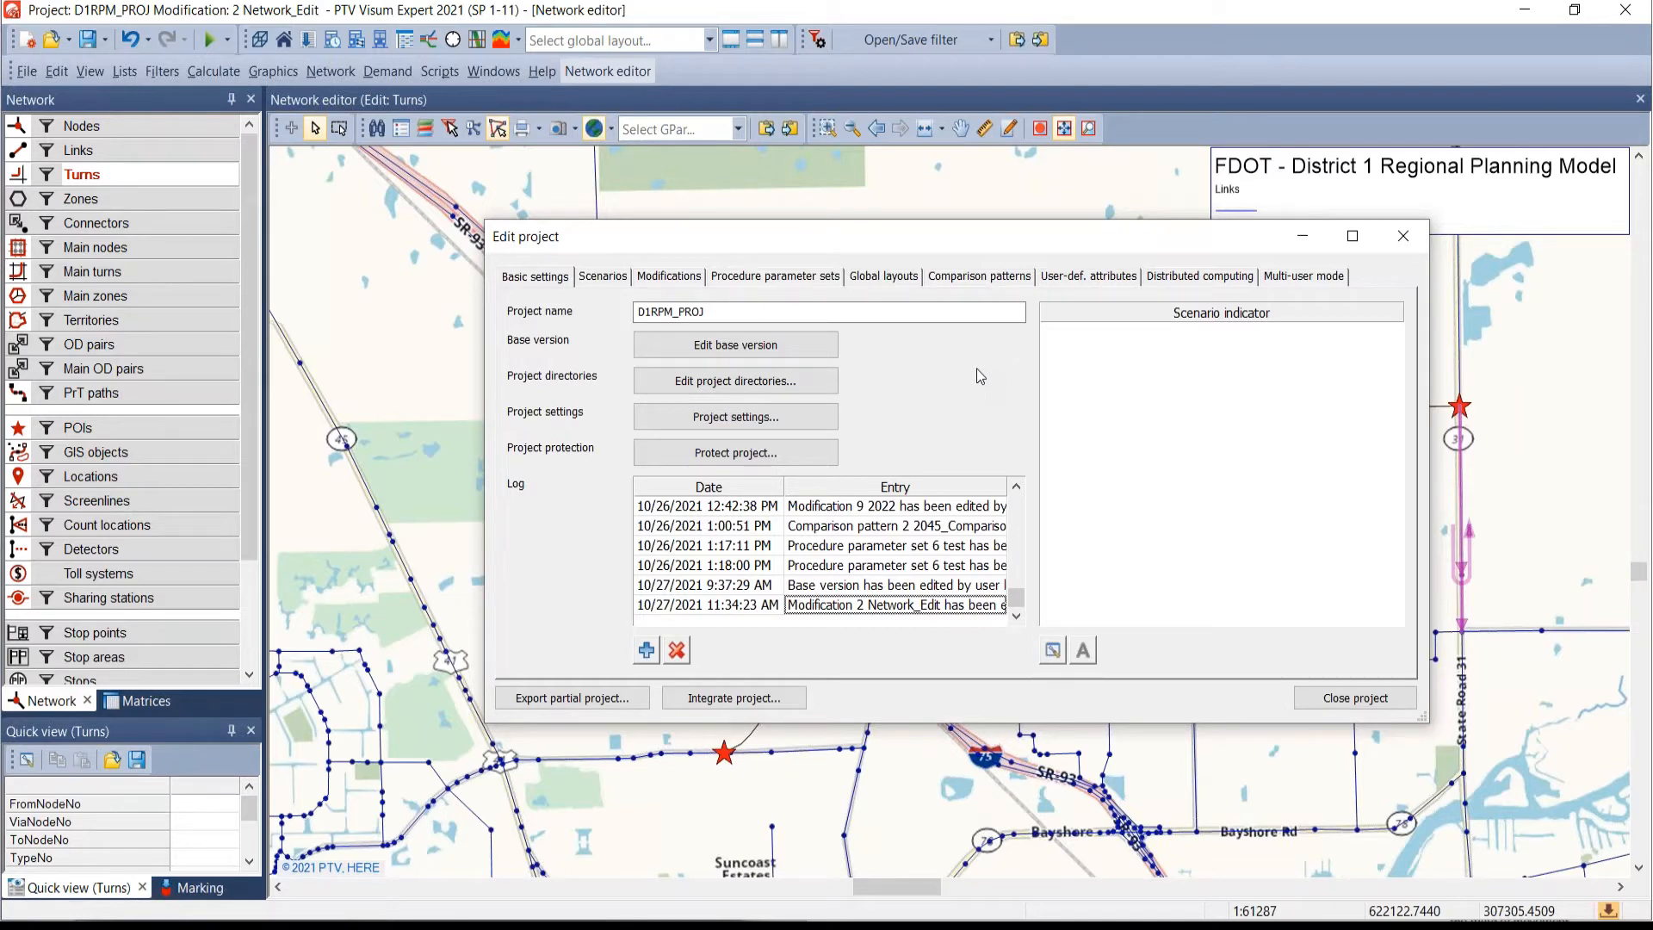
{"action": "left_click", "coordinate": [602, 277]}
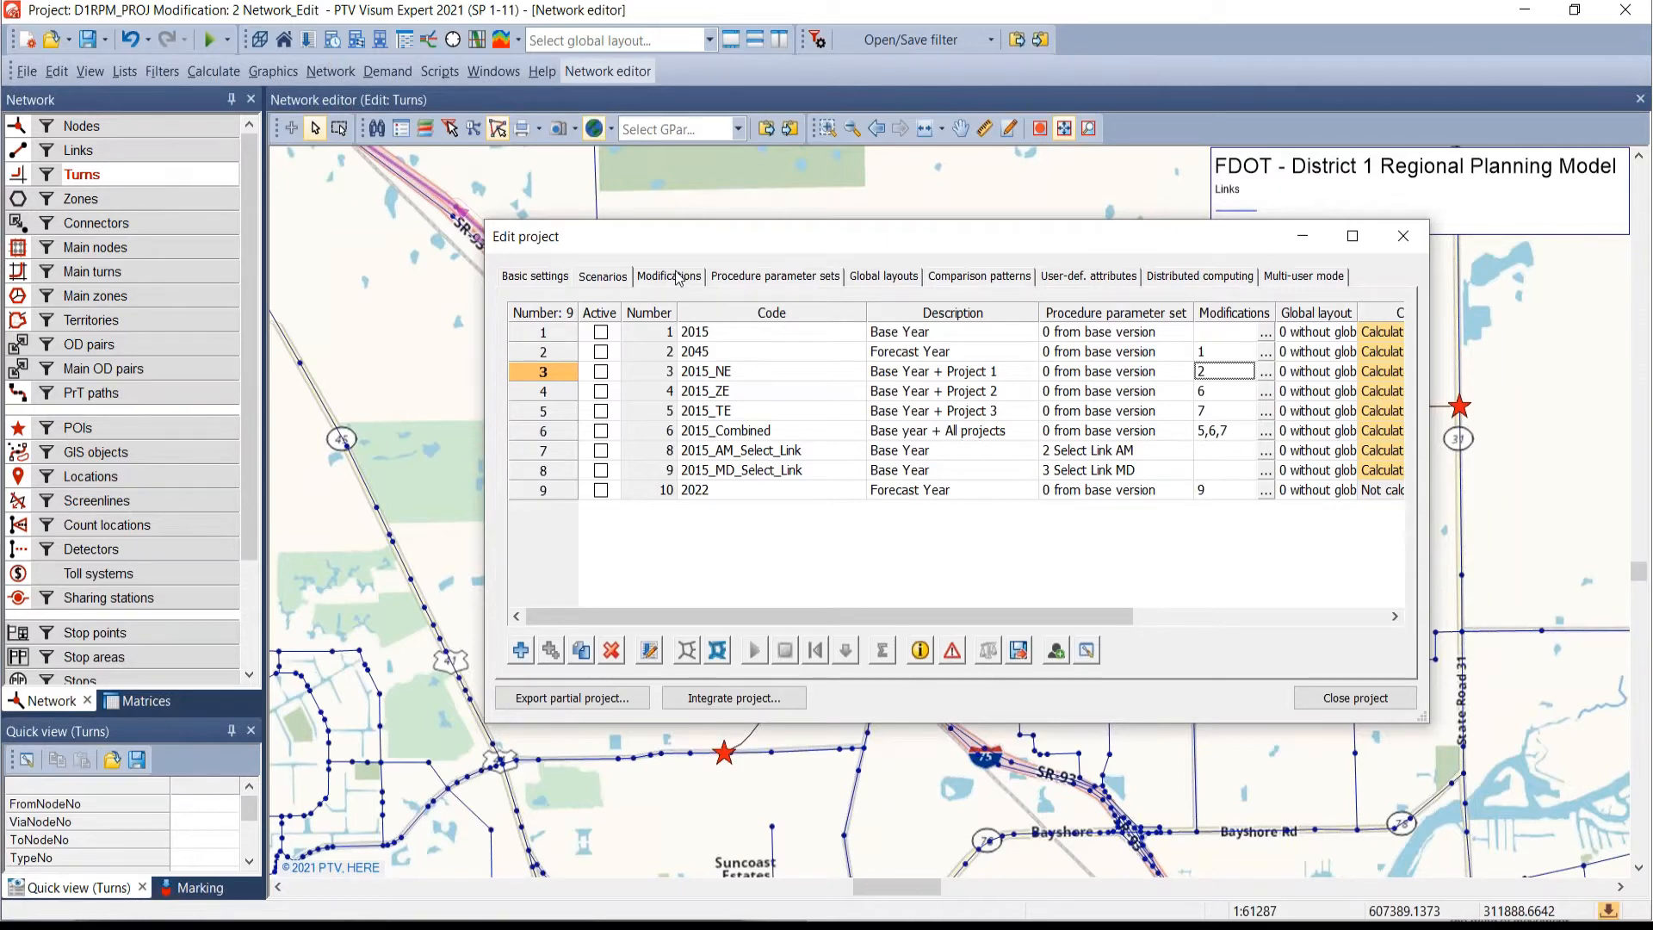
{"action": "left_click", "coordinate": [677, 275]}
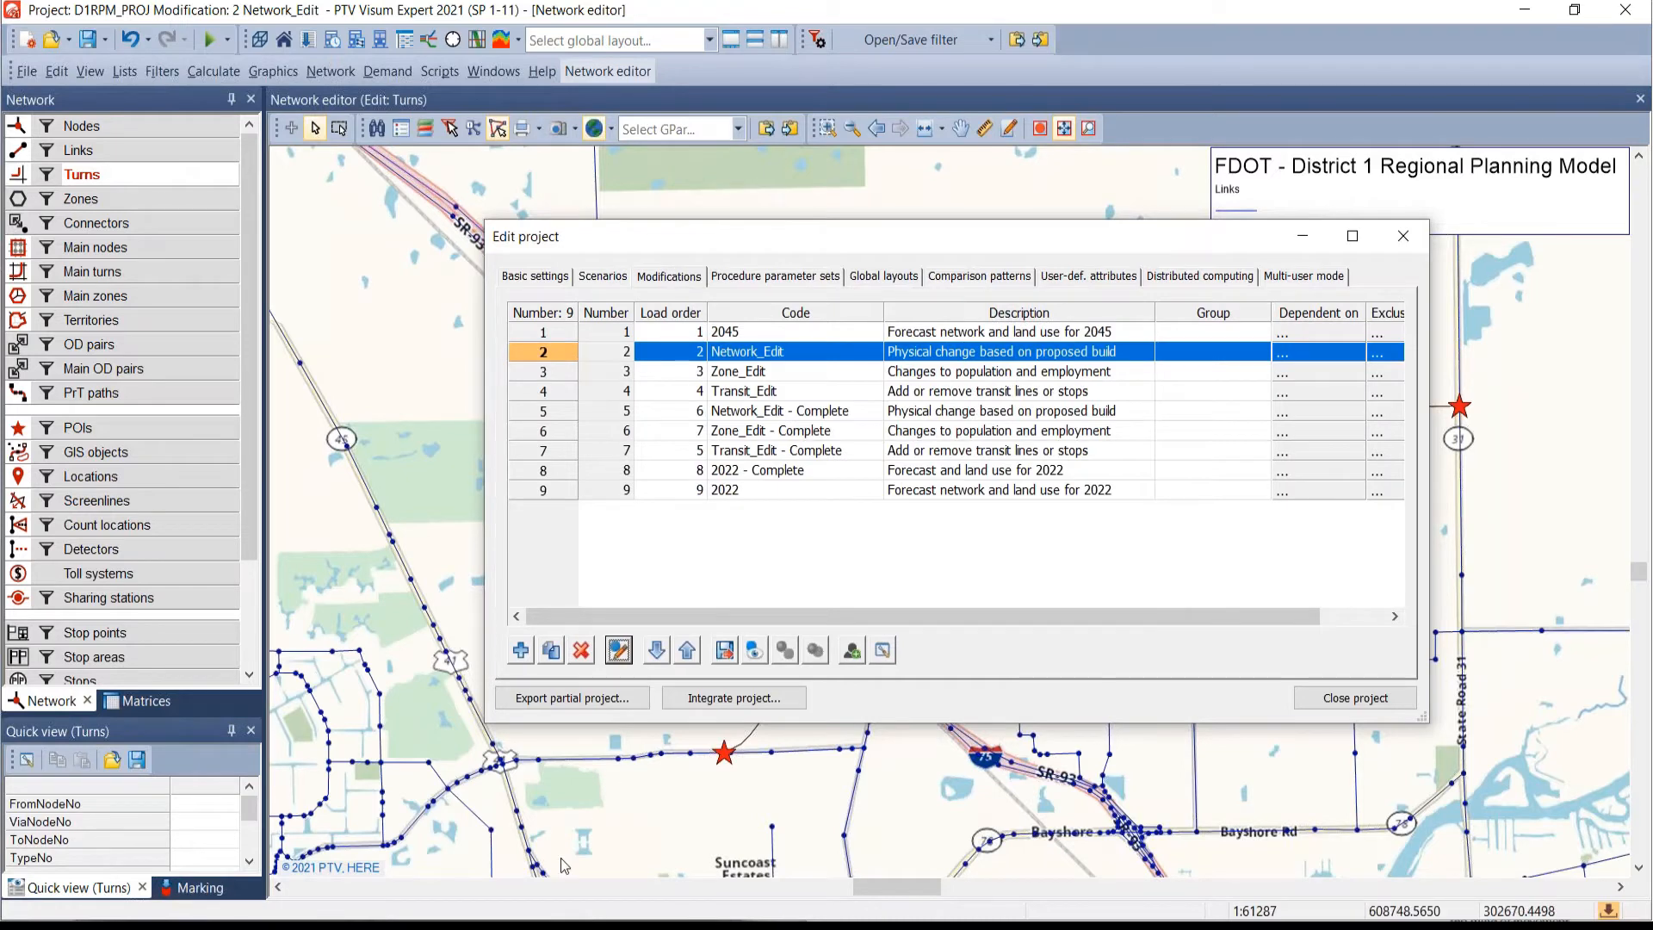
{"action": "key", "text": "alt+Tab"}
{"action": "key", "text": "alt+Tab"}
{"action": "key", "text": "alt+Tab"}
{"action": "key", "text": "alt+Tab"}
{"action": "key", "text": "alt+Tab"}
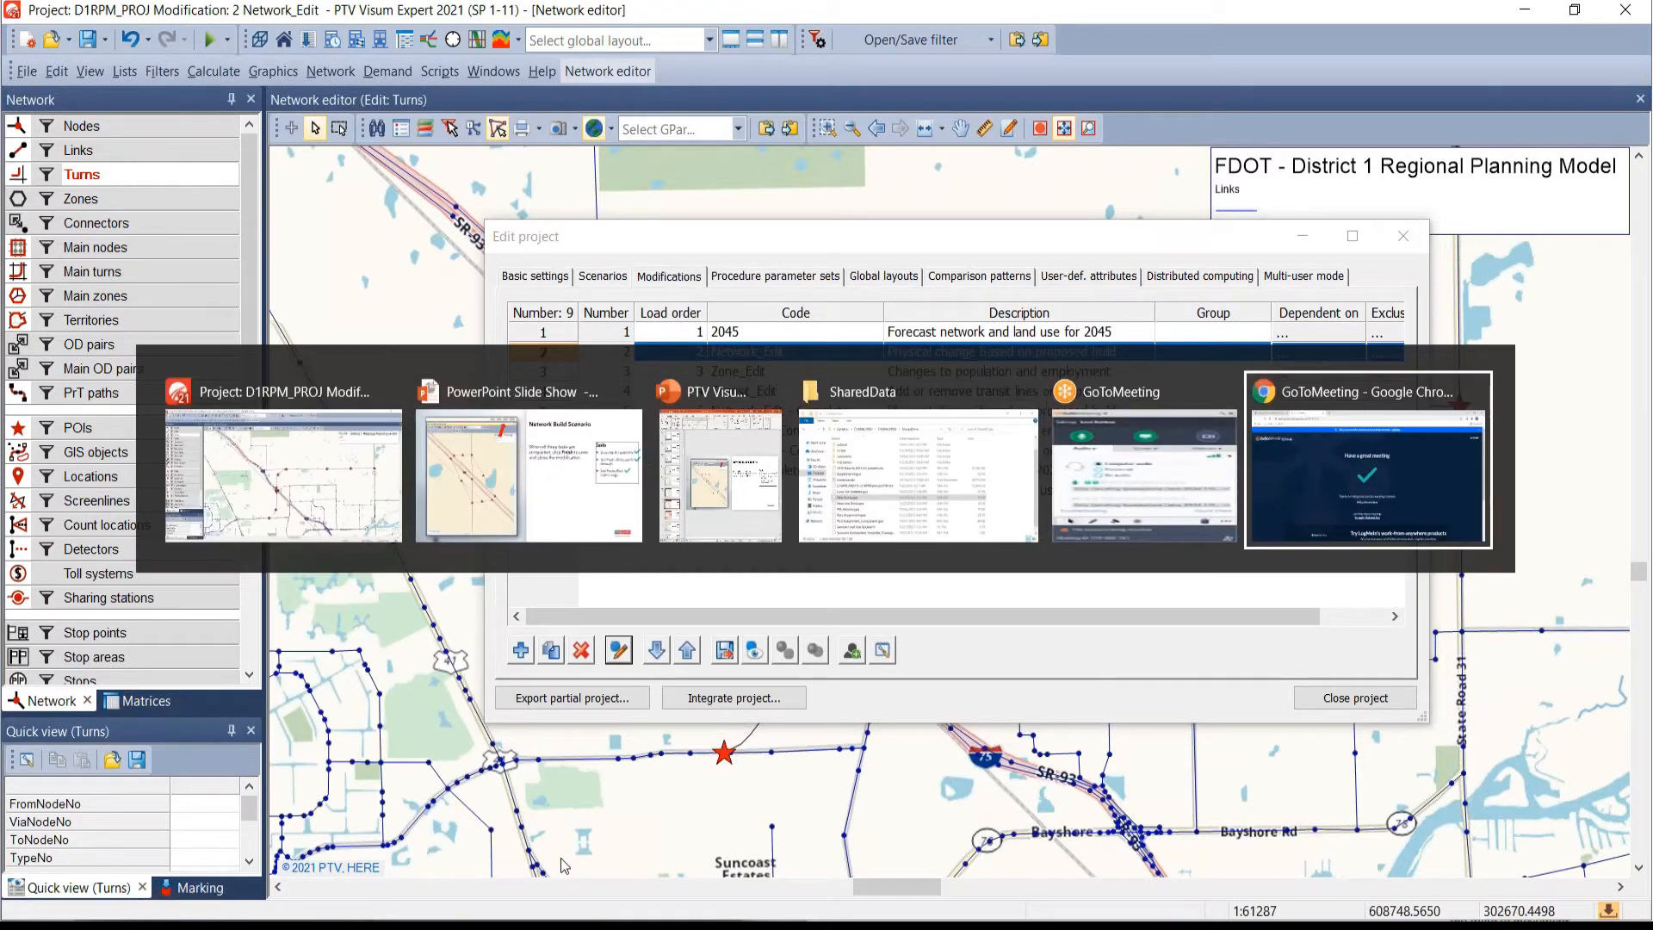
{"action": "key", "text": "alt+Tab"}
{"action": "key", "text": "alt+Tab"}
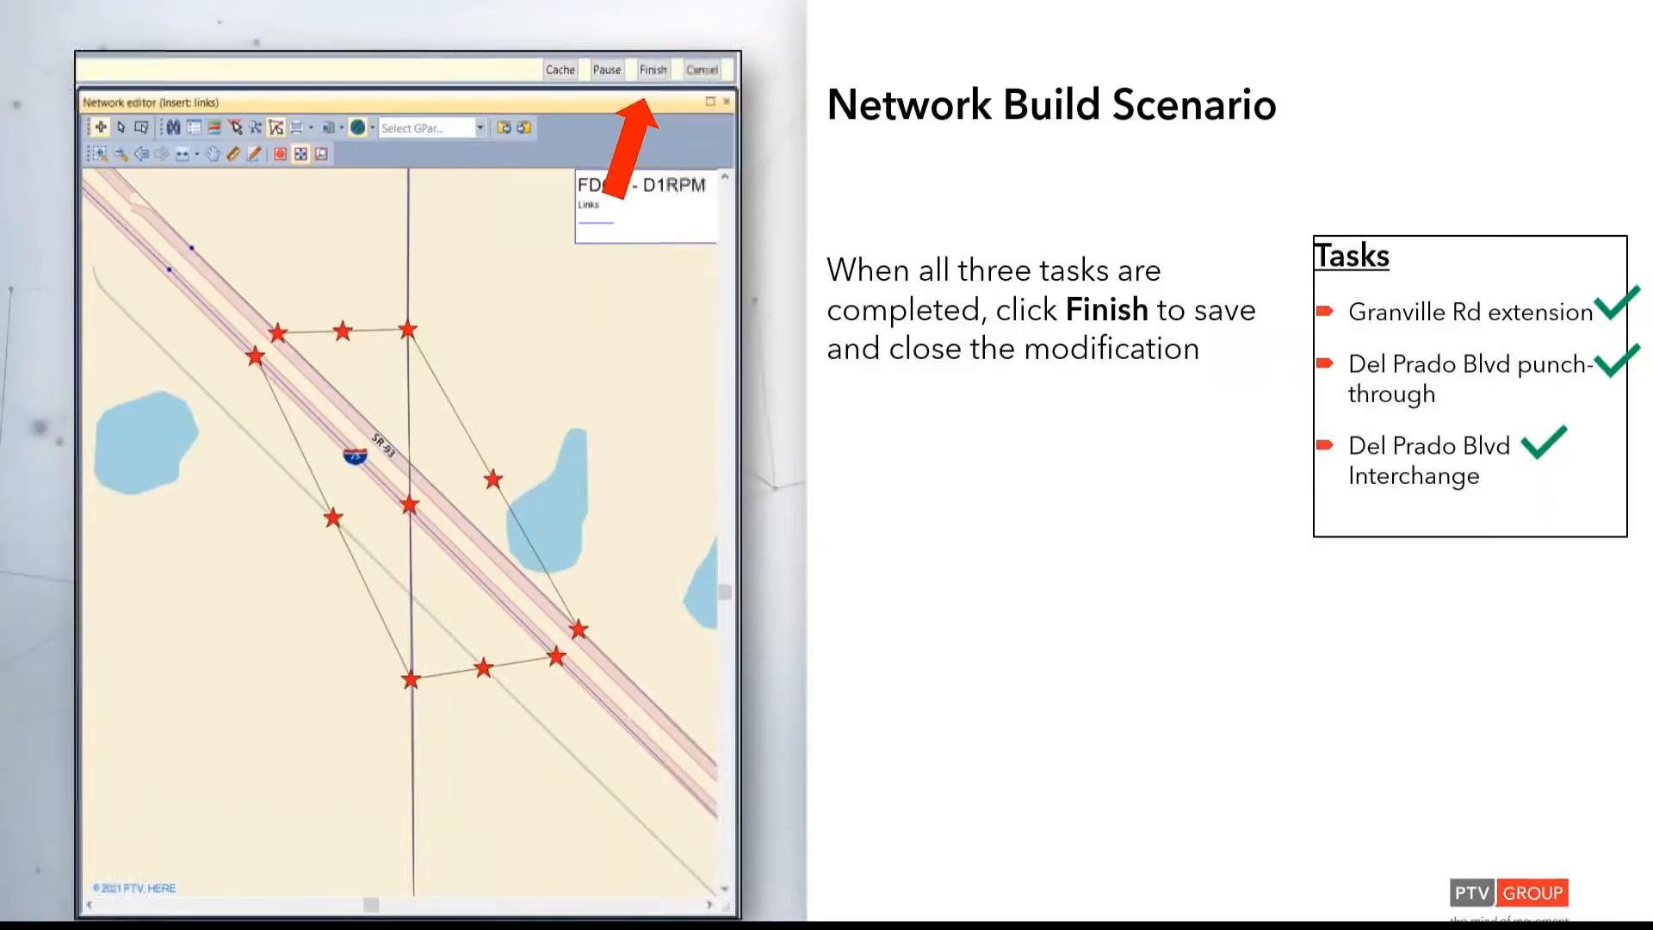
{"action": "key", "text": "Right"}
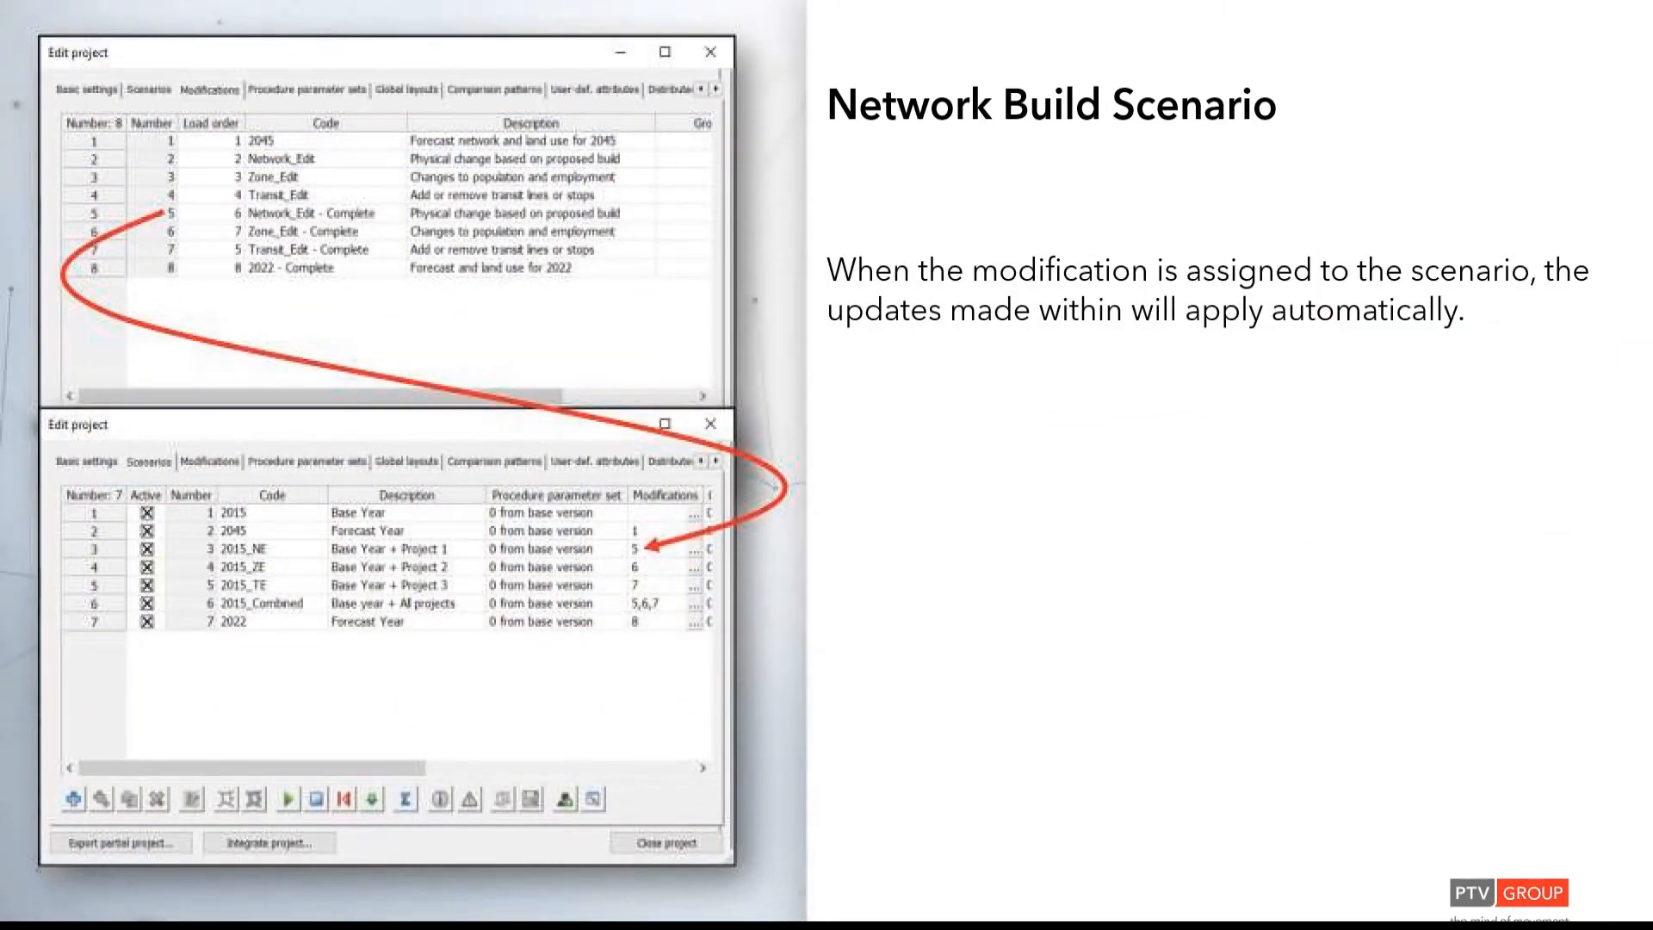
{"action": "key", "text": "Right"}
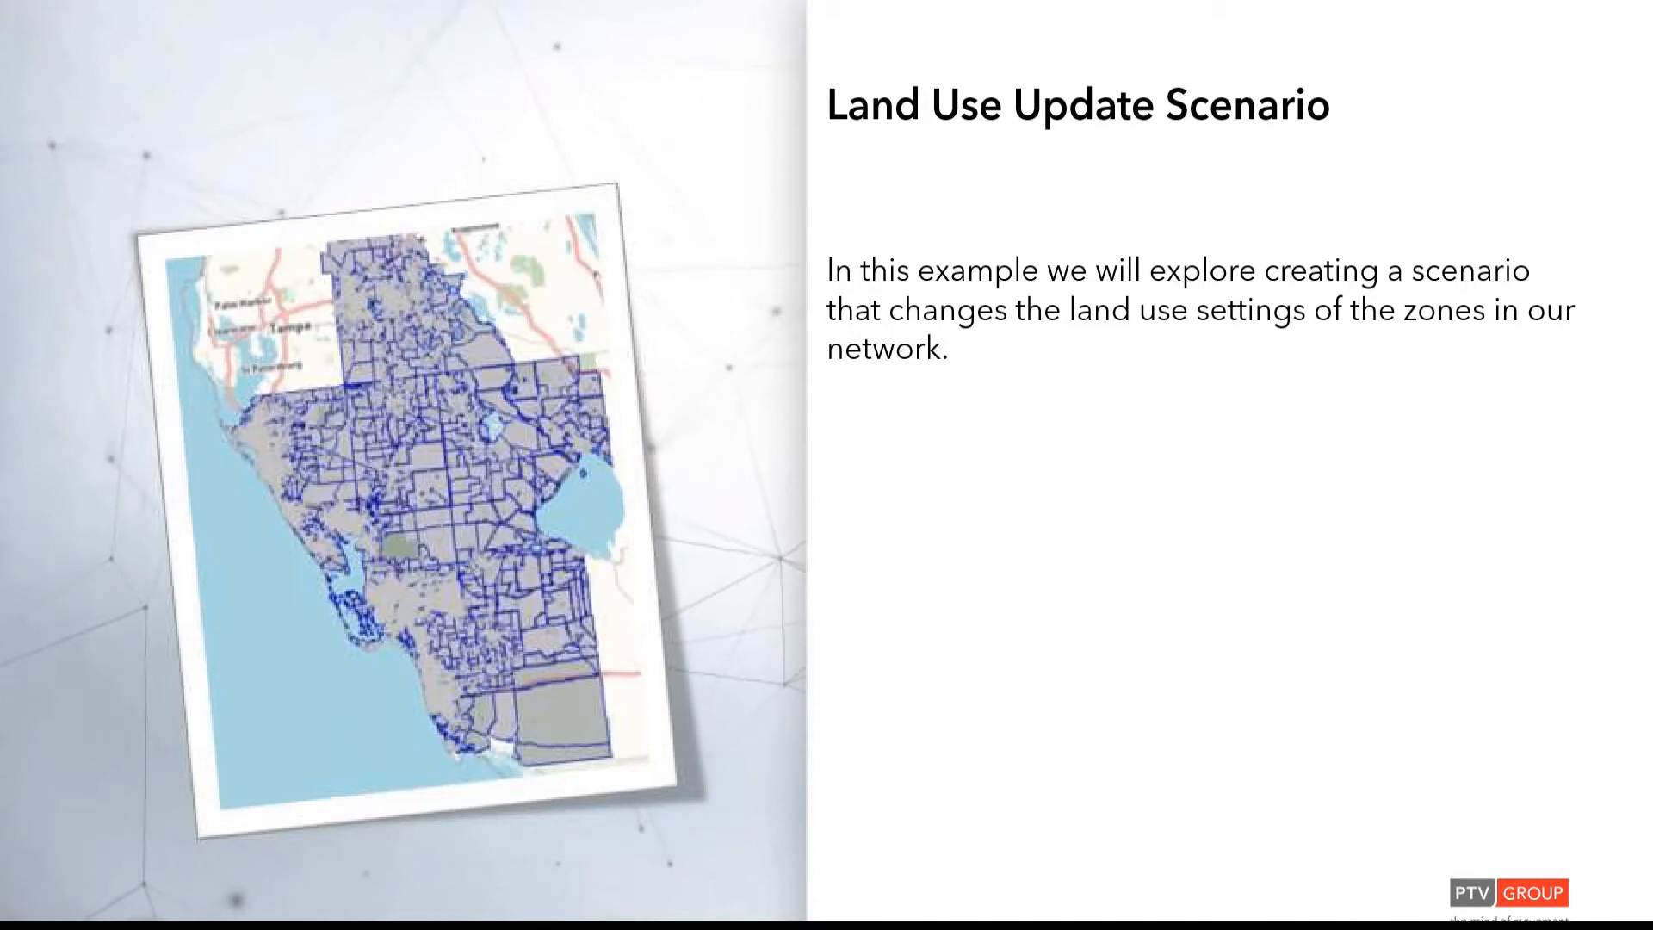
{"action": "key", "text": "Right"}
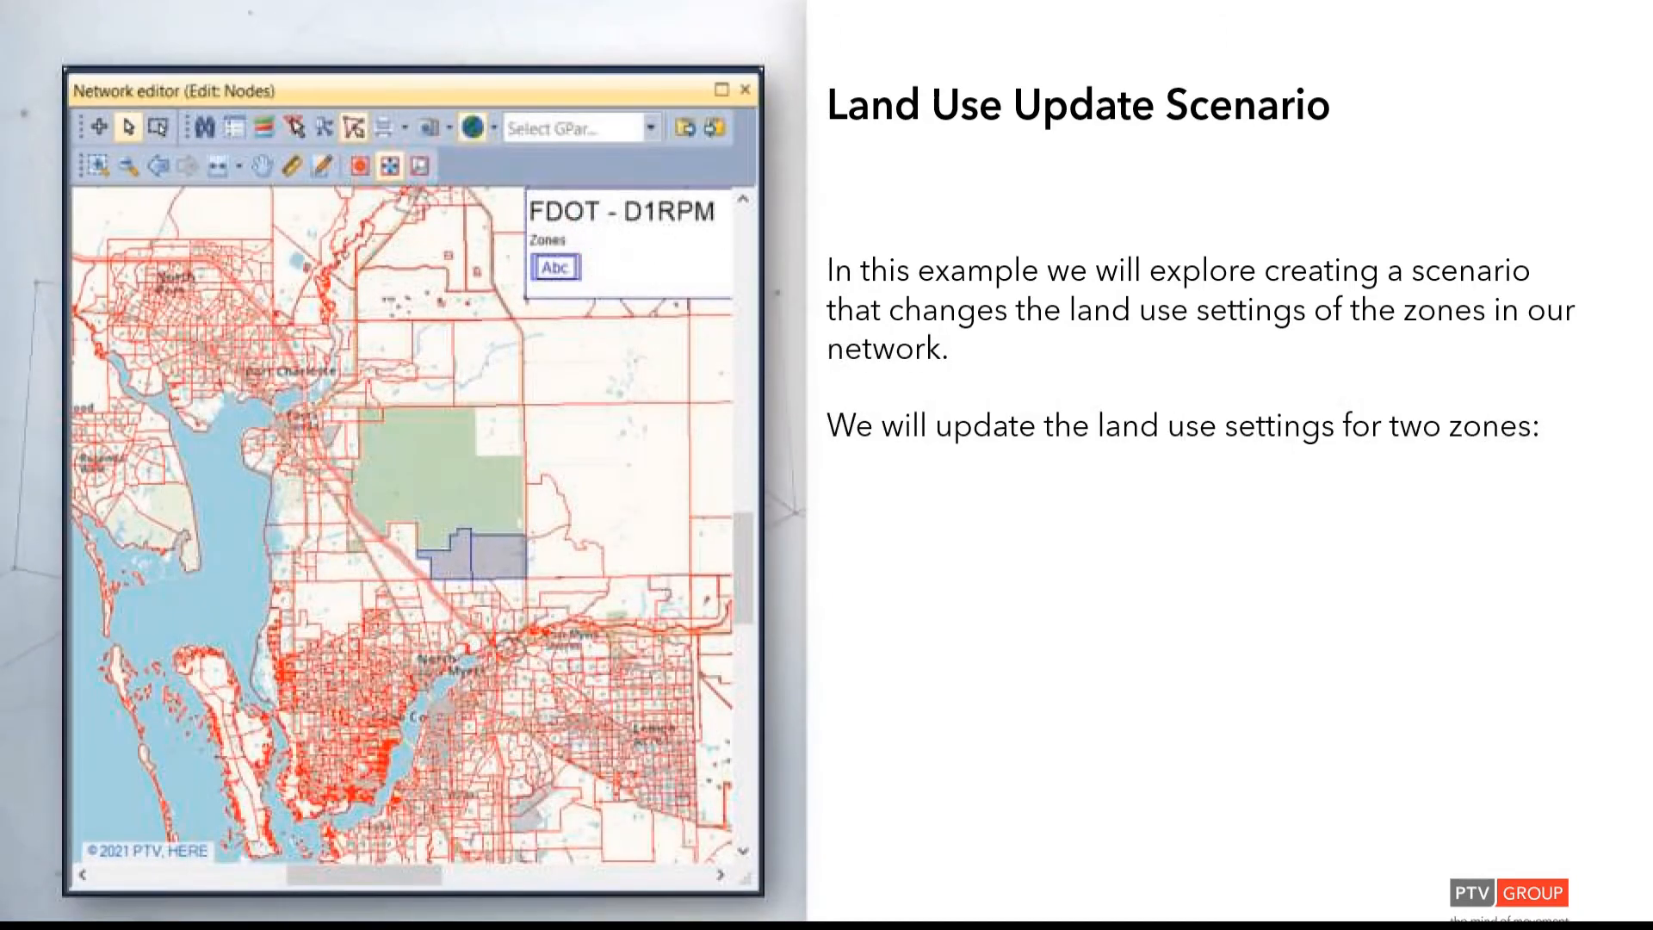
{"action": "key", "text": "Right"}
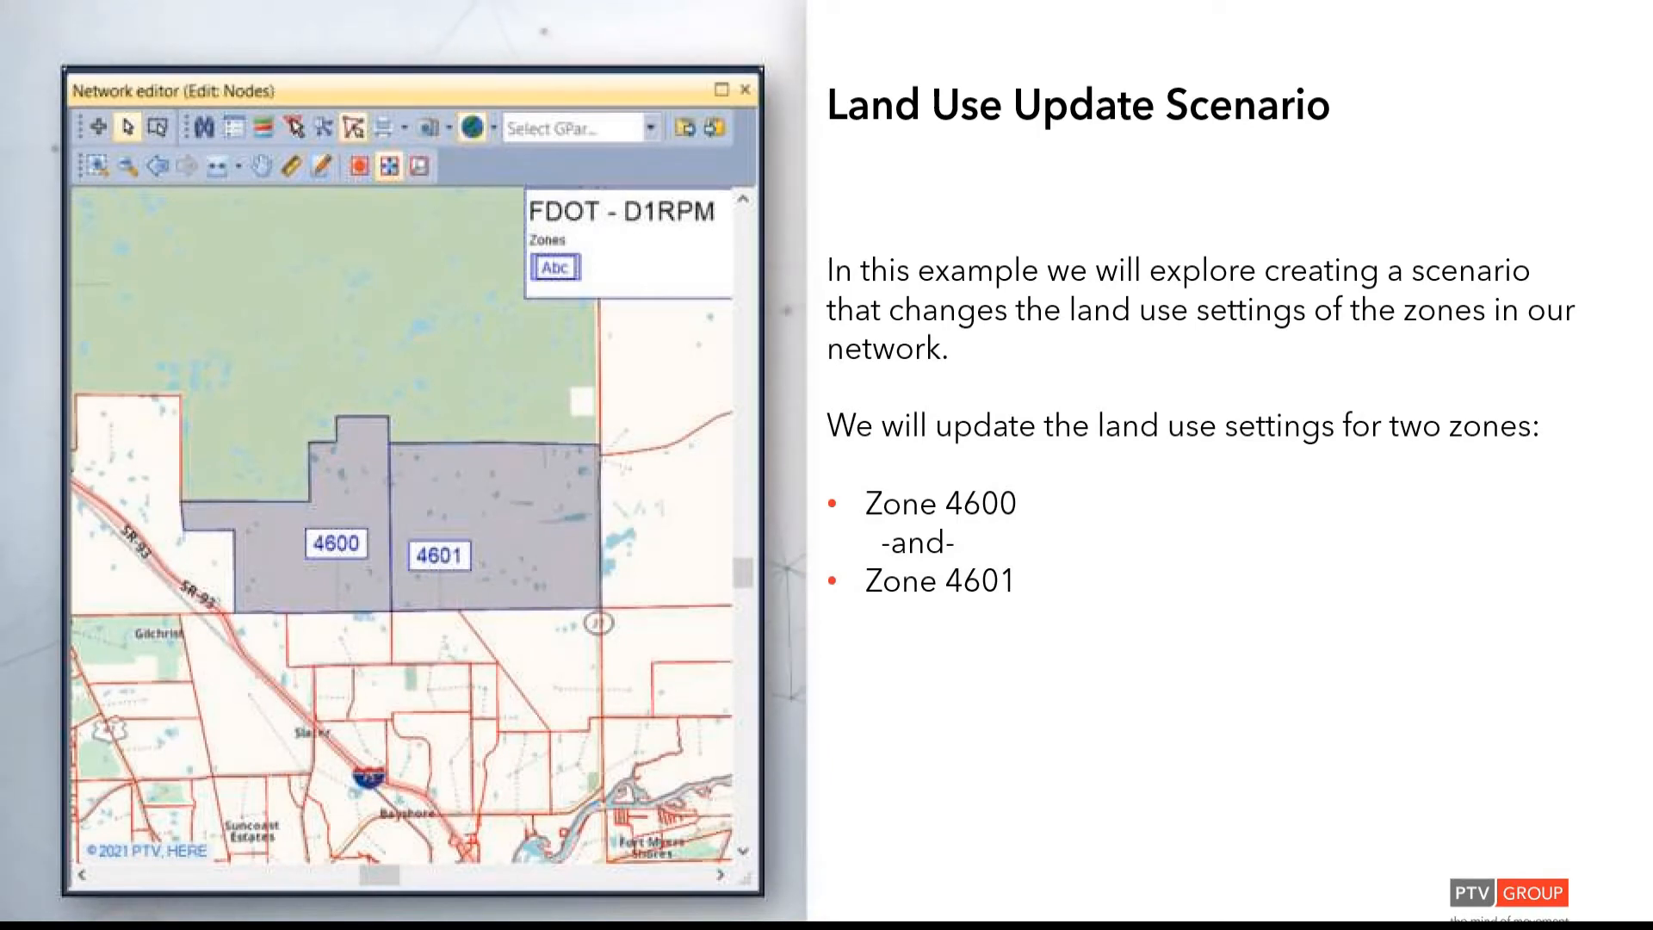
{"action": "key", "text": "Right"}
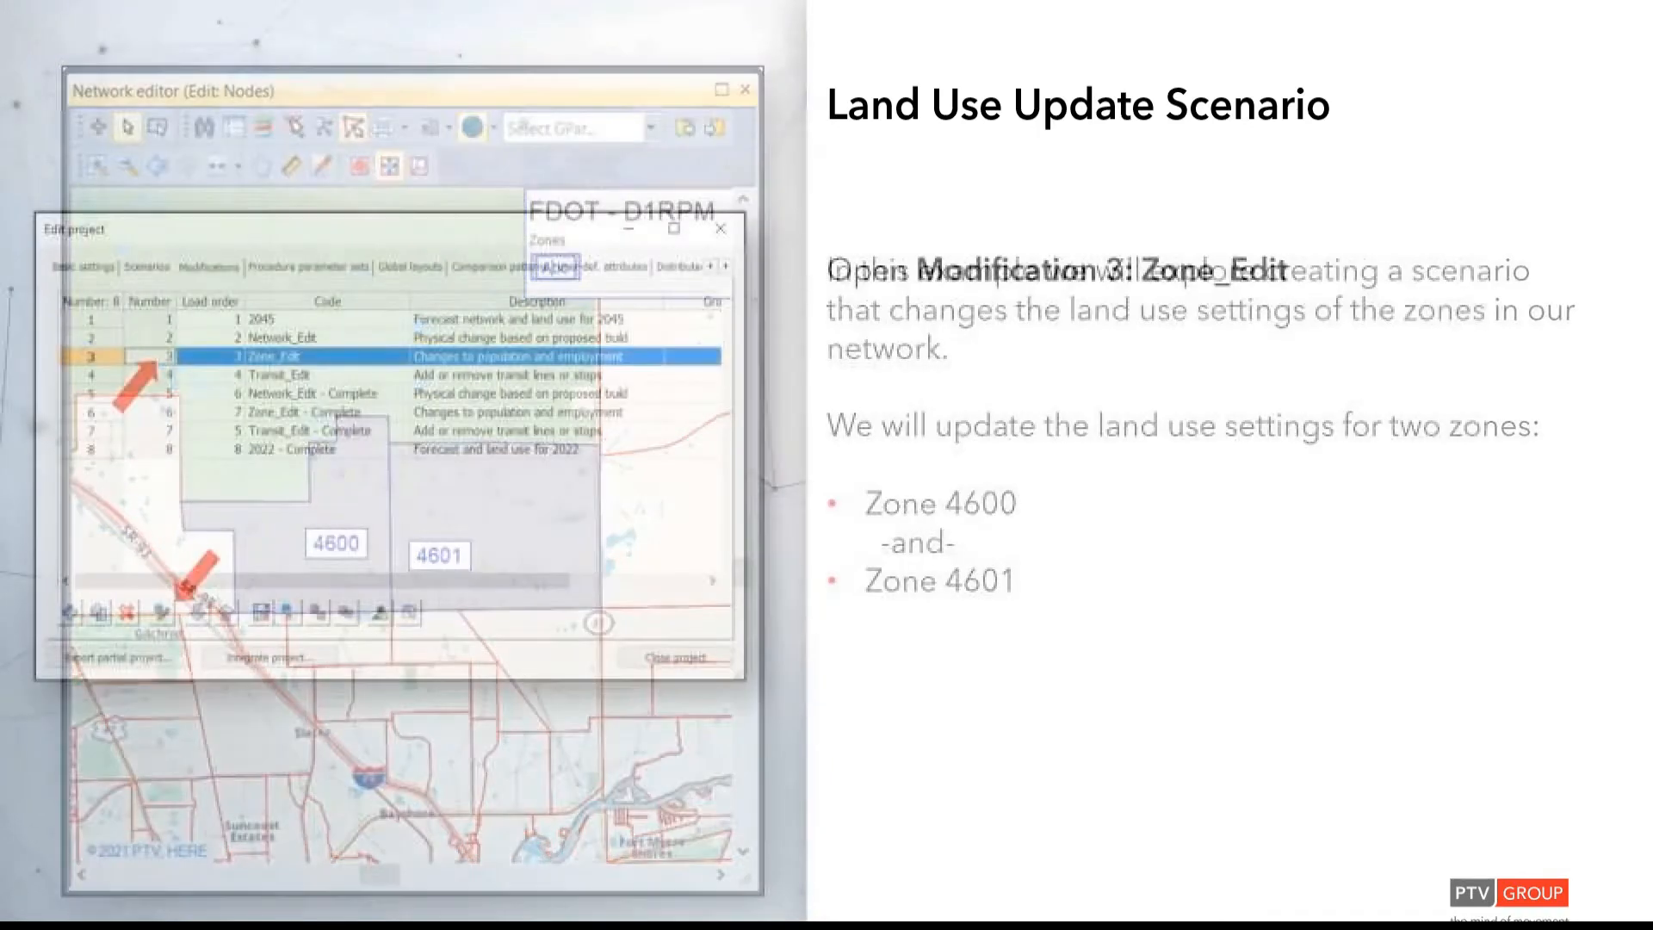
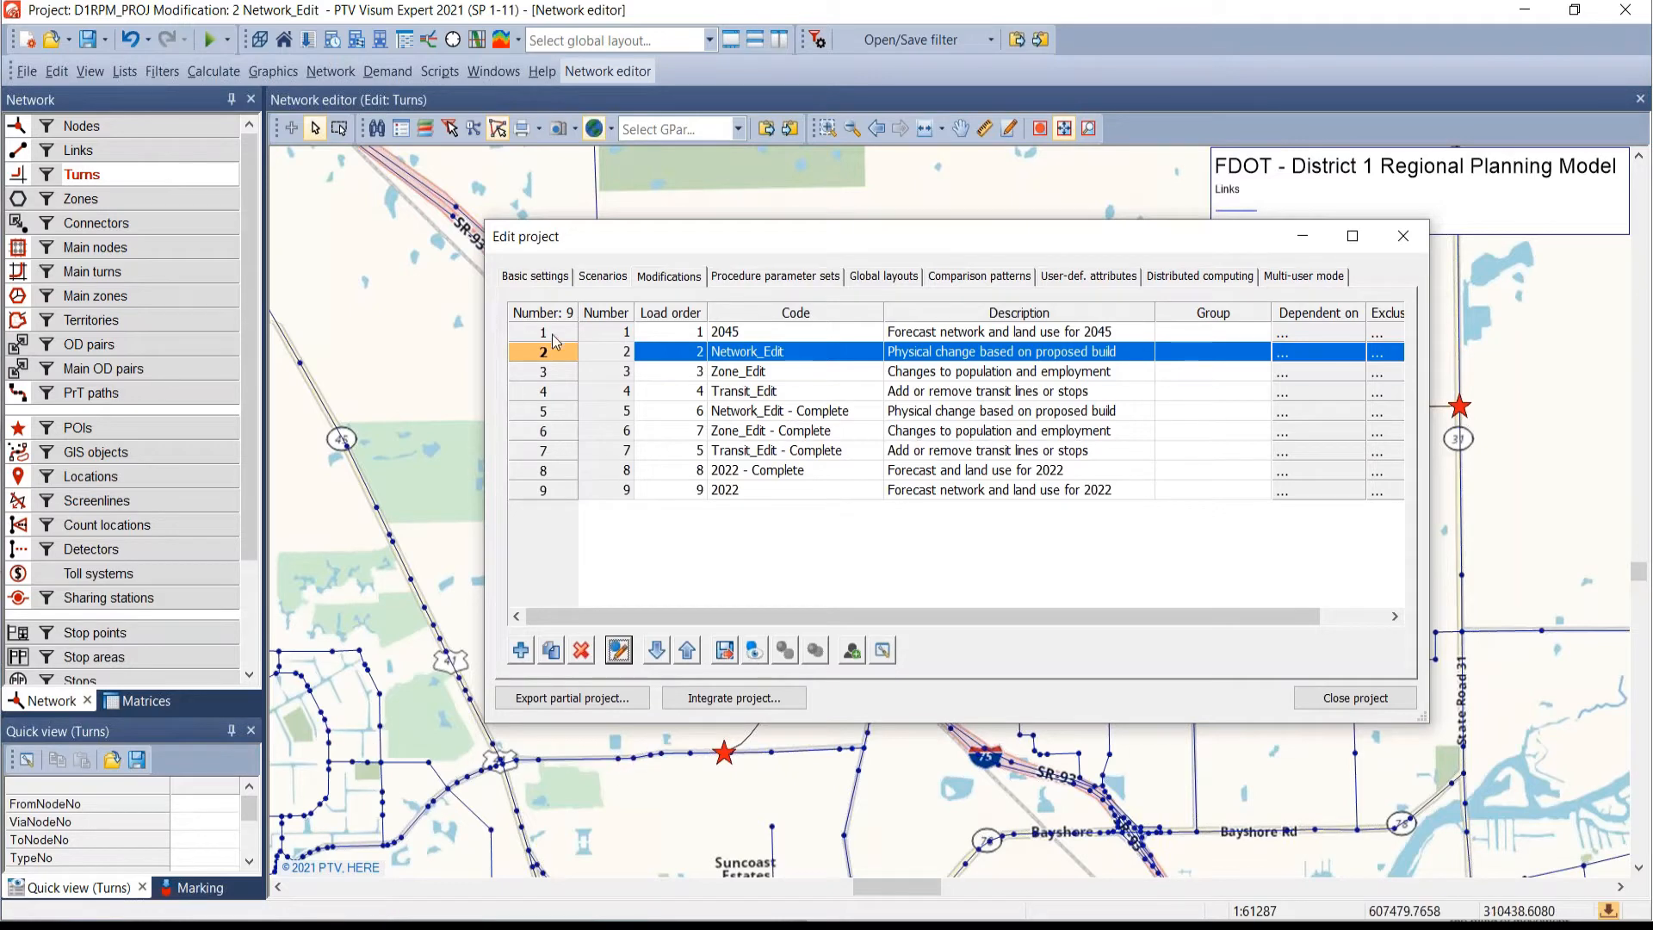
- Open modification 3 Zone_Edit from the project's modifications for editing
{"action": "left_click", "coordinate": [543, 279]}
{"action": "left_click", "coordinate": [668, 277]}
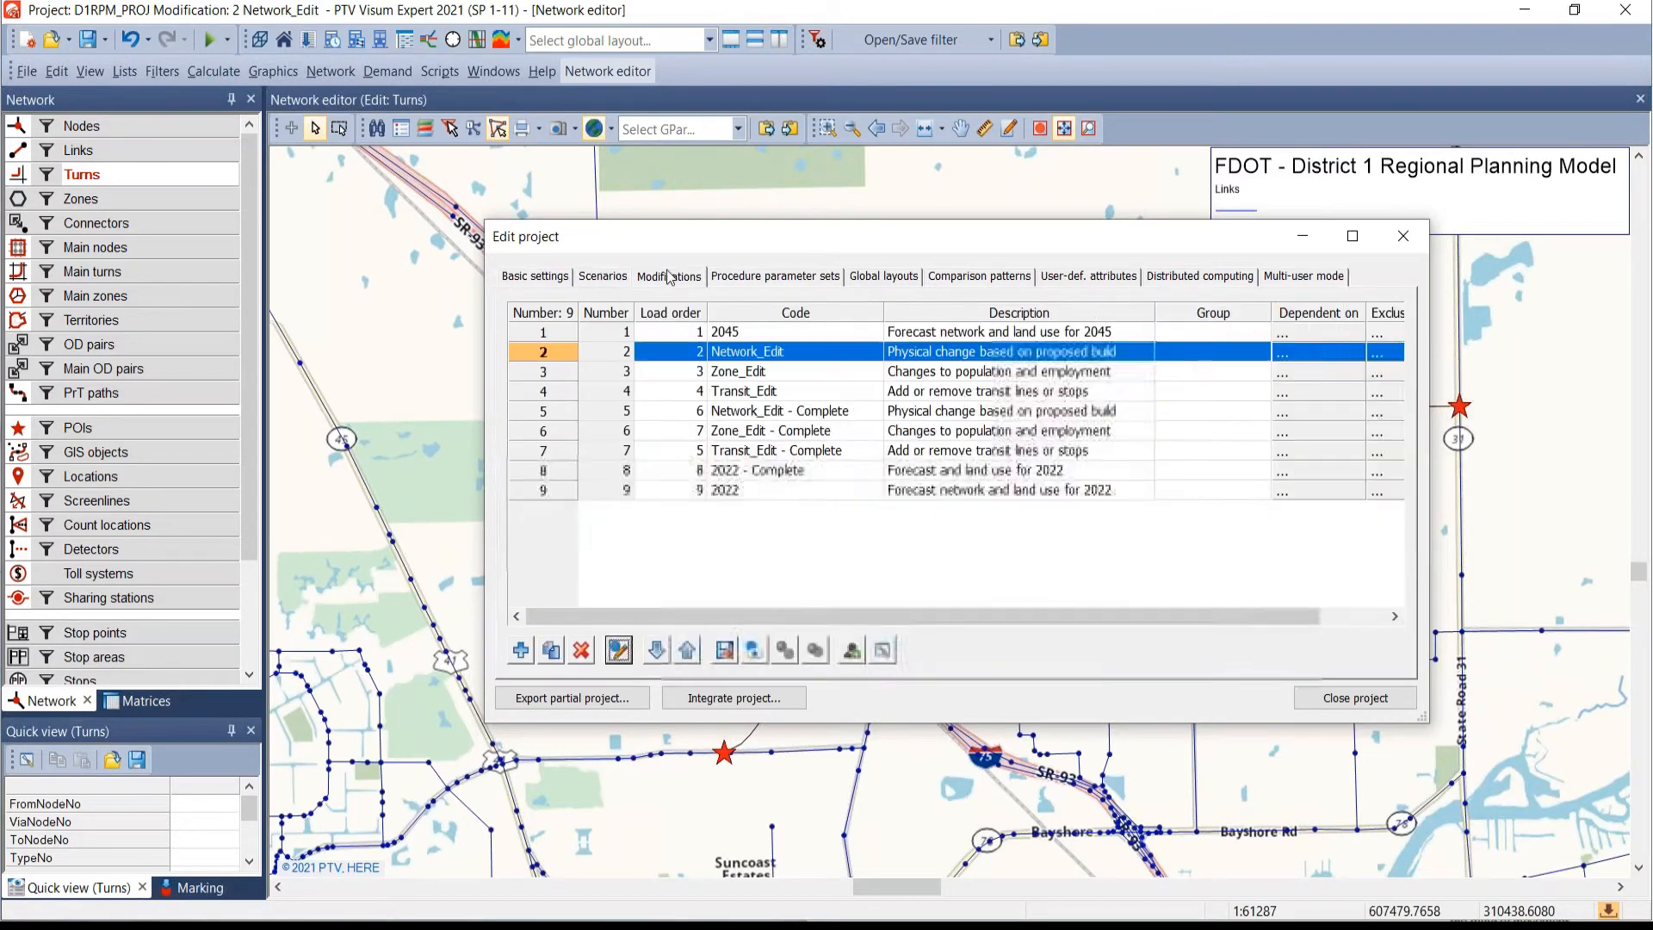
{"action": "left_click", "coordinate": [547, 372]}
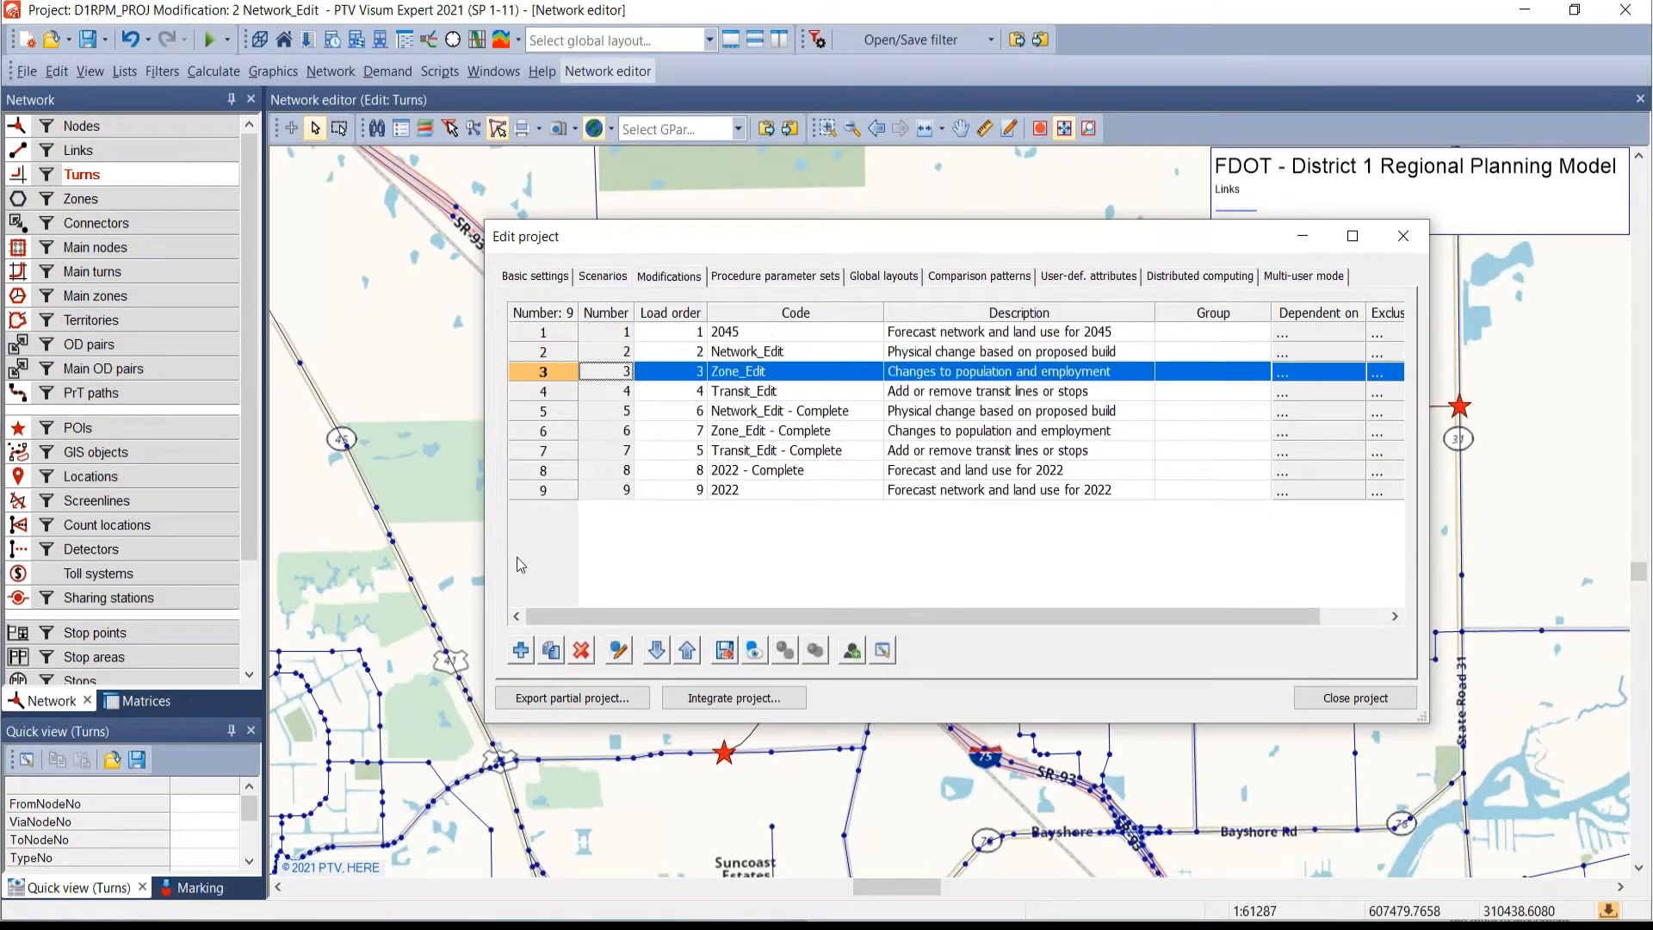
{"action": "left_click", "coordinate": [617, 651]}
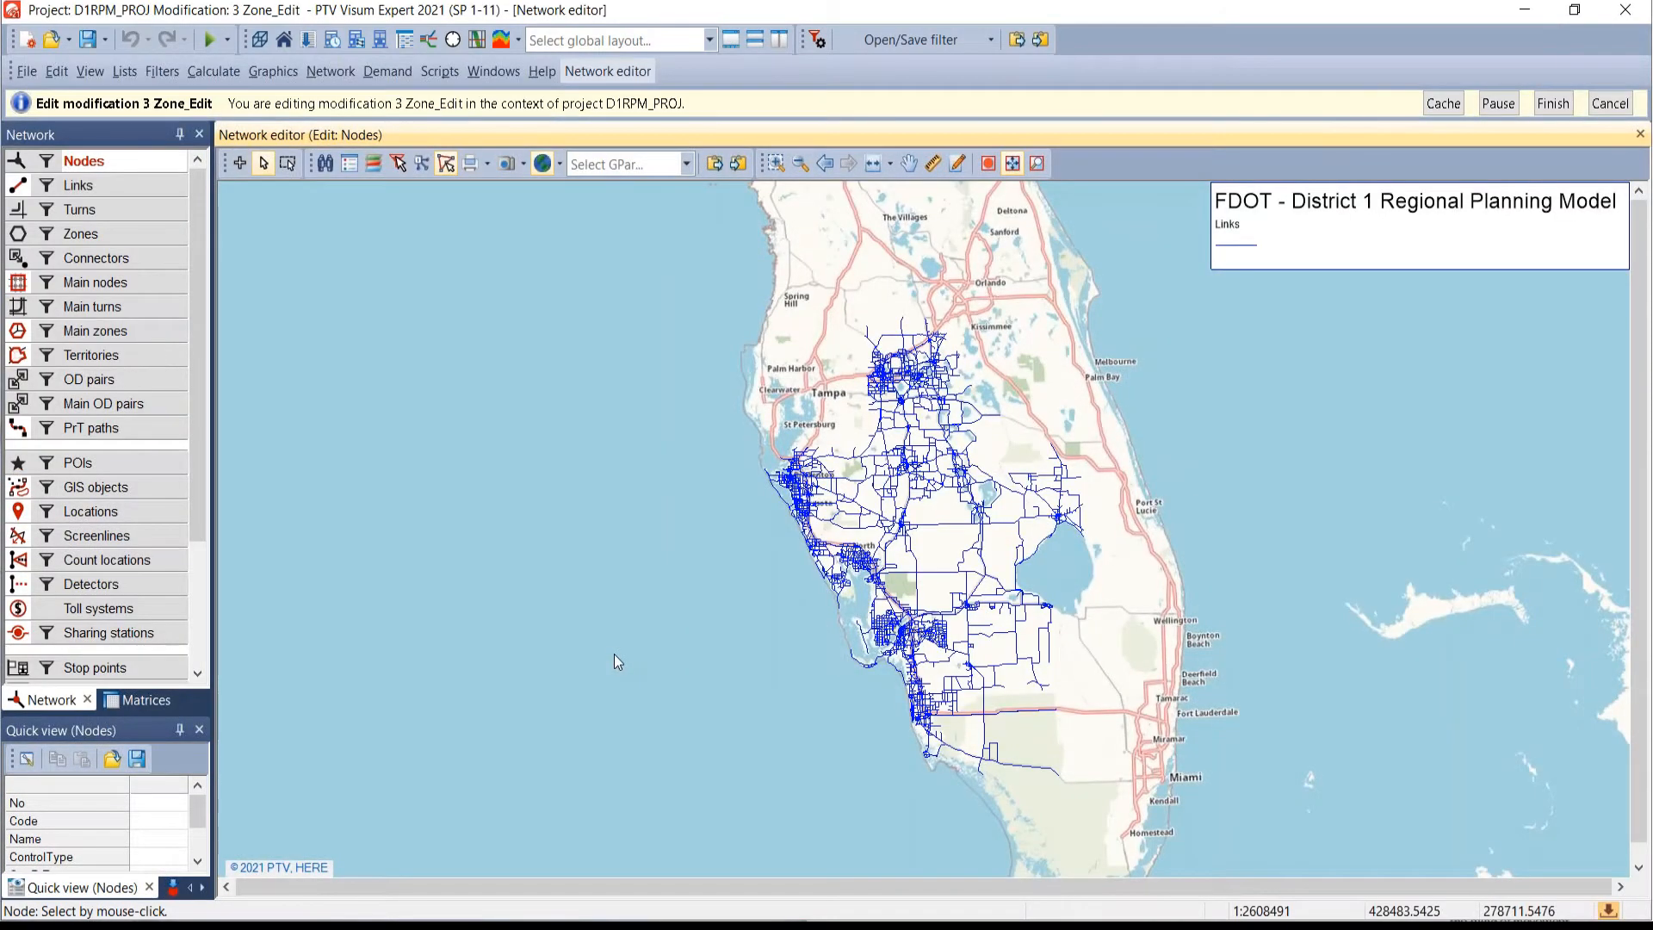
{"action": "left_click_drag", "start_coordinate": [1049, 561], "coordinate": [933, 511]}
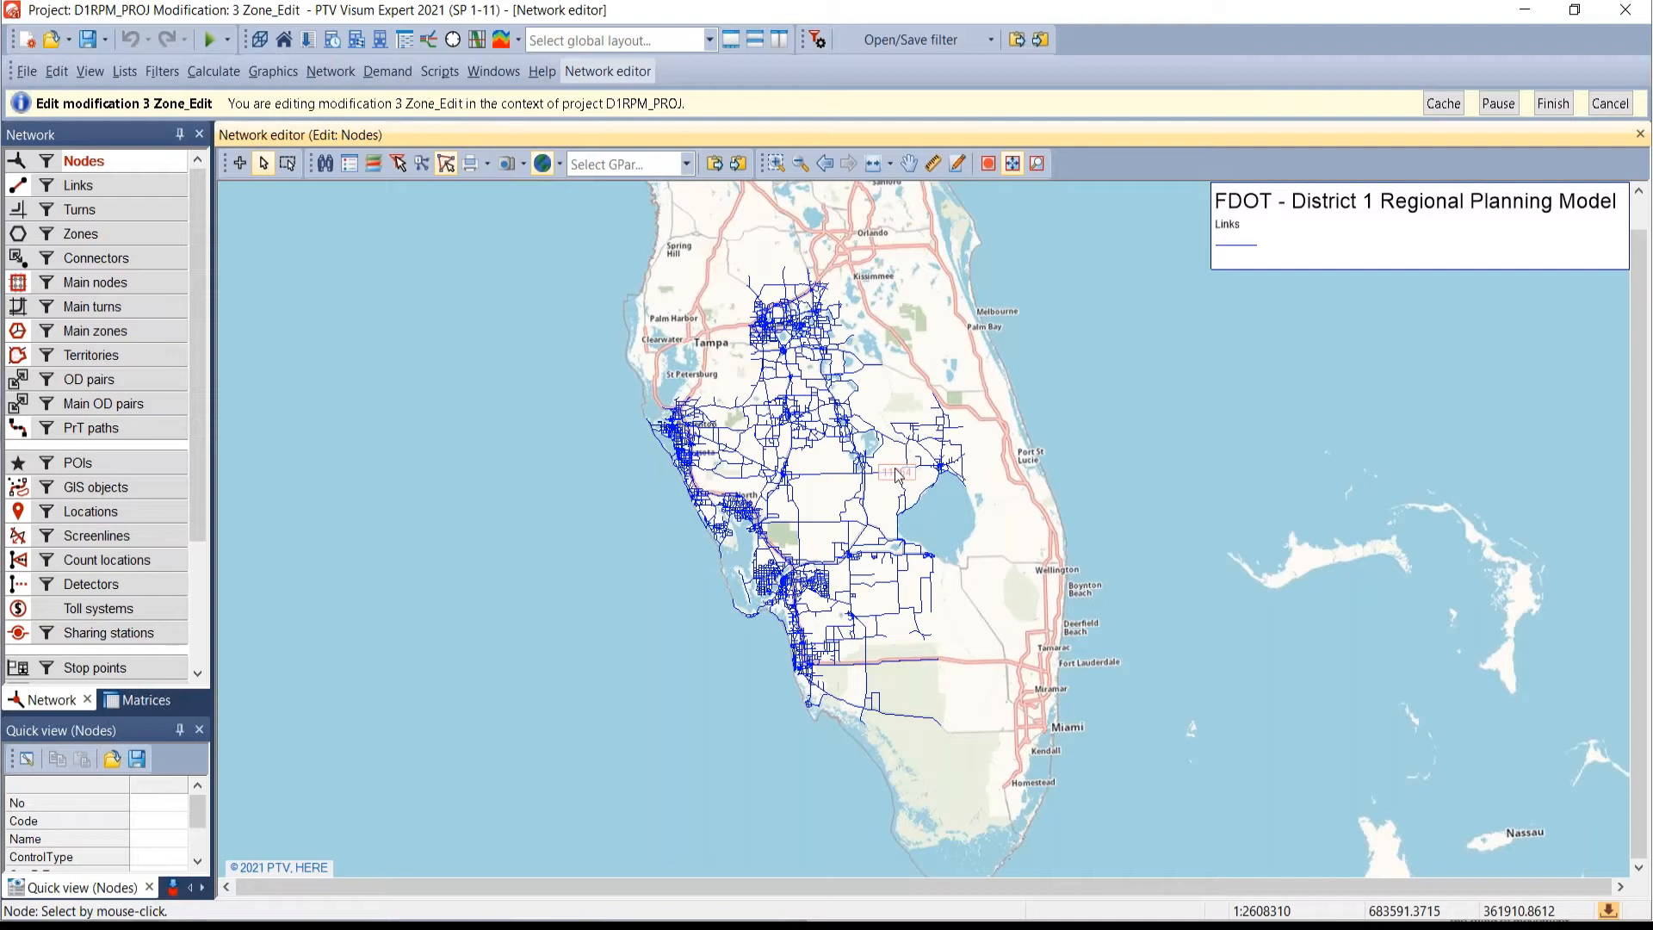
- Turn on the display of zones in the network editor and look over the zone polygons of southwest Florida
{"action": "left_click", "coordinate": [18, 234]}
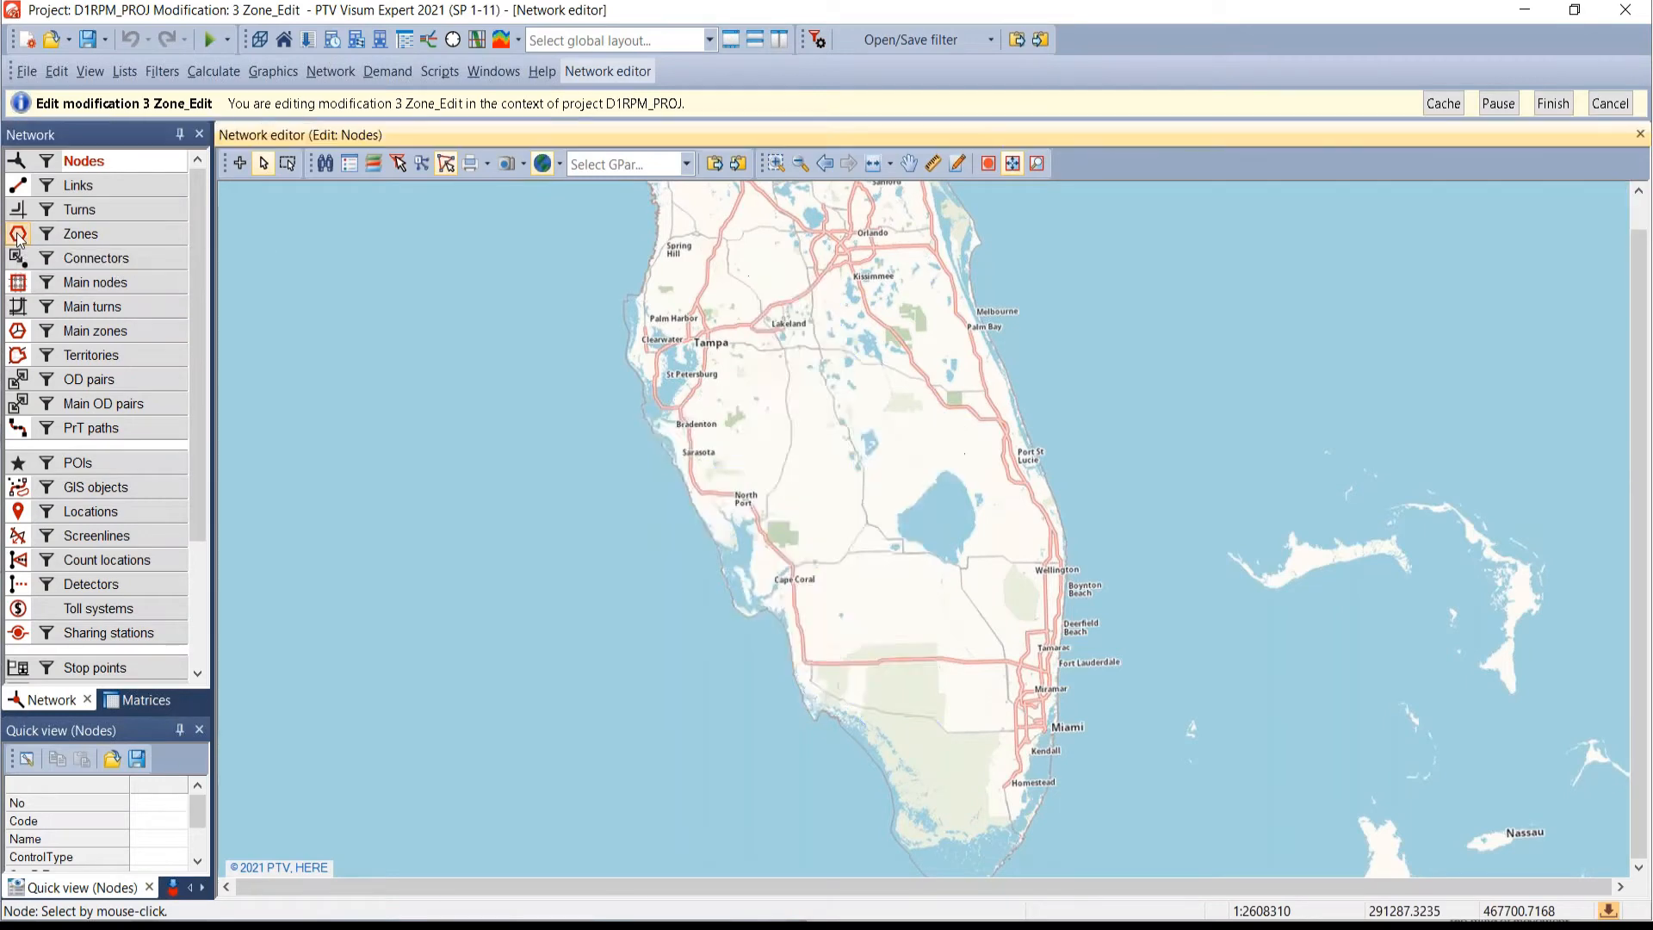
{"action": "left_click", "coordinate": [17, 238]}
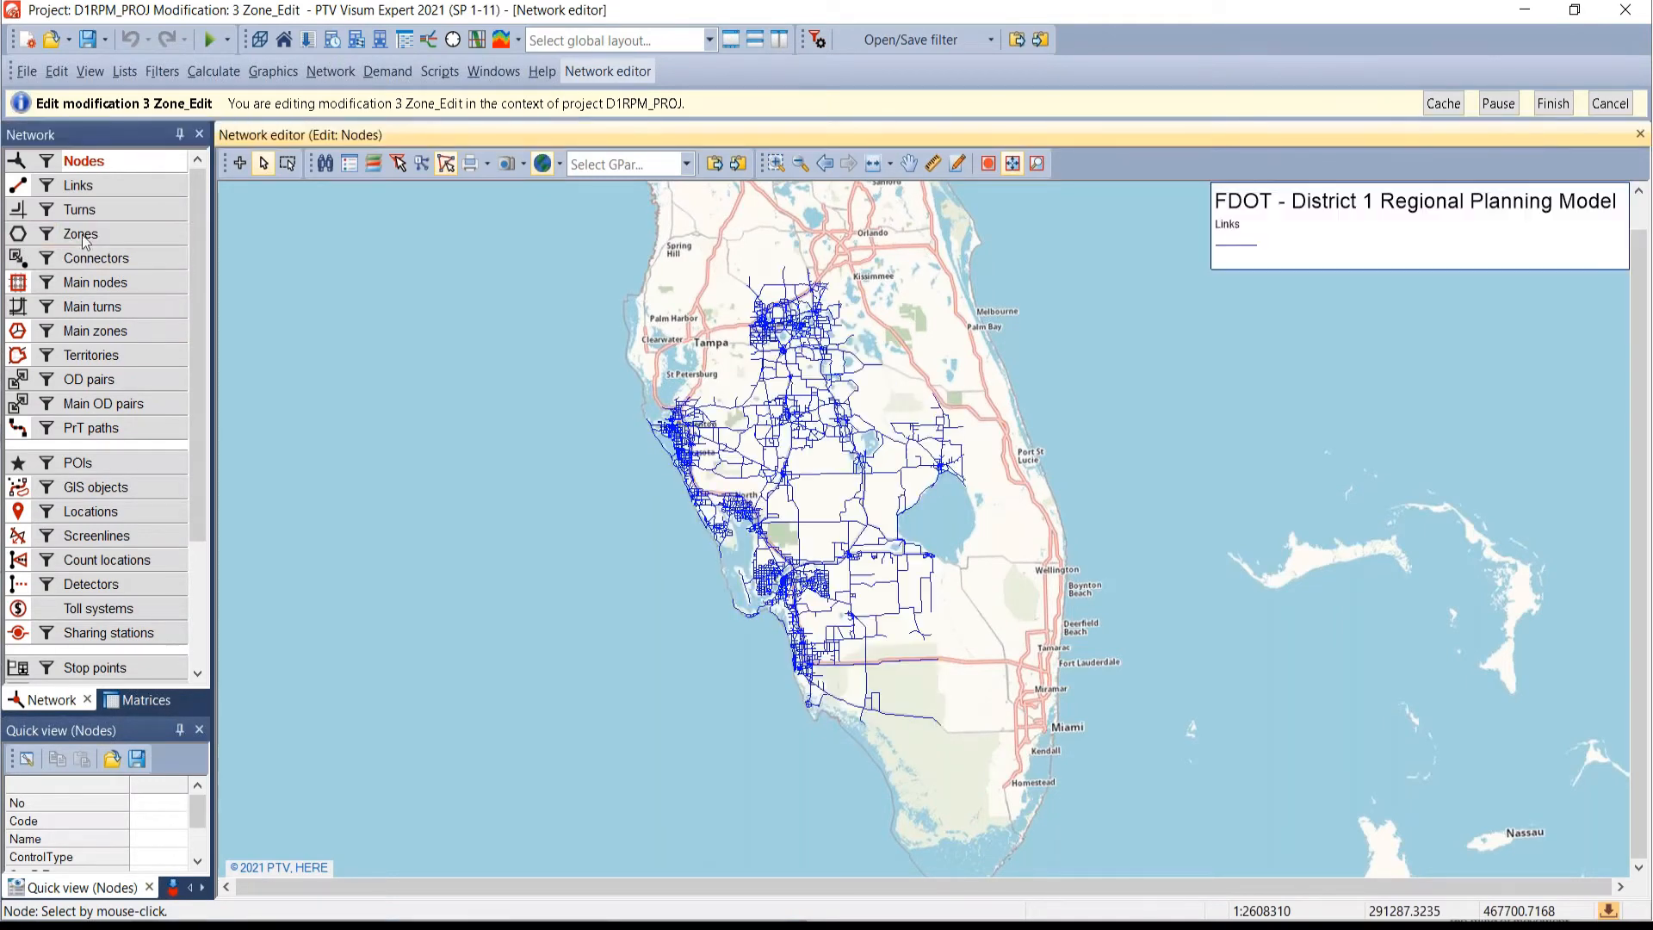
{"action": "left_click", "coordinate": [17, 236]}
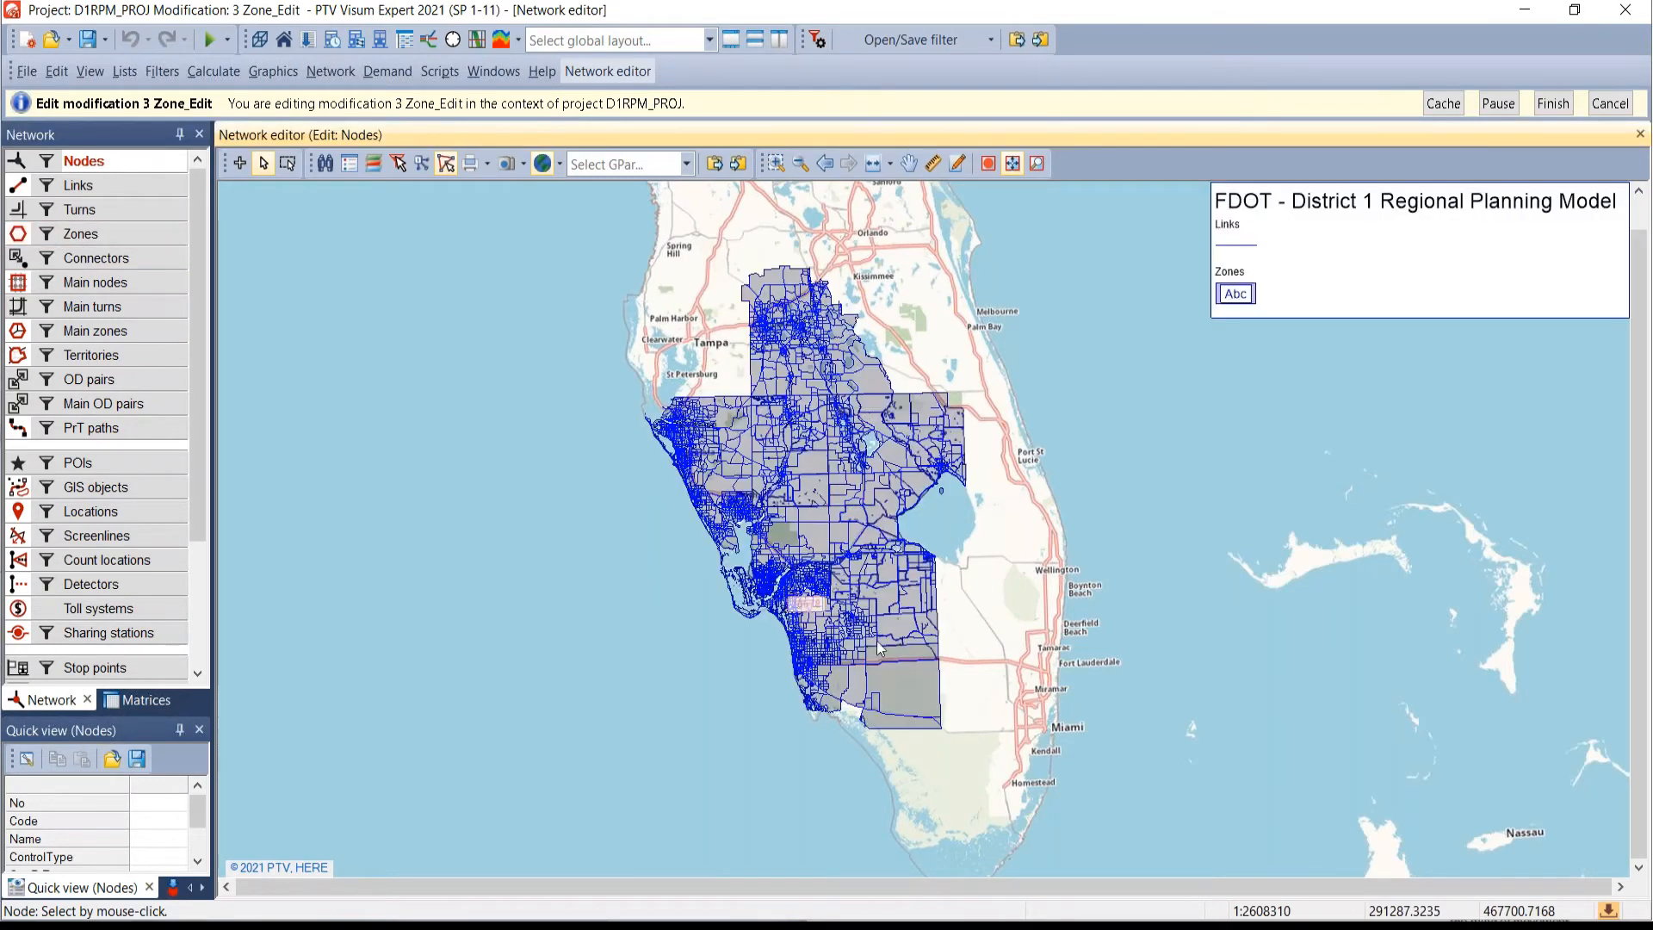
{"action": "scroll", "coordinate": [840, 516], "scroll_direction": "up", "scroll_amount": 3}
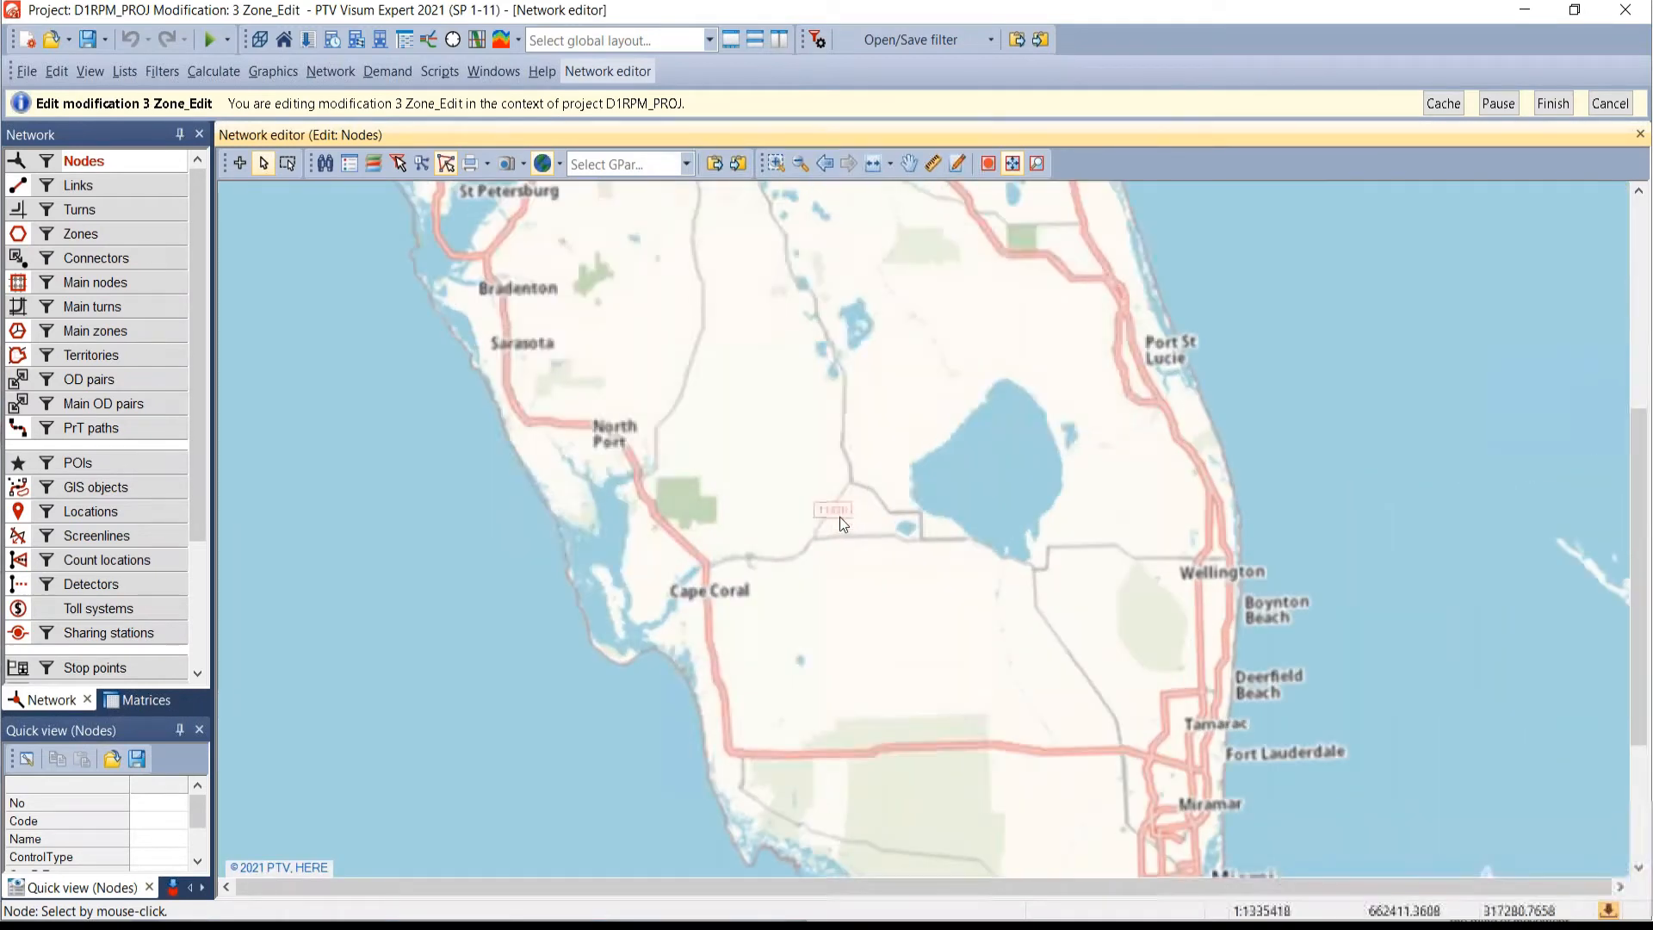
{"action": "left_click_drag", "start_coordinate": [840, 517], "coordinate": [891, 587]}
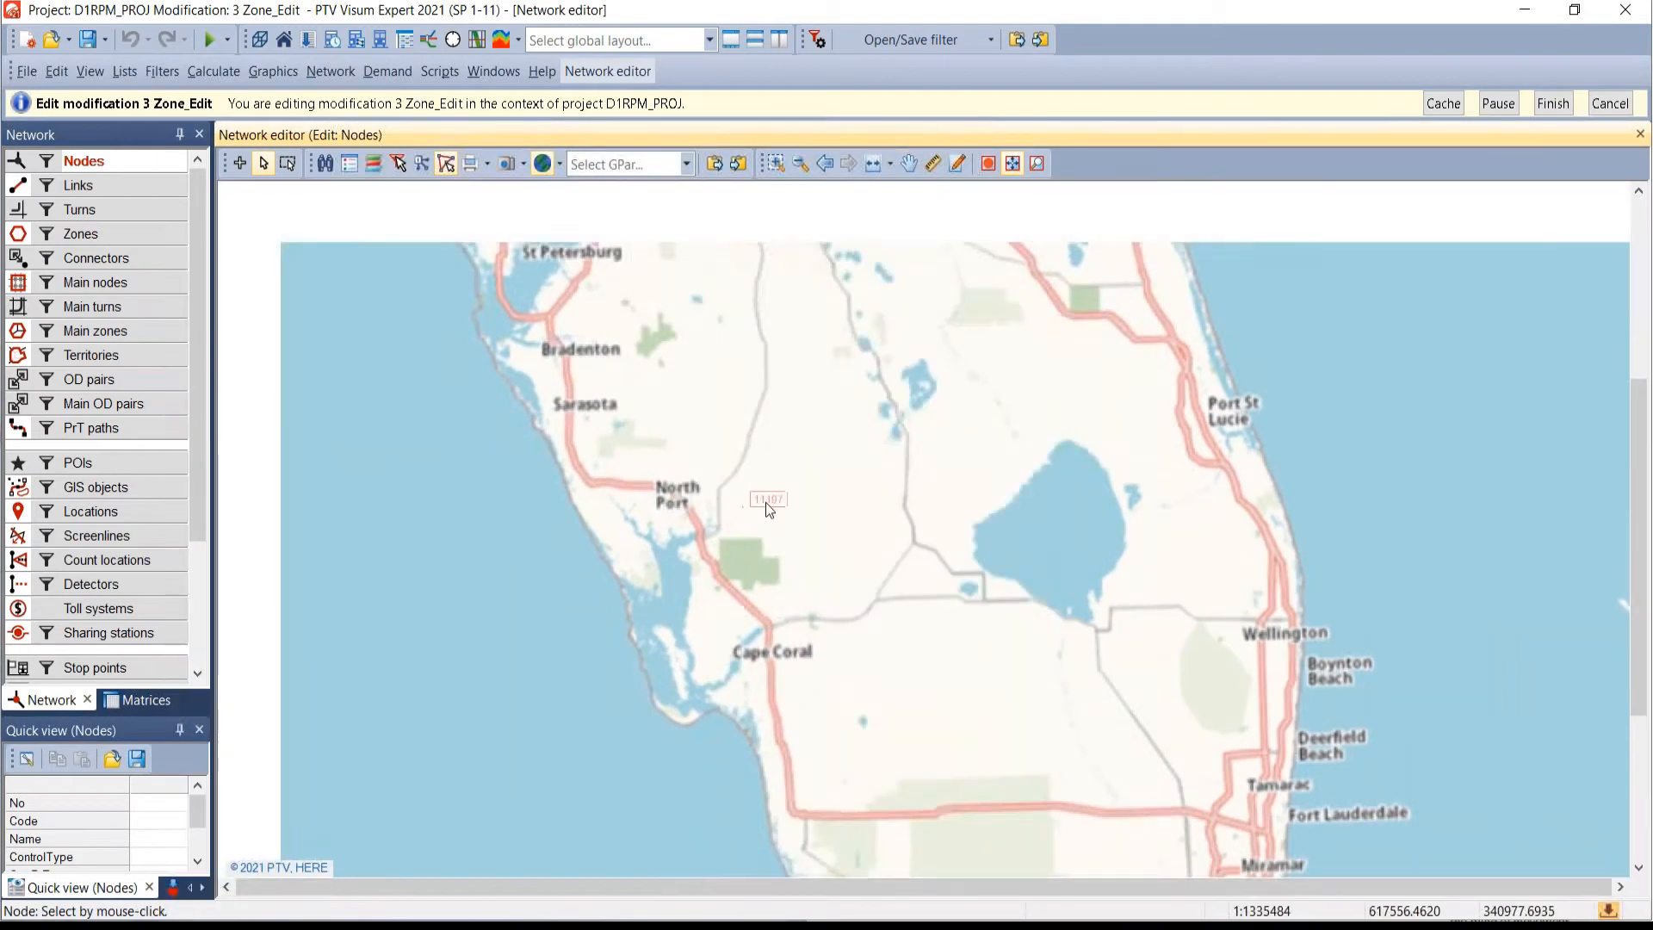
{"action": "scroll", "coordinate": [767, 499], "scroll_direction": "down", "scroll_amount": 1}
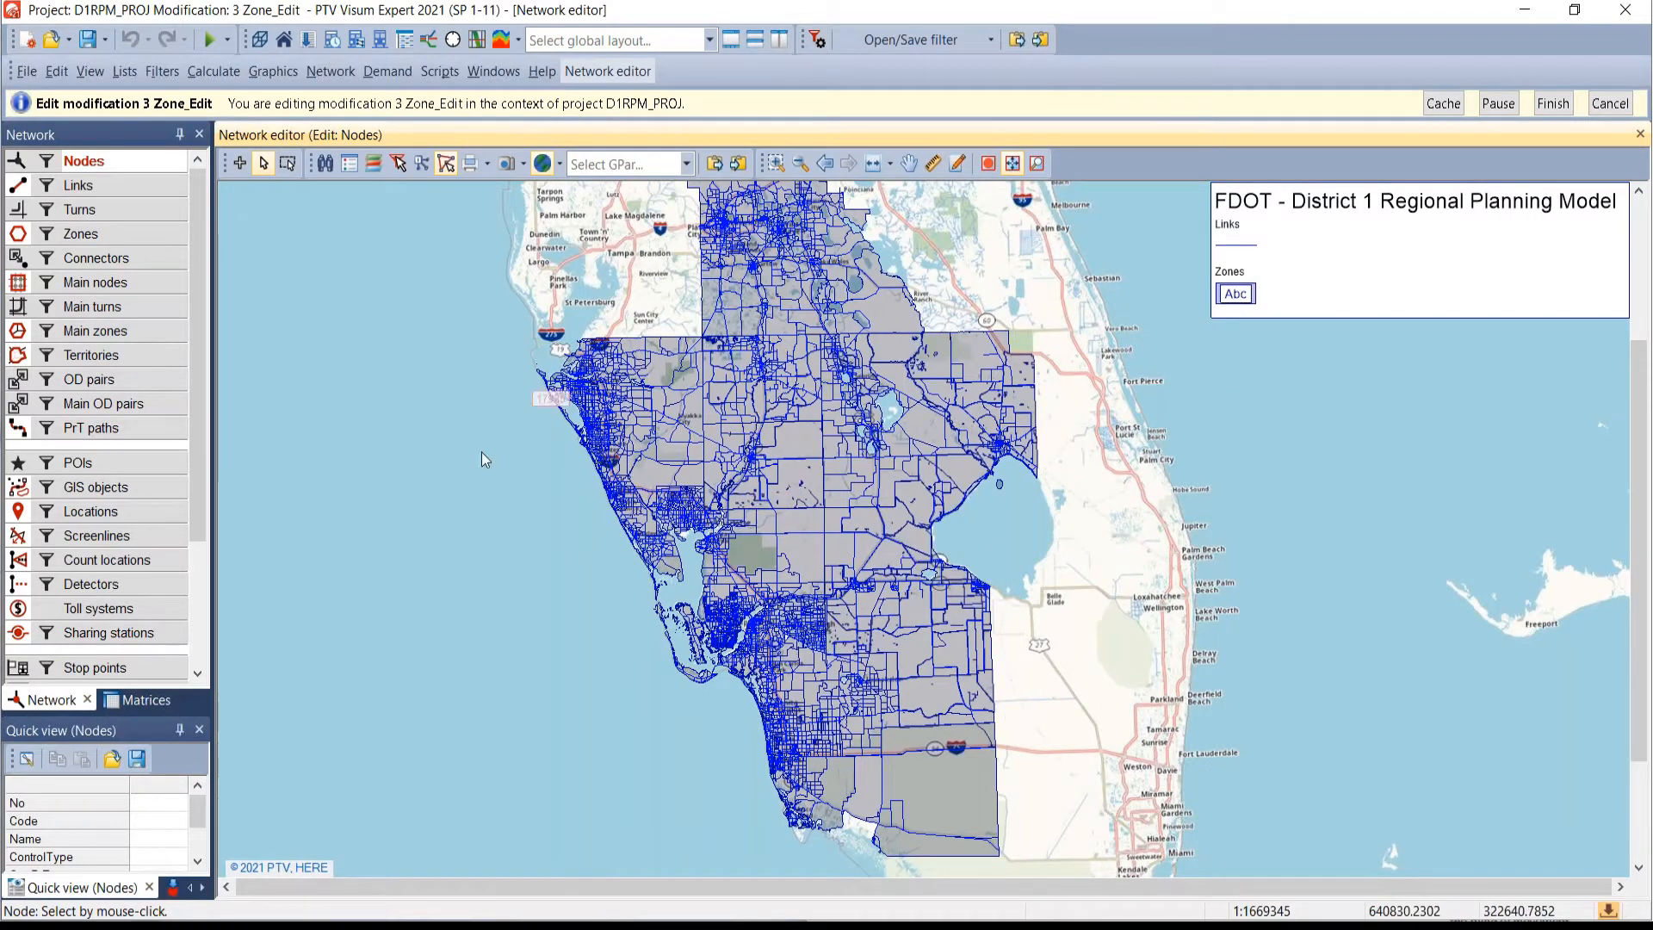
- Open the list of zones and look through its attribute columns through to ZONE
{"action": "right_click", "coordinate": [105, 238]}
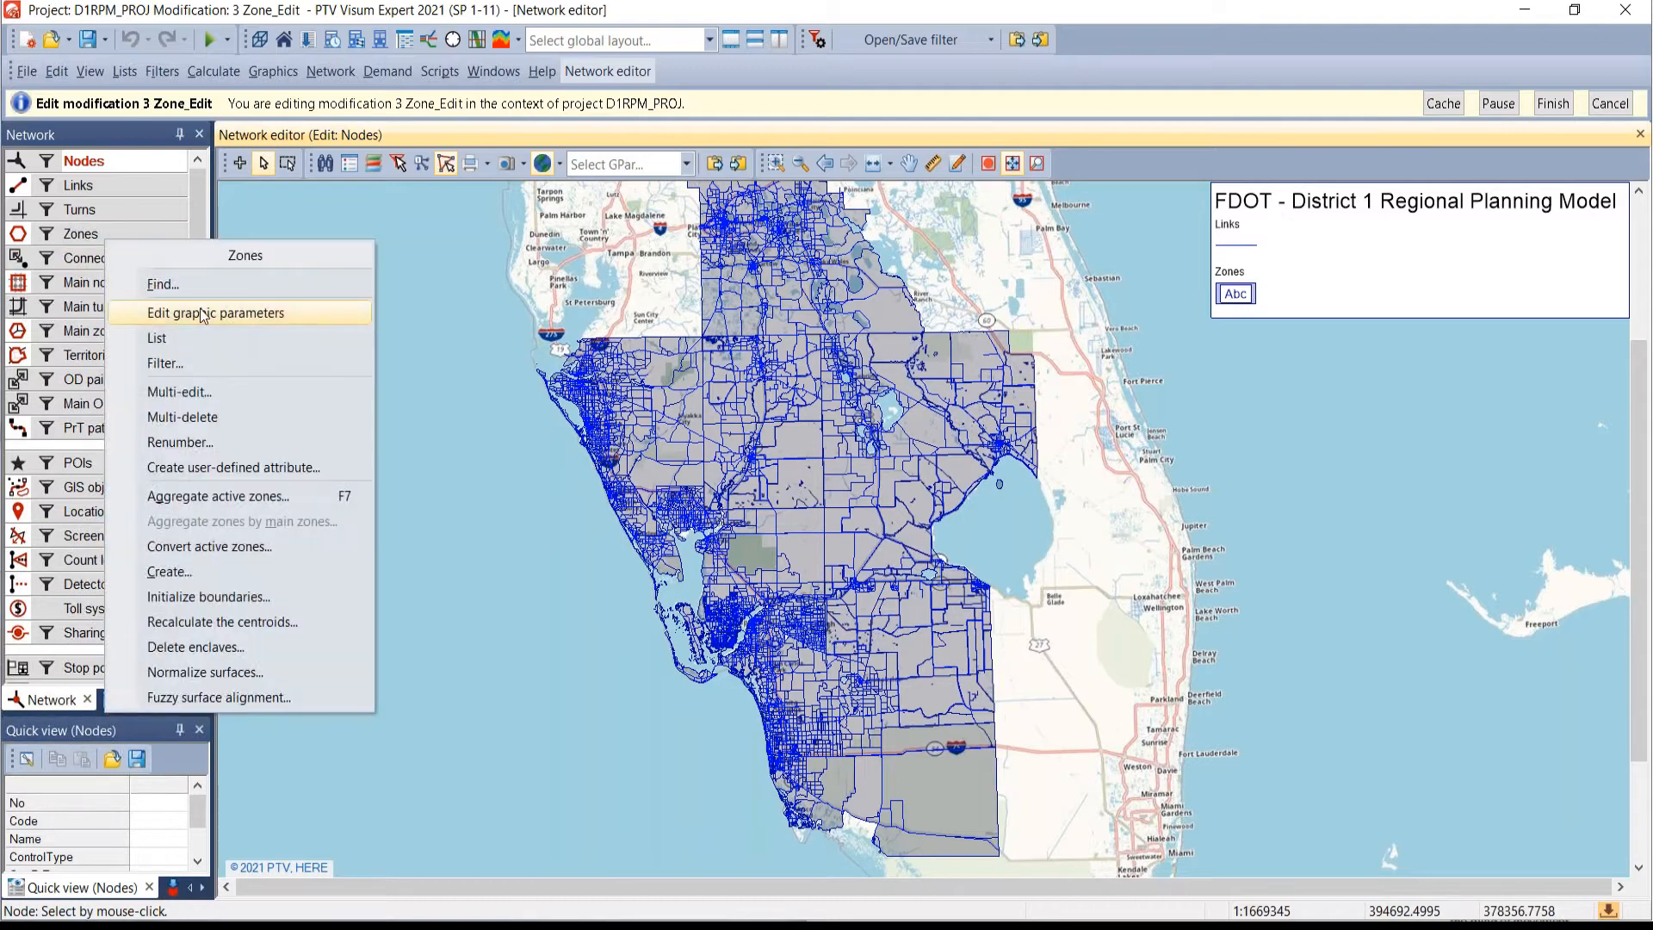
{"action": "left_click", "coordinate": [200, 337]}
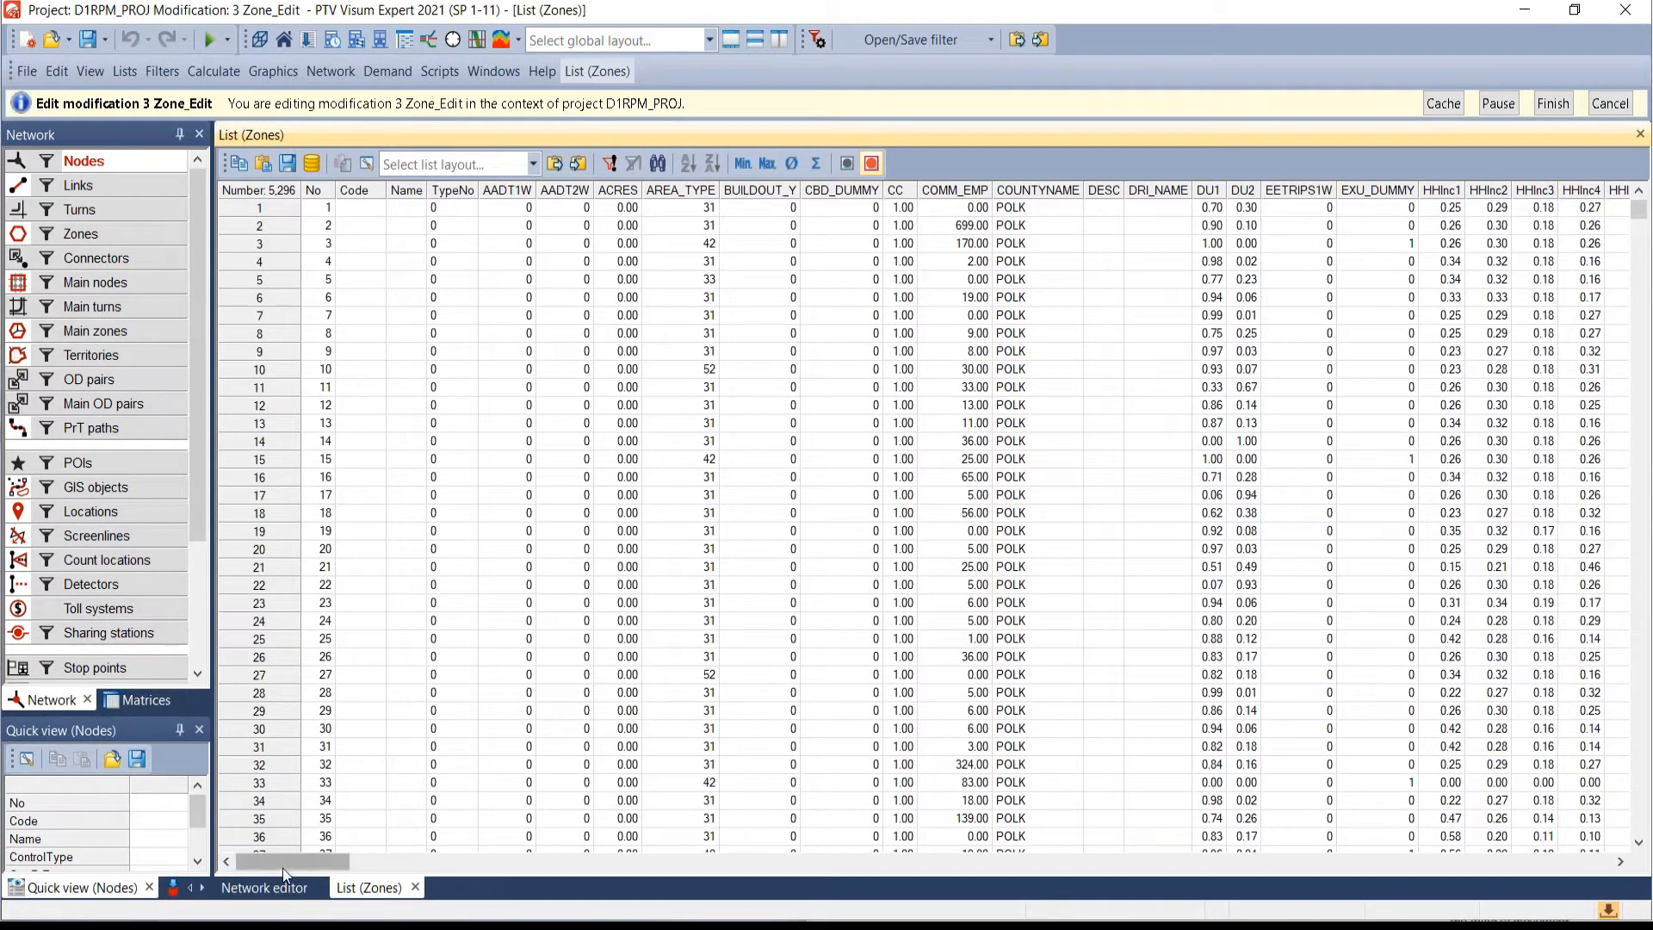
{"action": "left_click_drag", "start_coordinate": [284, 861], "coordinate": [1593, 800]}
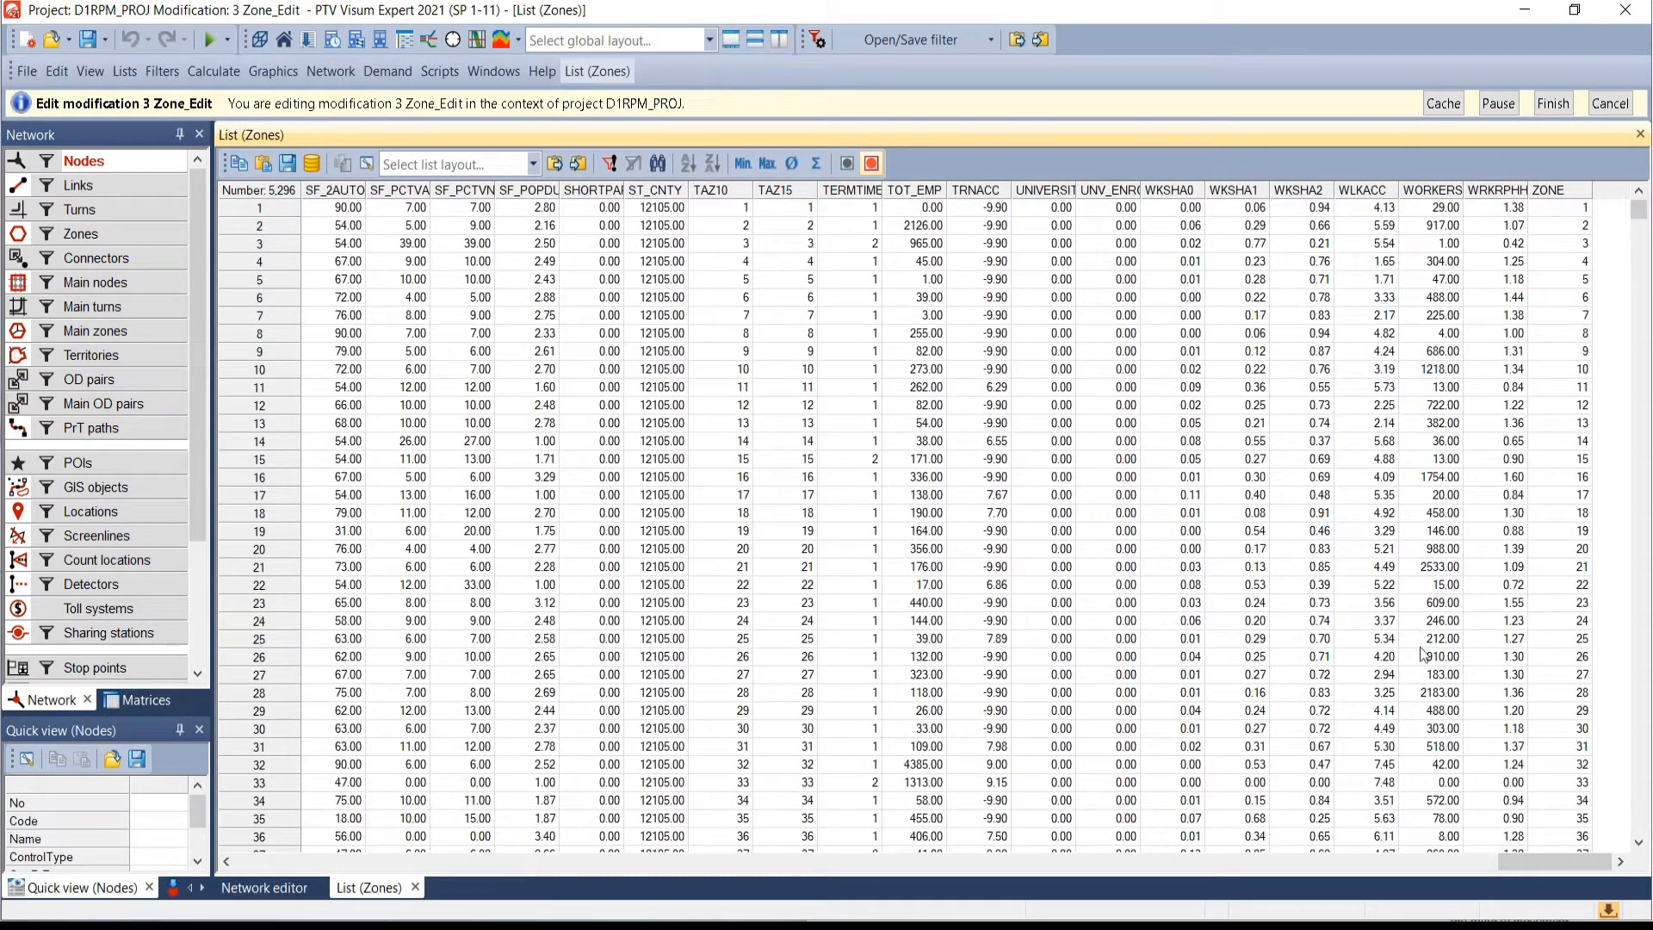
{"action": "left_click_drag", "start_coordinate": [1547, 852], "coordinate": [1603, 777]}
{"action": "right_click", "coordinate": [1619, 418]}
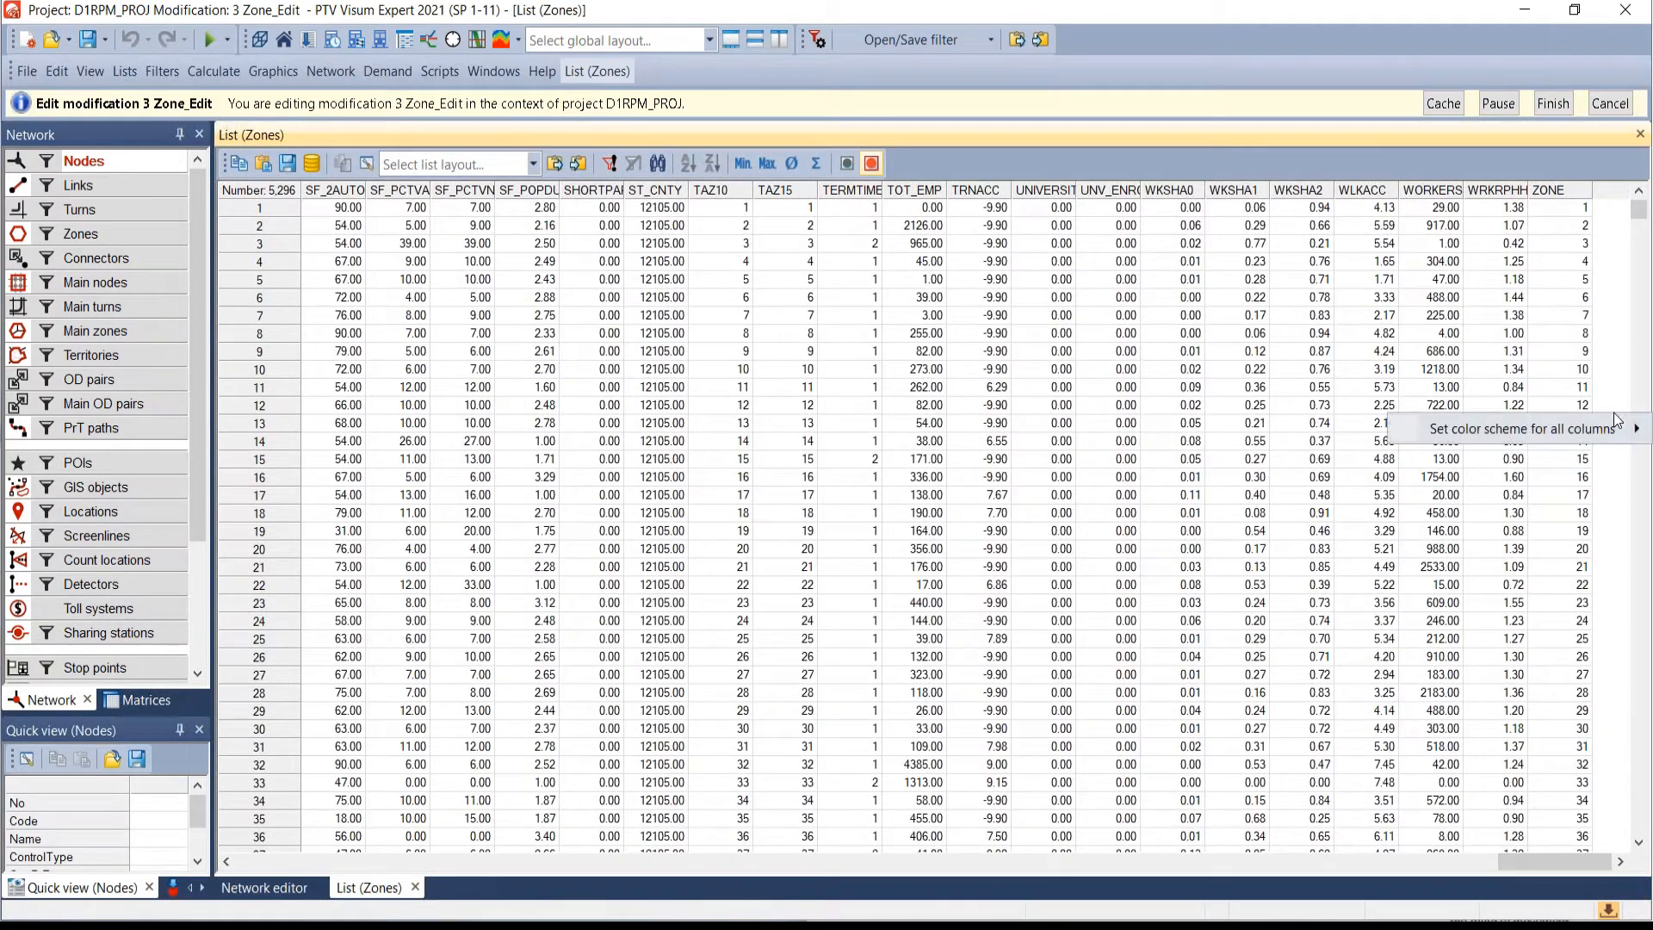
- Look at the attribute selection of the zone list, and close it and the list without changes
{"action": "left_click", "coordinate": [366, 164]}
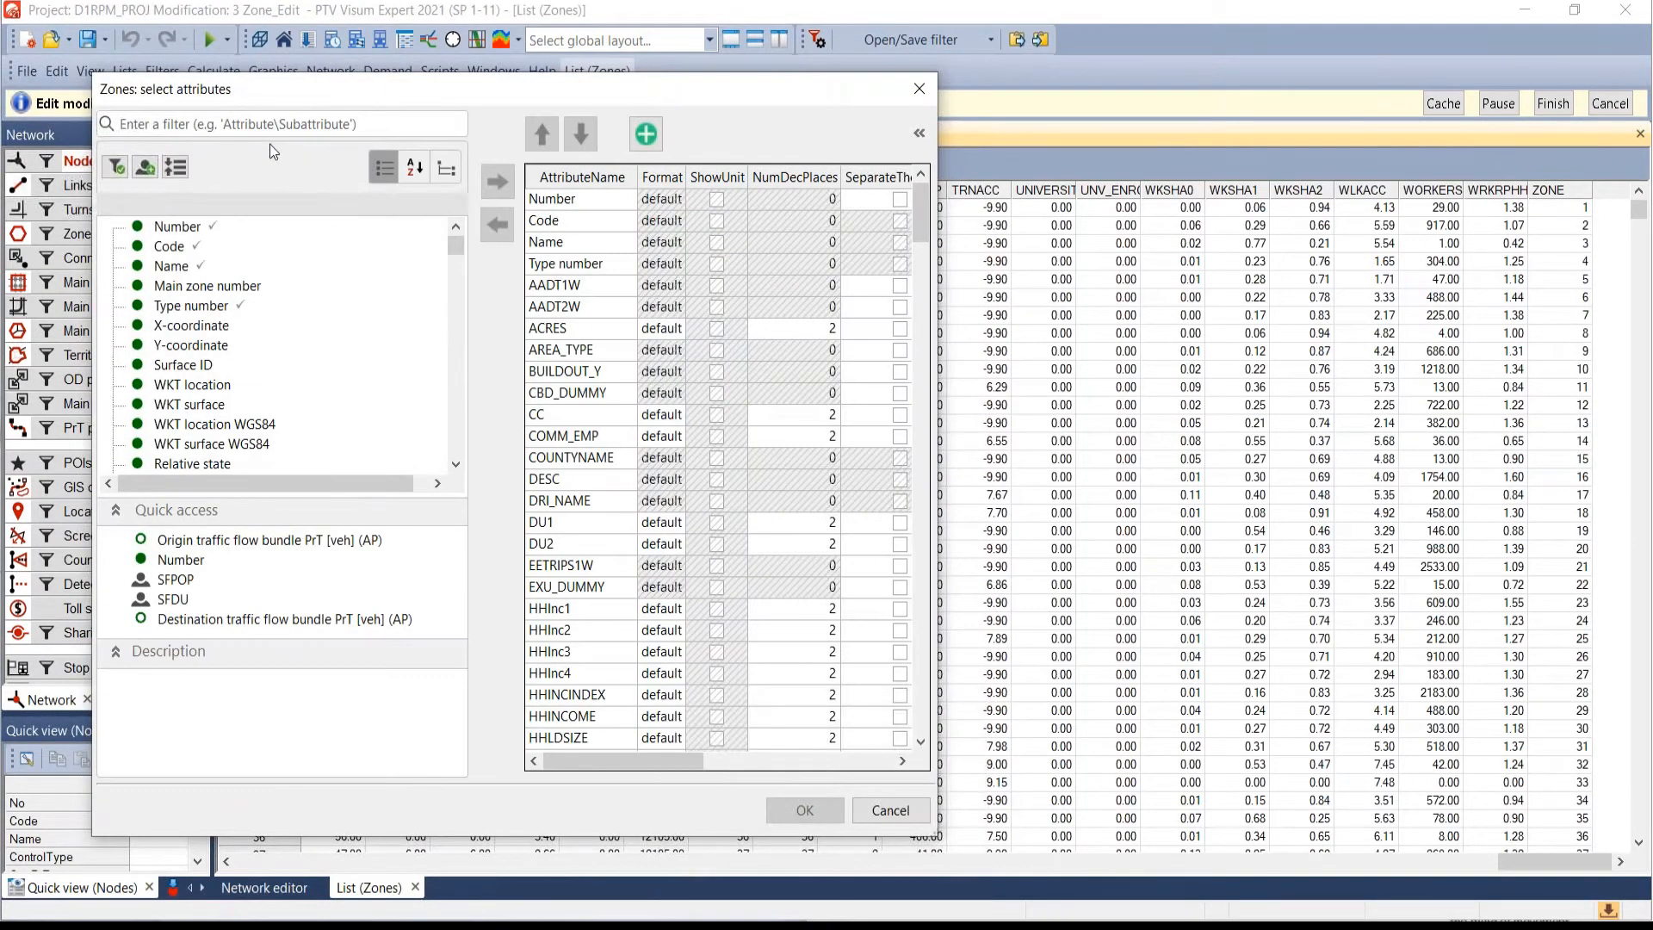
{"action": "left_click_drag", "start_coordinate": [331, 86], "coordinate": [1037, 133]}
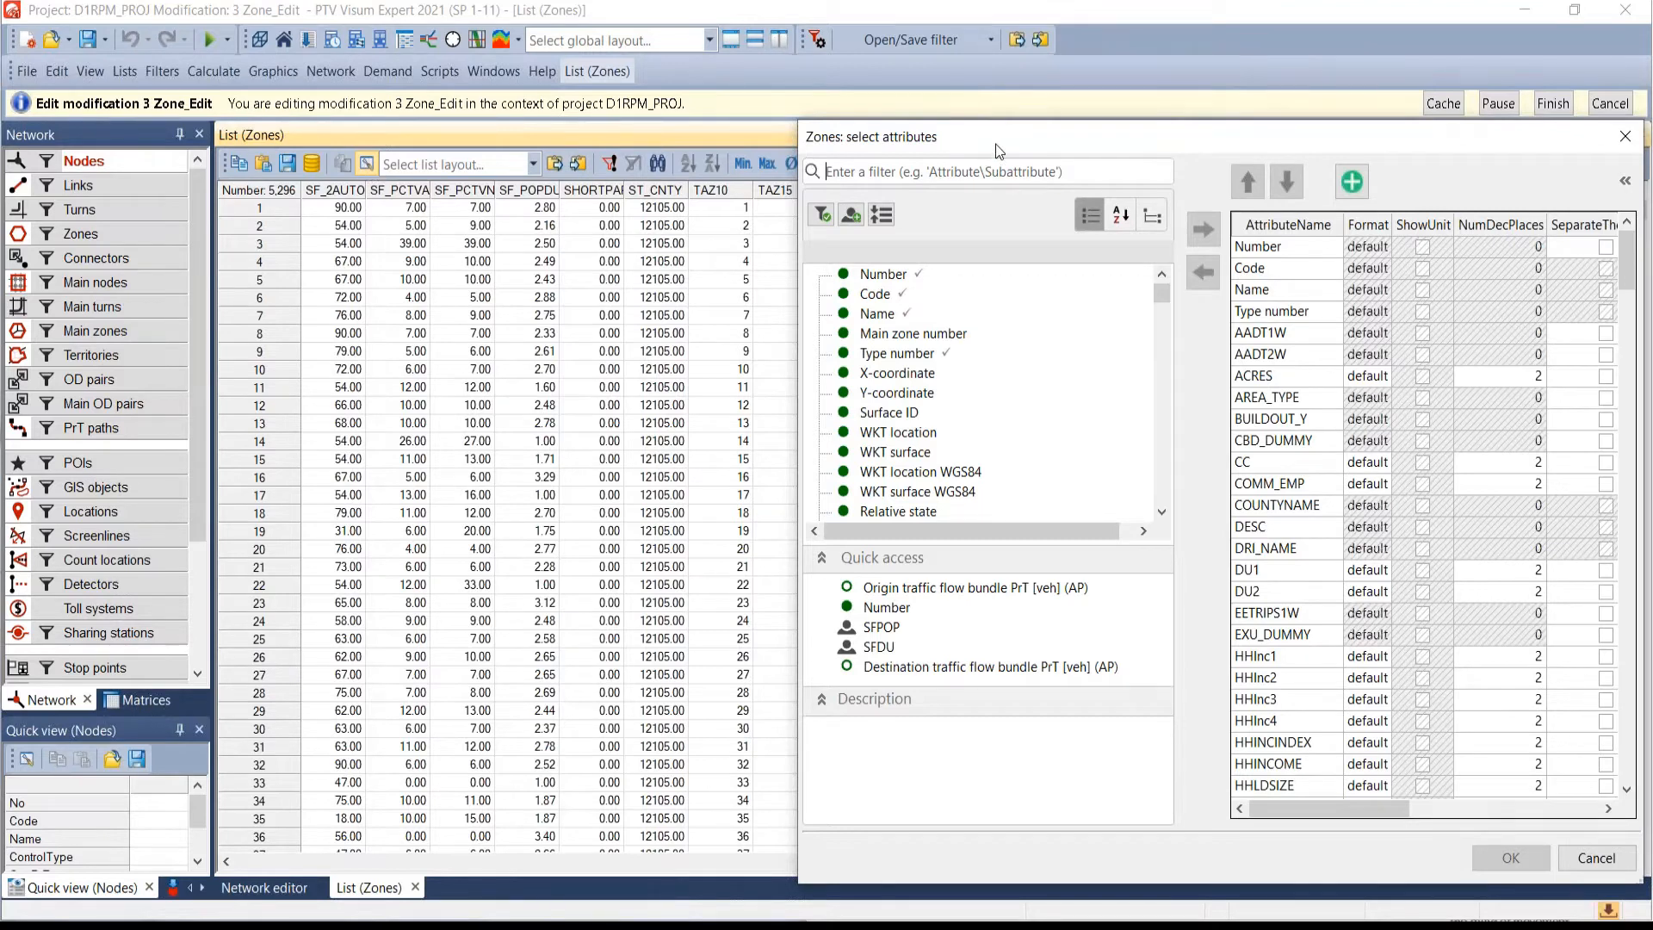
{"action": "left_click_drag", "start_coordinate": [995, 143], "coordinate": [773, 108]}
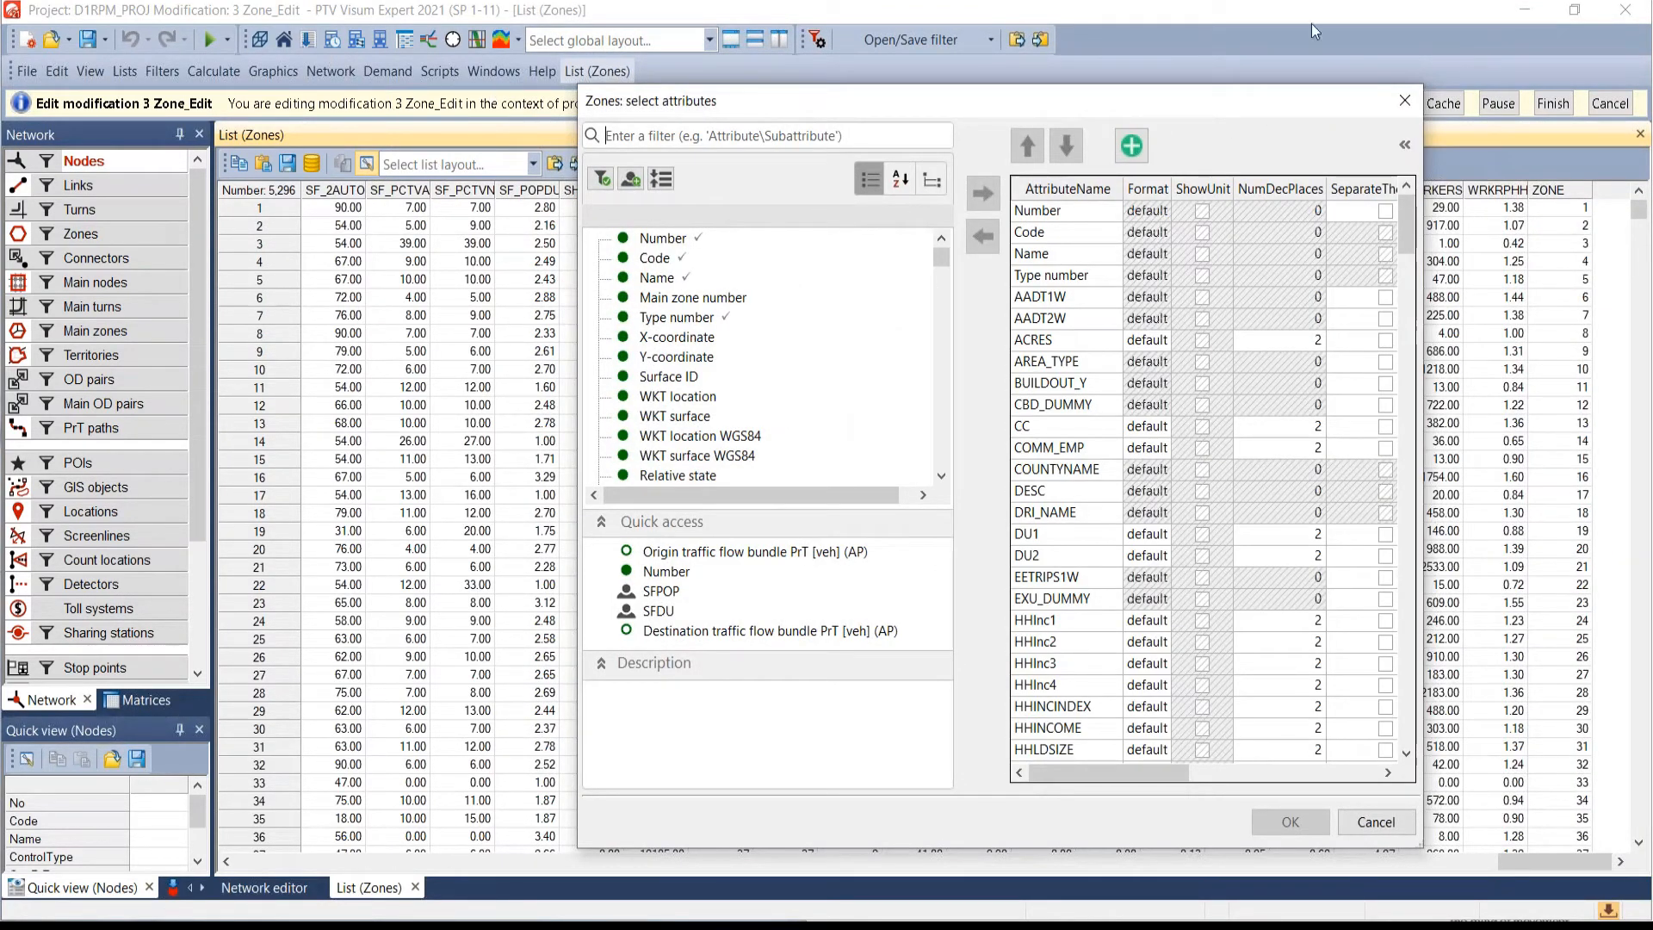
{"action": "left_click", "coordinate": [1404, 99]}
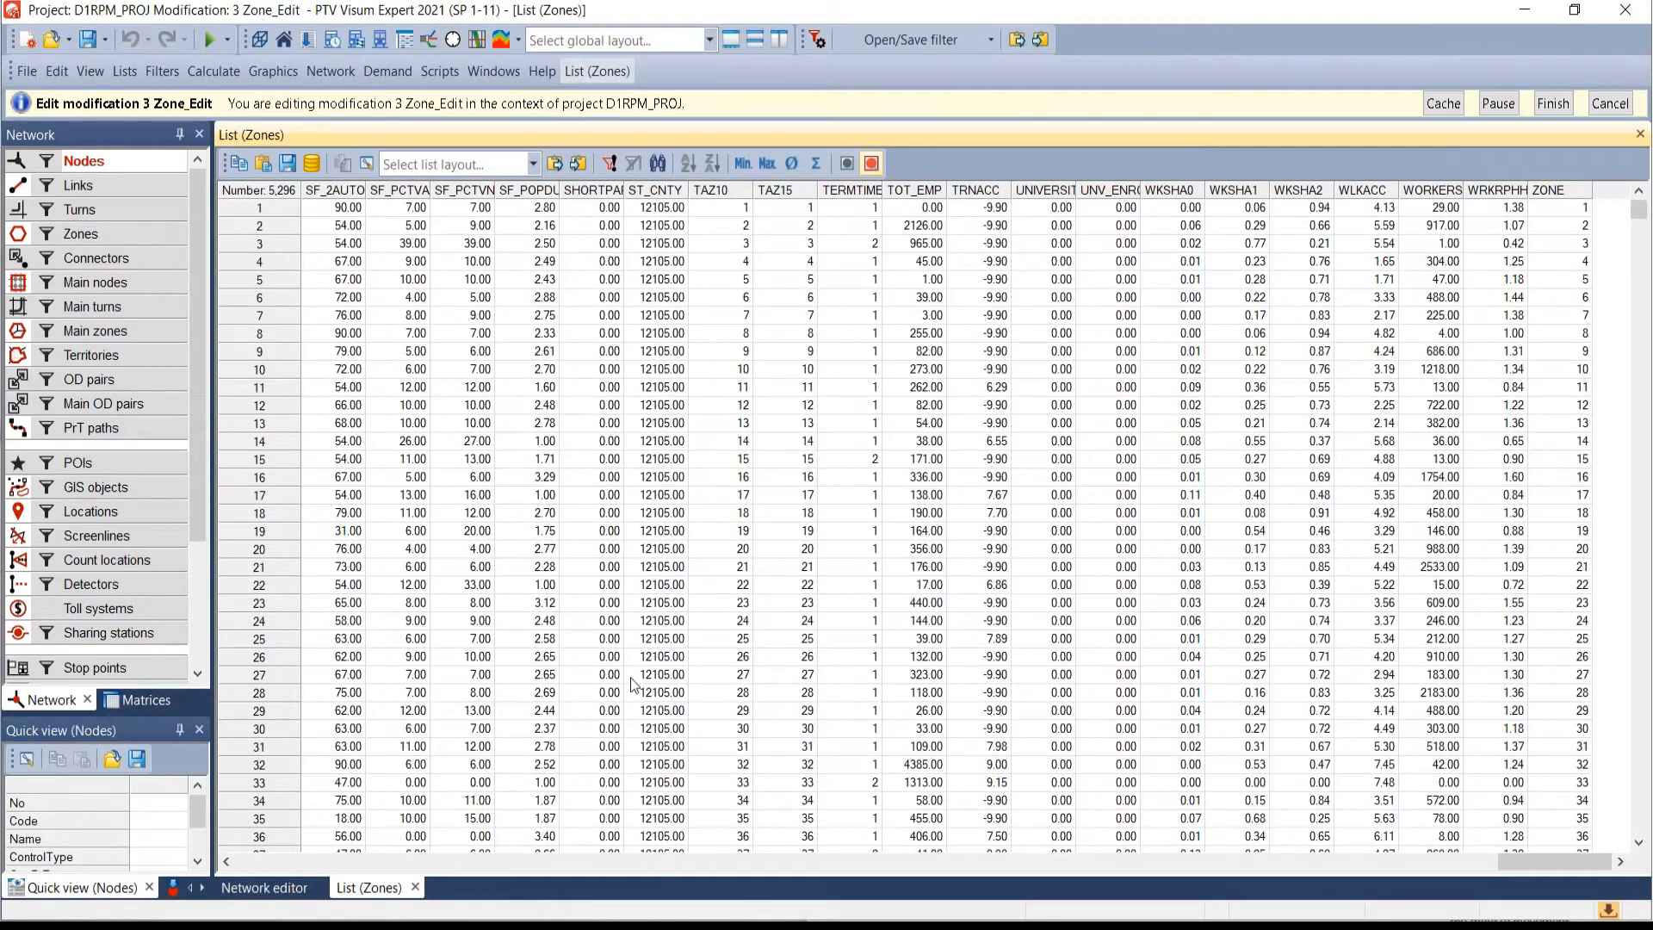
{"action": "left_click", "coordinate": [415, 888]}
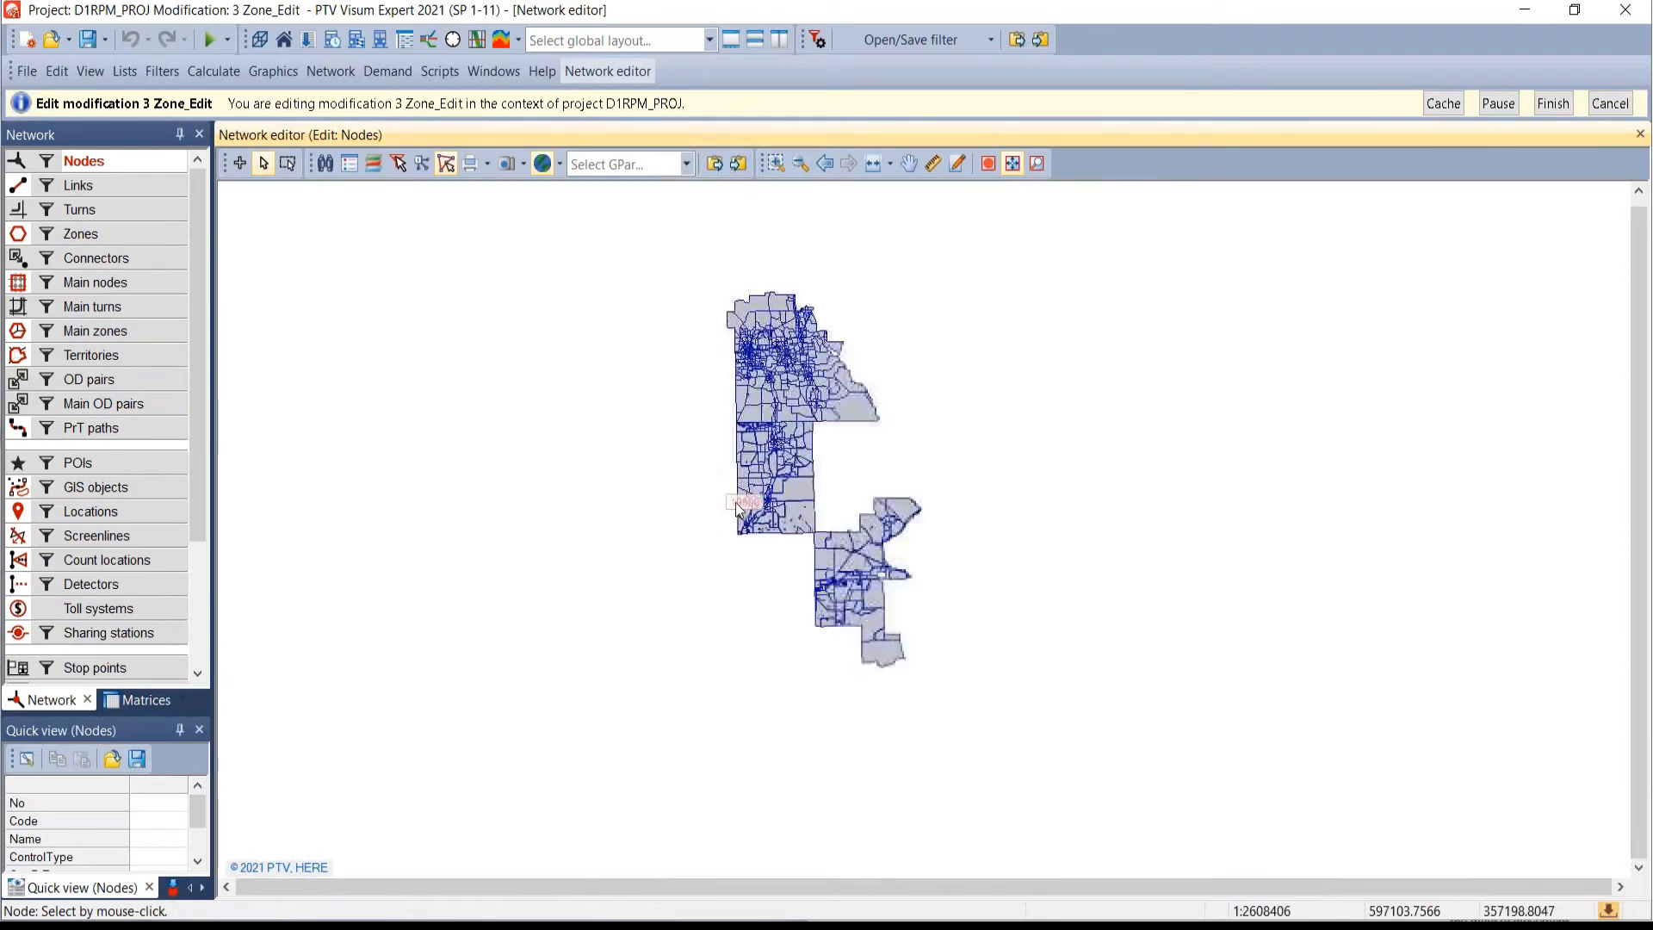
- Reopen the list of zones and create the integer user-defined attribute ProjID from its attribute selection
{"action": "right_click", "coordinate": [105, 235]}
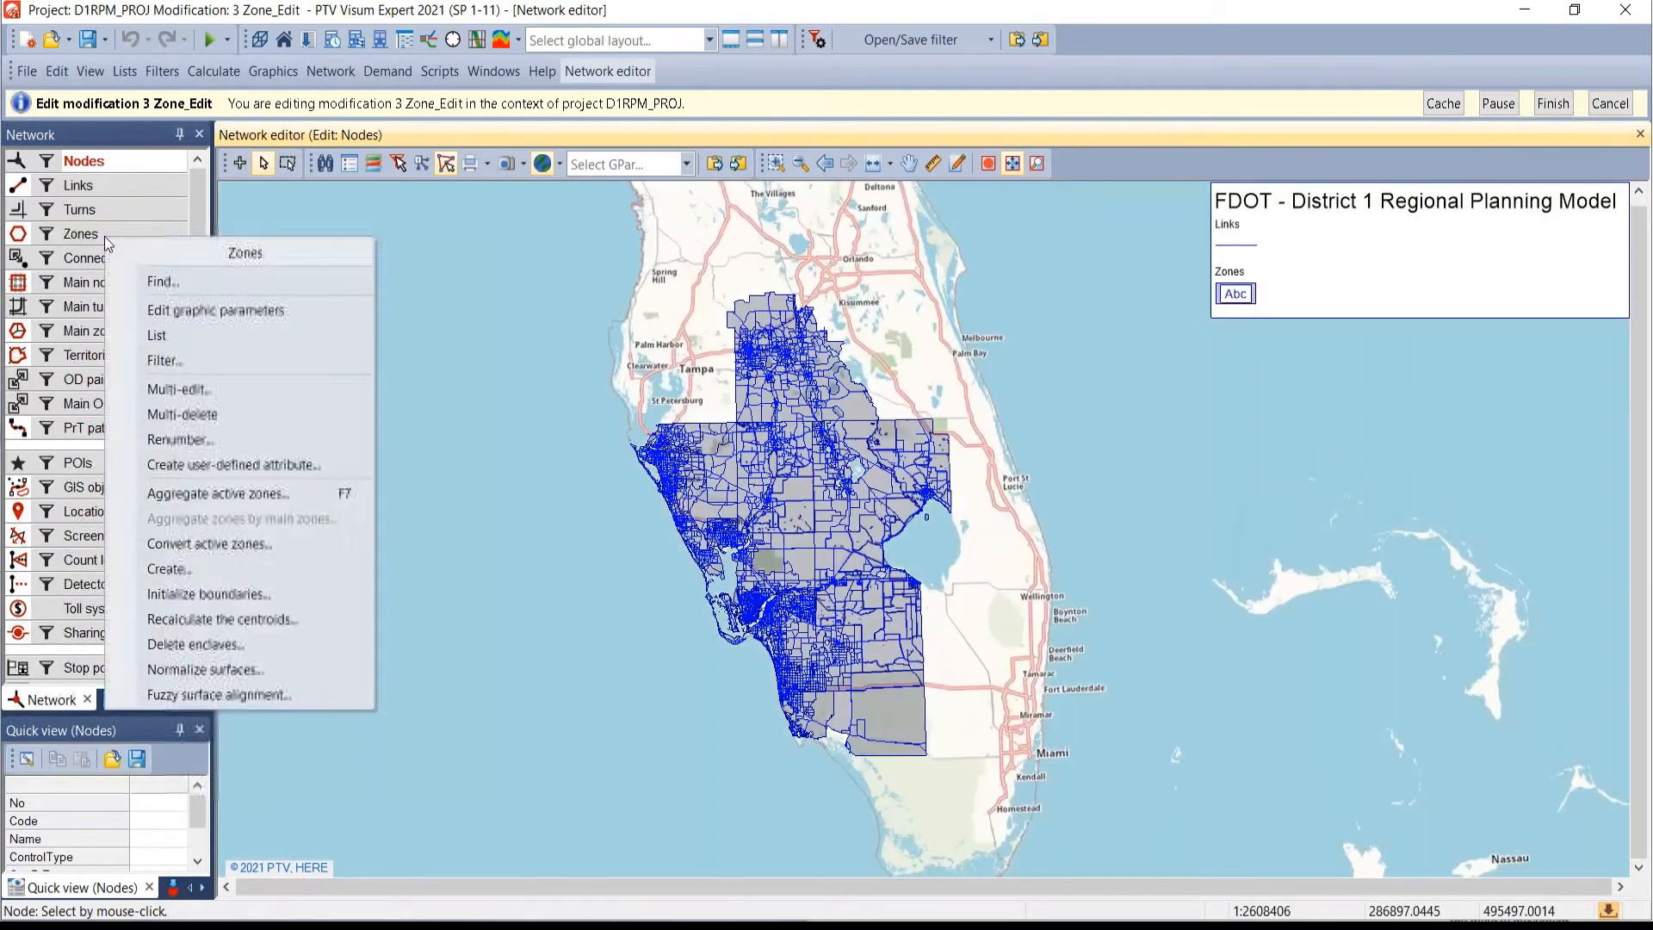
{"action": "left_click", "coordinate": [173, 337]}
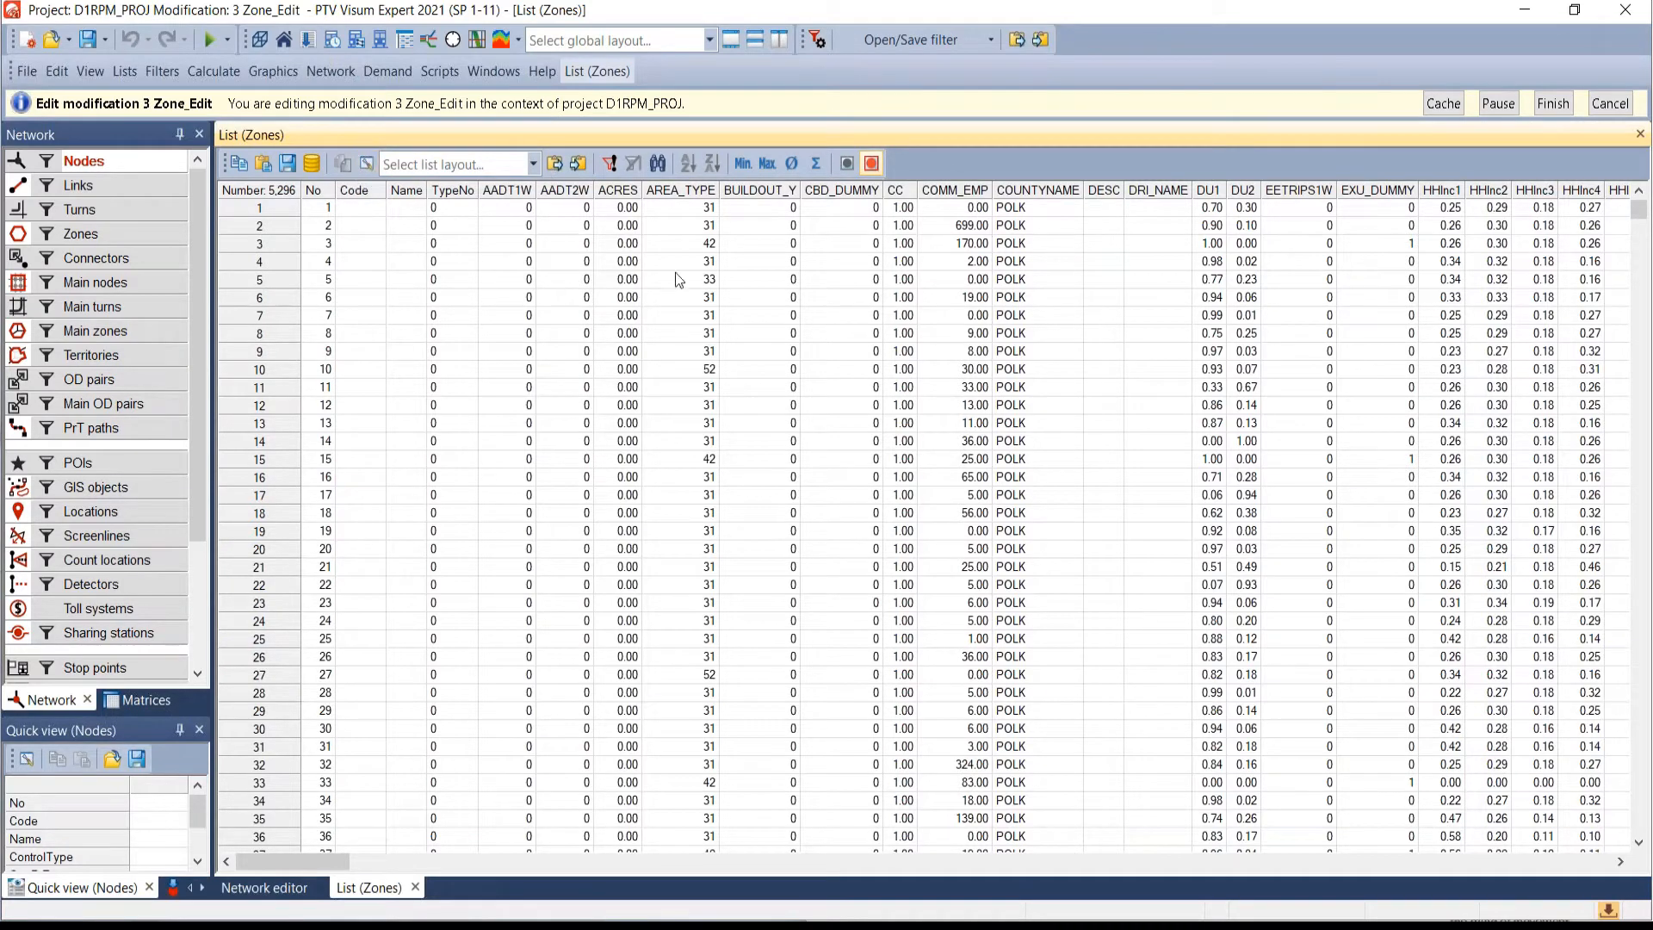
{"action": "left_click", "coordinate": [367, 168]}
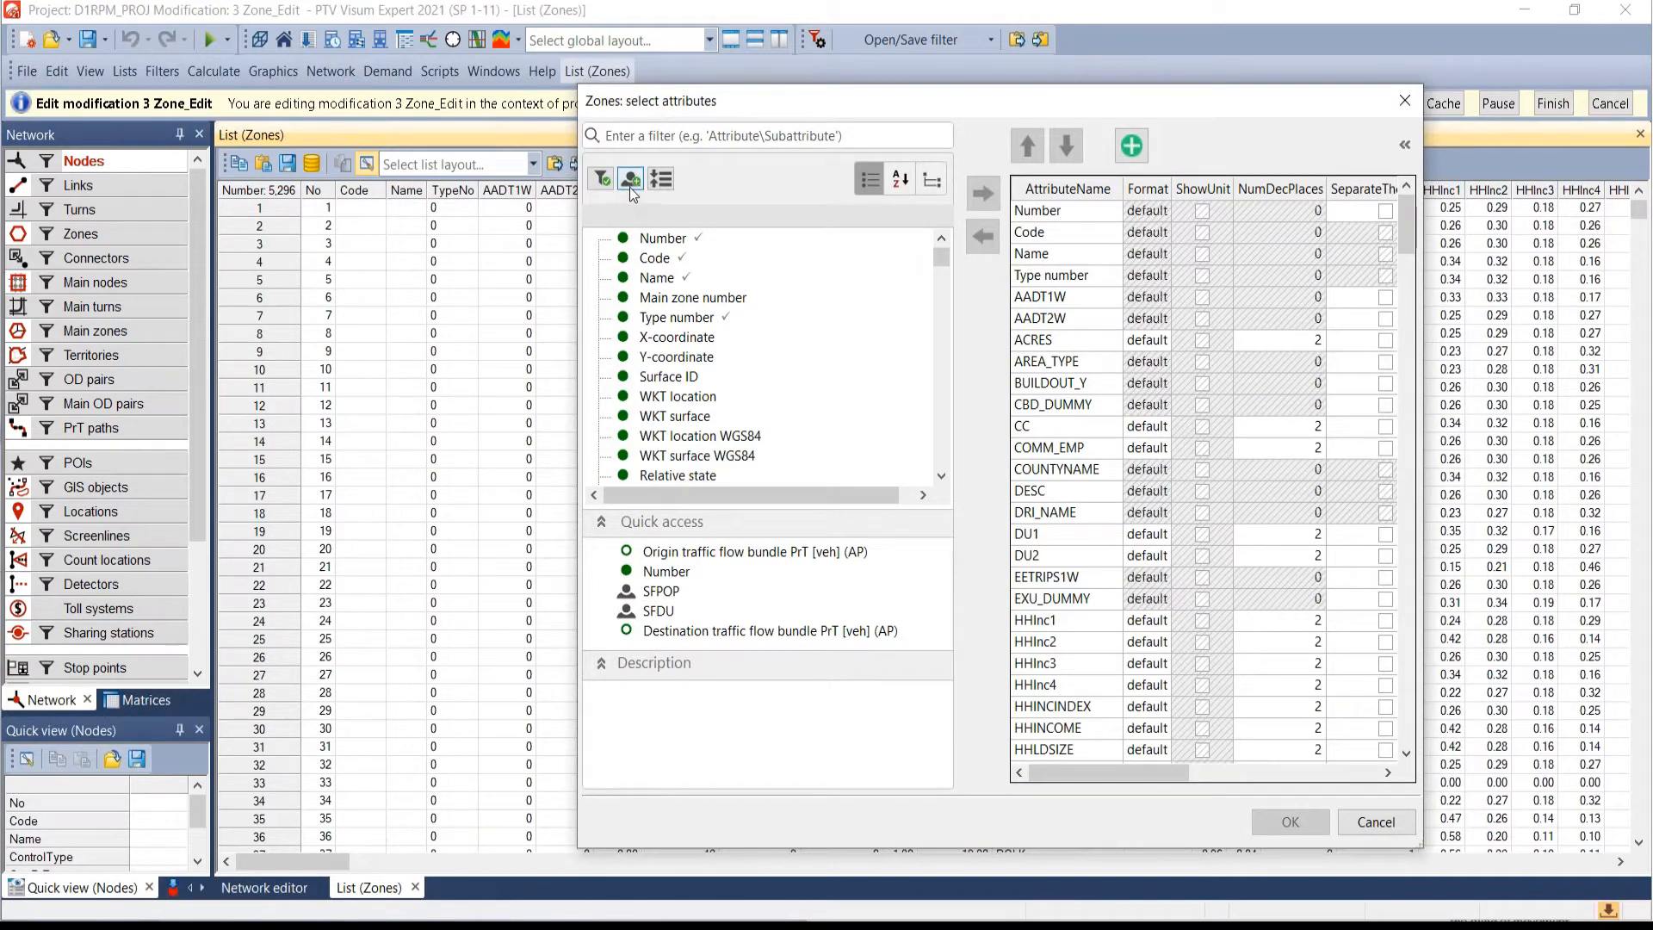
{"action": "mouse_move", "coordinate": [935, 255]}
{"action": "left_mouse_down"}
{"action": "mouse_move", "coordinate": [947, 442]}
{"action": "mouse_move", "coordinate": [932, 354]}
{"action": "mouse_move", "coordinate": [922, 442]}
{"action": "mouse_move", "coordinate": [921, 248]}
{"action": "left_mouse_up"}
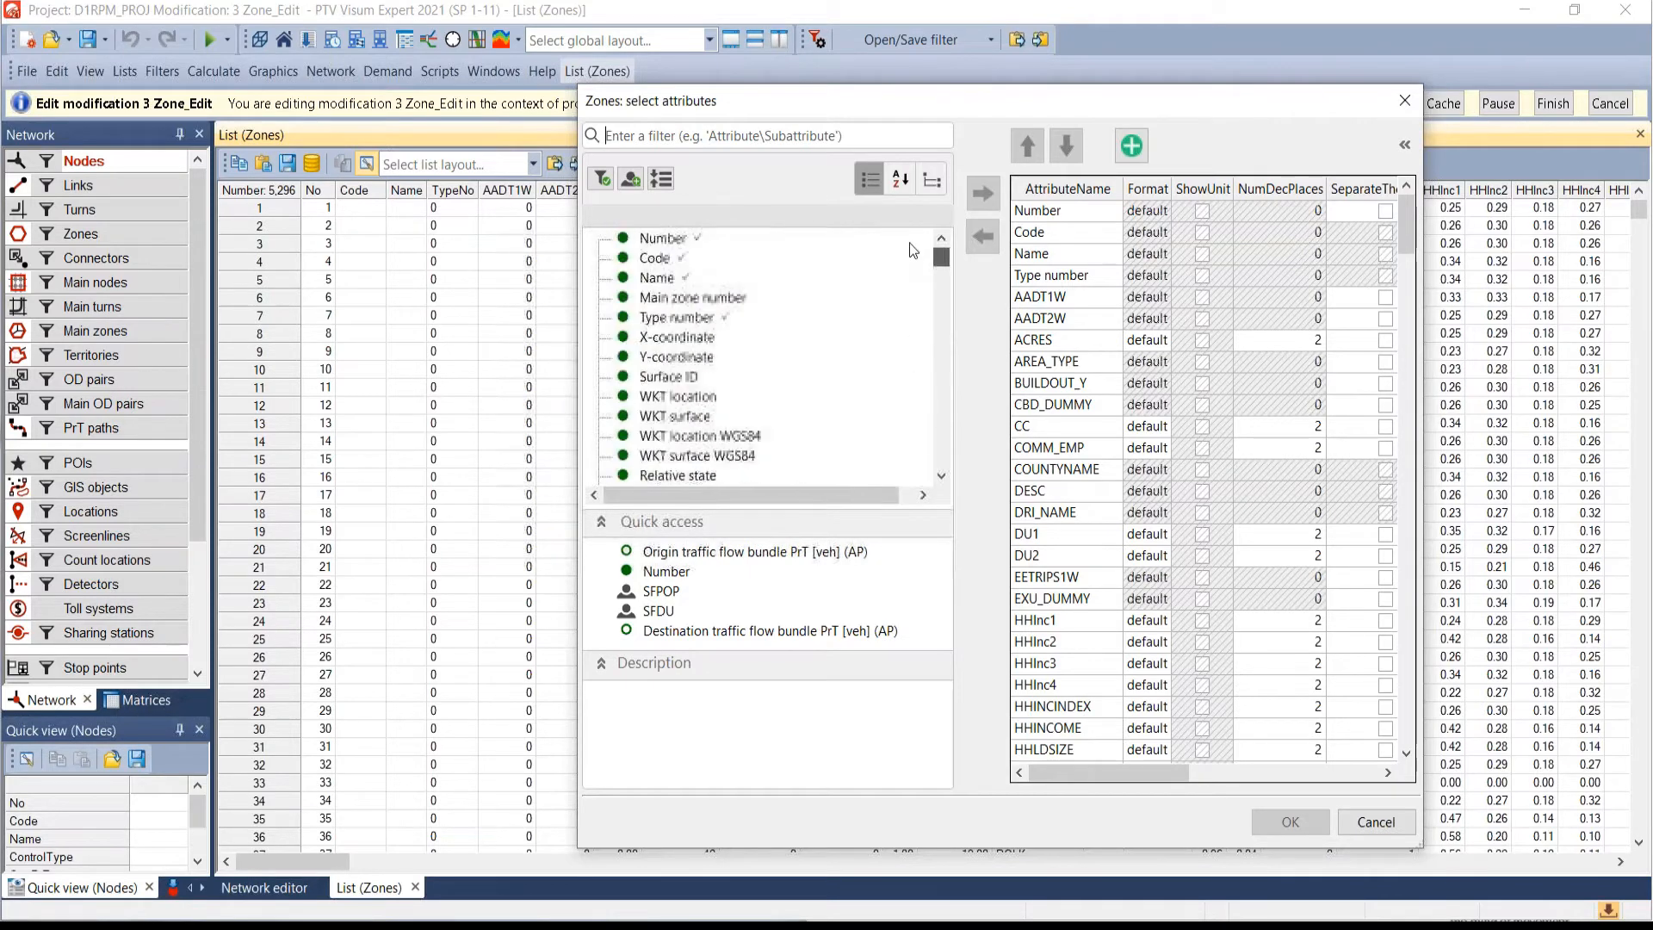
{"action": "left_click", "coordinate": [631, 179]}
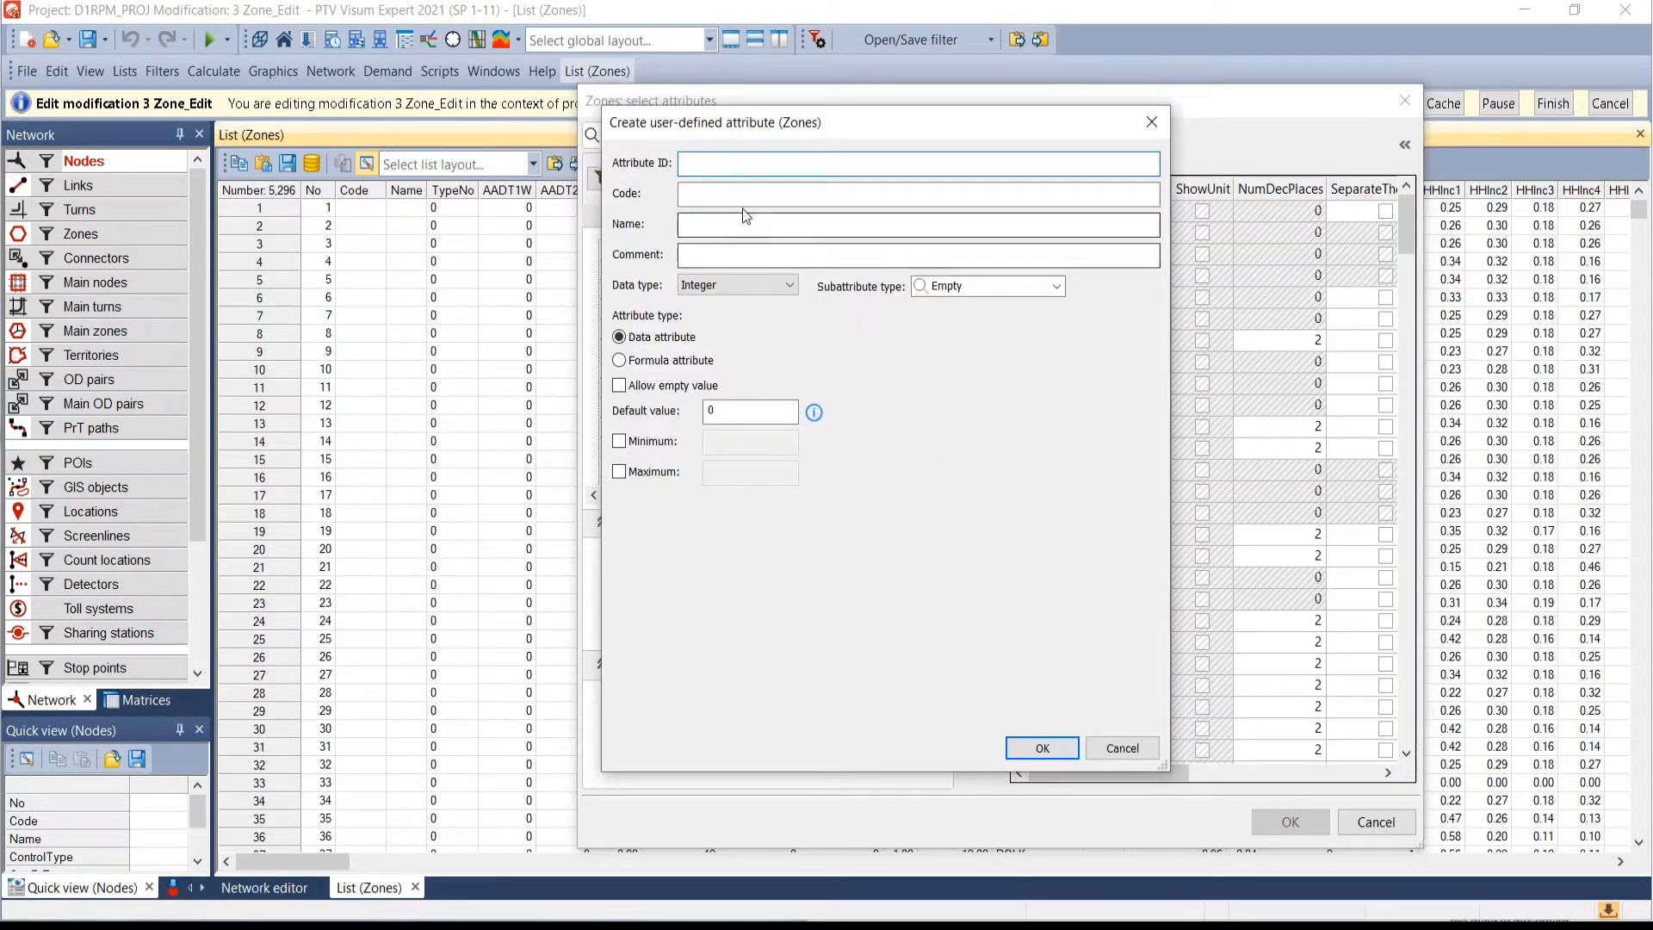
{"action": "type", "text": "ProjID"}
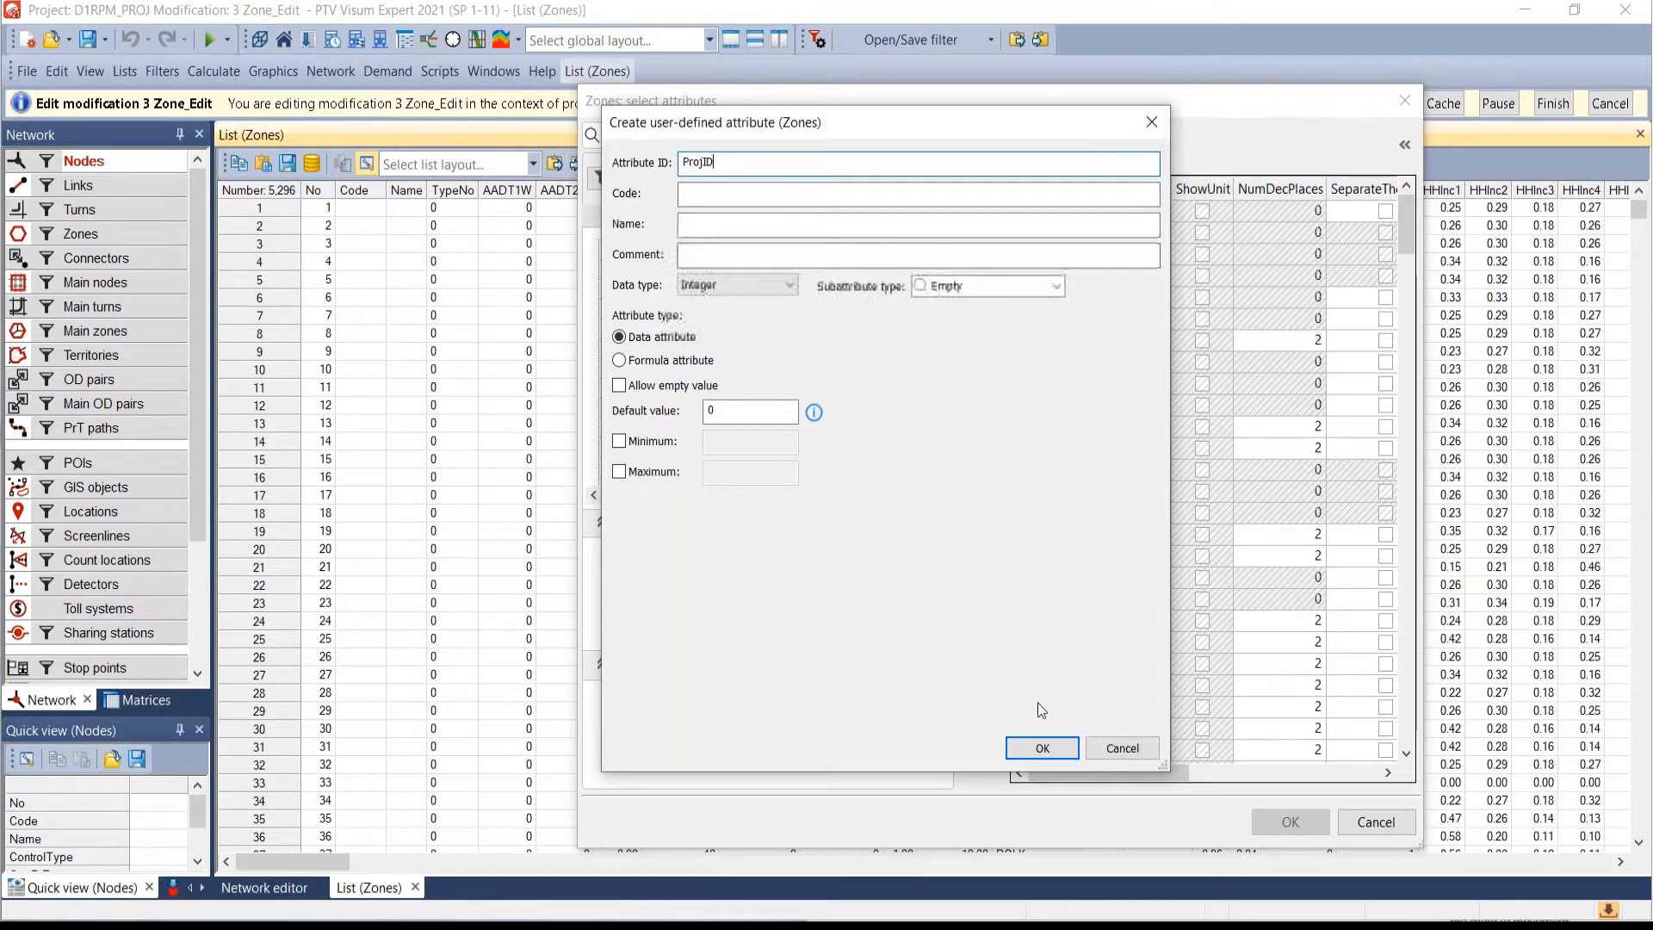
{"action": "left_click", "coordinate": [1044, 744]}
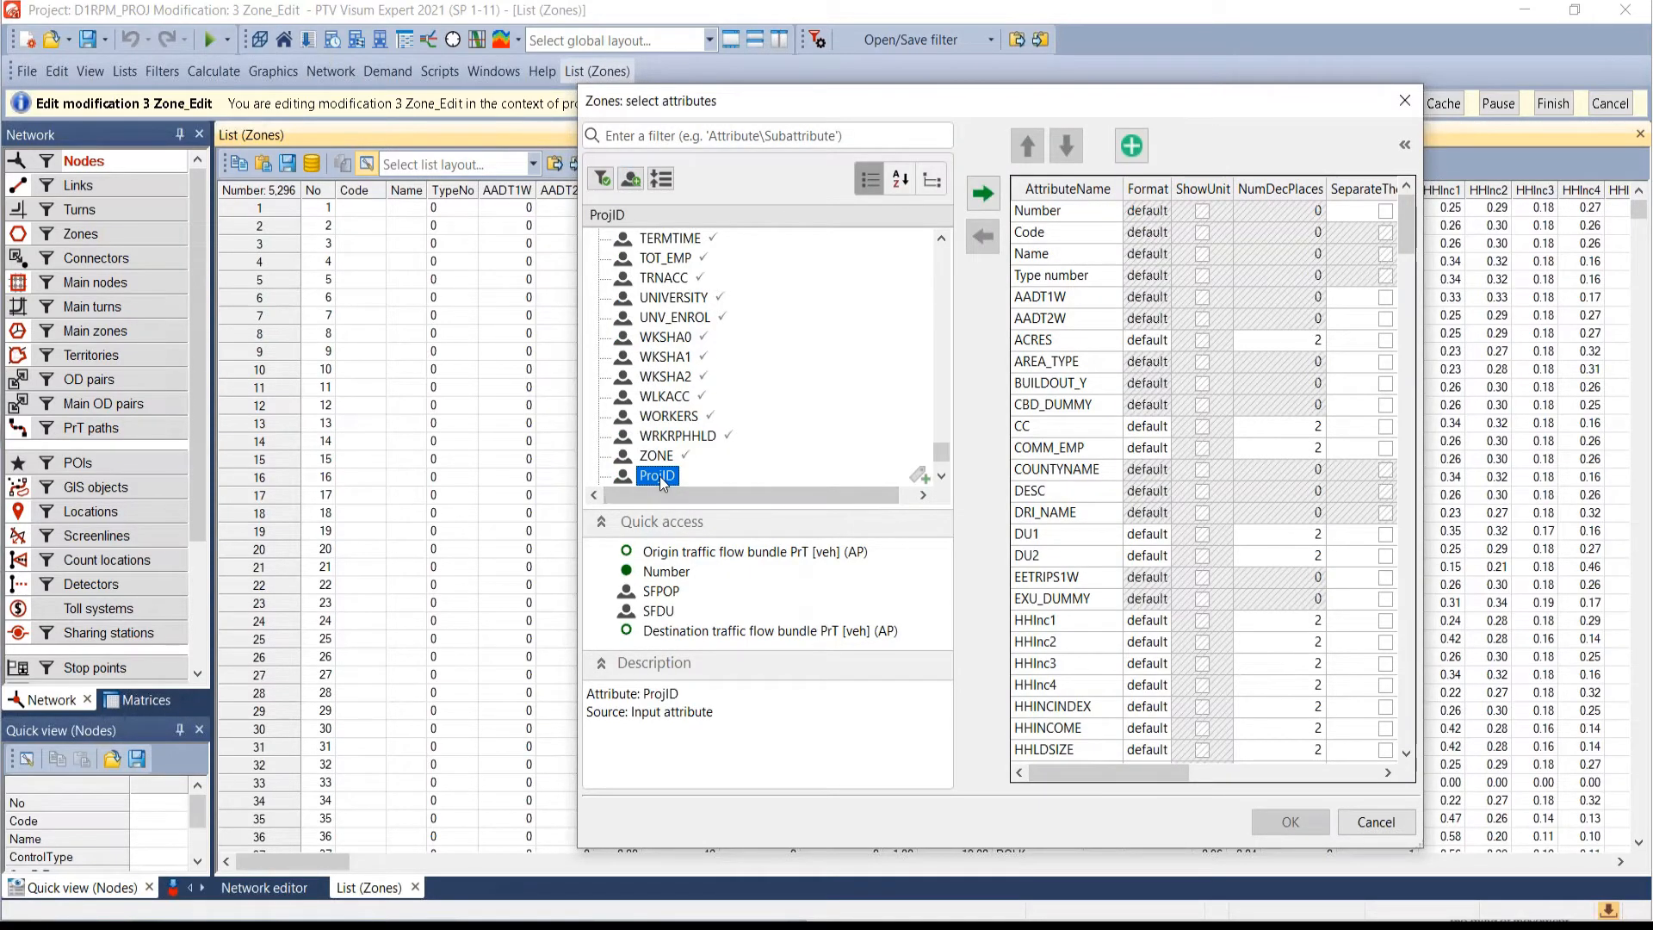
- Add ProjID to the zone list's columns directly after Name
{"action": "left_click", "coordinate": [1066, 252]}
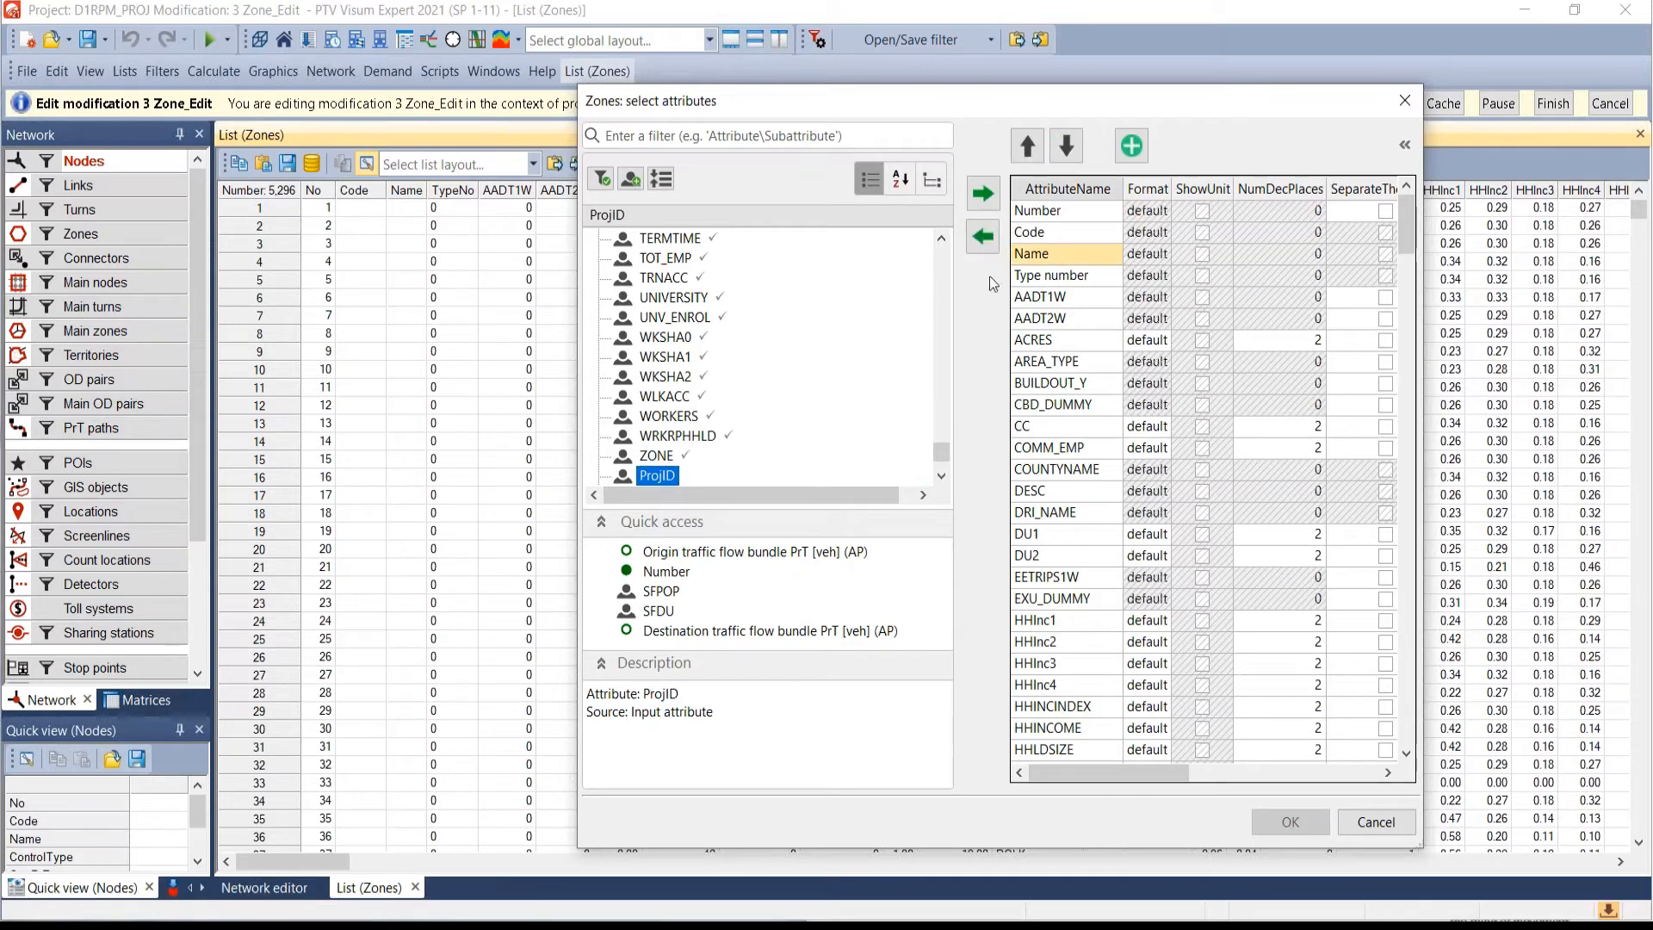
{"action": "left_click", "coordinate": [982, 195]}
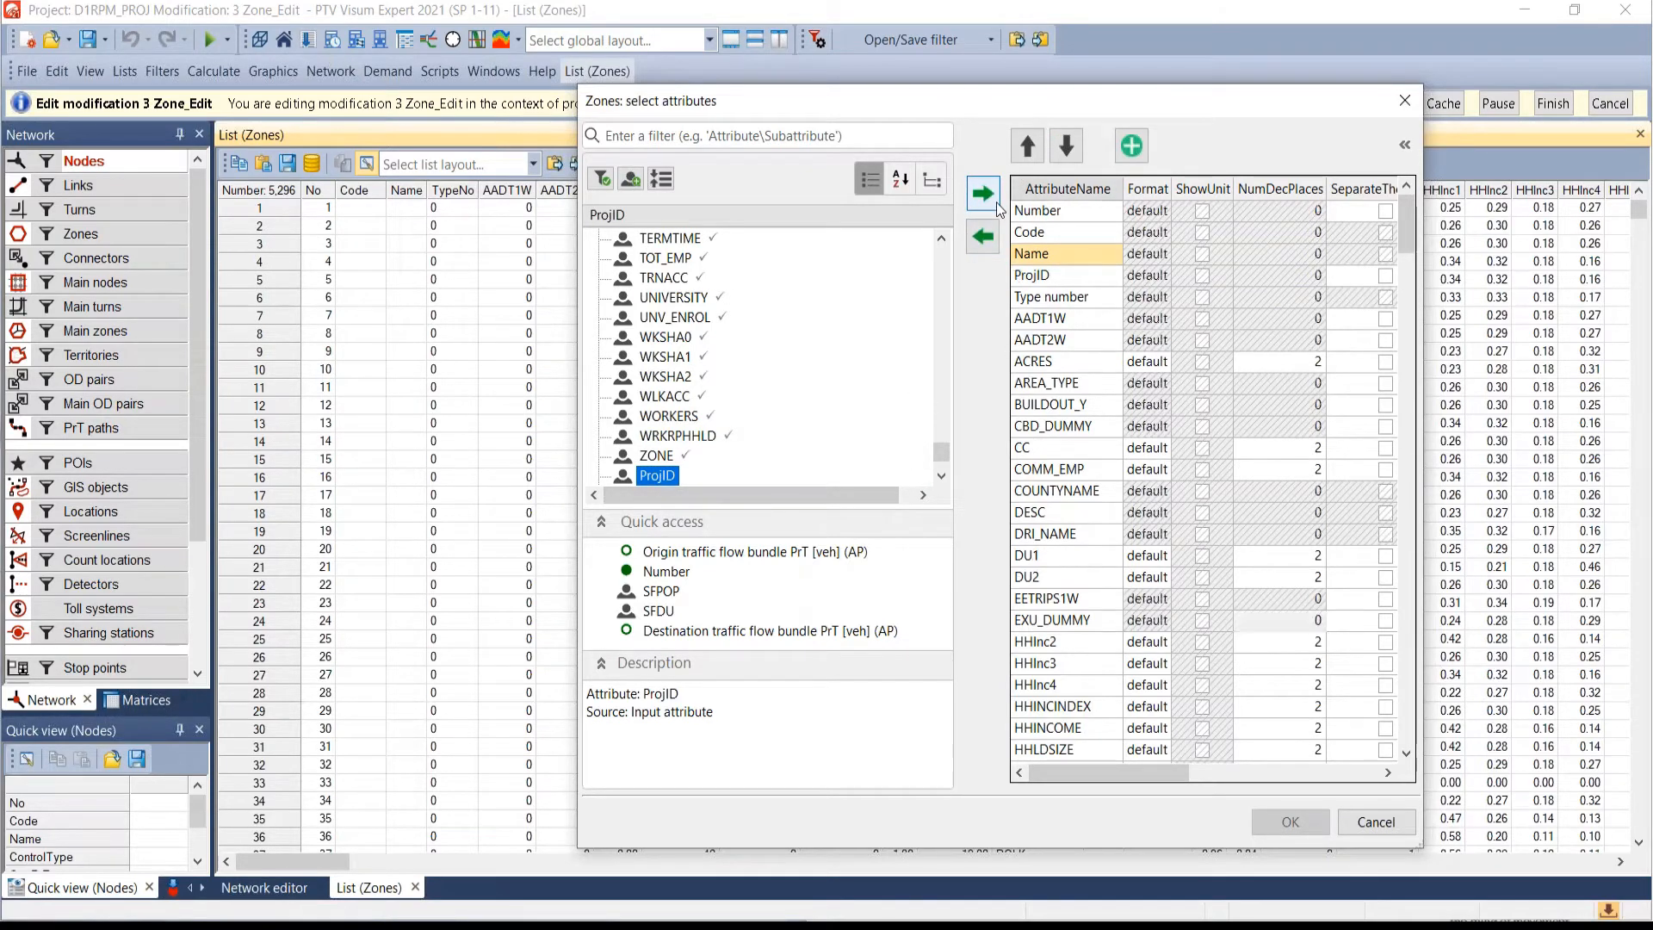
{"action": "left_click", "coordinate": [1290, 822]}
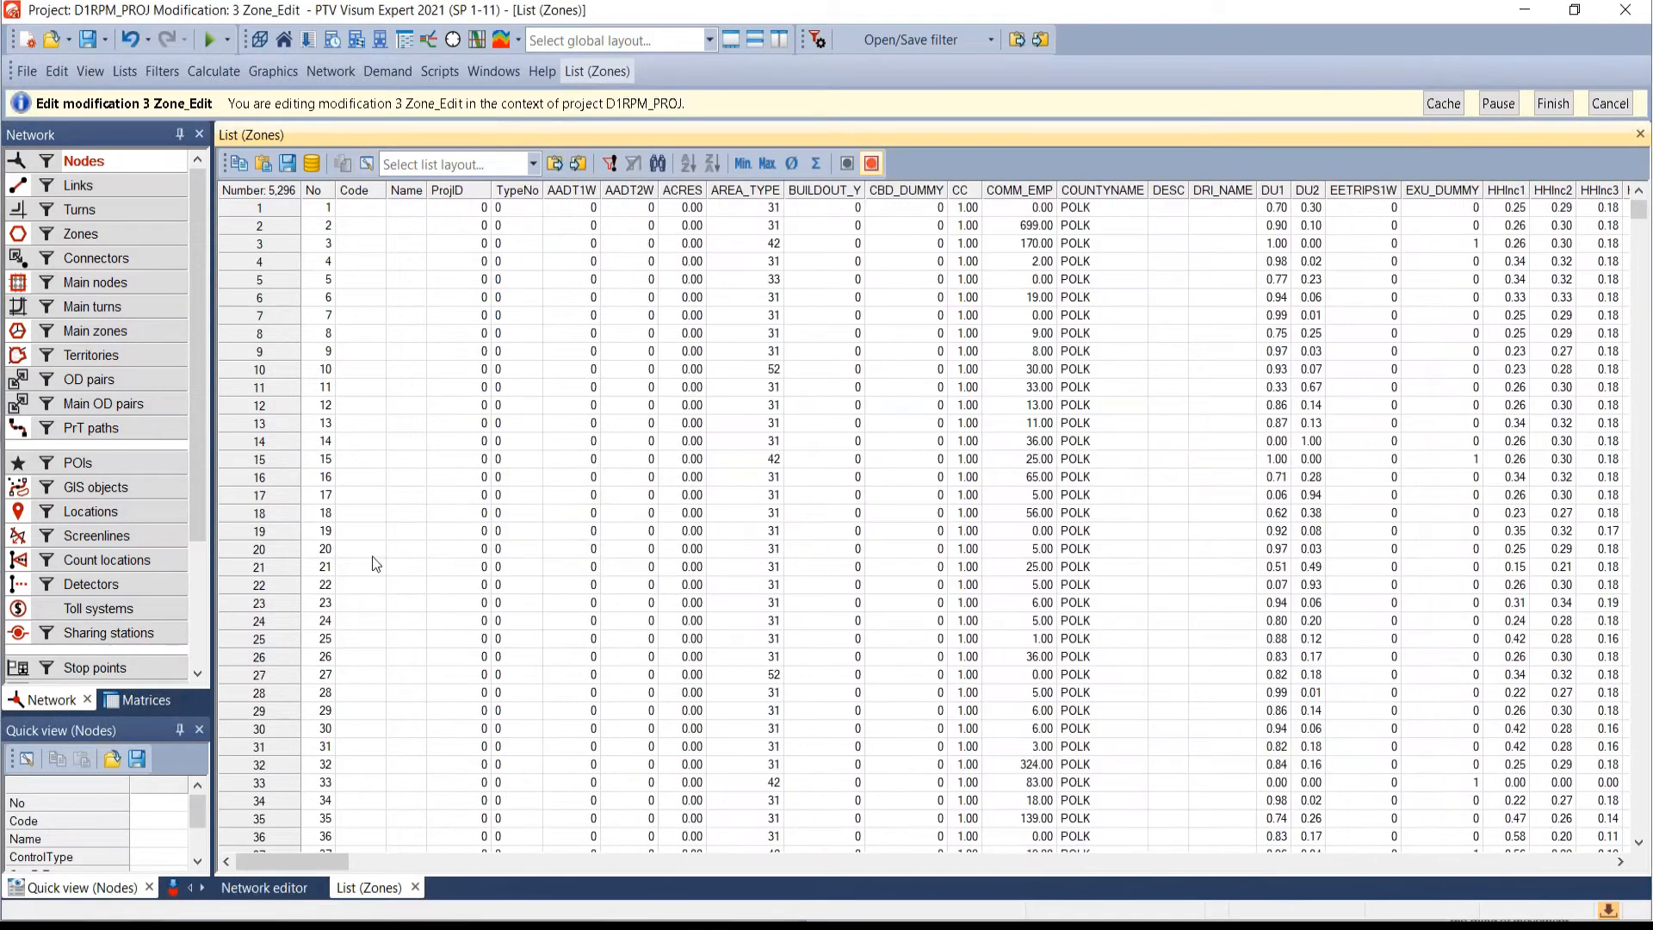
- Set the ProjID of zone 14 to 1302 in the zone list
{"action": "left_click", "coordinate": [459, 213]}
{"action": "left_click", "coordinate": [478, 263]}
{"action": "left_click", "coordinate": [478, 349]}
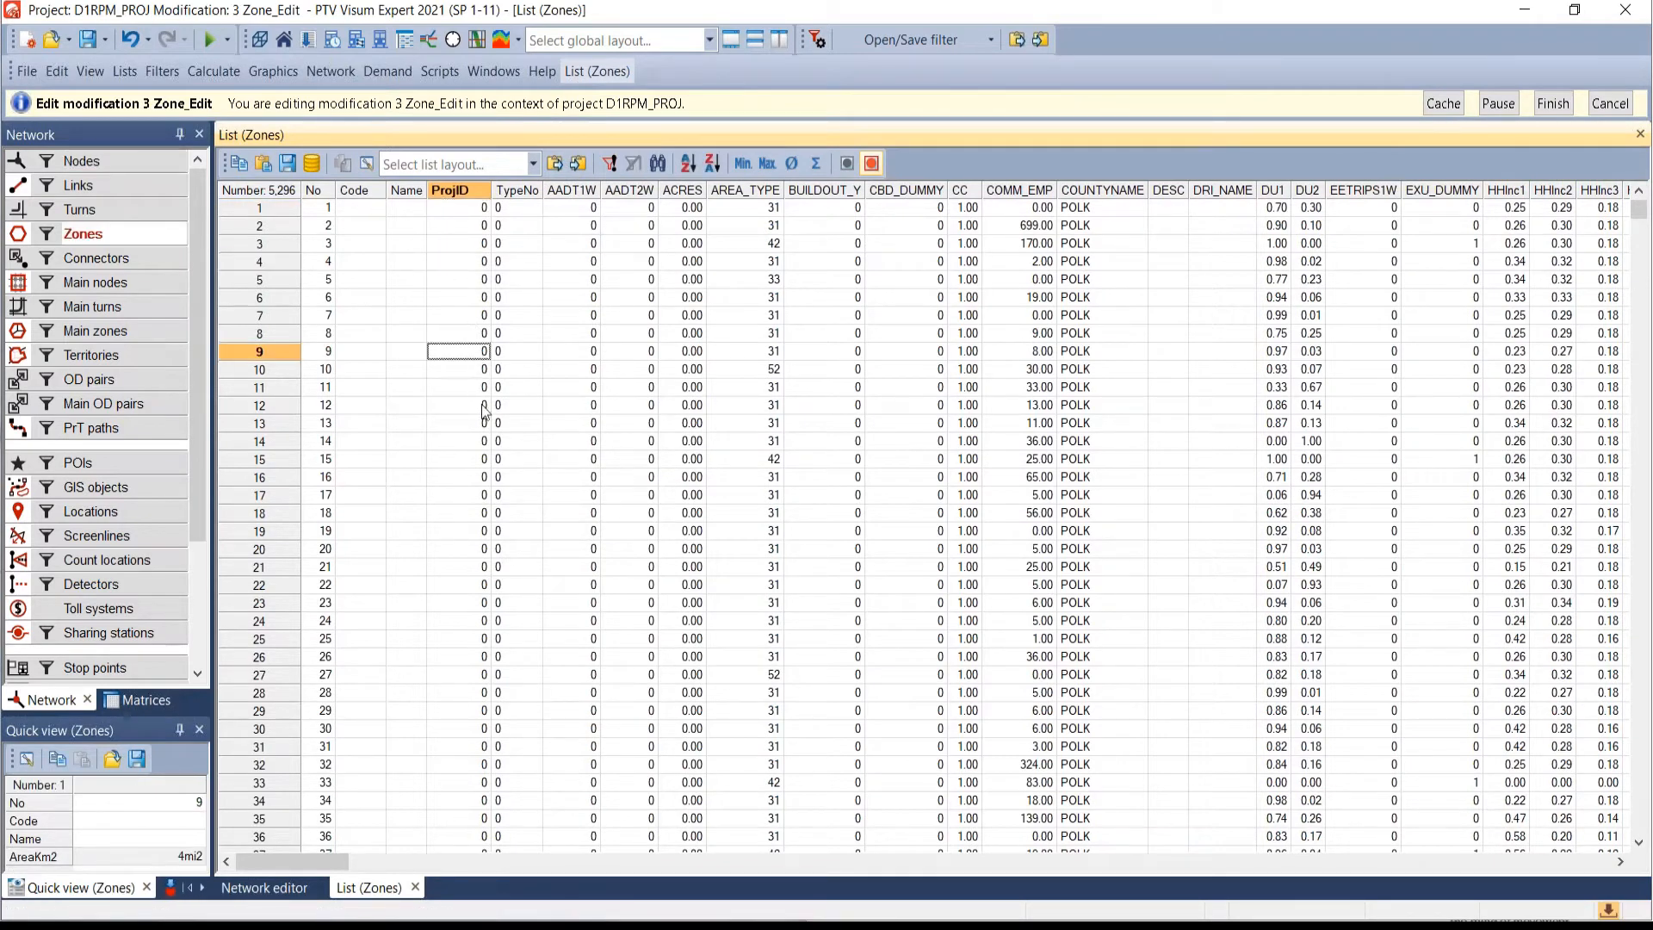
{"action": "left_click", "coordinate": [482, 405]}
{"action": "left_click", "coordinate": [485, 513]}
{"action": "left_click", "coordinate": [484, 566]}
{"action": "left_click", "coordinate": [475, 657]}
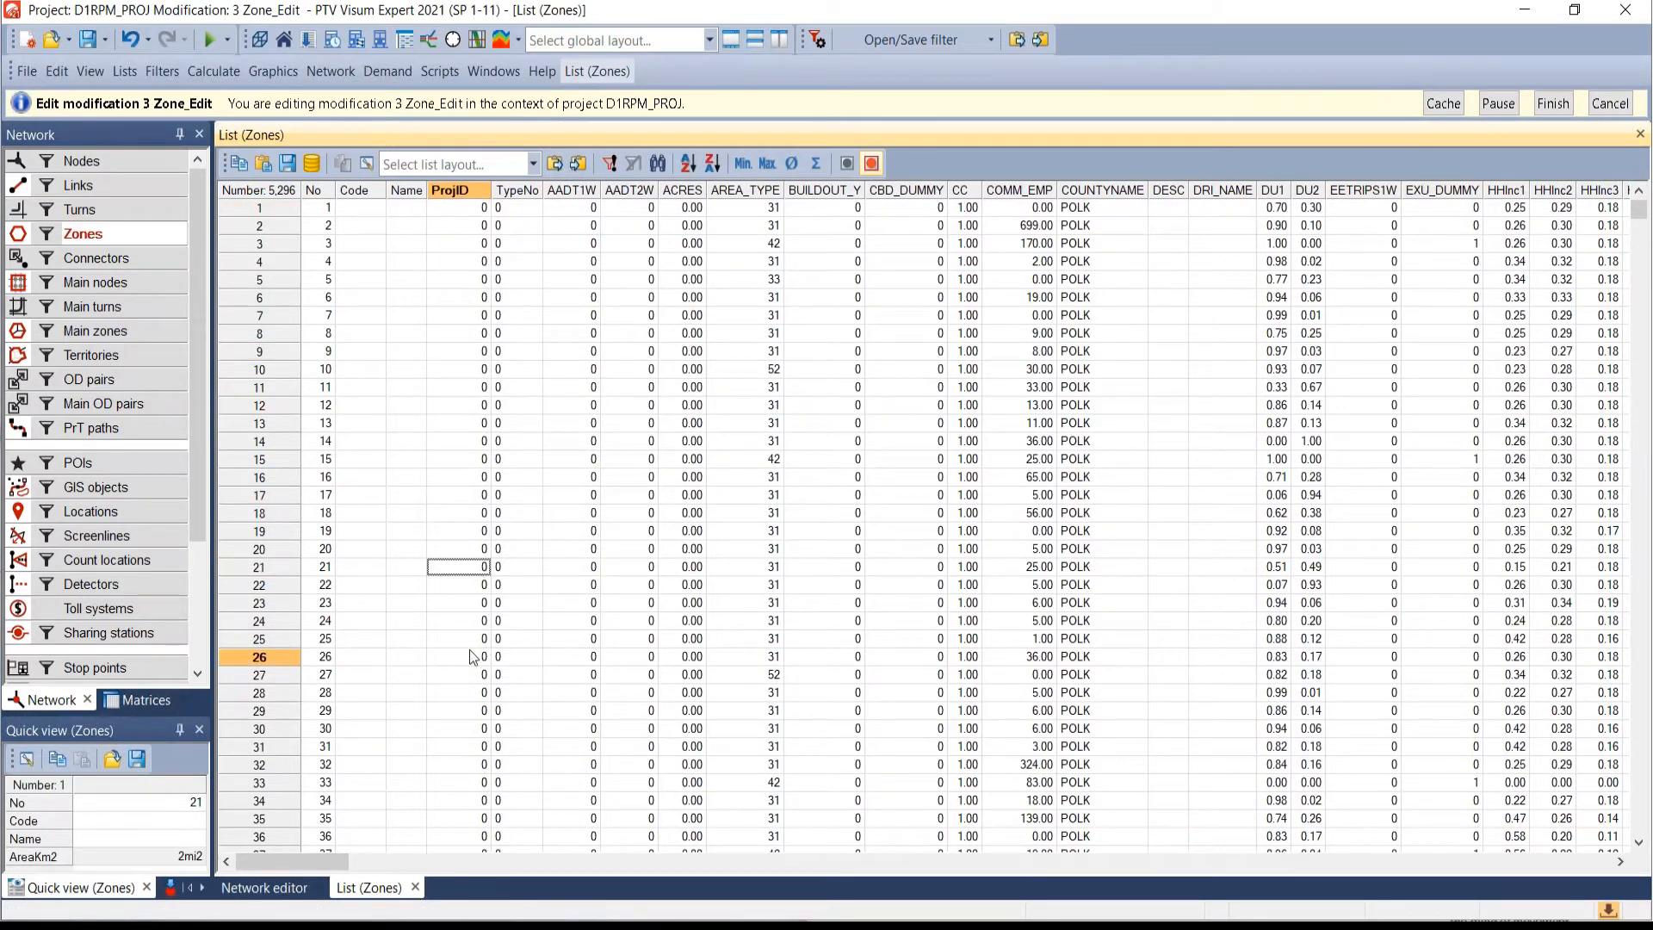
{"action": "left_click", "coordinate": [465, 622]}
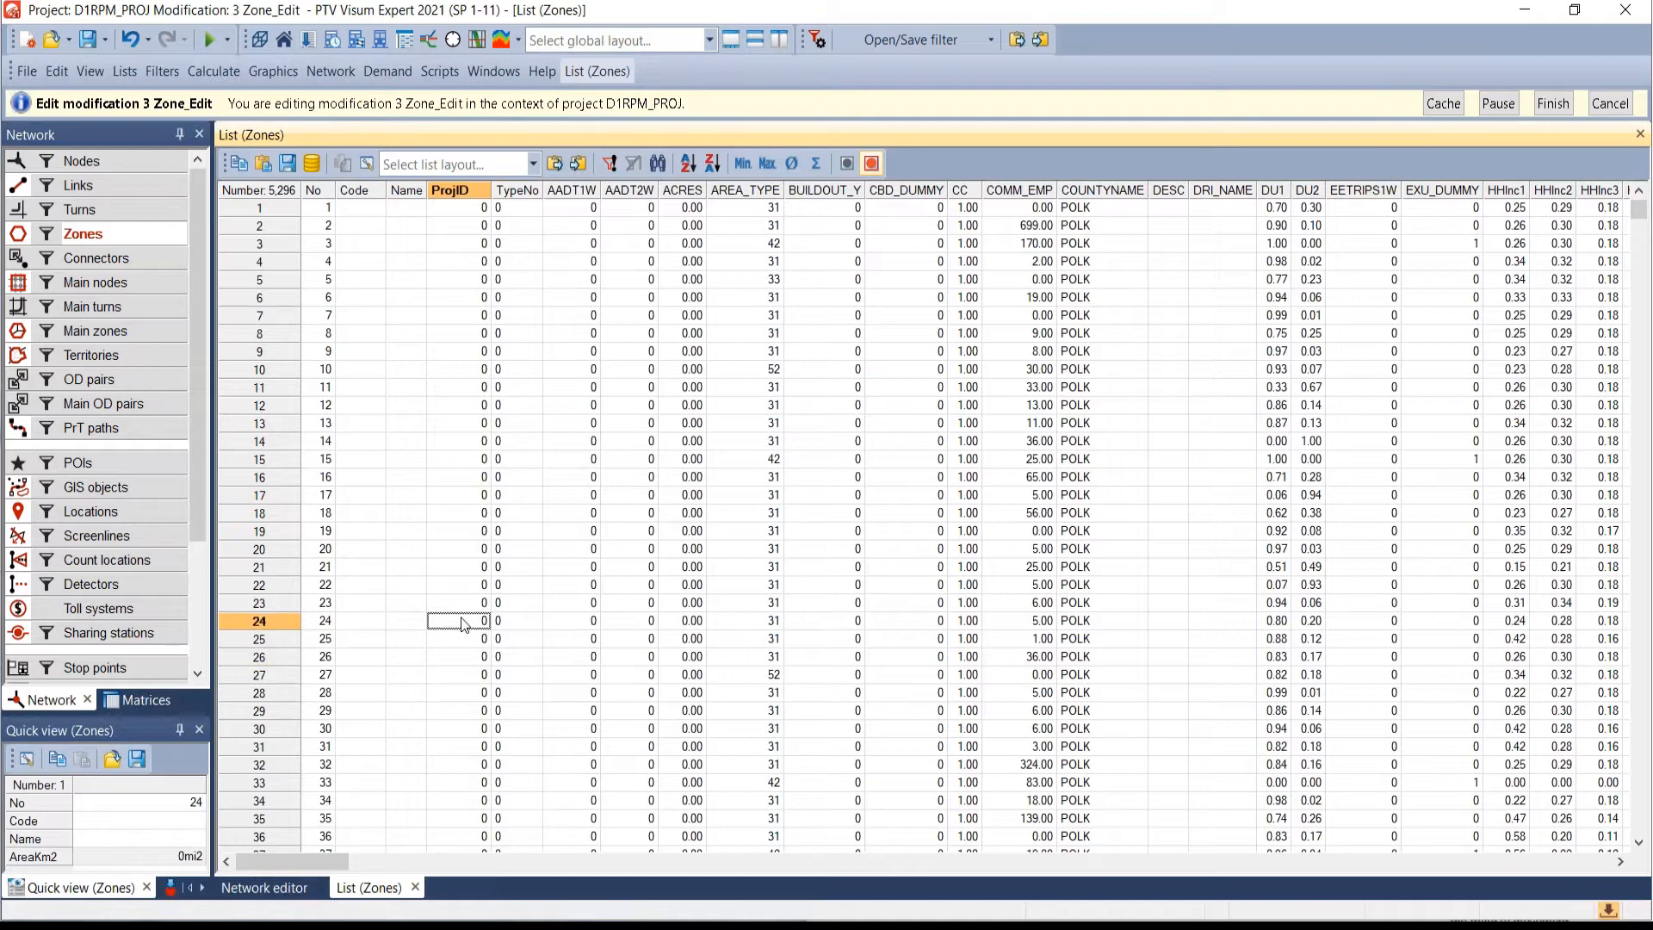
{"action": "left_click", "coordinate": [459, 514]}
{"action": "left_click", "coordinate": [454, 441]}
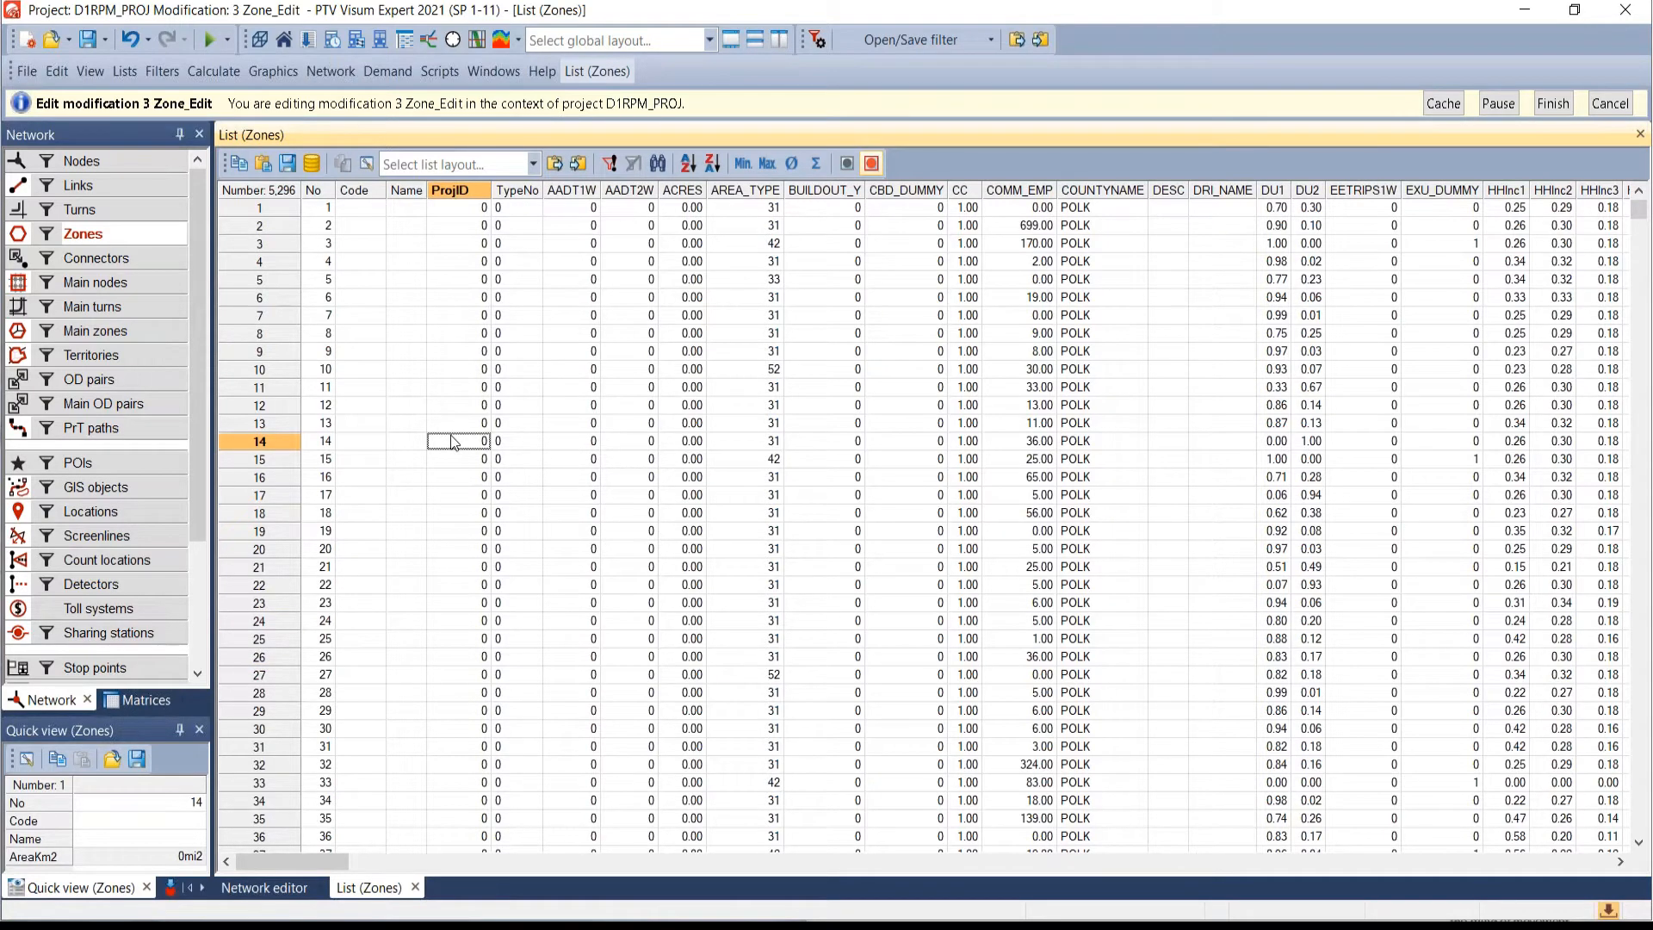
{"action": "type", "text": "1302"}
{"action": "left_click", "coordinate": [446, 484]}
{"action": "left_click", "coordinate": [452, 442]}
- Check where zone 14 lies in the network editor, and close the zone list
{"action": "left_click", "coordinate": [265, 888]}
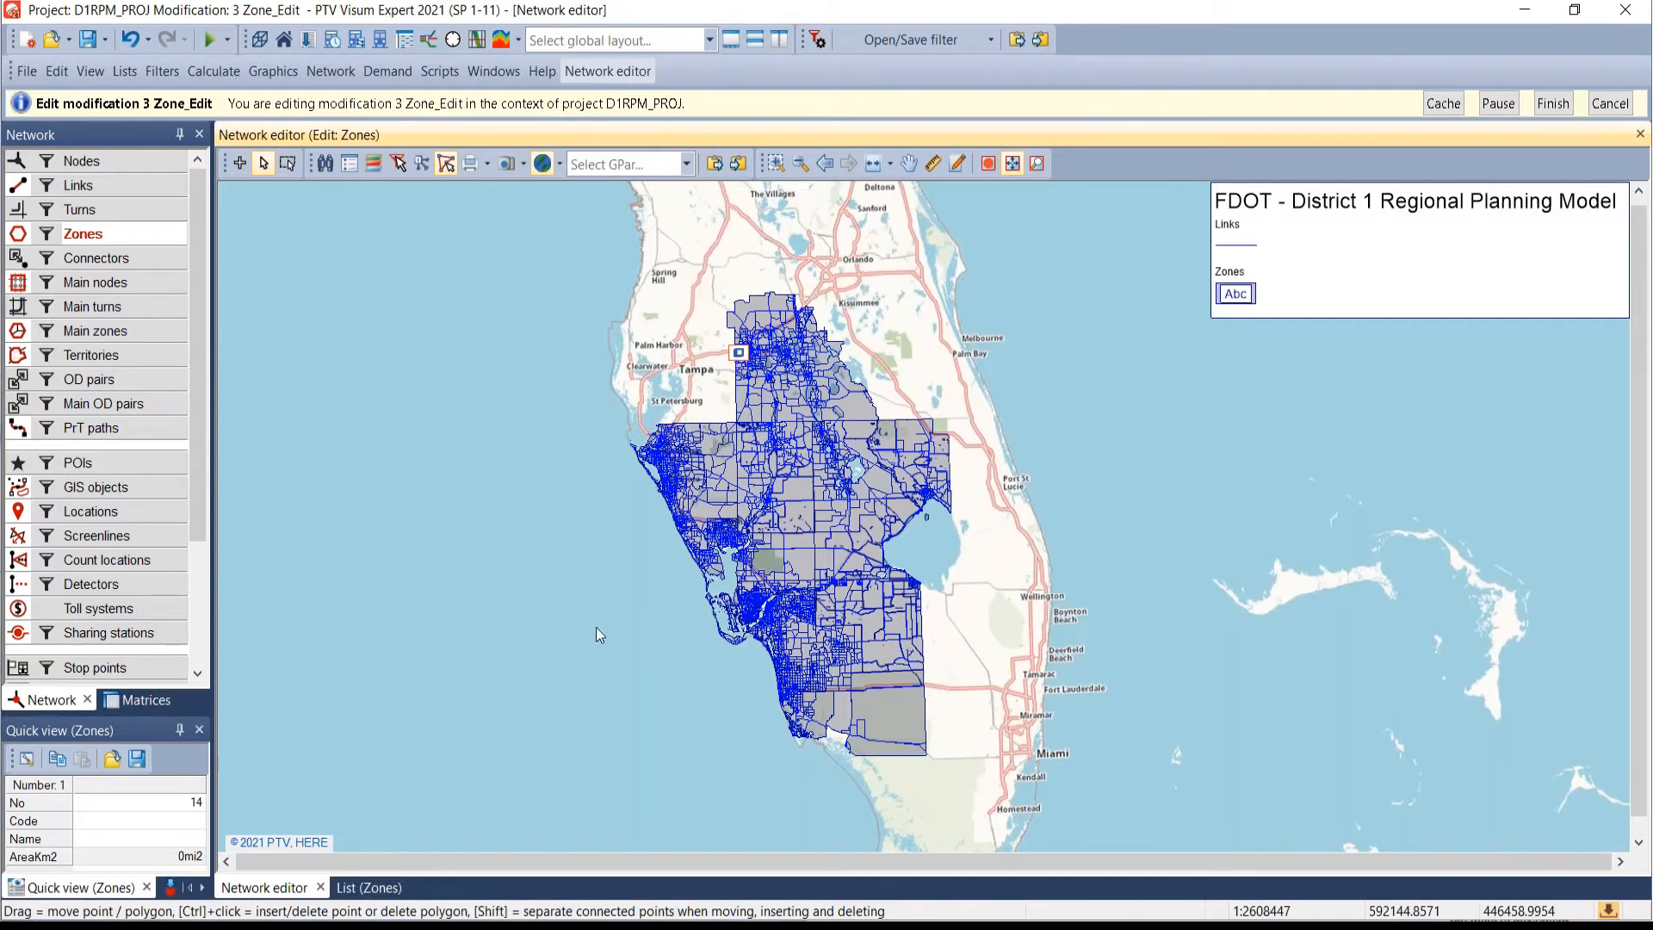
{"action": "left_click", "coordinate": [398, 888]}
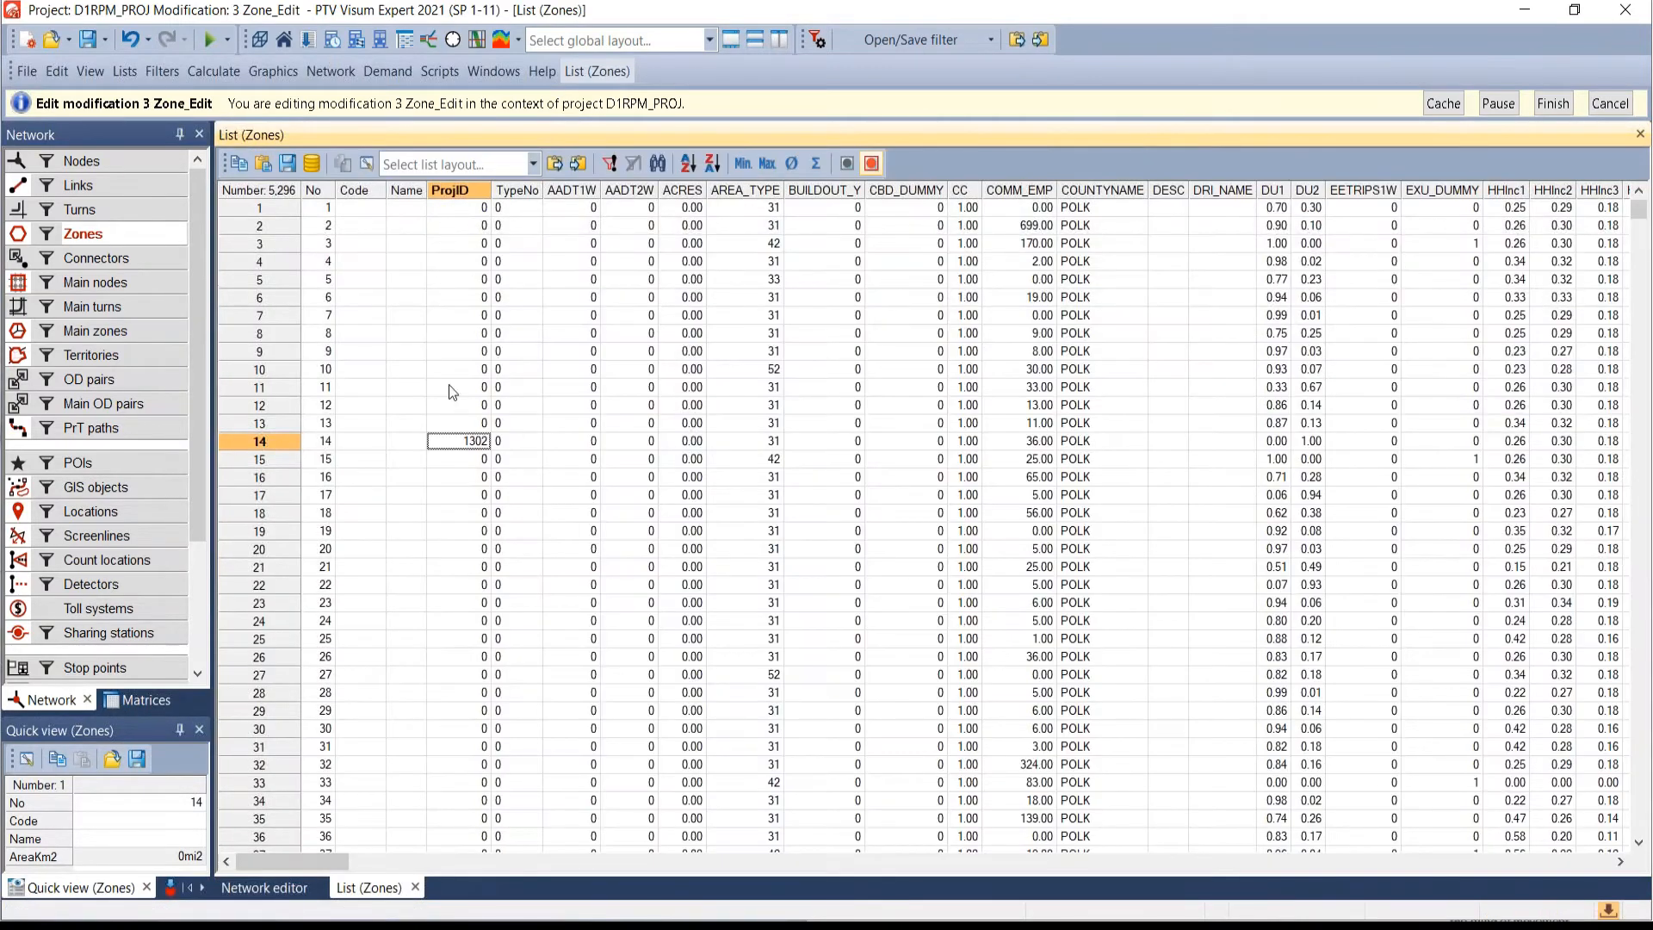
{"action": "left_click", "coordinate": [415, 888]}
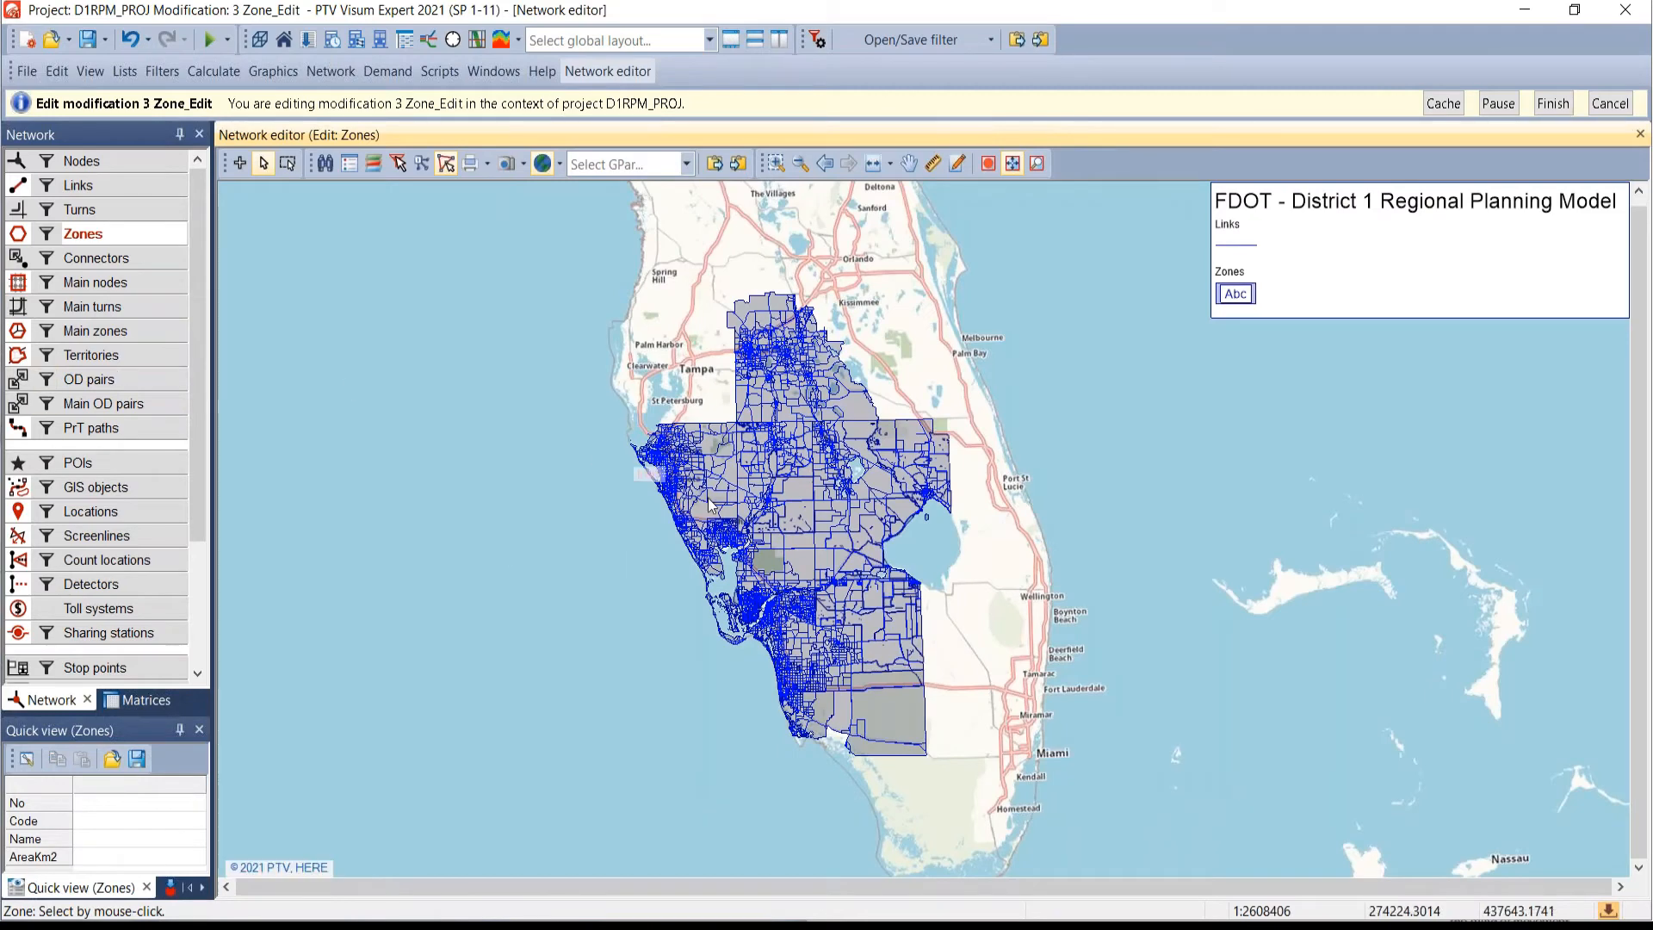
- Open the list of zones, widen the No column and filter it to zone numbers equal to 4600
{"action": "right_click", "coordinate": [103, 236]}
{"action": "left_click", "coordinate": [152, 334]}
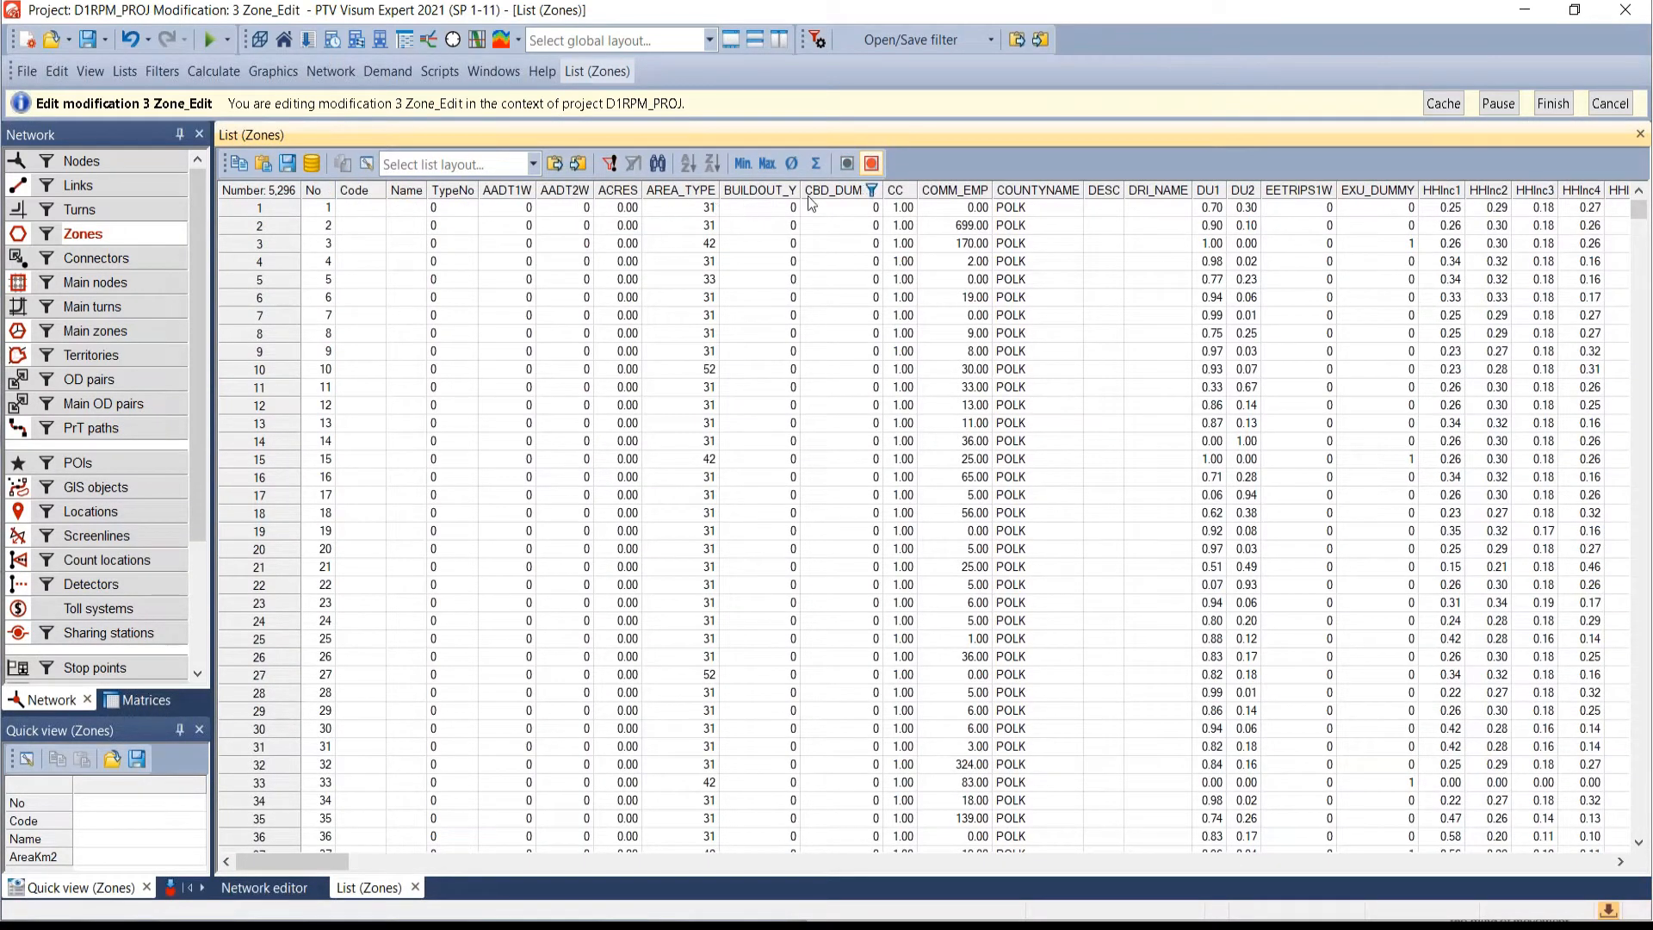
{"action": "left_click_drag", "start_coordinate": [335, 191], "coordinate": [383, 191]}
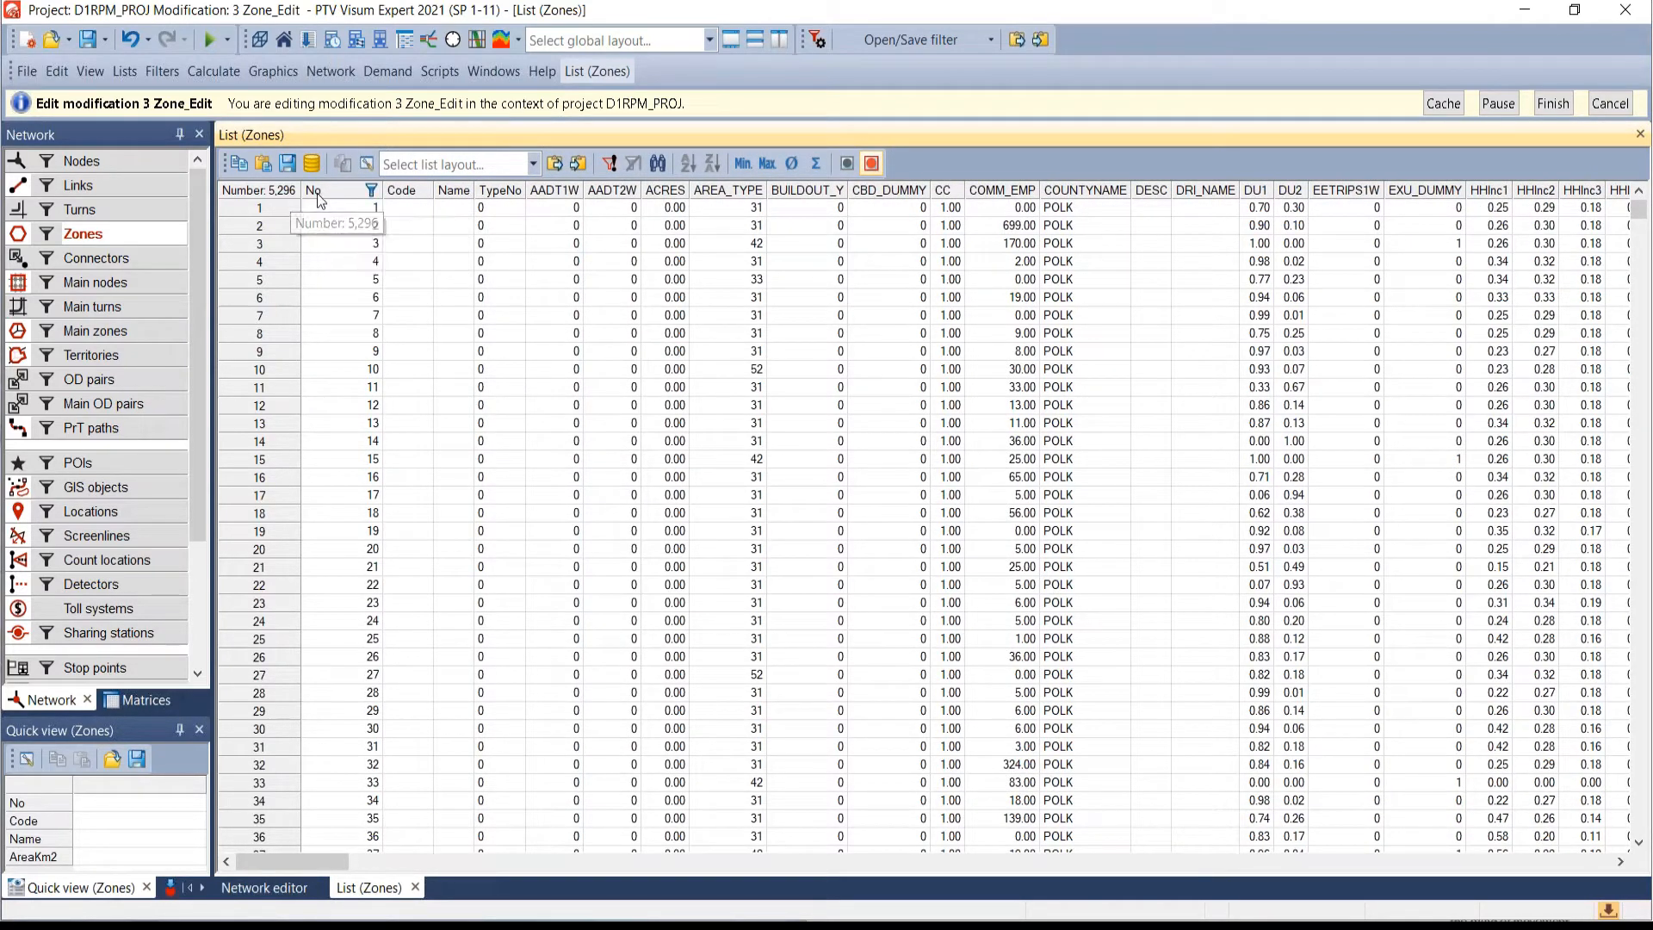
{"action": "left_click", "coordinate": [371, 192]}
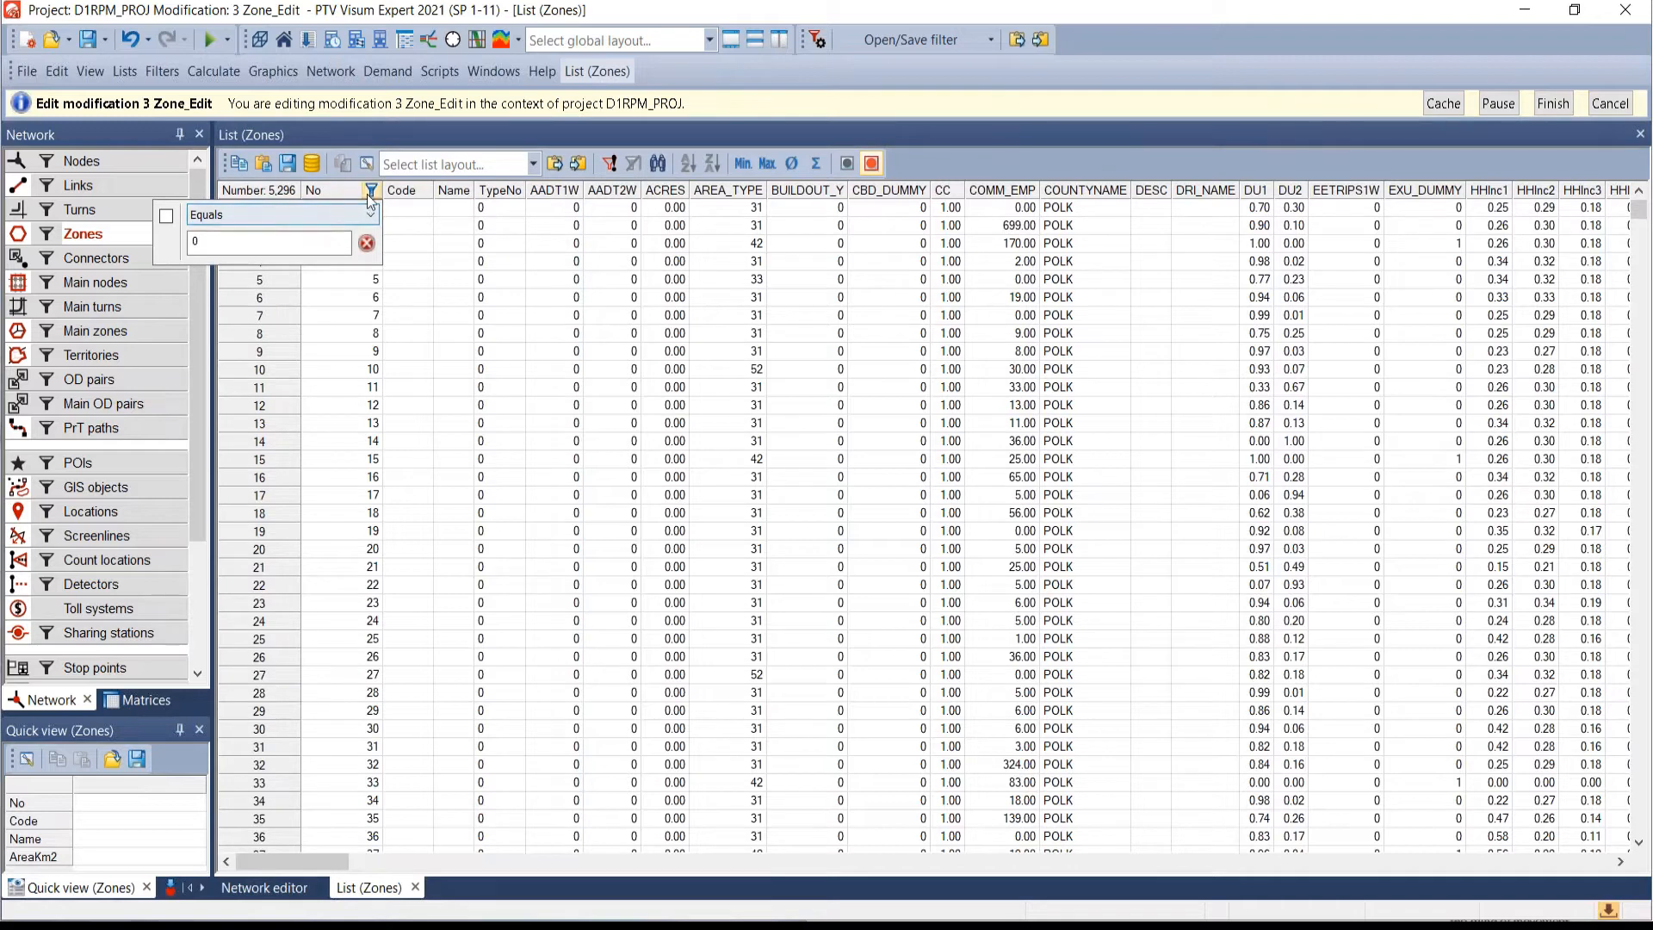
{"action": "left_click", "coordinate": [189, 240]}
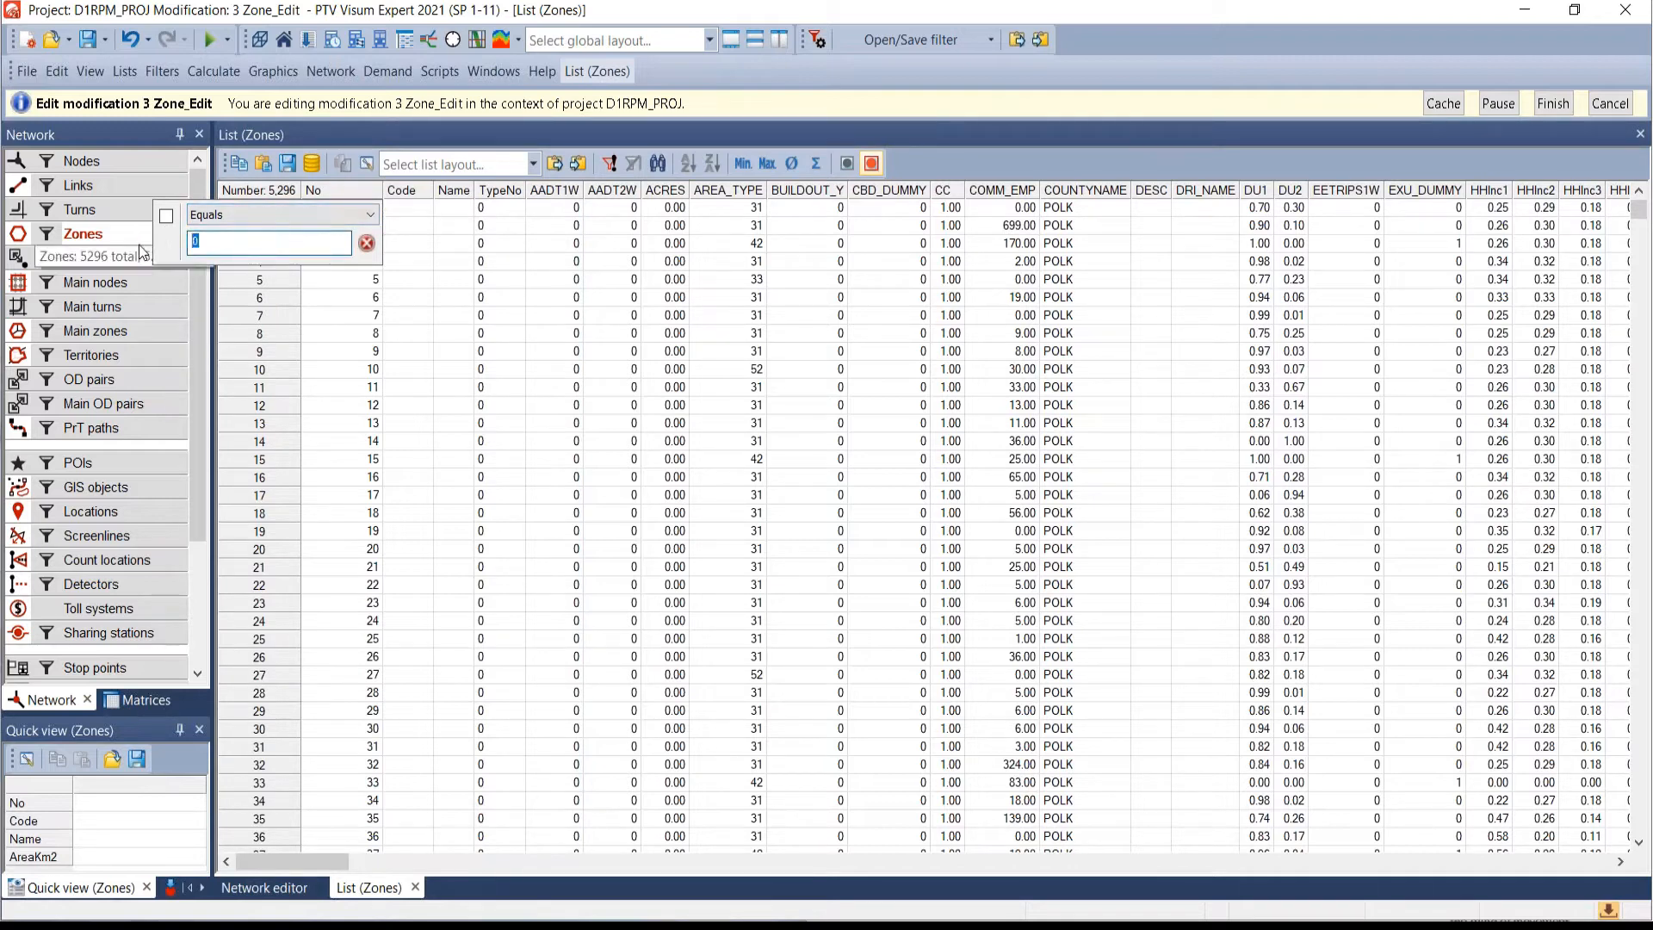
{"action": "type", "text": "4"}
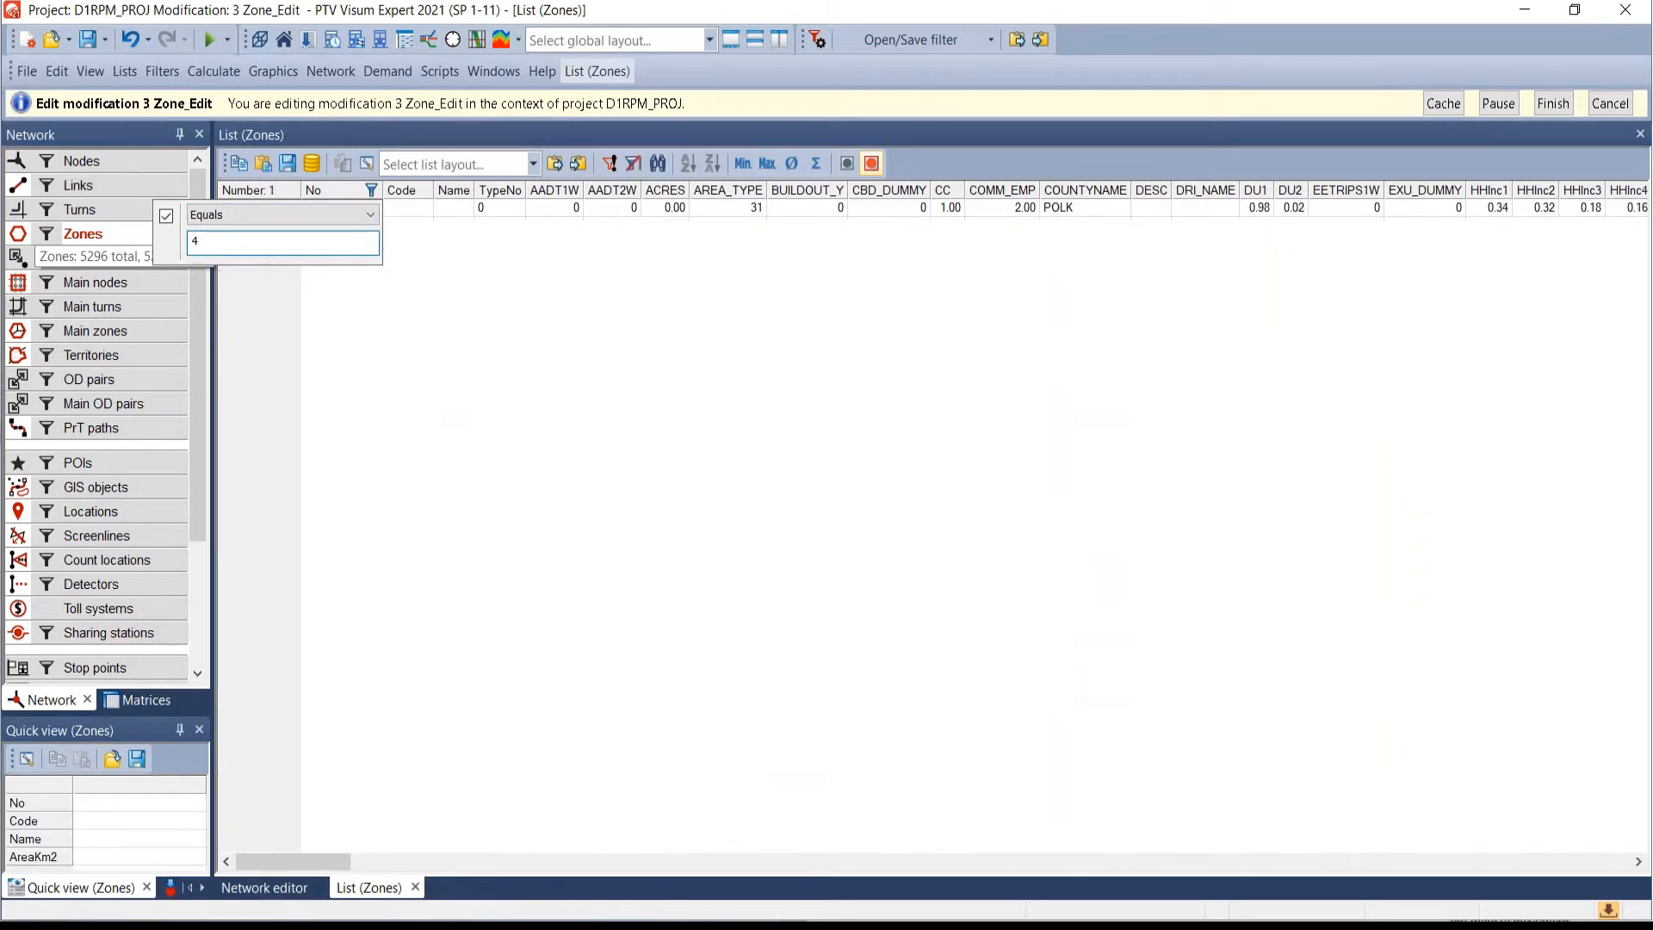
{"action": "type", "text": "600"}
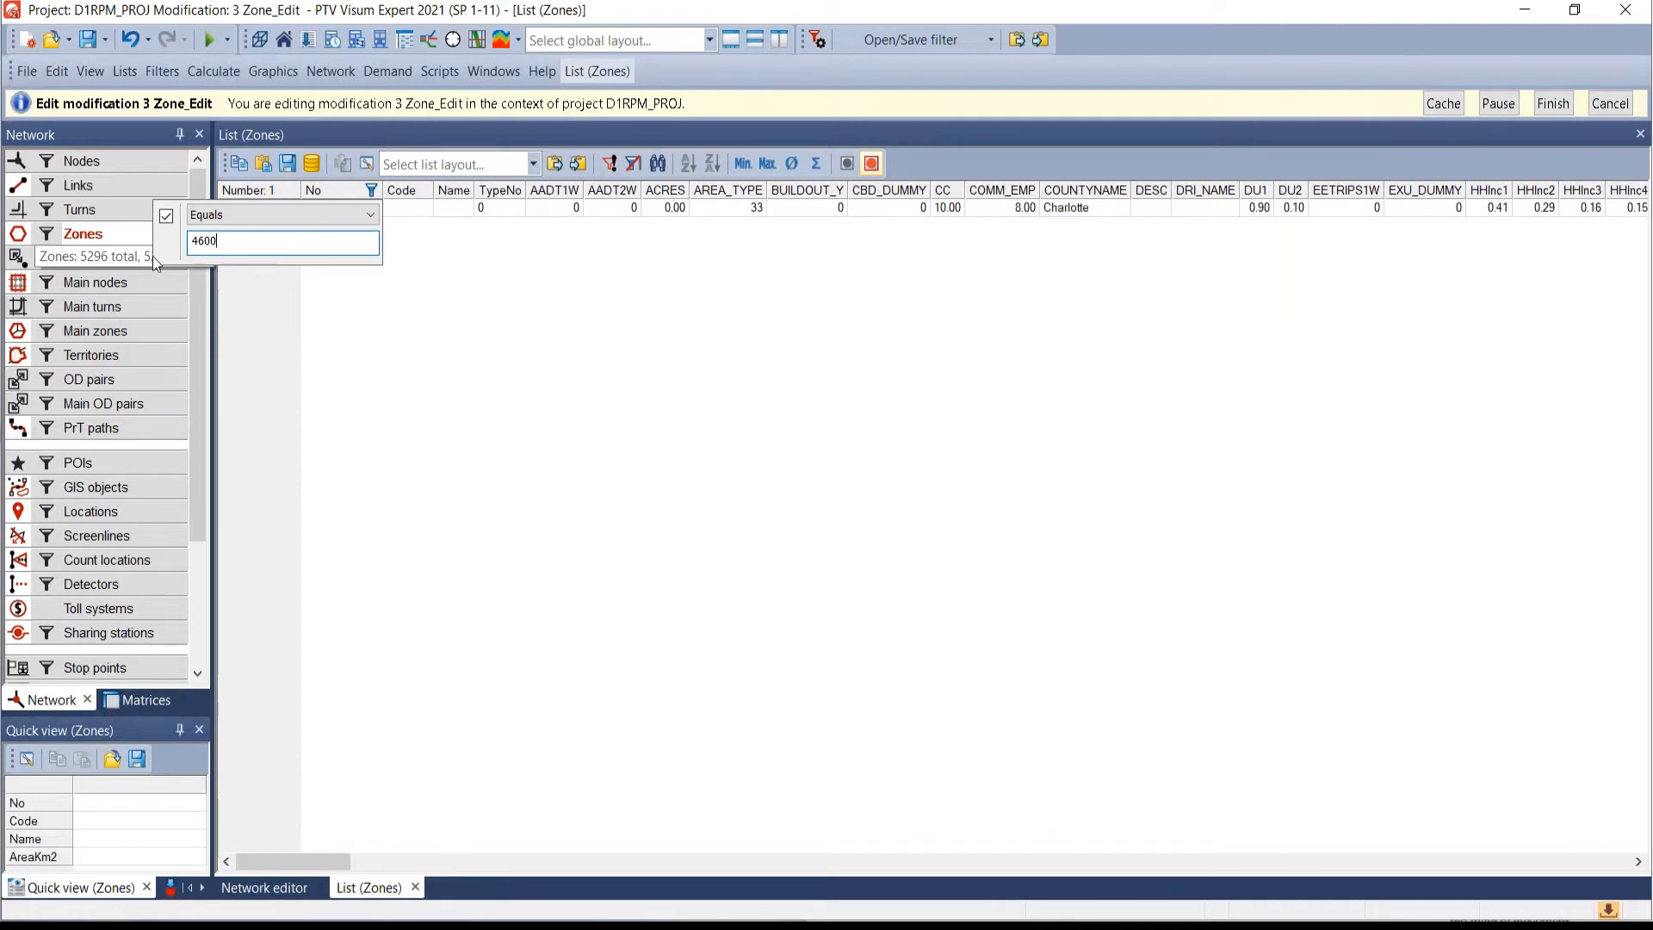
{"action": "left_click", "coordinate": [308, 362]}
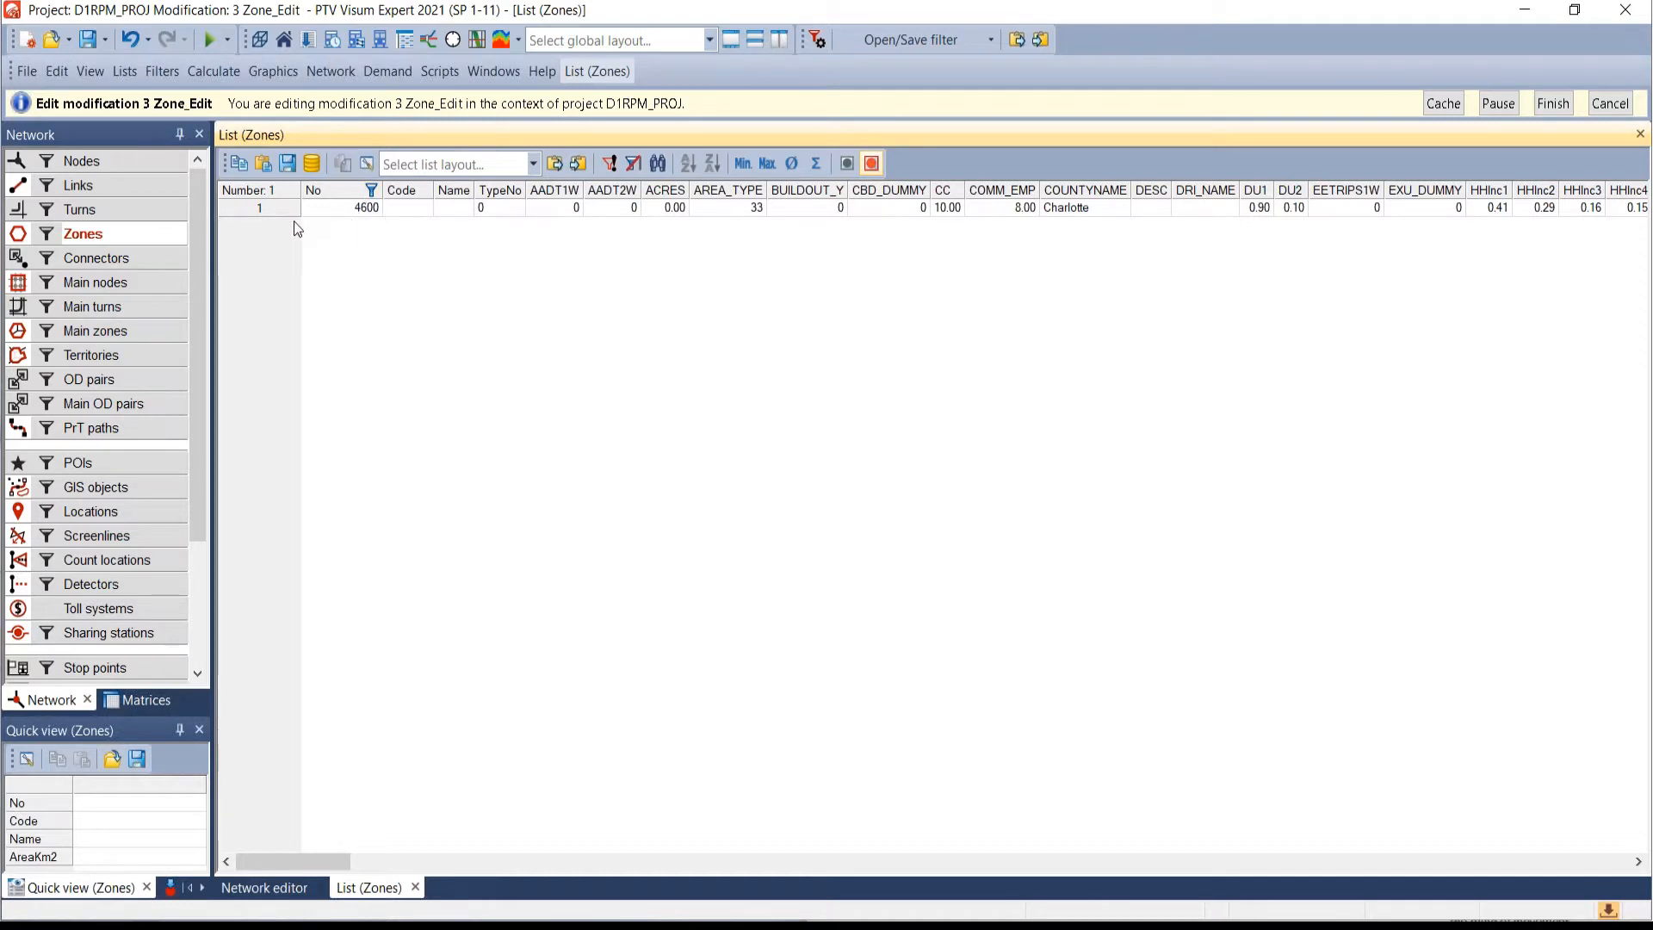
- Change the No column filter to the Between condition with limits 4600 and 4601
{"action": "left_click", "coordinate": [365, 190]}
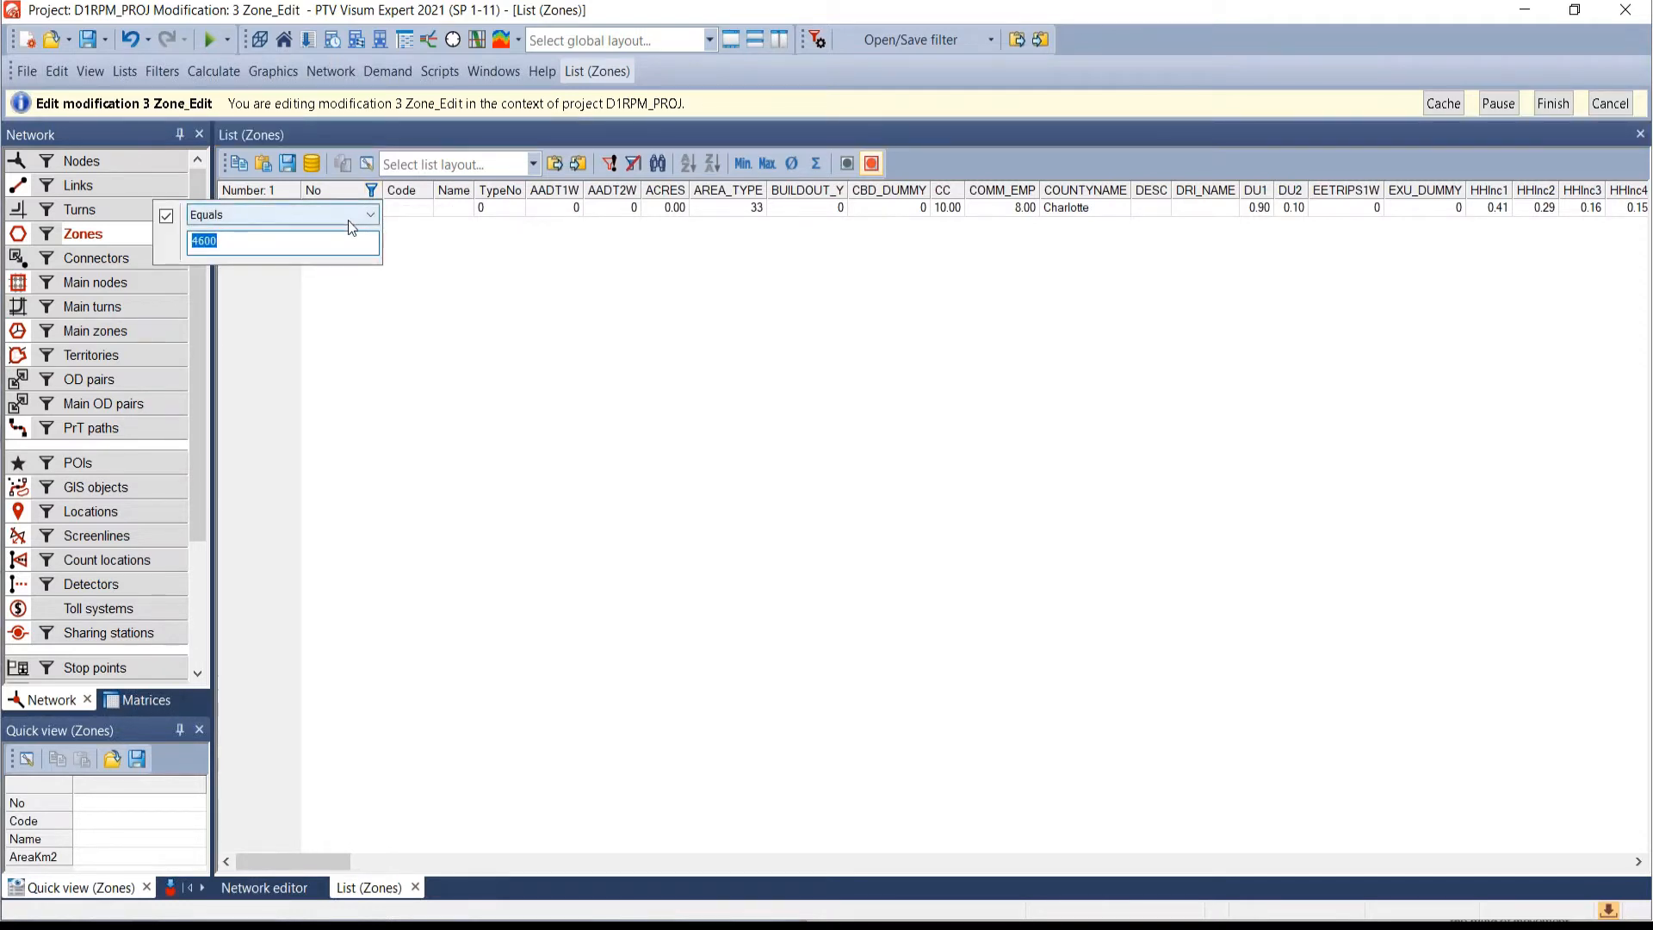
{"action": "left_click", "coordinate": [348, 220]}
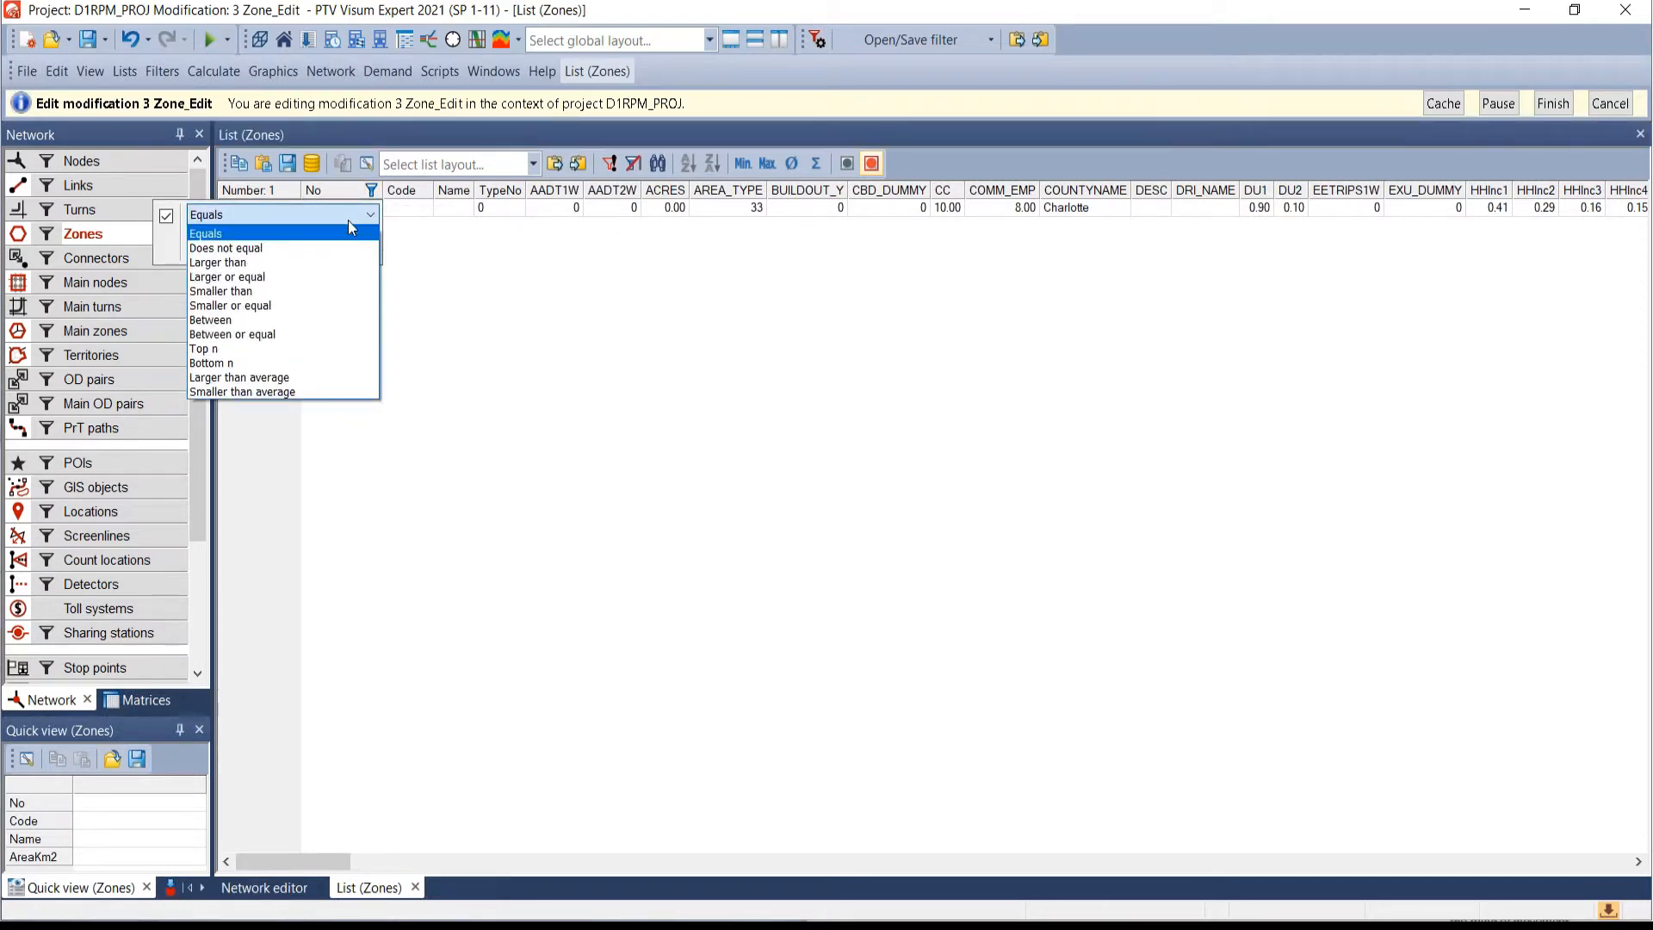
{"action": "left_click", "coordinate": [259, 320]}
{"action": "left_click", "coordinate": [230, 278]}
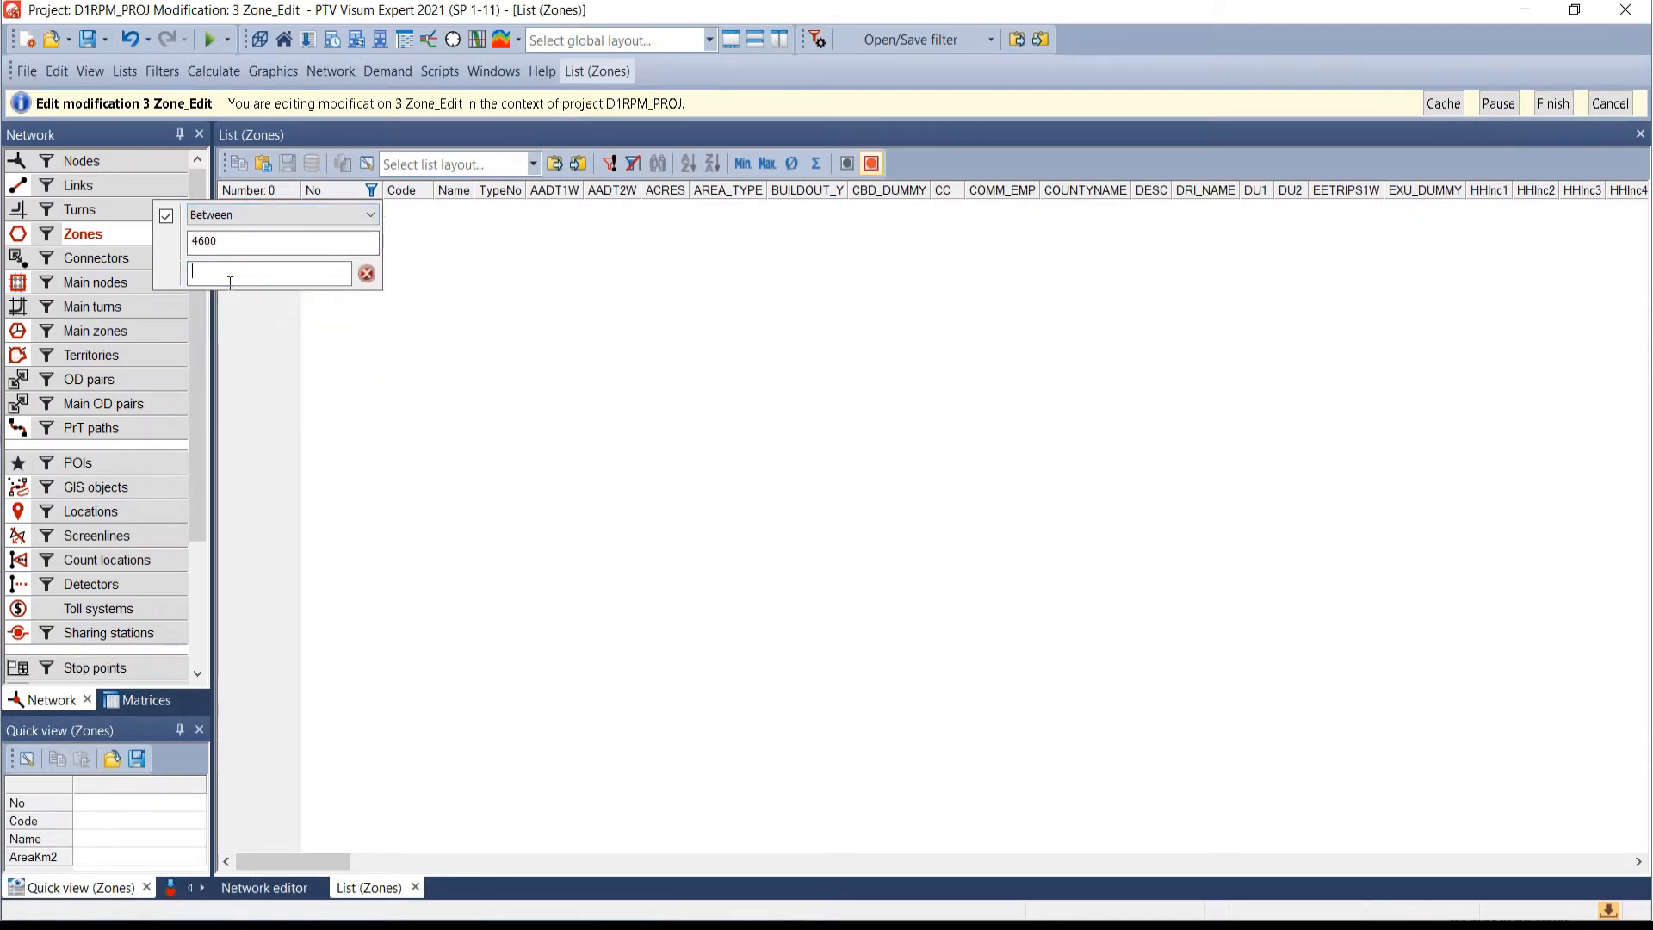
{"action": "type", "text": "41"}
{"action": "type", "text": "0"}
{"action": "key", "text": "Return"}
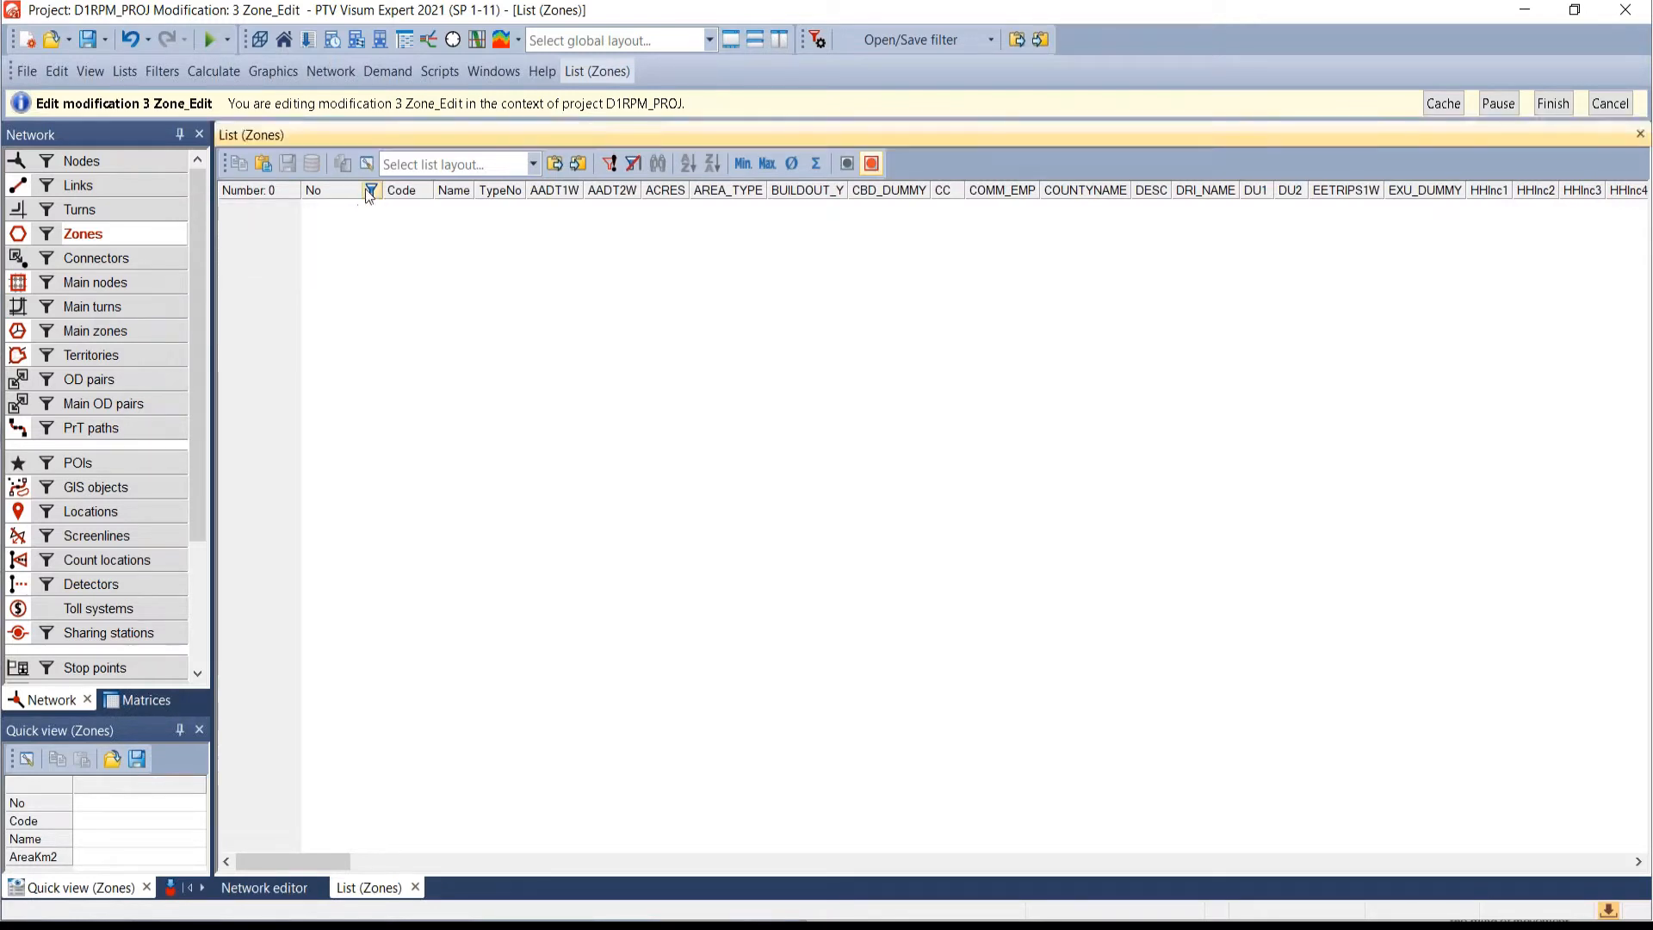
- Widen the limits of the No filter, with 4599 as the lower one, so that zones 4600 and 4601 are both listed
{"action": "left_click", "coordinate": [368, 190]}
{"action": "left_click_drag", "start_coordinate": [219, 242], "coordinate": [200, 241]}
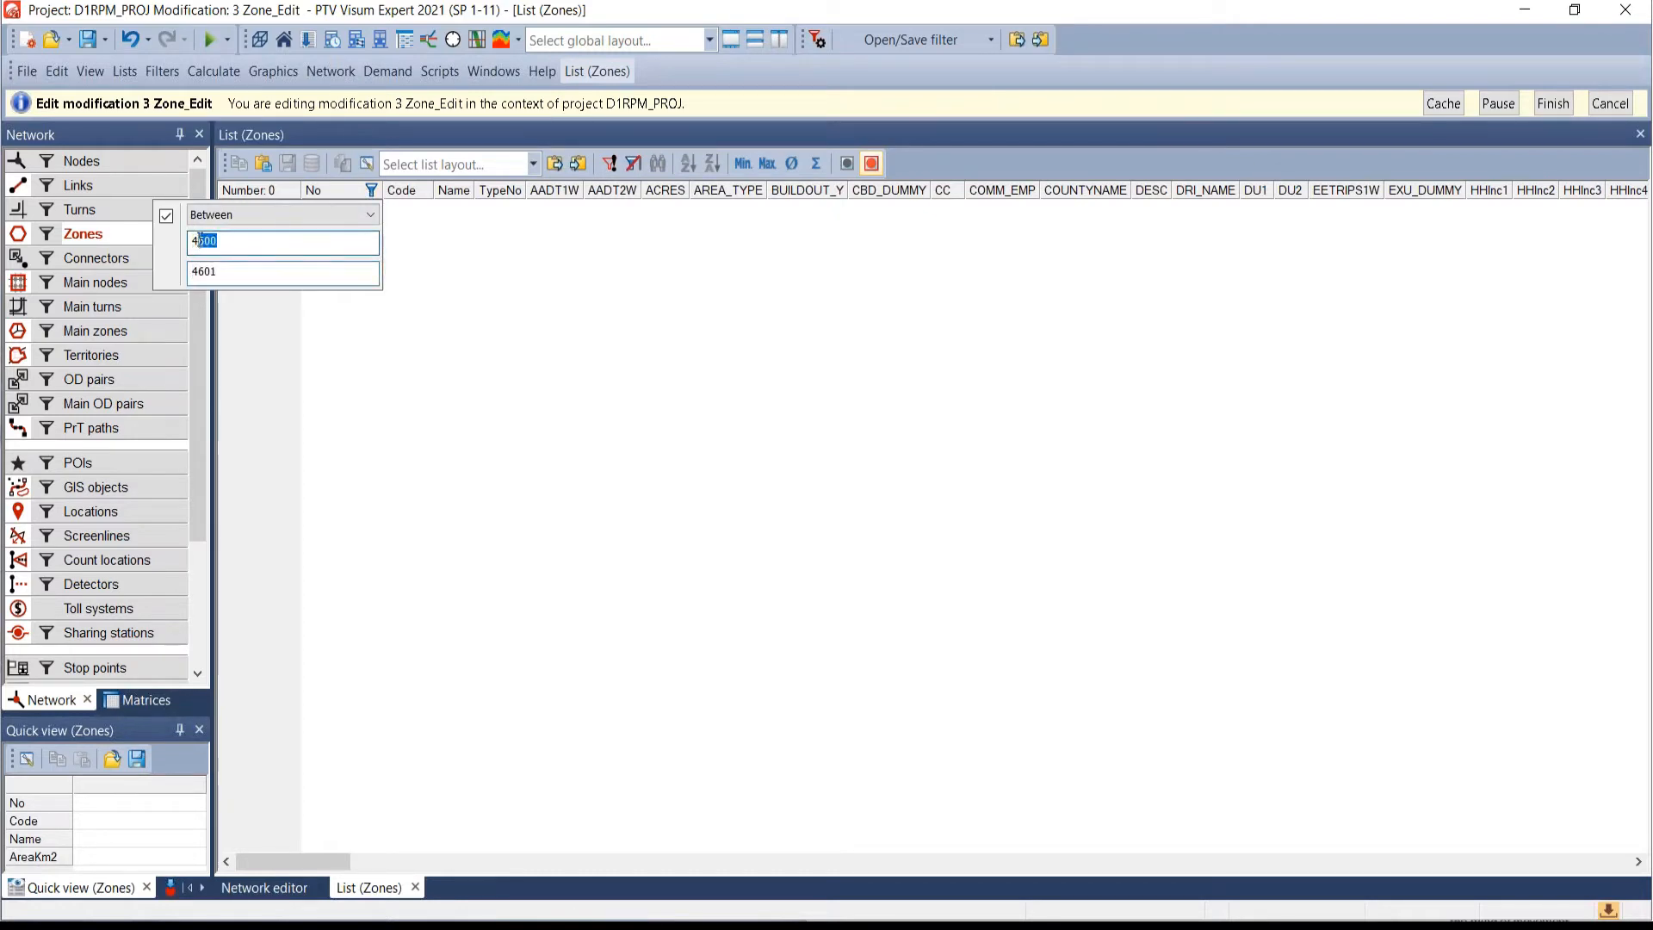
{"action": "type", "text": "599"}
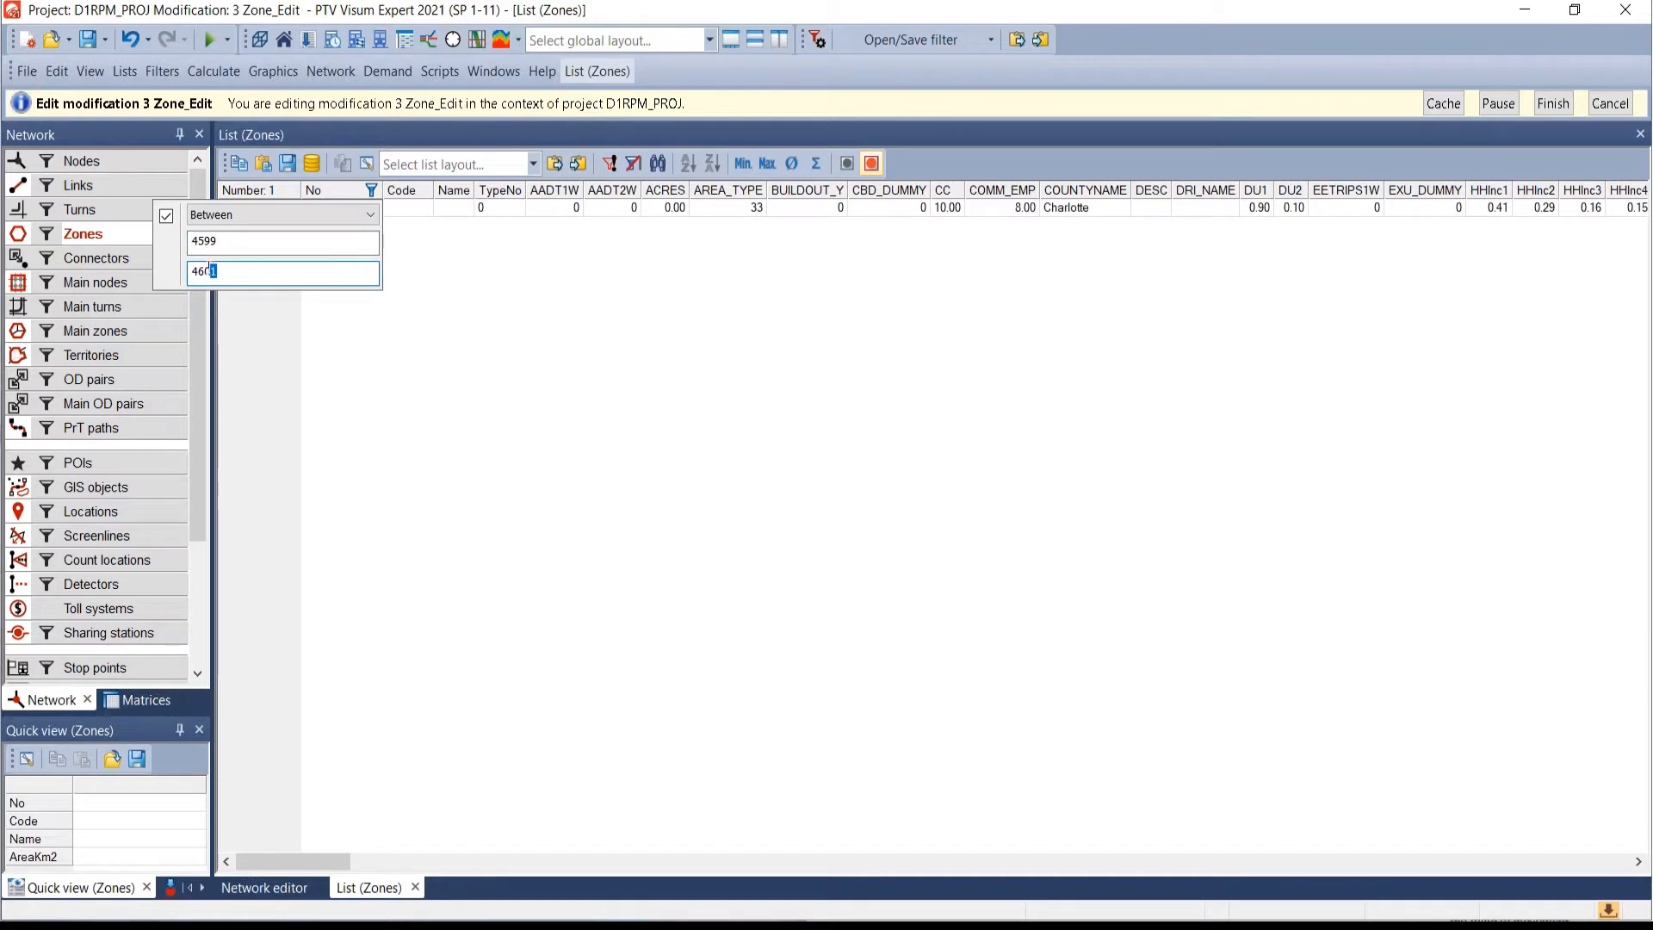
{"action": "left_click", "coordinate": [303, 394]}
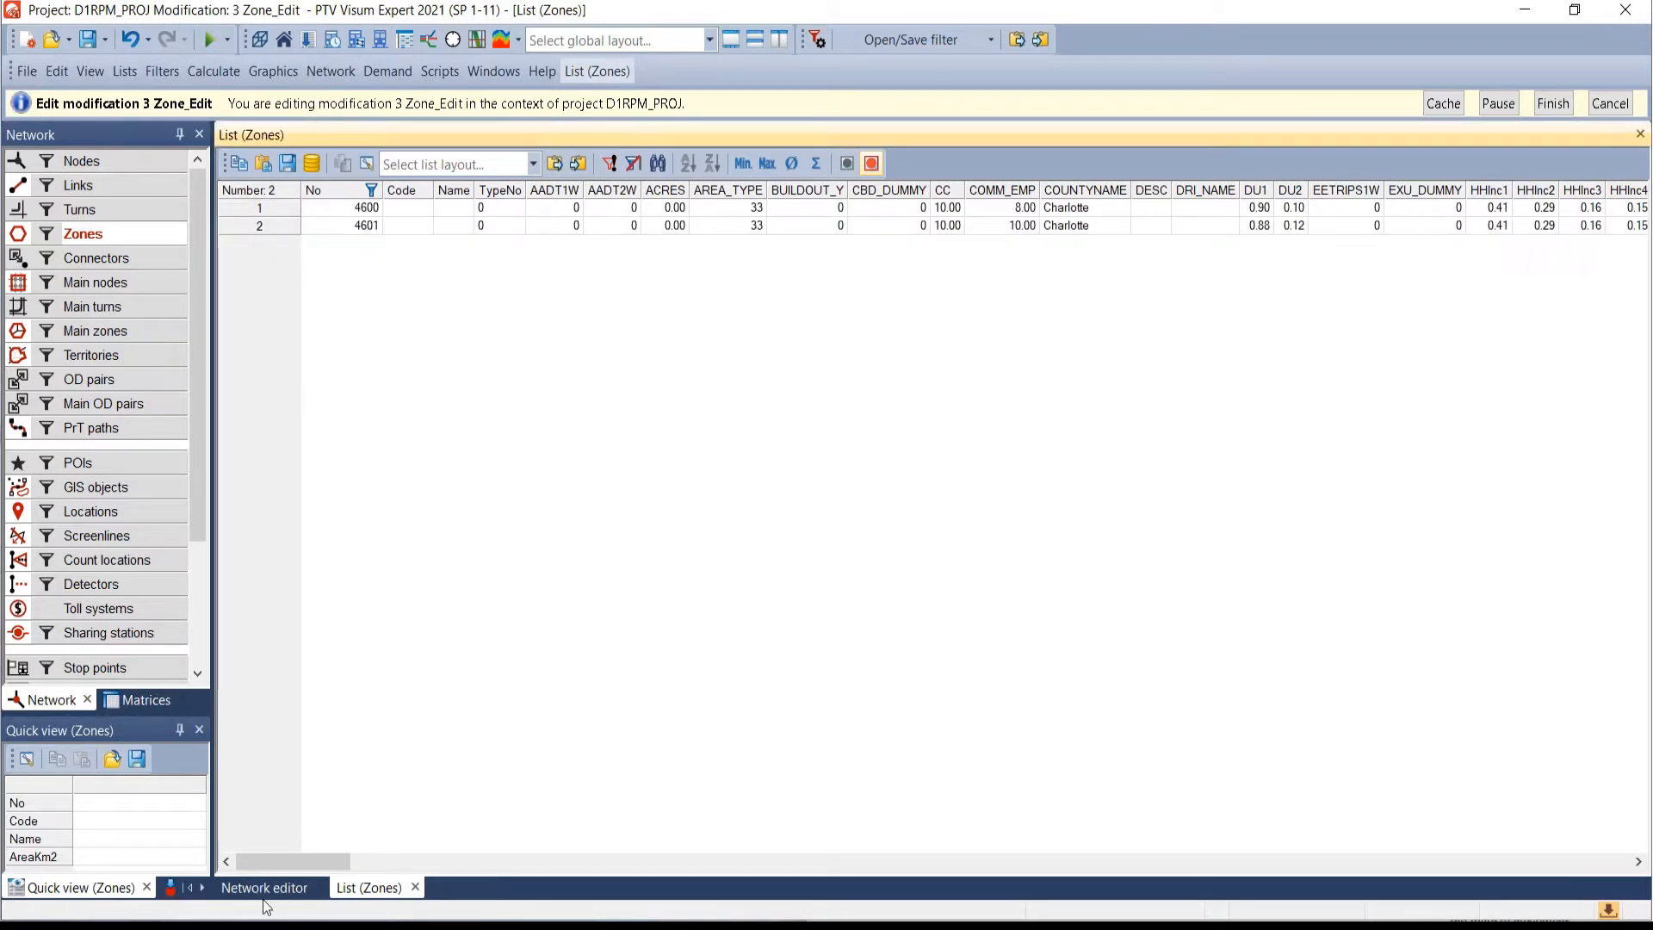
- Select zones 4600 and 4601 in the list, locate them in the network editor, and clear the selection
{"action": "left_click", "coordinate": [275, 207]}
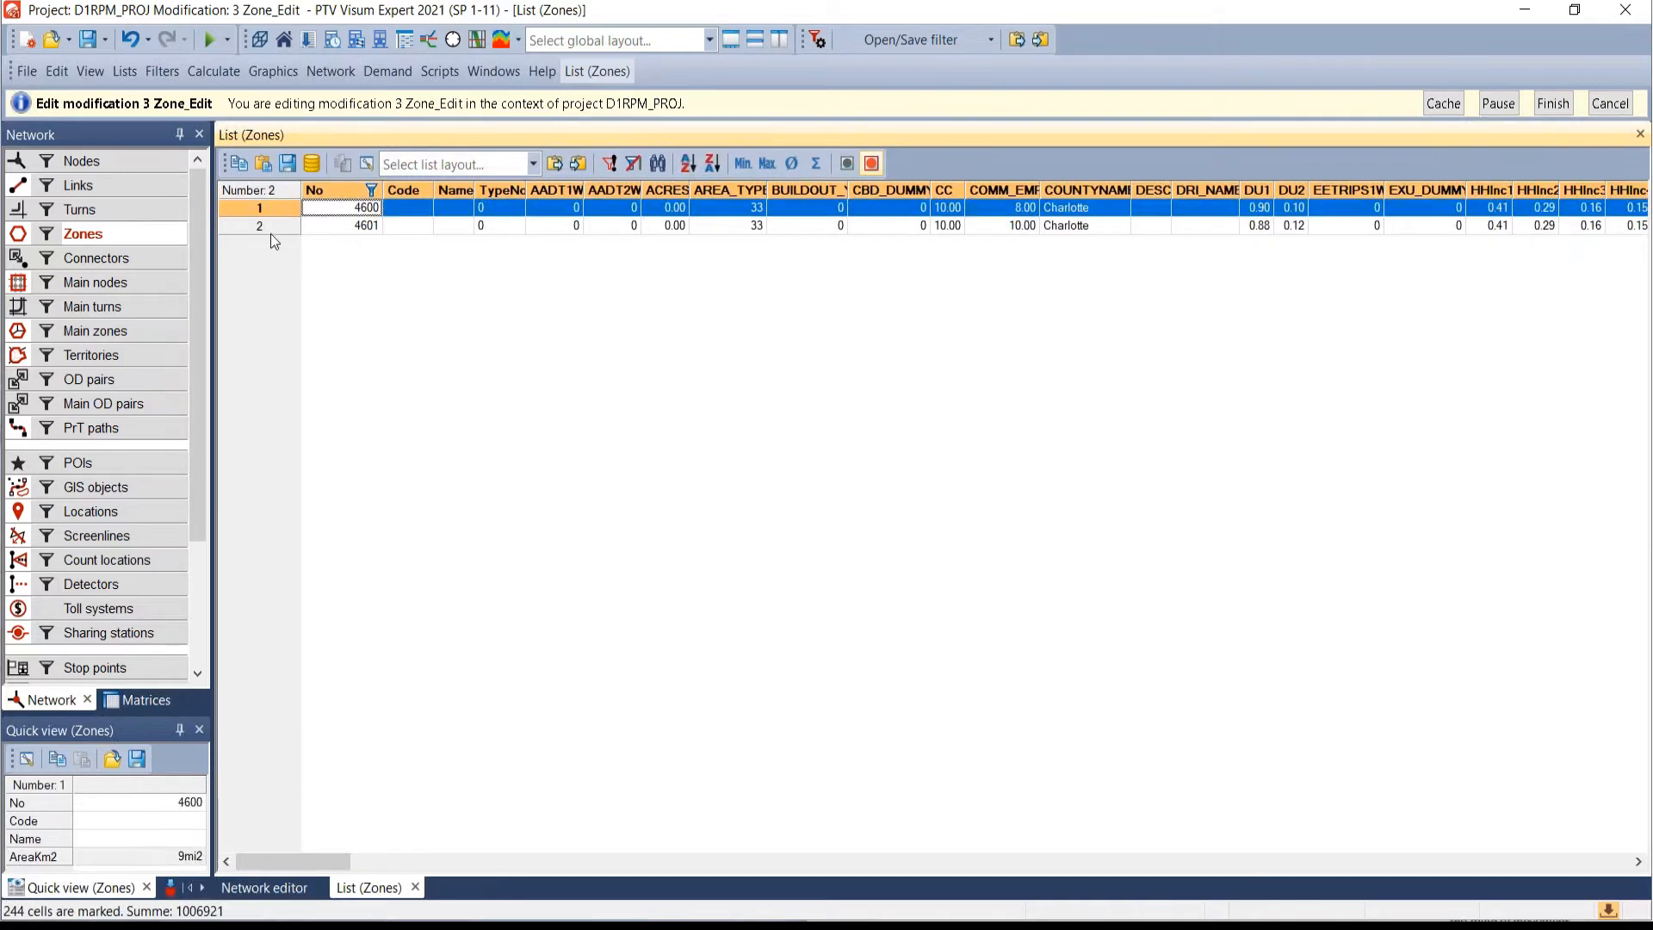
{"action": "left_click", "coordinate": [267, 228], "text": "shift"}
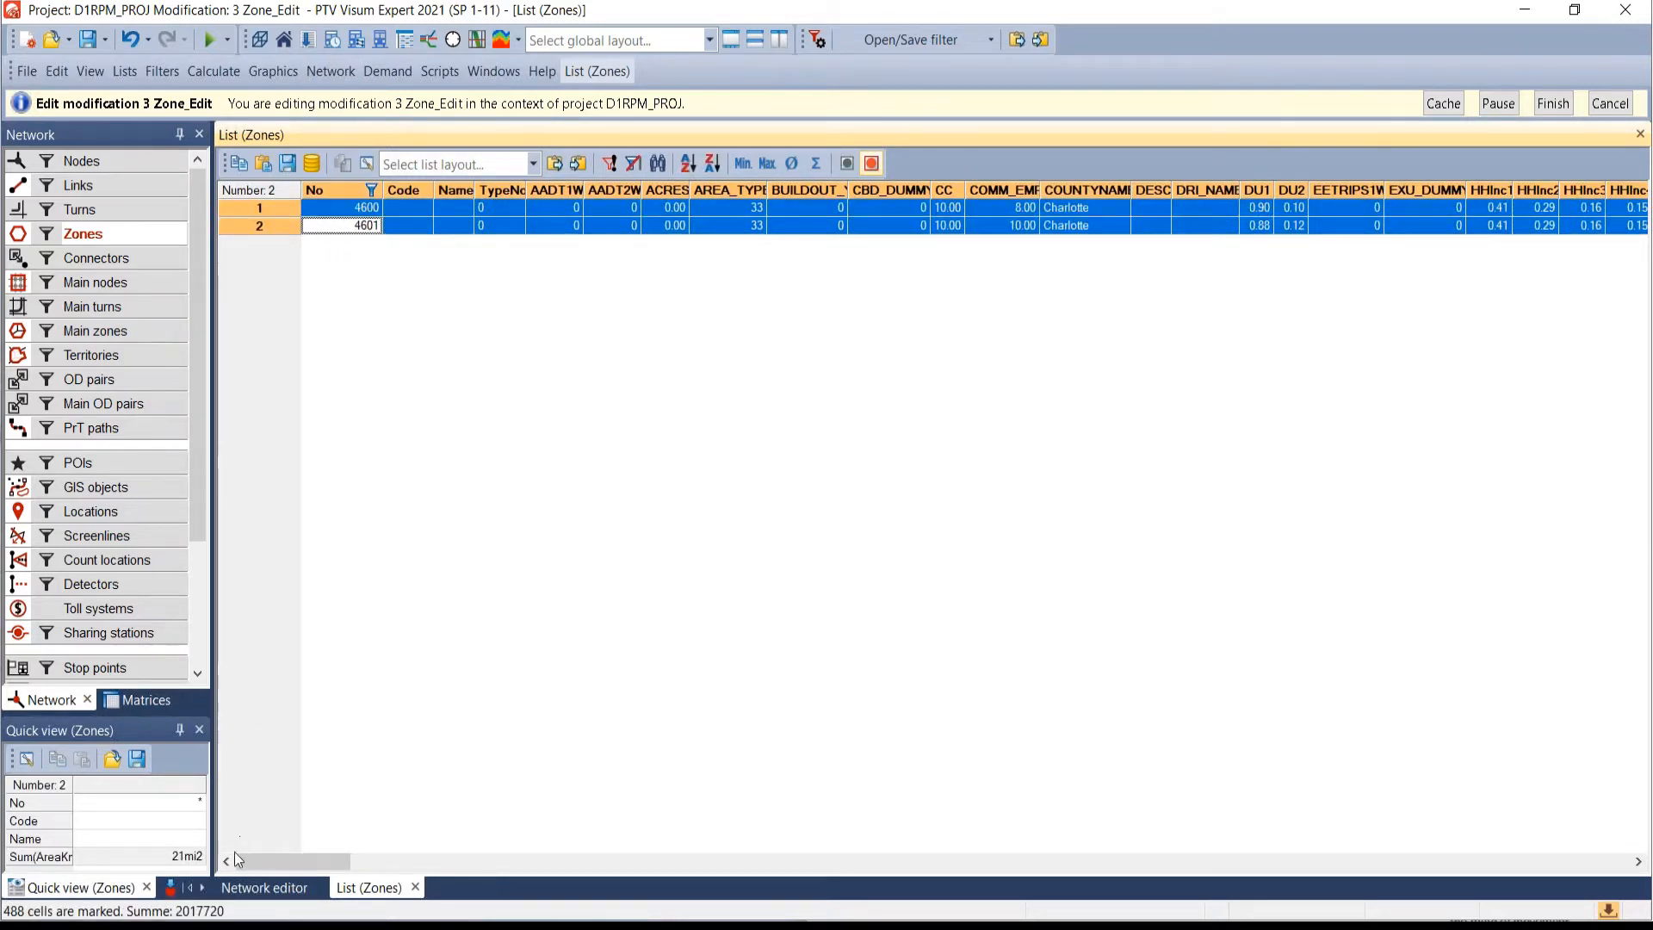
{"action": "left_click", "coordinate": [284, 888]}
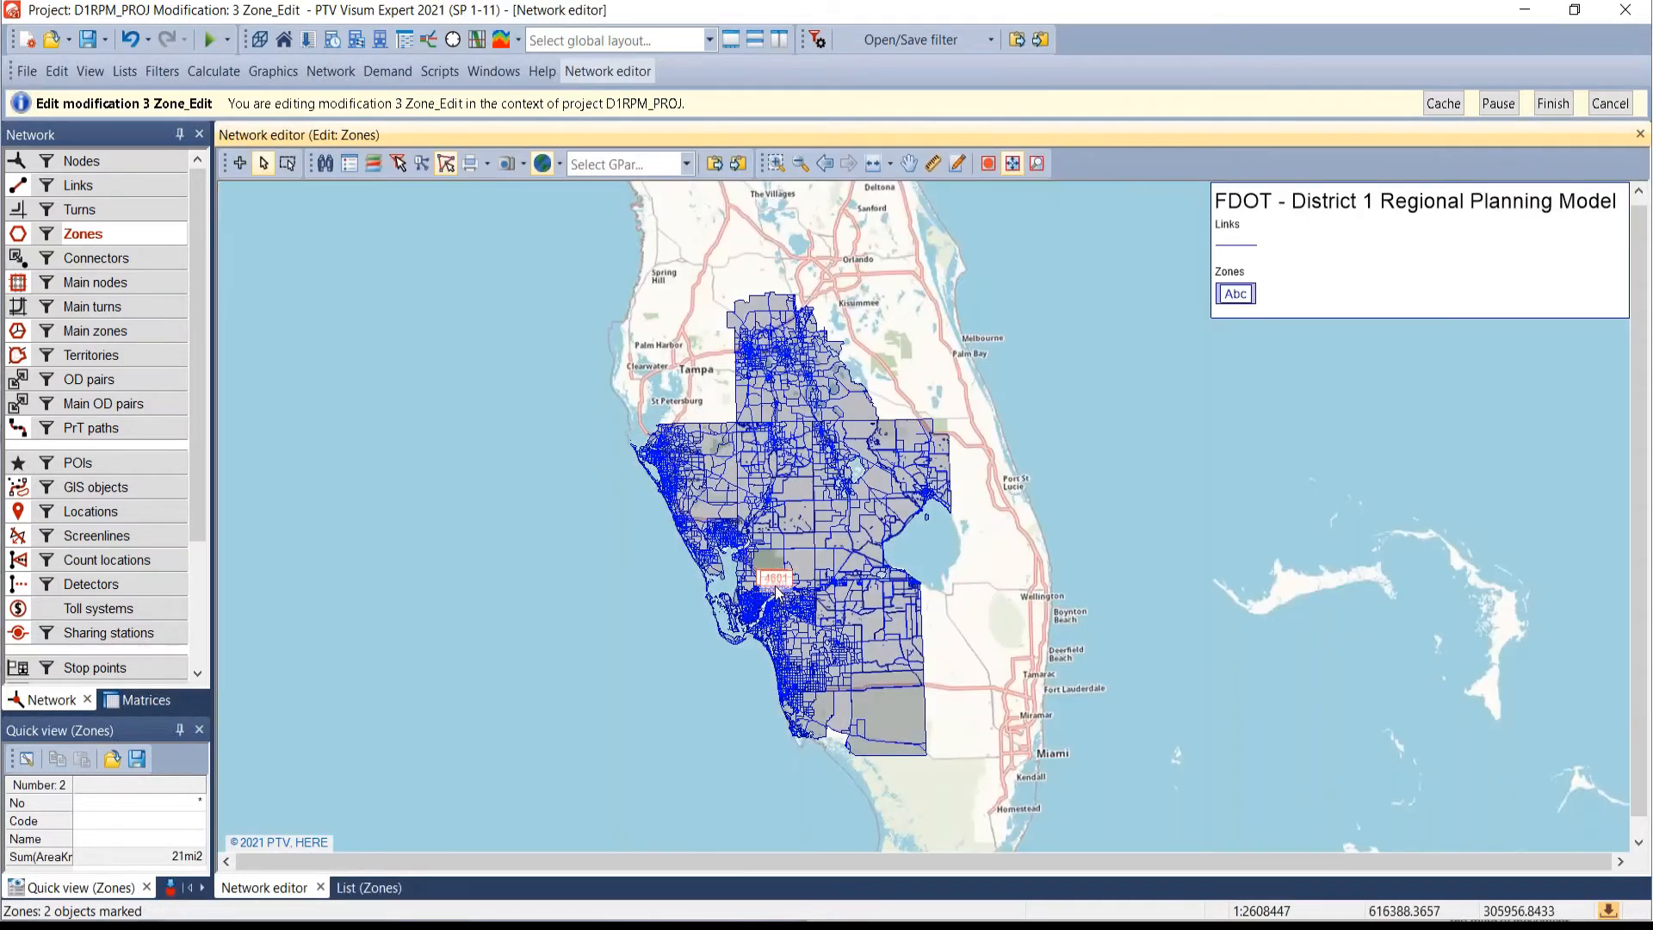
{"action": "scroll", "coordinate": [776, 593], "scroll_direction": "up", "scroll_amount": 4}
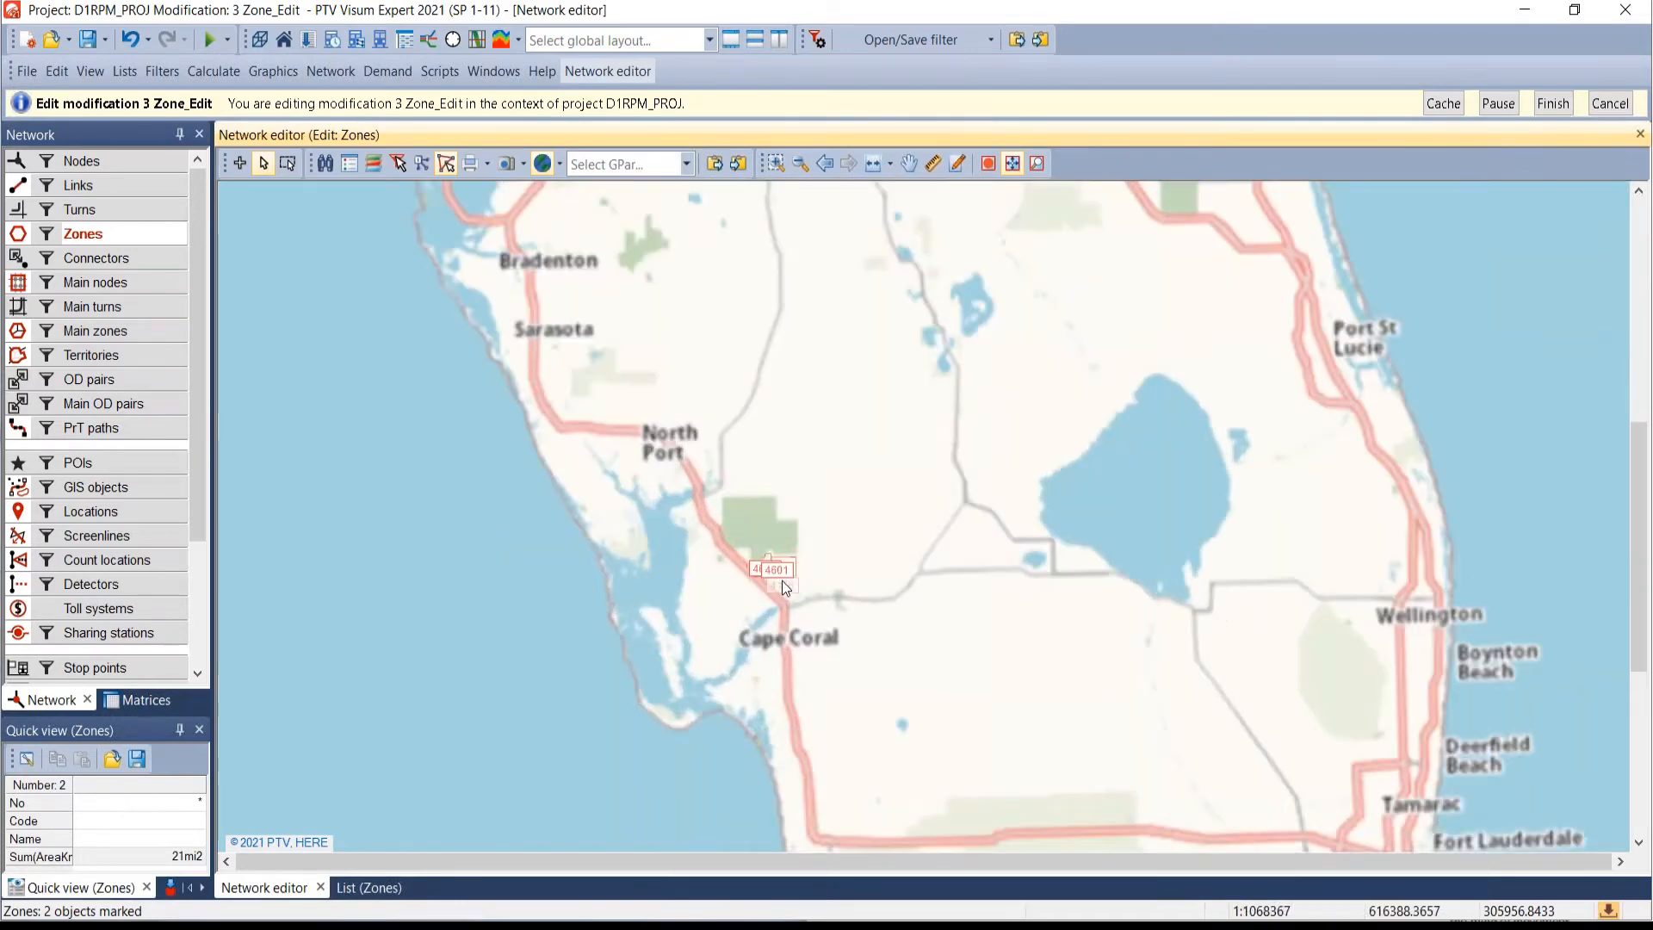
{"action": "scroll", "coordinate": [782, 584], "scroll_direction": "up", "scroll_amount": 3}
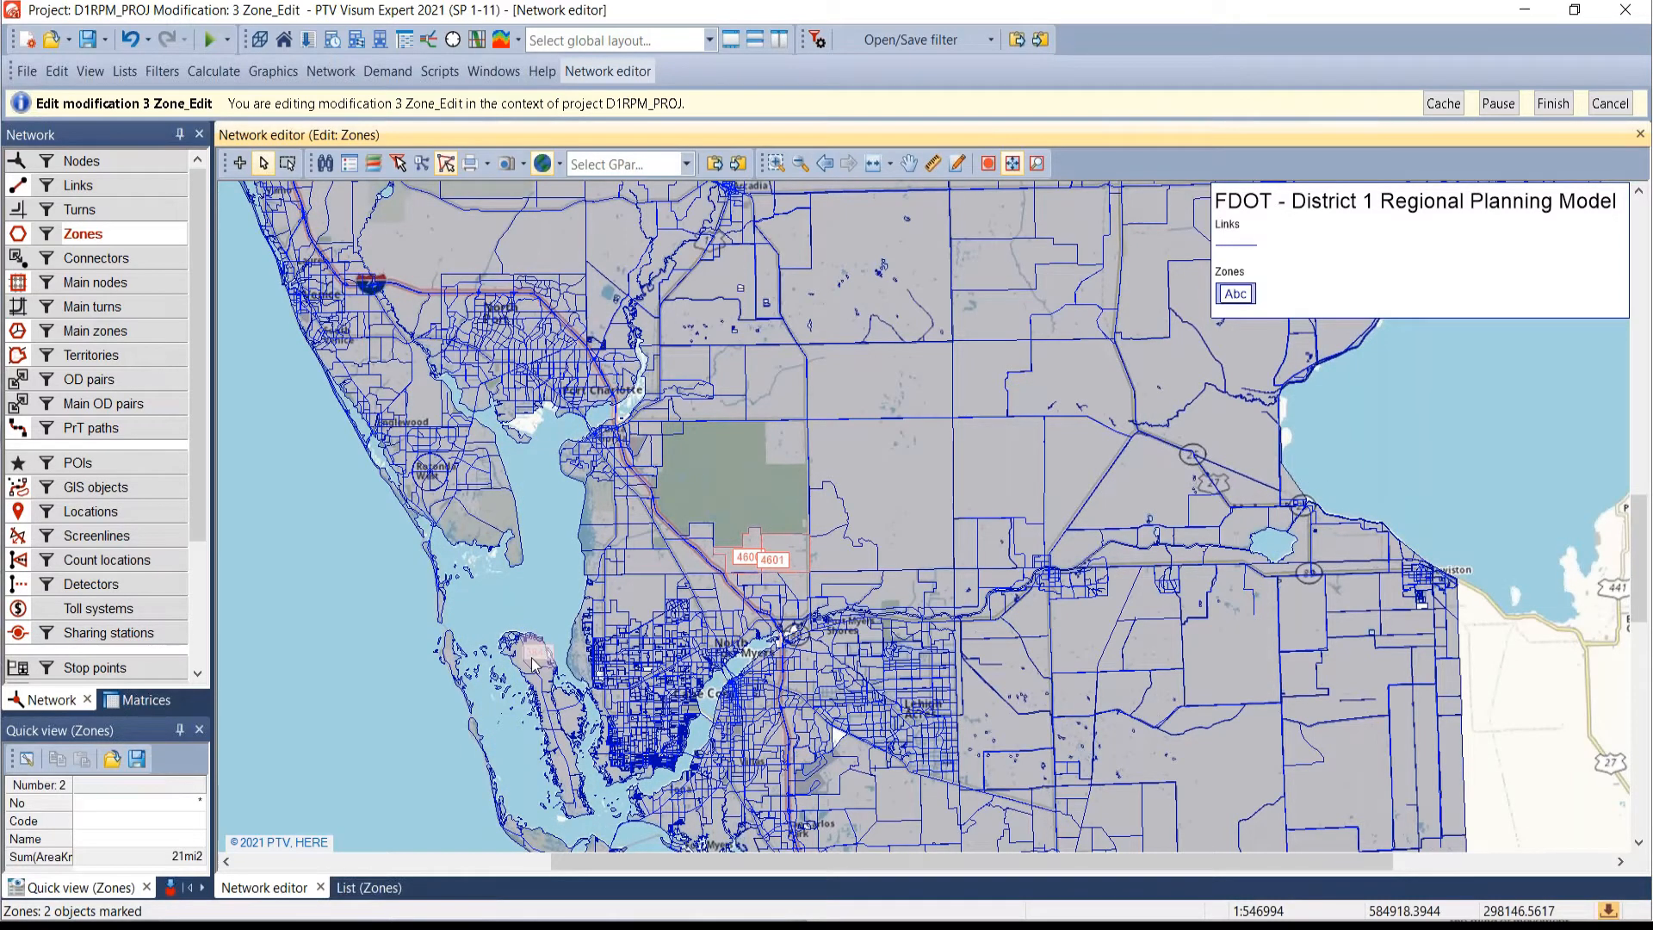
{"action": "left_click", "coordinate": [306, 713]}
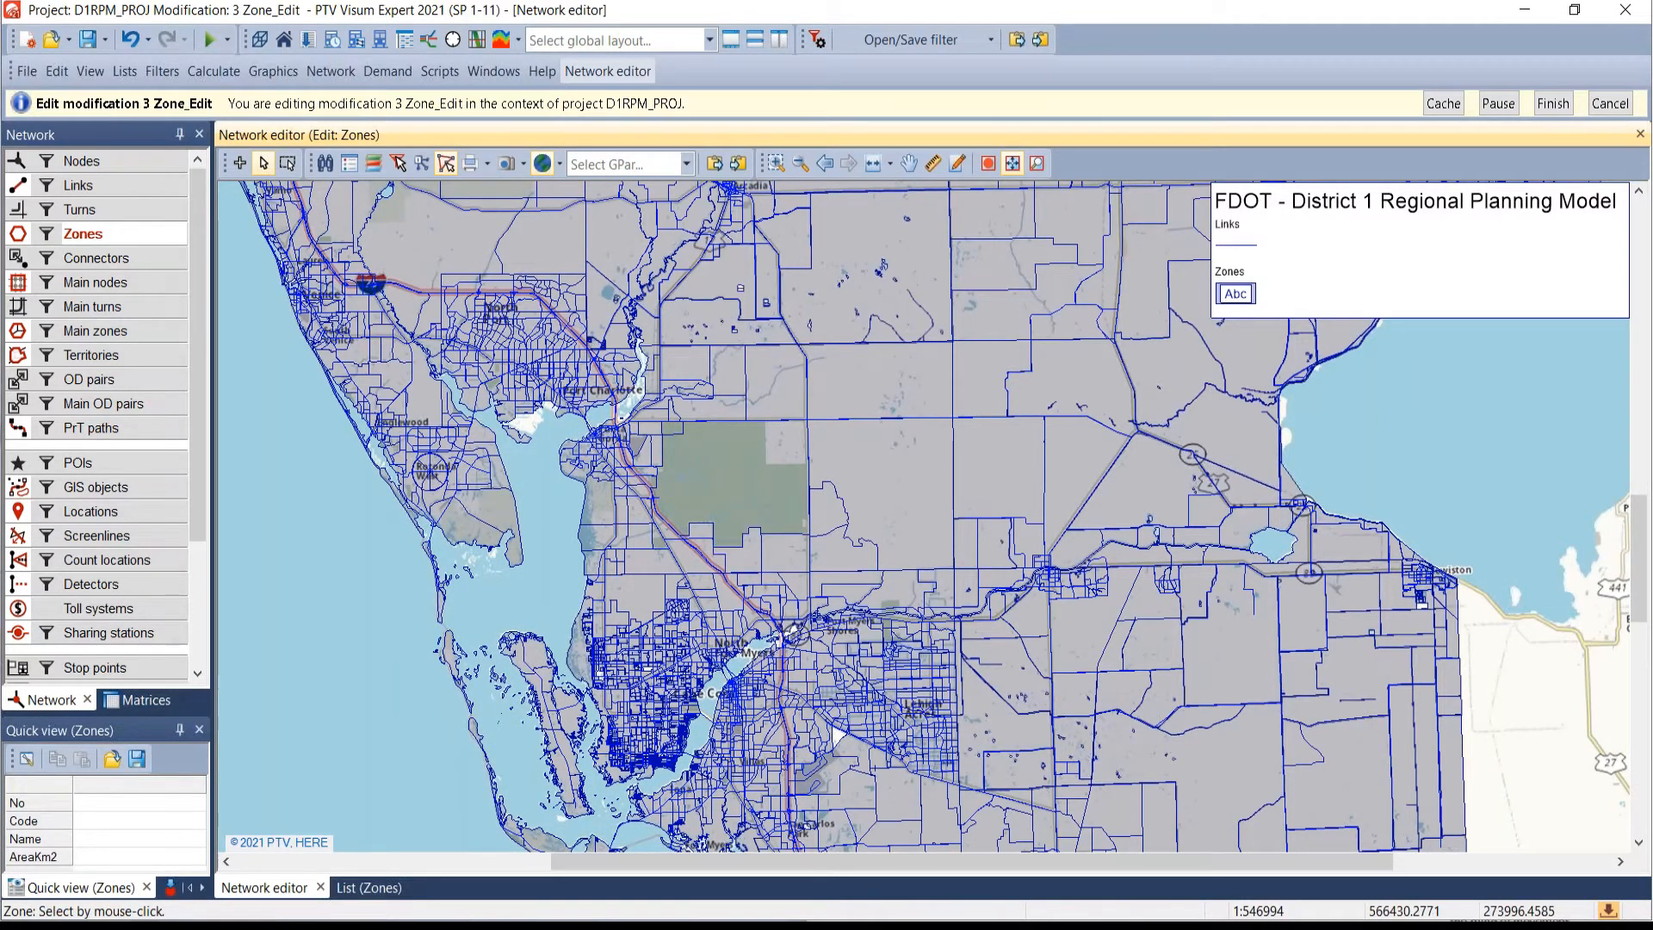
- Load the graphic parameters file Land Use Updates.gpa from the SharedData folder in File Explorer into the network editor
{"action": "key", "text": "alt+Tab"}
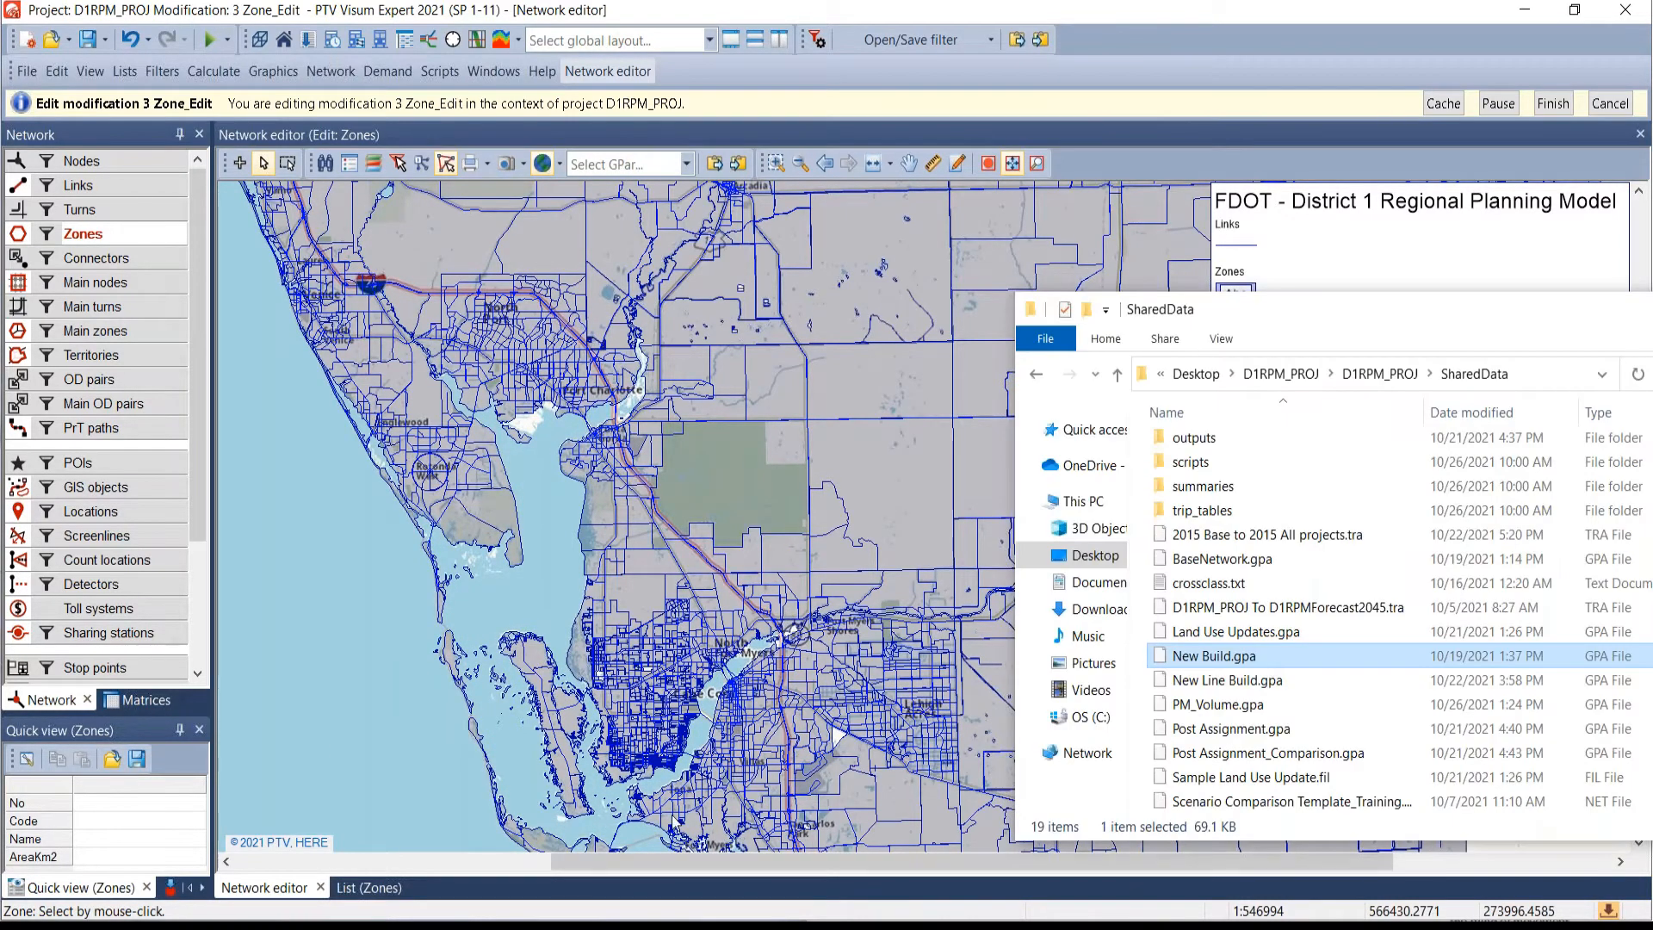
{"action": "left_click", "coordinate": [1196, 637]}
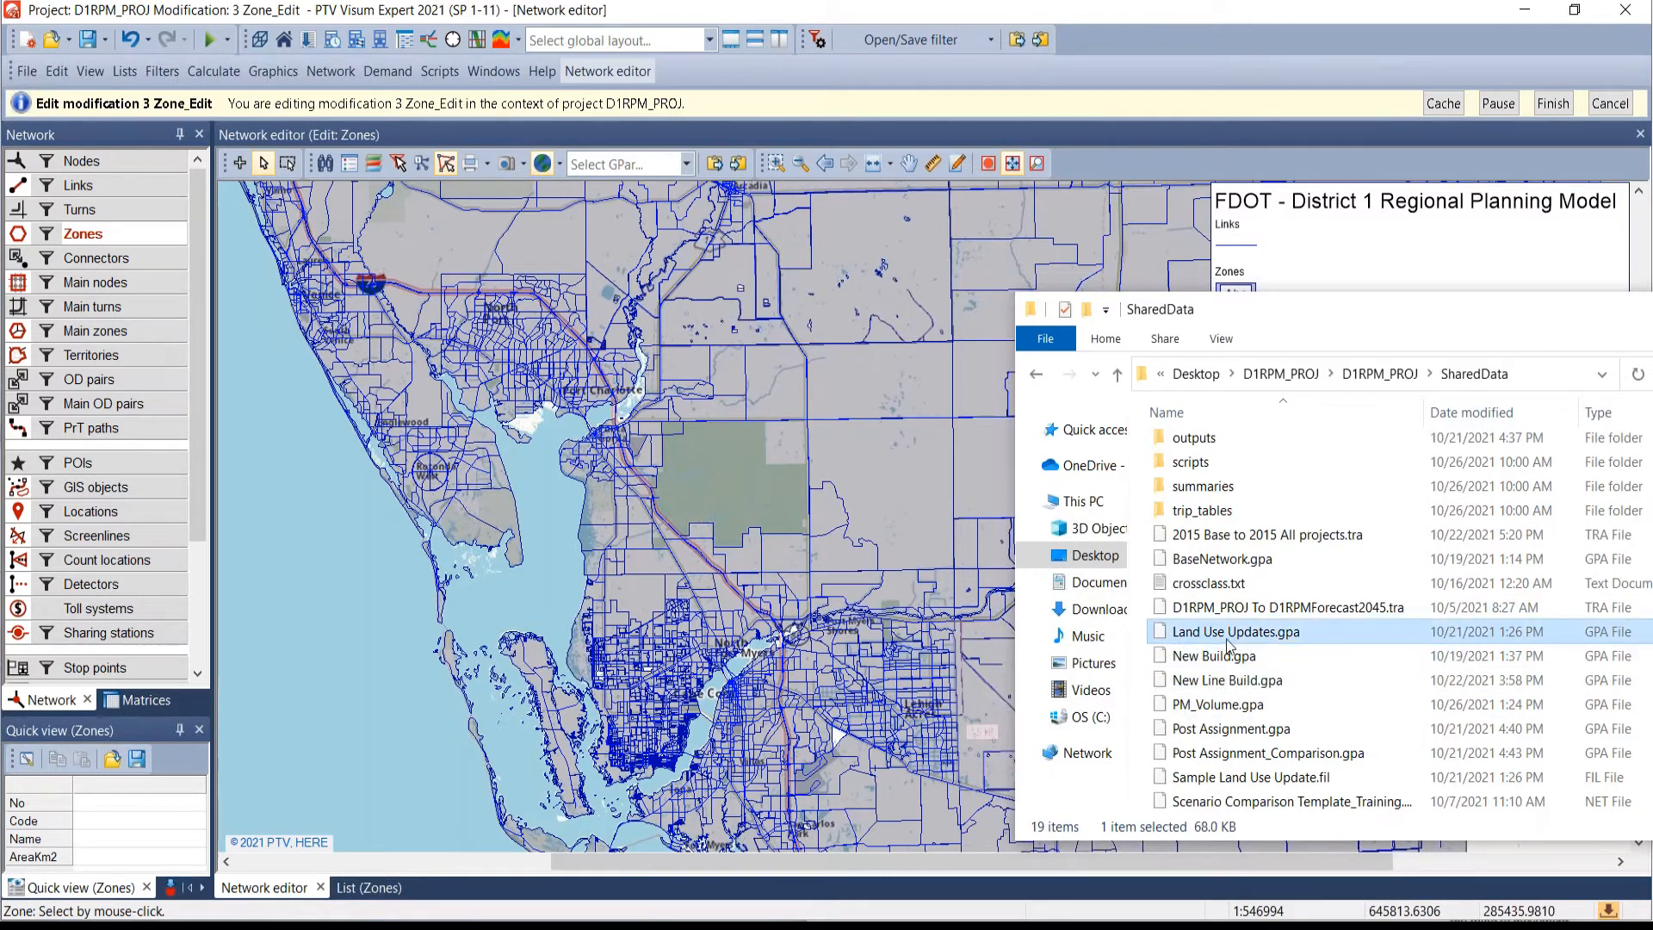
{"action": "left_click_drag", "start_coordinate": [1266, 632], "coordinate": [397, 617]}
{"action": "left_click", "coordinate": [527, 693]}
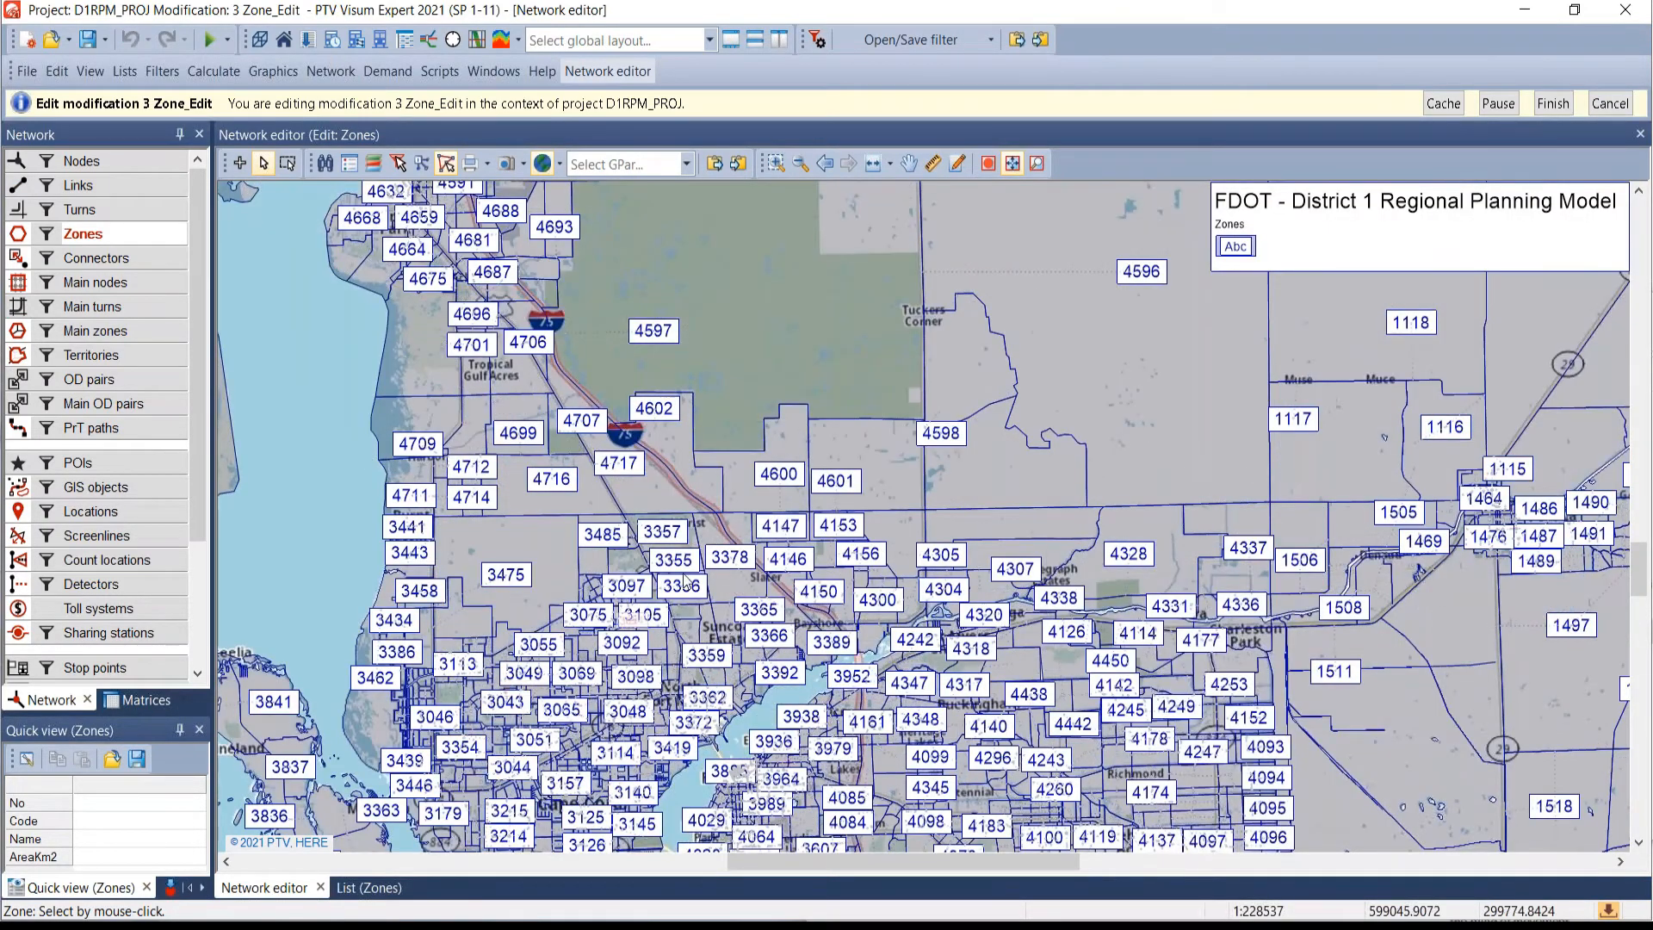
- Mark zones 4600 and 4601 in the zone list again and examine their location among the labelled zones in the network editor
{"action": "scroll", "coordinate": [753, 502], "scroll_direction": "down", "scroll_amount": 4}
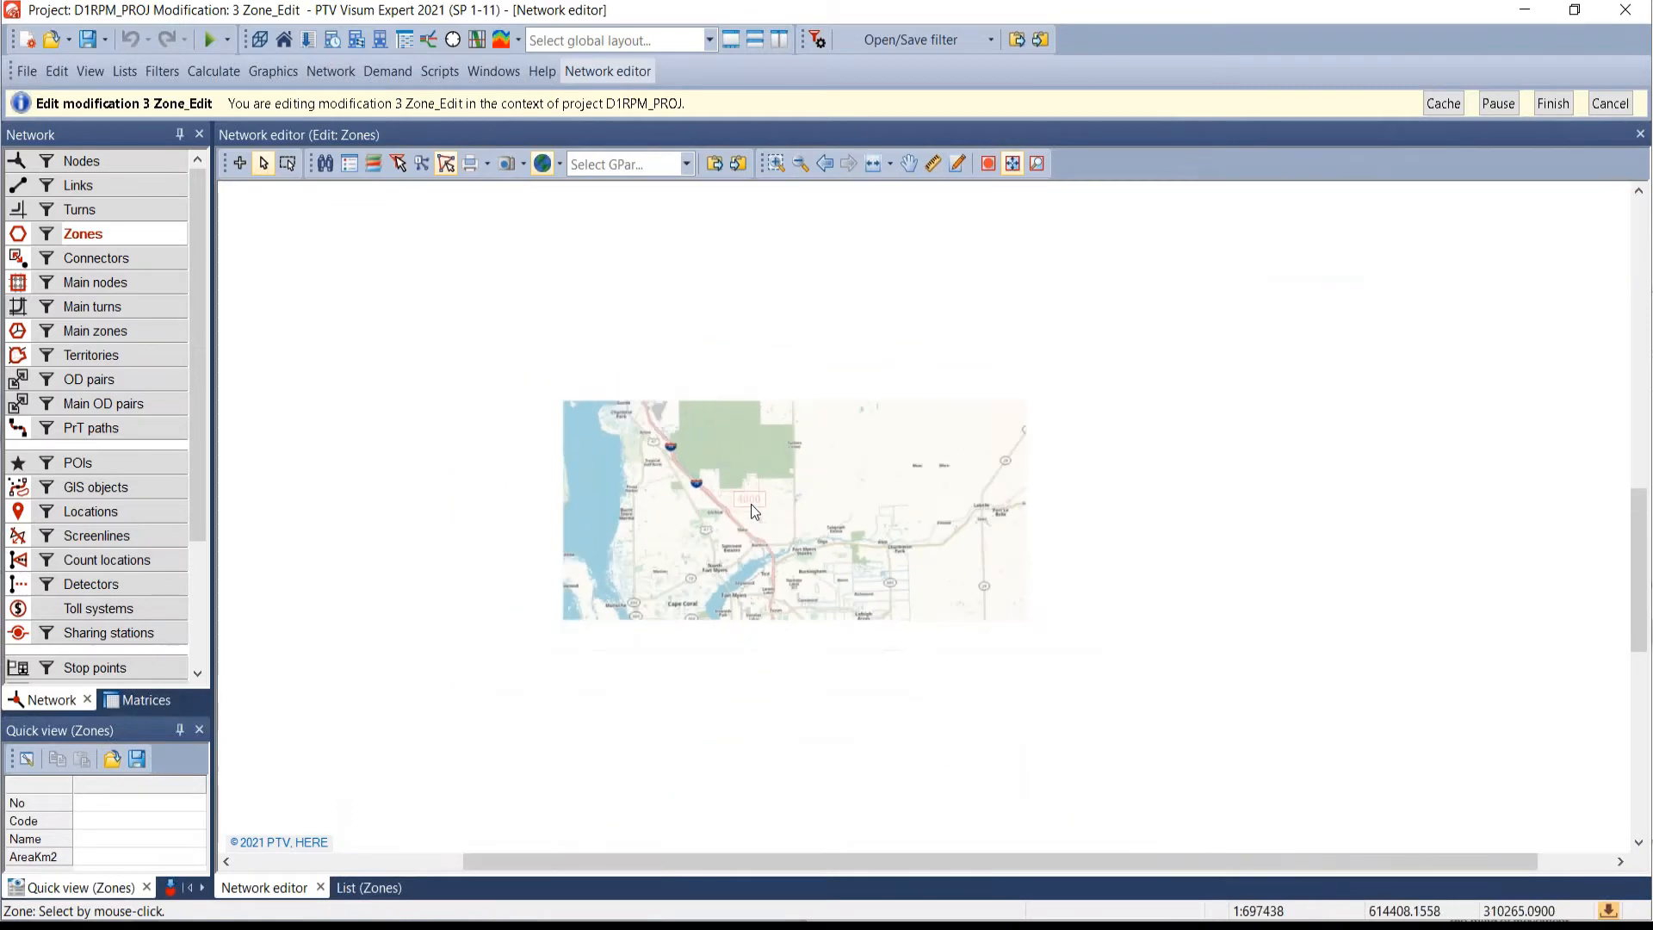
{"action": "left_click", "coordinate": [369, 887]}
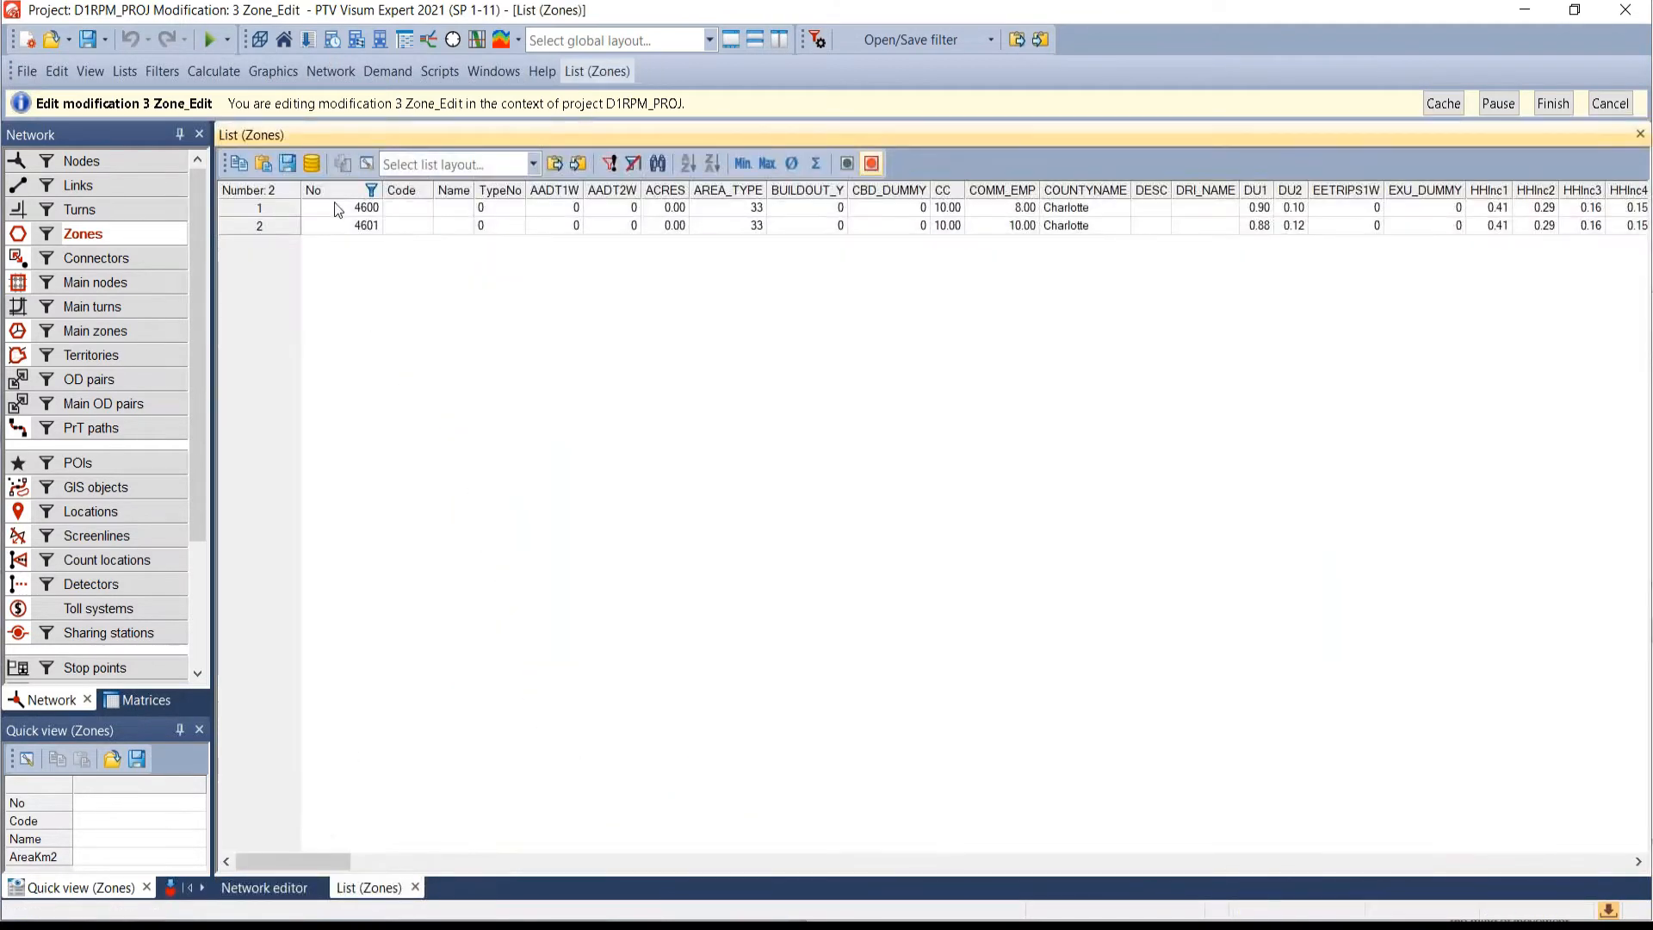
{"action": "left_click_drag", "start_coordinate": [337, 210], "coordinate": [342, 228]}
{"action": "left_click", "coordinate": [264, 887]}
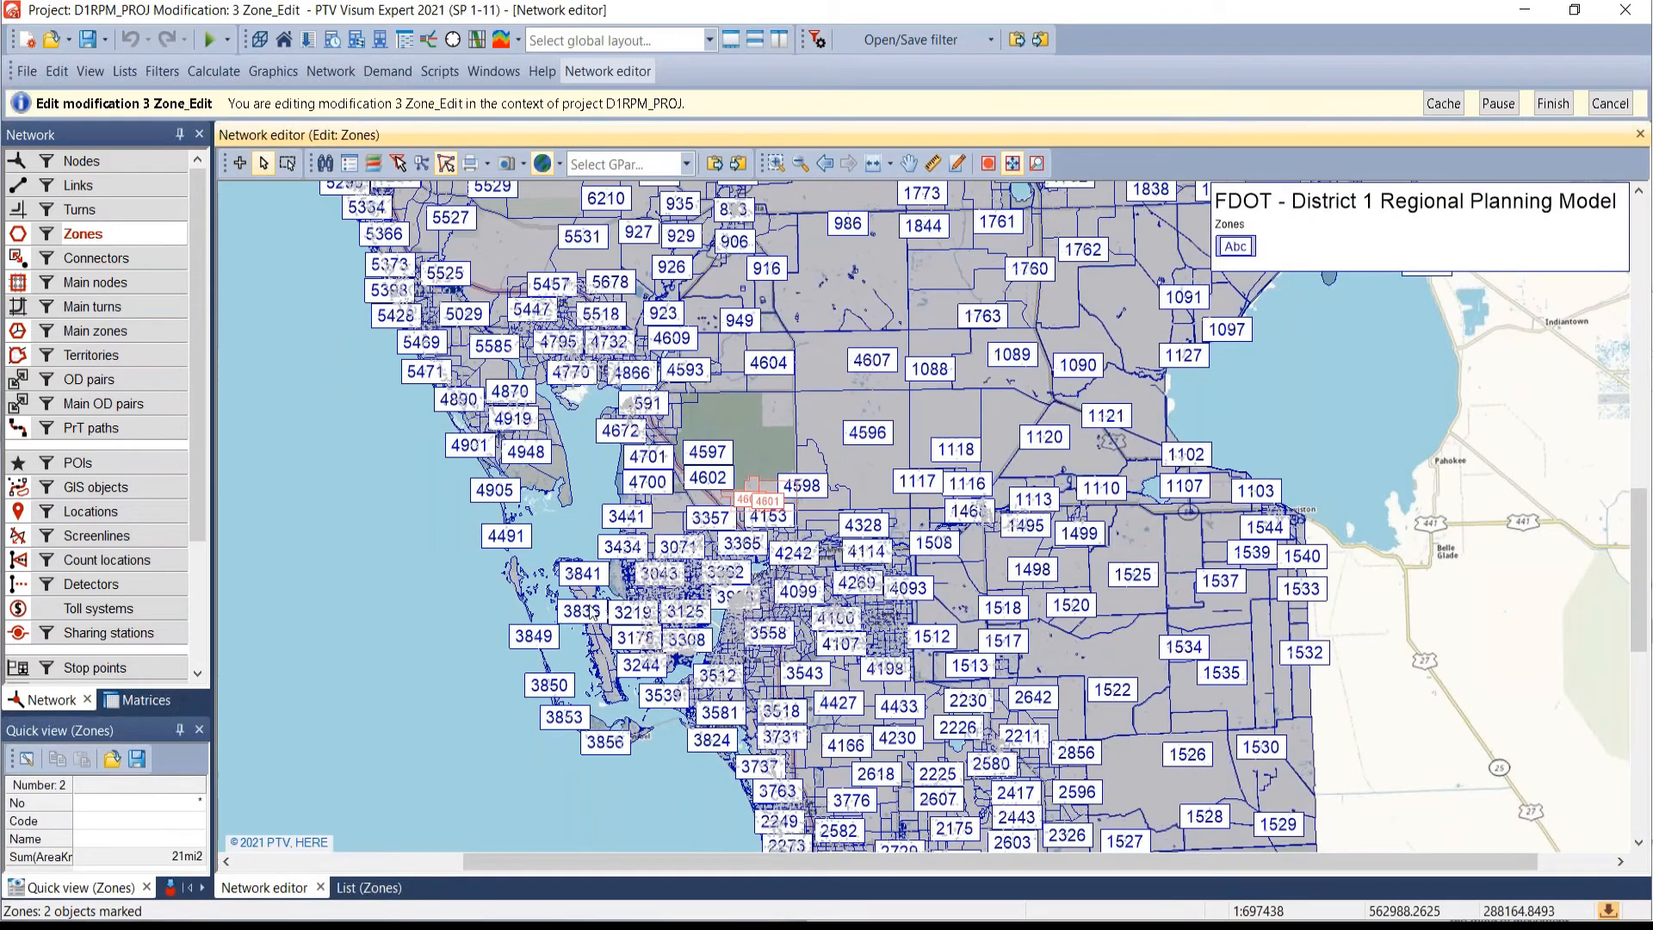
{"action": "left_click", "coordinate": [363, 887]}
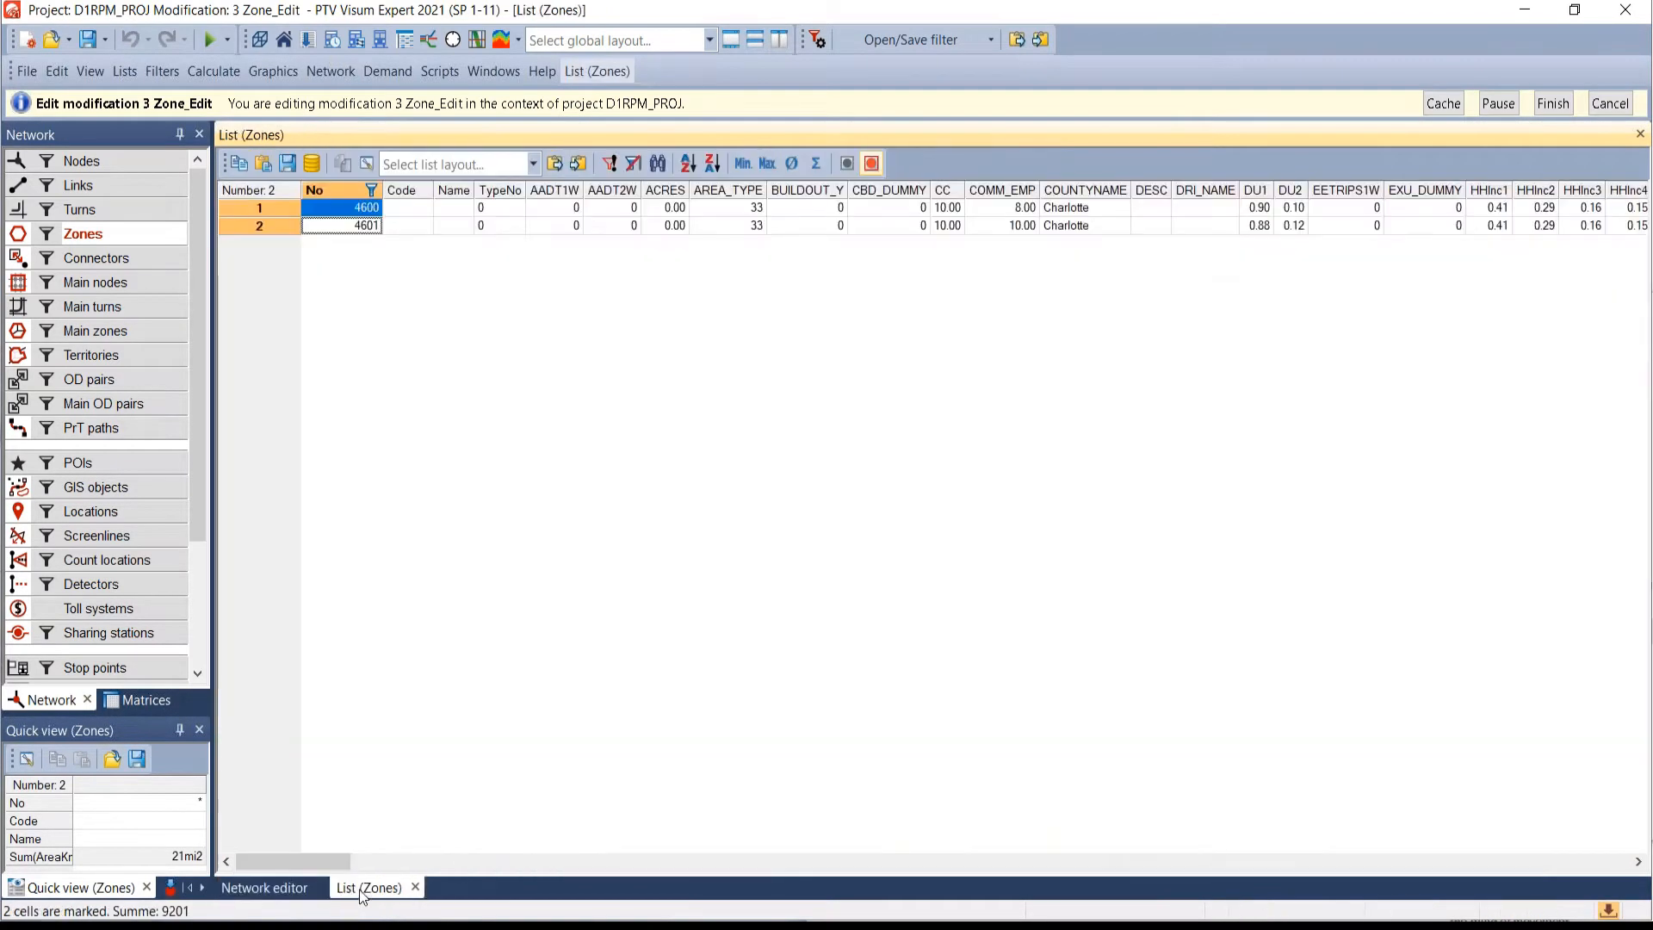
{"action": "left_click", "coordinate": [301, 888]}
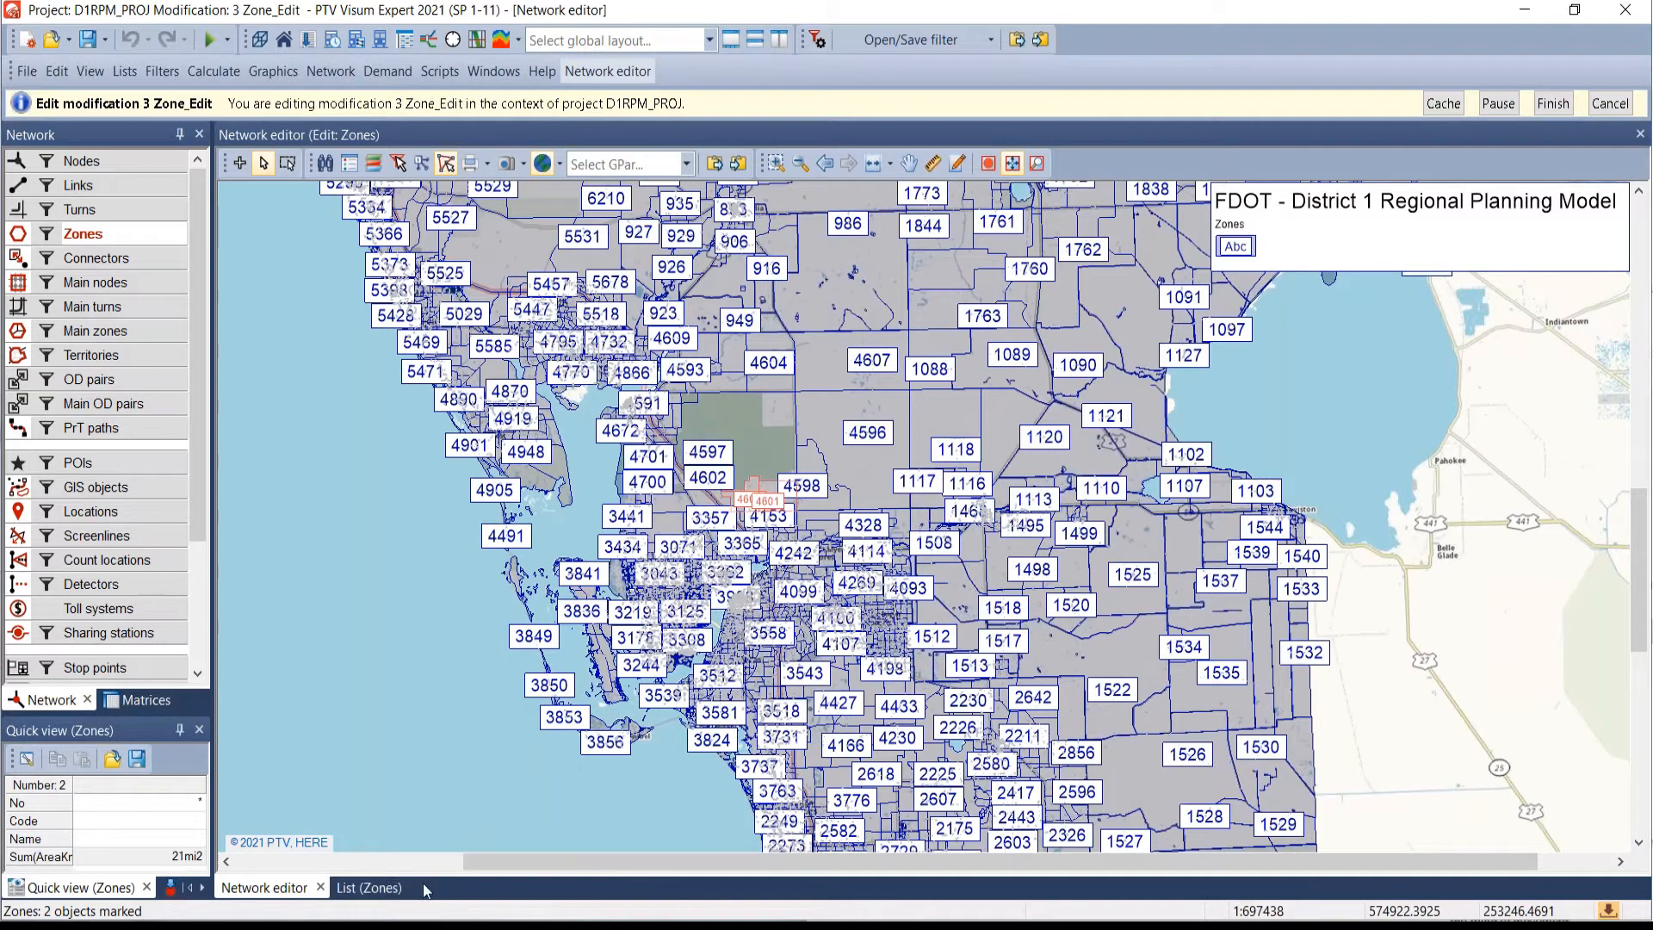
{"action": "left_click", "coordinate": [298, 592]}
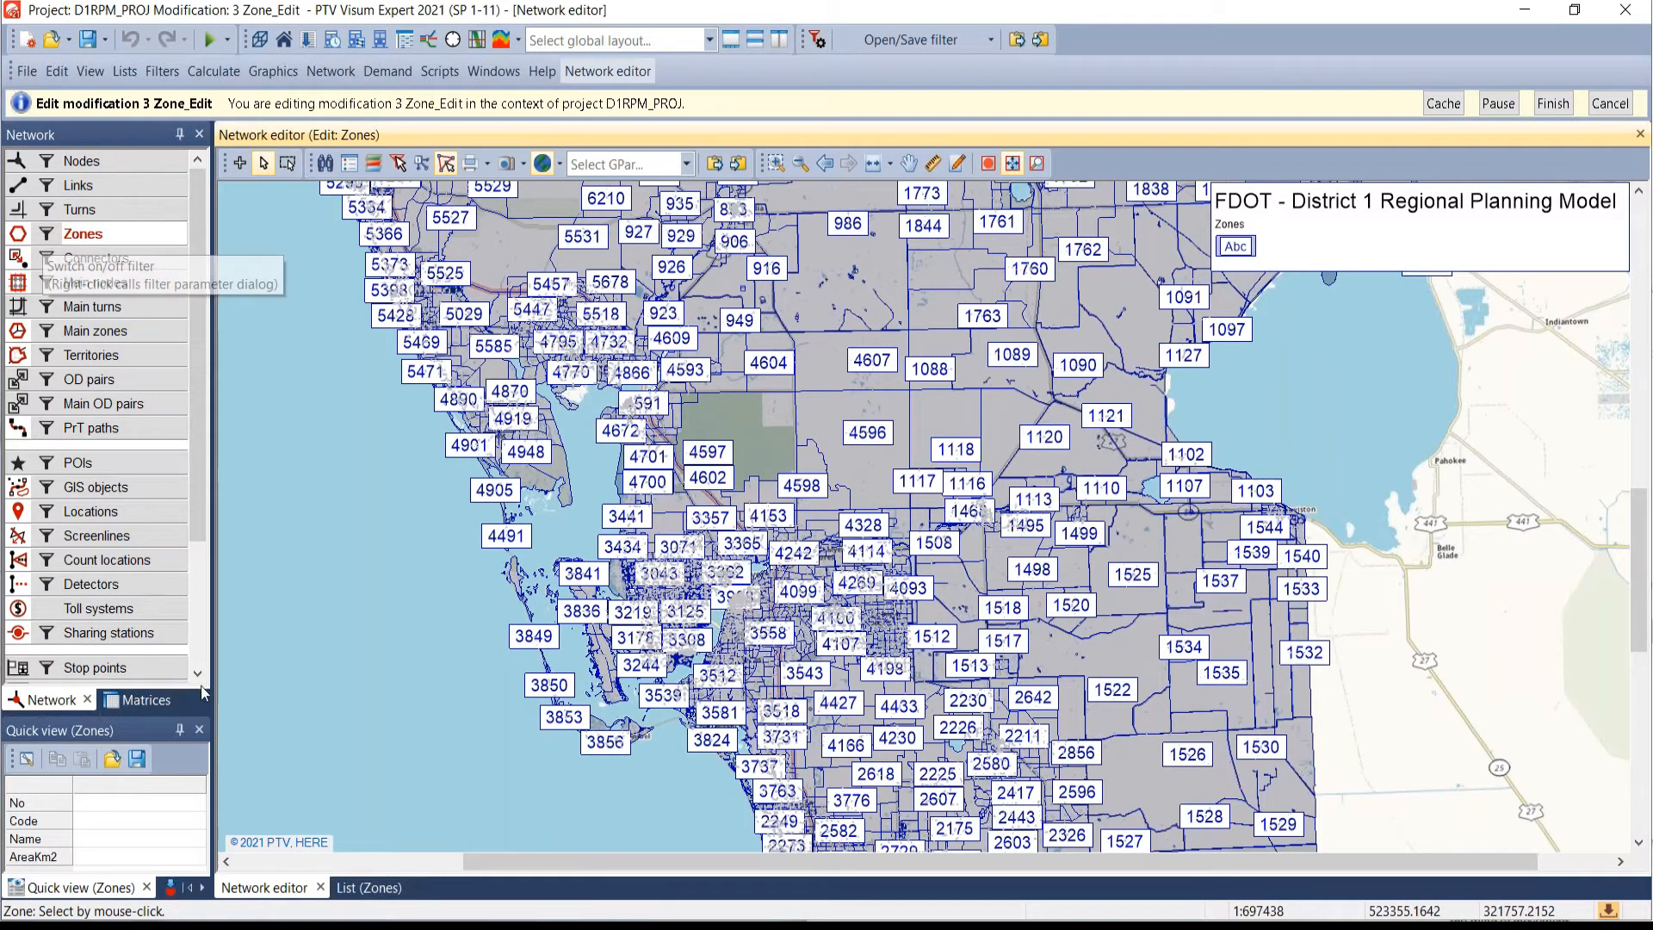
{"action": "left_click", "coordinate": [387, 894]}
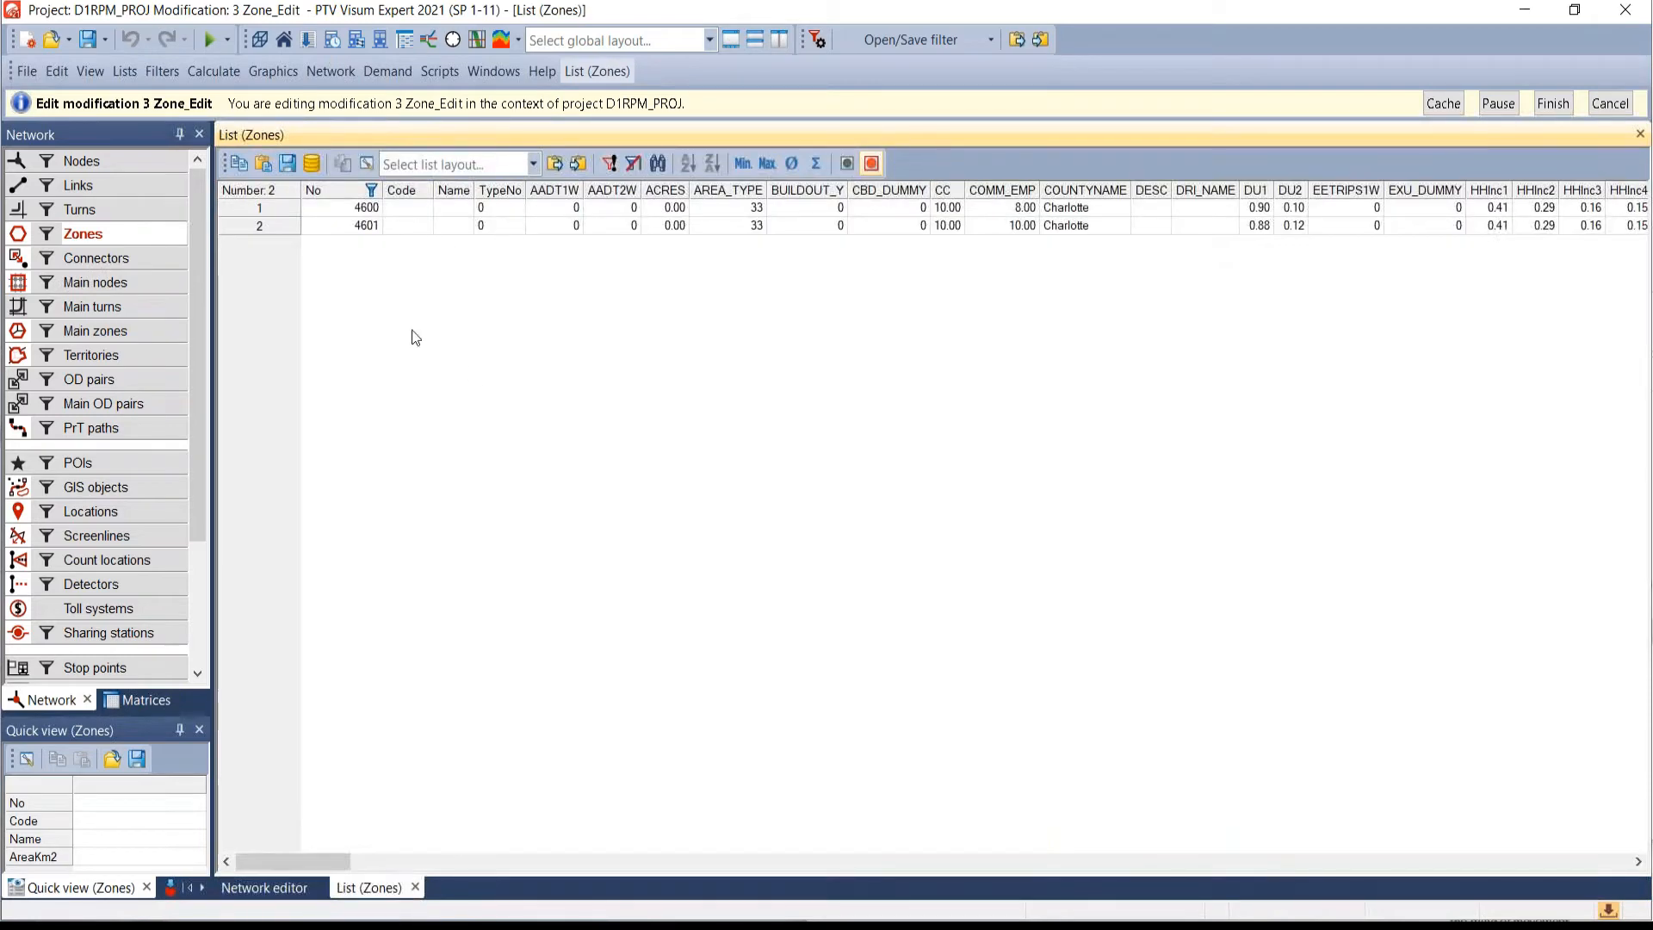
{"action": "left_click", "coordinate": [265, 888]}
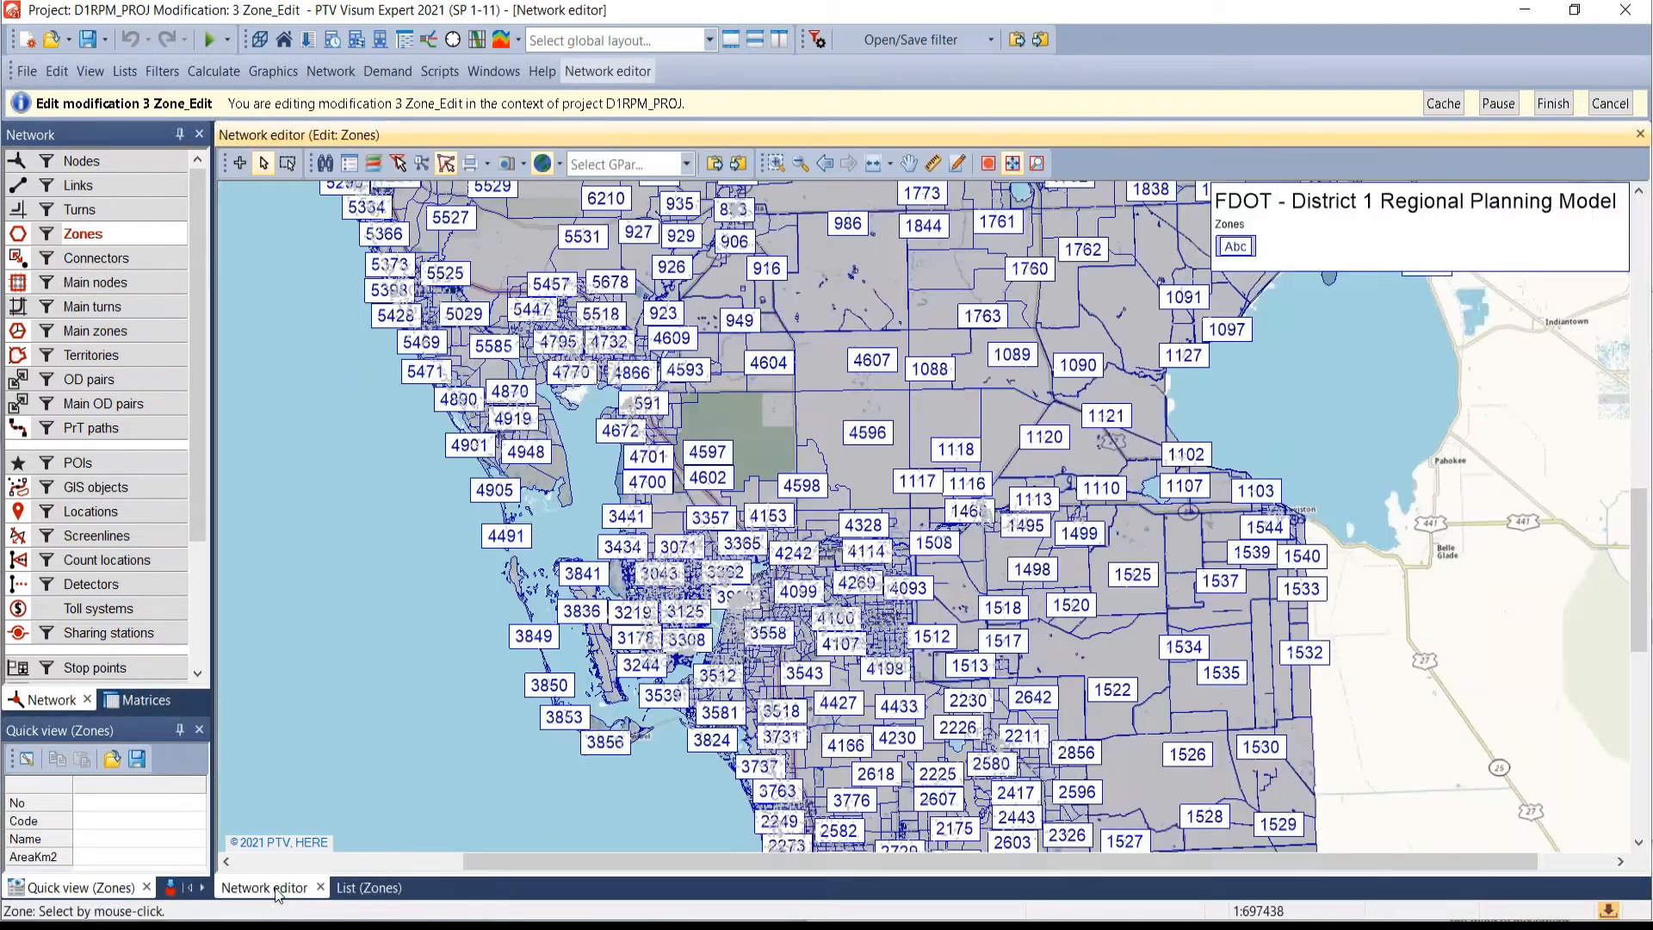
- Define a network filter for zones whose No lies between 4599 and 4602, and apply it
{"action": "left_click", "coordinate": [48, 238]}
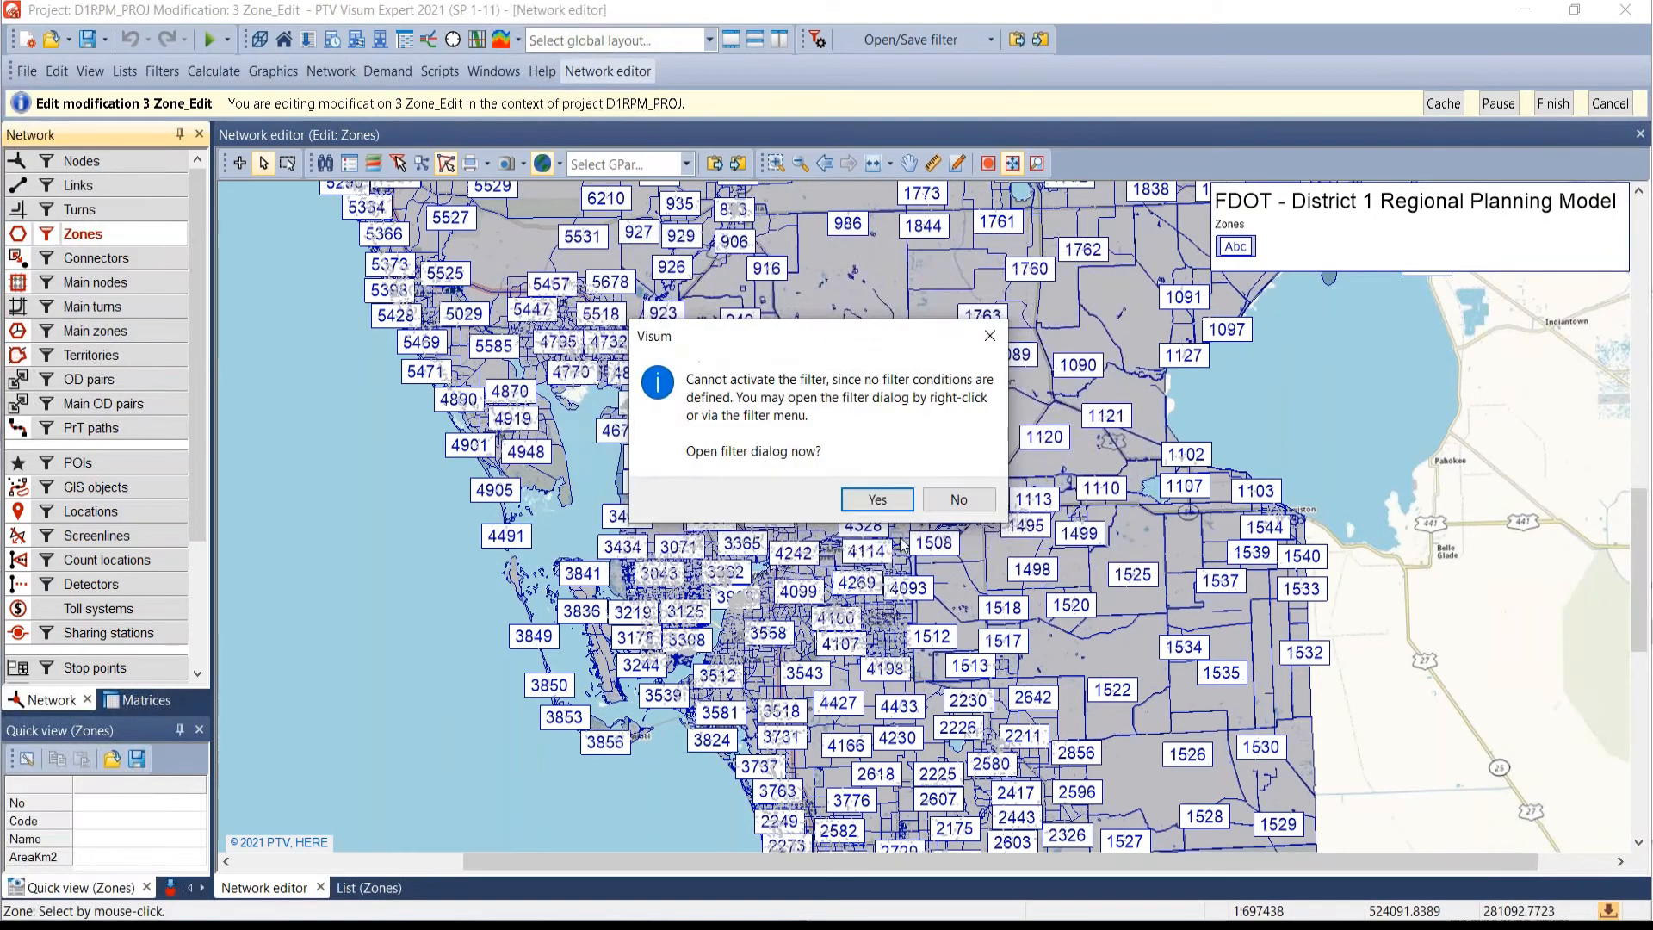
{"action": "left_click", "coordinate": [877, 499]}
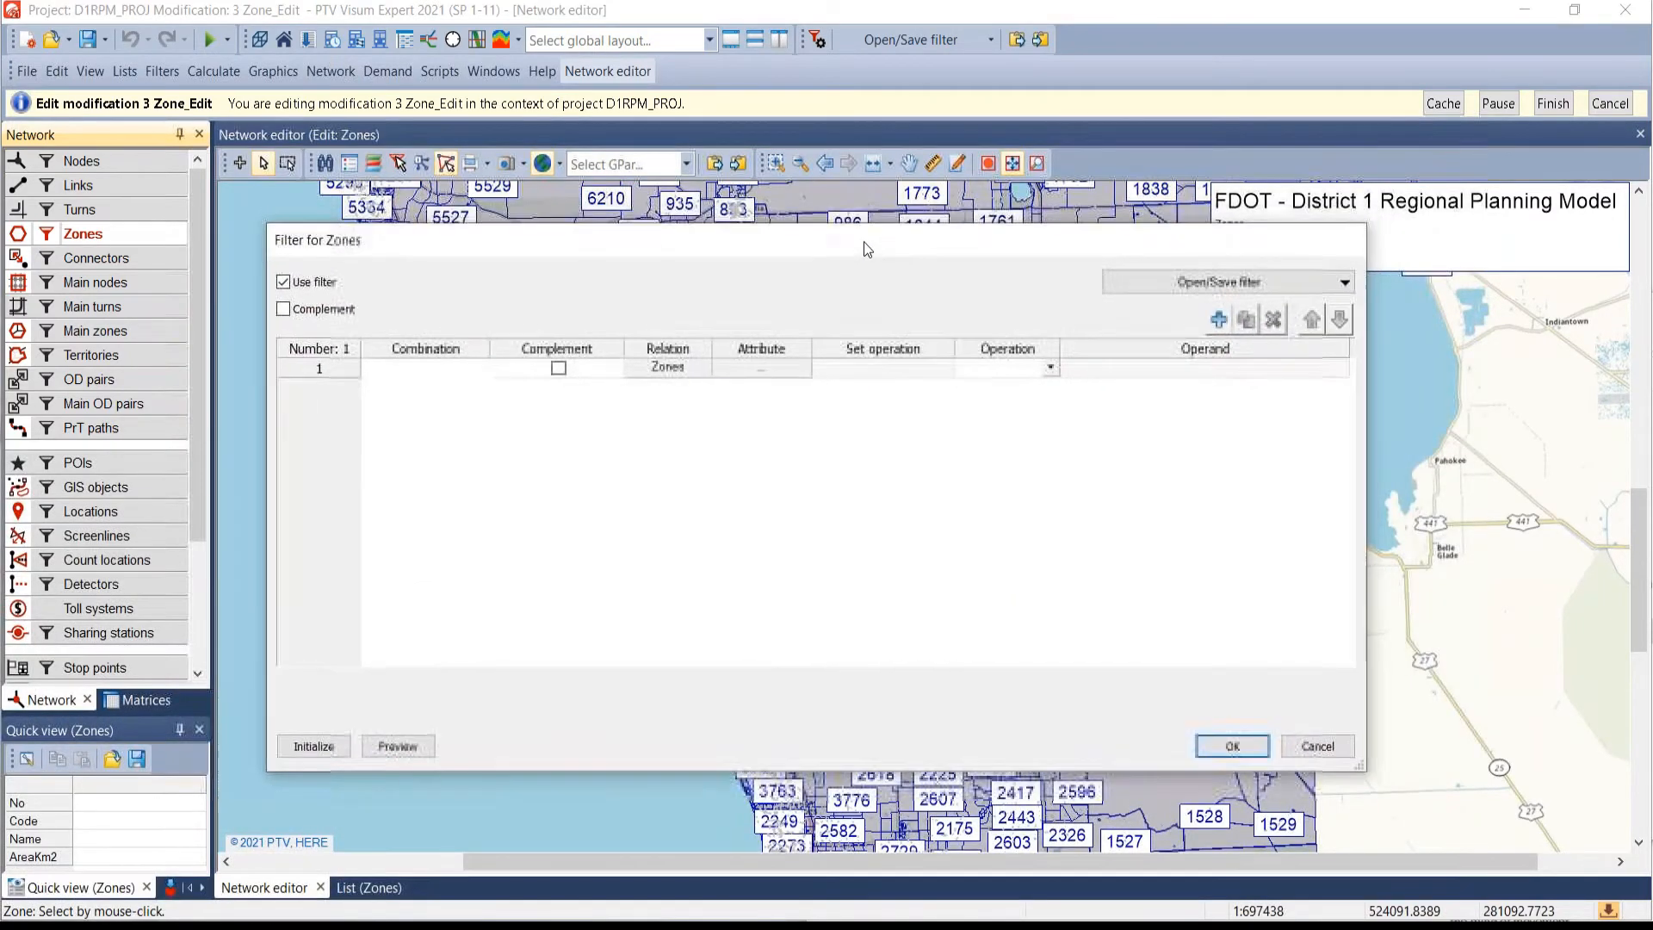
{"action": "left_click", "coordinate": [757, 374]}
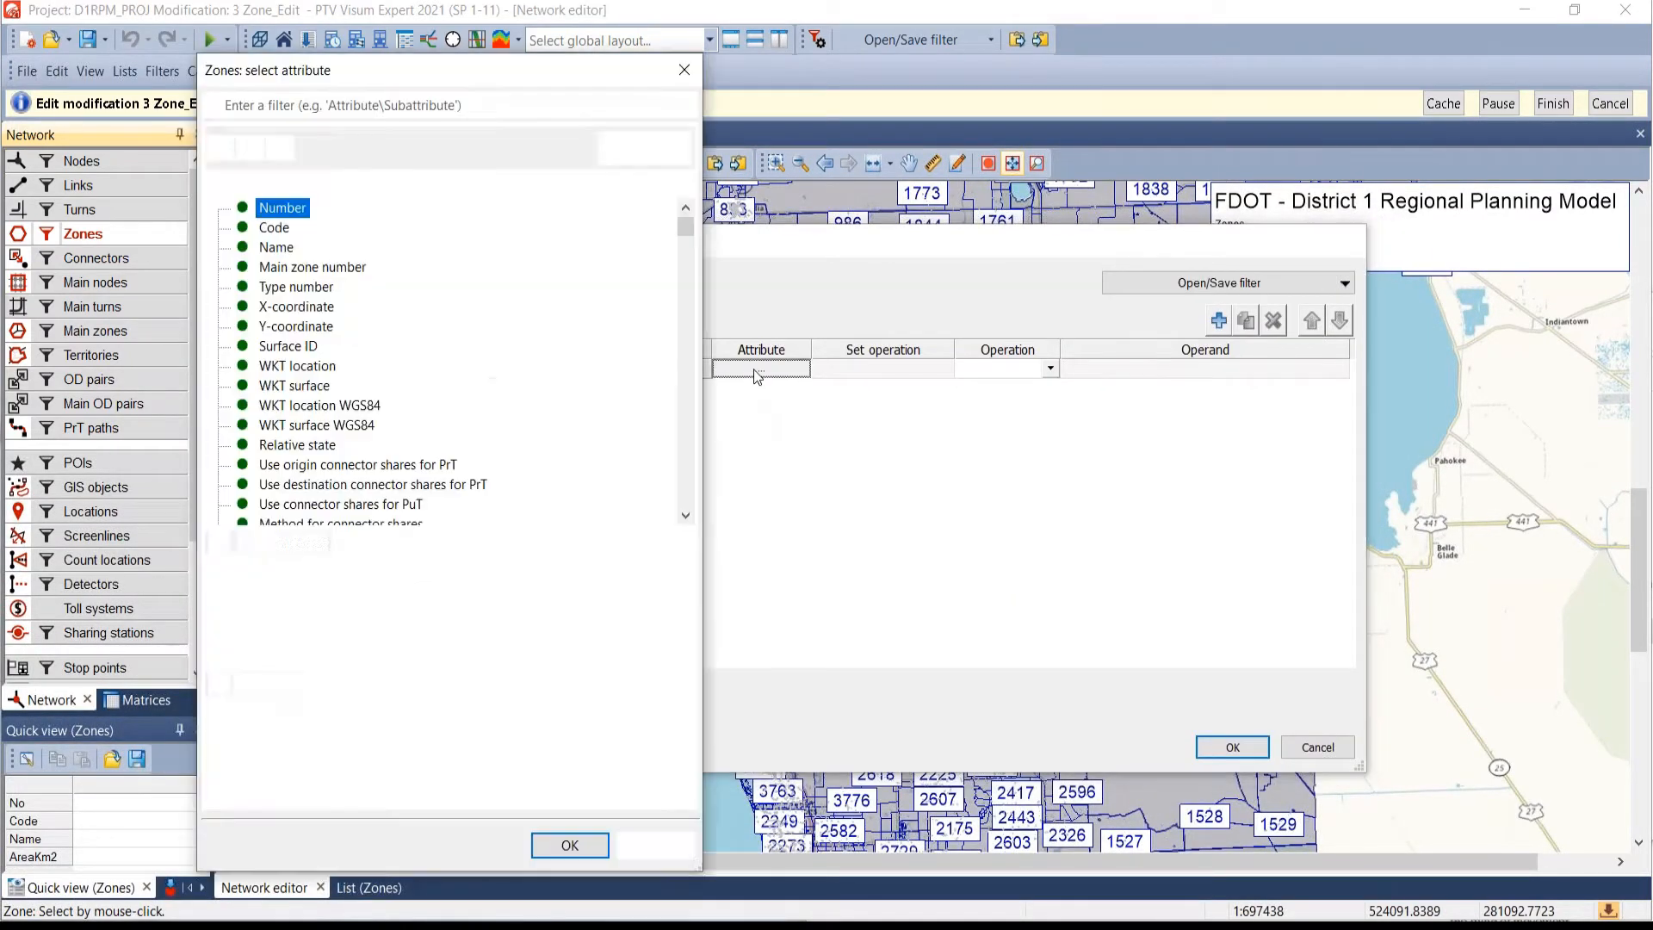
{"action": "double_click", "coordinate": [297, 211]}
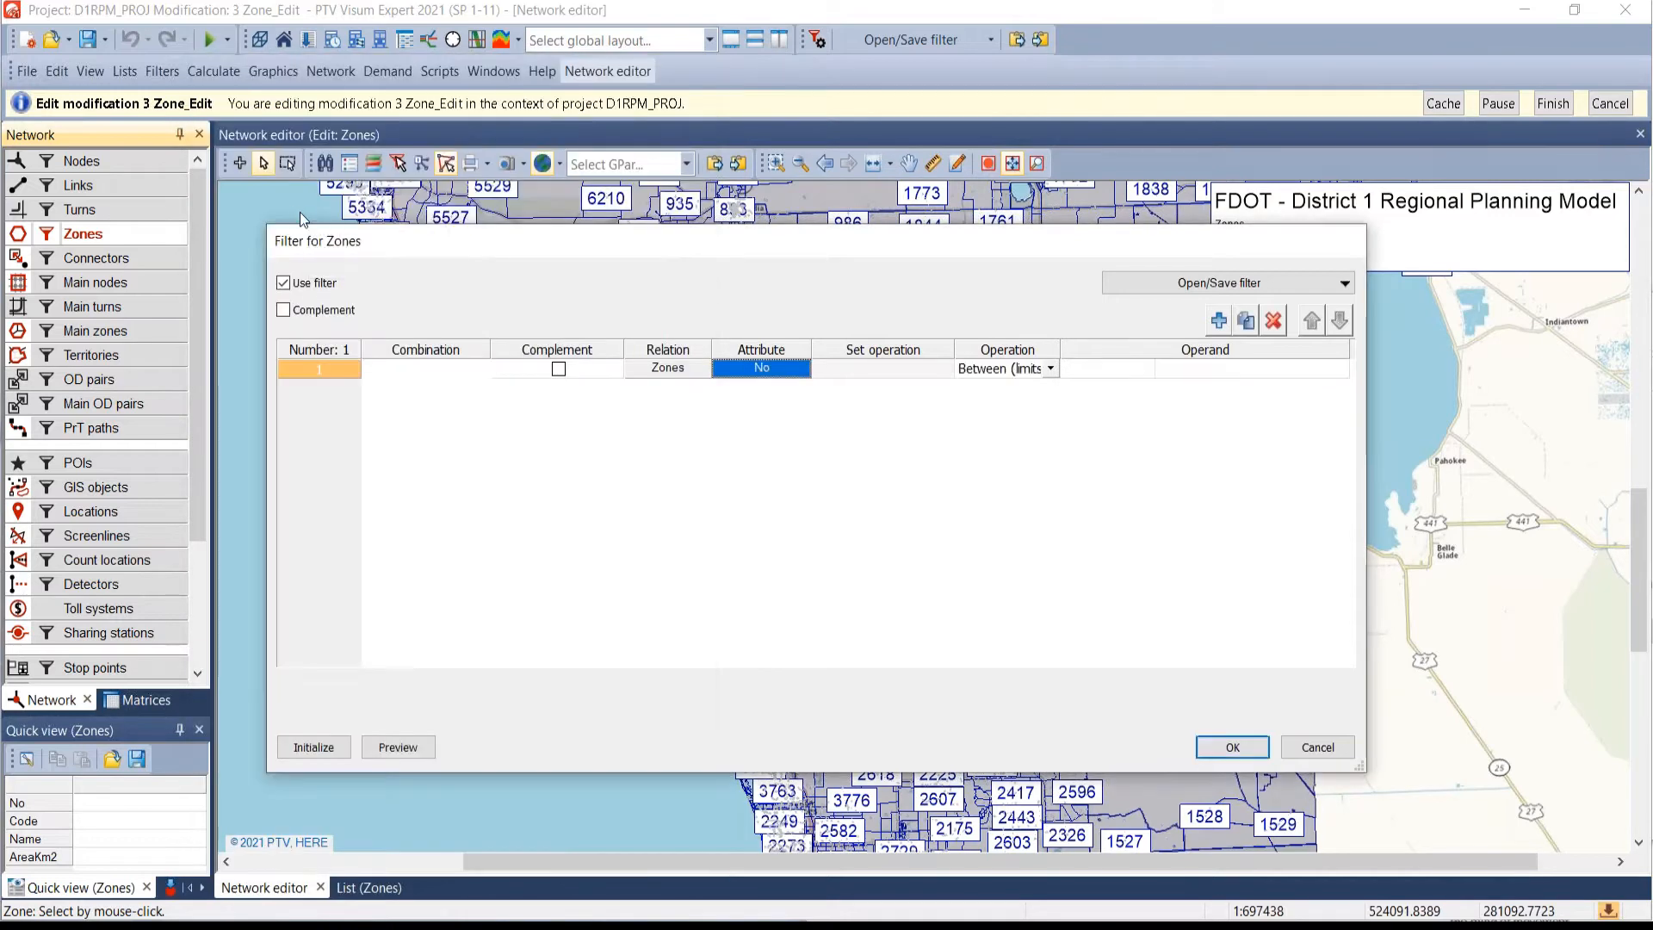
{"action": "left_click", "coordinate": [1138, 374]}
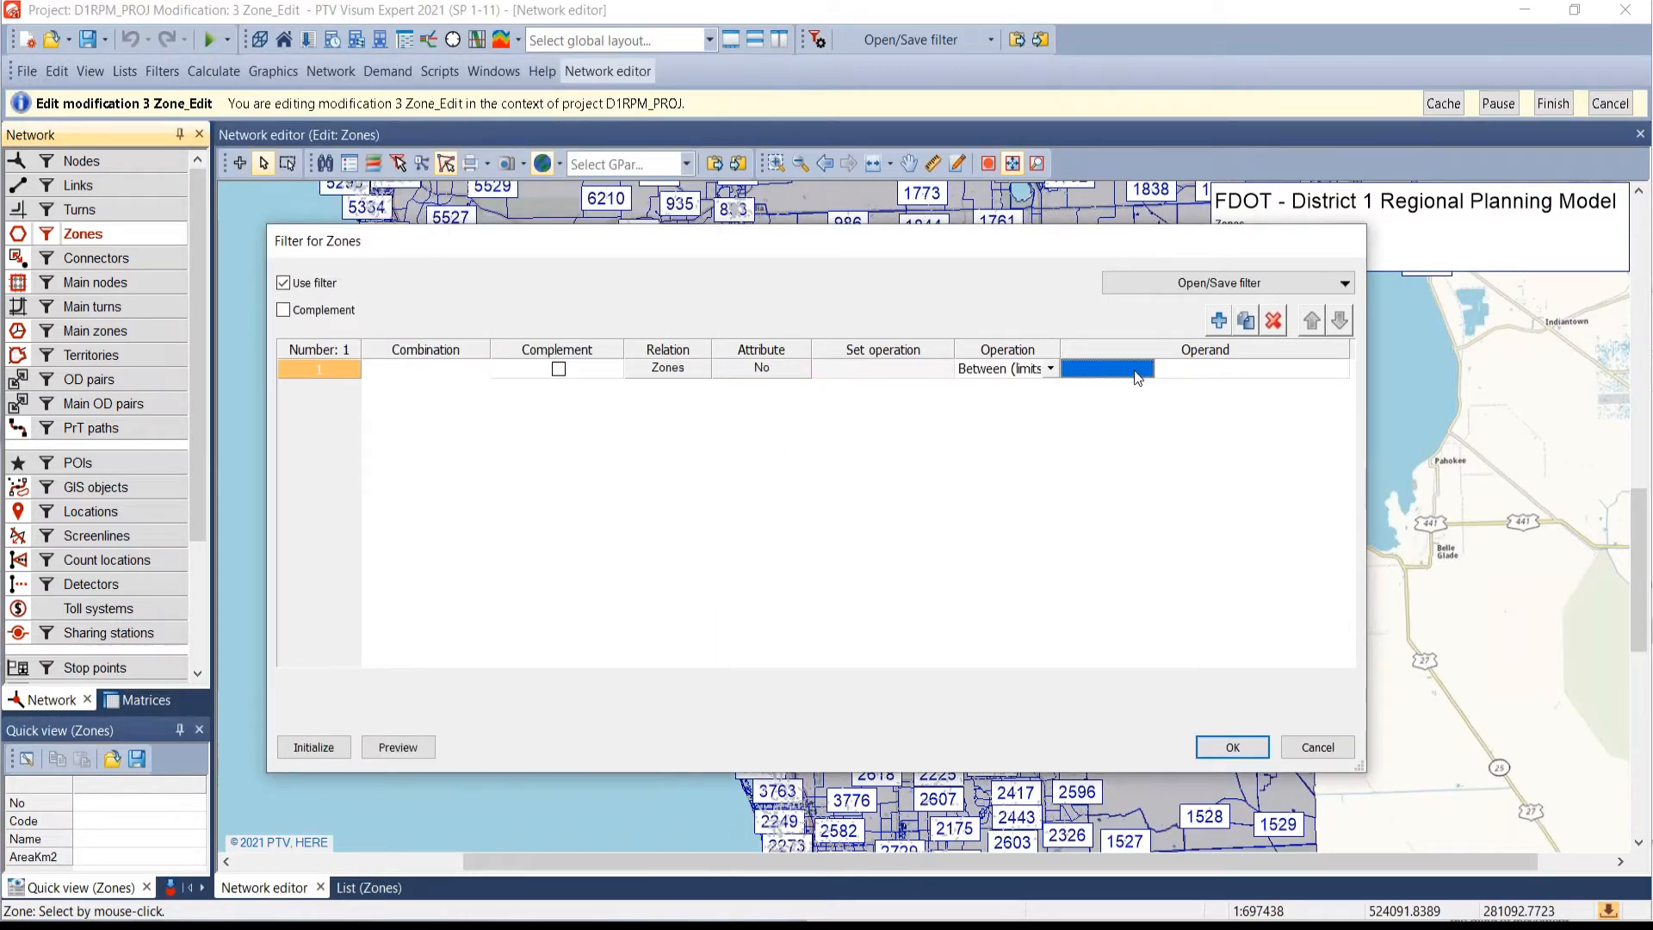
{"action": "type", "text": "4599"}
{"action": "left_click", "coordinate": [1210, 376]}
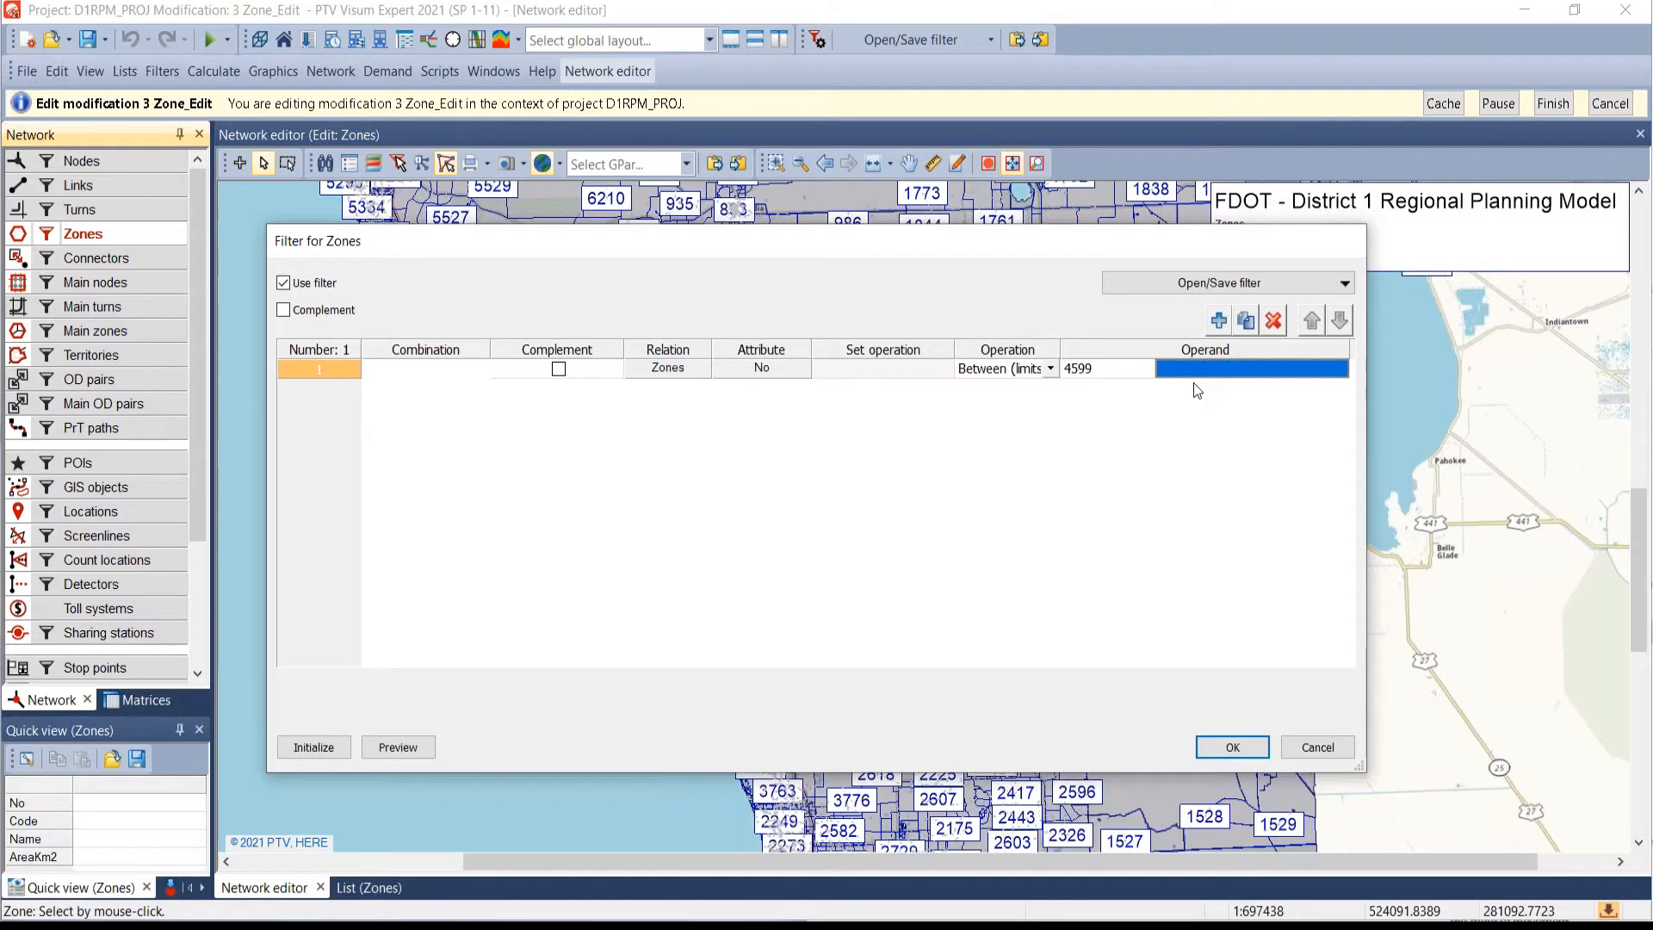
{"action": "type", "text": "4602"}
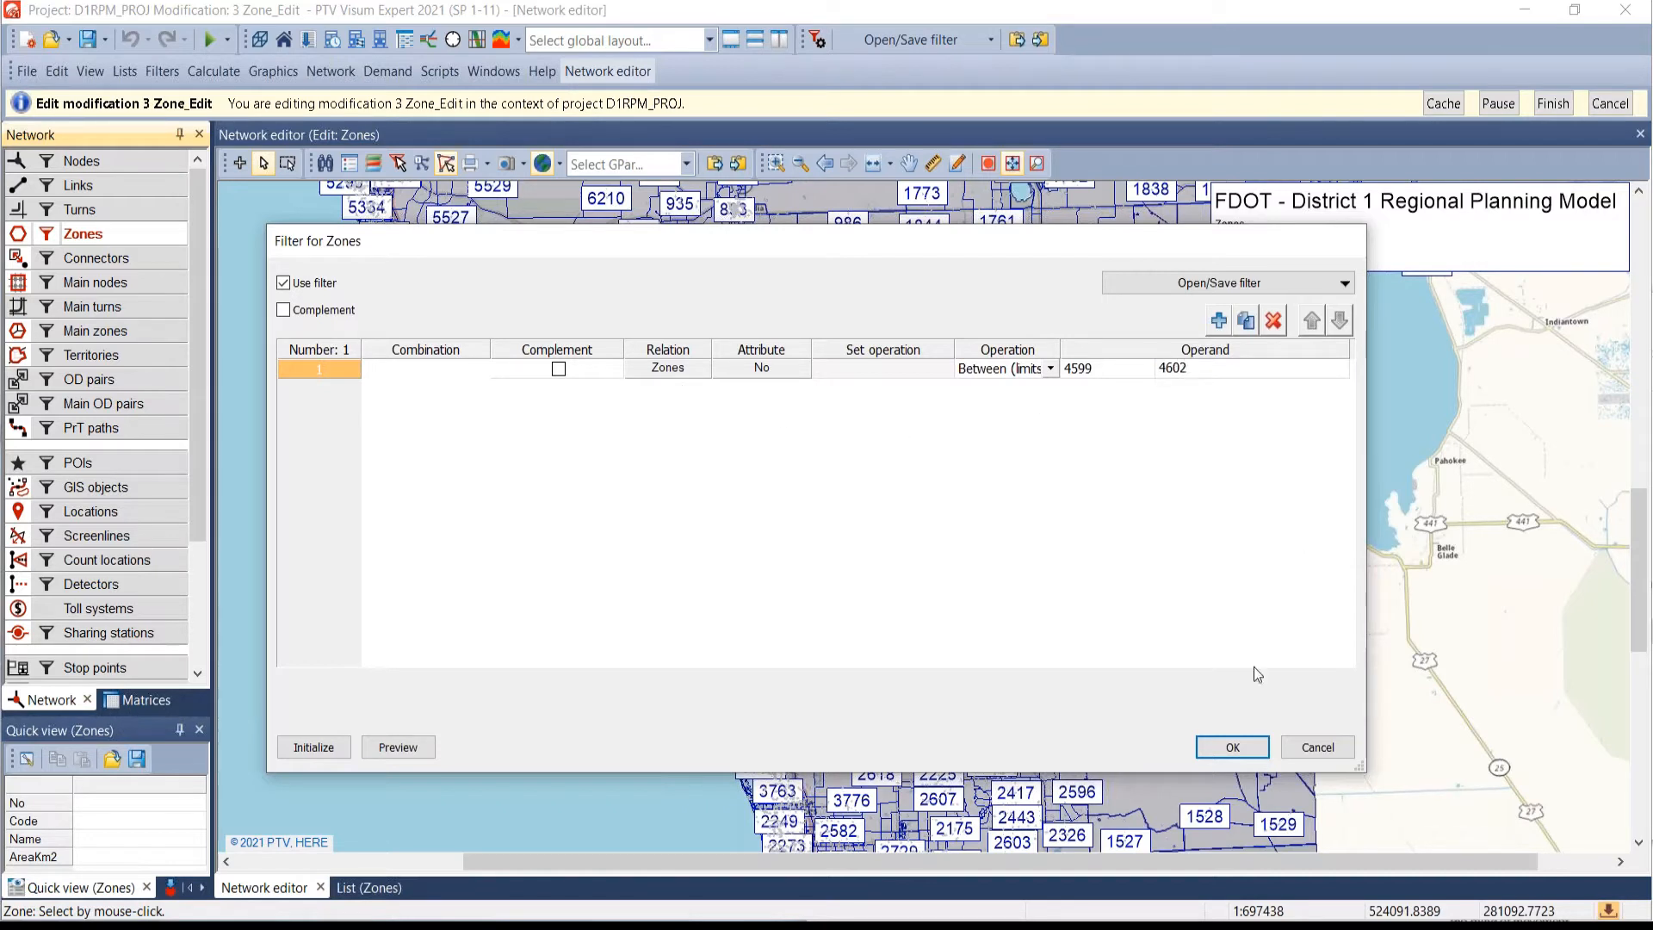
{"action": "left_click", "coordinate": [1234, 748]}
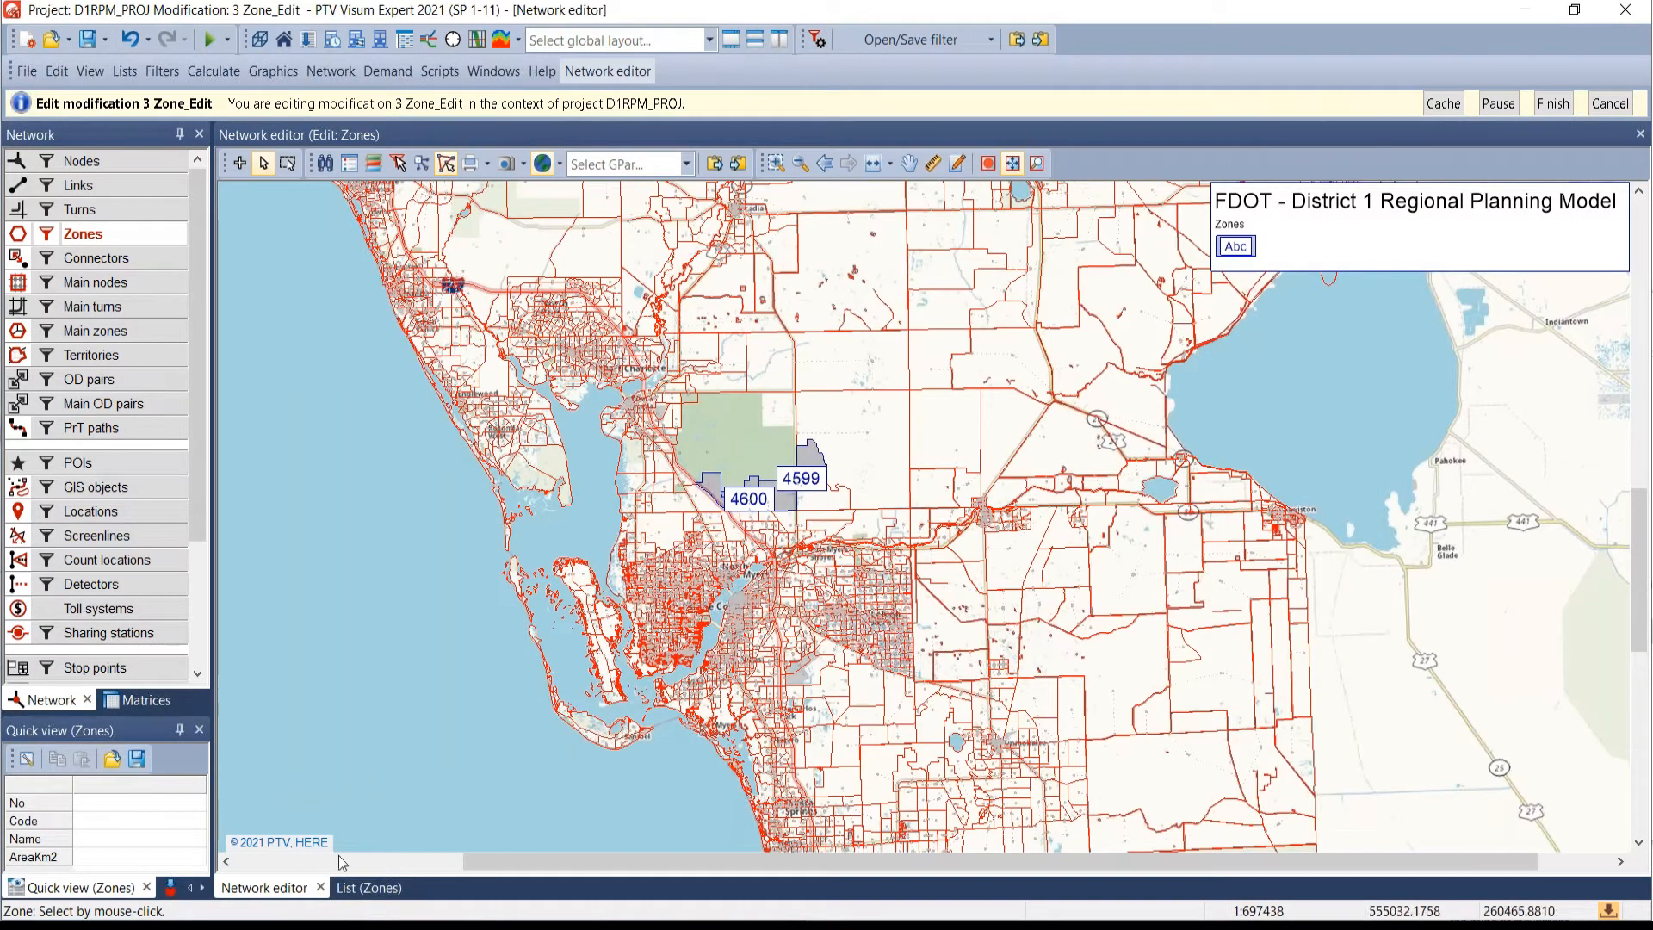
- Change the limits of the zone filter to 4600 and 4601 and apply it
{"action": "right_click", "coordinate": [56, 235]}
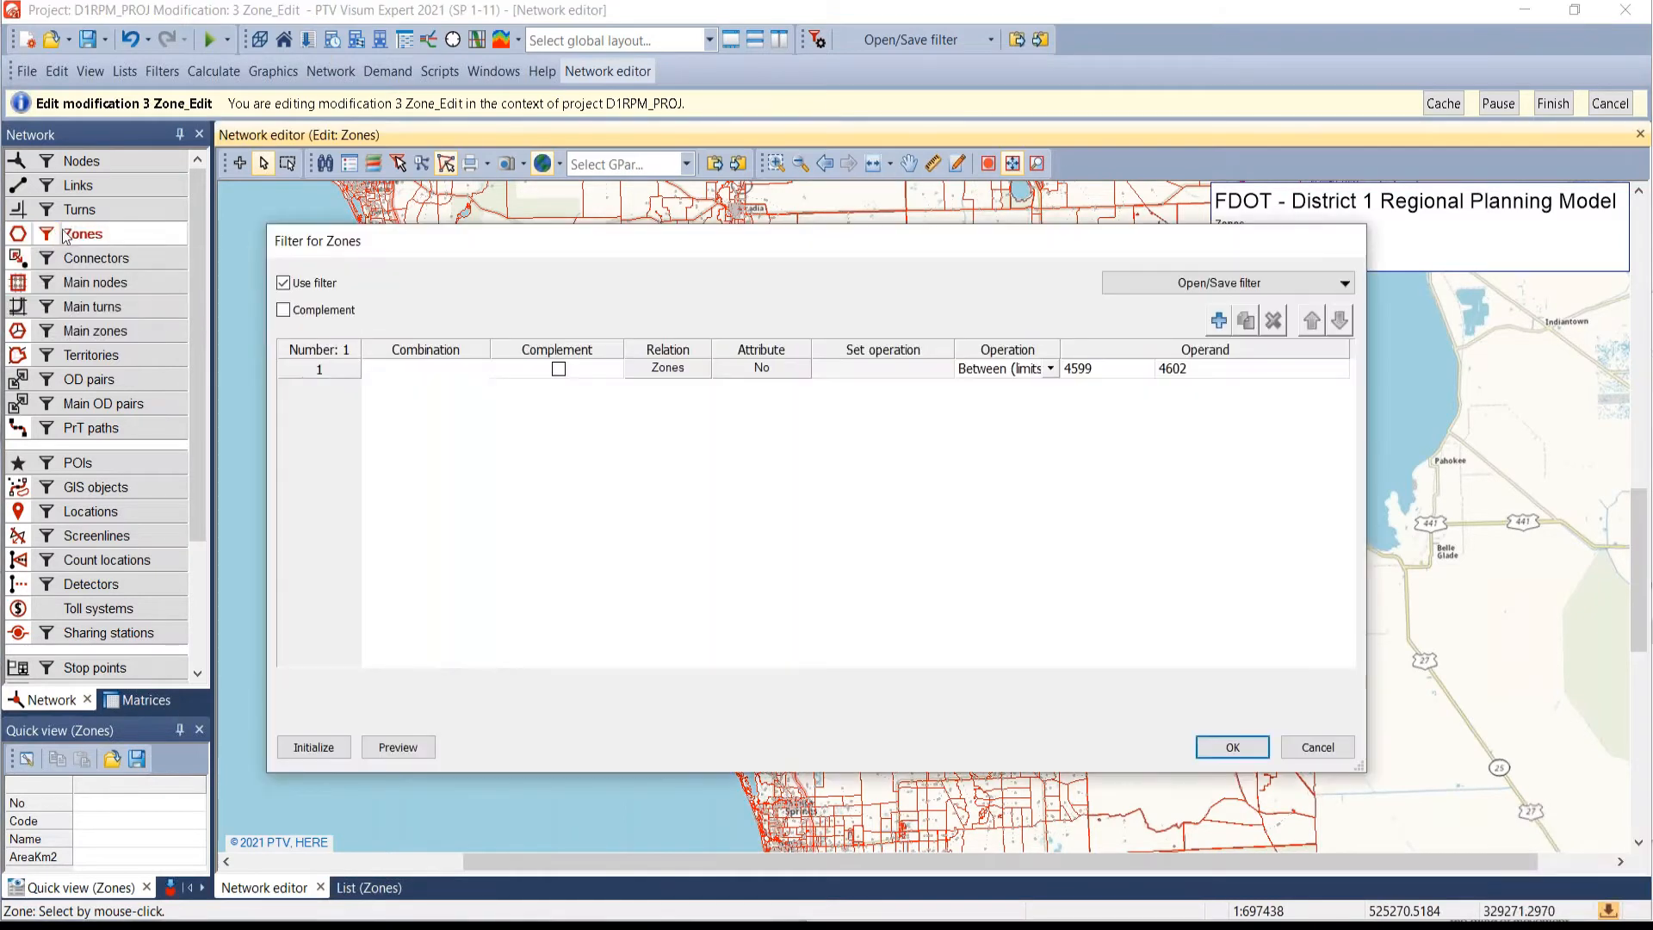
{"action": "left_click", "coordinate": [1110, 370]}
{"action": "type", "text": "4601"}
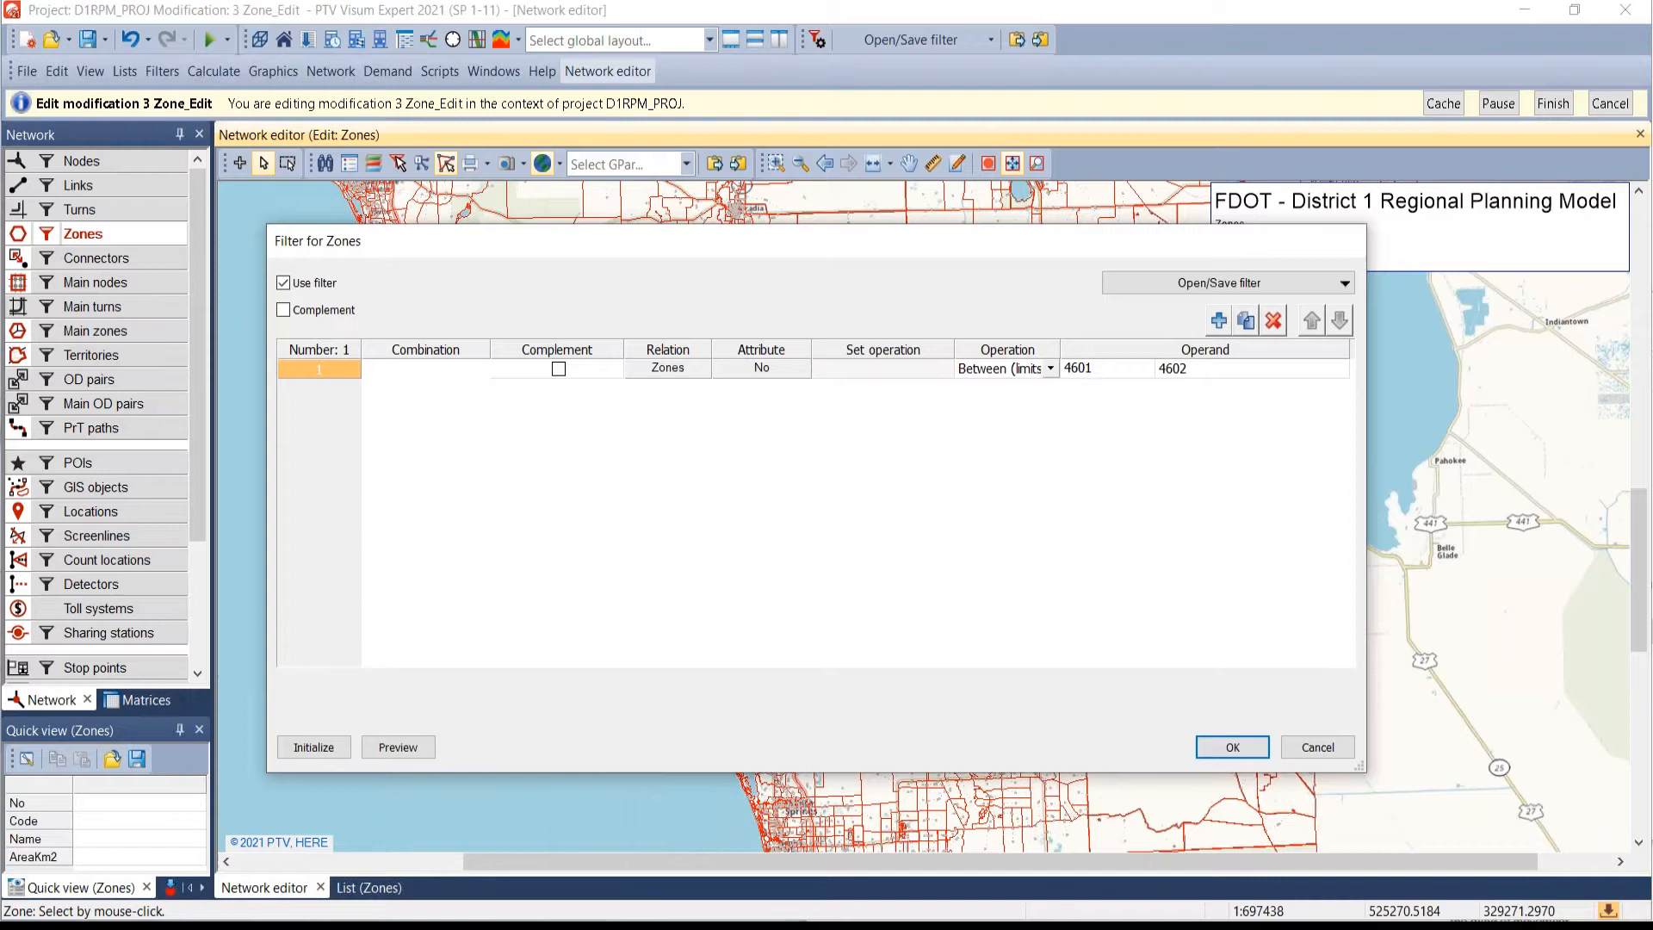
{"action": "key", "text": "BackSpace"}
{"action": "type", "text": "00"}
{"action": "left_click", "coordinate": [1196, 371]}
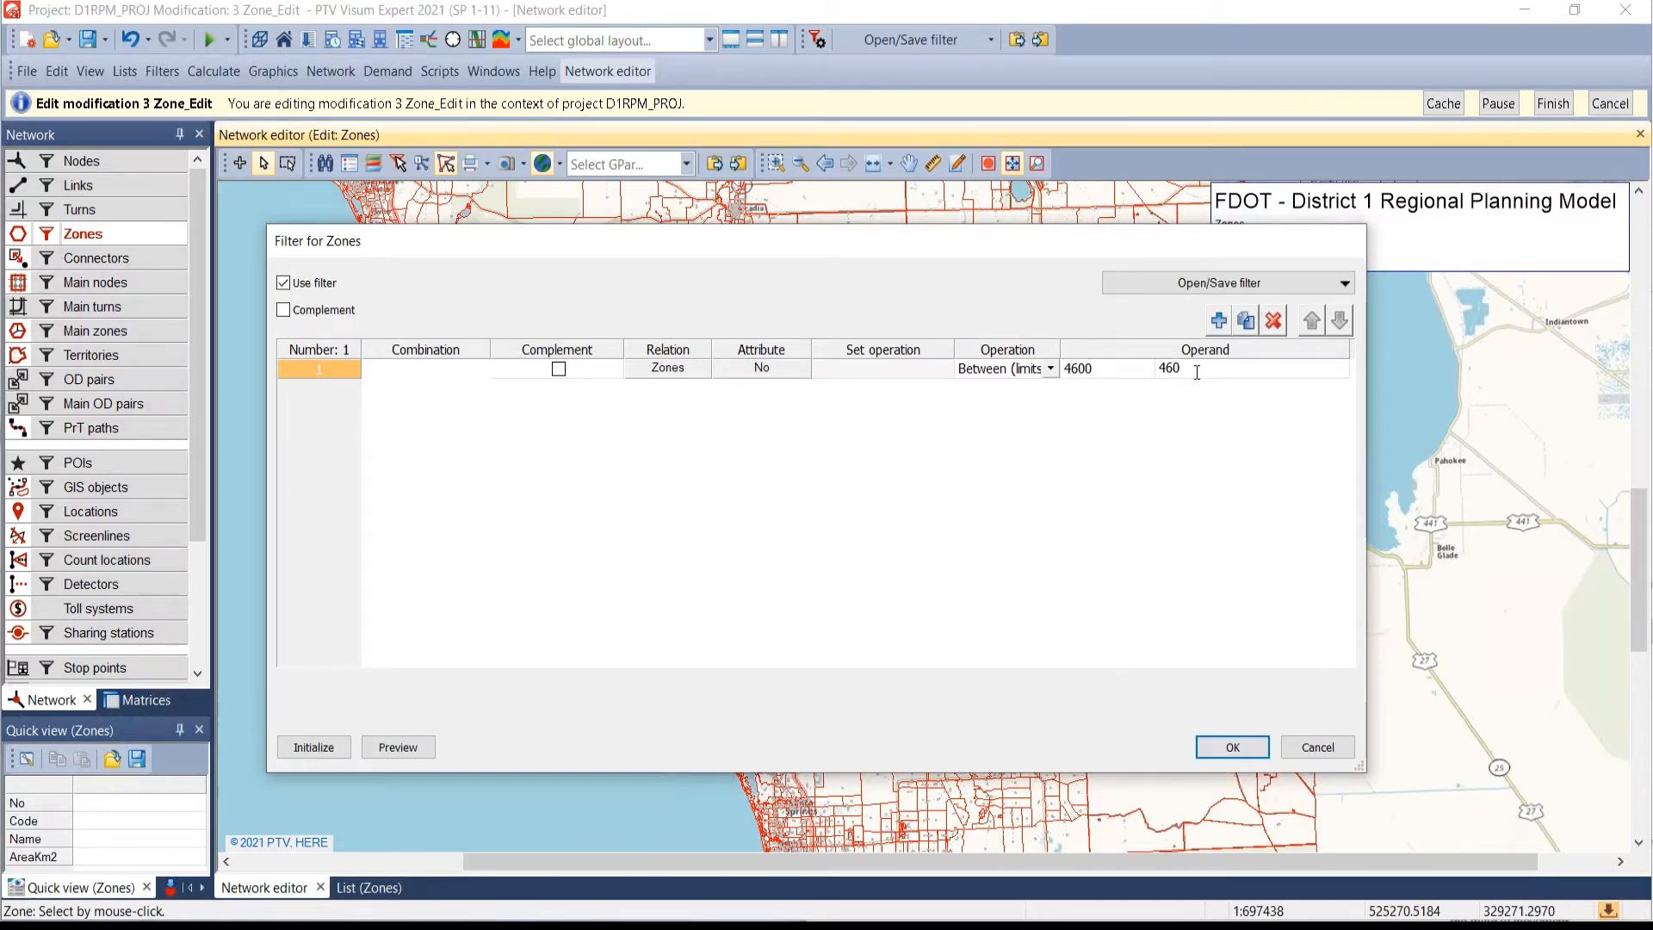
{"action": "type", "text": "4601"}
{"action": "left_click", "coordinate": [1232, 747]}
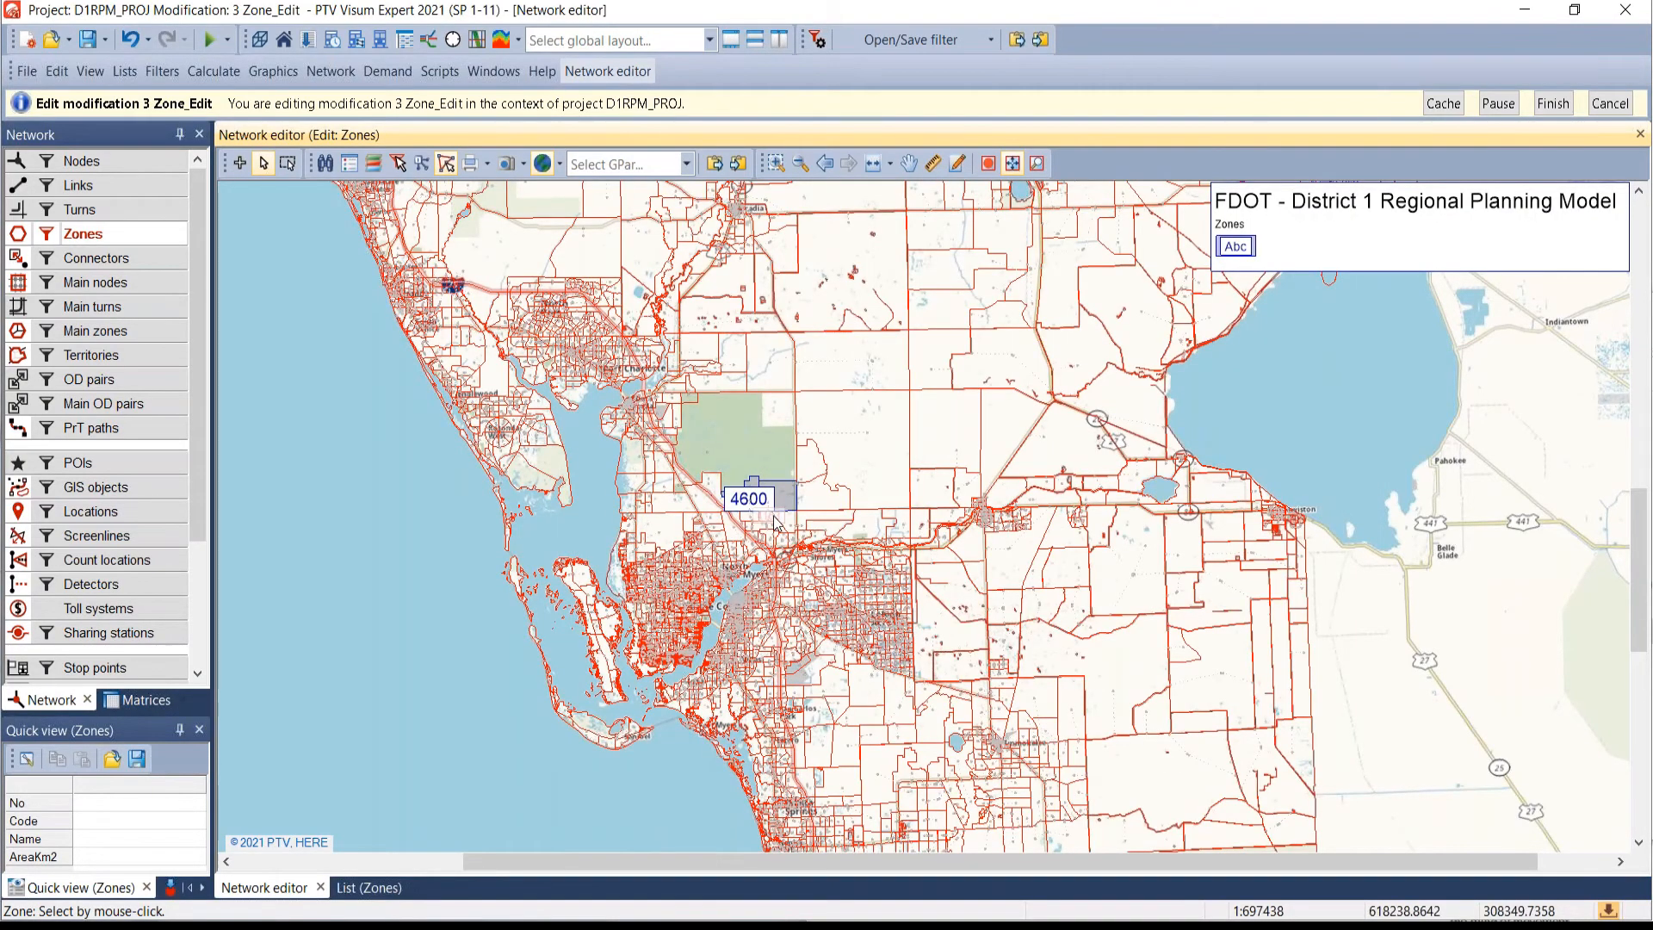
- Examine the filtered zones in the network editor, comparing the map with the zone filter switched off and on again
{"action": "scroll", "coordinate": [721, 485], "scroll_direction": "up", "scroll_amount": 2}
{"action": "scroll", "coordinate": [722, 489], "scroll_direction": "up", "scroll_amount": 4}
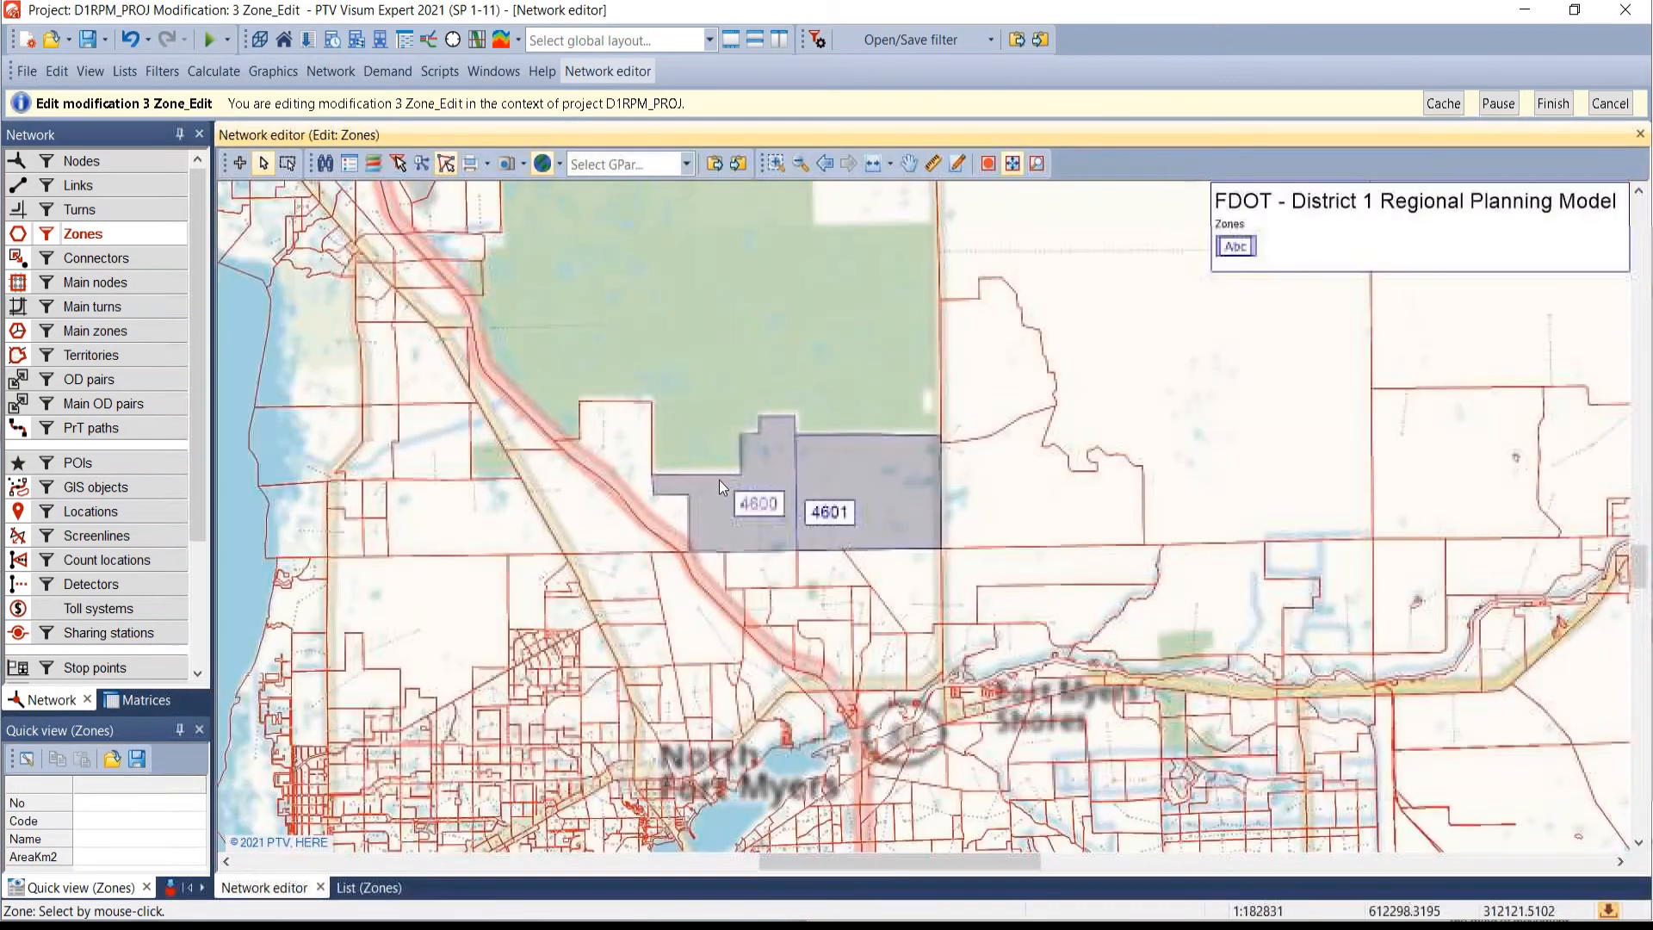
{"action": "scroll", "coordinate": [721, 594], "scroll_direction": "down", "scroll_amount": 4}
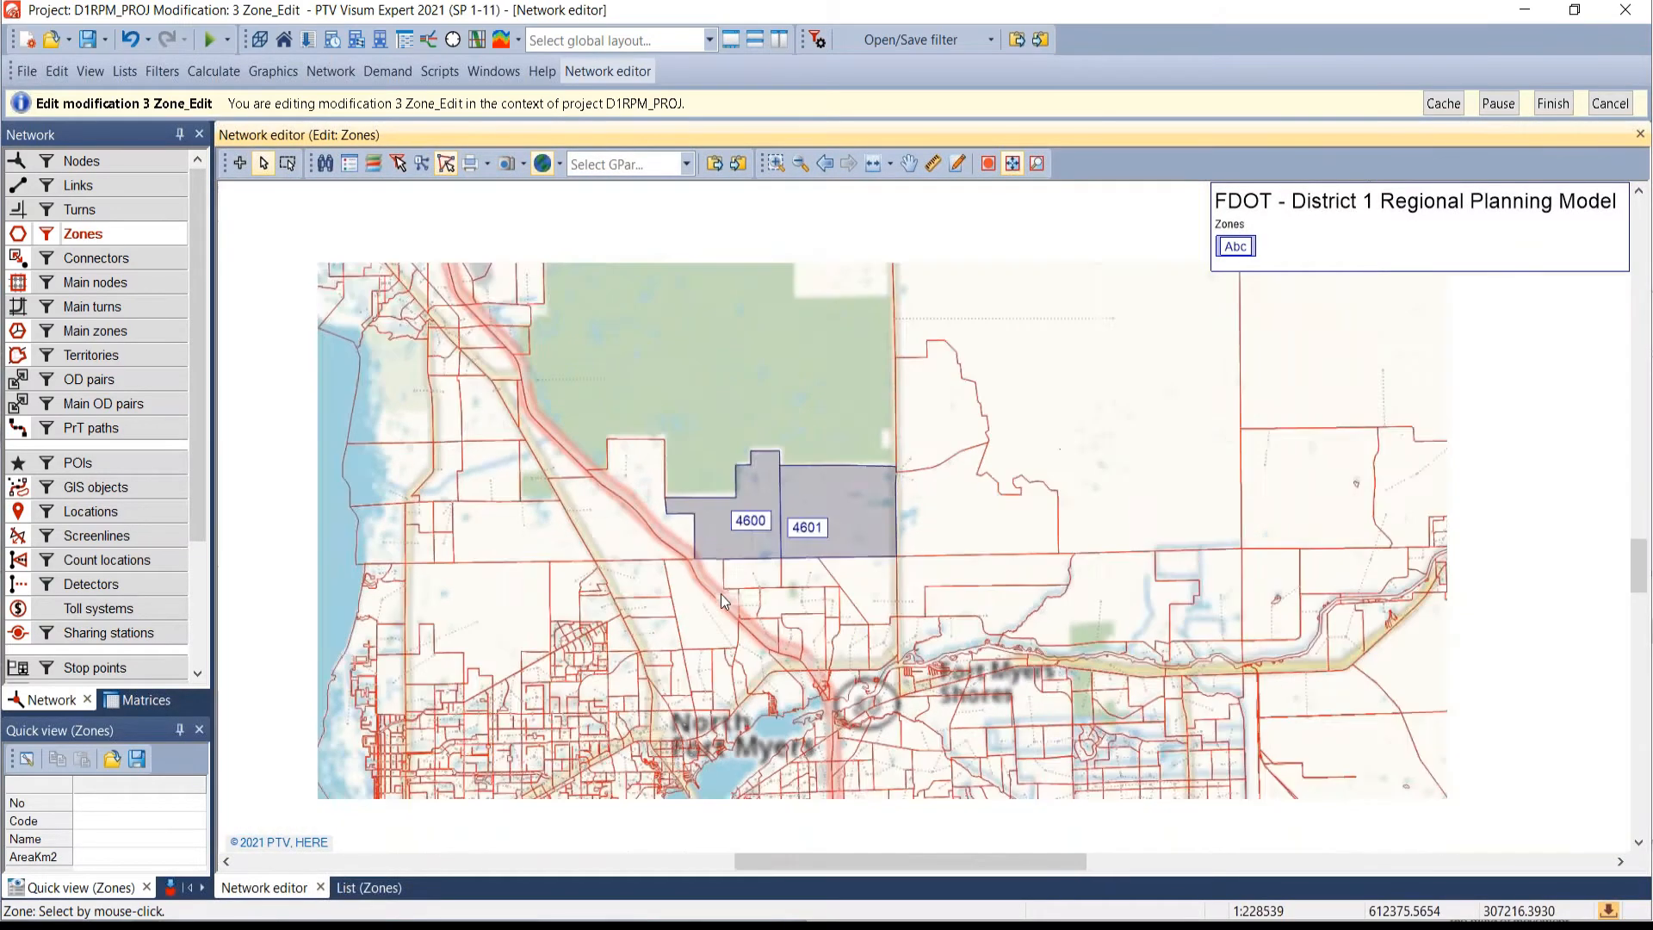
{"action": "scroll", "coordinate": [722, 592], "scroll_direction": "down", "scroll_amount": 2}
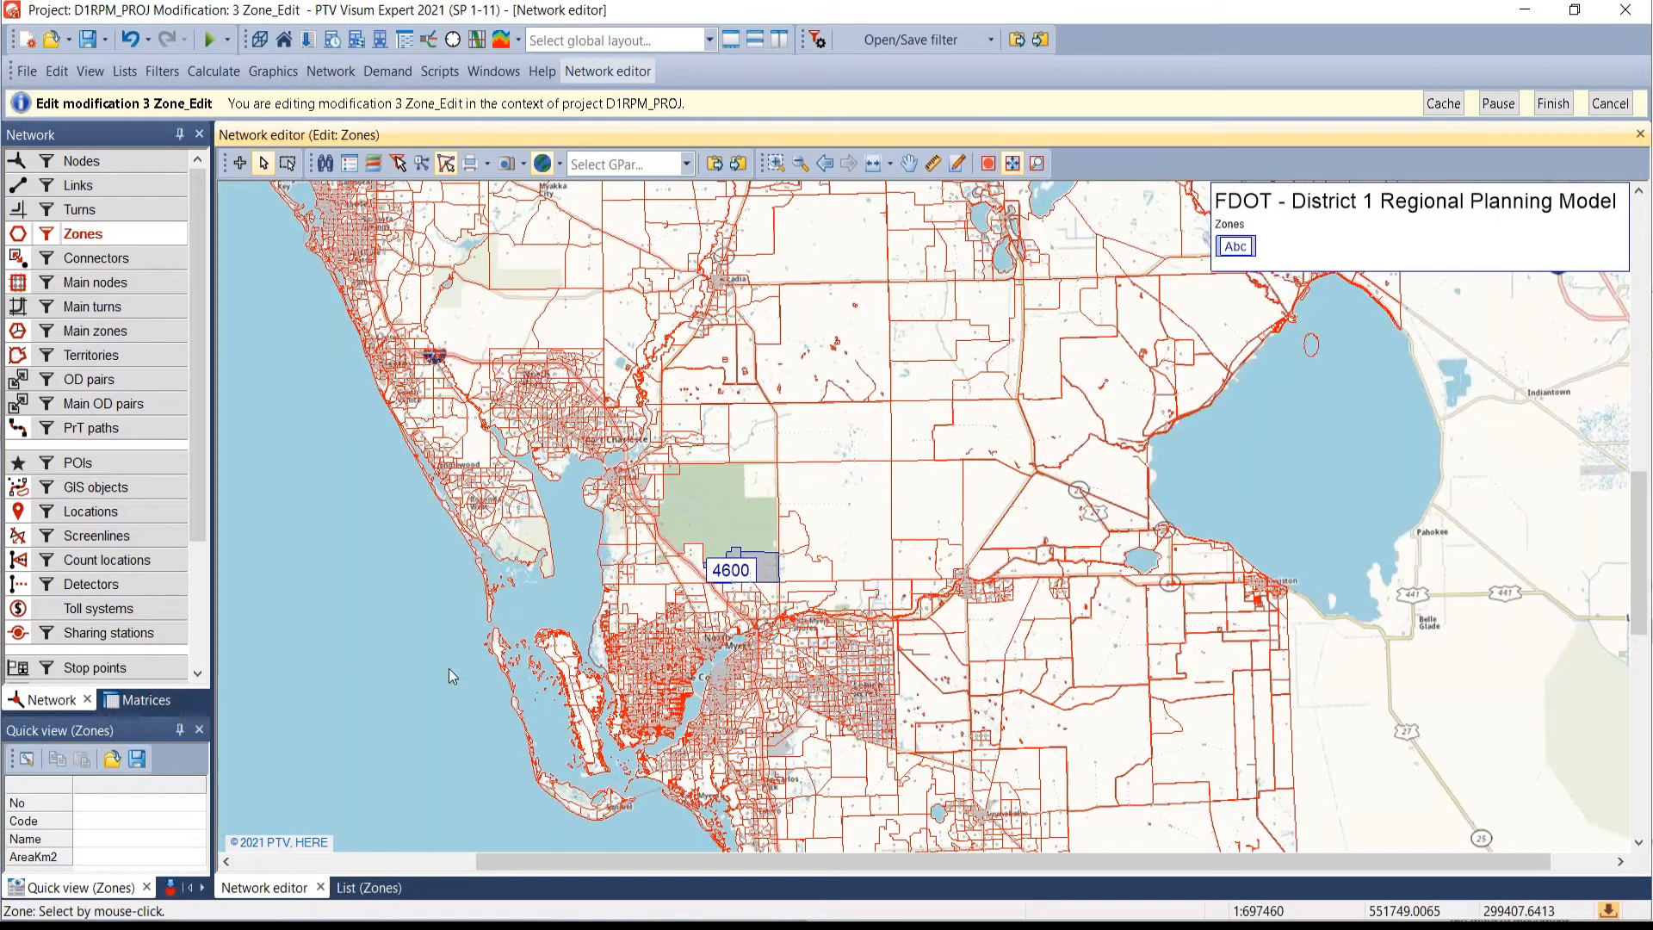
{"action": "scroll", "coordinate": [725, 583], "scroll_direction": "up", "scroll_amount": 3}
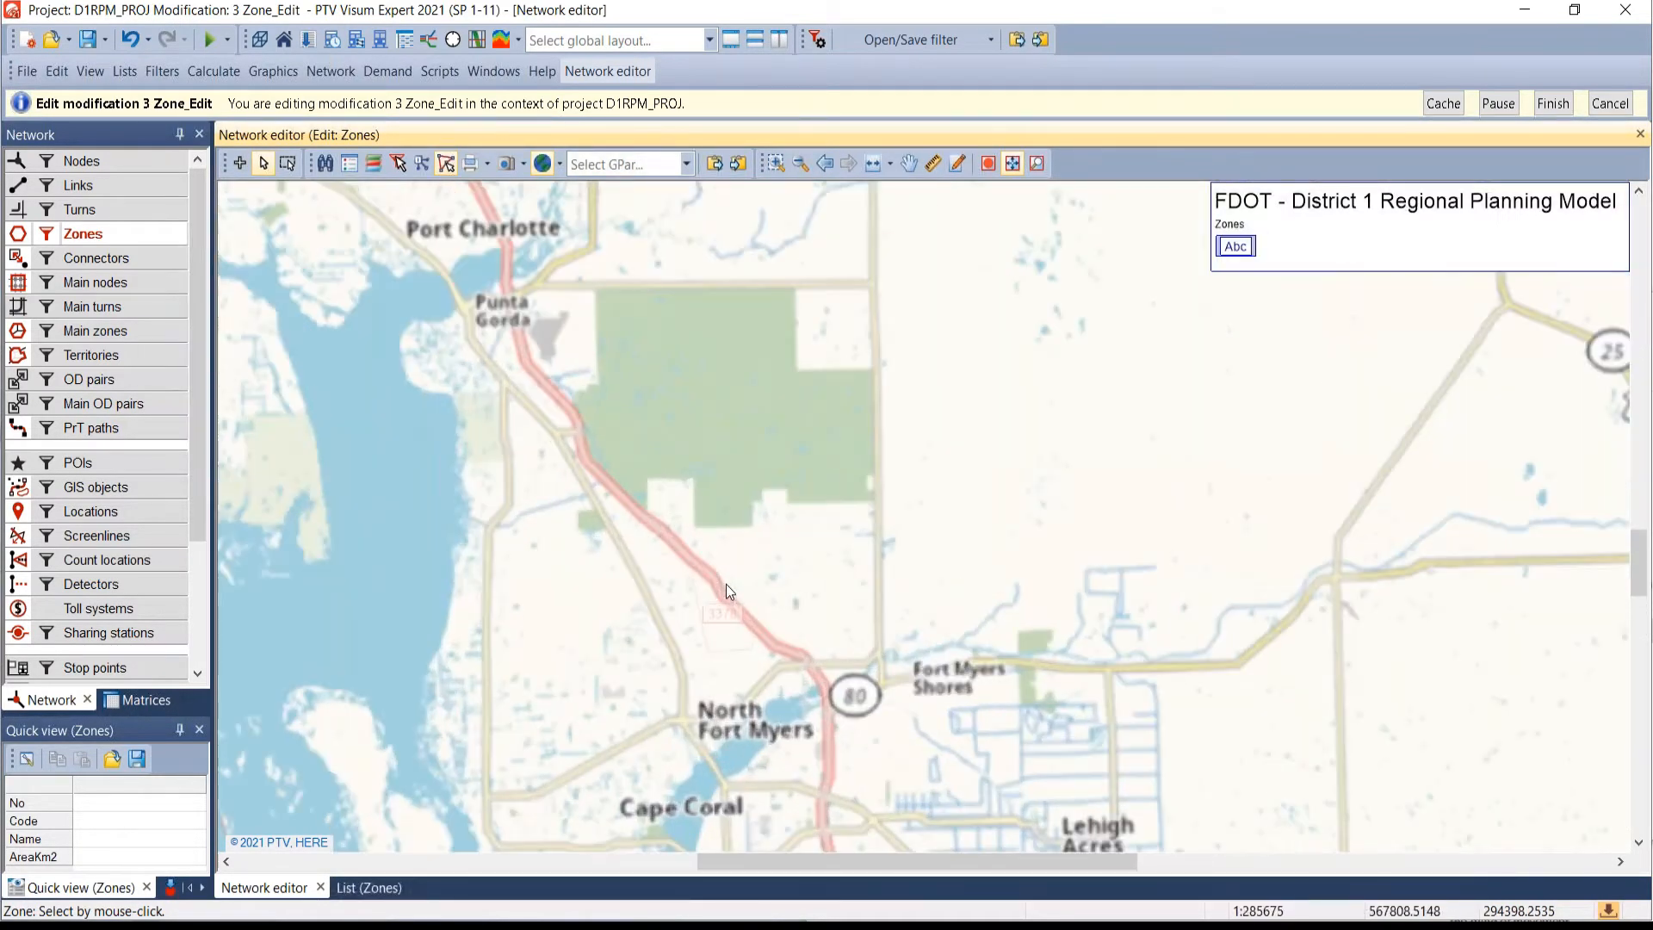
{"action": "scroll", "coordinate": [806, 606], "scroll_direction": "up", "scroll_amount": 2}
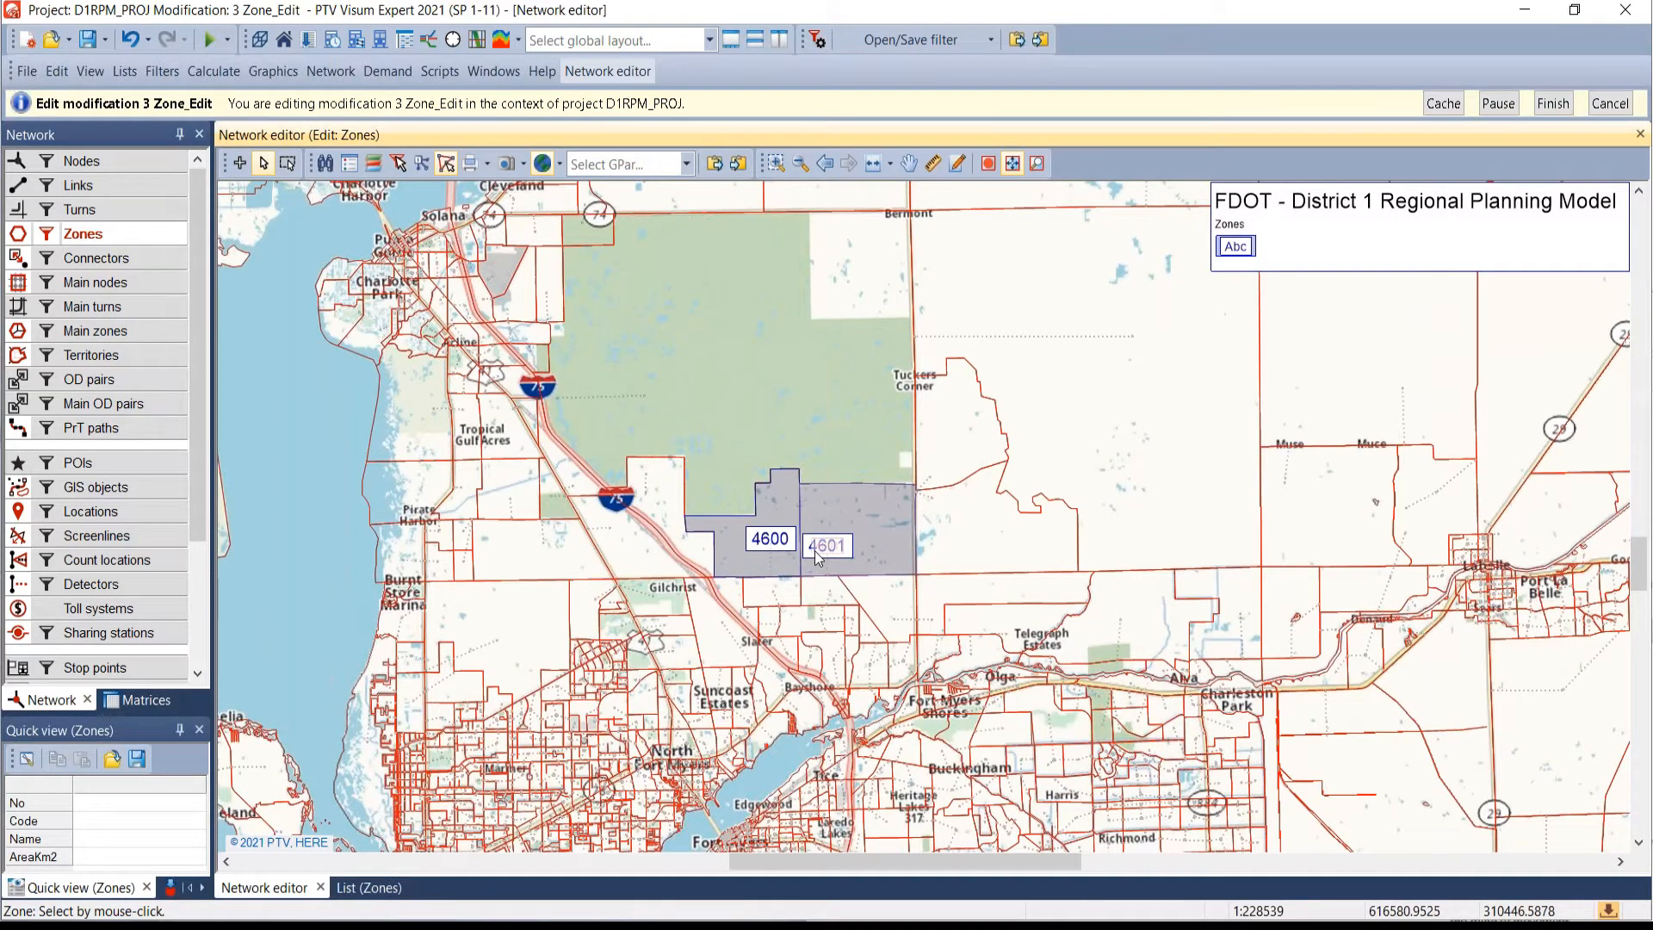
{"action": "left_click", "coordinate": [53, 237]}
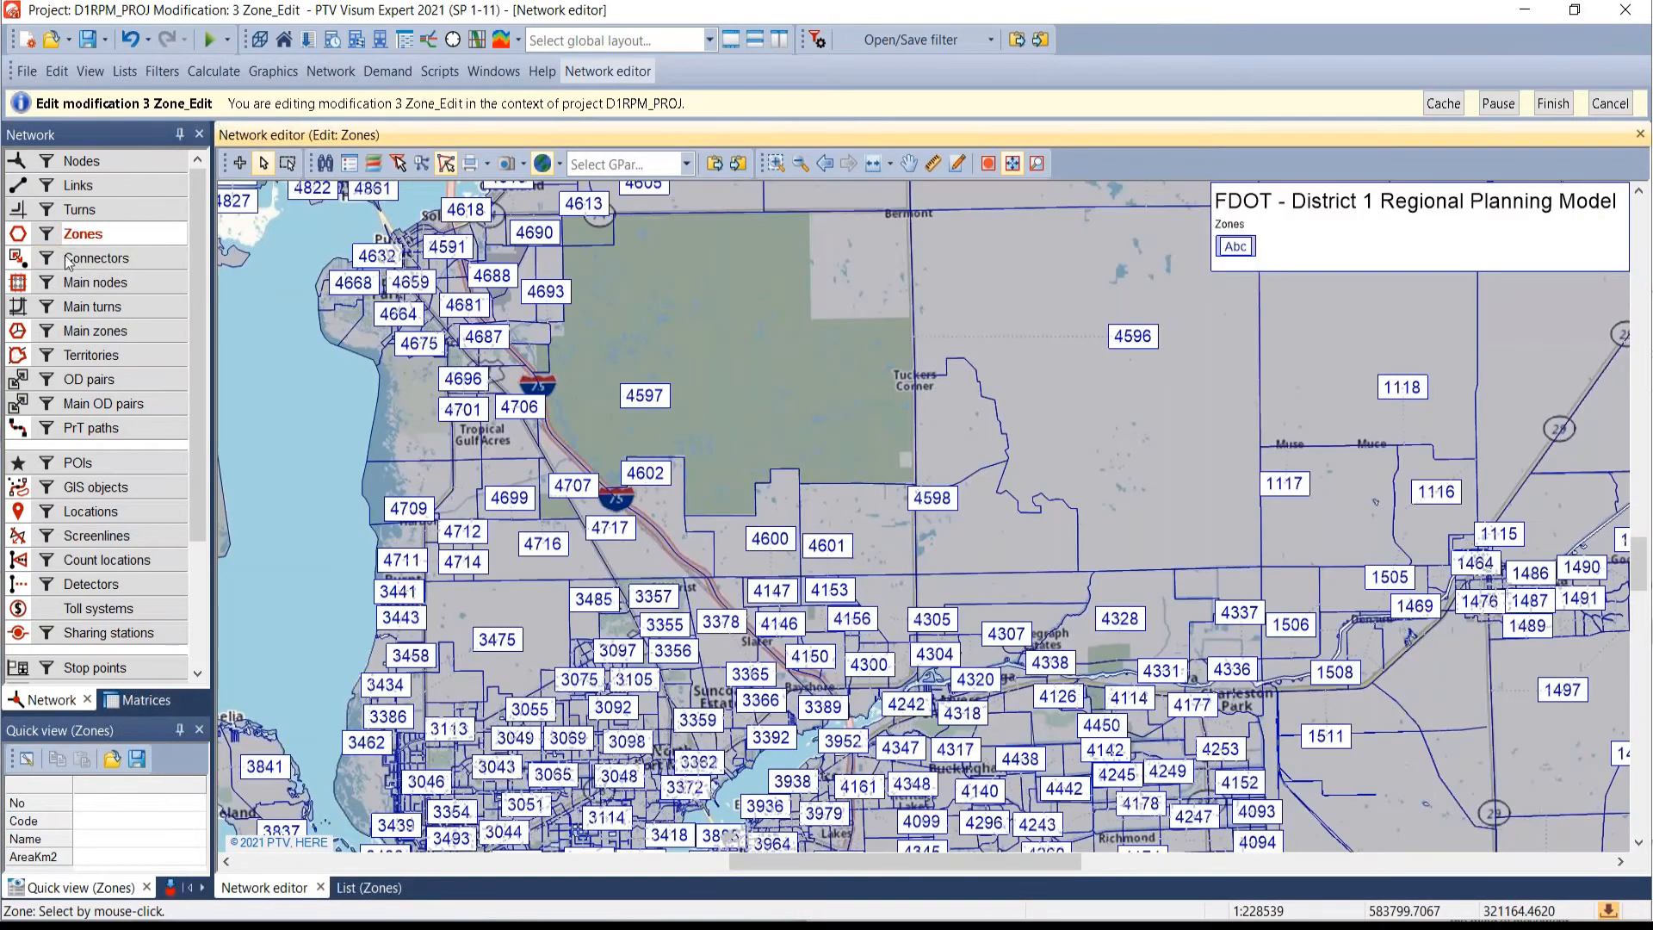
{"action": "left_click", "coordinate": [47, 241]}
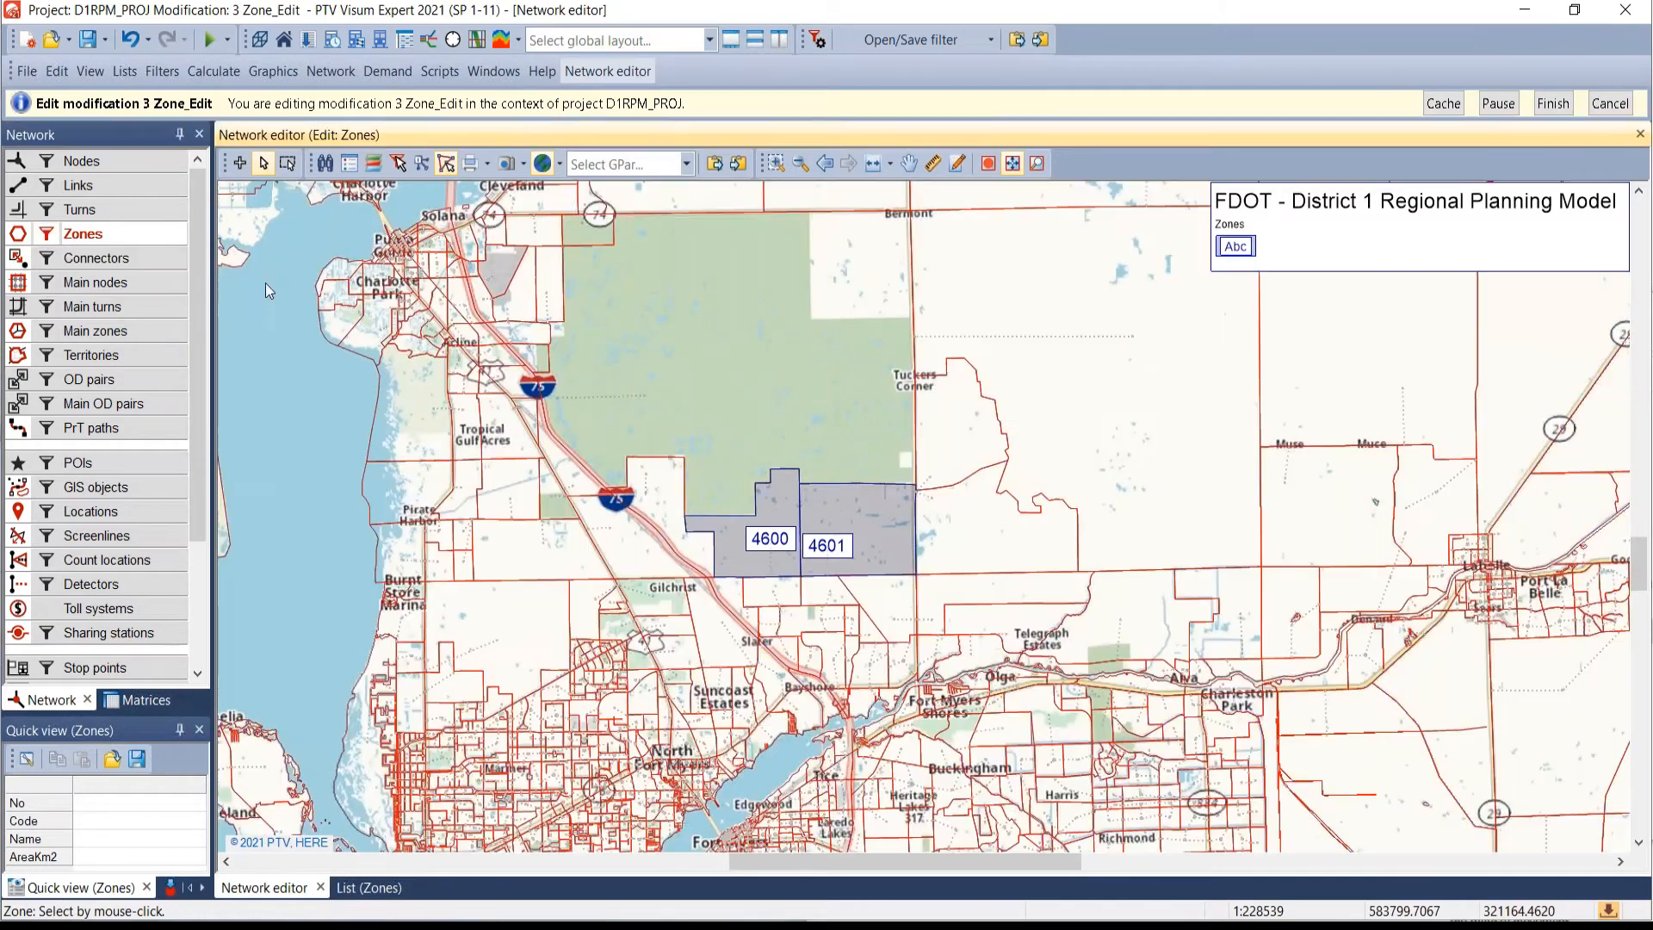
- Reopen the zone filter definition to review its condition and close it without changes
{"action": "right_click", "coordinate": [105, 234]}
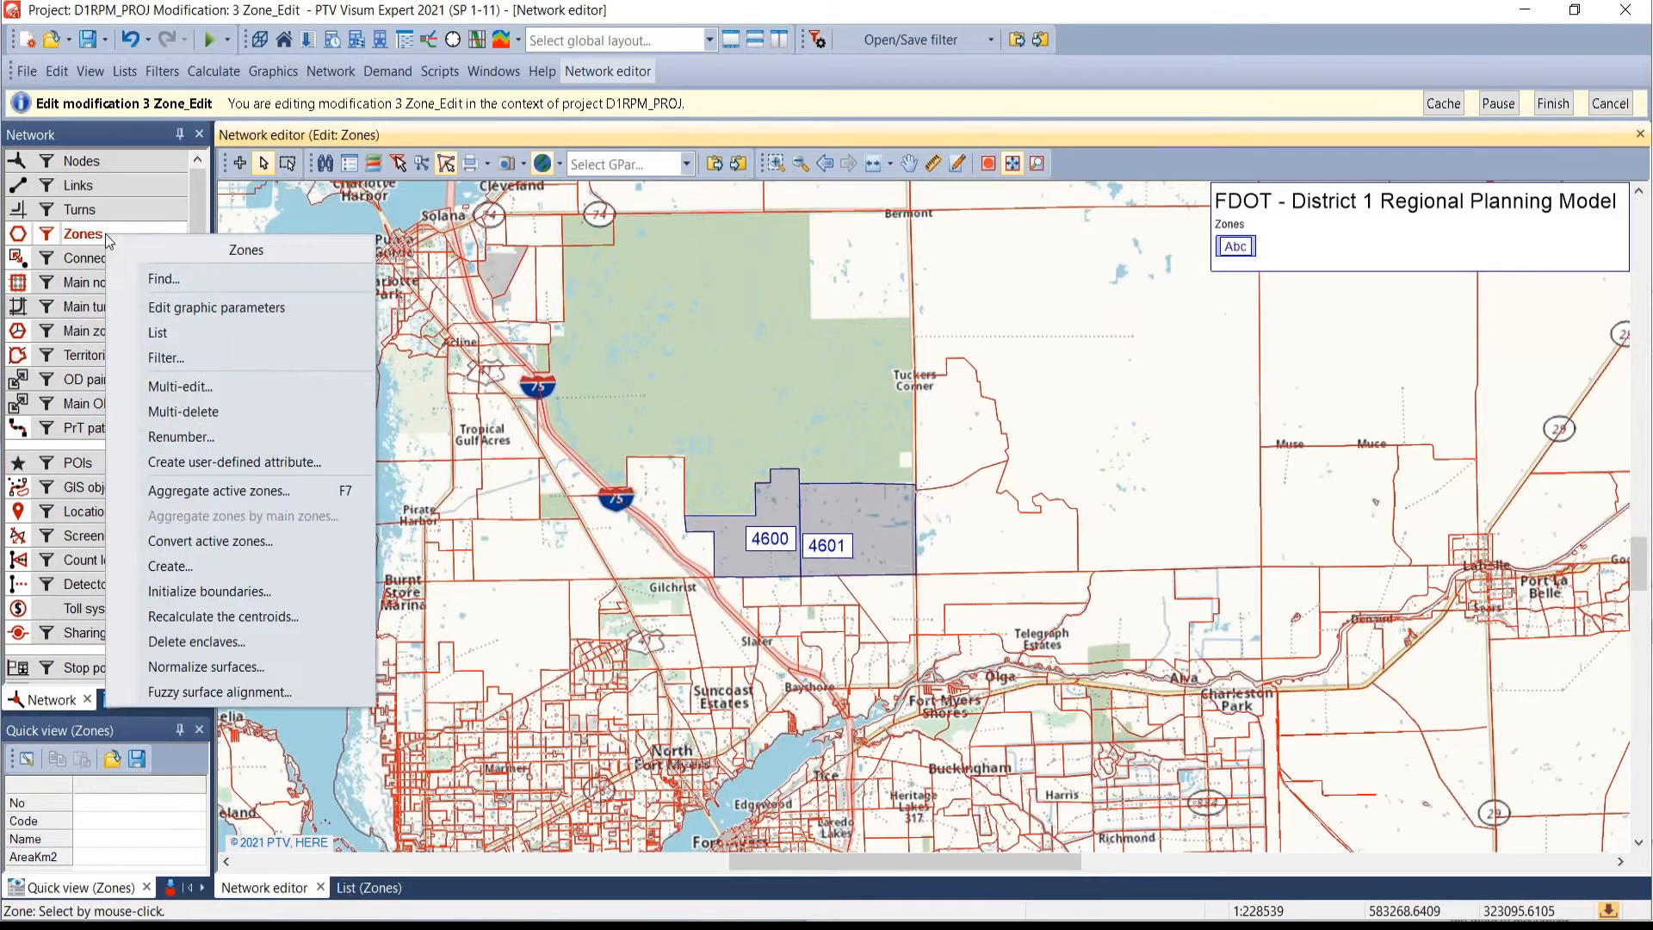
{"action": "left_click", "coordinate": [155, 359]}
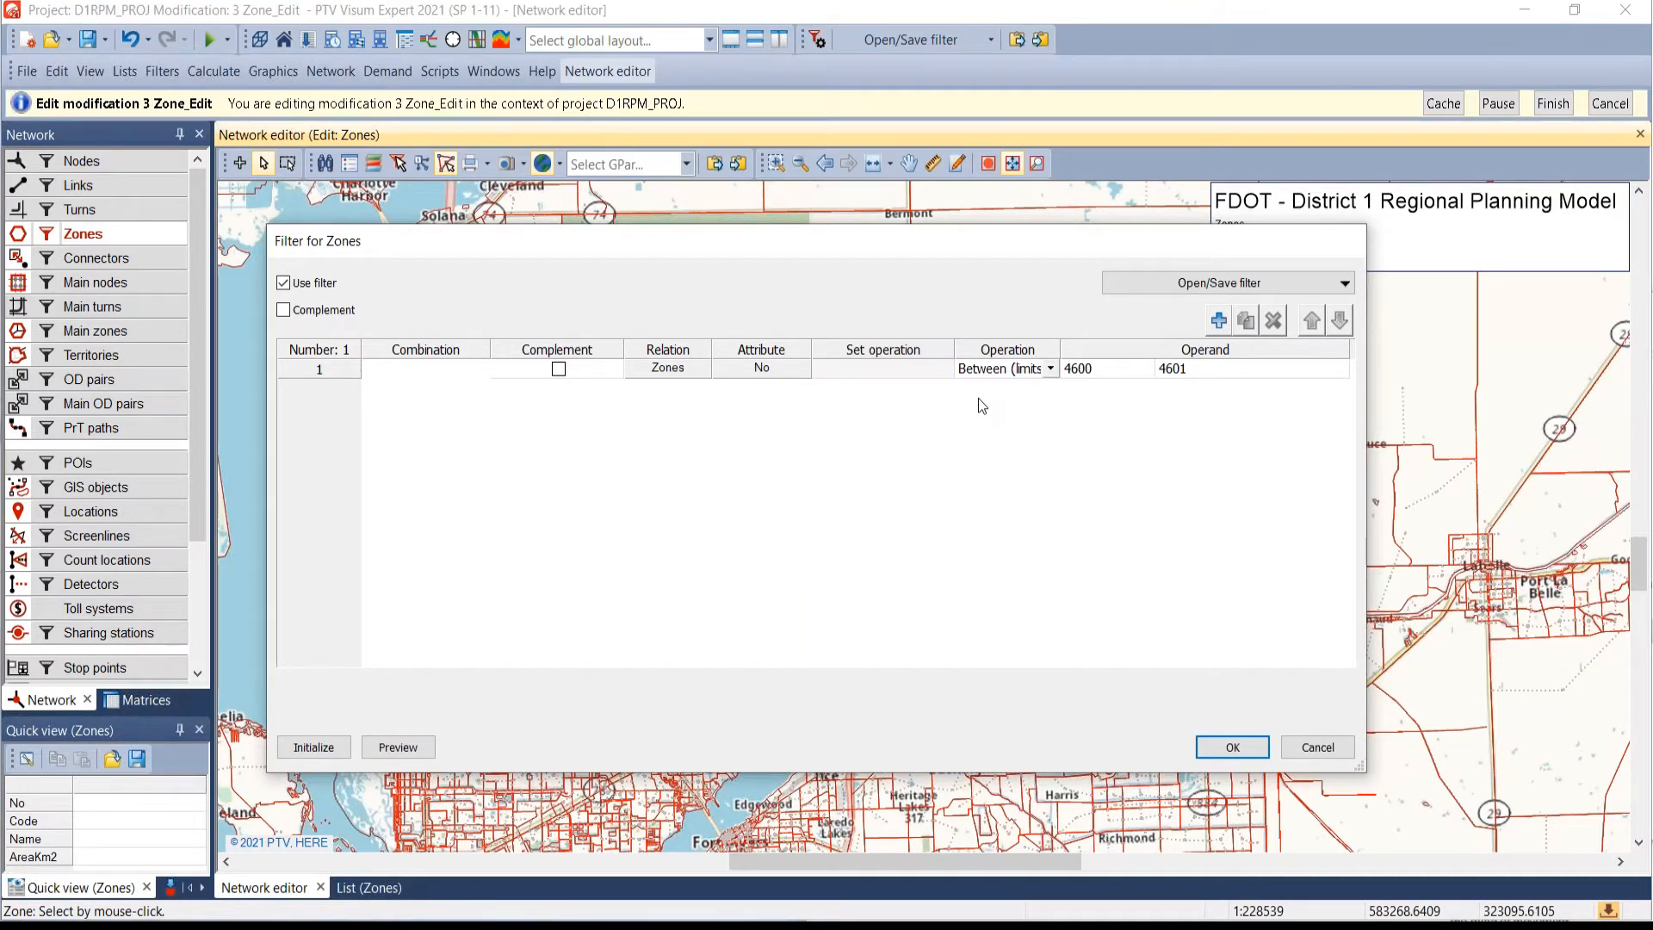
{"action": "left_click", "coordinate": [1308, 744]}
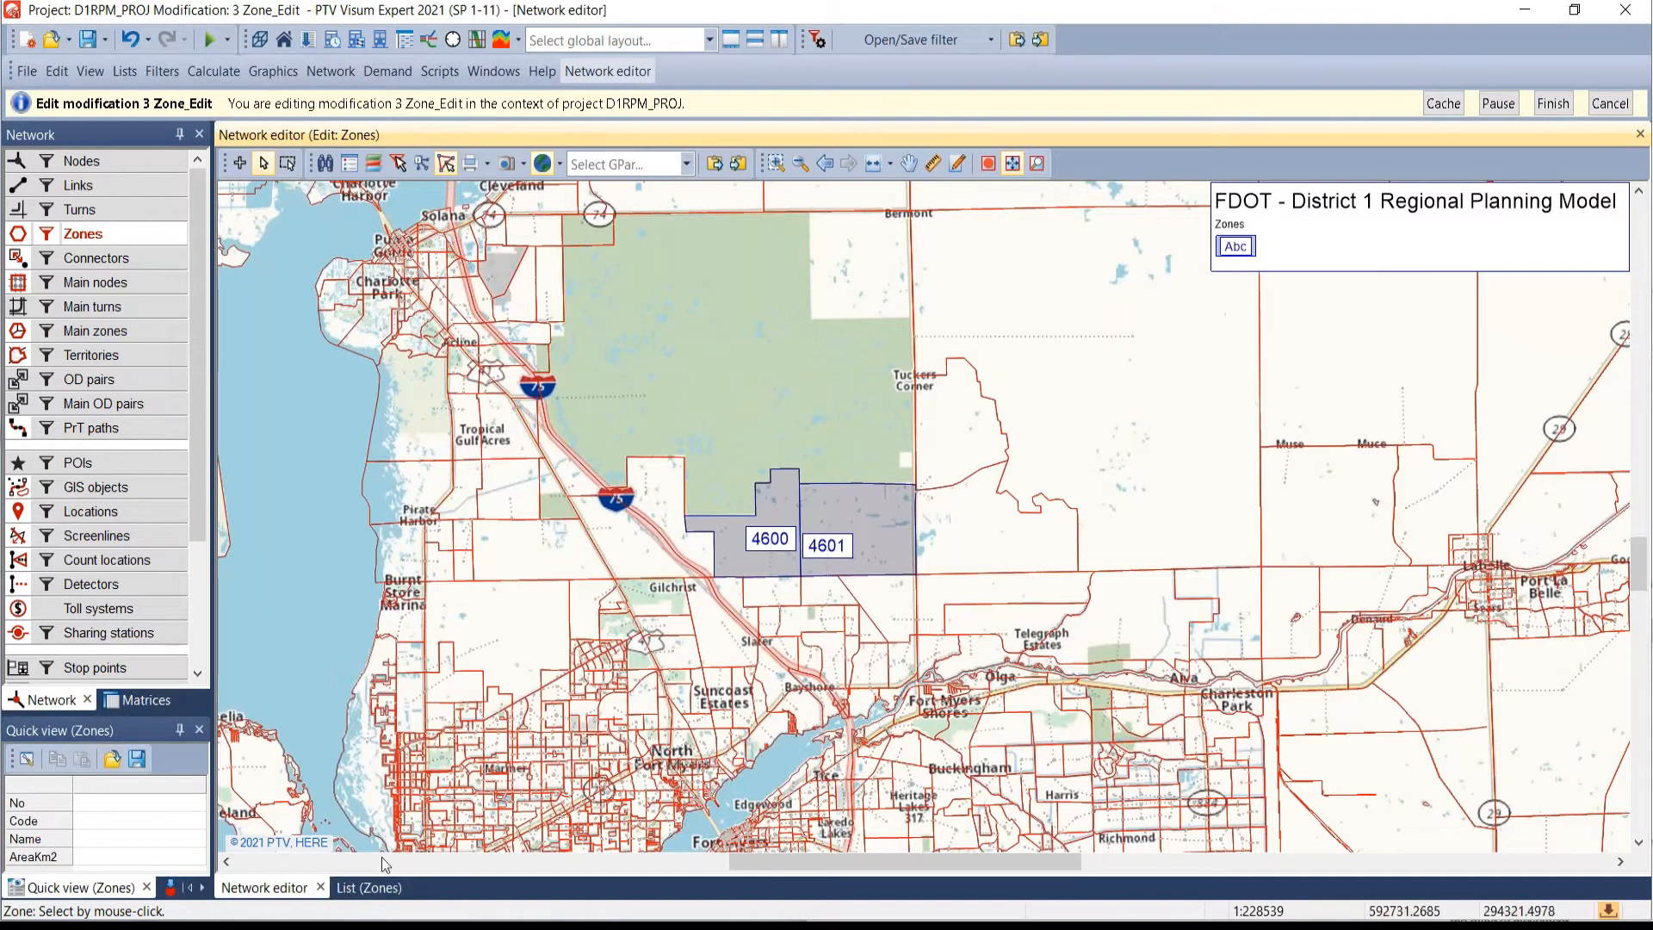
- Compare the zone list with the network editor and switch off the list's own filter on the No column
{"action": "left_click", "coordinate": [369, 889]}
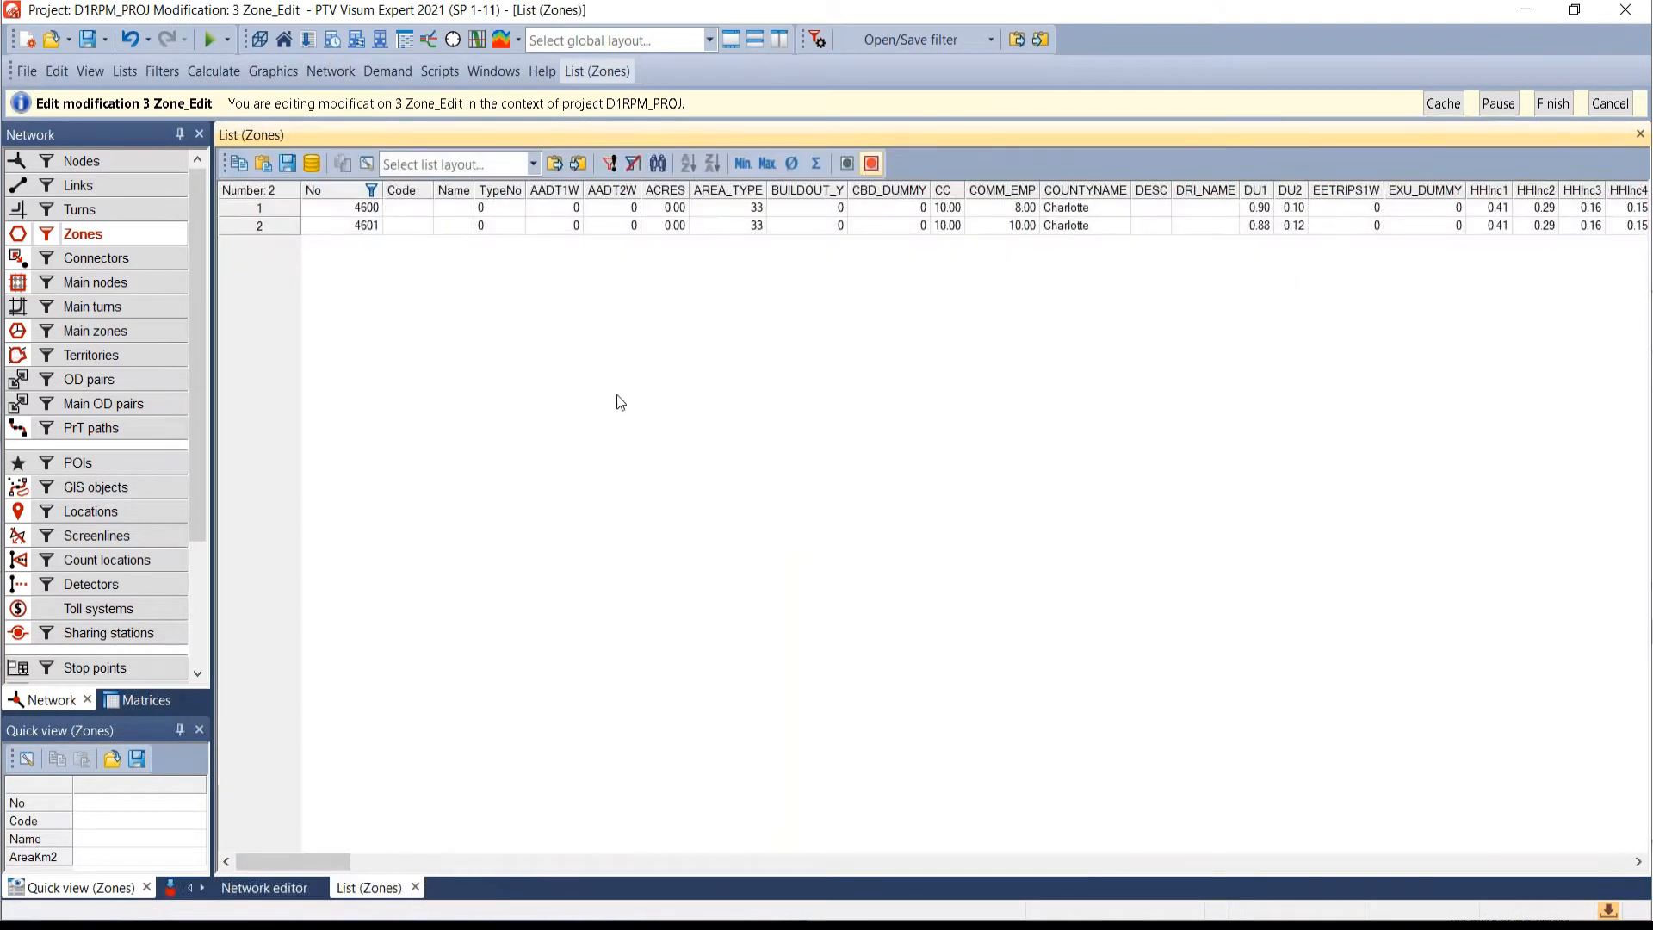
{"action": "left_click", "coordinate": [258, 888]}
{"action": "left_click", "coordinate": [372, 889]}
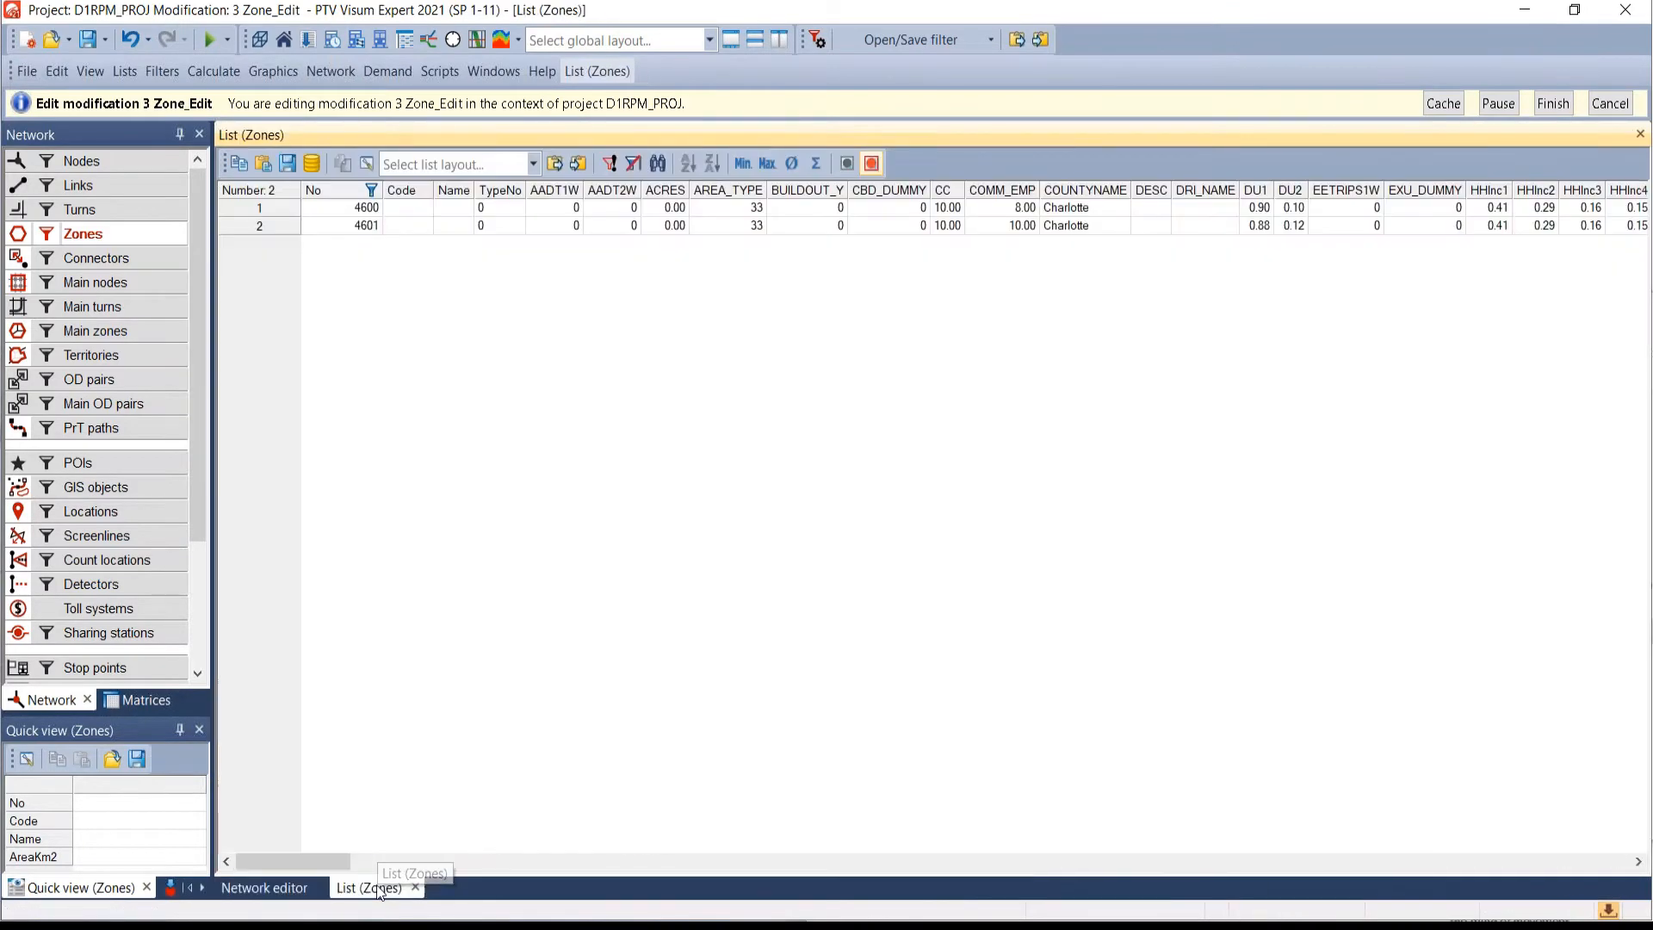
{"action": "left_click", "coordinate": [371, 190]}
{"action": "left_click", "coordinate": [170, 216]}
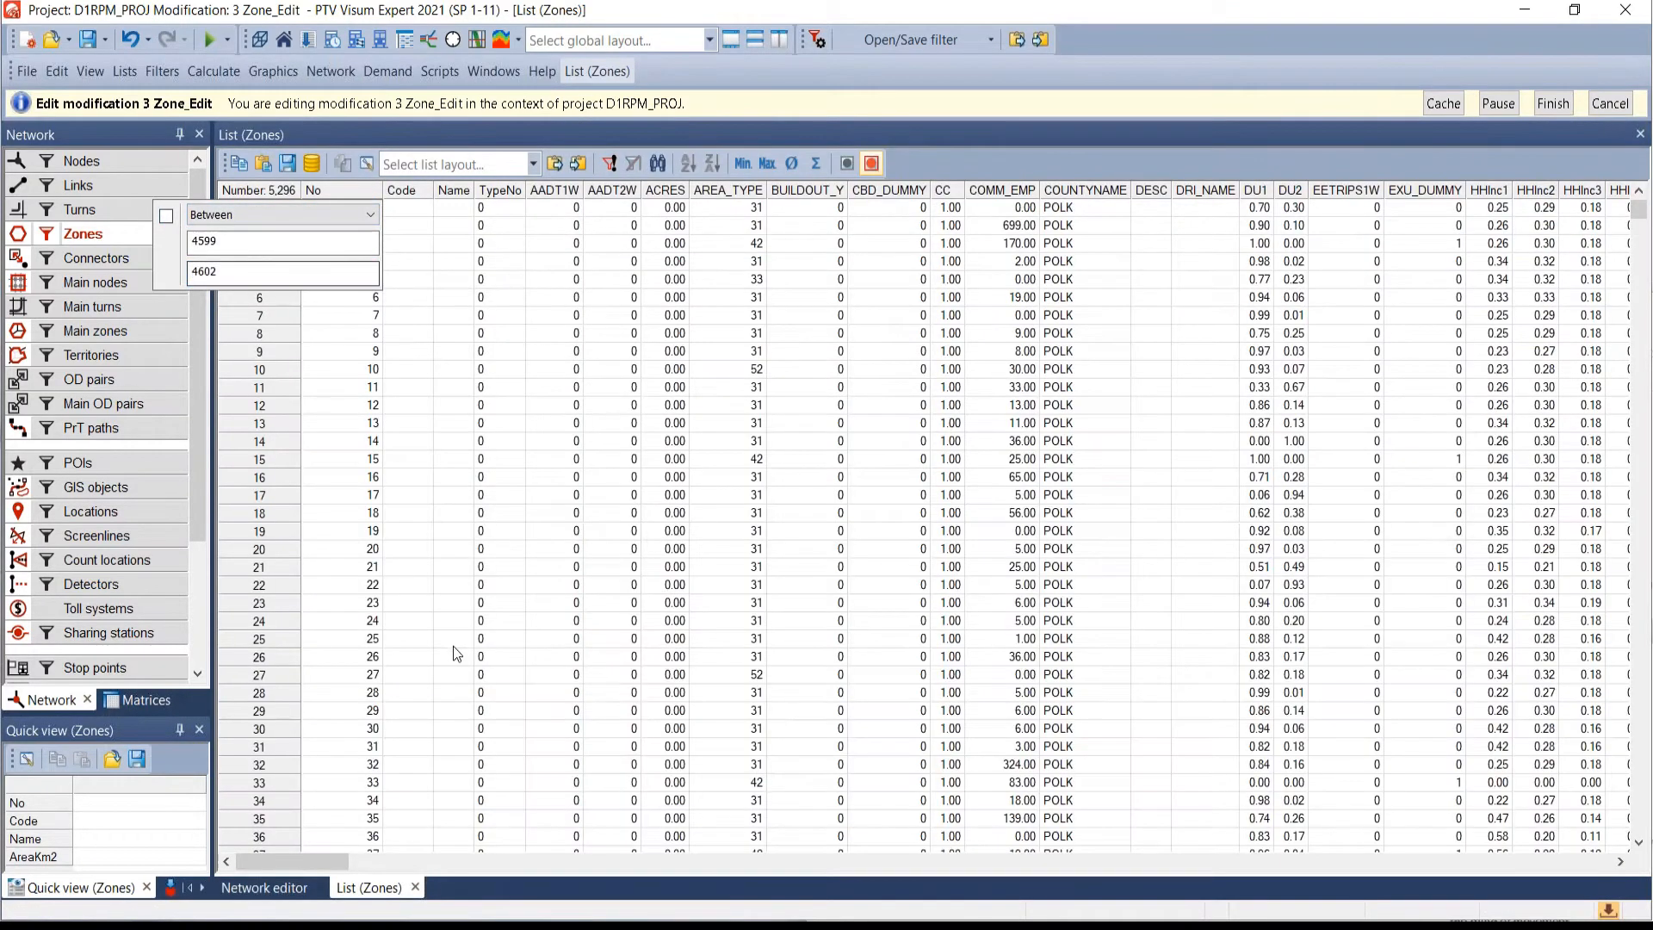
{"action": "left_click", "coordinate": [341, 748]}
- Restrict the zone list to active zones only and check it against the filtered zones in the network editor
{"action": "left_click", "coordinate": [279, 885]}
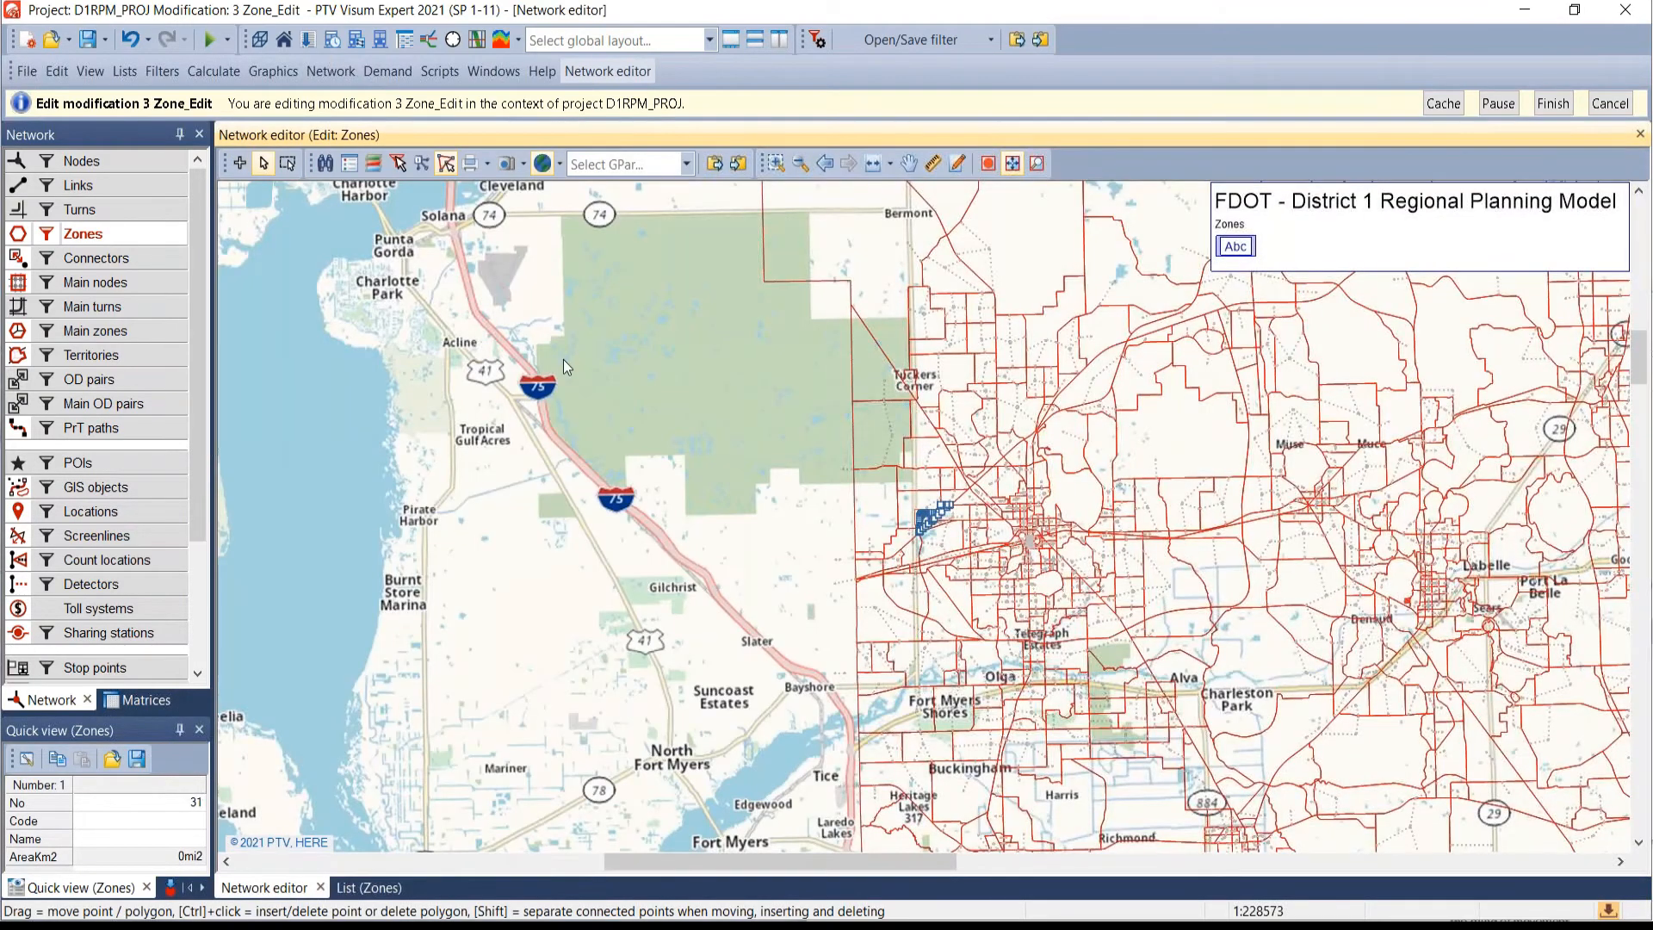
{"action": "scroll", "coordinate": [697, 556], "scroll_direction": "down", "scroll_amount": 4}
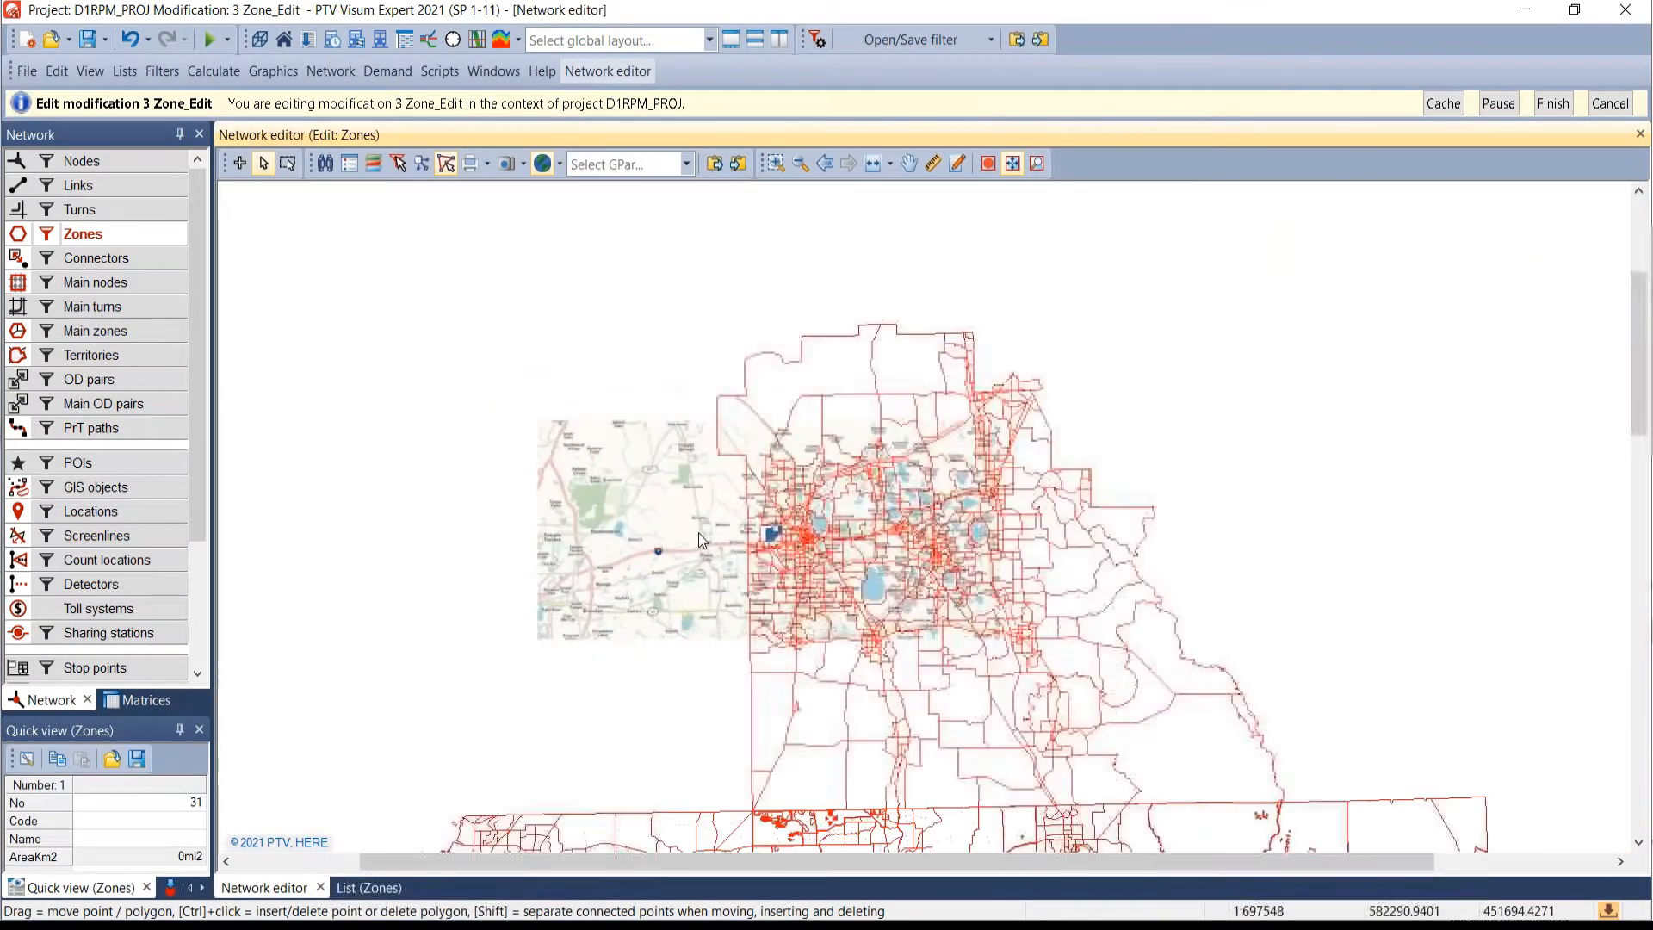
{"action": "mouse_move", "coordinate": [739, 562]}
{"action": "left_mouse_down"}
{"action": "mouse_move", "coordinate": [757, 657]}
{"action": "mouse_move", "coordinate": [705, 757]}
{"action": "mouse_move", "coordinate": [715, 772]}
{"action": "mouse_move", "coordinate": [701, 657]}
{"action": "mouse_move", "coordinate": [752, 543]}
{"action": "mouse_move", "coordinate": [720, 546]}
{"action": "left_mouse_up"}
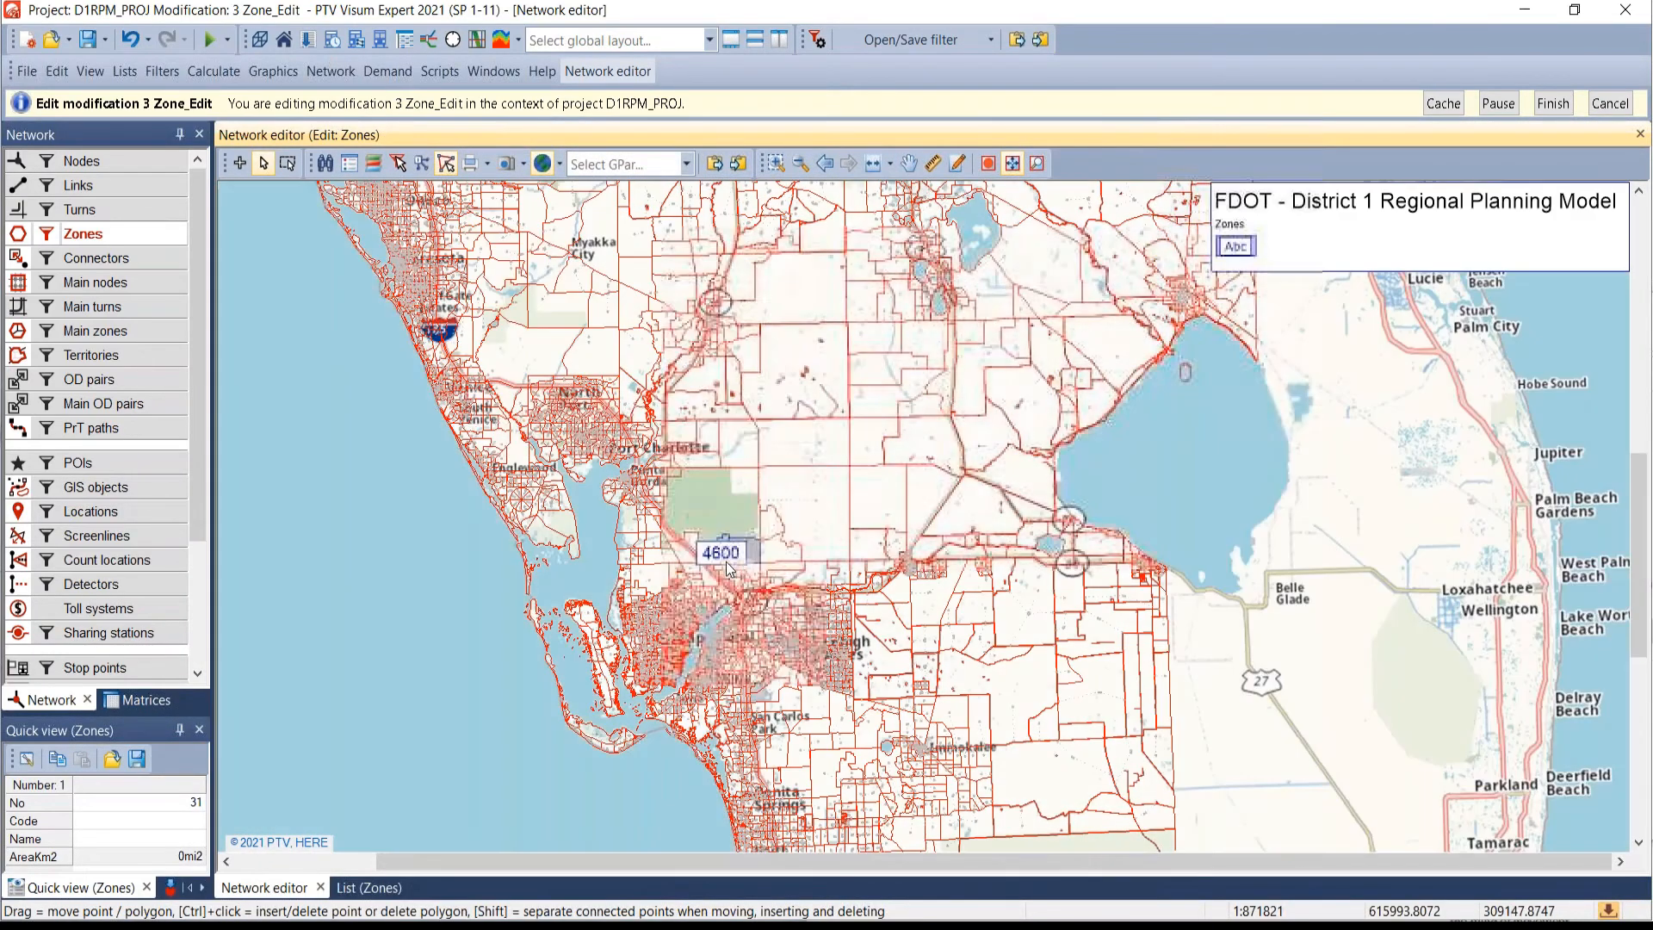
{"action": "left_click", "coordinate": [377, 890]}
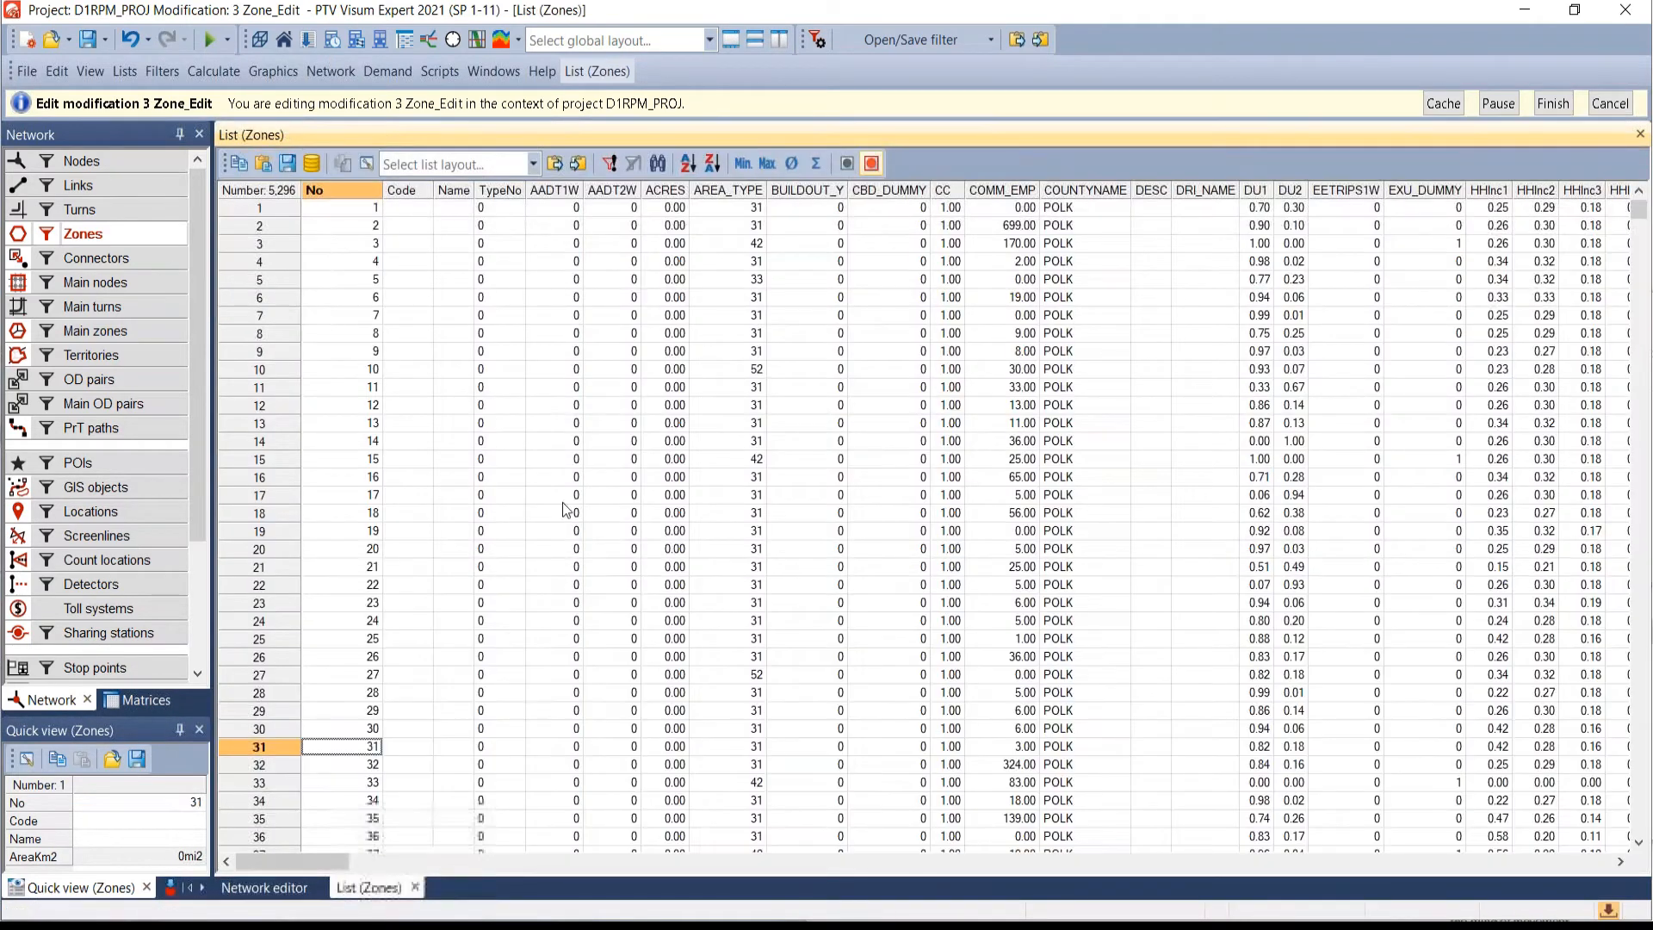
{"action": "left_click", "coordinate": [609, 164]}
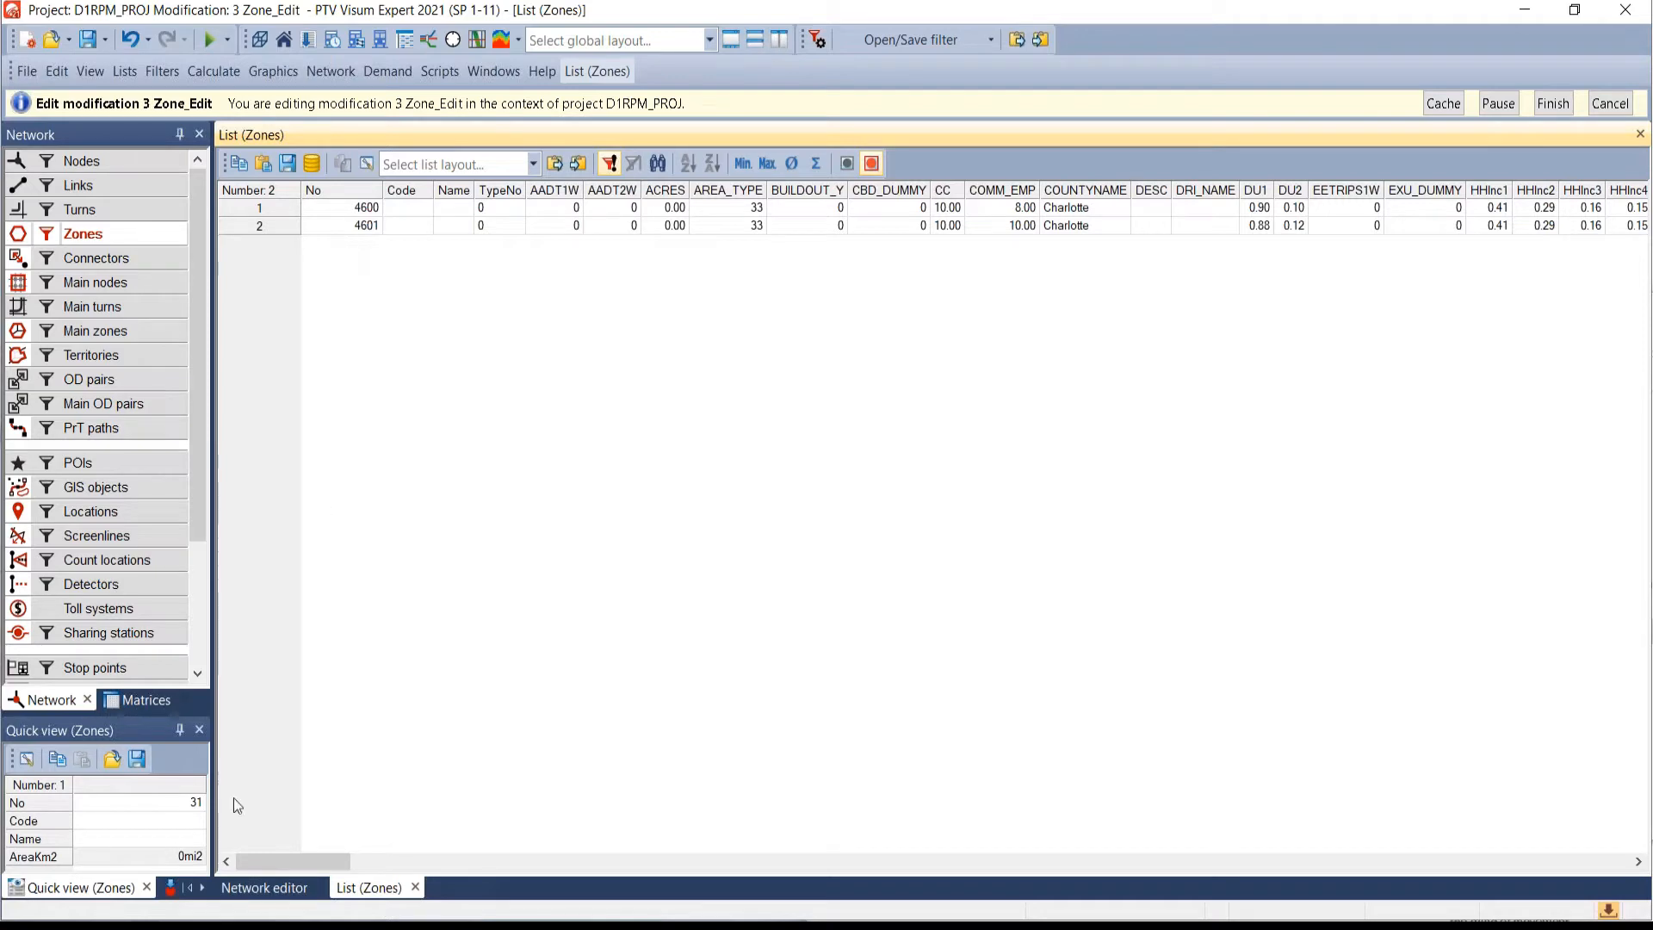
{"action": "left_click", "coordinate": [263, 887]}
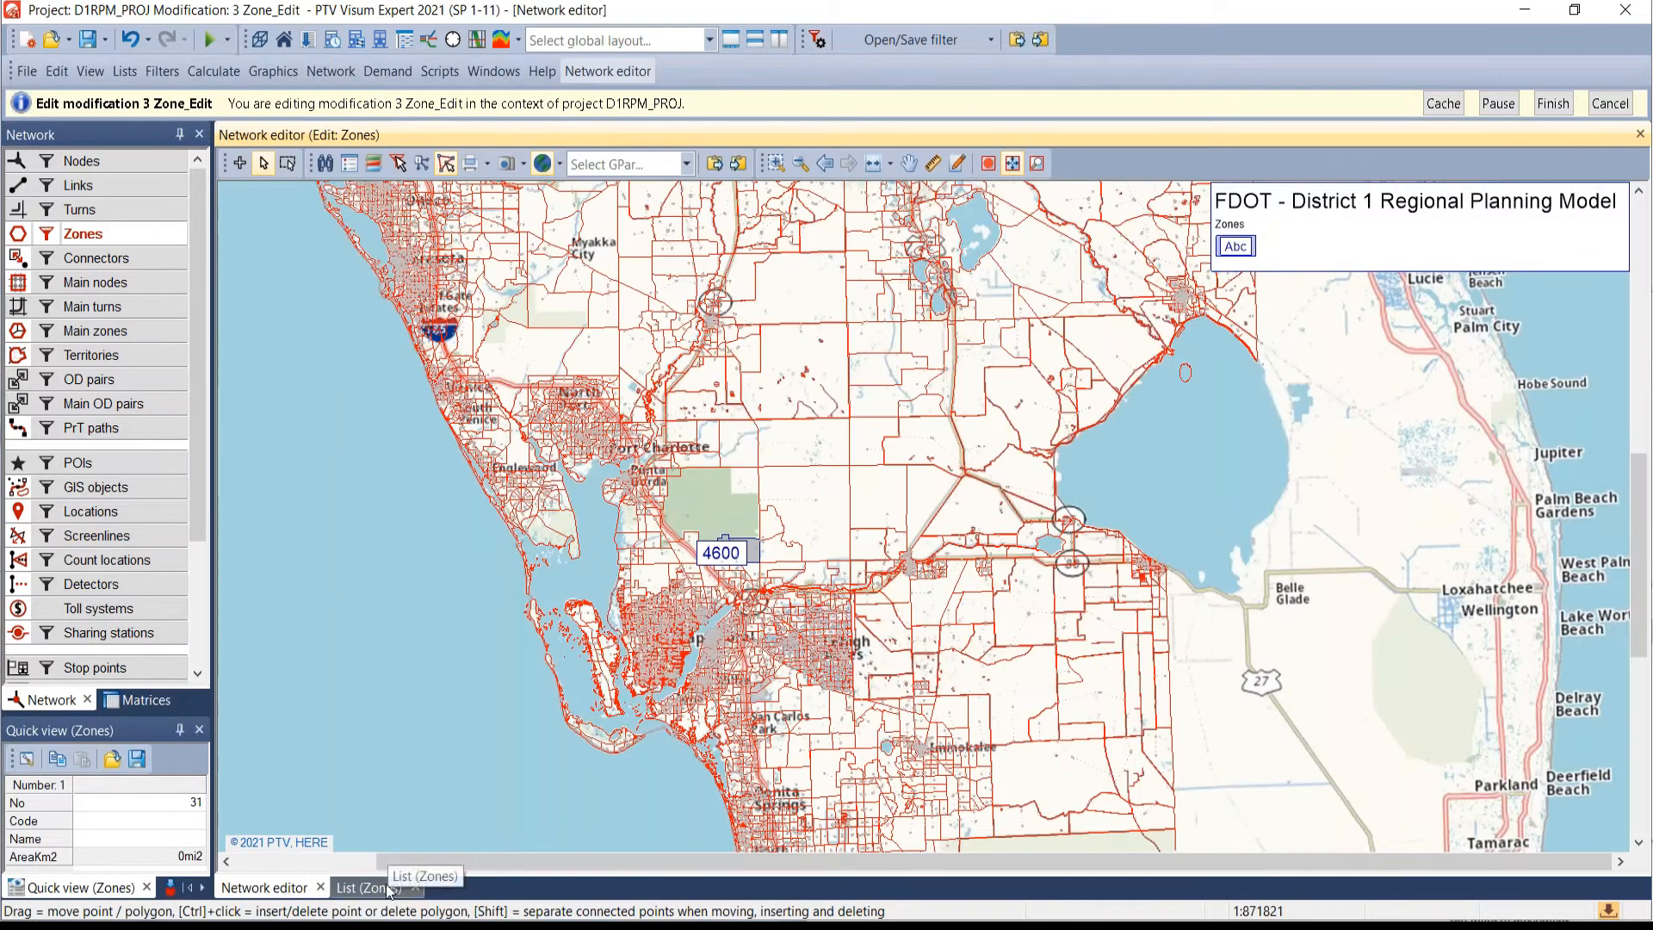
{"action": "left_click", "coordinate": [384, 887]}
{"action": "left_click", "coordinate": [310, 890]}
- Look through the SharedData folder and the option for saving filters to a file
{"action": "key", "text": "alt+Tab"}
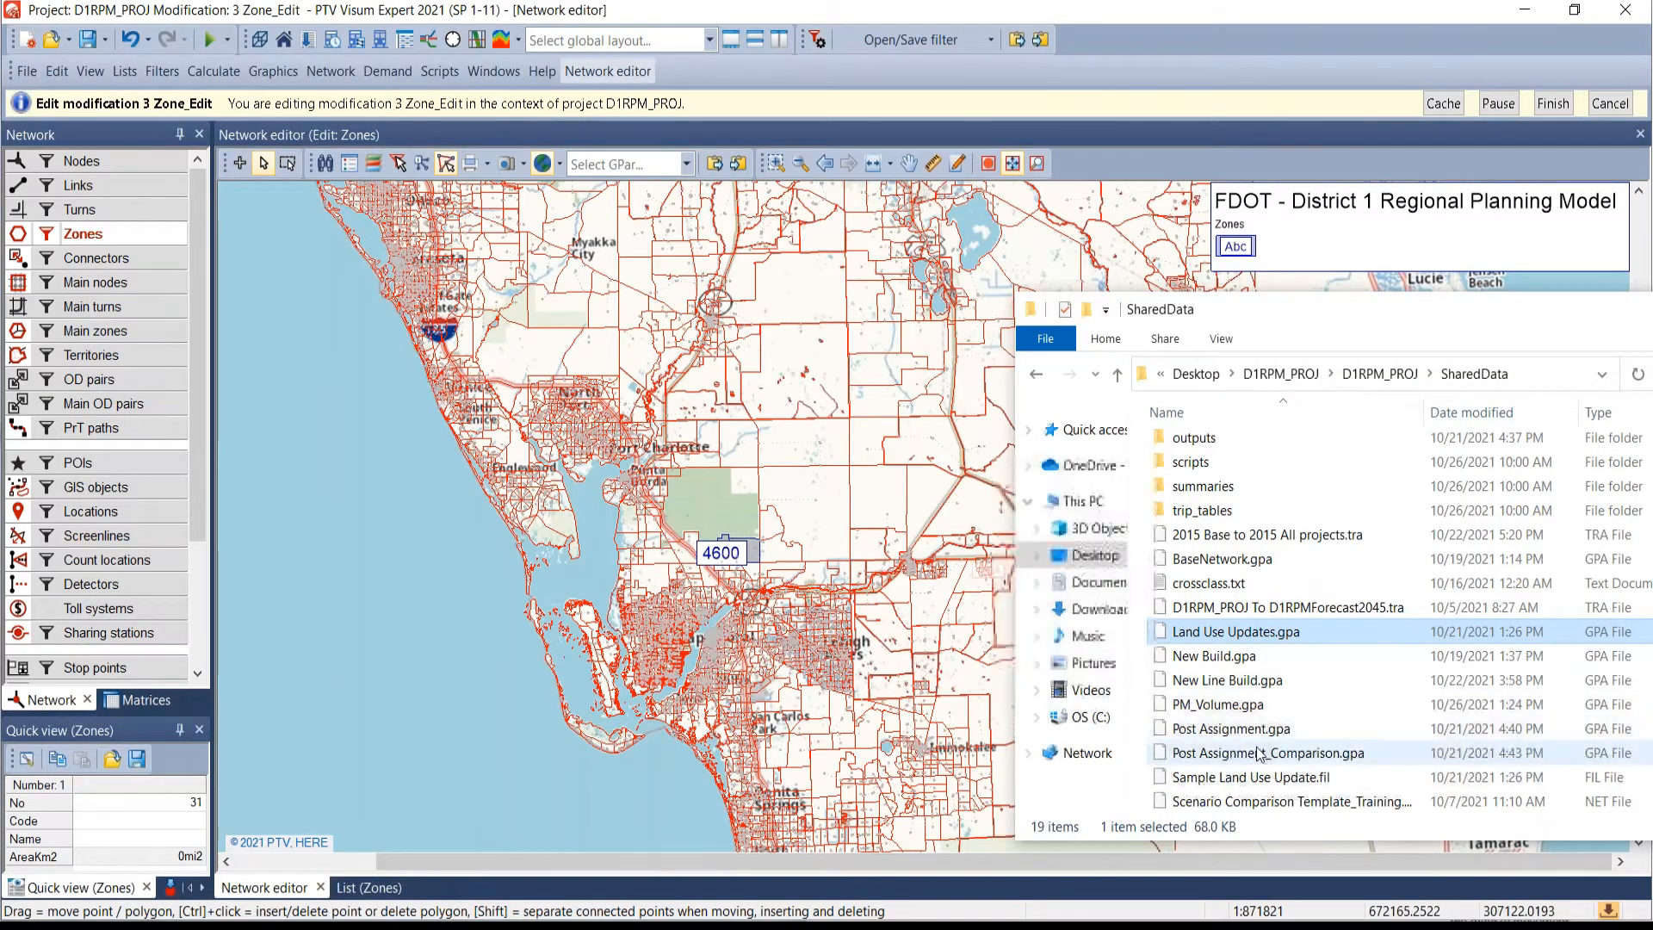
{"action": "scroll", "coordinate": [1241, 785], "scroll_direction": "down", "scroll_amount": 1}
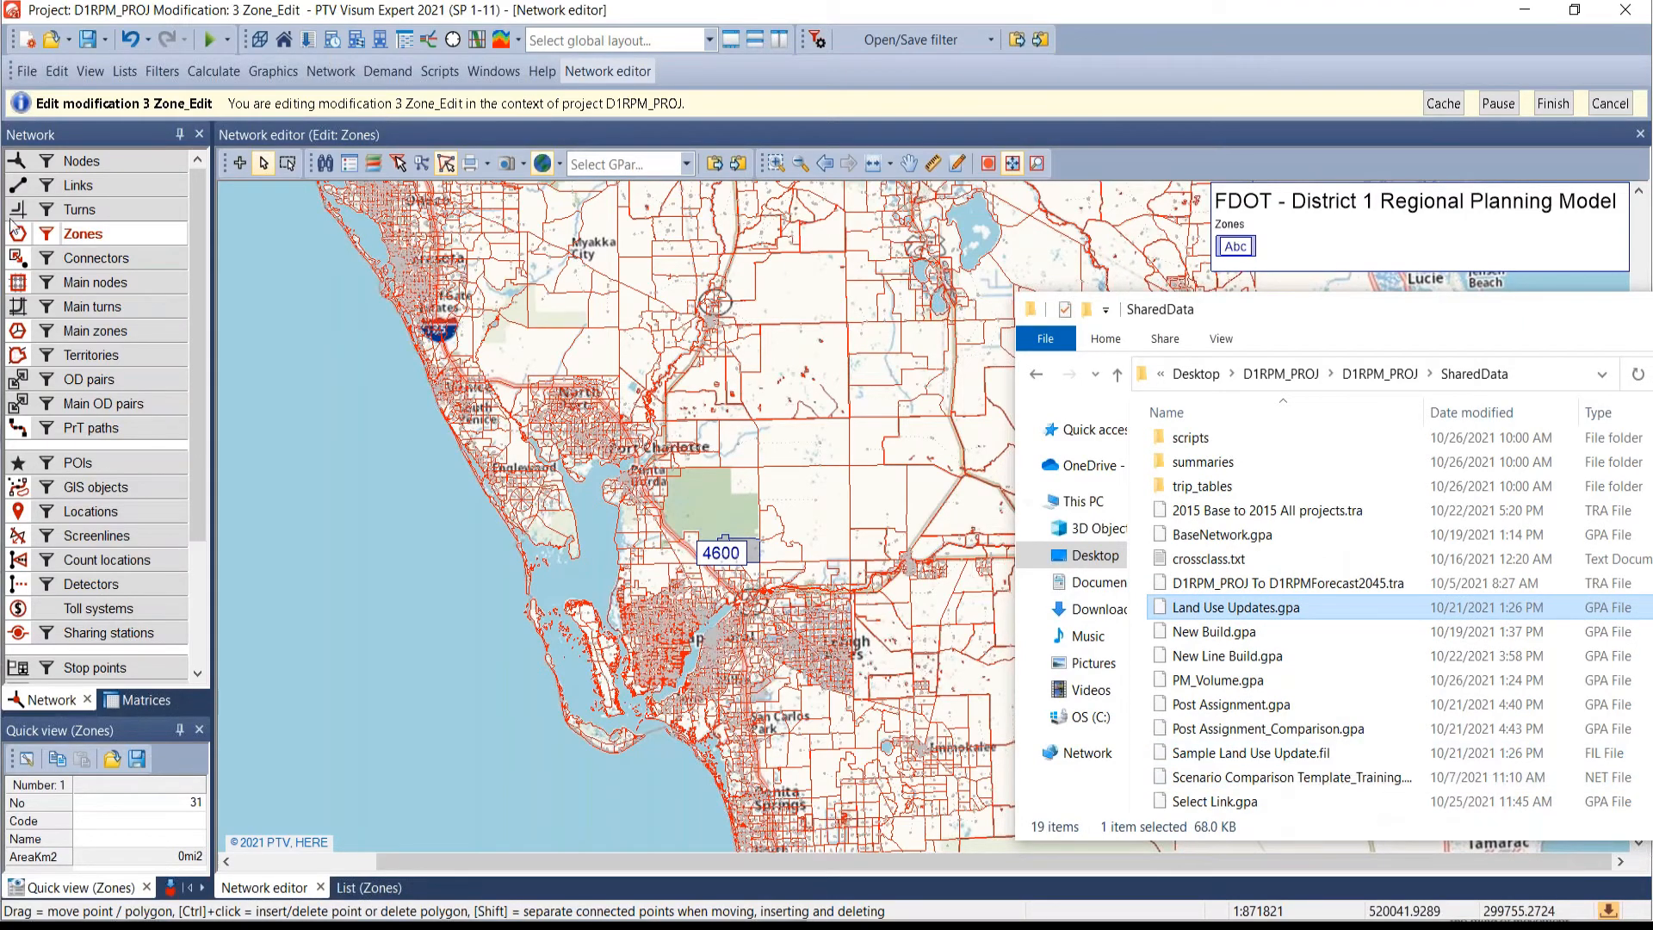
{"action": "left_click", "coordinate": [27, 71]}
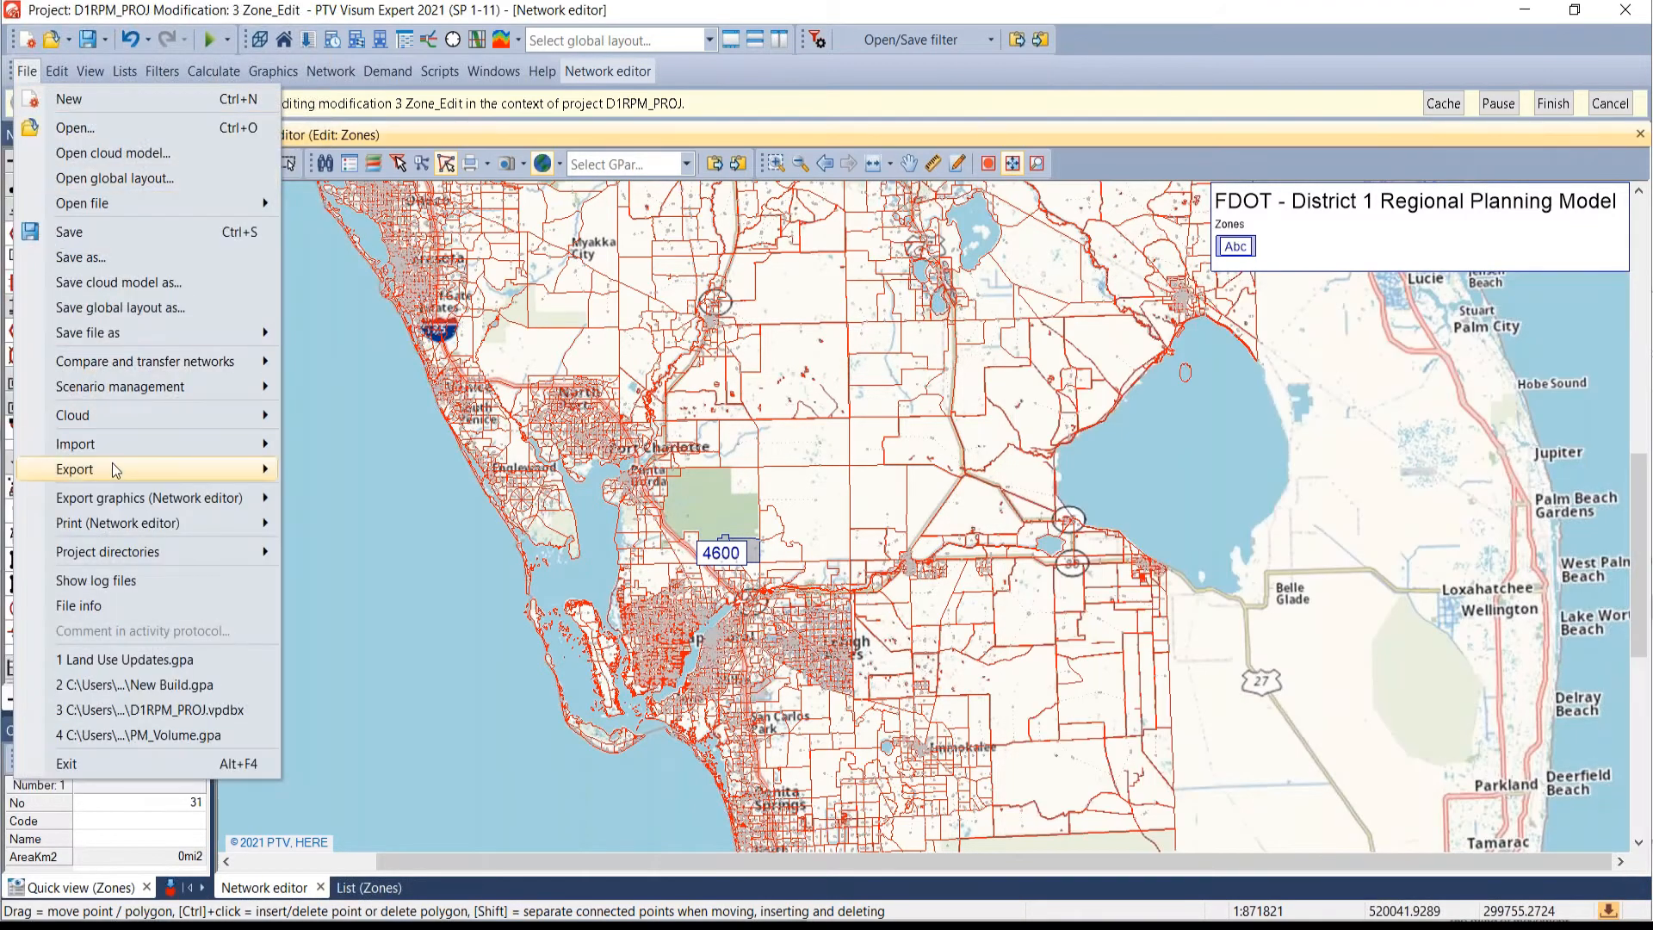
{"action": "mouse_move", "coordinate": [117, 333]}
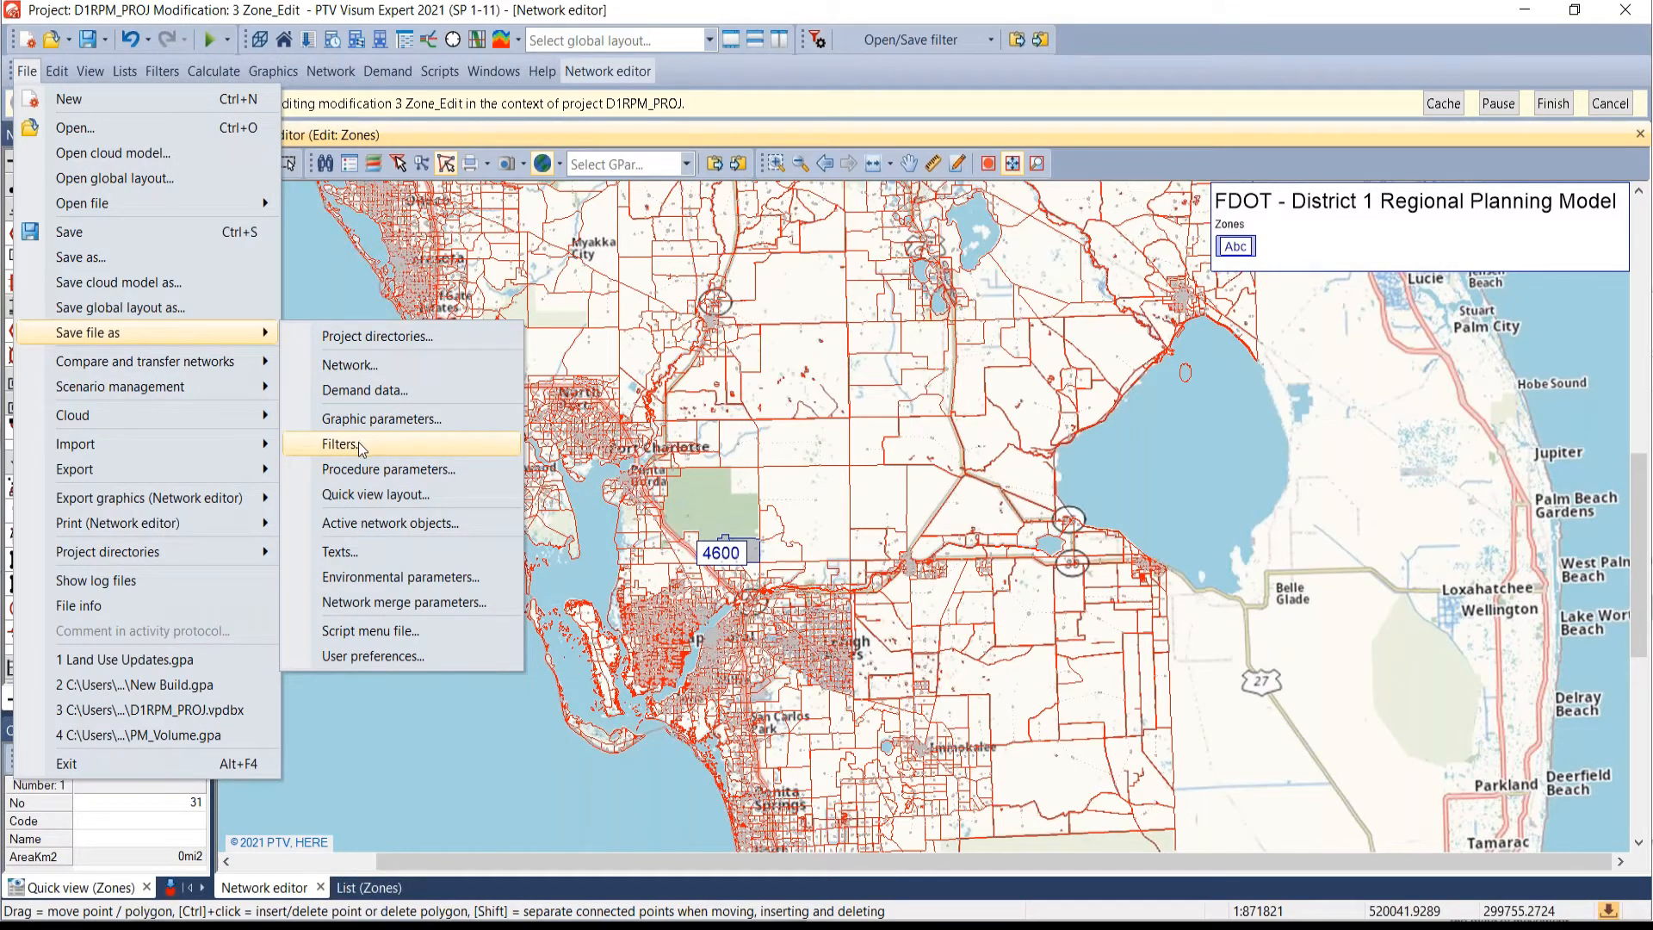
{"action": "left_click", "coordinate": [639, 924]}
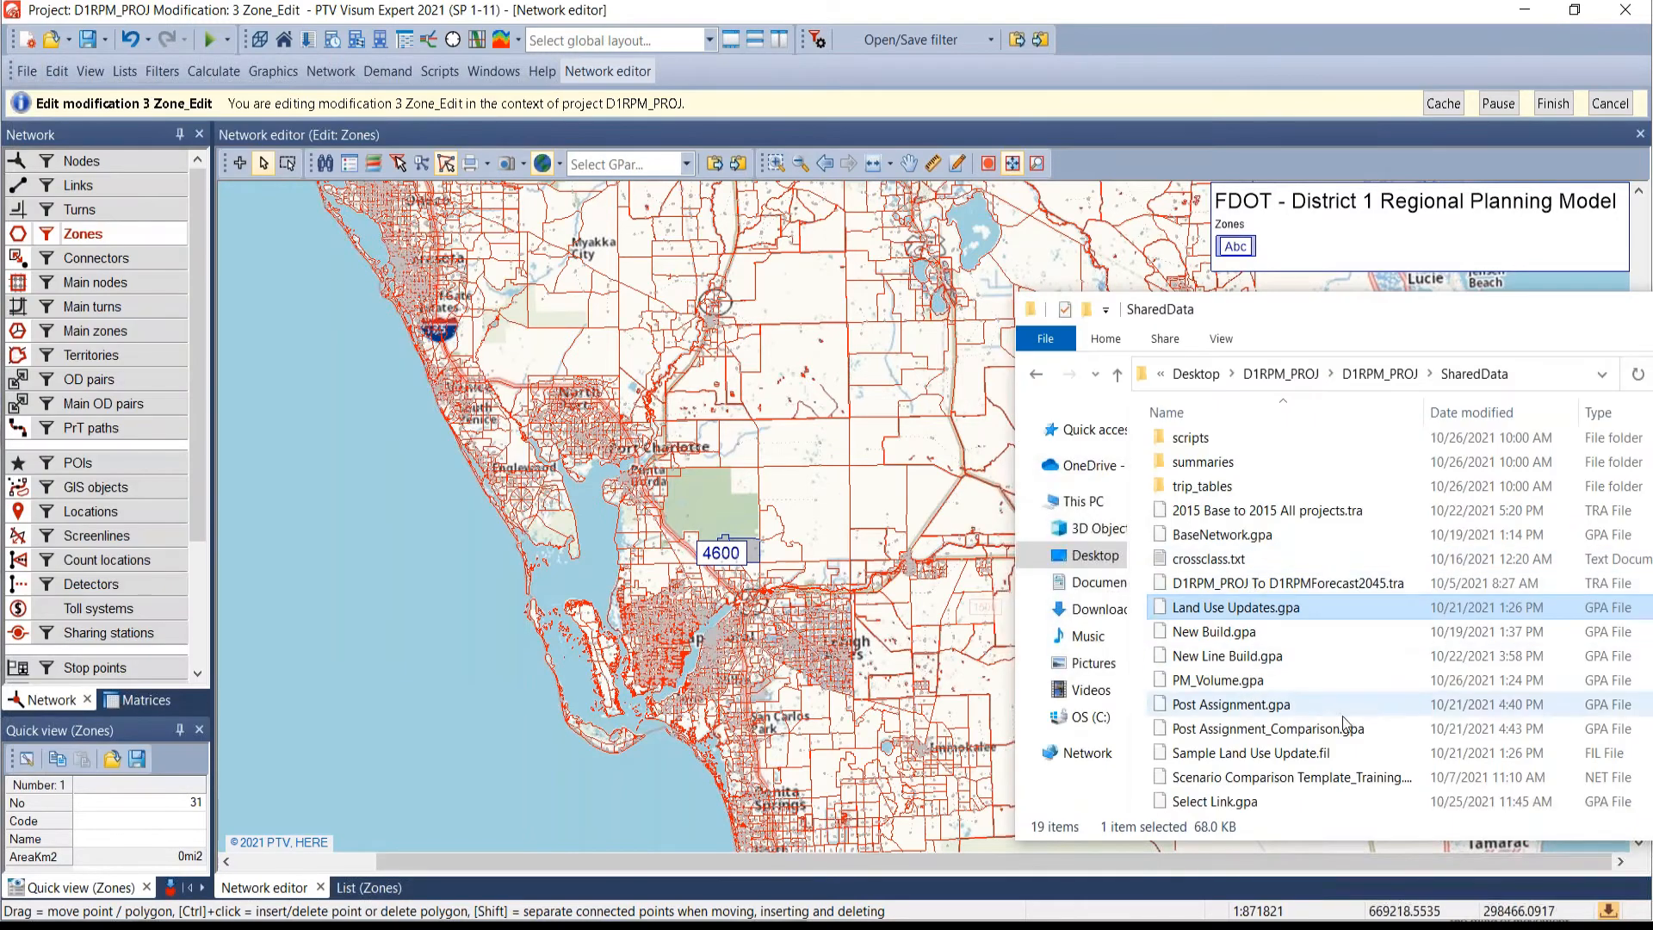
- Load Sample Land Use Update.fil from SharedData into the network editor, initializing existing filters and reading the zone filter, and inspect the filtered zones
{"action": "left_click", "coordinate": [1219, 762]}
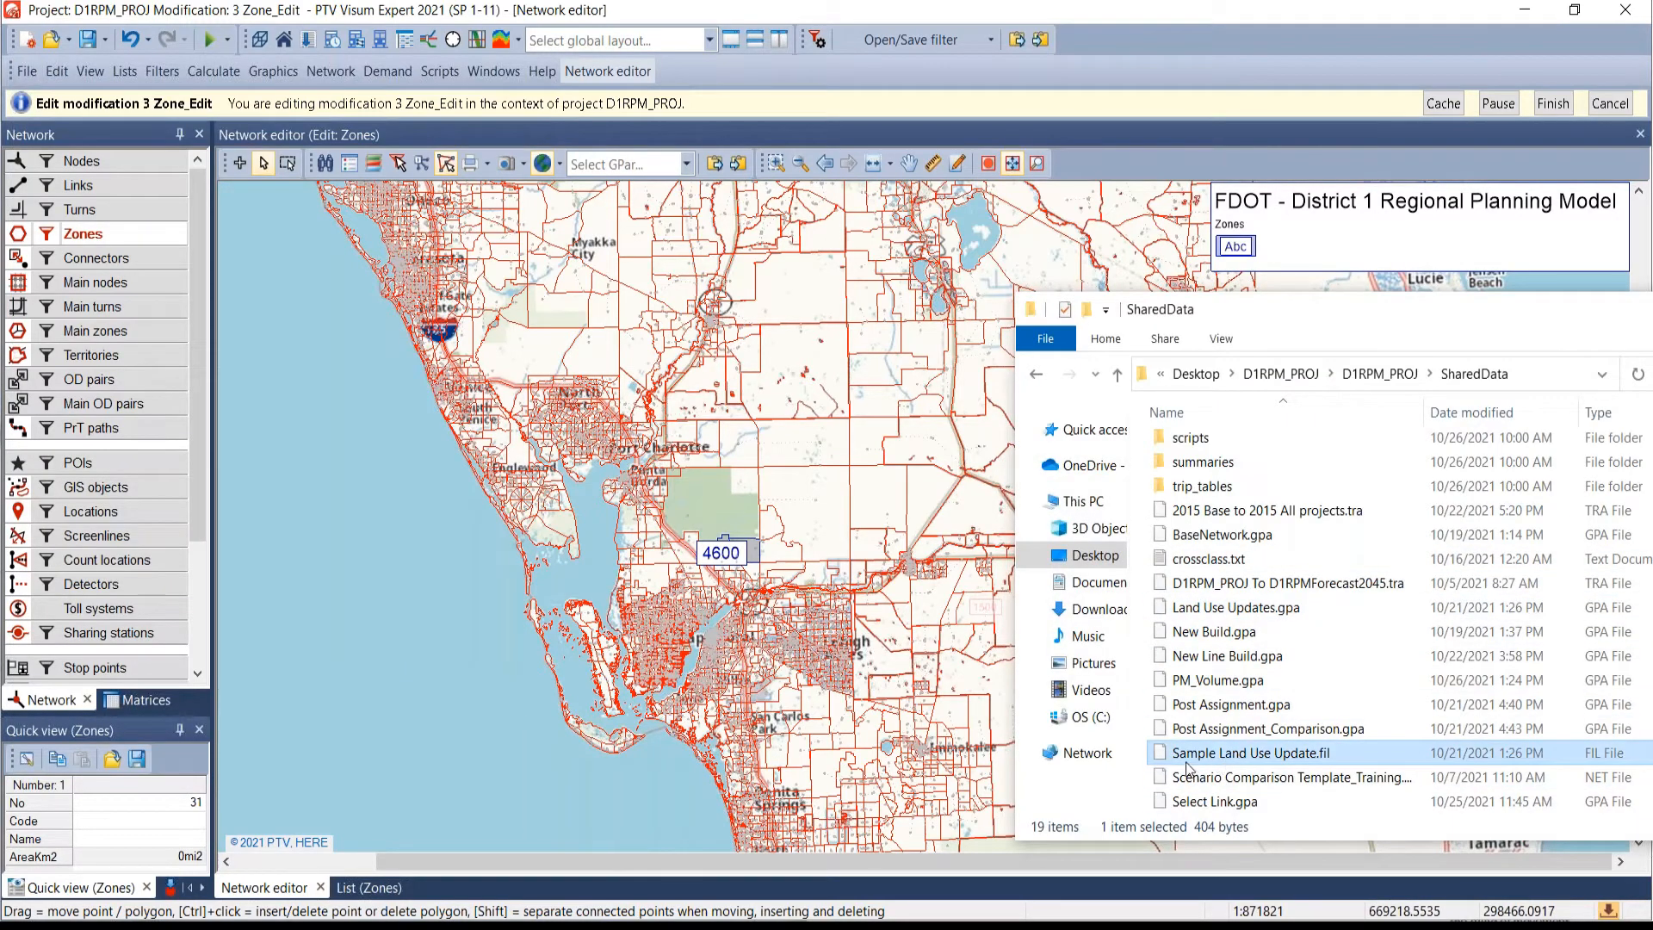
{"action": "left_click_drag", "start_coordinate": [1246, 762], "coordinate": [421, 645]}
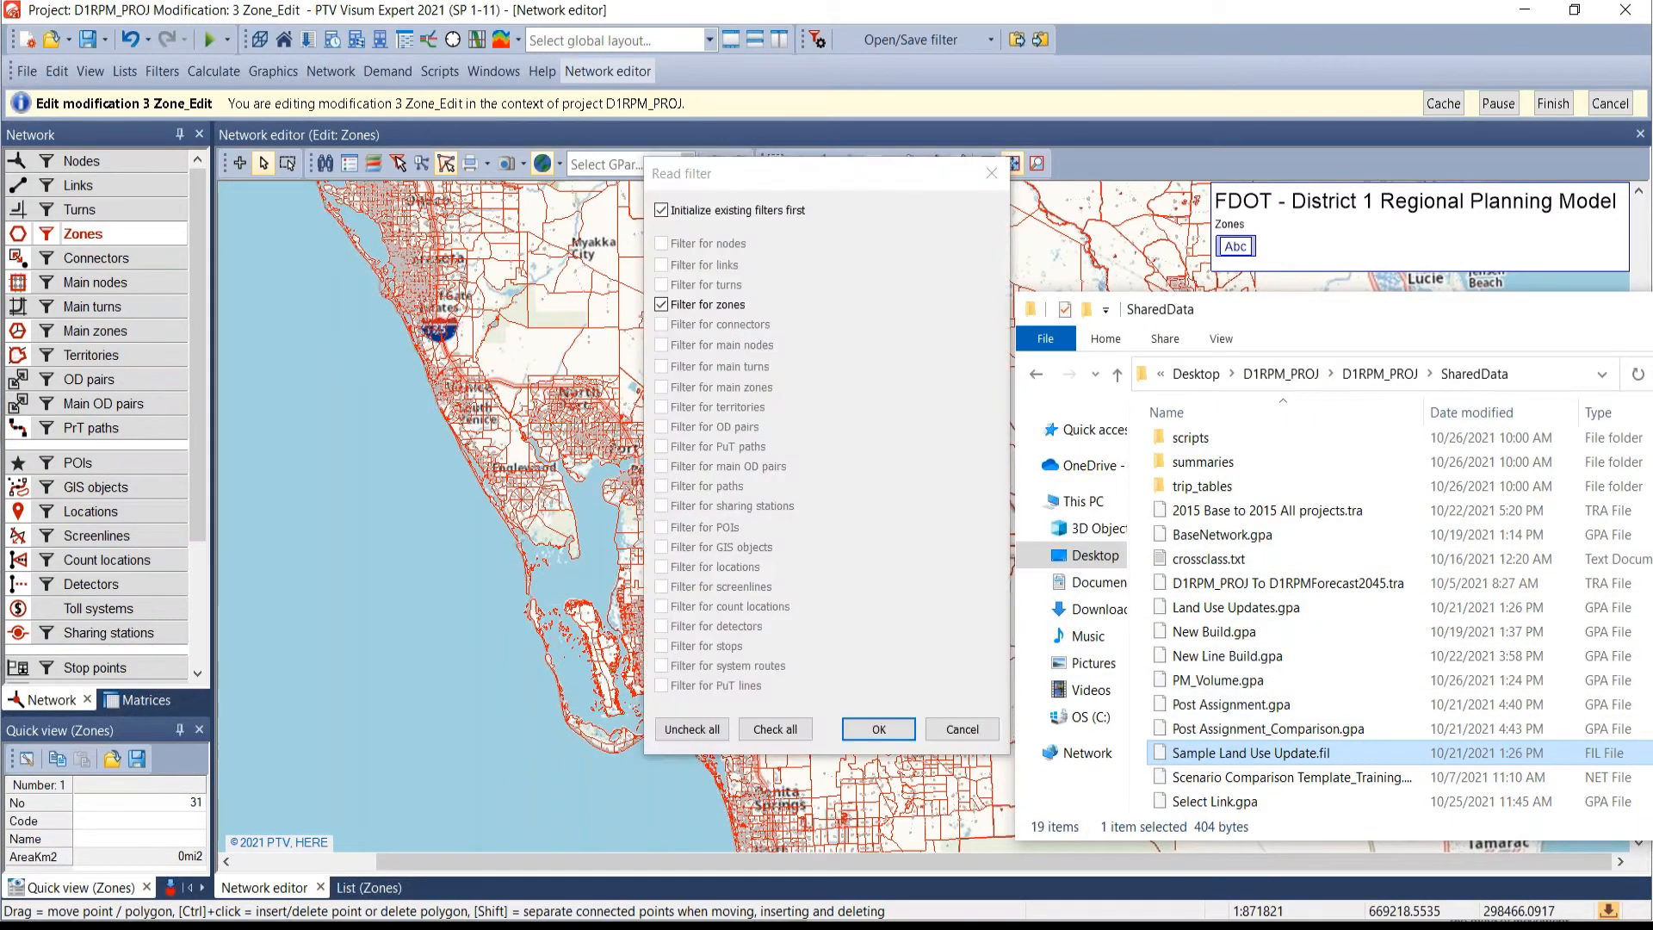
{"action": "left_click", "coordinate": [881, 734]}
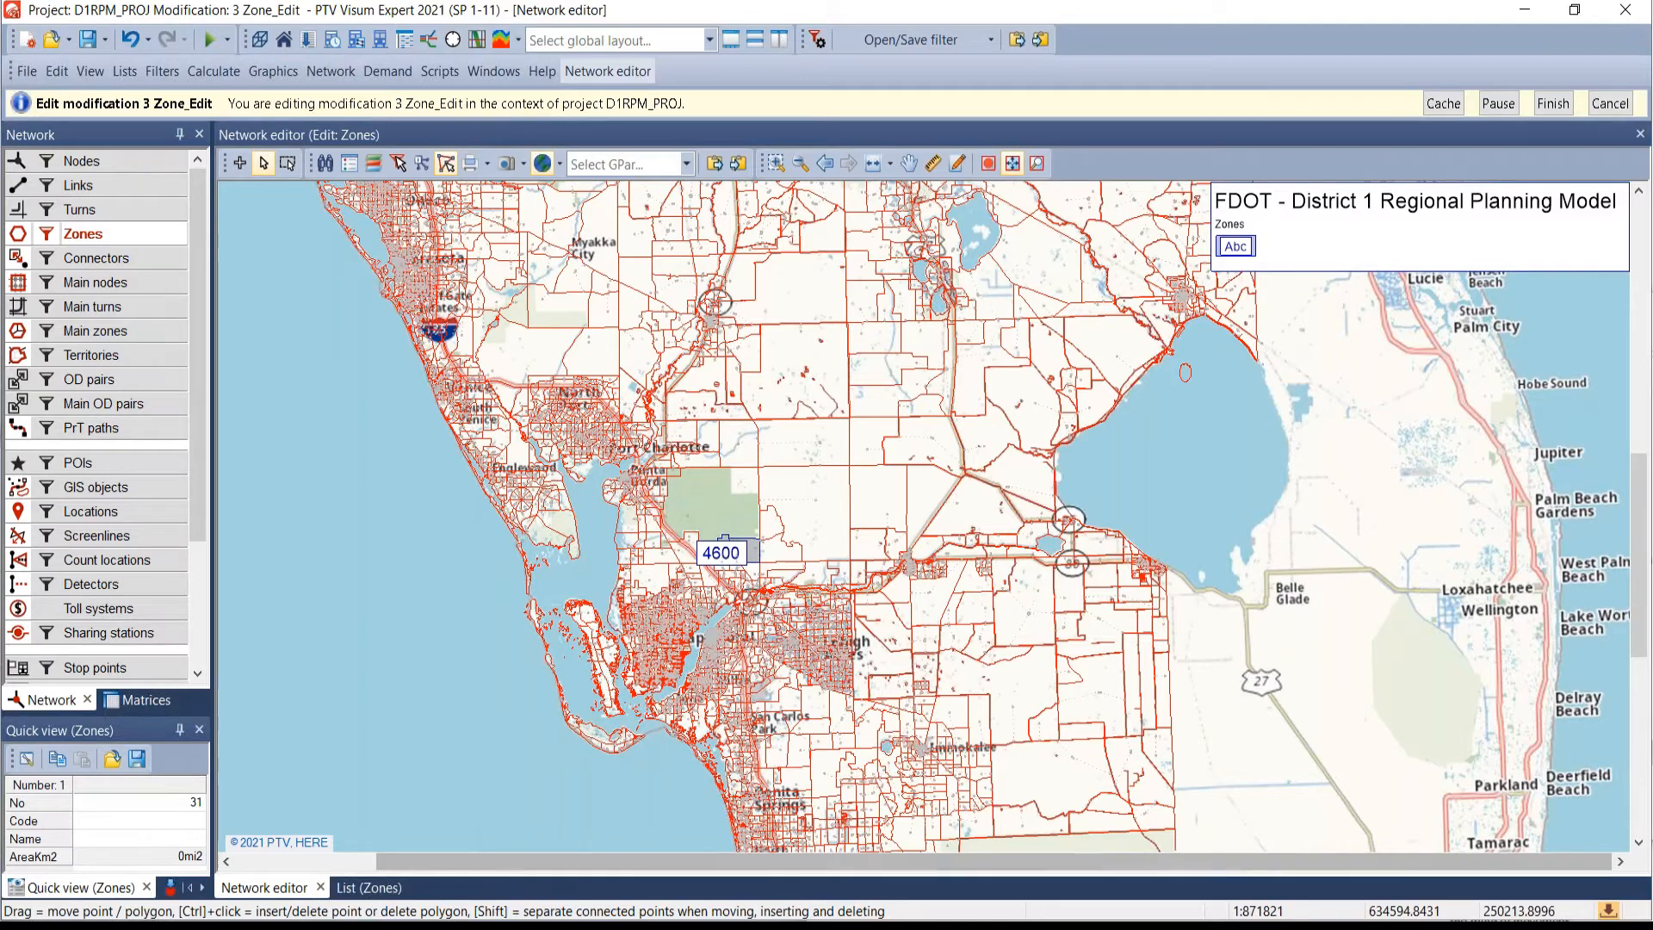
{"action": "left_click", "coordinate": [872, 926]}
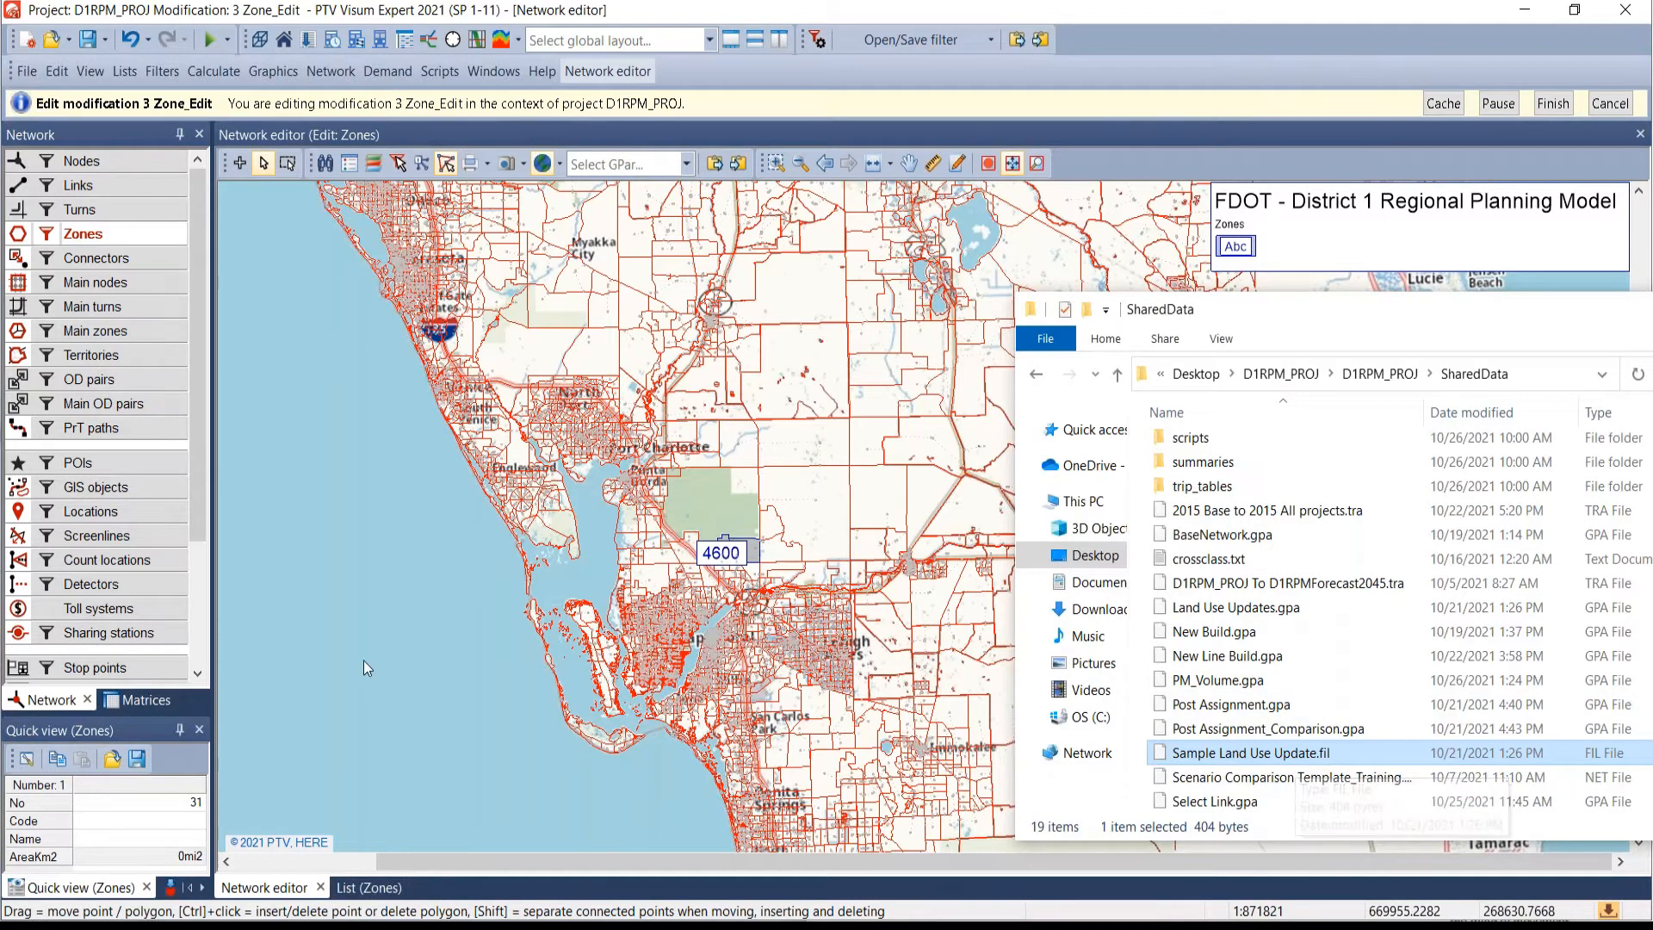
{"action": "left_click", "coordinate": [375, 627]}
{"action": "scroll", "coordinate": [789, 577], "scroll_direction": "up", "scroll_amount": 1}
{"action": "scroll", "coordinate": [791, 584], "scroll_direction": "up", "scroll_amount": 4}
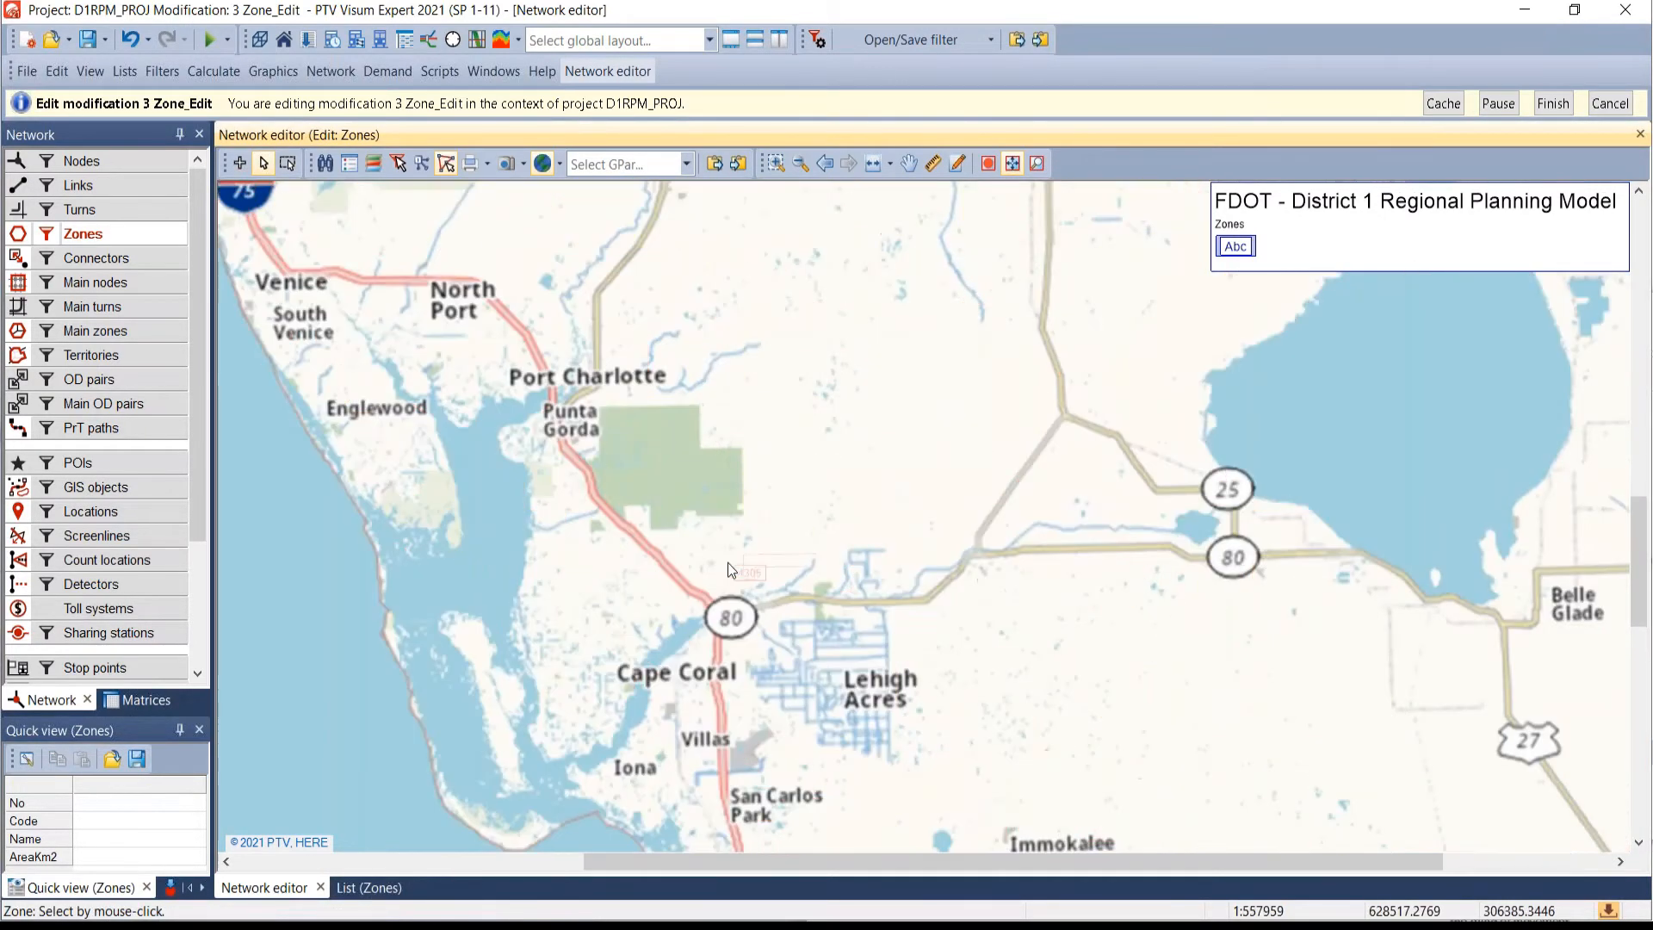
{"action": "scroll", "coordinate": [686, 544], "scroll_direction": "up", "scroll_amount": 1}
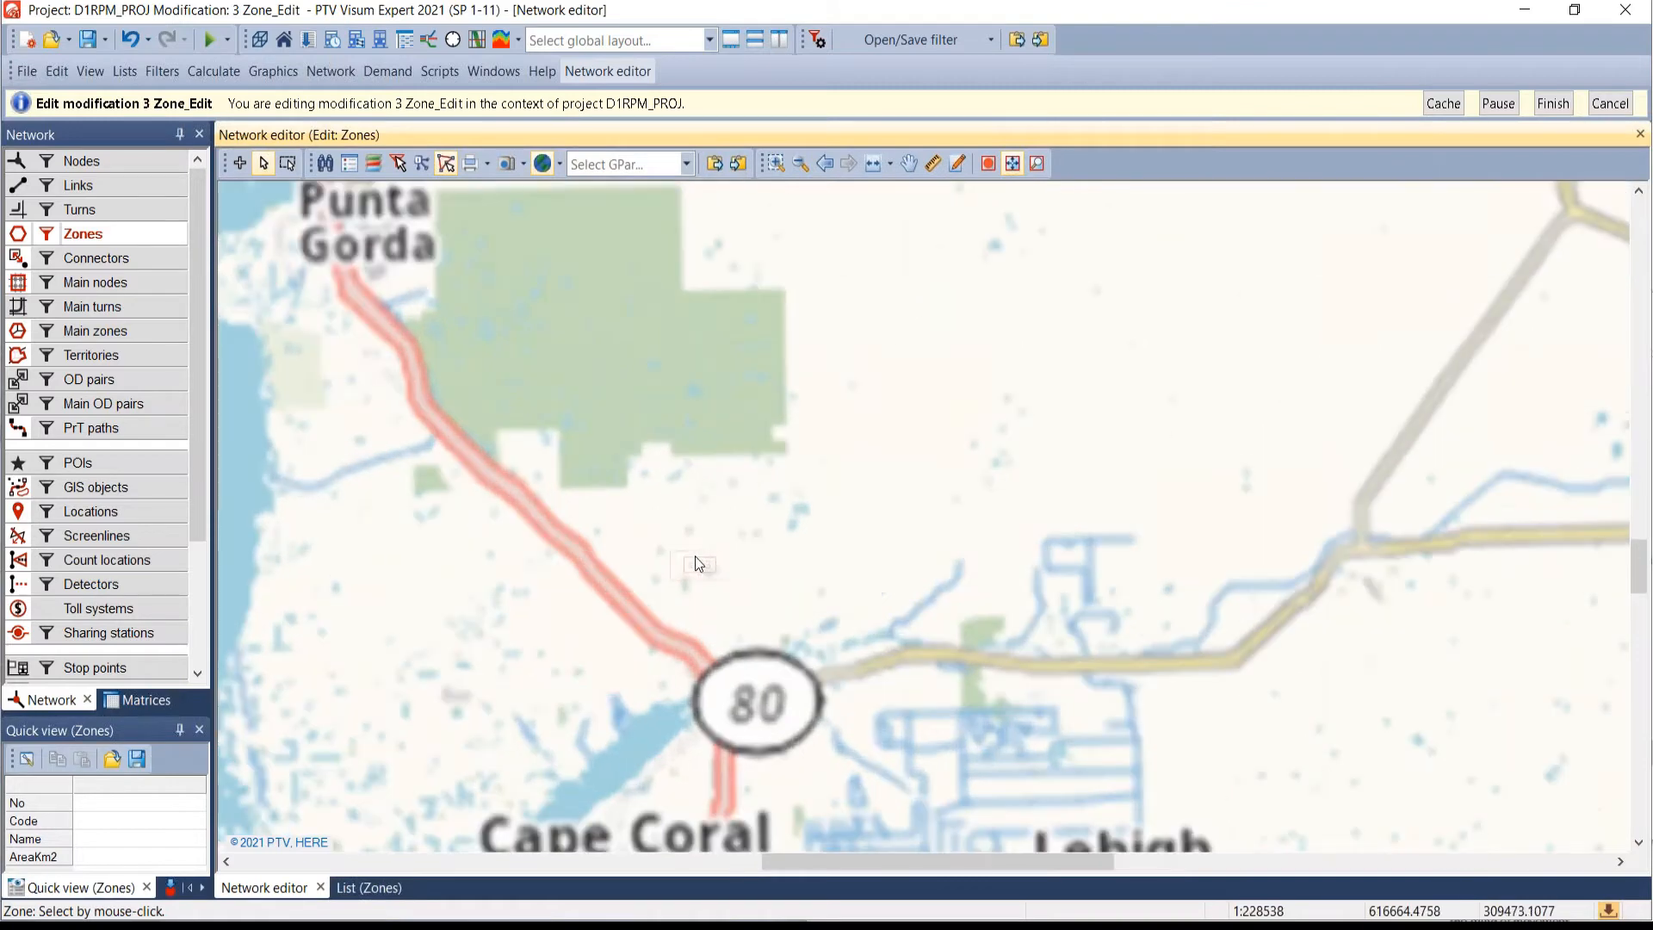
{"action": "scroll", "coordinate": [634, 528], "scroll_direction": "up", "scroll_amount": 2}
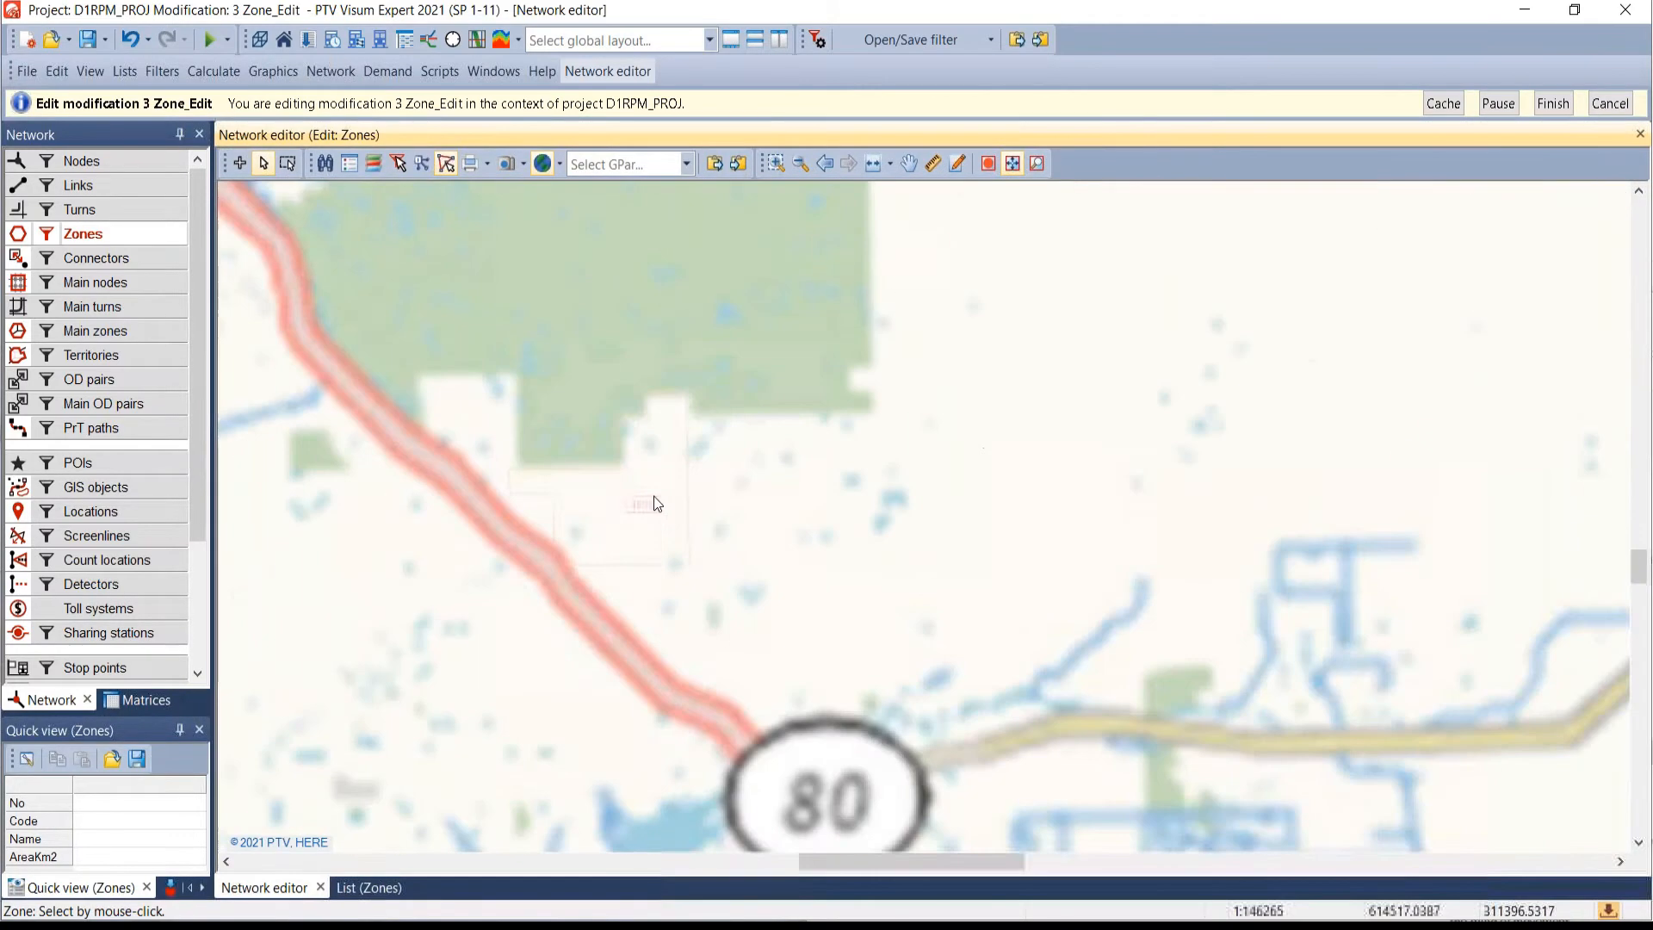
- Apply the zone_dwelling_population layout to the zone list and restrict the list to active zones only
{"action": "left_click", "coordinate": [369, 888]}
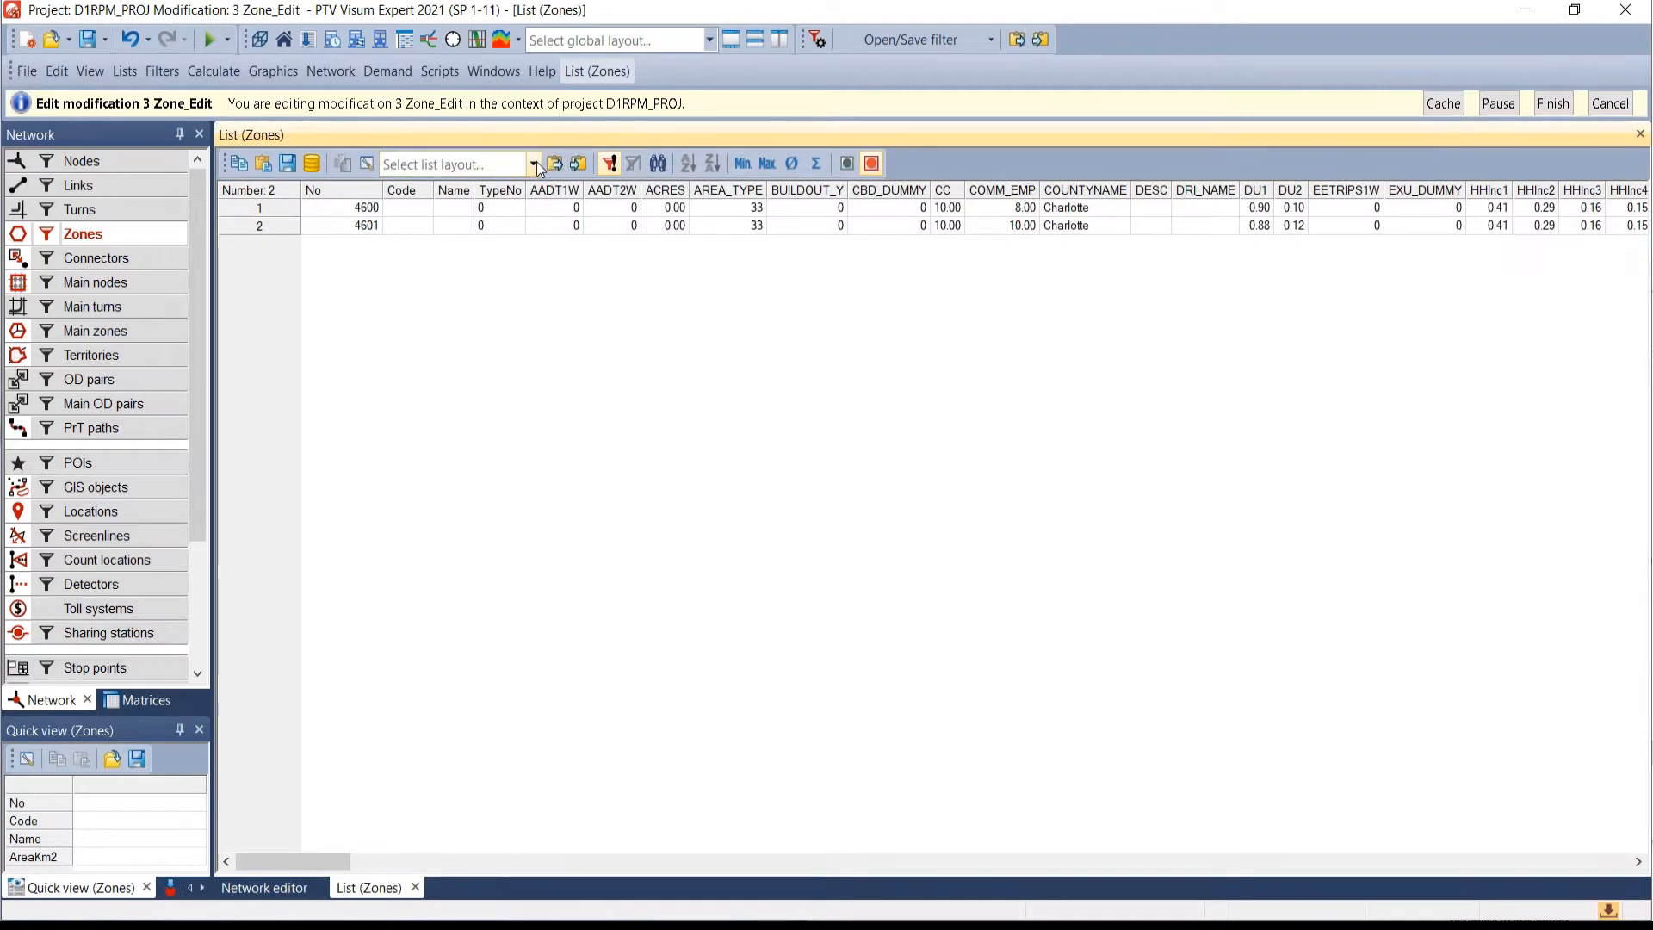
{"action": "left_click", "coordinate": [535, 162]}
{"action": "left_click", "coordinate": [536, 162]}
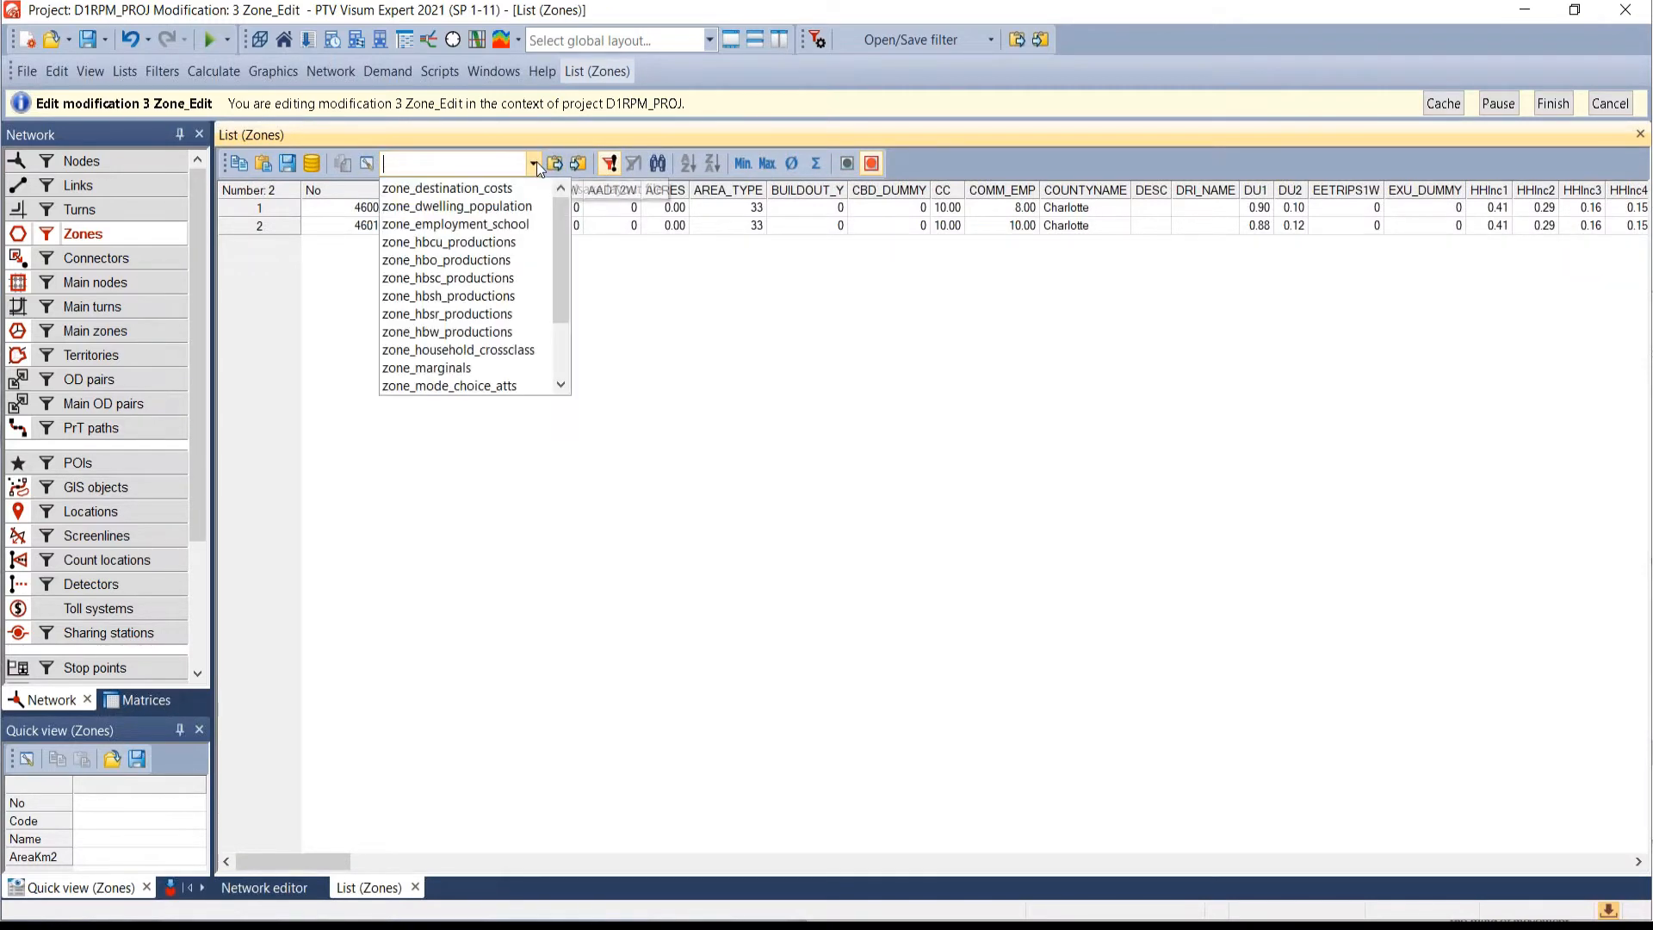
{"action": "left_click", "coordinate": [536, 162]}
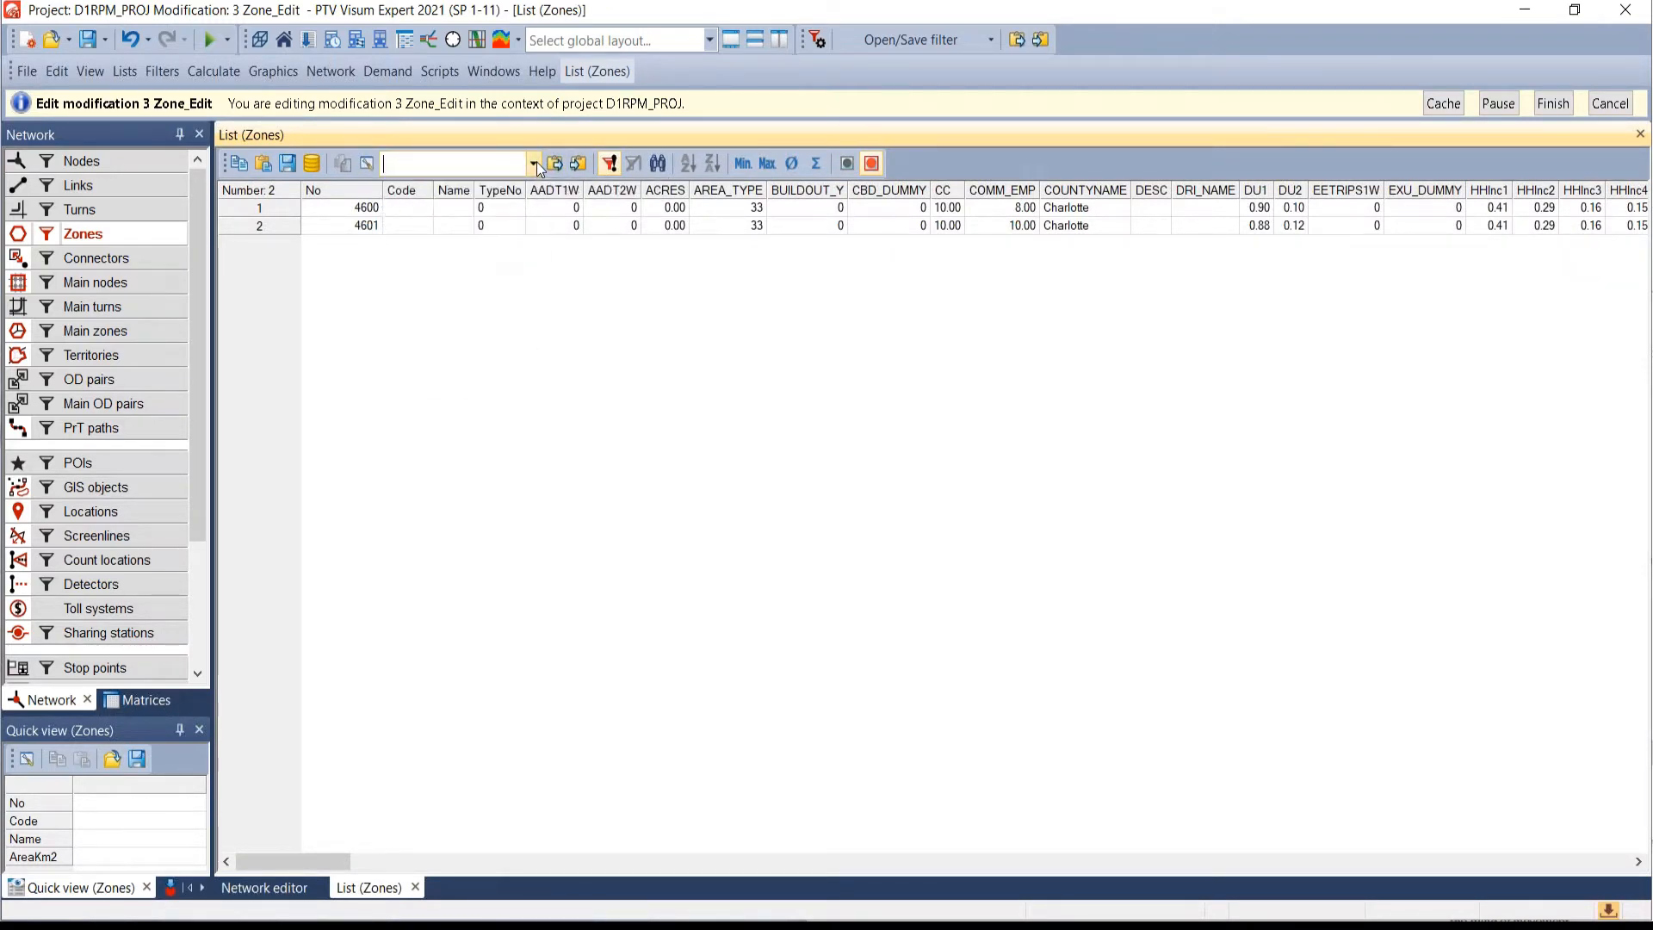
{"action": "left_click", "coordinate": [536, 162]}
{"action": "left_click", "coordinate": [451, 208]}
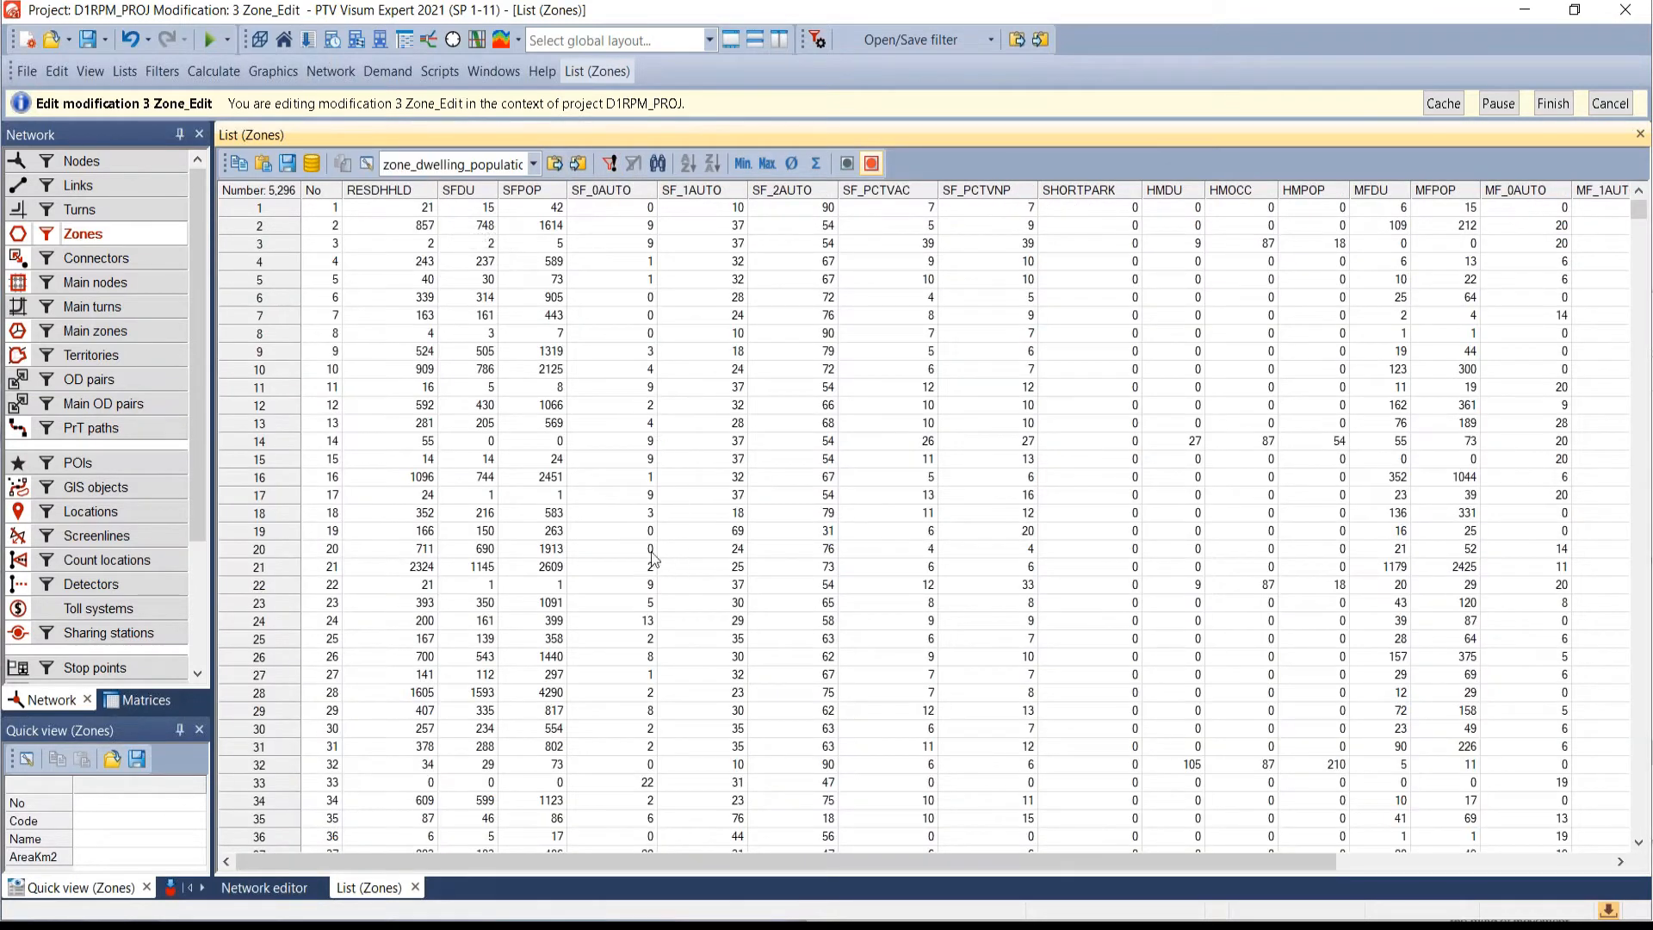
{"action": "left_click", "coordinate": [611, 165]}
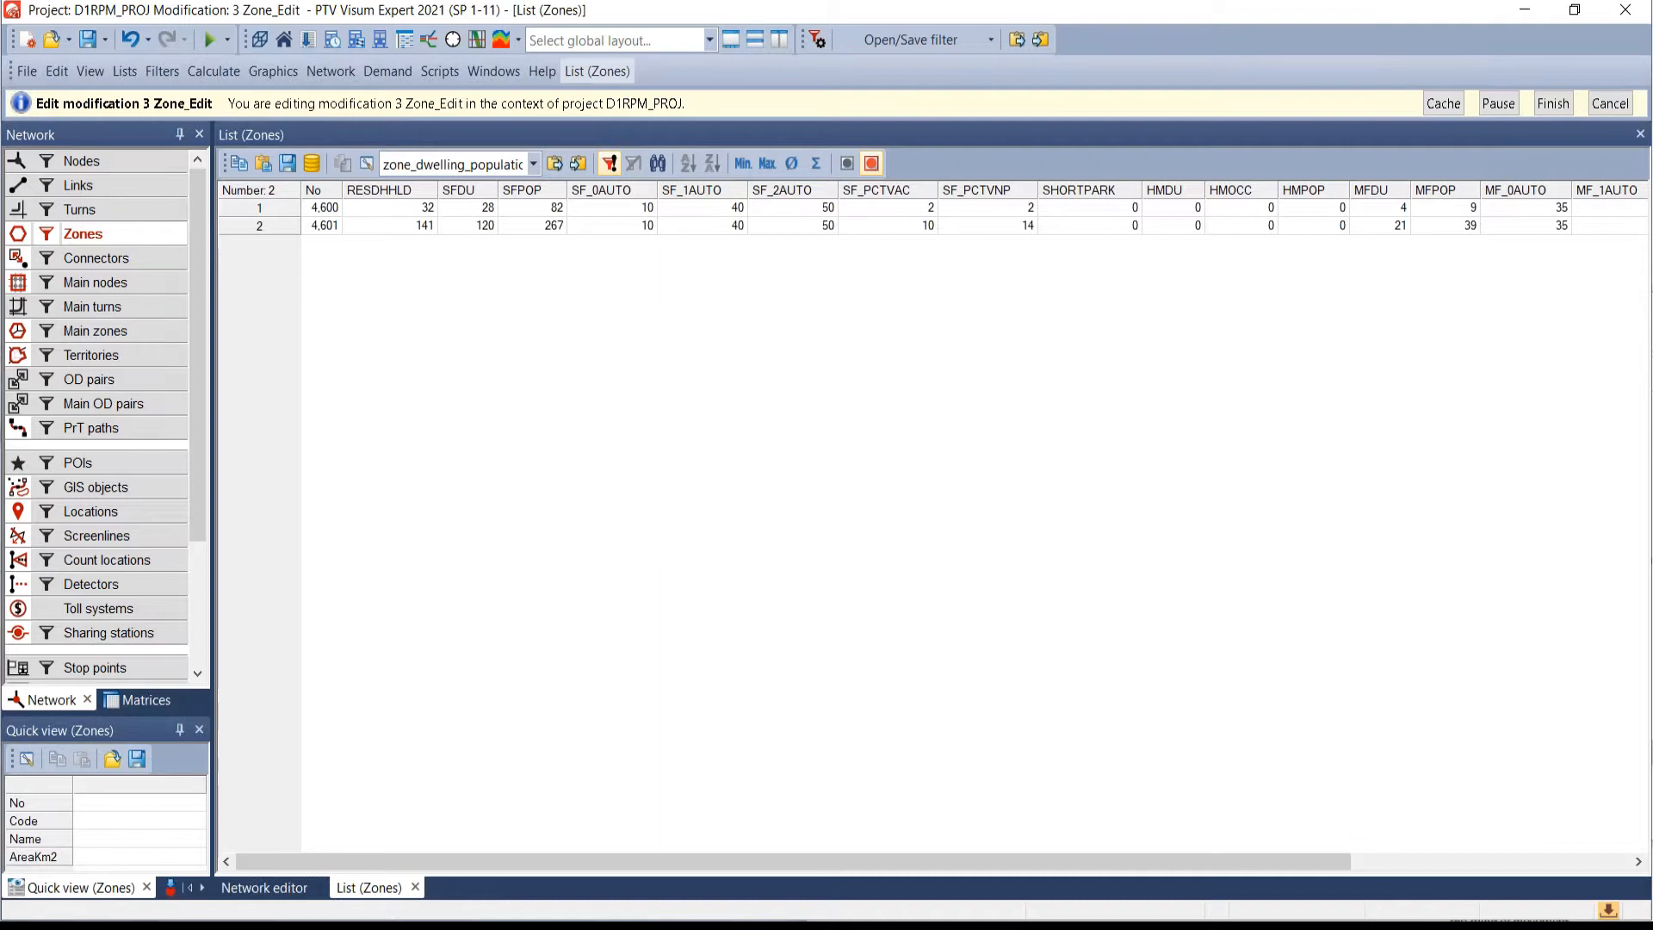
{"action": "key", "text": "alt+Tab"}
{"action": "key", "text": "alt+Tab"}
{"action": "key", "text": "alt+Tab"}
{"action": "key", "text": "alt+Tab"}
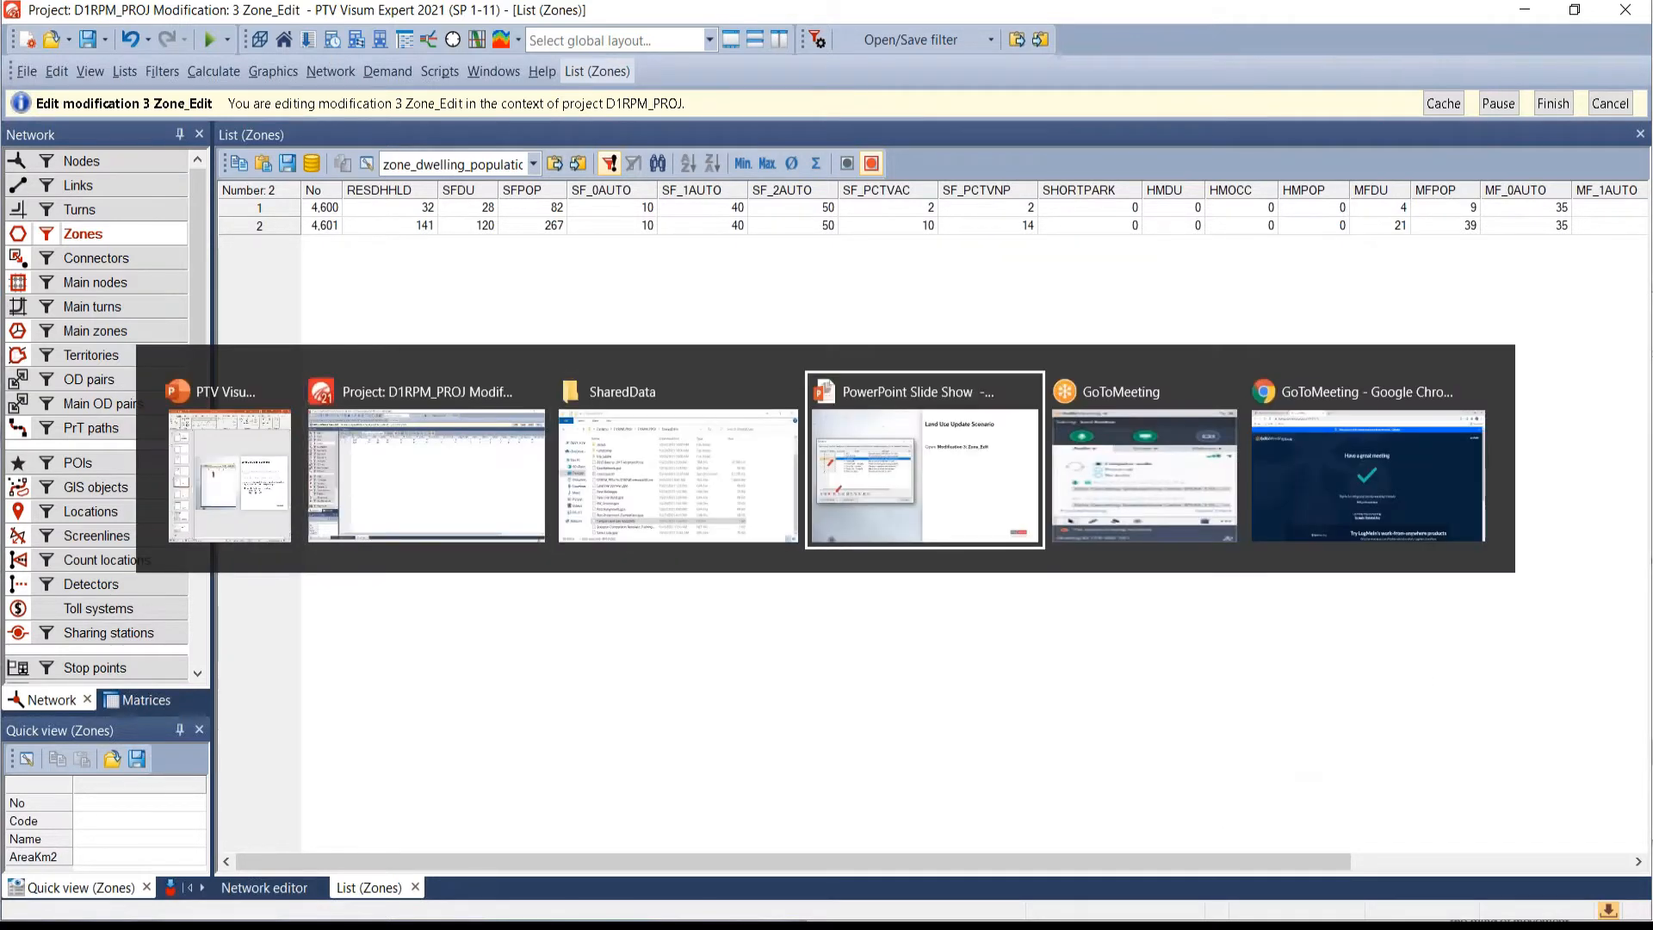
{"action": "left_click", "coordinate": [743, 767]}
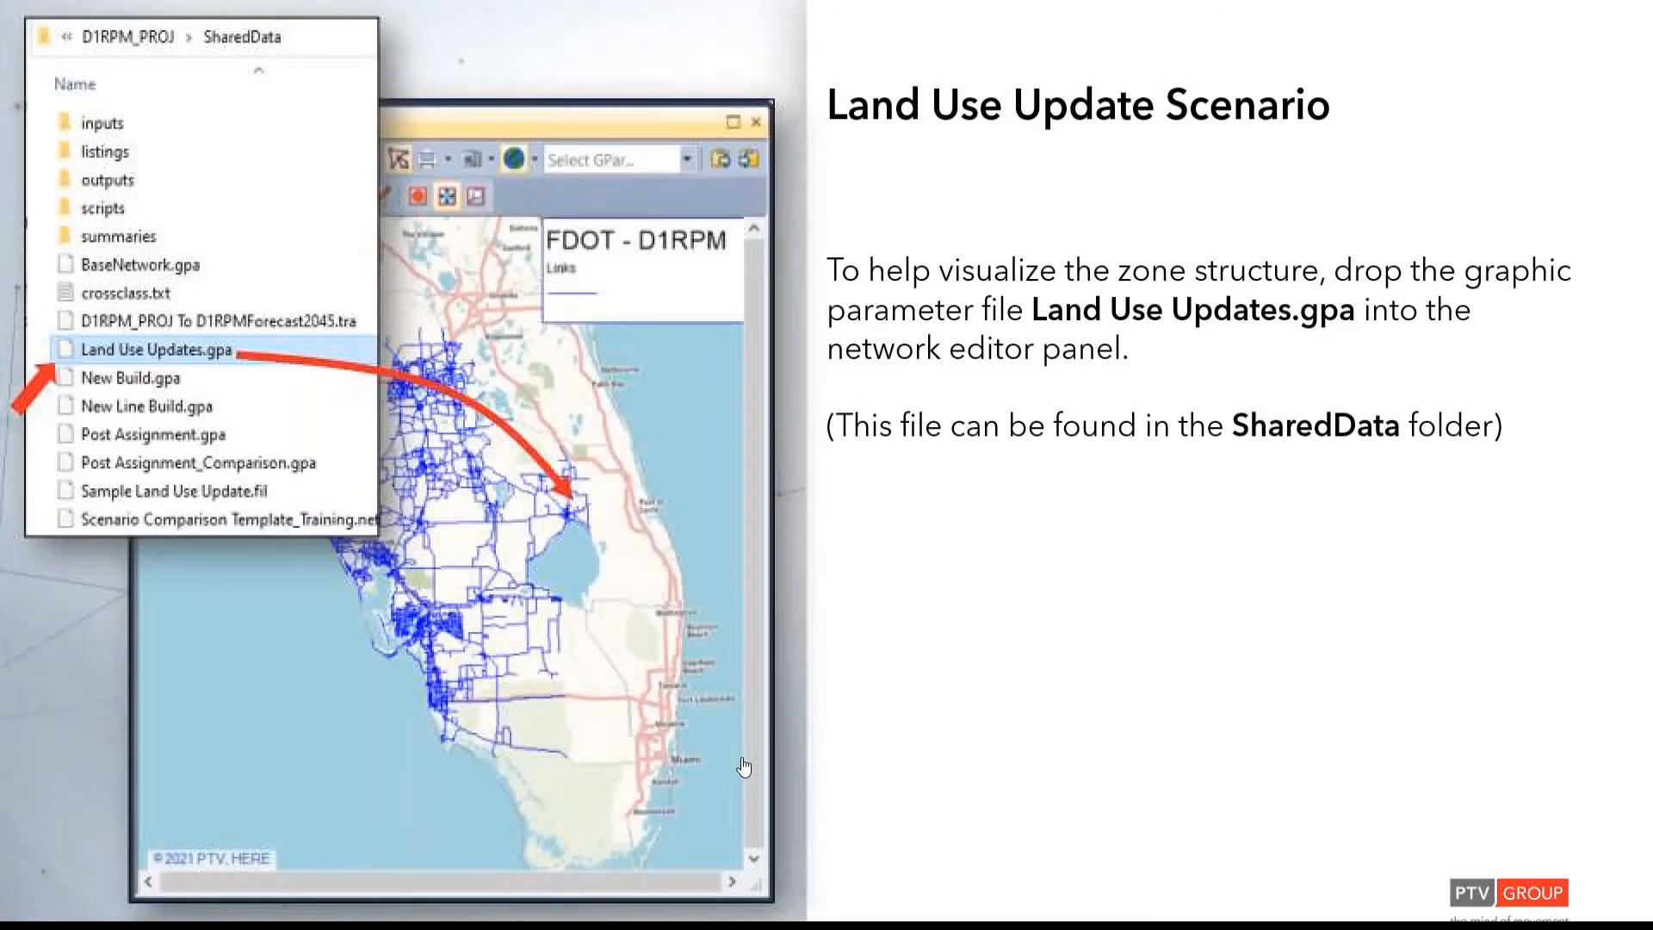
{"action": "left_click", "coordinate": [744, 767]}
{"action": "left_click", "coordinate": [773, 725]}
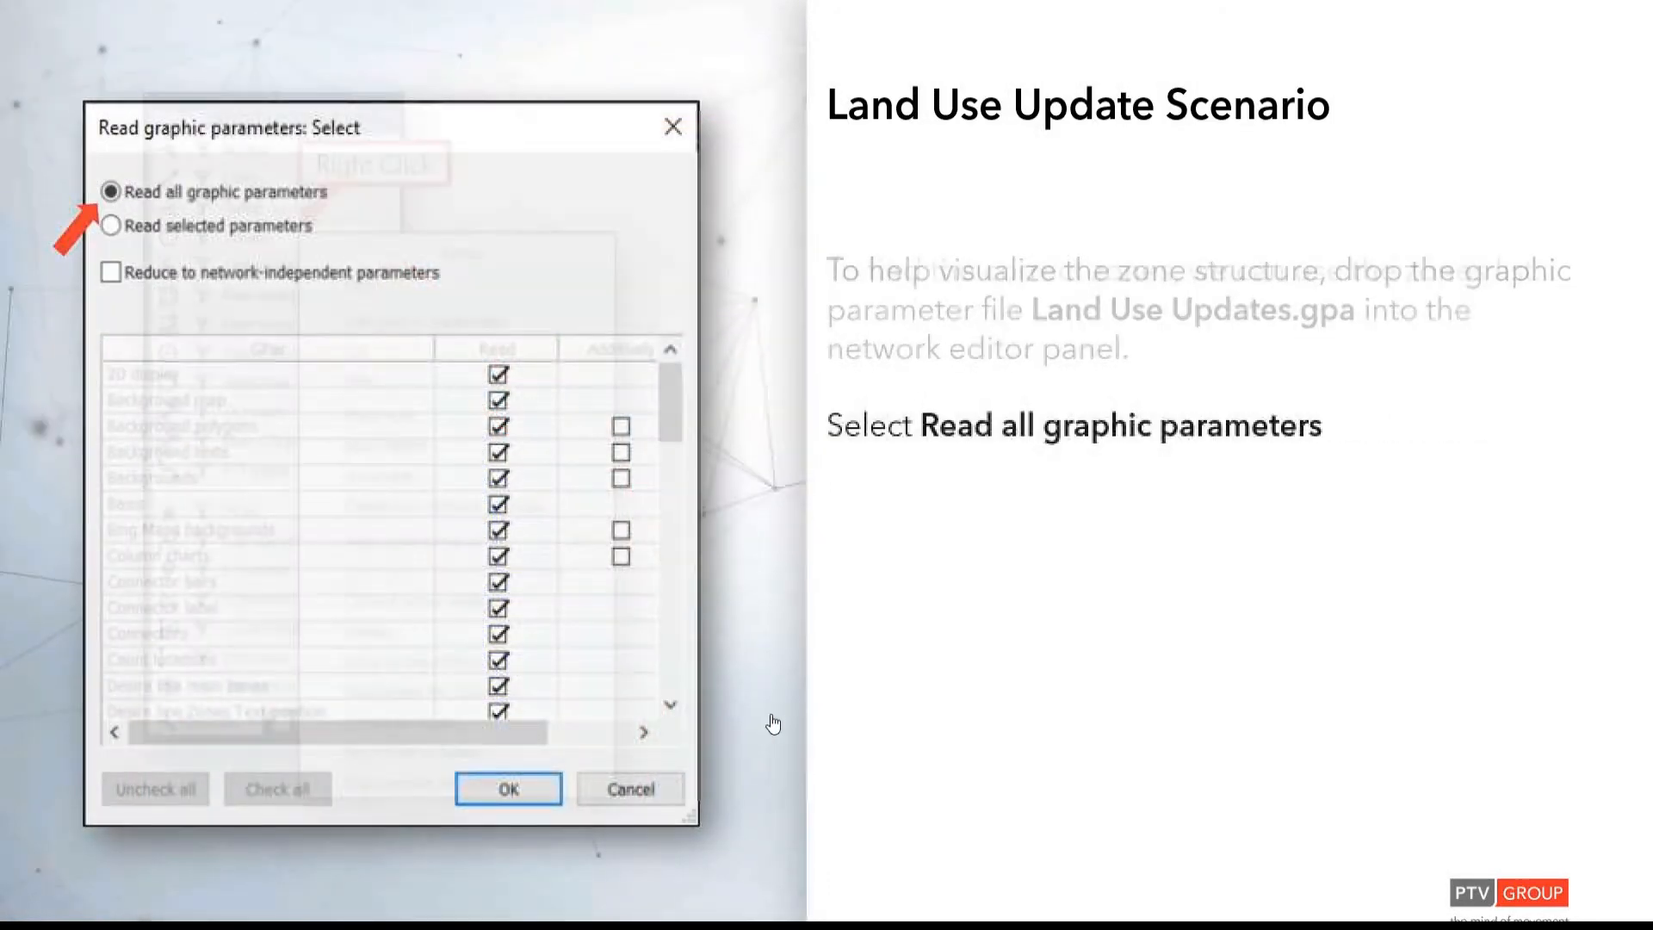
{"action": "left_click", "coordinate": [215, 806]}
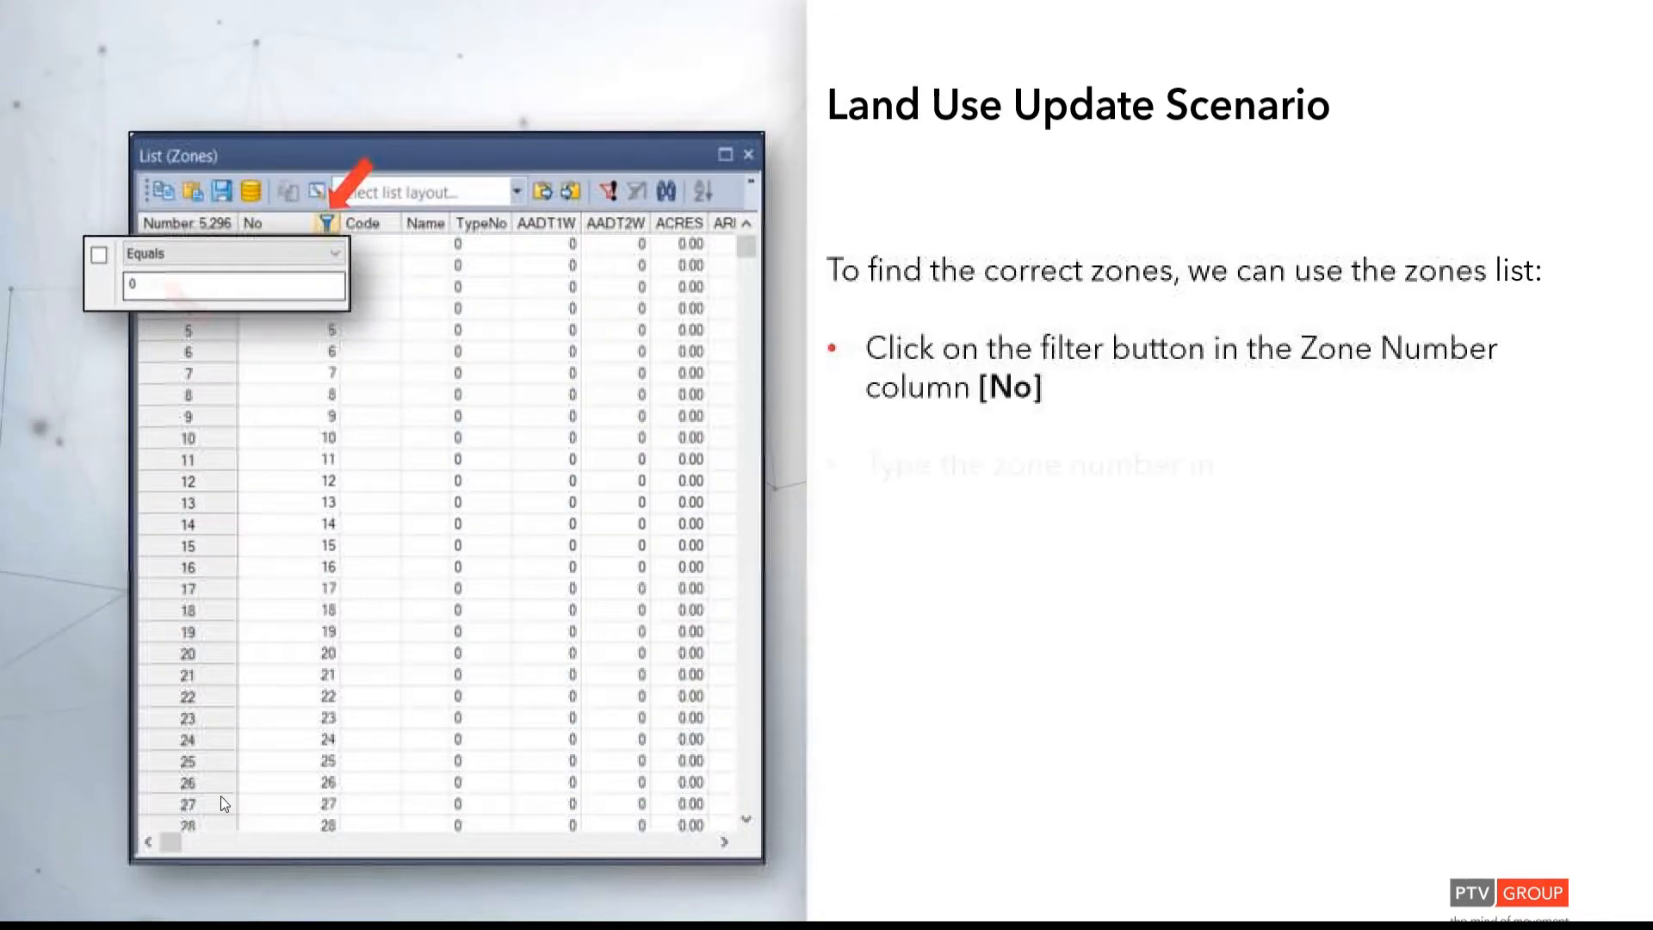
{"action": "left_click", "coordinate": [221, 797]}
{"action": "left_click", "coordinate": [220, 797]}
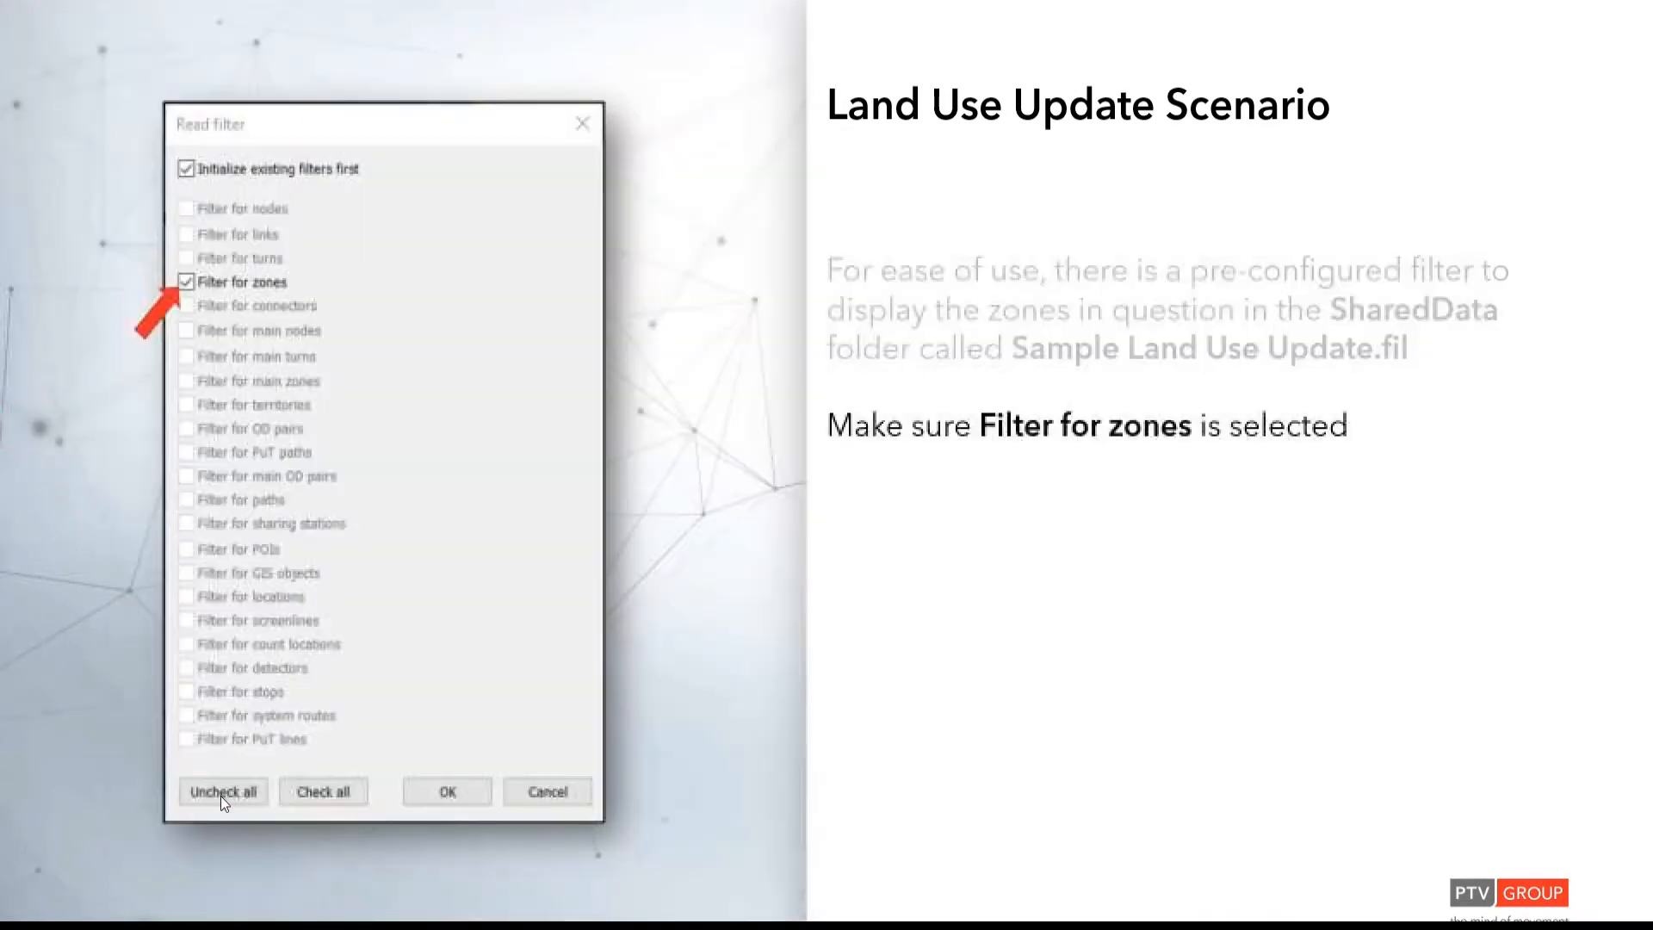
{"action": "left_click", "coordinate": [220, 797]}
{"action": "left_click", "coordinate": [220, 798]}
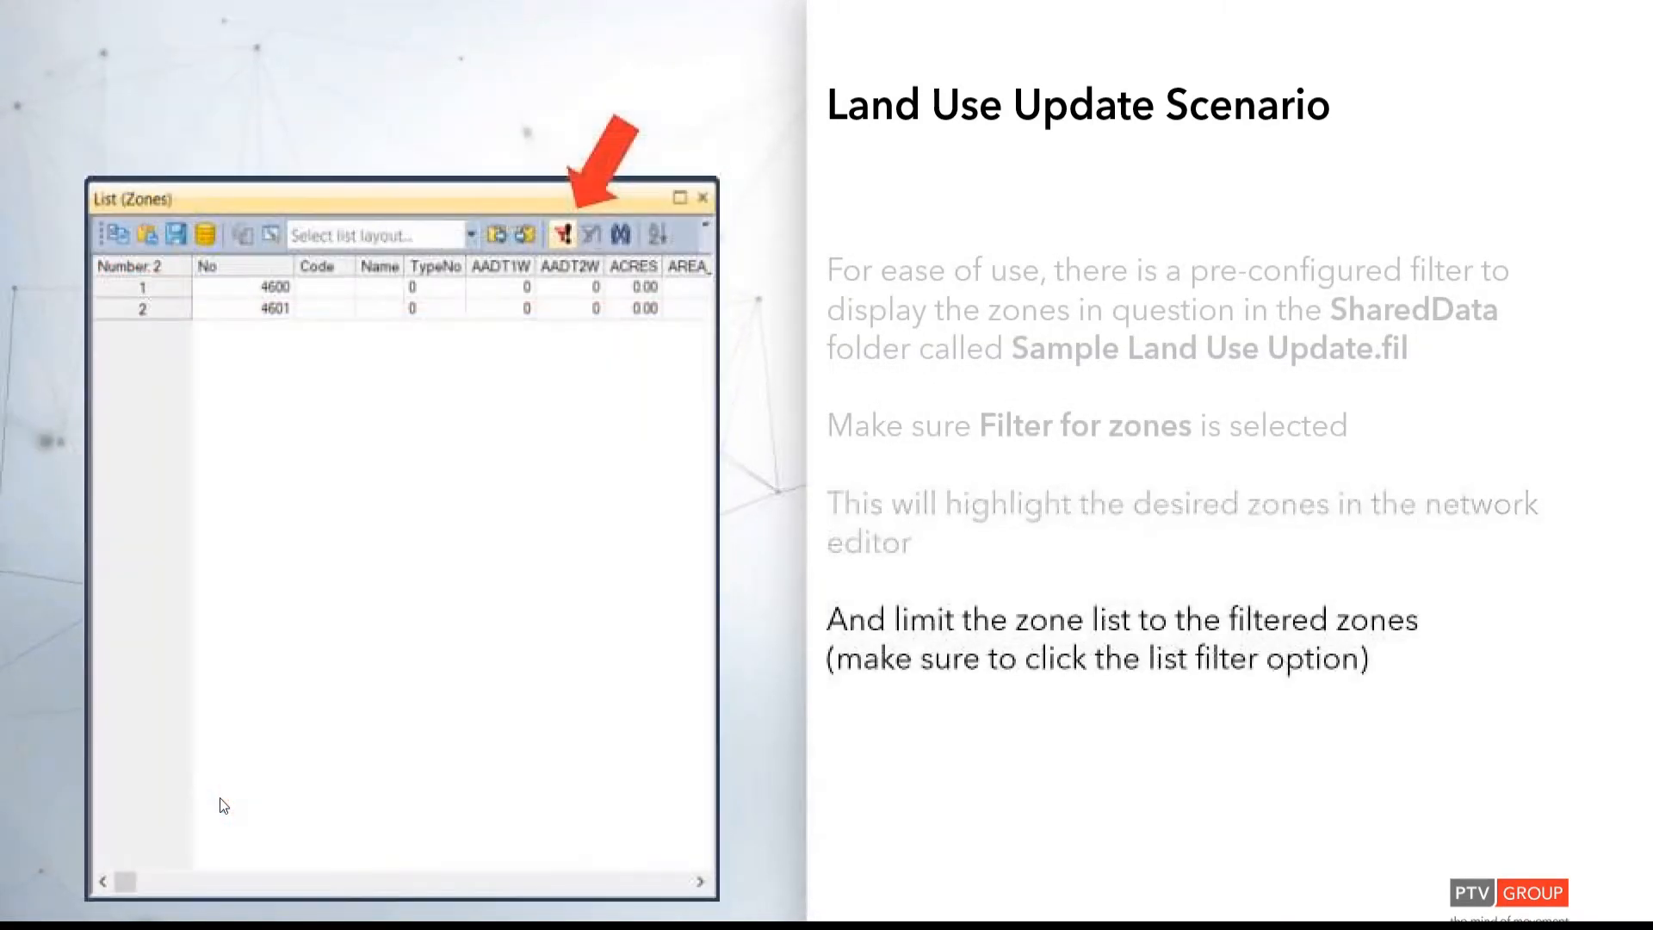
{"action": "left_click", "coordinate": [220, 798]}
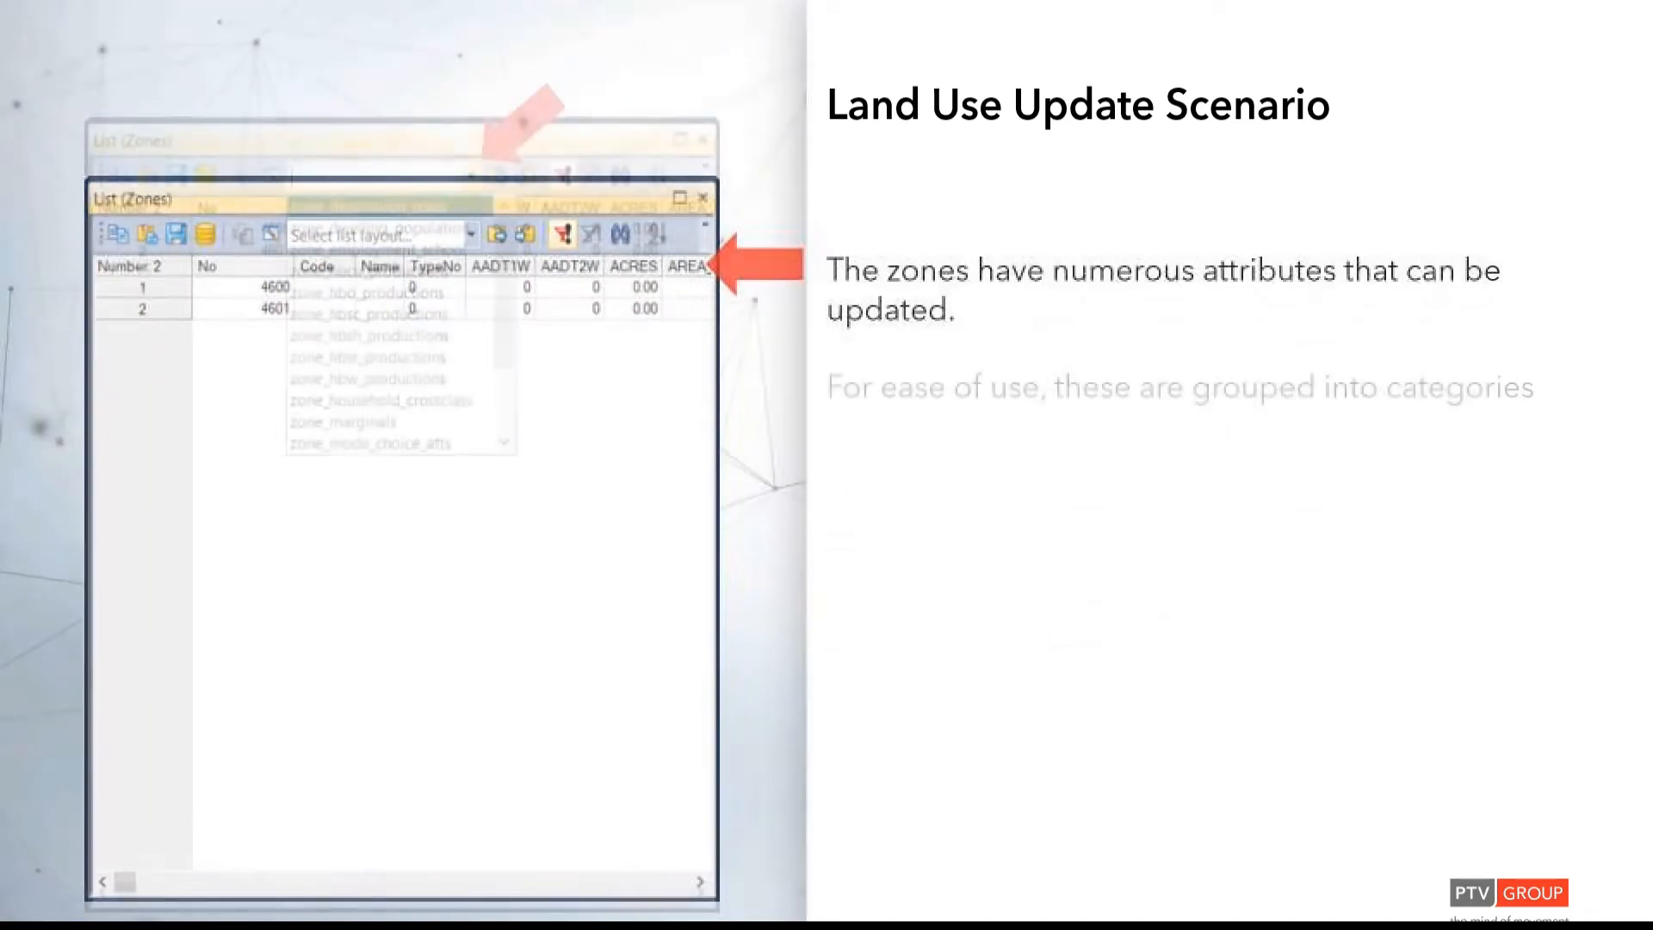
{"action": "key", "text": "Right"}
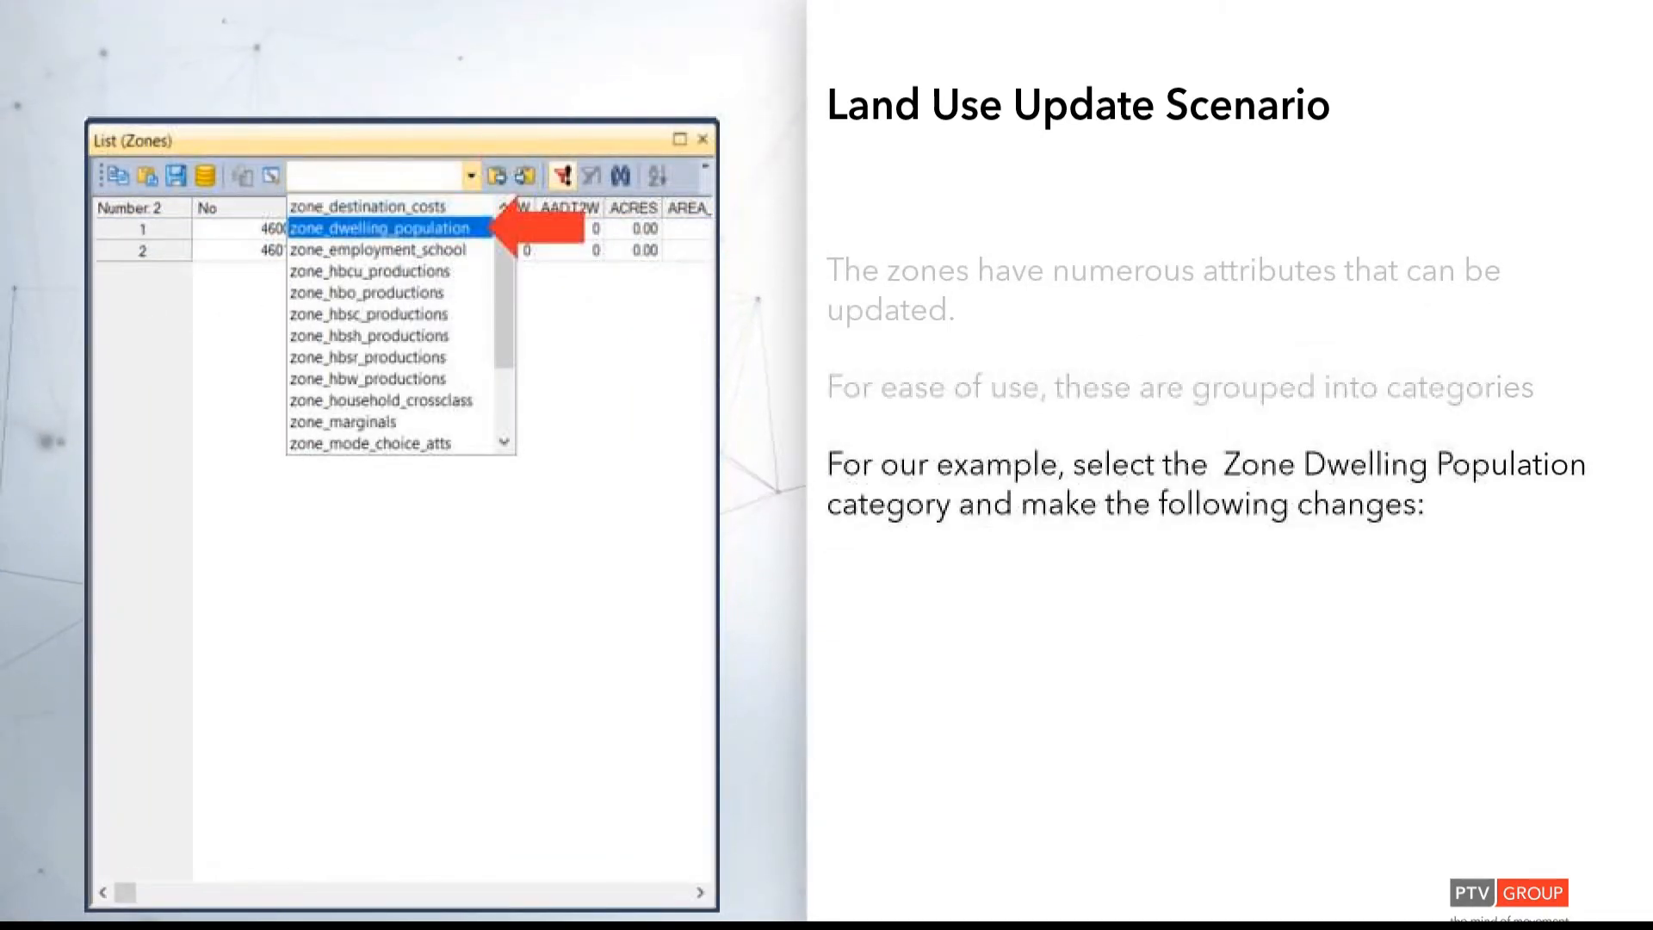
{"action": "key", "text": "Right"}
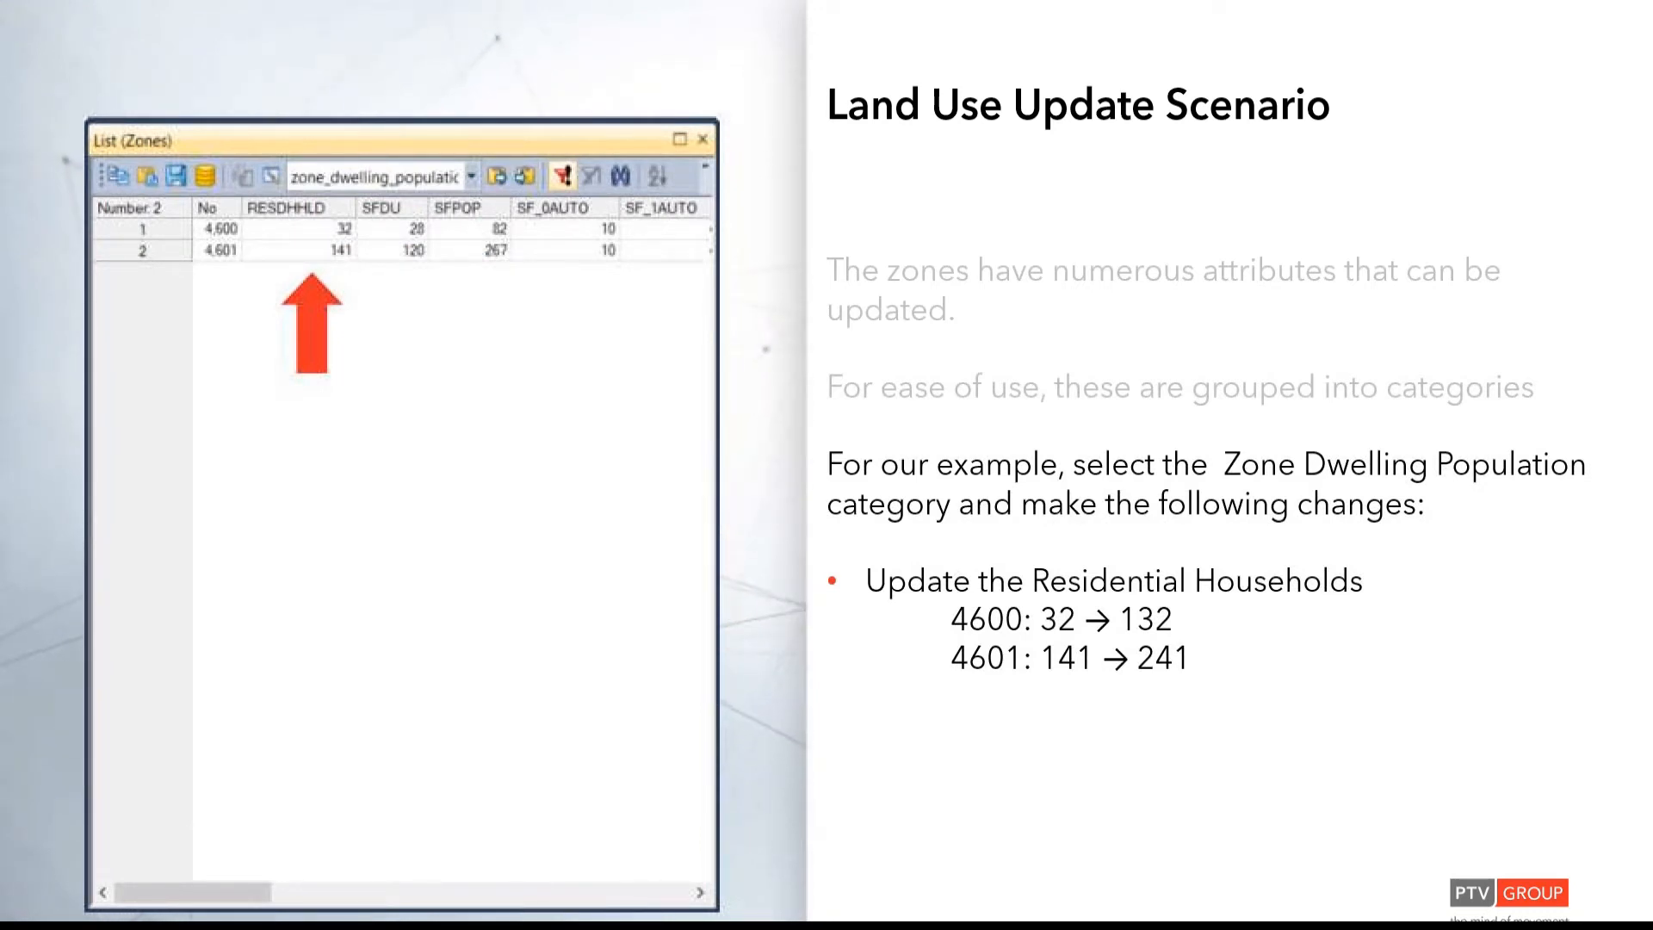
{"action": "key", "text": "Right"}
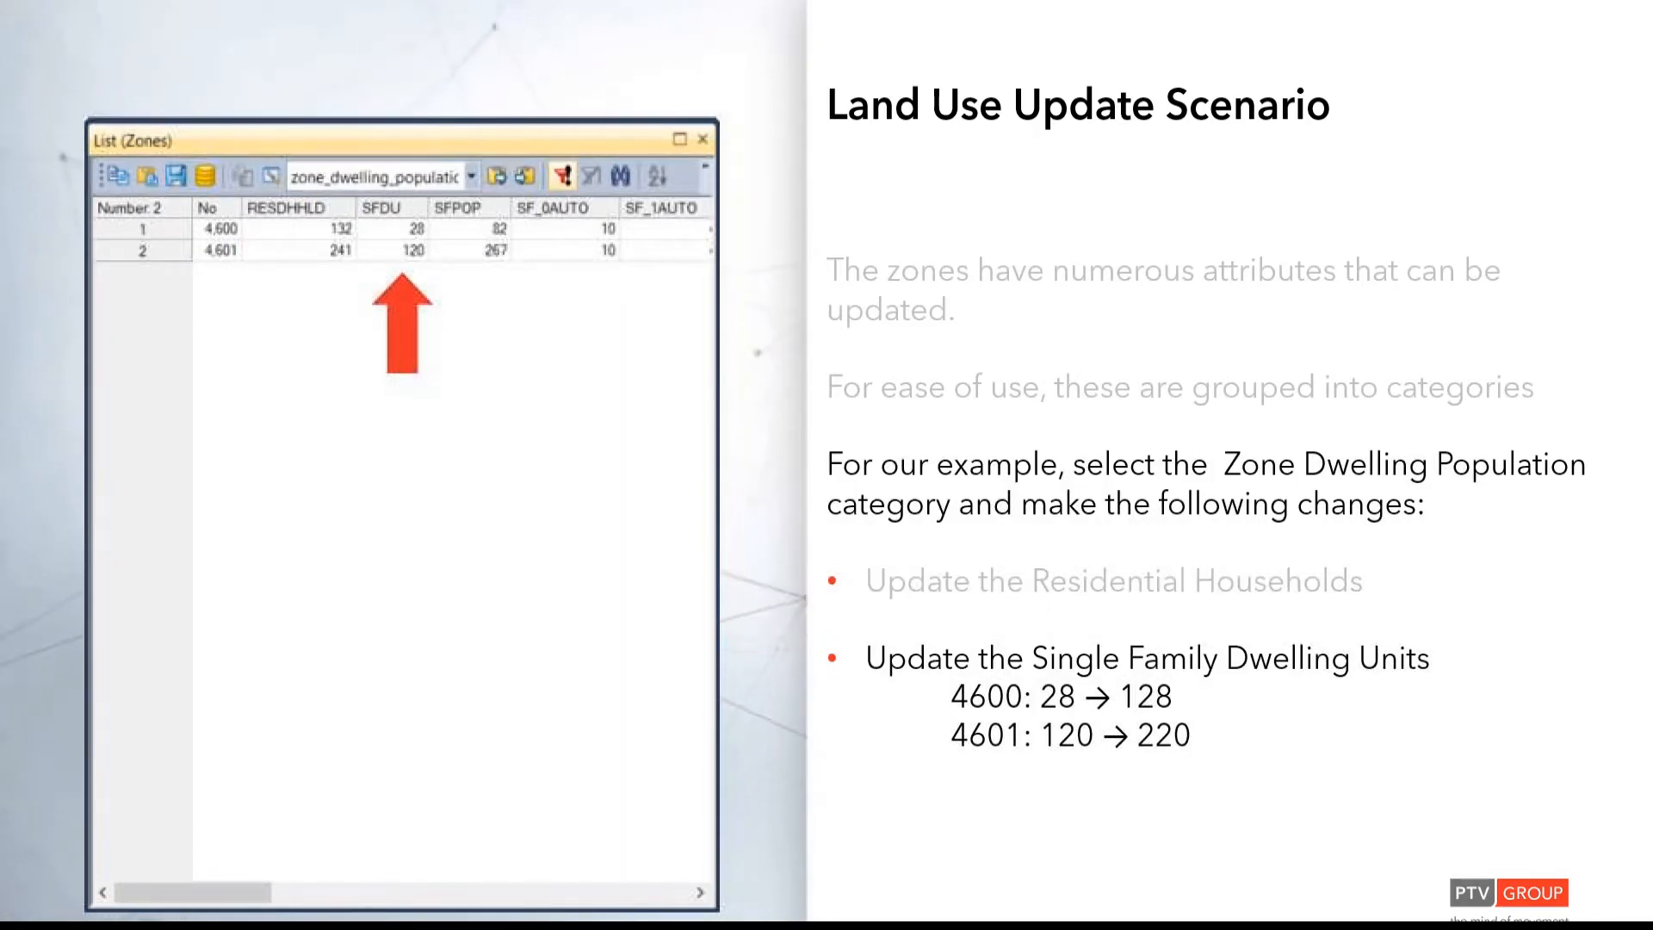
{"action": "key", "text": "Right"}
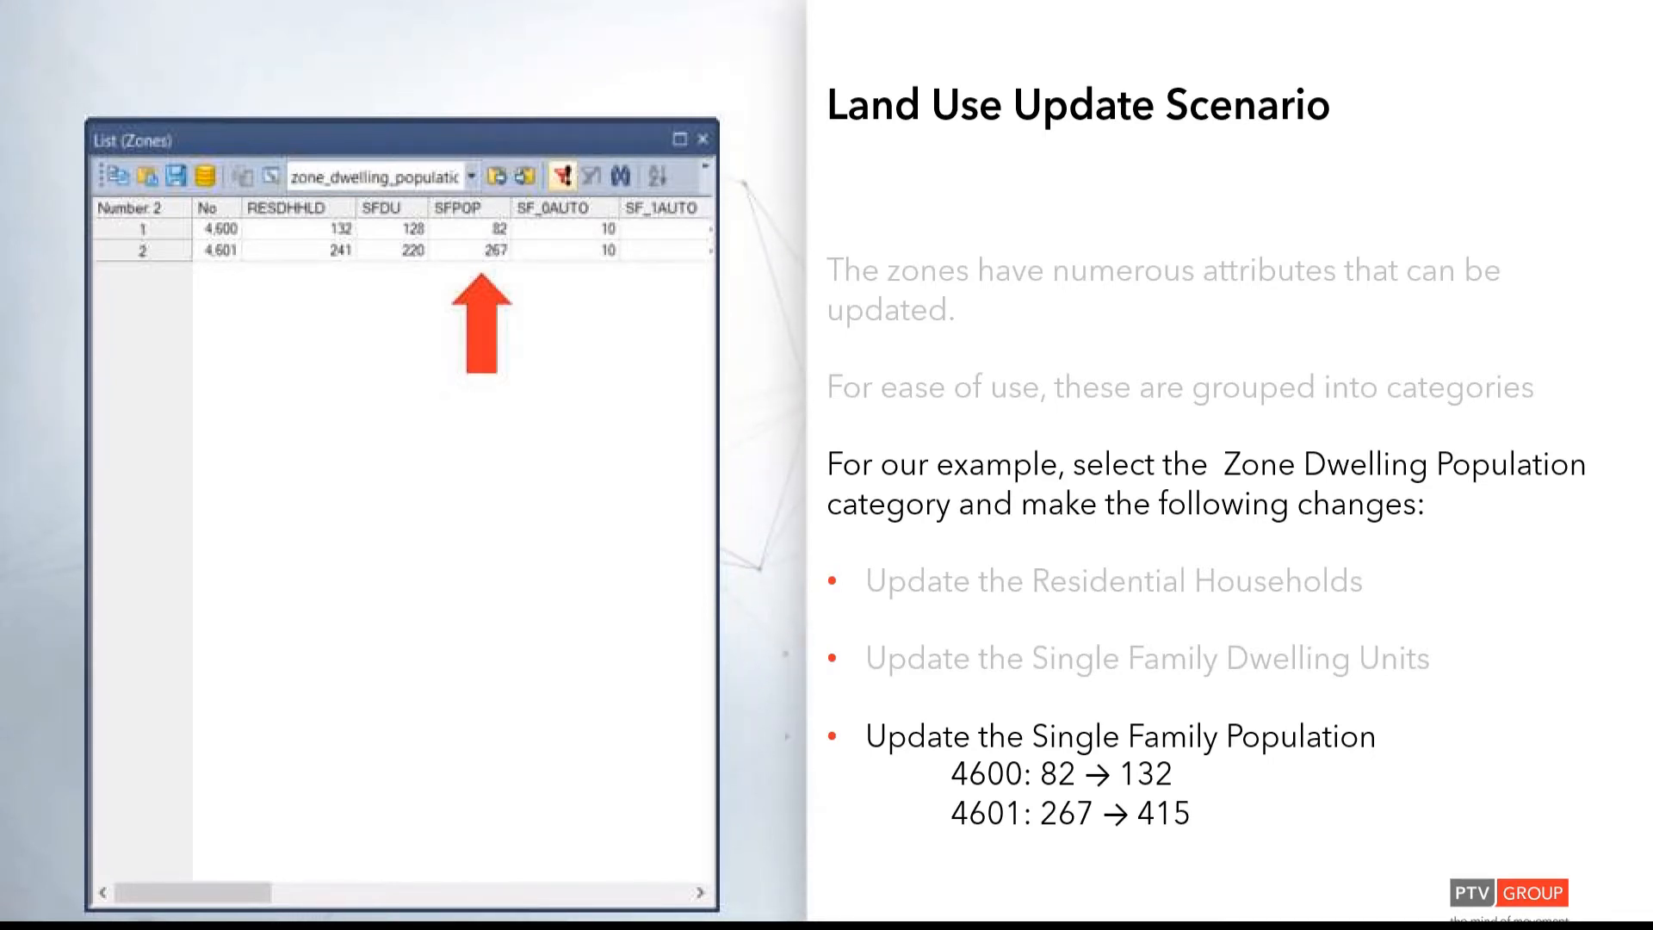
{"action": "key", "text": "alt+Tab"}
{"action": "key", "text": "alt+Tab"}
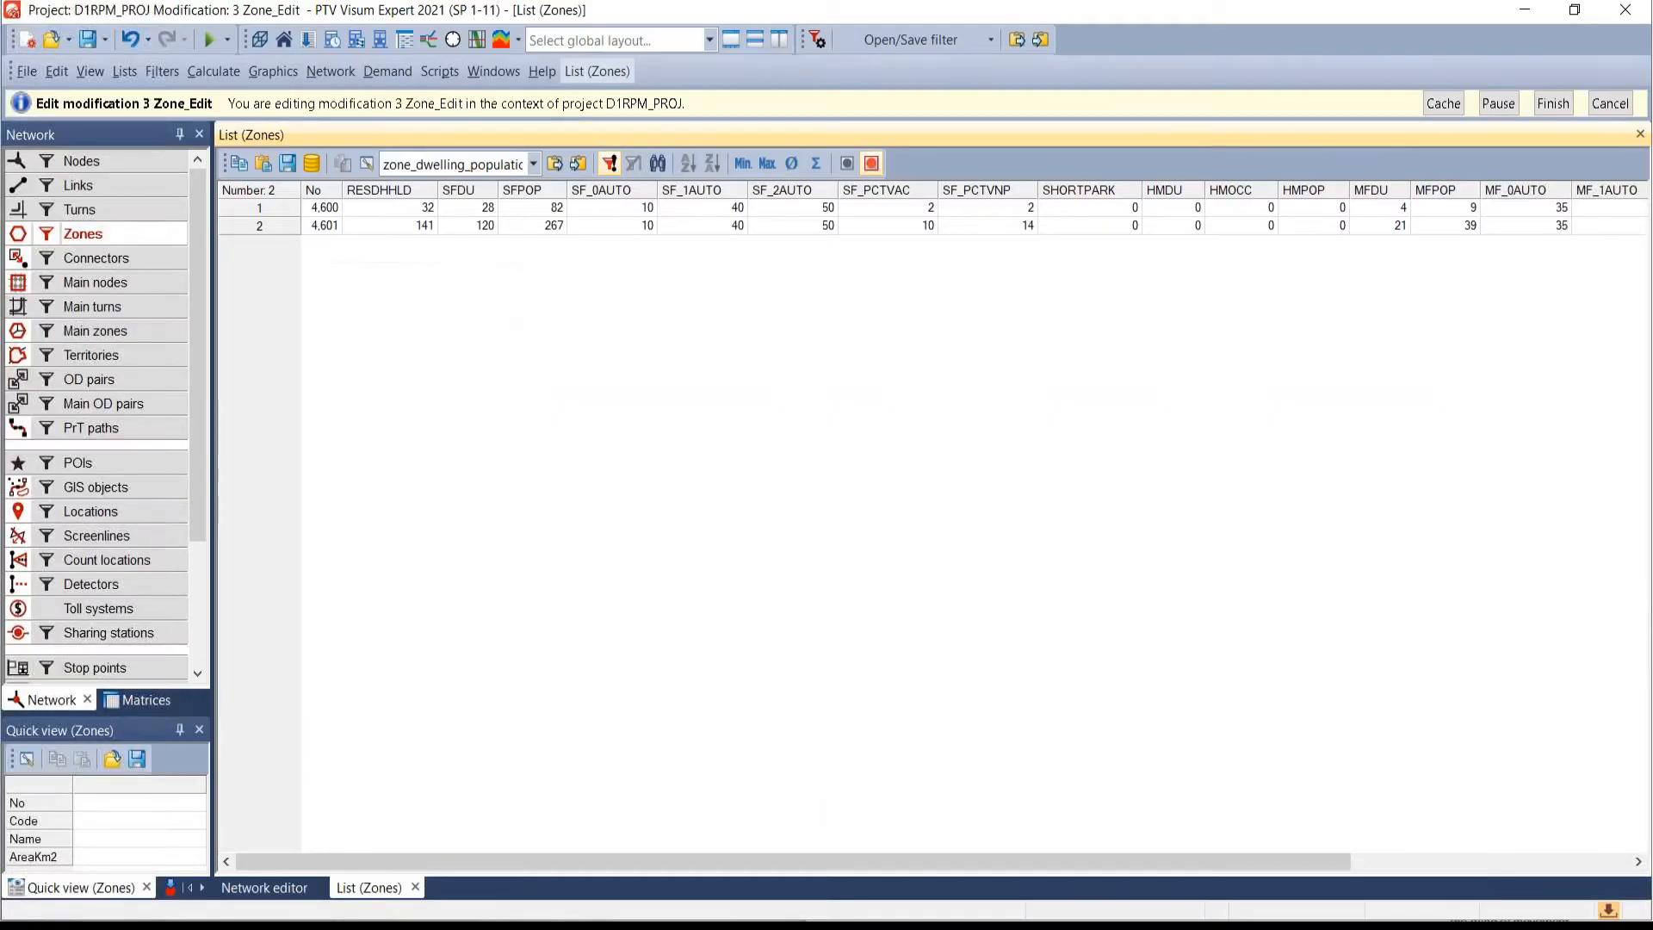
- Set the residential households (RESDHHLD) to 132 for zone 4600 and 241 for zone 4601
{"action": "left_click", "coordinate": [410, 210]}
{"action": "left_click", "coordinate": [410, 208]}
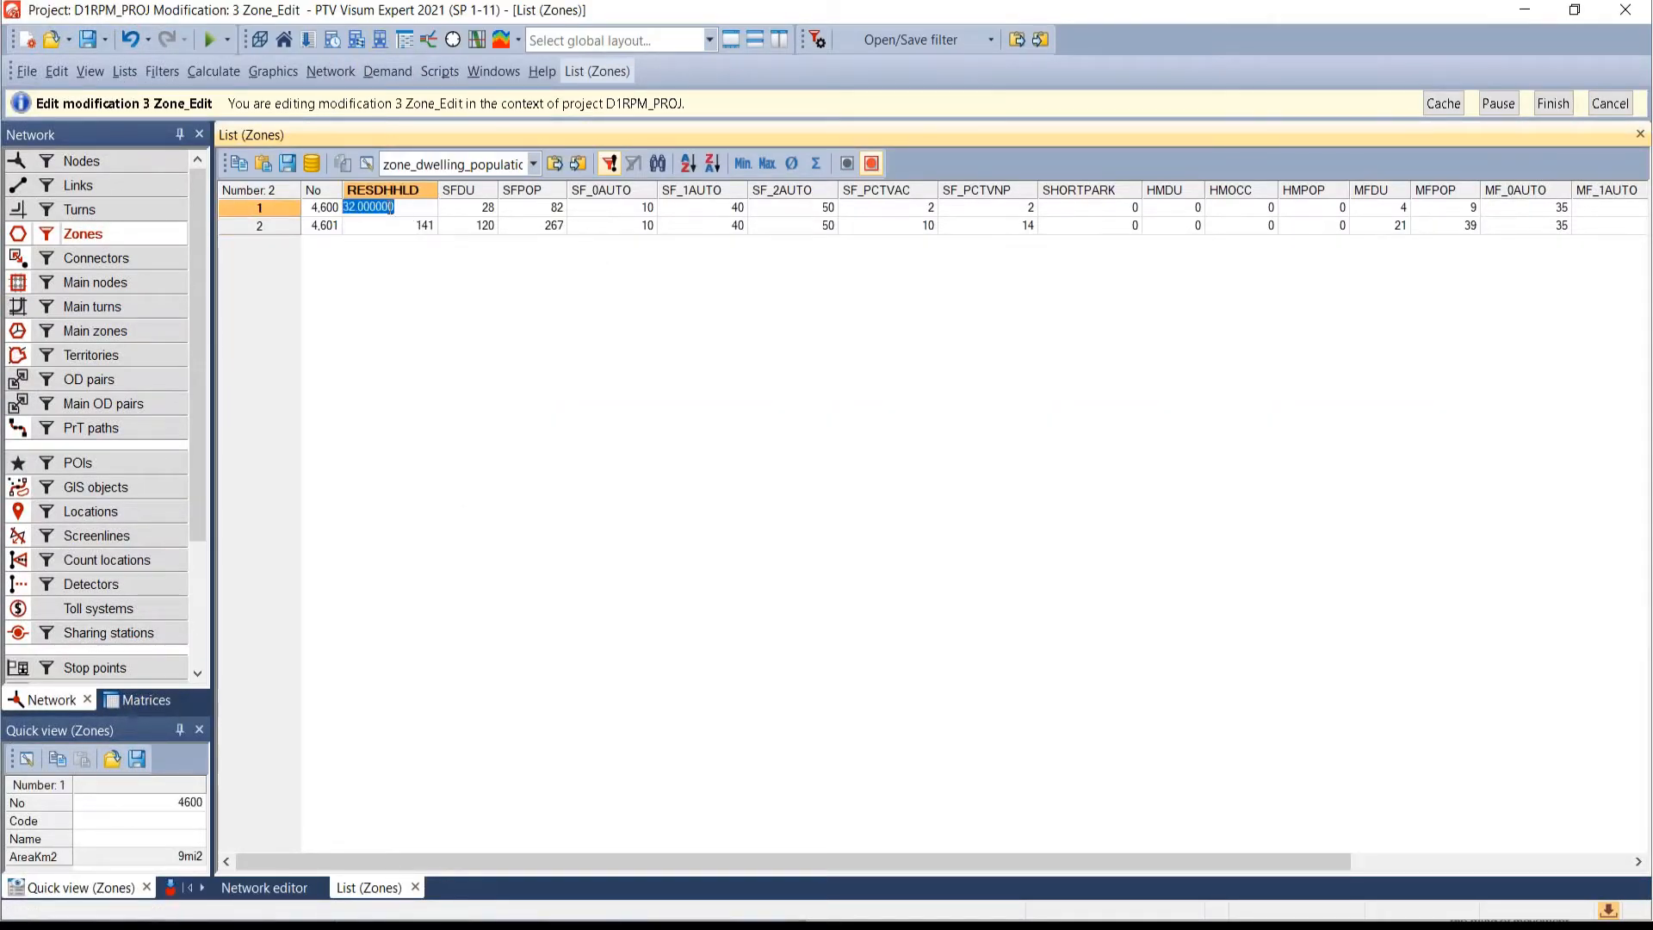
{"action": "left_click", "coordinate": [345, 207]}
{"action": "left_click", "coordinate": [395, 228]}
{"action": "left_click", "coordinate": [395, 229]}
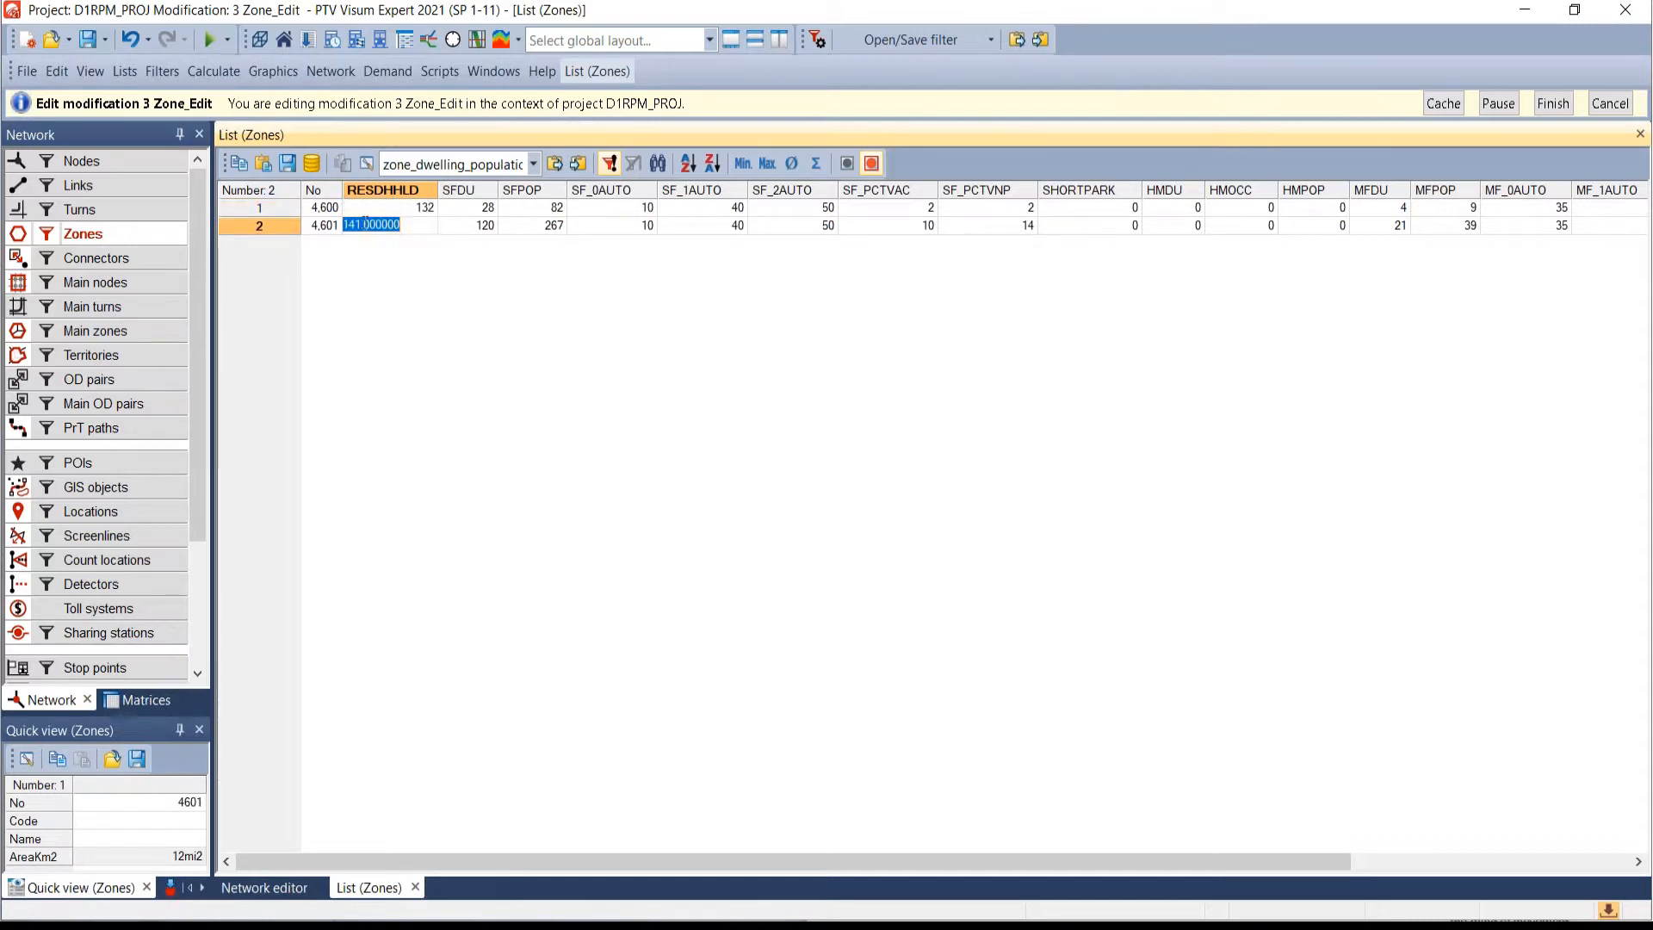
{"action": "left_click", "coordinate": [349, 219]}
{"action": "type", "text": "2"}
{"action": "key", "text": "Tab"}
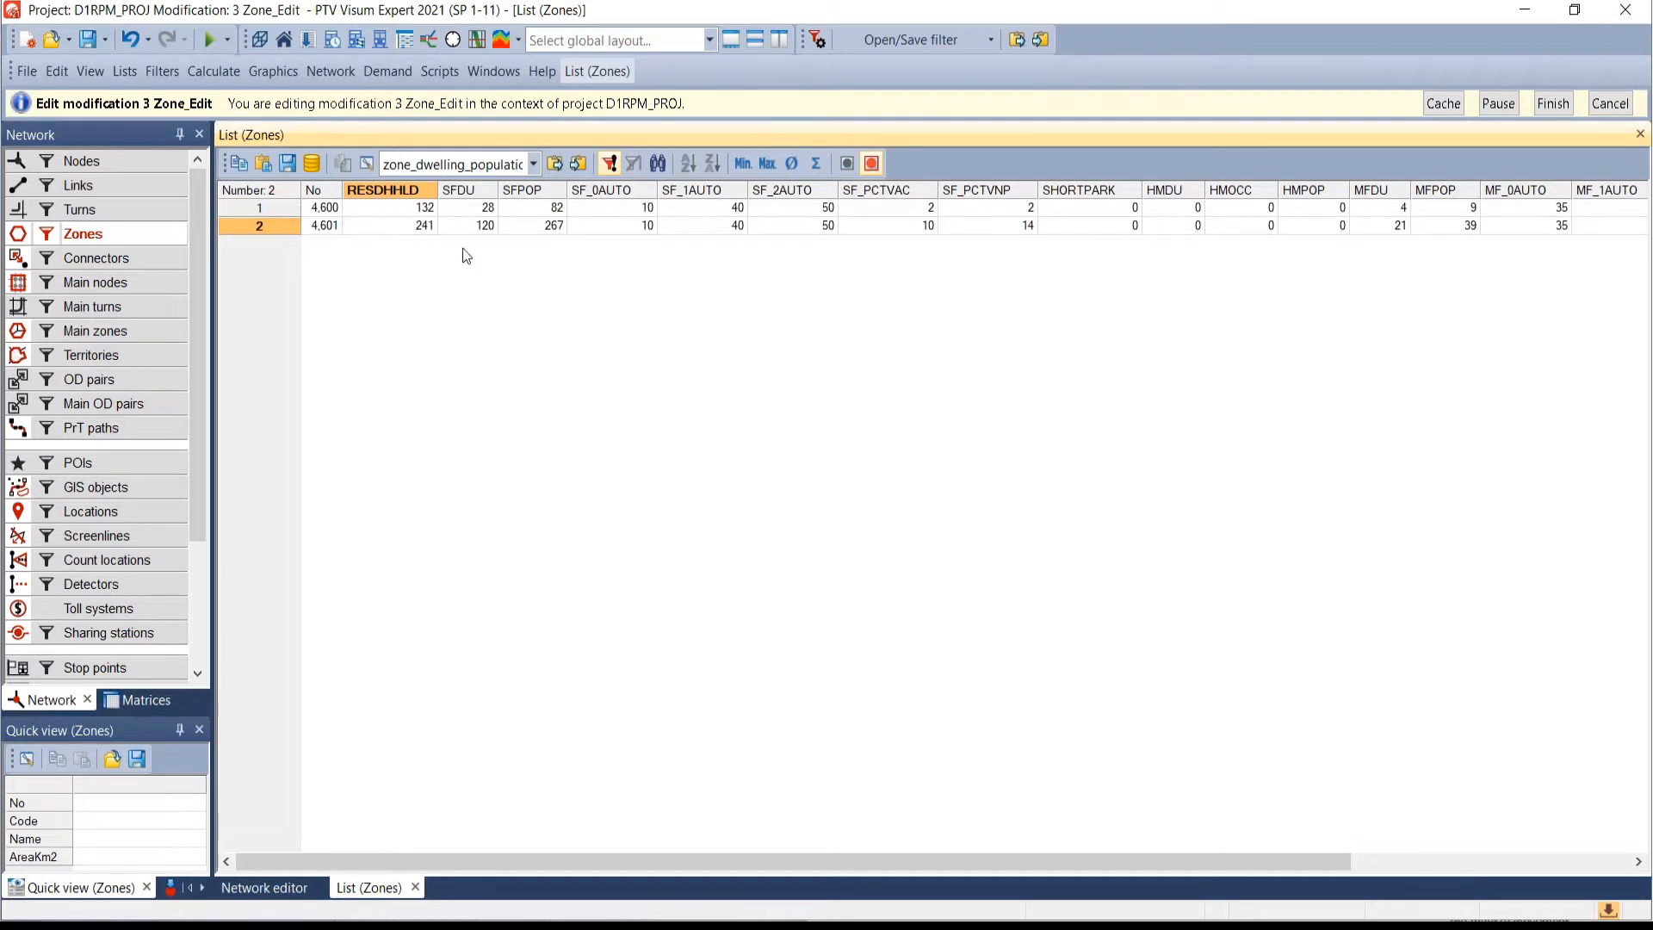
- Set the single family dwelling units (SFDU) to 220 for zone 4601 and 128 for zone 4600
{"action": "left_click", "coordinate": [443, 224]}
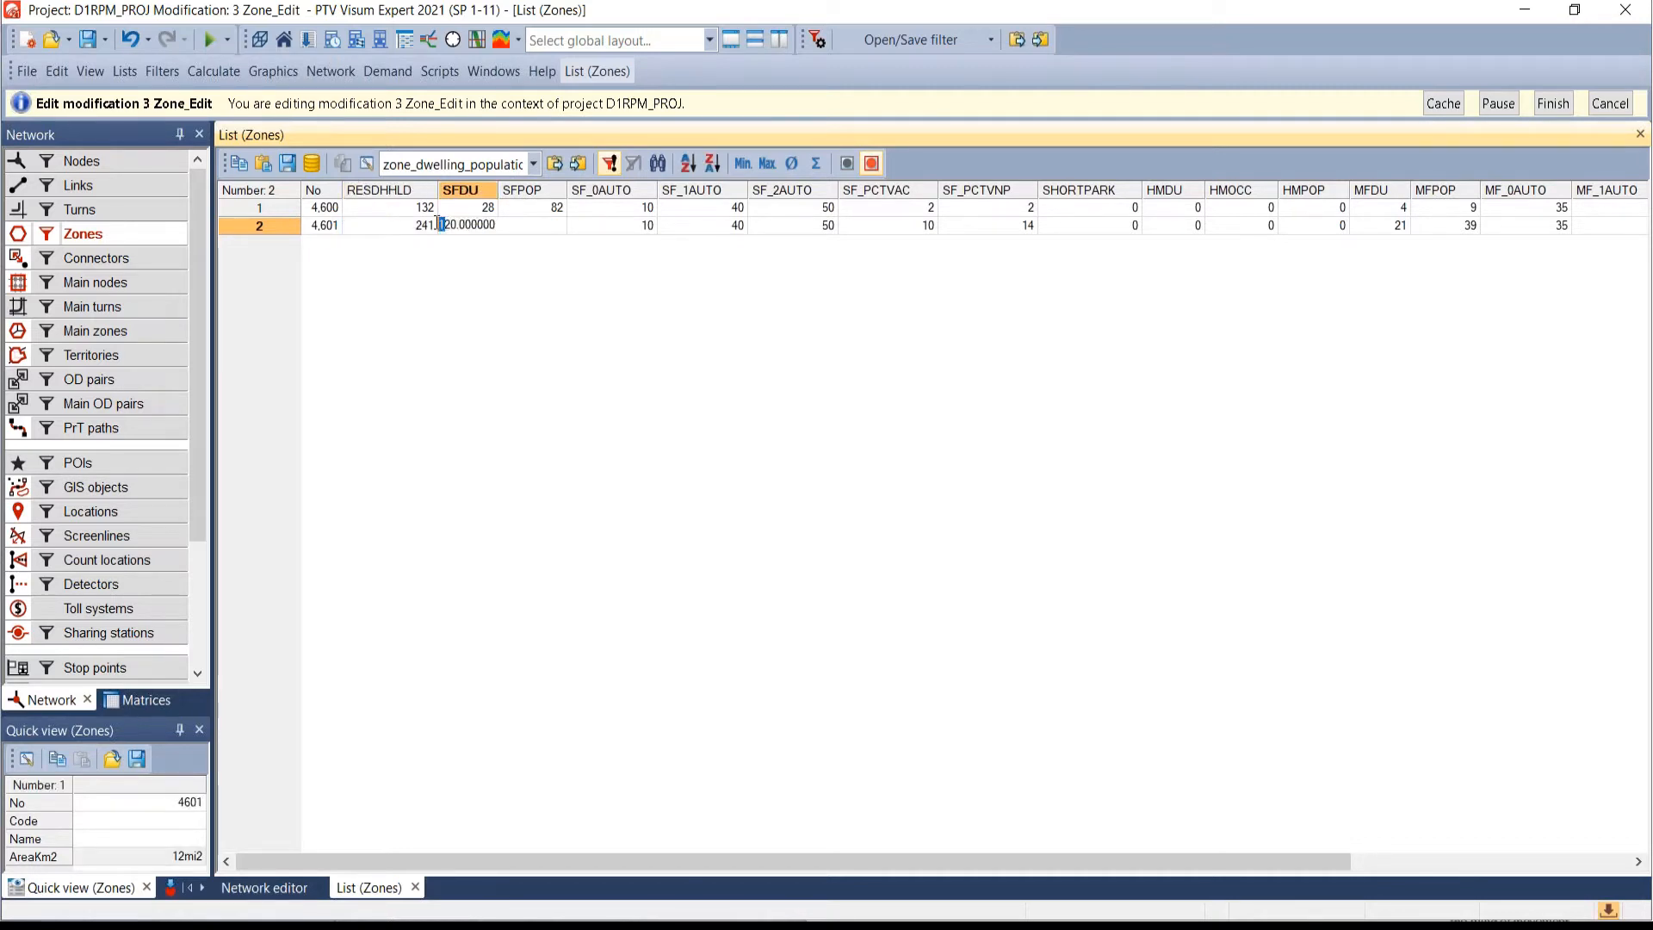
{"action": "type", "text": "2"}
{"action": "left_click", "coordinate": [488, 209]}
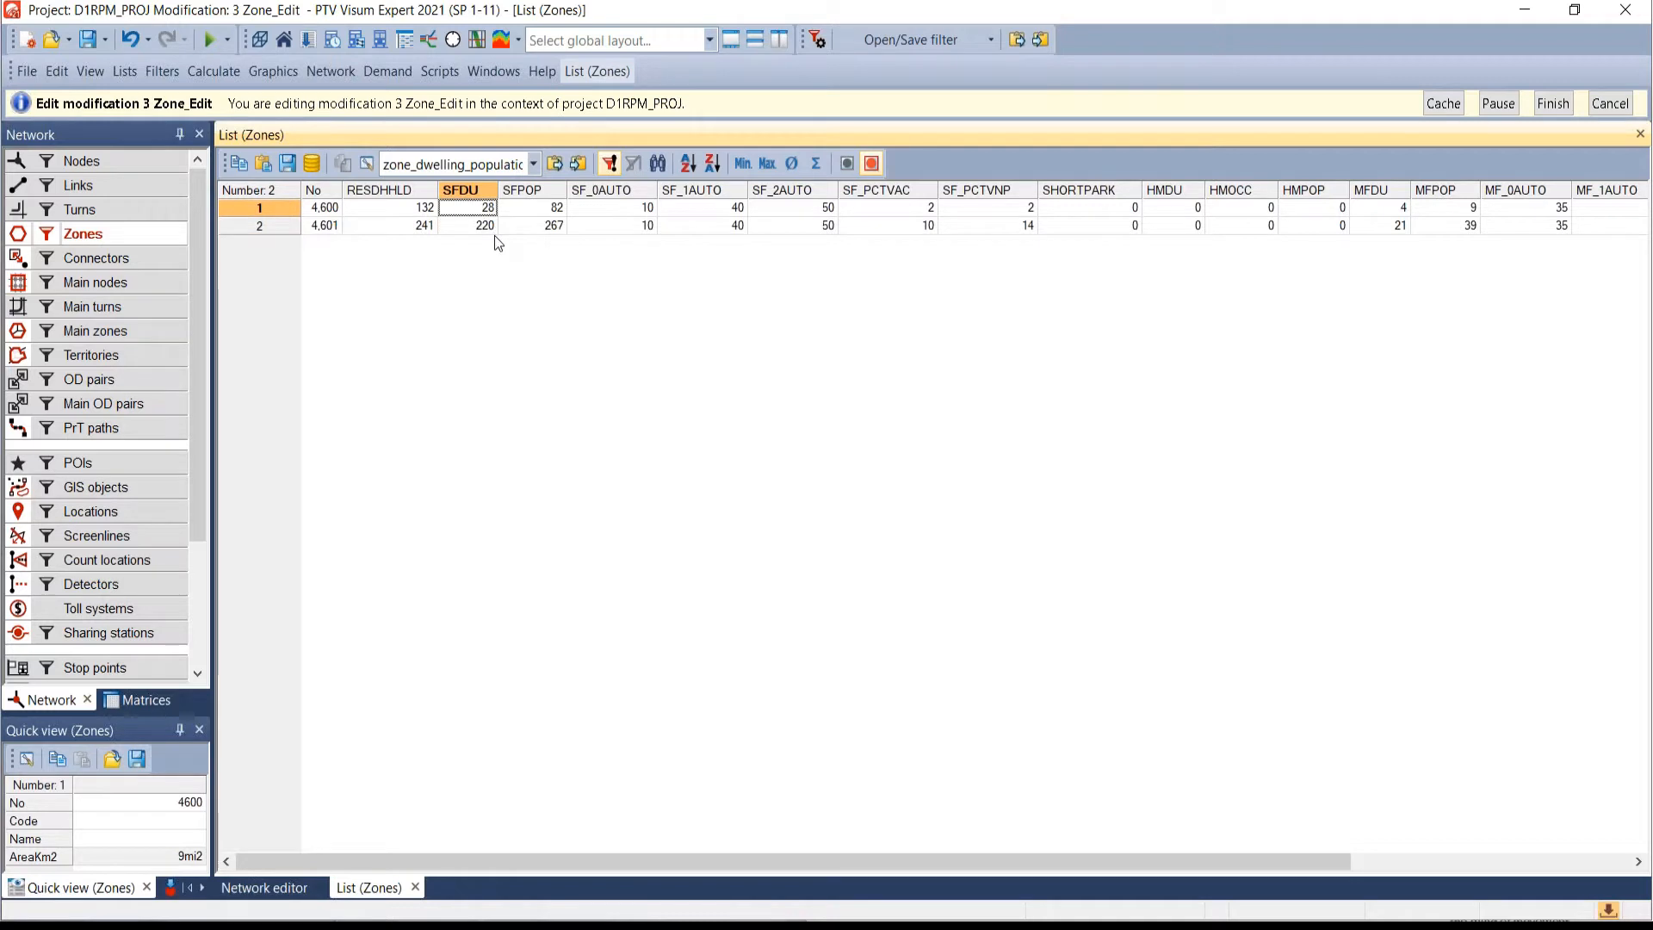
{"action": "type", "text": "128"}
{"action": "key", "text": "Return"}
- Set the single family population (SFPOP) to 132 for zone 4600 and 415 for zone 4601, and check the edited cells
{"action": "left_click", "coordinate": [545, 210]}
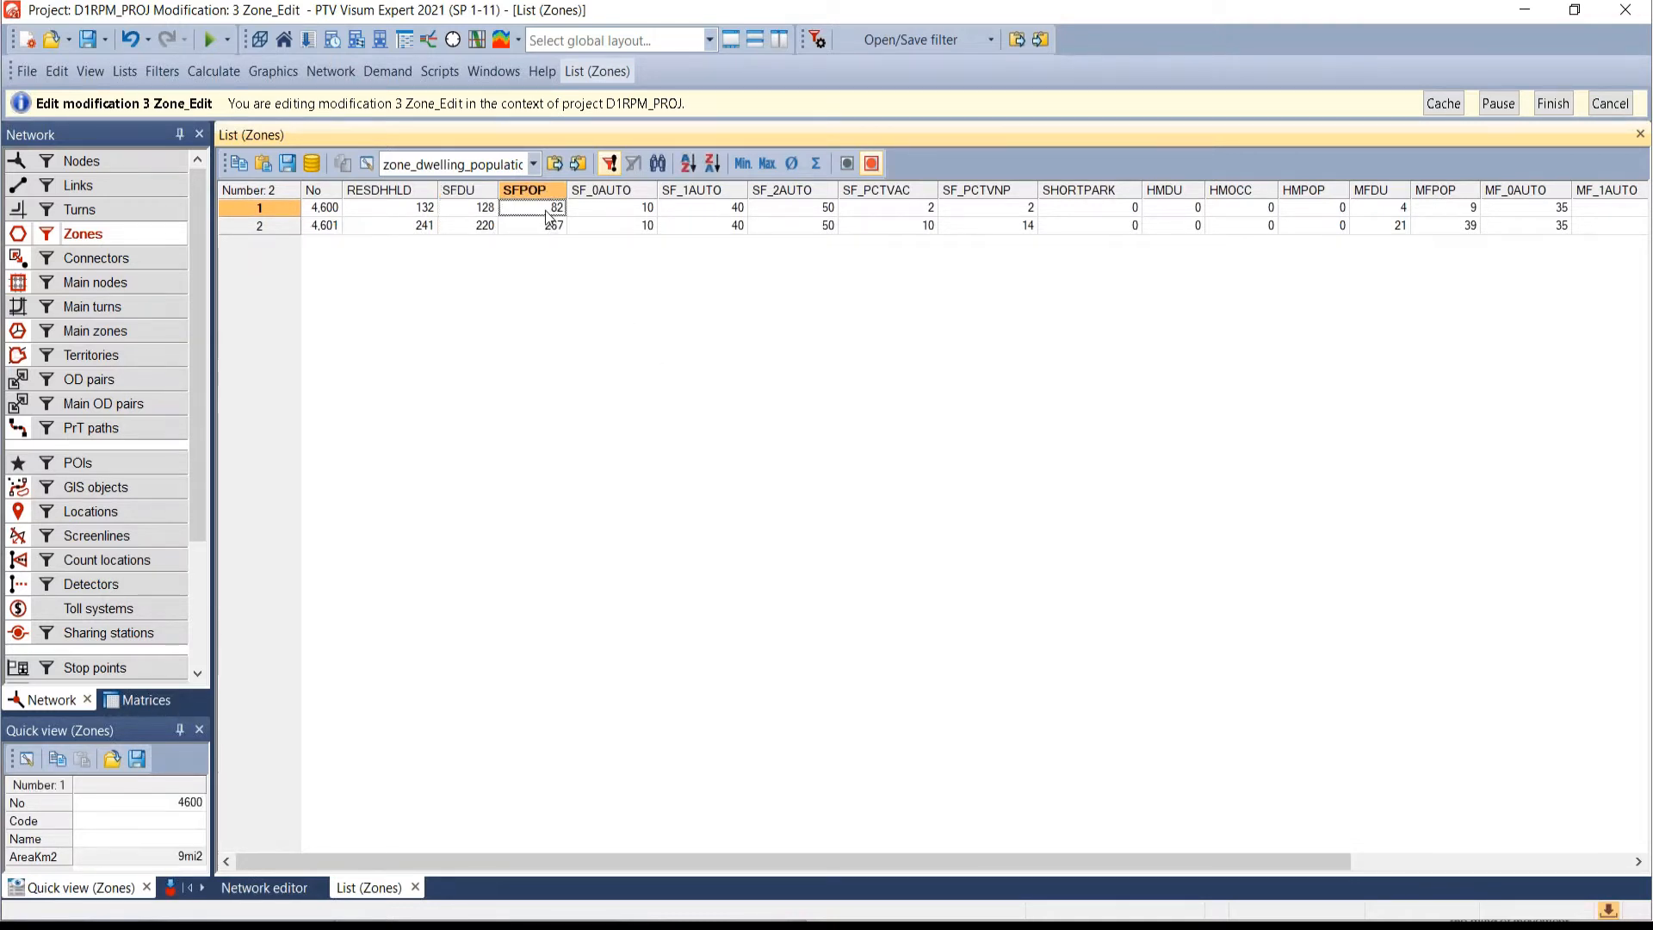
{"action": "type", "text": "132"}
{"action": "key", "text": "Return"}
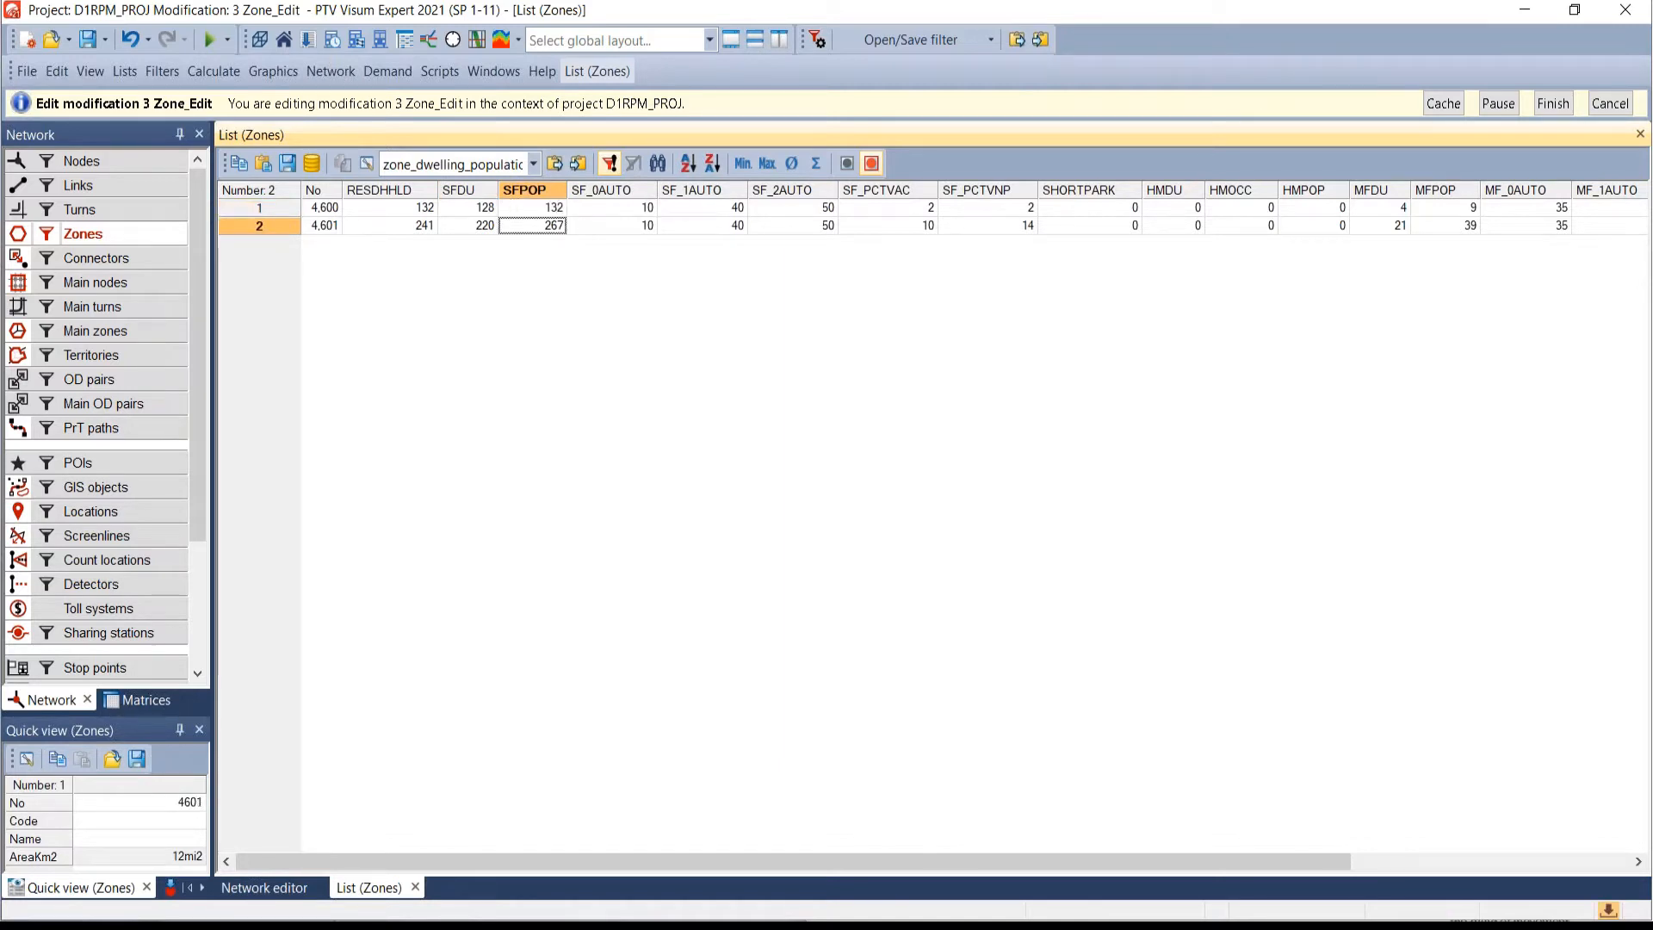
{"action": "type", "text": "415"}
{"action": "left_click", "coordinate": [428, 484]}
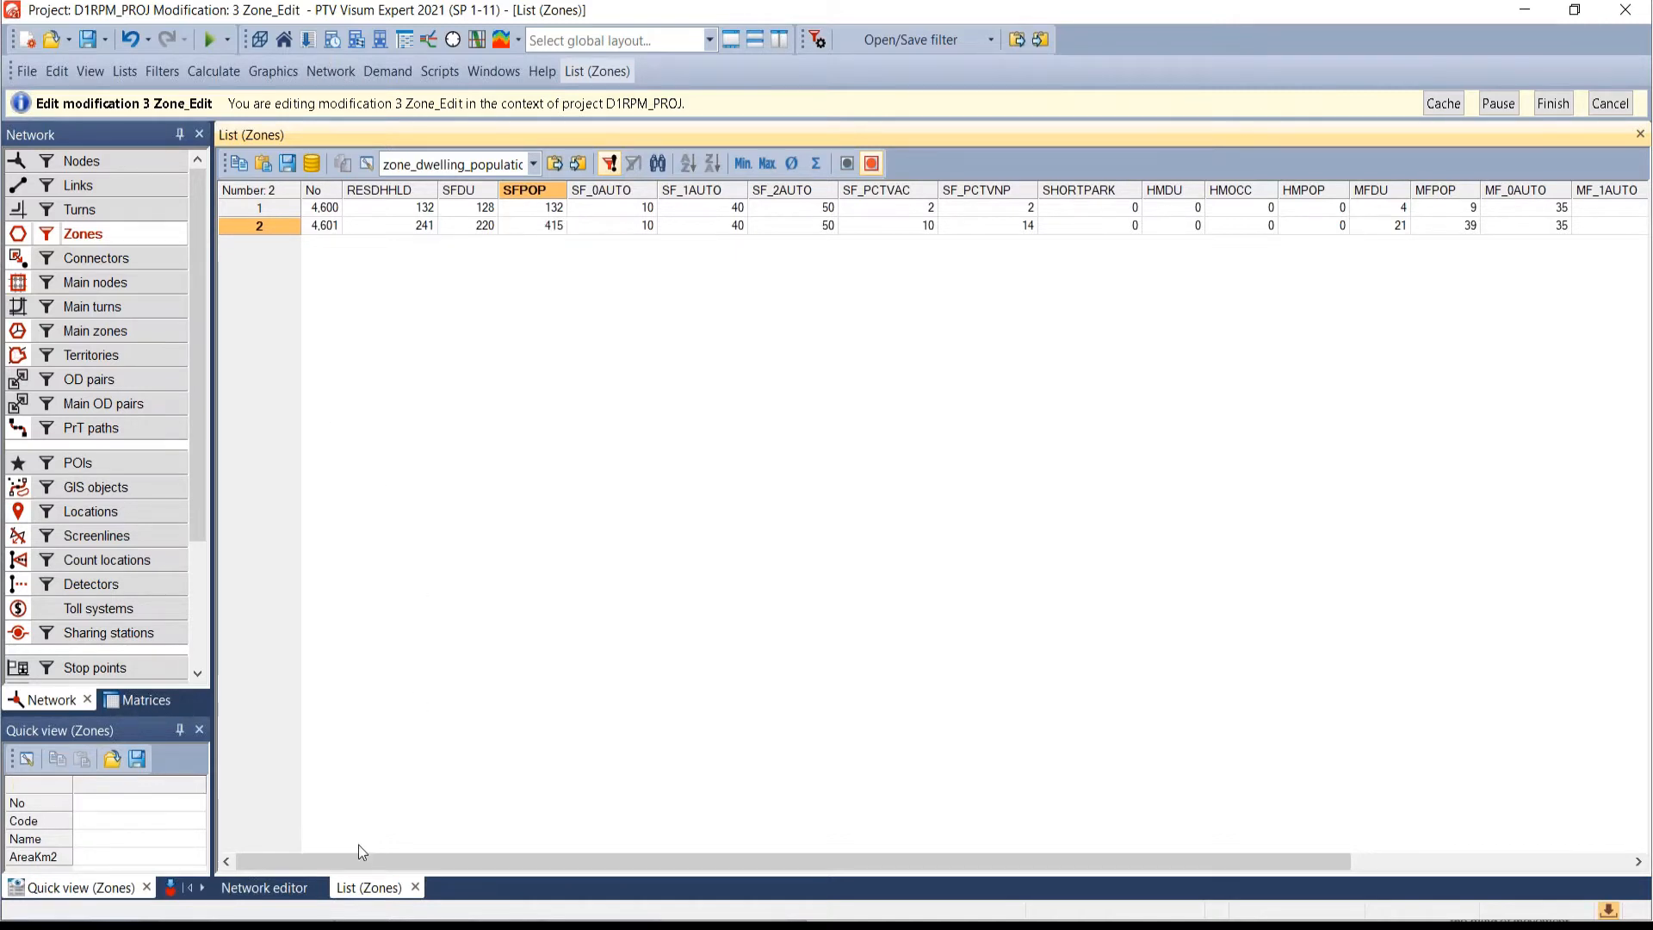
{"action": "left_click_drag", "start_coordinate": [373, 859], "coordinate": [366, 895]}
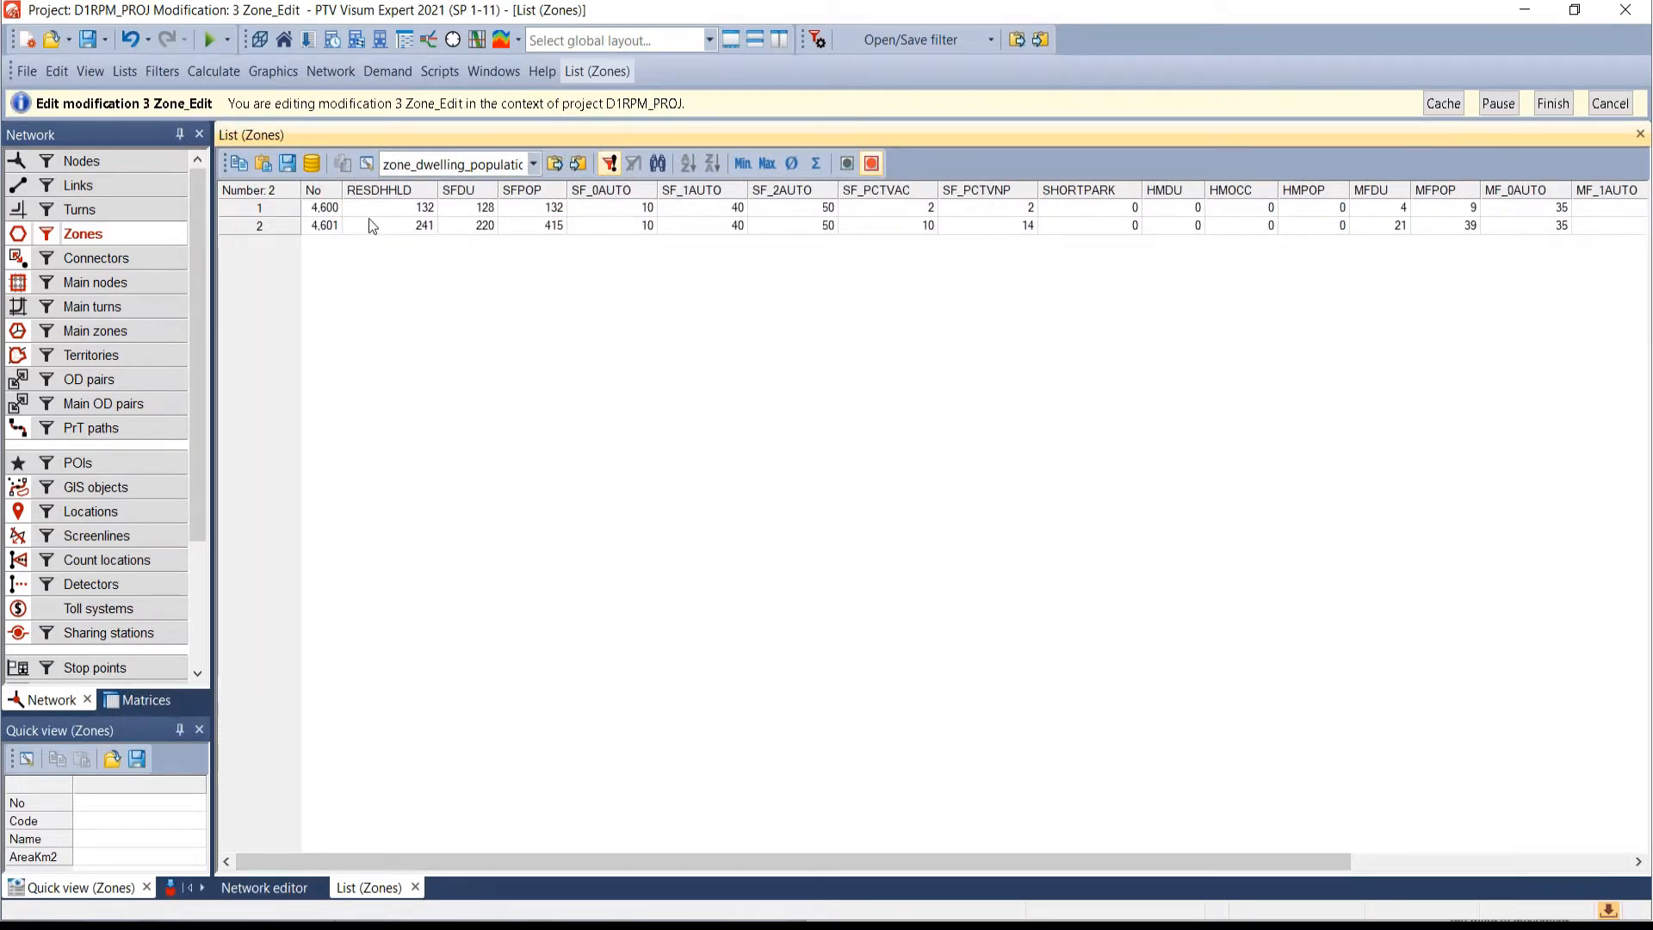
{"action": "left_click_drag", "start_coordinate": [388, 208], "coordinate": [548, 224]}
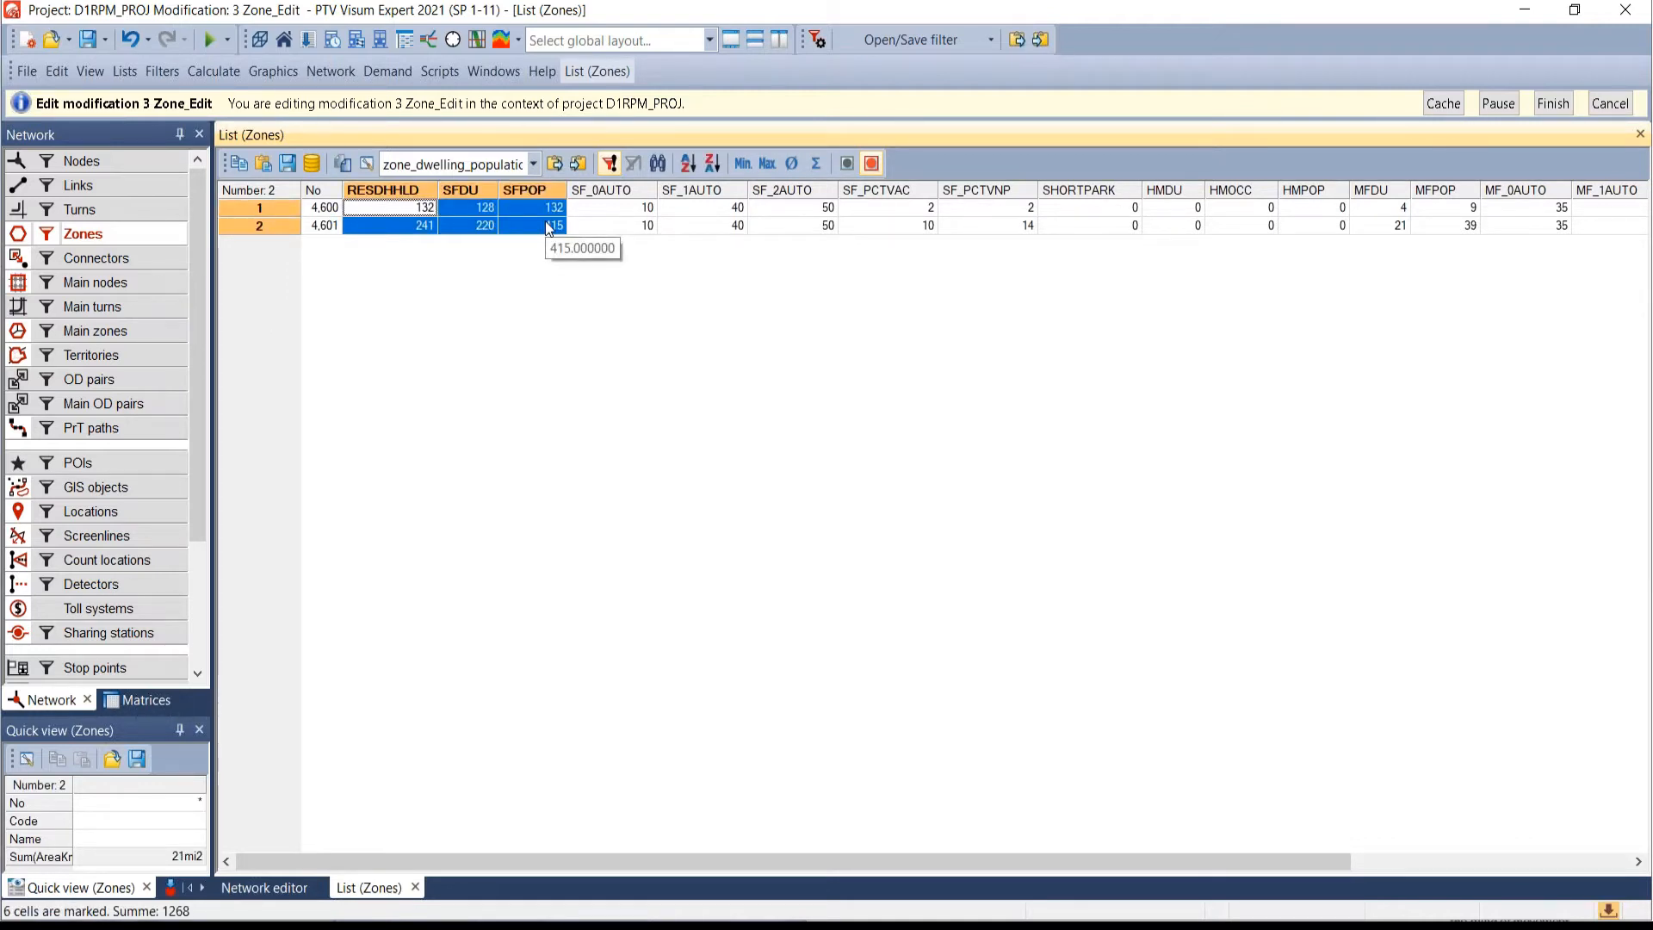
- Apply the zone_employment_school layout to the zone list, restricted to active zones only, and browse the other available layouts
{"action": "left_click", "coordinate": [533, 164]}
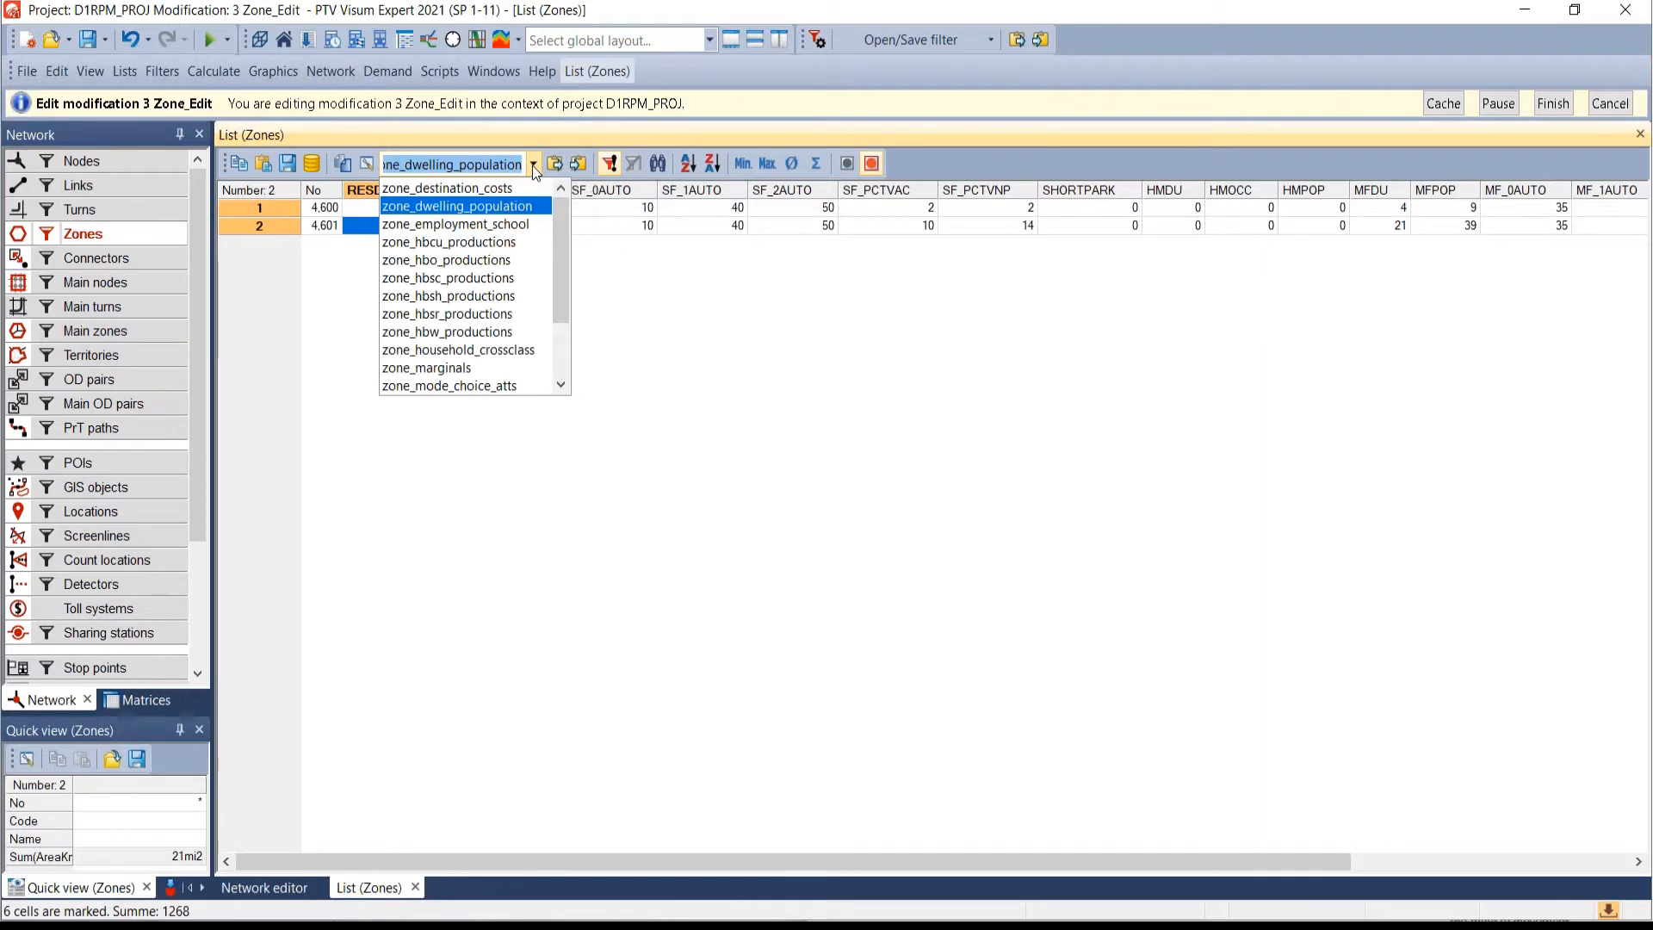
{"action": "left_click", "coordinate": [504, 226]}
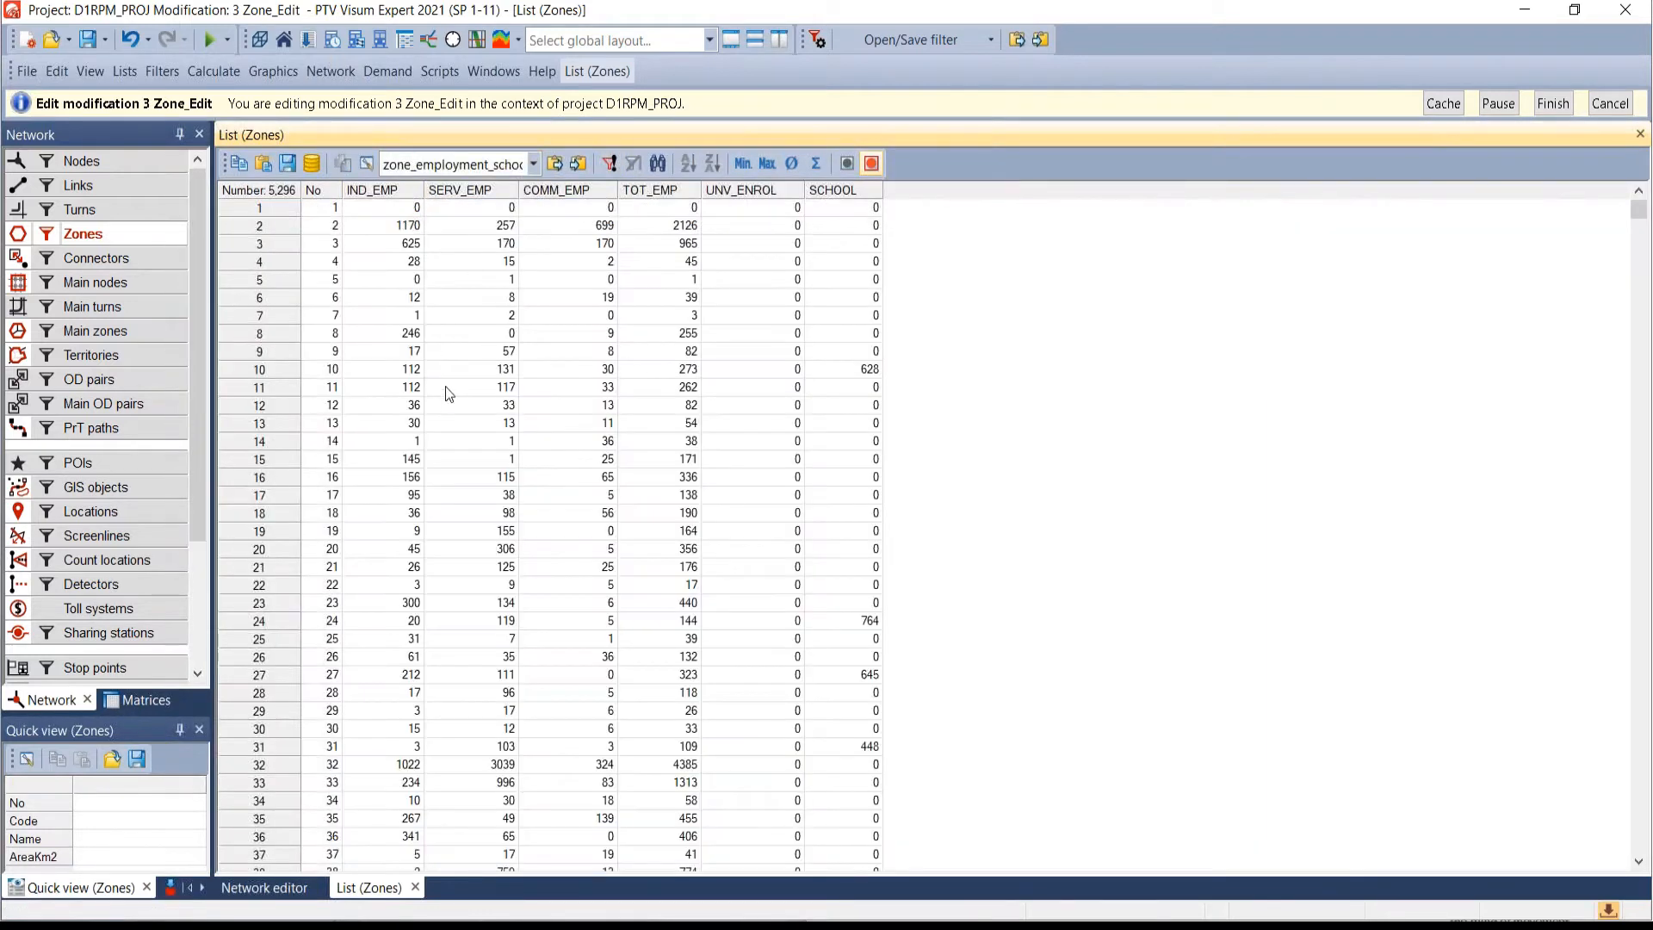
{"action": "left_click", "coordinate": [610, 164]}
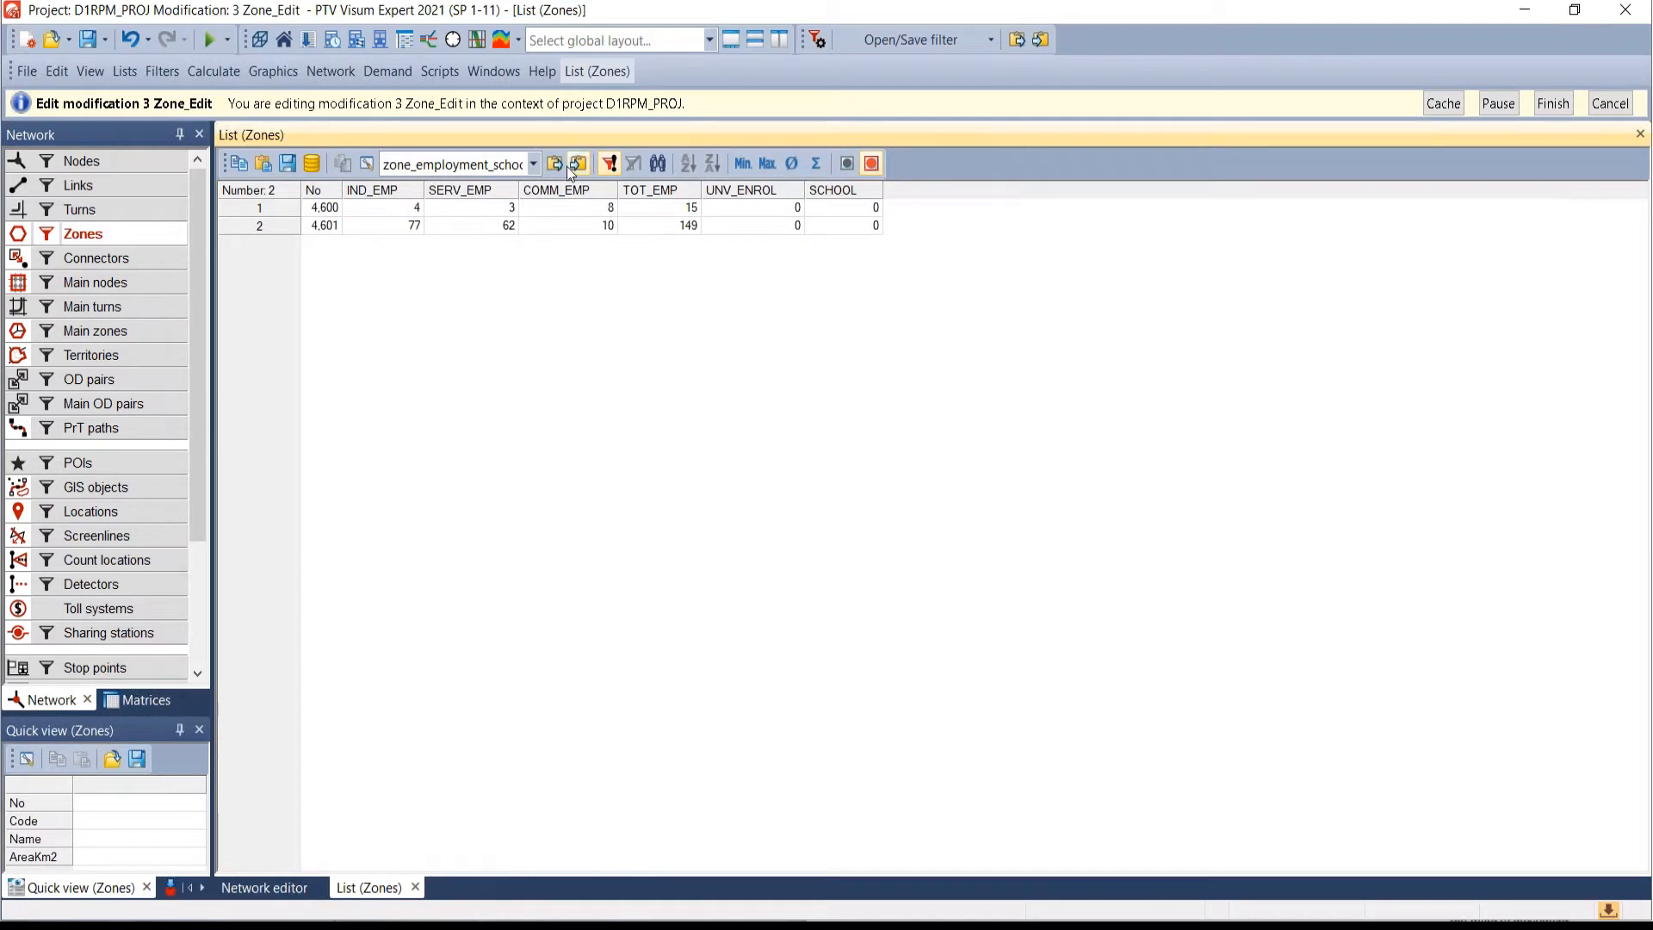
{"action": "left_click", "coordinate": [532, 165]}
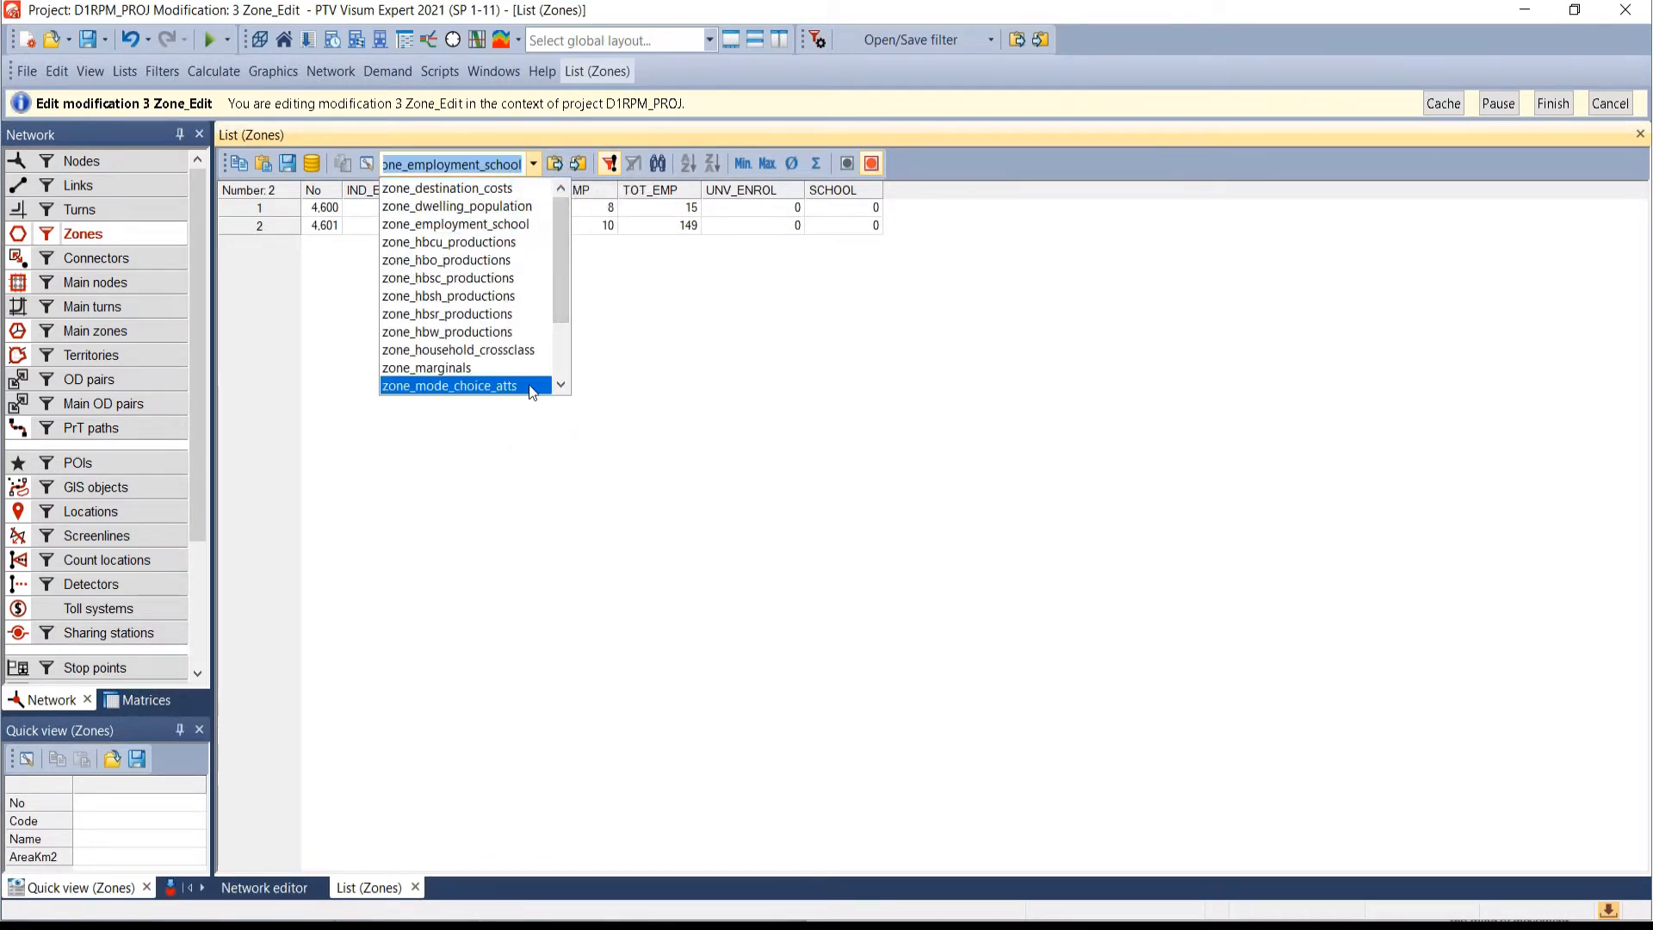
{"action": "left_click", "coordinate": [659, 374]}
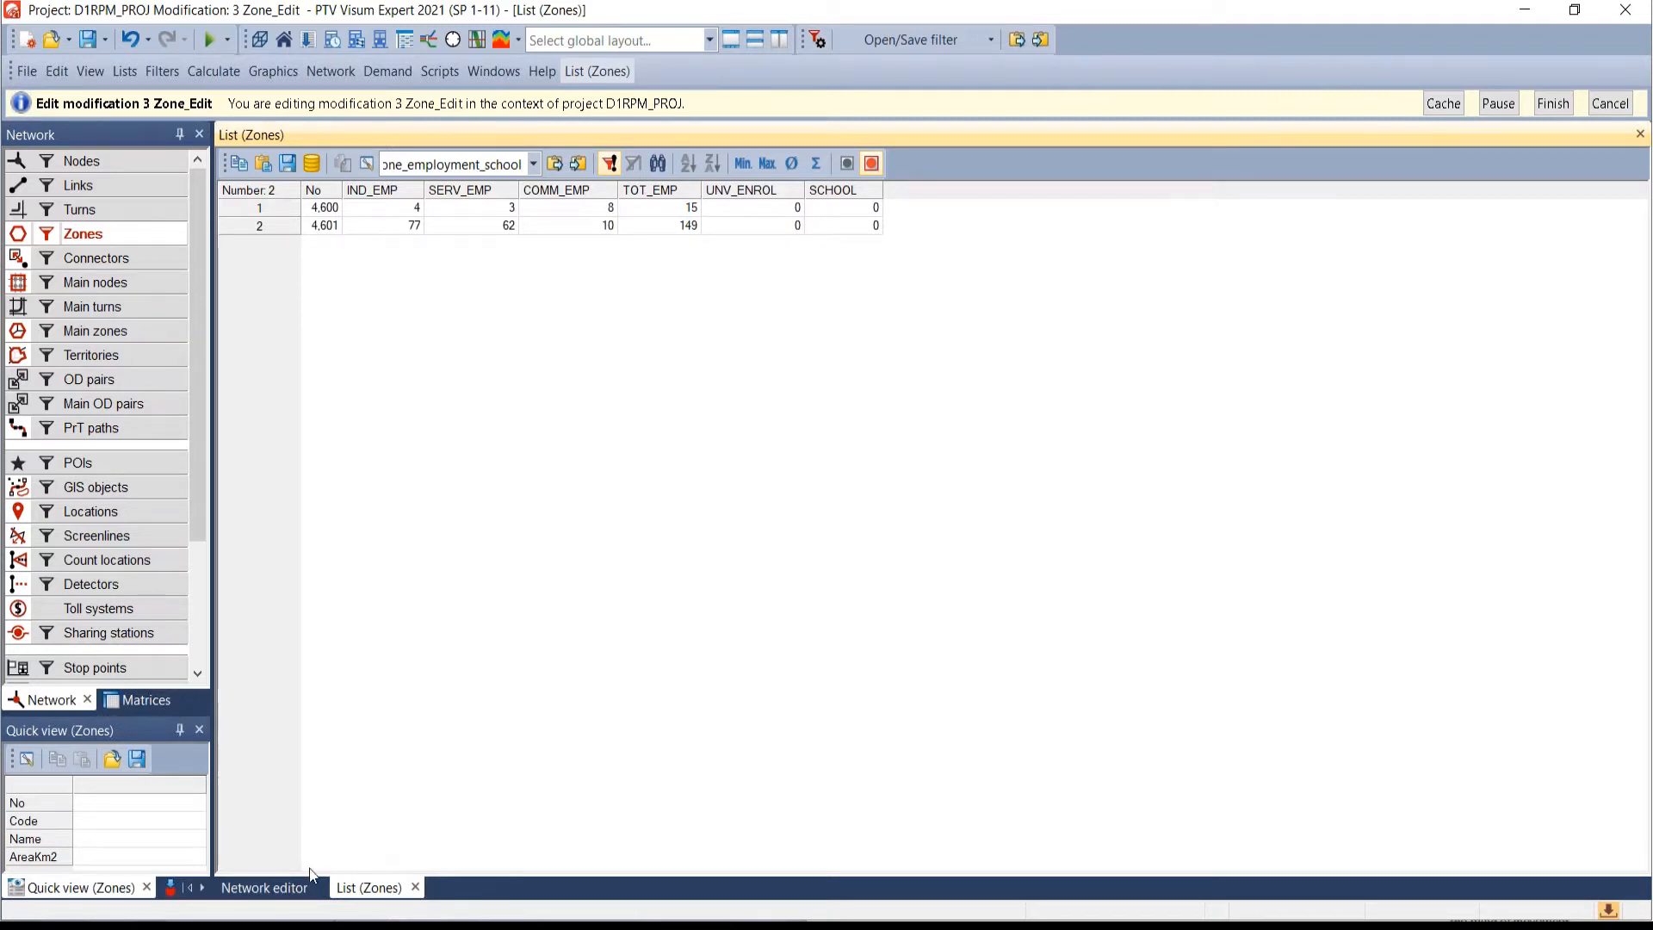
- Examine filtered zones 4600 and 4601 within the whole region in the network editor, with main zones as the active object type
{"action": "left_click", "coordinate": [264, 888]}
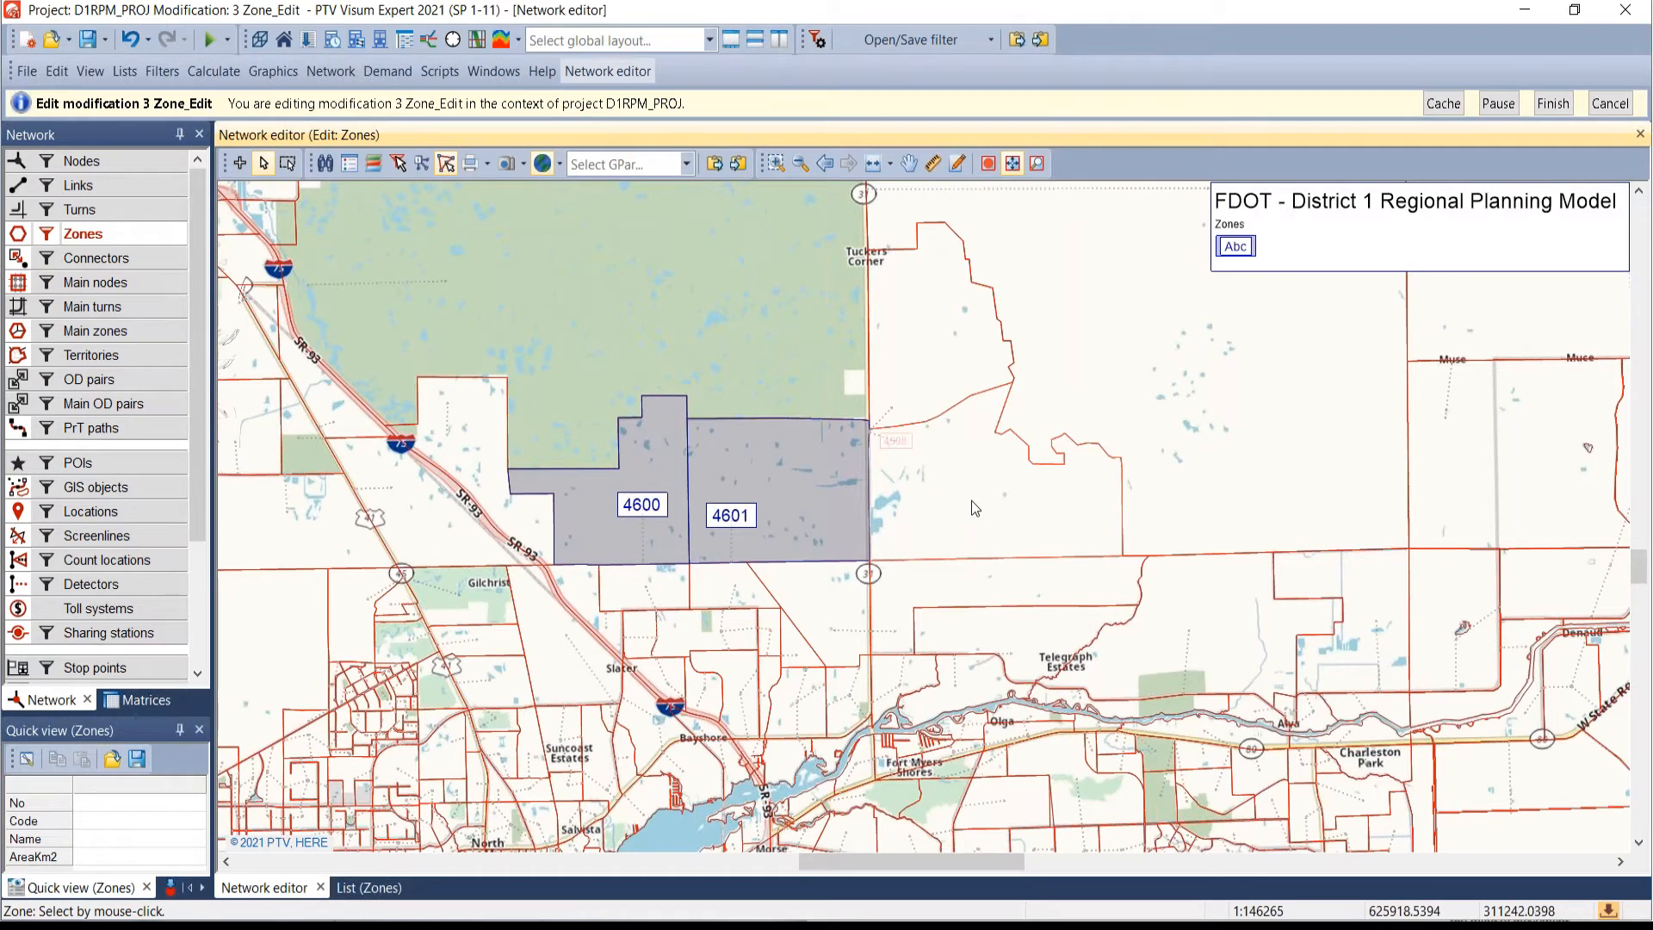
{"action": "left_click", "coordinate": [137, 335]}
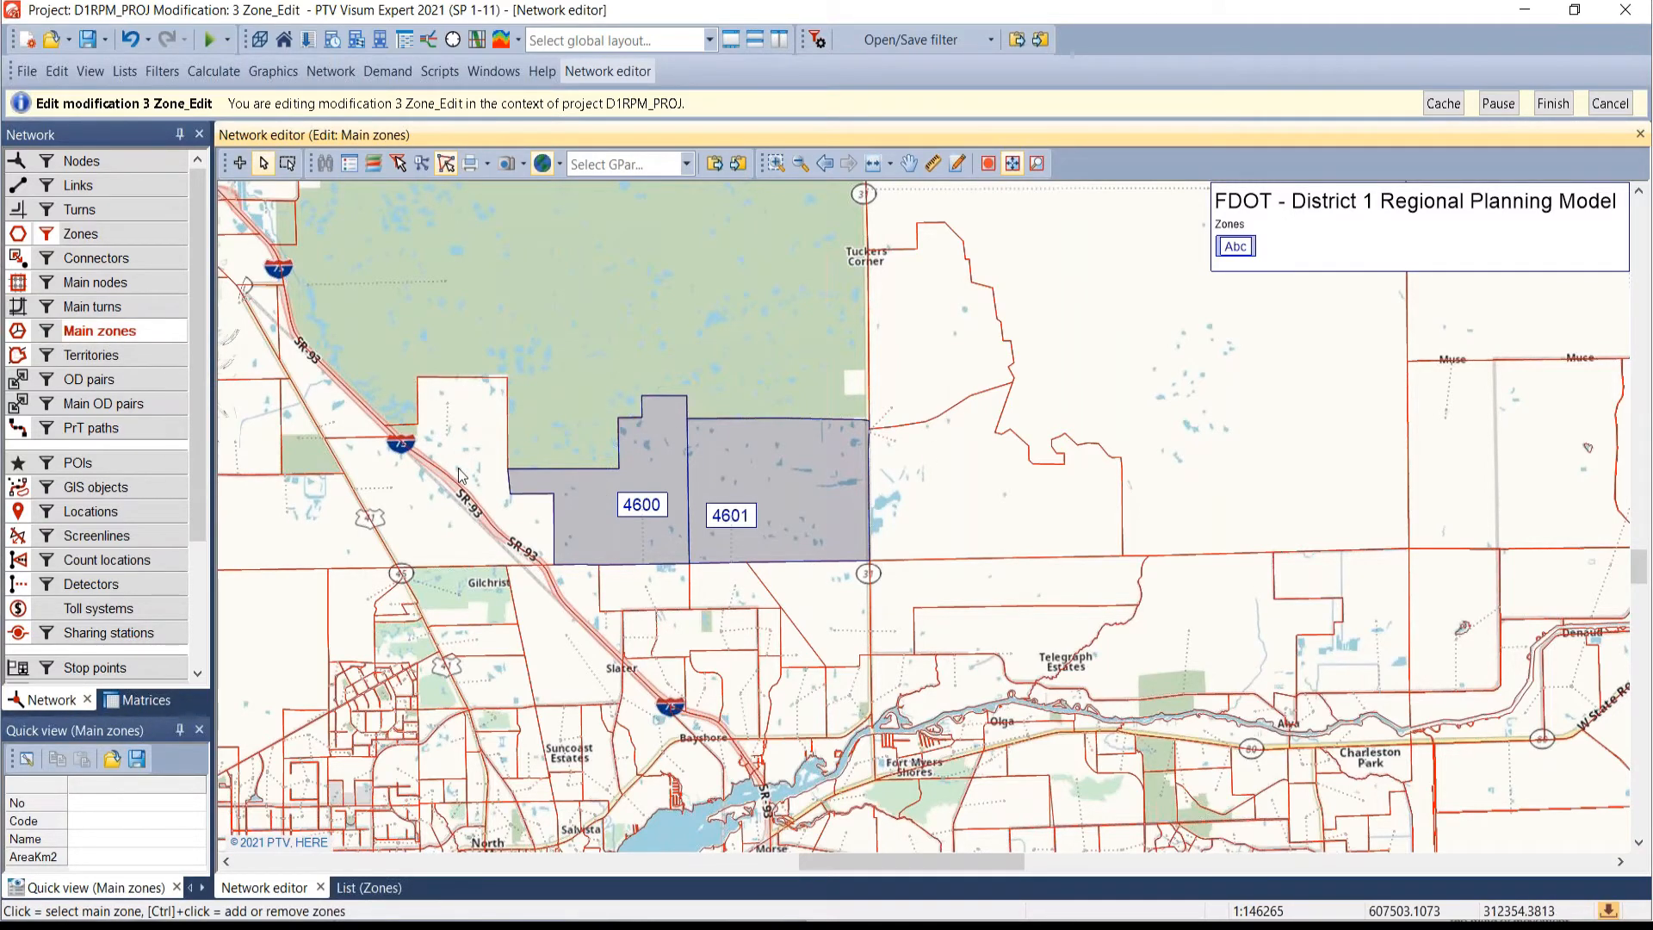
{"action": "scroll", "coordinate": [664, 504], "scroll_direction": "down", "scroll_amount": 3}
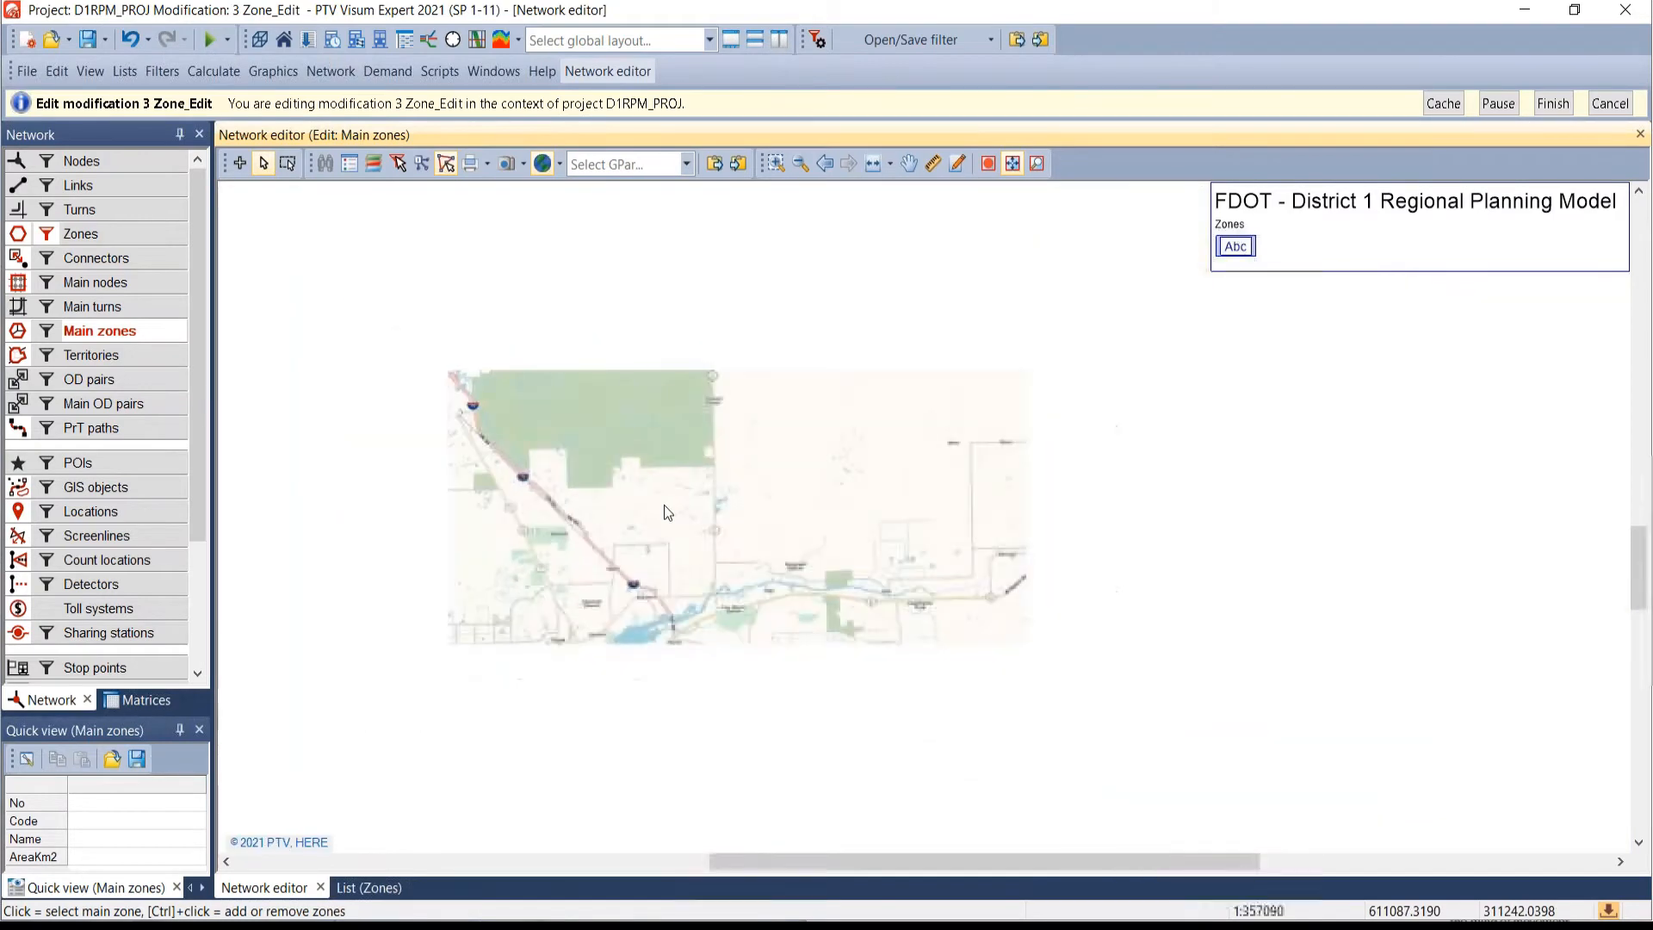
{"action": "scroll", "coordinate": [663, 504], "scroll_direction": "down", "scroll_amount": 3}
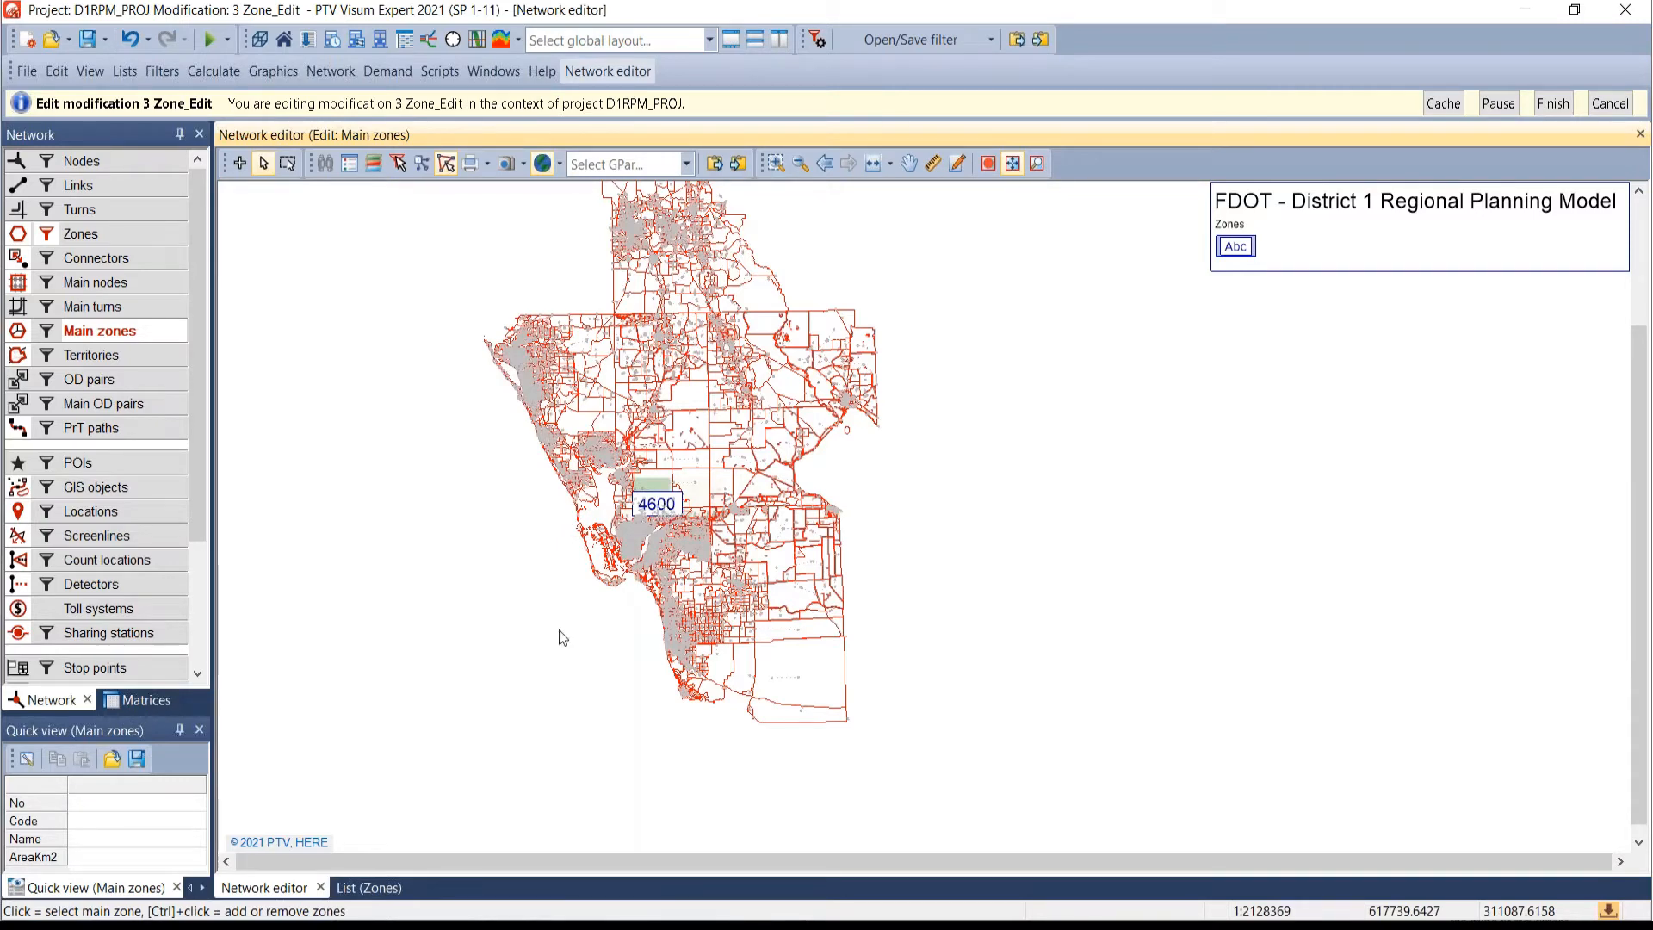
{"action": "scroll", "coordinate": [593, 648], "scroll_direction": "up", "scroll_amount": 2}
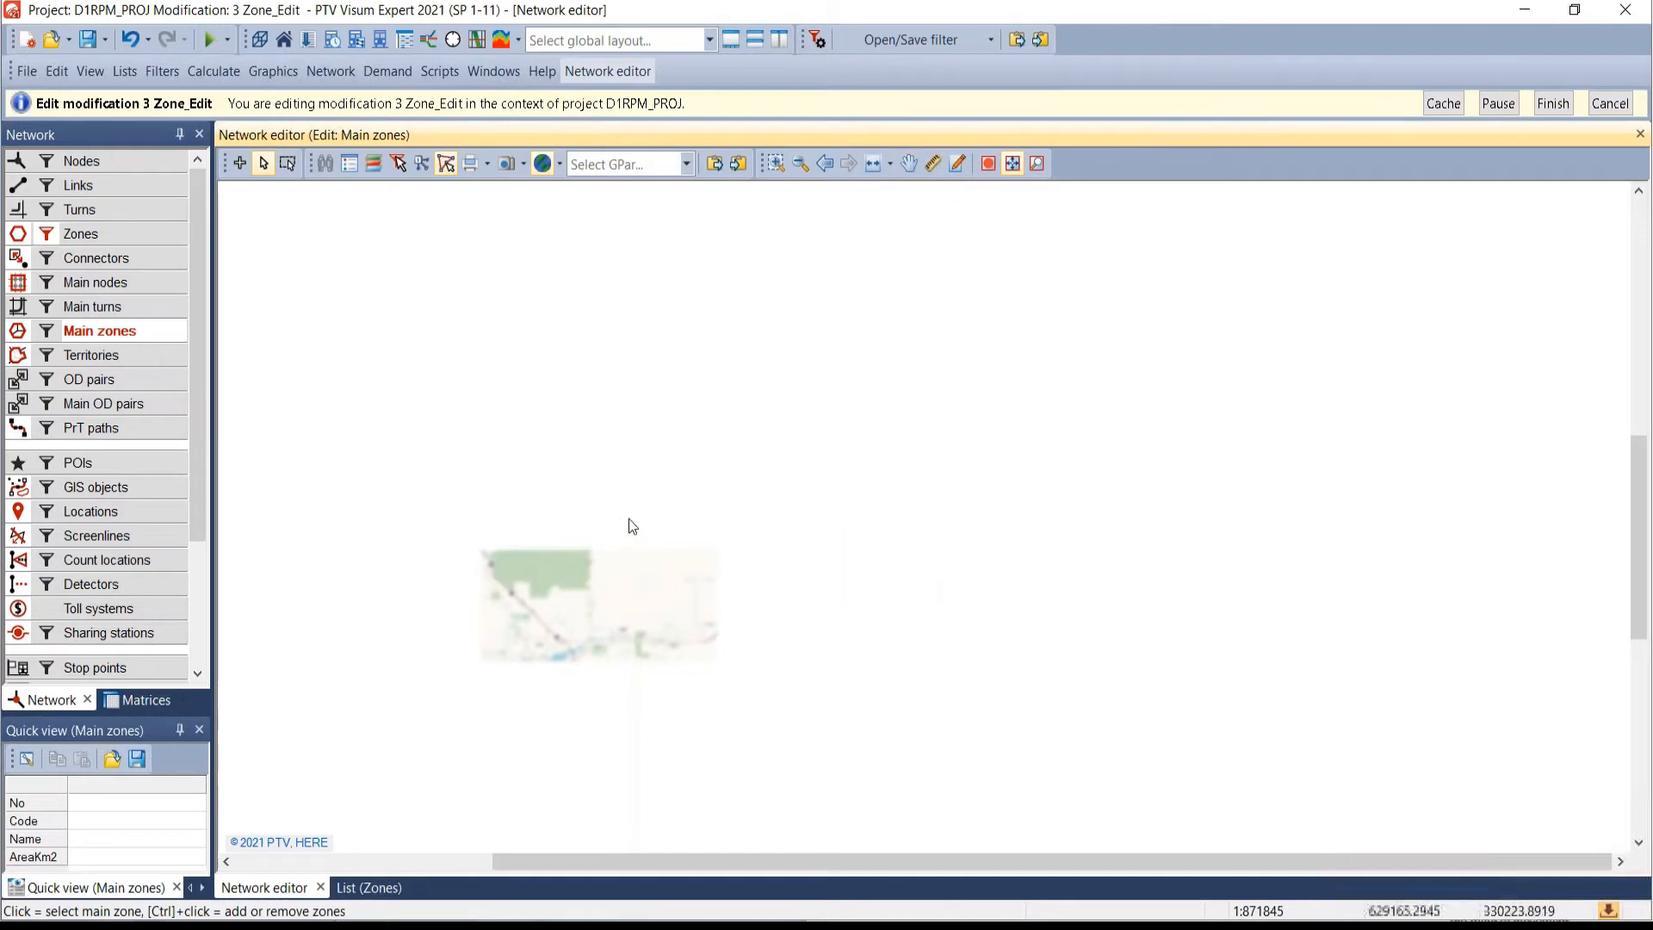
{"action": "scroll", "coordinate": [554, 648], "scroll_direction": "up", "scroll_amount": 3}
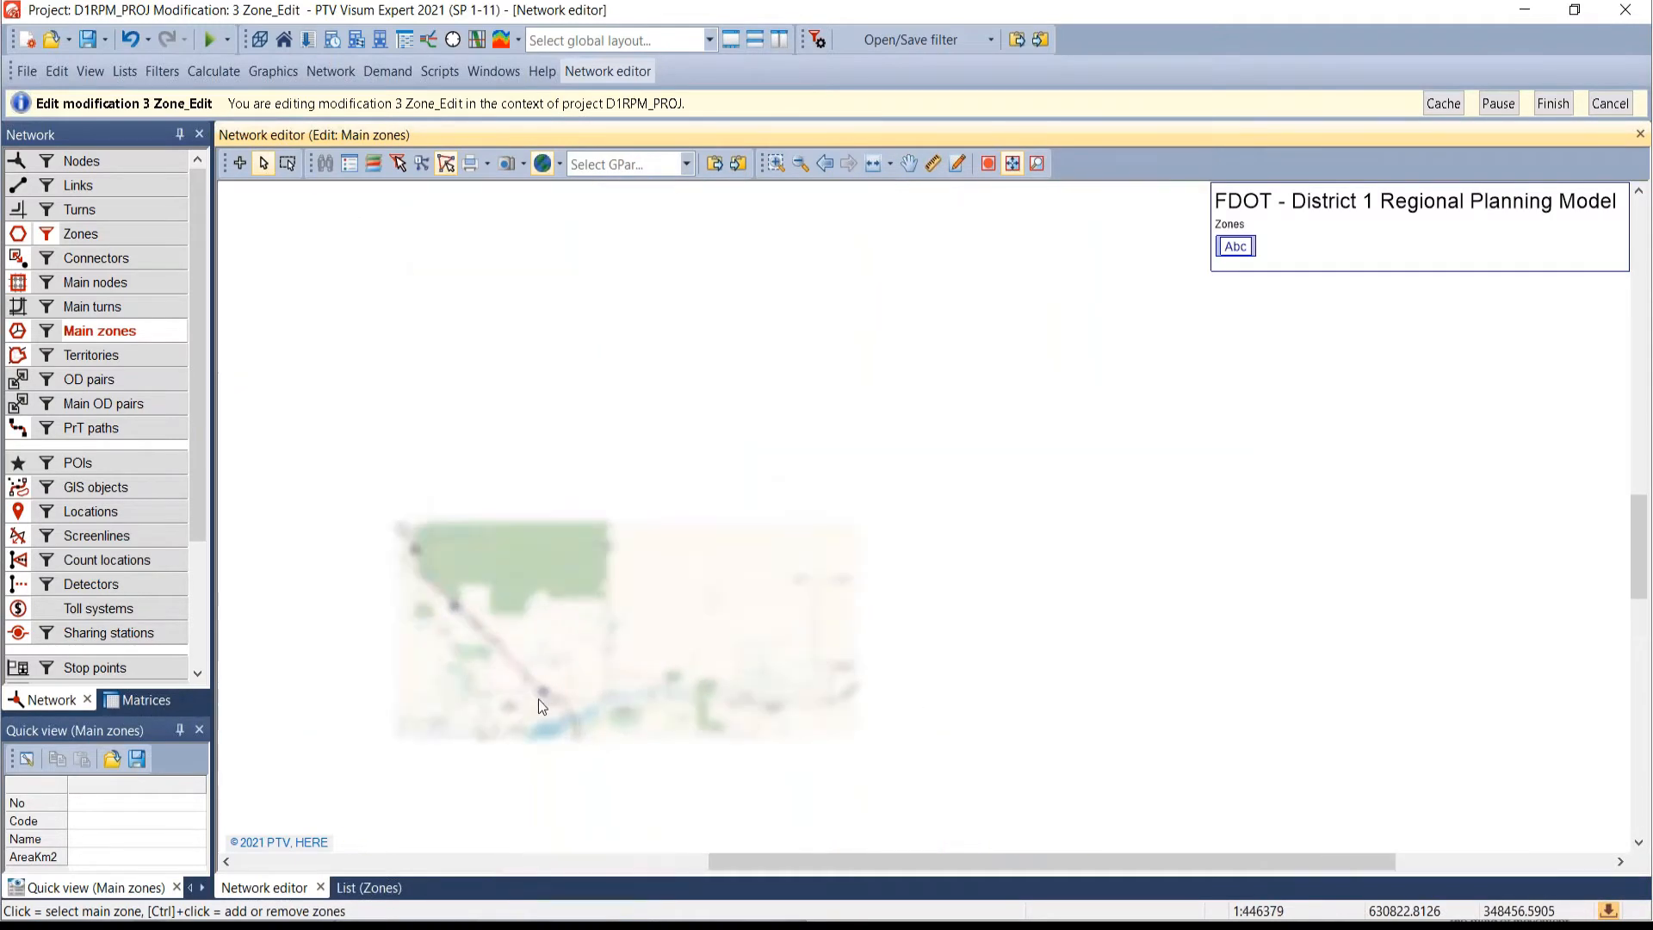
{"action": "scroll", "coordinate": [528, 725], "scroll_direction": "up", "scroll_amount": 3}
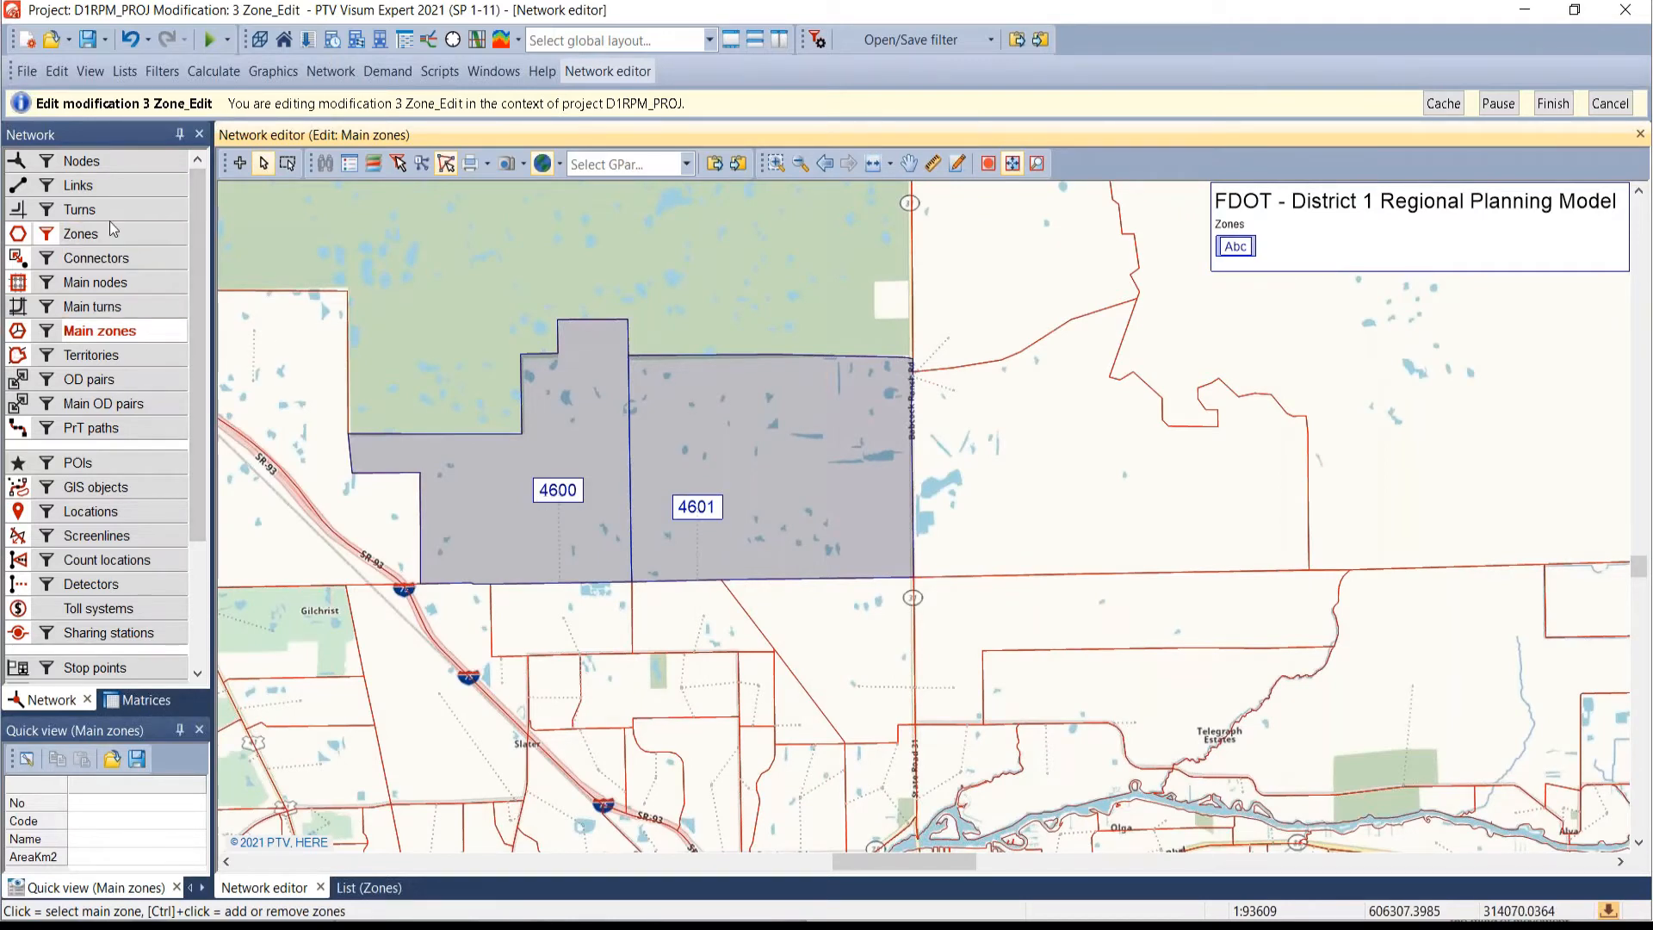
- Make zones the active object type, try relocating the centroid of zone 4600 within its polygon, and undo the last move
{"action": "left_click", "coordinate": [131, 230]}
{"action": "left_click", "coordinate": [556, 497]}
{"action": "mouse_move", "coordinate": [556, 497]}
{"action": "left_mouse_down"}
{"action": "mouse_move", "coordinate": [508, 500]}
{"action": "mouse_move", "coordinate": [555, 489]}
{"action": "left_mouse_up"}
{"action": "key", "text": "ctrl+z"}
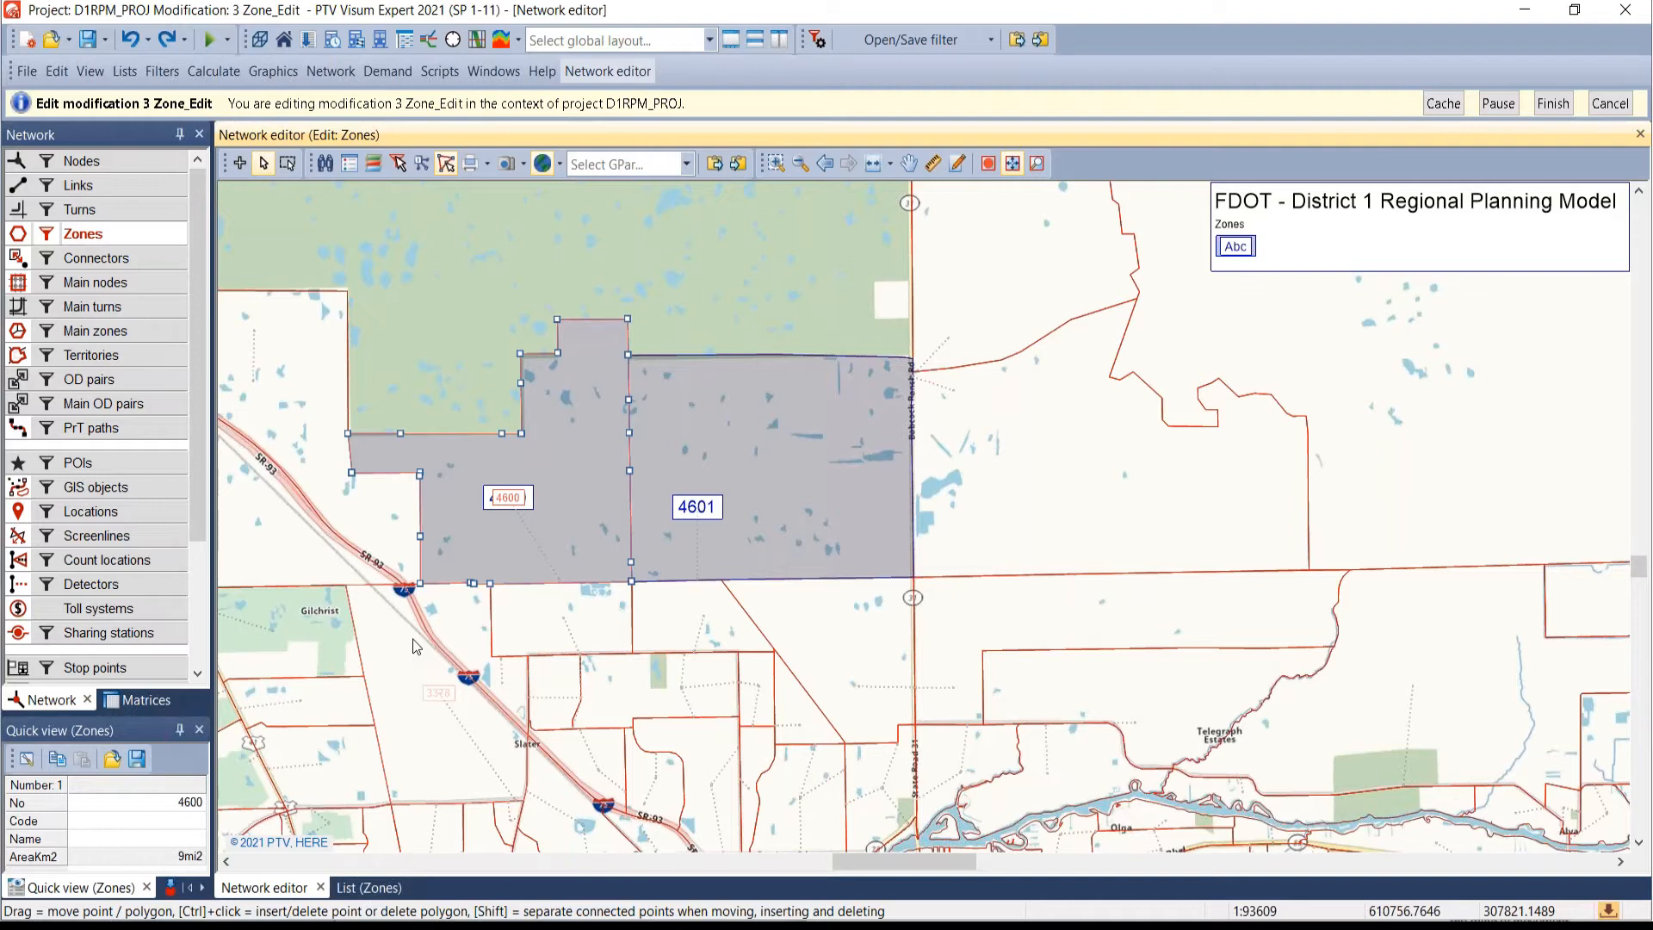
- Switch off the zone filter so all zones are shown, and finish editing modification 3 Zone_Edit
{"action": "left_click", "coordinate": [410, 317]}
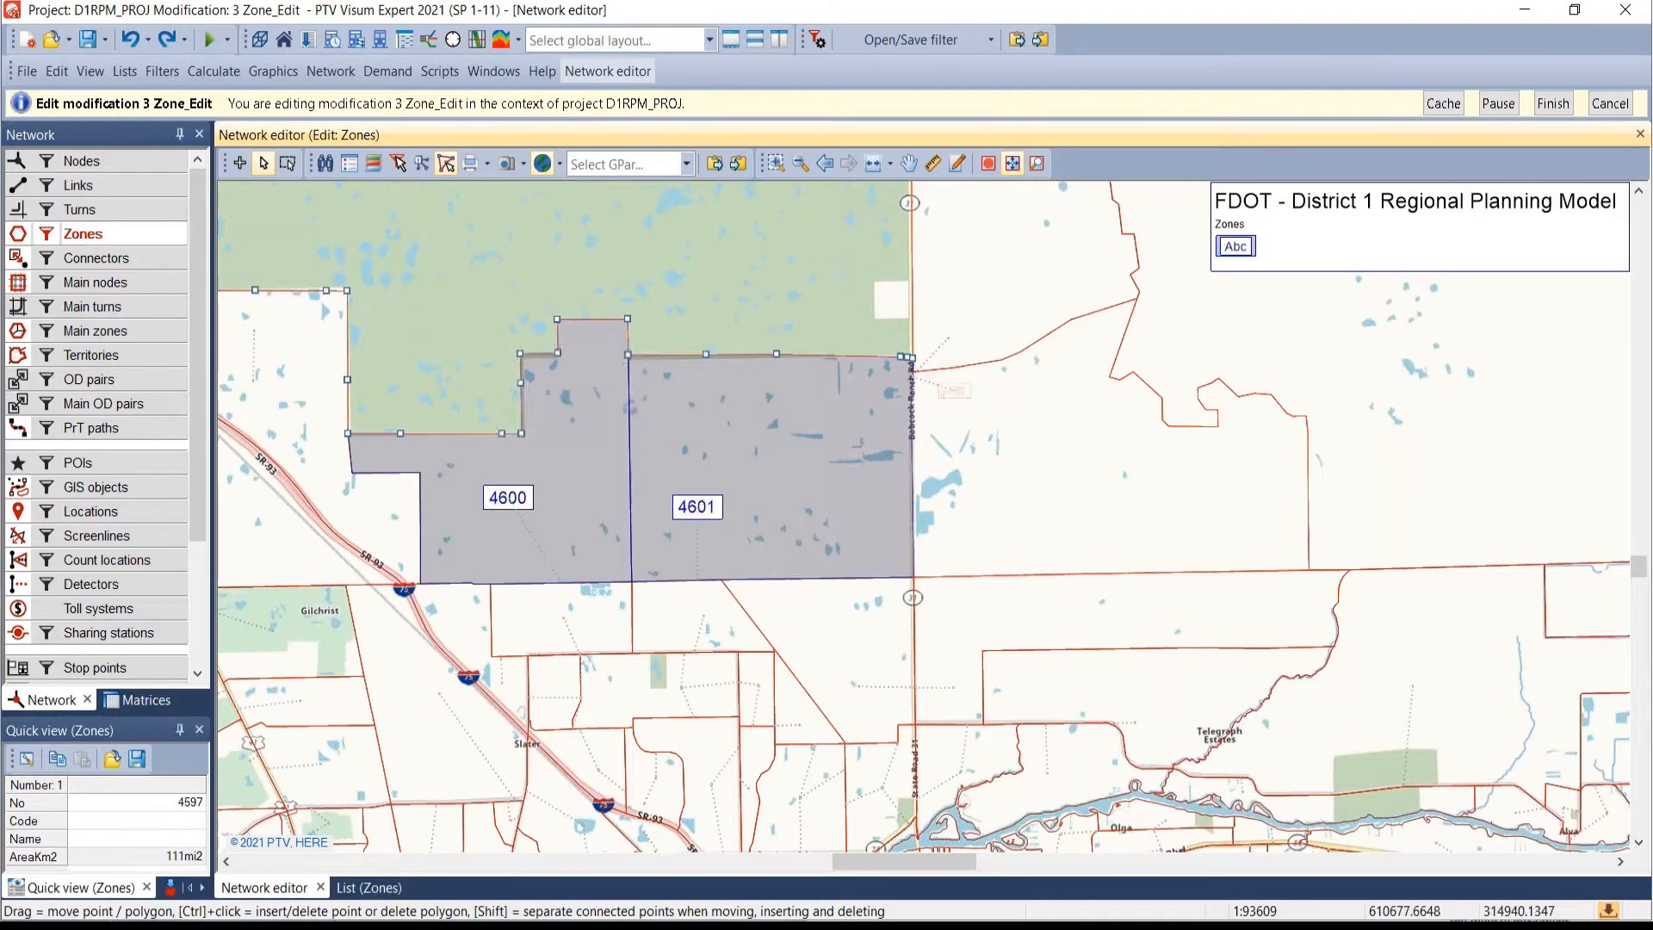
{"action": "left_click", "coordinate": [47, 234]}
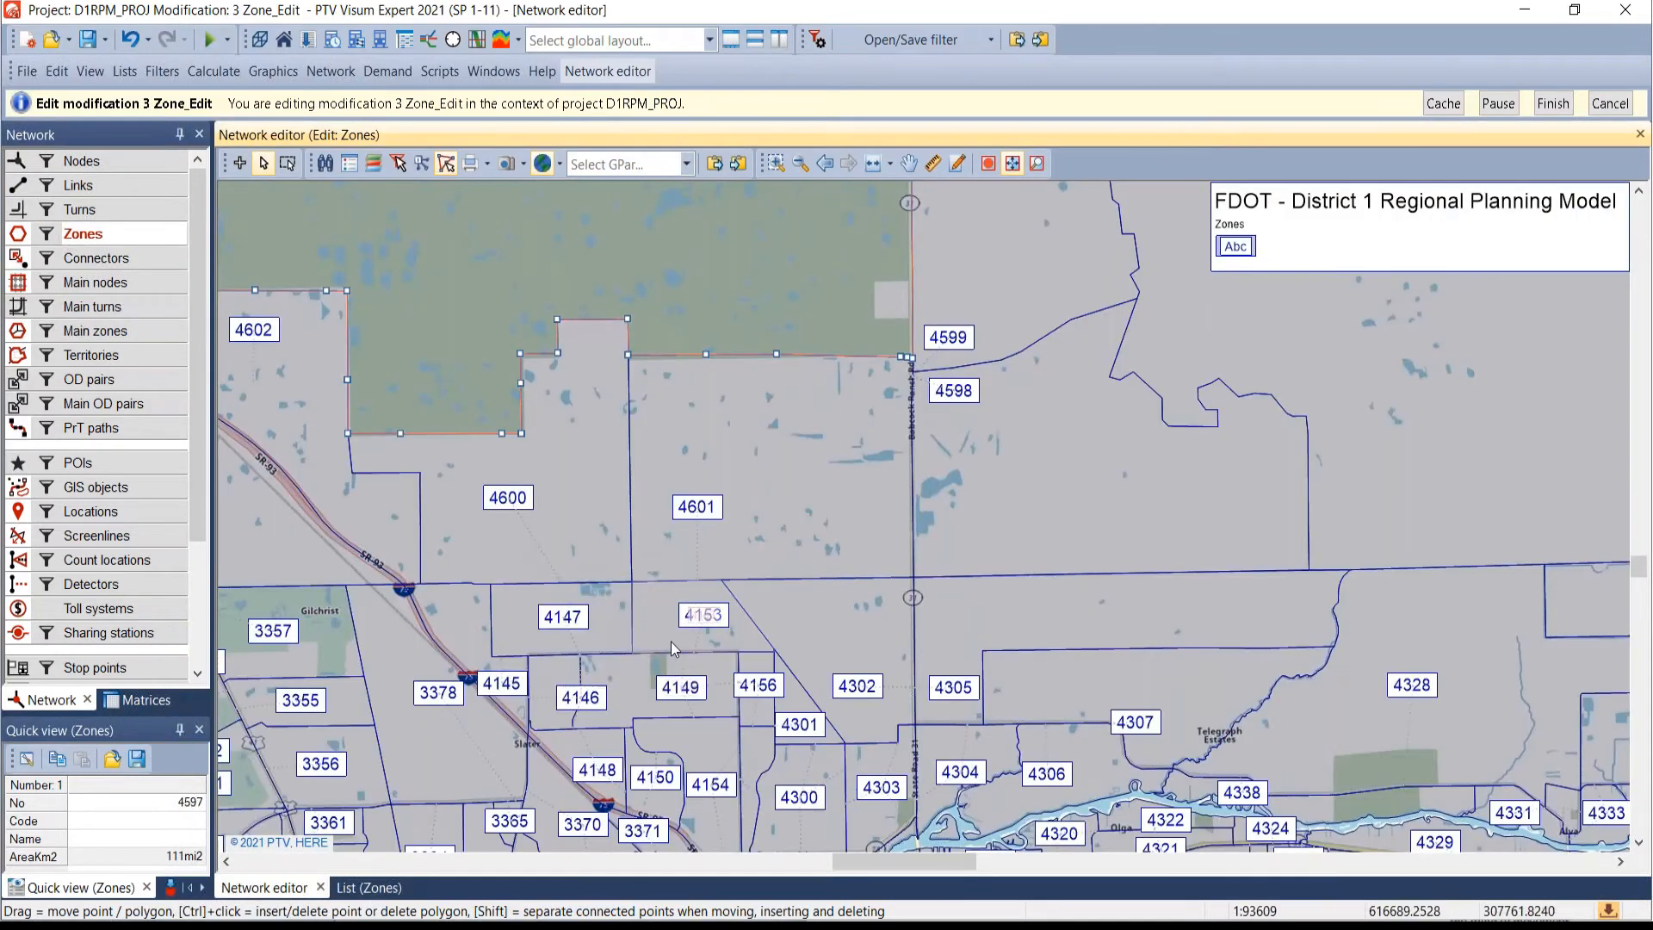
{"action": "scroll", "coordinate": [670, 642], "scroll_direction": "down", "scroll_amount": 8}
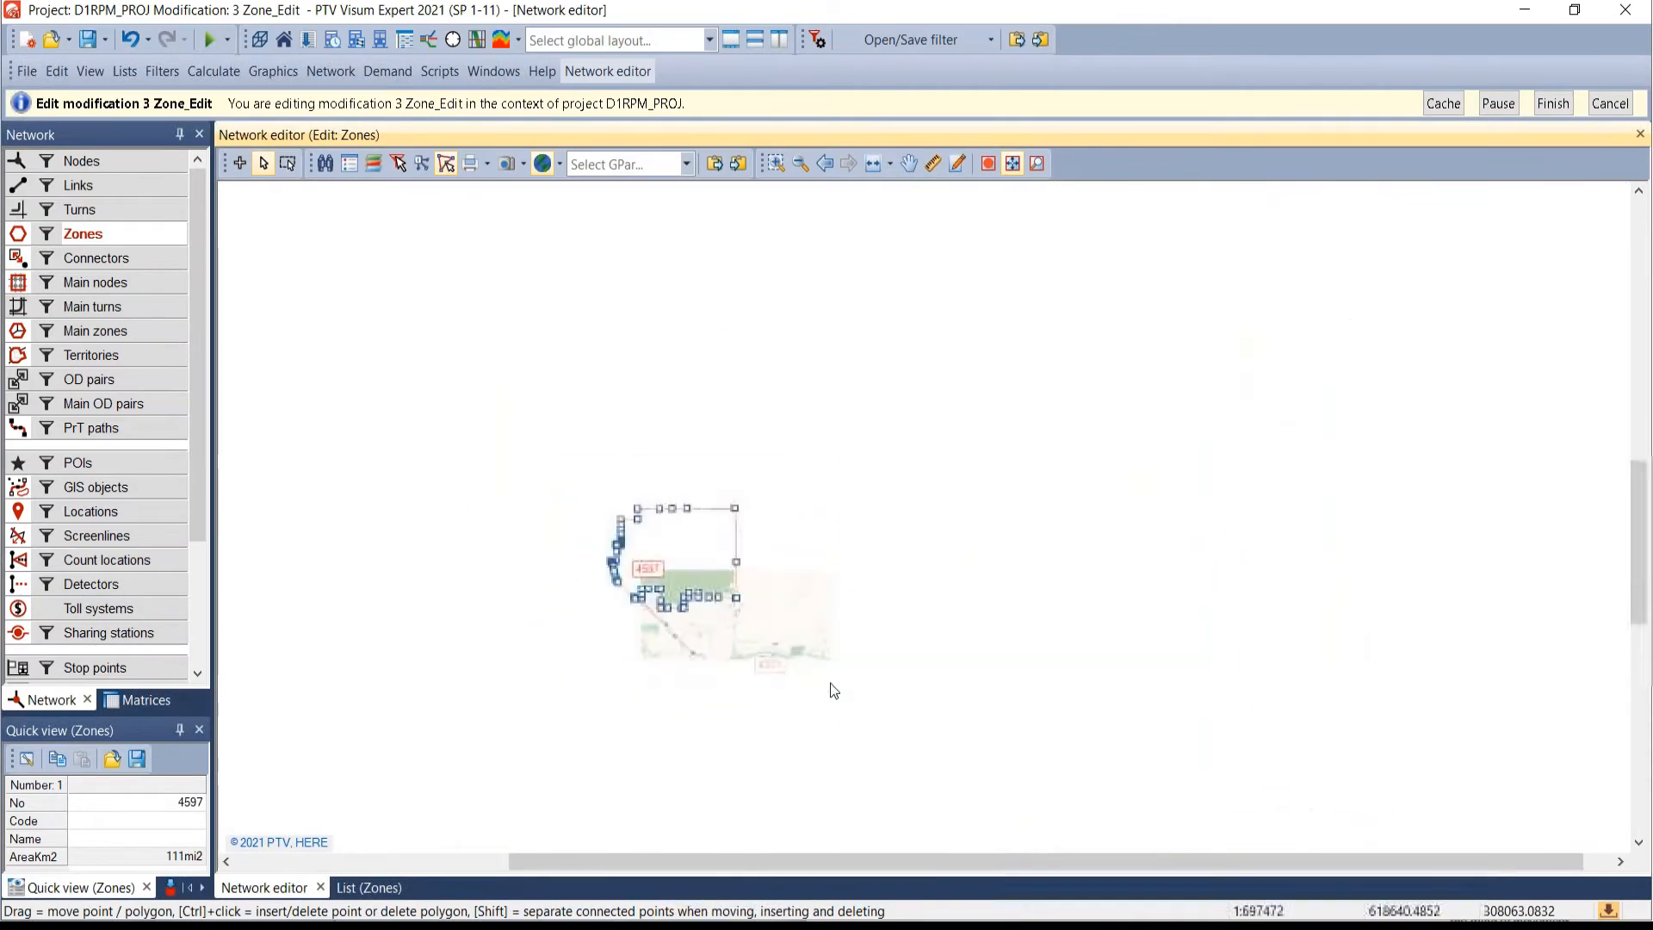
{"action": "left_click", "coordinate": [1553, 104]}
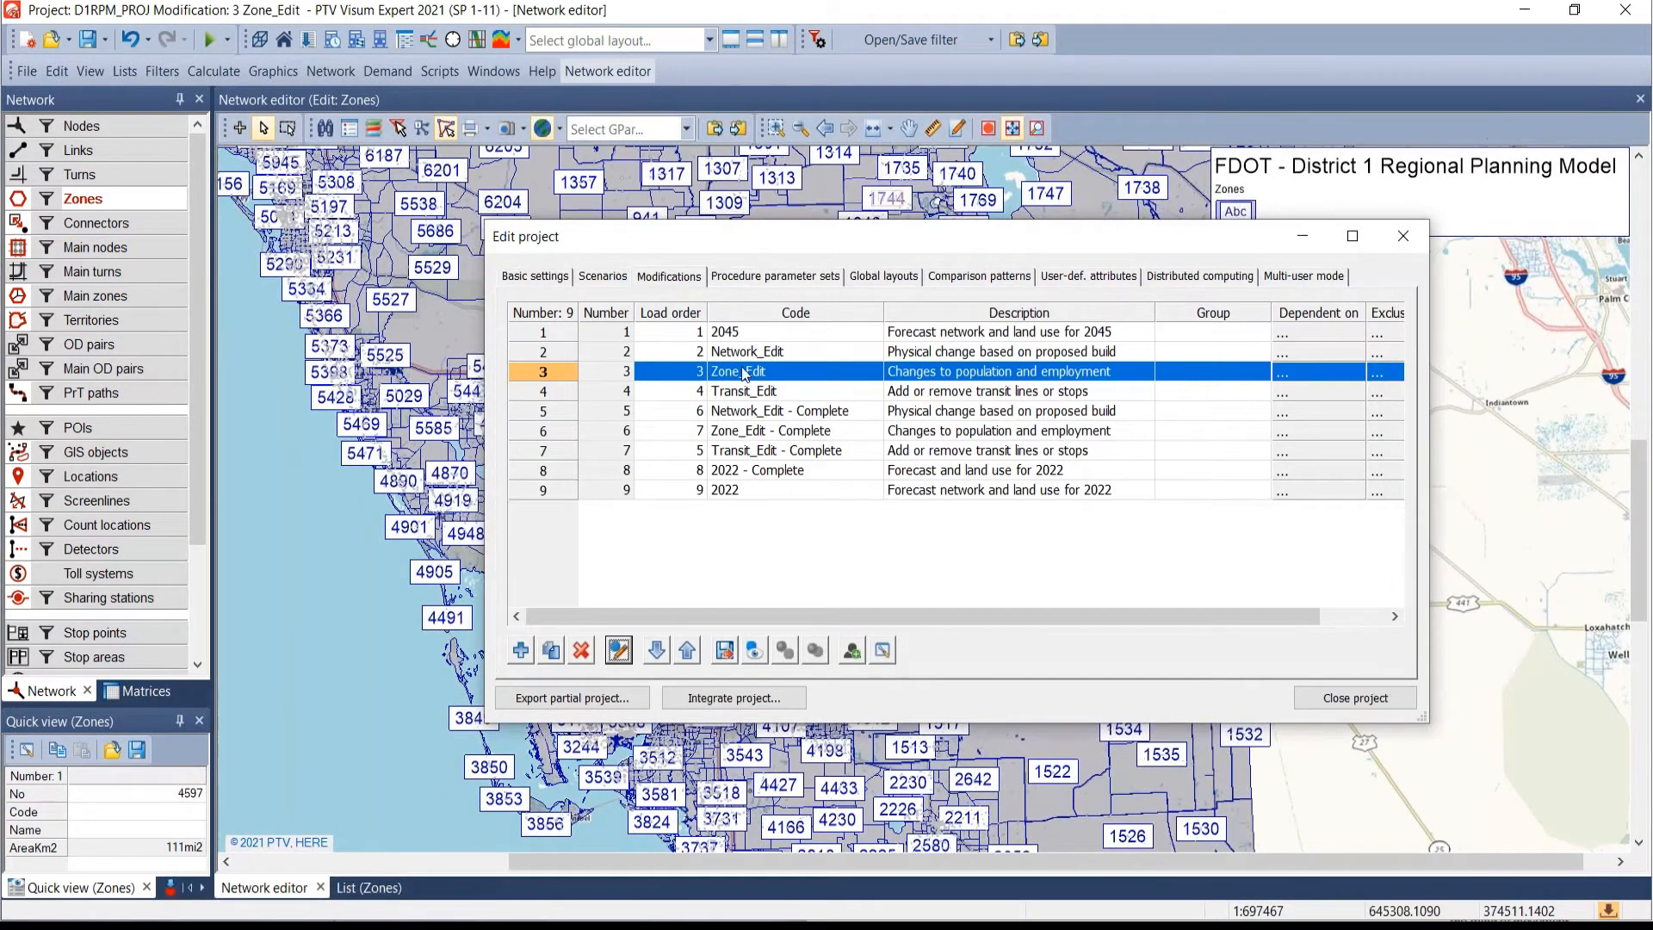
- Replace modification 6 Zone_Edit - Complete with modification 3 Zone_Edit in scenario 2015_ZE
{"action": "left_click", "coordinate": [618, 277]}
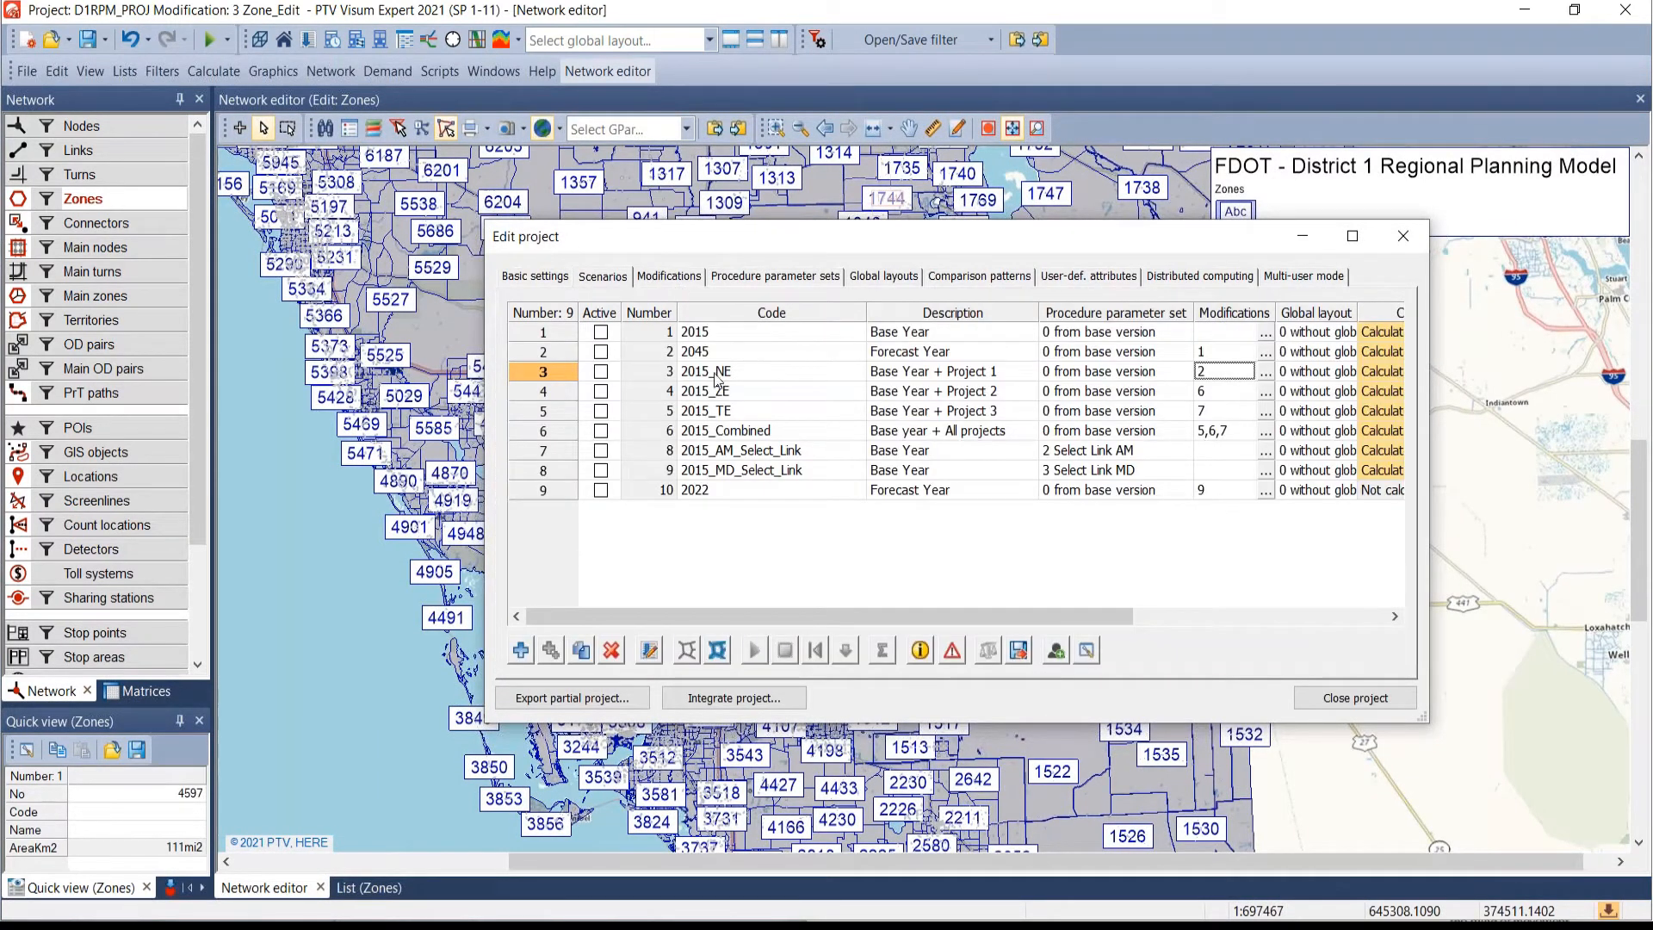
{"action": "left_click", "coordinate": [546, 396]}
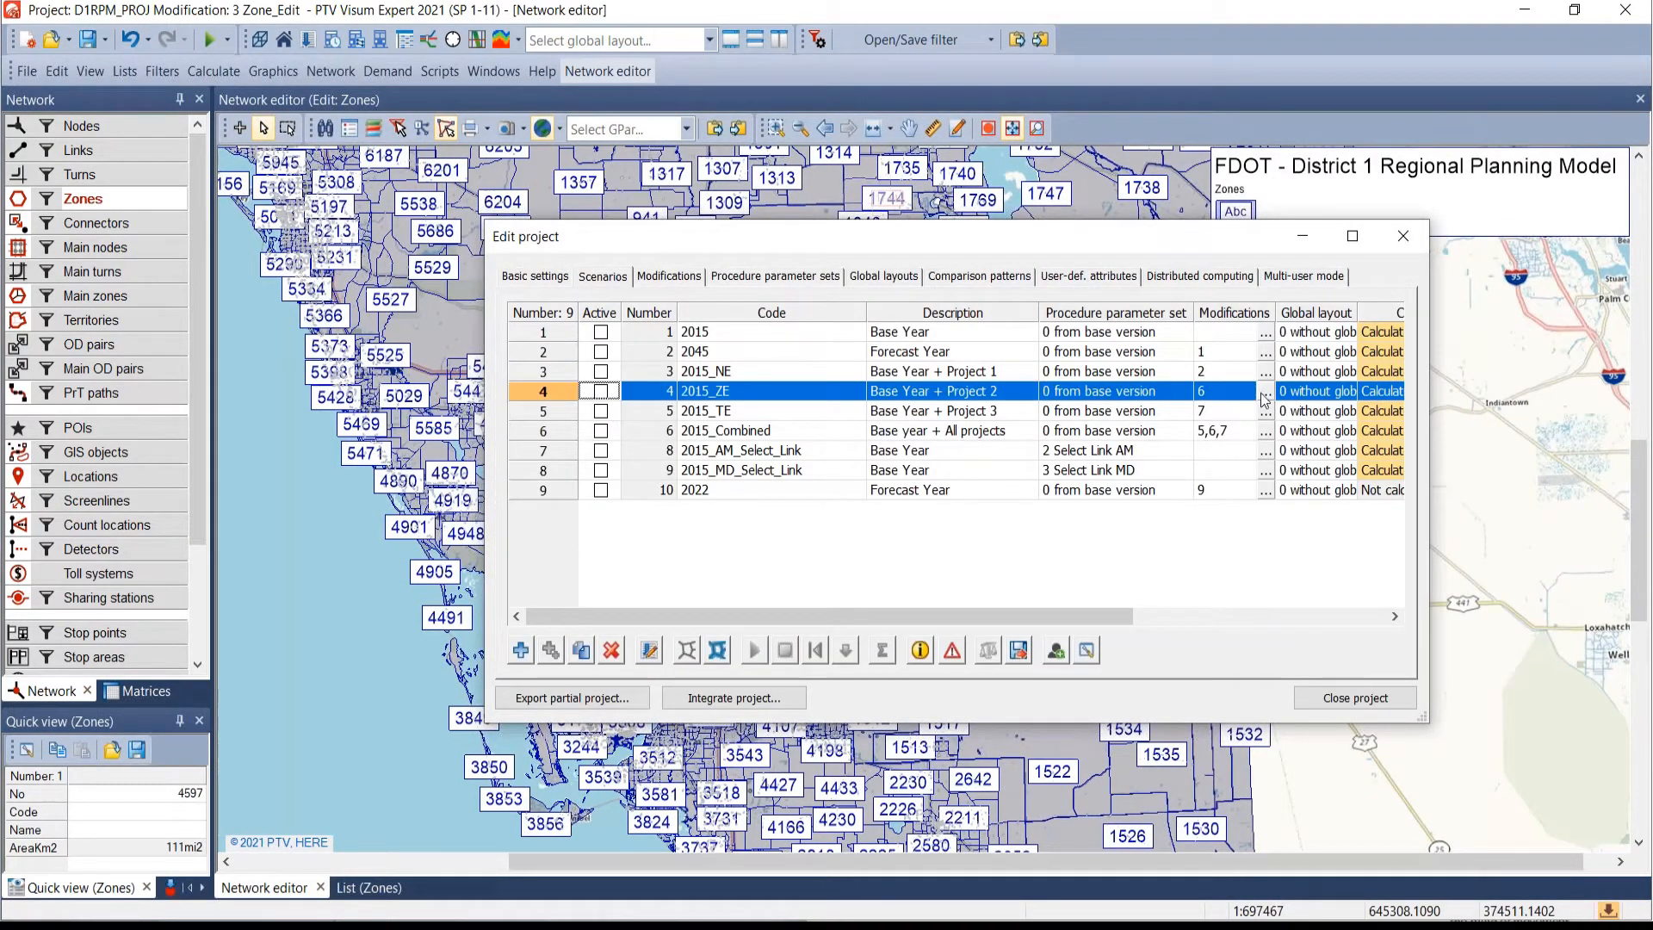
{"action": "left_click", "coordinate": [1265, 390]}
{"action": "left_click", "coordinate": [1120, 386]}
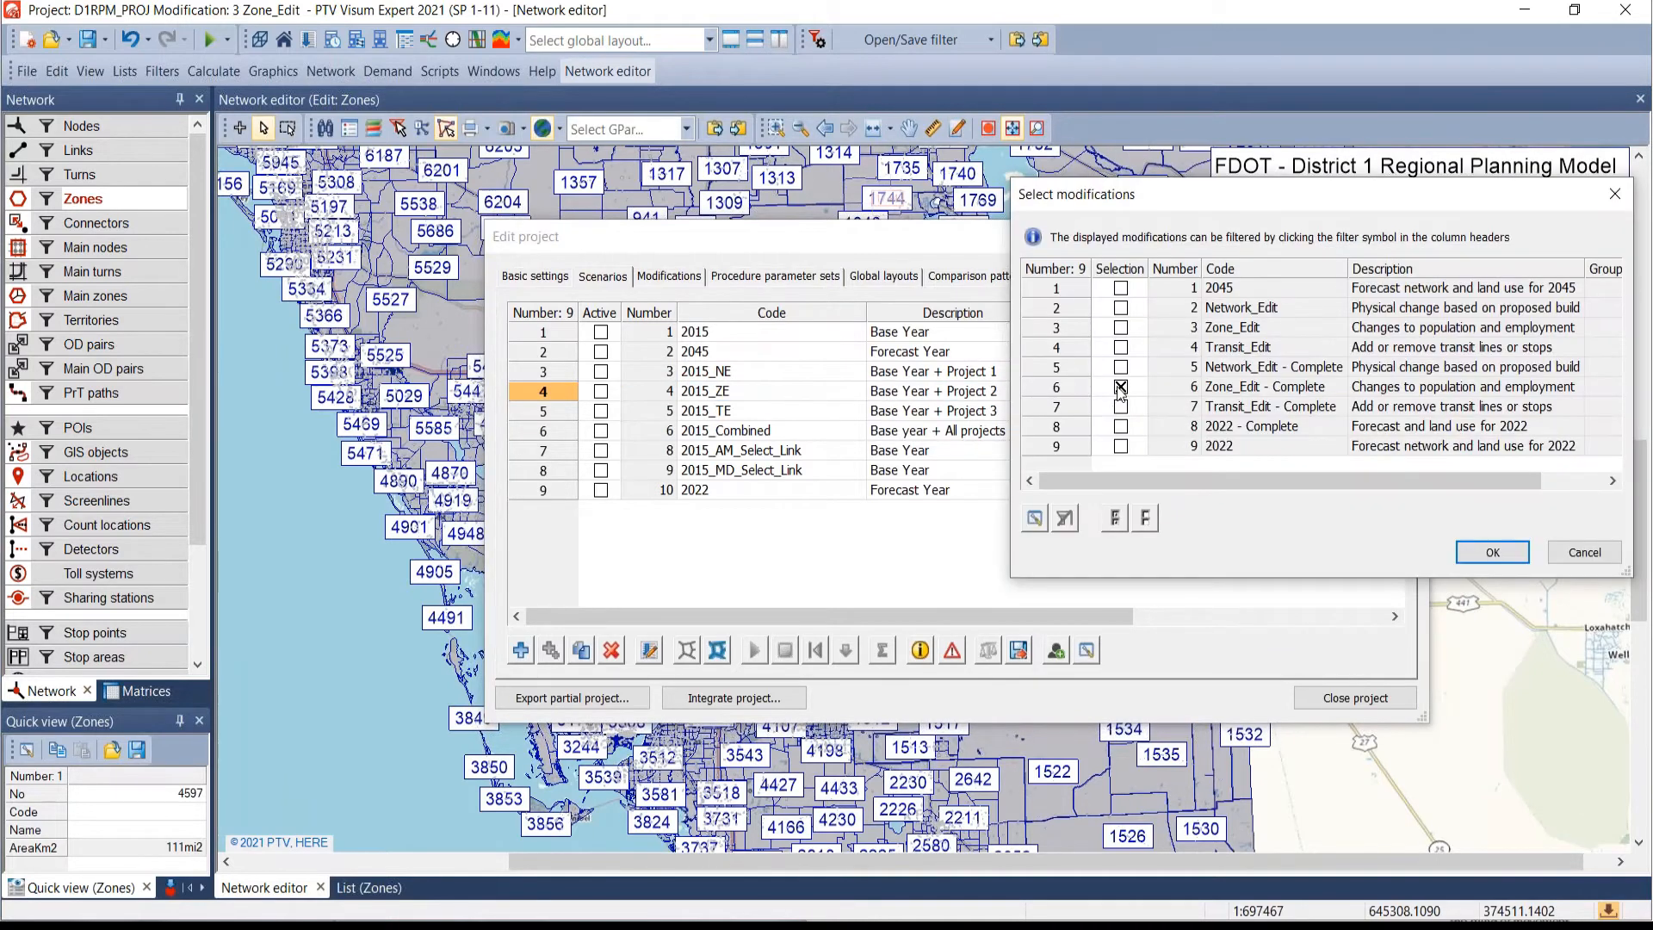
{"action": "left_click", "coordinate": [1121, 327]}
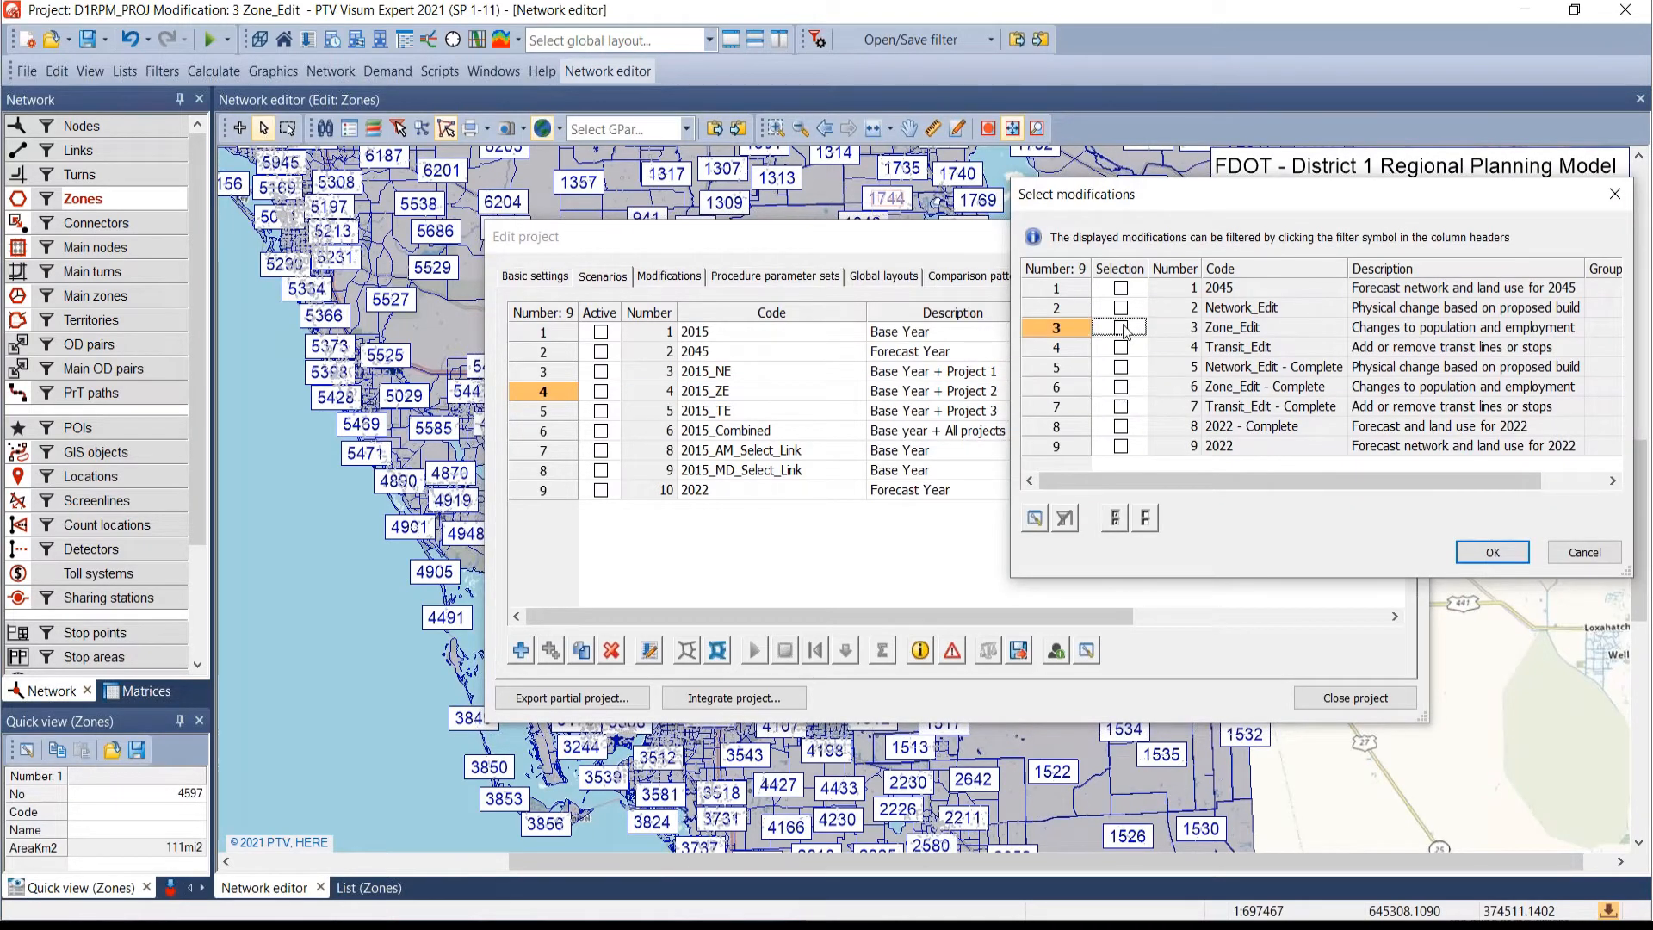
{"action": "left_click", "coordinate": [1493, 552]}
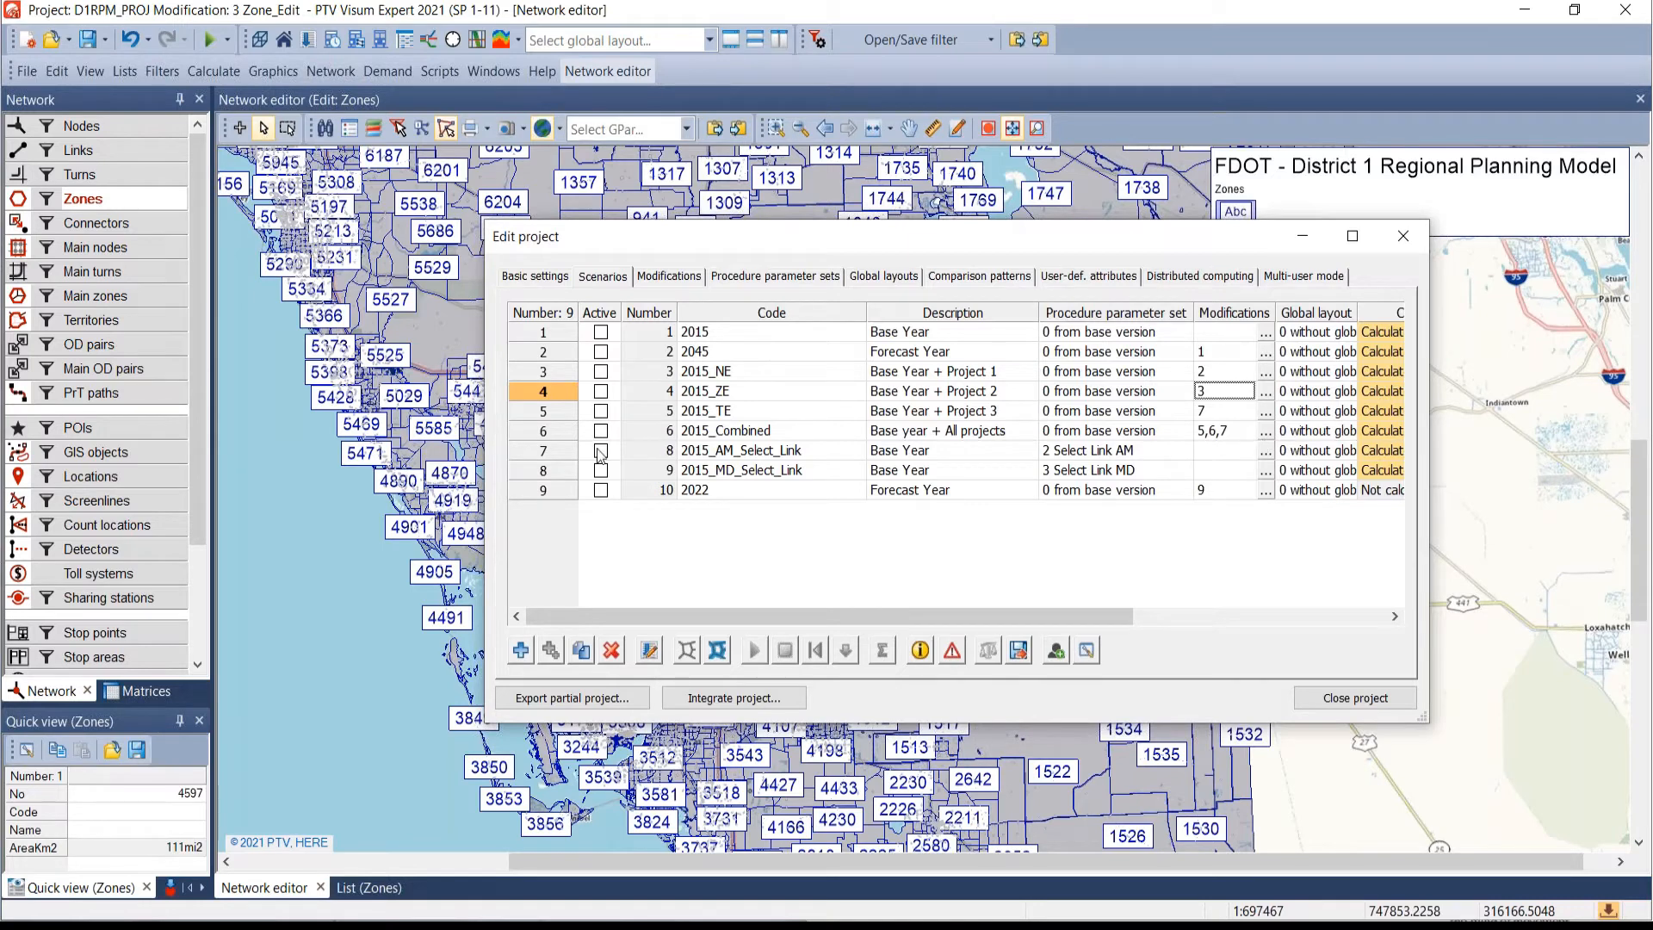
- In scenario 2015_Combined, replace modifications 5 and 6 with 2 Network_Edit and 3 Zone_Edit
{"action": "left_click", "coordinate": [564, 433]}
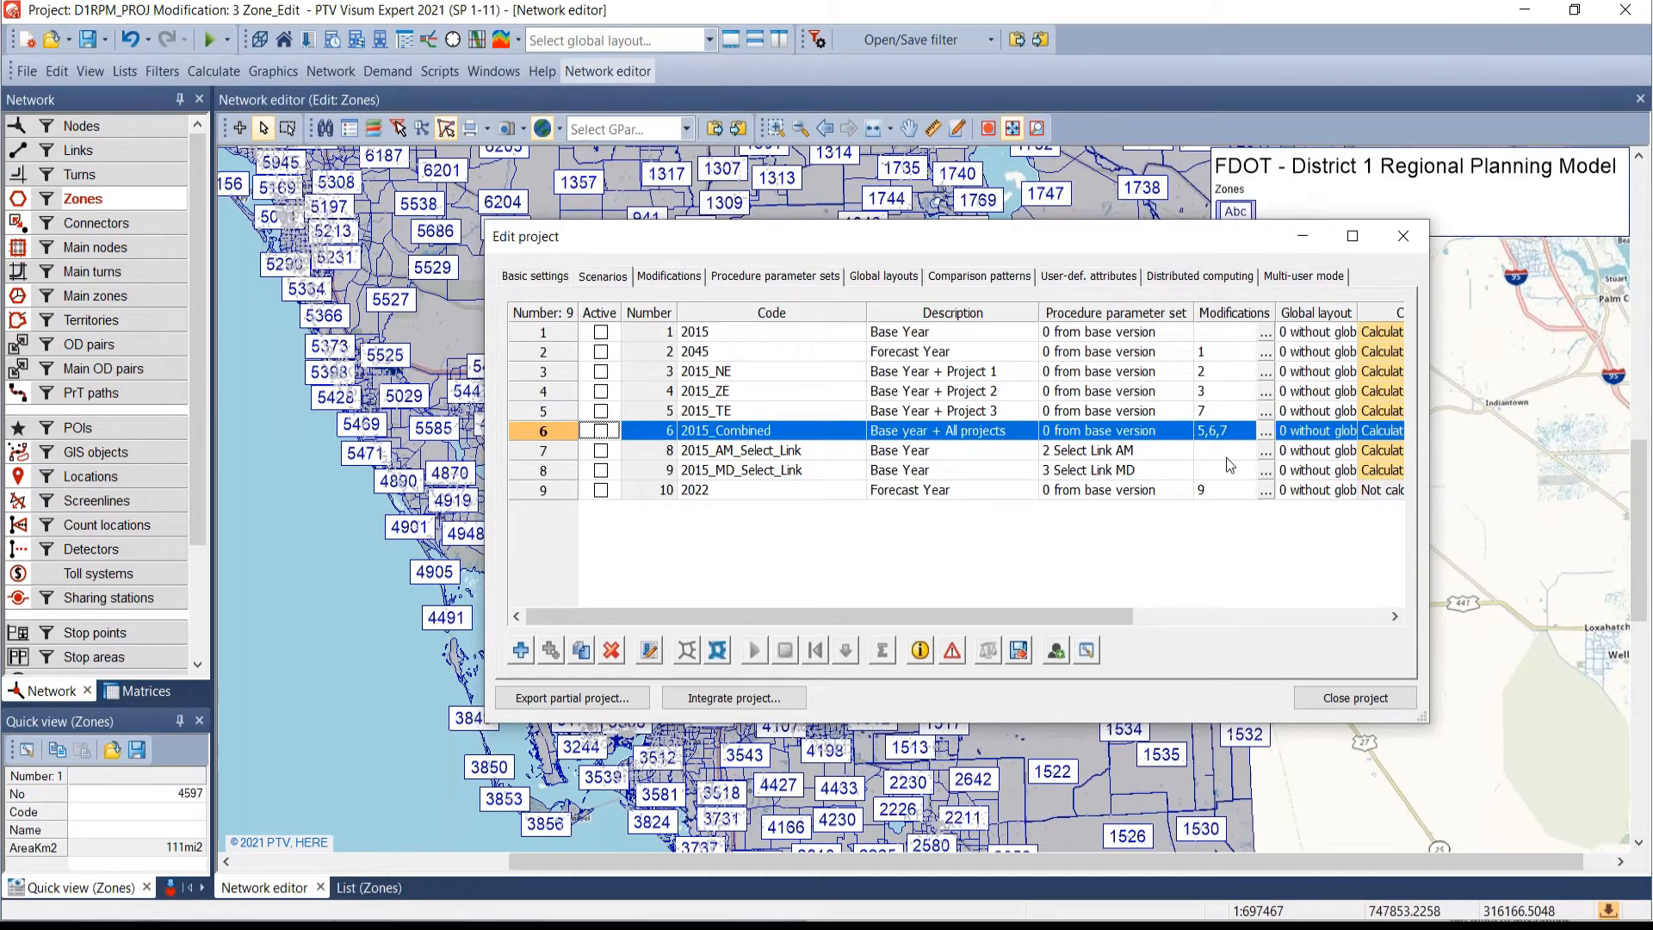
{"action": "left_click", "coordinate": [1266, 435]}
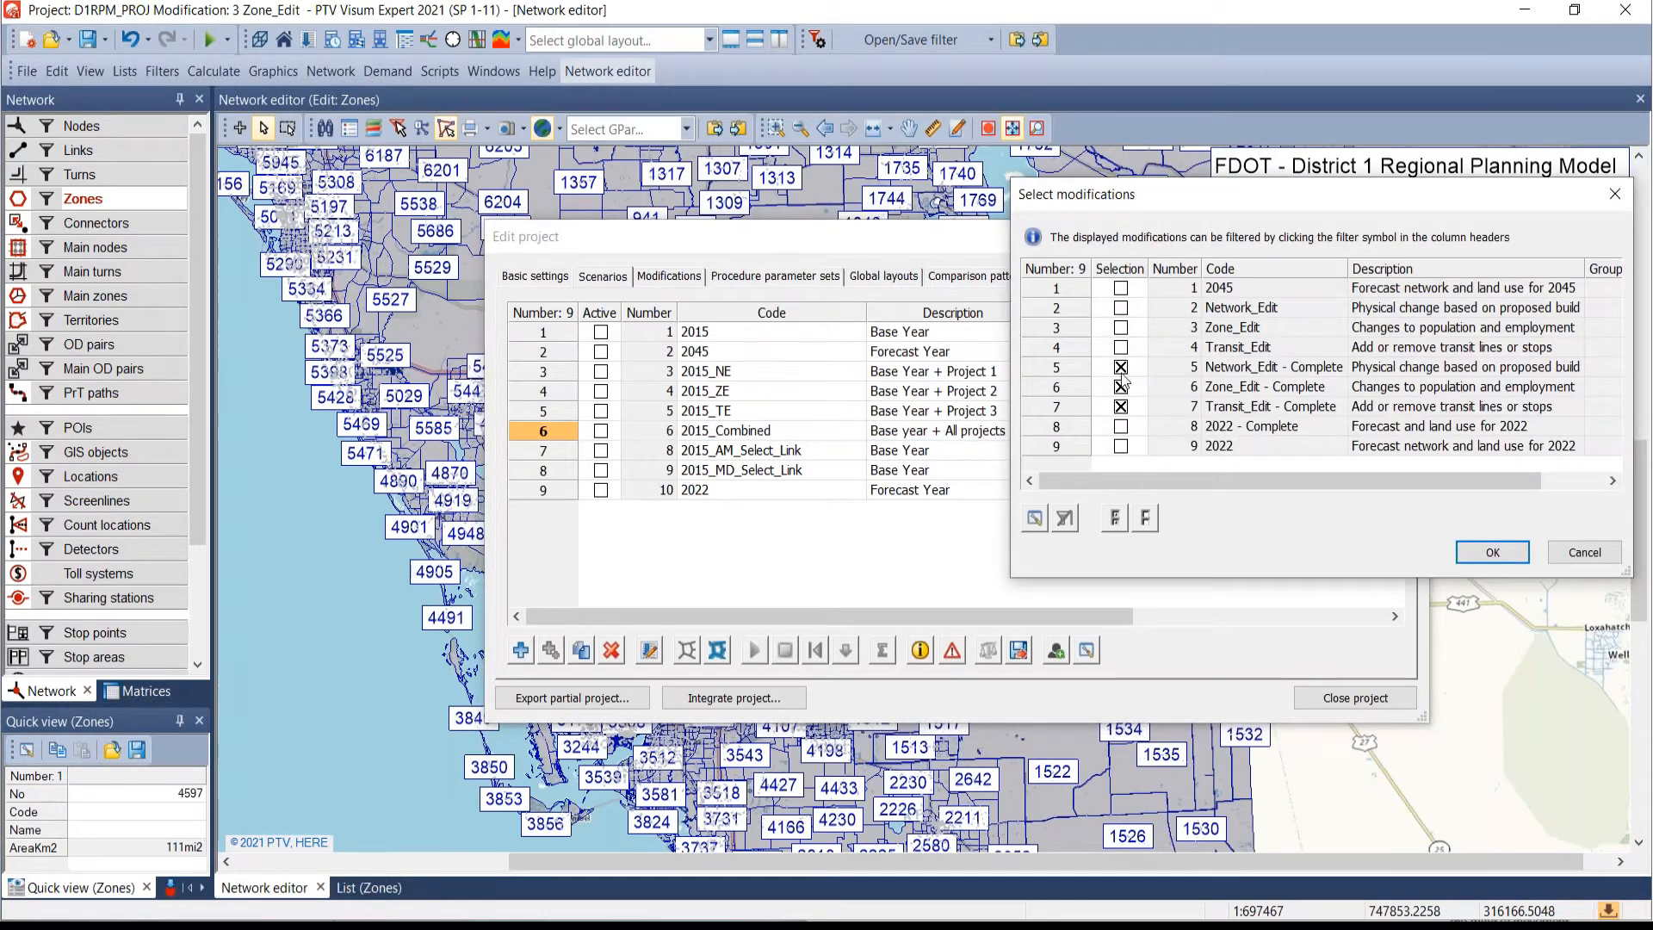
{"action": "left_click", "coordinate": [1122, 368]}
{"action": "left_click", "coordinate": [1121, 387]}
{"action": "left_click", "coordinate": [1121, 307]}
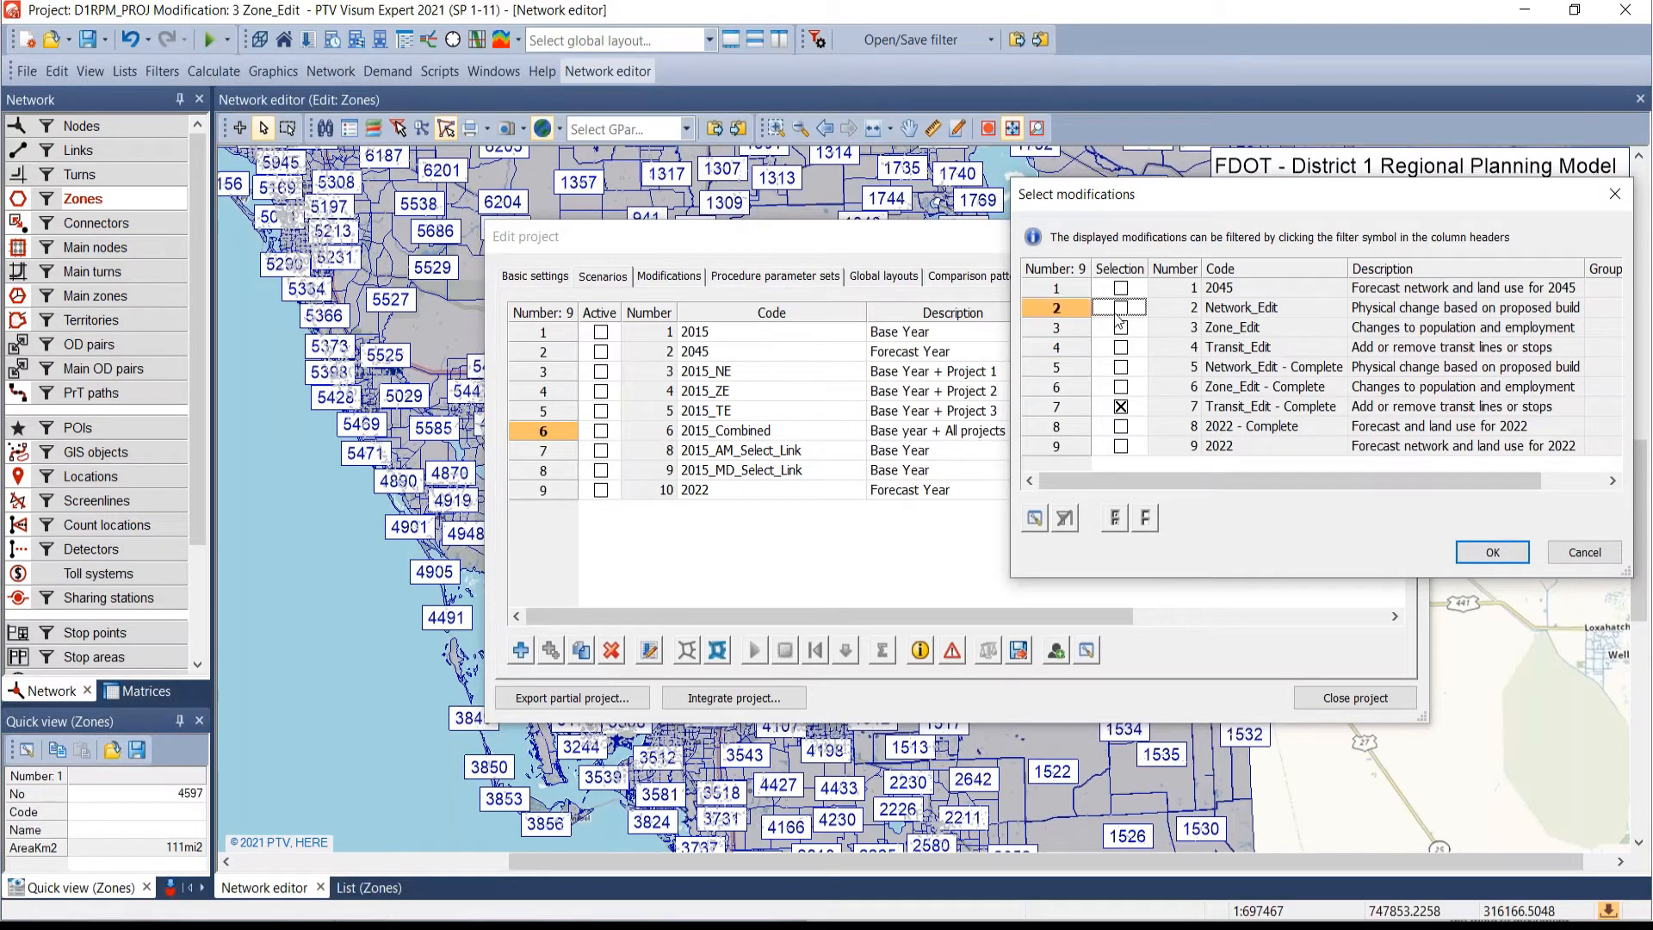
{"action": "left_click", "coordinate": [1121, 328]}
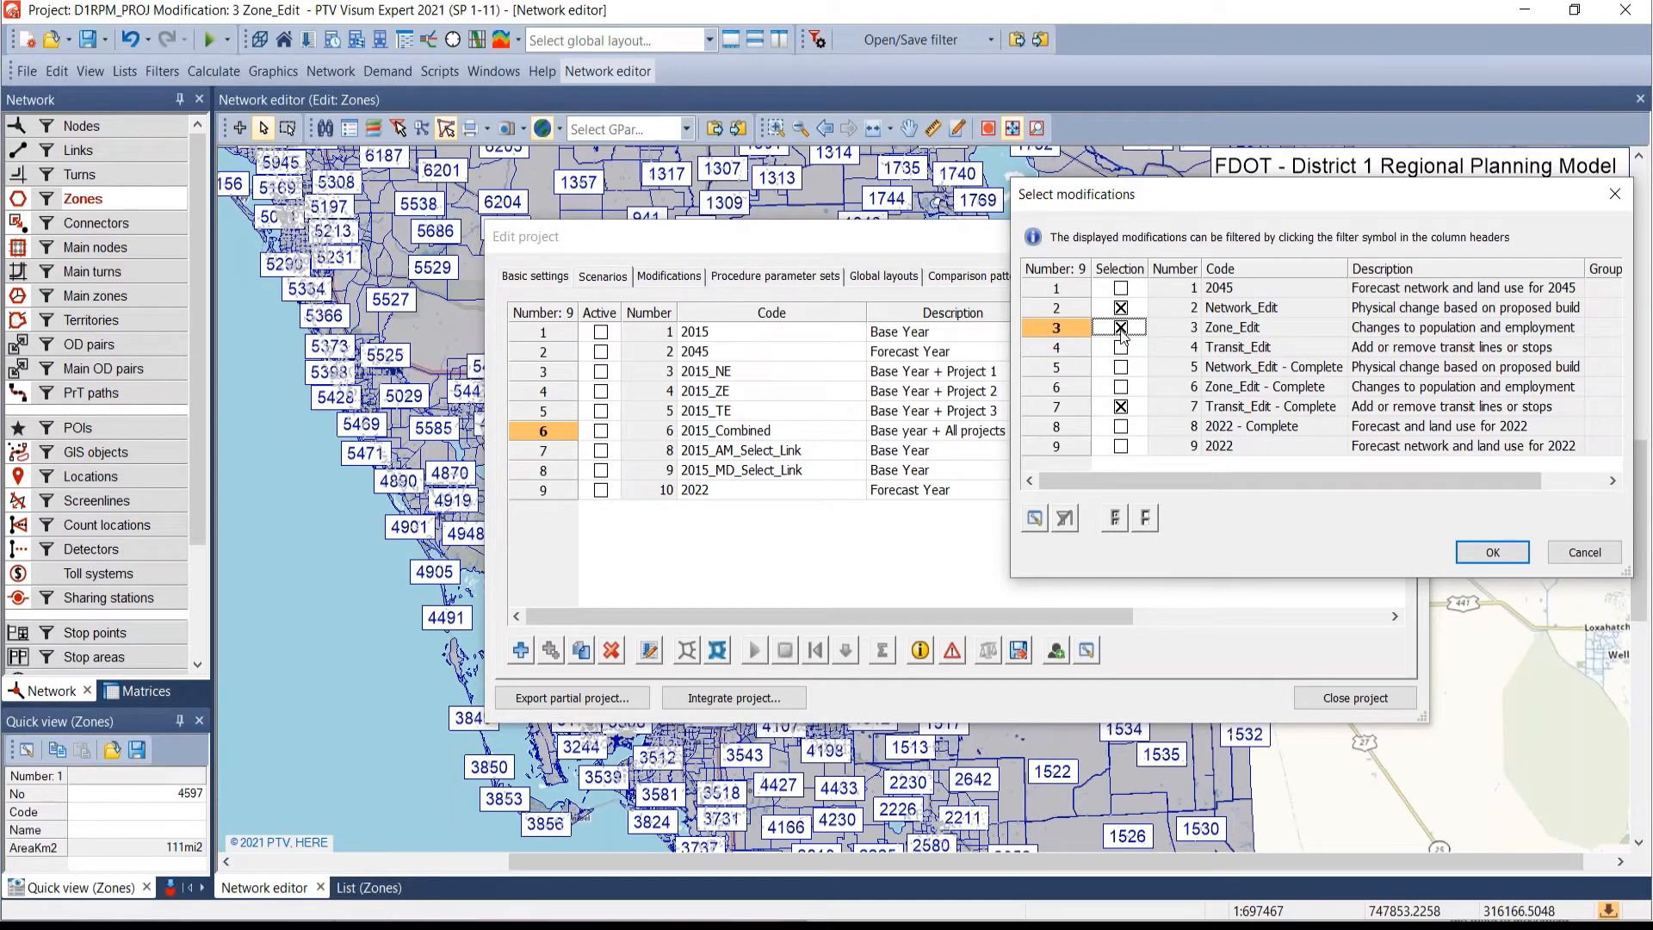
{"action": "left_click", "coordinate": [1494, 552]}
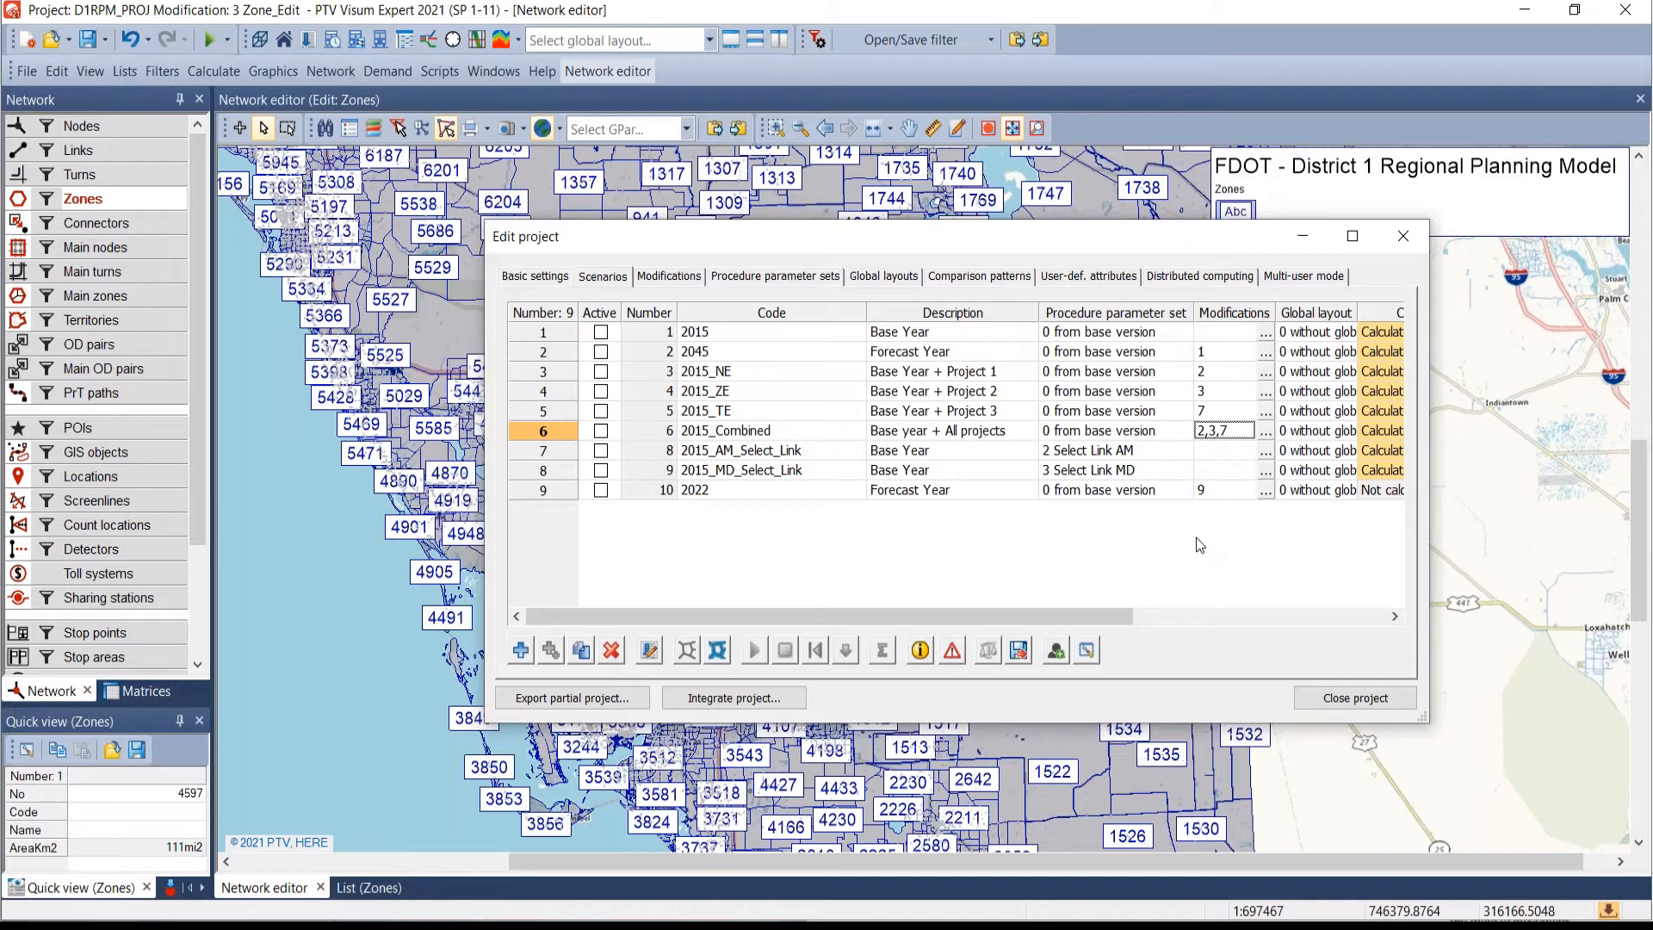
- Reopen modification 3 Zone_Edit for editing from the project's list of modifications
{"action": "left_click", "coordinate": [676, 277]}
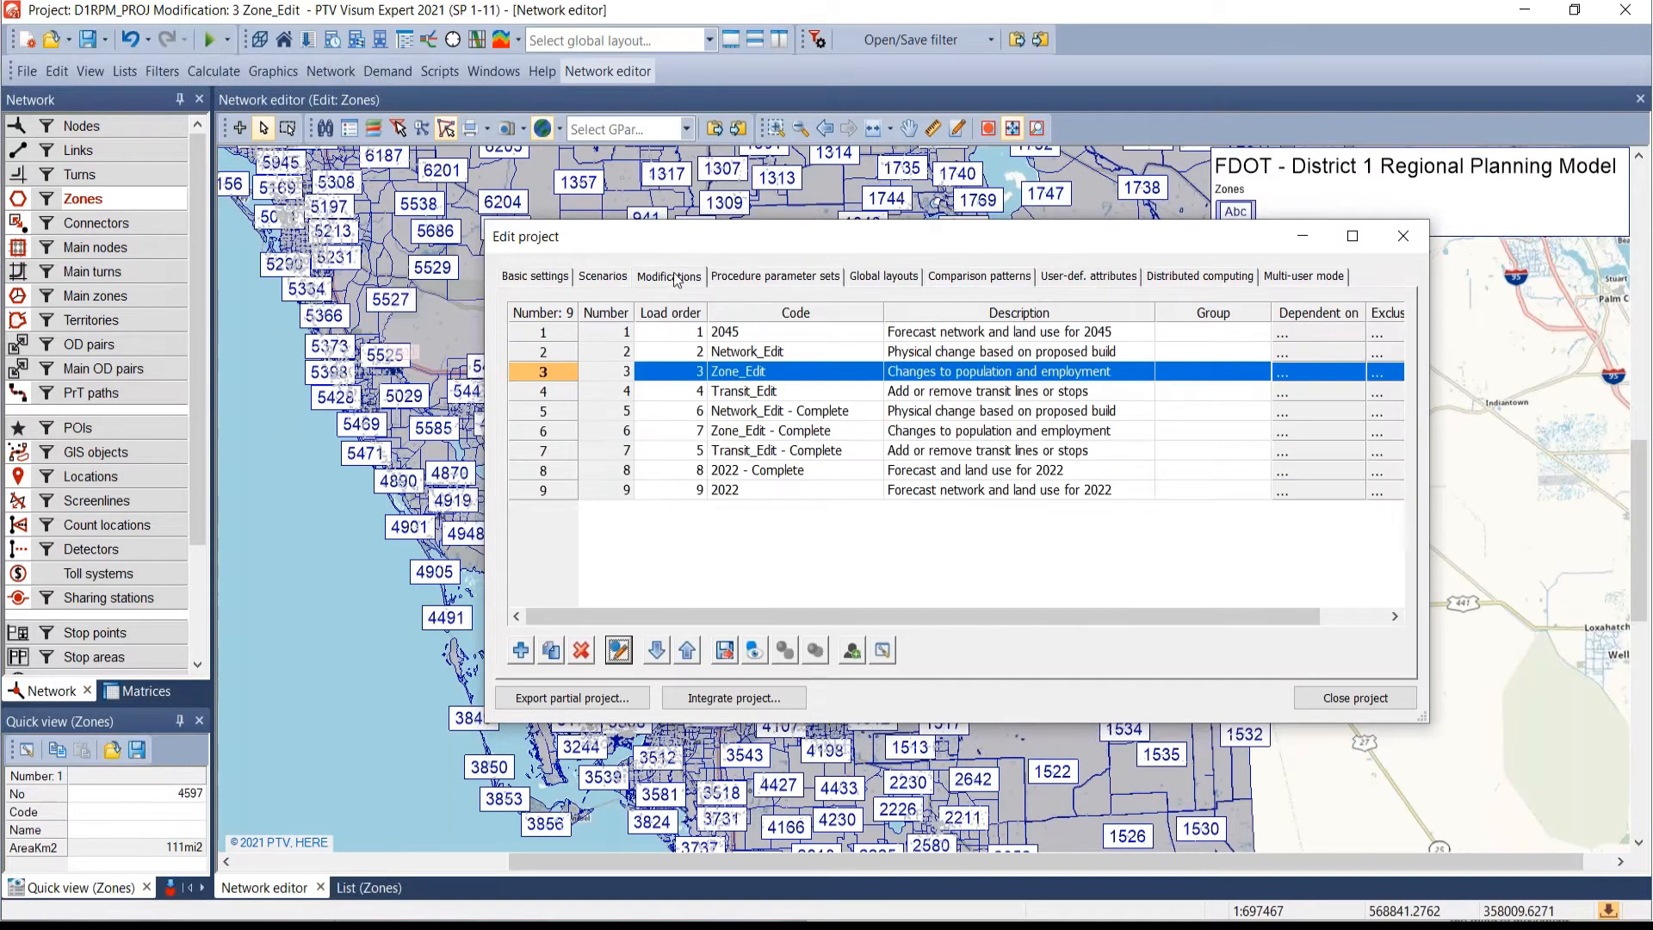
{"action": "left_click", "coordinate": [522, 374]}
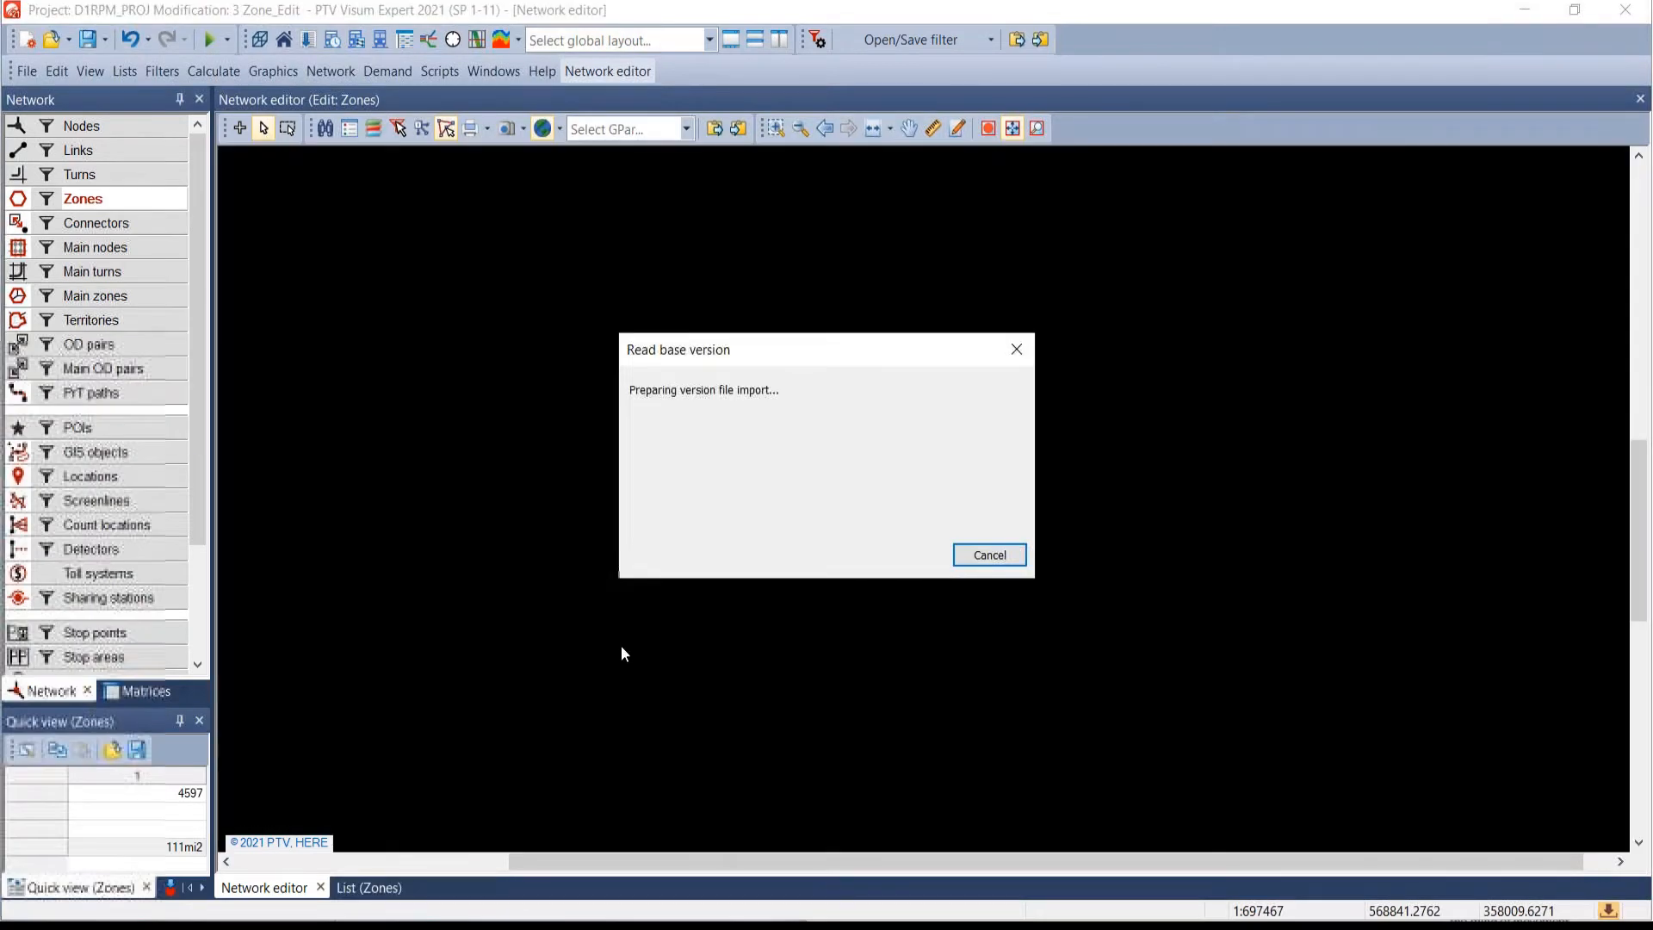
{"action": "left_click", "coordinate": [620, 648]}
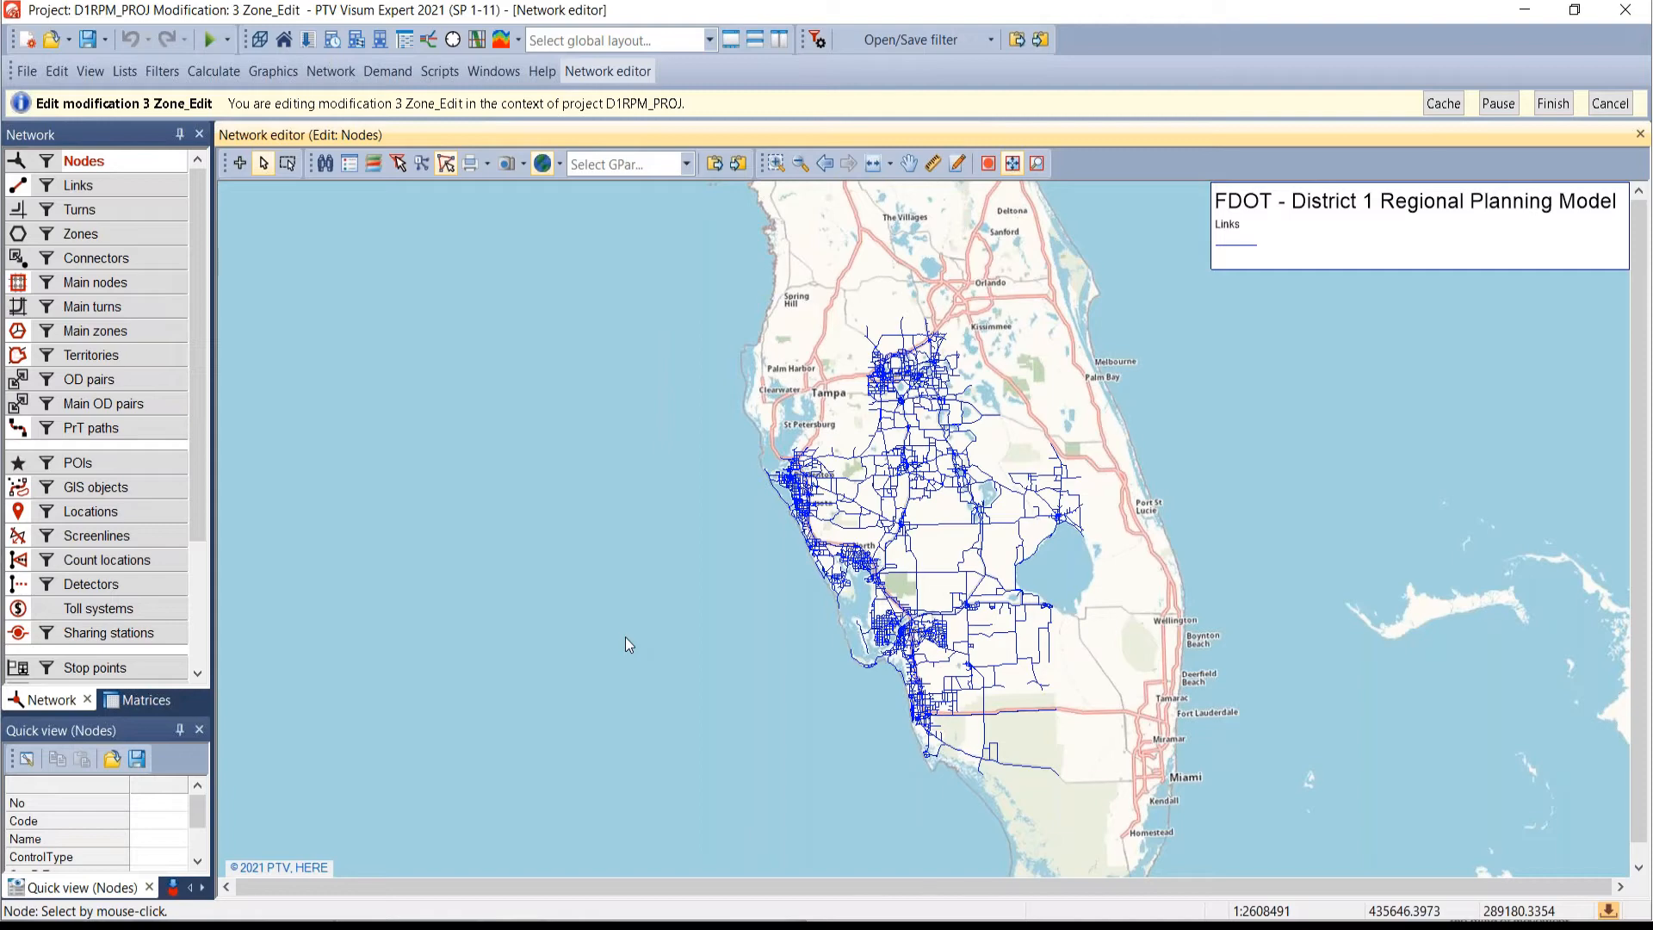
{"action": "left_click", "coordinate": [26, 72]}
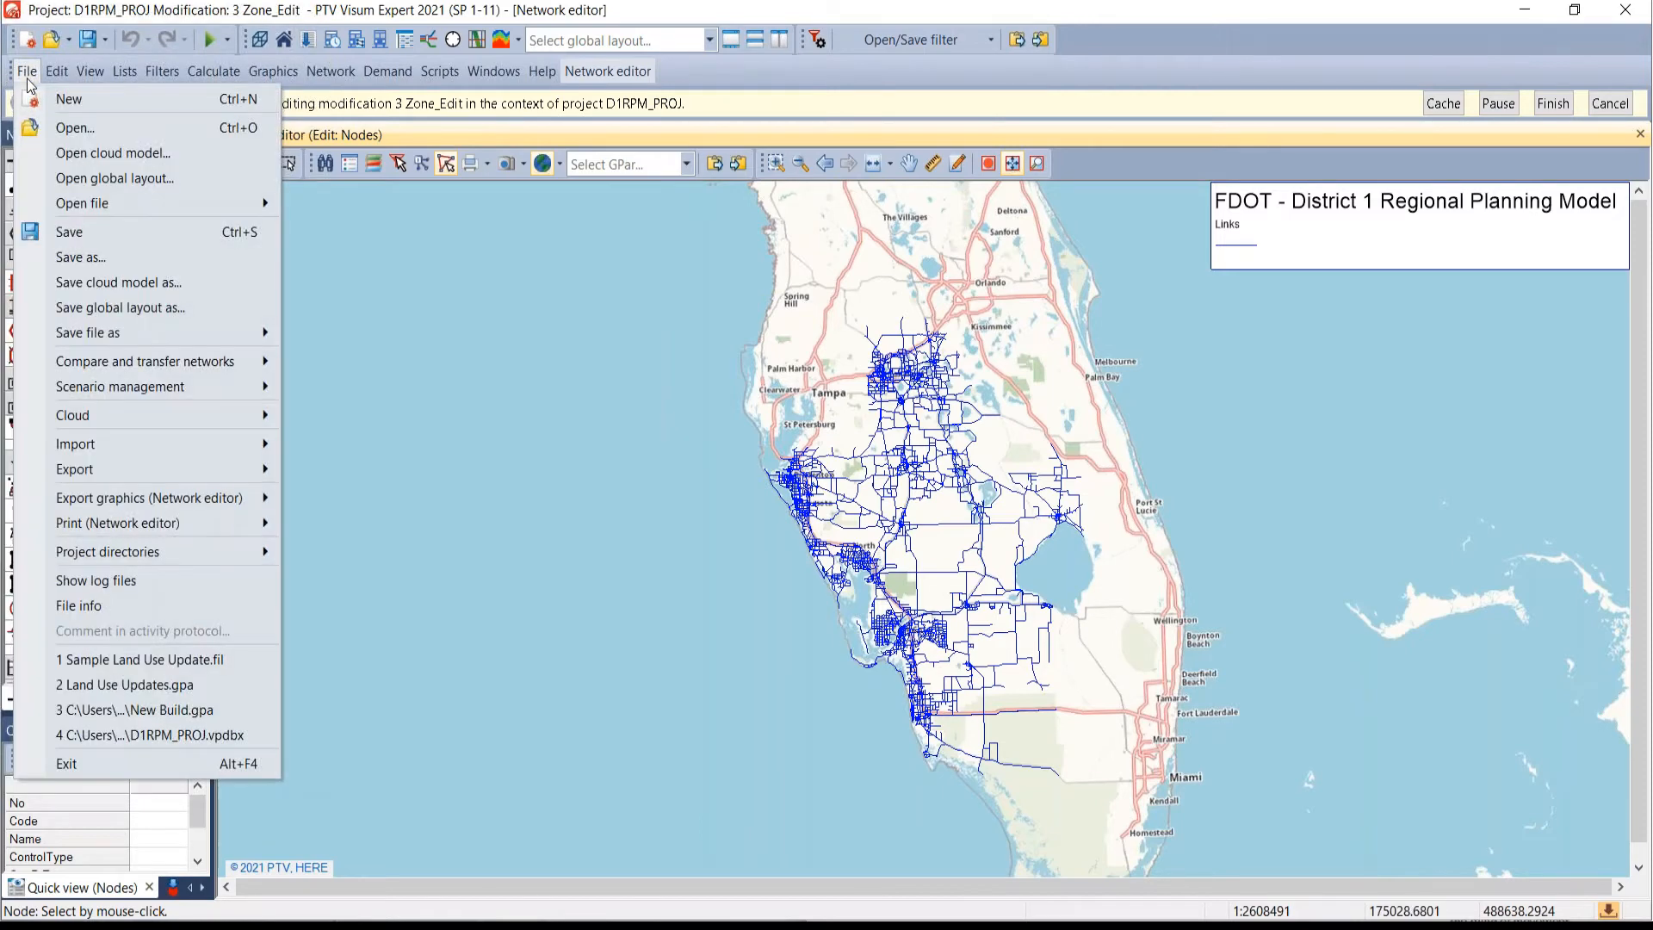
{"action": "mouse_move", "coordinate": [132, 446]}
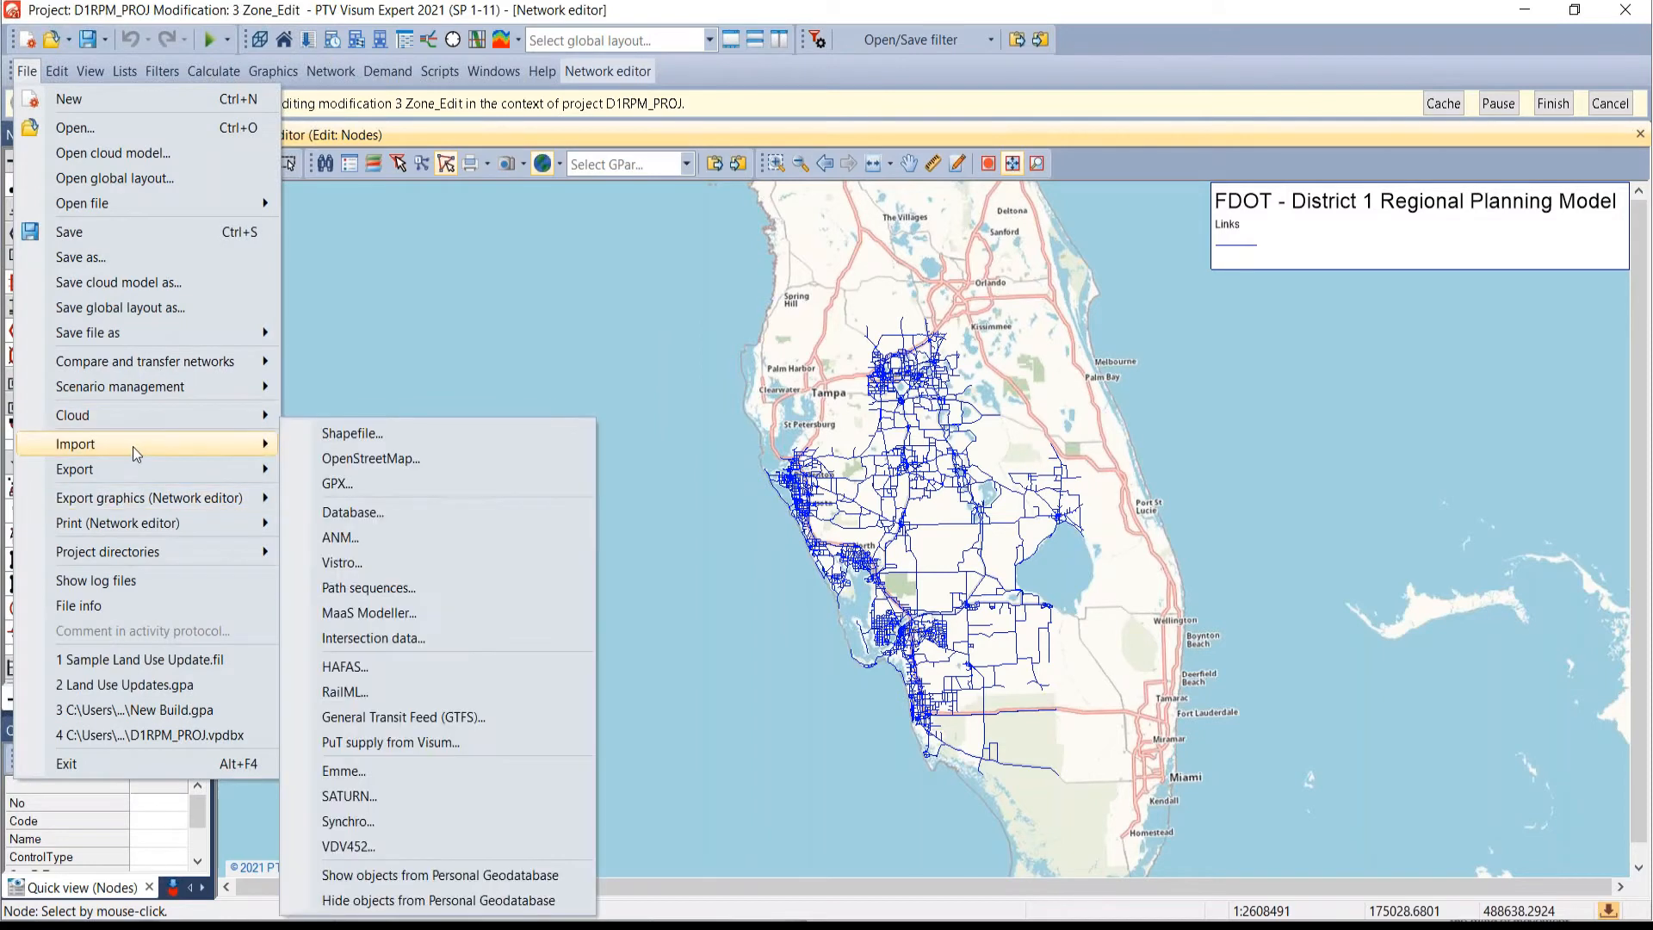
{"action": "left_click", "coordinate": [357, 441]}
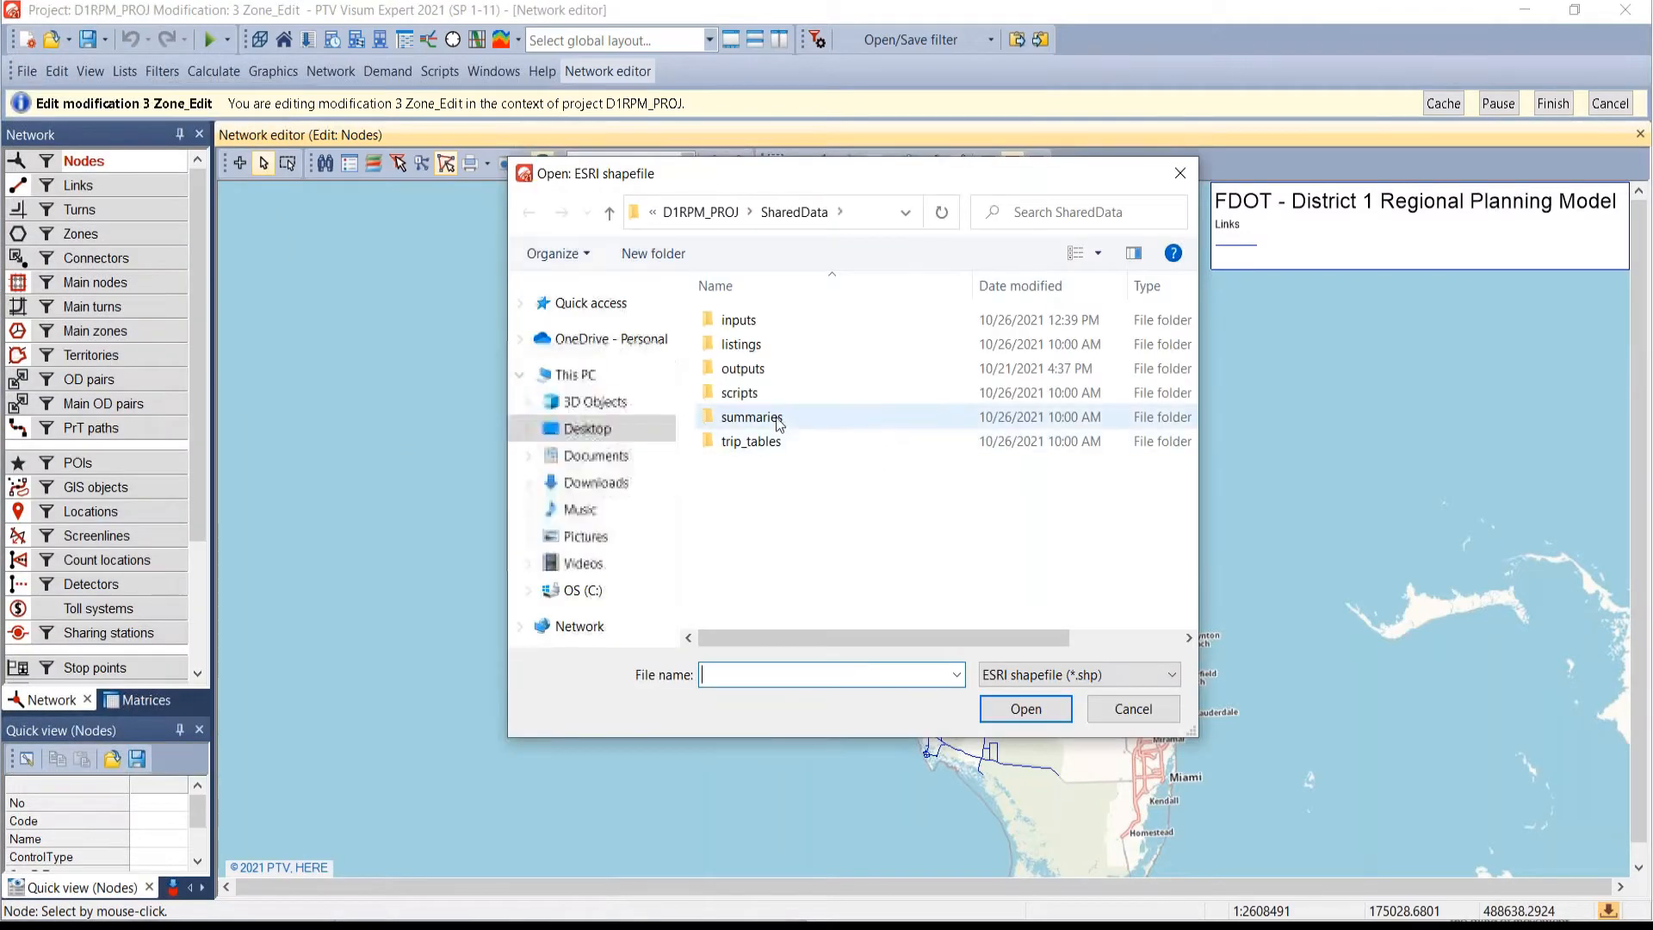
{"action": "double_click", "coordinate": [778, 419]}
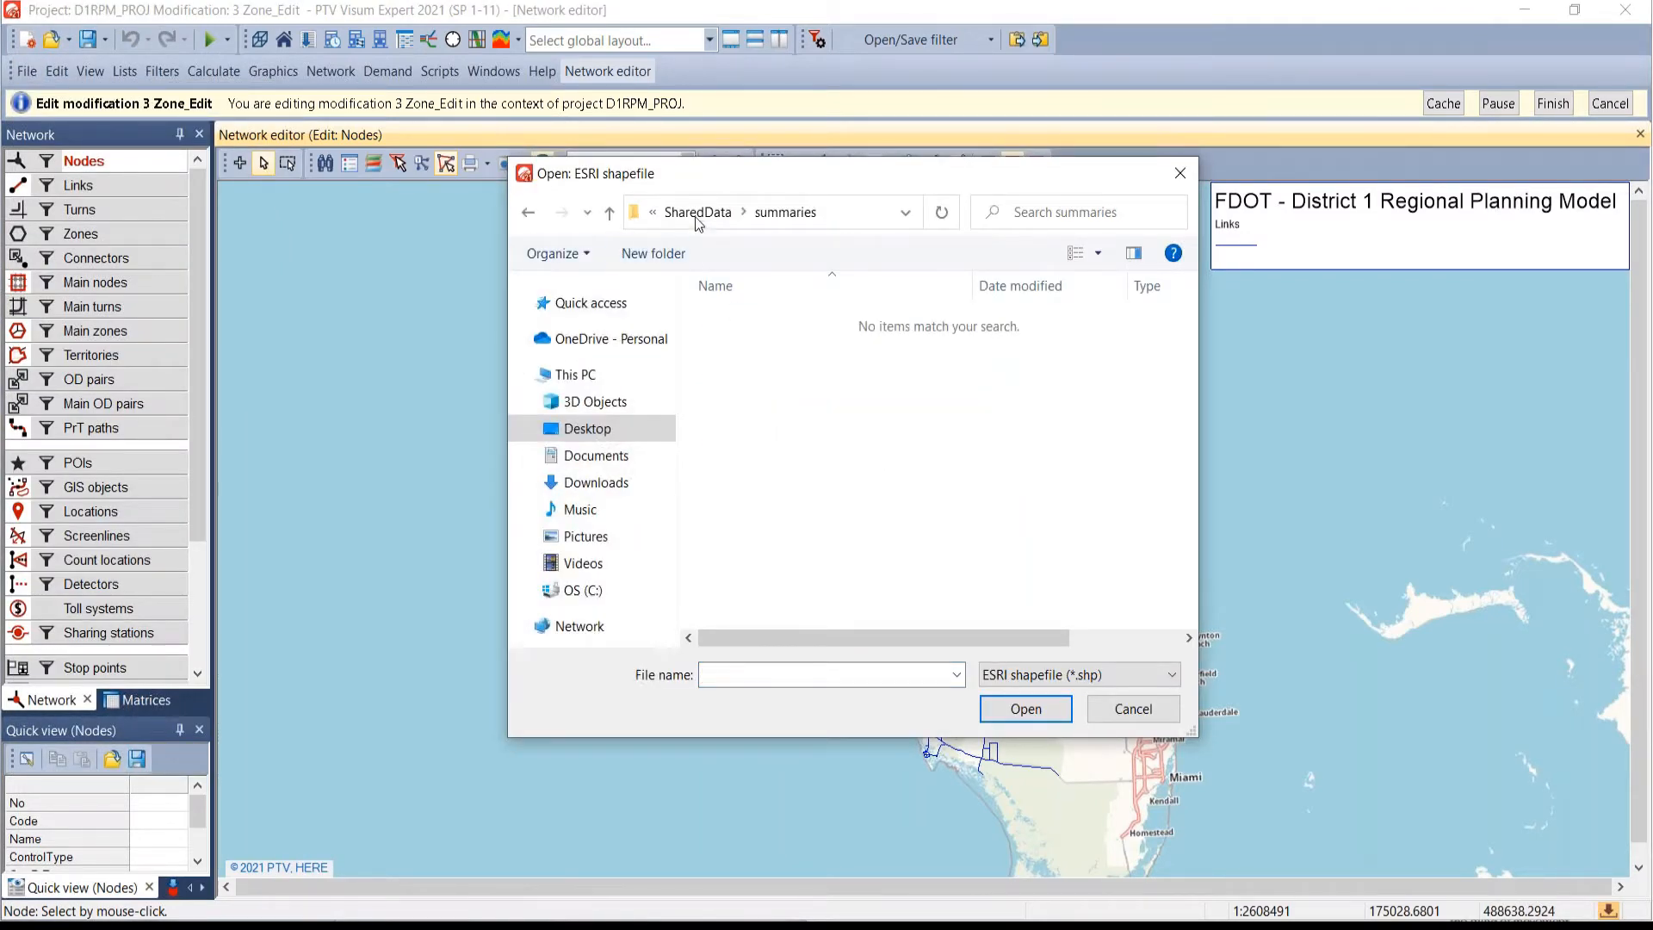
{"action": "left_click", "coordinate": [698, 215]}
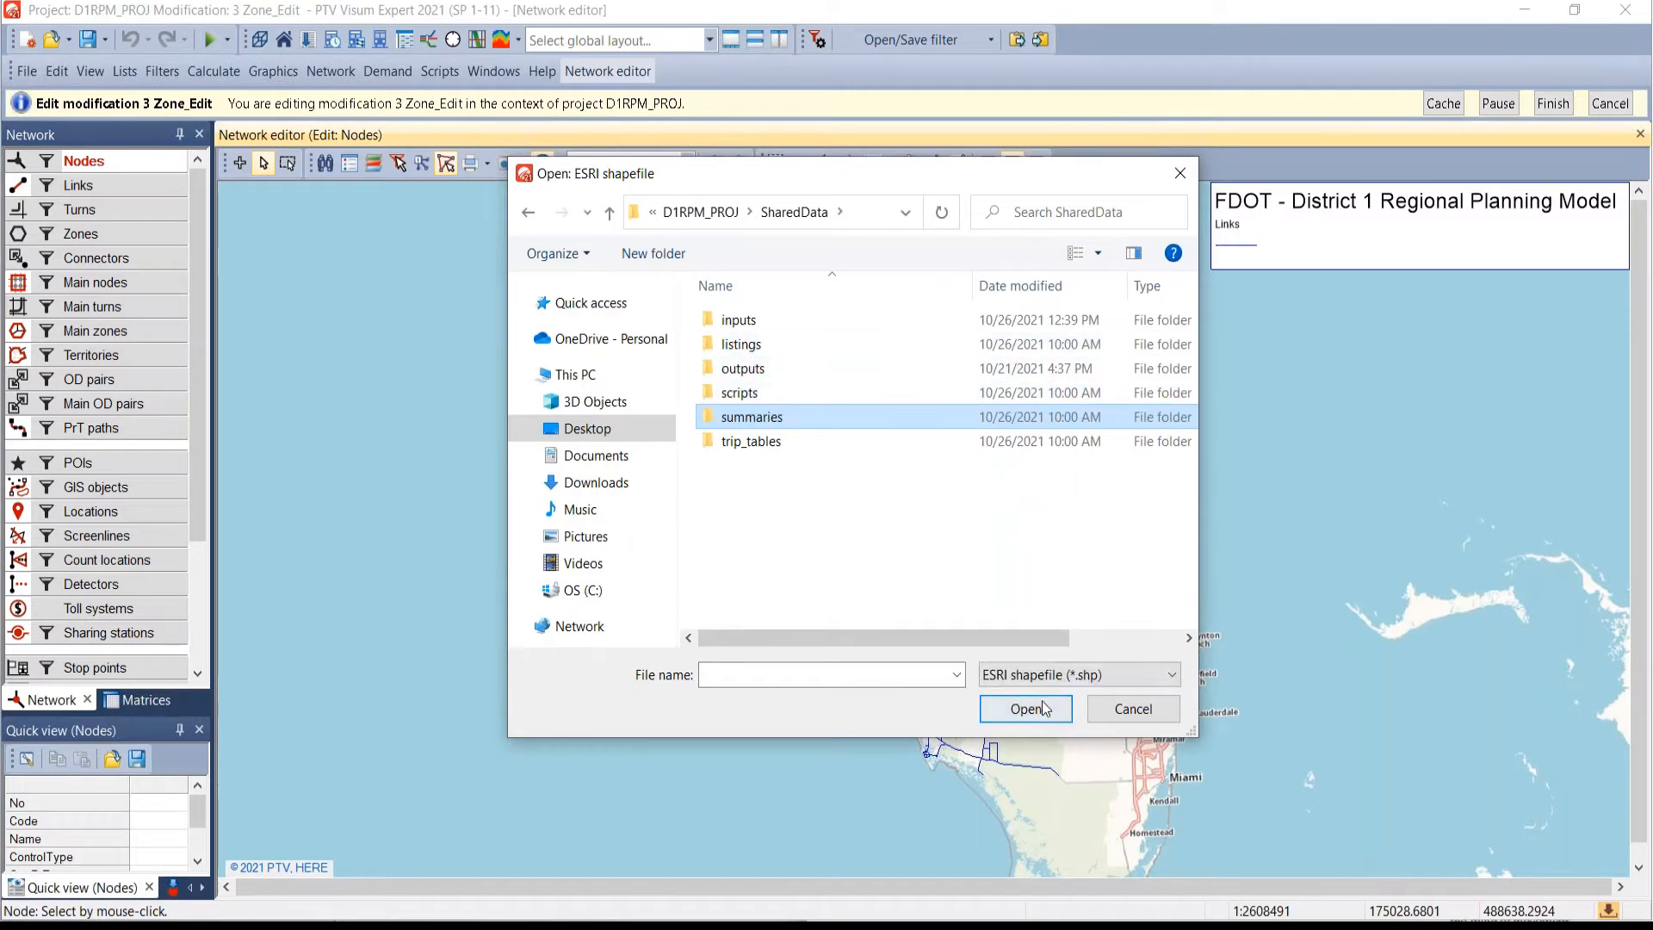
{"action": "left_click", "coordinate": [1111, 720]}
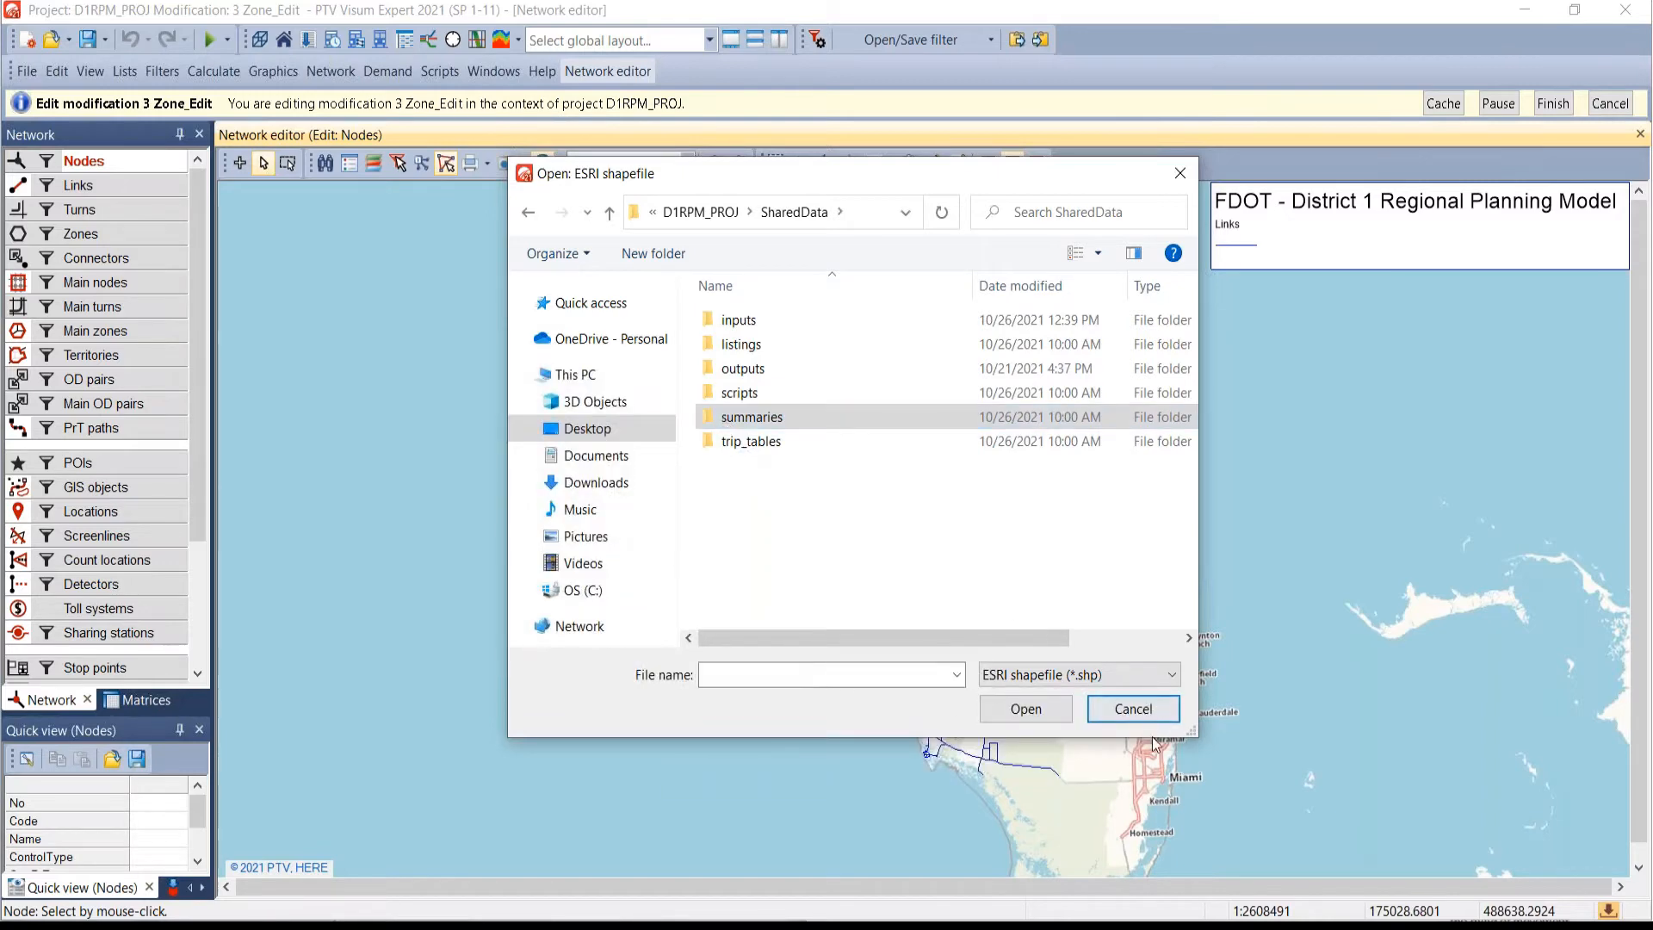
{"action": "left_click", "coordinate": [1135, 709]}
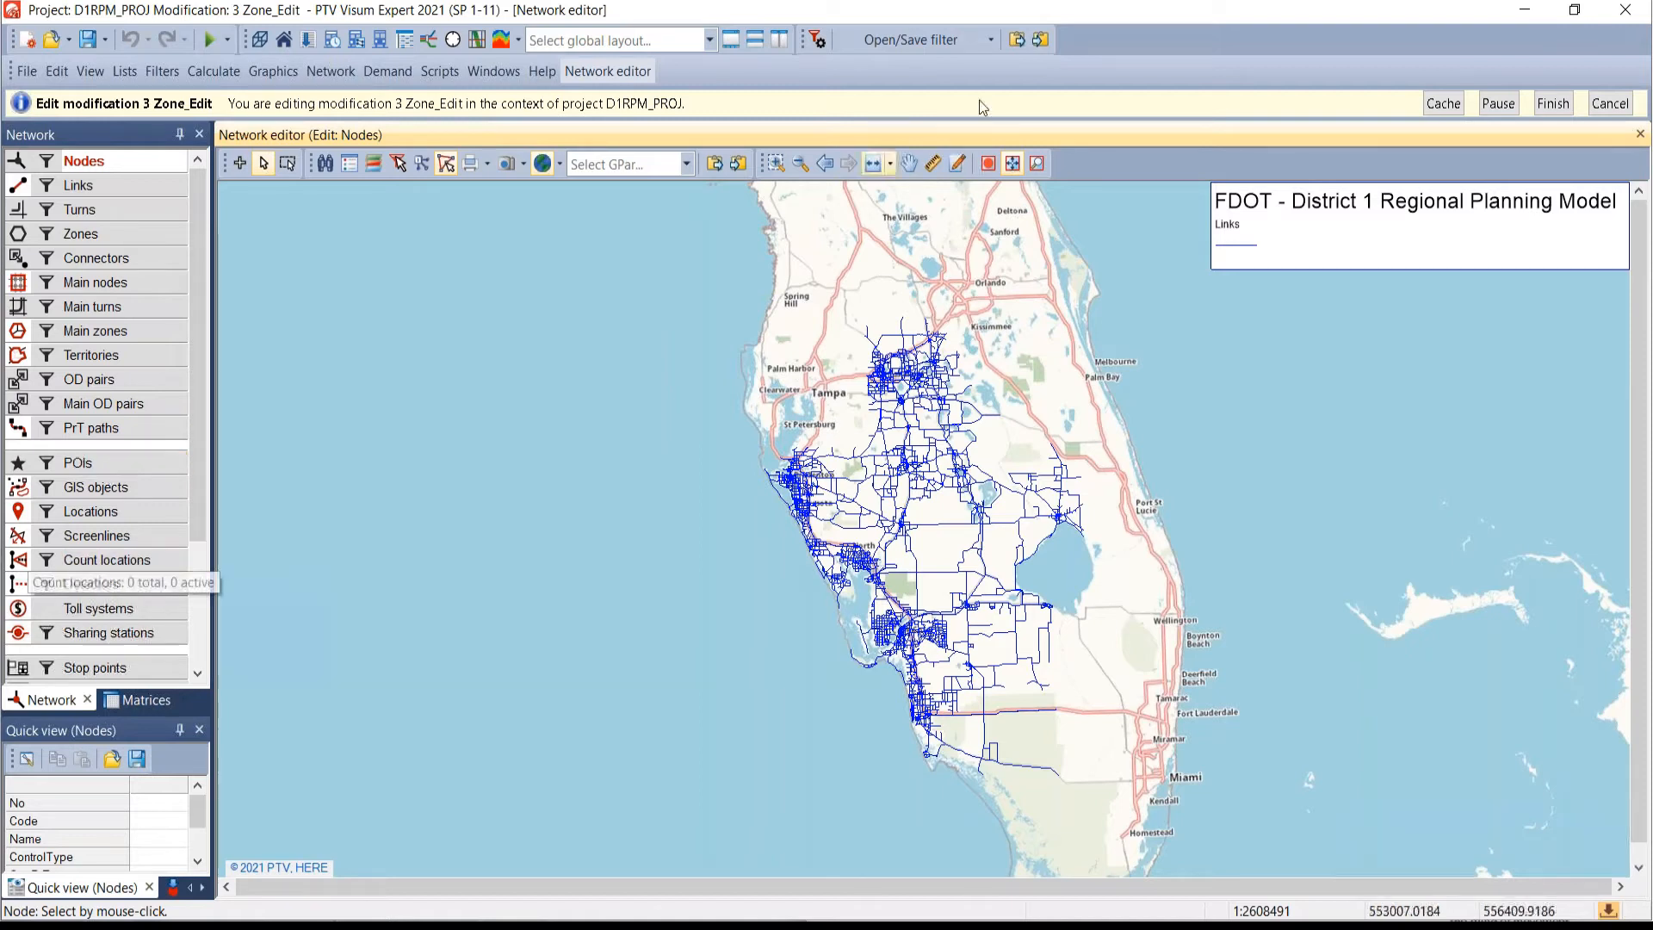
- Finish editing modification 3 Zone_Edit, and list the nodes of the project's base version
{"action": "left_click", "coordinate": [1554, 103]}
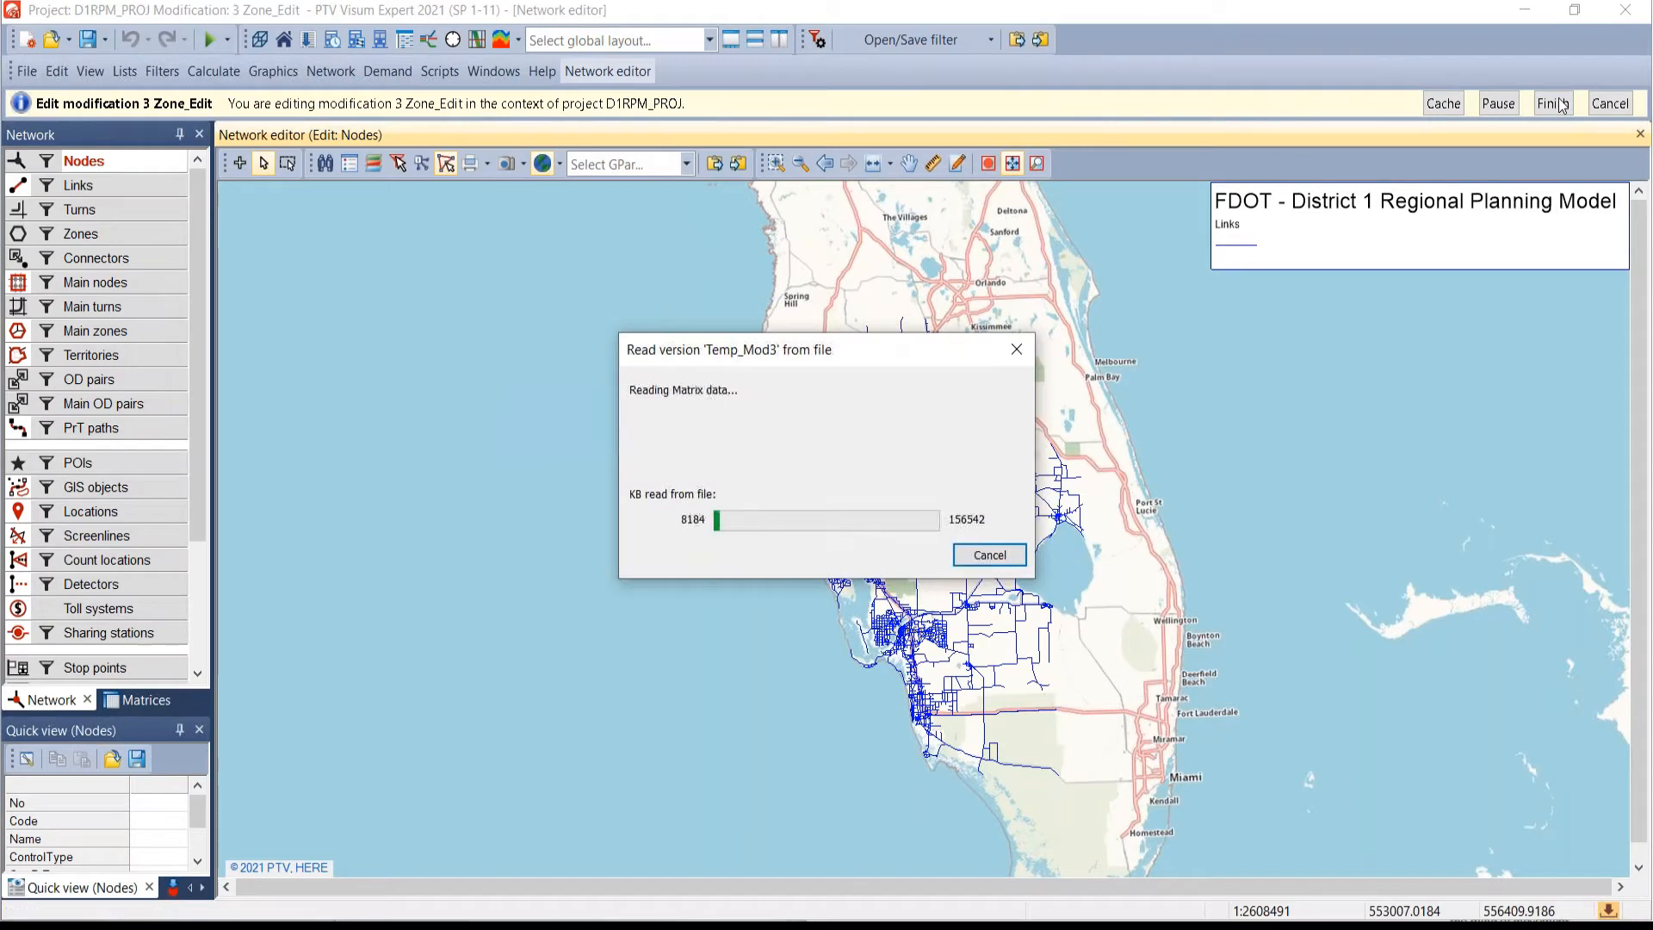
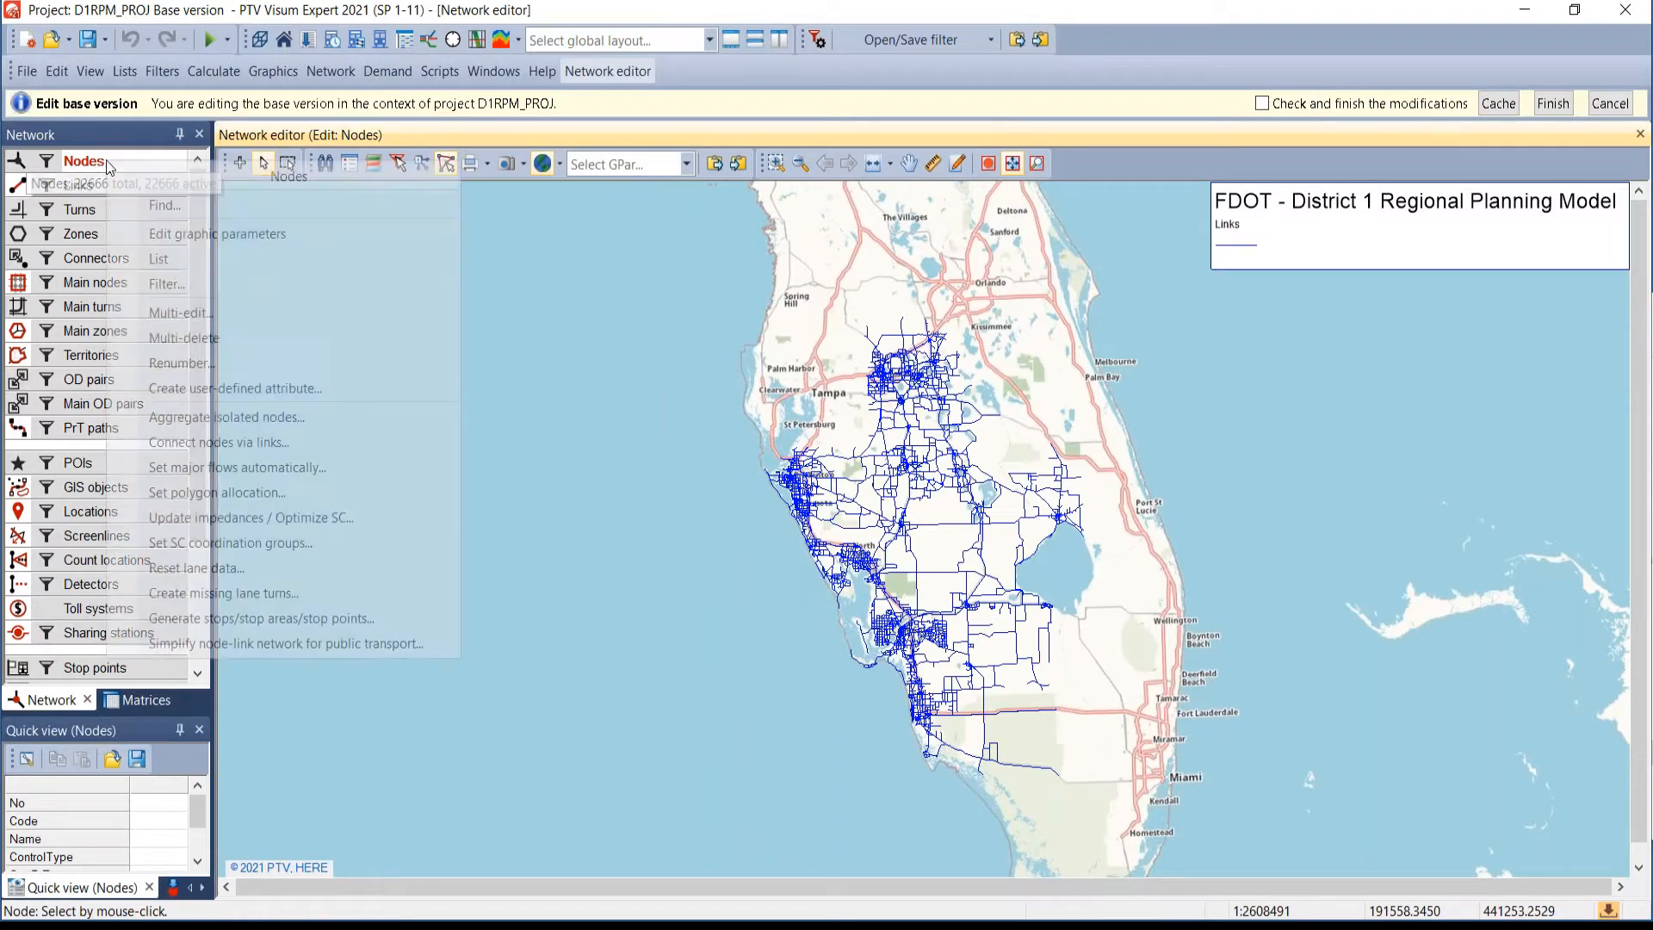
{"action": "left_click", "coordinate": [214, 266]}
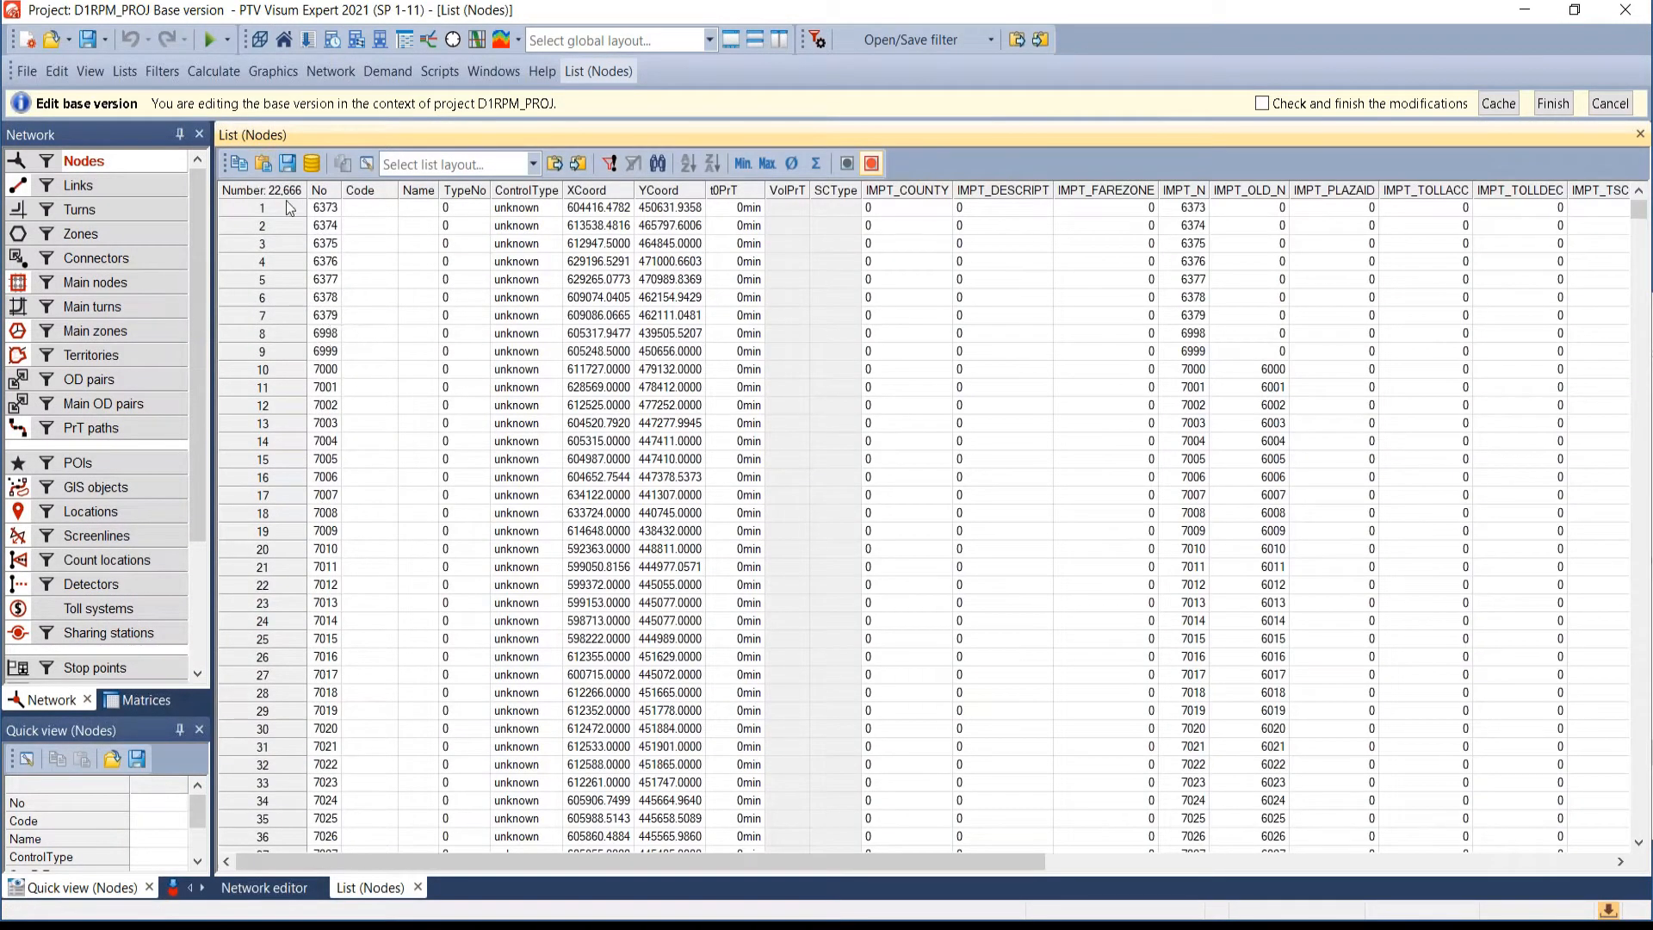
- Try to change the number of node 7065 to 7066 in the nodes list
{"action": "scroll", "coordinate": [317, 234], "scroll_direction": "down", "scroll_amount": 10}
{"action": "scroll", "coordinate": [321, 235], "scroll_direction": "down", "scroll_amount": 12}
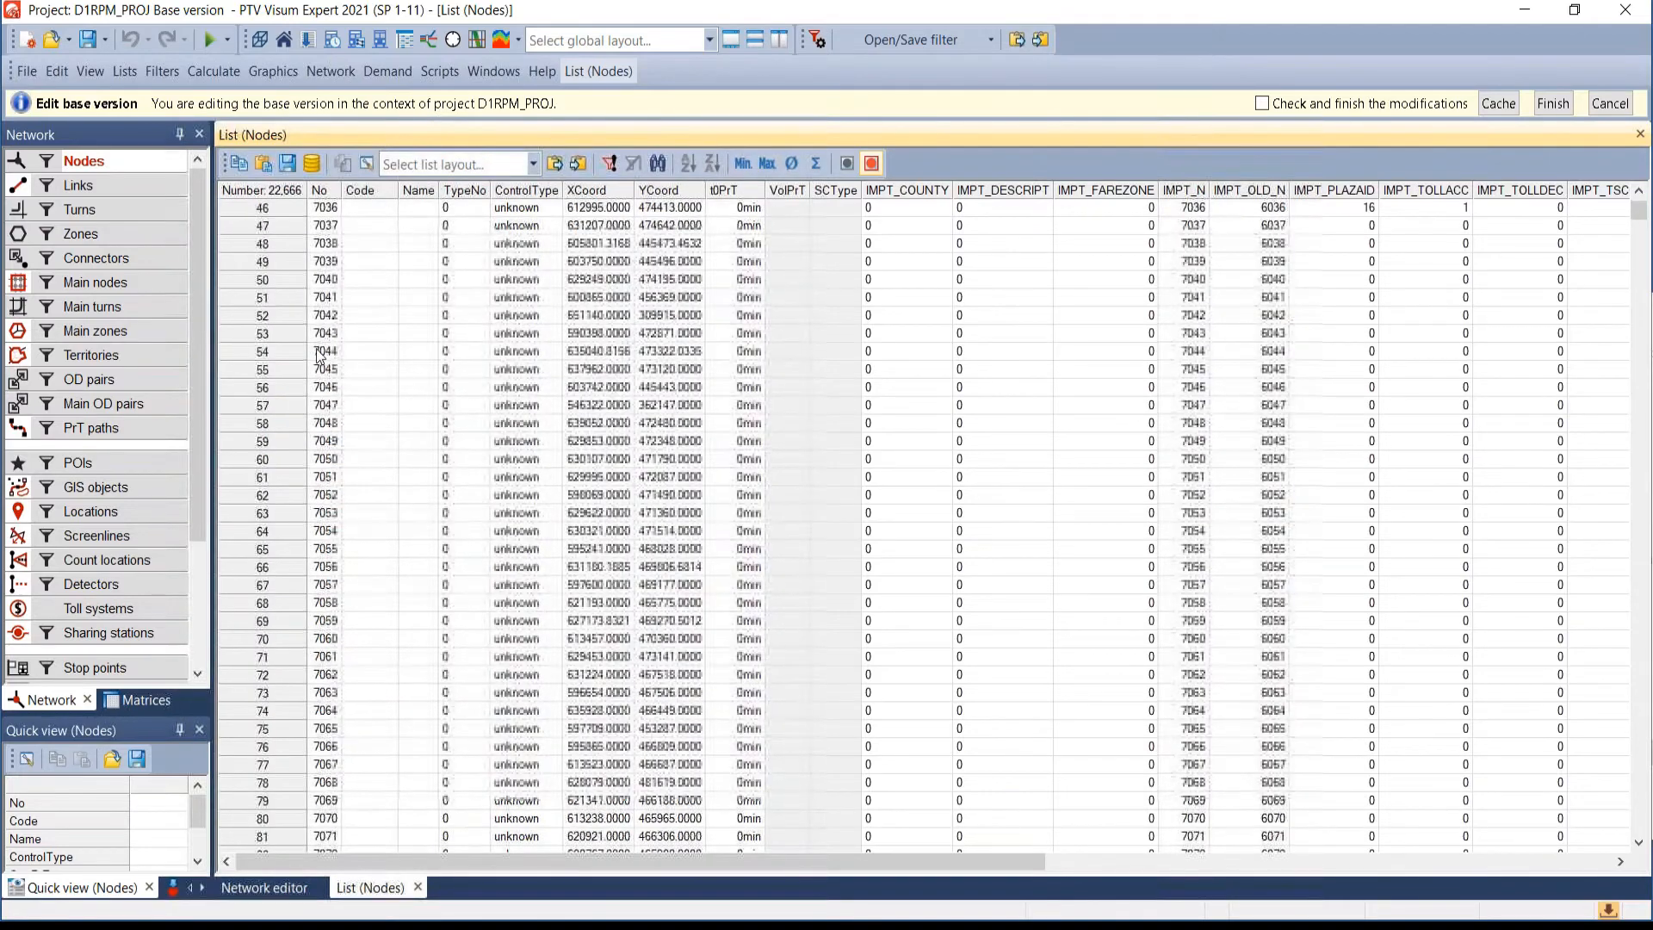
{"action": "left_click", "coordinate": [325, 352]}
{"action": "scroll", "coordinate": [334, 271], "scroll_direction": "up", "scroll_amount": 17}
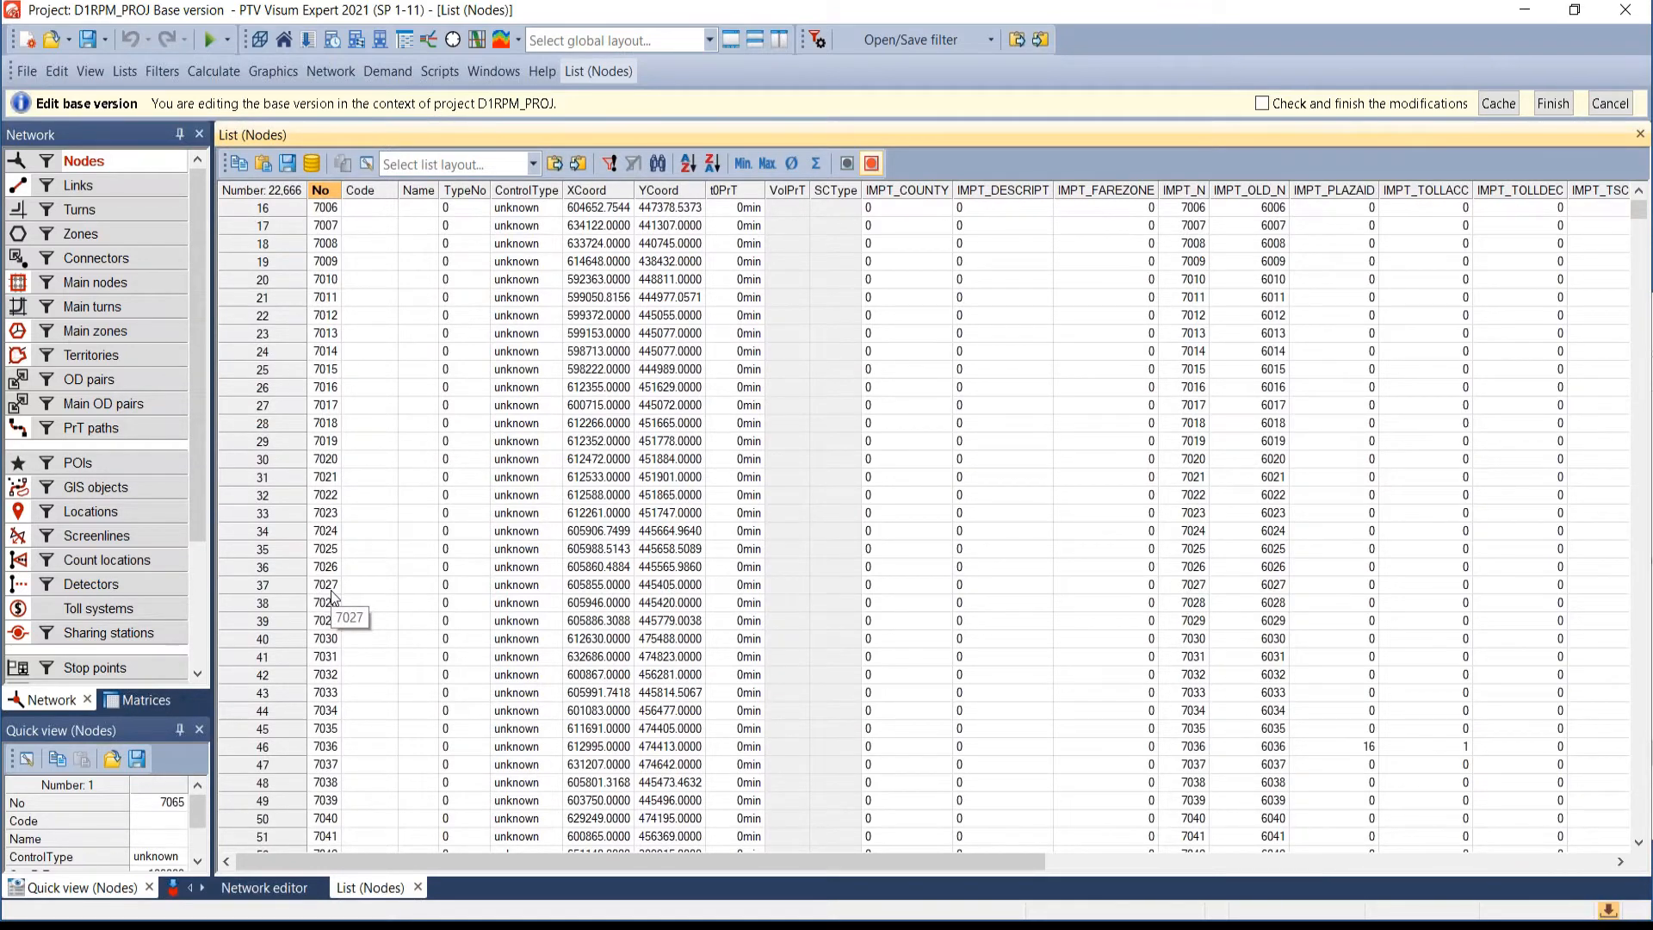
{"action": "scroll", "coordinate": [334, 594], "scroll_direction": "down", "scroll_amount": 16}
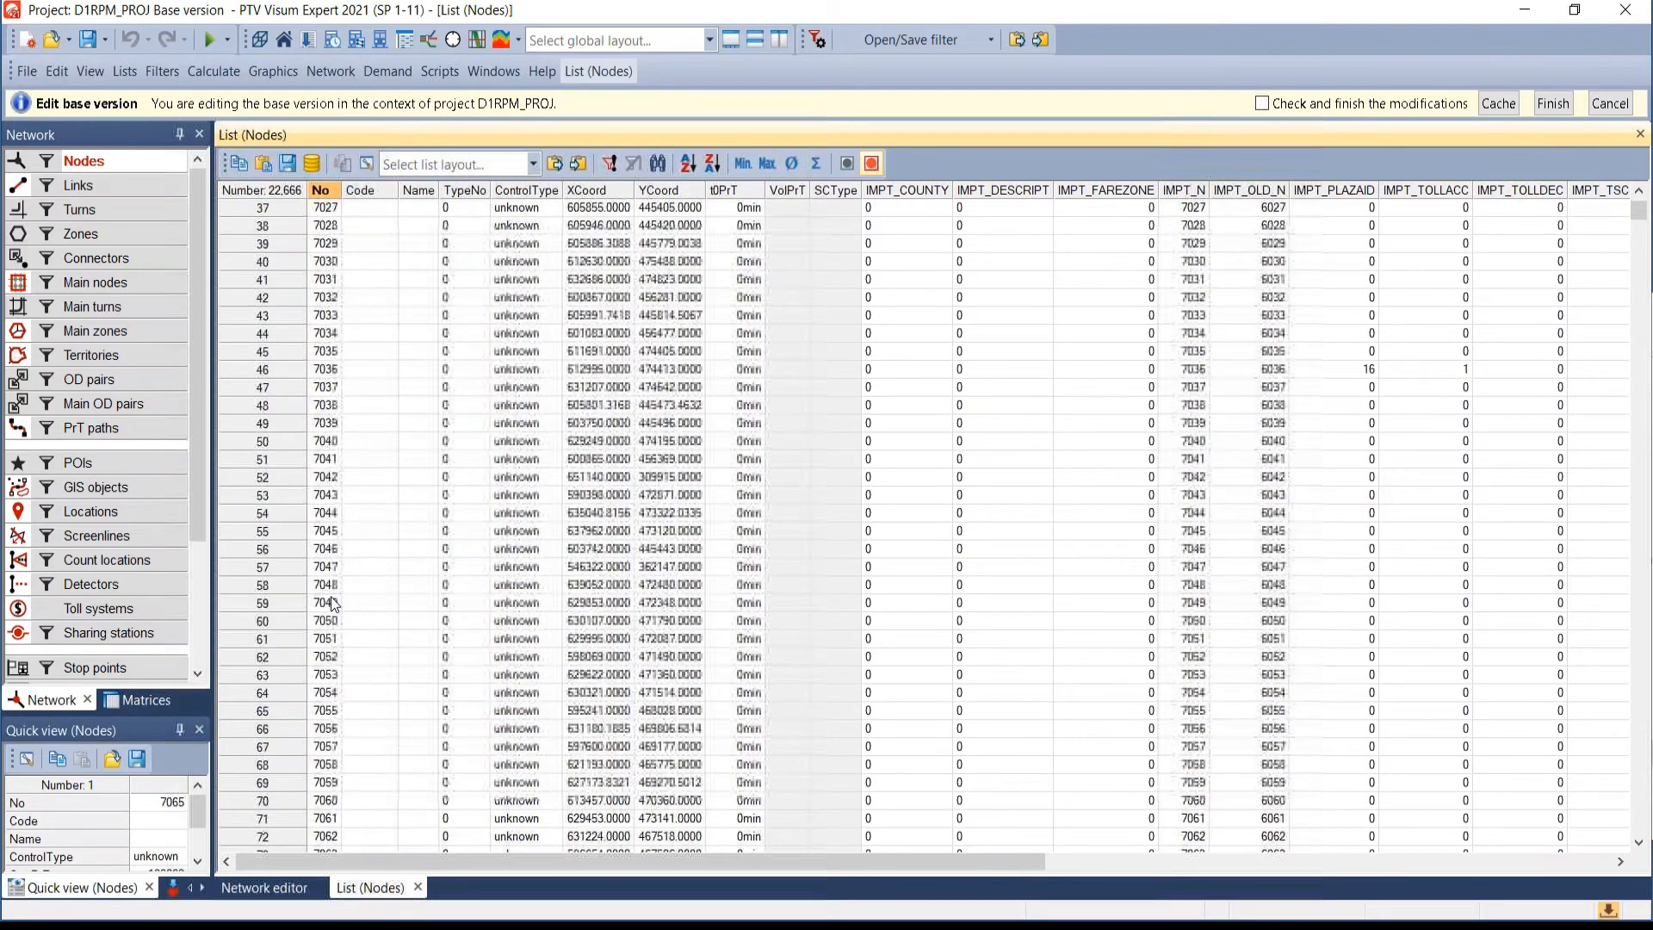
{"action": "scroll", "coordinate": [333, 601], "scroll_direction": "down", "scroll_amount": 3}
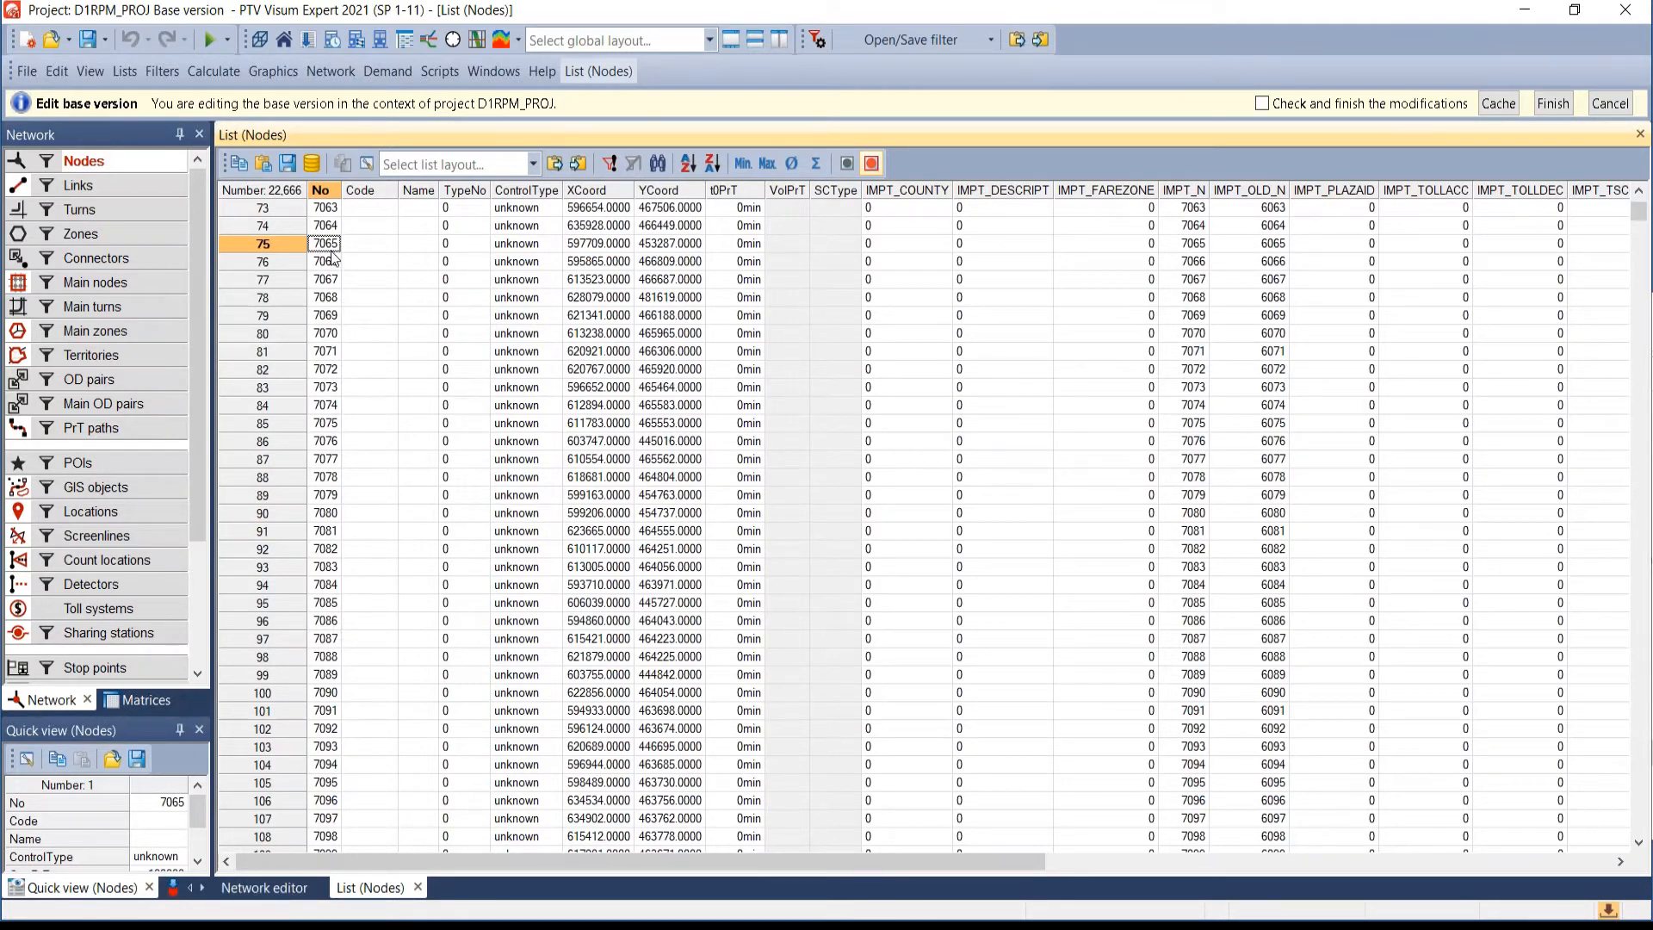
{"action": "type", "text": "7066"}
{"action": "key", "text": "Return"}
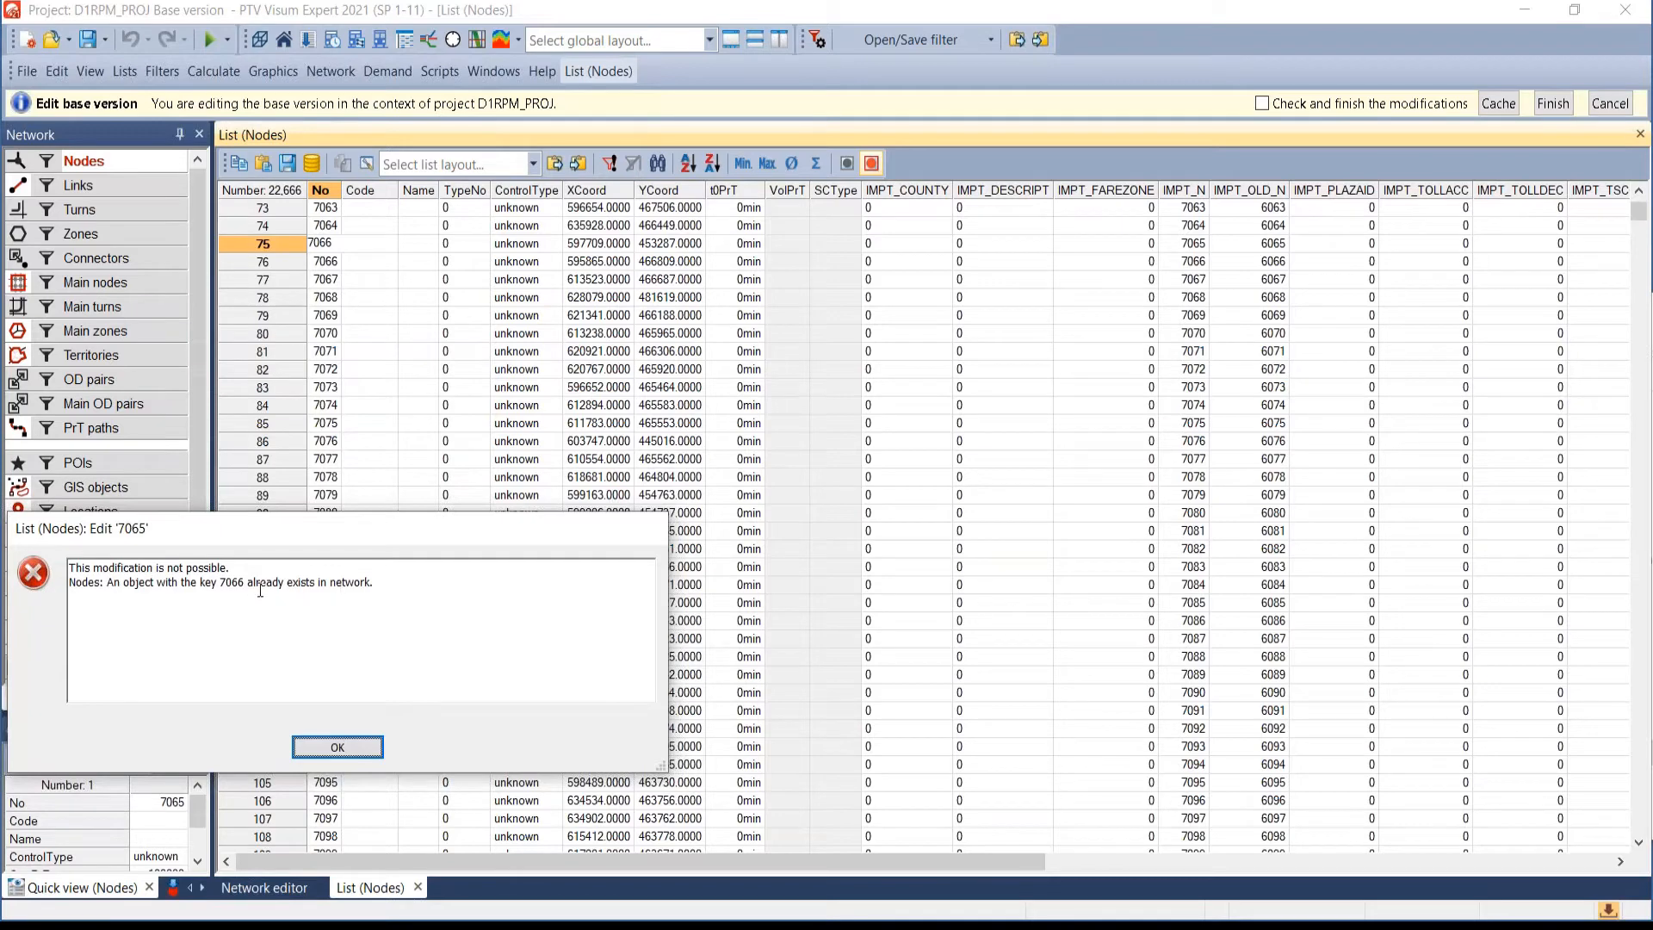
{"action": "left_click", "coordinate": [337, 746]}
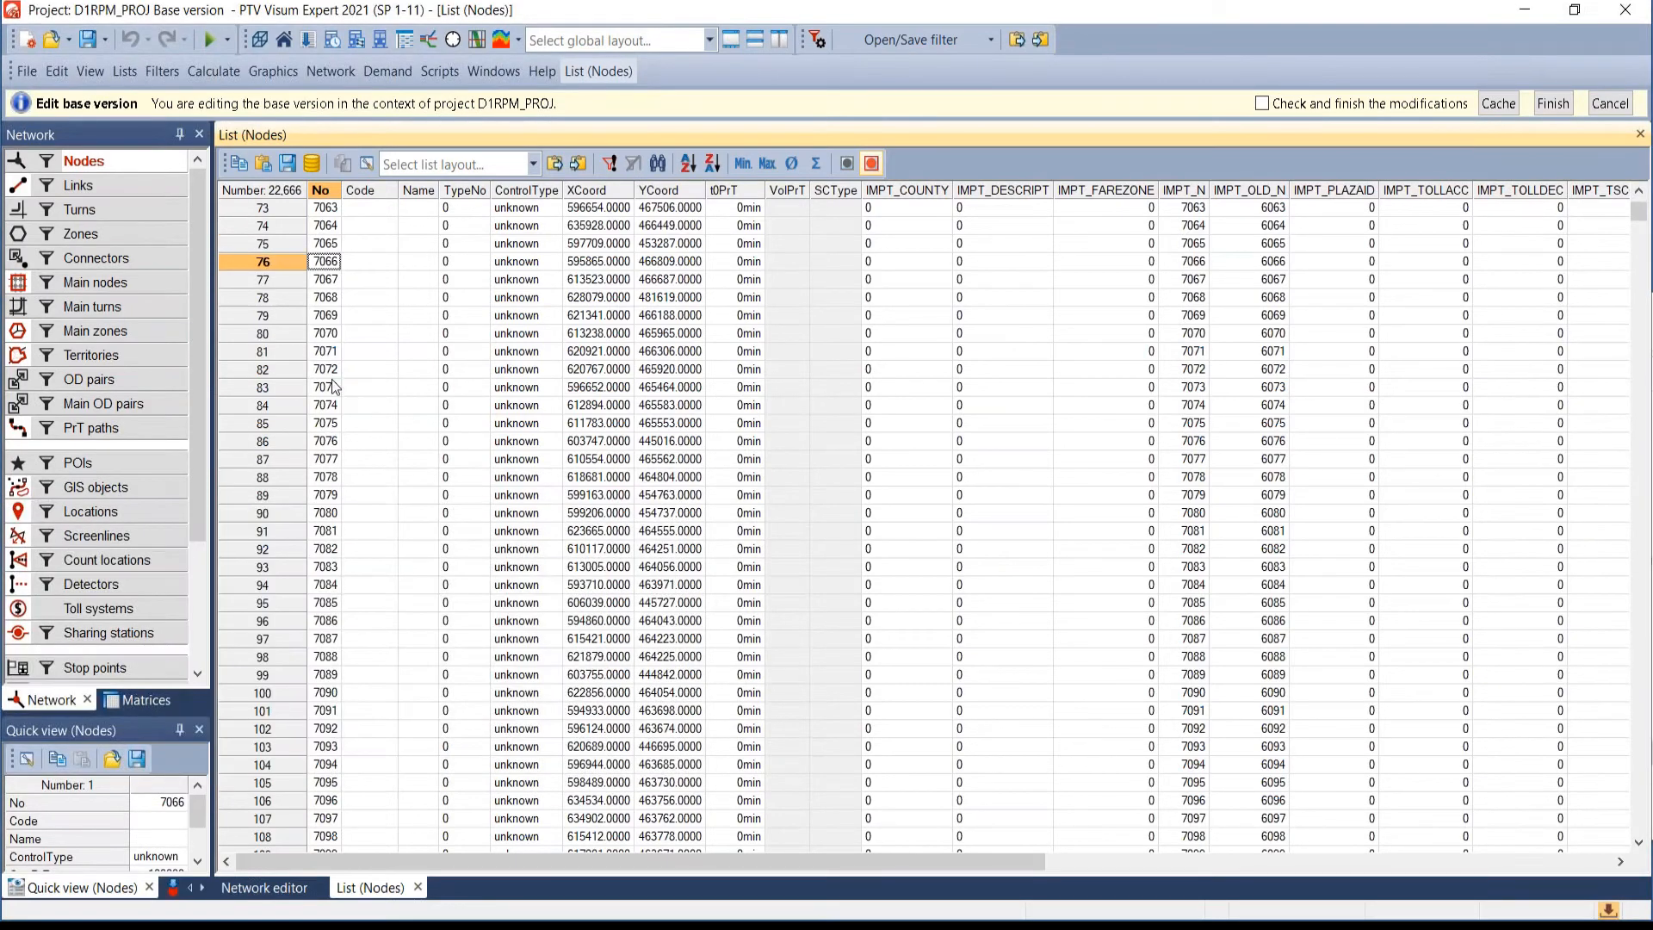
- Compare the nodes list with the network map, examine the list's SCType column, and close the list
{"action": "left_click", "coordinate": [256, 898]}
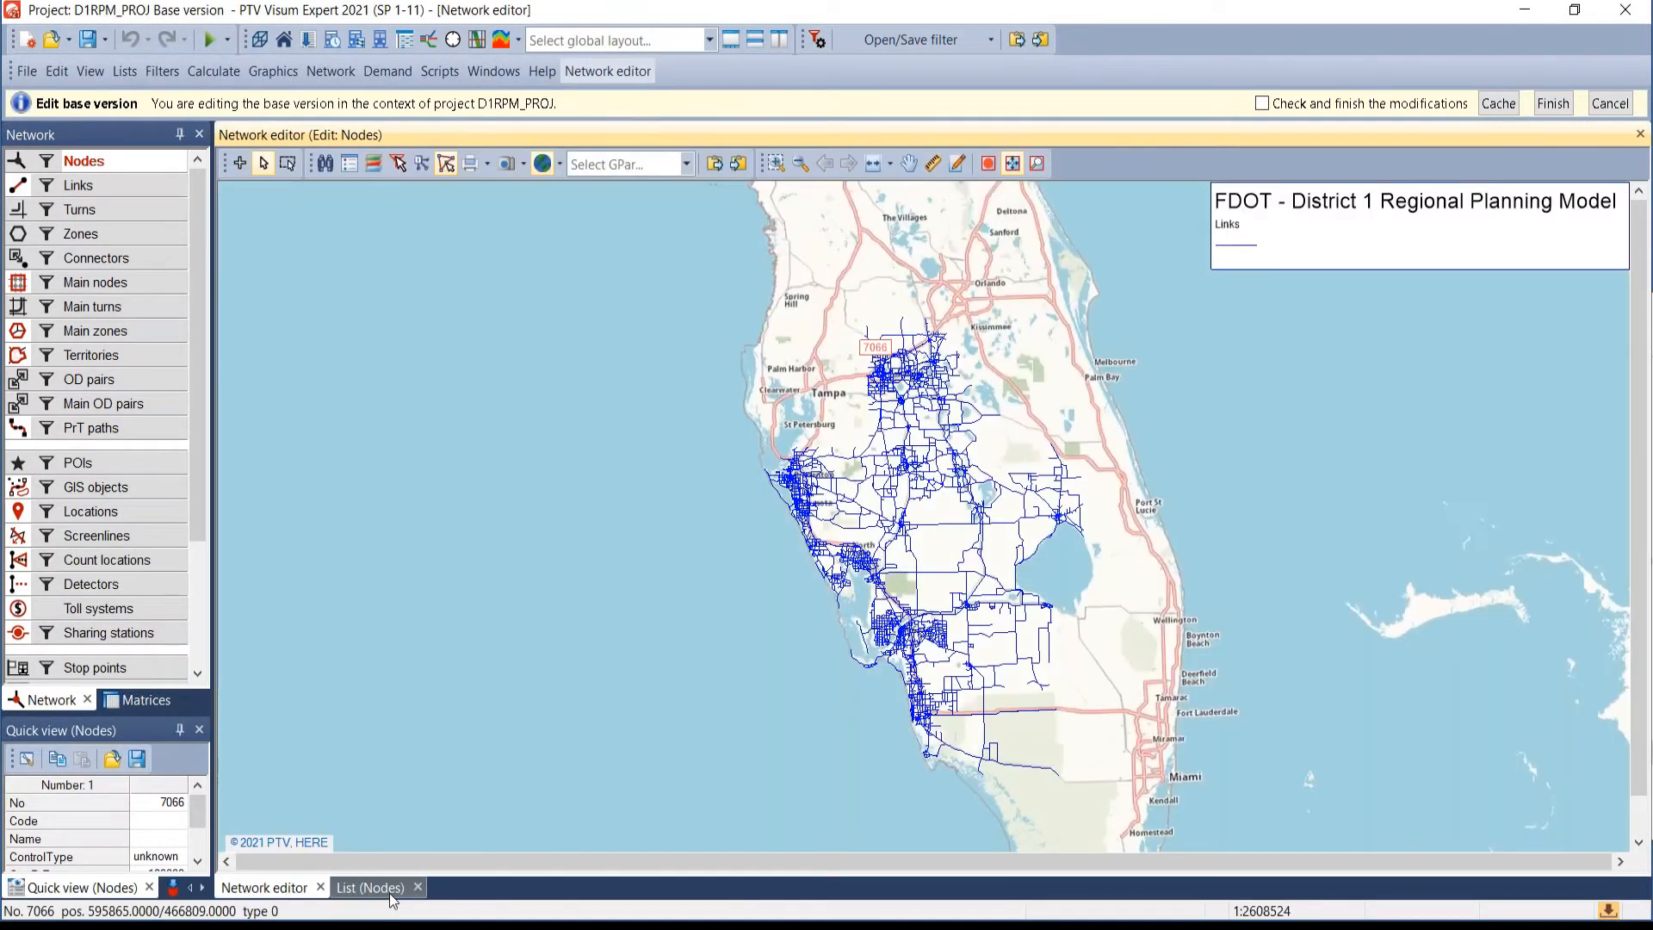
{"action": "left_click", "coordinate": [384, 893]}
{"action": "left_click", "coordinate": [286, 894]}
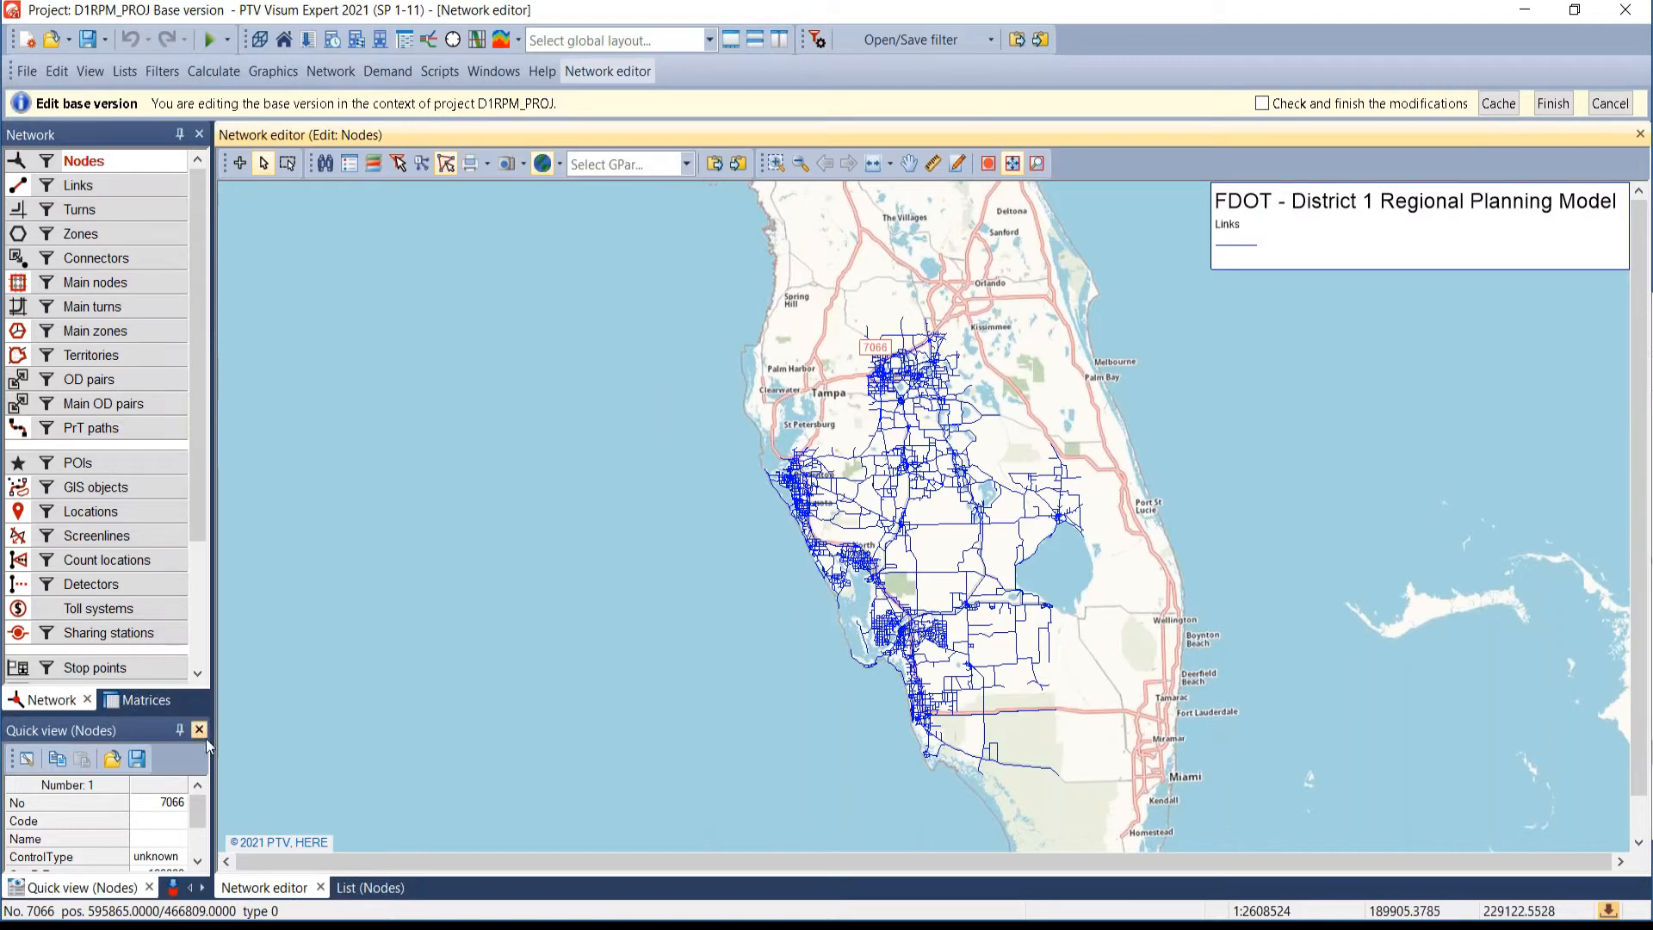
{"action": "left_click", "coordinate": [375, 887]}
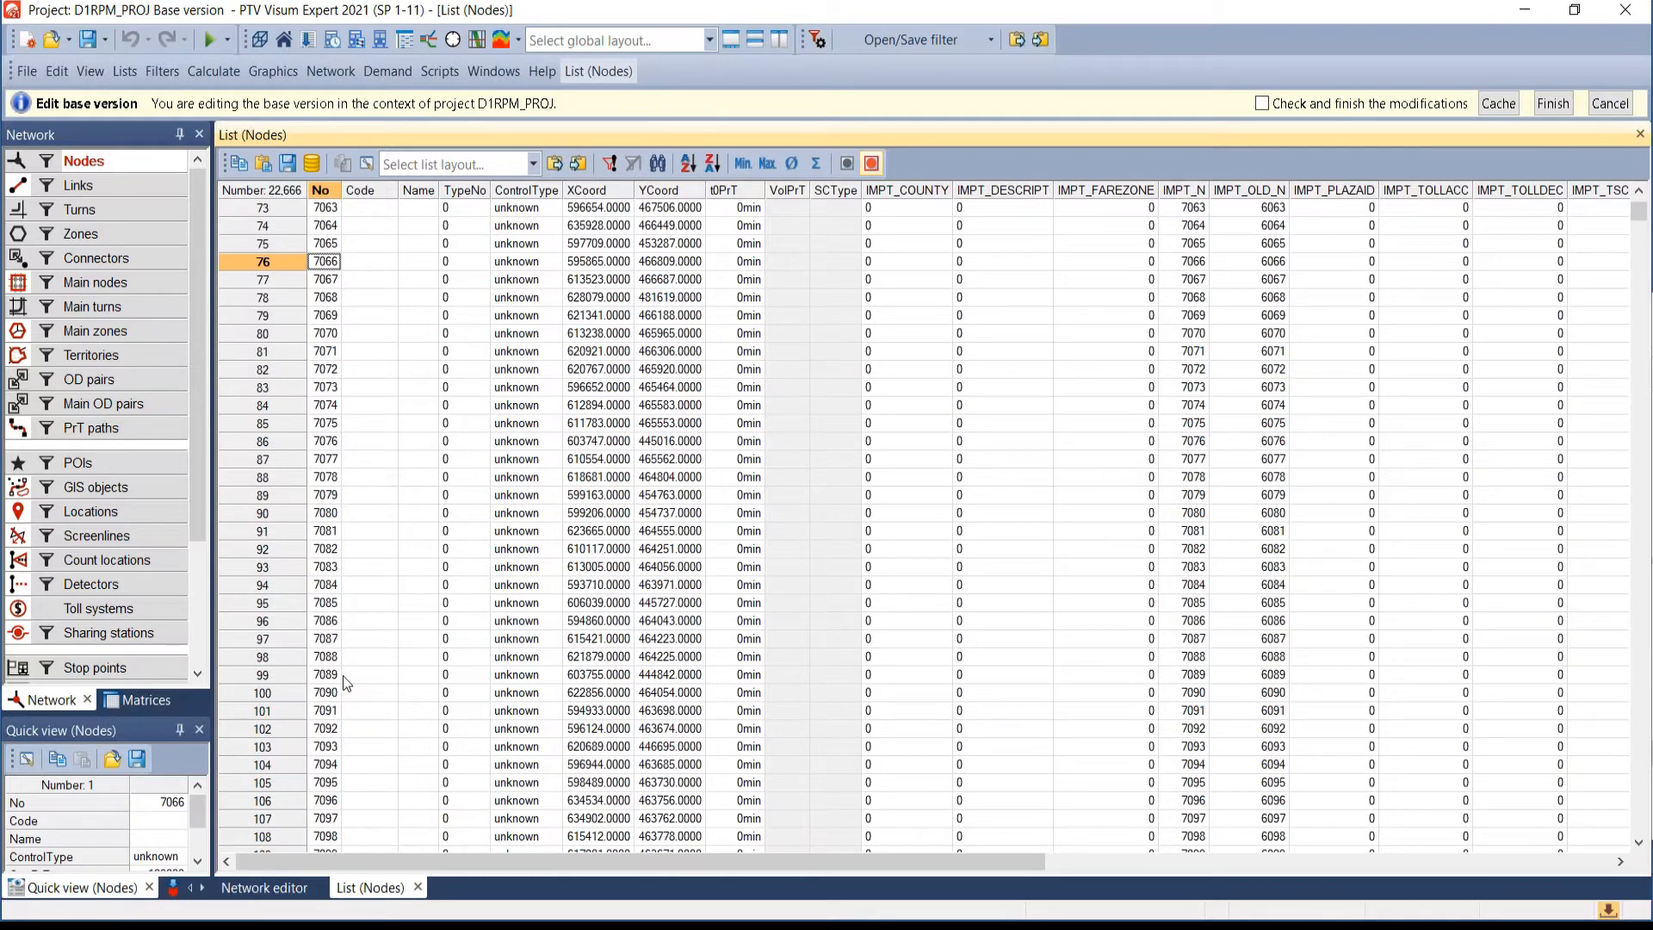
{"action": "left_click", "coordinate": [824, 245]}
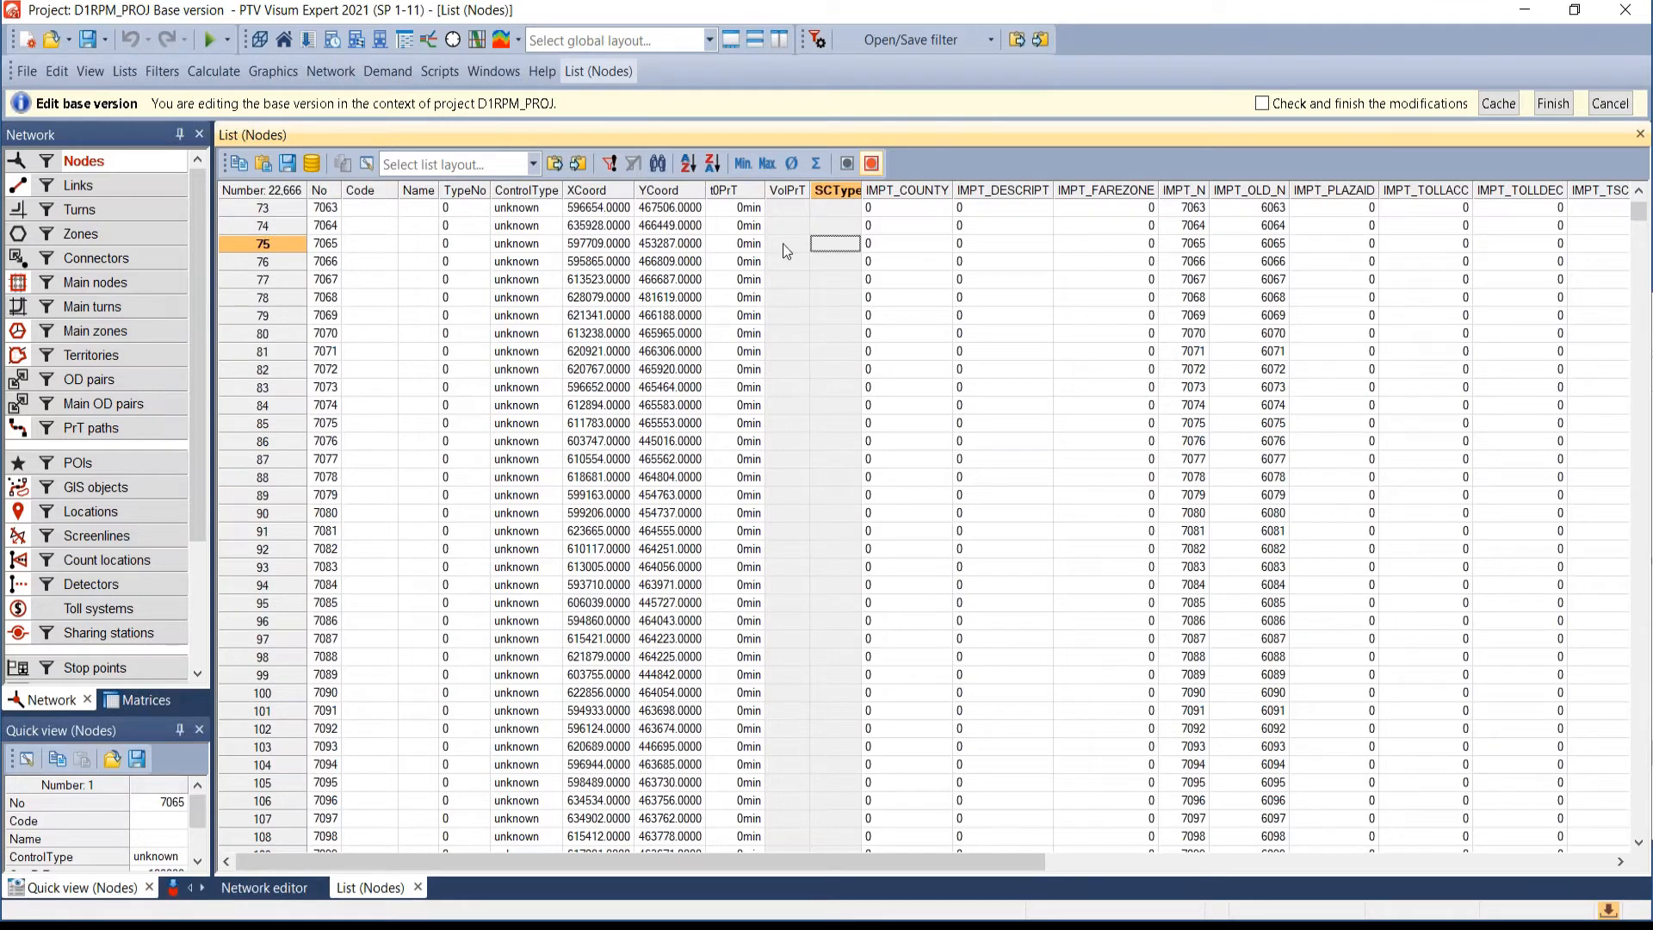
{"action": "left_click_drag", "start_coordinate": [819, 213], "coordinate": [824, 533]}
{"action": "left_click", "coordinate": [825, 545]}
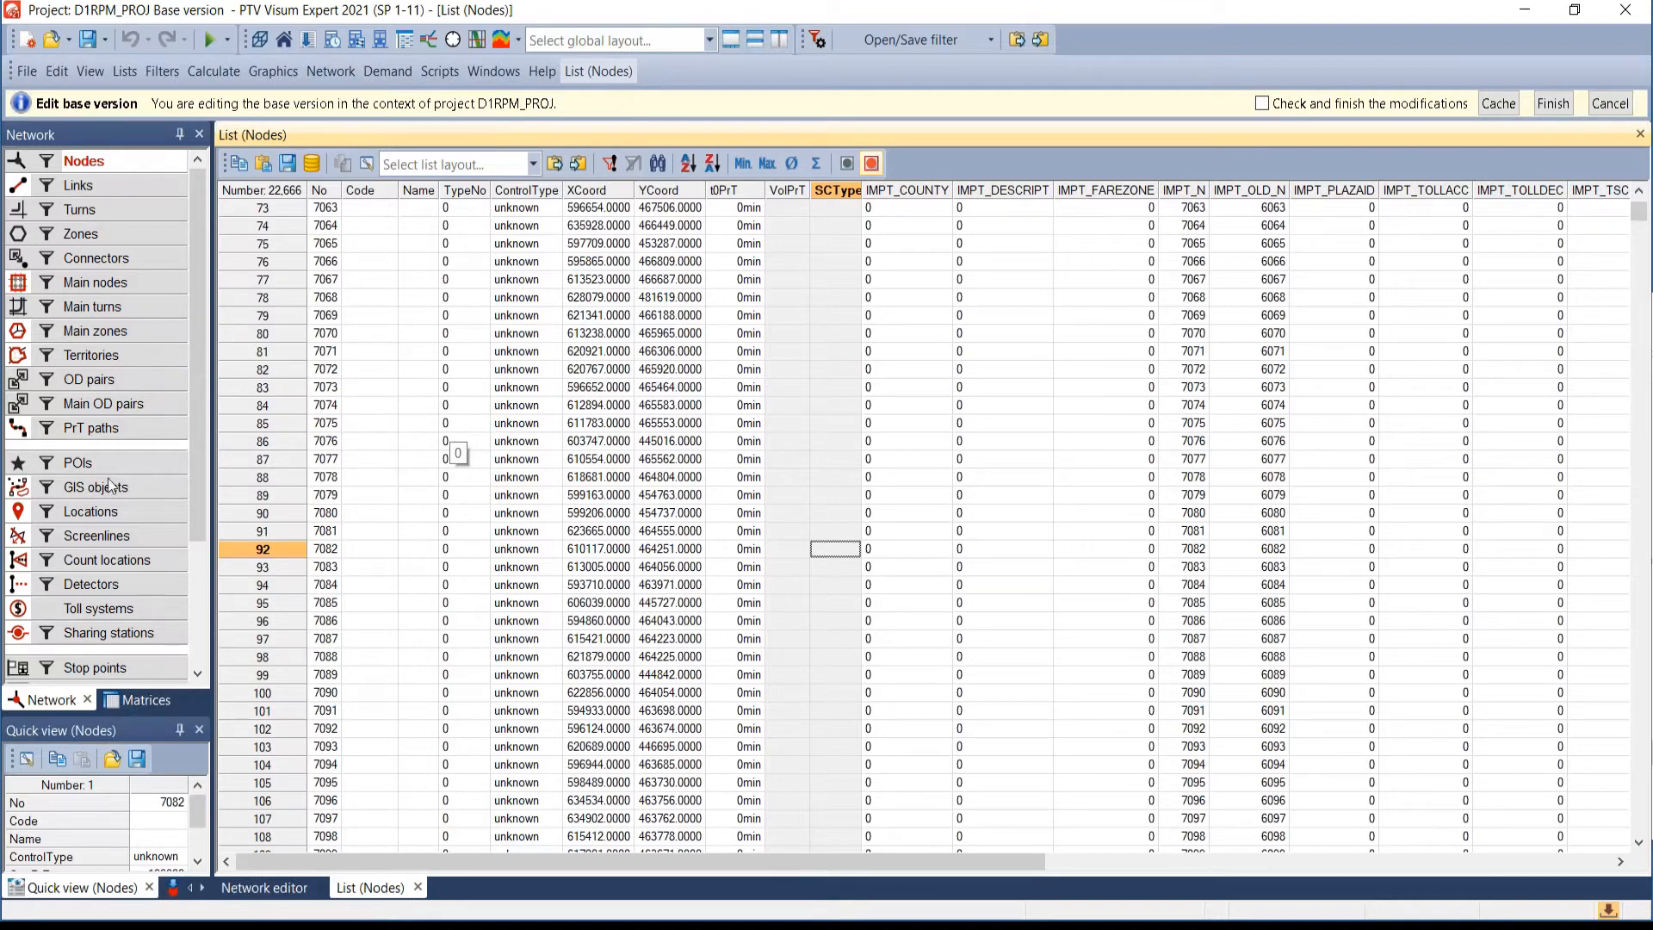
{"action": "left_click", "coordinate": [416, 888]}
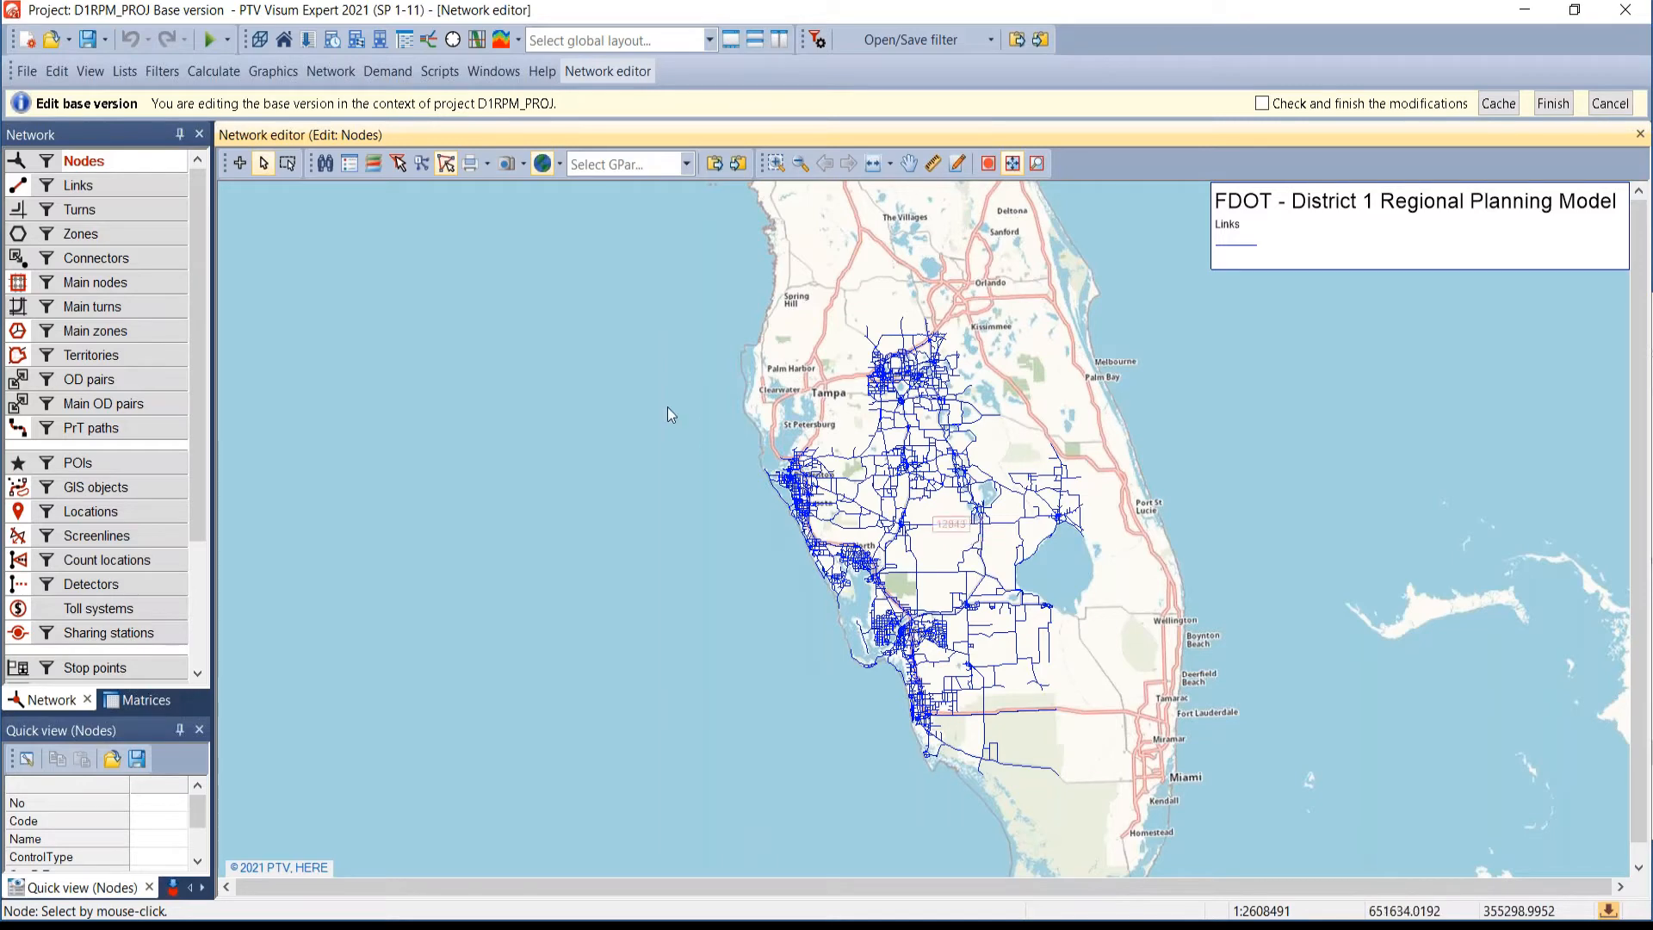
- Select the eight consecutive links along route 70 from Joshua towards Placid Lakes, and enlarge the quick view to examine their shared attributes
{"action": "scroll", "coordinate": [966, 538], "scroll_direction": "up", "scroll_amount": 1}
{"action": "left_click", "coordinate": [80, 185]}
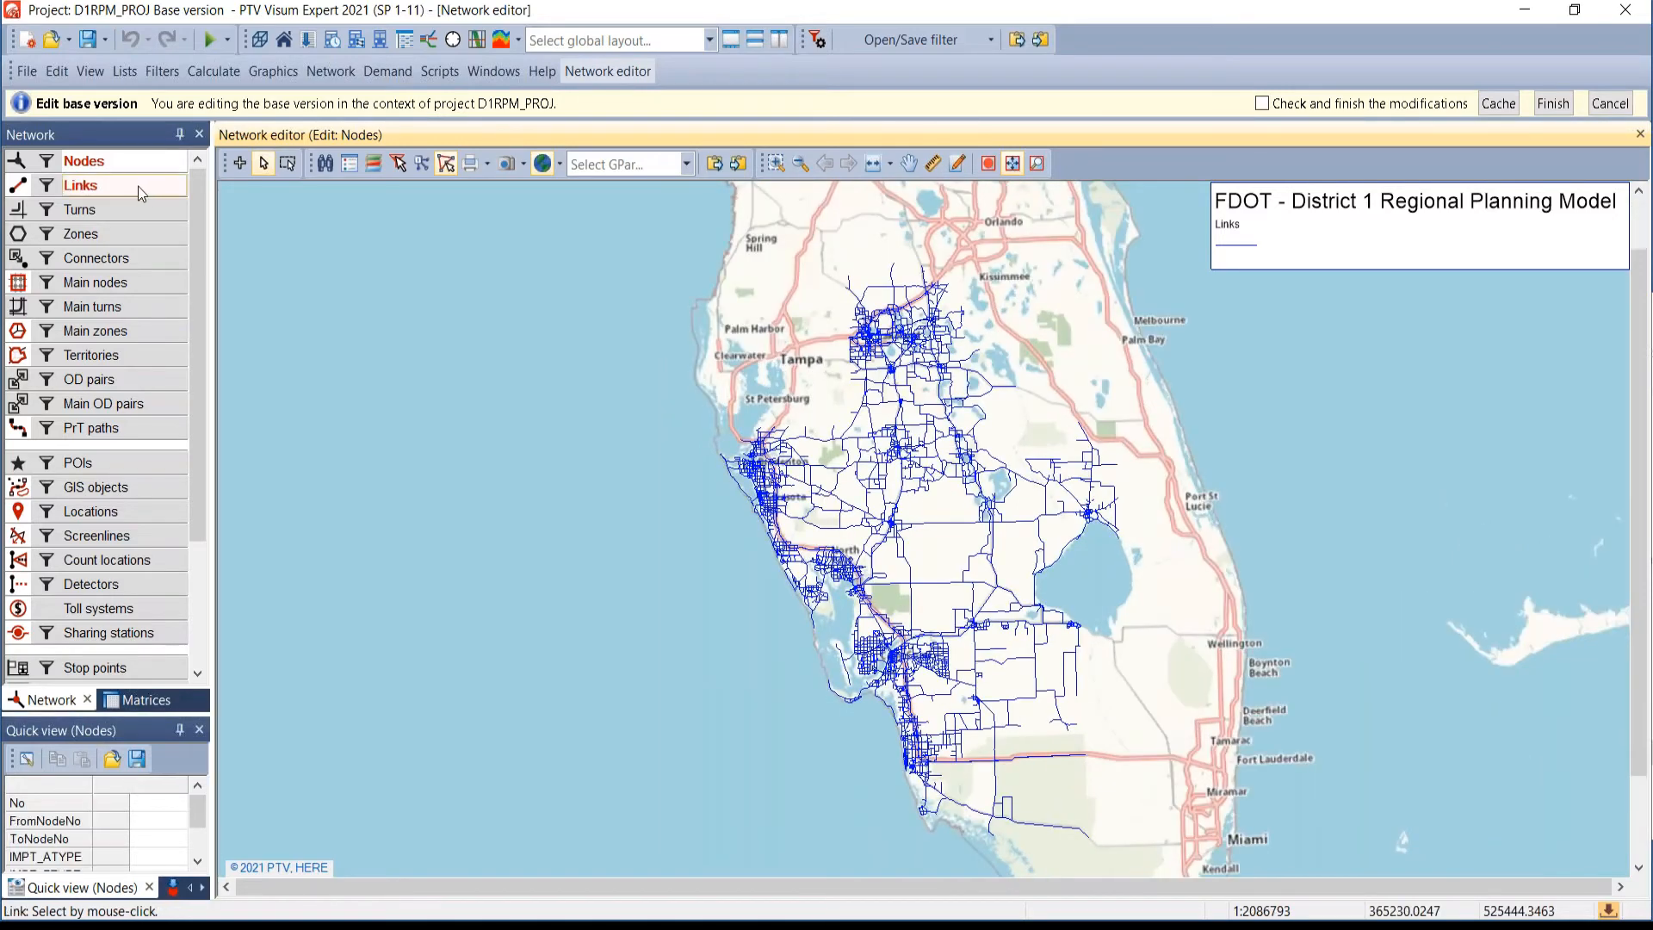
{"action": "left_click", "coordinate": [947, 525]}
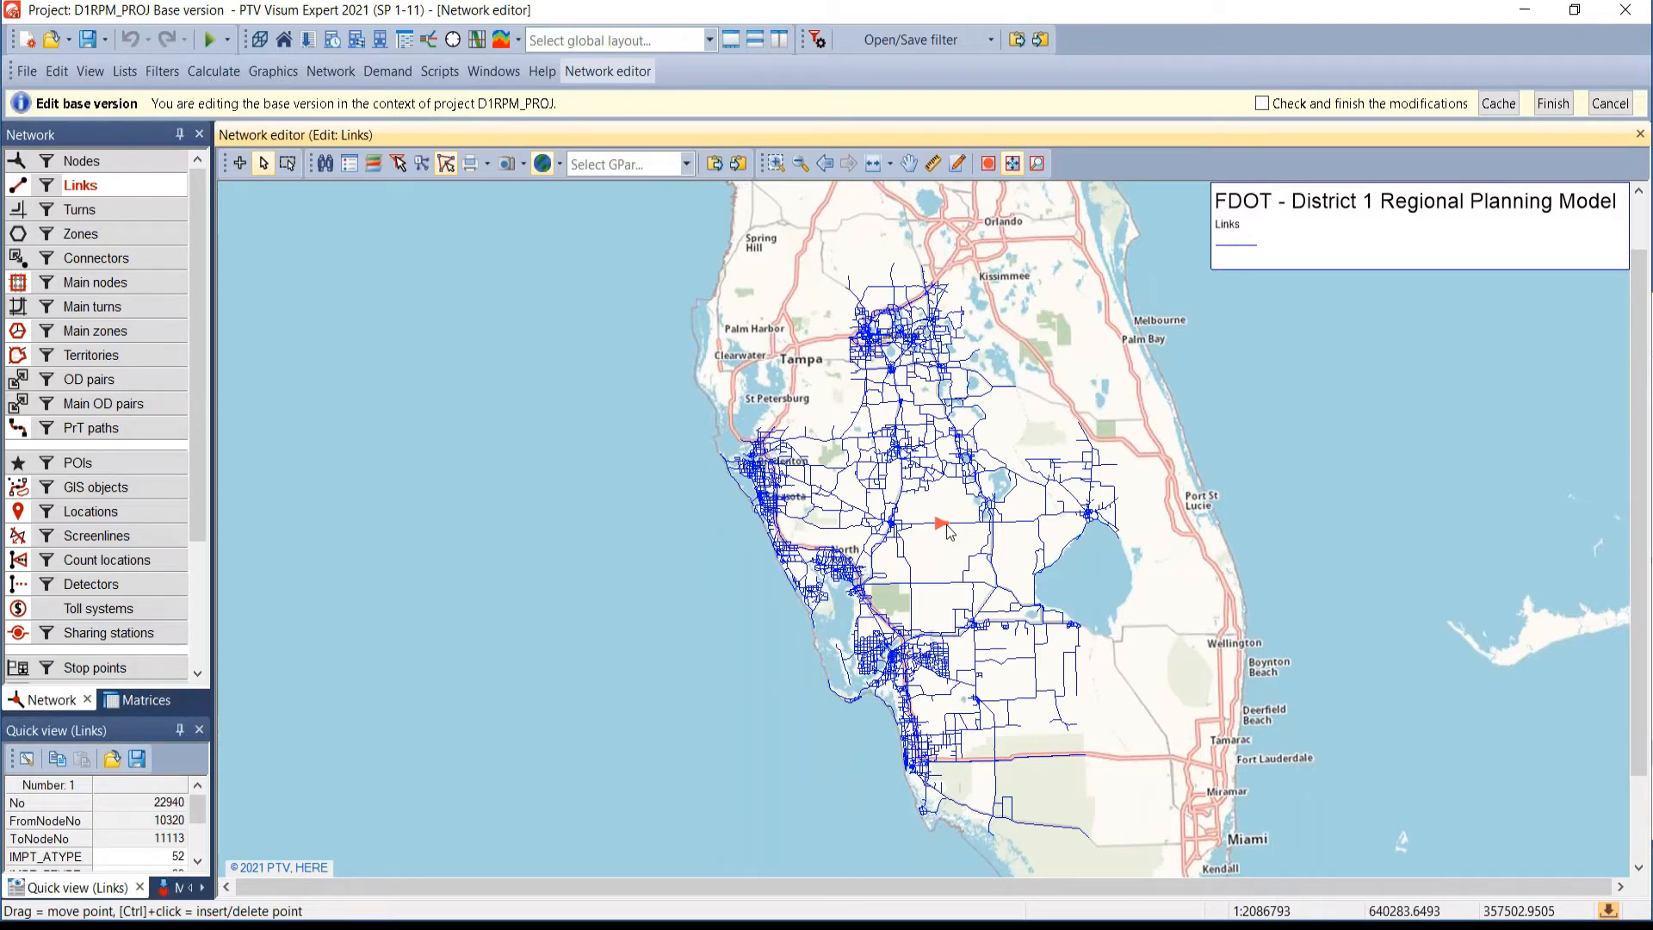
{"action": "scroll", "coordinate": [947, 525], "scroll_direction": "up", "scroll_amount": 5}
{"action": "scroll", "coordinate": [947, 524], "scroll_direction": "up", "scroll_amount": 4}
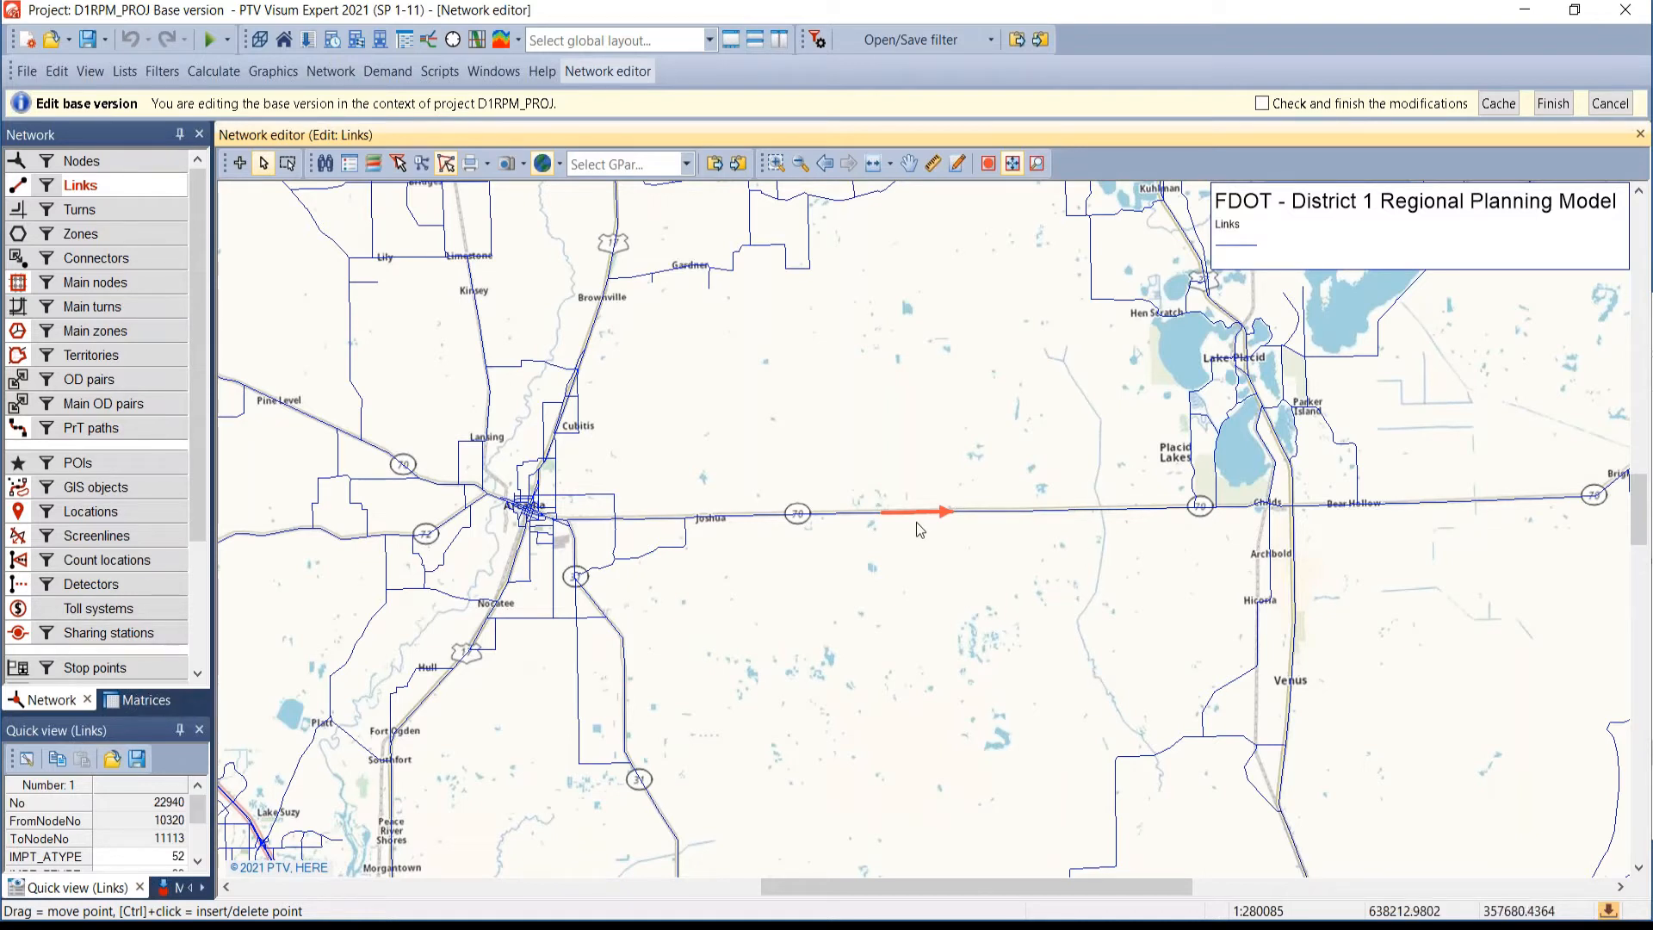
{"action": "left_click", "coordinate": [831, 519], "text": "ctrl"}
{"action": "left_click", "coordinate": [725, 520], "text": "ctrl"}
{"action": "left_click", "coordinate": [978, 513], "text": "ctrl"}
{"action": "left_click", "coordinate": [1044, 511], "text": "ctrl"}
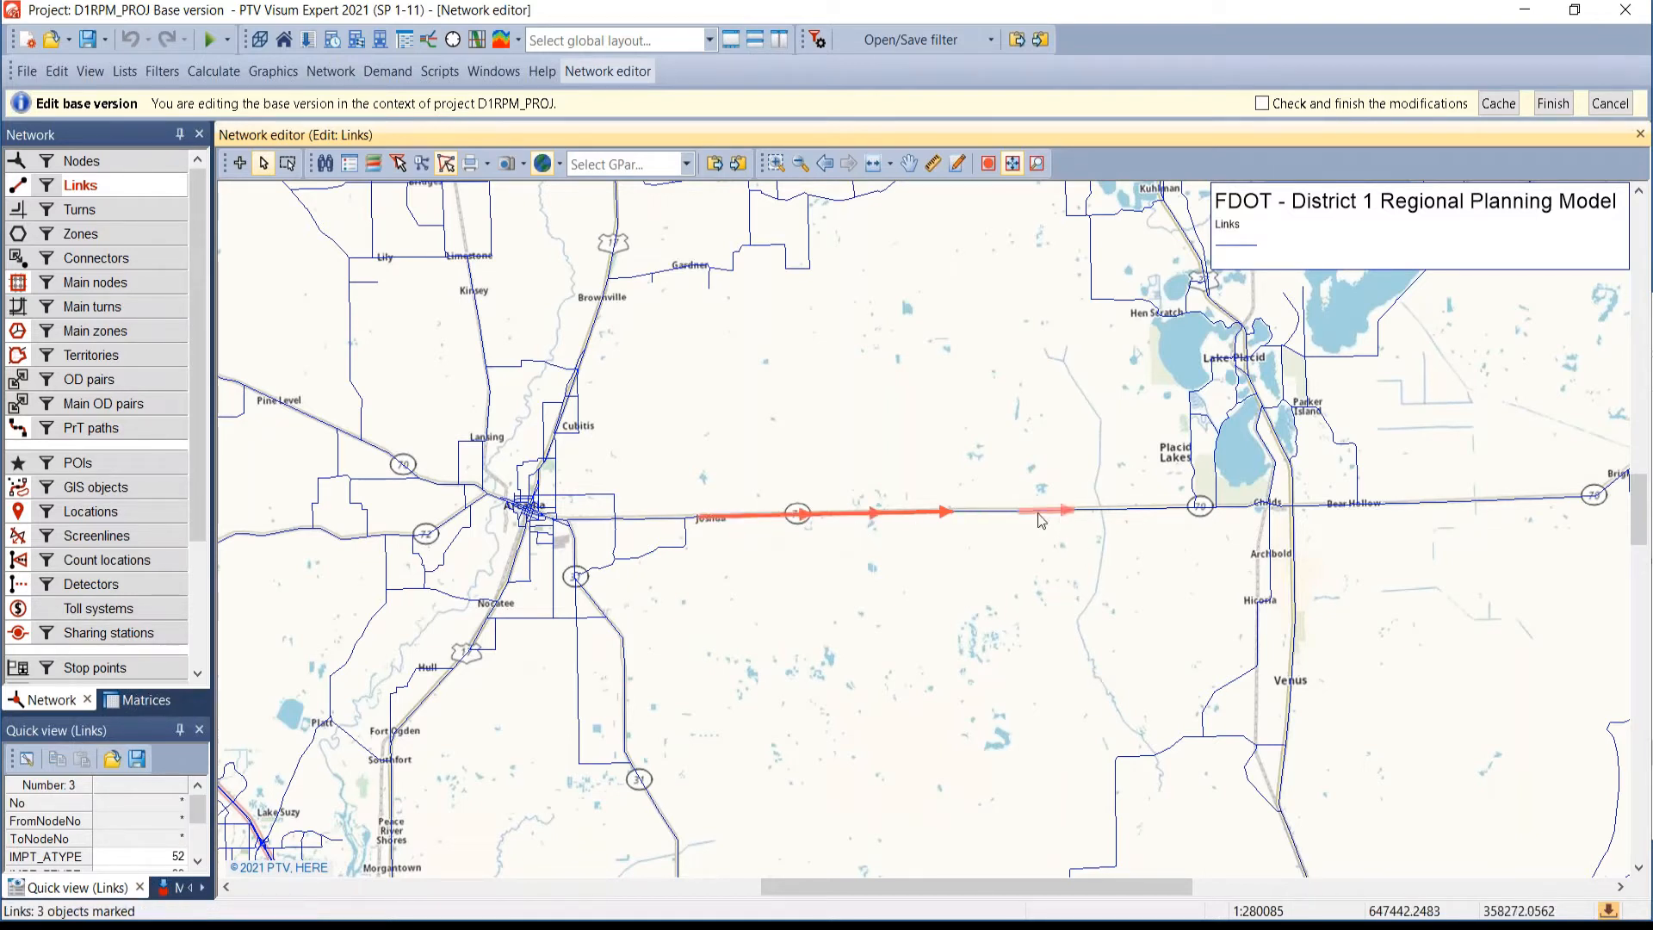
{"action": "left_click", "coordinate": [1014, 517], "text": "ctrl"}
{"action": "left_click", "coordinate": [1098, 513], "text": "ctrl"}
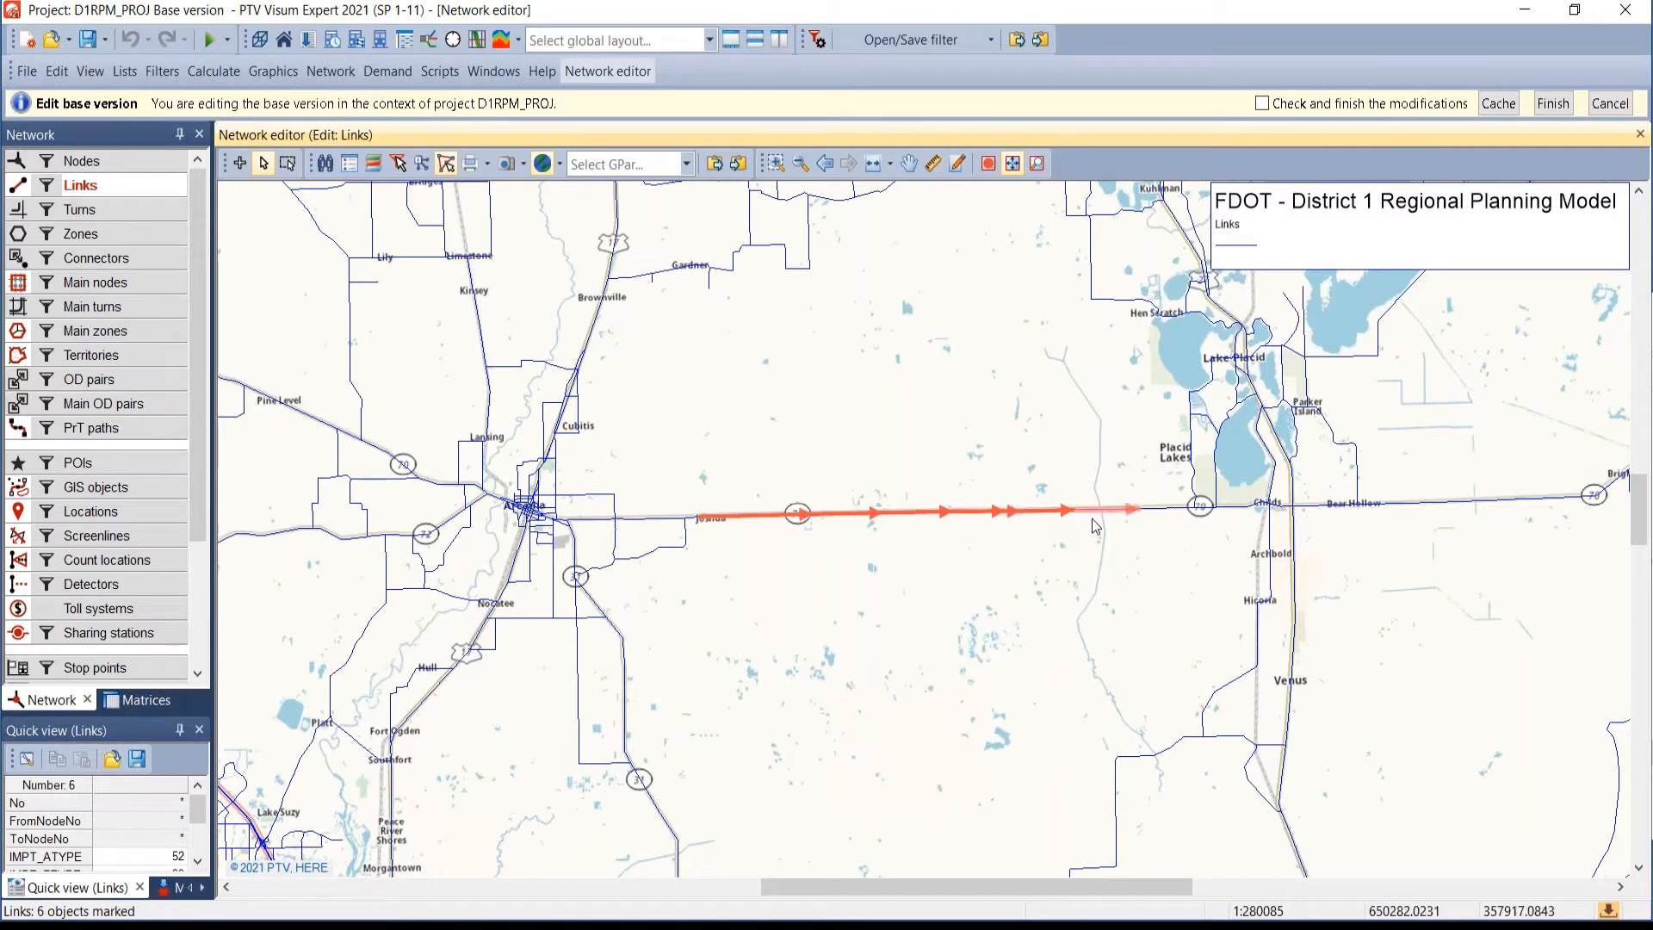
{"action": "left_click", "coordinate": [1154, 511], "text": "ctrl"}
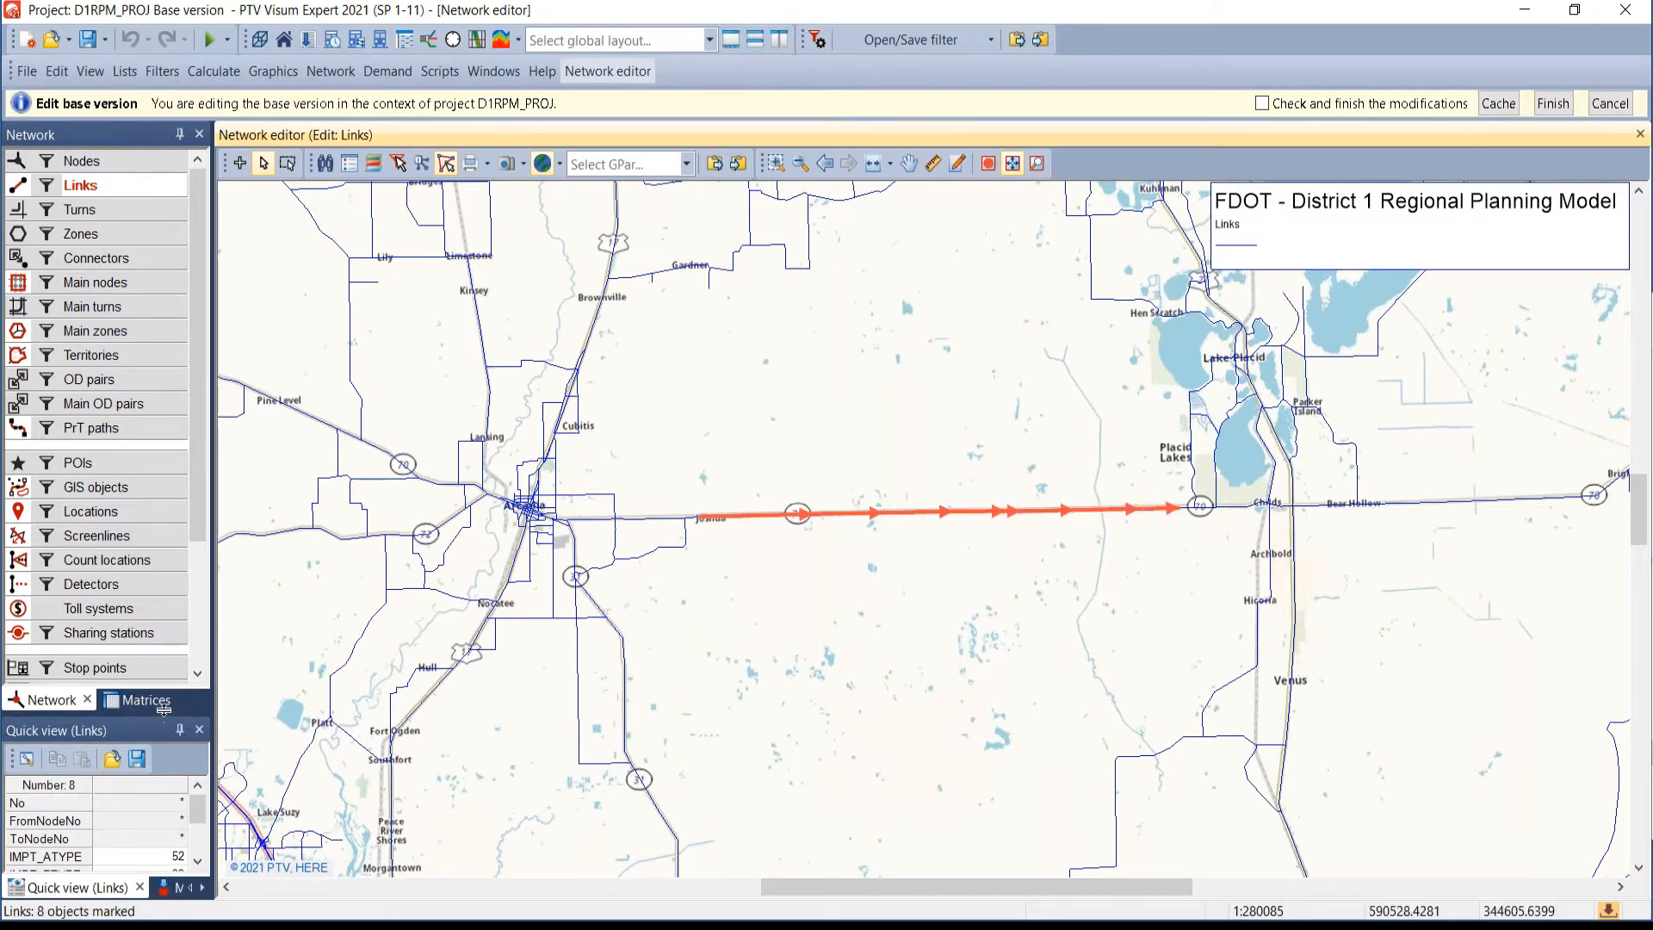
{"action": "left_click_drag", "start_coordinate": [164, 713], "coordinate": [162, 370]}
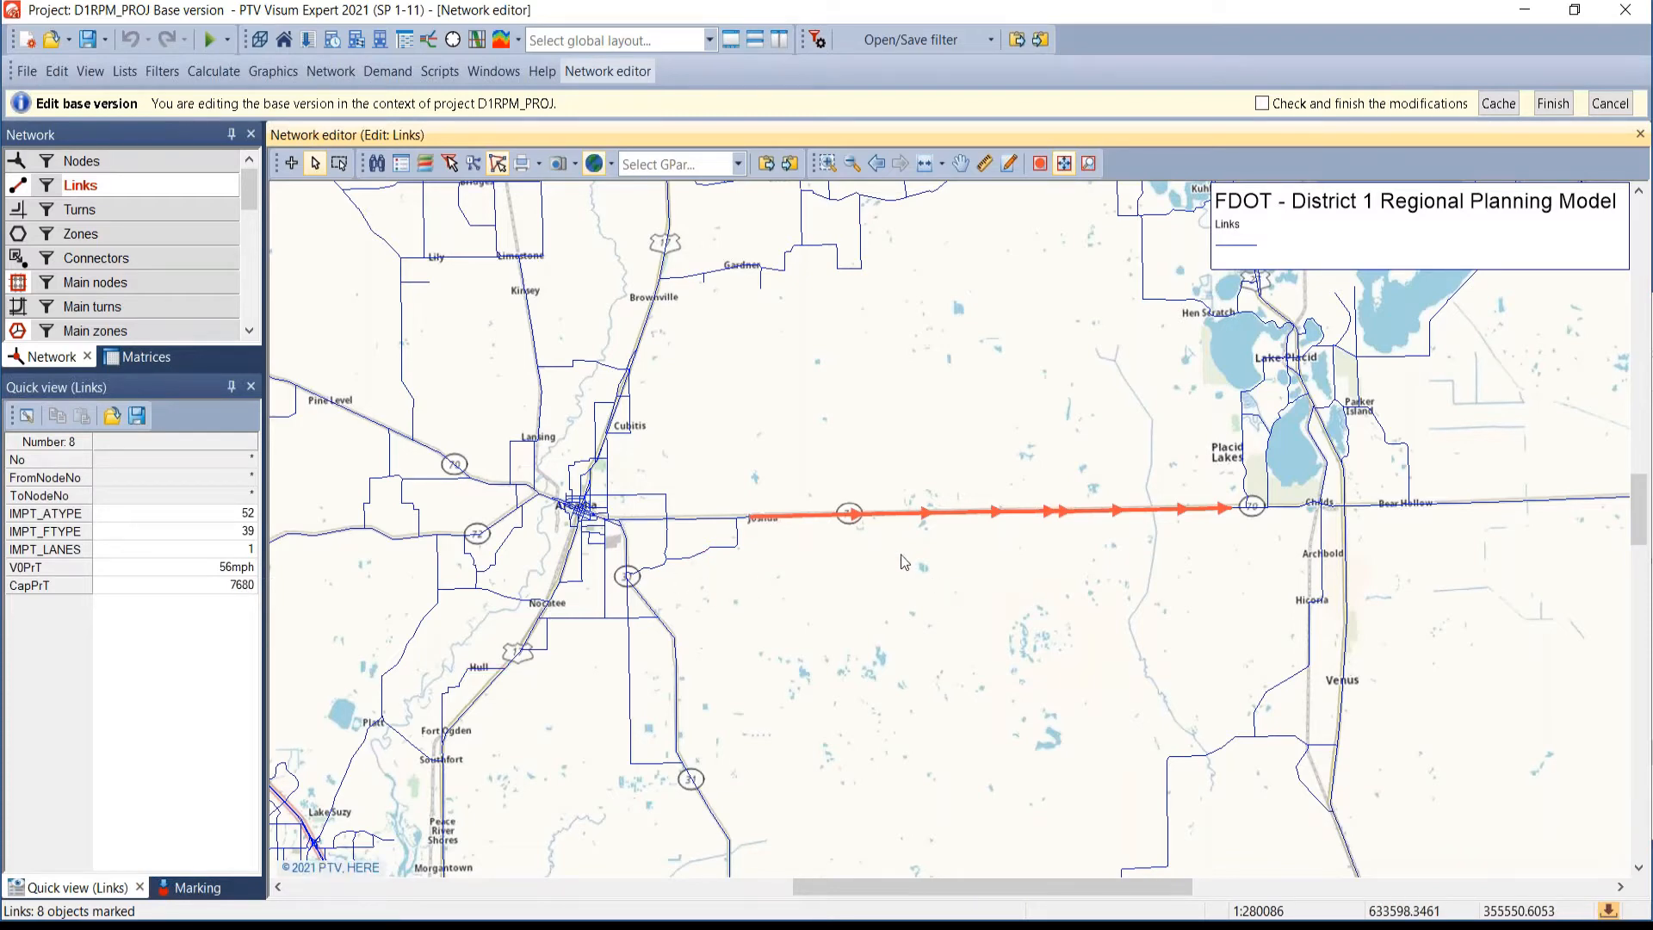
{"action": "key", "text": "Return"}
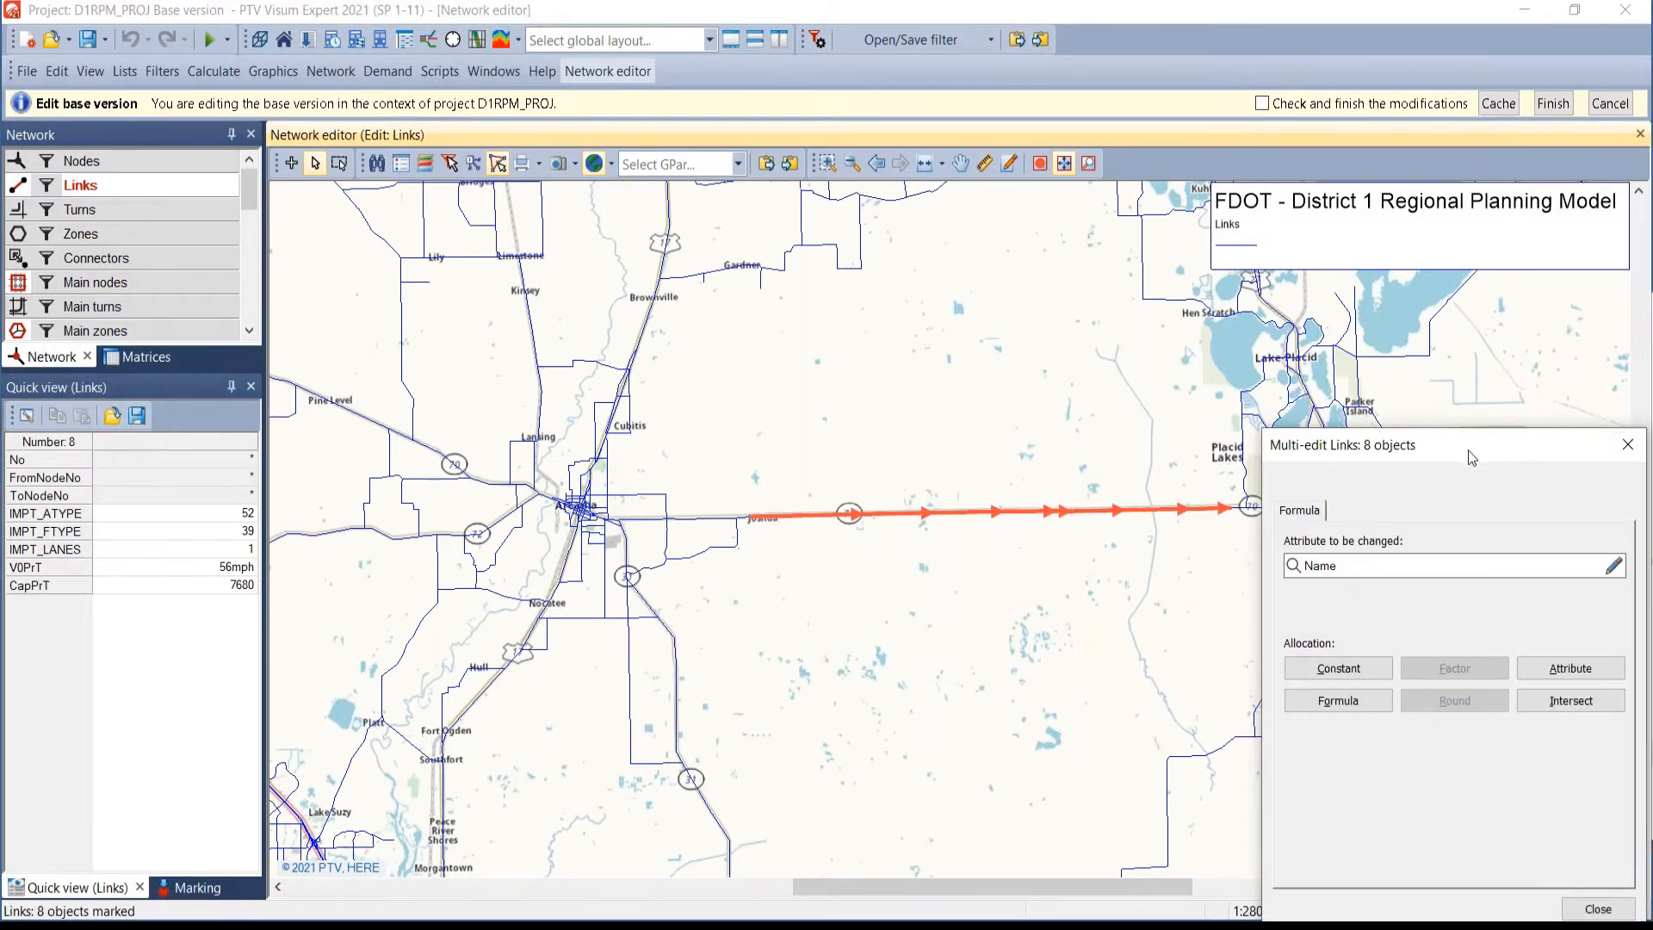
{"action": "left_click_drag", "start_coordinate": [1471, 457], "coordinate": [556, 195]}
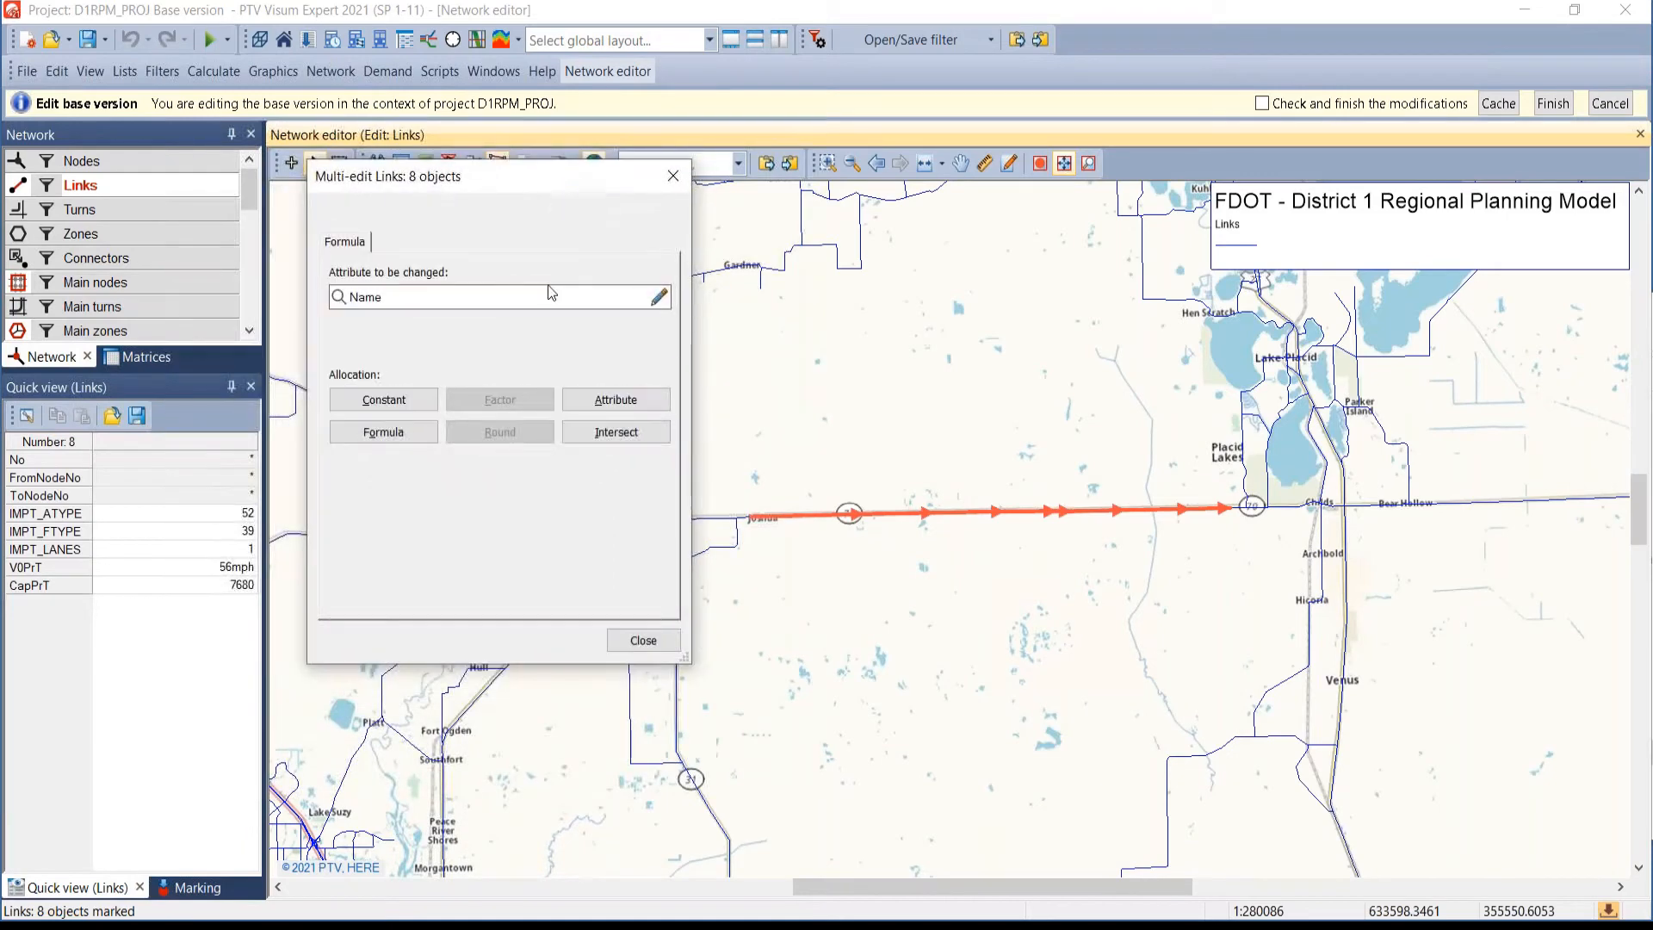
{"action": "left_click", "coordinate": [383, 431]}
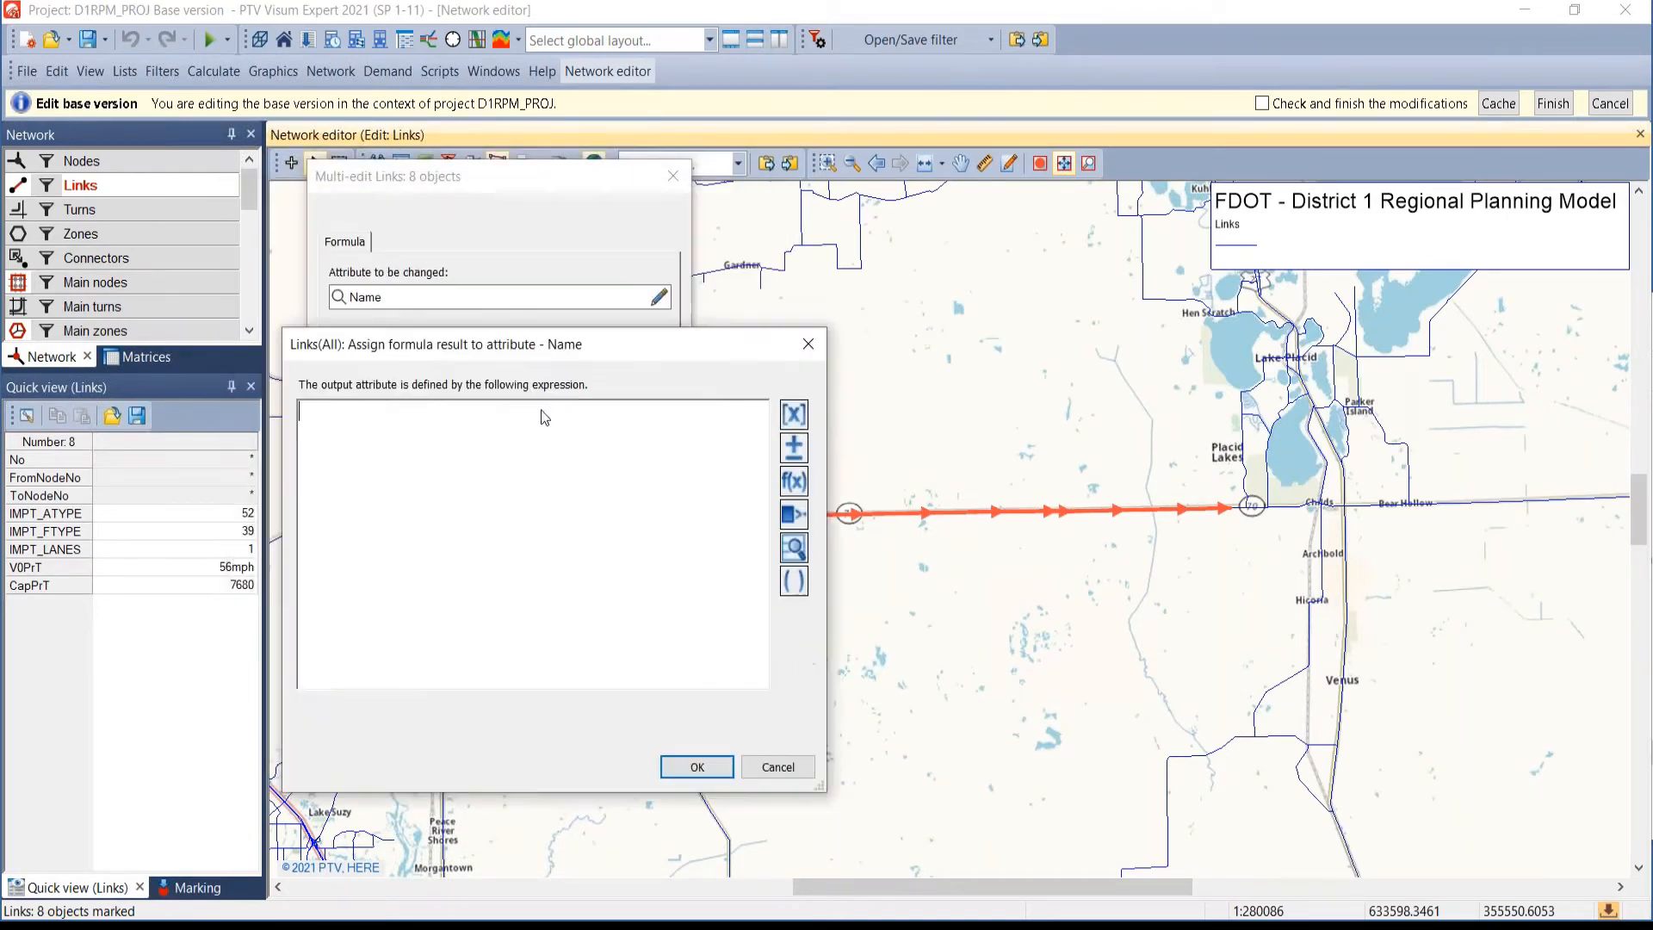
{"action": "left_click_drag", "start_coordinate": [483, 196], "coordinate": [473, 474]}
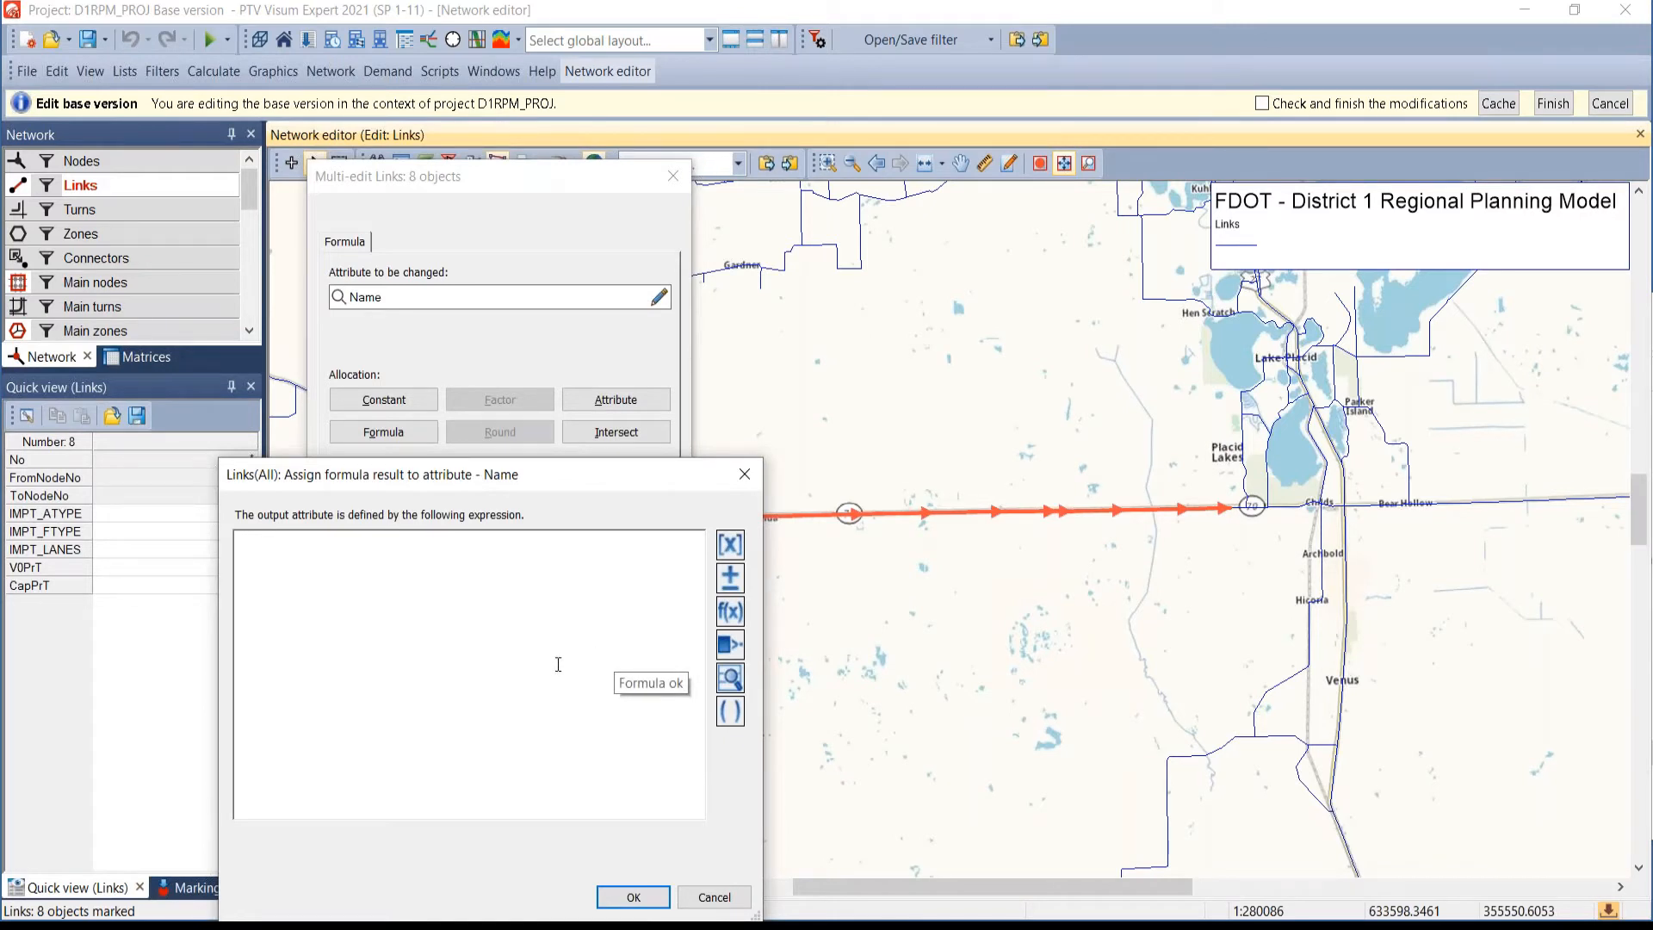
{"action": "left_click", "coordinate": [718, 897]}
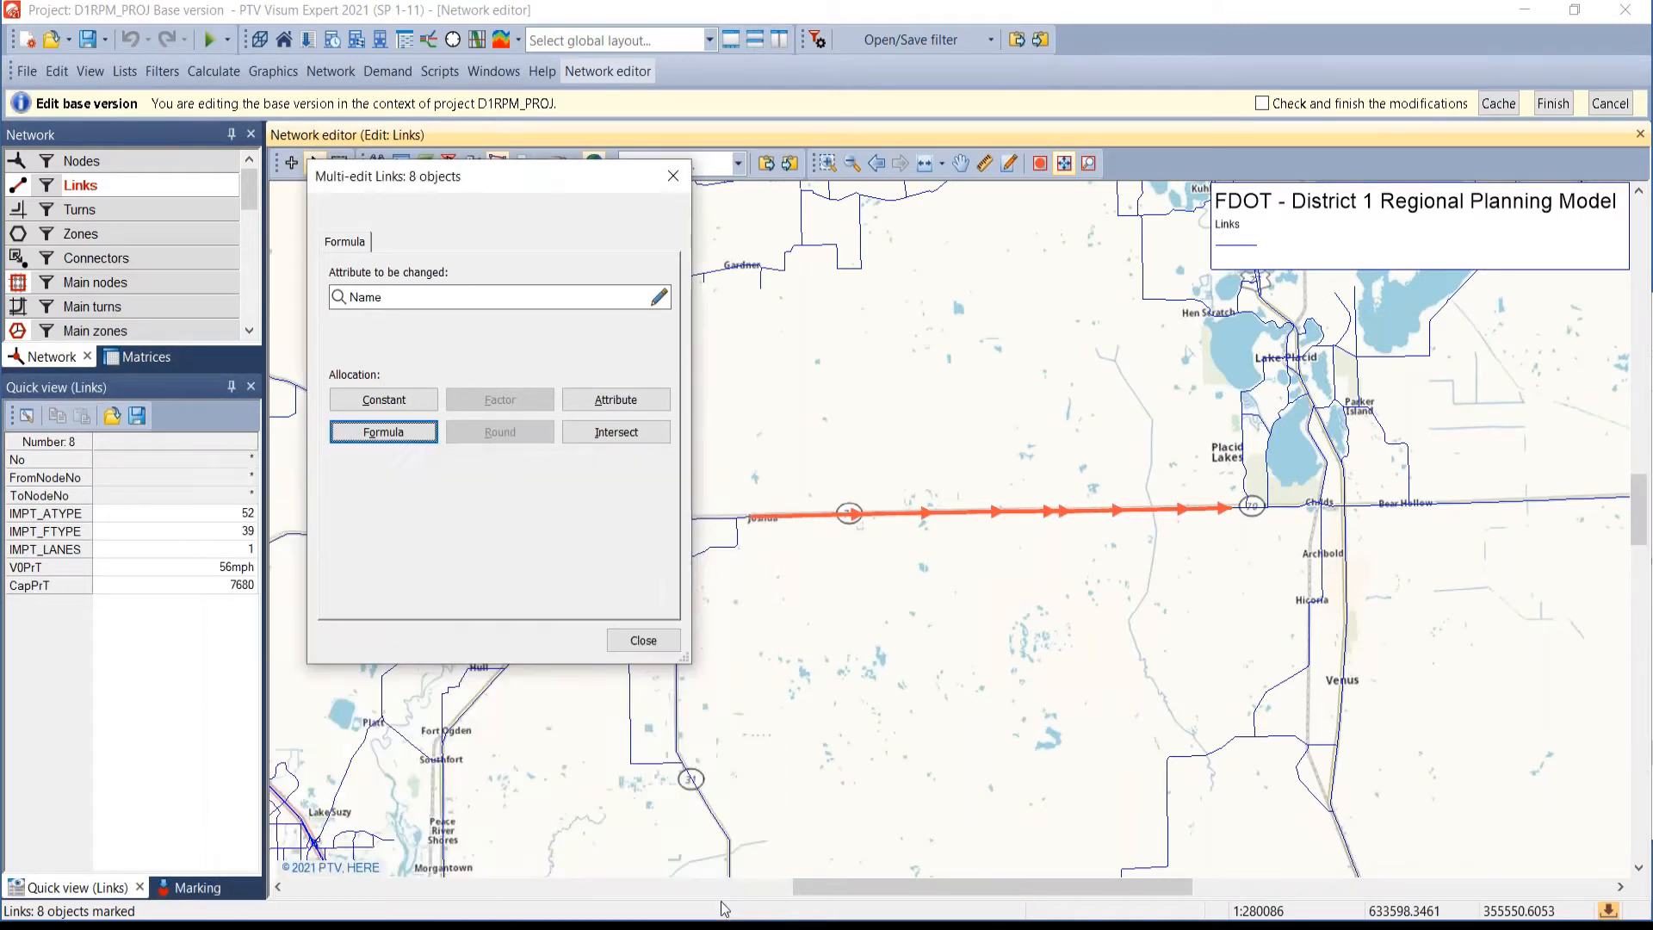
{"action": "left_click", "coordinate": [651, 646]}
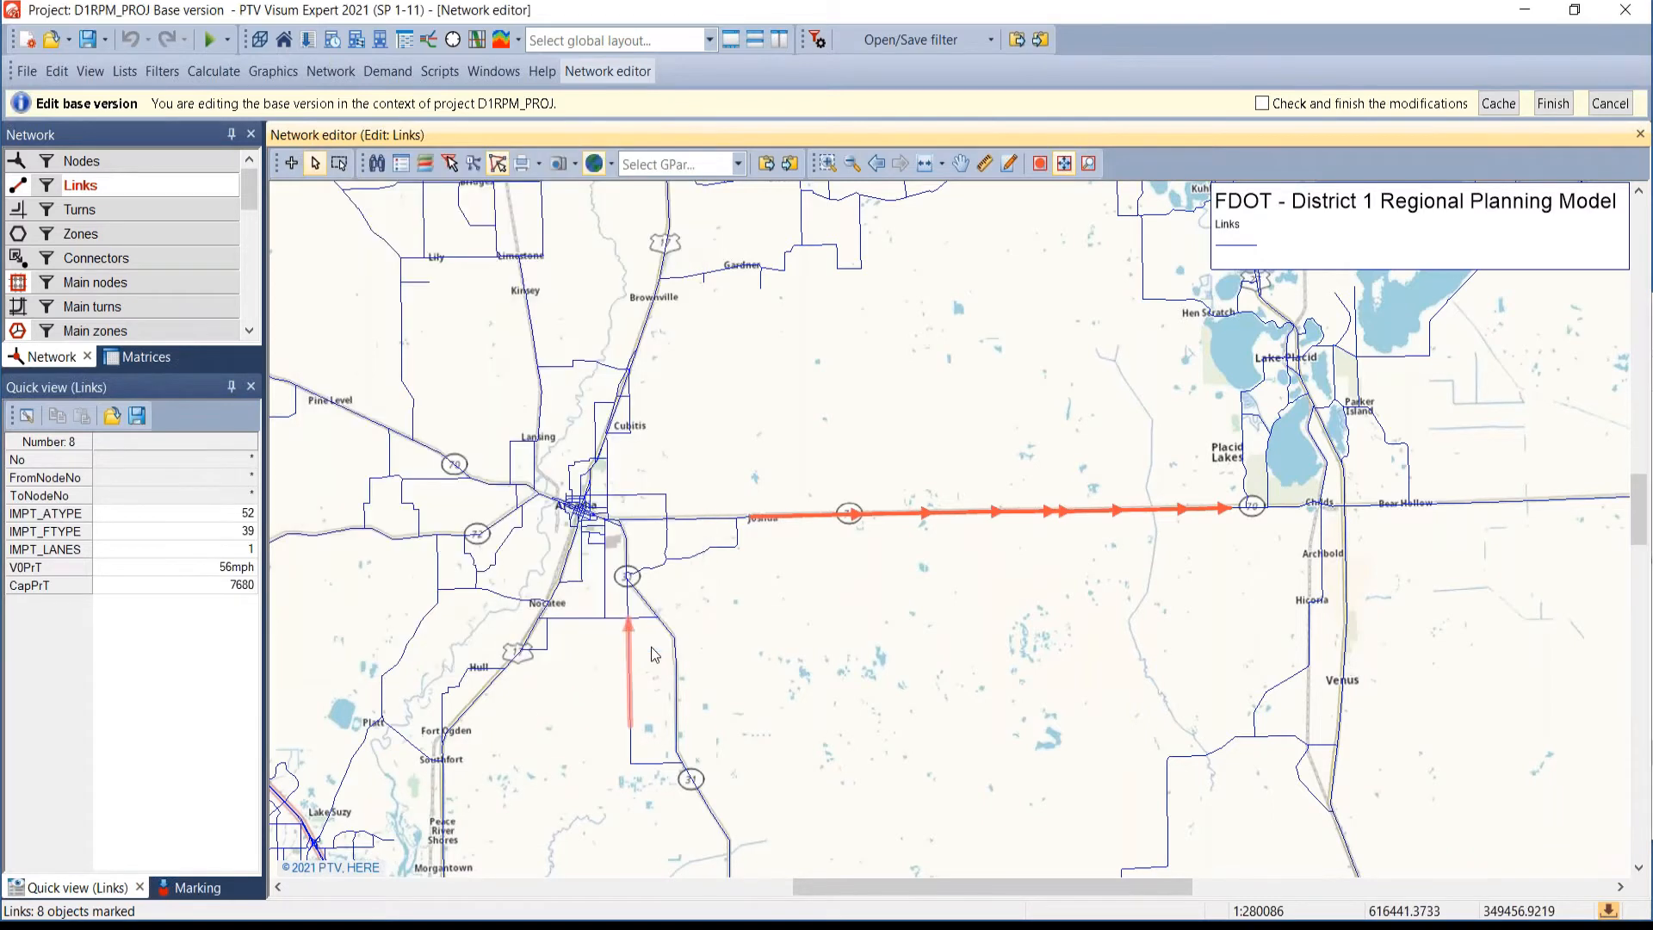
{"action": "left_click", "coordinate": [837, 643]}
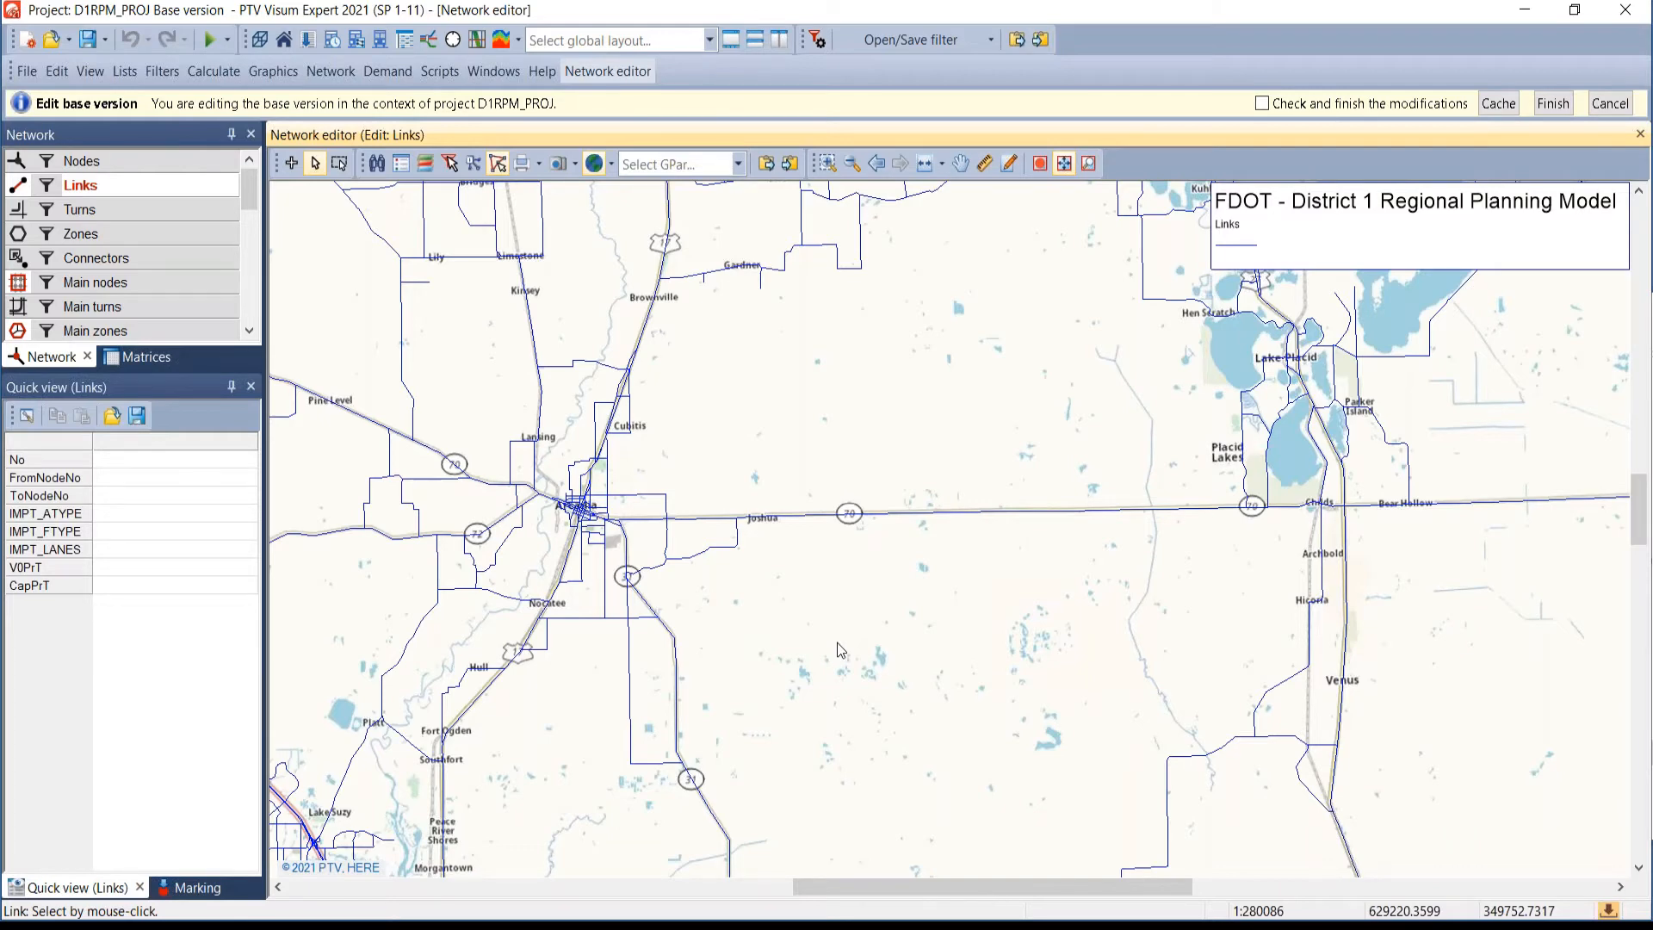
{"action": "scroll", "coordinate": [881, 584], "scroll_direction": "down", "scroll_amount": 3}
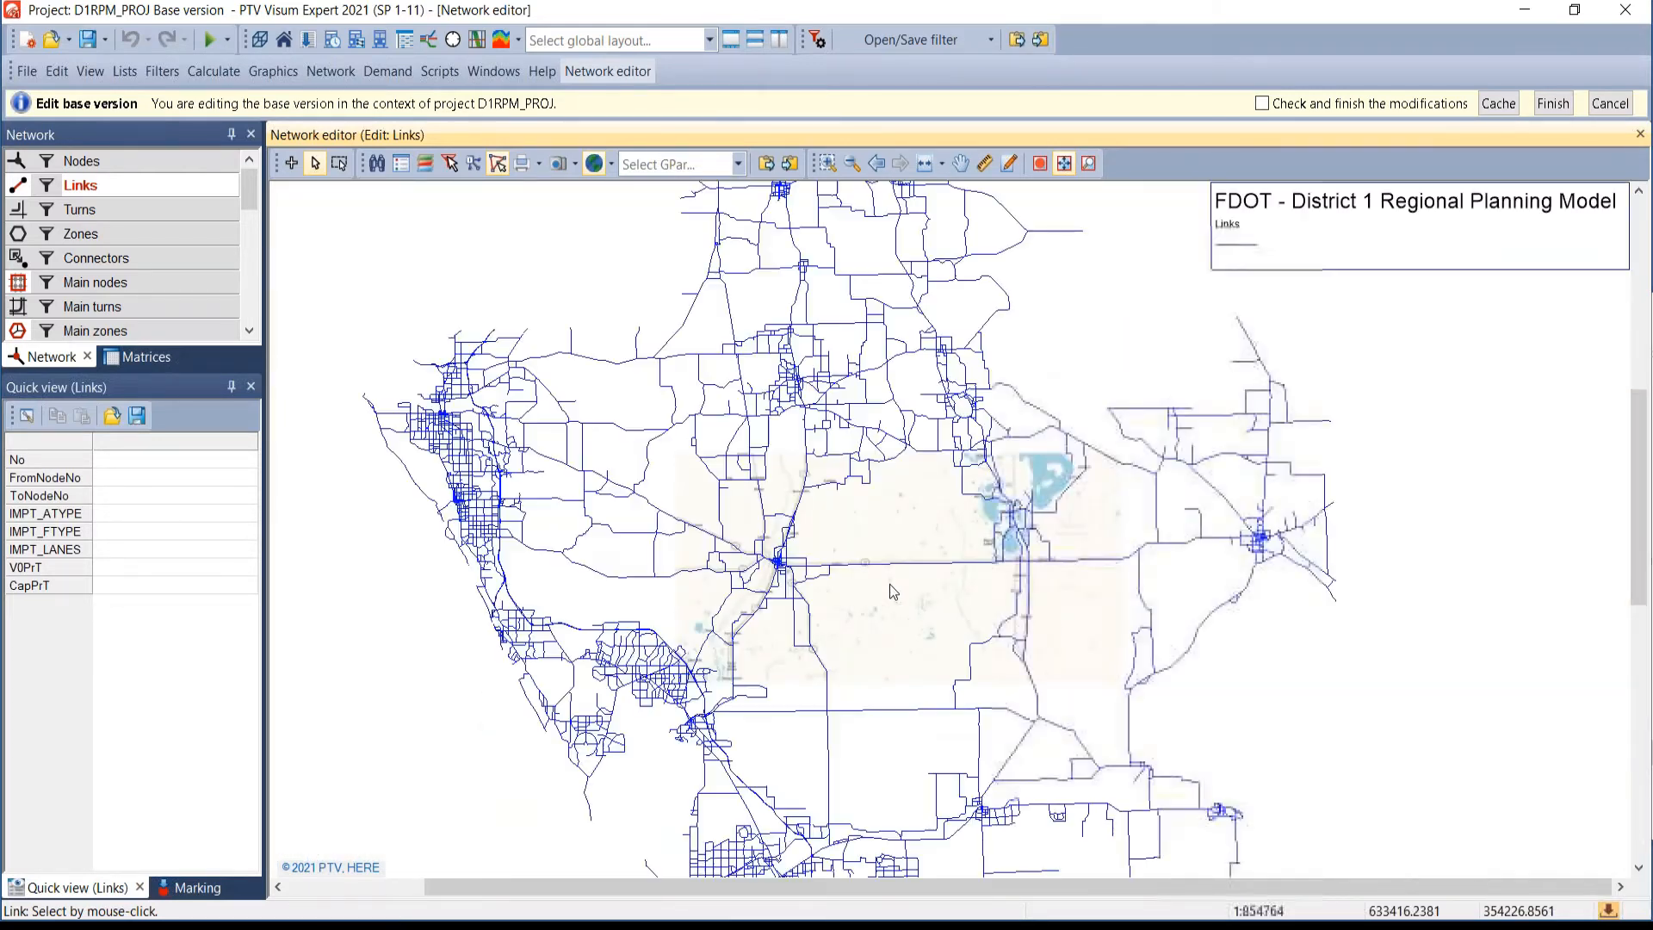
{"action": "scroll", "coordinate": [709, 770], "scroll_direction": "up", "scroll_amount": 1}
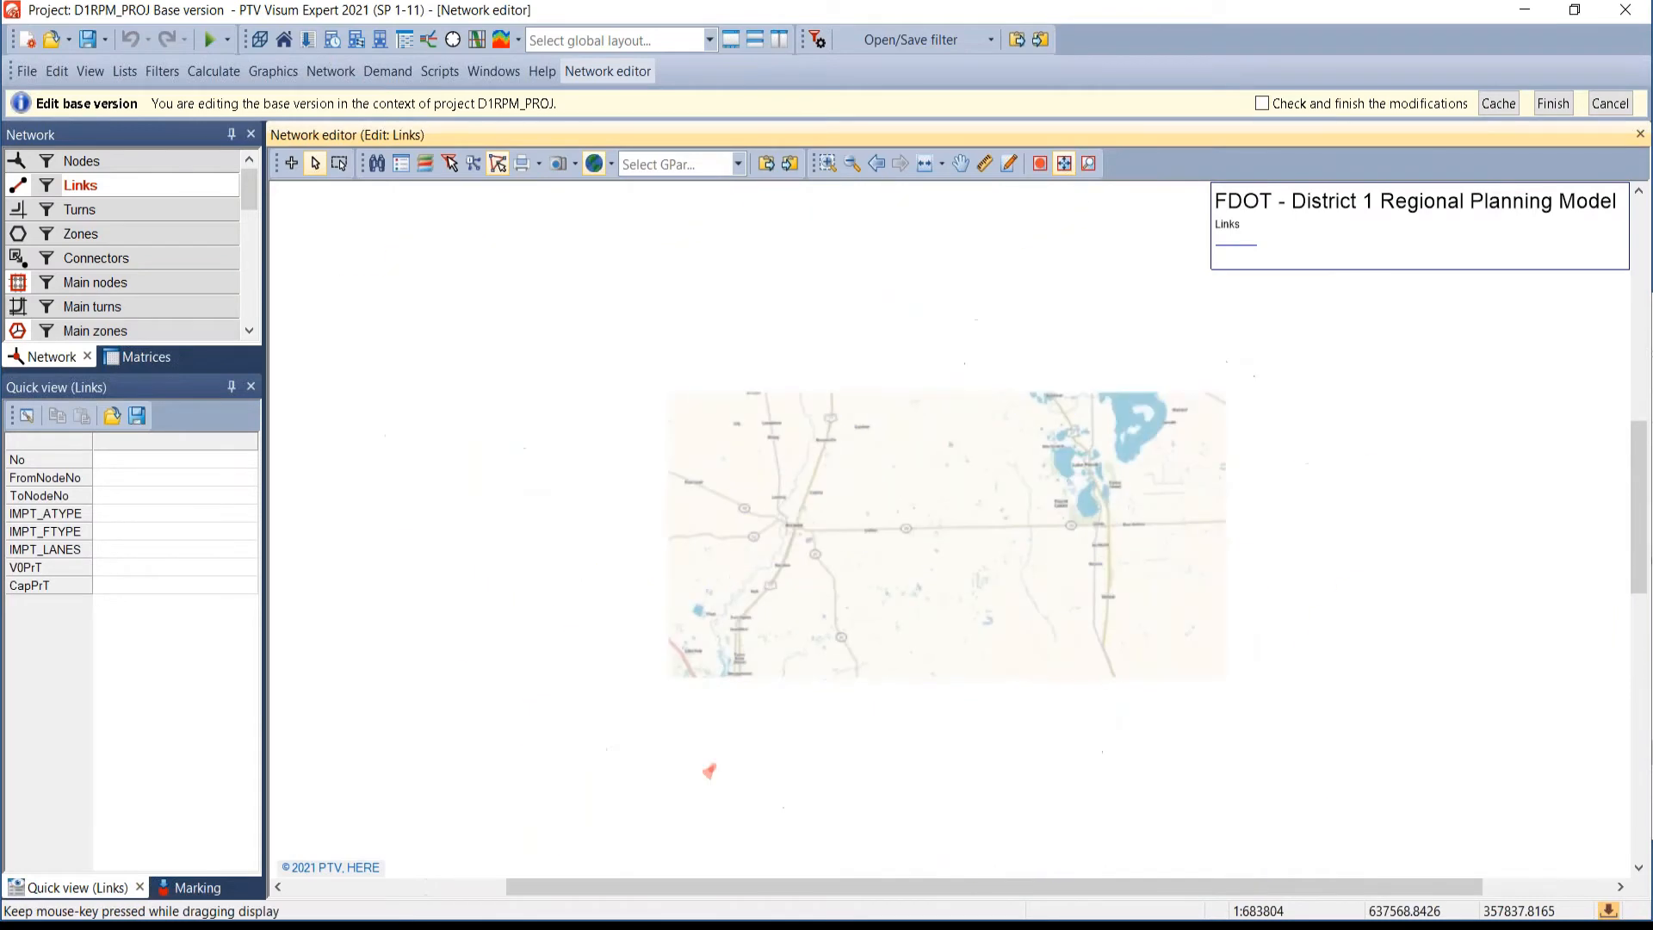
{"action": "scroll", "coordinate": [767, 725], "scroll_direction": "up", "scroll_amount": 2}
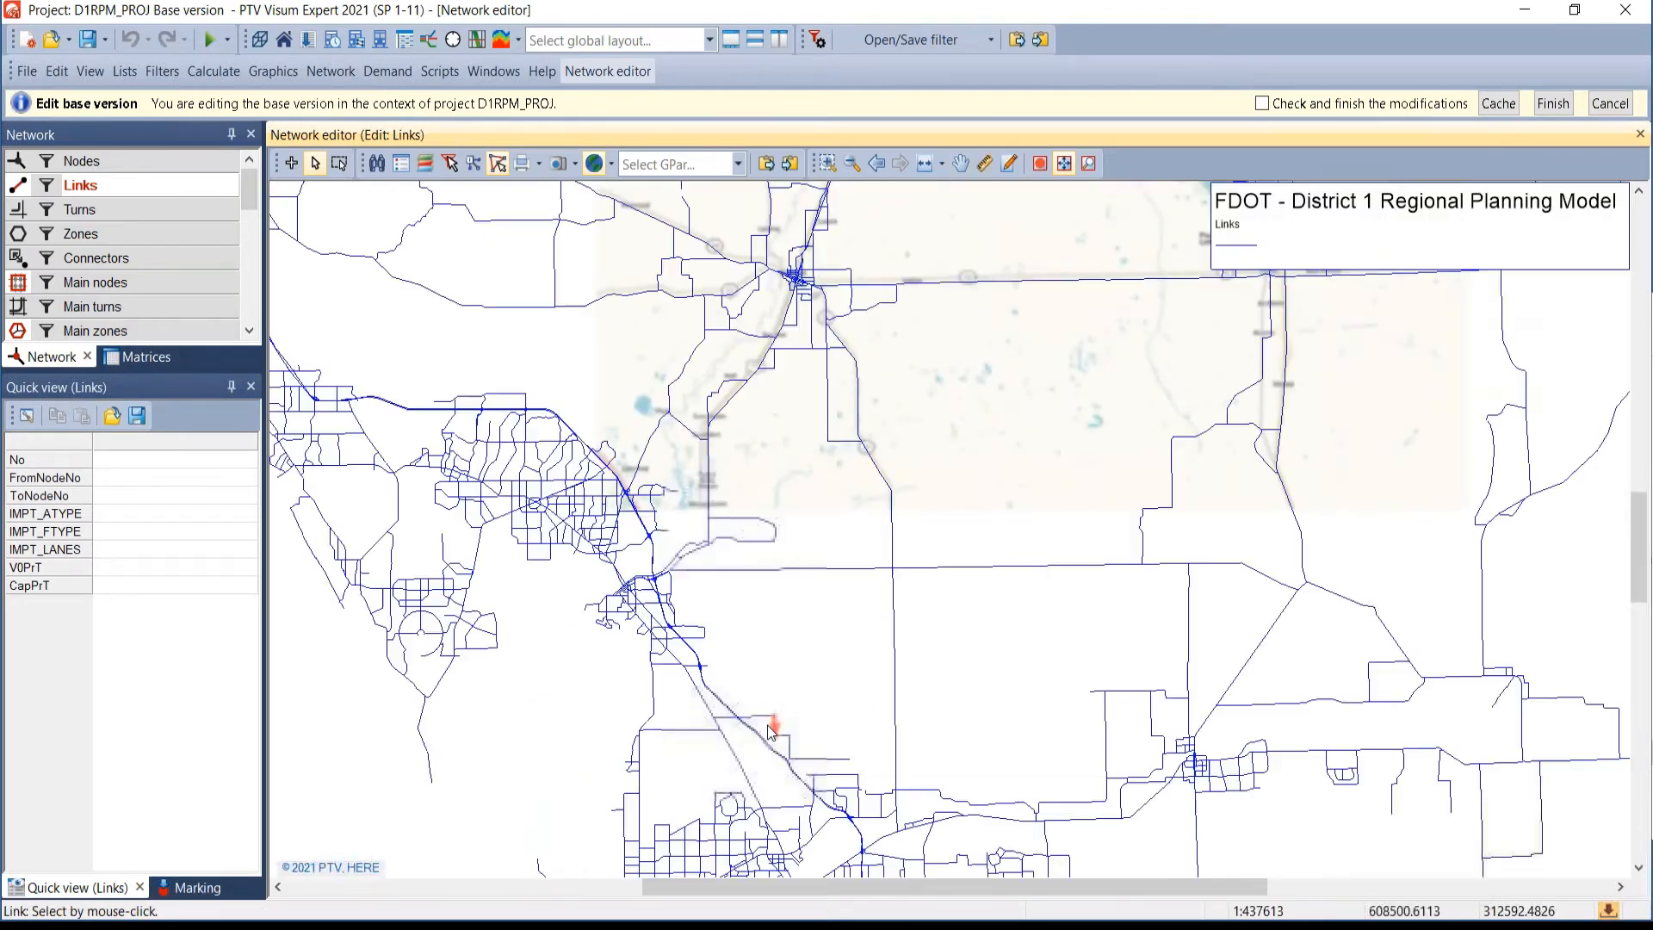
- Inspect the I-75 link southeast of Acline and finish editing the base version
{"action": "scroll", "coordinate": [770, 731], "scroll_direction": "up", "scroll_amount": 3}
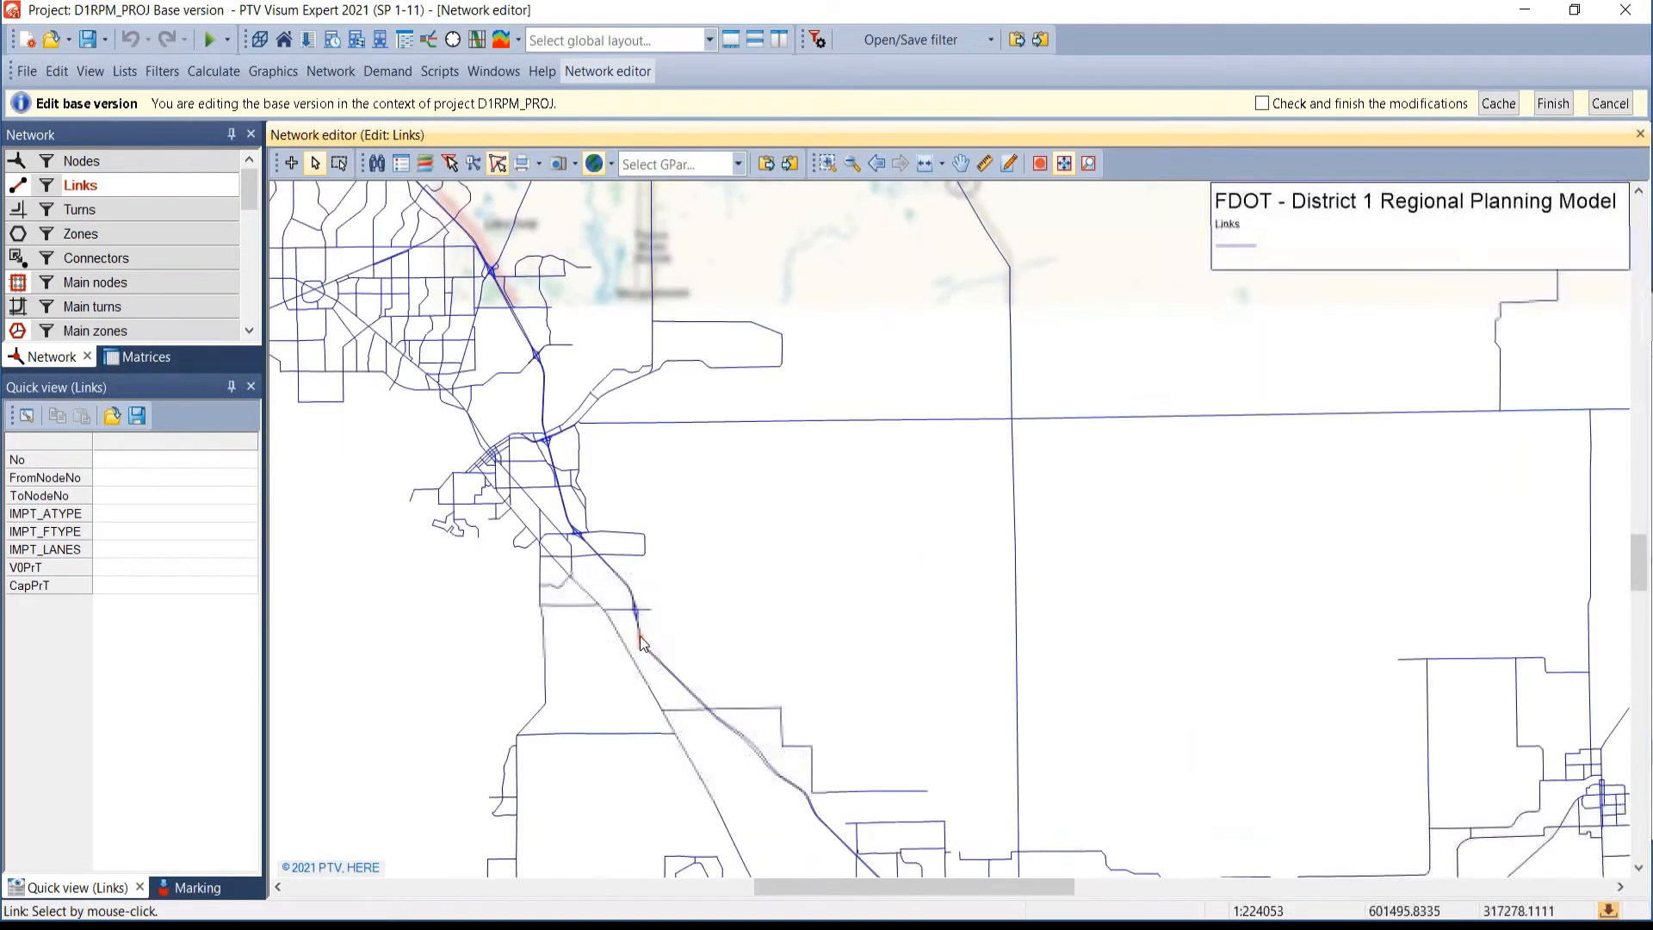
{"action": "left_click", "coordinate": [639, 636]}
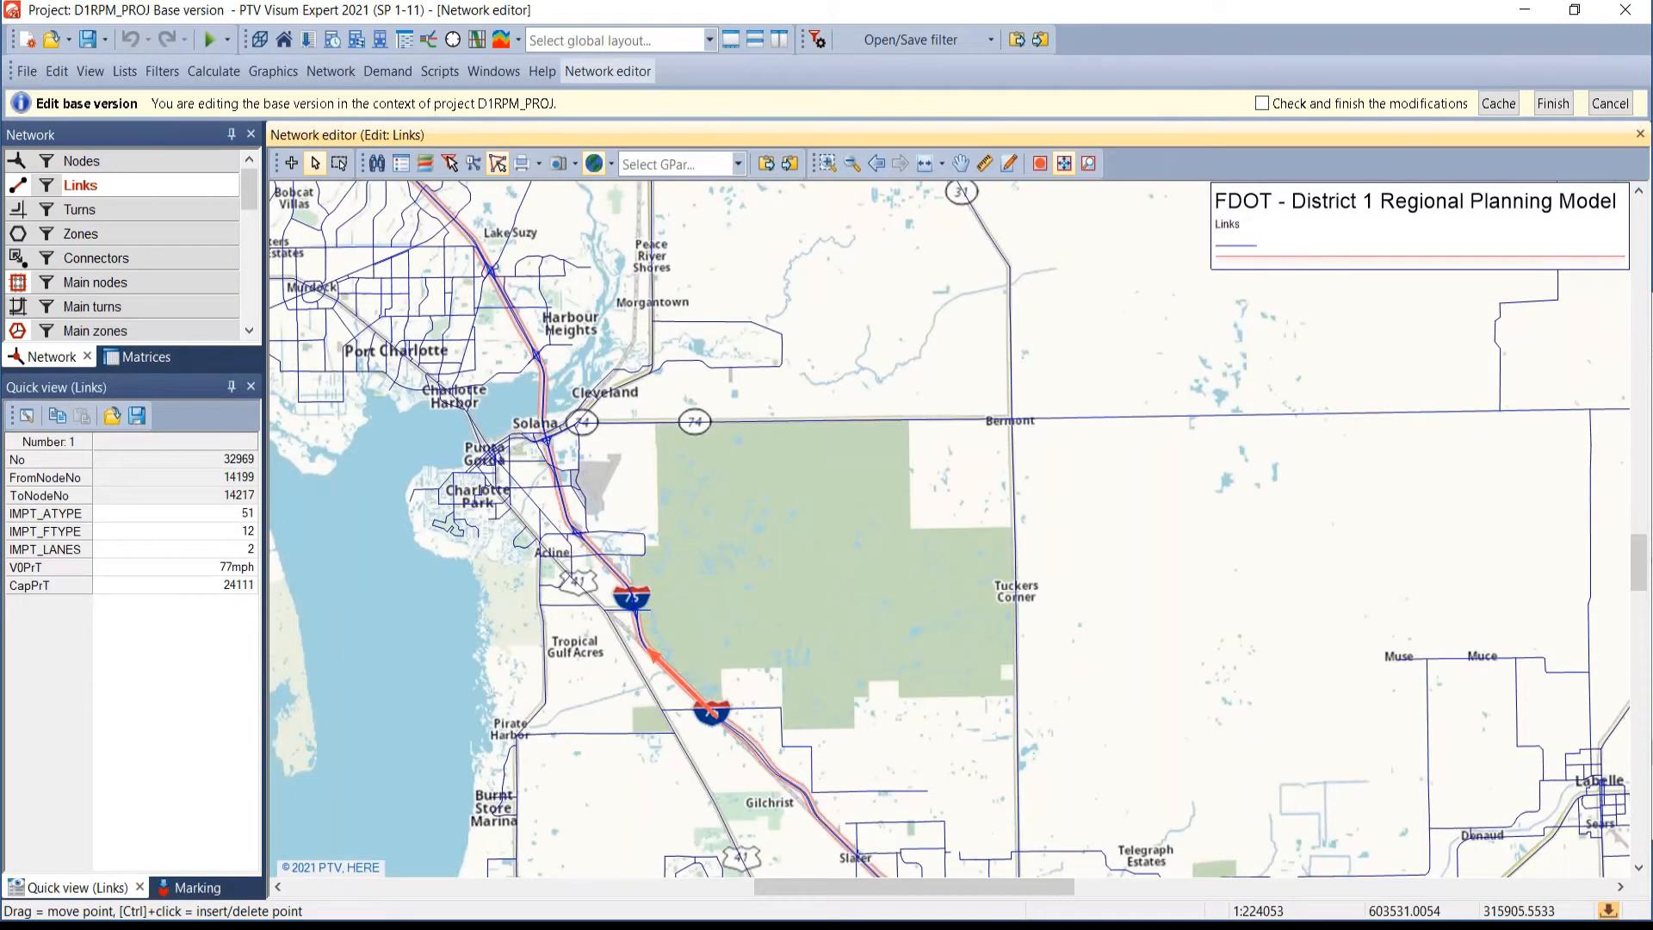
{"action": "left_click", "coordinate": [1545, 110]}
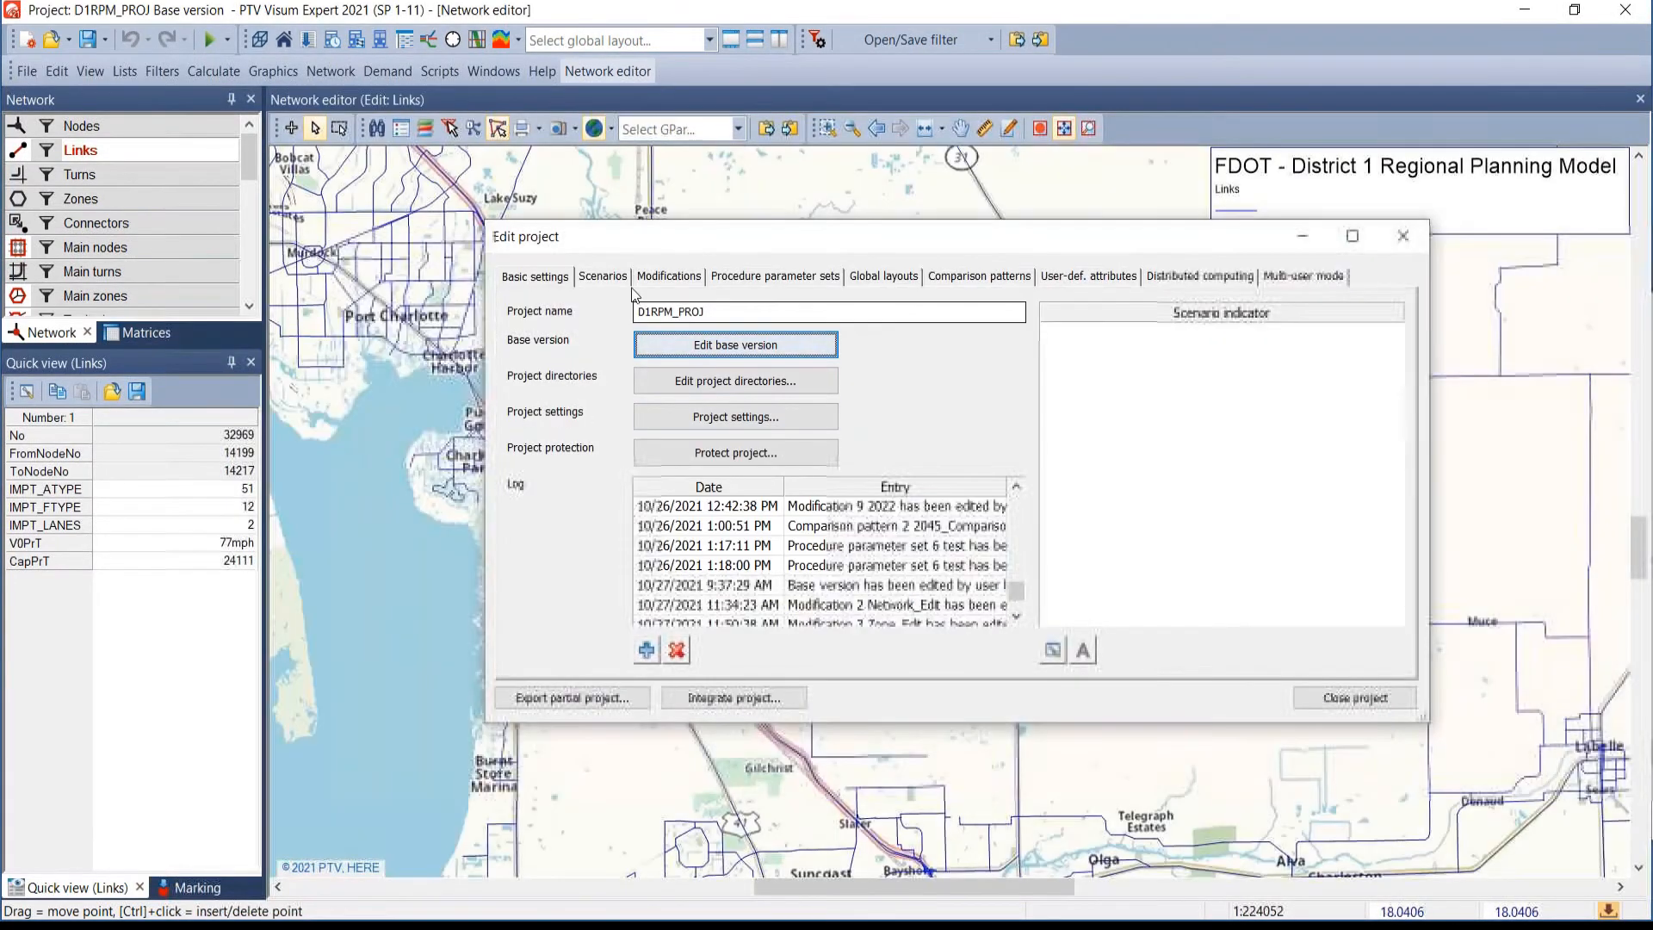
- Open modification 2, Network_Edit, from the project's modifications for editing
{"action": "left_click", "coordinate": [624, 275]}
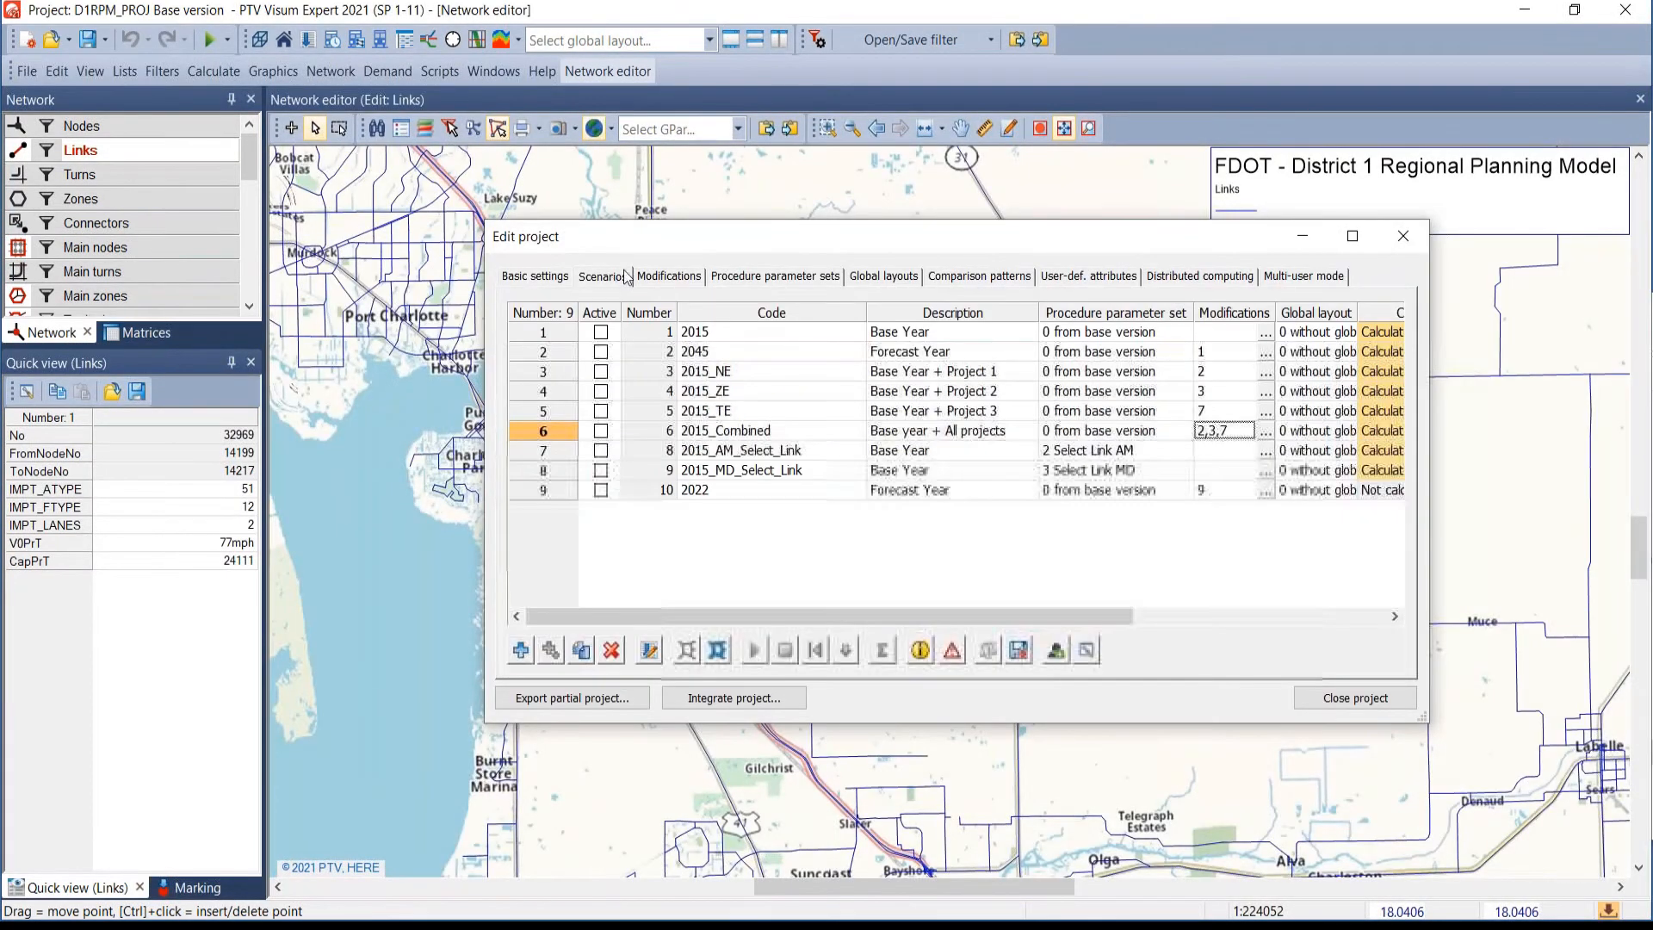
{"action": "left_click", "coordinate": [664, 277]}
{"action": "left_click", "coordinate": [603, 351]}
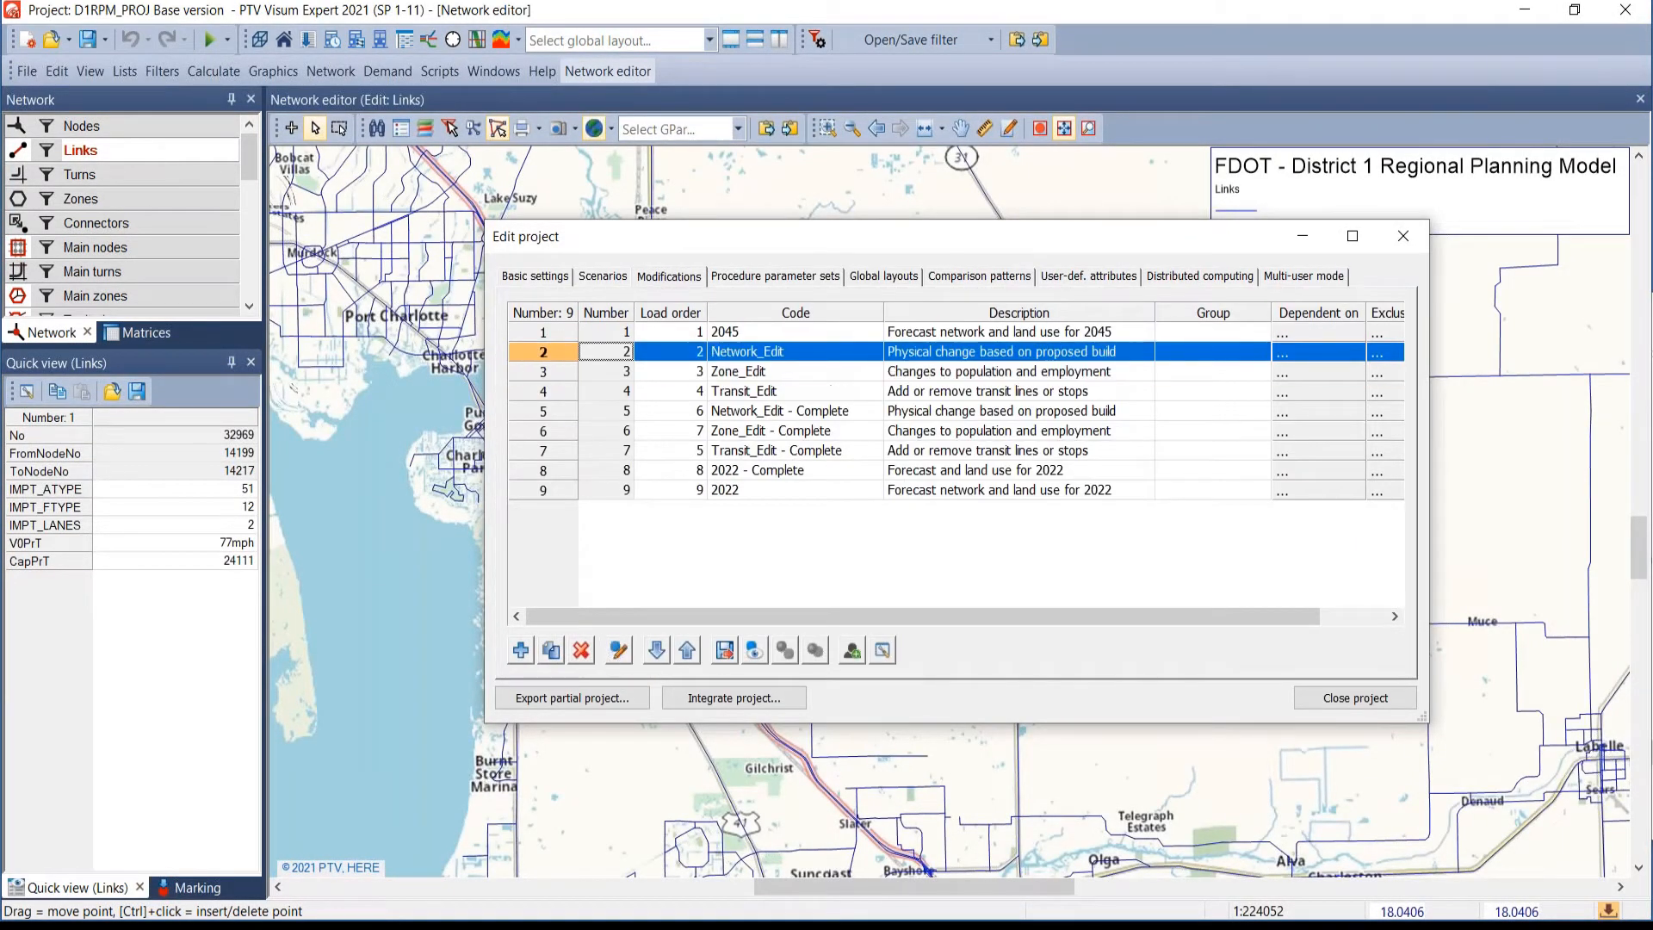
{"action": "left_click", "coordinate": [614, 655]}
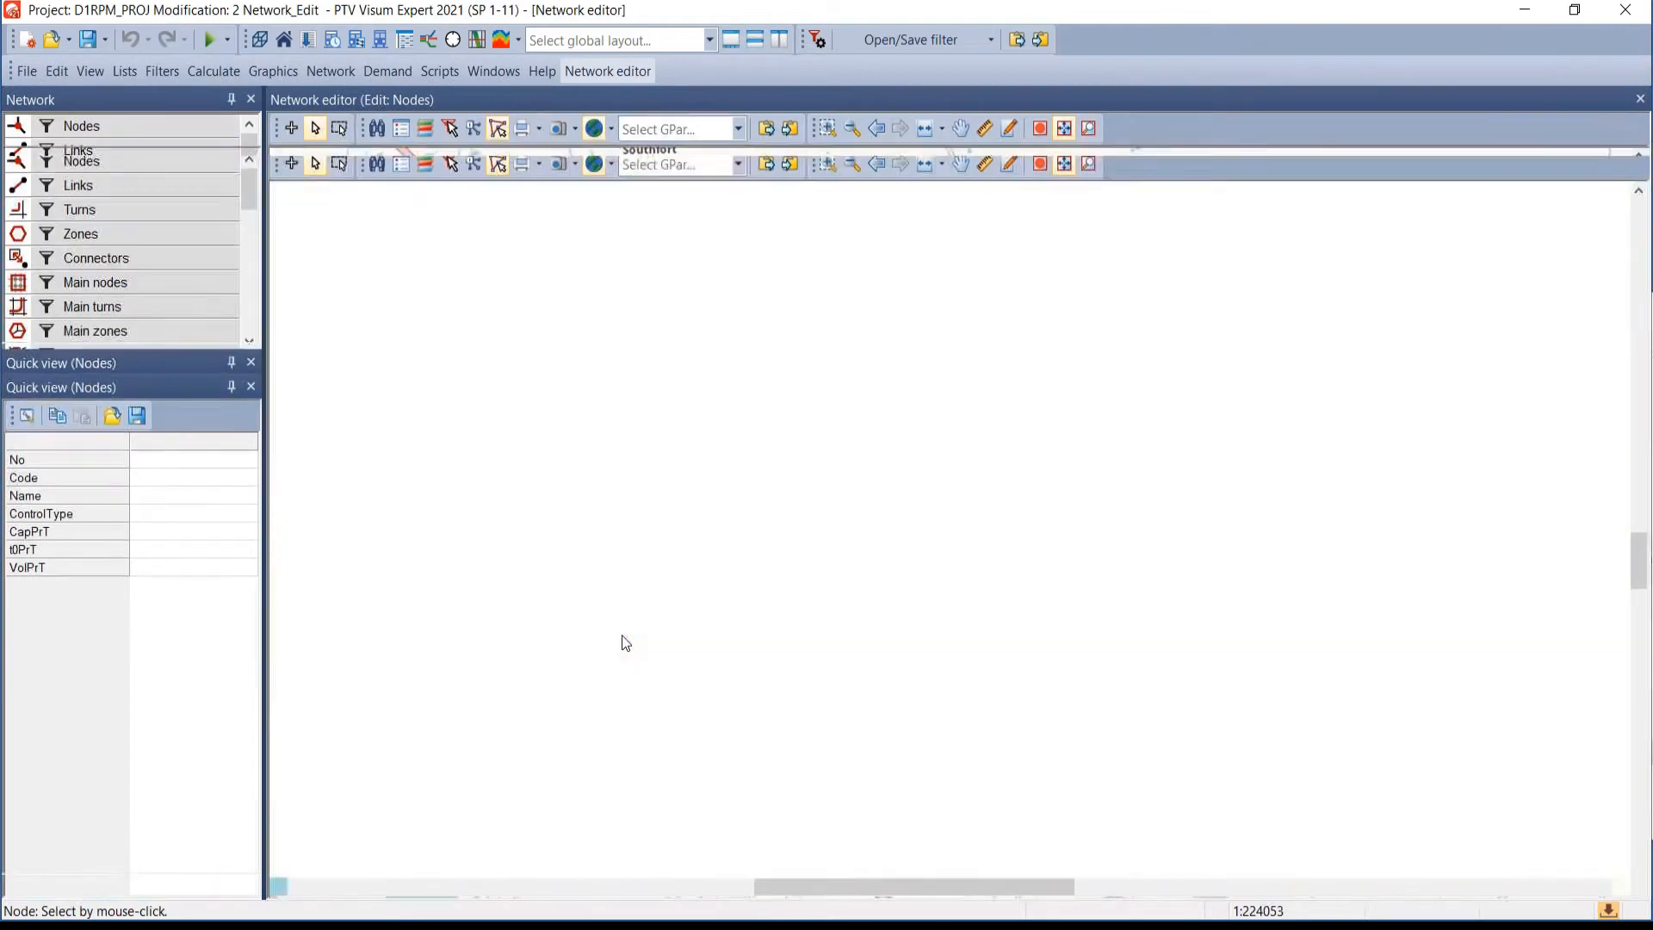
- Enlarge the list of network object types and hide the POIs on the map
{"action": "scroll", "coordinate": [35, 316], "scroll_direction": "down", "scroll_amount": 3}
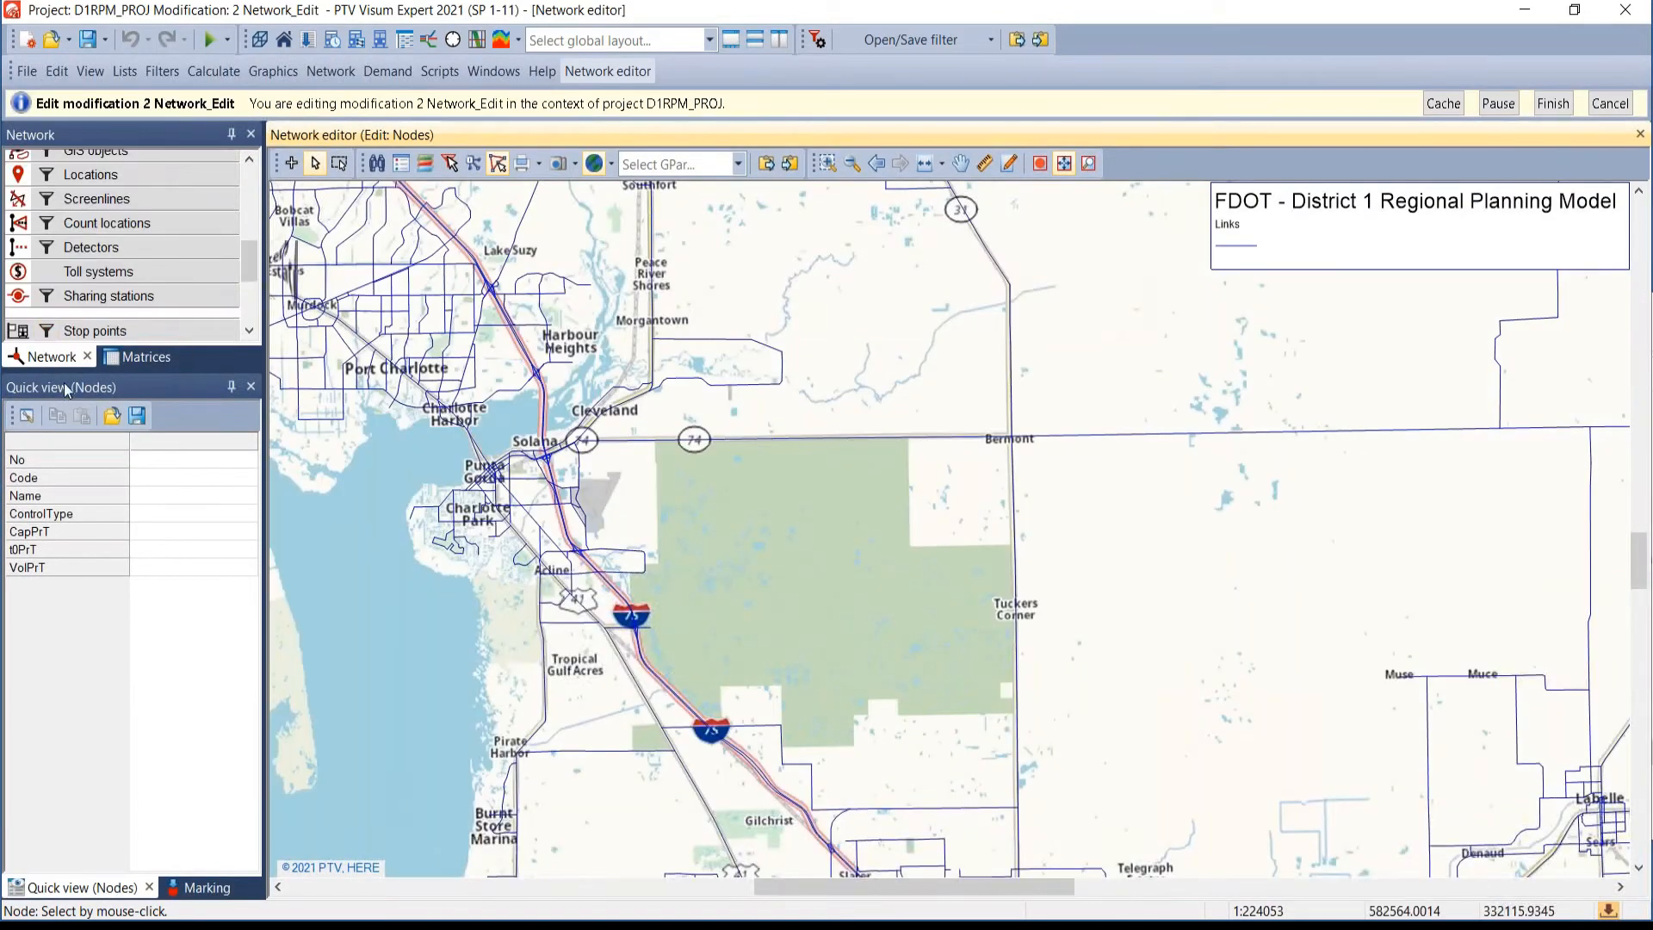
{"action": "left_click_drag", "start_coordinate": [64, 372], "coordinate": [64, 752]}
{"action": "left_click", "coordinate": [26, 323]}
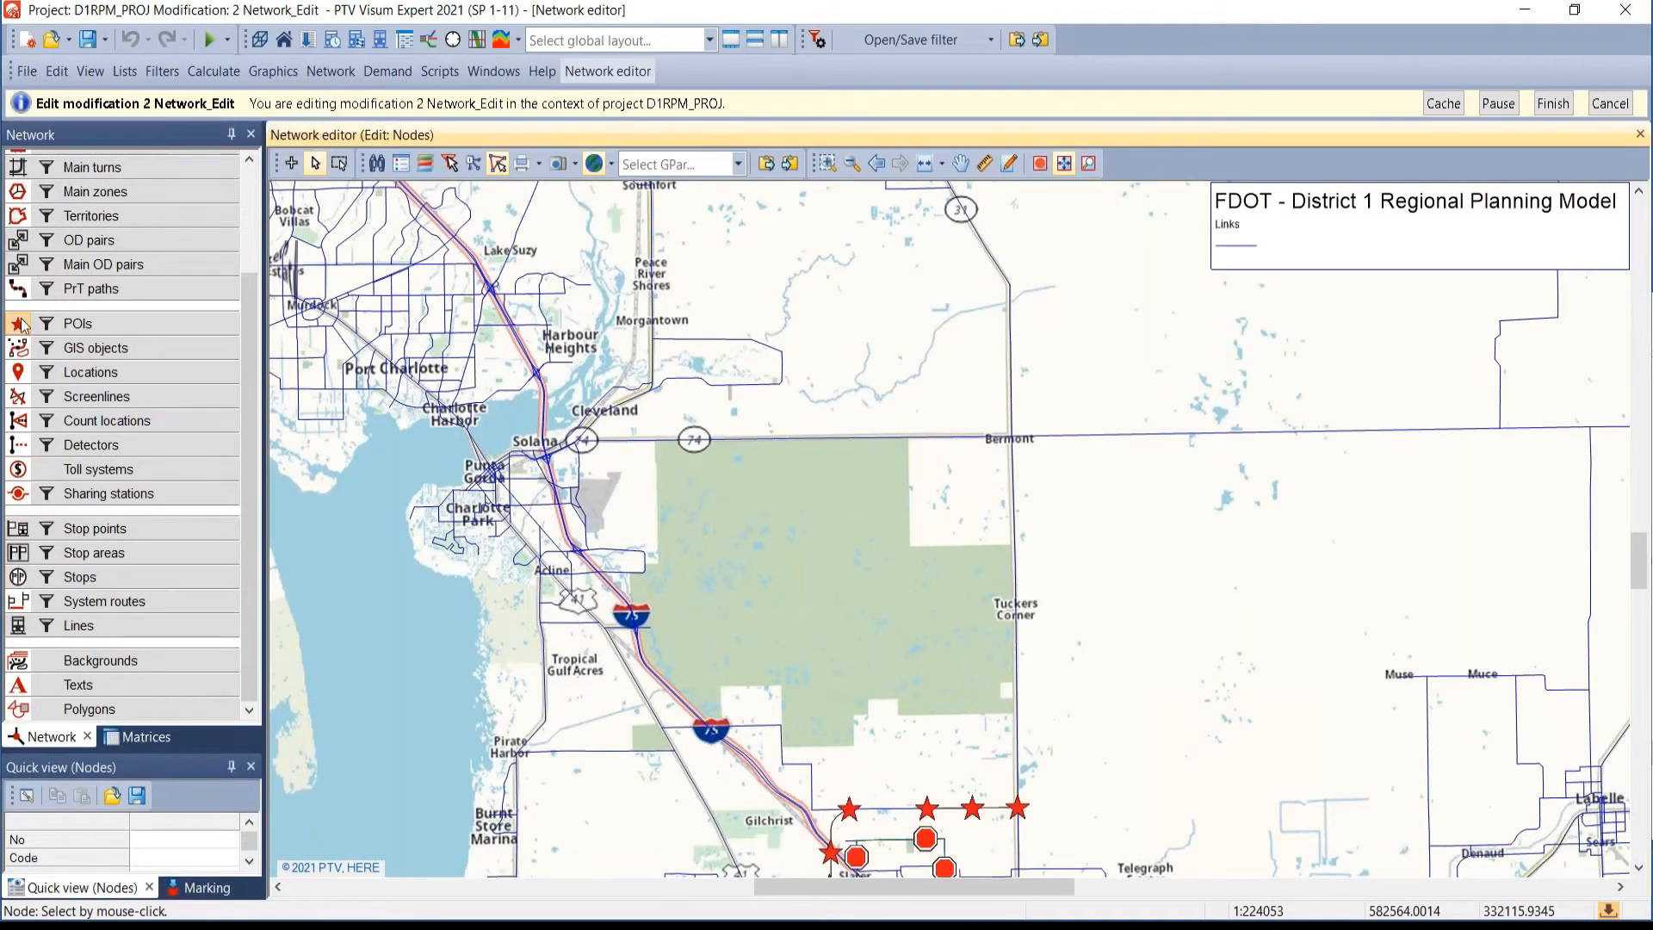
- Make links the editable object type and select the curved link running south from the I-75 interchange northwest of Slater
{"action": "left_click_drag", "start_coordinate": [862, 860], "coordinate": [639, 484]}
{"action": "scroll", "coordinate": [638, 486], "scroll_direction": "up", "scroll_amount": 1}
{"action": "scroll", "coordinate": [616, 521], "scroll_direction": "up", "scroll_amount": 5}
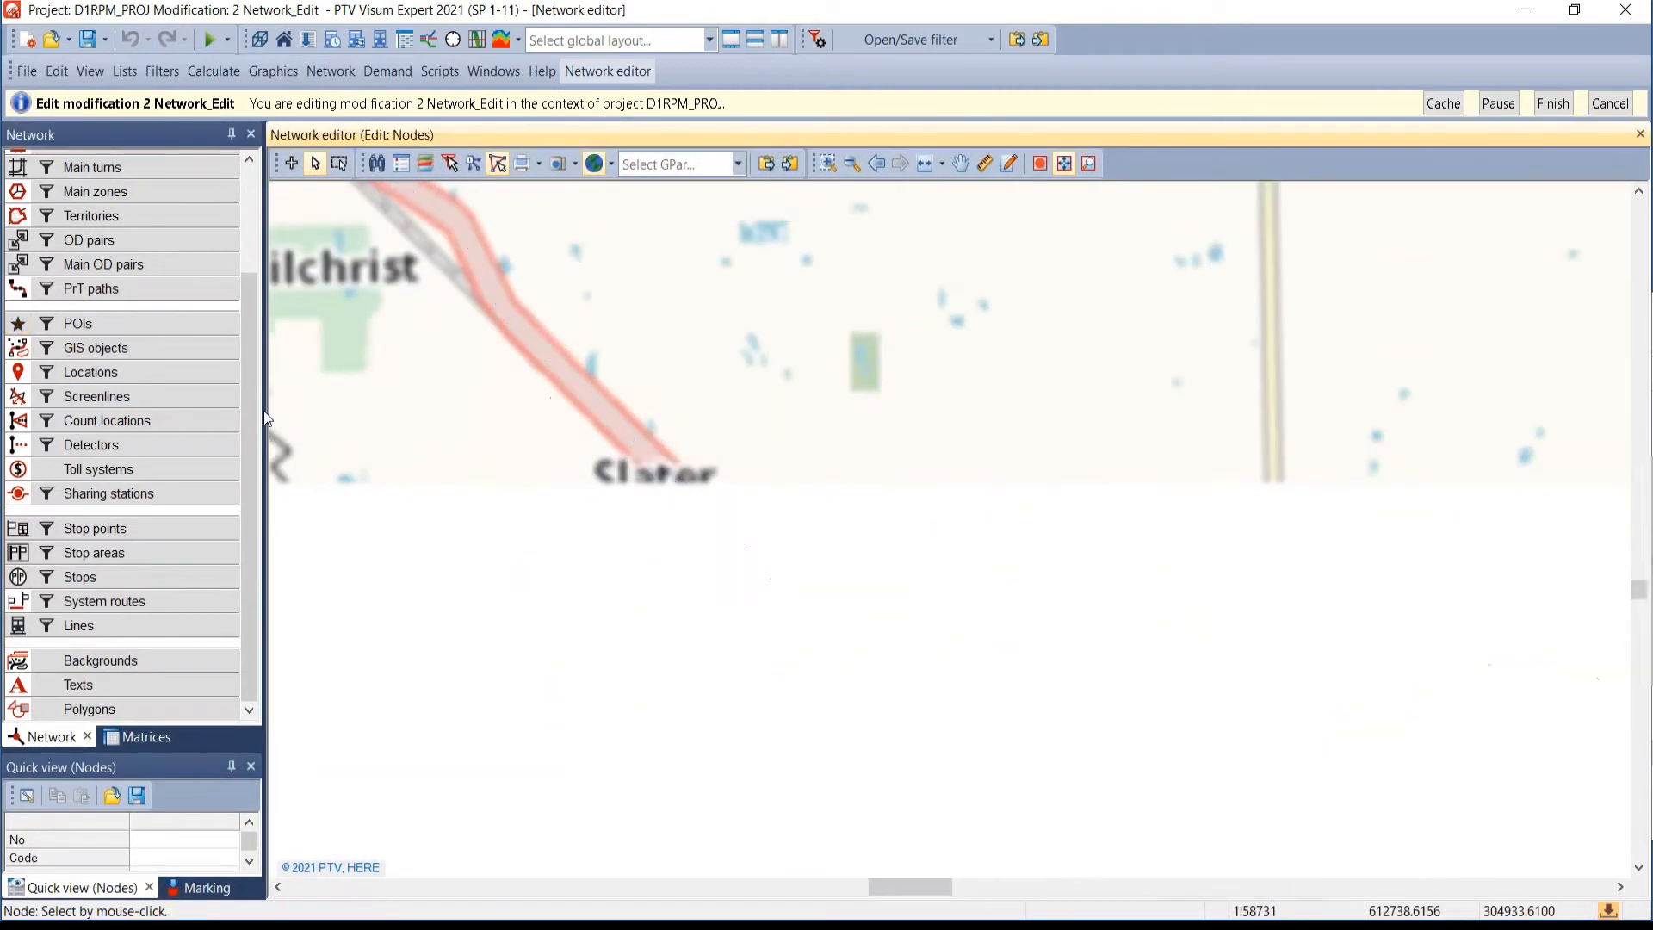
{"action": "scroll", "coordinate": [142, 301], "scroll_direction": "up", "scroll_amount": 3}
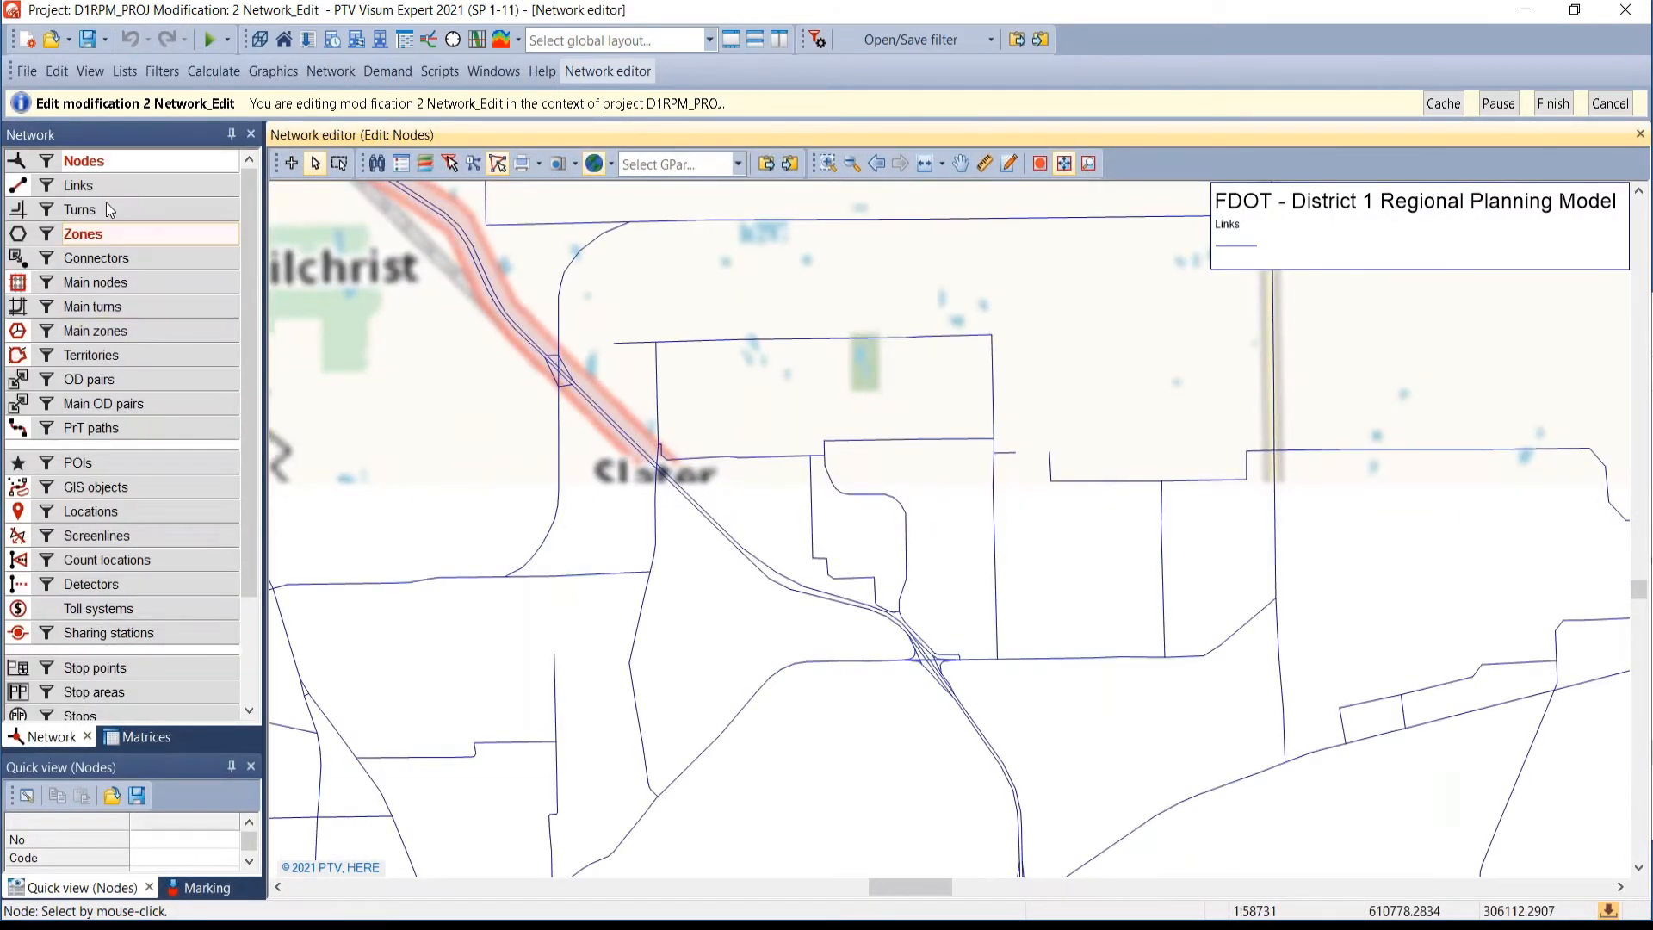
{"action": "left_click", "coordinate": [91, 185]}
{"action": "left_click", "coordinate": [577, 521]}
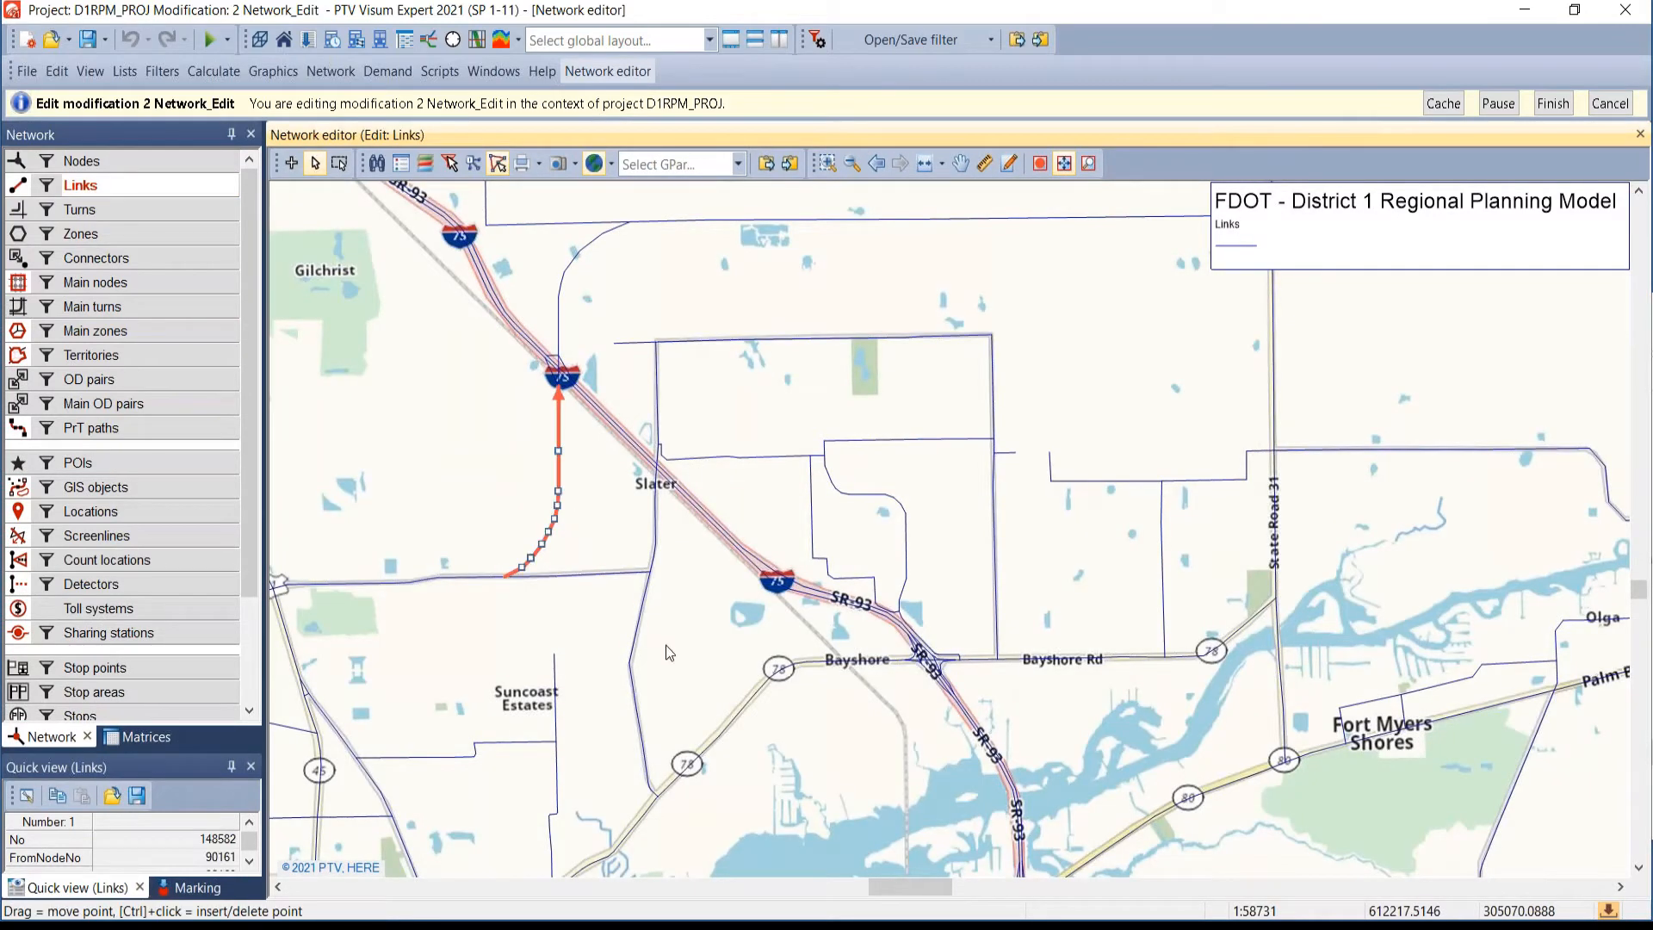
{"action": "scroll", "coordinate": [590, 530], "scroll_direction": "up", "scroll_amount": 3}
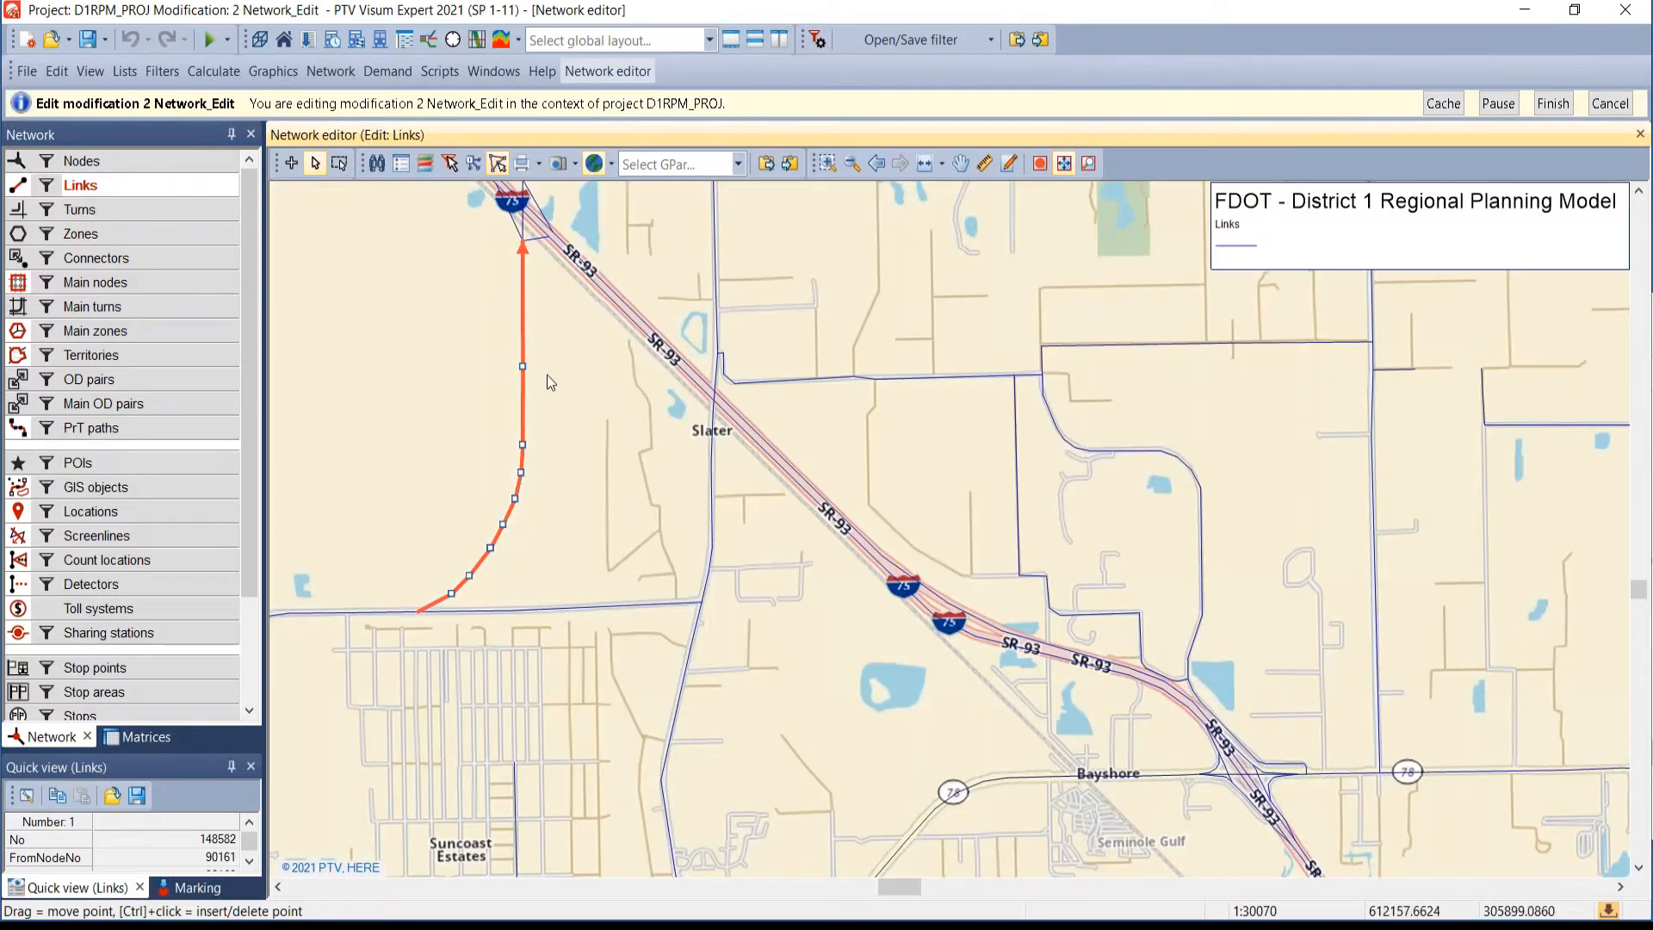
- Try moving an intermediate point of the curved link eastward and undo the move
{"action": "left_click", "coordinate": [514, 317]}
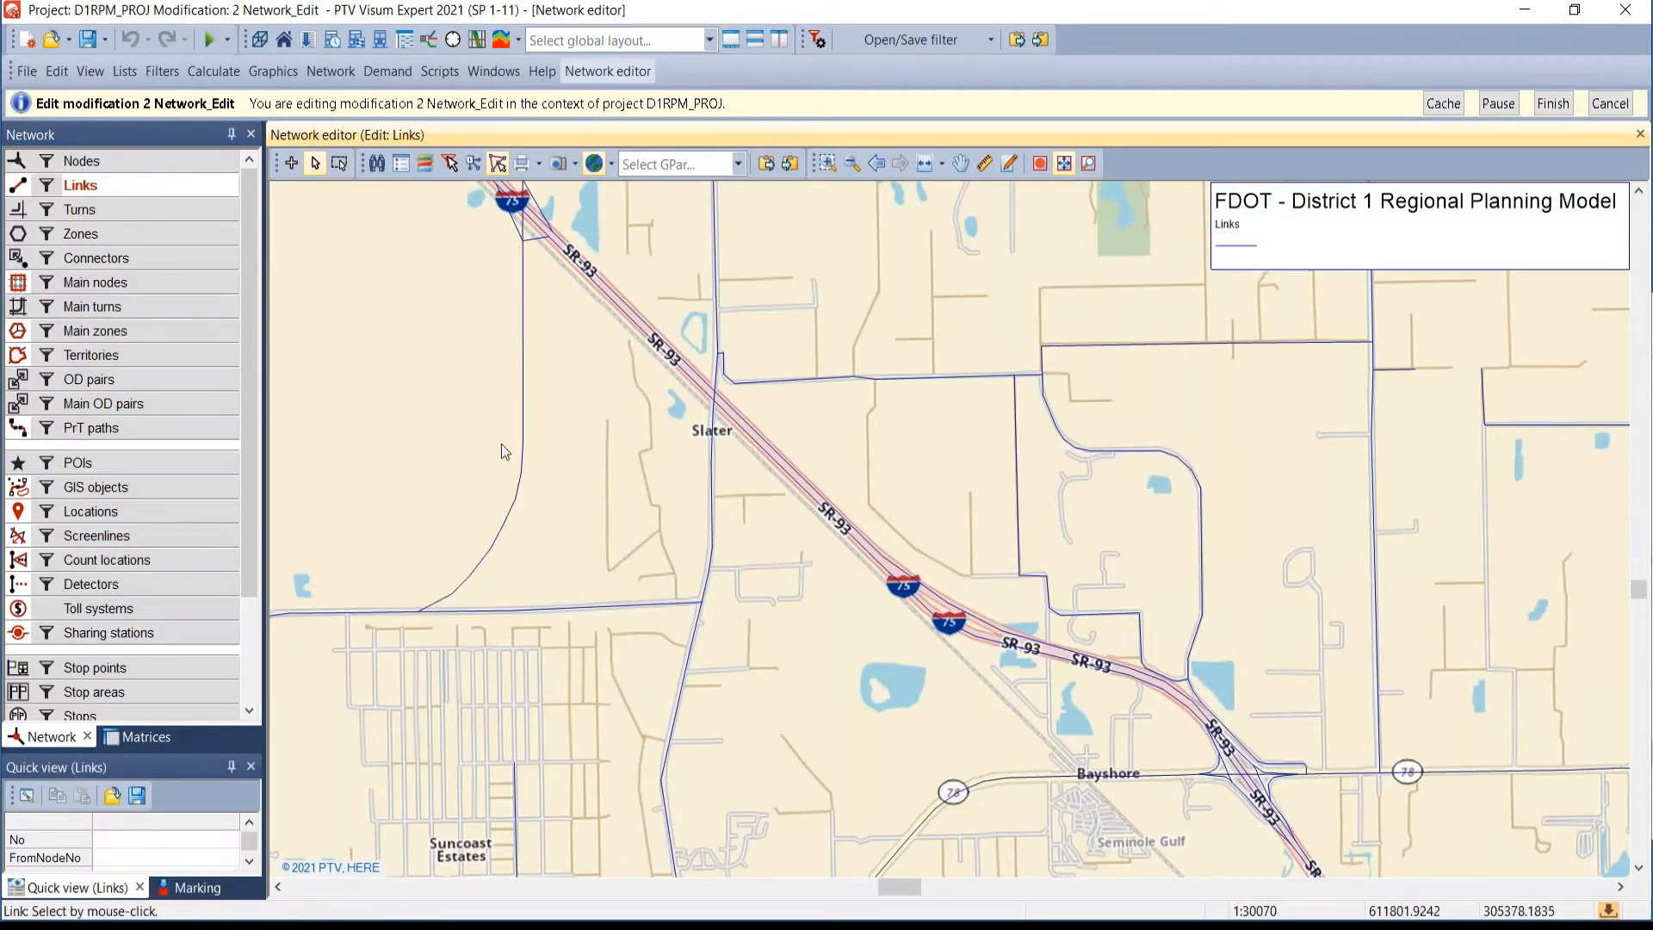
{"action": "left_click", "coordinate": [503, 442]}
{"action": "left_click", "coordinate": [539, 446]}
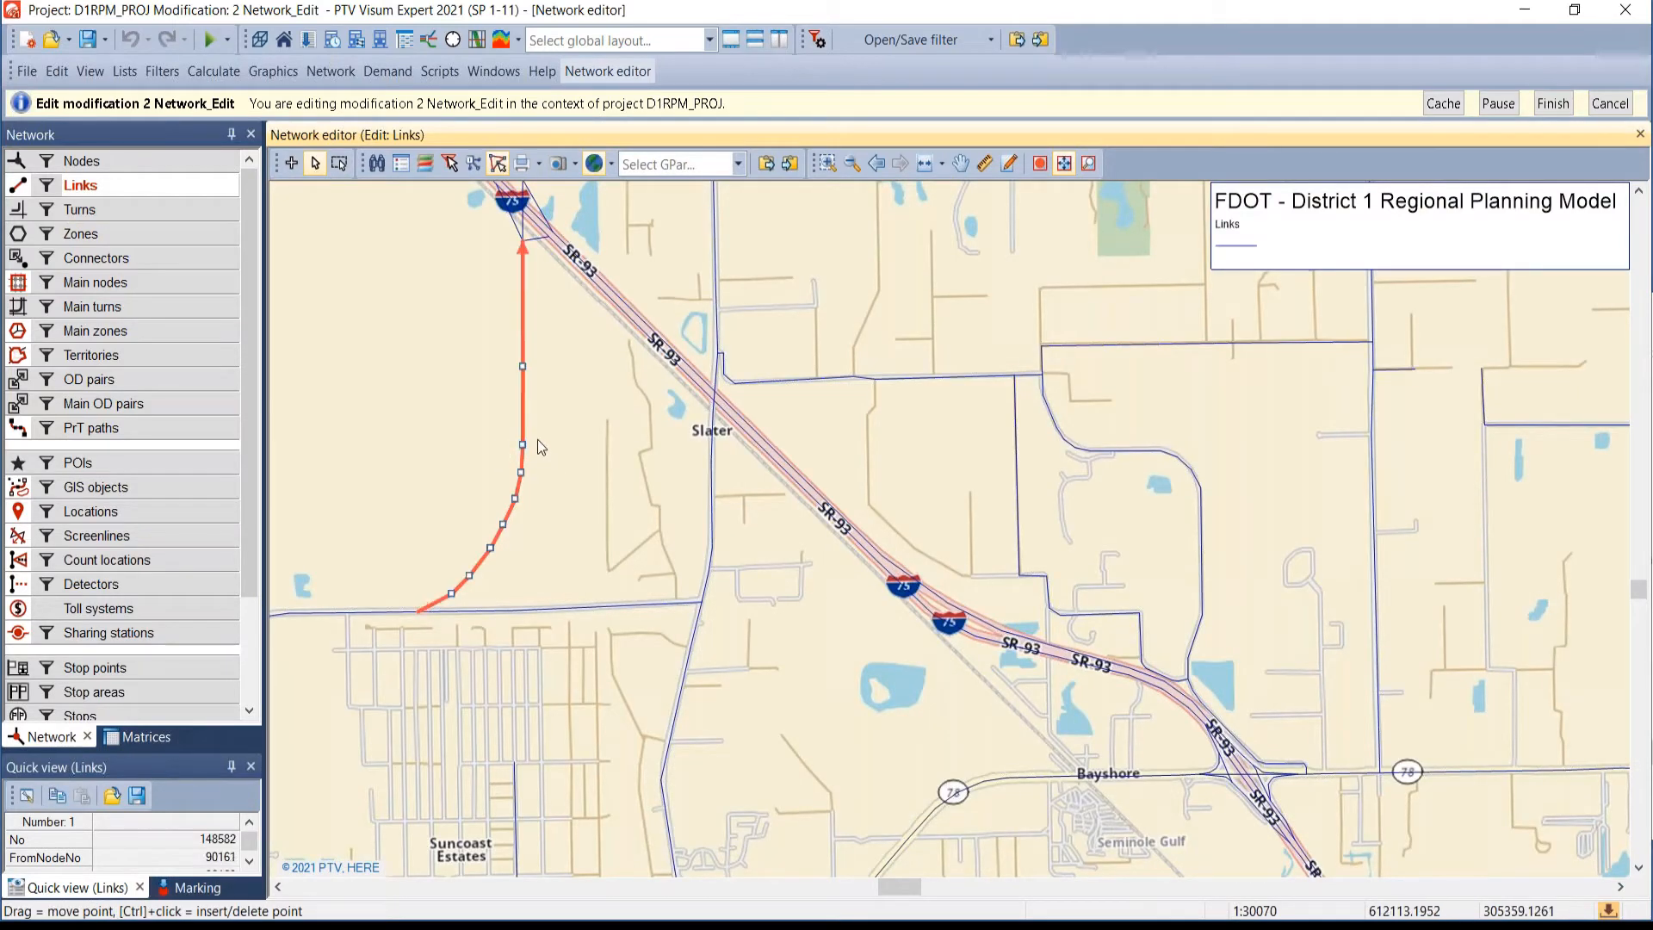
{"action": "left_click", "coordinate": [508, 367]}
{"action": "left_click", "coordinate": [521, 398]}
{"action": "left_click_drag", "start_coordinate": [515, 499], "coordinate": [618, 518]}
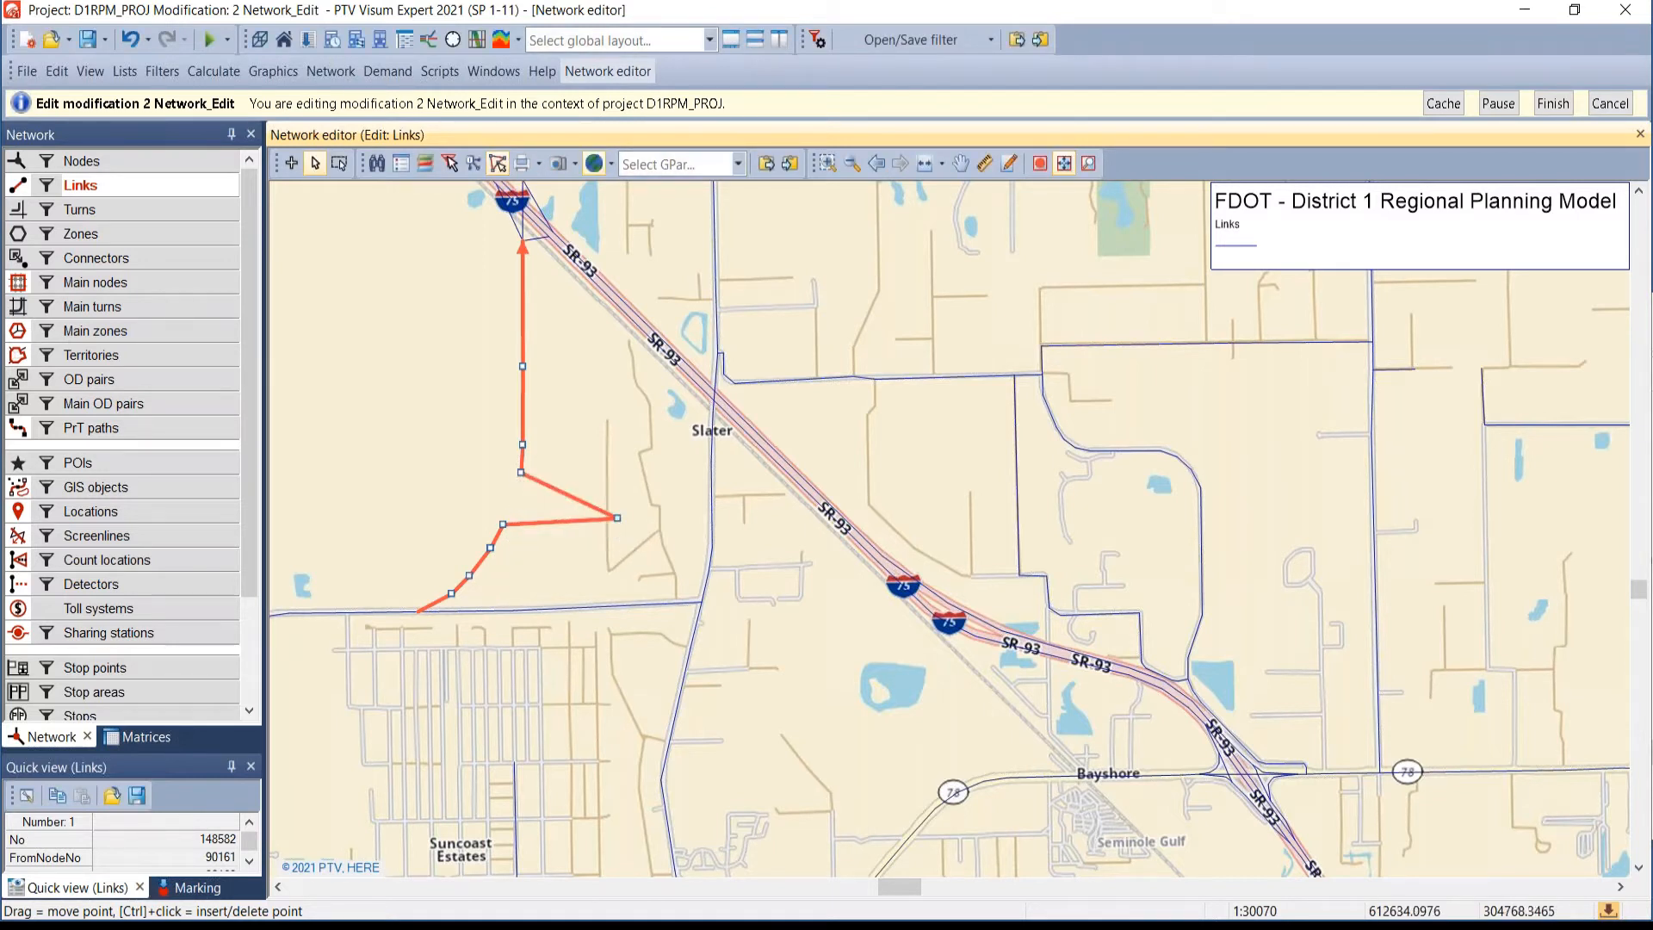
{"action": "key", "text": "ctrl+z"}
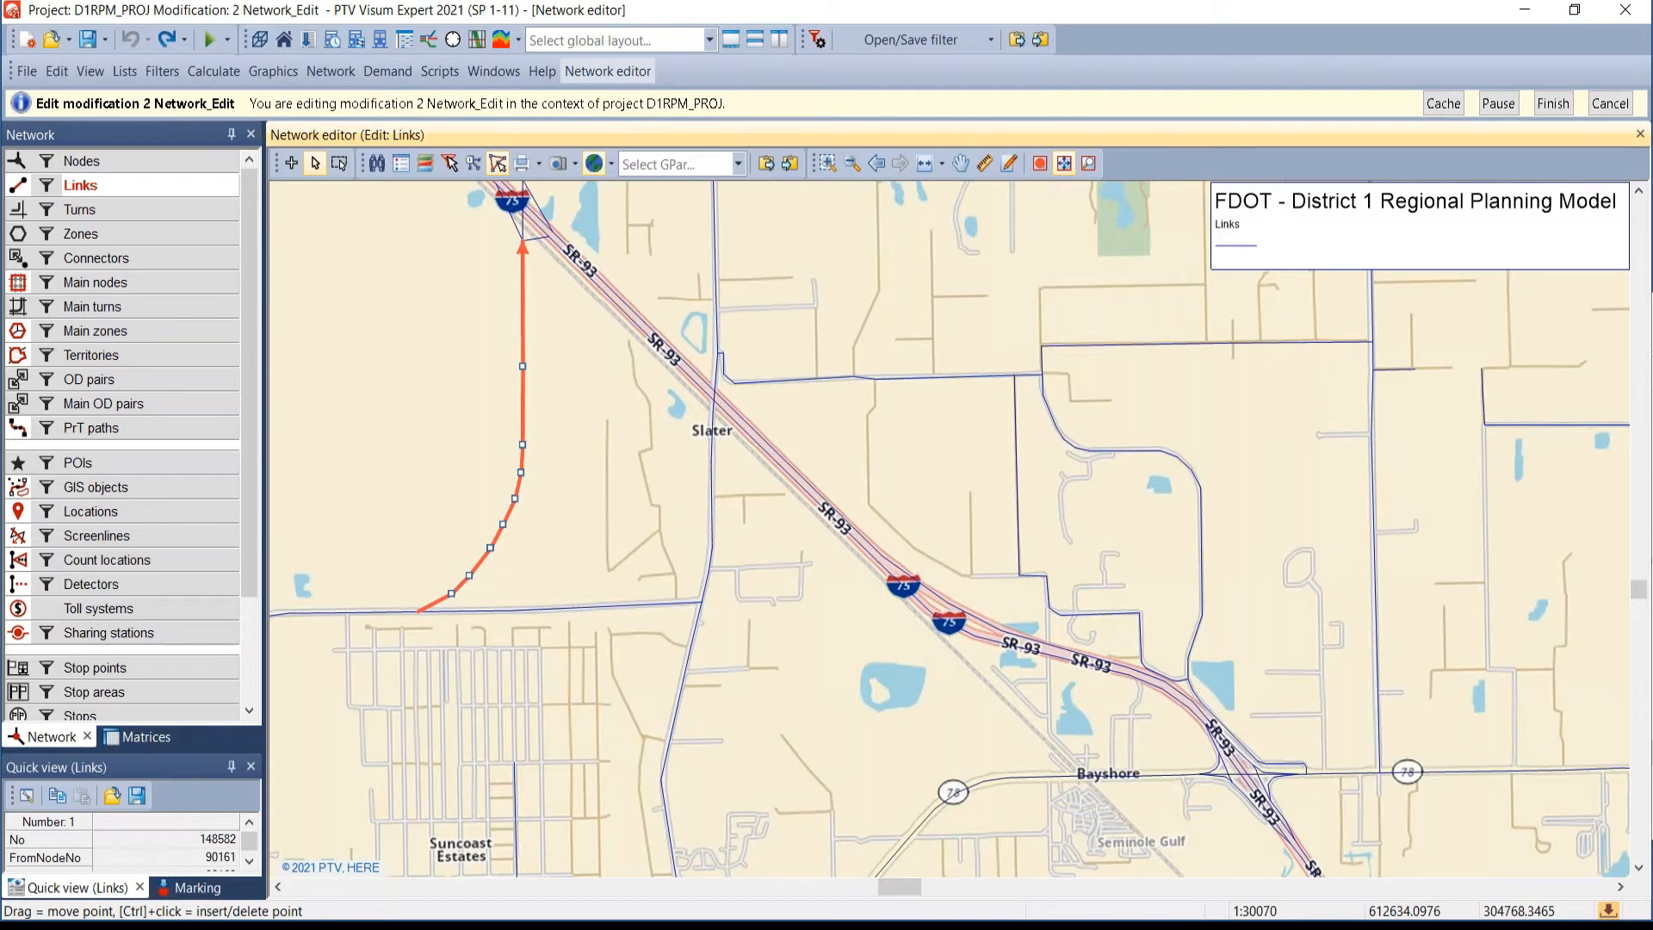
- Switch to editing zones and select zone 4600, northeast of I-75 and north of Slater
{"action": "left_click", "coordinate": [95, 234]}
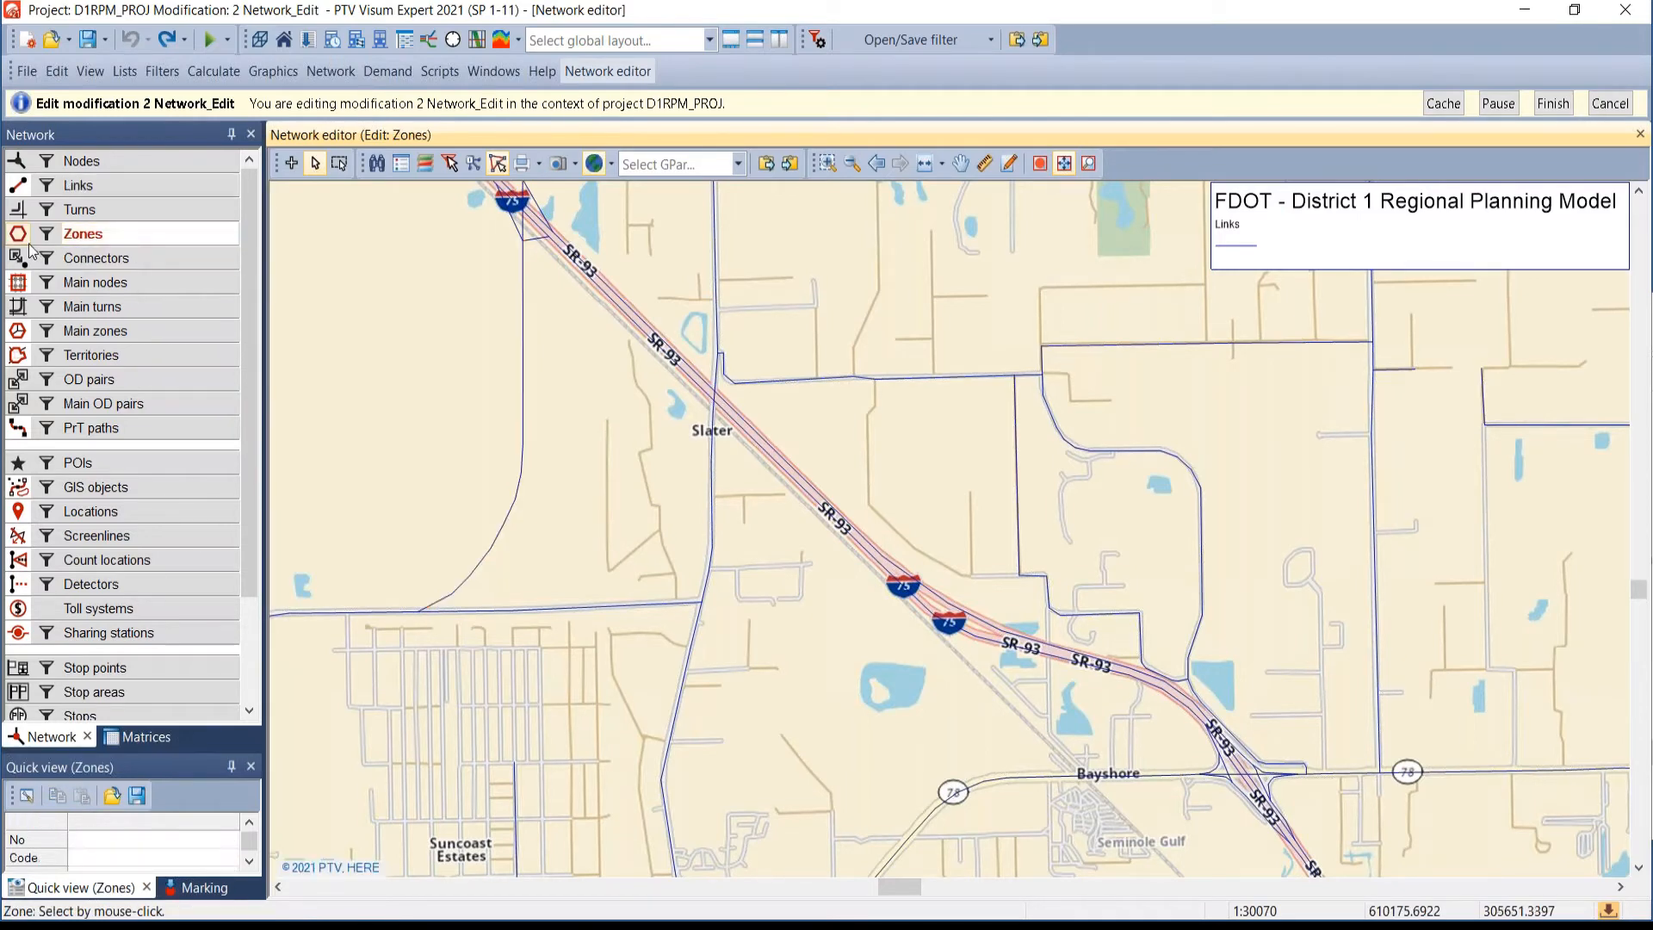
{"action": "scroll", "coordinate": [835, 517], "scroll_direction": "down", "scroll_amount": 2}
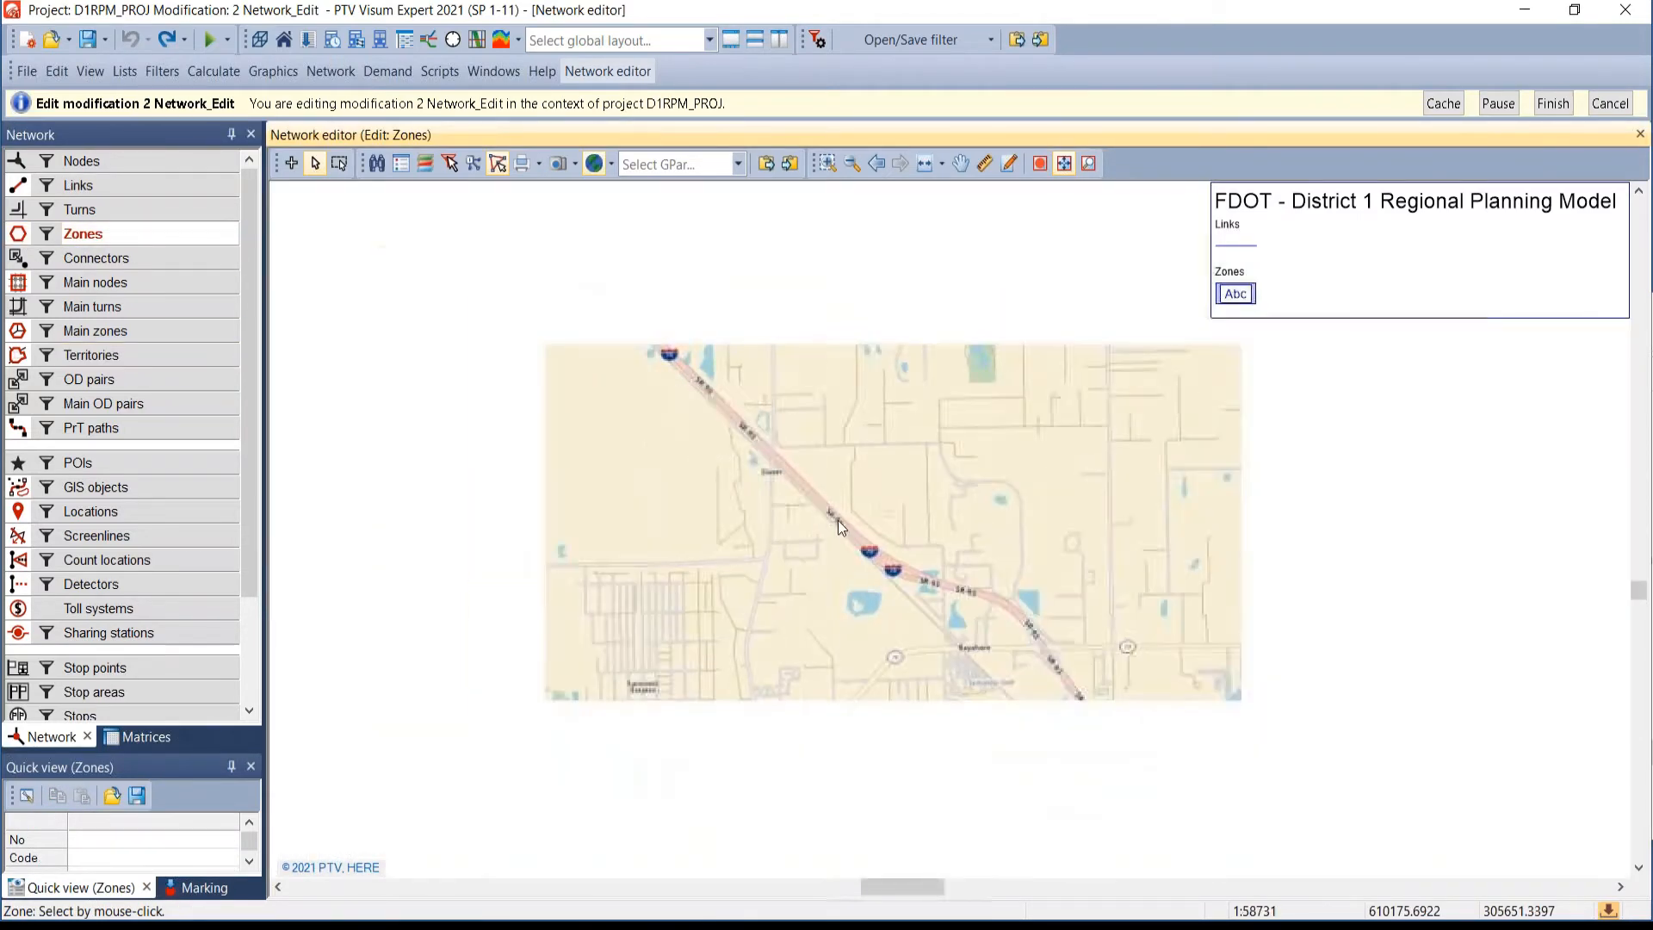
{"action": "scroll", "coordinate": [835, 524], "scroll_direction": "down", "scroll_amount": 1}
{"action": "left_click_drag", "start_coordinate": [800, 375], "coordinate": [526, 683]}
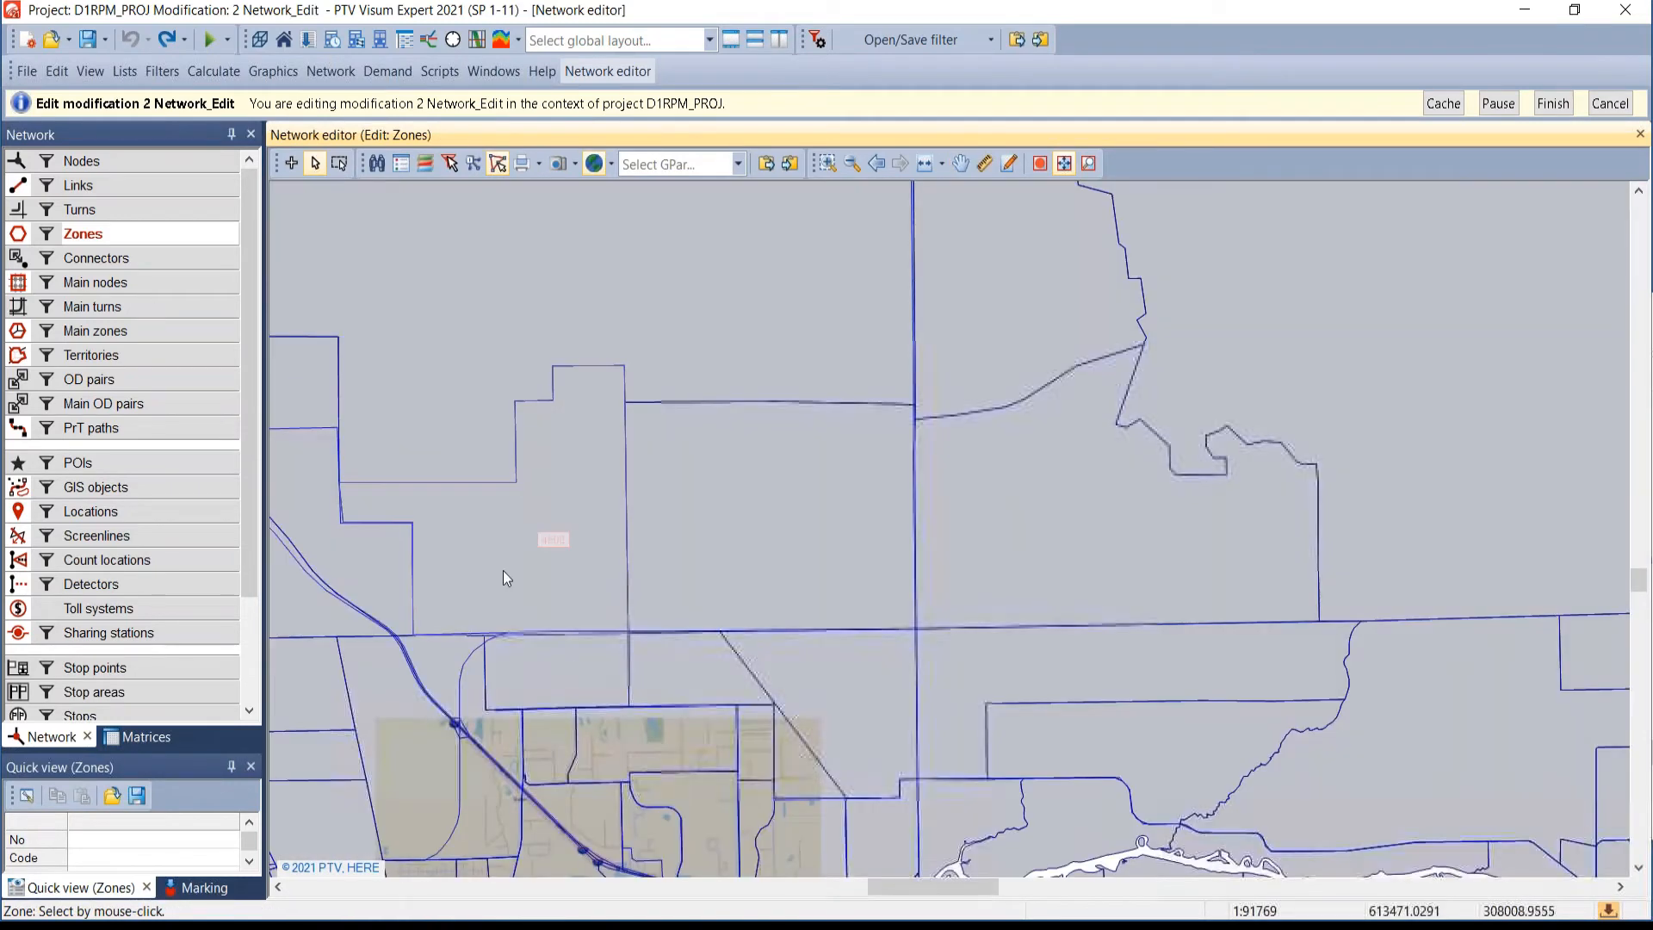
{"action": "left_click", "coordinate": [520, 547]}
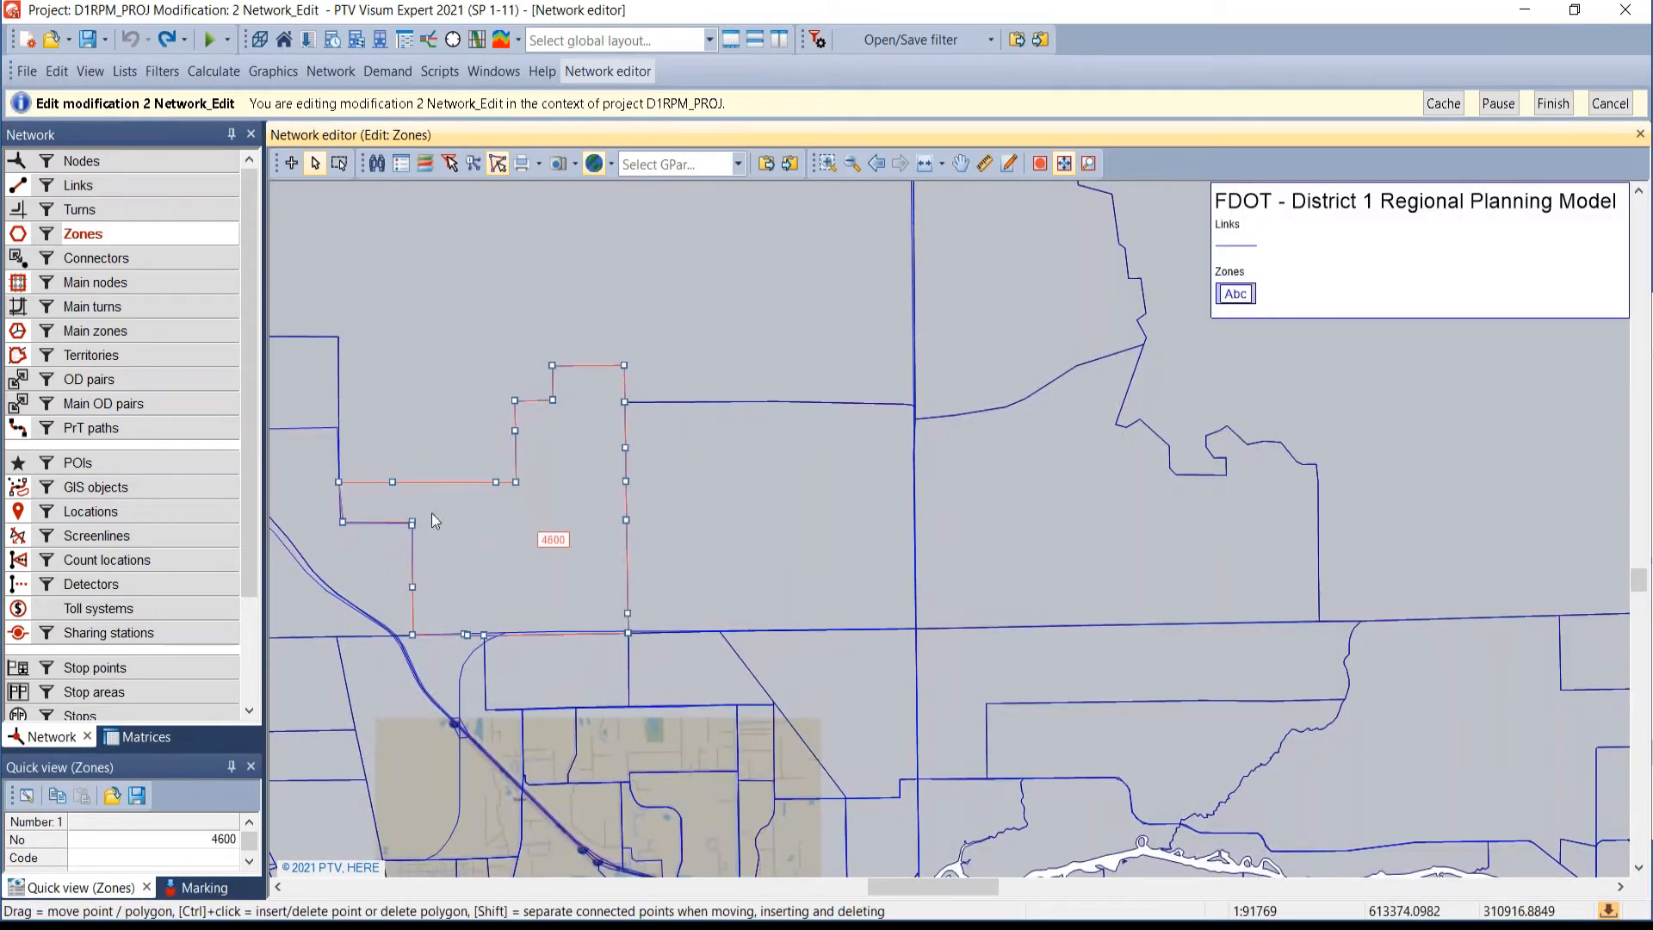
- Try moving a point on zone 4600's northern boundary upward and undo the move
{"action": "left_click_drag", "start_coordinate": [393, 483], "coordinate": [392, 387]}
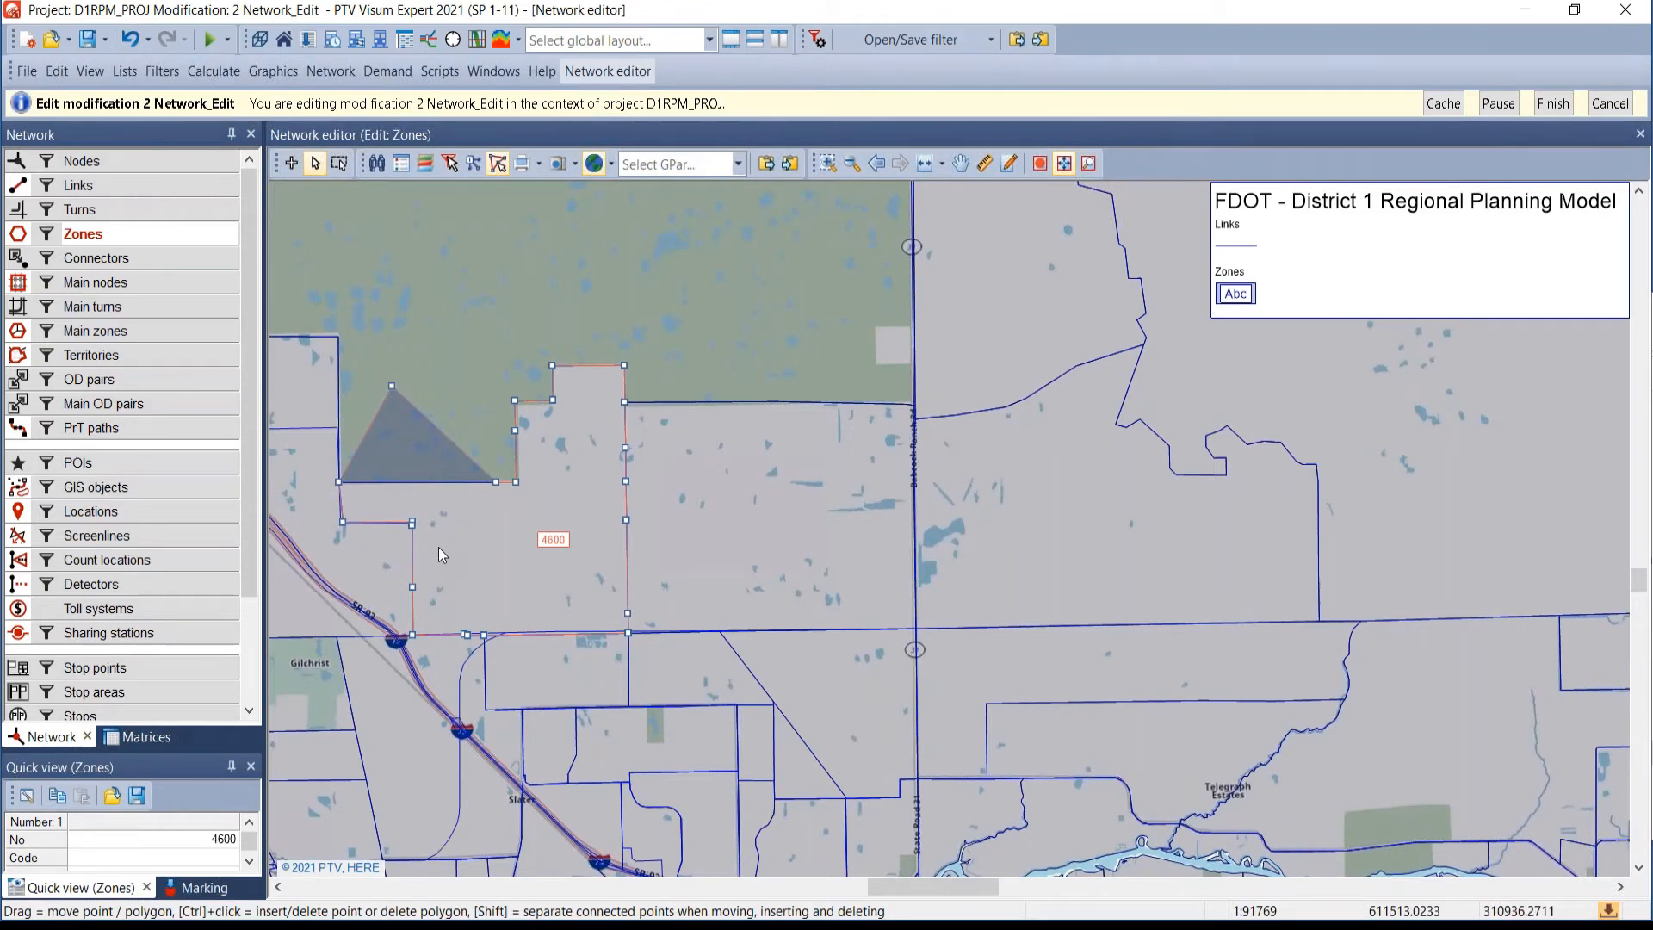
{"action": "key", "text": "ctrl+z"}
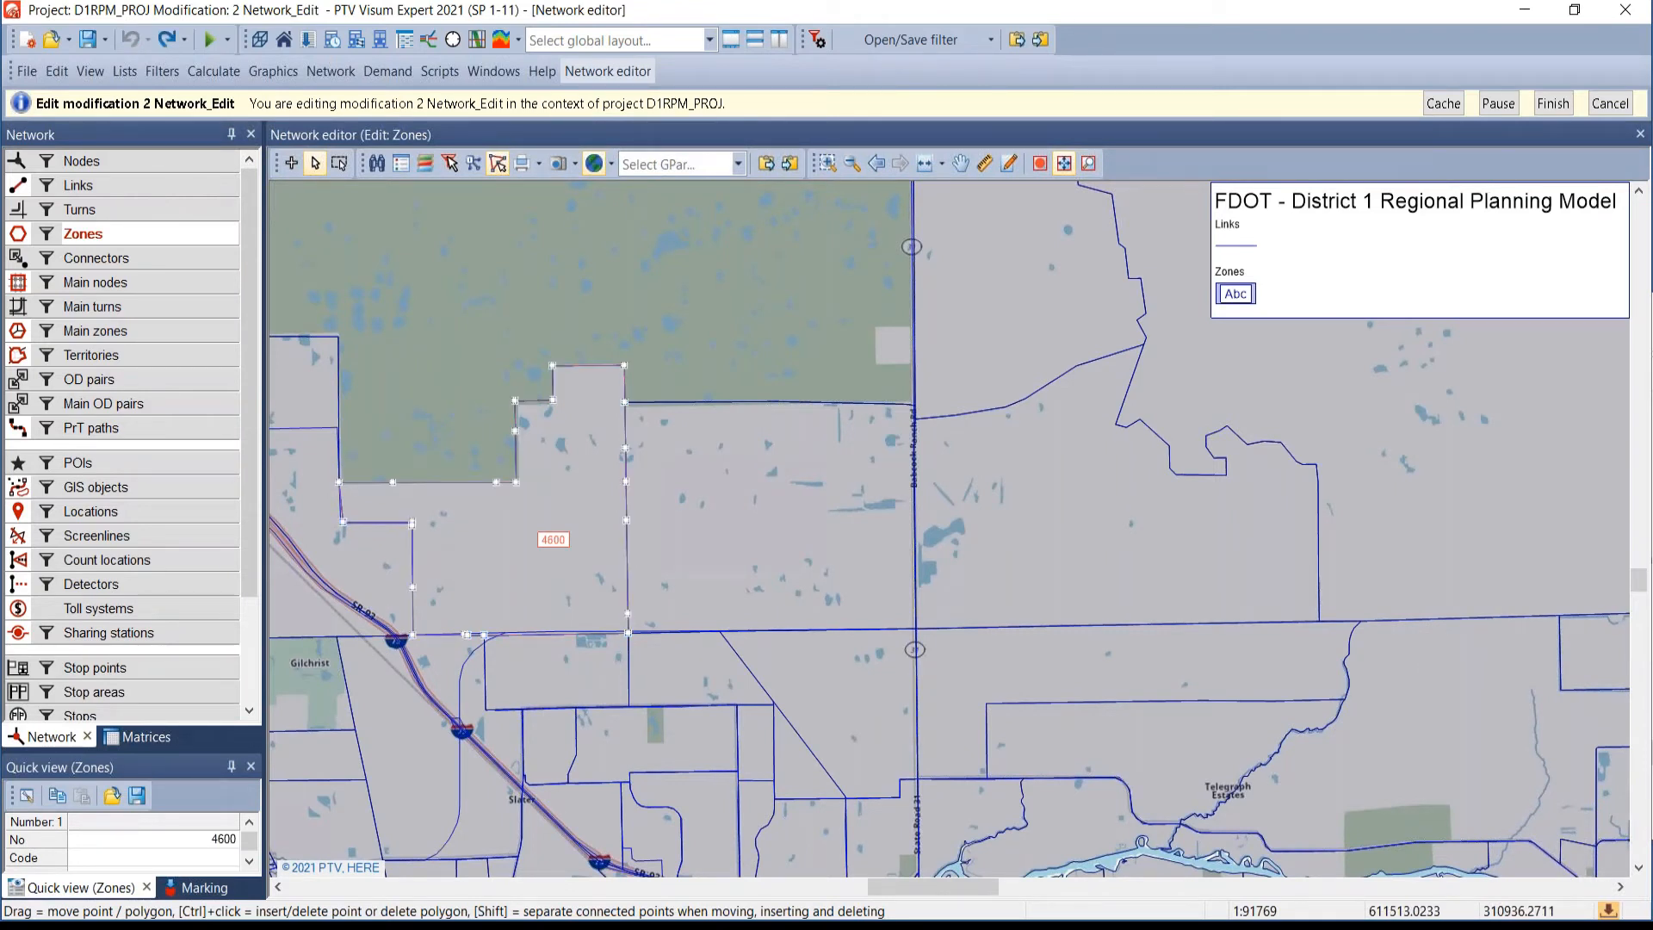
{"action": "left_click", "coordinate": [429, 545]}
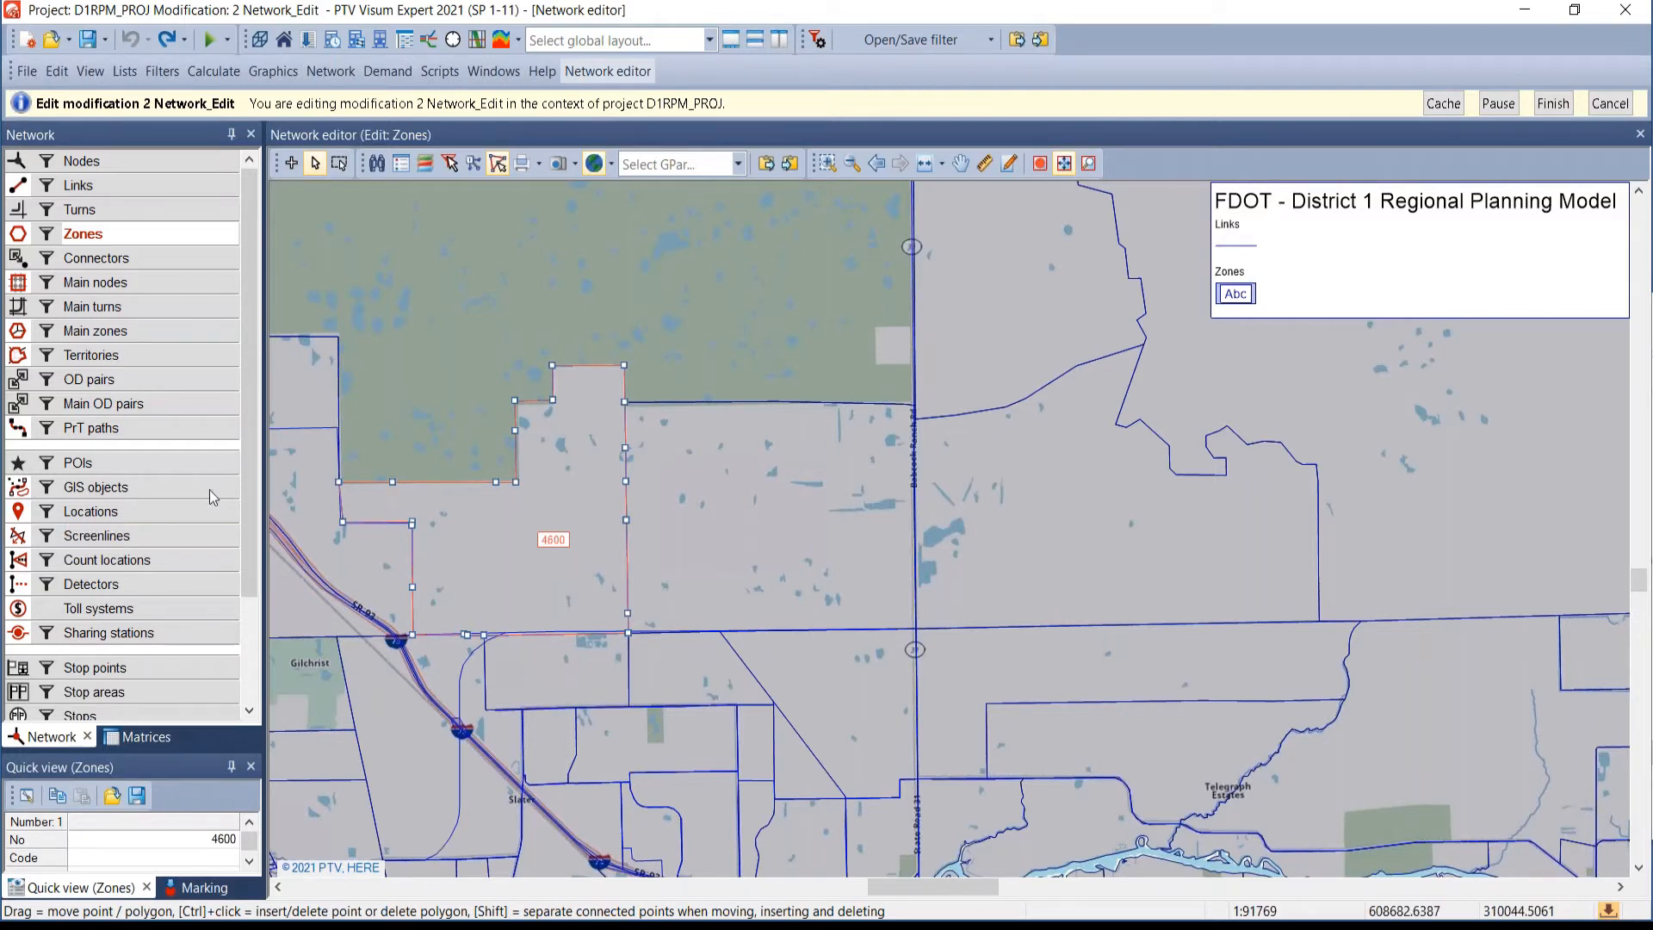
- Fine-tune the corner points of the notch in zone 4600's western boundary to follow the adjoining link
{"action": "left_click_drag", "start_coordinate": [350, 521], "coordinate": [342, 523]}
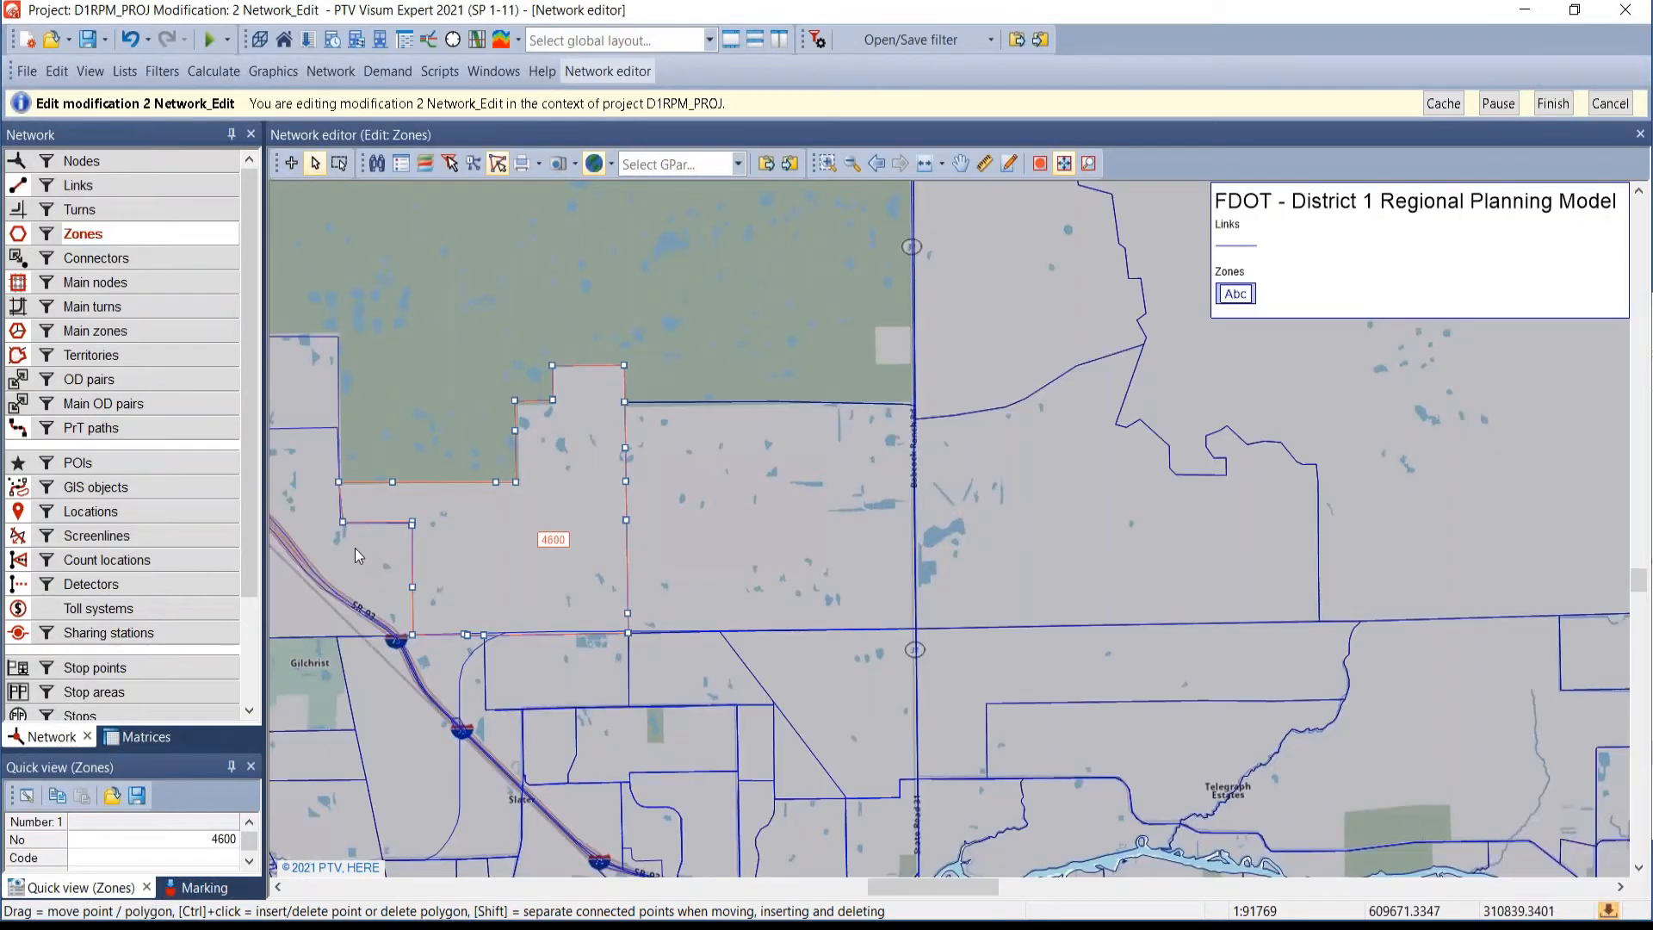
{"action": "scroll", "coordinate": [308, 541], "scroll_direction": "up", "scroll_amount": 5}
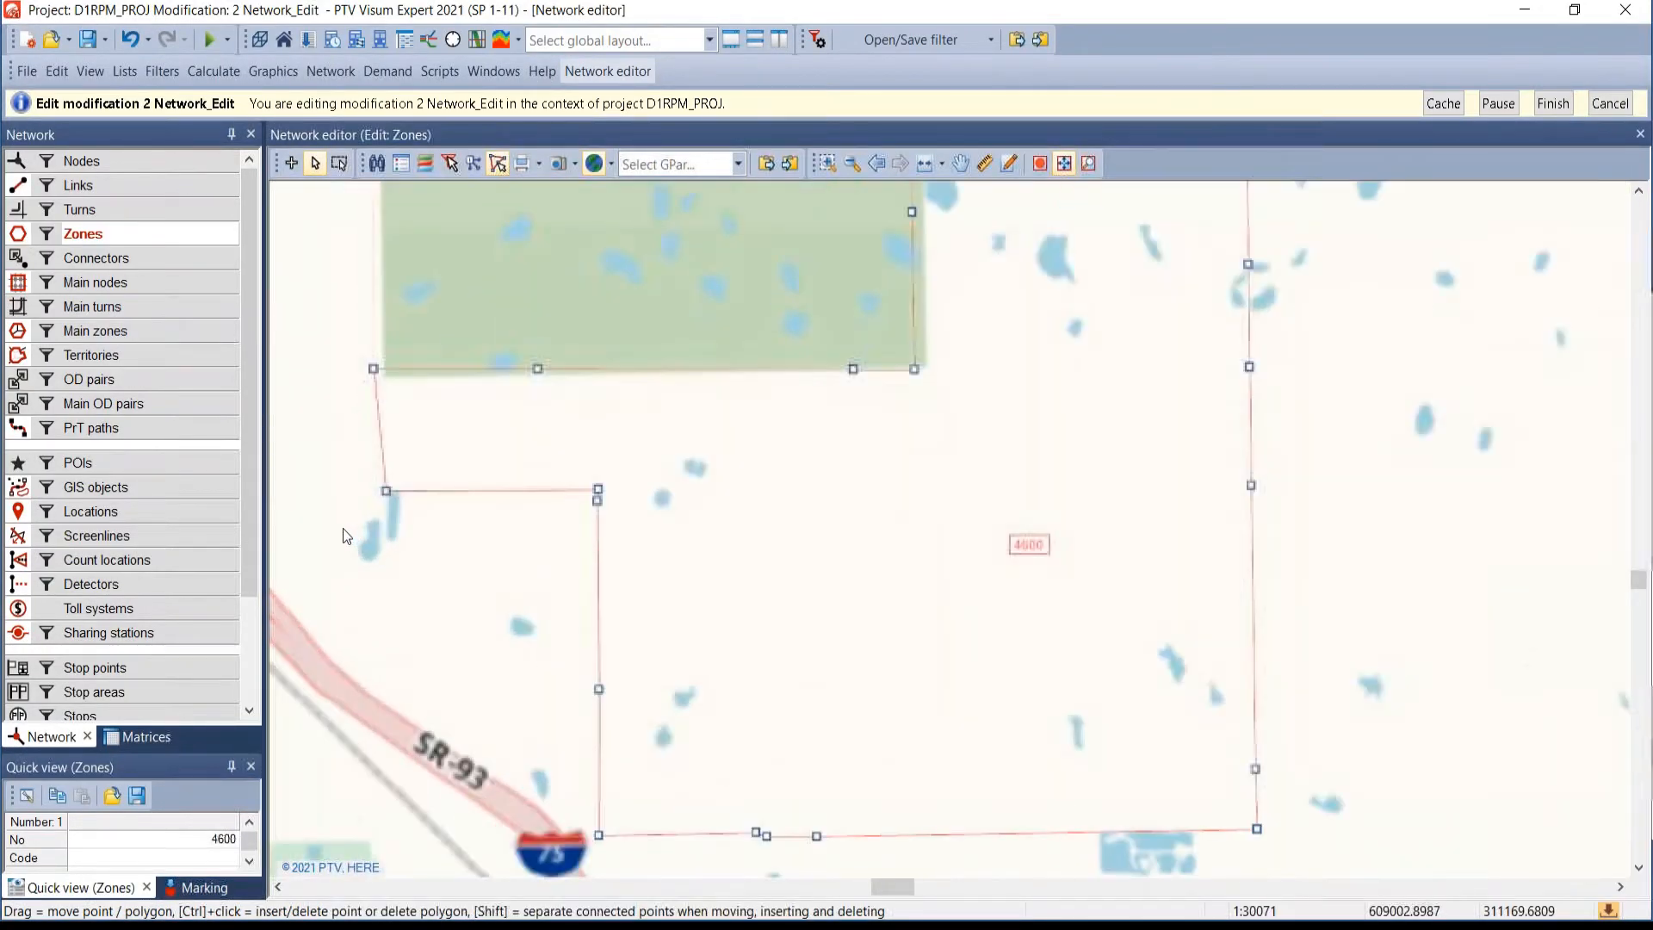
{"action": "left_click_drag", "start_coordinate": [396, 483], "coordinate": [384, 487]}
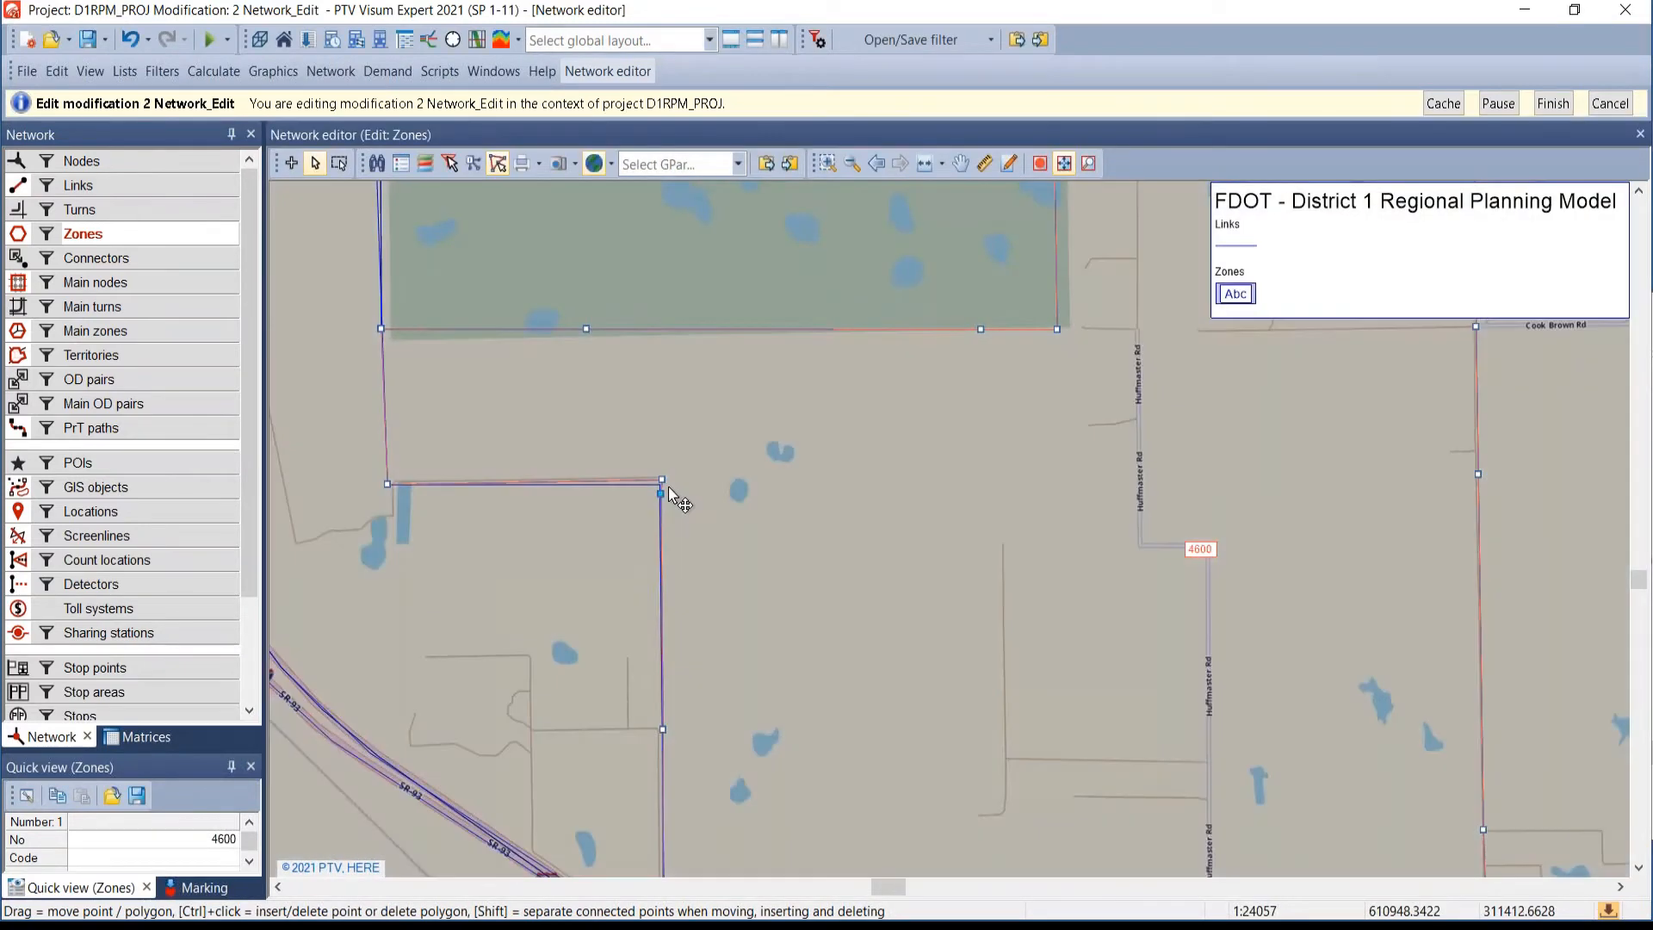
{"action": "mouse_move", "coordinate": [663, 483]}
{"action": "left_mouse_down"}
{"action": "mouse_move", "coordinate": [647, 480]}
{"action": "mouse_move", "coordinate": [659, 500]}
{"action": "mouse_move", "coordinate": [662, 481]}
{"action": "mouse_move", "coordinate": [631, 479]}
{"action": "mouse_move", "coordinate": [675, 489]}
{"action": "mouse_move", "coordinate": [661, 484]}
{"action": "left_mouse_up"}
{"action": "left_click_drag", "start_coordinate": [681, 623], "coordinate": [603, 481]}
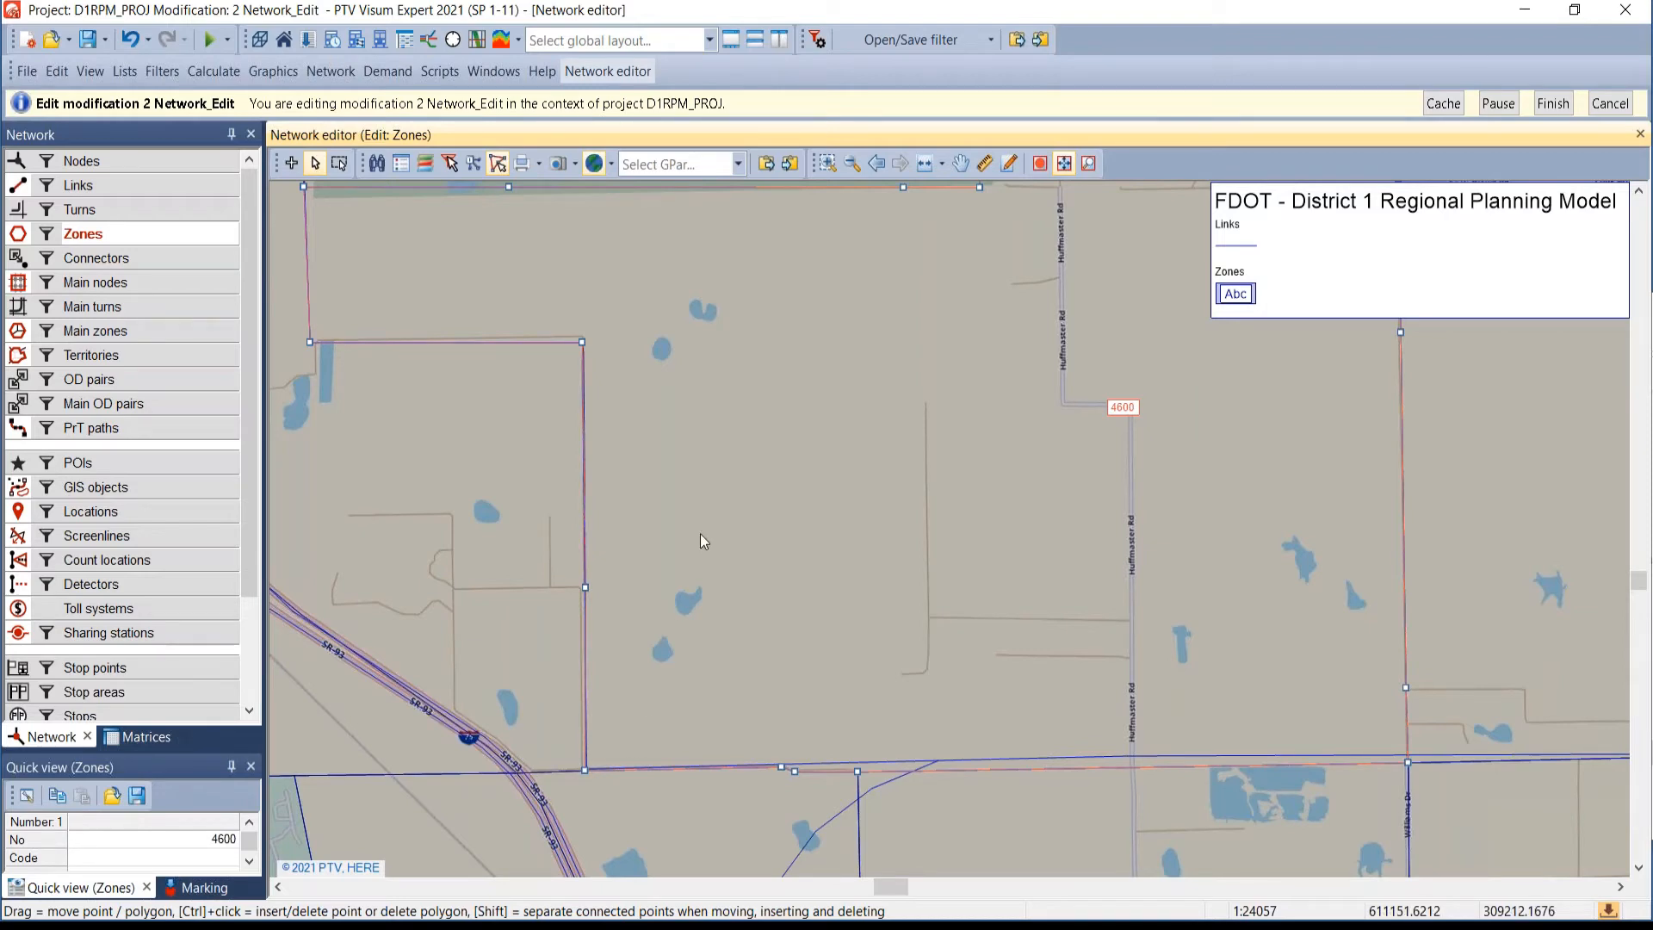
- Switch back to editing links and reselect the curved link south of the I-75 interchange near Slater
{"action": "scroll", "coordinate": [700, 534], "scroll_direction": "down", "scroll_amount": 1}
{"action": "scroll", "coordinate": [630, 254], "scroll_direction": "down", "scroll_amount": 1}
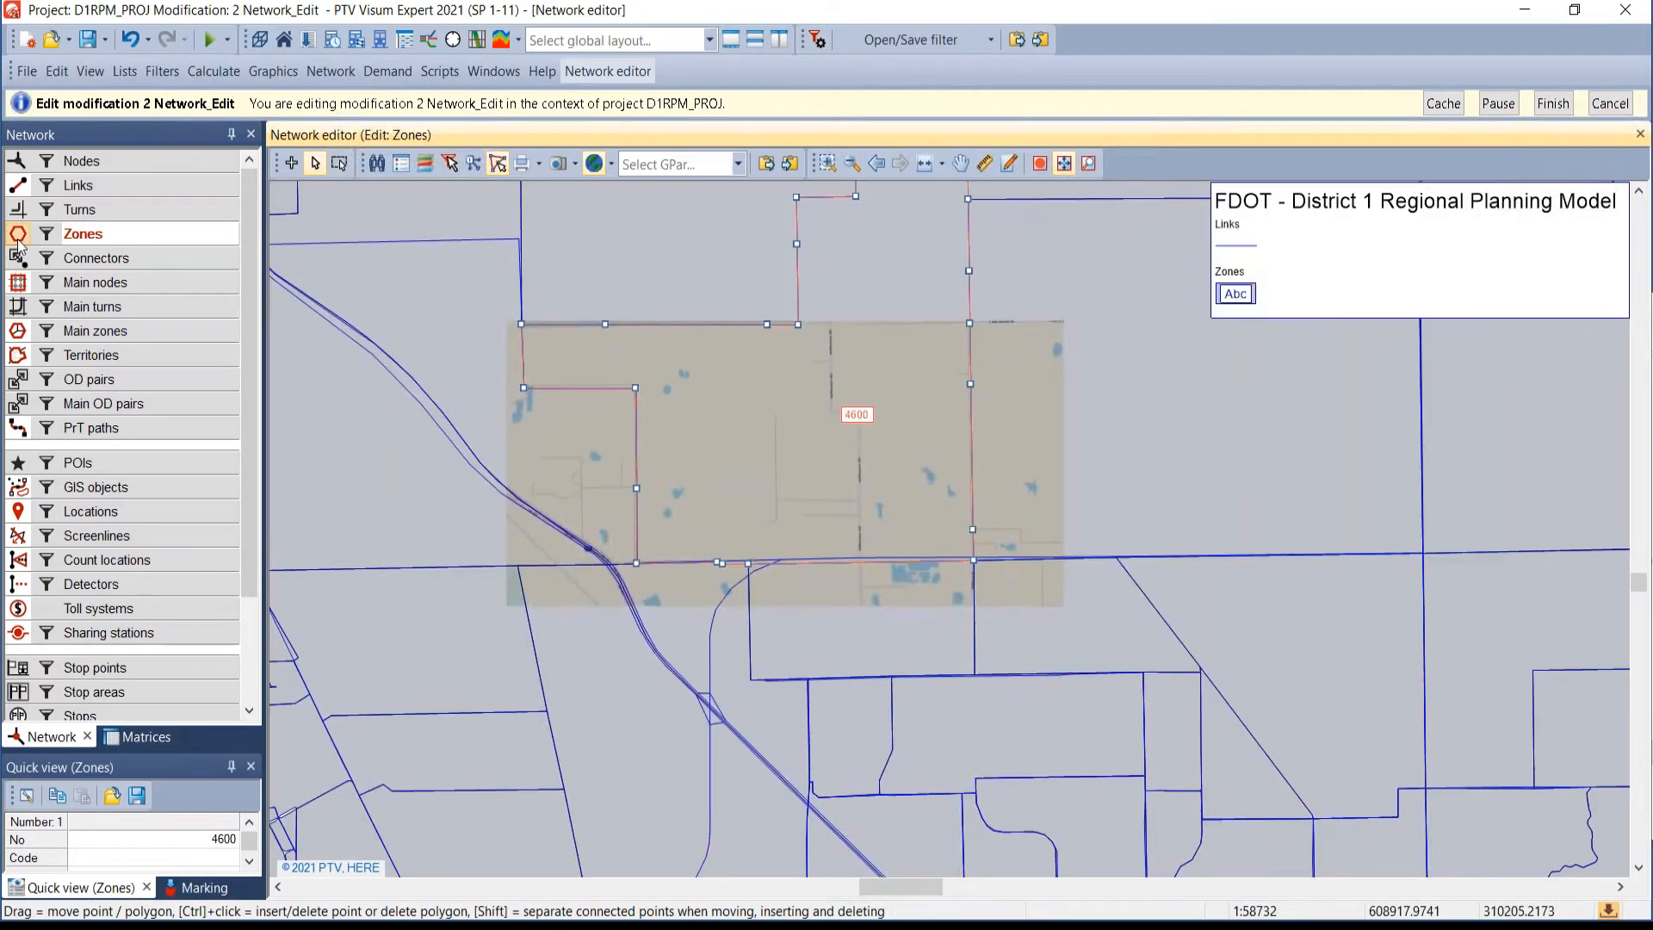
{"action": "left_click", "coordinate": [86, 185]}
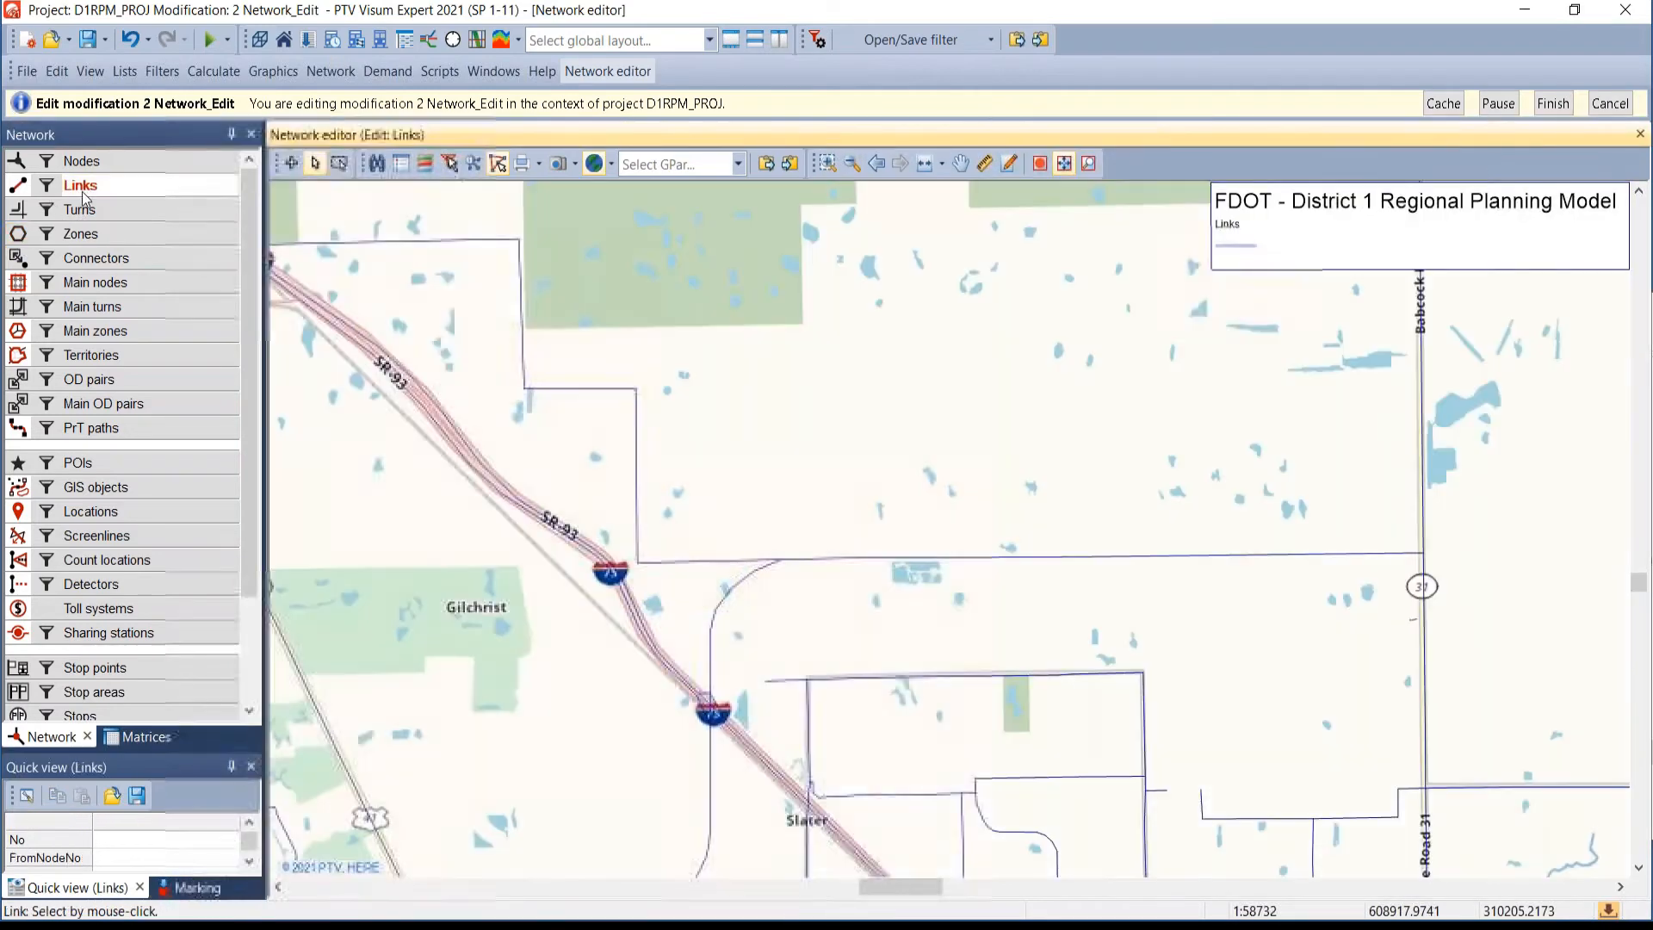
{"action": "left_click_drag", "start_coordinate": [684, 809], "coordinate": [628, 450]}
{"action": "left_click", "coordinate": [657, 506]}
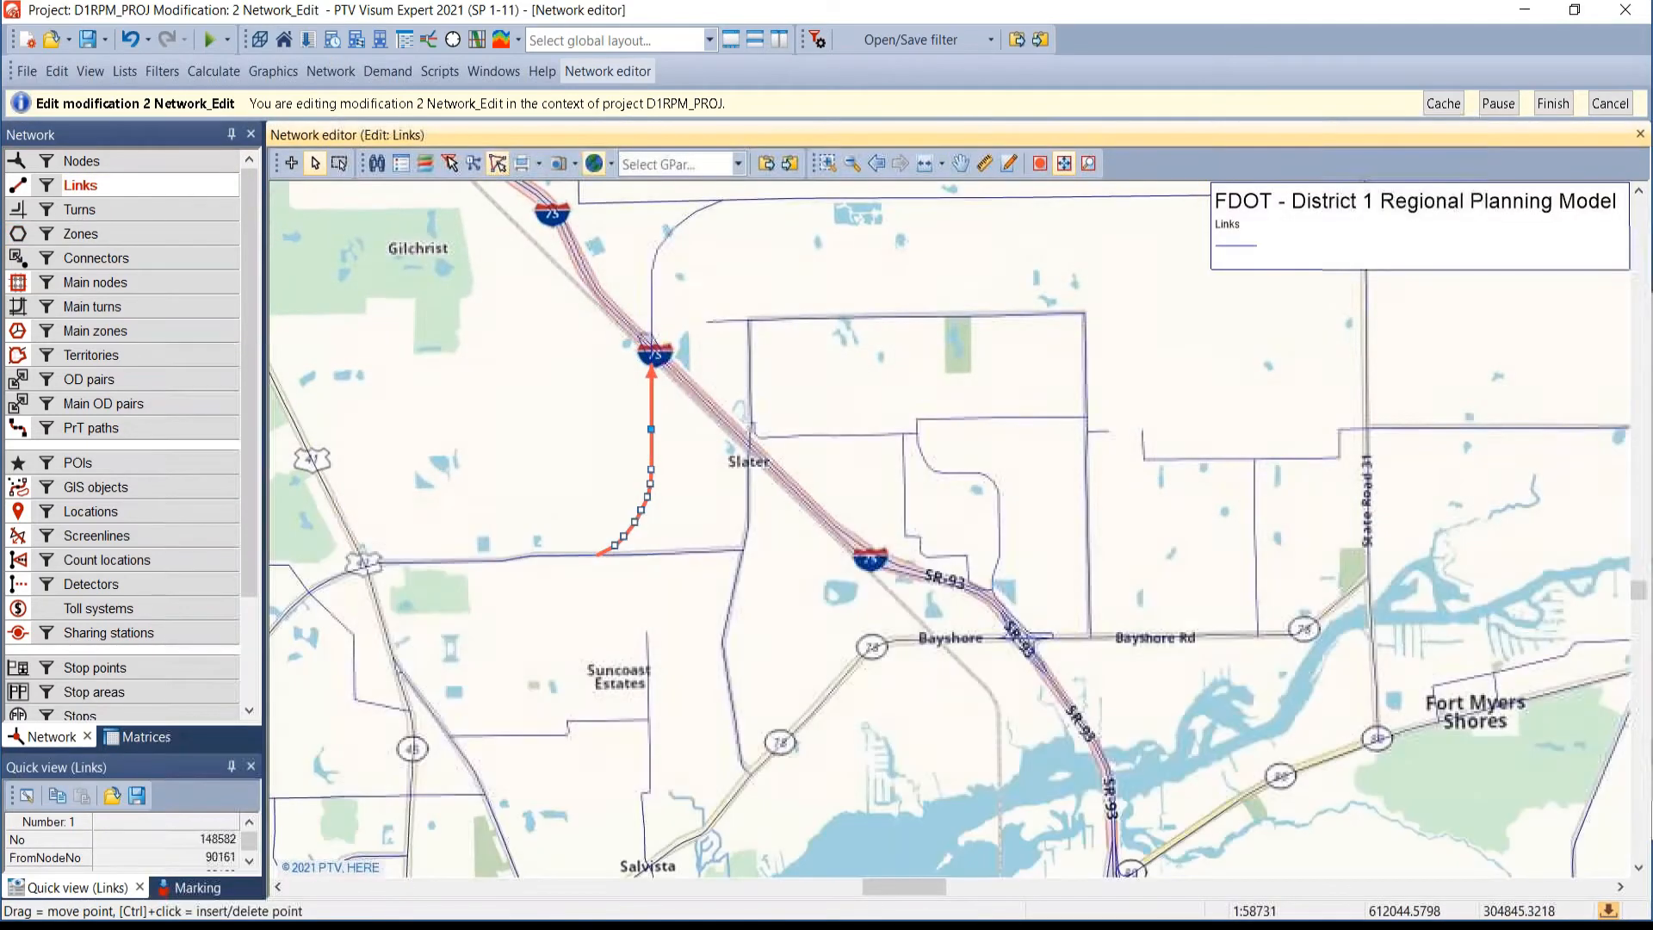
{"action": "scroll", "coordinate": [653, 424], "scroll_direction": "up", "scroll_amount": 2}
{"action": "scroll", "coordinate": [650, 427], "scroll_direction": "up", "scroll_amount": 2}
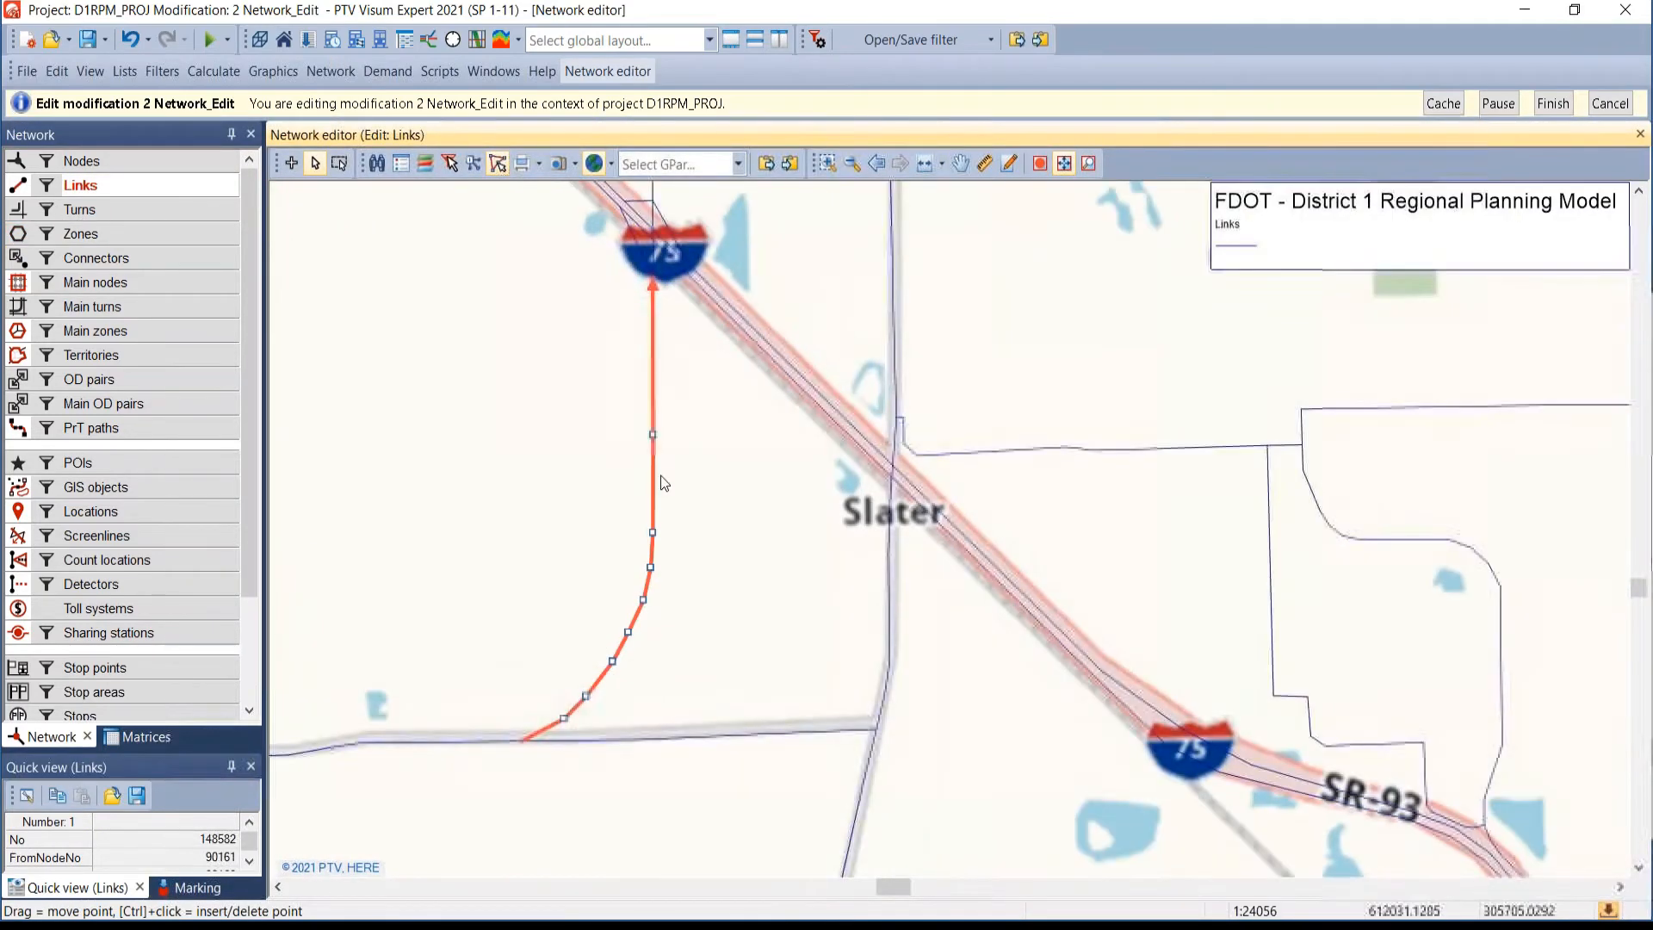
- Add two intermediate points along the straight northern part of the curved link
{"action": "right_click", "coordinate": [663, 483]}
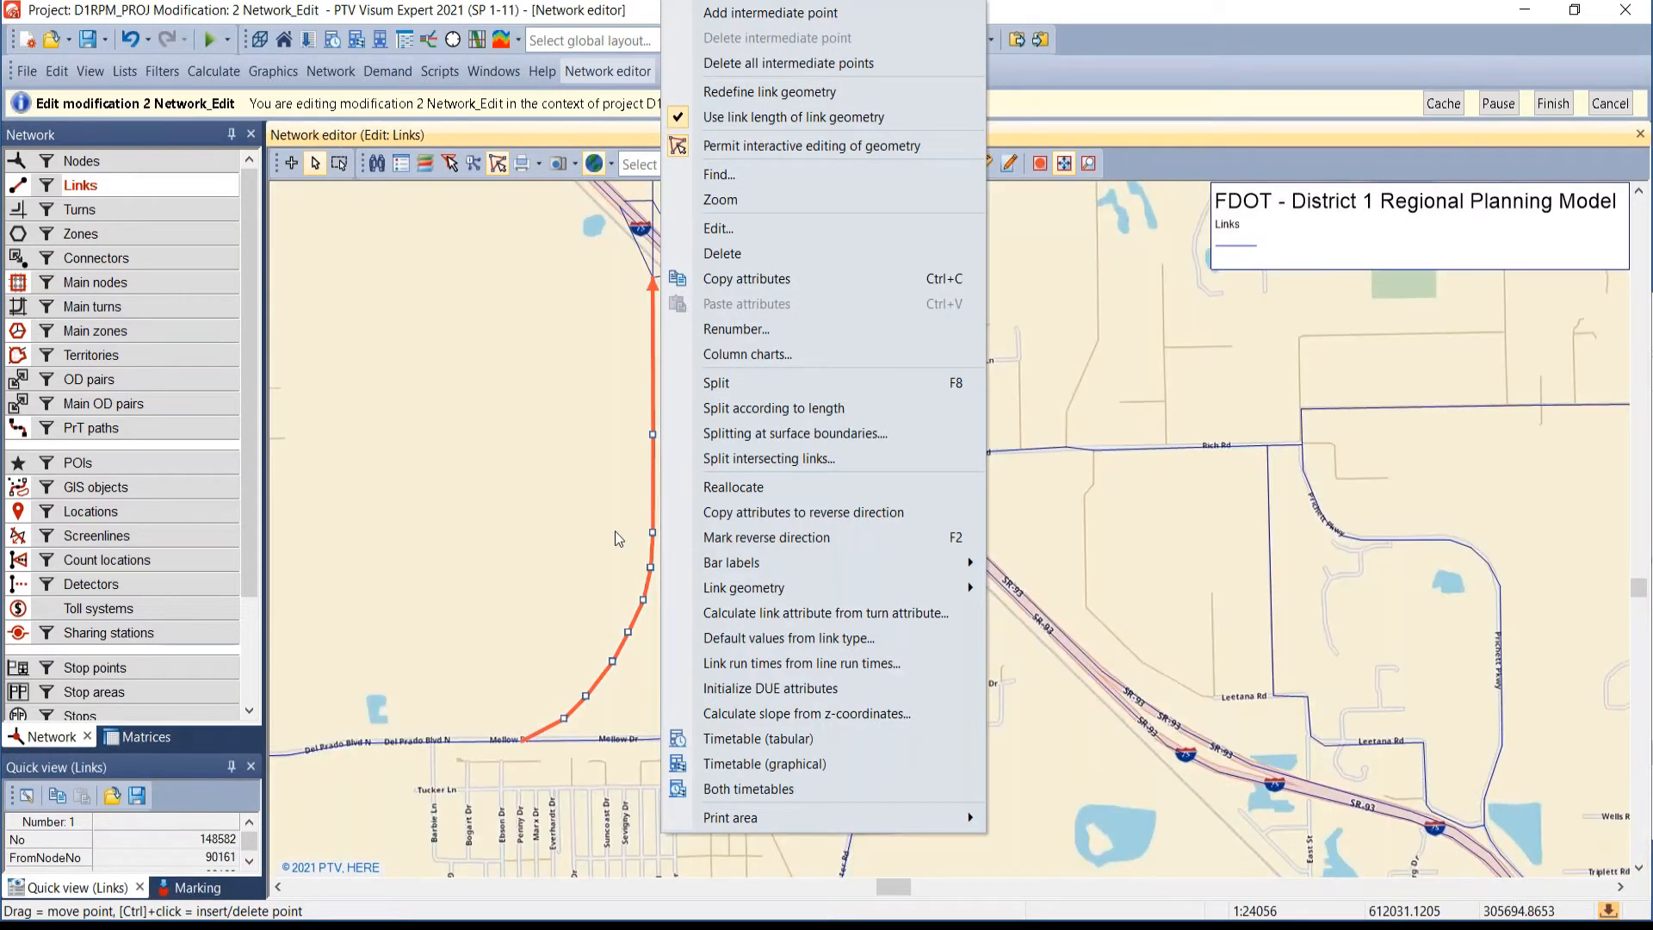
{"action": "left_click", "coordinate": [737, 14]}
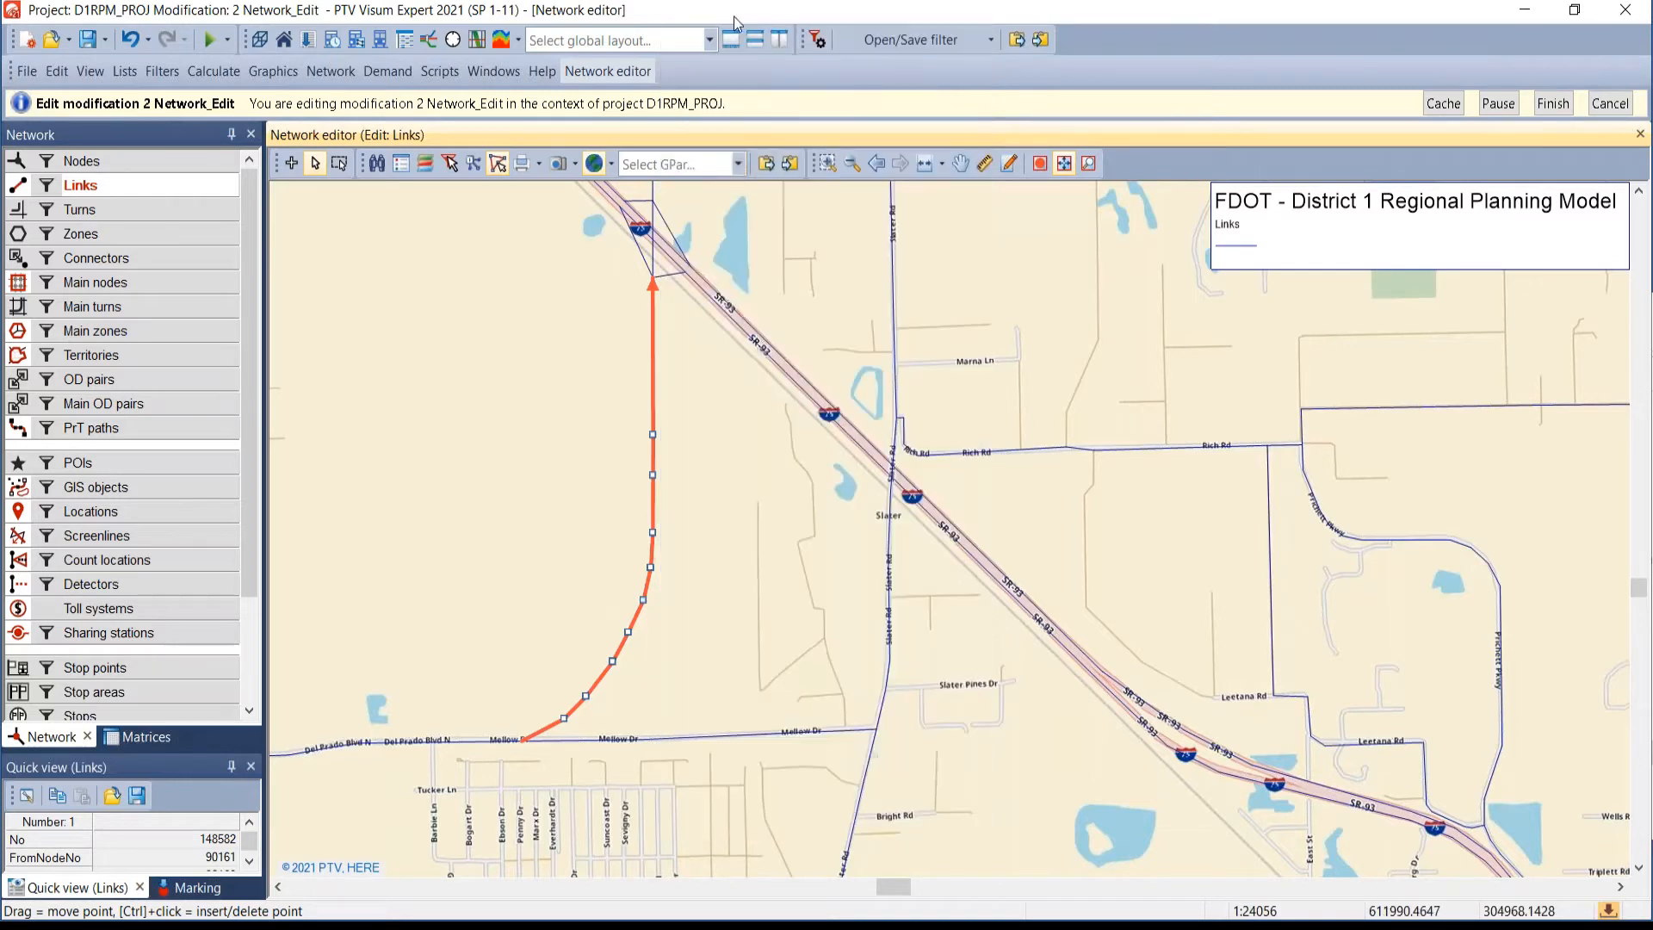
{"action": "right_click", "coordinate": [654, 389]}
{"action": "left_click", "coordinate": [746, 103]}
- Start redefining the curved link's geometry, tracing new points along its existing southern curve from Mellow Dr up to the straight section
{"action": "right_click", "coordinate": [657, 462]}
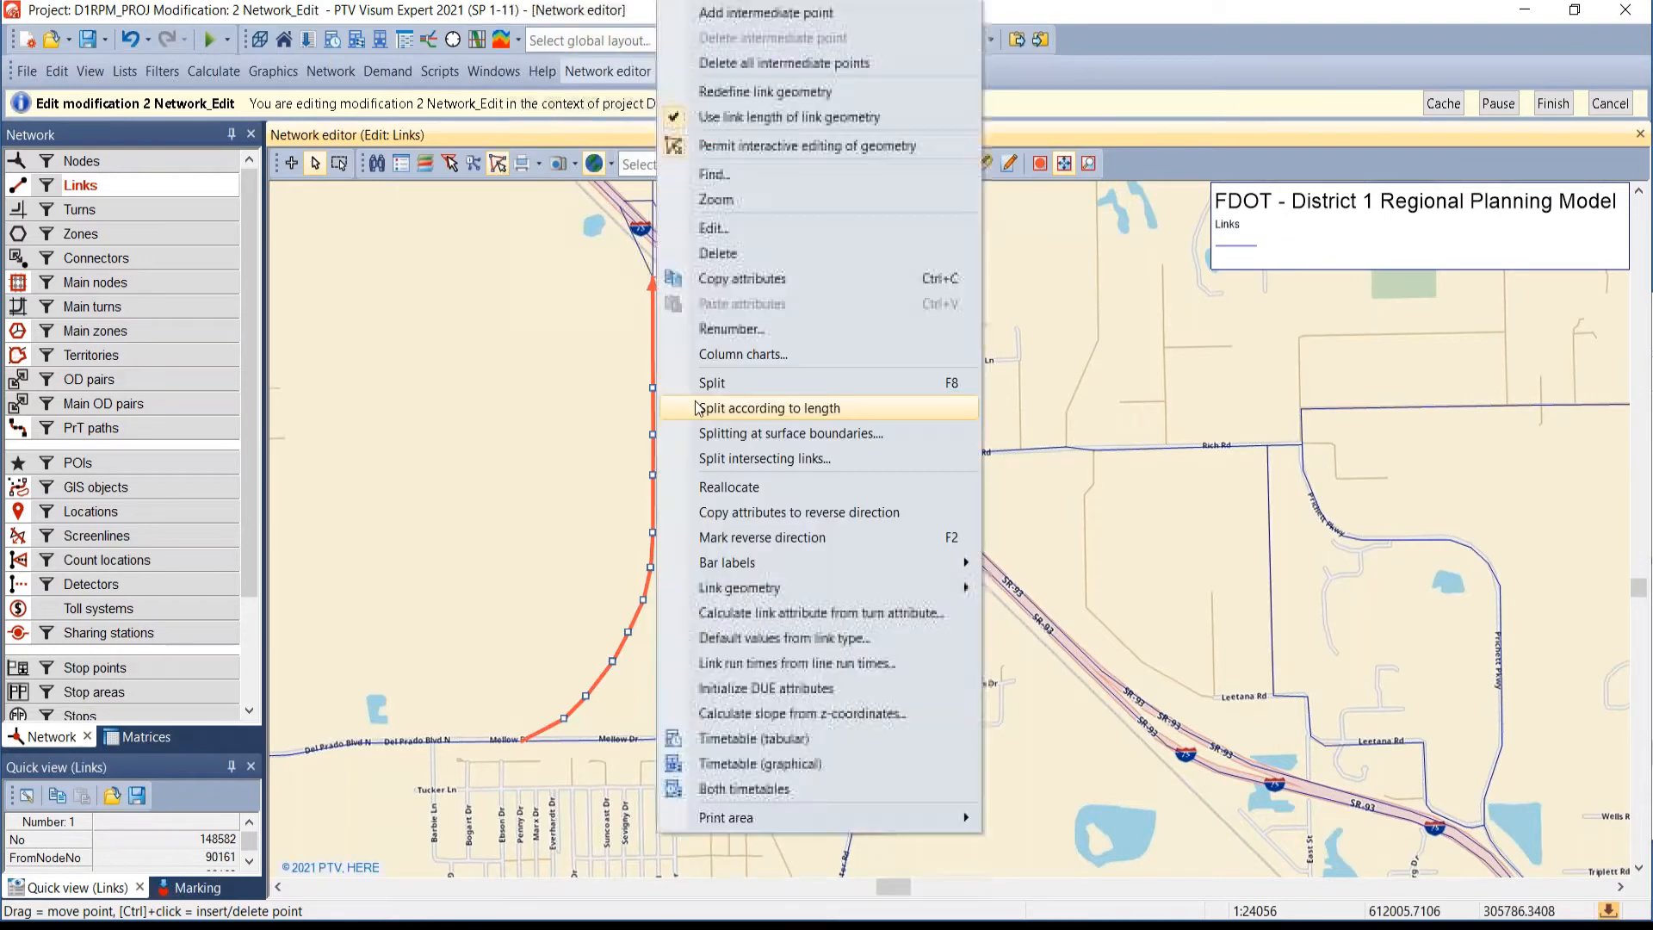
{"action": "left_click", "coordinate": [723, 93]}
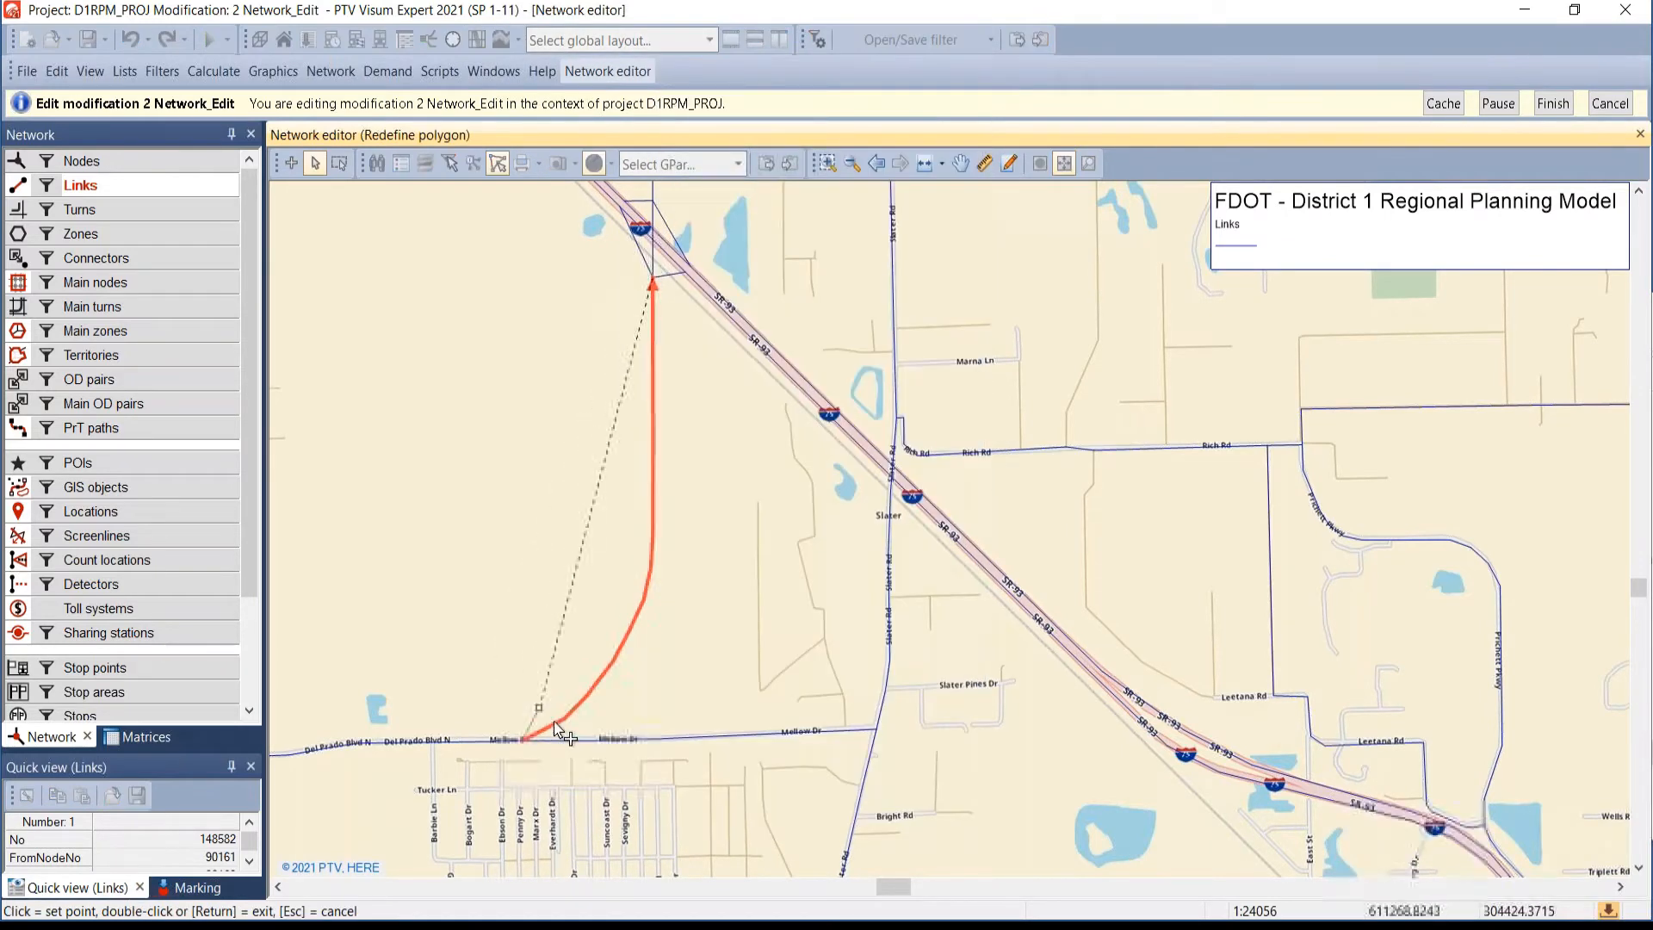
{"action": "left_click", "coordinate": [411, 655]}
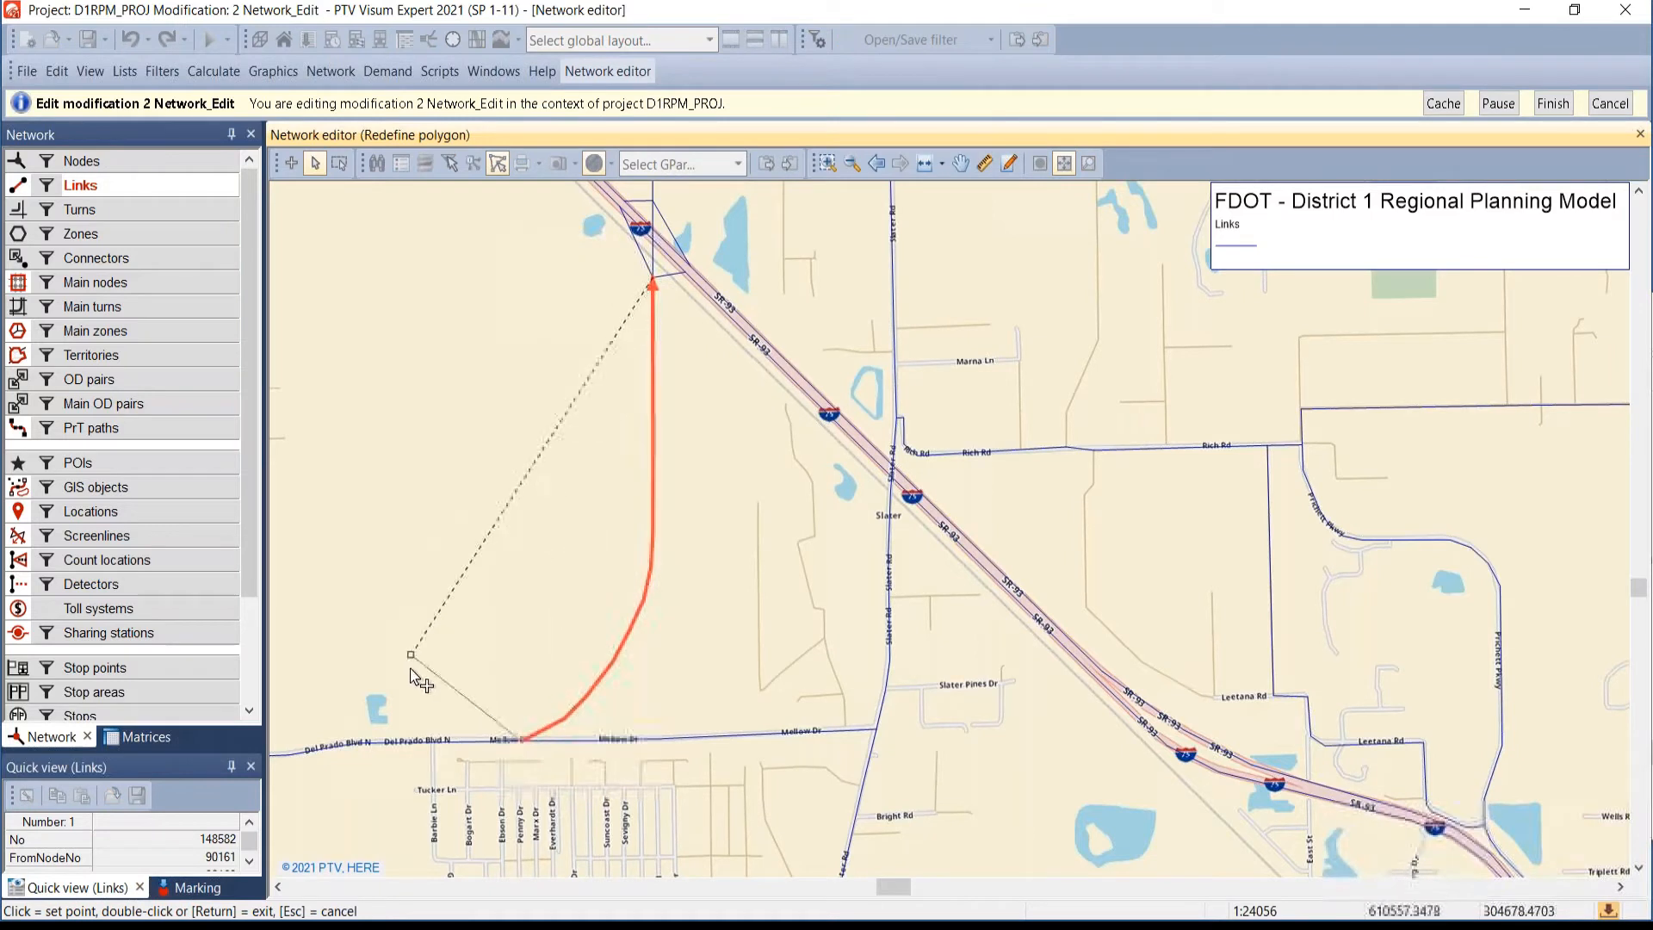
{"action": "left_click", "coordinate": [561, 721]}
{"action": "left_click", "coordinate": [585, 697]}
{"action": "left_click", "coordinate": [615, 658]}
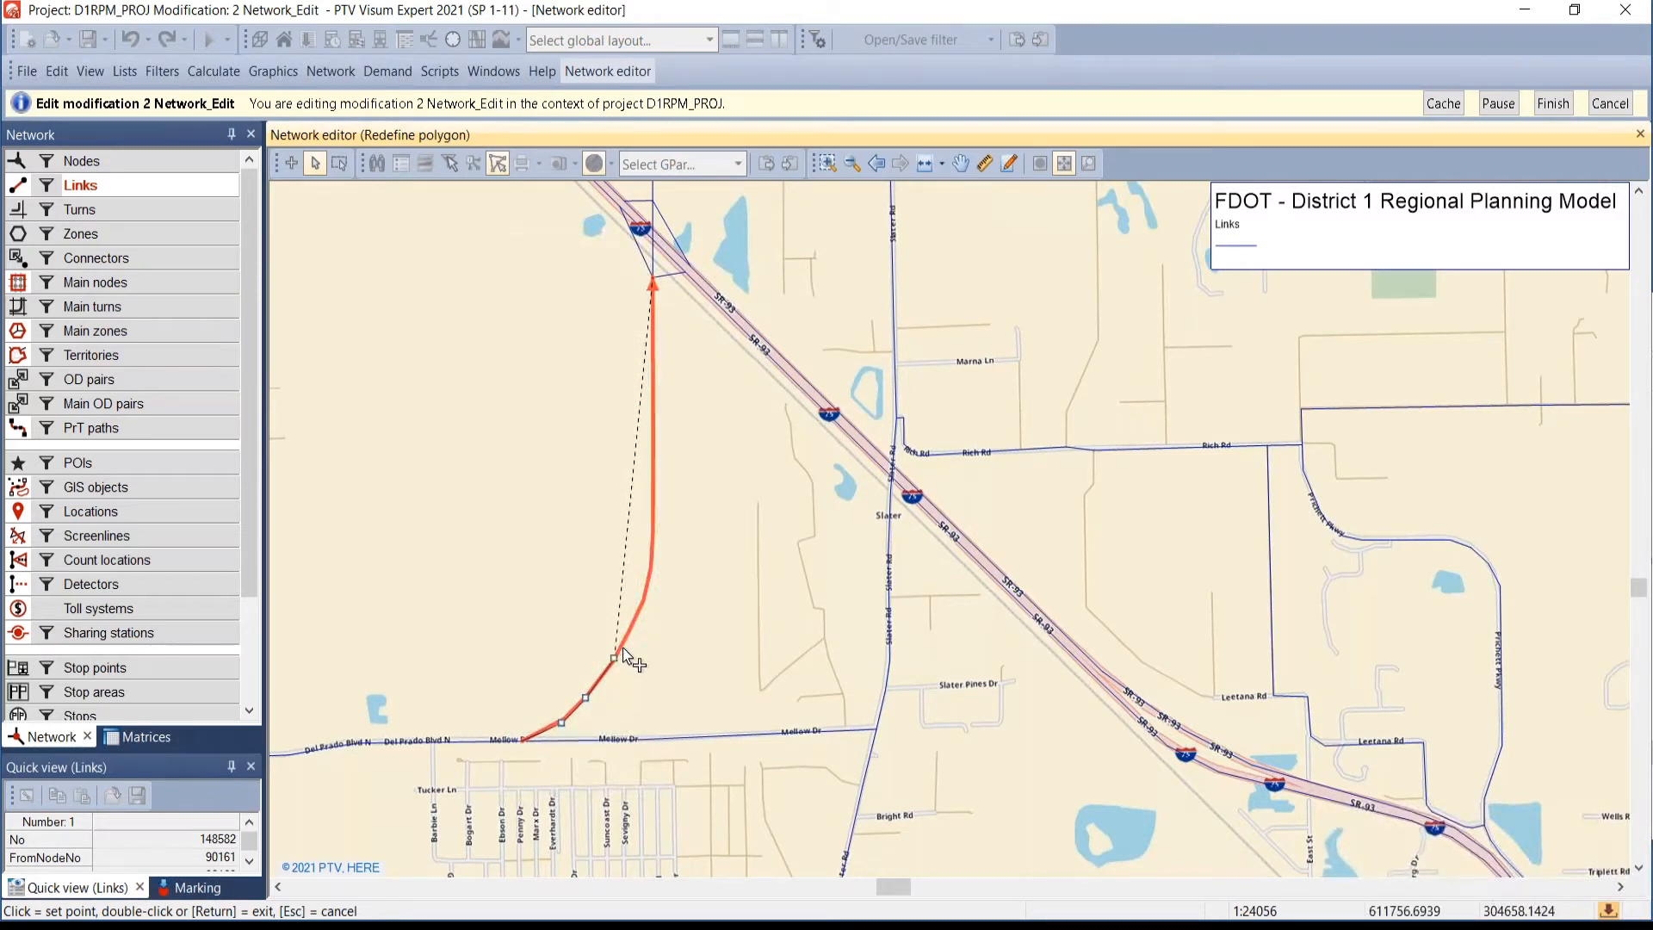
{"action": "left_click", "coordinate": [637, 610]}
{"action": "left_click", "coordinate": [644, 589]}
{"action": "left_click", "coordinate": [653, 553]}
- Continue the redefined link shape in a zigzag up to the I-75 interchange, finish the geometry, and undo the redefinition
{"action": "left_click", "coordinate": [587, 410]}
{"action": "left_click", "coordinate": [561, 367]}
{"action": "left_click", "coordinate": [591, 344]}
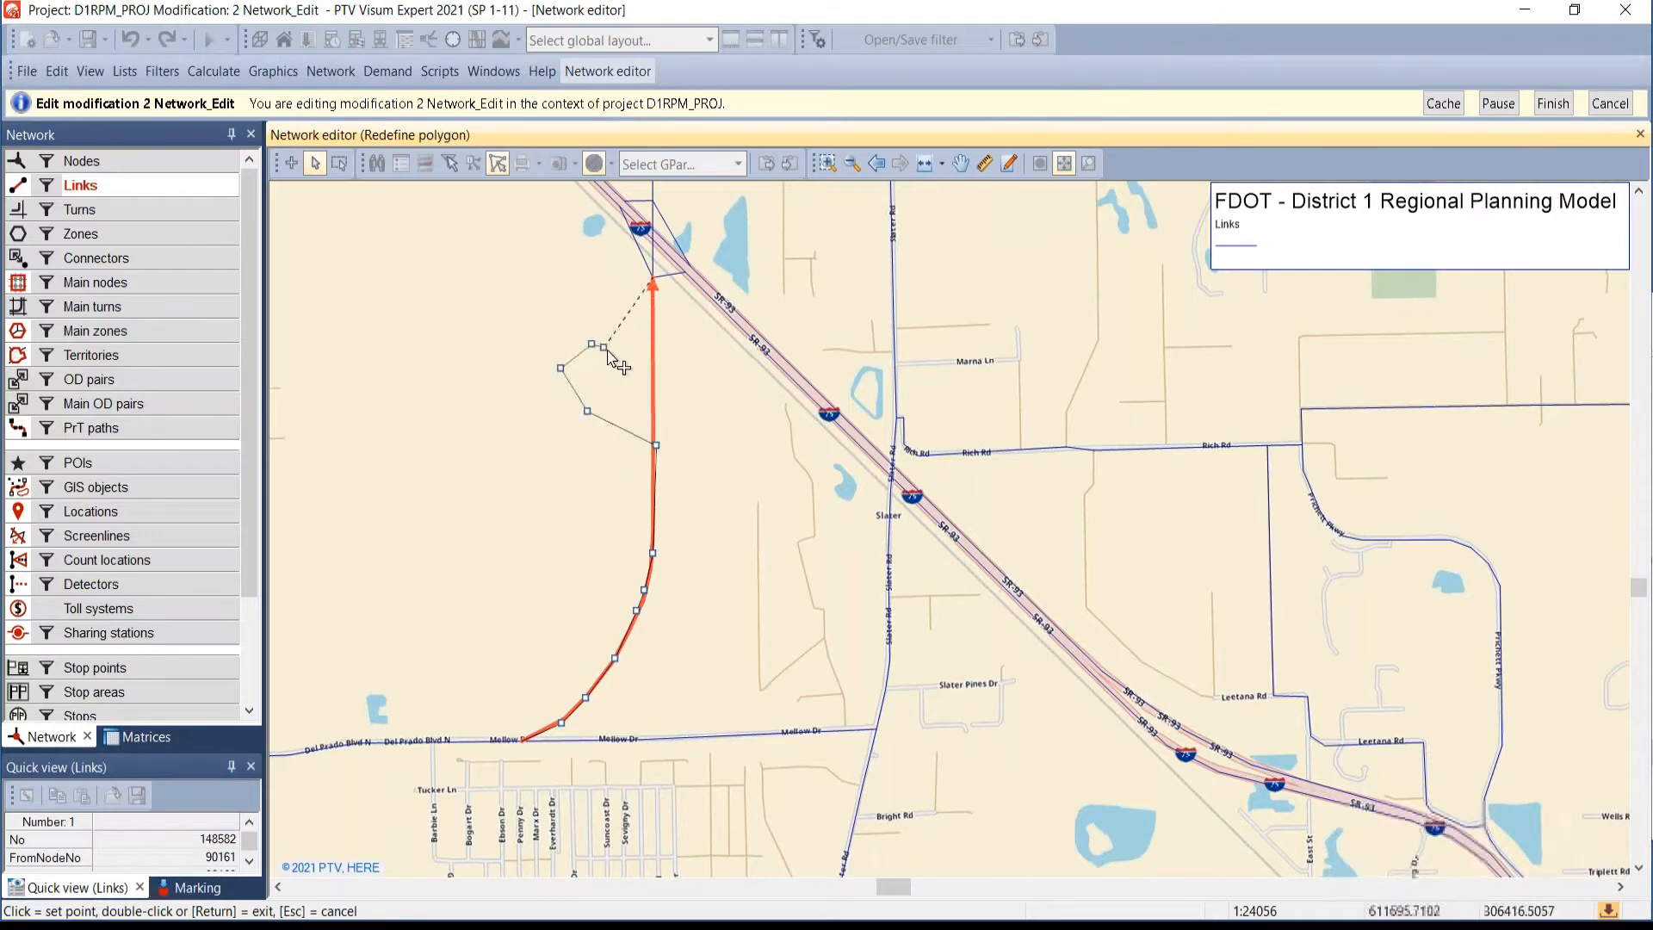
{"action": "left_click", "coordinate": [625, 354]}
{"action": "left_click", "coordinate": [671, 366]}
{"action": "left_click", "coordinate": [685, 348]}
{"action": "left_click", "coordinate": [665, 319]}
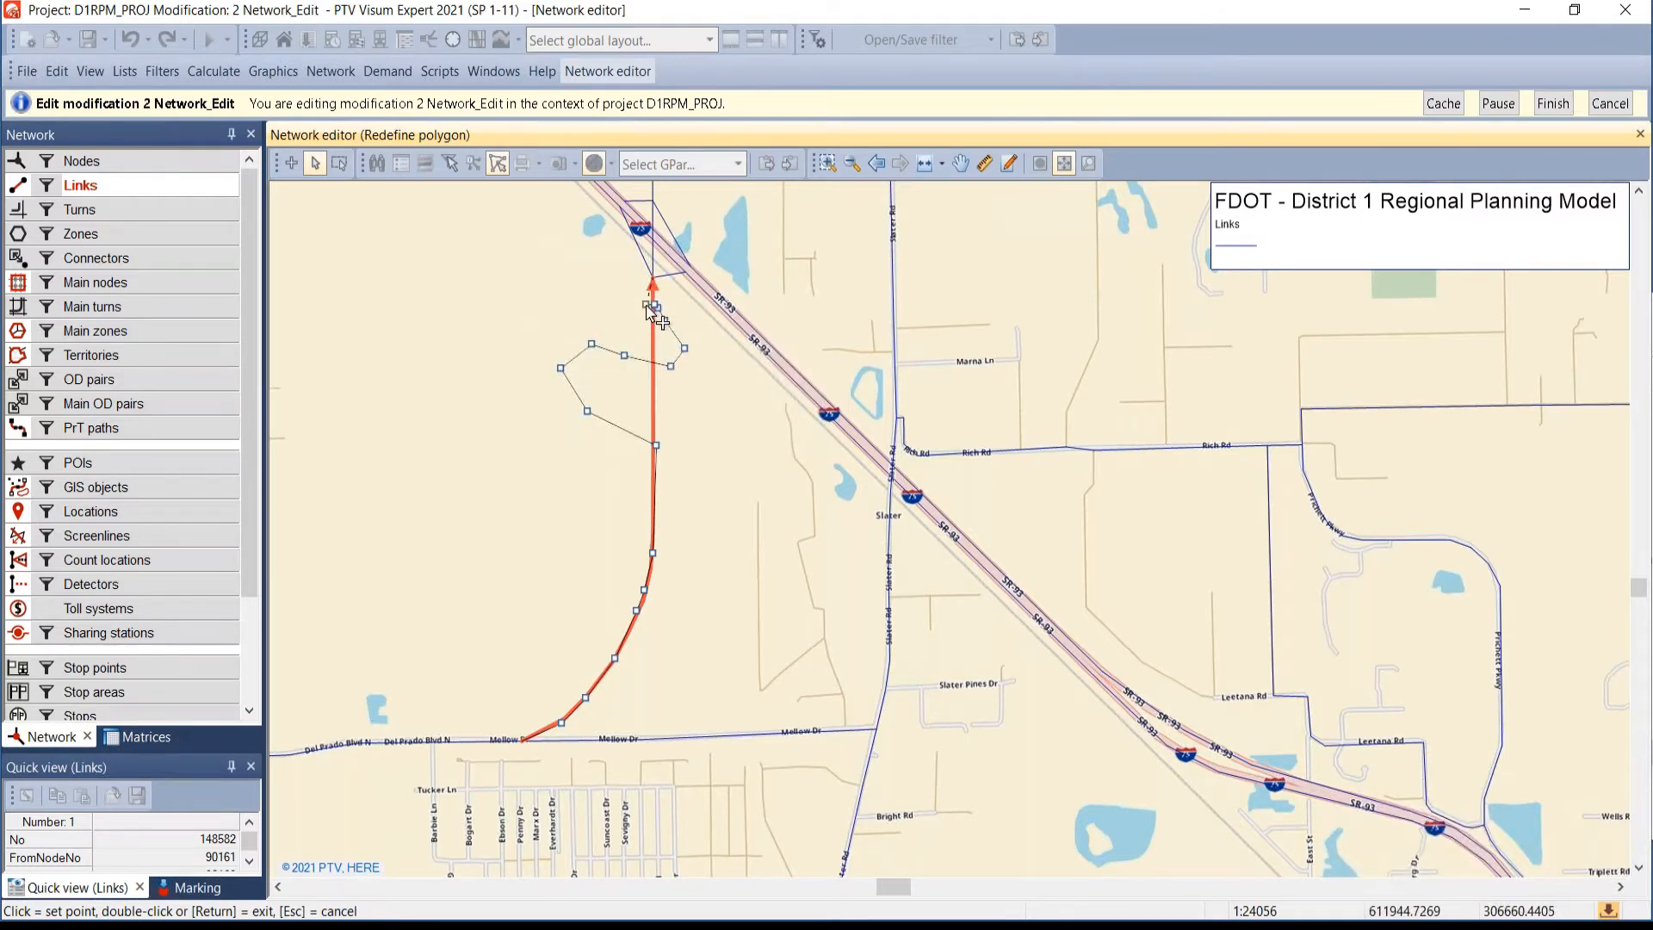
{"action": "double_click", "coordinate": [654, 302]}
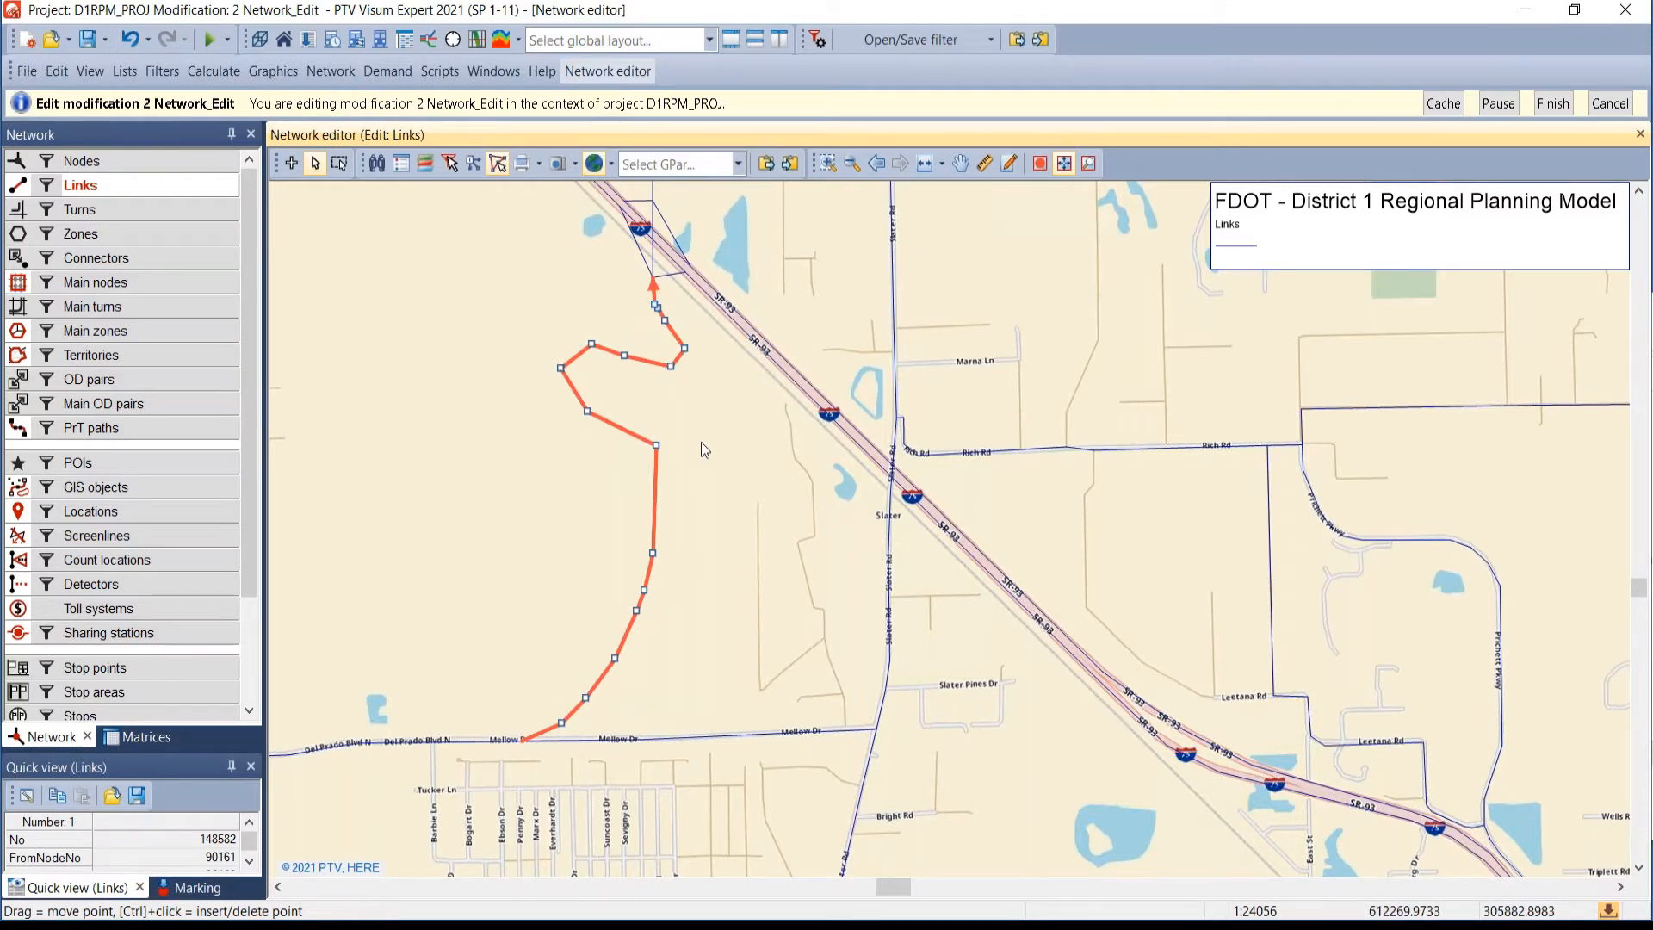
{"action": "key", "text": "ctrl+z"}
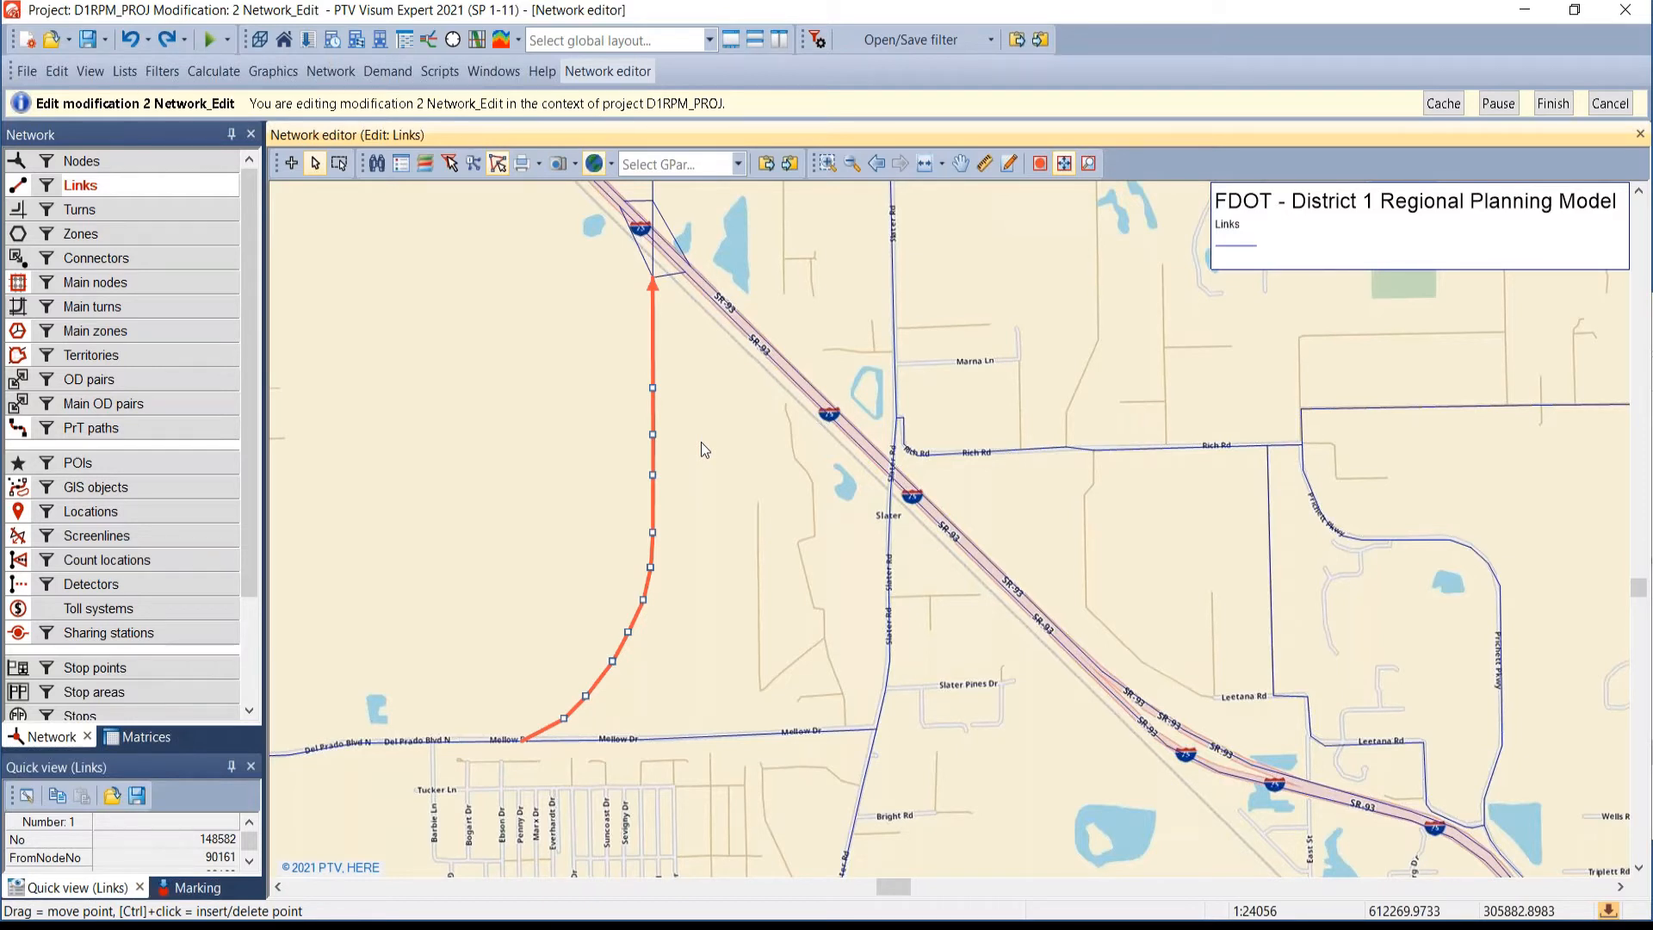
- Start a shapefile import and open Del Pedro New Build_link.SHP from the D1 Temp folder
{"action": "left_click", "coordinate": [27, 70]}
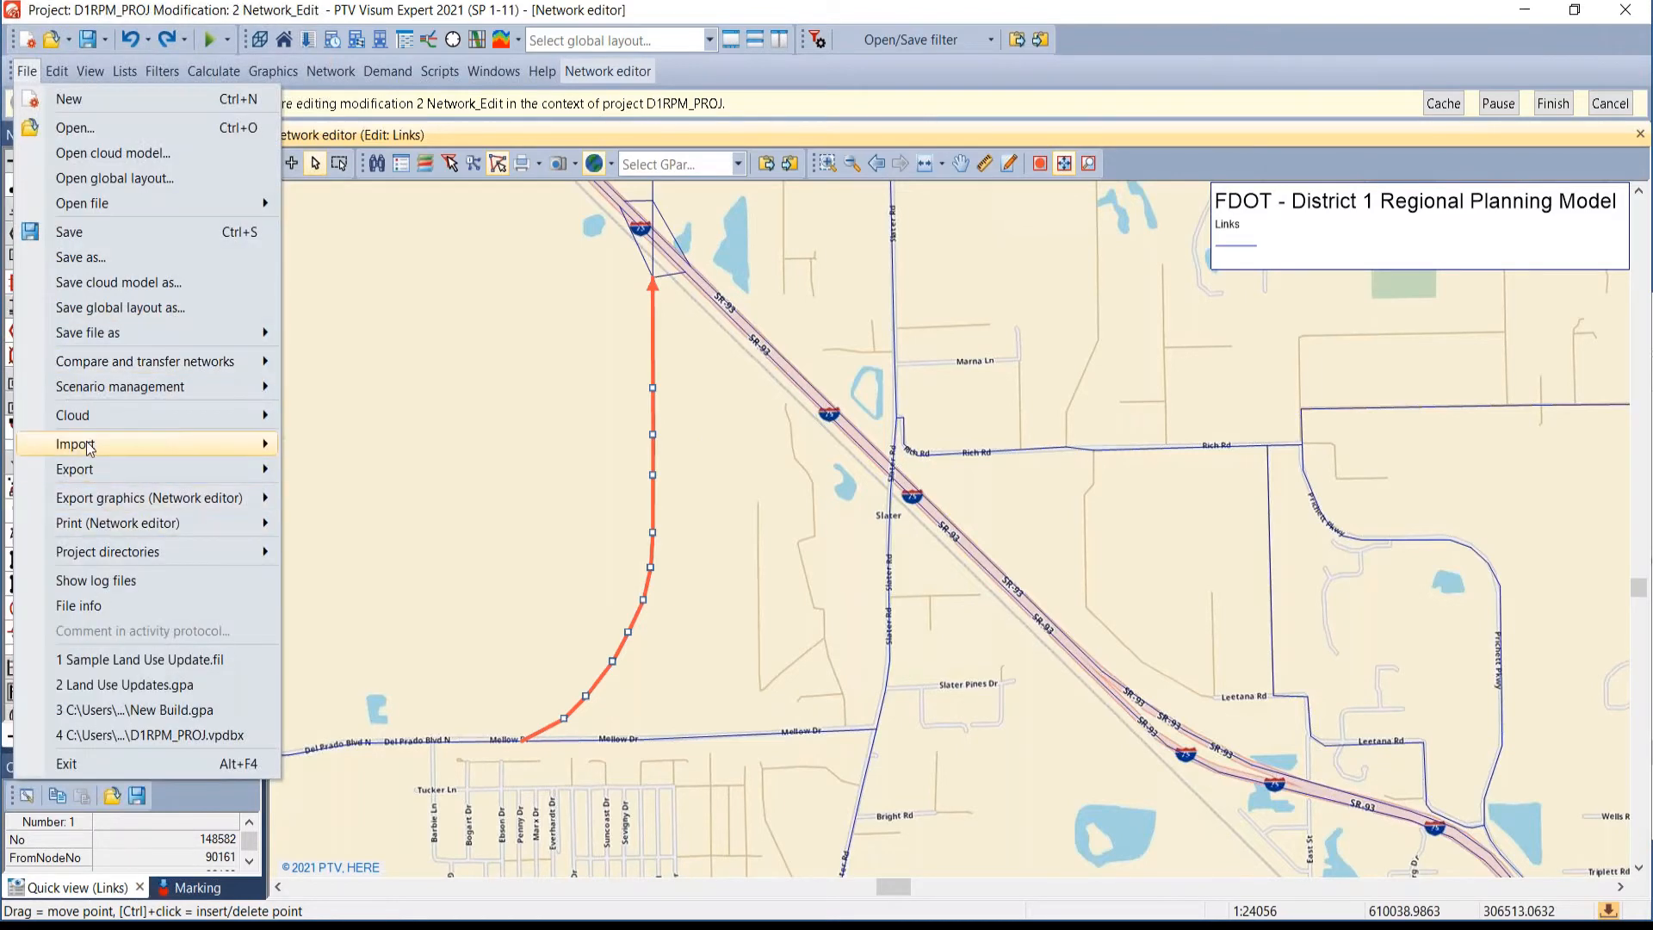
{"action": "mouse_move", "coordinate": [129, 443]}
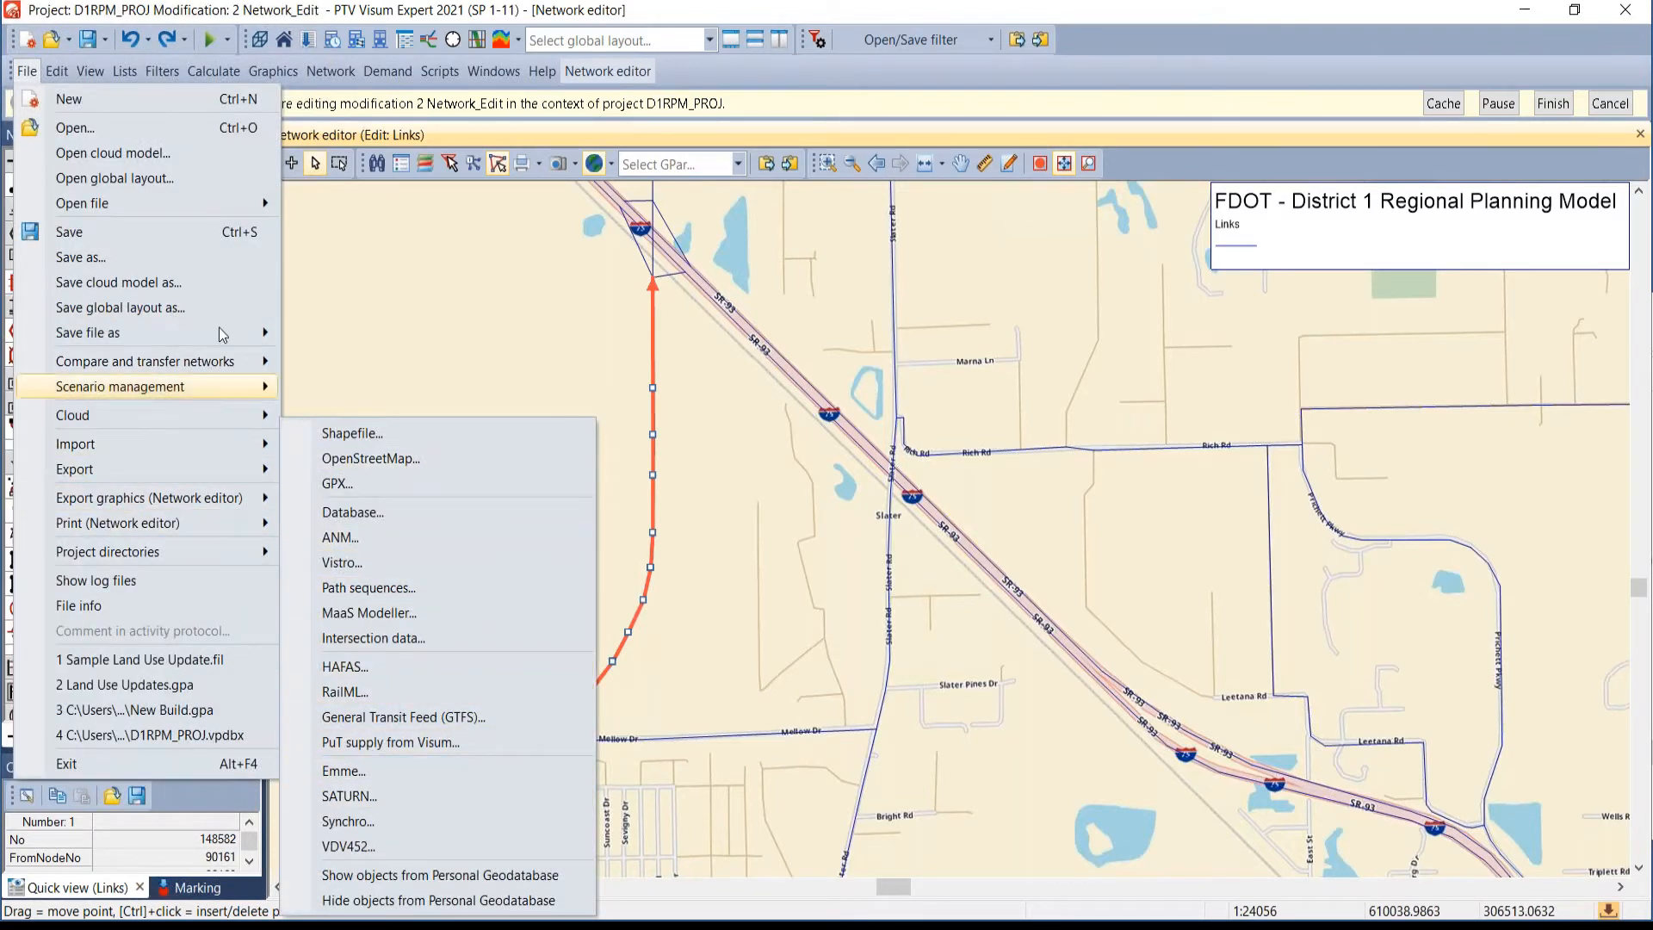
{"action": "mouse_move", "coordinate": [248, 459]}
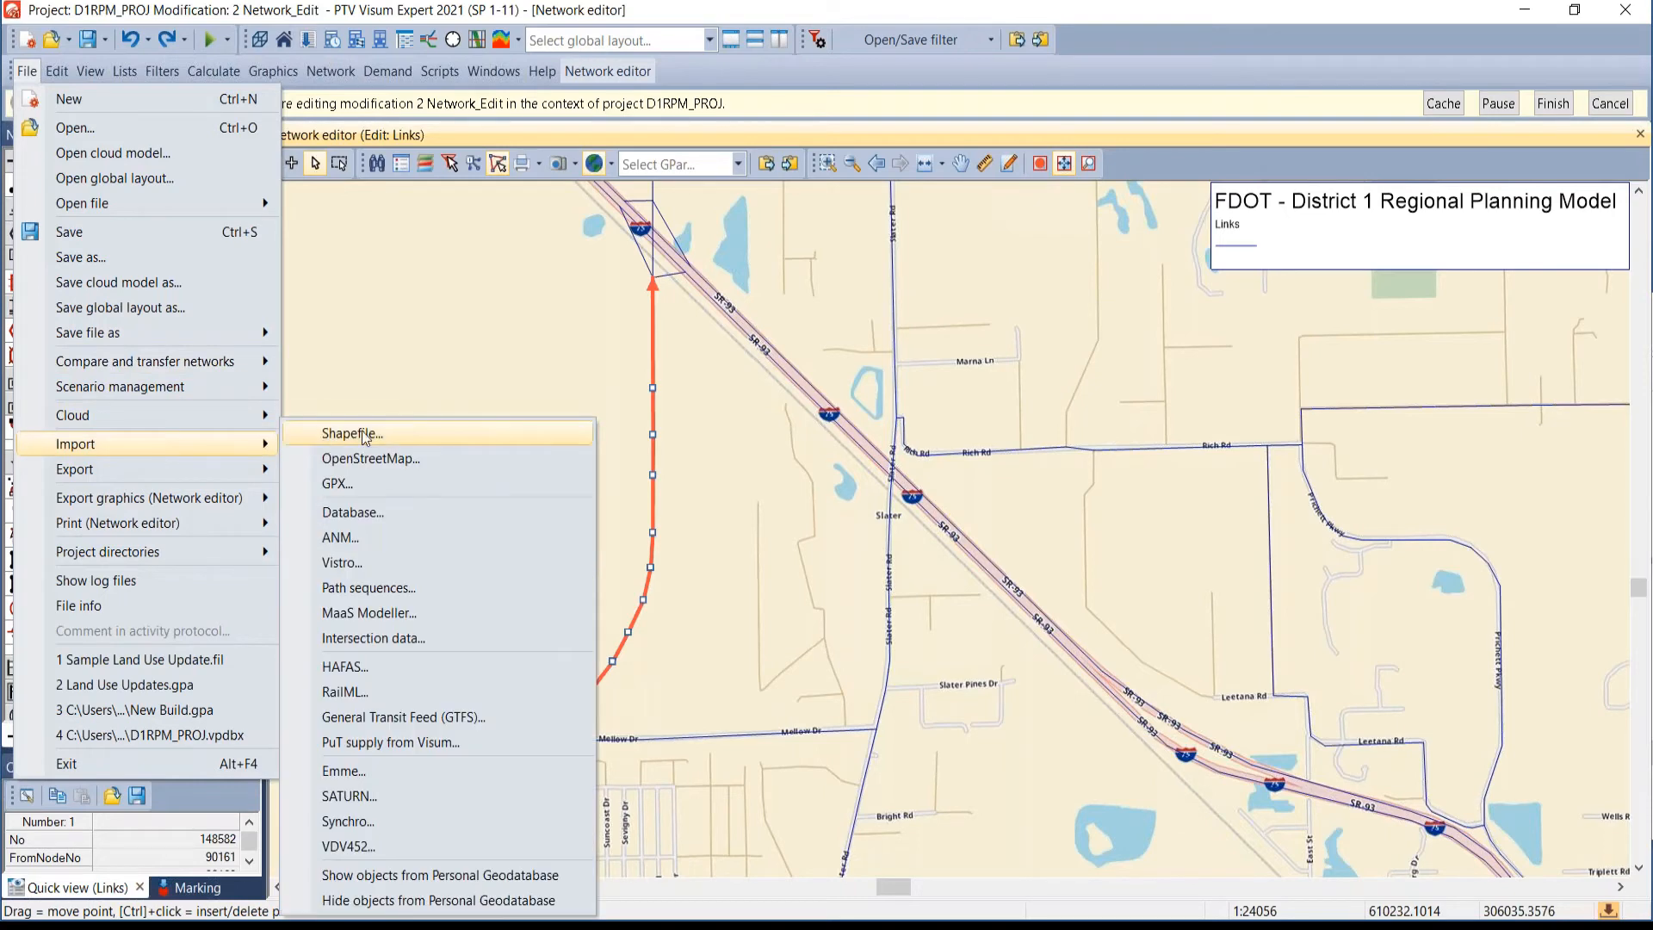
{"action": "left_click", "coordinate": [439, 431]}
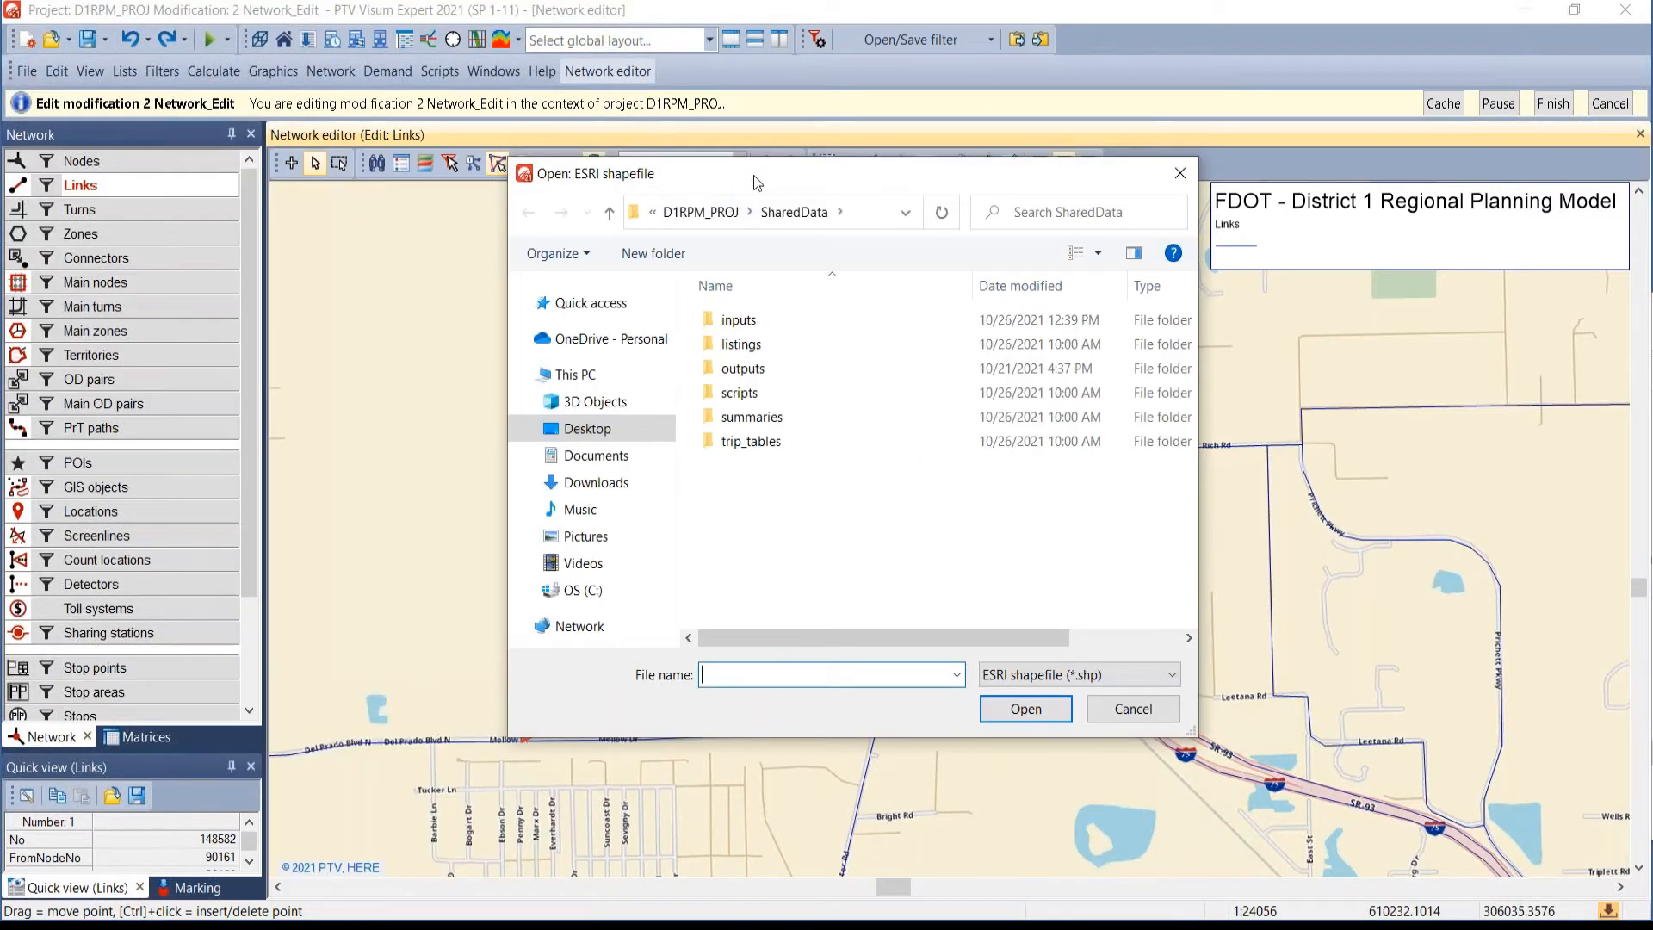
{"action": "key", "text": "Escape"}
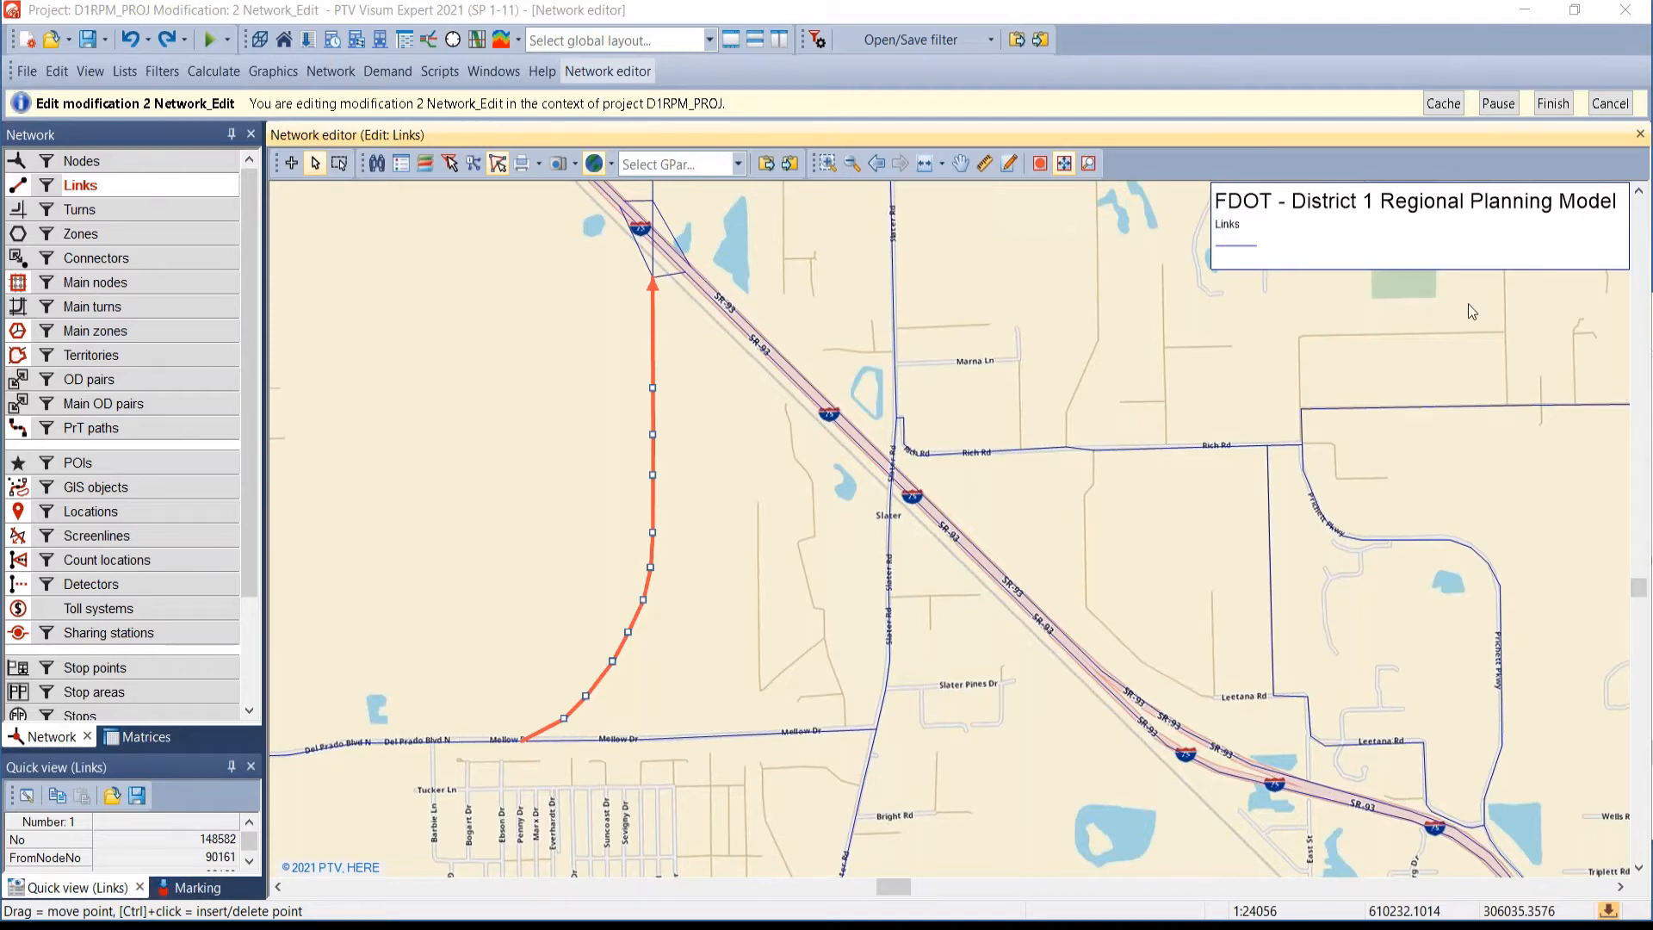
{"action": "left_click_drag", "start_coordinate": [1468, 304], "coordinate": [1290, 178]}
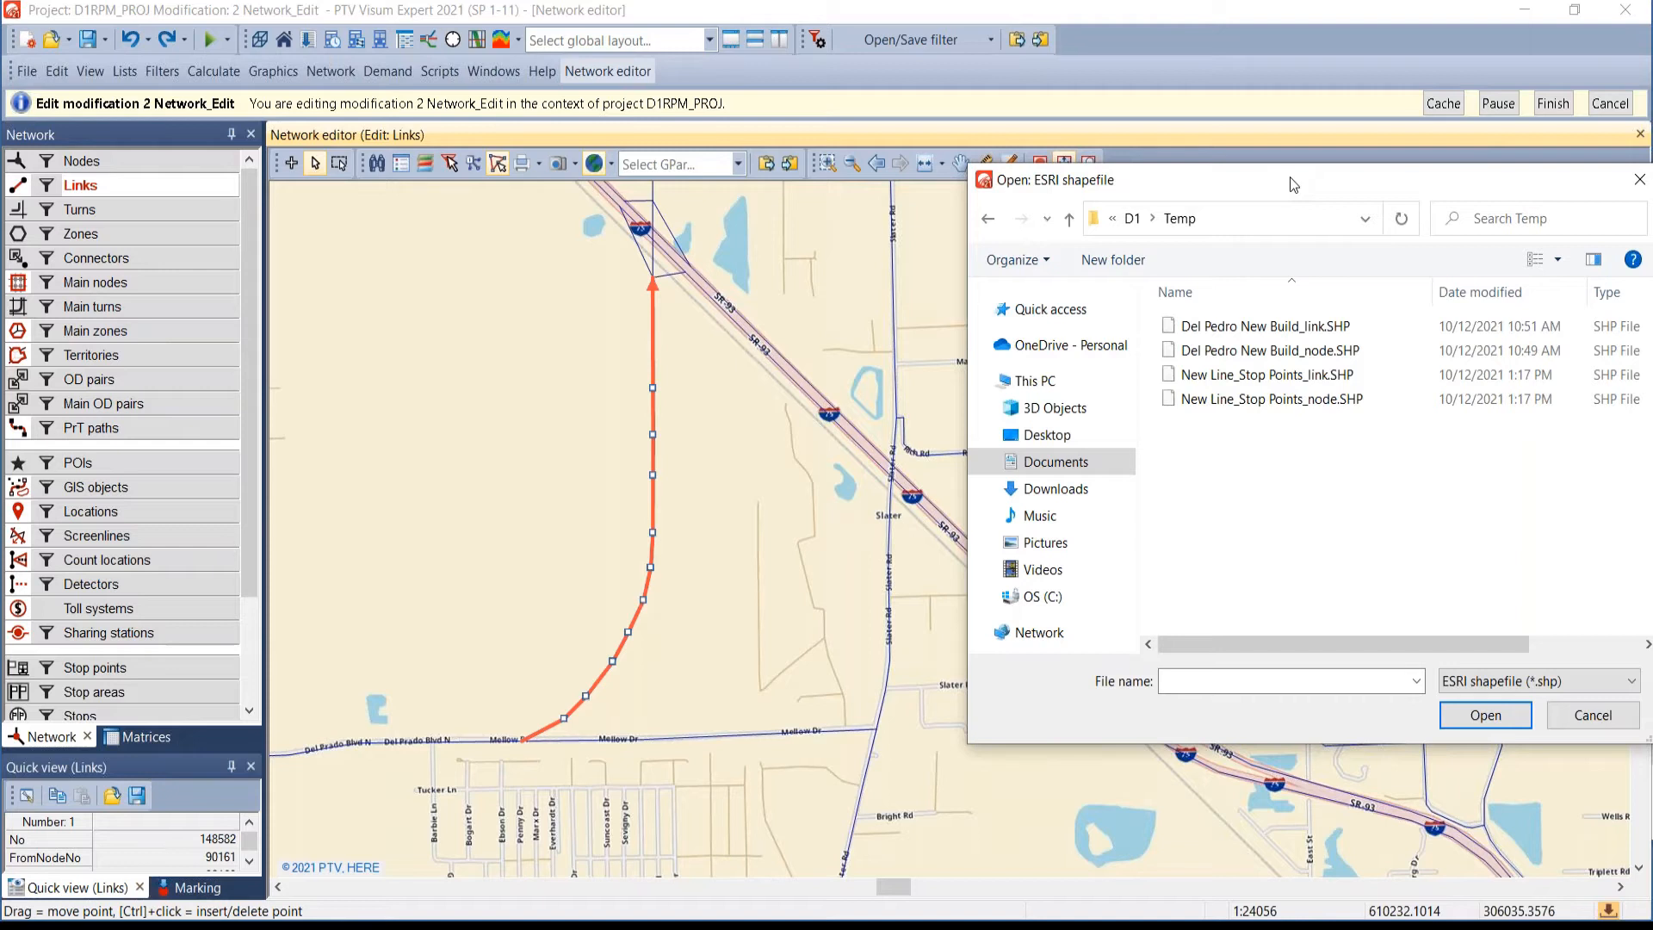
{"action": "left_click_drag", "start_coordinate": [1290, 177], "coordinate": [1277, 178]}
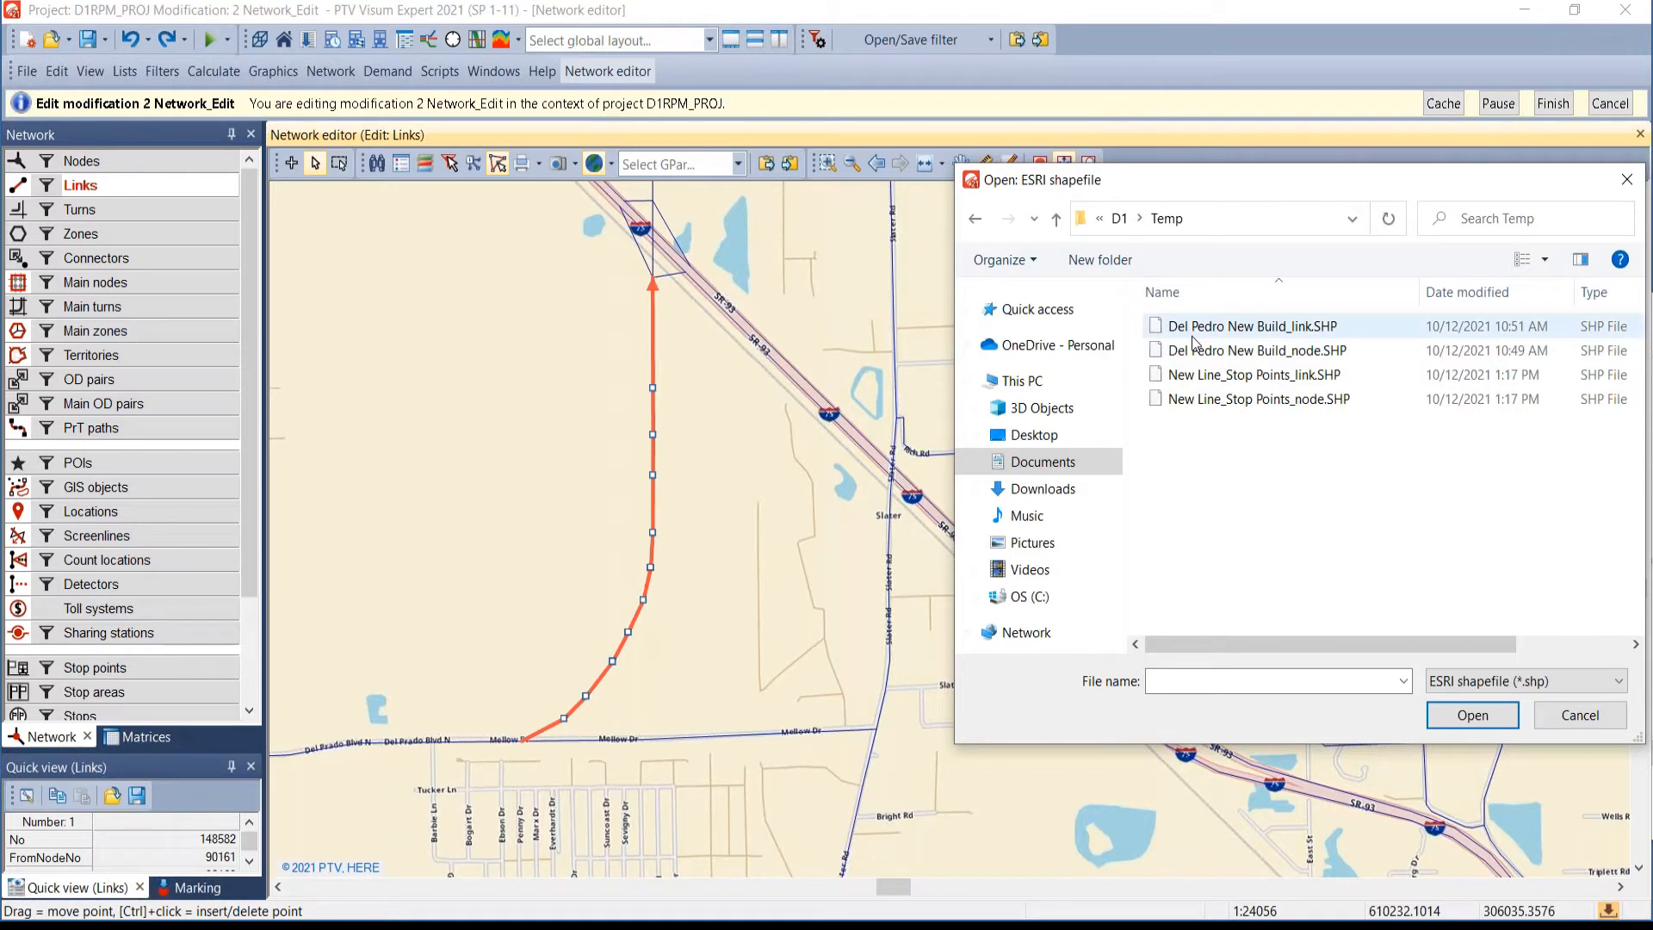
{"action": "left_click", "coordinate": [628, 567]}
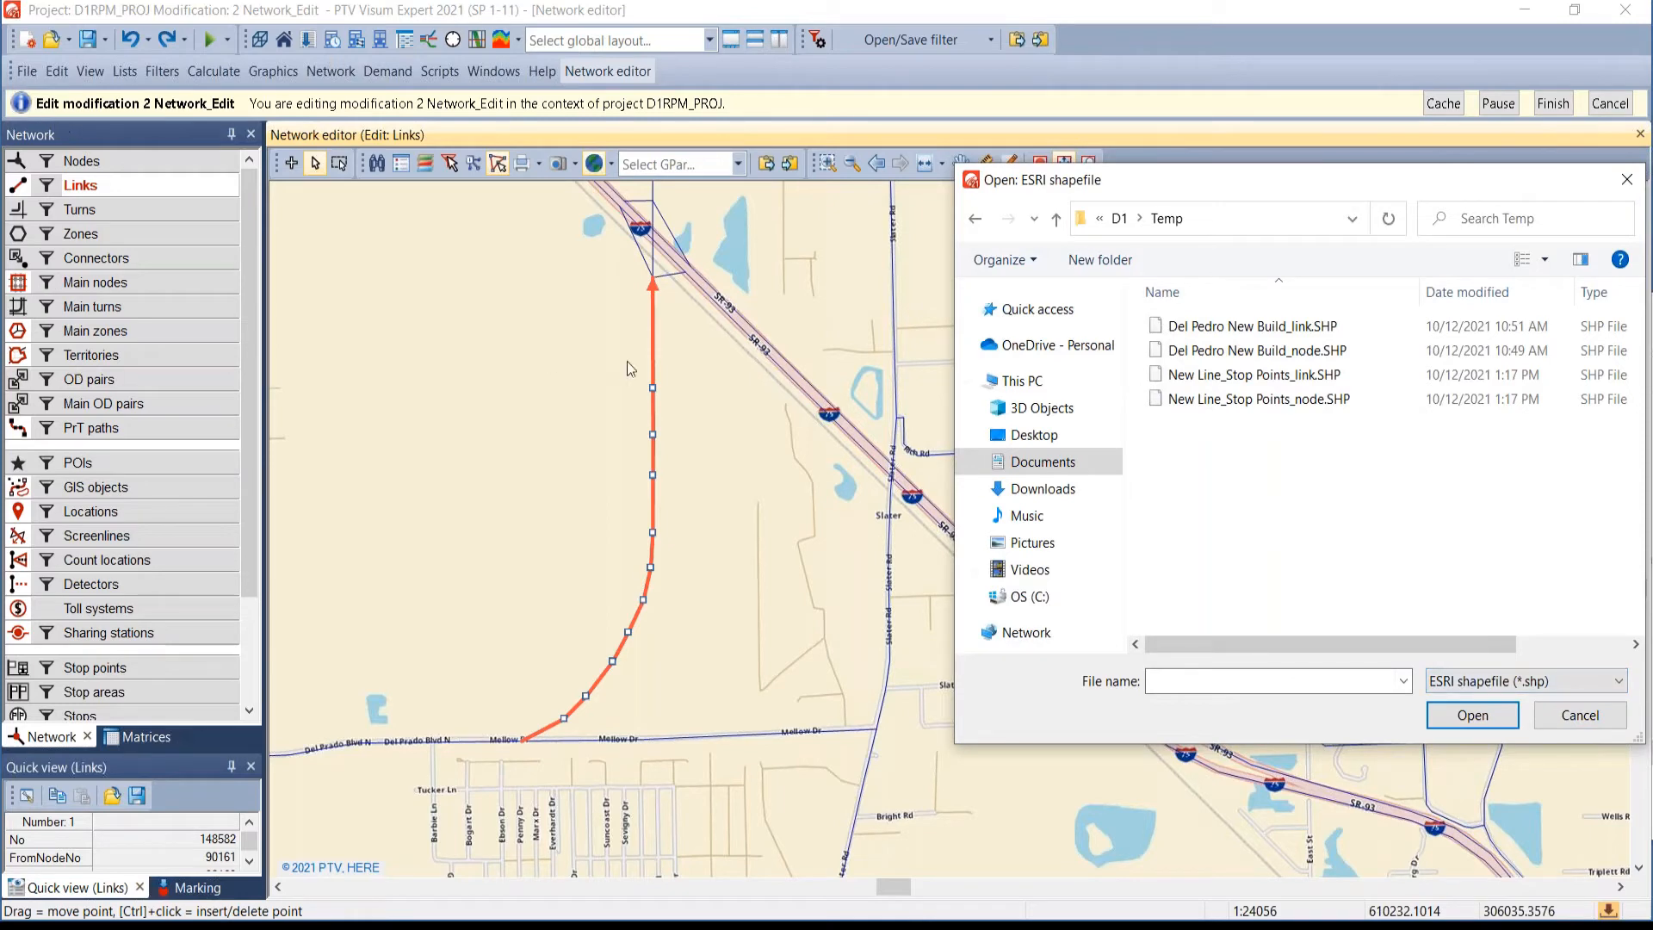
{"action": "left_click", "coordinate": [1287, 327]}
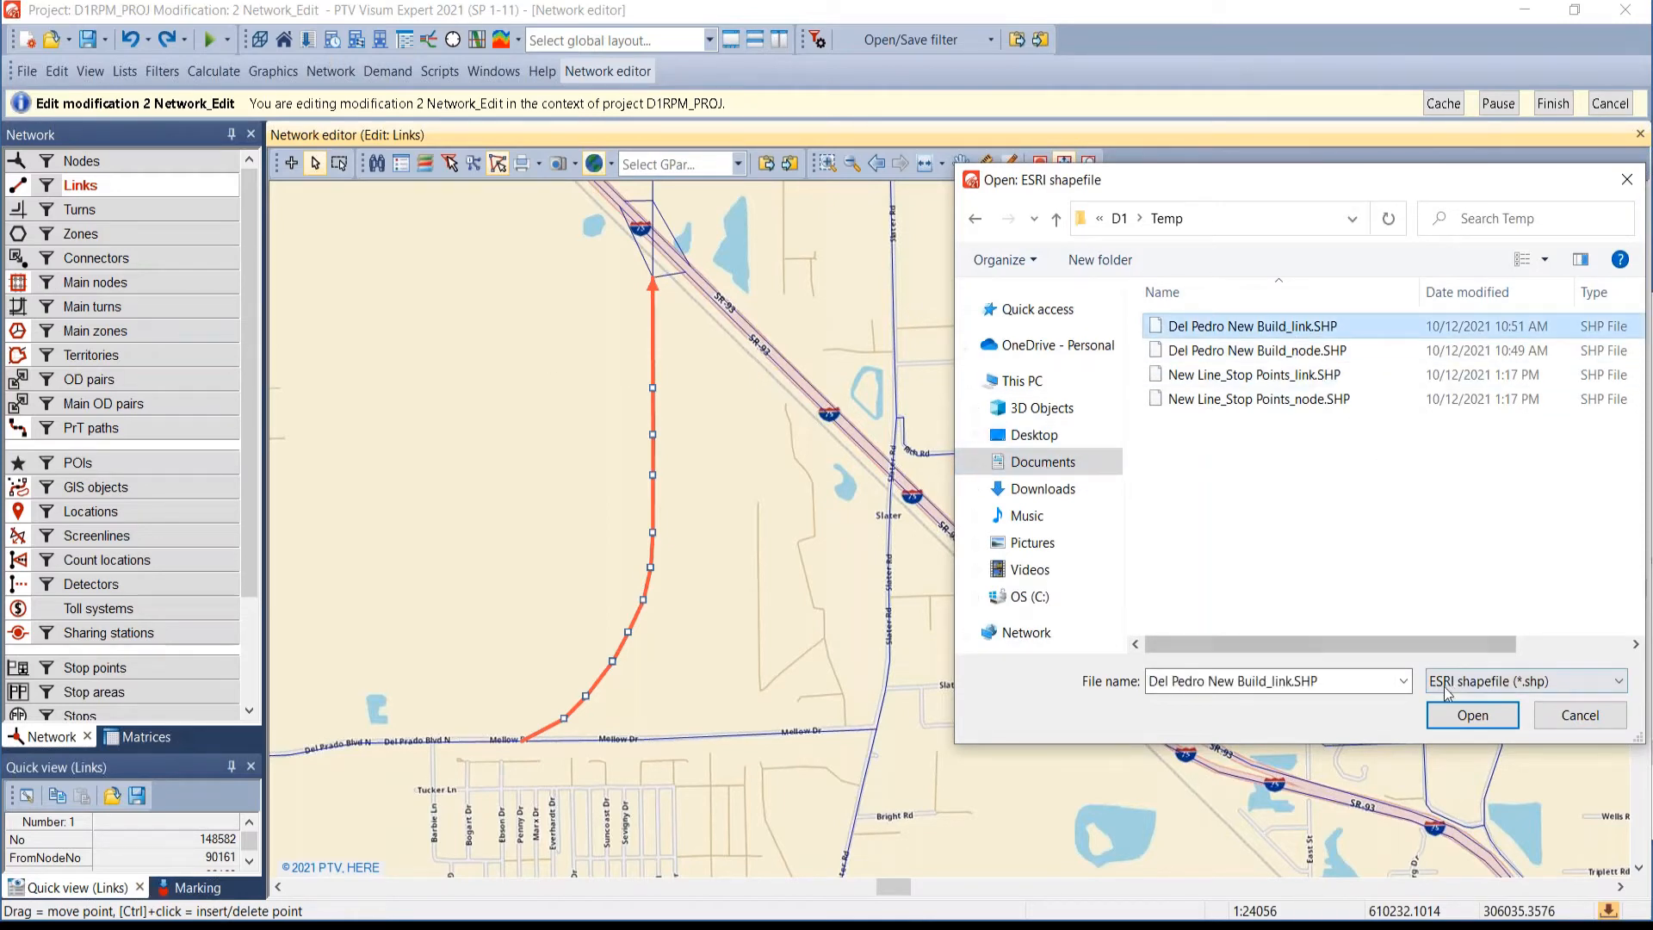
{"action": "left_click", "coordinate": [1452, 720]}
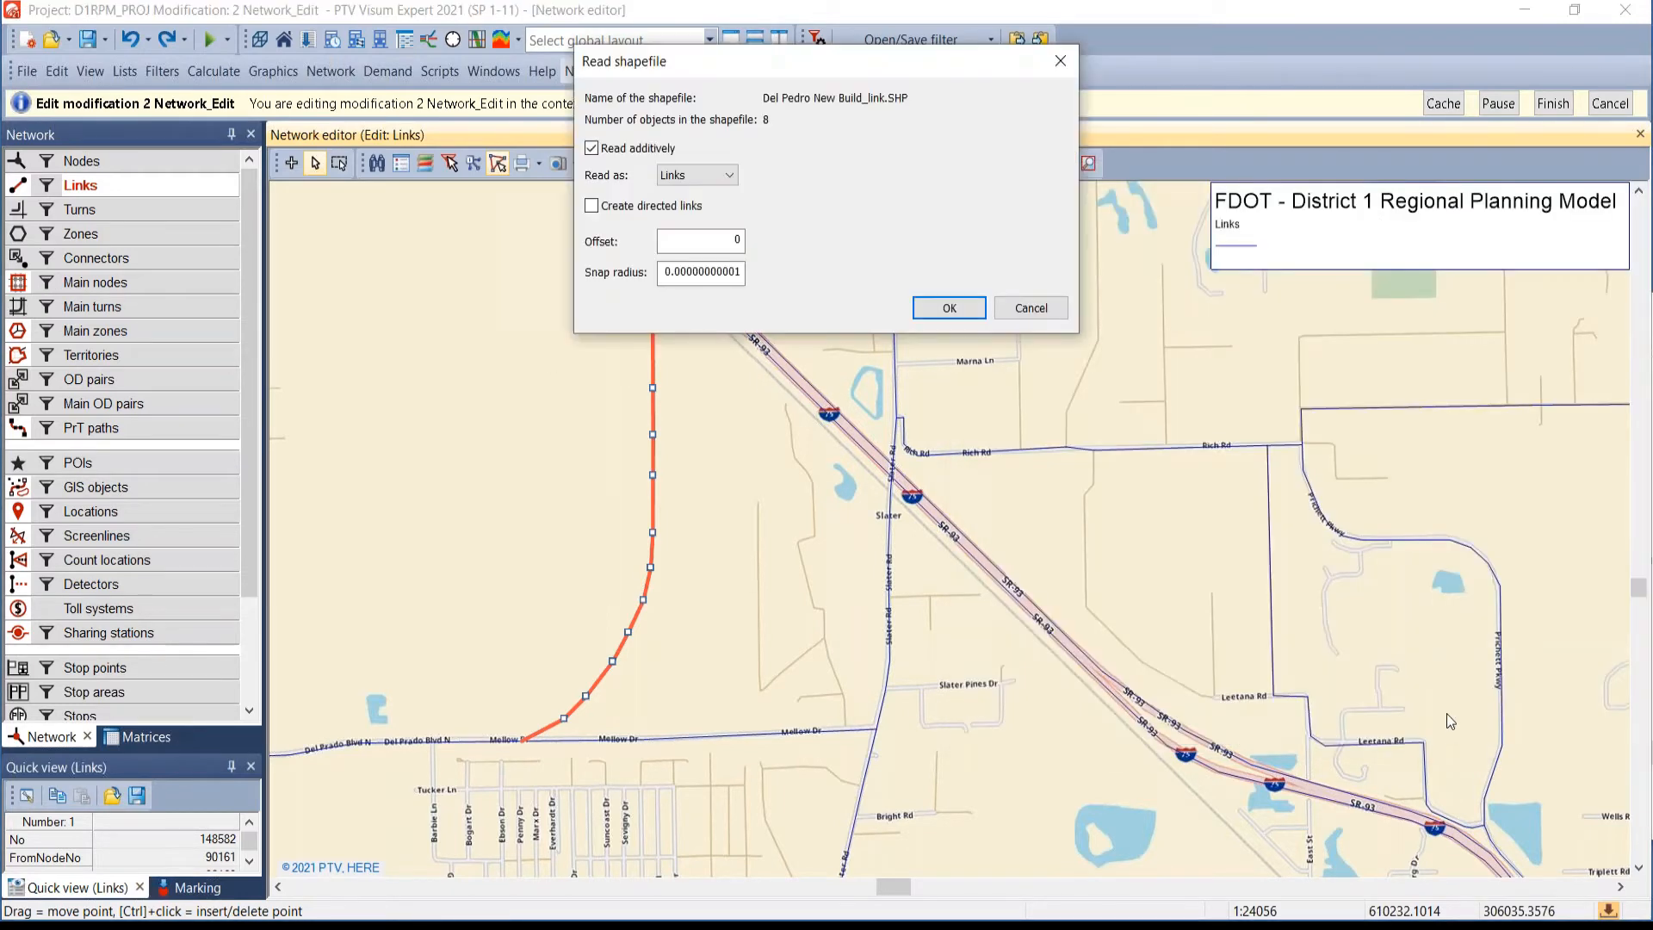
- Read the shapefile additively as POIs in the category Del Pedro Blvd (2), and continue without saving the current data
{"action": "left_click_drag", "start_coordinate": [741, 62], "coordinate": [970, 213]}
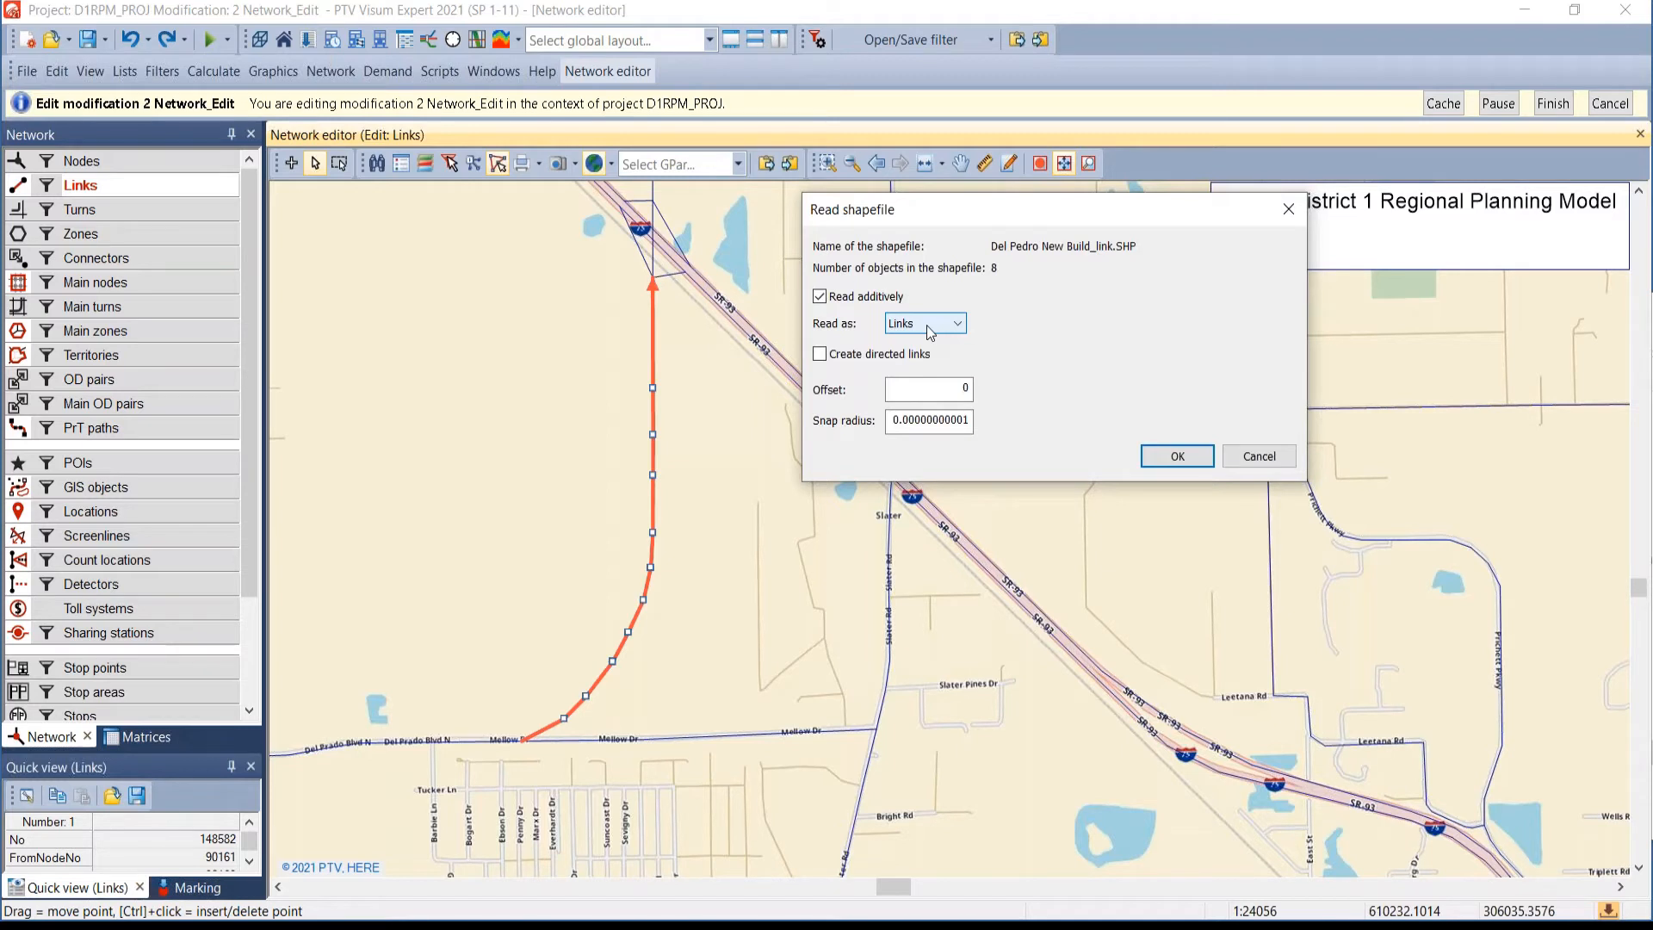
{"action": "left_click", "coordinate": [930, 333]}
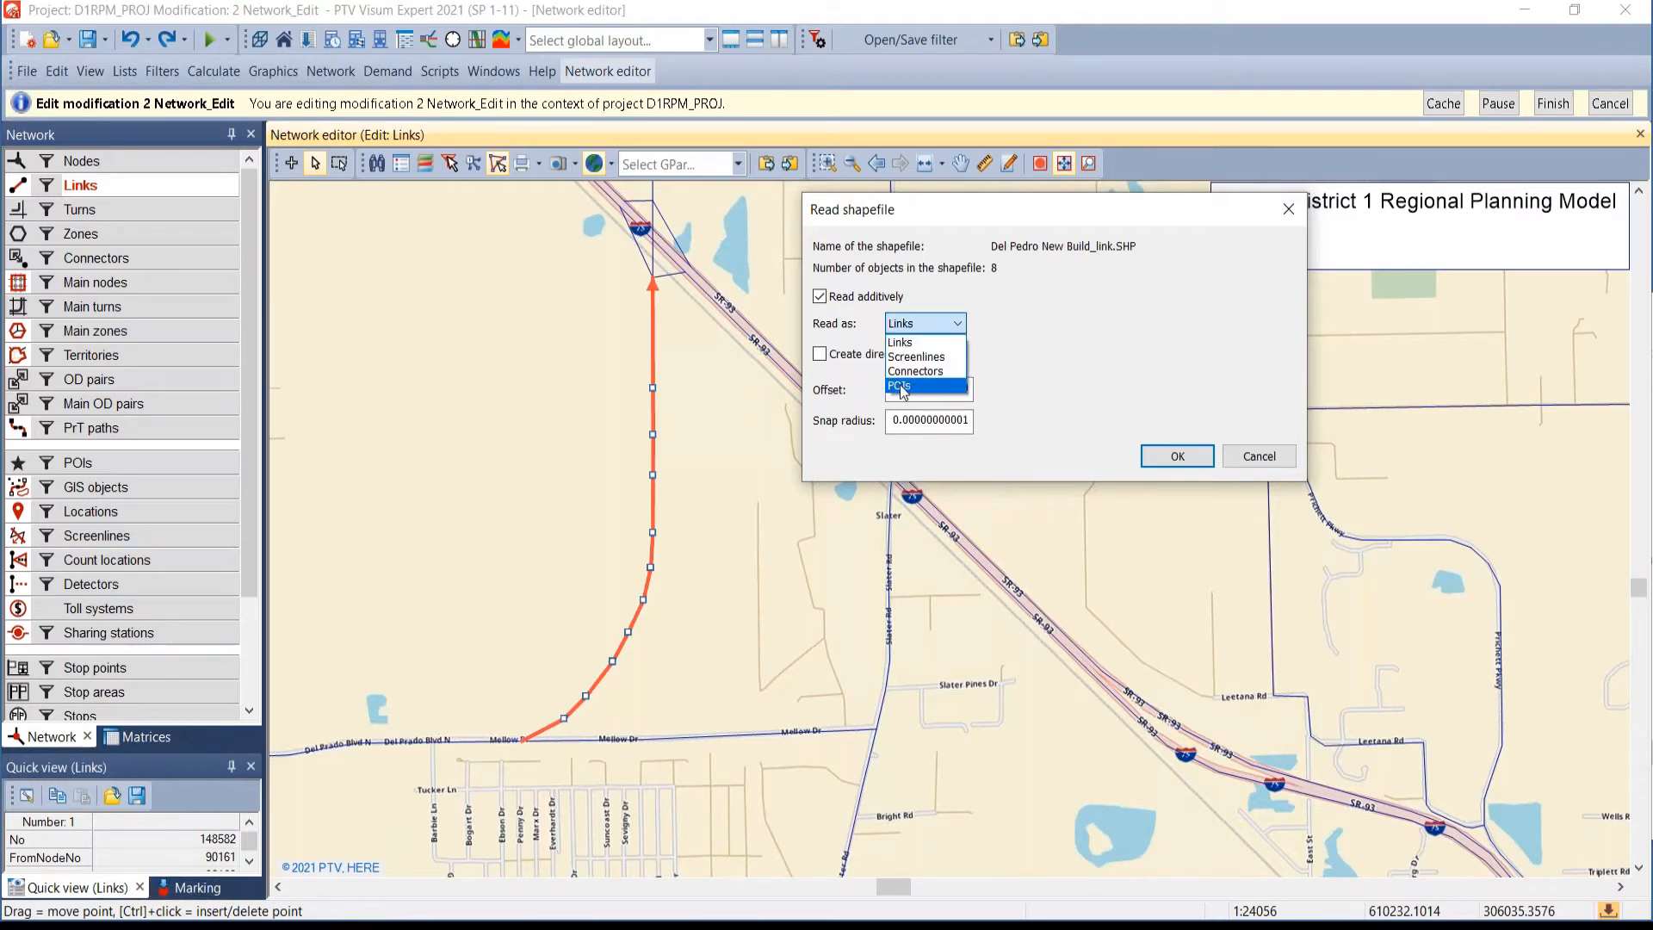
{"action": "left_click", "coordinate": [903, 387]}
{"action": "left_click", "coordinate": [922, 360]}
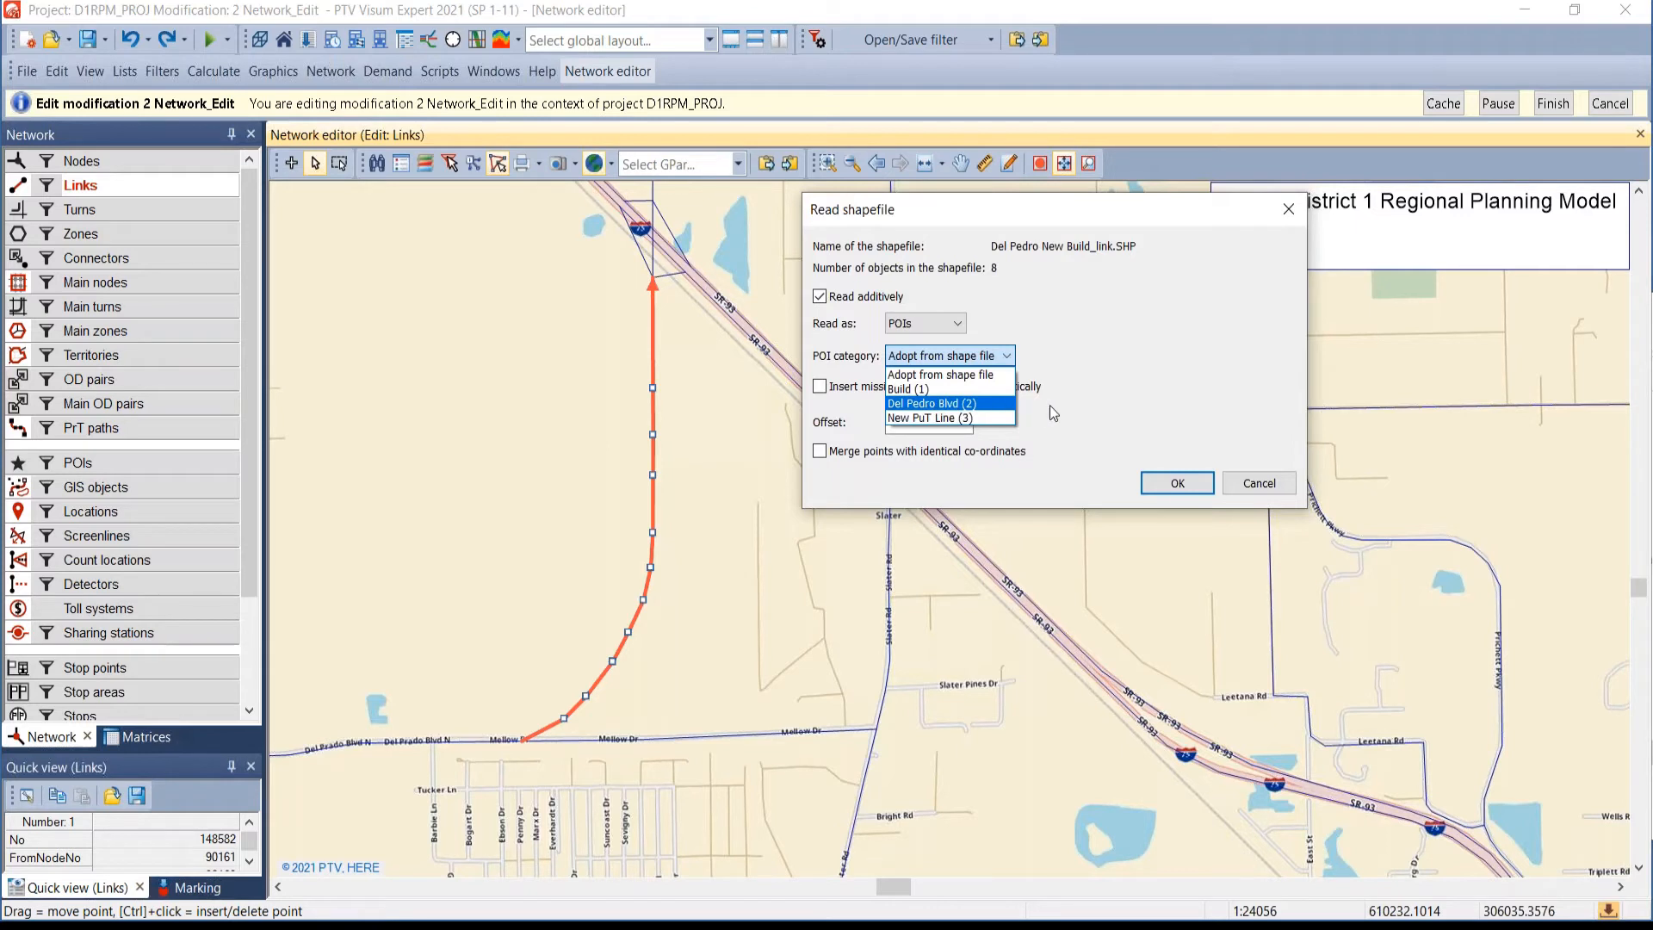
{"action": "left_click", "coordinate": [991, 404]}
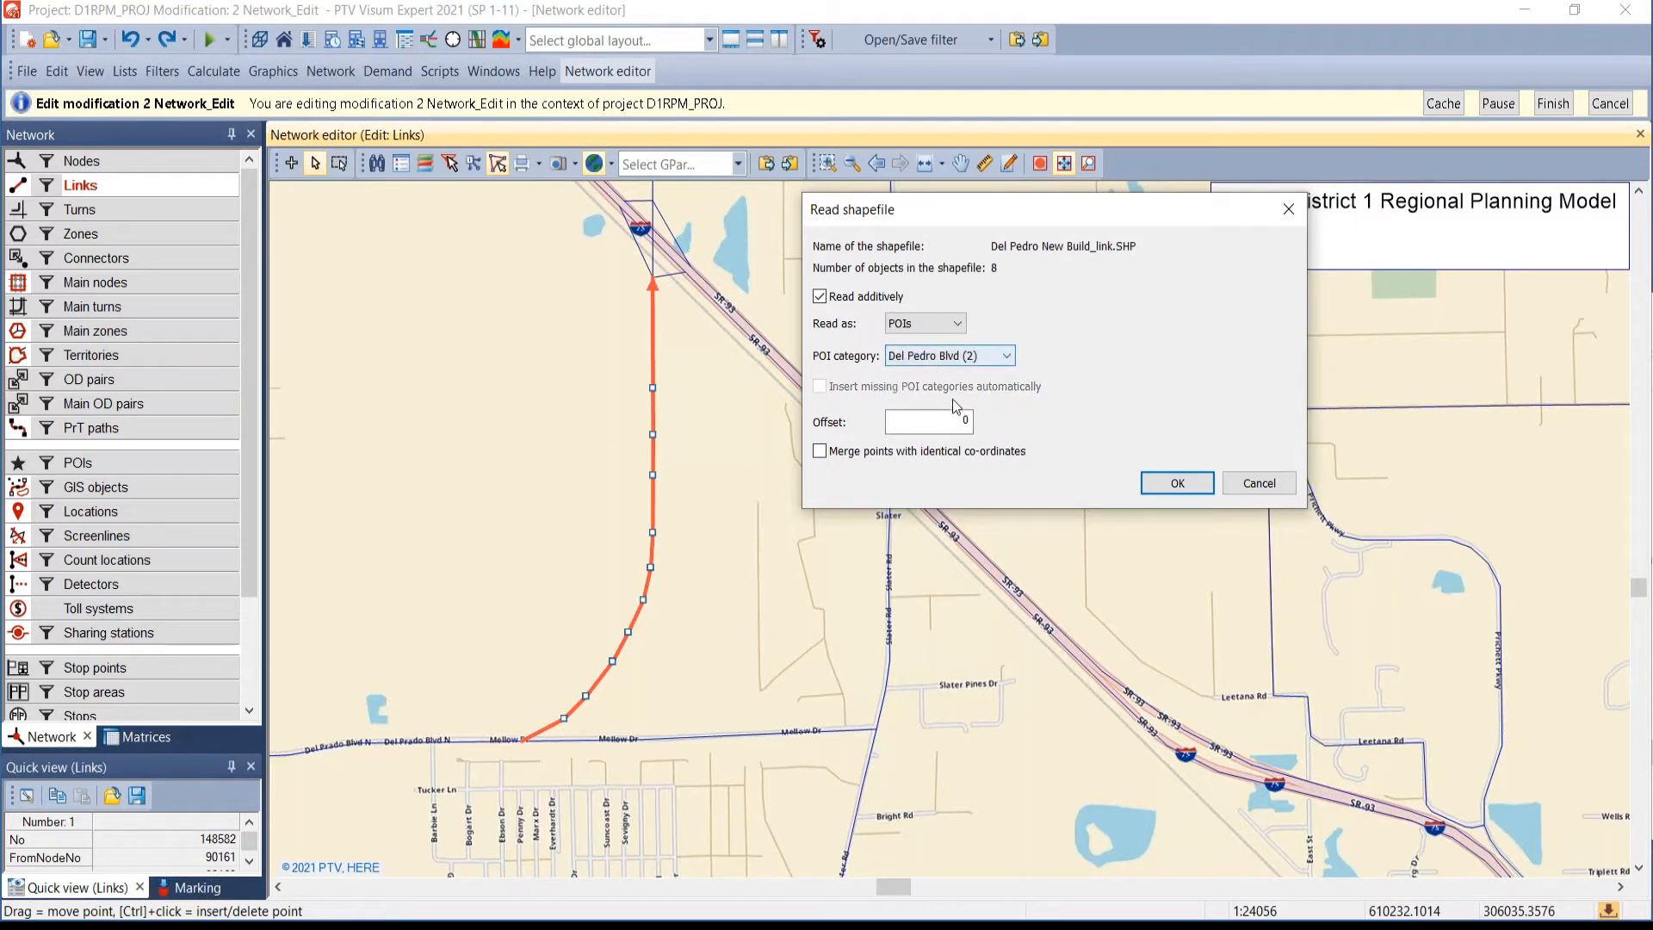
{"action": "left_click", "coordinate": [1178, 484]}
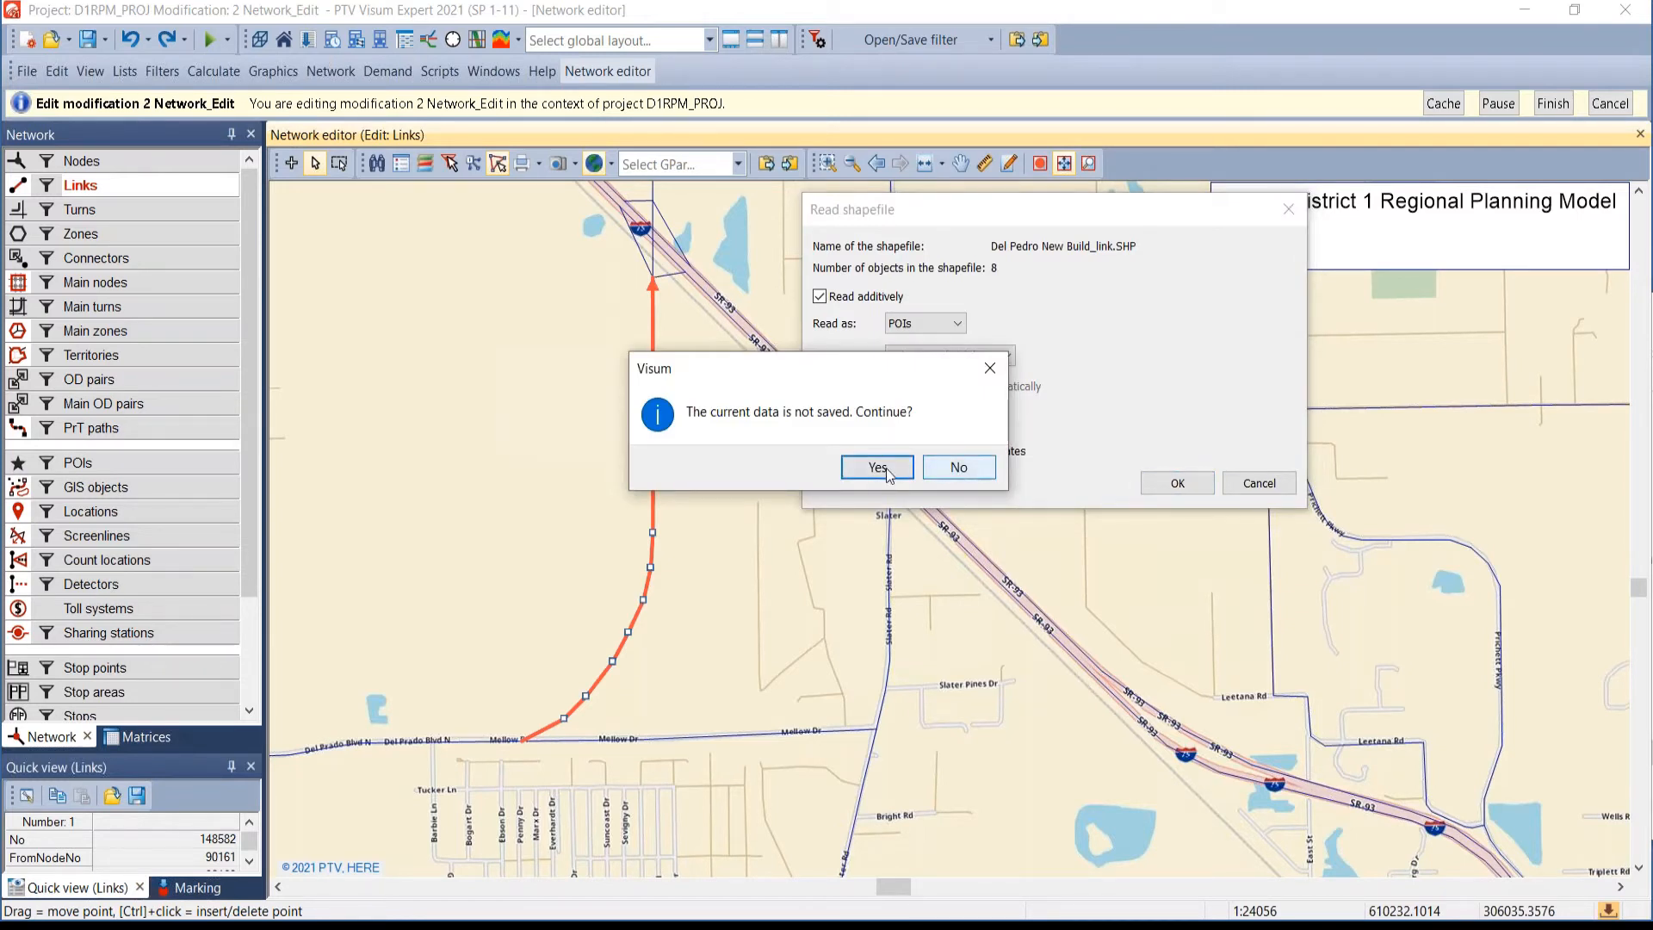
{"action": "left_click", "coordinate": [886, 470]}
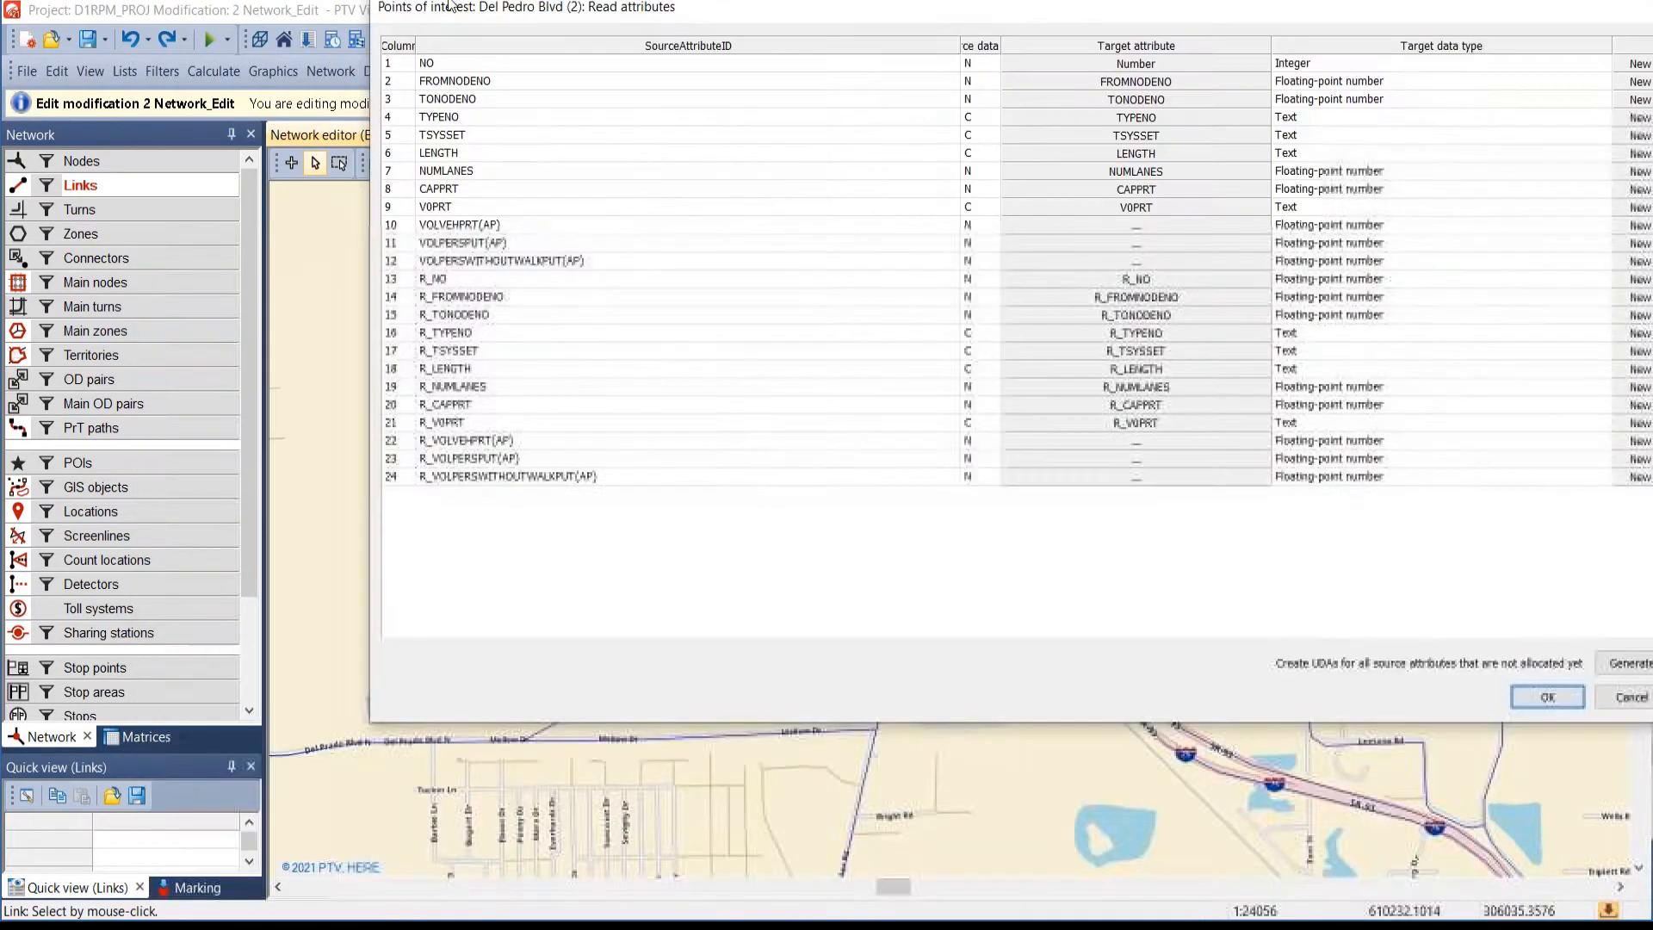
- Generate attributes for unallocated sources, and match VOLVEHPRT(AP), VOLPERSPUT(AP) and VOLPERSWITHOUTWALKPUT(AP) to the target attributes VOLVEHPRT, VOLPERSPUT and VOLPERSWITHOUTWALKPUT
{"action": "left_click_drag", "start_coordinate": [449, 5], "coordinate": [174, 113]}
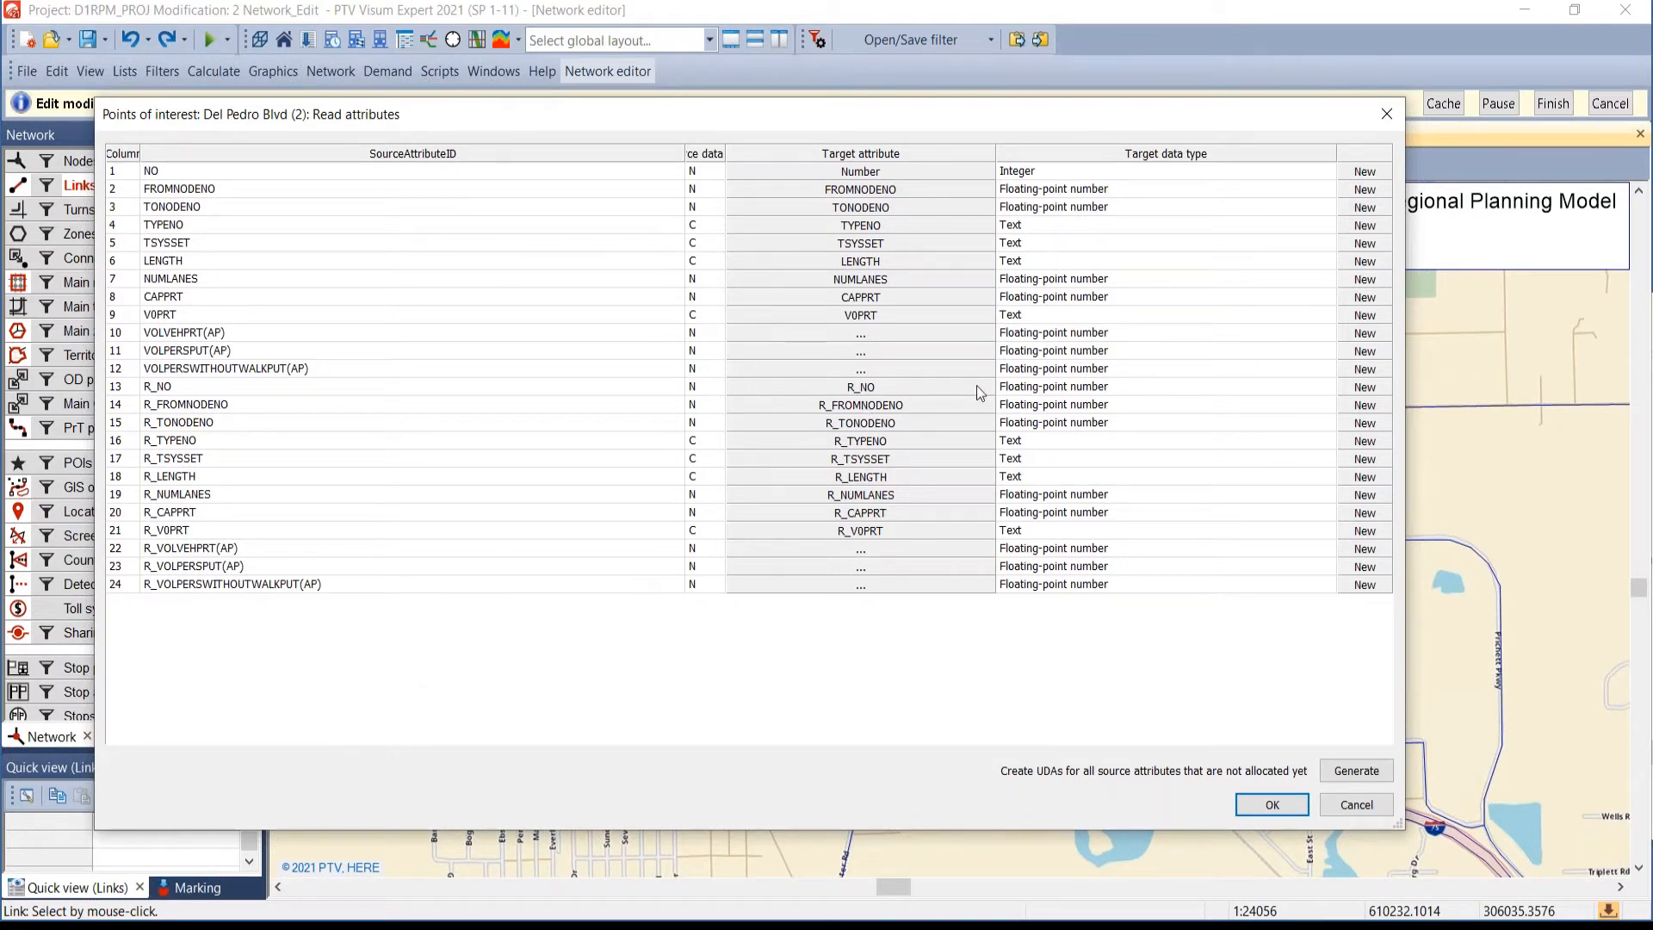
{"action": "left_click", "coordinate": [1354, 769]}
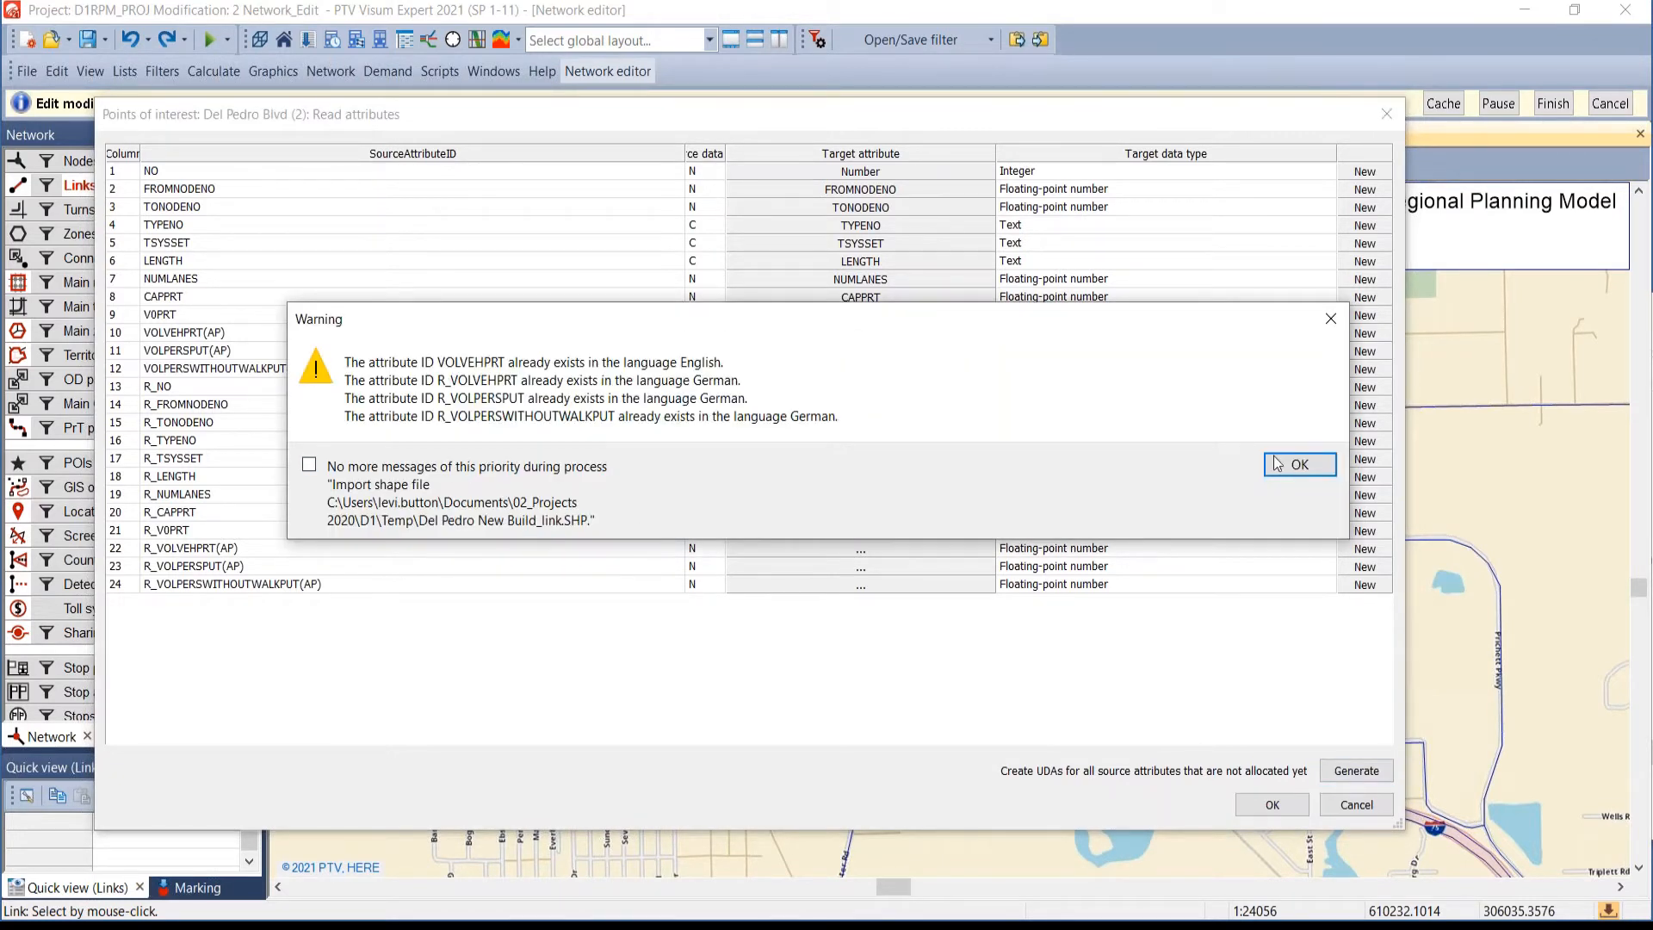
{"action": "left_click", "coordinate": [1317, 469]}
{"action": "left_click", "coordinate": [894, 332]}
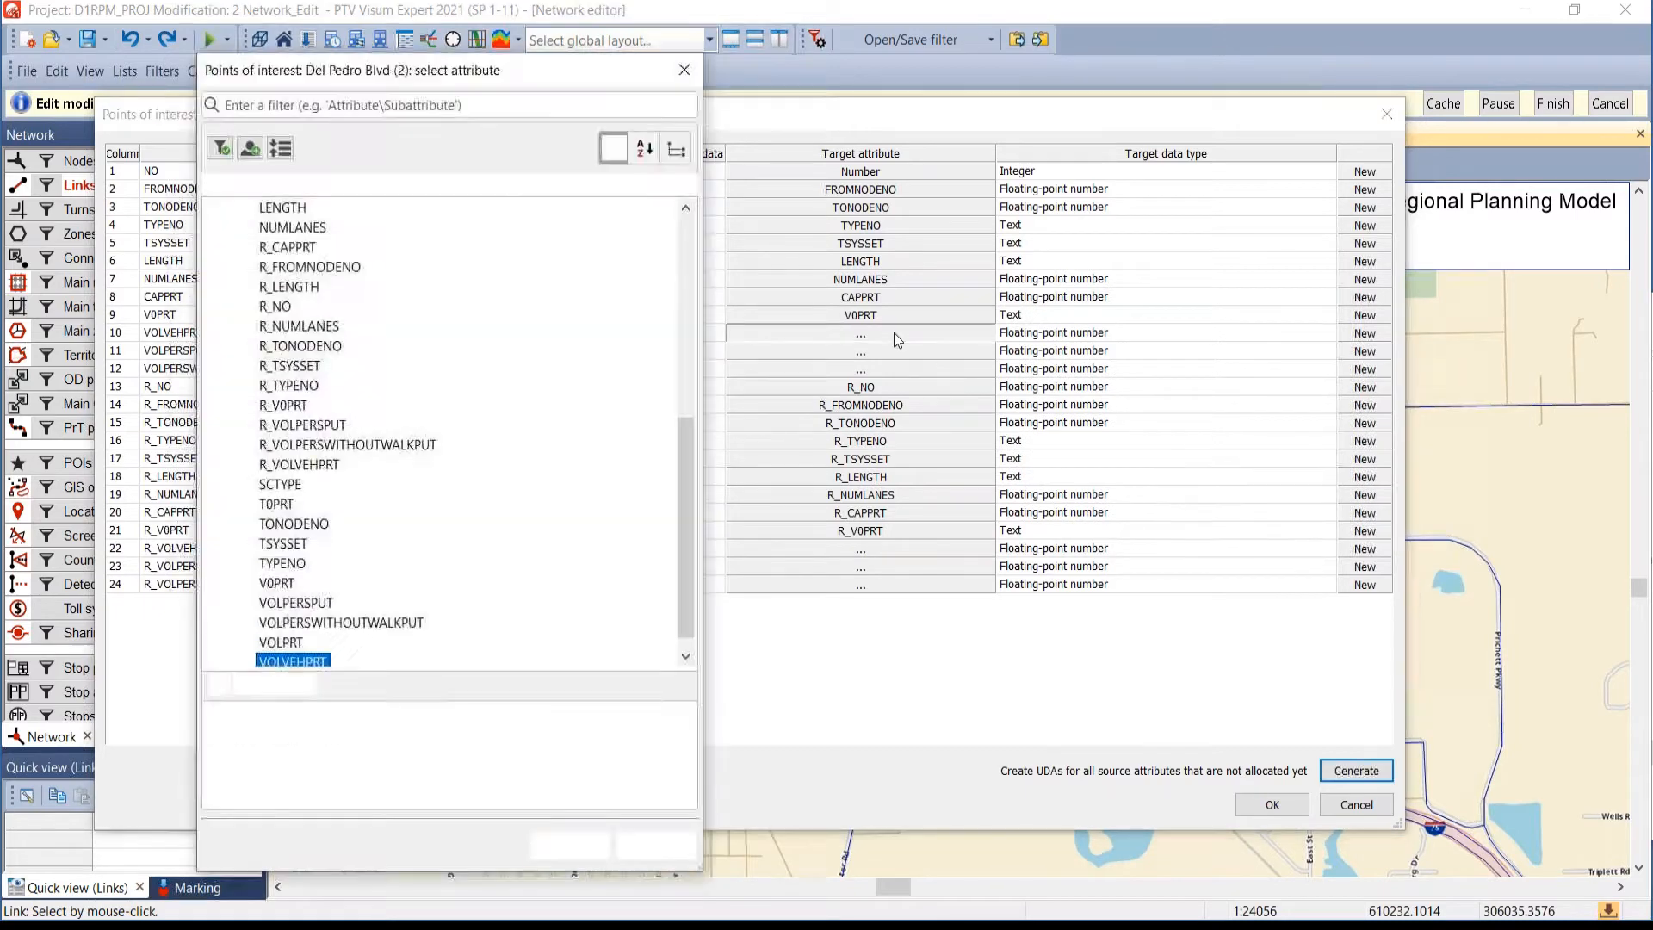
{"action": "left_click", "coordinate": [589, 835]}
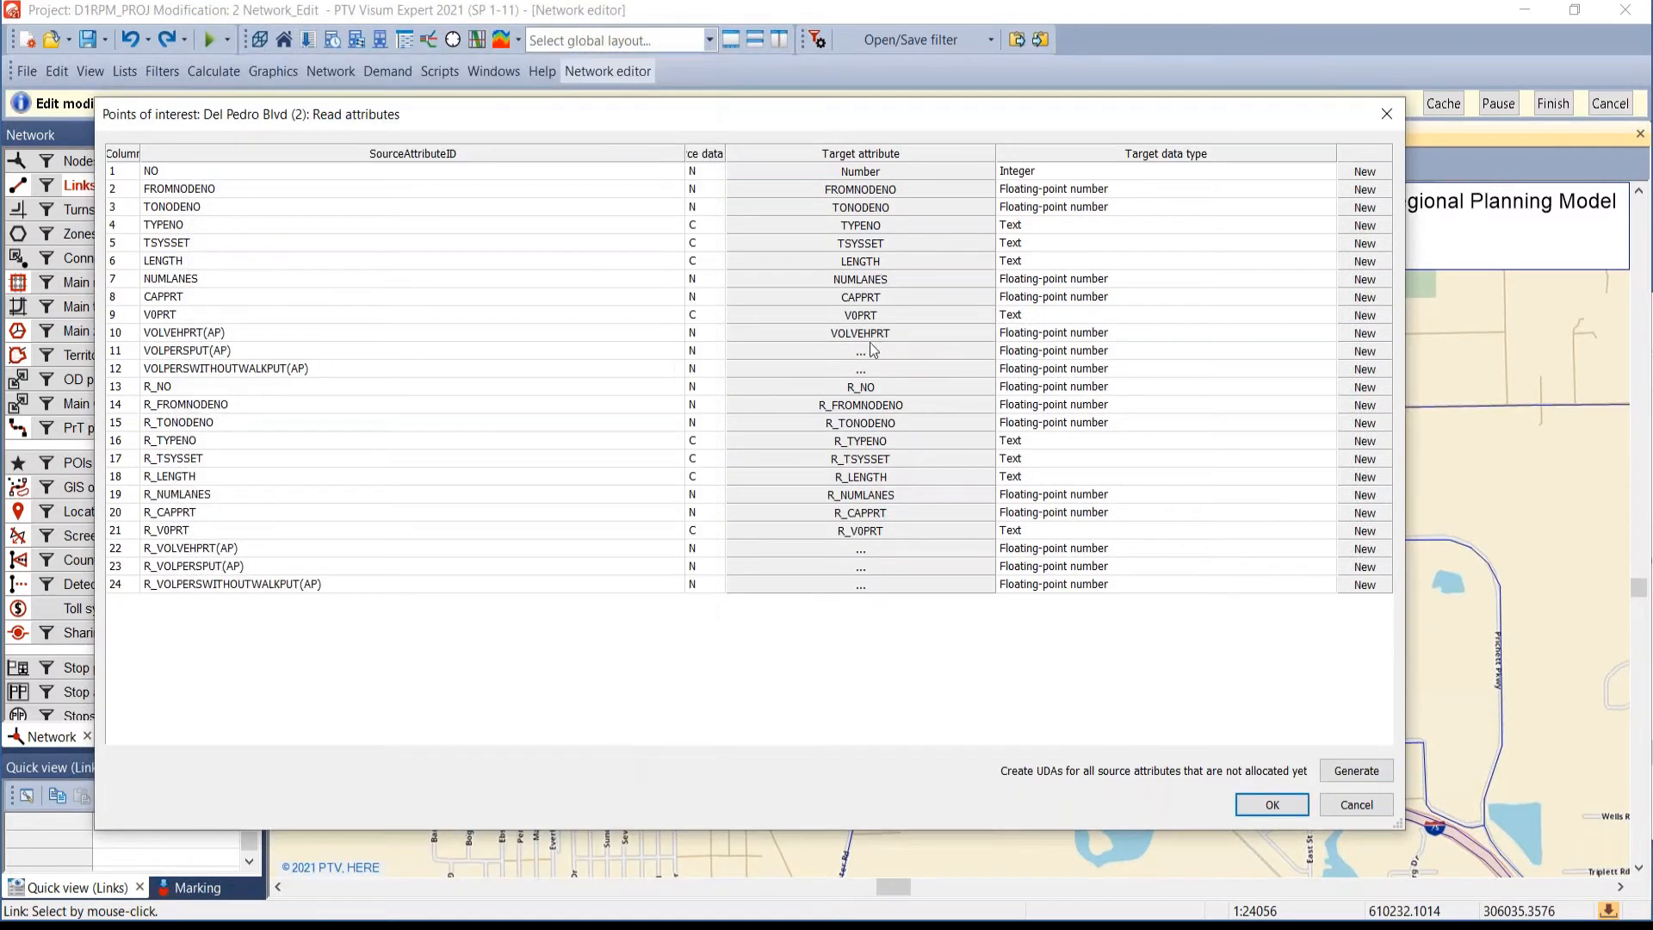
{"action": "left_click", "coordinate": [861, 368]}
{"action": "left_click", "coordinate": [569, 845]}
{"action": "left_click", "coordinate": [913, 351]}
{"action": "left_click", "coordinate": [552, 849]}
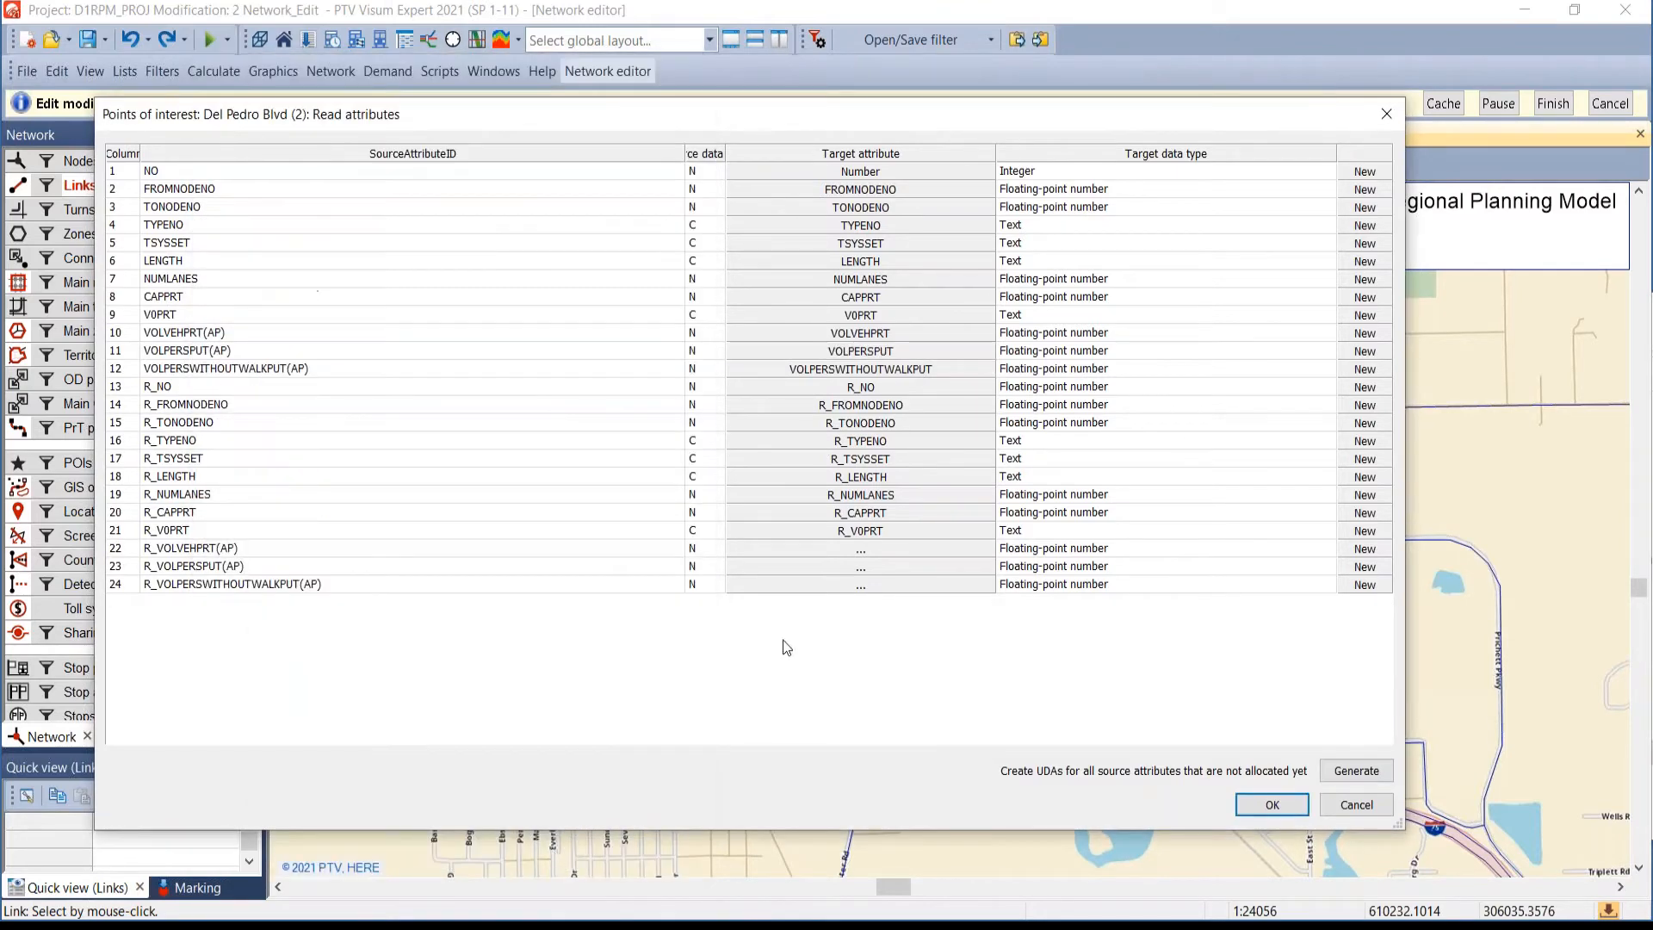
- Match the reverse-direction sources to R_VOLVEHPRT, R_VOLPERSPUT and R_VOLPERSWITHOUTWALKPUT, and run the POI import
{"action": "left_click", "coordinate": [775, 546]}
{"action": "left_click", "coordinate": [572, 845]}
{"action": "left_click", "coordinate": [794, 570]}
{"action": "left_click", "coordinate": [572, 845]}
{"action": "left_click", "coordinate": [844, 583]}
{"action": "left_click", "coordinate": [572, 845]}
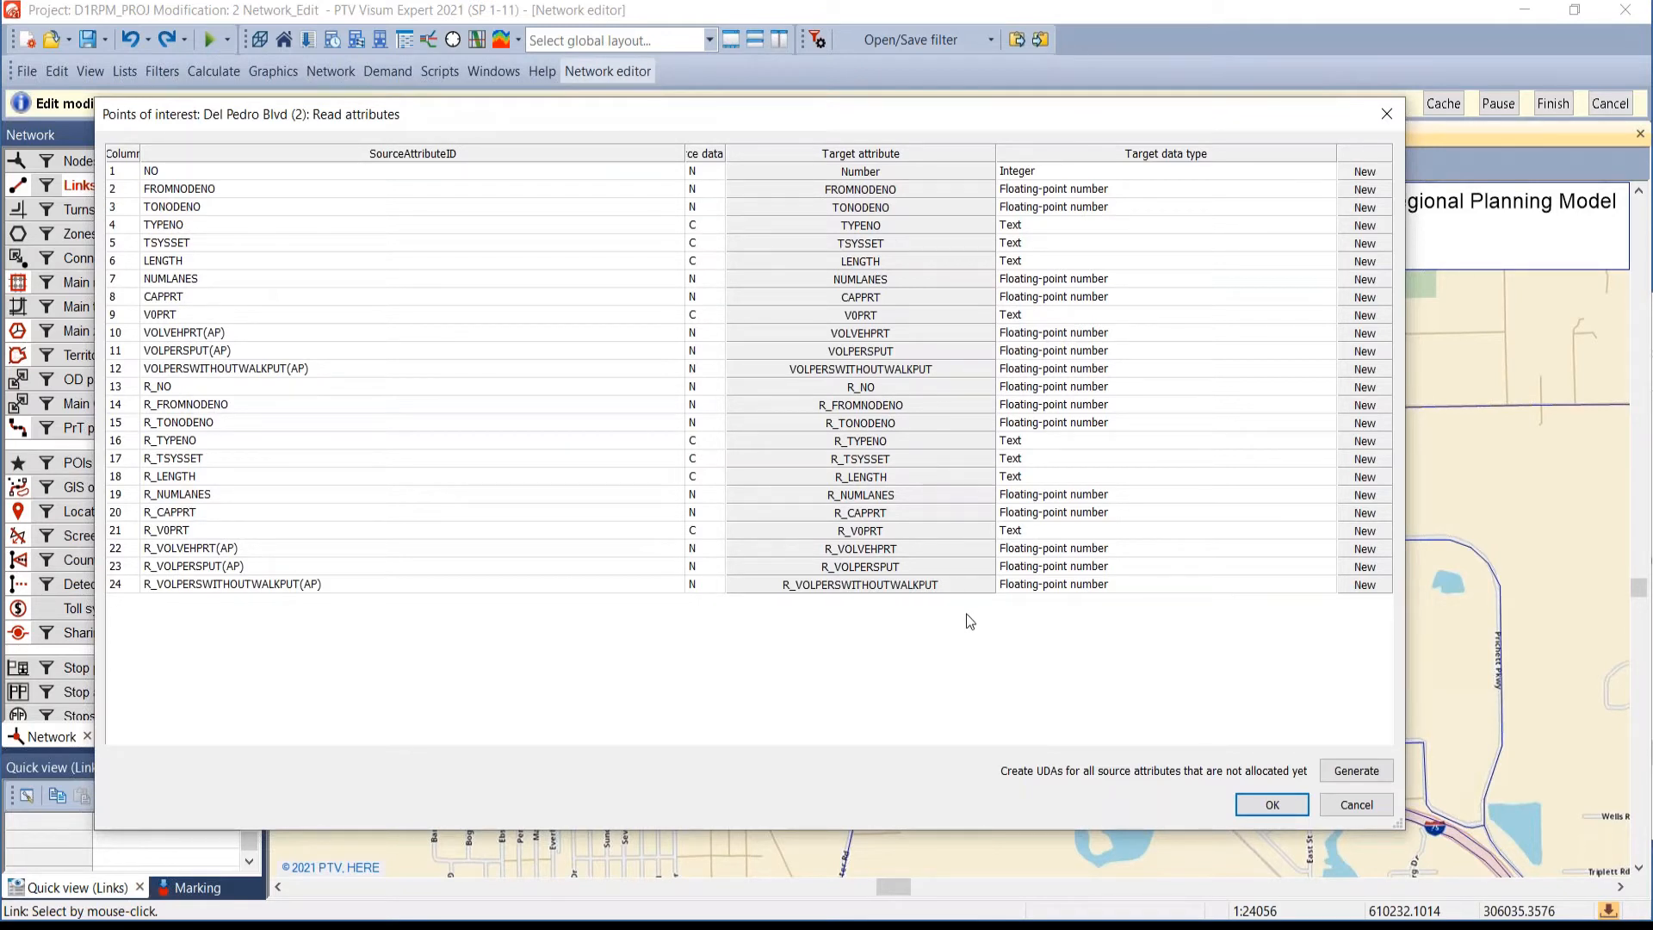
{"action": "left_click", "coordinate": [1263, 804]}
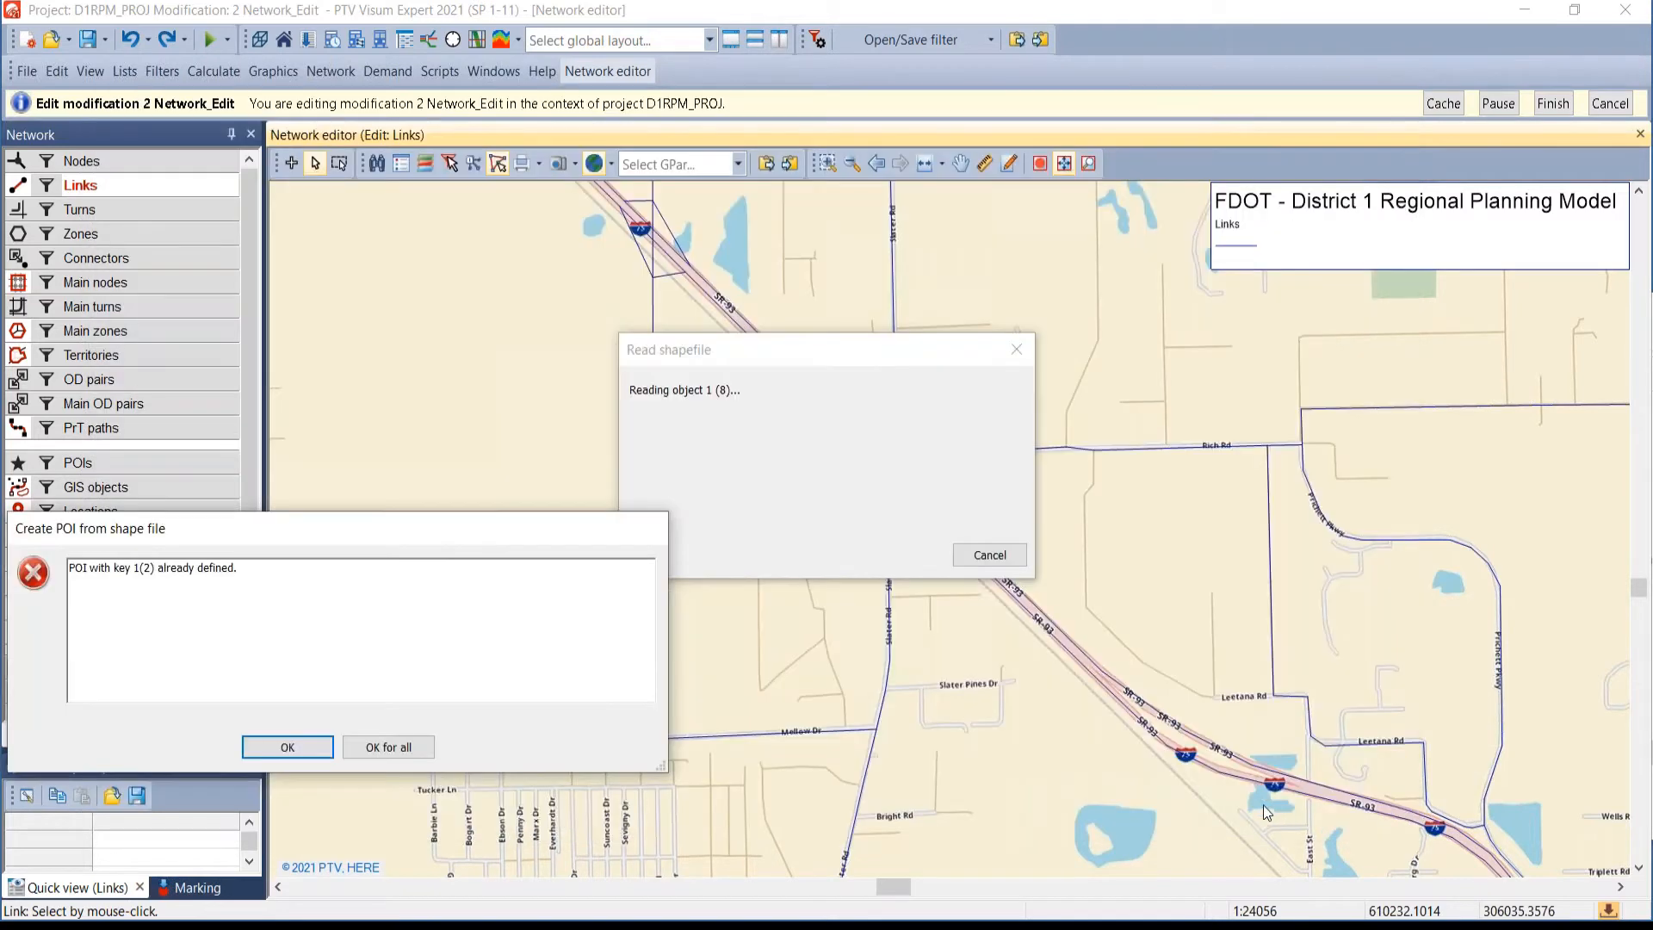
{"action": "left_click", "coordinate": [315, 747]}
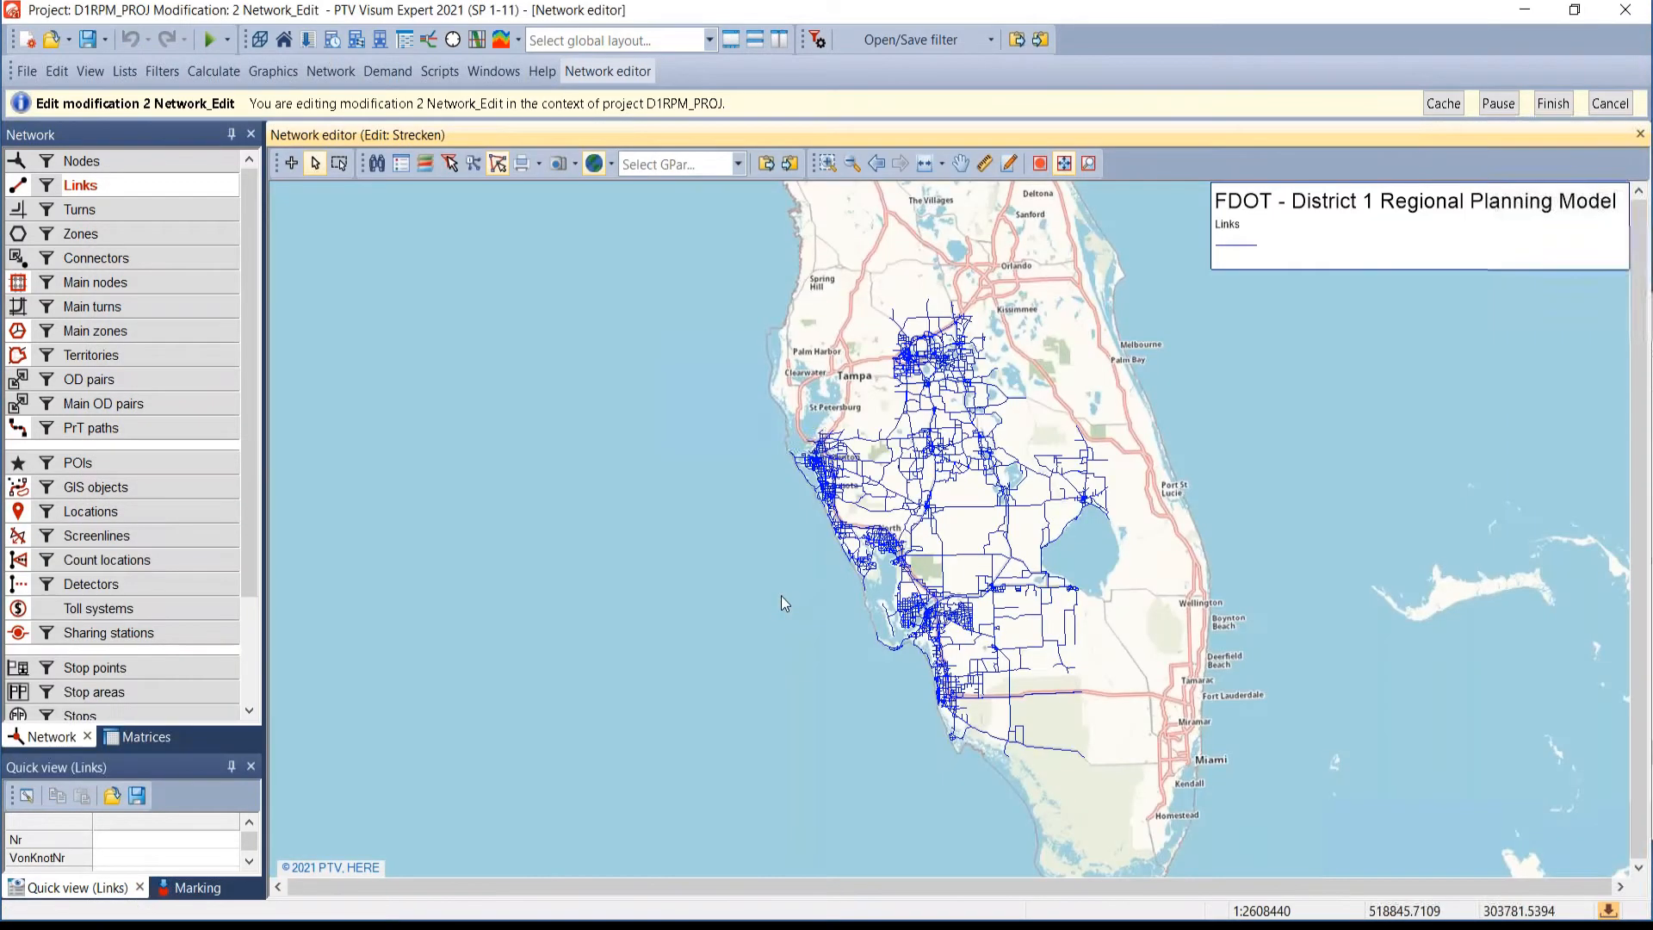
- Examine the imported POIs north of Cape Coral, and select the new-build link southwest of the SR-93 crossing
{"action": "scroll", "coordinate": [917, 596], "scroll_direction": "up", "scroll_amount": 2}
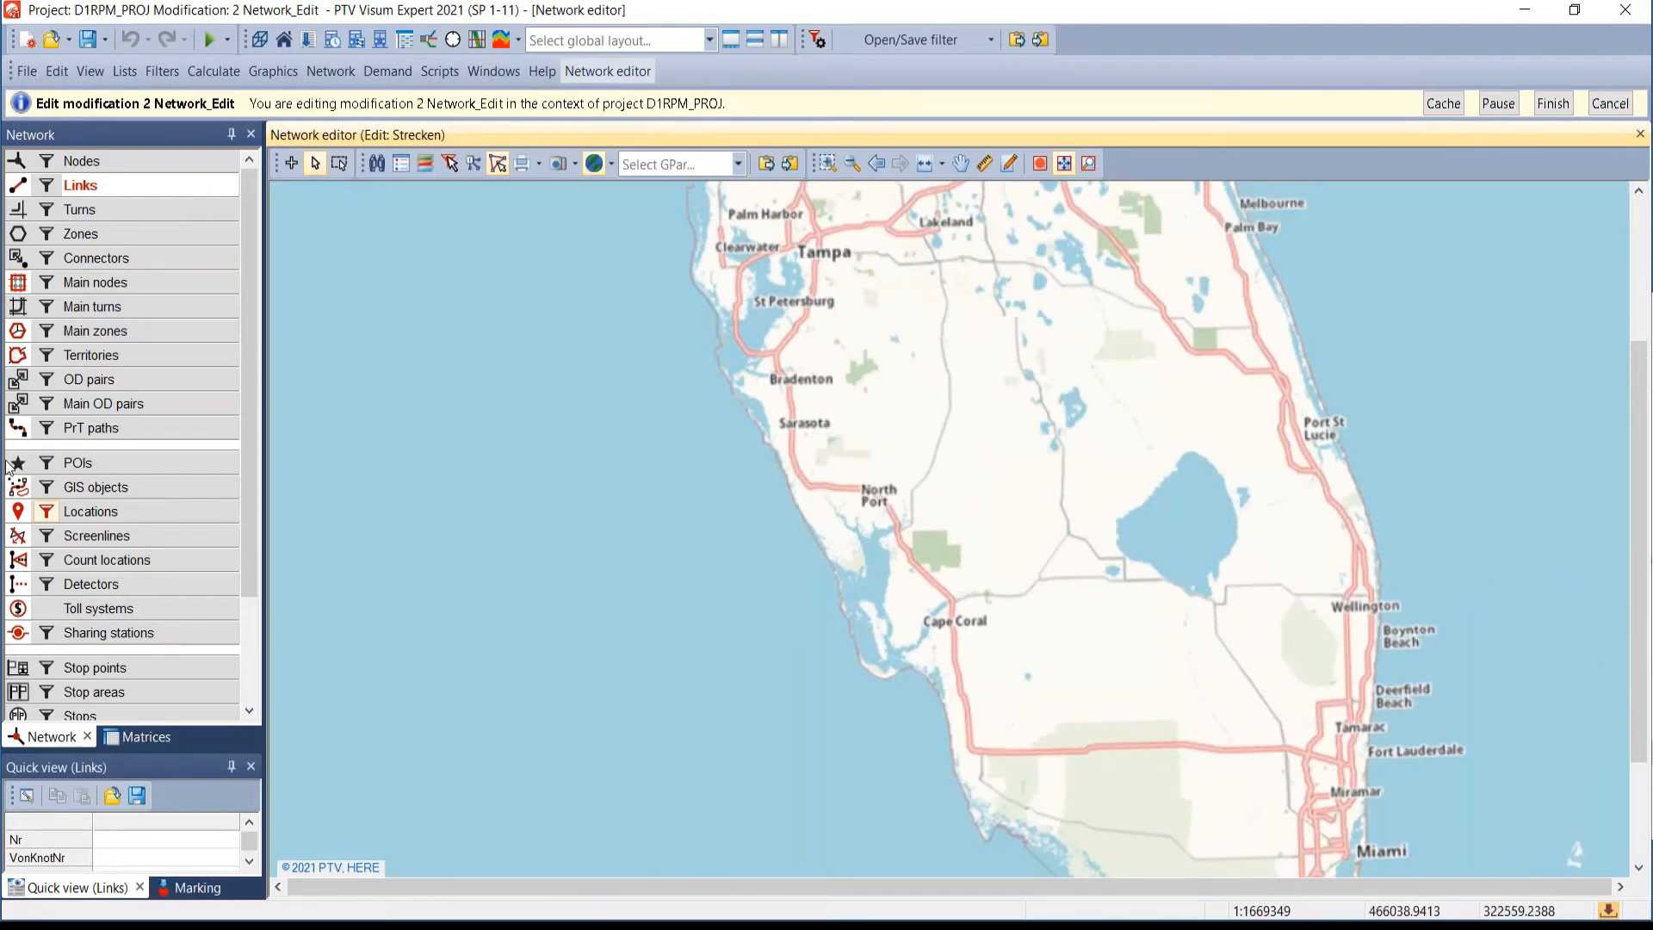
{"action": "scroll", "coordinate": [985, 598], "scroll_direction": "up", "scroll_amount": 1}
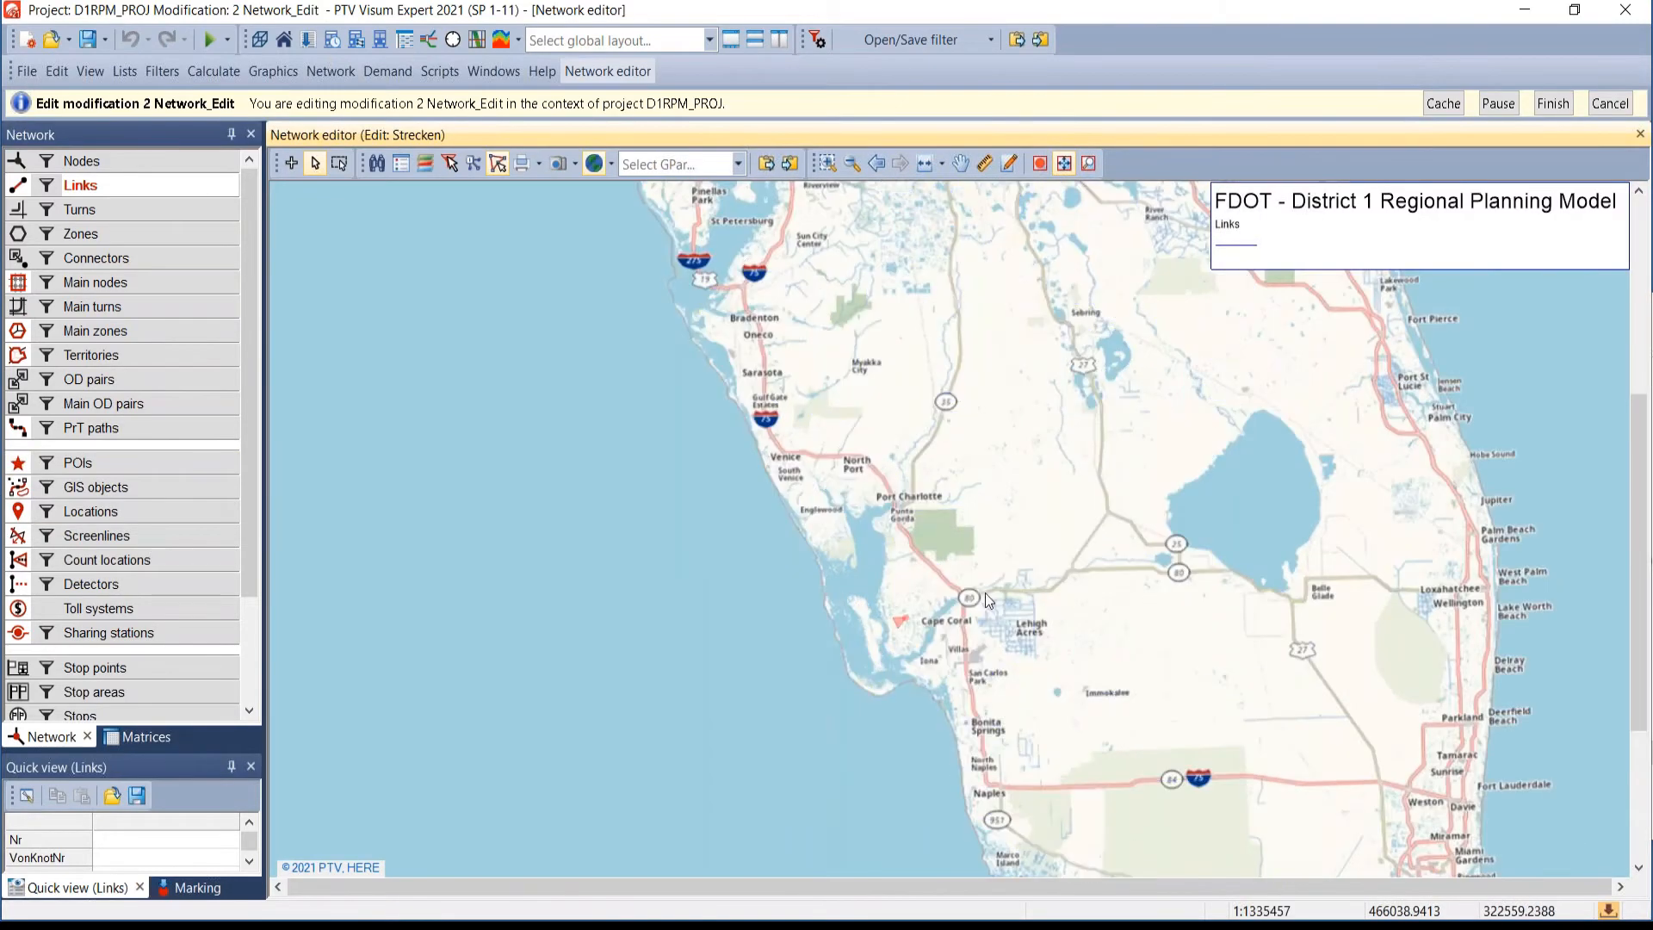
{"action": "scroll", "coordinate": [999, 582], "scroll_direction": "up", "scroll_amount": 6}
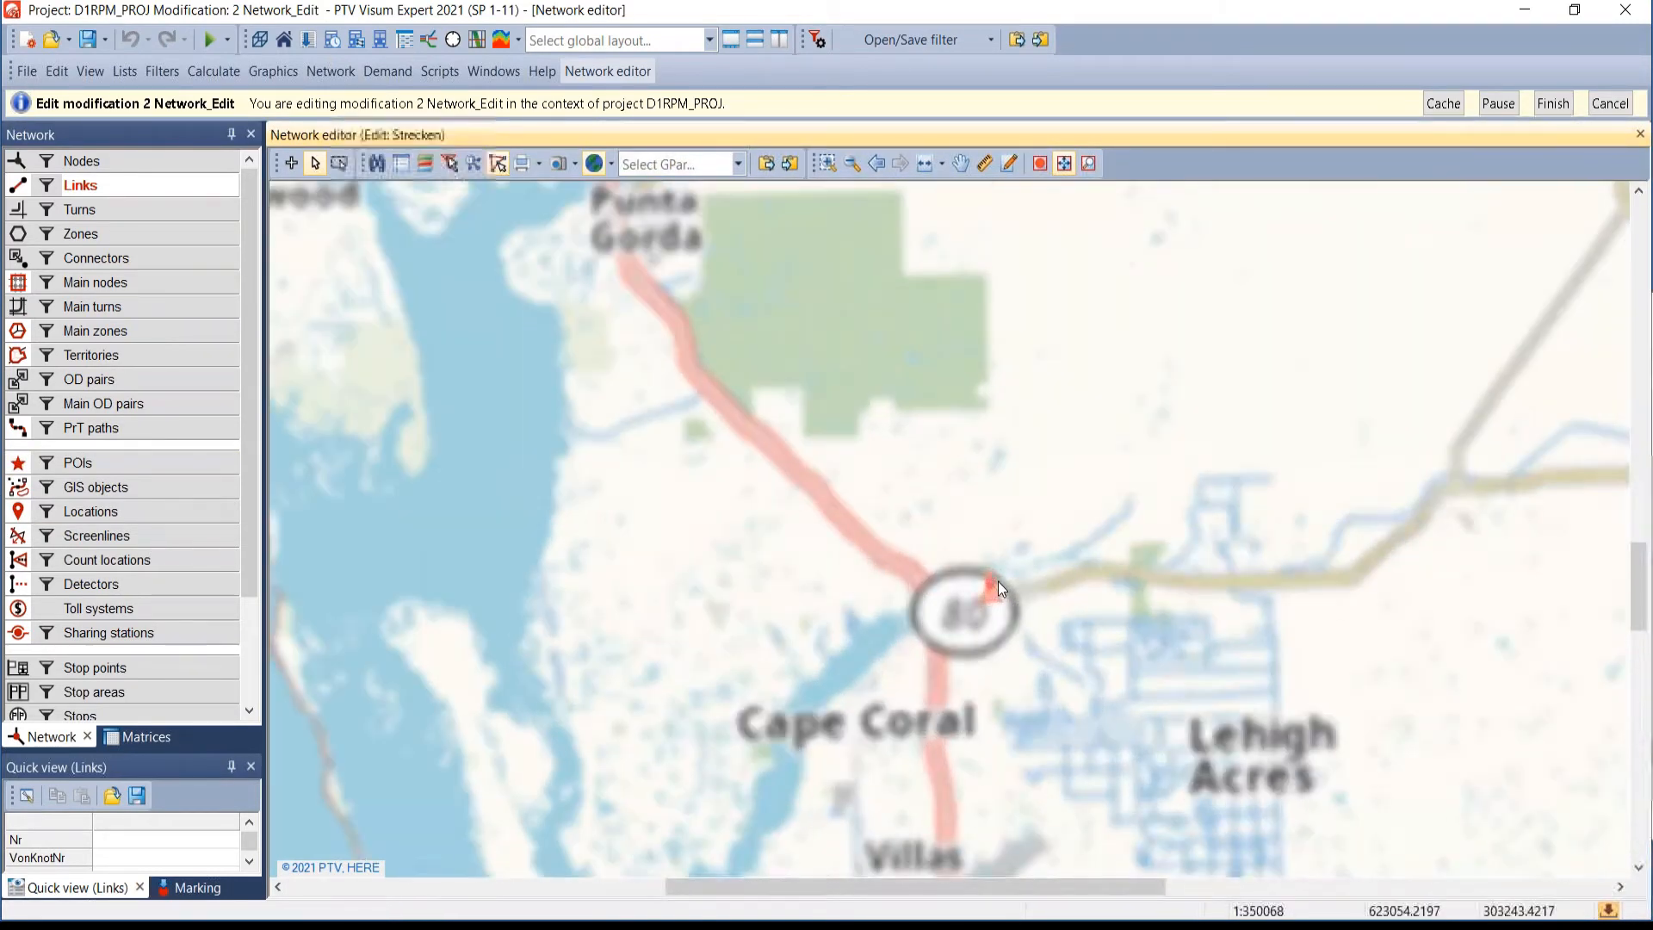
{"action": "scroll", "coordinate": [958, 586], "scroll_direction": "up", "scroll_amount": 3}
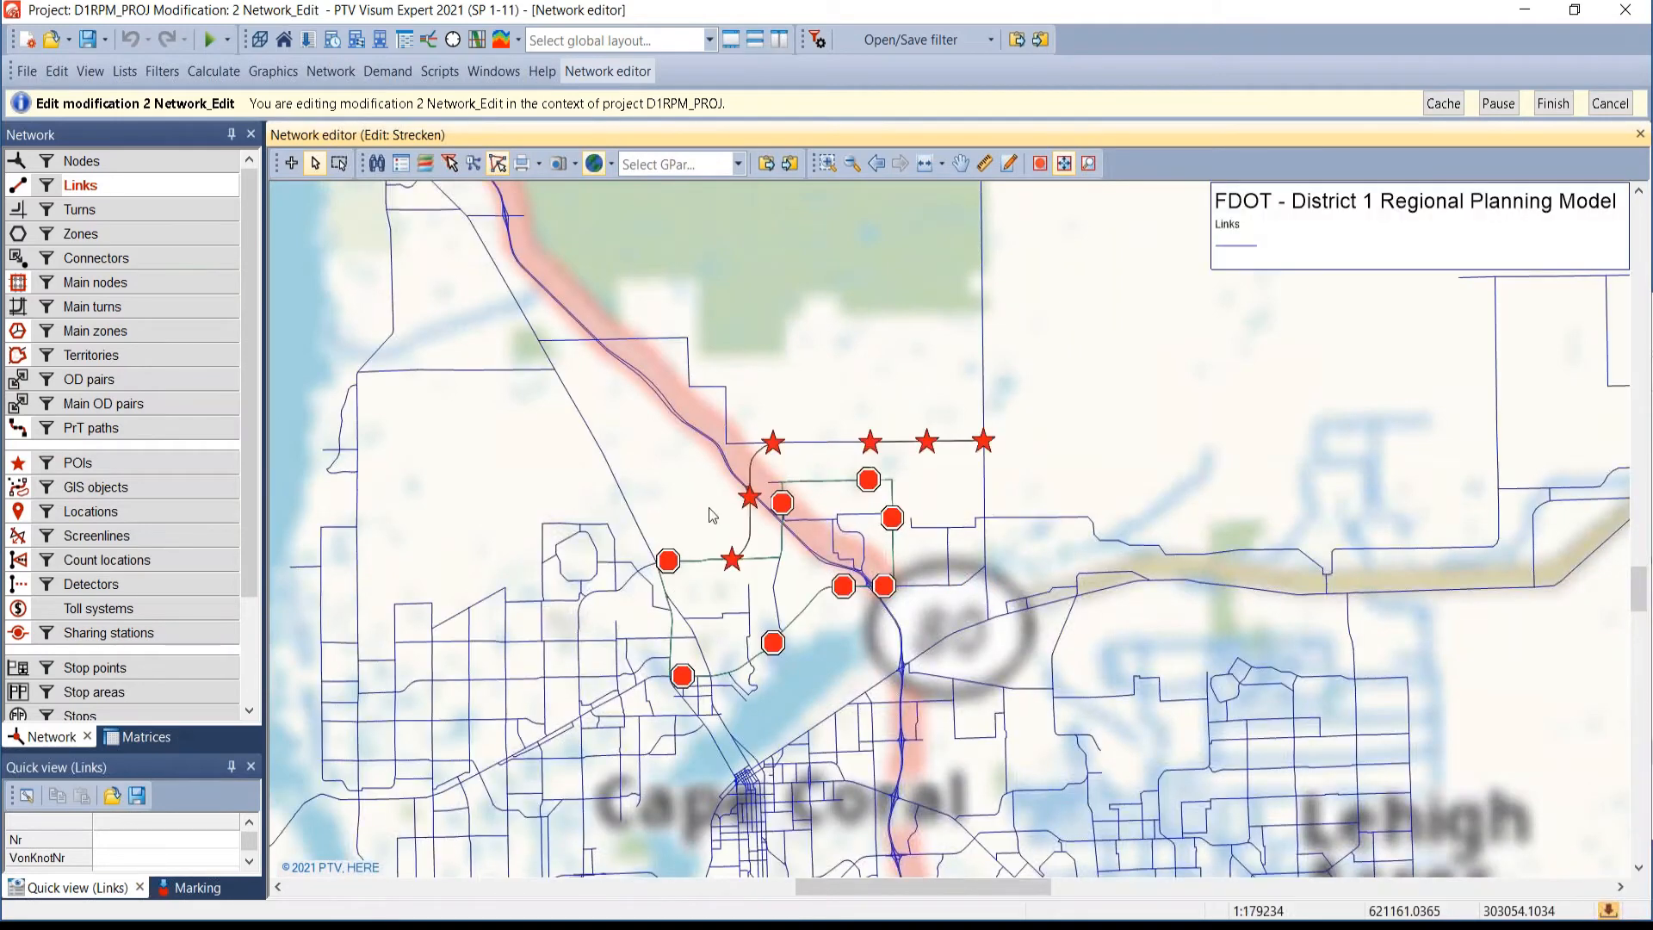
{"action": "scroll", "coordinate": [750, 522], "scroll_direction": "up", "scroll_amount": 3}
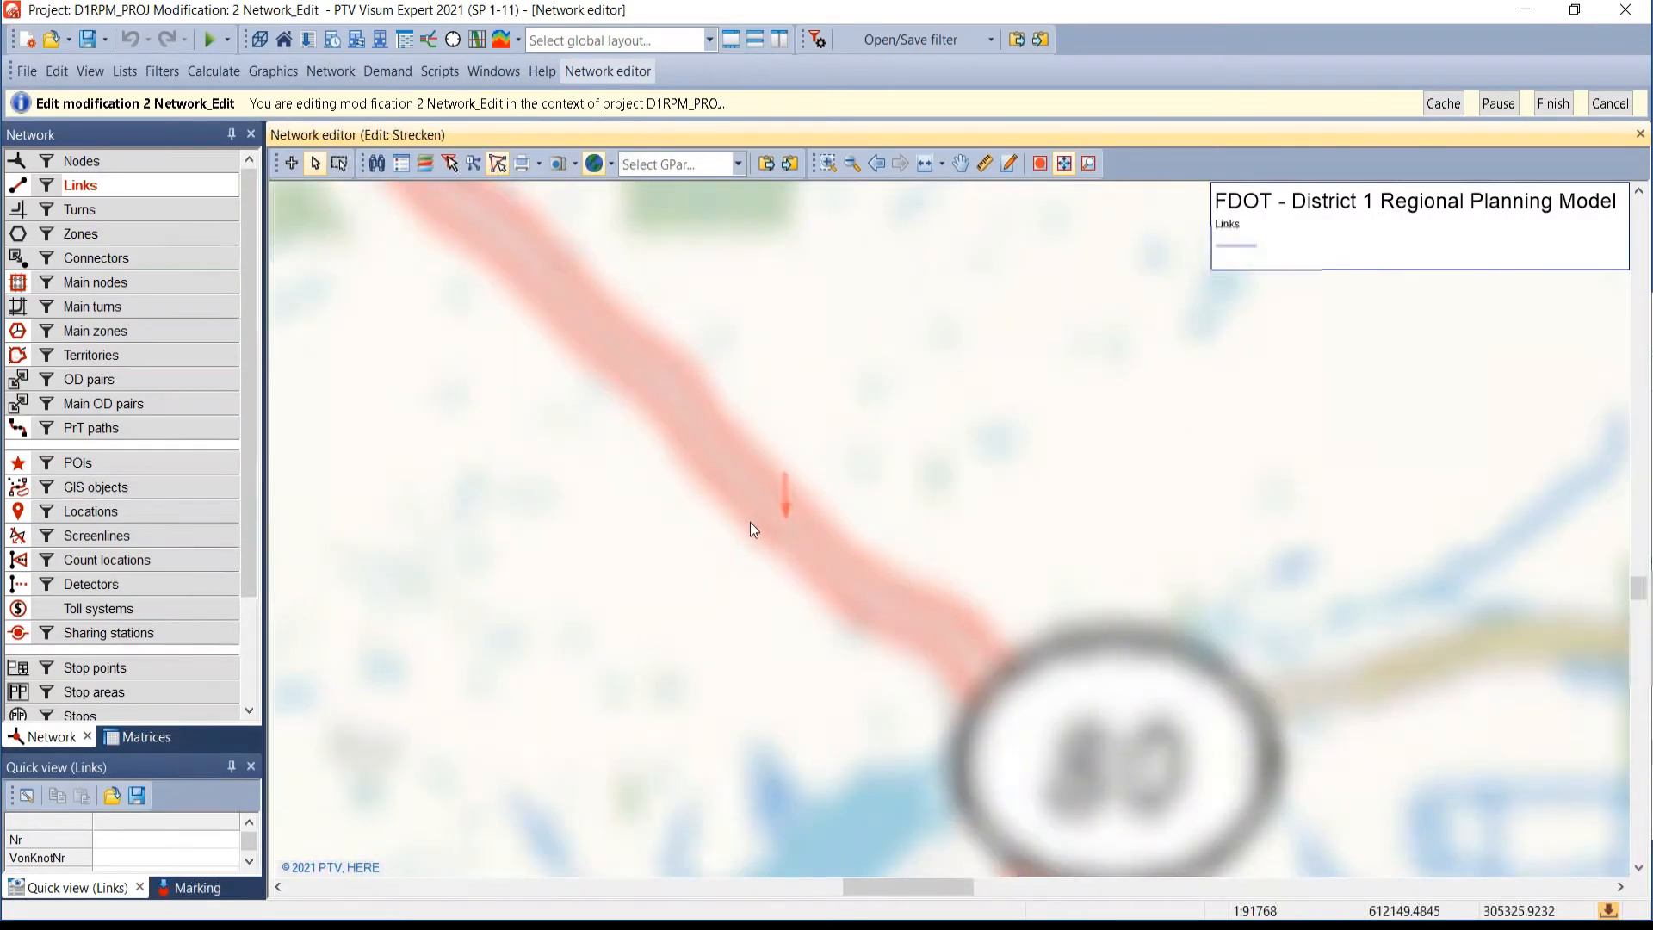
{"action": "scroll", "coordinate": [729, 613], "scroll_direction": "up", "scroll_amount": 4}
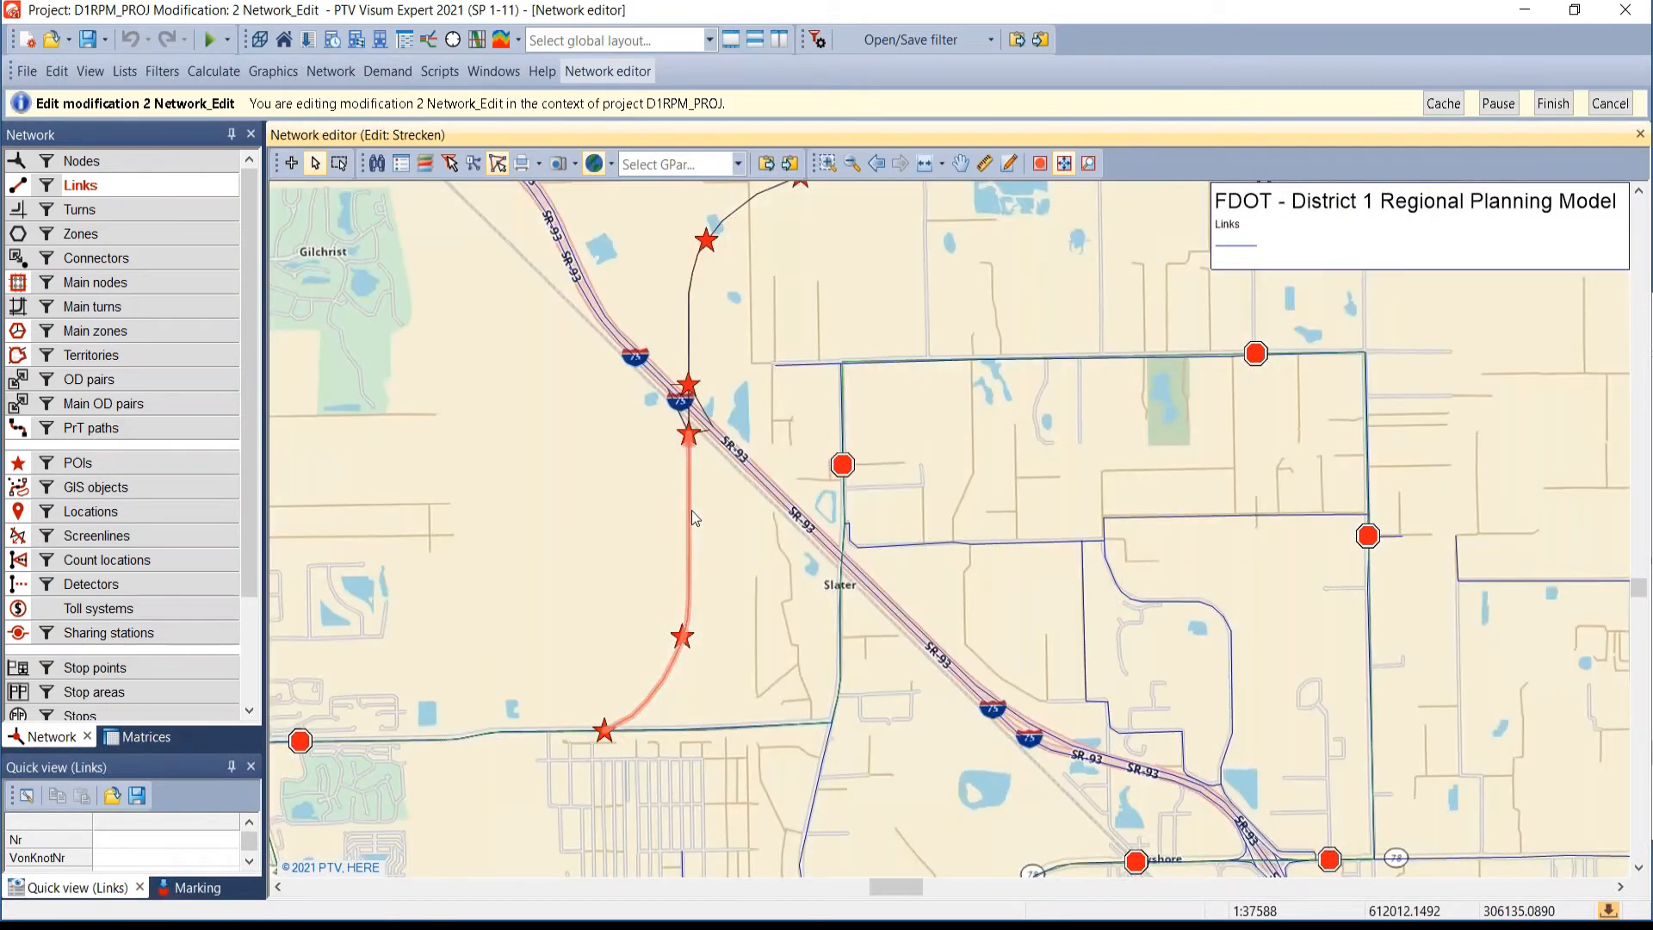
{"action": "left_click", "coordinate": [690, 510]}
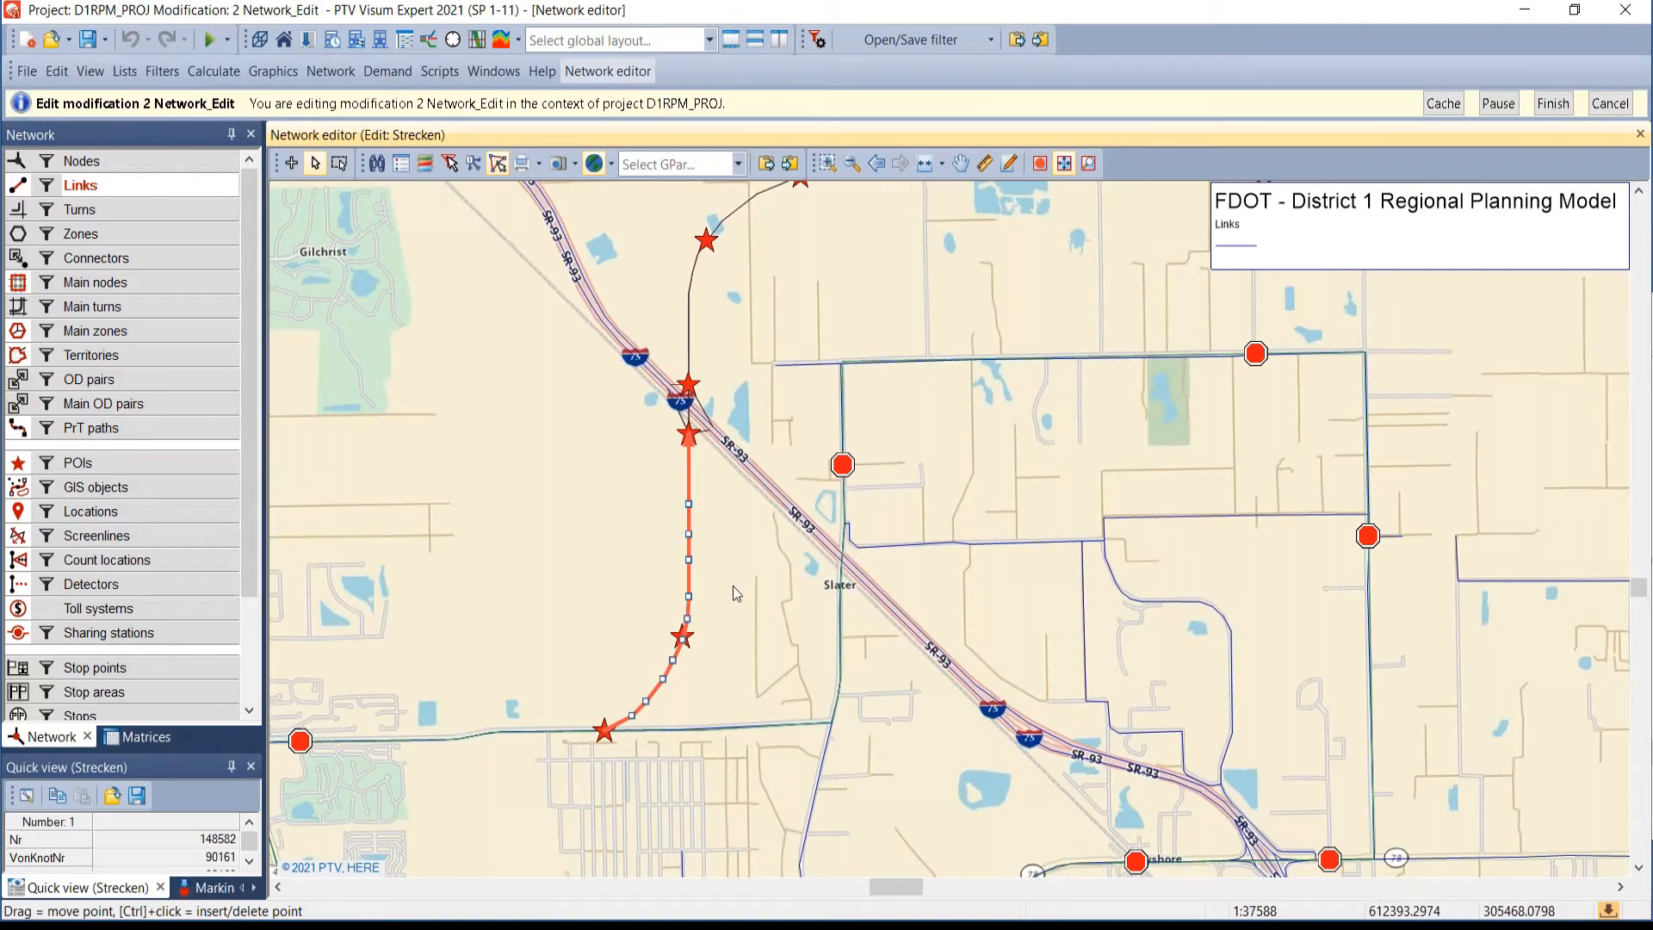
{"action": "left_click", "coordinate": [734, 589]}
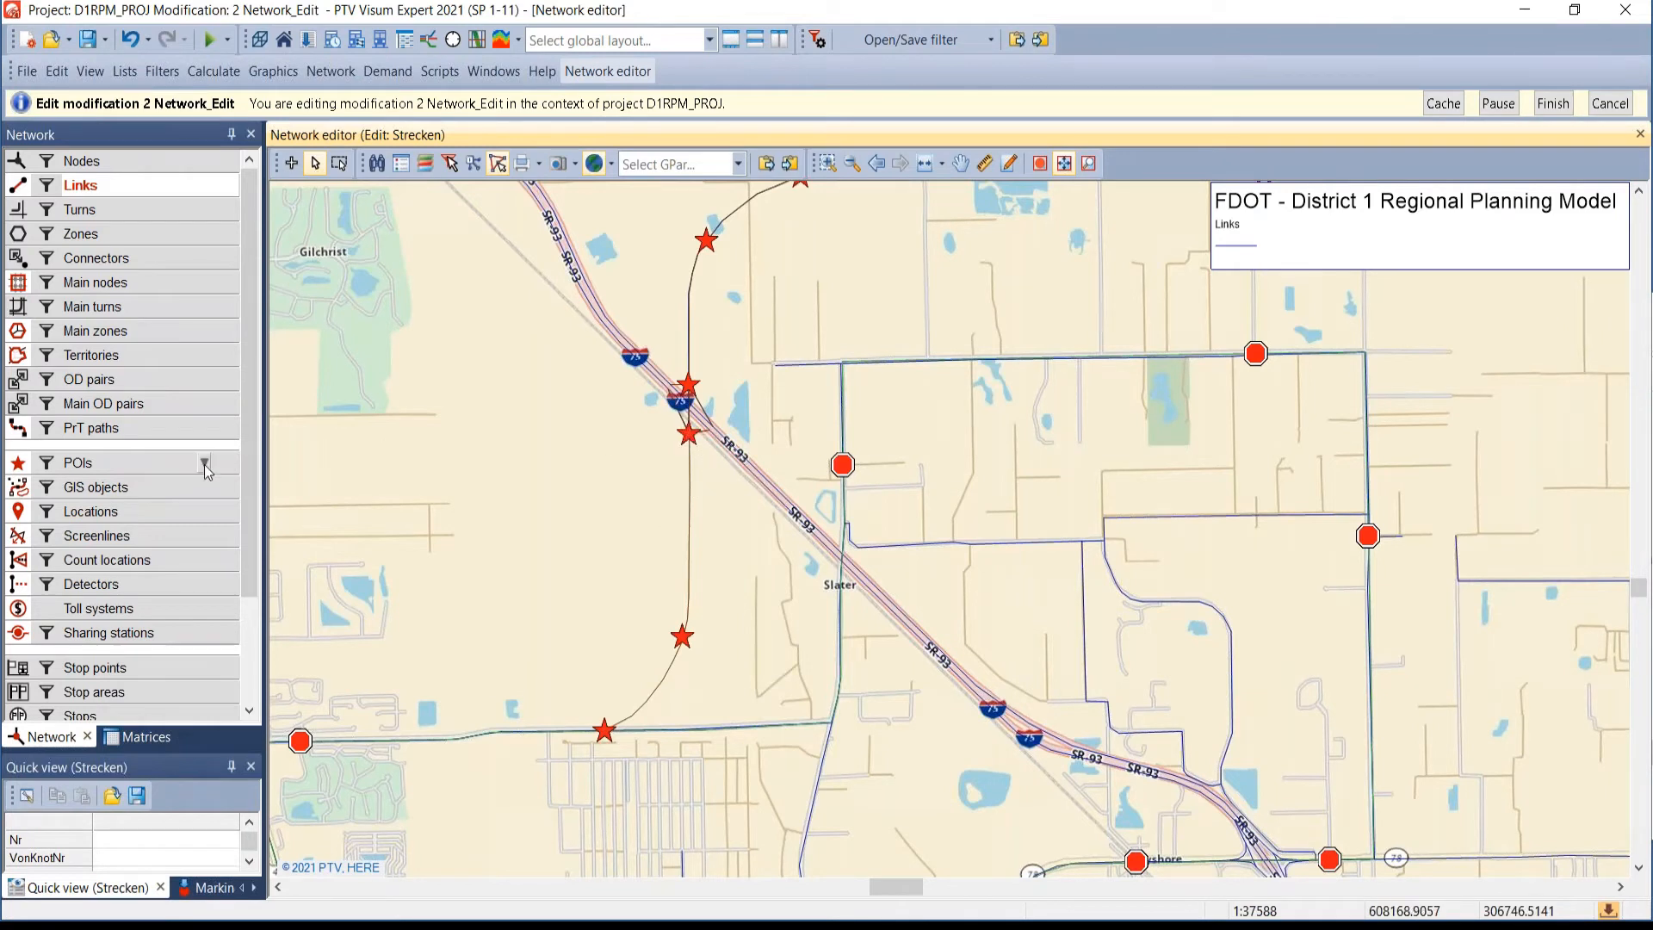
- Review the target object types available for converting active POIs, keep Zones selected, and leave without converting
{"action": "left_click", "coordinate": [118, 464]}
{"action": "right_click", "coordinate": [117, 464]}
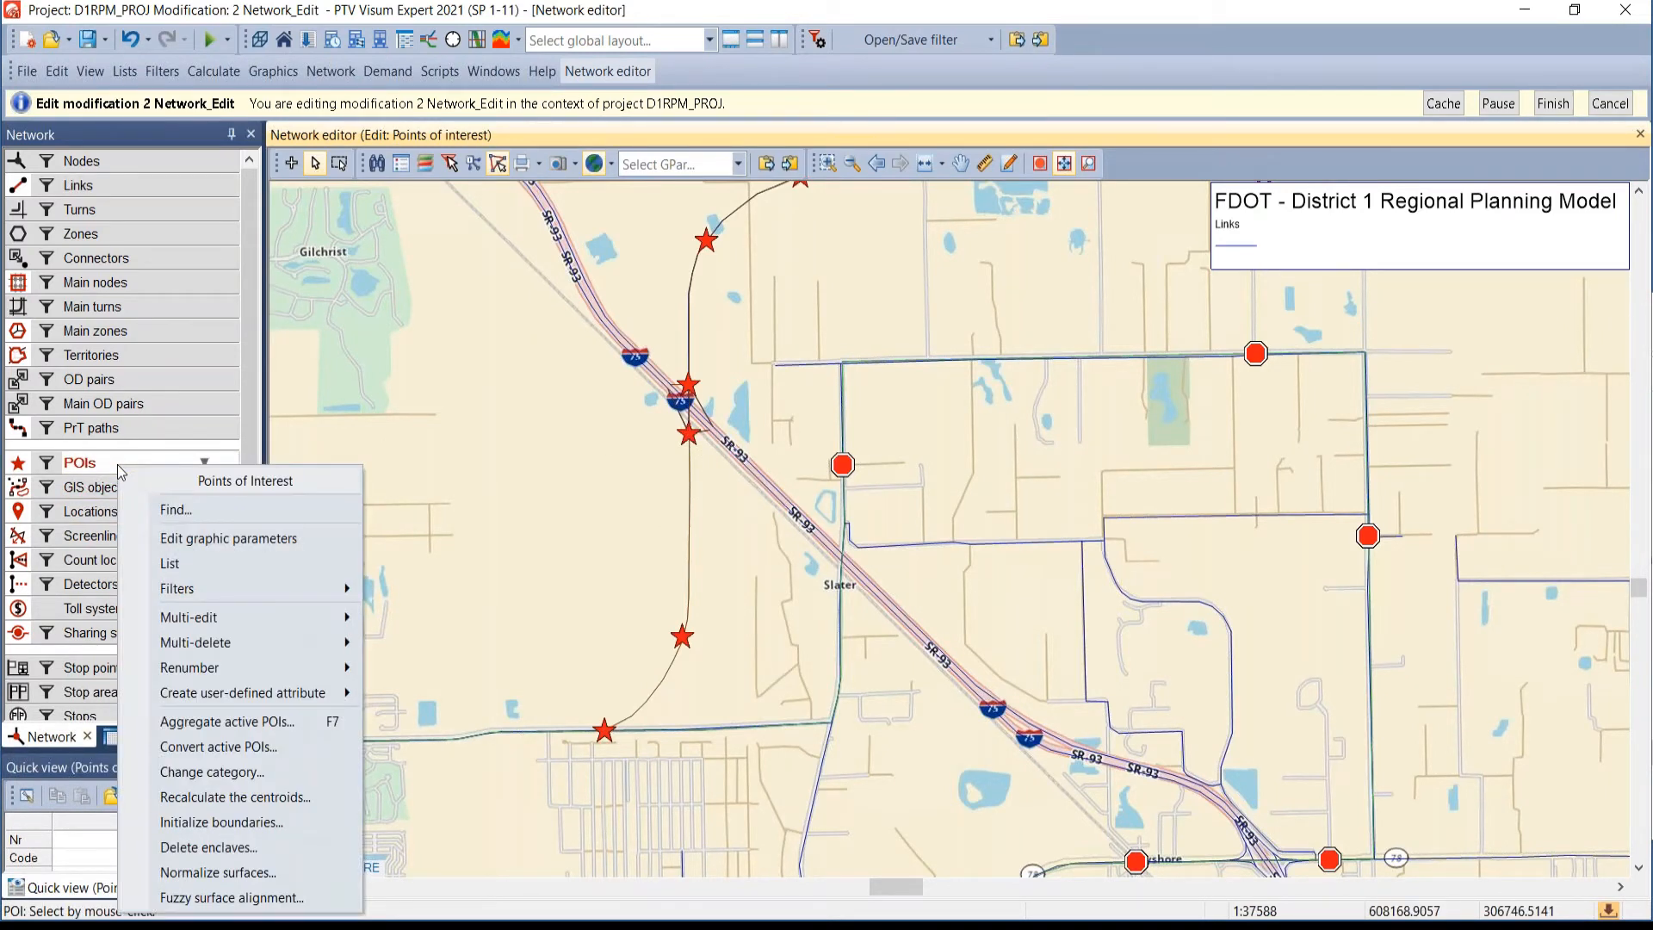
{"action": "left_click", "coordinate": [200, 749]}
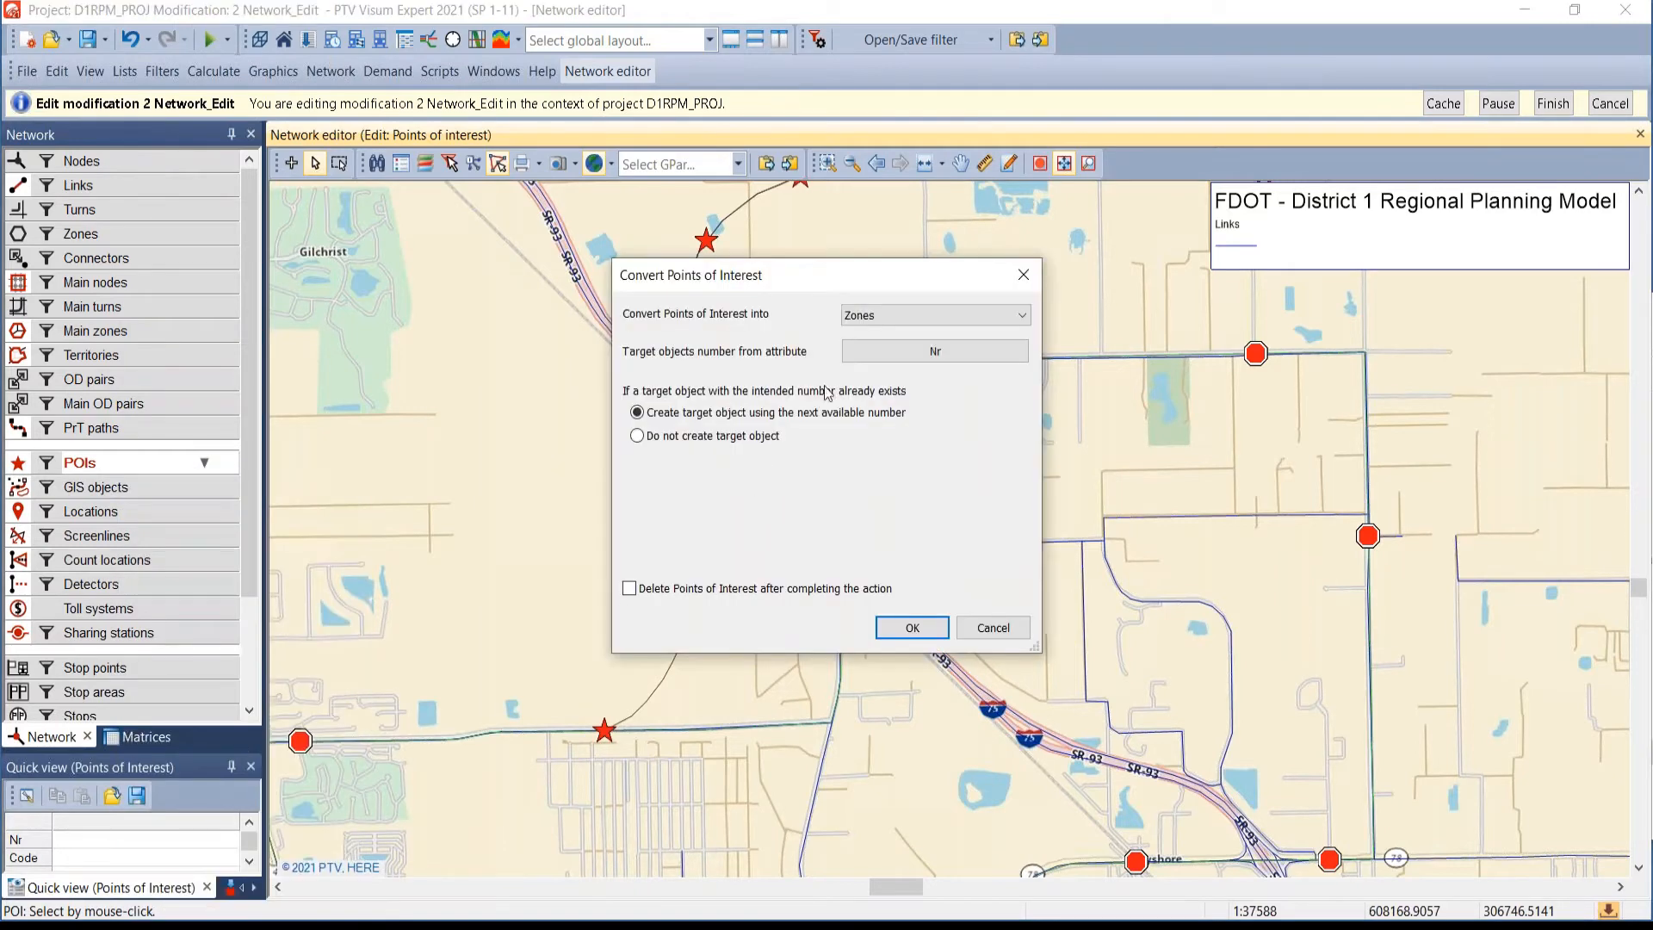
{"action": "left_click", "coordinate": [879, 319]}
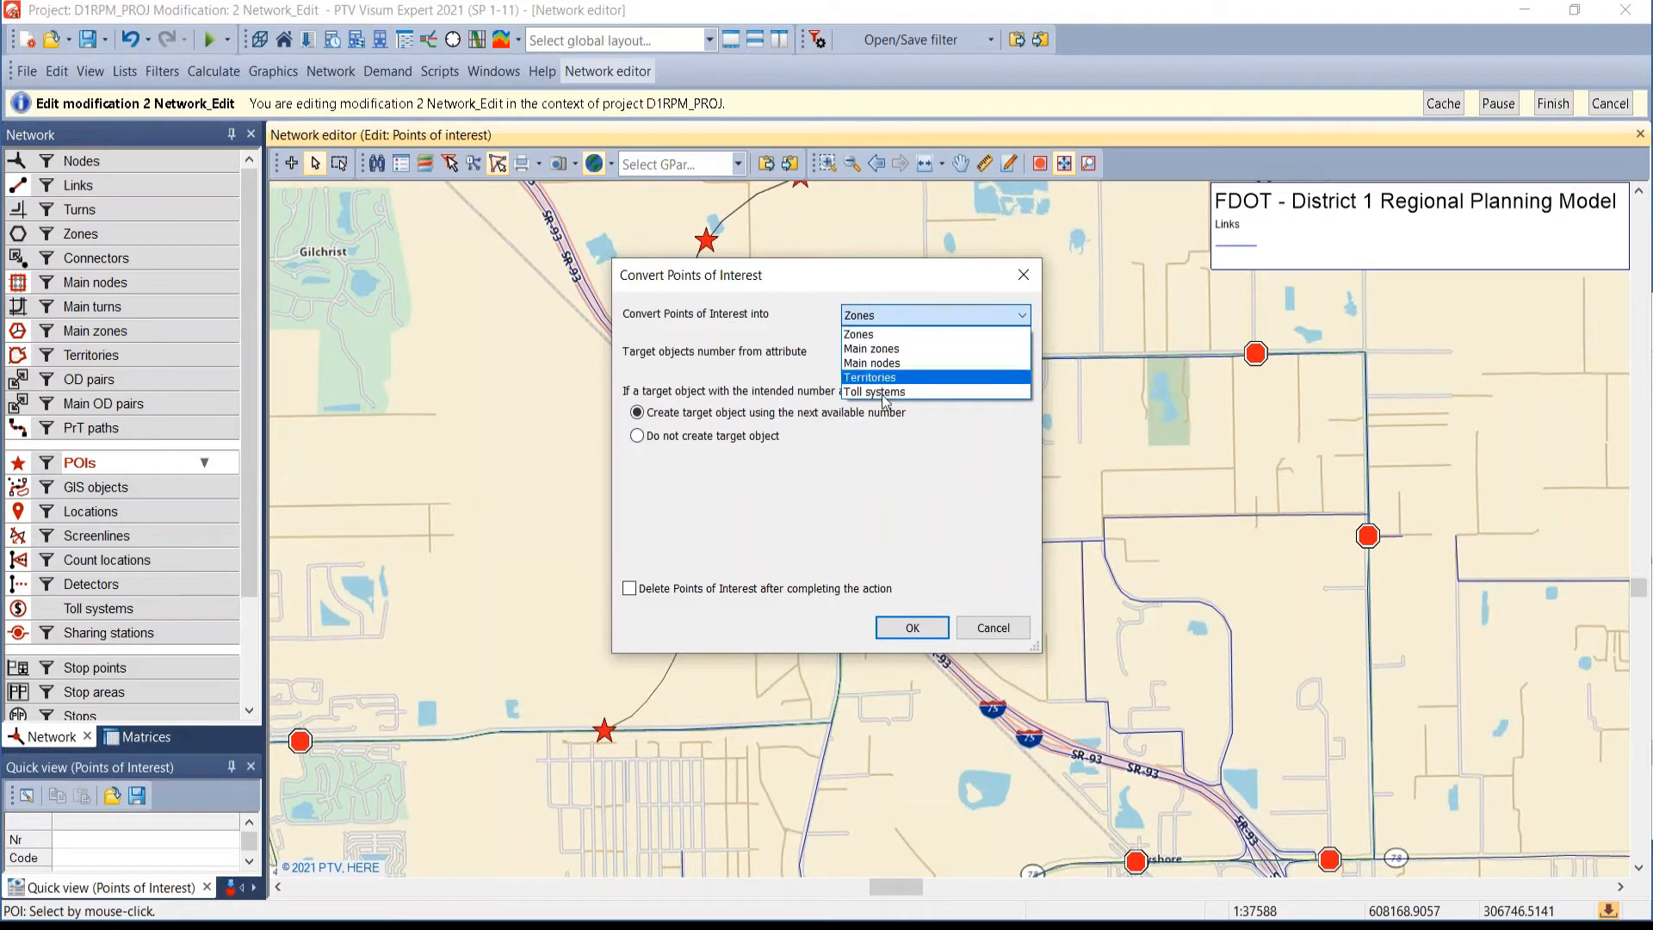
{"action": "left_click", "coordinate": [895, 334]}
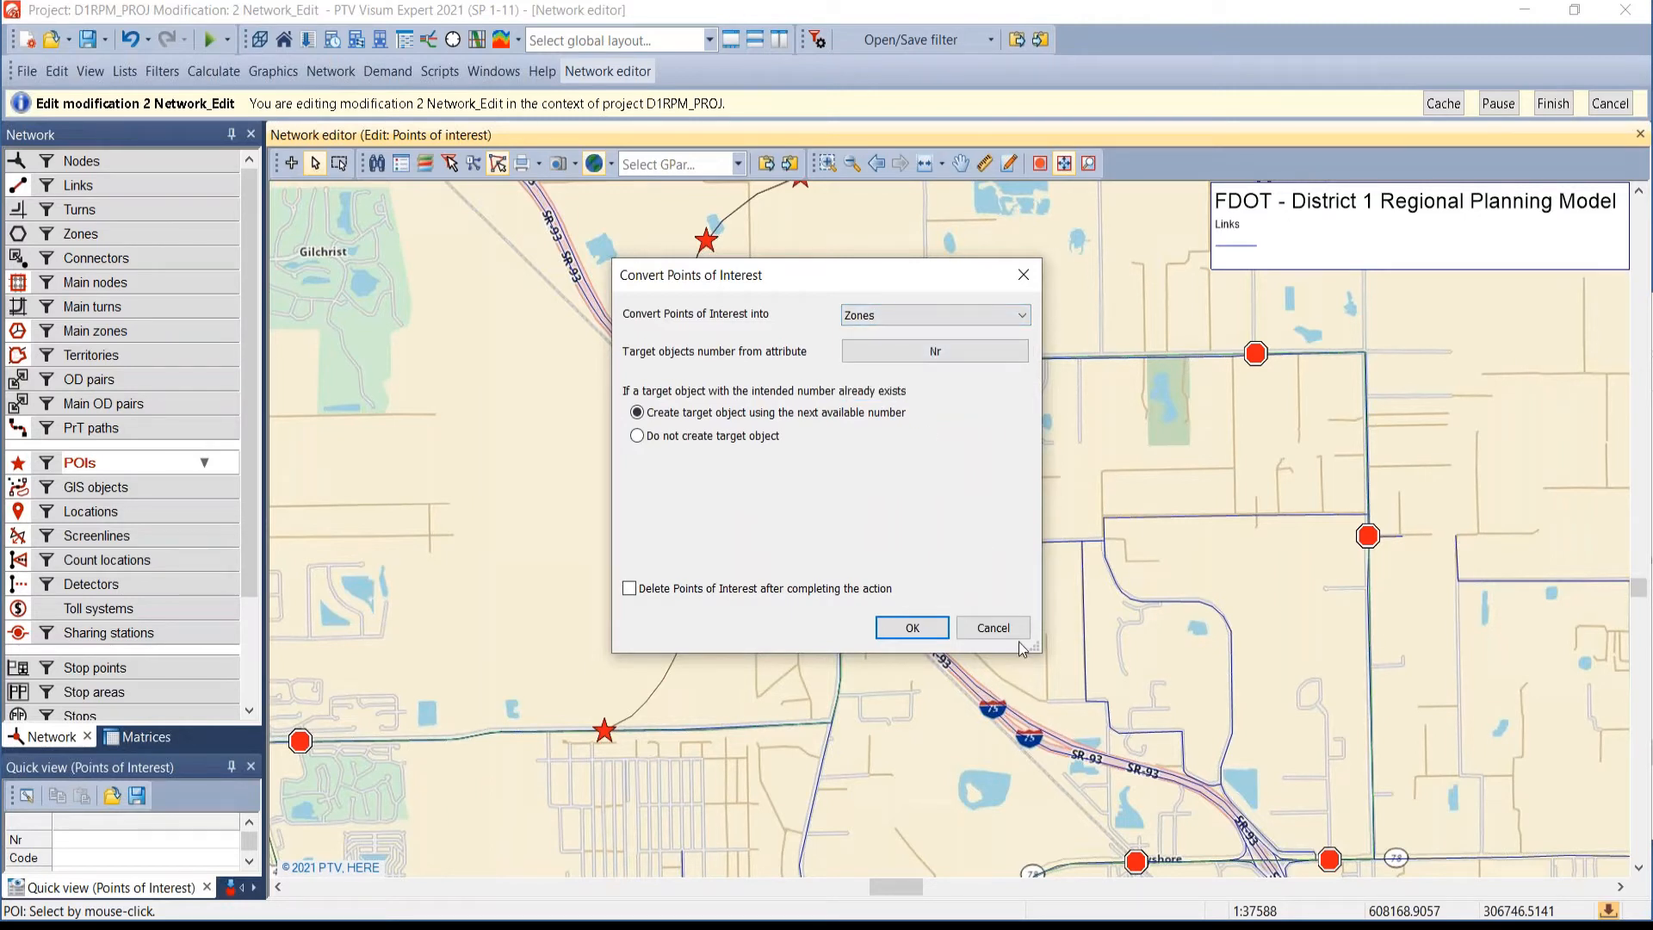
{"action": "left_click", "coordinate": [994, 626]}
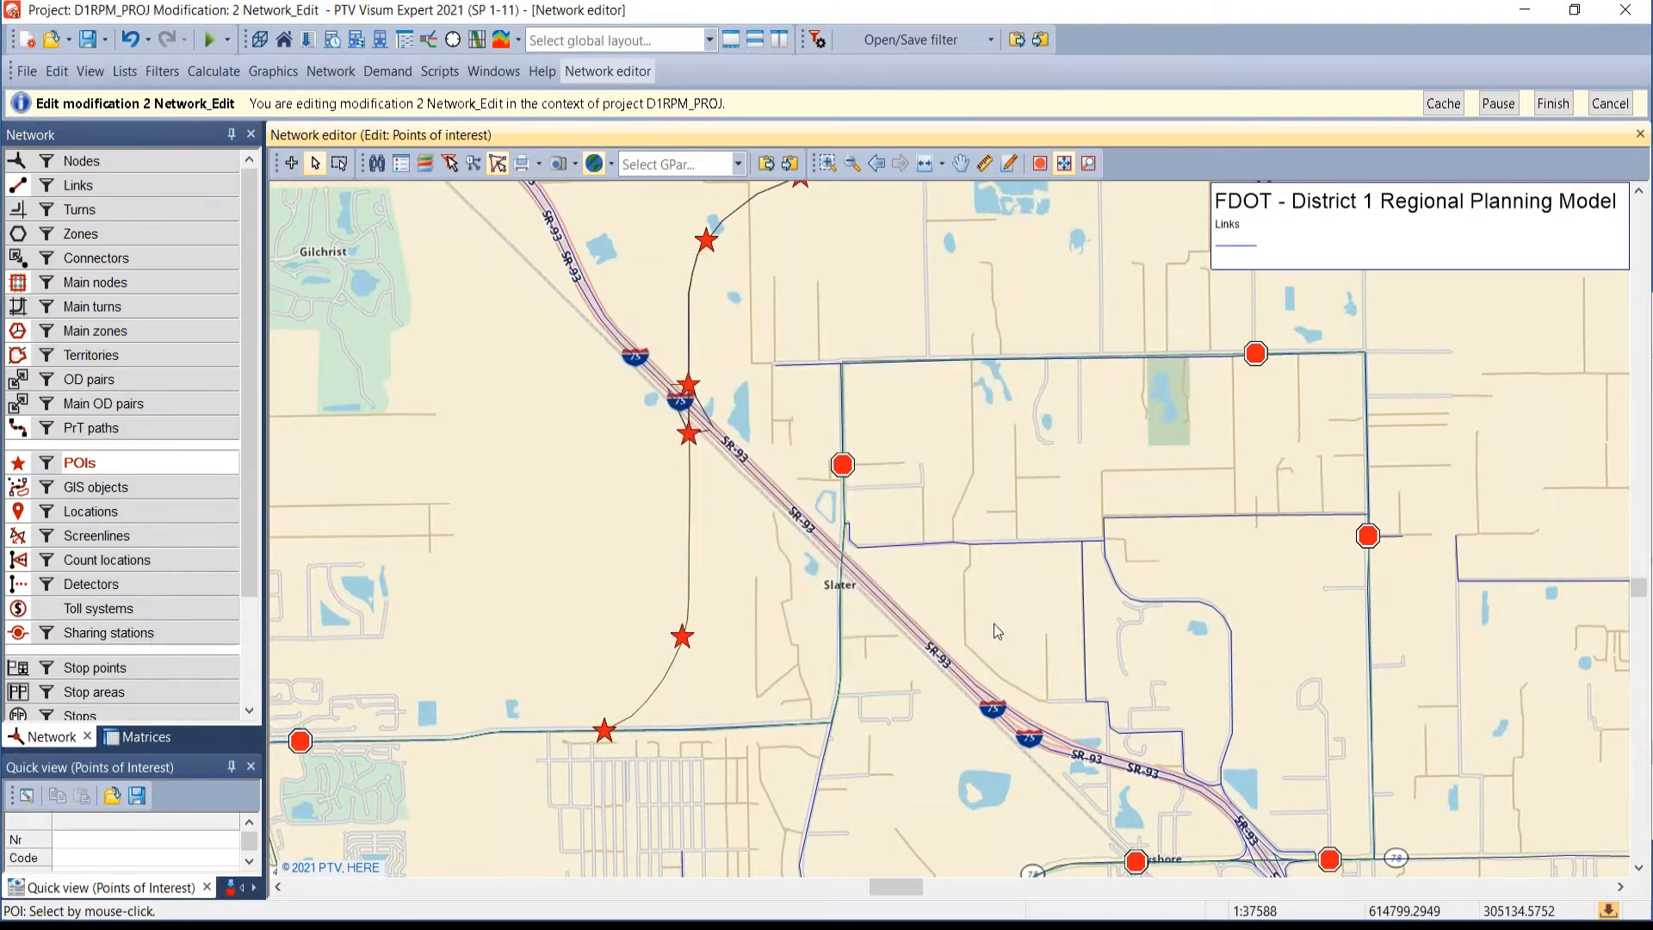
- Limit POI selection in the network editor to the category Del Pedro Blvd (2), and cancel editing of the Network_Edit modification
{"action": "right_click", "coordinate": [102, 464]}
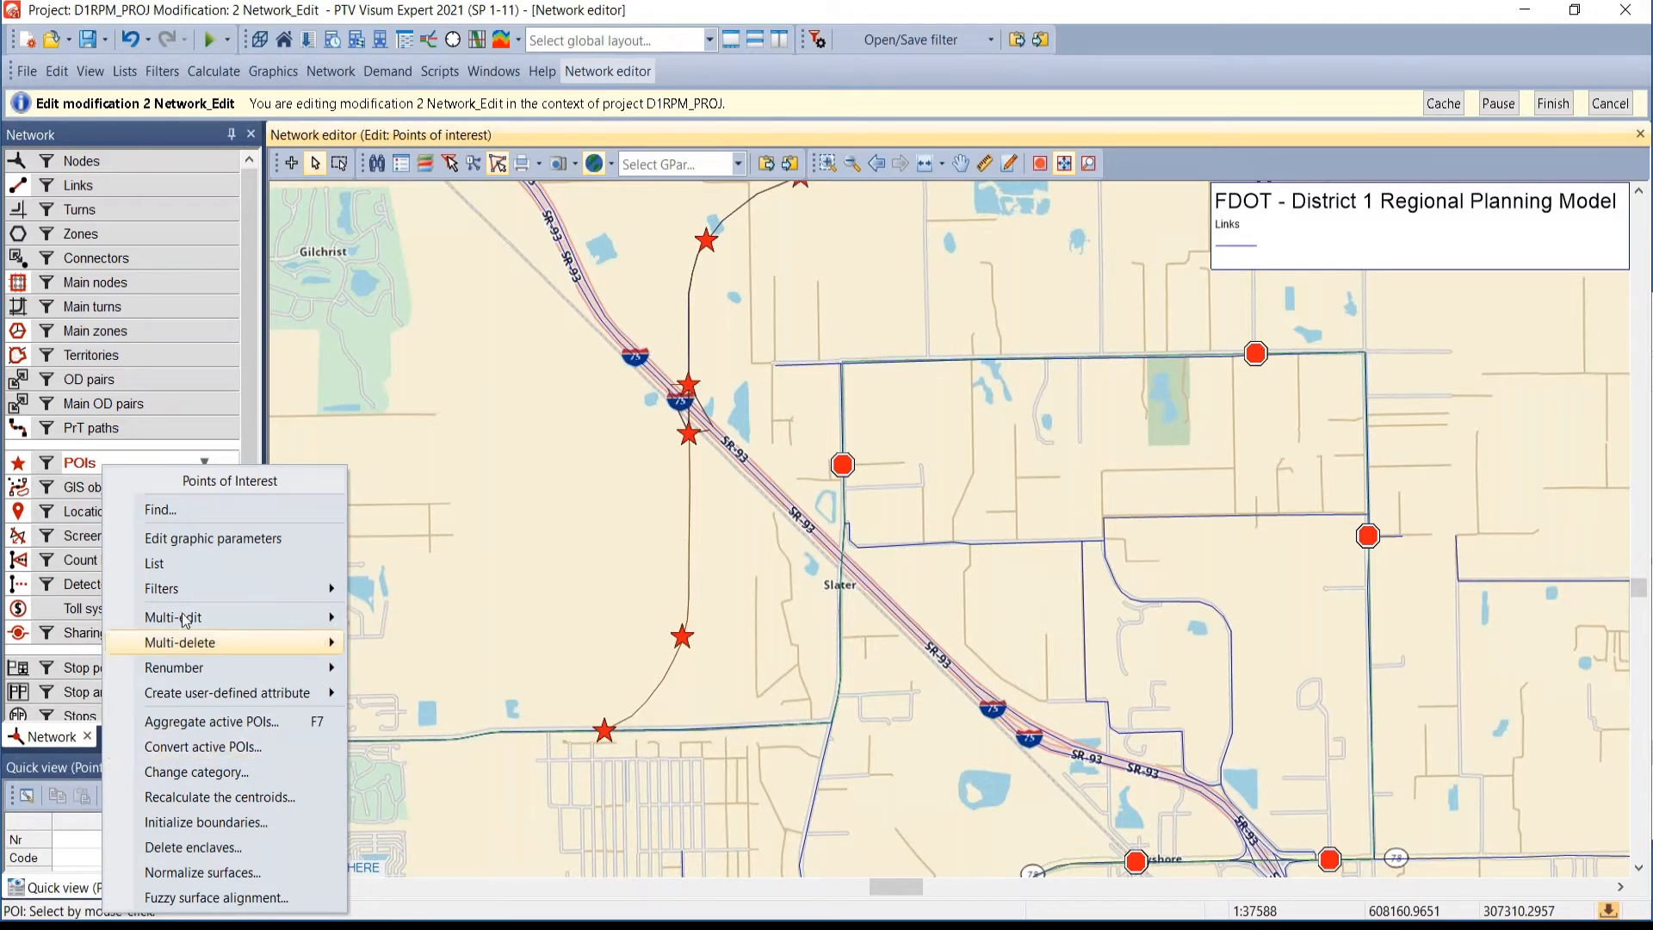
{"action": "left_click", "coordinate": [258, 407]}
{"action": "left_click", "coordinate": [205, 464]}
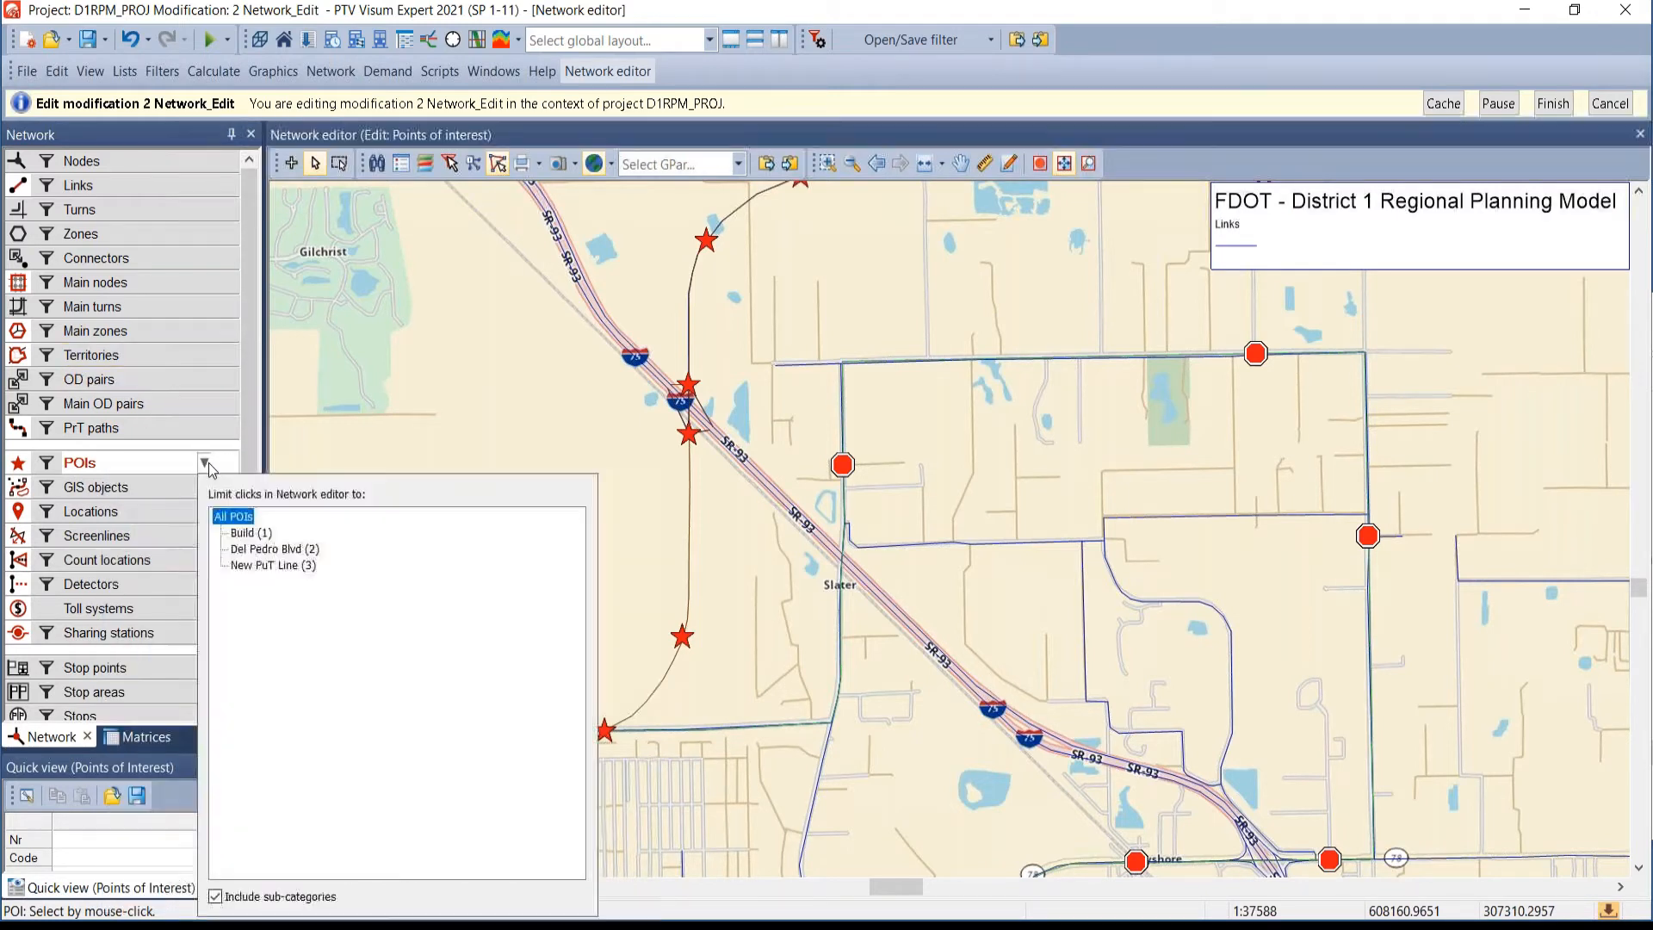
{"action": "left_click", "coordinate": [258, 551]}
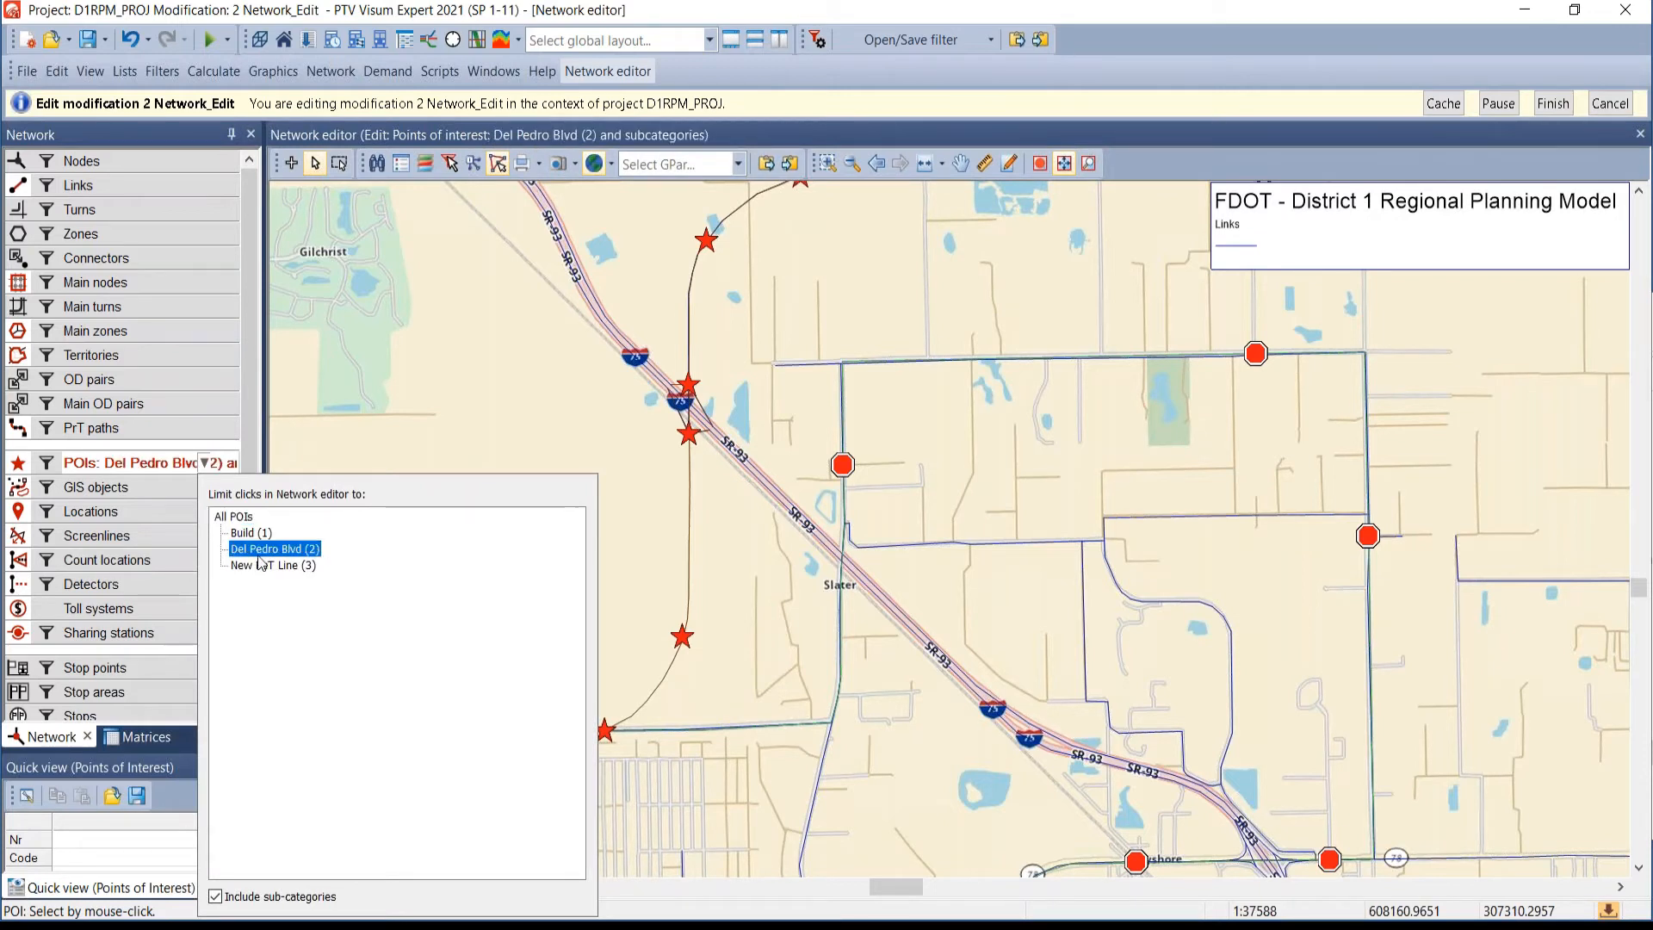
{"action": "left_click", "coordinate": [252, 535]}
{"action": "left_click", "coordinate": [253, 551]}
{"action": "left_click", "coordinate": [256, 567]}
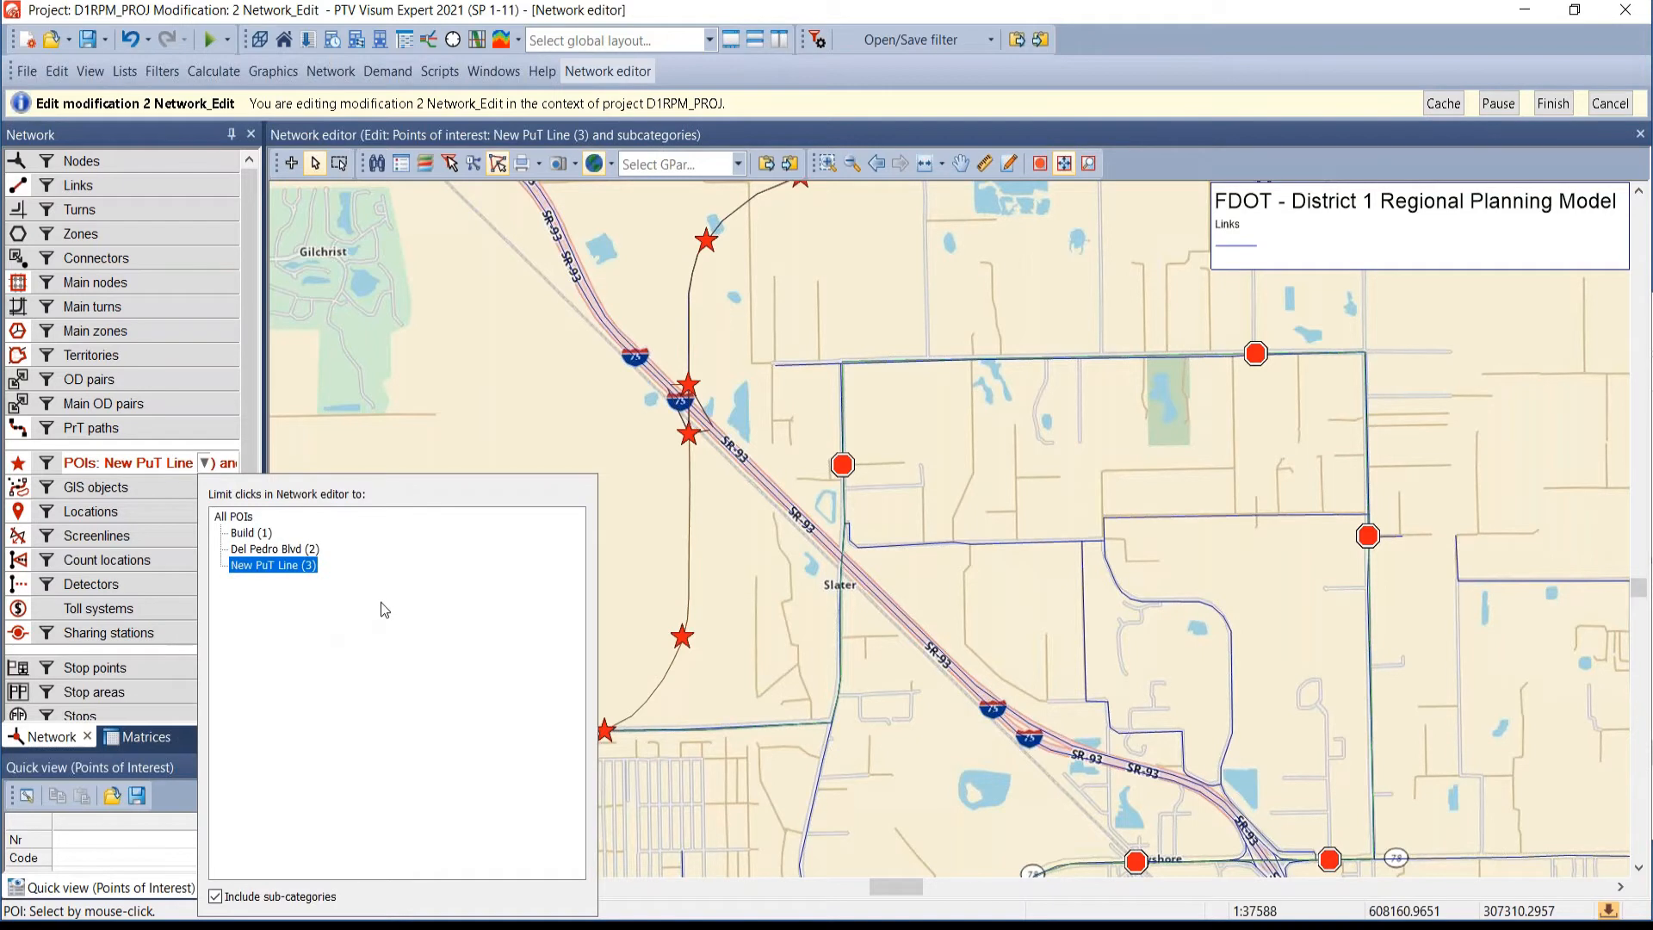
{"action": "left_click", "coordinate": [284, 549]}
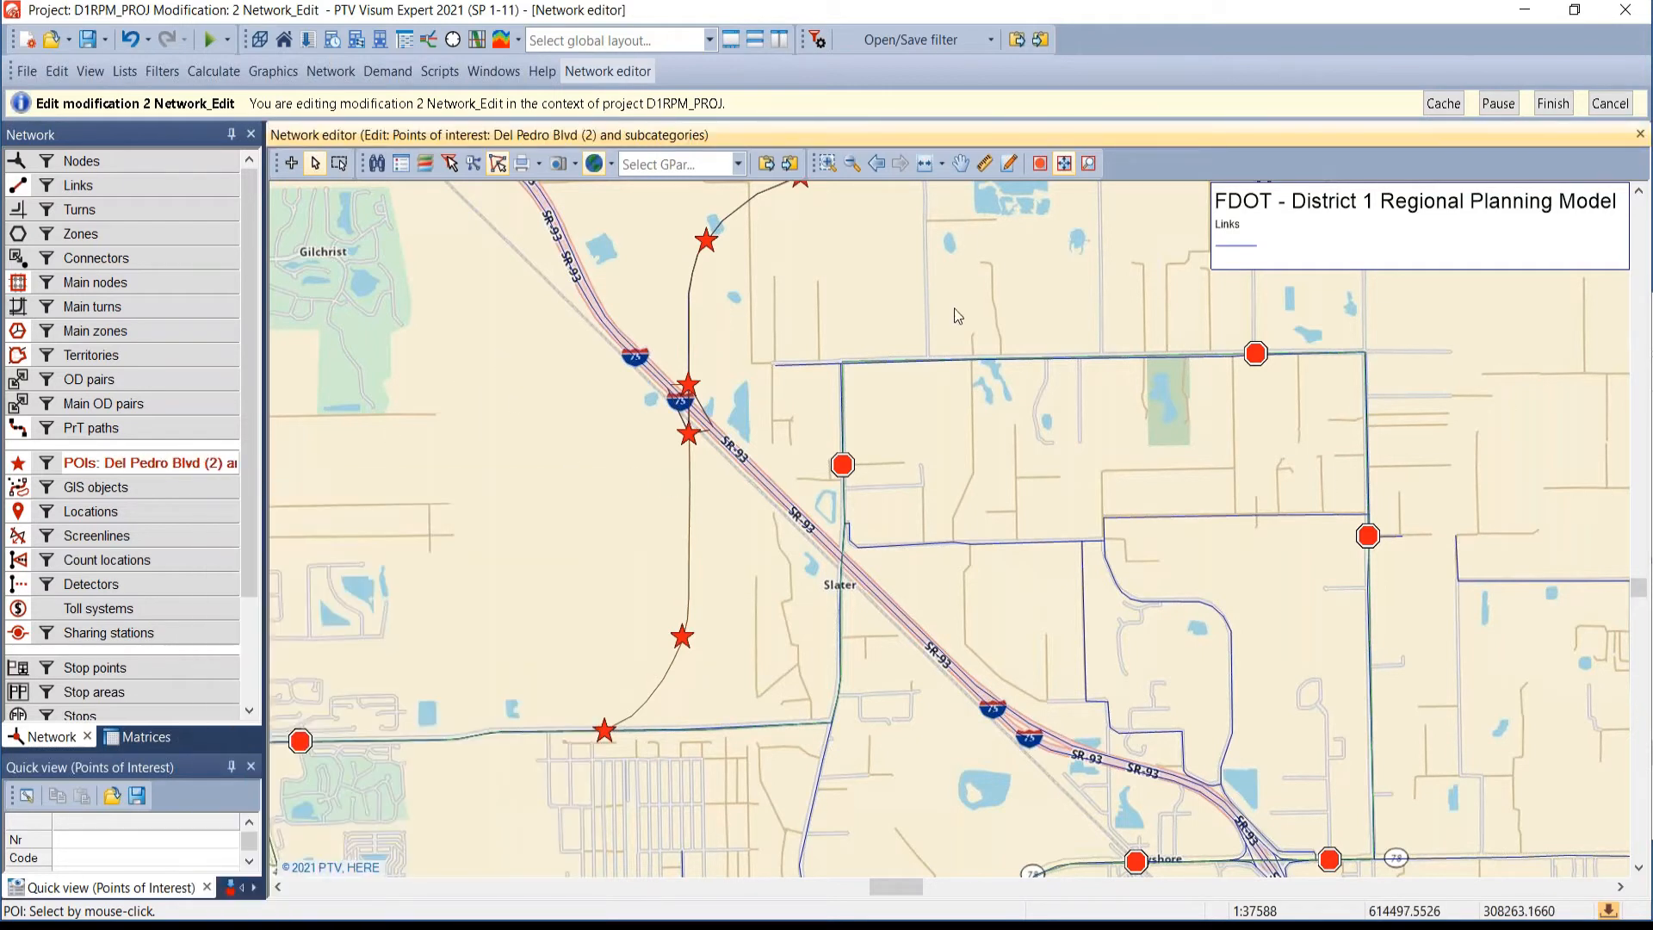
{"action": "left_click", "coordinate": [1609, 107]}
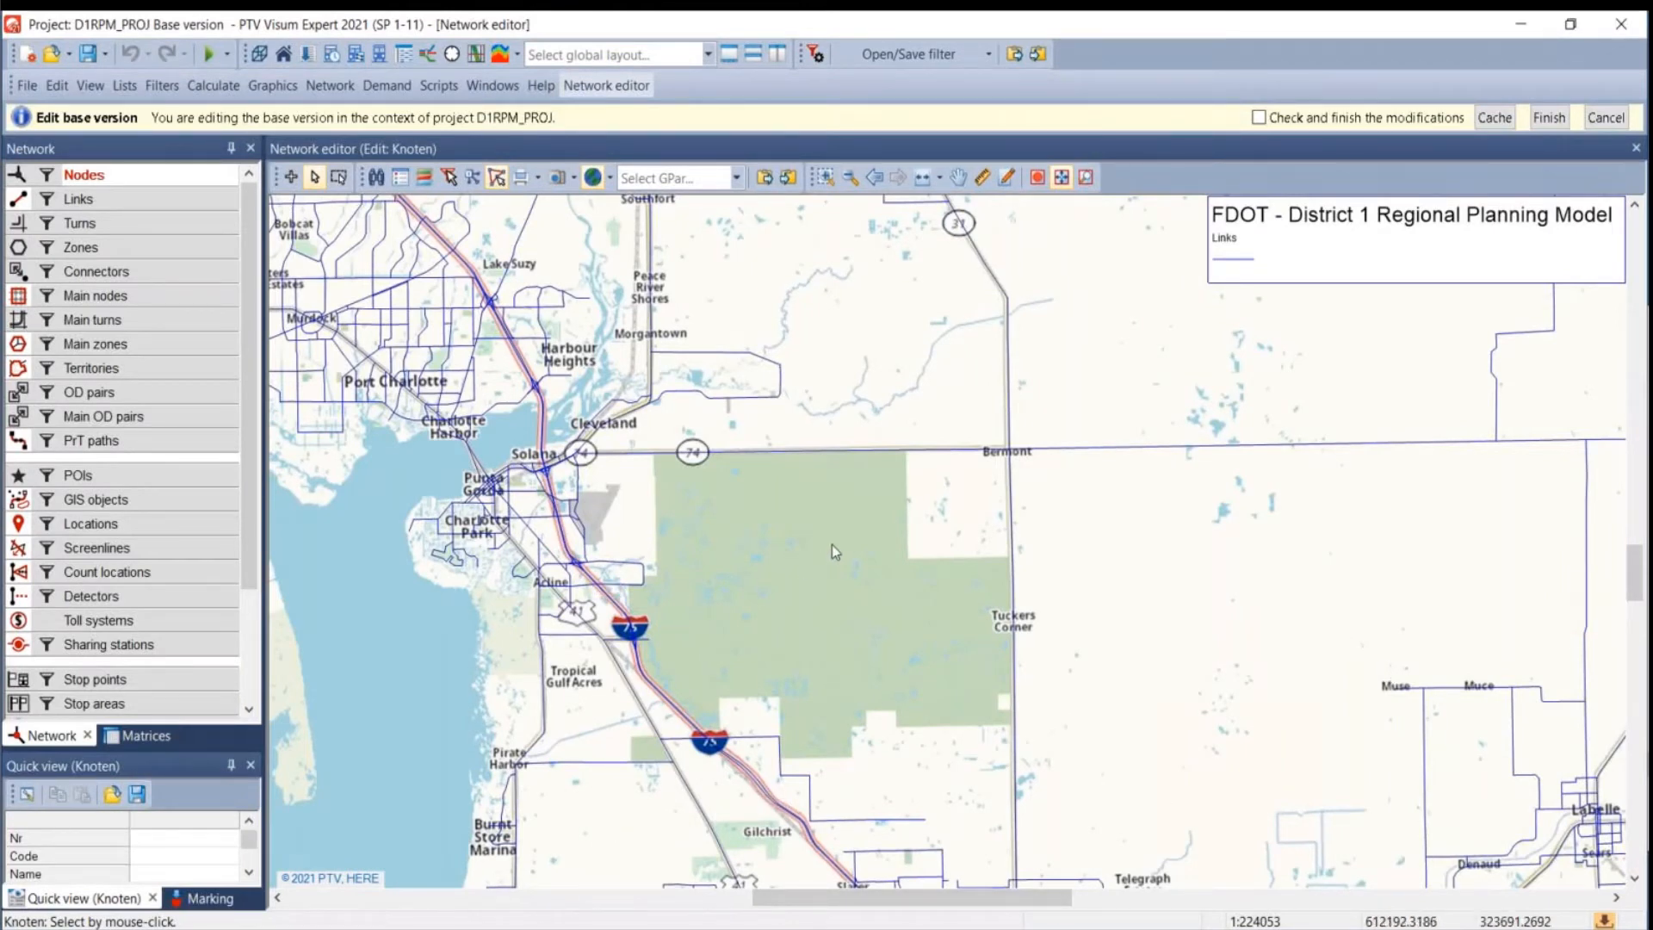
- Open the links list for the base version, and dock it below the network editor with more height for the map
{"action": "scroll", "coordinate": [734, 588], "scroll_direction": "down", "scroll_amount": 3}
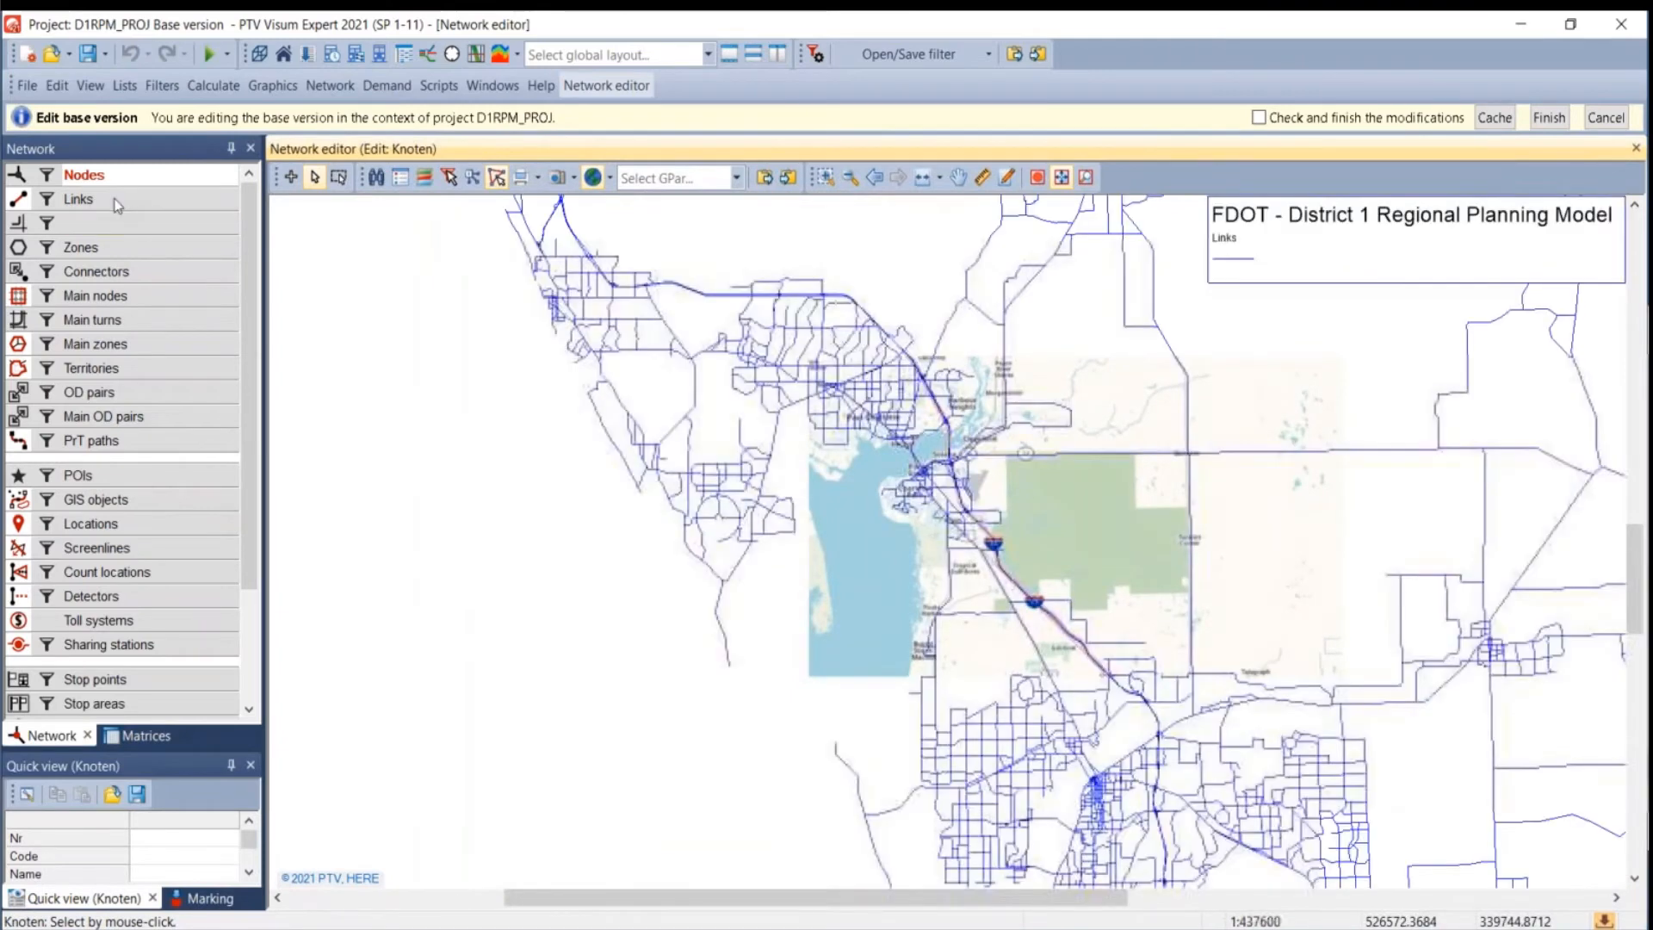
{"action": "right_click", "coordinate": [114, 200]}
{"action": "mouse_move", "coordinate": [329, 298]}
{"action": "left_click", "coordinate": [543, 301]}
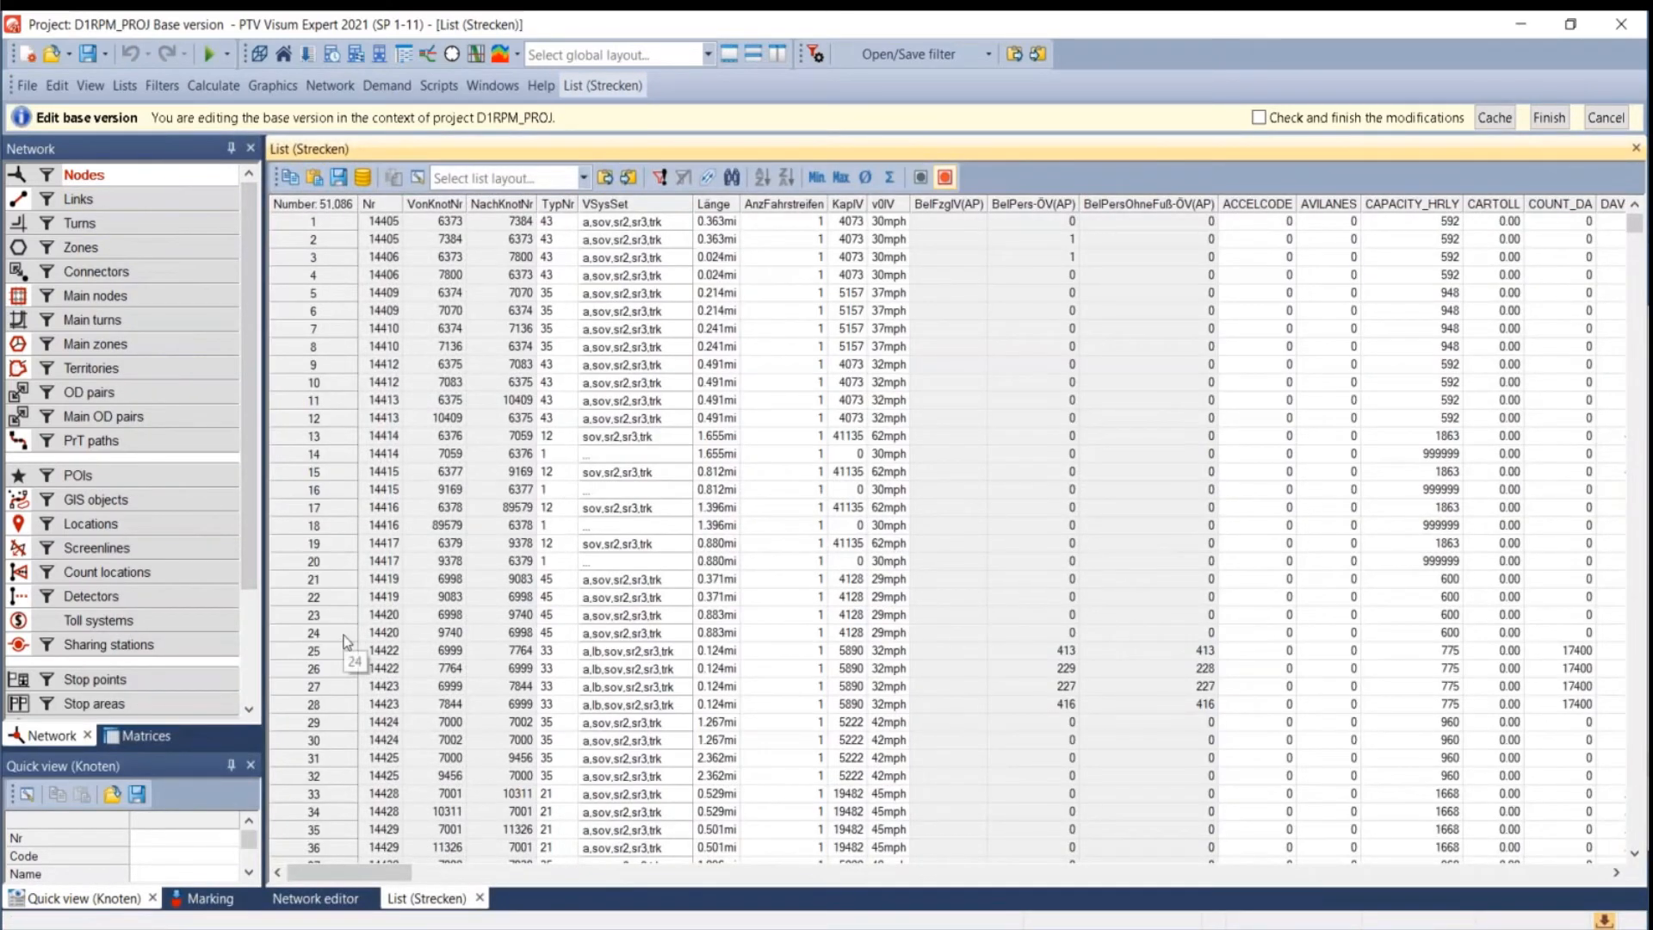
{"action": "left_click_drag", "start_coordinate": [406, 901], "coordinate": [309, 929]}
{"action": "left_click_drag", "start_coordinate": [751, 239], "coordinate": [942, 556]}
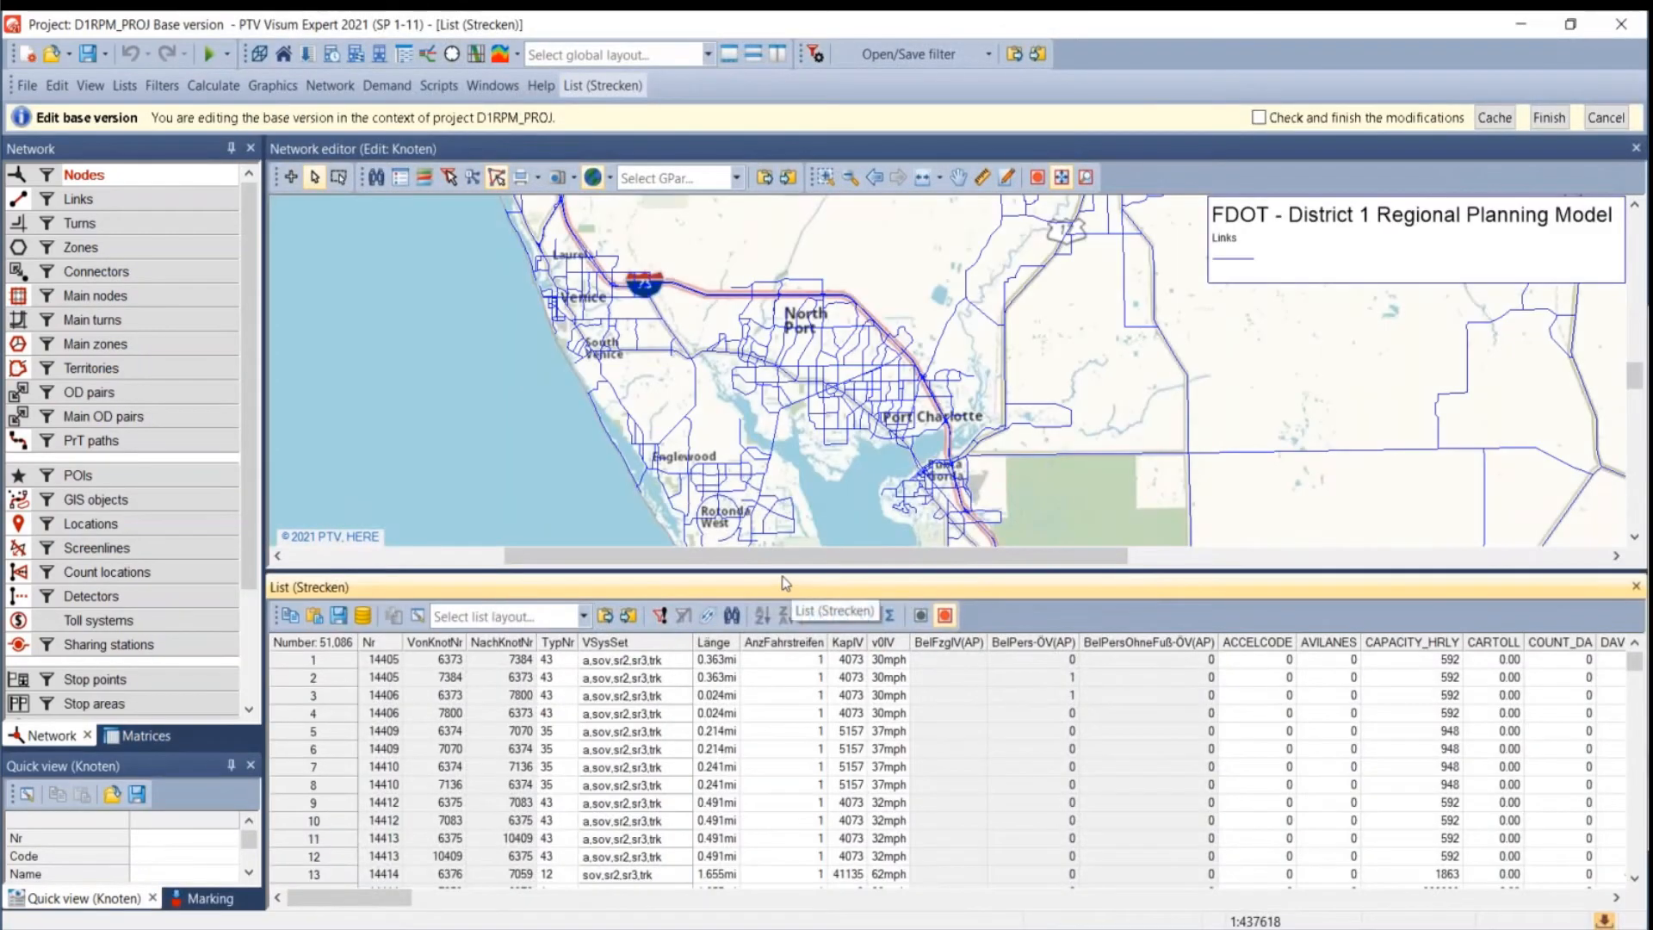
{"action": "left_click_drag", "start_coordinate": [780, 571], "coordinate": [603, 752]}
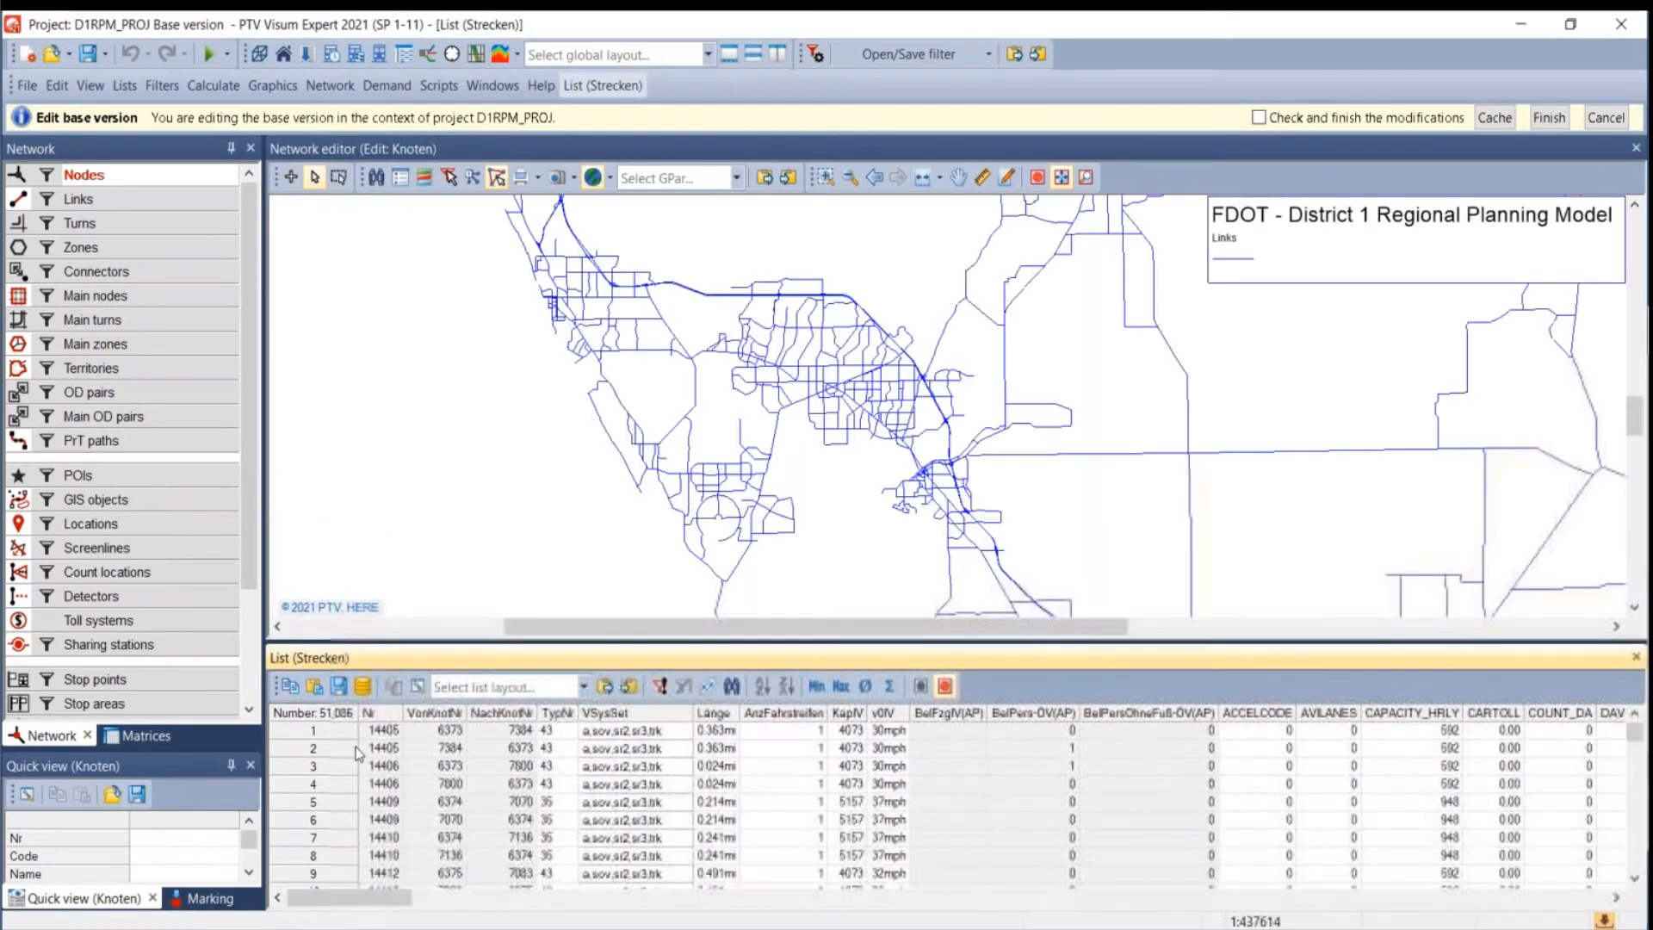
- Locate links 14405, 14409 and 14412 on the map from their rows in the links list
{"action": "left_click", "coordinate": [357, 746]}
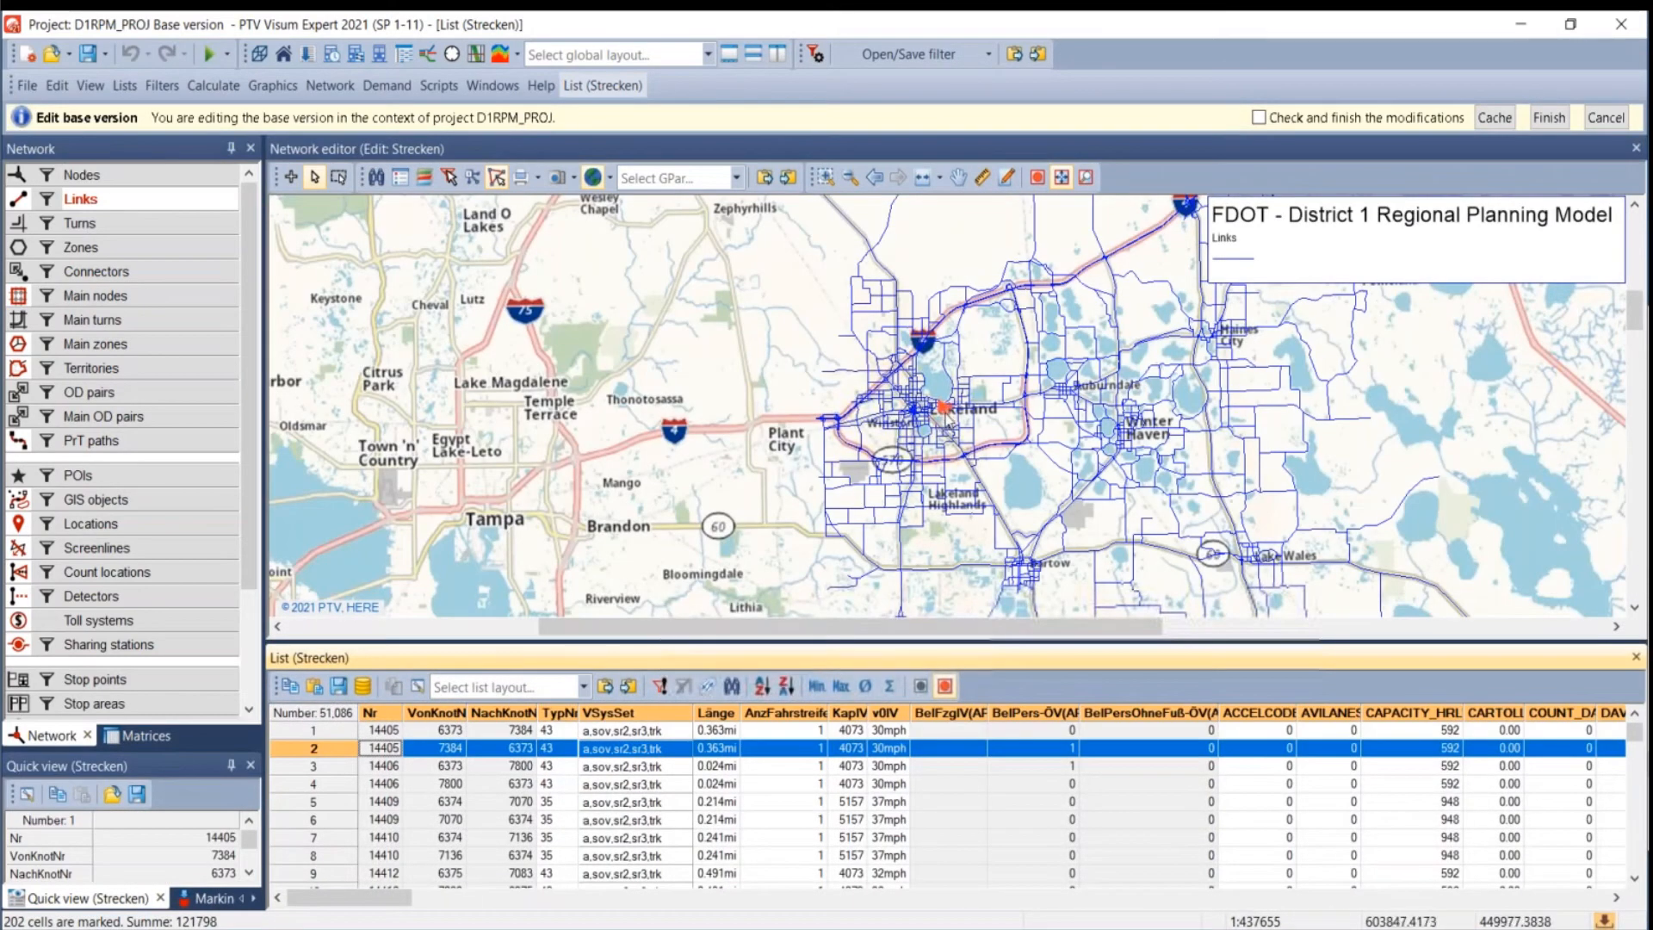
{"action": "scroll", "coordinate": [948, 416], "scroll_direction": "up", "scroll_amount": 4}
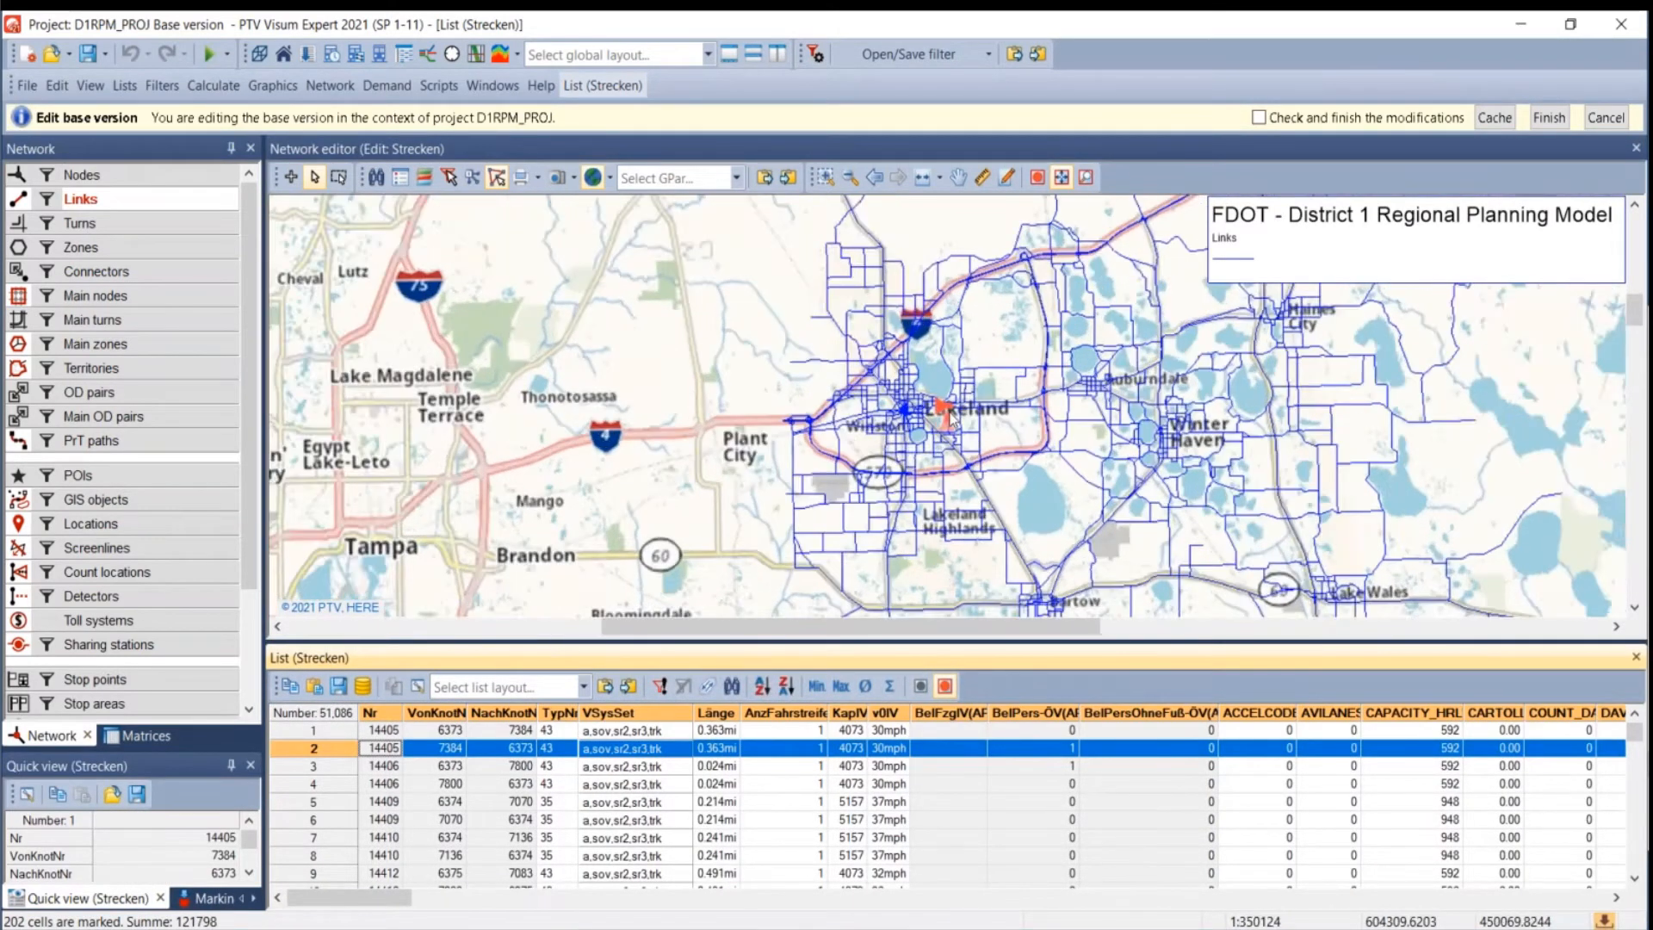
{"action": "scroll", "coordinate": [949, 414], "scroll_direction": "up", "scroll_amount": 5}
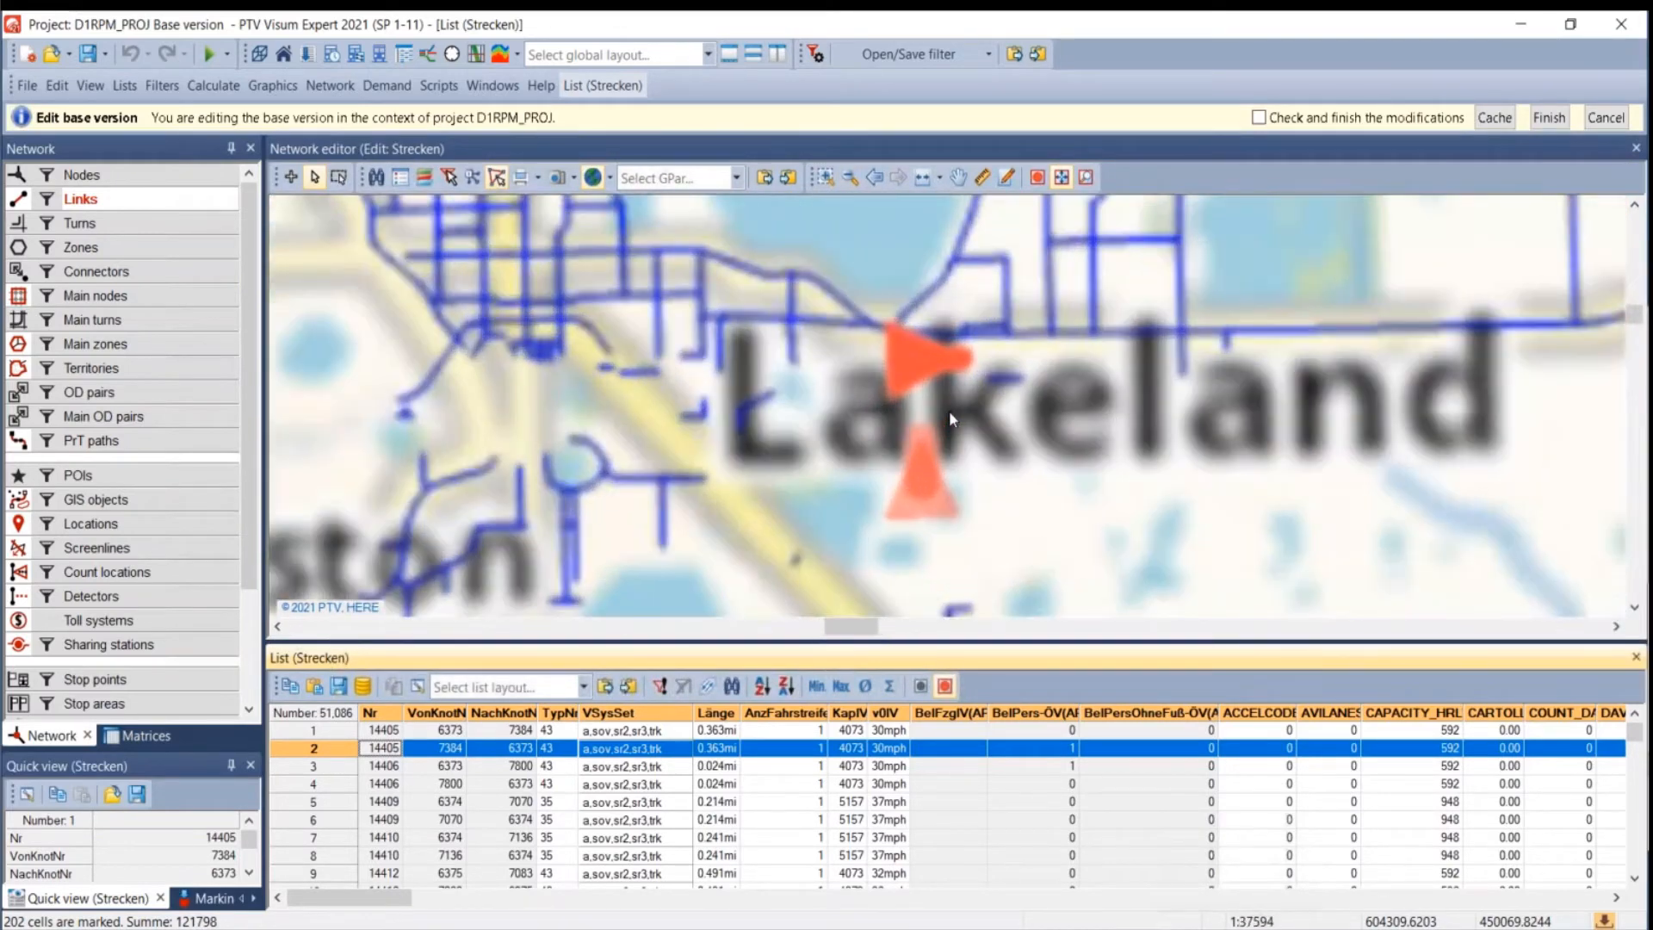
{"action": "left_click", "coordinate": [383, 821]}
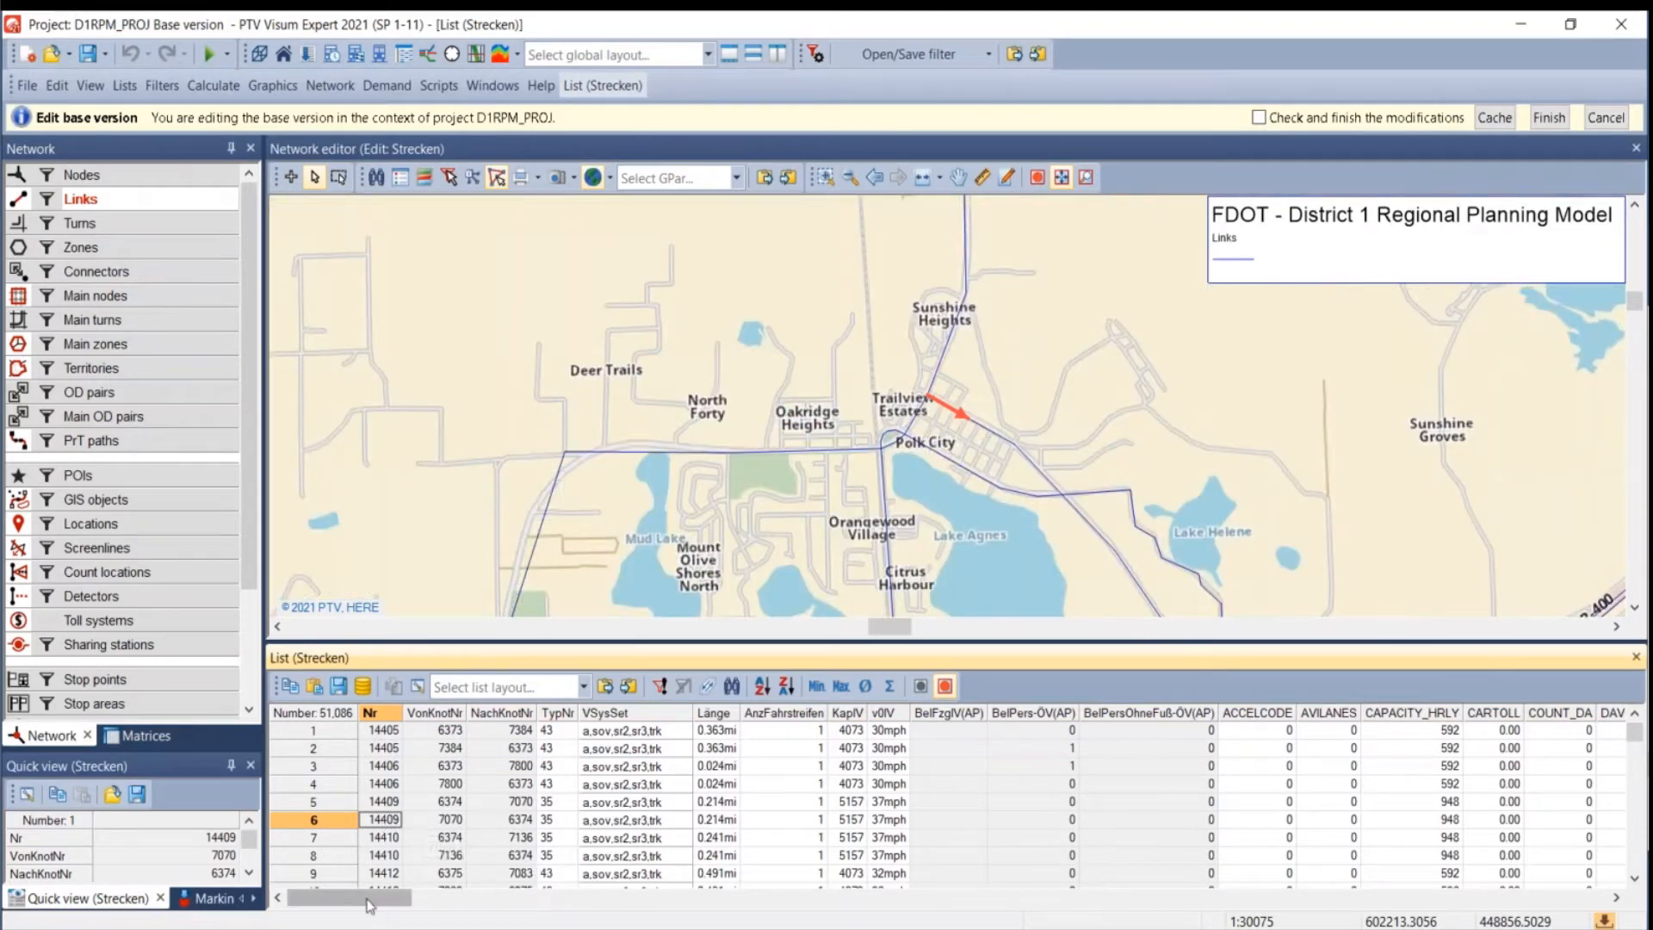
{"action": "left_click", "coordinate": [384, 874]}
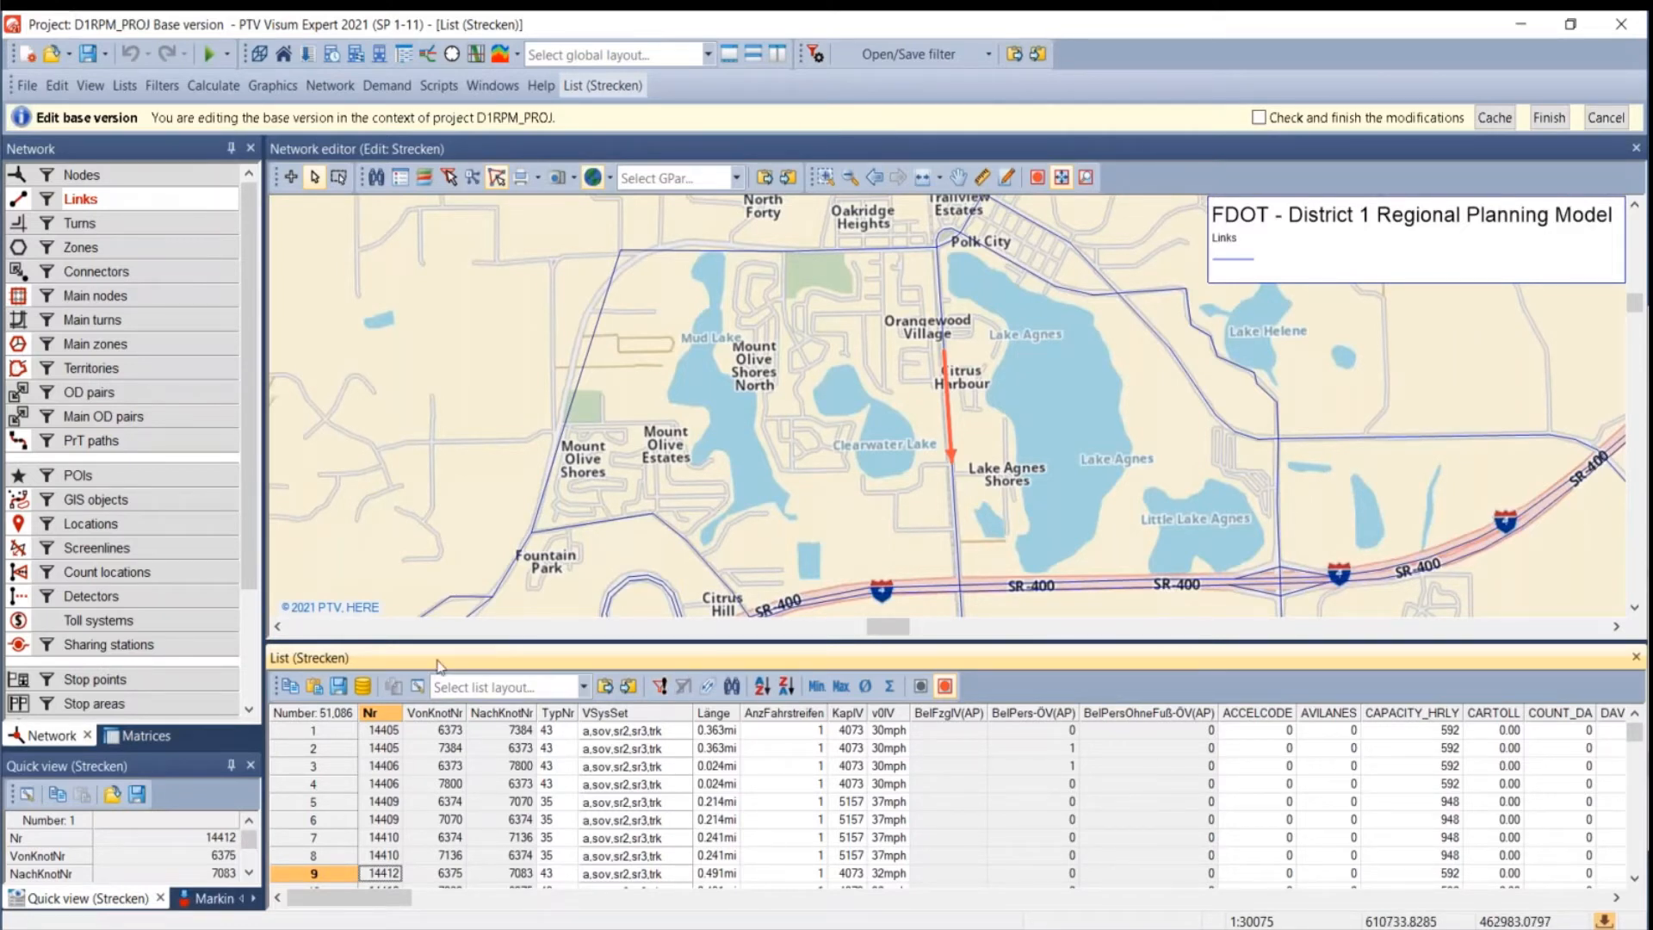
- Move the links list into the network editor's tab group, and dock it below the map again
{"action": "left_click_drag", "start_coordinate": [440, 665], "coordinate": [953, 515]}
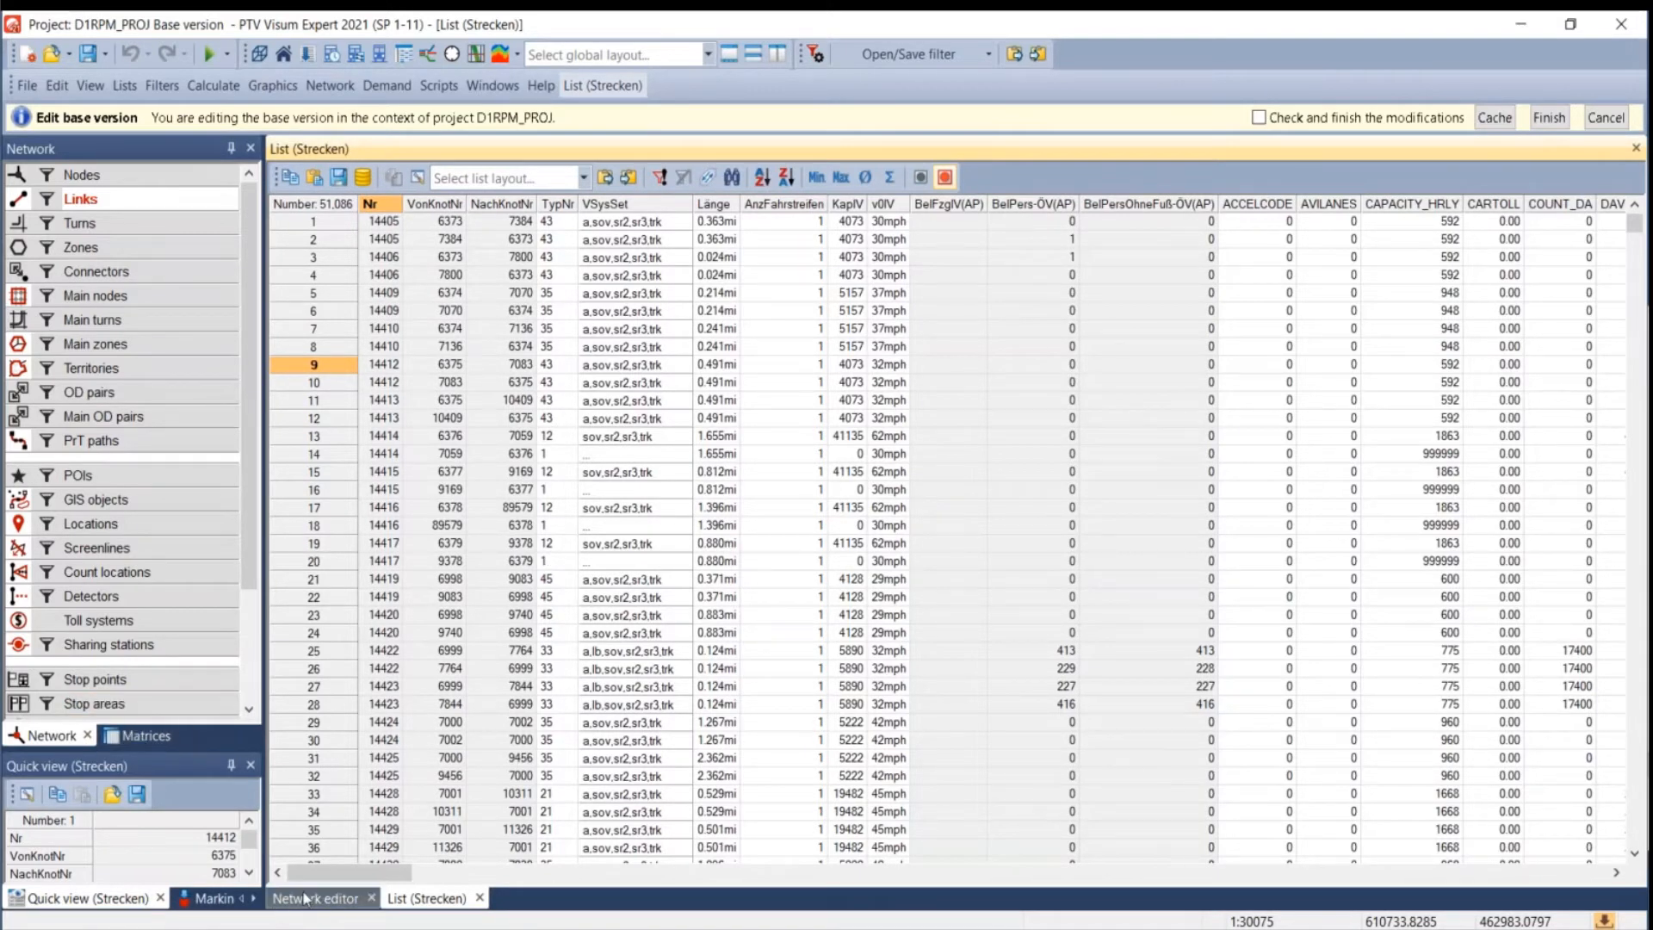
{"action": "left_click", "coordinate": [374, 908]}
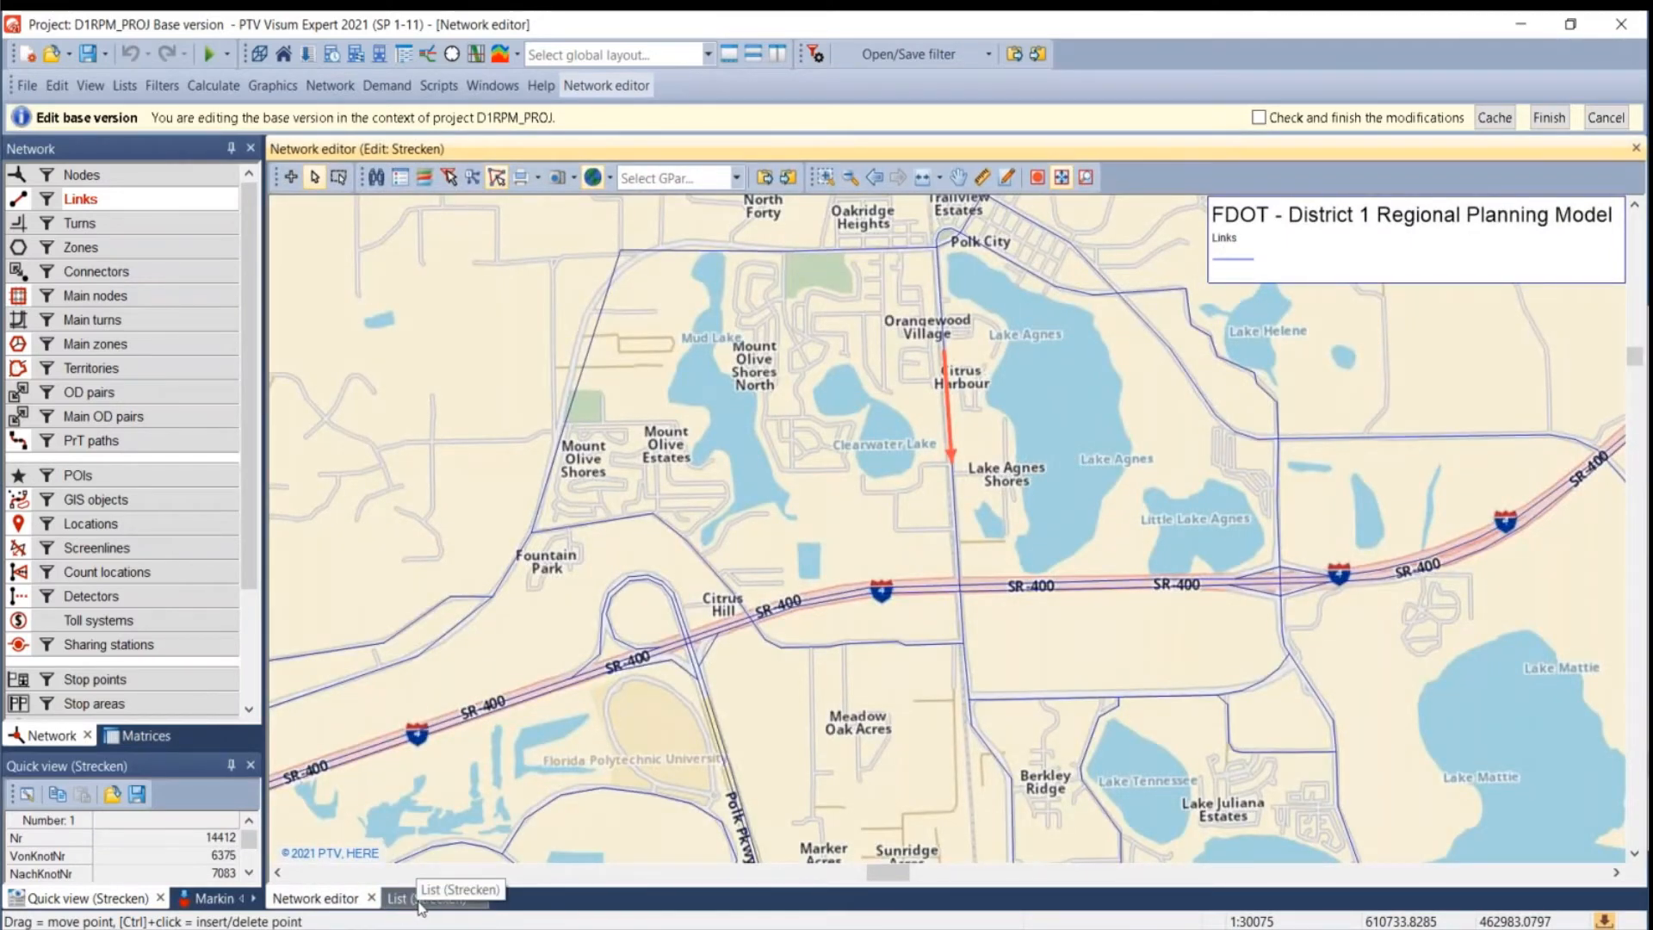
{"action": "left_click_drag", "start_coordinate": [419, 902], "coordinate": [958, 551]}
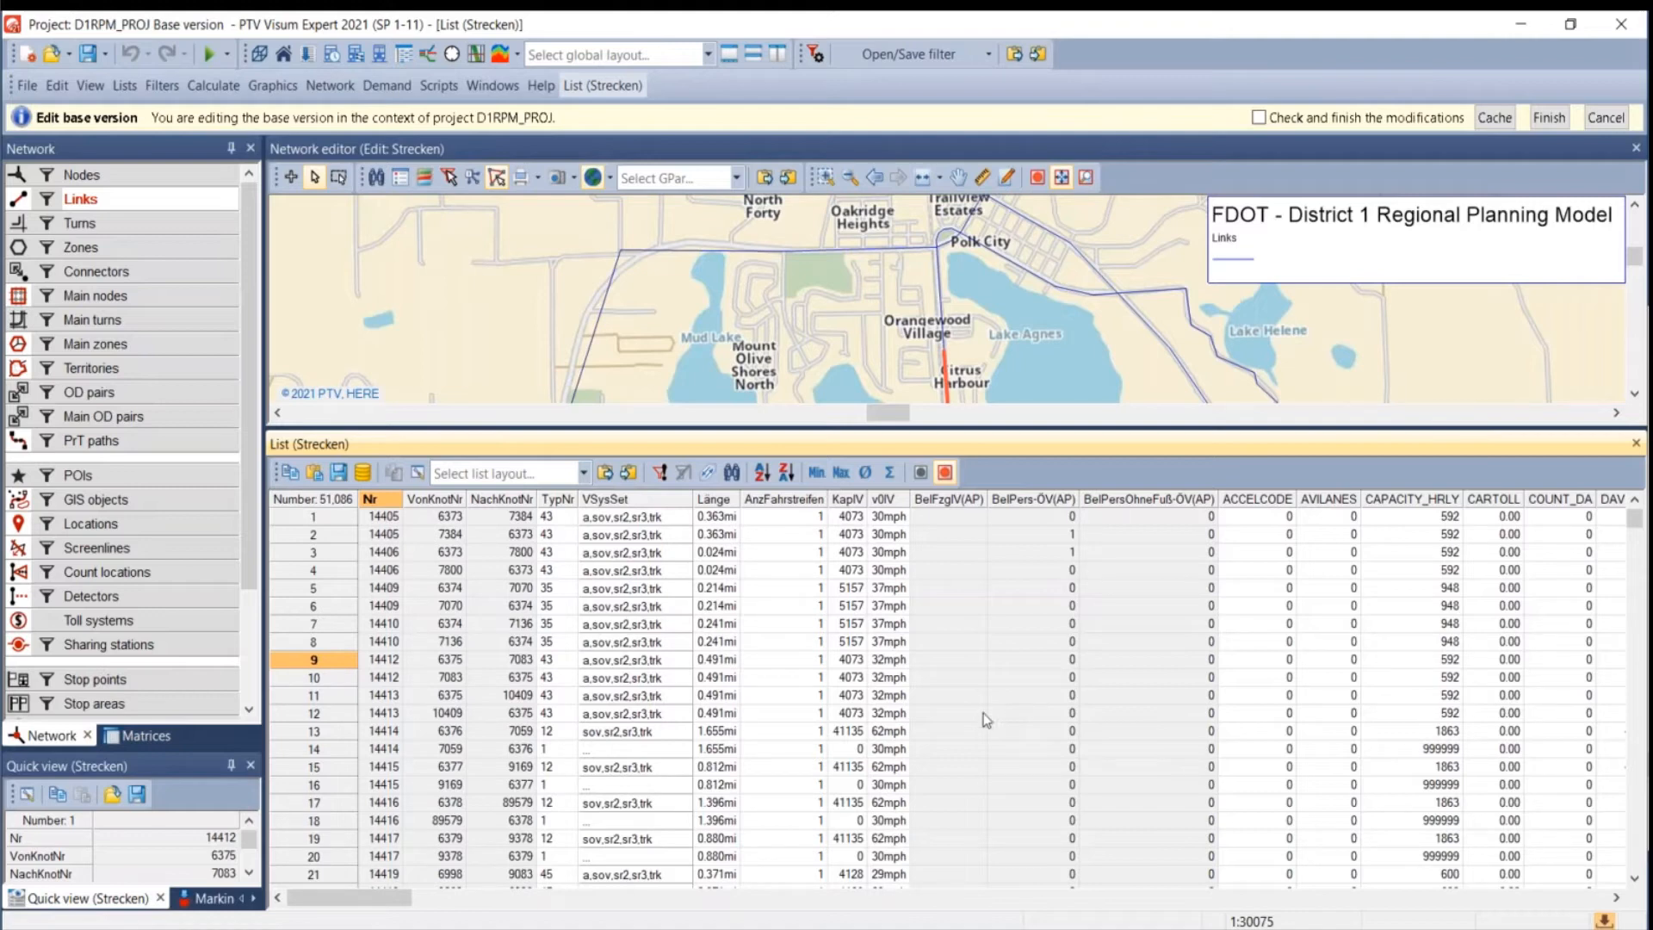
- Enlarge the map area above the links list, and select link 14605 where it crosses SR-400 on the map
{"action": "mouse_move", "coordinate": [904, 928]}
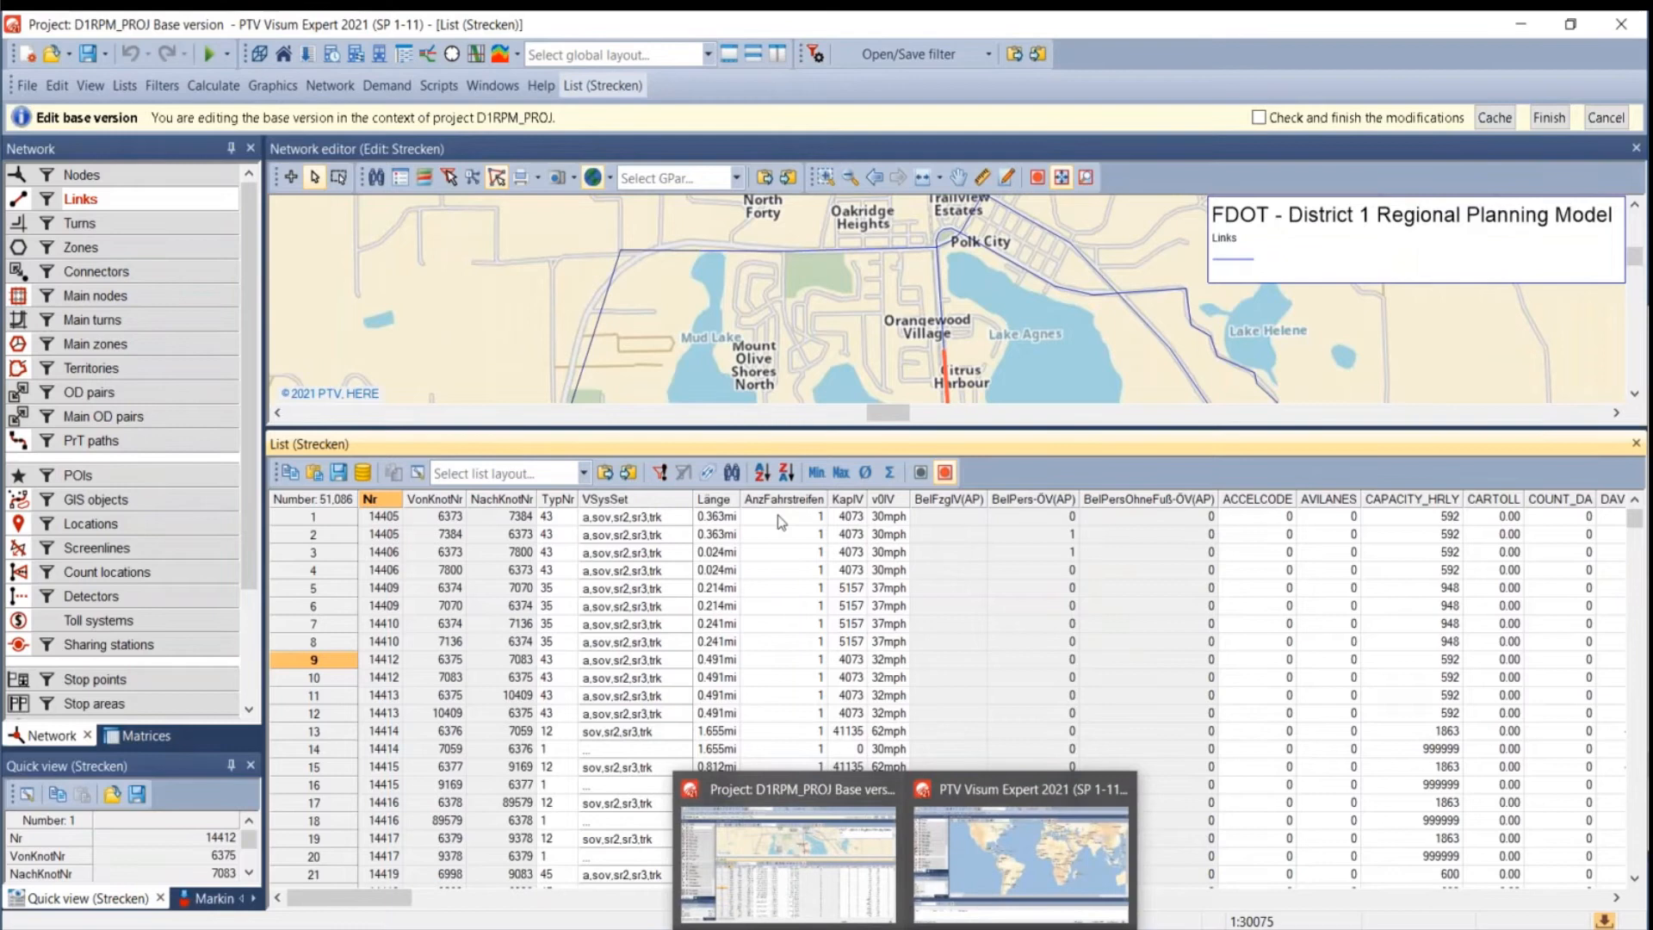
{"action": "left_click", "coordinate": [734, 365]}
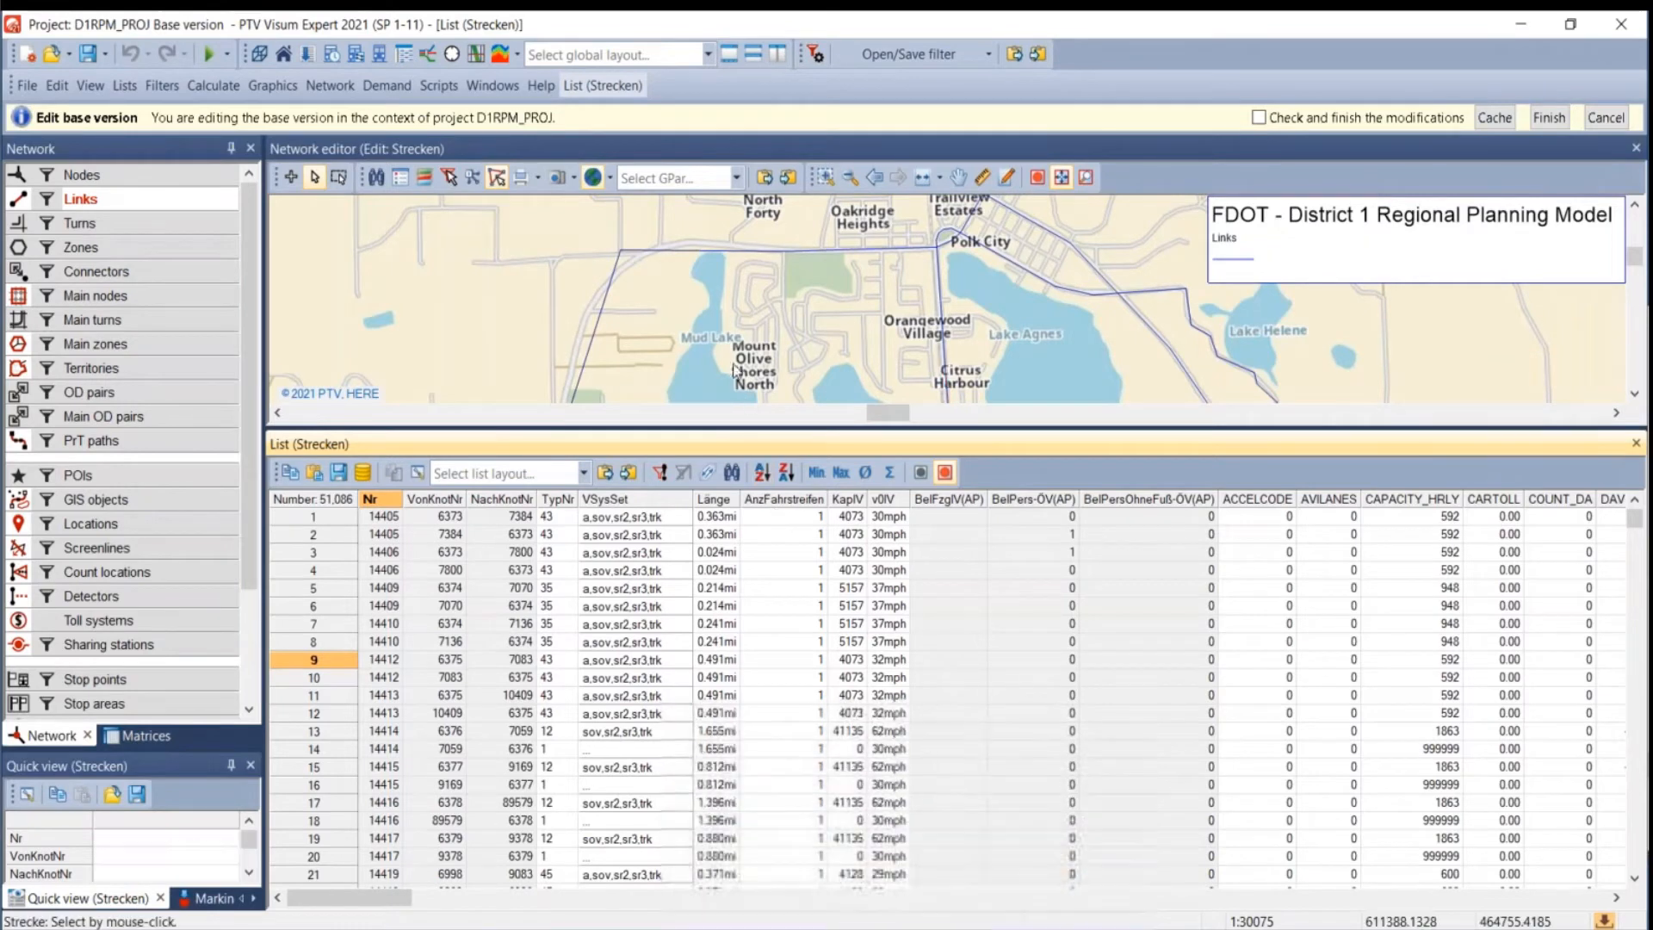
{"action": "left_click_drag", "start_coordinate": [755, 428], "coordinate": [798, 691]}
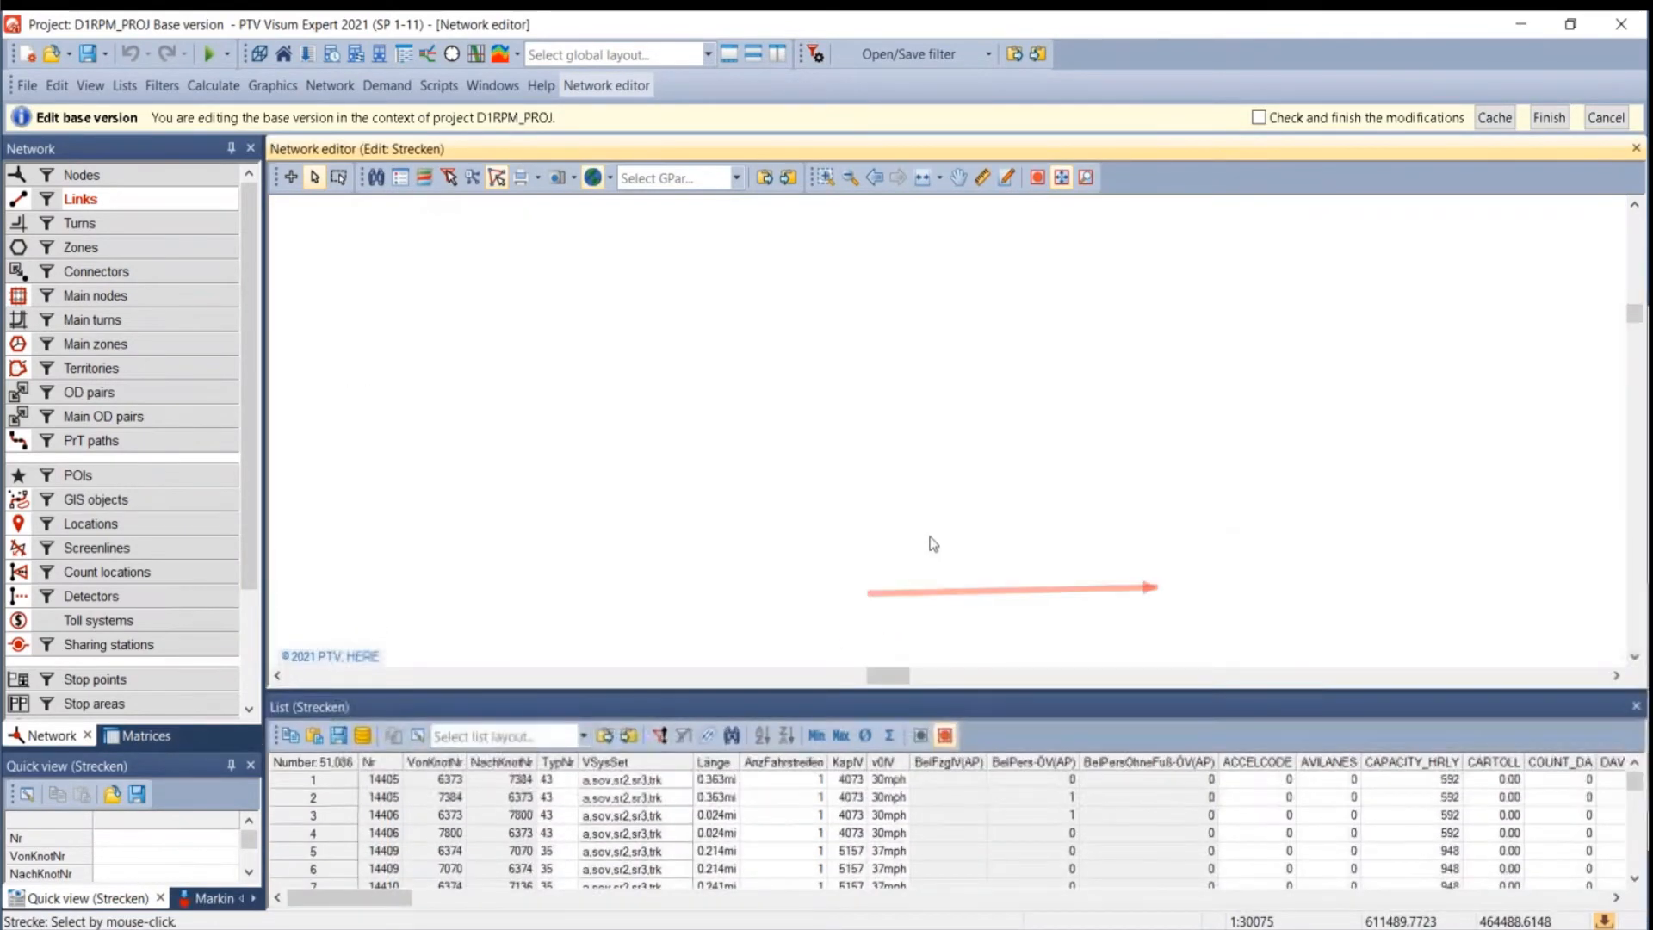
{"action": "left_click", "coordinate": [952, 541]}
{"action": "left_click_drag", "start_coordinate": [861, 576], "coordinate": [747, 474]}
{"action": "scroll", "coordinate": [859, 488], "scroll_direction": "up", "scroll_amount": 2}
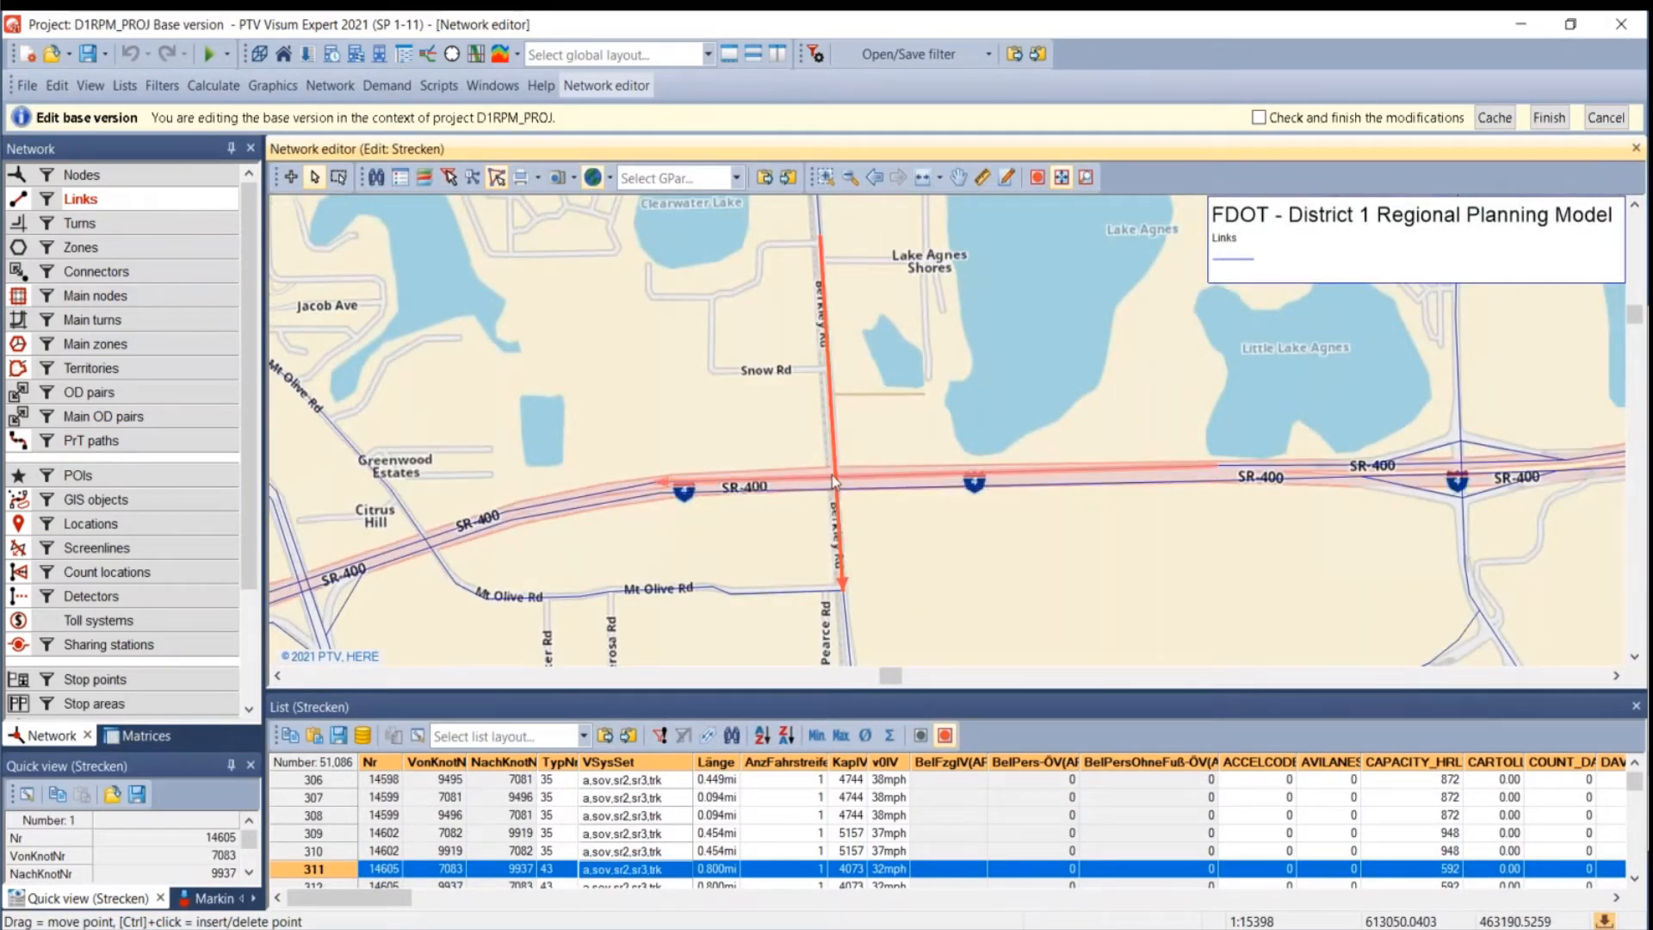
- Hide the background map, and select links 20214 and 70574 to compare the two directions of the SR-400 segment
{"action": "left_click", "coordinate": [593, 179]}
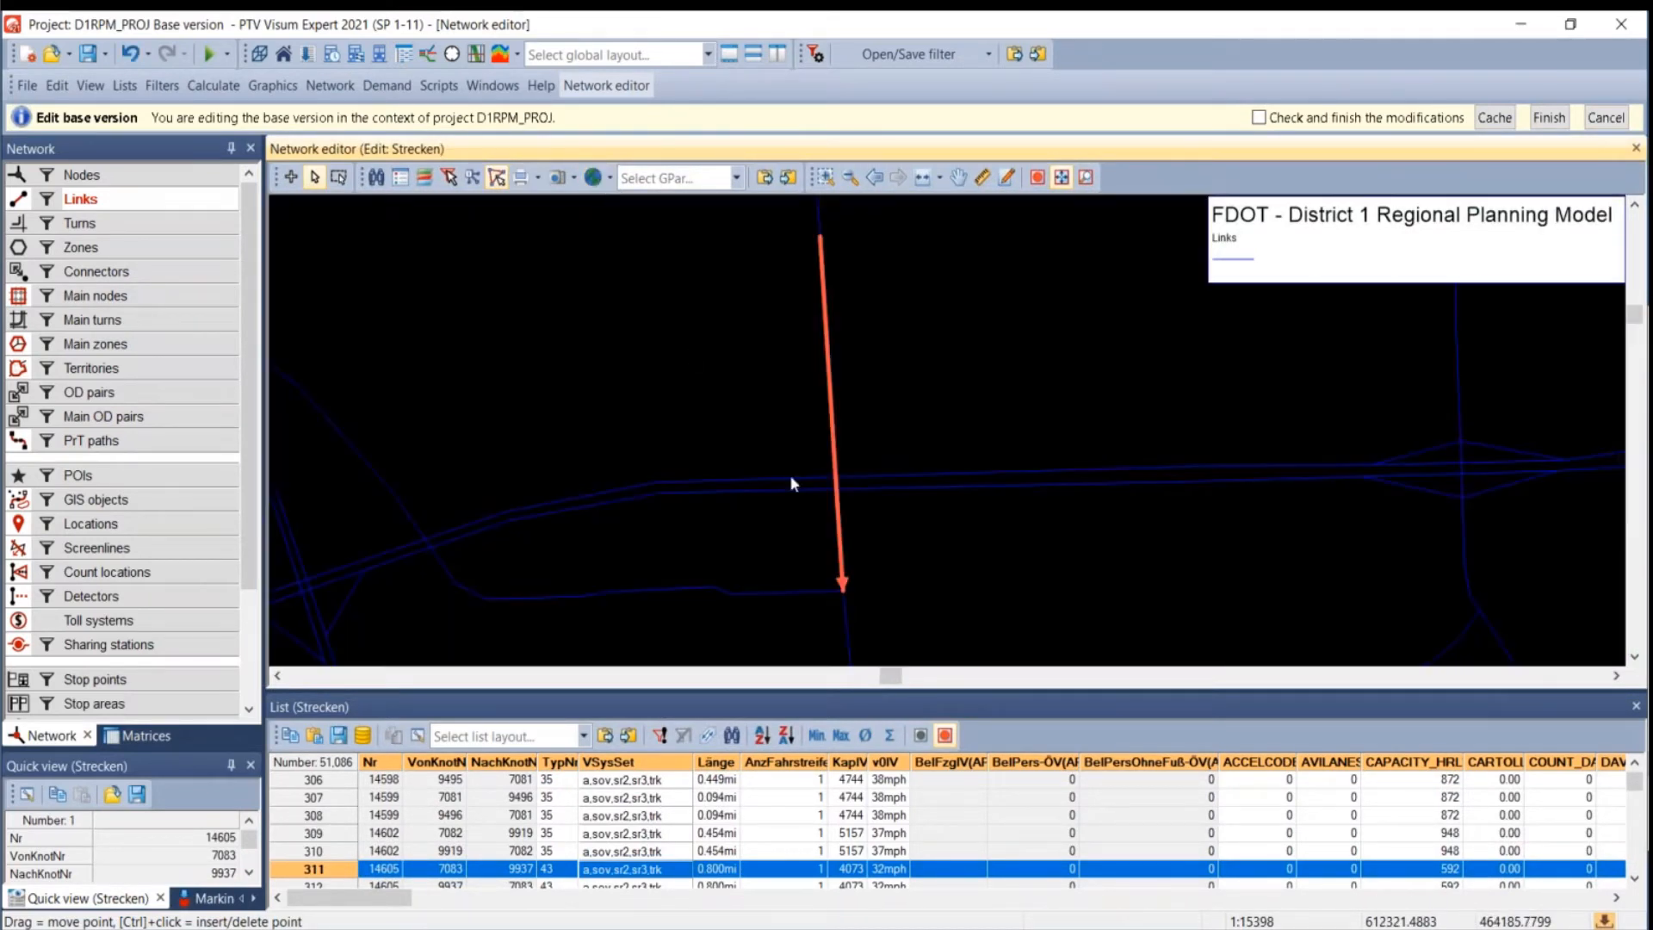
{"action": "left_click", "coordinate": [958, 490]}
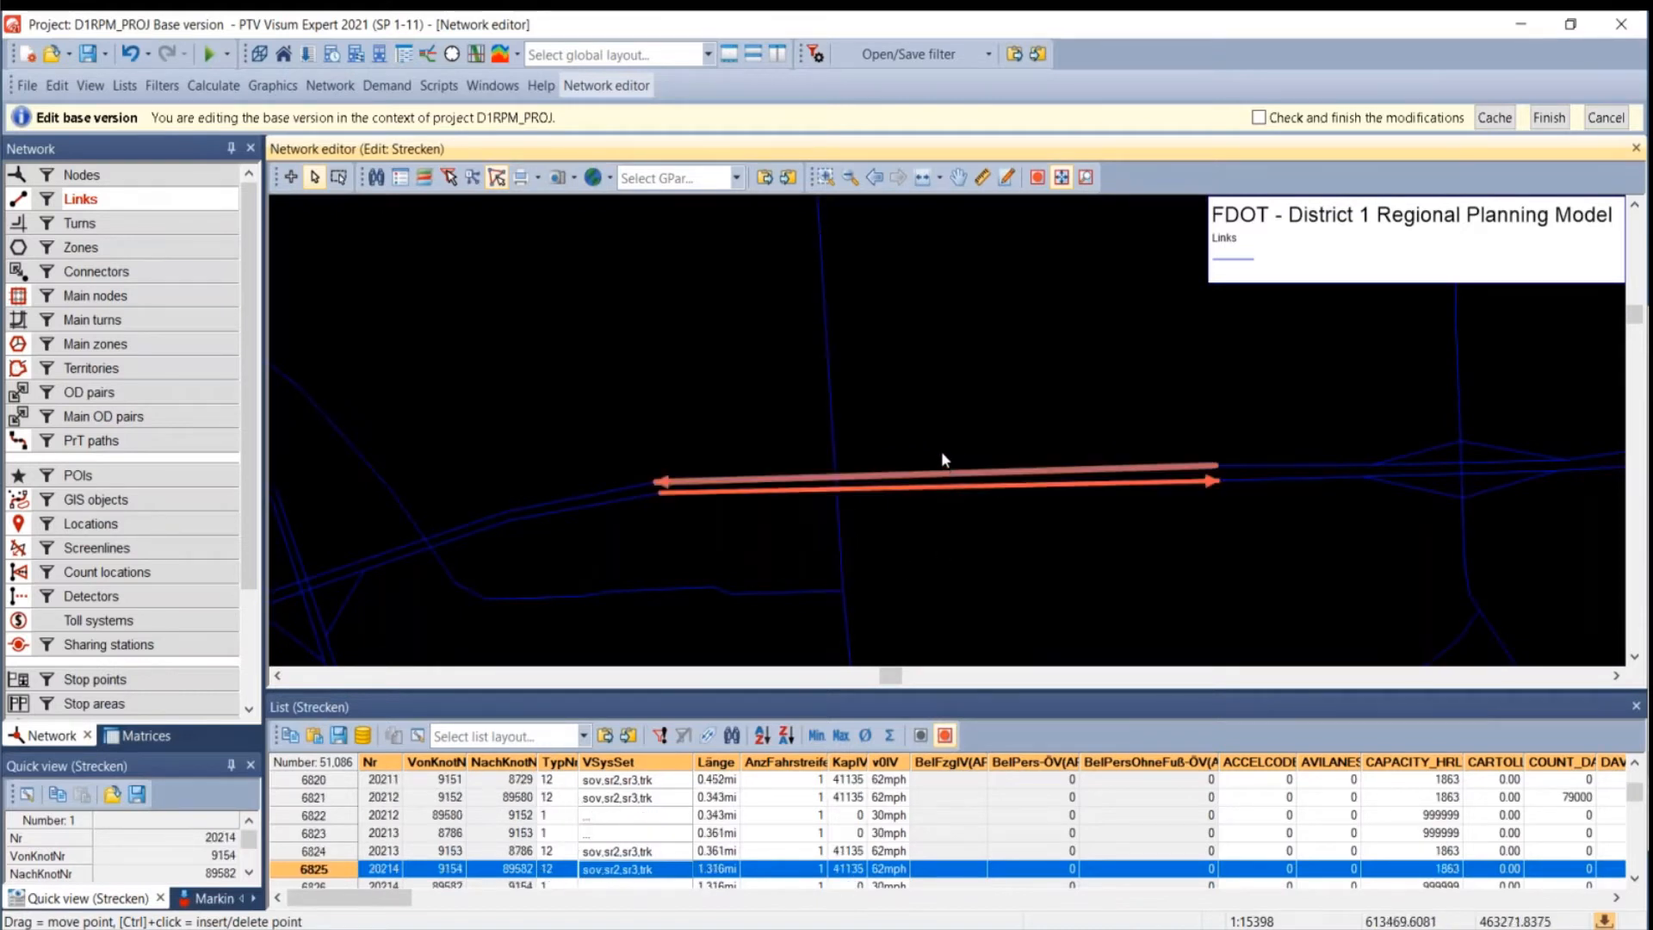
{"action": "left_click", "coordinate": [942, 453]}
{"action": "left_click", "coordinate": [944, 498]}
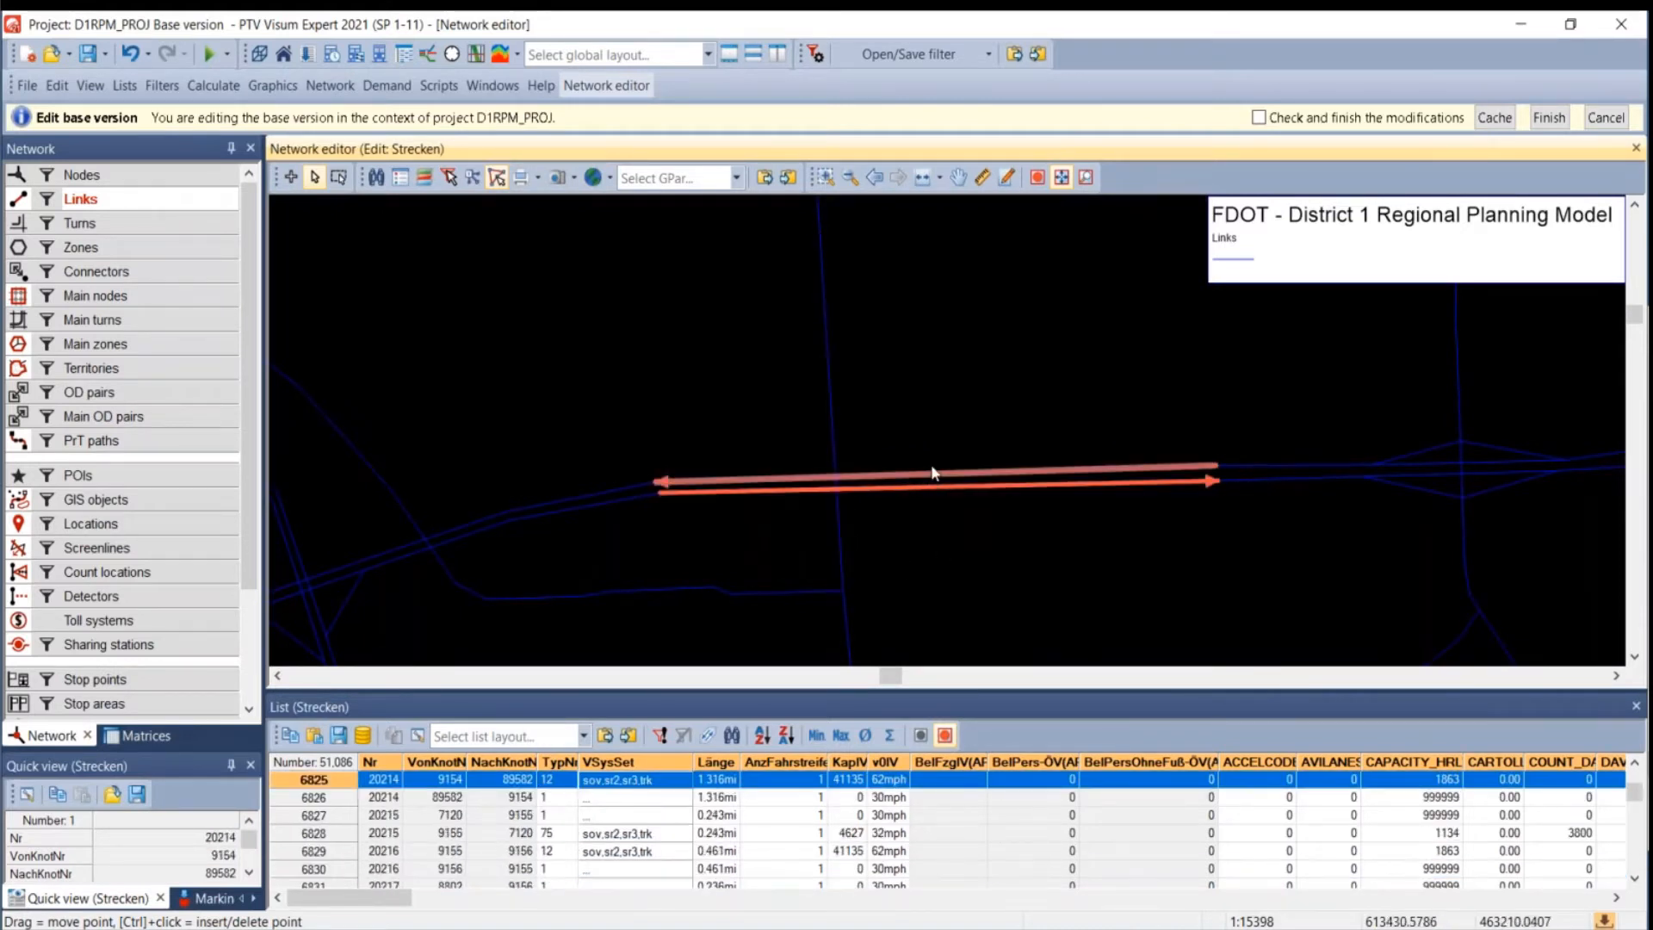
{"action": "left_click", "coordinate": [932, 471]}
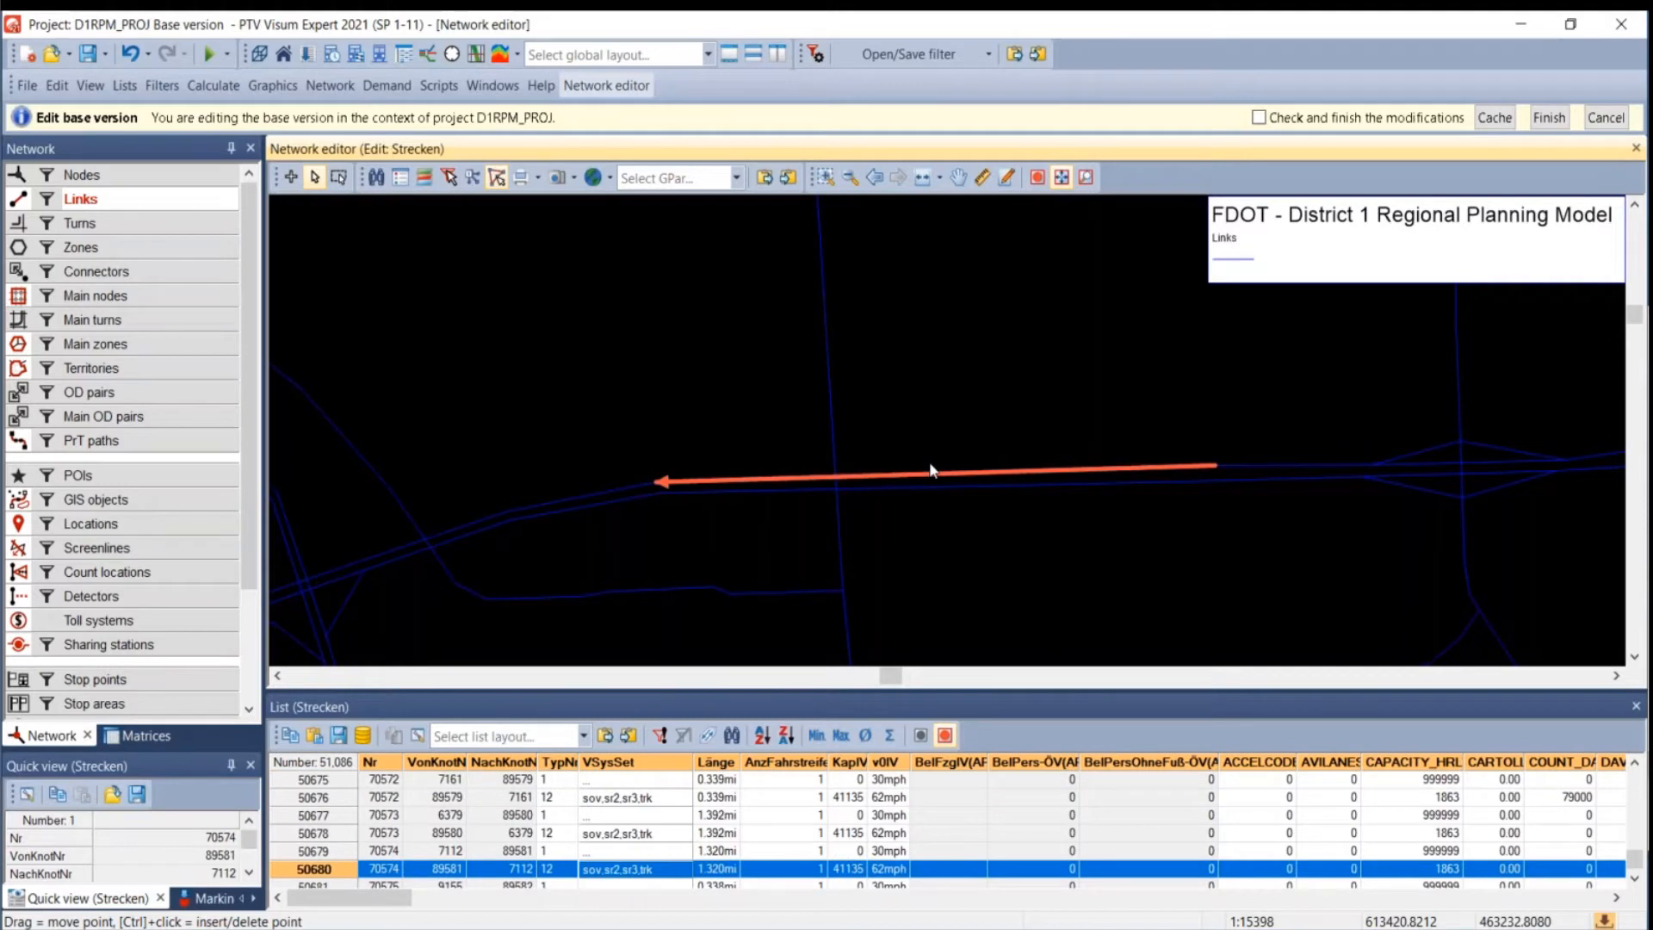
{"action": "left_click", "coordinate": [952, 505]}
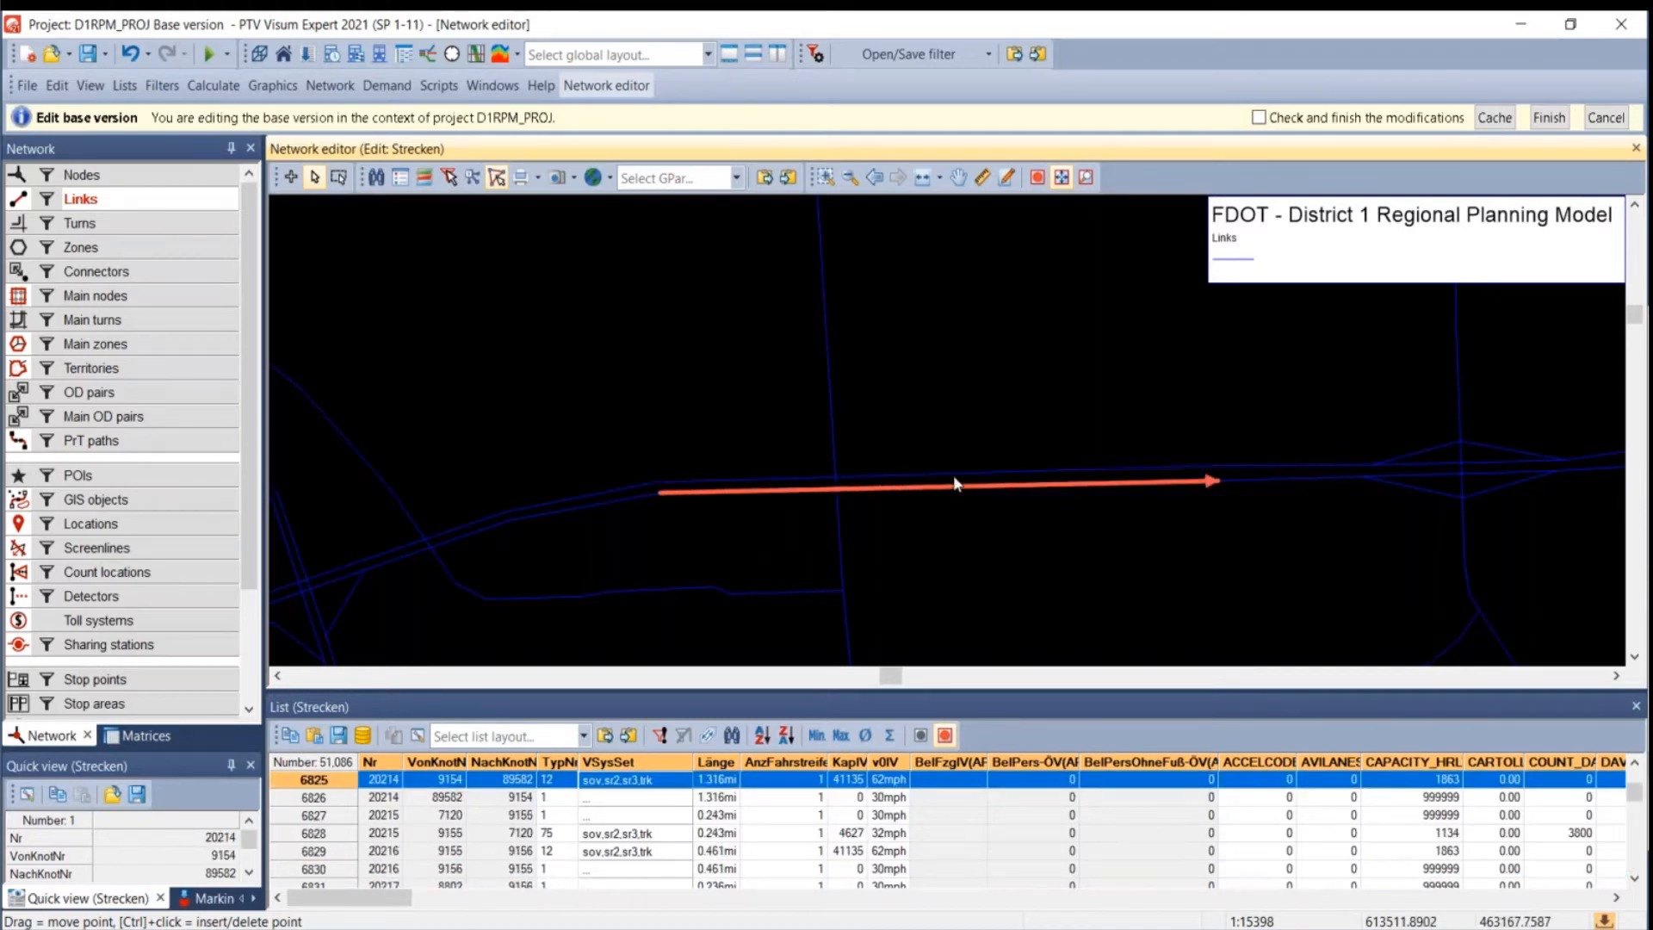
{"action": "left_click", "coordinate": [954, 478]}
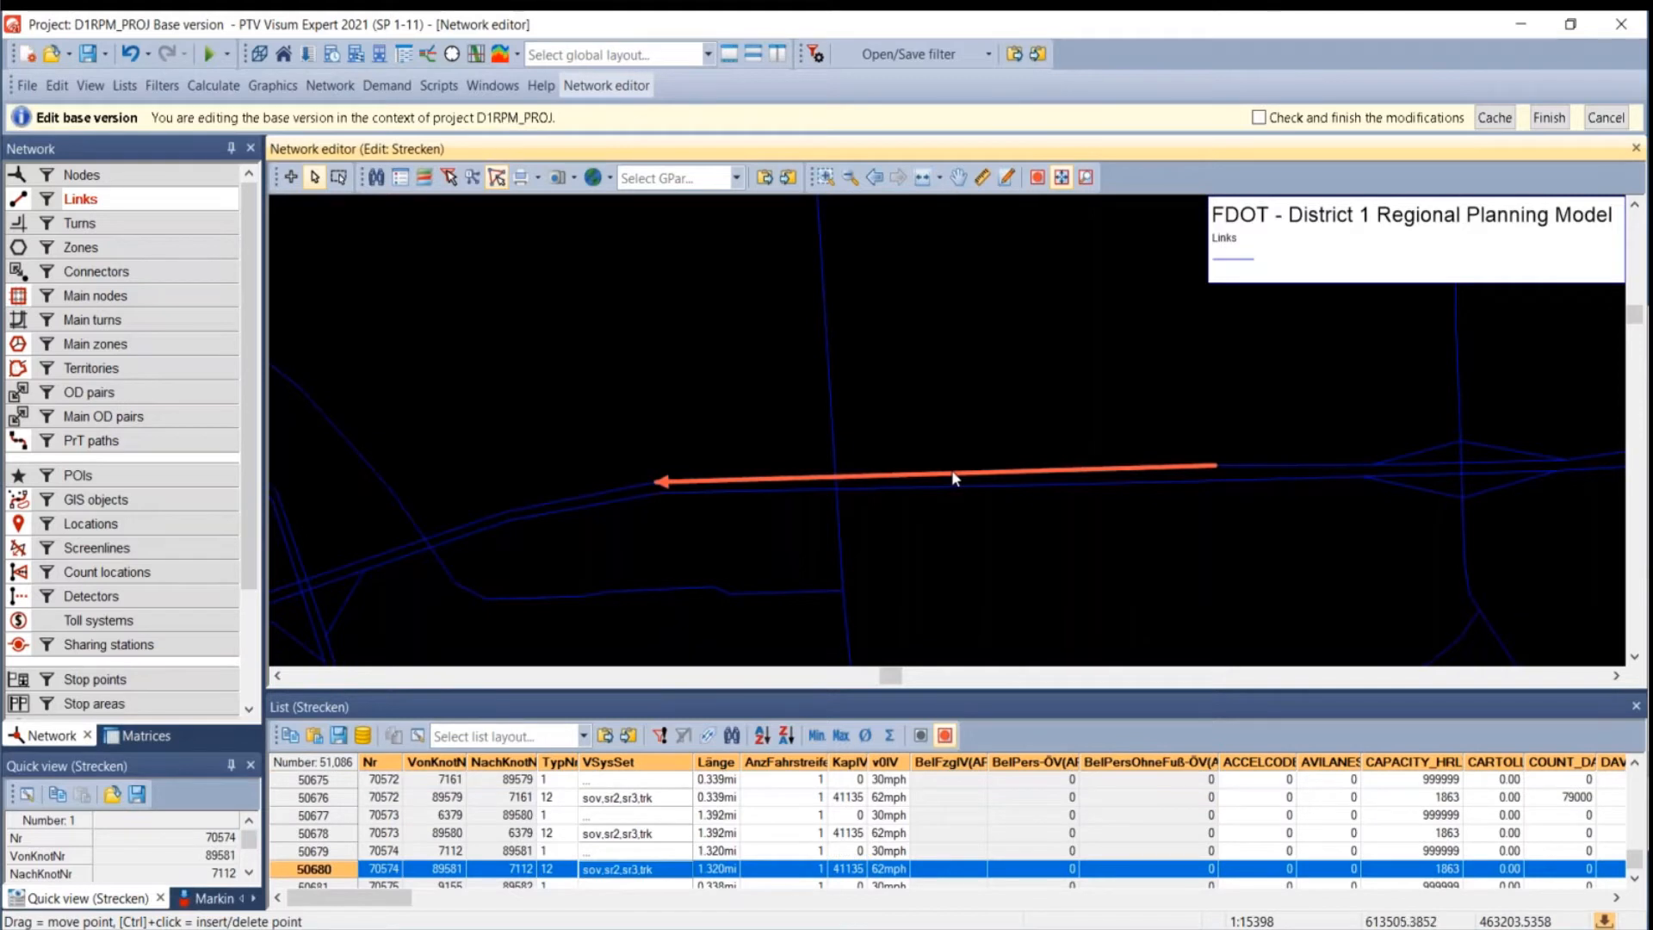
- Select link 21926 in each direction northwest of the loop ramp, and enlarge the quick view to show all its attributes
{"action": "left_click_drag", "start_coordinate": [517, 499], "coordinate": [987, 460]}
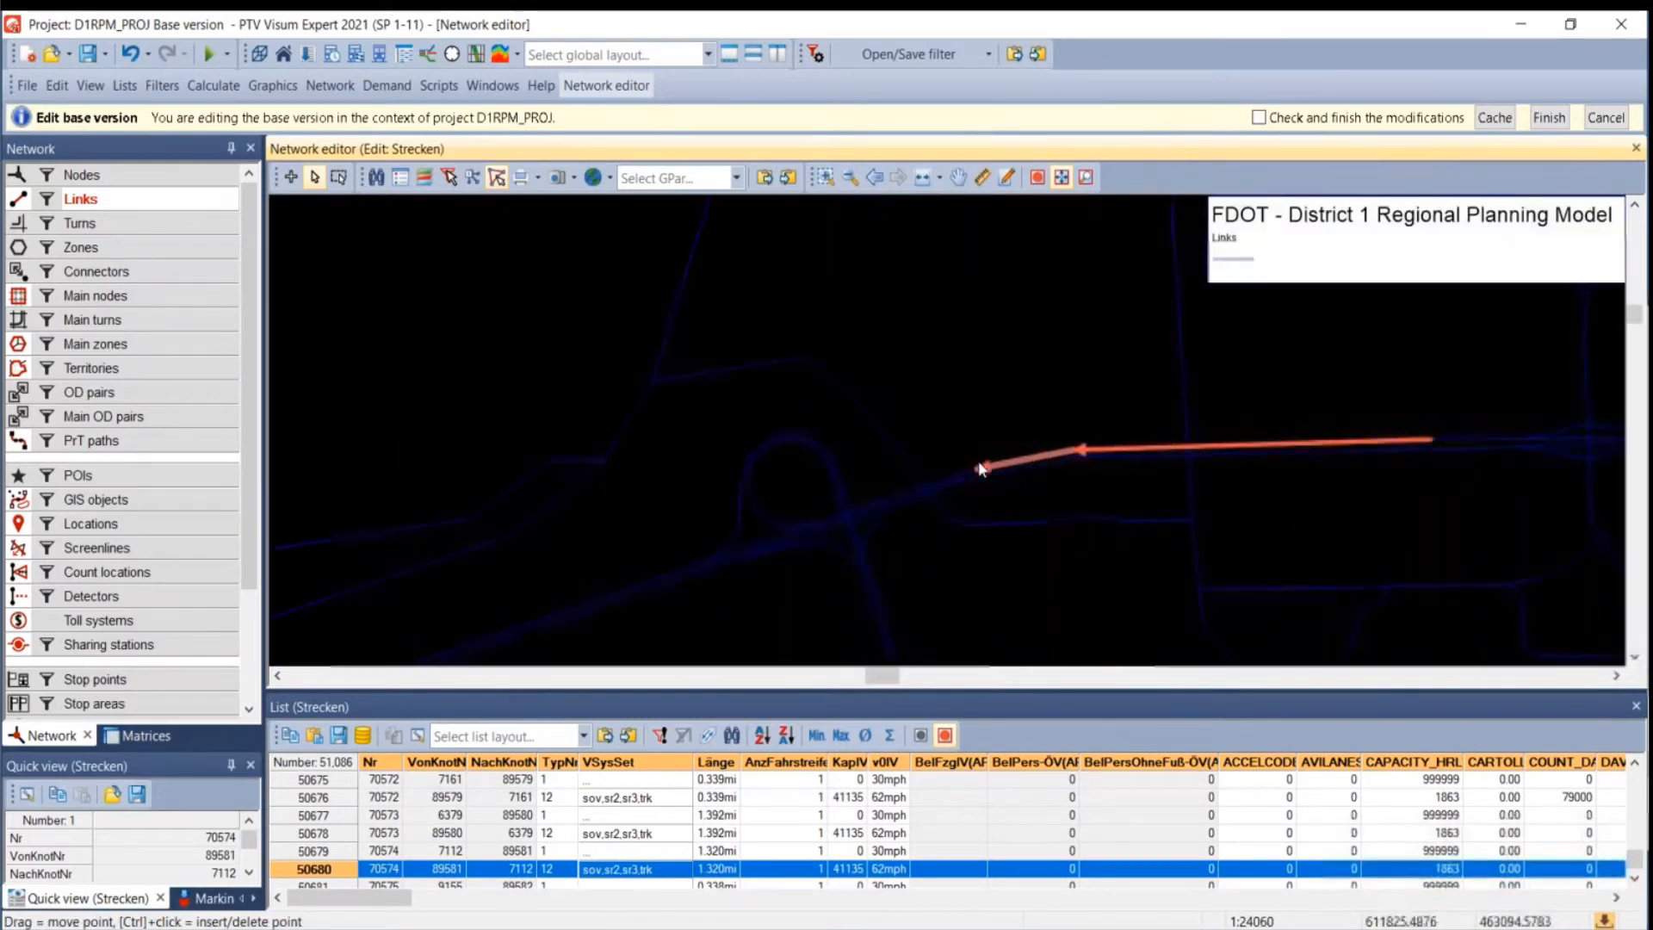
{"action": "scroll", "coordinate": [978, 465], "scroll_direction": "down", "scroll_amount": 2}
{"action": "left_click_drag", "start_coordinate": [655, 521], "coordinate": [772, 493]}
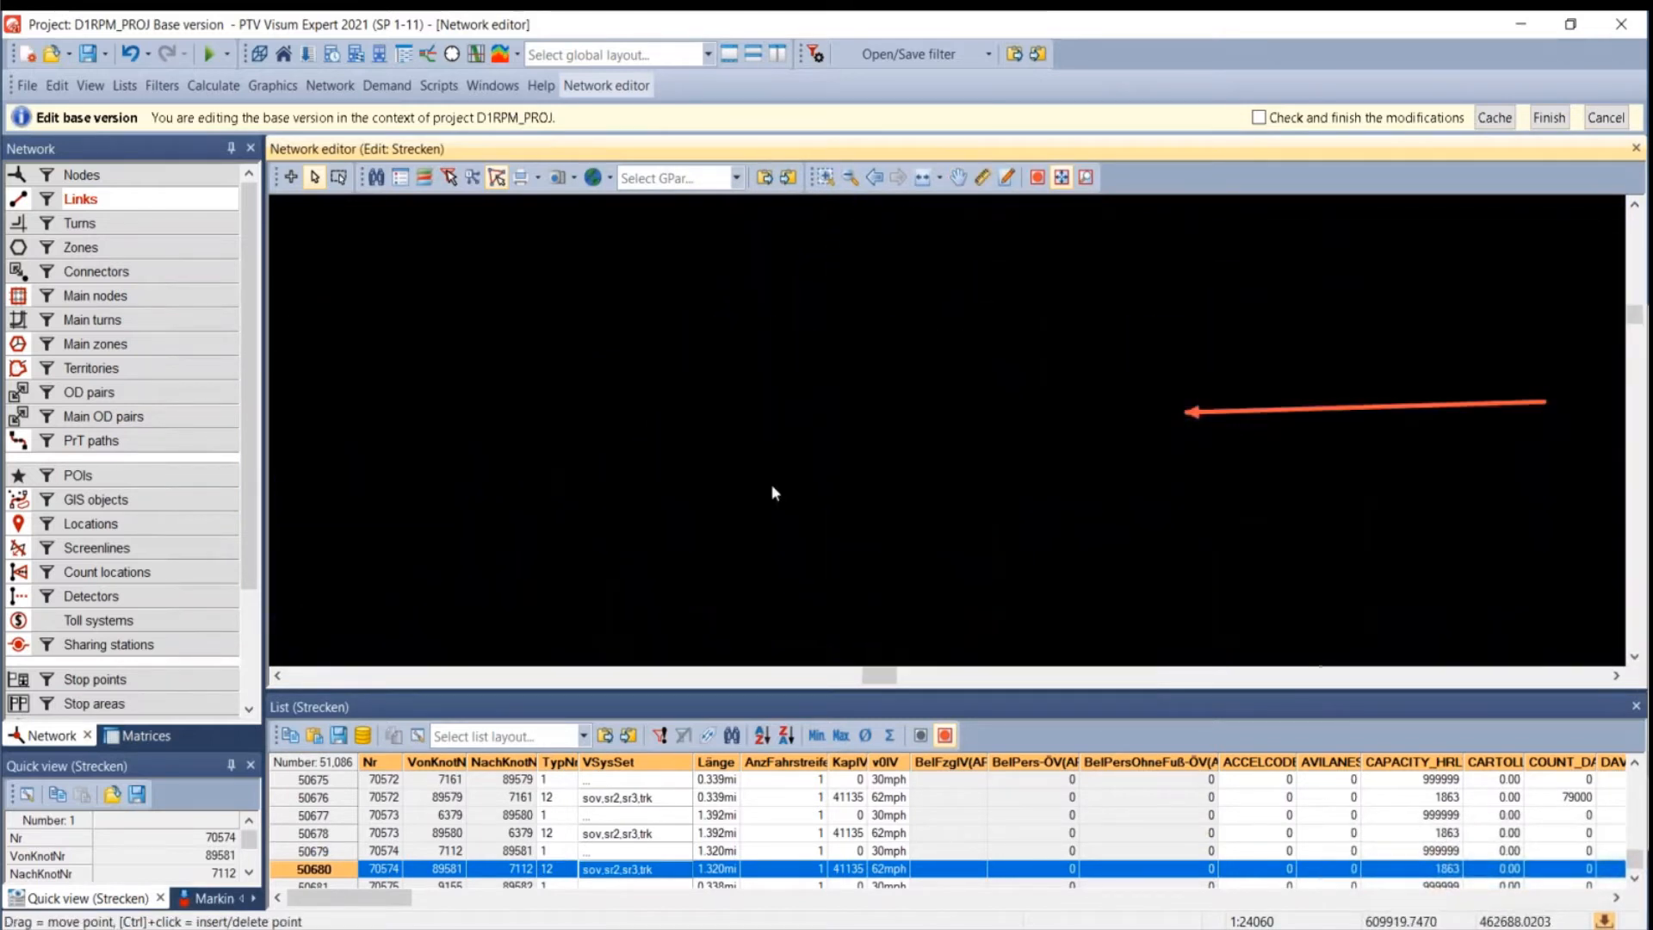
{"action": "left_click", "coordinate": [849, 343]}
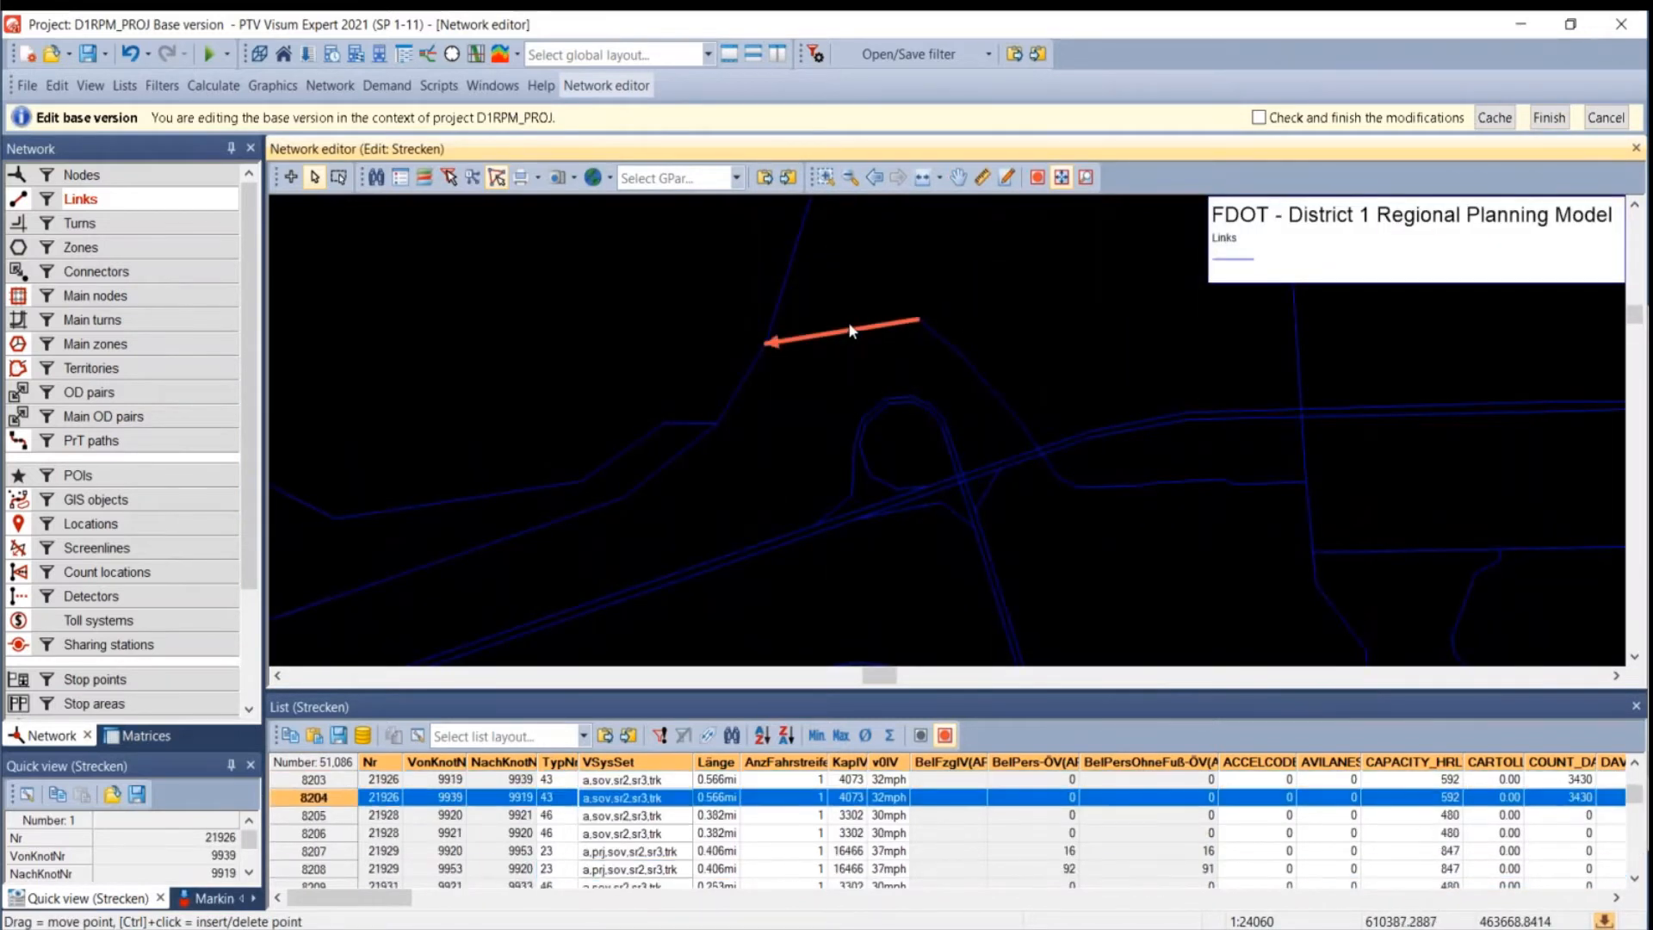
{"action": "left_click", "coordinate": [848, 331]}
{"action": "left_click", "coordinate": [848, 329]}
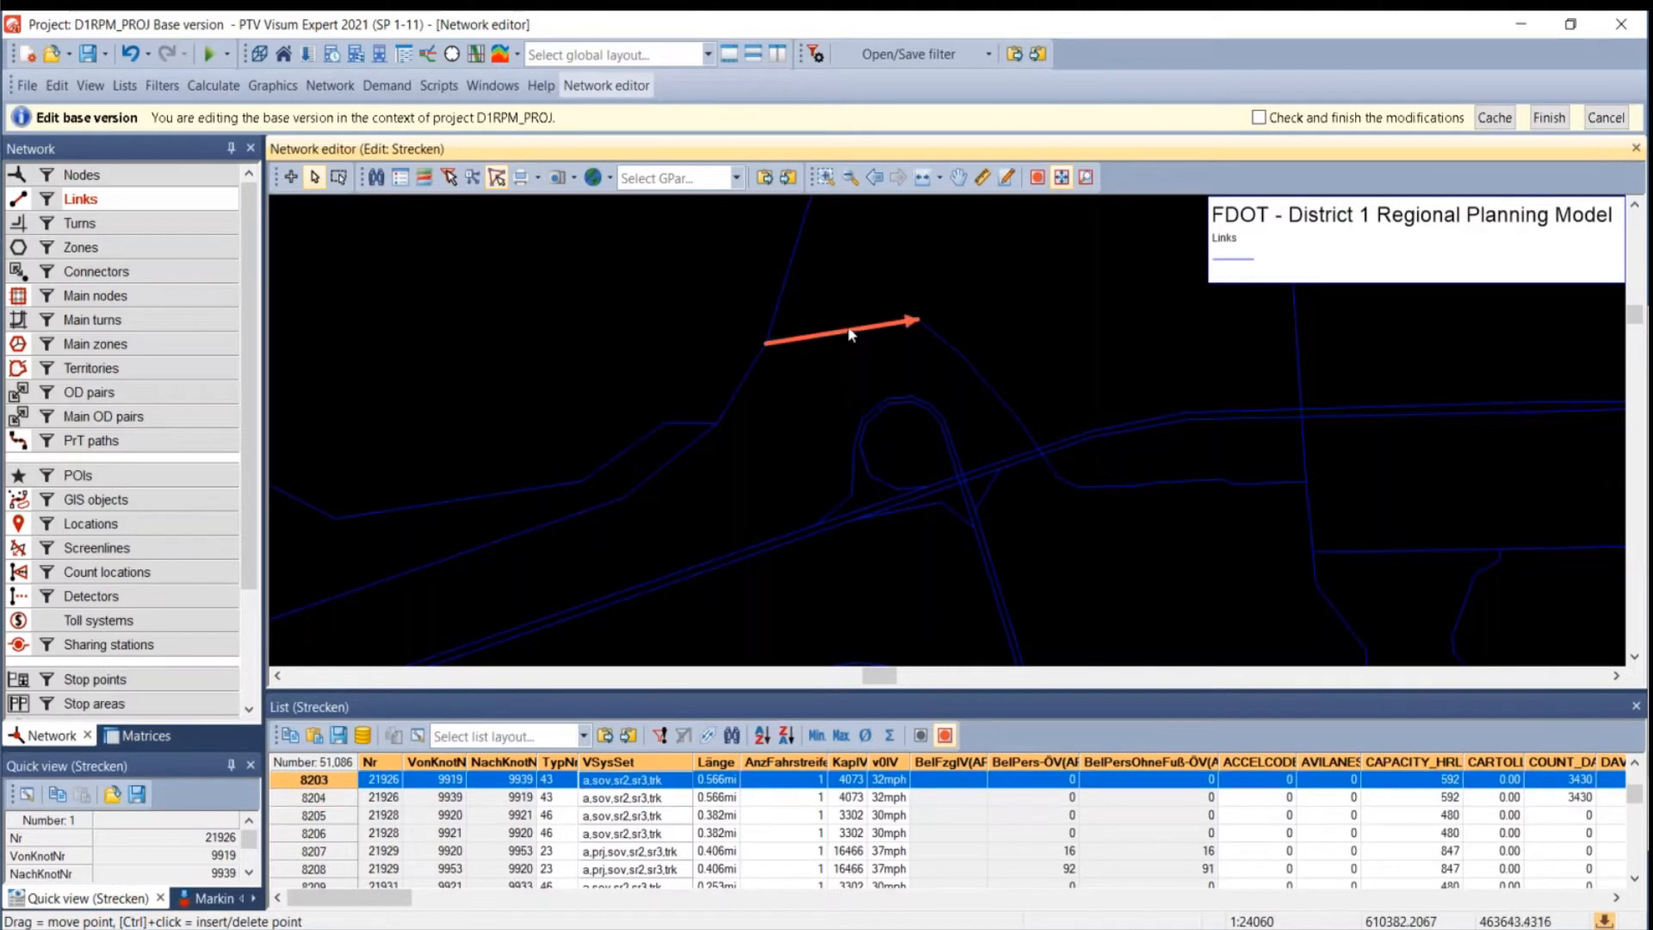
{"action": "left_click", "coordinate": [845, 324]}
{"action": "left_click", "coordinate": [851, 339]}
{"action": "left_click_drag", "start_coordinate": [200, 747], "coordinate": [199, 583]}
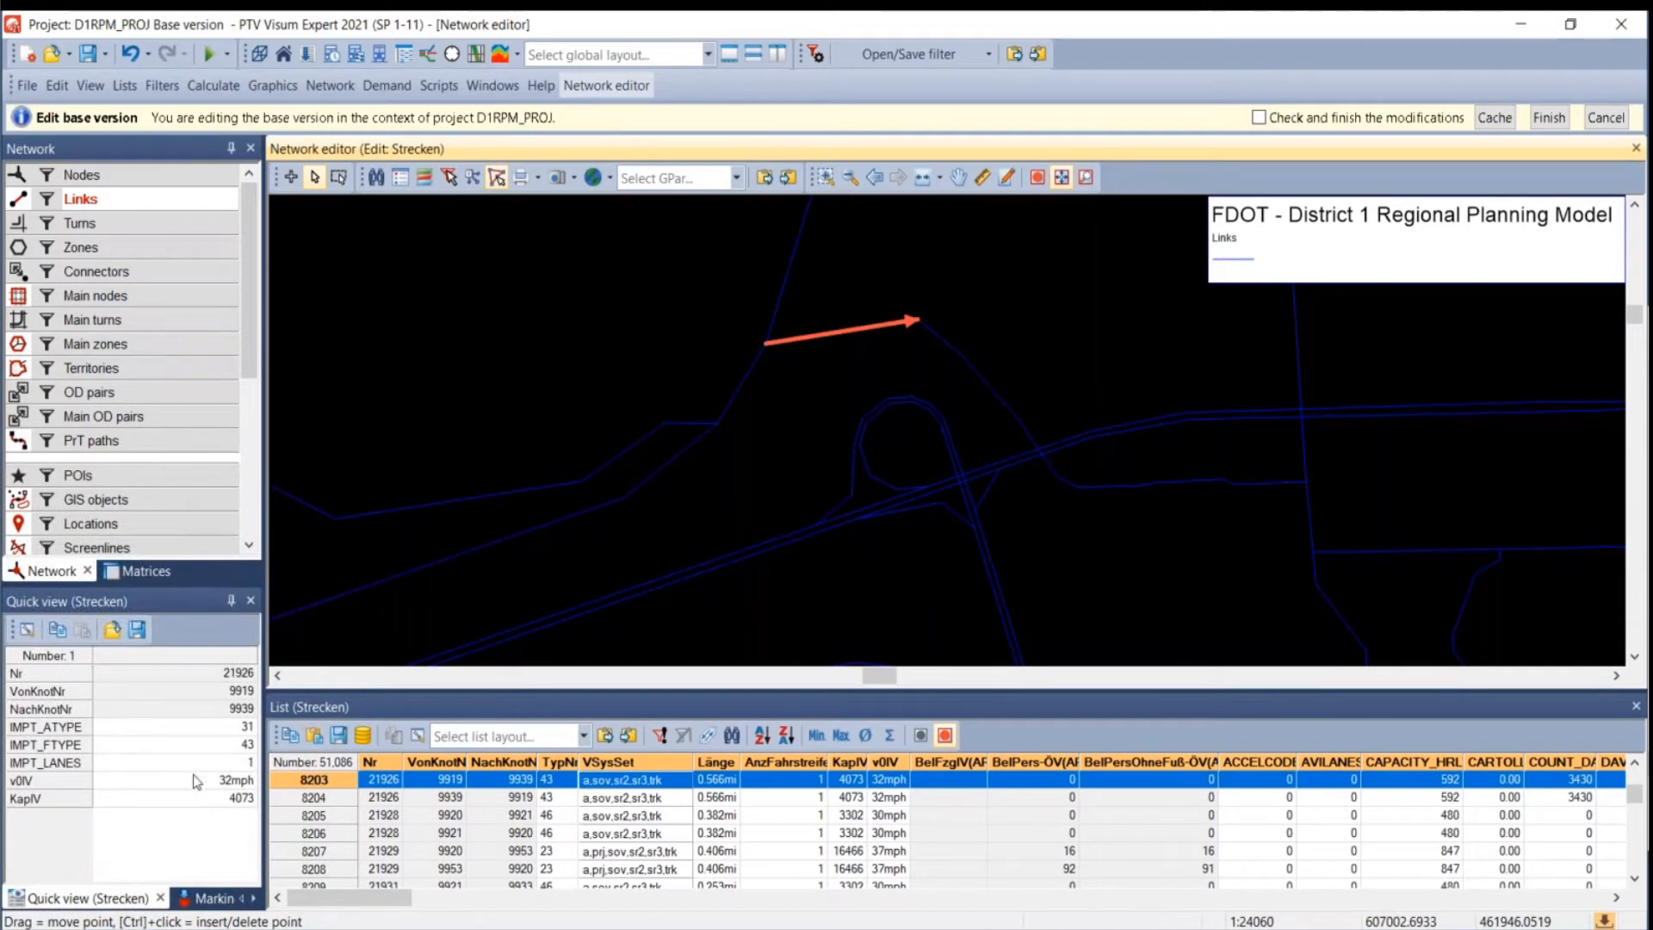
- Open the properties of link 21926, review its permitted transport systems, and close them without changes
{"action": "double_click", "coordinate": [853, 336]}
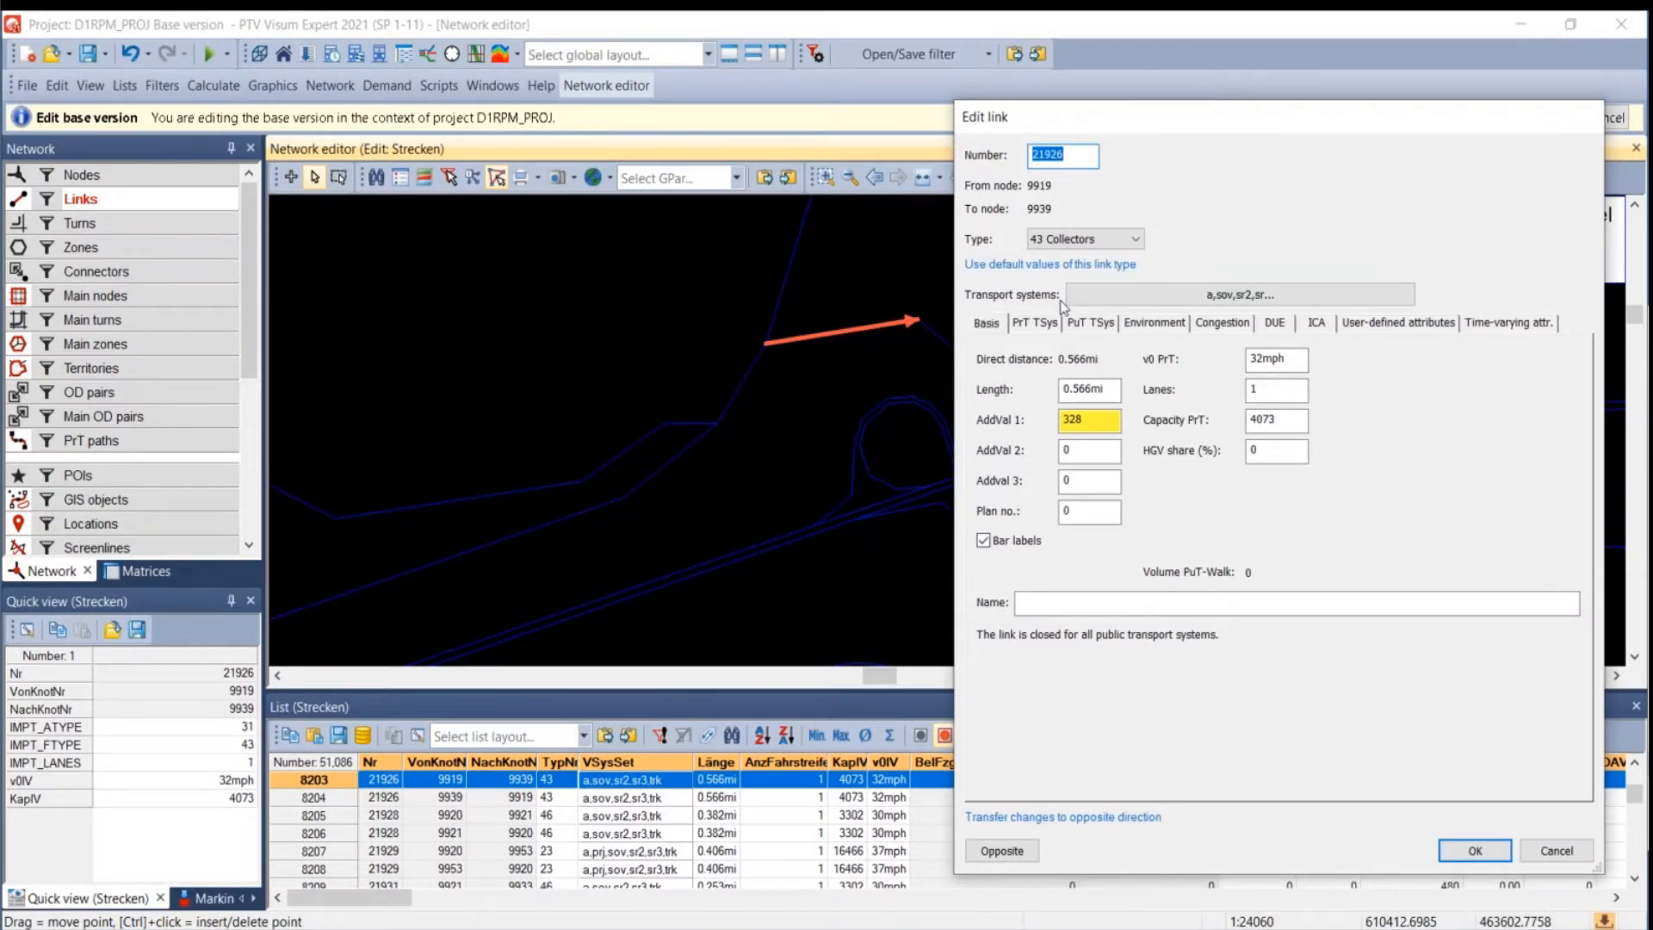
{"action": "left_click", "coordinate": [1092, 300]}
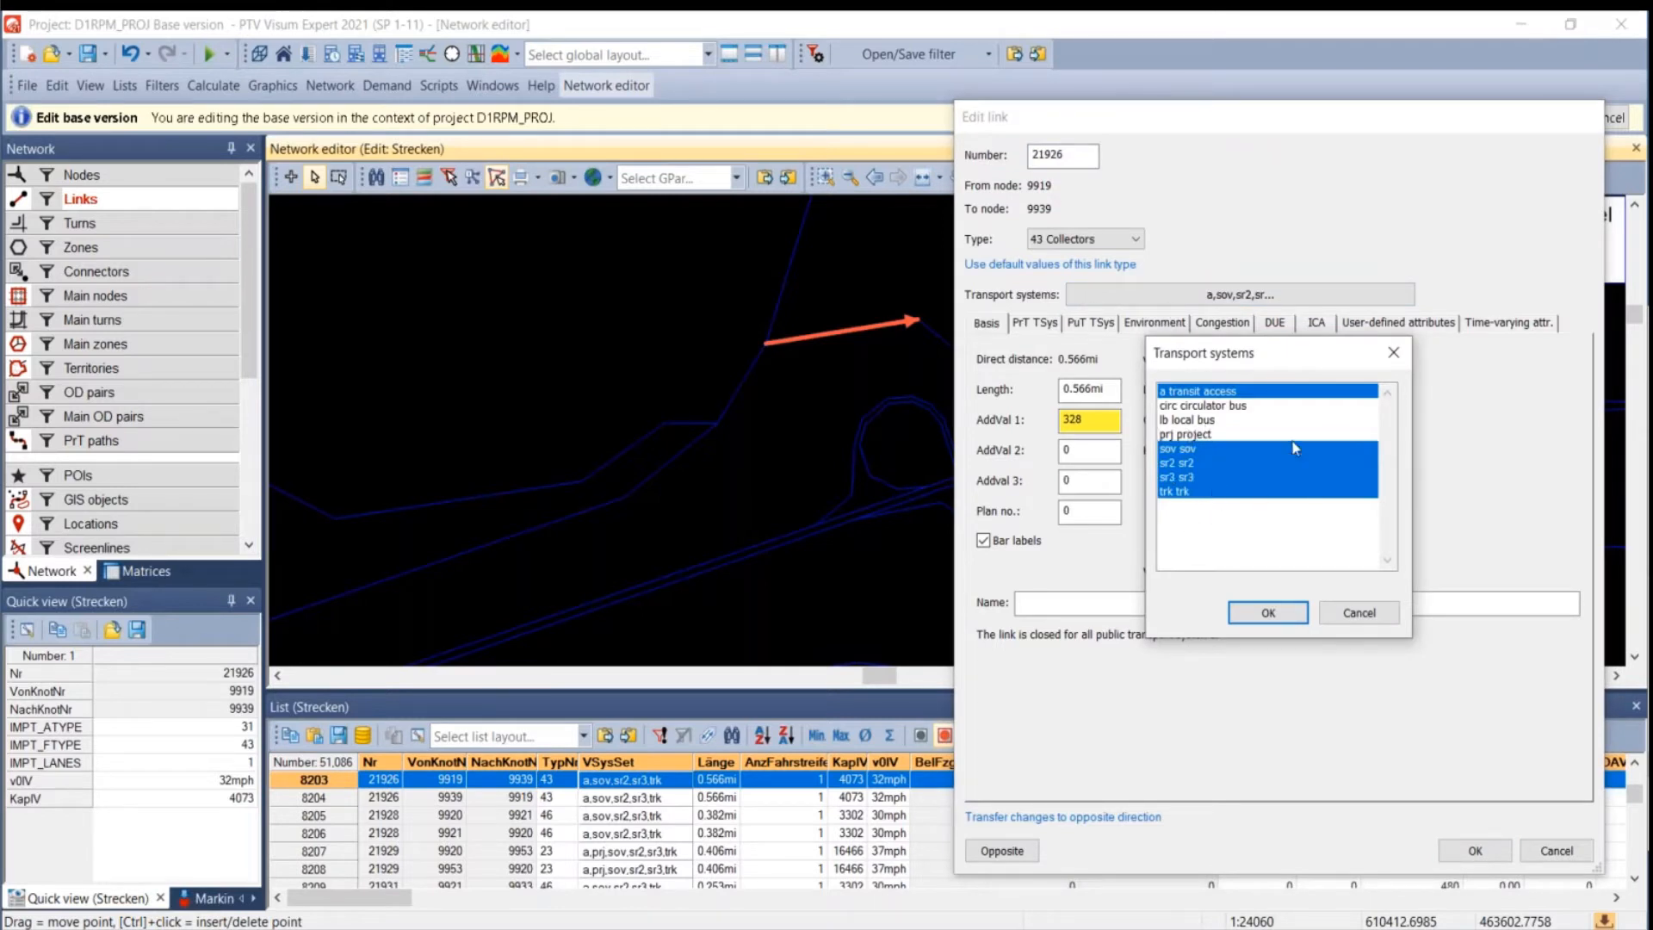
{"action": "left_click", "coordinate": [1267, 612]}
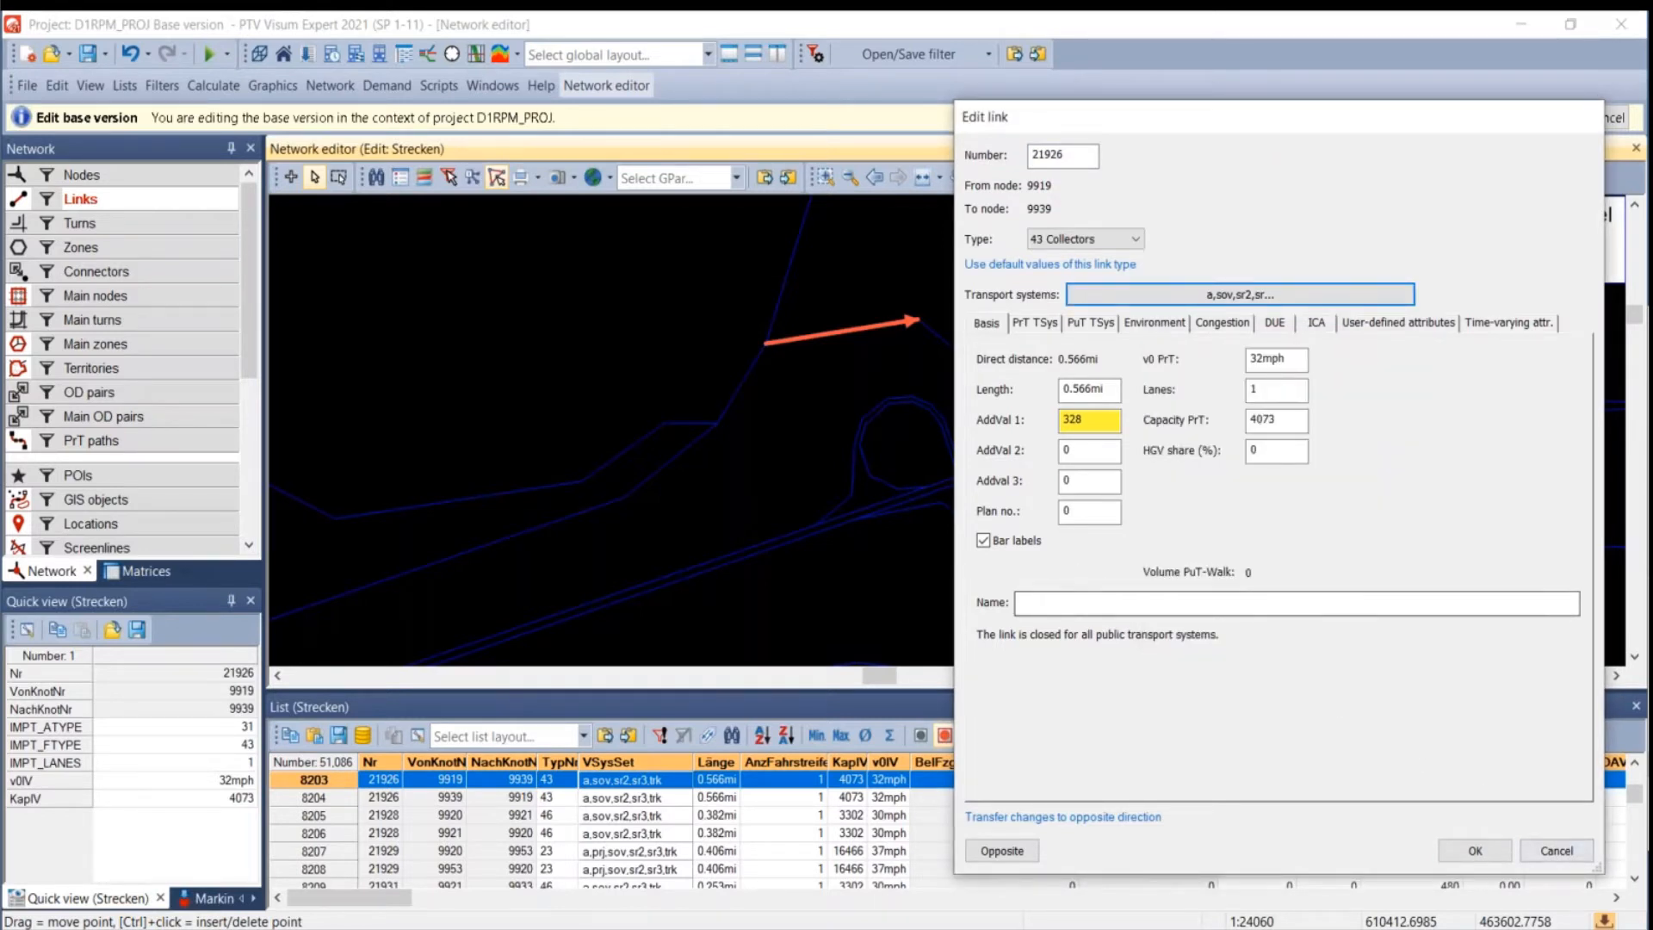
{"action": "left_click", "coordinate": [1557, 852]}
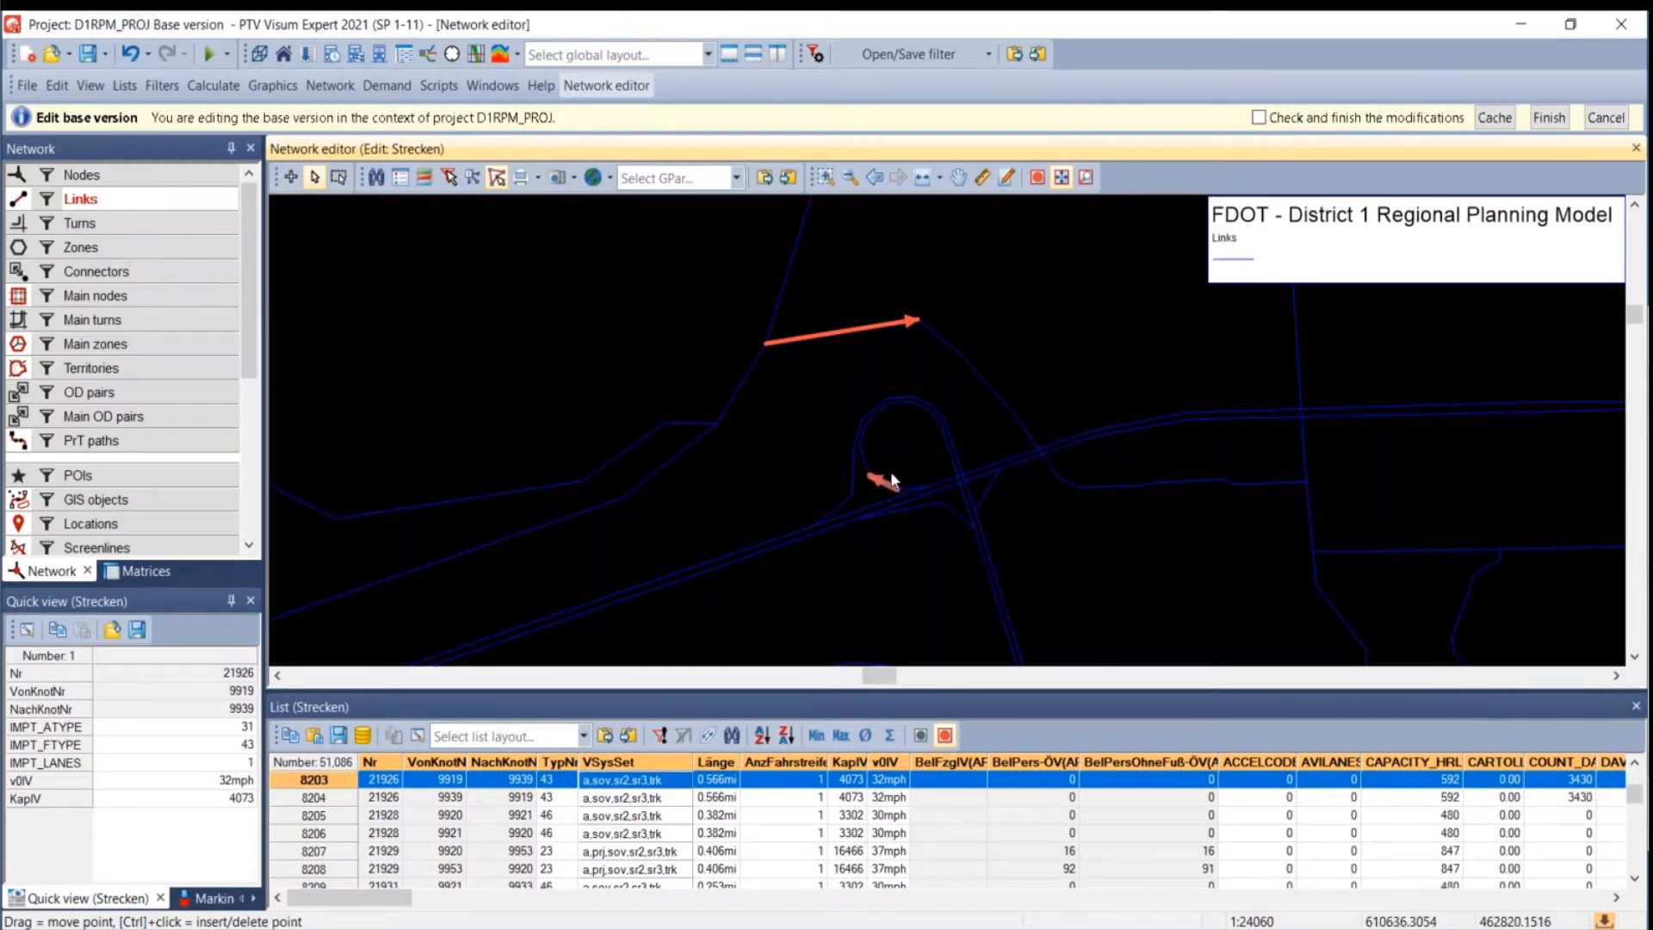
- Review the properties of ramp link 20657 and its opposite direction, close them without changes, and clear the selection
{"action": "double_click", "coordinate": [891, 480]}
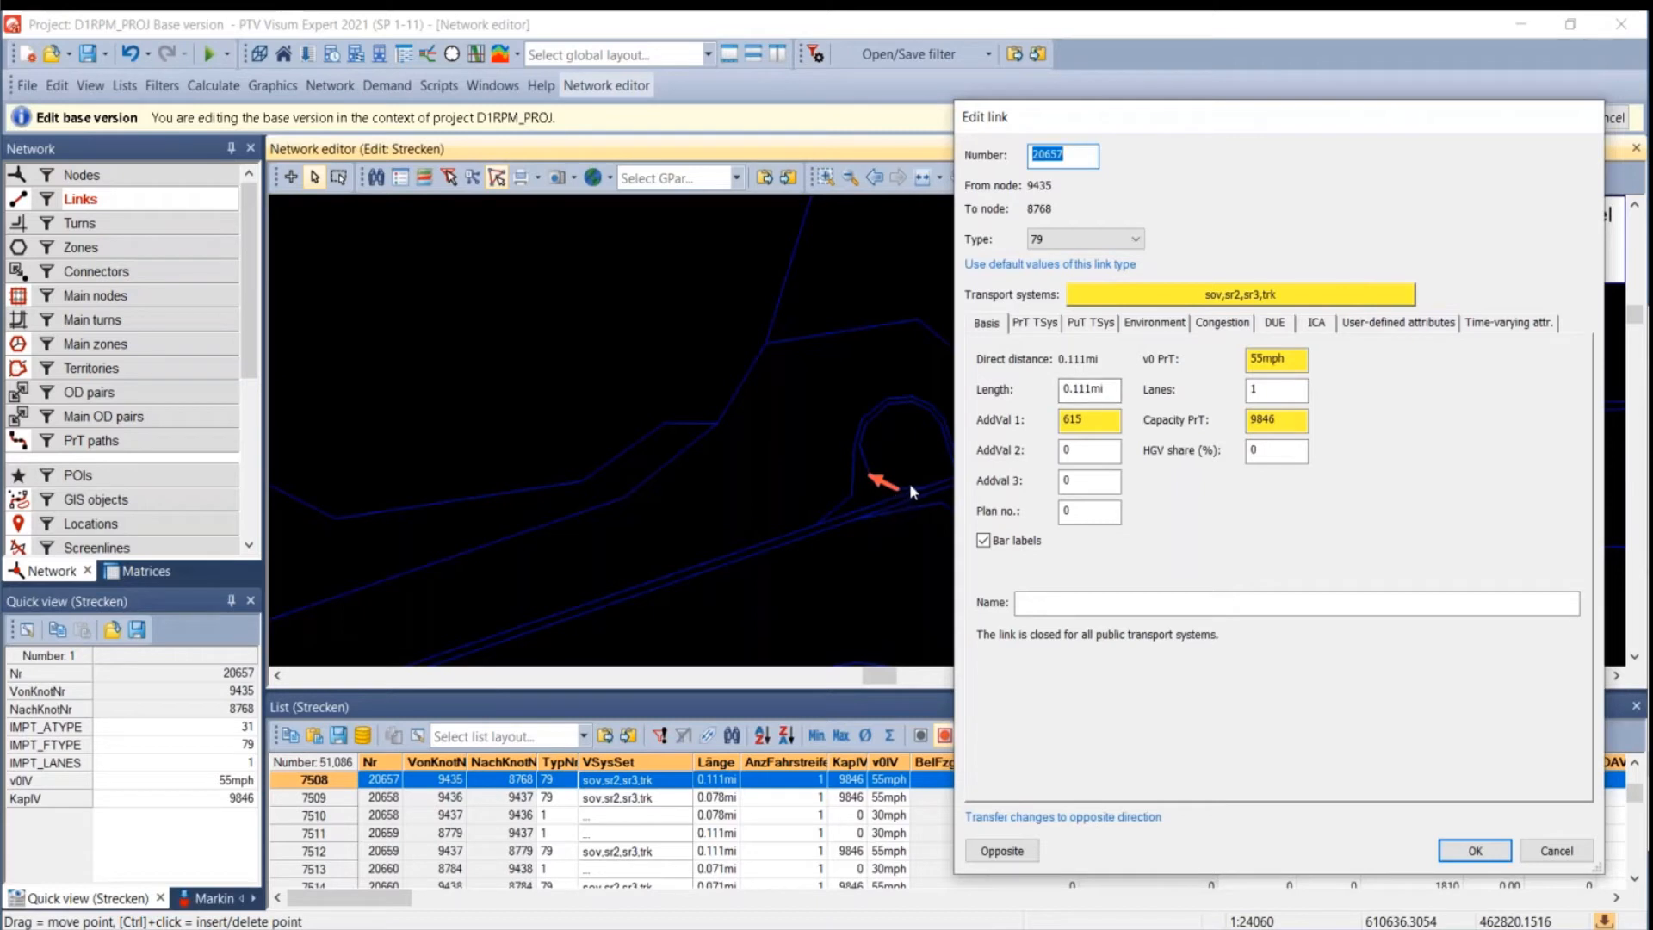
{"action": "left_click", "coordinate": [1002, 850]}
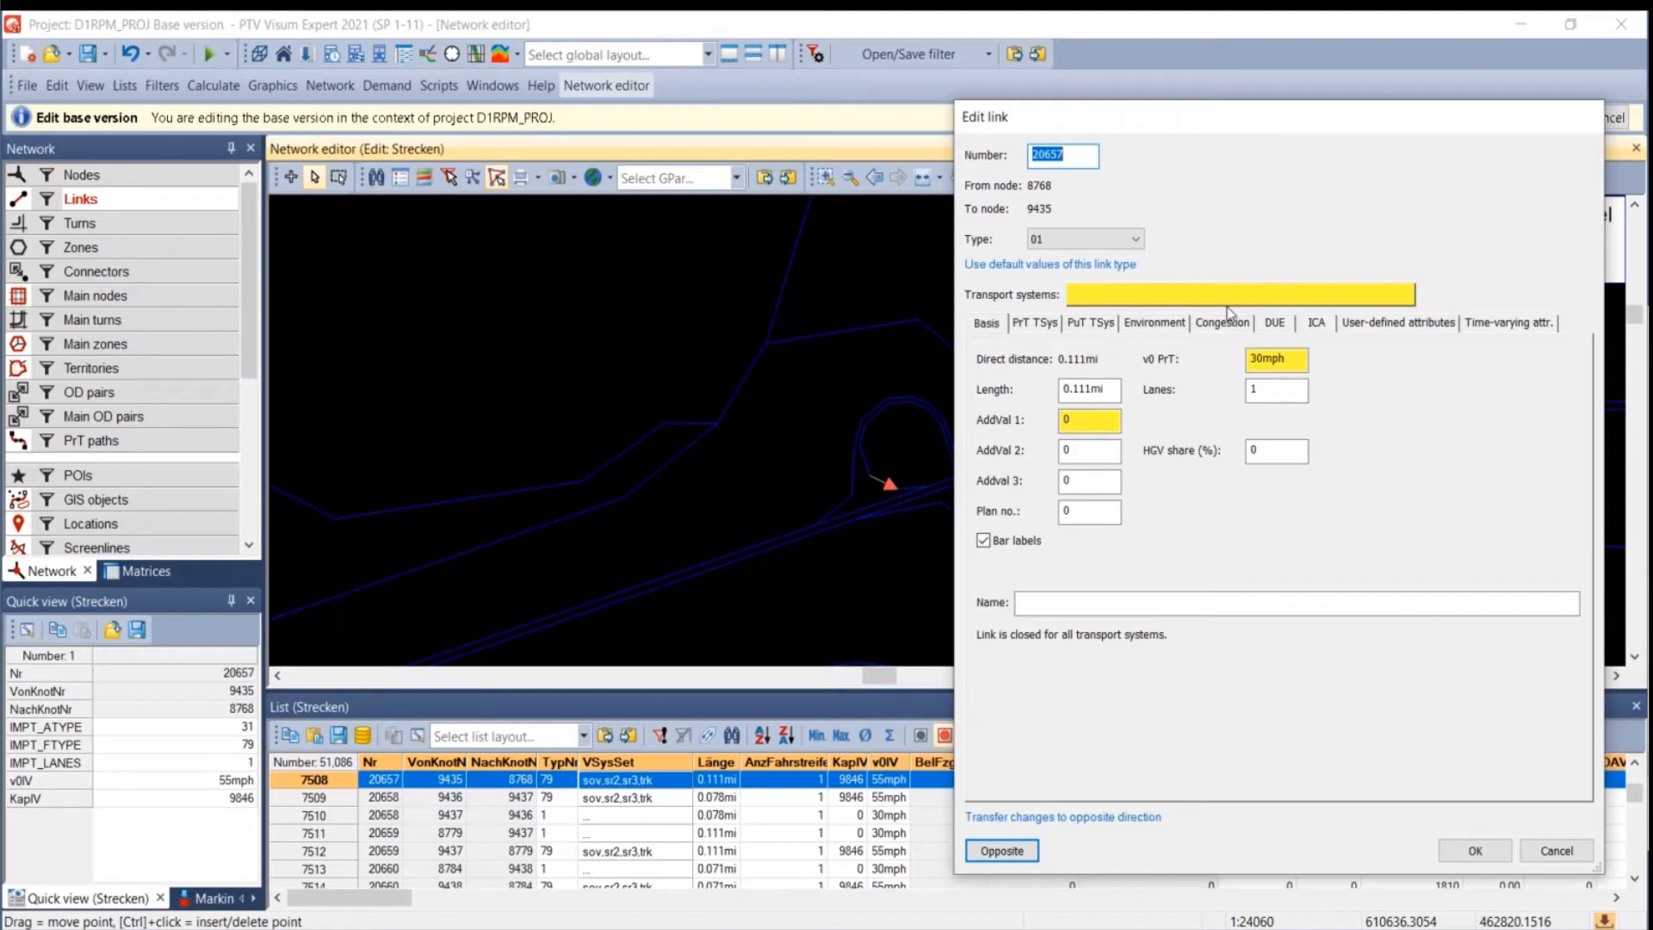
{"action": "left_click", "coordinate": [1557, 851]}
{"action": "left_click", "coordinate": [826, 584]}
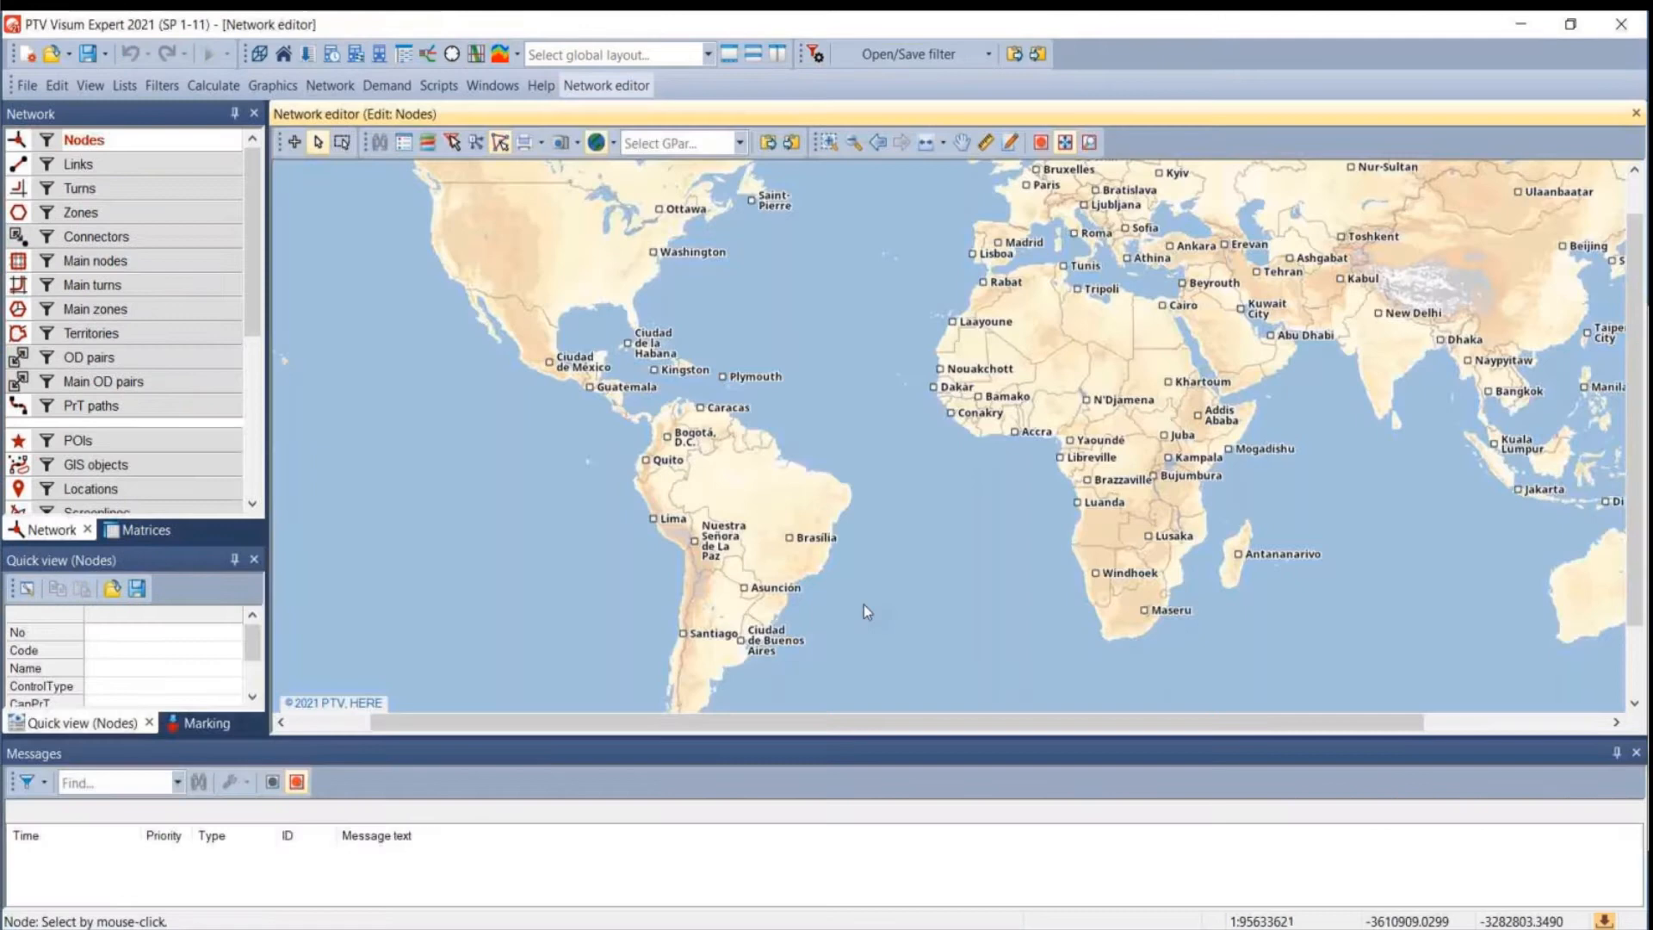
{"action": "key", "text": "alt+Tab"}
{"action": "key", "text": "Tab"}
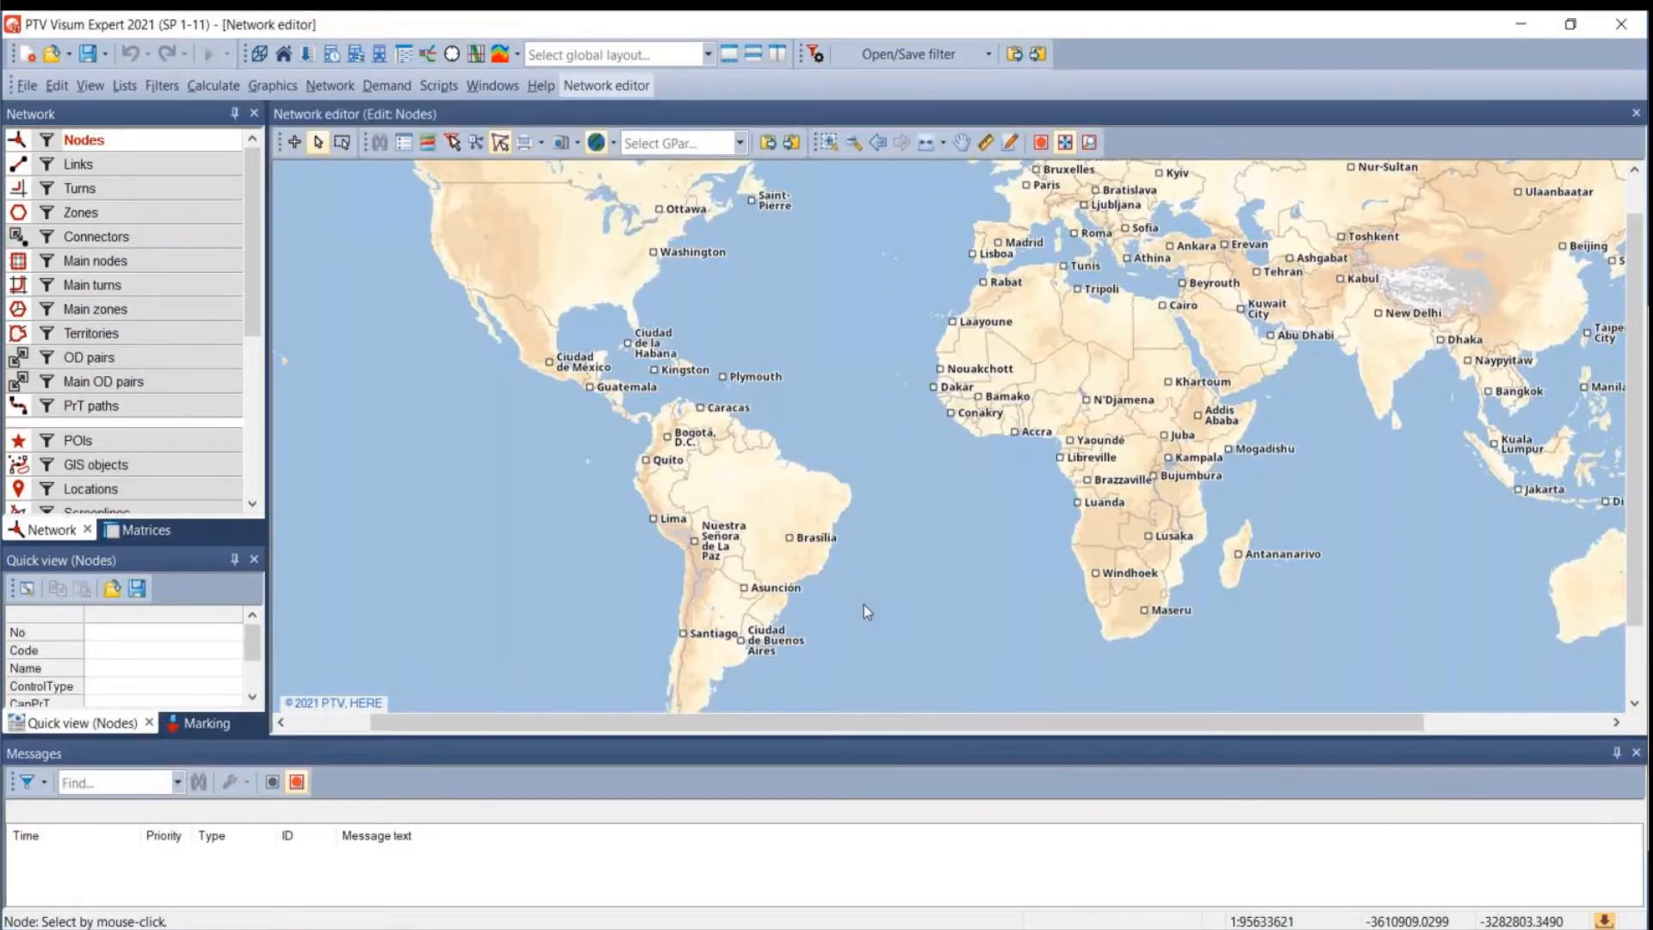
{"action": "key", "text": "Escape"}
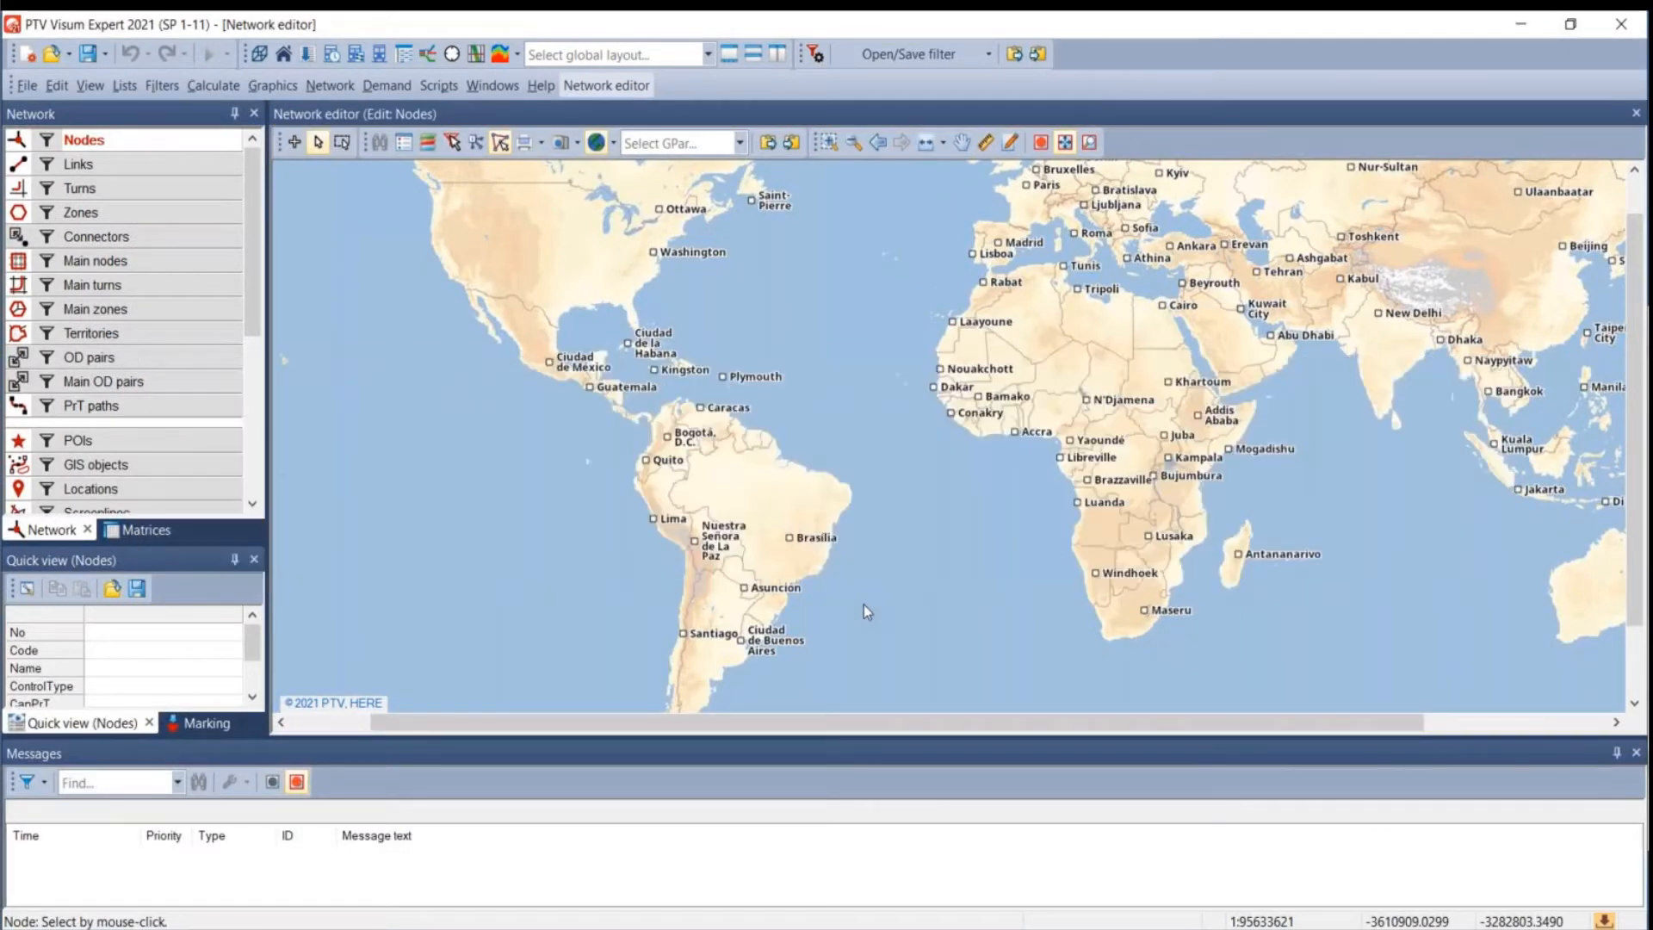
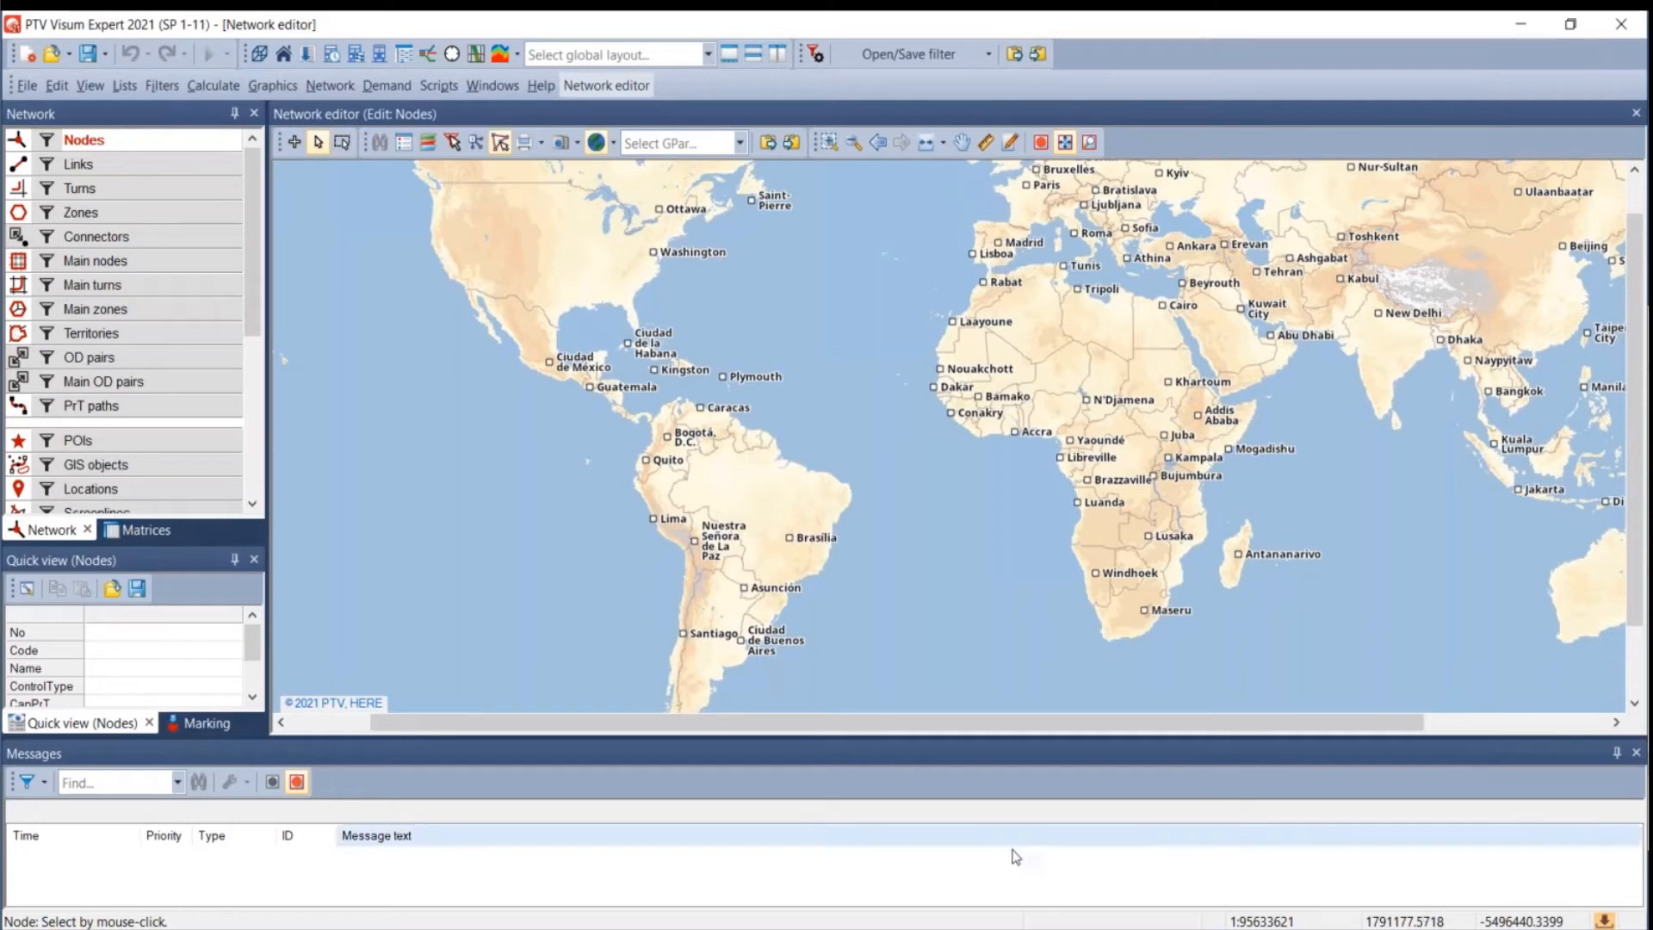
- Return to the D1RPM_PROJ window, and cancel editing of the base version
{"action": "mouse_move", "coordinate": [937, 926]}
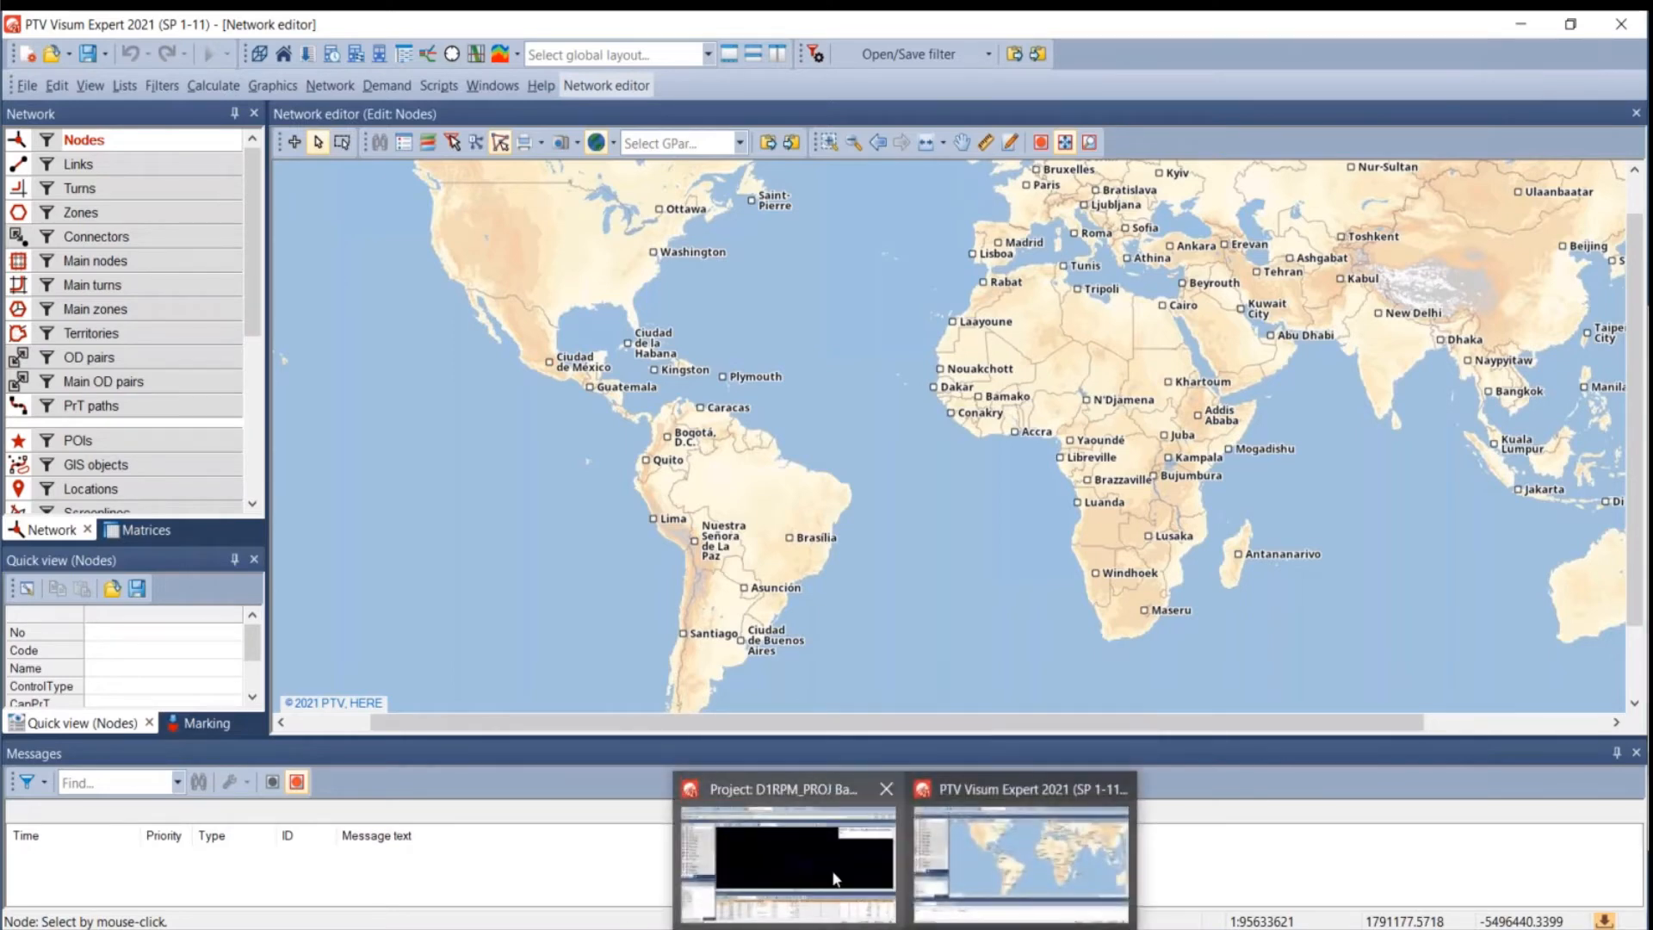
{"action": "left_click", "coordinate": [792, 831]}
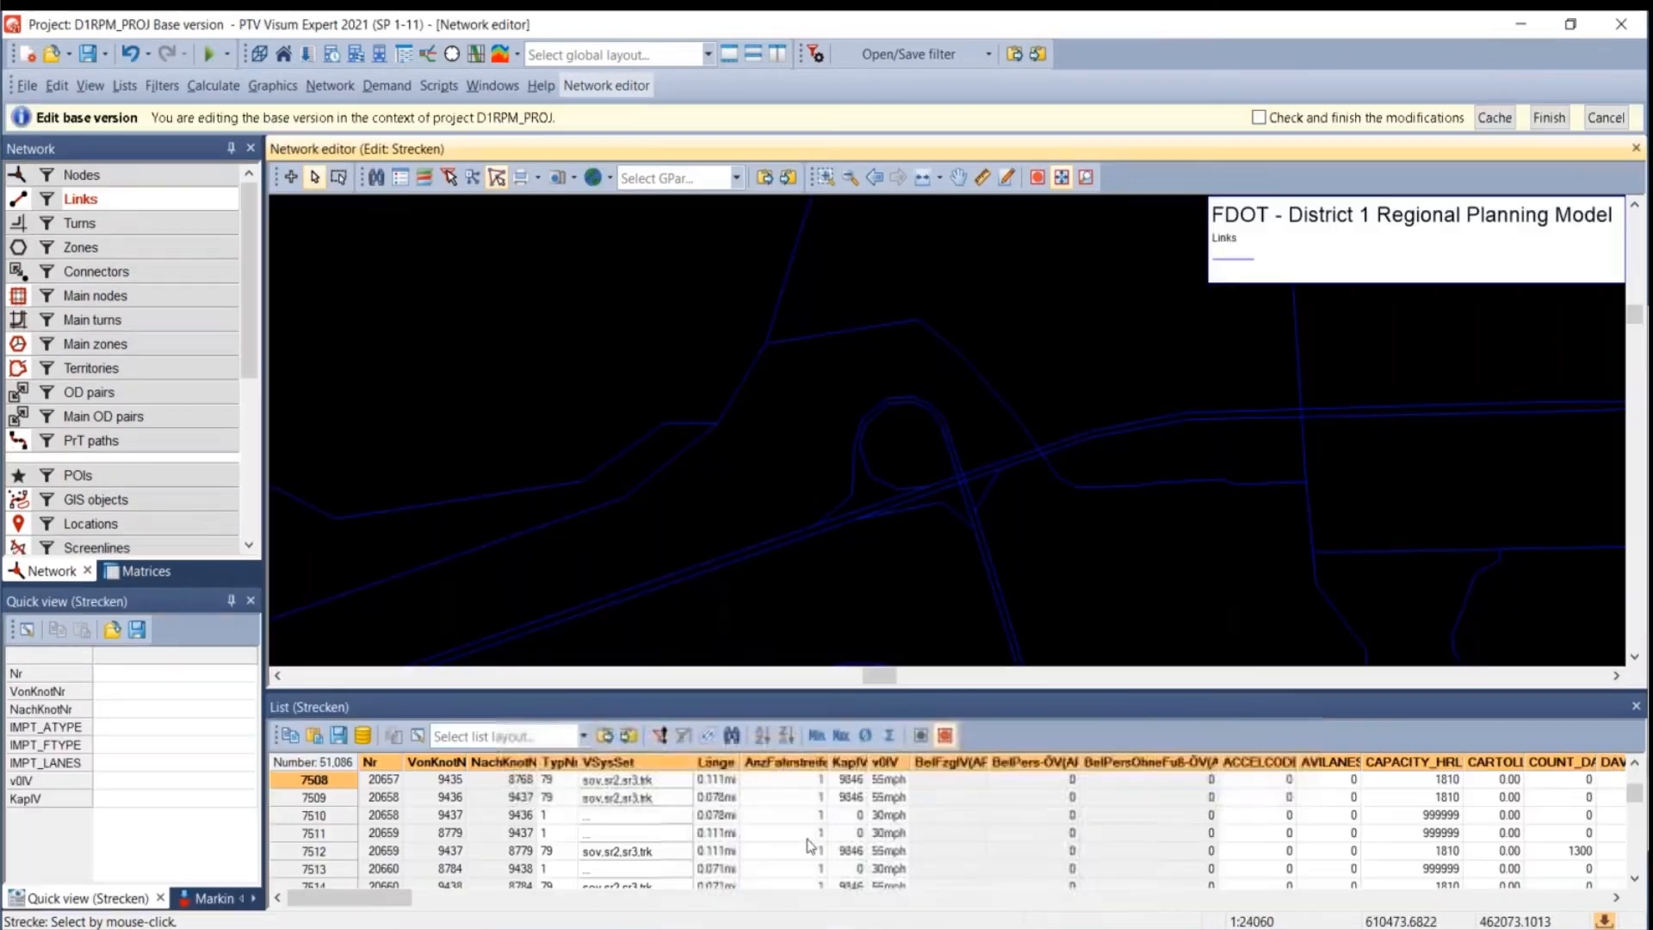
{"action": "left_click", "coordinate": [1606, 118]}
- Open project modification 4, Transit_Edit, for editing, and give the network object list more height
{"action": "left_click", "coordinate": [655, 291]}
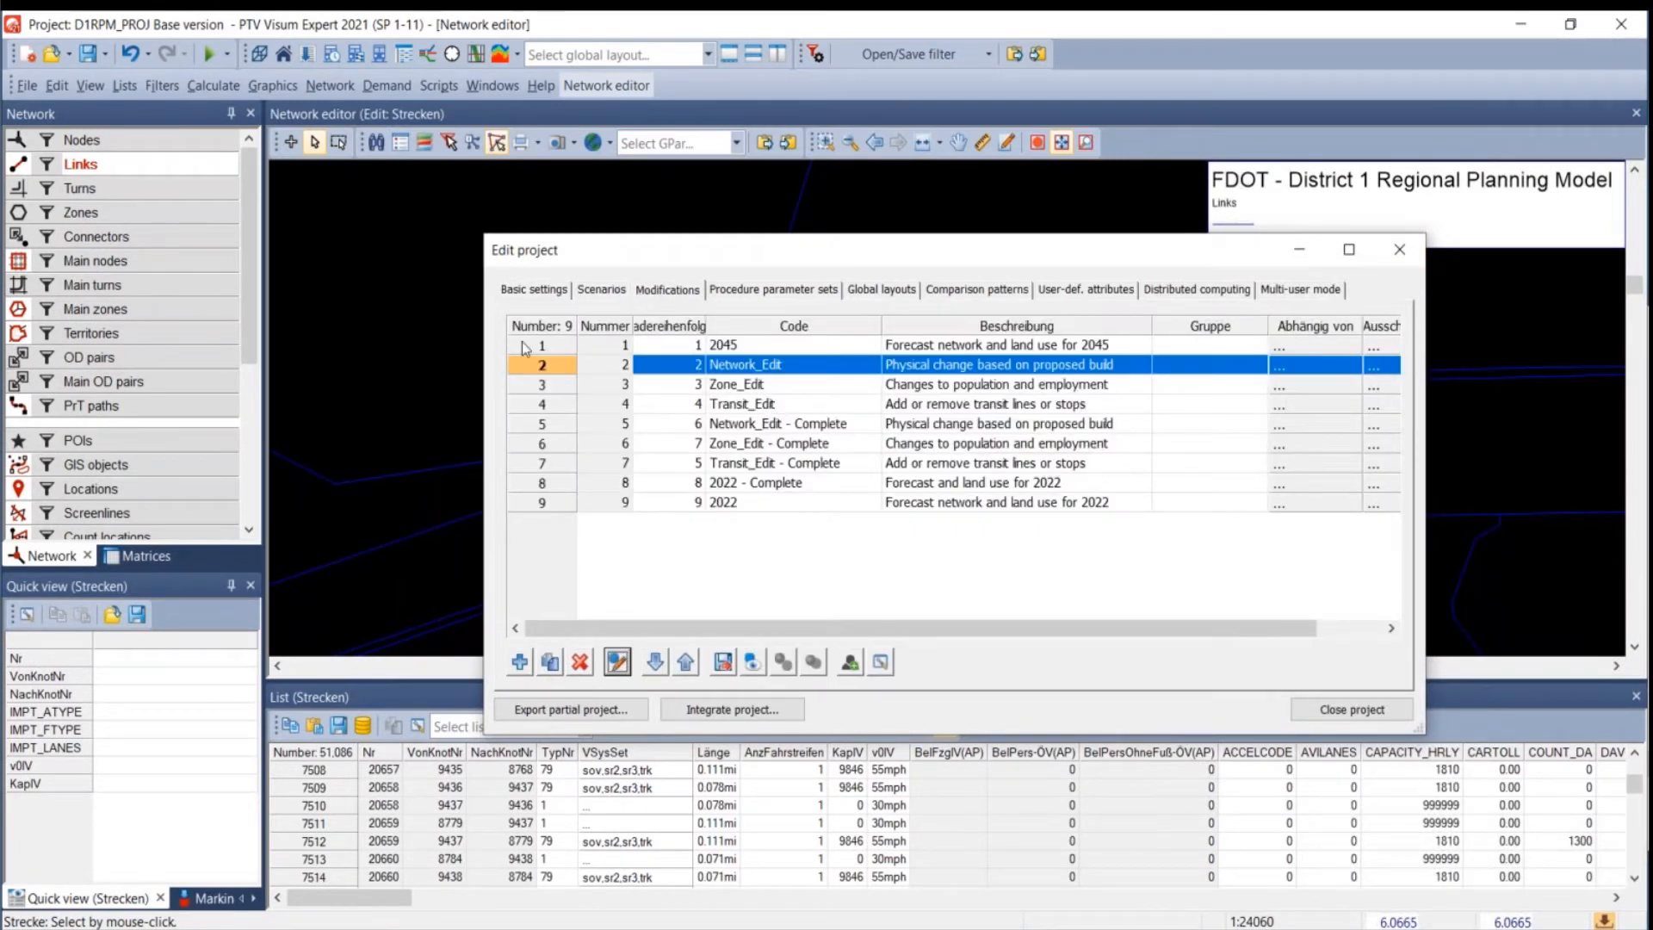
{"action": "left_click", "coordinate": [530, 408]}
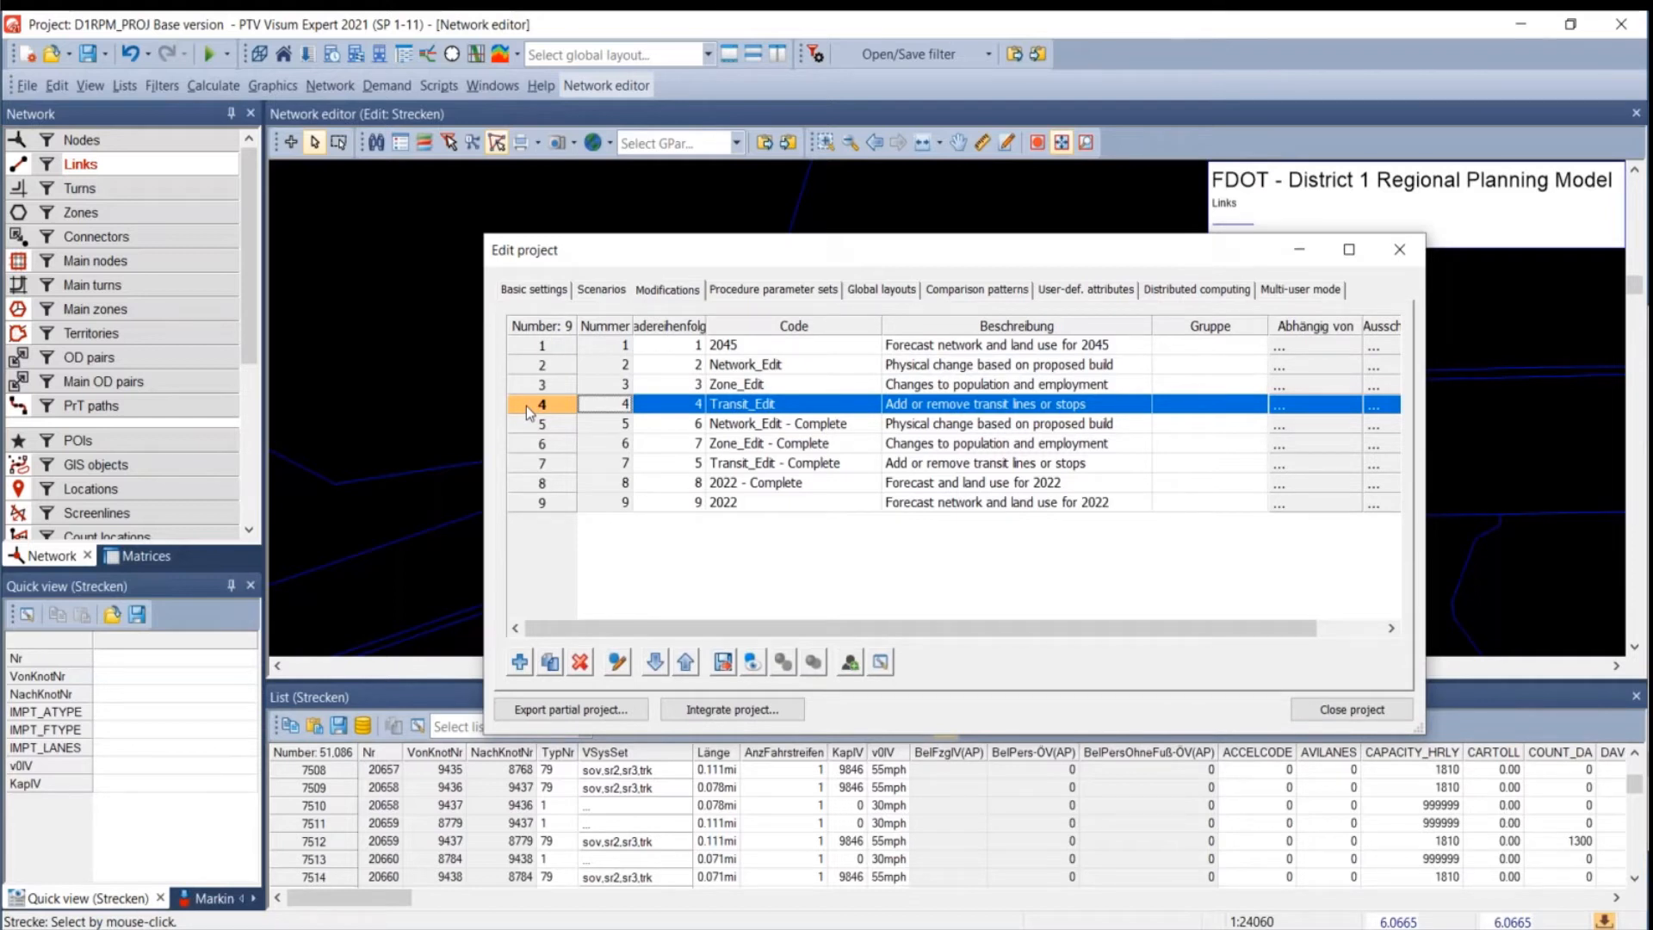
{"action": "left_click", "coordinate": [617, 661]}
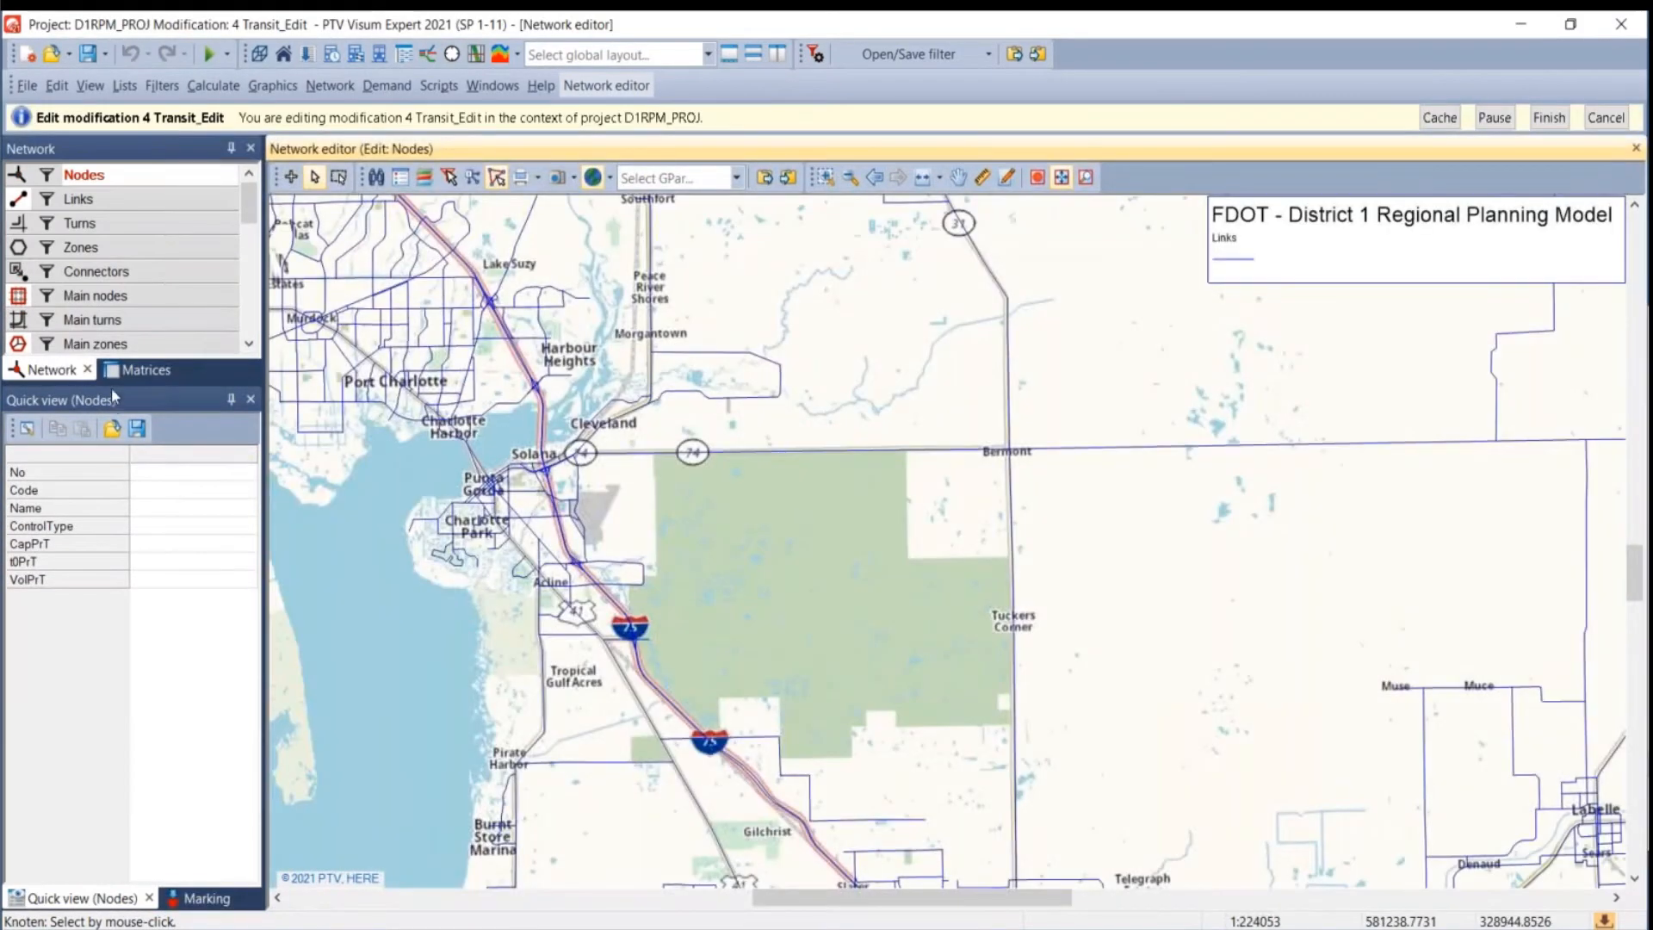
{"action": "left_click_drag", "start_coordinate": [111, 389], "coordinate": [222, 792]}
{"action": "left_click_drag", "start_coordinate": [452, 647], "coordinate": [735, 728]}
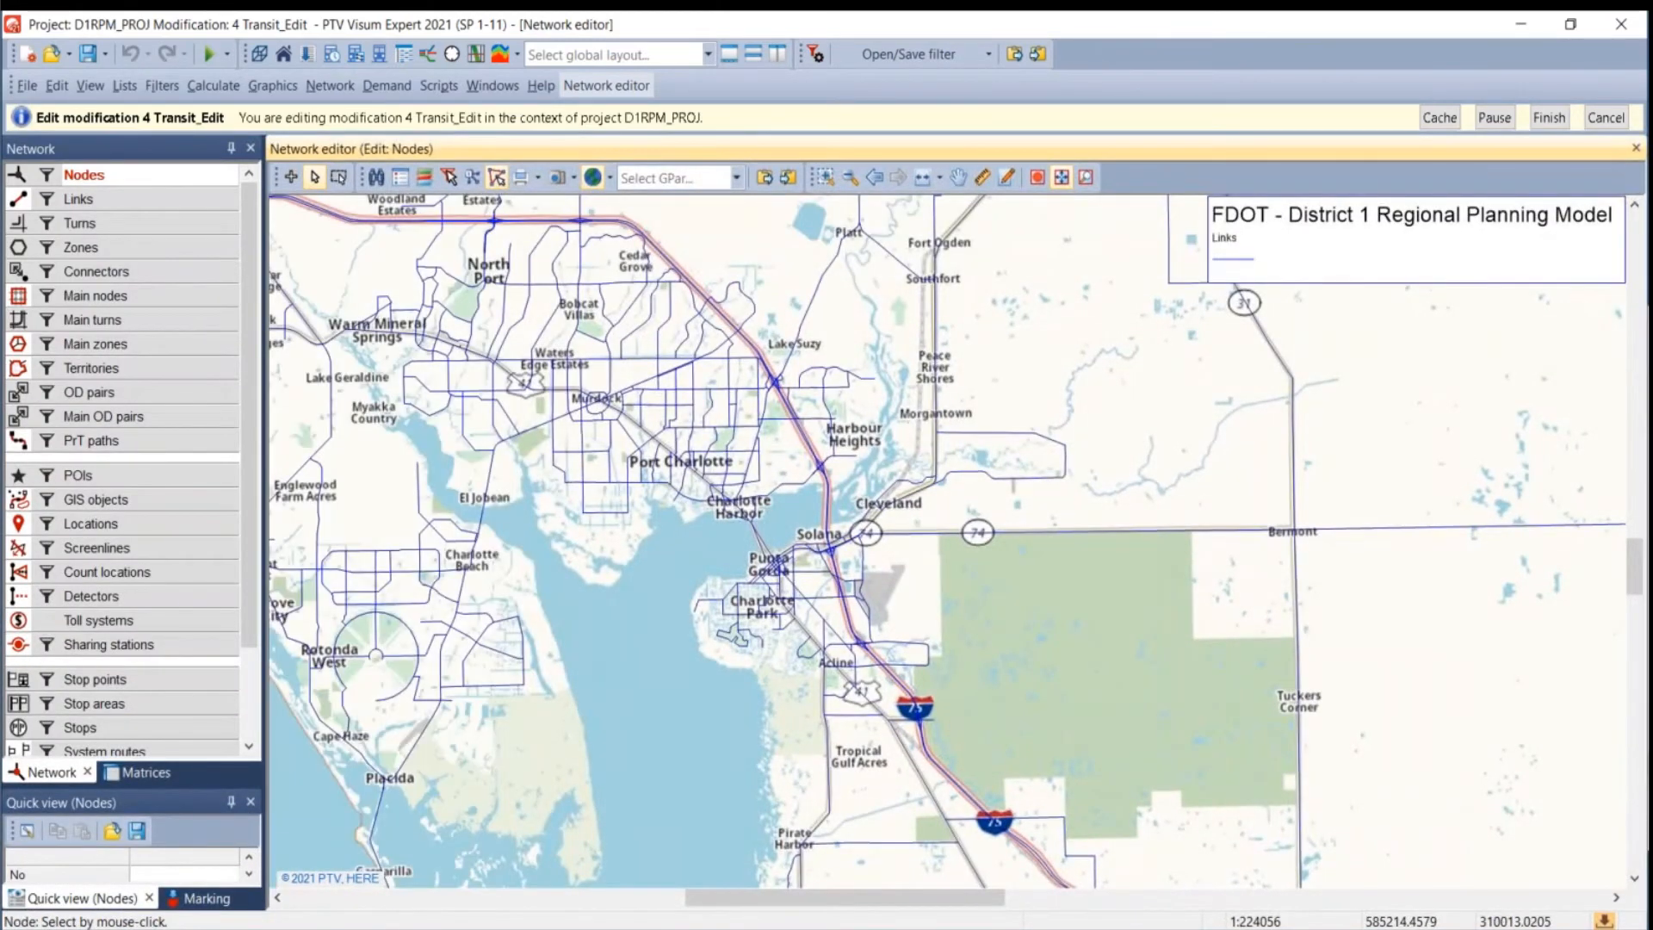
- Load all graphic parameters from New Line Build.gpa in the project's SharedData folder into the network editor
{"action": "key", "text": "alt+Tab"}
{"action": "left_click", "coordinate": [1369, 393]}
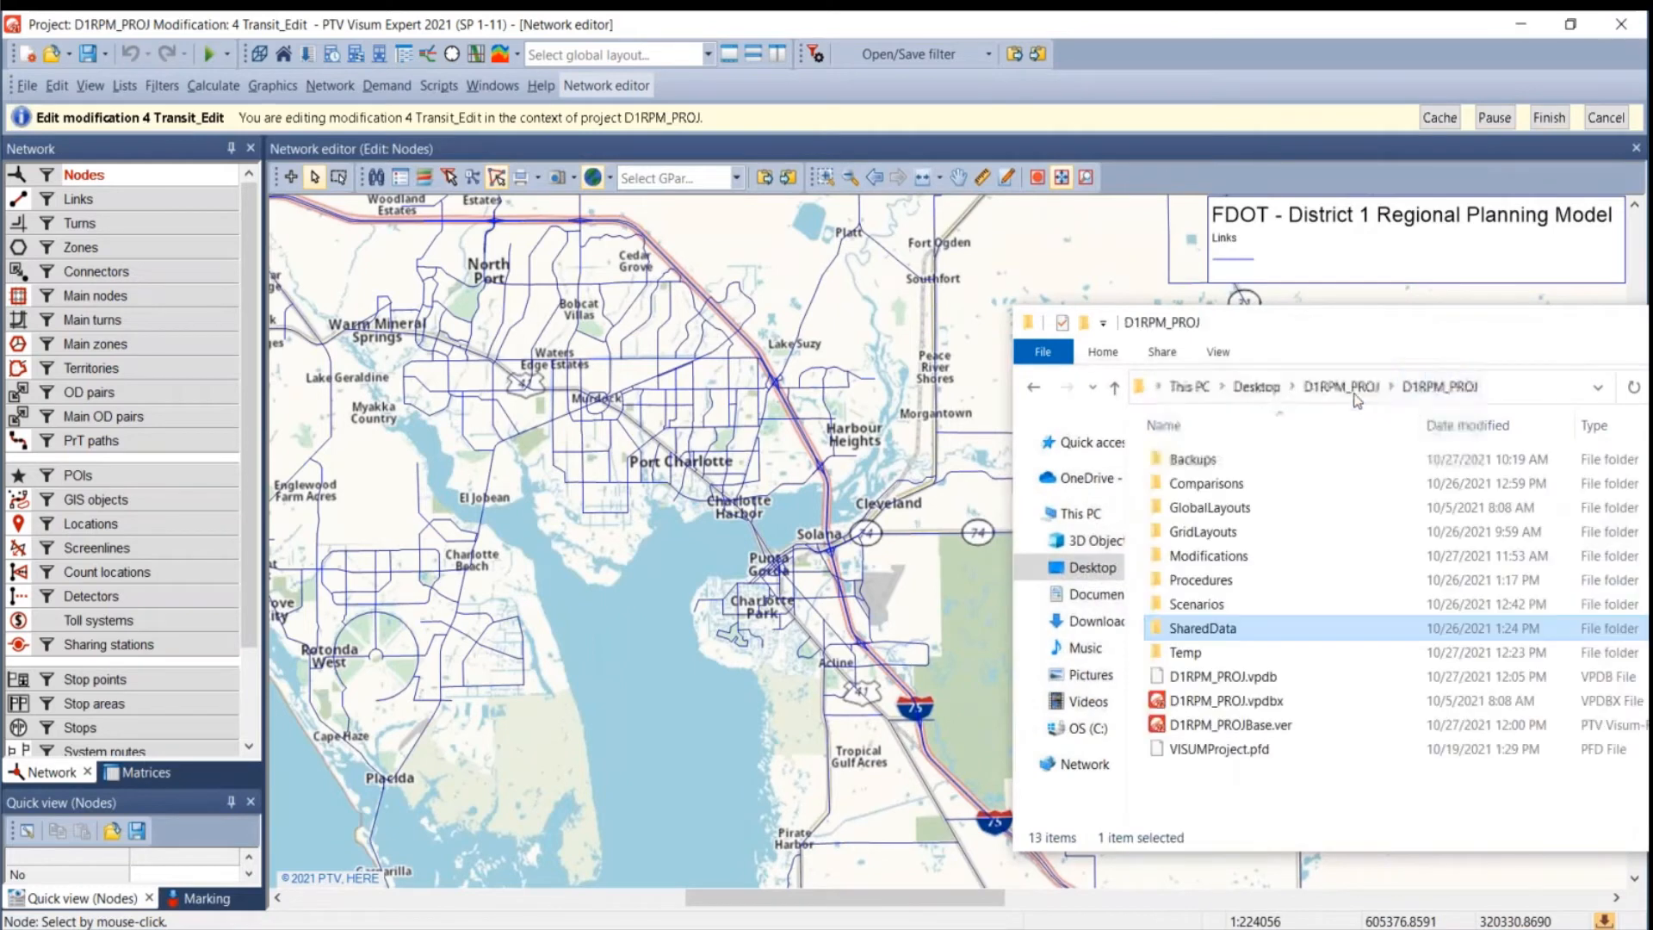
{"action": "double_click", "coordinate": [1223, 628]}
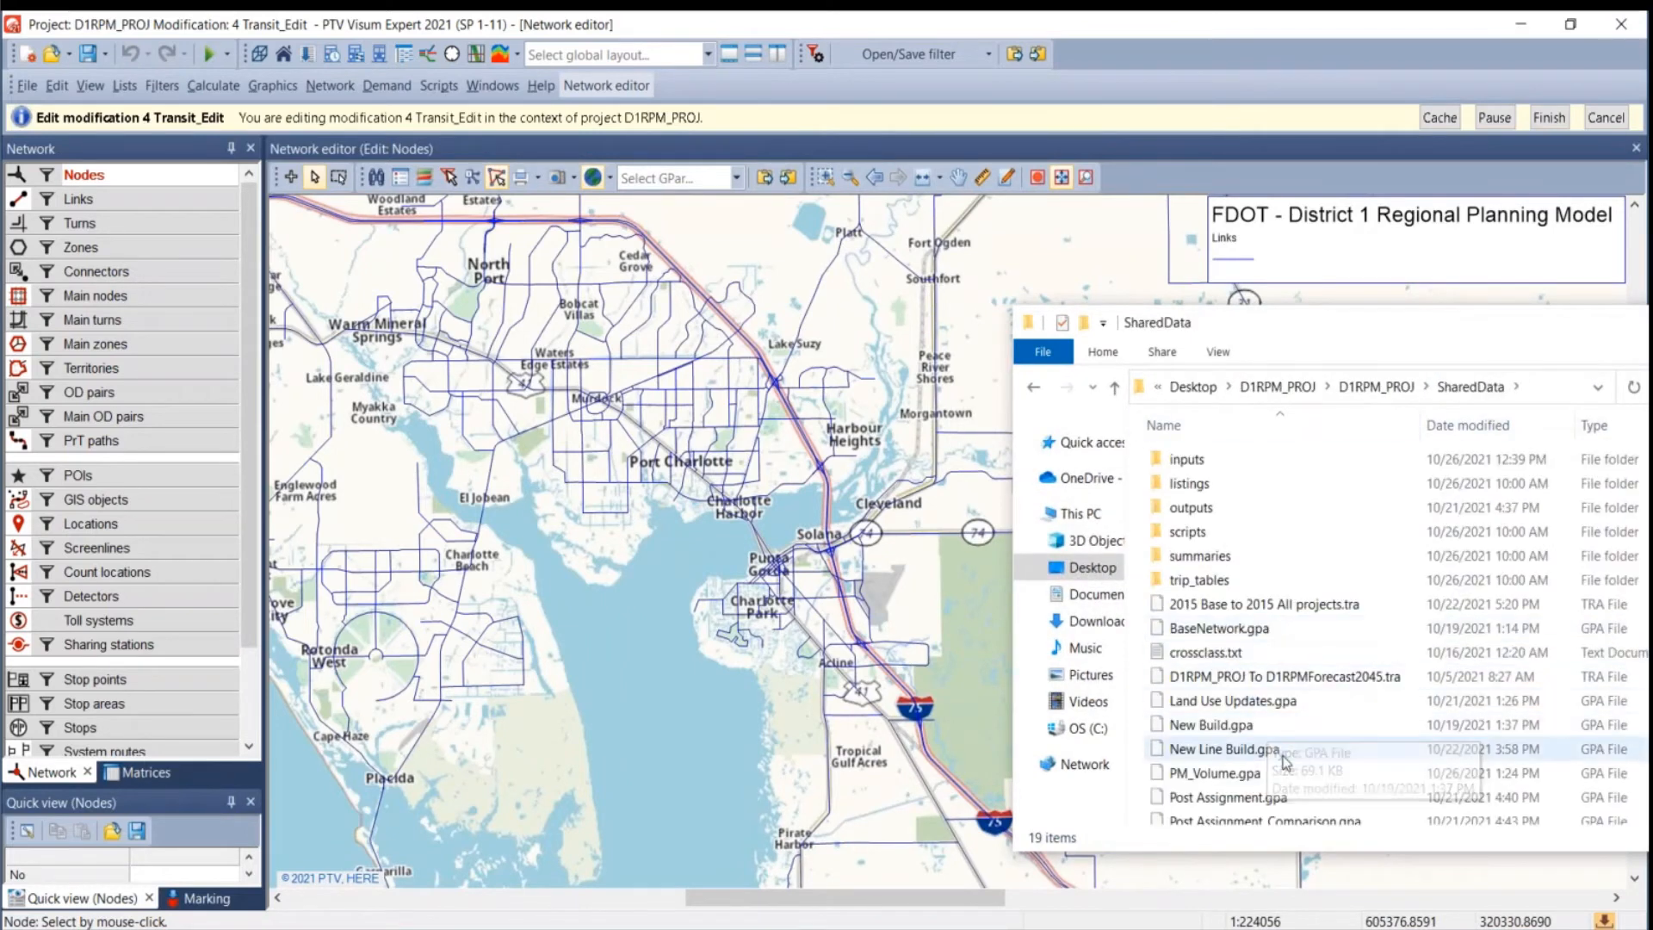
{"action": "scroll", "coordinate": [1285, 762], "scroll_direction": "down", "scroll_amount": 2}
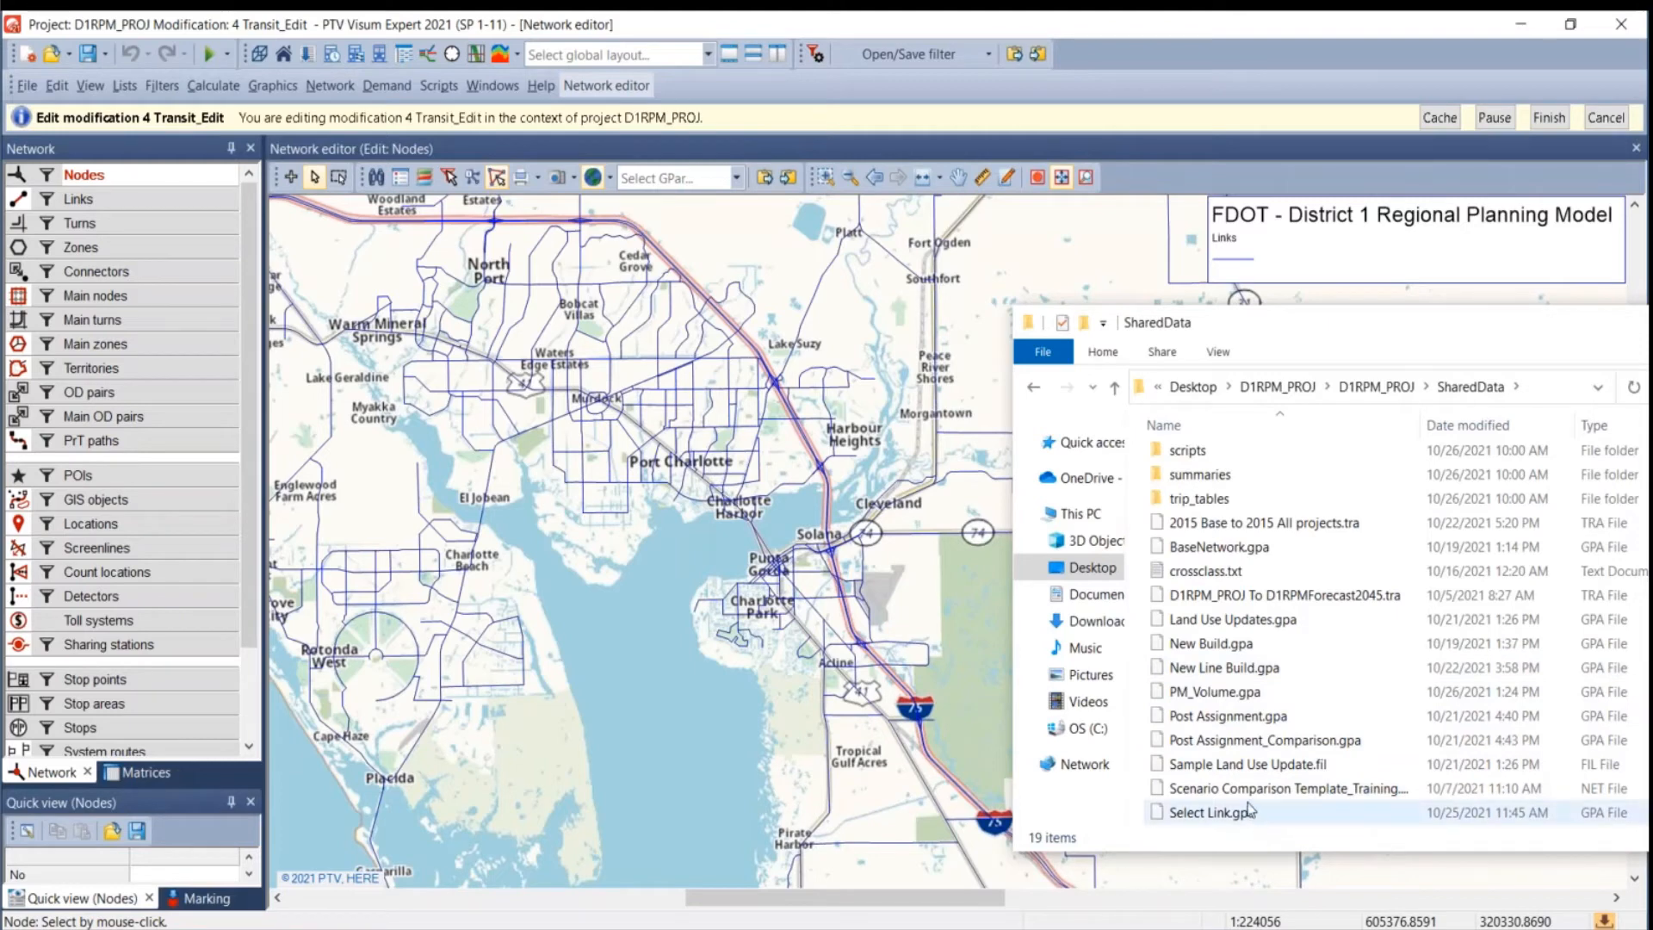
{"action": "left_click_drag", "start_coordinate": [1217, 671], "coordinate": [601, 635]}
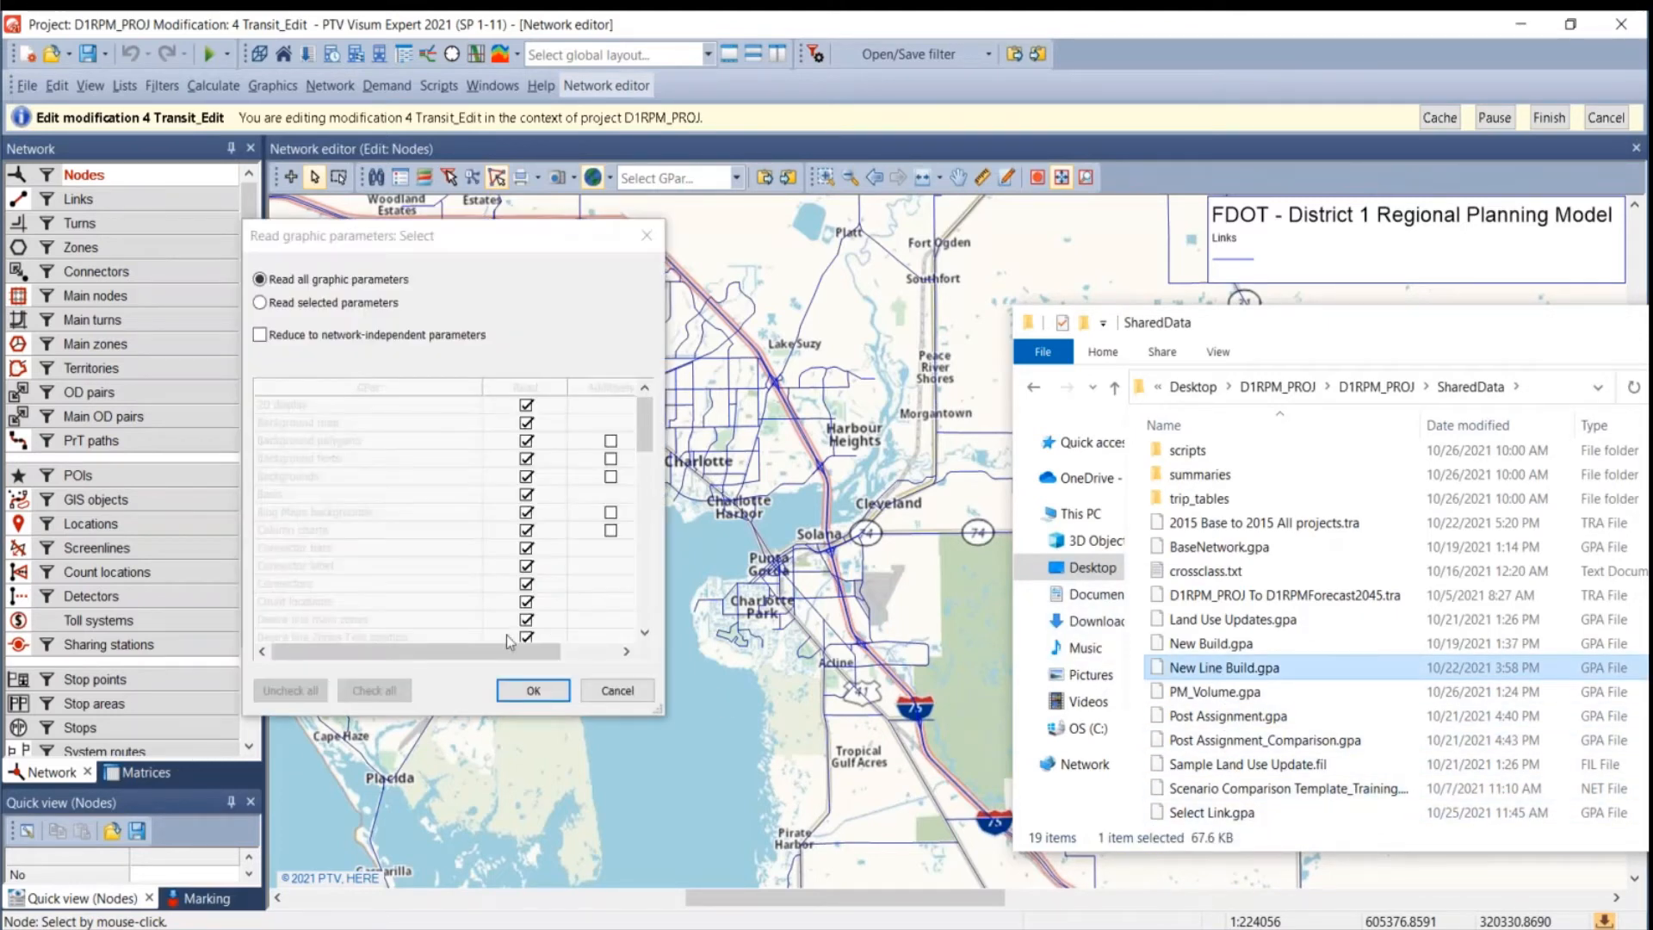
{"action": "left_click", "coordinate": [533, 689]}
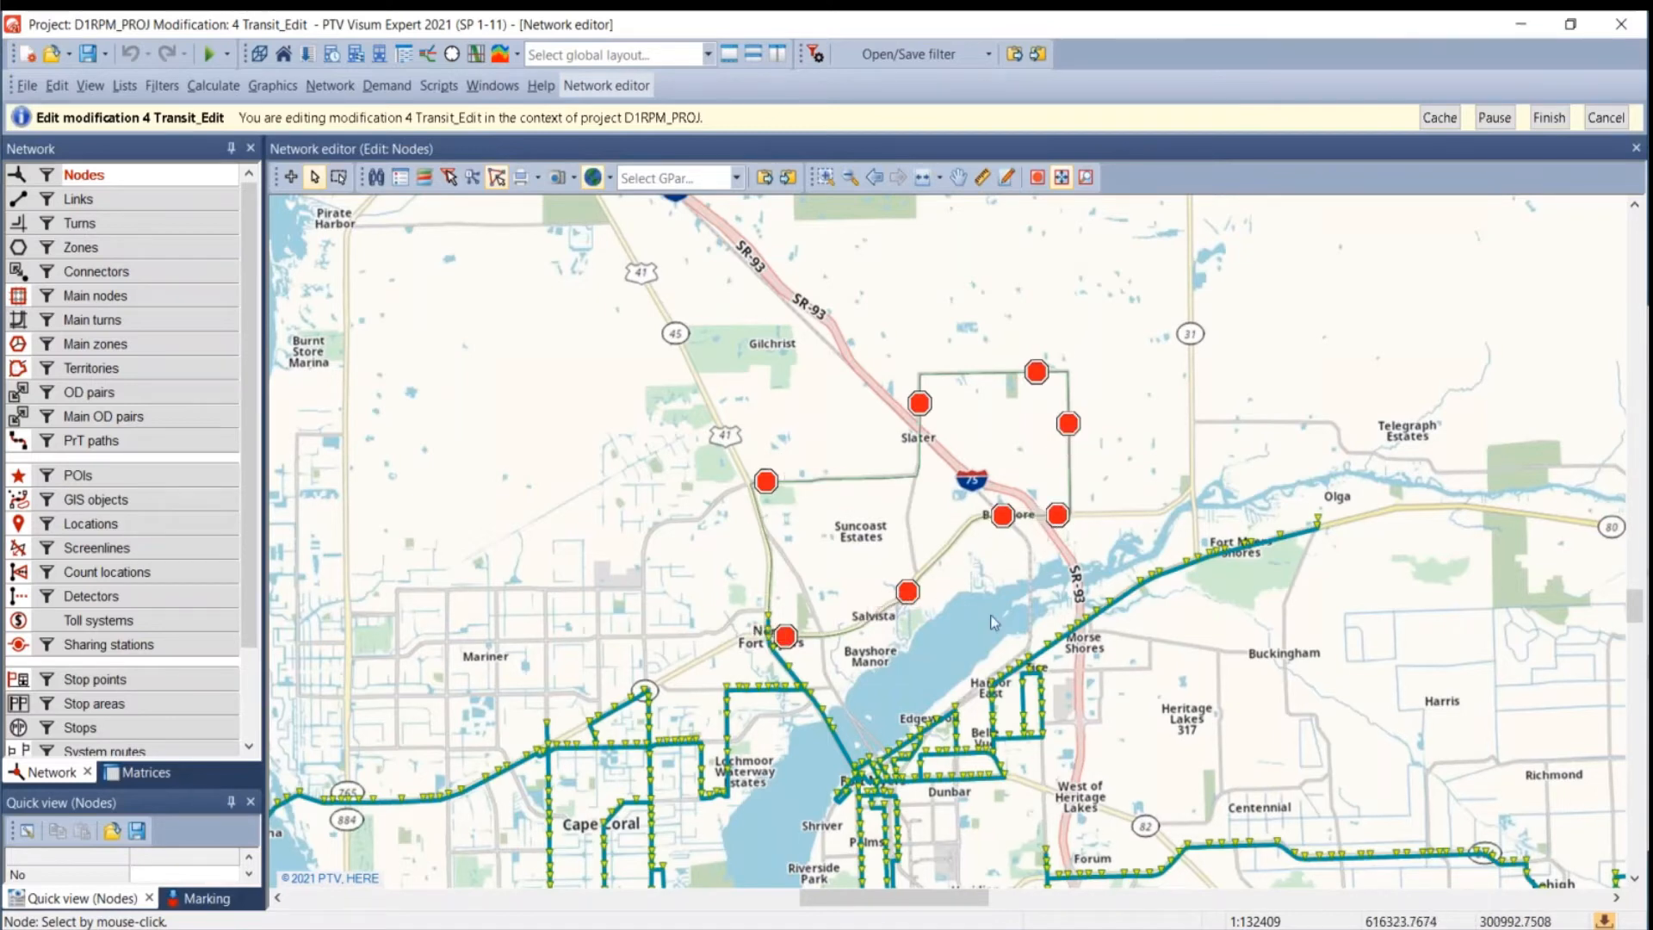
- Examine the red stop markers and transit lines around North Fort Myers and Bayshore, and find the transit object types
{"action": "scroll", "coordinate": [842, 696], "scroll_direction": "up", "scroll_amount": 3}
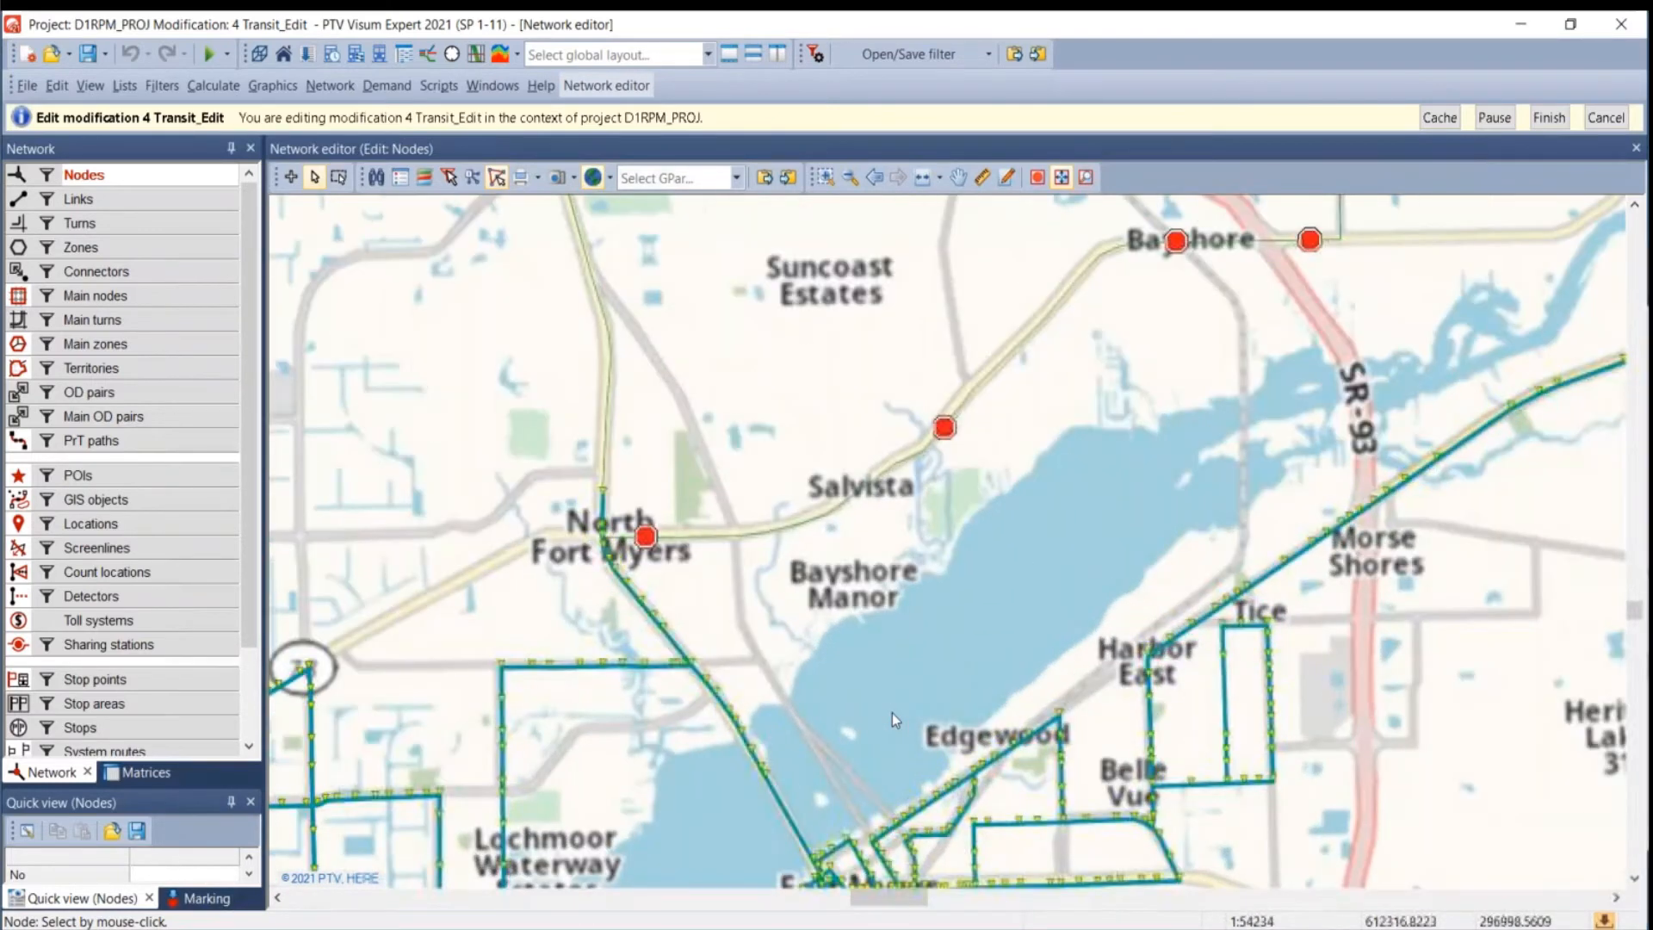
{"action": "left_click_drag", "start_coordinate": [818, 626], "coordinate": [822, 794]}
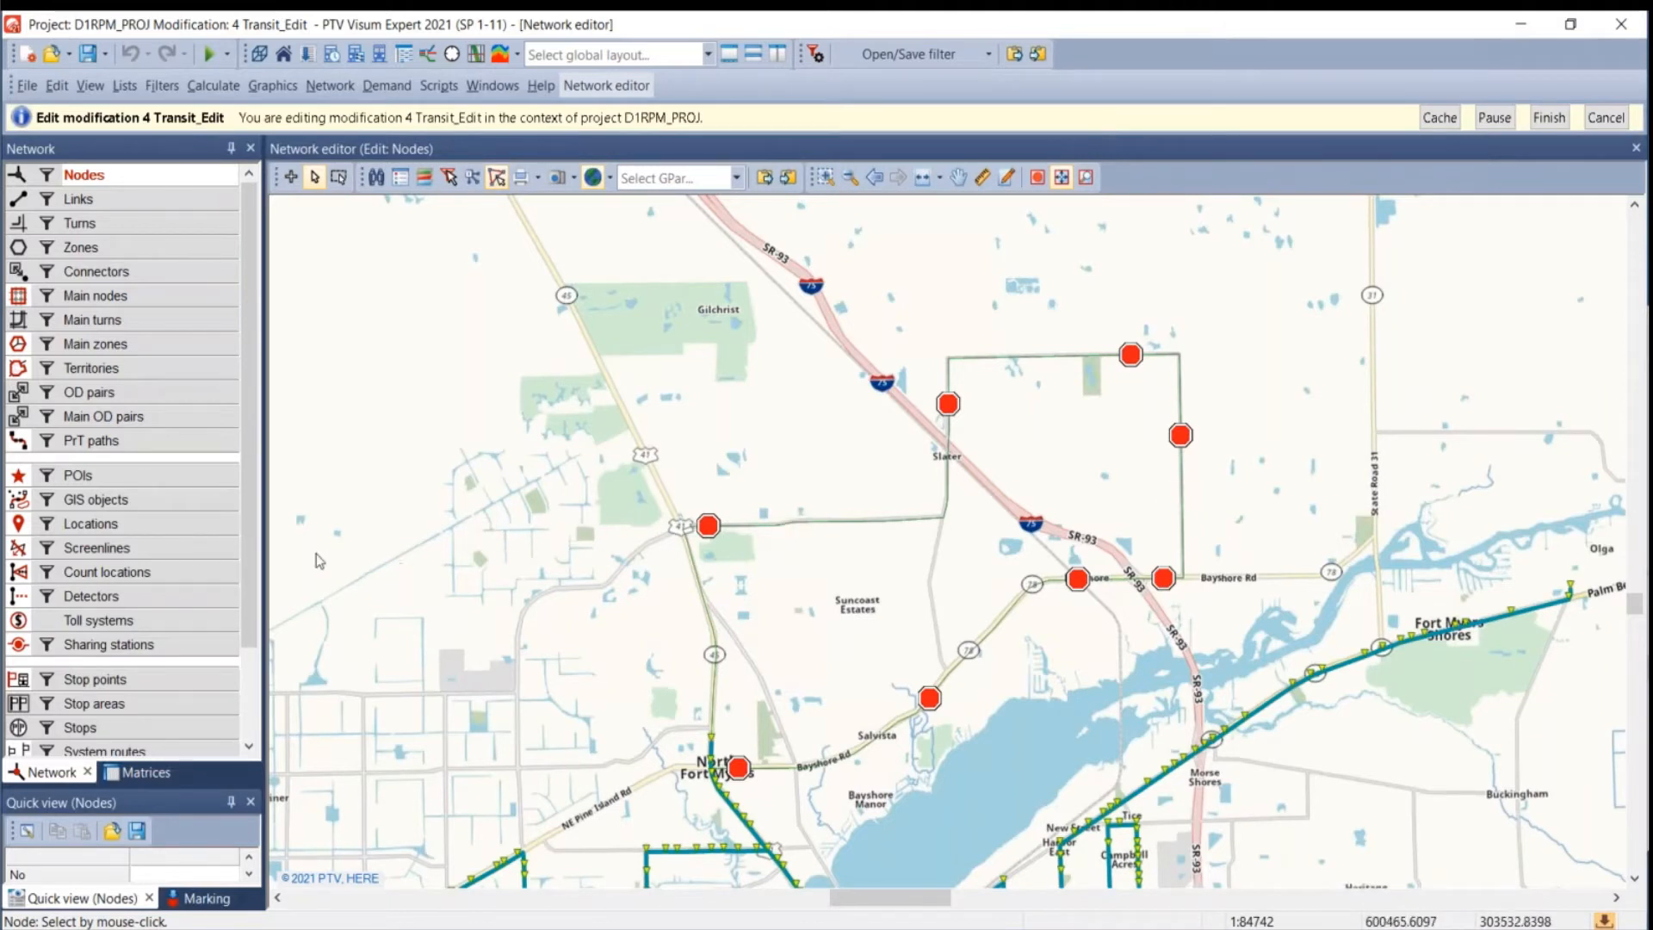
{"action": "scroll", "coordinate": [189, 578], "scroll_direction": "down", "scroll_amount": 1}
{"action": "scroll", "coordinate": [189, 579], "scroll_direction": "down", "scroll_amount": 1}
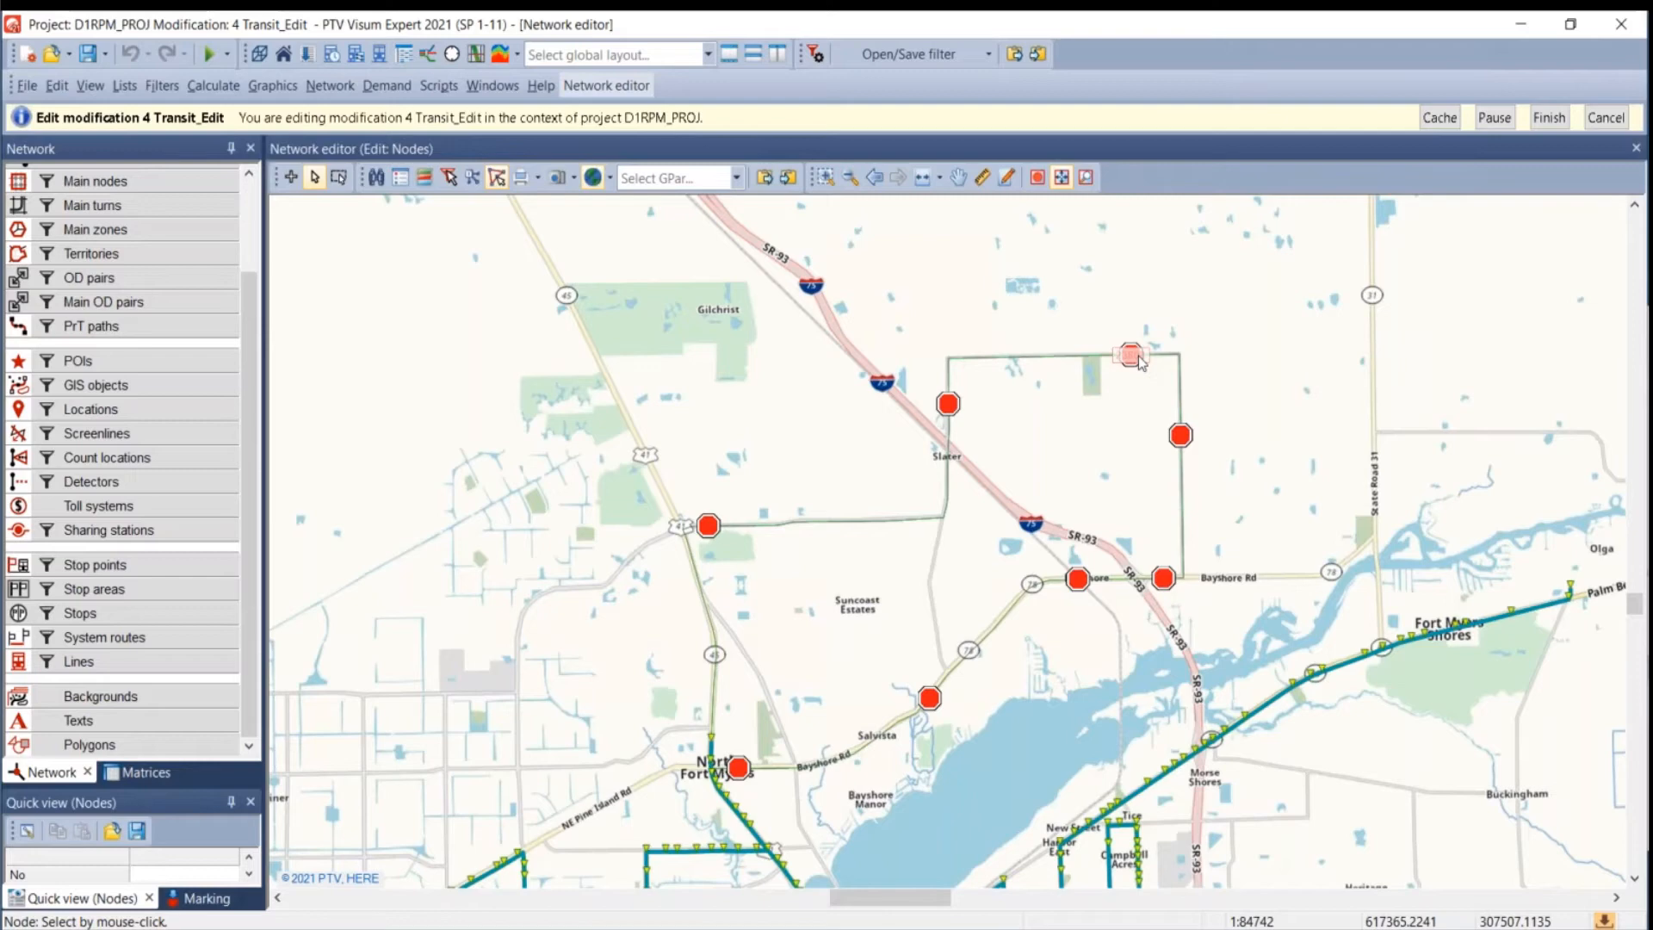
- Make stop points the active object type in insert mode, and show the links briefly before hiding them again
{"action": "scroll", "coordinate": [1141, 362], "scroll_direction": "up", "scroll_amount": 2}
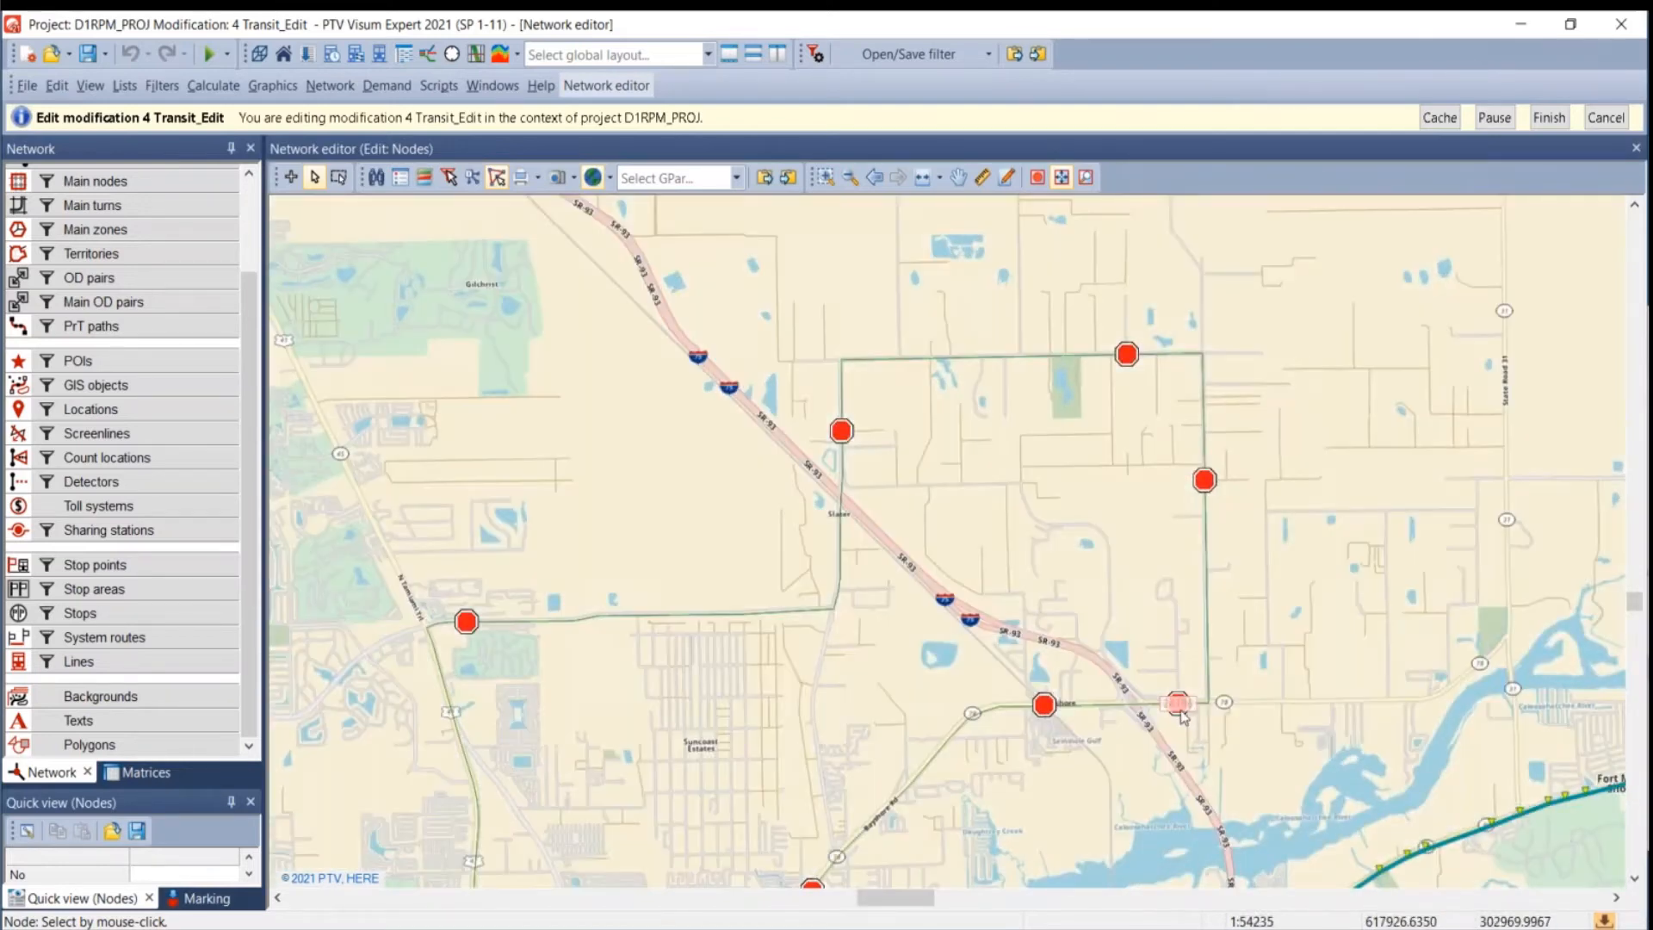
{"action": "left_click_drag", "start_coordinate": [824, 835], "coordinate": [1005, 556]}
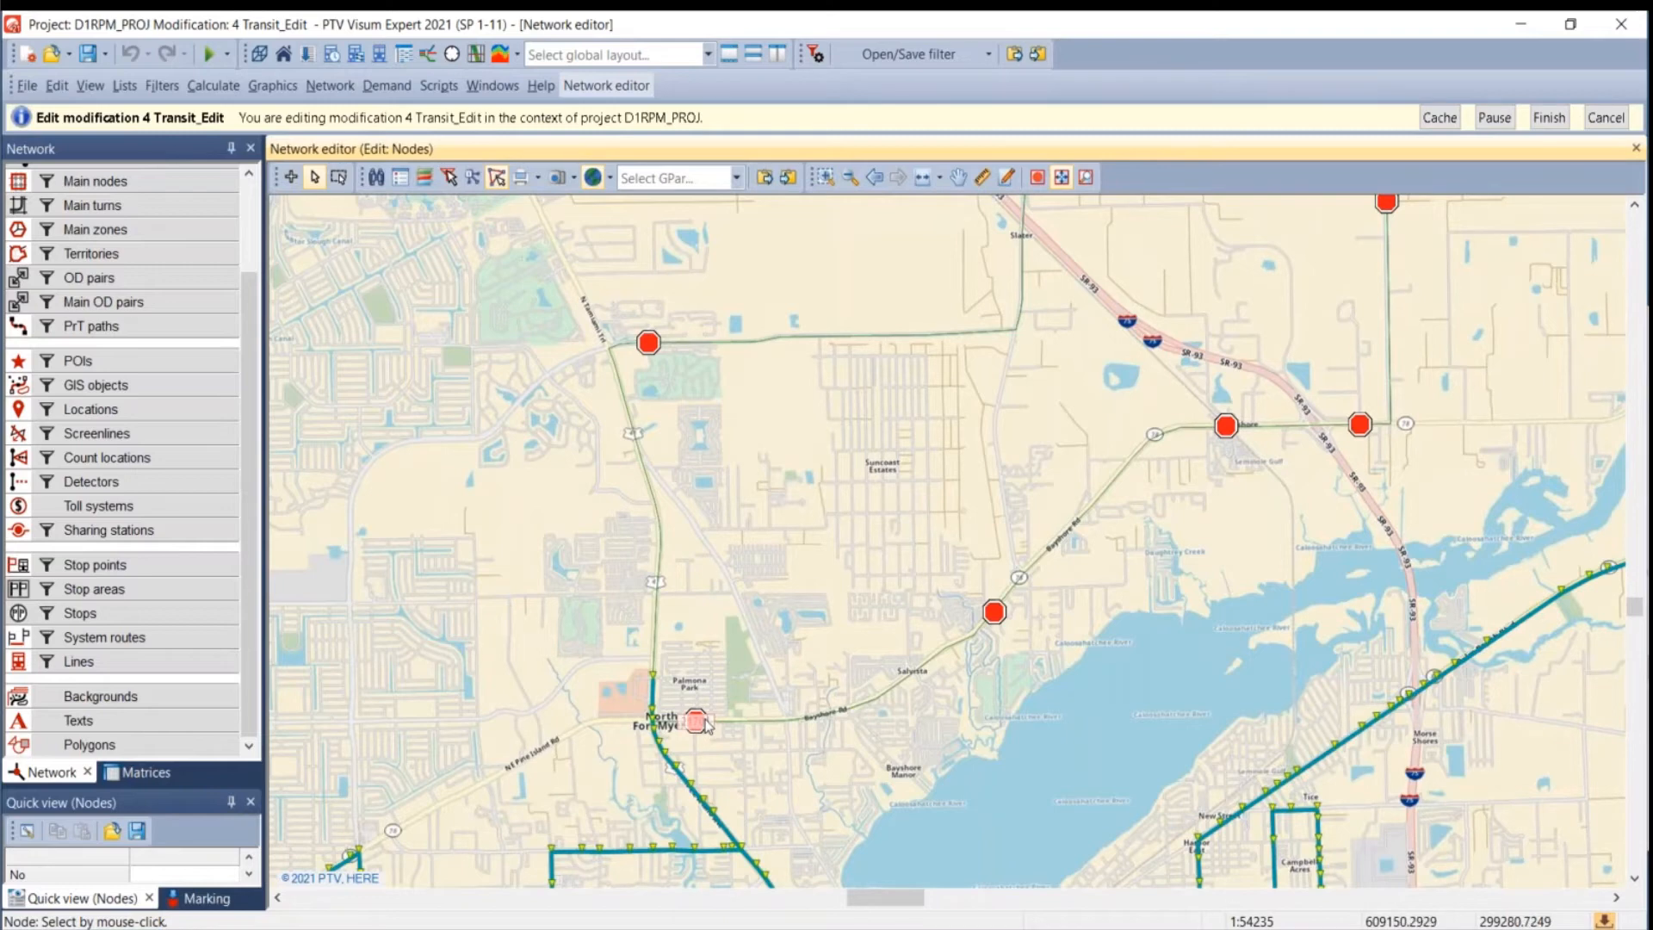
{"action": "scroll", "coordinate": [730, 843], "scroll_direction": "down", "scroll_amount": 2}
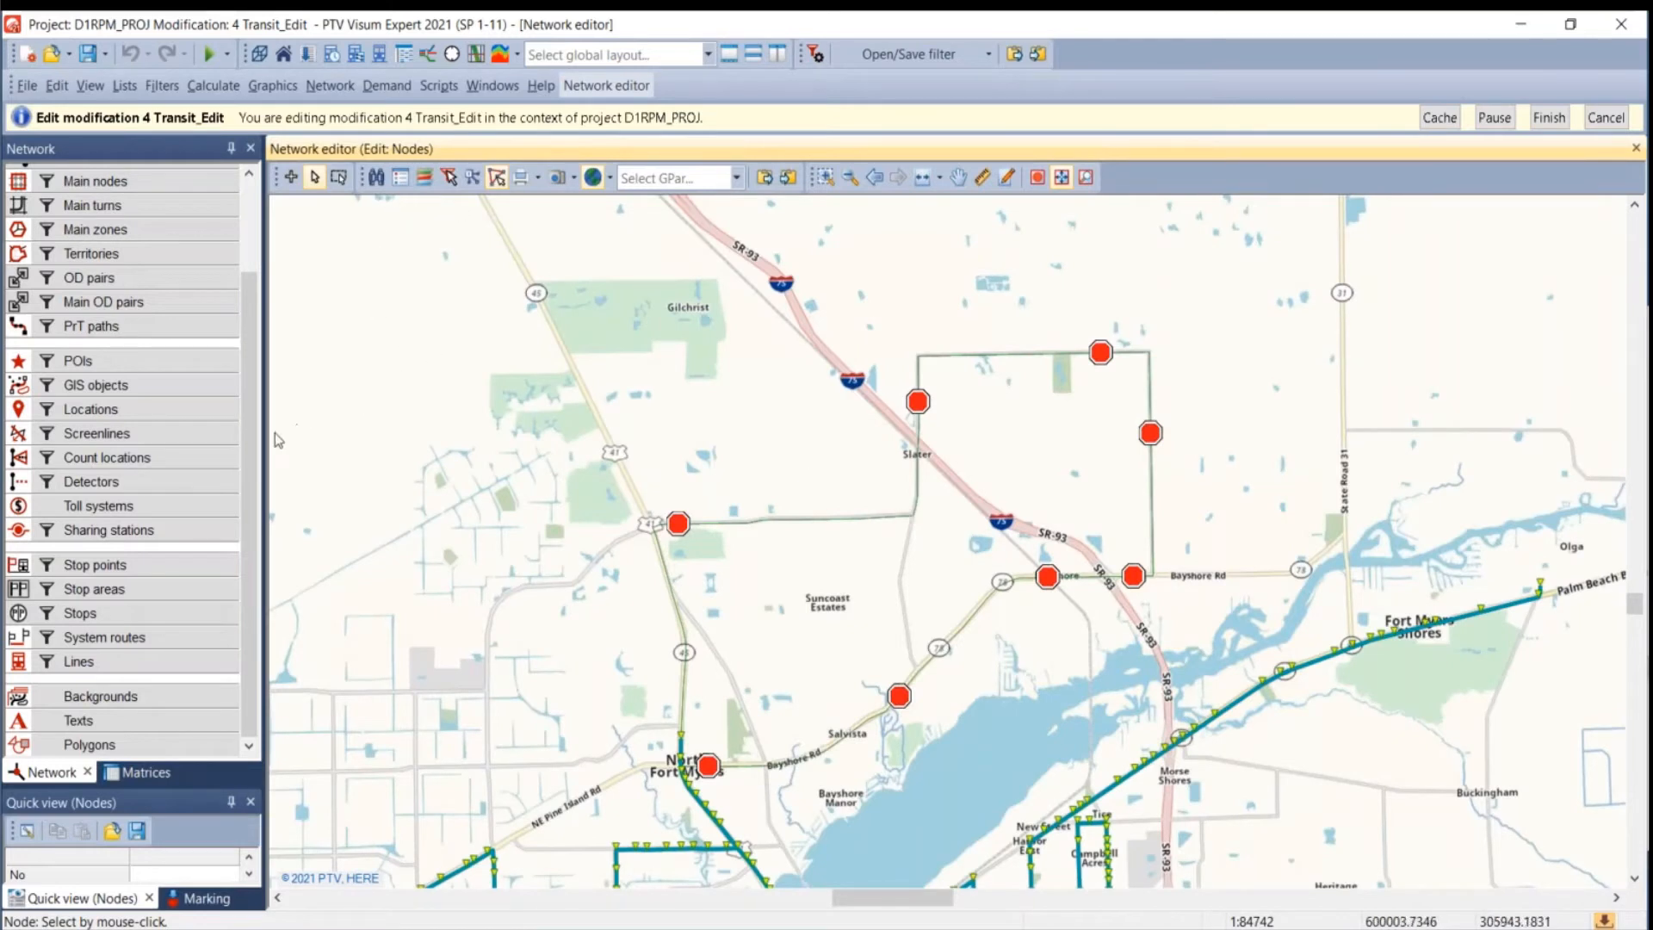
{"action": "left_click", "coordinate": [99, 566]}
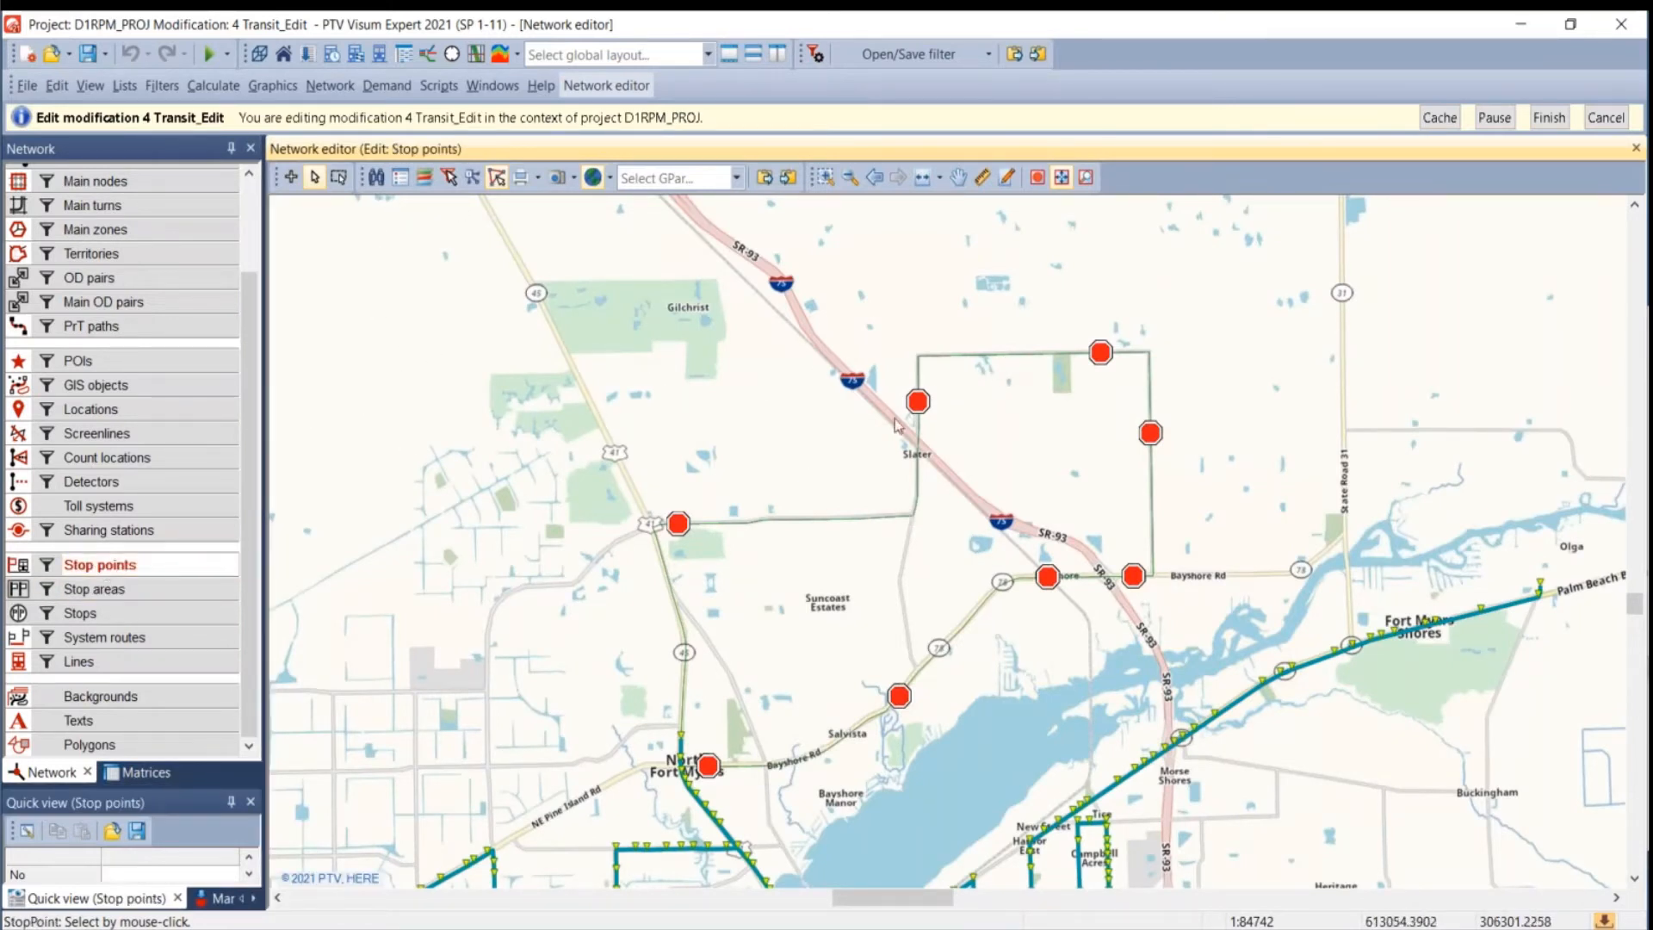
{"action": "scroll", "coordinate": [63, 256], "scroll_direction": "up", "scroll_amount": 3}
{"action": "left_click", "coordinate": [18, 200]}
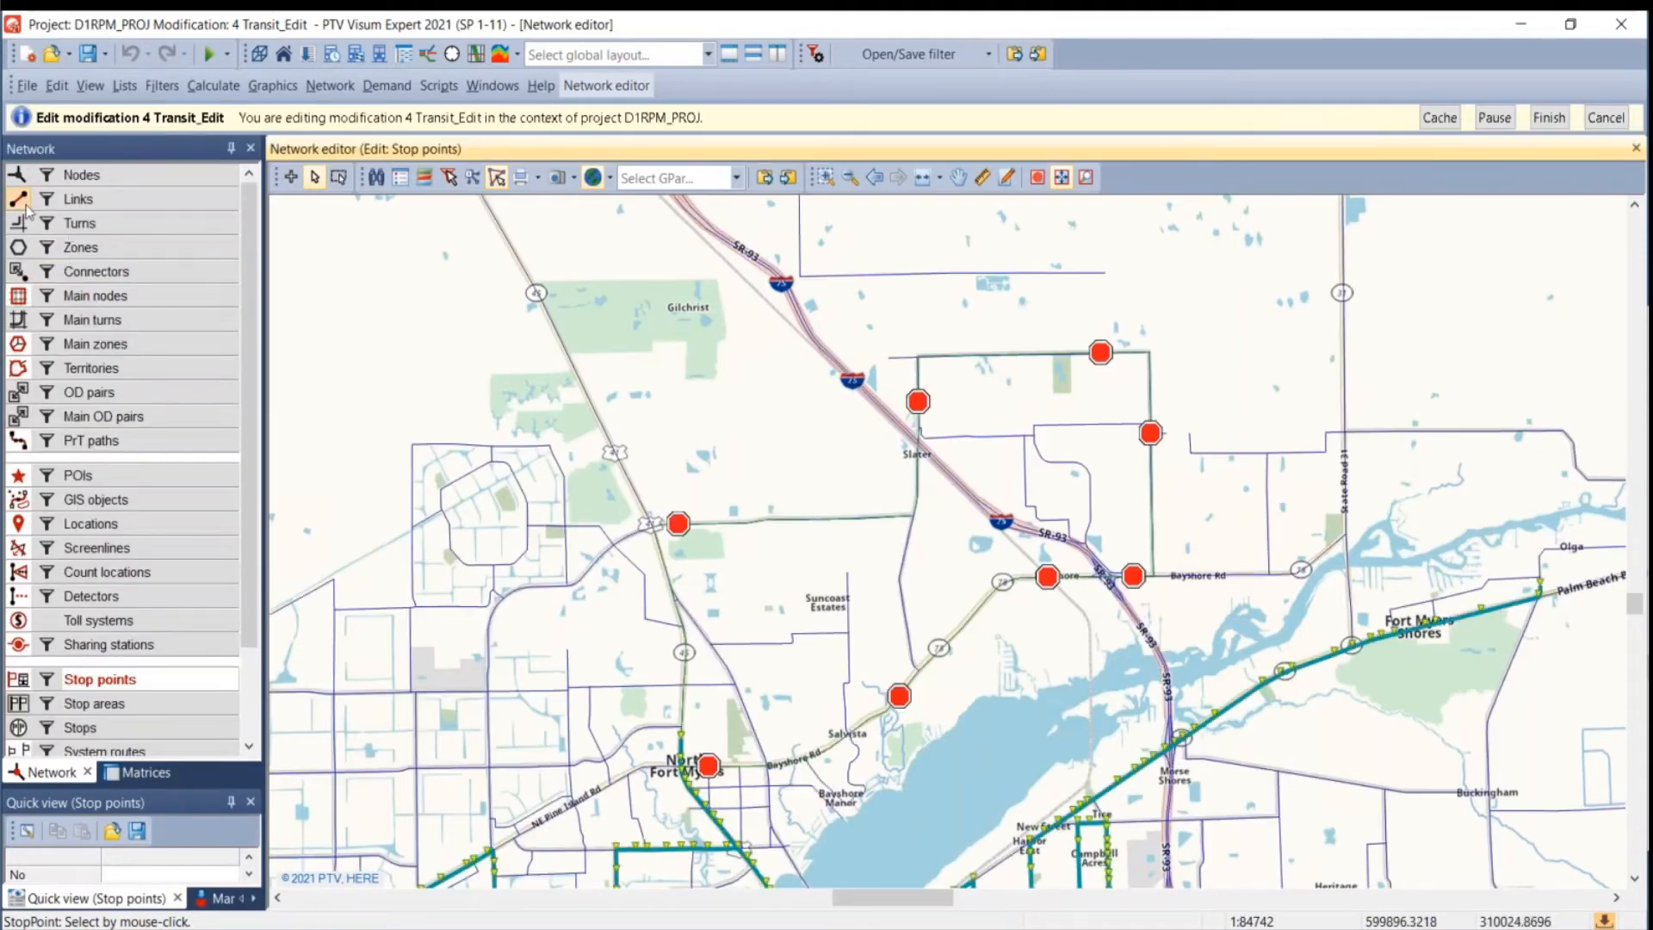
{"action": "left_click", "coordinate": [291, 177]}
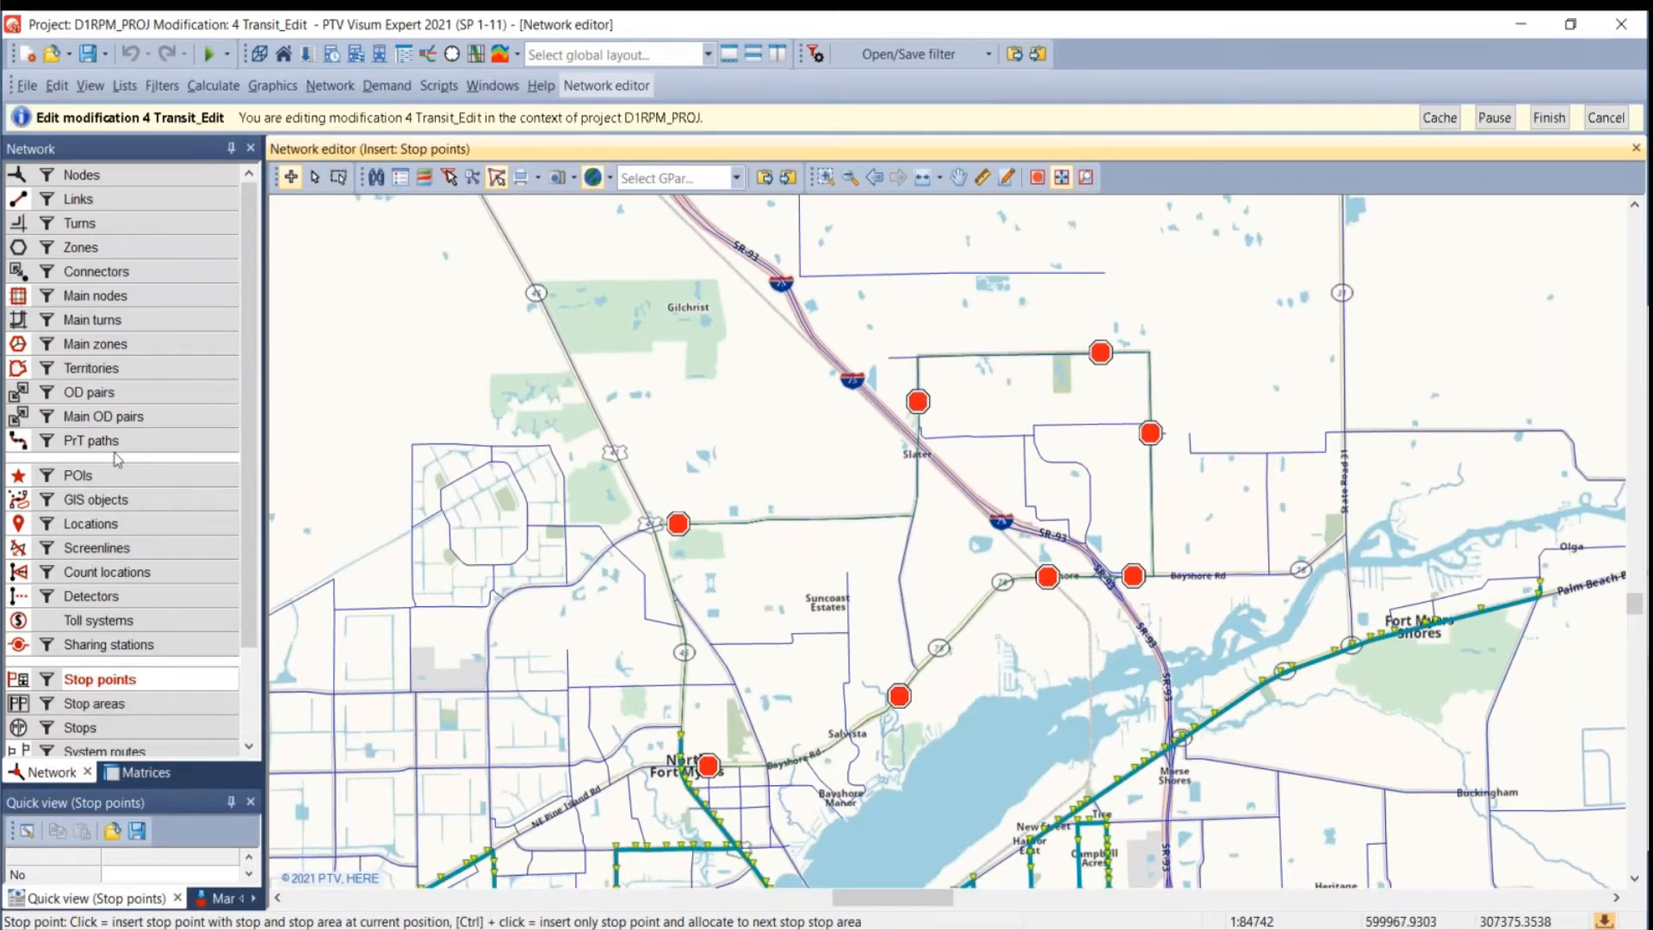
{"action": "left_click", "coordinate": [16, 201]}
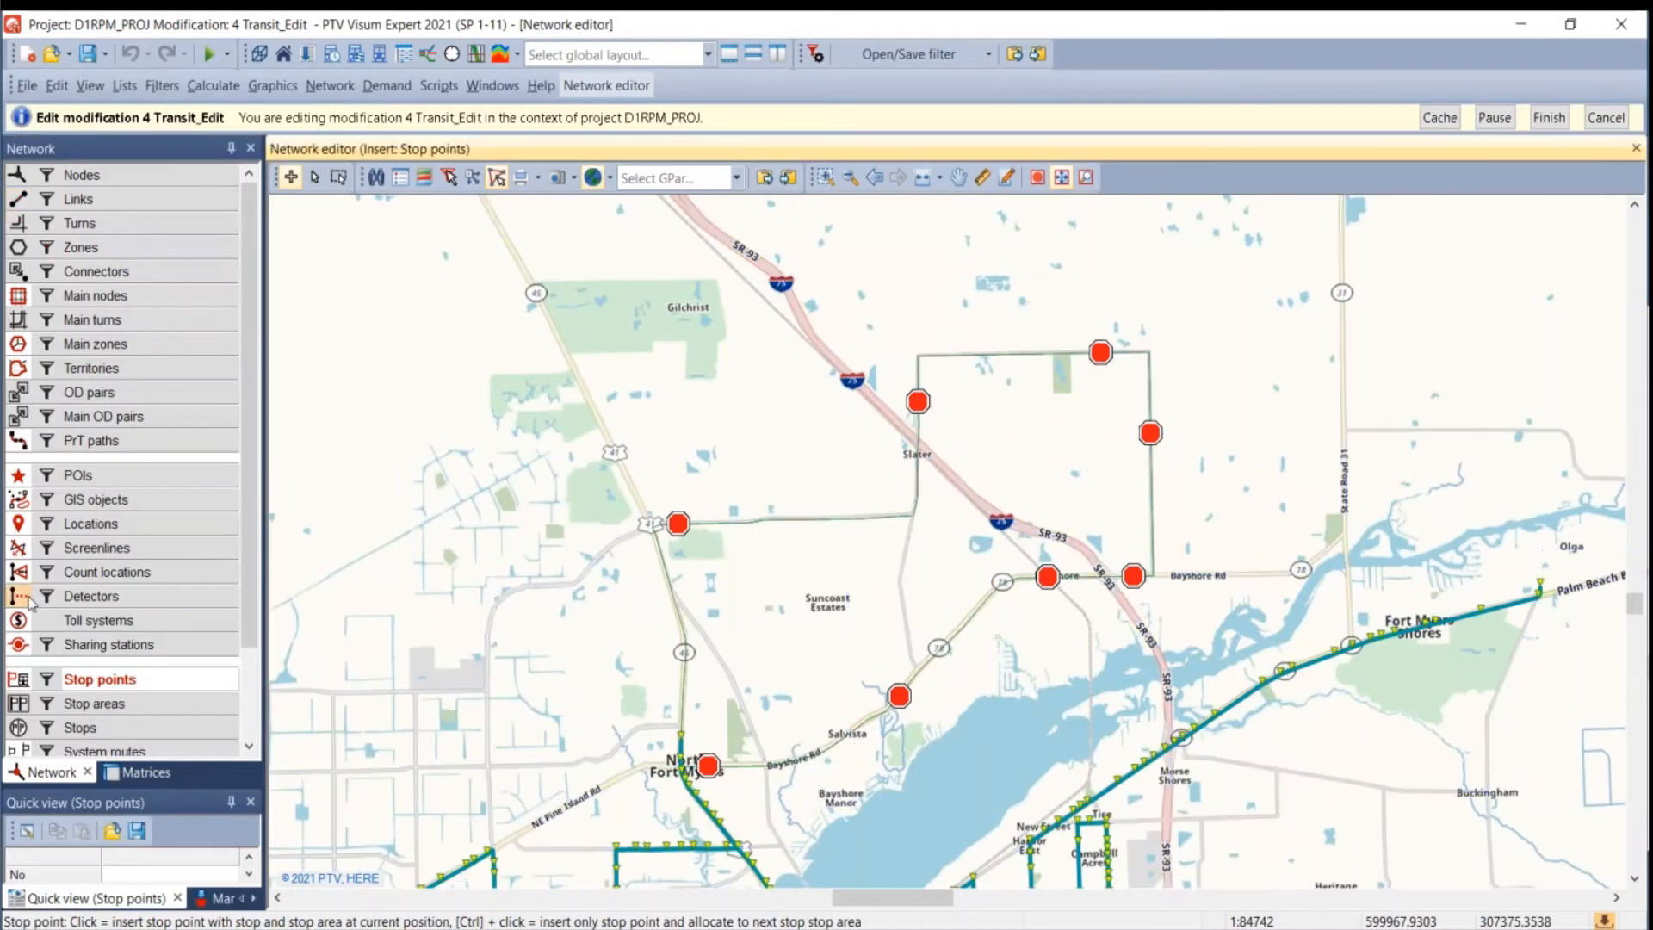
{"action": "scroll", "coordinate": [119, 681], "scroll_direction": "down", "scroll_amount": 2}
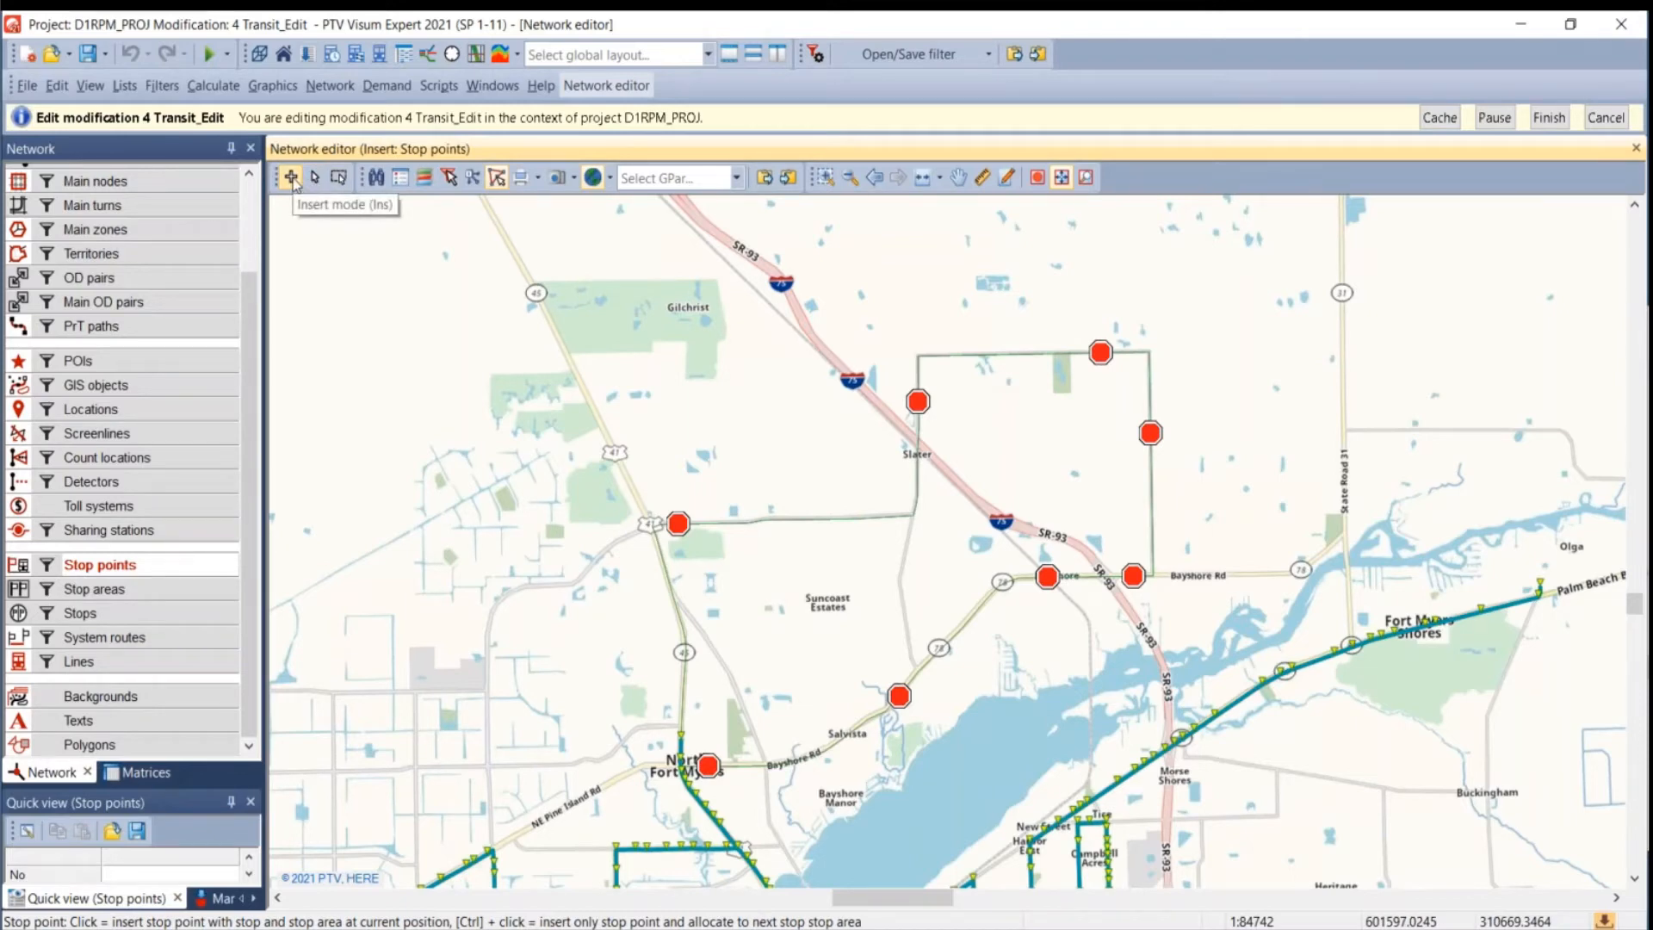
- Insert a stop point at the red marker on Del Prado Blvd N, just east of US 41
{"action": "scroll", "coordinate": [925, 412], "scroll_direction": "up", "scroll_amount": 2}
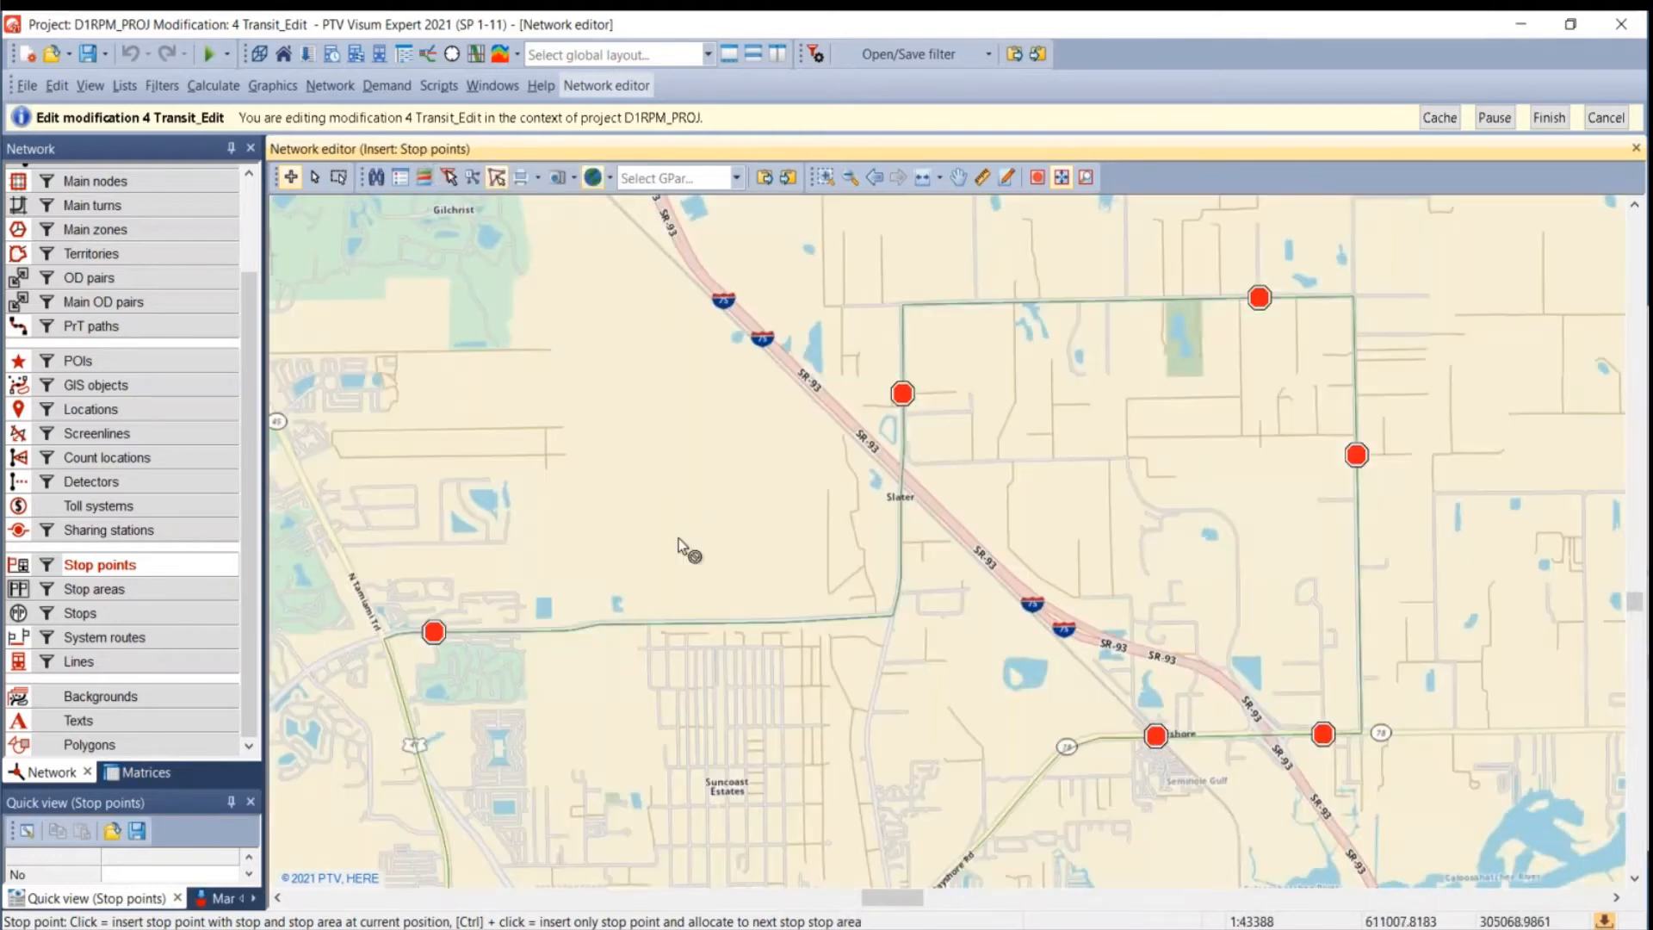
{"action": "scroll", "coordinate": [772, 473], "scroll_direction": "down", "scroll_amount": 2}
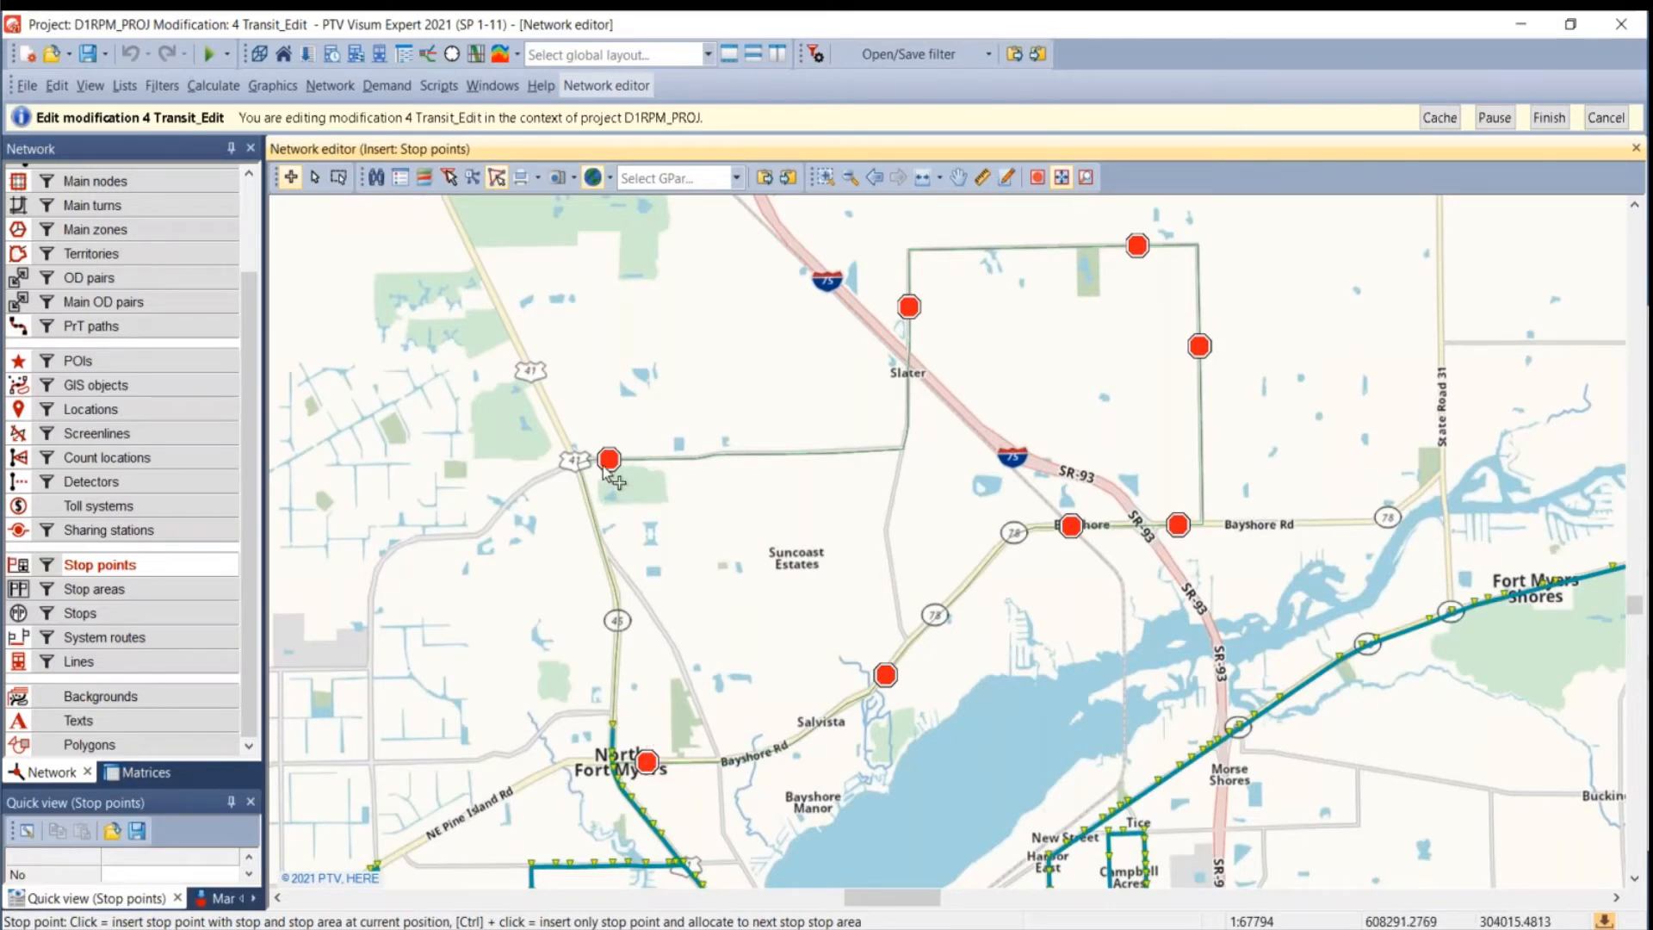
{"action": "scroll", "coordinate": [609, 471], "scroll_direction": "up", "scroll_amount": 2}
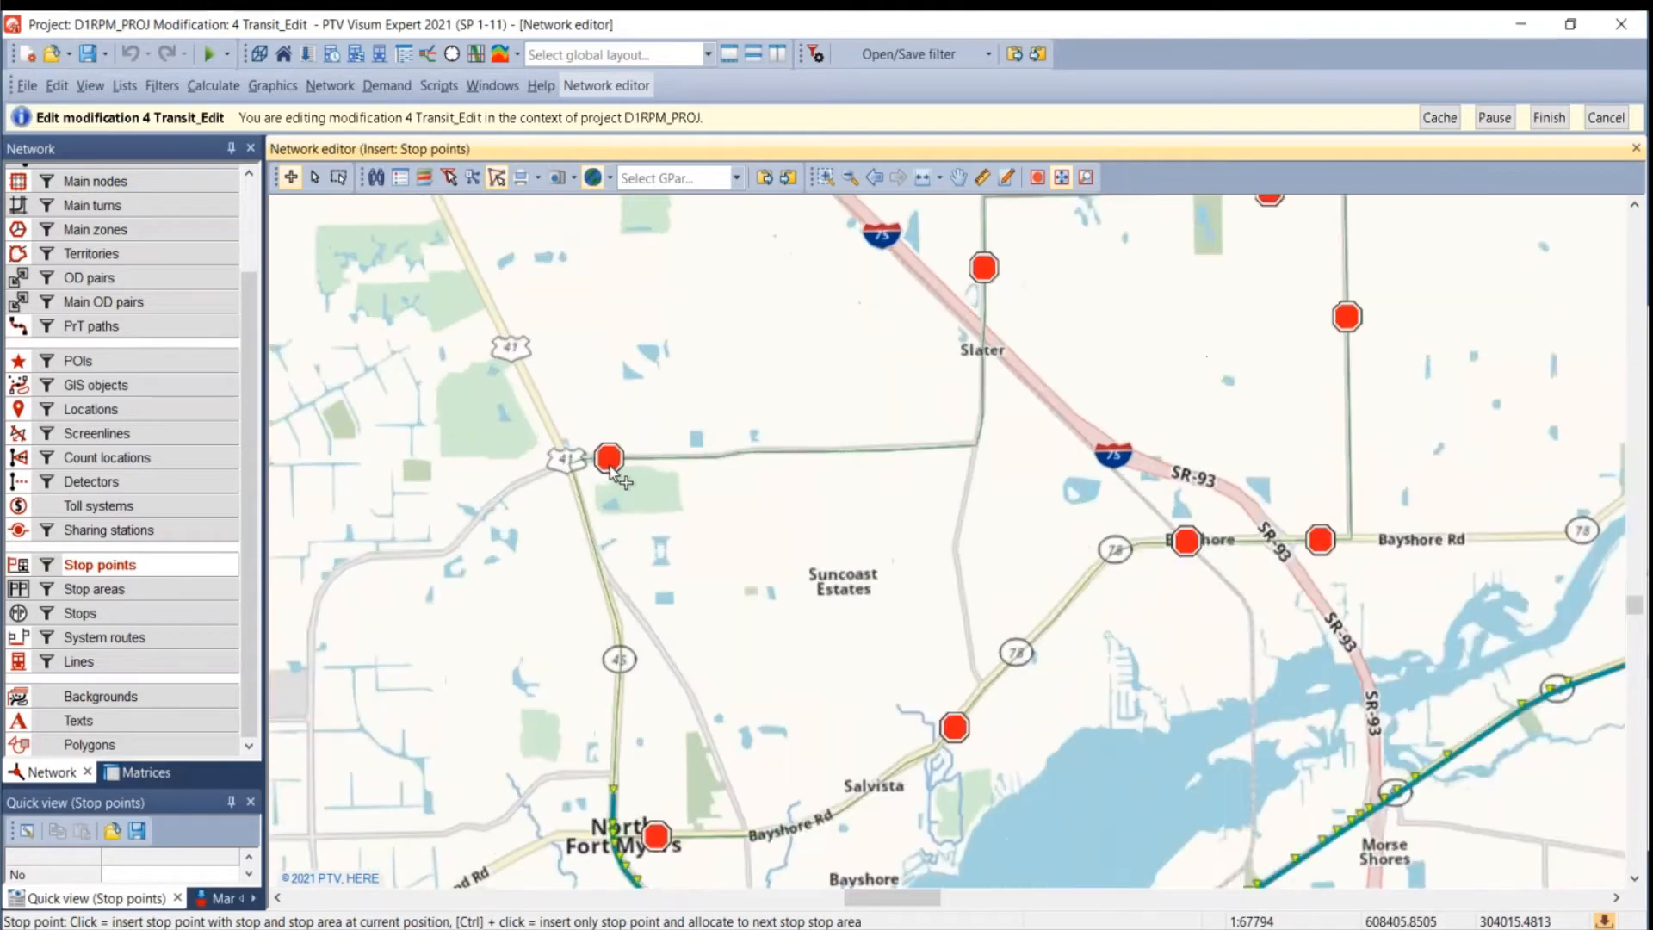
{"action": "scroll", "coordinate": [611, 471], "scroll_direction": "up", "scroll_amount": 1}
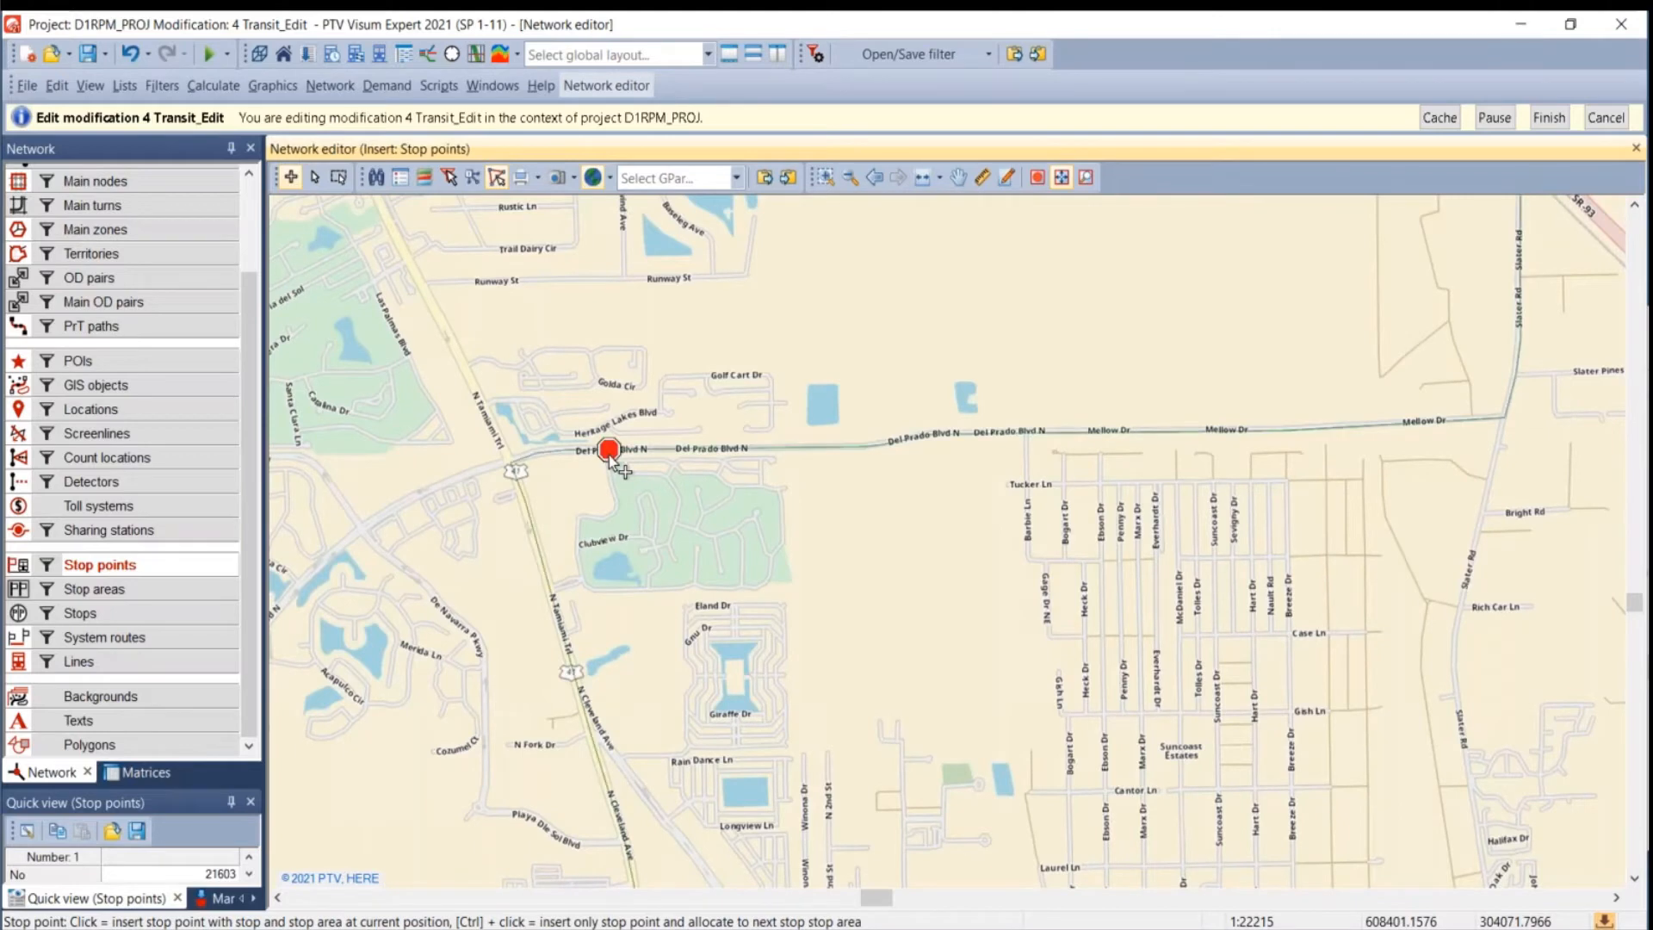
{"action": "scroll", "coordinate": [609, 458], "scroll_direction": "down", "scroll_amount": 2}
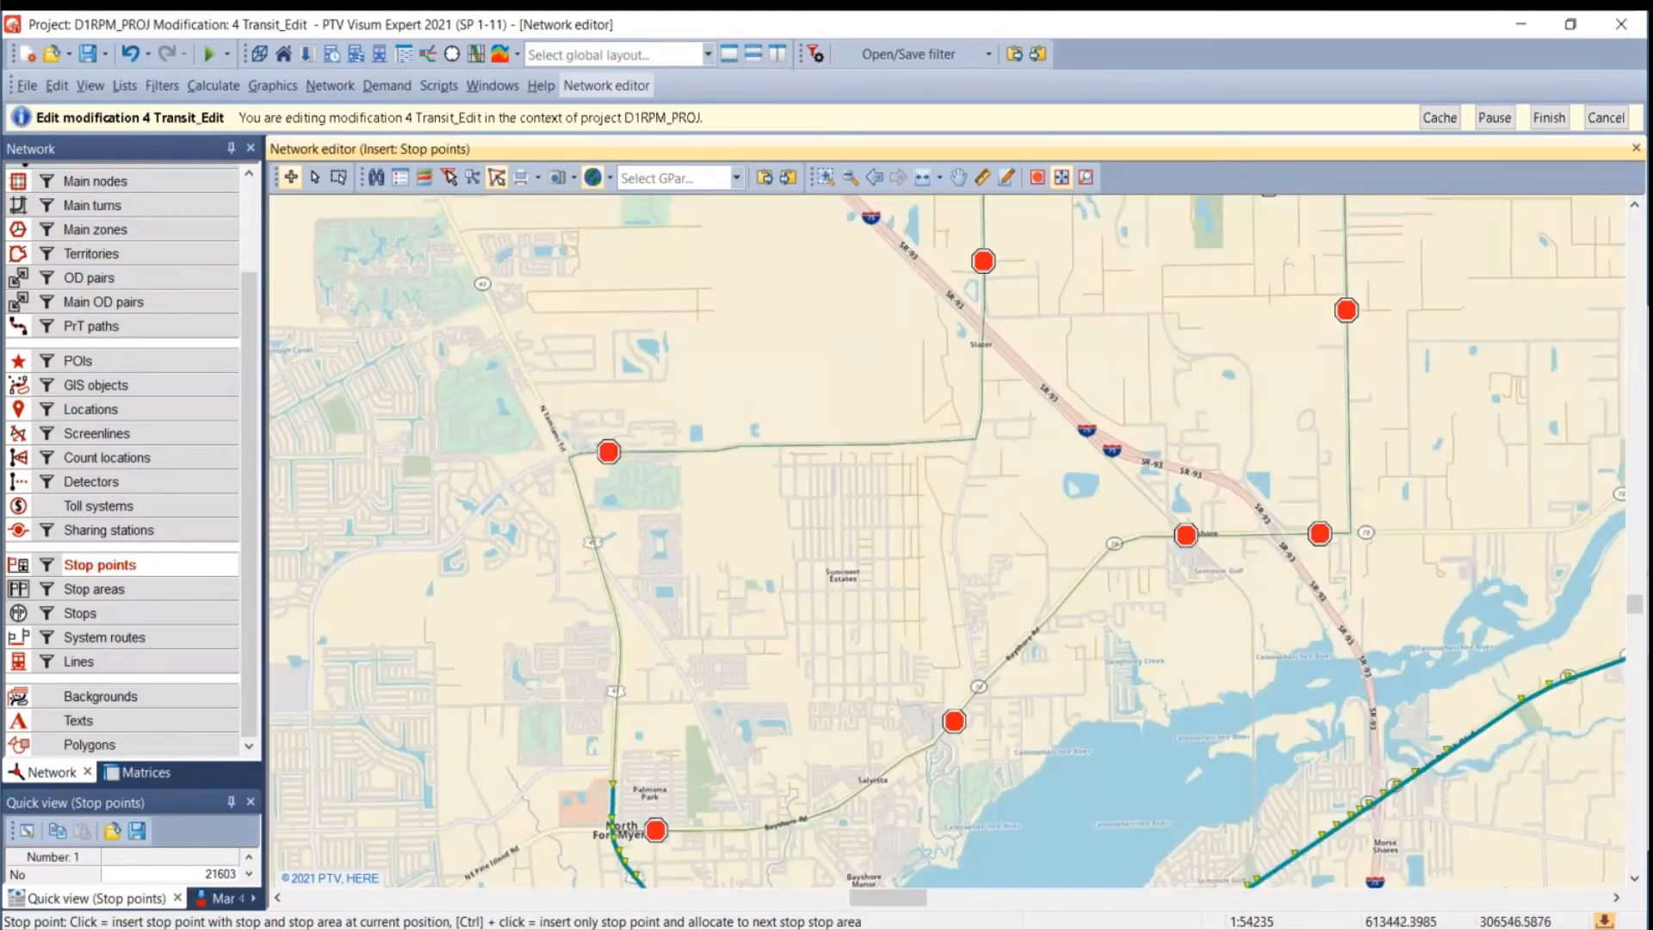
- Insert stop points at the markers north of Slater, on the northern edge of the loop and on its eastern side
{"action": "left_click", "coordinate": [984, 261]}
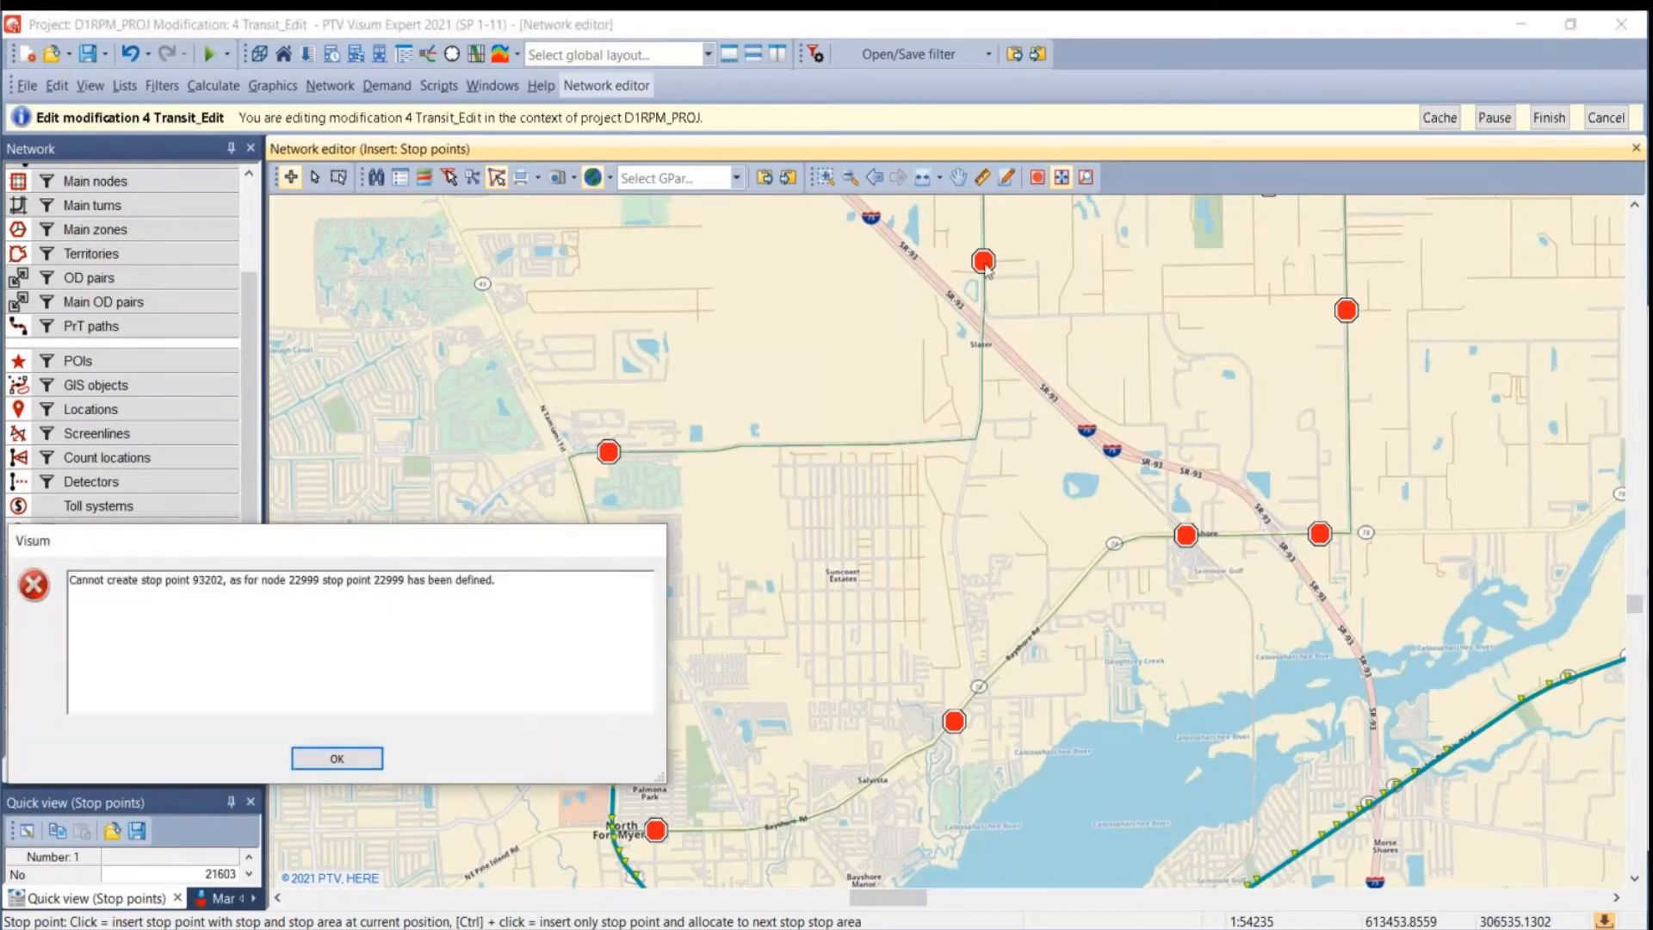
{"action": "left_click", "coordinate": [341, 765]}
{"action": "left_click_drag", "start_coordinate": [1128, 319], "coordinate": [601, 622]}
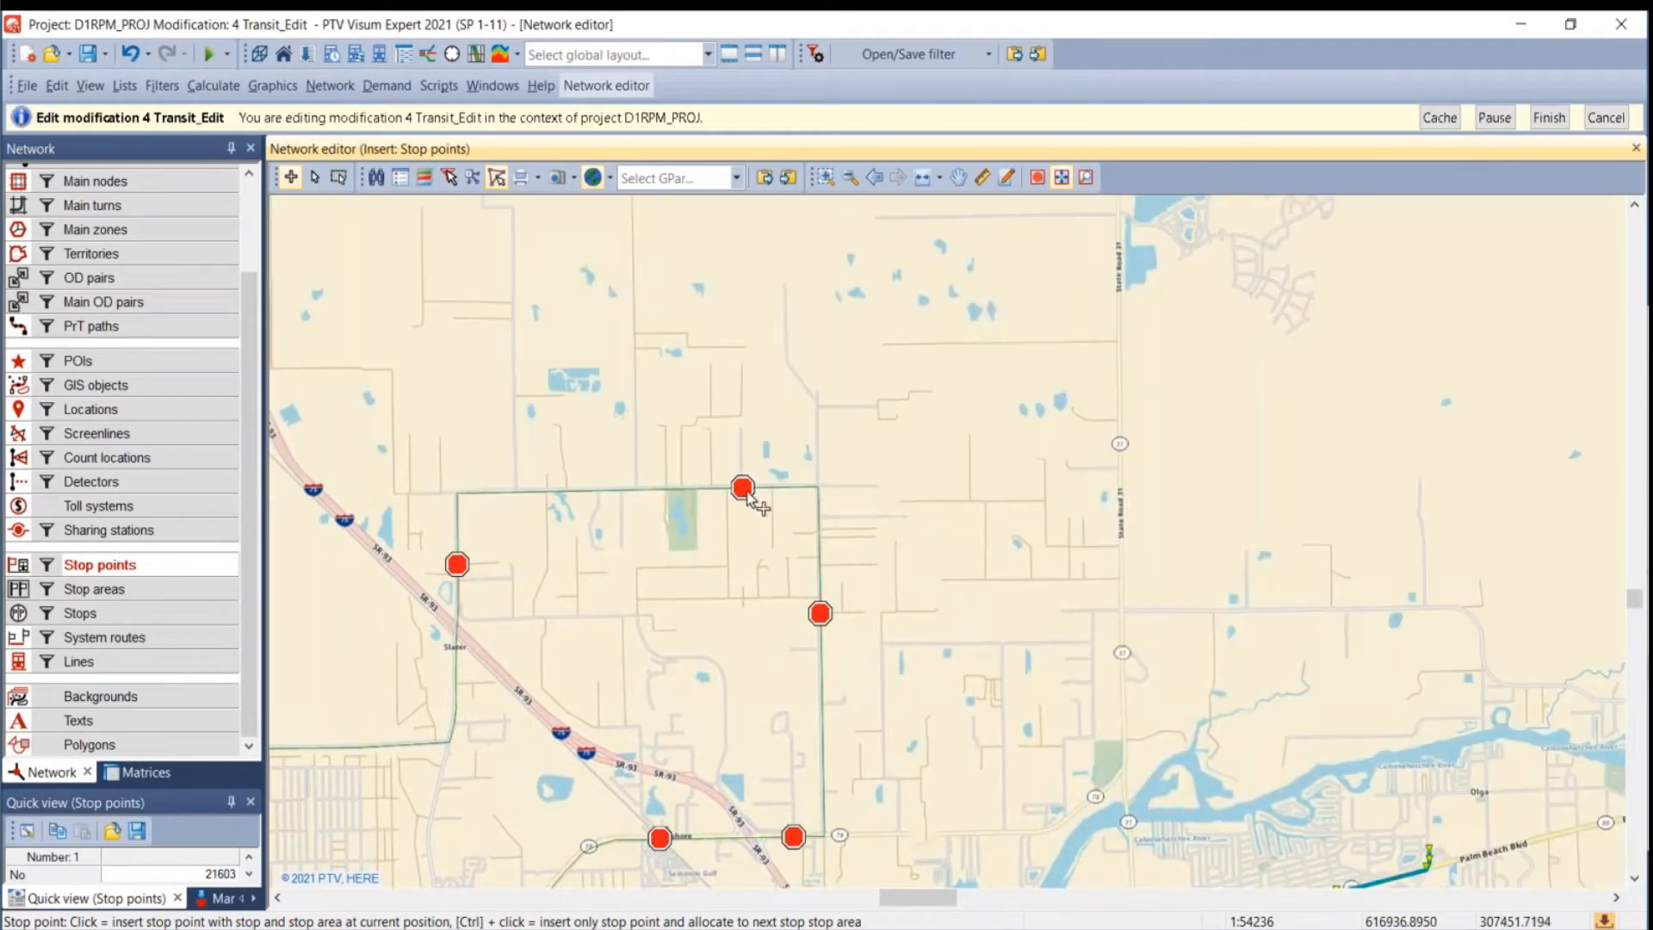
{"action": "left_click", "coordinate": [818, 615]}
- Insert stop points along Bayshore Rd at the markers near Wells Rd, at Bayshore and near Twin Brooks Rd
{"action": "left_click_drag", "start_coordinate": [802, 727], "coordinate": [945, 429]}
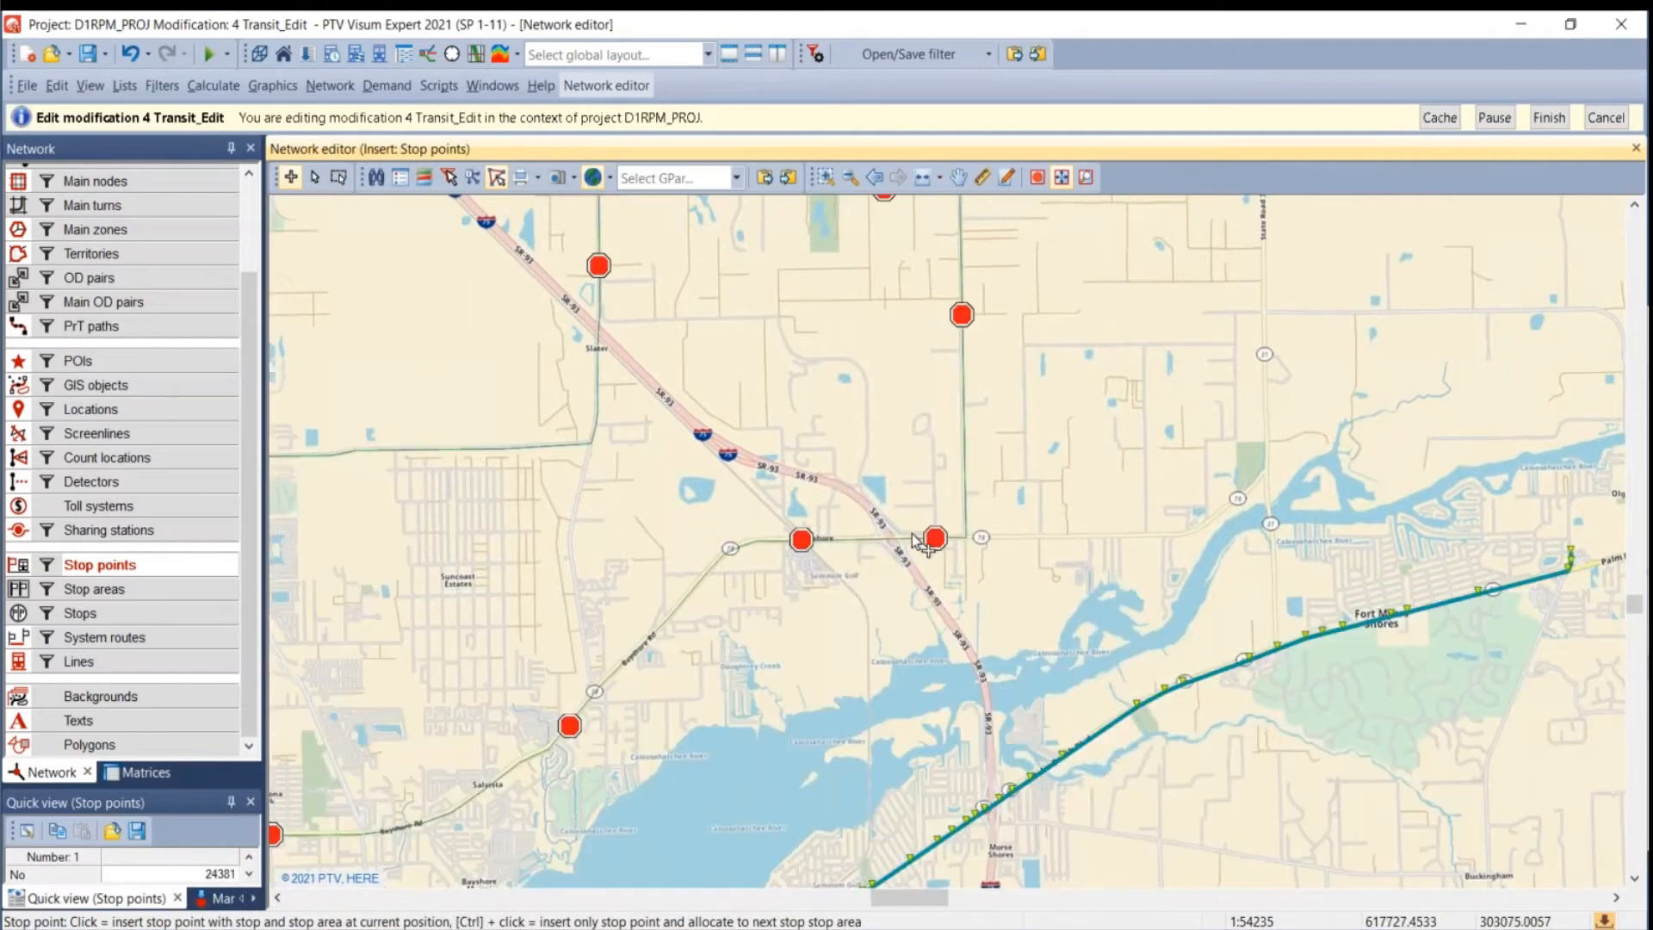
{"action": "scroll", "coordinate": [932, 544], "scroll_direction": "up", "scroll_amount": 5}
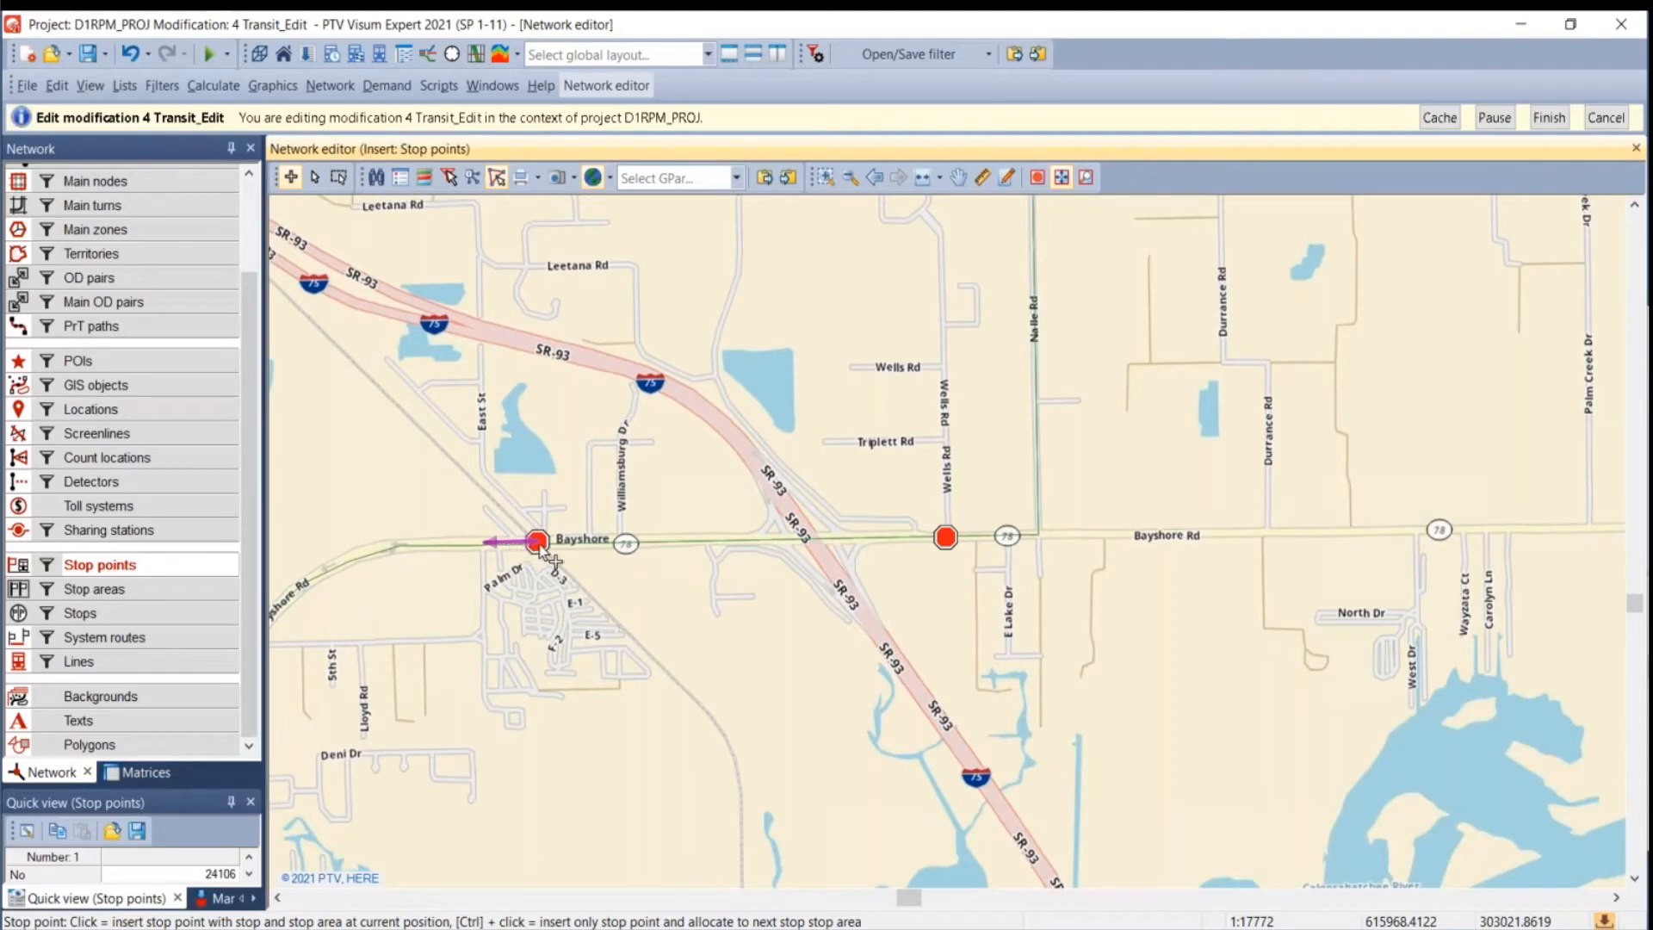
{"action": "left_click", "coordinate": [536, 544]}
{"action": "left_click_drag", "start_coordinate": [399, 561], "coordinate": [1131, 297]}
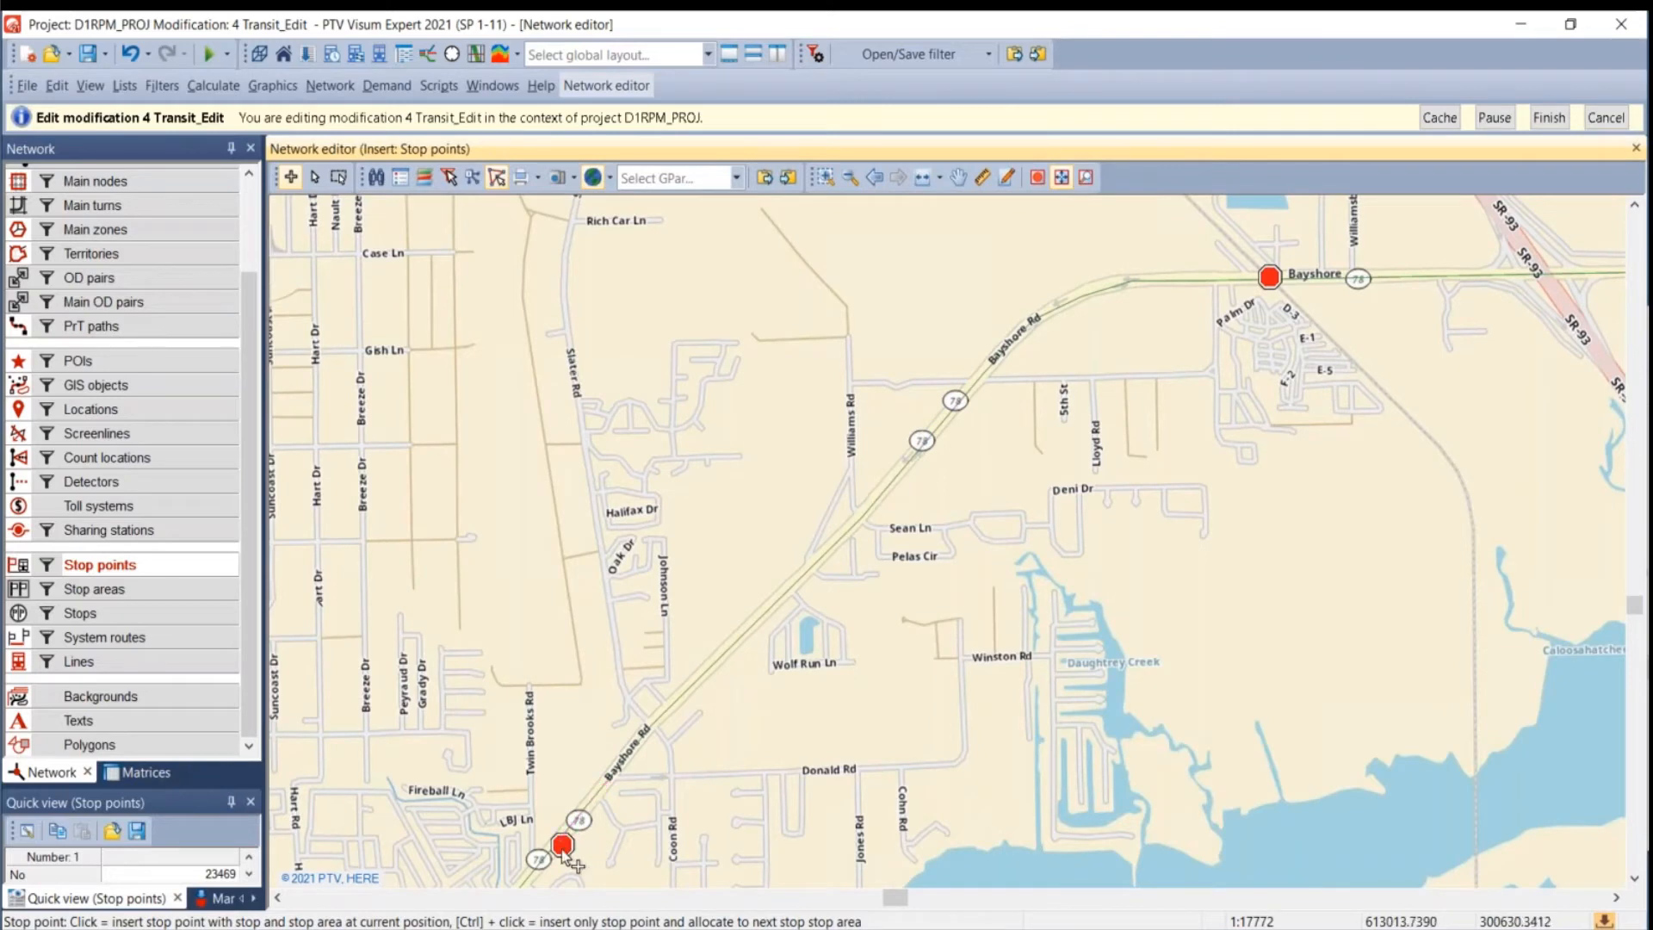
{"action": "left_click", "coordinate": [563, 849]}
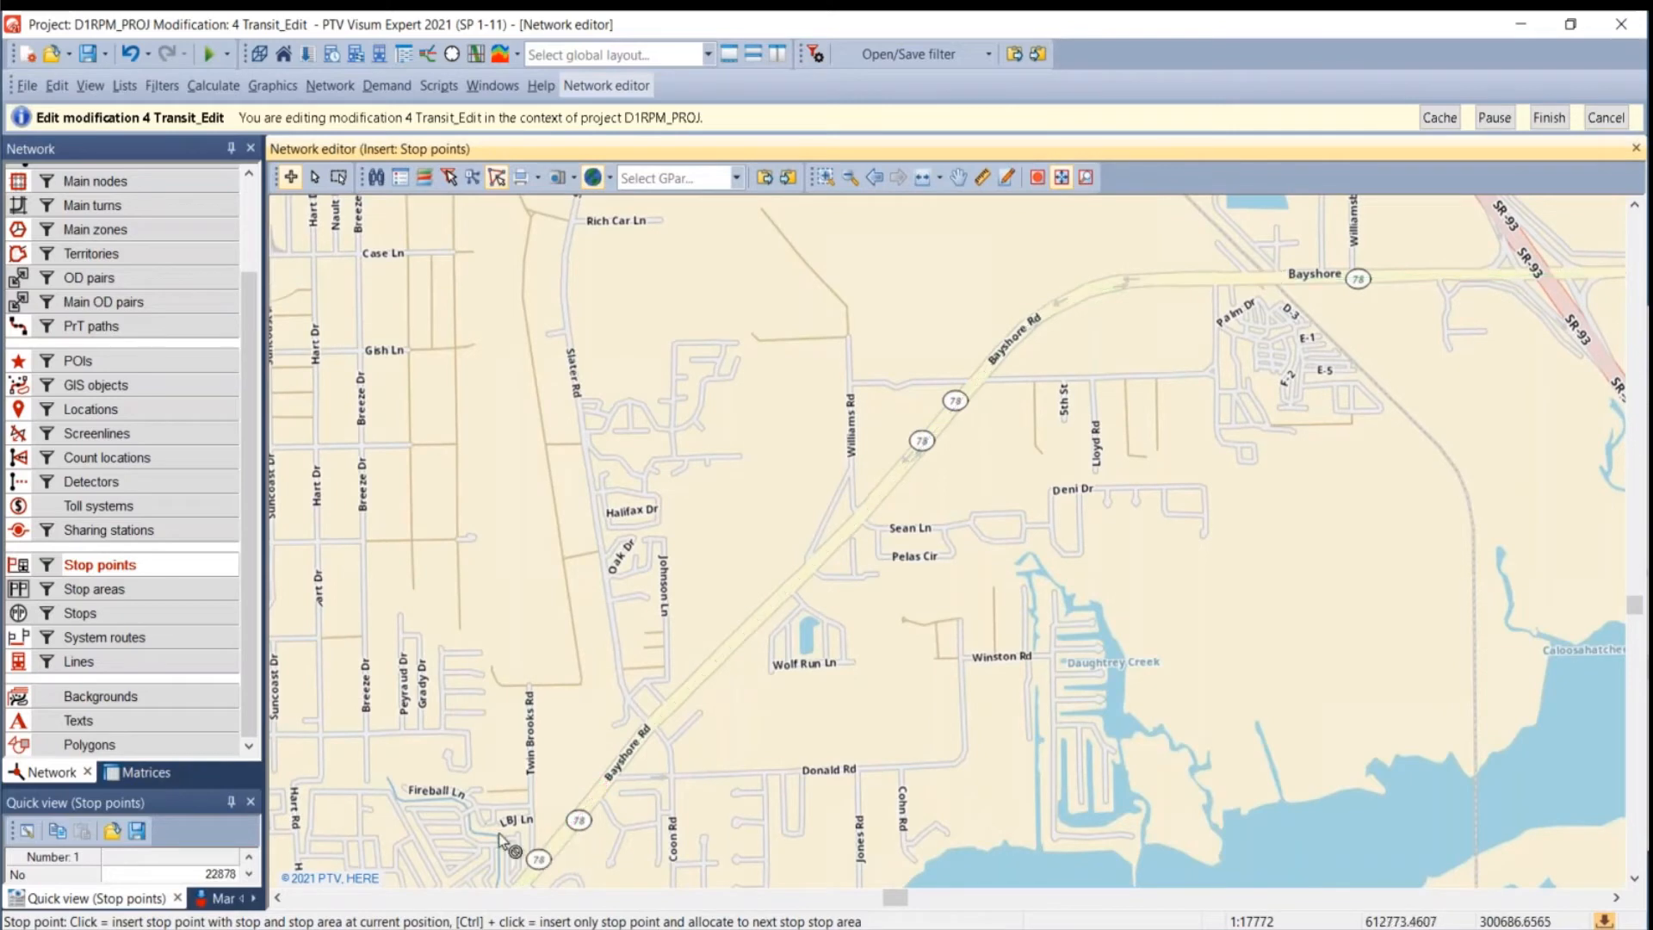
- Insert a stop point at the last marker on Bayshore Rd, in North Fort Myers
{"action": "left_click_drag", "start_coordinate": [546, 792], "coordinate": [1089, 277]}
{"action": "scroll", "coordinate": [721, 571], "scroll_direction": "down", "scroll_amount": 3}
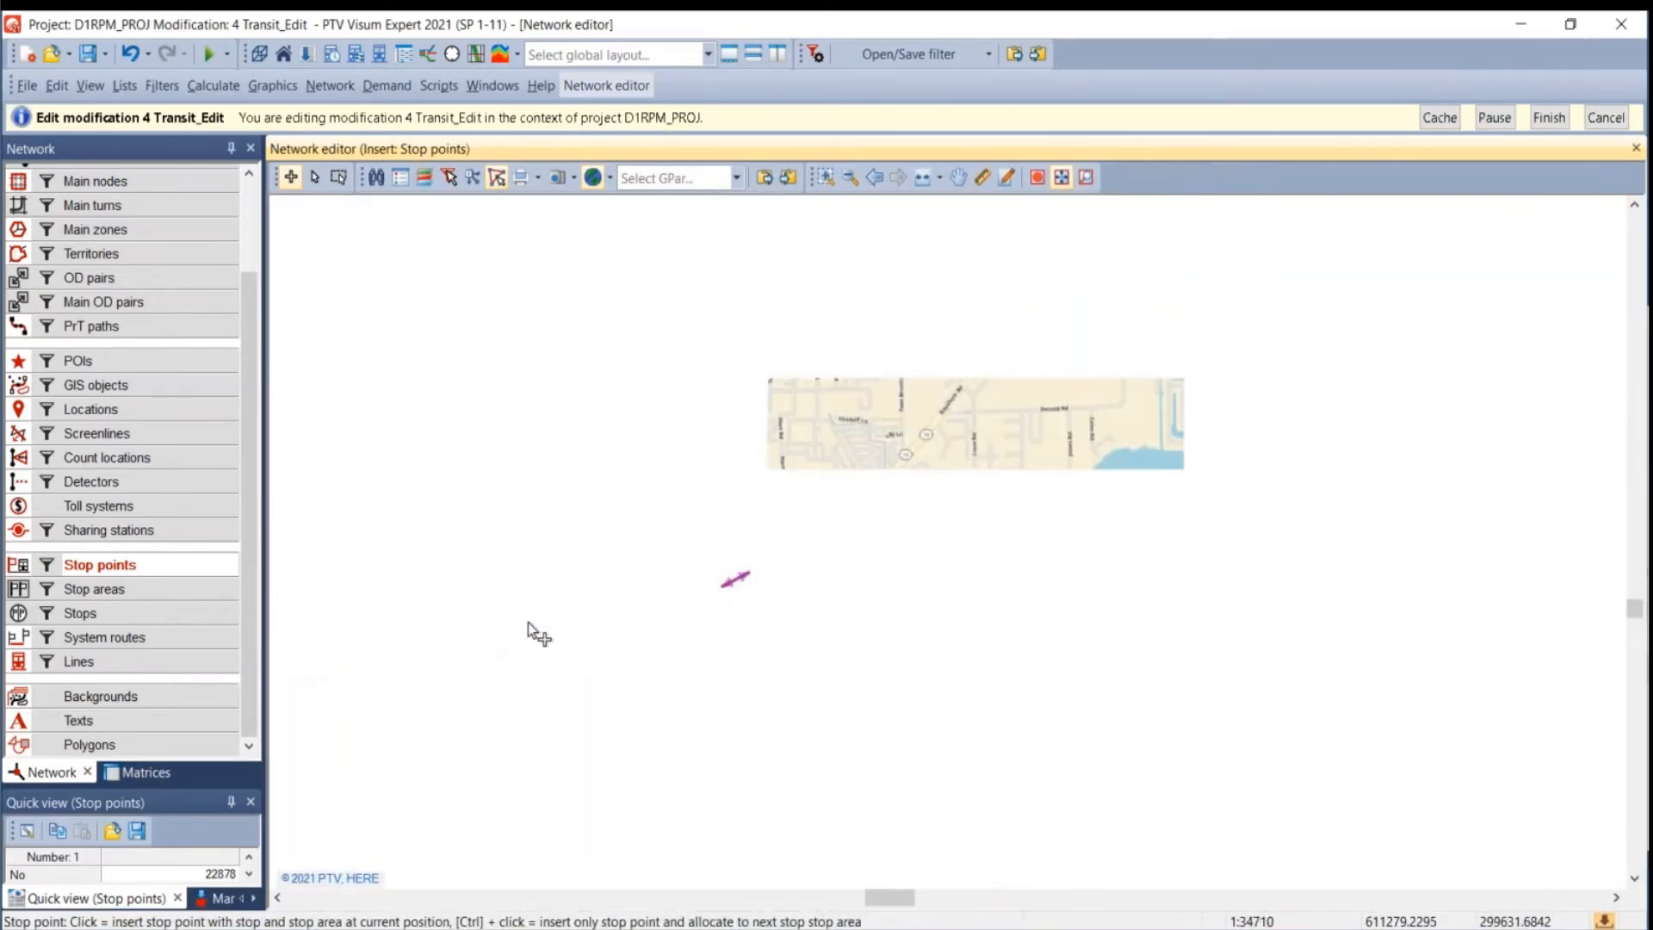
{"action": "scroll", "coordinate": [529, 623], "scroll_direction": "down", "scroll_amount": 1}
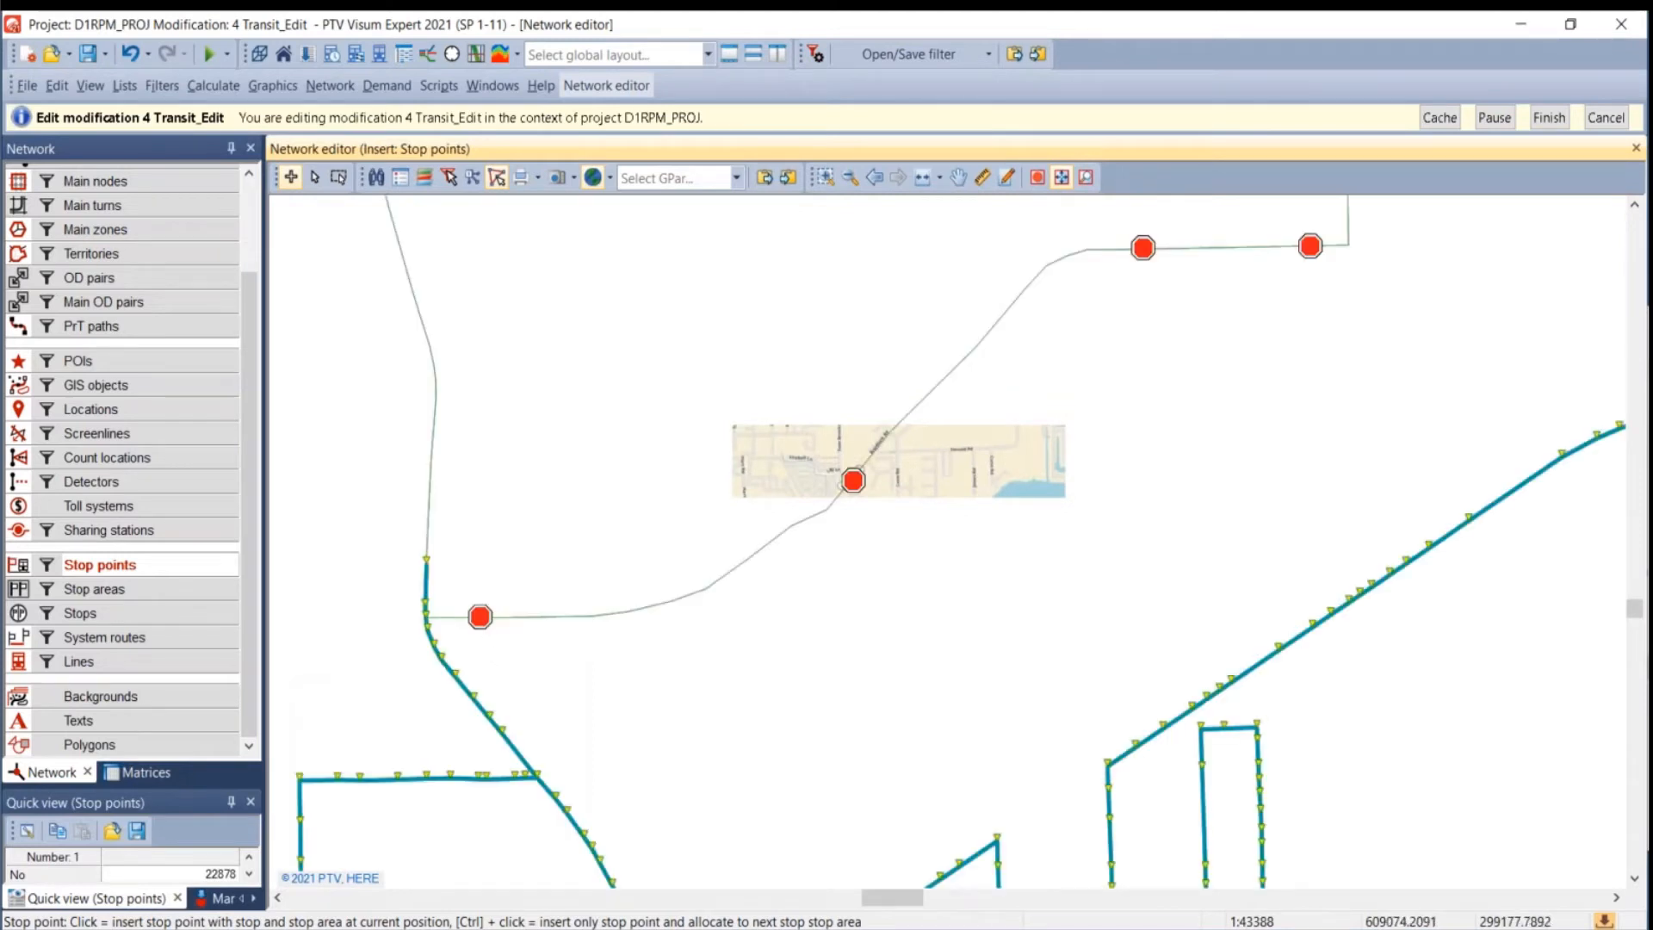
{"action": "left_click", "coordinate": [483, 619]}
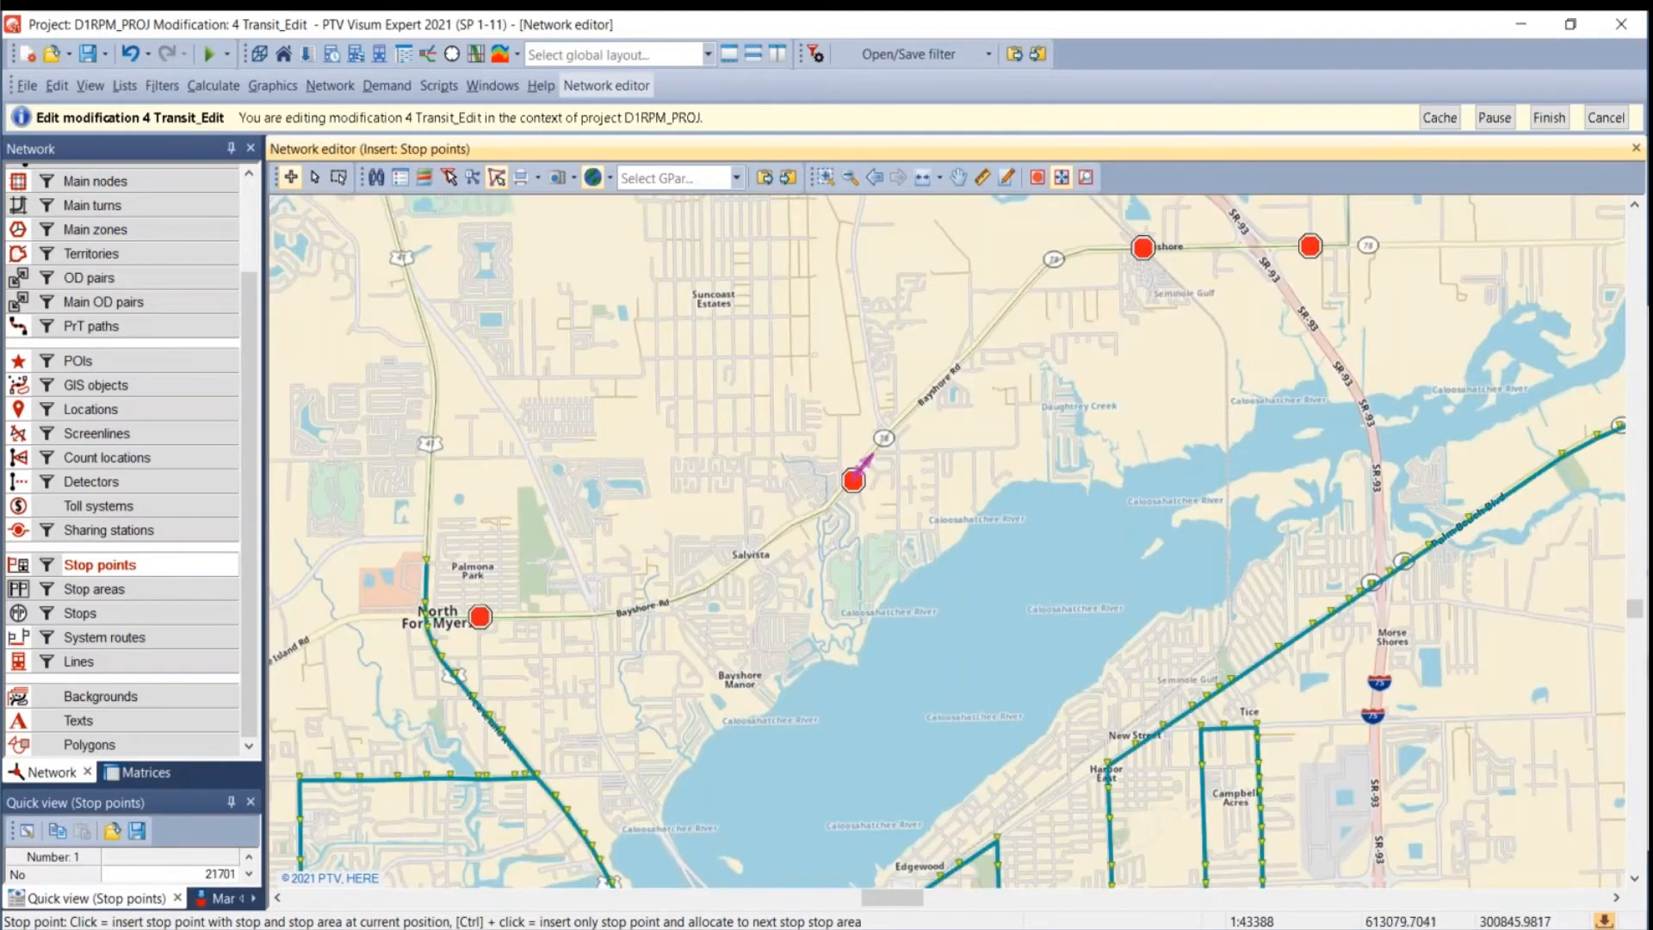
- Hide the POI markers, and bring the area of the new stop points into view
{"action": "left_click_drag", "start_coordinate": [868, 456], "coordinate": [910, 642]}
{"action": "scroll", "coordinate": [973, 602], "scroll_direction": "down", "scroll_amount": 1}
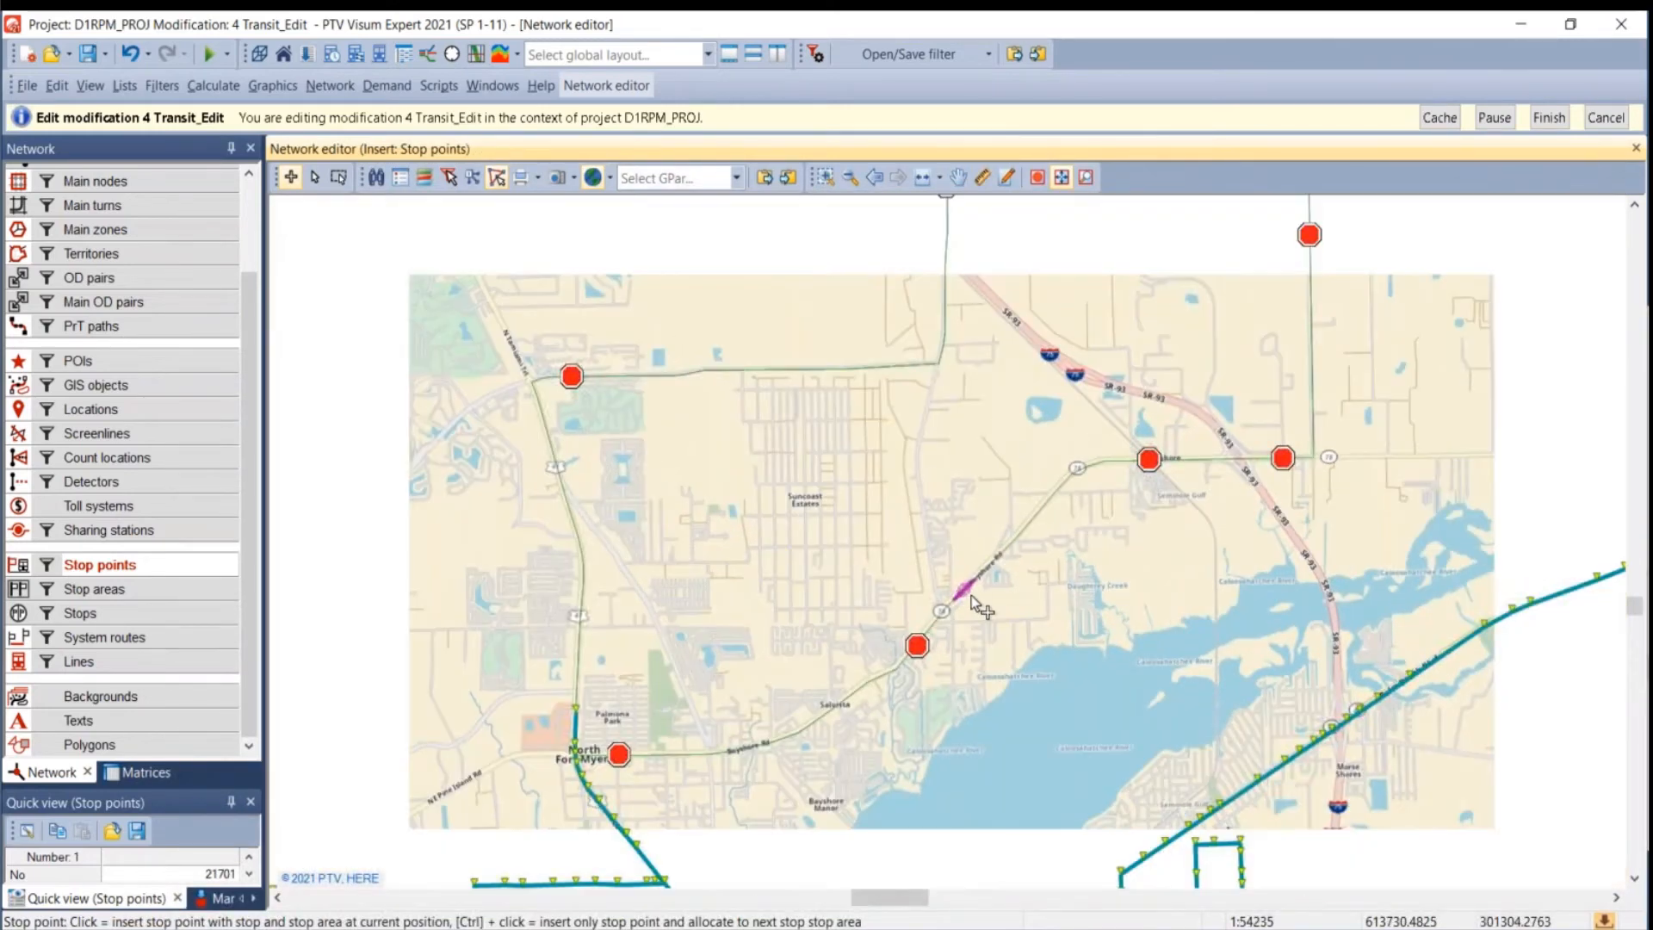
{"action": "scroll", "coordinate": [974, 603], "scroll_direction": "down", "scroll_amount": 1}
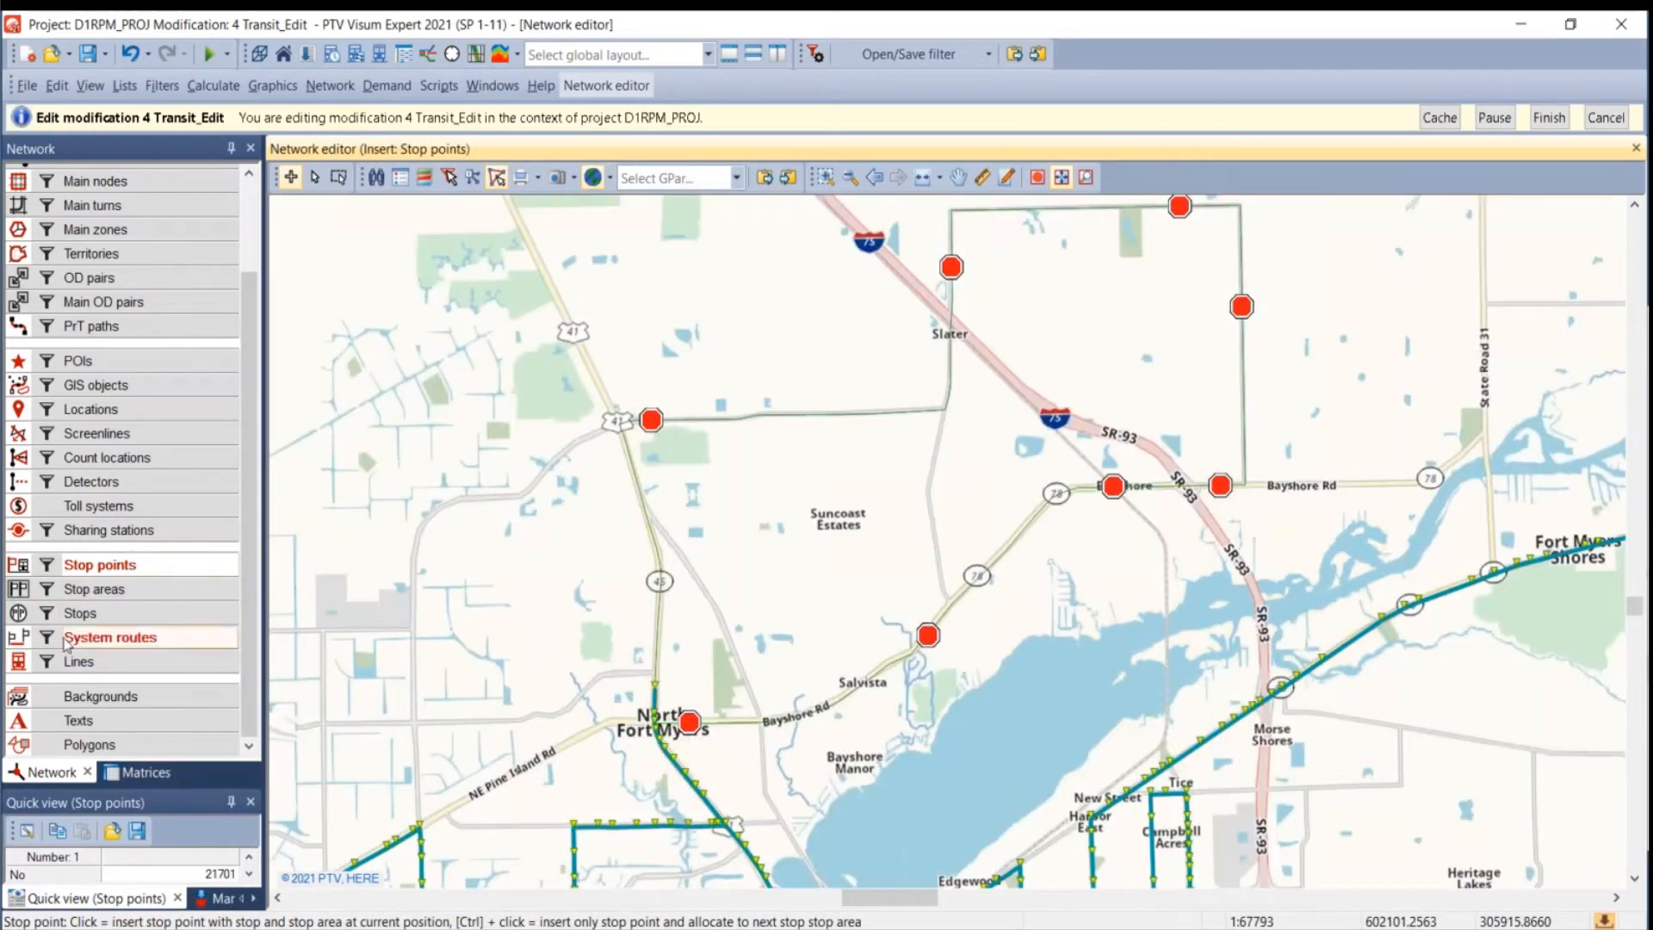
{"action": "scroll", "coordinate": [65, 516], "scroll_direction": "up", "scroll_amount": 1}
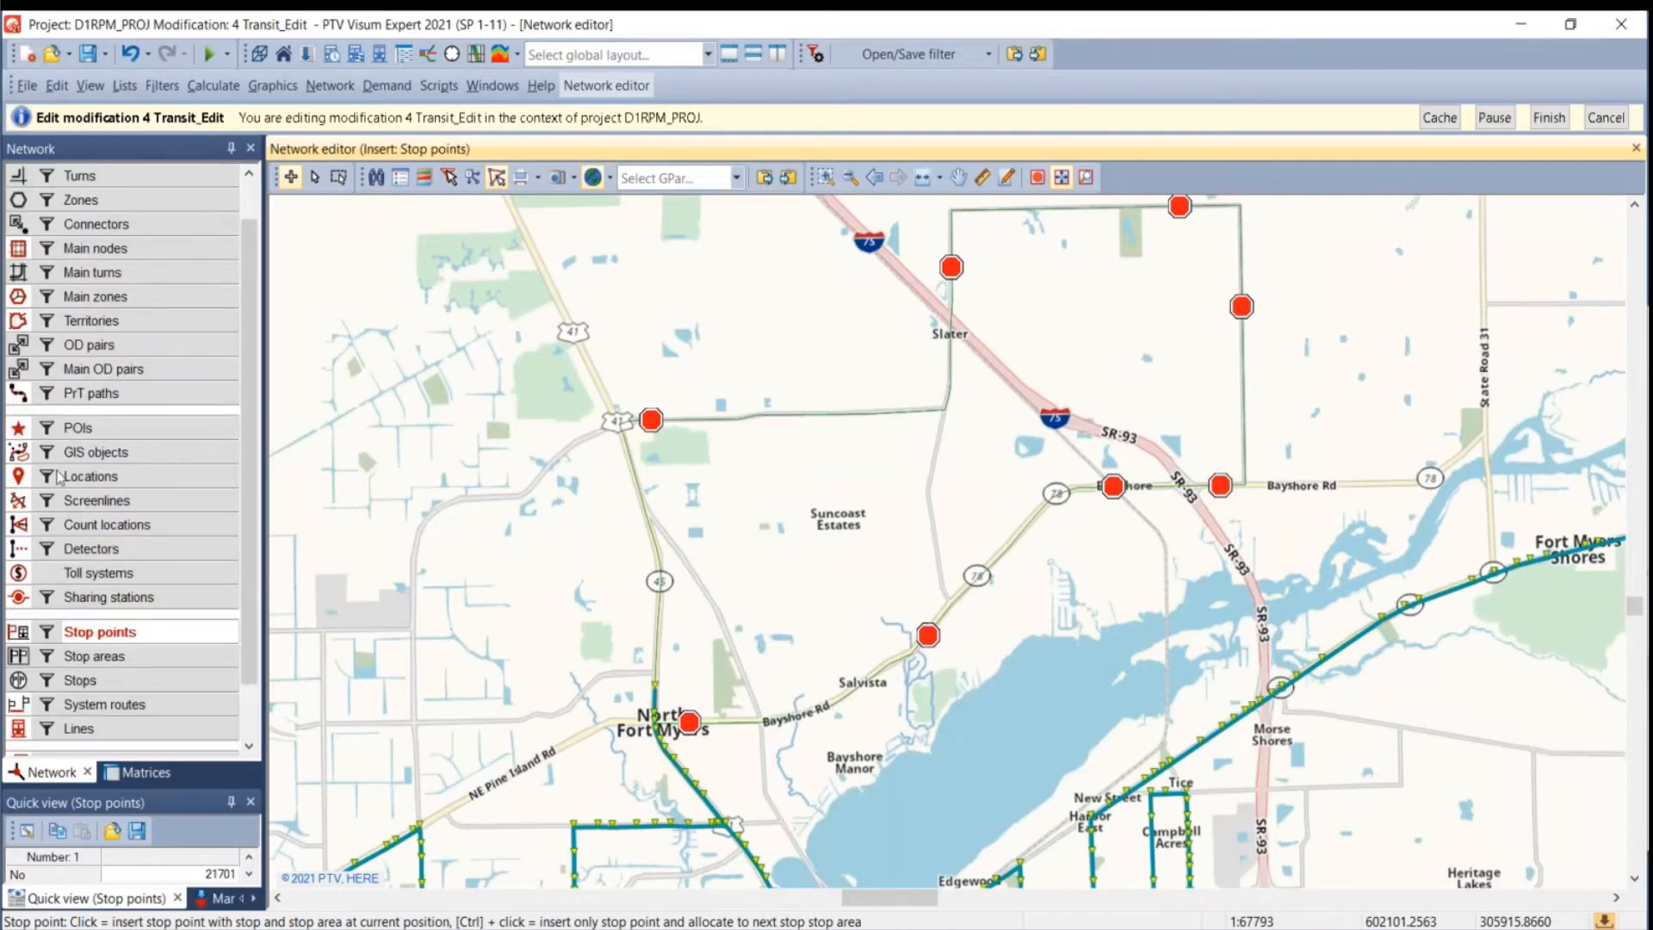
{"action": "left_click", "coordinate": [19, 429]}
{"action": "left_click_drag", "start_coordinate": [977, 399], "coordinate": [820, 460]}
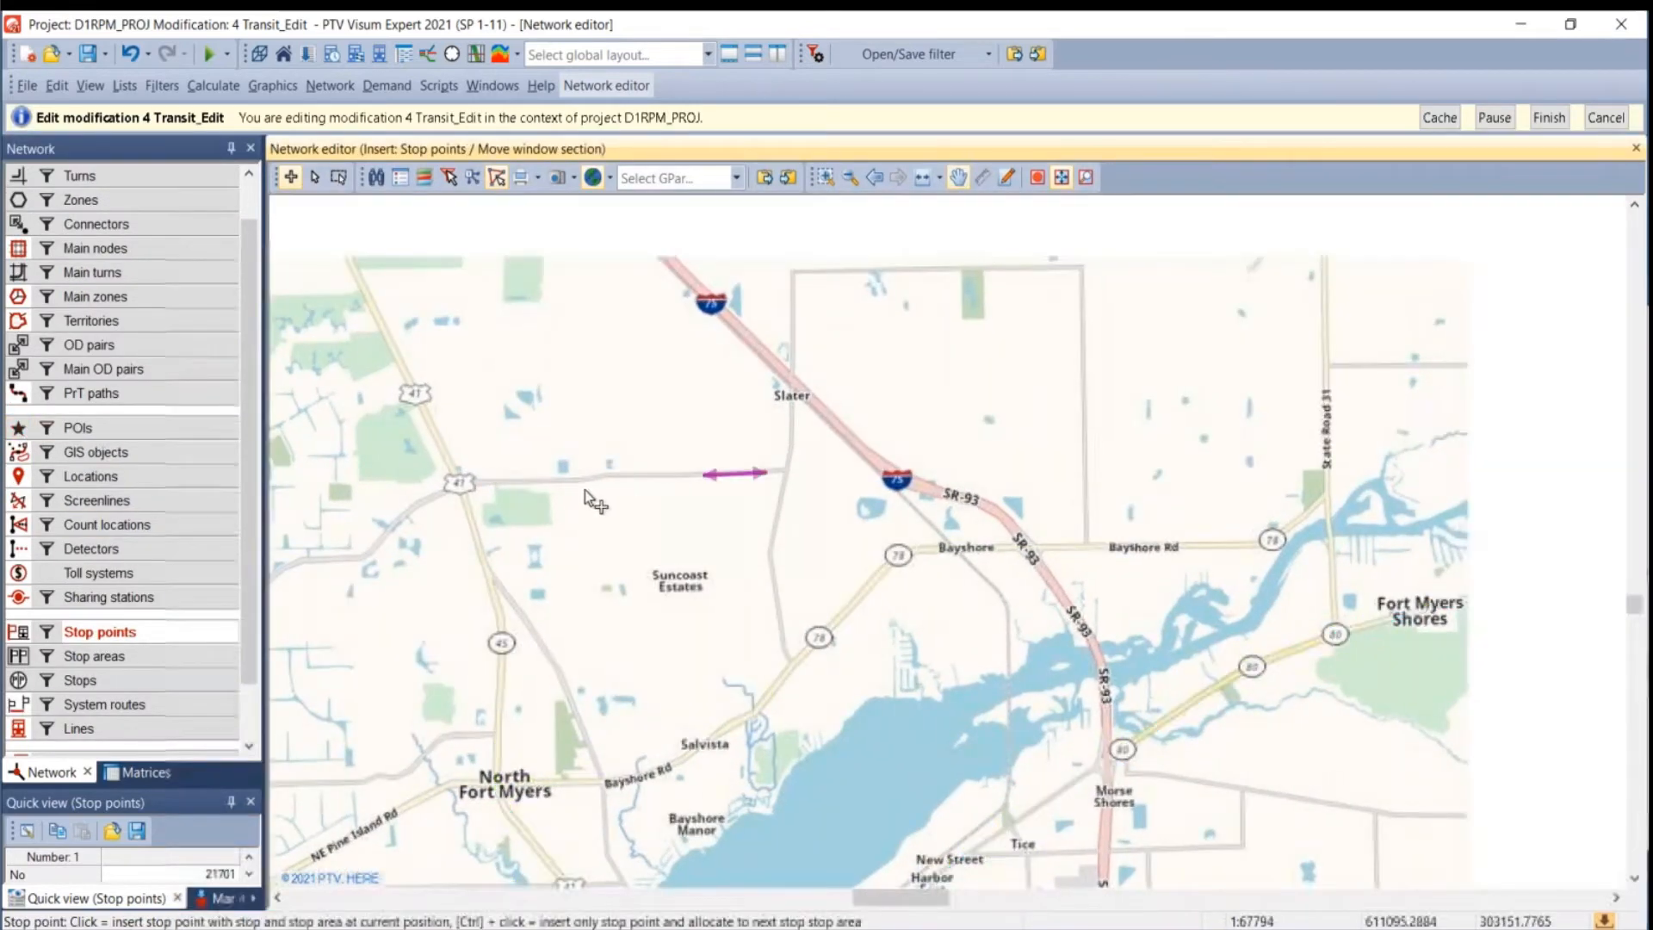
- Switch to edit mode with lines as the active object type, and move the Line routes window lower over the map
{"action": "left_click", "coordinate": [315, 178]}
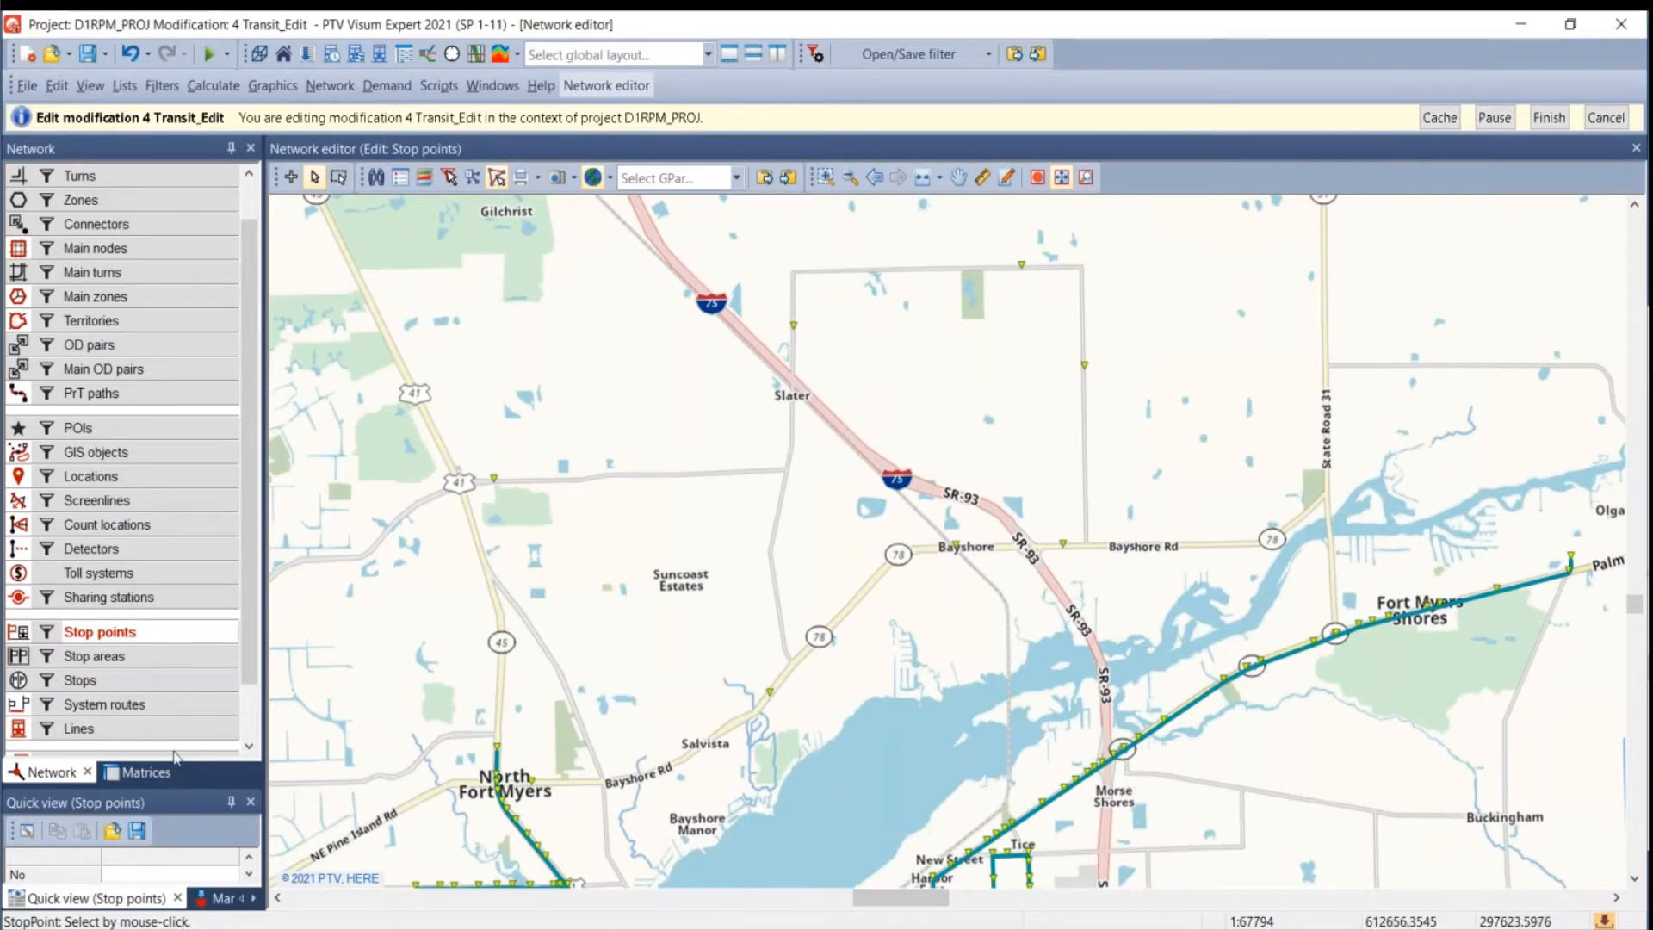
{"action": "scroll", "coordinate": [178, 682], "scroll_direction": "down", "scroll_amount": 1}
{"action": "left_click", "coordinate": [170, 661]}
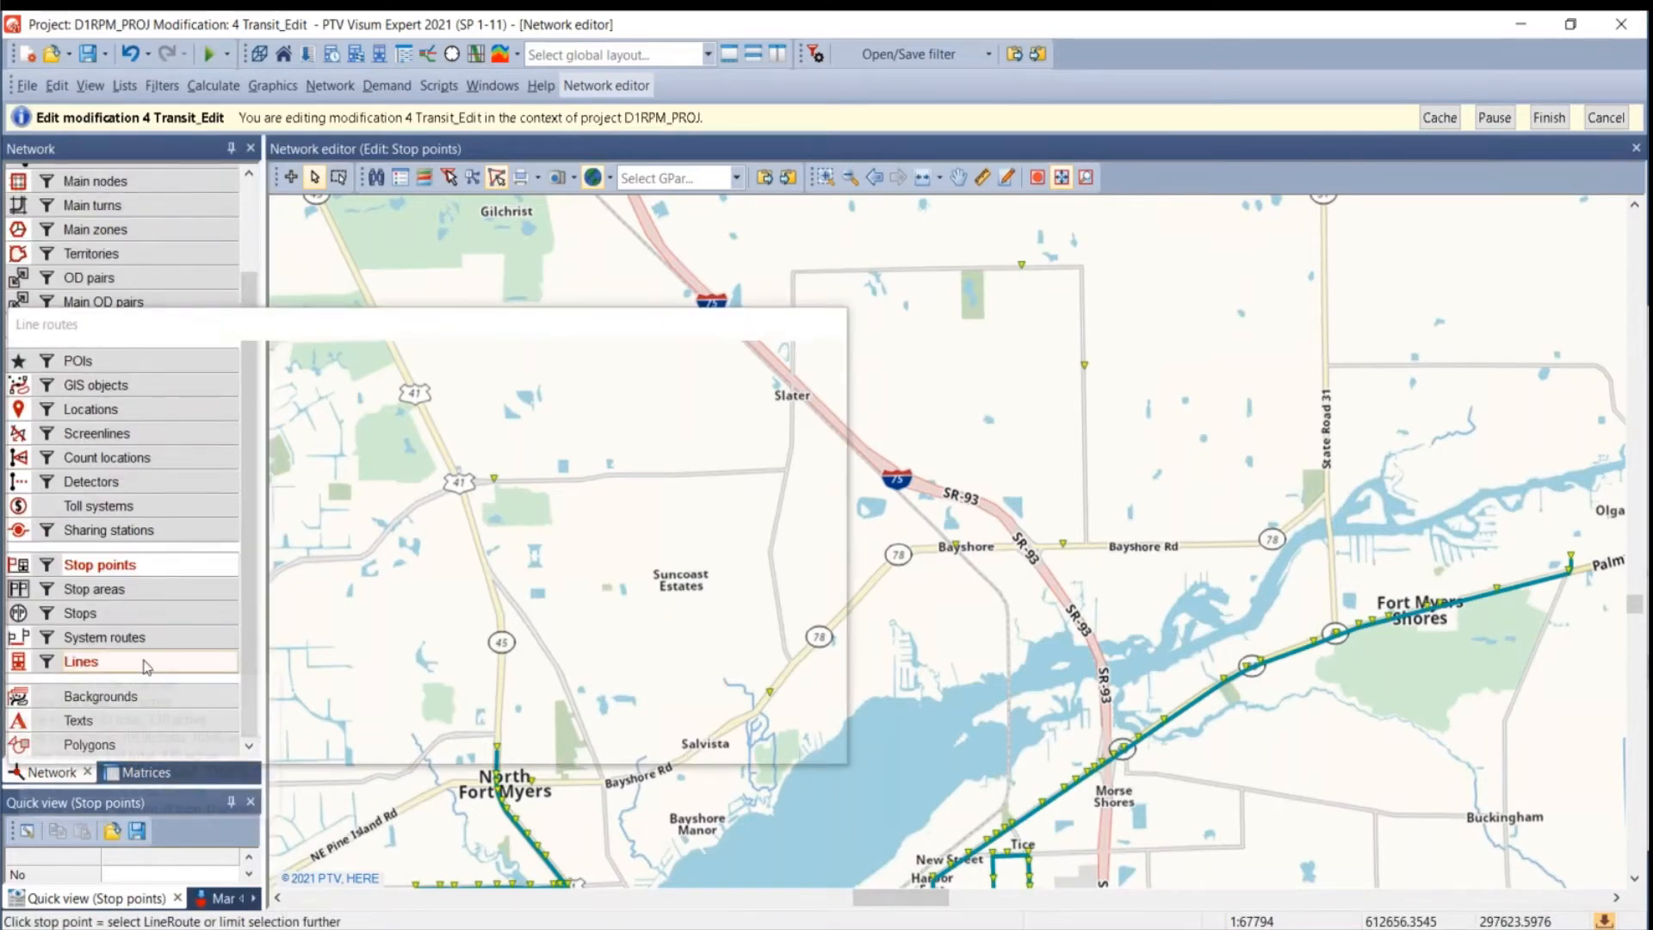
{"action": "left_click_drag", "start_coordinate": [472, 310], "coordinate": [881, 541]}
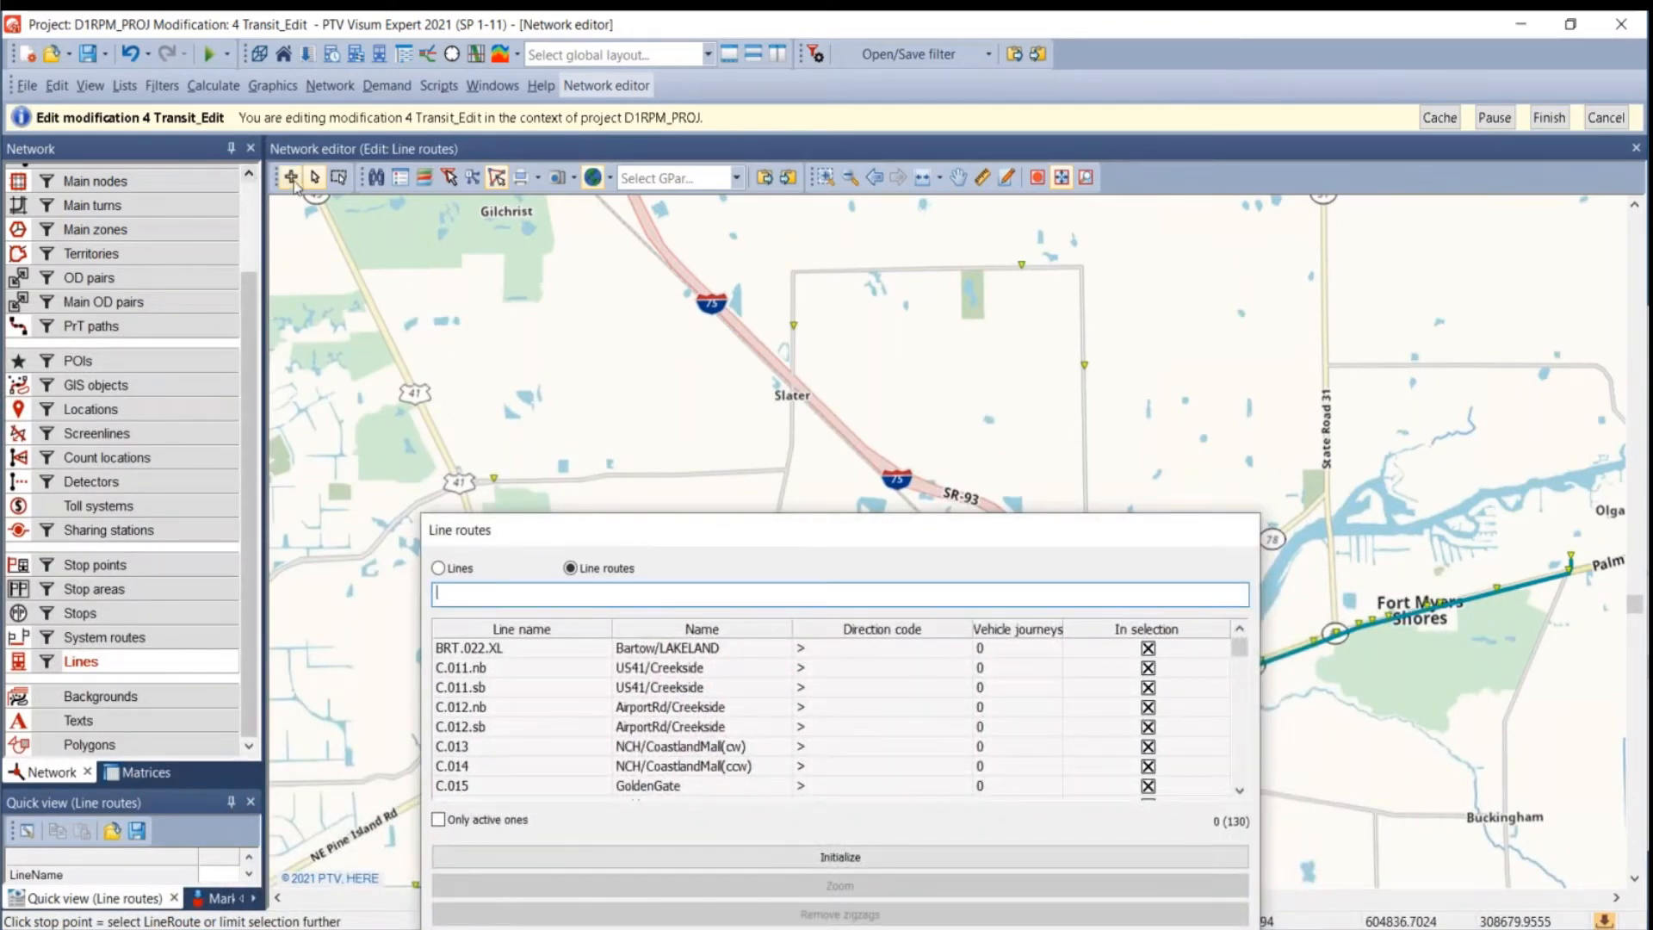
- Switch lines to insert mode, move the Create box beside the first stop point, and set it to create a Line
{"action": "left_click", "coordinate": [291, 178]}
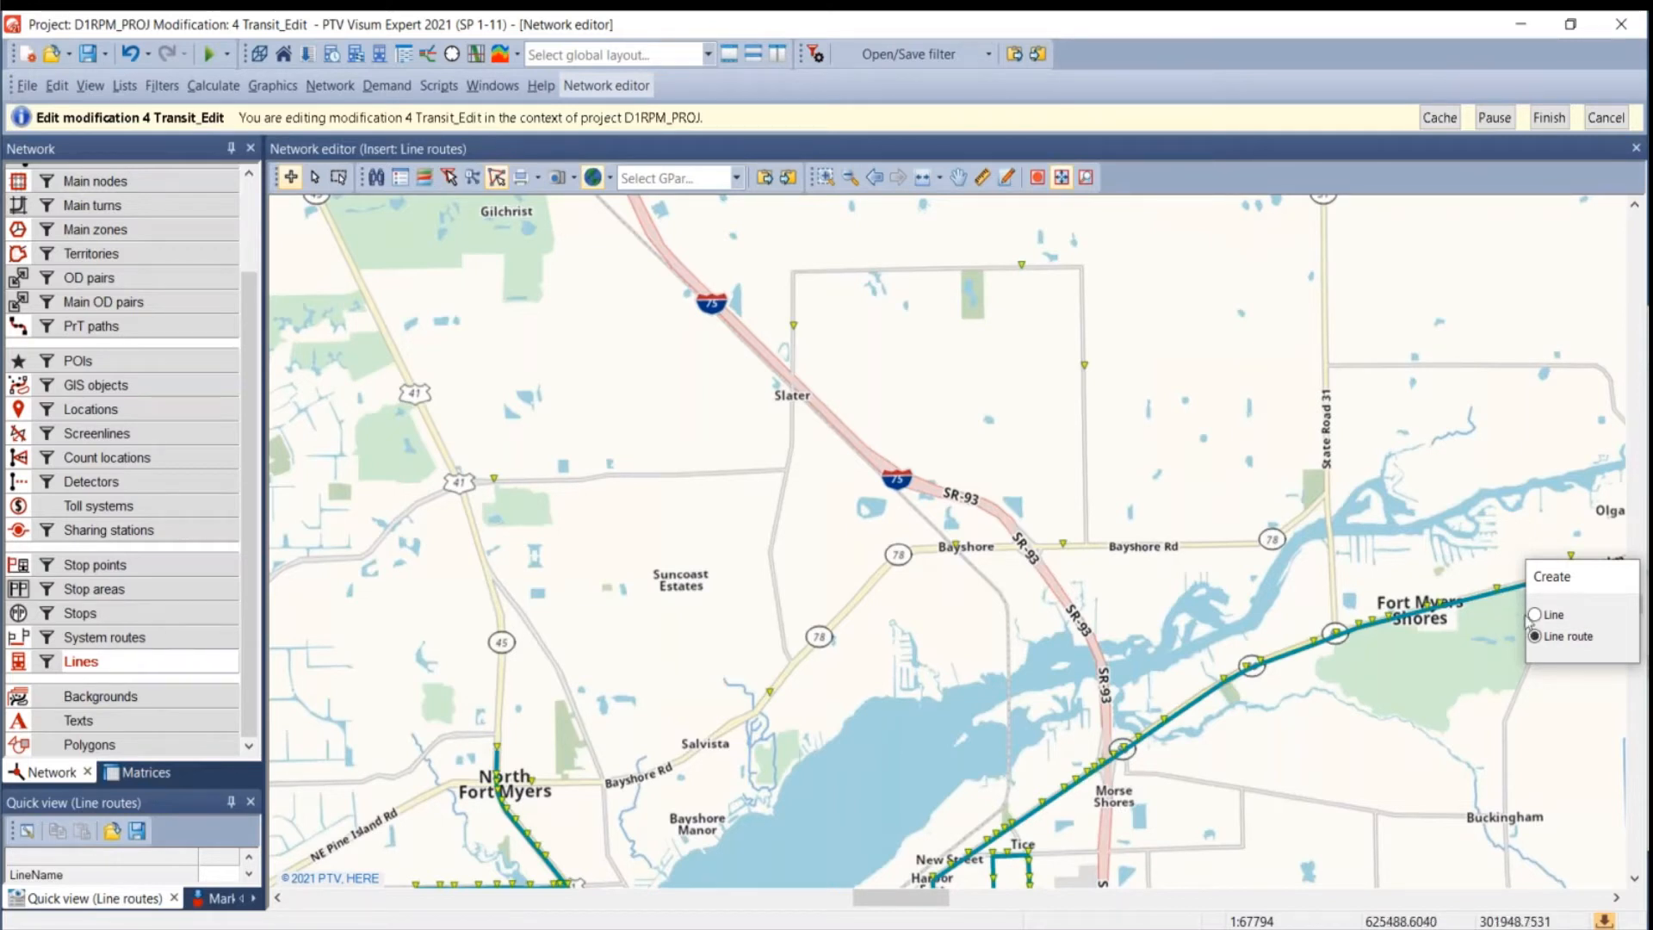
{"action": "left_click_drag", "start_coordinate": [1561, 584], "coordinate": [605, 373]}
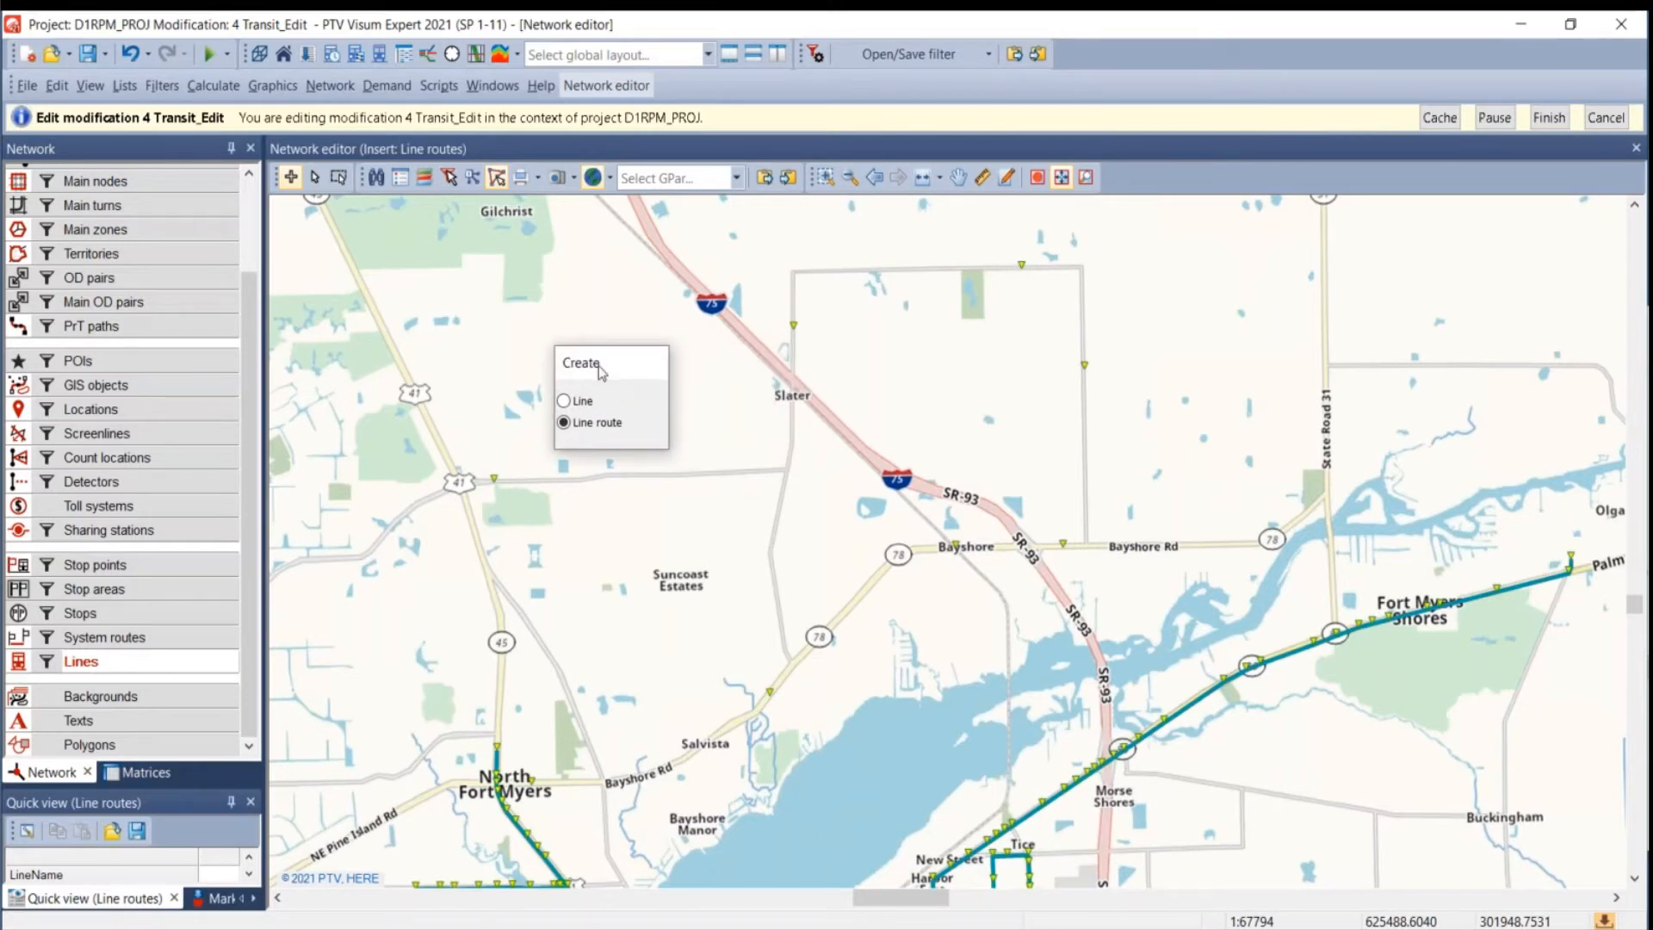
{"action": "left_click_drag", "start_coordinate": [584, 379], "coordinate": [547, 393]}
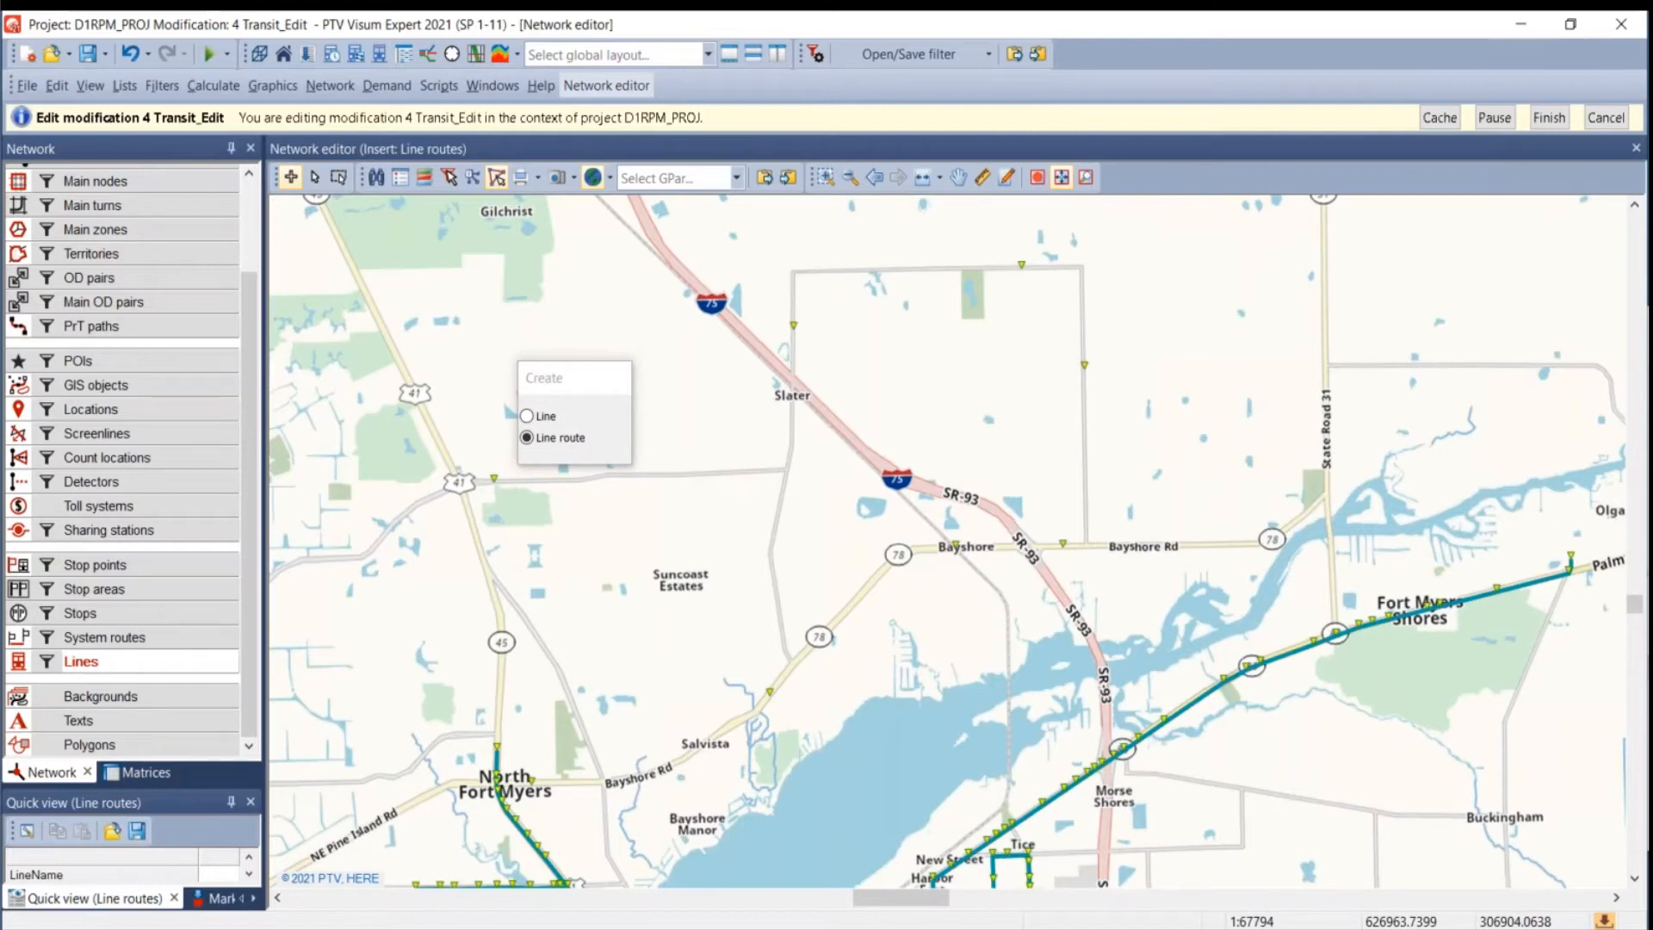
{"action": "left_click", "coordinate": [528, 417]}
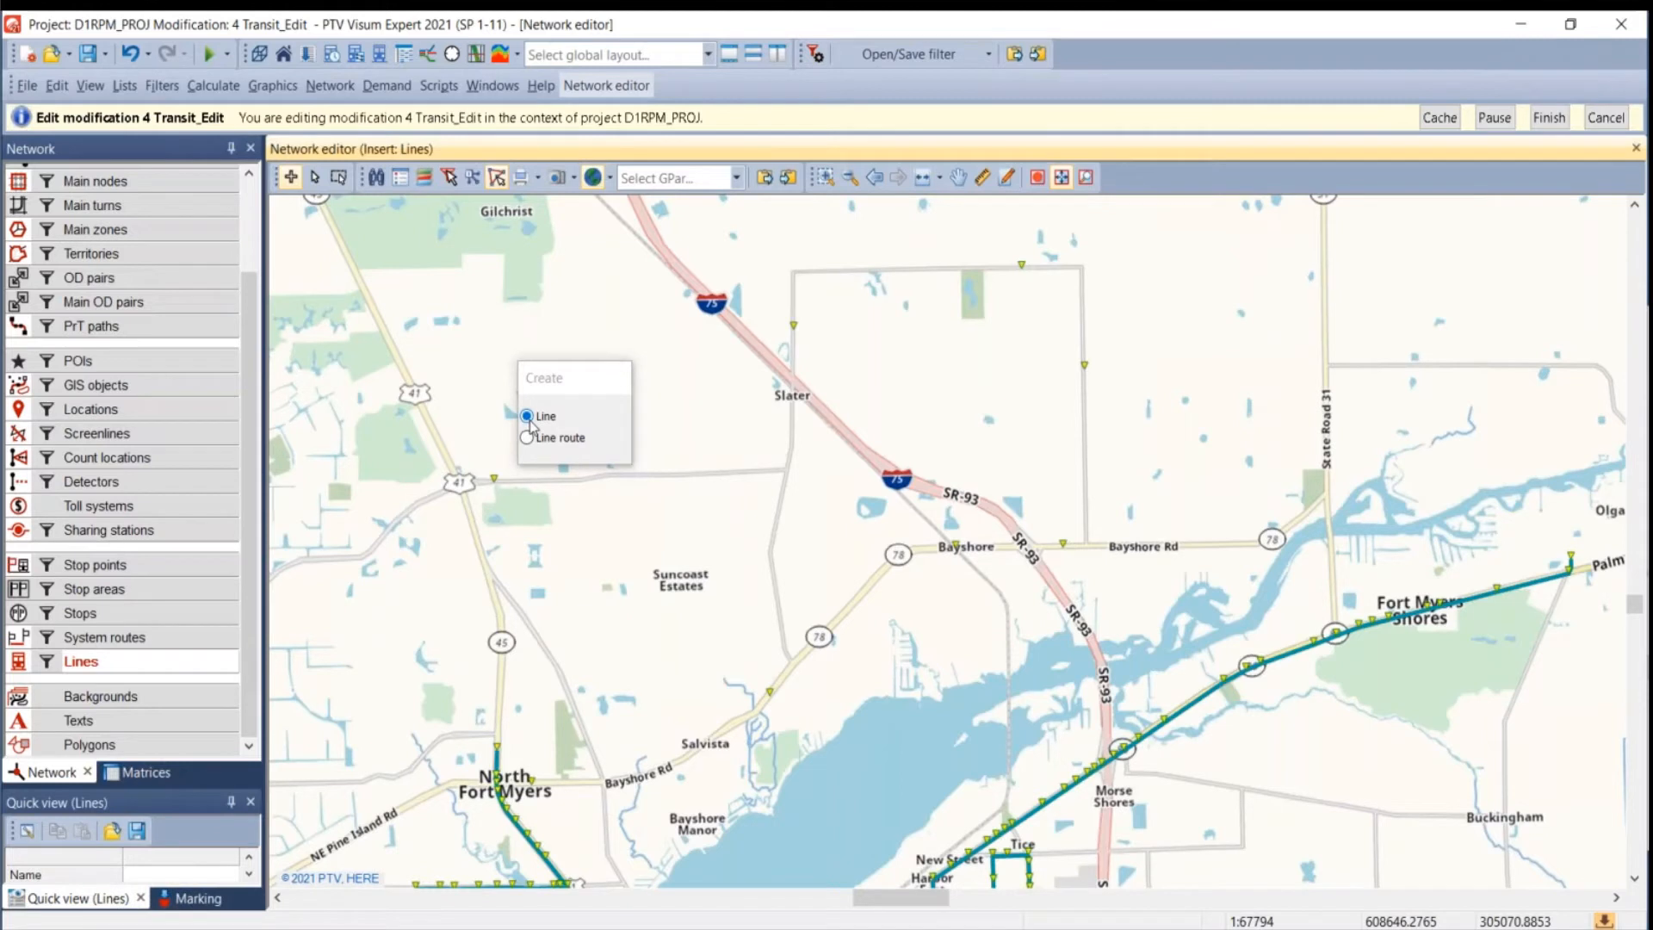
- Switch lines between edit and insert mode to compare the two, finishing in edit mode with the Lines list open
{"action": "left_click", "coordinate": [315, 179]}
{"action": "left_click", "coordinate": [291, 177]}
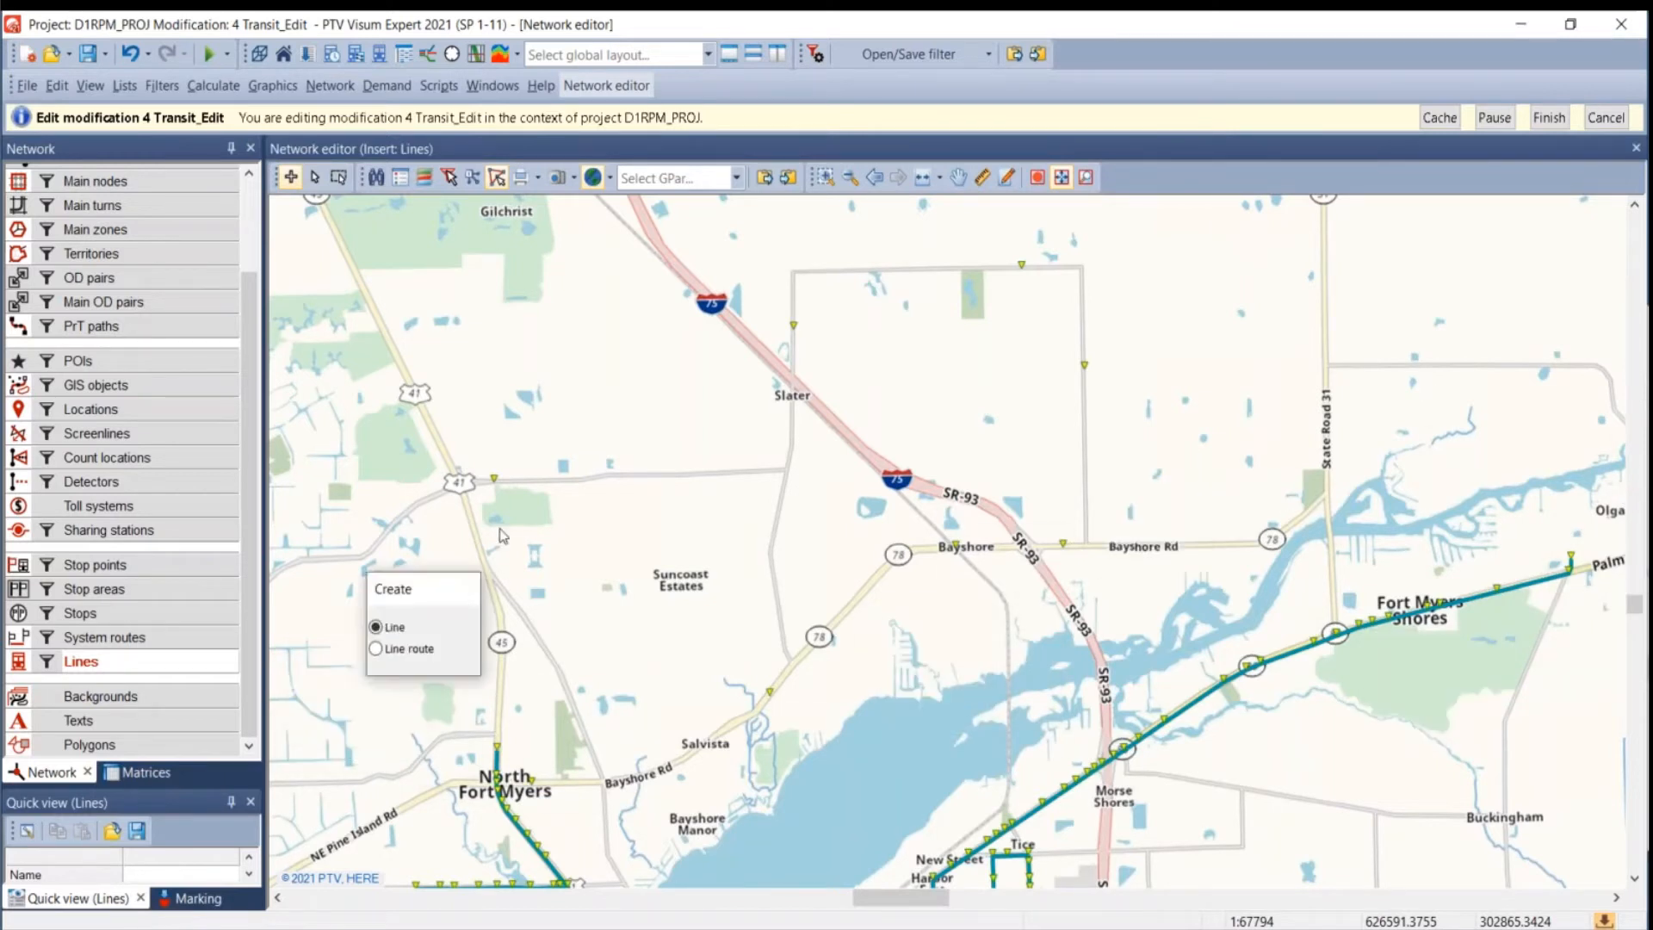
{"action": "left_click", "coordinate": [315, 177]}
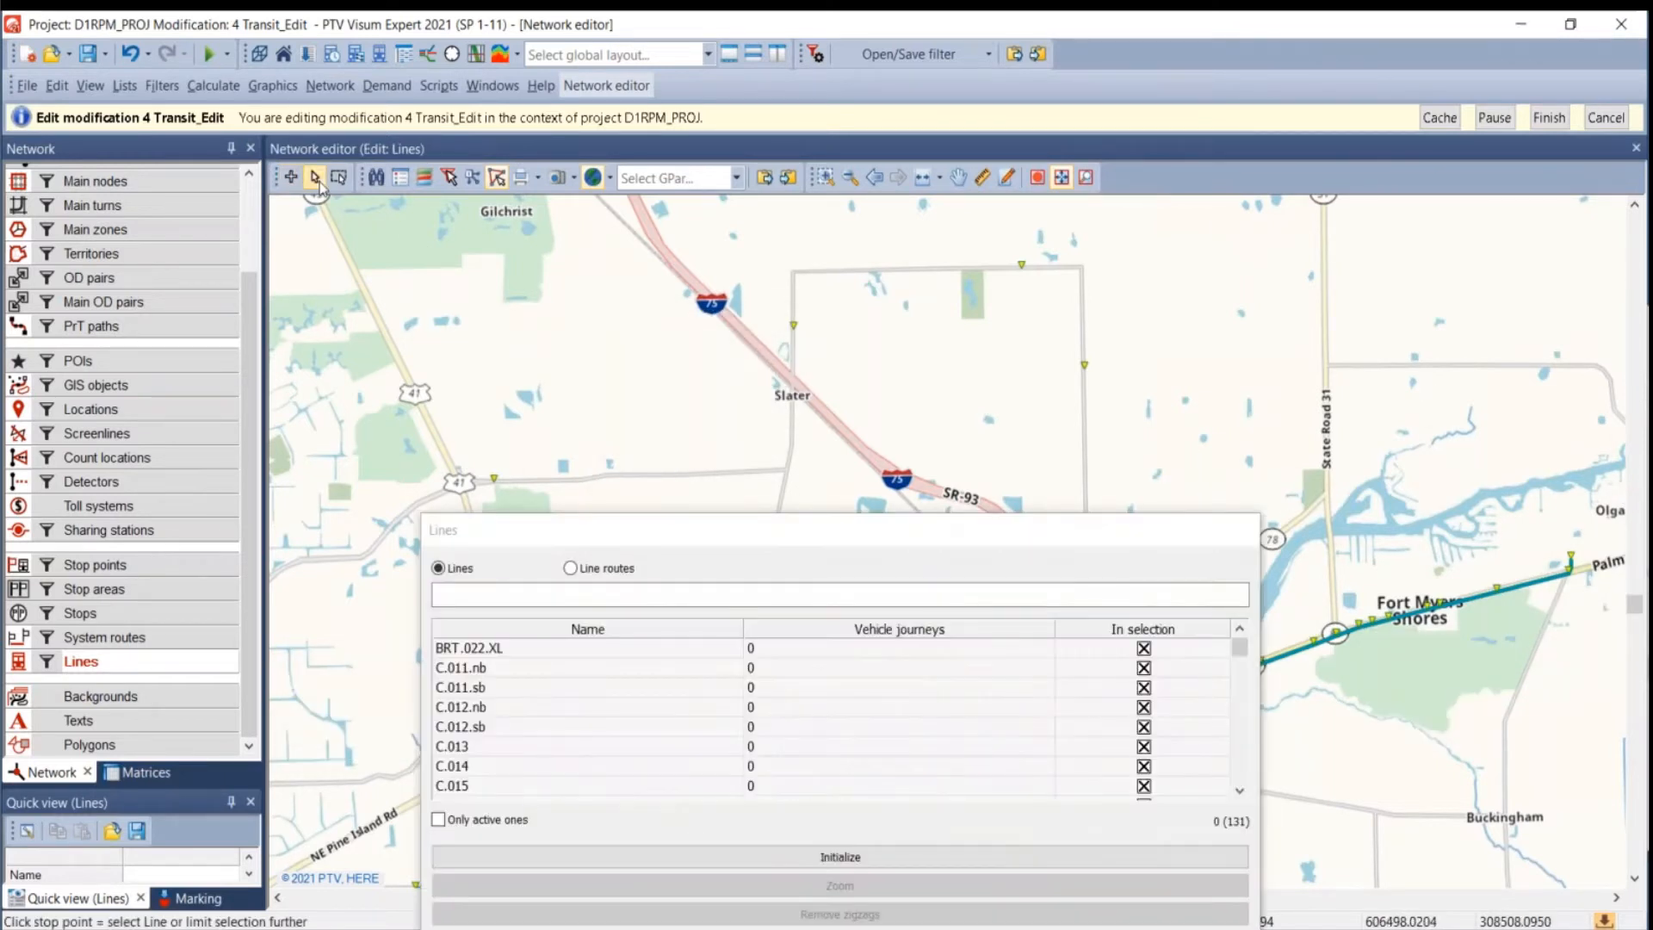
- Switch lines to insert mode with Line as the type to create, and place the Create box clear of the new stop points
{"action": "left_click", "coordinate": [291, 178]}
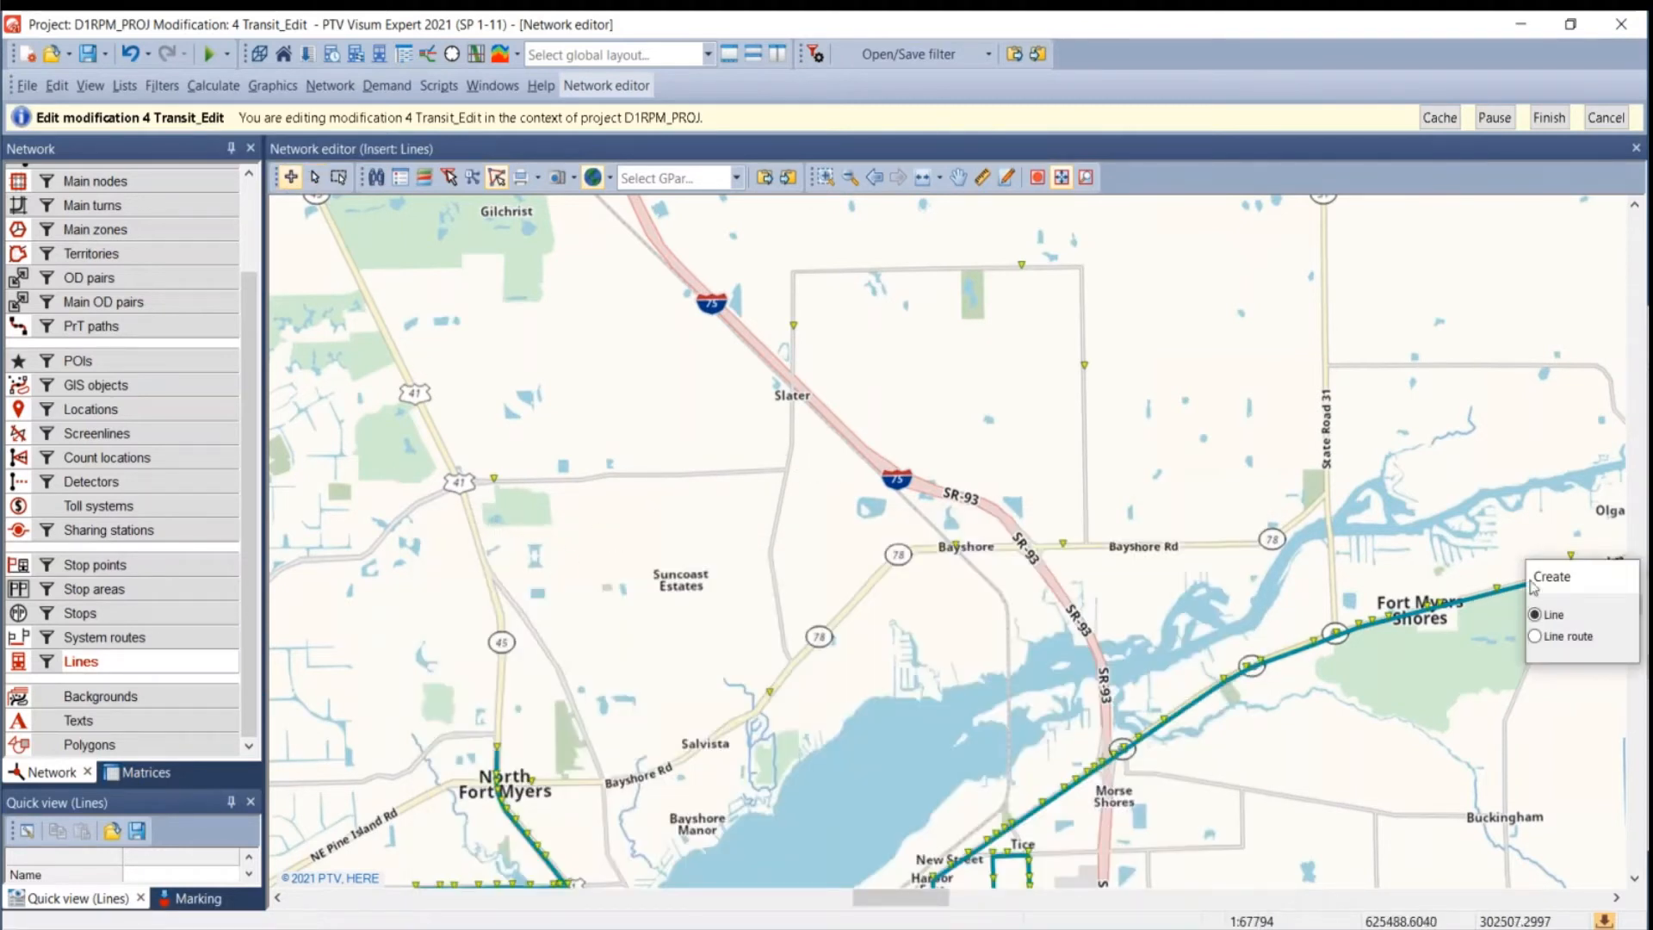
{"action": "left_click_drag", "start_coordinate": [573, 372], "coordinate": [570, 371]}
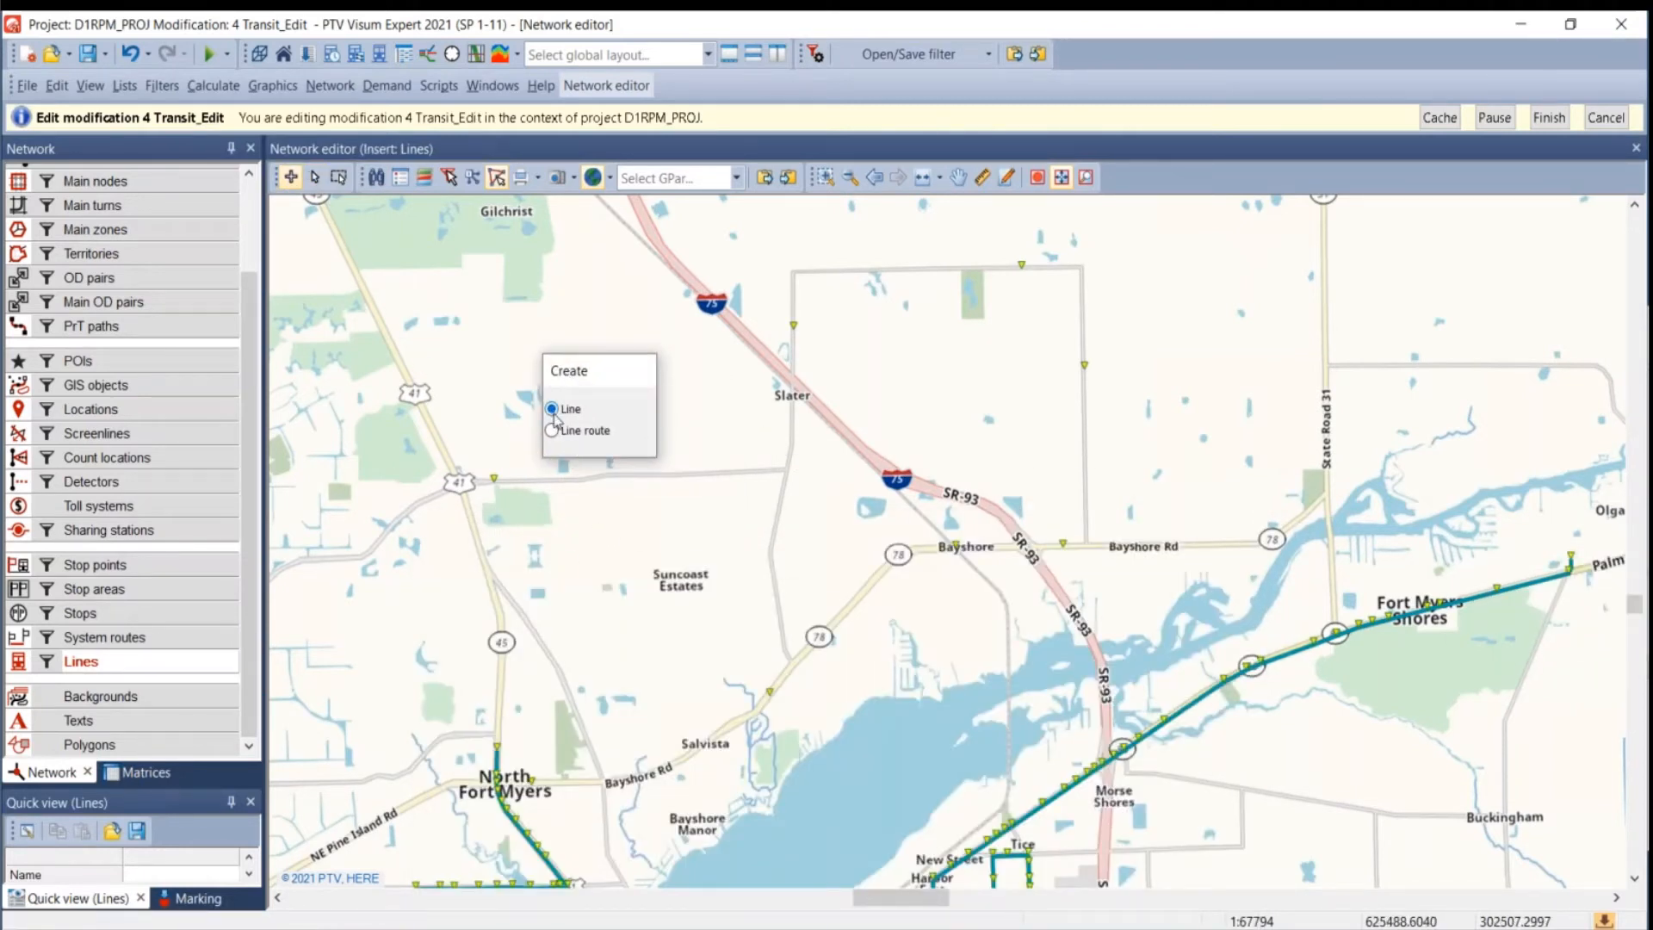
{"action": "left_click", "coordinate": [561, 431]}
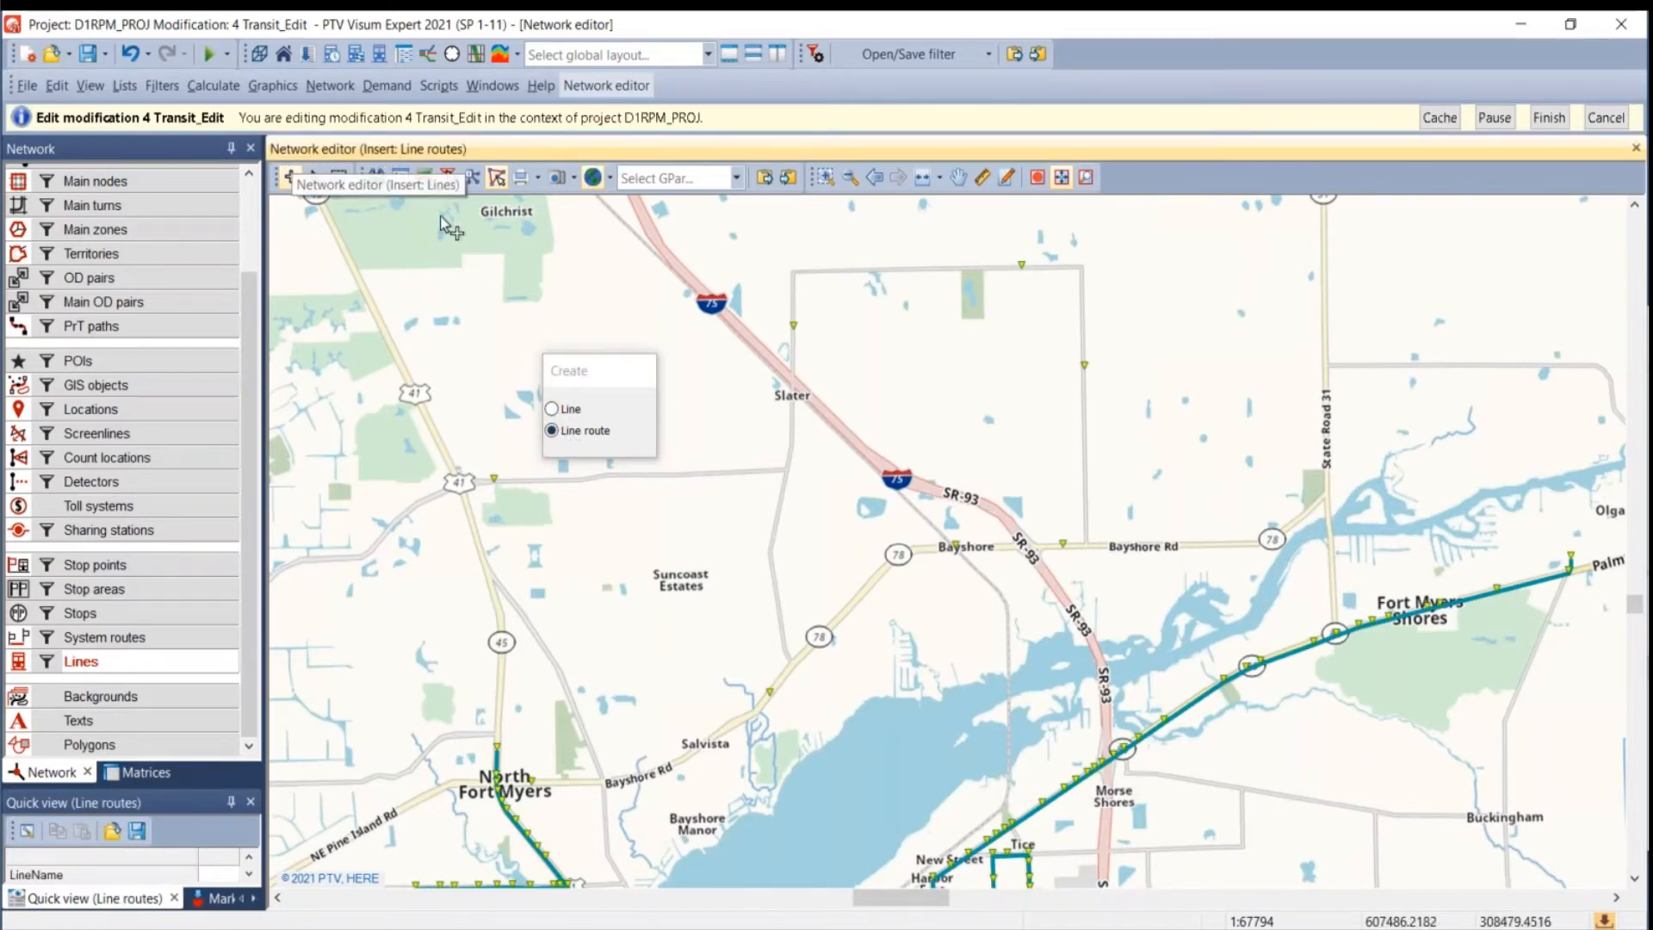
{"action": "left_click", "coordinate": [552, 409]}
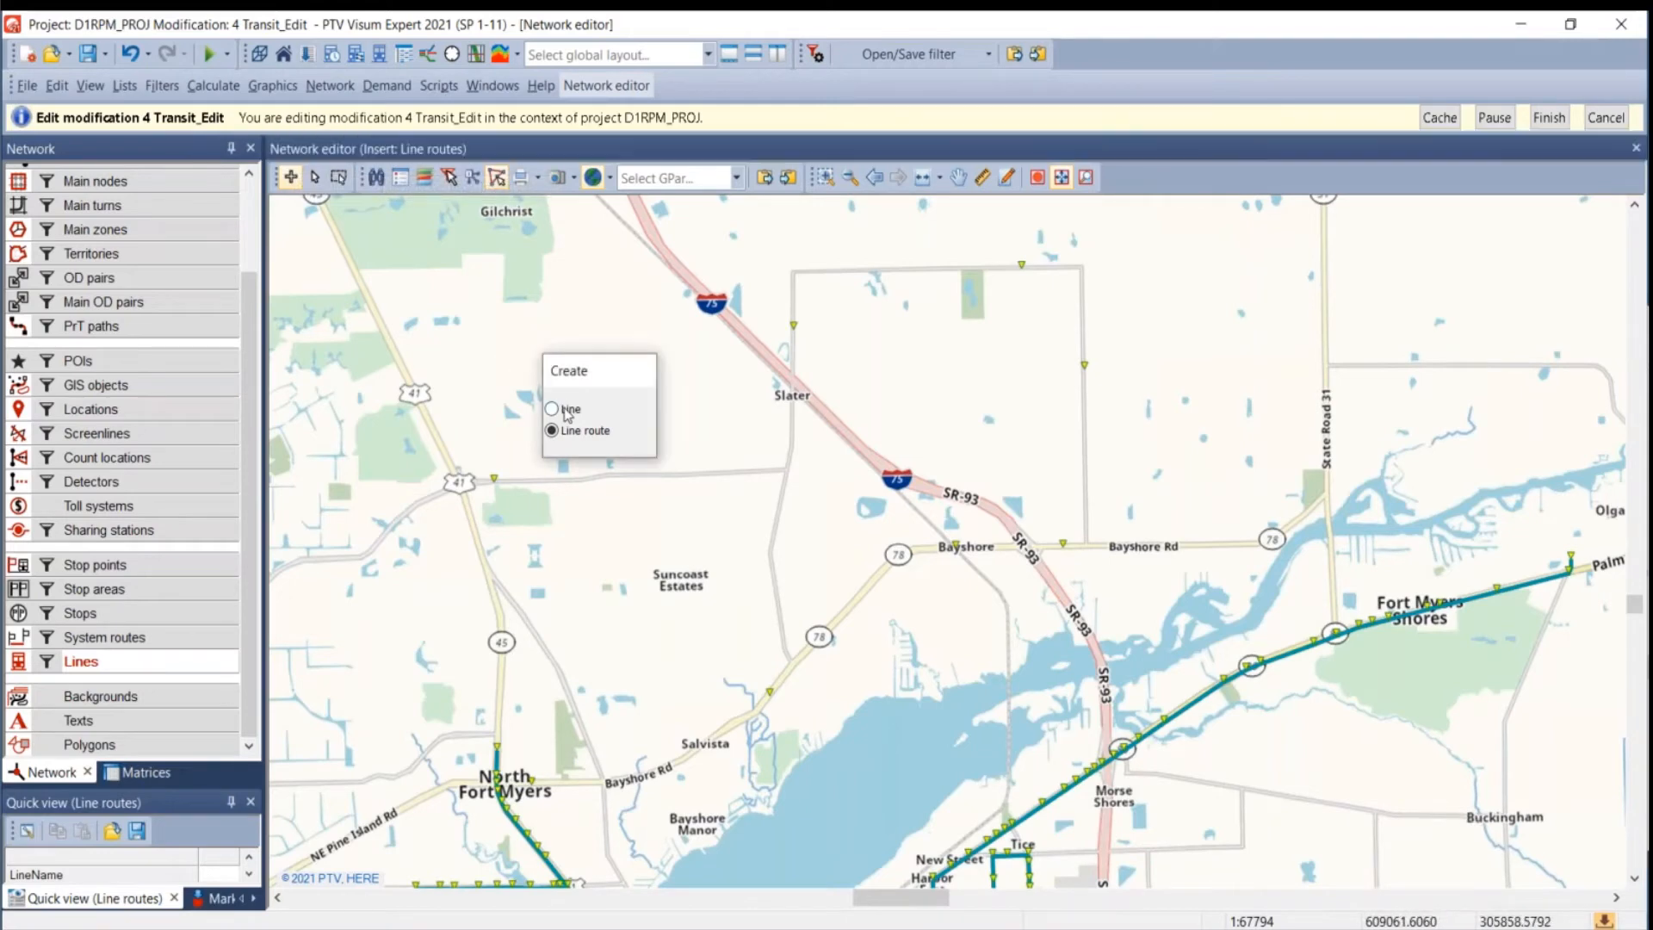
{"action": "scroll", "coordinate": [715, 576], "scroll_direction": "down", "scroll_amount": 2}
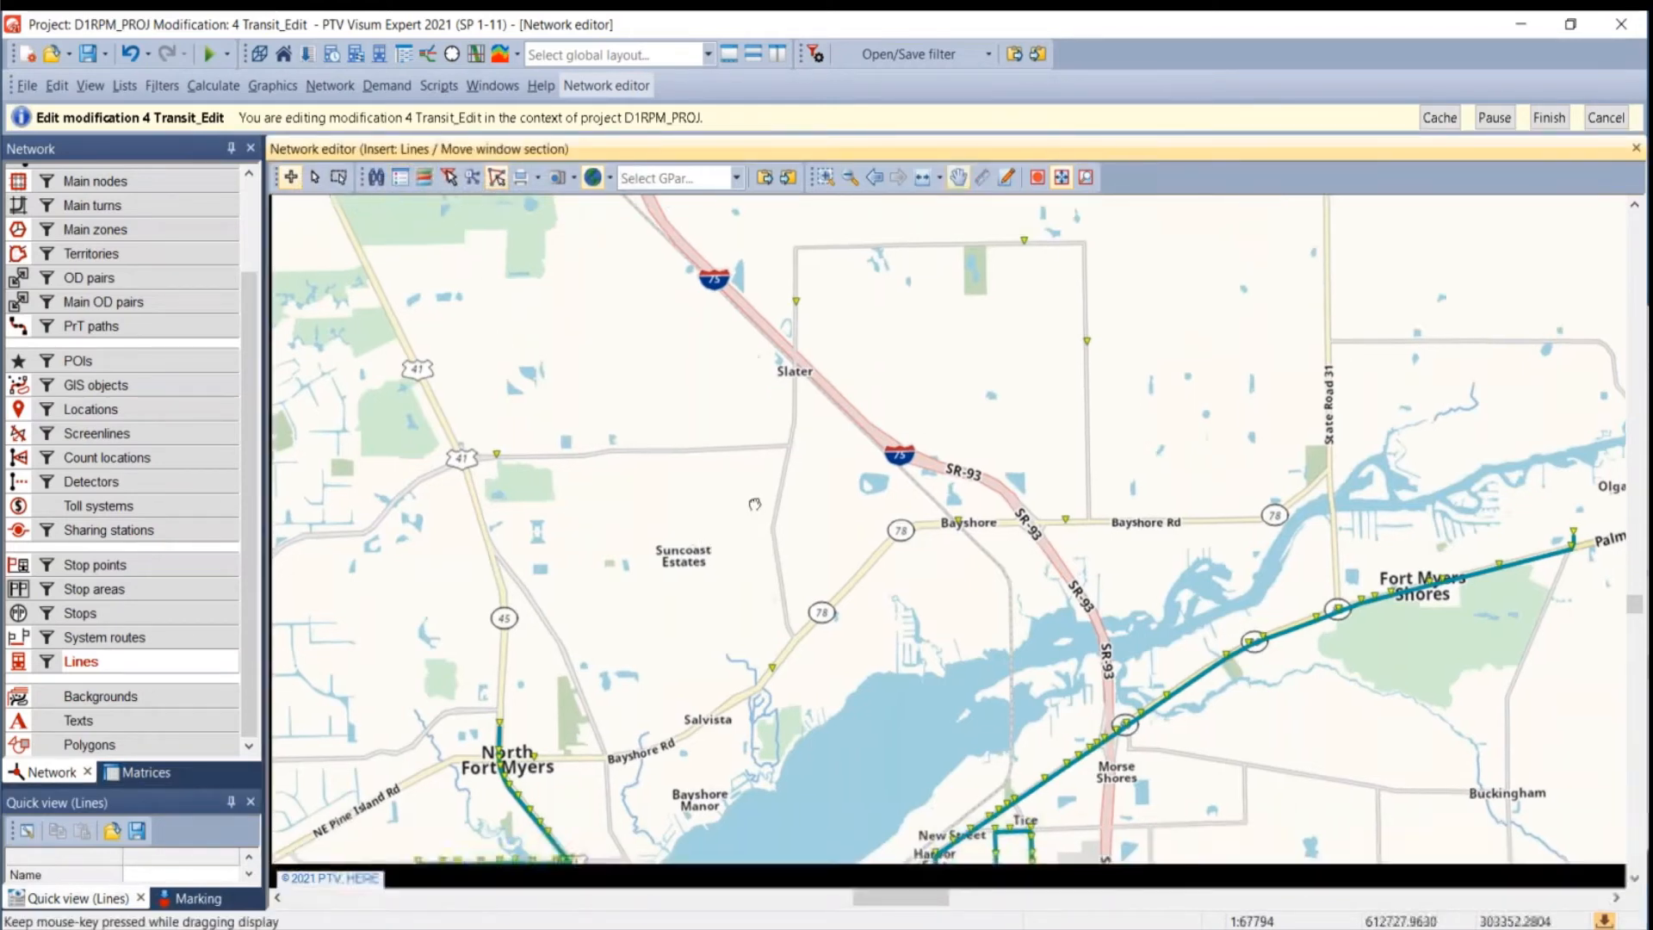
{"action": "left_click_drag", "start_coordinate": [749, 448], "coordinate": [773, 558]}
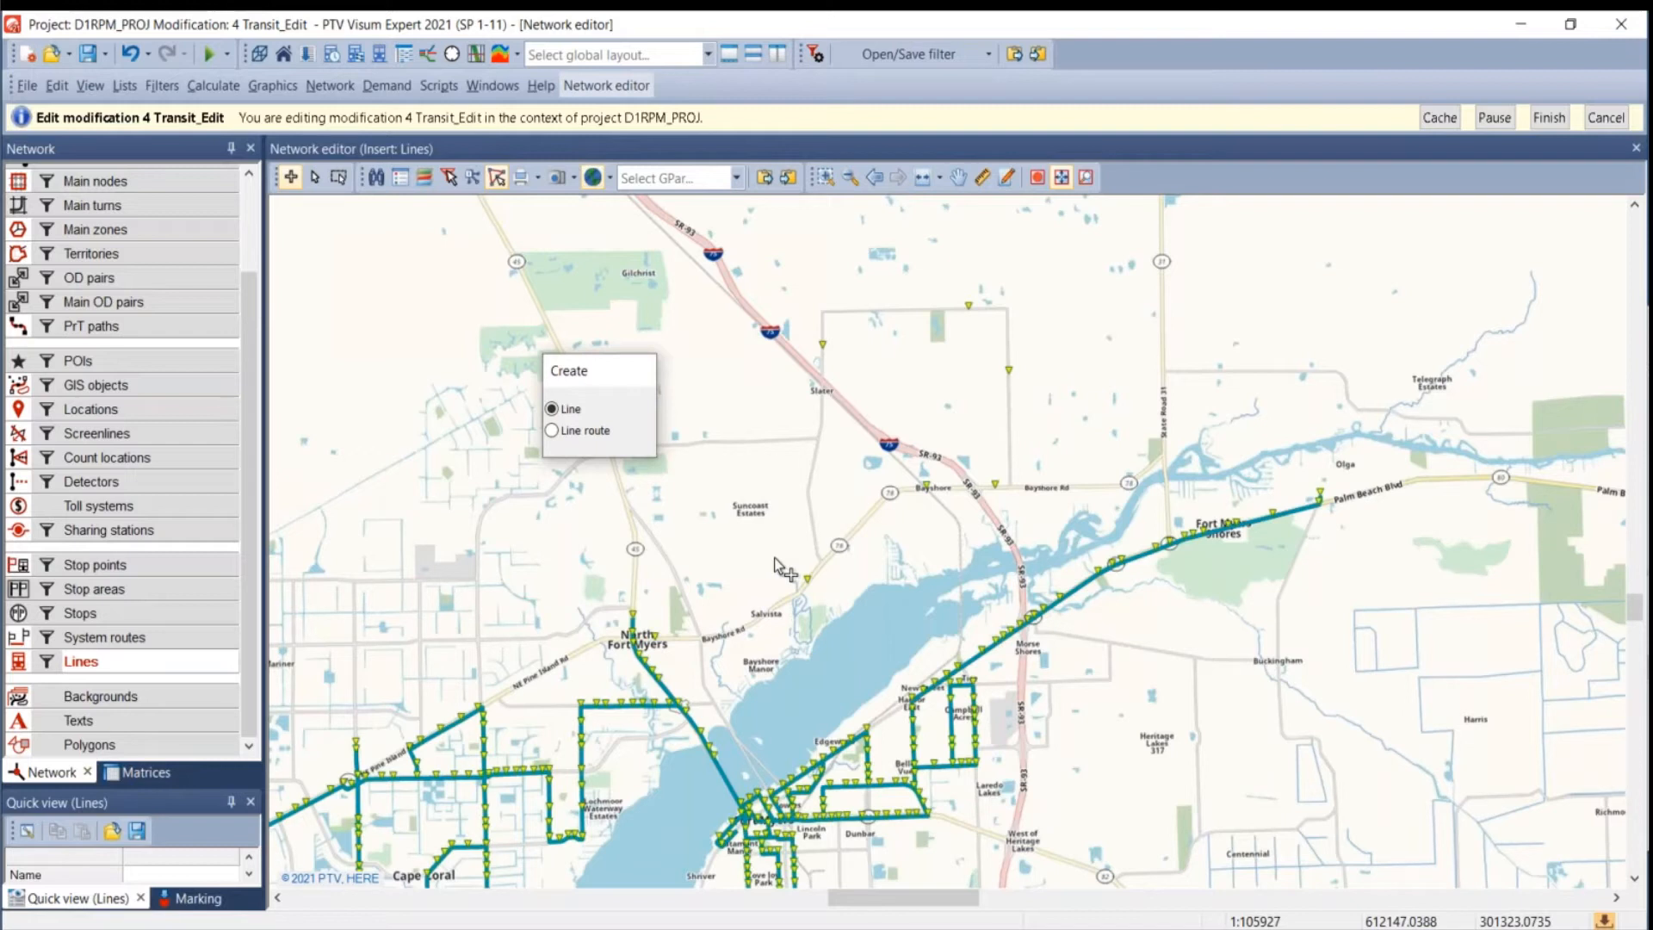
{"action": "left_click_drag", "start_coordinate": [607, 383], "coordinate": [496, 347]}
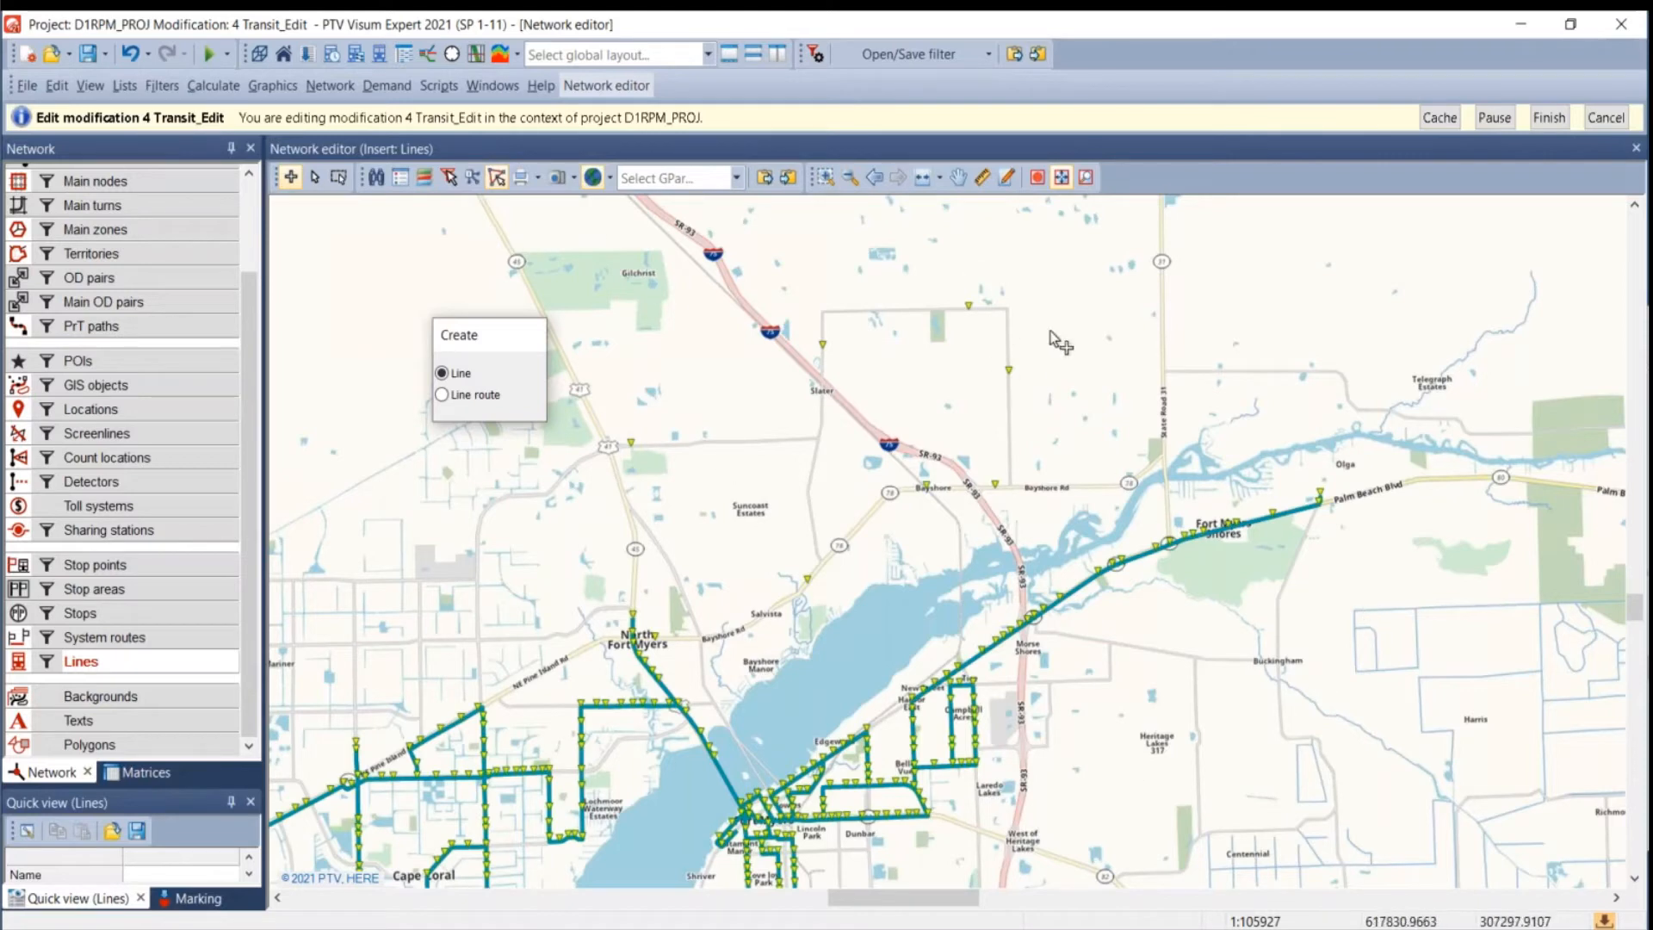
- Start a new line named Suncoast Loop with transport system lb local bus and standard operator 5 Lee Tran
{"action": "left_click", "coordinate": [872, 723]}
{"action": "left_click_drag", "start_coordinate": [196, 328], "coordinate": [1238, 231]}
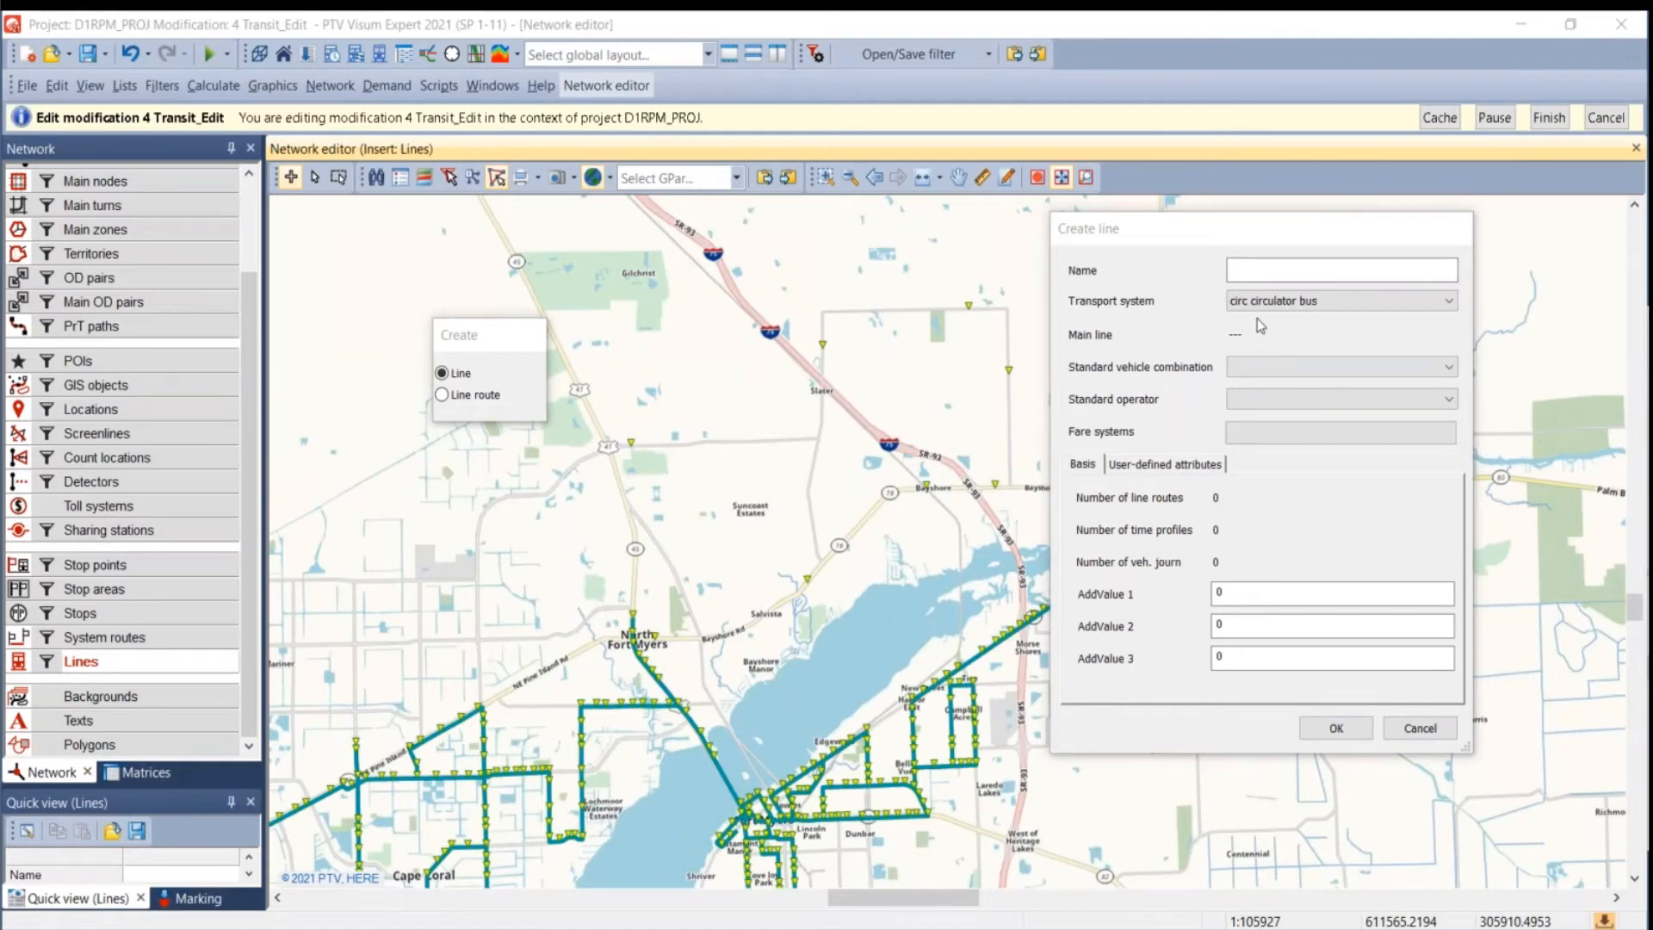
{"action": "left_click", "coordinate": [1248, 271]}
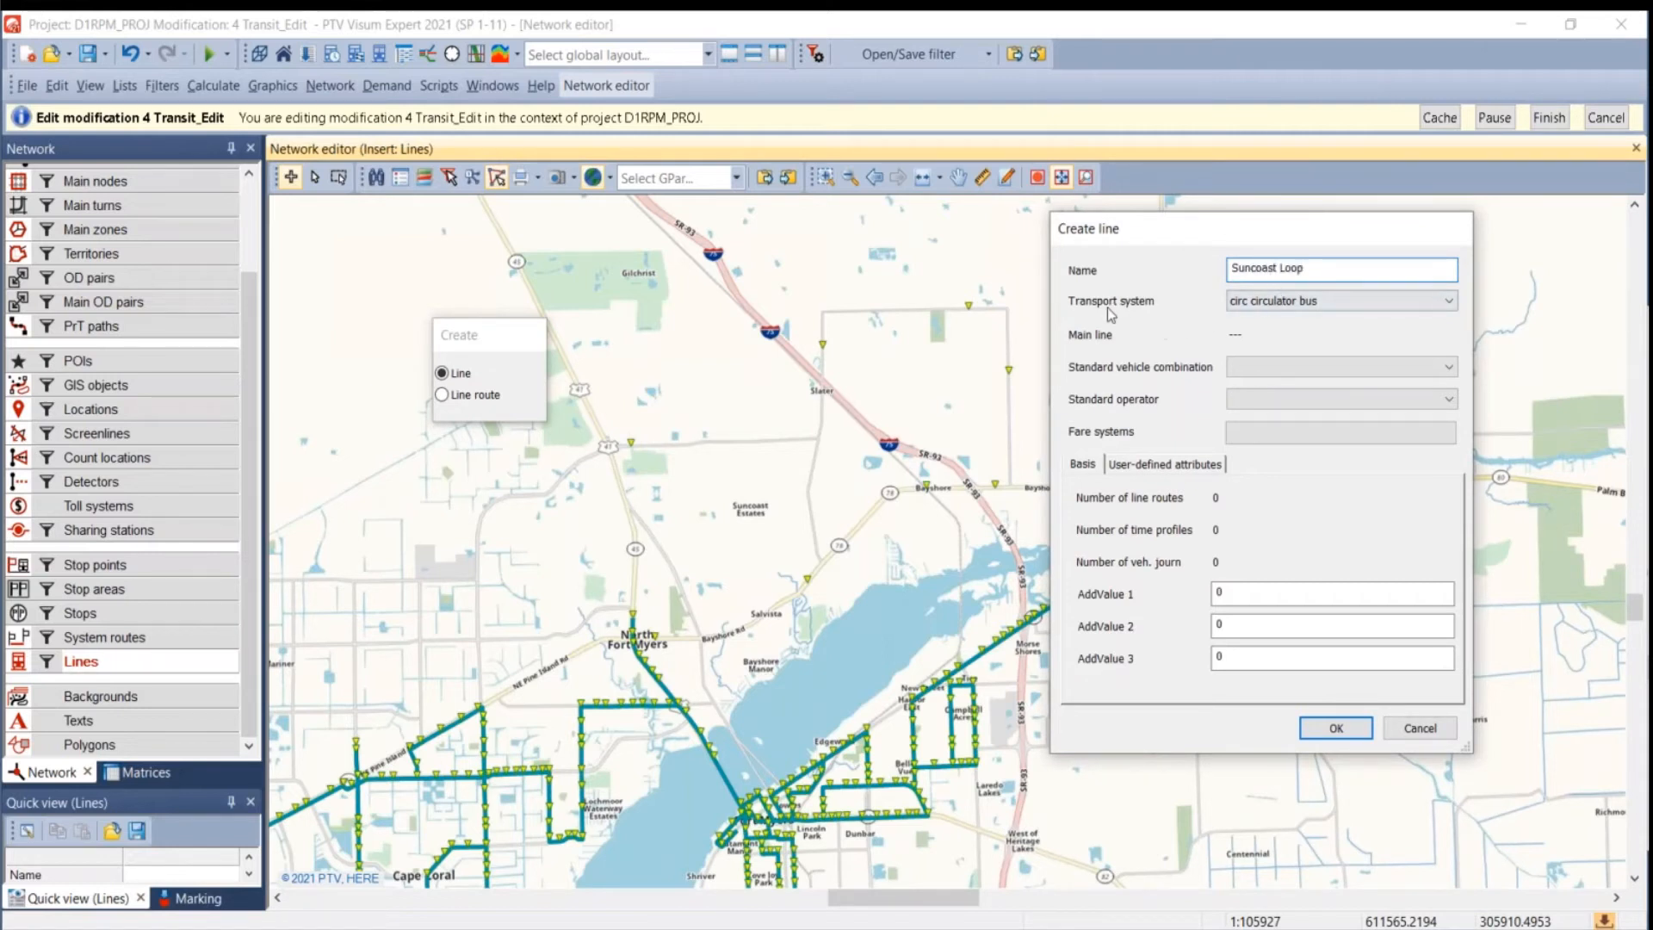
{"action": "left_click", "coordinate": [1286, 310]}
{"action": "left_click", "coordinate": [1278, 339]}
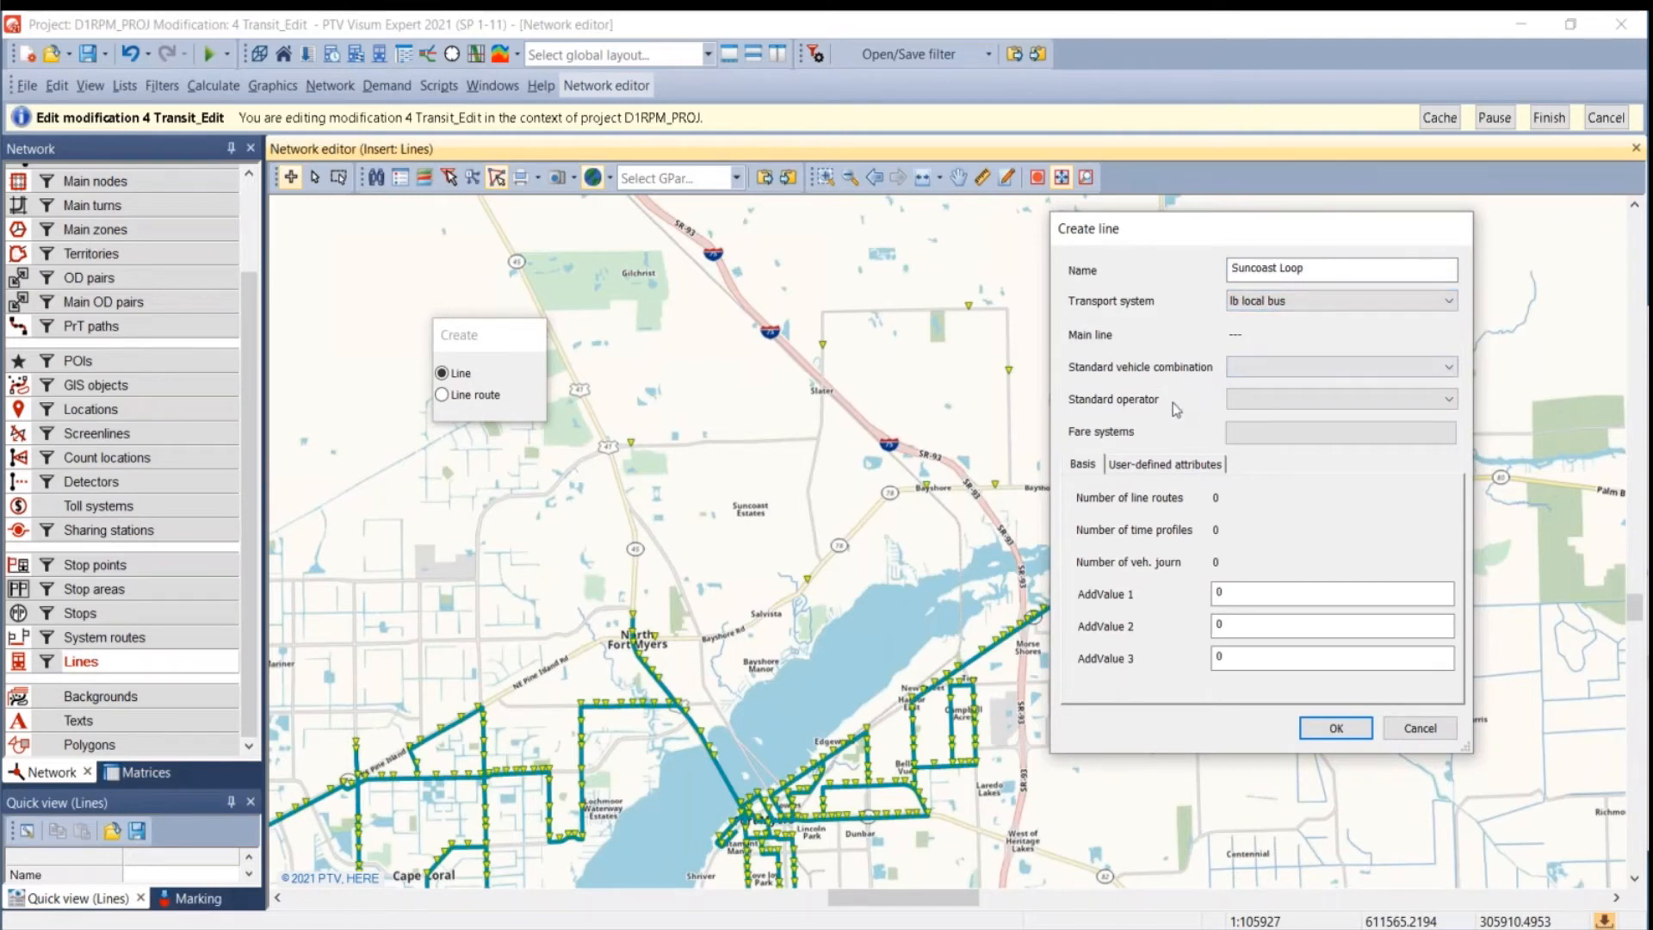
{"action": "left_click", "coordinate": [1256, 400]}
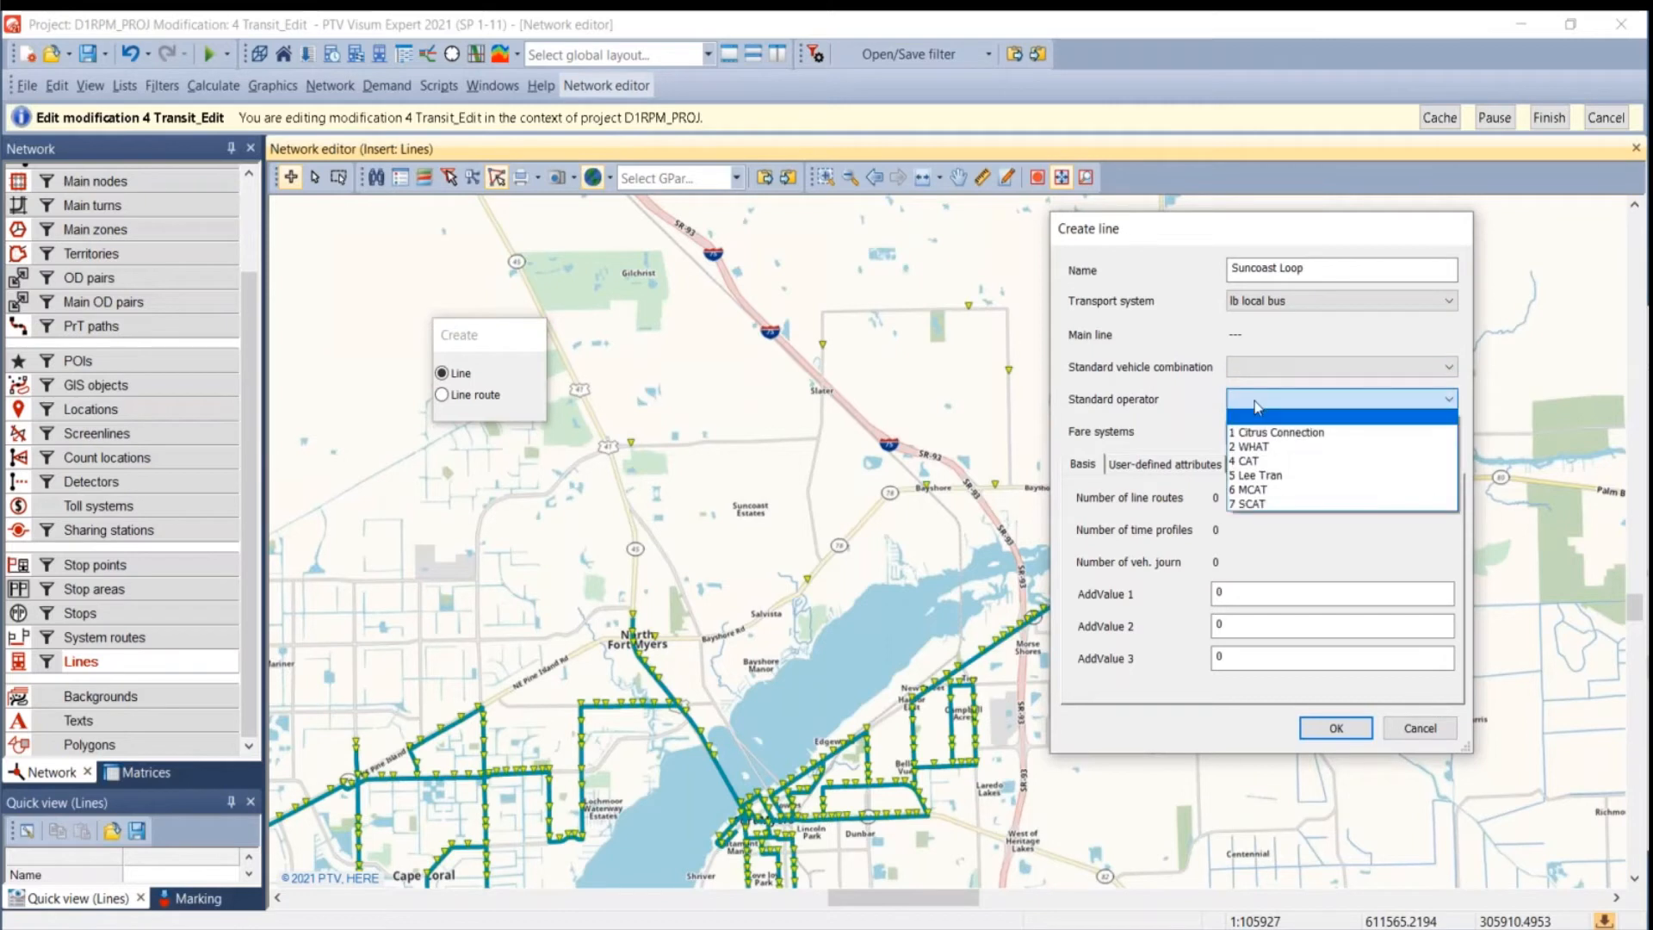
{"action": "left_click", "coordinate": [1260, 477]}
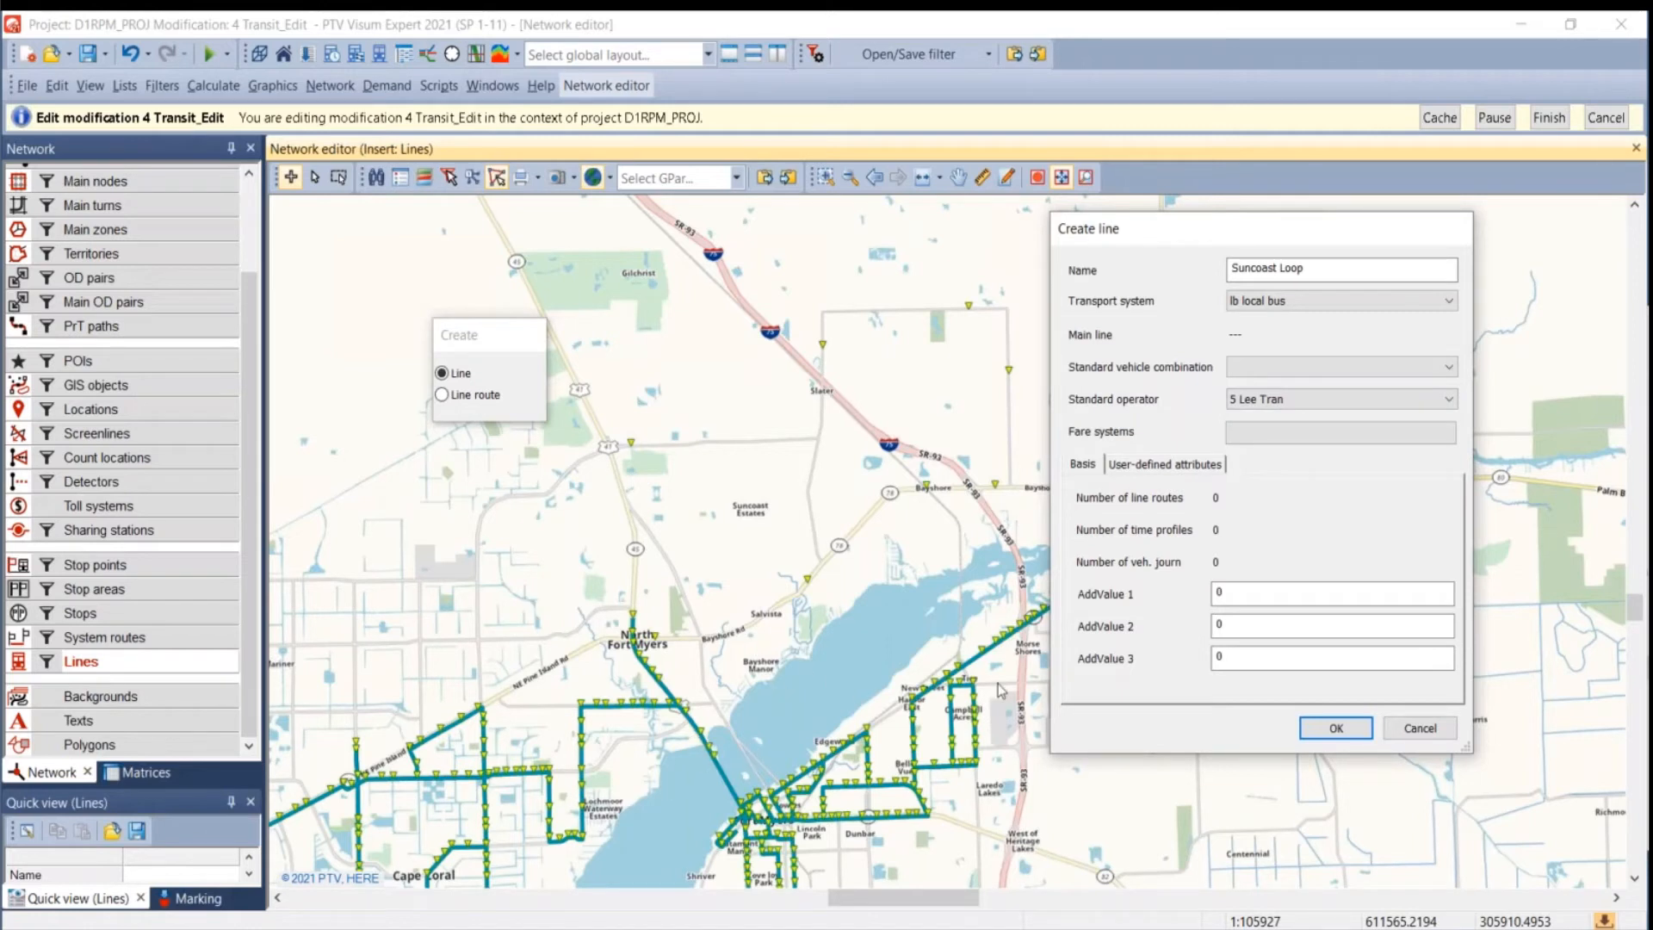
- Assign the fare system 3 FREE to the Suncoast Loop line and create the line
{"action": "left_click", "coordinate": [1259, 442]}
{"action": "left_click", "coordinate": [1119, 415]}
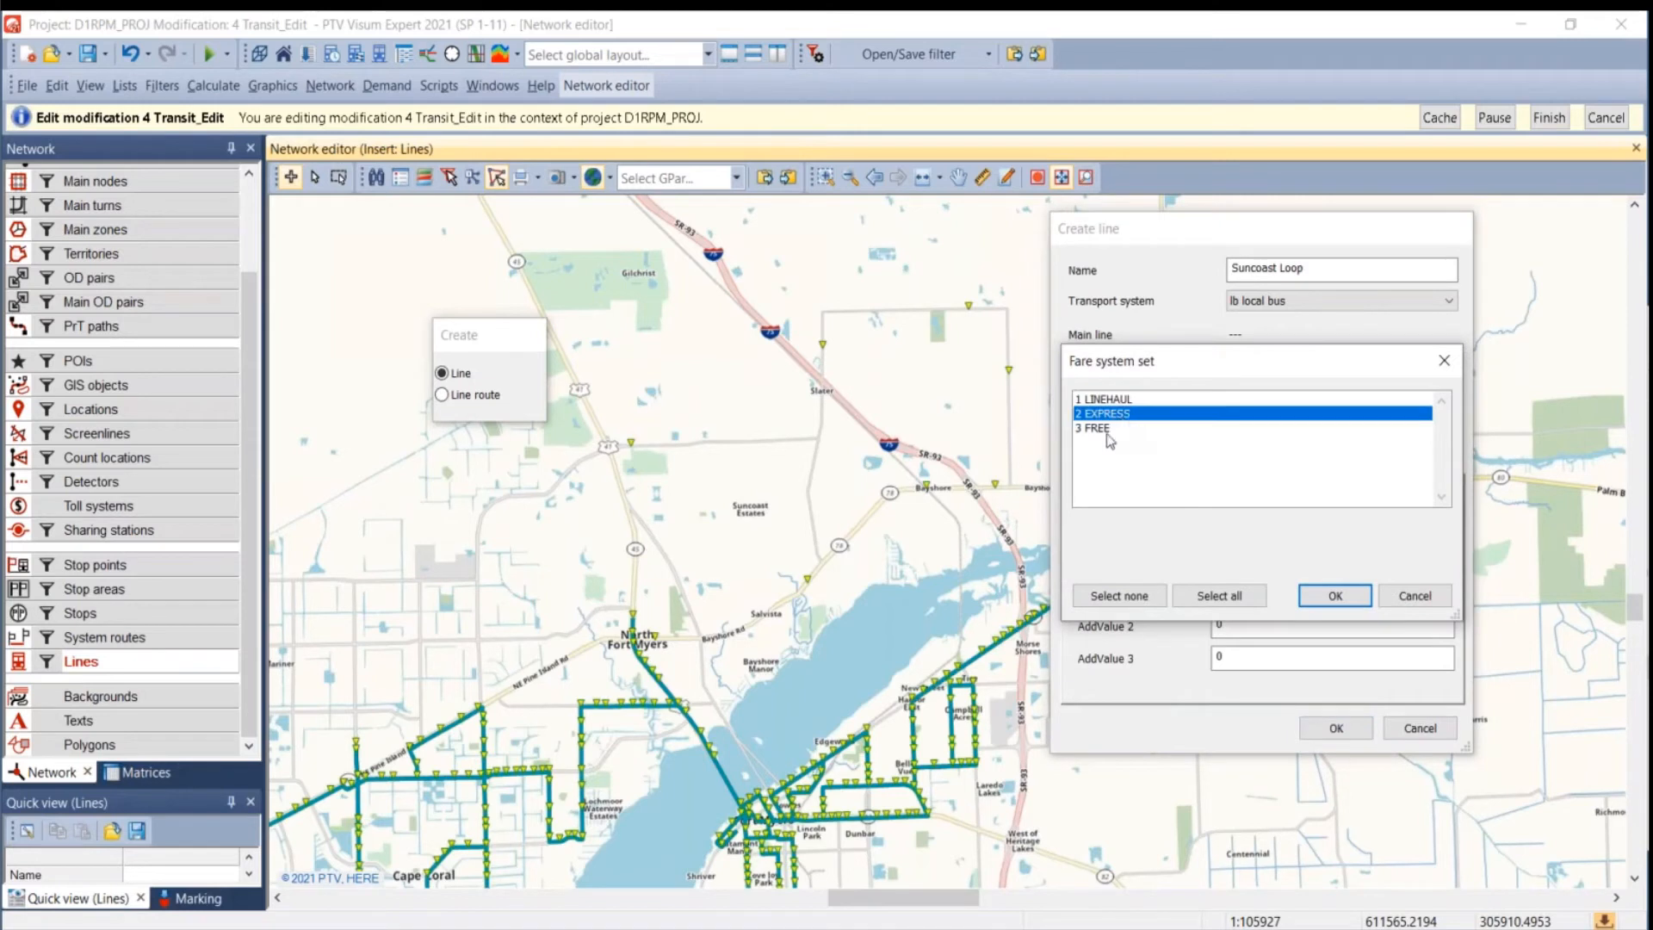
{"action": "left_click", "coordinate": [1109, 431]}
{"action": "left_click", "coordinate": [1335, 596]}
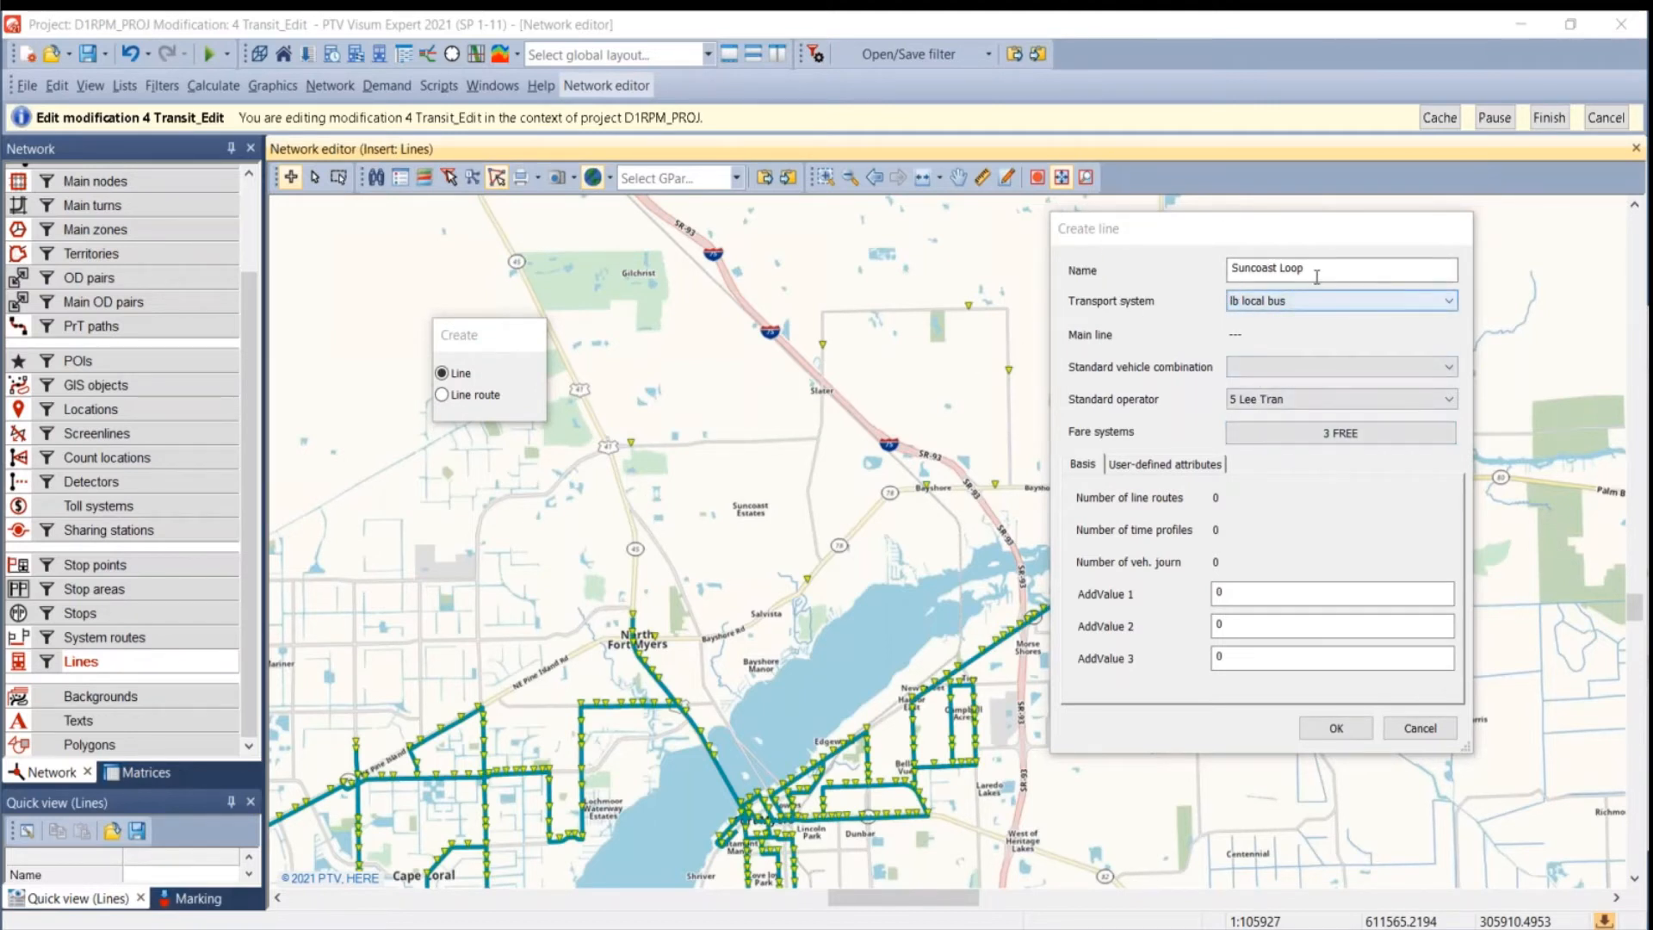
{"action": "left_click_drag", "start_coordinate": [1317, 273], "coordinate": [1181, 270]}
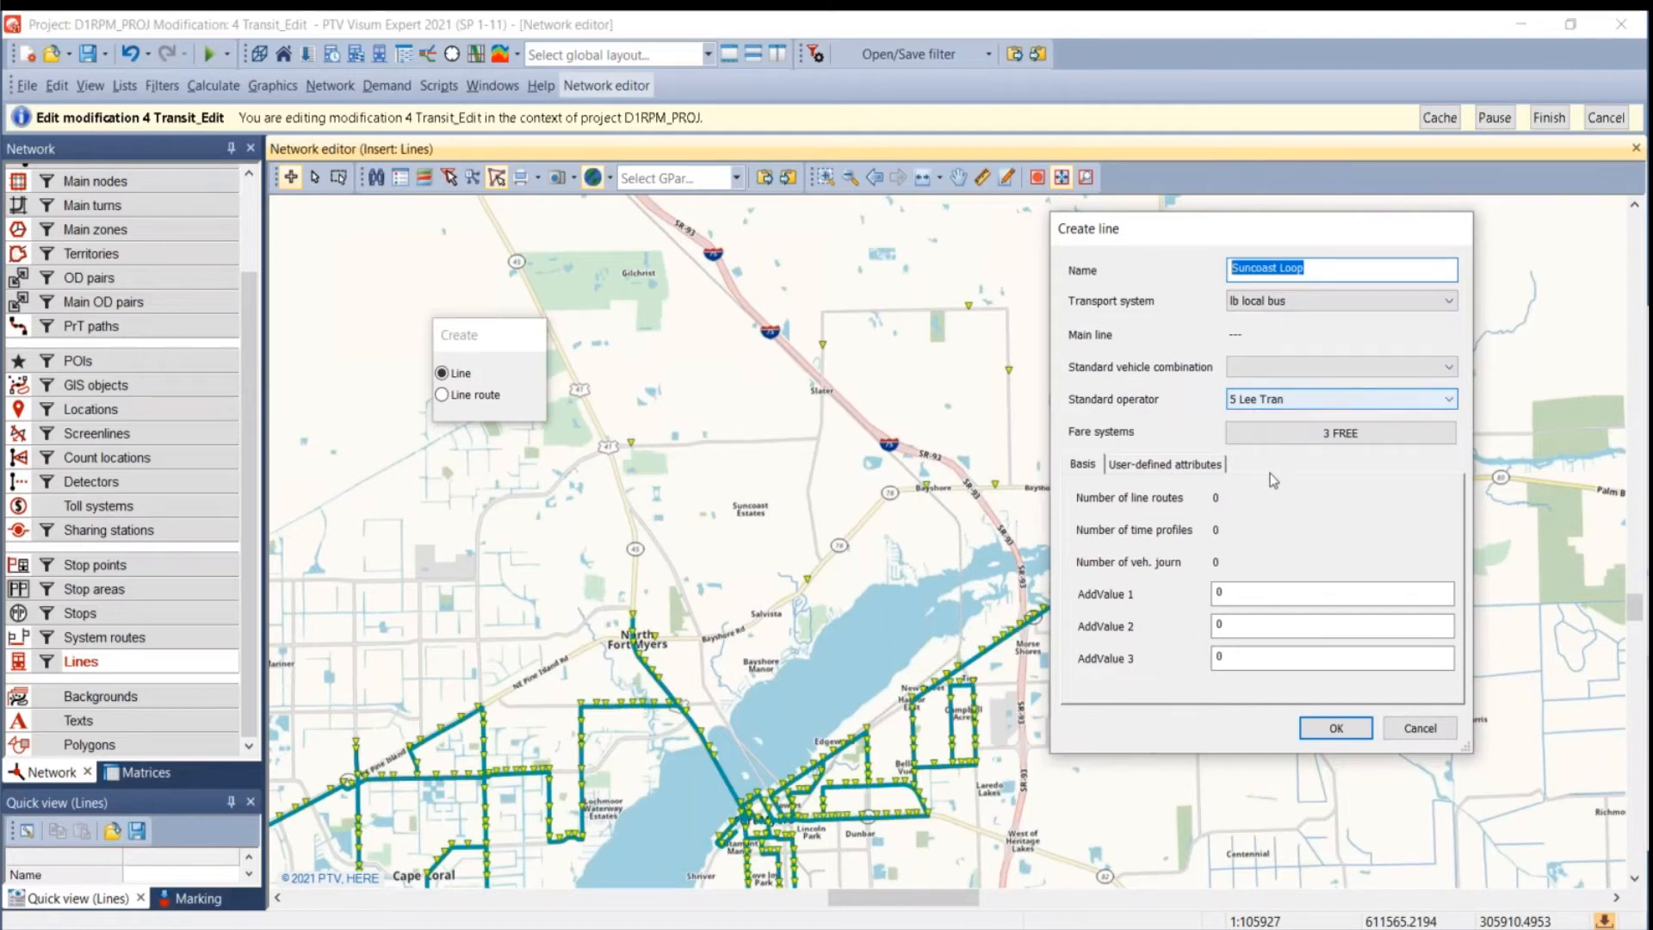
{"action": "left_click", "coordinate": [1333, 729]}
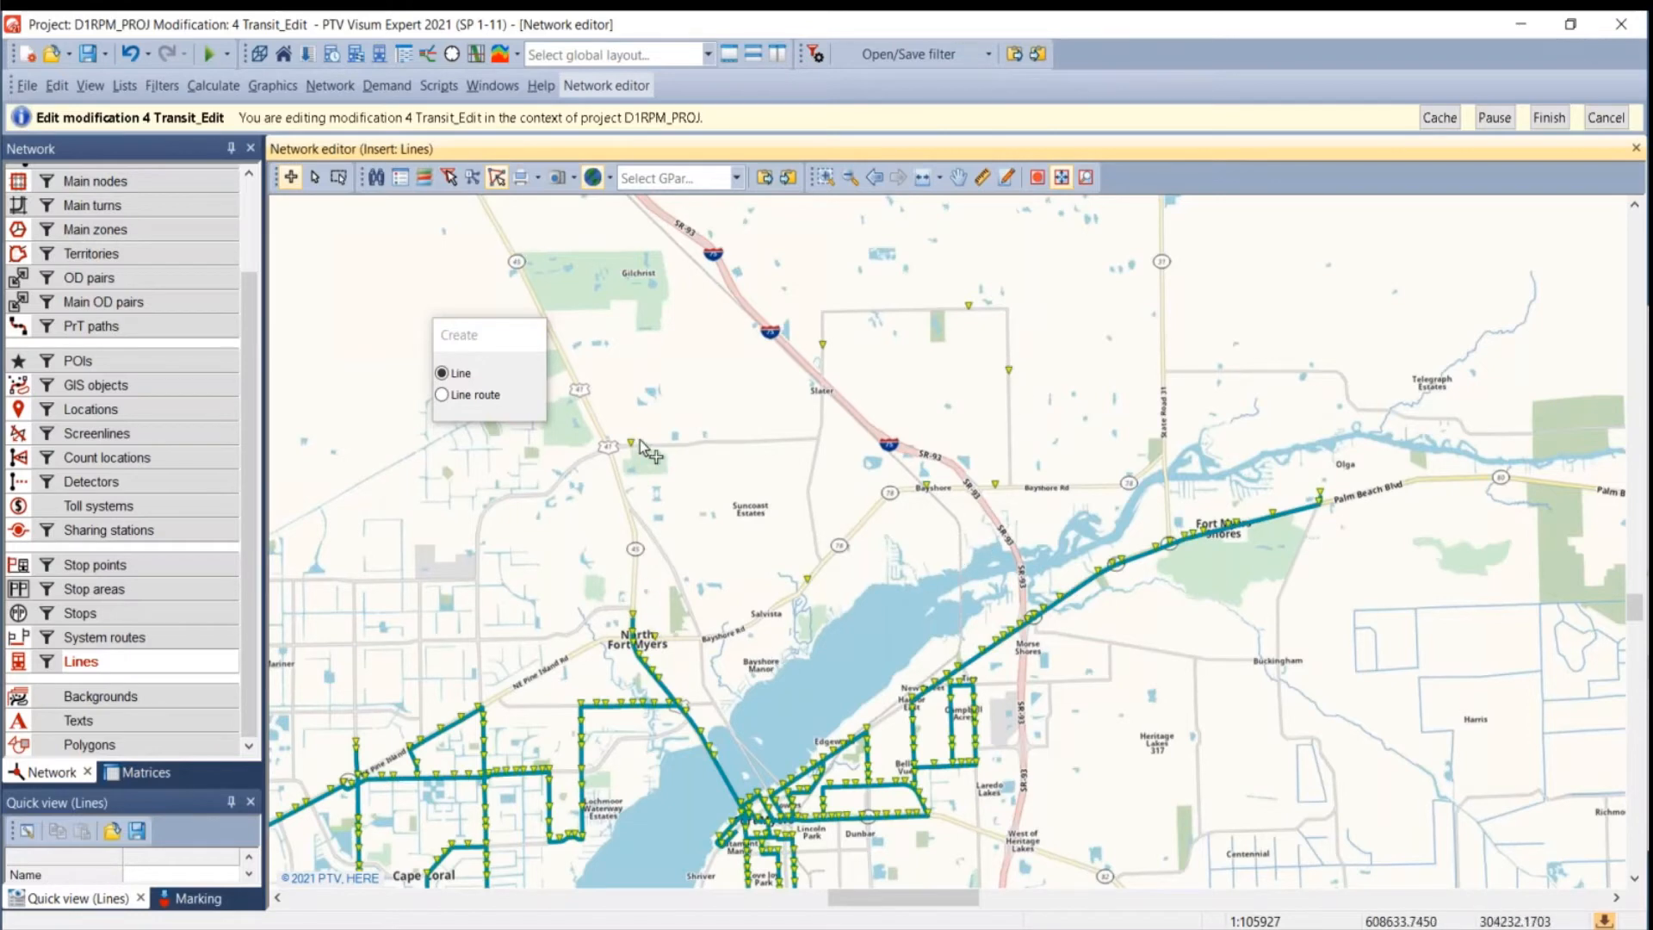
- Display the network links on the map, and show the nodes briefly before hiding them again
{"action": "scroll", "coordinate": [114, 321], "scroll_direction": "up", "scroll_amount": 2}
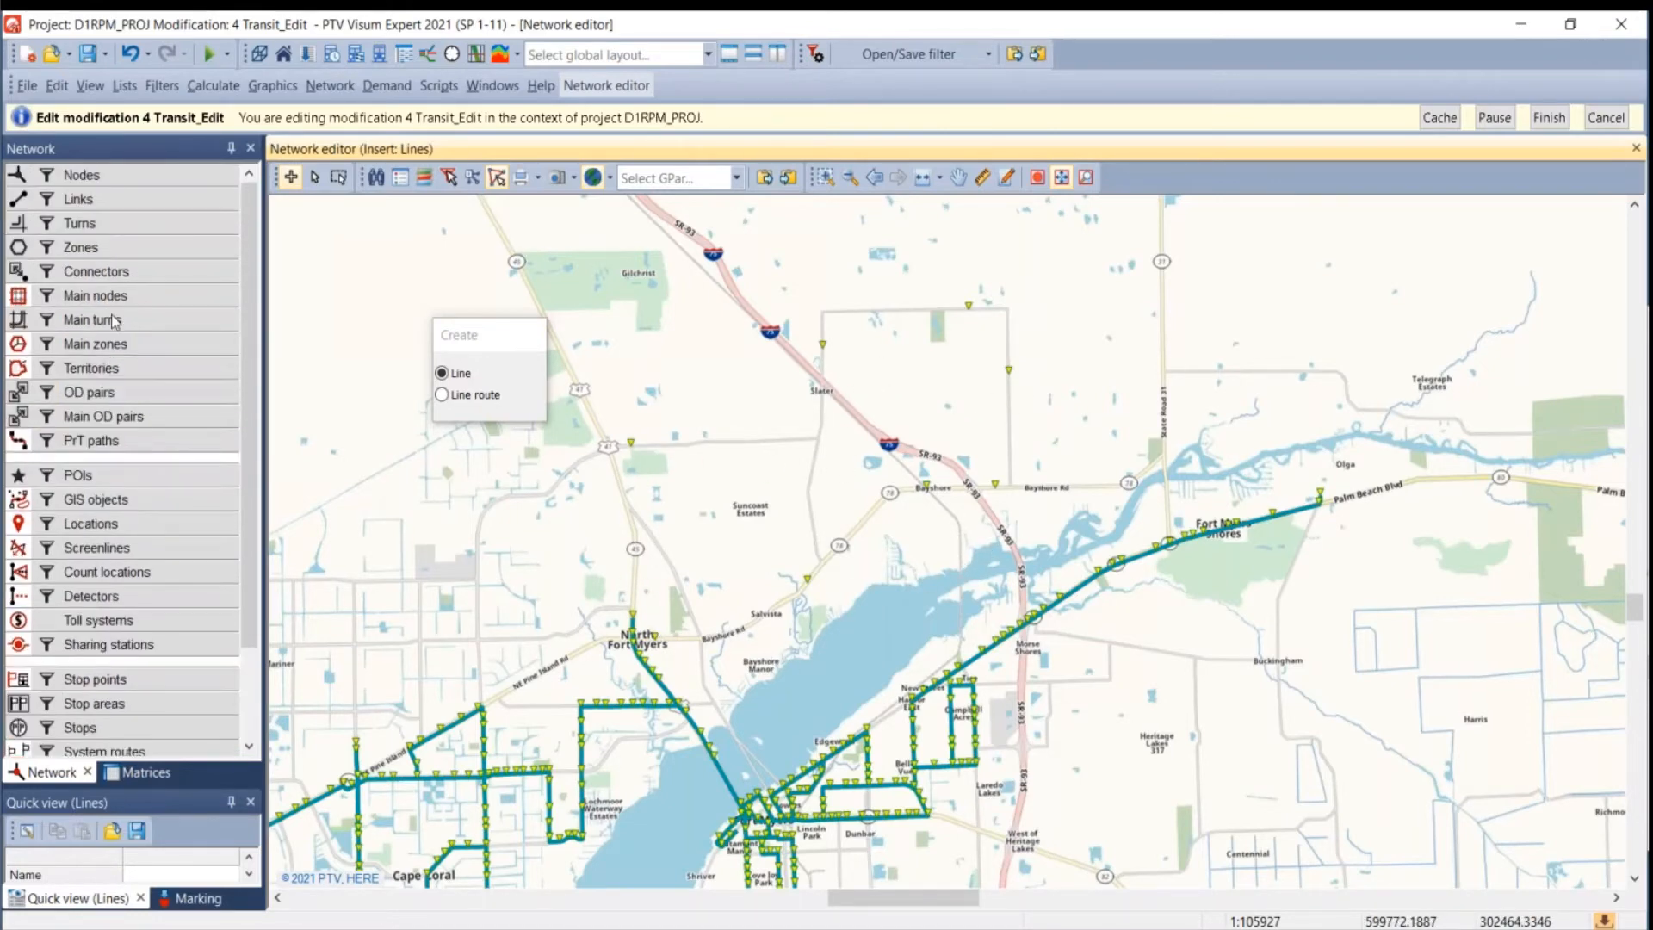
{"action": "left_click", "coordinate": [18, 200]}
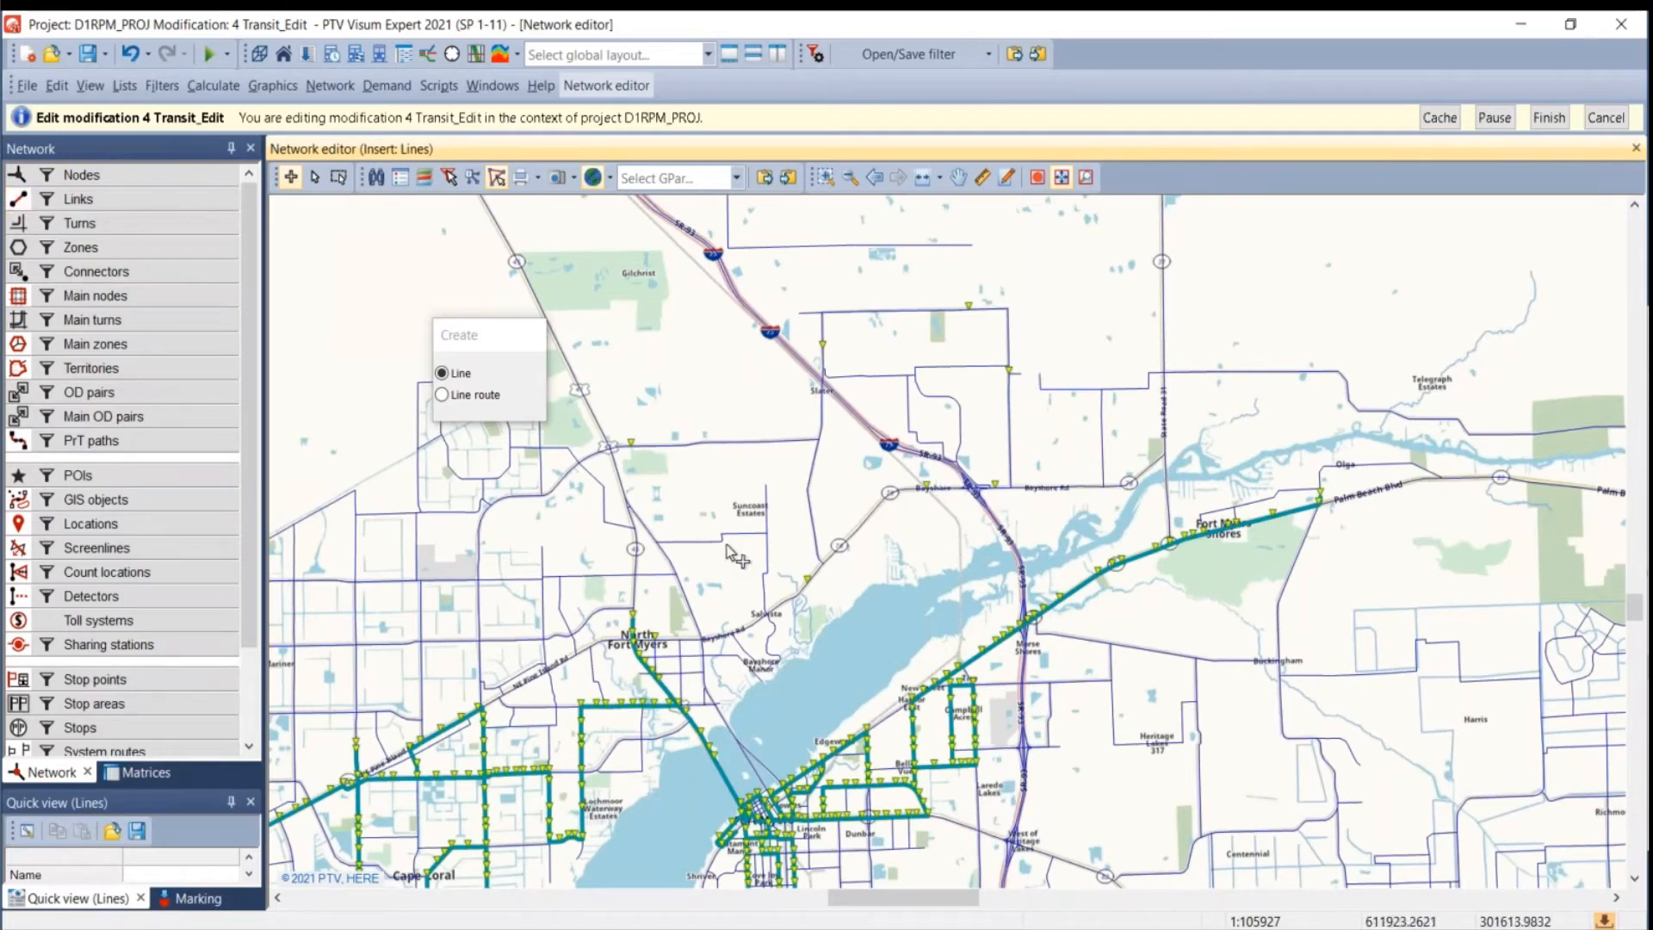
{"action": "left_click", "coordinate": [16, 176]}
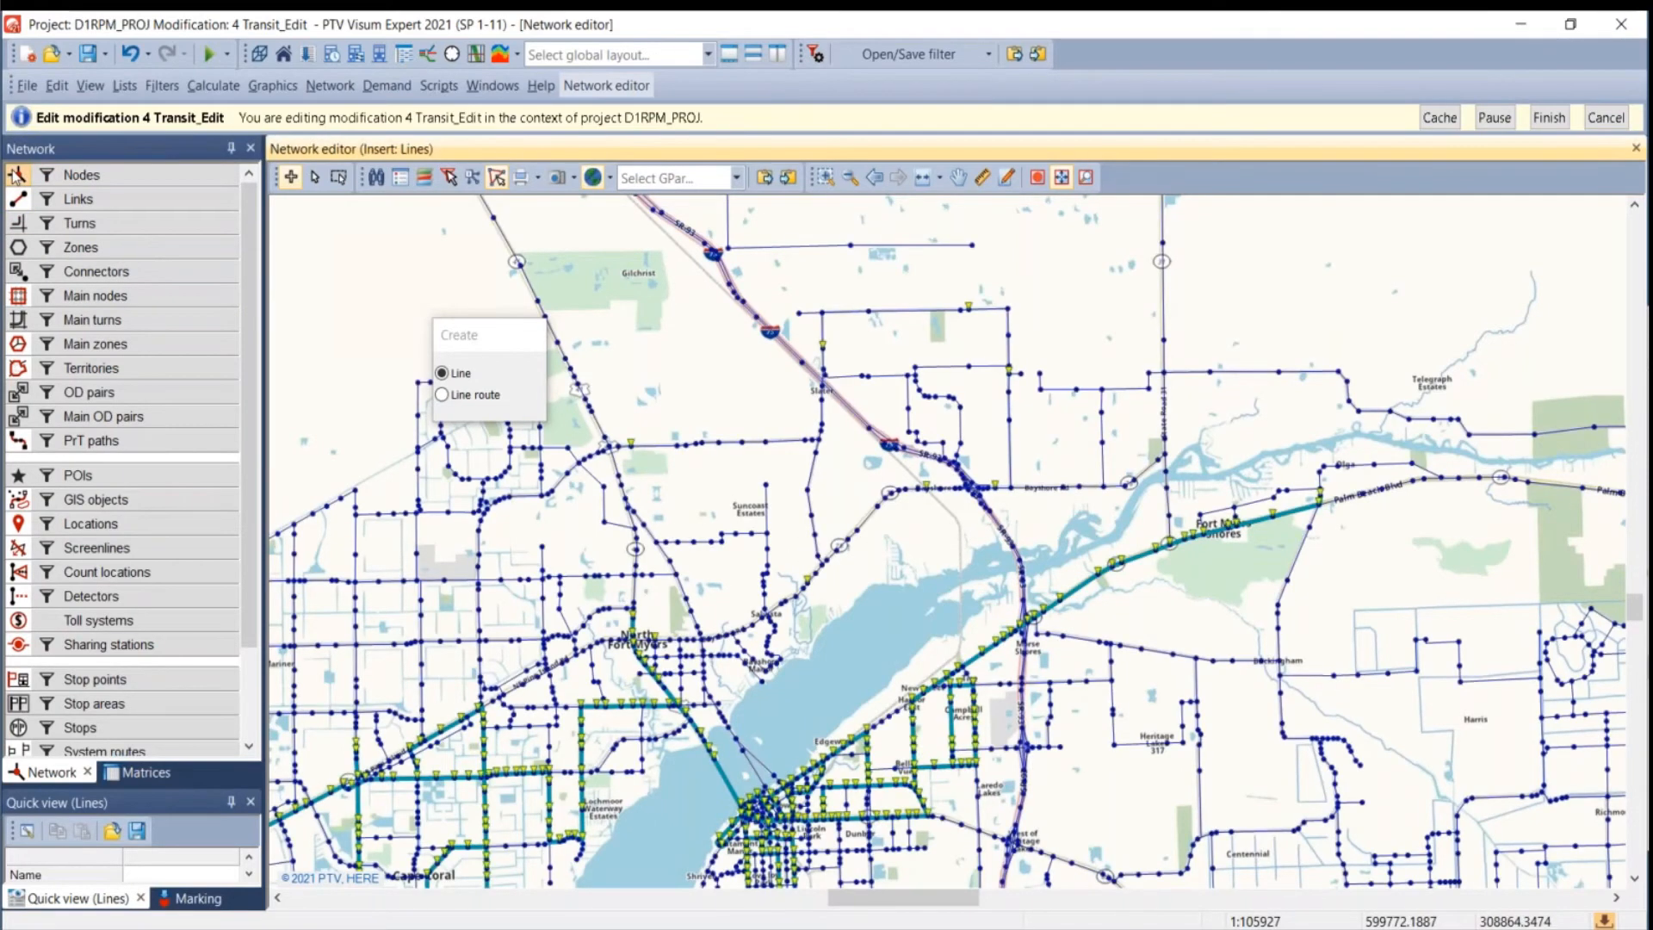
{"action": "left_click", "coordinate": [15, 177]}
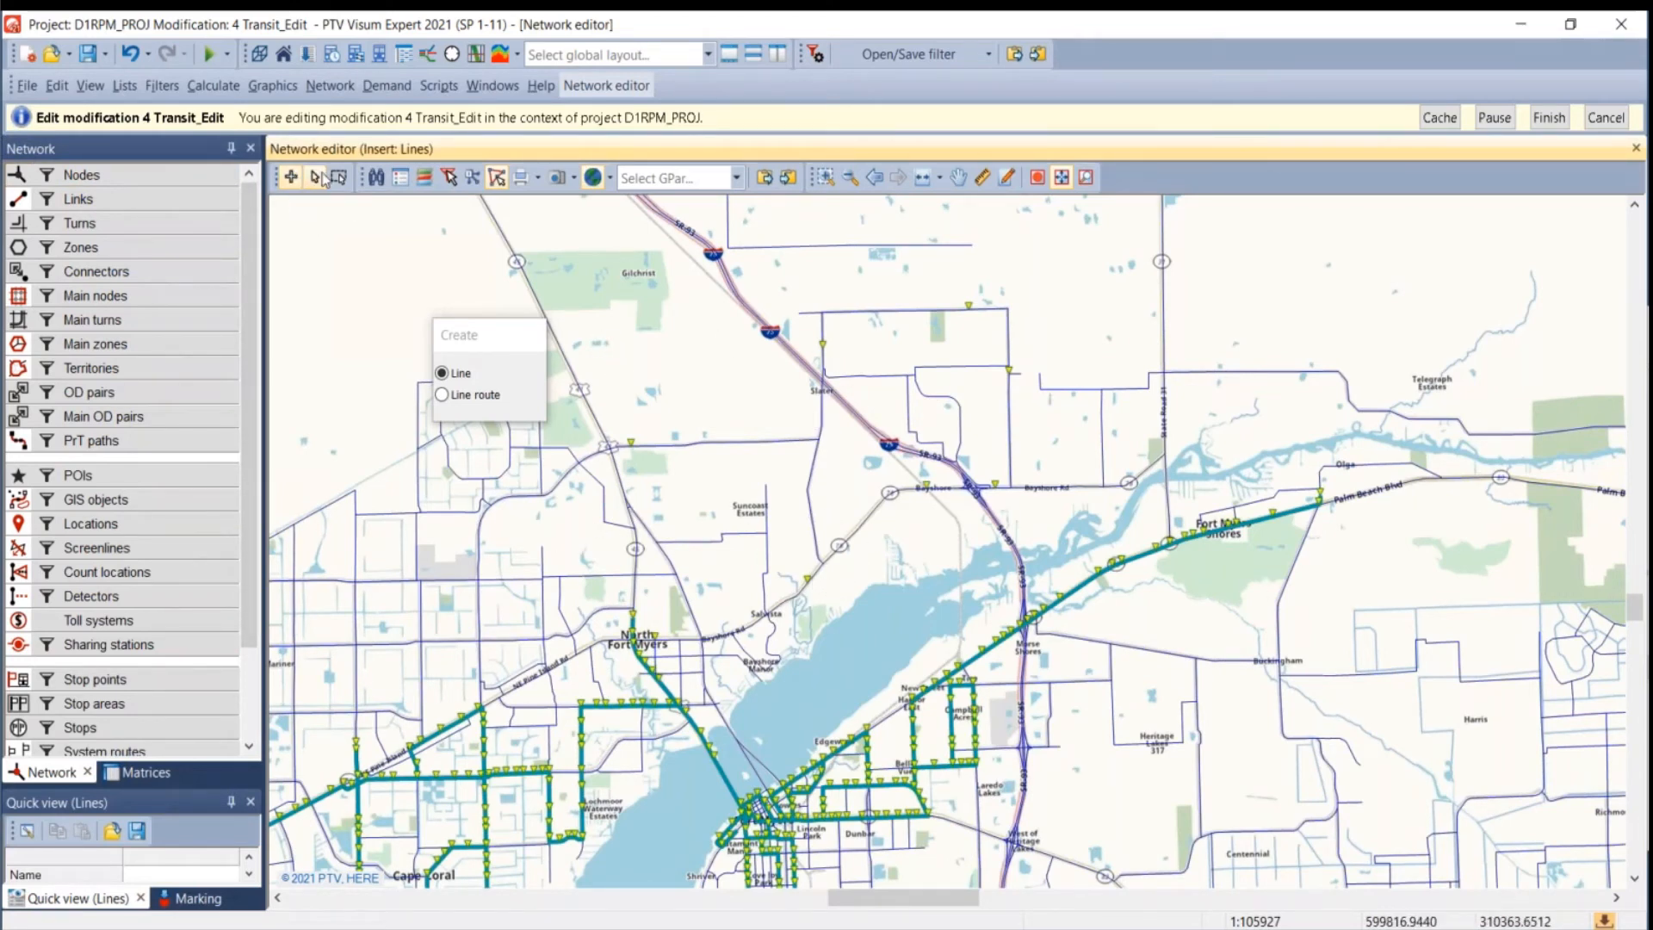
- Set the Create box to Line route, start a new line route on the map, and move its dialog away from the western stops
{"action": "left_click", "coordinate": [442, 394]}
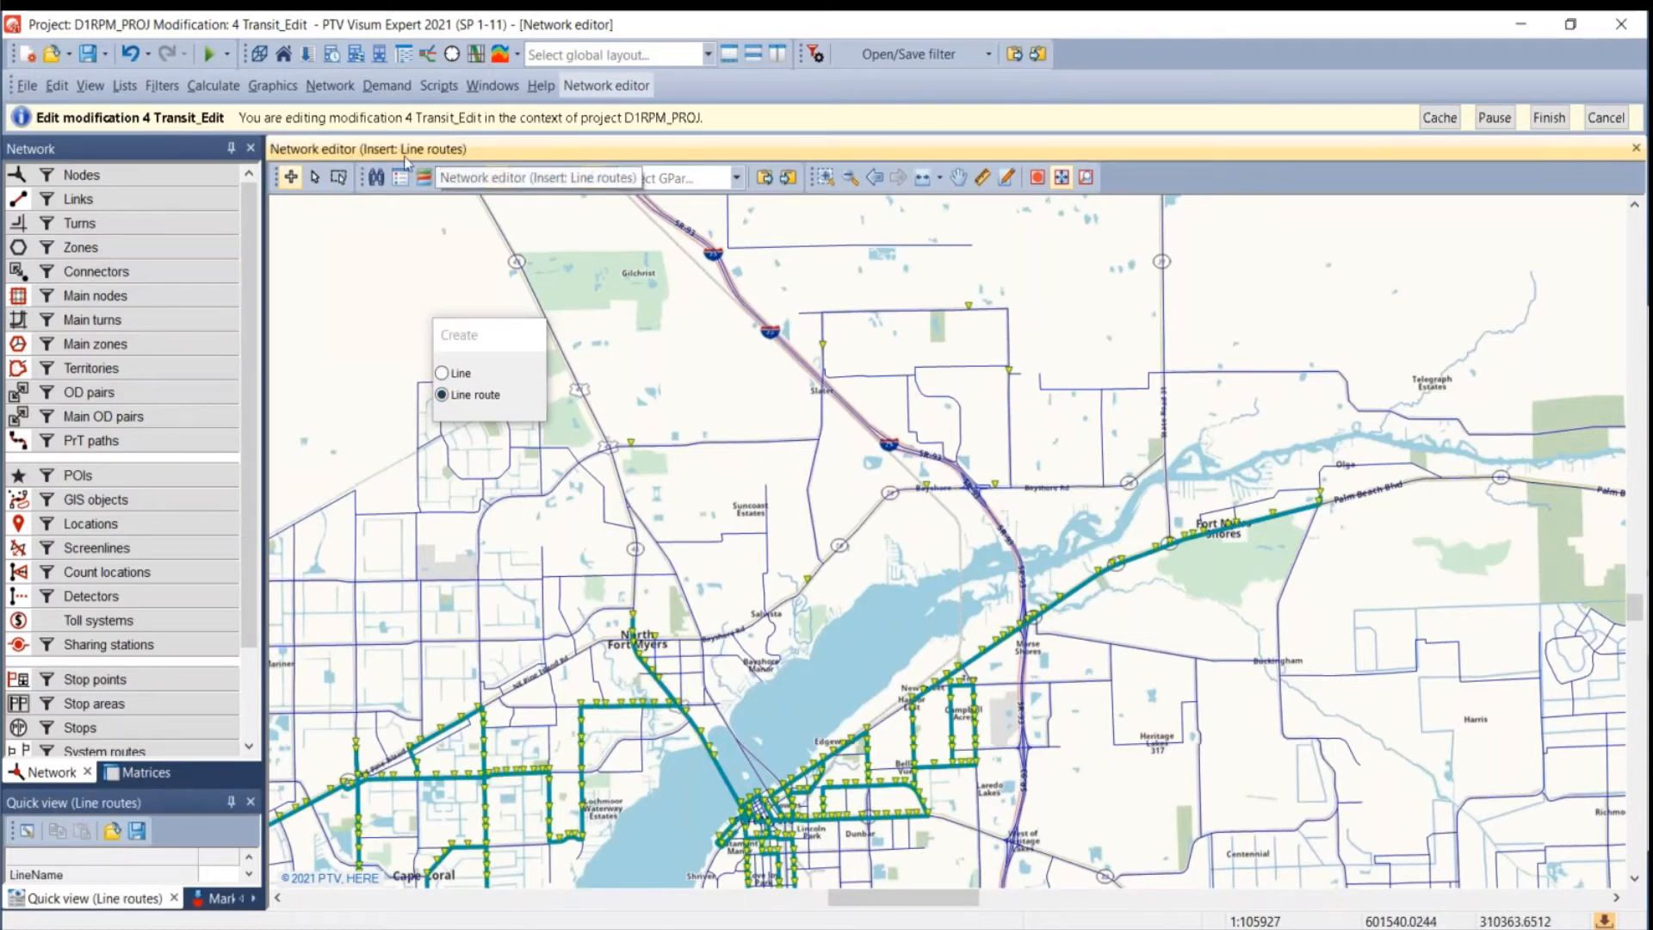
{"action": "left_click_drag", "start_coordinate": [739, 579], "coordinate": [700, 606]}
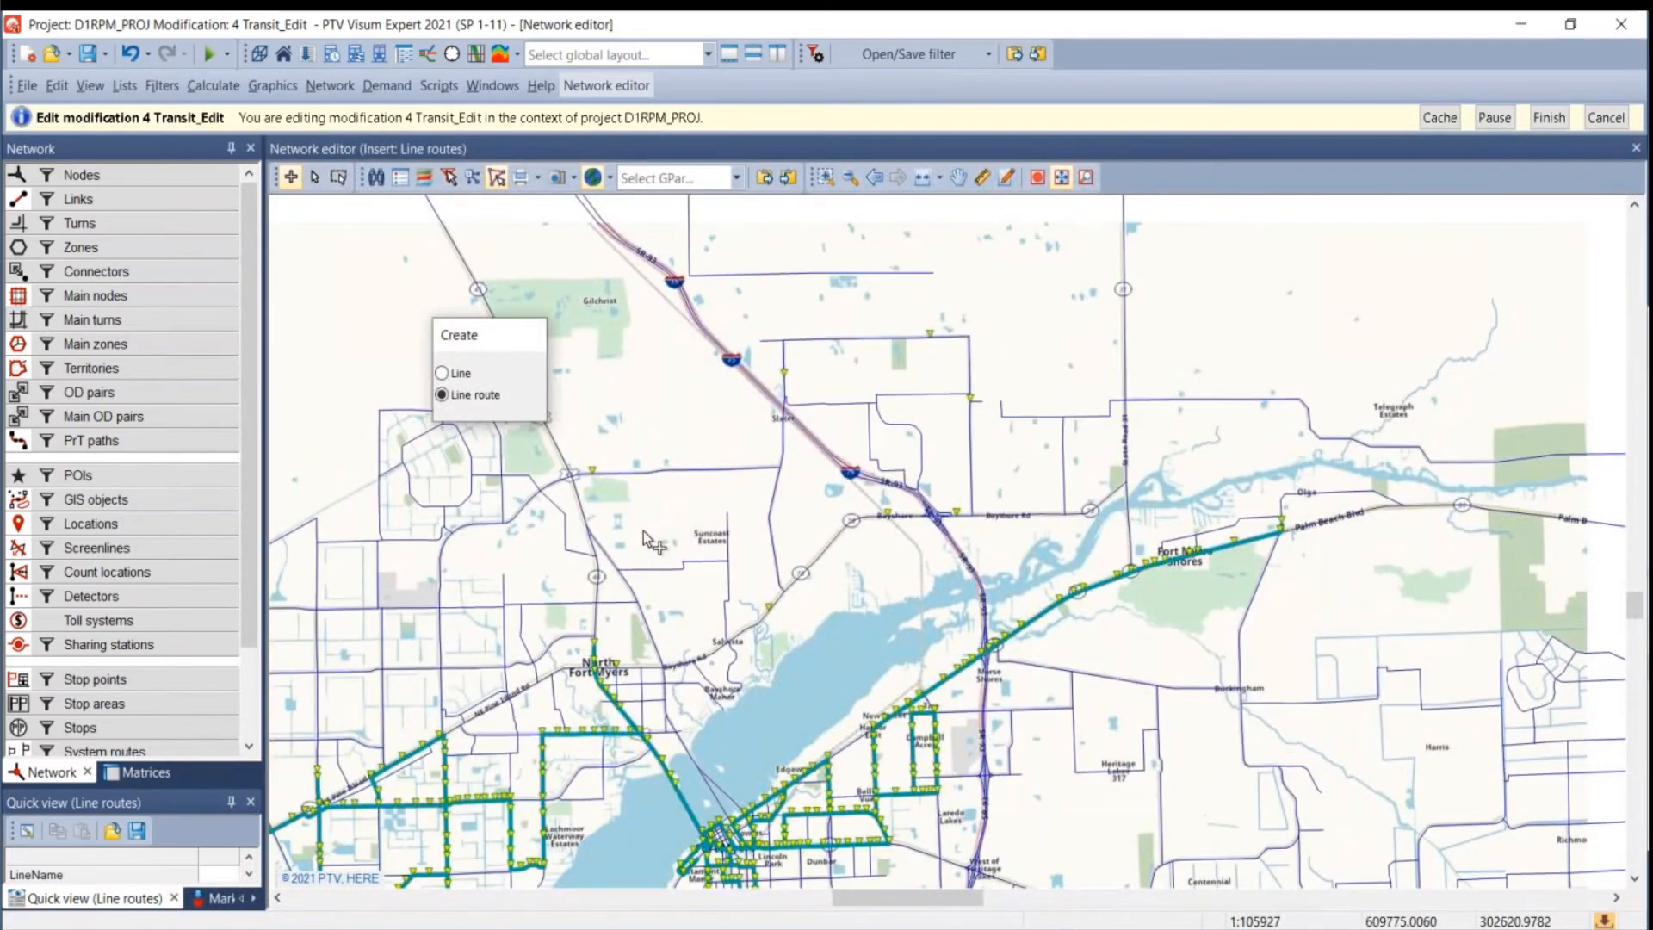
{"action": "scroll", "coordinate": [636, 524], "scroll_direction": "up", "scroll_amount": 2}
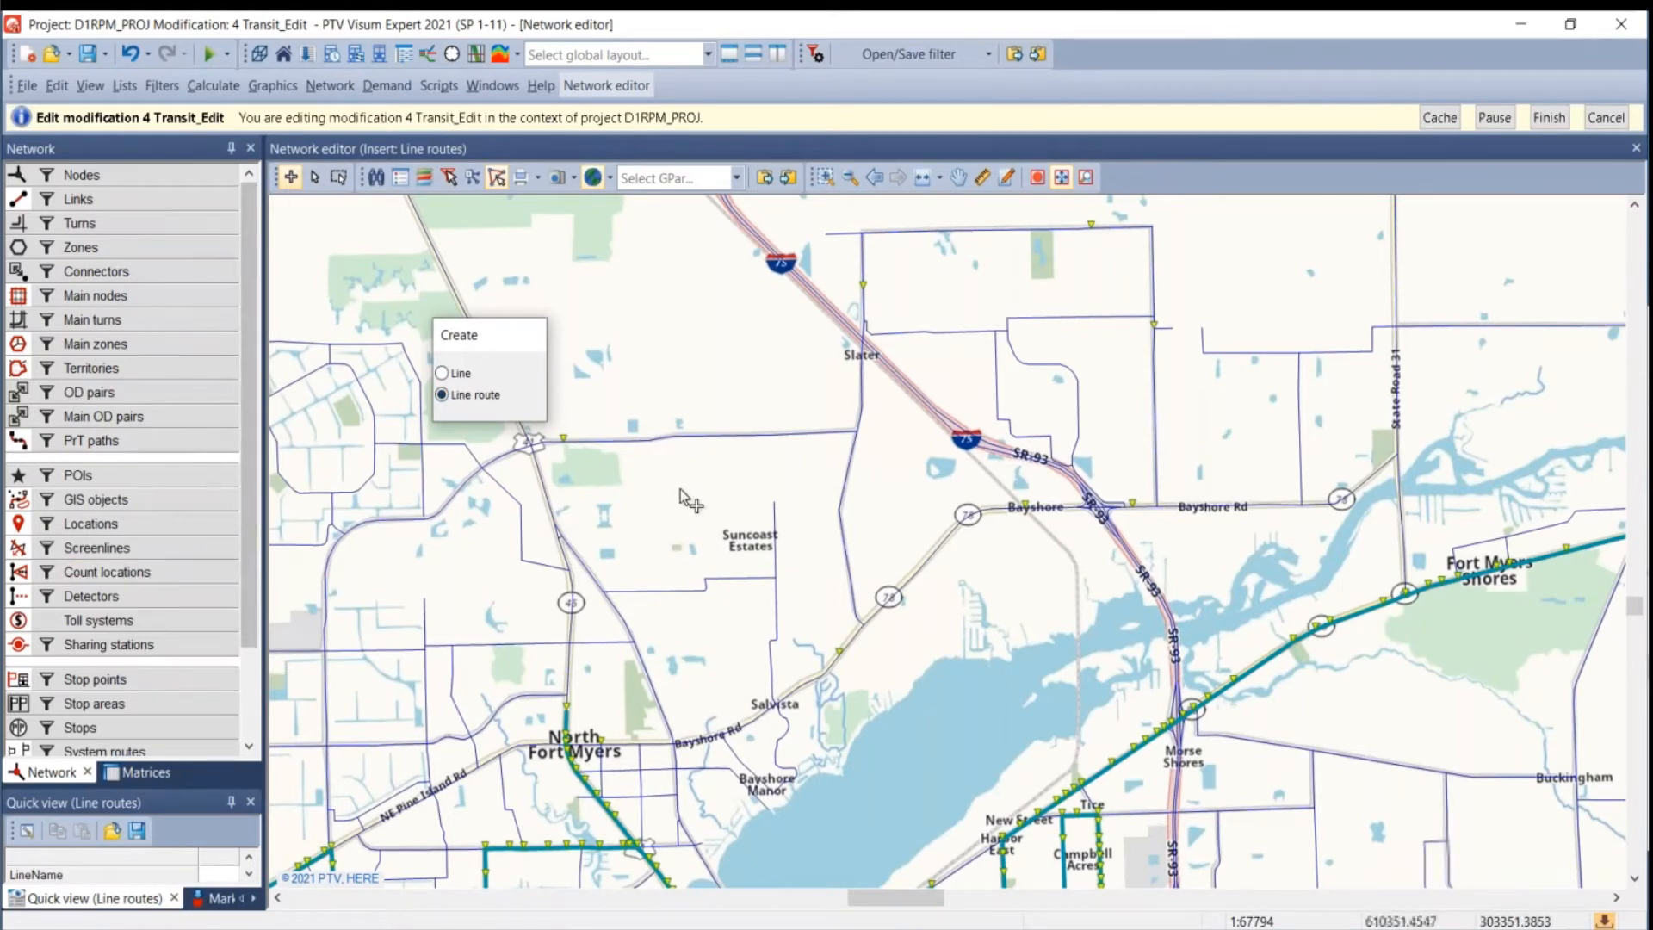
{"action": "scroll", "coordinate": [215, 517], "scroll_direction": "down", "scroll_amount": 2}
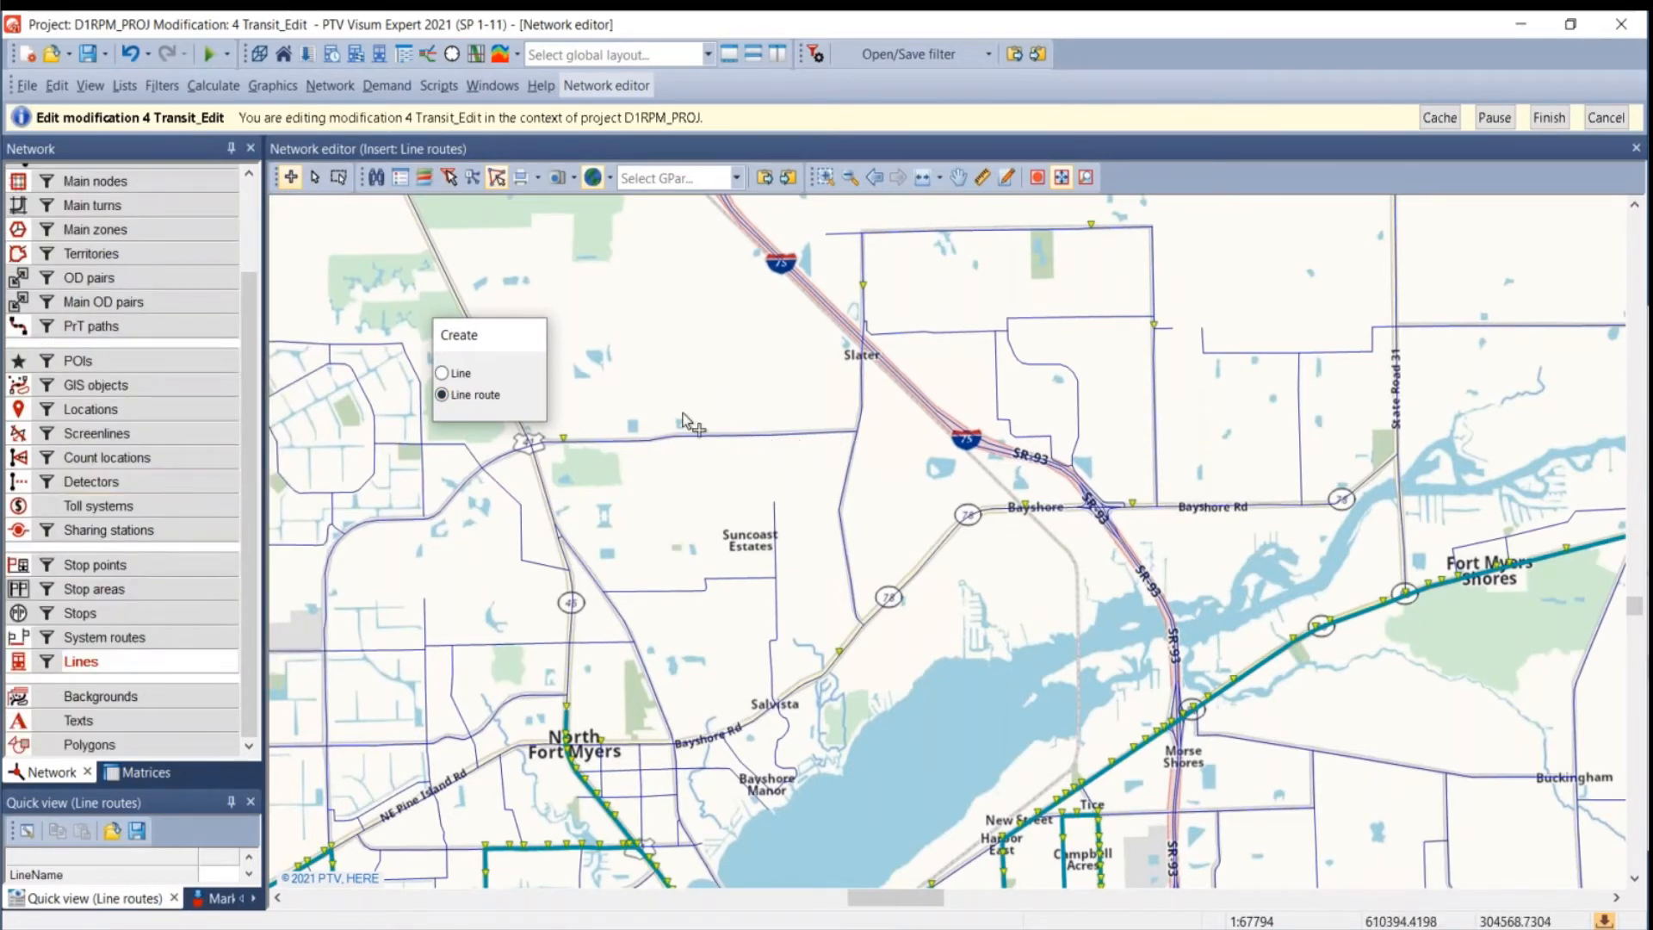
{"action": "left_click", "coordinate": [742, 436]}
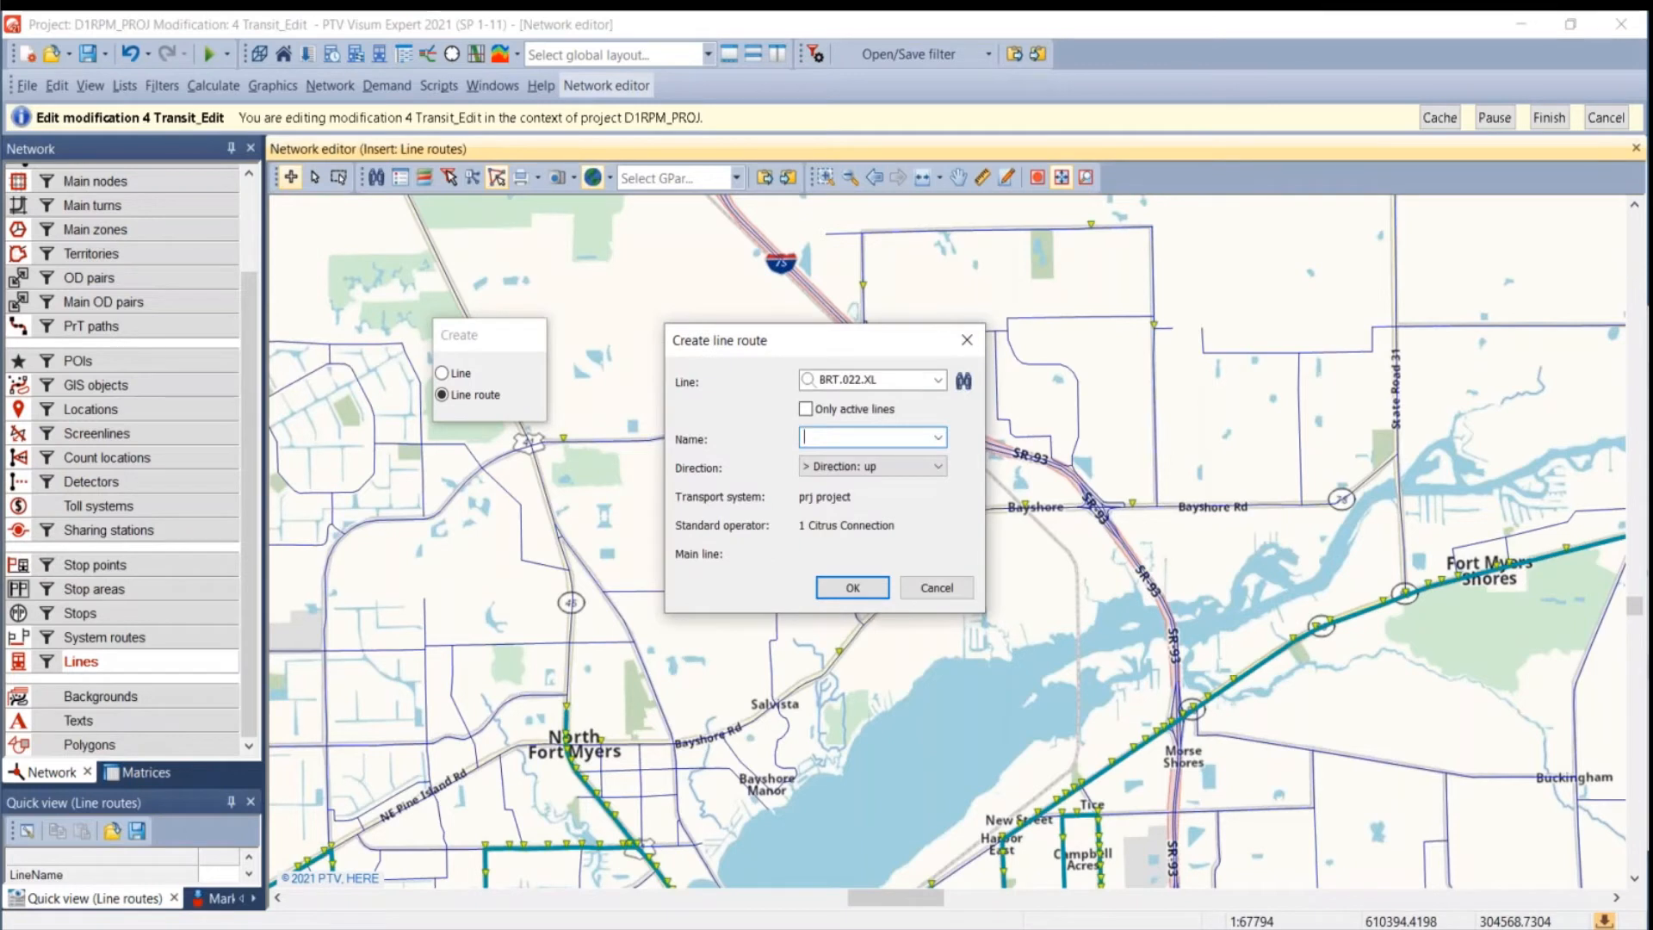
{"action": "left_click_drag", "start_coordinate": [835, 341], "coordinate": [1169, 411]}
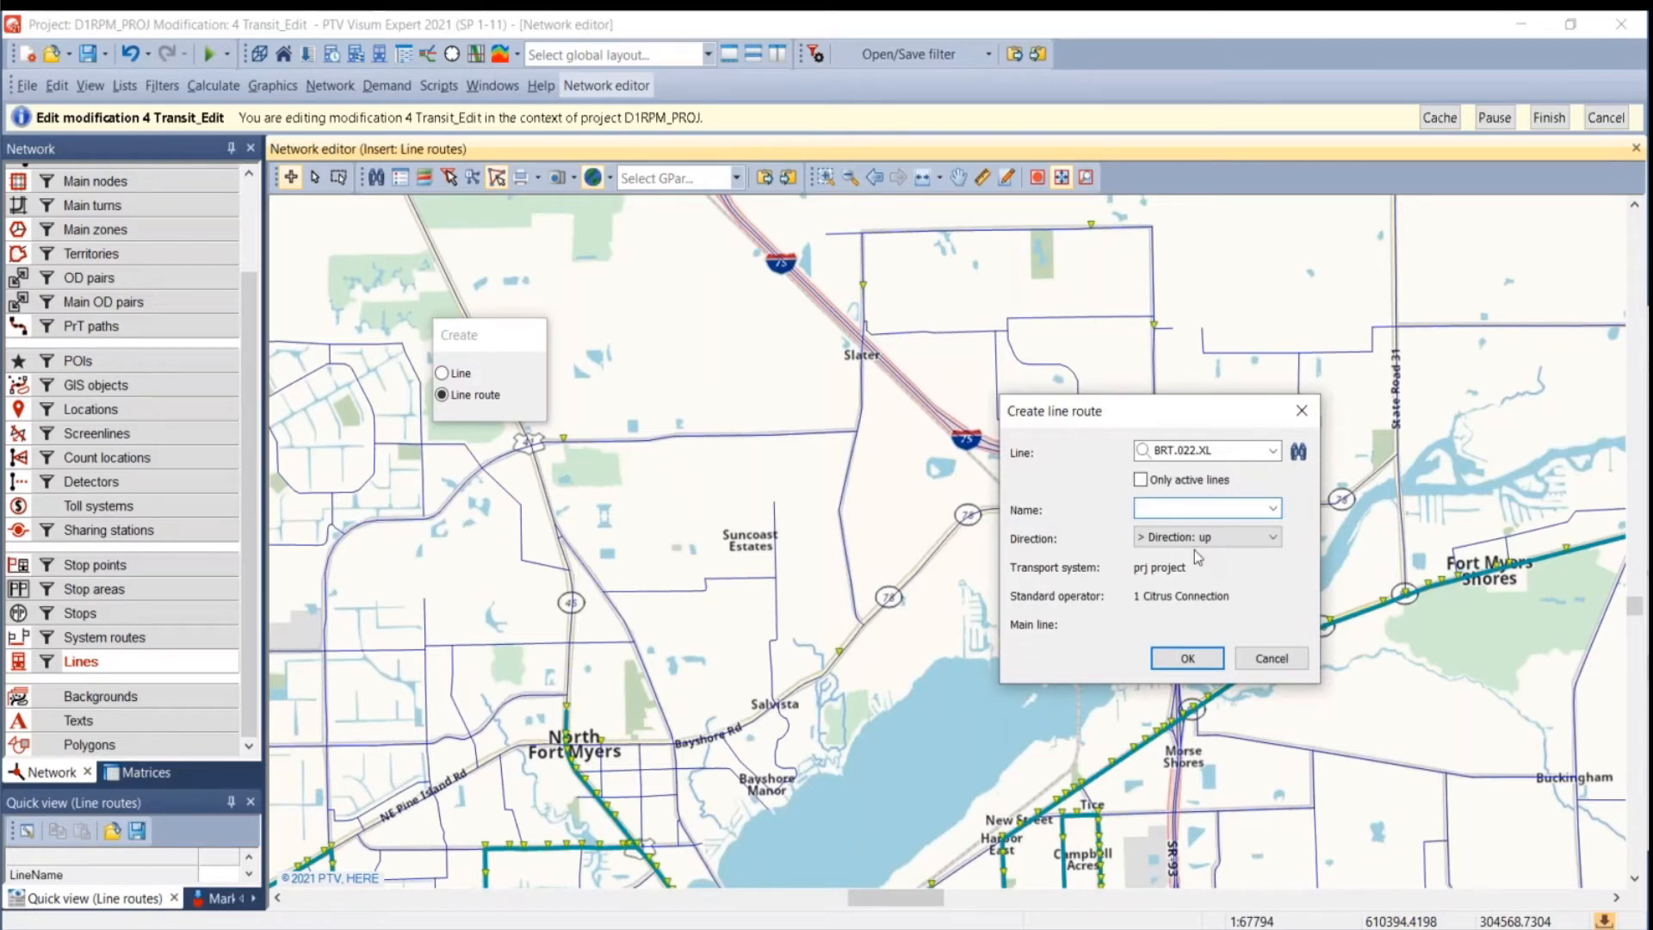
- Choose Suncoast Loop as the line that the new line route belongs to
{"action": "double_click", "coordinate": [1212, 450]}
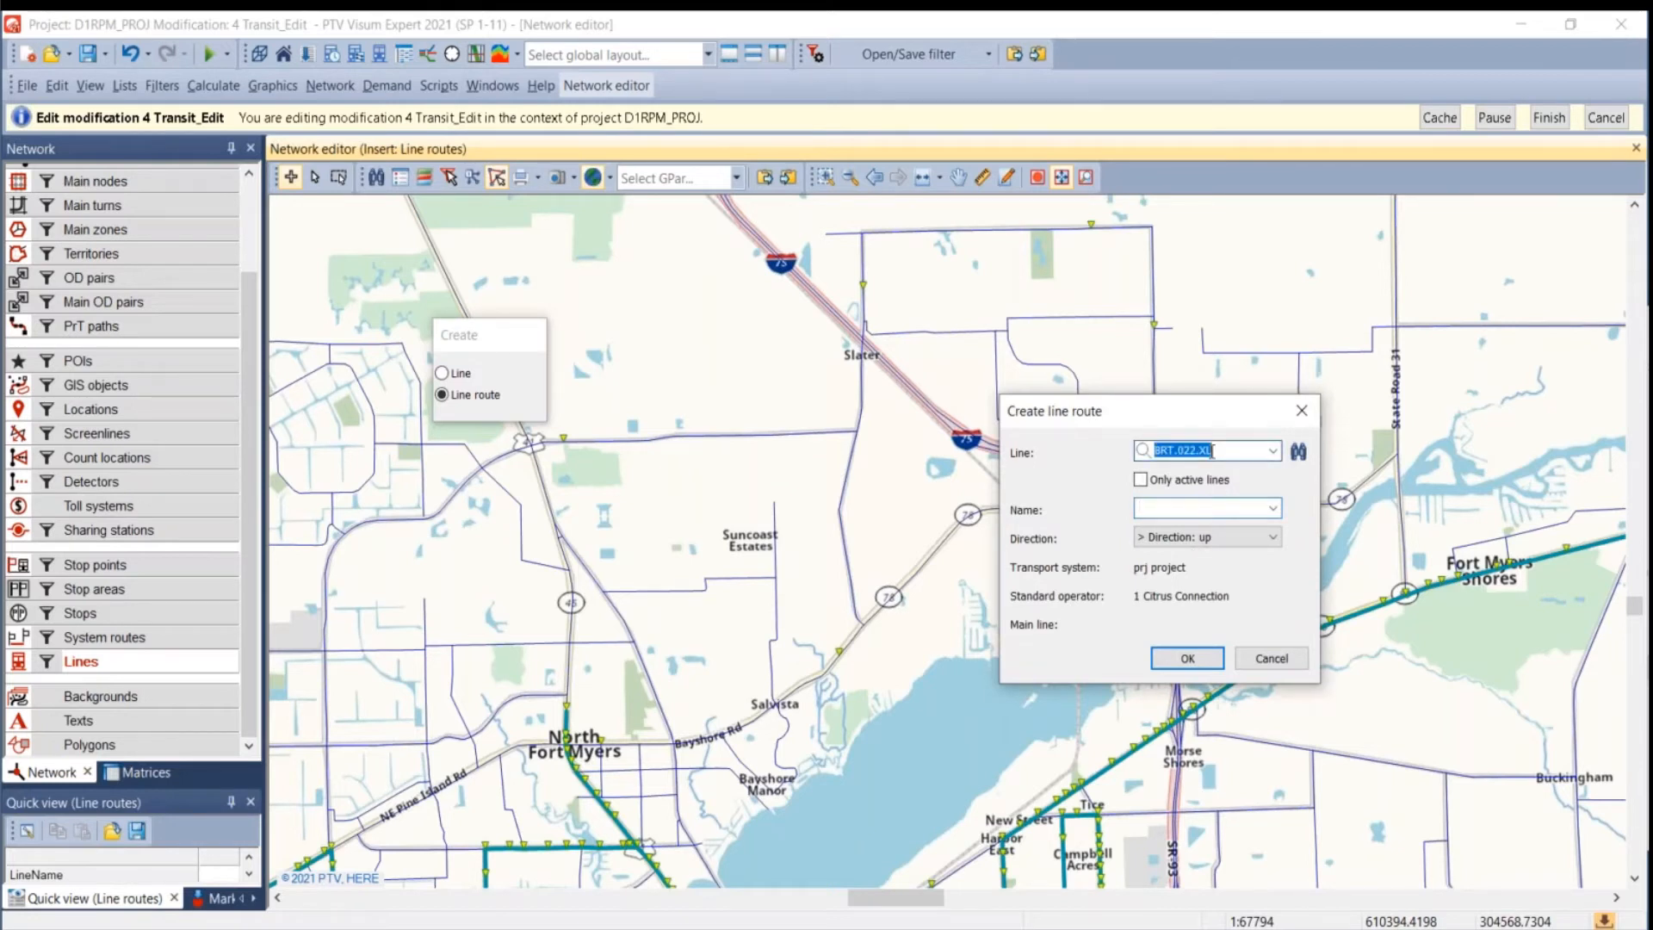
{"action": "left_click", "coordinate": [1273, 450]}
{"action": "left_click", "coordinate": [1277, 515]}
{"action": "left_click", "coordinate": [1276, 514]}
{"action": "left_click", "coordinate": [1277, 453]}
{"action": "left_click", "coordinate": [1276, 453]}
{"action": "left_click_drag", "start_coordinate": [1269, 517], "coordinate": [1280, 829]}
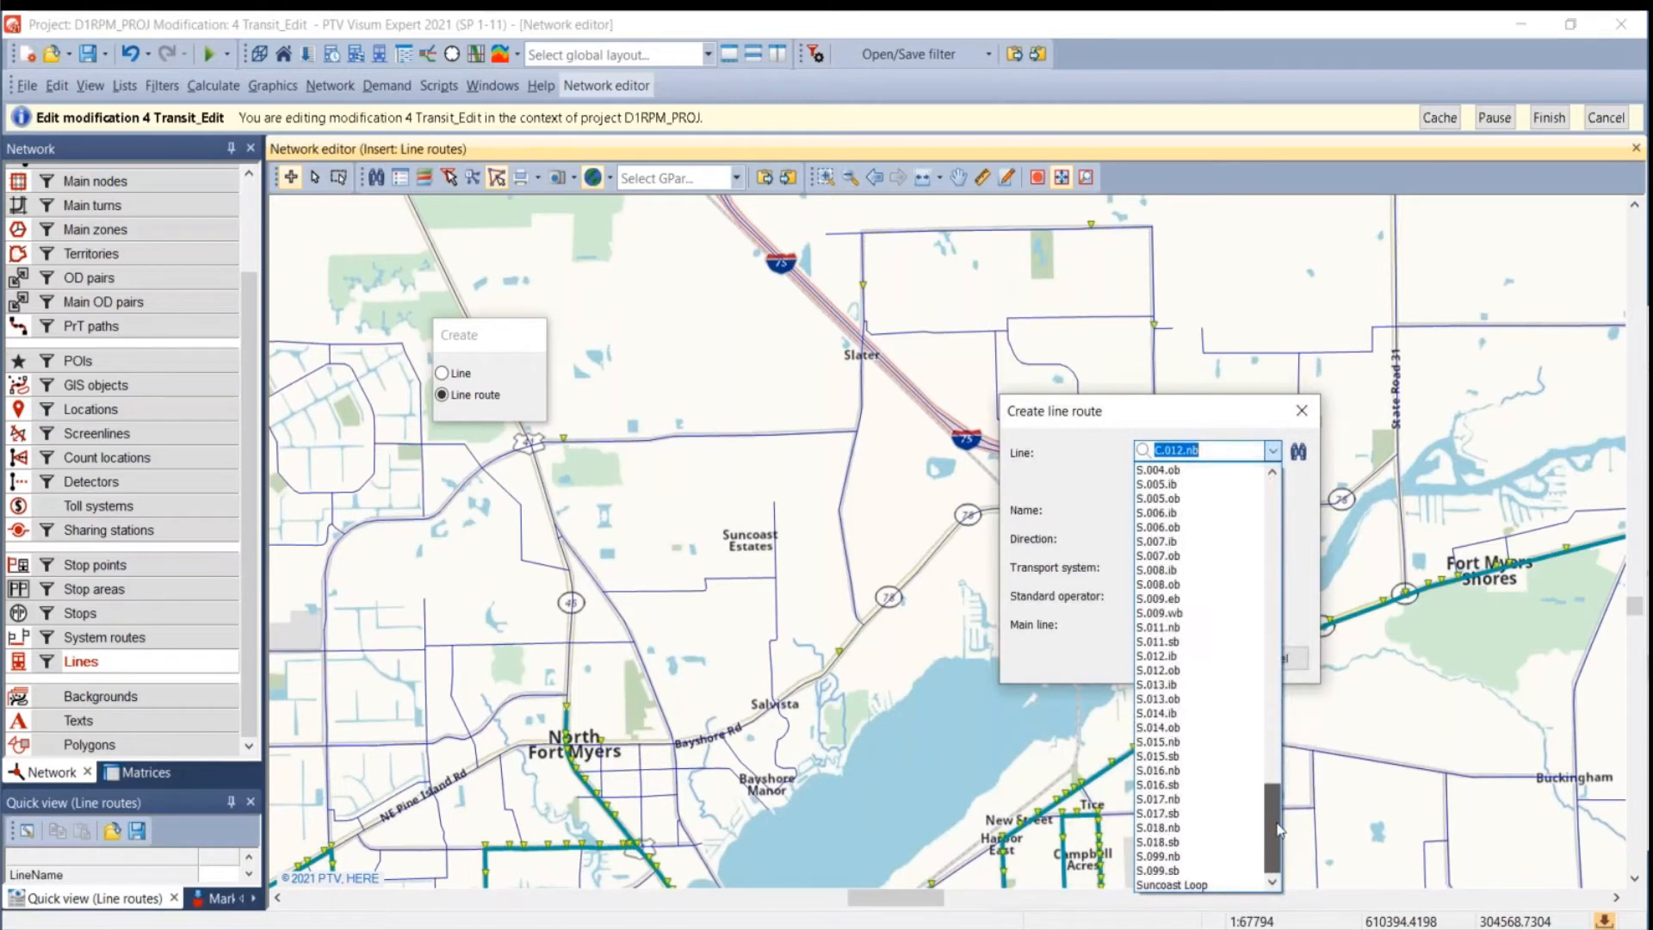
{"action": "left_click", "coordinate": [1164, 887]}
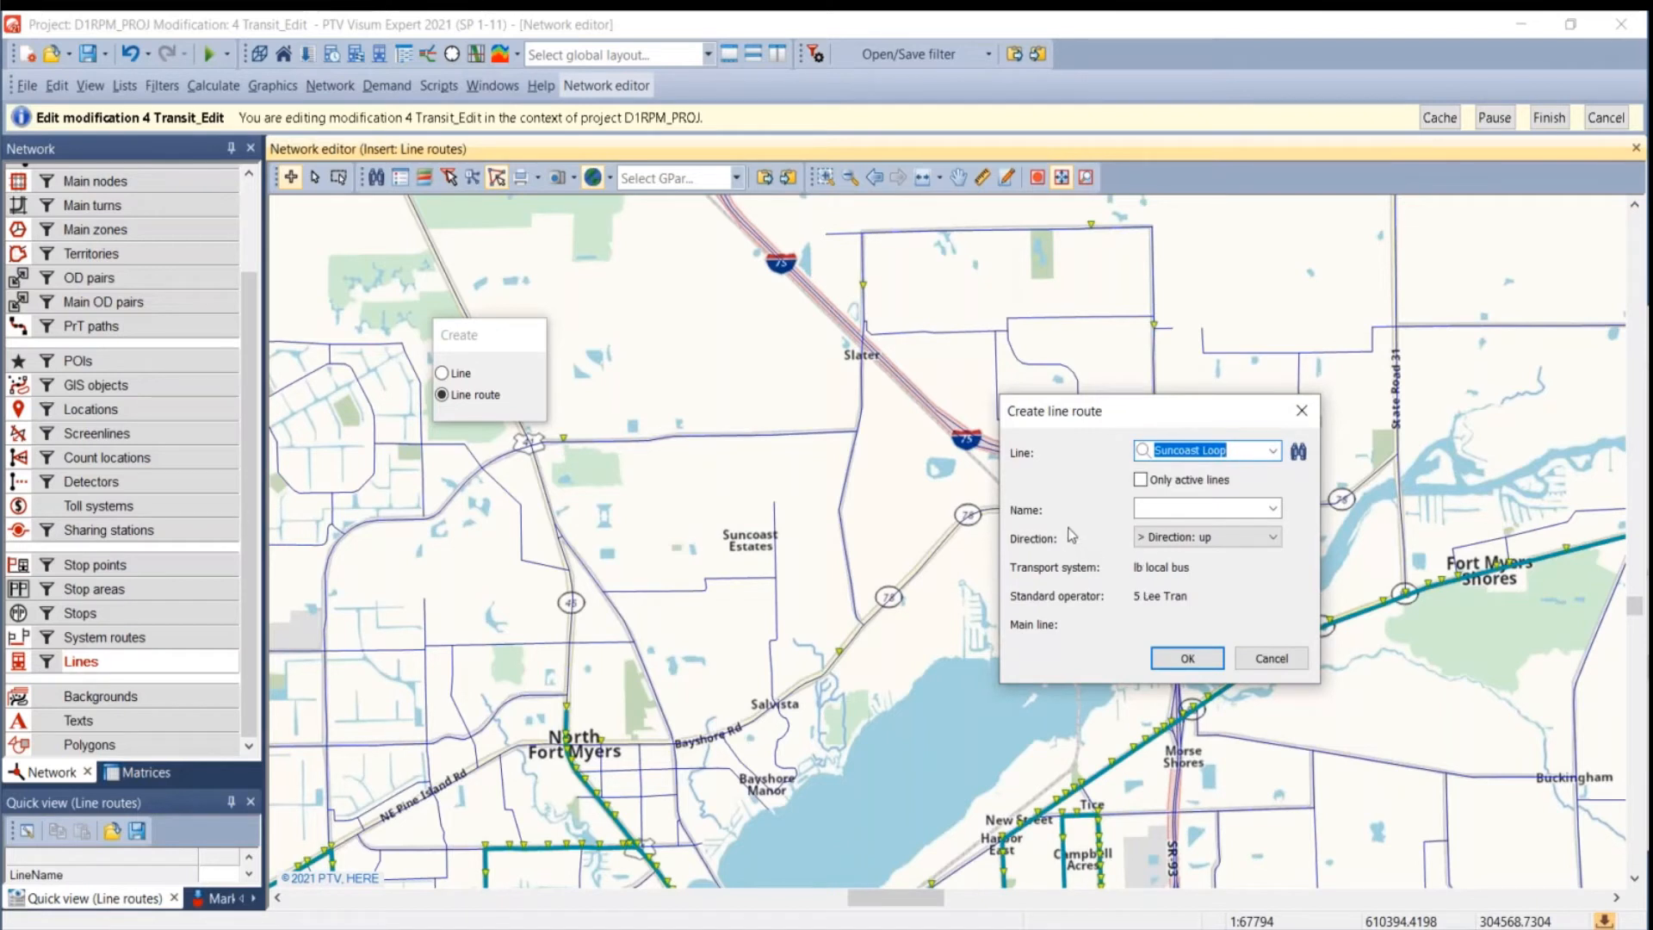
- Name the line route Inner, keep its direction as up, and confirm to start editing its course
{"action": "left_click", "coordinate": [1202, 508]}
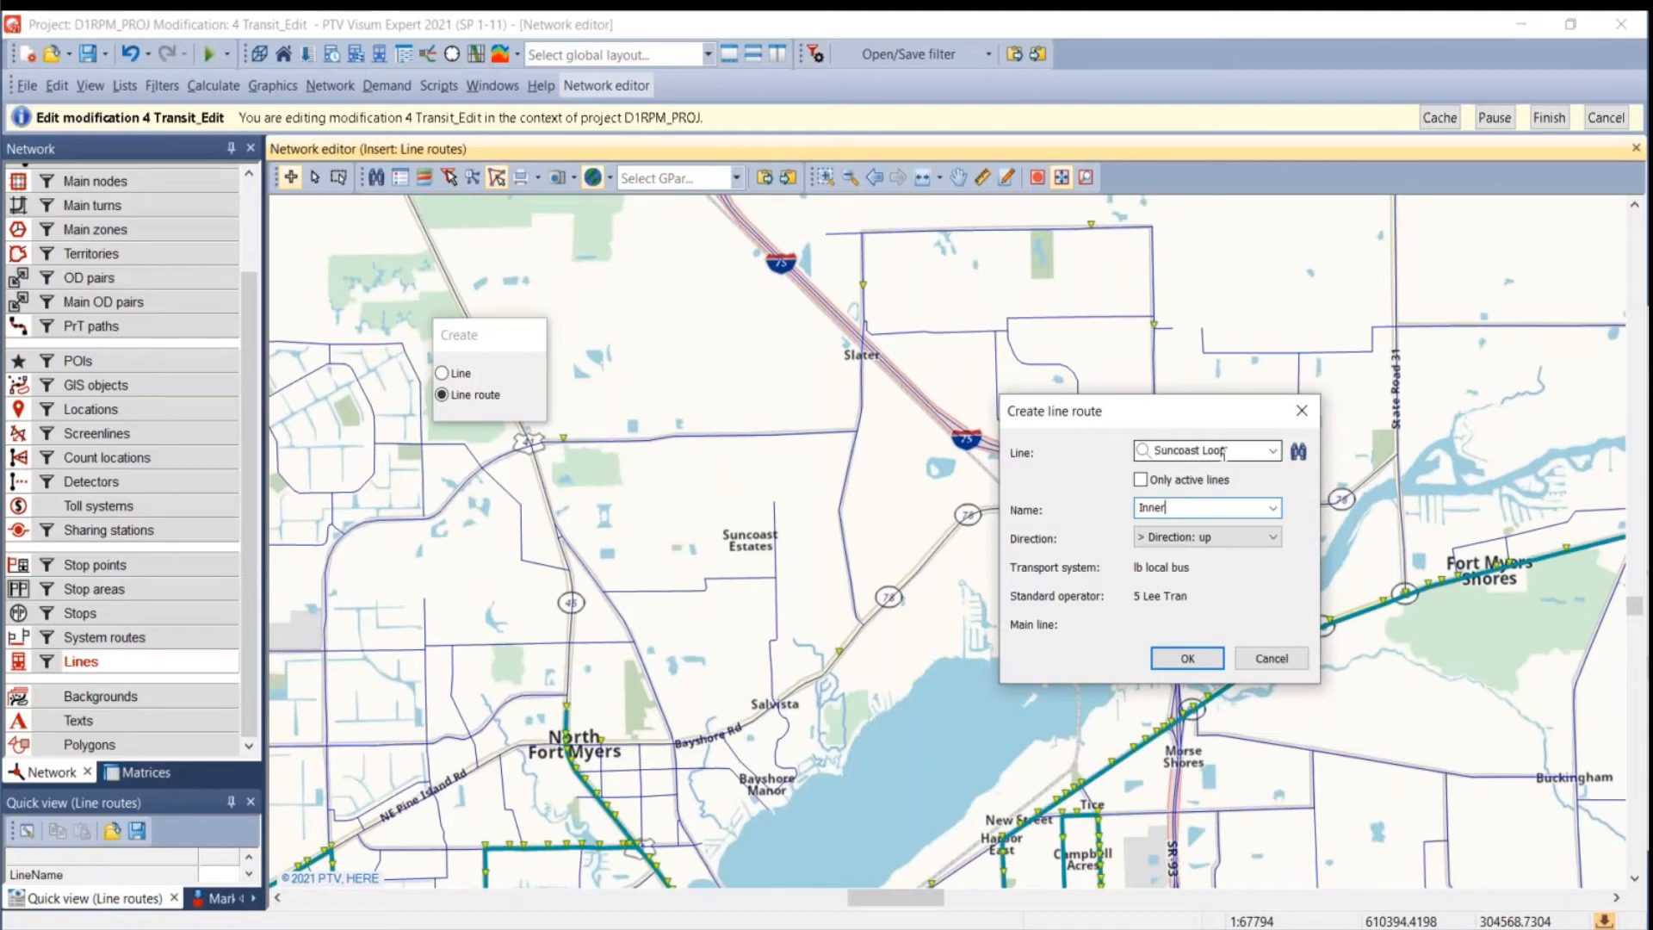
{"action": "left_click", "coordinate": [1157, 544]}
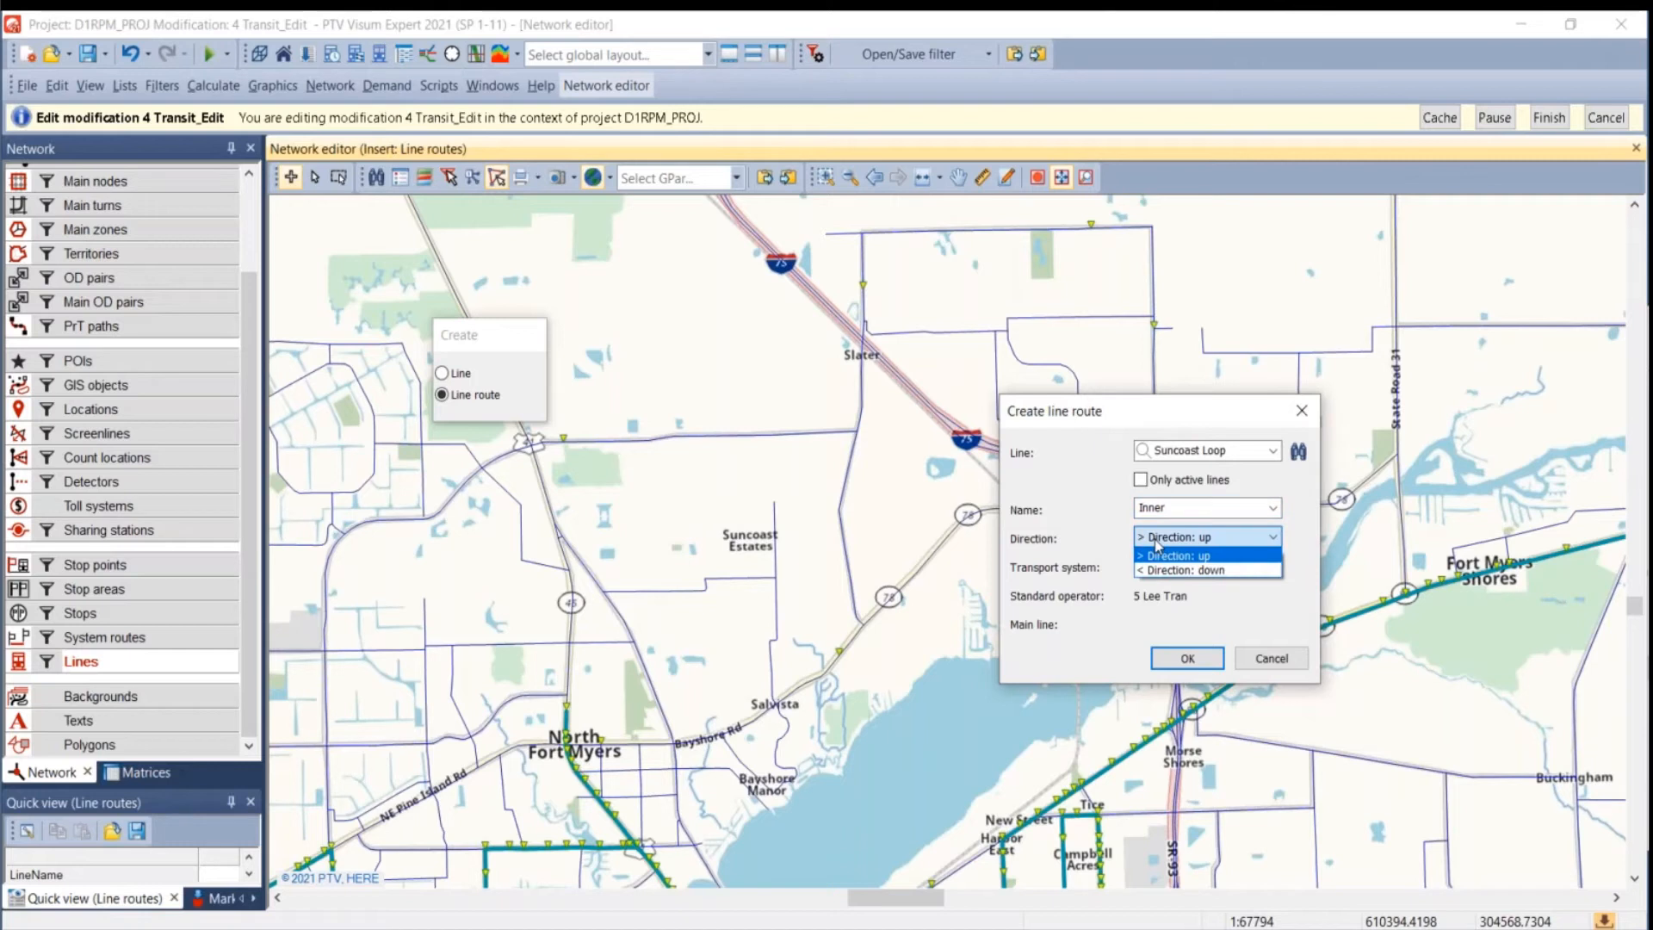
{"action": "left_click", "coordinate": [1155, 541]}
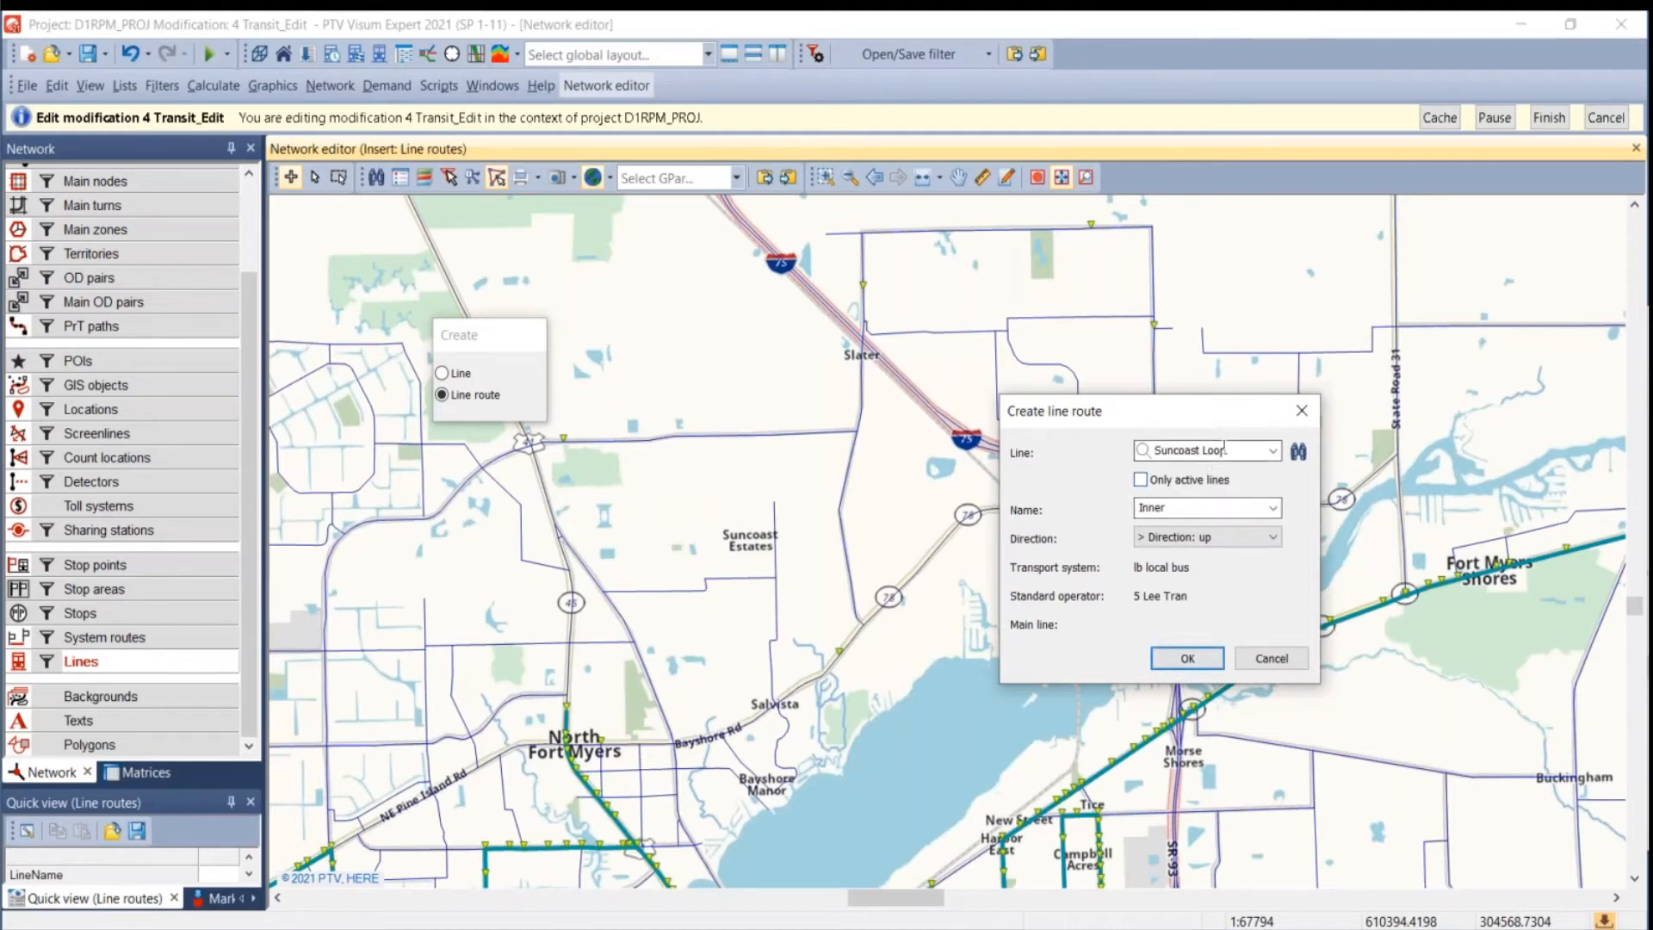
{"action": "left_click", "coordinate": [1273, 452]}
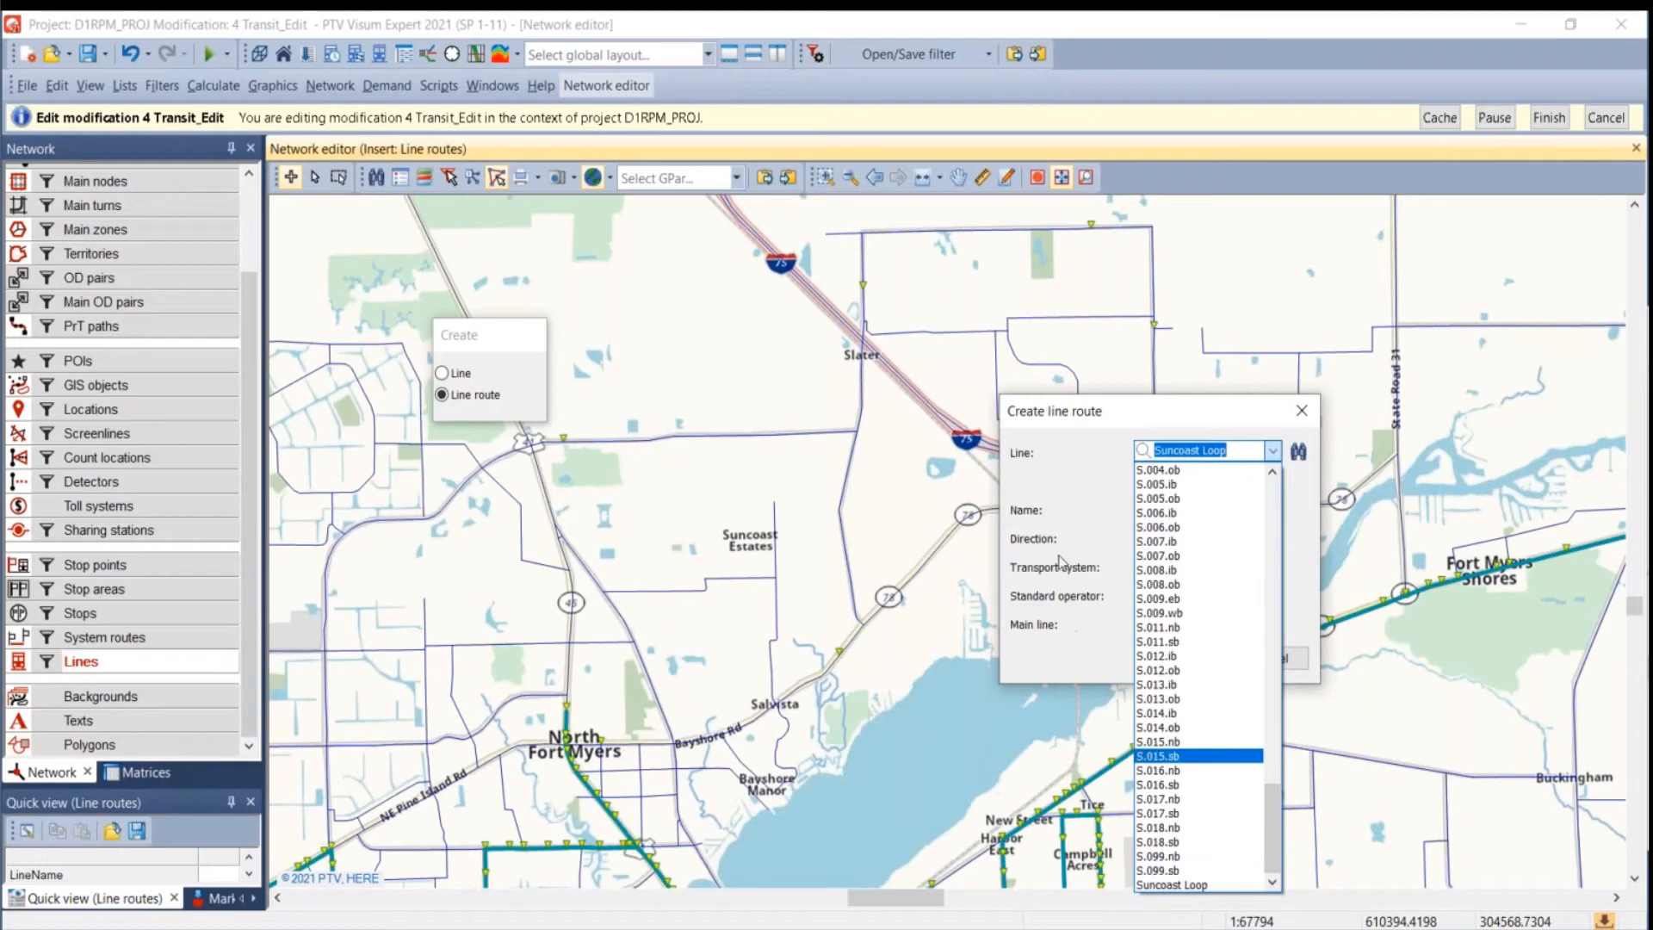
{"action": "left_click", "coordinate": [1040, 508]}
{"action": "left_click", "coordinate": [1145, 508]}
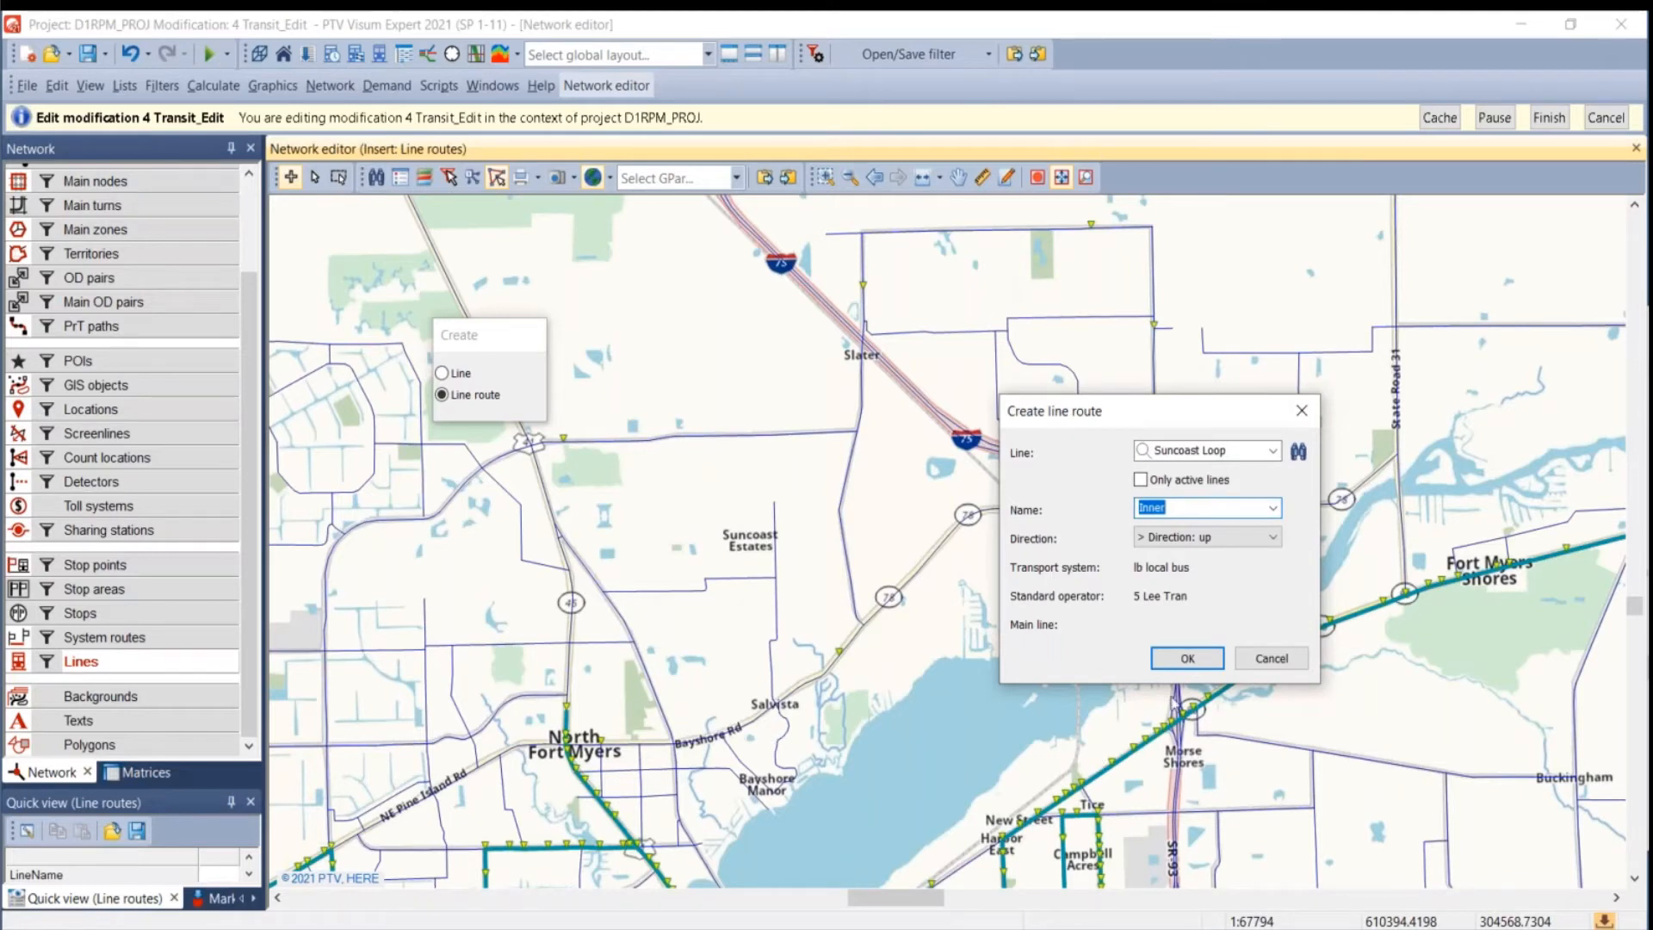
{"action": "left_click", "coordinate": [1186, 671]}
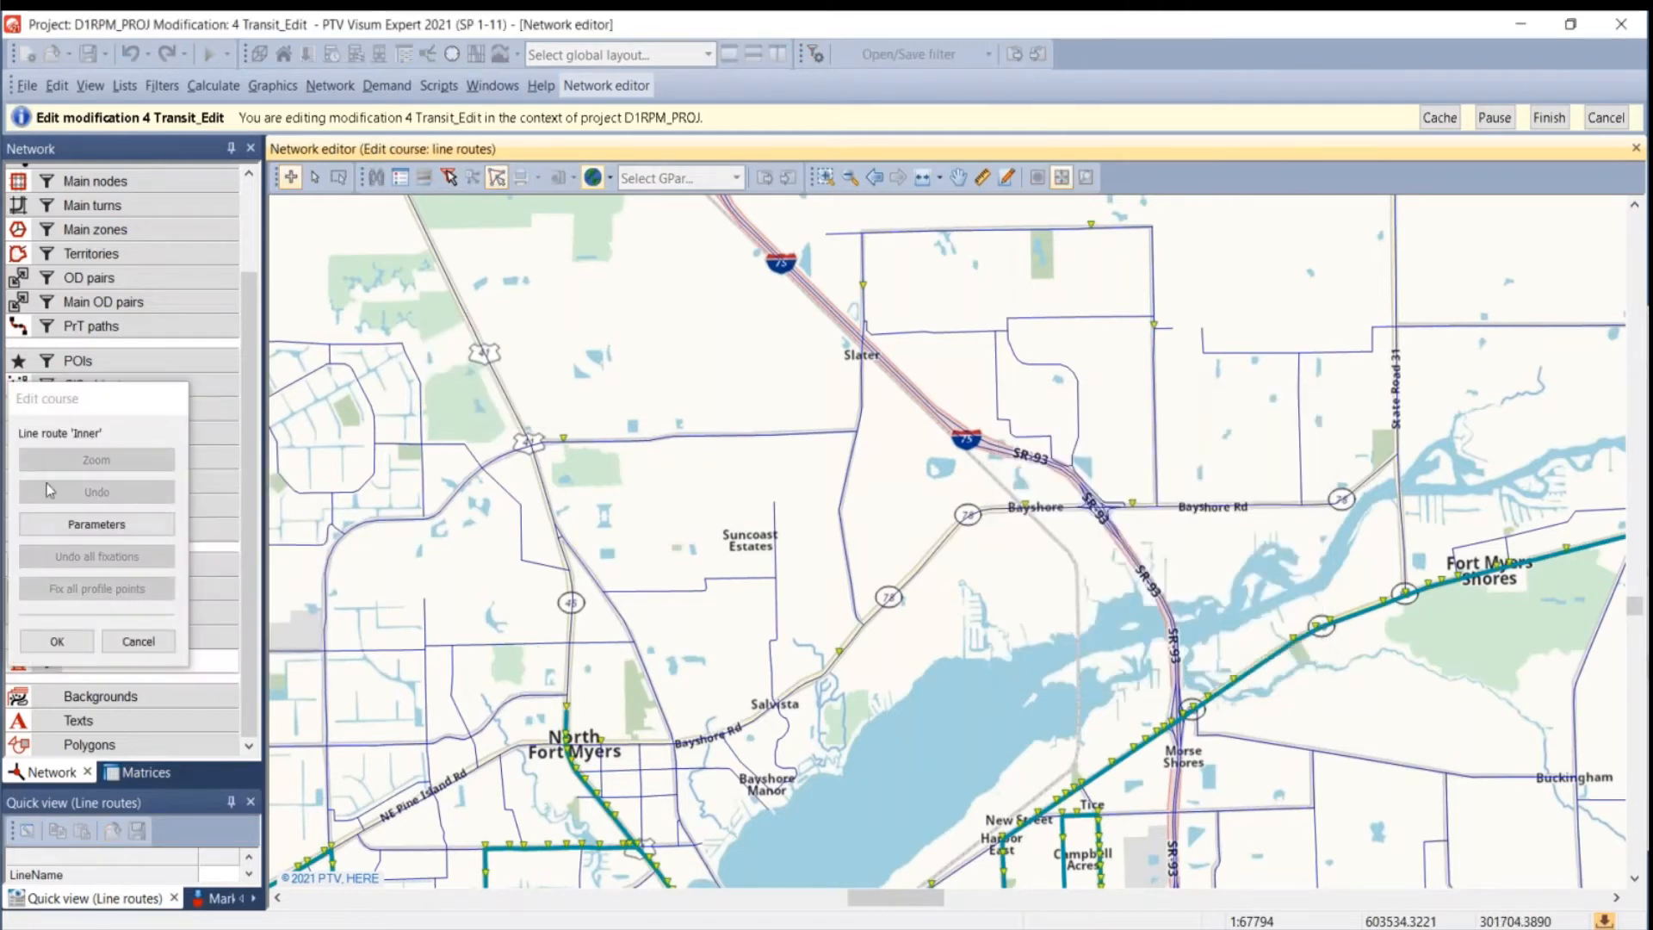
- Move the Edit course dialog off the network list and examine the line route course search parameters
{"action": "left_click_drag", "start_coordinate": [336, 423], "coordinate": [1408, 304]}
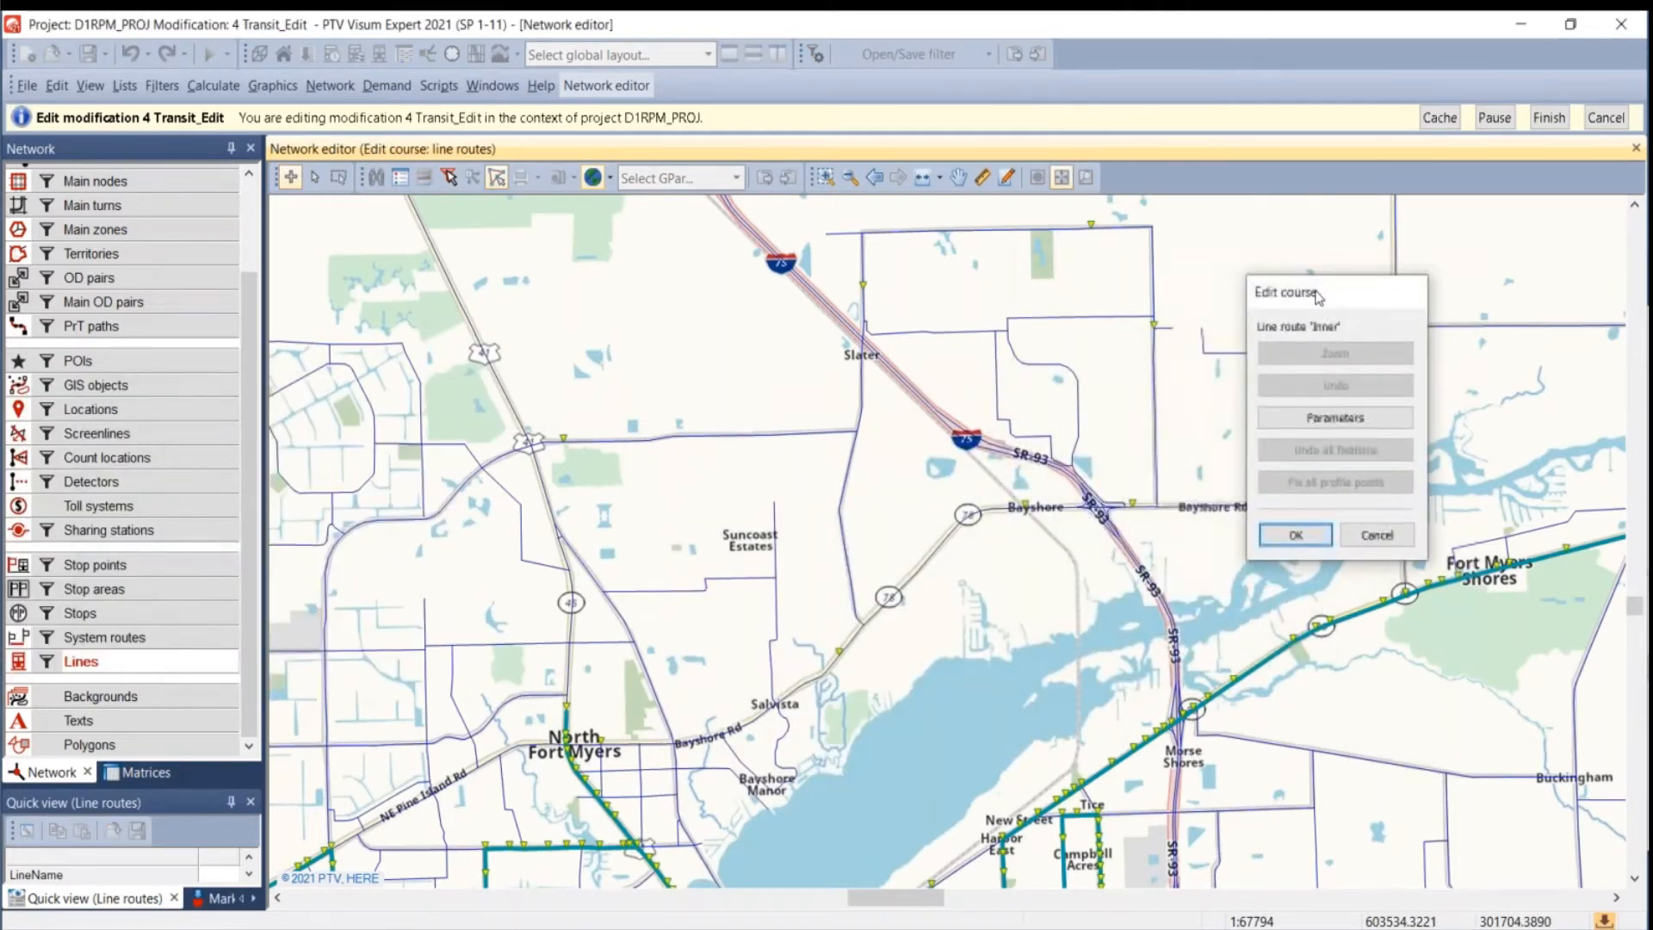
{"action": "left_click", "coordinate": [1329, 422]}
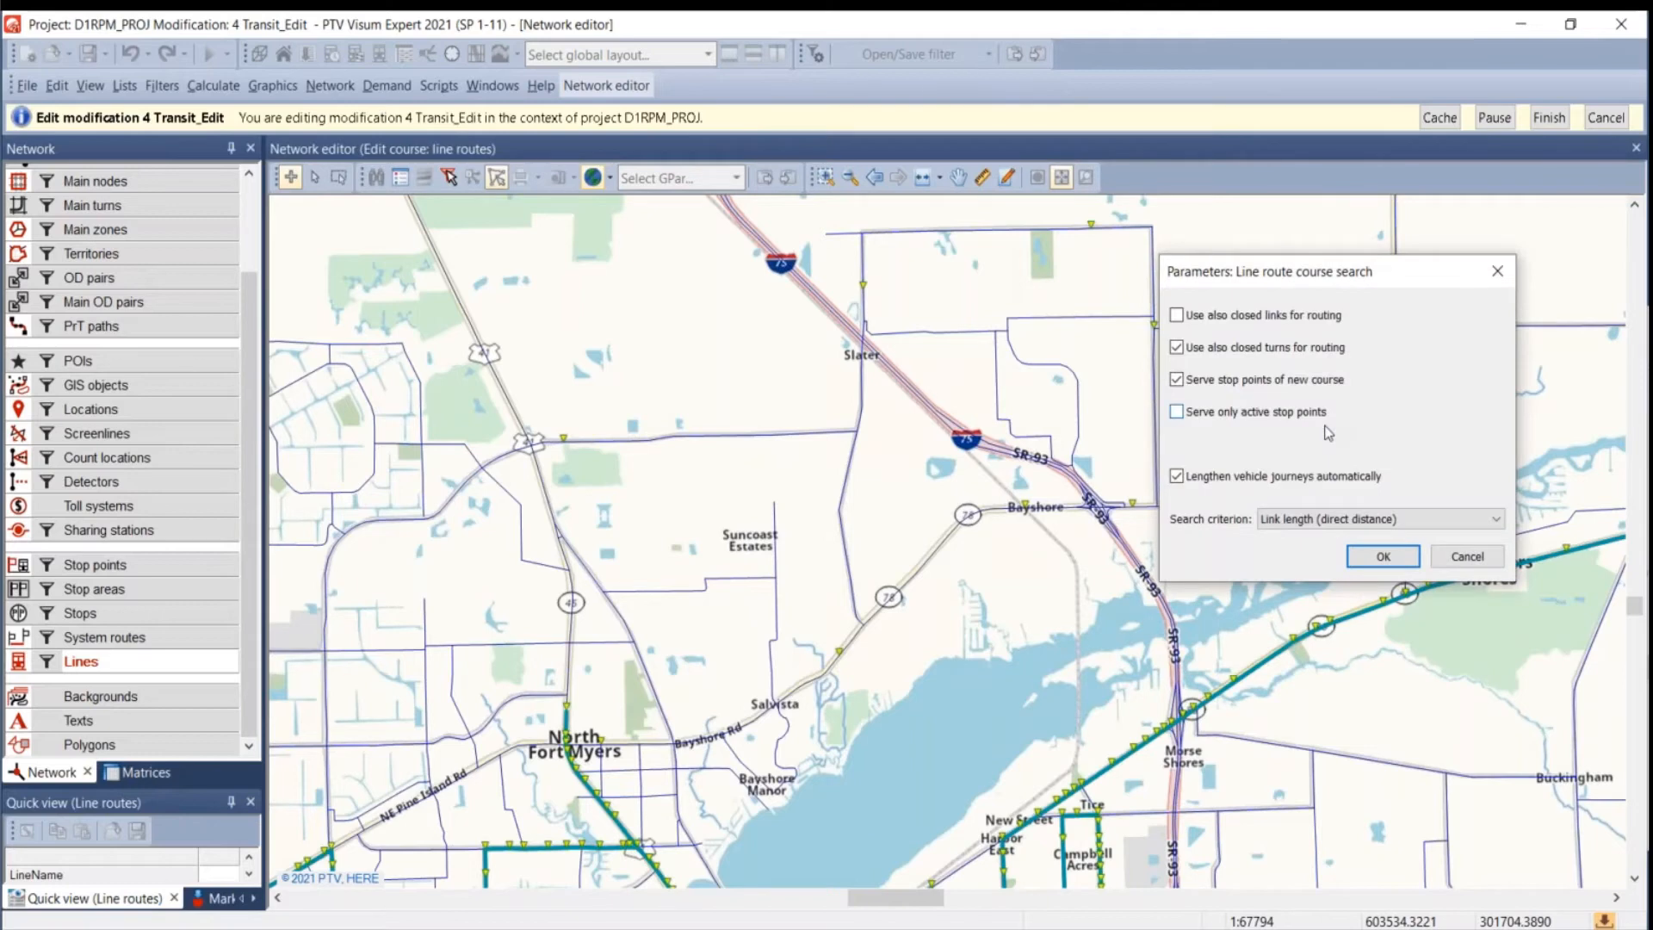
{"action": "left_click_drag", "start_coordinate": [1310, 271], "coordinate": [1030, 547]}
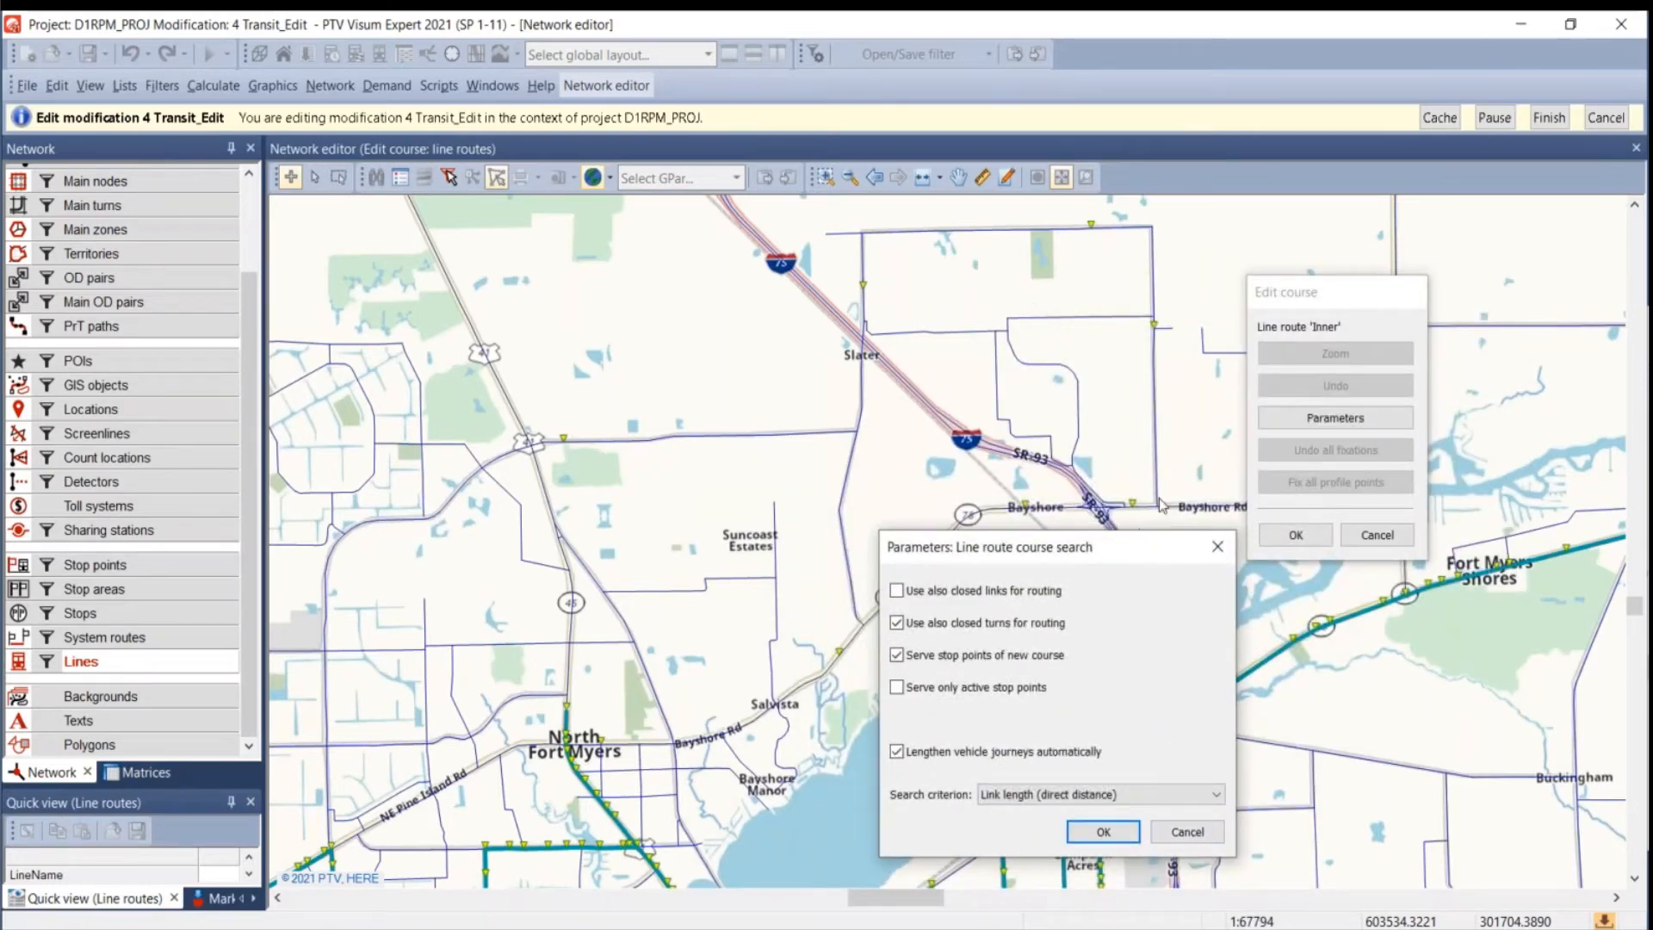
{"action": "left_click", "coordinate": [1216, 548]}
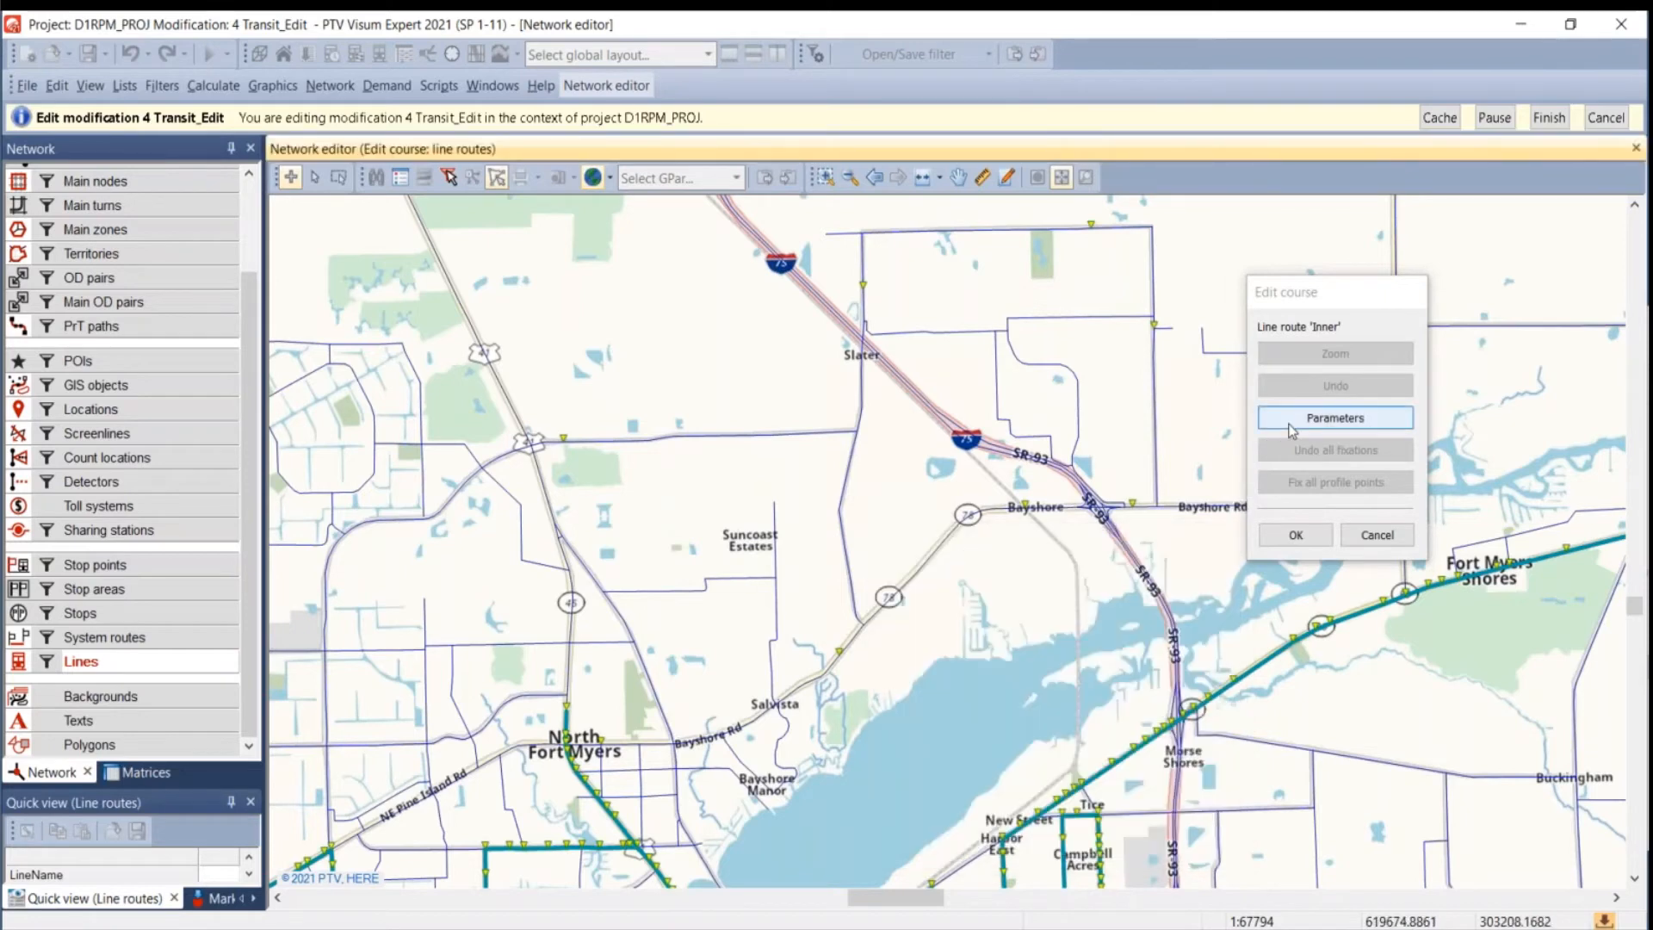
{"action": "left_click", "coordinate": [1291, 431]}
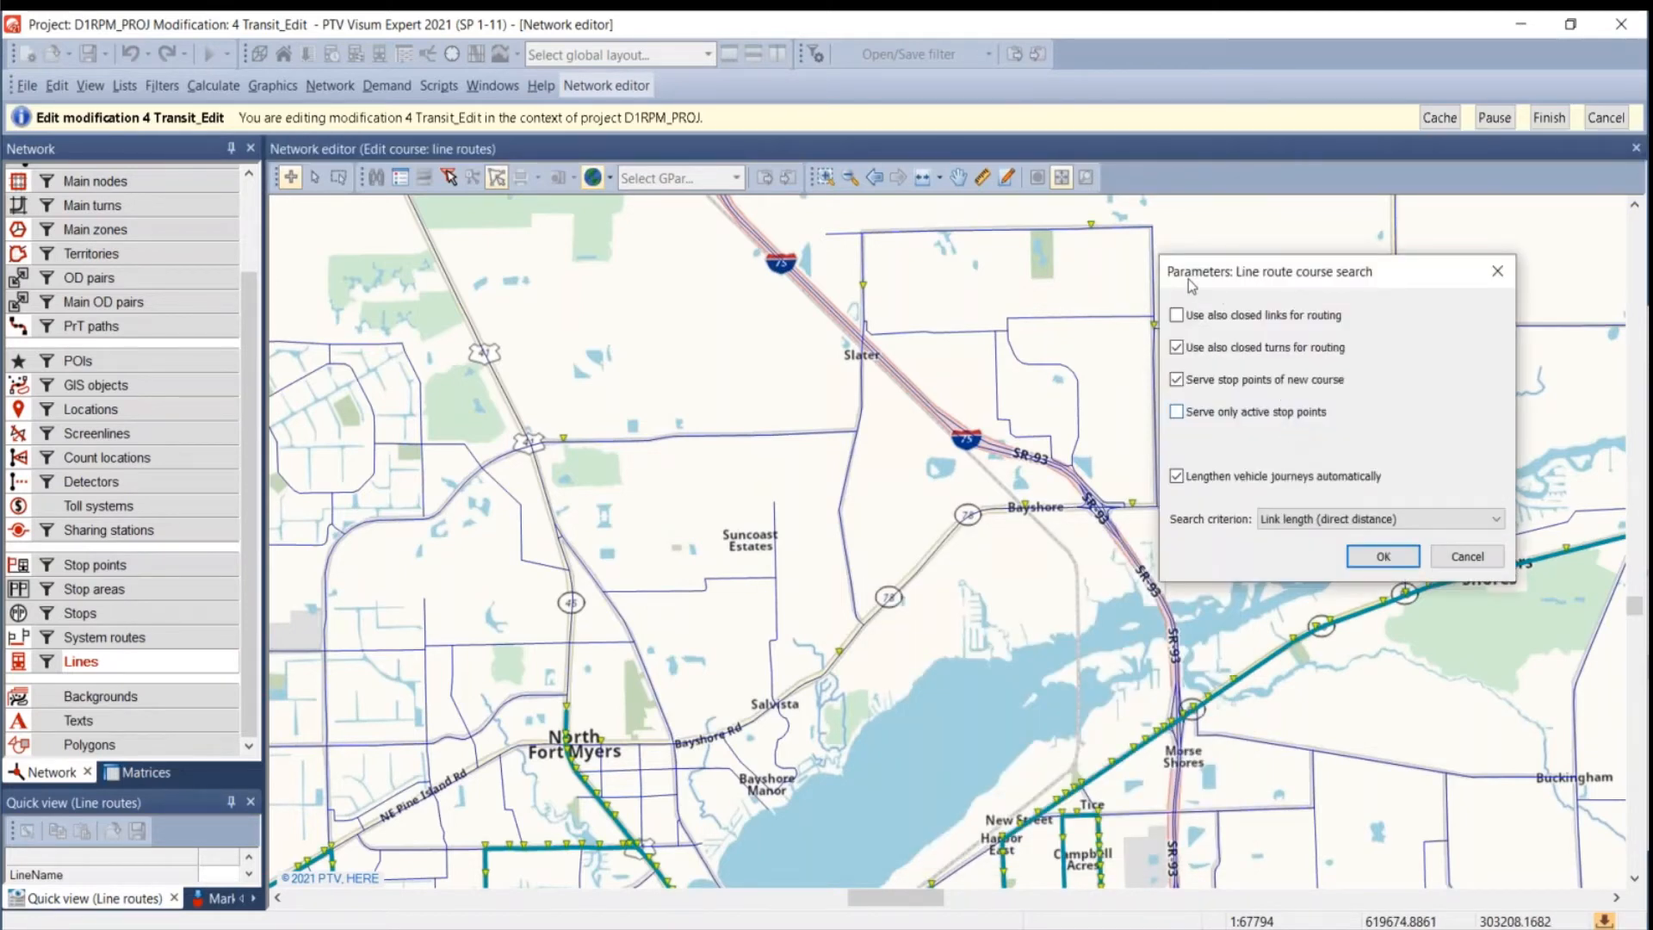
{"action": "left_click_drag", "start_coordinate": [1187, 275], "coordinate": [54, 491]}
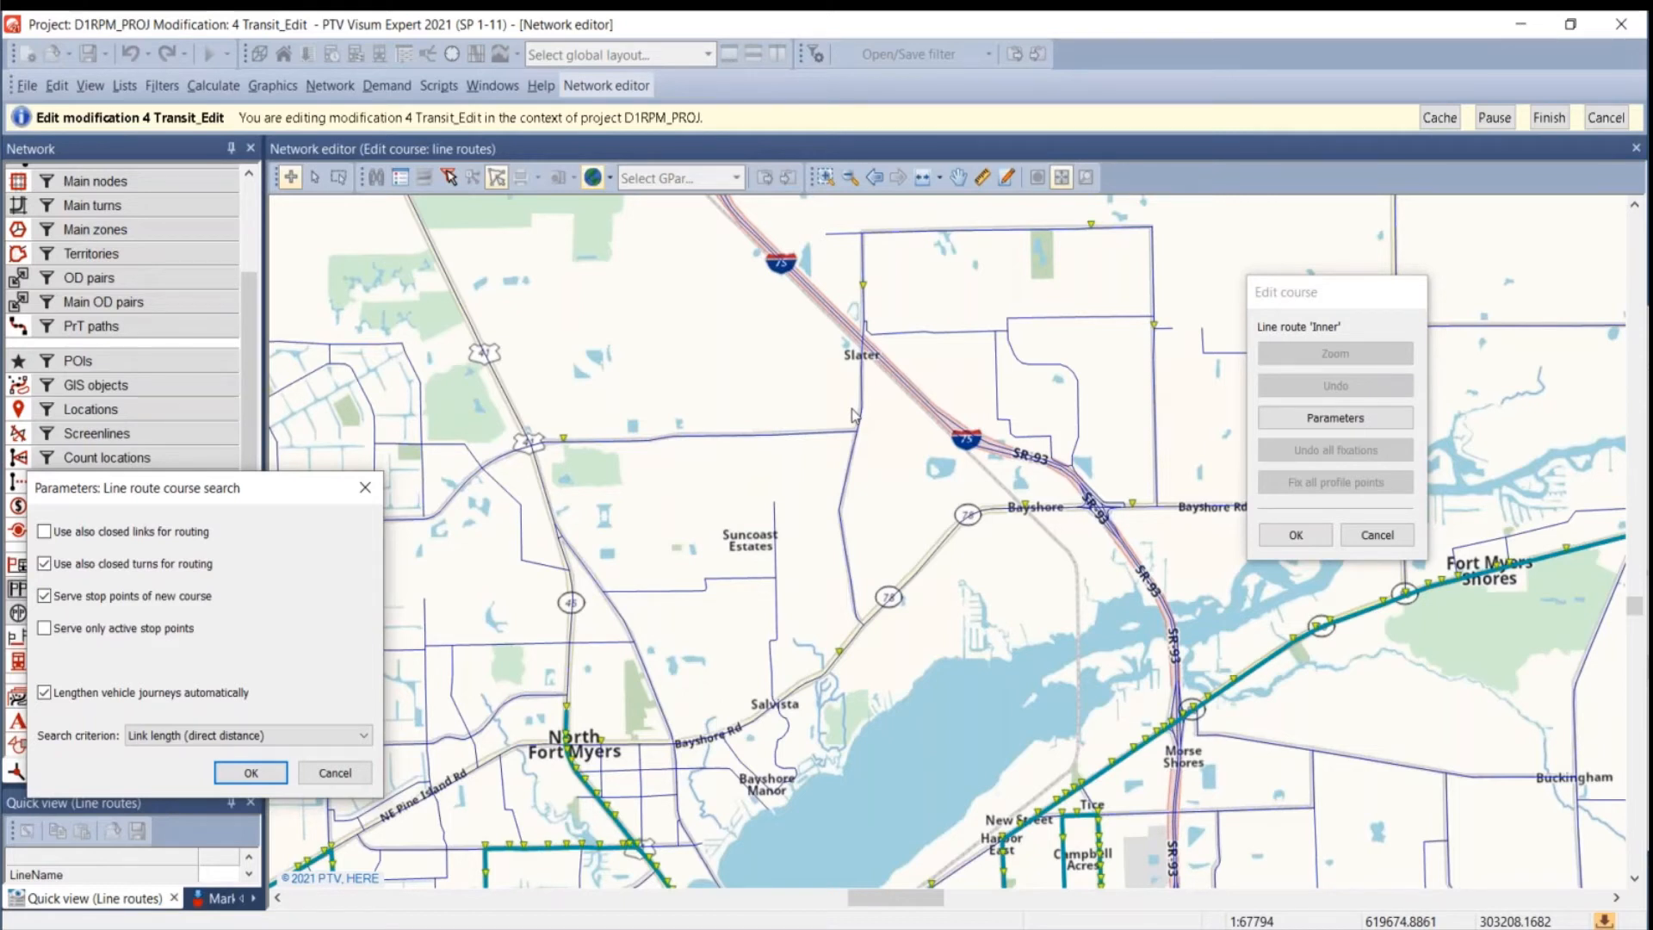
{"action": "left_click", "coordinate": [365, 487]}
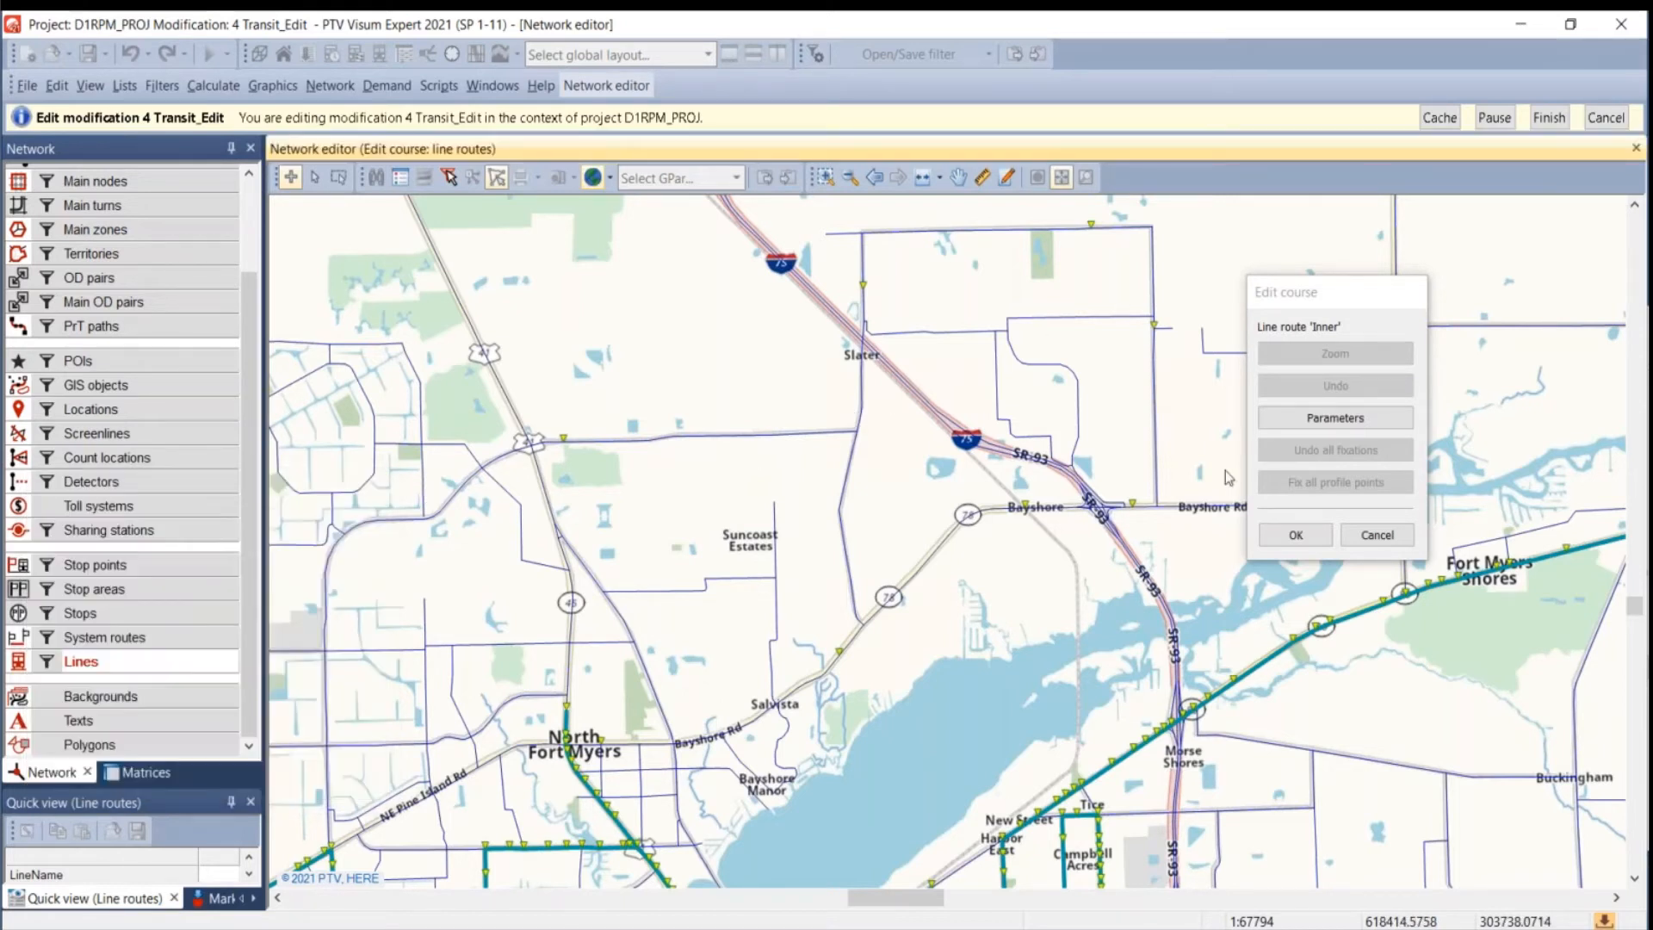
- Allow closed links for routing in the line route course search parameters and confirm
{"action": "left_click", "coordinate": [1289, 425]}
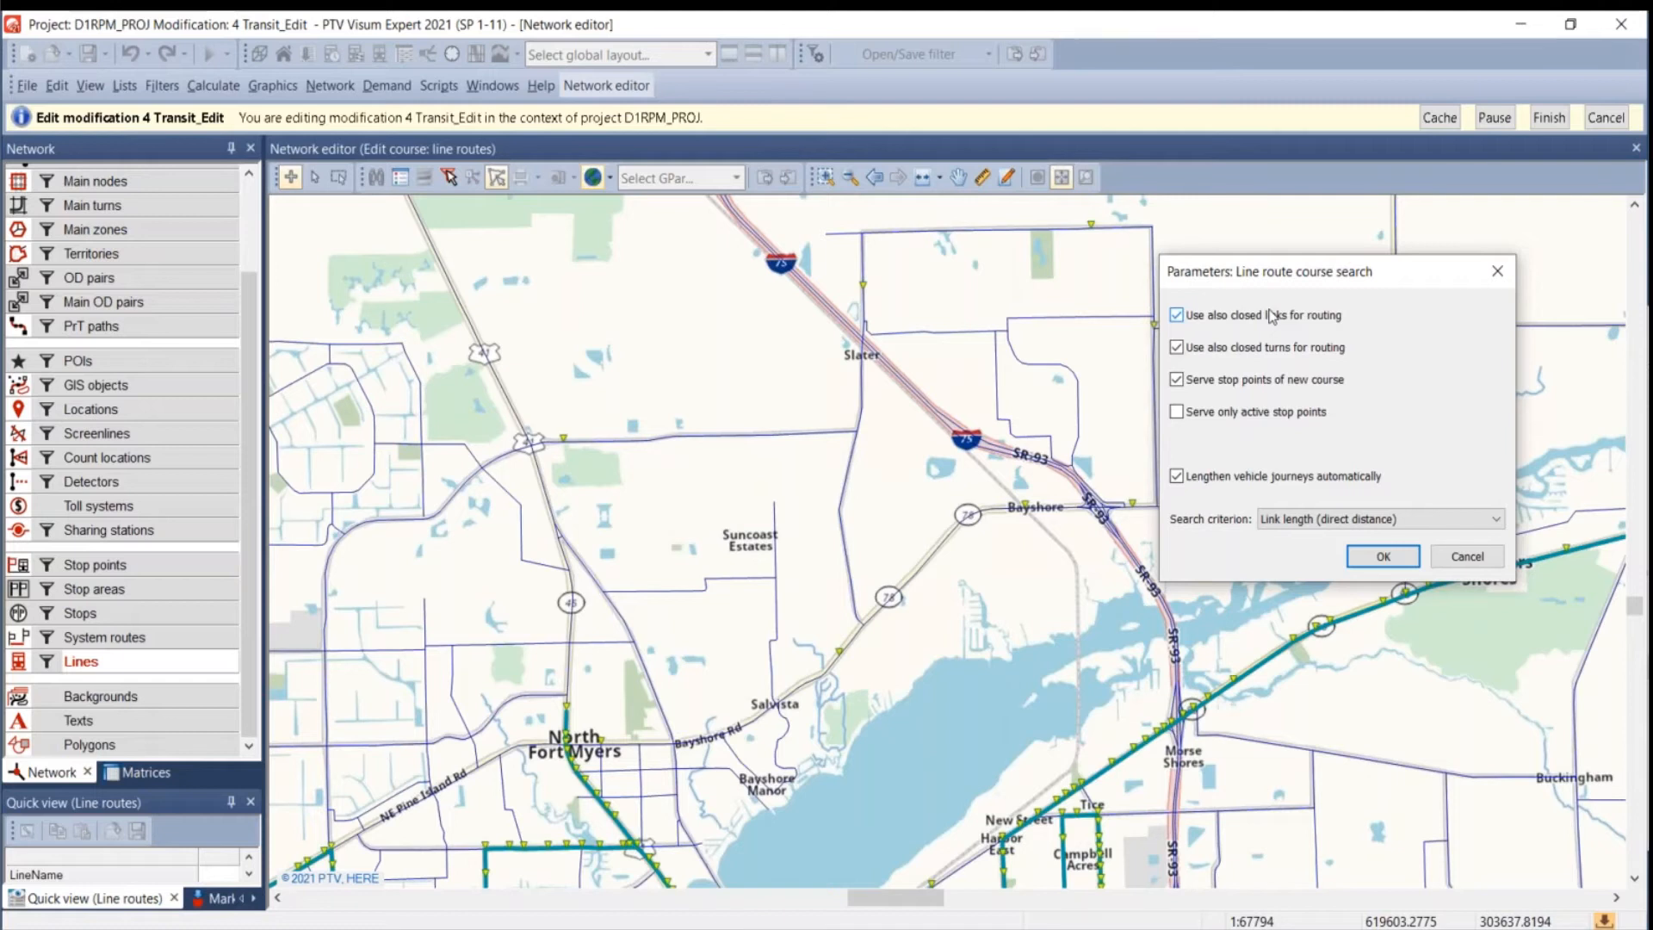
{"action": "left_click", "coordinate": [1197, 321]}
{"action": "left_click_drag", "start_coordinate": [1240, 275], "coordinate": [908, 414]}
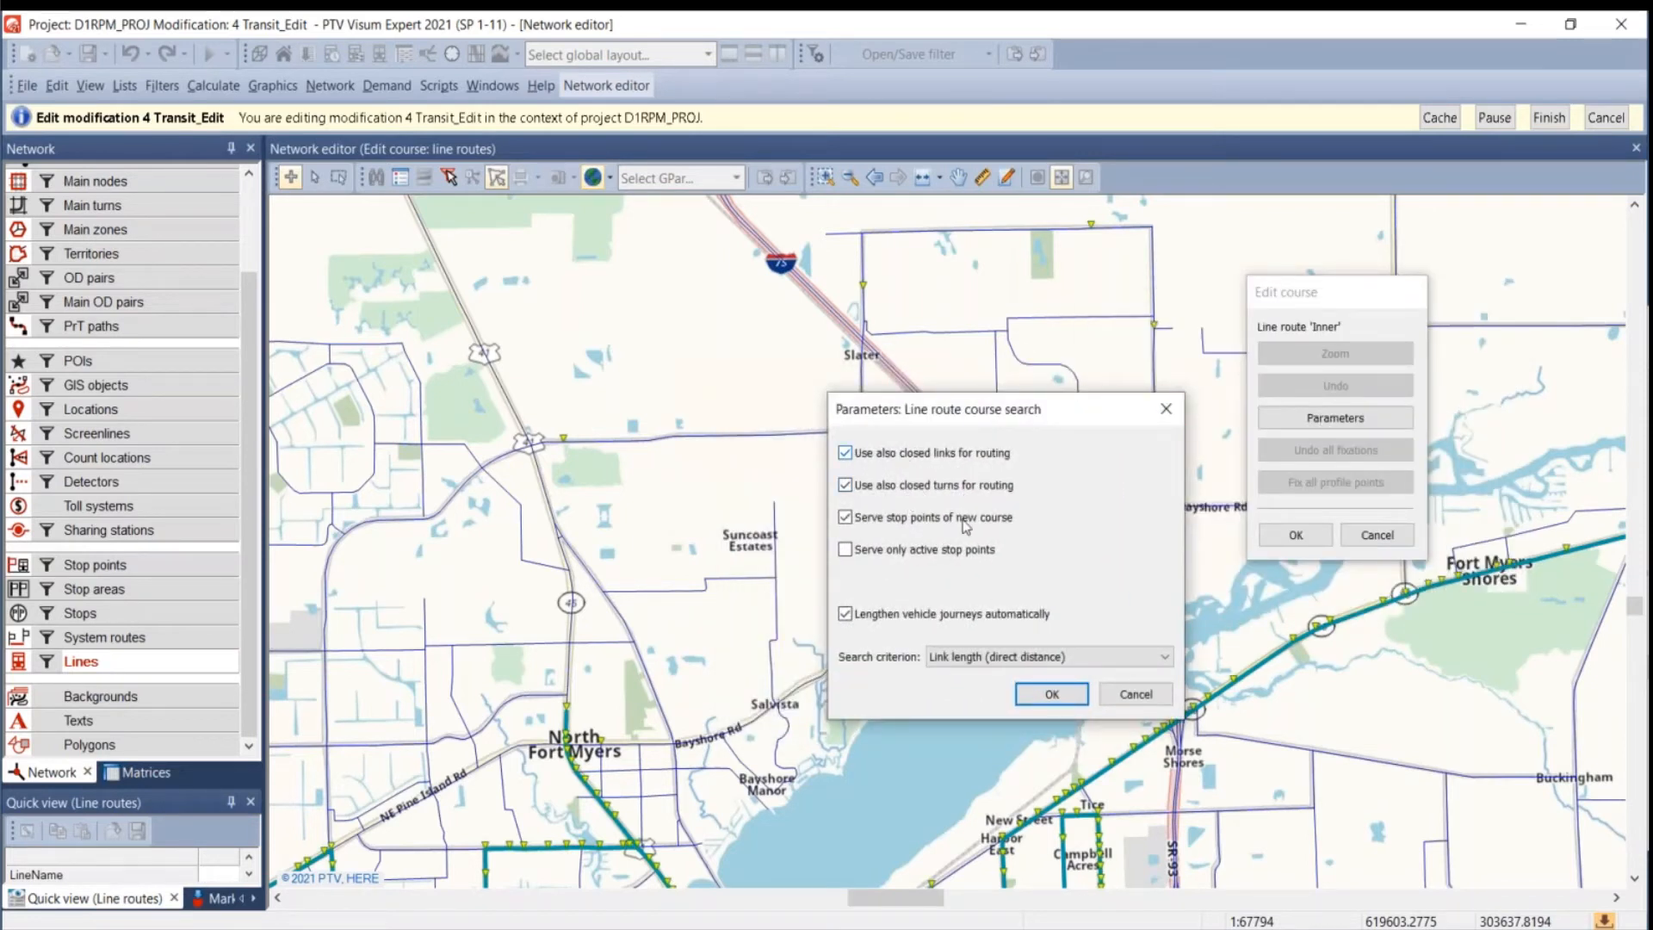
{"action": "left_click", "coordinate": [1044, 697]}
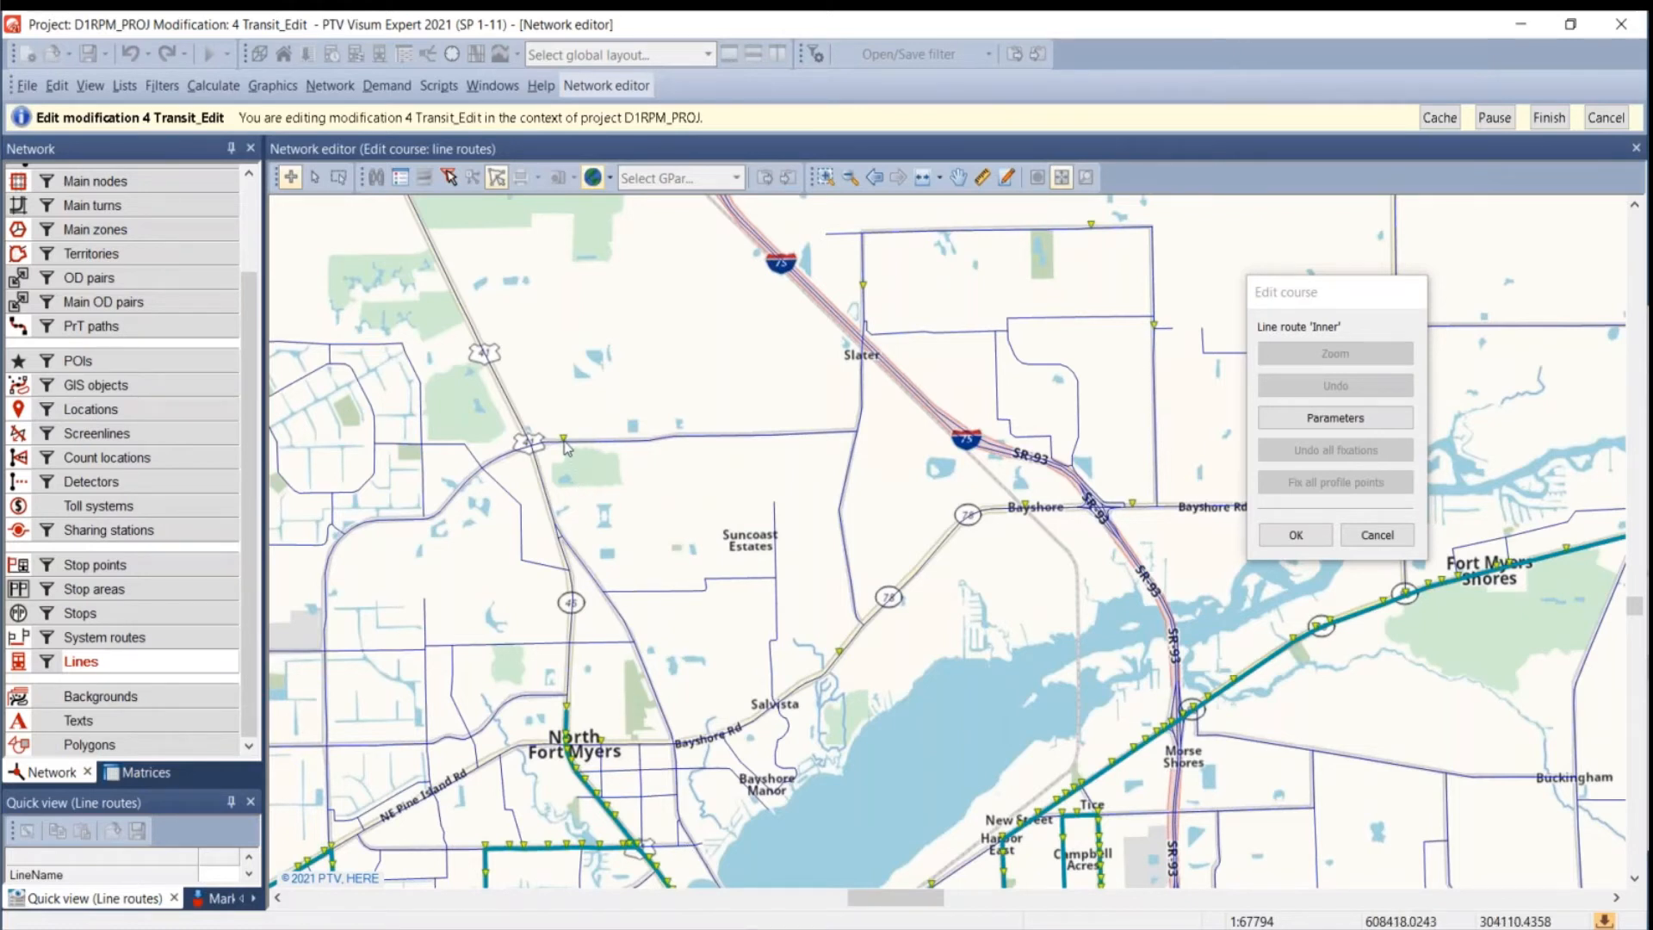
- Start the Inner course at the stop point east of US 41, end it at node 22966, and fix that point
{"action": "left_click_drag", "start_coordinate": [566, 446], "coordinate": [864, 293]}
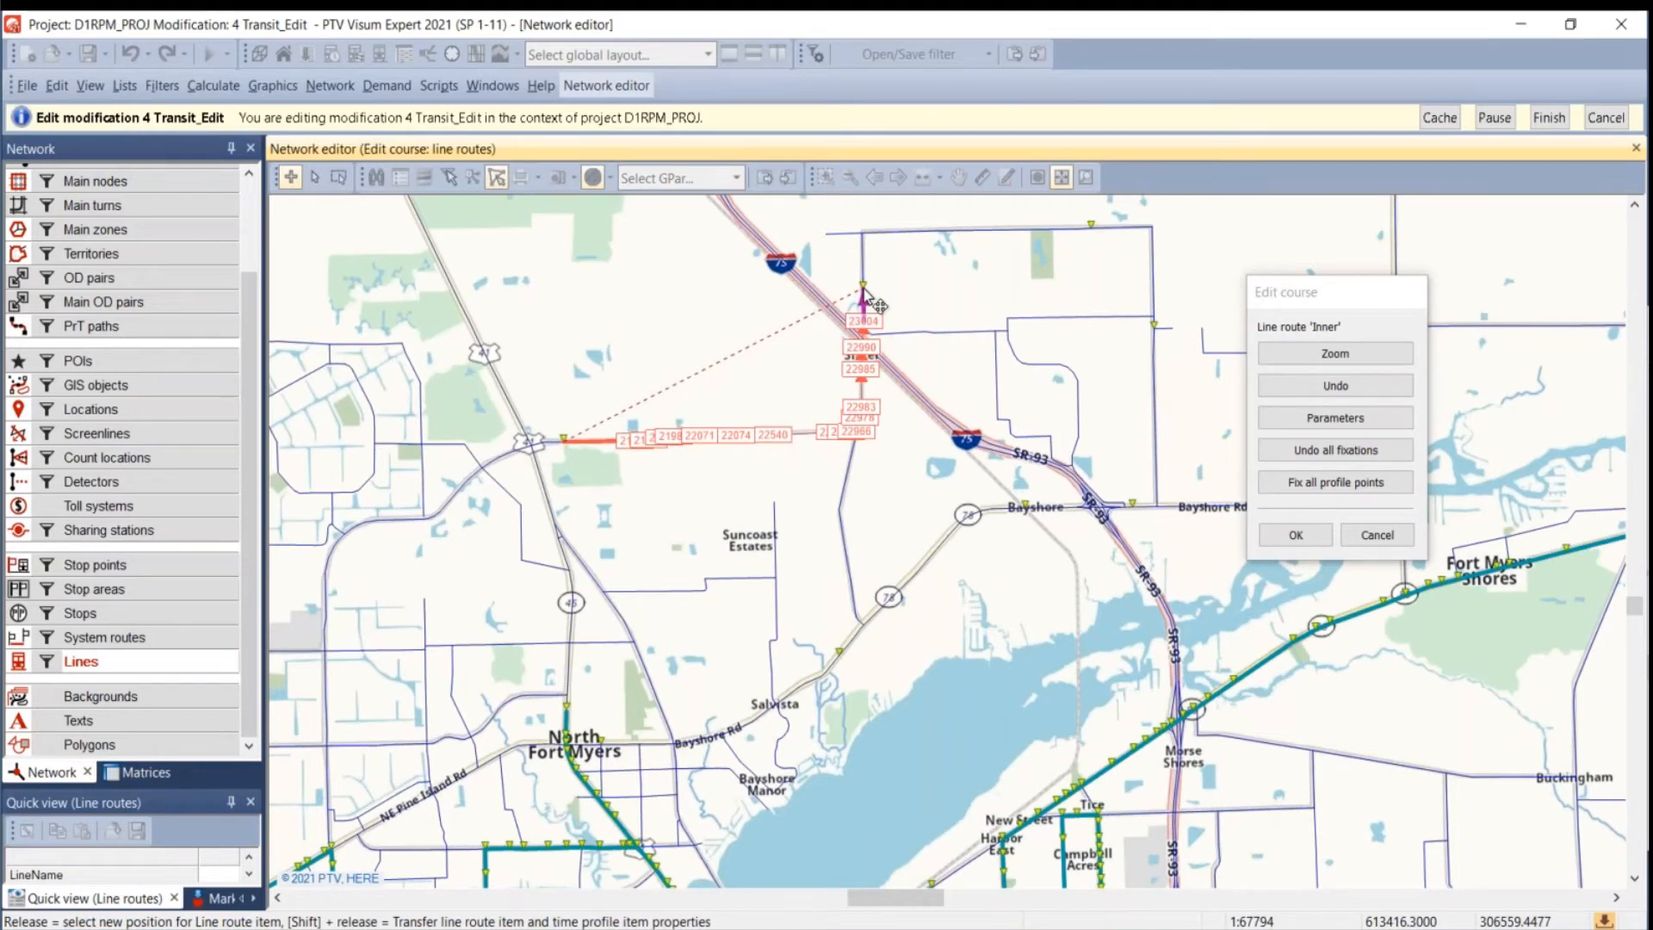
{"action": "left_click_drag", "start_coordinate": [863, 297], "coordinate": [855, 437]}
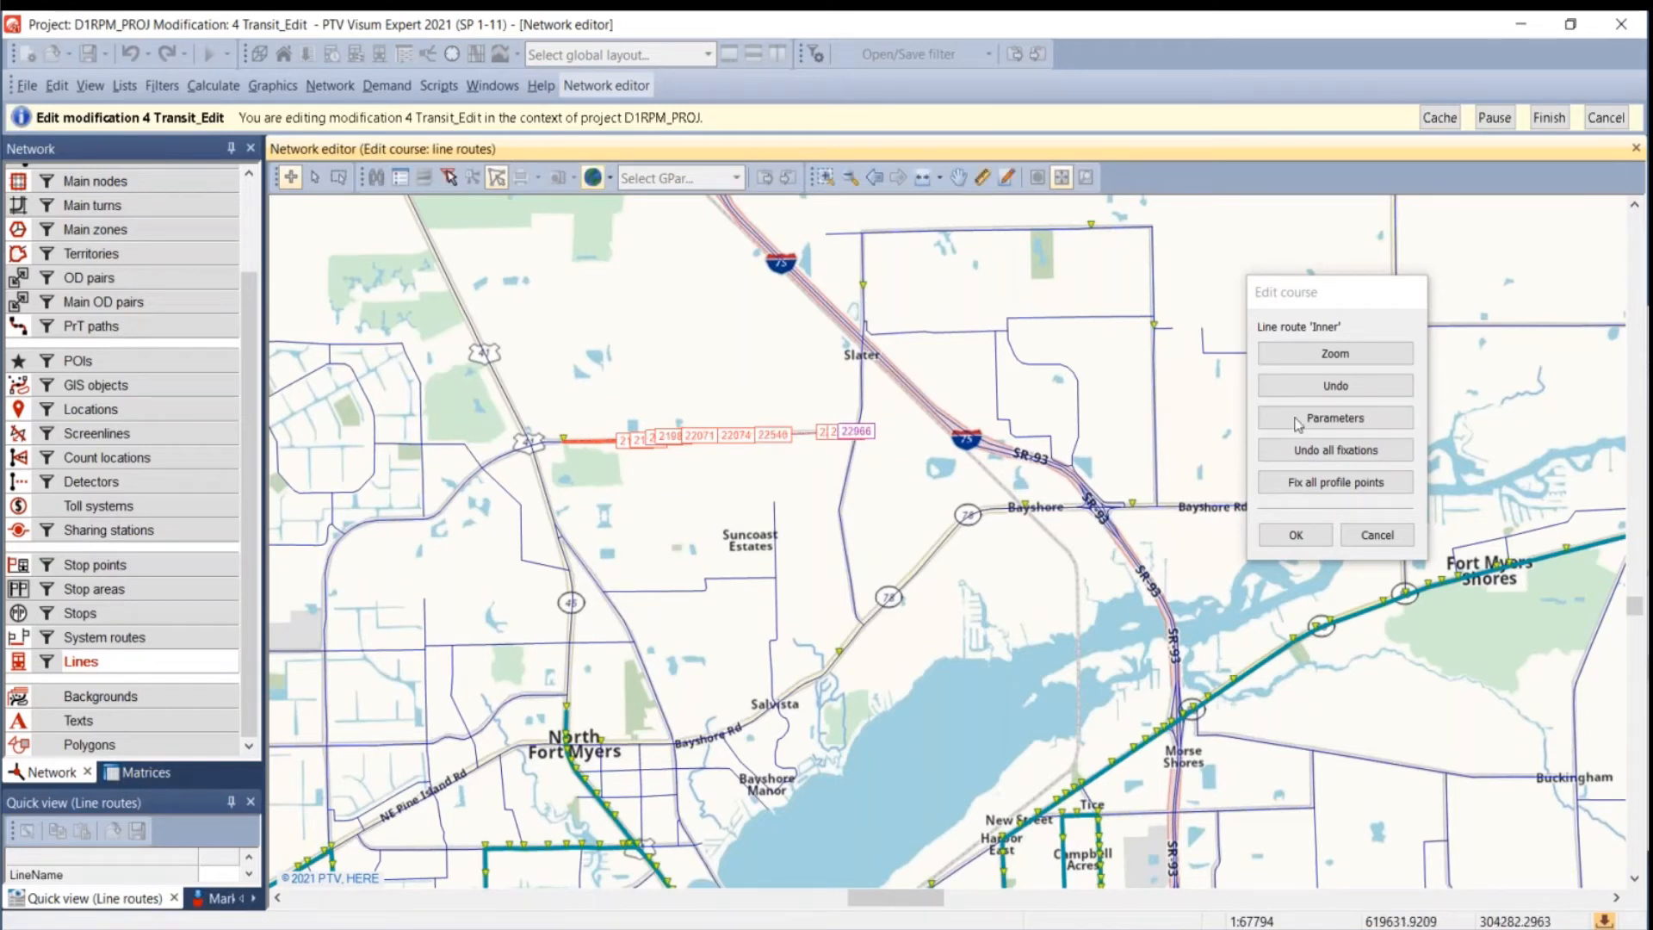
{"action": "right_click", "coordinate": [864, 429]}
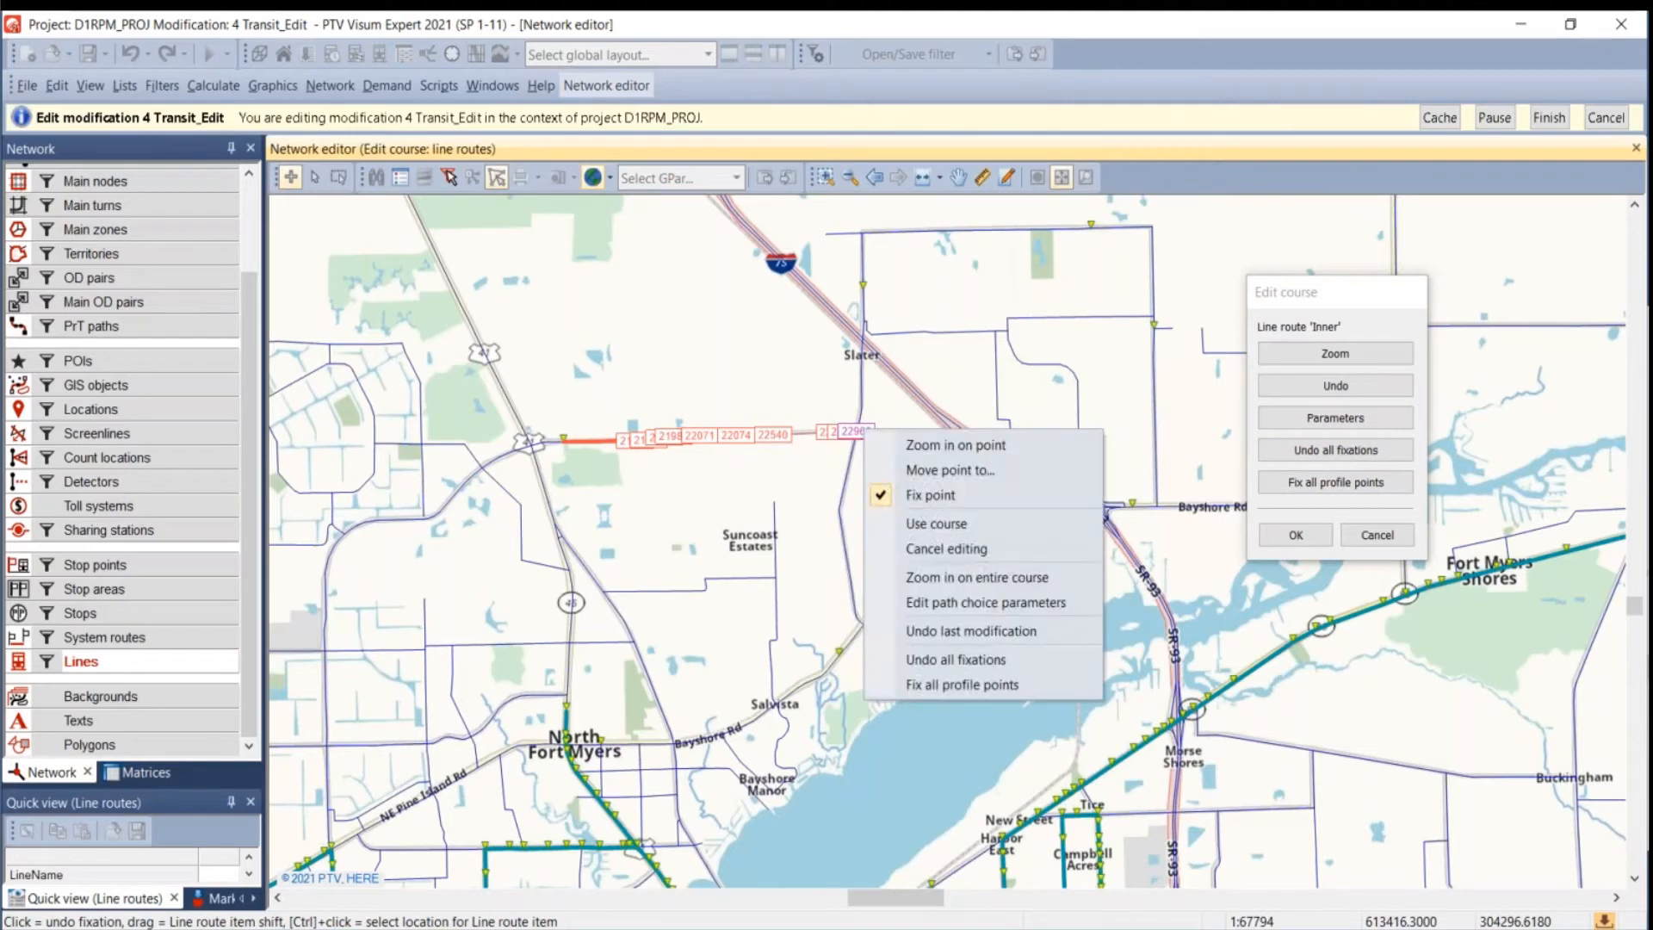
{"action": "left_click", "coordinate": [927, 495]}
{"action": "right_click", "coordinate": [867, 437]}
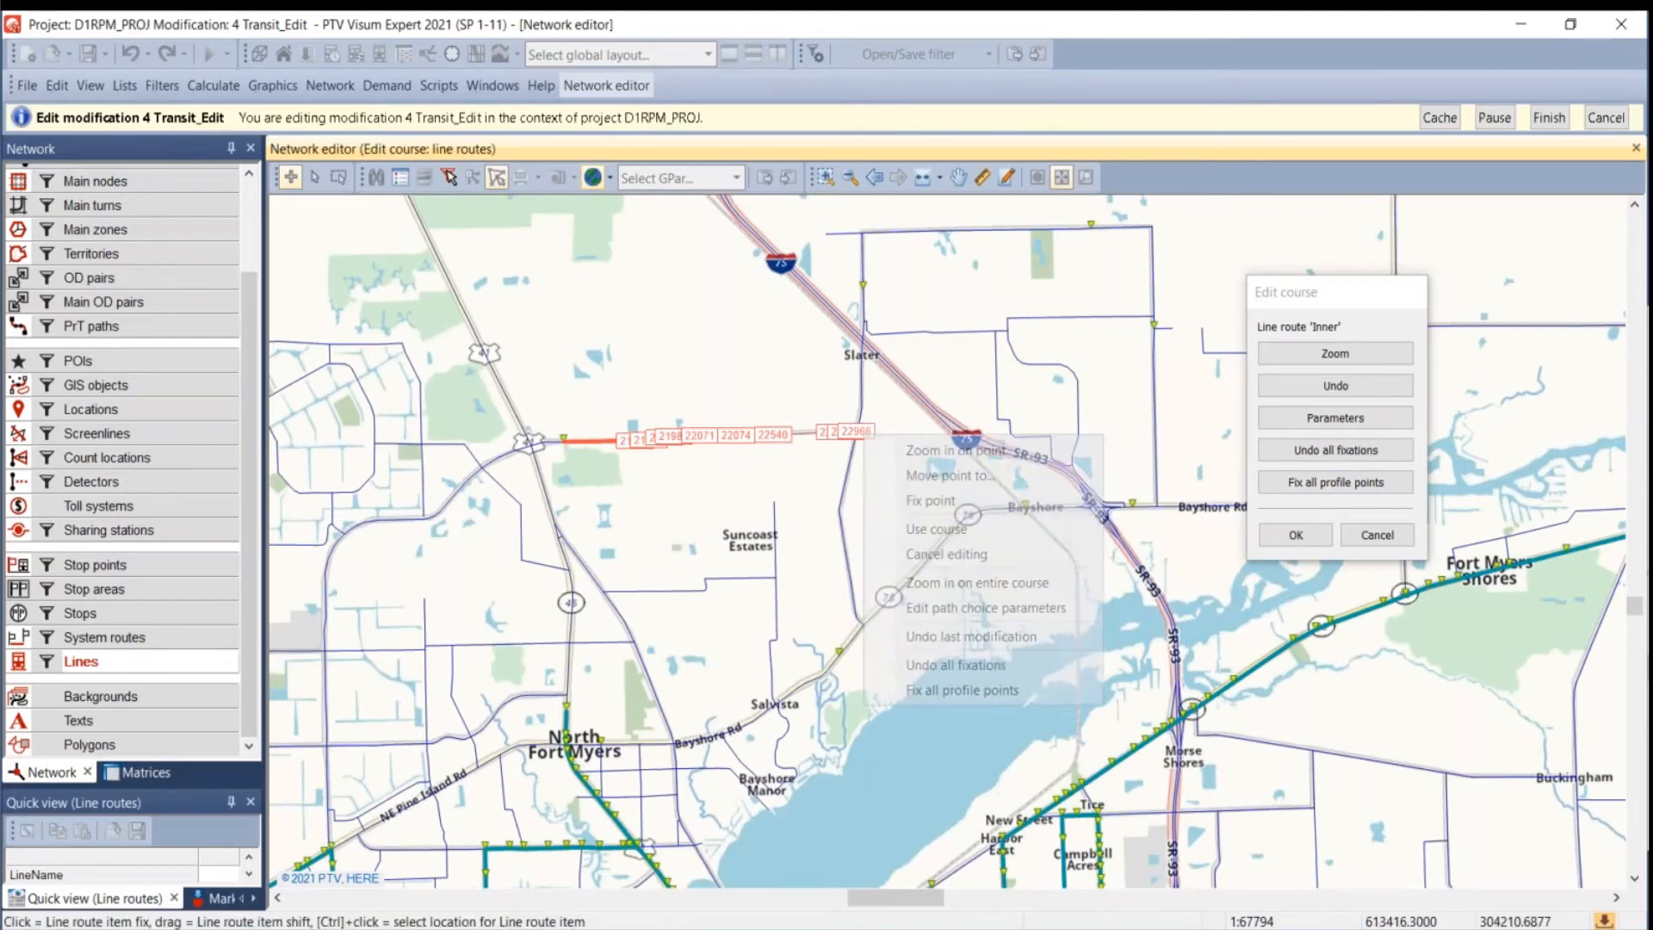
{"action": "left_click", "coordinate": [927, 508]}
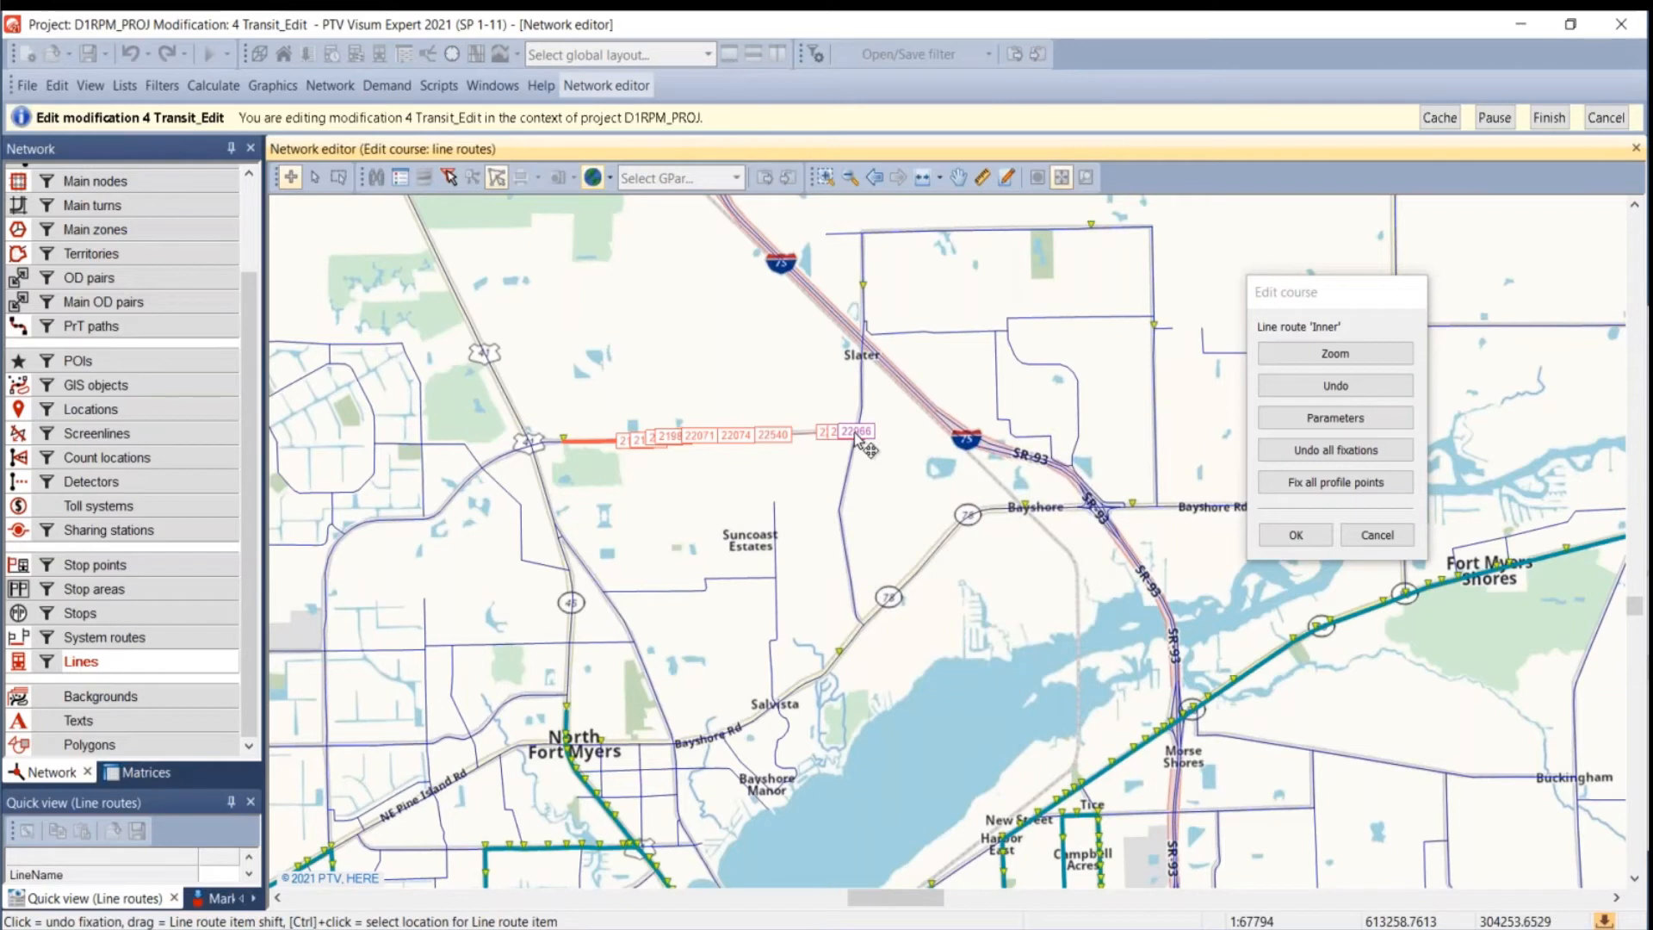
- Try extending the course past Slater, around the northeastern stops and along Bayshore Rd back to the starting stop point, then cancel the editing
{"action": "left_click_drag", "start_coordinate": [865, 431], "coordinate": [863, 286]}
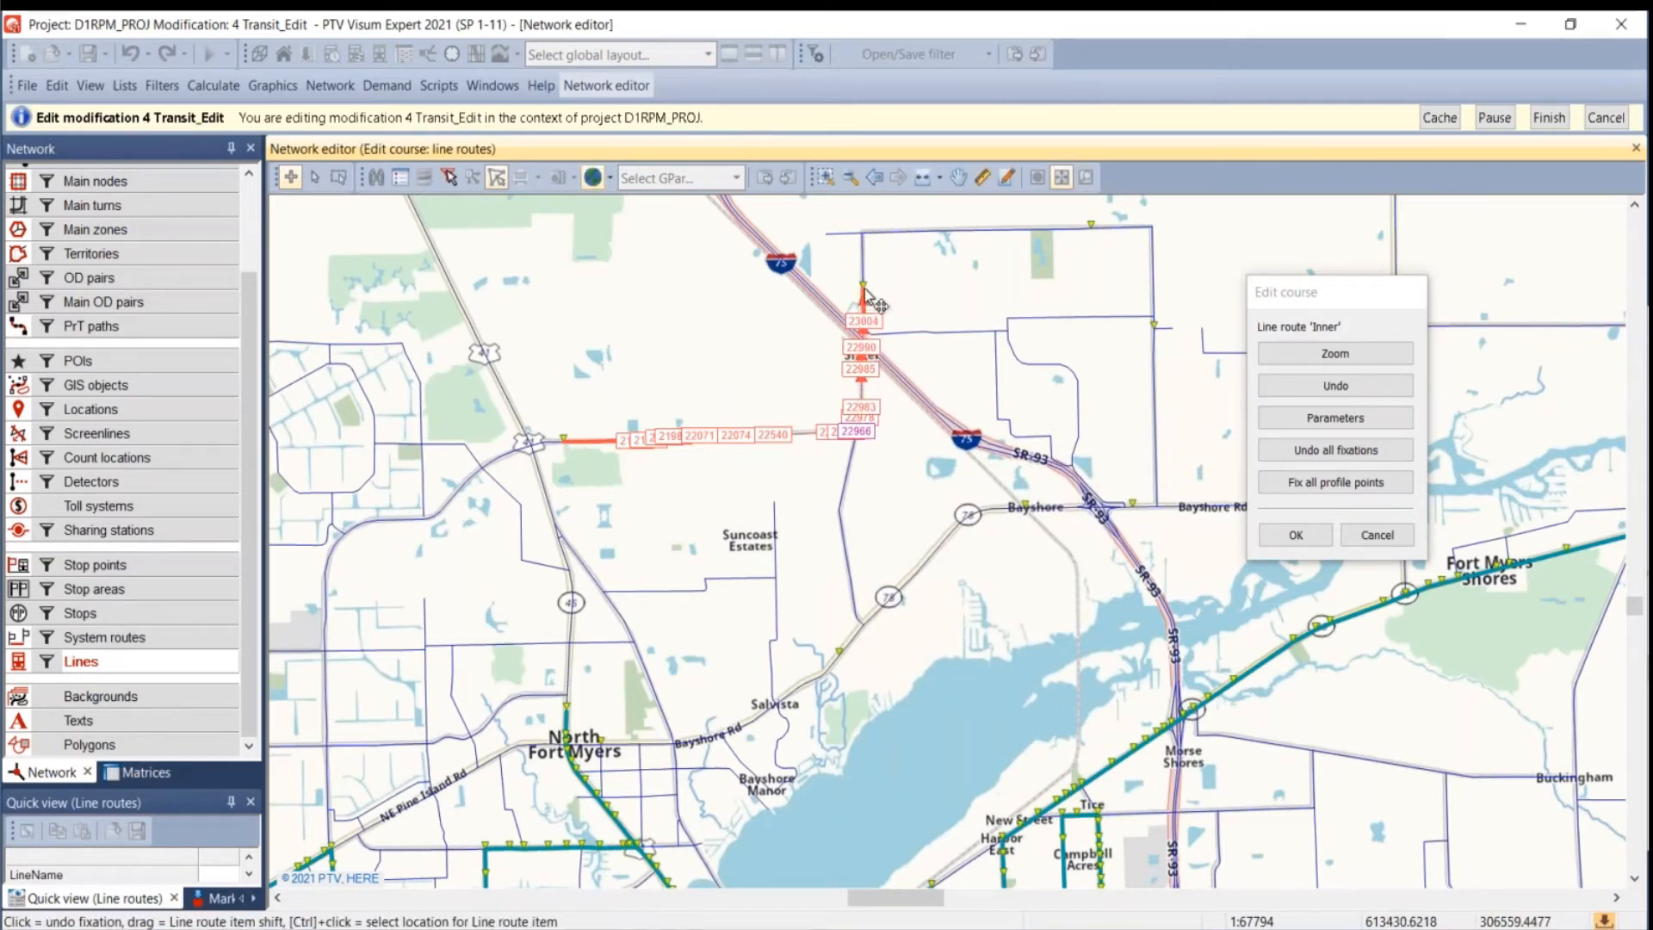
{"action": "left_click_drag", "start_coordinate": [1083, 230], "coordinate": [1103, 246]}
{"action": "left_click", "coordinate": [1159, 322]}
{"action": "left_click_drag", "start_coordinate": [1156, 324], "coordinate": [612, 751]}
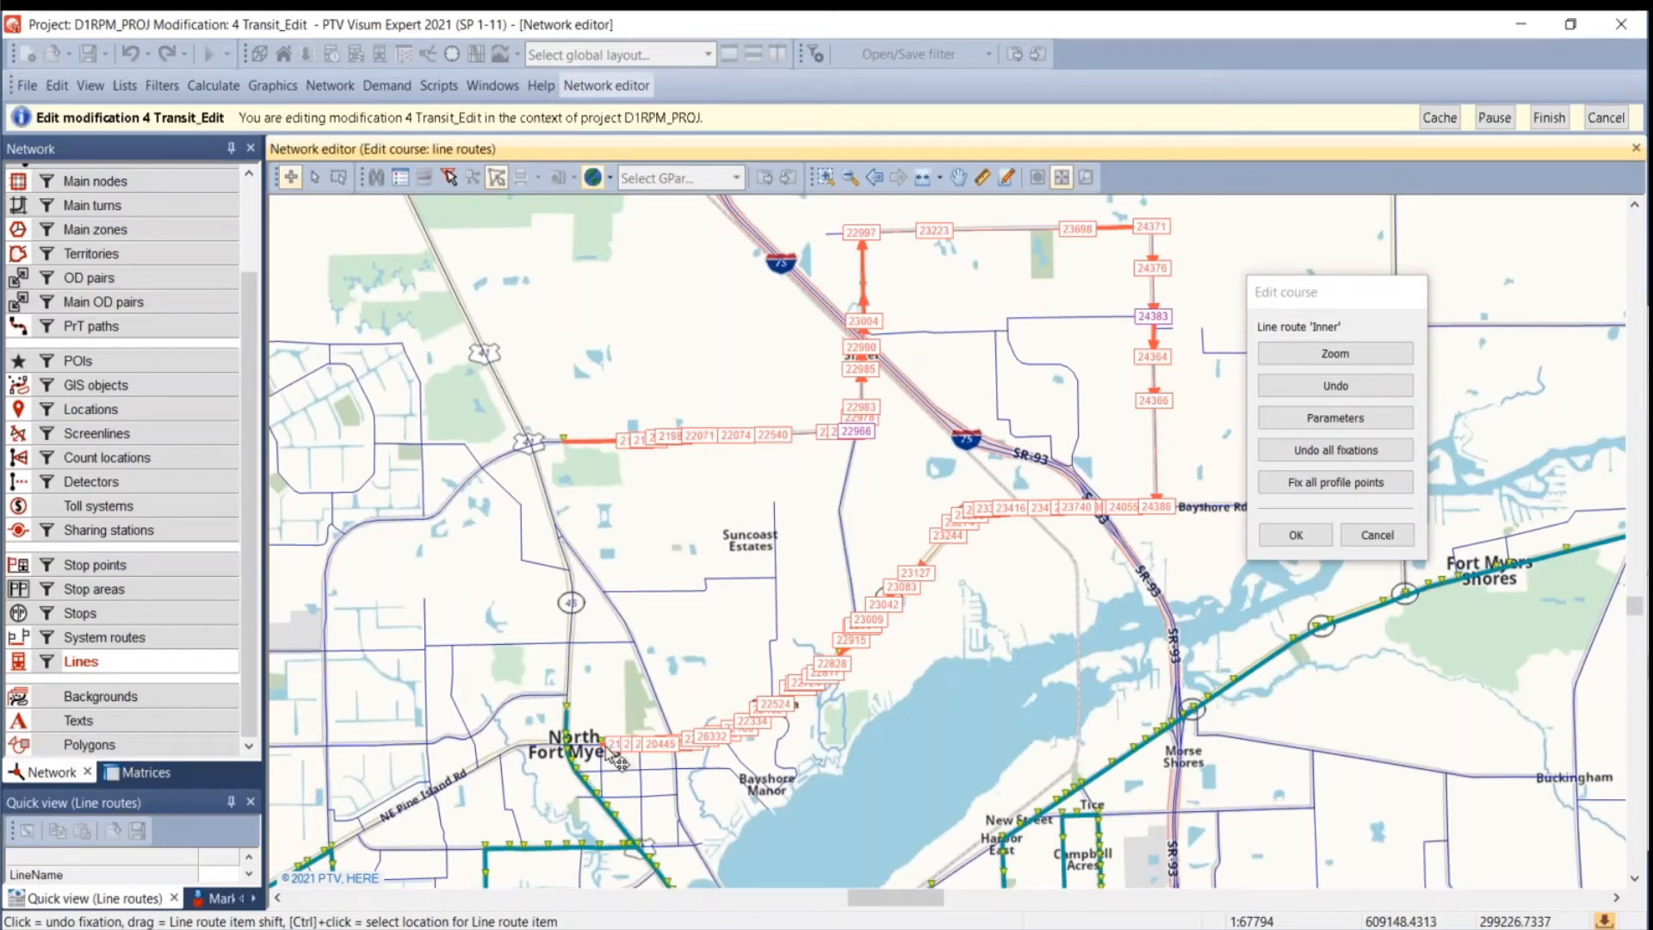
{"action": "left_click_drag", "start_coordinate": [610, 747], "coordinate": [563, 447]}
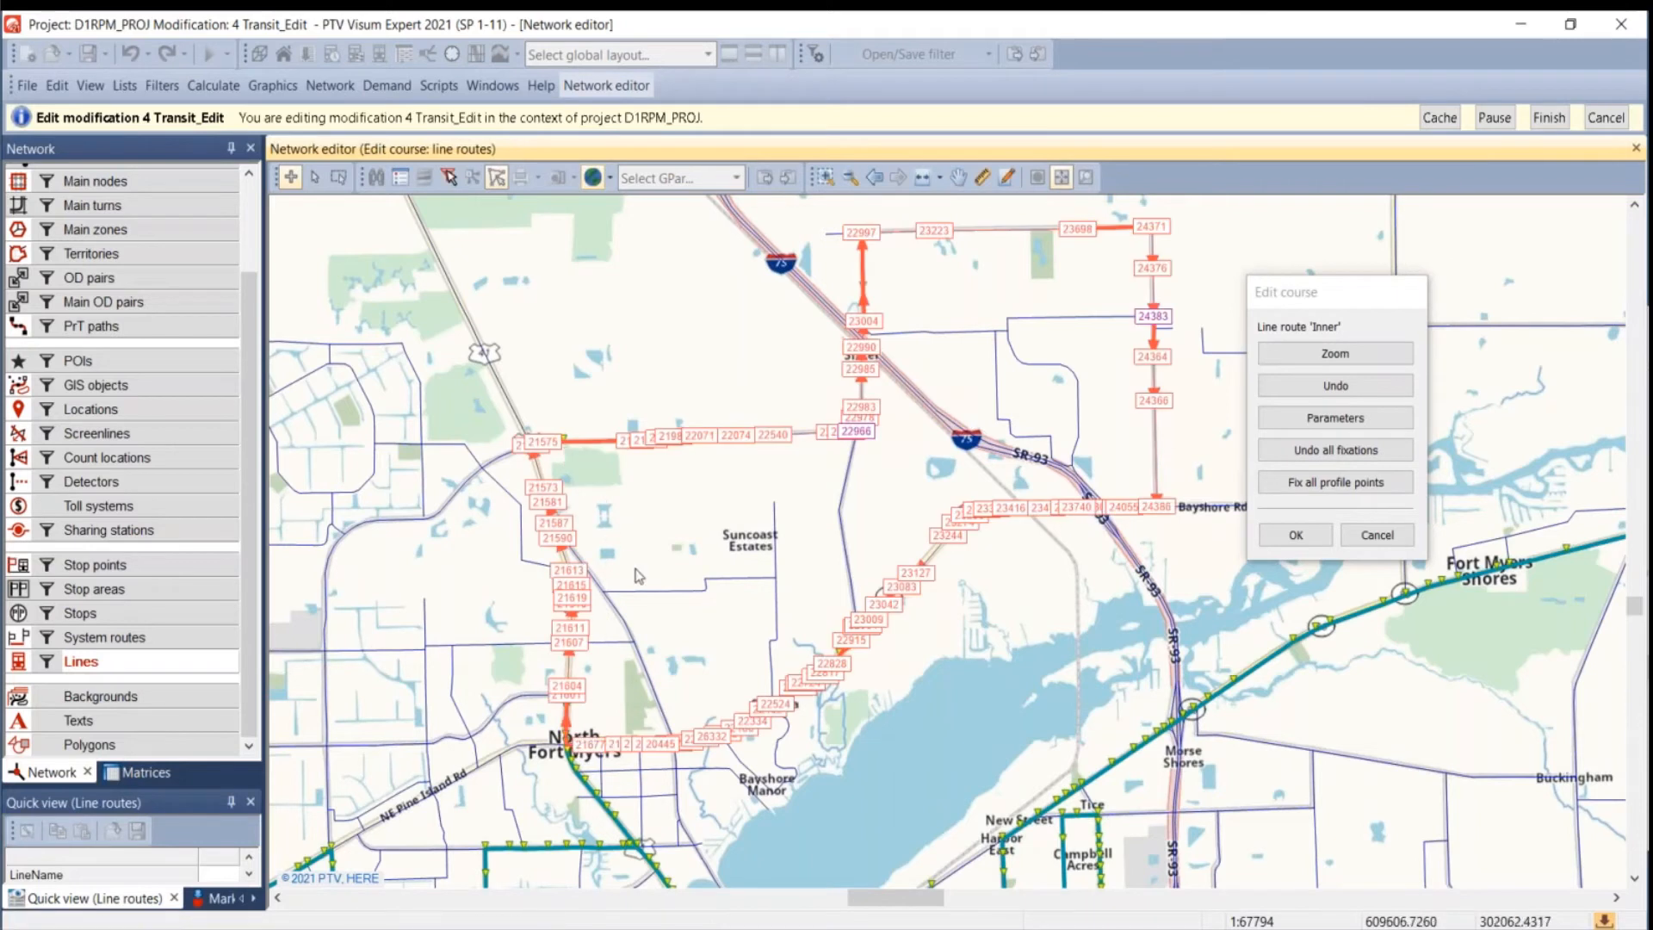
{"action": "left_click", "coordinate": [1377, 535]}
- Create another line route named Inner for the Suncoast Loop line with direction up
{"action": "left_click", "coordinate": [729, 421]}
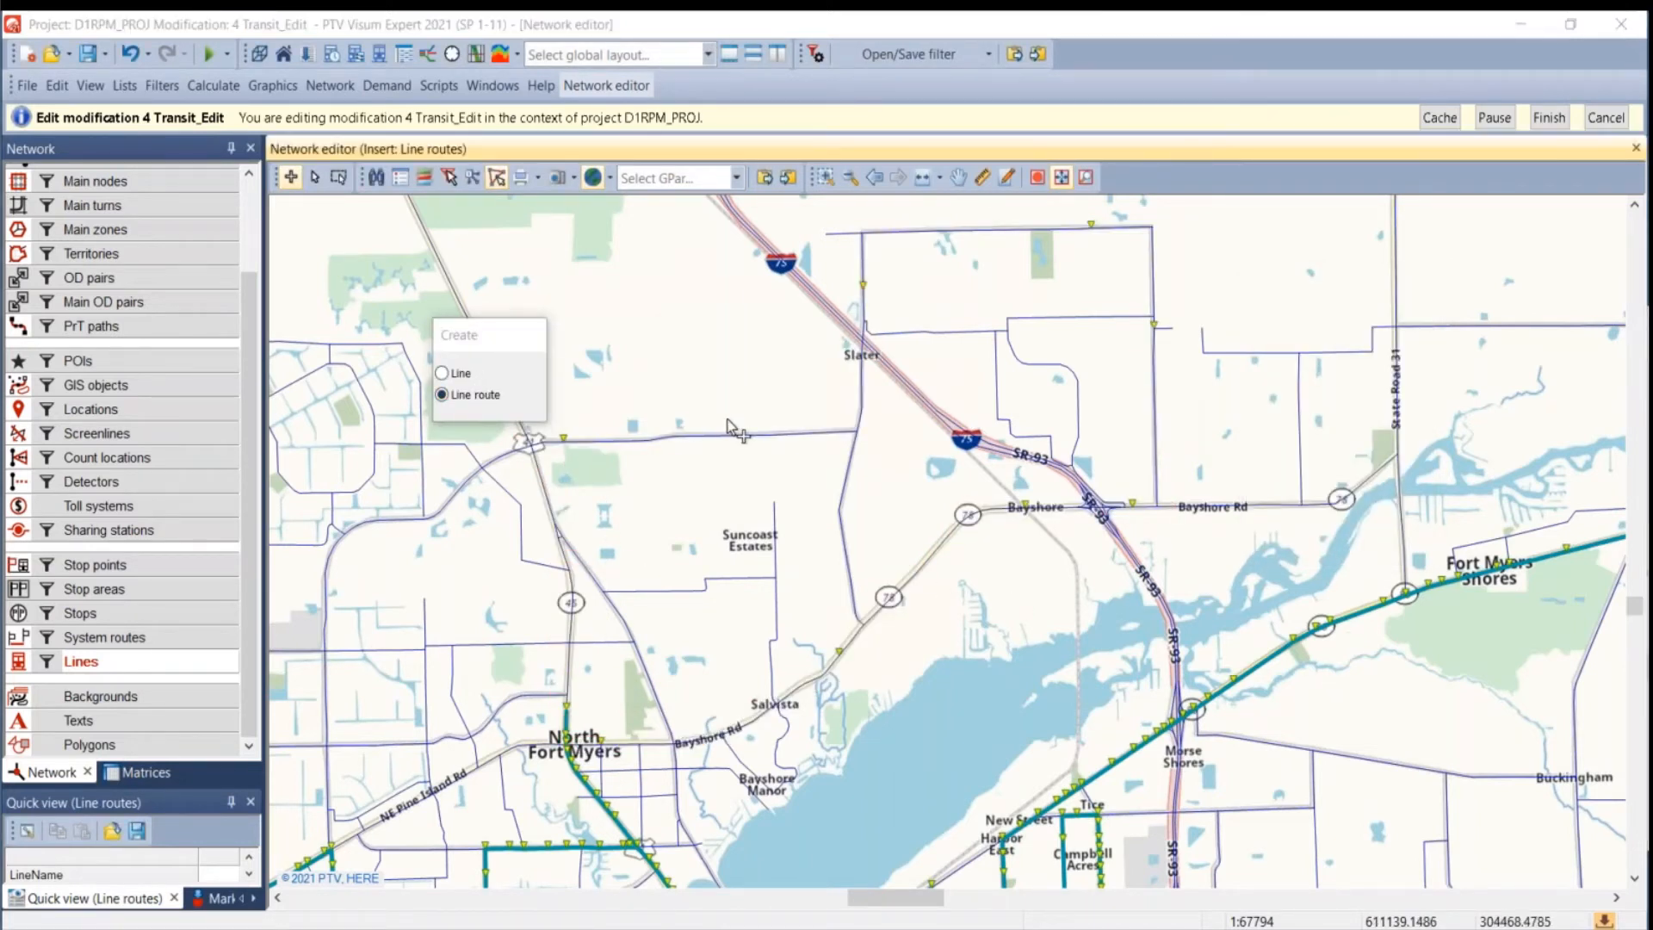
{"action": "left_click", "coordinate": [939, 380]}
{"action": "scroll", "coordinate": [870, 775], "scroll_direction": "down", "scroll_amount": 10}
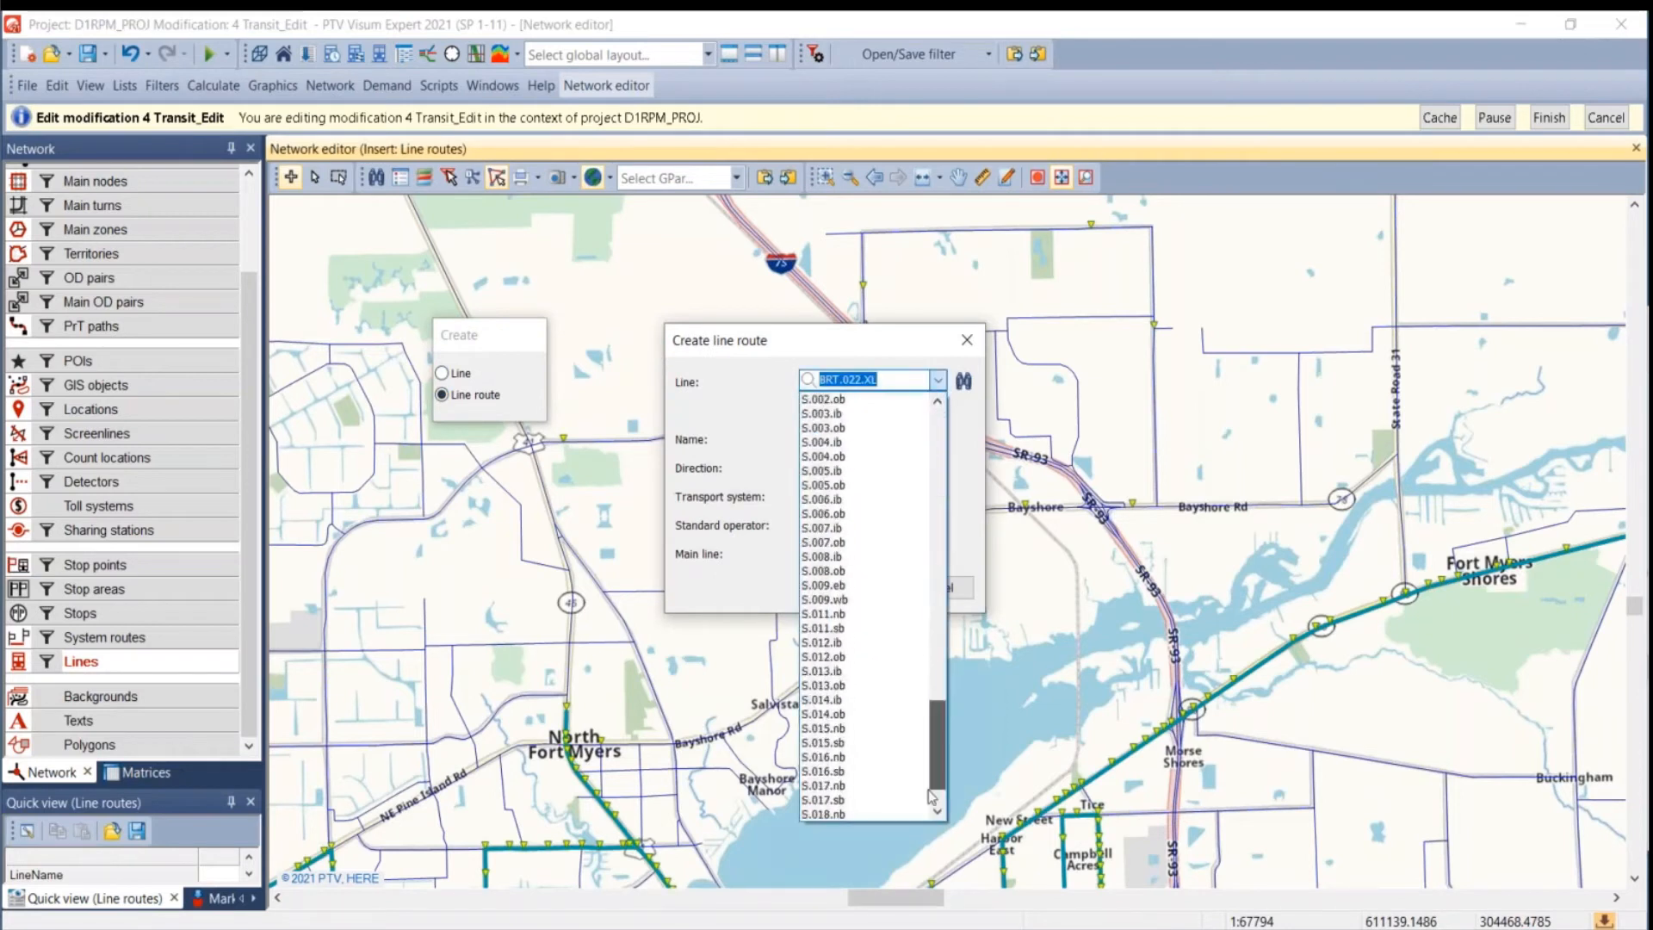
{"action": "left_click", "coordinate": [866, 814]}
{"action": "left_click", "coordinate": [872, 437]}
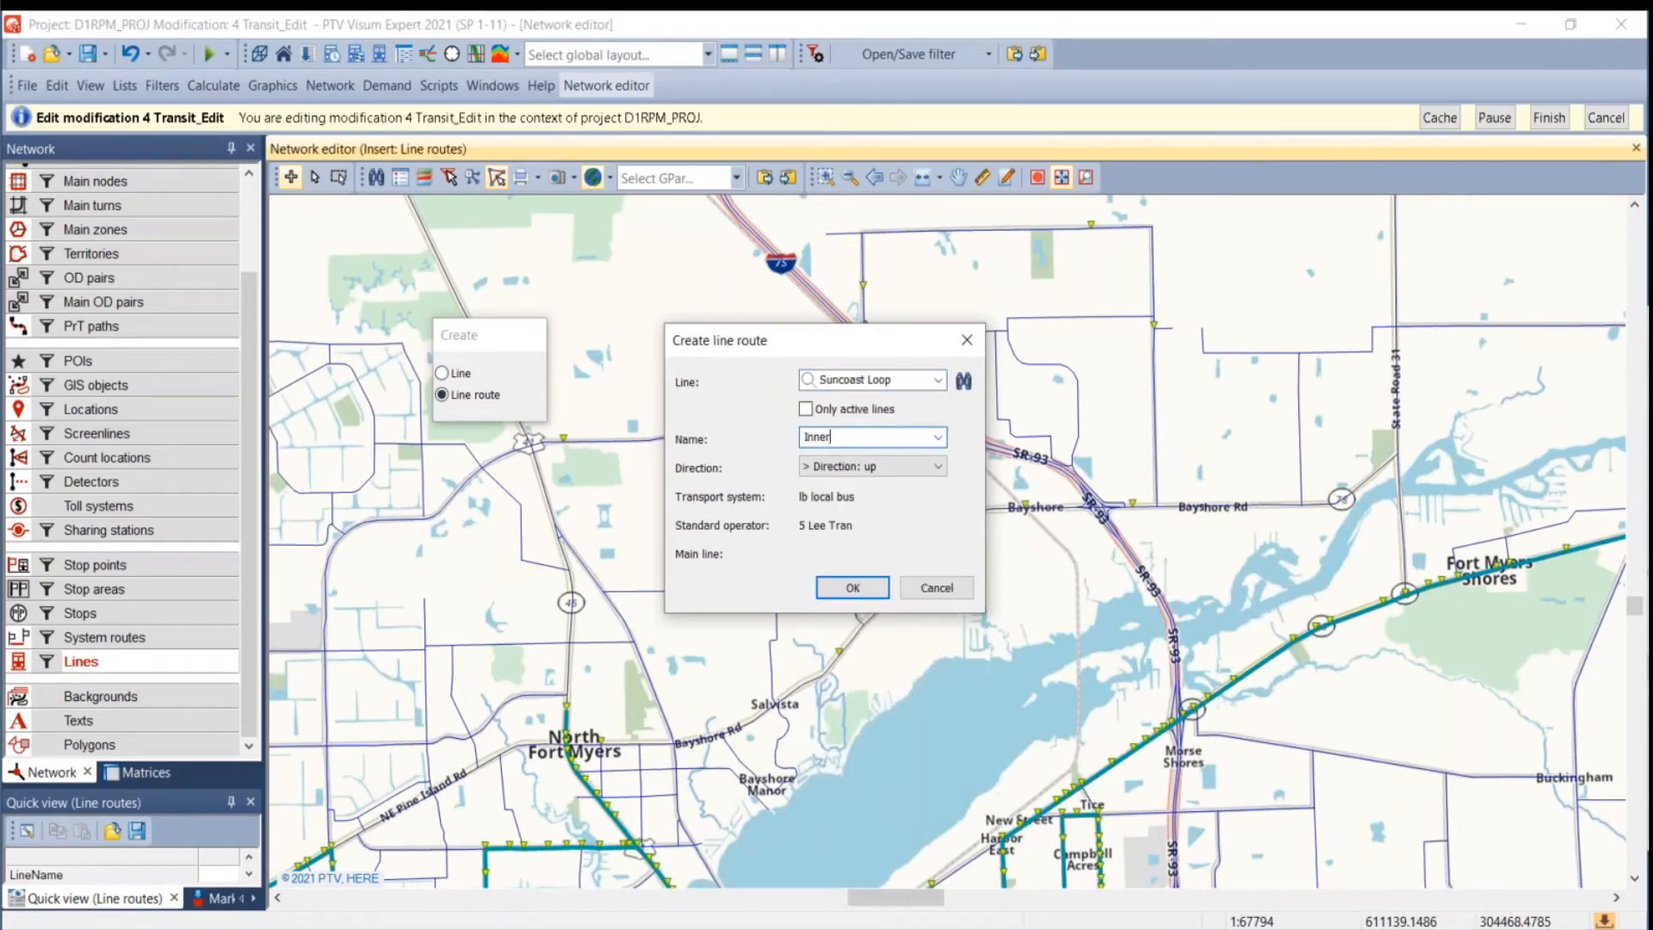
{"action": "left_click", "coordinate": [853, 588]}
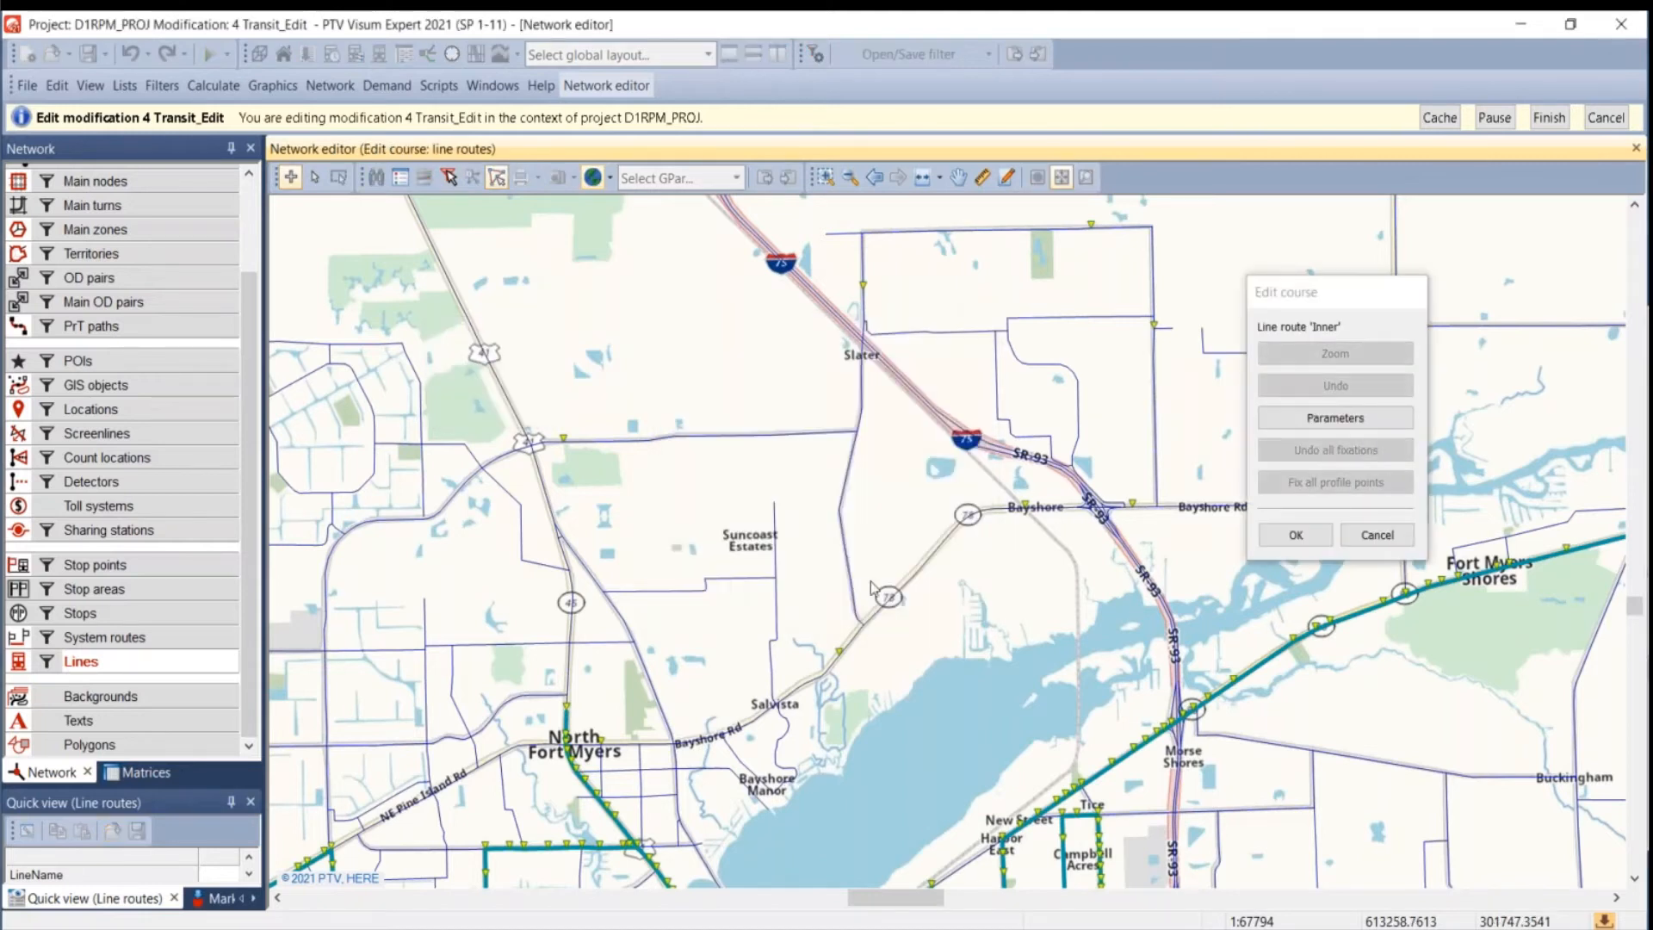
- Allow closed links for routing and trace the course from the starting stop point through the northern loop to the Bayshore stop point
{"action": "left_click", "coordinate": [1359, 427]}
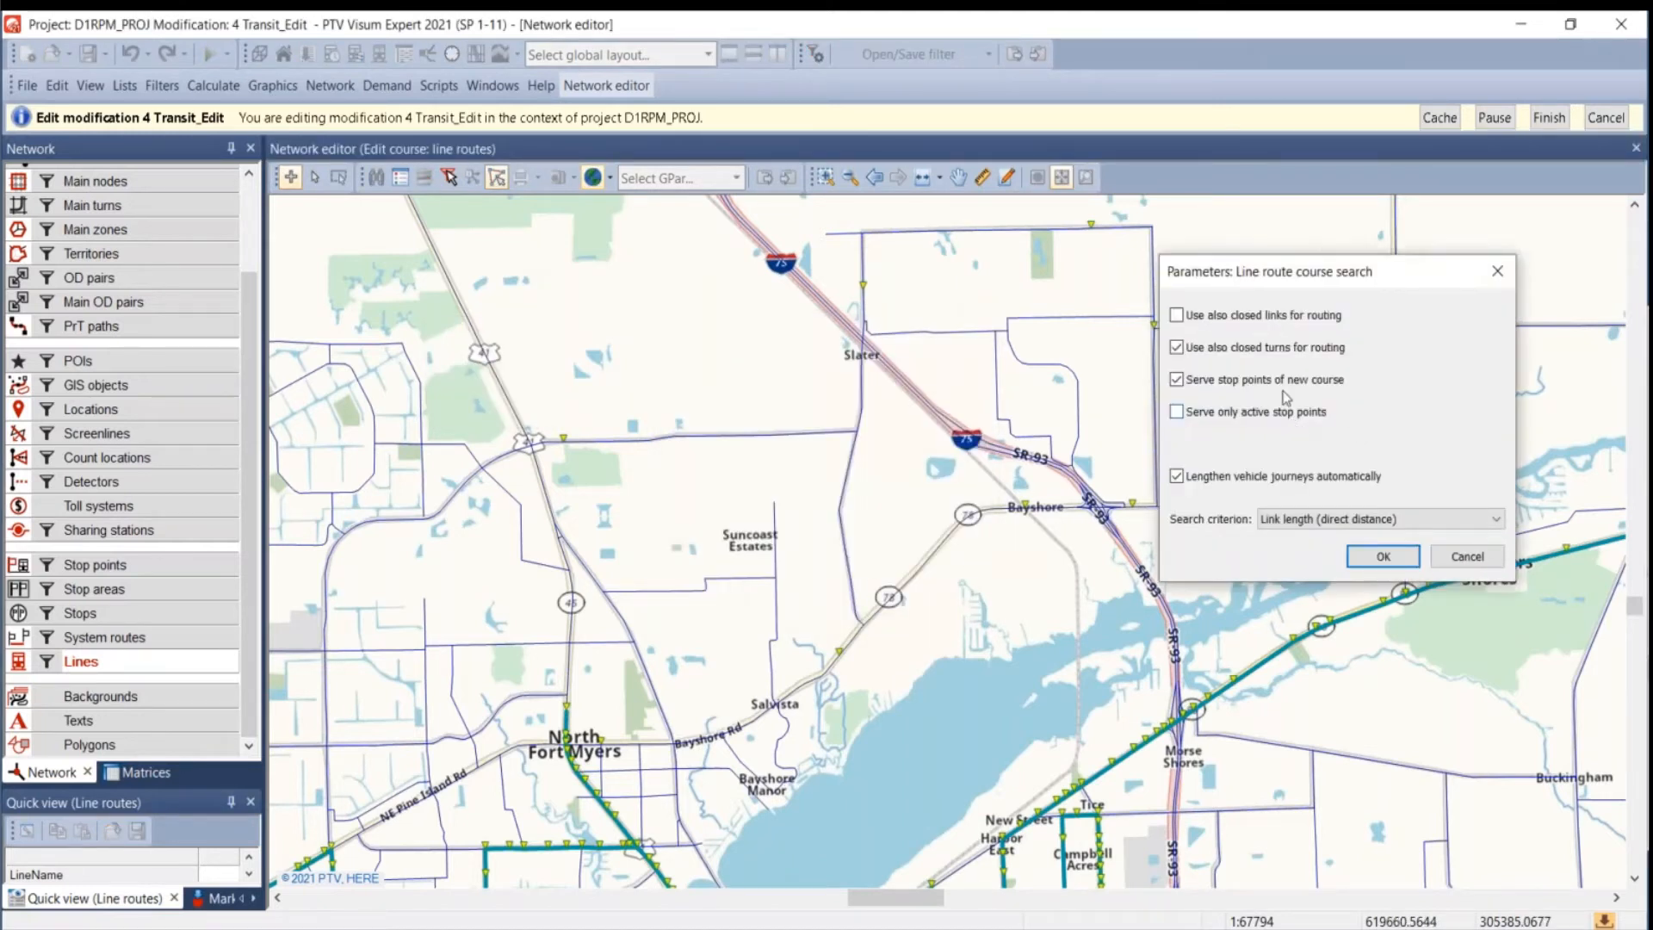
{"action": "left_click", "coordinate": [1278, 325]}
{"action": "left_click", "coordinate": [1383, 556]}
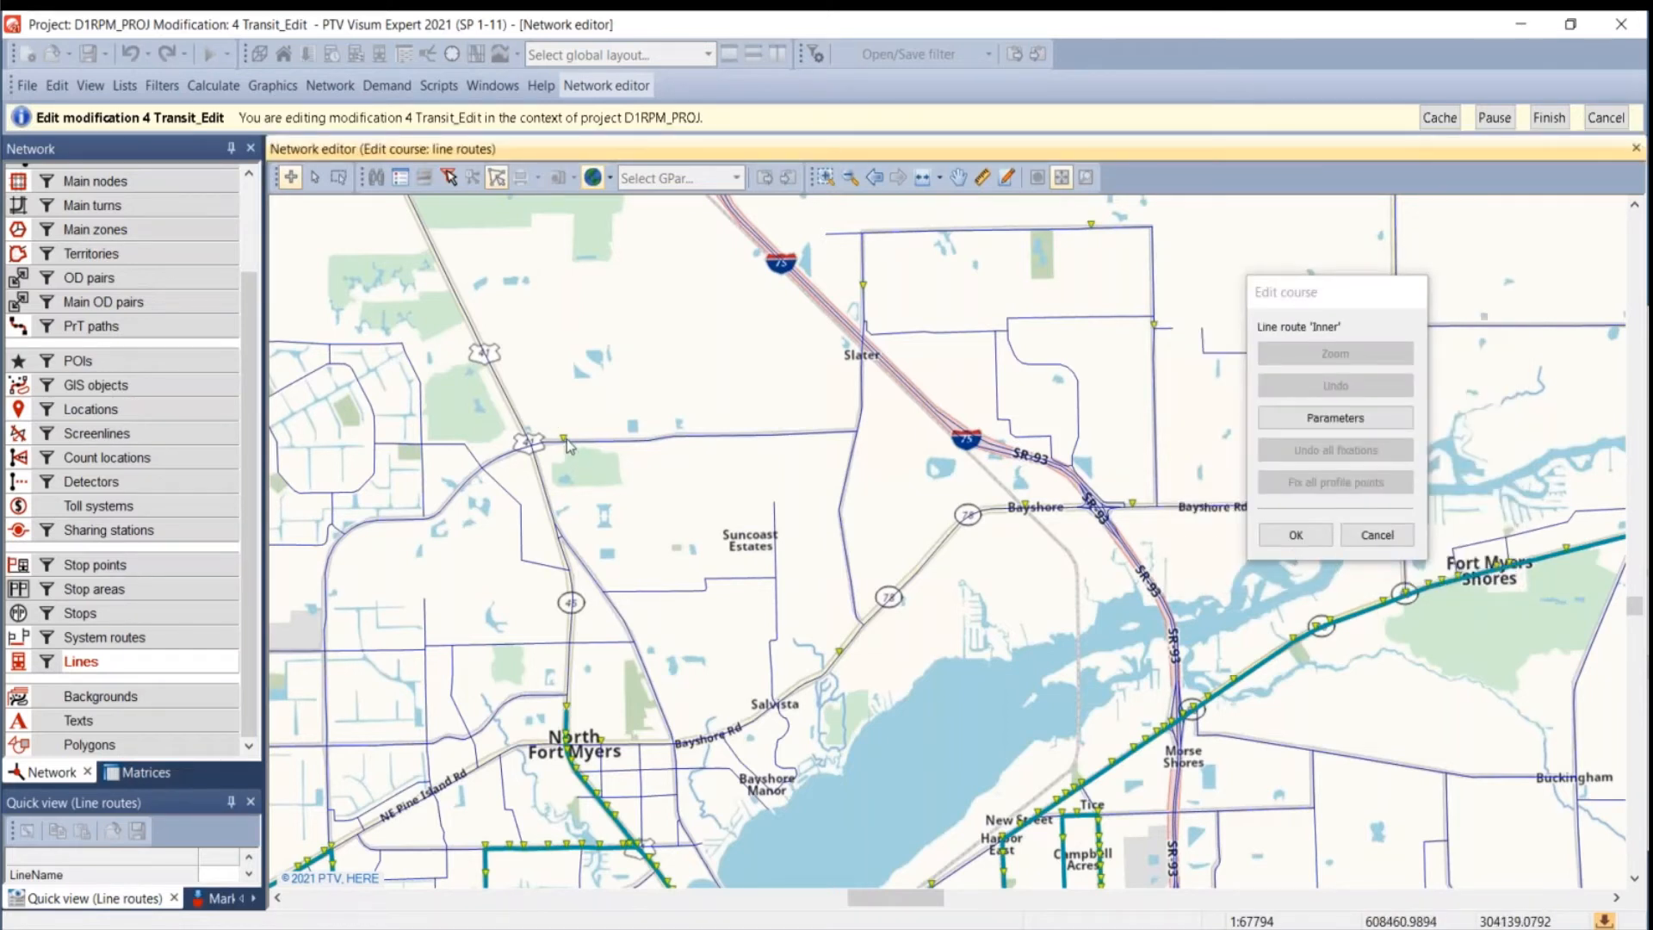
{"action": "left_click_drag", "start_coordinate": [564, 441], "coordinate": [1023, 510]}
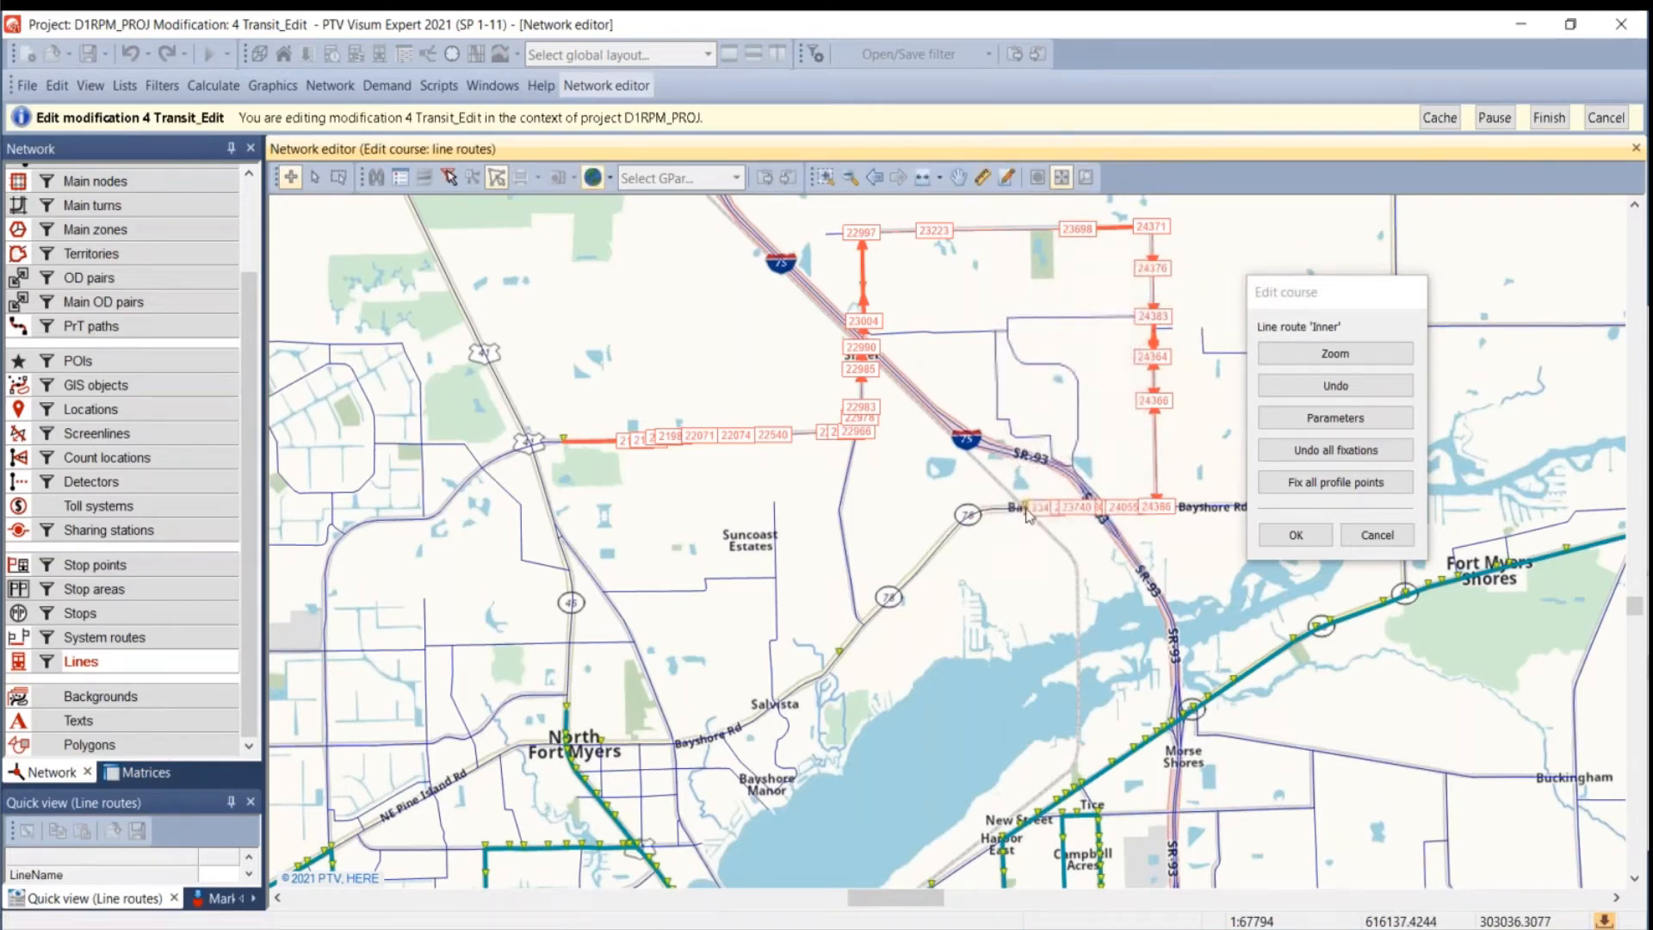
- Try to extend the course from Bayshore along Bayshore Rd to the North Fort Myers stop point, moving the Edit course dialog out of the way
{"action": "scroll", "coordinate": [1023, 508], "scroll_direction": "up", "scroll_amount": 2}
{"action": "scroll", "coordinate": [1023, 508], "scroll_direction": "up", "scroll_amount": 1}
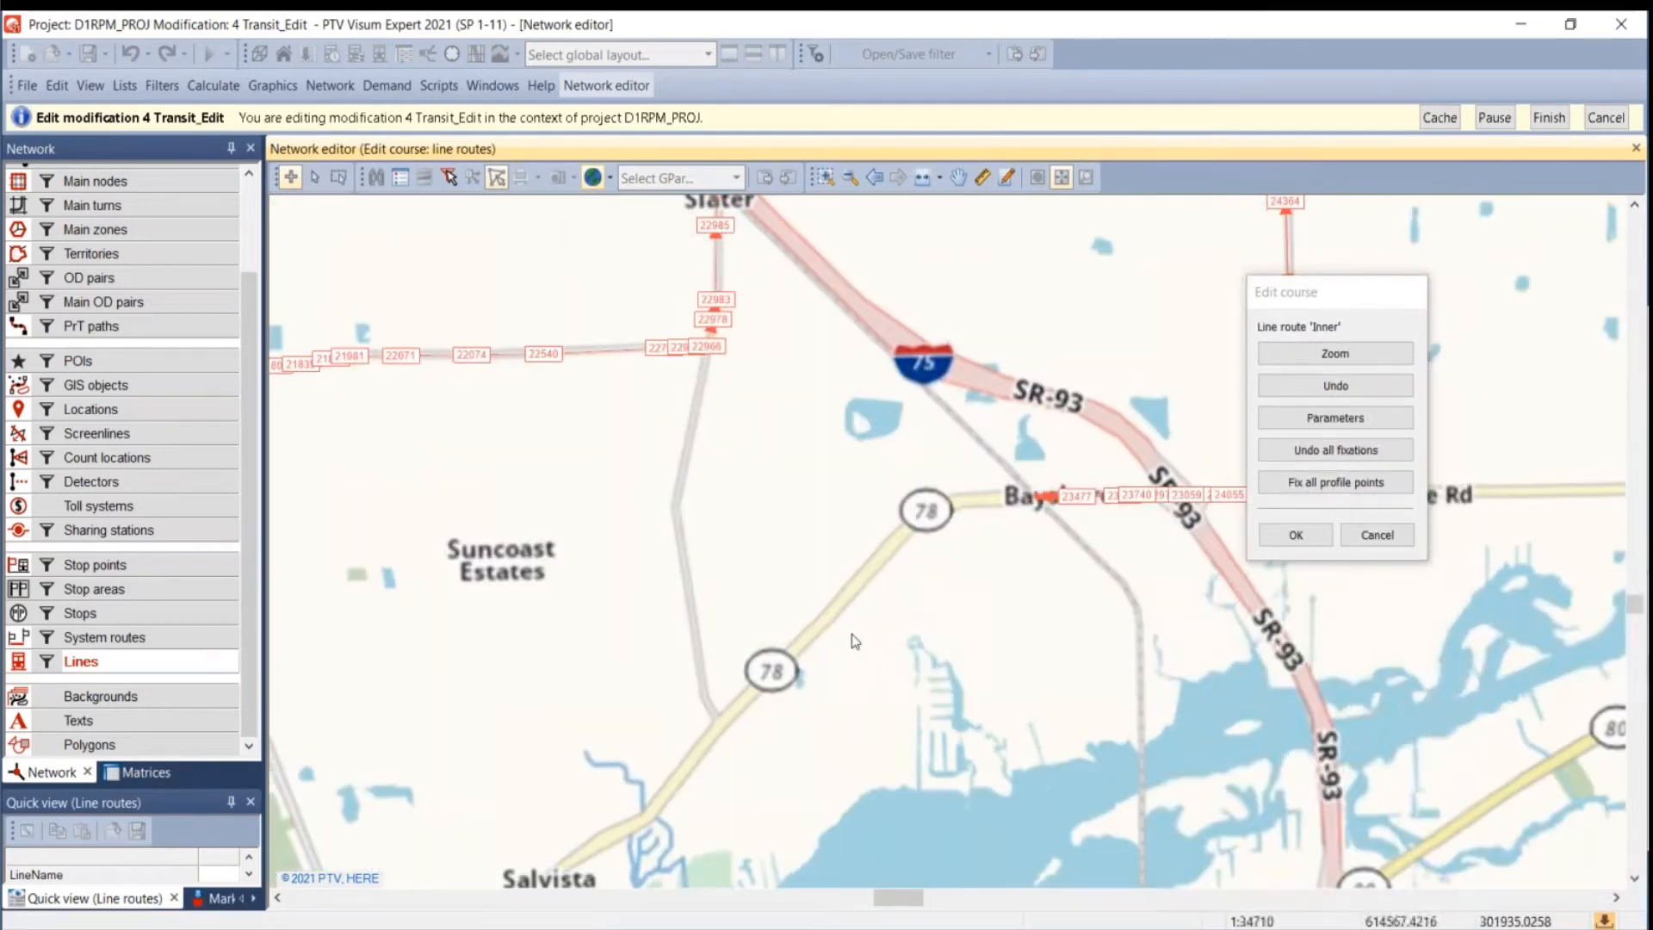
{"action": "left_click_drag", "start_coordinate": [1037, 498], "coordinate": [674, 781]}
{"action": "left_click_drag", "start_coordinate": [525, 756], "coordinate": [1252, 325]}
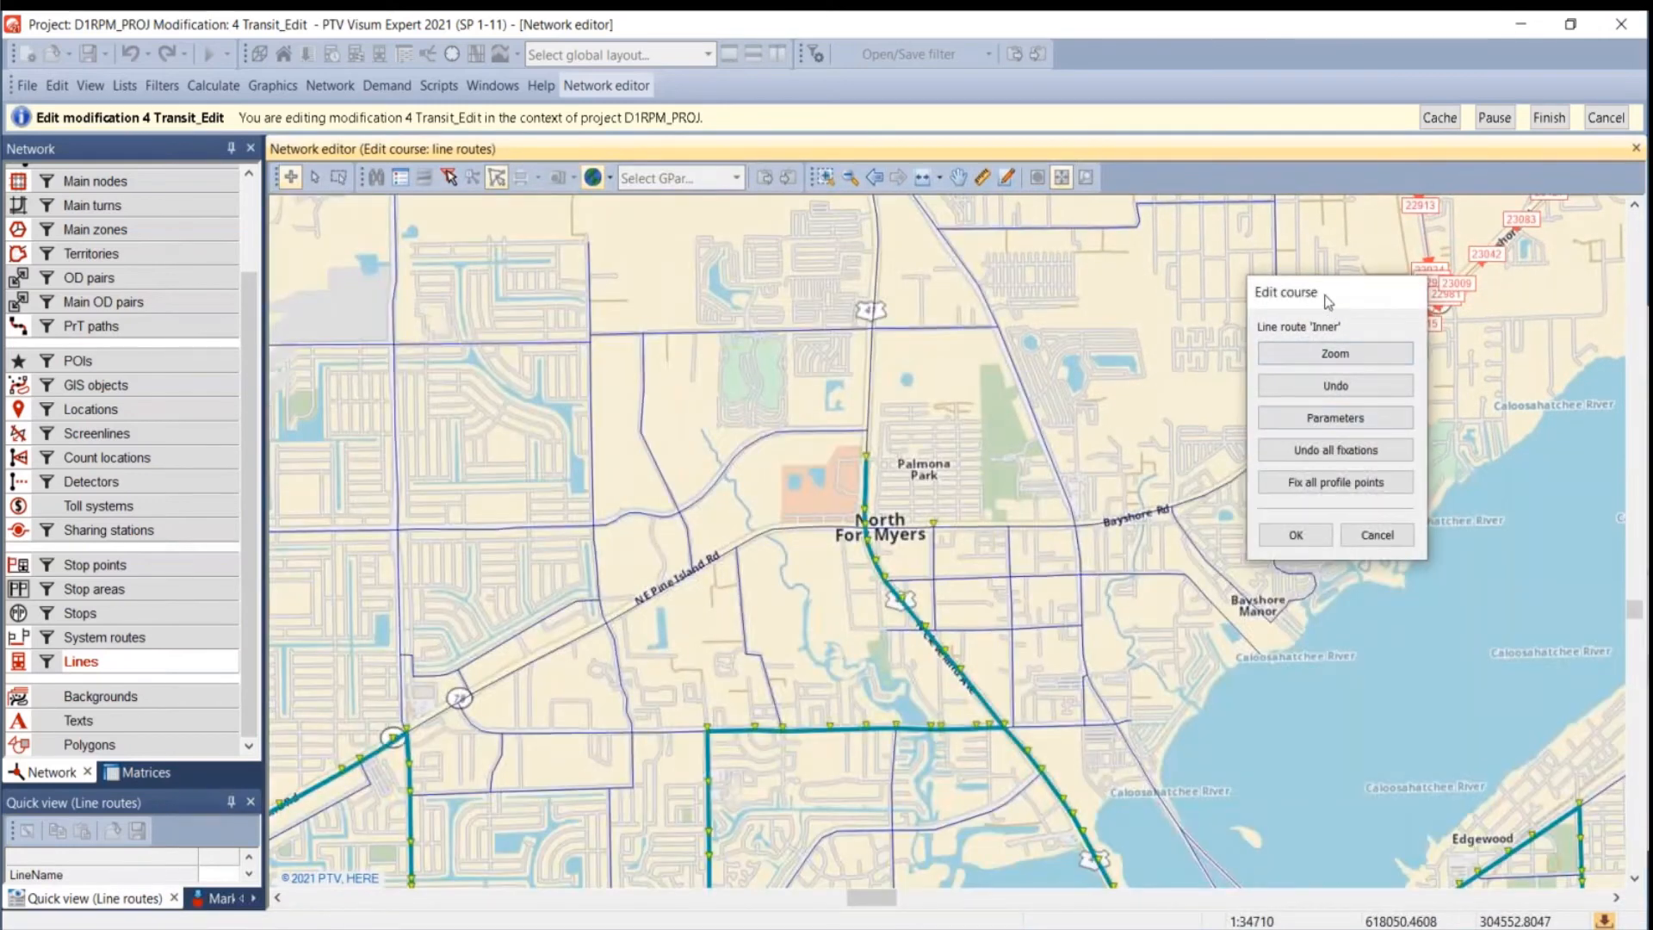
{"action": "left_click_drag", "start_coordinate": [1369, 292], "coordinate": [484, 522]}
{"action": "left_click_drag", "start_coordinate": [1398, 353], "coordinate": [952, 533]}
{"action": "left_click_drag", "start_coordinate": [943, 525], "coordinate": [933, 525]}
{"action": "left_click_drag", "start_coordinate": [928, 428], "coordinate": [879, 603]}
{"action": "scroll", "coordinate": [879, 603], "scroll_direction": "down", "scroll_amount": 3}
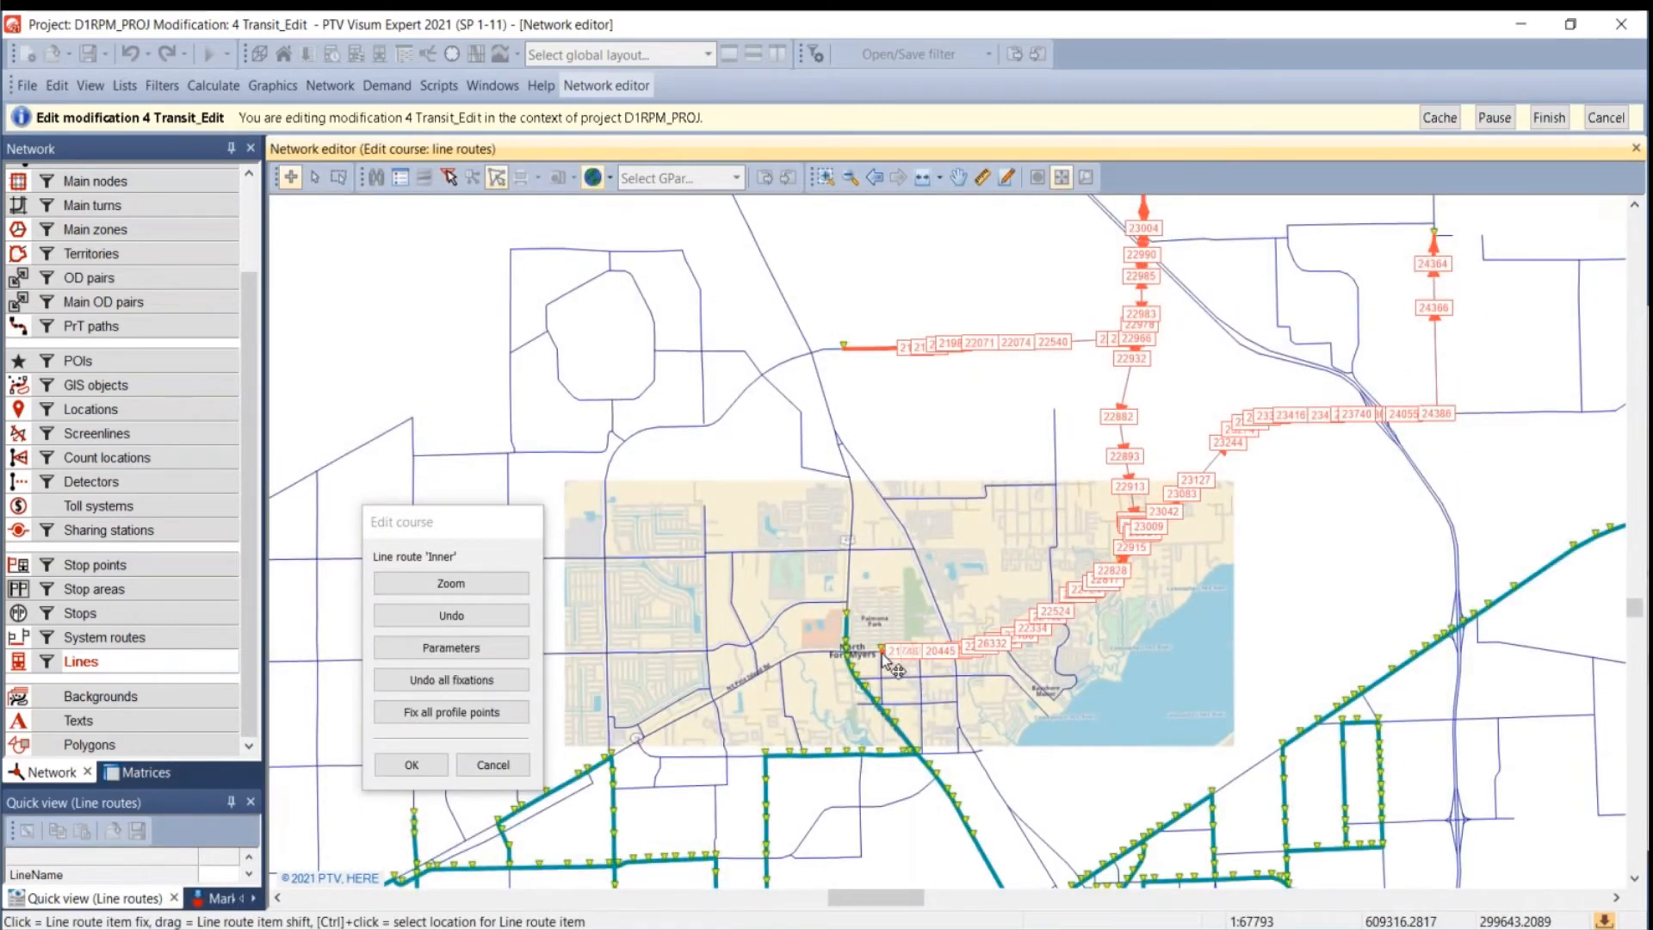
{"action": "mouse_move", "coordinate": [882, 651]}
{"action": "left_mouse_down"}
{"action": "mouse_move", "coordinate": [821, 519]}
{"action": "mouse_move", "coordinate": [814, 370]}
{"action": "mouse_move", "coordinate": [887, 655]}
{"action": "mouse_move", "coordinate": [916, 648]}
{"action": "mouse_move", "coordinate": [887, 656]}
{"action": "left_mouse_up"}
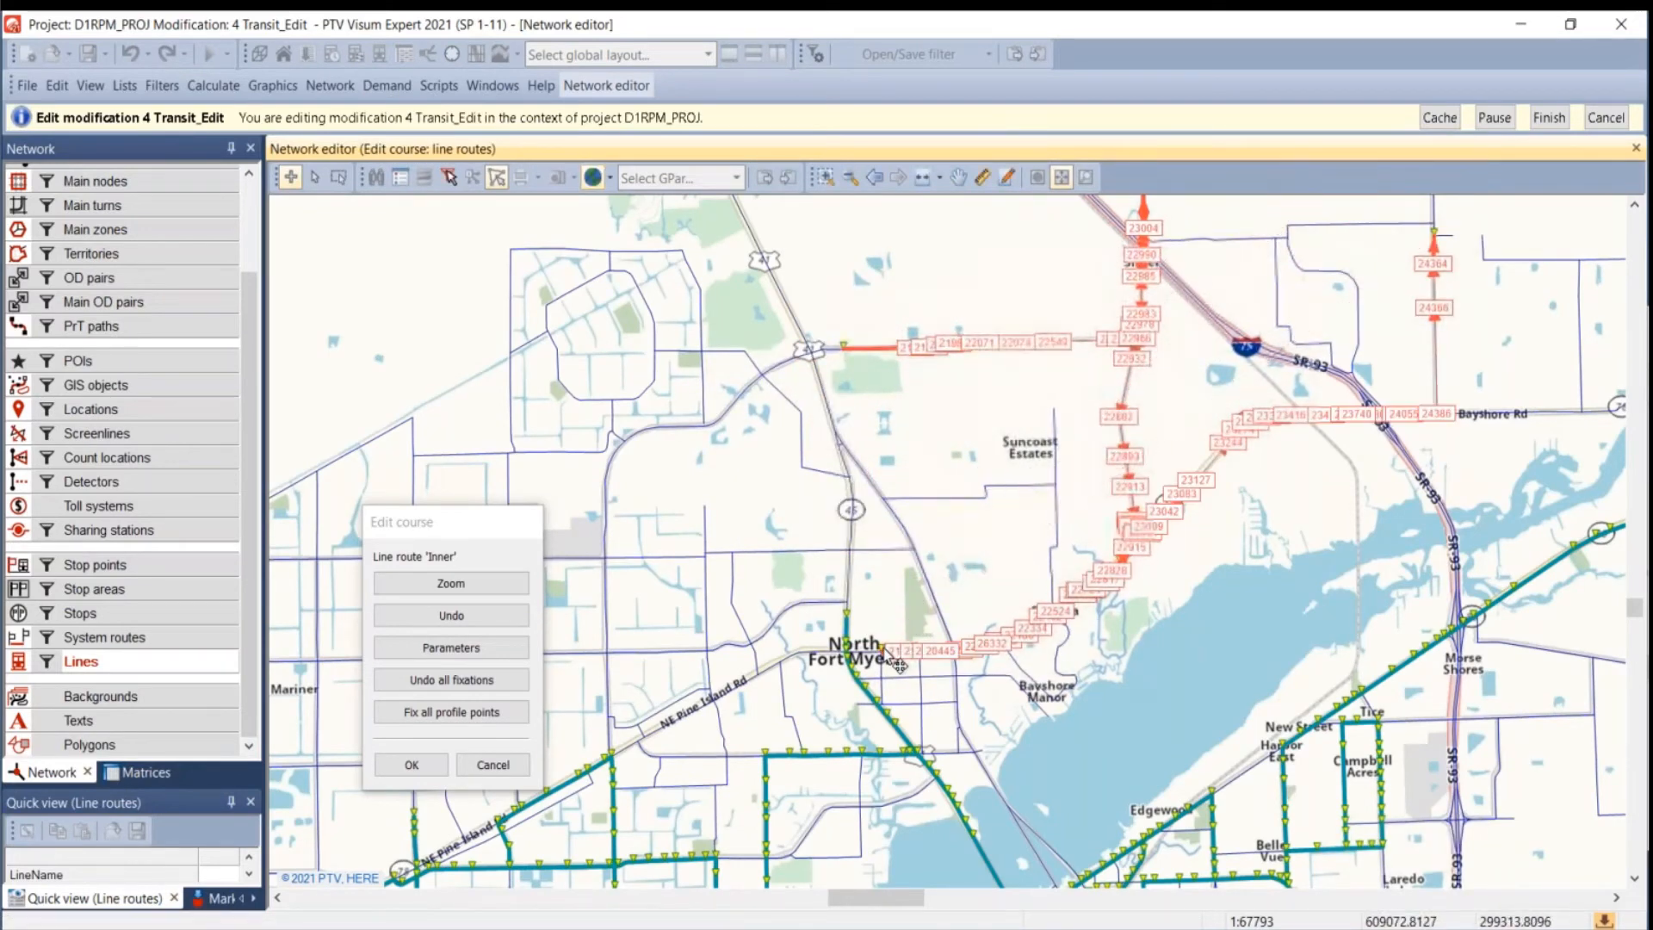
- Undo all fixations of the course and cancel its editing
{"action": "left_click_drag", "start_coordinate": [1063, 481], "coordinate": [899, 650]}
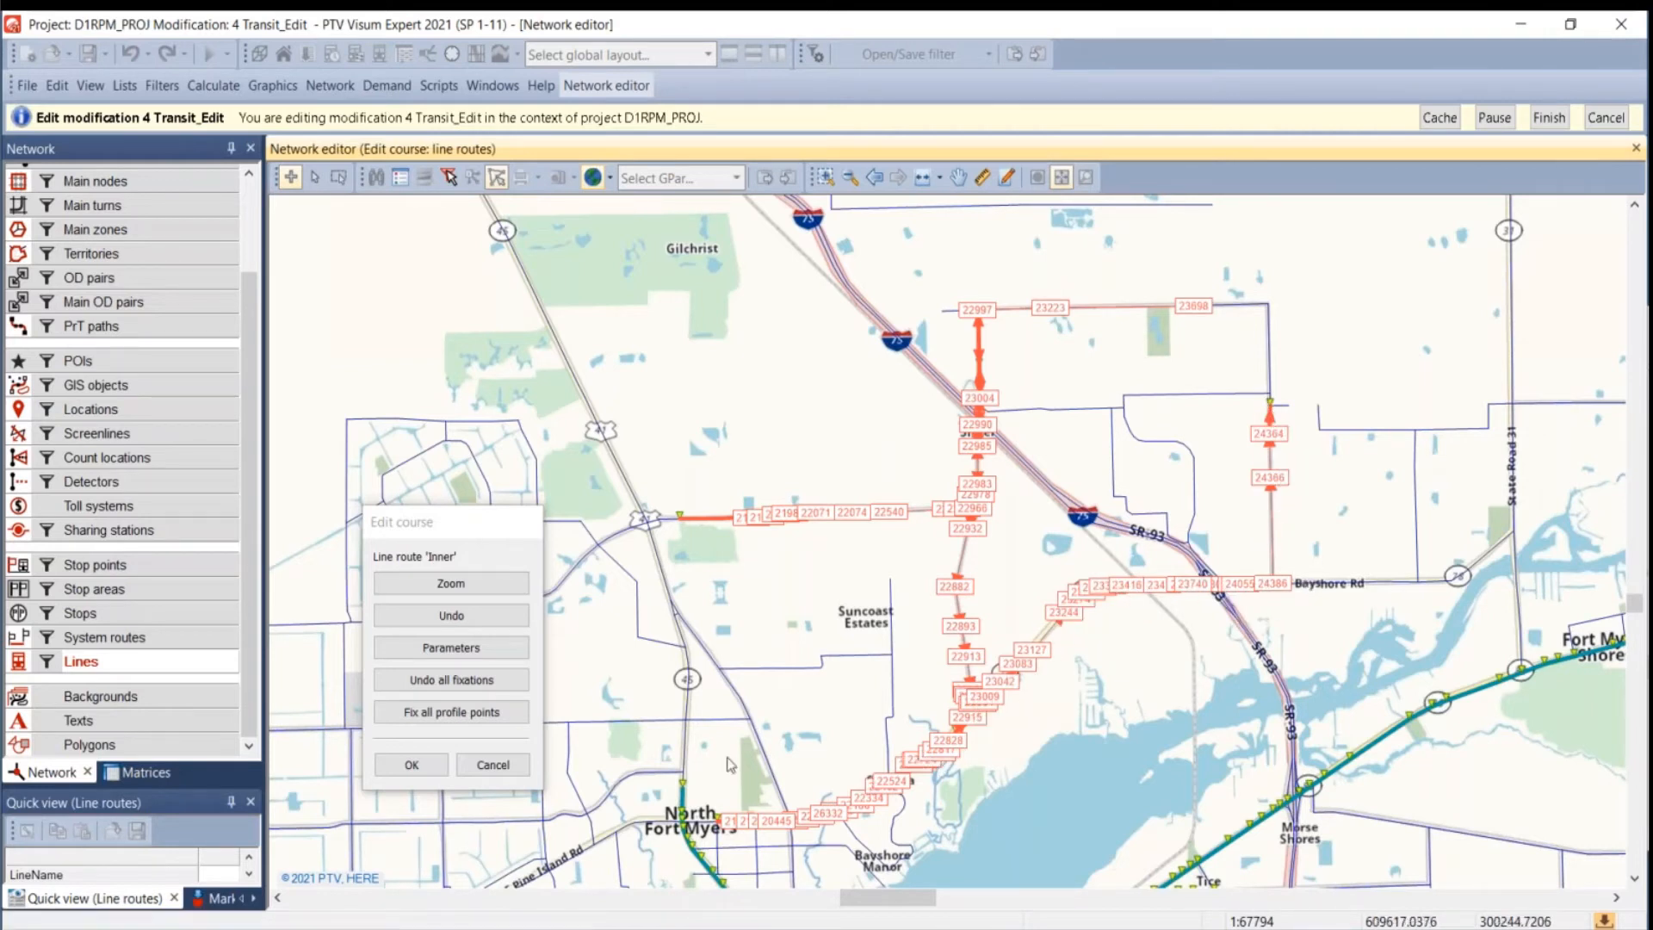
{"action": "left_click", "coordinate": [449, 687]}
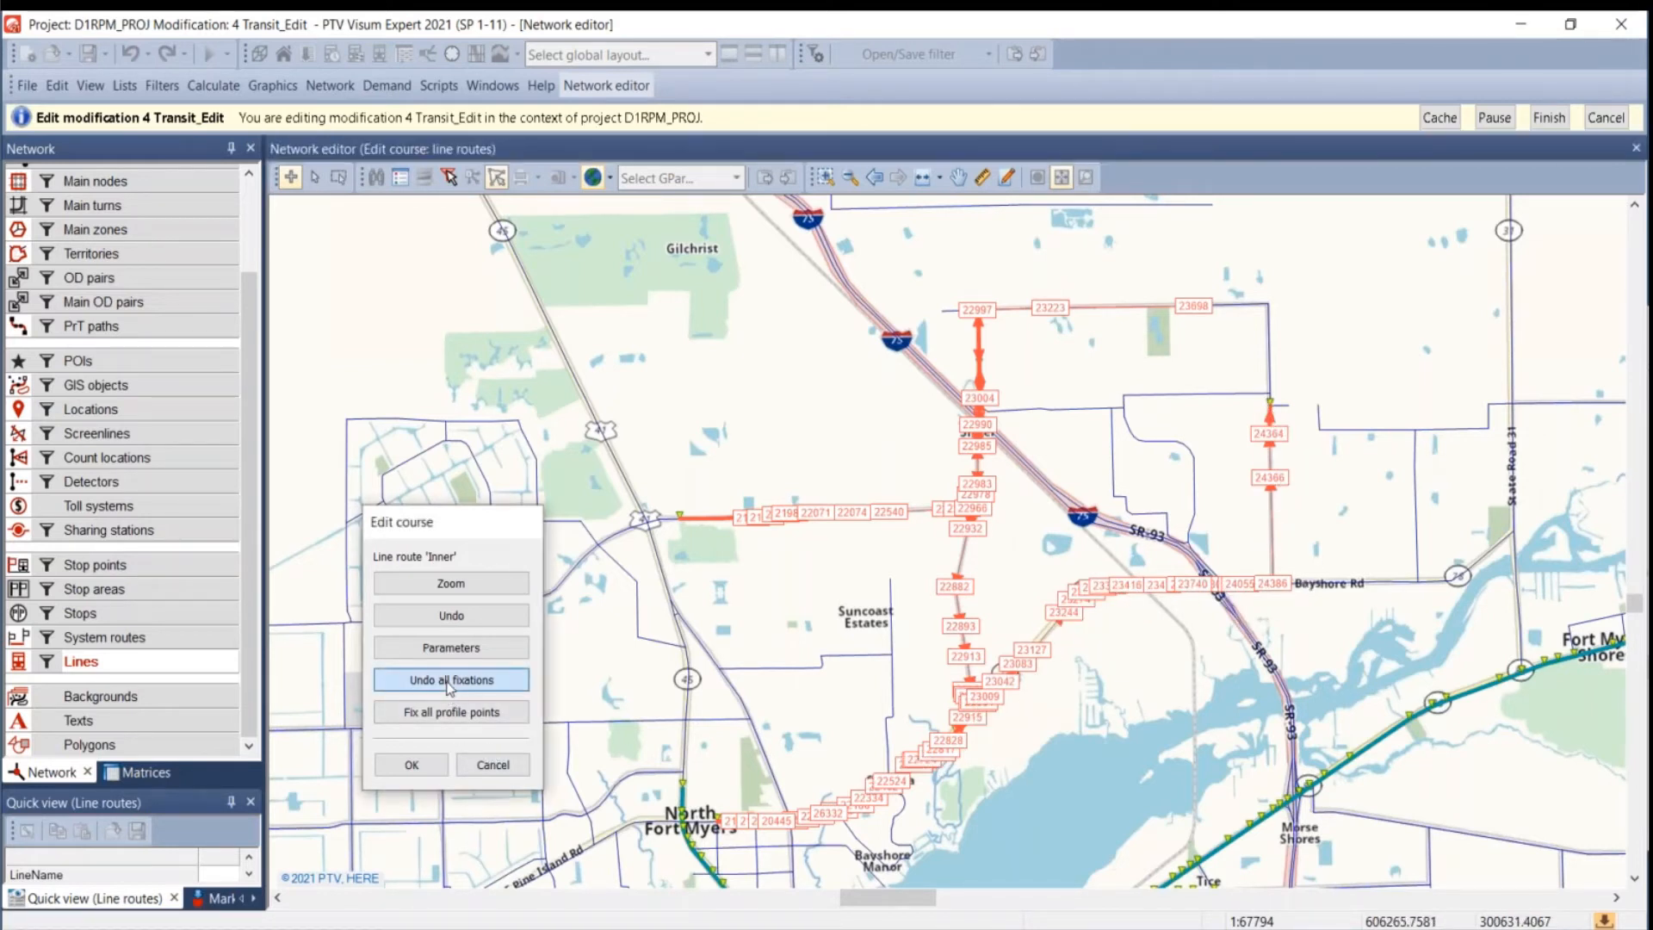
{"action": "left_click", "coordinate": [507, 764]}
- Create a new line route named Inner for the Suncoast Loop line, with direction up, and begin editing its course
{"action": "left_click", "coordinate": [877, 389]}
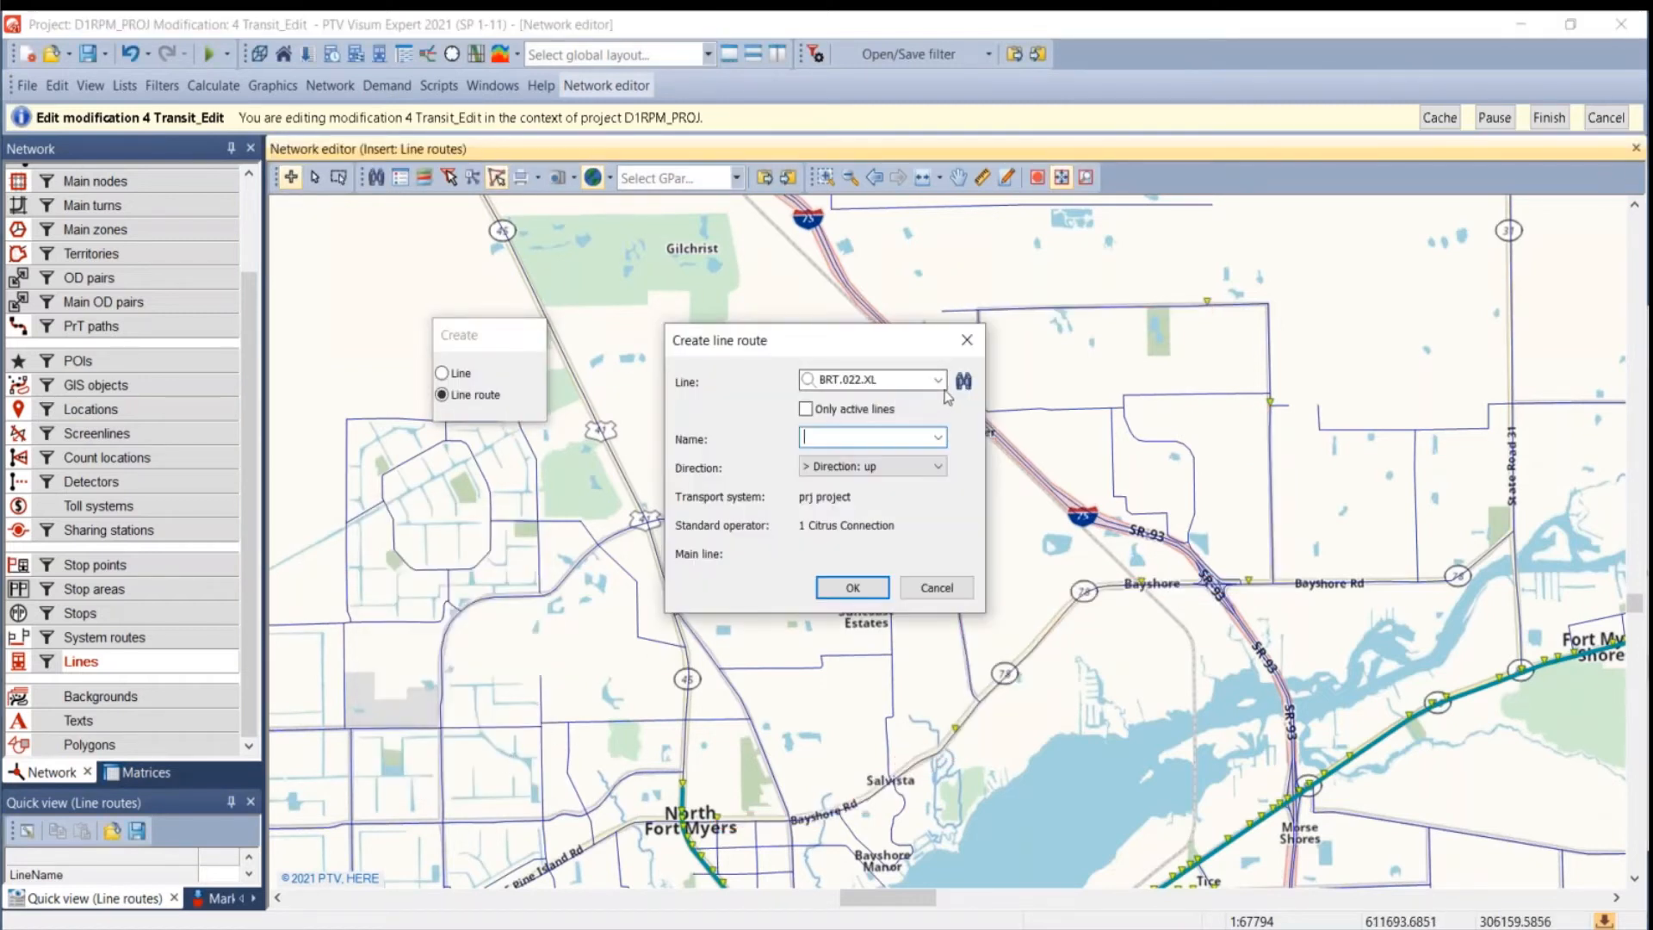
{"action": "left_click", "coordinate": [938, 379]}
{"action": "scroll", "coordinate": [891, 746], "scroll_direction": "down", "scroll_amount": 15}
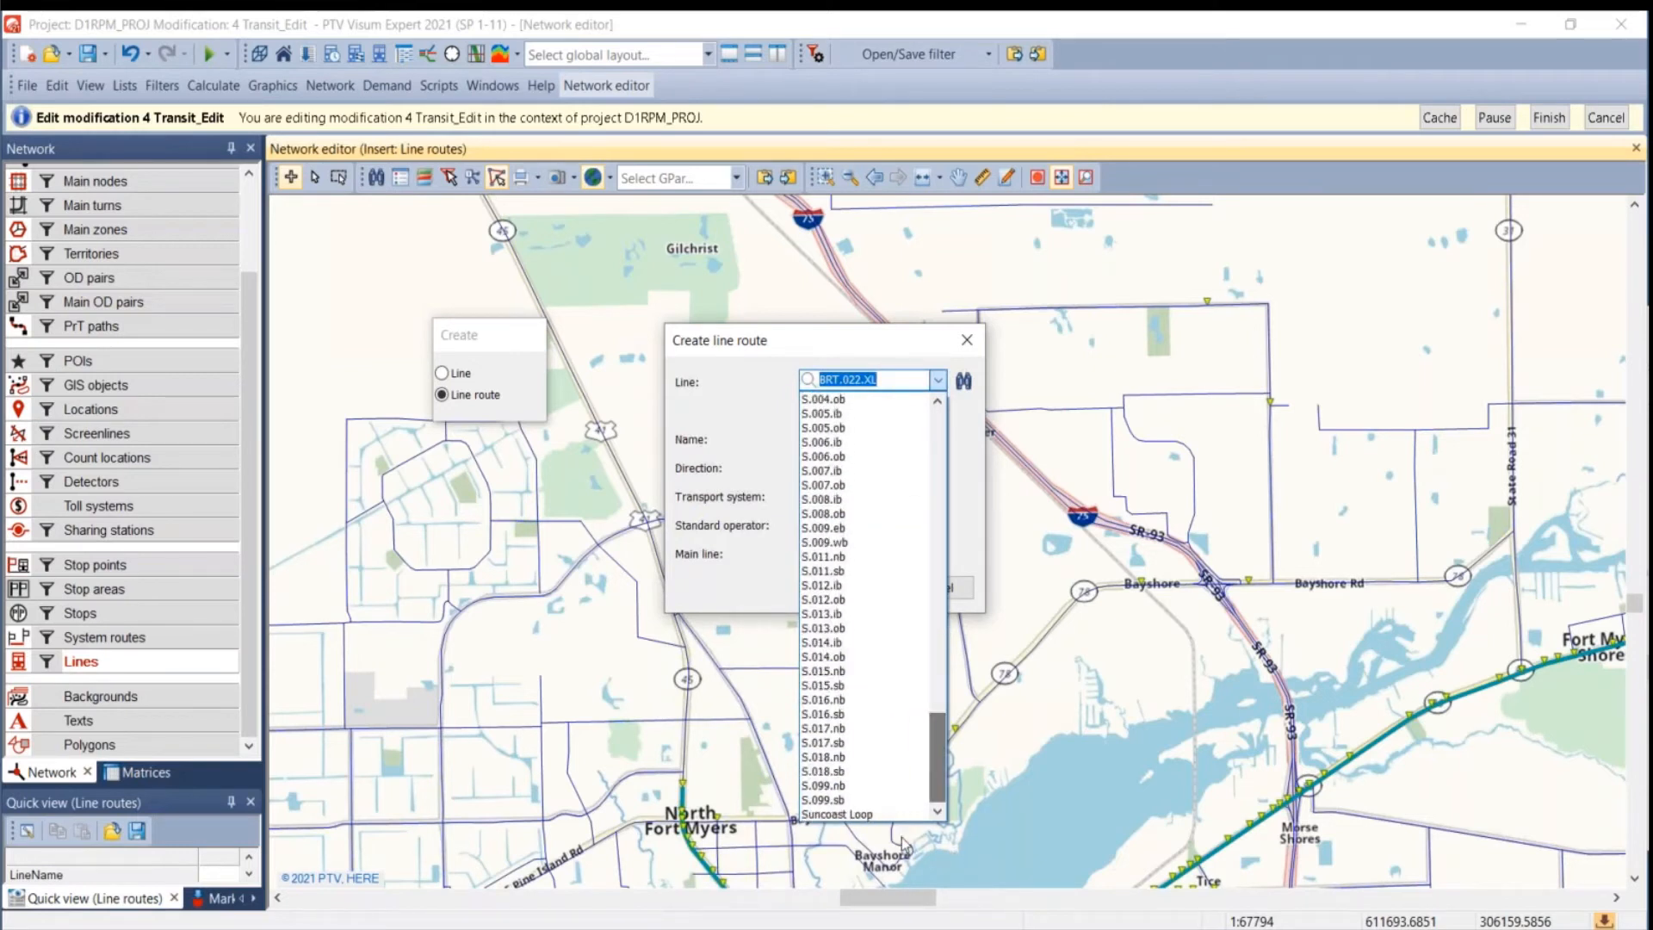
{"action": "left_click", "coordinate": [849, 814]}
{"action": "left_click", "coordinate": [855, 440]}
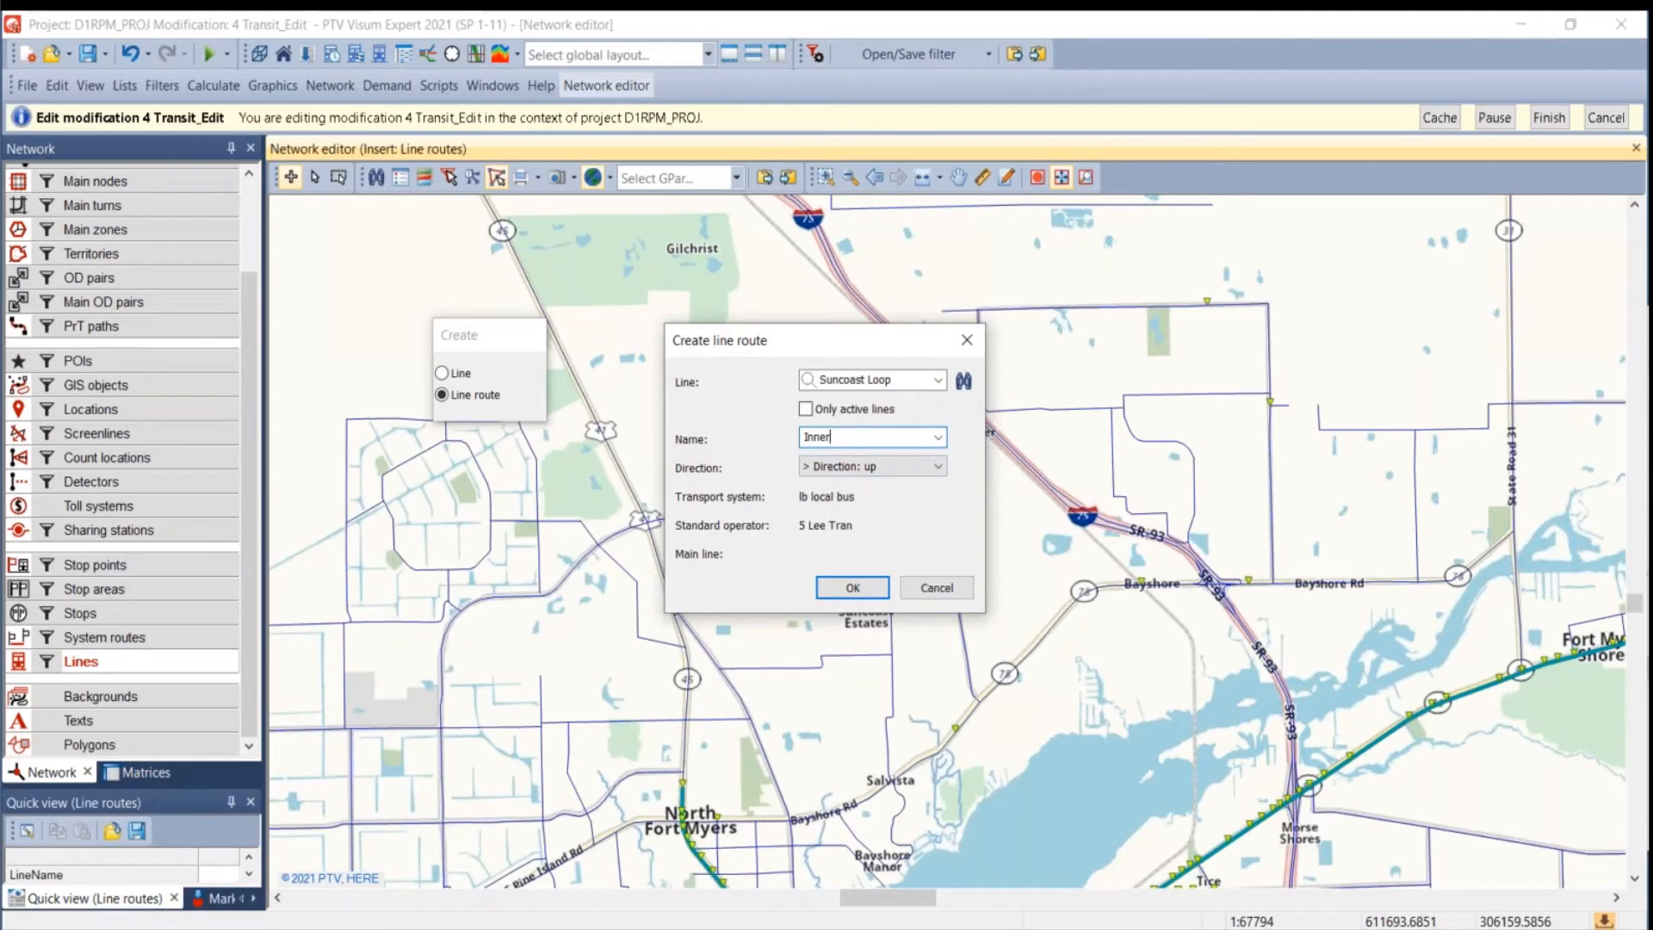
{"action": "left_click", "coordinate": [852, 587]}
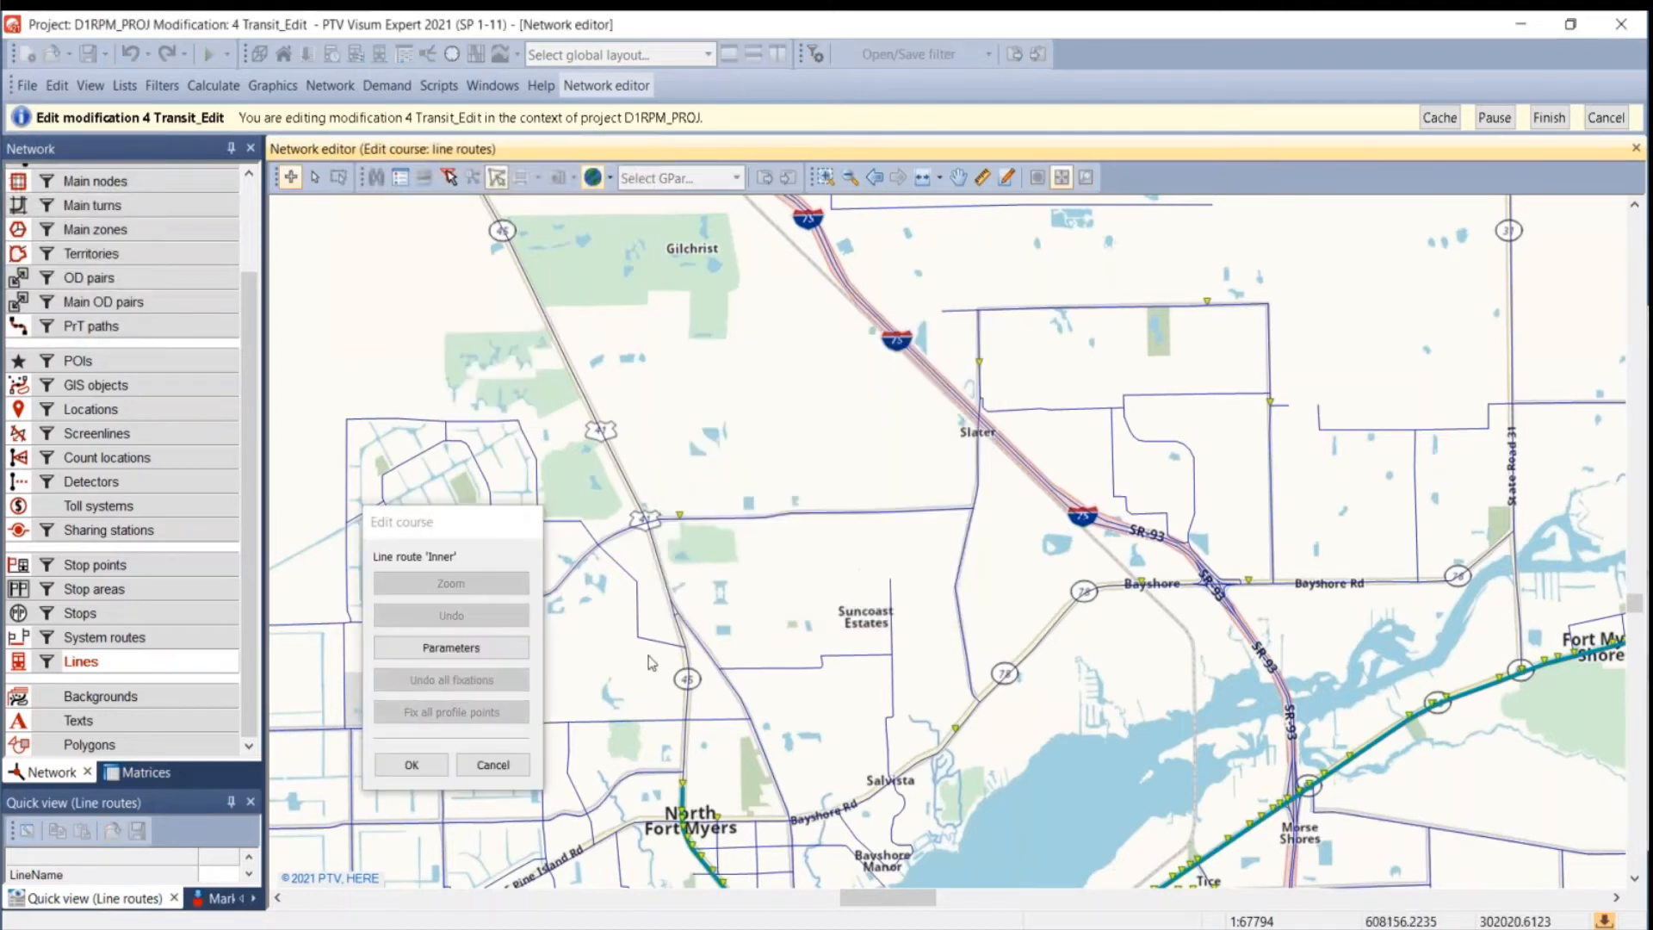
- Allow closed links for routing and trace the Inner course from the starting stop point to the stop point north of Slater, fixing it
{"action": "left_click", "coordinate": [431, 648]}
{"action": "left_click", "coordinate": [366, 548]}
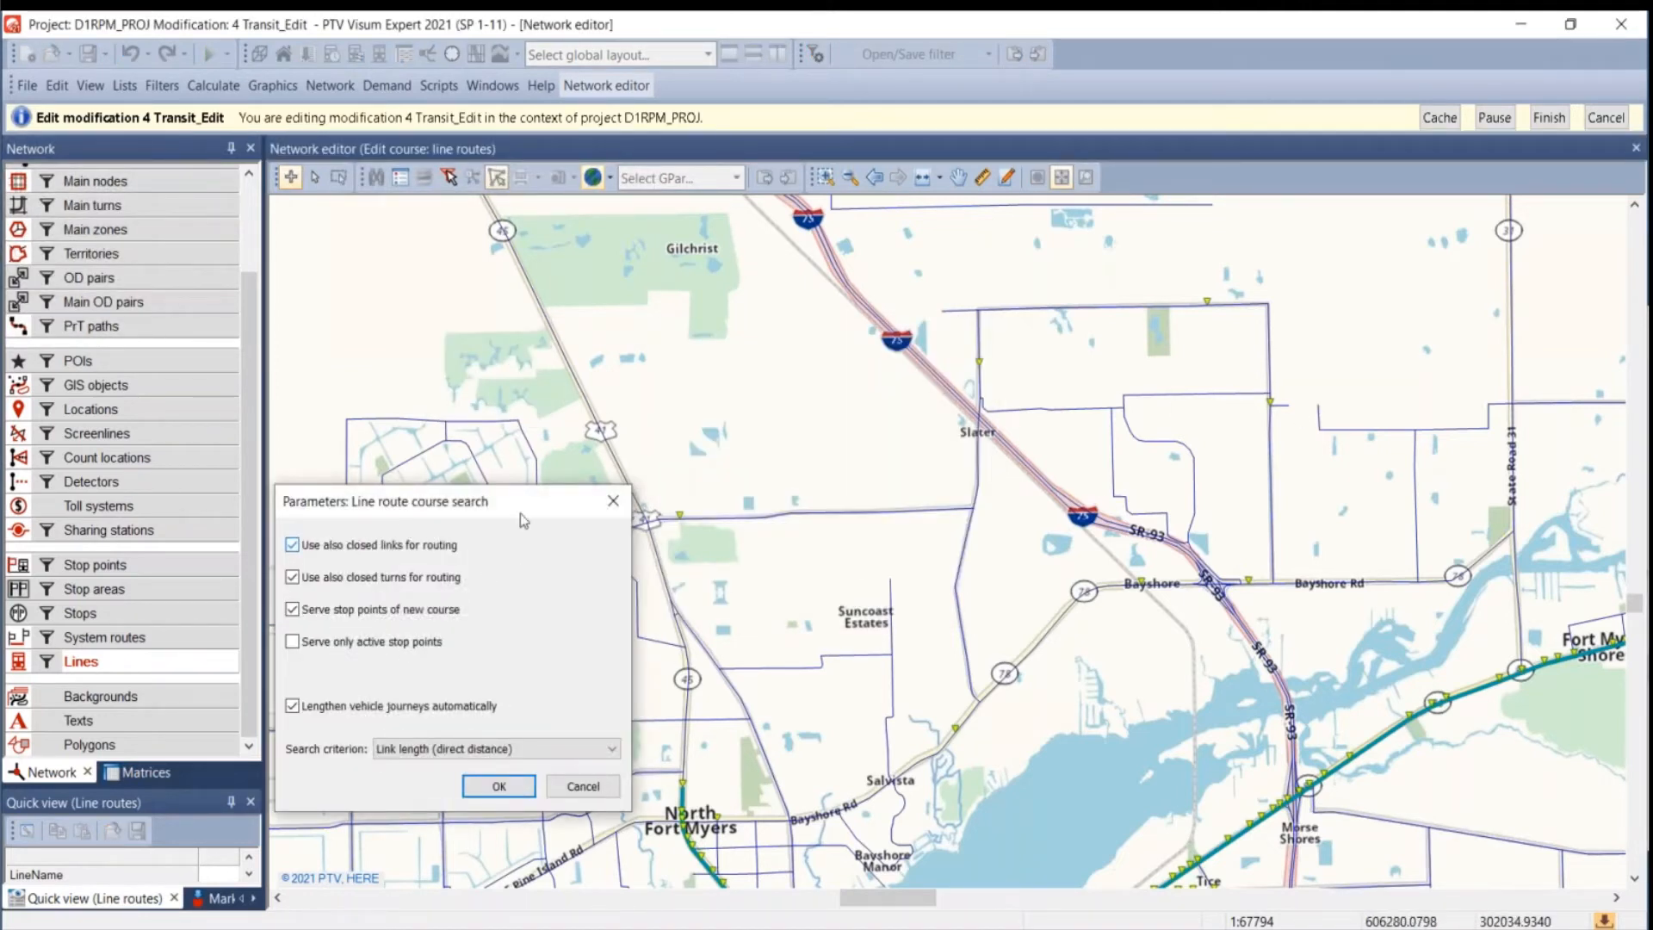
{"action": "left_click", "coordinate": [499, 786]}
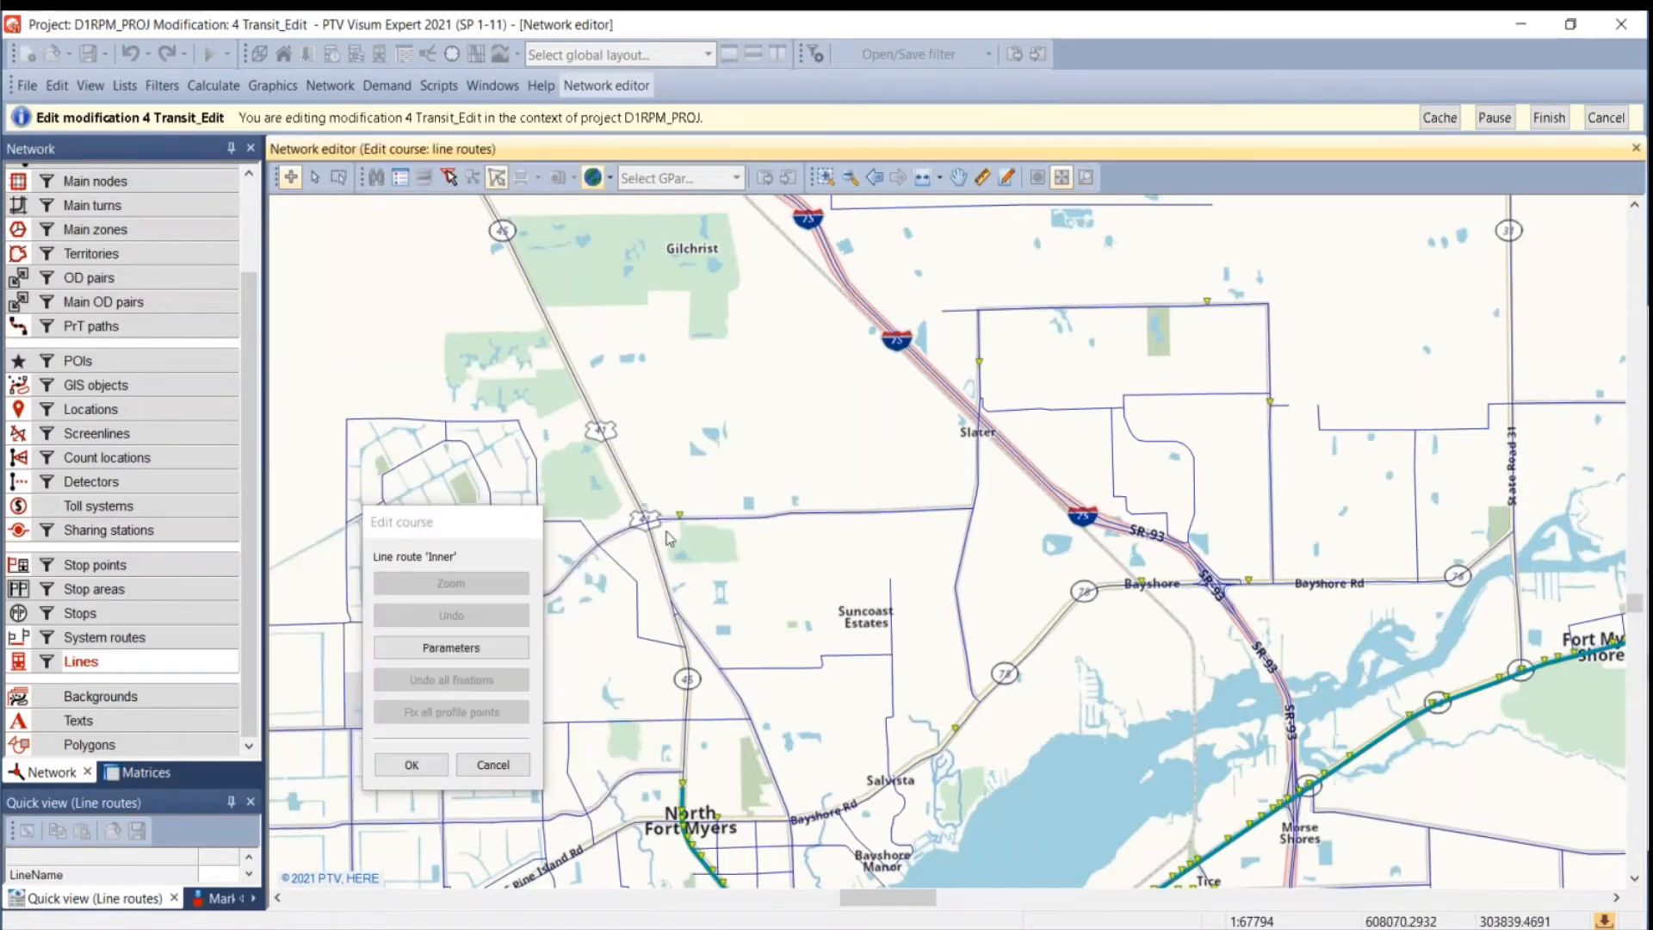
{"action": "left_click_drag", "start_coordinate": [680, 517], "coordinate": [977, 370]}
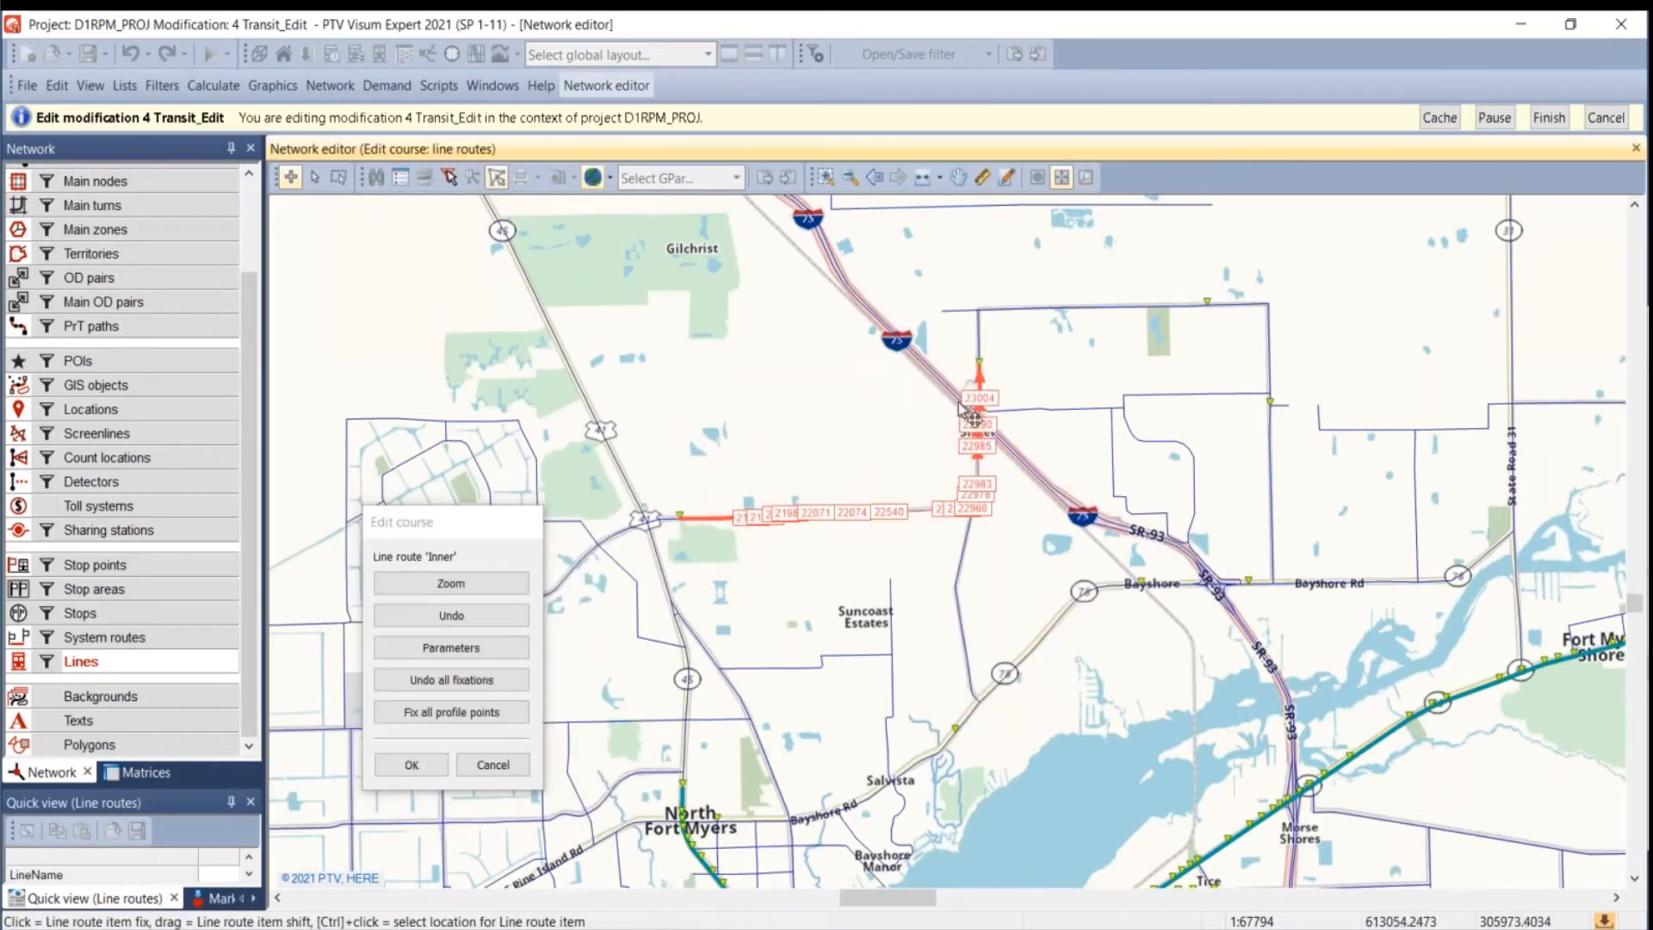
{"action": "right_click", "coordinate": [980, 364]}
{"action": "left_click", "coordinate": [1056, 429]}
- Extend the course through the northern stop point and down the eastern road to Bayshore Rd, fixing both points
{"action": "left_click_drag", "start_coordinate": [981, 371], "coordinate": [1202, 303]}
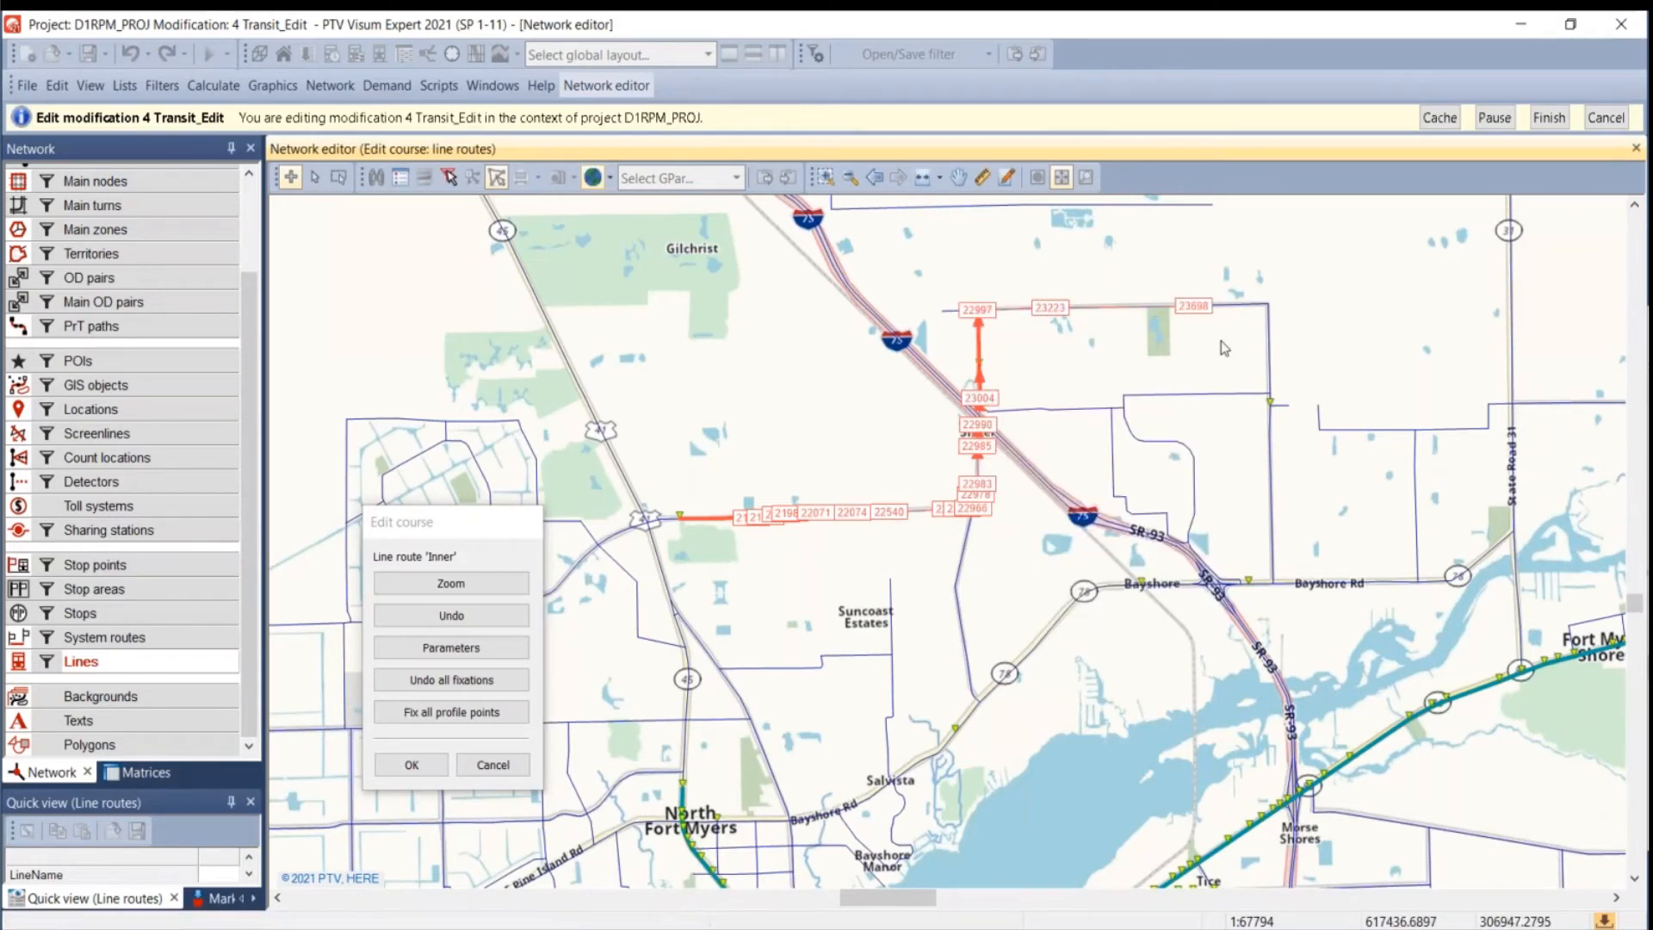
{"action": "right_click", "coordinate": [1197, 308]}
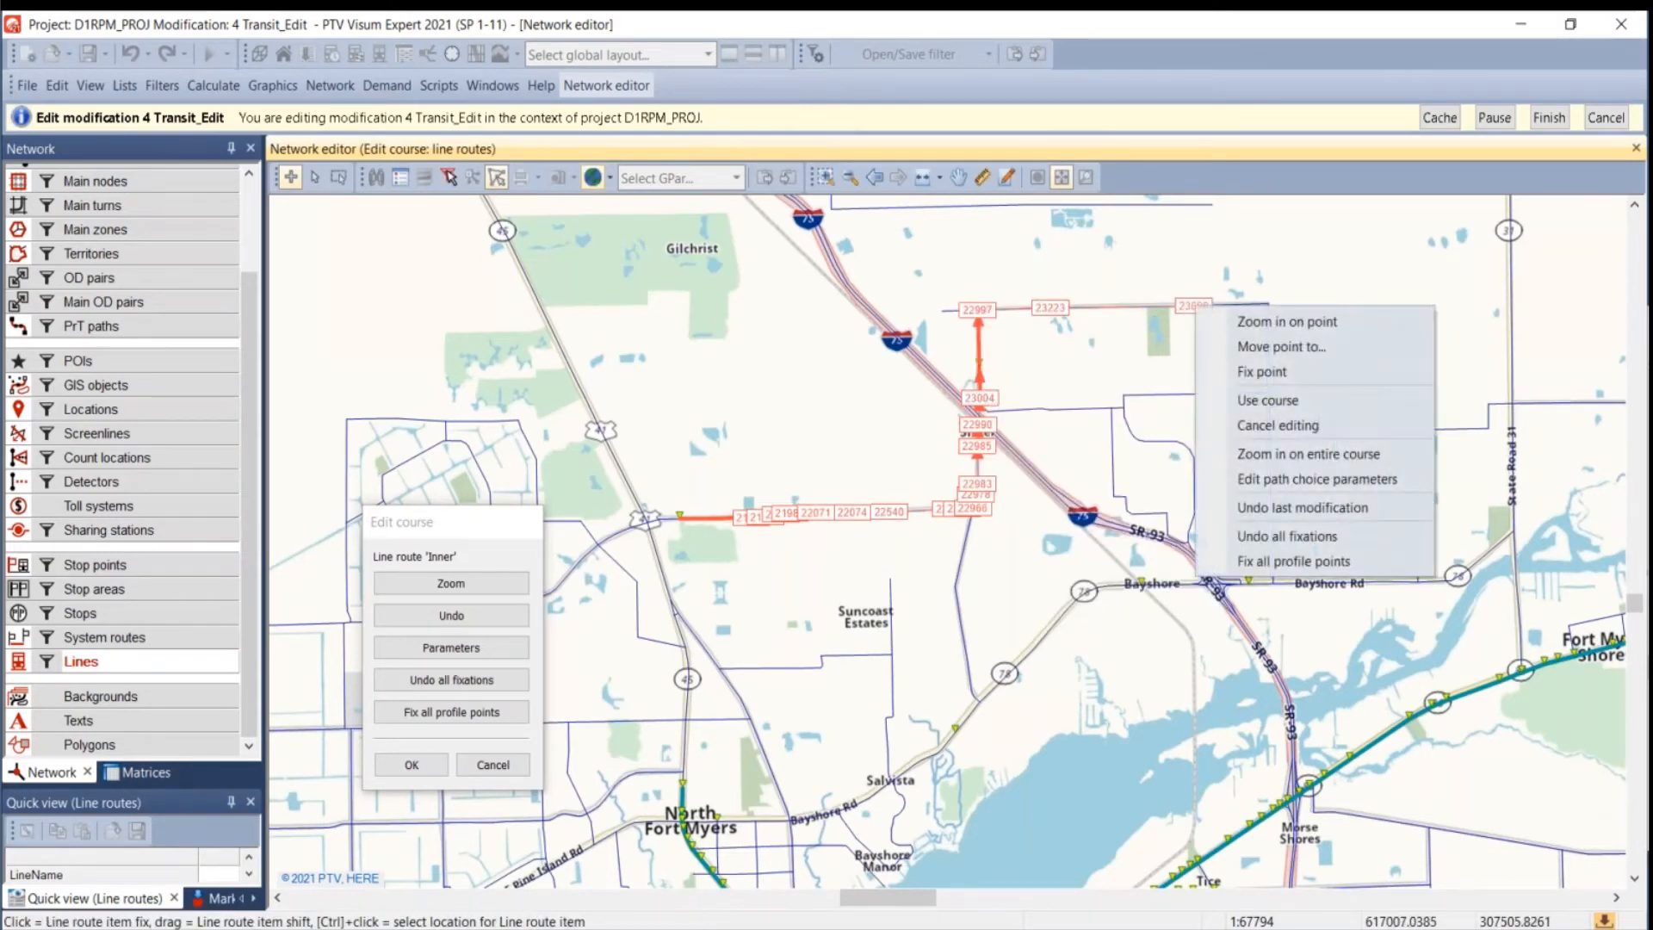
{"action": "left_click", "coordinate": [1244, 370]}
{"action": "left_click_drag", "start_coordinate": [1205, 305], "coordinate": [1264, 590]}
{"action": "right_click", "coordinate": [1269, 590]}
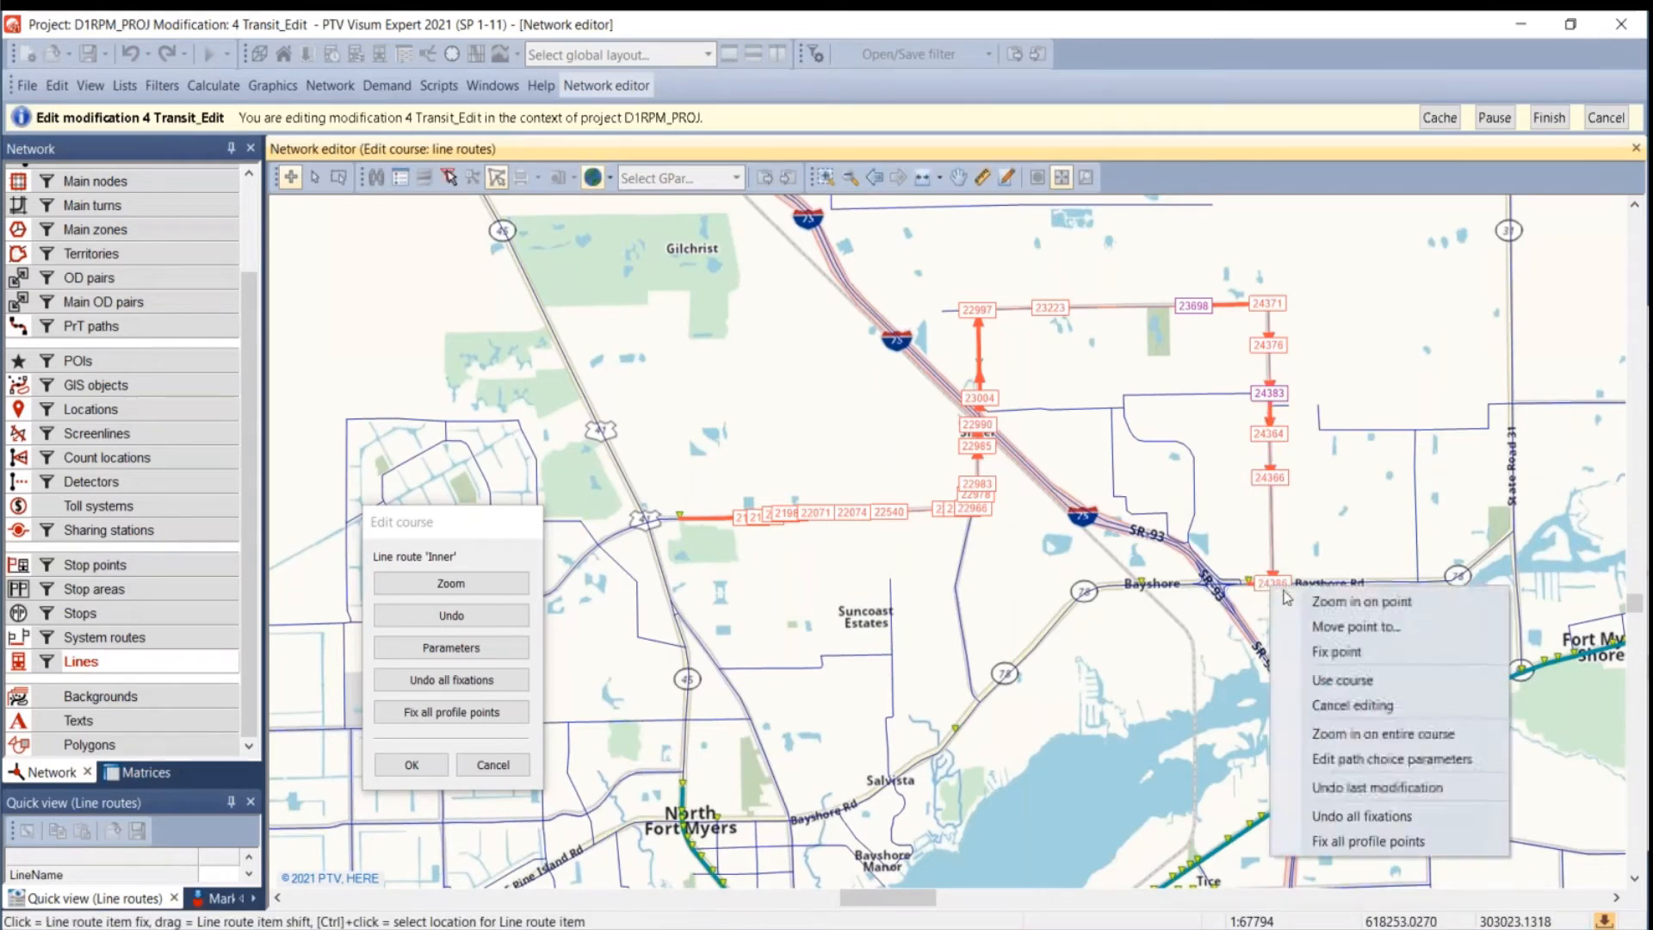
{"action": "left_click", "coordinate": [1318, 651]}
- Extend the course west through the Bayshore stop point and southwest to the stop point northeast of Salvista, fixing both points
{"action": "left_click_drag", "start_coordinate": [1250, 588], "coordinate": [1150, 593]}
{"action": "right_click", "coordinate": [1151, 594]}
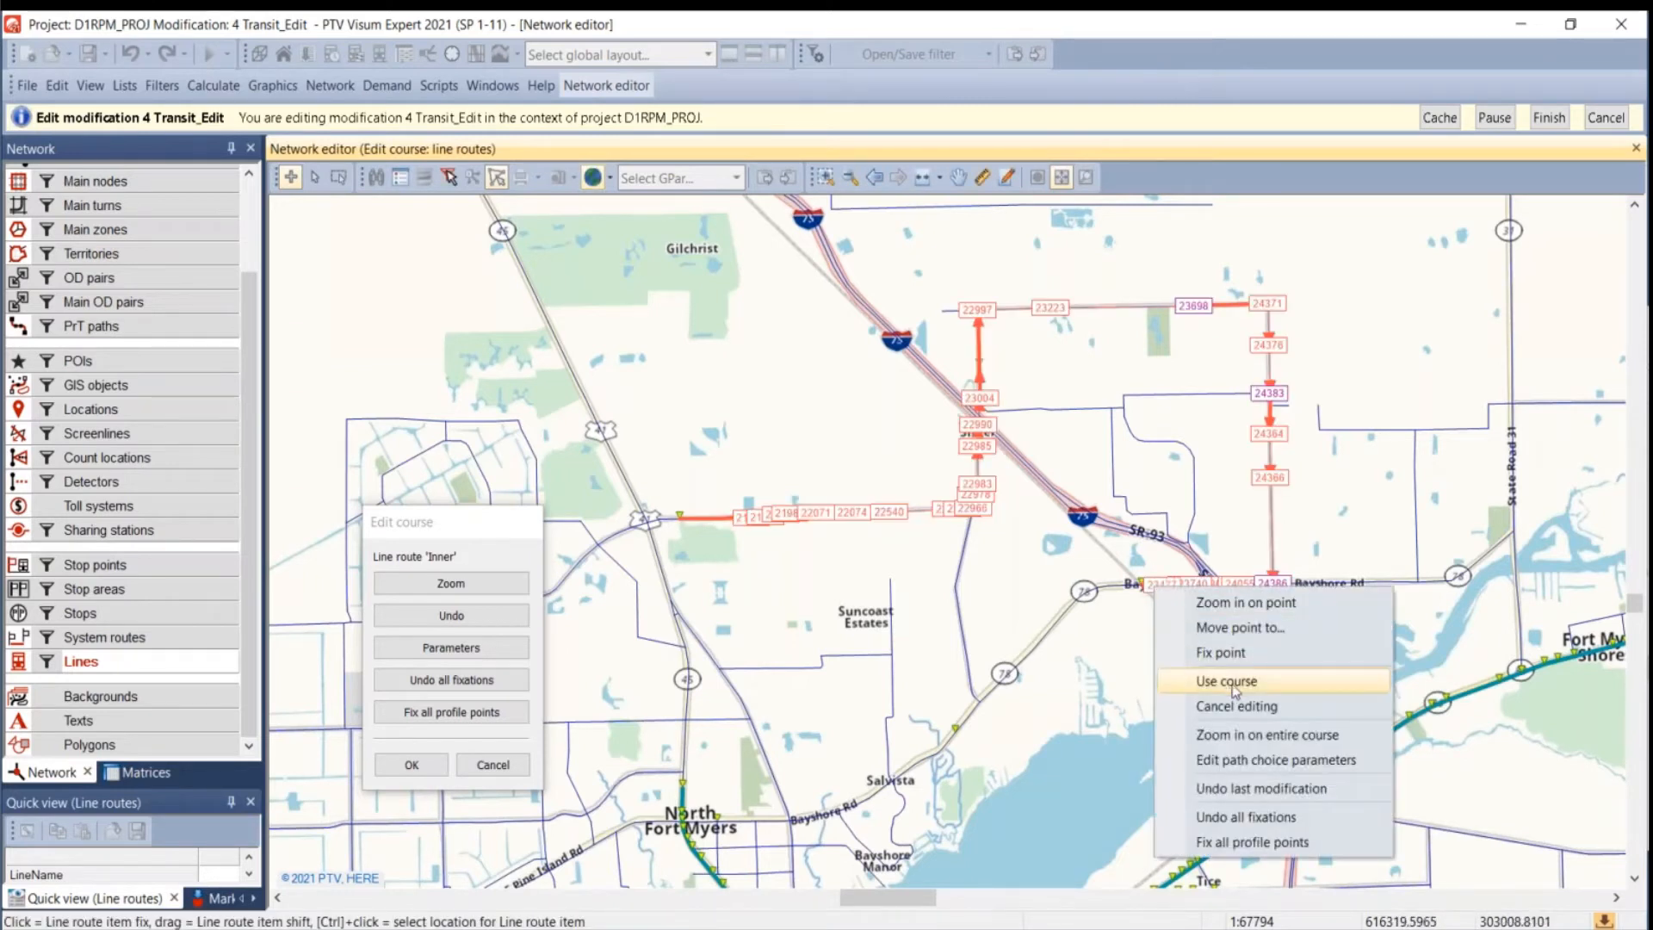
{"action": "left_click", "coordinate": [1216, 654]}
{"action": "left_click_drag", "start_coordinate": [1150, 594], "coordinate": [958, 730]}
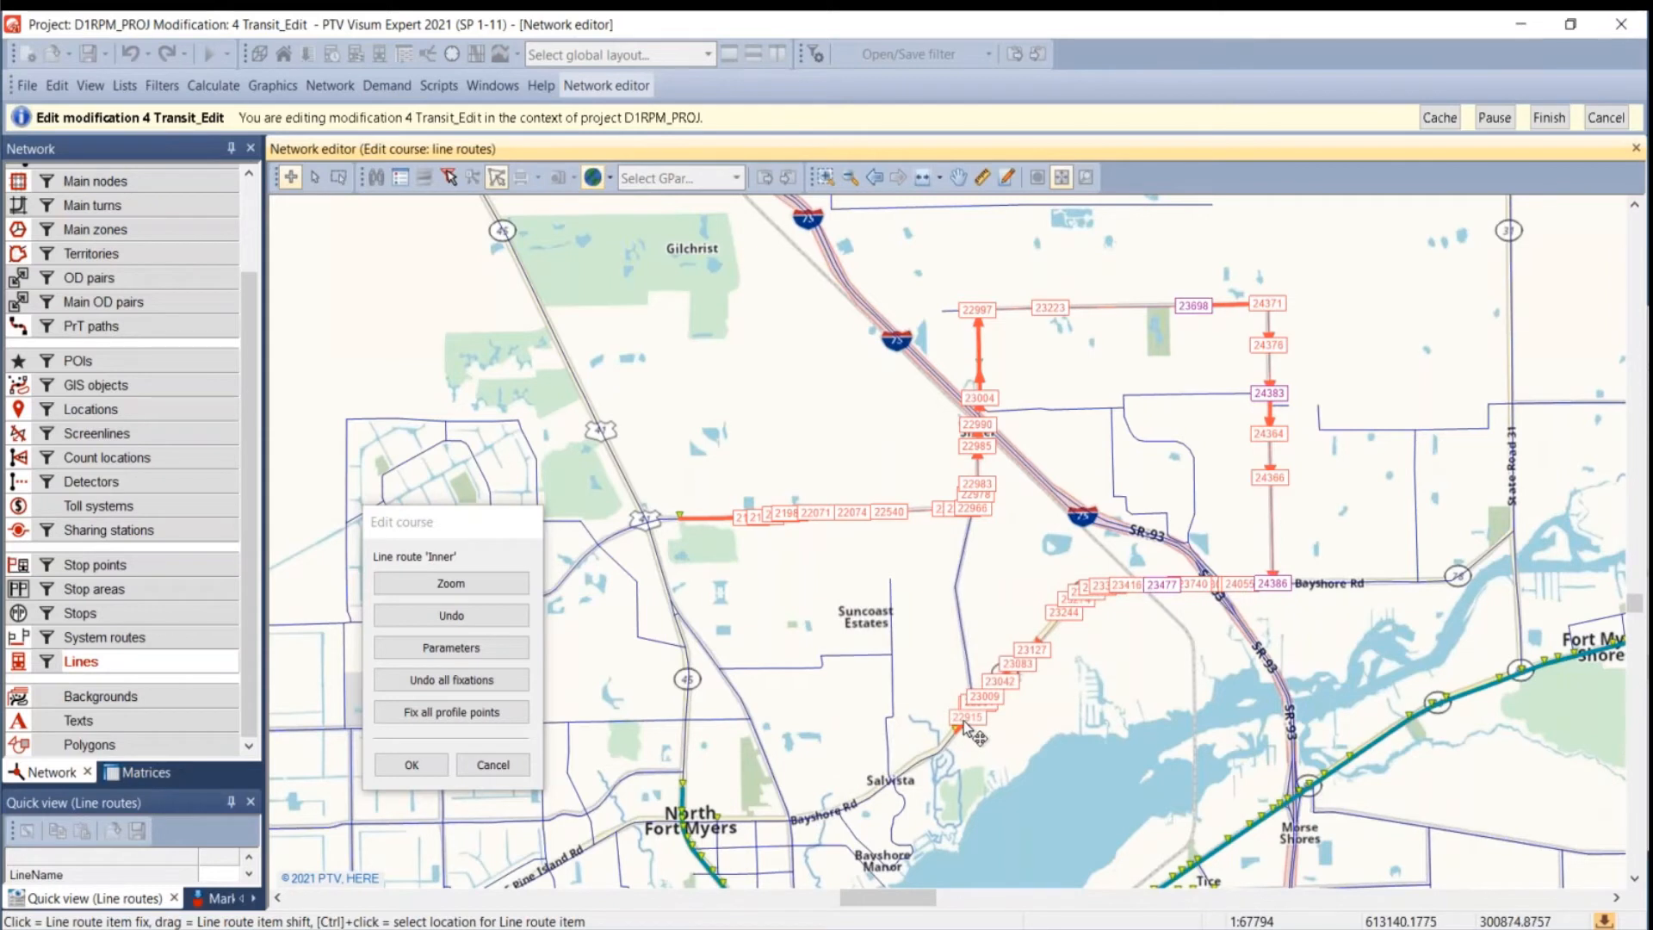
{"action": "right_click", "coordinate": [959, 730]}
{"action": "left_click", "coordinate": [1021, 515]}
- Extend the course along Bayshore Rd to North Fort Myers and north to the starting stop point, closing the loop
{"action": "left_click_drag", "start_coordinate": [958, 733], "coordinate": [730, 835]}
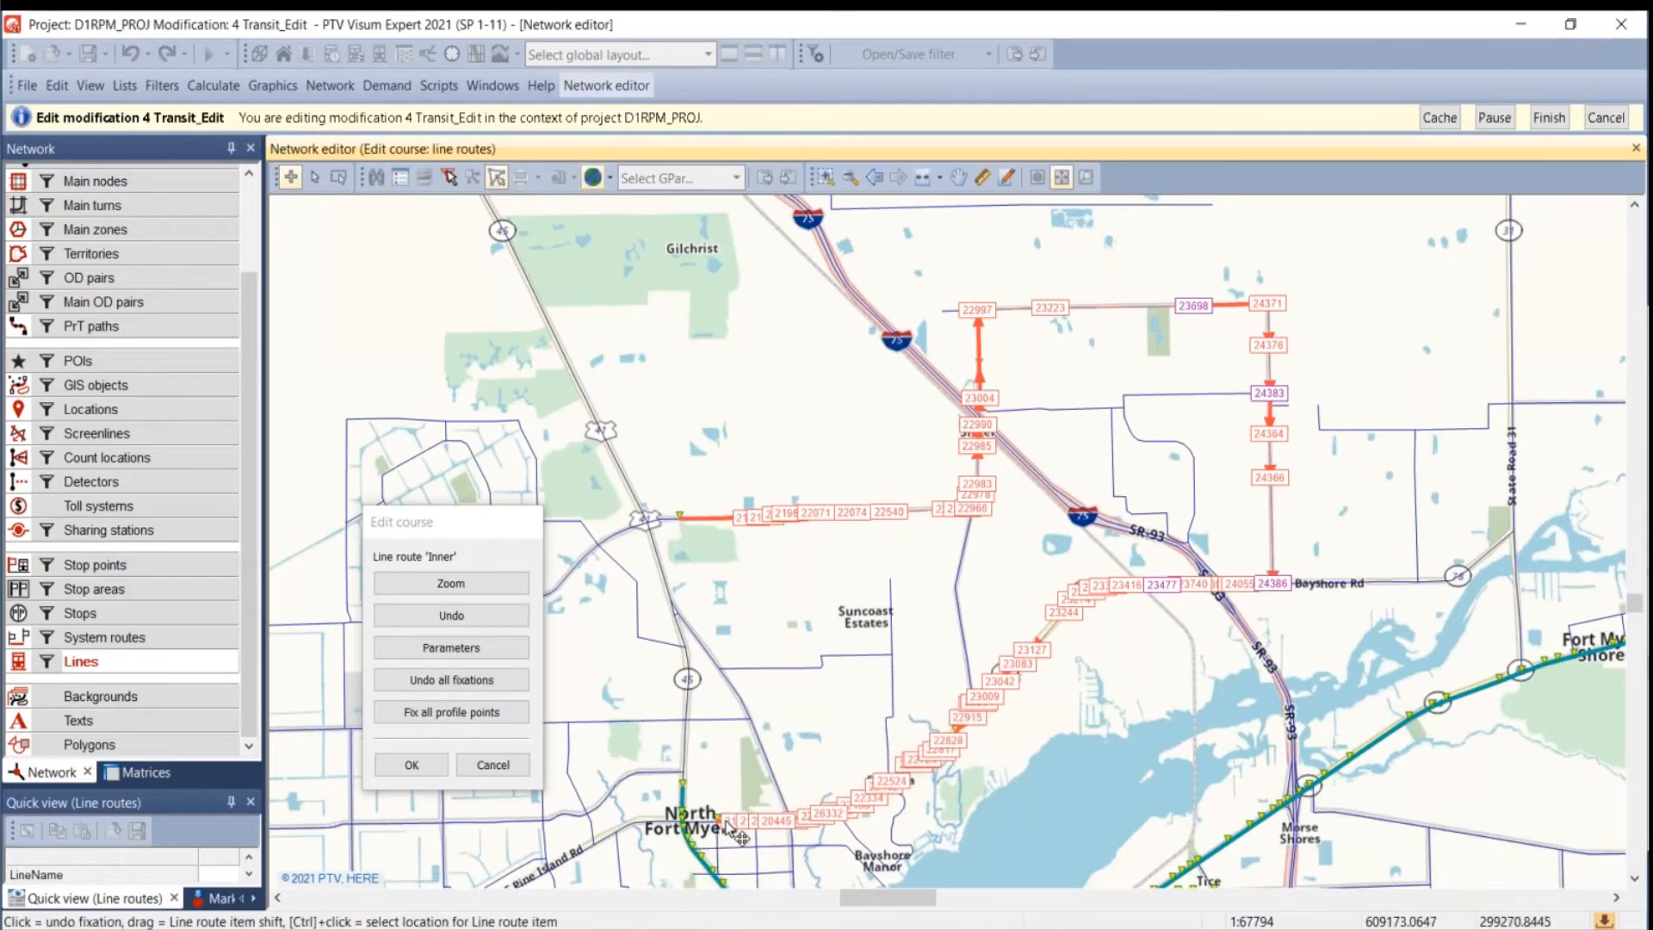
{"action": "right_click", "coordinate": [732, 825]}
{"action": "left_click_drag", "start_coordinate": [717, 821], "coordinate": [684, 527]}
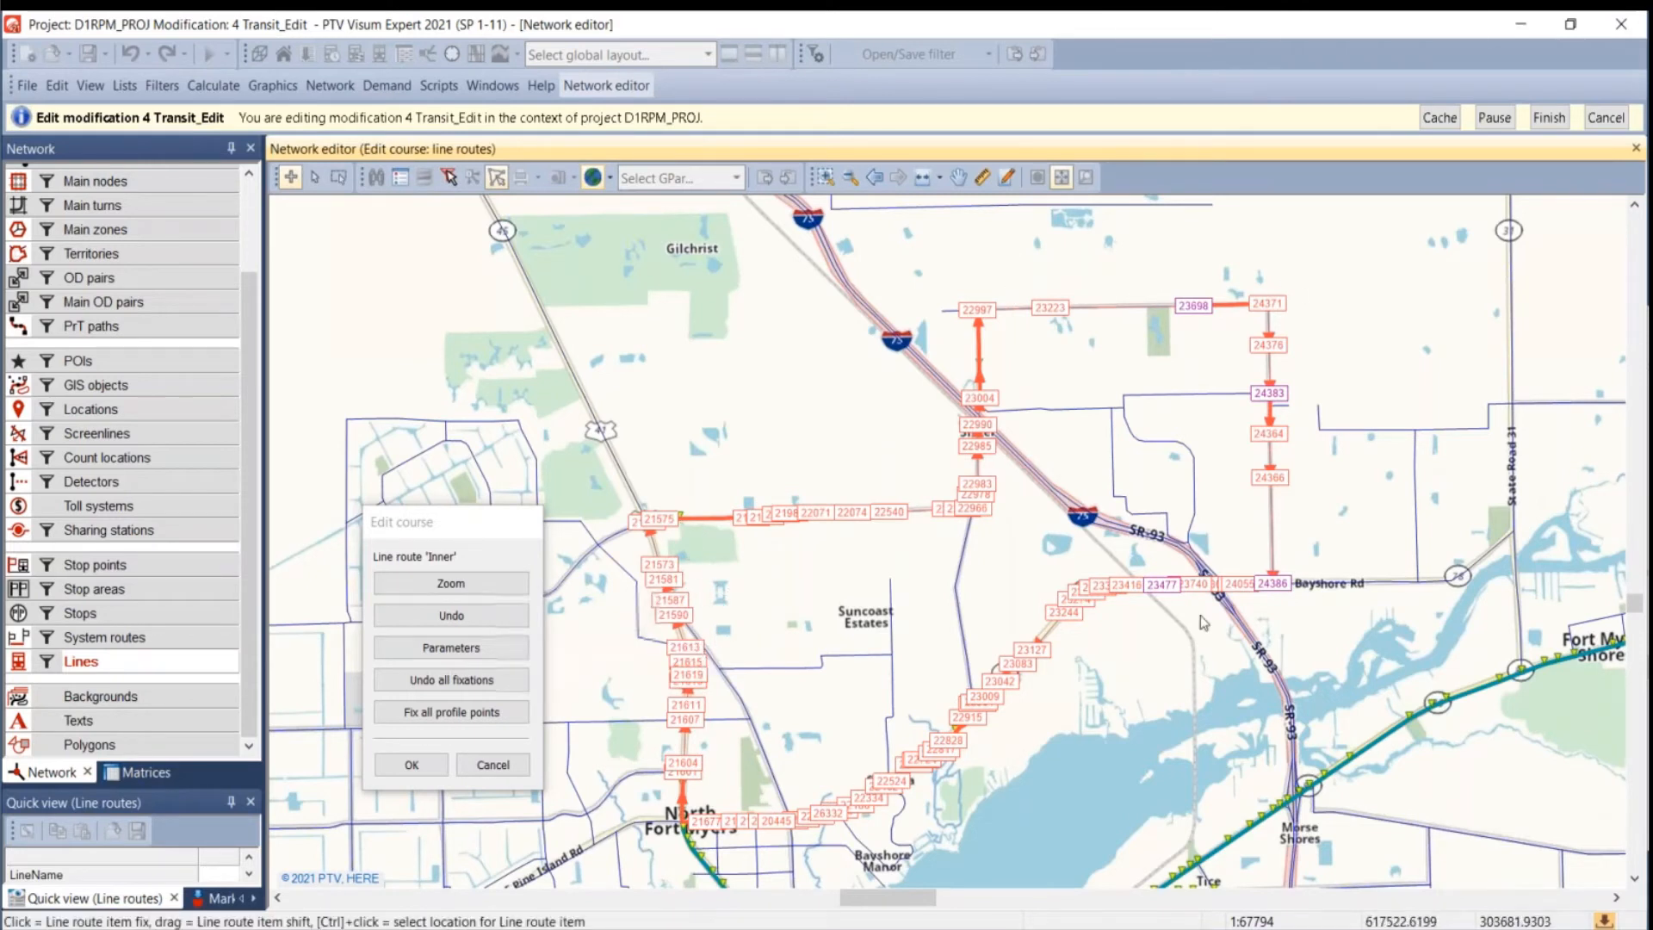
- Accept the Inner course and allow all required links and turns to be opened for the local bus transport system
{"action": "left_click", "coordinate": [392, 766]}
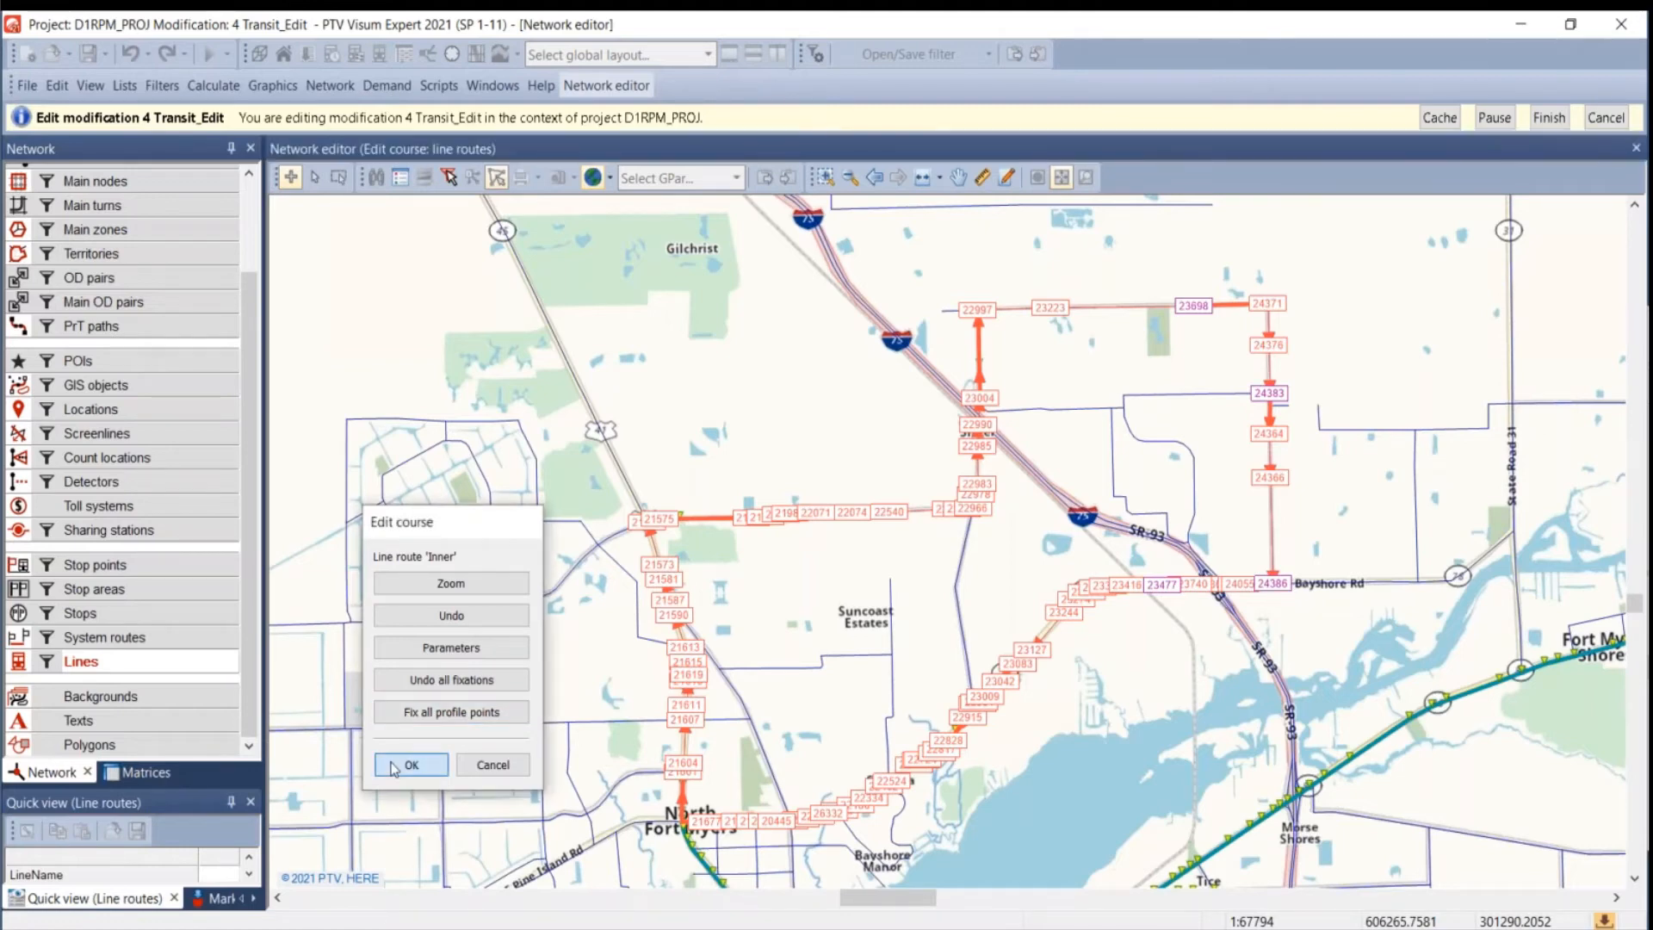
{"action": "left_click_drag", "start_coordinate": [249, 545], "coordinate": [261, 201]}
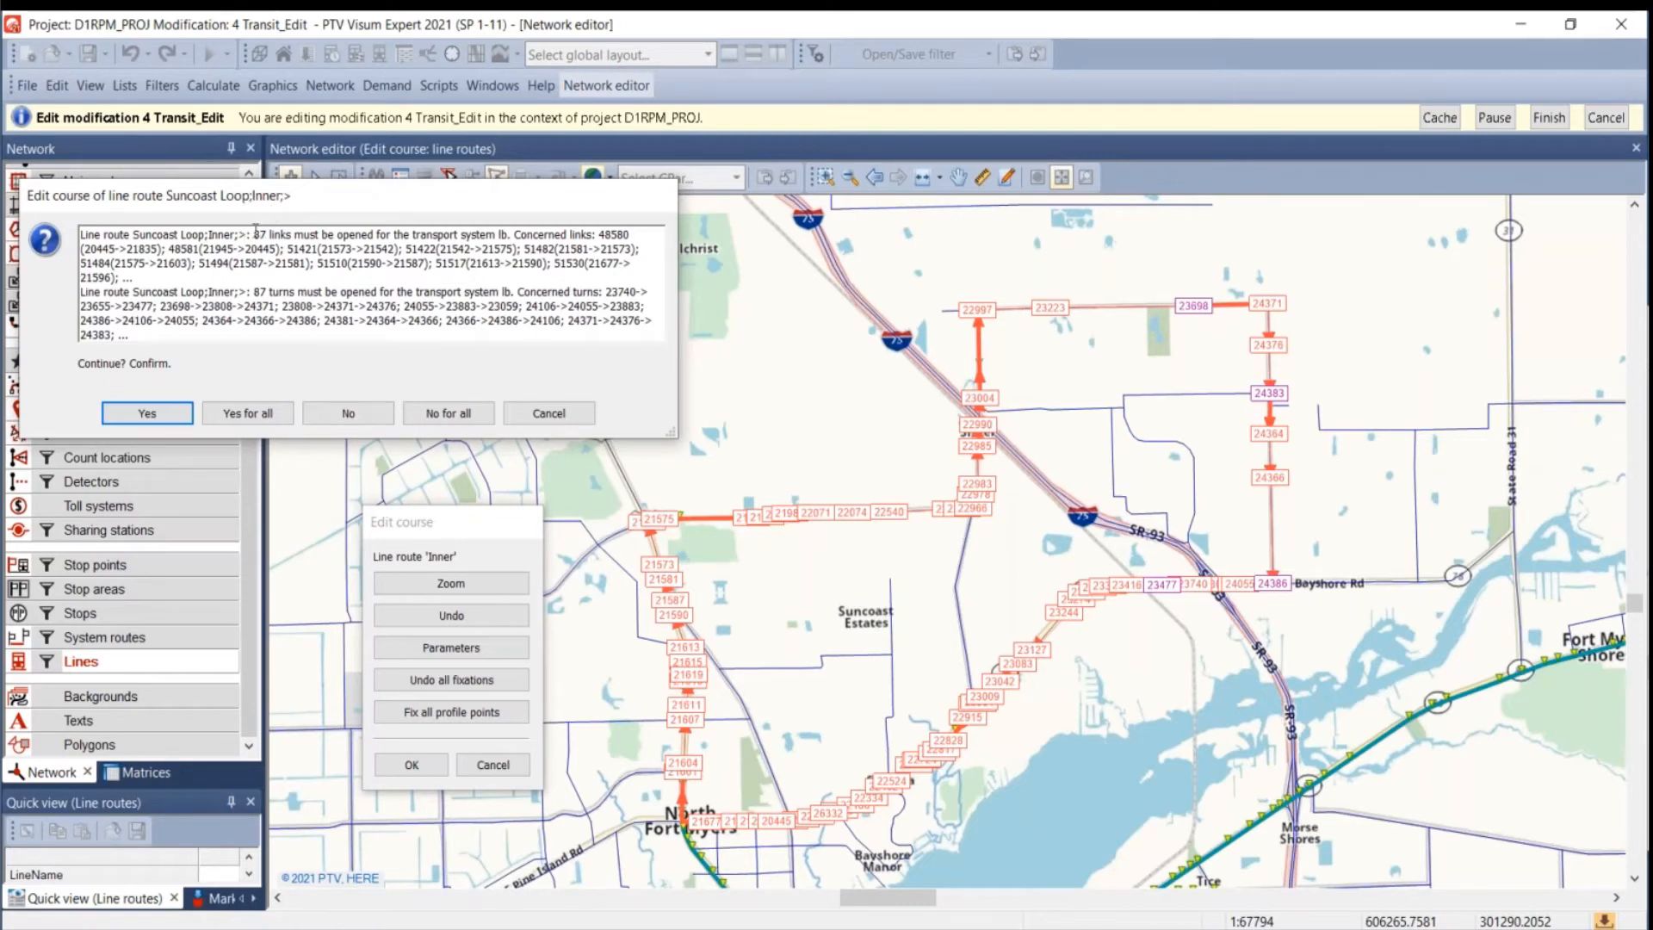
{"action": "left_click_drag", "start_coordinate": [255, 233], "coordinate": [510, 237]}
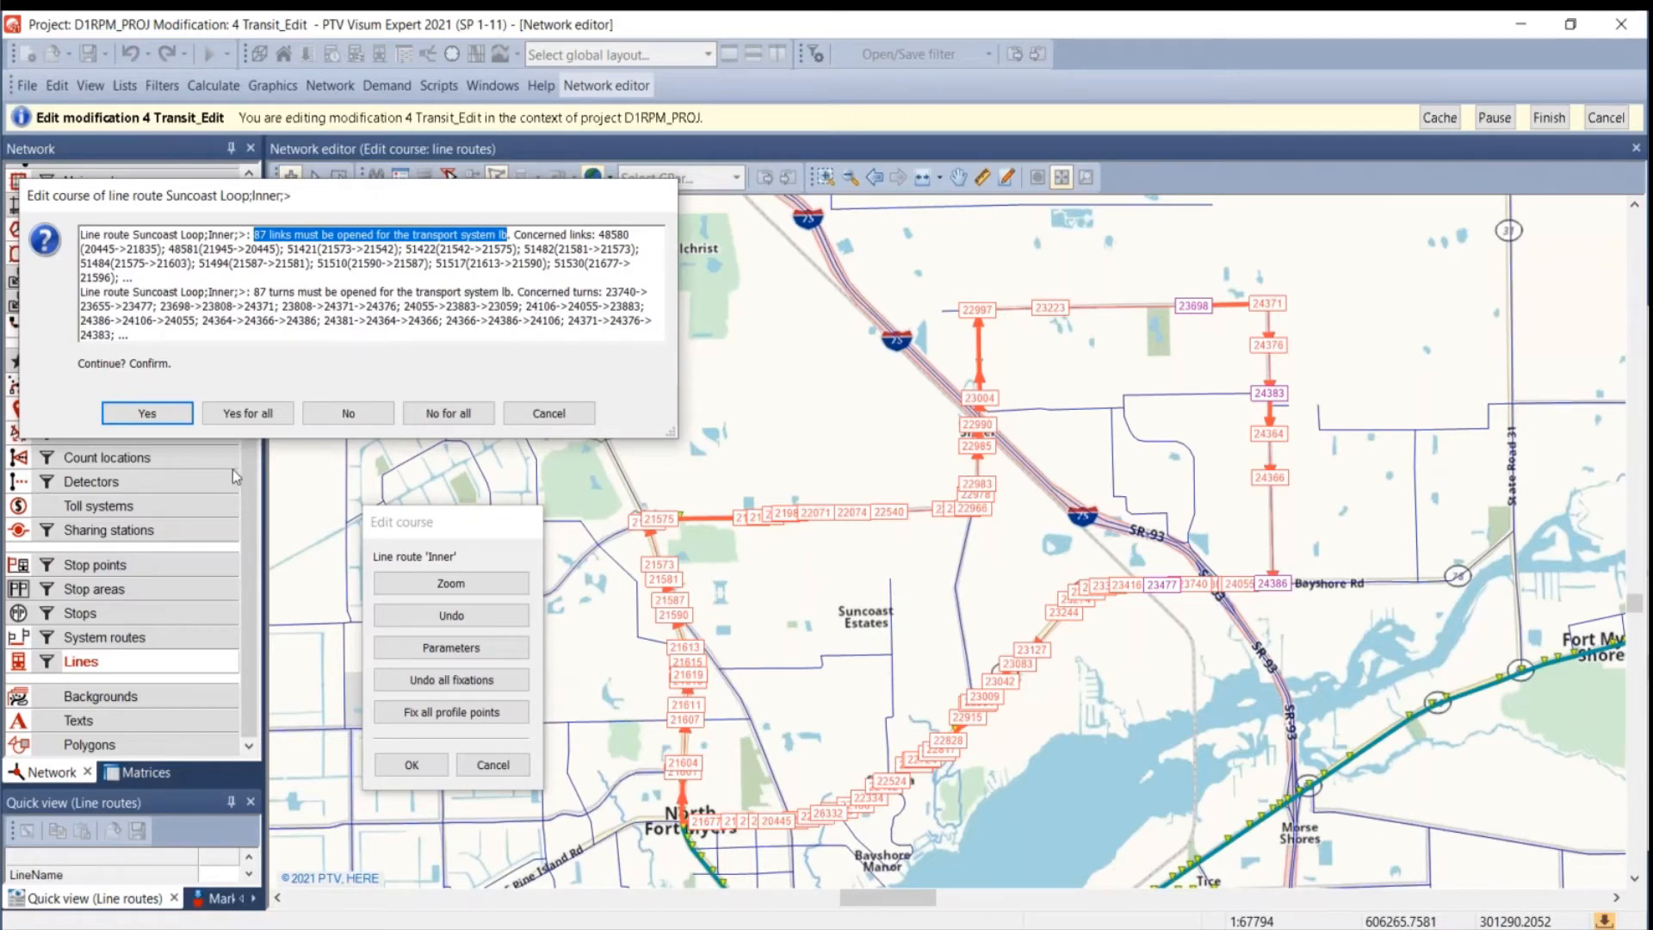
{"action": "left_click", "coordinate": [230, 413]}
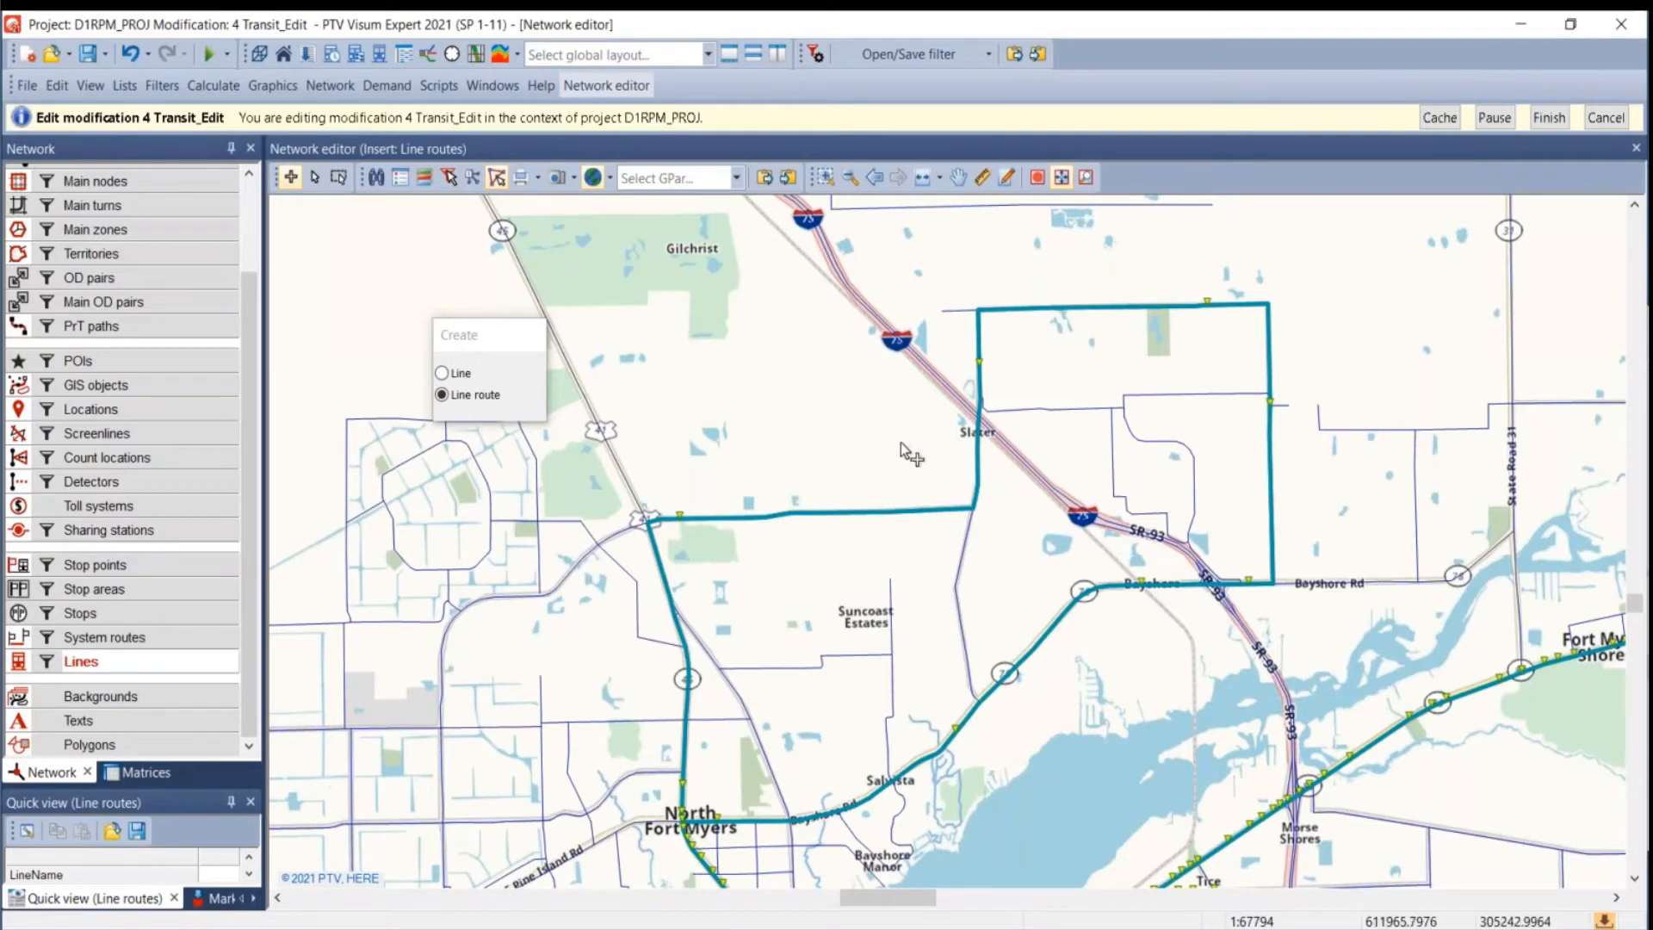
- Look for the Suncoast Loop entry in the lists of line routes and lines
{"action": "left_click", "coordinate": [315, 178]}
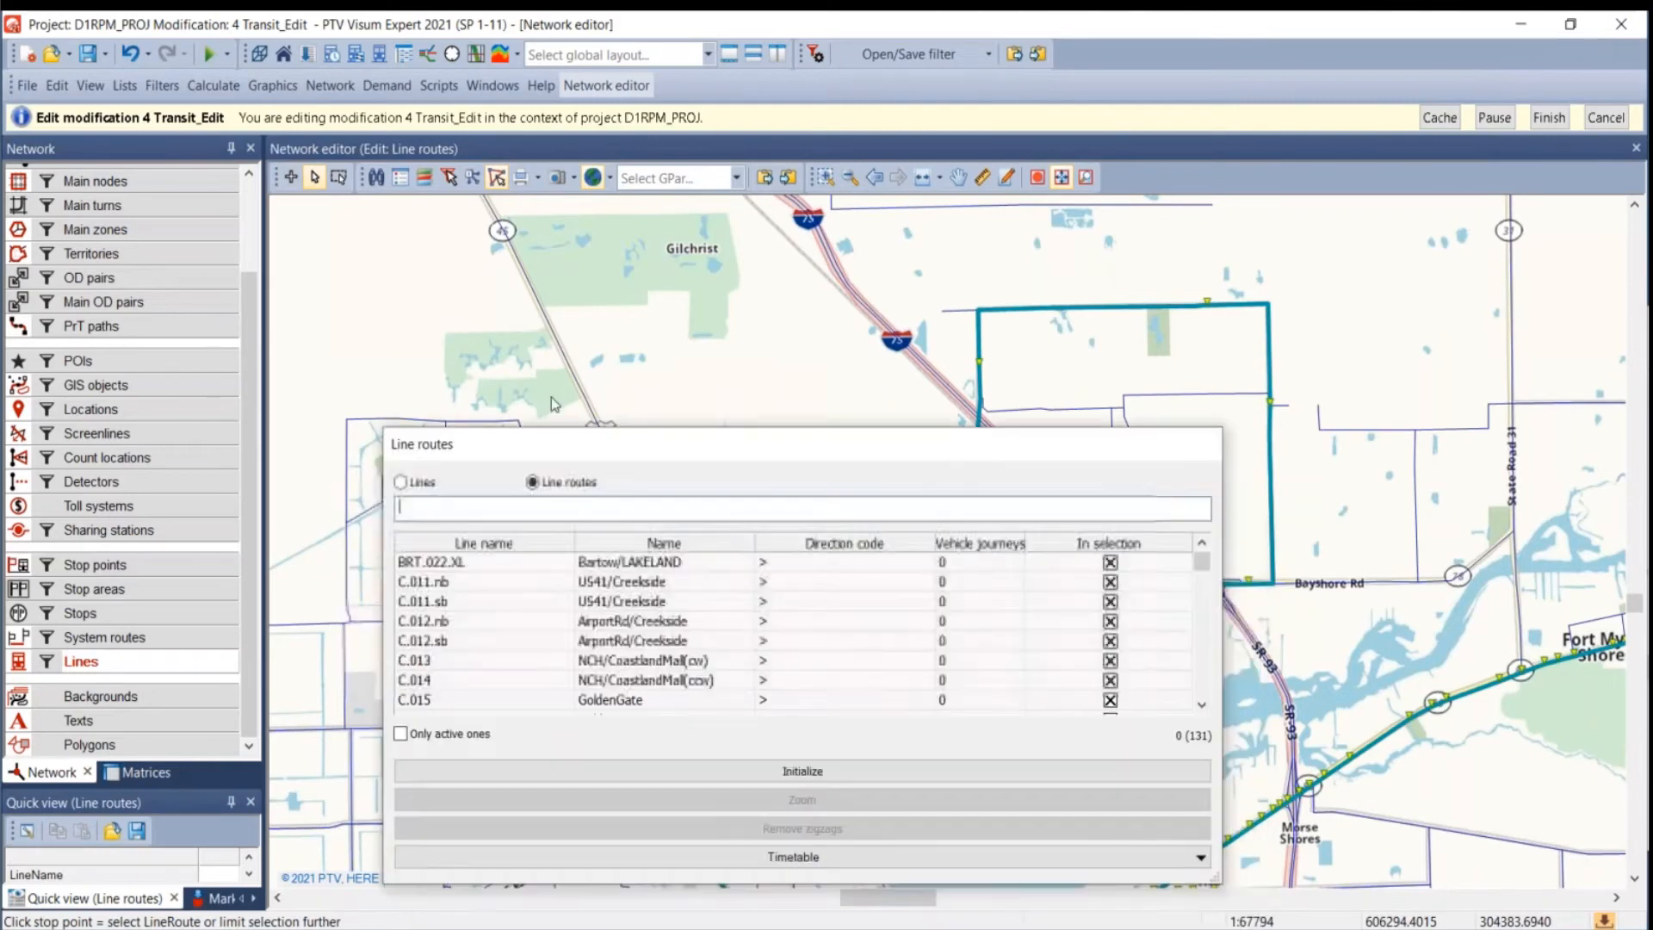
{"action": "left_click_drag", "start_coordinate": [1101, 377], "coordinate": [1102, 506]}
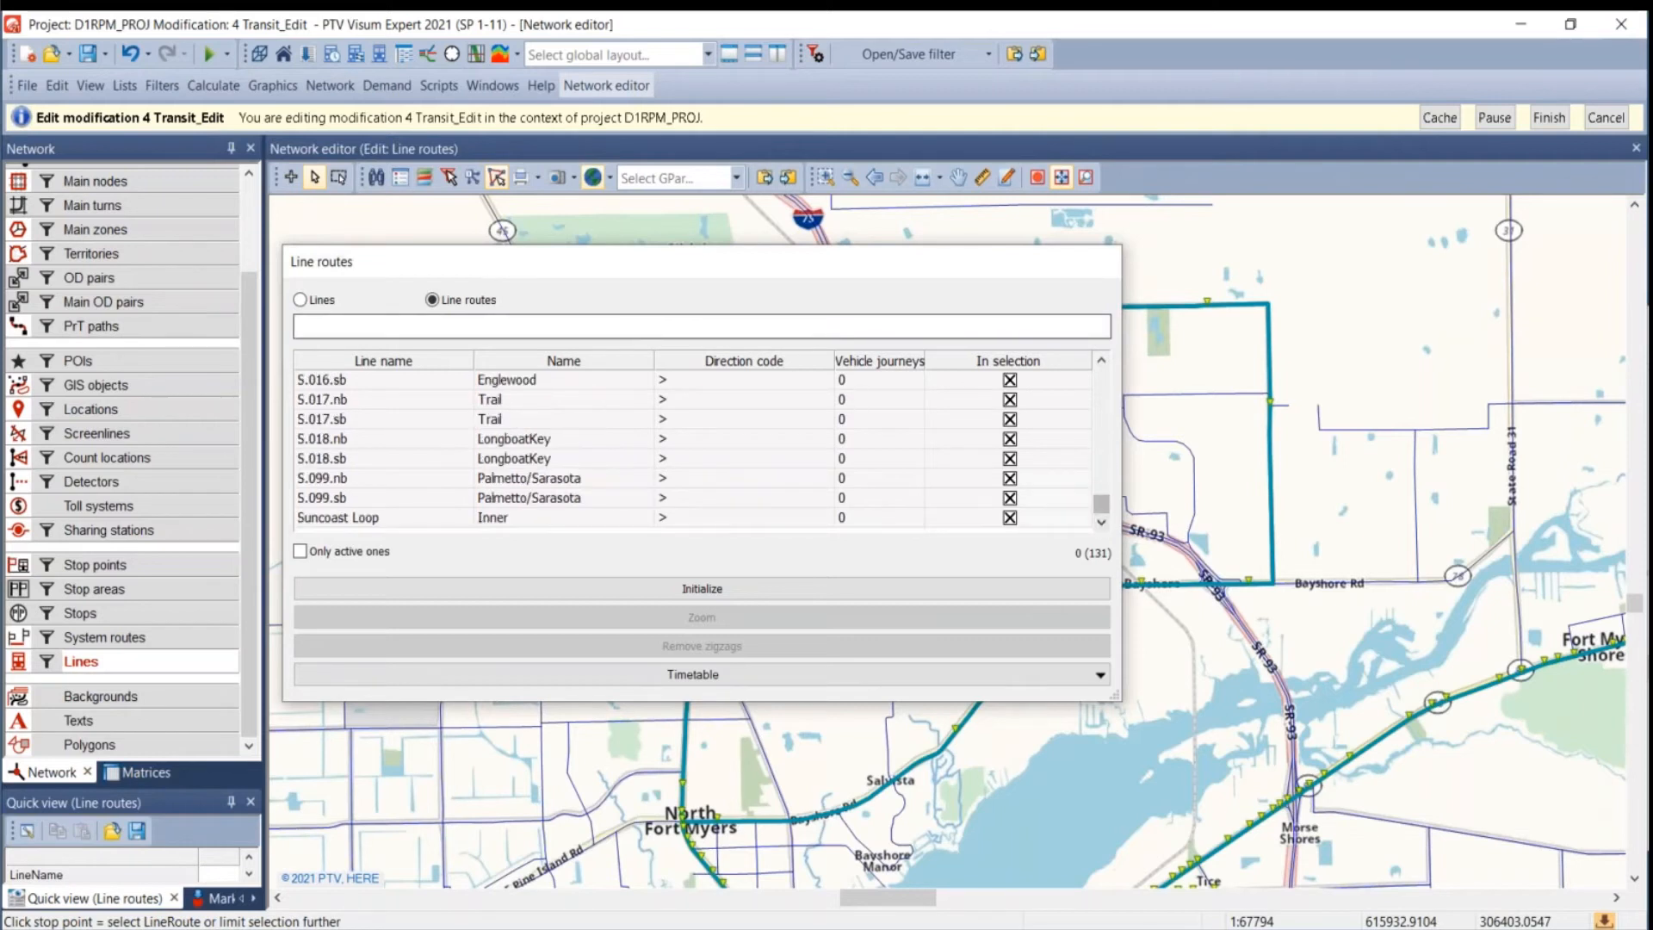
{"action": "left_click", "coordinate": [317, 303]}
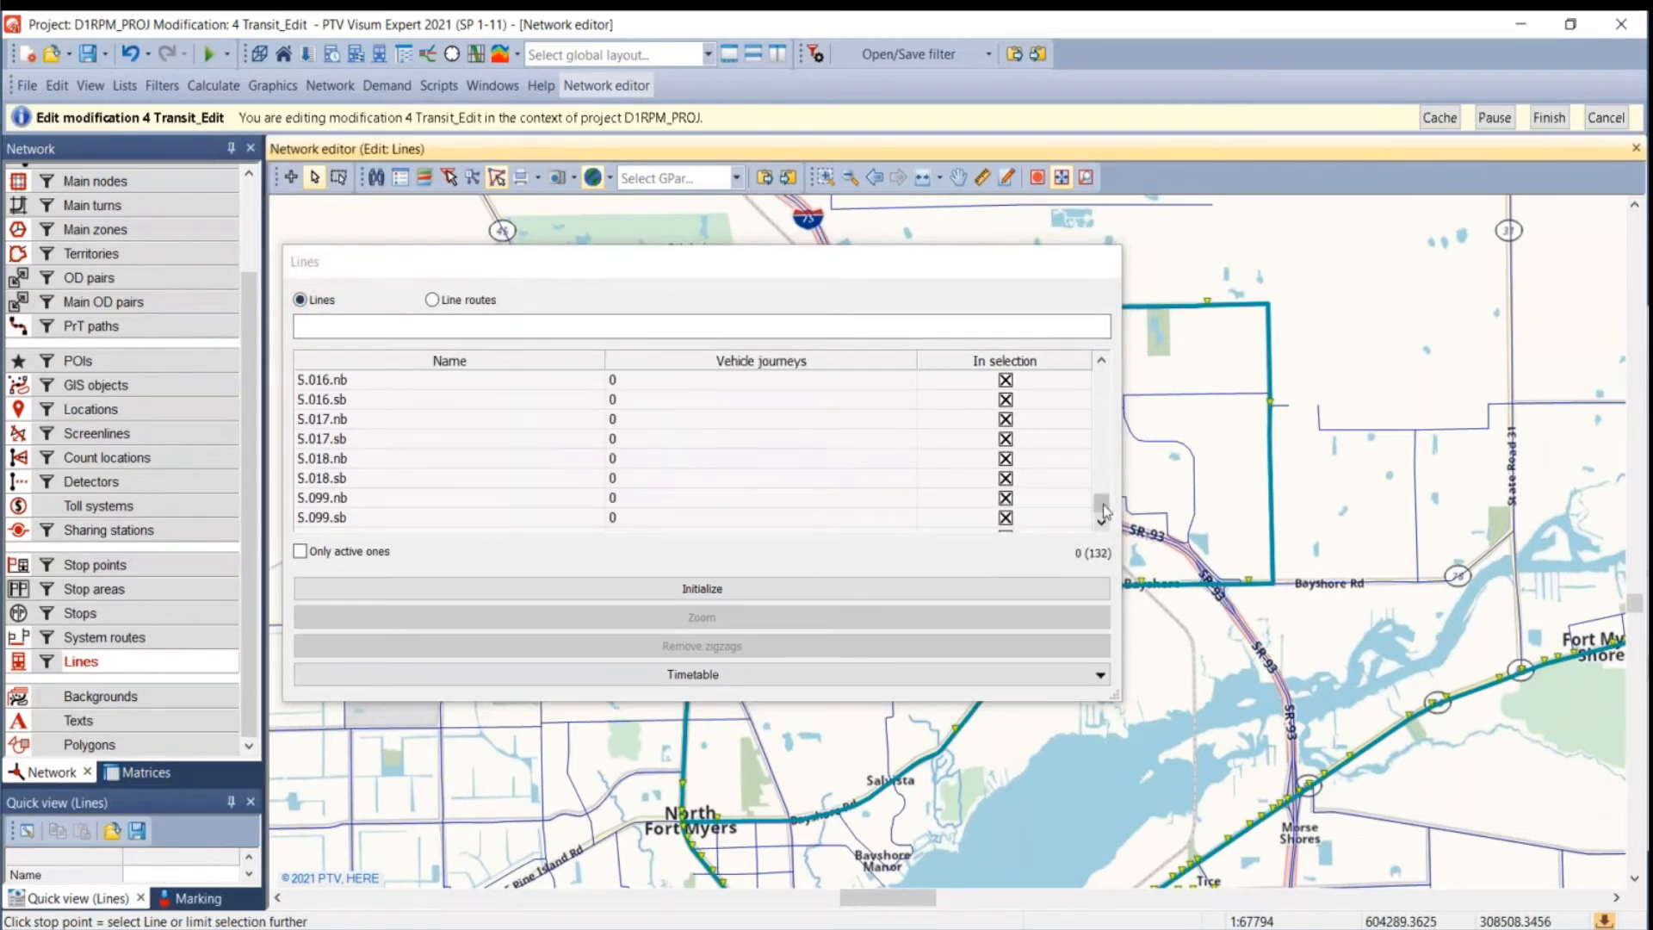
{"action": "left_click_drag", "start_coordinate": [1096, 423], "coordinate": [1096, 523]}
{"action": "left_click", "coordinate": [433, 299]}
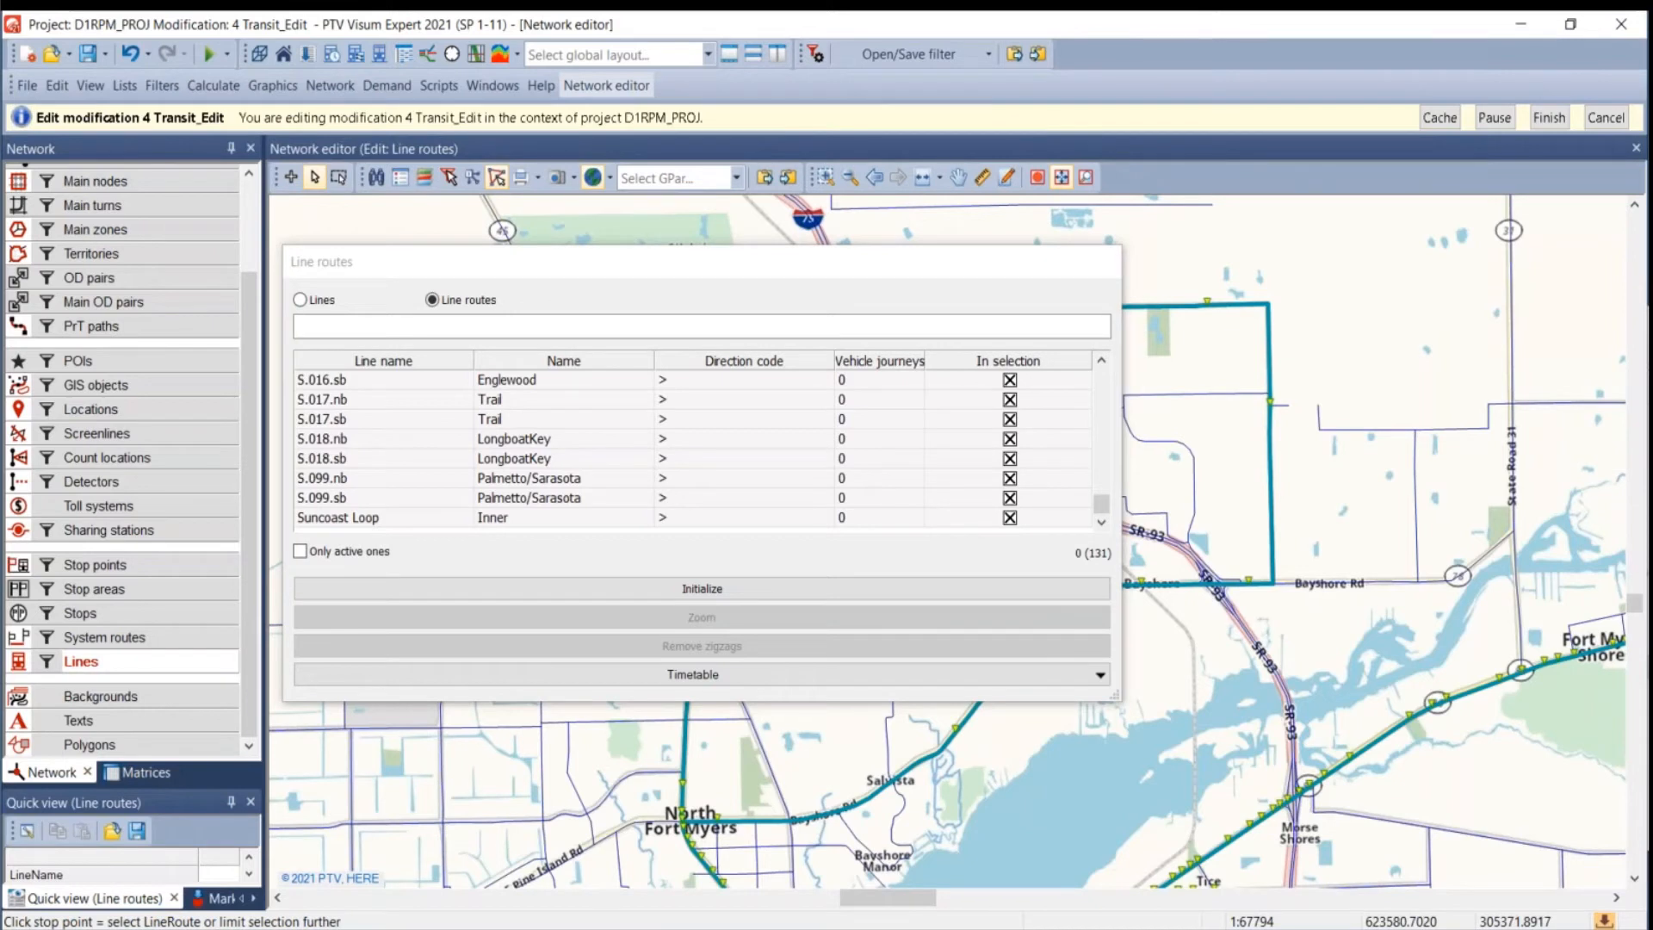
{"action": "left_click", "coordinate": [381, 519]}
{"action": "right_click", "coordinate": [381, 519]}
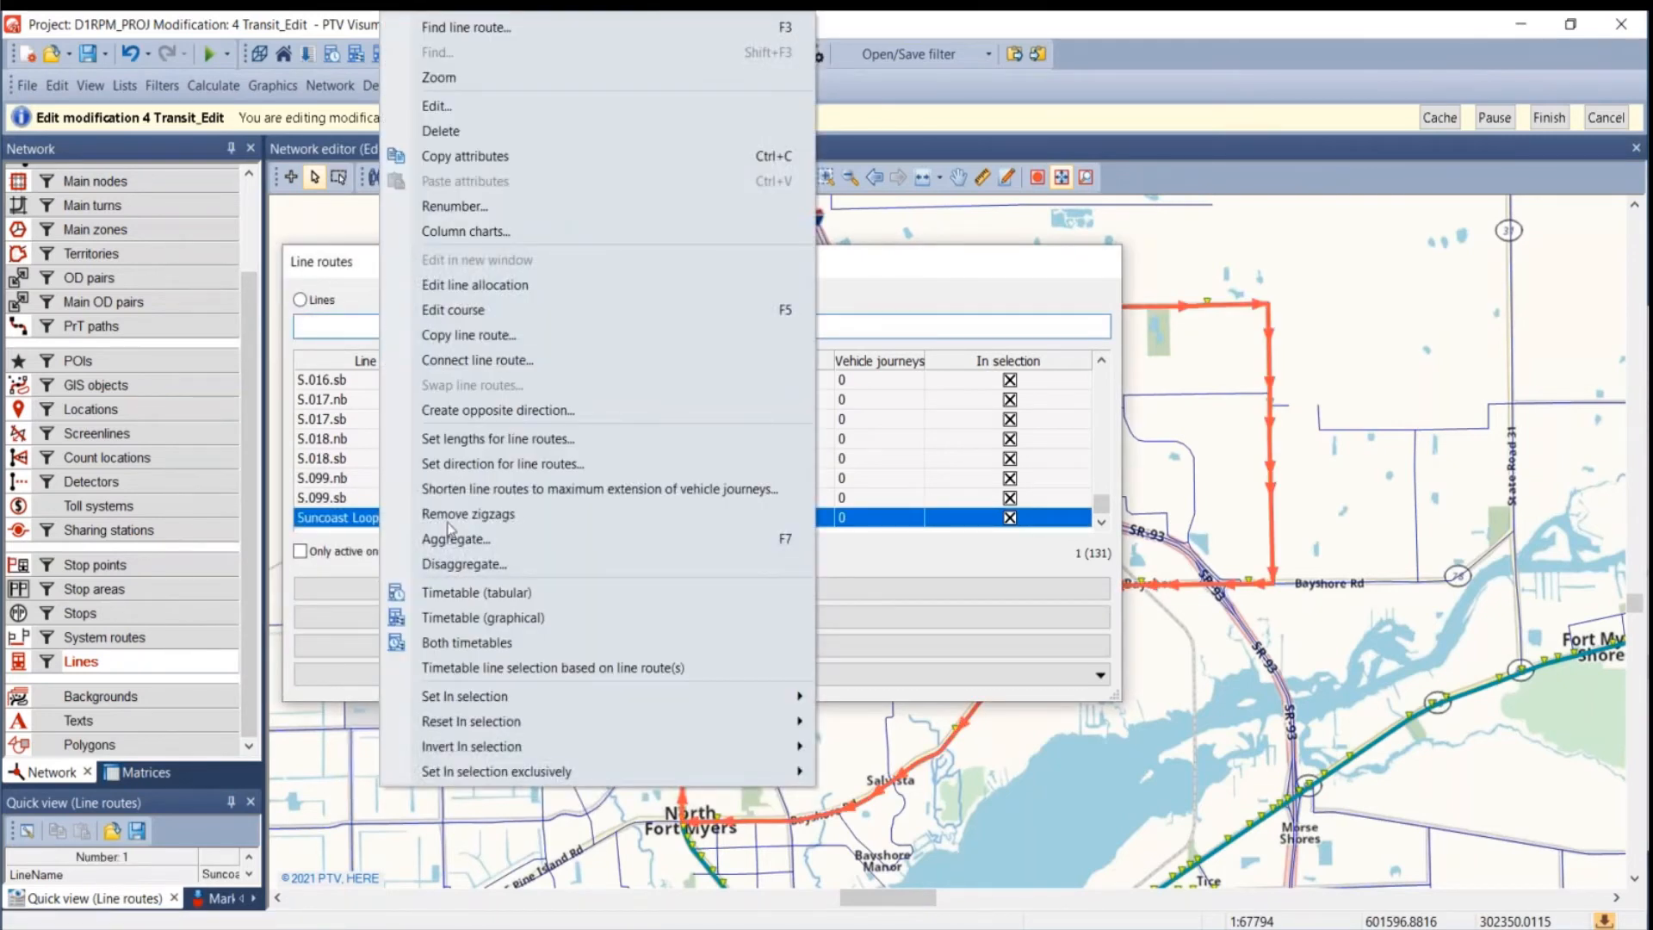
{"action": "key", "text": "Escape"}
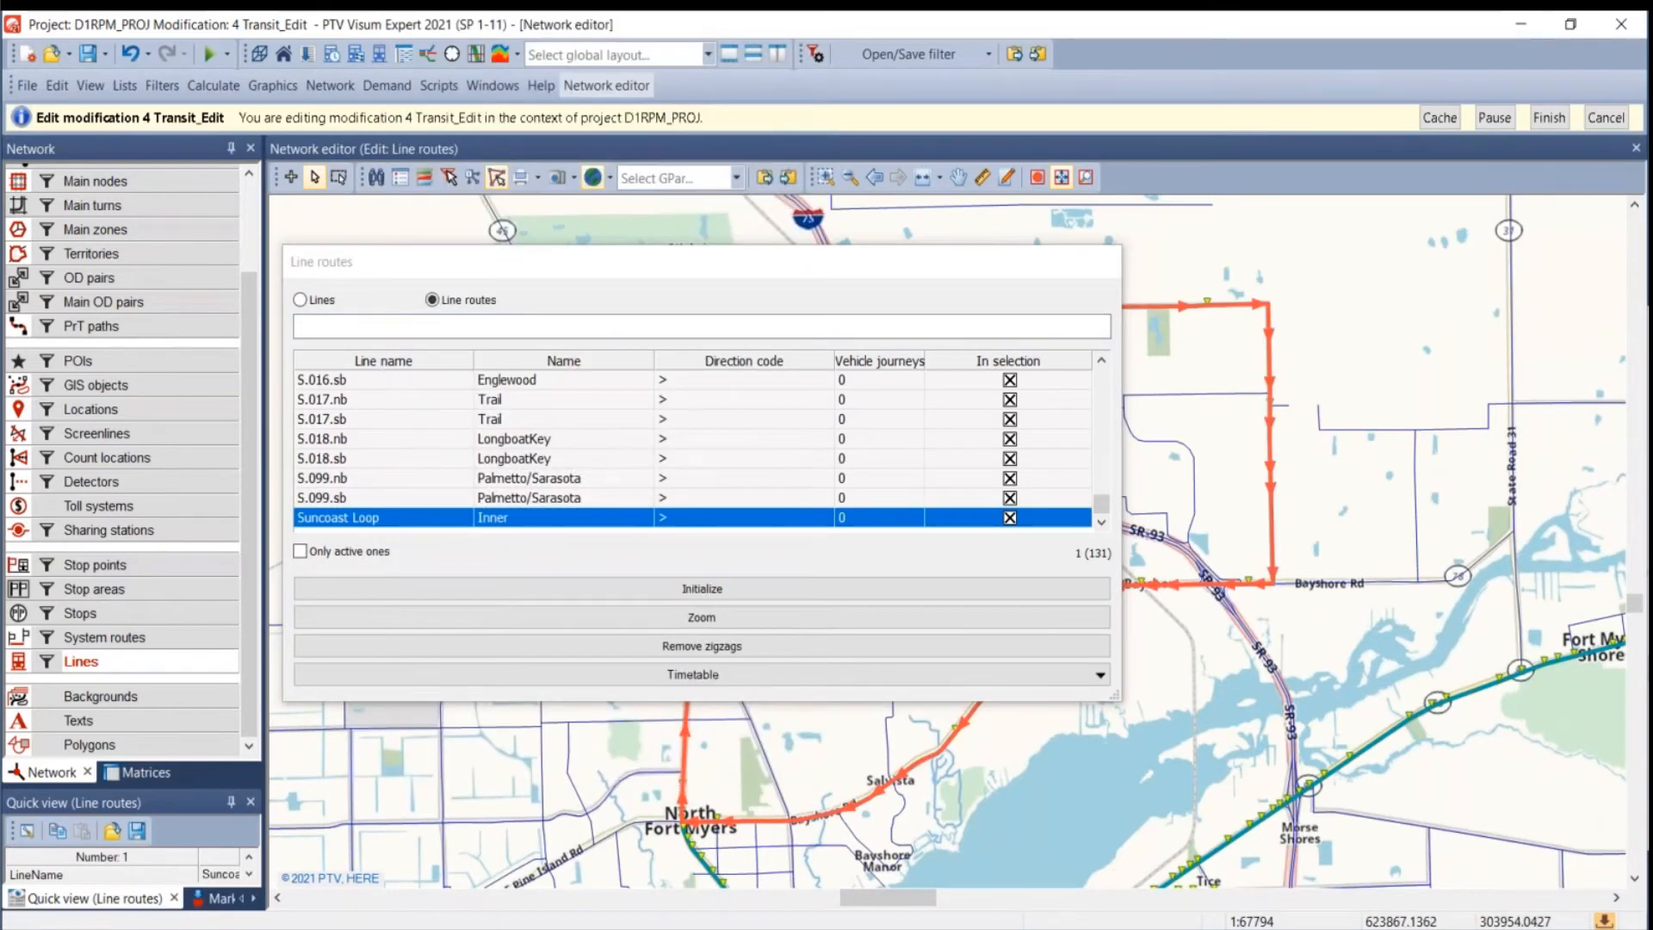
{"action": "right_click", "coordinate": [368, 519]}
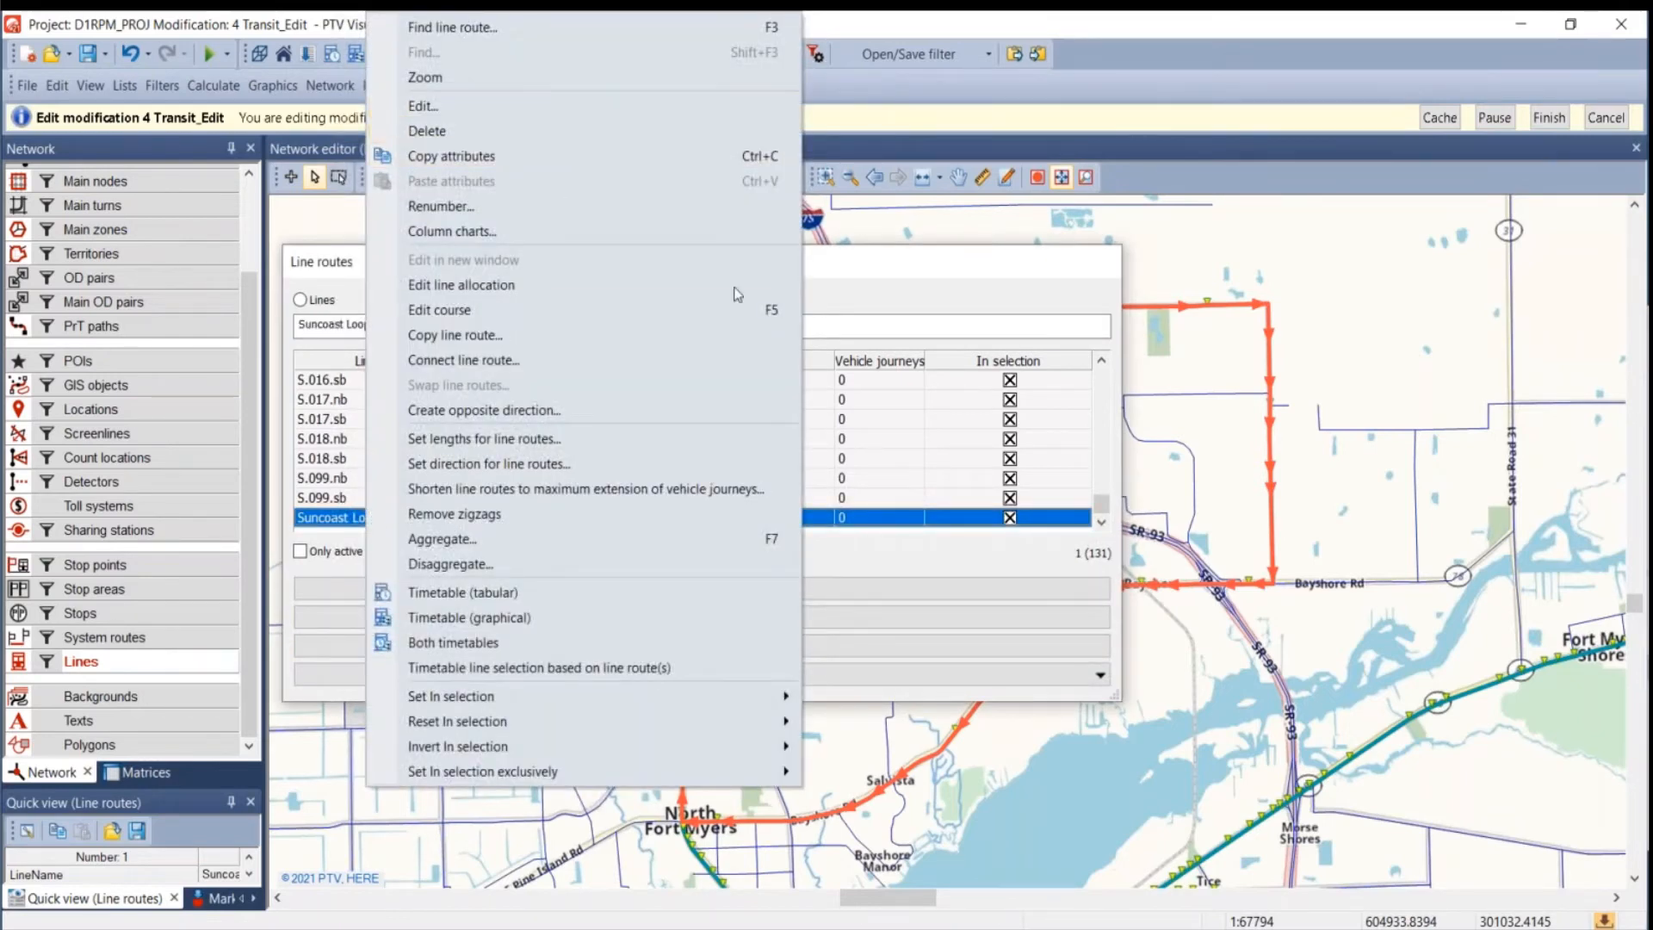
{"action": "left_click", "coordinate": [911, 544]}
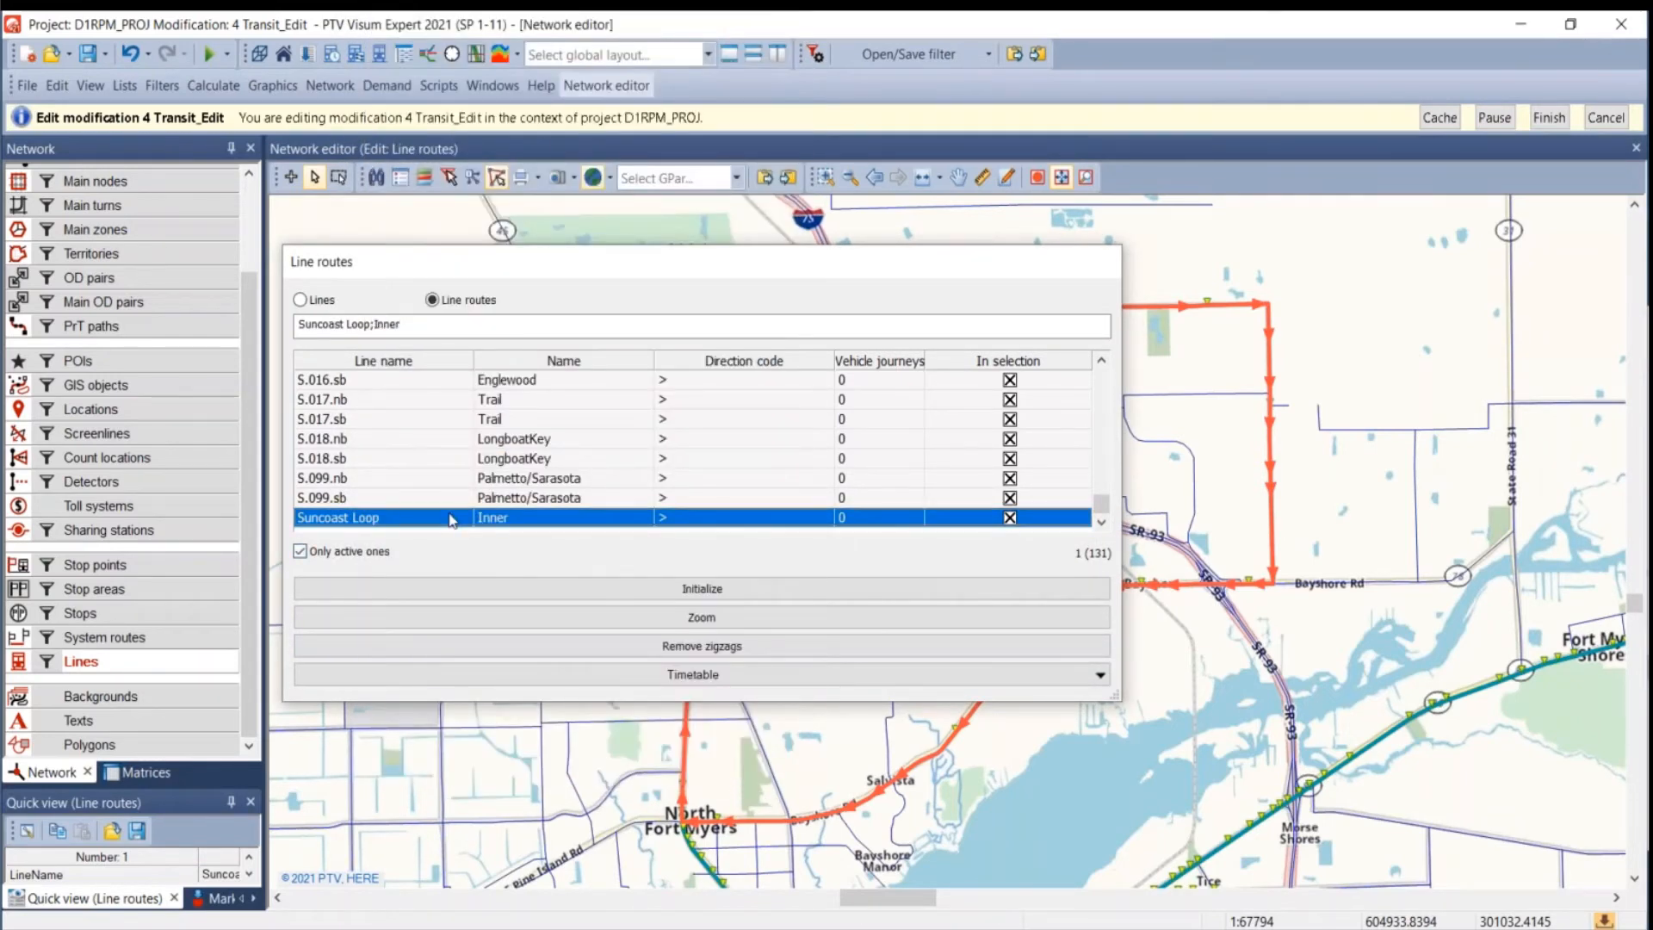
{"action": "right_click", "coordinate": [452, 520]}
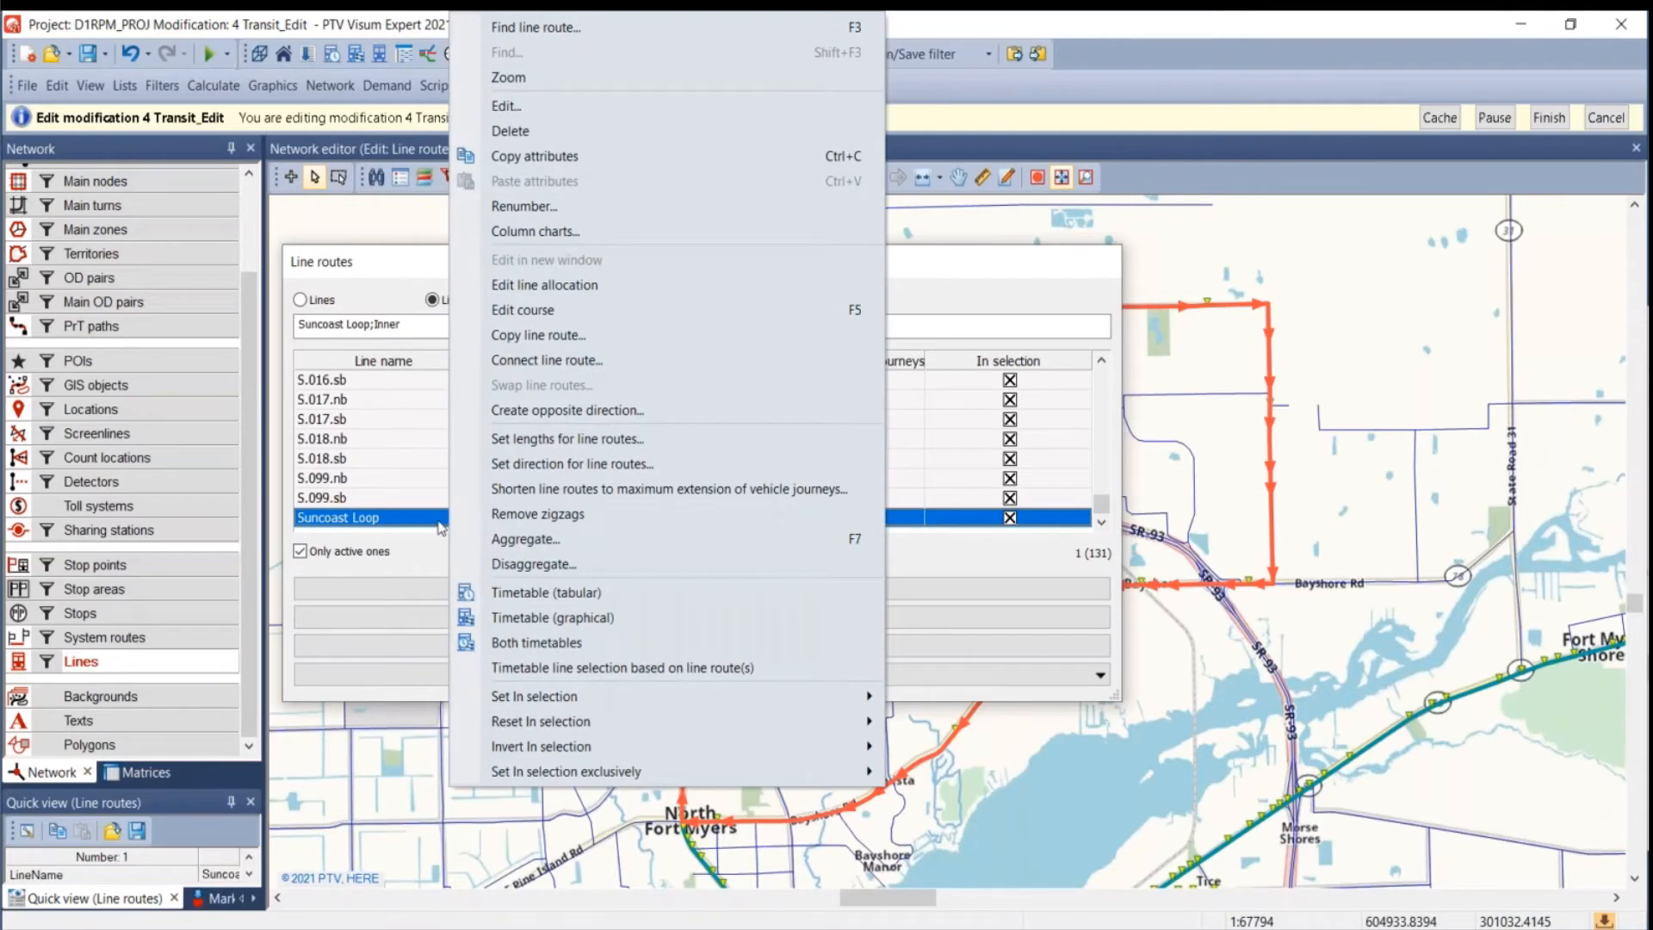
{"action": "left_click", "coordinate": [413, 558]}
- Open the Suncoast Loop's Inner line route for editing in the line route editor
{"action": "left_click", "coordinate": [291, 178]}
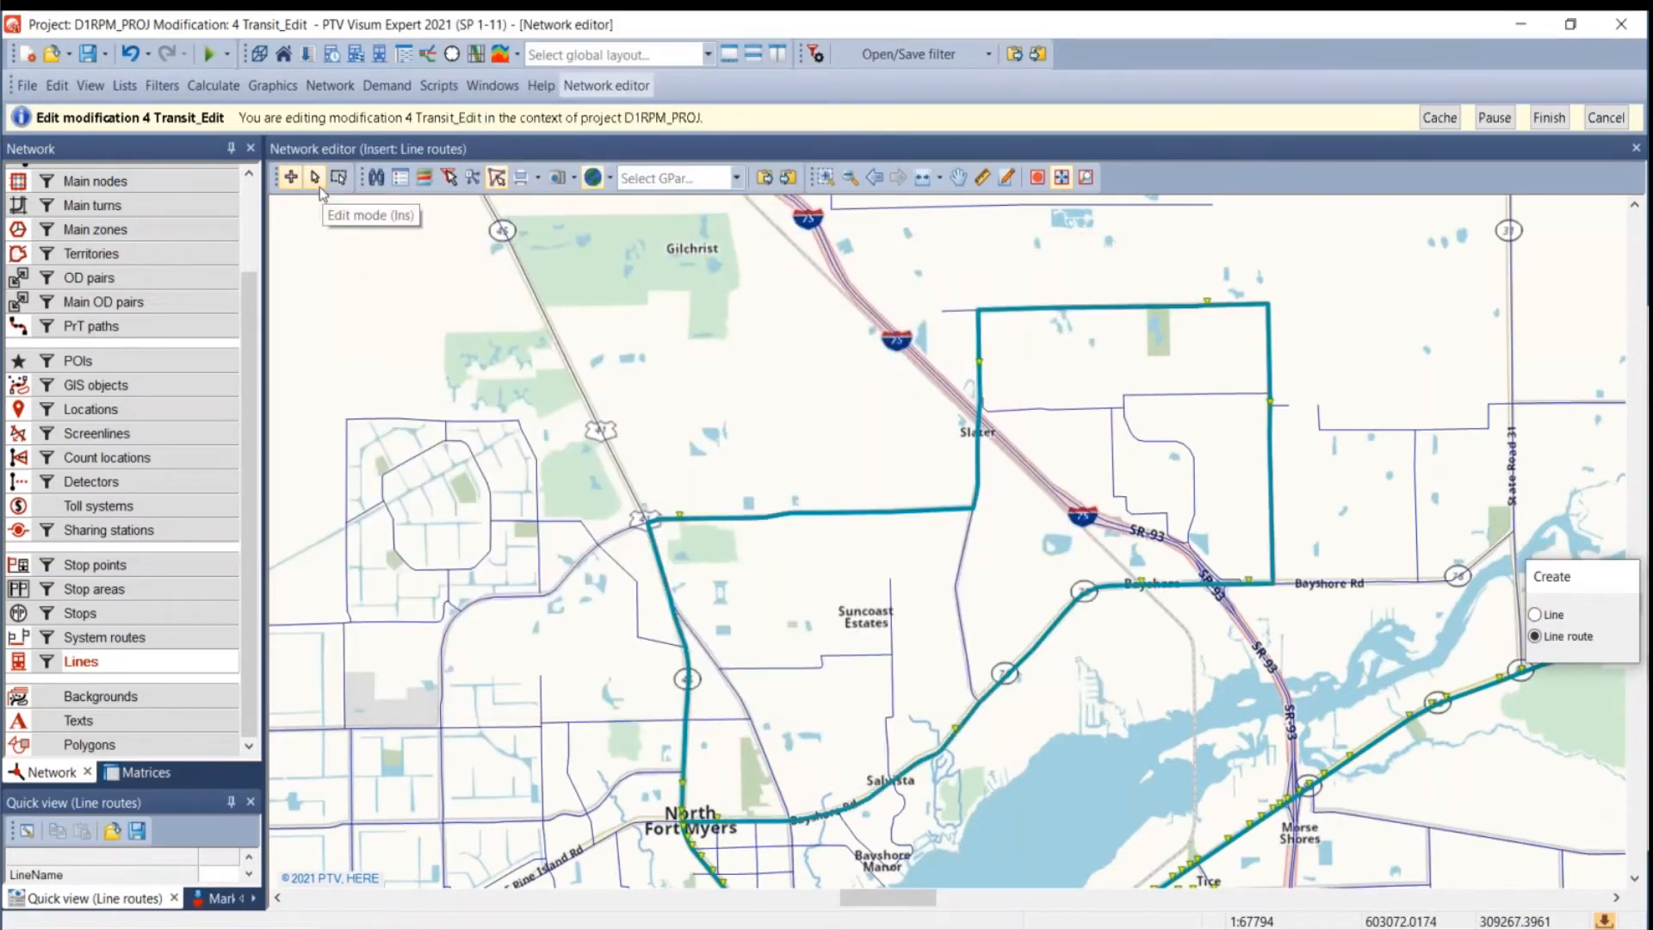
{"action": "left_click", "coordinate": [318, 188]}
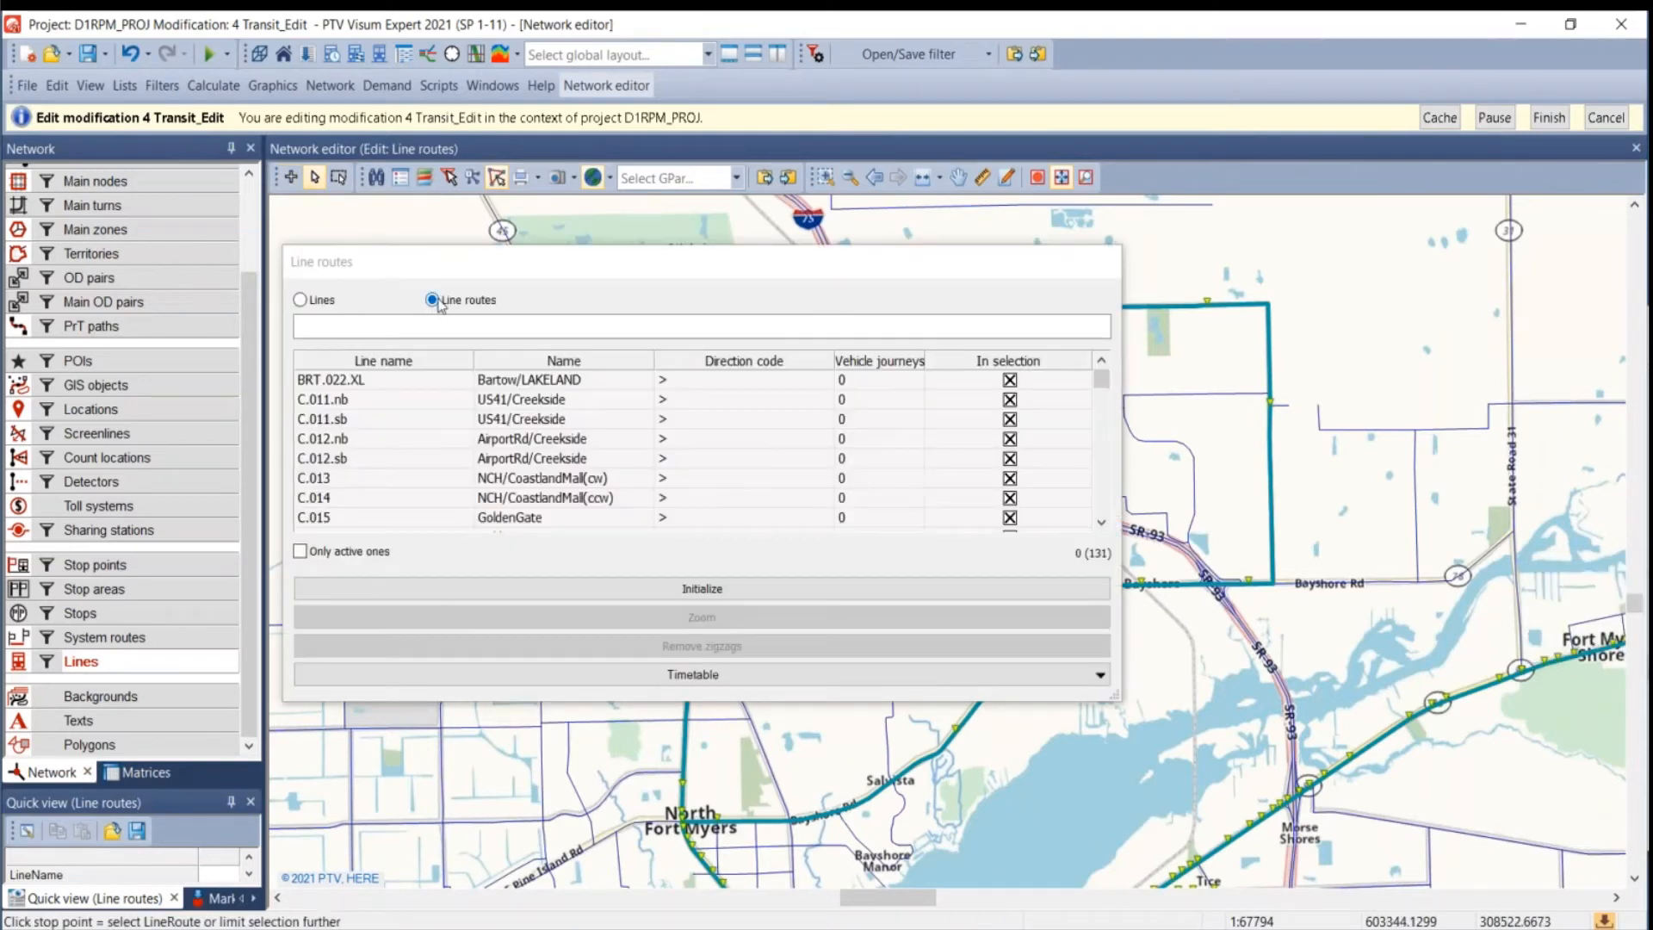
{"action": "left_click_drag", "start_coordinate": [1100, 383], "coordinate": [1103, 520]}
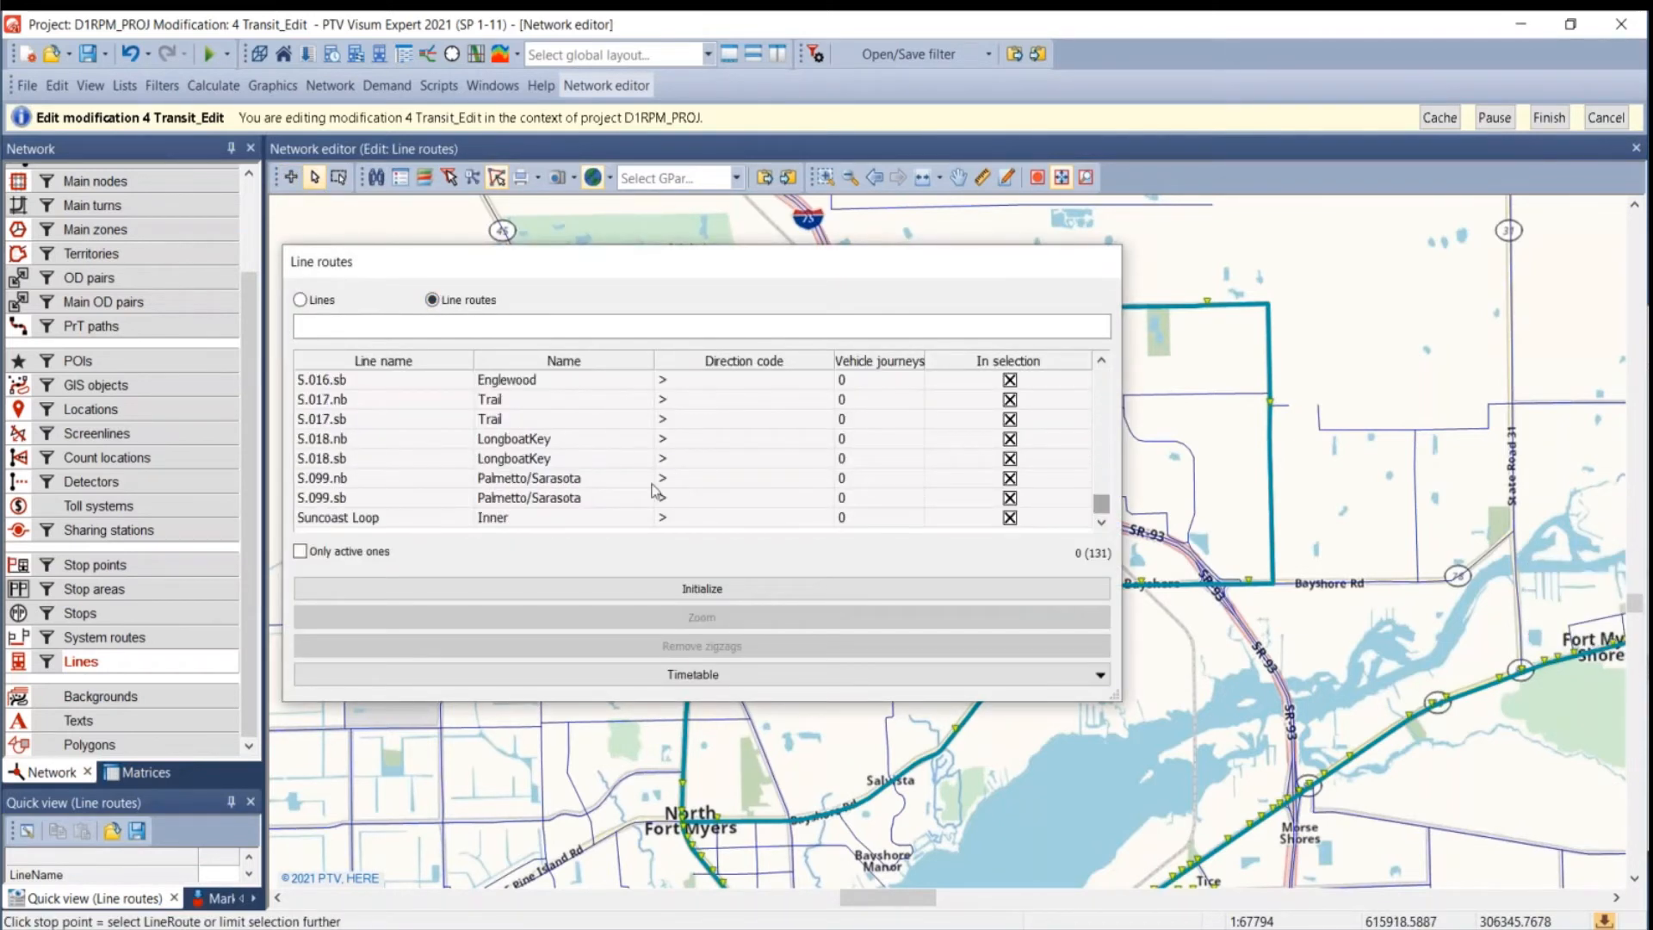
{"action": "left_click", "coordinate": [326, 518]}
{"action": "right_click", "coordinate": [326, 518]}
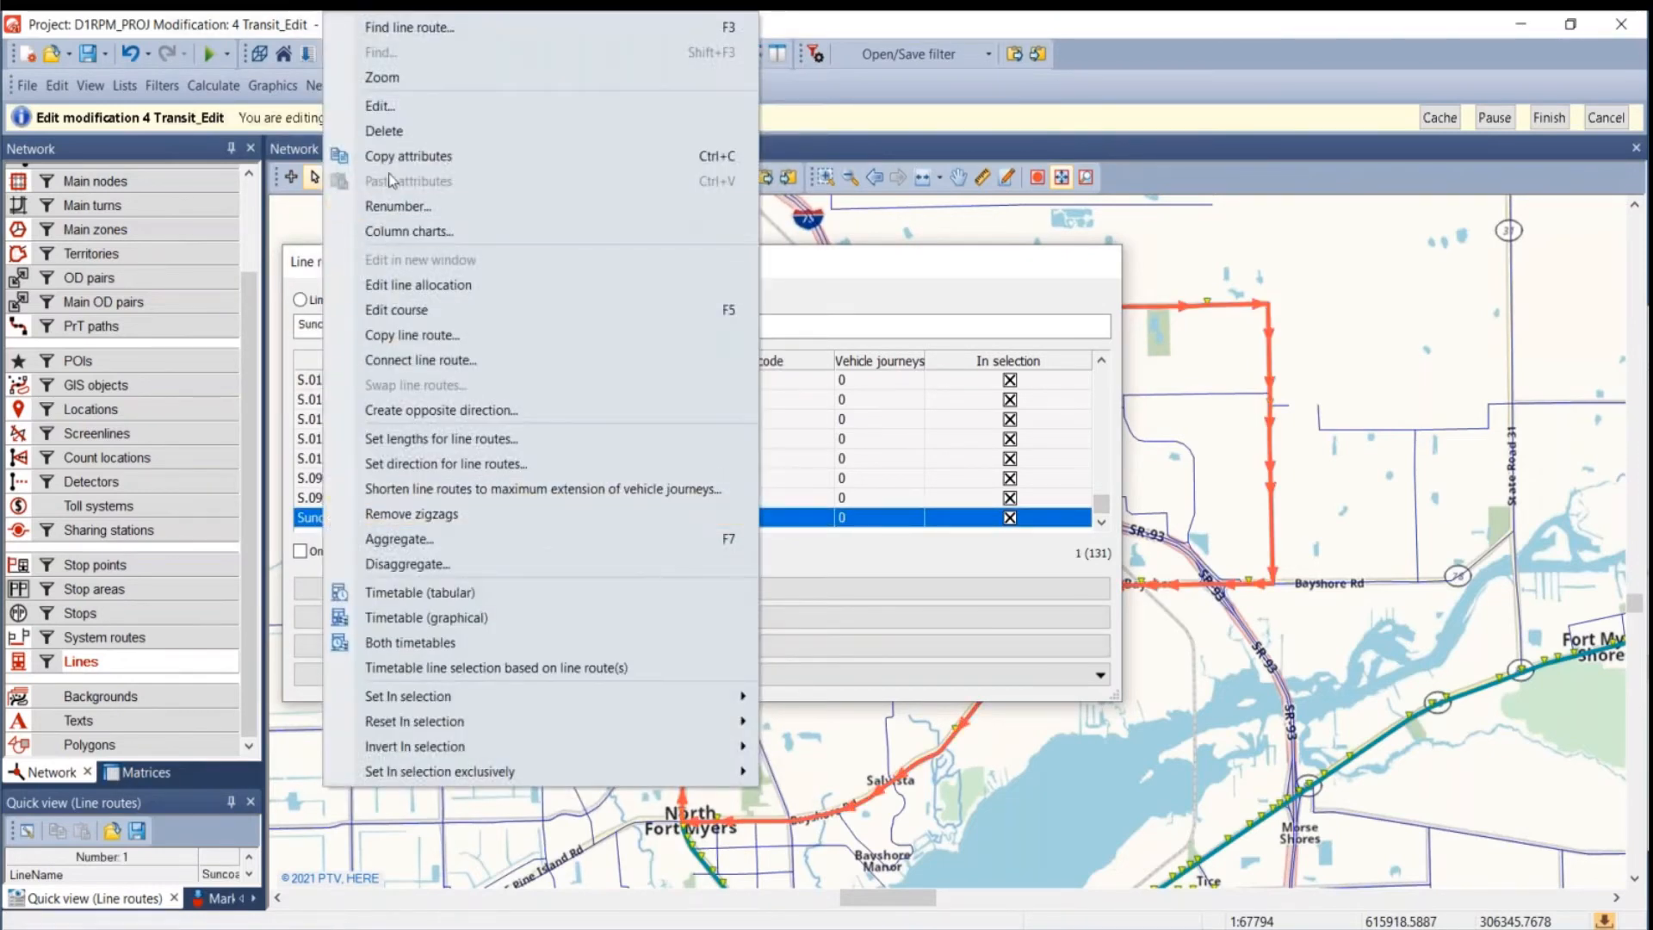
{"action": "left_click", "coordinate": [402, 112]}
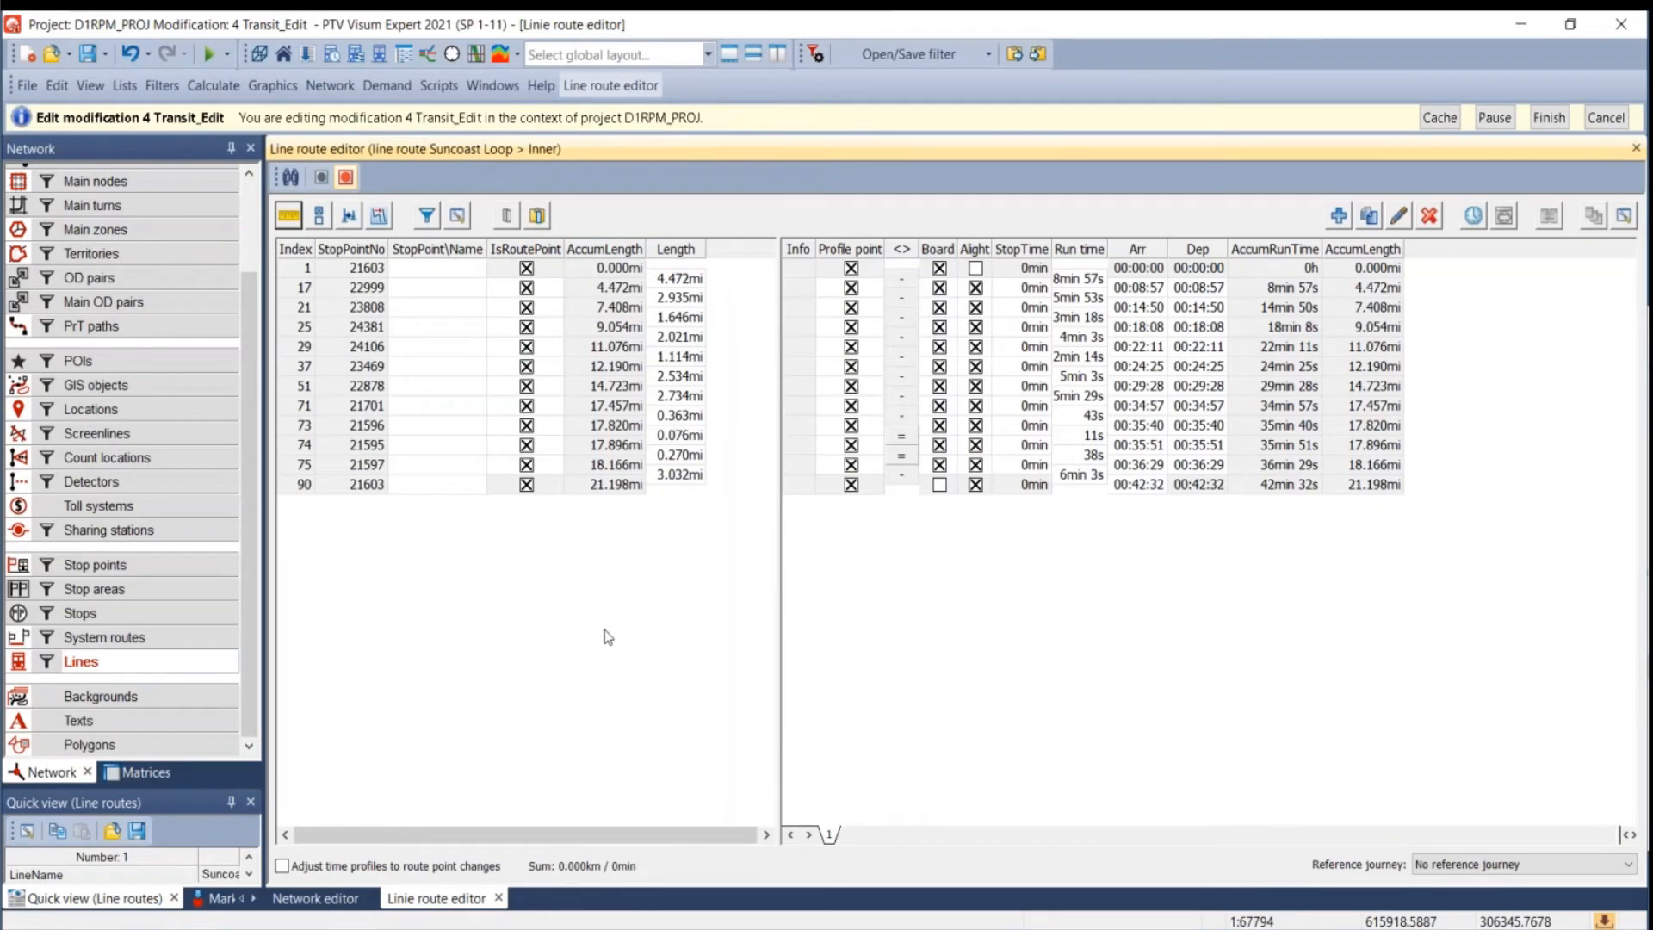
- Dock the line route editor beside the network editor so that the Inner route's table and map share the window
{"action": "left_click_drag", "start_coordinate": [450, 901], "coordinate": [763, 491]}
{"action": "left_click_drag", "start_coordinate": [603, 486], "coordinate": [329, 434]}
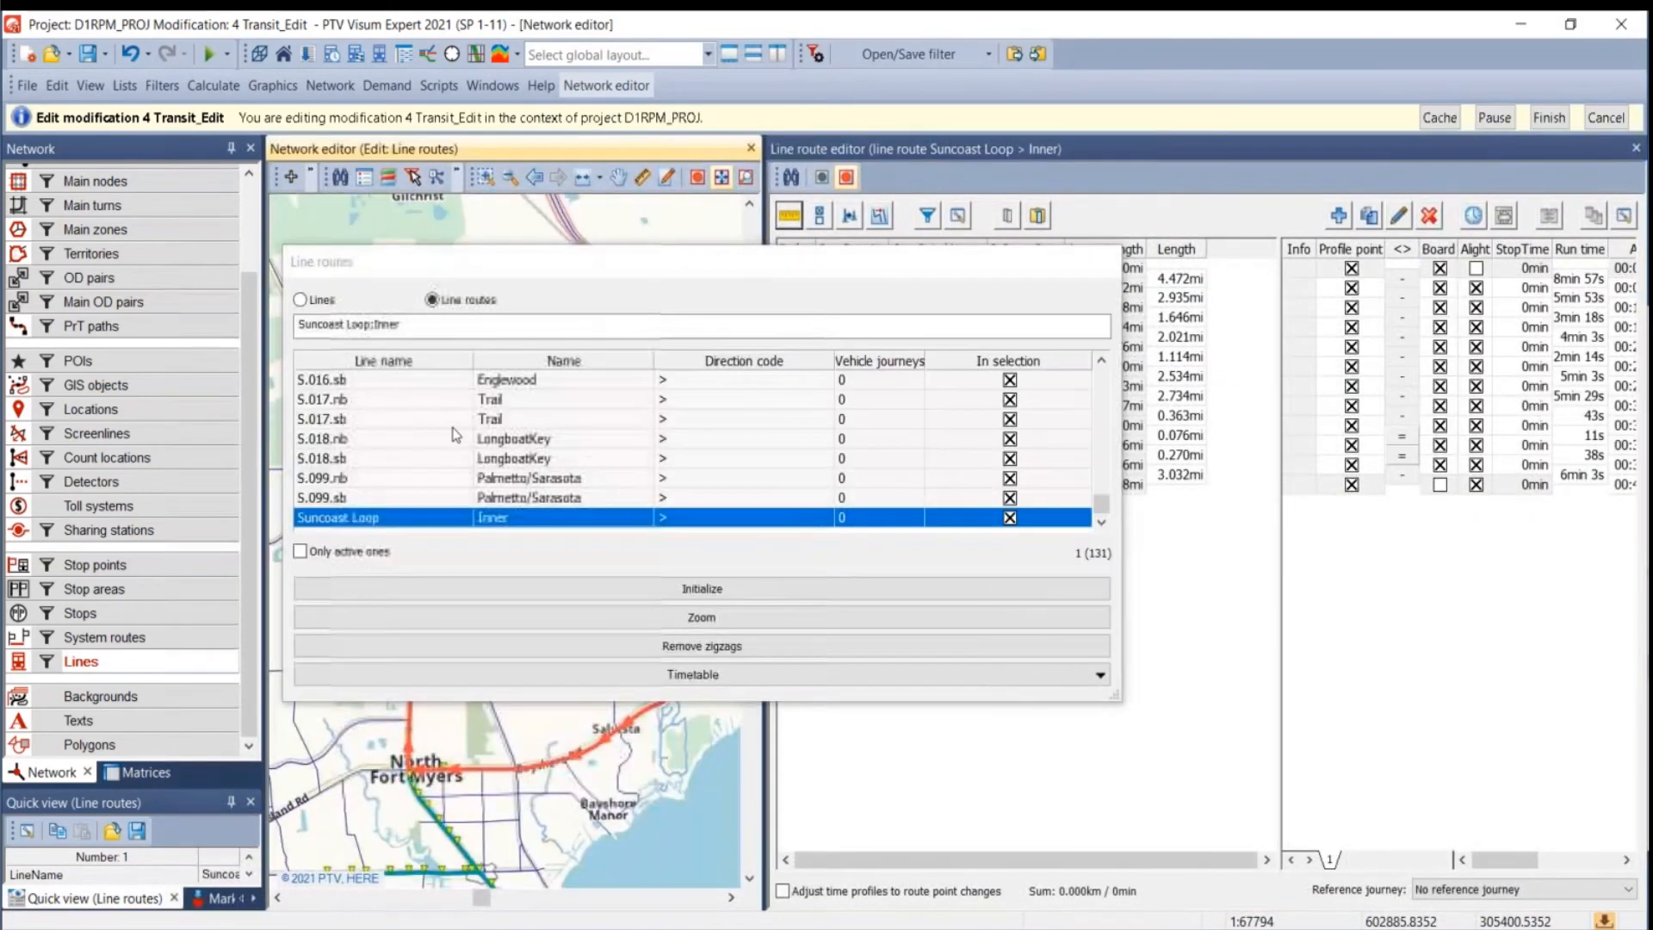
{"action": "right_click", "coordinate": [375, 519]}
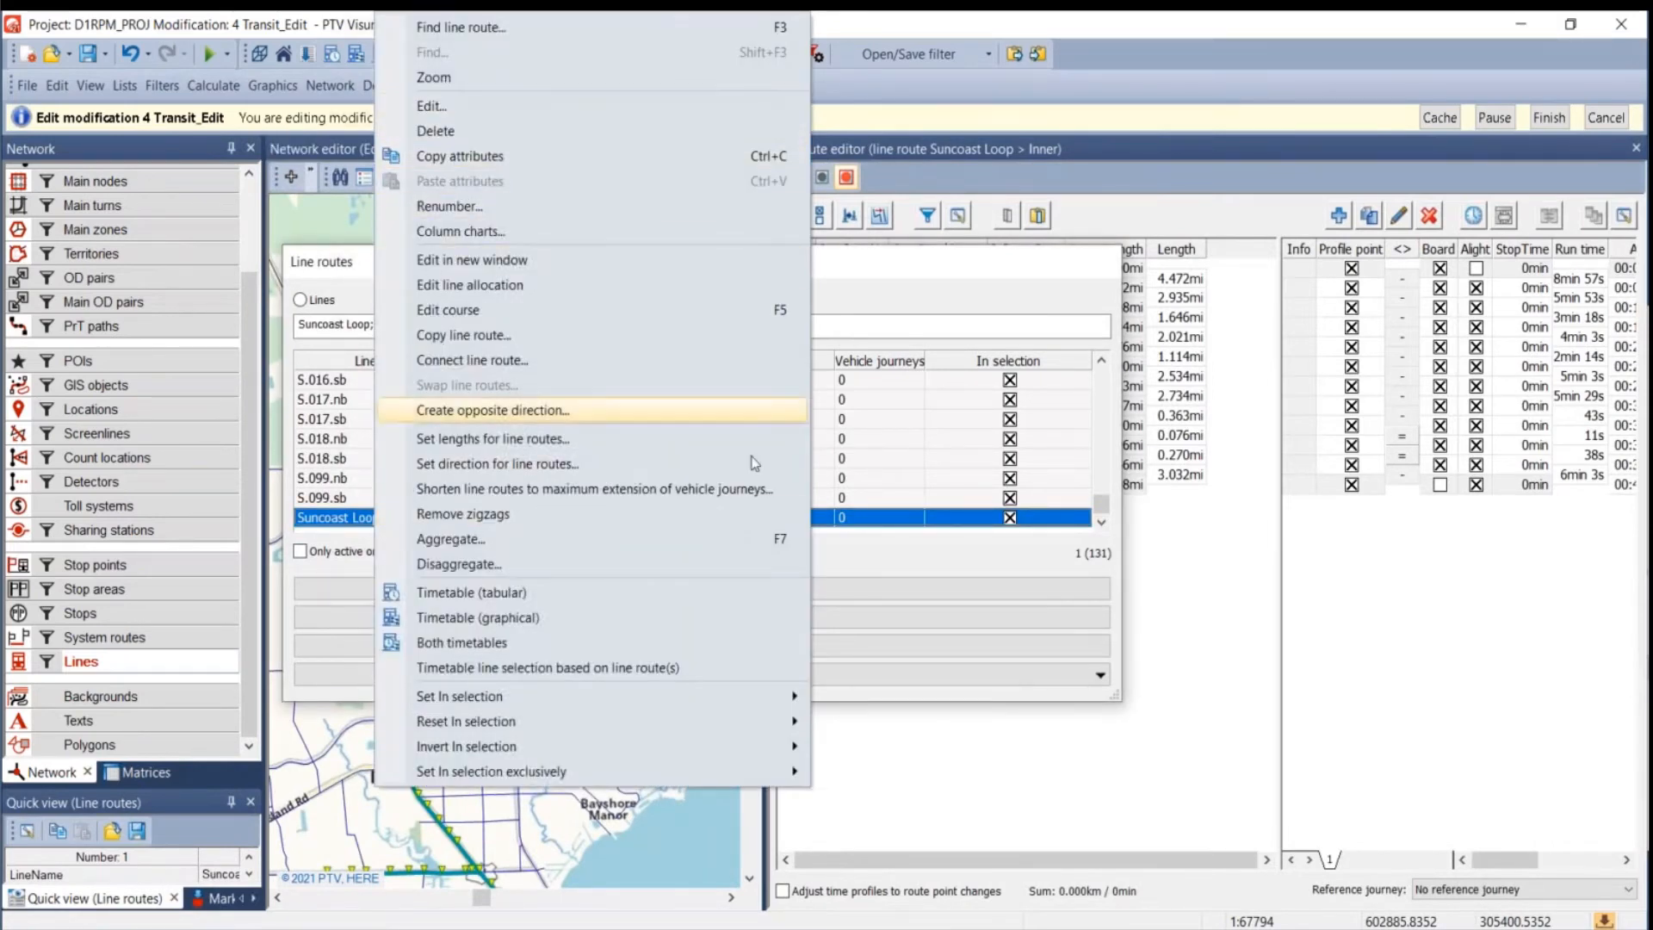
{"action": "left_click", "coordinate": [873, 525]}
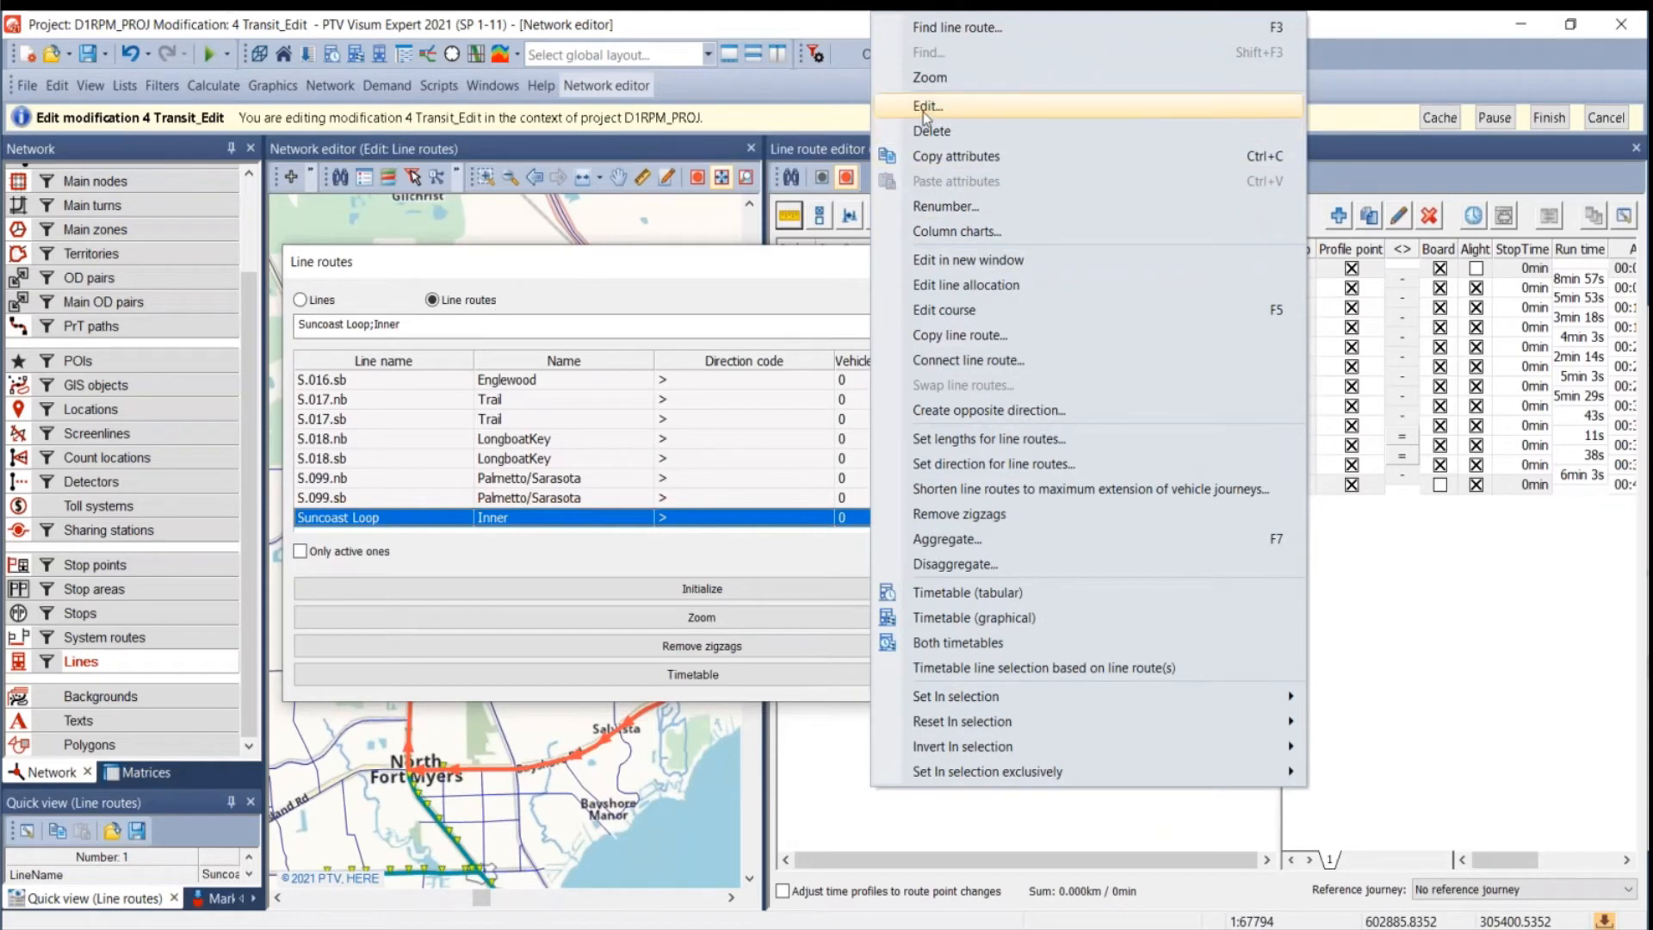
{"action": "left_click", "coordinate": [706, 272]}
{"action": "left_click", "coordinate": [1246, 558]}
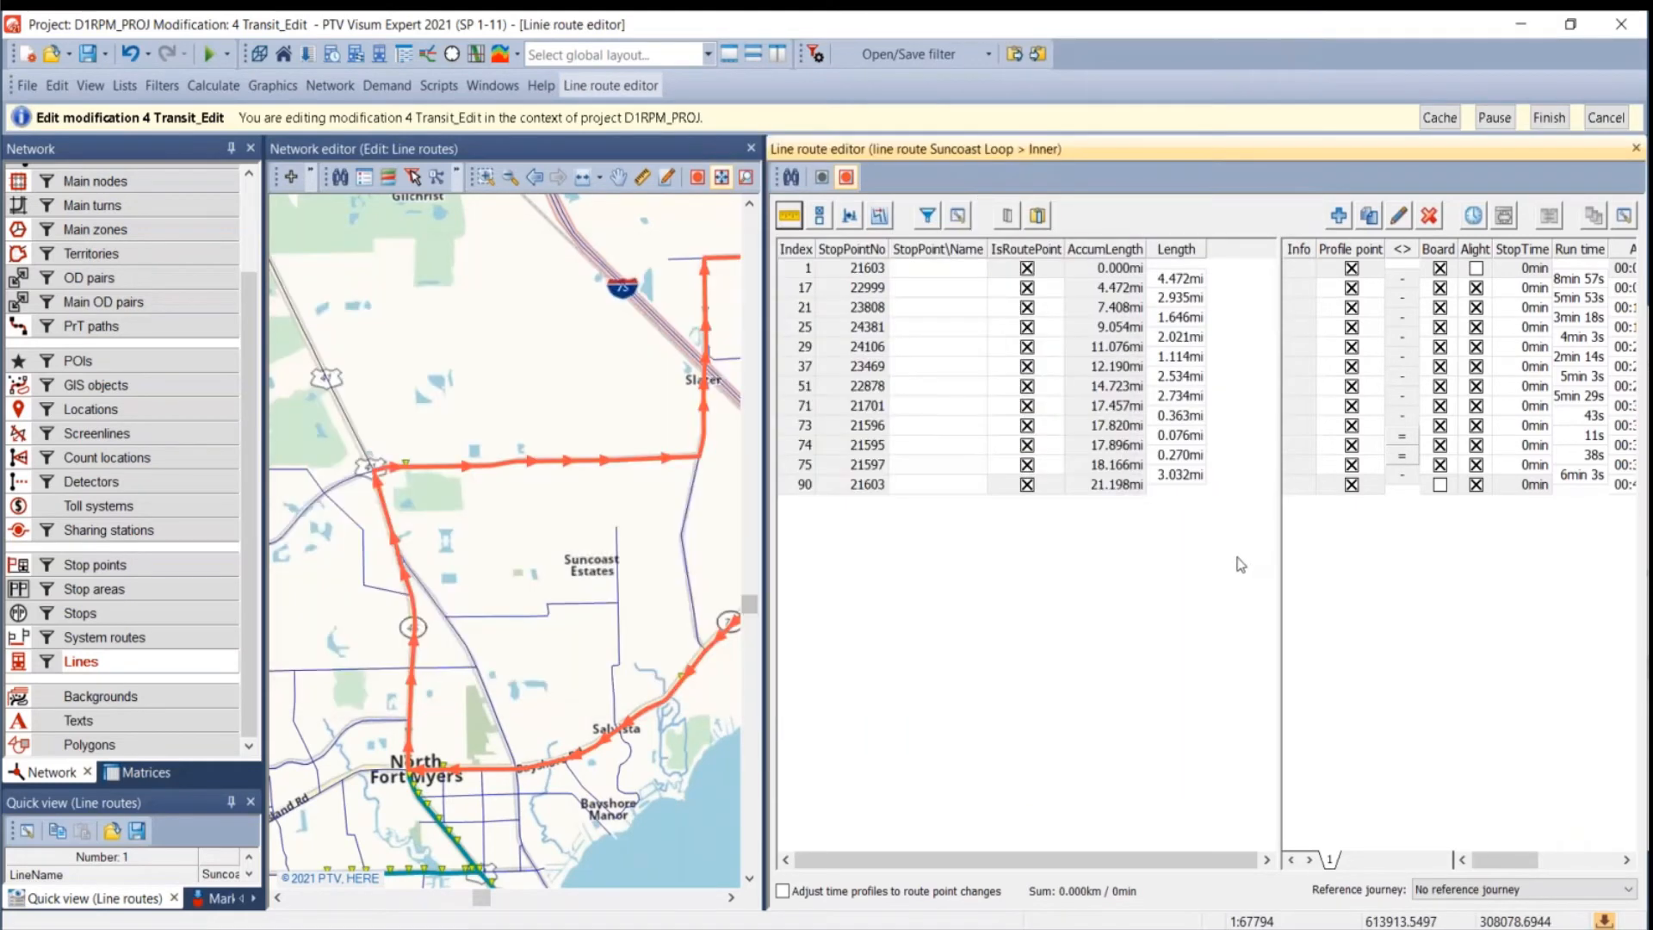
- Trace the Inner route's stop points on the map one by one, from the first to the last and back
{"action": "scroll", "coordinate": [642, 572], "scroll_direction": "down", "scroll_amount": 4}
{"action": "scroll", "coordinate": [642, 572], "scroll_direction": "down", "scroll_amount": 2}
{"action": "mouse_move", "coordinate": [691, 570]}
{"action": "left_mouse_down"}
{"action": "mouse_move", "coordinate": [534, 566]}
{"action": "mouse_move", "coordinate": [684, 574]}
{"action": "left_mouse_up"}
{"action": "left_click", "coordinate": [1220, 685]}
{"action": "scroll", "coordinate": [663, 600], "scroll_direction": "up", "scroll_amount": 2}
{"action": "left_click", "coordinate": [1226, 671]}
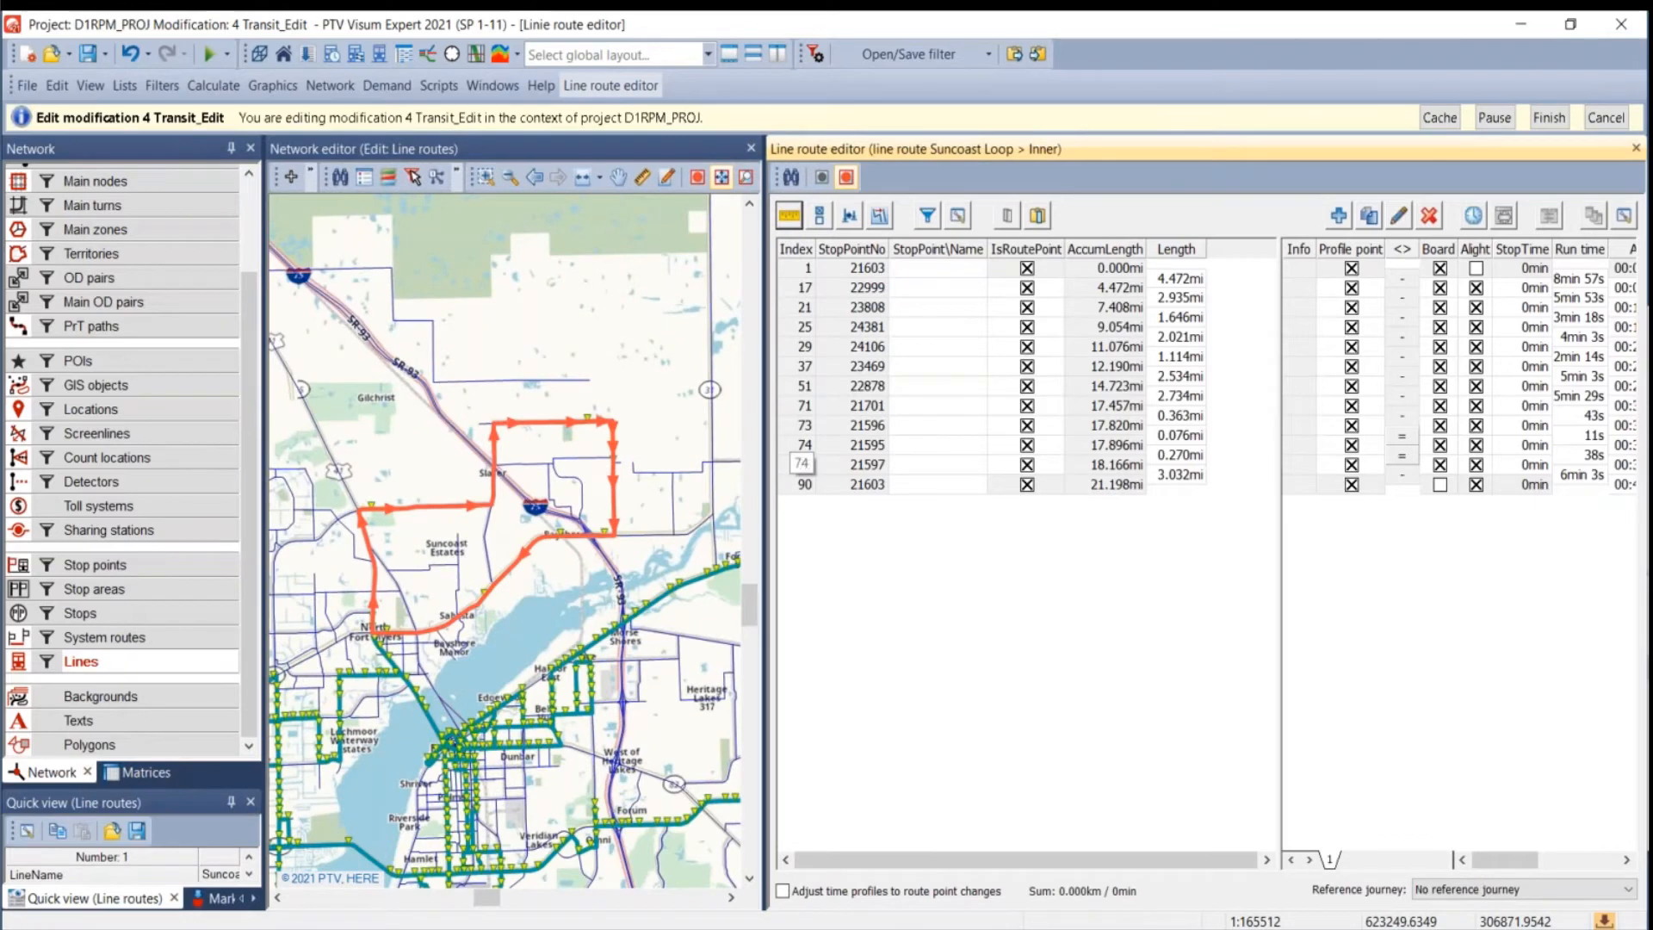
{"action": "left_click", "coordinate": [934, 272]}
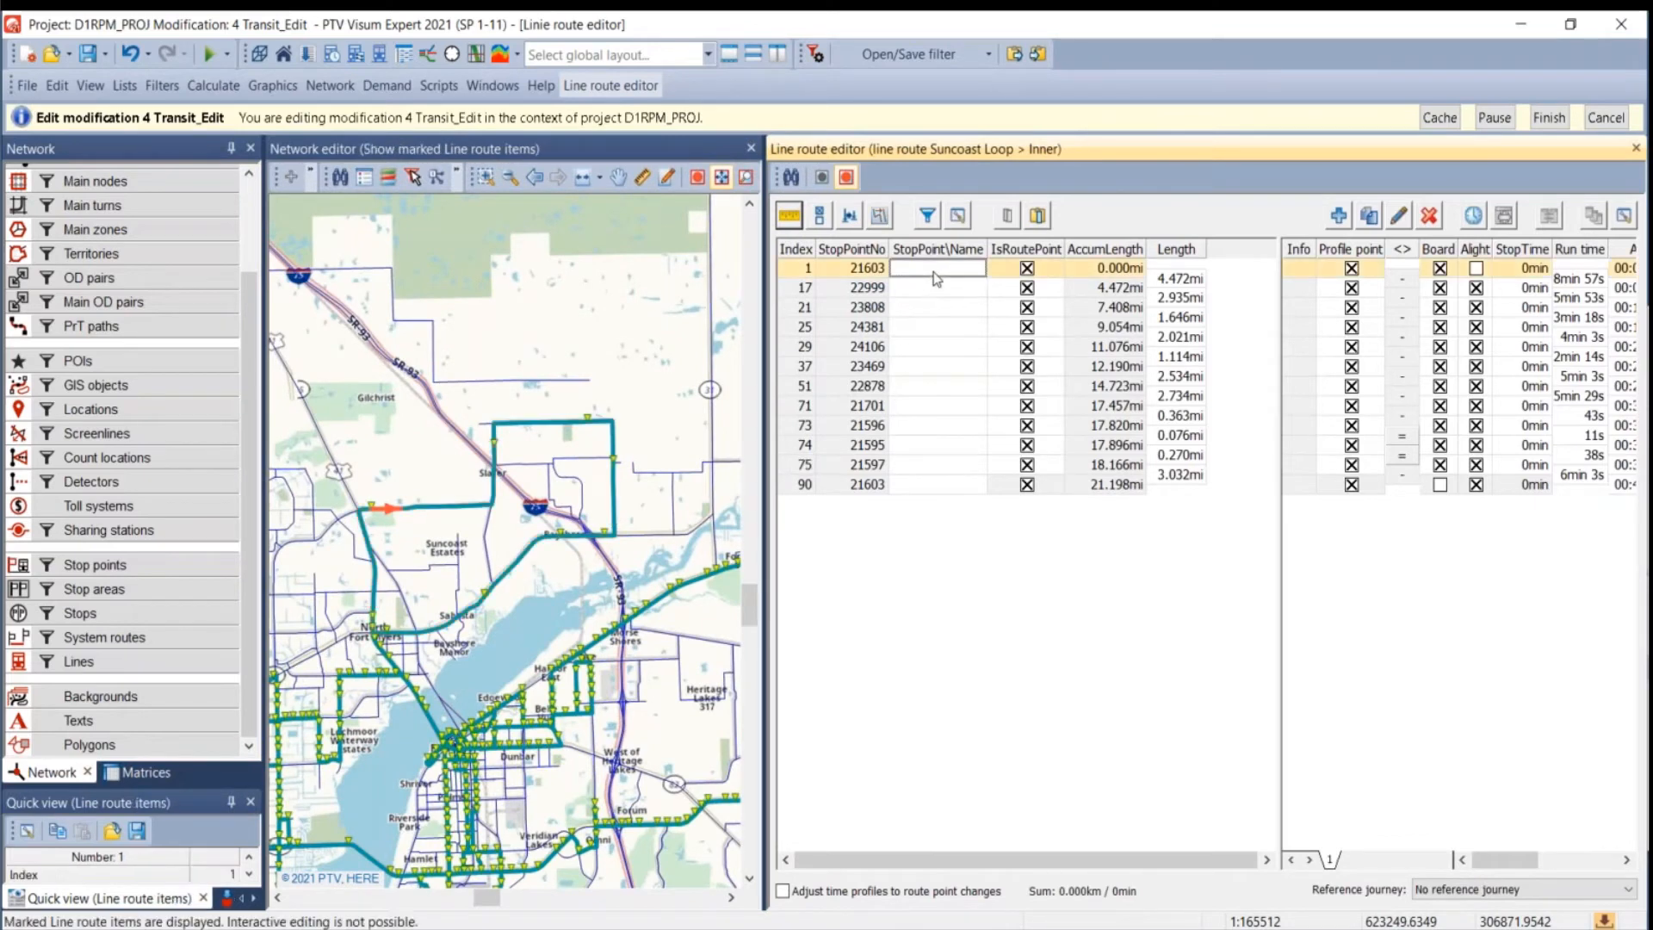
{"action": "key", "text": "Down"}
{"action": "key", "text": "Down"}
{"action": "key", "text": "Down"}
{"action": "key", "text": "Down"}
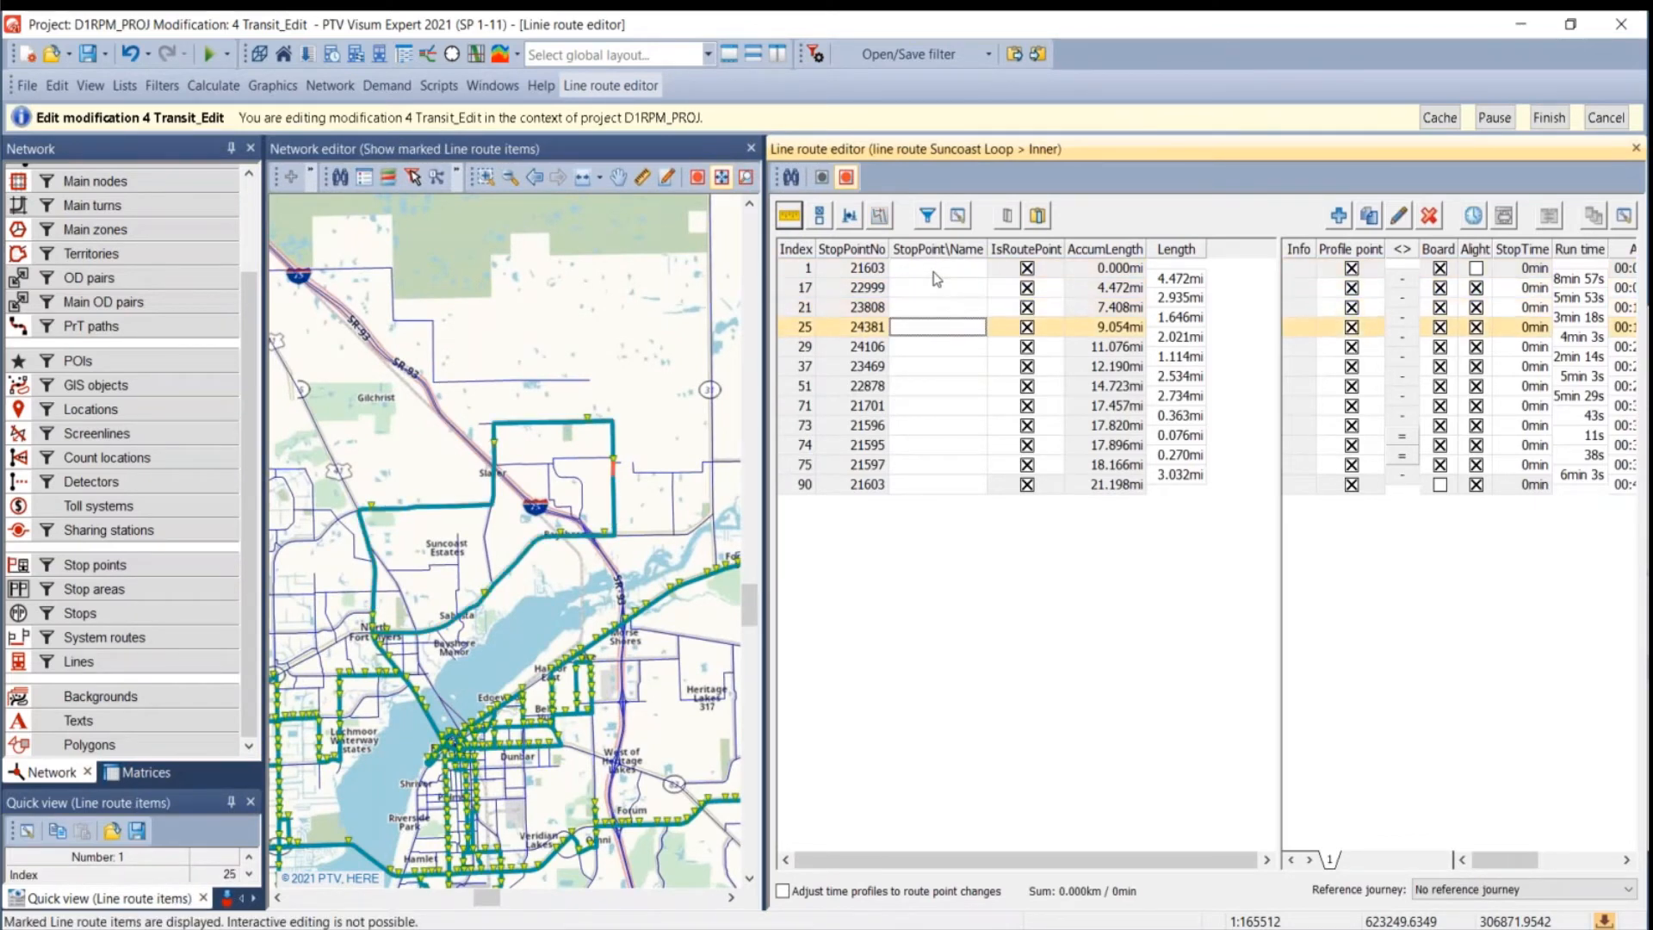
{"action": "key", "text": "Down"}
{"action": "key", "text": "Down"}
{"action": "key", "text": "Down"}
{"action": "key", "text": "Down"}
{"action": "key", "text": "Down"}
{"action": "key", "text": "Down"}
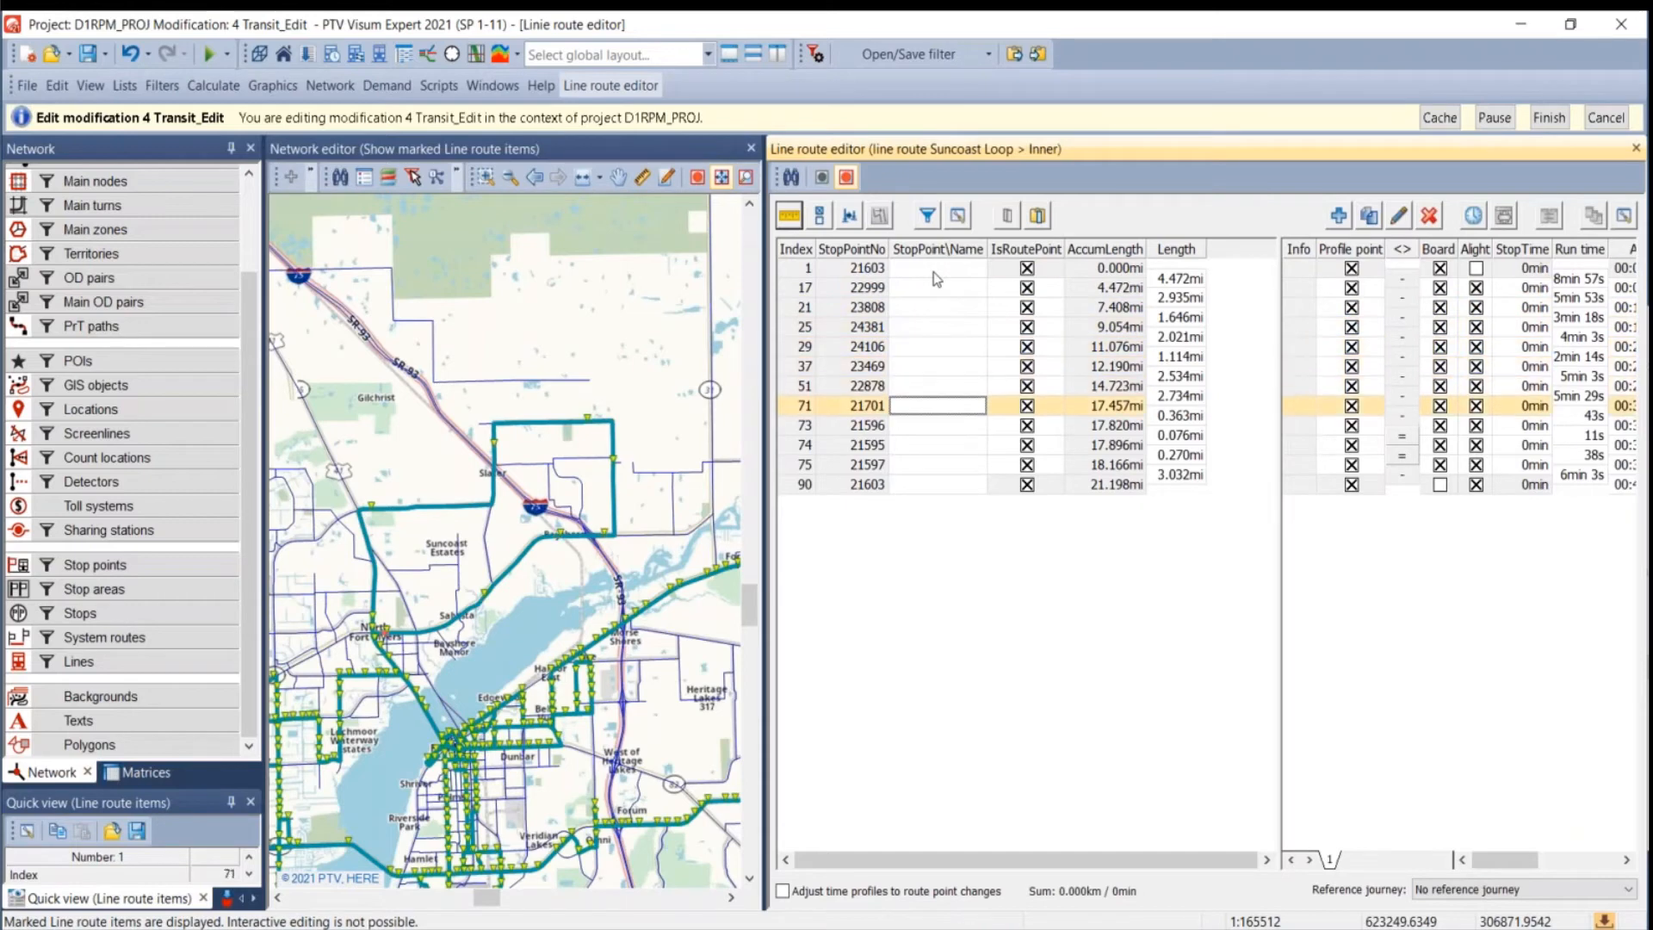
{"action": "key", "text": "Up"}
{"action": "key", "text": "Up"}
{"action": "key", "text": "Up"}
{"action": "key", "text": "Up"}
{"action": "key", "text": "Up"}
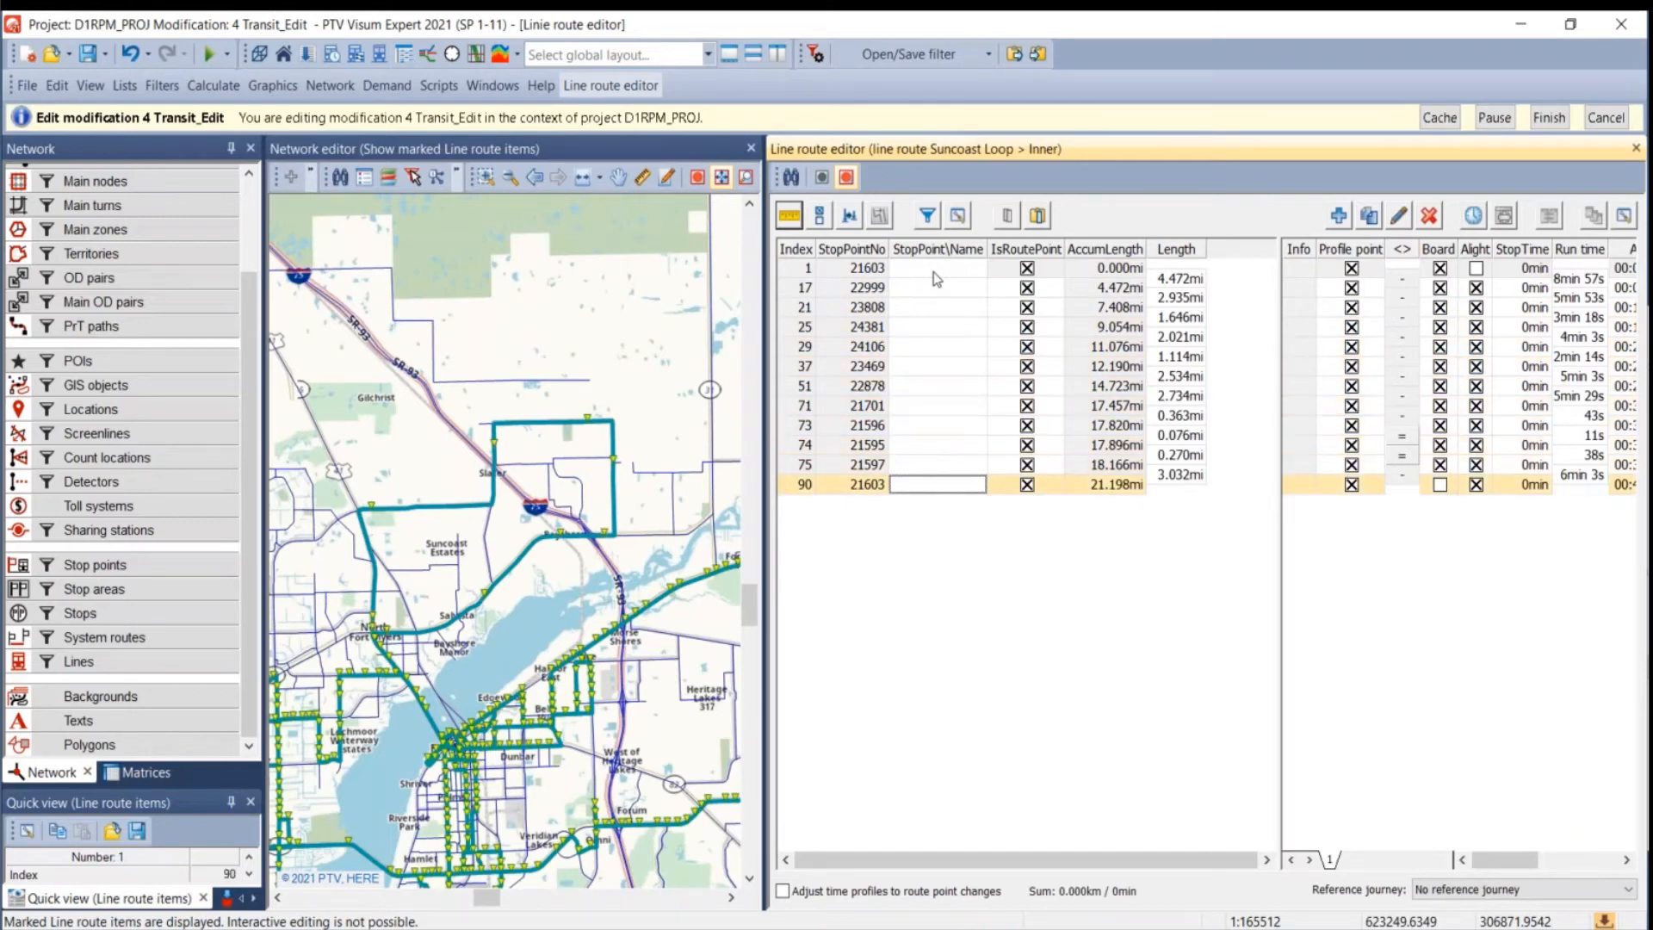
{"action": "key", "text": "Up"}
{"action": "key", "text": "Up"}
{"action": "key", "text": "Up"}
{"action": "key", "text": "Up"}
{"action": "key", "text": "Up"}
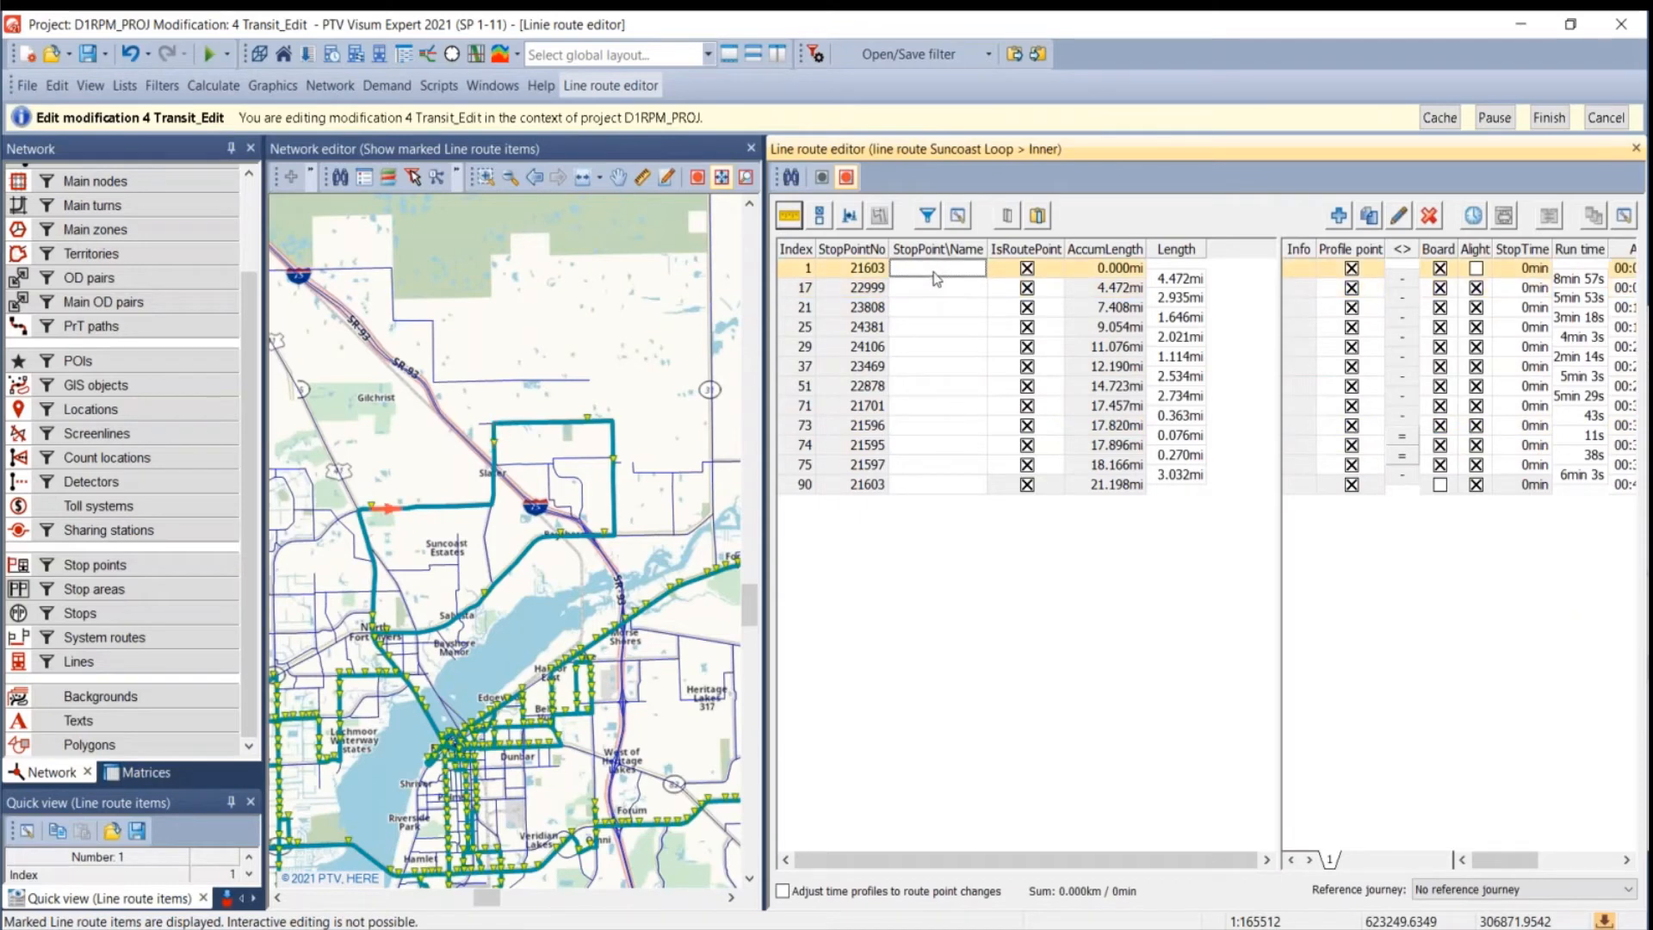
- Examine the route around North Fort Myers and follow its stops on the map from the start through stop point 21596
{"action": "scroll", "coordinate": [376, 647], "scroll_direction": "up", "scroll_amount": 3}
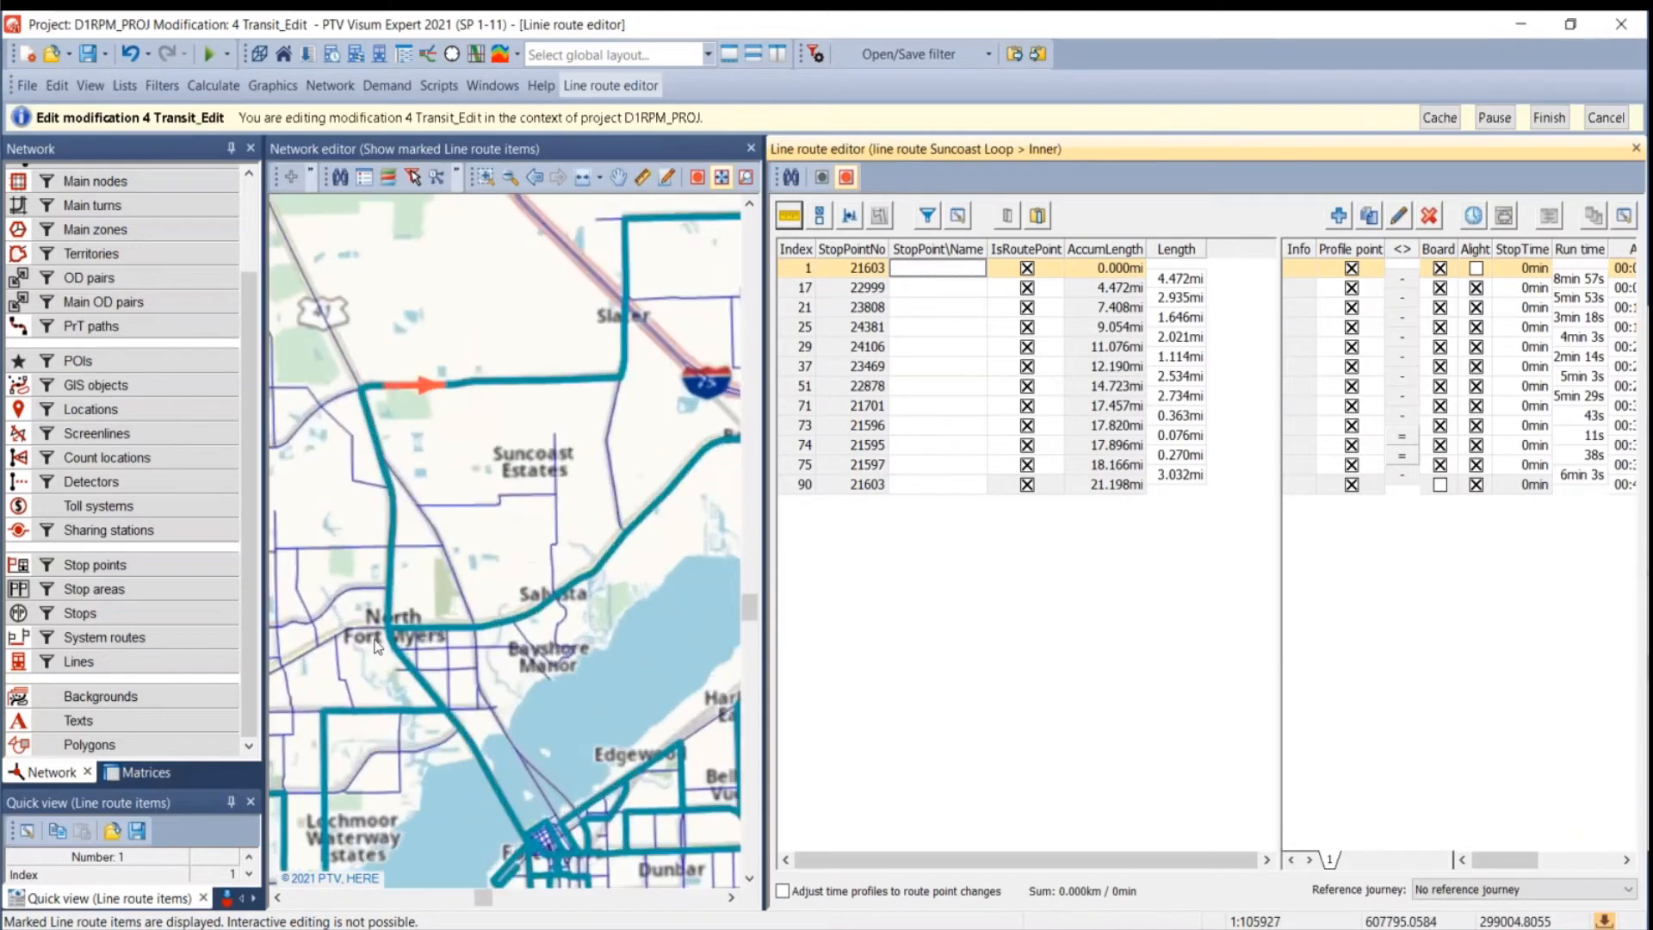
{"action": "scroll", "coordinate": [377, 647], "scroll_direction": "up", "scroll_amount": 5}
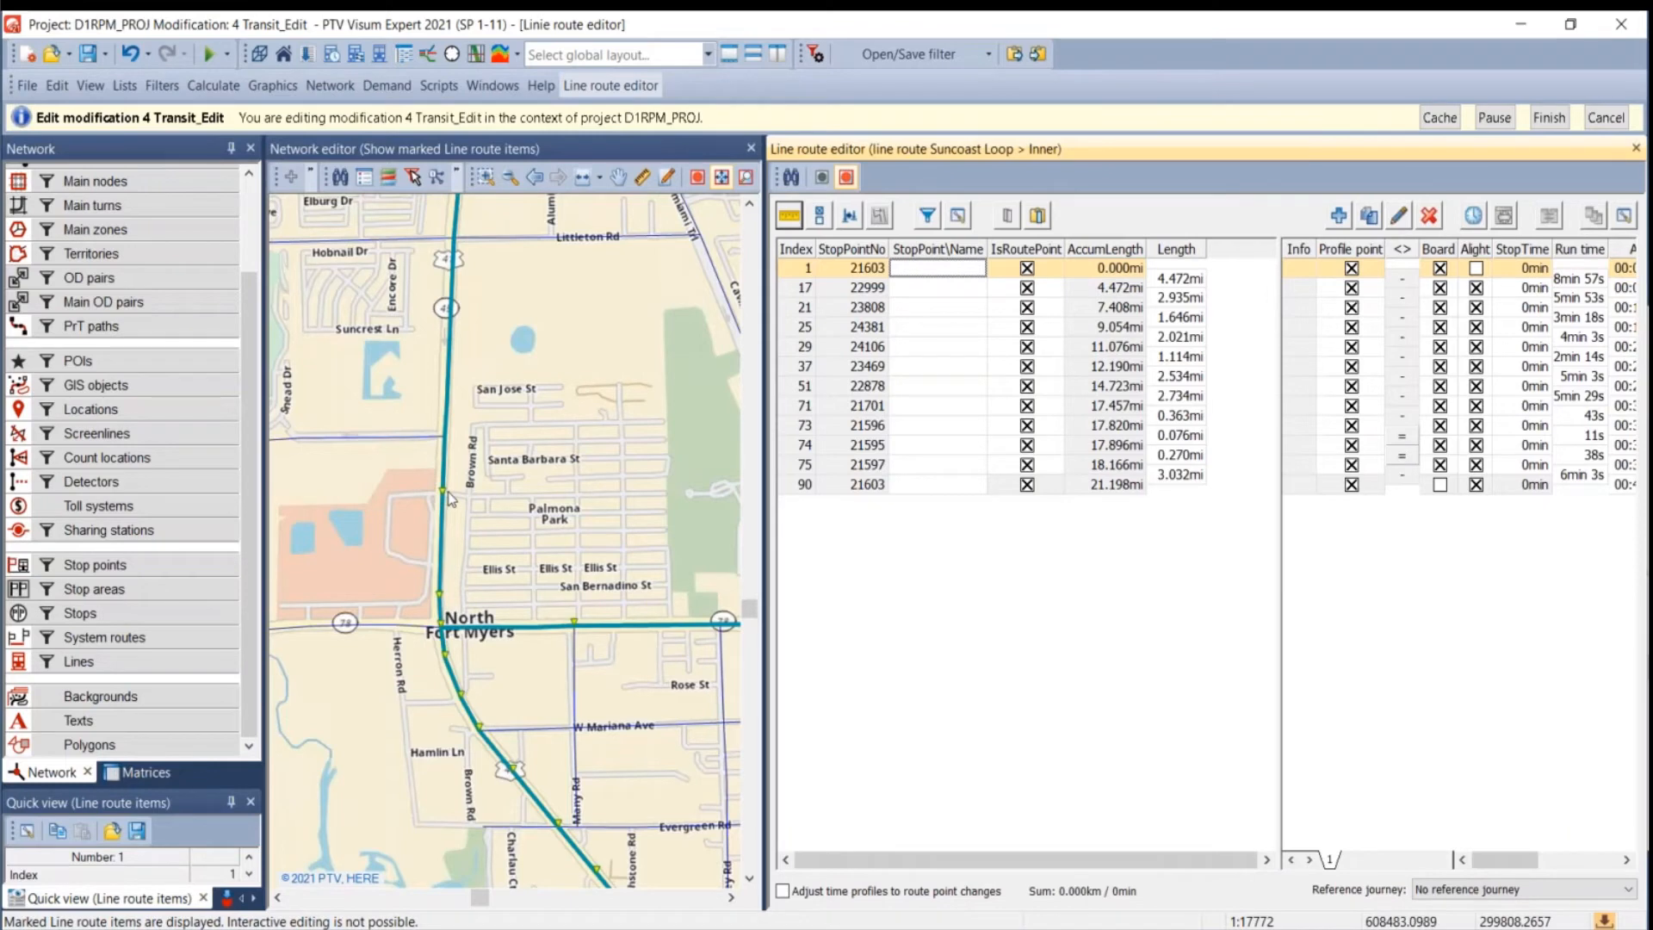
{"action": "scroll", "coordinate": [403, 518], "scroll_direction": "down", "scroll_amount": 8}
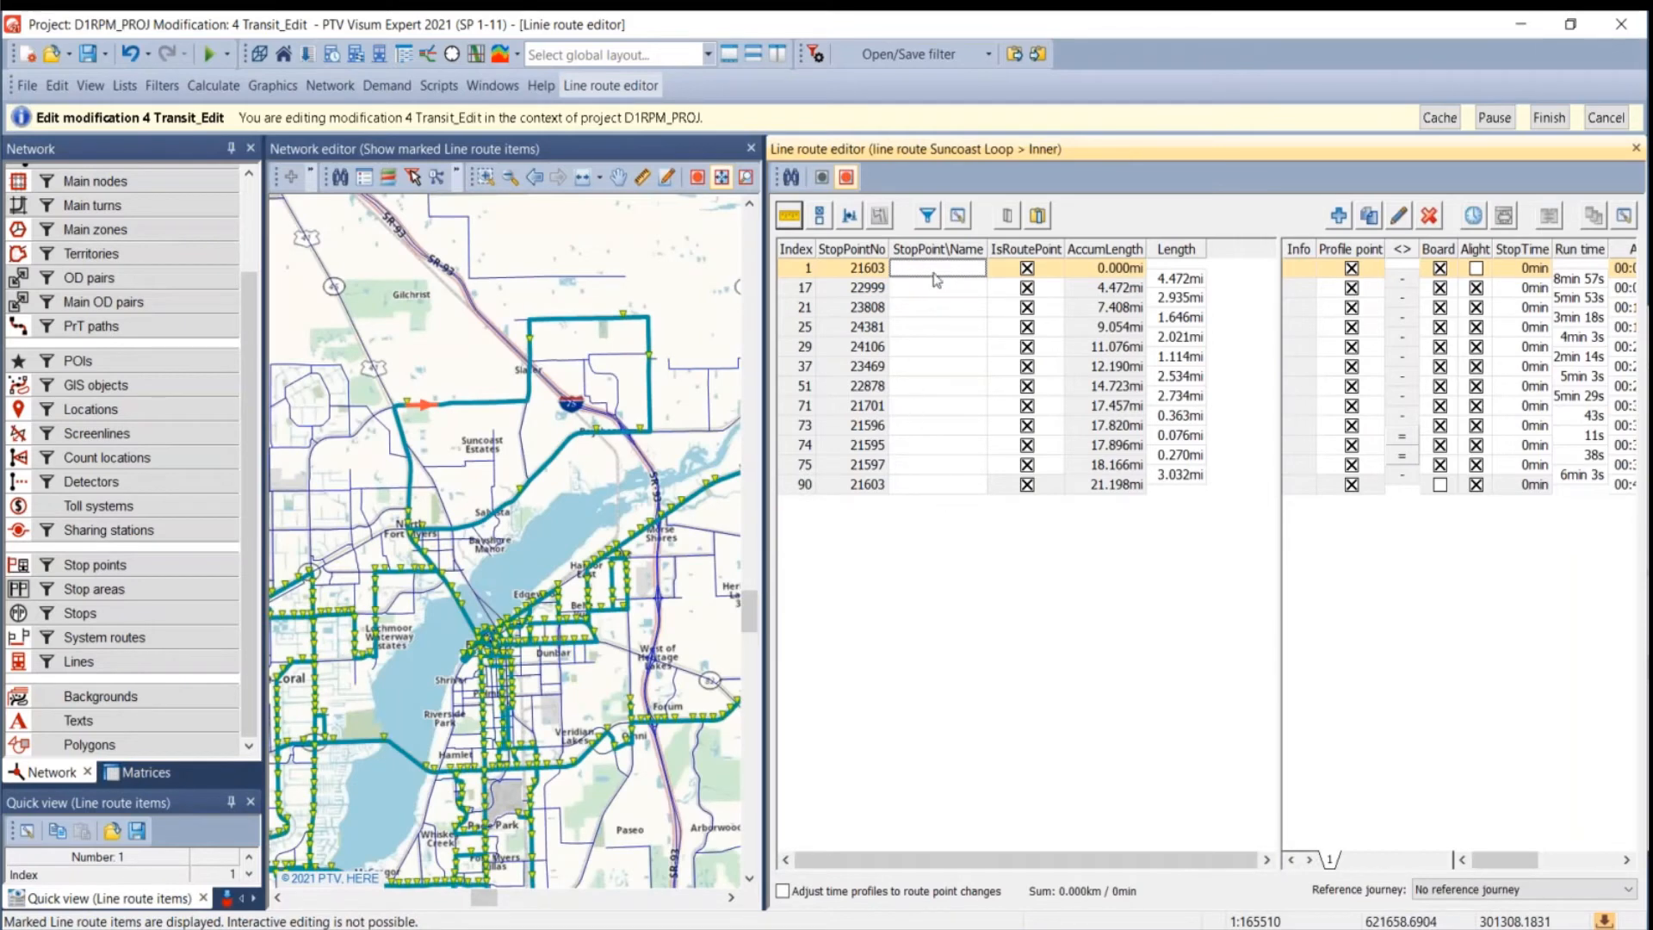
{"action": "key", "text": "Down"}
{"action": "key", "text": "Down"}
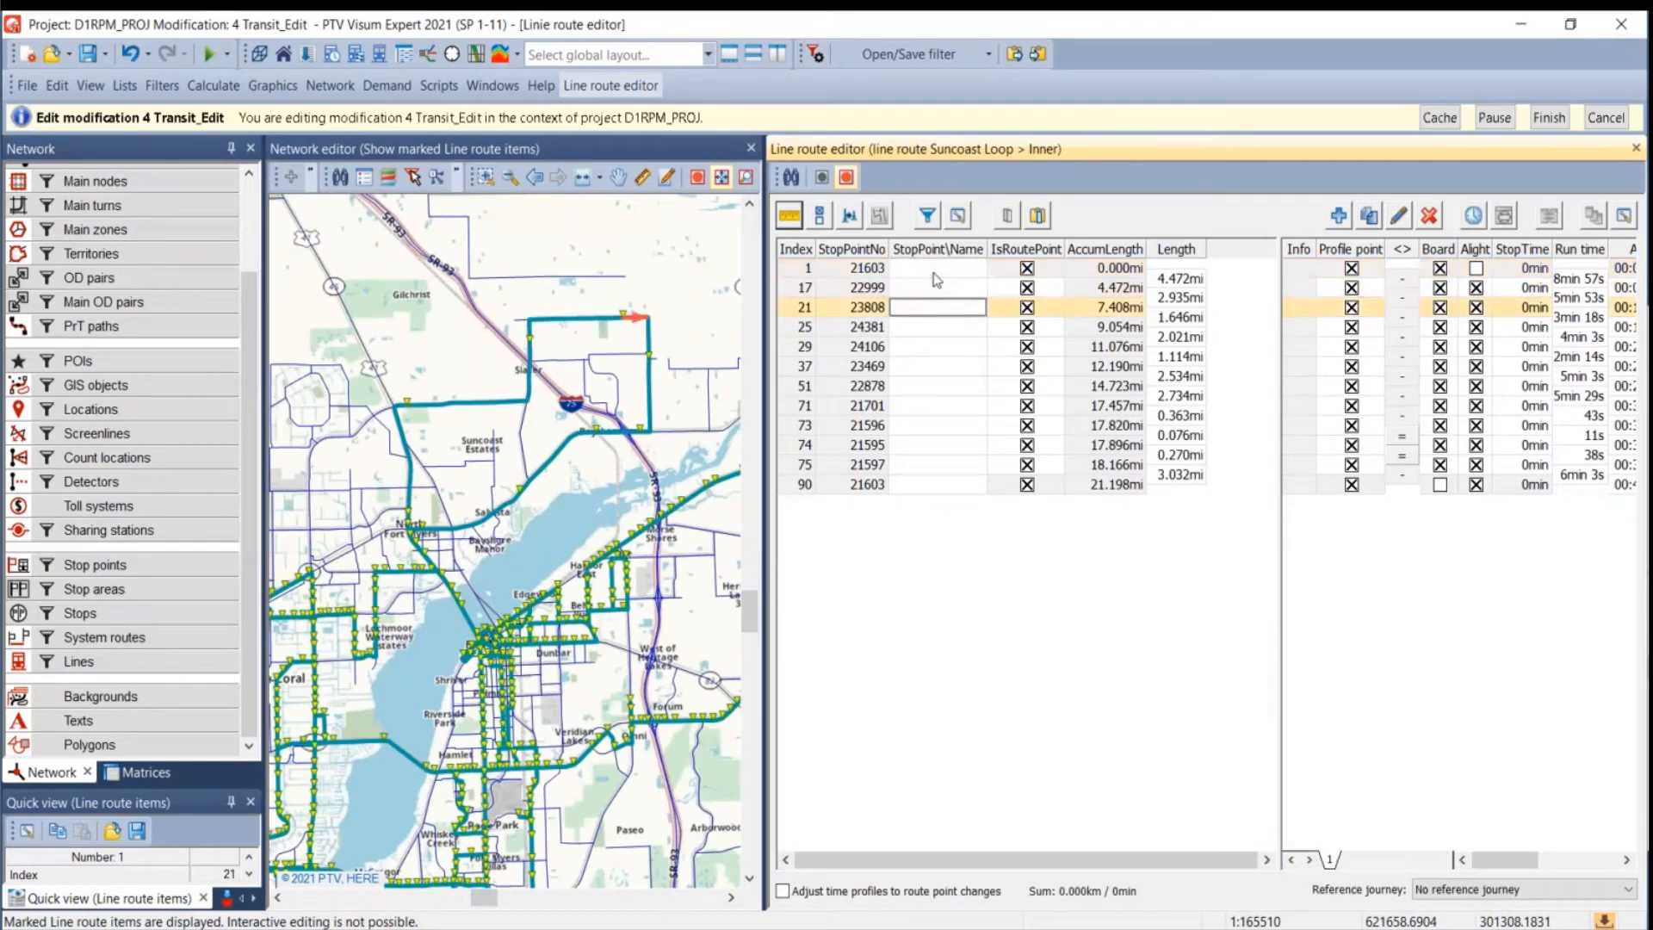
{"action": "key", "text": "Down"}
{"action": "key", "text": "Down"}
{"action": "key", "text": "Up"}
{"action": "key", "text": "Up"}
{"action": "key", "text": "Down"}
{"action": "key", "text": "Down"}
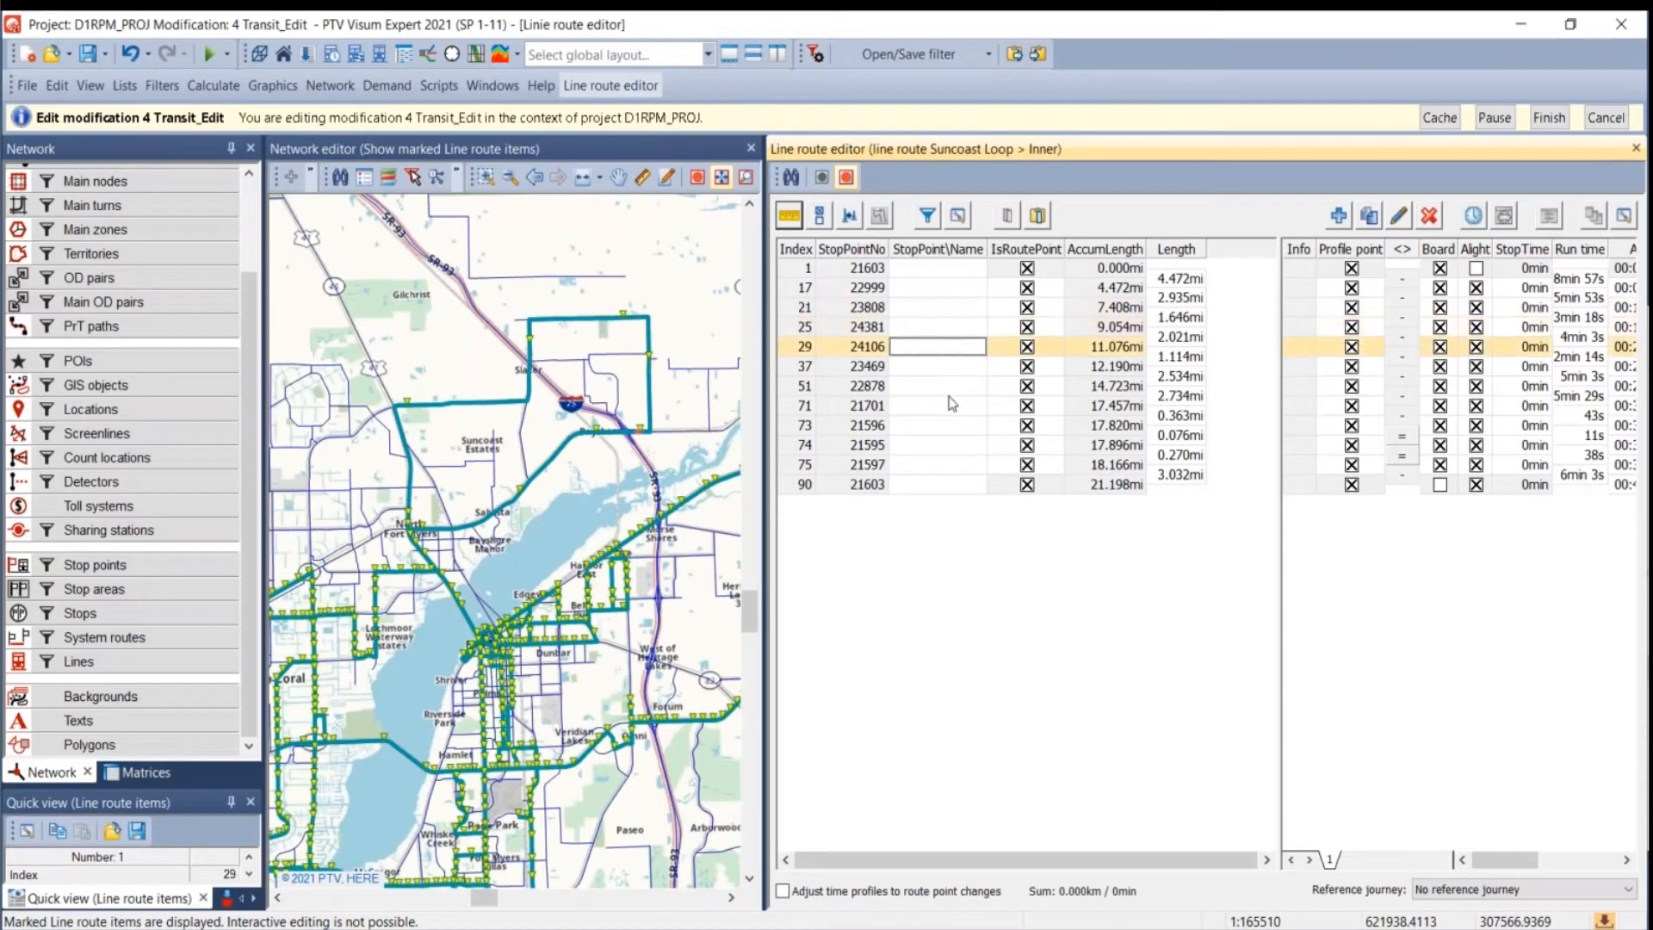
{"action": "key", "text": "Down"}
{"action": "key", "text": "Down"}
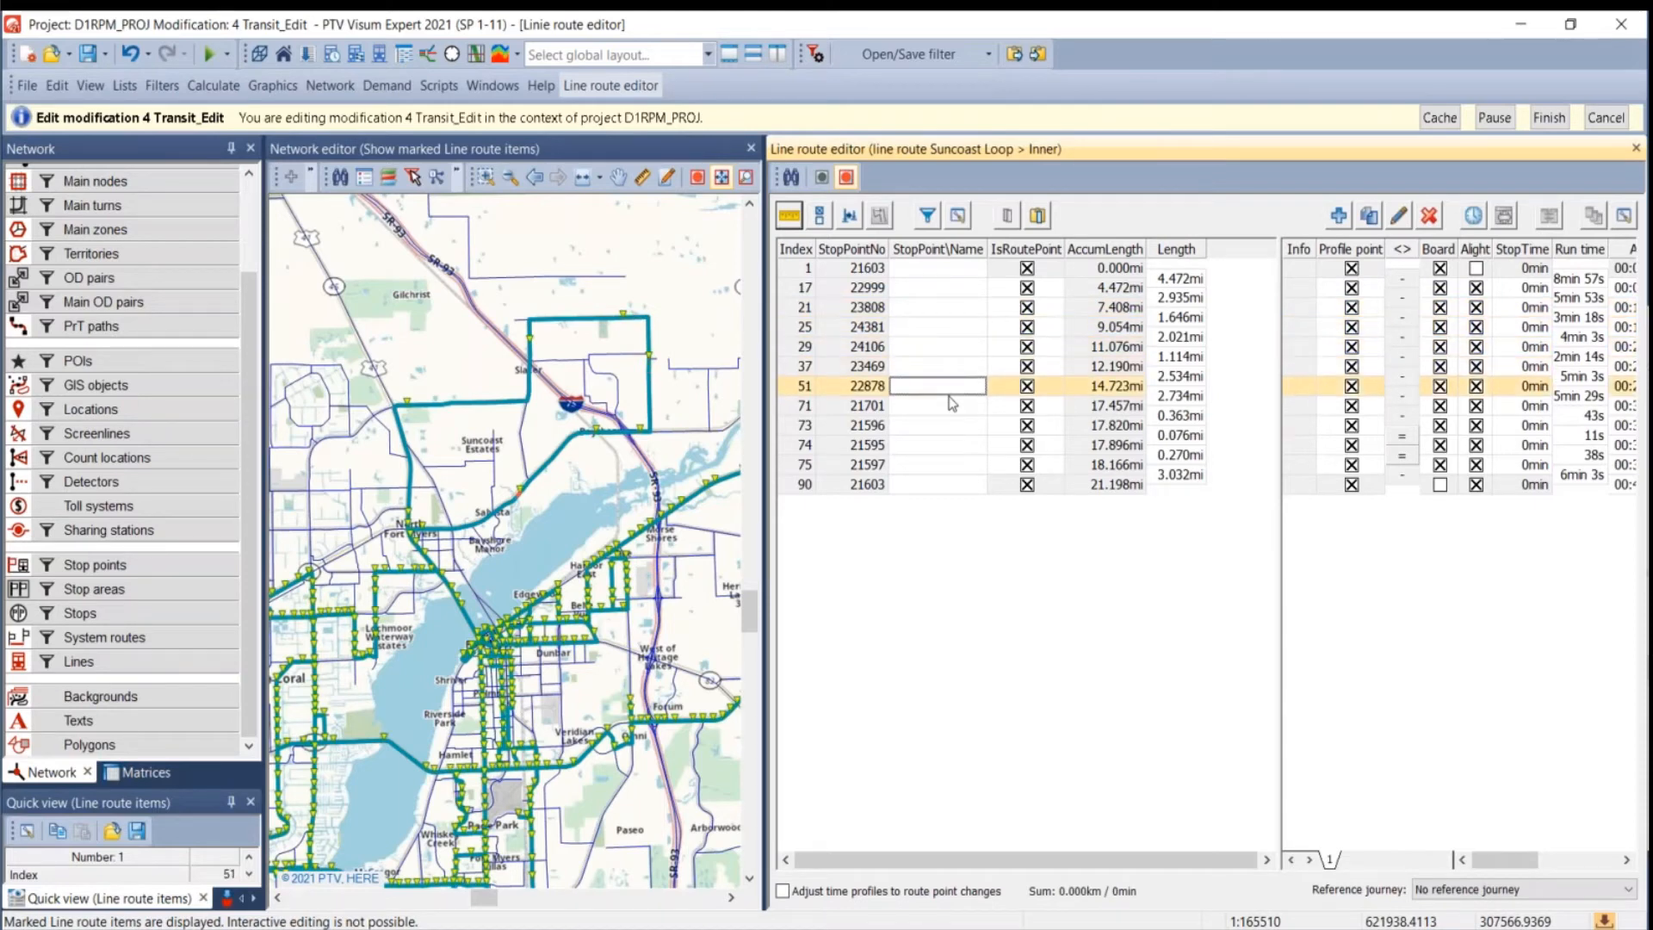
{"action": "key", "text": "Down"}
{"action": "key", "text": "Down"}
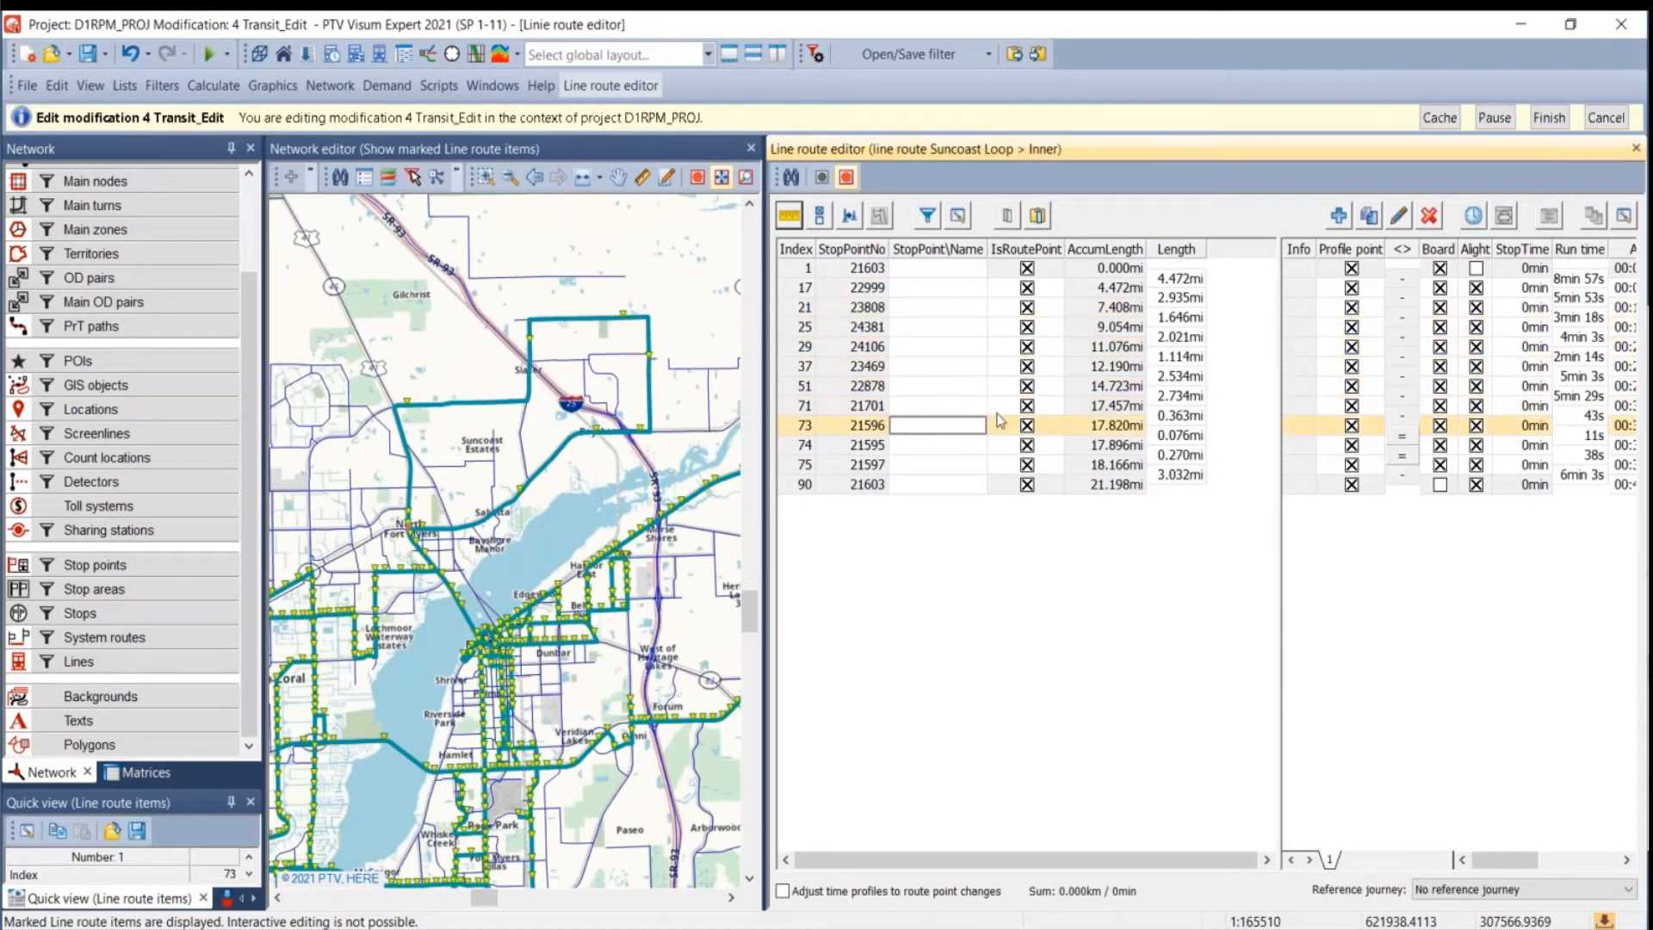
- Remove stop points 21596, 21595 and 21597 from the Inner line route by clearing their route point setting
{"action": "left_click", "coordinate": [1025, 427]}
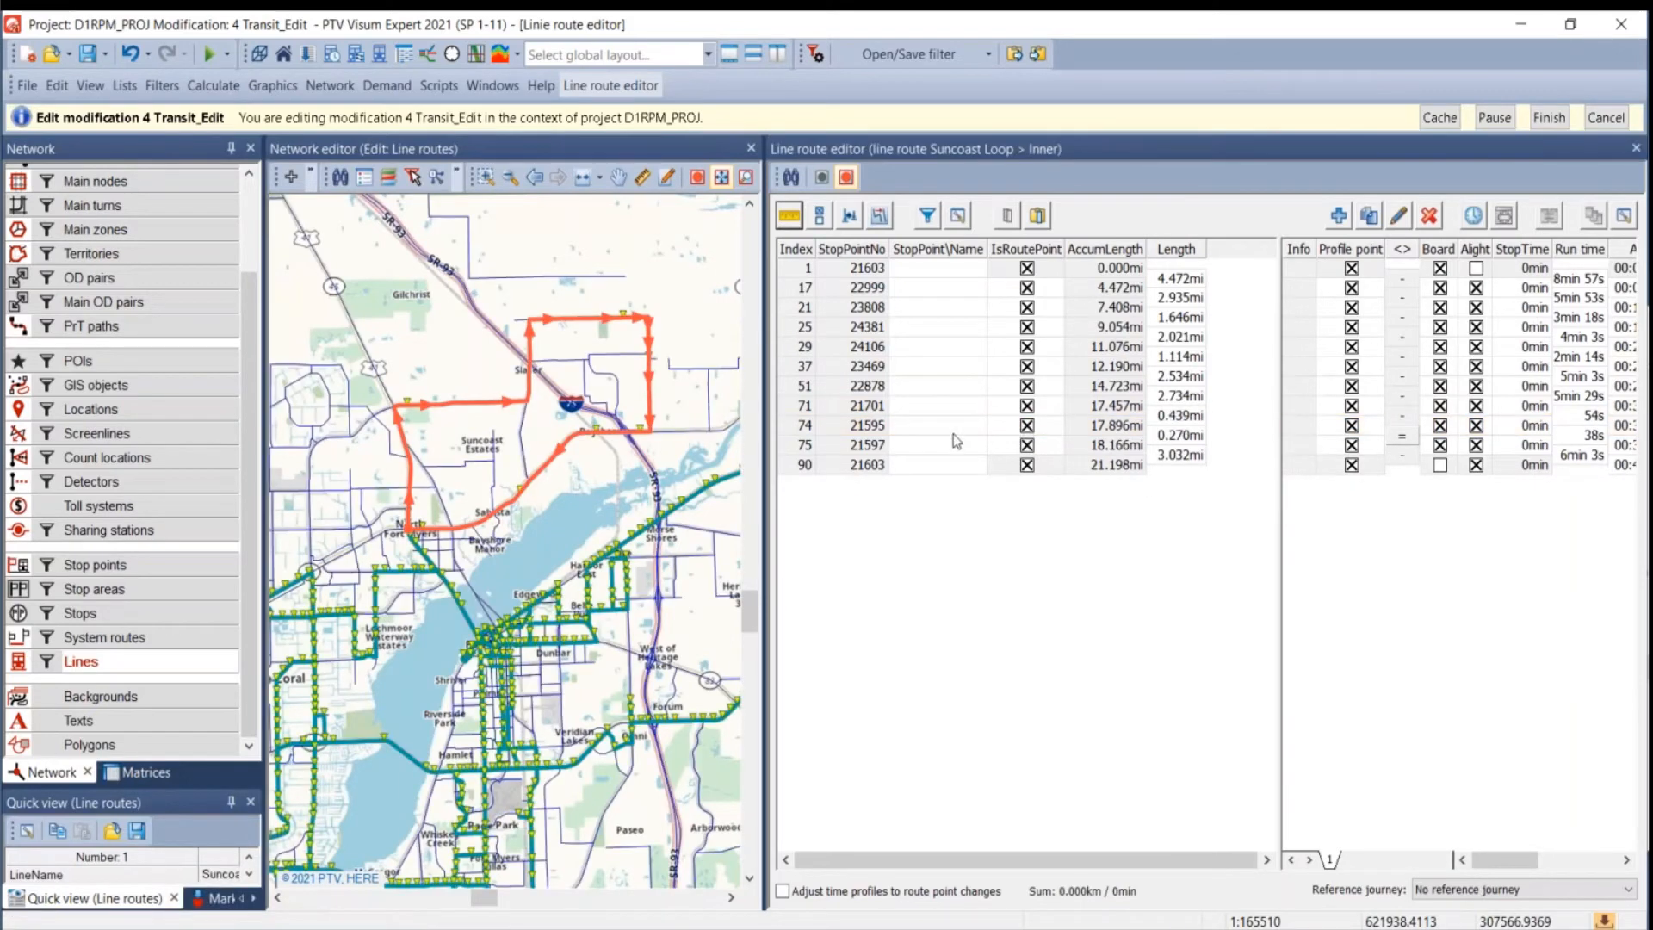
{"action": "left_click", "coordinate": [943, 428]}
{"action": "left_click", "coordinate": [1027, 428]}
{"action": "left_click", "coordinate": [952, 433]}
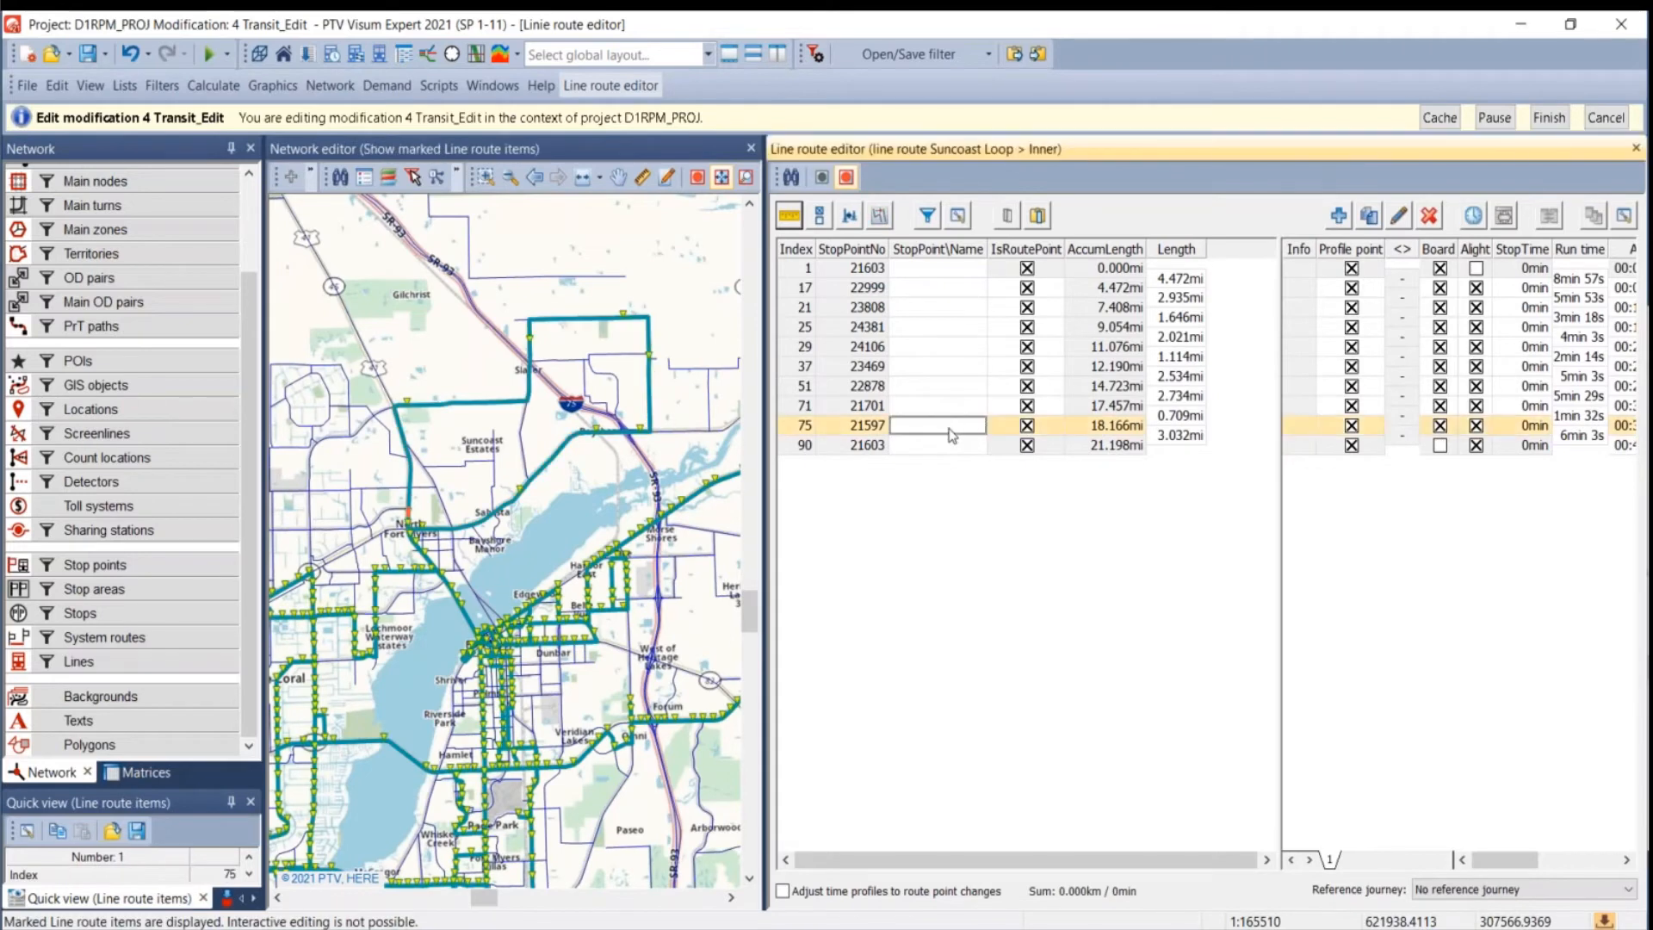
{"action": "left_click", "coordinate": [1026, 427]}
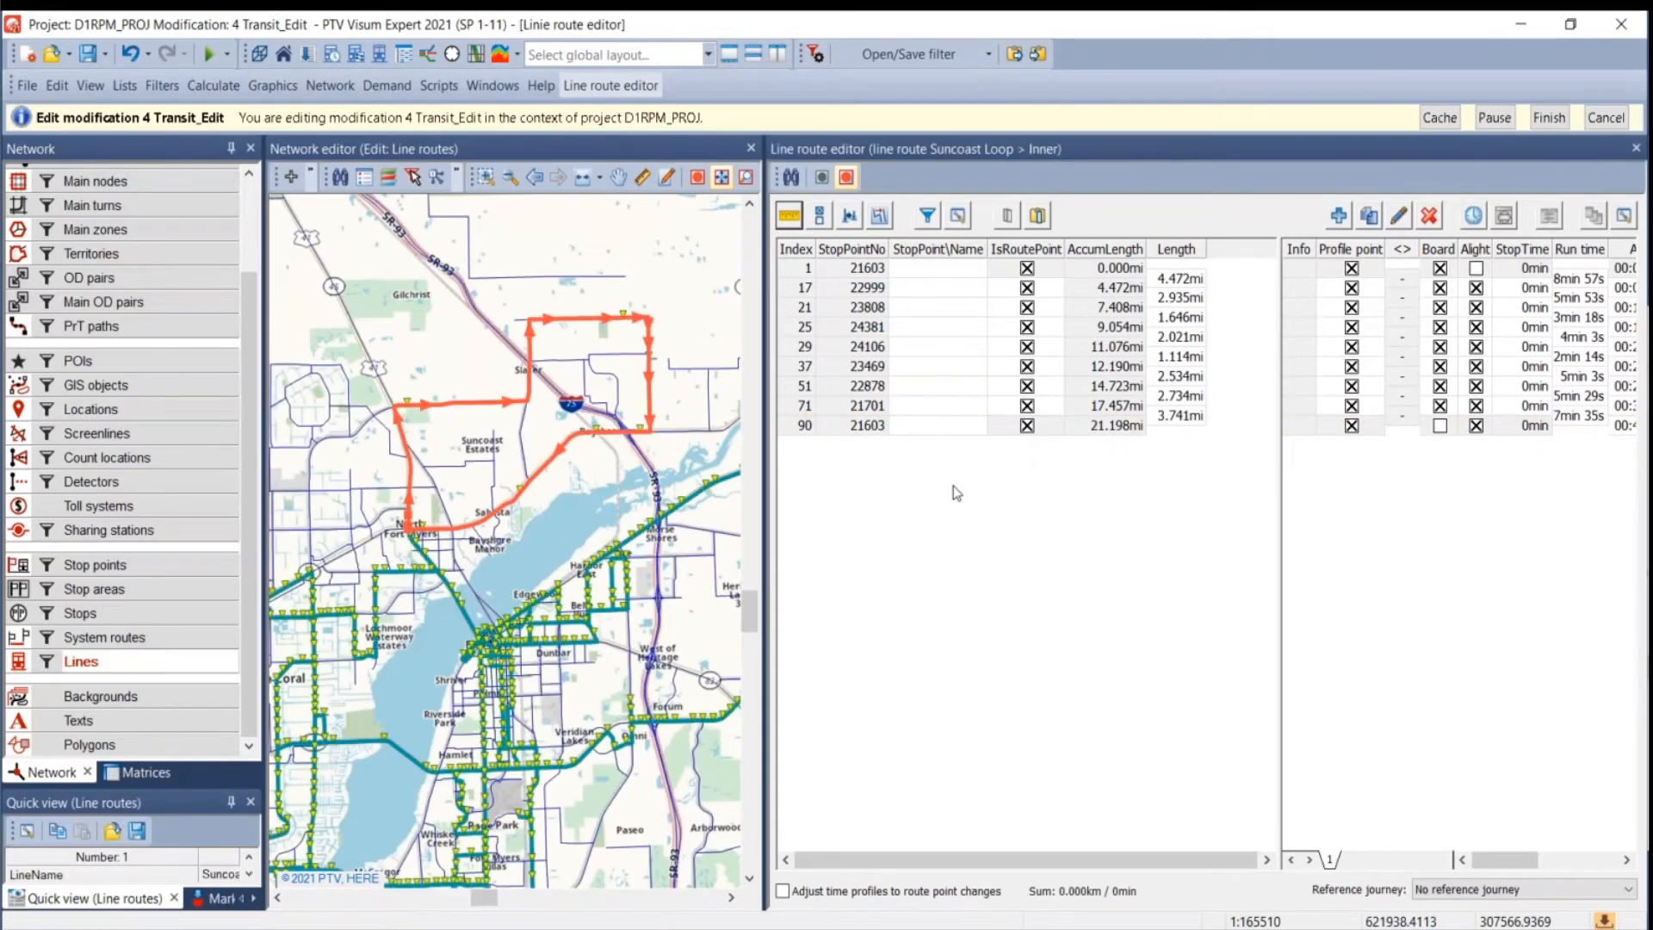
- Recheck the Inner route's remaining stop points in sequence against the loop on the map
{"action": "left_click", "coordinate": [930, 274]}
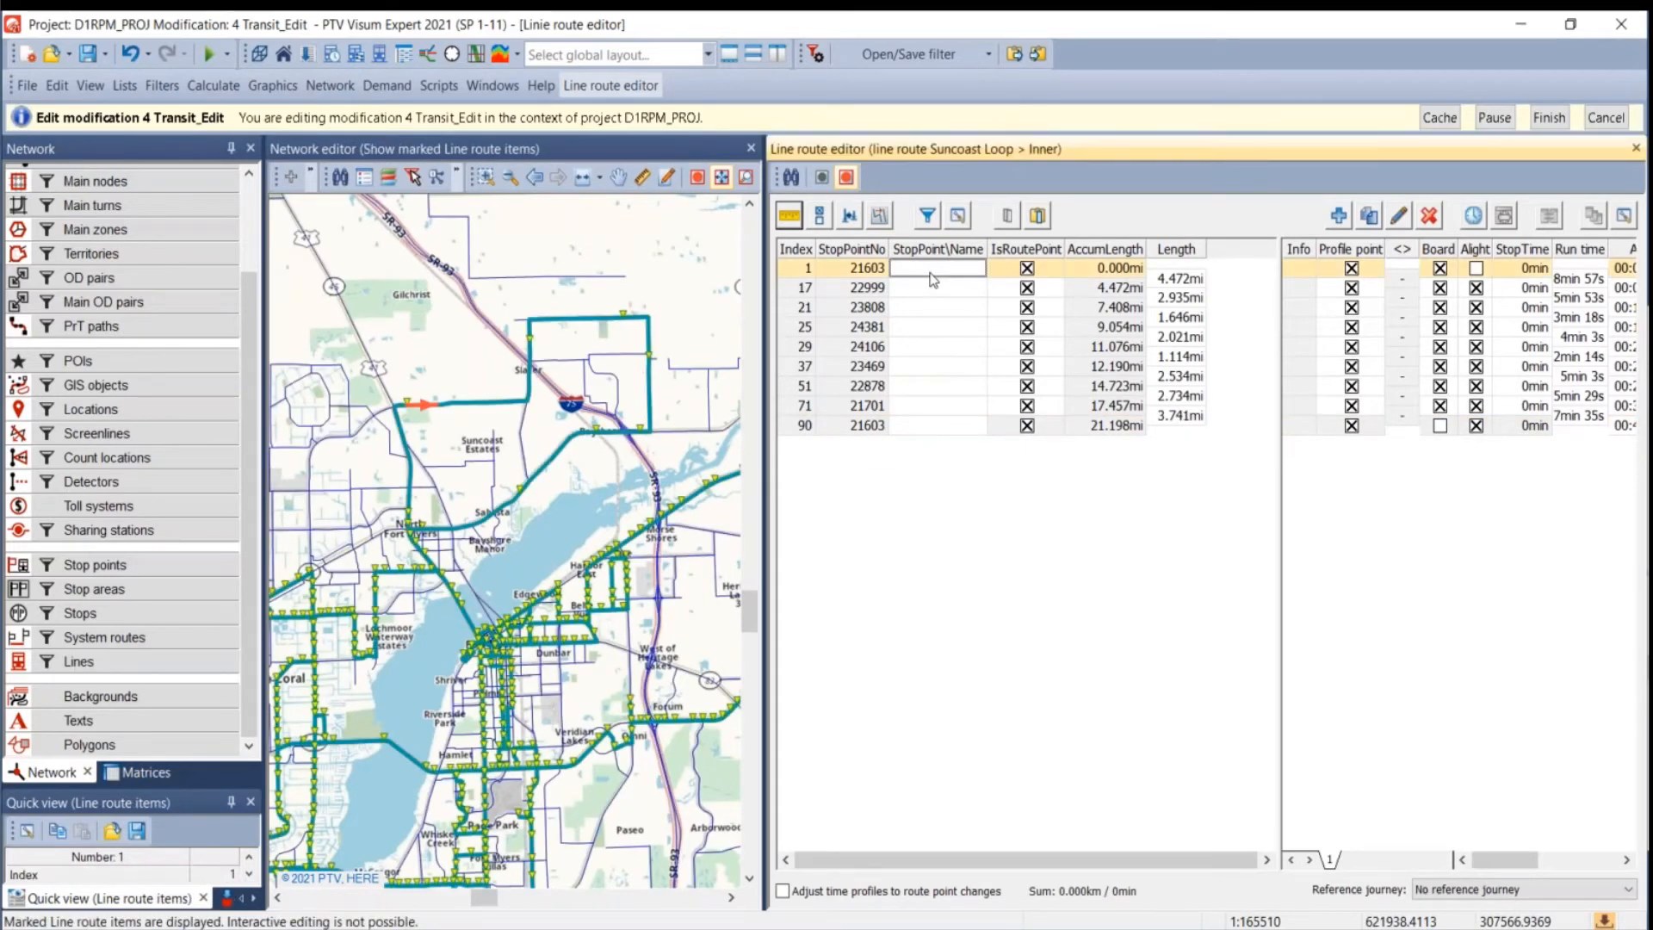
{"action": "key", "text": "Down"}
{"action": "key", "text": "Down"}
{"action": "key", "text": "Down"}
{"action": "key", "text": "Down"}
{"action": "key", "text": "Down"}
{"action": "key", "text": "Down"}
{"action": "key", "text": "Down"}
{"action": "key", "text": "Down"}
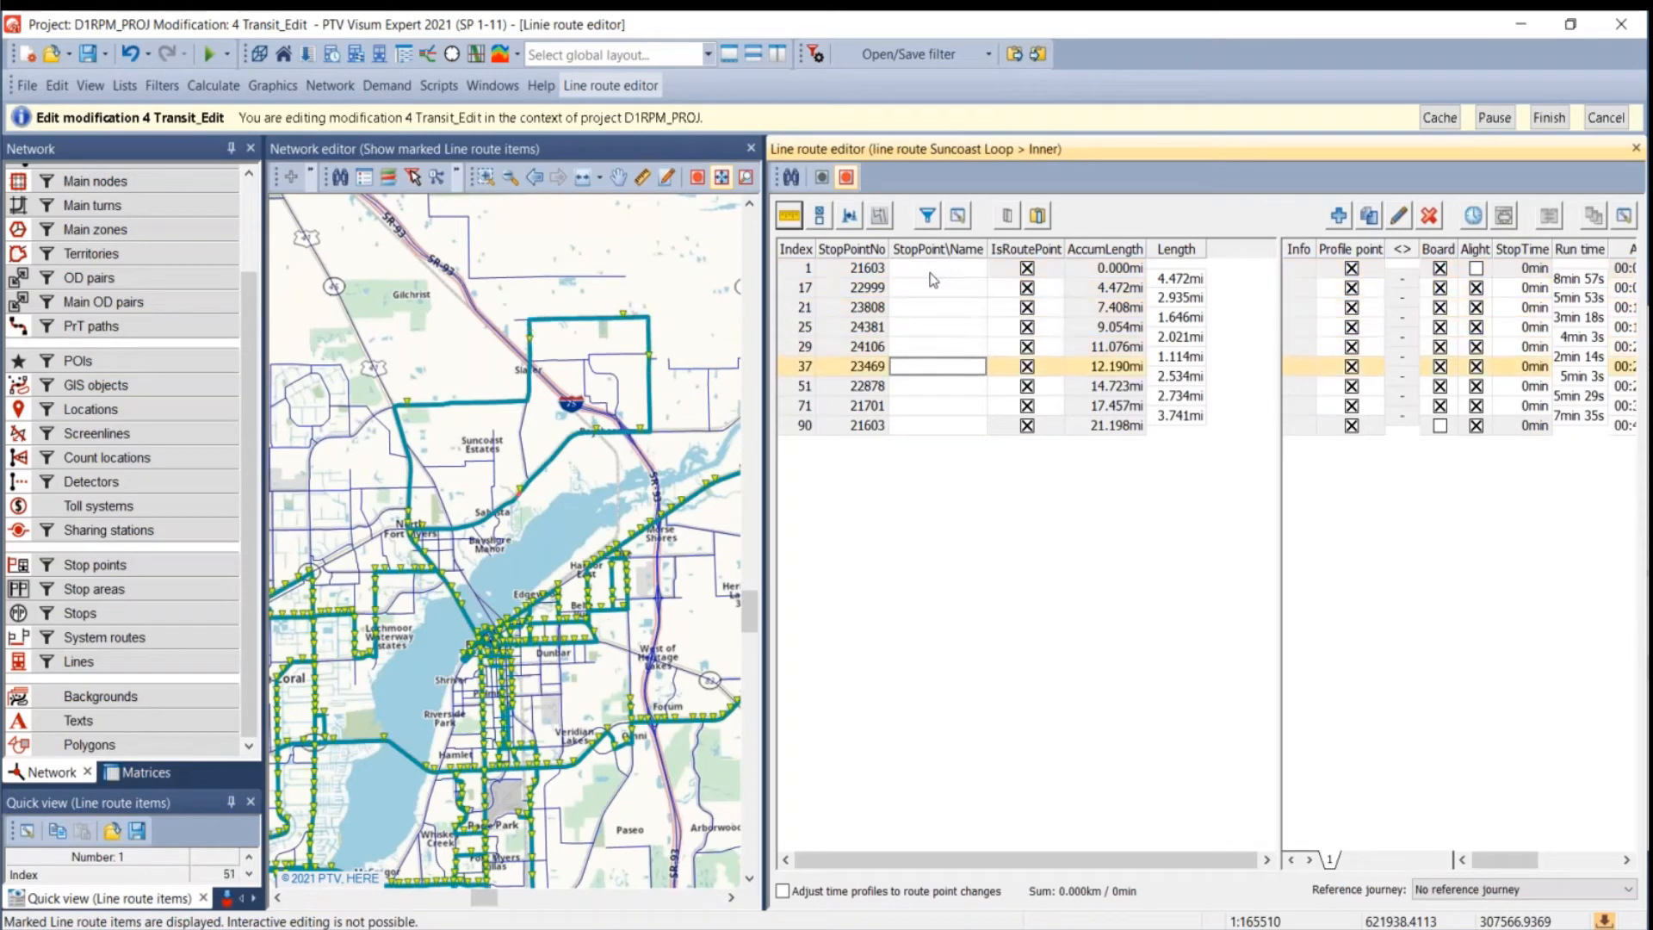
{"action": "key", "text": "Up"}
{"action": "key", "text": "Up"}
{"action": "key", "text": "Up"}
{"action": "key", "text": "Up"}
{"action": "key", "text": "Up"}
{"action": "key", "text": "Up"}
{"action": "key", "text": "Up"}
{"action": "key", "text": "Up"}
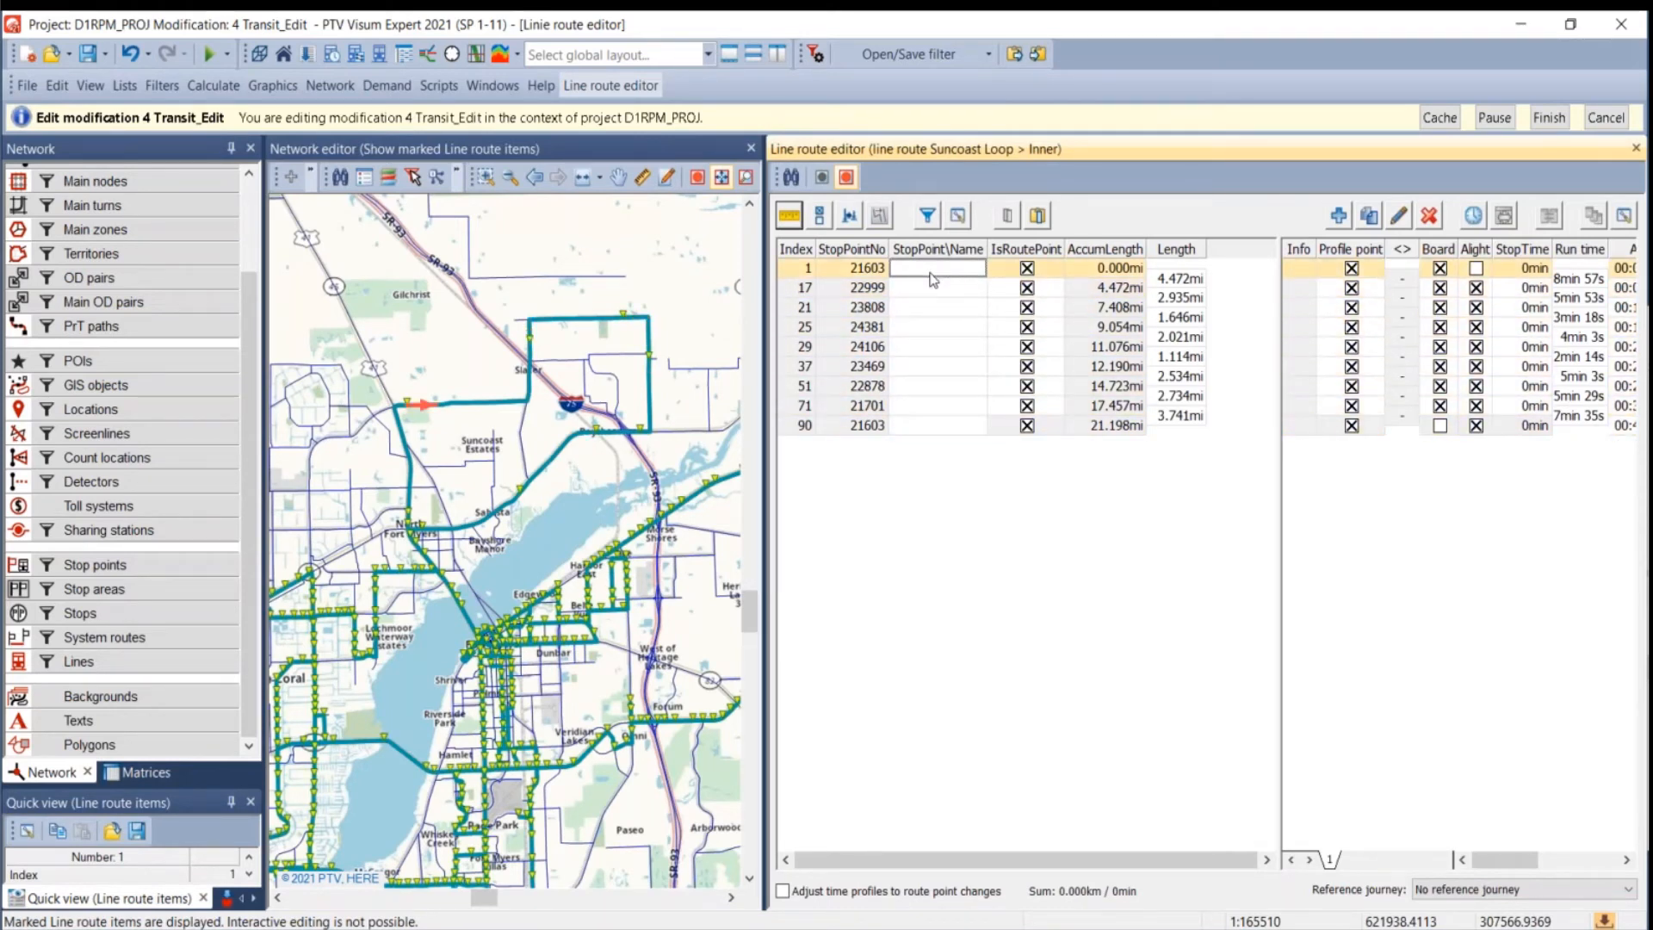
{"action": "left_click", "coordinate": [923, 535]}
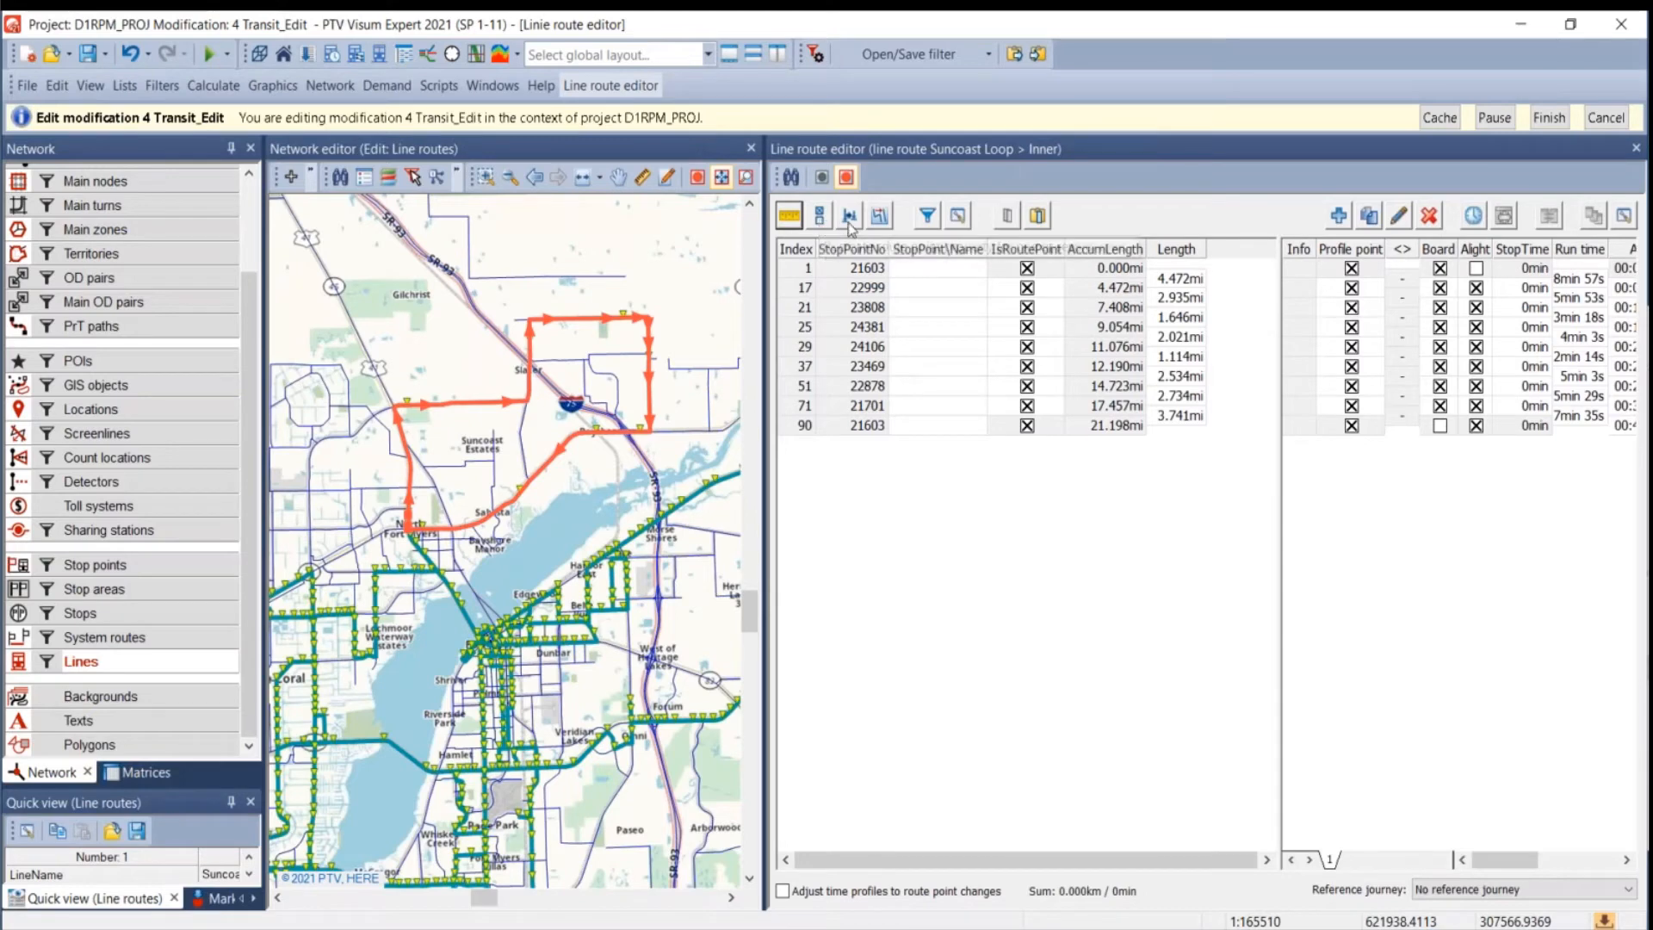
{"action": "left_click", "coordinate": [927, 470]}
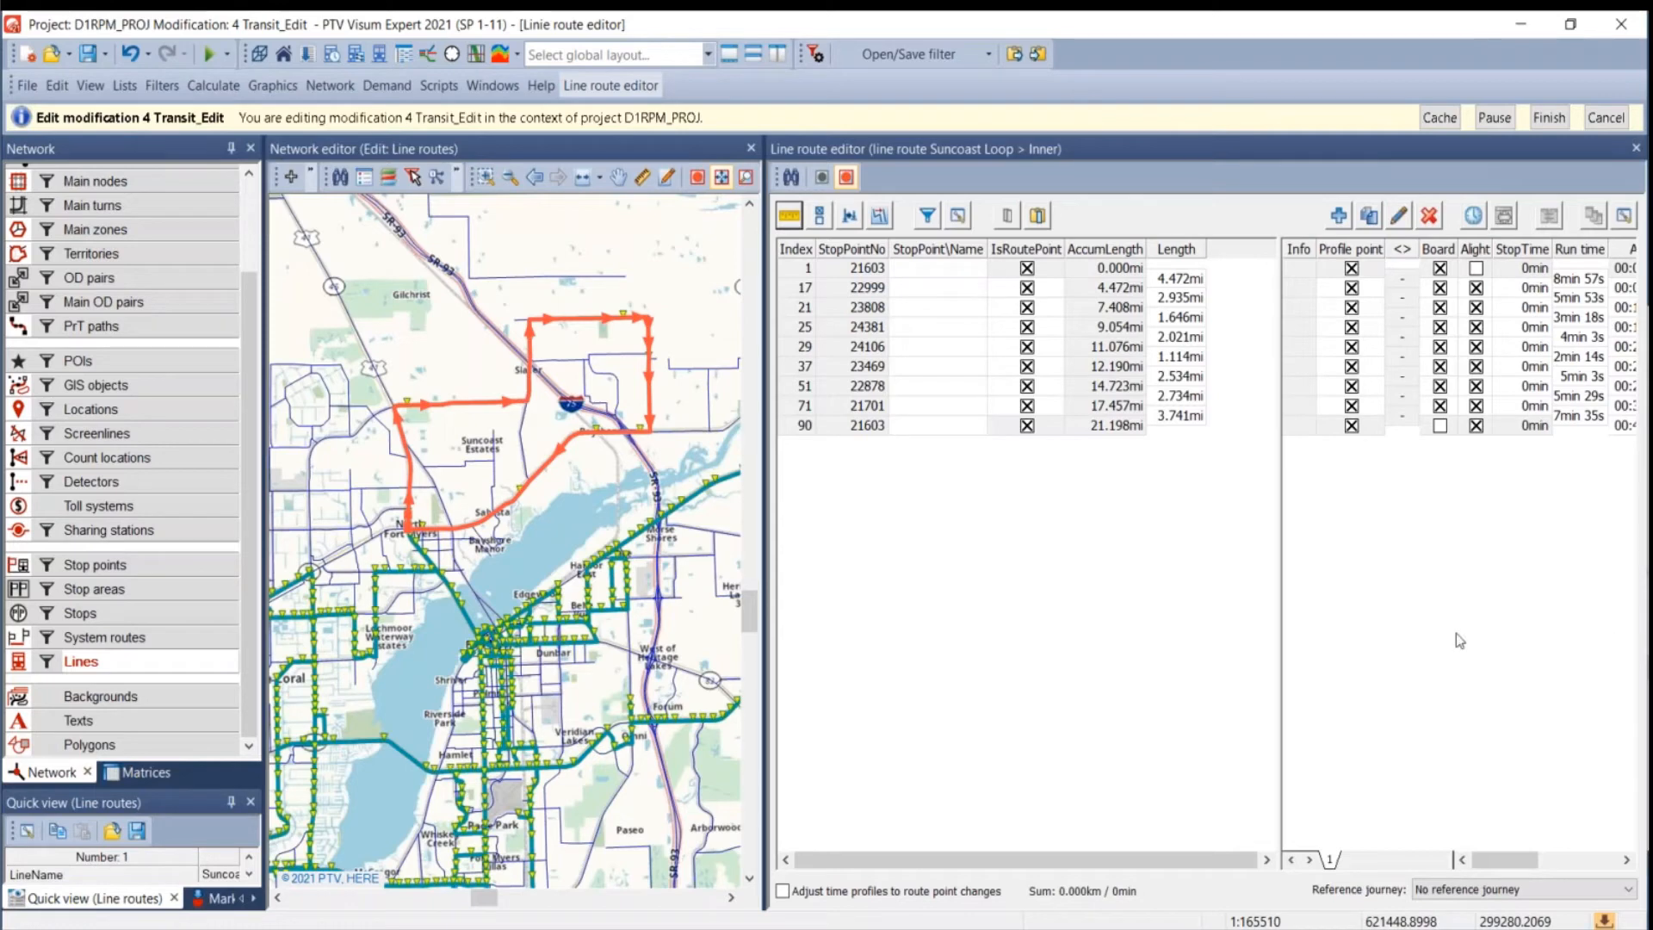
{"action": "left_click", "coordinate": [842, 522]}
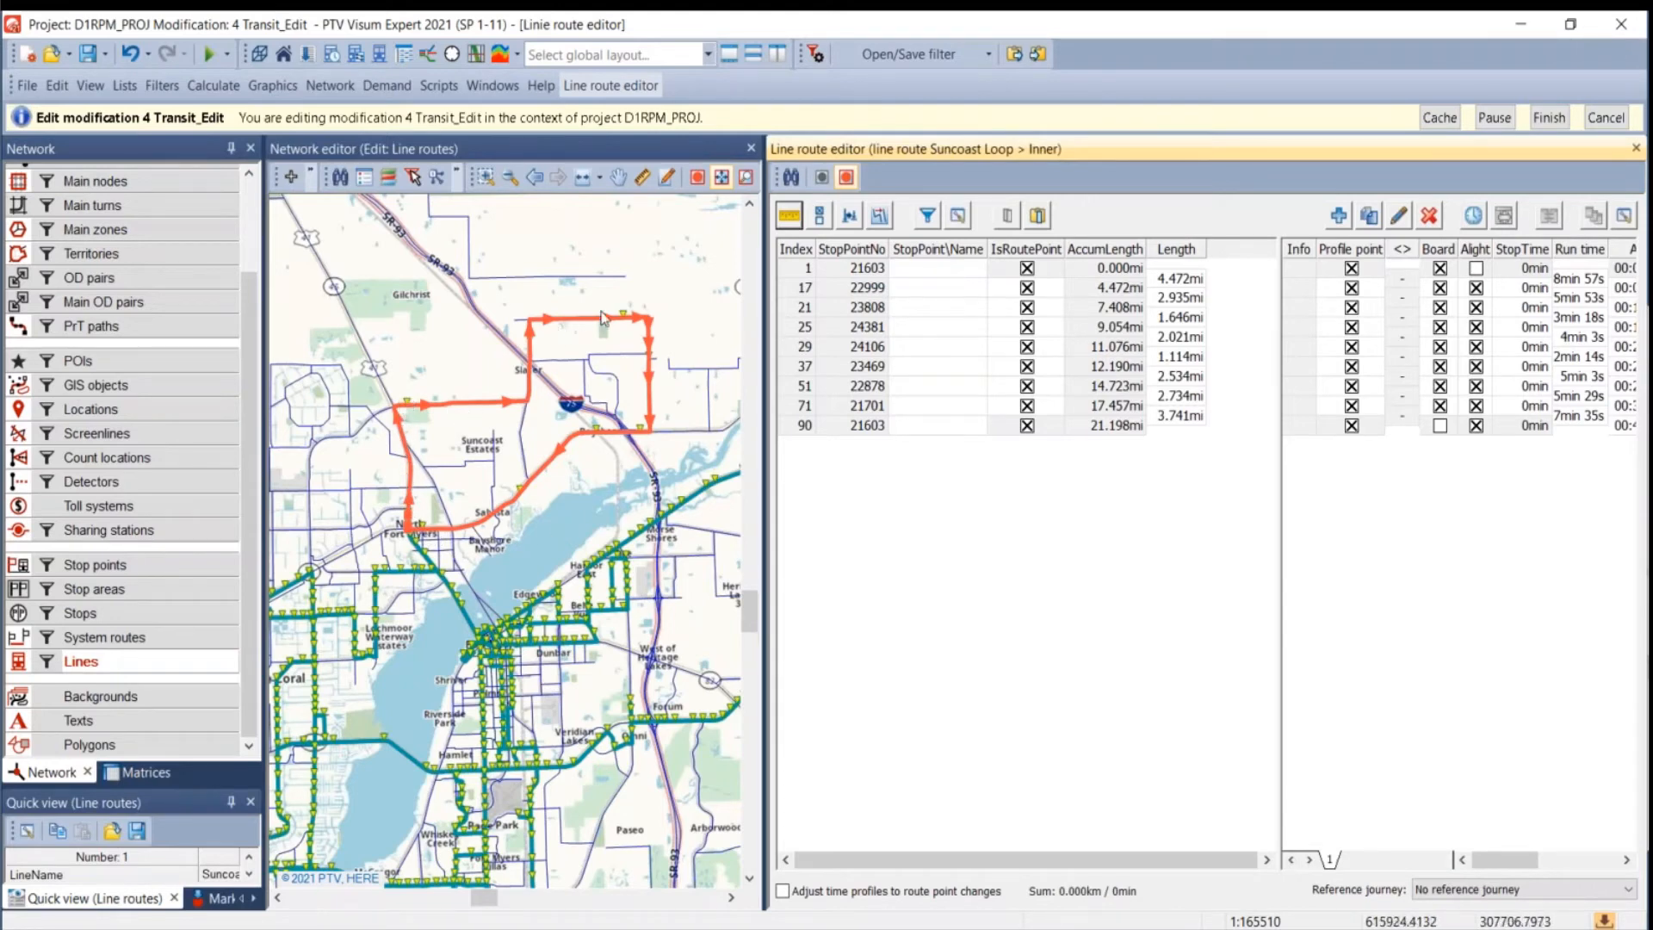
{"action": "left_click_drag", "start_coordinate": [938, 268], "coordinate": [938, 346]}
{"action": "left_click_drag", "start_coordinate": [927, 407], "coordinate": [923, 272]}
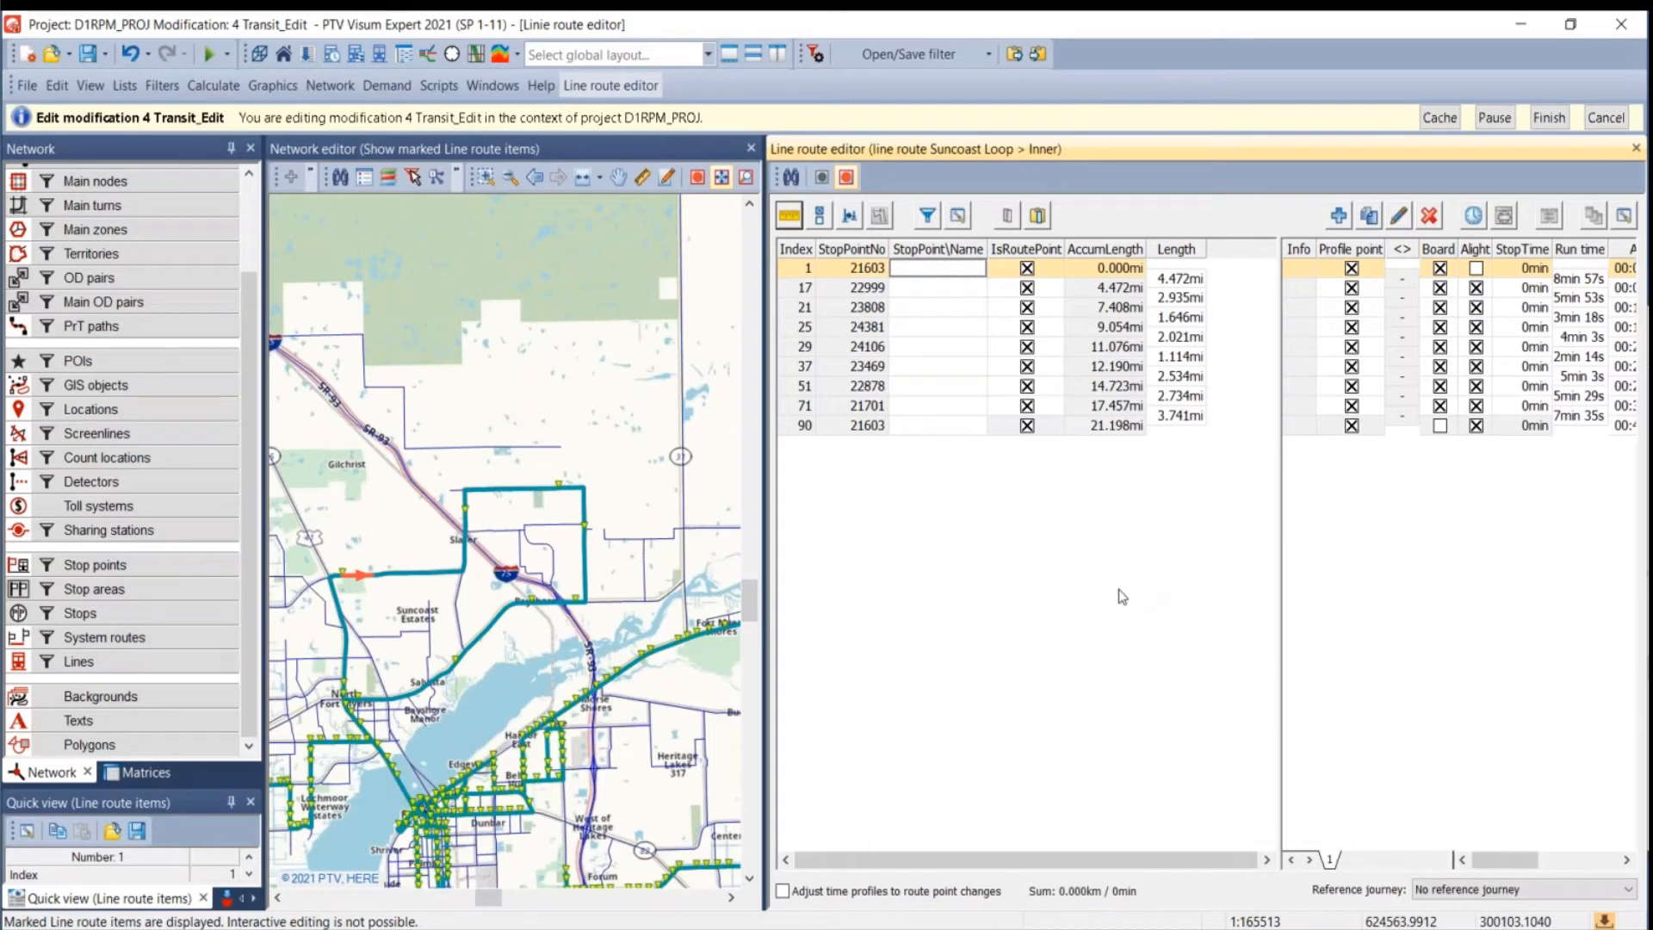
{"action": "left_click", "coordinate": [125, 85]}
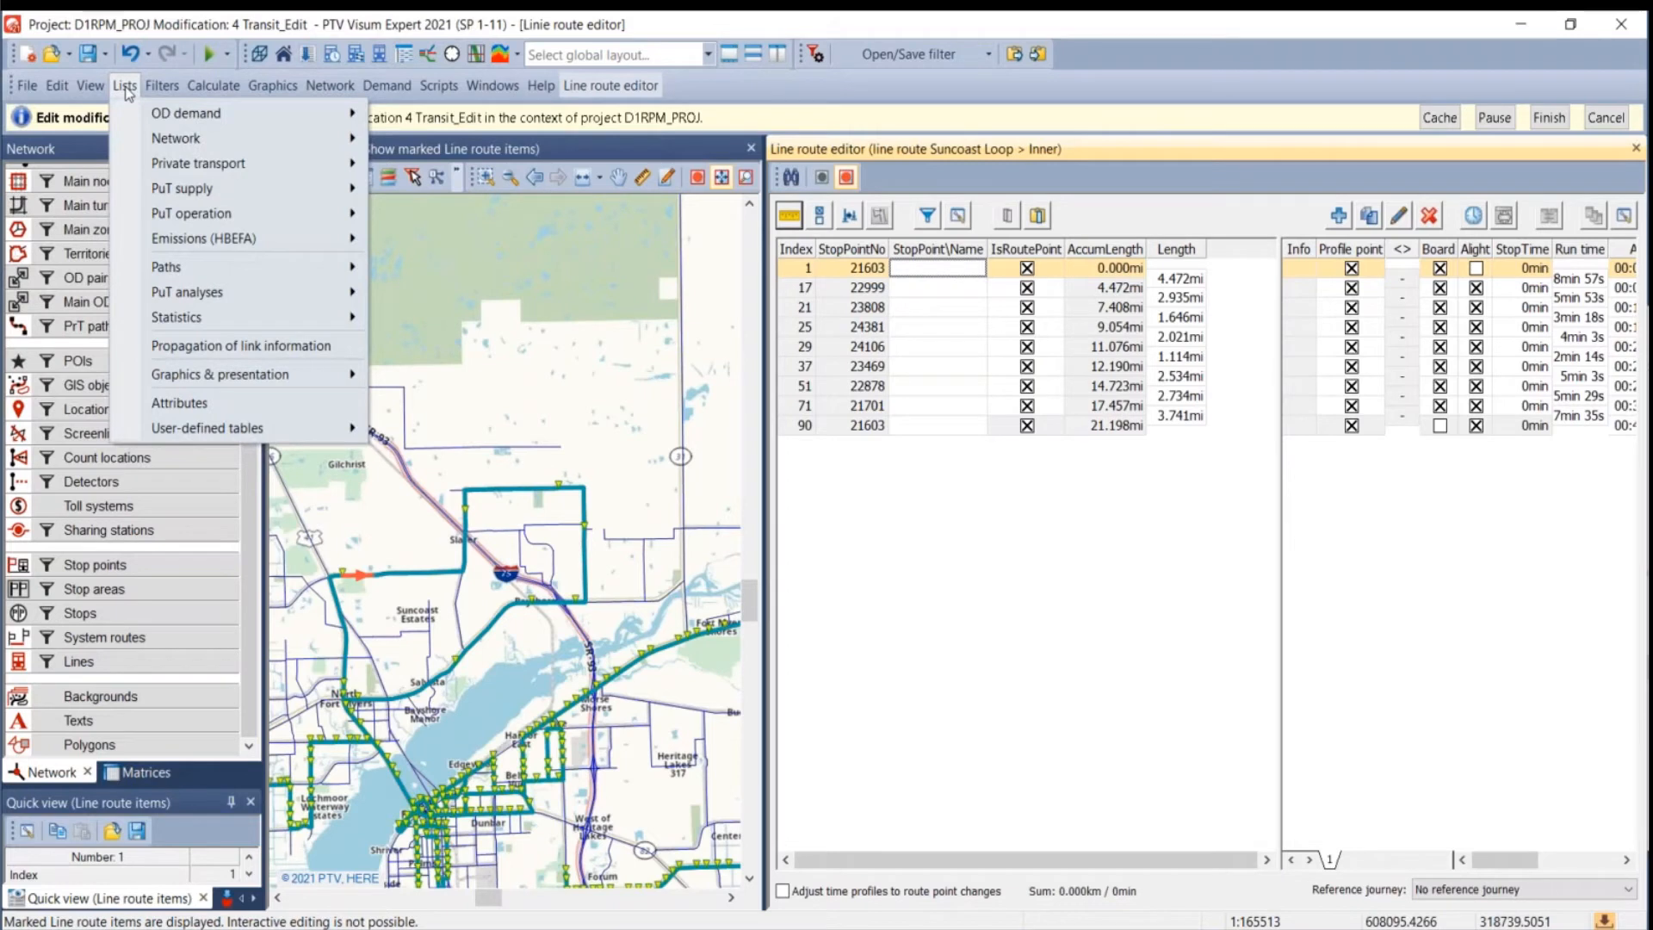
{"action": "mouse_move", "coordinate": [186, 193]}
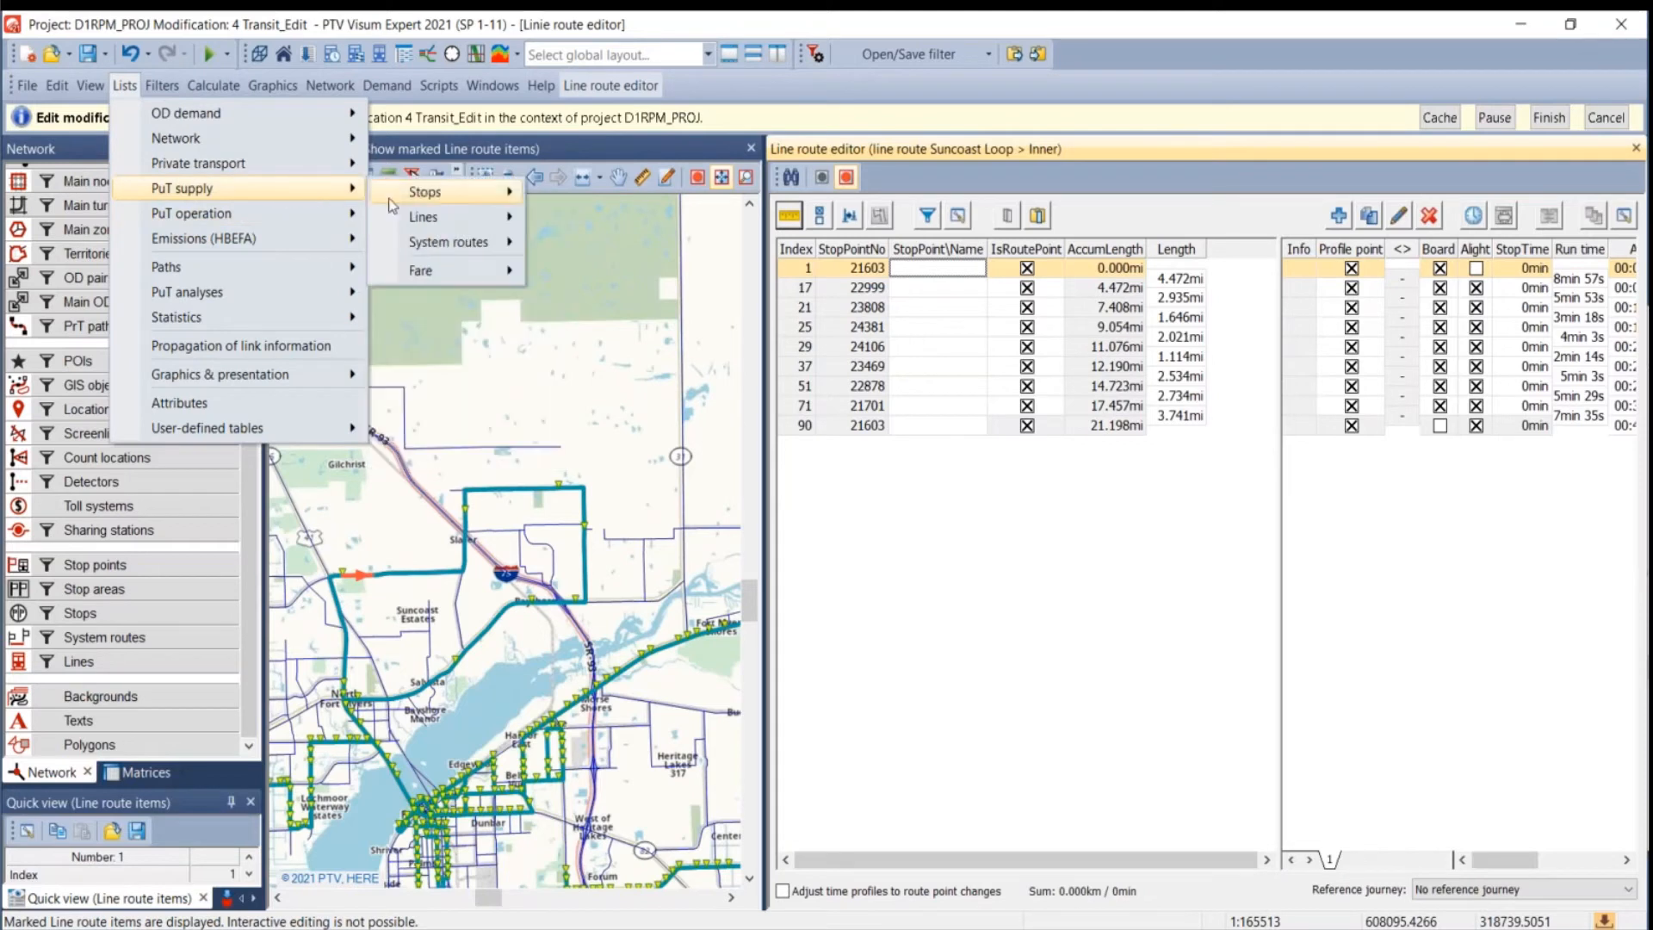
{"action": "mouse_move", "coordinate": [439, 223]}
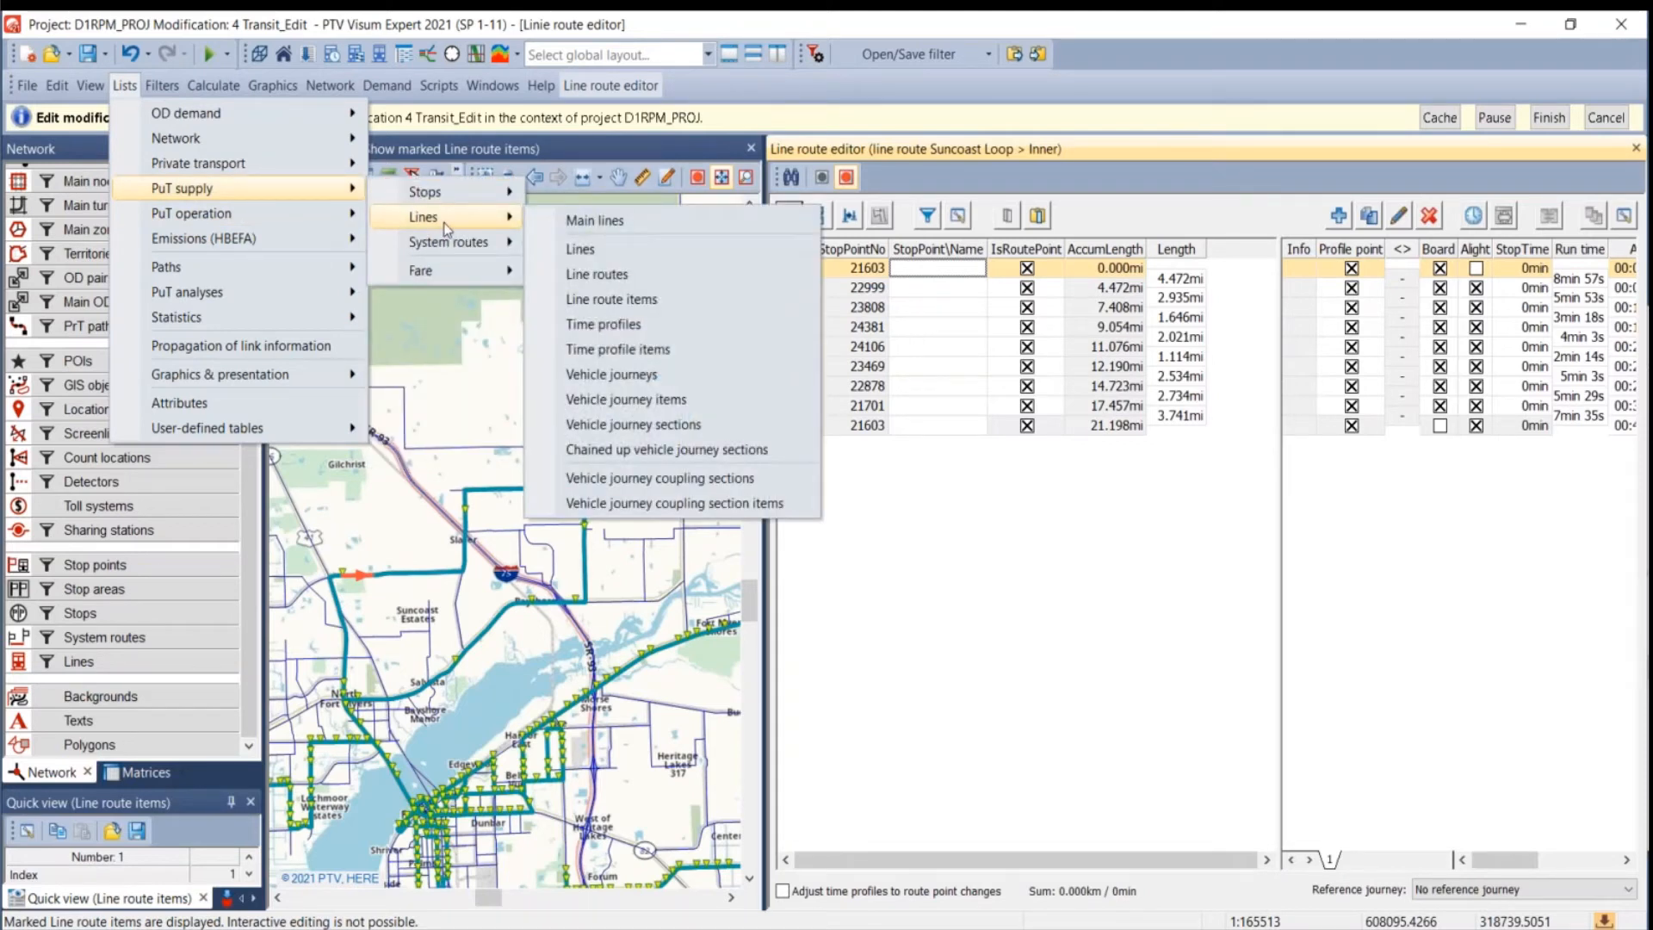
{"action": "left_click", "coordinate": [1581, 304]}
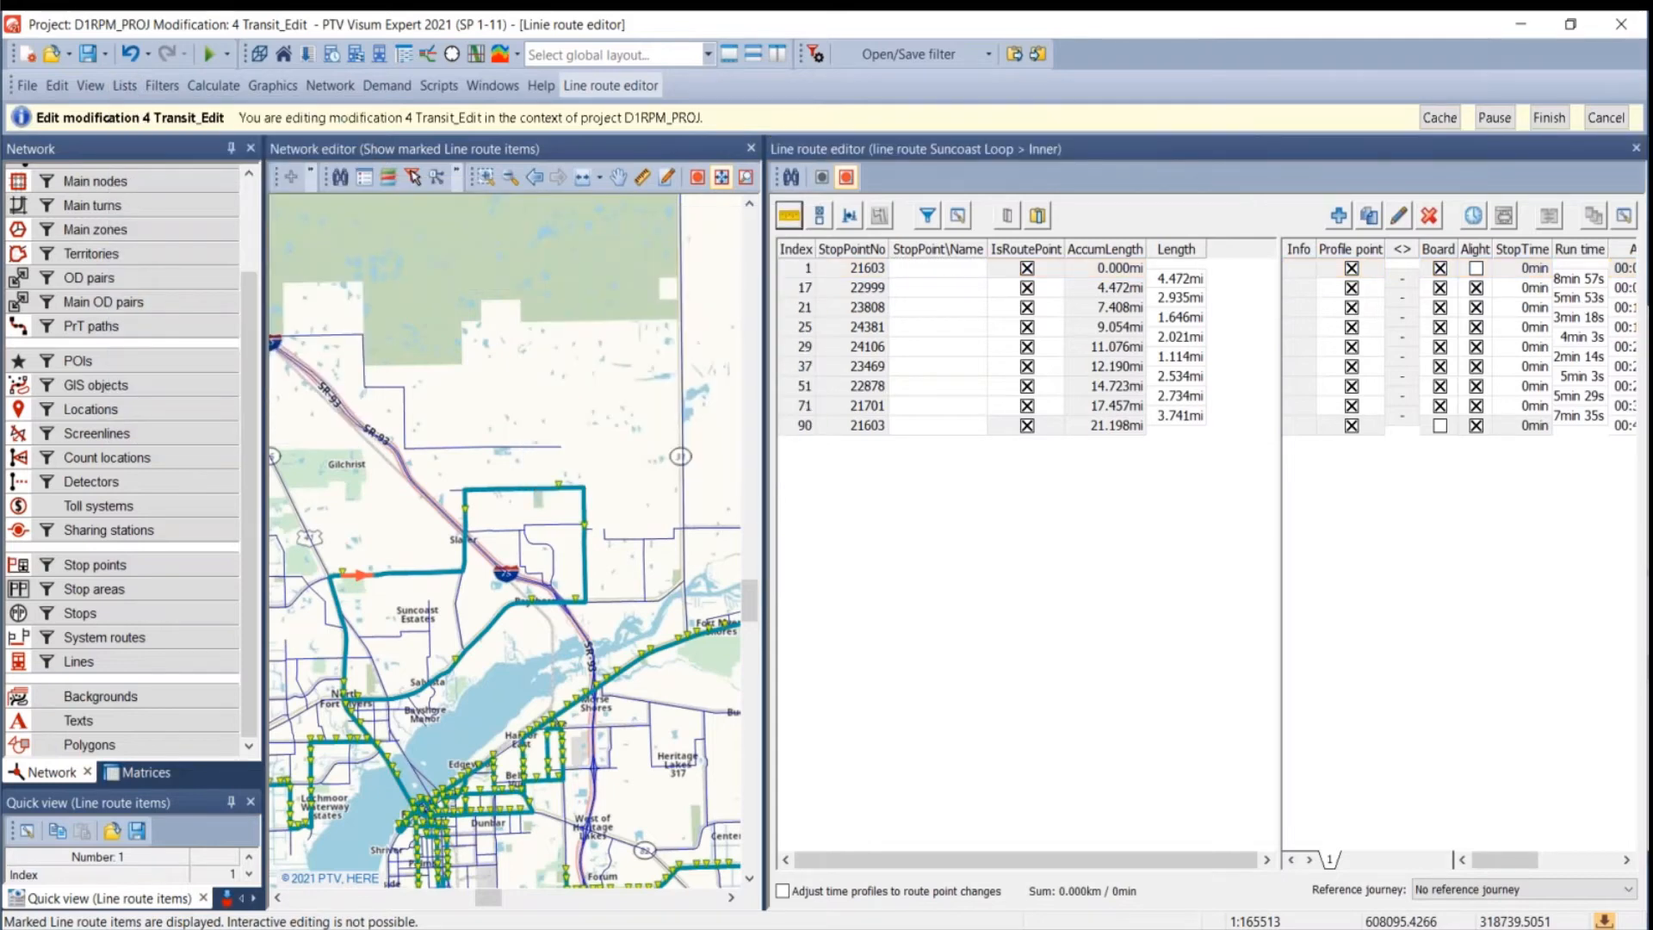
- Open the list of time profiles and select the Suncoast Loop's Inner time profile
{"action": "left_click", "coordinate": [124, 85]}
{"action": "mouse_move", "coordinate": [427, 217]}
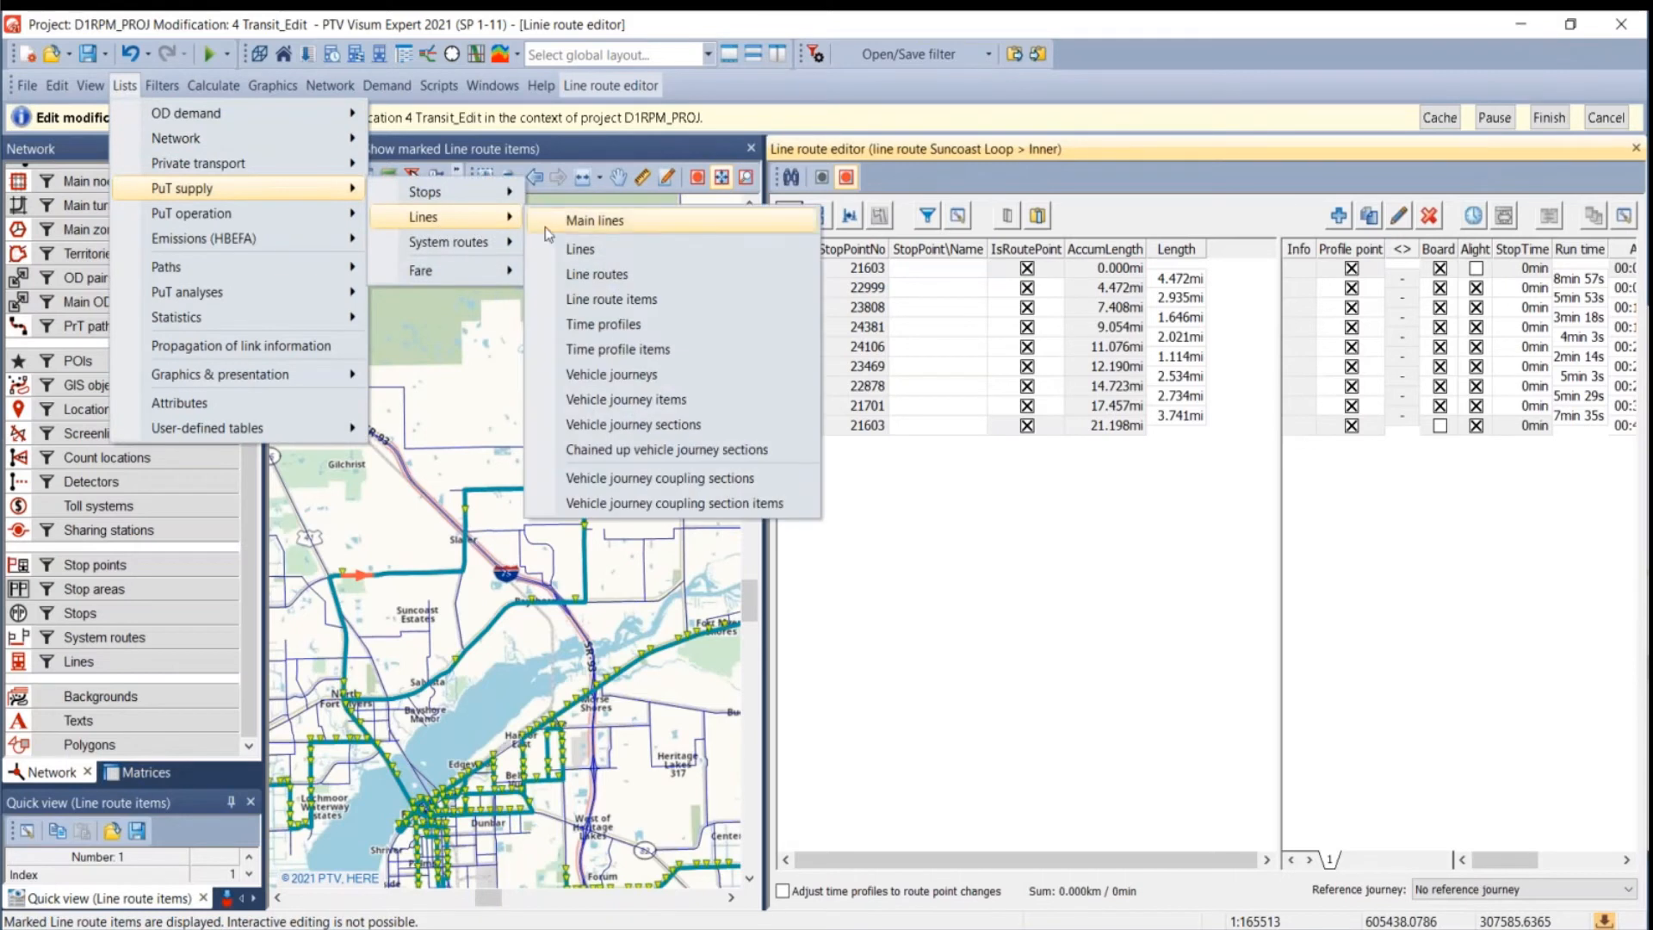
{"action": "left_click", "coordinate": [603, 325]}
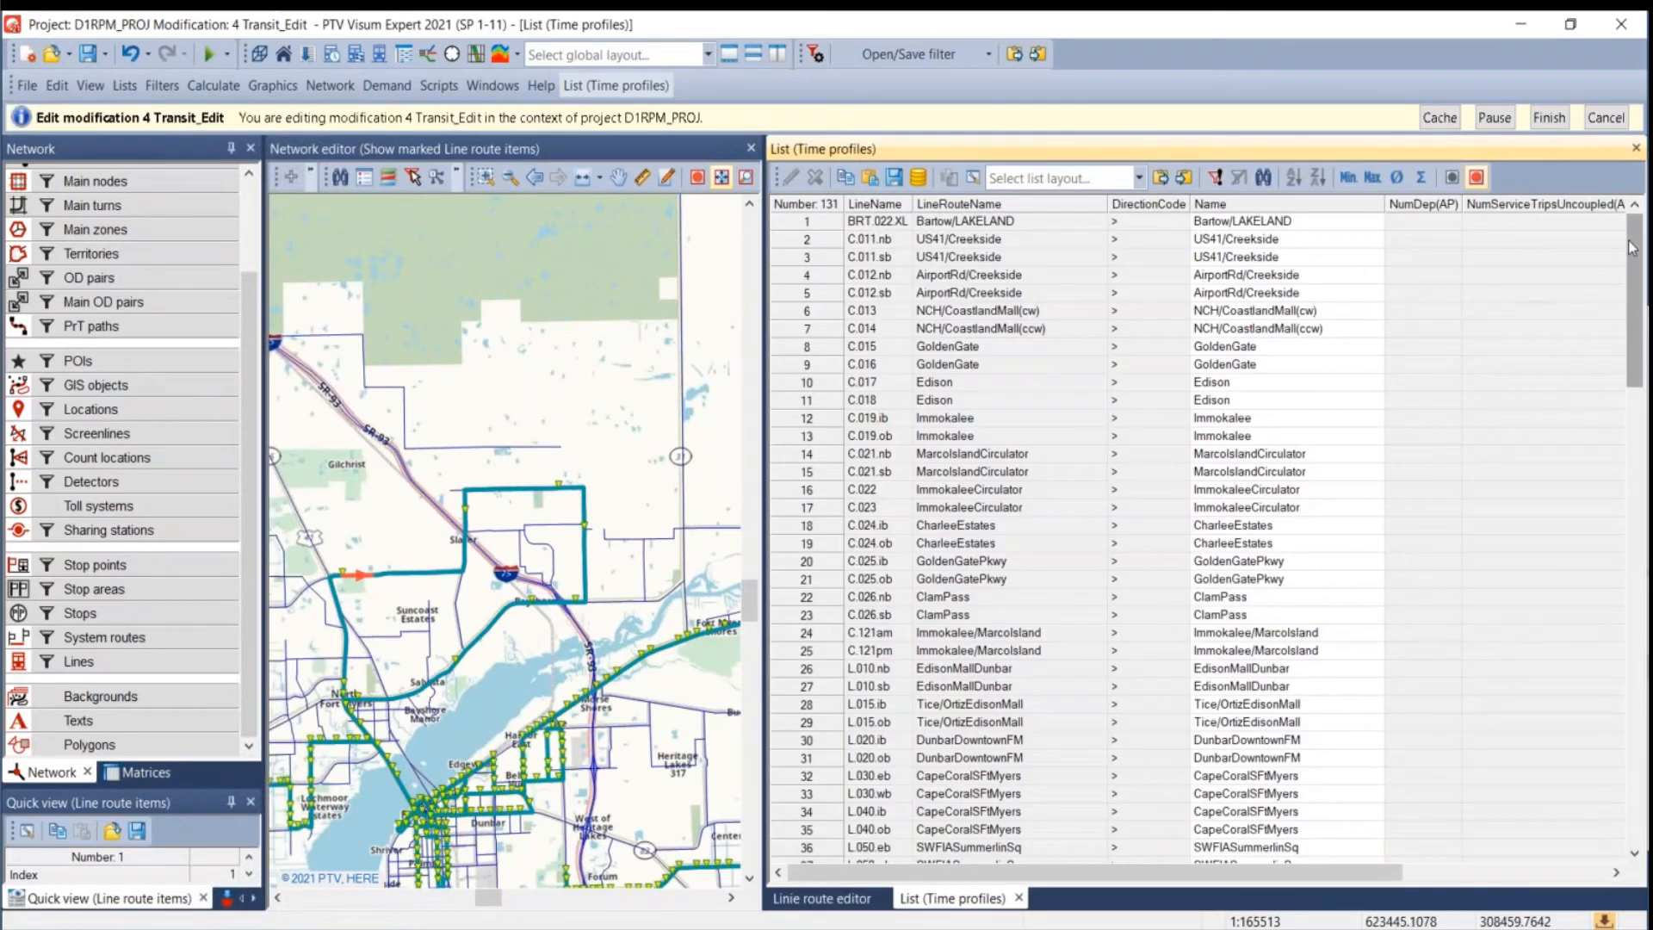
{"action": "left_click_drag", "start_coordinate": [1634, 252], "coordinate": [1630, 728]}
{"action": "left_click", "coordinate": [804, 848]}
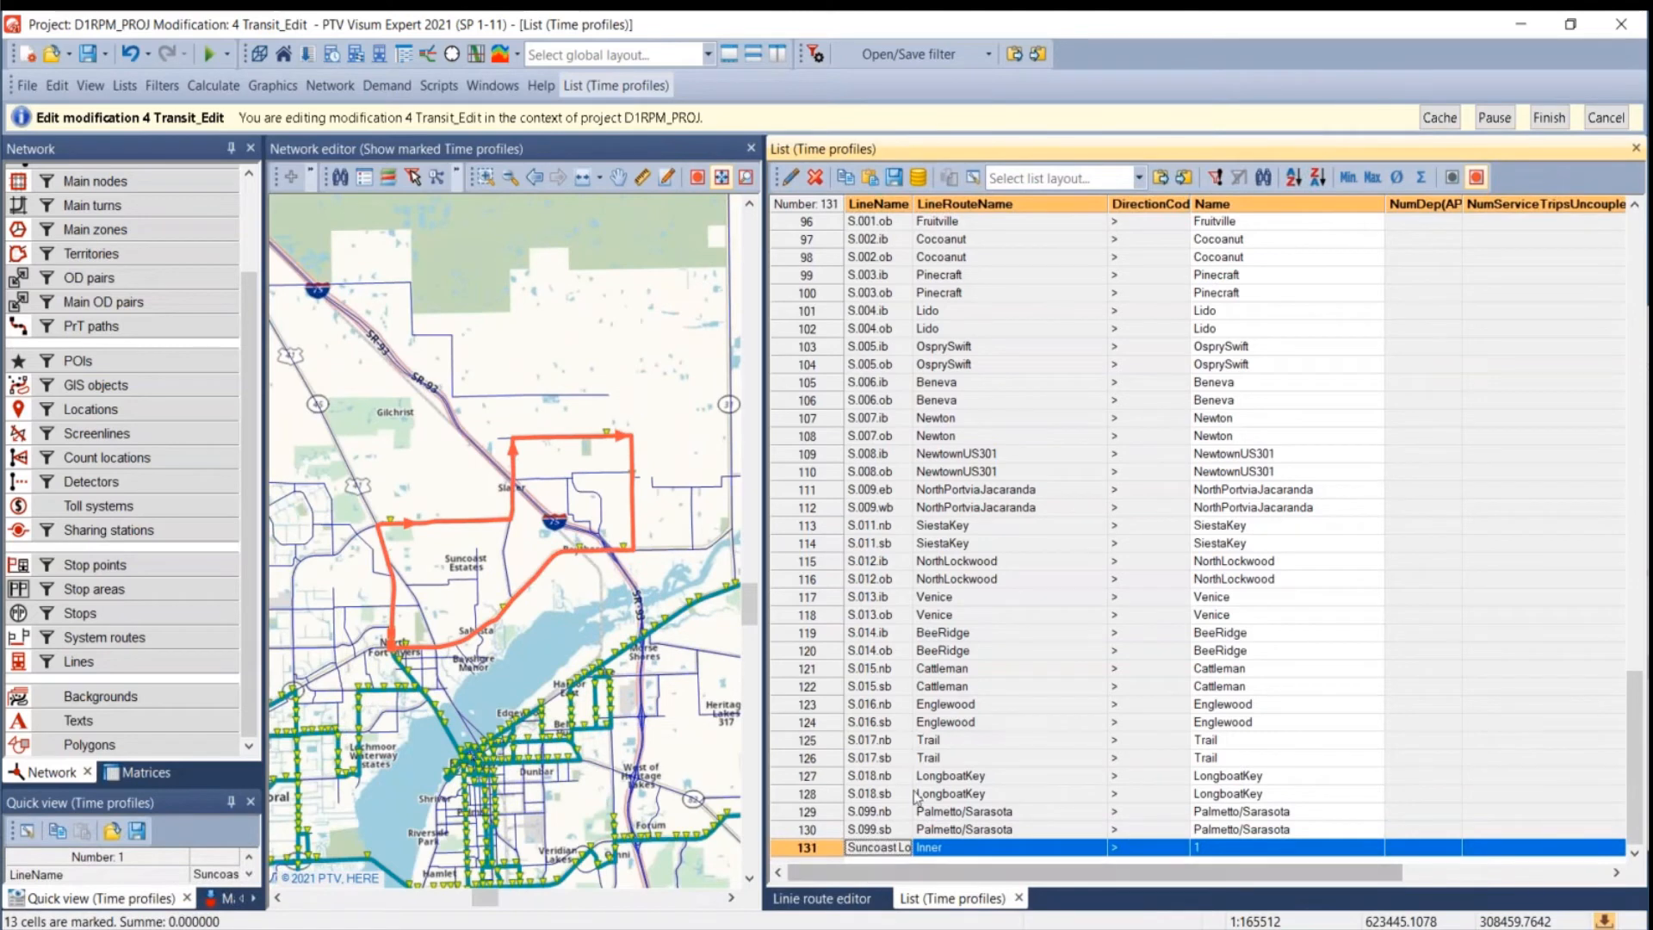
- Widen the headway_op column and set both headway_op and headway_pk to 1800 for the Suncoast Loop's Inner time profile
{"action": "left_click_drag", "start_coordinate": [848, 879], "coordinate": [1203, 886]}
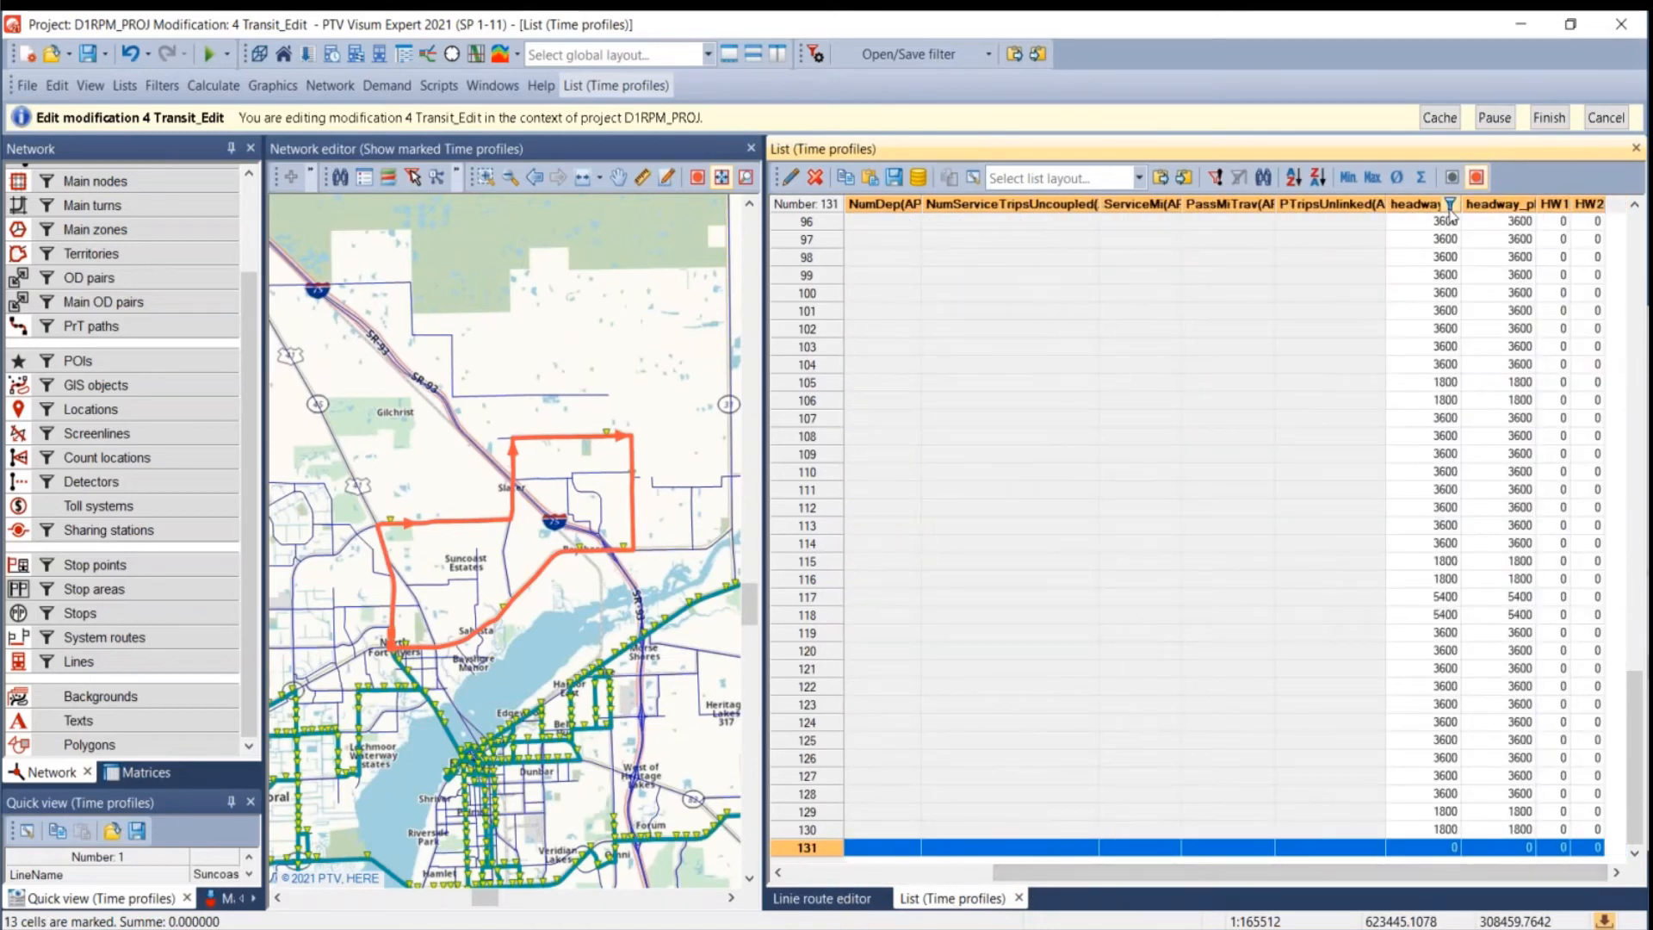
{"action": "left_click_drag", "start_coordinate": [1462, 203], "coordinate": [1563, 204]}
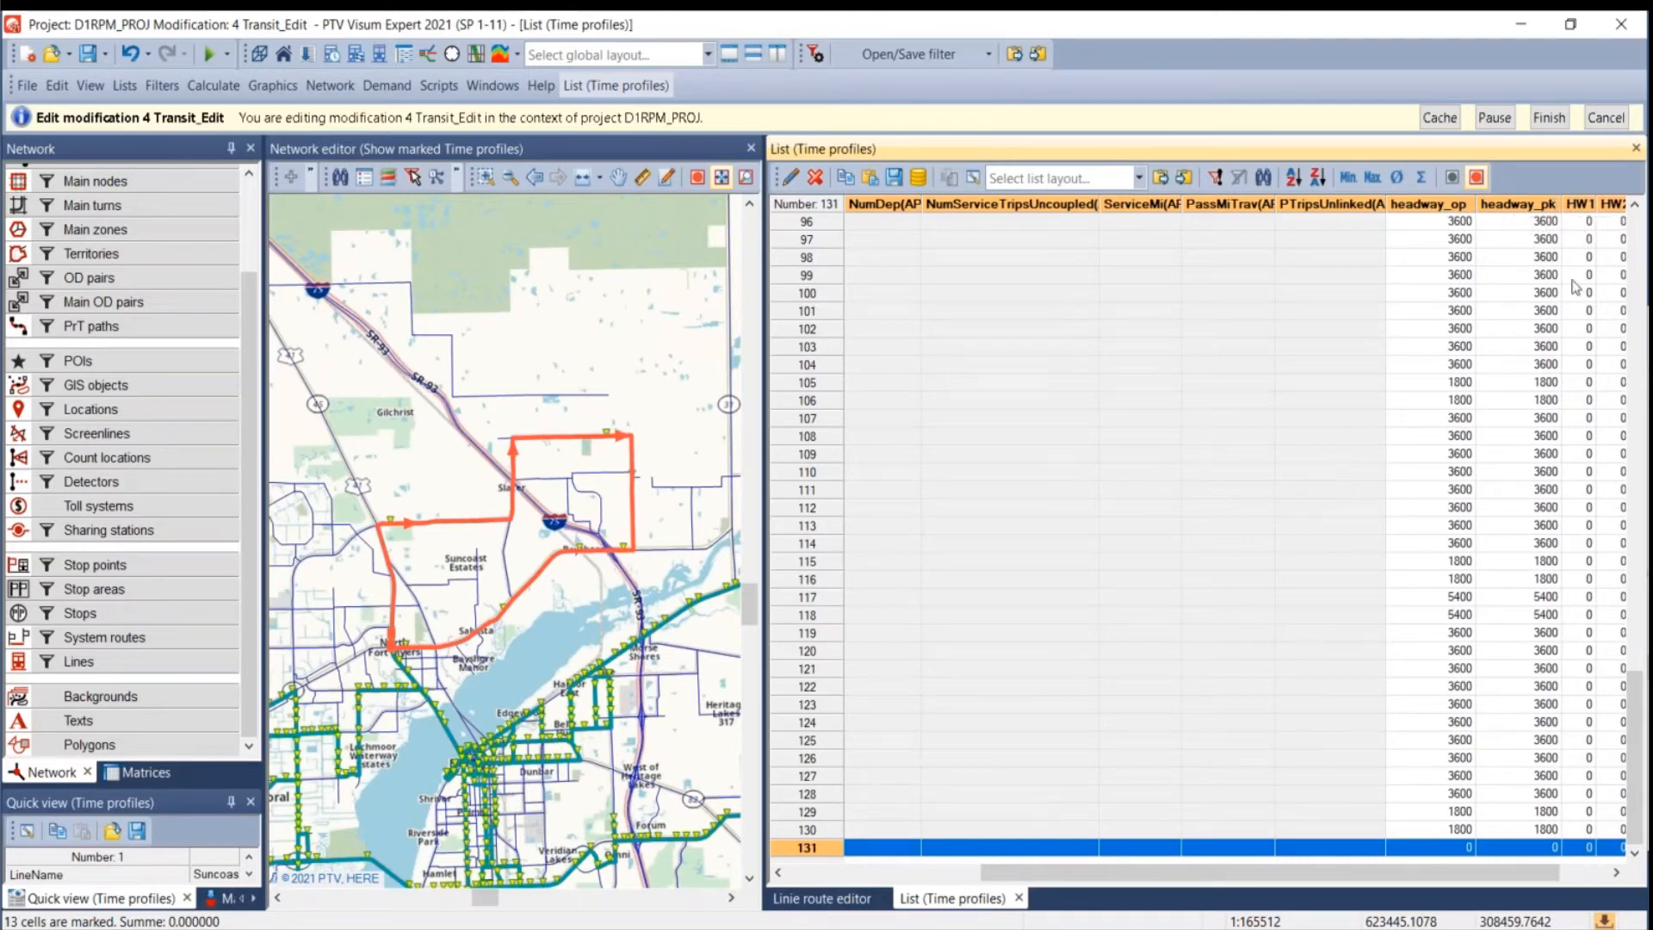
{"action": "left_click", "coordinate": [1467, 848]}
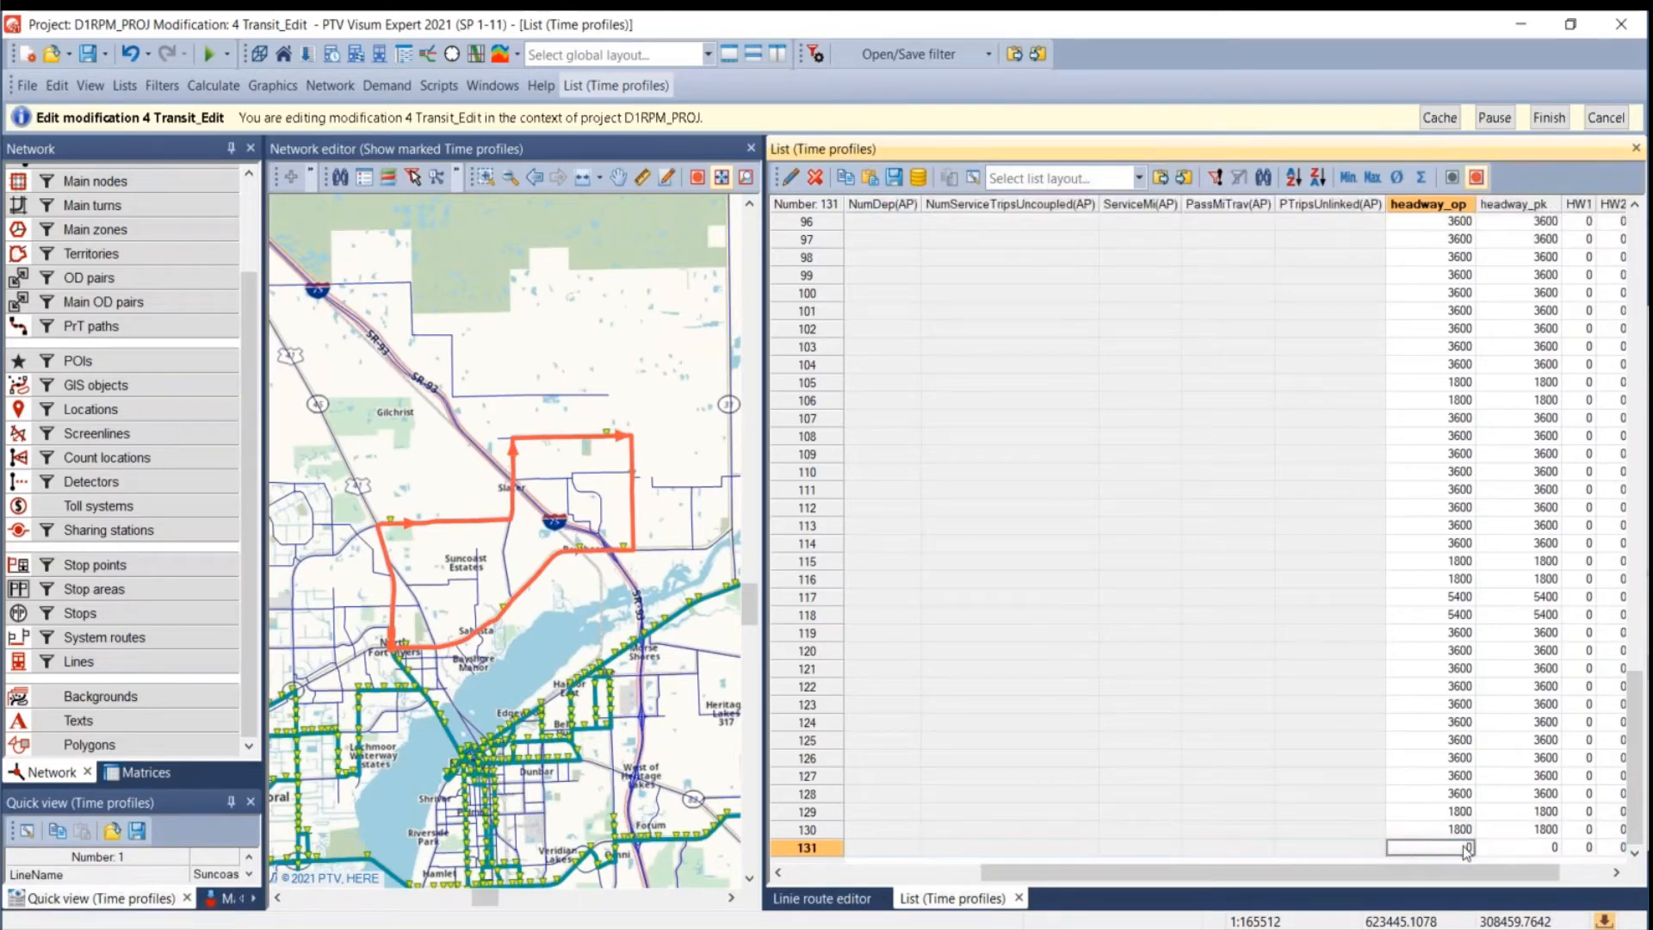
{"action": "type", "text": "1800"}
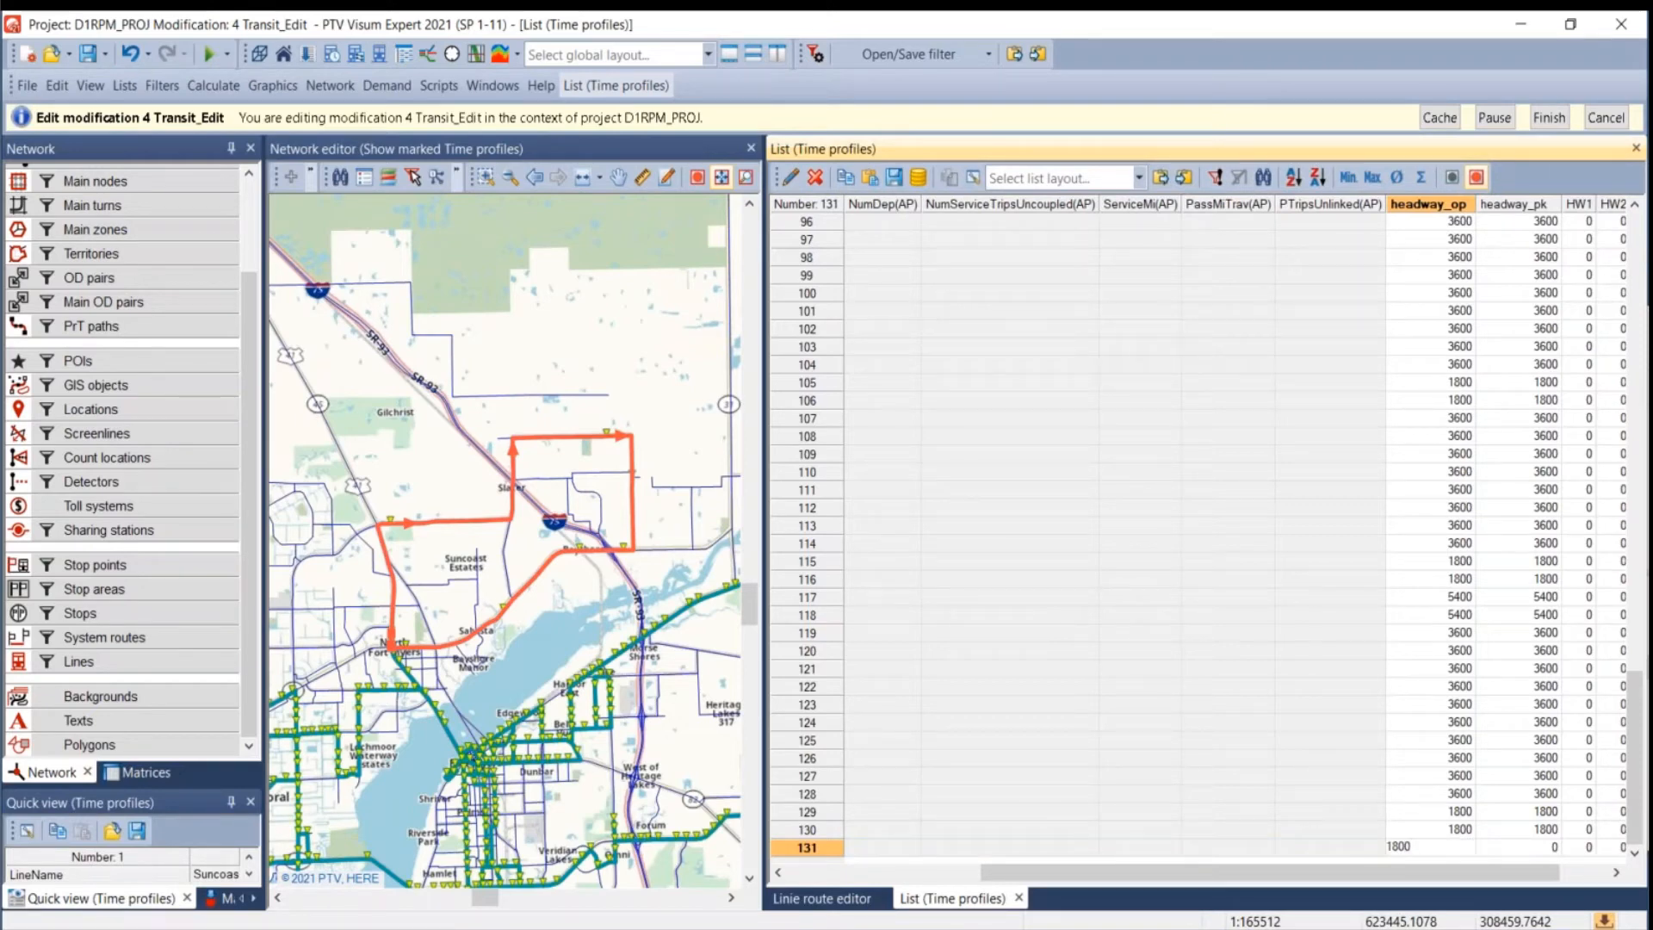
{"action": "key", "text": "Tab"}
{"action": "type", "text": "1800"}
{"action": "key", "text": "Return"}
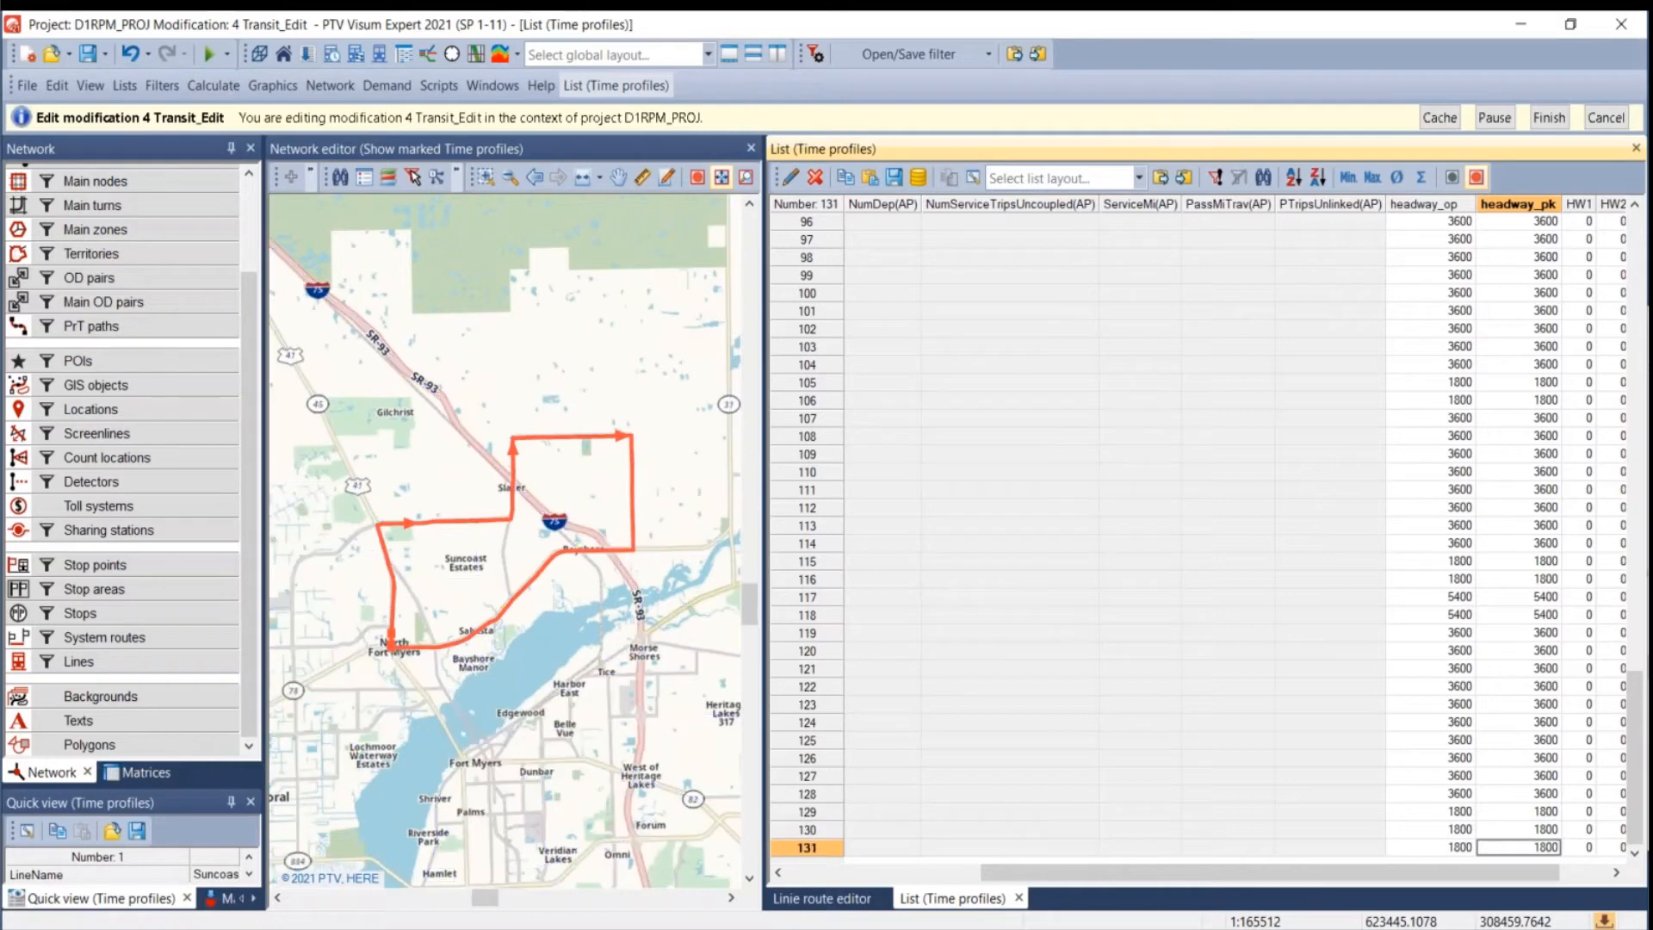
- Compare the headway_op values of other time profiles with those of the Suncoast Loop's Inner time profile
{"action": "left_click", "coordinate": [1437, 704]}
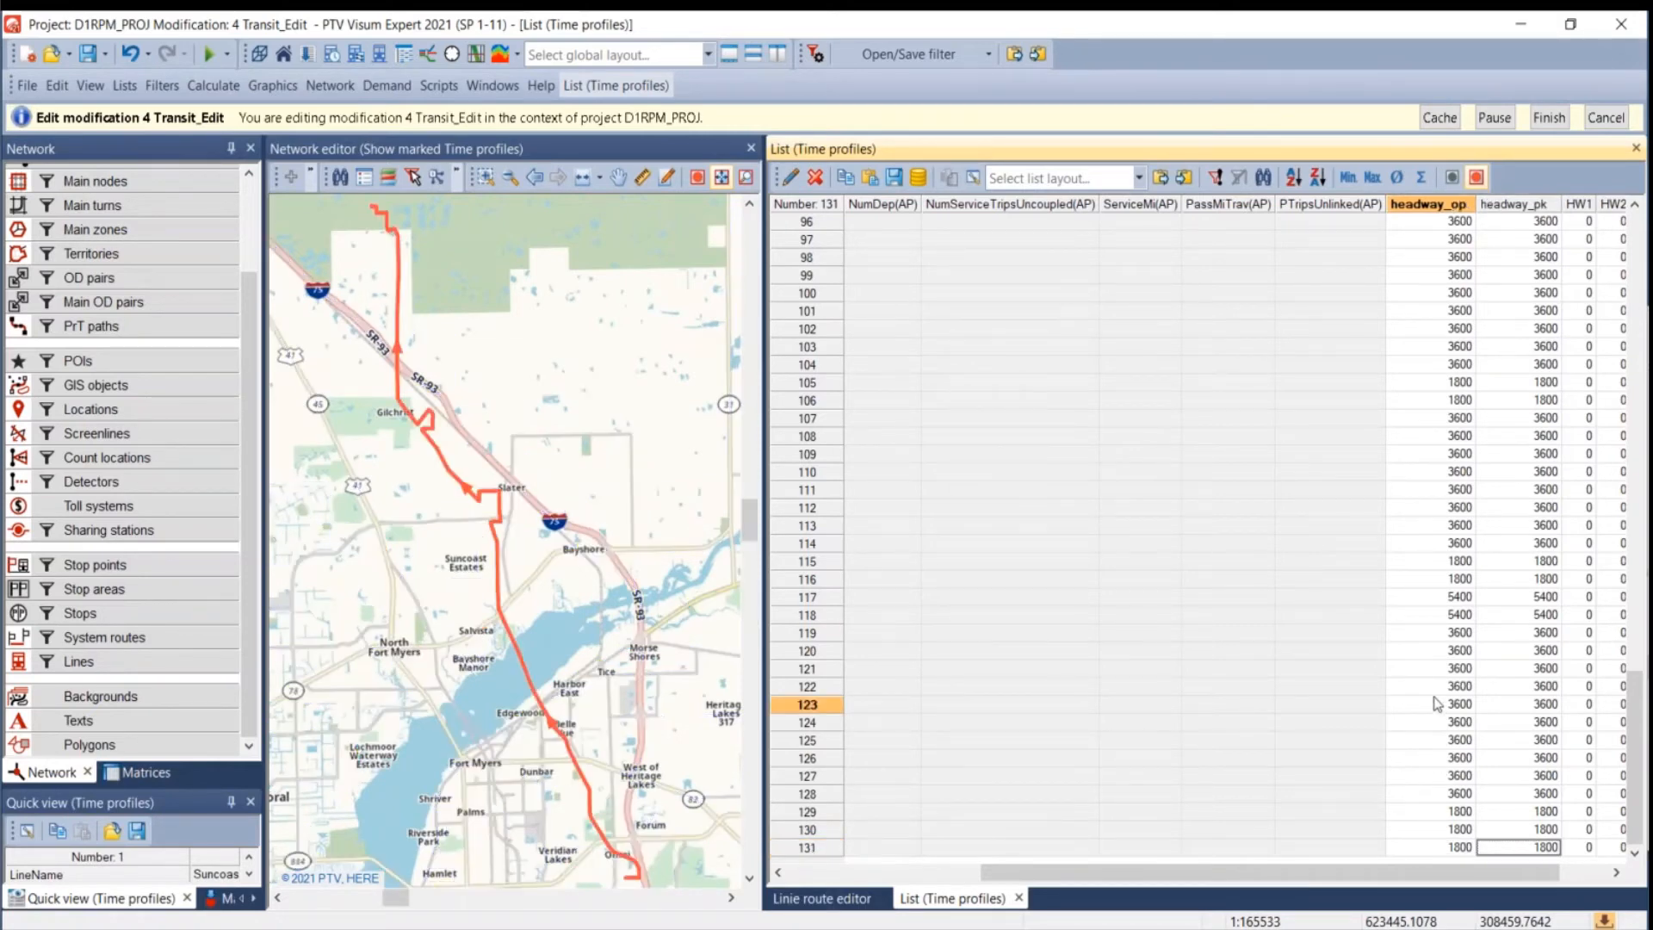
{"action": "left_click", "coordinate": [1433, 581]}
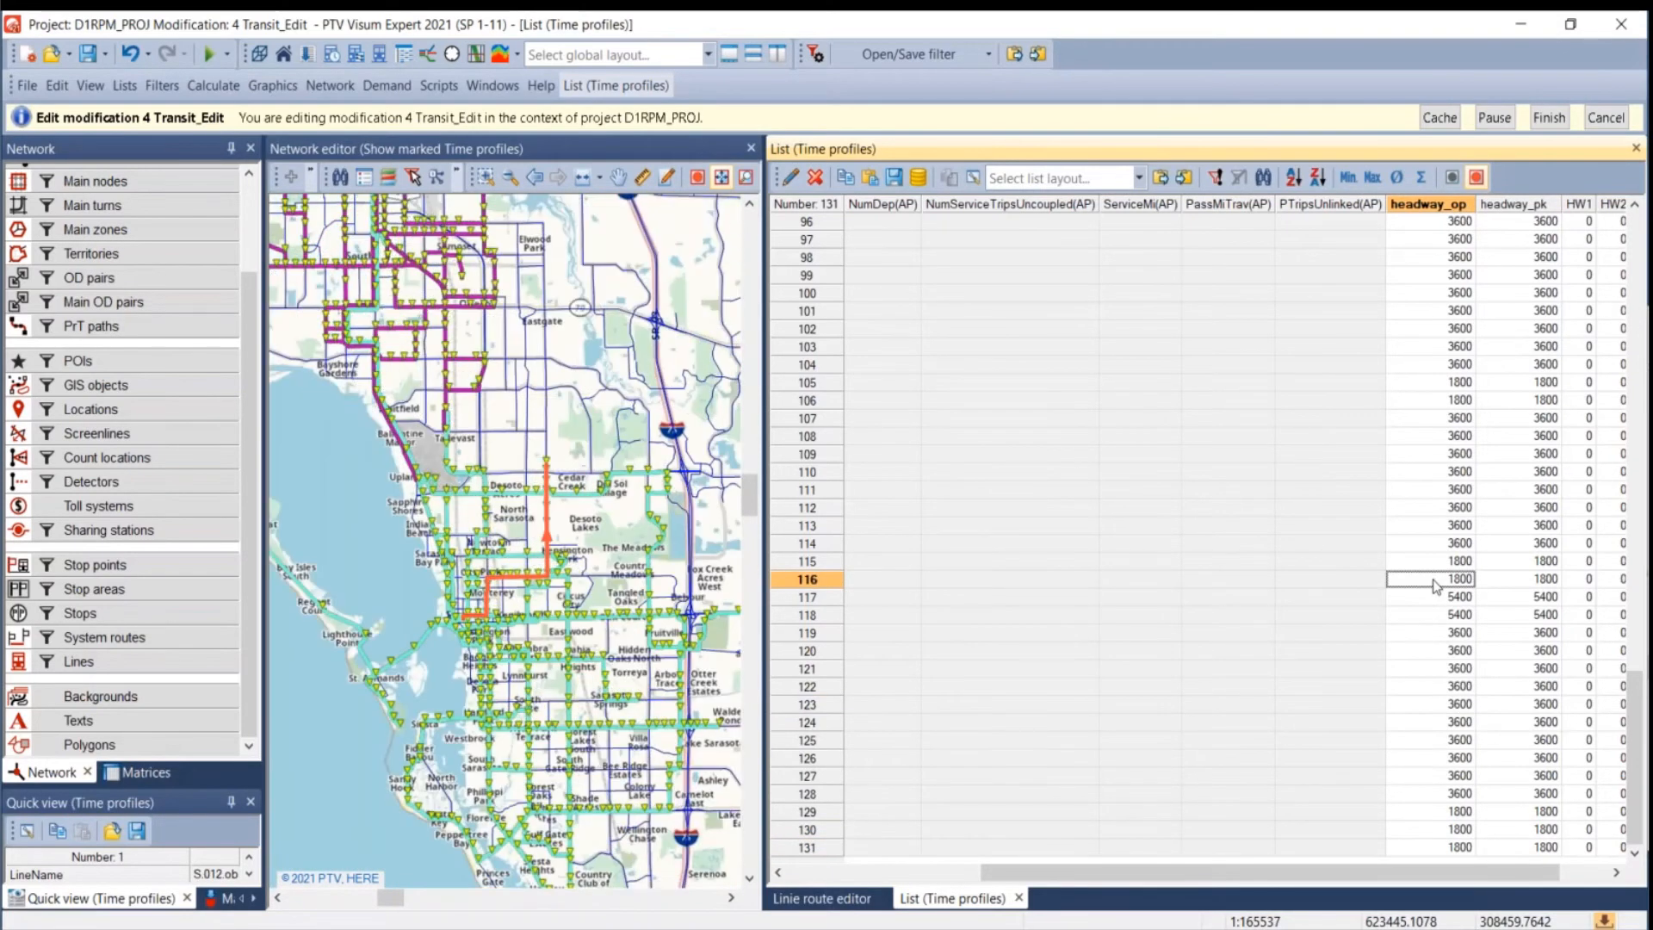
{"action": "left_click", "coordinate": [1452, 847]}
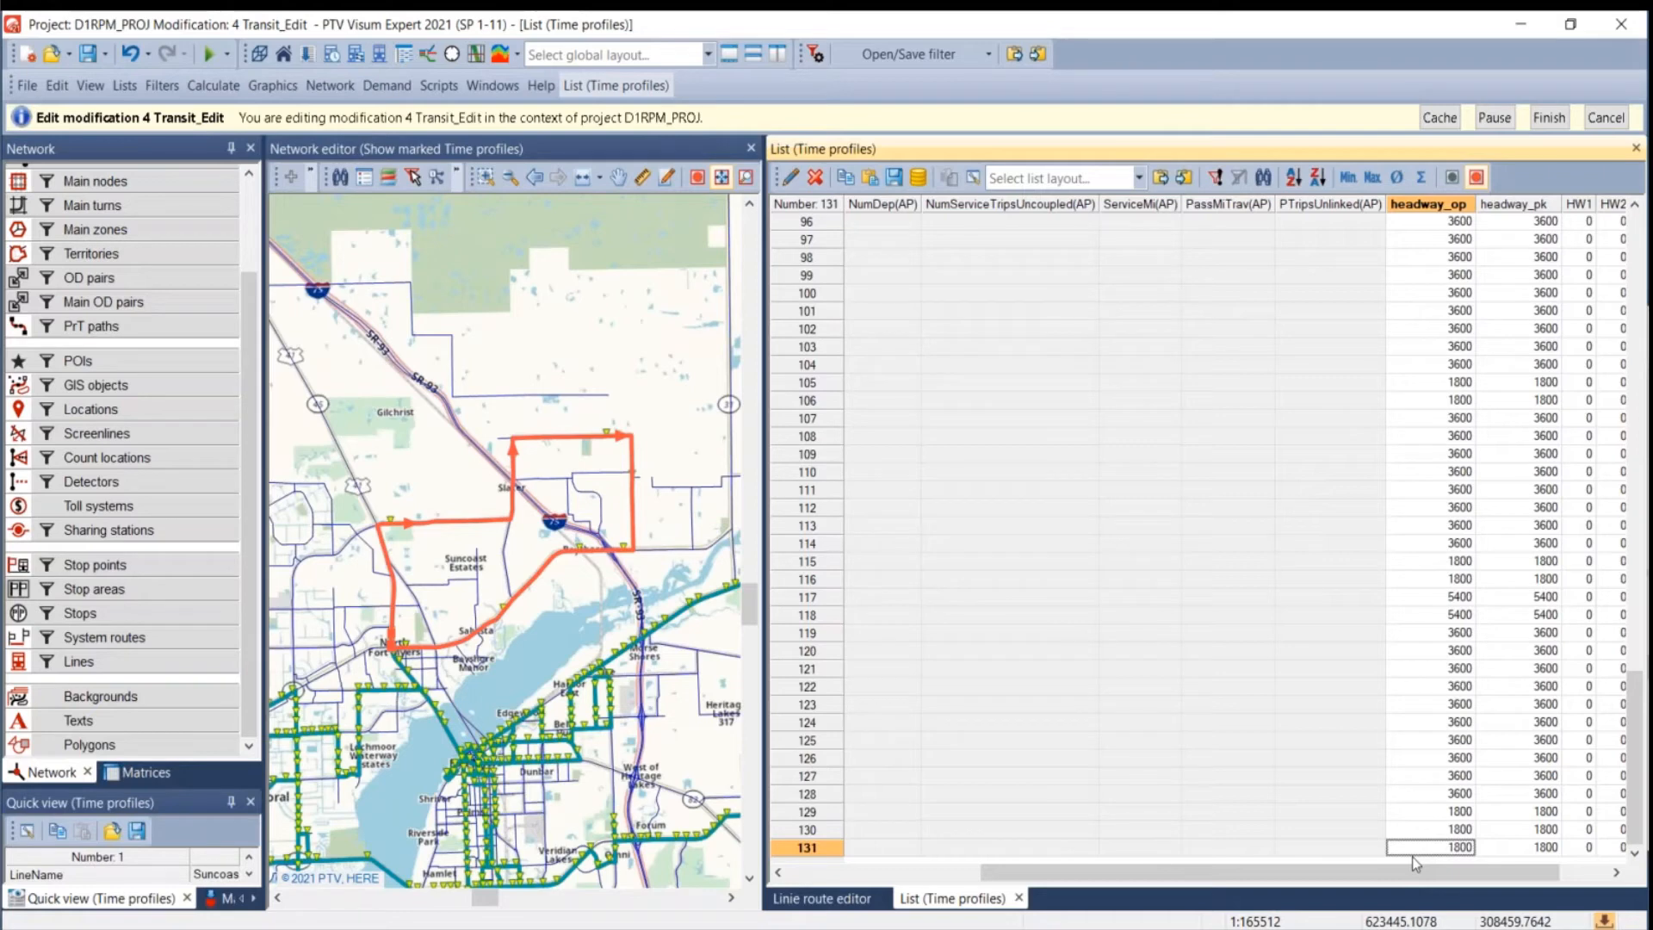
{"action": "left_click", "coordinate": [1395, 928]}
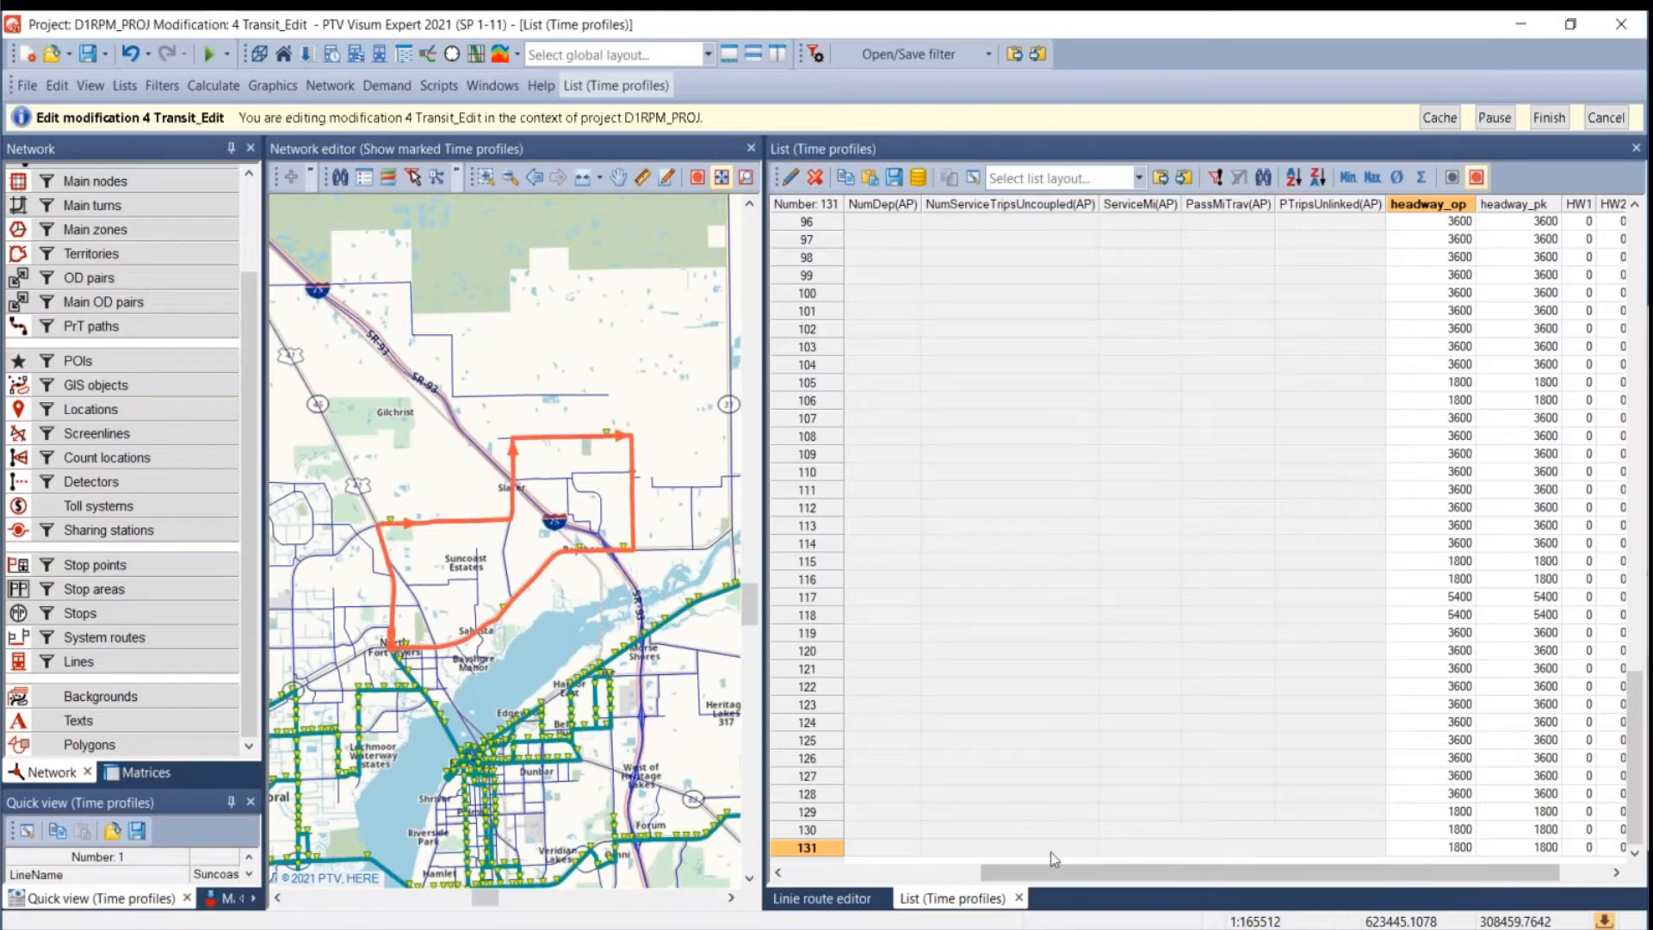
- Return to the Inner route's line route editor and enlarge the network map beside it
{"action": "left_click", "coordinate": [822, 899]}
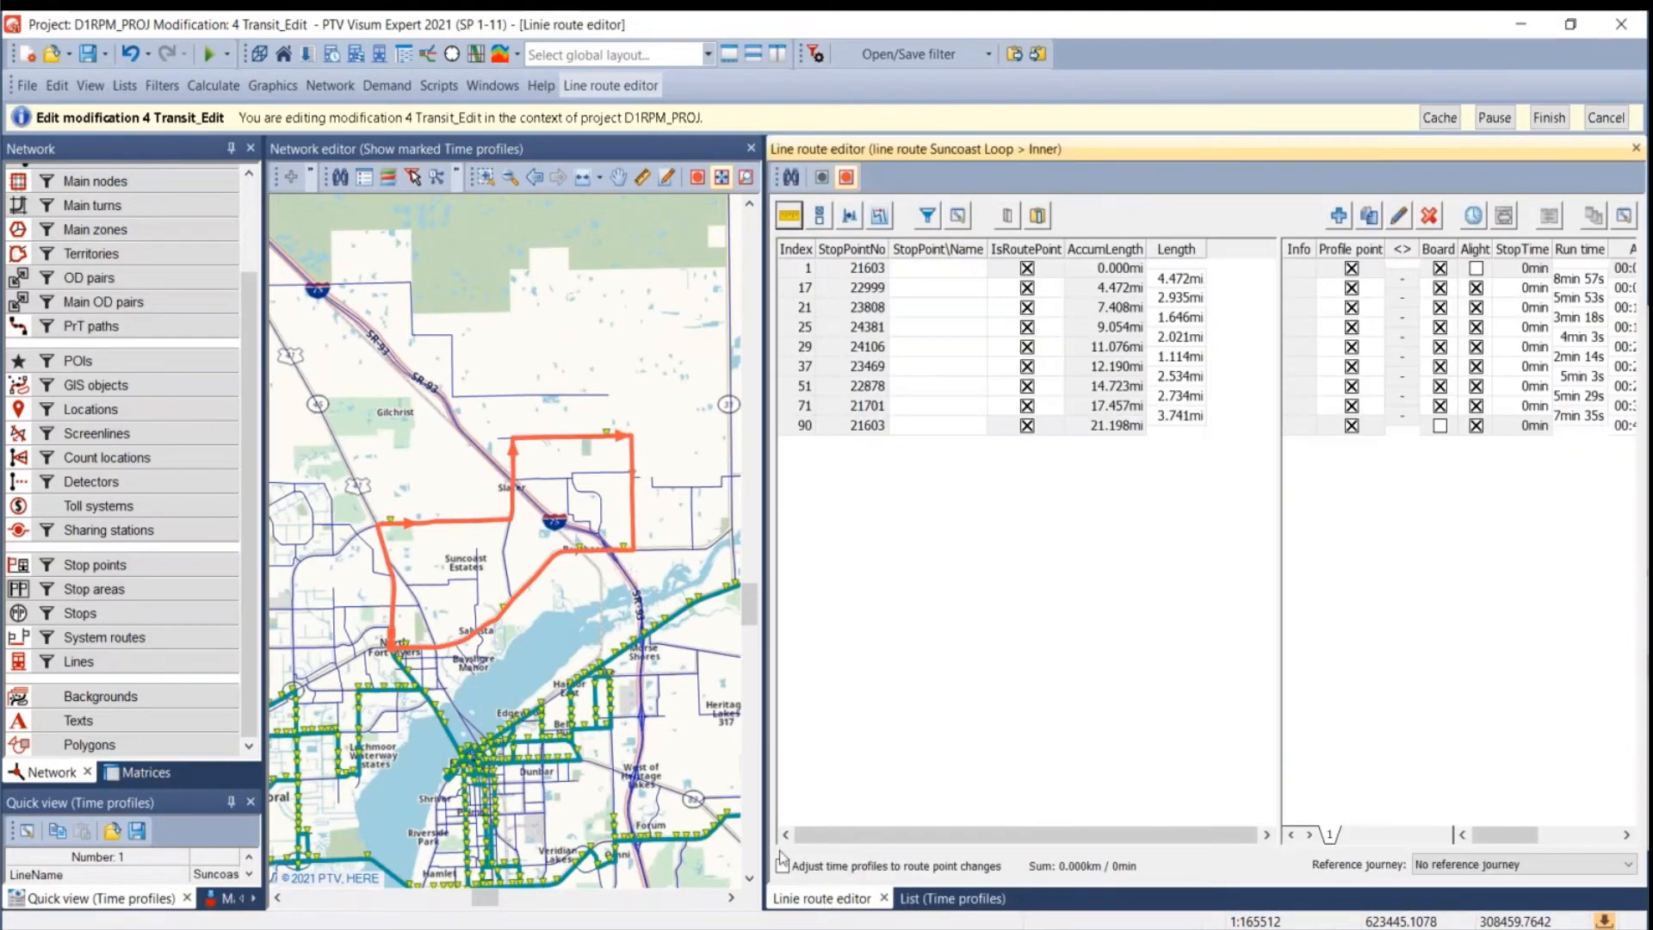
{"action": "left_click_drag", "start_coordinate": [771, 778], "coordinate": [949, 753]}
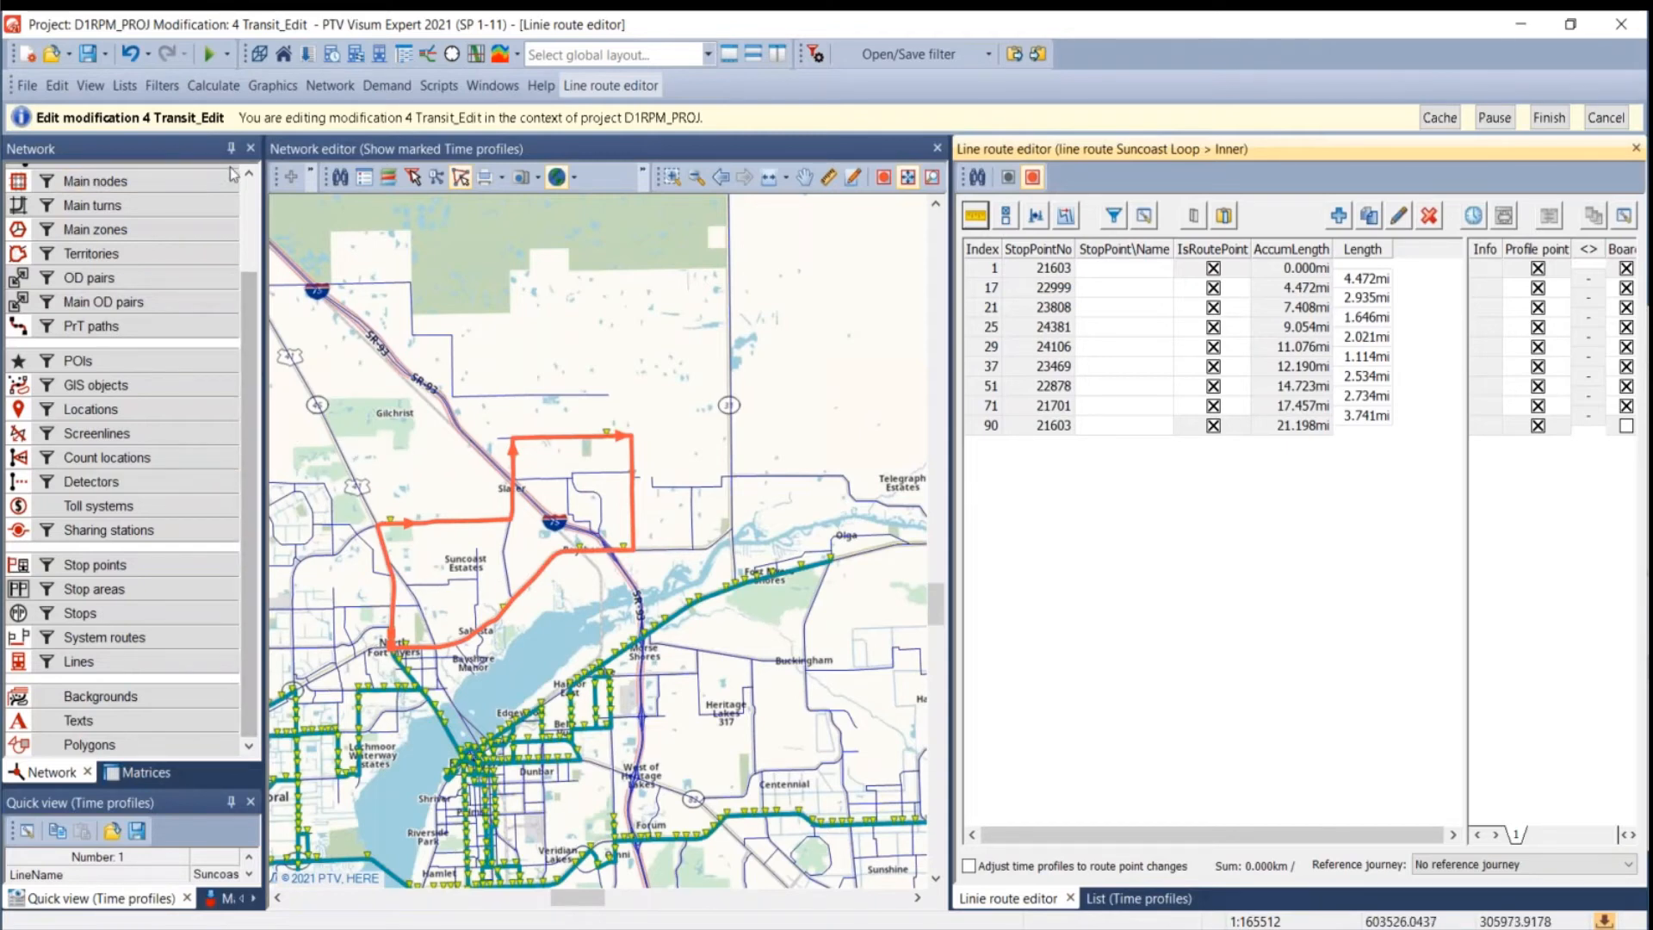
{"action": "left_click_drag", "start_coordinate": [953, 271], "coordinate": [1137, 288]}
{"action": "left_click", "coordinate": [370, 265]}
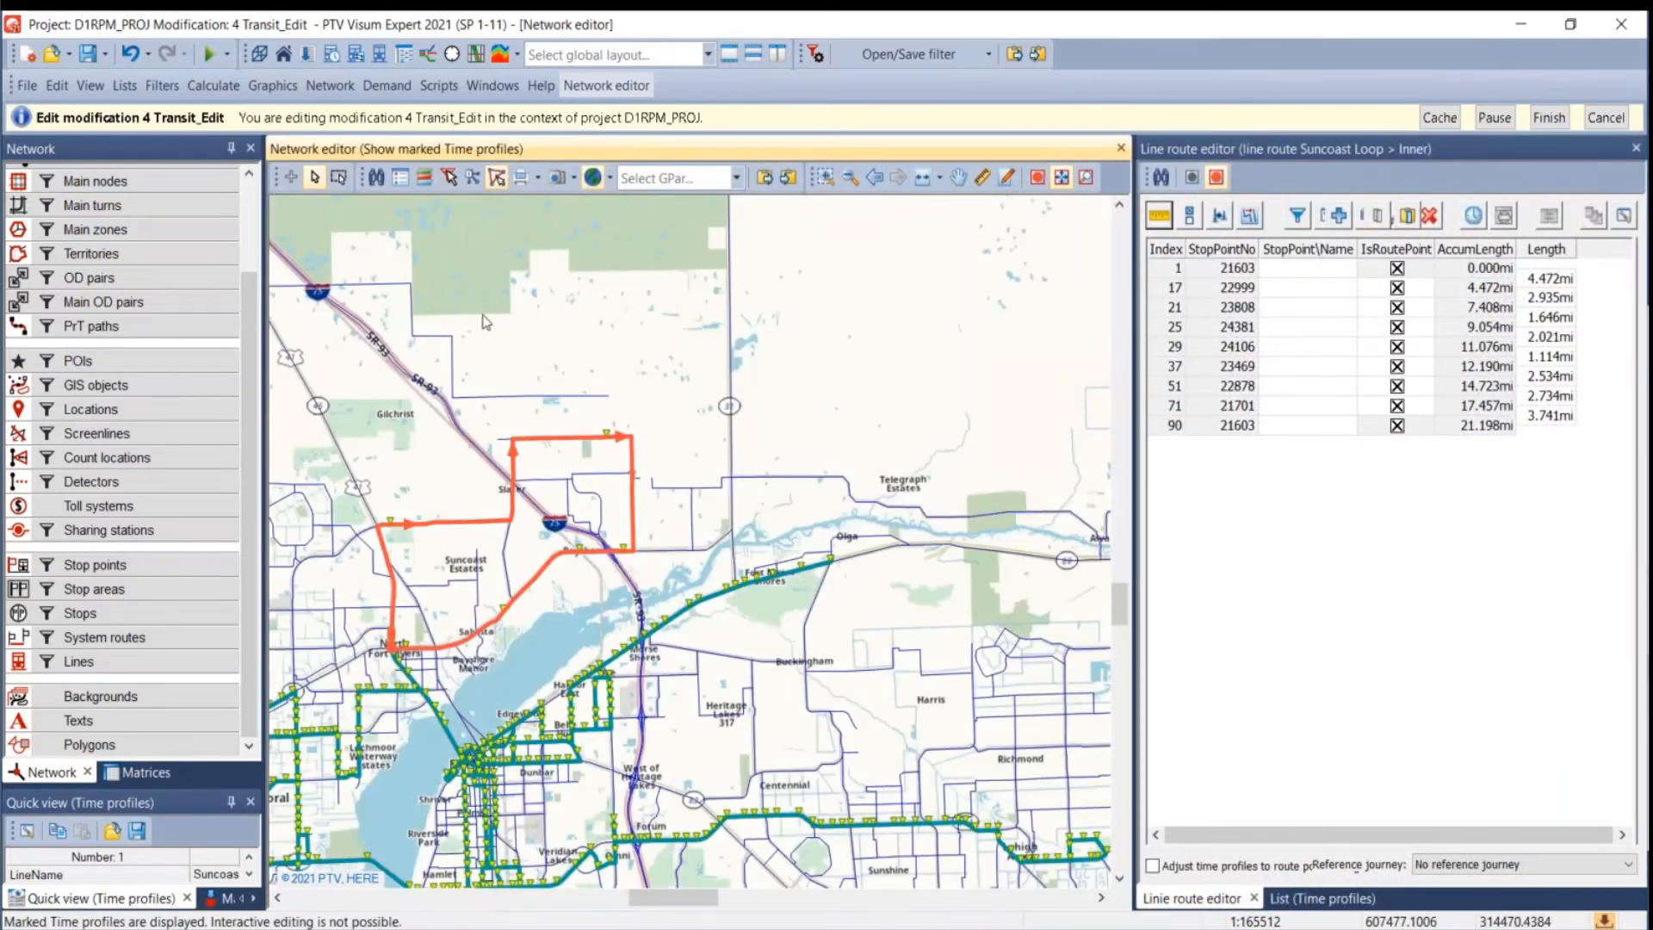
- Bring up the line routes for editing and select the Suncoast Loop's Inner route
{"action": "left_click", "coordinate": [96, 670]}
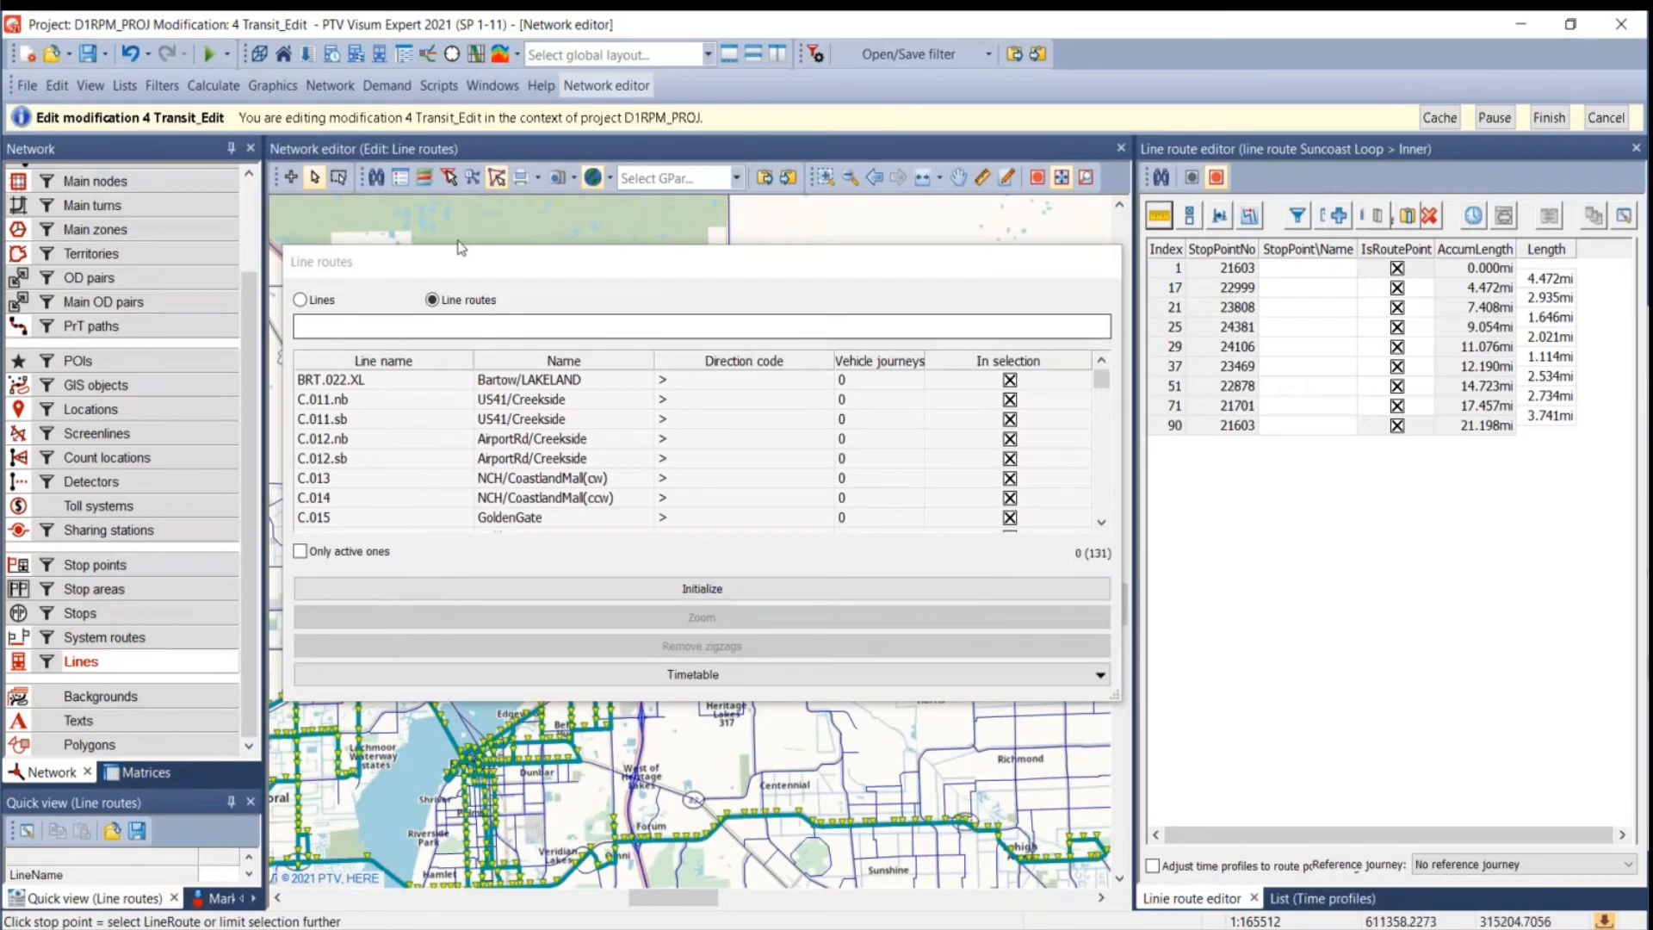
{"action": "left_click", "coordinate": [320, 299]}
{"action": "scroll", "coordinate": [377, 506], "scroll_direction": "down", "scroll_amount": 10}
{"action": "scroll", "coordinate": [377, 507], "scroll_direction": "down", "scroll_amount": 10}
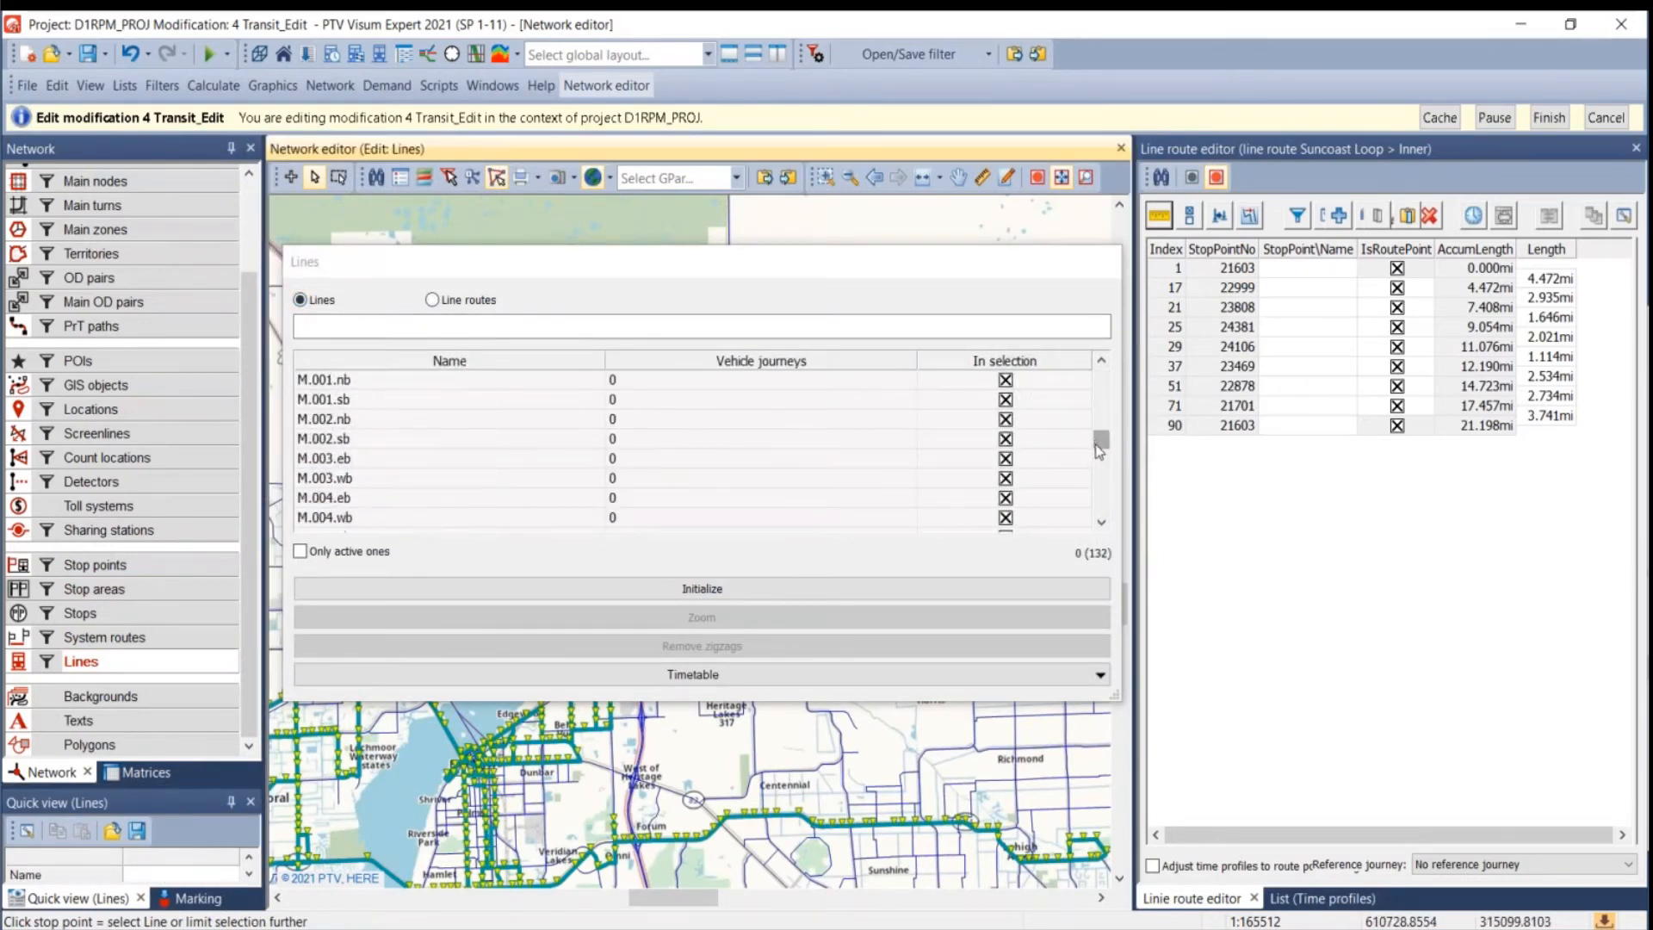
{"action": "left_click", "coordinate": [432, 300]}
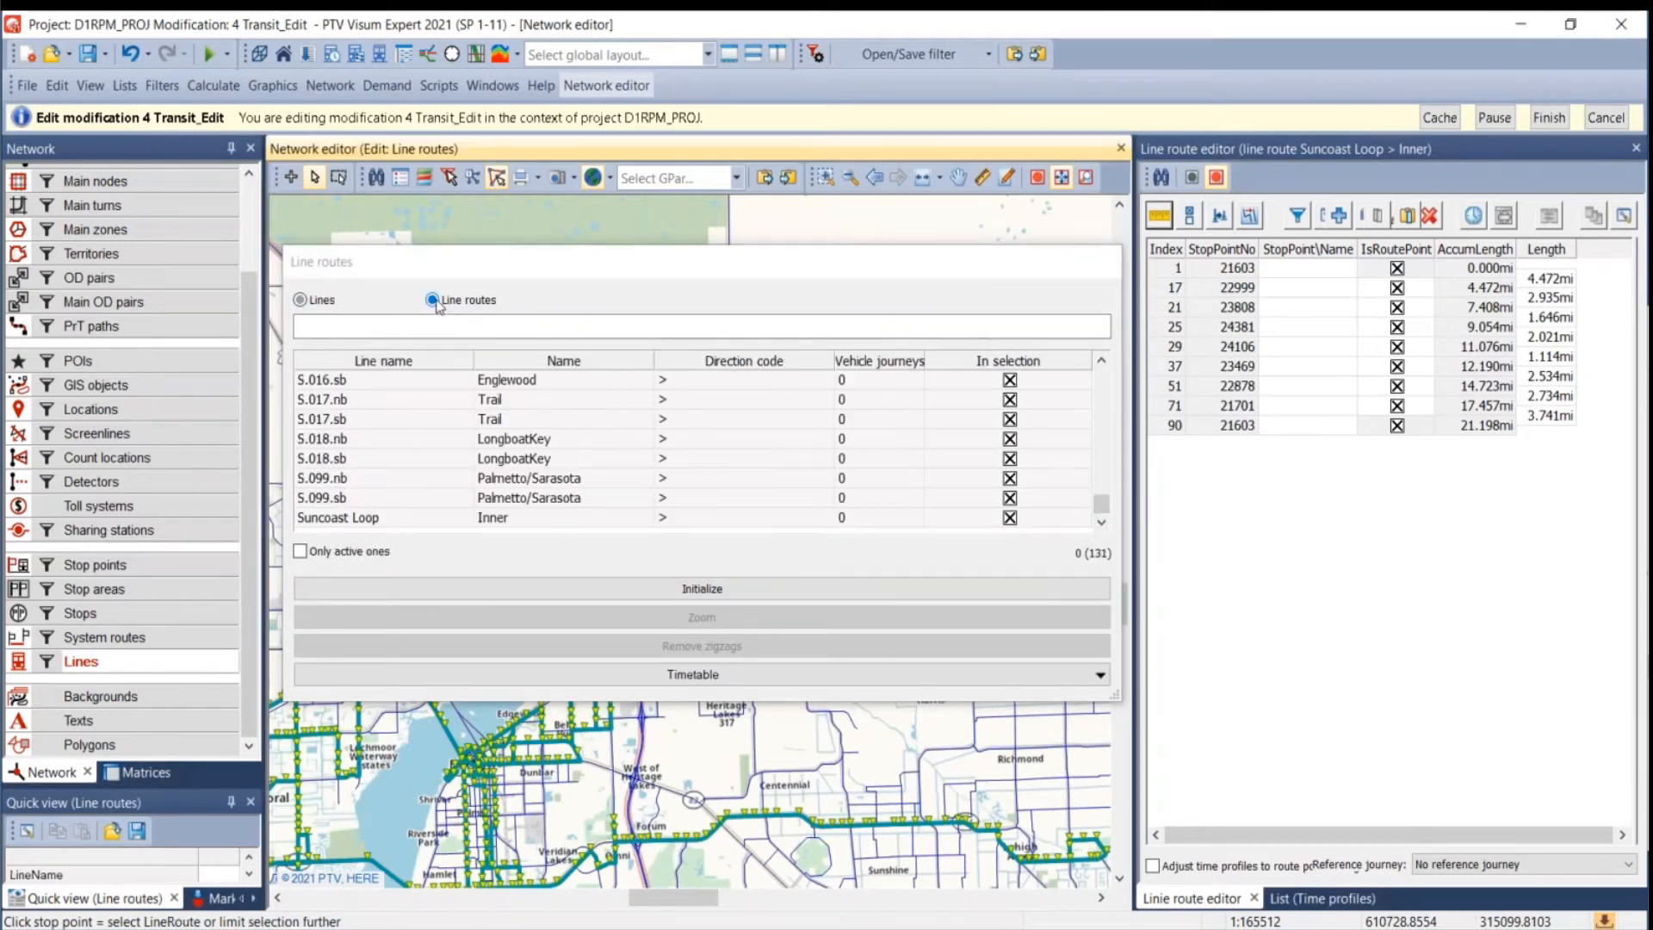
{"action": "left_click", "coordinate": [332, 518]}
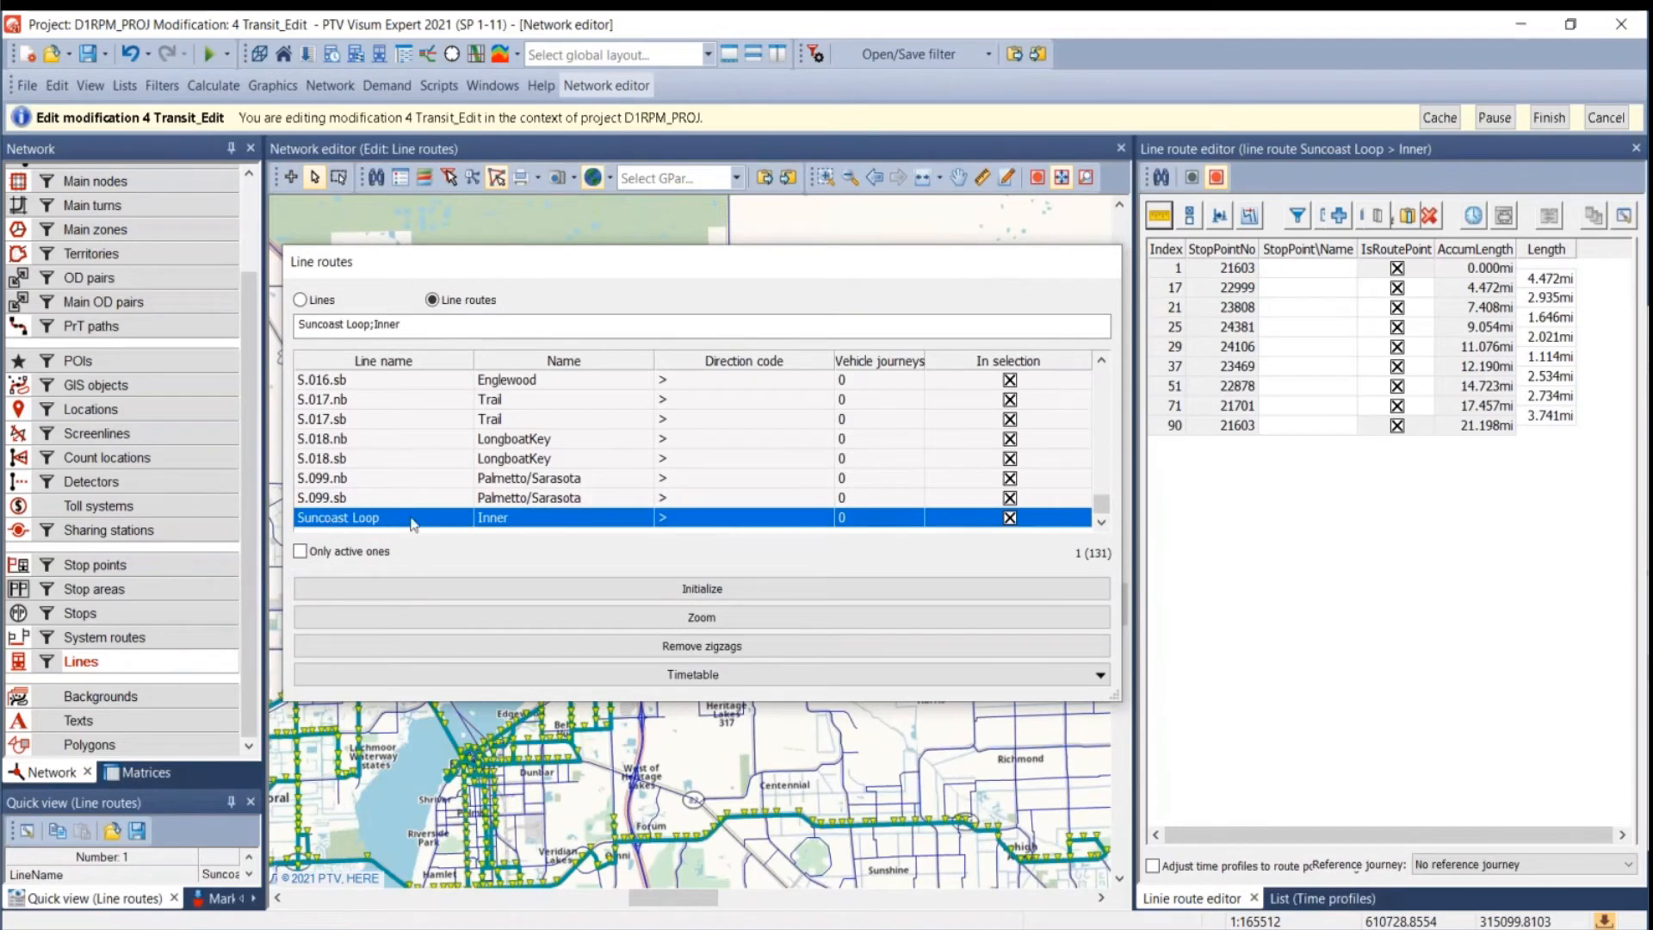
- Create the opposite direction of the Inner route, named Outer with direction down, and allow the required links and turns to be opened
{"action": "right_click", "coordinate": [528, 521]}
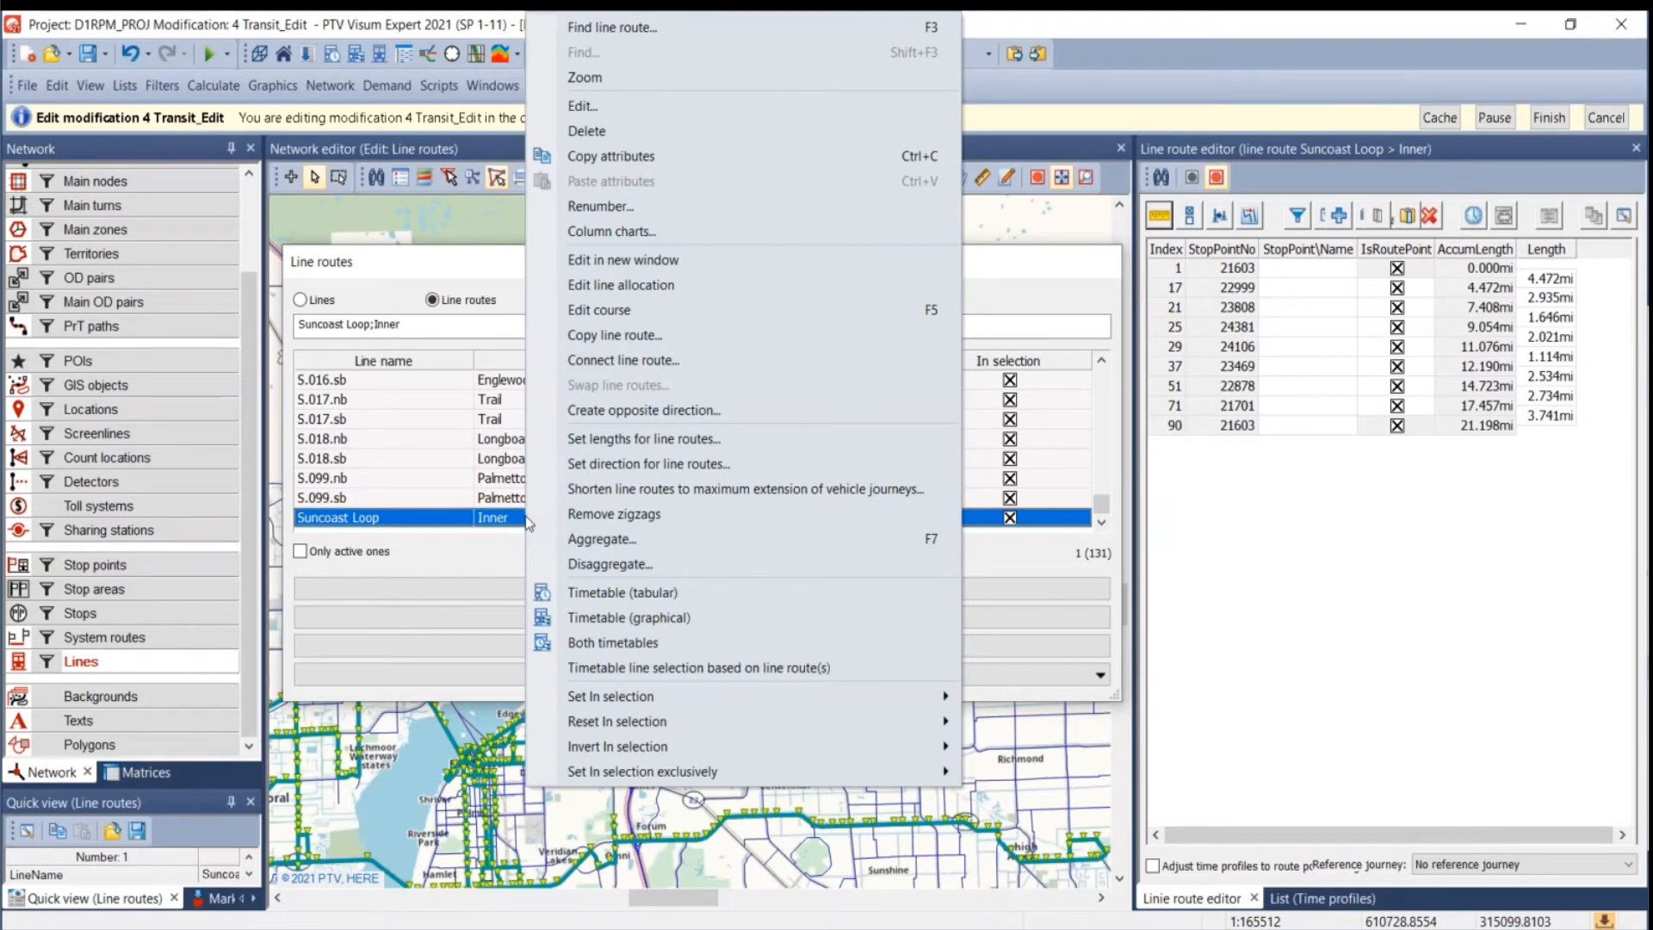
{"action": "left_click", "coordinate": [619, 408]}
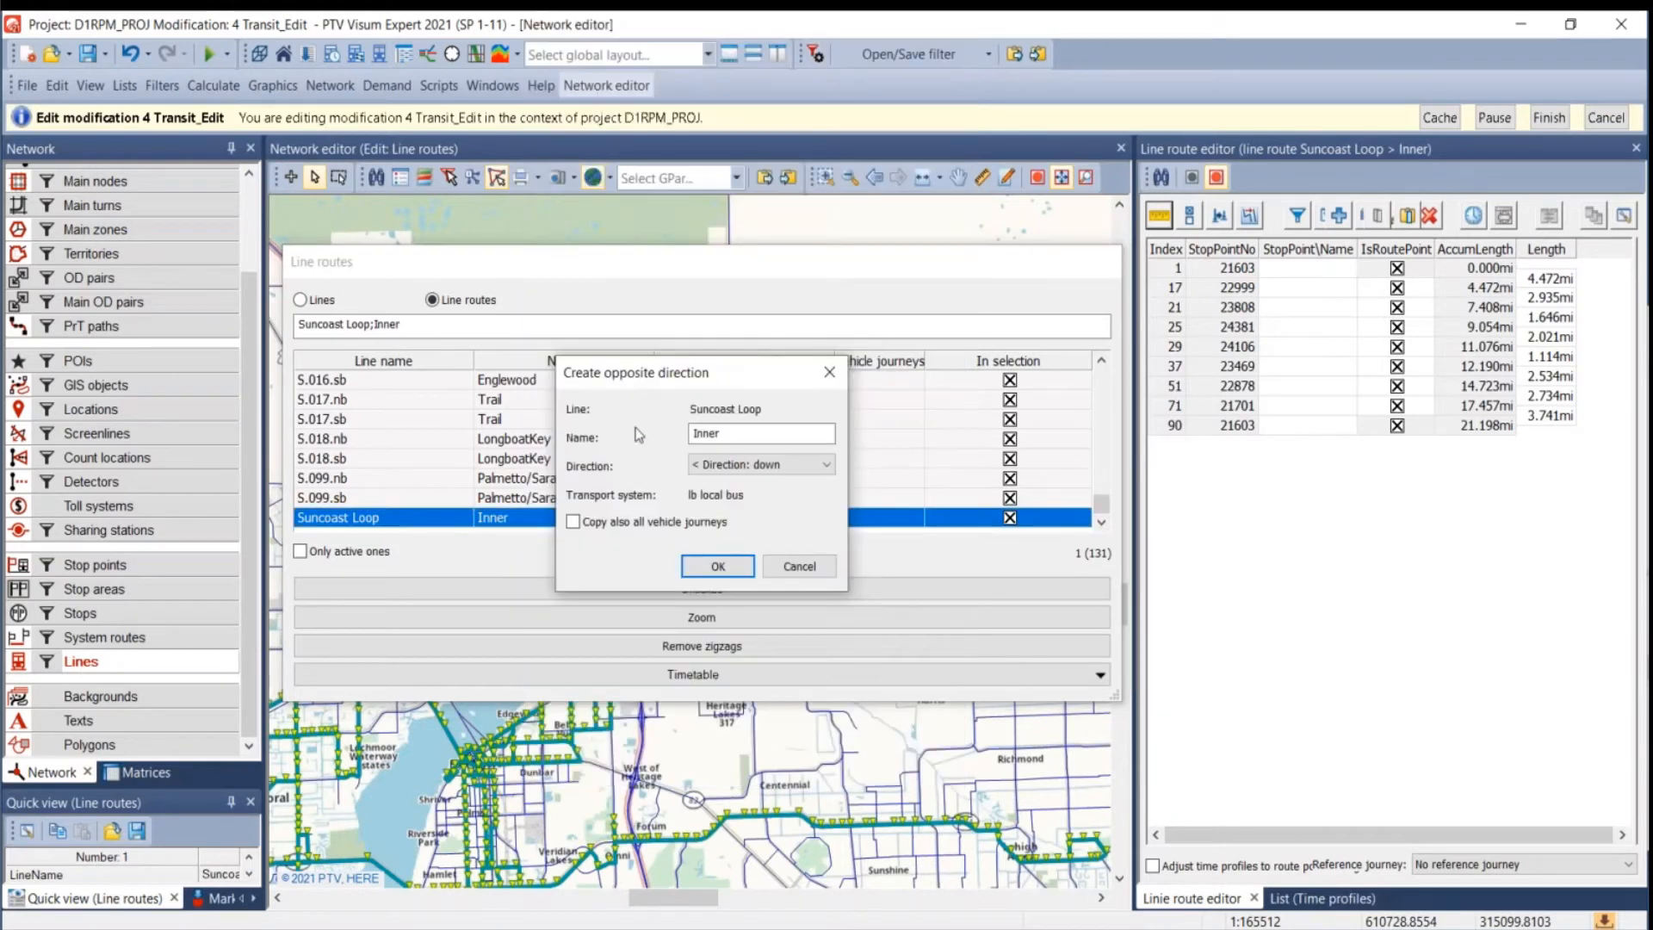
{"action": "type", "text": "Outer"}
{"action": "left_click", "coordinate": [697, 572]}
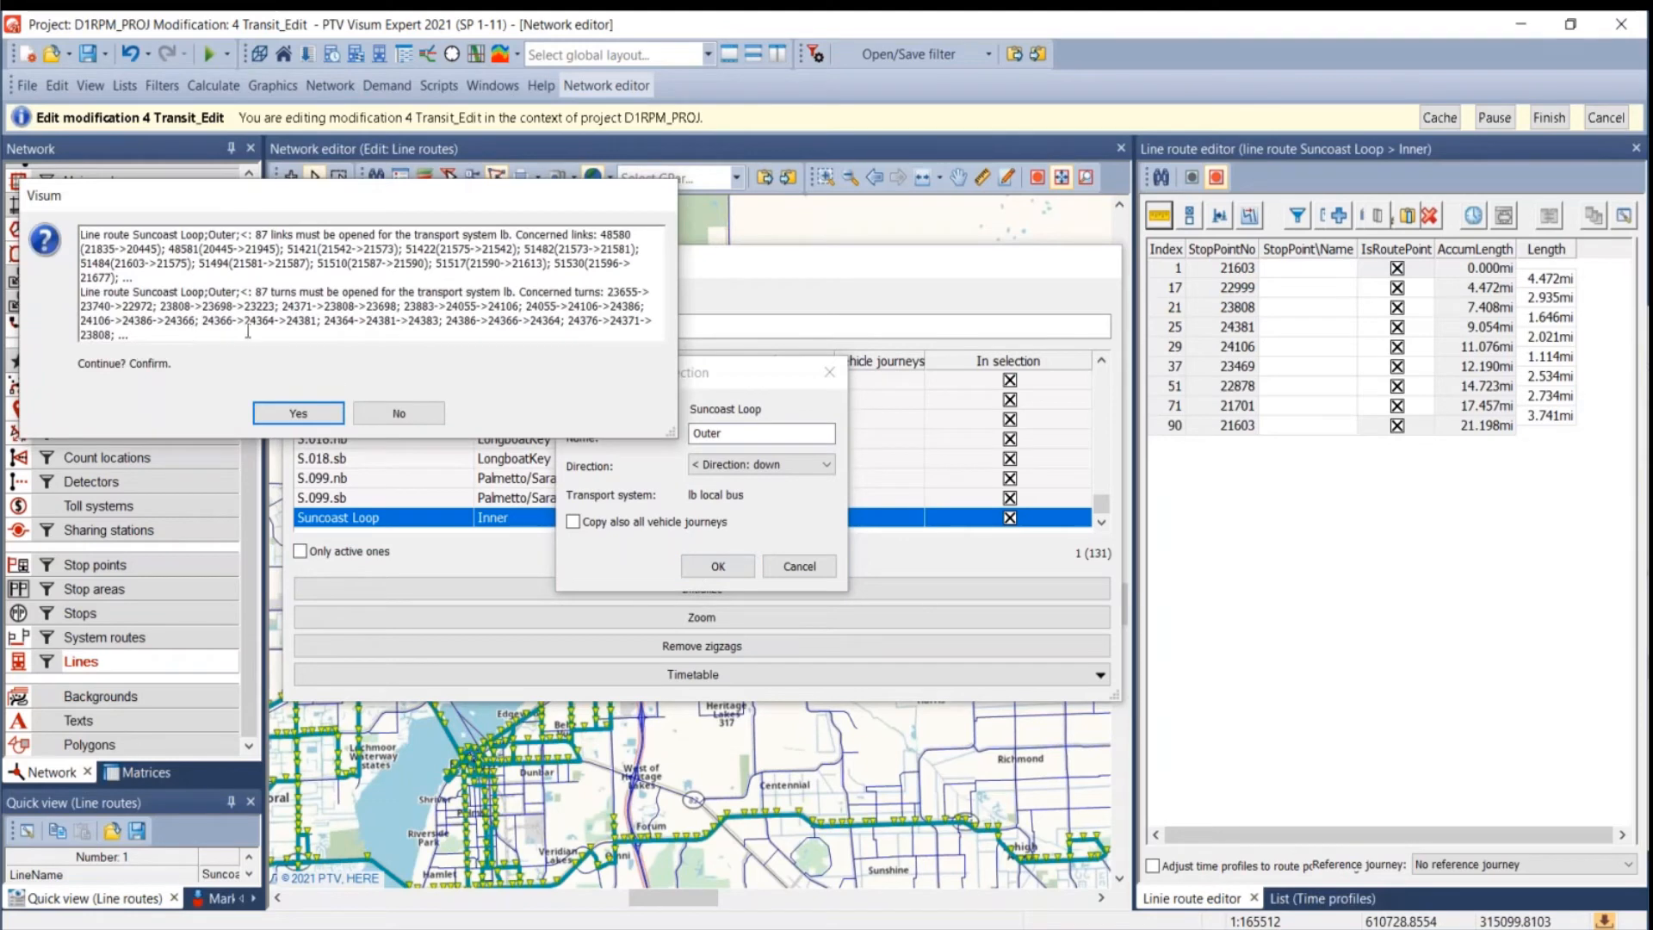
{"action": "left_click", "coordinate": [297, 414]}
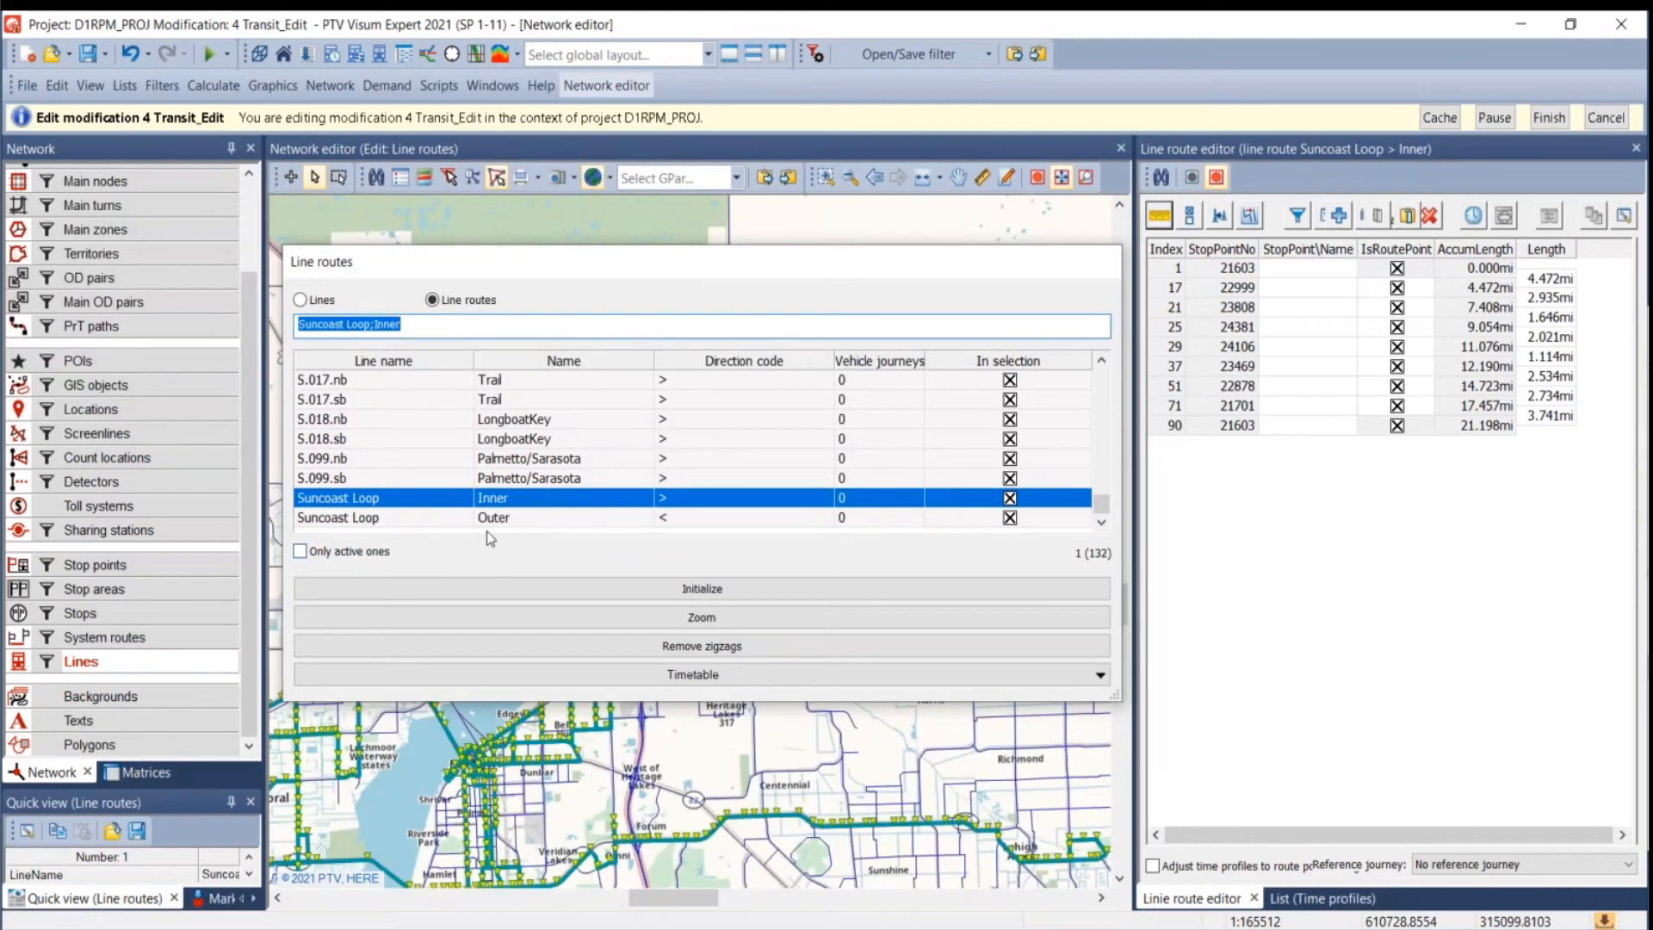
- Select the Suncoast Loop's Outer route and examine its direction and stop points on the map and in the line route editor
{"action": "left_click_drag", "start_coordinate": [541, 277], "coordinate": [1109, 239]}
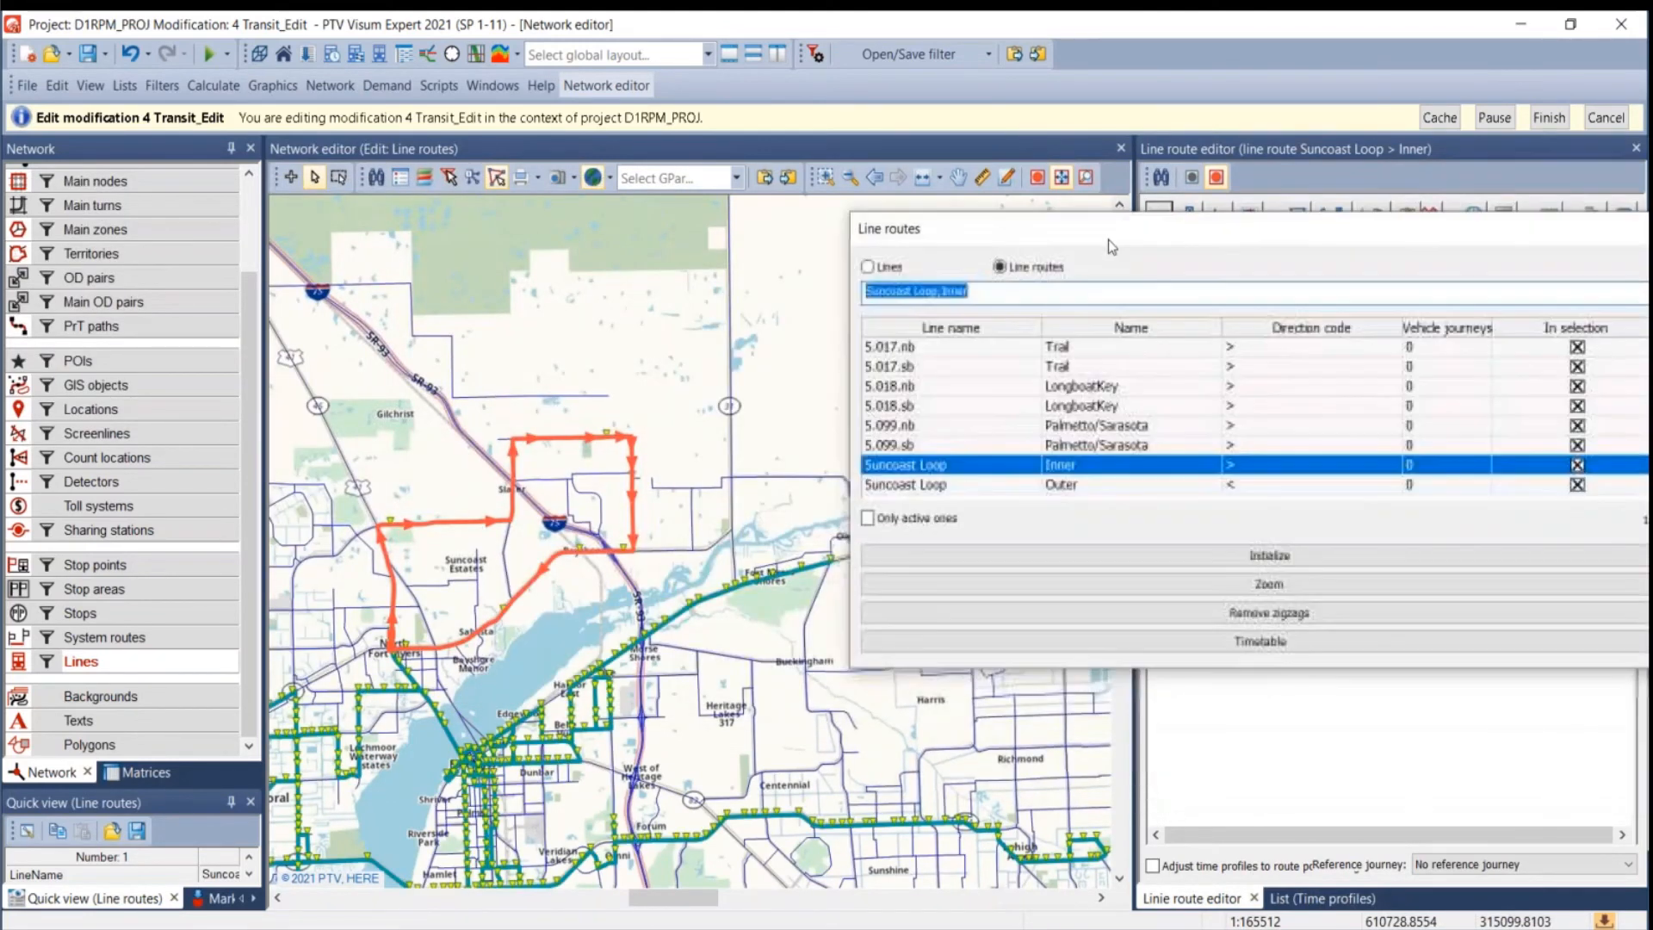
{"action": "left_click", "coordinate": [1077, 489]}
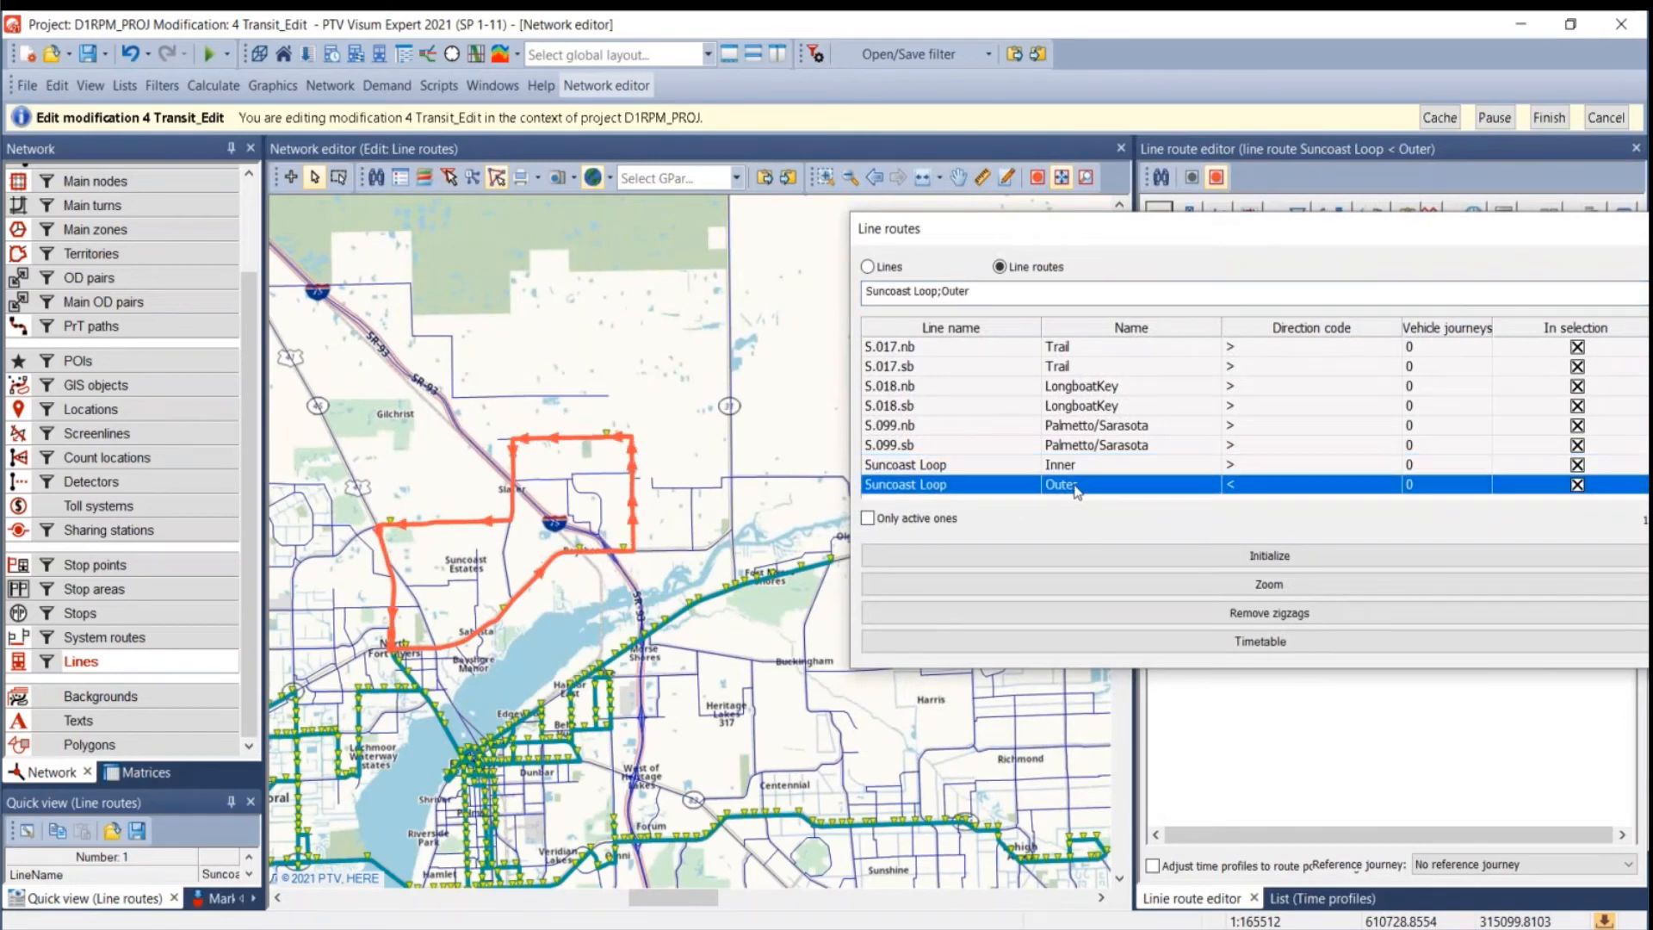
{"action": "left_click_drag", "start_coordinate": [1044, 226], "coordinate": [66, 296]}
{"action": "left_click_drag", "start_coordinate": [1133, 454], "coordinate": [807, 456]}
{"action": "left_click_drag", "start_coordinate": [1002, 276], "coordinate": [1009, 427]}
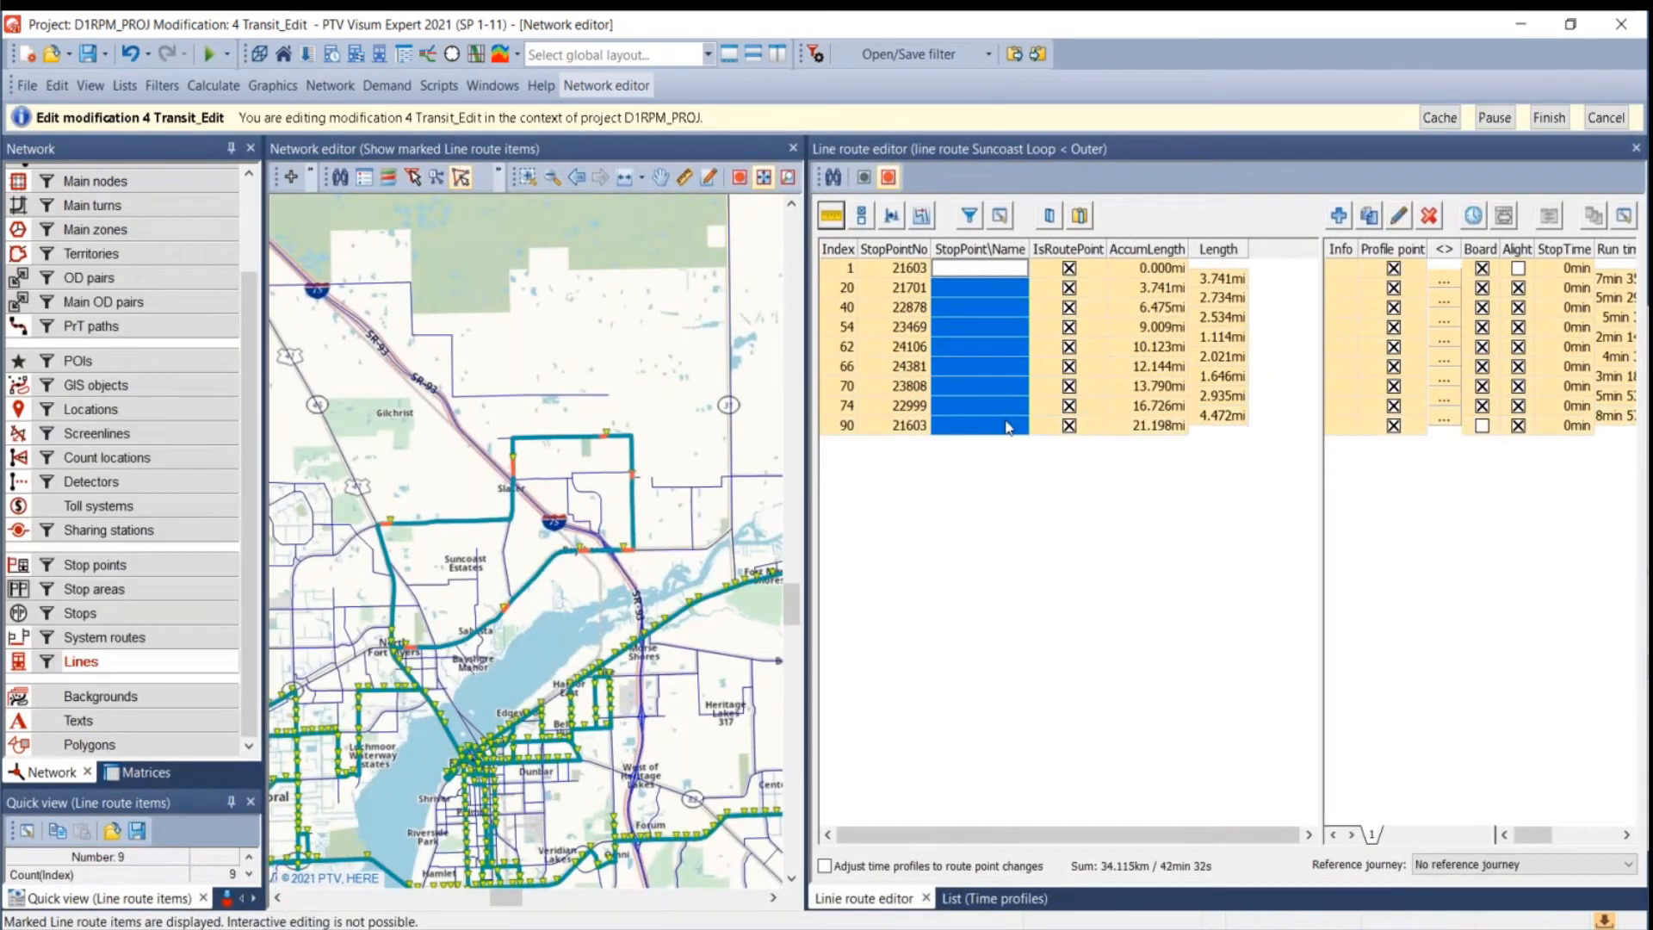
- Check the Suncoast Loop's Outer time profile in the time profiles list, including its headway_op and headway_pk values
{"action": "left_click", "coordinate": [982, 898]}
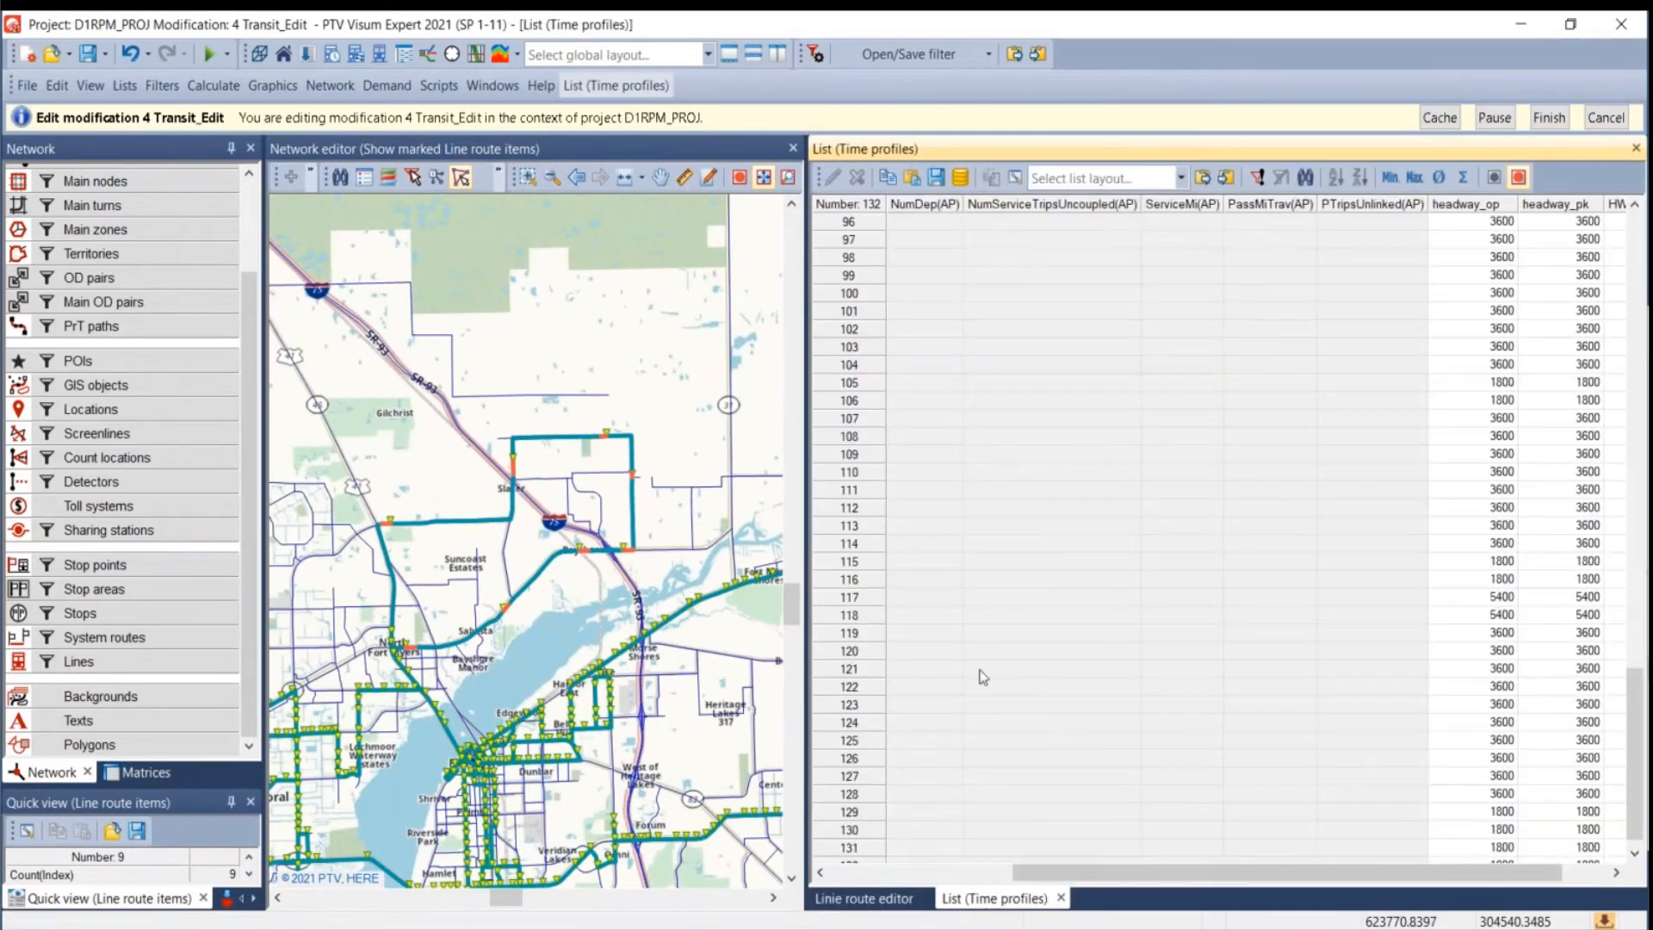
{"action": "left_click", "coordinate": [989, 872]}
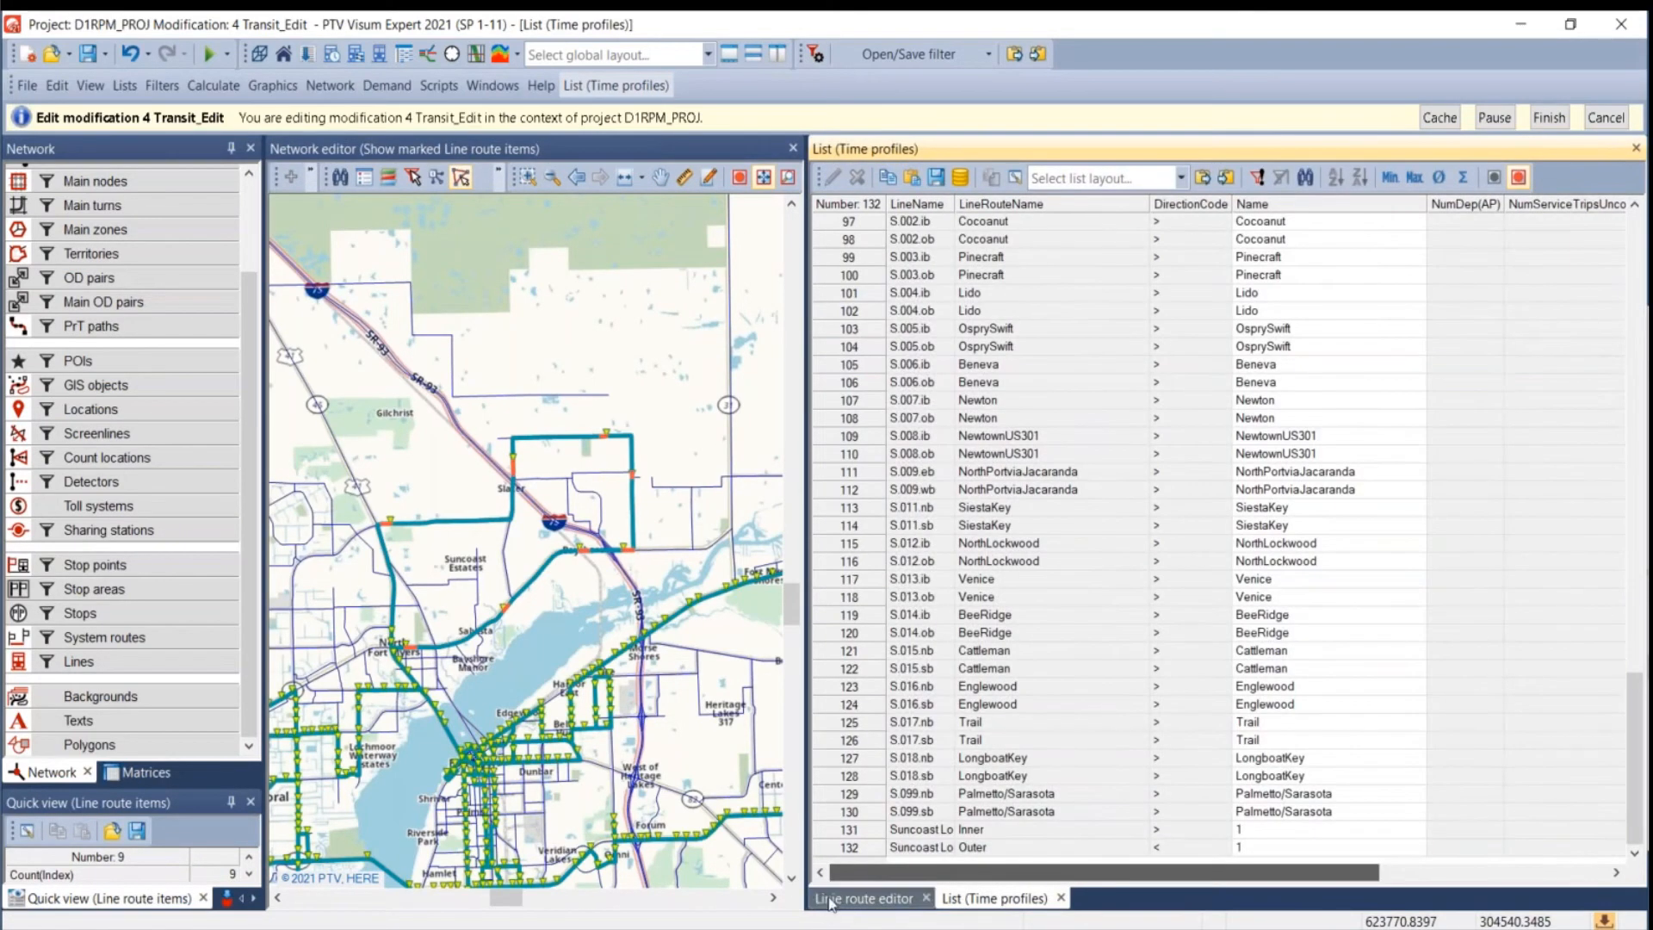
{"action": "left_click", "coordinate": [920, 831]}
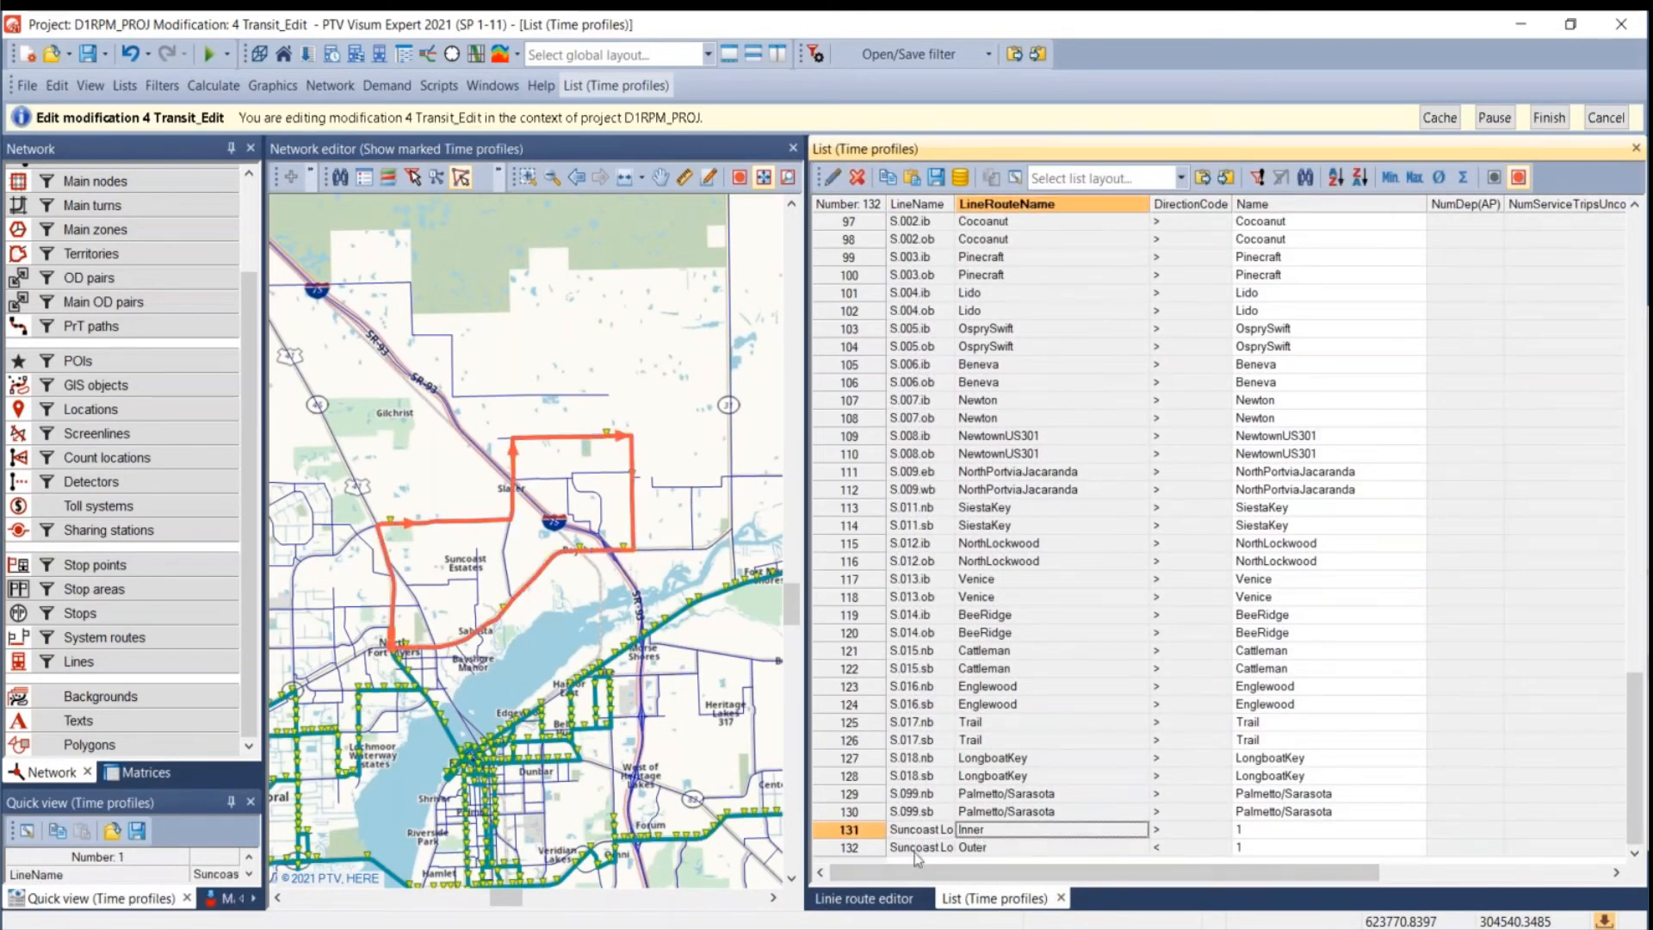
{"action": "left_click", "coordinate": [920, 851]}
{"action": "left_click_drag", "start_coordinate": [1078, 873], "coordinate": [1308, 876]}
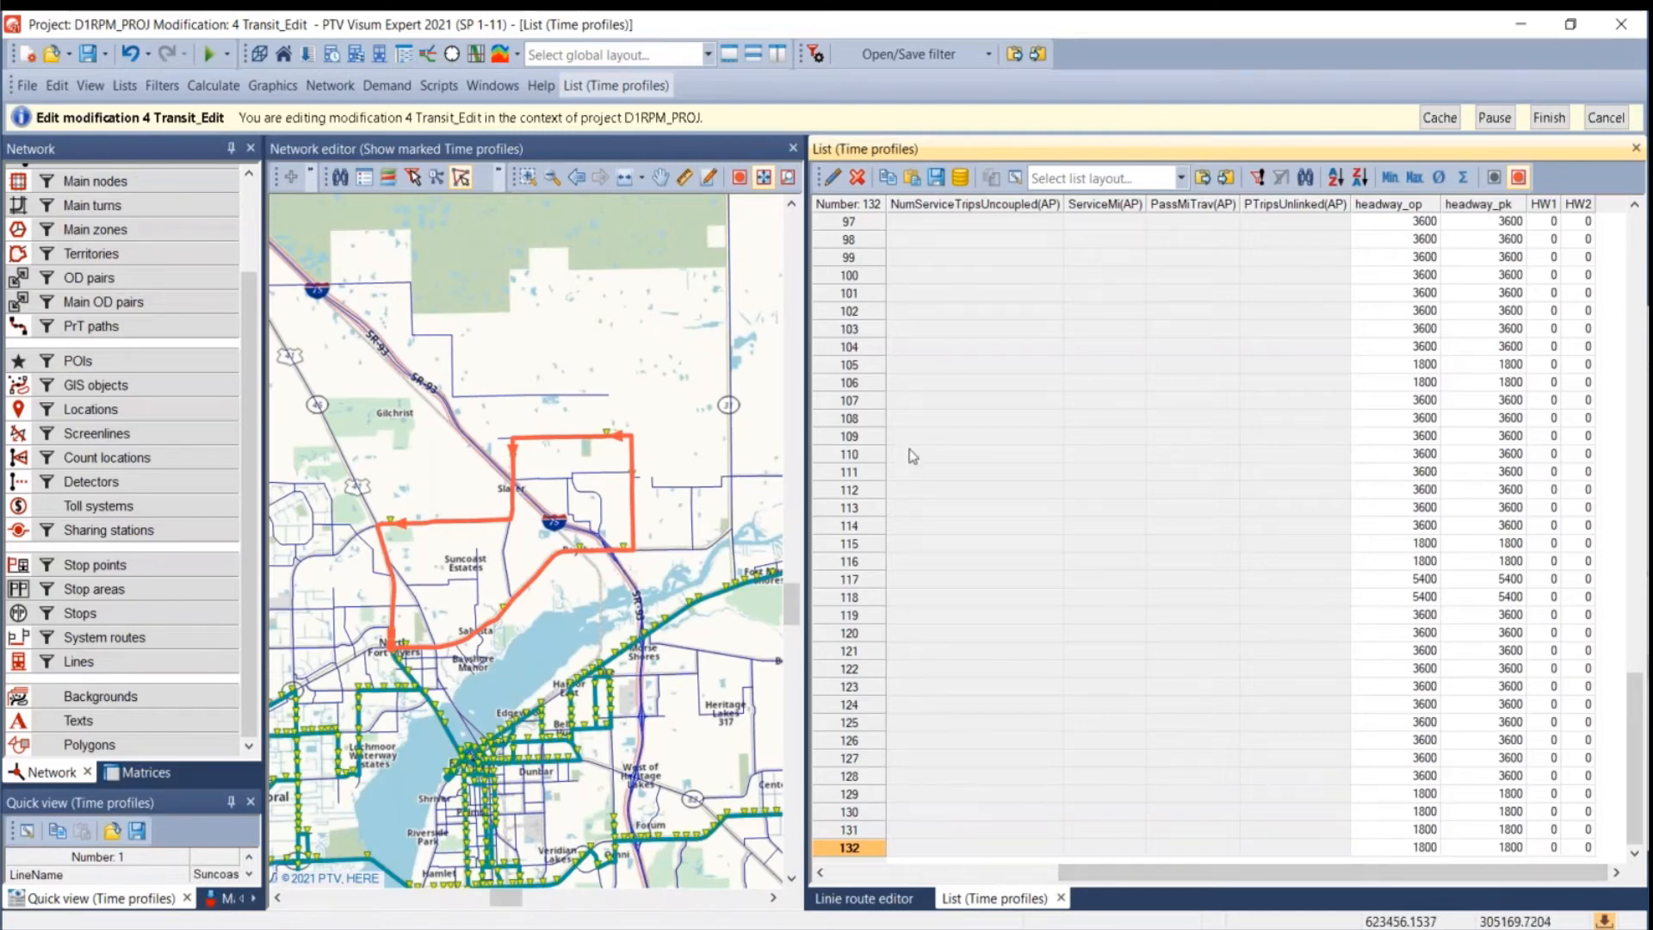
- Close the time profiles list and finish editing the Transit_Edit modification
{"action": "left_click", "coordinate": [608, 339]}
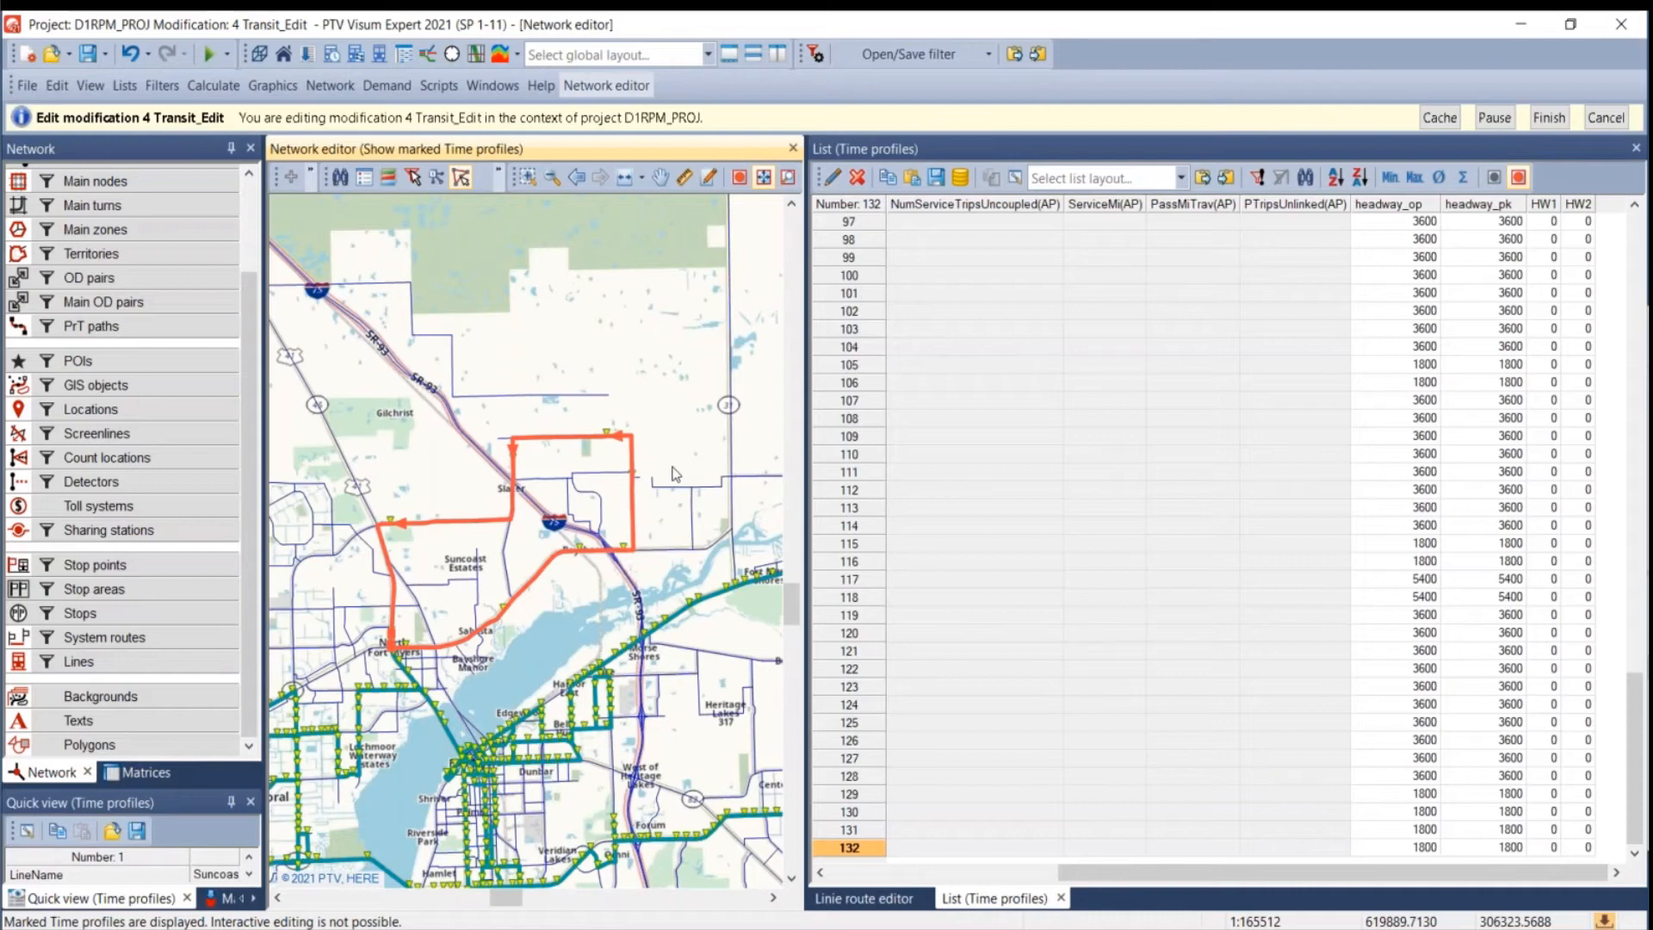
{"action": "left_click", "coordinate": [1062, 899]}
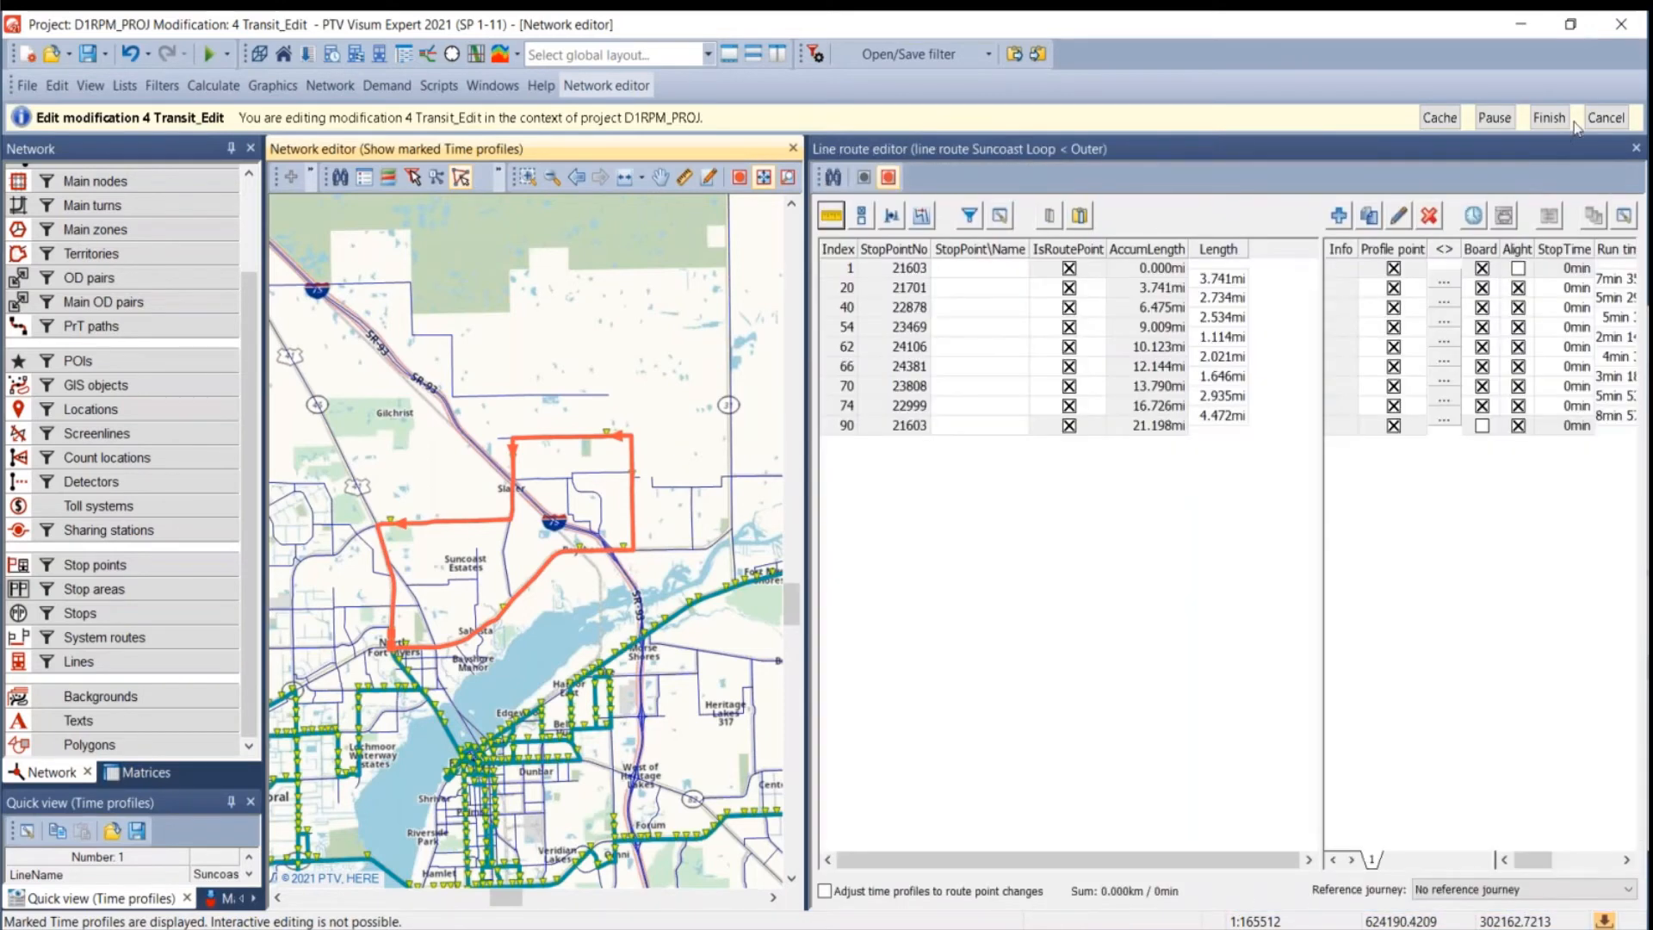
{"action": "left_click", "coordinate": [1549, 121]}
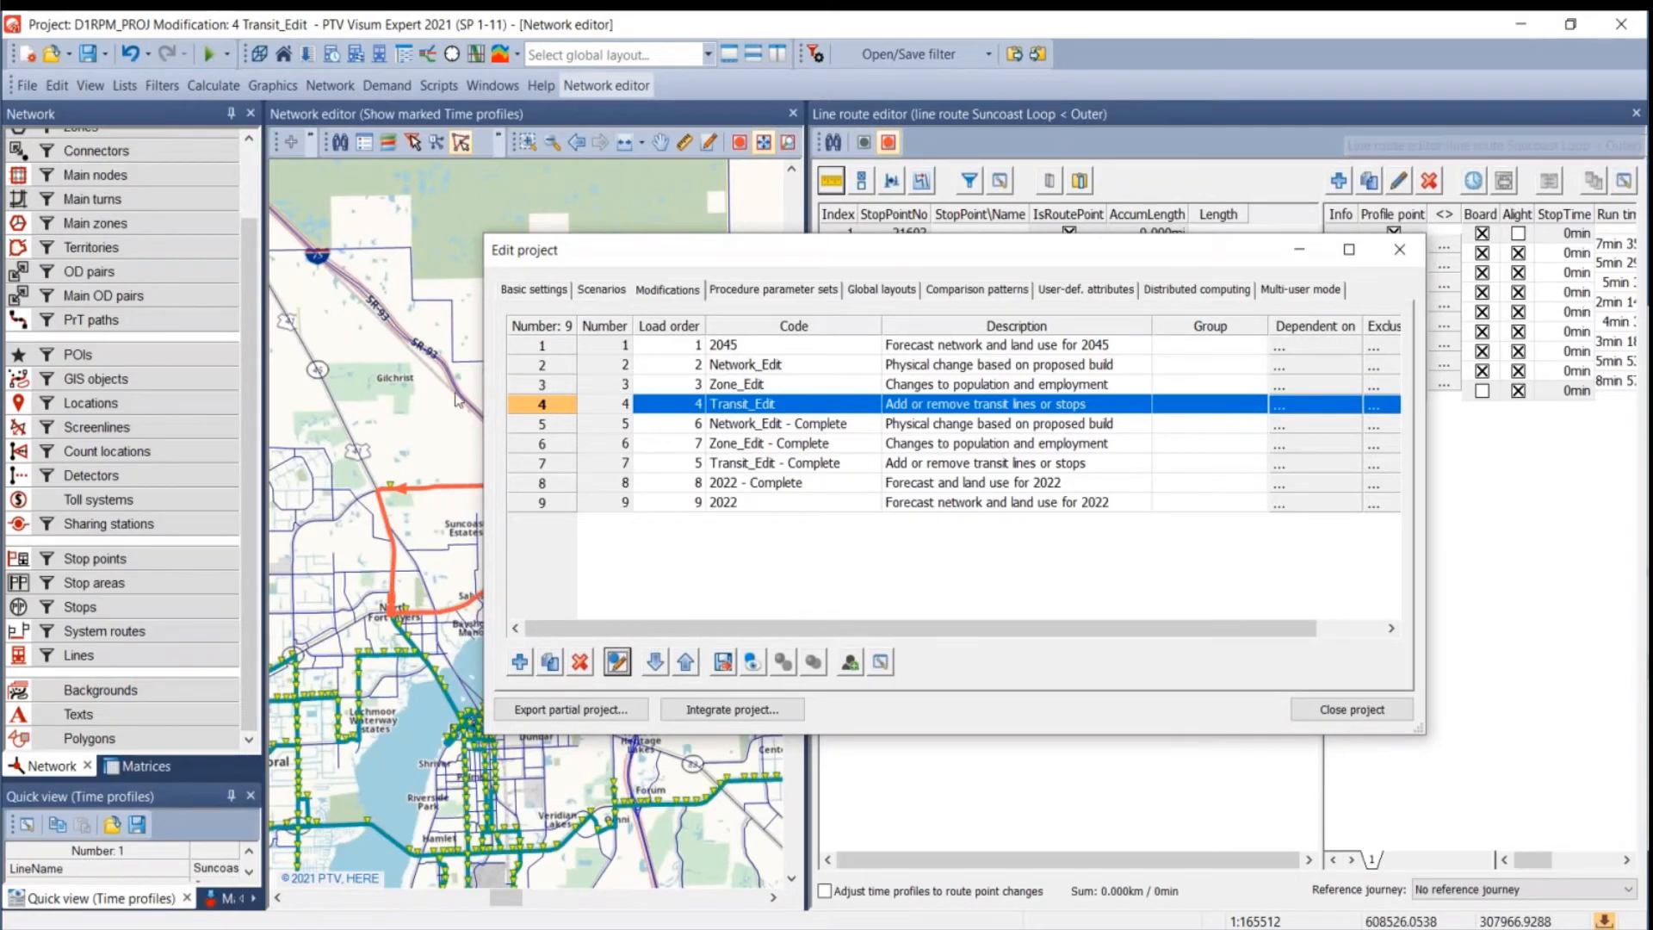
- In the project's scenarios, replace modification 7 Transit_Edit - Complete with modification 4 Transit_Edit for scenario 2015_TE
{"action": "left_click", "coordinate": [600, 290]}
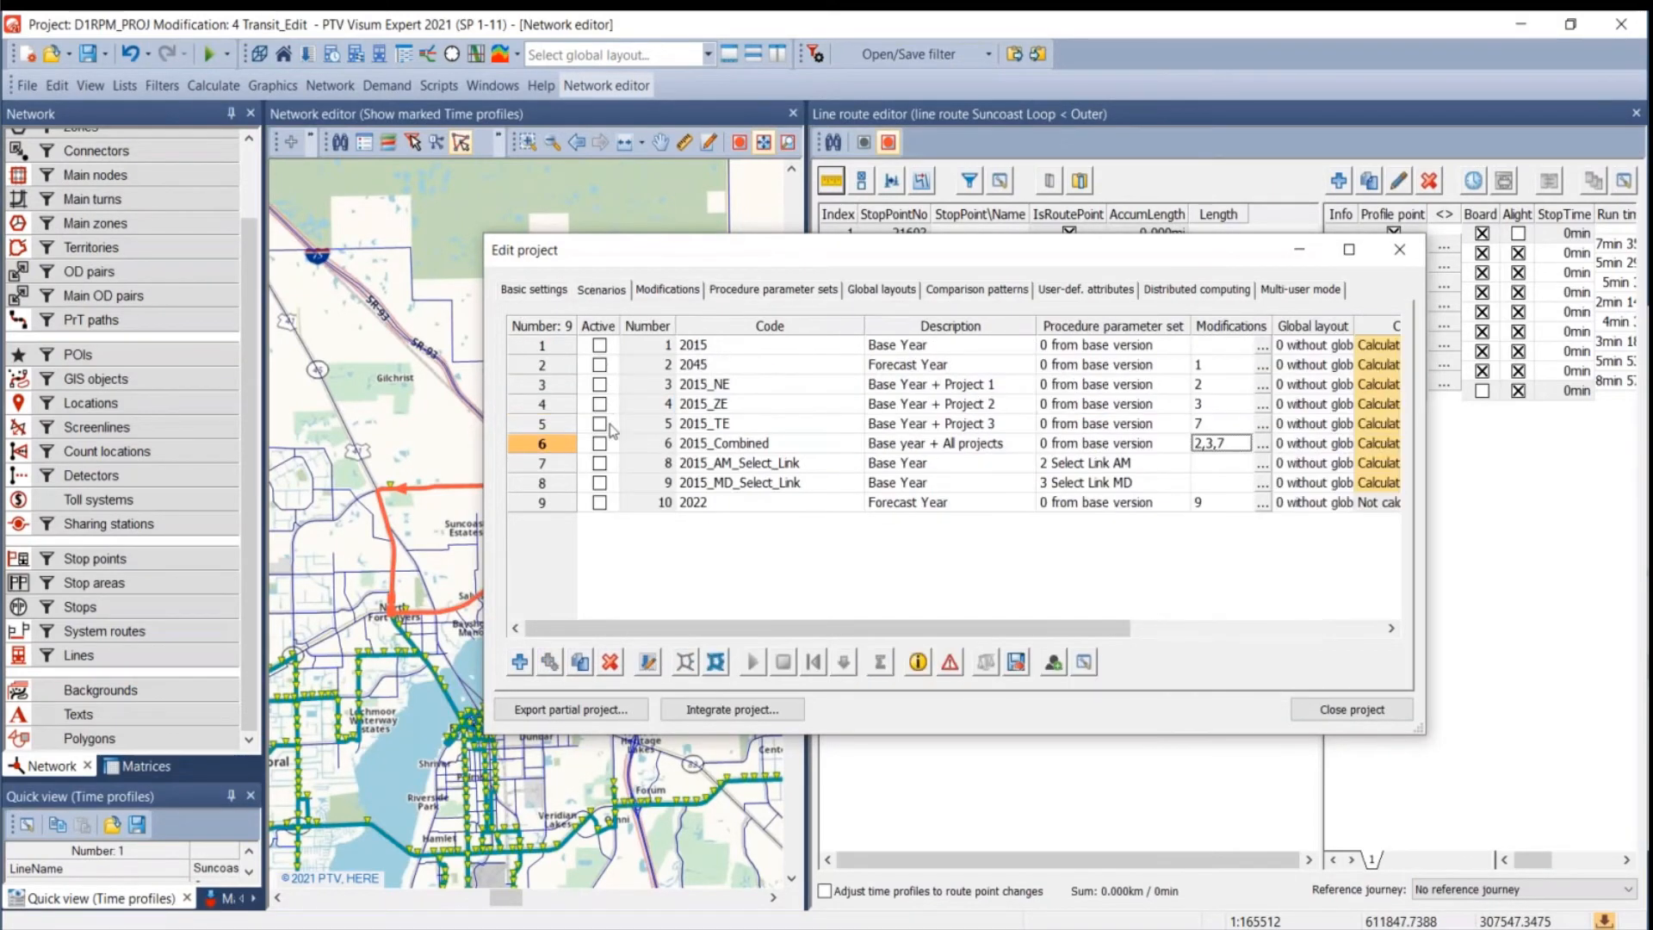
{"action": "left_click", "coordinate": [1262, 424]}
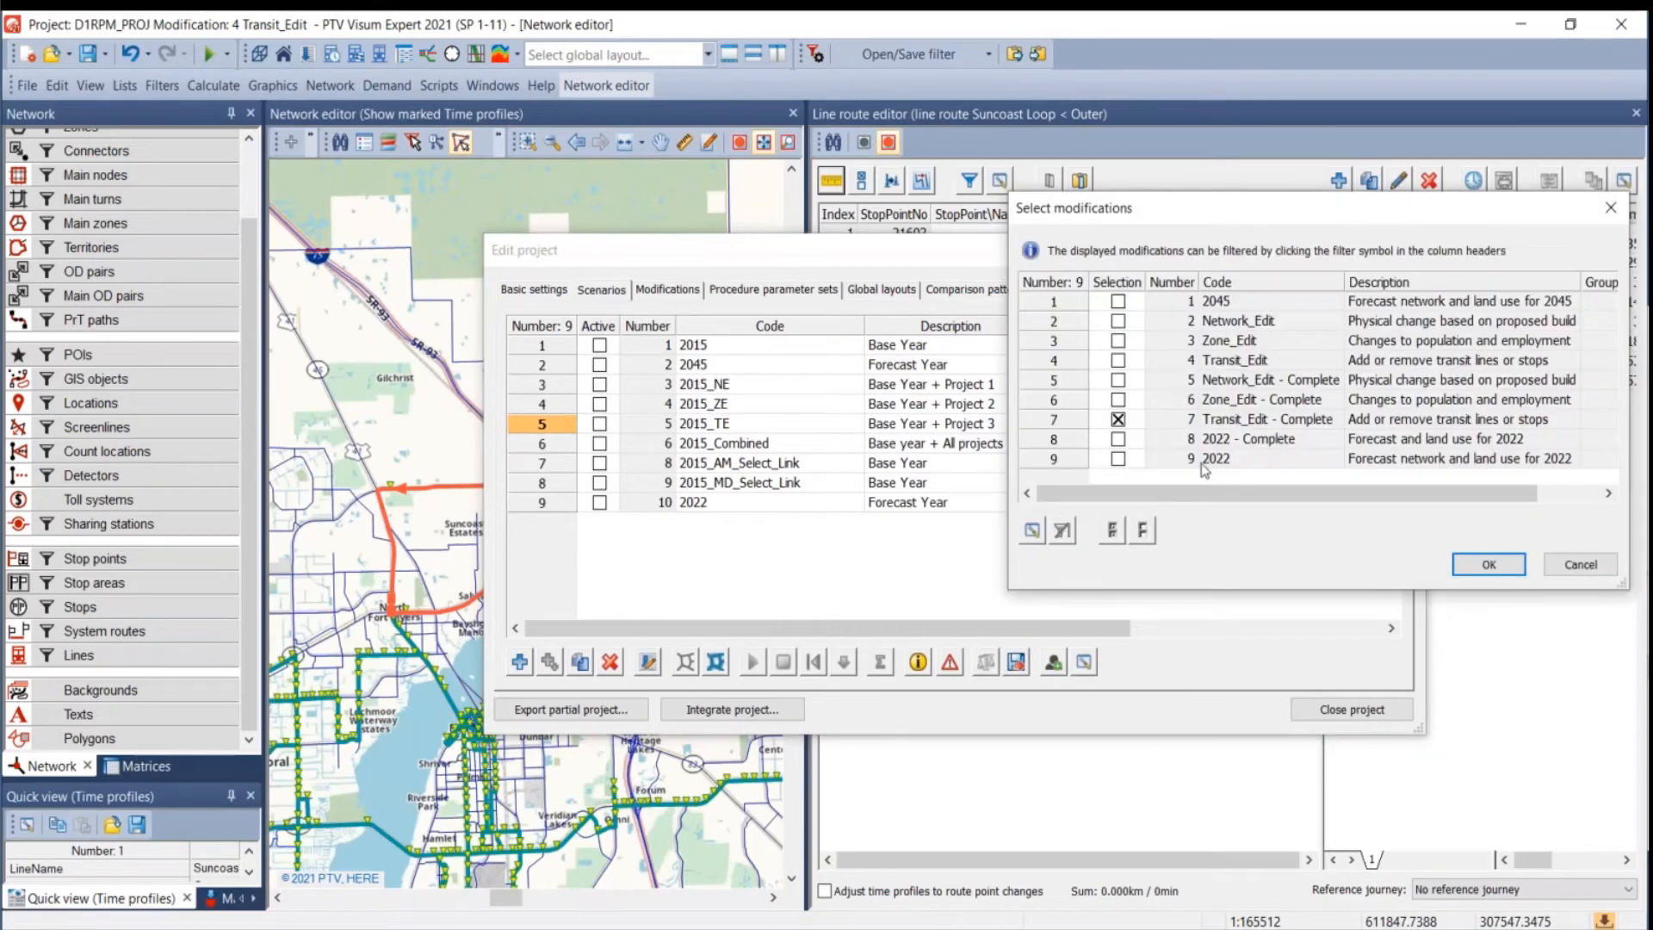
{"action": "left_click", "coordinate": [1118, 419]}
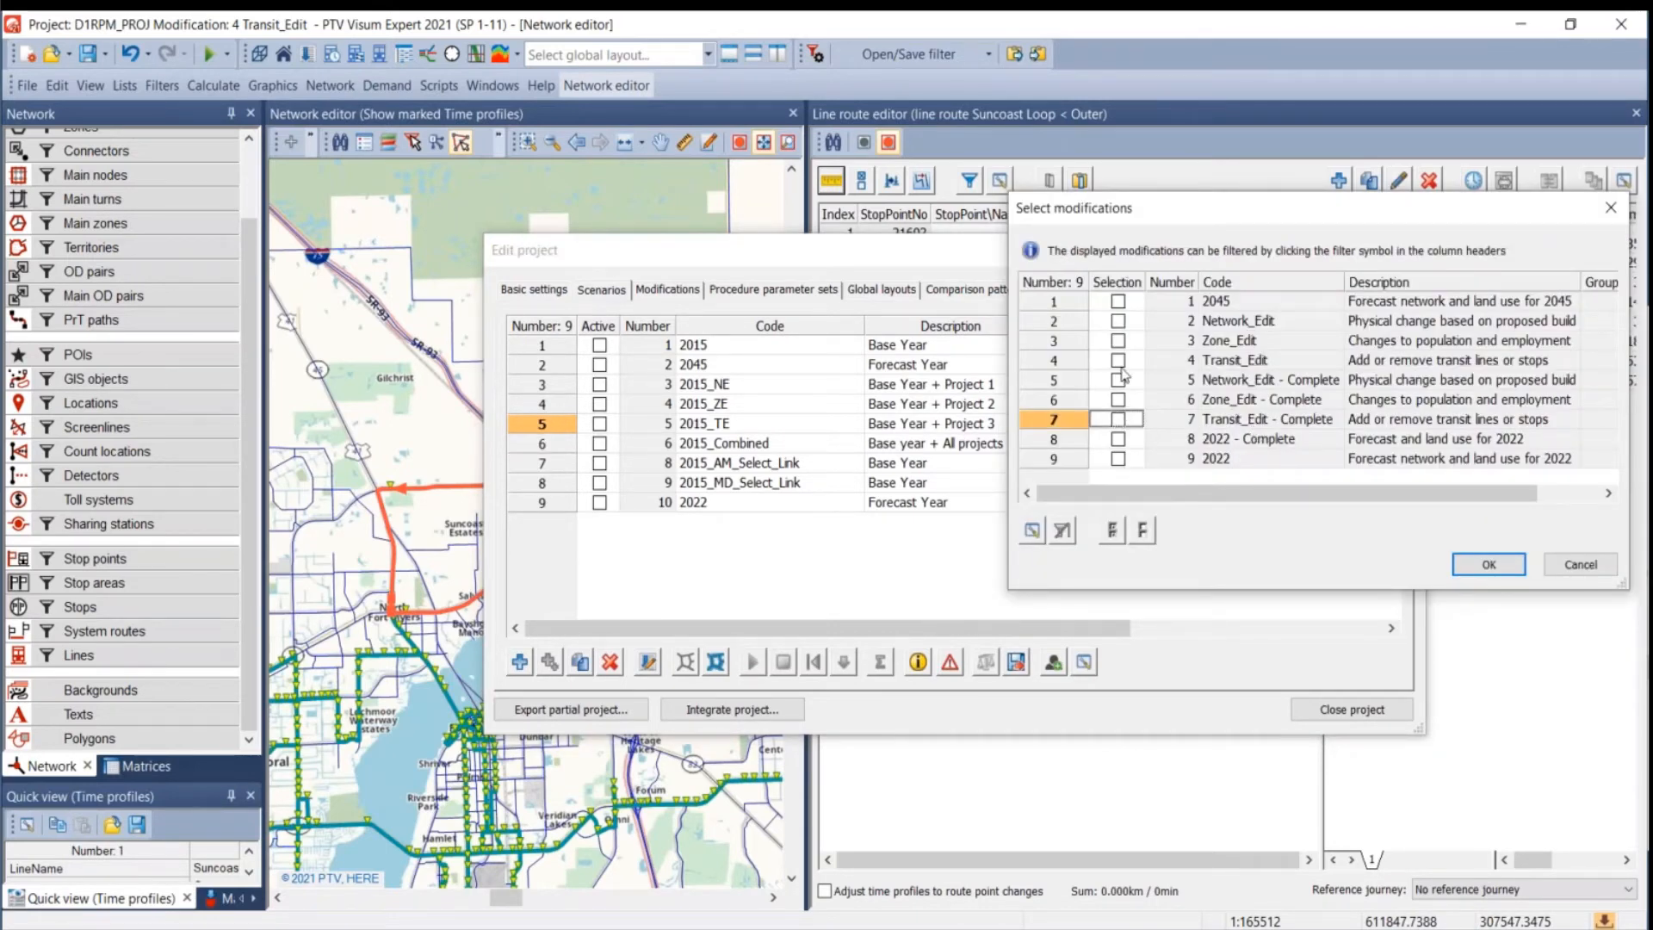
{"action": "left_click", "coordinate": [1118, 359]}
{"action": "left_click", "coordinate": [1487, 564]}
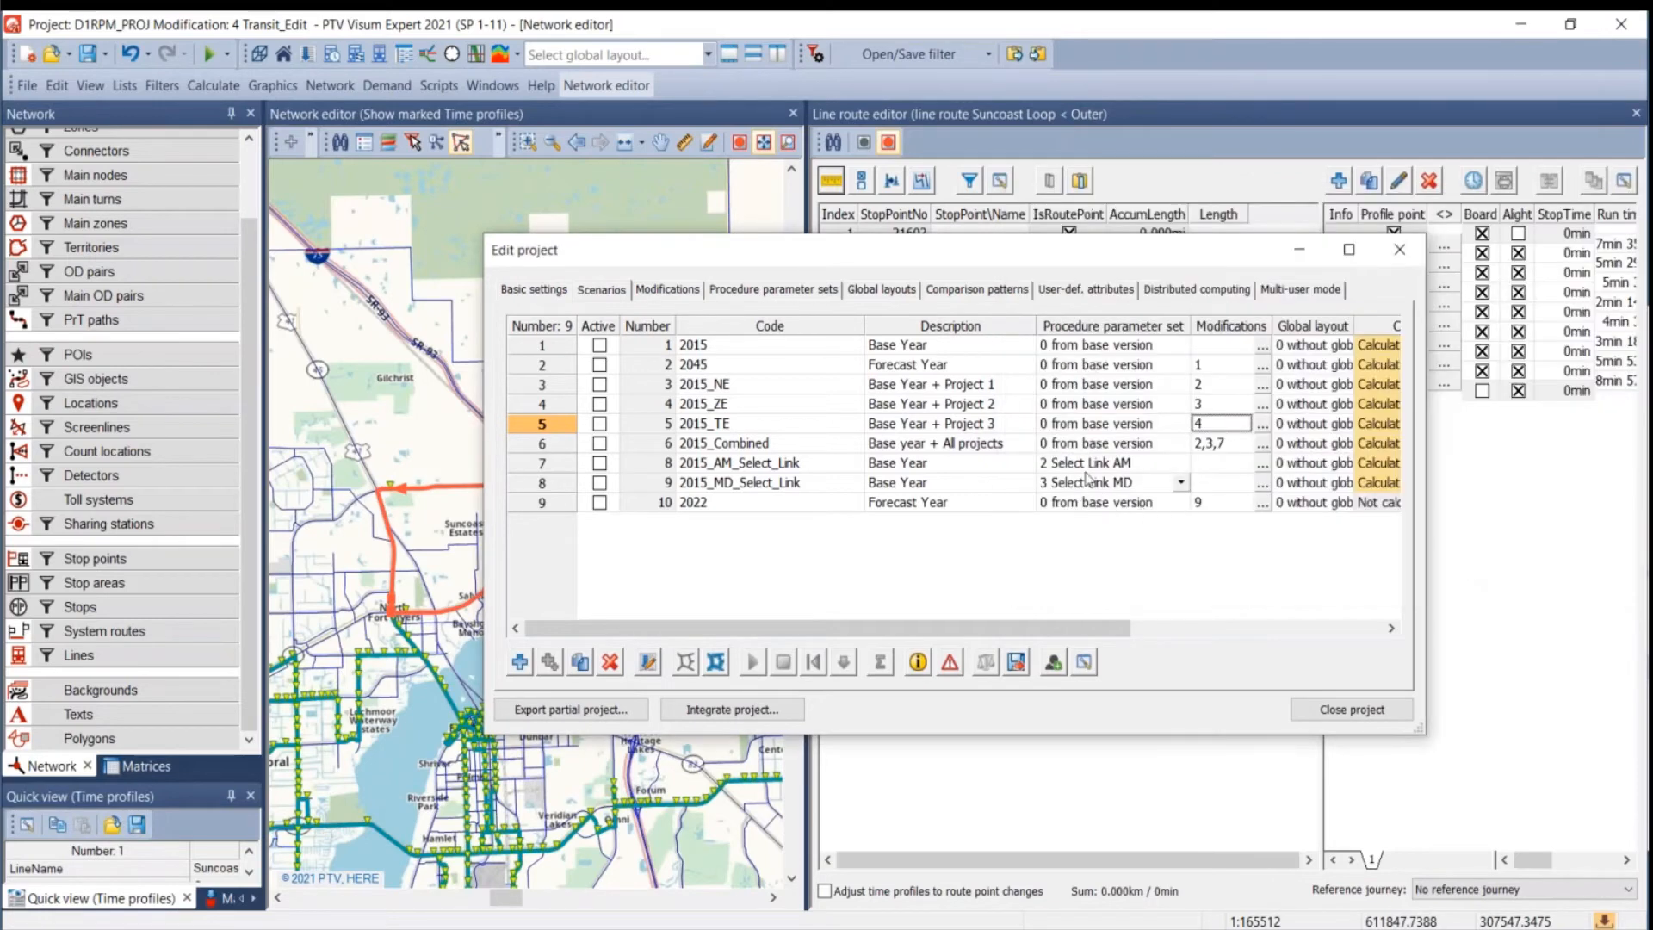
- Change the modifications of scenario 2015_Combined to 2,3,4 by swapping Transit_Edit - Complete for Transit_Edit
{"action": "left_click", "coordinate": [1259, 444]}
{"action": "left_click", "coordinate": [1119, 419]}
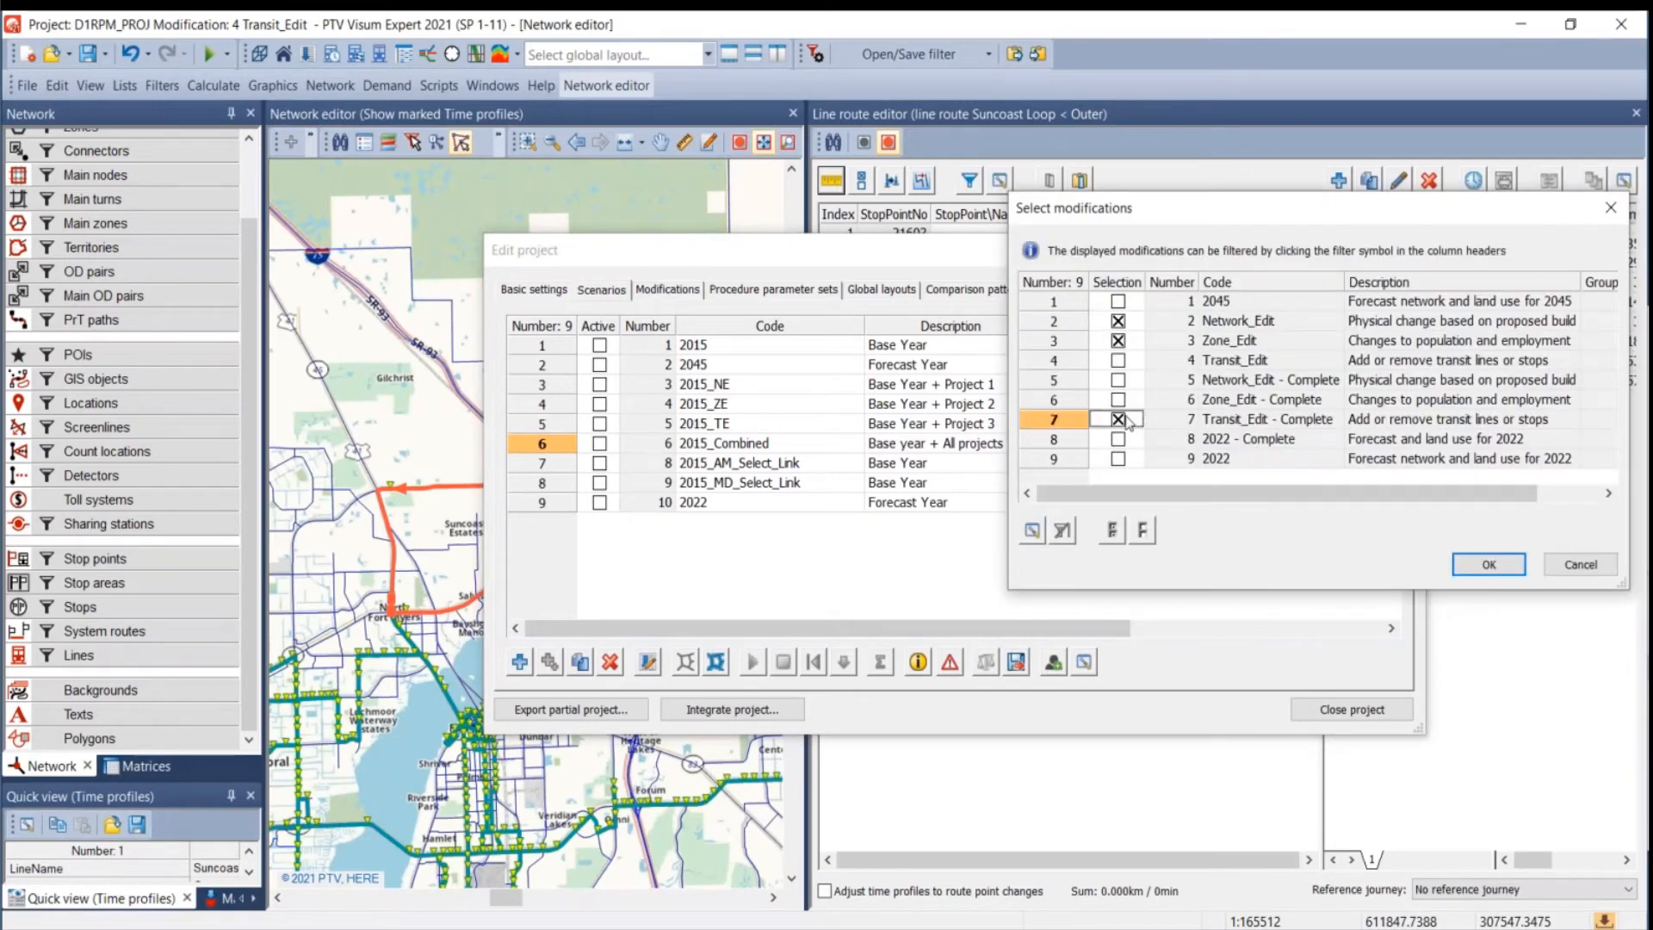
{"action": "left_click", "coordinate": [1118, 362]}
{"action": "left_click", "coordinate": [1481, 564]}
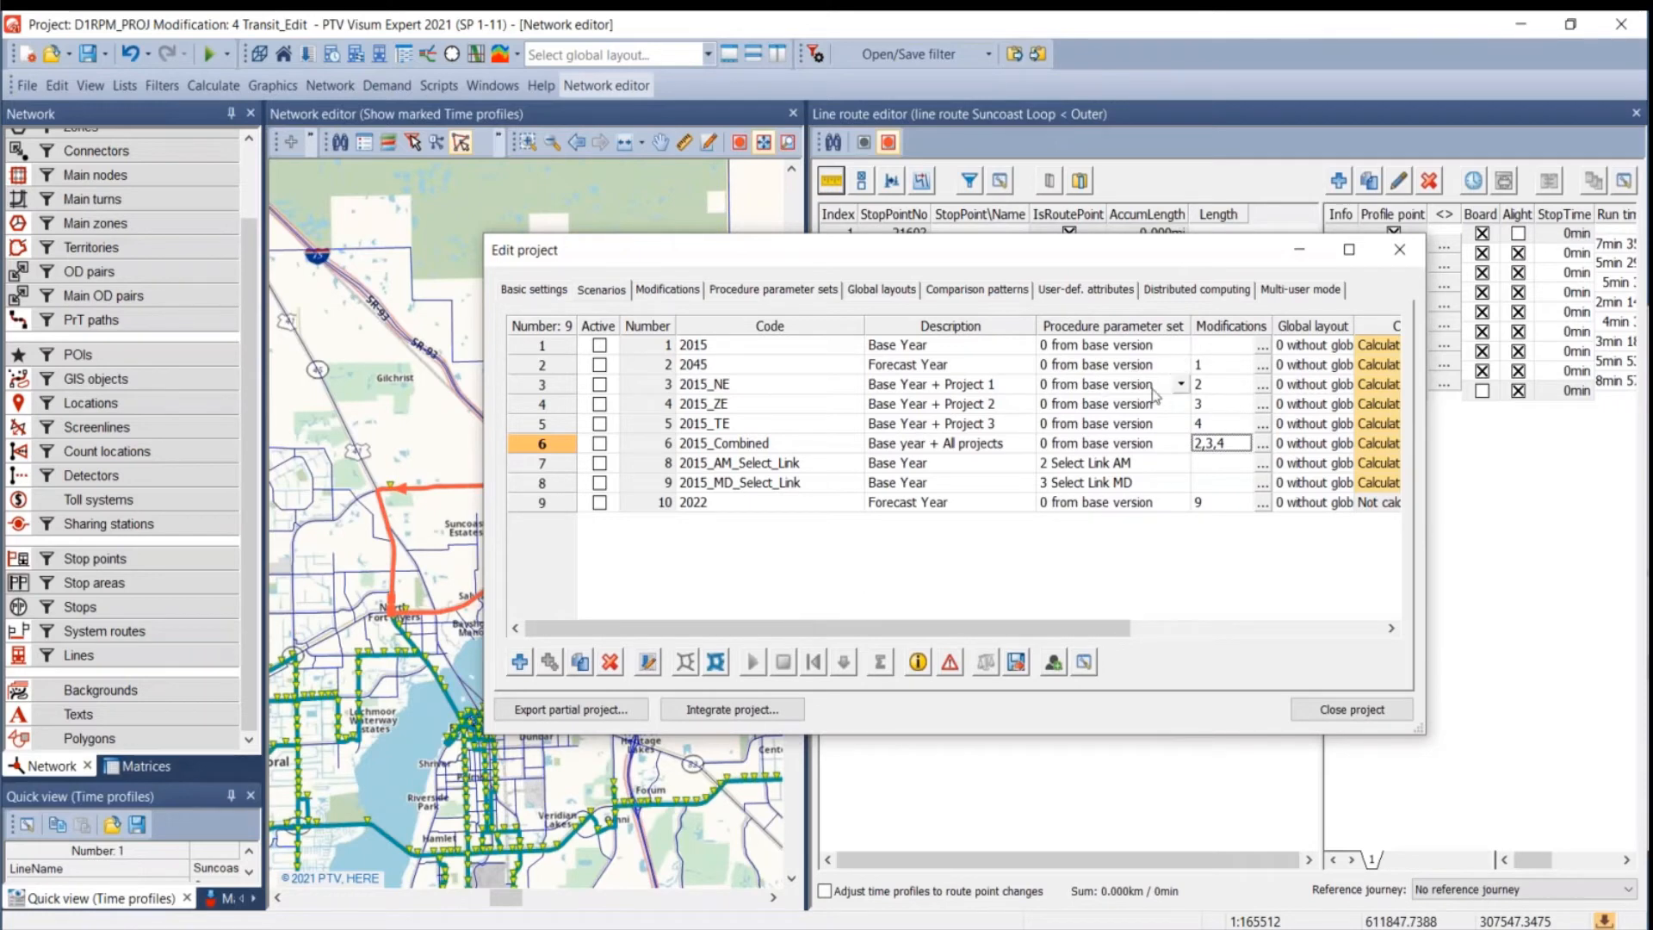
- Select scenario 6, 2015_Combined, and load it into the network
{"action": "left_click", "coordinate": [774, 388]}
{"action": "left_click", "coordinate": [754, 406]}
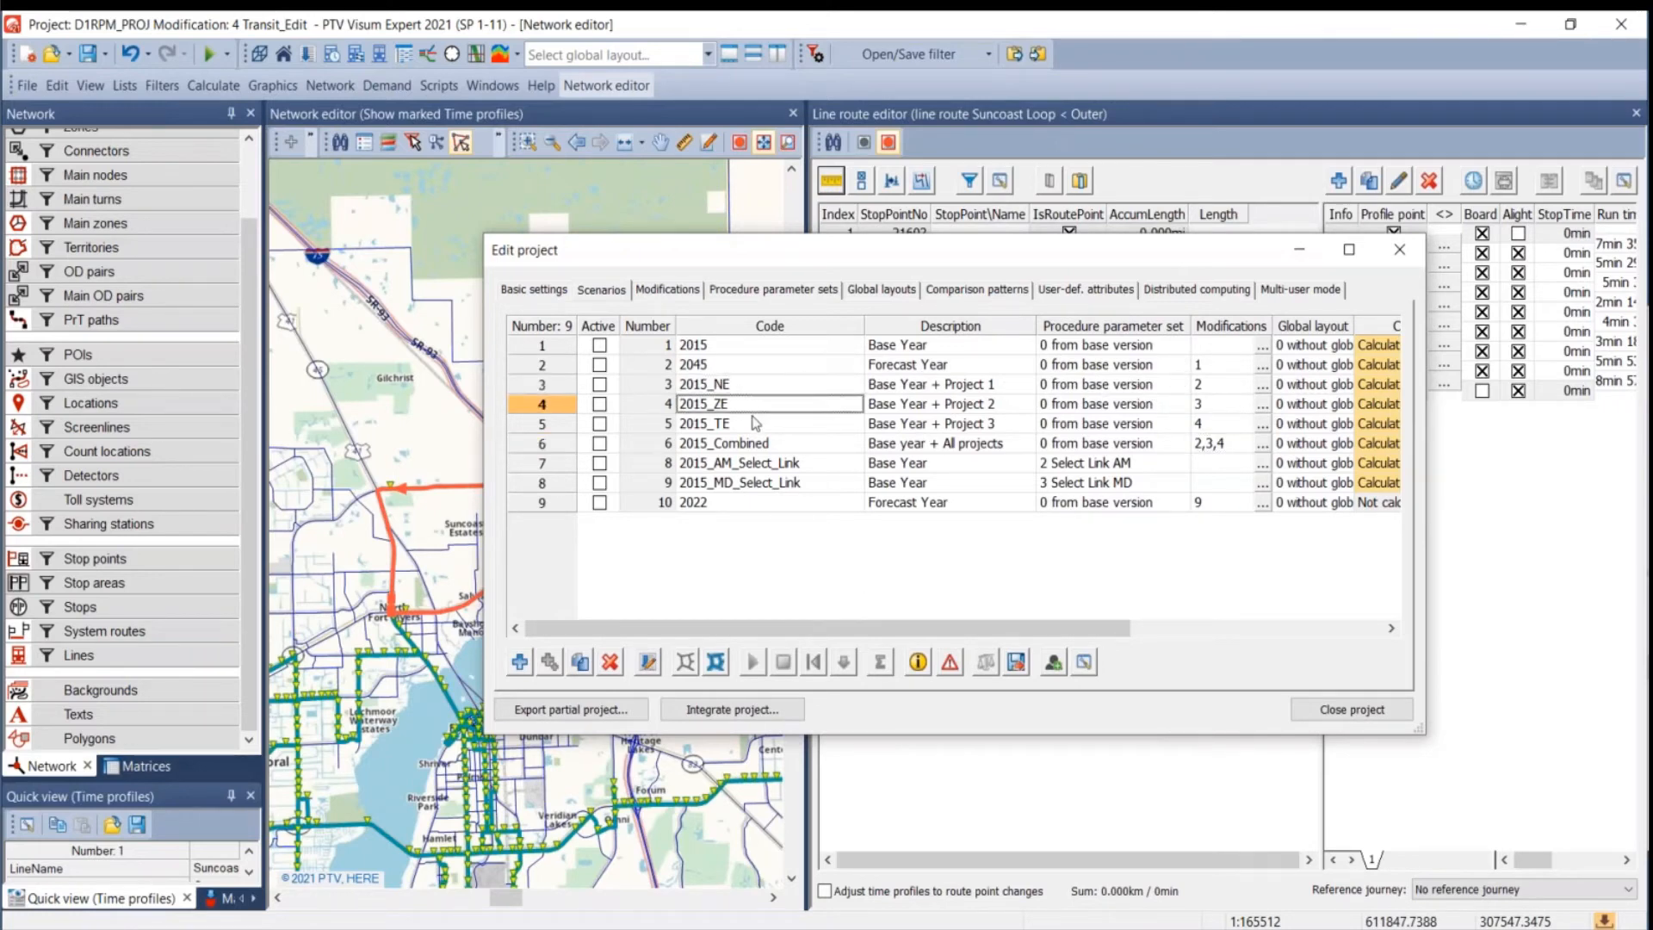
{"action": "left_click", "coordinate": [756, 425]}
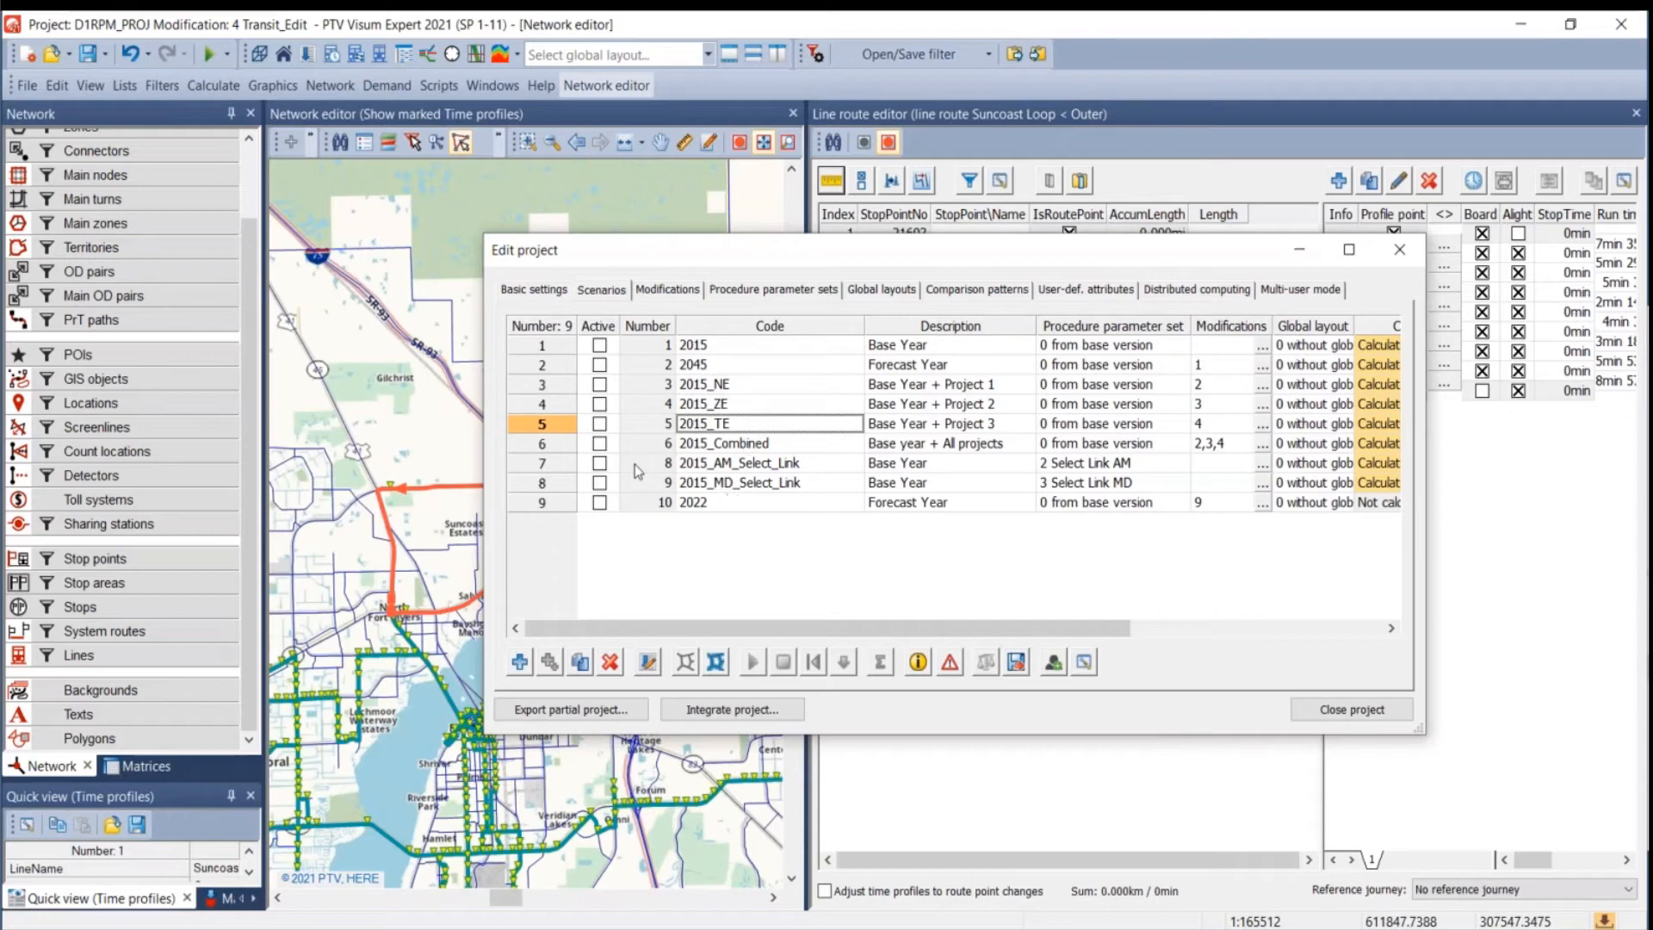
{"action": "left_click", "coordinate": [540, 445]}
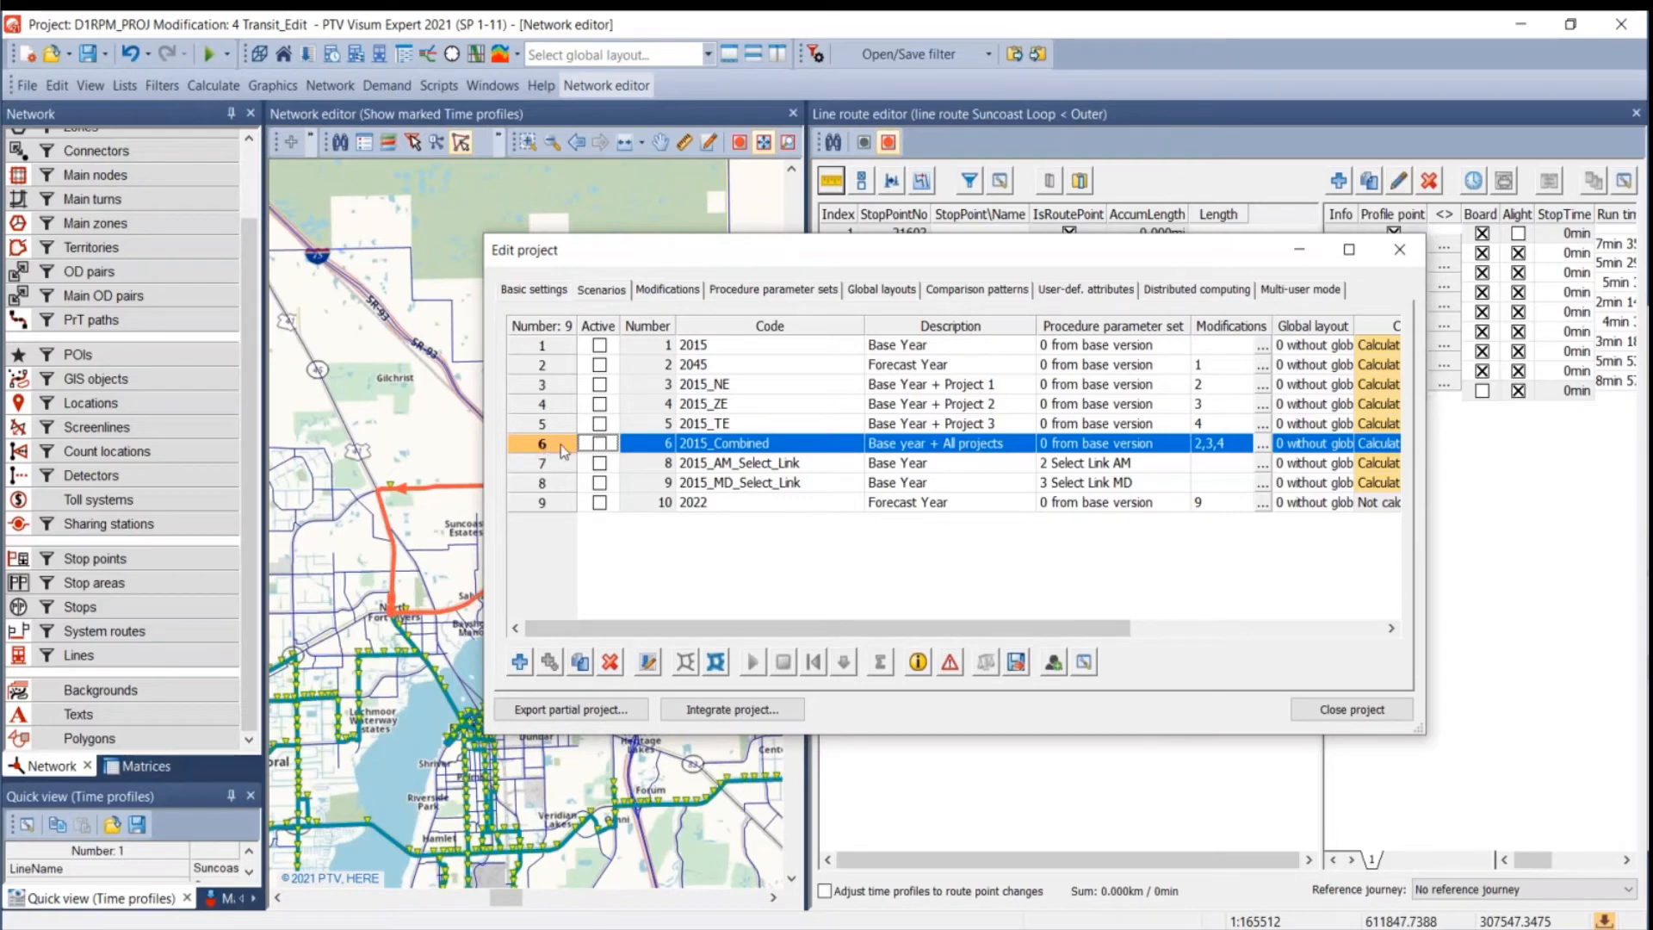
{"action": "left_click", "coordinate": [687, 663]}
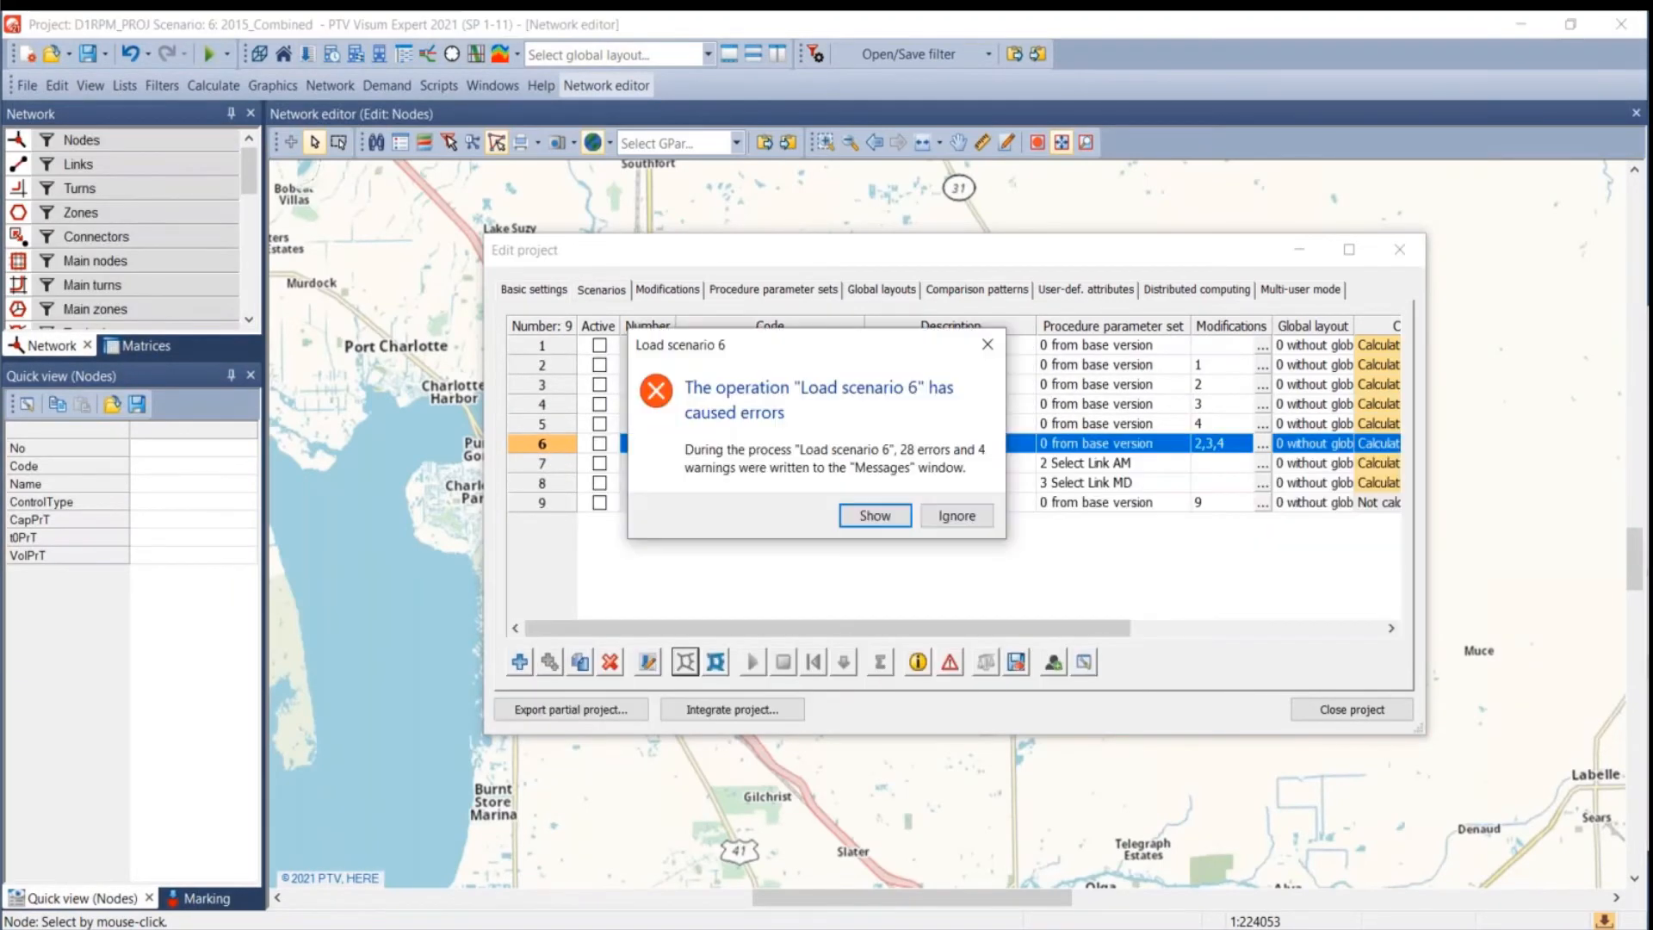
- Show the messages from loading scenario 6 and examine the link, network check, turn, line route and time profile entries
{"action": "left_click", "coordinate": [857, 524]}
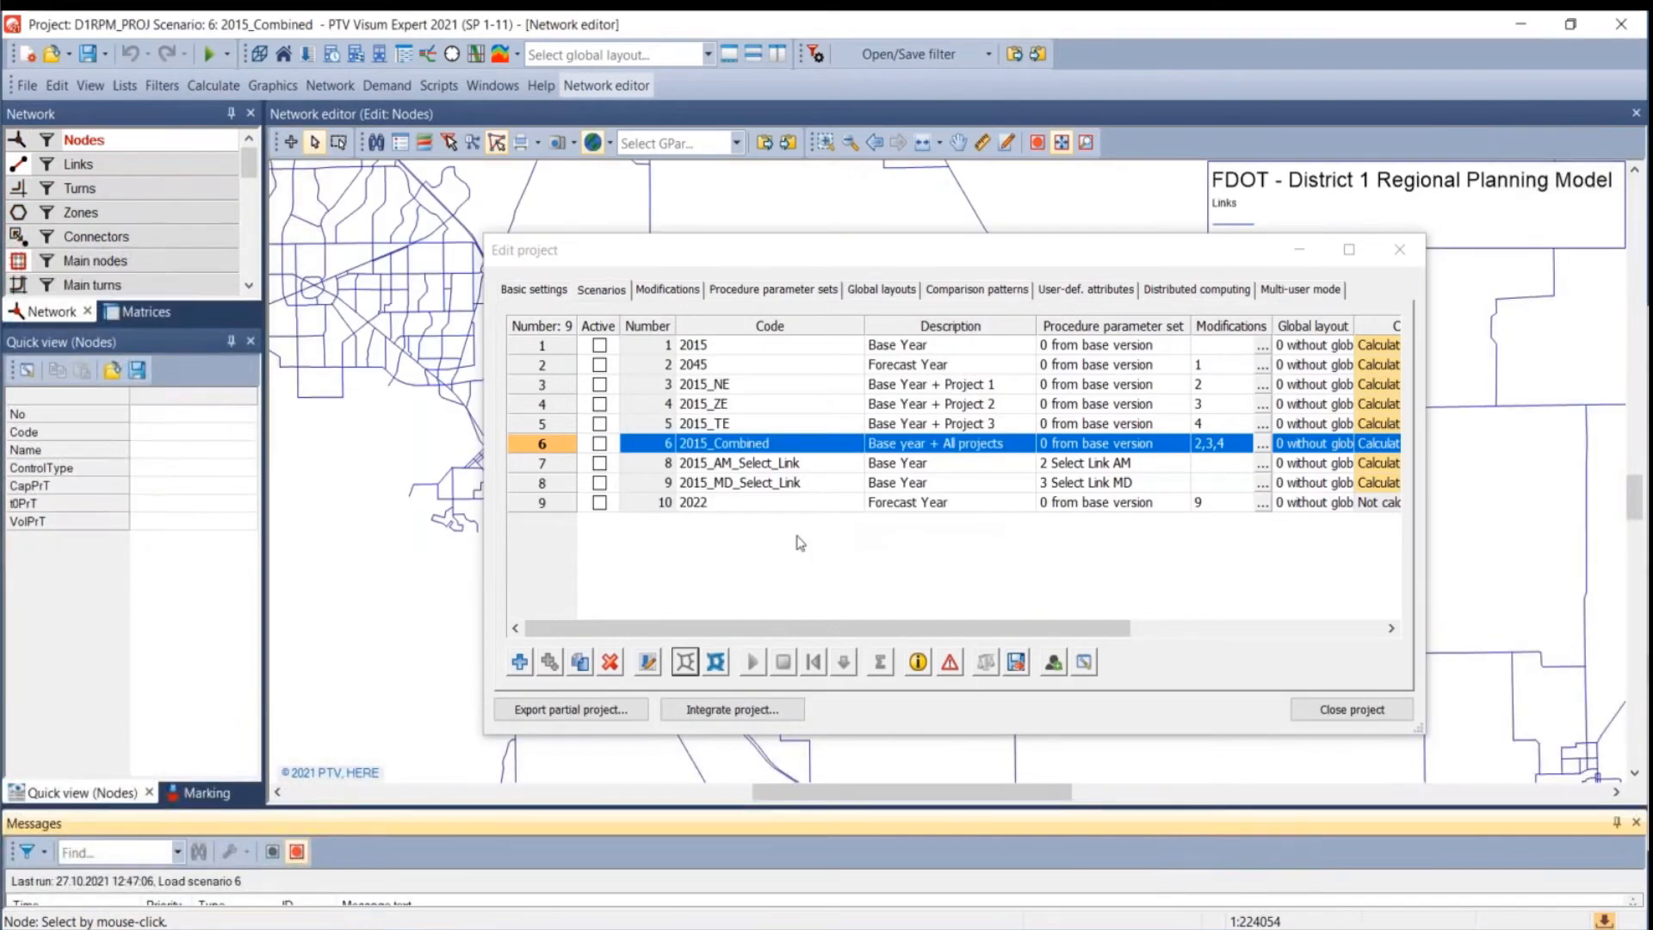
{"action": "left_click_drag", "start_coordinate": [397, 816], "coordinate": [376, 553]}
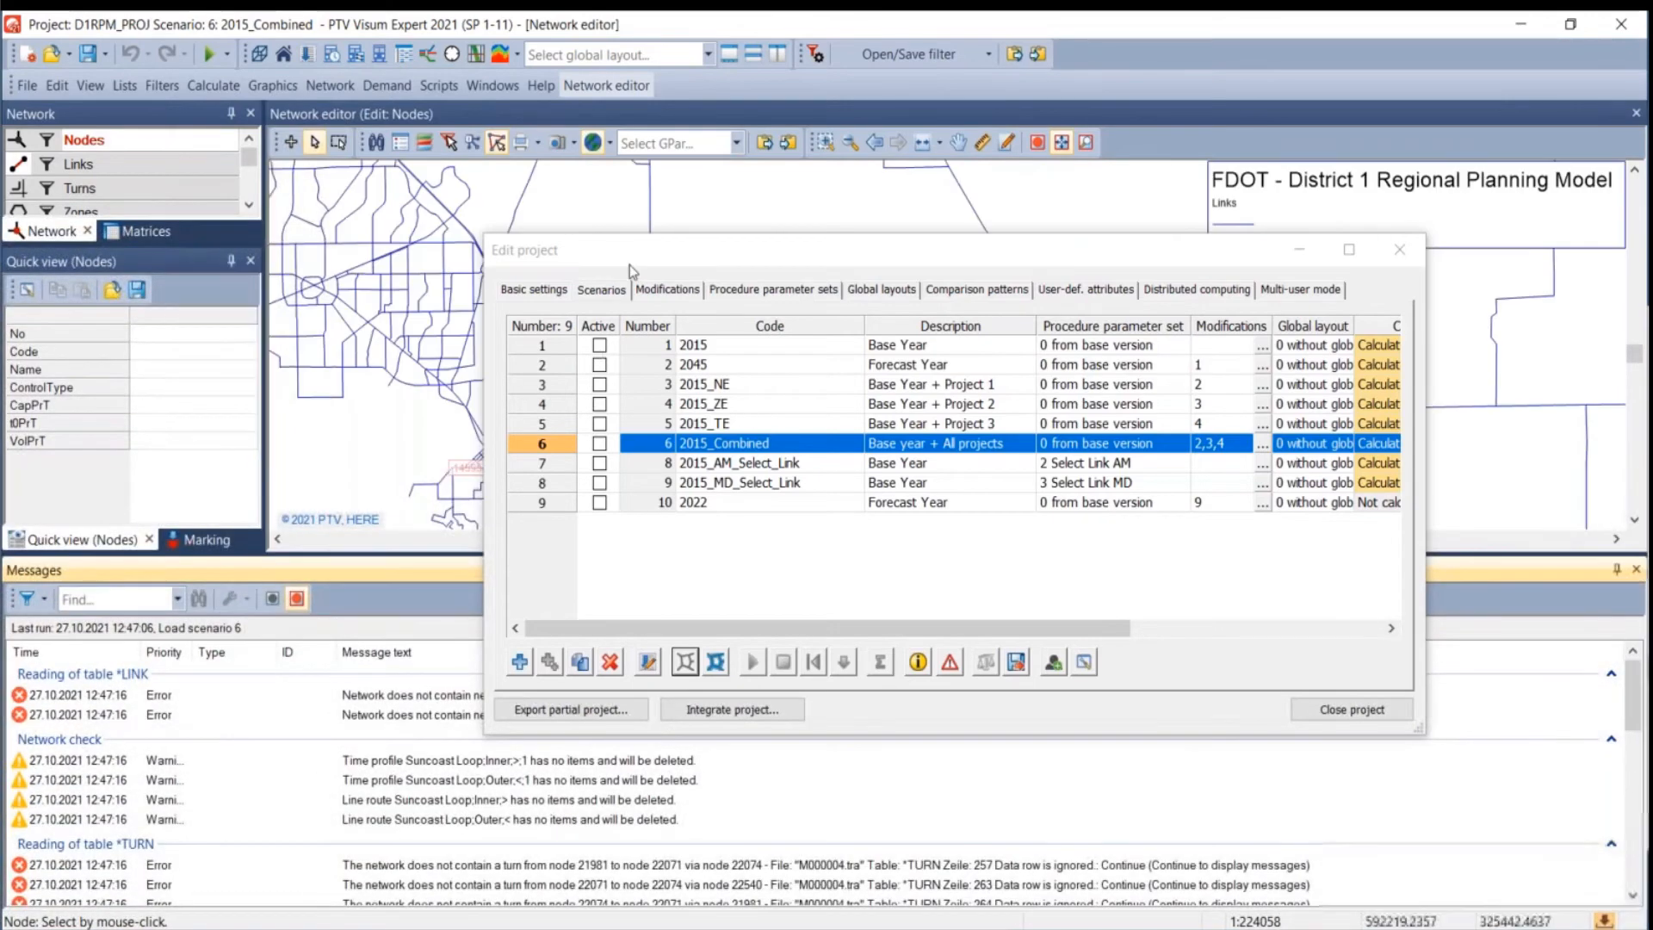
{"action": "left_click_drag", "start_coordinate": [603, 256], "coordinate": [499, 106]}
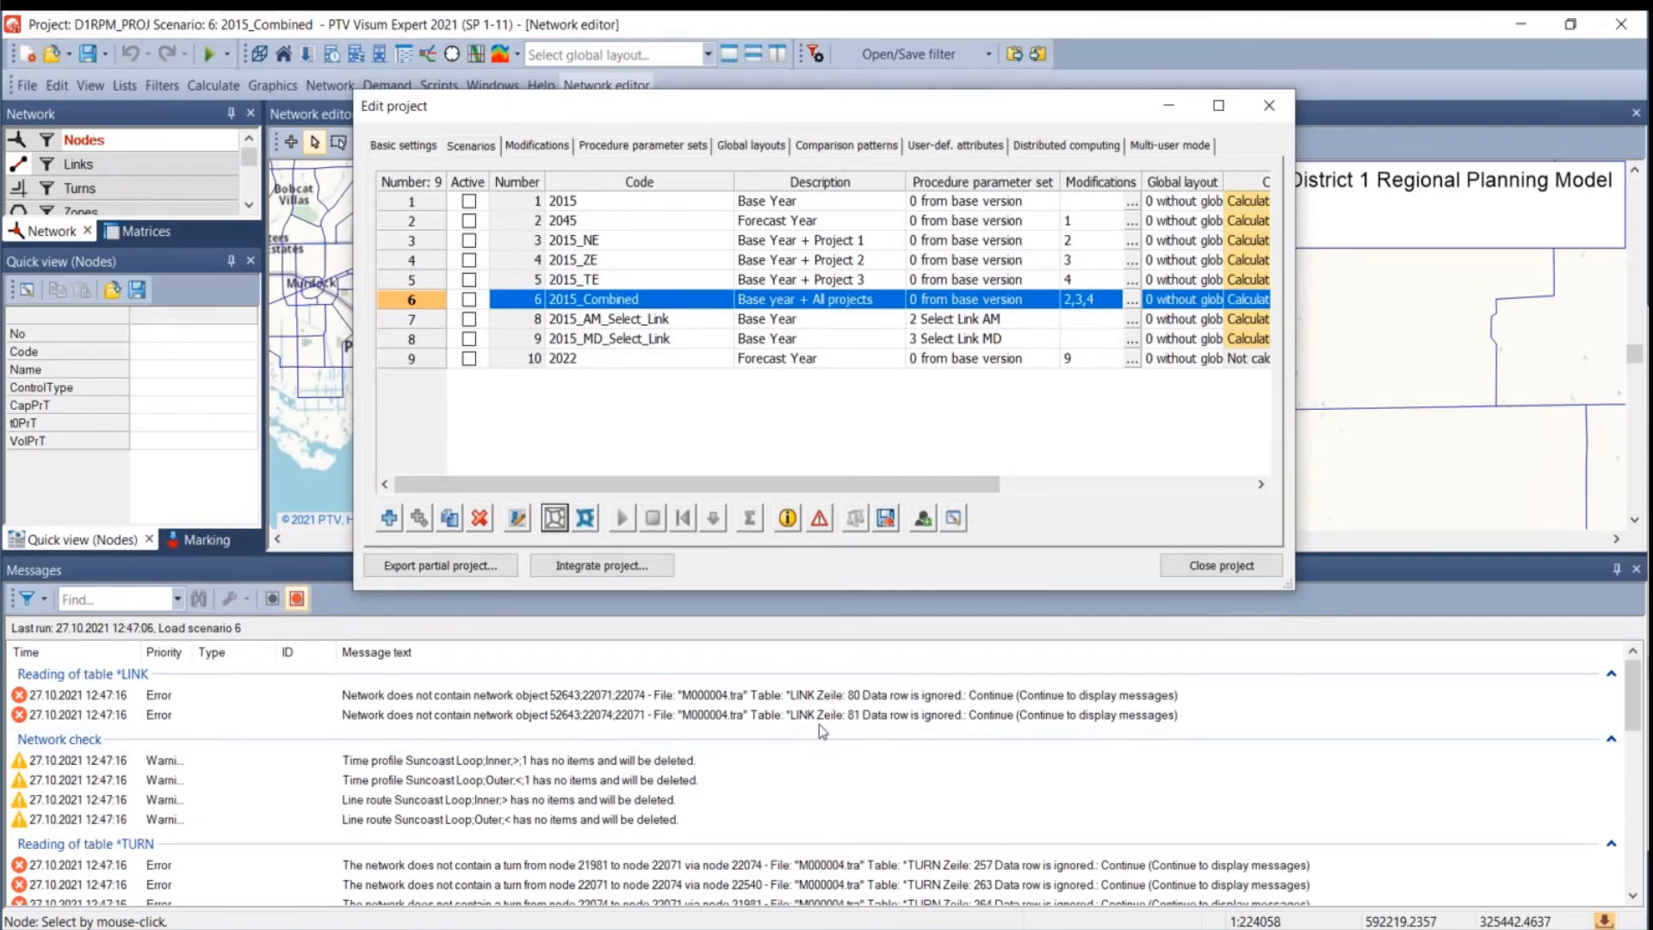
{"action": "scroll", "coordinate": [824, 748], "scroll_direction": "down", "scroll_amount": 4}
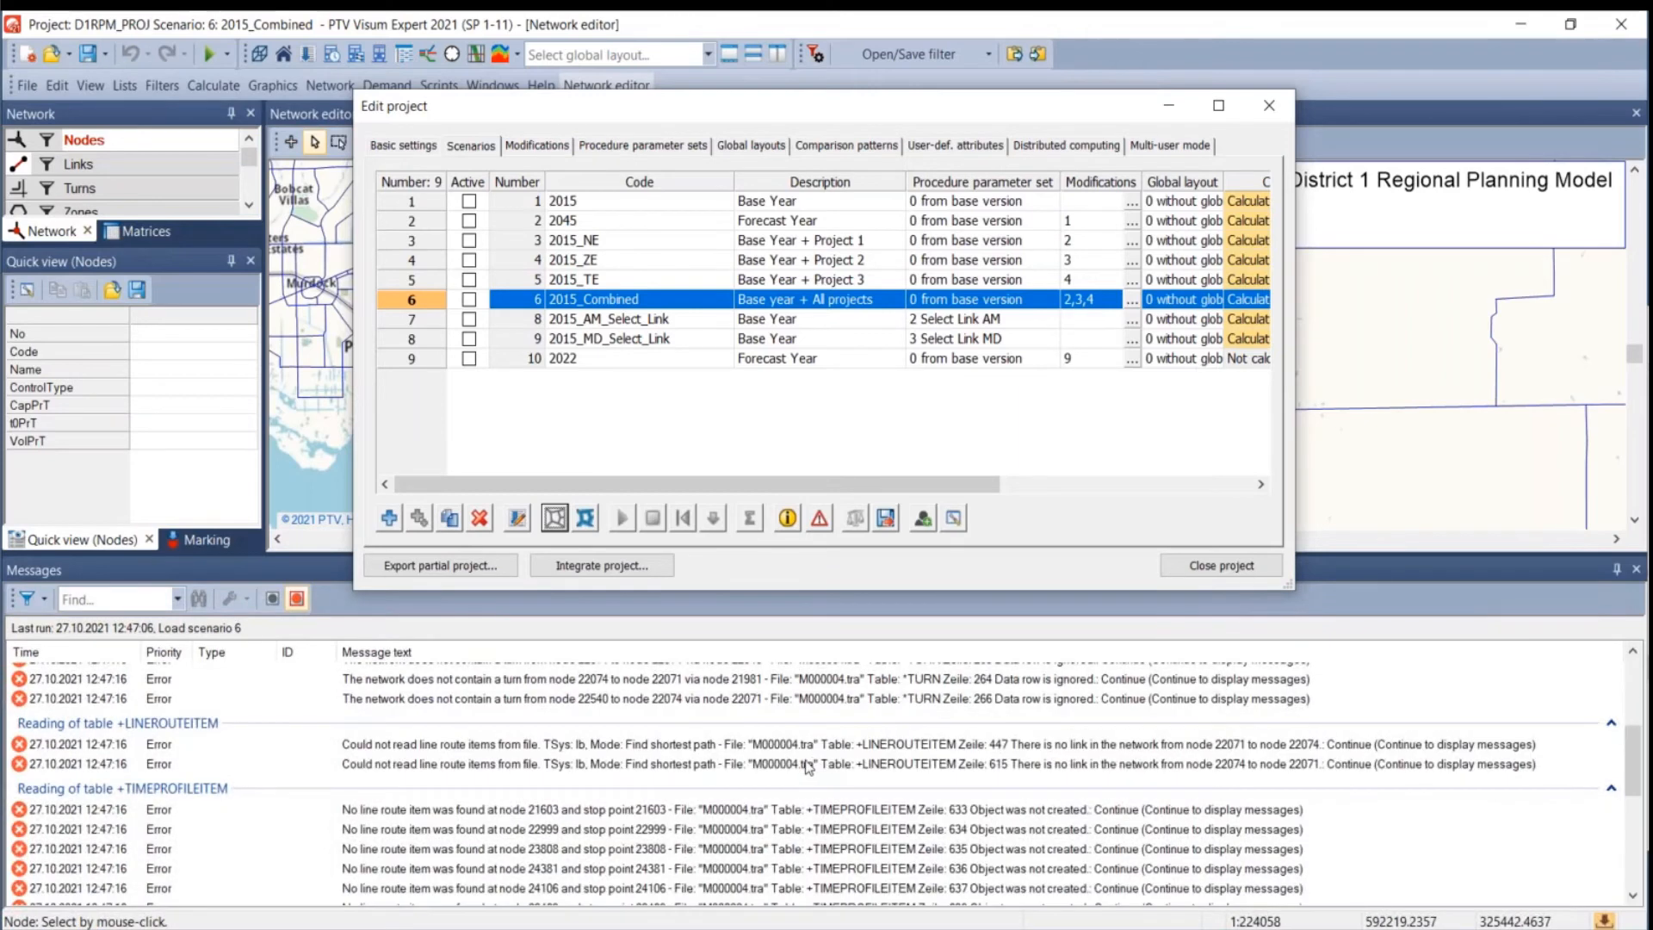
{"action": "scroll", "coordinate": [809, 767], "scroll_direction": "up", "scroll_amount": 4}
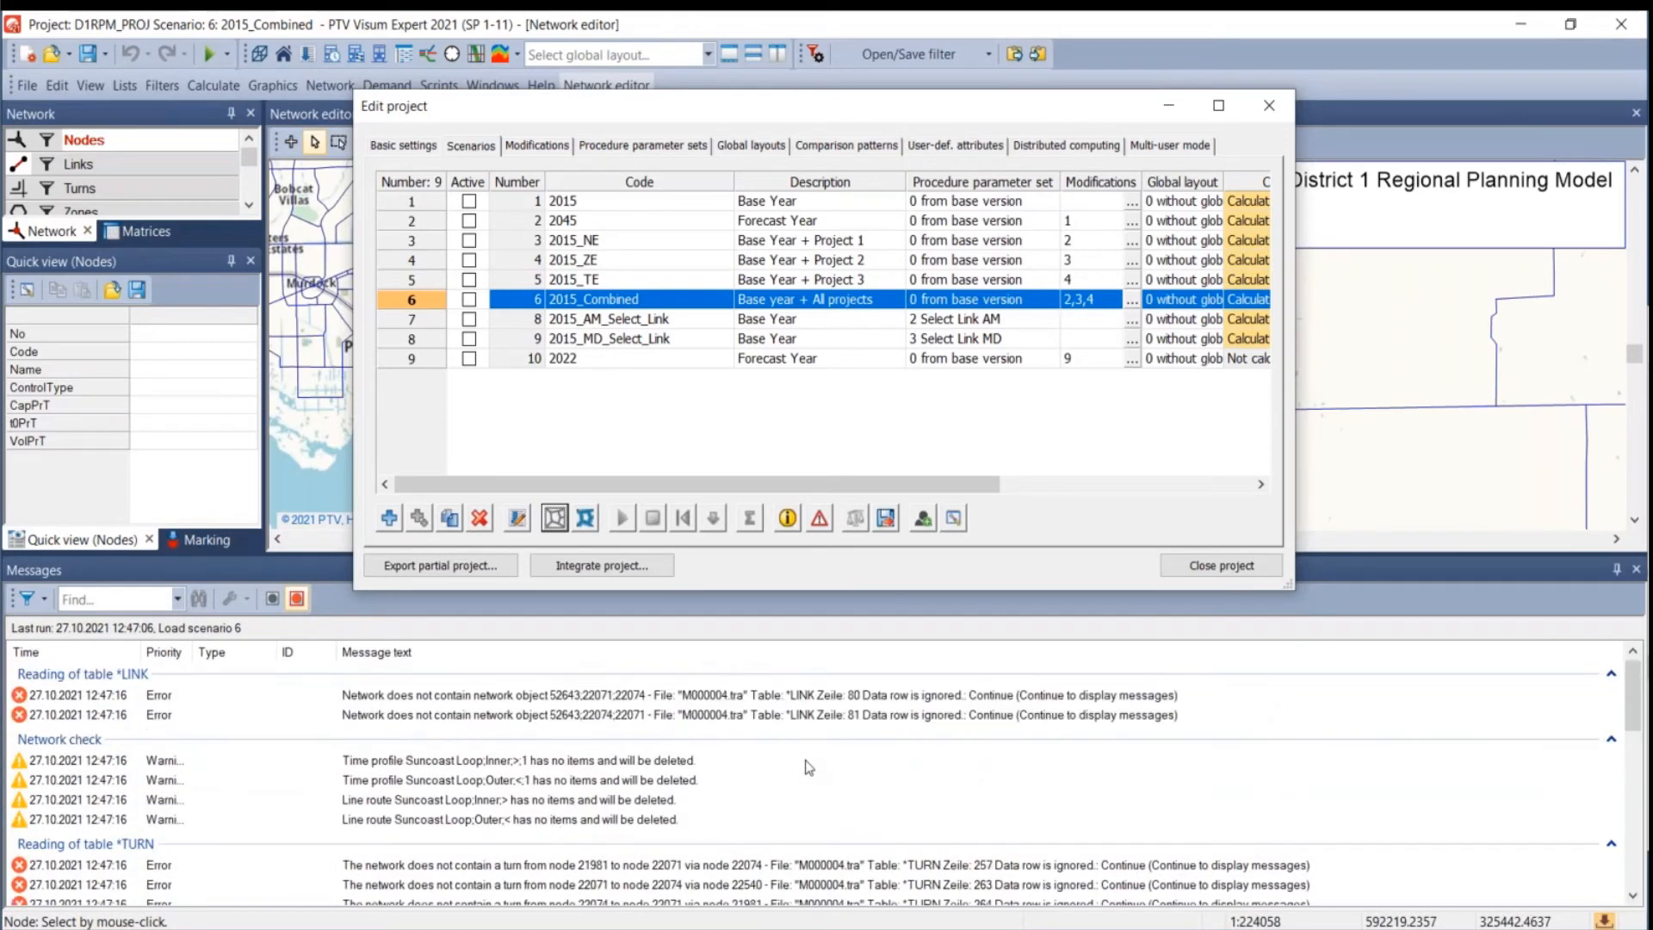
{"action": "scroll", "coordinate": [806, 769], "scroll_direction": "down", "scroll_amount": 3}
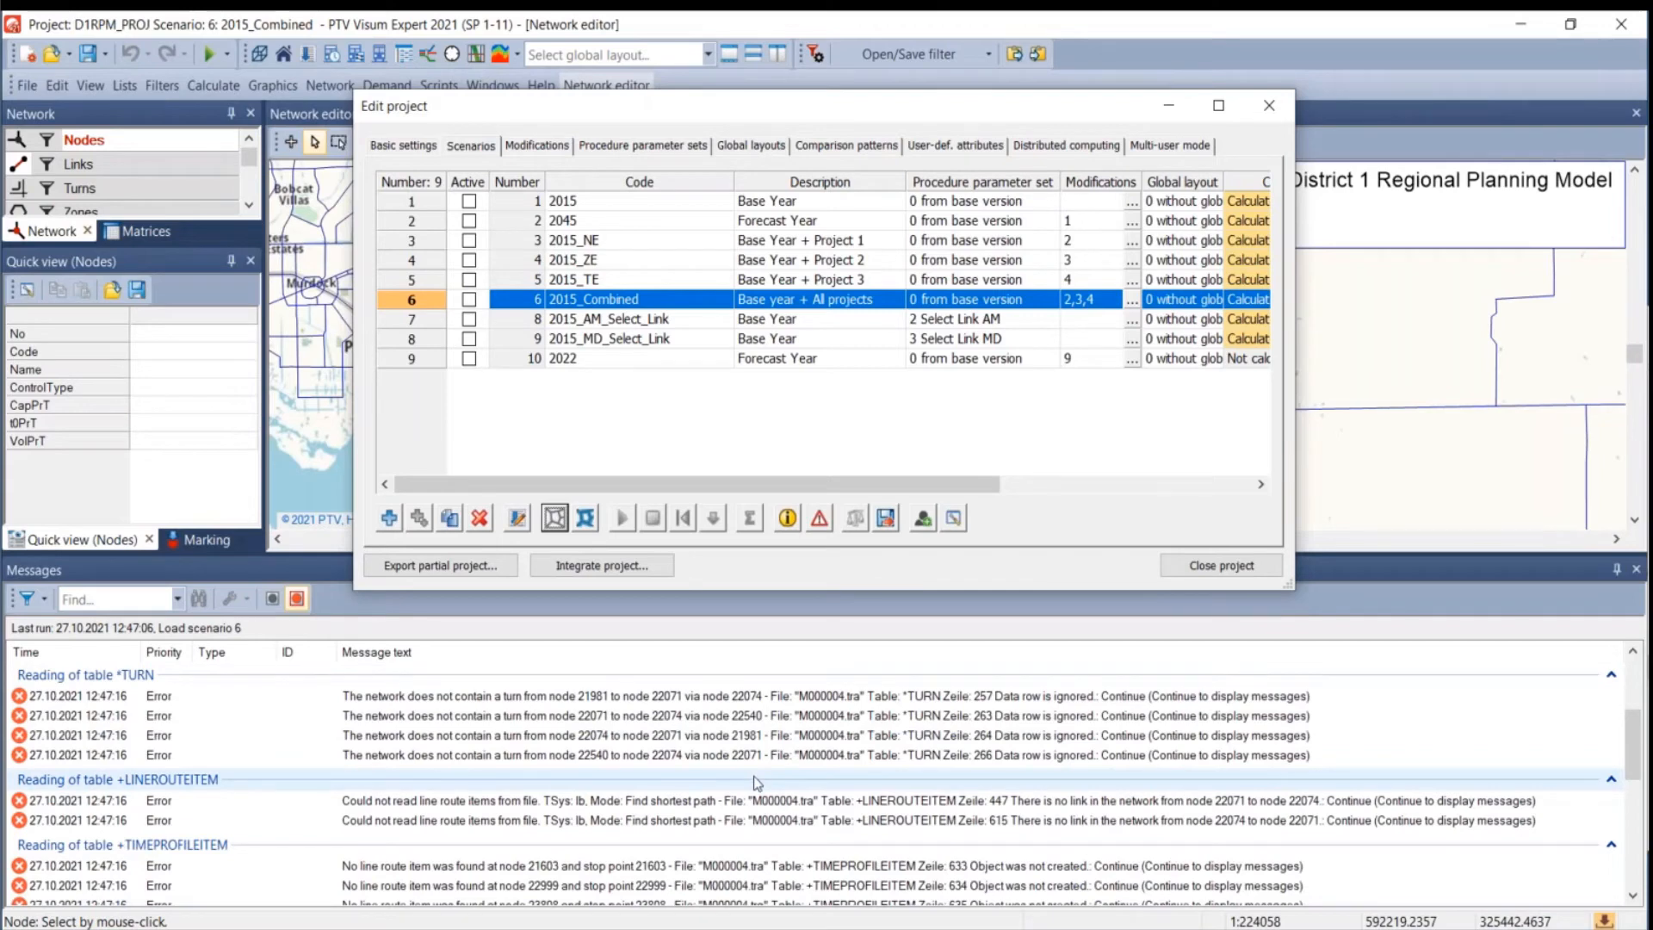
{"action": "scroll", "coordinate": [755, 782], "scroll_direction": "down", "scroll_amount": 4}
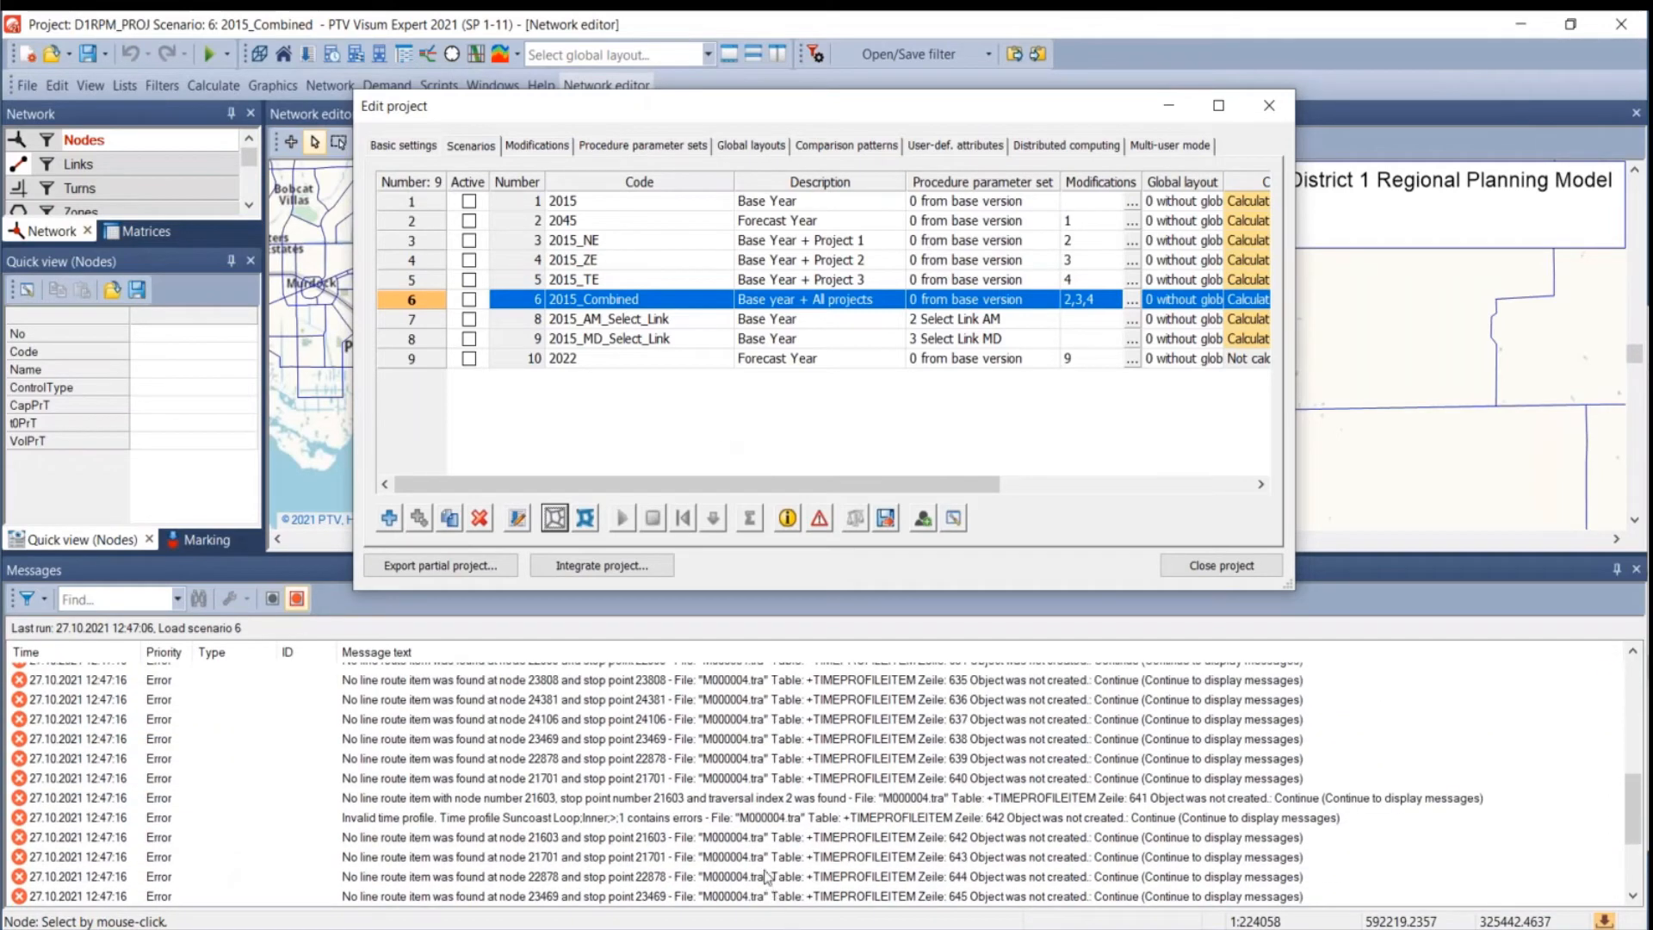
{"action": "scroll", "coordinate": [766, 877], "scroll_direction": "down", "scroll_amount": 3}
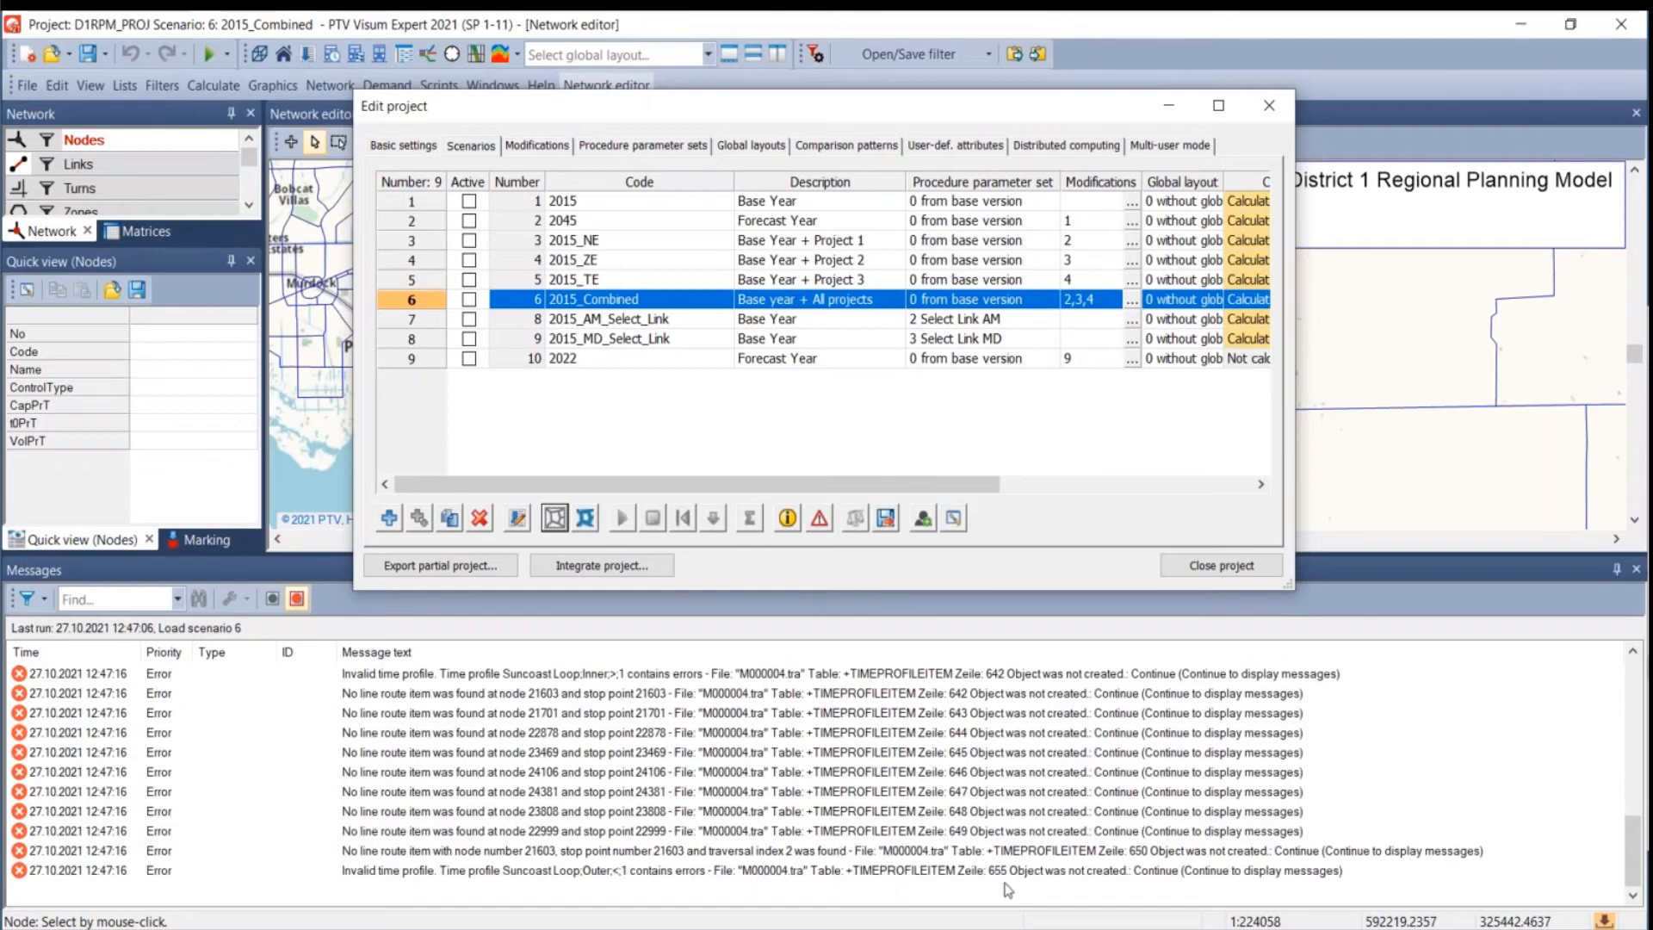
{"action": "scroll", "coordinate": [1007, 890], "scroll_direction": "up", "scroll_amount": 3}
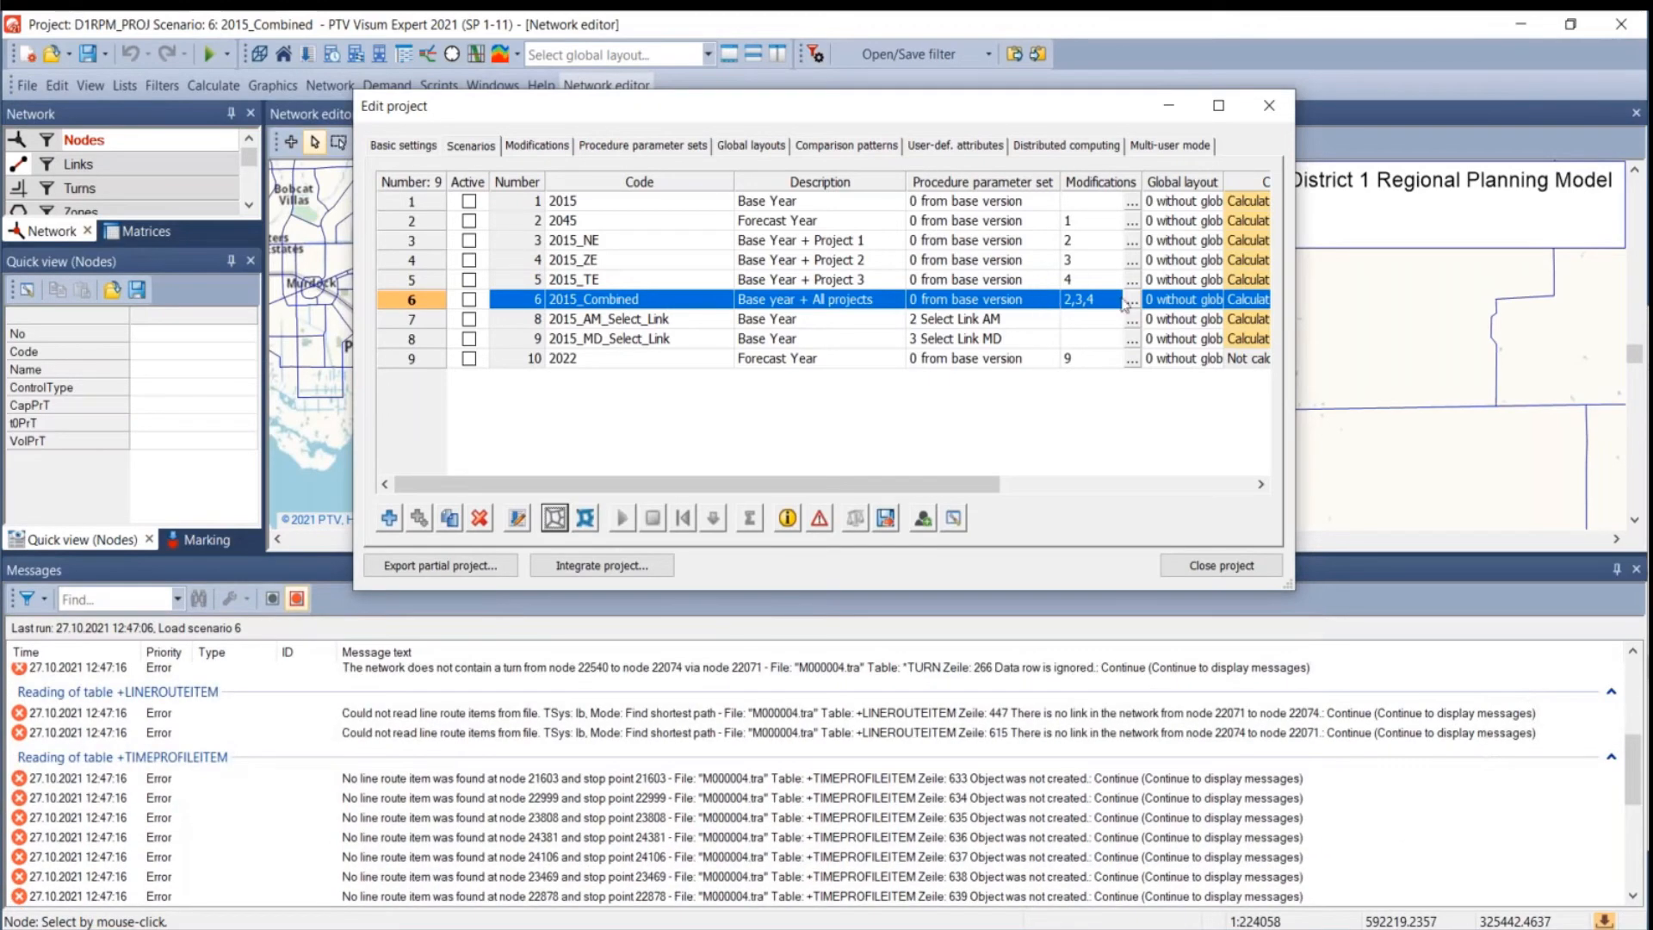
- Replace modification 4 Transit_Edit with 7 Transit_Edit - Complete in scenario 2015_Combined and reload the scenario
{"action": "left_click", "coordinate": [1132, 299]}
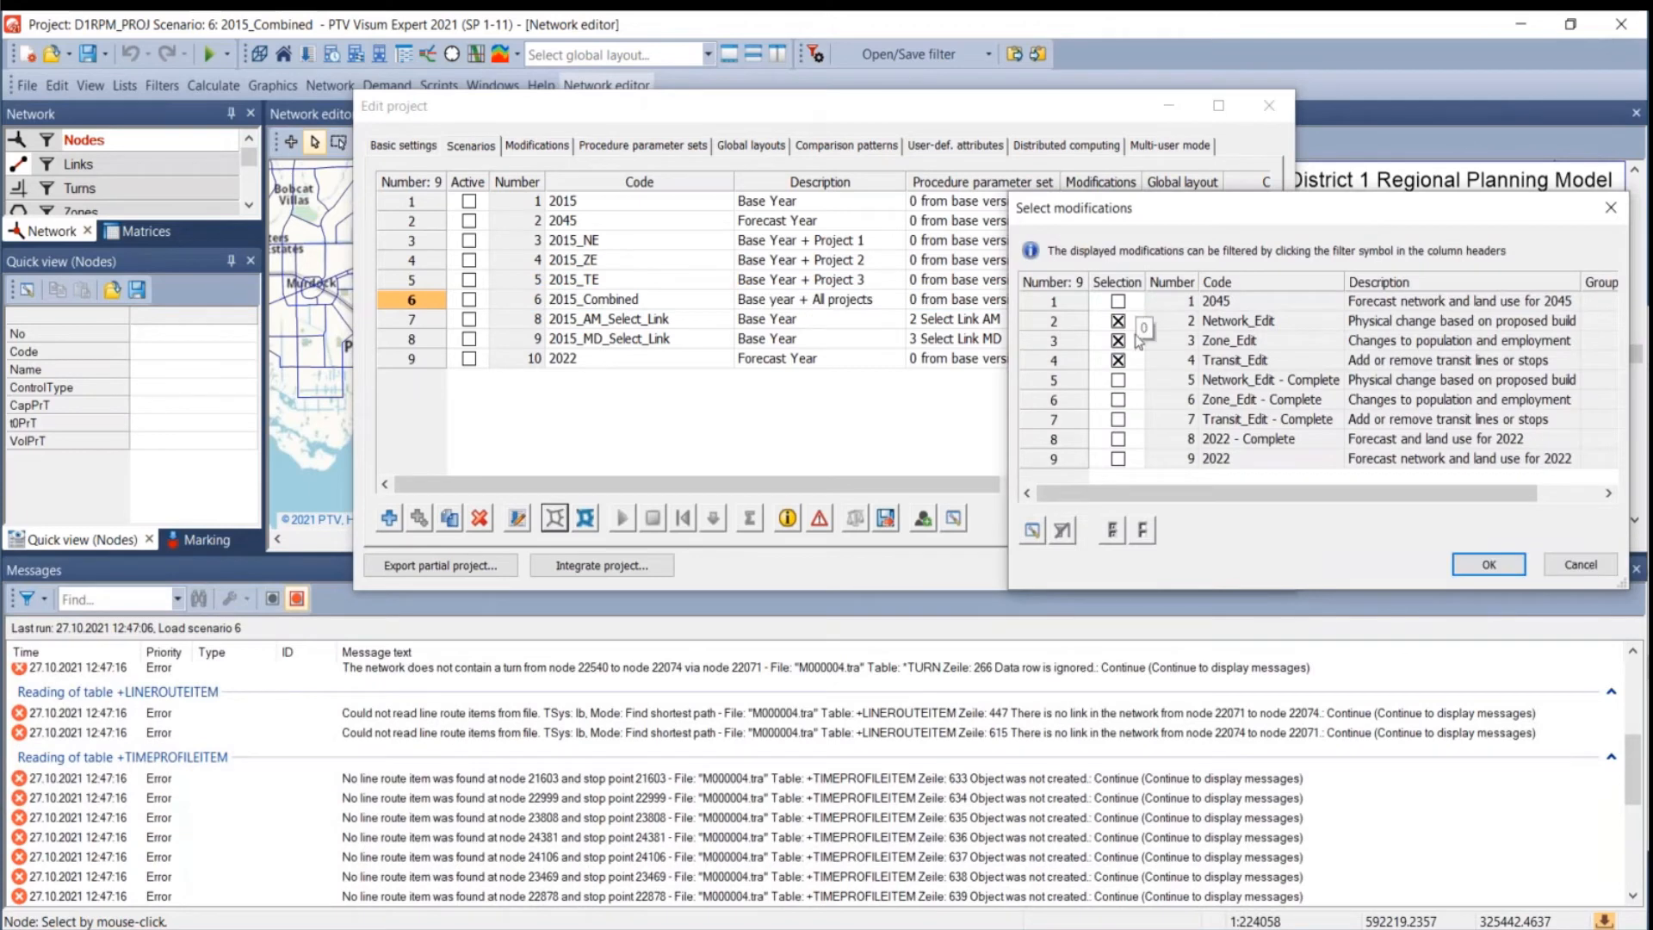
{"action": "left_click", "coordinate": [1120, 362]}
{"action": "left_click", "coordinate": [1116, 421]}
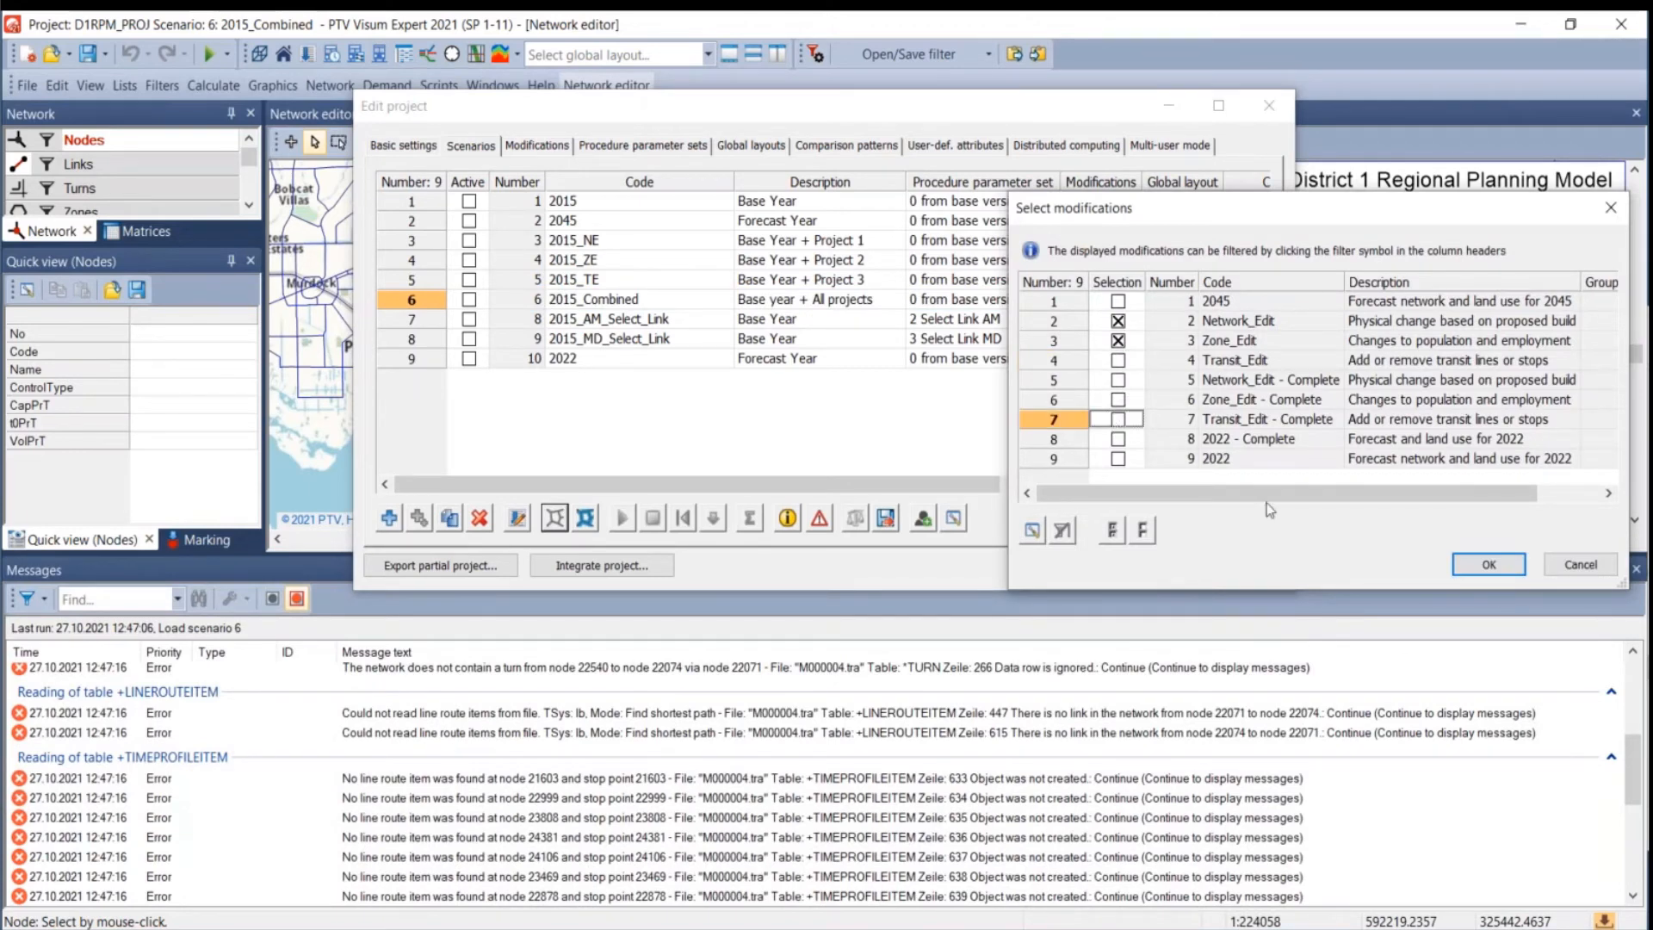
{"action": "left_click", "coordinate": [1118, 420]}
{"action": "left_click", "coordinate": [1483, 564]}
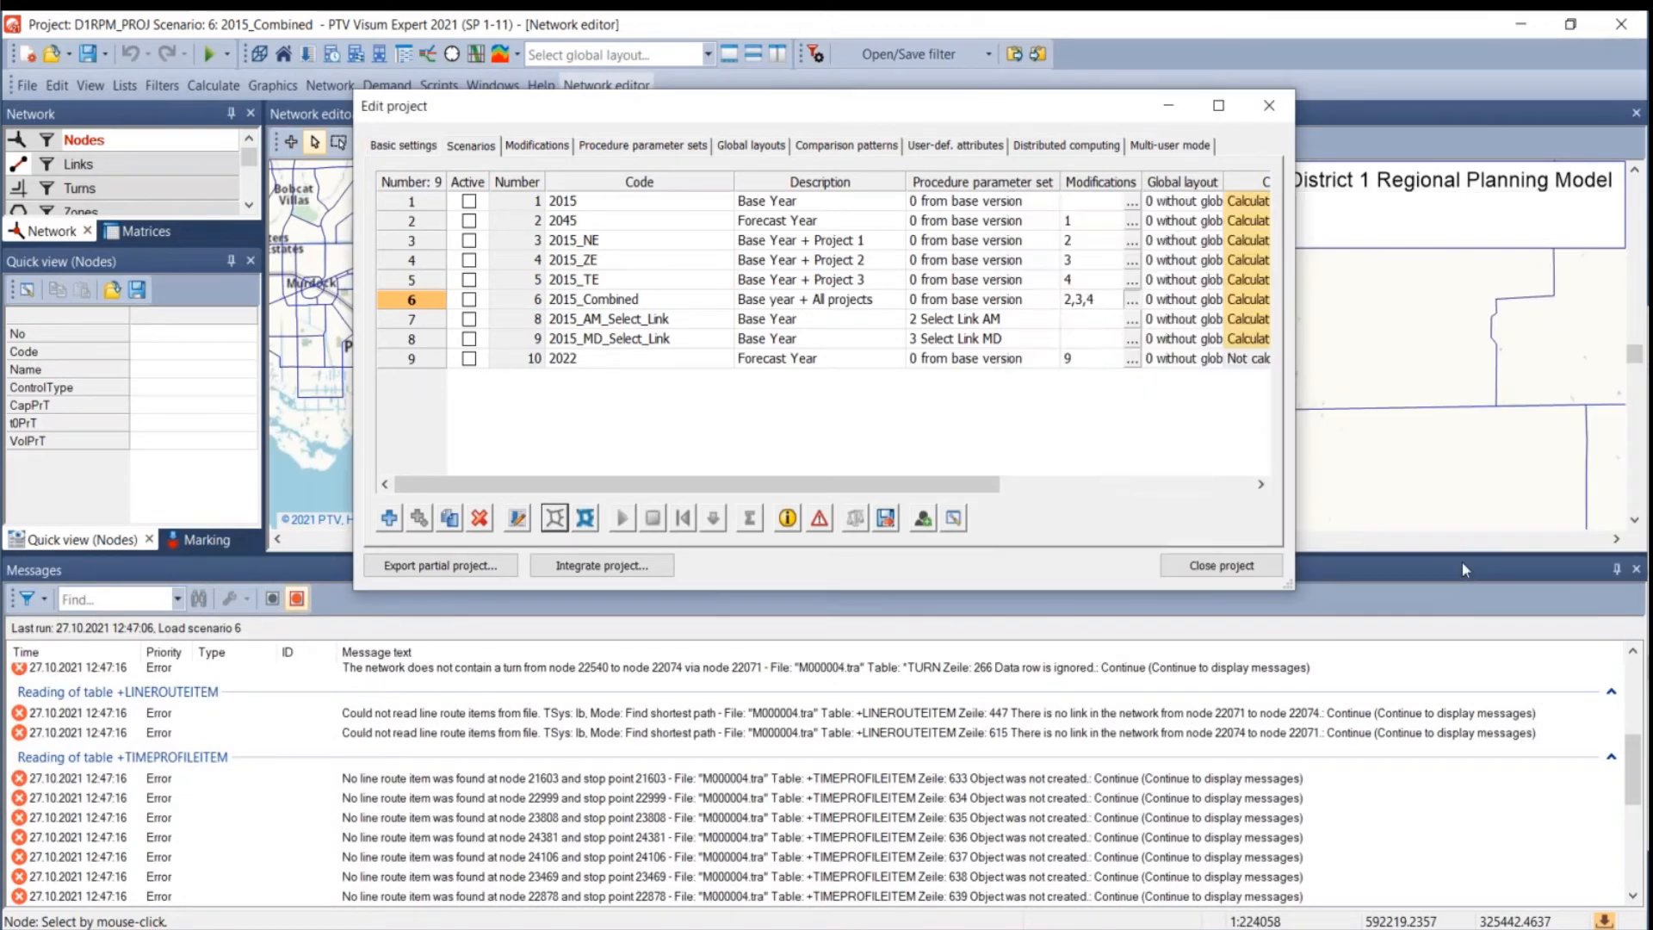
{"action": "left_click", "coordinate": [554, 518]}
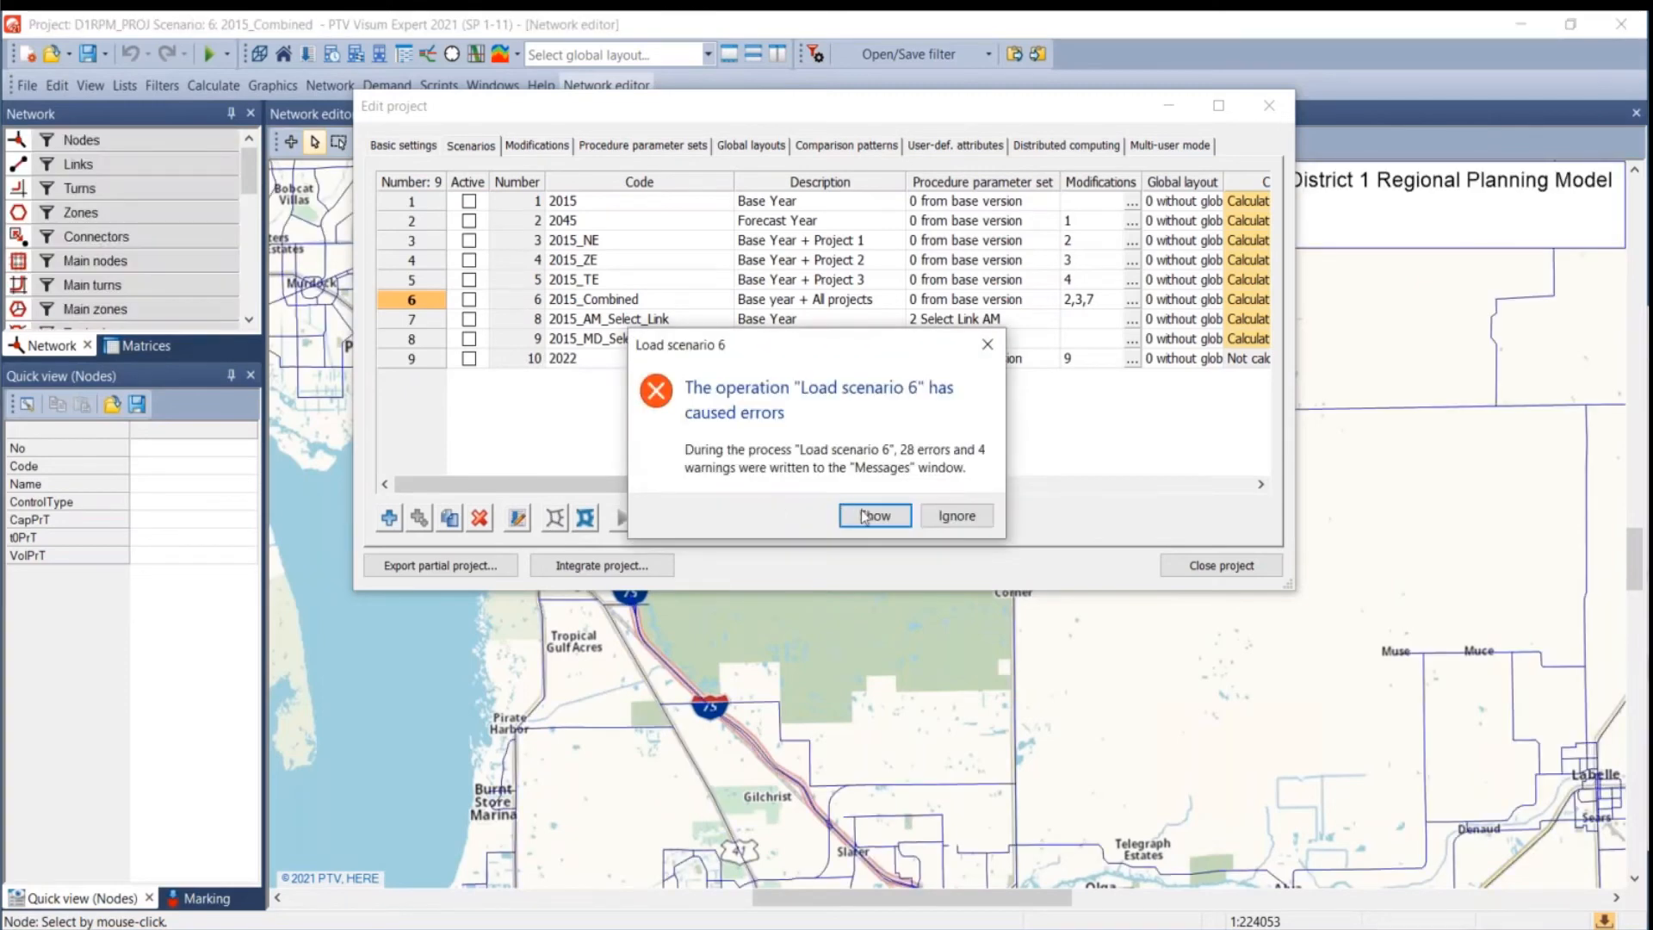
- Show the messages from the reload with Transit_Edit - Complete and read through its error list
{"action": "left_click", "coordinate": [871, 521]}
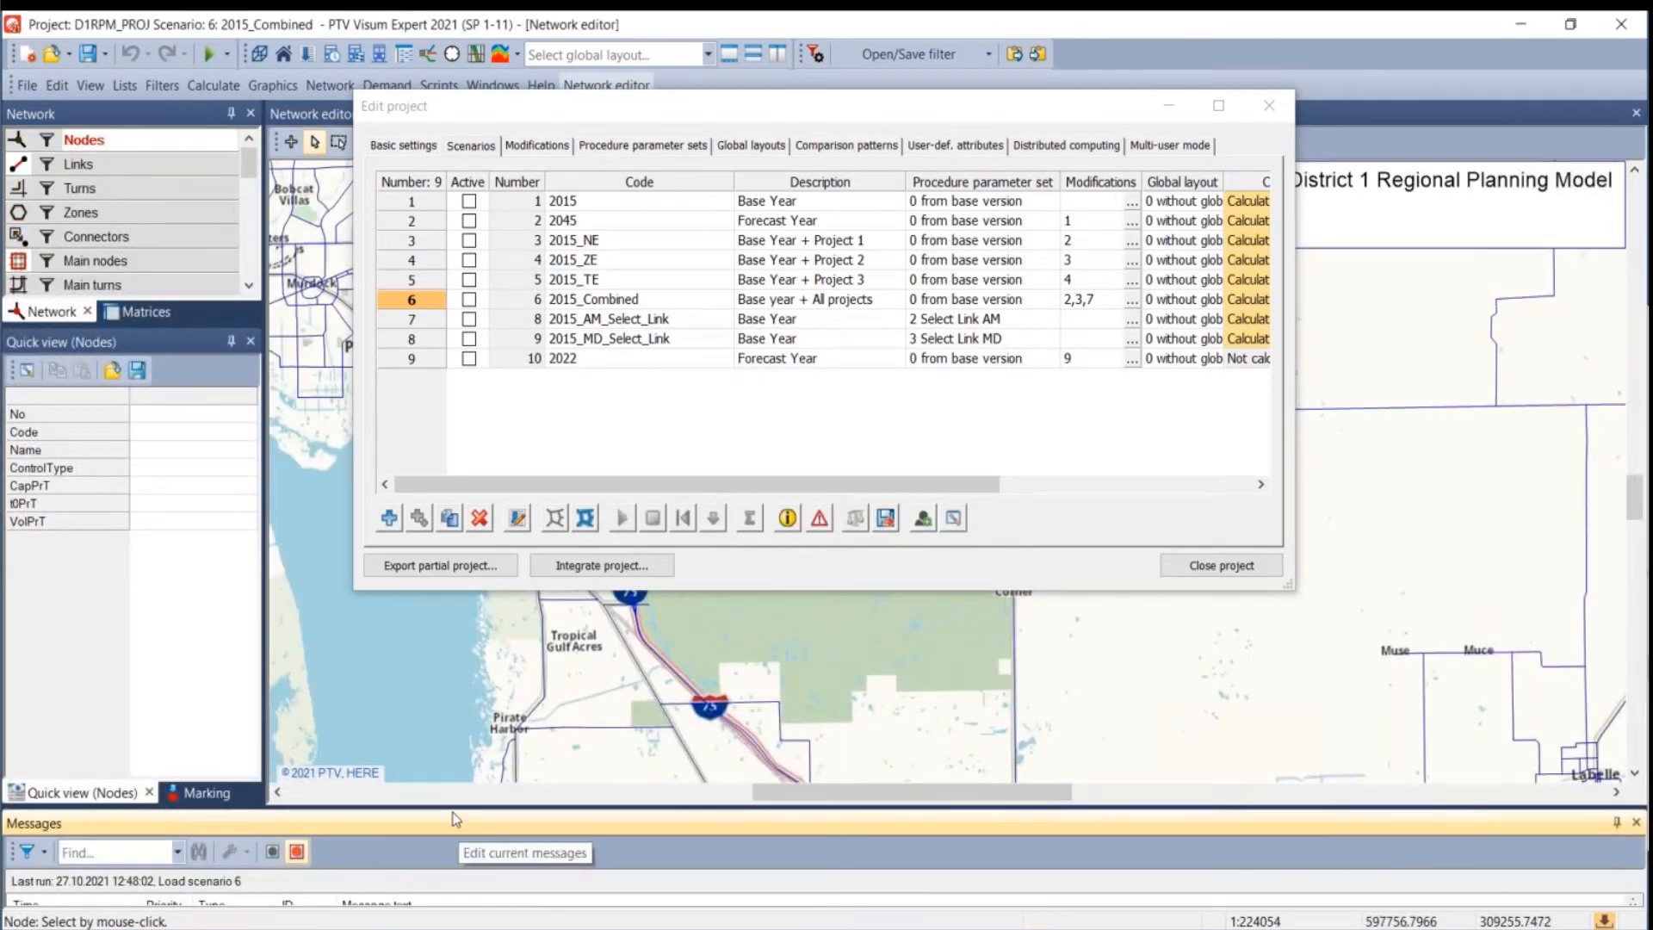
{"action": "left_click_drag", "start_coordinate": [457, 812], "coordinate": [456, 642]}
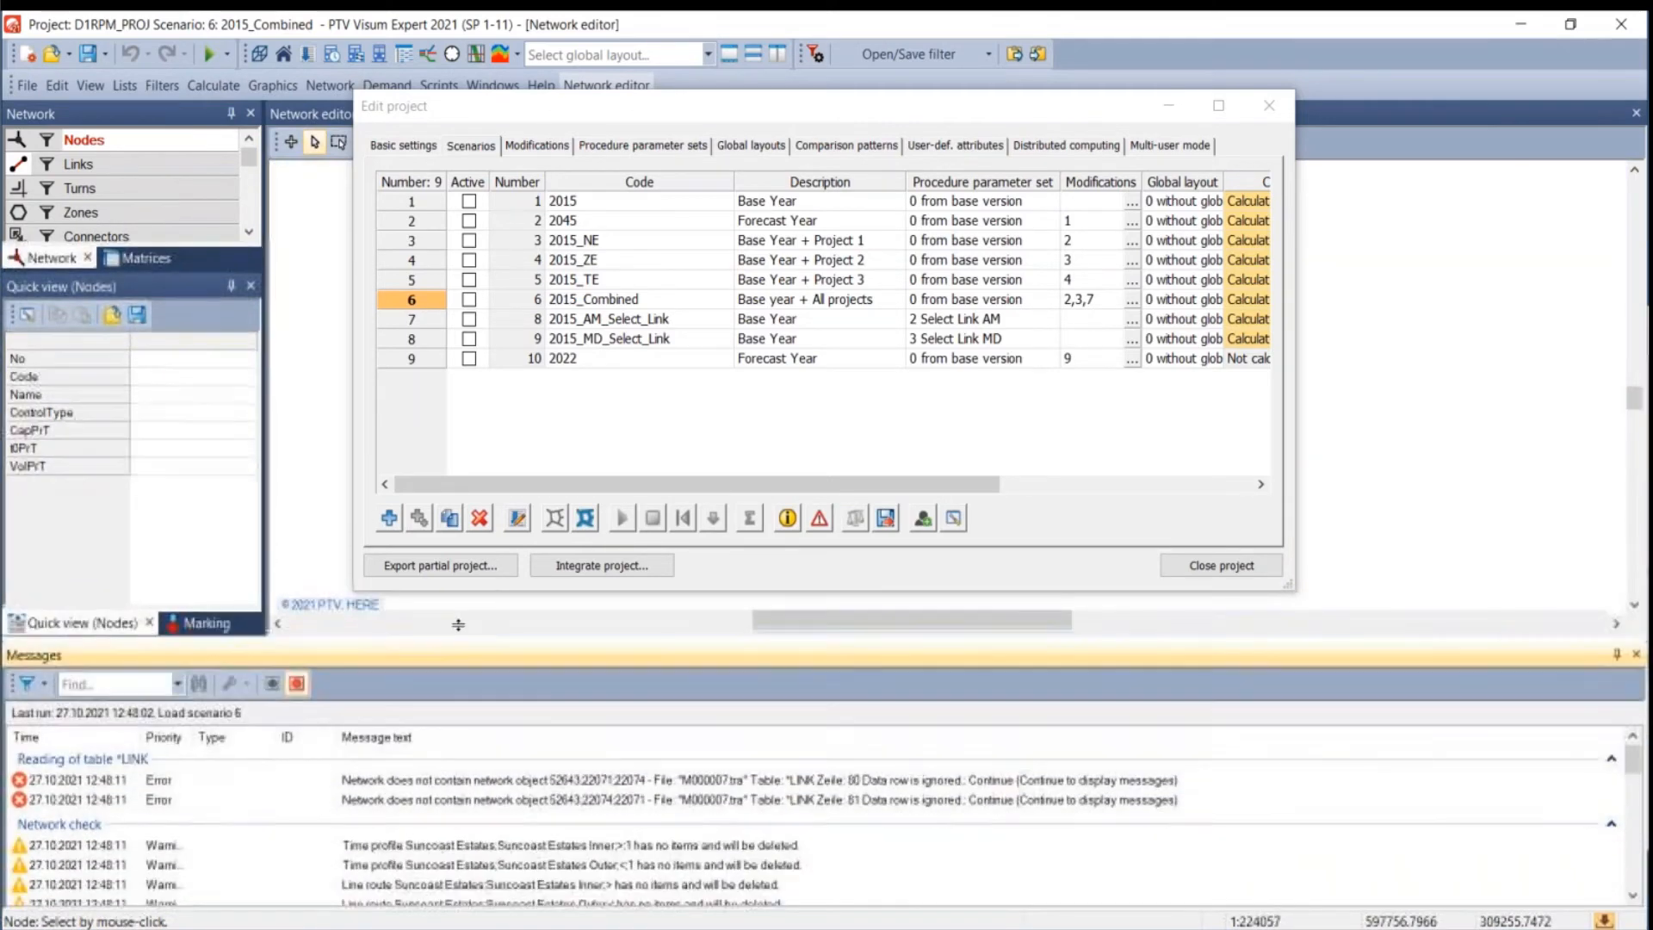
{"action": "scroll", "coordinate": [681, 801], "scroll_direction": "down", "scroll_amount": 15}
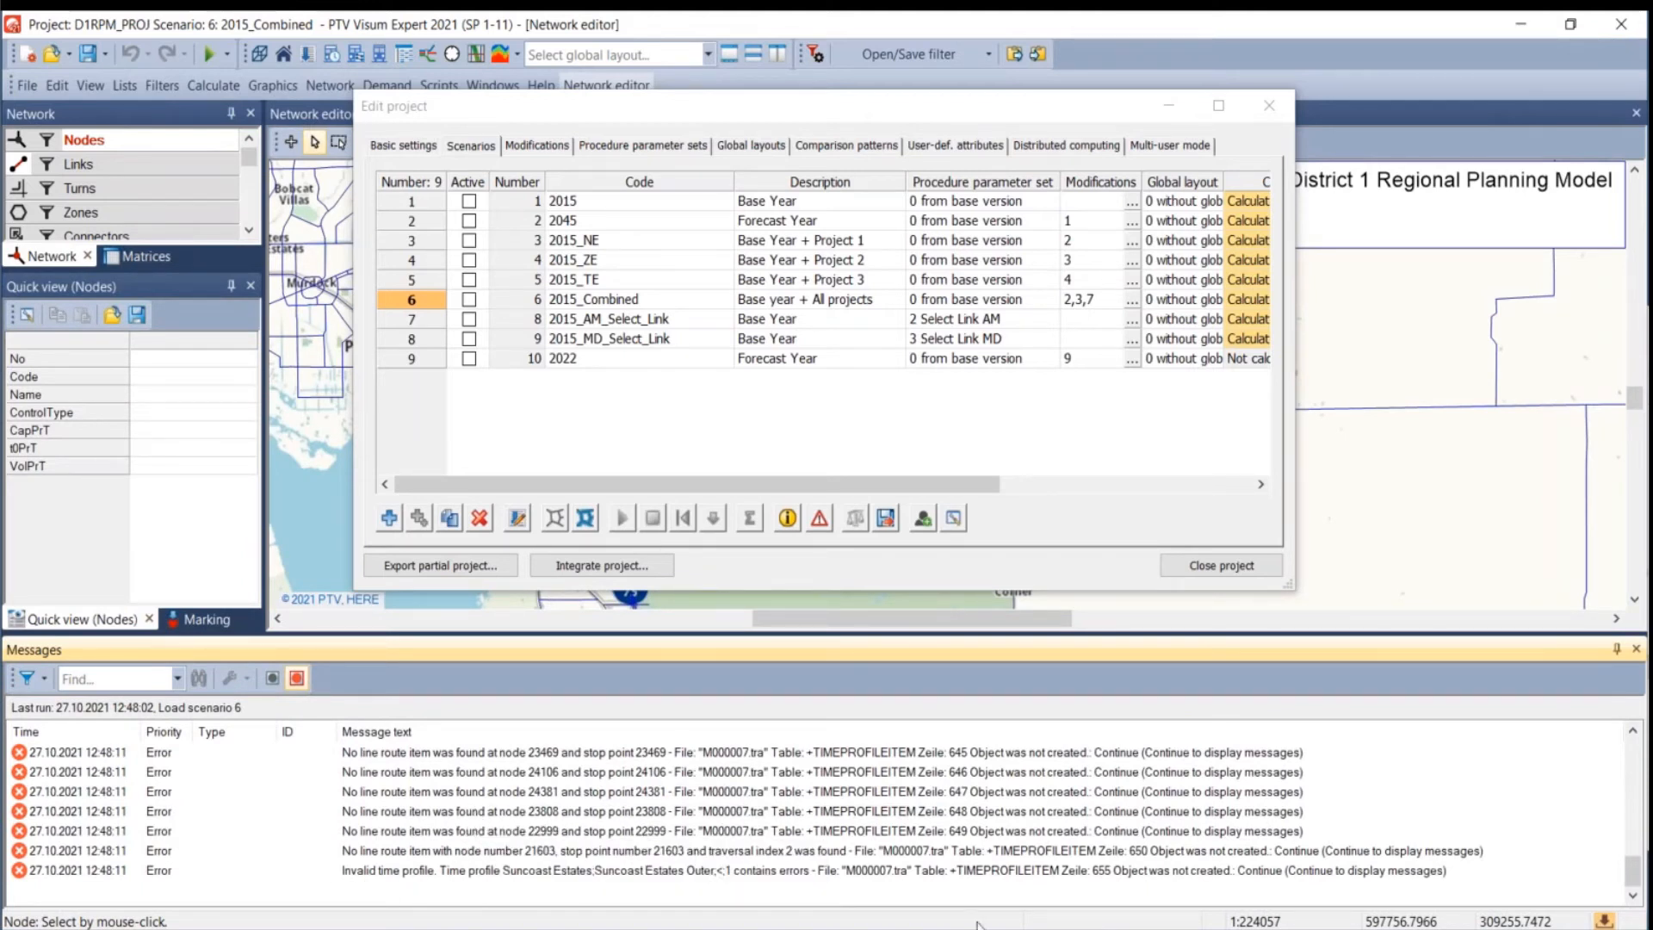
{"action": "left_click", "coordinate": [652, 772]}
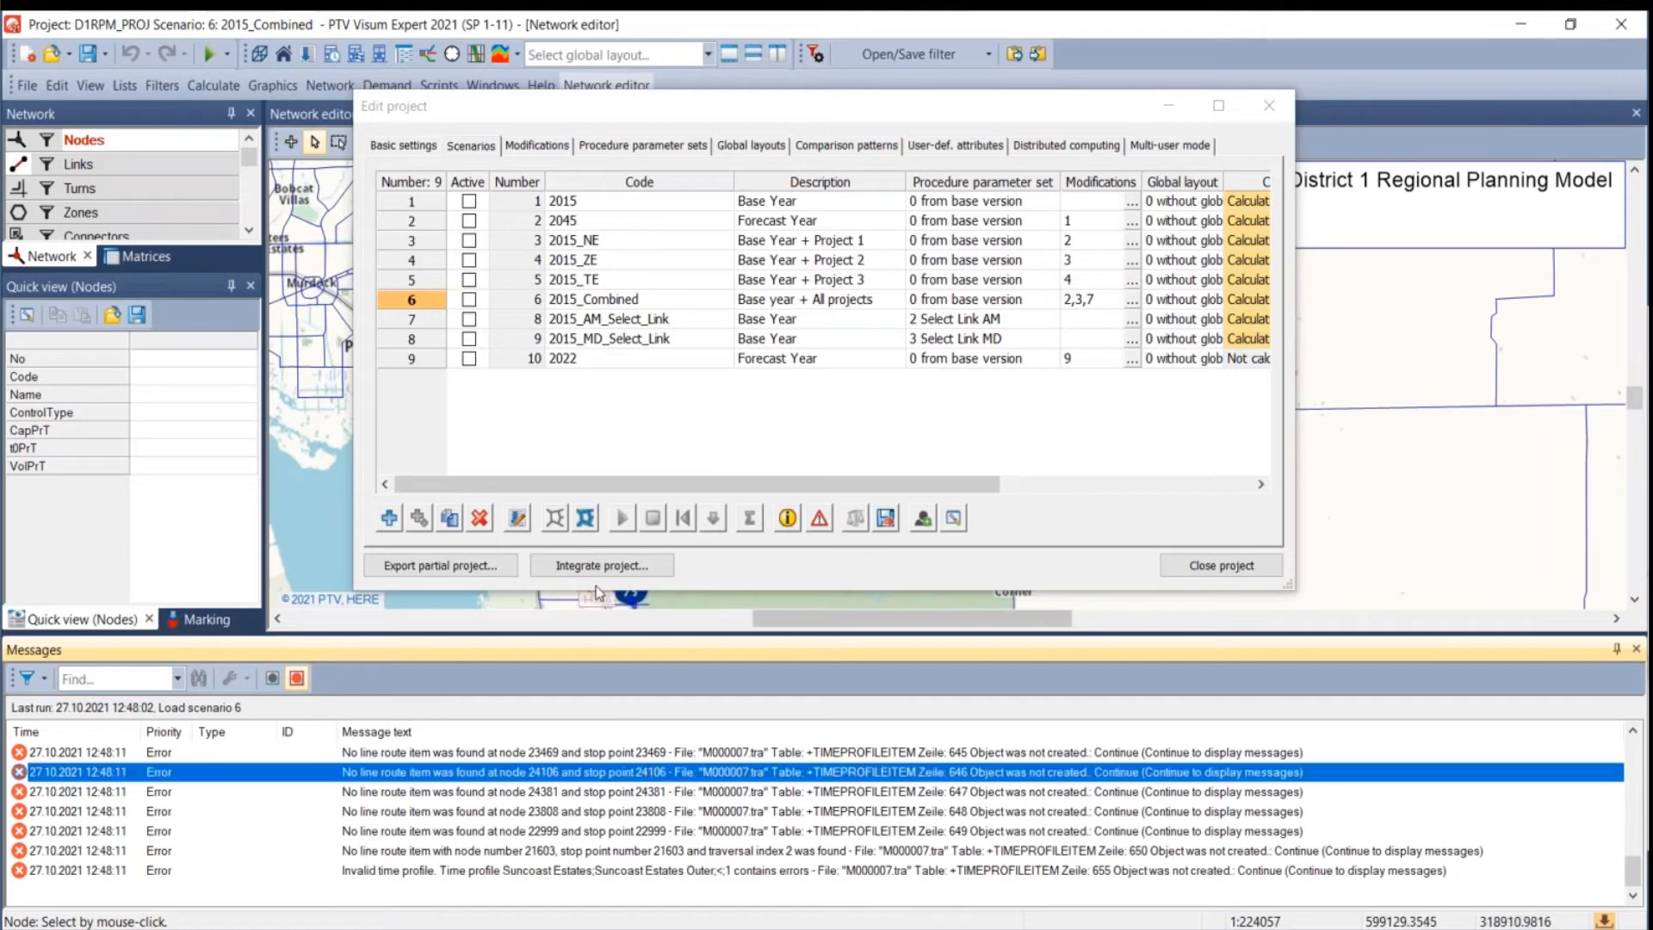
- Display the POIs, lines and stop points on the network map and inspect the transit routes around North Fort Myers
{"action": "left_click_drag", "start_coordinate": [731, 115], "coordinate": [1172, 590]}
{"action": "scroll", "coordinate": [387, 551], "scroll_direction": "down", "scroll_amount": 5}
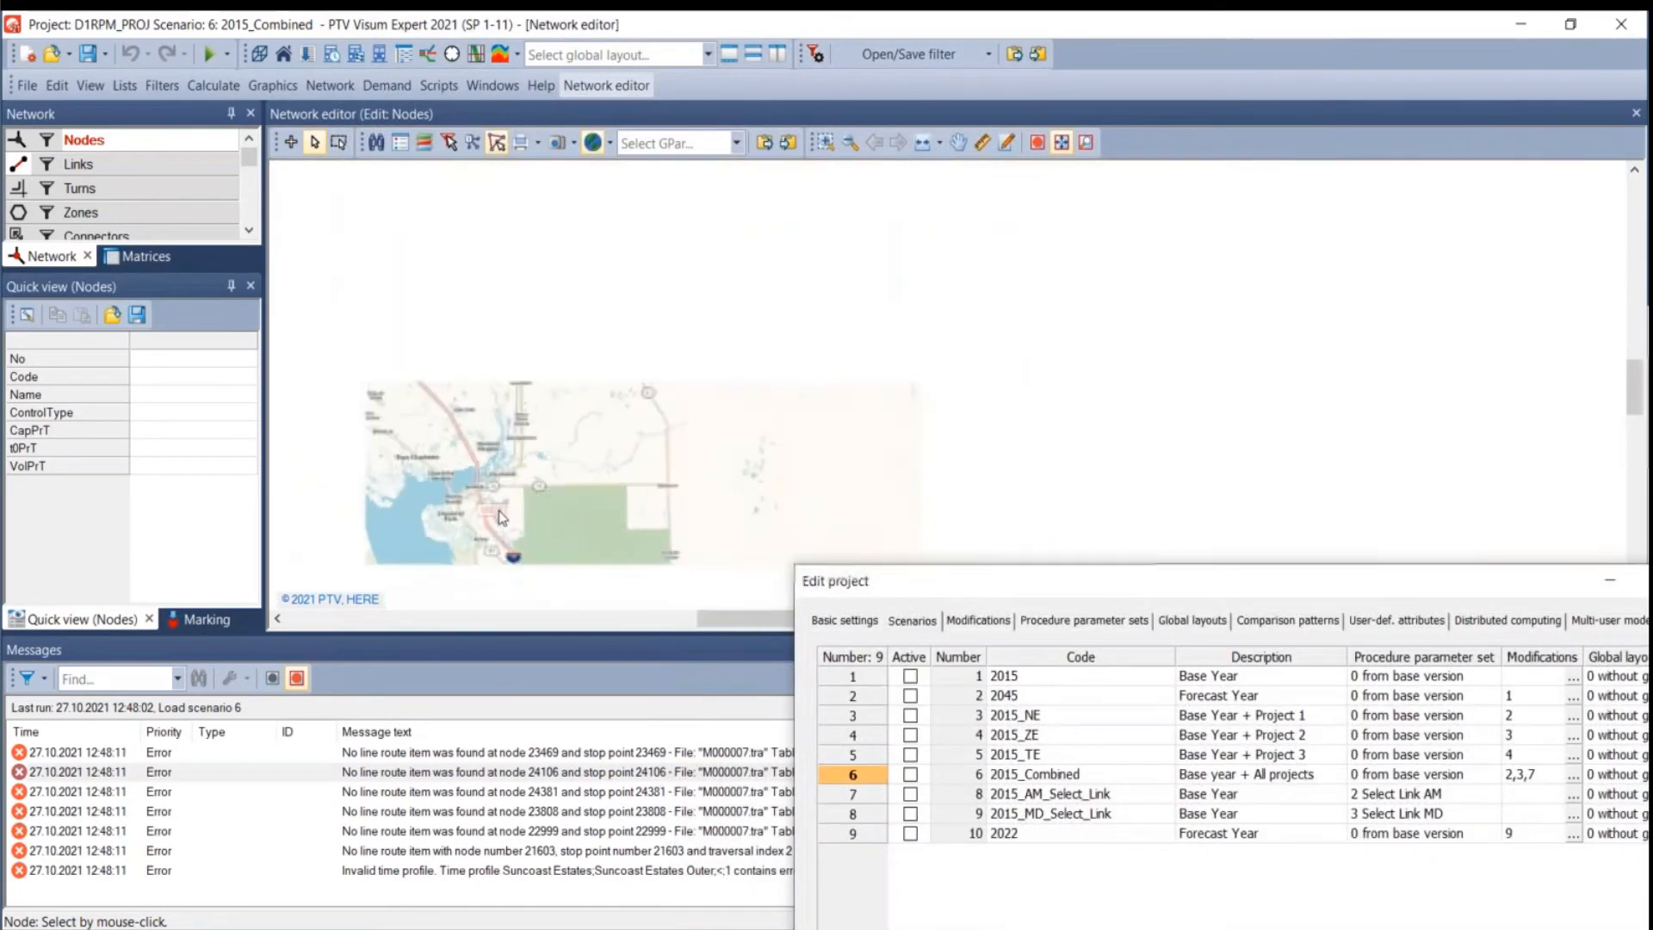
{"action": "left_click_drag", "start_coordinate": [535, 512], "coordinate": [722, 499]}
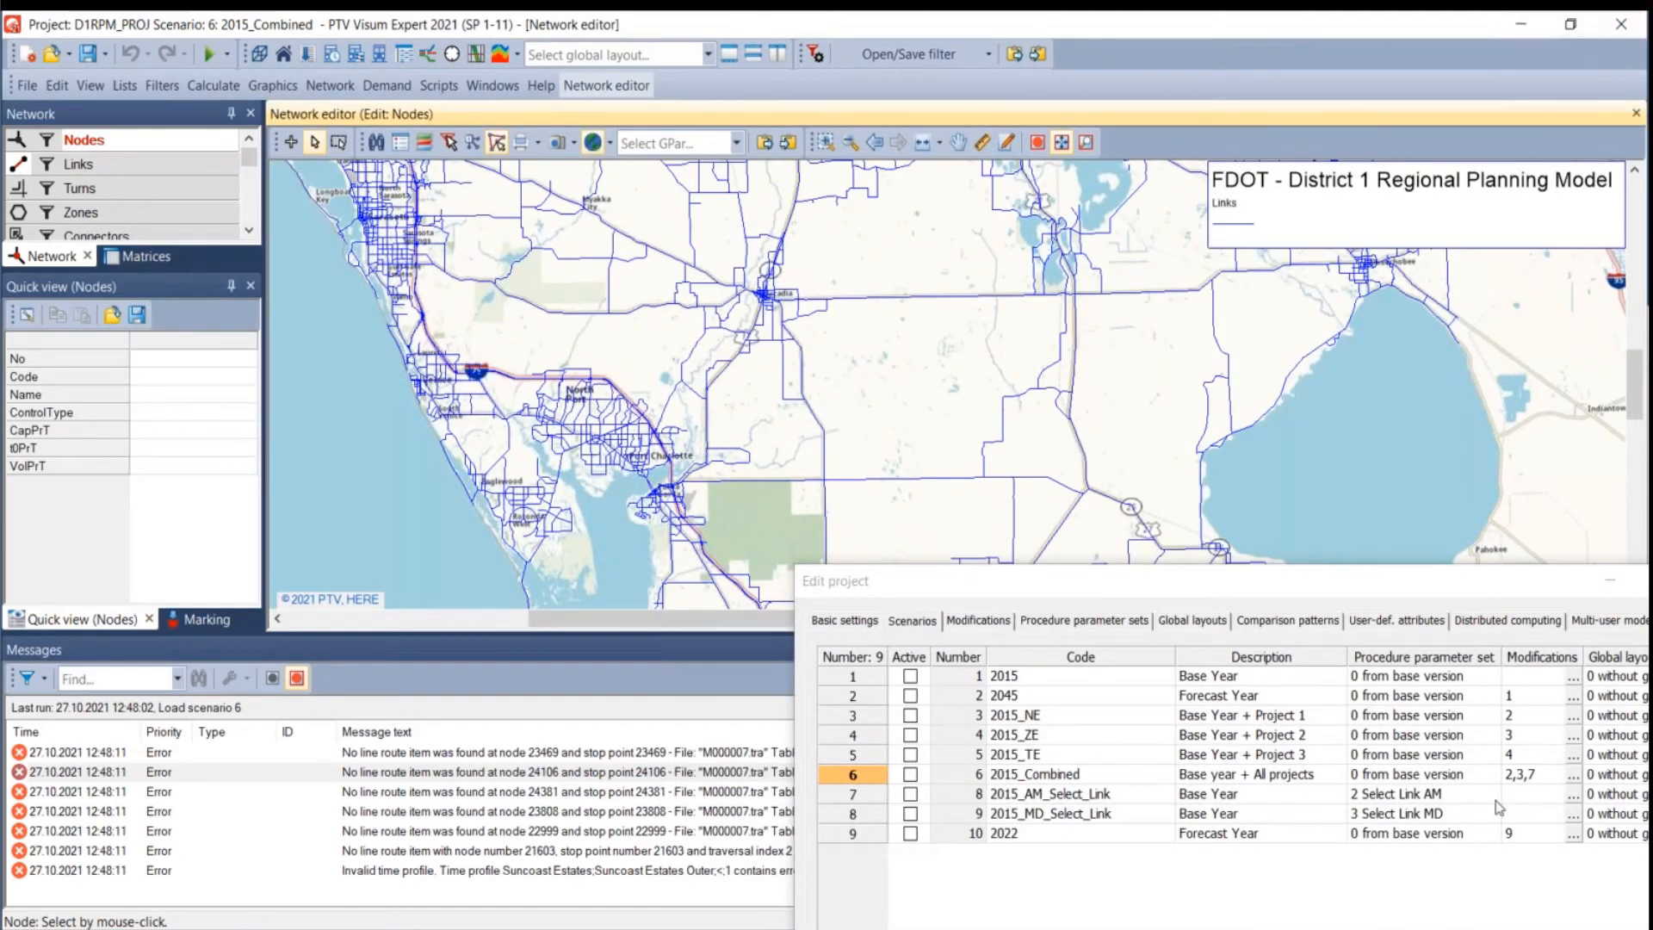
{"action": "left_click_drag", "start_coordinate": [95, 267], "coordinate": [95, 509]}
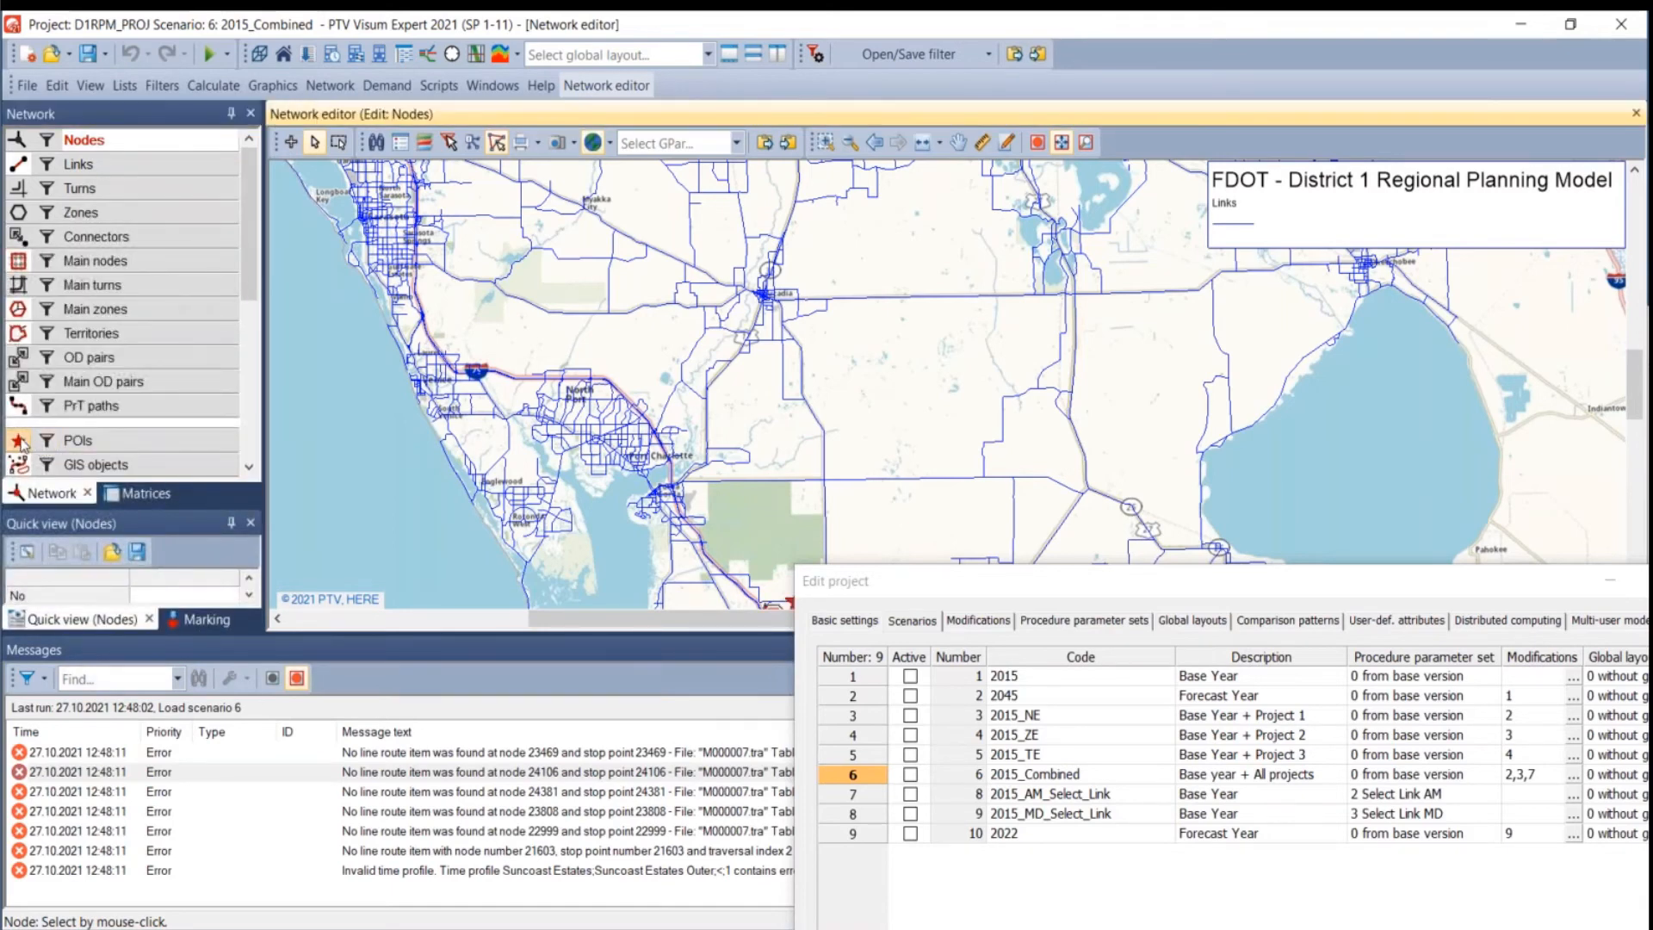
{"action": "left_click_drag", "start_coordinate": [568, 561], "coordinate": [431, 288]}
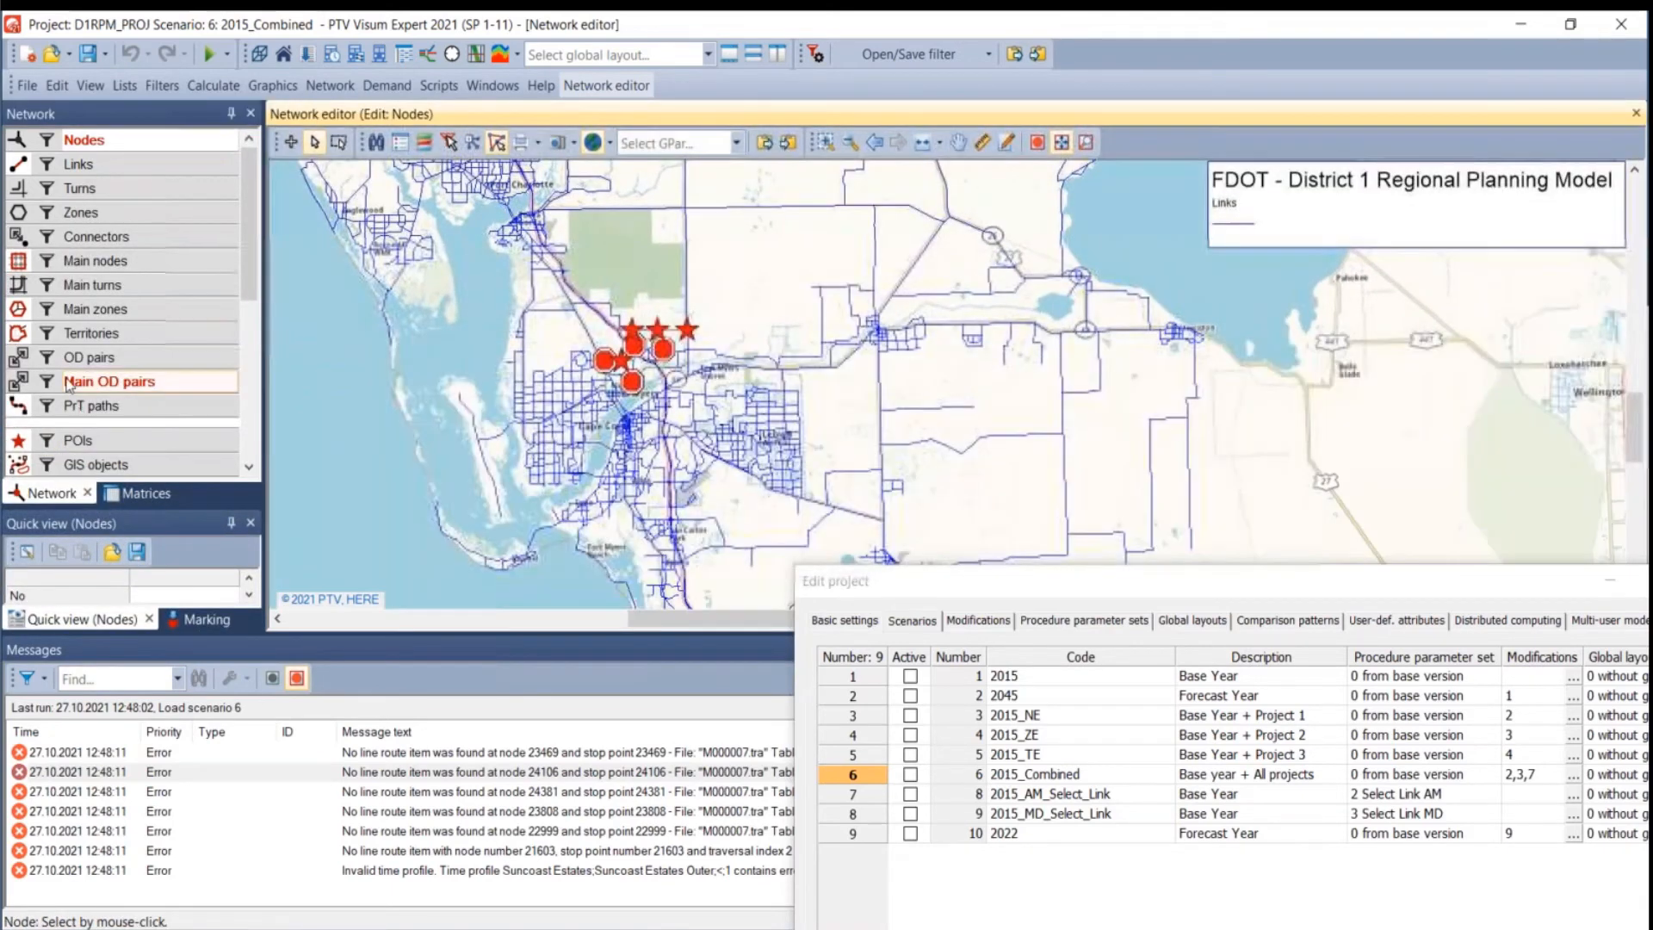
{"action": "scroll", "coordinate": [65, 448], "scroll_direction": "down", "scroll_amount": 5}
{"action": "left_click", "coordinate": [18, 406]}
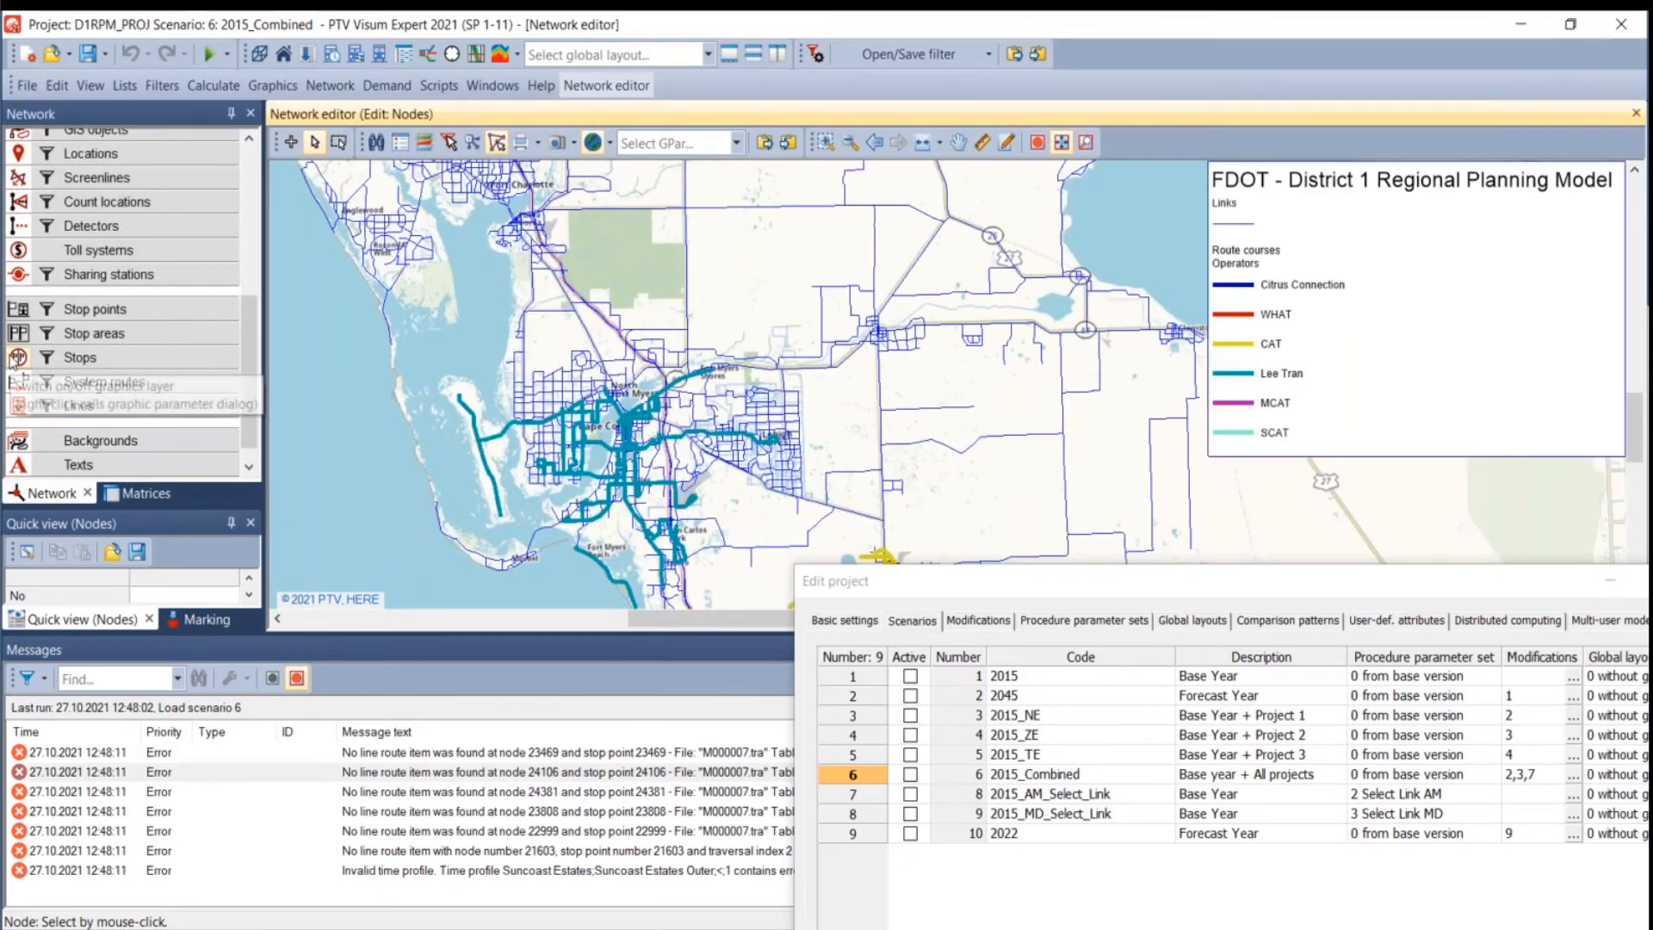
{"action": "left_click", "coordinate": [18, 309]}
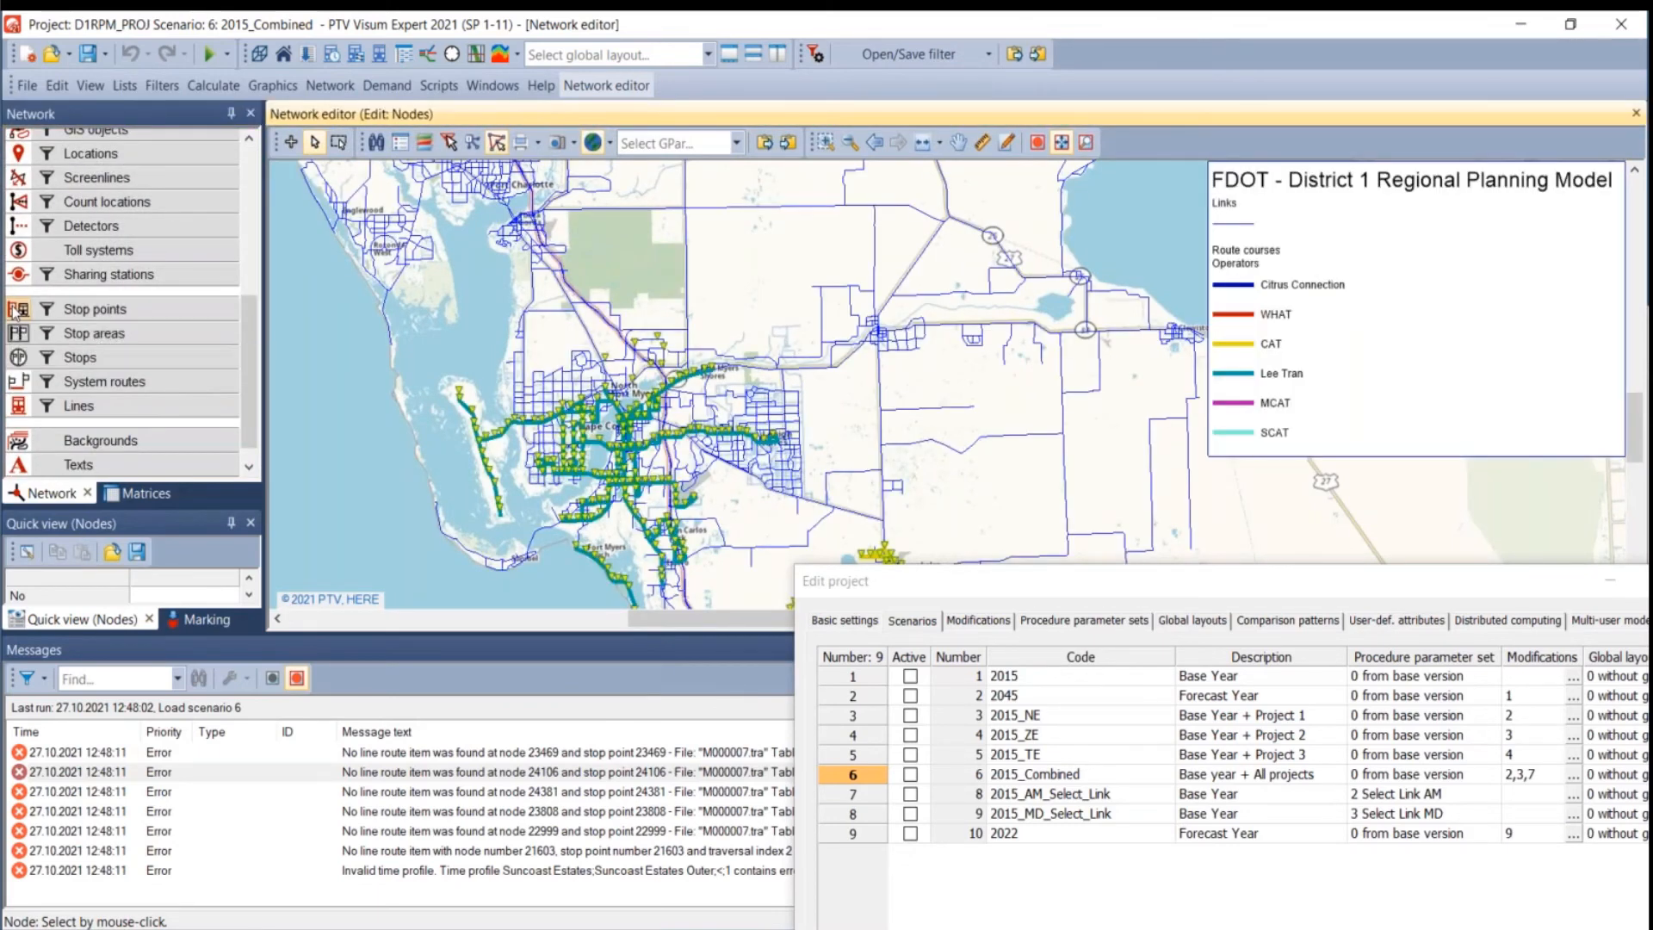
{"action": "scroll", "coordinate": [600, 380], "scroll_direction": "up", "scroll_amount": 4}
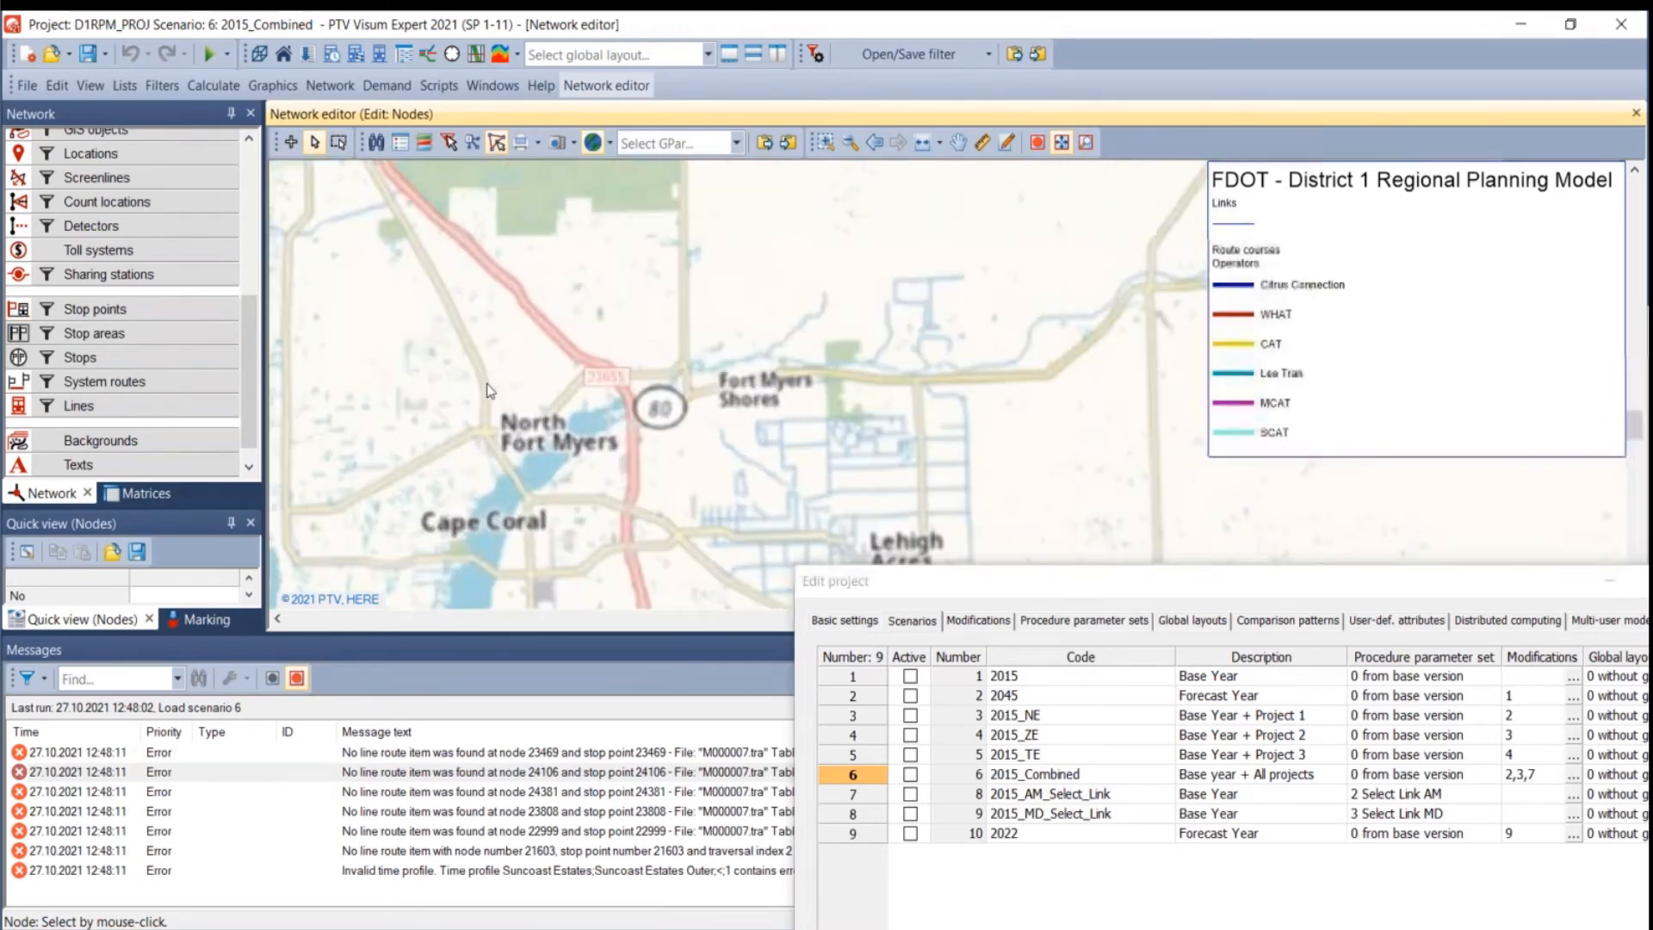
{"action": "scroll", "coordinate": [487, 388], "scroll_direction": "up", "scroll_amount": 2}
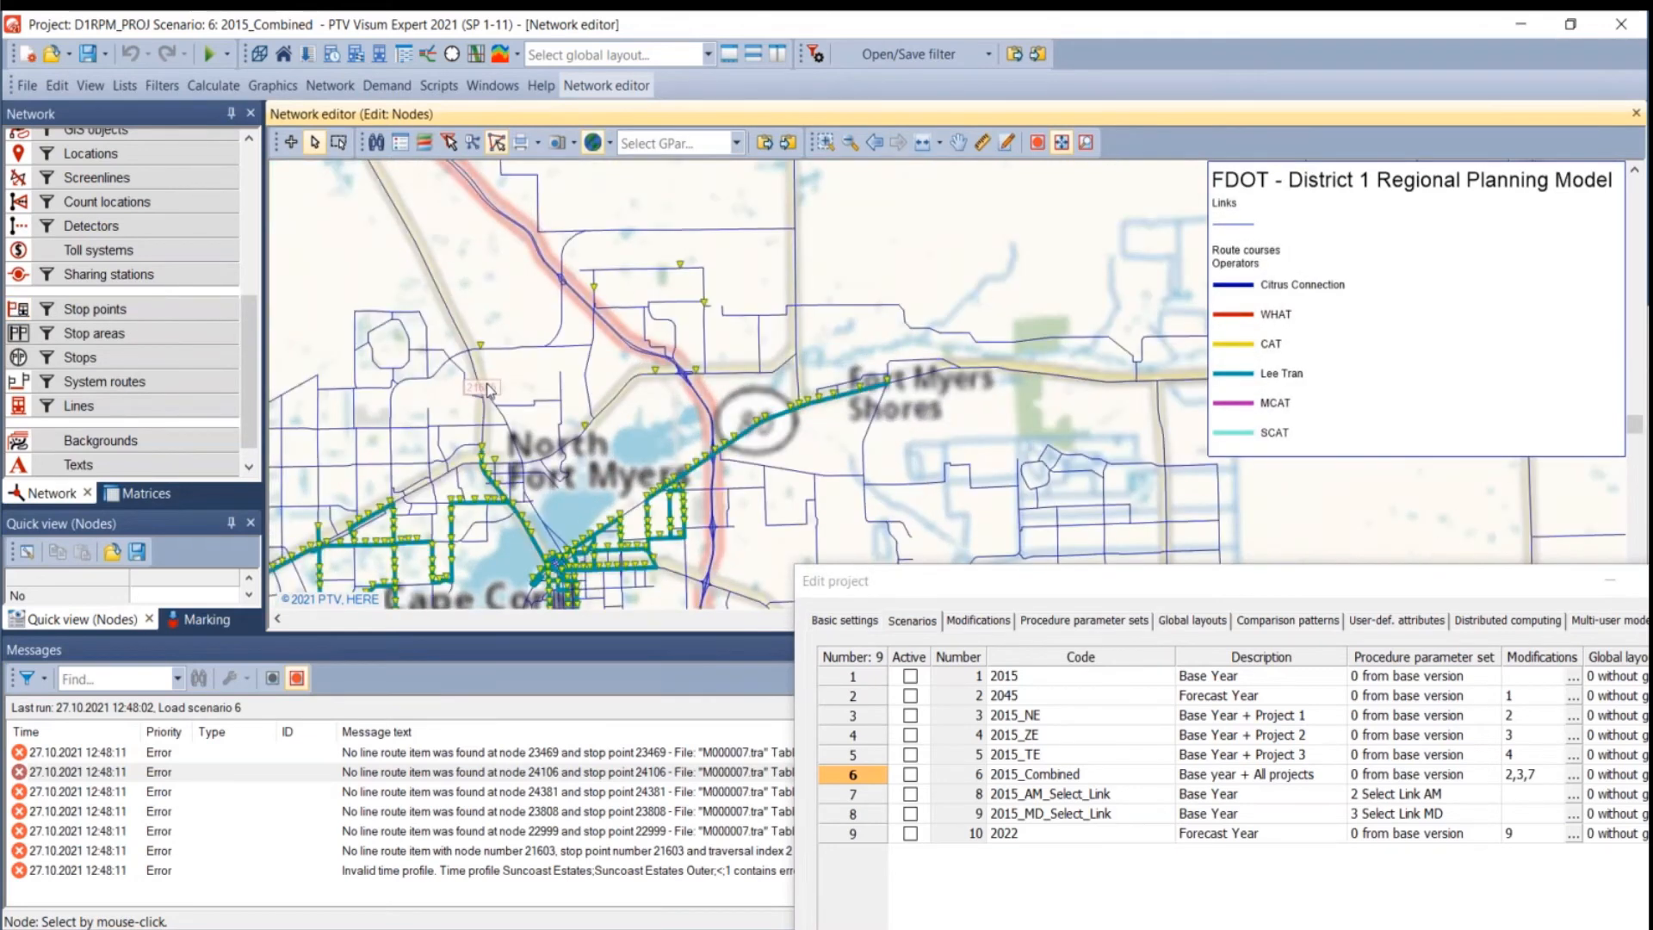
- Enlarge the message list and re-examine the turn, line route item and time profile errors
{"action": "left_click_drag", "start_coordinate": [883, 601], "coordinate": [635, 54]}
{"action": "left_click_drag", "start_coordinate": [330, 638], "coordinate": [318, 519]}
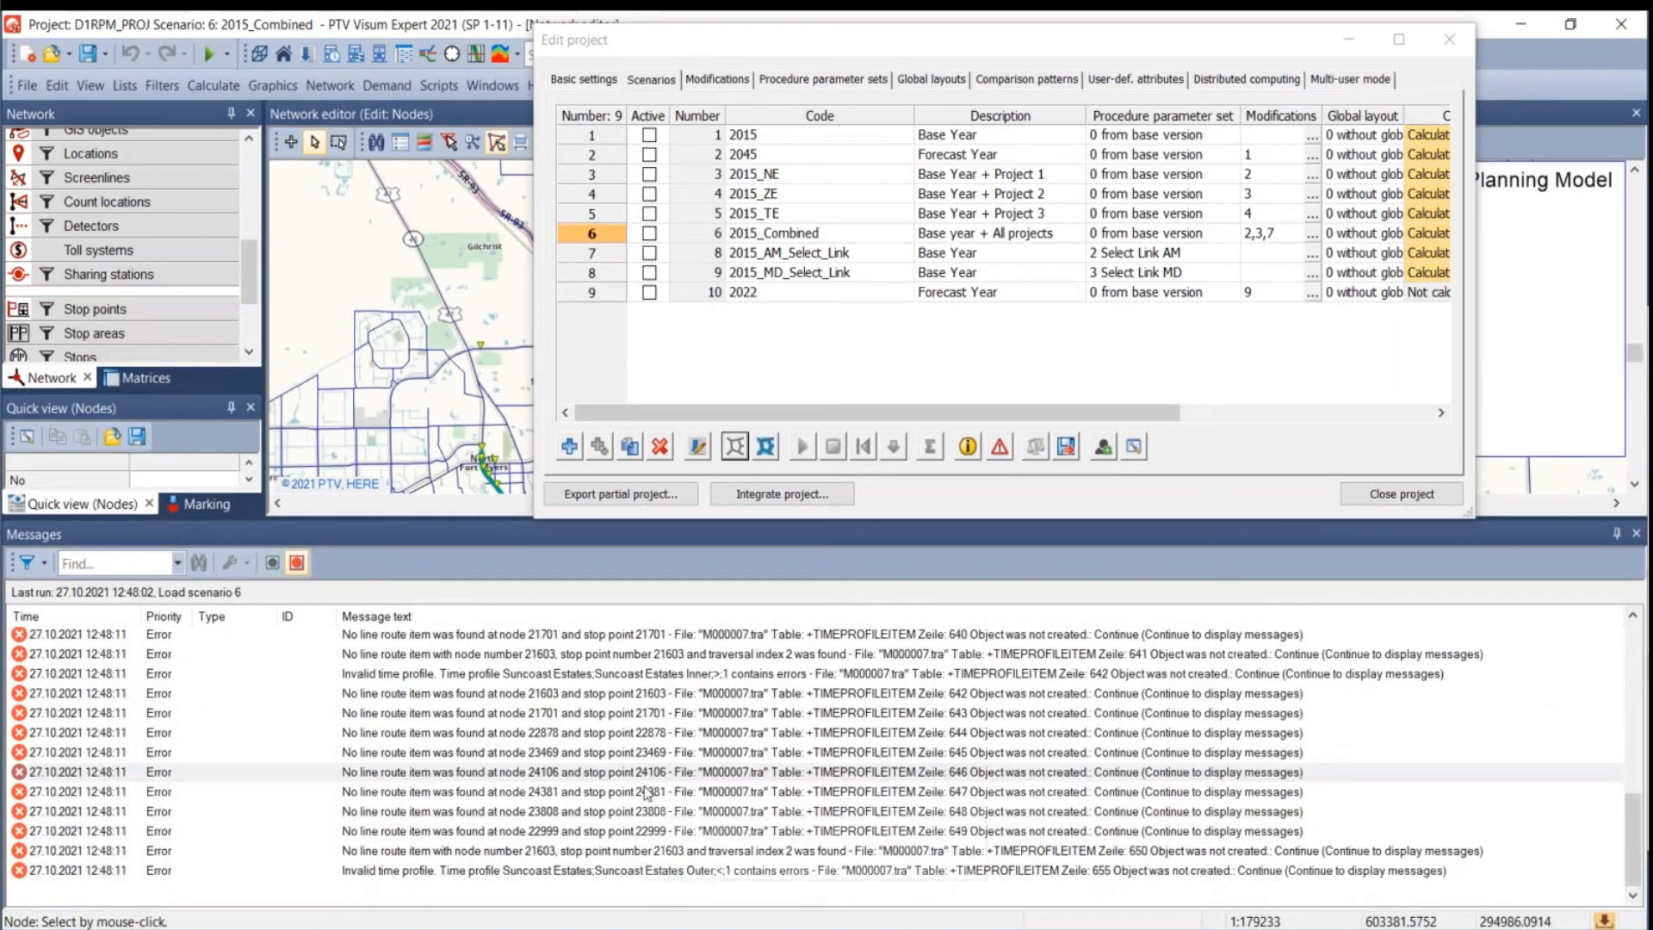
{"action": "scroll", "coordinate": [728, 812], "scroll_direction": "up", "scroll_amount": 10}
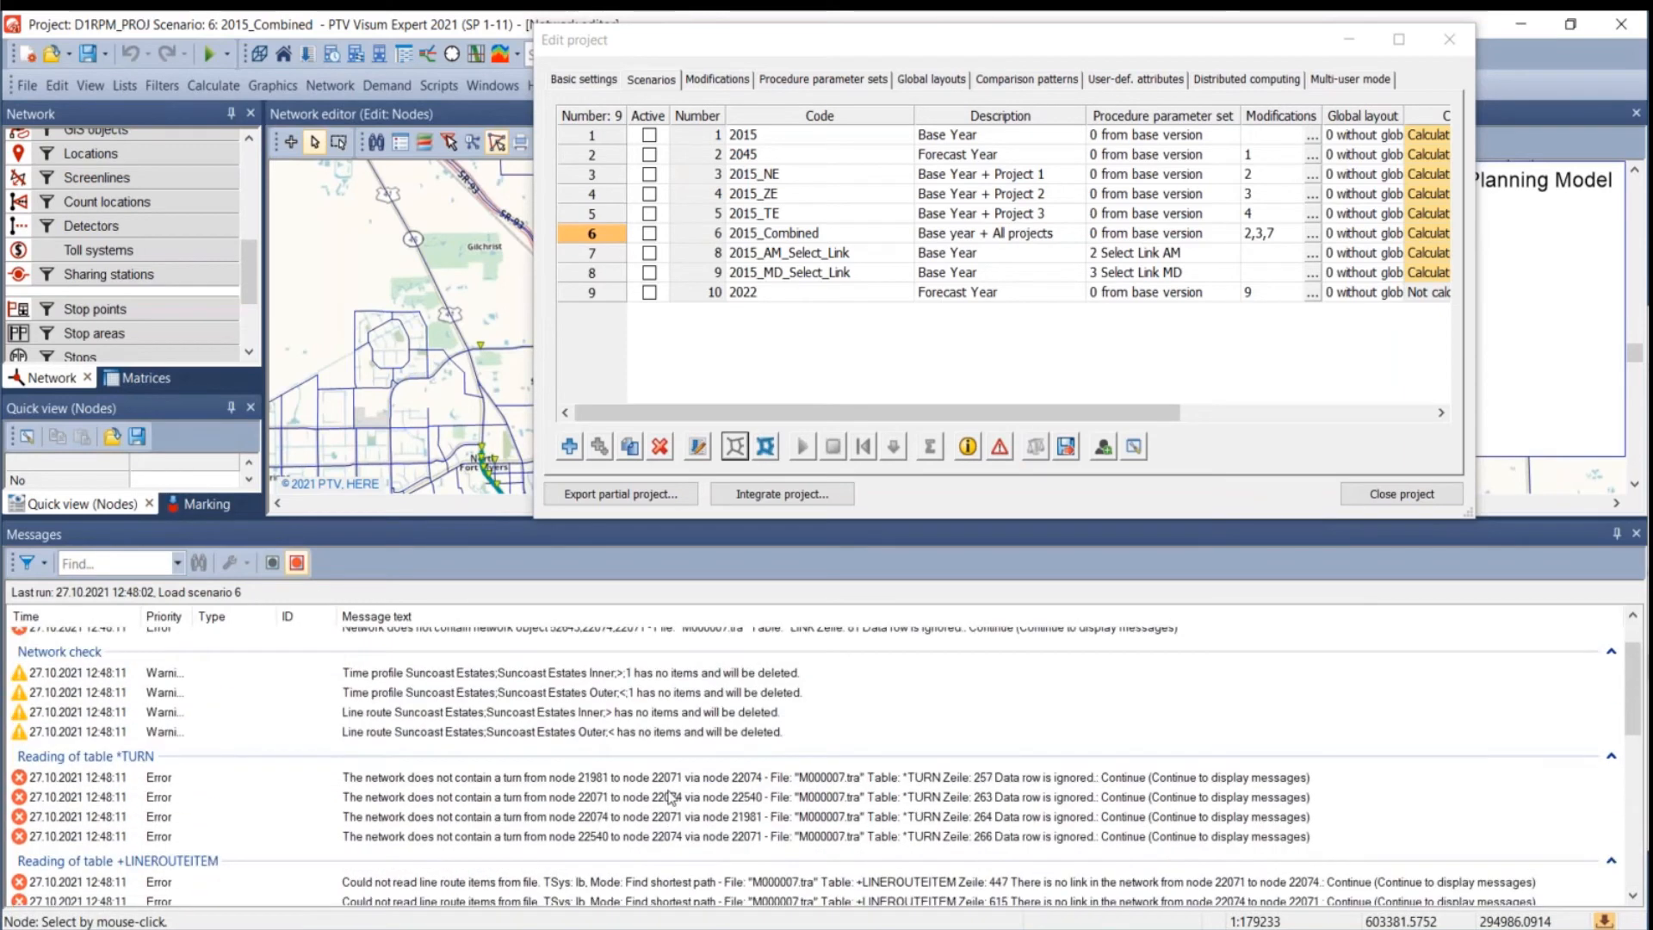
{"action": "scroll", "coordinate": [671, 796], "scroll_direction": "down", "scroll_amount": 1}
{"action": "scroll", "coordinate": [671, 797], "scroll_direction": "down", "scroll_amount": 1}
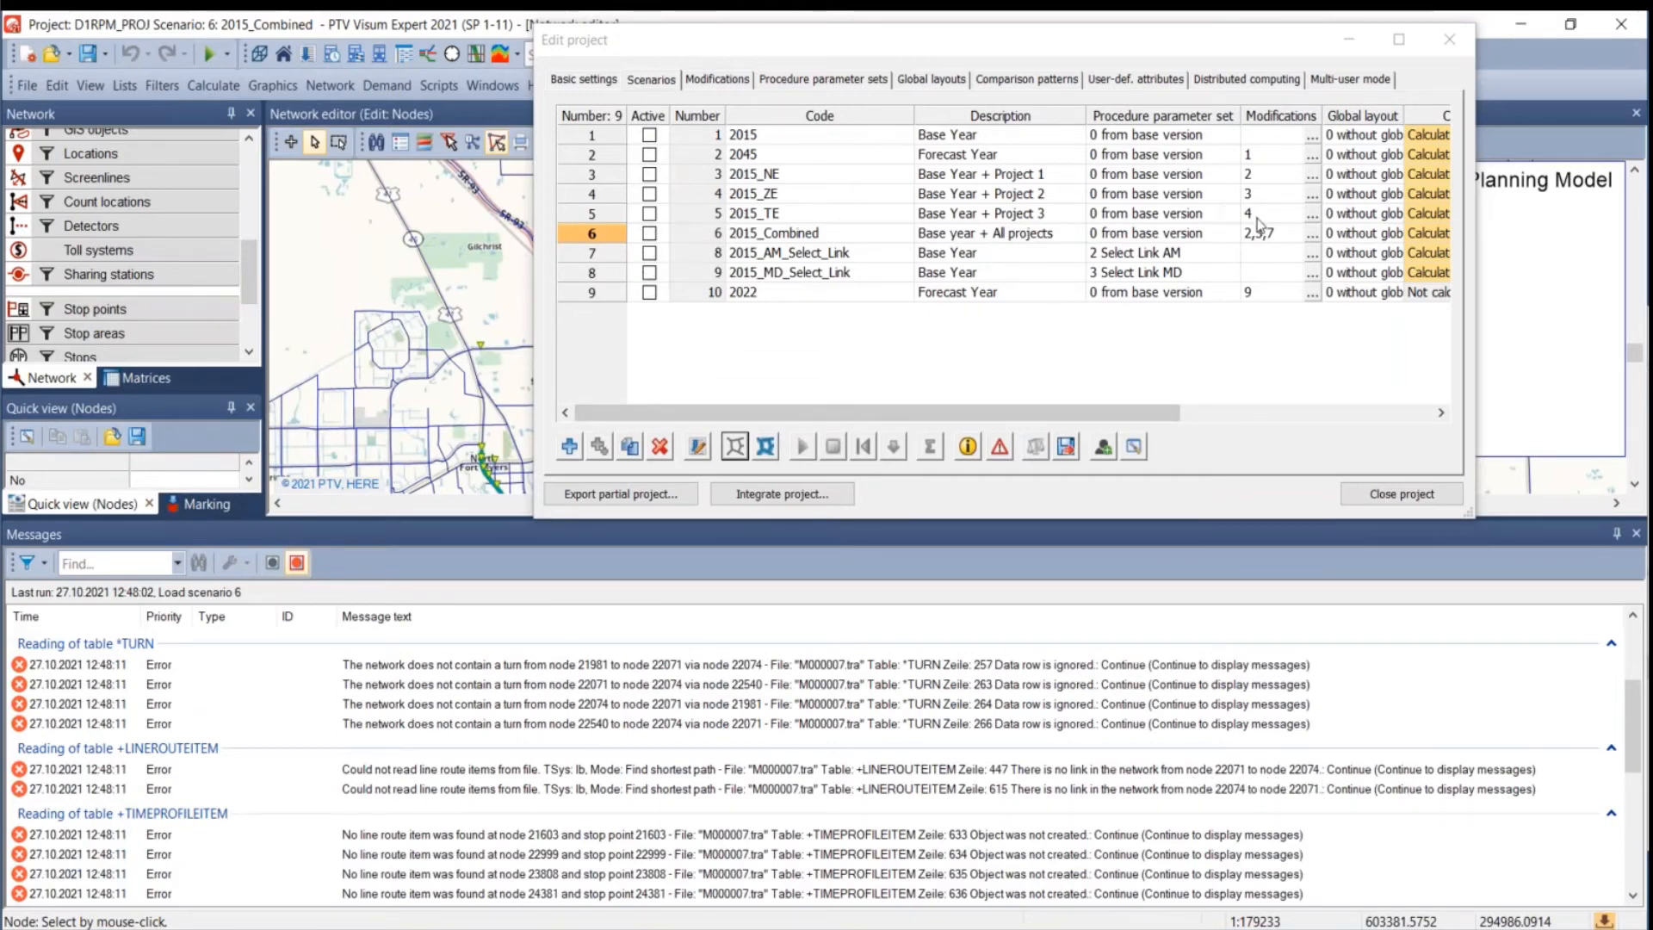
- Remove modification 7 Transit_Edit - Complete from scenario 2015_Combined, leaving modifications 2,3, and load the scenario again
{"action": "left_click", "coordinate": [1312, 233]}
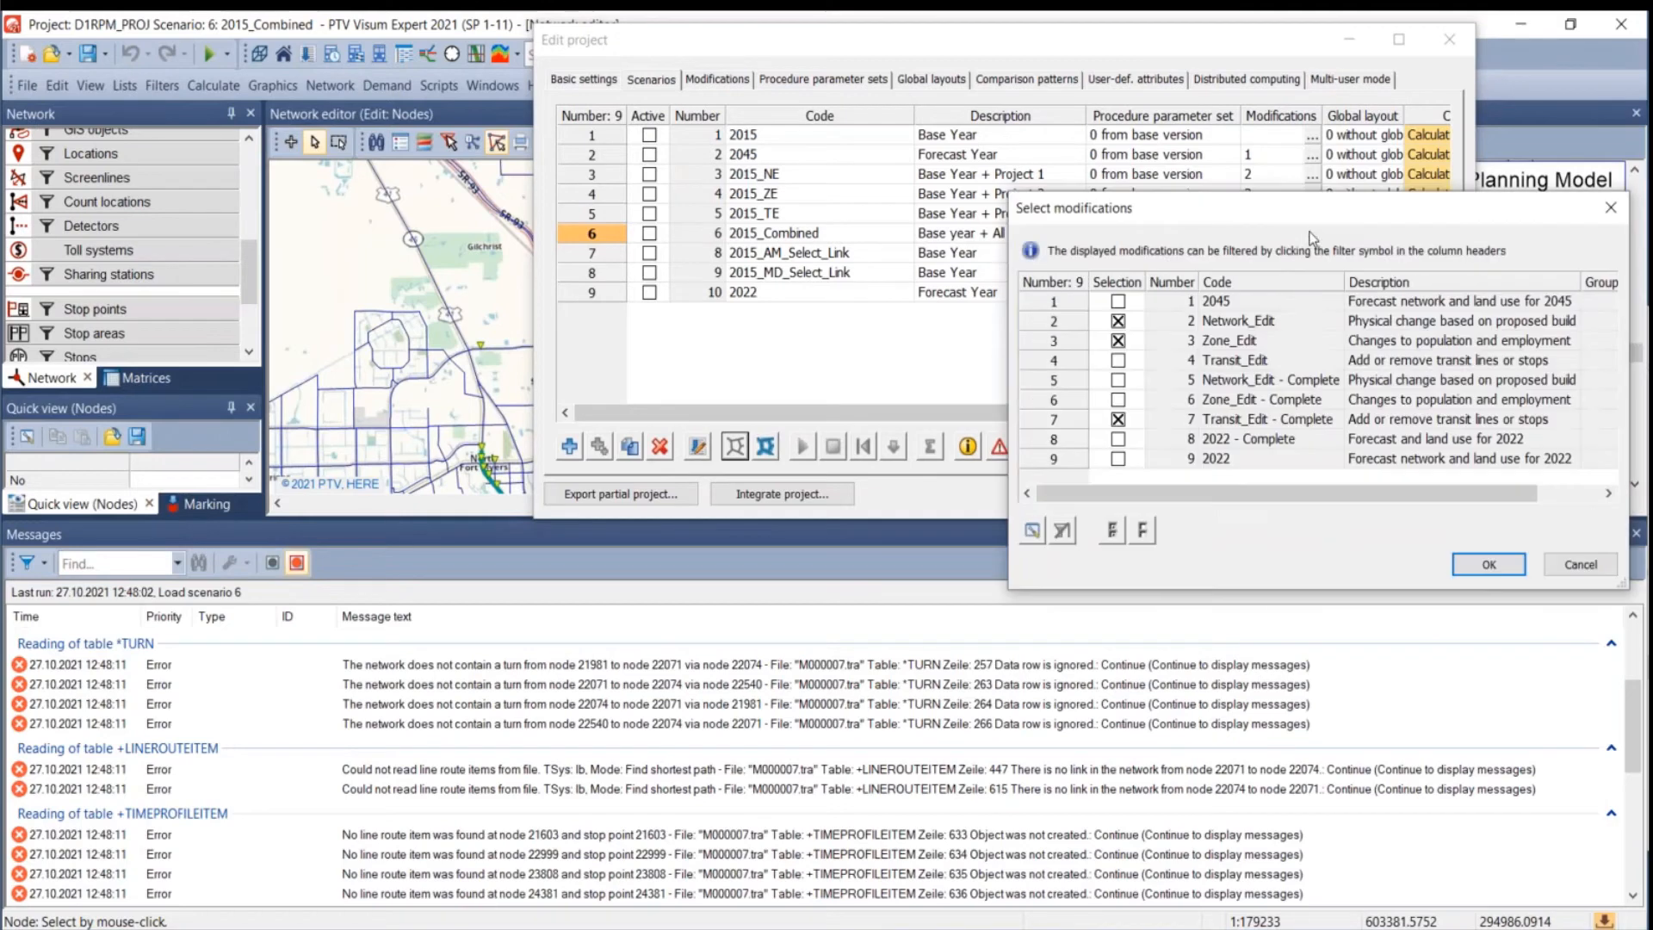
{"action": "left_click", "coordinate": [1117, 419]}
{"action": "left_click", "coordinate": [1483, 565]}
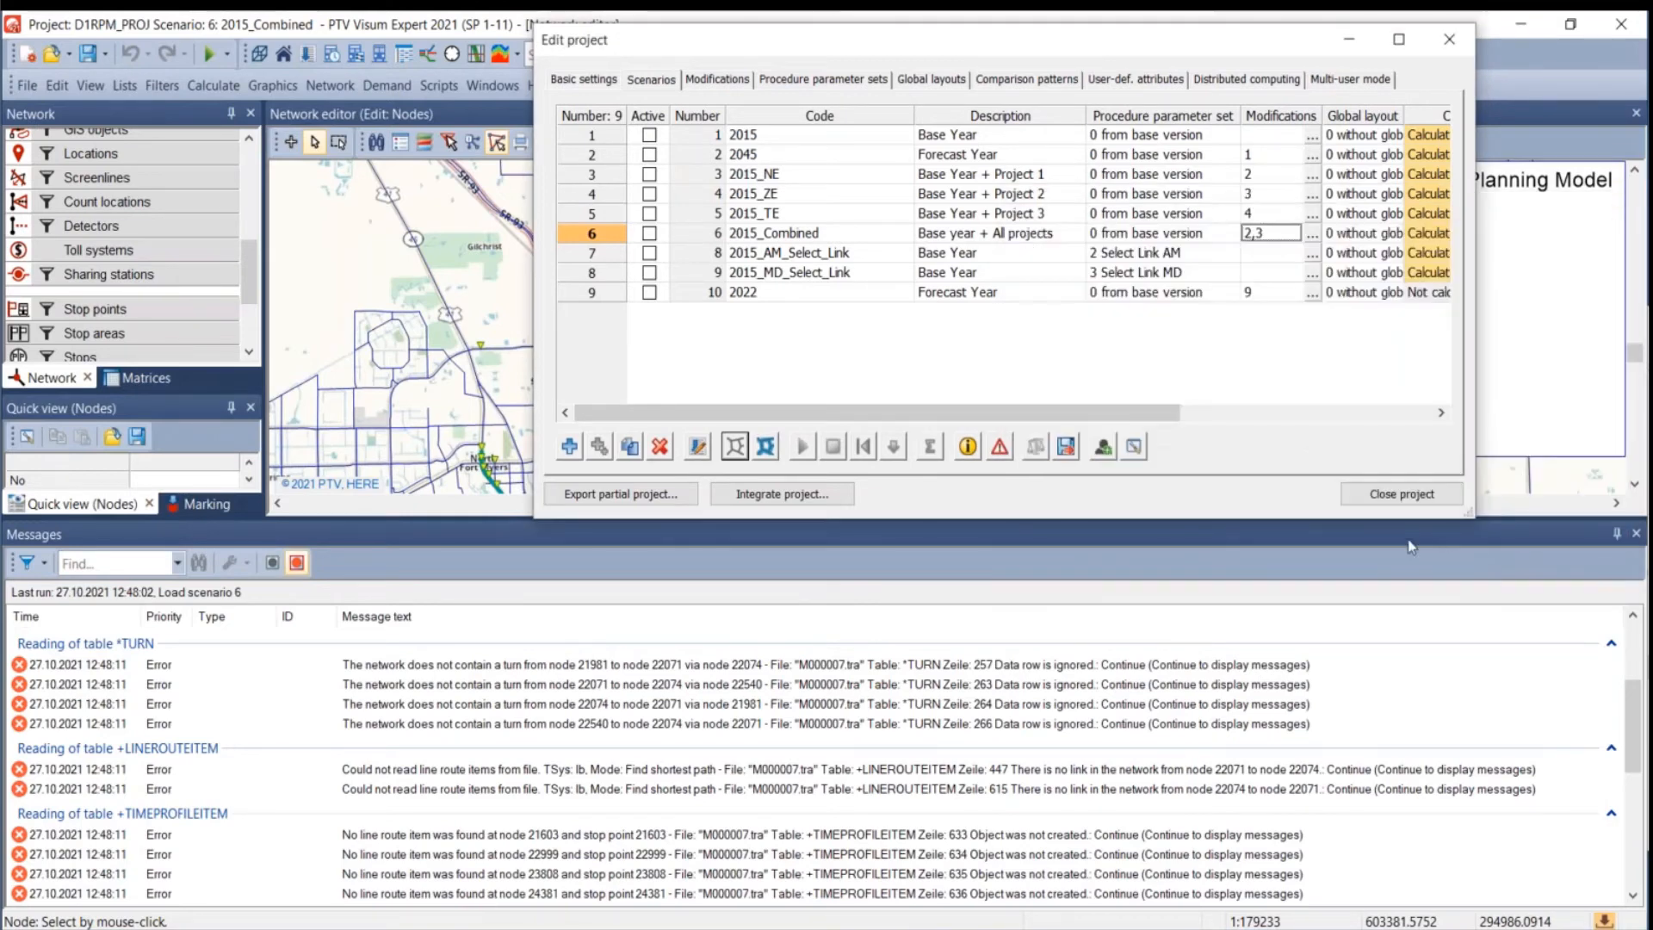
{"action": "left_click", "coordinate": [736, 446]}
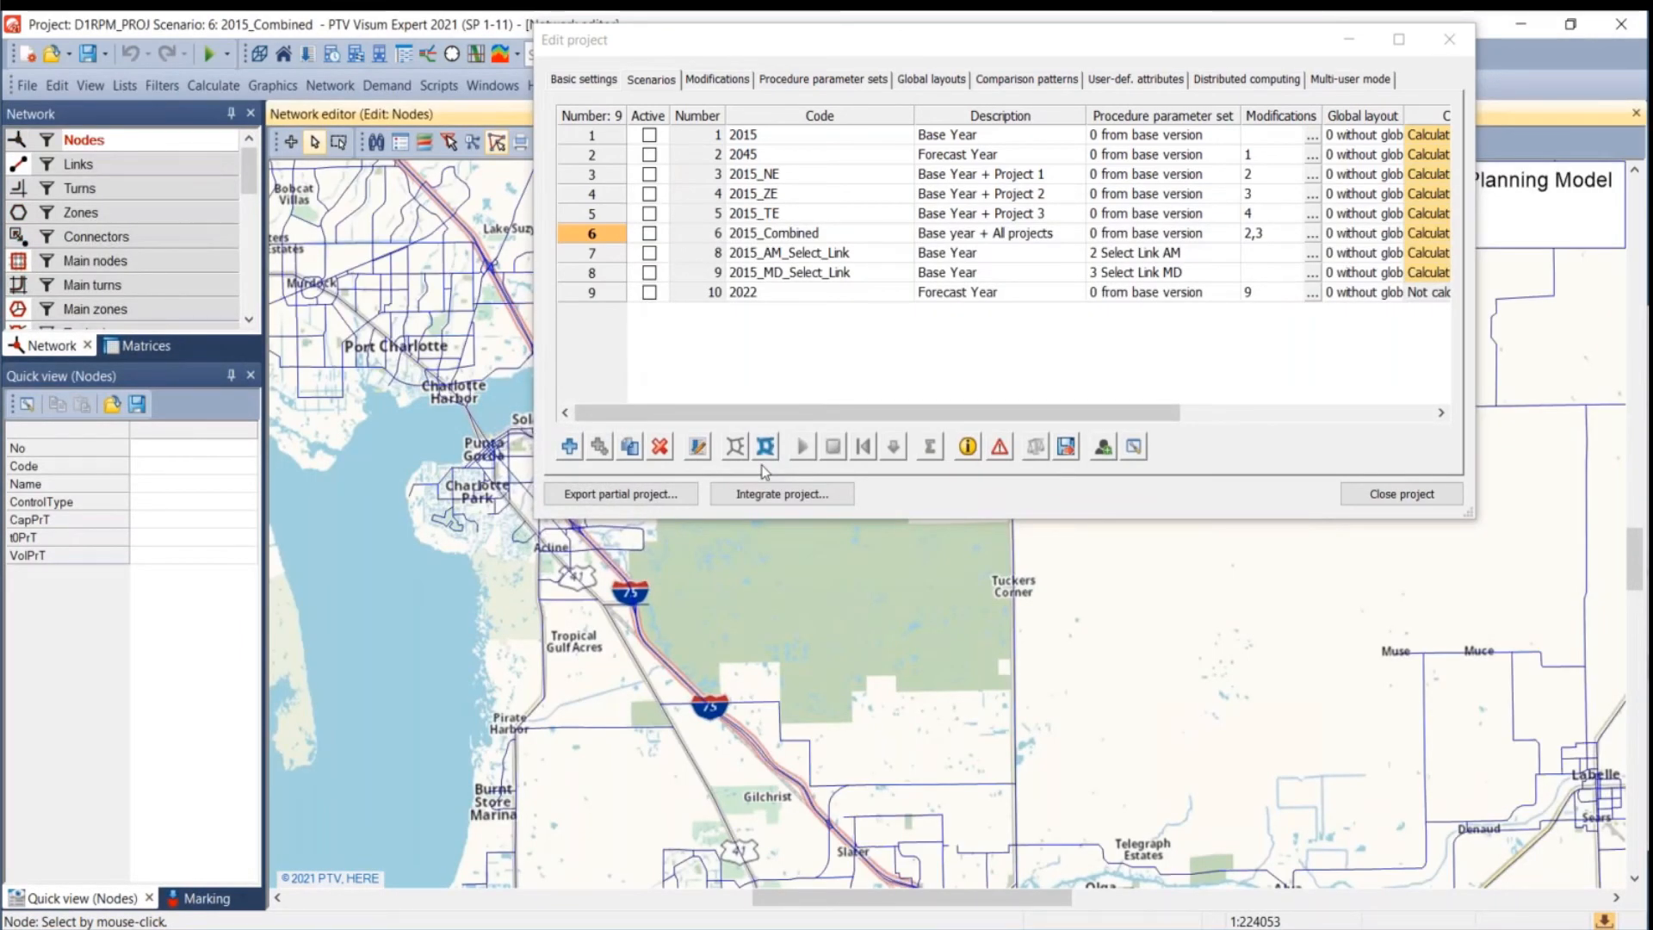
{"action": "left_click", "coordinate": [708, 57]}
{"action": "left_click_drag", "start_coordinate": [708, 57], "coordinate": [673, 396]}
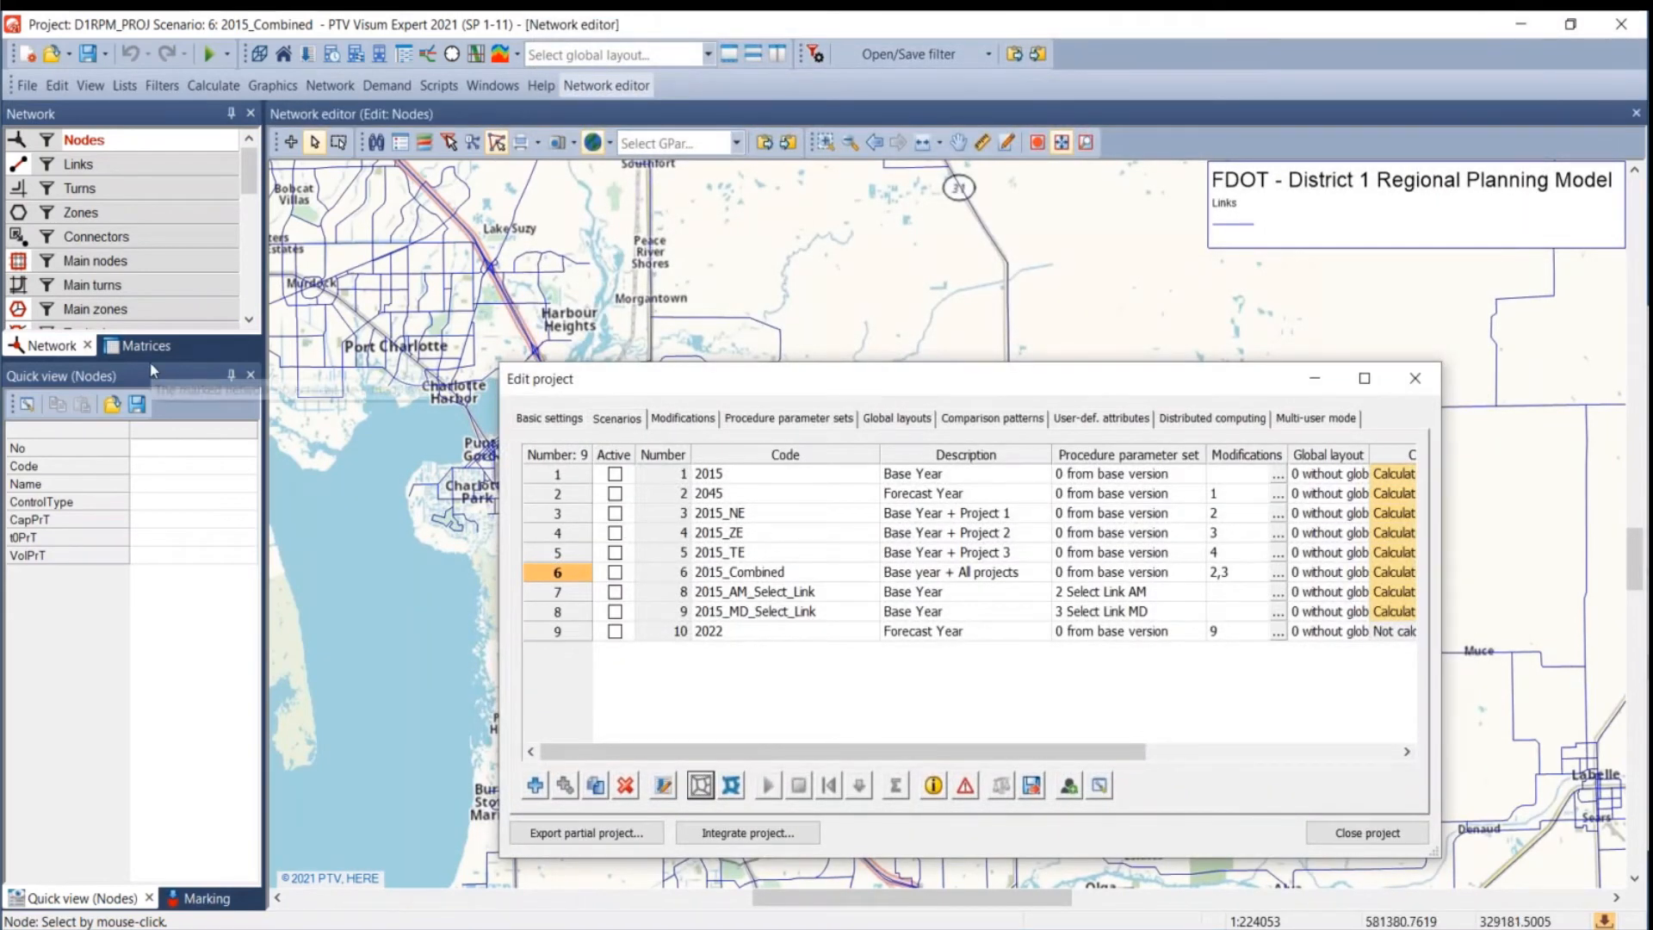
- Load the calculation results of the 2015_Combined scenario and check the calculation states in the scenario list
{"action": "left_click_drag", "start_coordinate": [151, 361], "coordinate": [196, 691]}
{"action": "left_click_drag", "start_coordinate": [525, 394], "coordinate": [839, 319]}
{"action": "scroll", "coordinate": [577, 551], "scroll_direction": "down", "scroll_amount": 3}
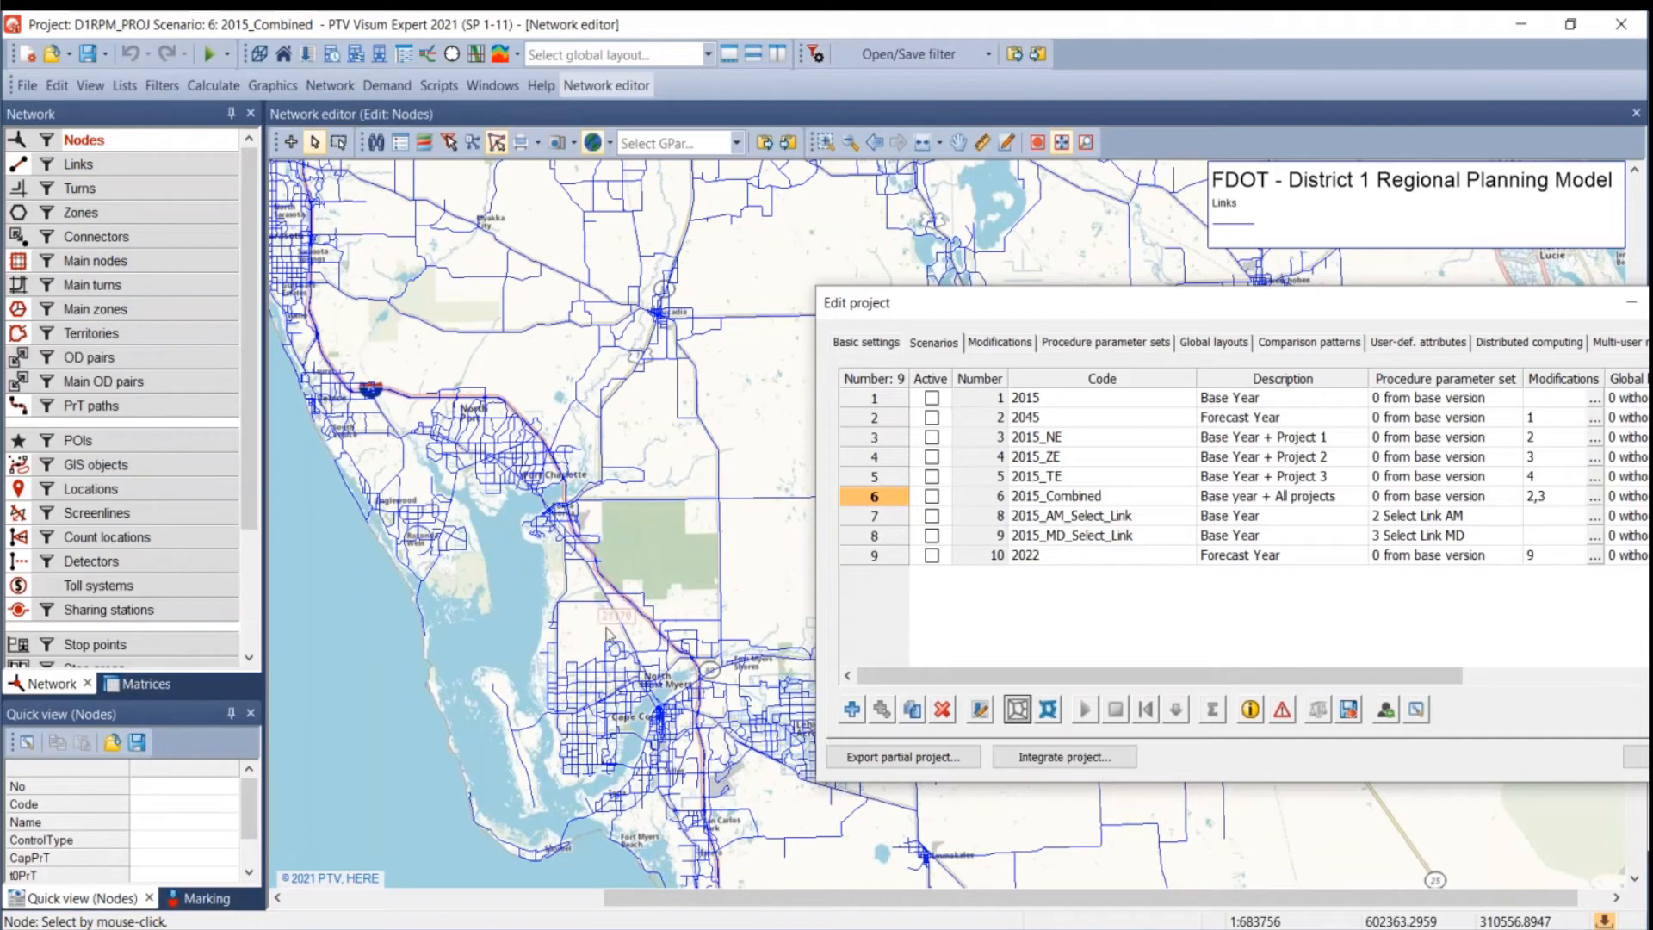
{"action": "left_click_drag", "start_coordinate": [1043, 309], "coordinate": [655, 301]}
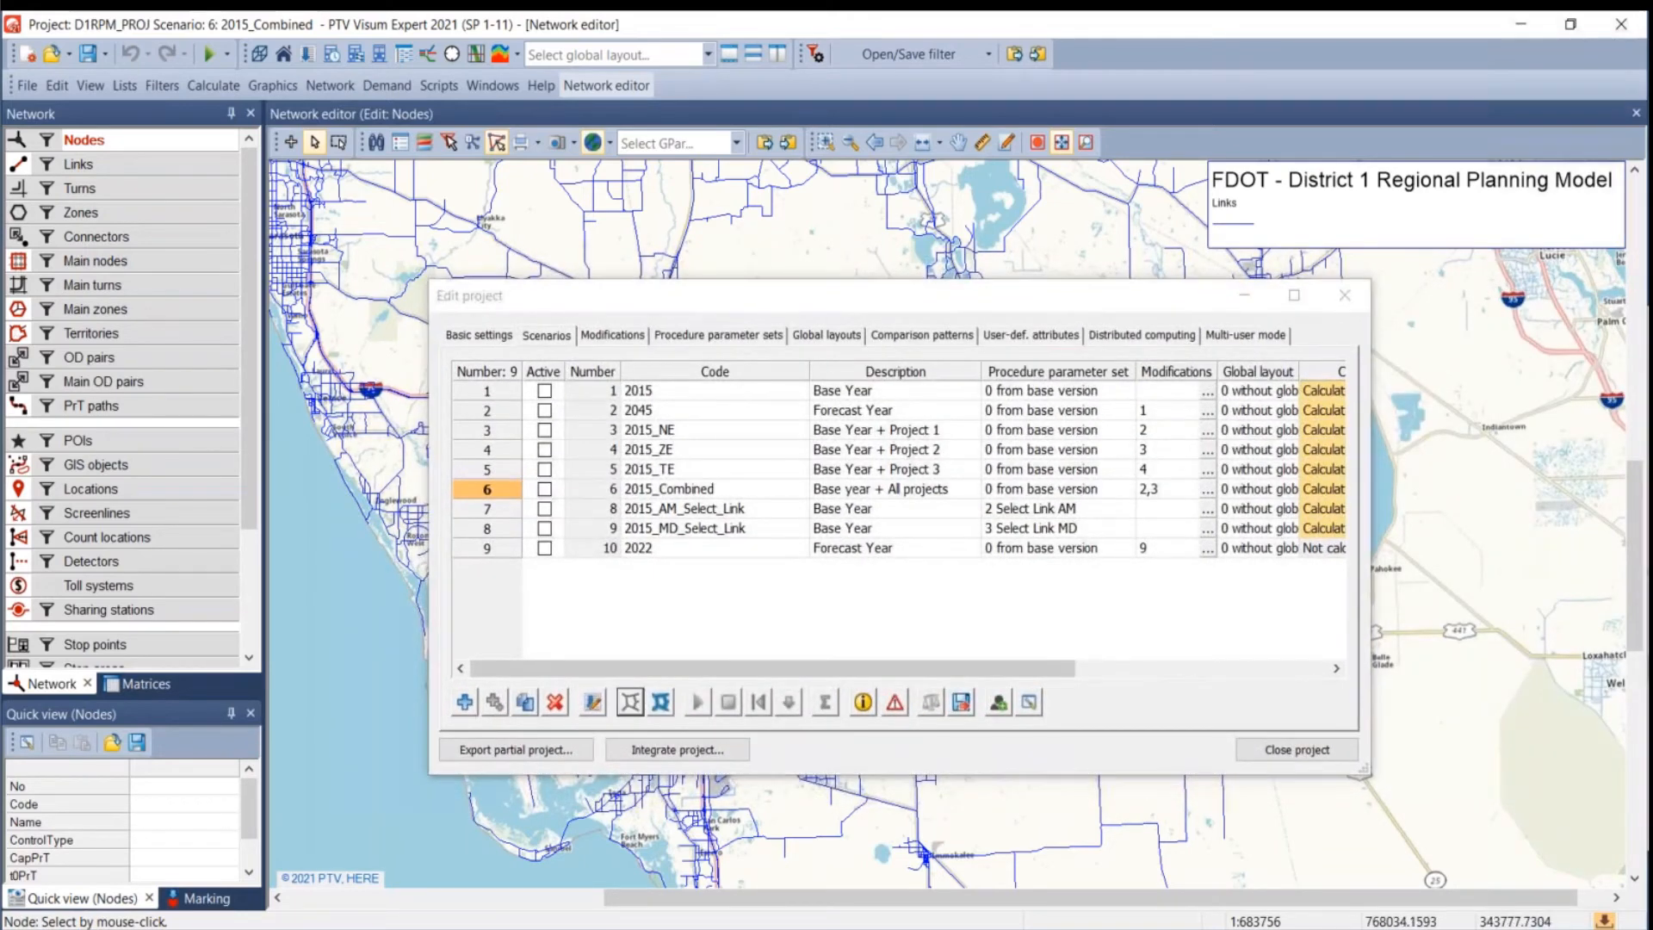
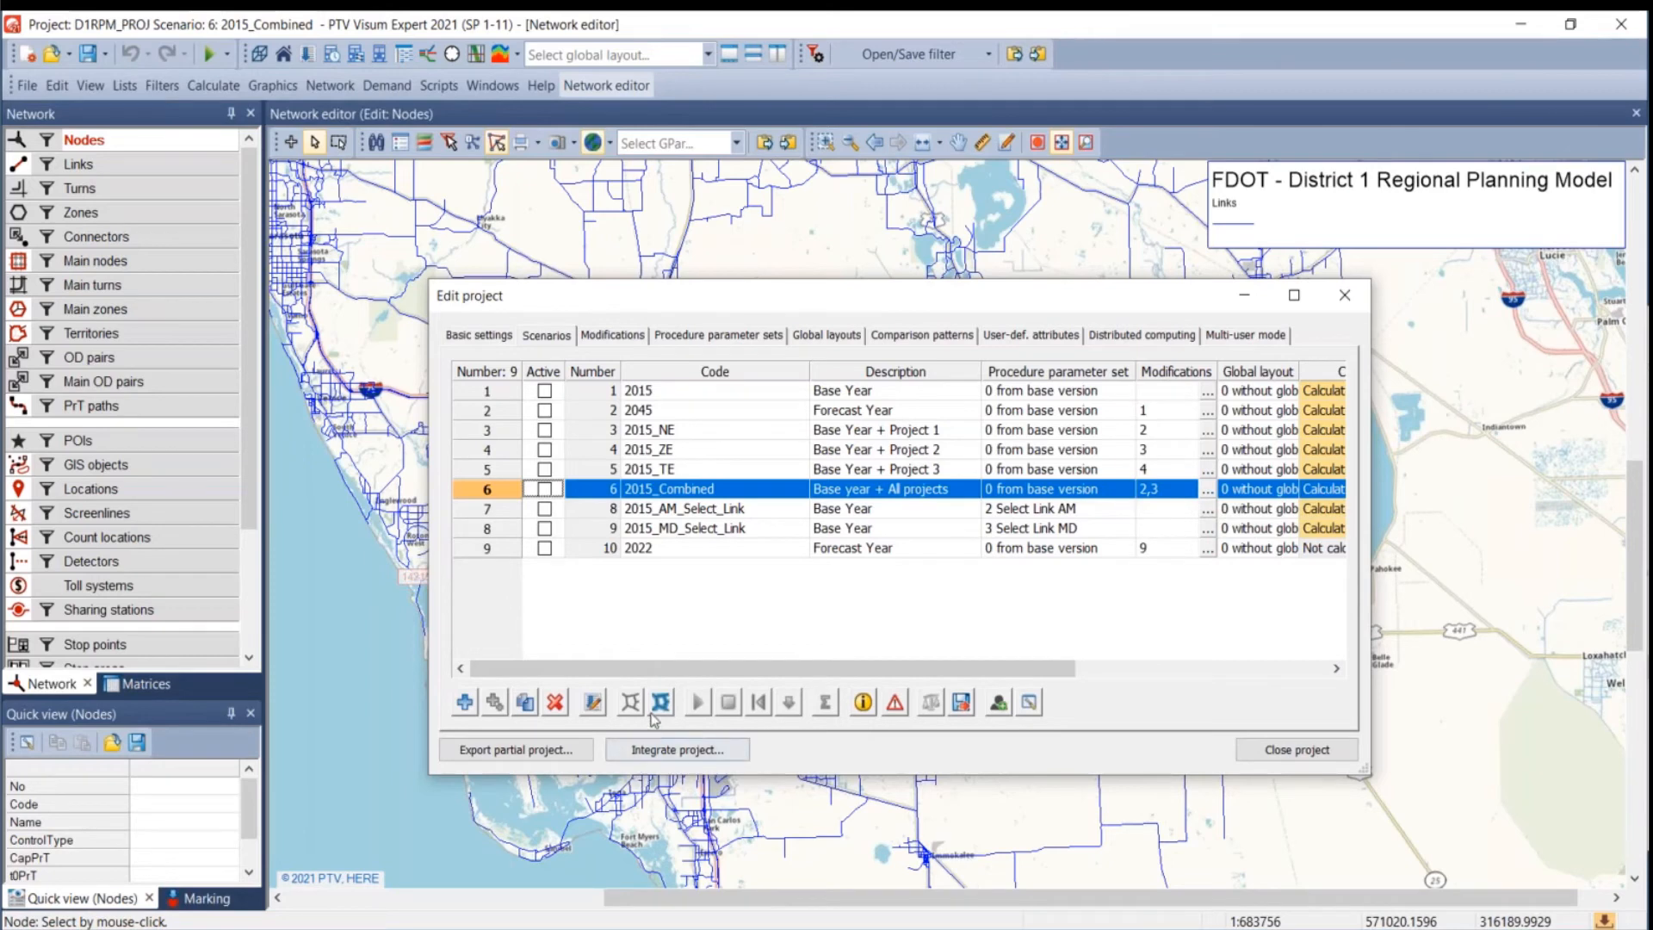
{"action": "left_click", "coordinate": [661, 704]}
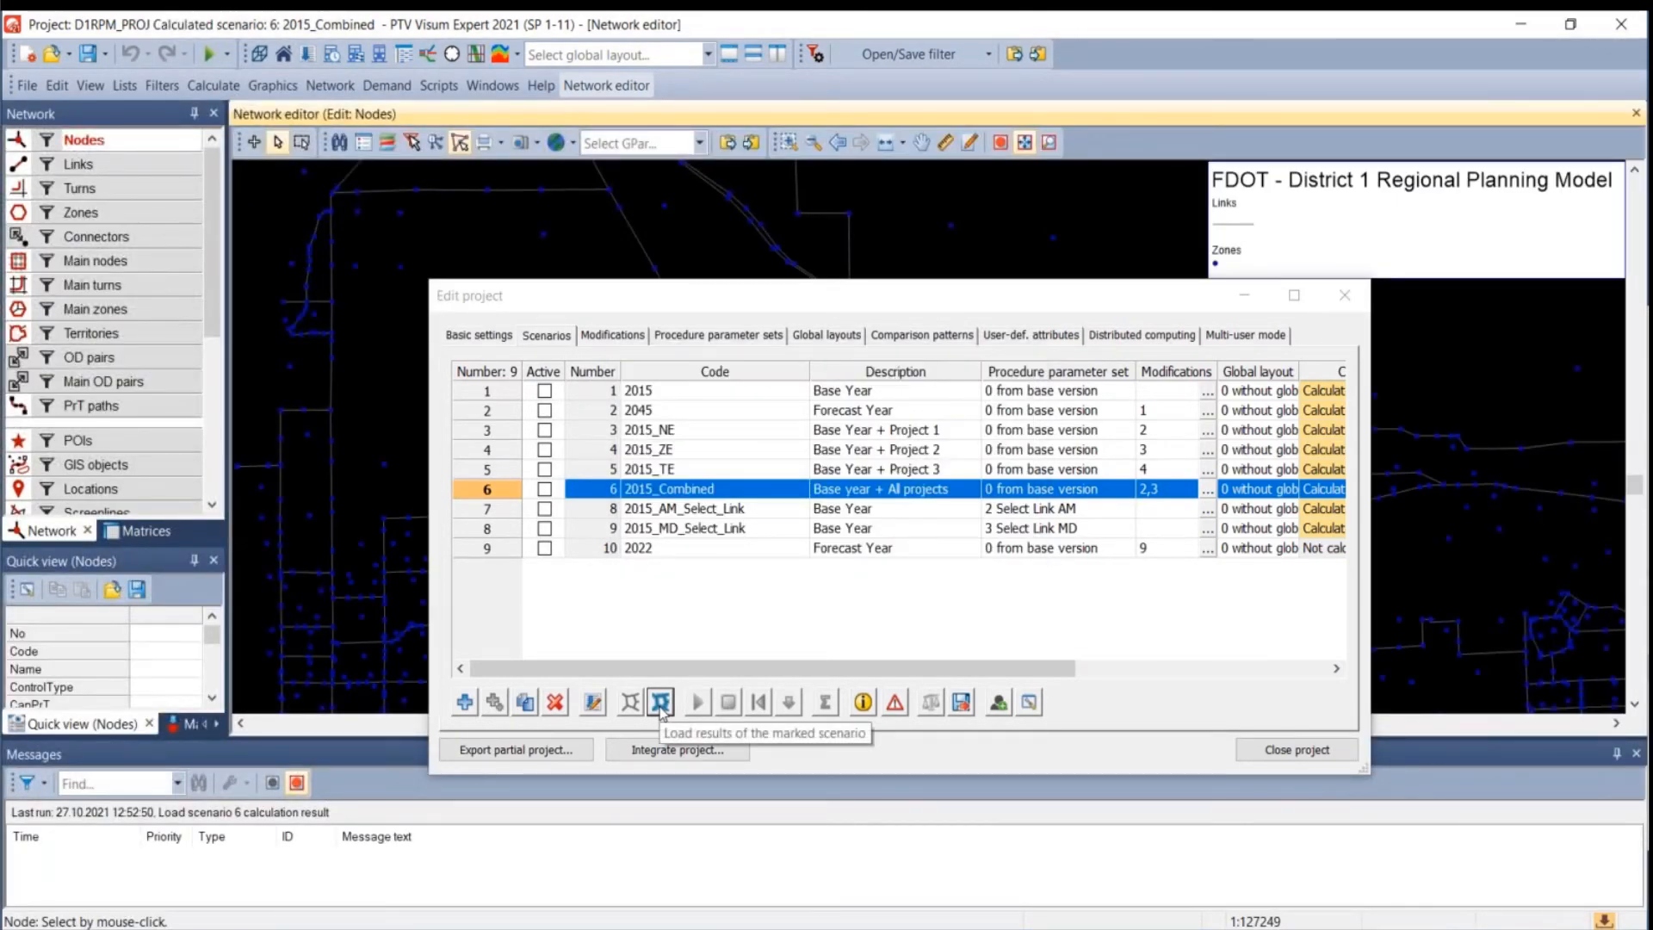
{"action": "left_click_drag", "start_coordinate": [708, 669], "coordinate": [982, 660]}
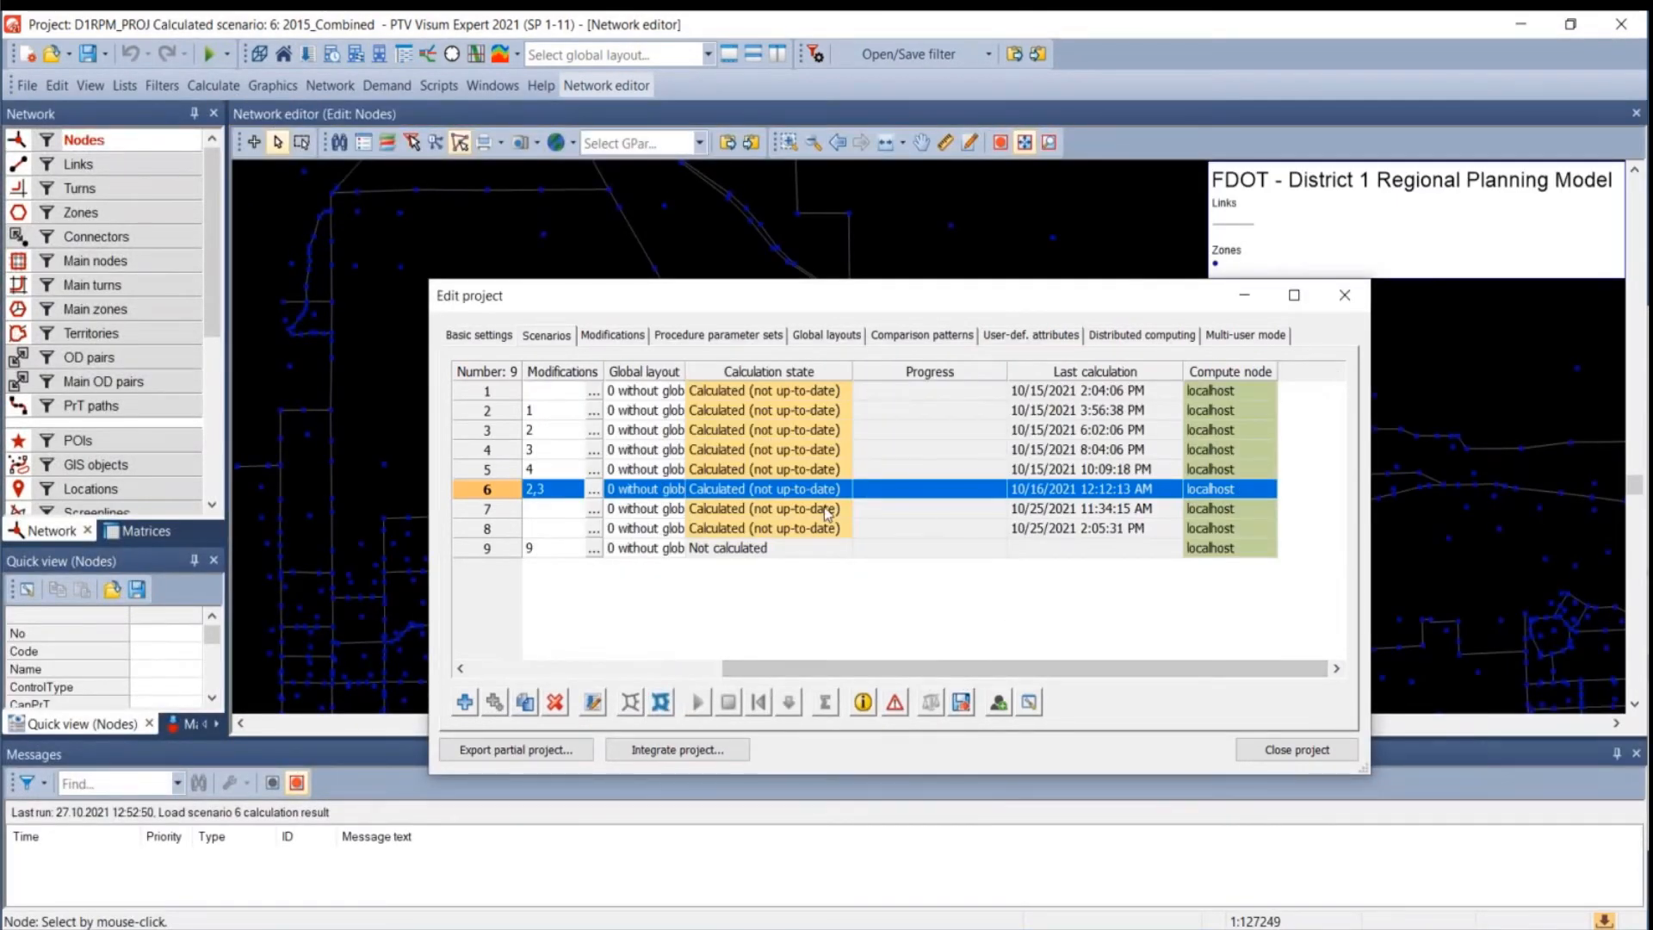
{"action": "left_click_drag", "start_coordinate": [779, 669], "coordinate": [527, 670]}
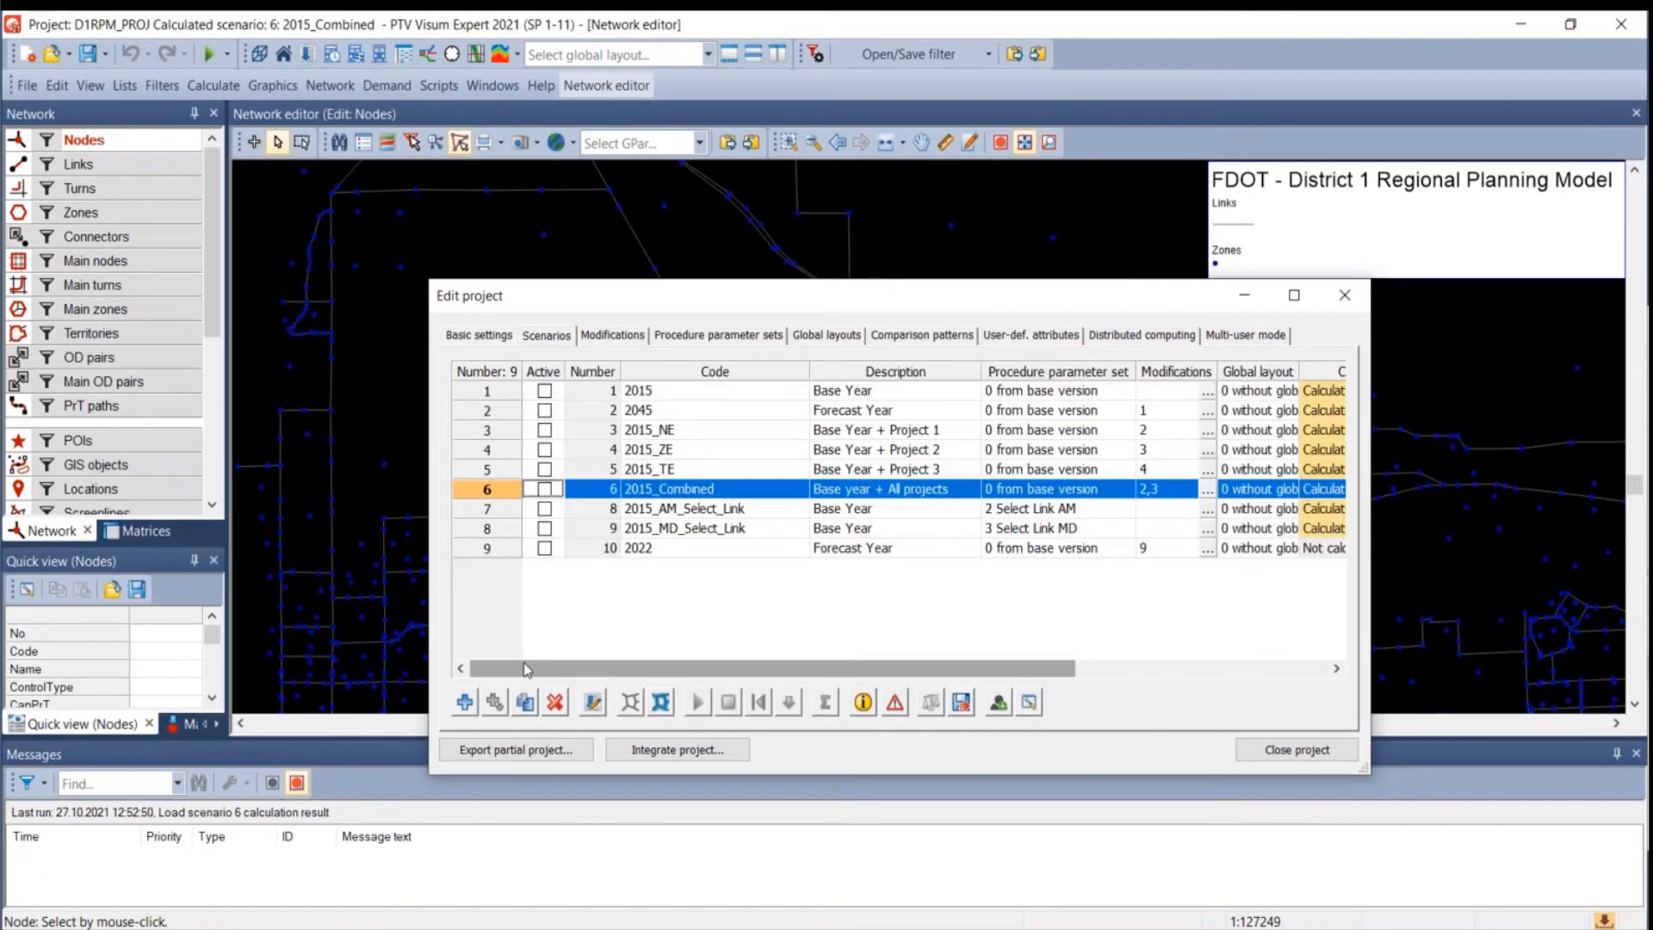
- Hide the POIs and zones in the network view and turn on the background map
{"action": "left_click_drag", "start_coordinate": [800, 296], "coordinate": [950, 603]}
{"action": "scroll", "coordinate": [882, 482], "scroll_direction": "down", "scroll_amount": 5}
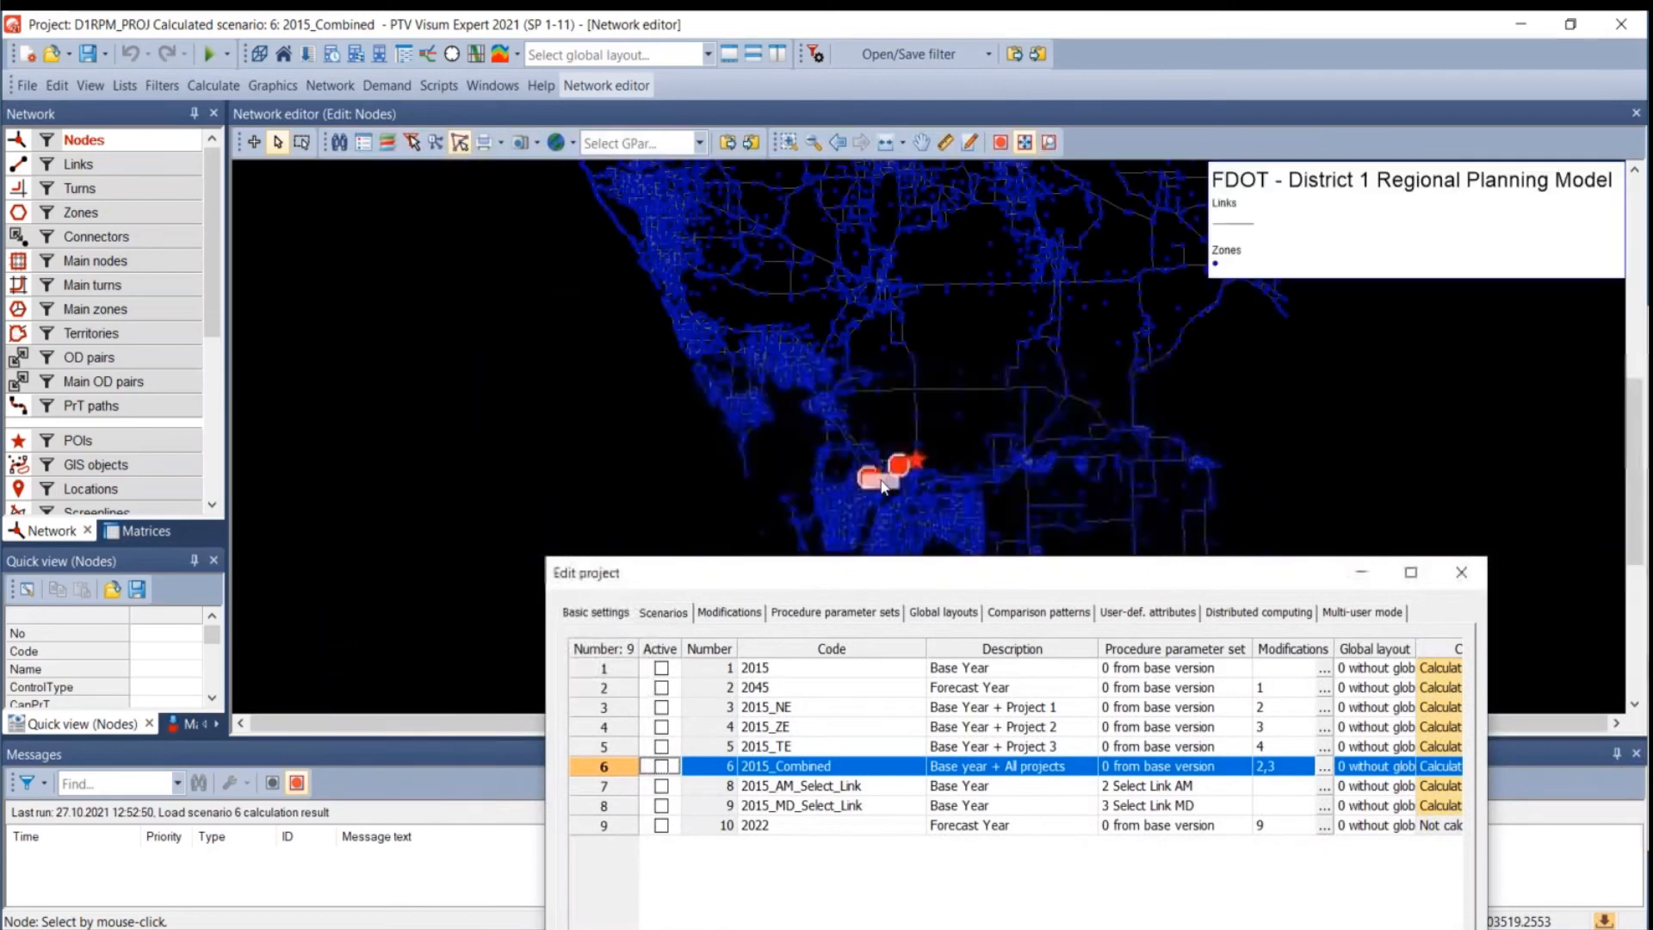
{"action": "scroll", "coordinate": [881, 486], "scroll_direction": "down", "scroll_amount": 3}
{"action": "left_click_drag", "start_coordinate": [1025, 478], "coordinate": [792, 478]}
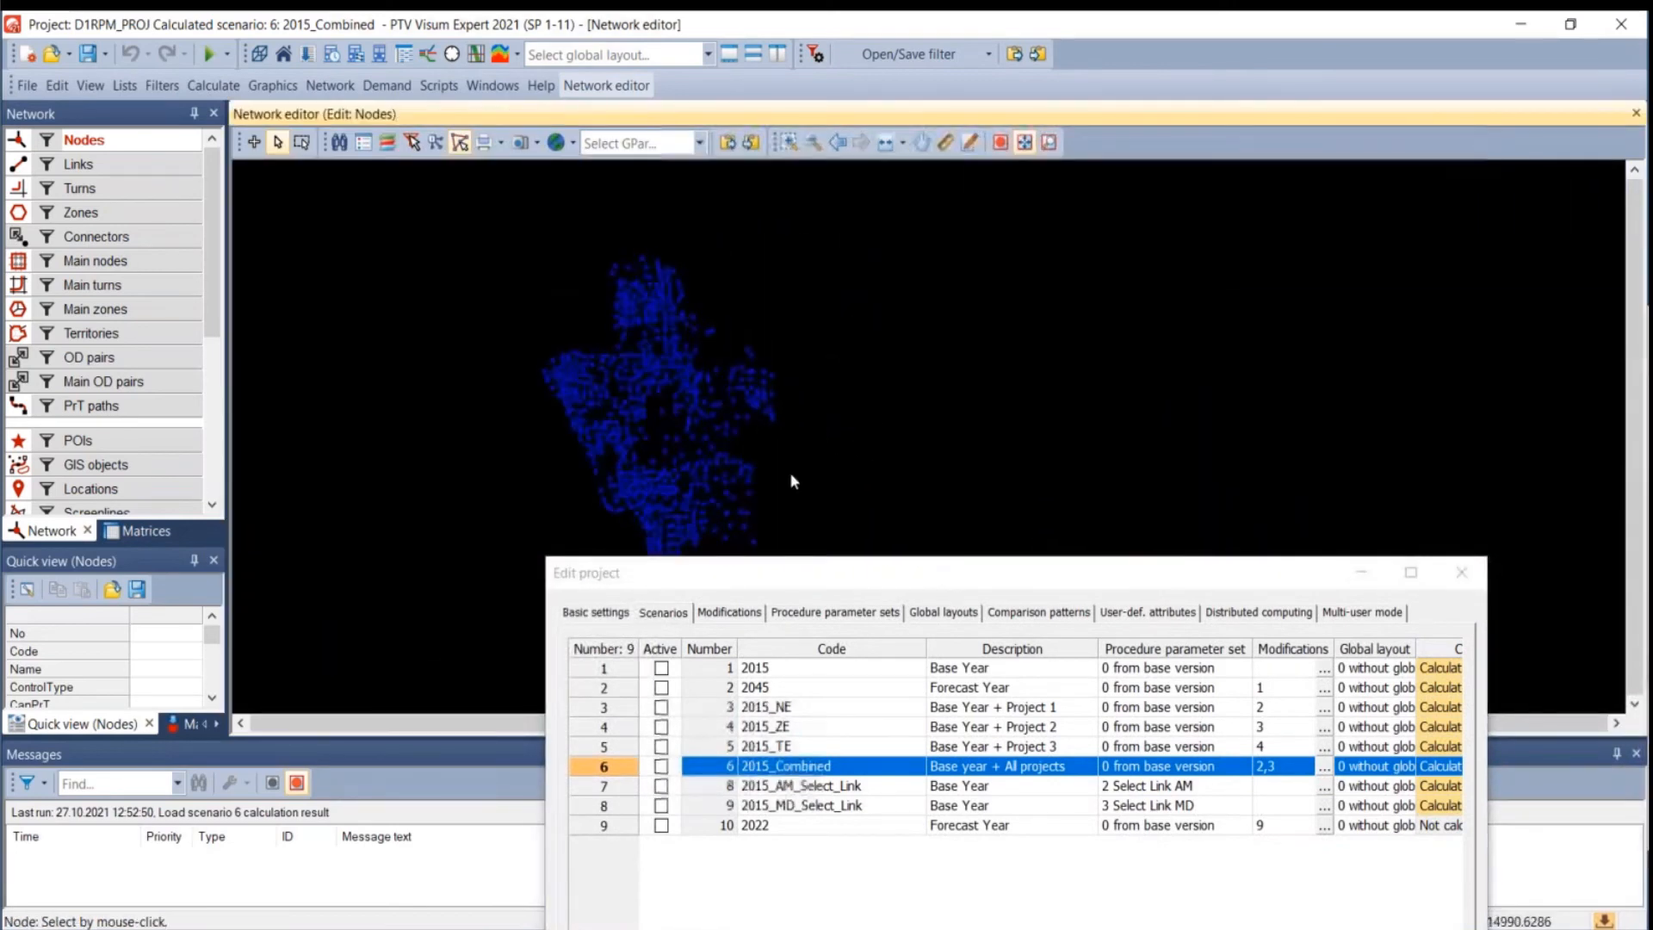
{"action": "left_click_drag", "start_coordinate": [818, 581], "coordinate": [1153, 375]}
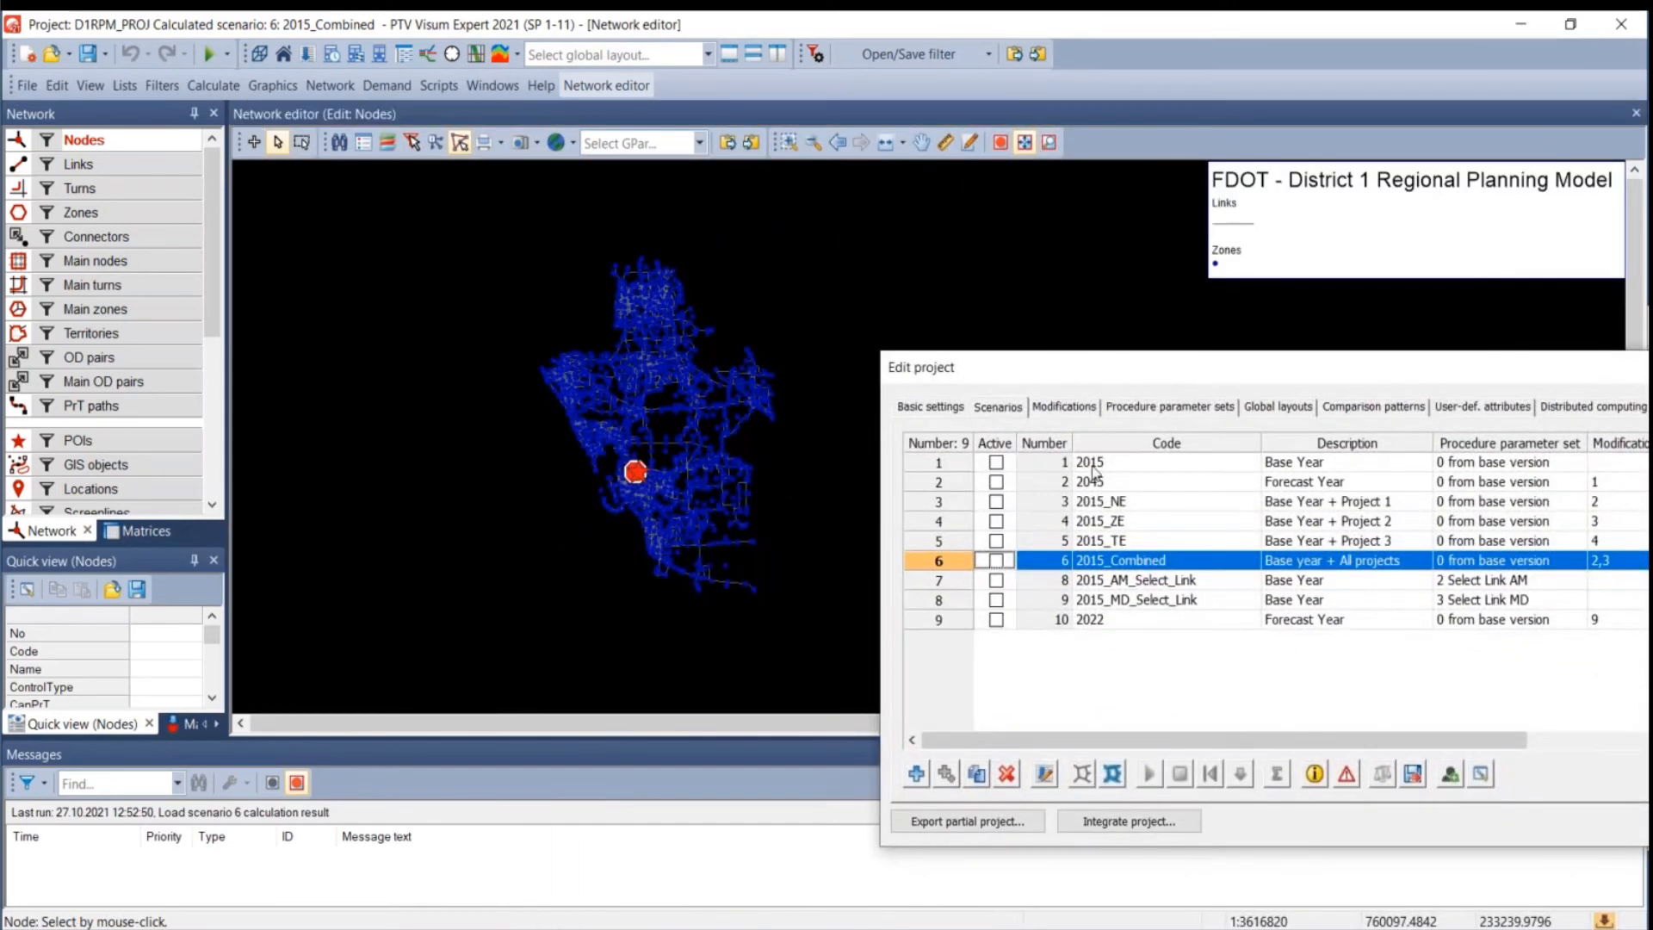
{"action": "left_click", "coordinate": [19, 441]}
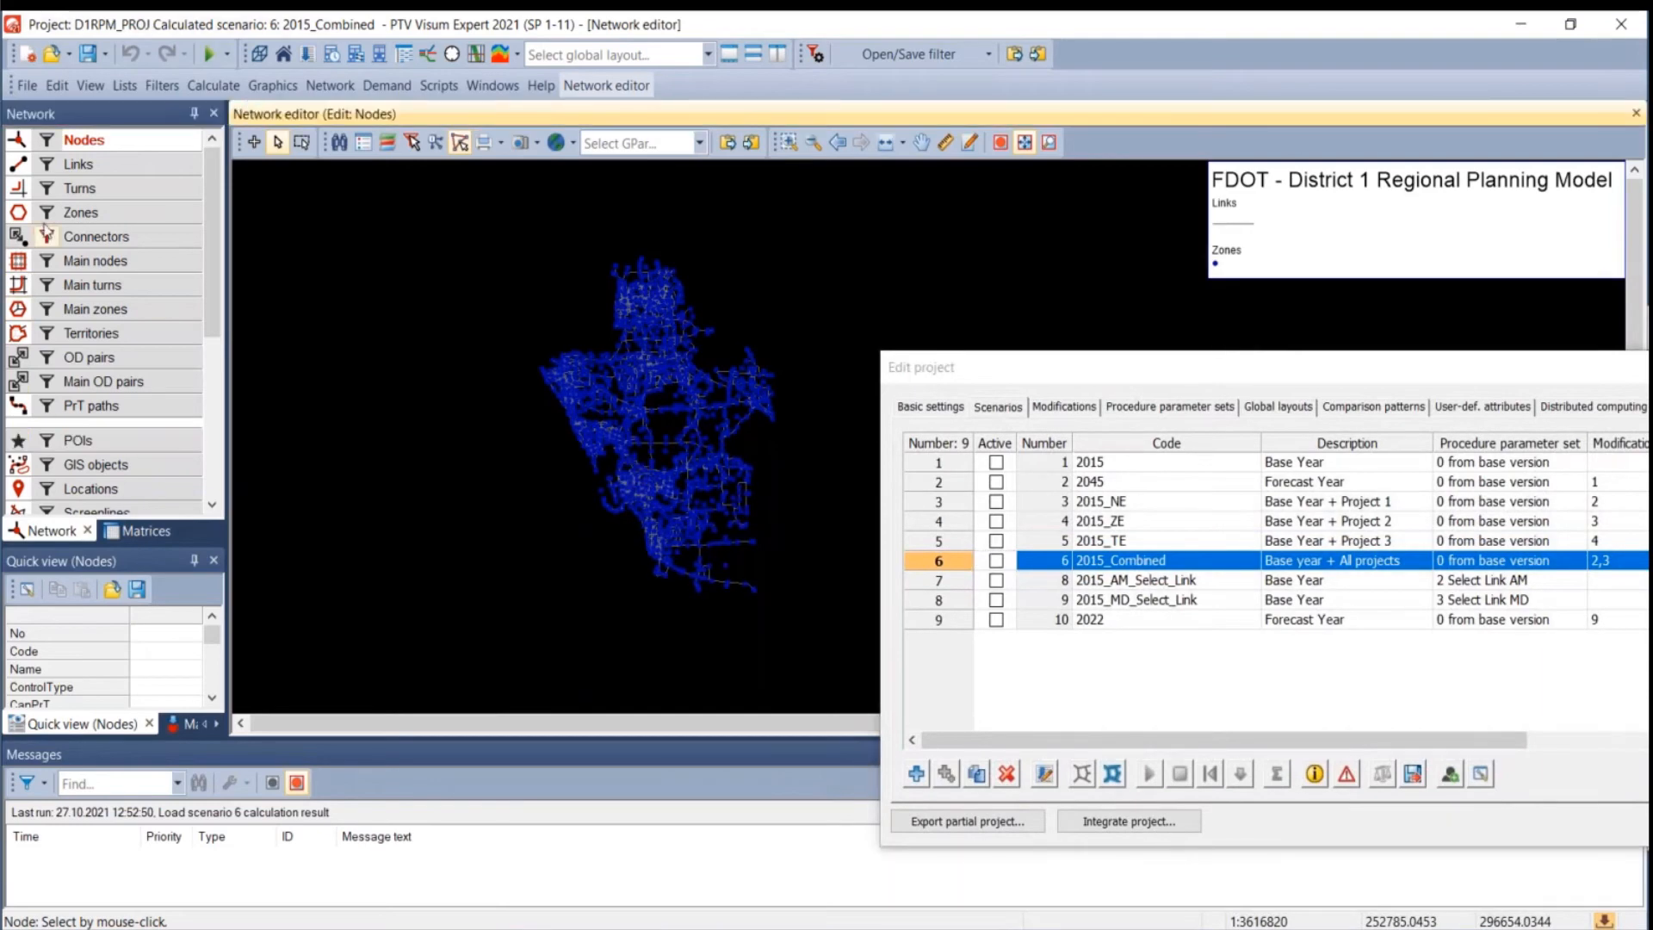
{"action": "left_click", "coordinate": [556, 142]}
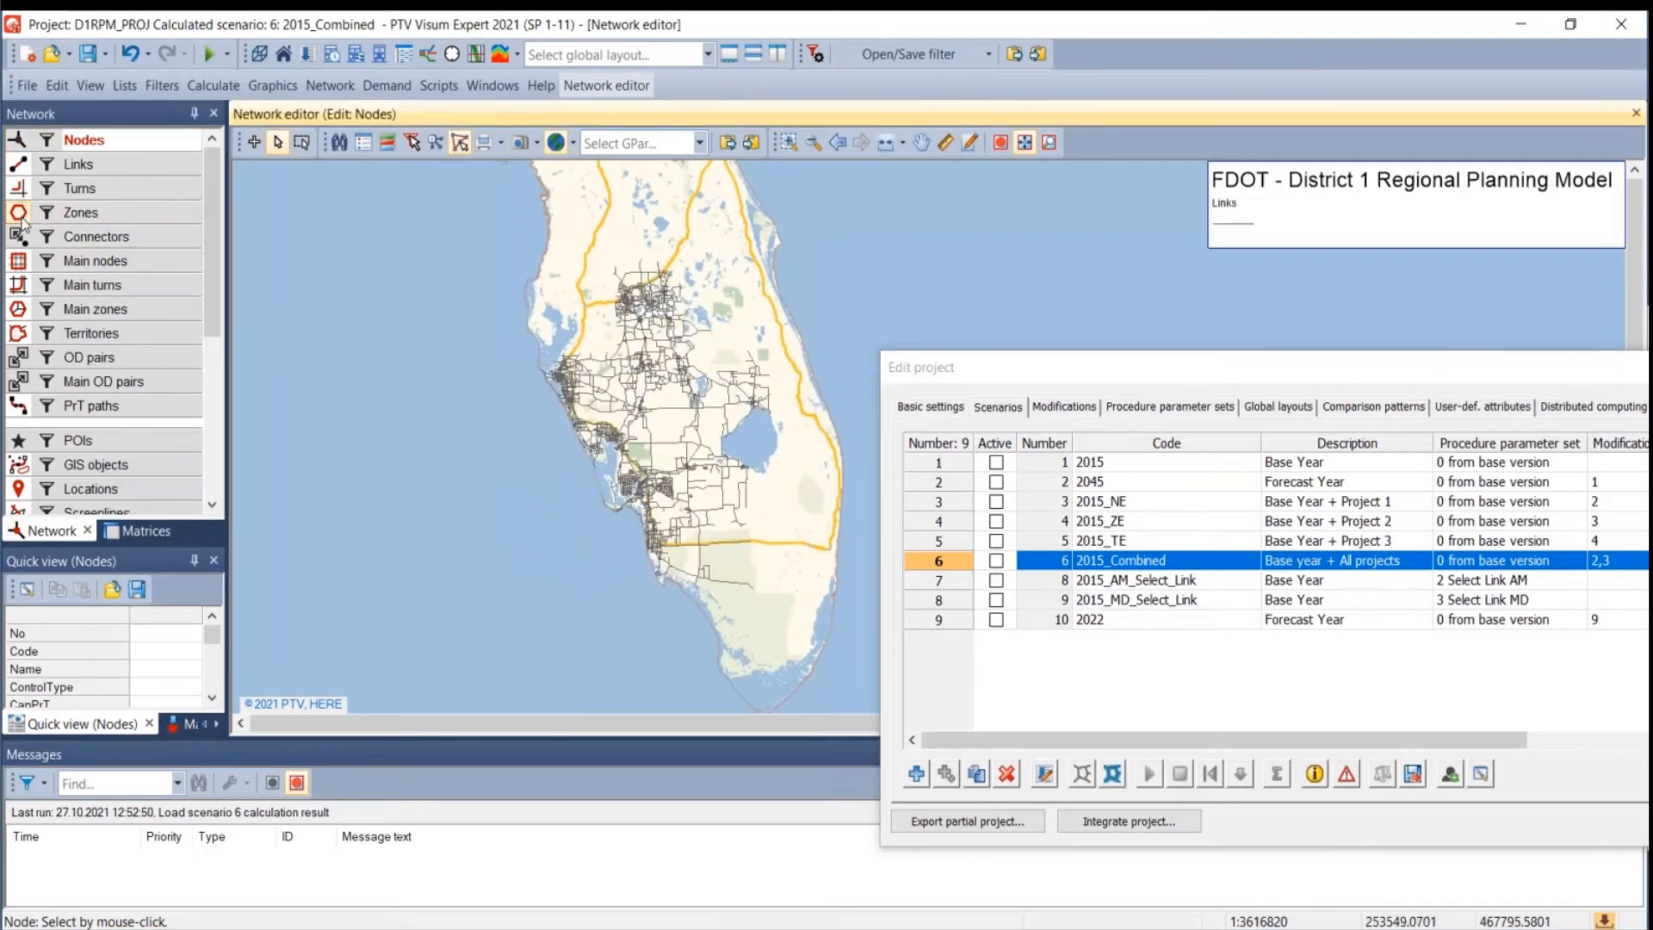
{"action": "scroll", "coordinate": [648, 454], "scroll_direction": "up", "scroll_amount": 2}
{"action": "left_click_drag", "start_coordinate": [567, 437], "coordinate": [551, 508]}
{"action": "scroll", "coordinate": [551, 508], "scroll_direction": "up", "scroll_amount": 2}
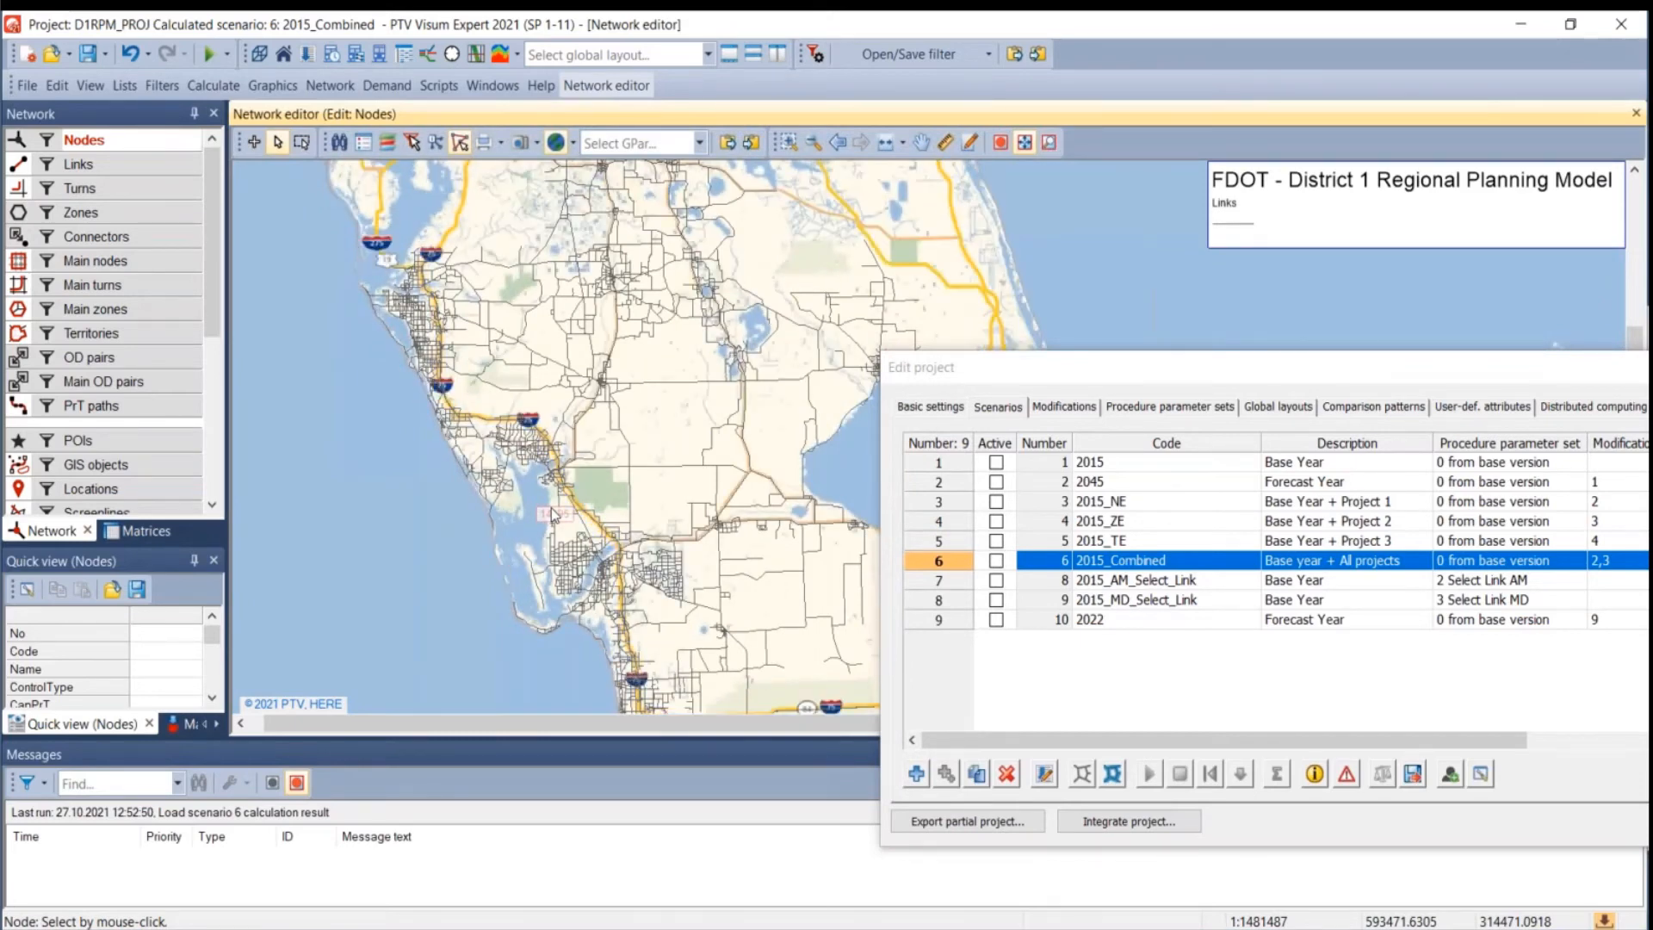
{"action": "left_click_drag", "start_coordinate": [1107, 365], "coordinate": [746, 356]}
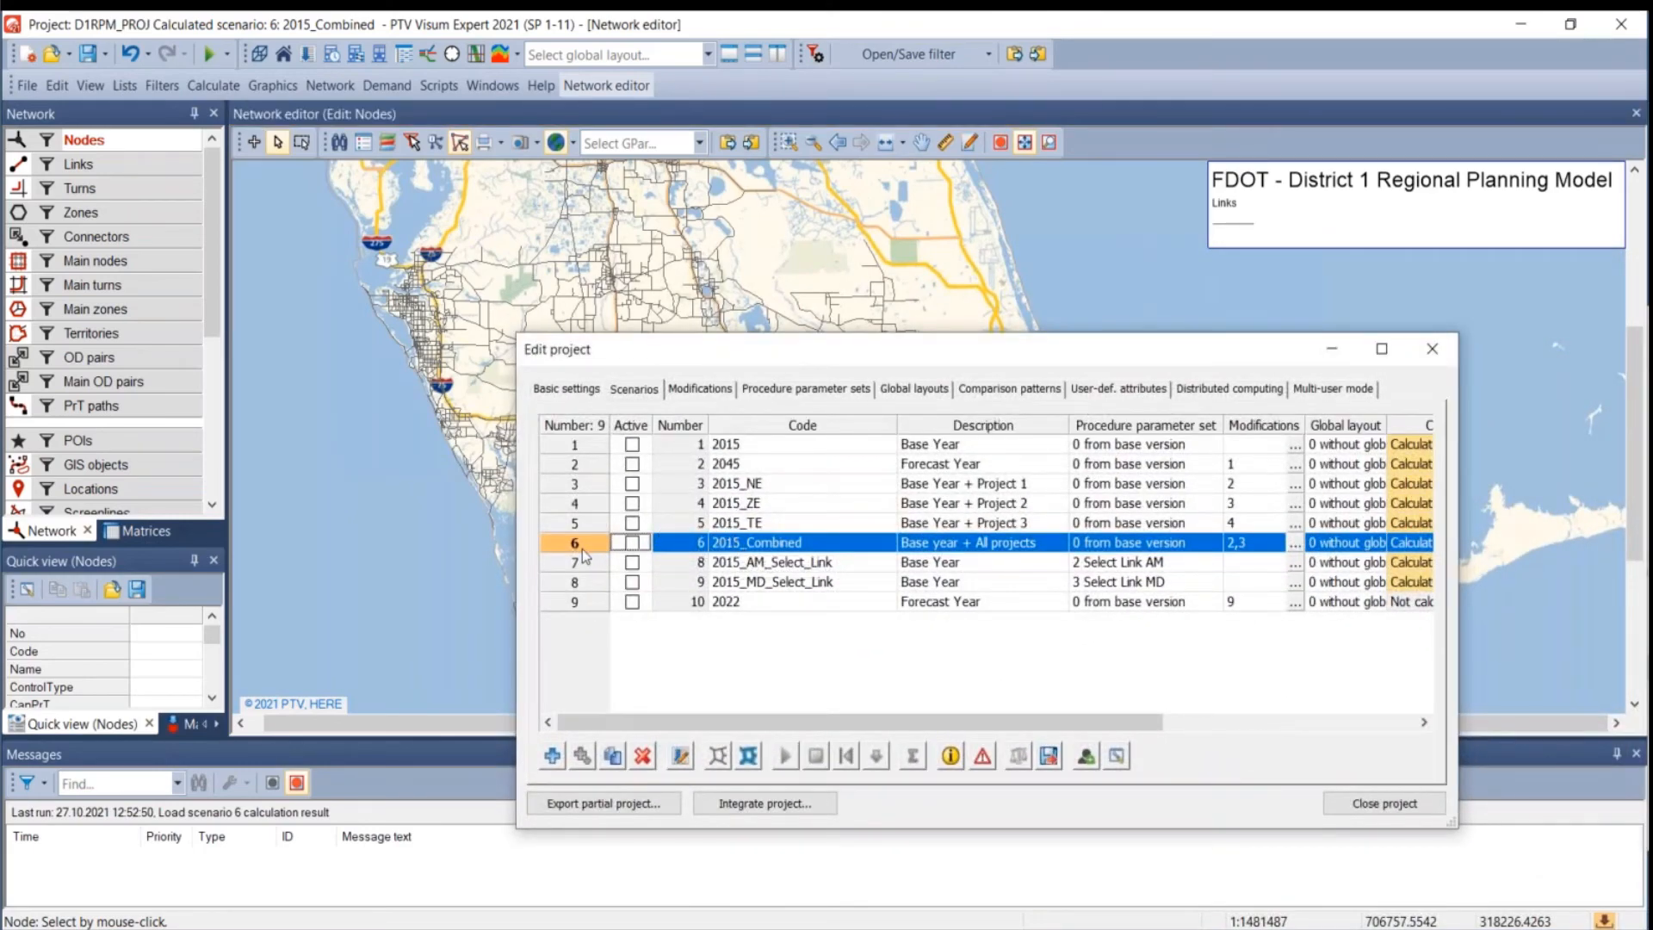
{"action": "left_click_drag", "start_coordinate": [594, 363], "coordinate": [853, 371]}
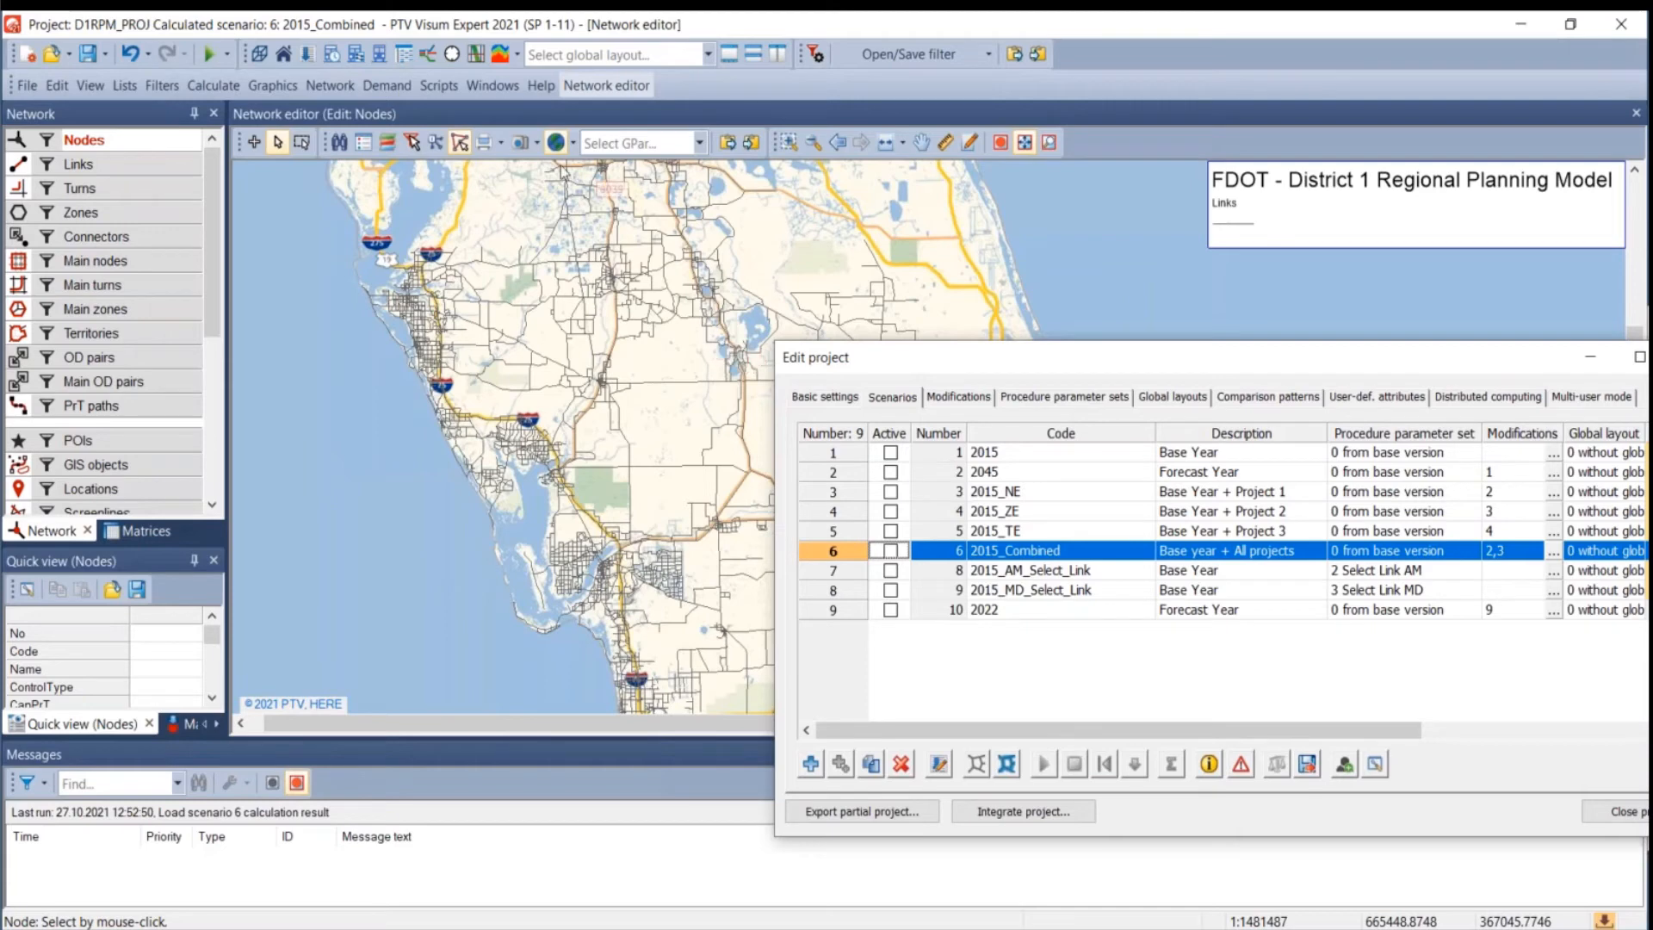
{"action": "left_click", "coordinate": [36, 86]}
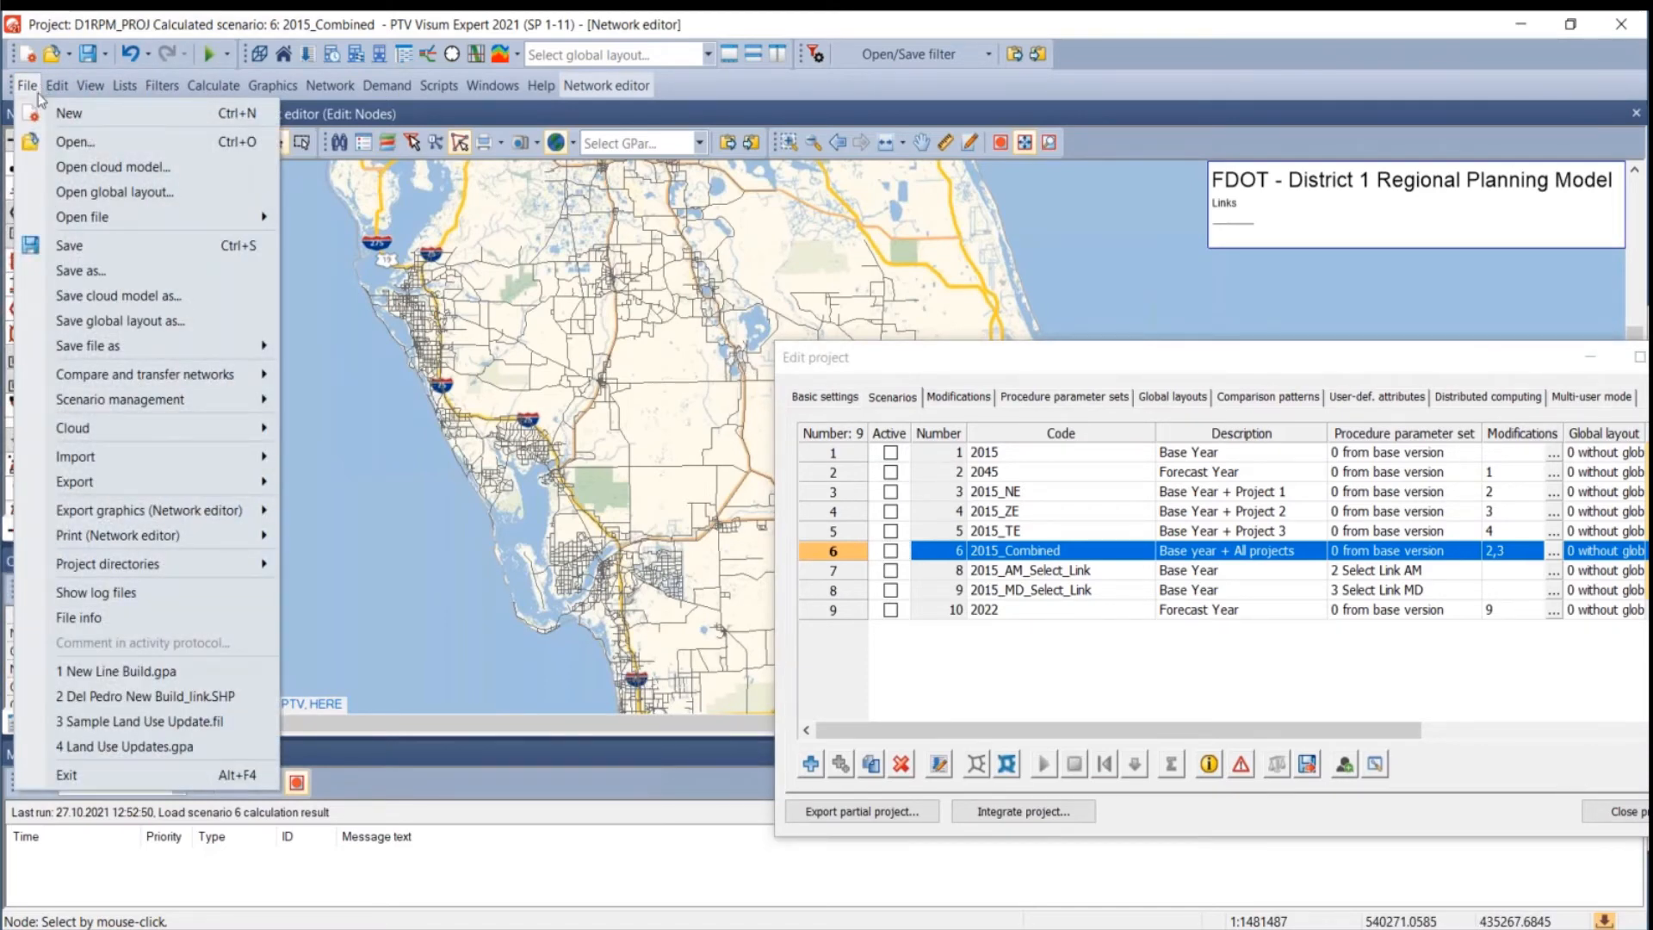
{"action": "mouse_move", "coordinate": [173, 377]}
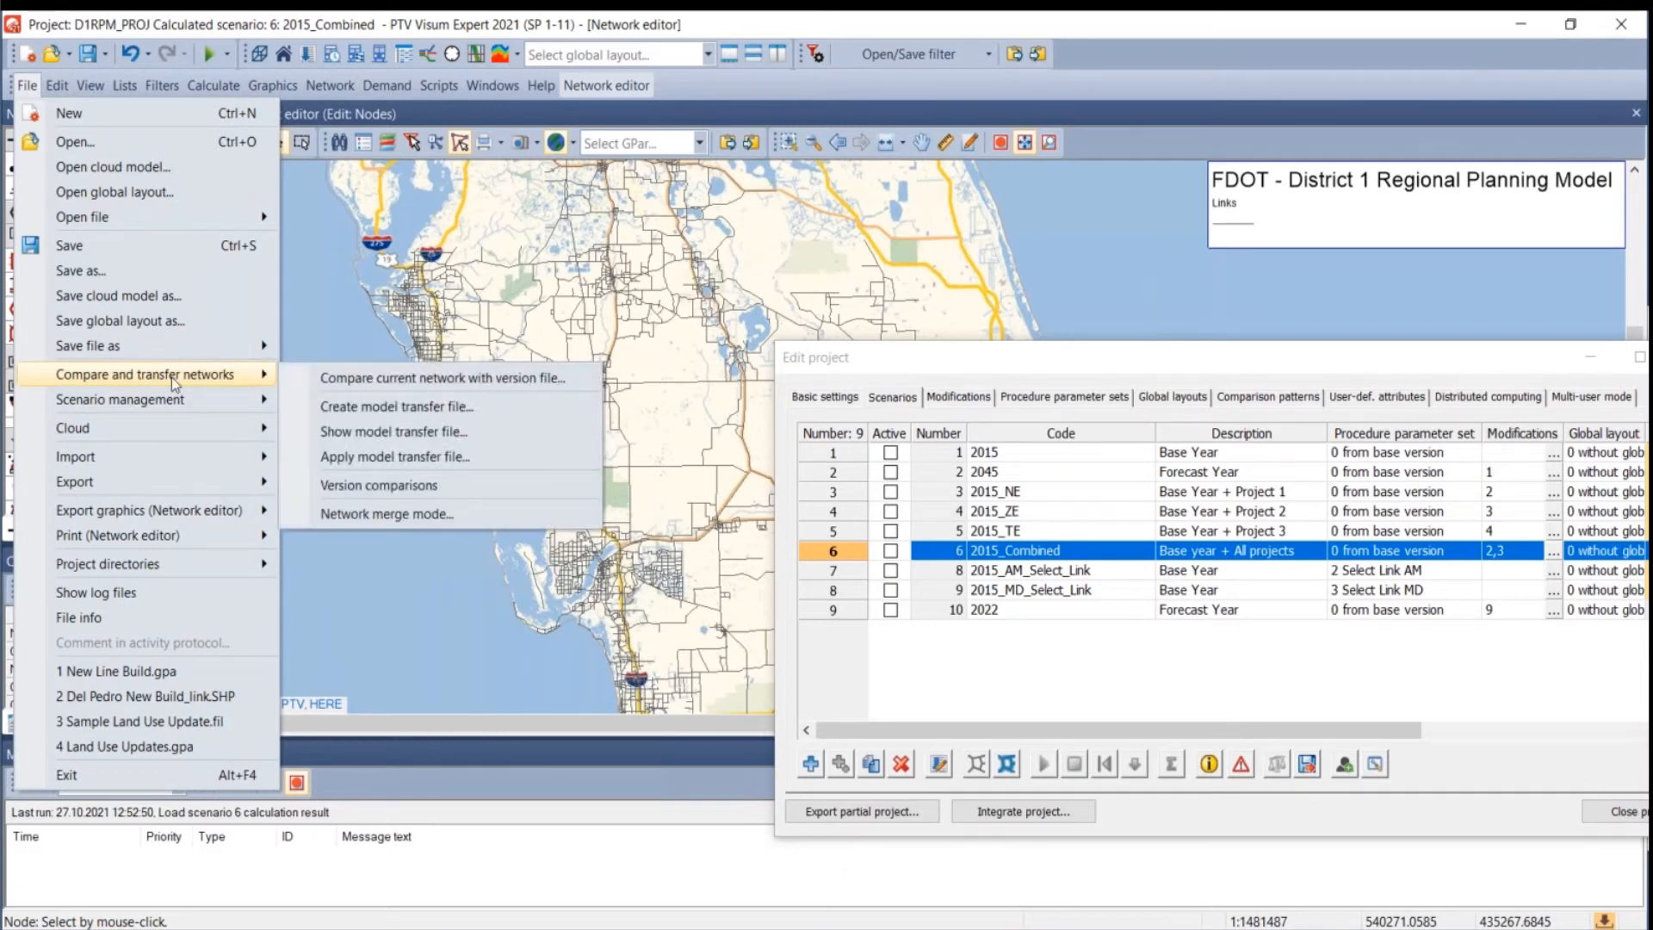
{"action": "left_click", "coordinate": [349, 414]}
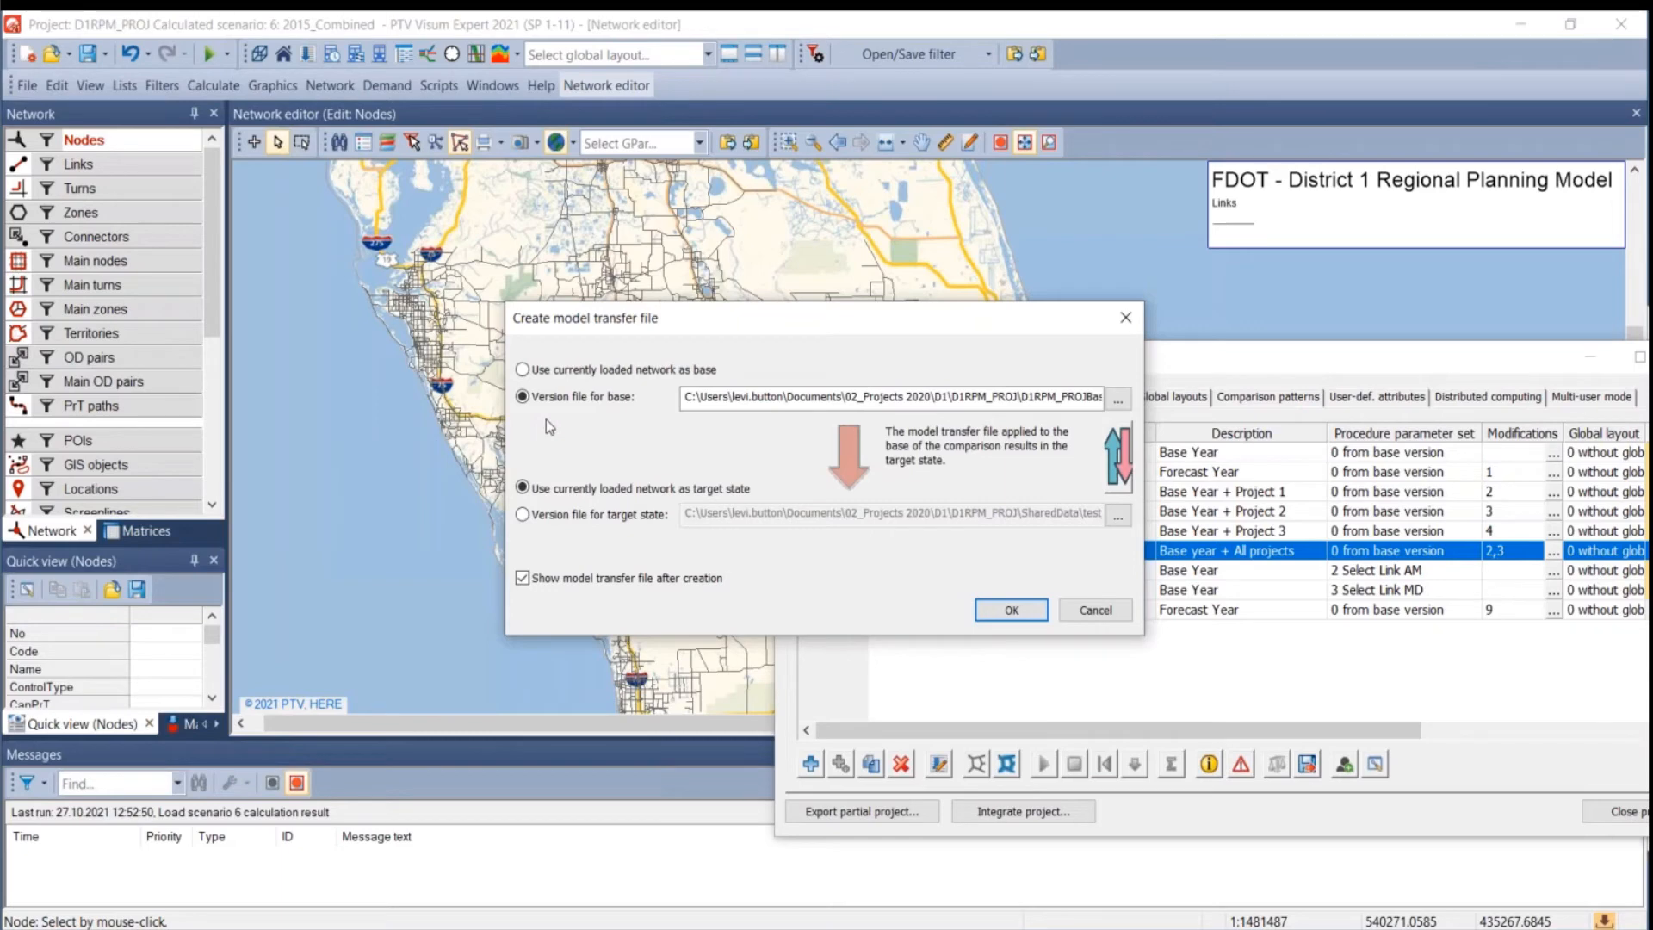
{"action": "left_click", "coordinate": [1095, 610]}
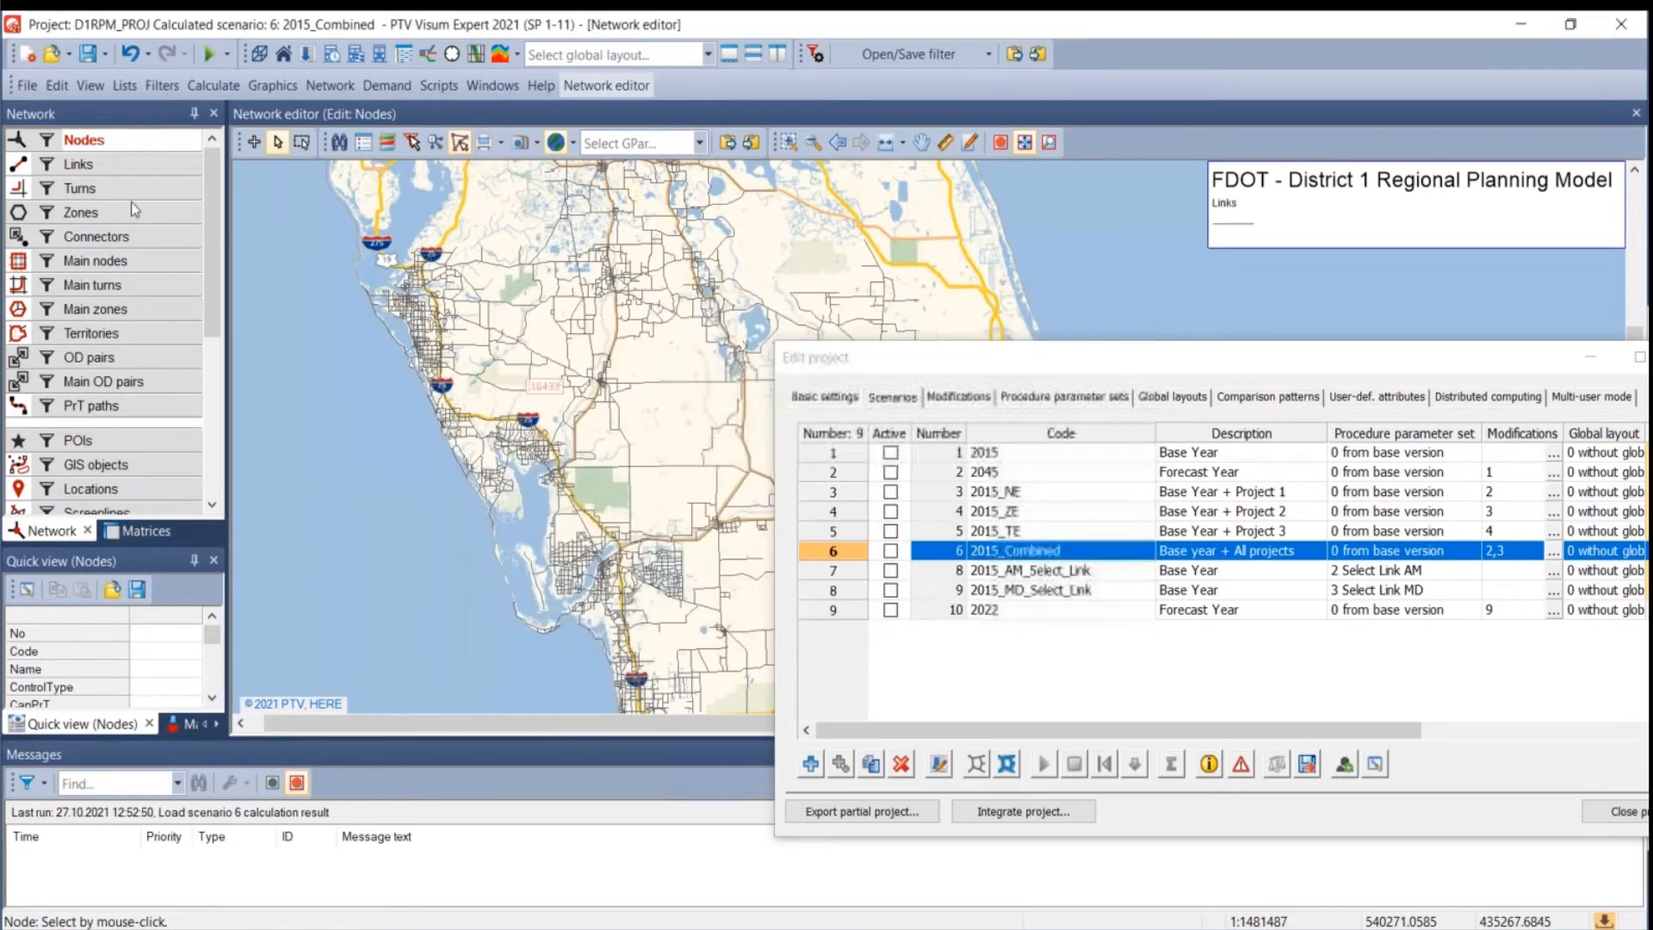
- Set up a model transfer file with D1RPM_PROJBase.ver as the base and the currently loaded network as the target state
{"action": "left_click", "coordinate": [27, 86]}
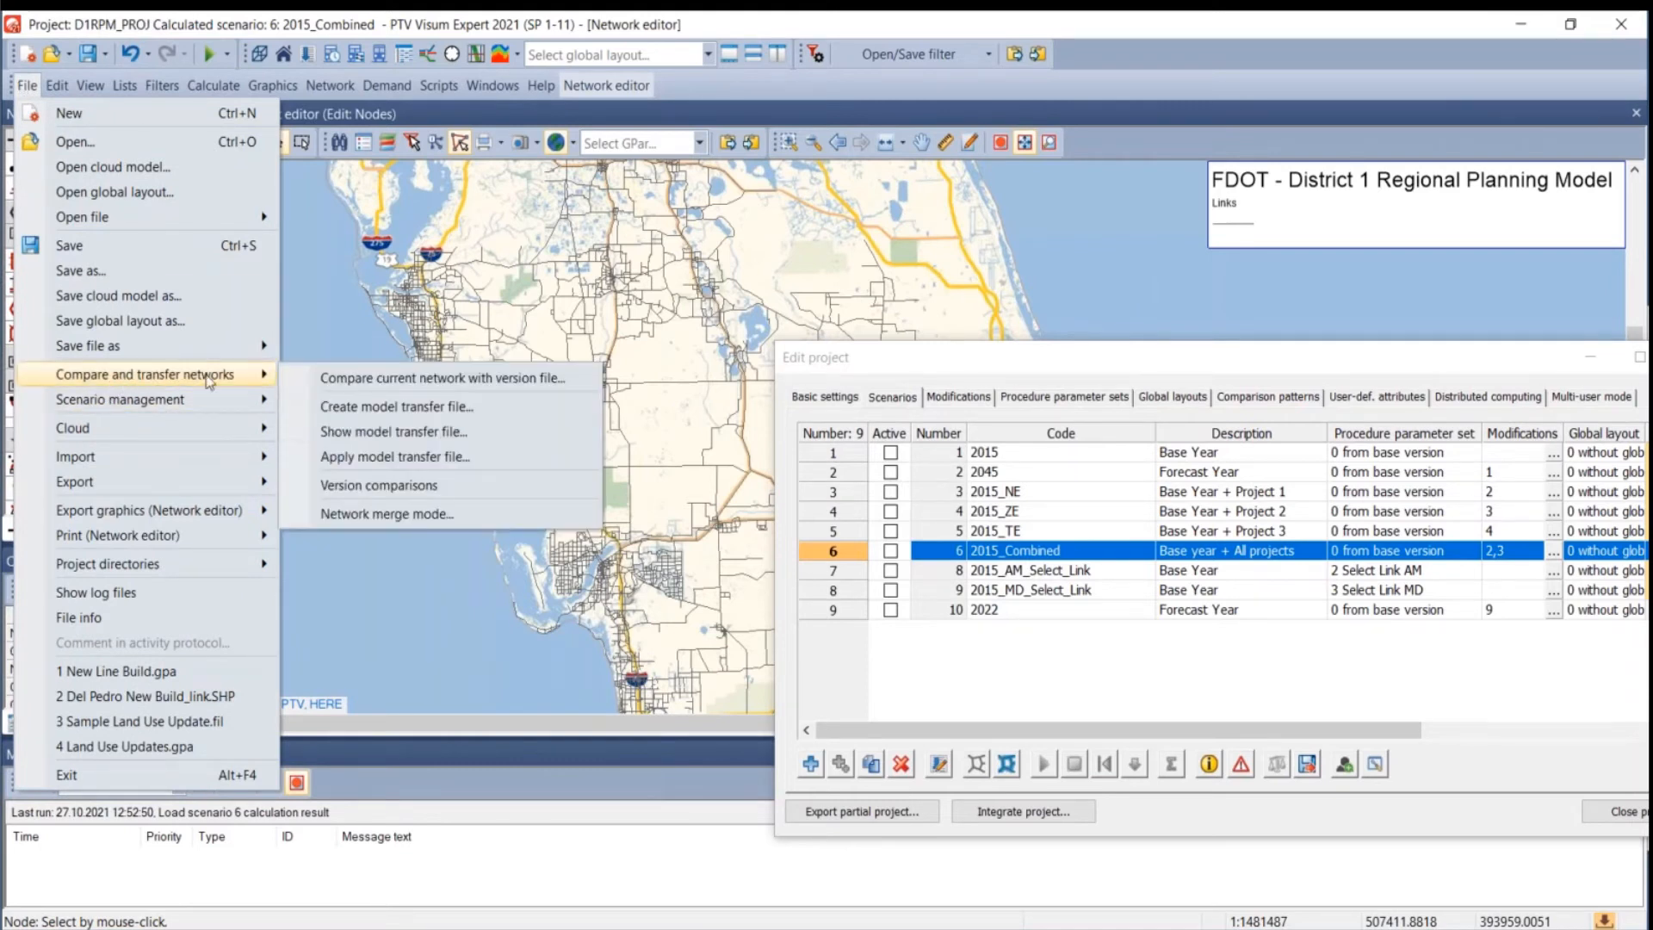
{"action": "left_click", "coordinate": [366, 411]}
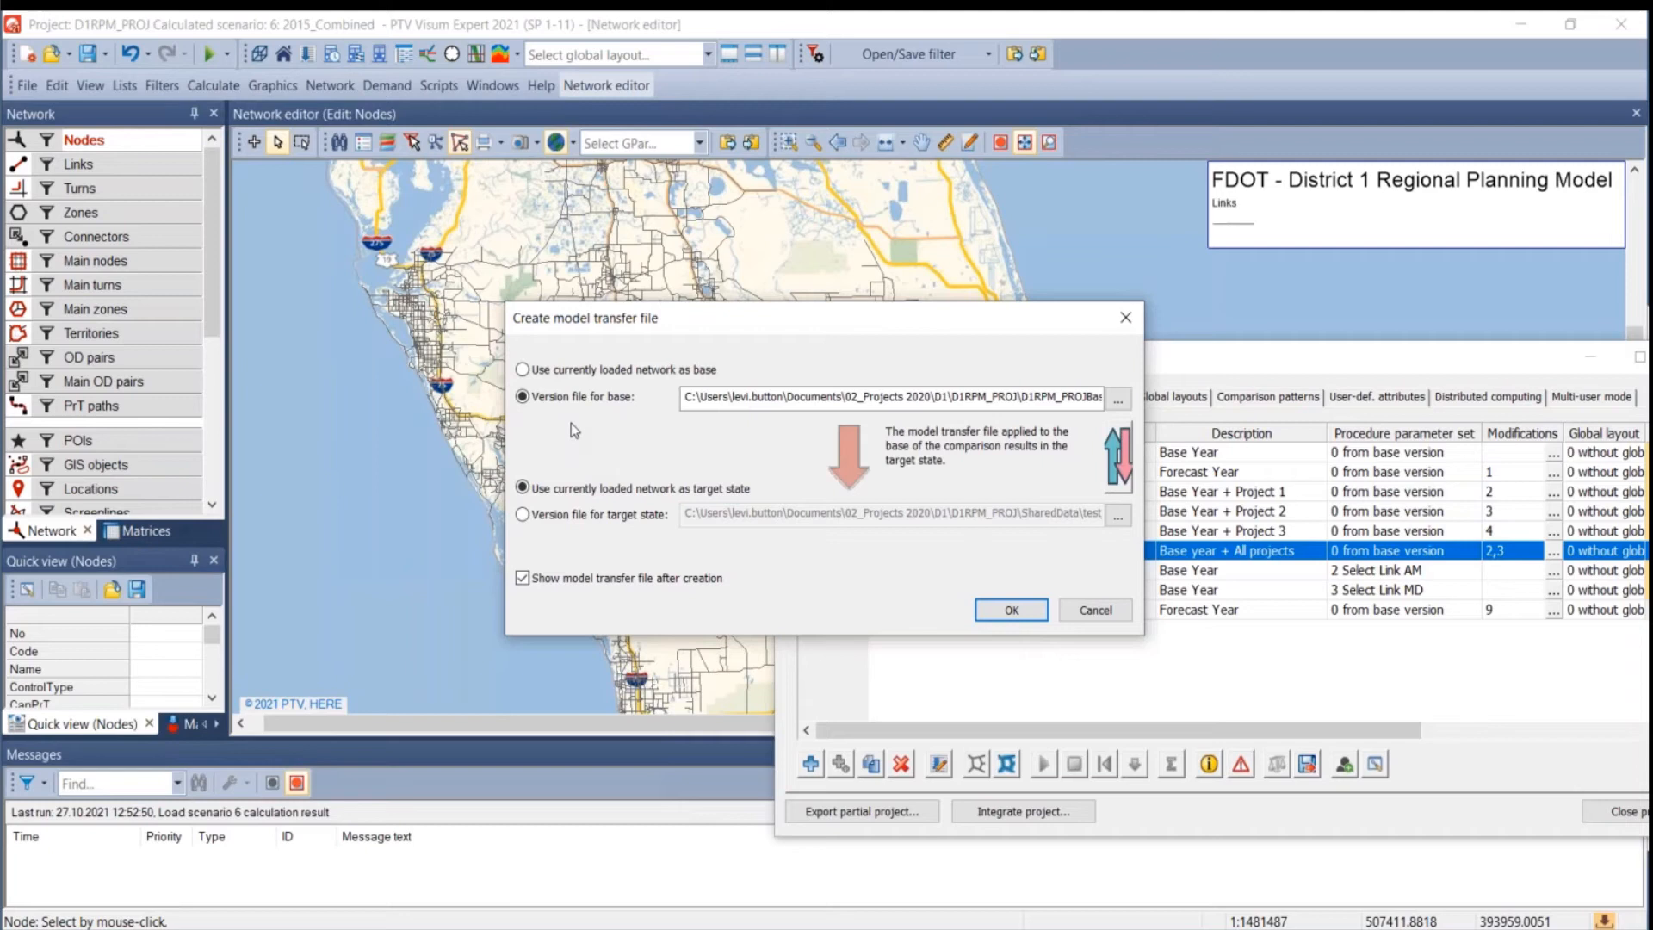
{"action": "left_click", "coordinate": [1117, 401]}
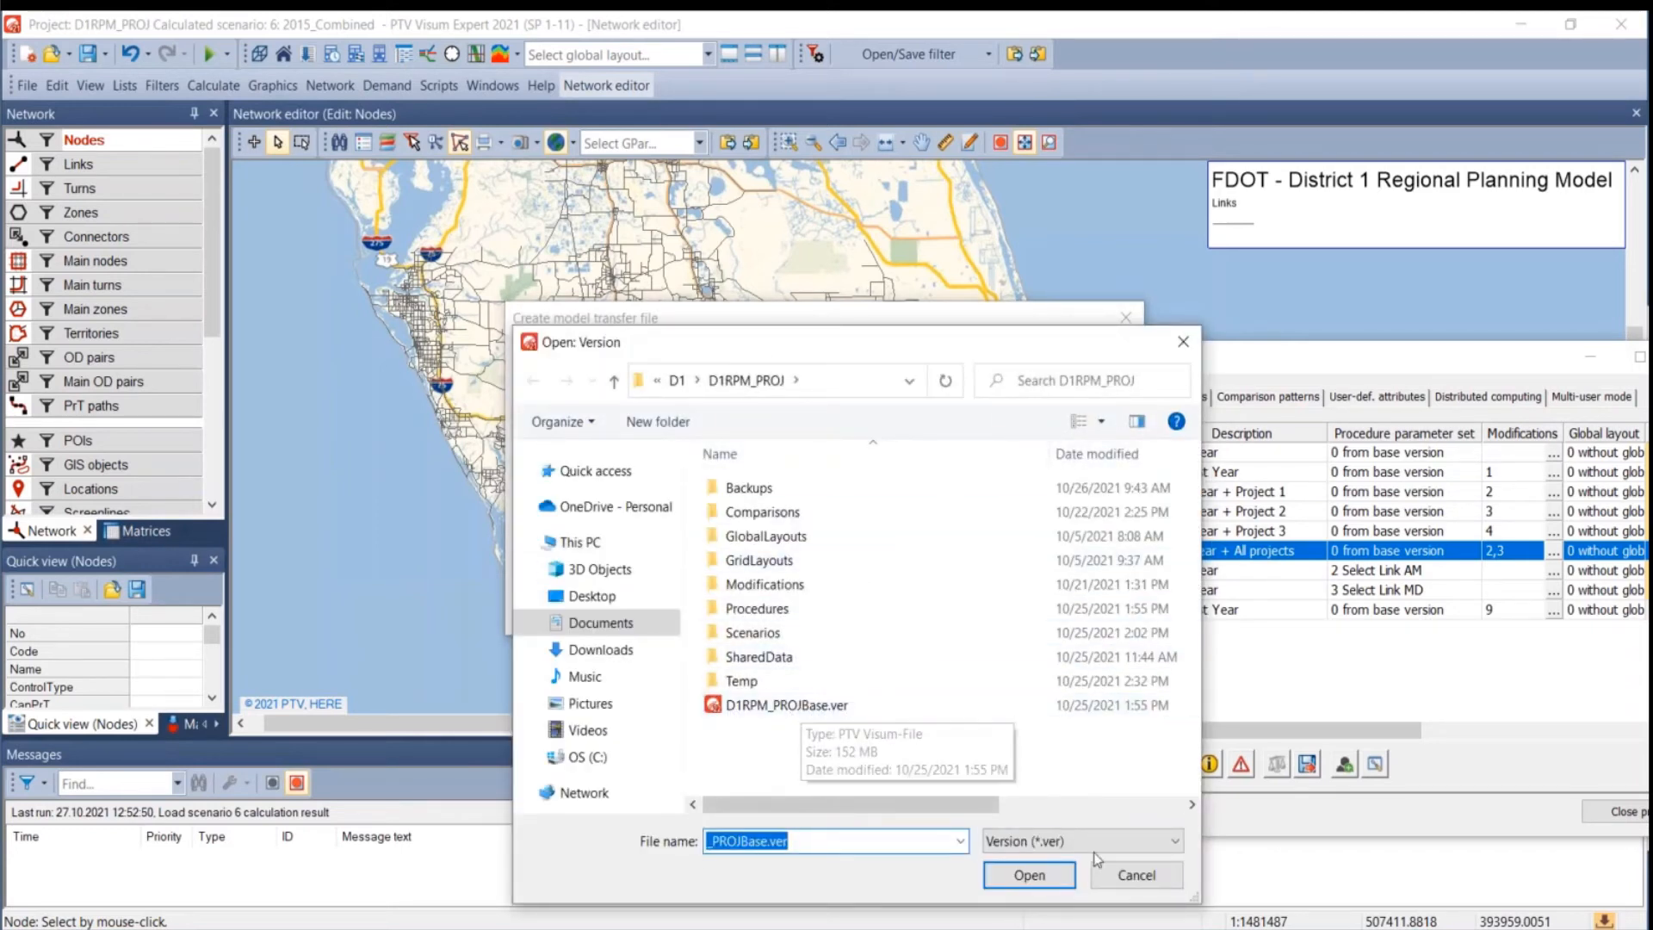
{"action": "left_click", "coordinate": [1032, 875]}
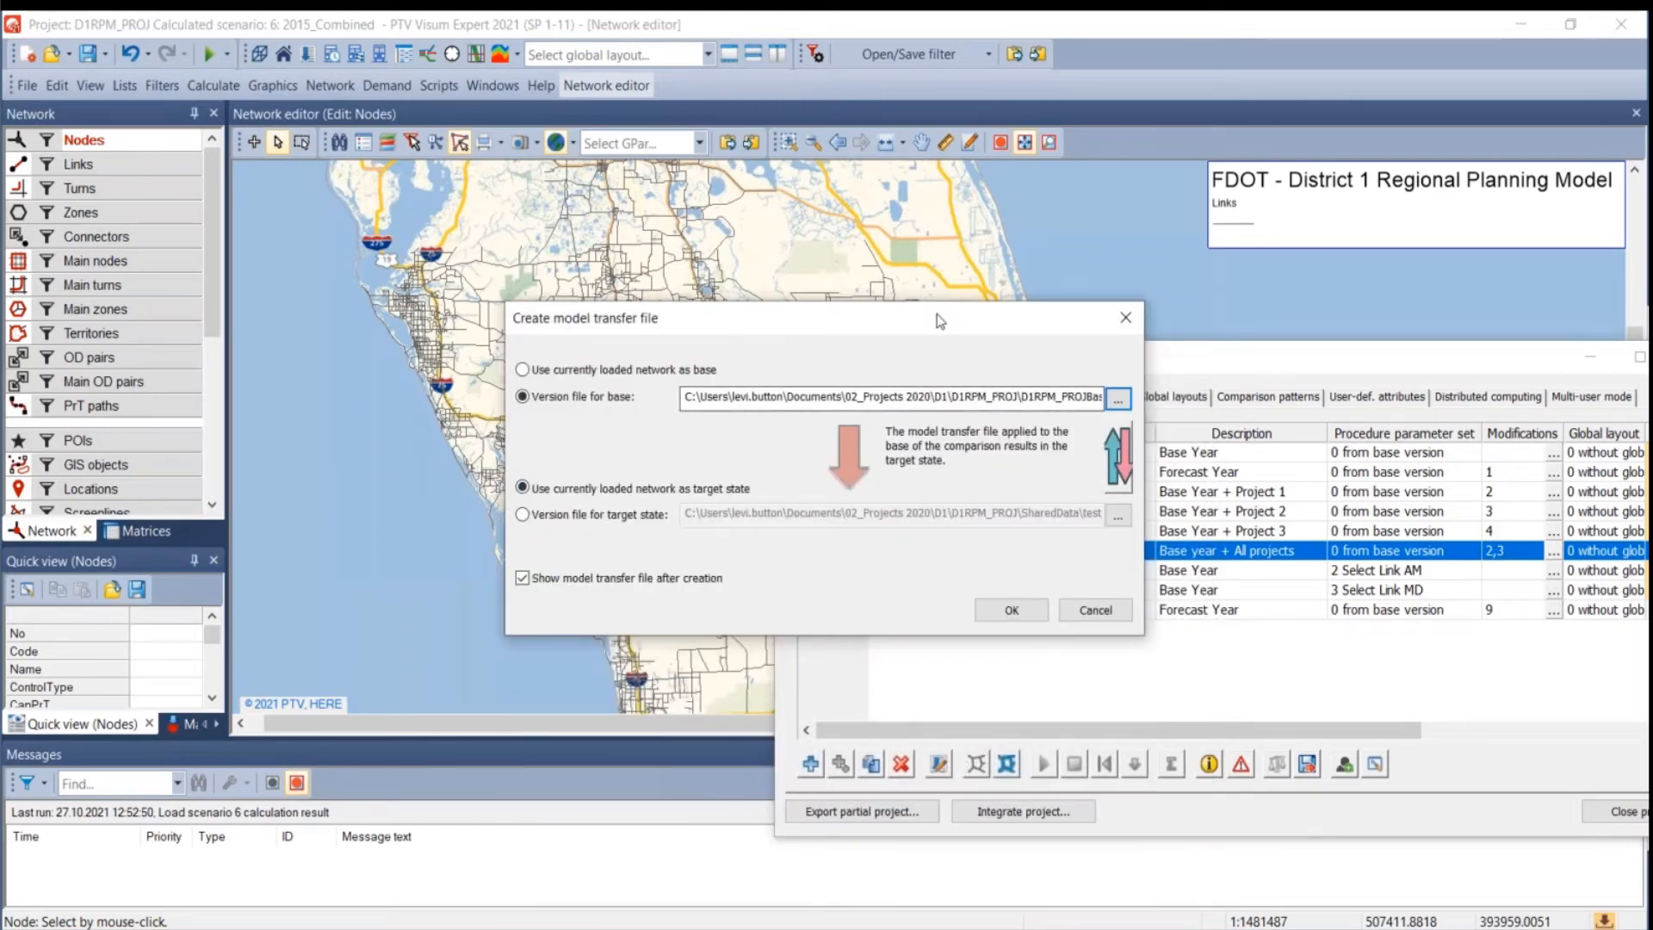
{"action": "left_click_drag", "start_coordinate": [941, 321], "coordinate": [765, 283]}
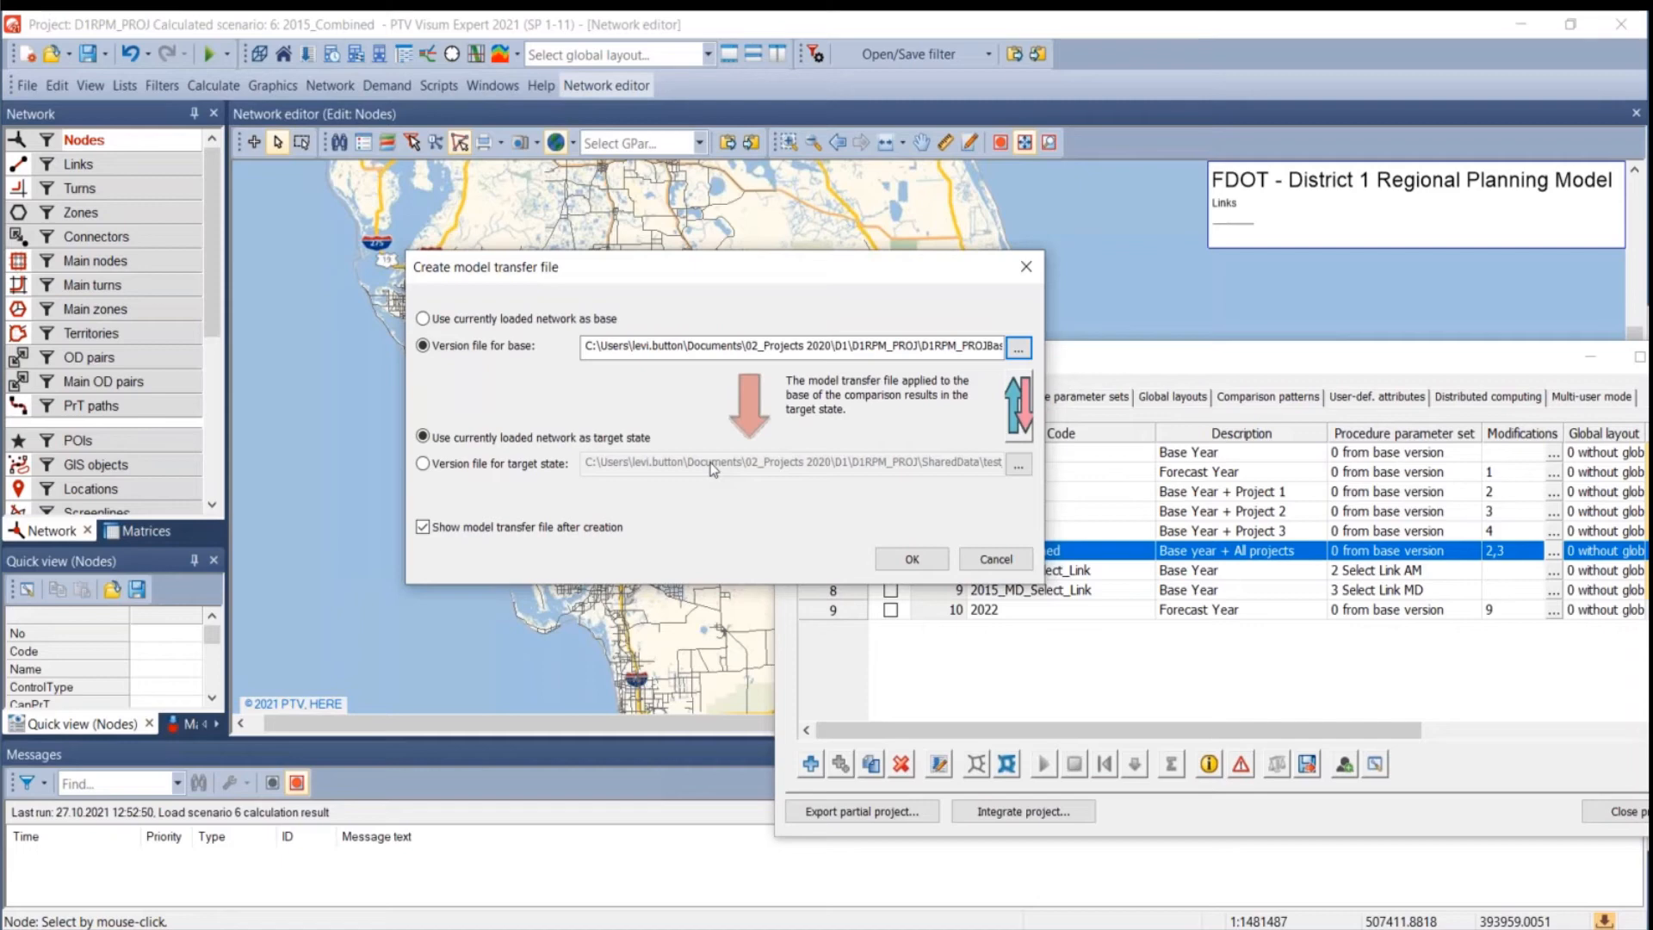
{"action": "left_click", "coordinate": [910, 560]}
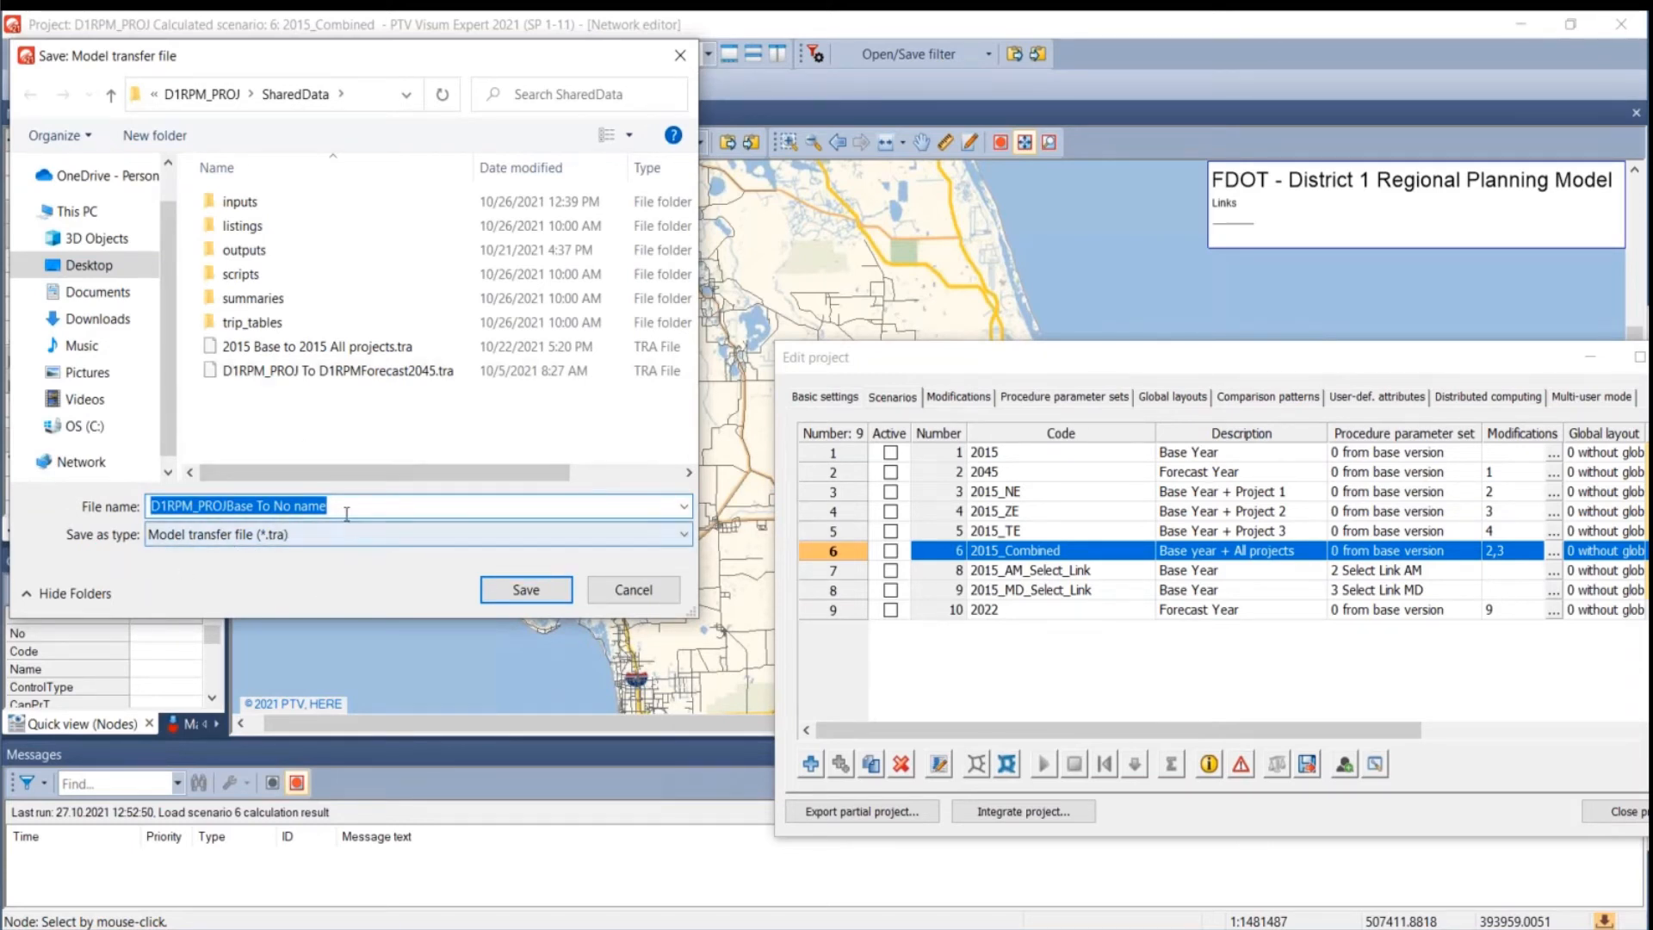
- Save the model transfer file in the SharedData folder as "D1RPM_PROJBase To Completed Scenario 6"
{"action": "left_click_drag", "start_coordinate": [344, 508], "coordinate": [273, 507]}
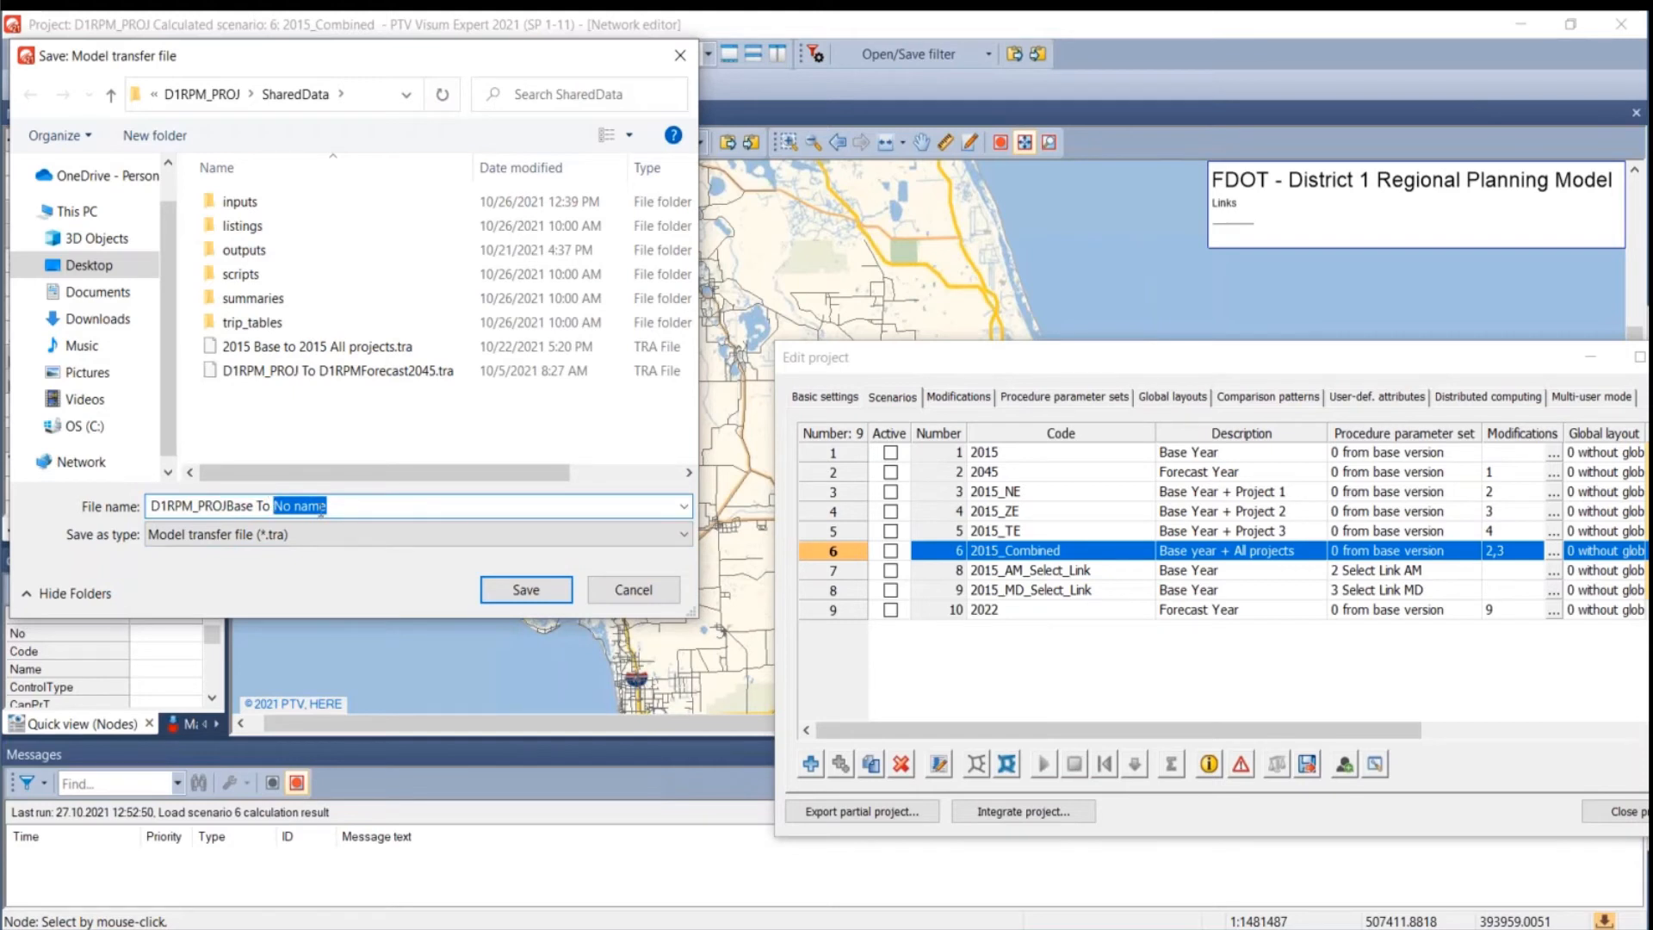
{"action": "type", "text": "Completed Scenario"}
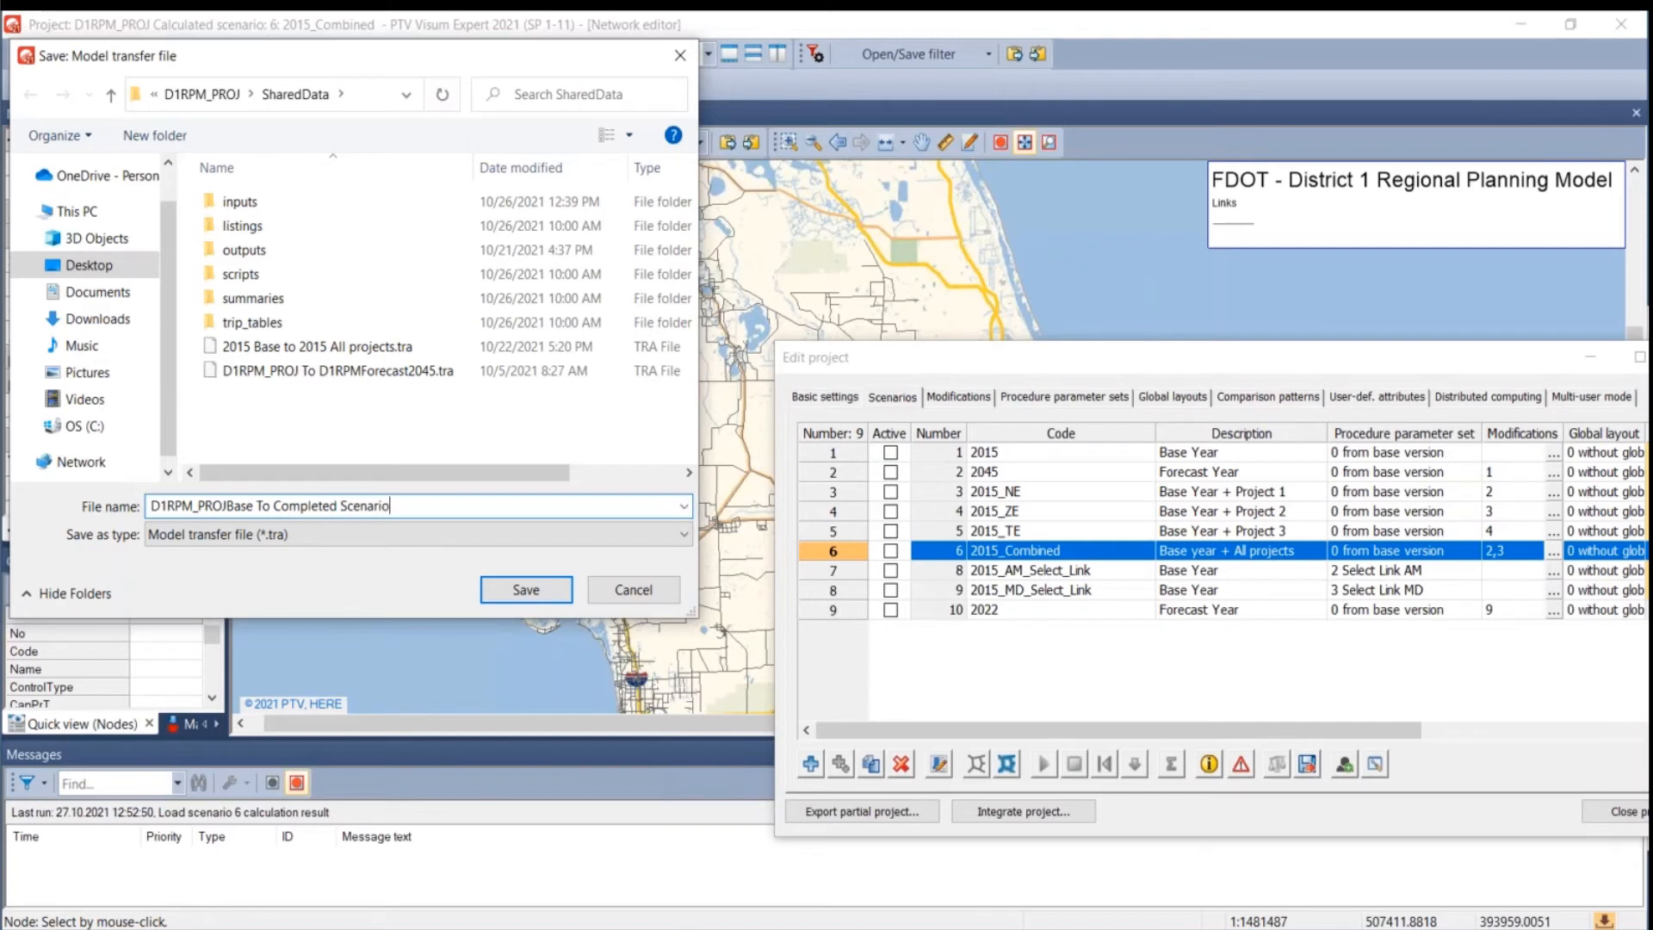
{"action": "type", "text": " 6"}
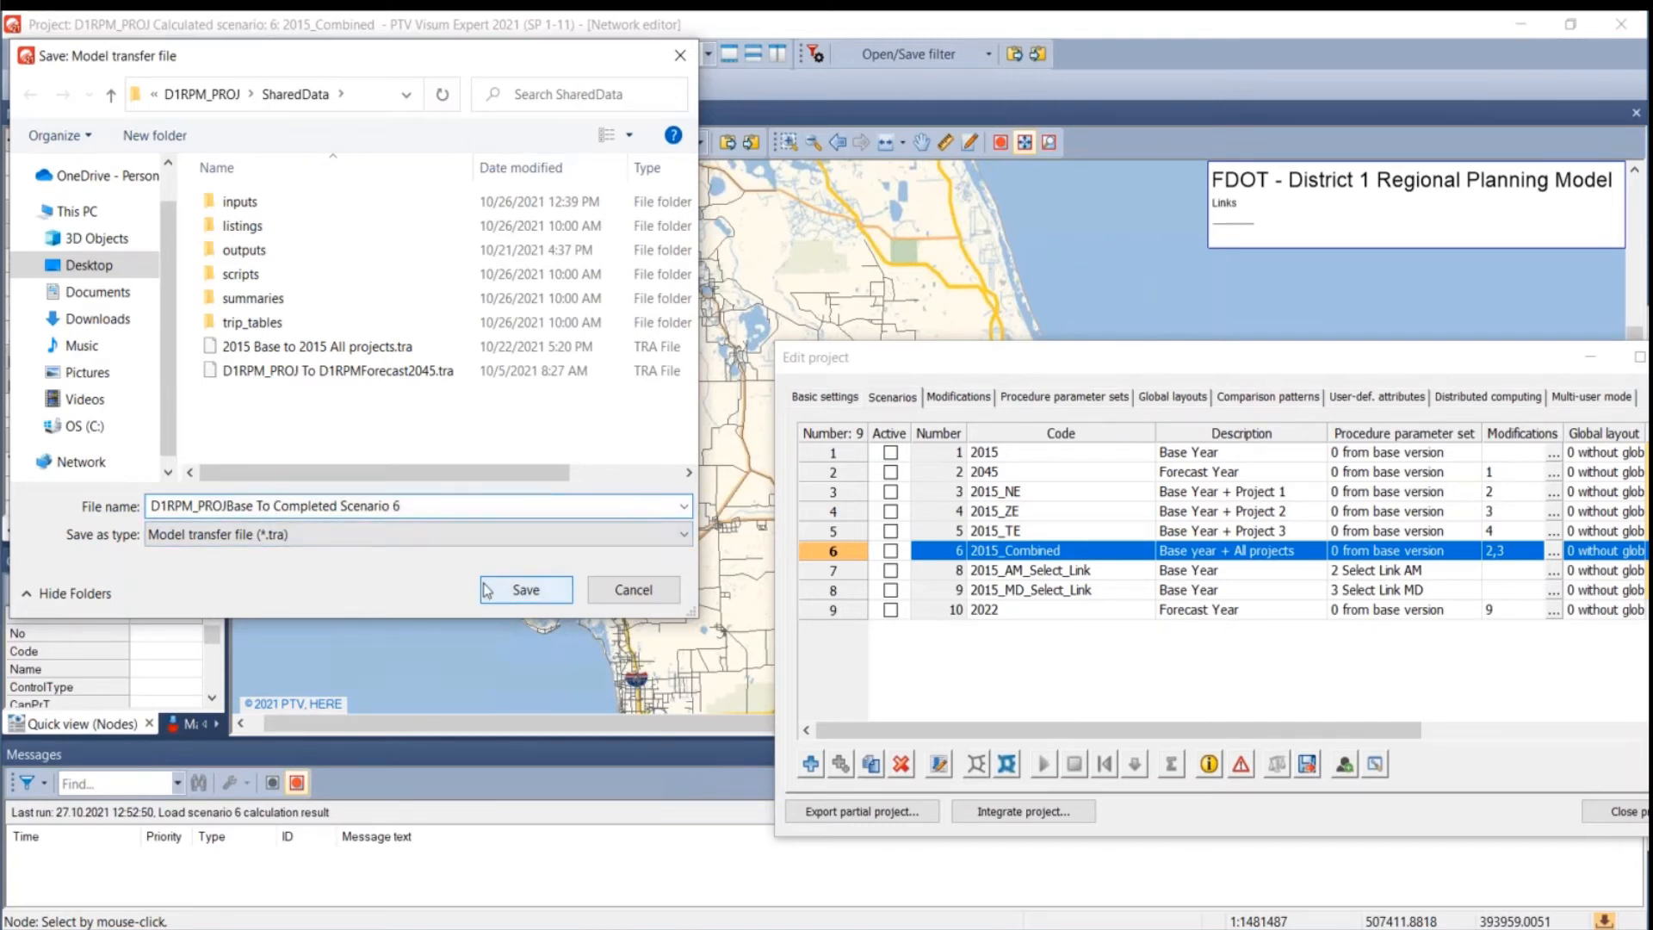
{"action": "left_click", "coordinate": [507, 594]}
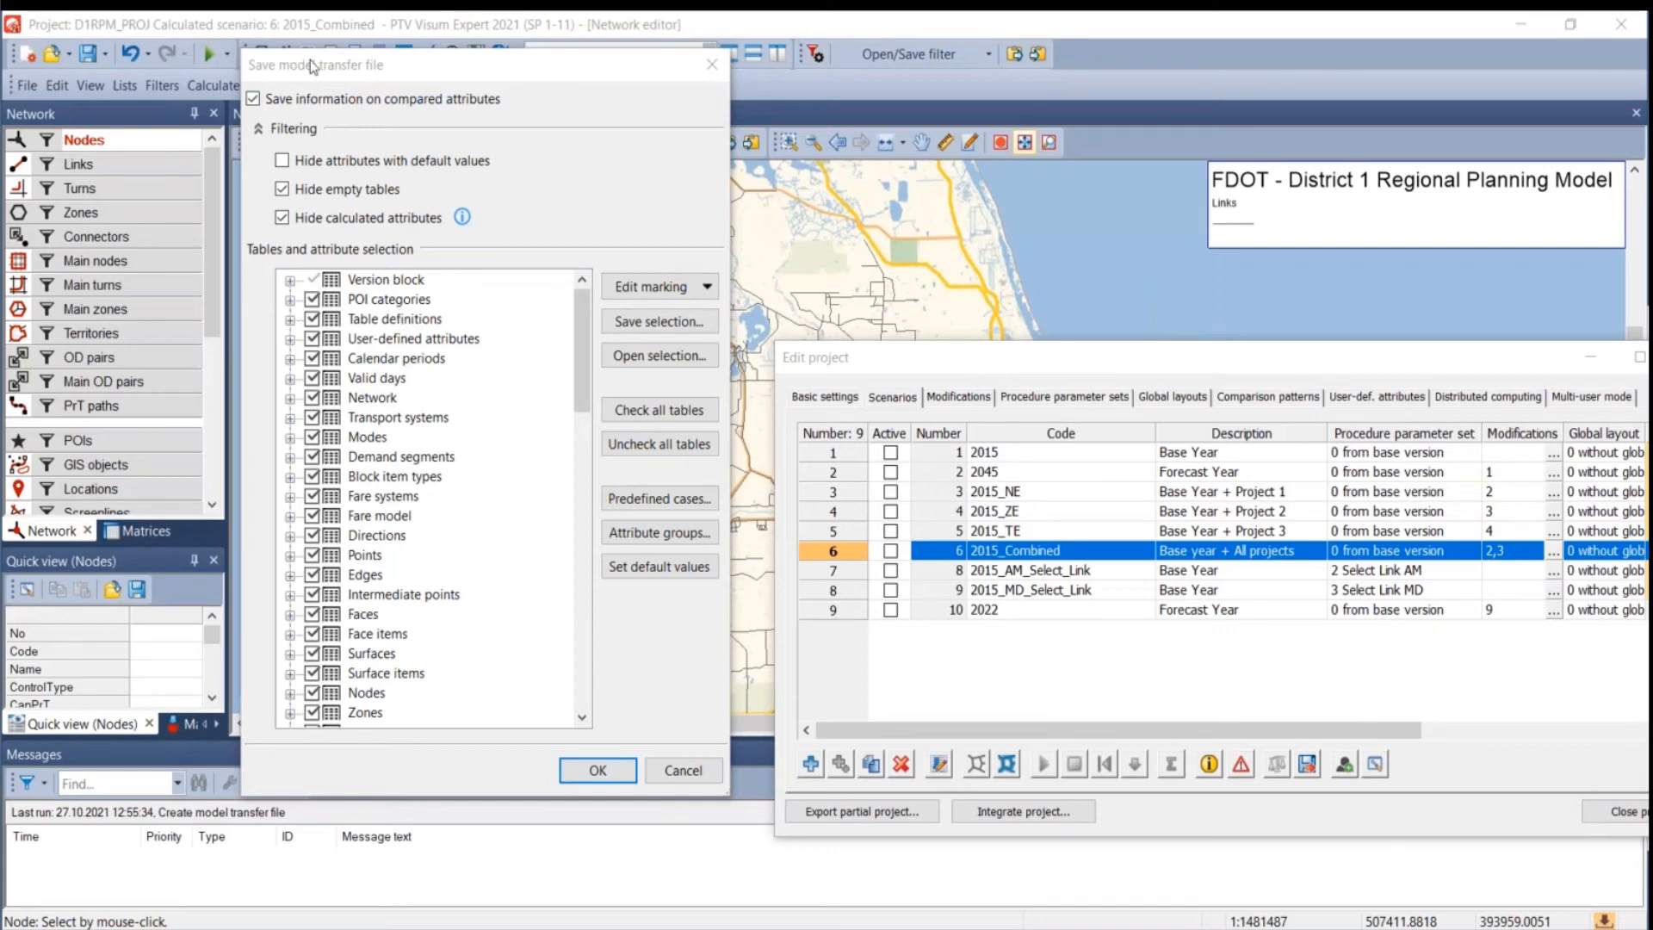
- Review the tables to include in the transfer file and accept the default table and attribute selection
{"action": "scroll", "coordinate": [470, 404], "scroll_direction": "down", "scroll_amount": 15}
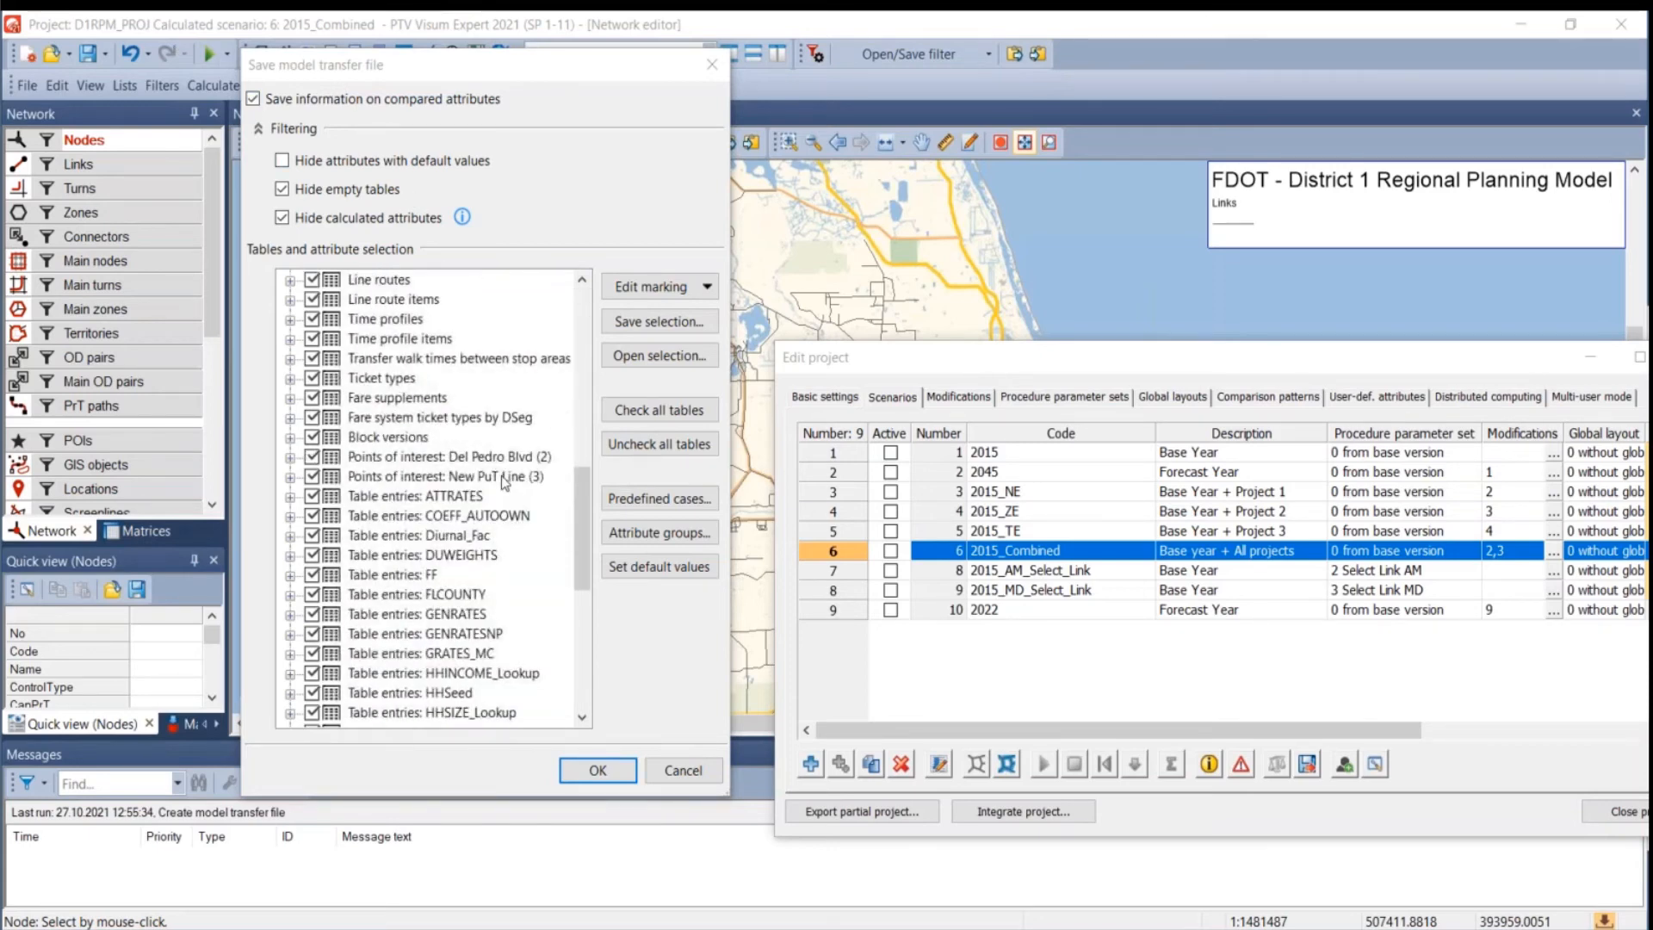
{"action": "scroll", "coordinate": [352, 613], "scroll_direction": "up", "scroll_amount": 10}
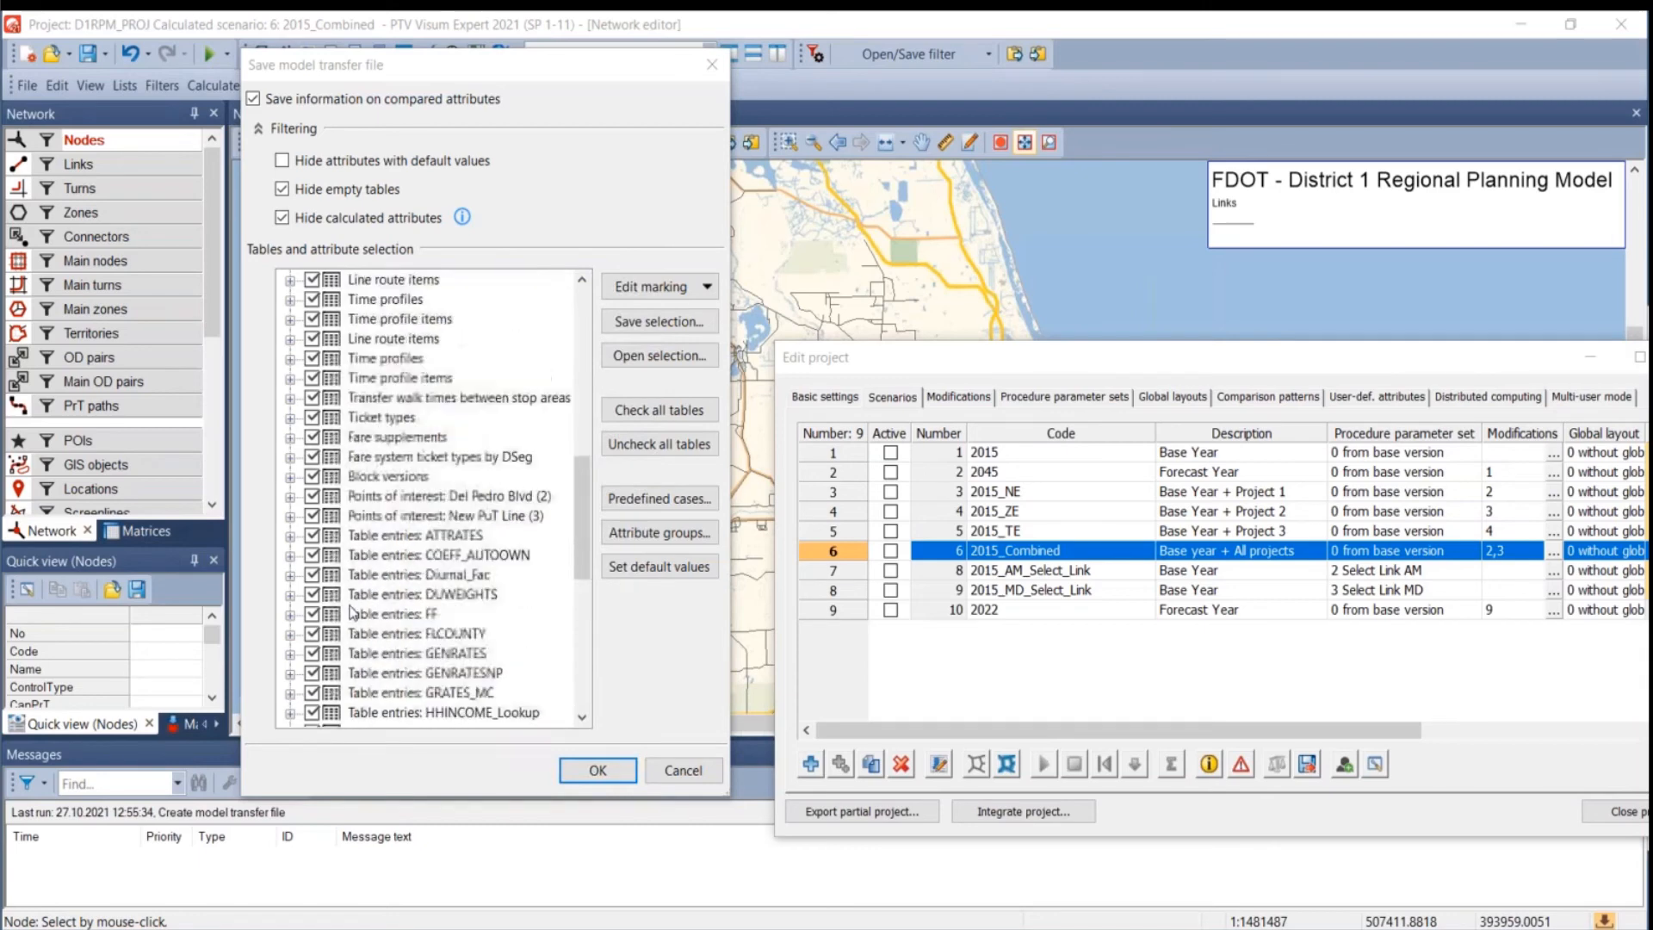
{"action": "scroll", "coordinate": [352, 613], "scroll_direction": "up", "scroll_amount": 2}
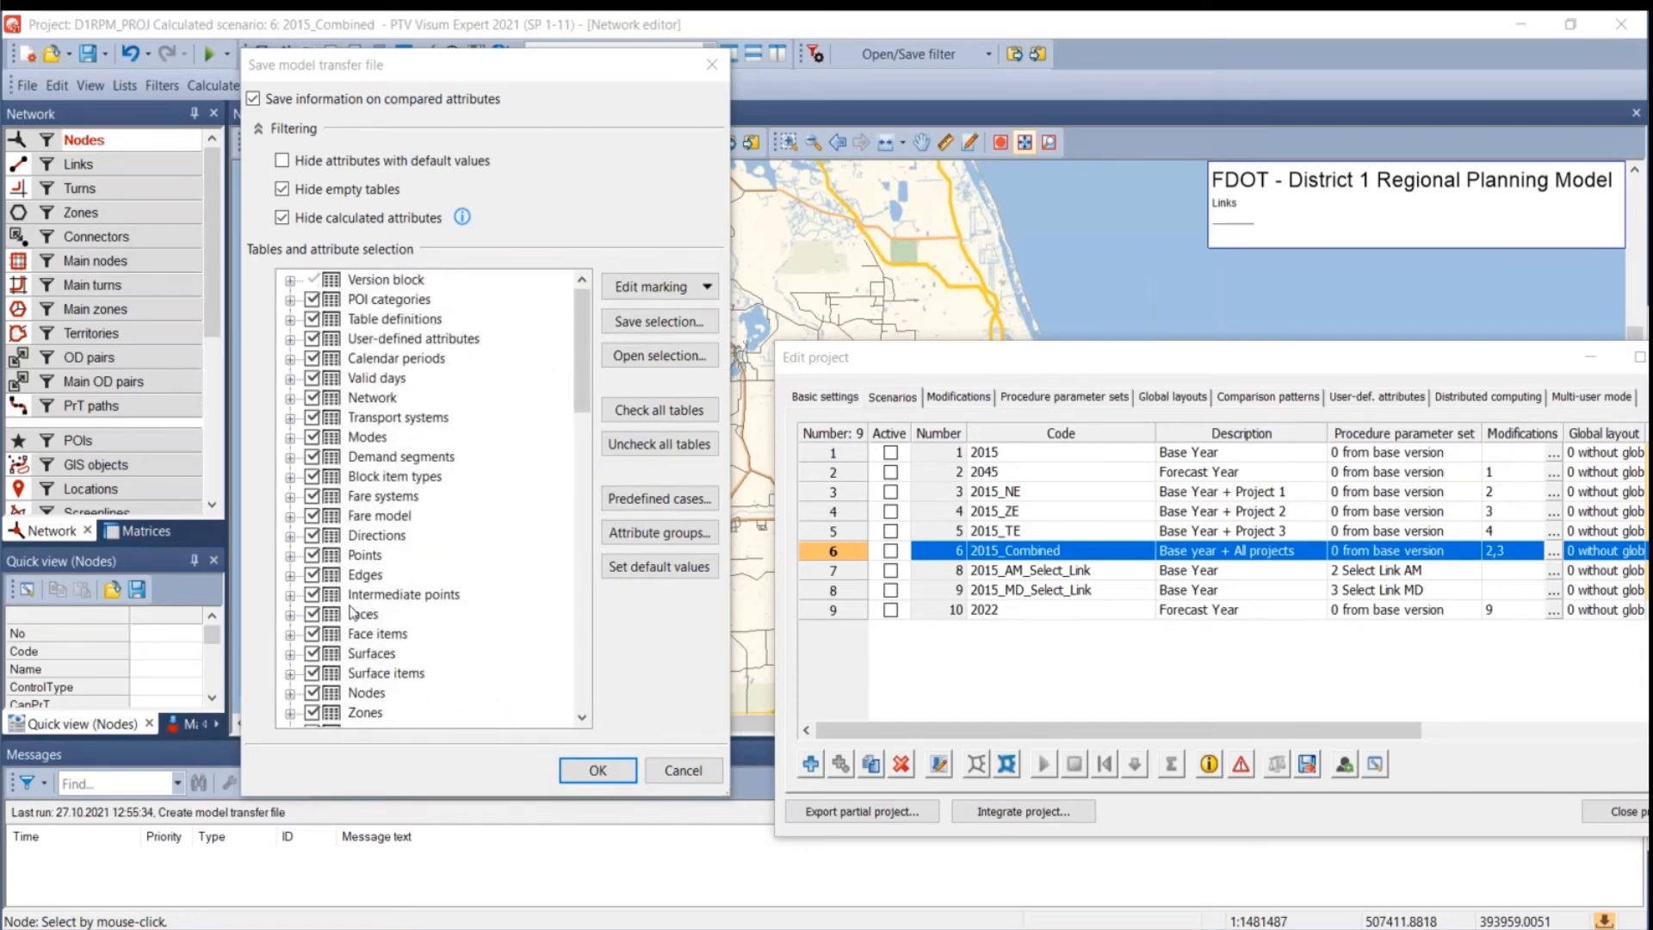
{"action": "scroll", "coordinate": [352, 613], "scroll_direction": "down", "scroll_amount": 15}
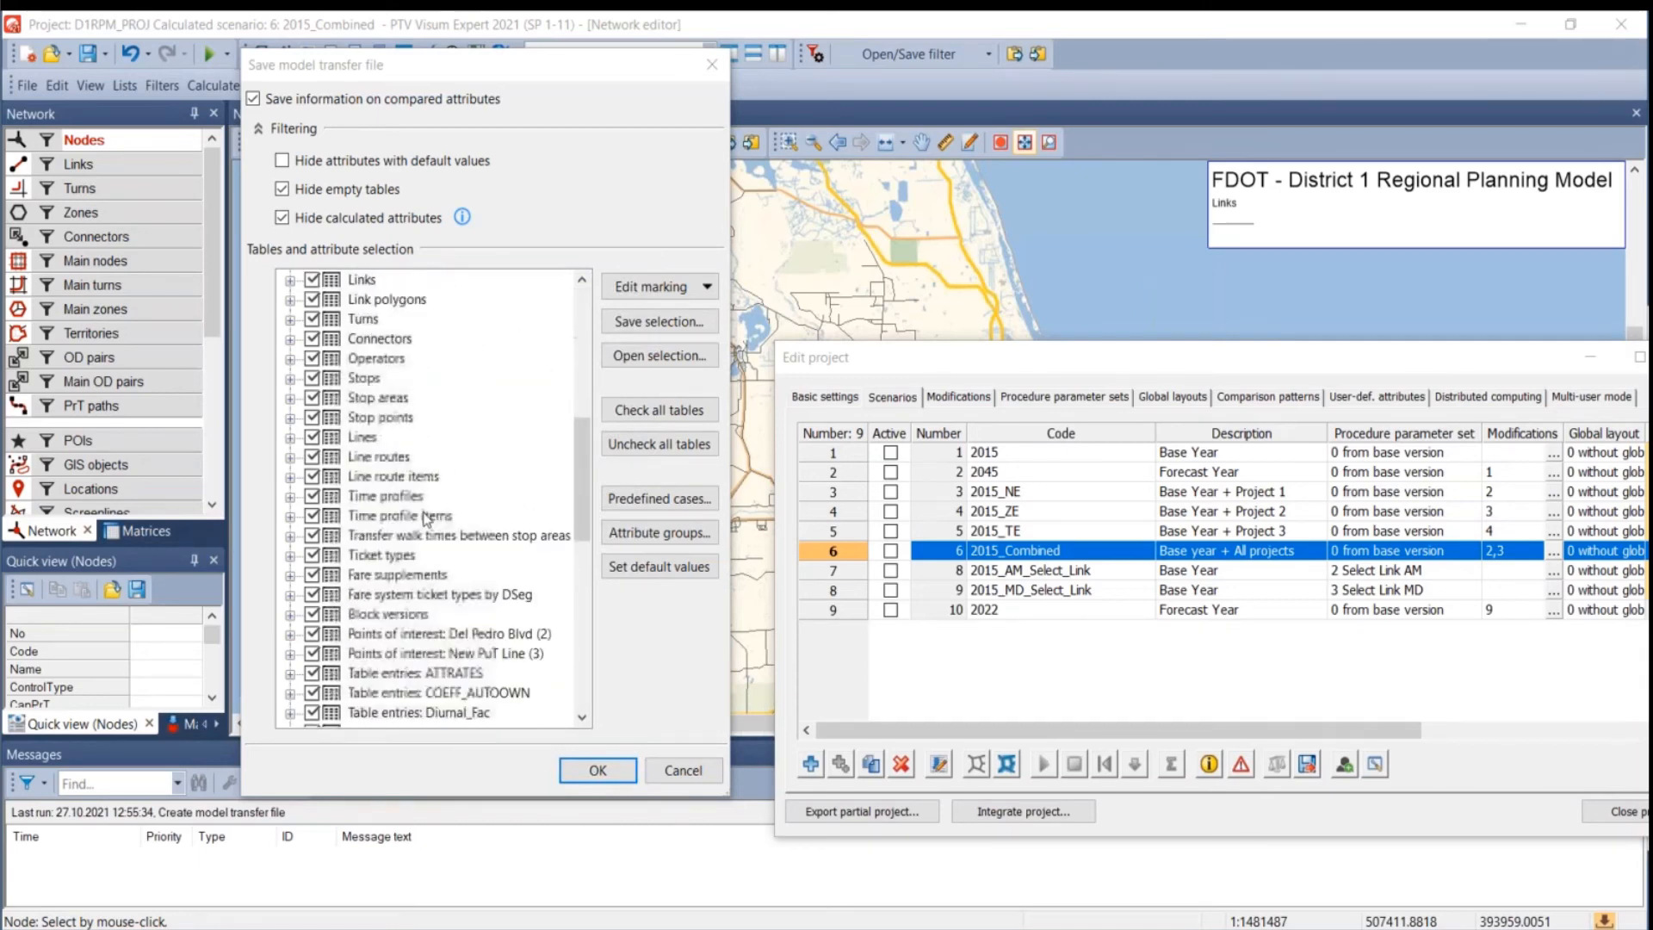
{"action": "left_click", "coordinate": [619, 766]}
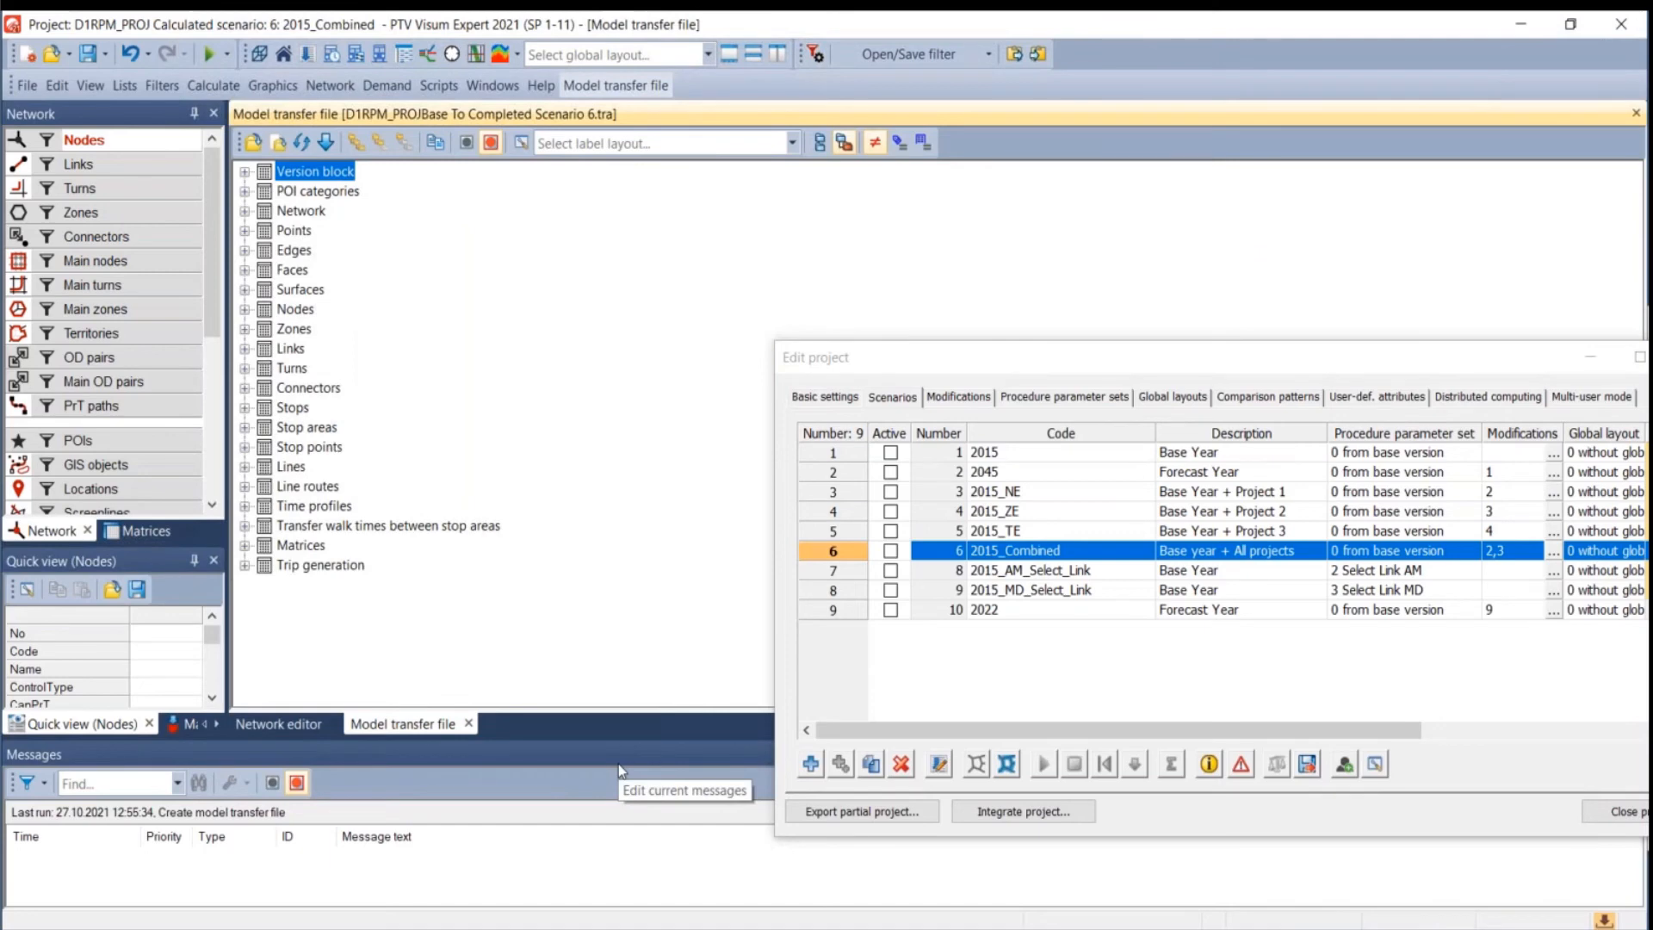
- Move the Edit project dialog off the model transfer file's contents and return to the network editor
{"action": "left_click_drag", "start_coordinate": [904, 369], "coordinate": [1652, 284]}
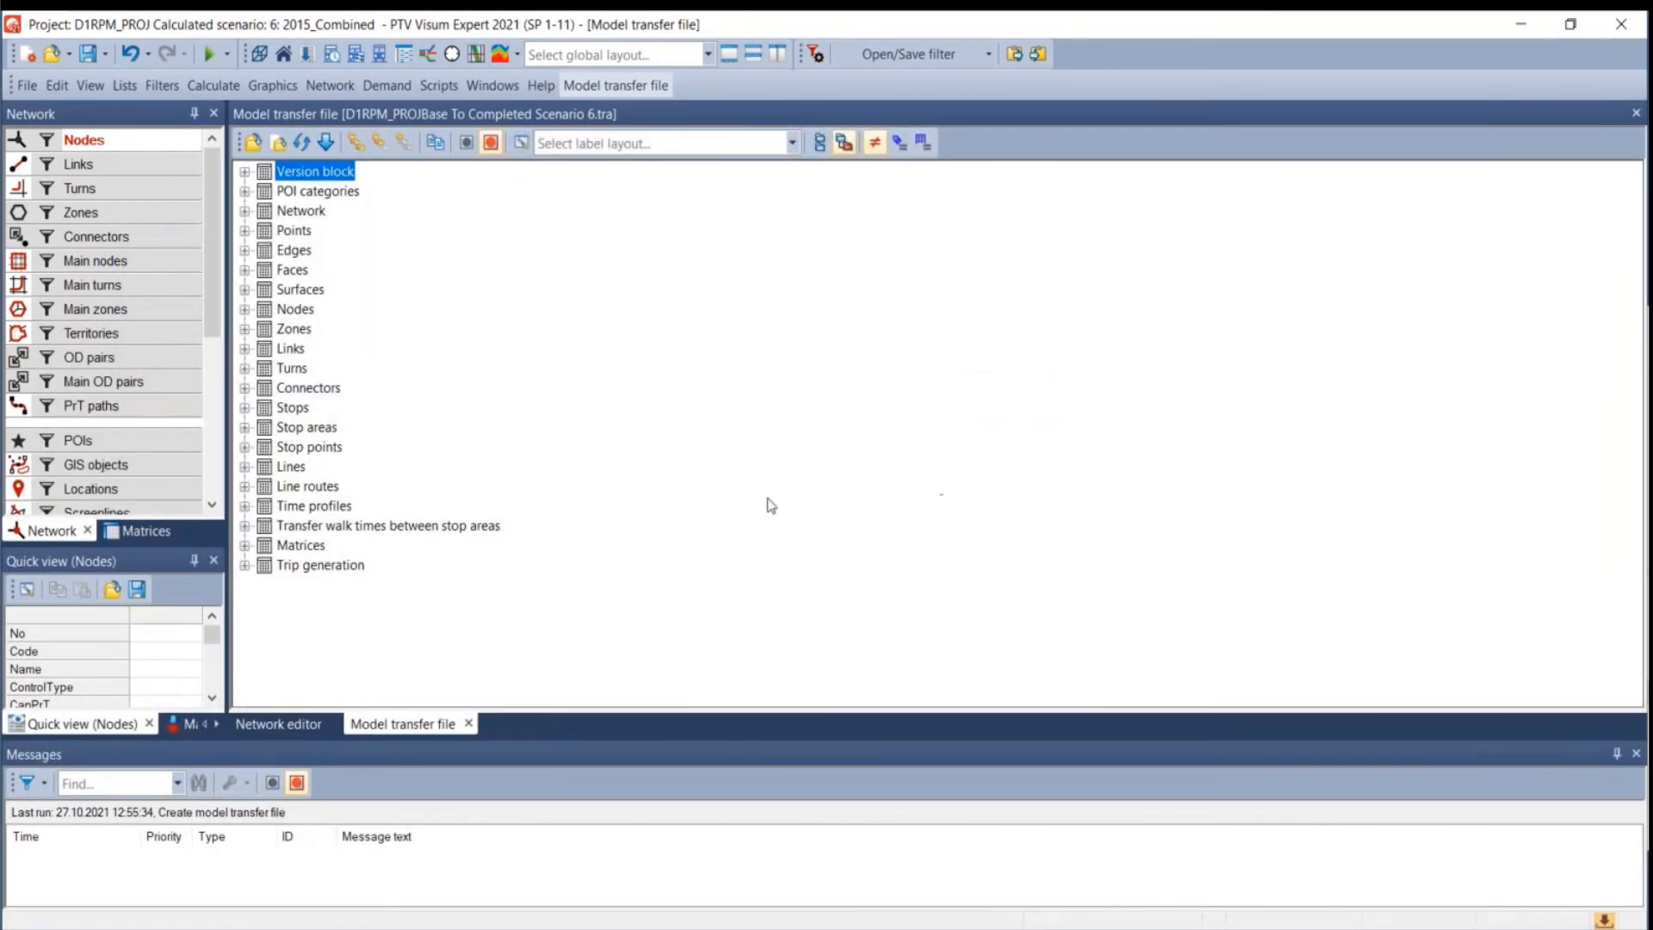
{"action": "left_click", "coordinate": [285, 723]}
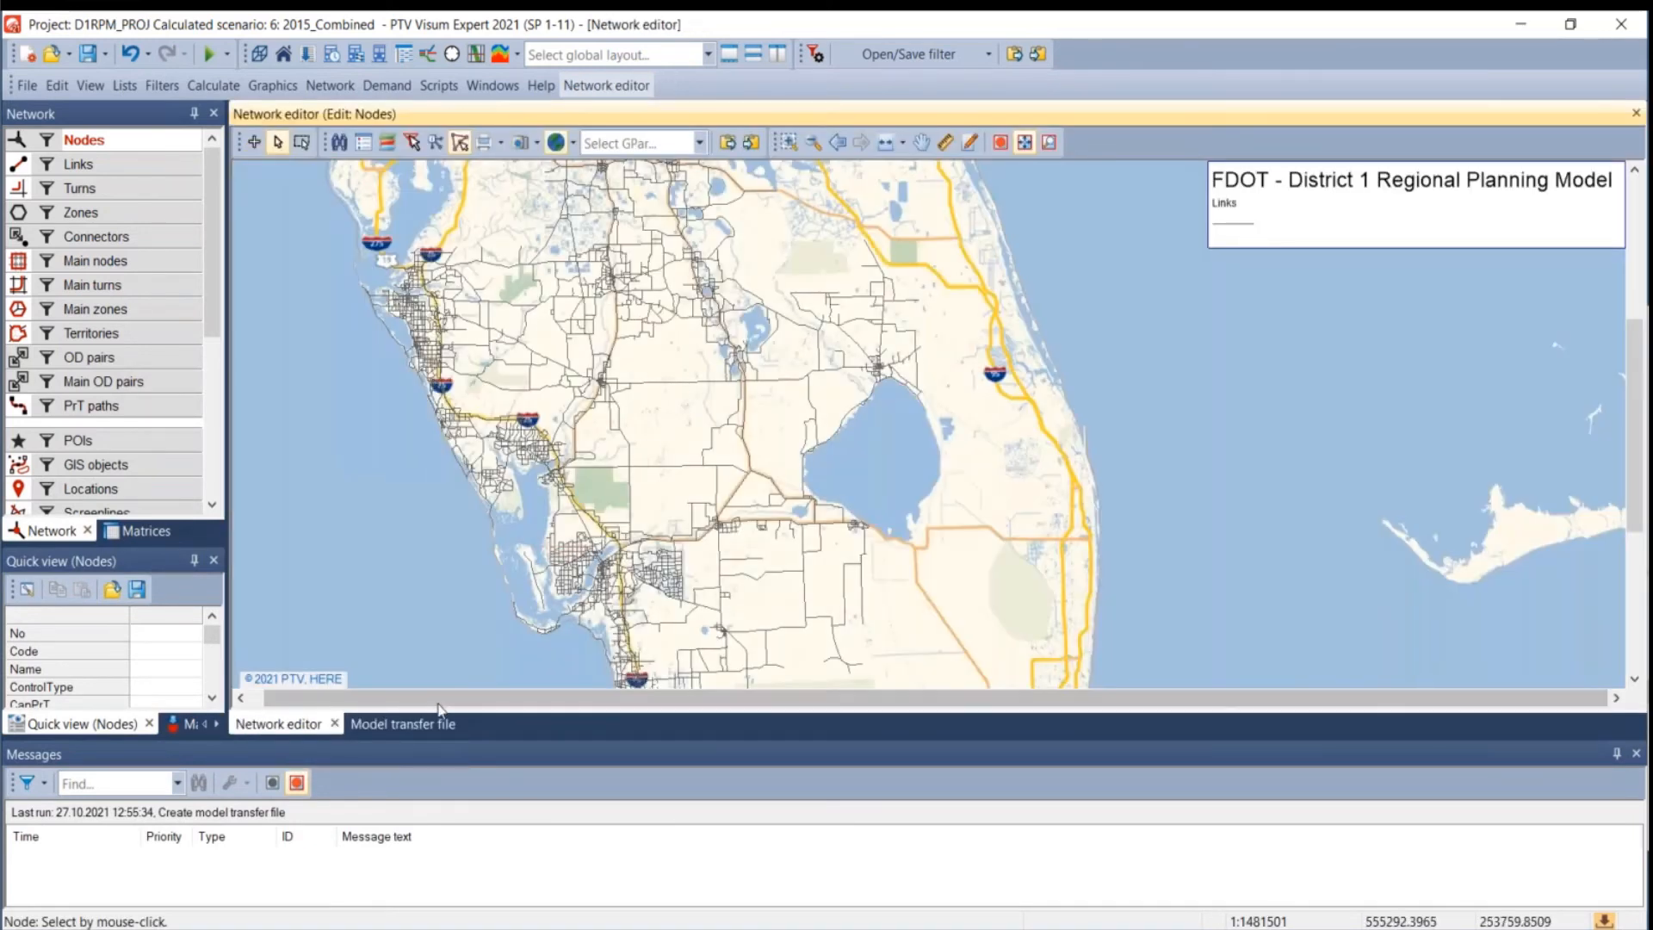
- Dock the model transfer file's contents beside the network editor and widen the map area
{"action": "left_click", "coordinate": [404, 725]}
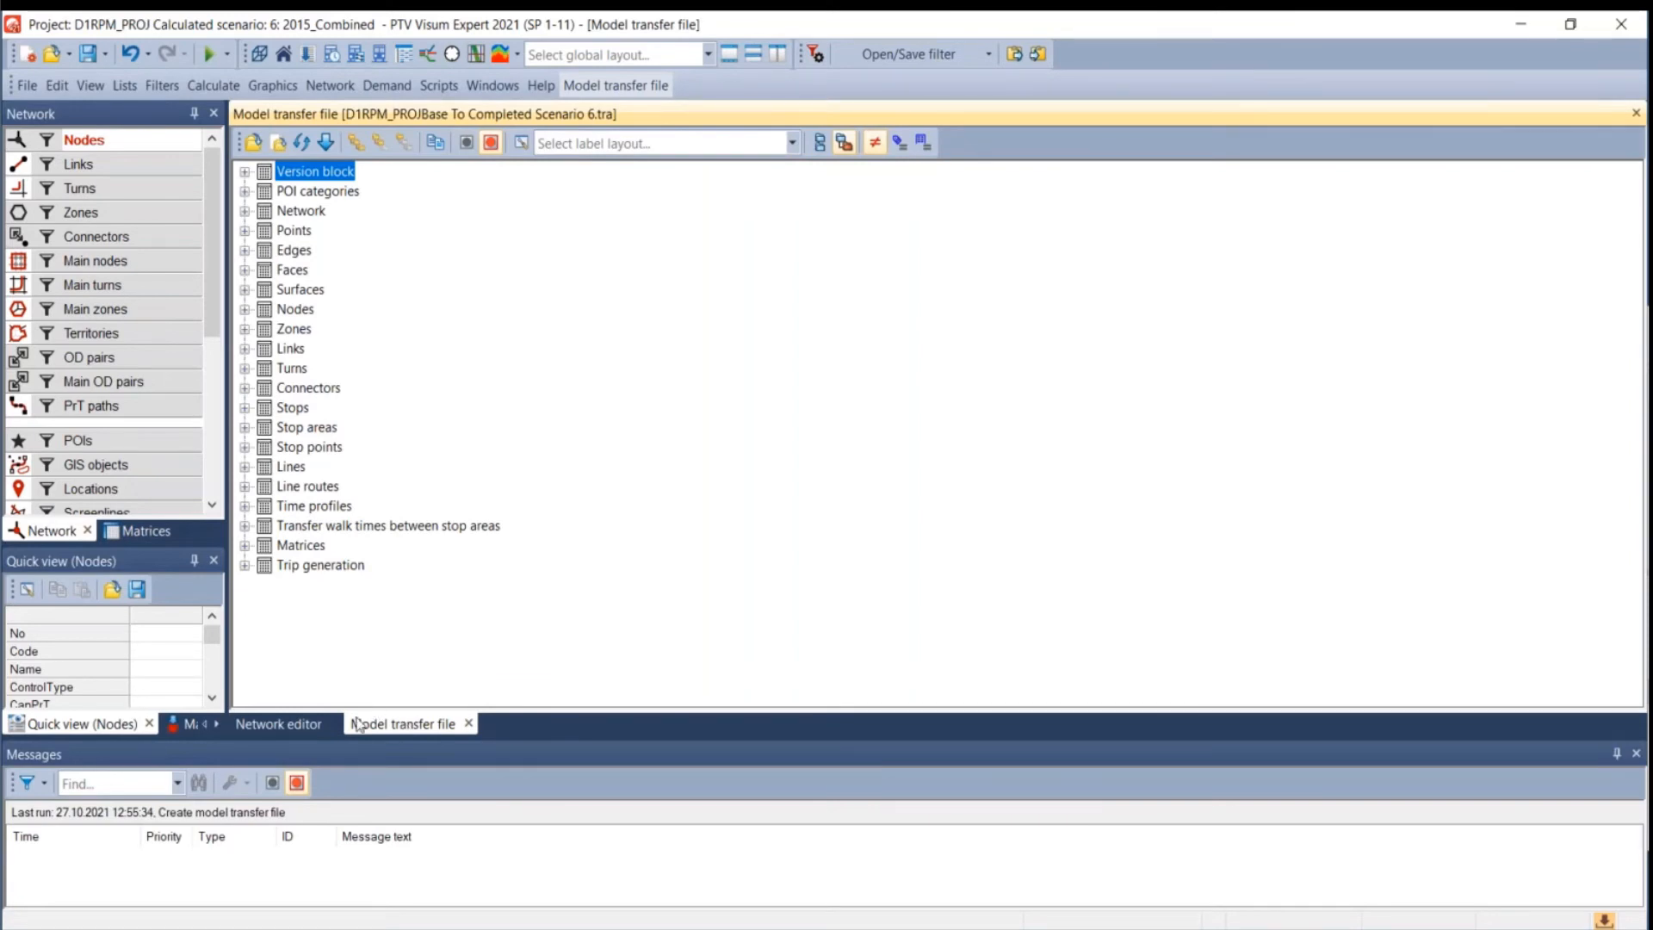
{"action": "left_click_drag", "start_coordinate": [360, 726], "coordinate": [575, 921]}
{"action": "left_click_drag", "start_coordinate": [747, 348], "coordinate": [959, 409]}
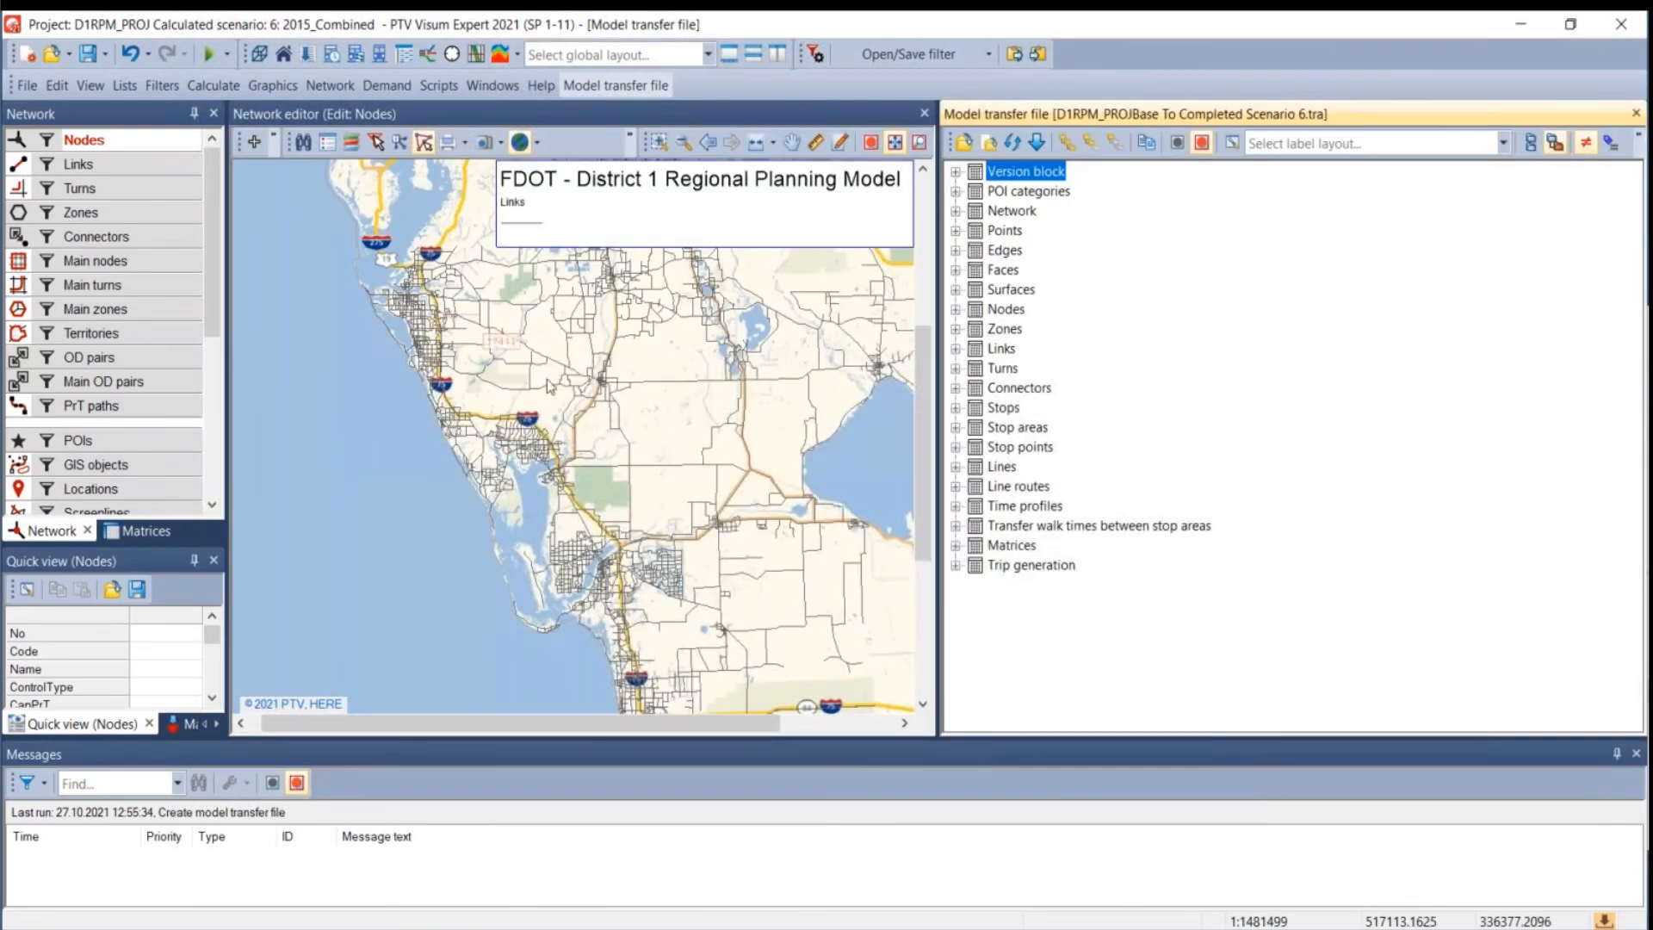
{"action": "scroll", "coordinate": [606, 458], "scroll_direction": "down", "scroll_amount": 1}
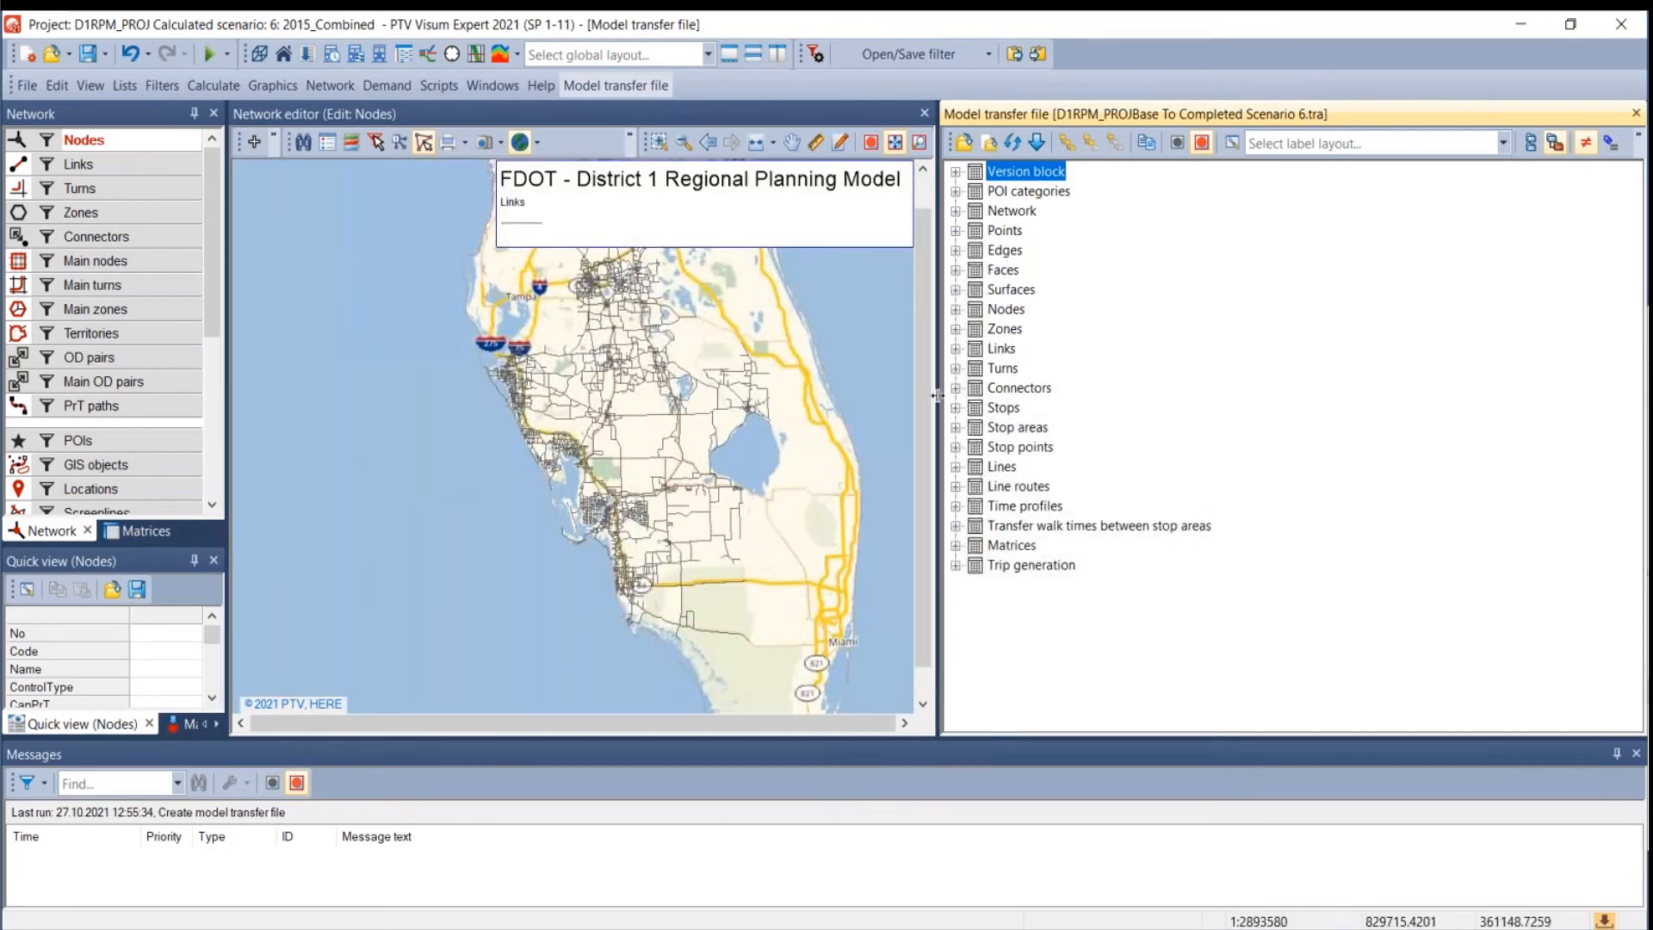
{"action": "left_click_drag", "start_coordinate": [939, 399], "coordinate": [1294, 410]}
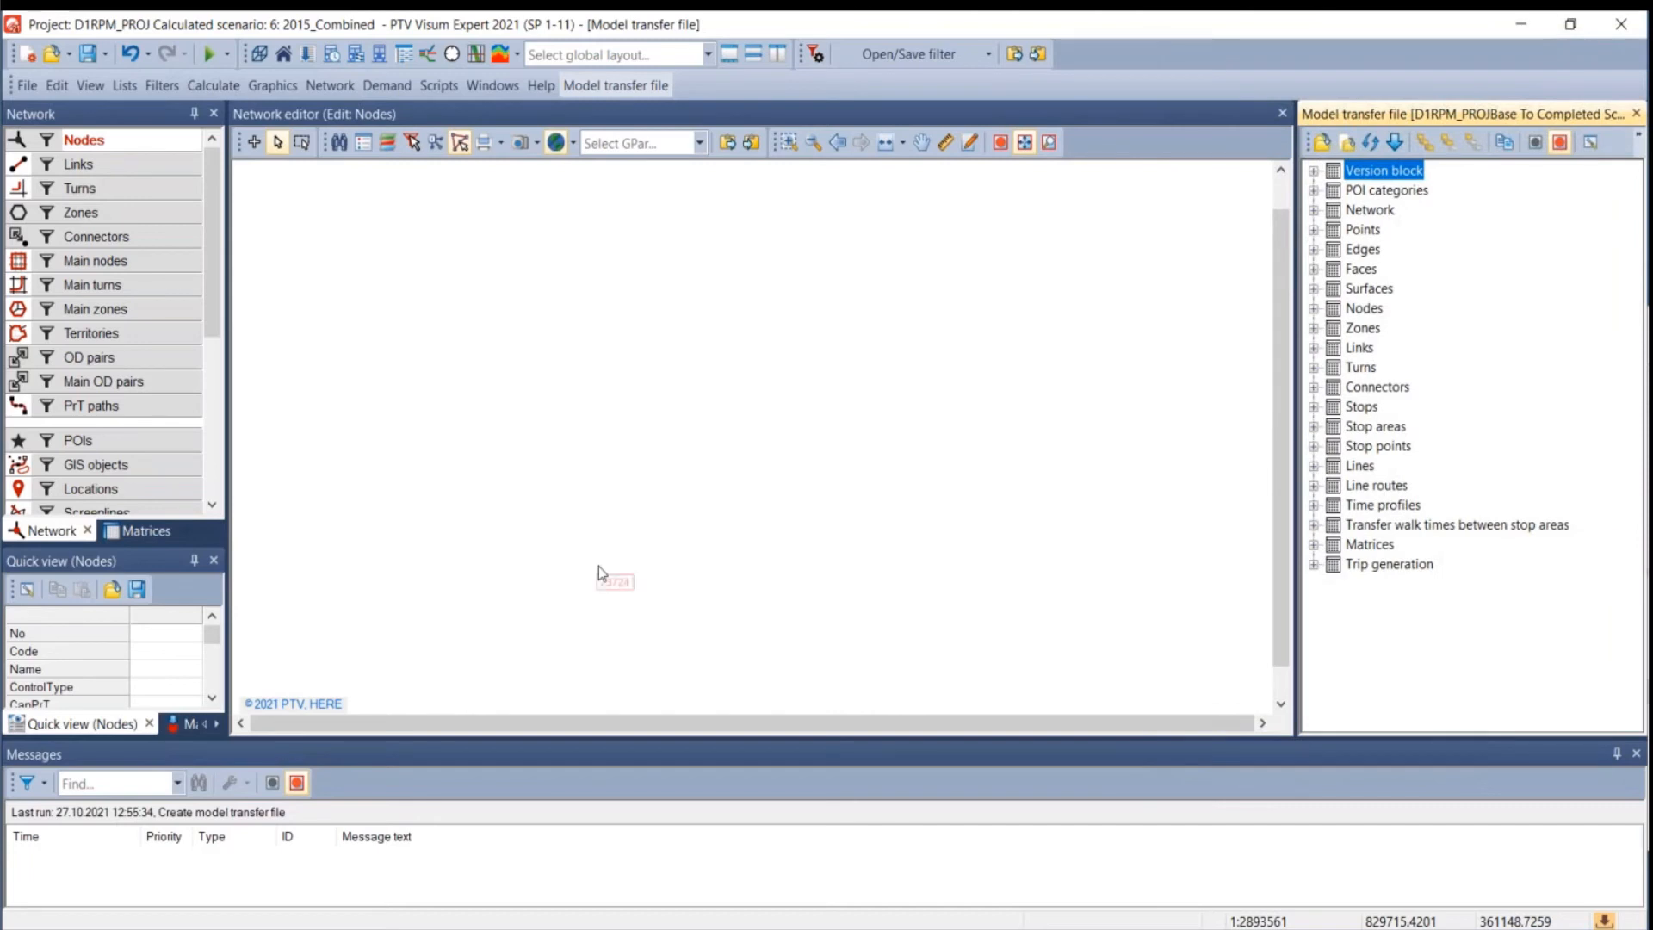
{"action": "scroll", "coordinate": [587, 556], "scroll_direction": "up", "scroll_amount": 1}
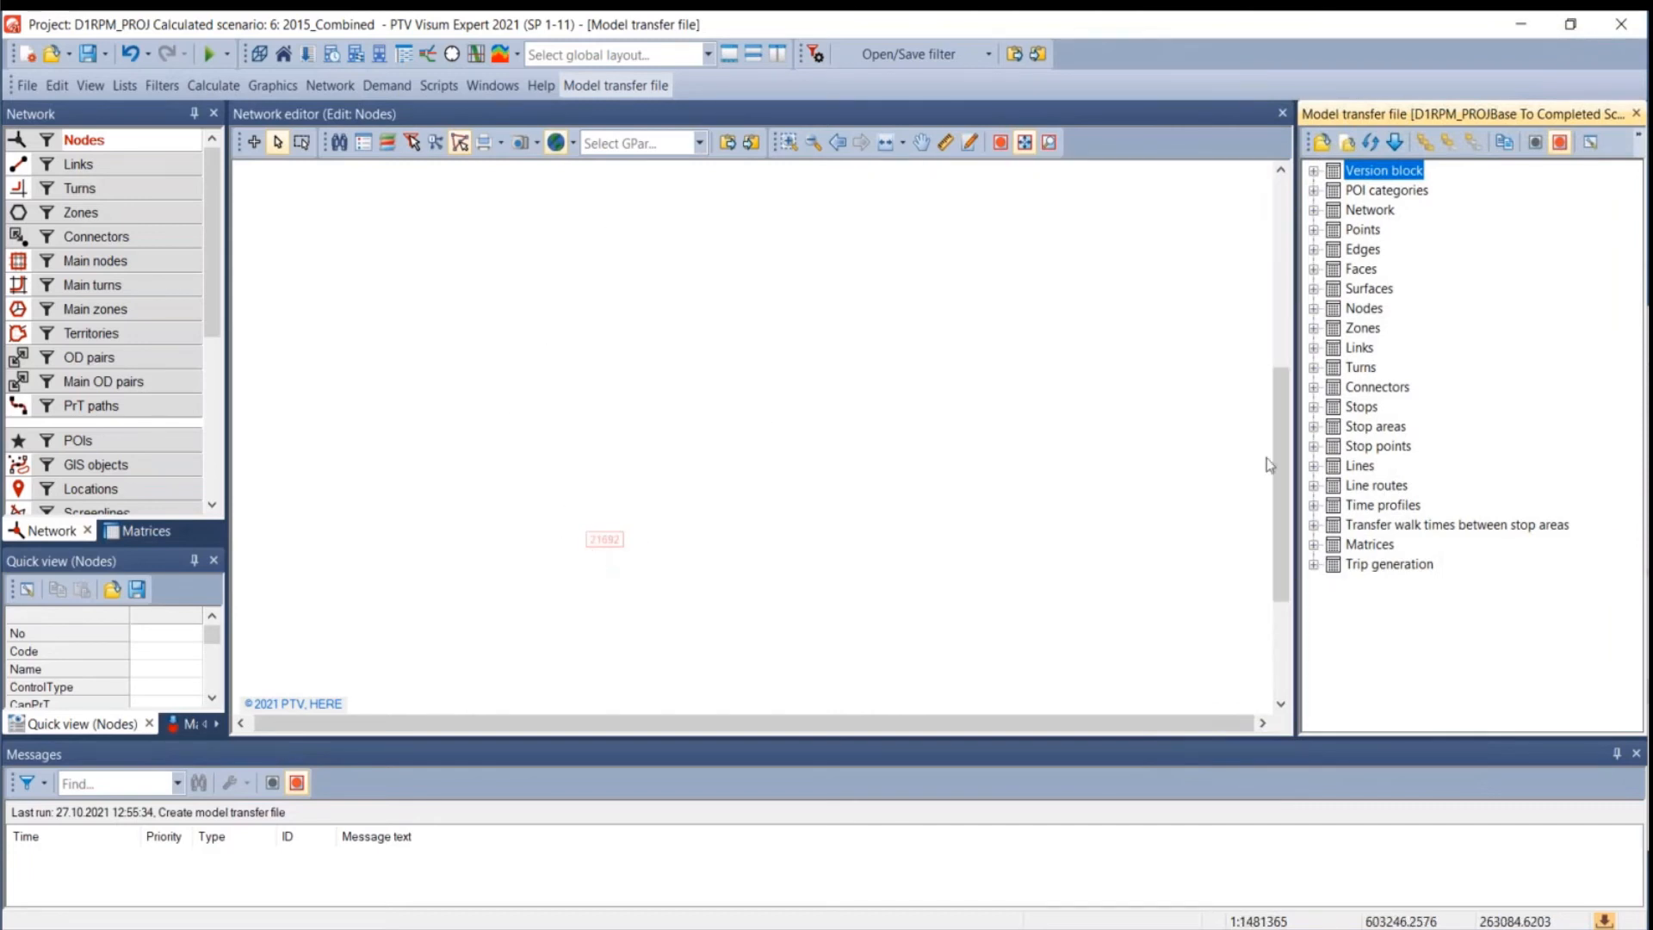
- Check the project's comparison patterns, select scenarios 2015 and 2045 in the scenario list, and close the Edit project dialog
{"action": "mouse_move", "coordinate": [1410, 448]}
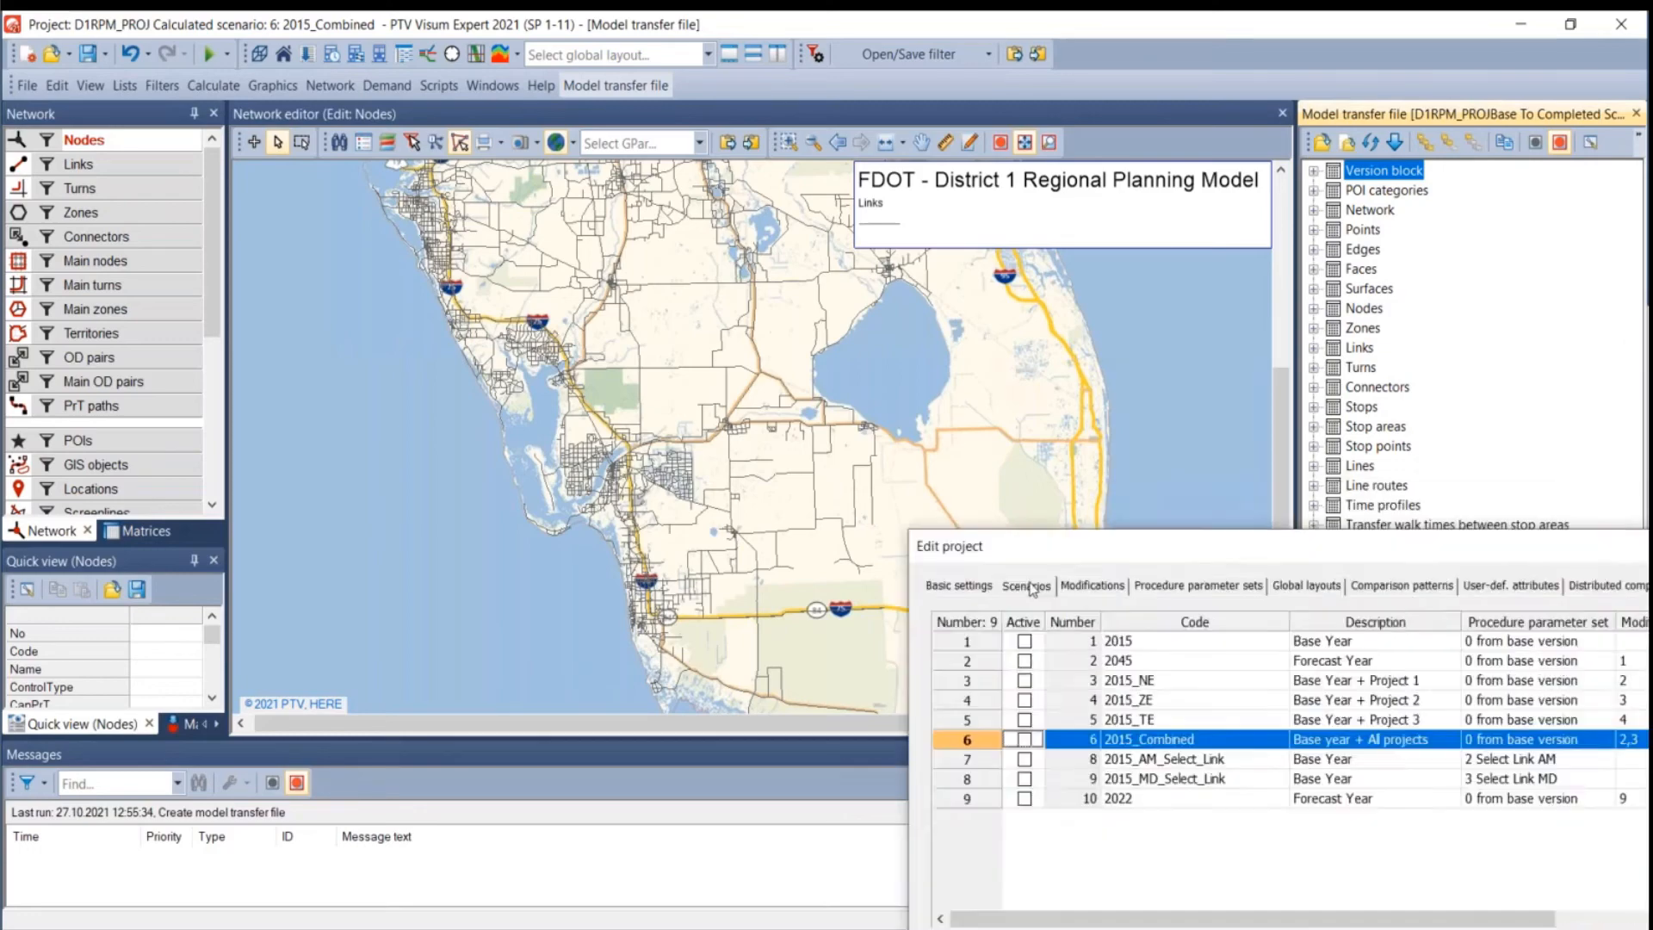
{"action": "left_click_drag", "start_coordinate": [1288, 556], "coordinate": [554, 166]}
{"action": "left_click", "coordinate": [657, 199]}
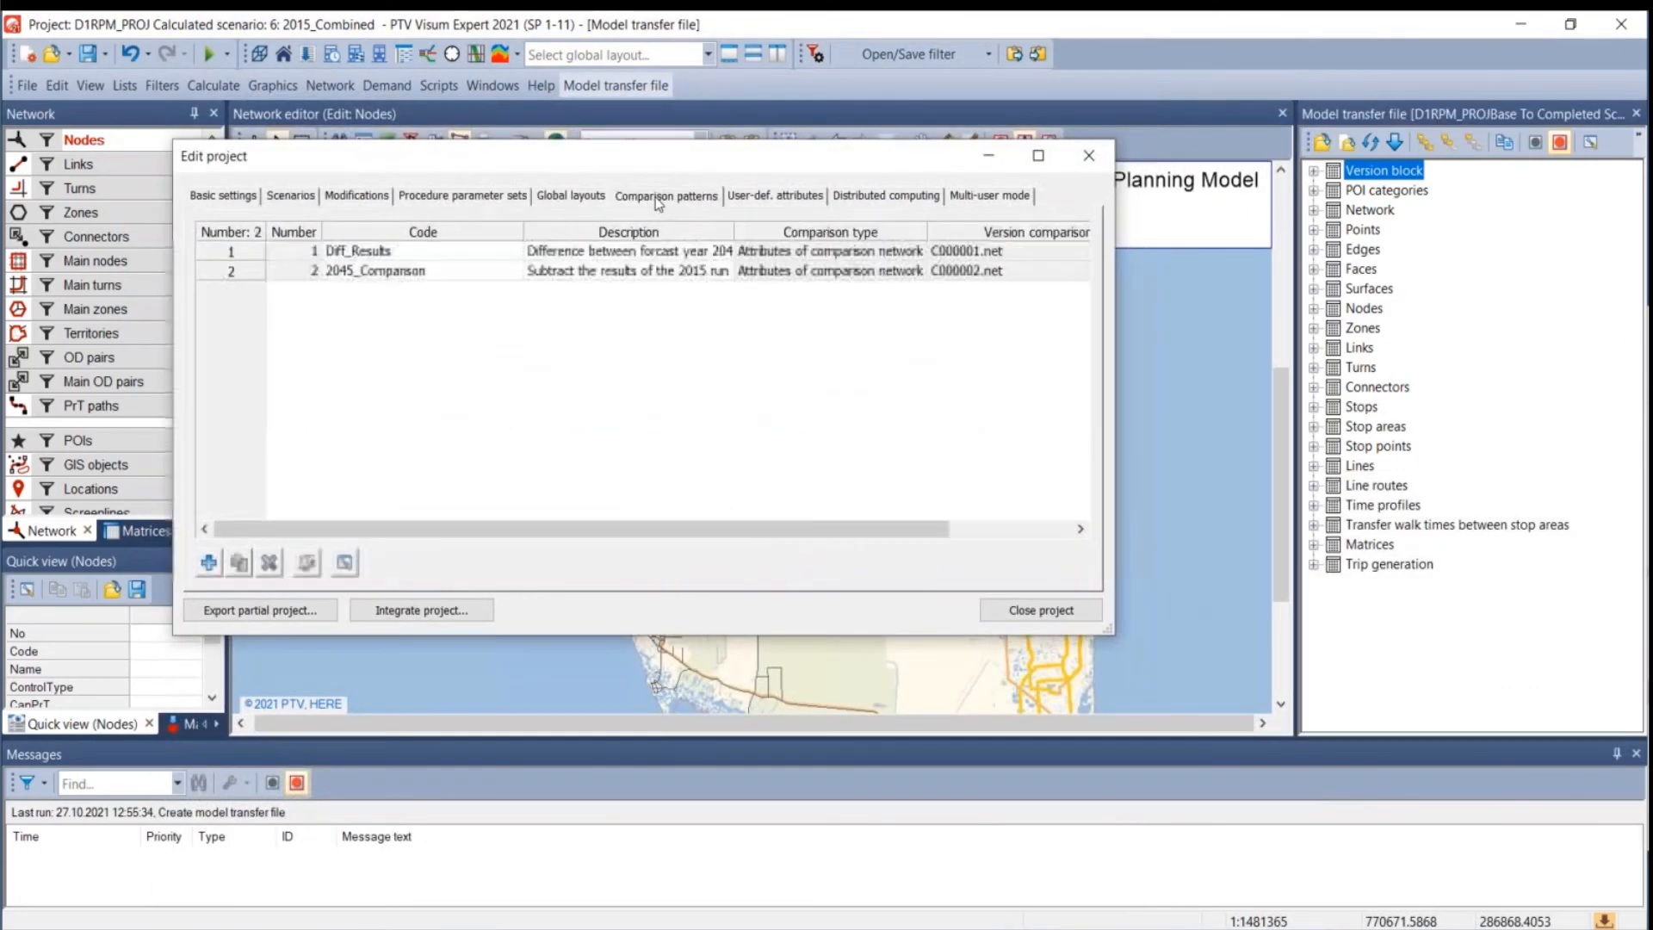
{"action": "left_click", "coordinate": [286, 197]}
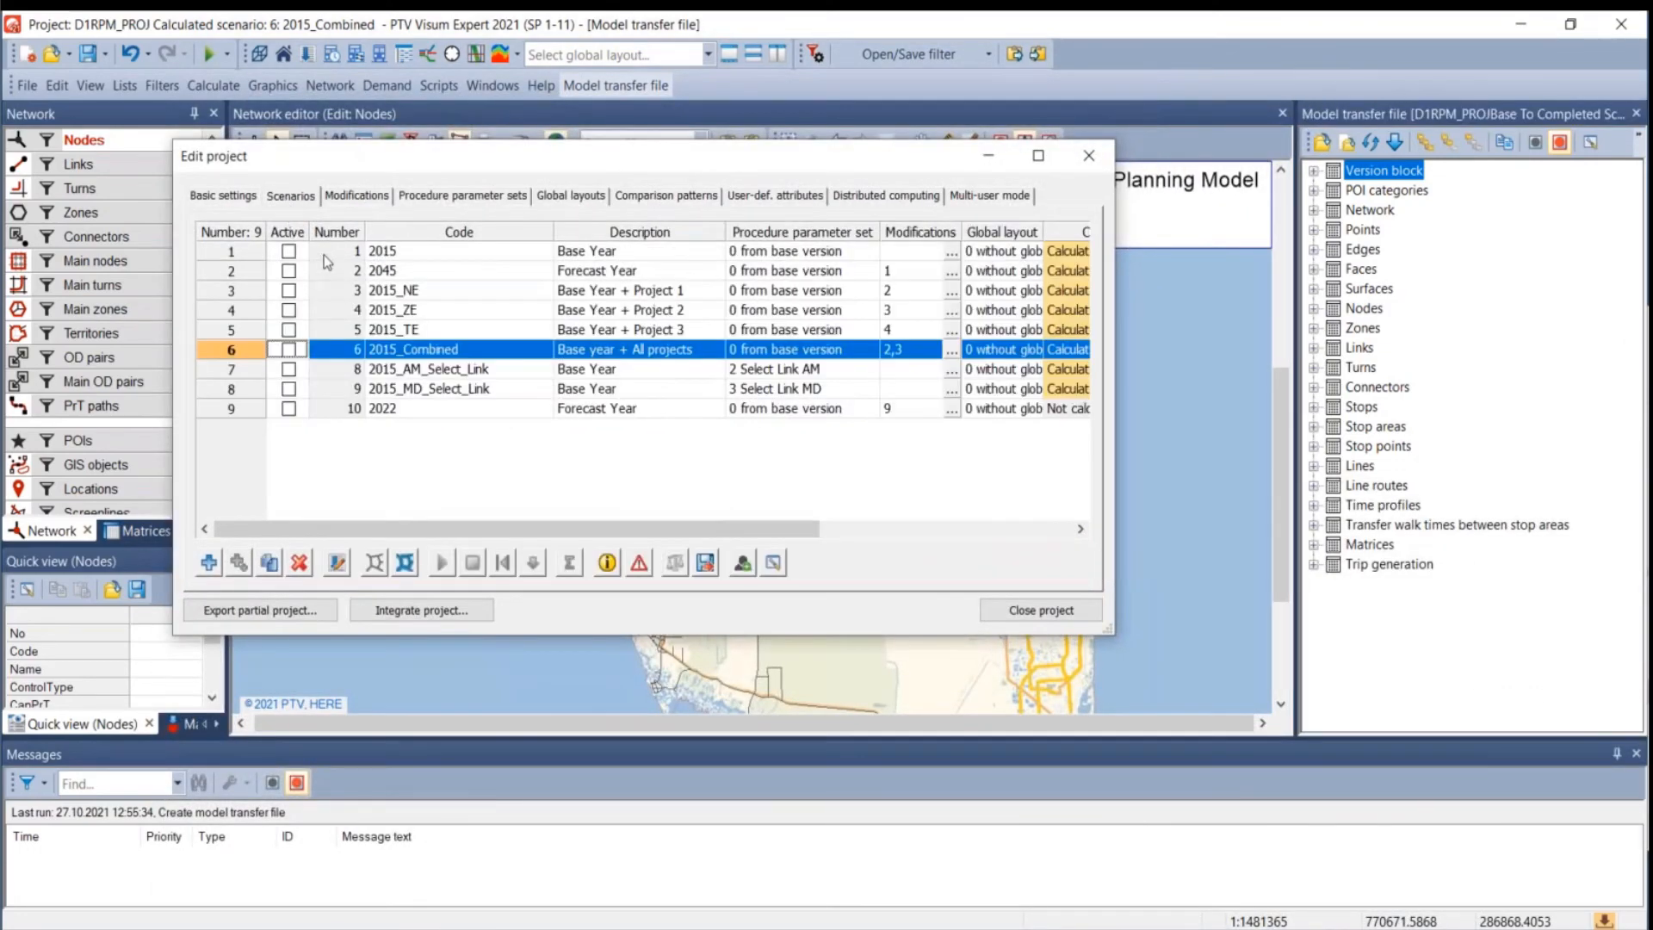
{"action": "left_click_drag", "start_coordinate": [326, 256], "coordinate": [330, 272]}
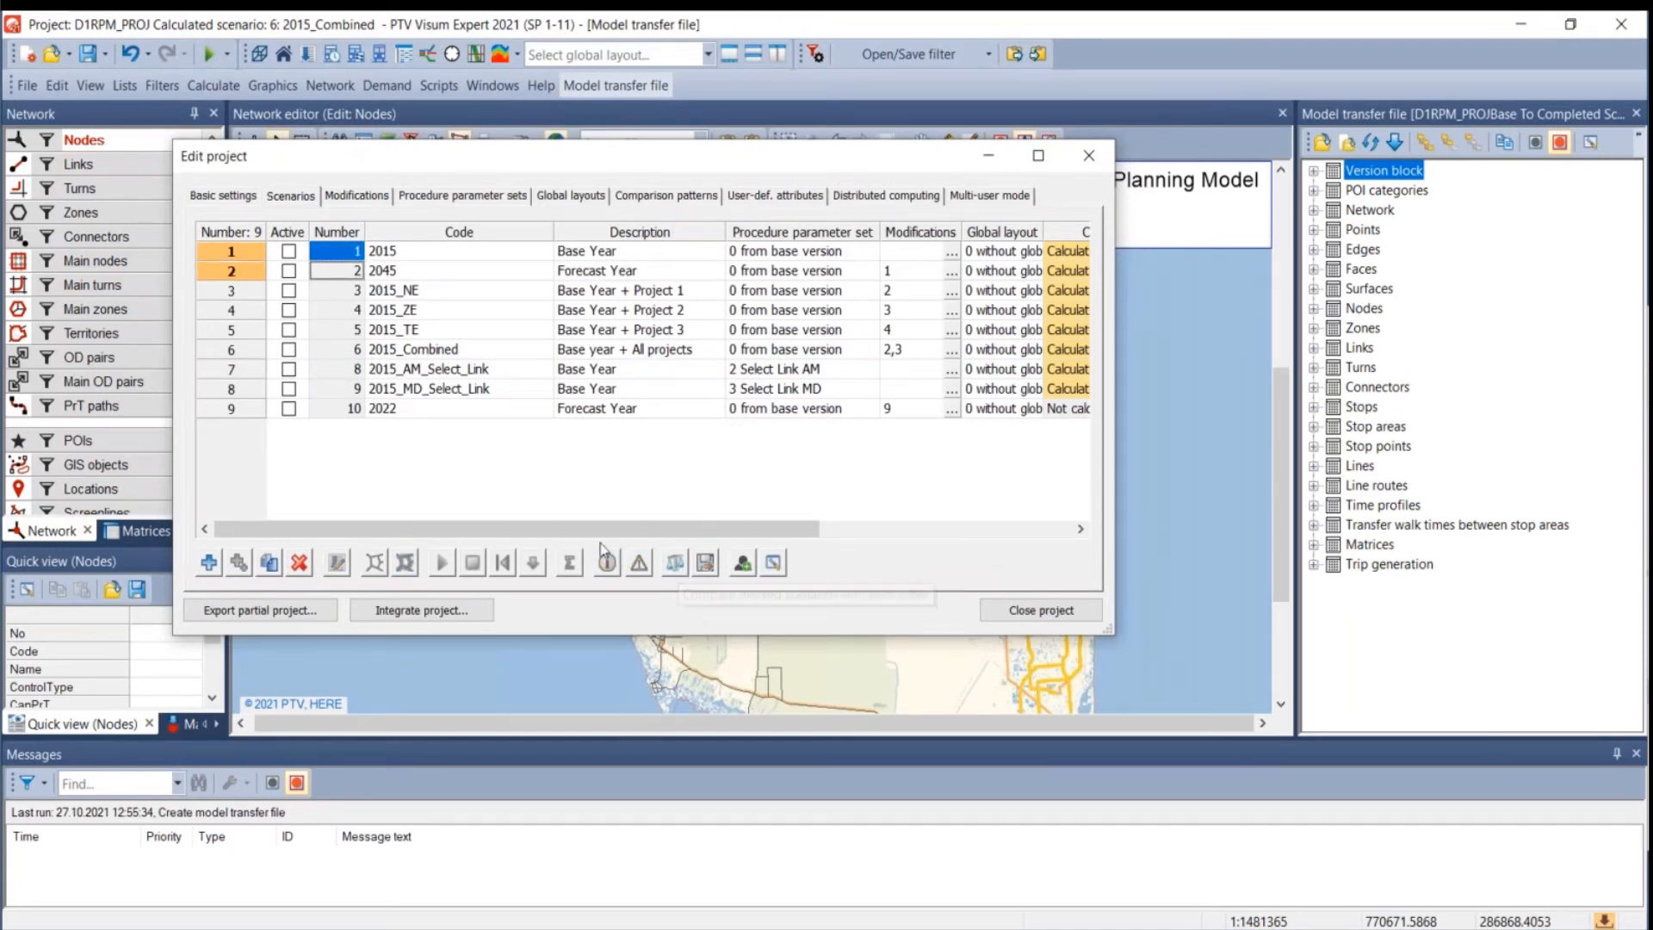
{"action": "left_click", "coordinate": [1089, 156]}
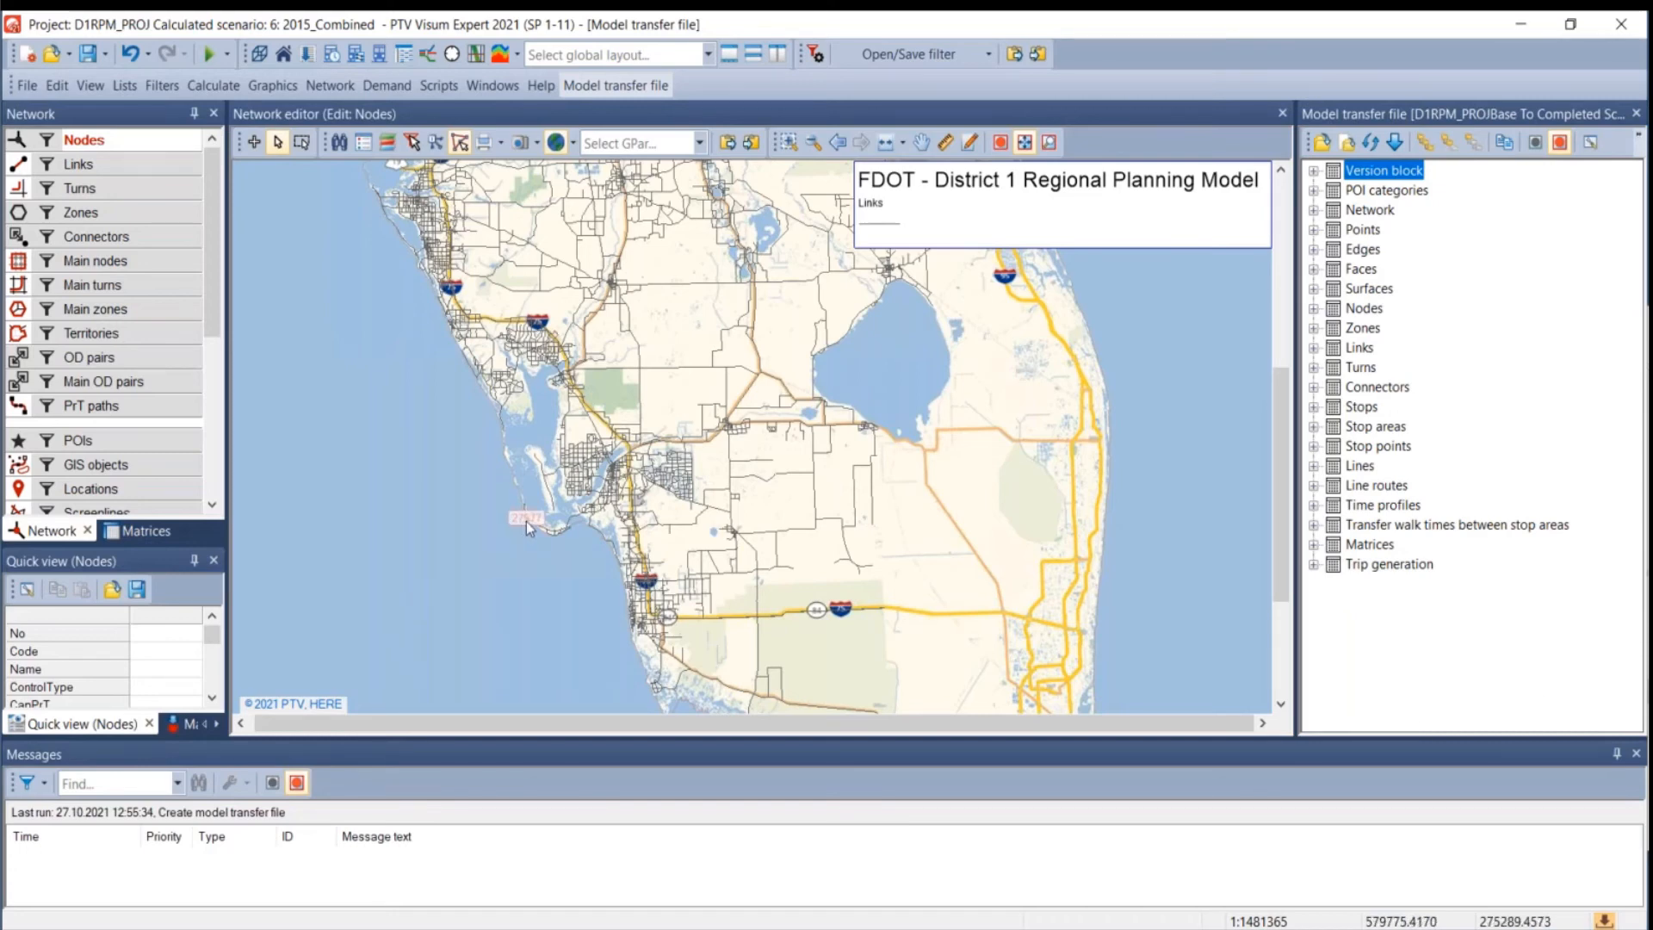
- Expand the Links entry of the model transfer file to show its inserted, deleted and modified groups
{"action": "scroll", "coordinate": [612, 504], "scroll_direction": "up", "scroll_amount": 4}
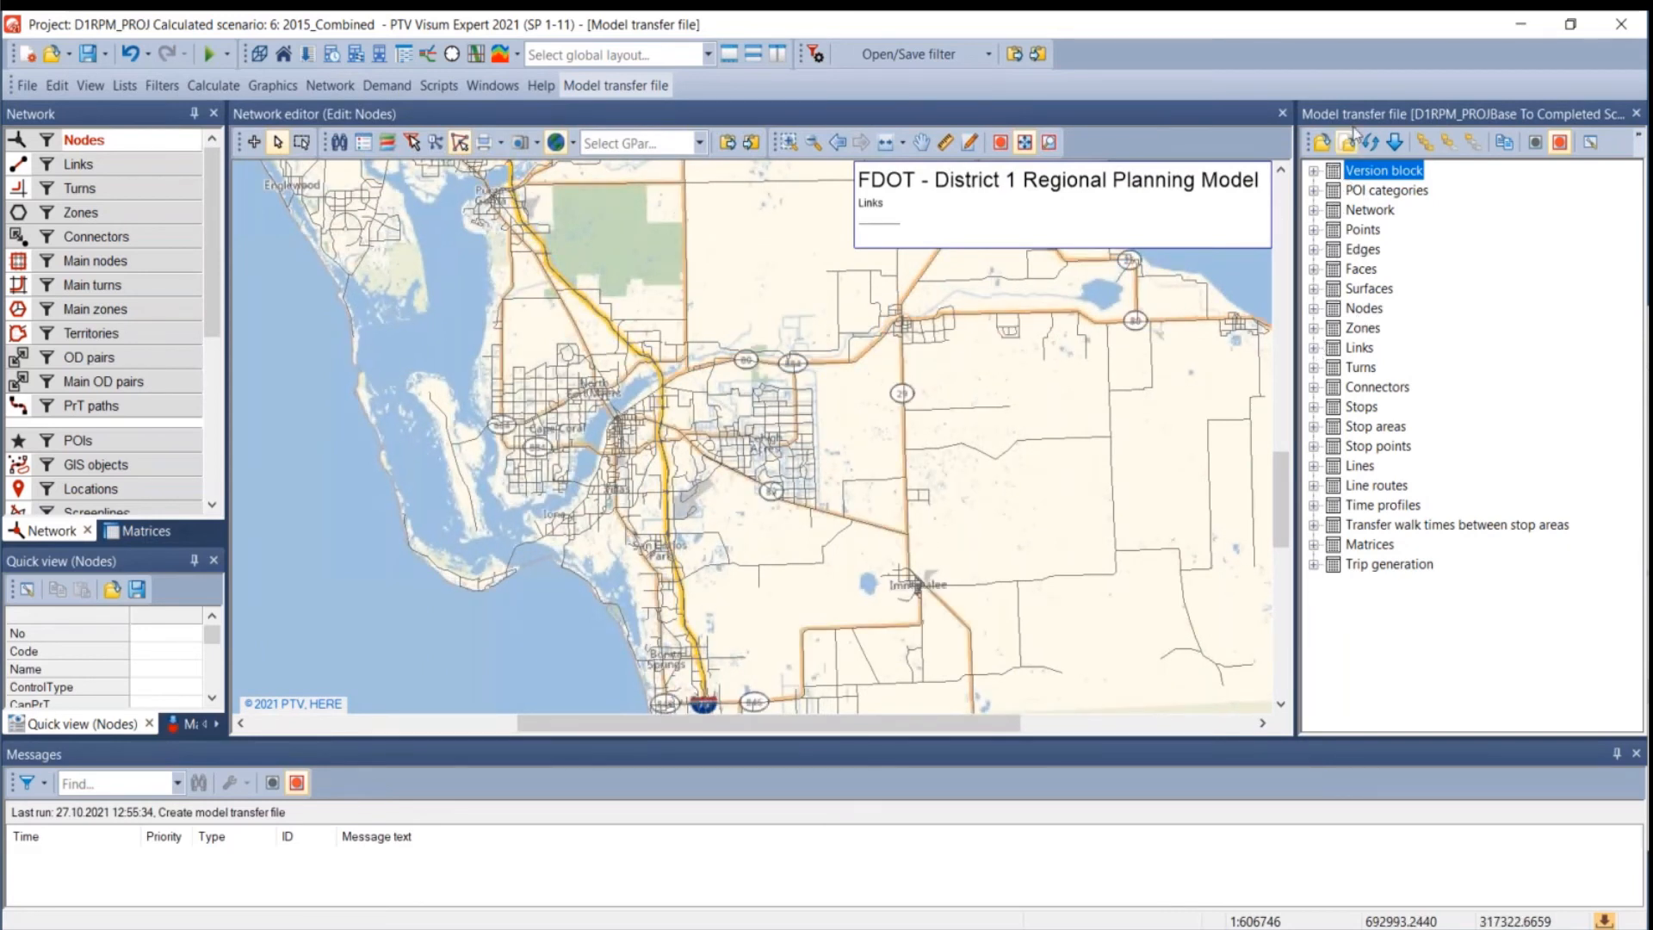
{"action": "left_click", "coordinate": [1314, 348]}
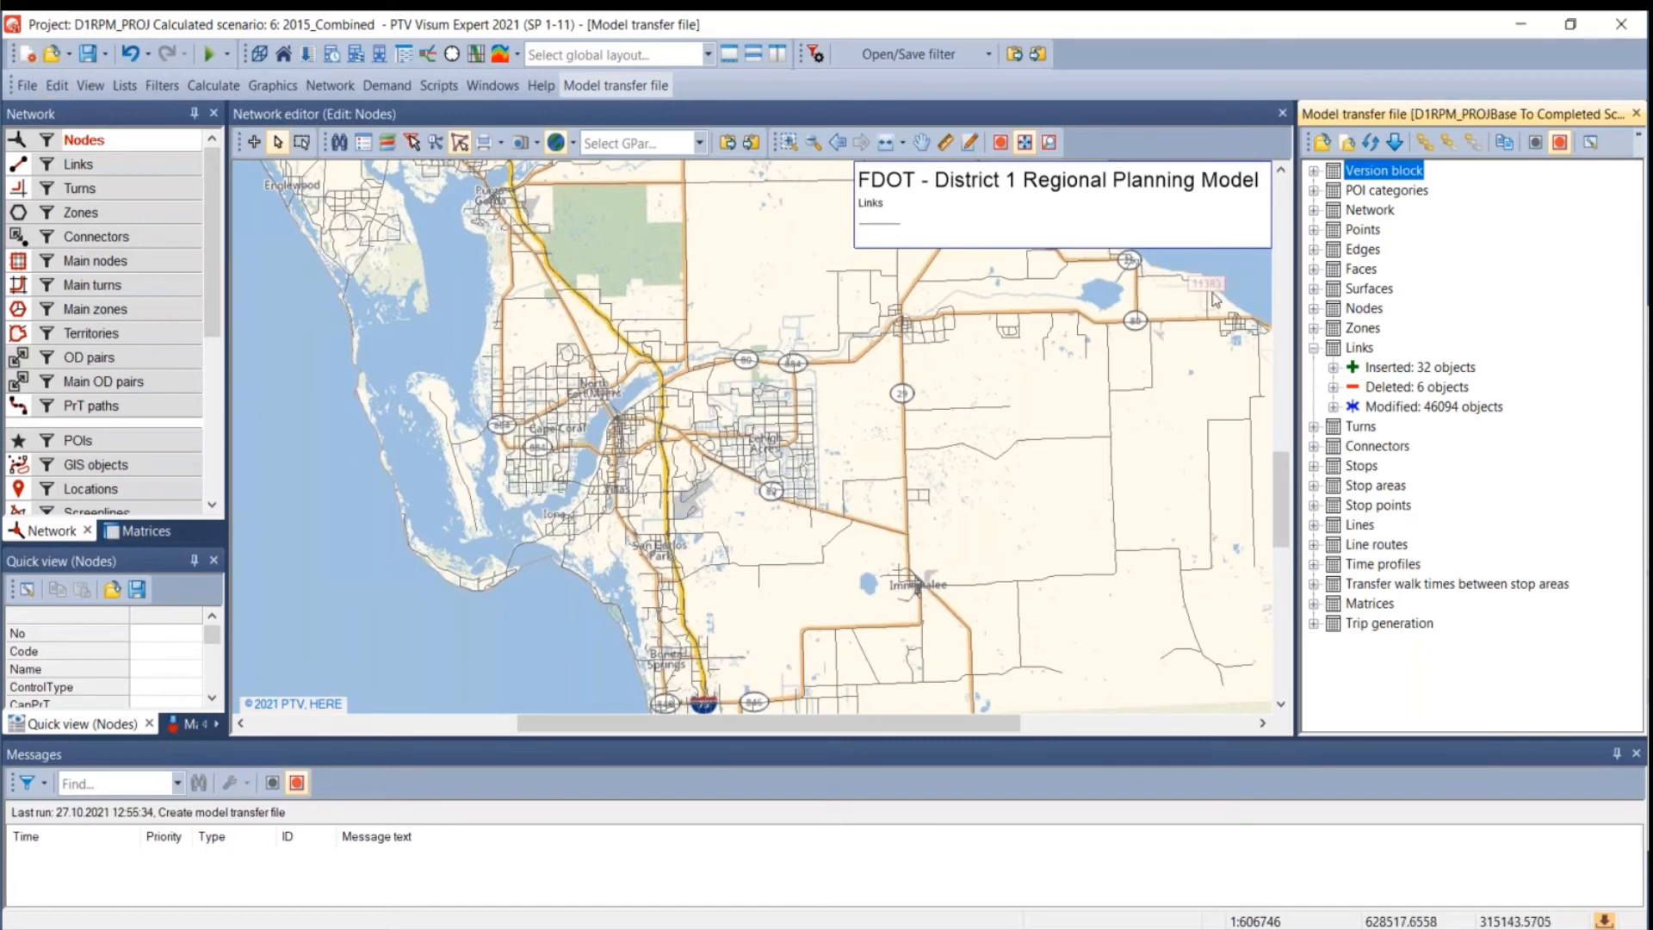
- Set up another model transfer file from the base version to the currently loaded network, named "test" in the SharedData folder
{"action": "left_click", "coordinate": [27, 85]}
{"action": "mouse_move", "coordinate": [148, 379]}
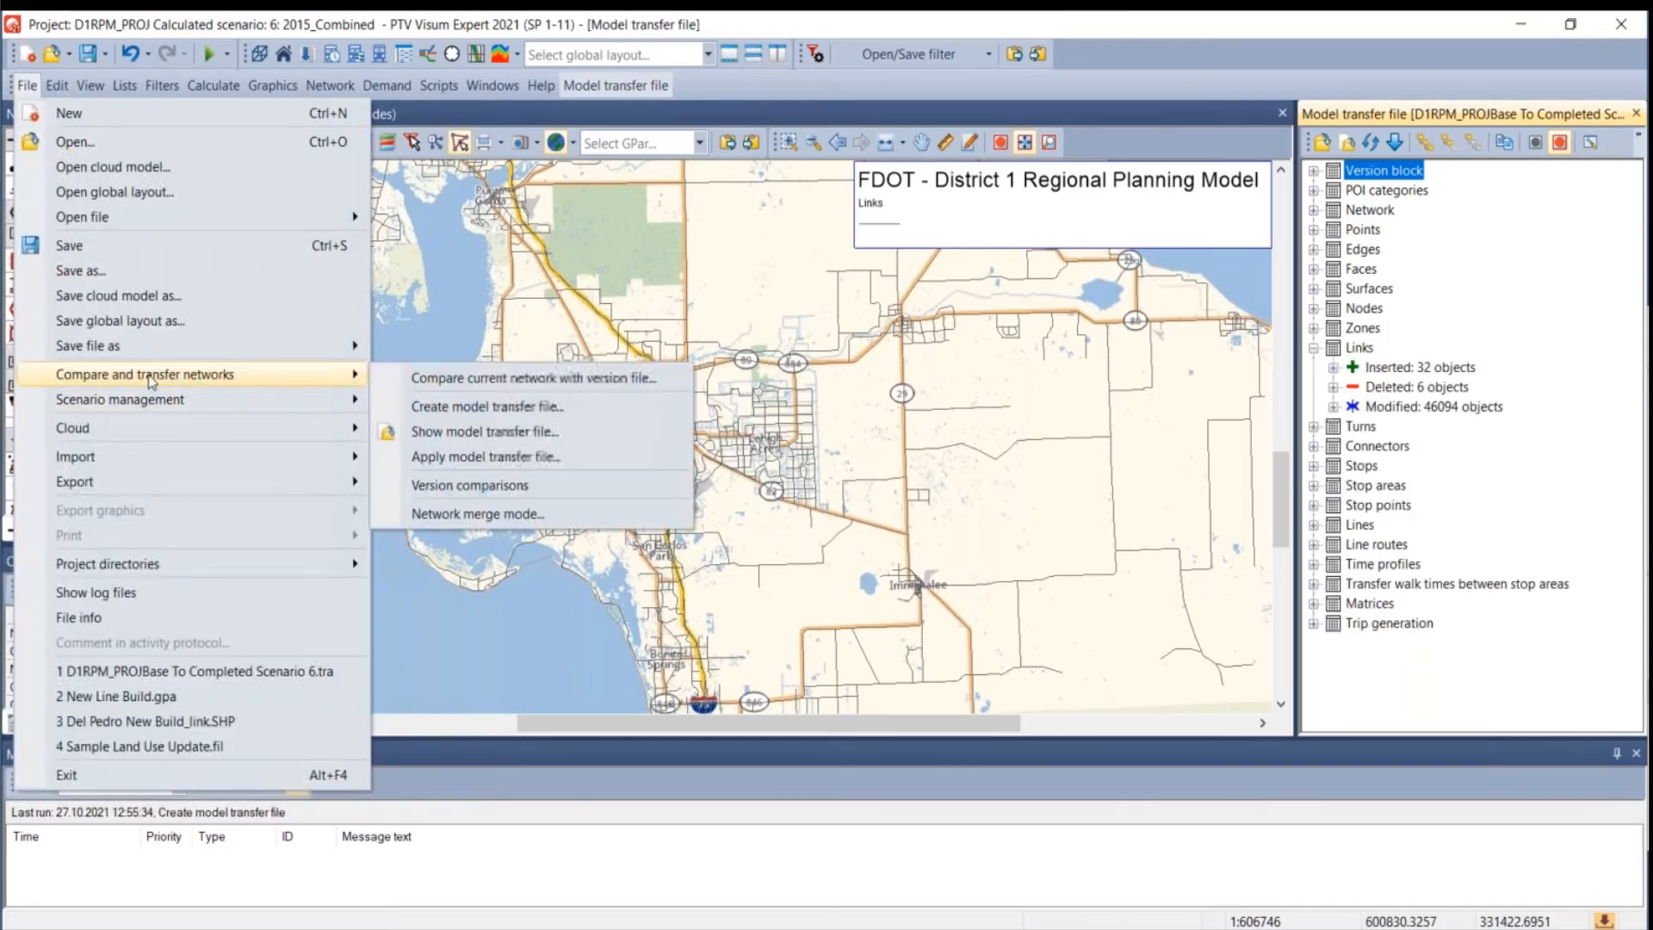
{"action": "left_click", "coordinate": [446, 406]}
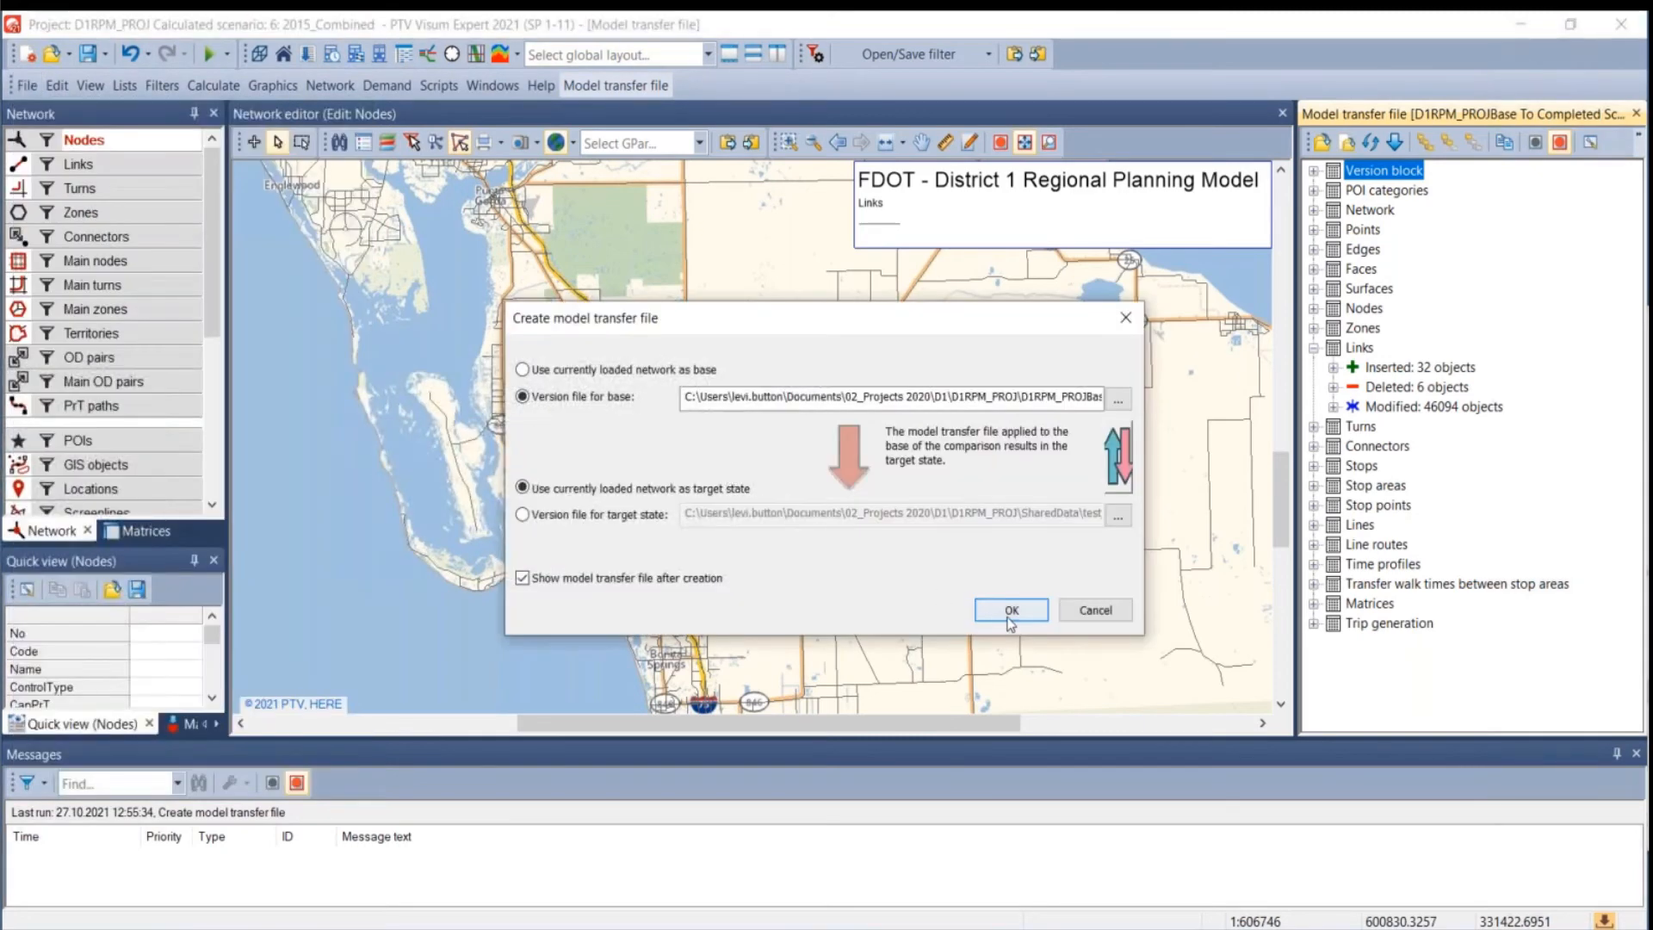
{"action": "left_click", "coordinate": [1010, 613]}
{"action": "double_click", "coordinate": [311, 506]}
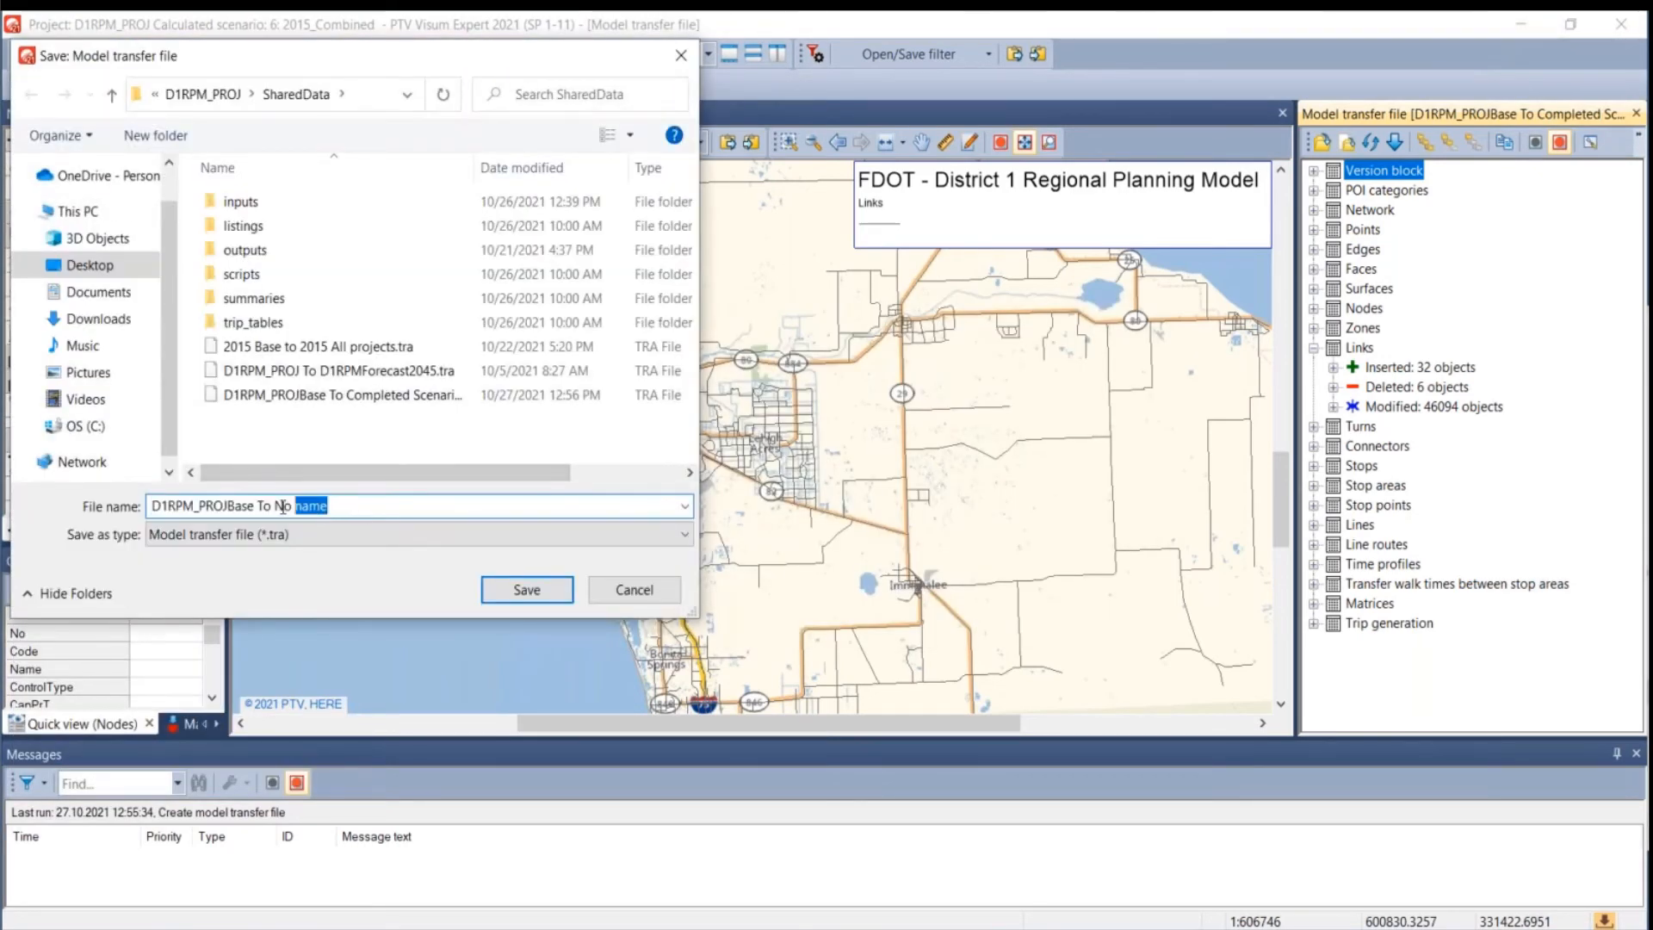
{"action": "left_click_drag", "start_coordinate": [283, 507], "coordinate": [89, 506]}
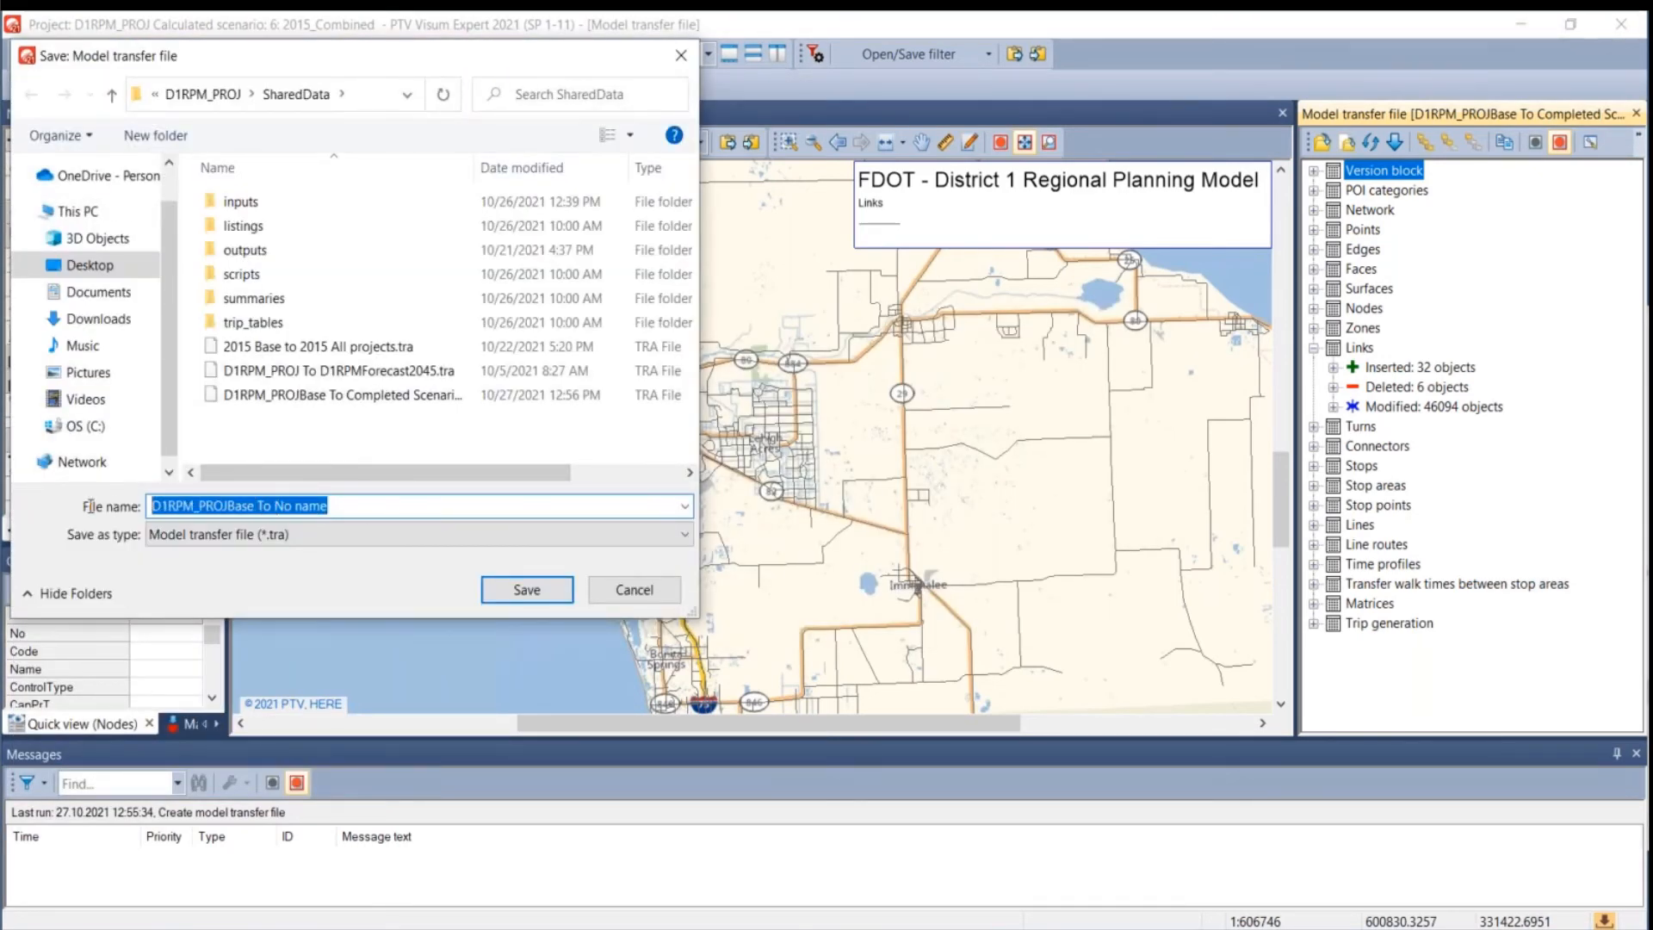
{"action": "type", "text": "test"}
{"action": "left_click", "coordinate": [517, 591]}
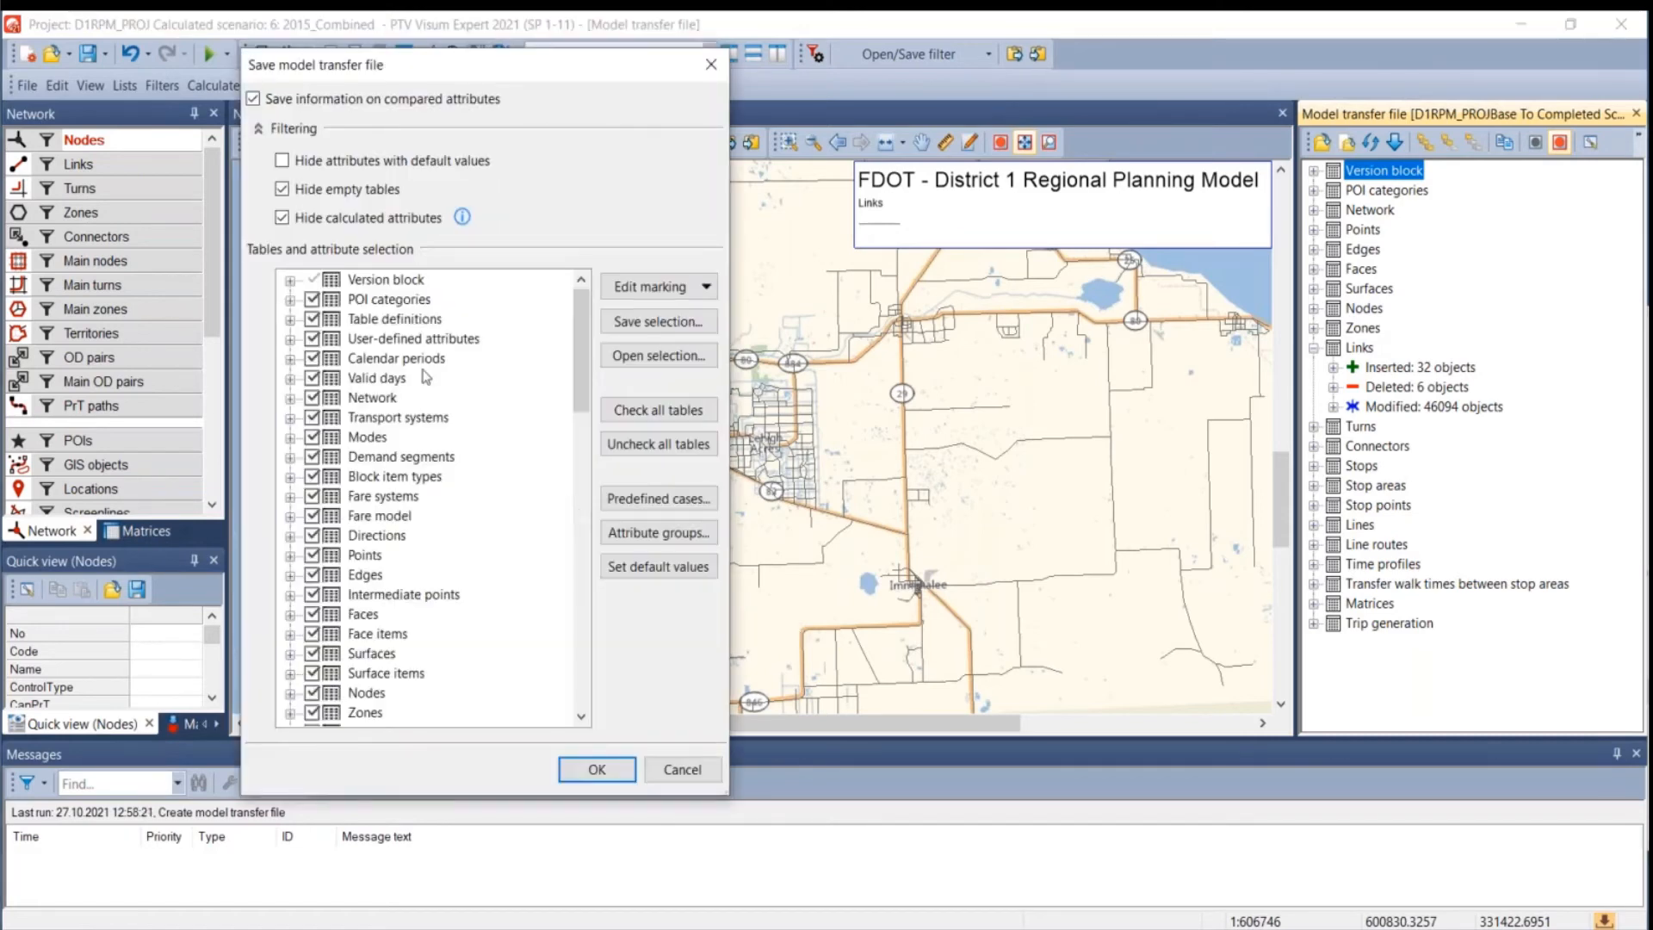
- Examine which Links attributes can be included in the transfer file, and cancel saving it
{"action": "left_click_drag", "start_coordinate": [581, 354], "coordinate": [577, 422]}
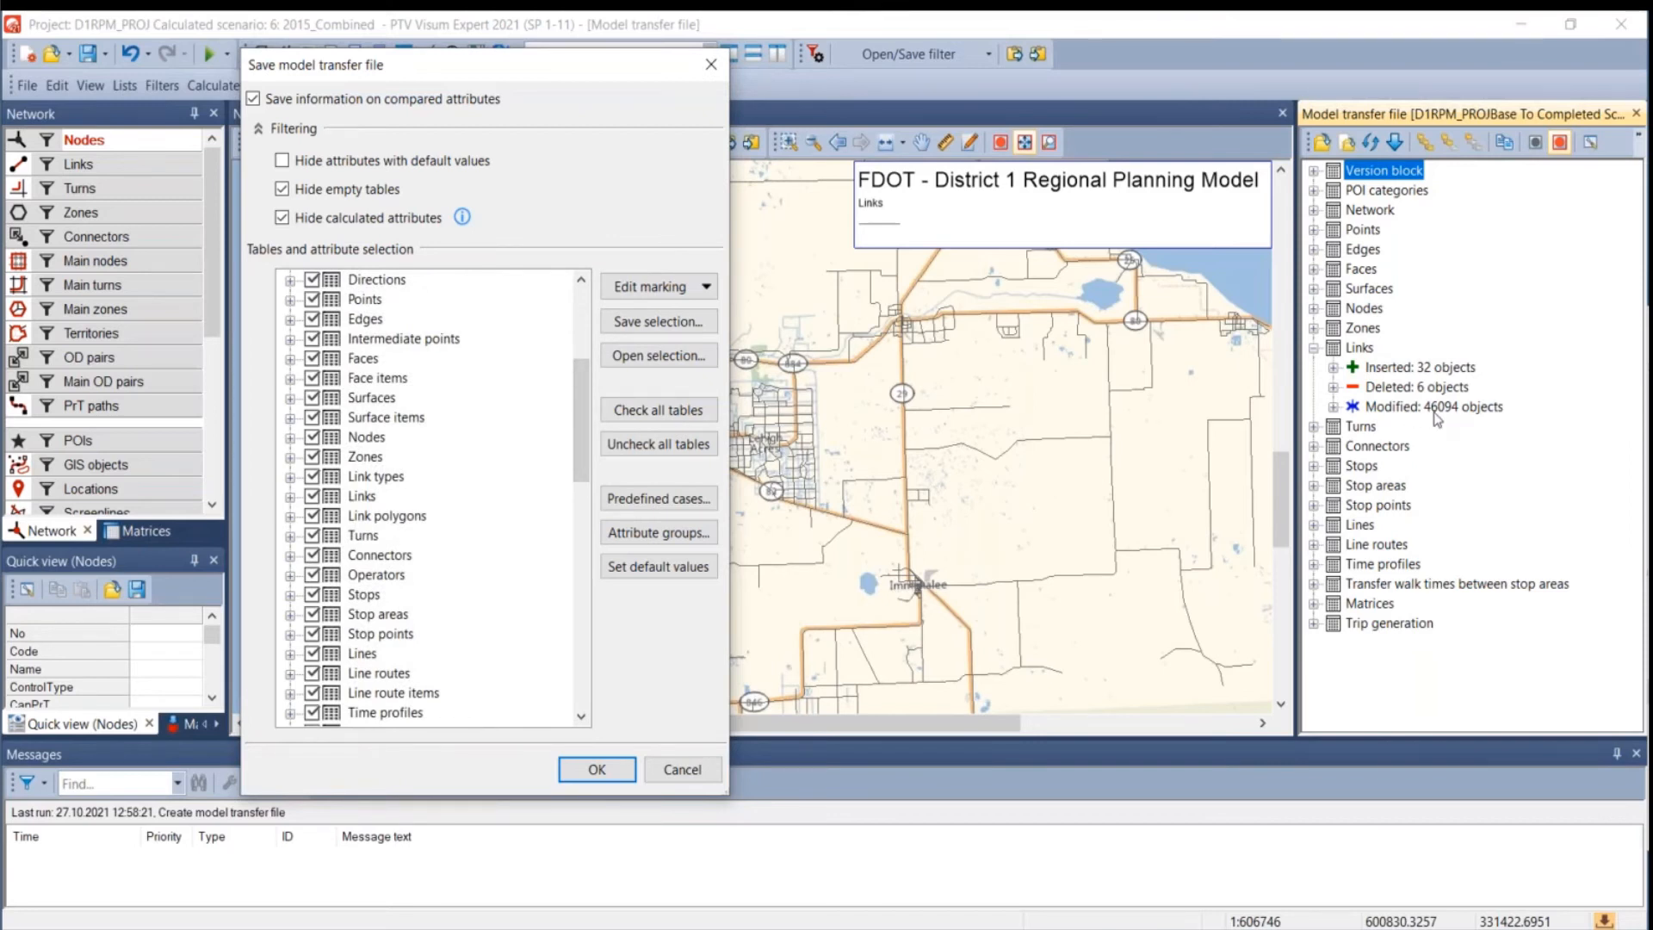
{"action": "left_click", "coordinate": [290, 497]}
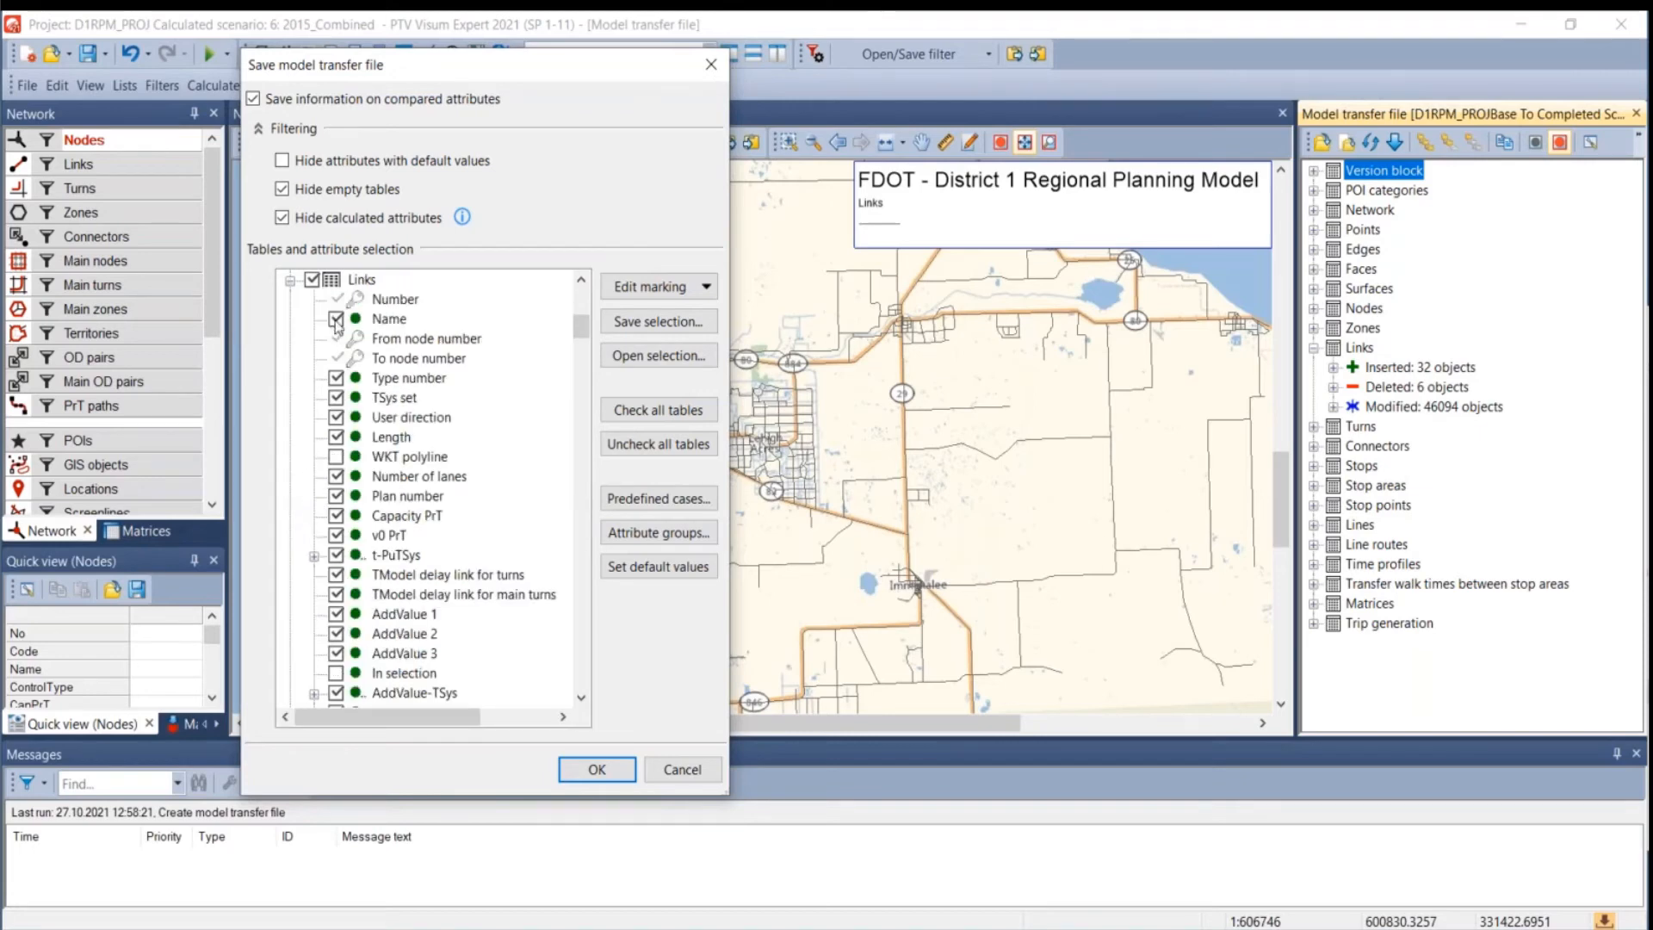
{"action": "scroll", "coordinate": [343, 370], "scroll_direction": "down", "scroll_amount": 15}
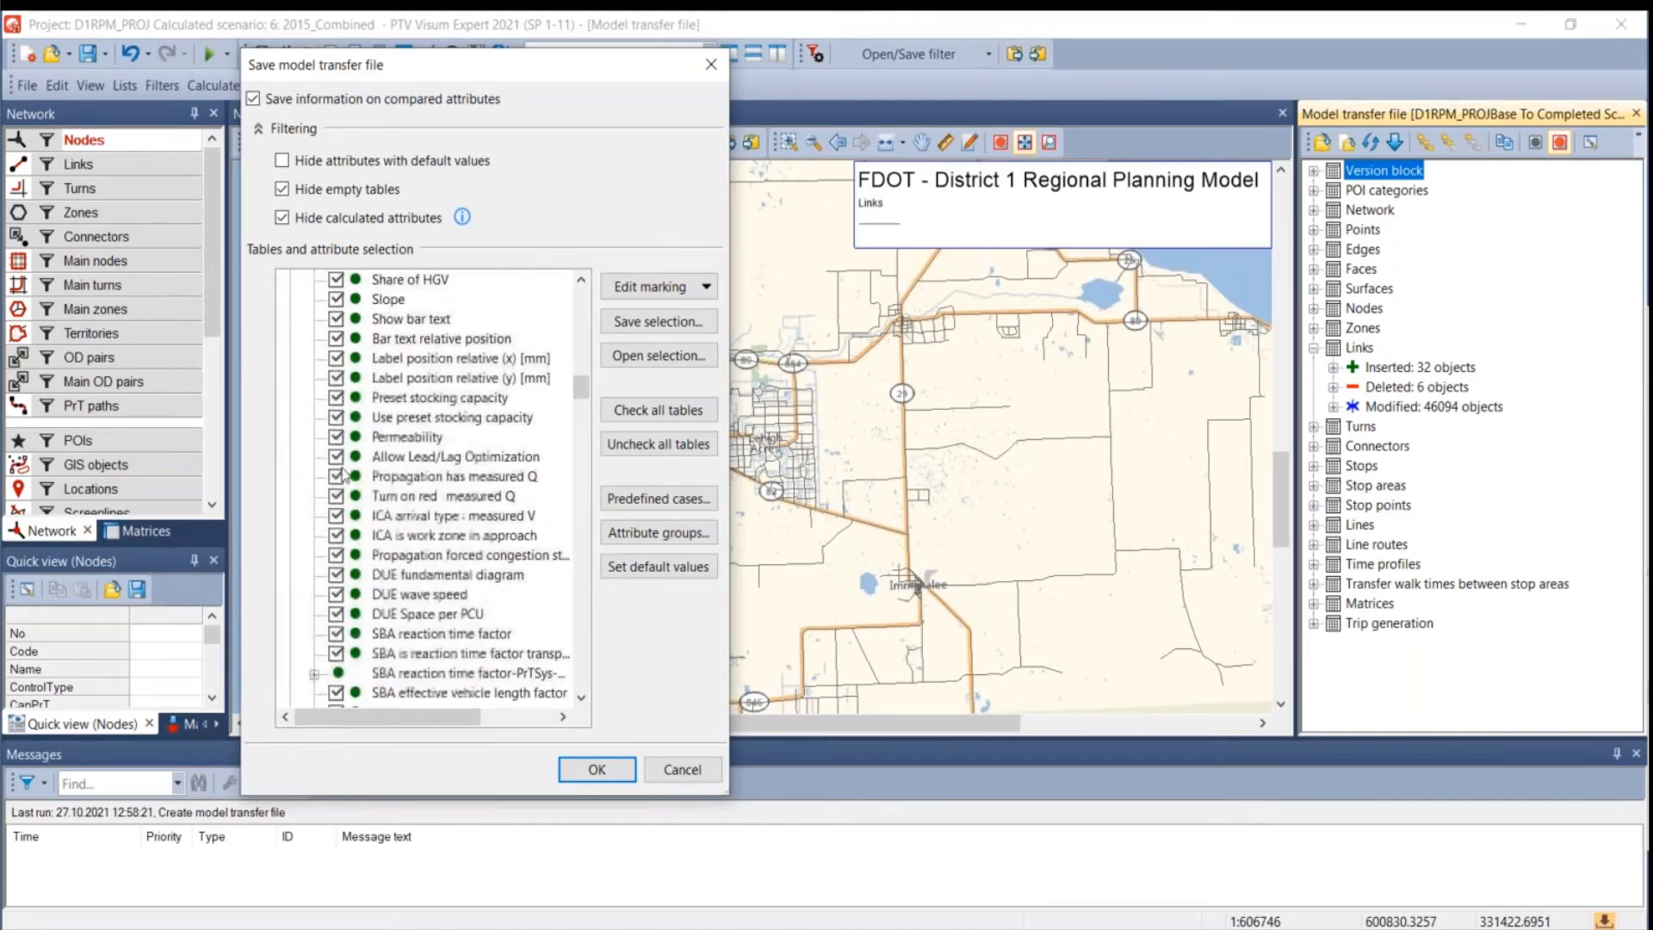
{"action": "scroll", "coordinate": [345, 498], "scroll_direction": "down", "scroll_amount": 15}
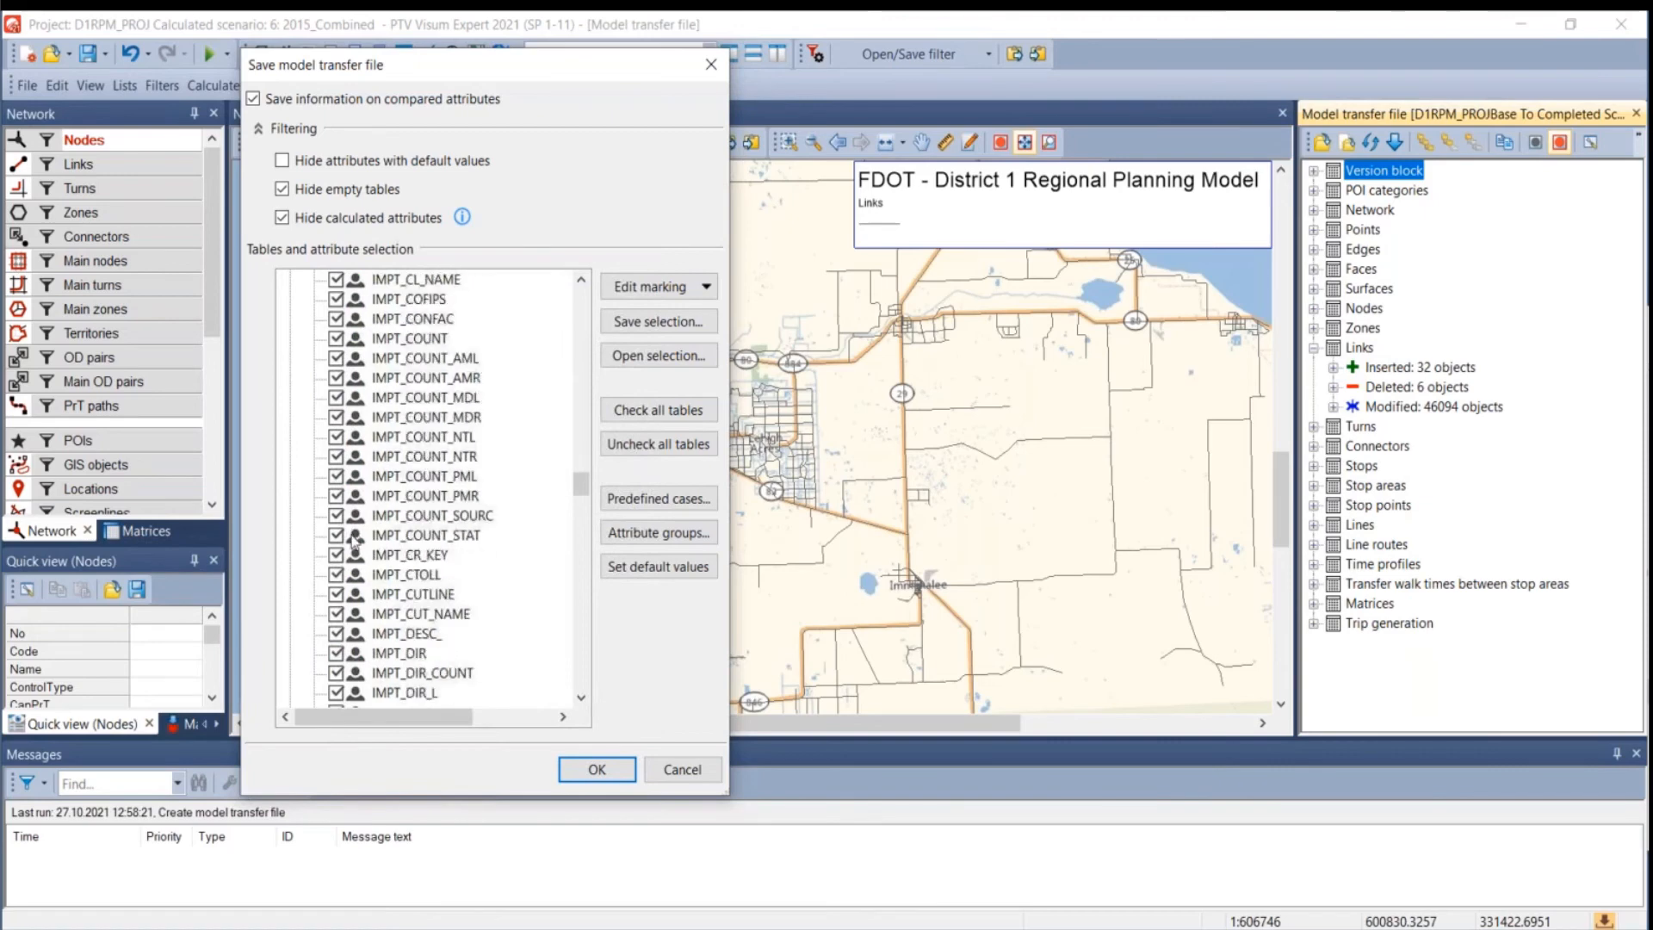
{"action": "scroll", "coordinate": [353, 541], "scroll_direction": "down", "scroll_amount": 5}
{"action": "scroll", "coordinate": [353, 543], "scroll_direction": "up", "scroll_amount": 20}
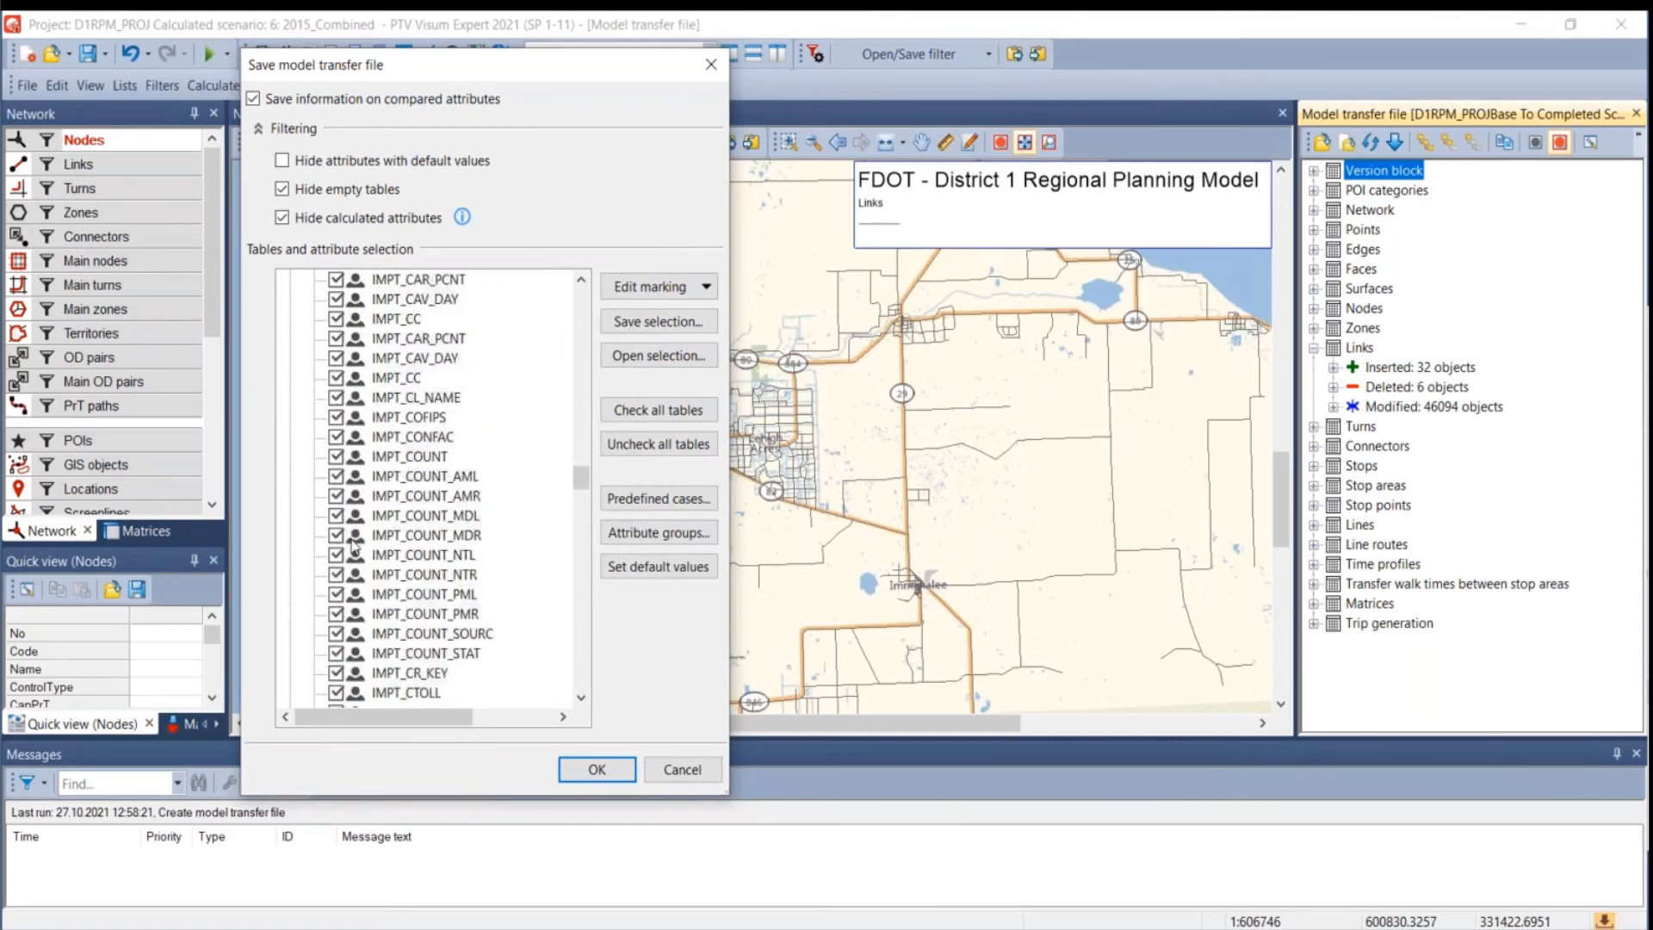
{"action": "scroll", "coordinate": [354, 543], "scroll_direction": "up", "scroll_amount": 20}
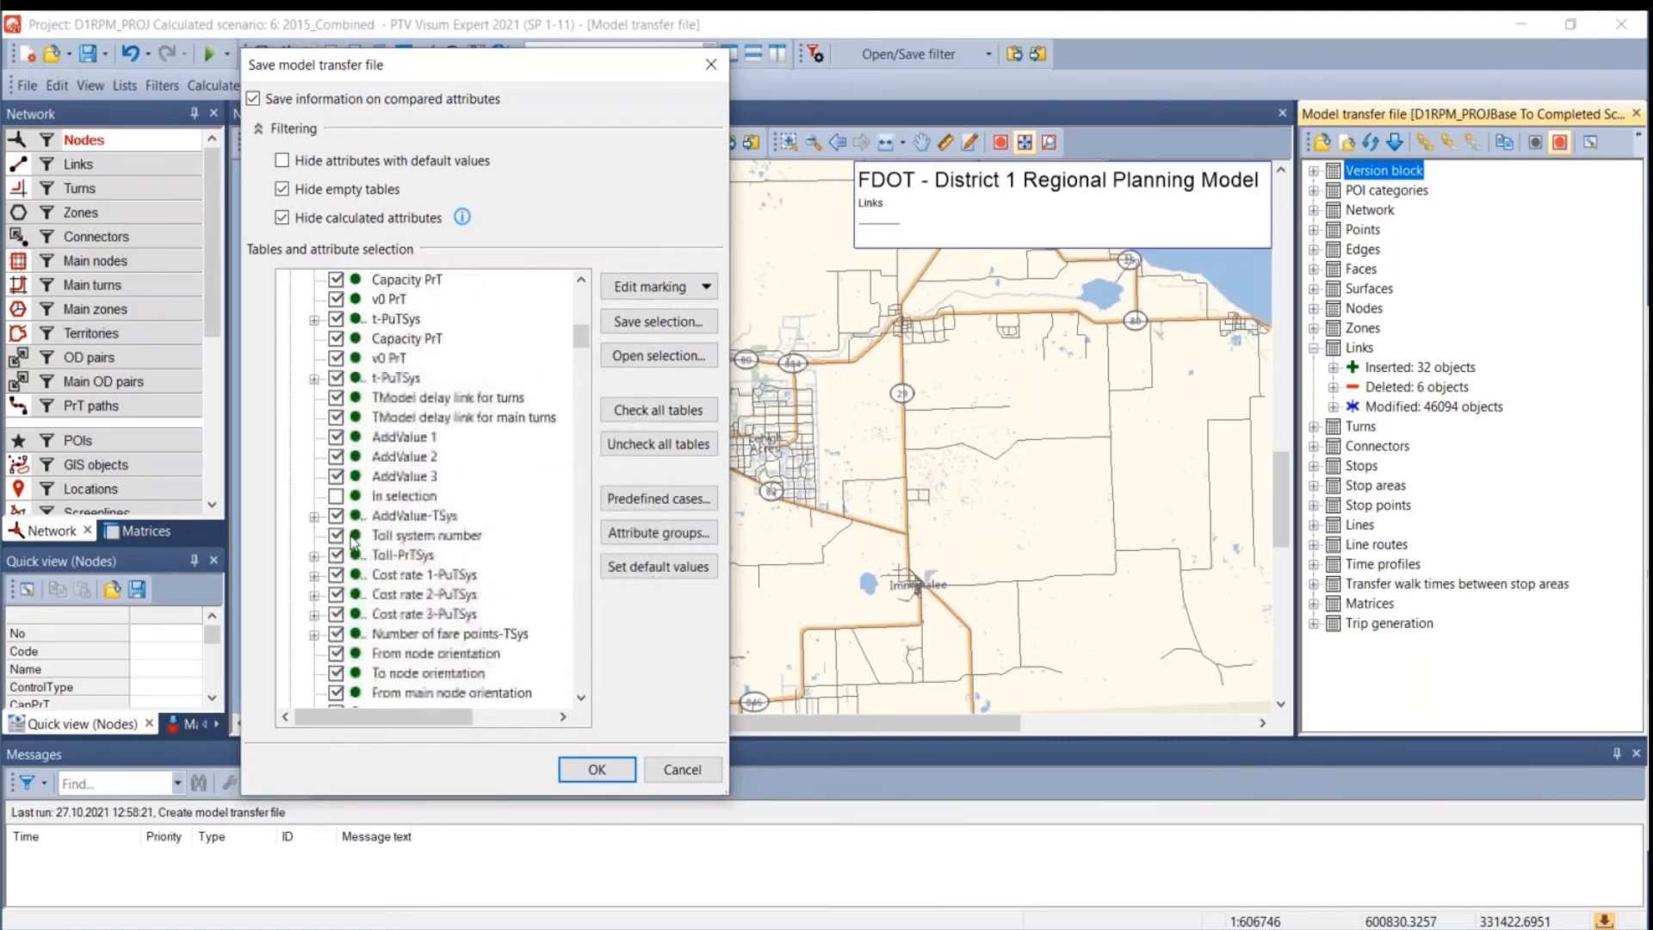
{"action": "scroll", "coordinate": [387, 564], "scroll_direction": "down", "scroll_amount": 4}
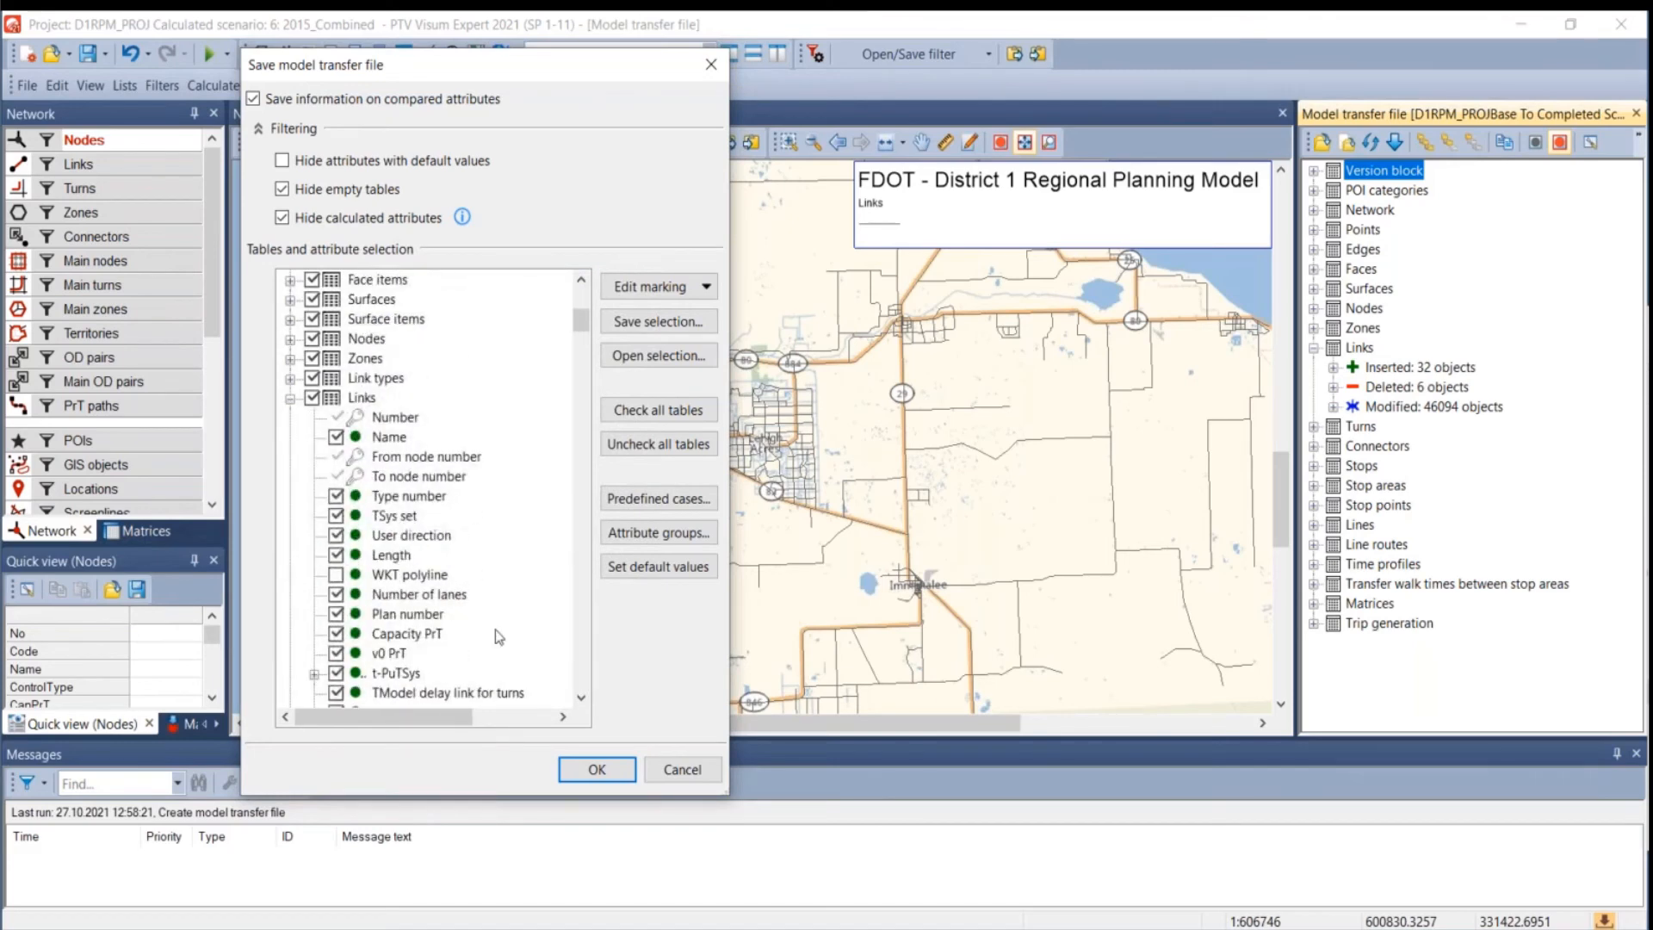
{"action": "left_click", "coordinate": [683, 769]}
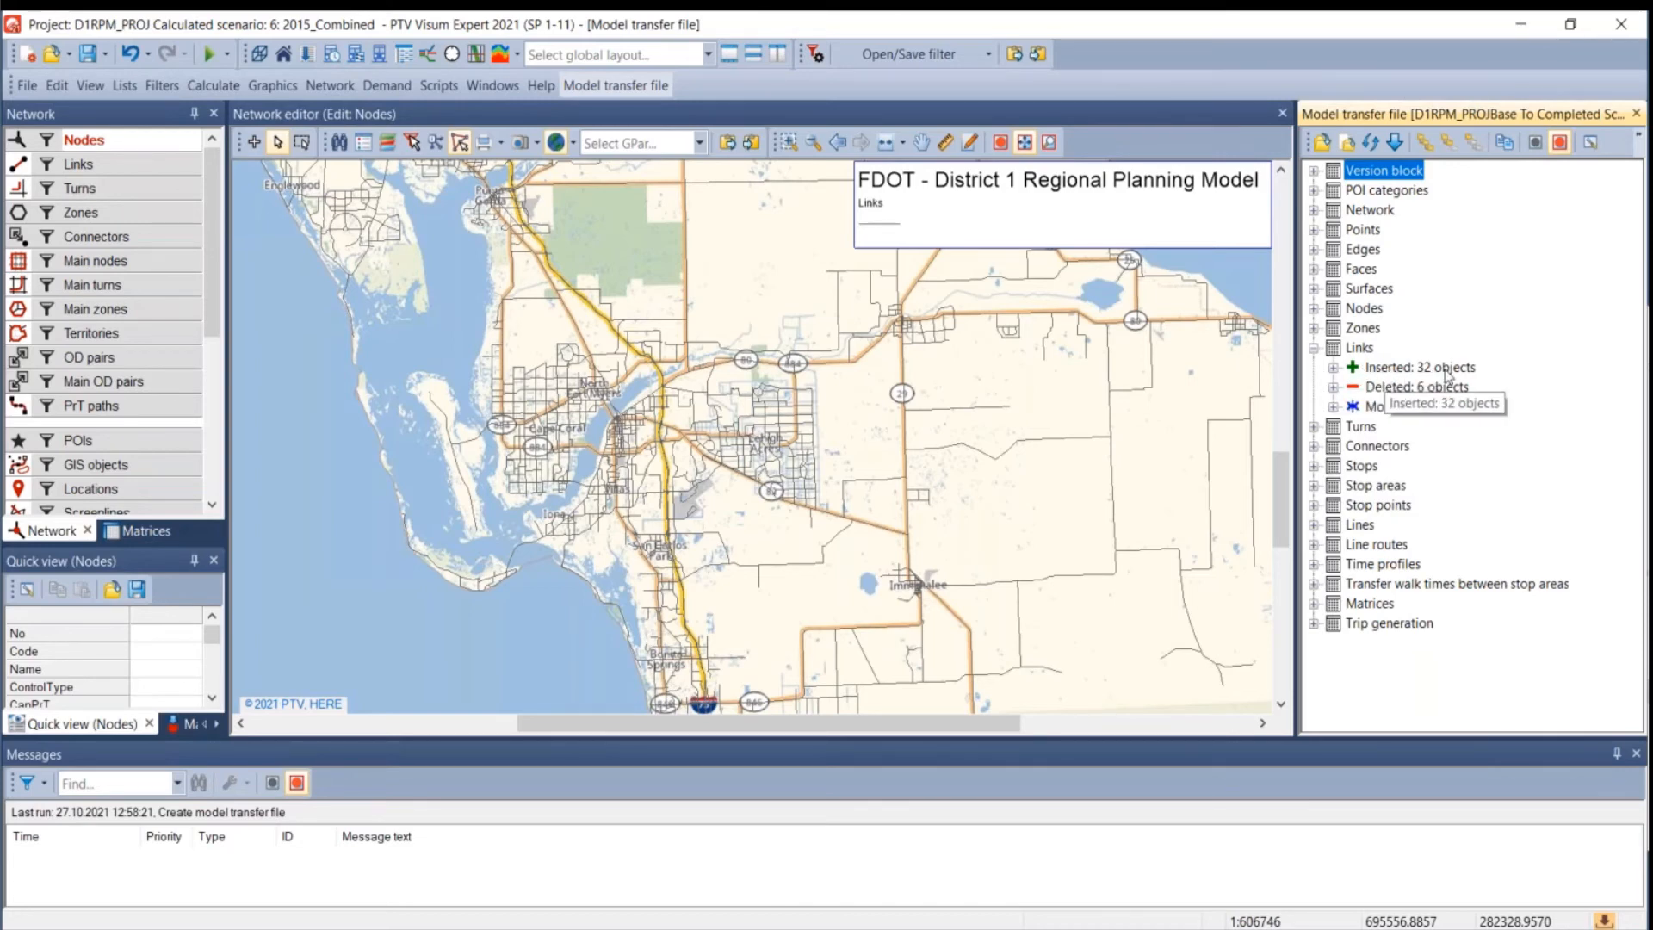
- Mark all inserted links of the model transfer file on the map and inspect where they lie around the new interchange
{"action": "left_click", "coordinate": [1393, 369]}
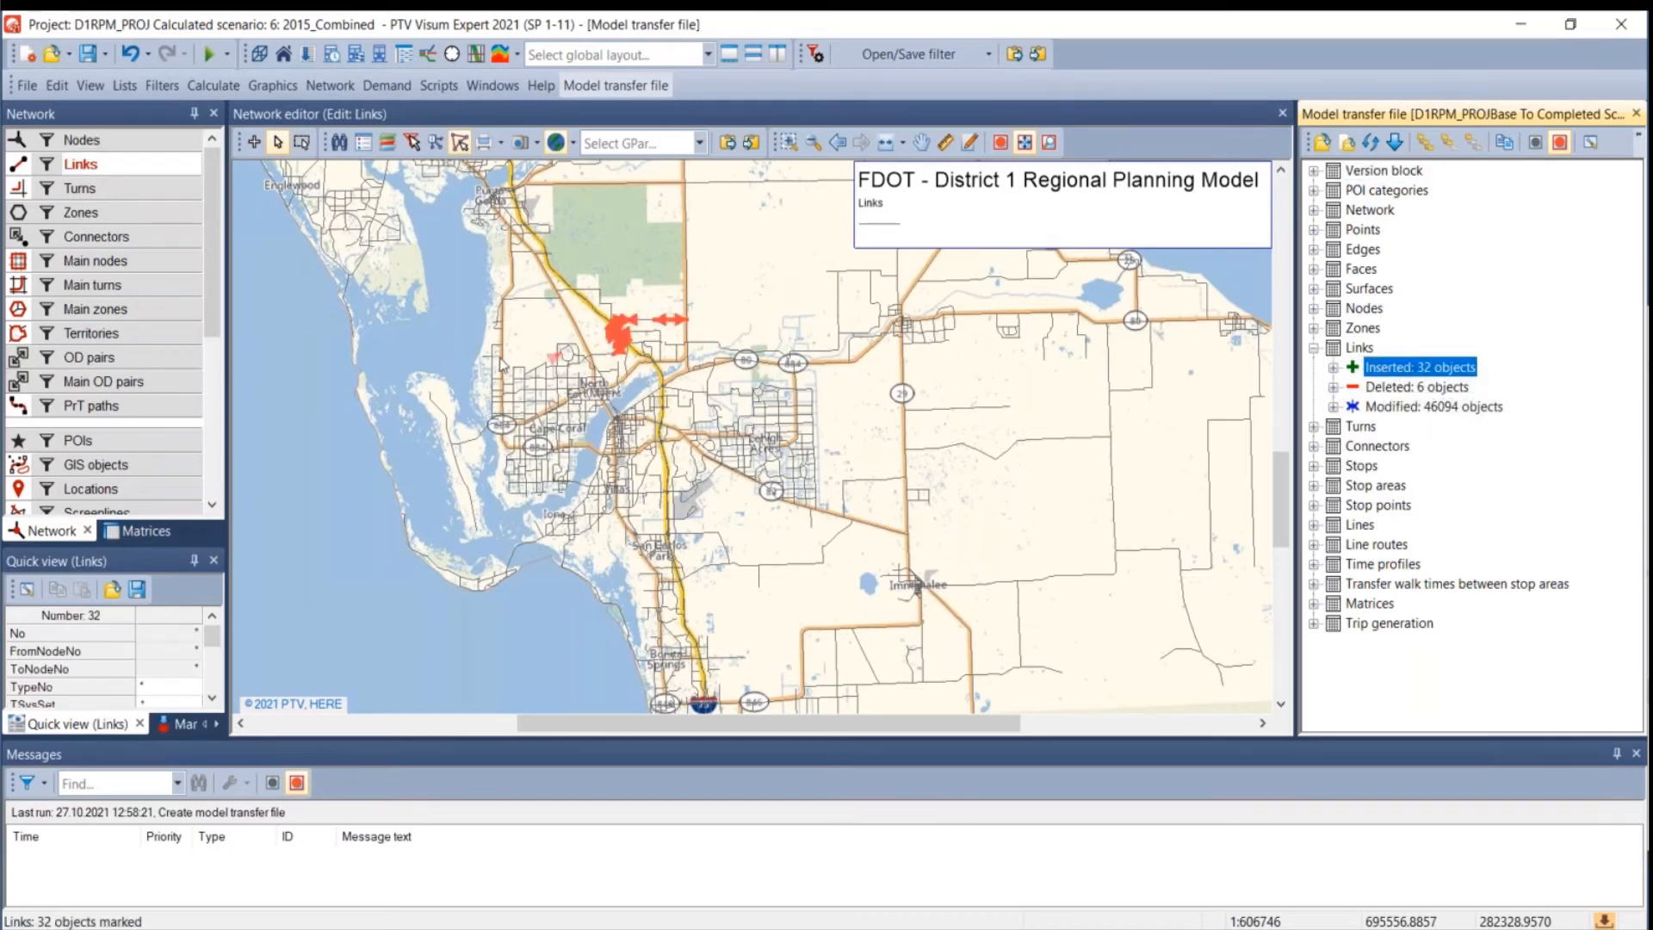
{"action": "scroll", "coordinate": [708, 426], "scroll_direction": "down", "scroll_amount": 6}
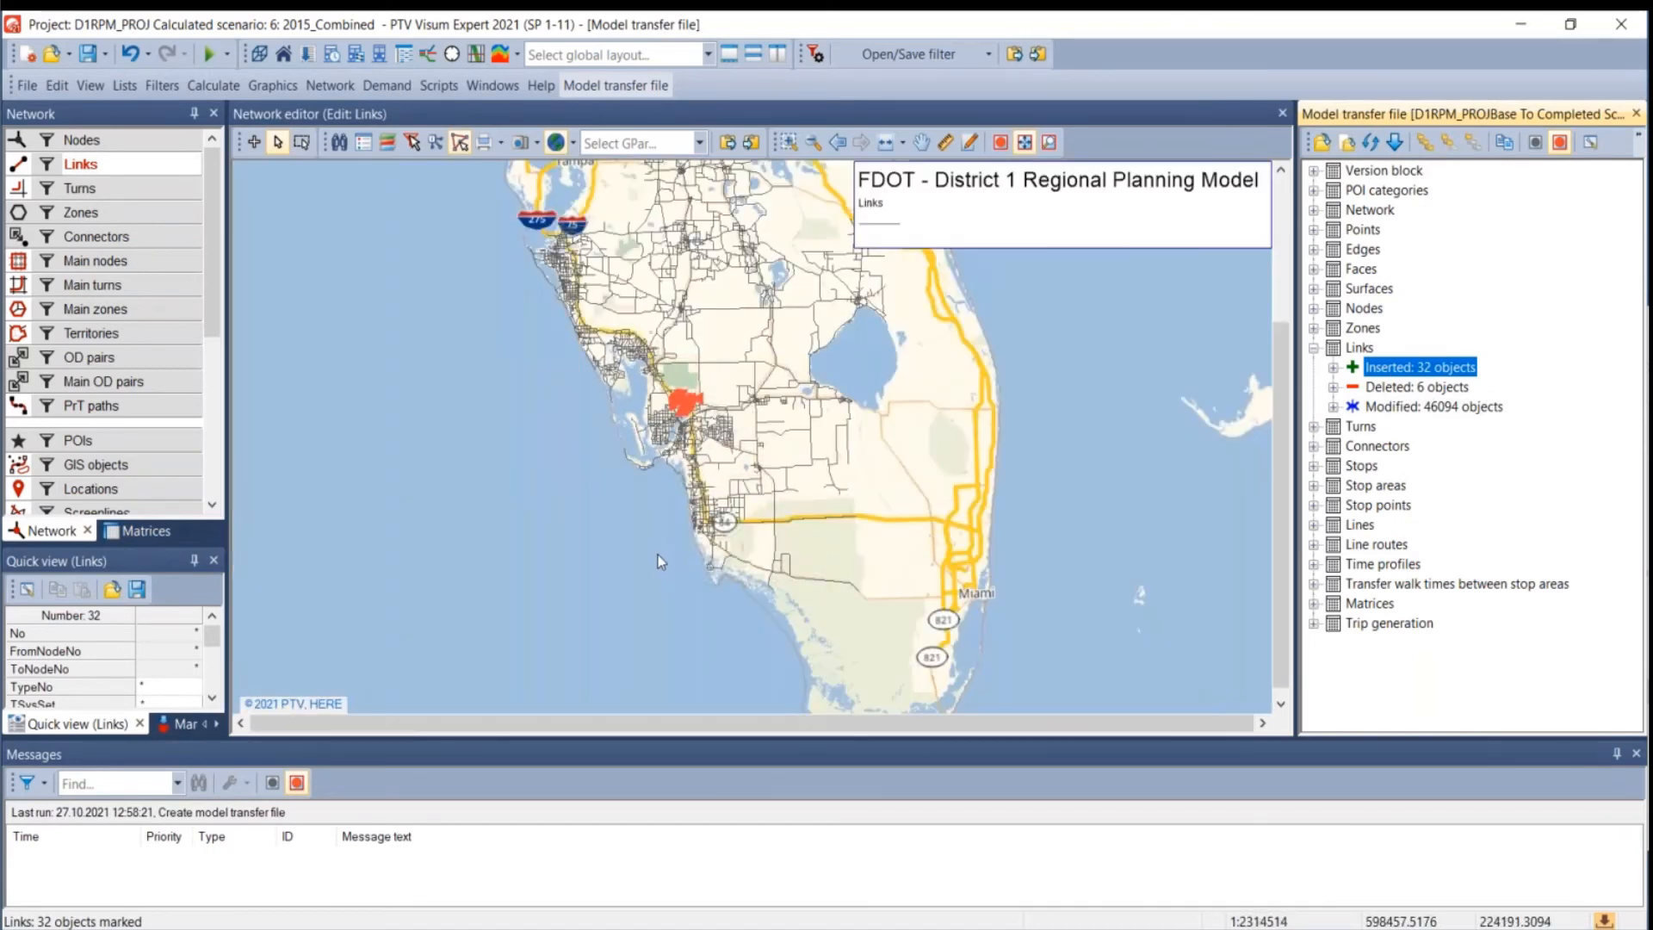
{"action": "scroll", "coordinate": [676, 403], "scroll_direction": "up", "scroll_amount": 3}
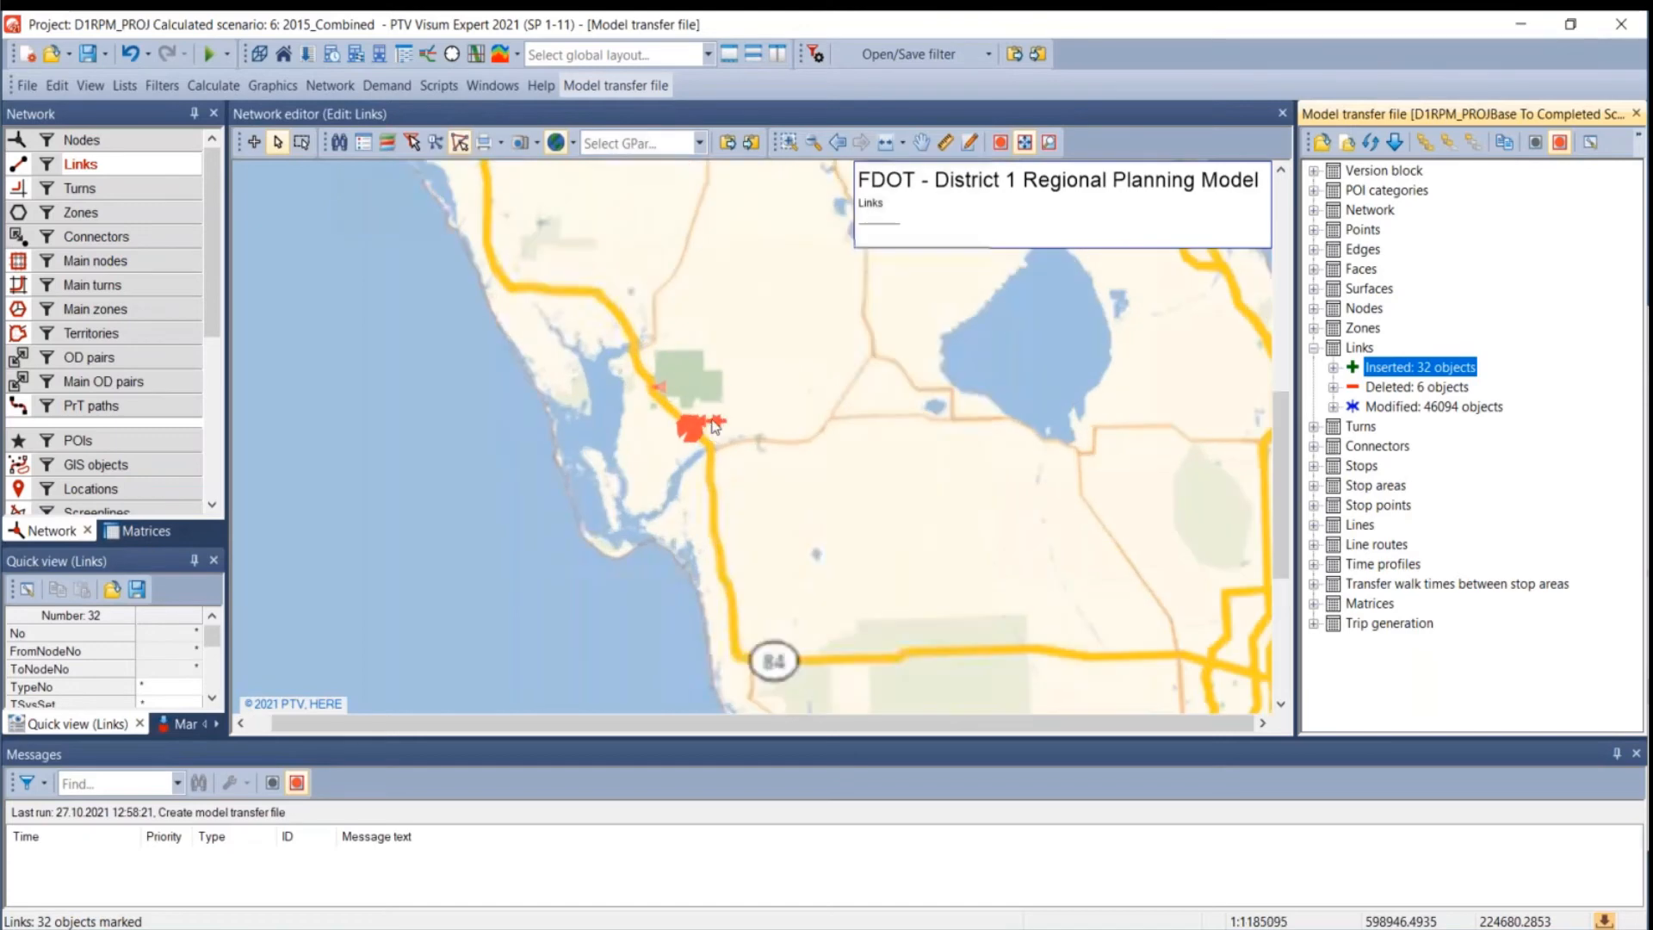
{"action": "scroll", "coordinate": [714, 425], "scroll_direction": "up", "scroll_amount": 5}
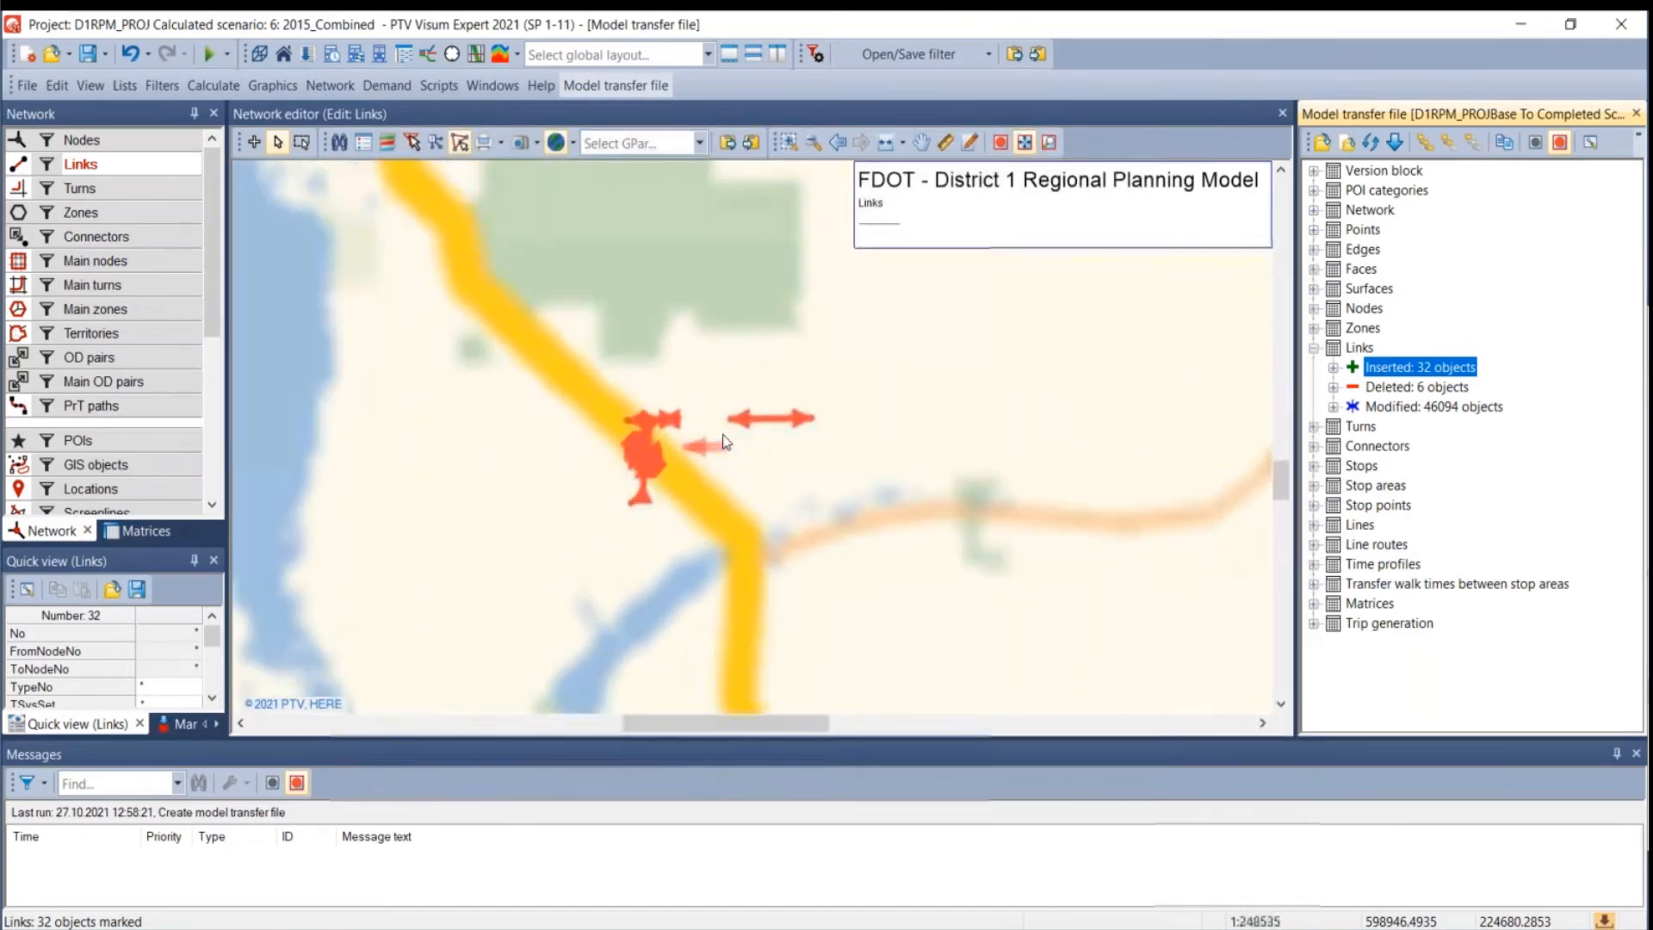
{"action": "scroll", "coordinate": [724, 440], "scroll_direction": "up", "scroll_amount": 3}
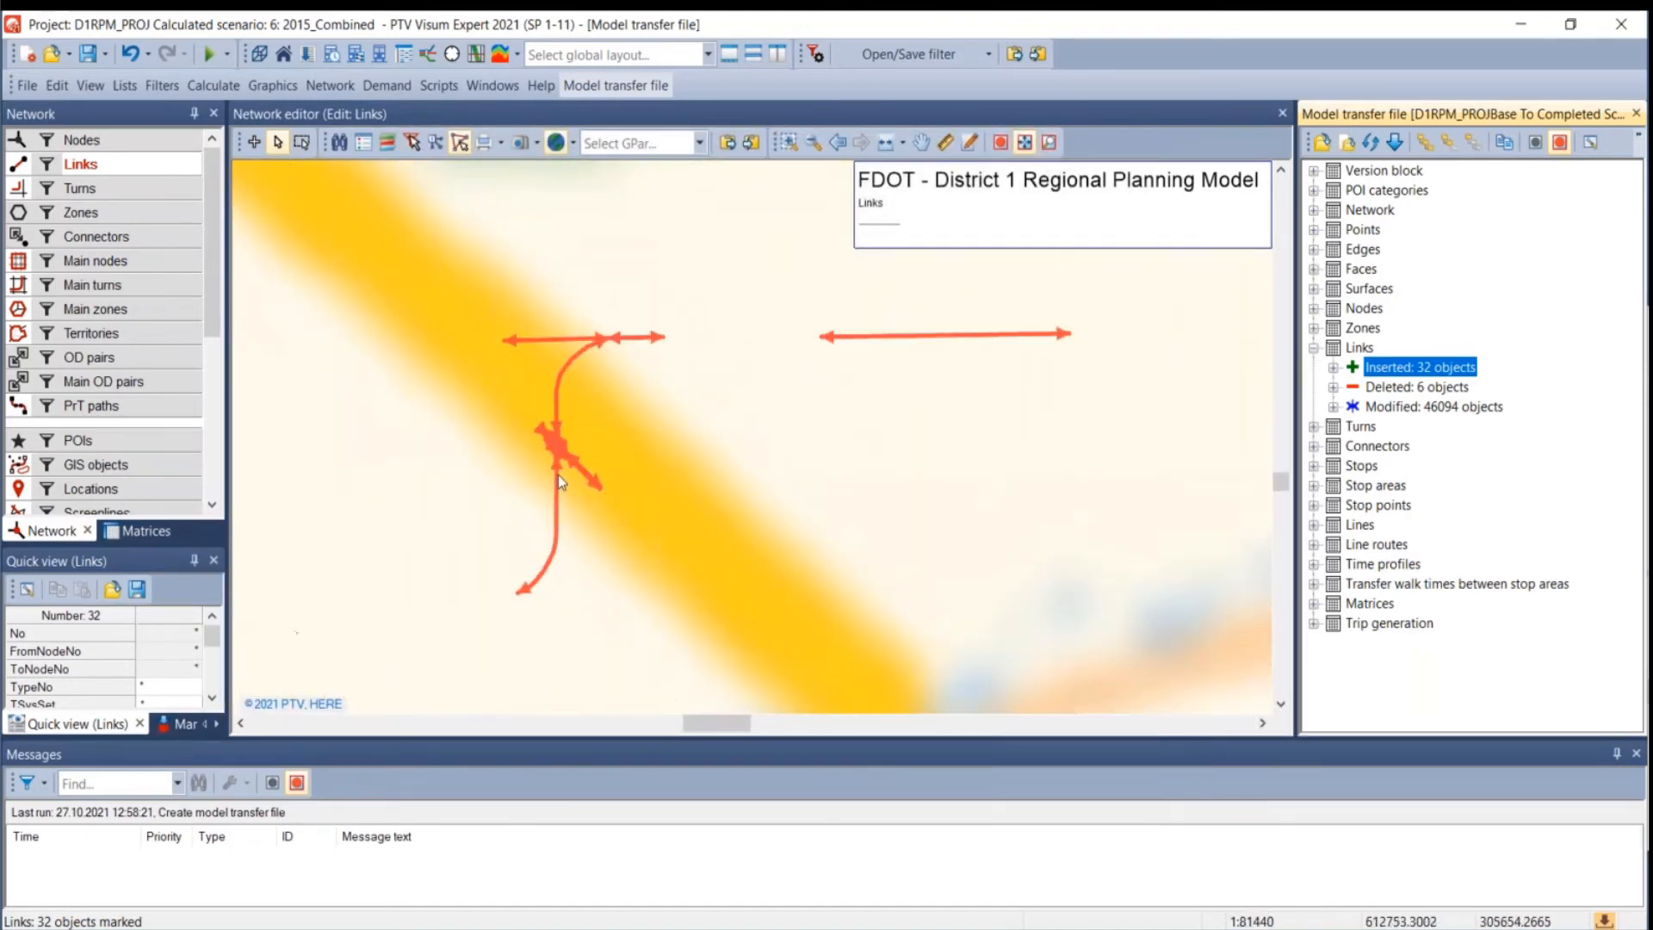
{"action": "scroll", "coordinate": [546, 392], "scroll_direction": "up", "scroll_amount": 2}
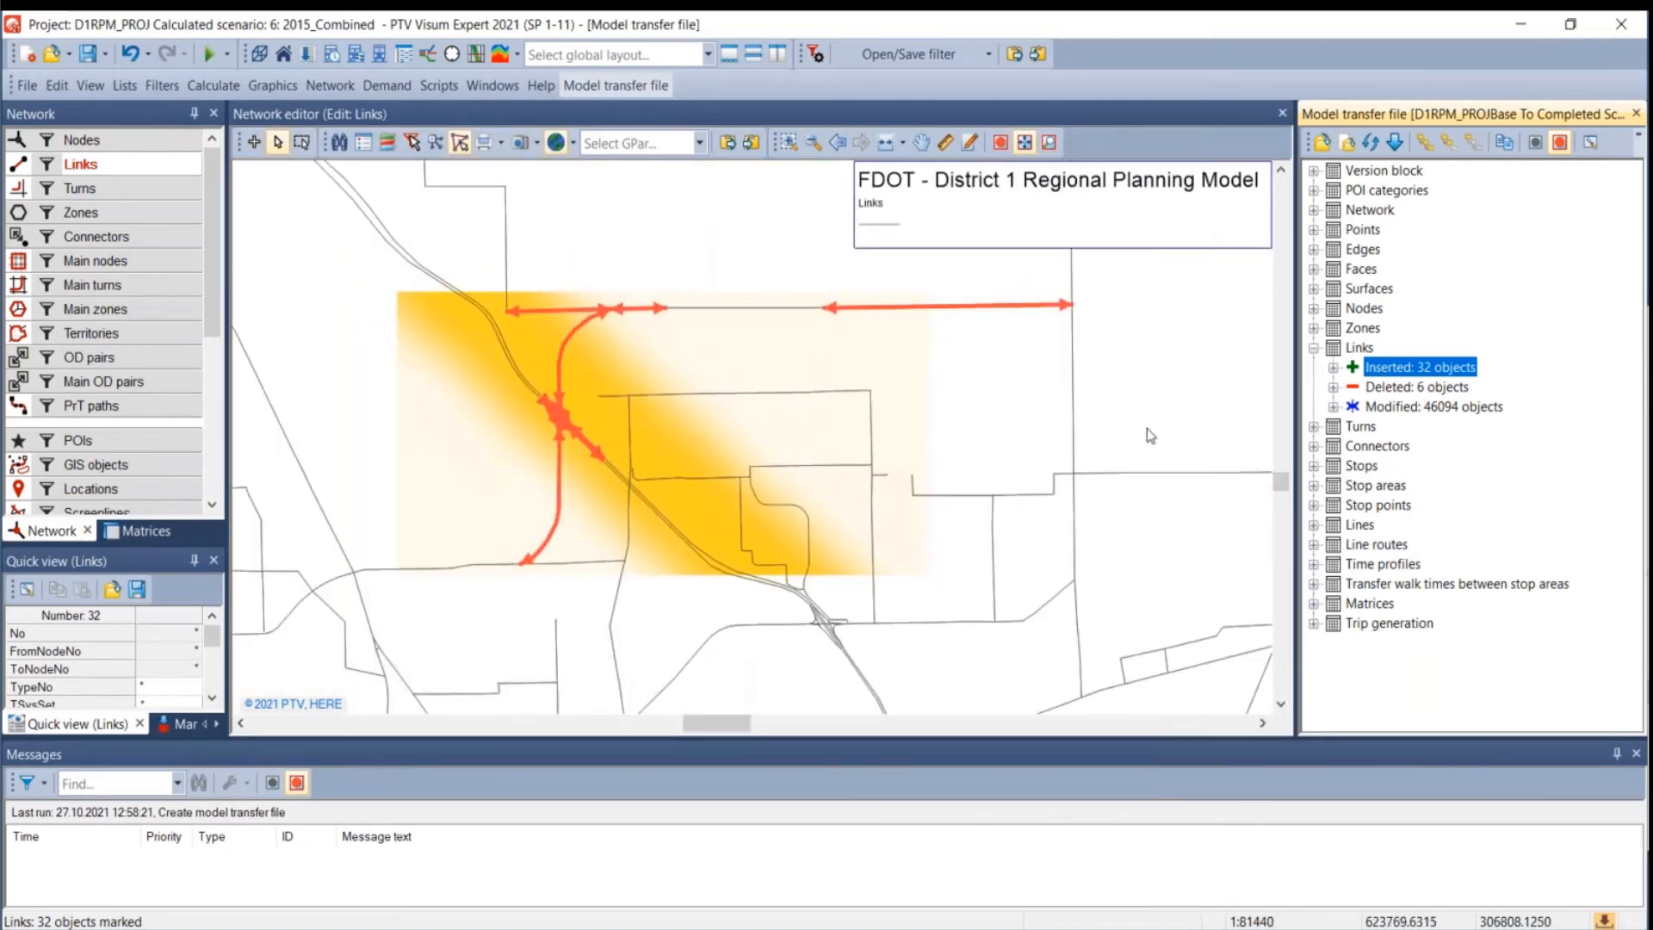
{"action": "left_click", "coordinate": [1333, 368]}
{"action": "left_click", "coordinate": [1421, 209]}
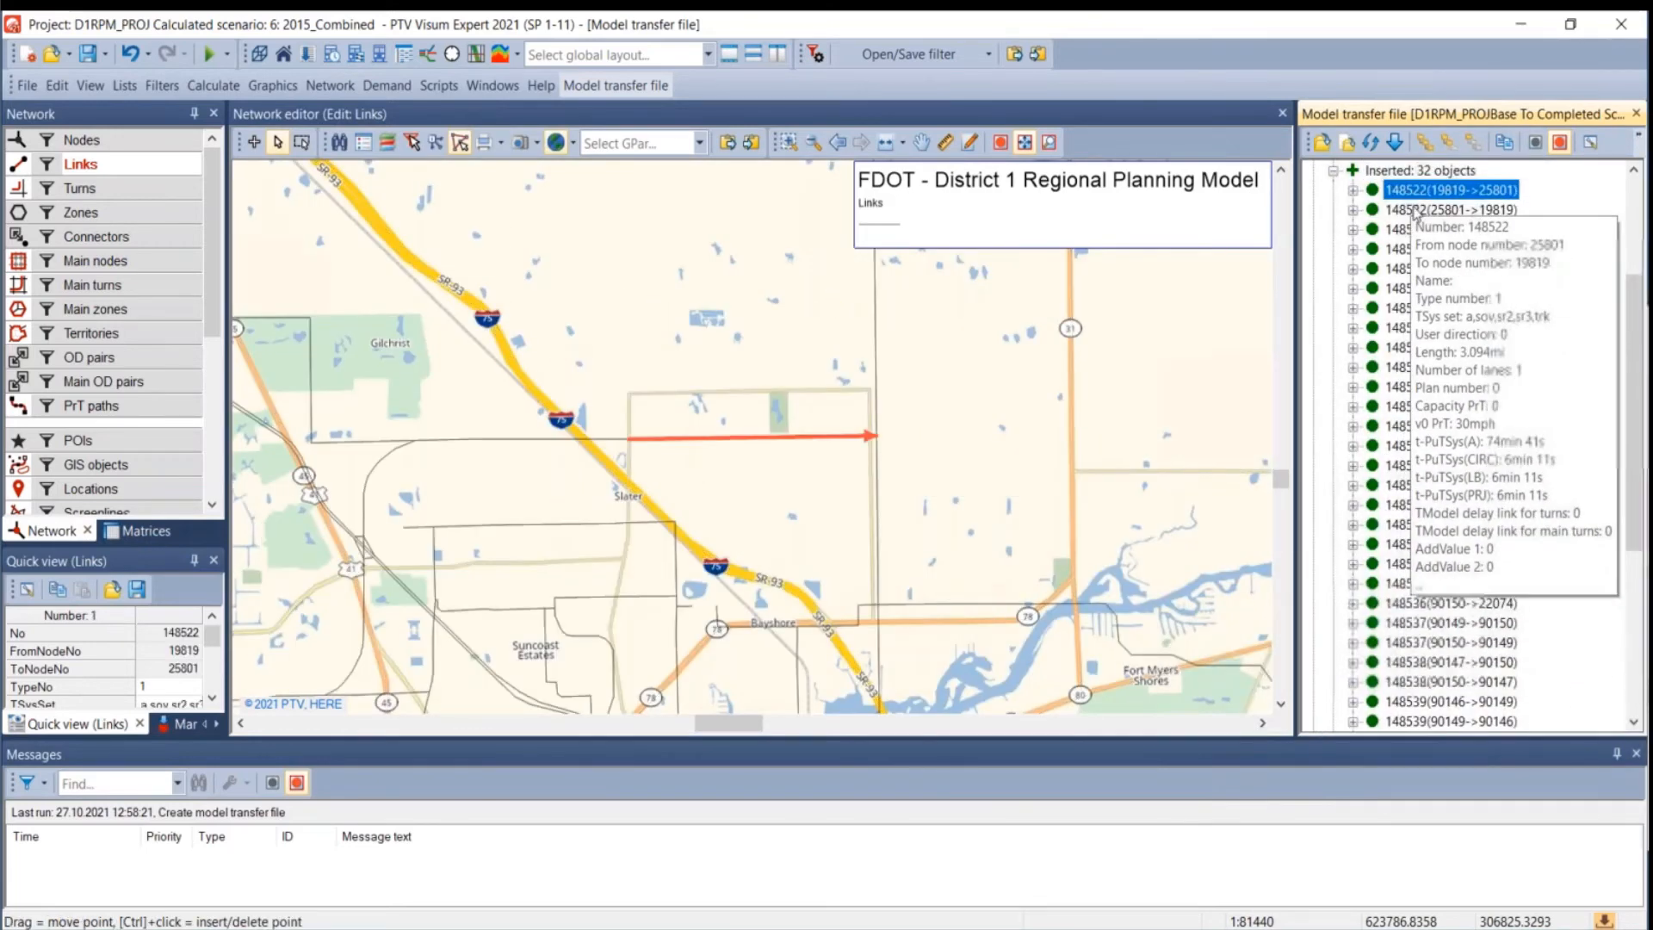
{"action": "left_click", "coordinate": [1420, 230]}
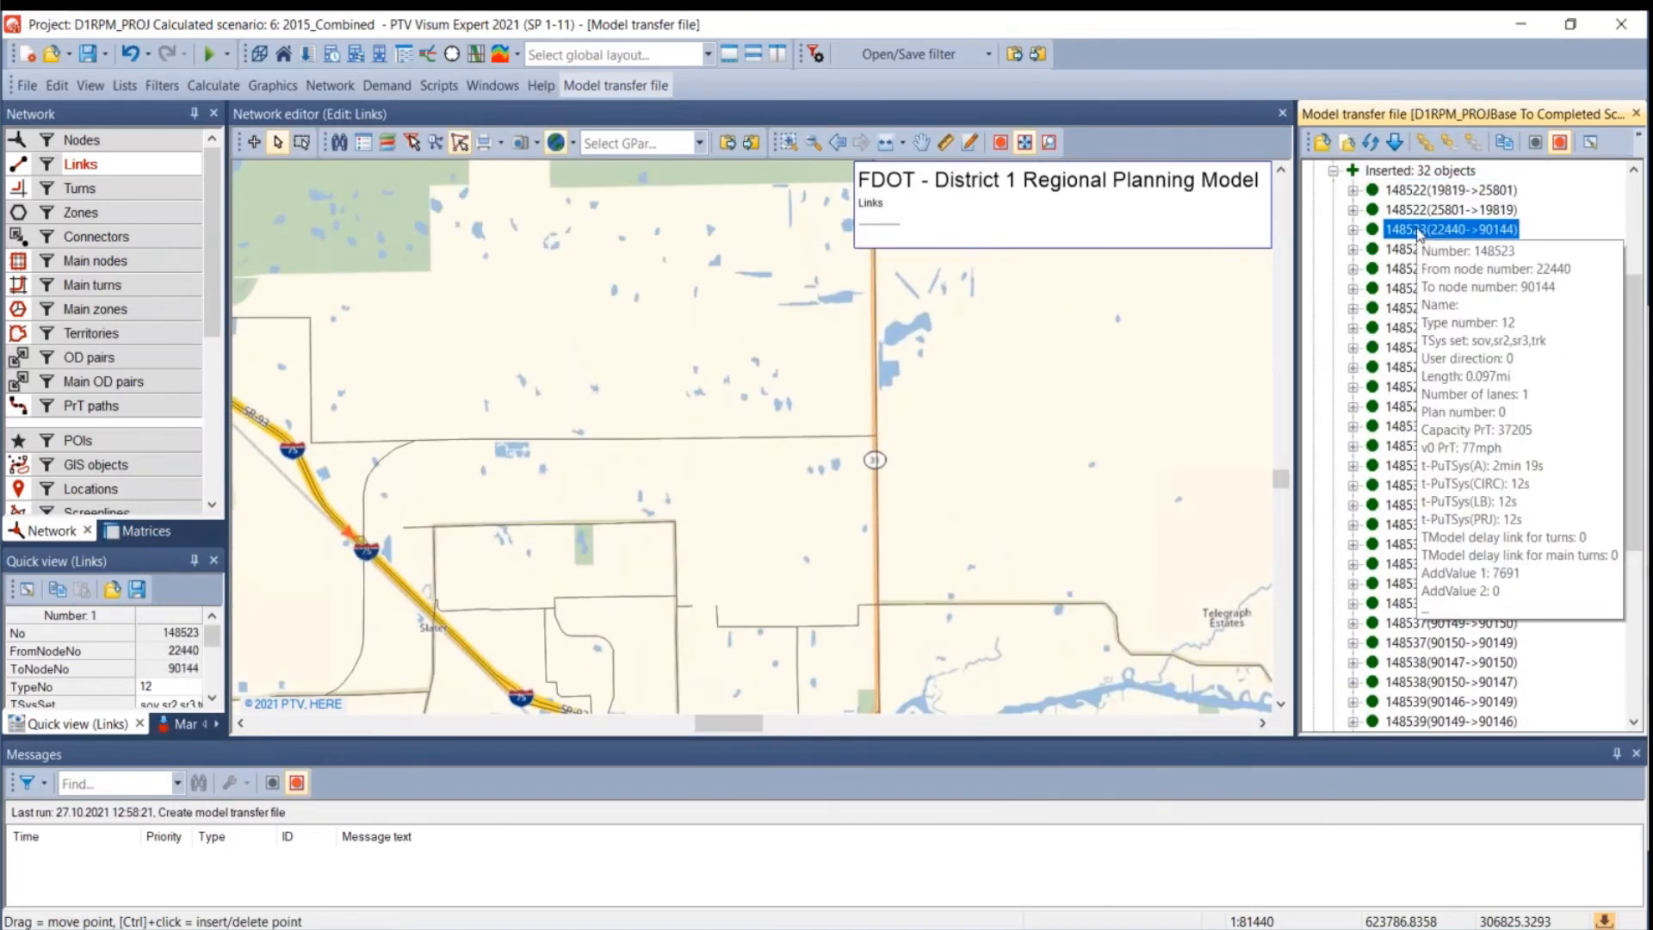
{"action": "key", "text": "Down"}
{"action": "key", "text": "Down"}
{"action": "key", "text": "Down"}
{"action": "key", "text": "Down"}
{"action": "key", "text": "Down"}
{"action": "key", "text": "Down"}
{"action": "key", "text": "Down"}
{"action": "key", "text": "Down"}
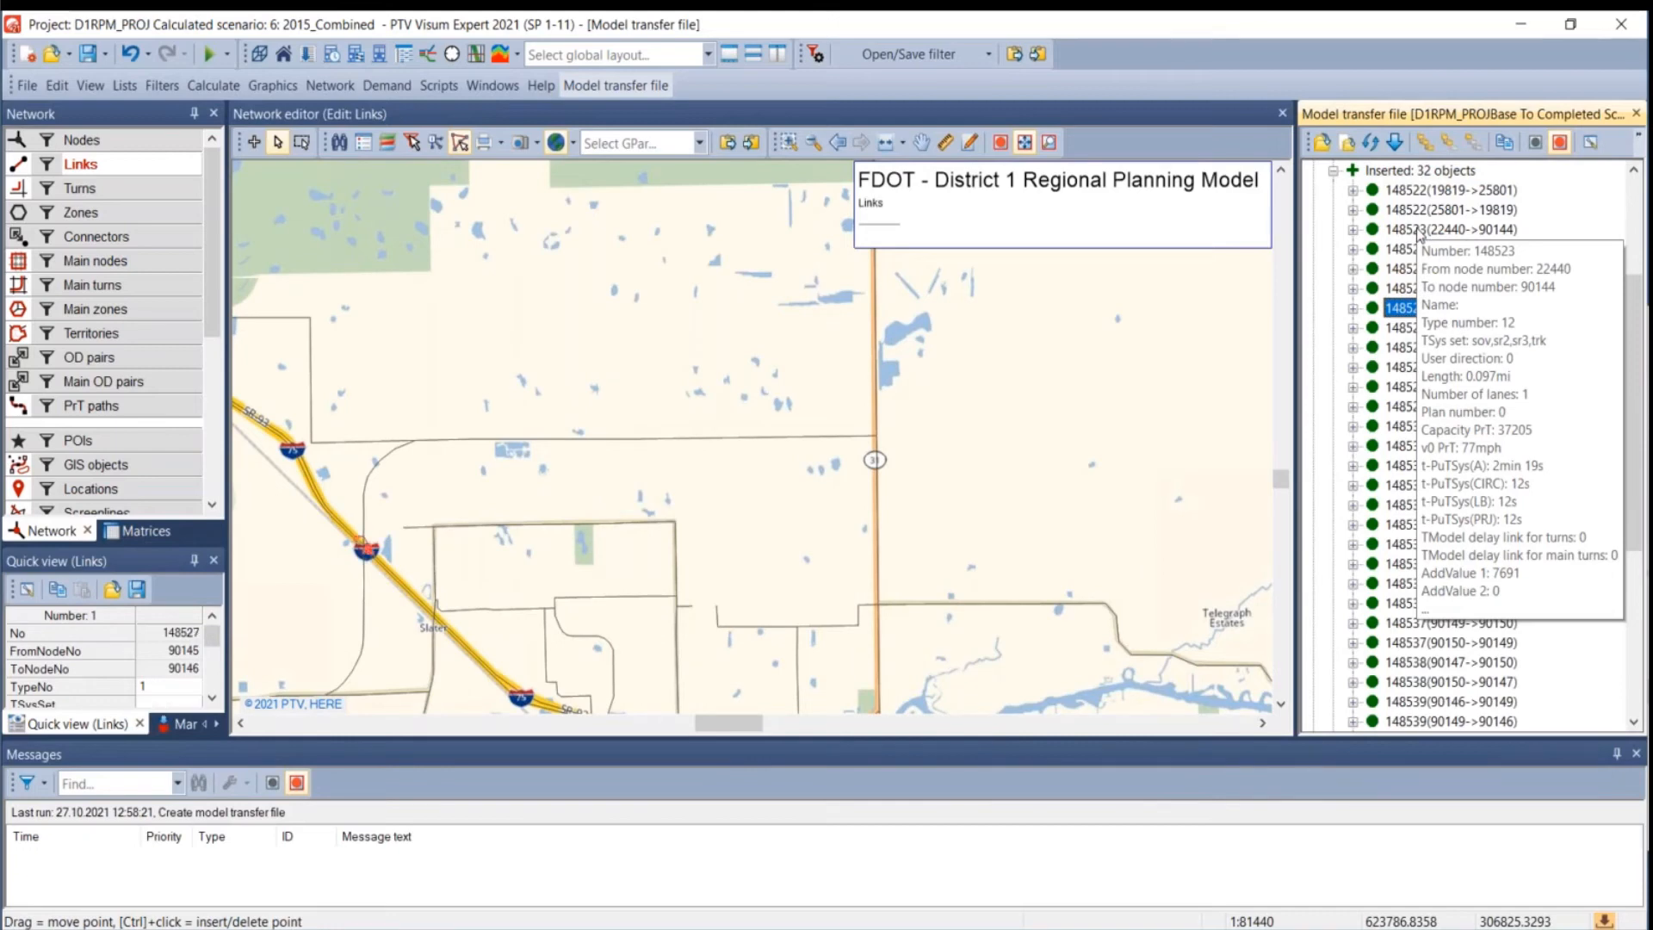
{"action": "key", "text": "Down"}
{"action": "key", "text": "Down"}
{"action": "key", "text": "Down"}
{"action": "key", "text": "Down"}
{"action": "key", "text": "Down"}
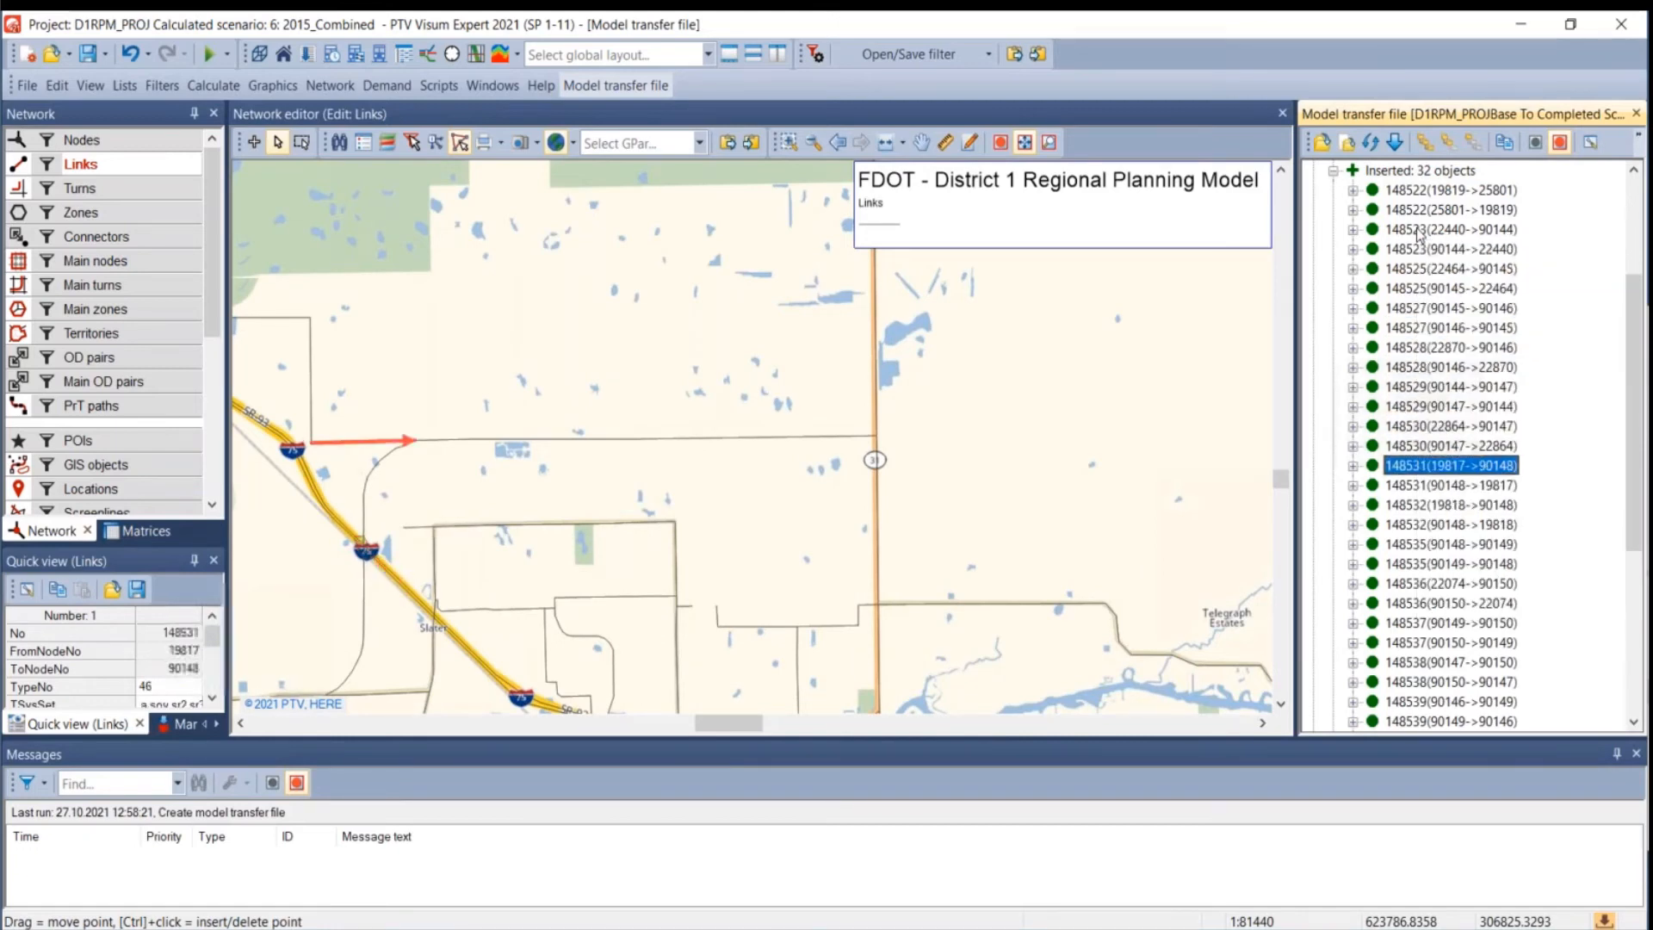
{"action": "key", "text": "Down"}
{"action": "key", "text": "Down"}
{"action": "key", "text": "Down"}
{"action": "key", "text": "Down"}
{"action": "key", "text": "Down"}
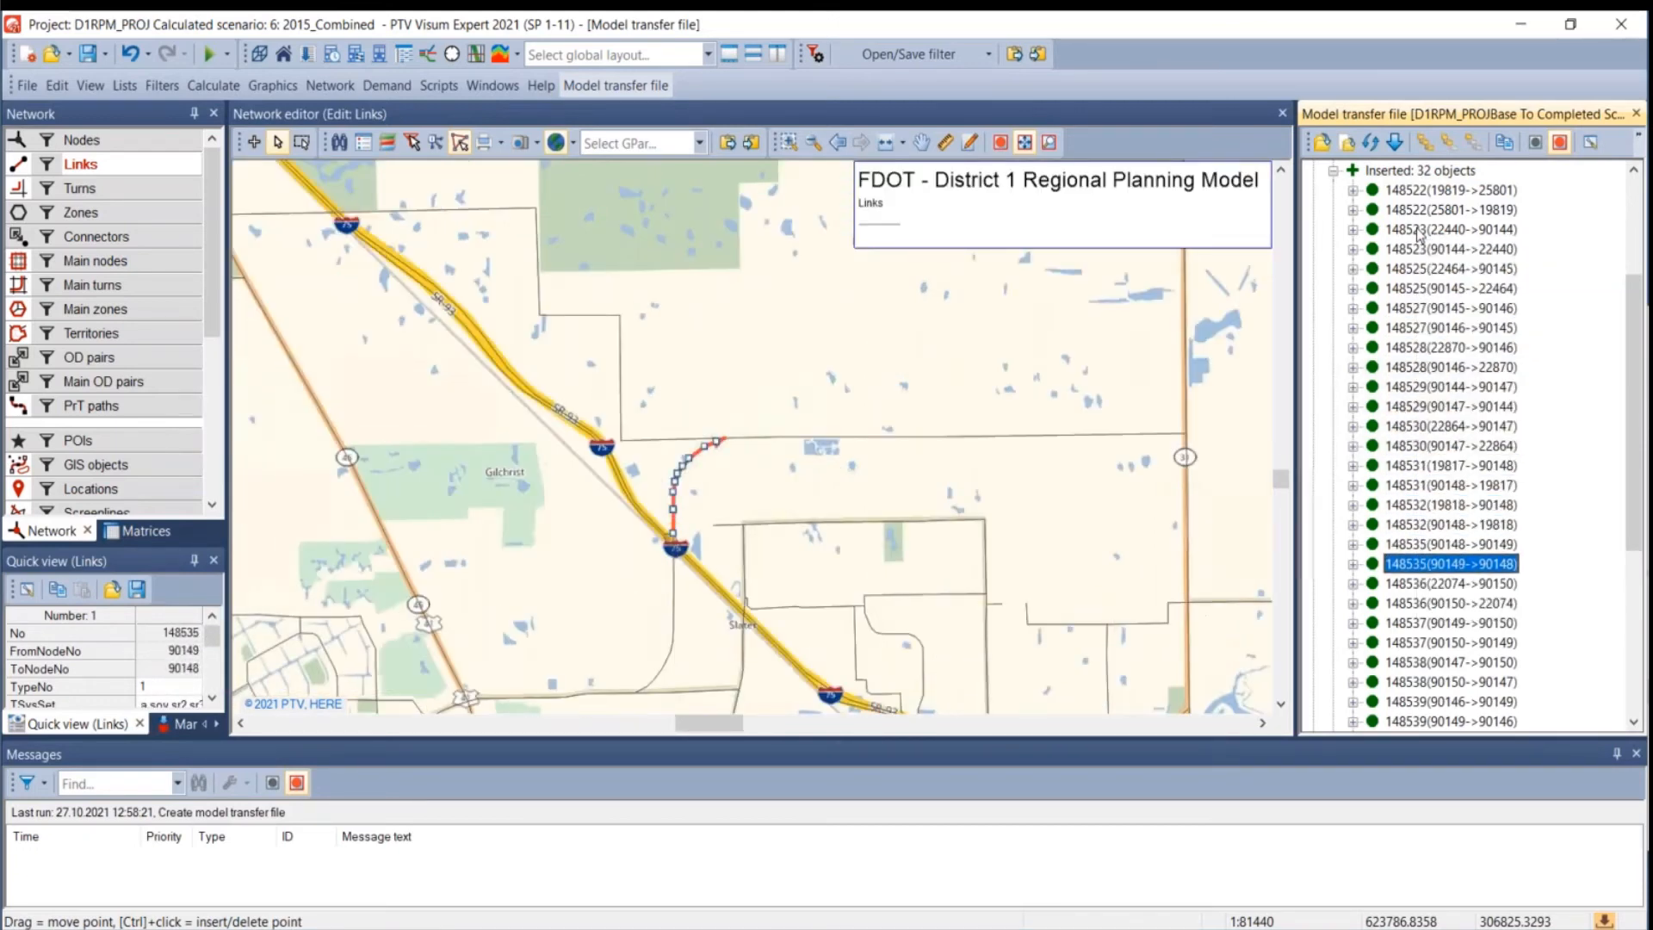
{"action": "key", "text": "Down"}
{"action": "key", "text": "Down"}
{"action": "key", "text": "Down"}
{"action": "key", "text": "Down"}
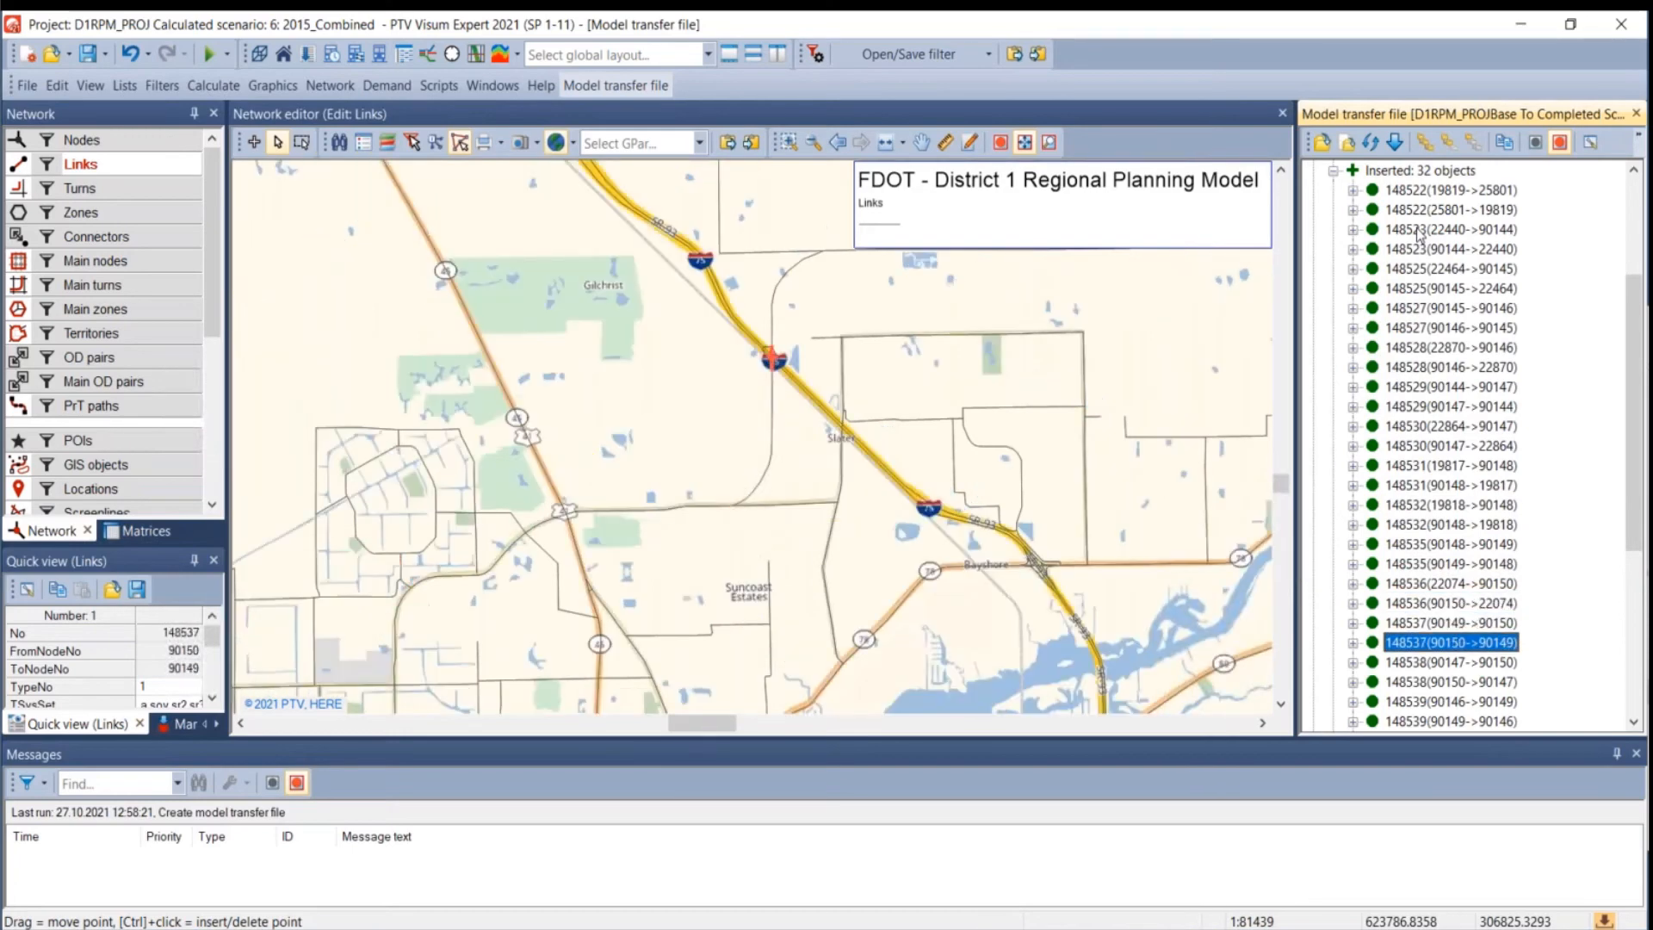
{"action": "key", "text": "Down"}
{"action": "key", "text": "Down"}
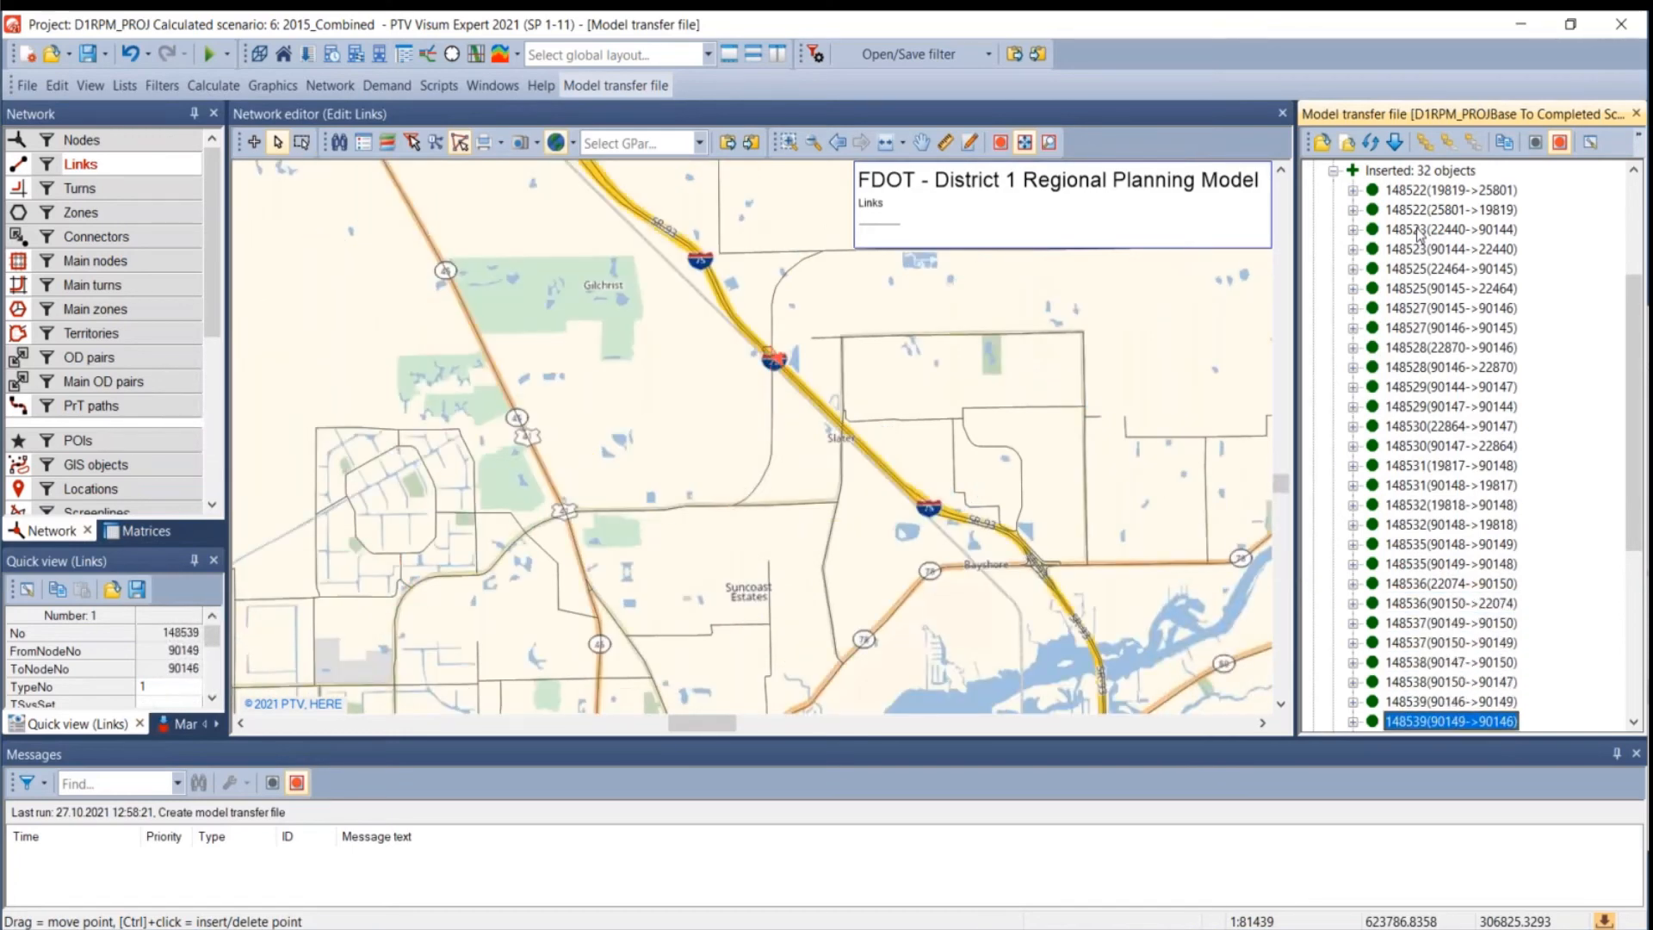
{"action": "scroll", "coordinate": [1401, 247], "scroll_direction": "up", "scroll_amount": 4}
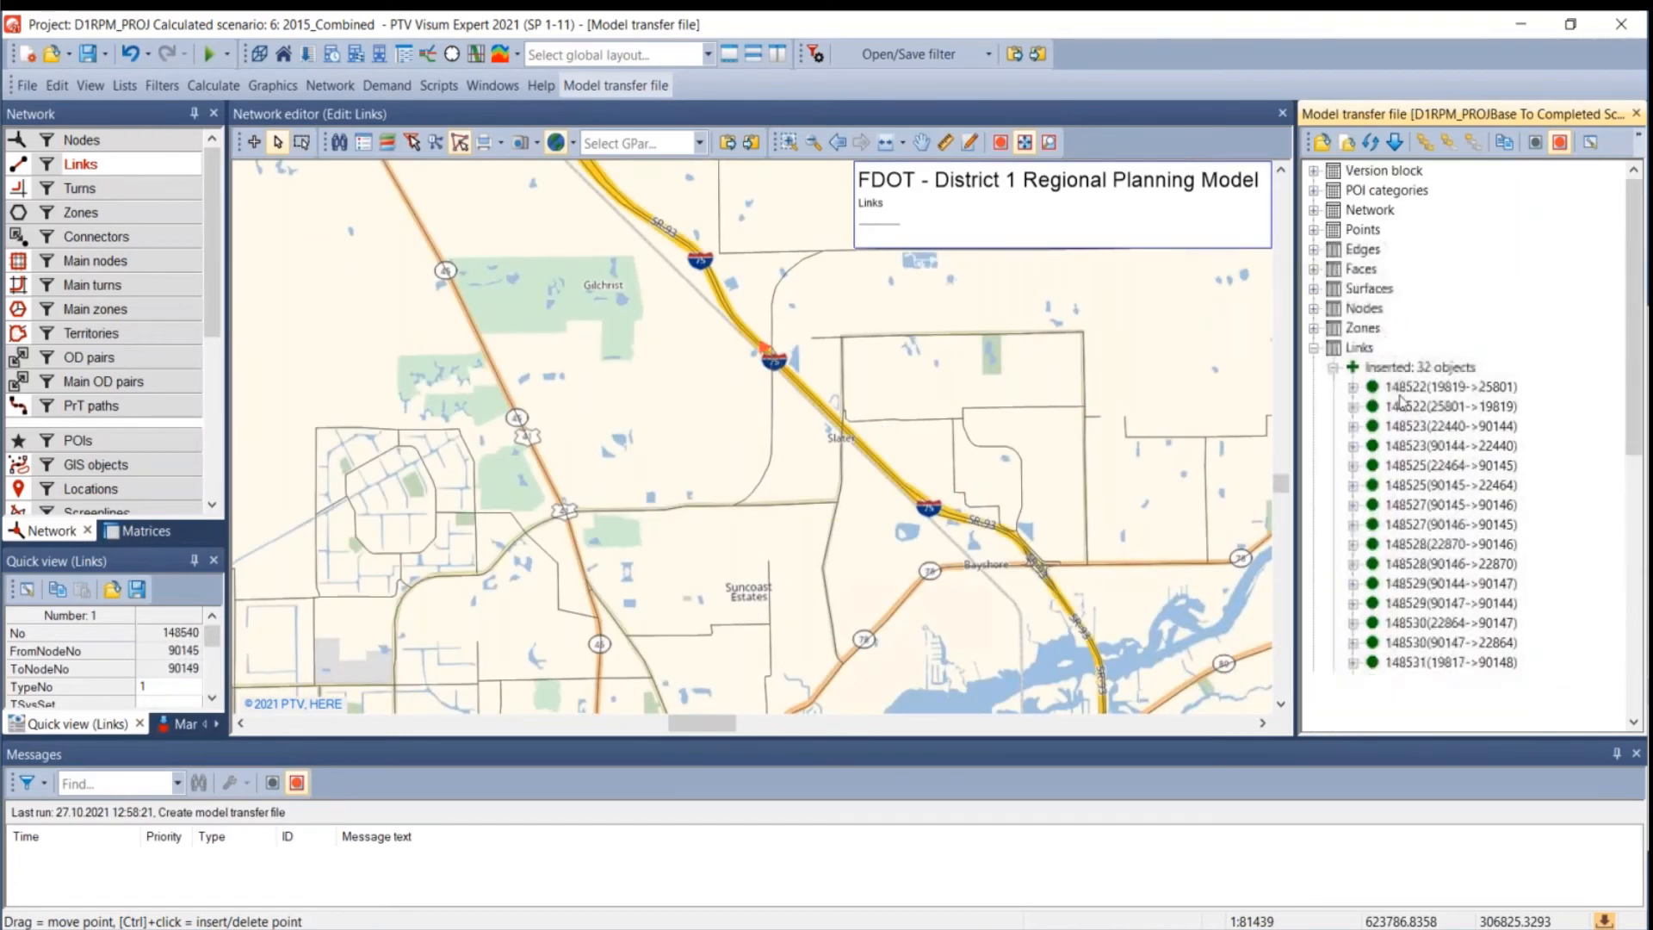
{"action": "left_click", "coordinate": [1353, 387]}
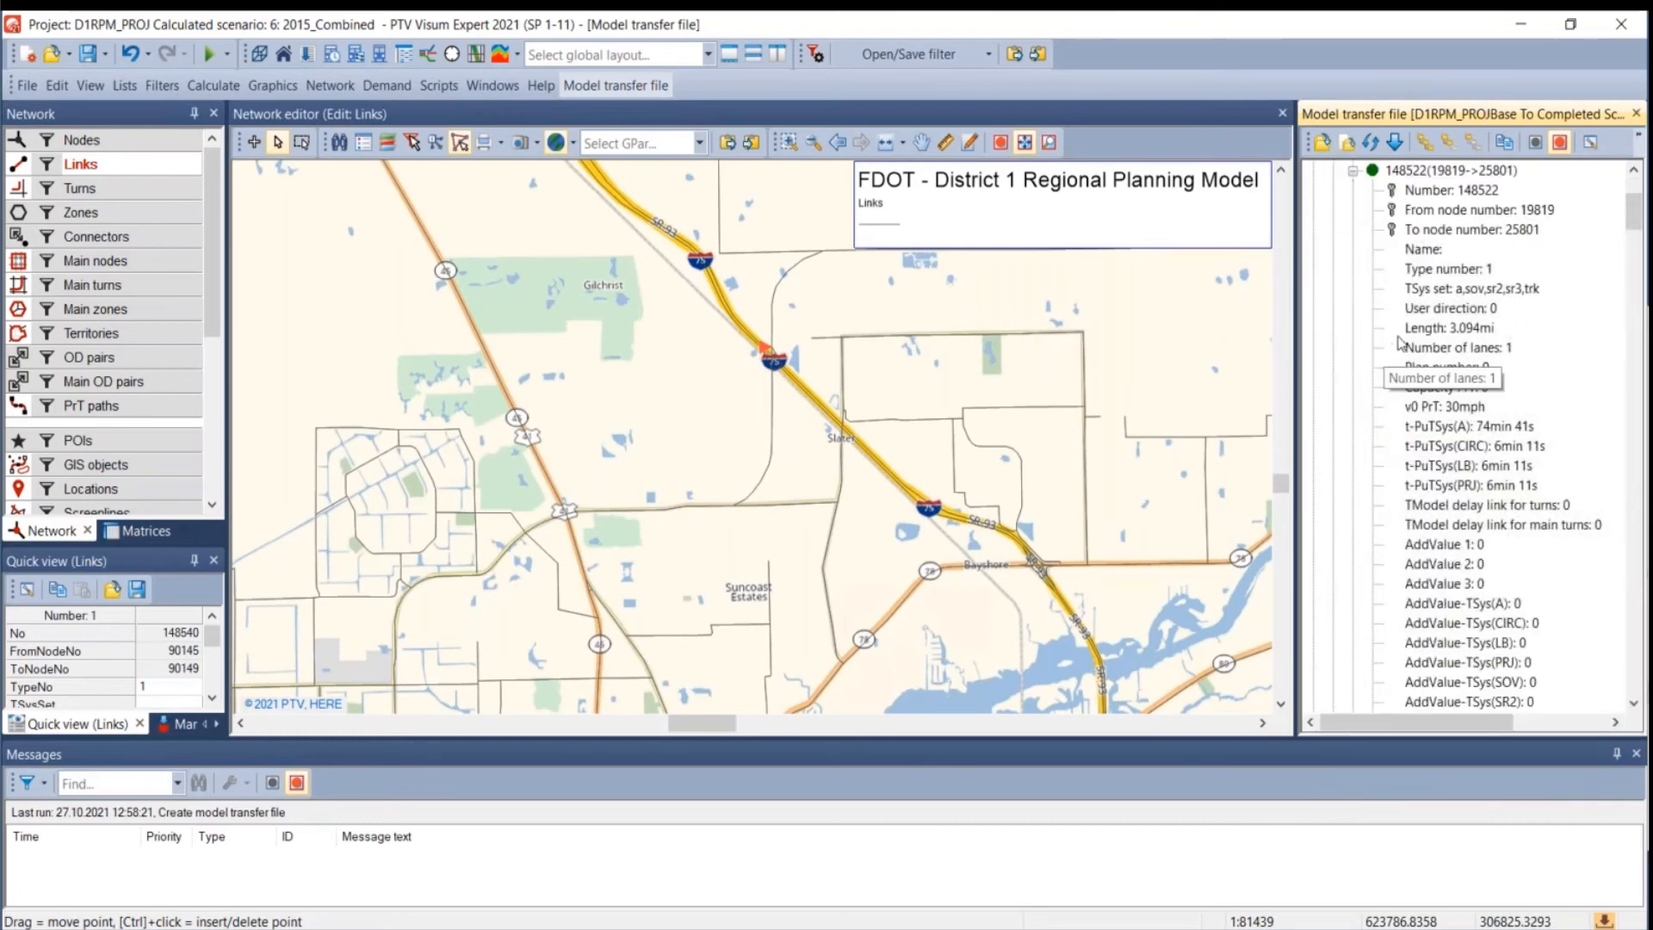
{"action": "scroll", "coordinate": [1417, 388], "scroll_direction": "down", "scroll_amount": 5}
{"action": "scroll", "coordinate": [1444, 461], "scroll_direction": "down", "scroll_amount": 10}
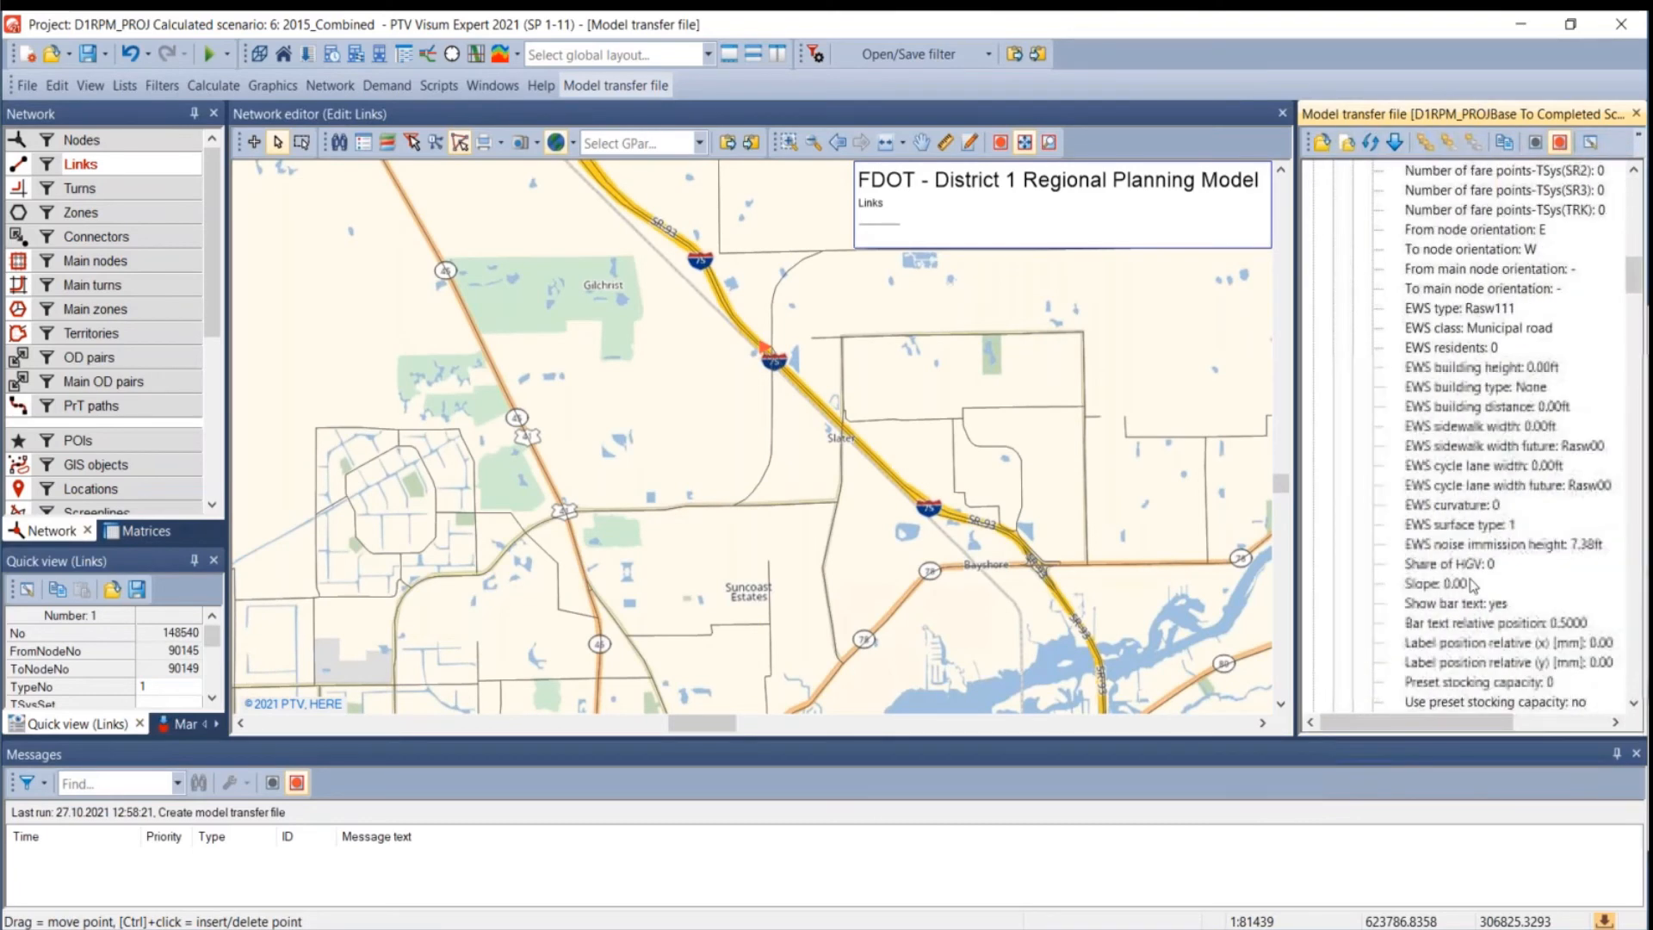
{"action": "scroll", "coordinate": [1451, 571], "scroll_direction": "up", "scroll_amount": 15}
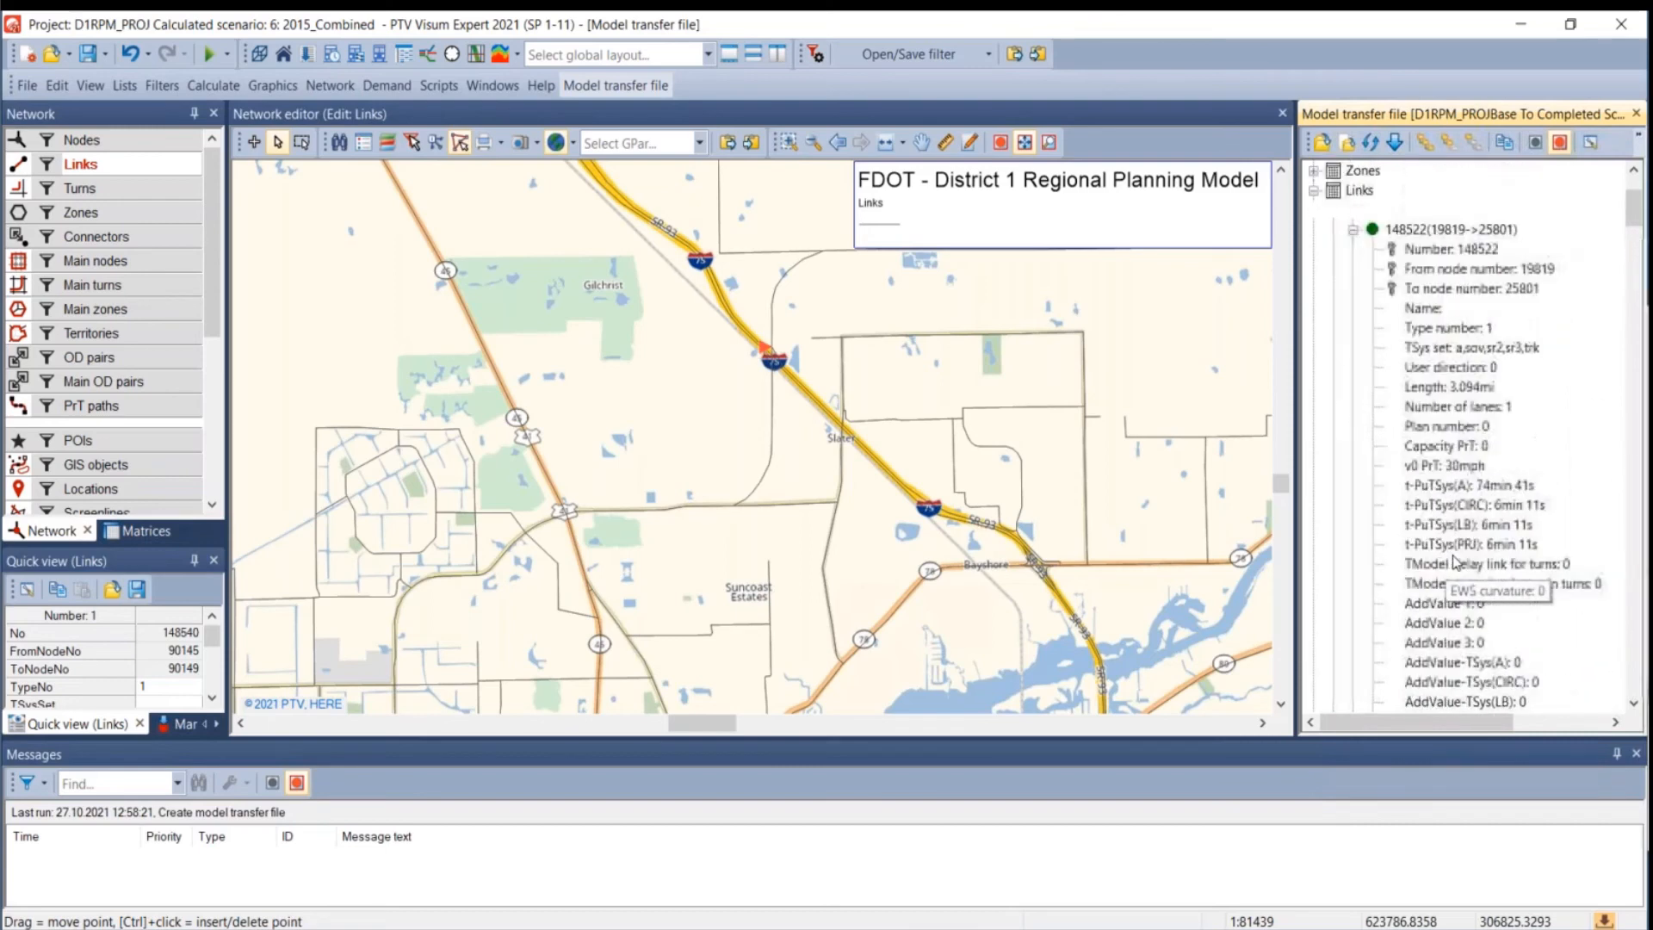
{"action": "left_click", "coordinate": [1354, 388]}
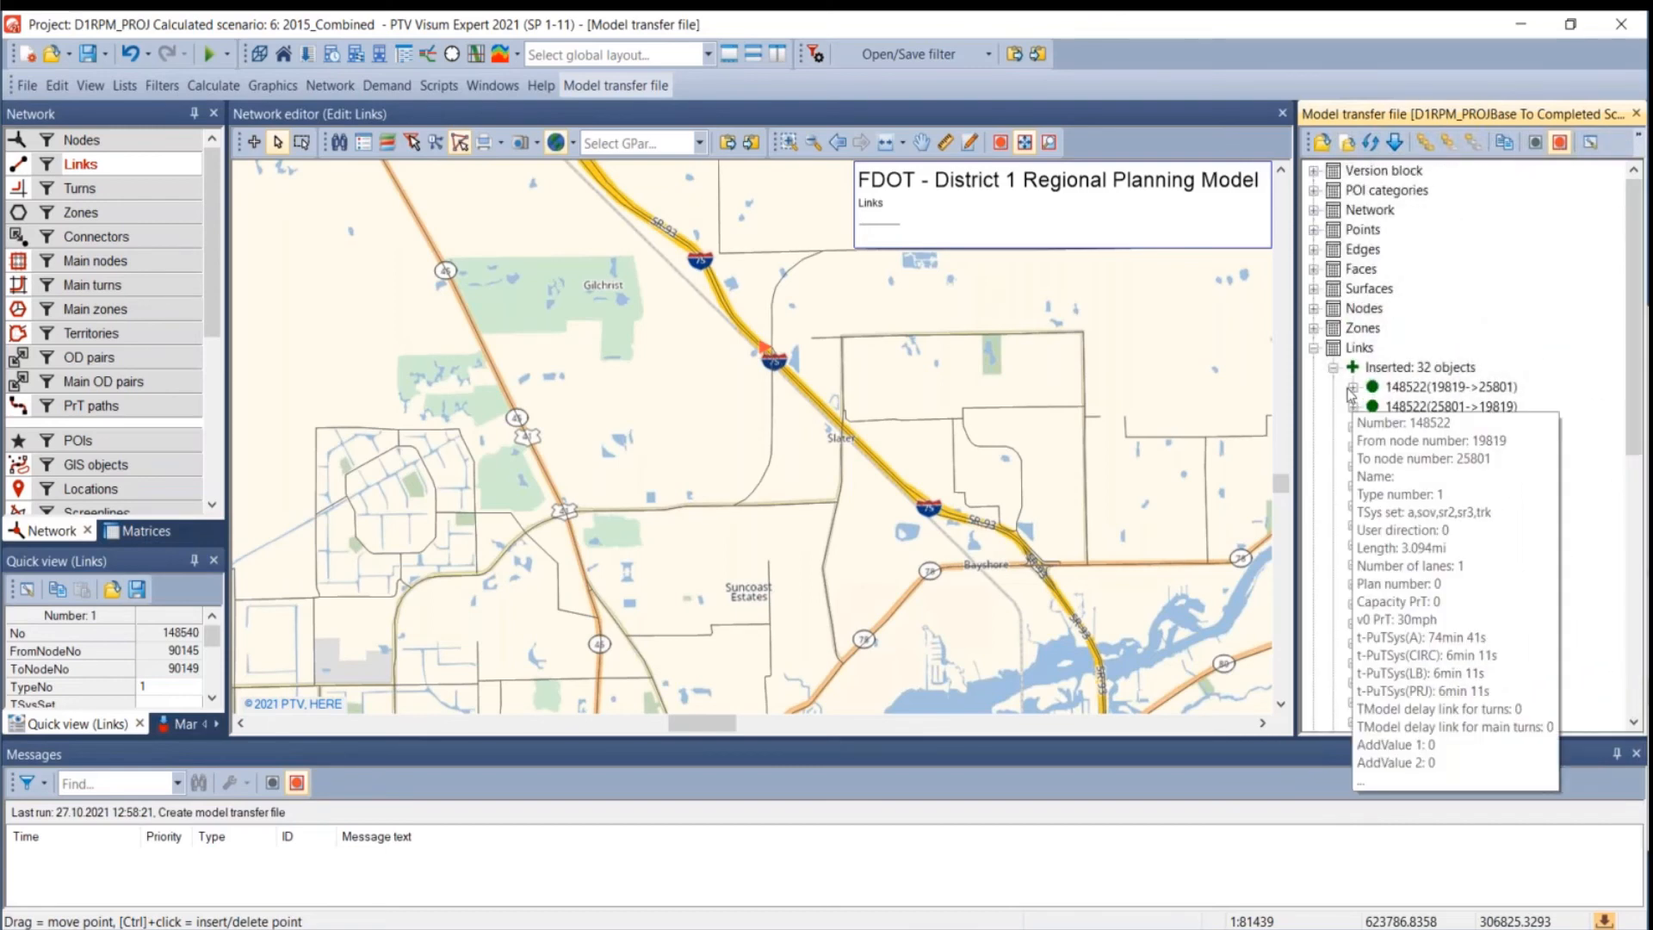
{"action": "left_click", "coordinate": [1334, 368]}
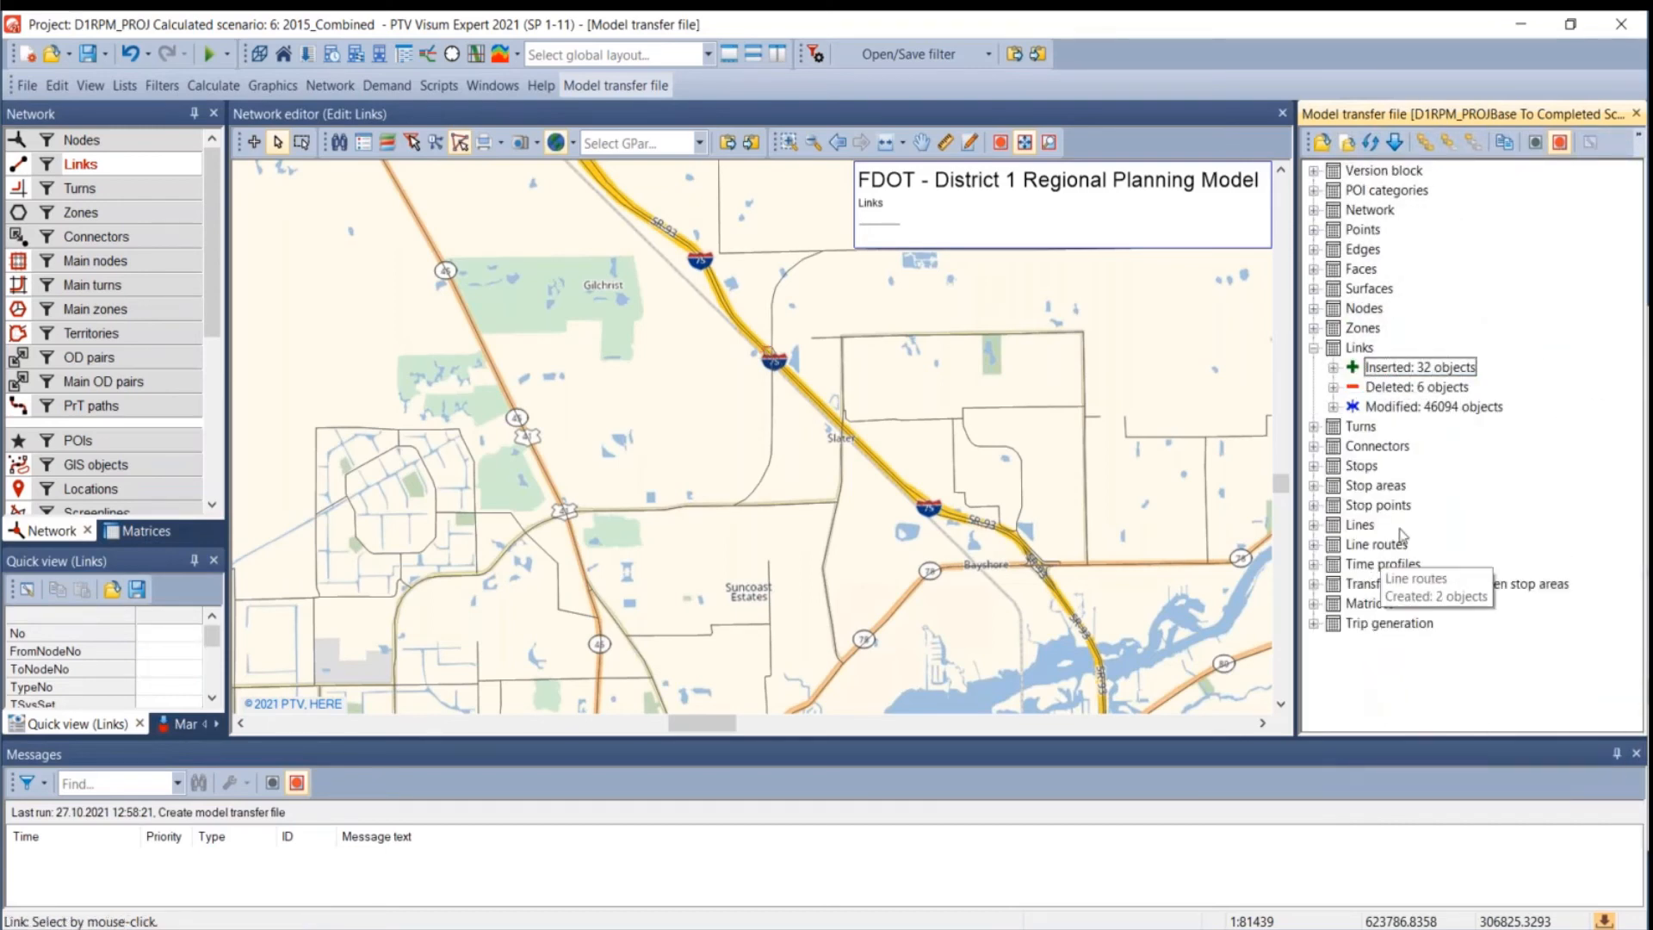
{"action": "left_click", "coordinate": [1389, 390]}
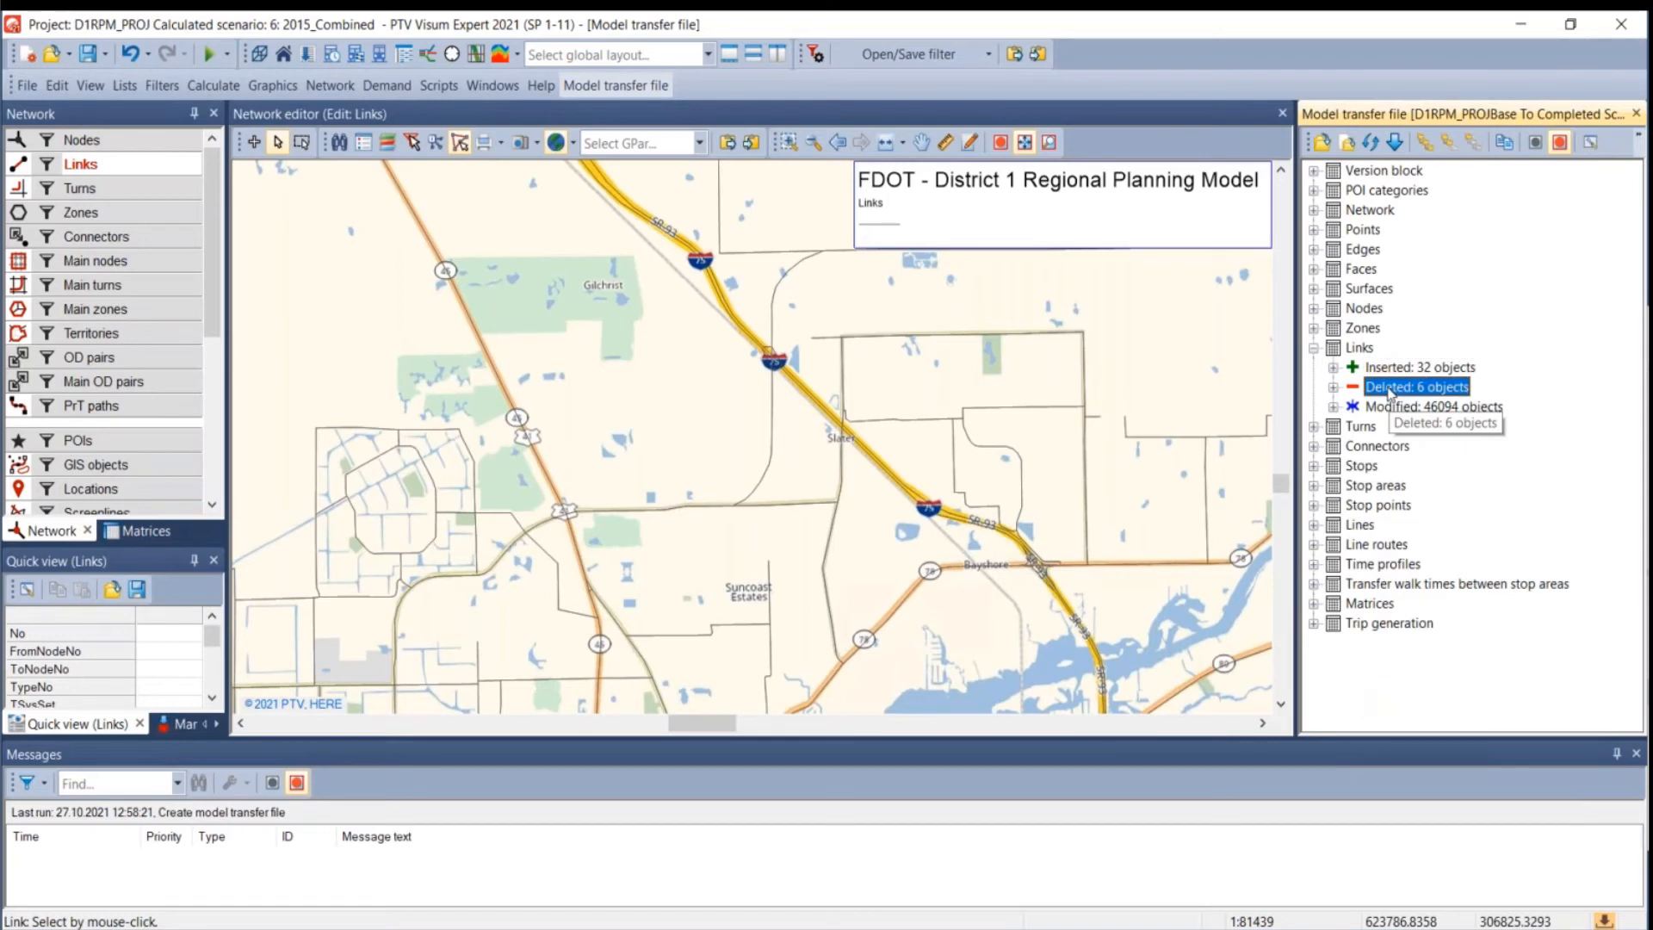
{"action": "left_click", "coordinate": [1334, 388]}
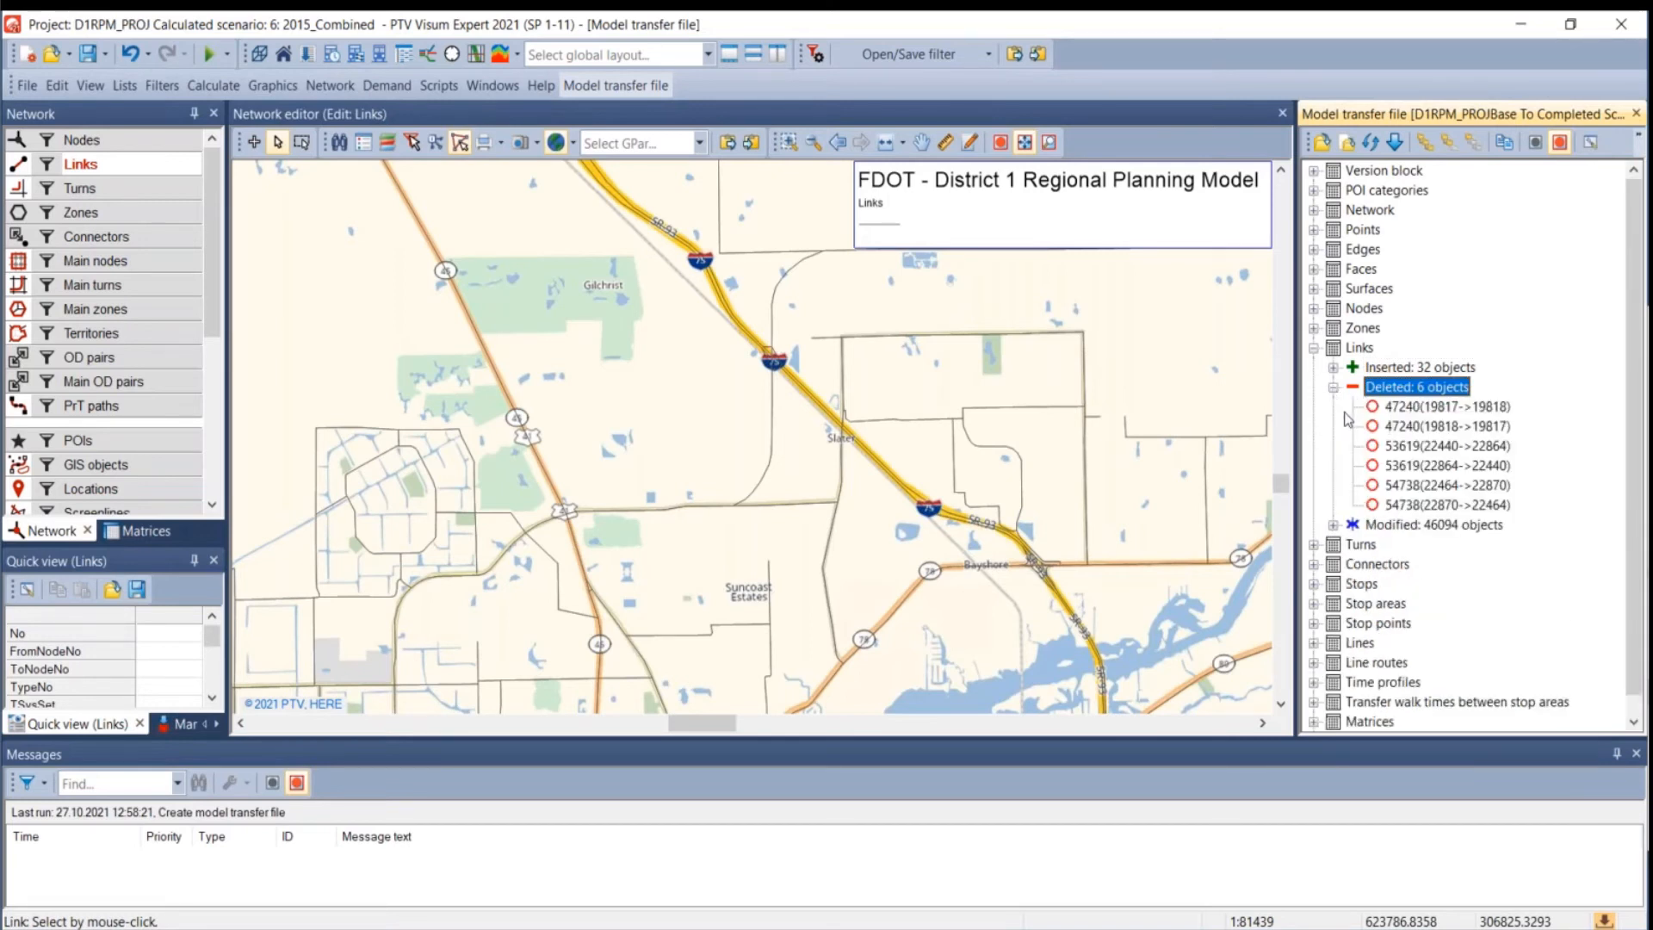
{"action": "left_click", "coordinate": [1413, 407]}
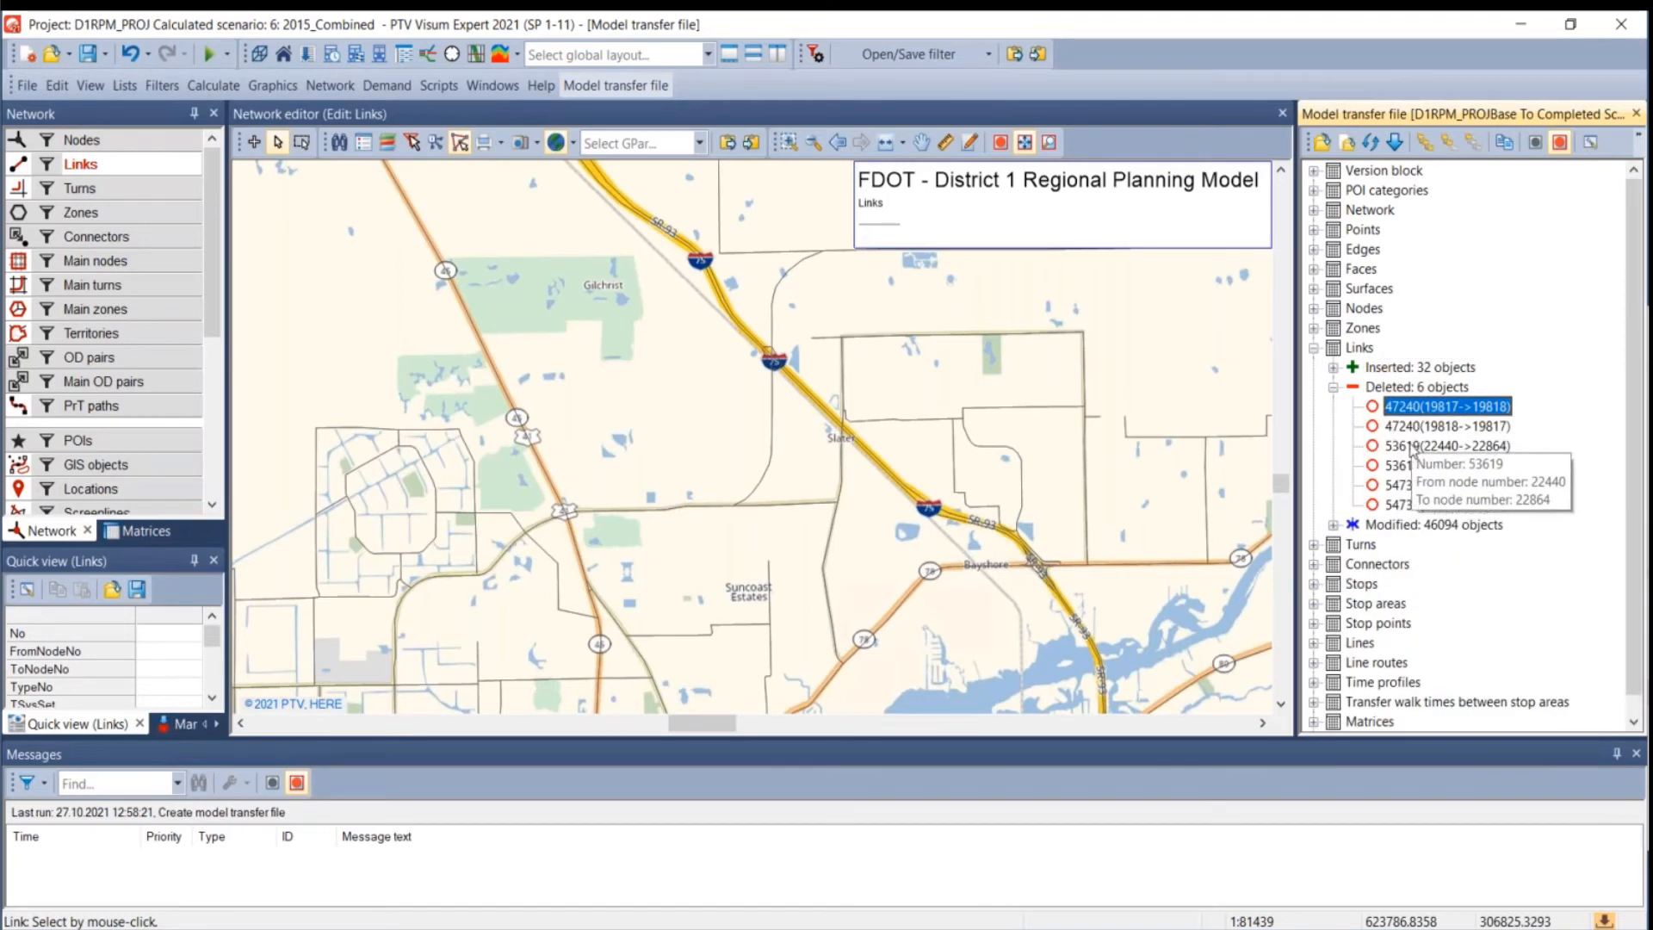
{"action": "scroll", "coordinate": [816, 402], "scroll_direction": "down", "scroll_amount": 2}
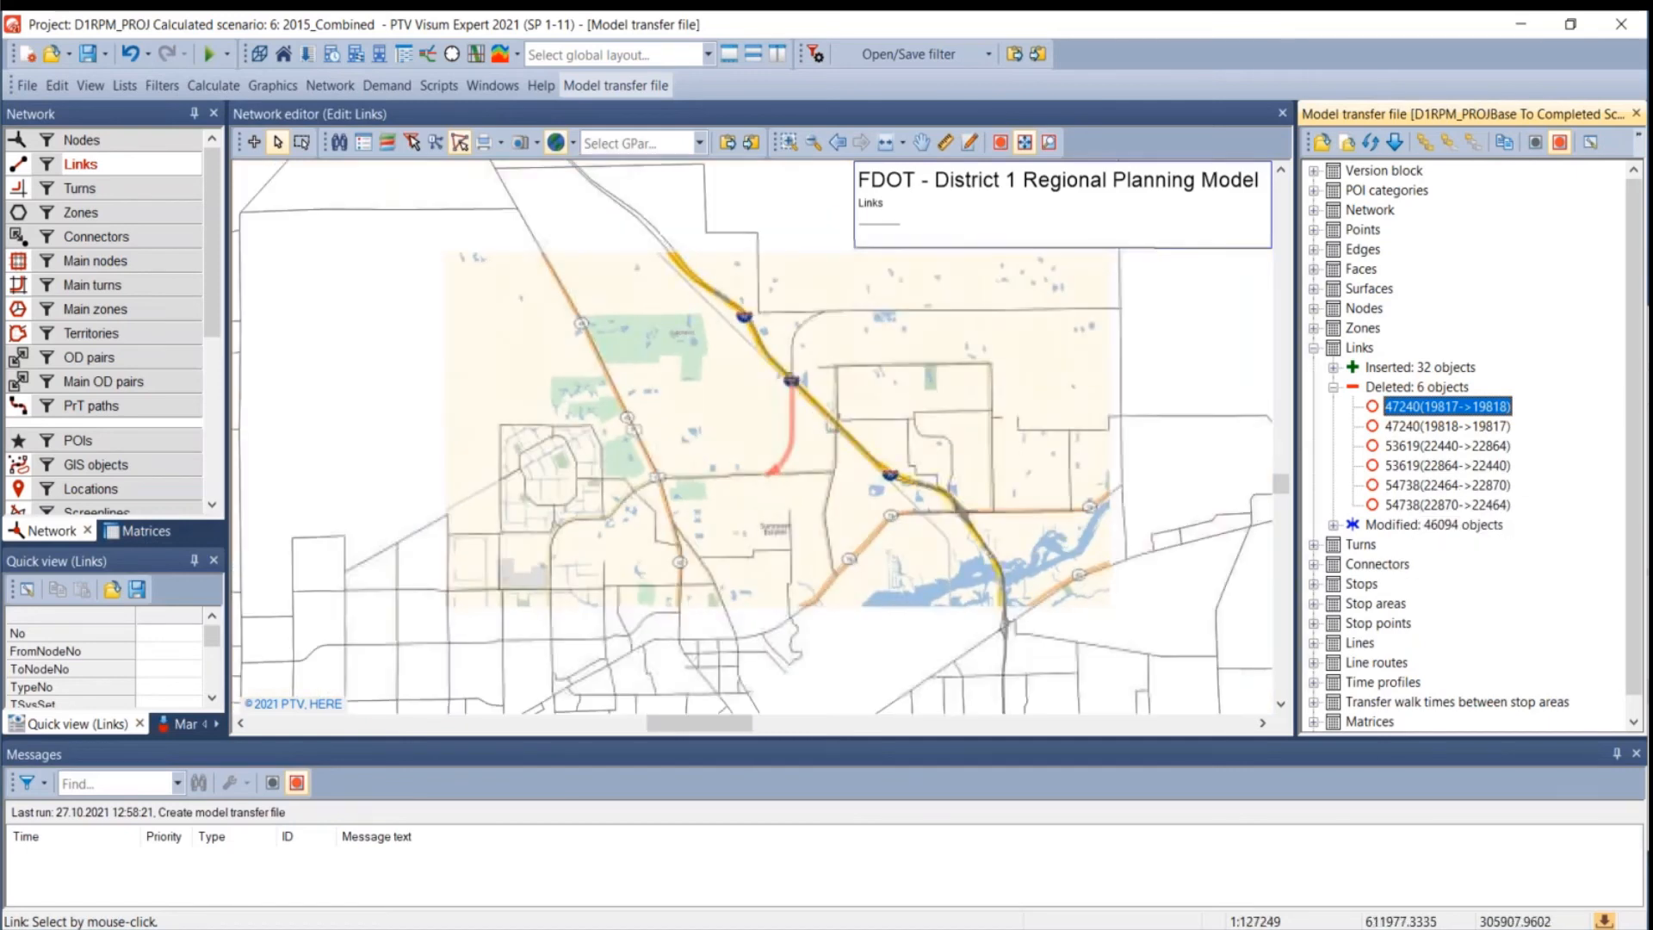
{"action": "left_click_drag", "start_coordinate": [774, 406], "coordinate": [556, 412]}
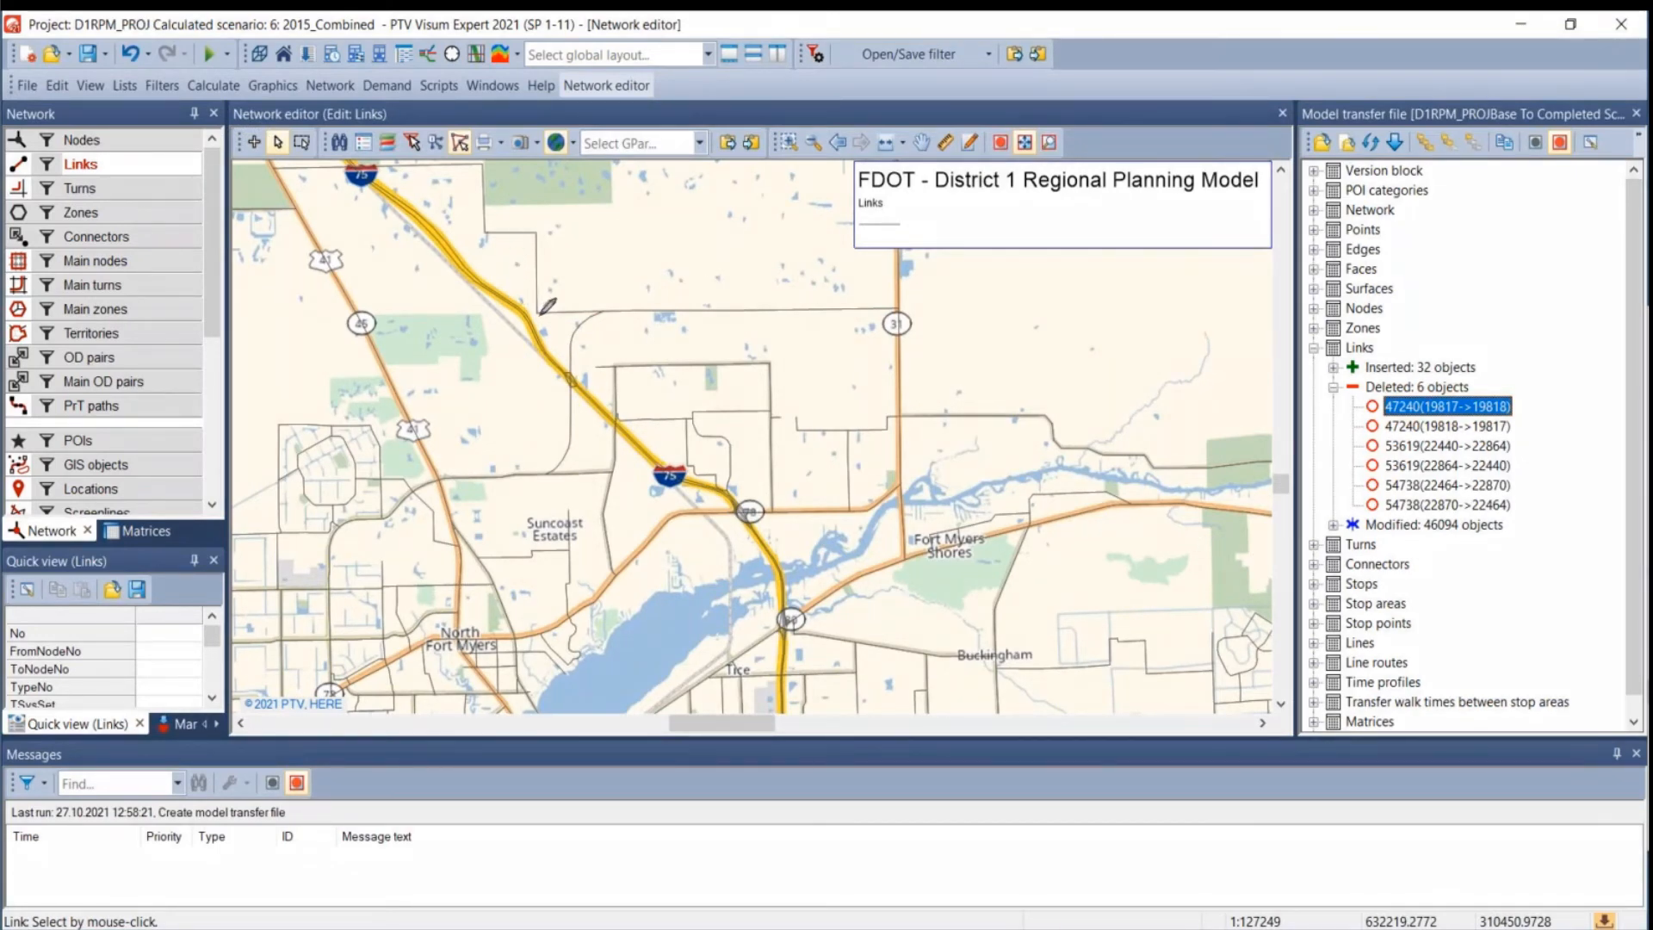
{"action": "left_click_drag", "start_coordinate": [539, 308], "coordinate": [659, 310]}
{"action": "left_click_drag", "start_coordinate": [508, 473], "coordinate": [565, 477]}
{"action": "mouse_move", "coordinate": [611, 397]}
{"action": "left_mouse_down"}
{"action": "mouse_move", "coordinate": [554, 348]}
{"action": "mouse_move", "coordinate": [587, 415]}
{"action": "left_mouse_up"}
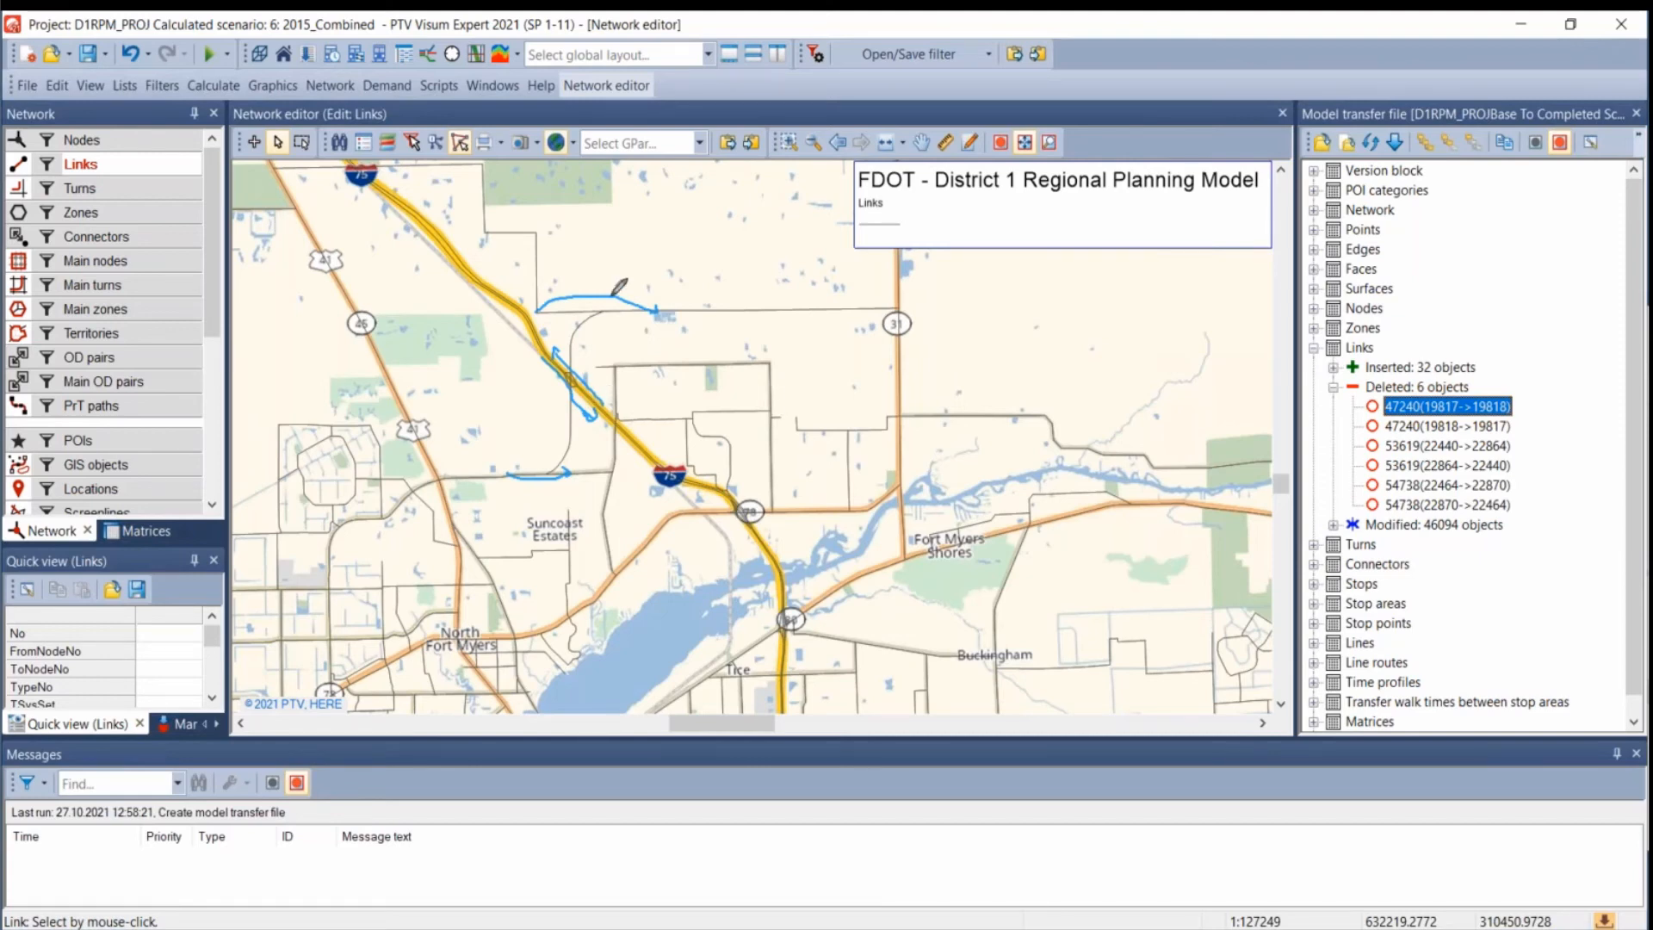
{"action": "mouse_move", "coordinate": [597, 289]}
{"action": "left_mouse_down"}
{"action": "mouse_move", "coordinate": [613, 305]}
{"action": "mouse_move", "coordinate": [590, 274]}
{"action": "mouse_move", "coordinate": [617, 276]}
{"action": "mouse_move", "coordinate": [648, 304]}
{"action": "left_mouse_up"}
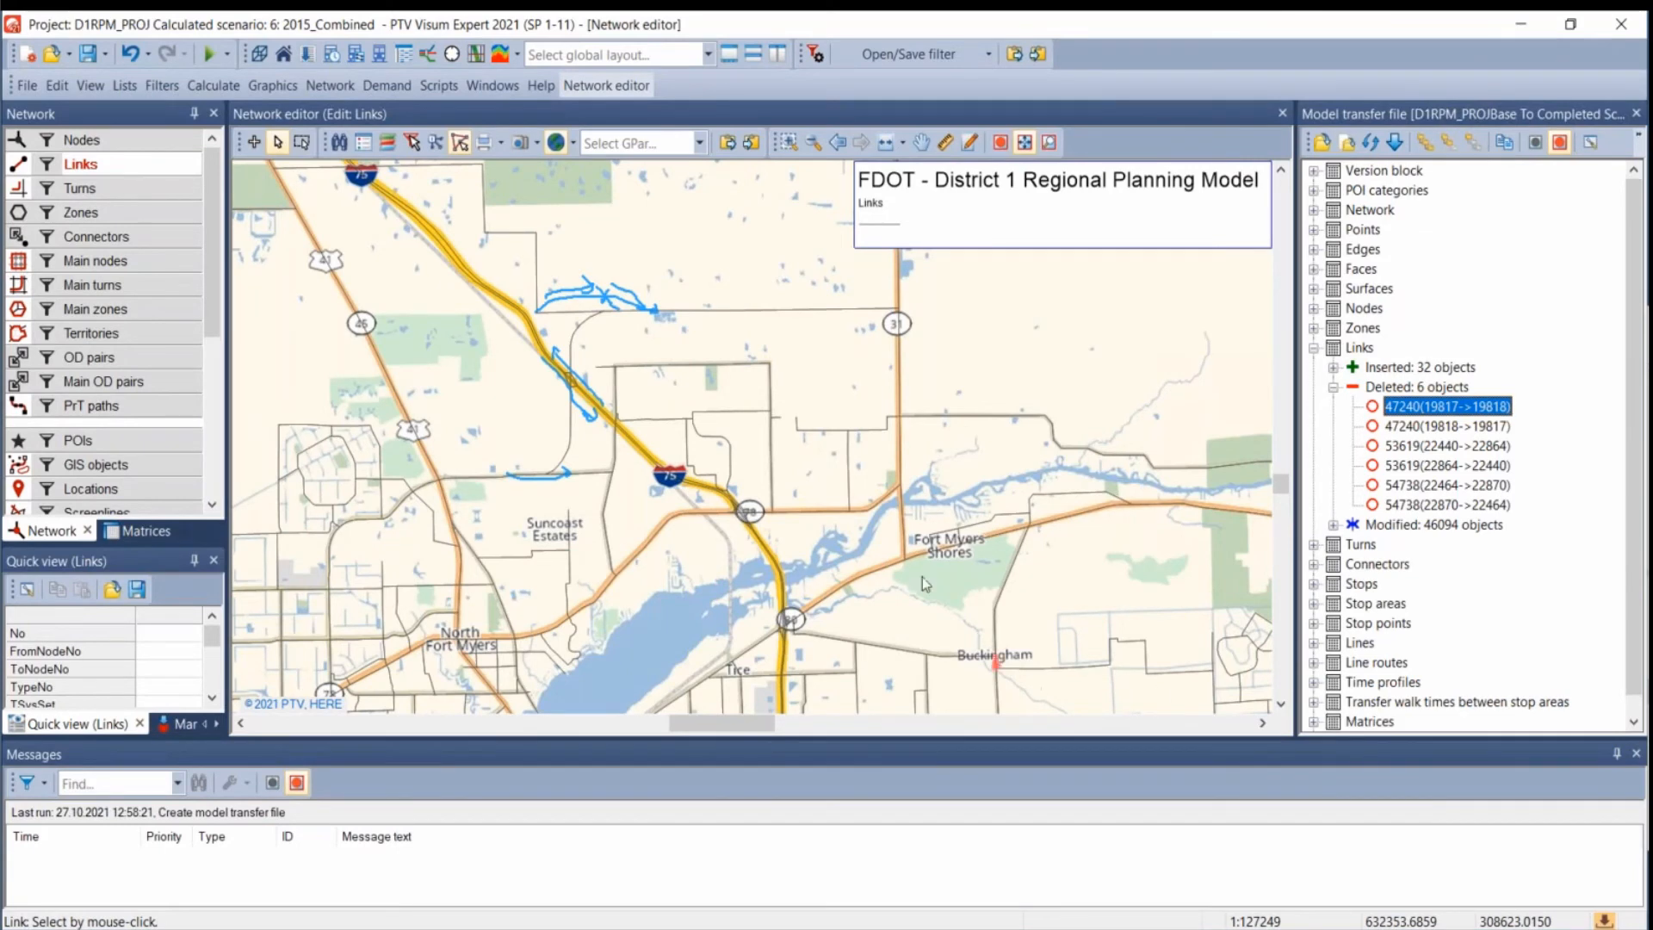
{"action": "left_click", "coordinate": [846, 443]}
{"action": "left_click", "coordinate": [1622, 24]}
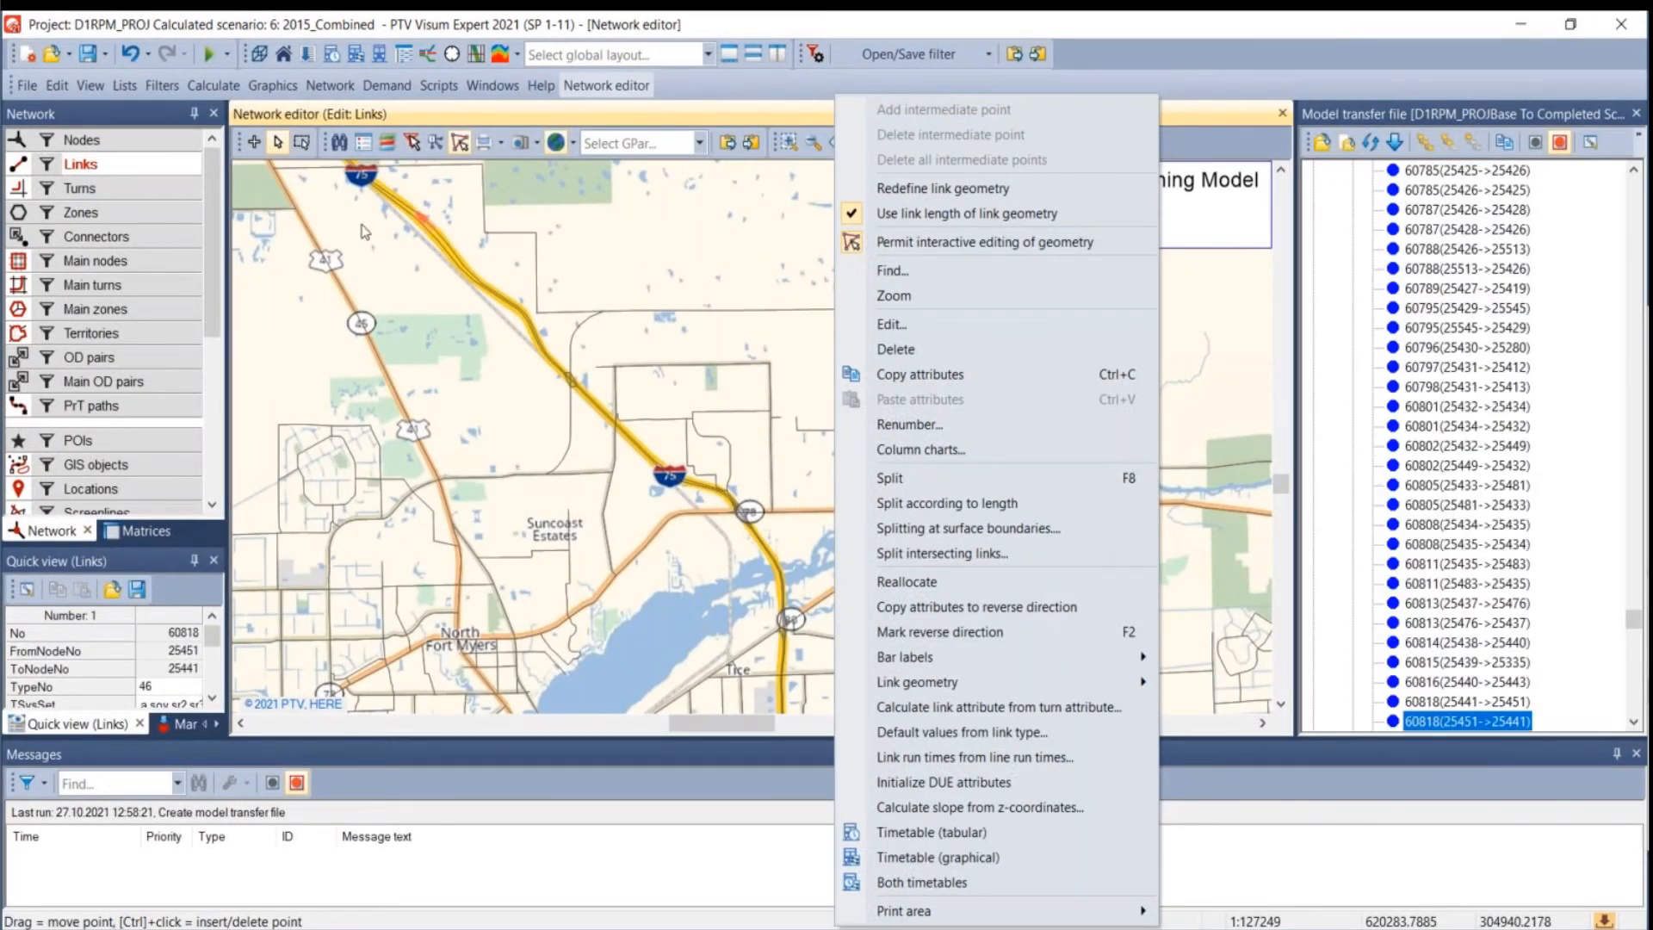
{"action": "left_click", "coordinate": [597, 251]}
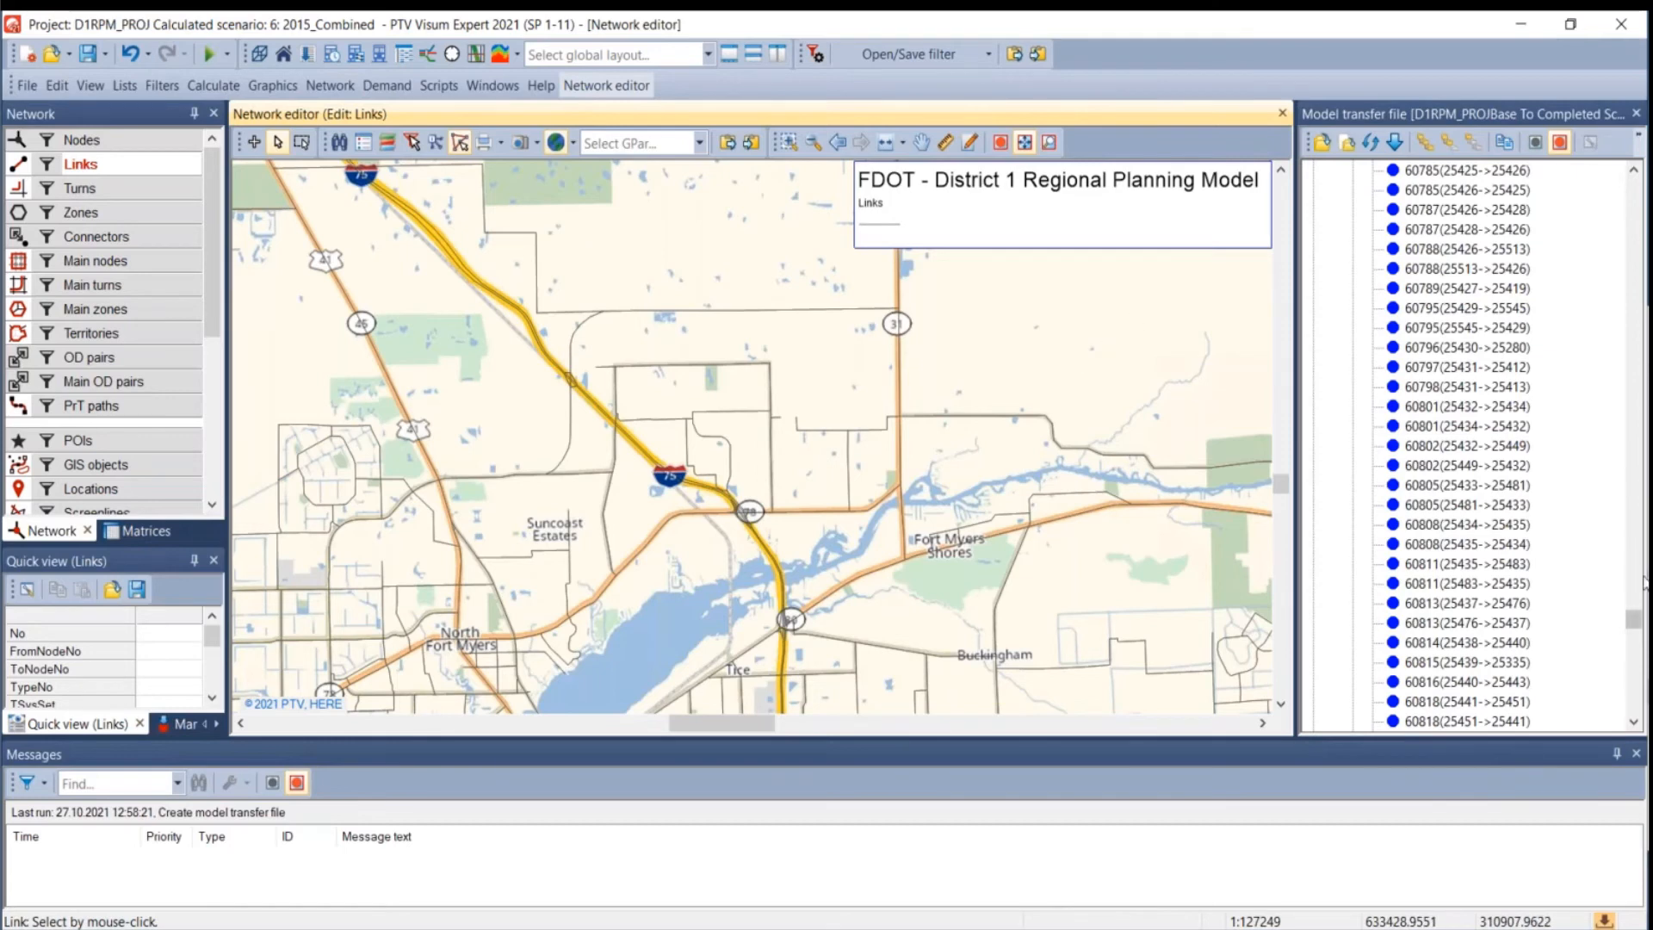
- Collapse the modified links, the deleted links and the whole Links entry in the model transfer file tree
{"action": "left_click_drag", "start_coordinate": [1633, 618], "coordinate": [1593, 186]}
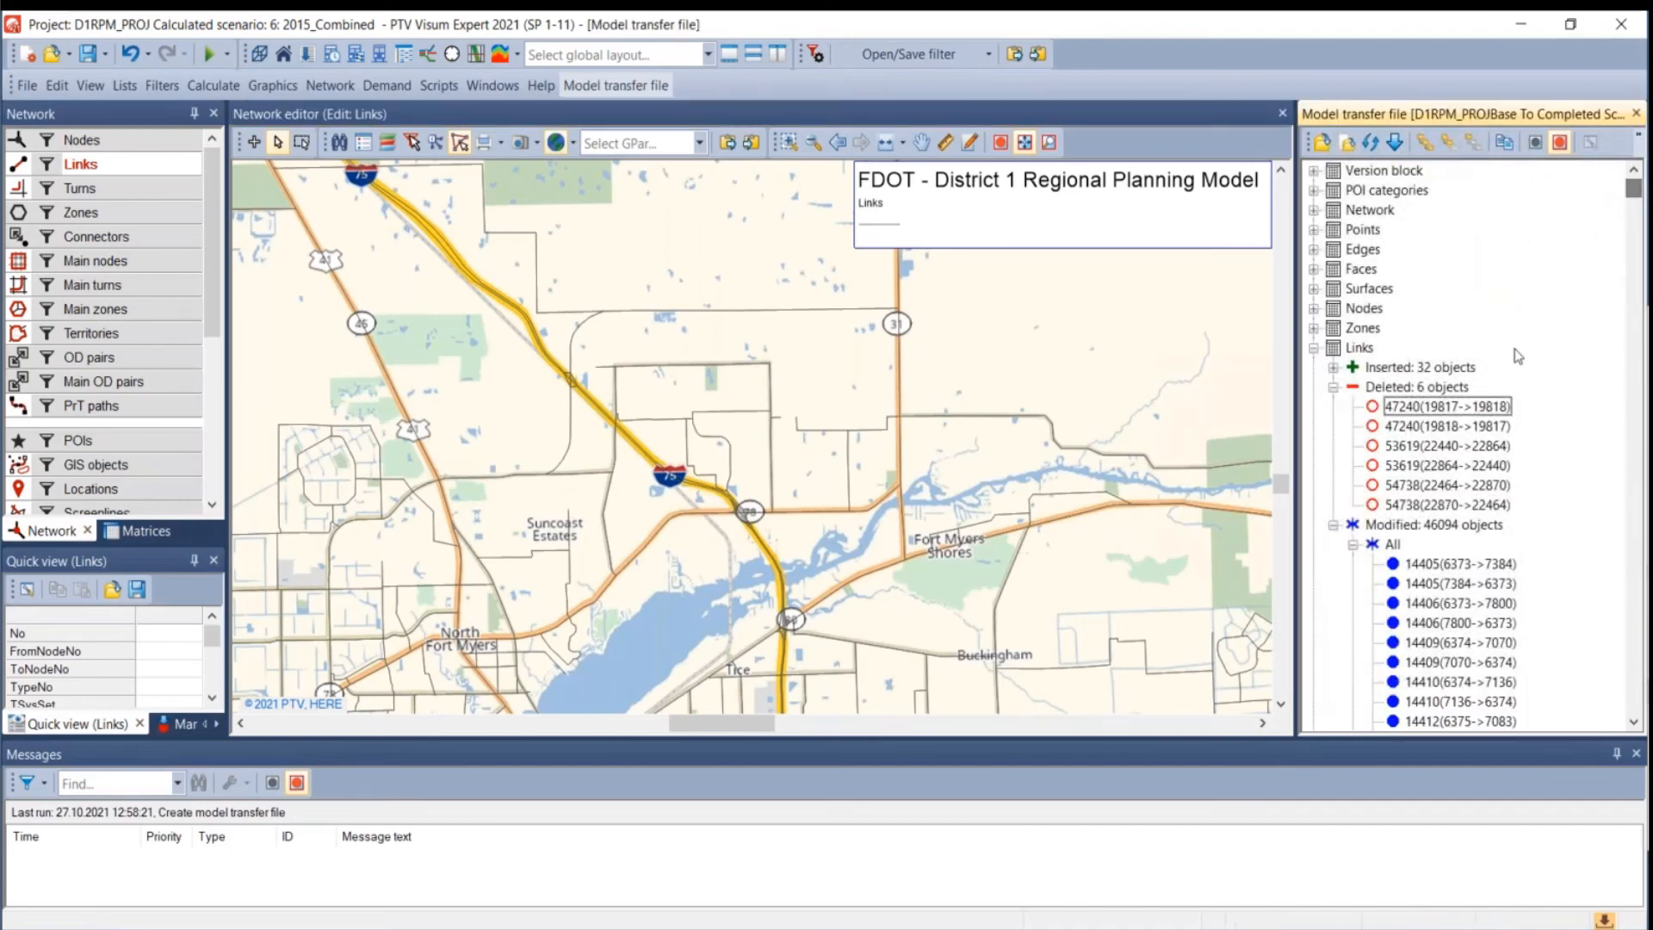
{"action": "left_click", "coordinate": [1333, 525]}
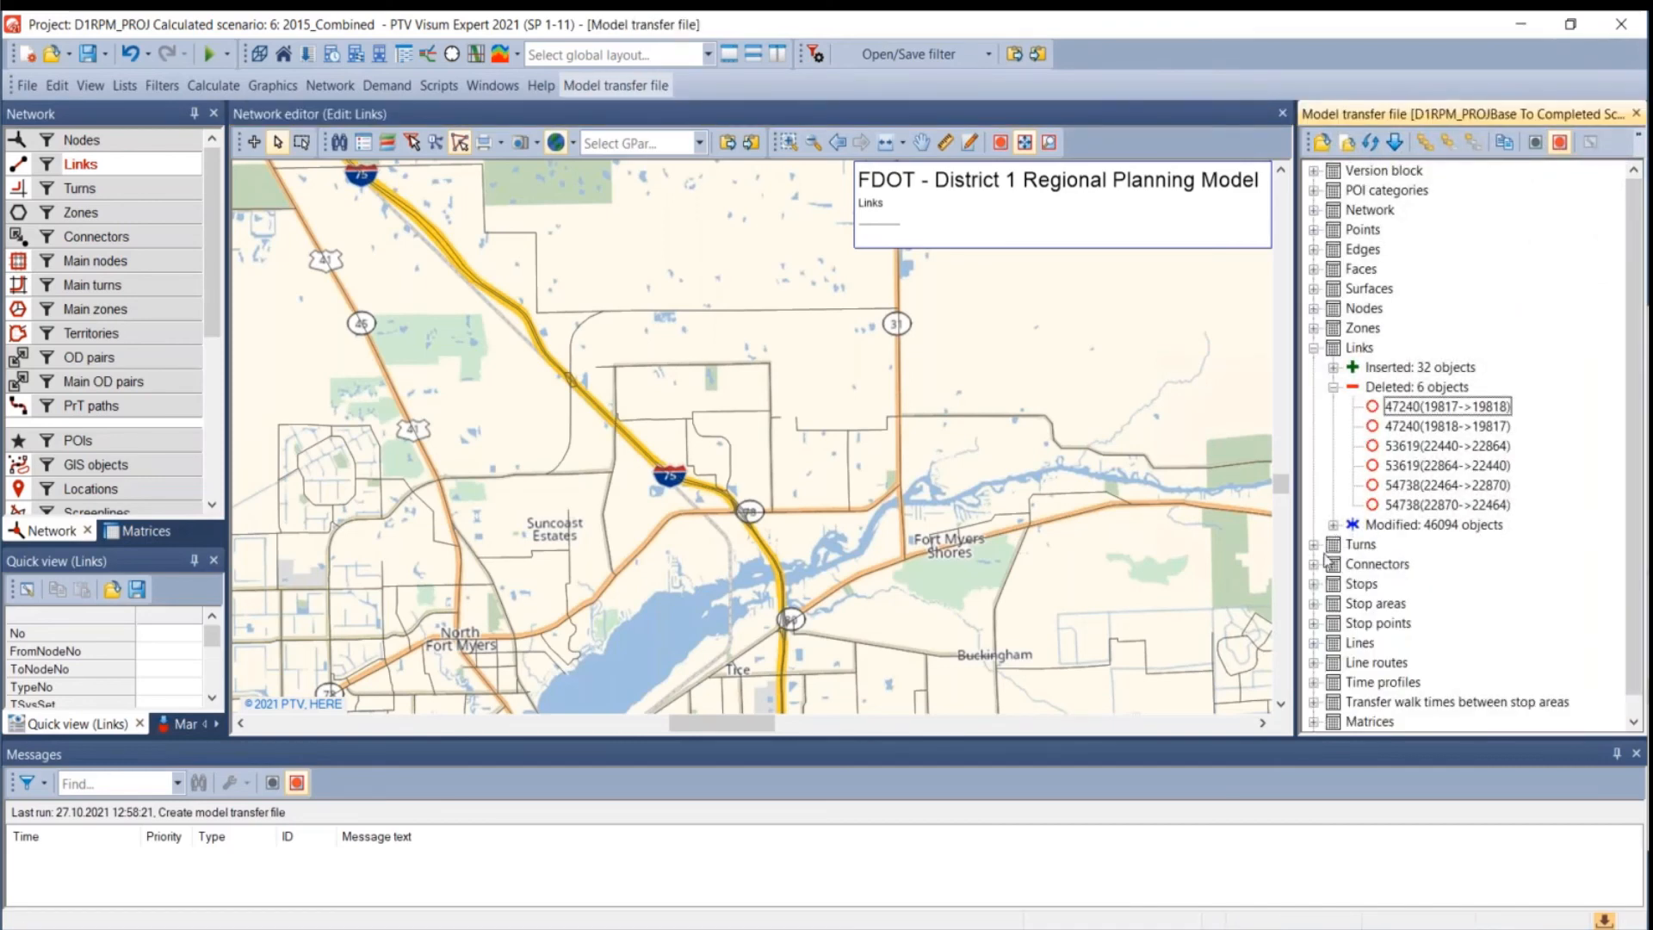
{"action": "left_click", "coordinate": [1333, 389]}
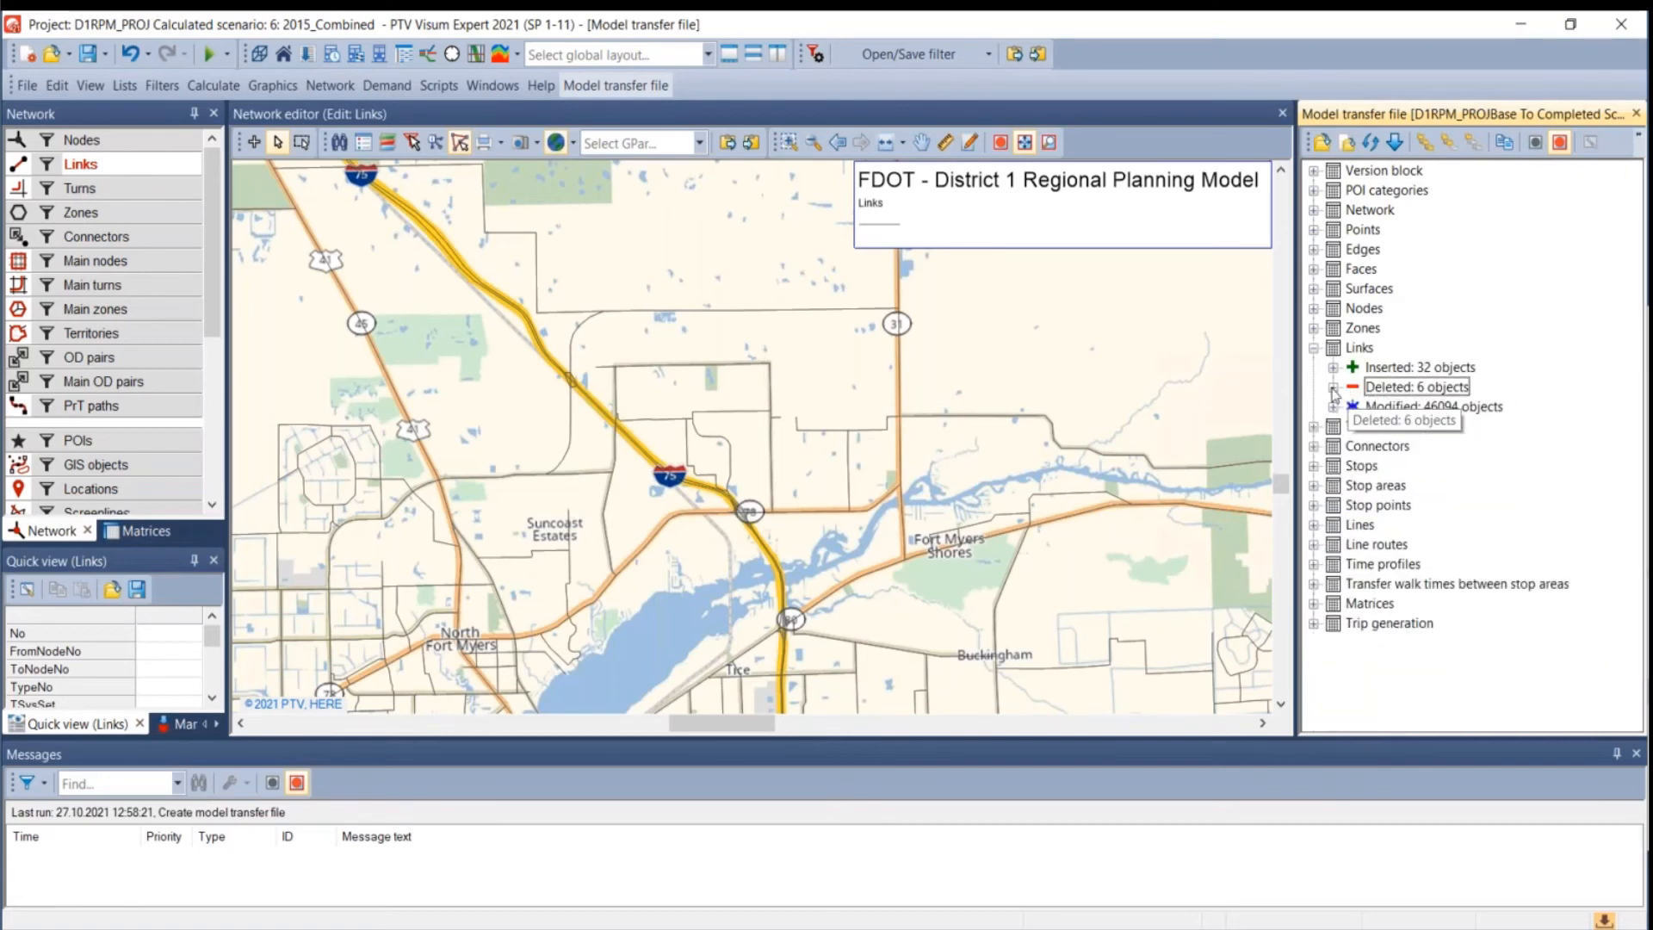
{"action": "left_click", "coordinate": [1314, 349]}
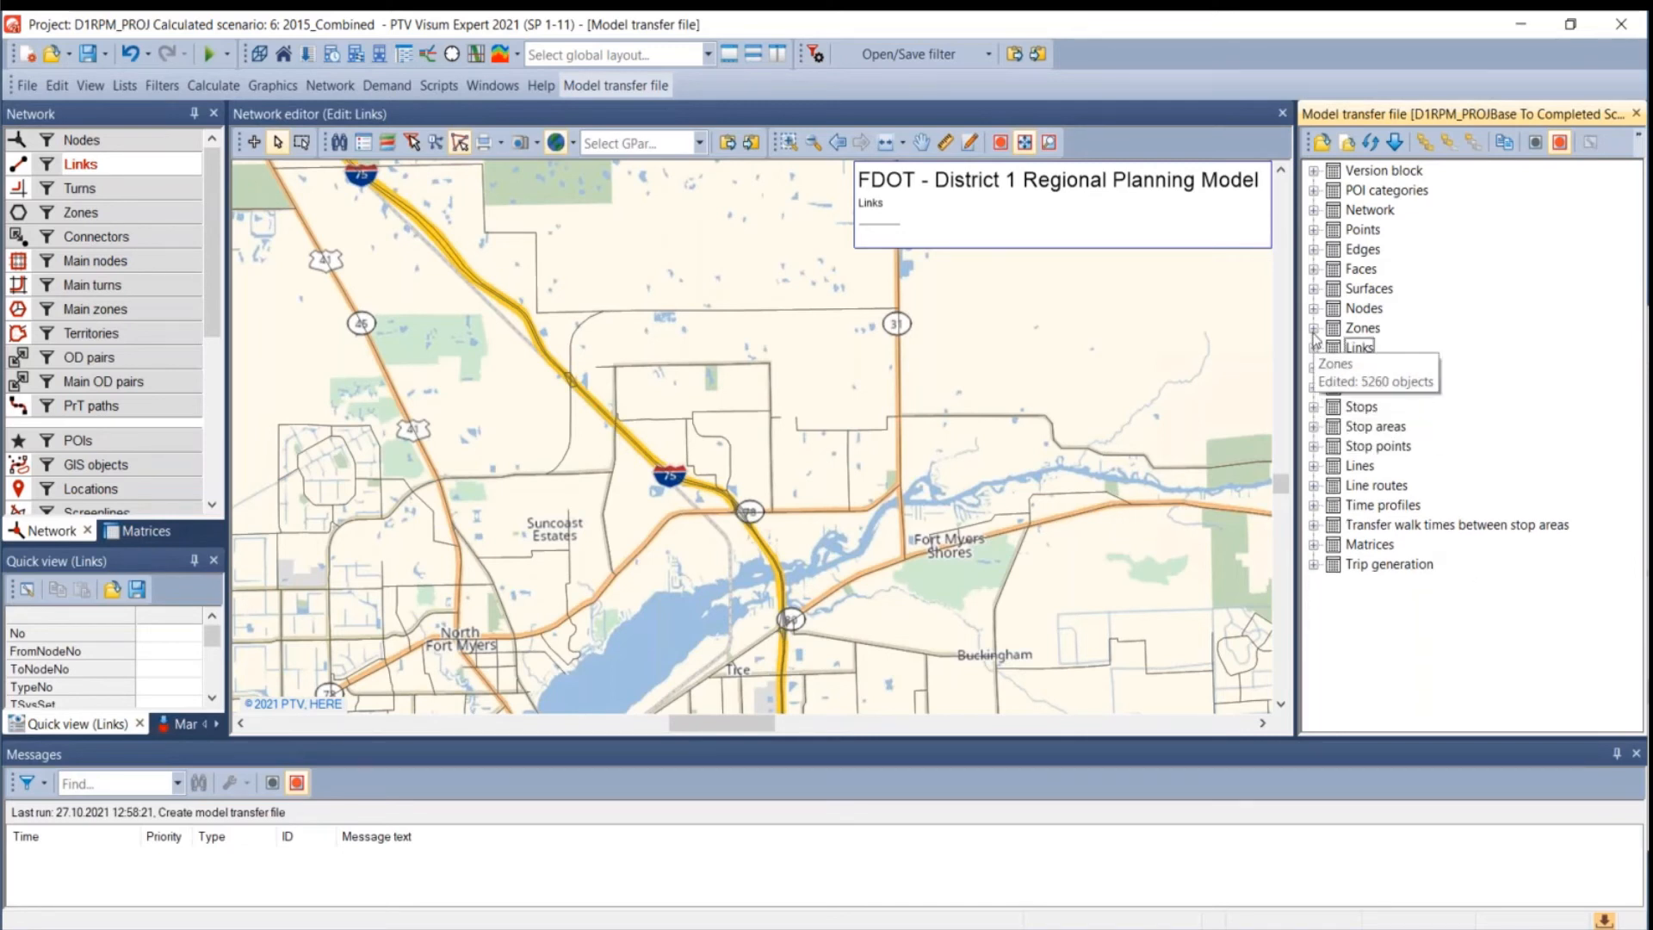
- Expand the modified zones with their SFDU and SFPOP changes, and locate zone 4618 on the map from each attribute
{"action": "left_click", "coordinate": [1314, 330]}
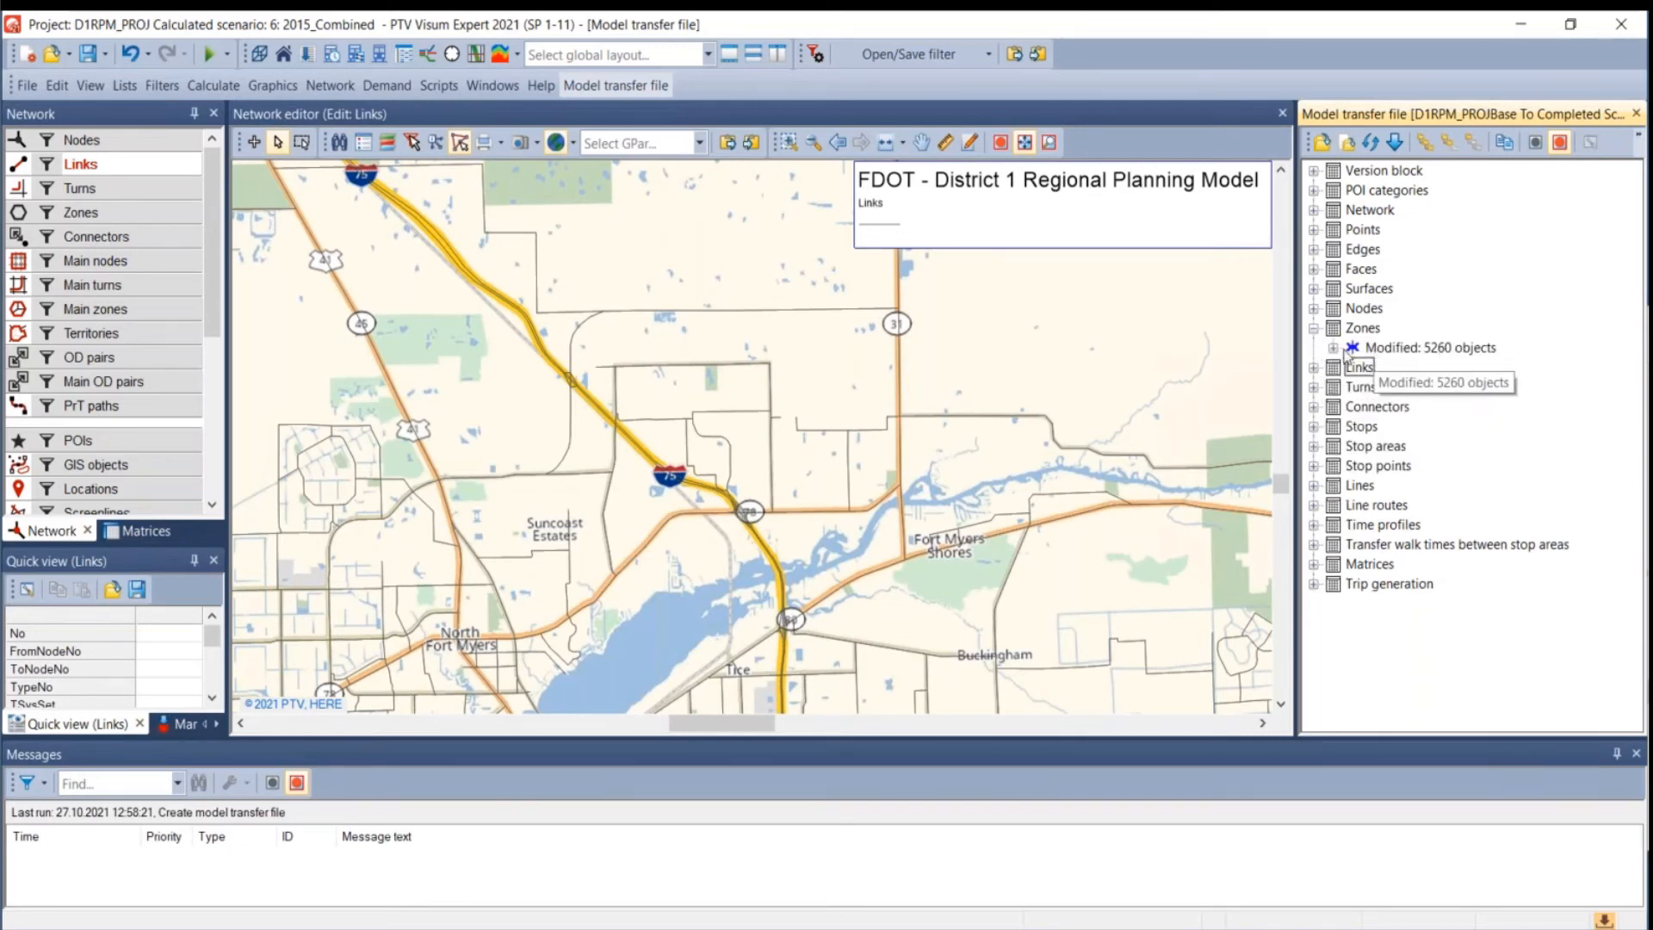
{"action": "left_click", "coordinate": [1333, 349]}
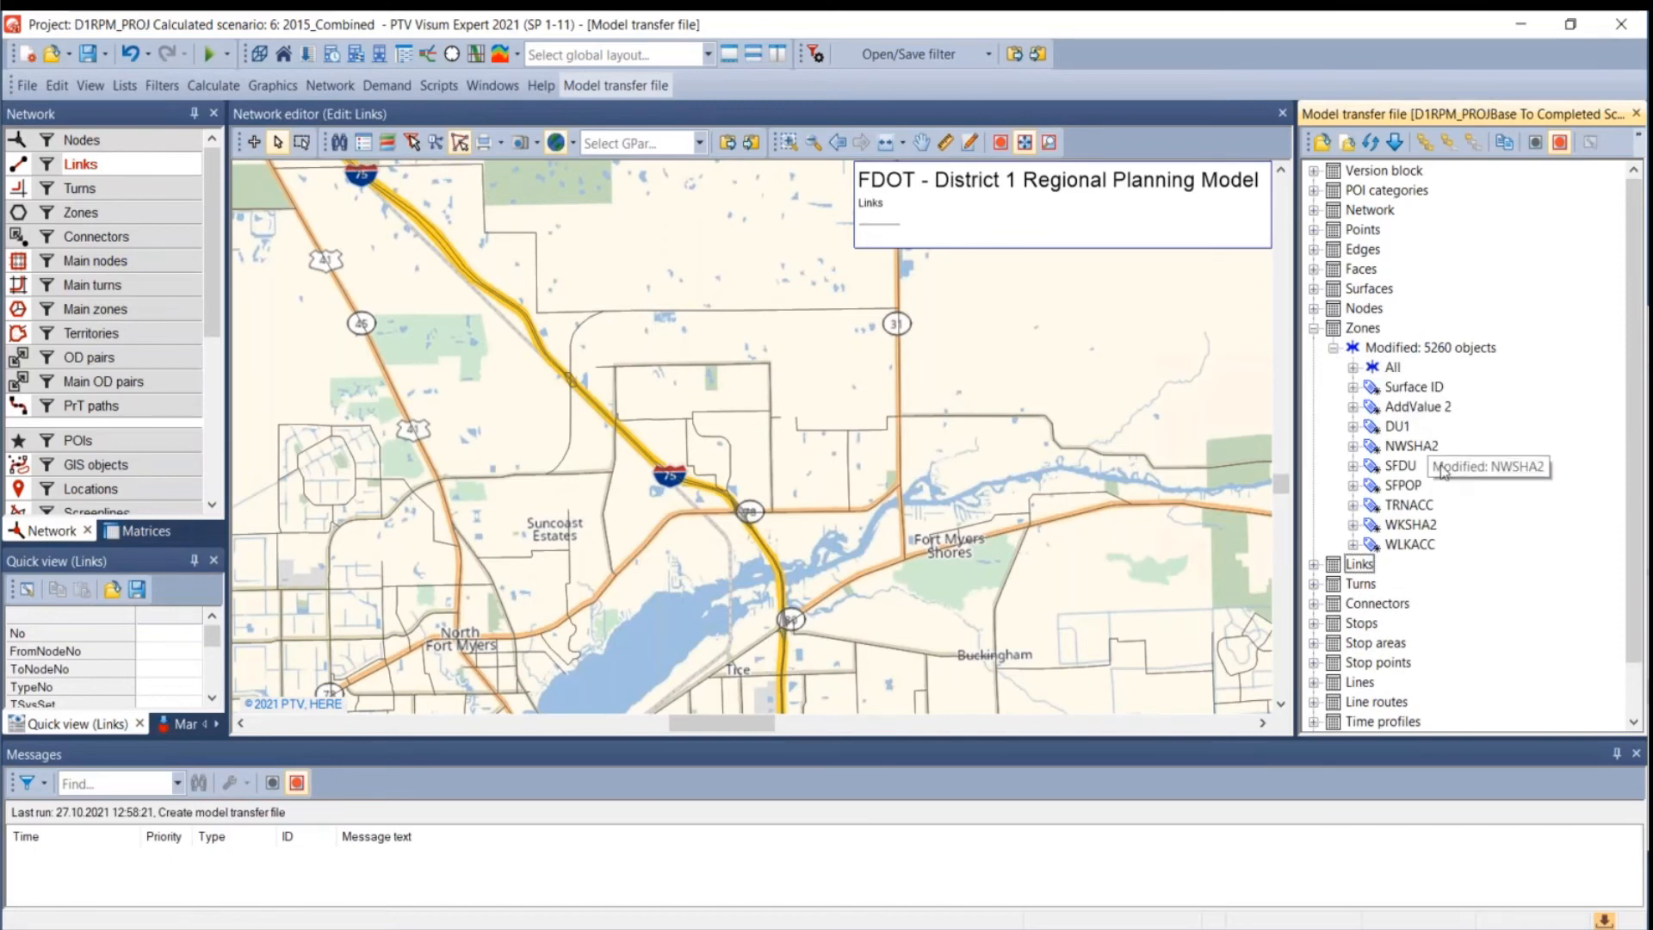
{"action": "left_click", "coordinate": [1353, 369]}
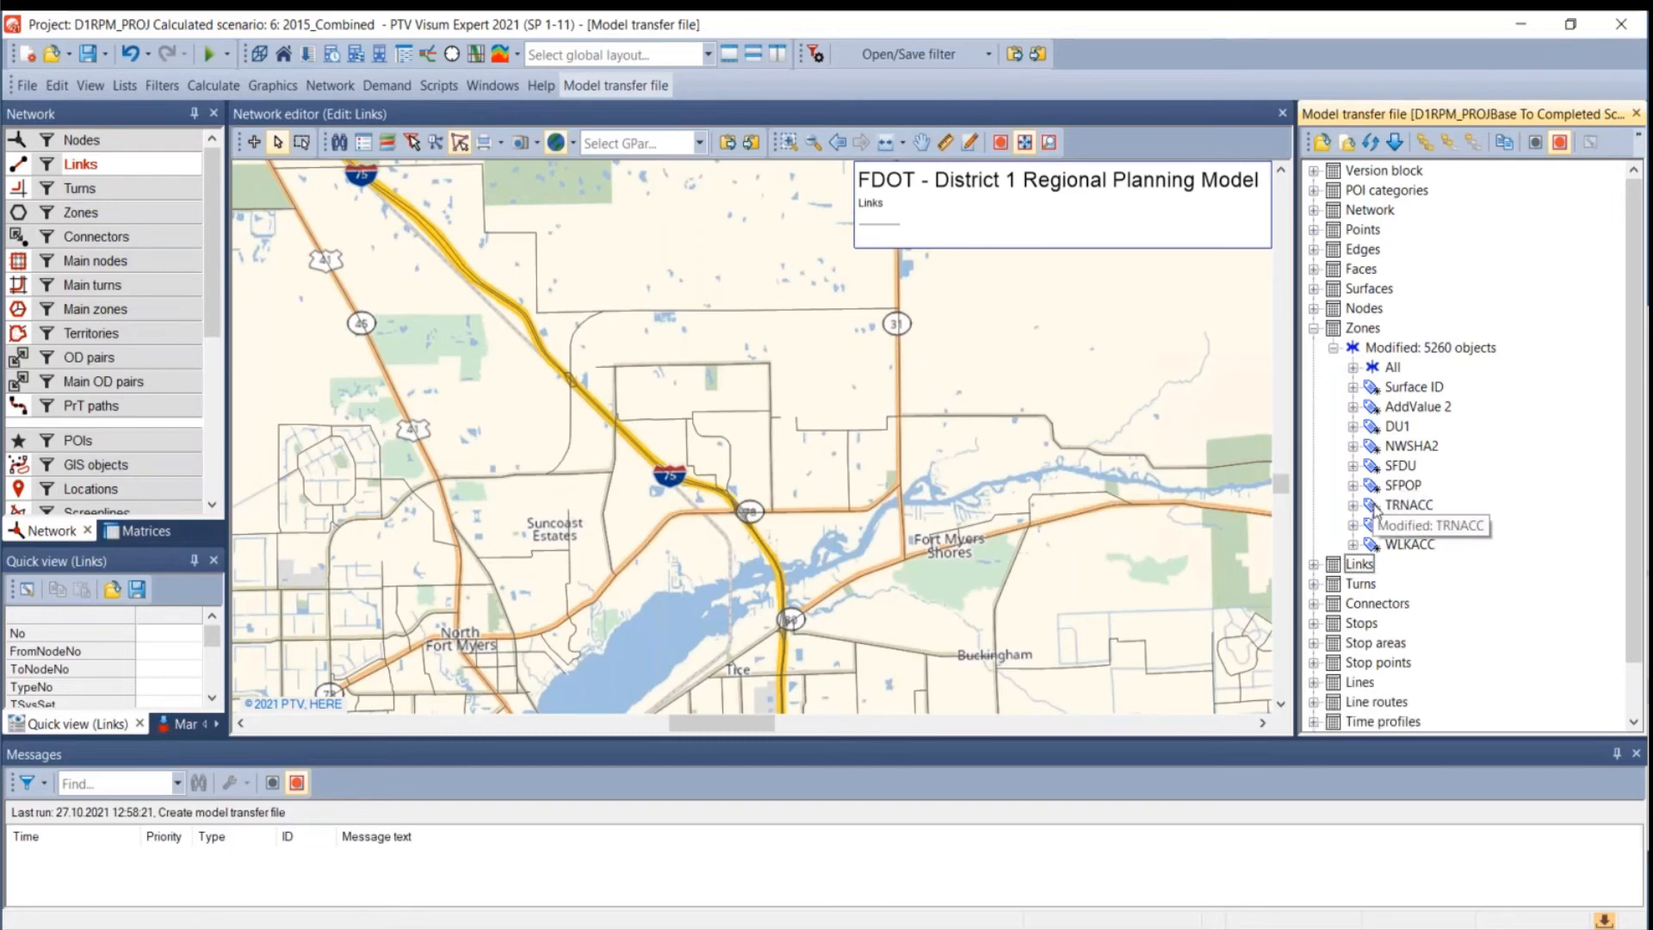
{"action": "left_click", "coordinate": [1352, 468]}
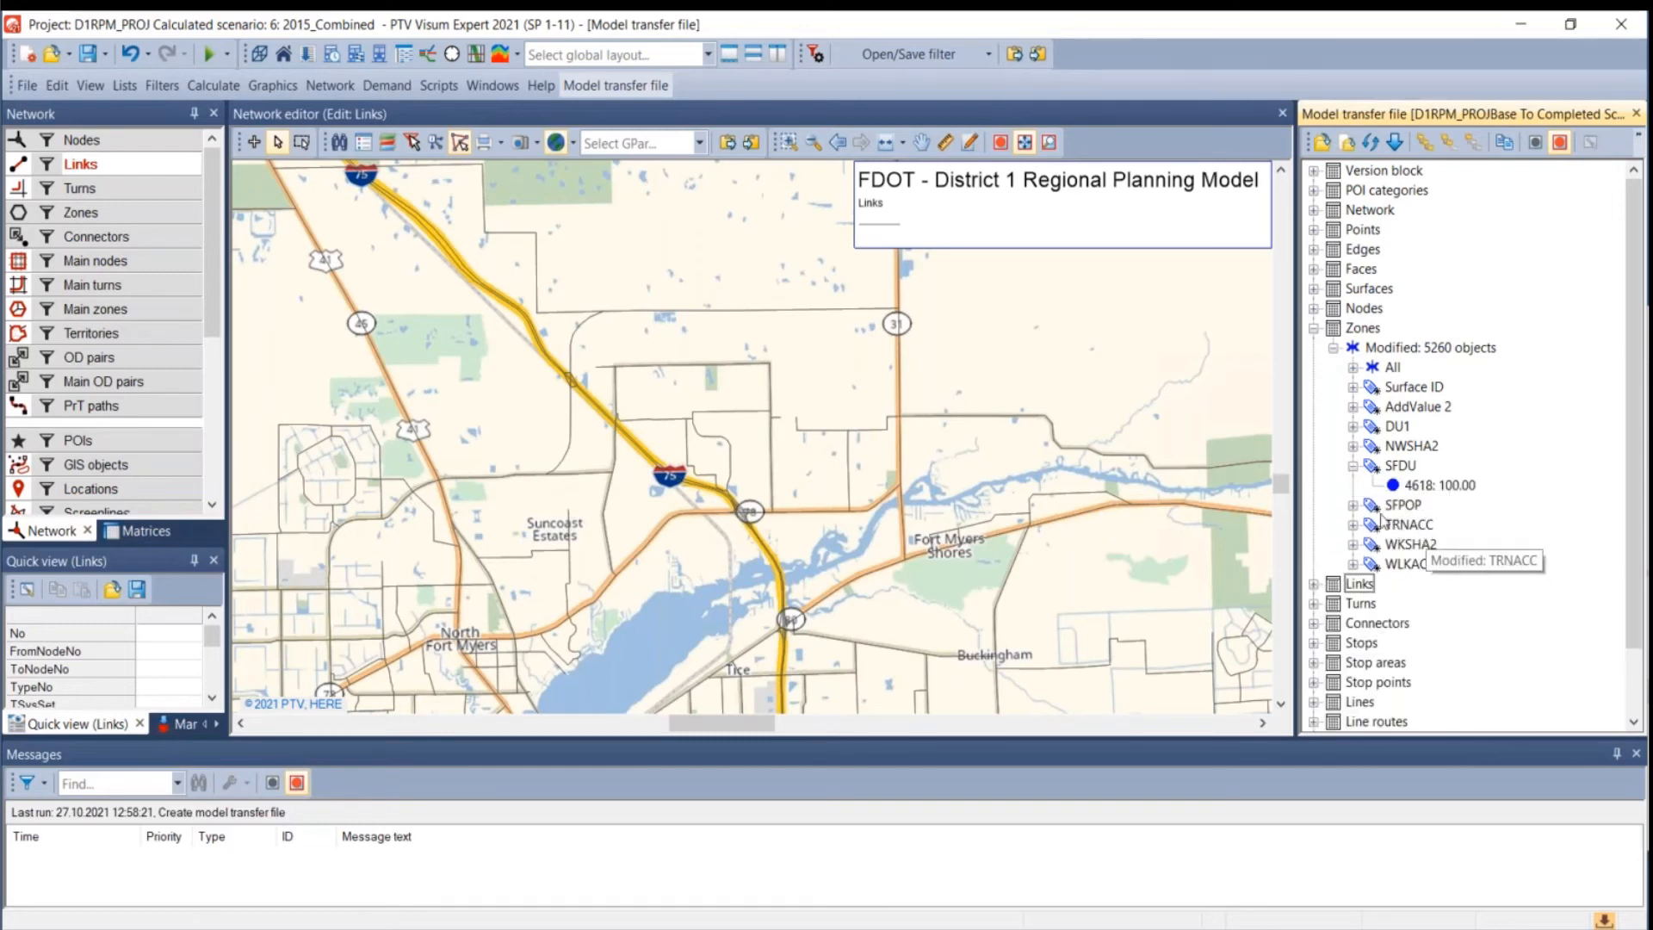
{"action": "left_click", "coordinate": [1353, 505]}
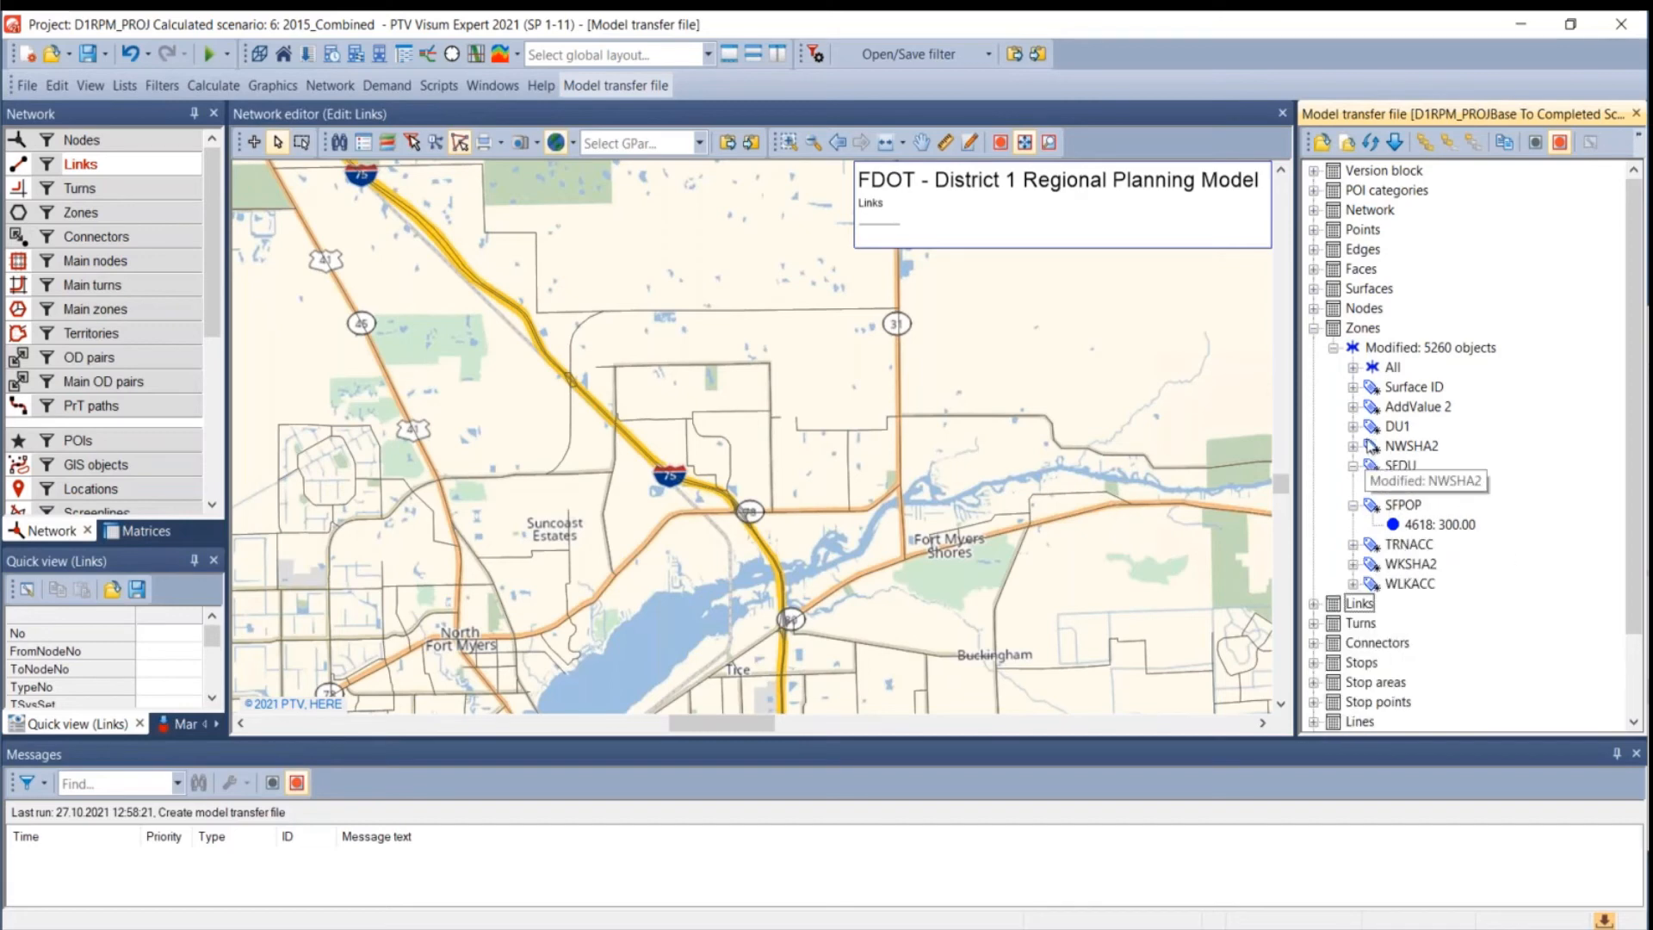
{"action": "scroll", "coordinate": [1452, 549], "scroll_direction": "down", "scroll_amount": 1}
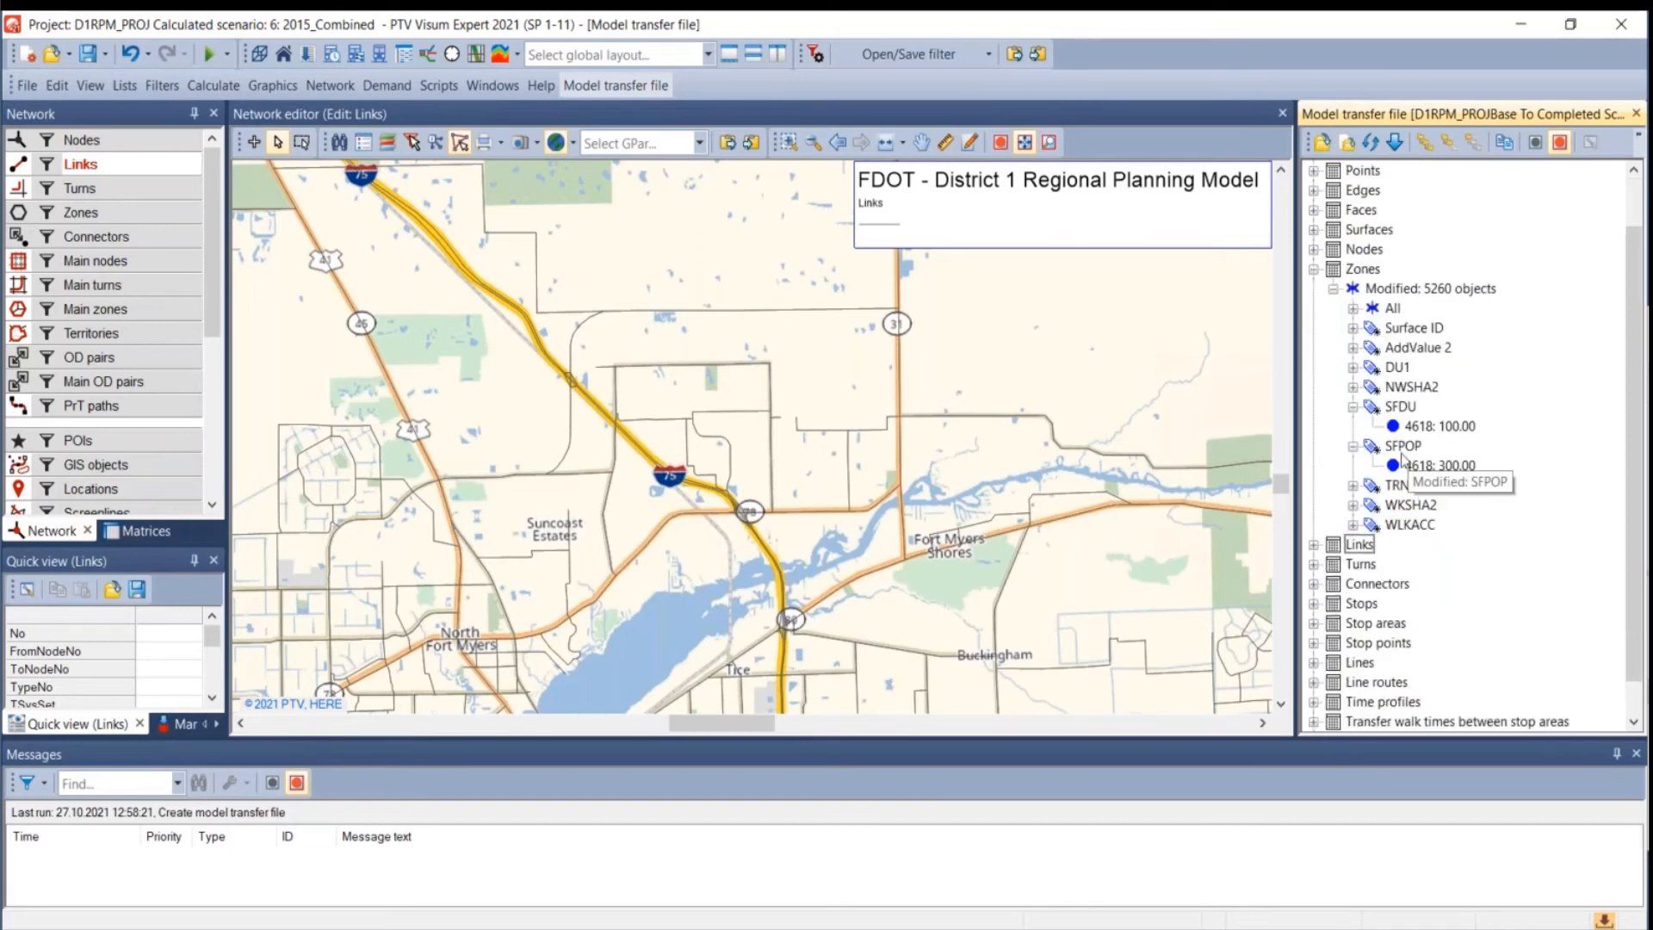
{"action": "left_click", "coordinate": [1421, 426]}
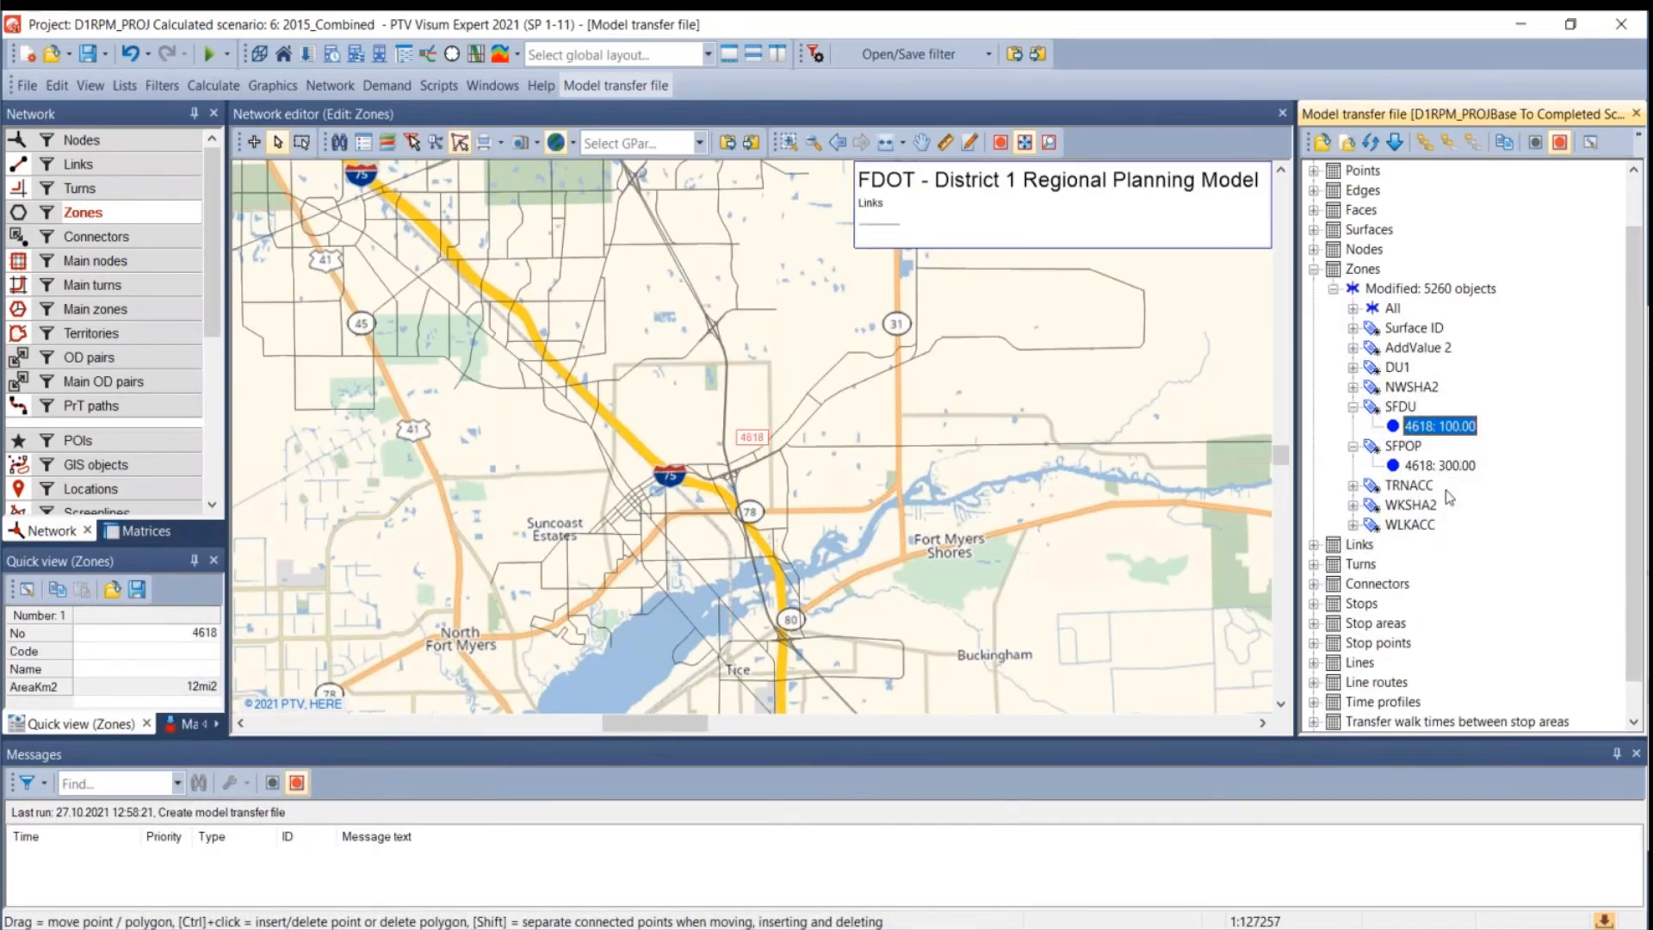
{"action": "left_click", "coordinate": [1421, 466]}
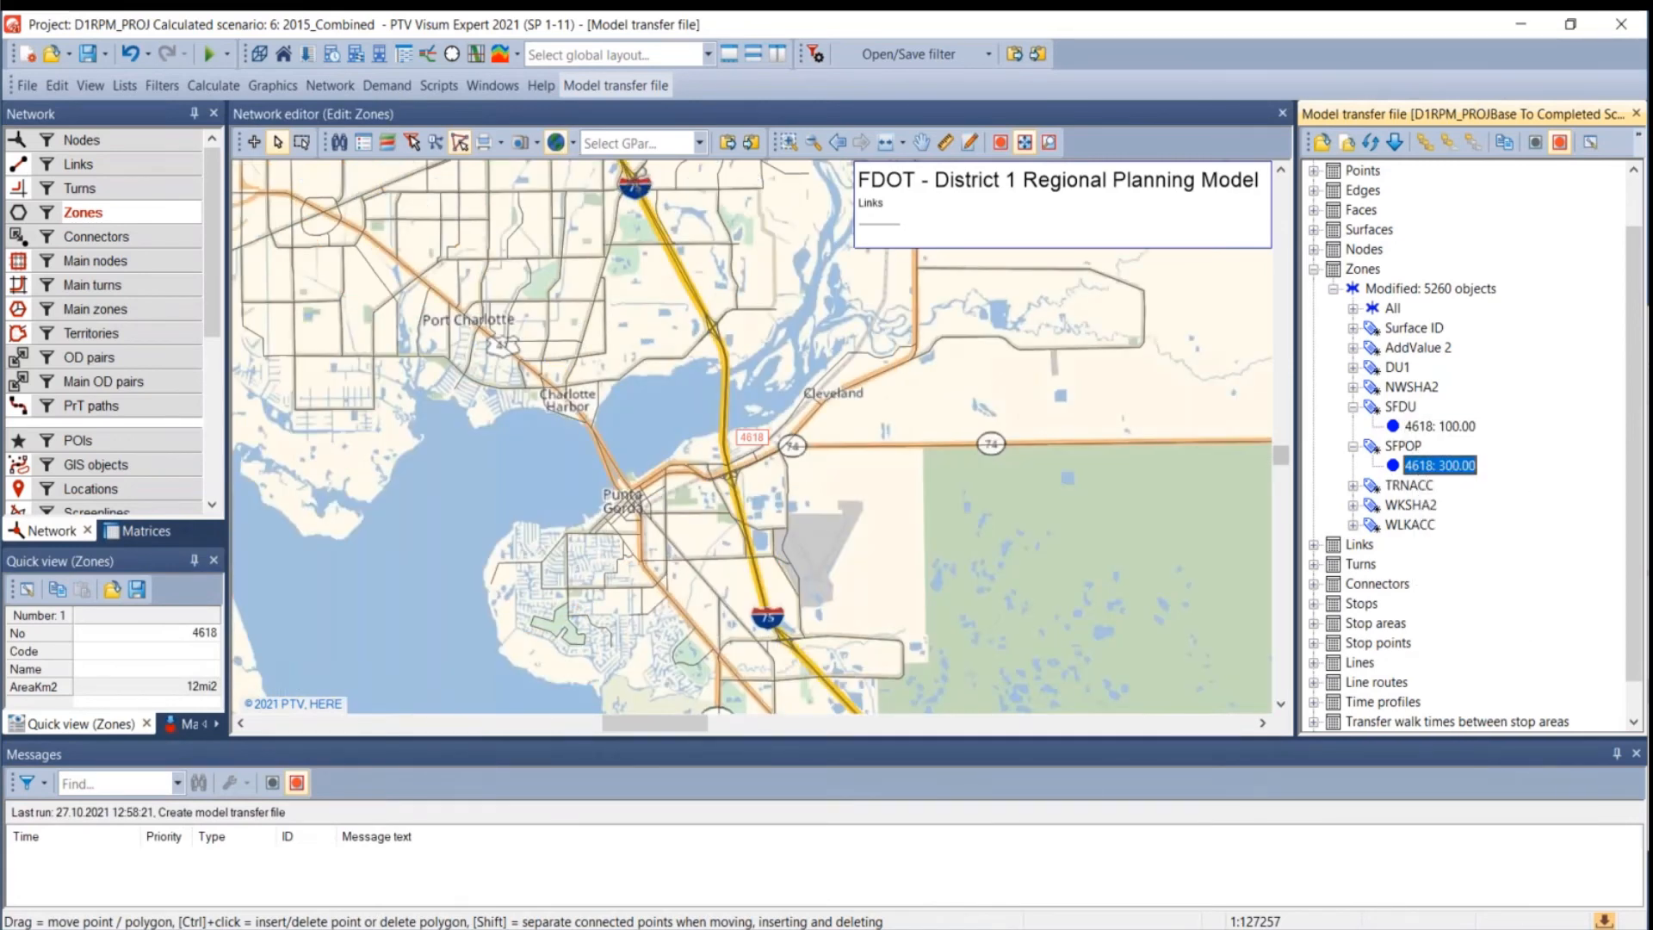
- Check the 2015_Combined scenario's modifications in the project window, and collapse the SFDU and SFPOP changes of the modified zones
{"action": "left_click_drag", "start_coordinate": [1650, 409], "coordinate": [682, 261]}
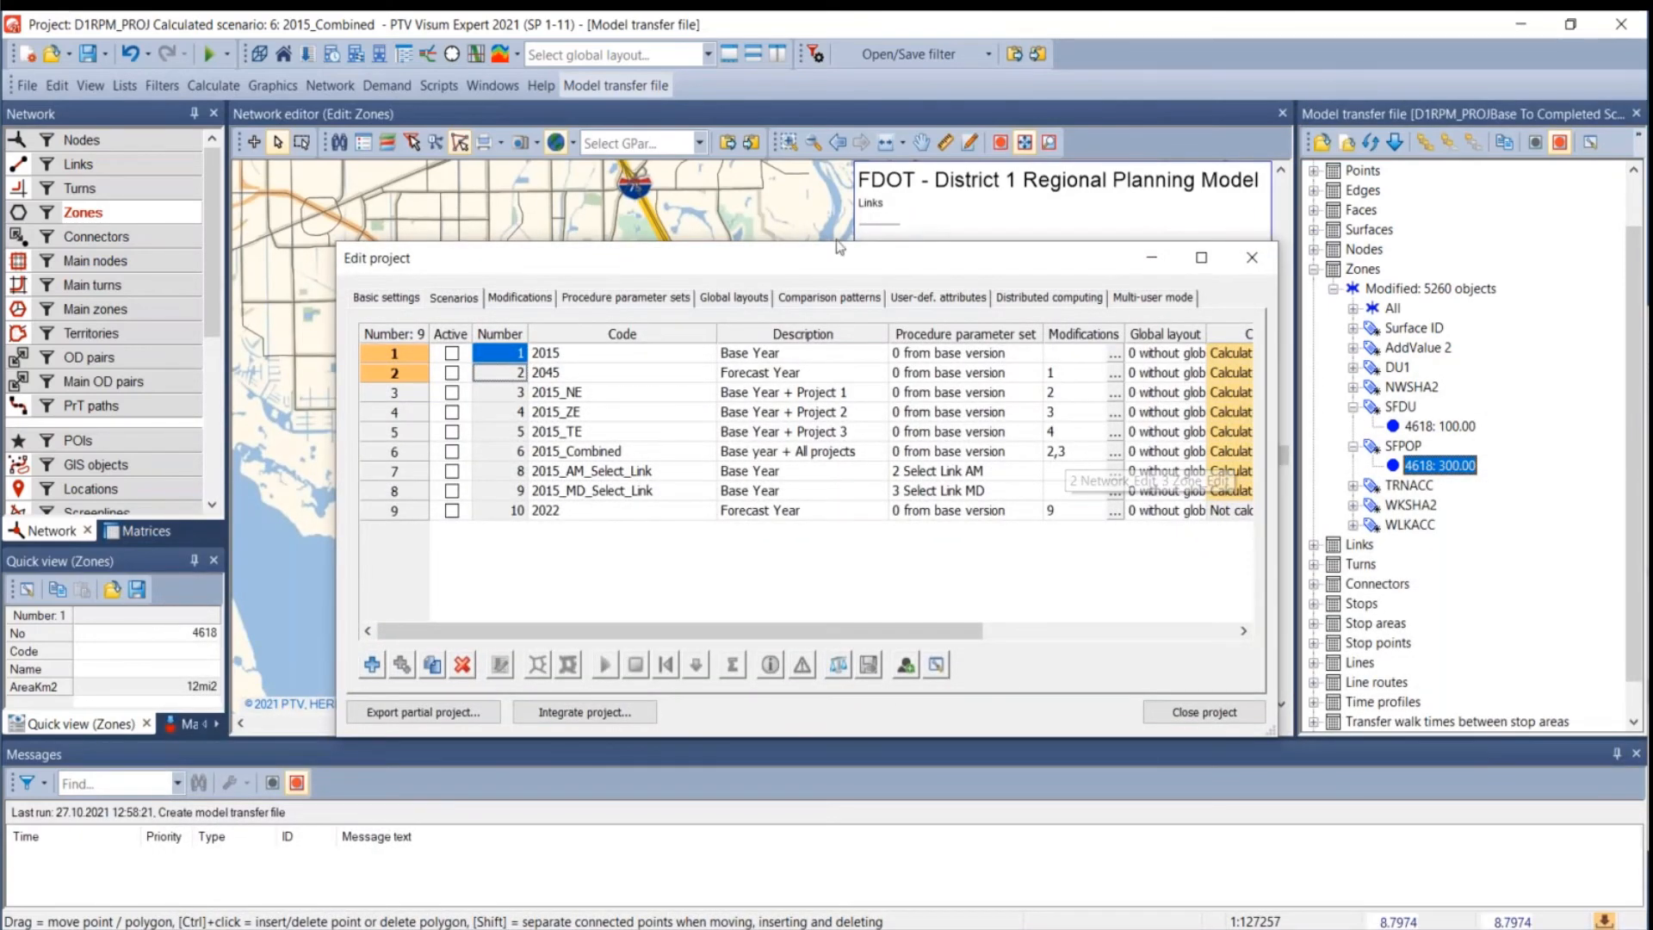
{"action": "left_click_drag", "start_coordinate": [875, 267], "coordinate": [1652, 284]}
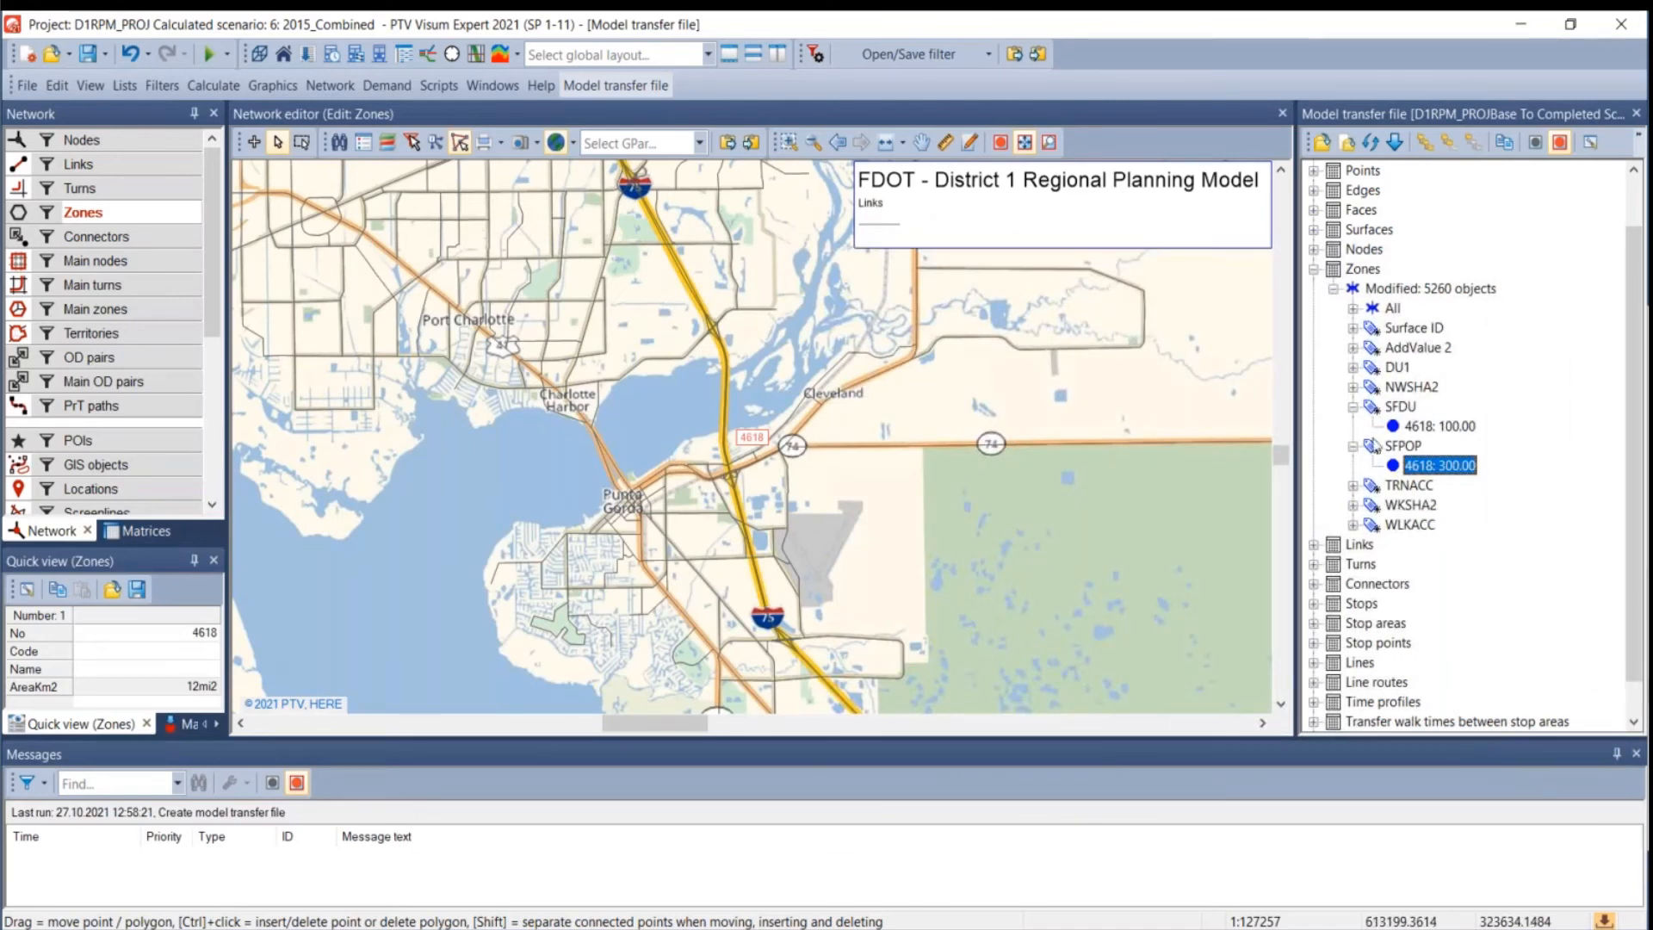
{"action": "left_click", "coordinate": [1334, 288]}
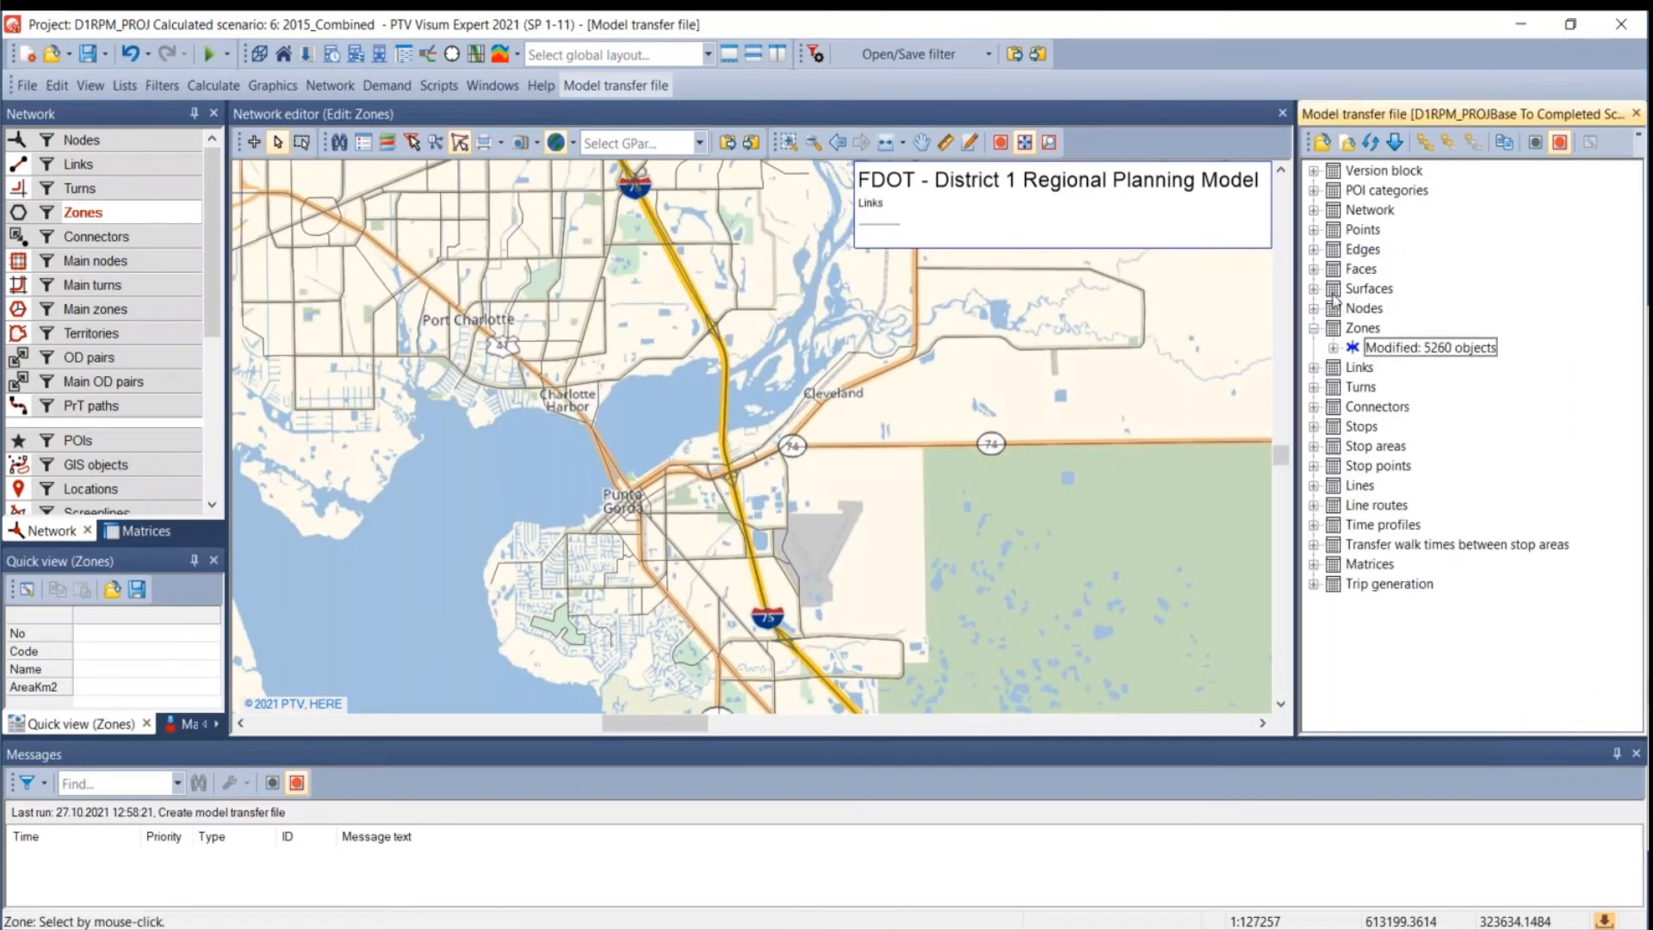
{"action": "left_click", "coordinate": [1333, 347]}
{"action": "left_click", "coordinate": [1353, 465]}
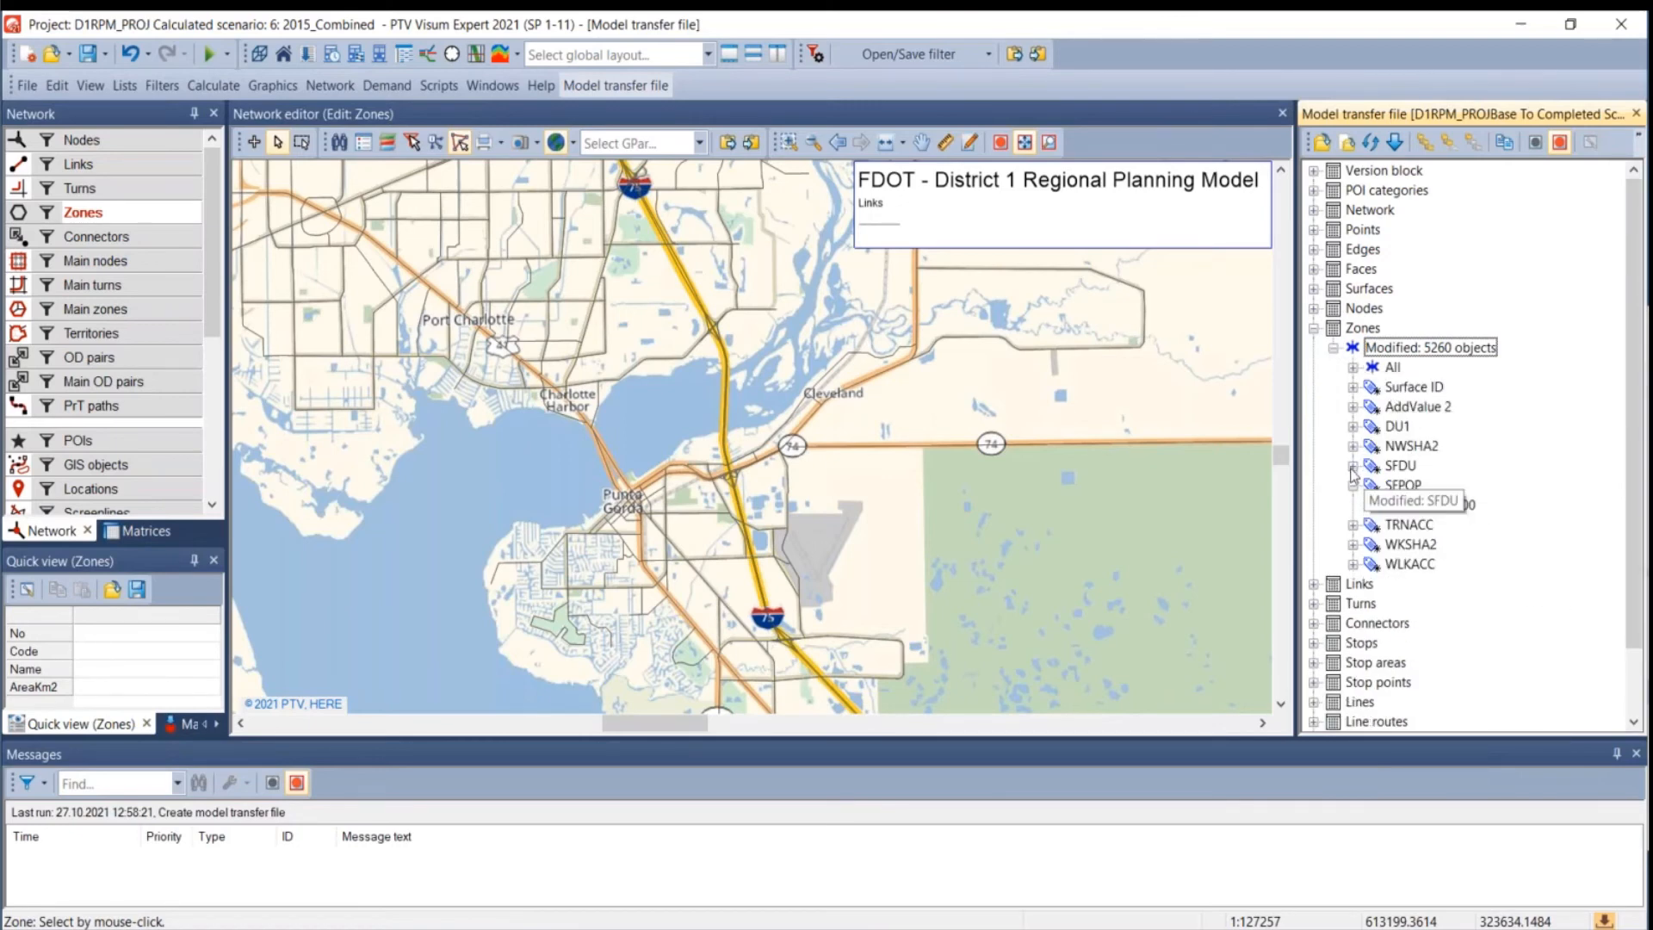
{"action": "left_click", "coordinate": [1353, 485]}
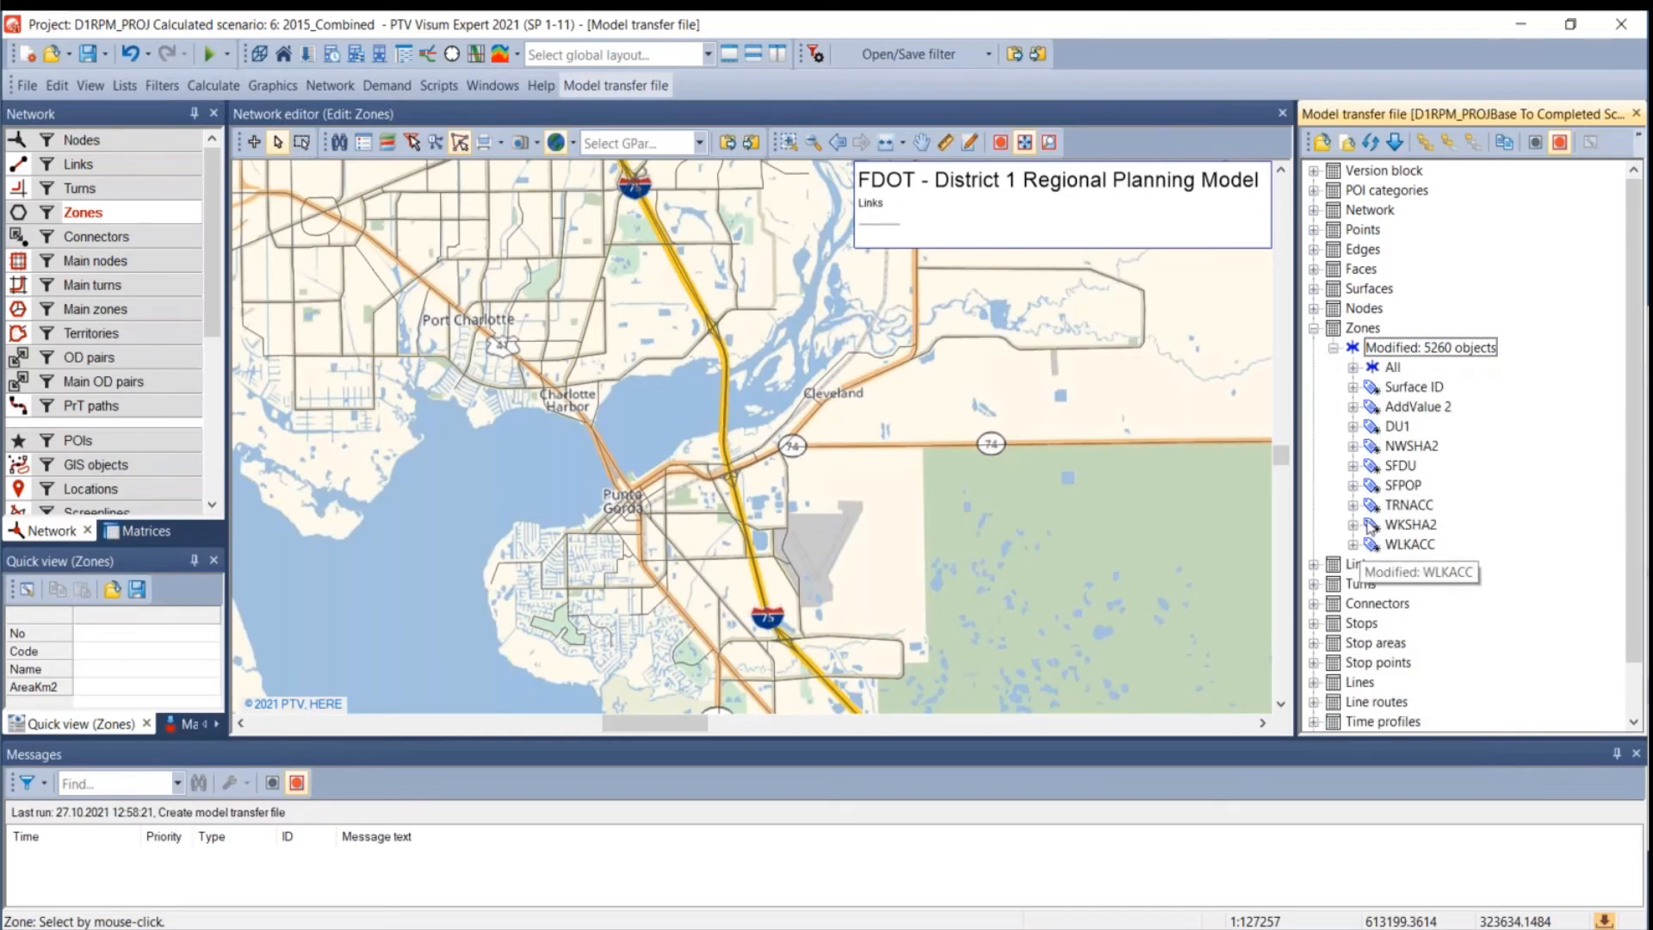
- Load the calculated version of scenario 5, 2015_TE, from the project's scenario list
{"action": "left_click", "coordinate": [1352, 466]}
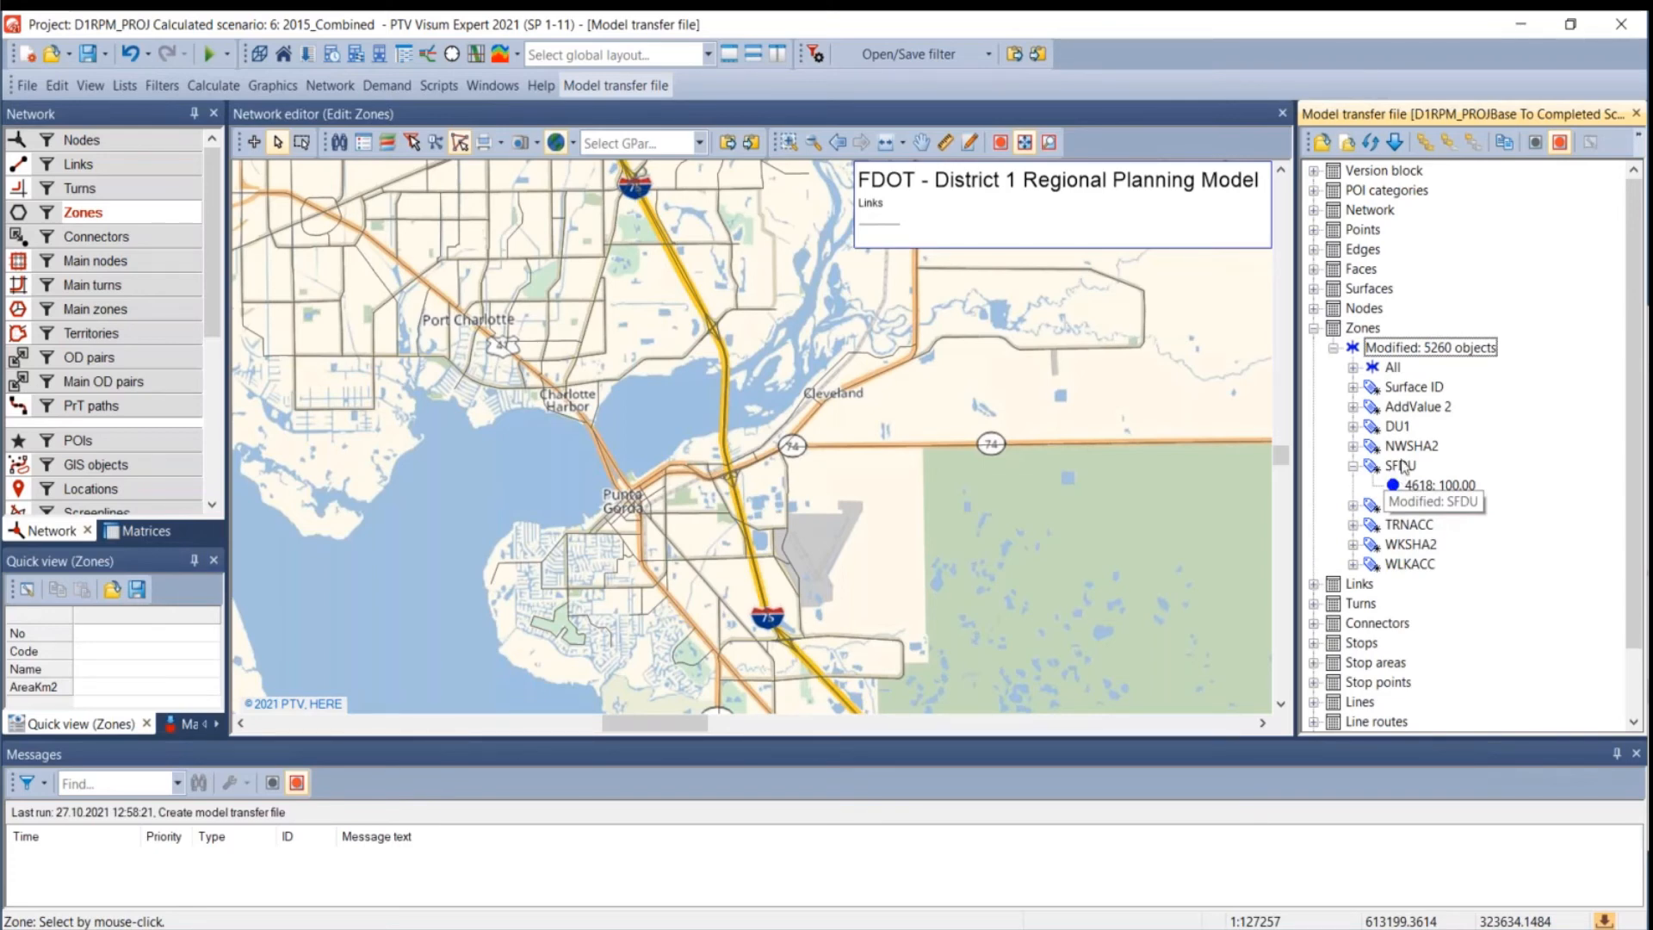
{"action": "left_click_drag", "start_coordinate": [1652, 297], "coordinate": [773, 93]}
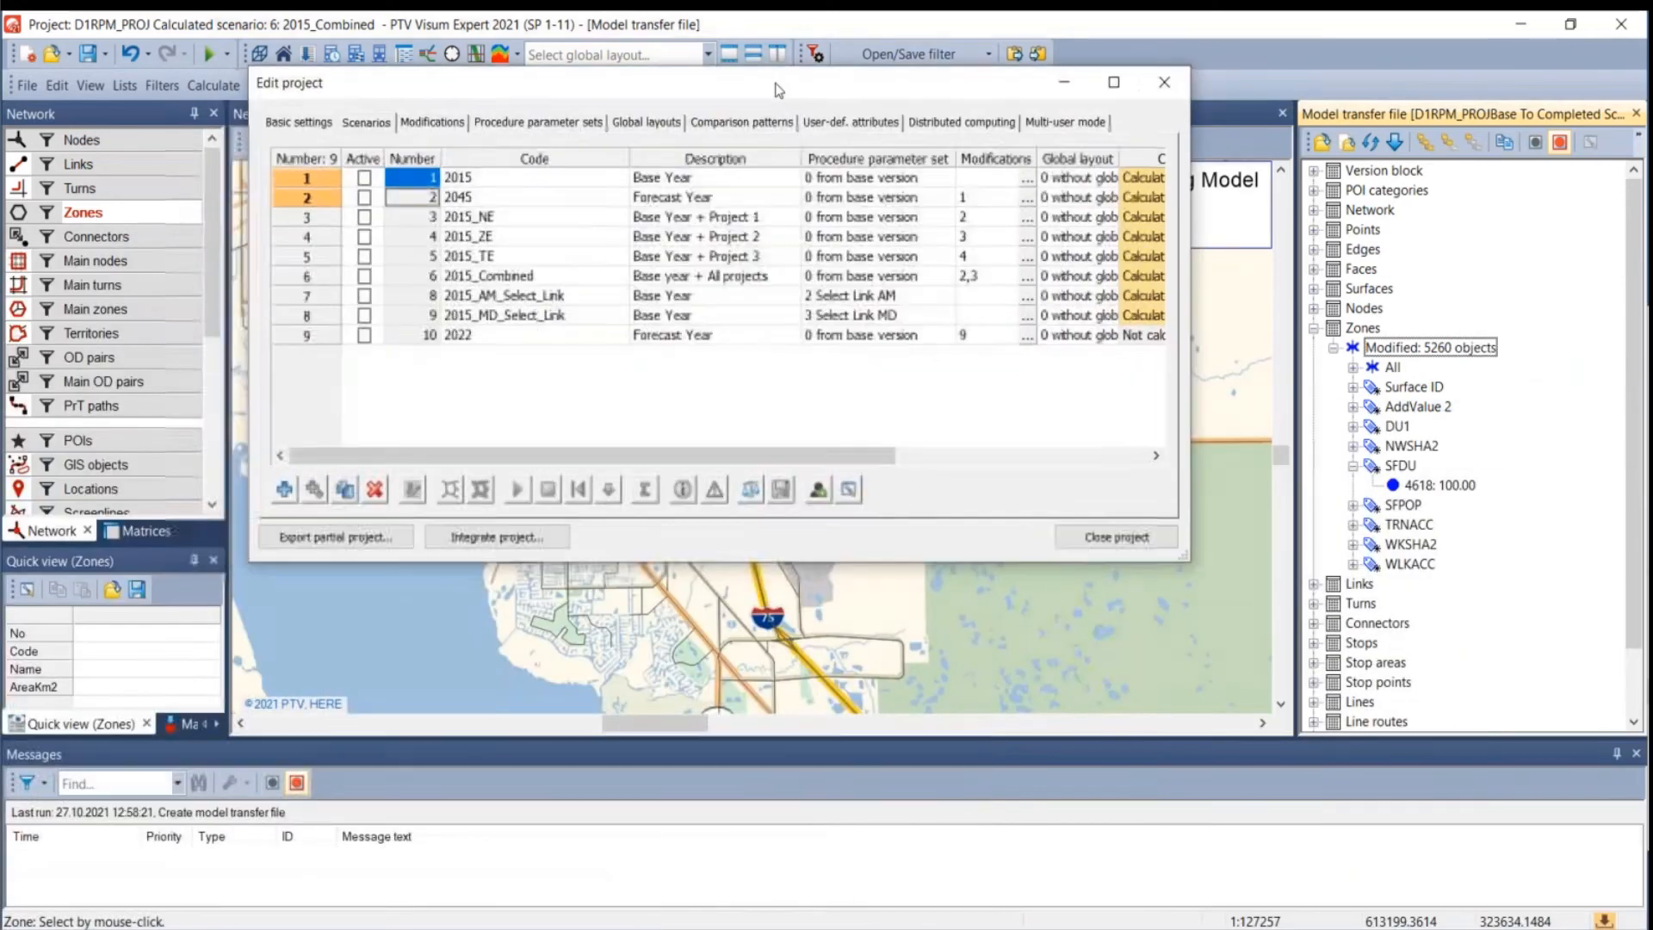
{"action": "left_click", "coordinate": [340, 258]}
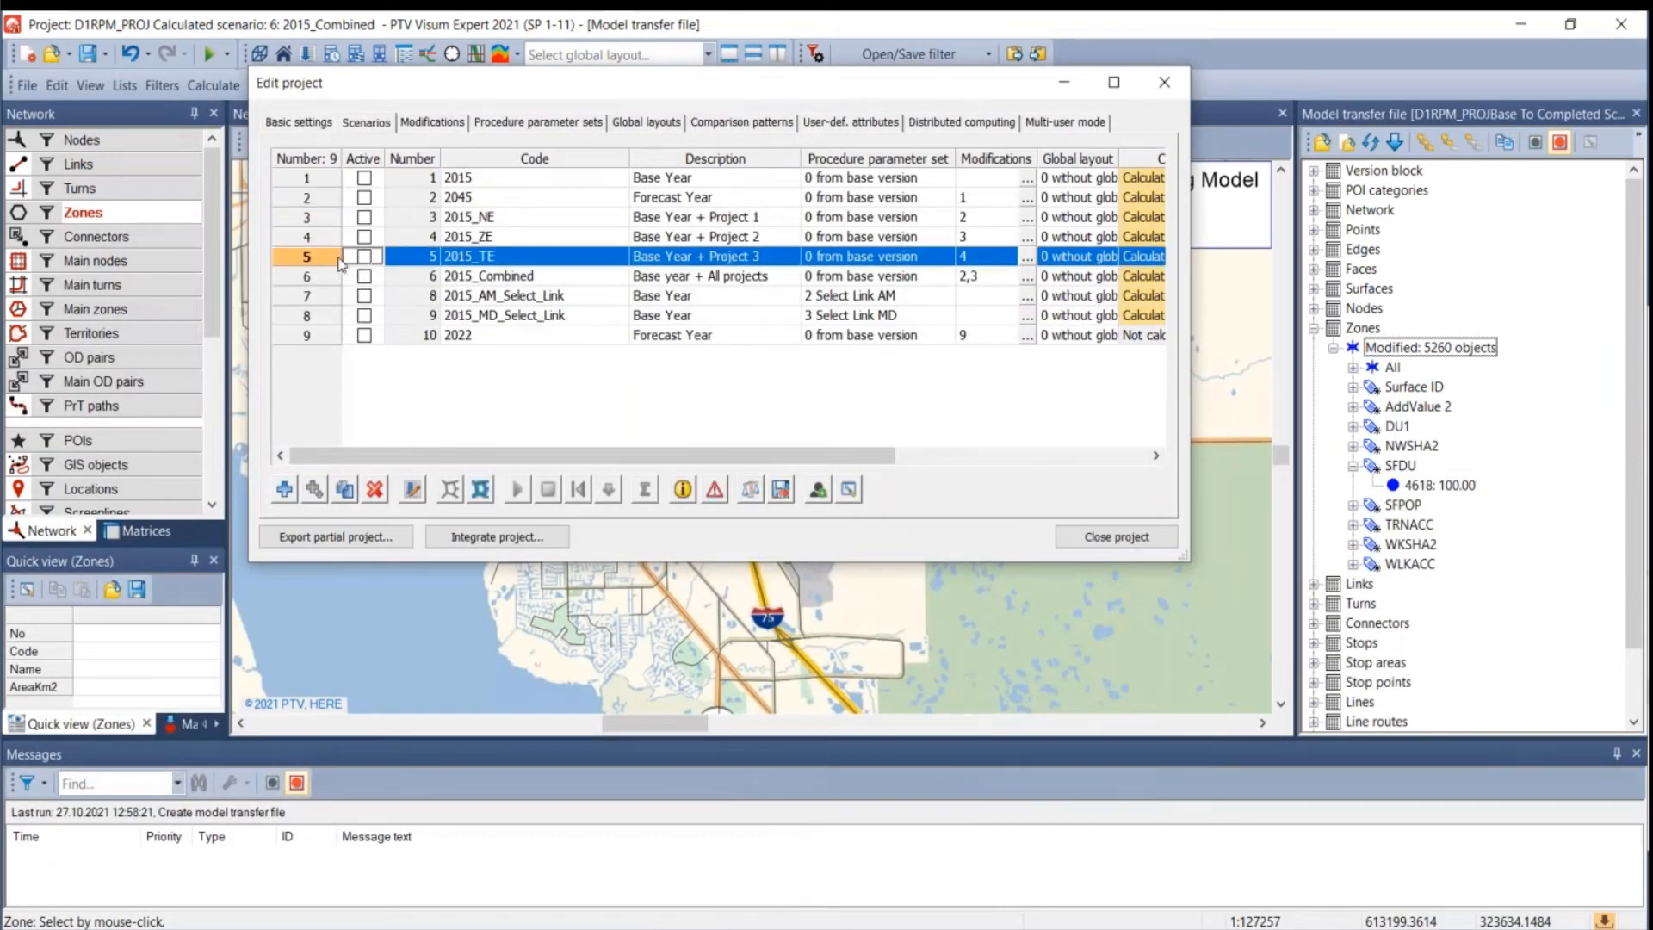
{"action": "left_click", "coordinate": [480, 489]}
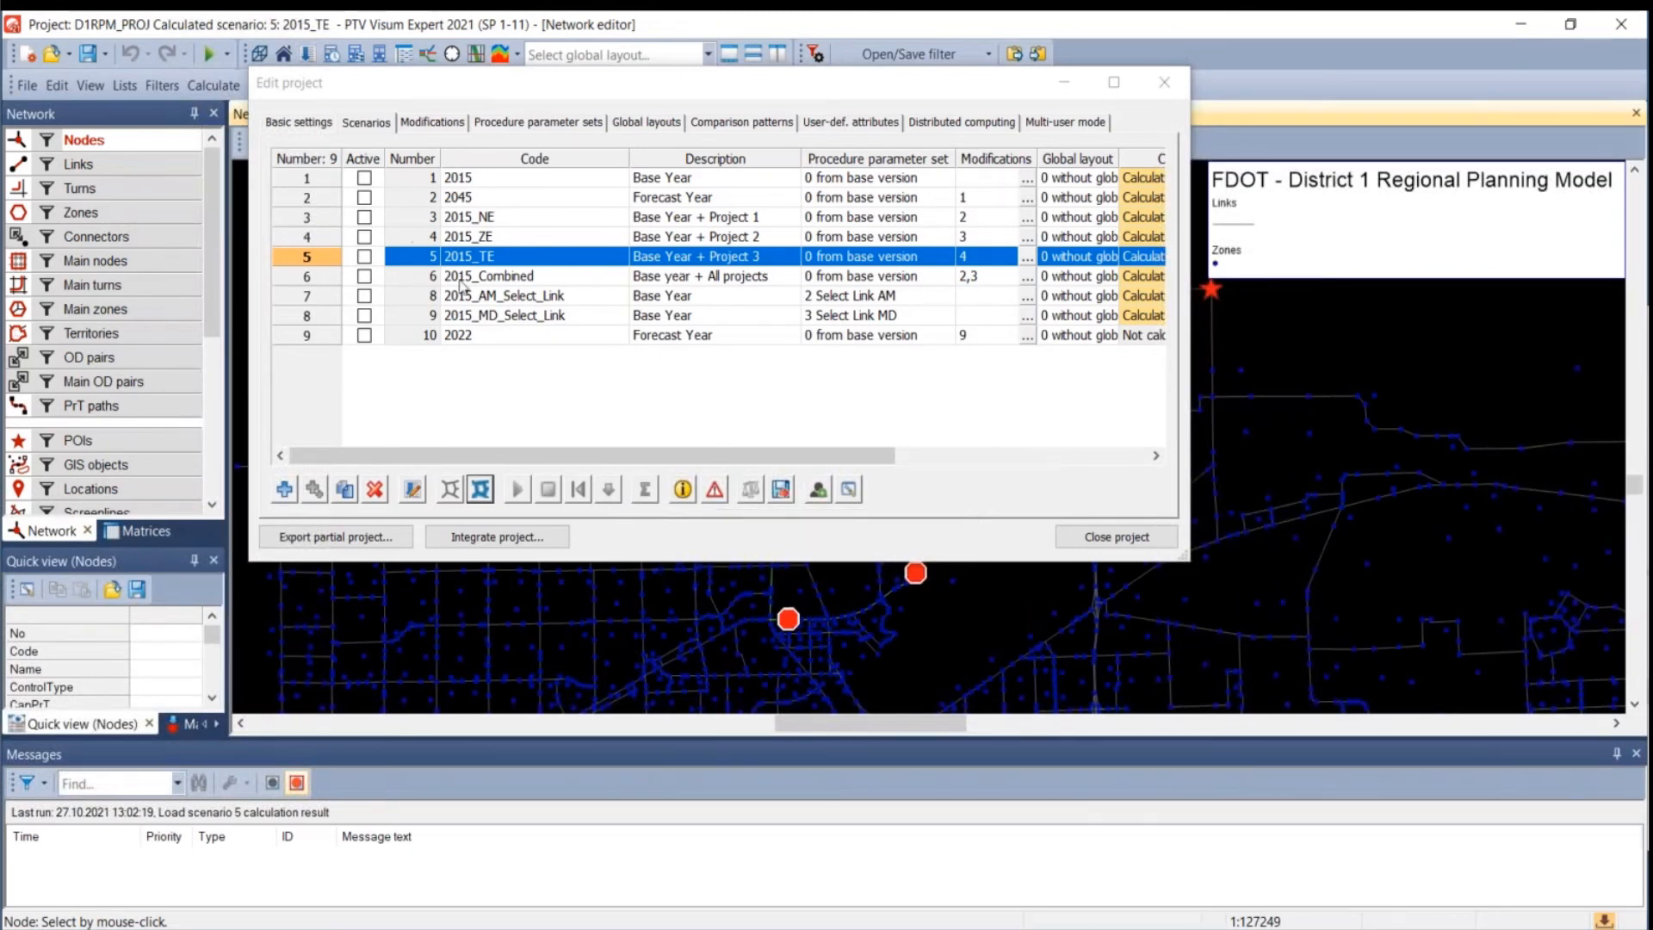
{"action": "left_click", "coordinate": [990, 276]}
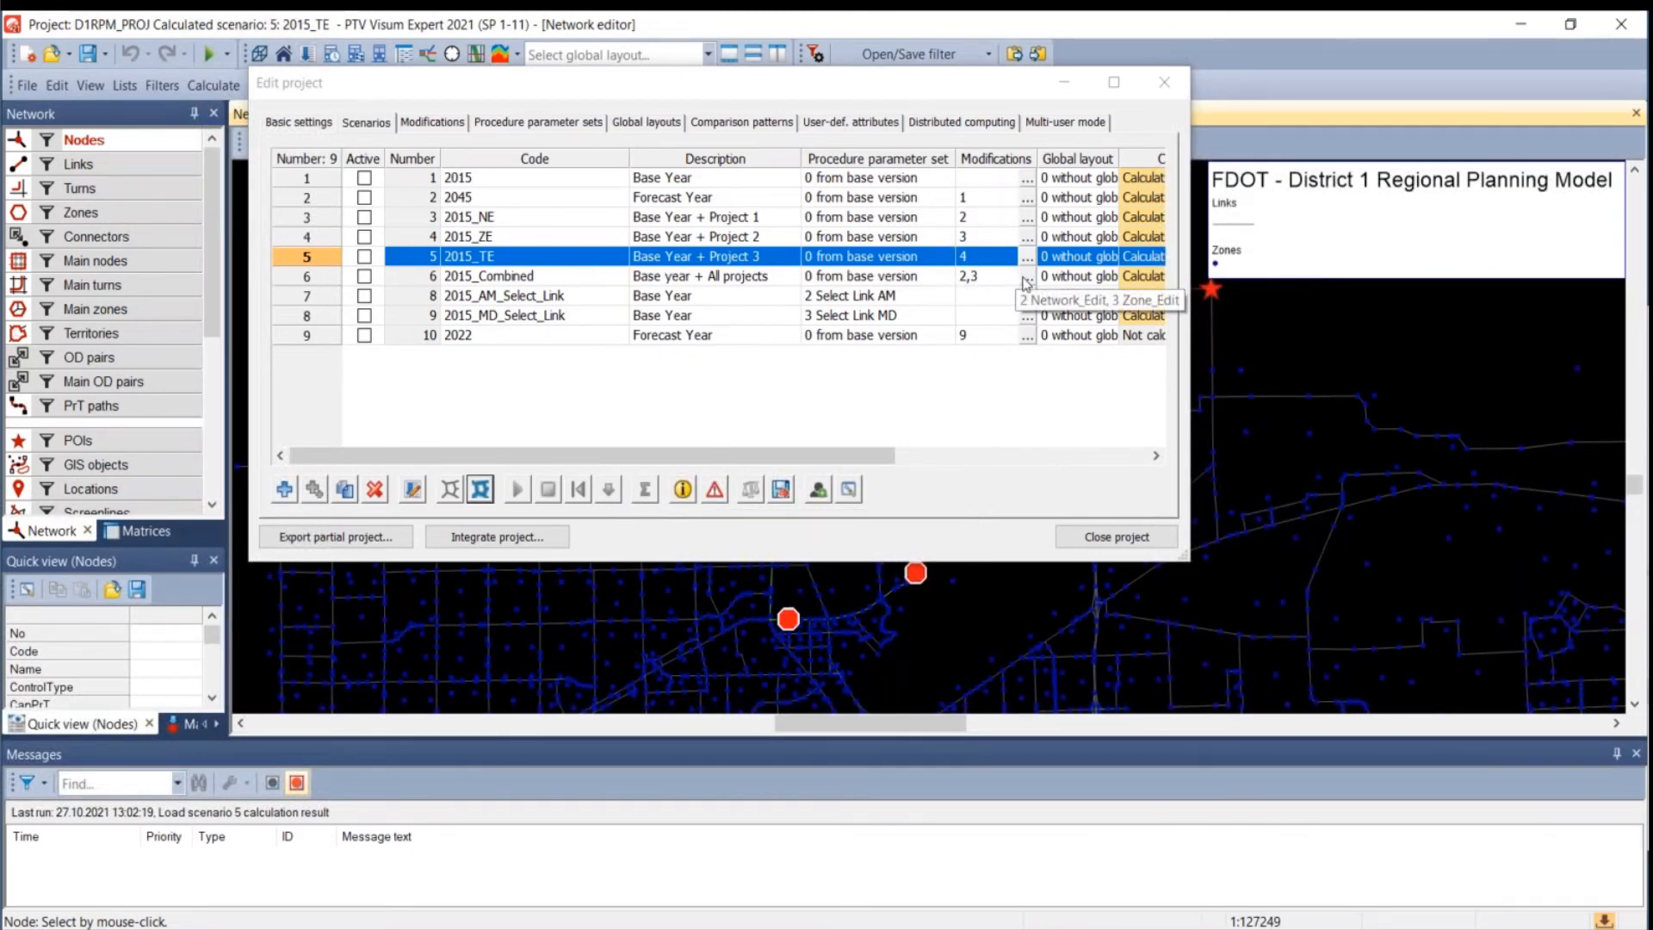
{"action": "left_click", "coordinate": [1028, 277]}
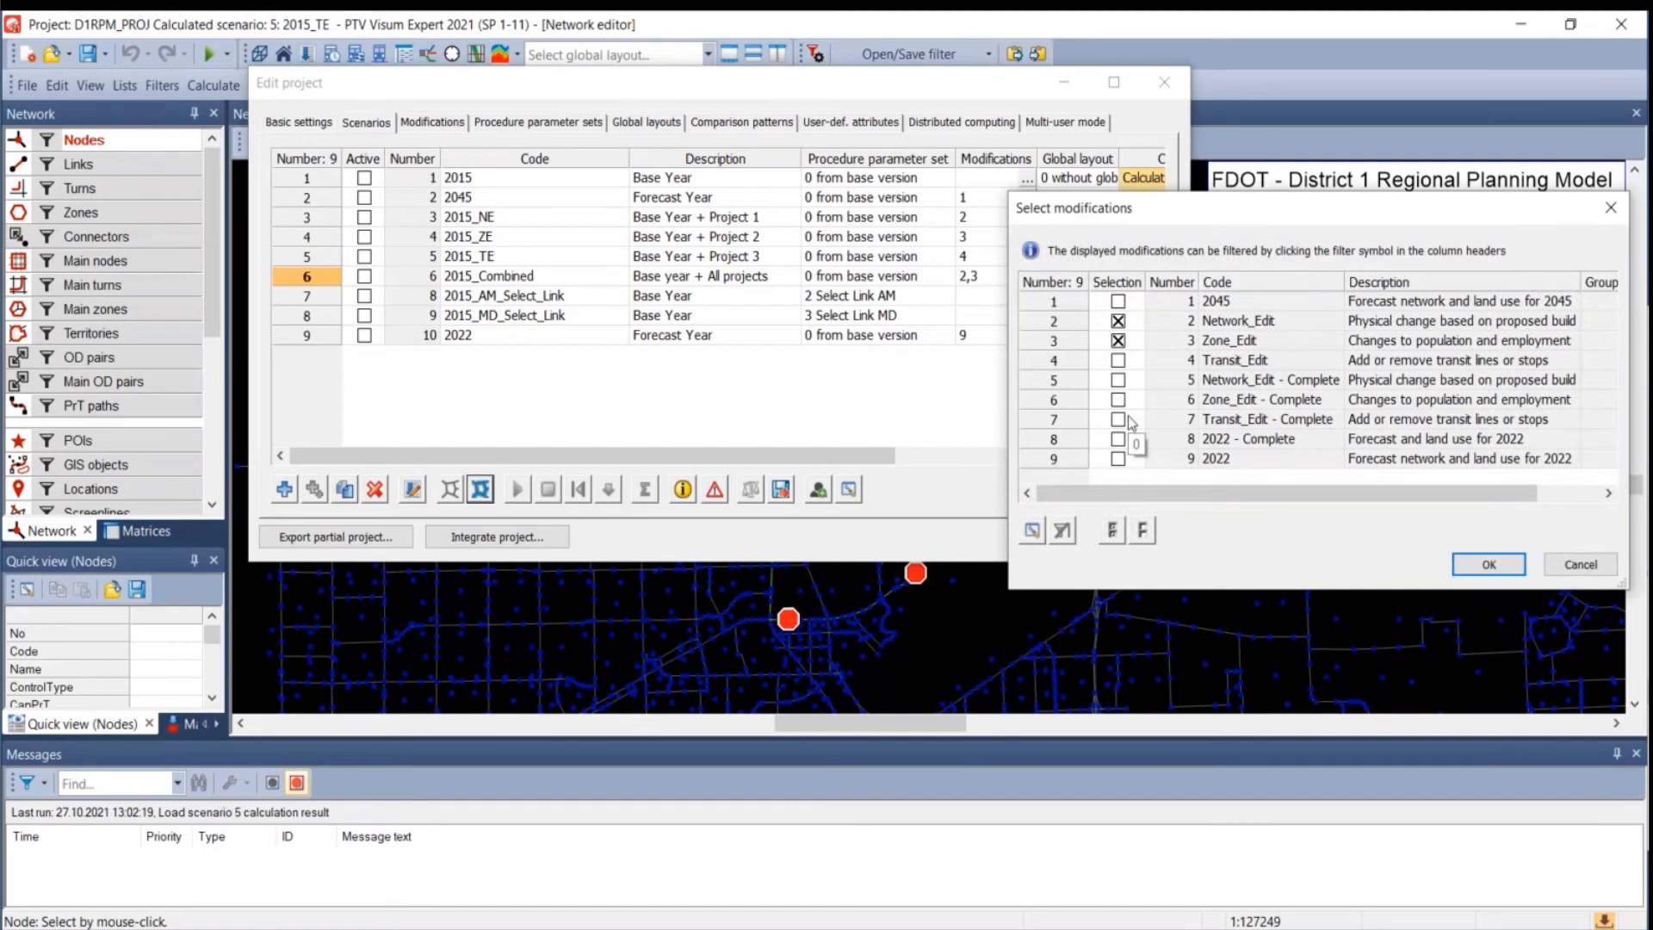
{"action": "left_click", "coordinate": [1118, 361]}
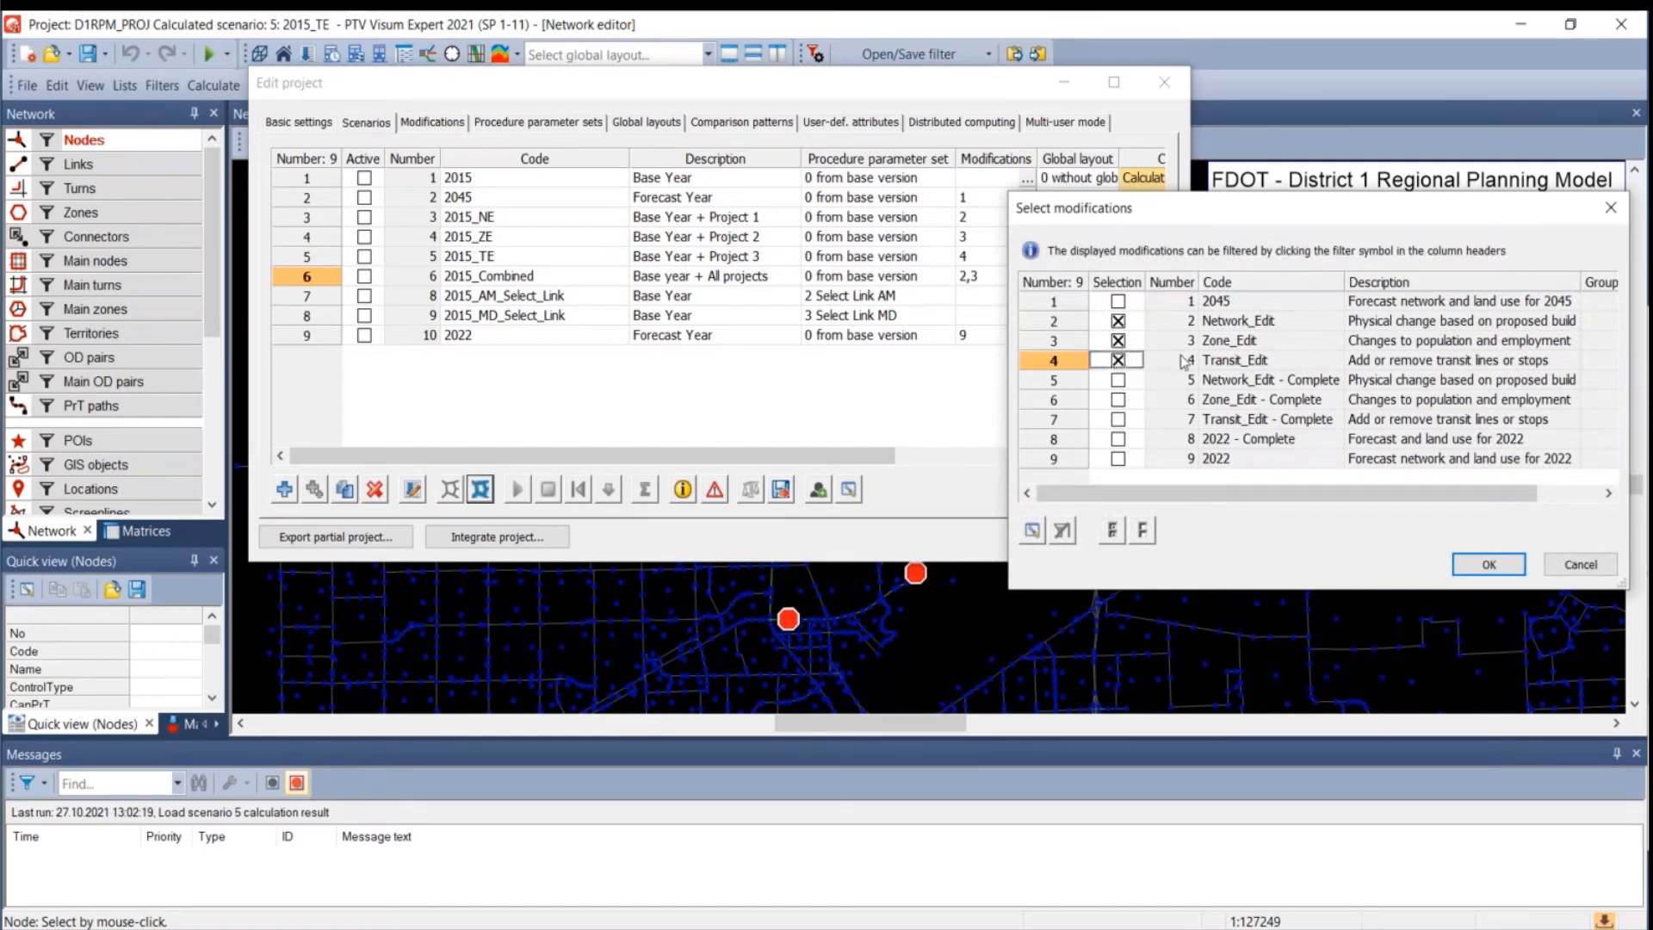
{"action": "left_click", "coordinate": [1121, 361]}
{"action": "left_click", "coordinate": [1589, 565]}
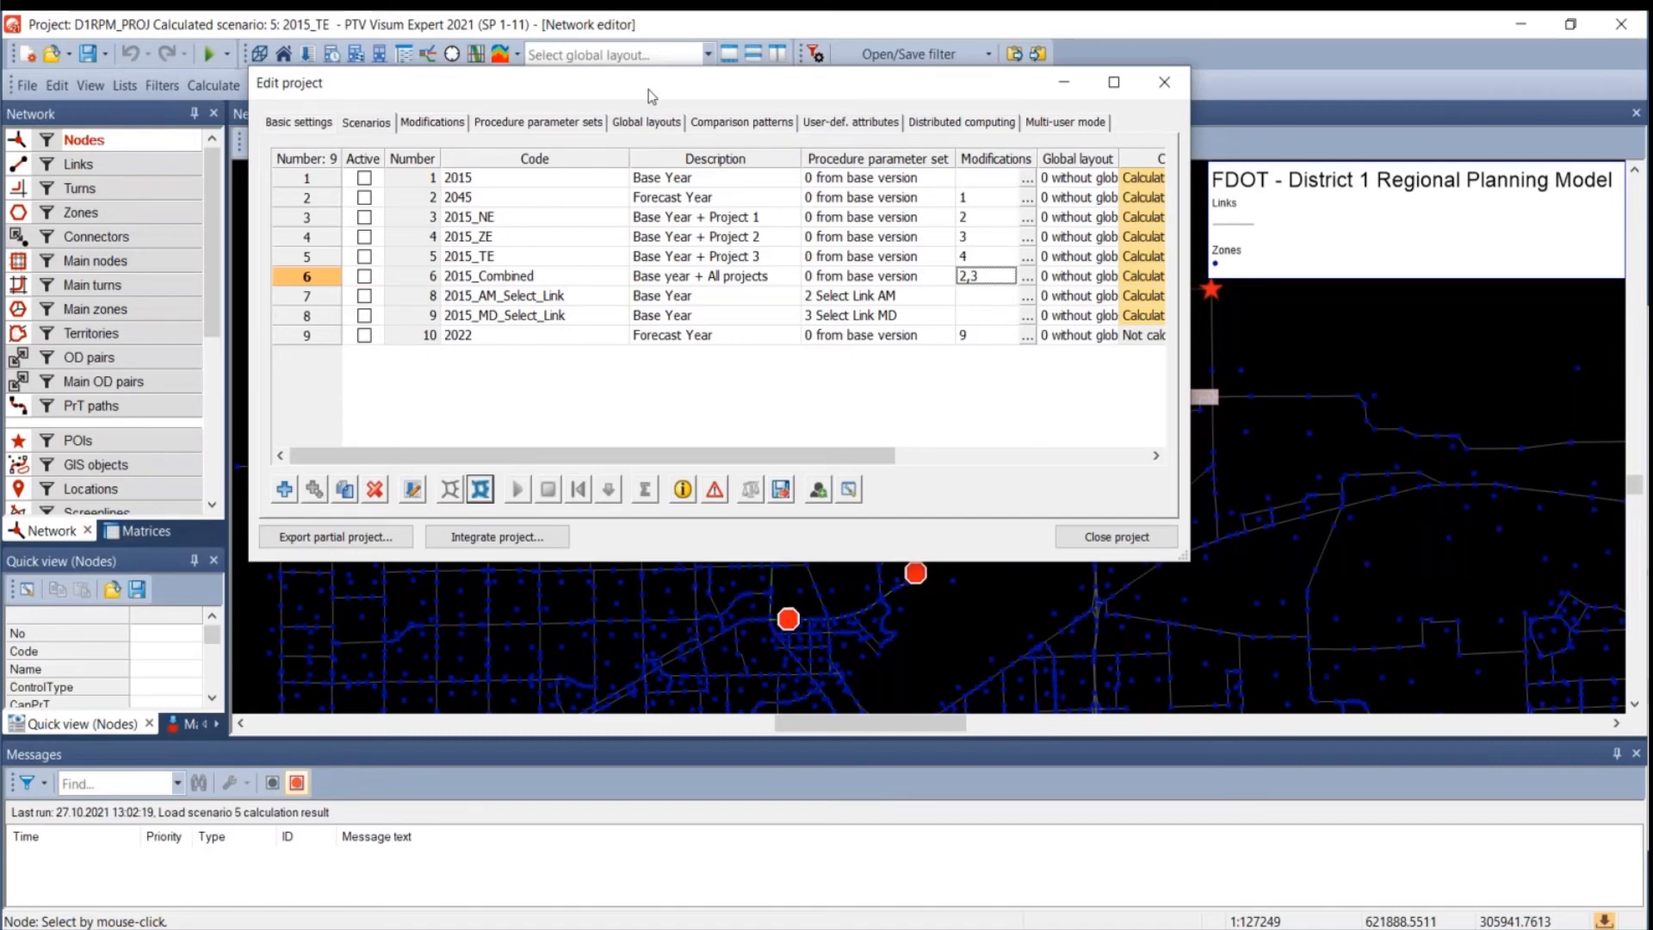
- Create a model transfer file from the base version file to the currently loaded network, saved as "D1RPM_PROJBase To transit"
{"action": "left_click_drag", "start_coordinate": [648, 90], "coordinate": [787, 245]}
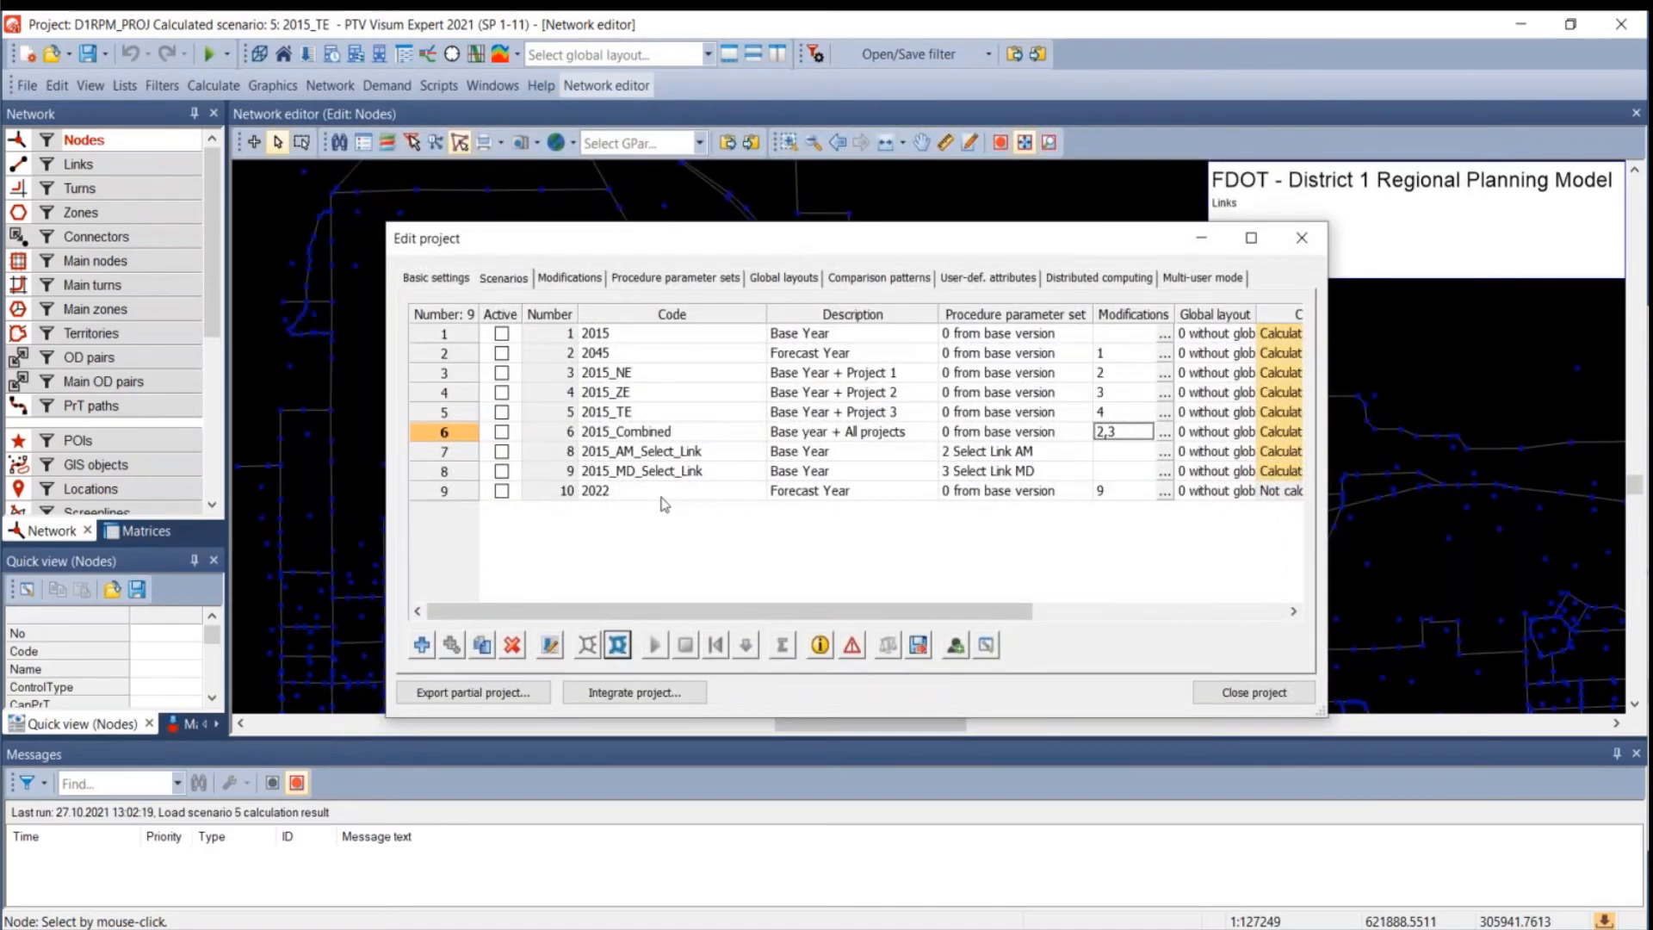
{"action": "left_click", "coordinate": [466, 414]}
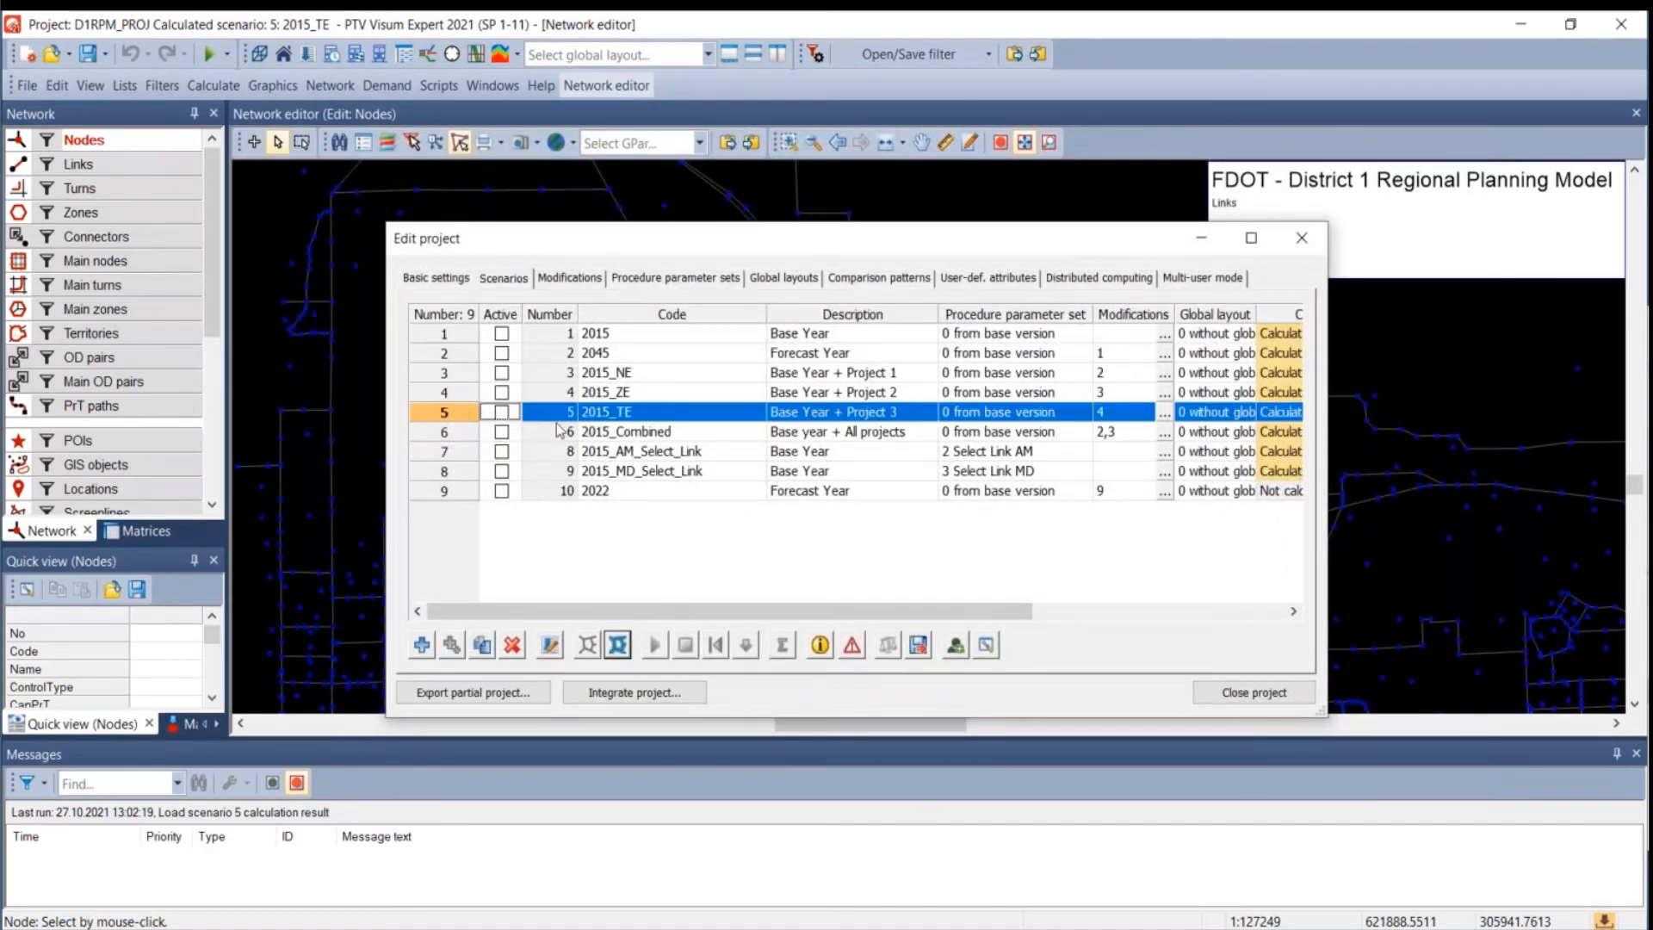
{"action": "key", "text": "Escape"}
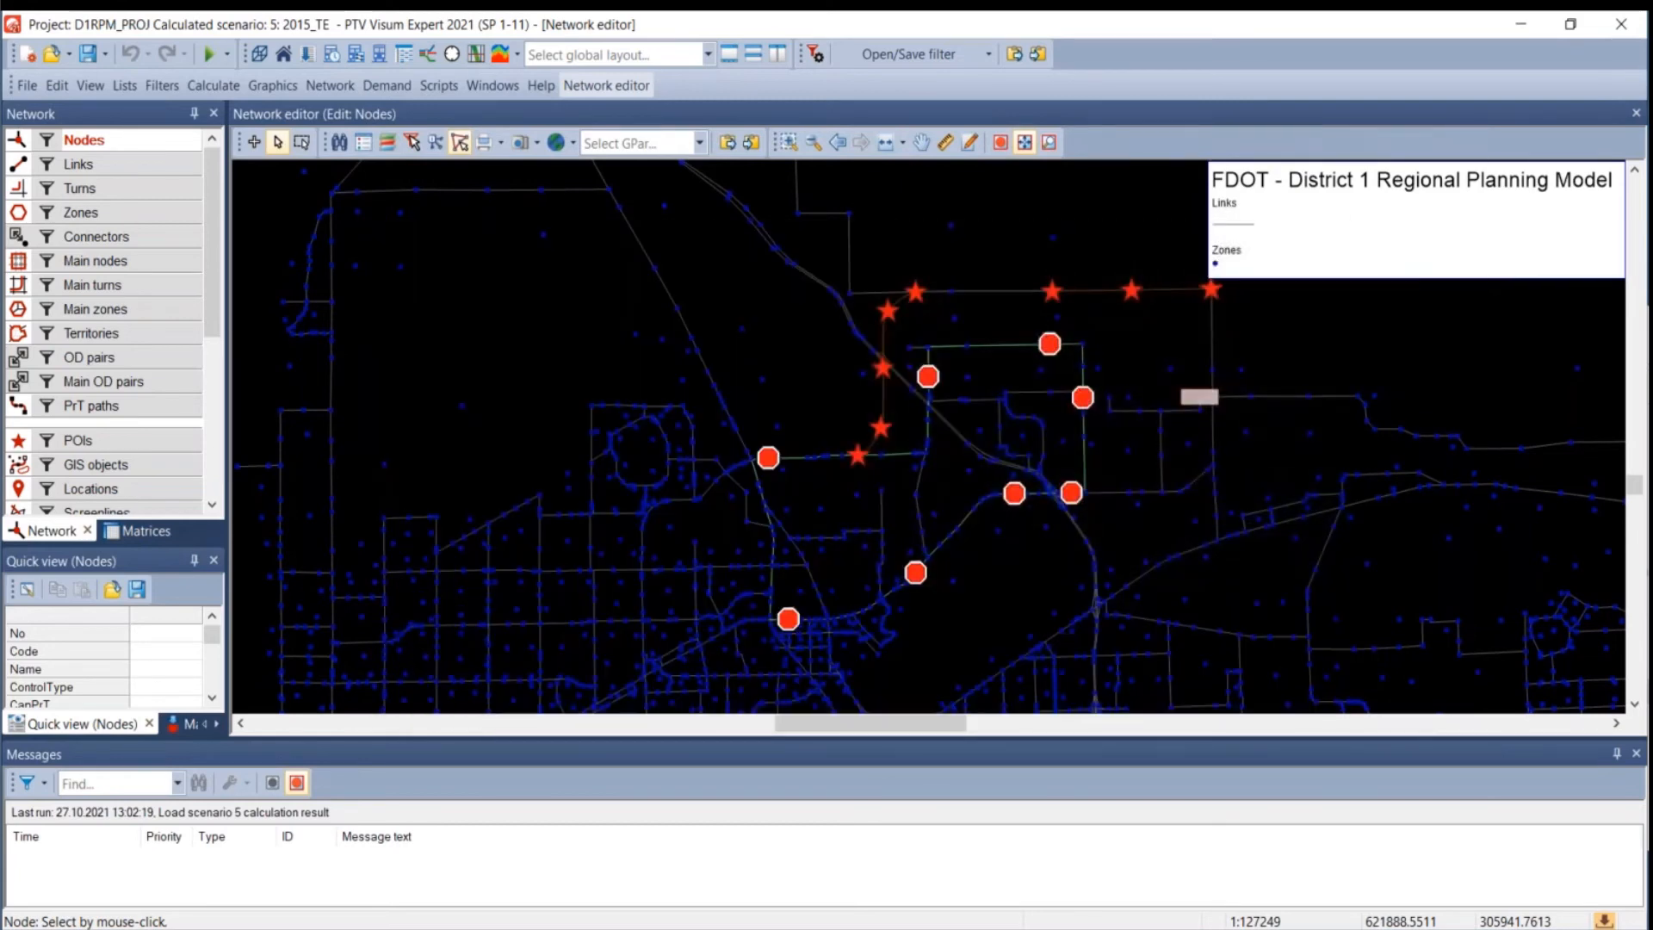
{"action": "left_click", "coordinate": [28, 85]}
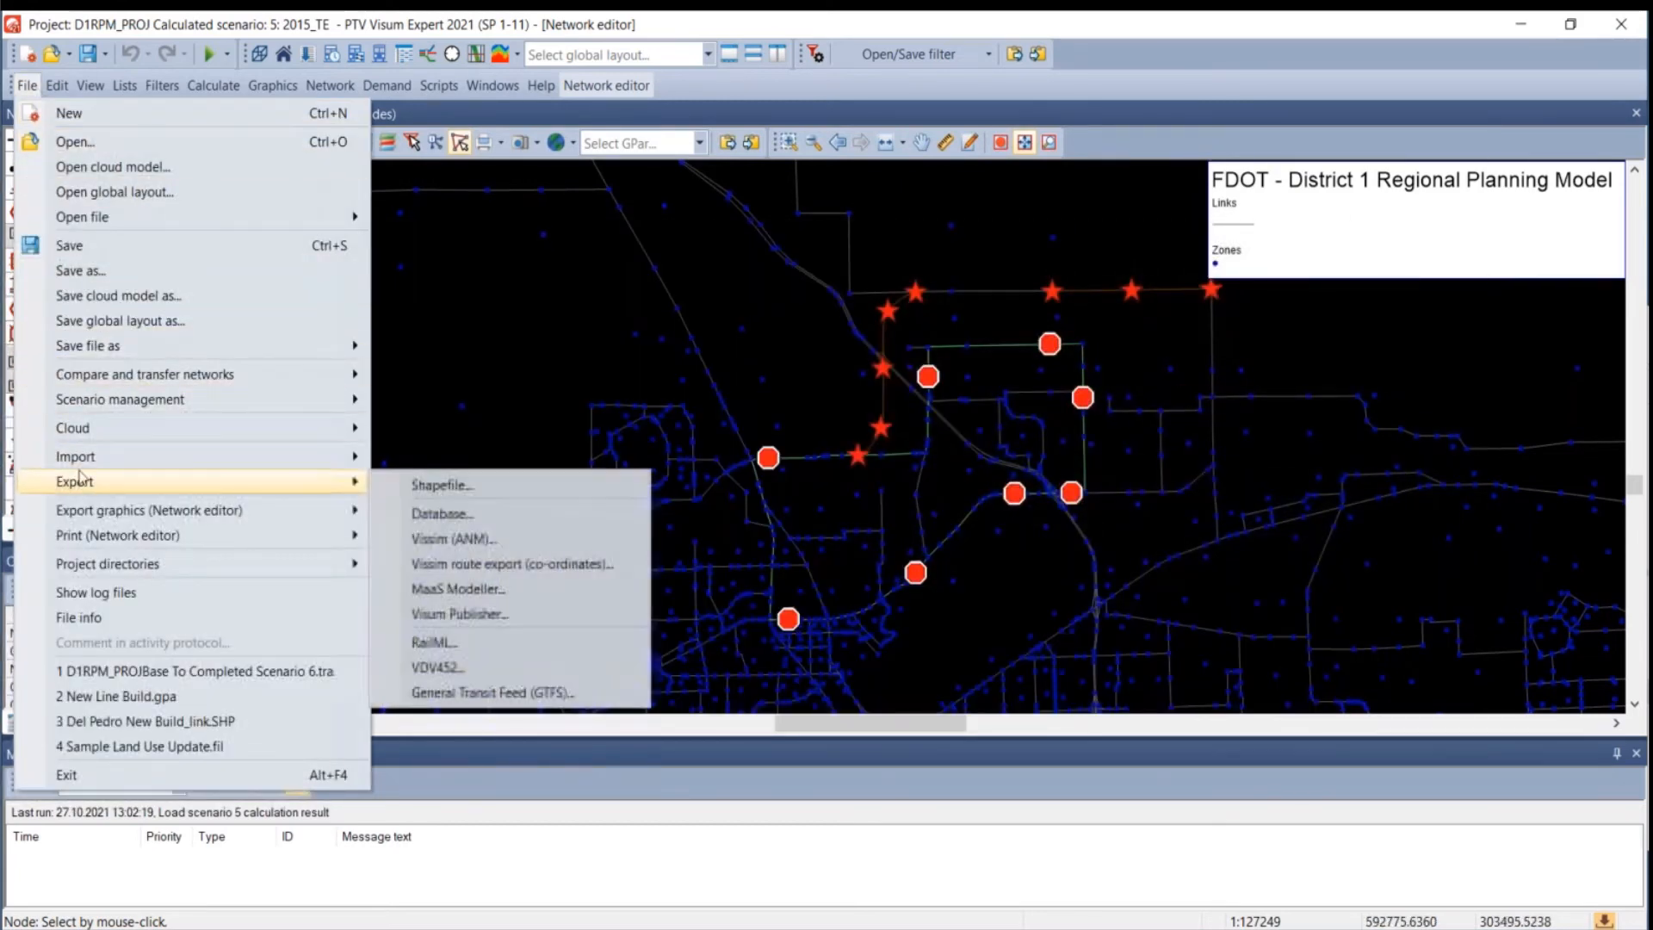
{"action": "mouse_move", "coordinate": [343, 383]}
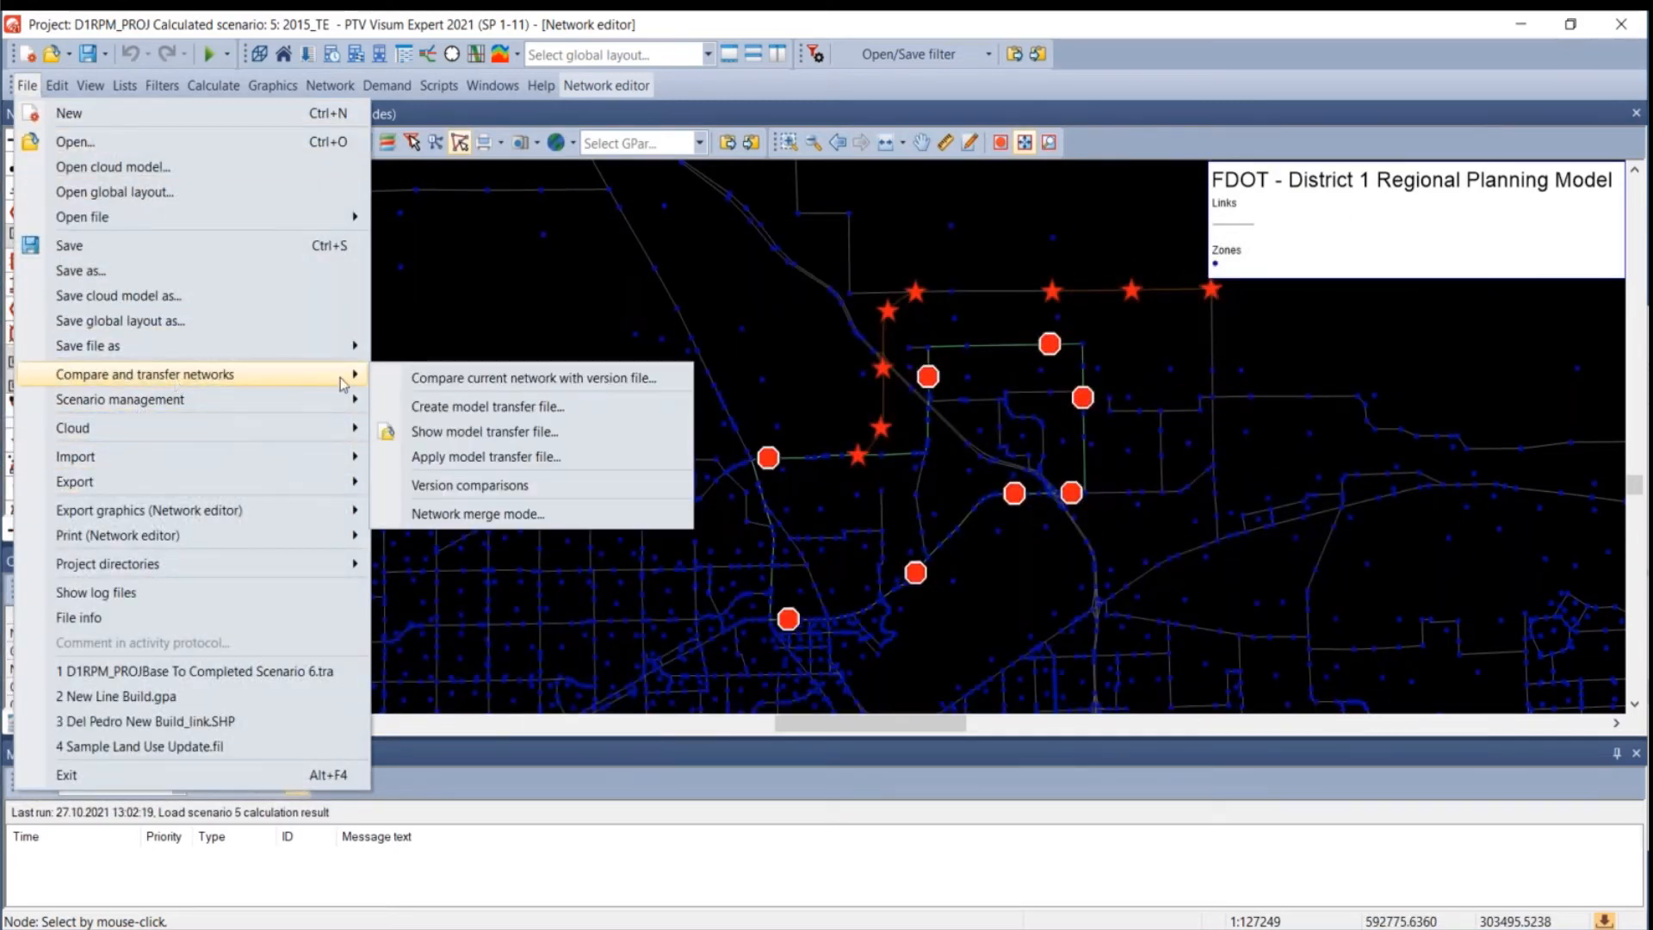
{"action": "left_click", "coordinate": [466, 410]}
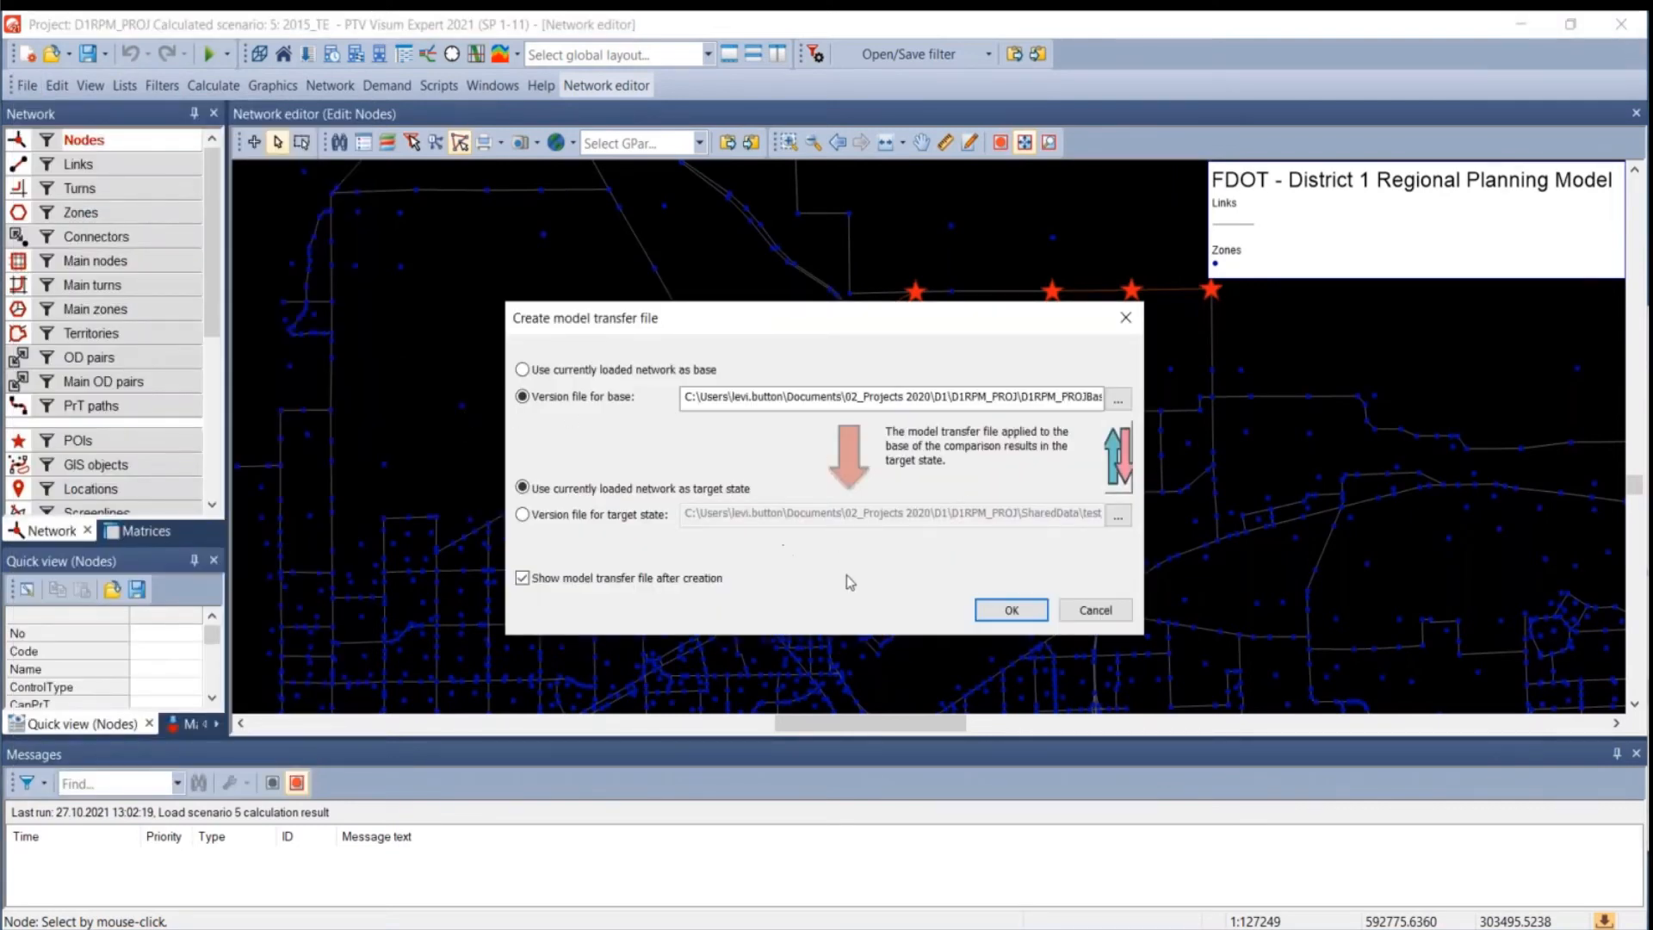
{"action": "left_click", "coordinate": [1011, 610]}
{"action": "left_click_drag", "start_coordinate": [347, 505], "coordinate": [286, 506]}
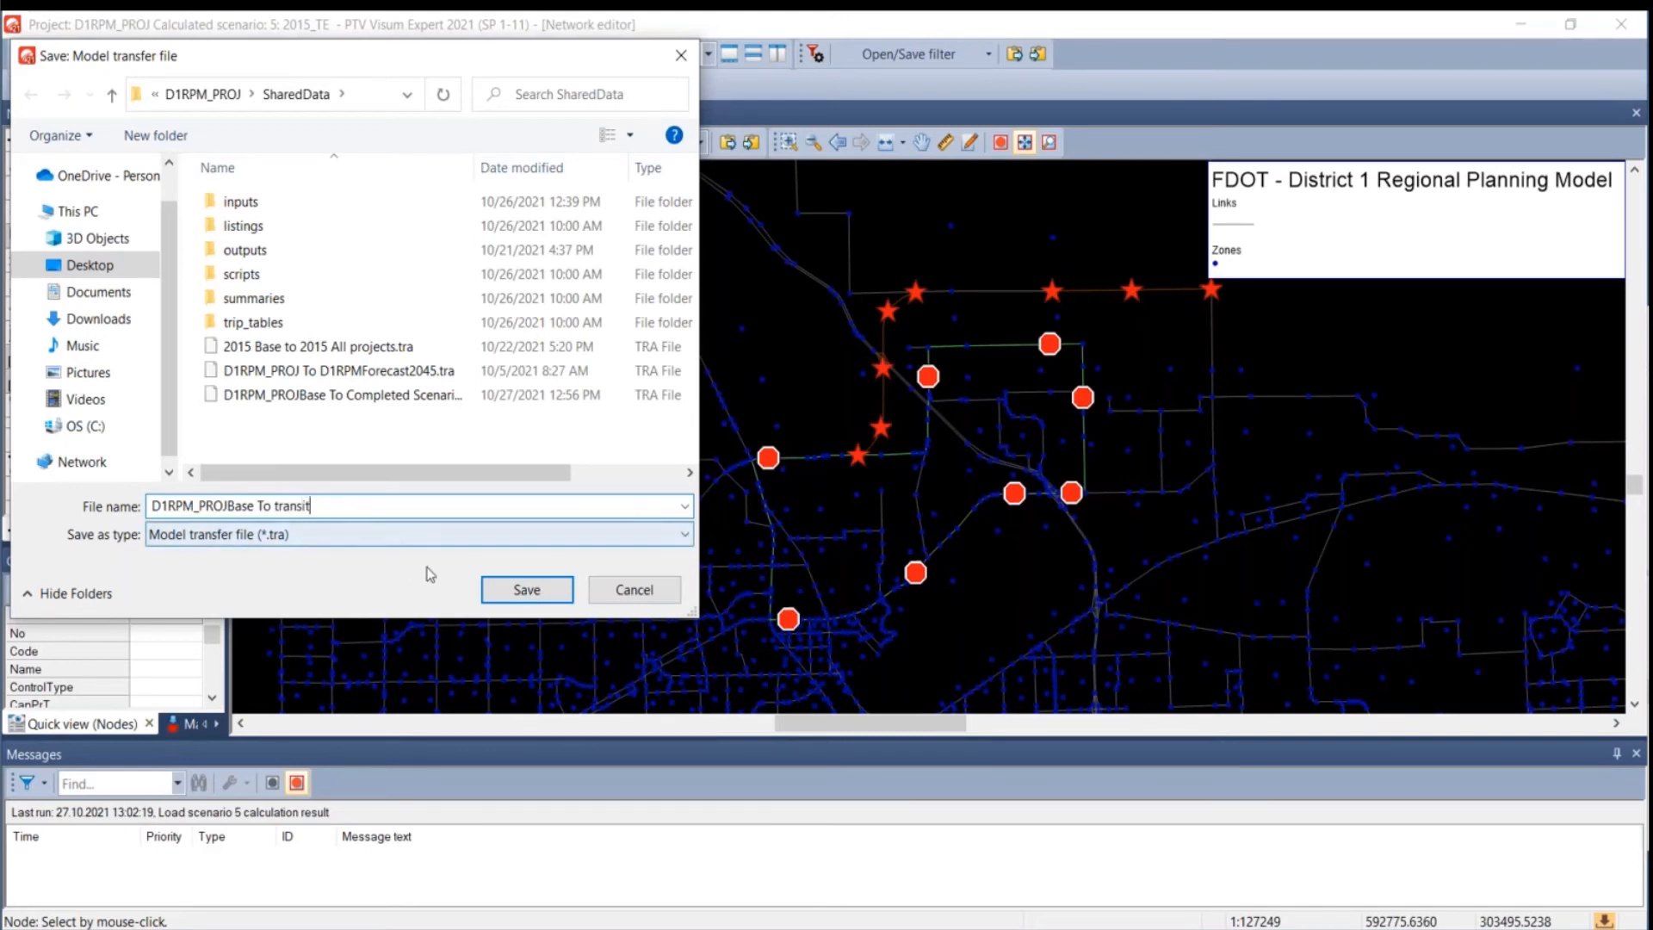
{"action": "left_click", "coordinate": [510, 589]}
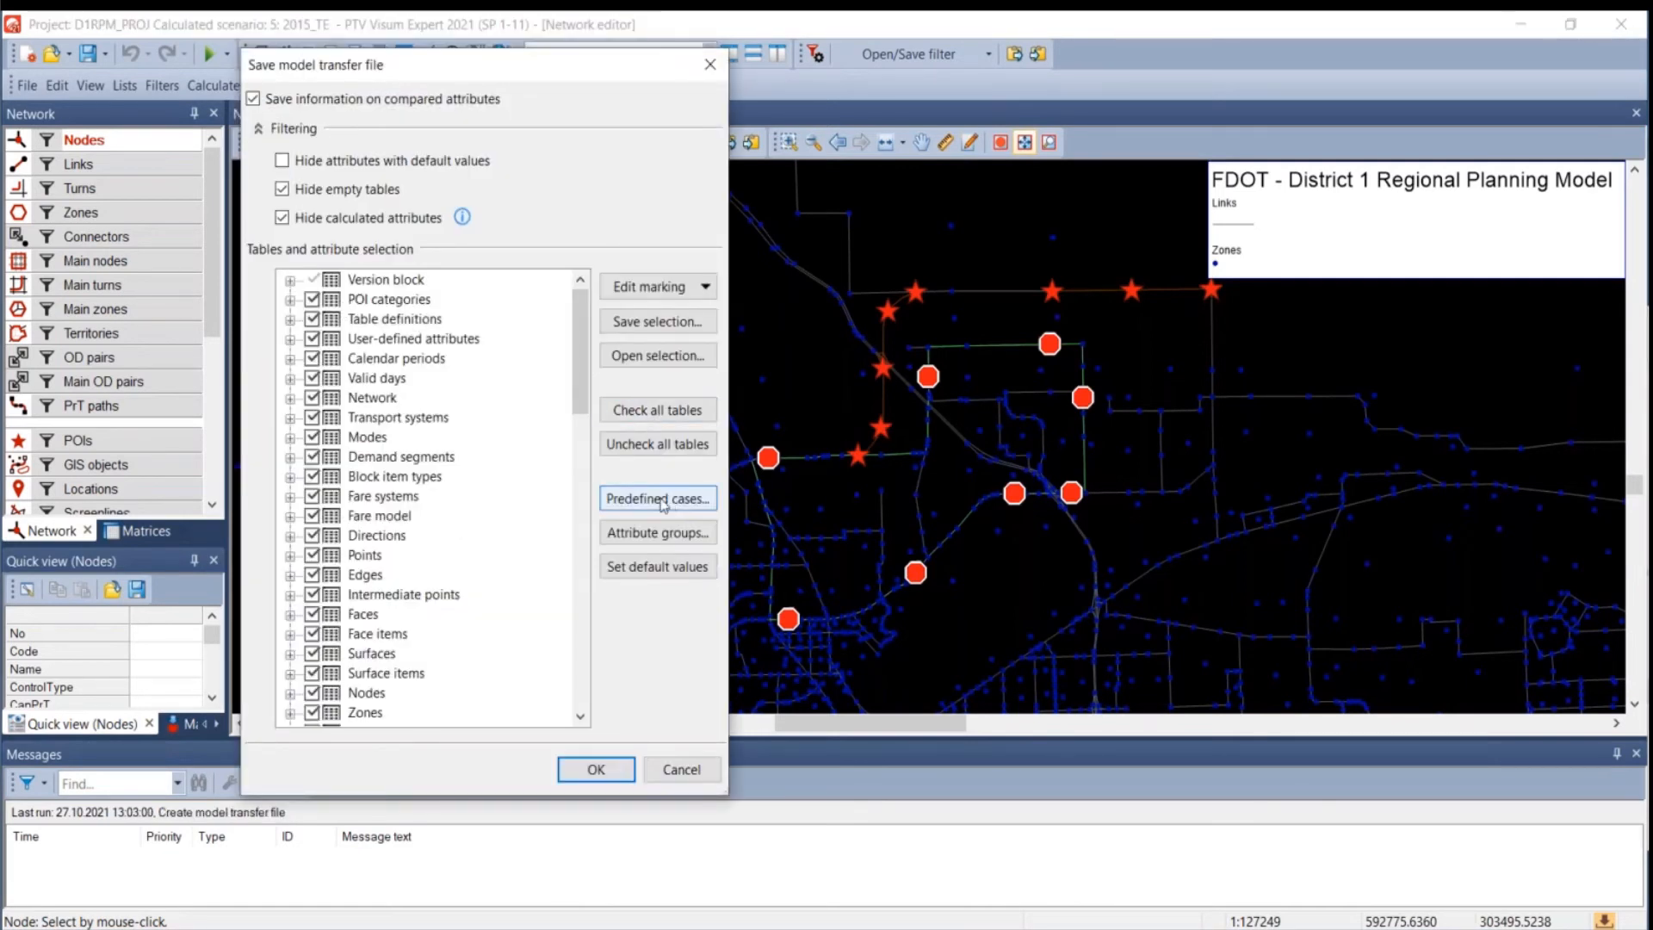
- Clear all tables from the transfer file selection, and include only Lines, Line routes, Line route items, Time profiles and Time profile items
{"action": "left_click", "coordinate": [633, 445]}
{"action": "scroll", "coordinate": [488, 554], "scroll_direction": "down", "scroll_amount": 4}
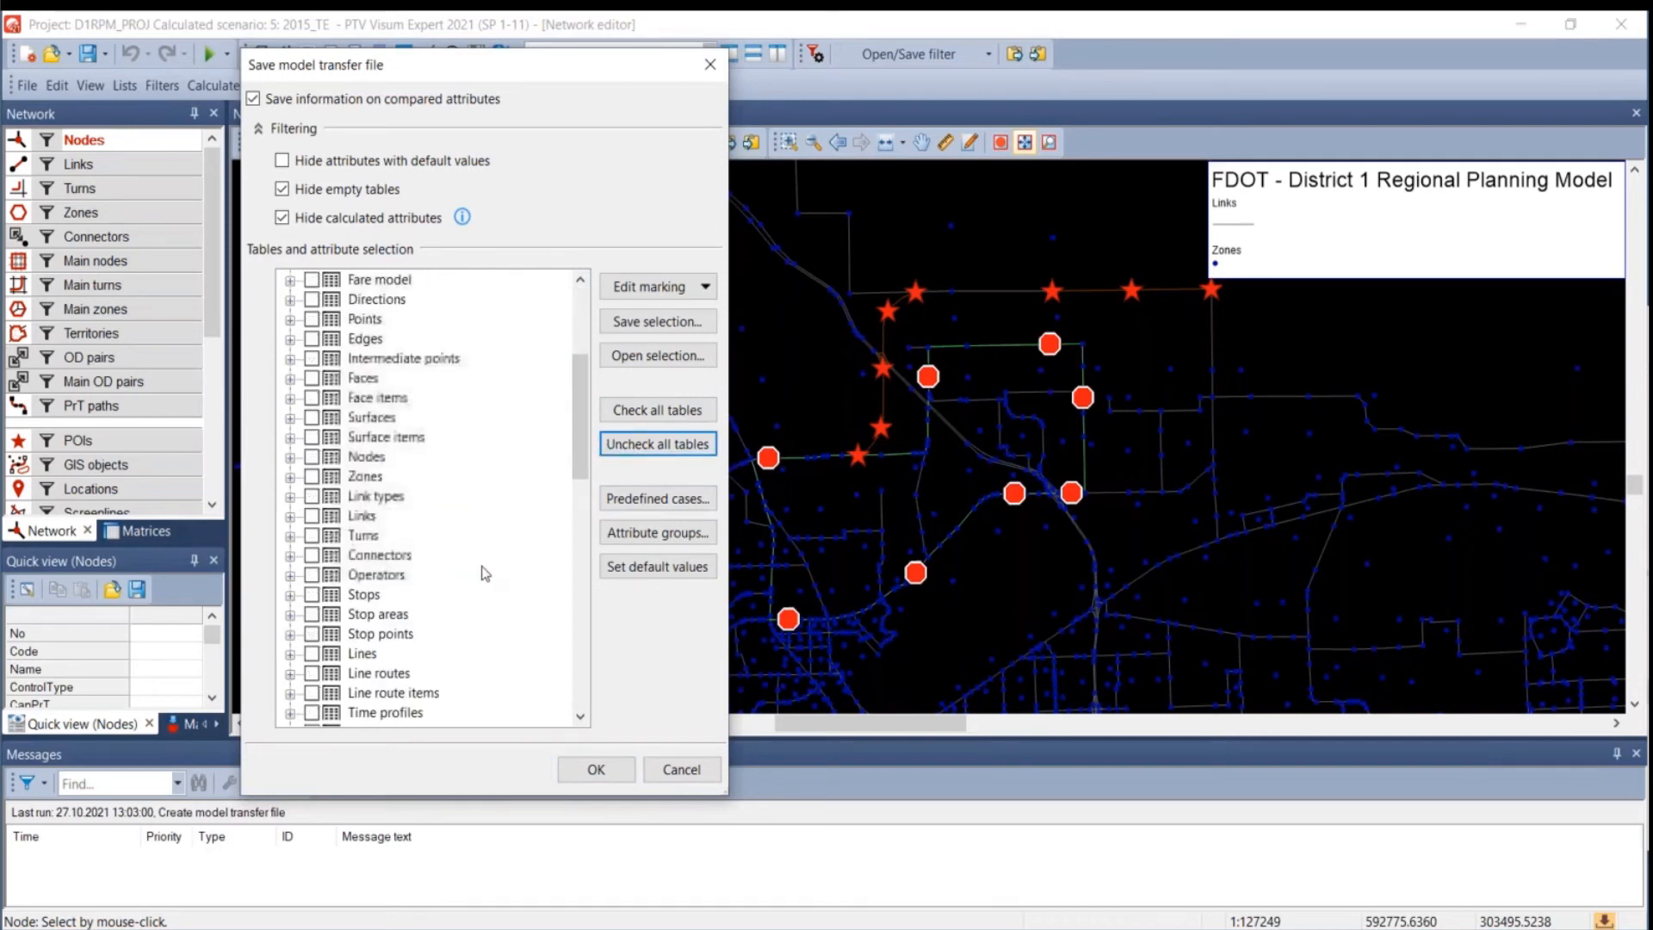
{"action": "scroll", "coordinate": [495, 590], "scroll_direction": "down", "scroll_amount": 1}
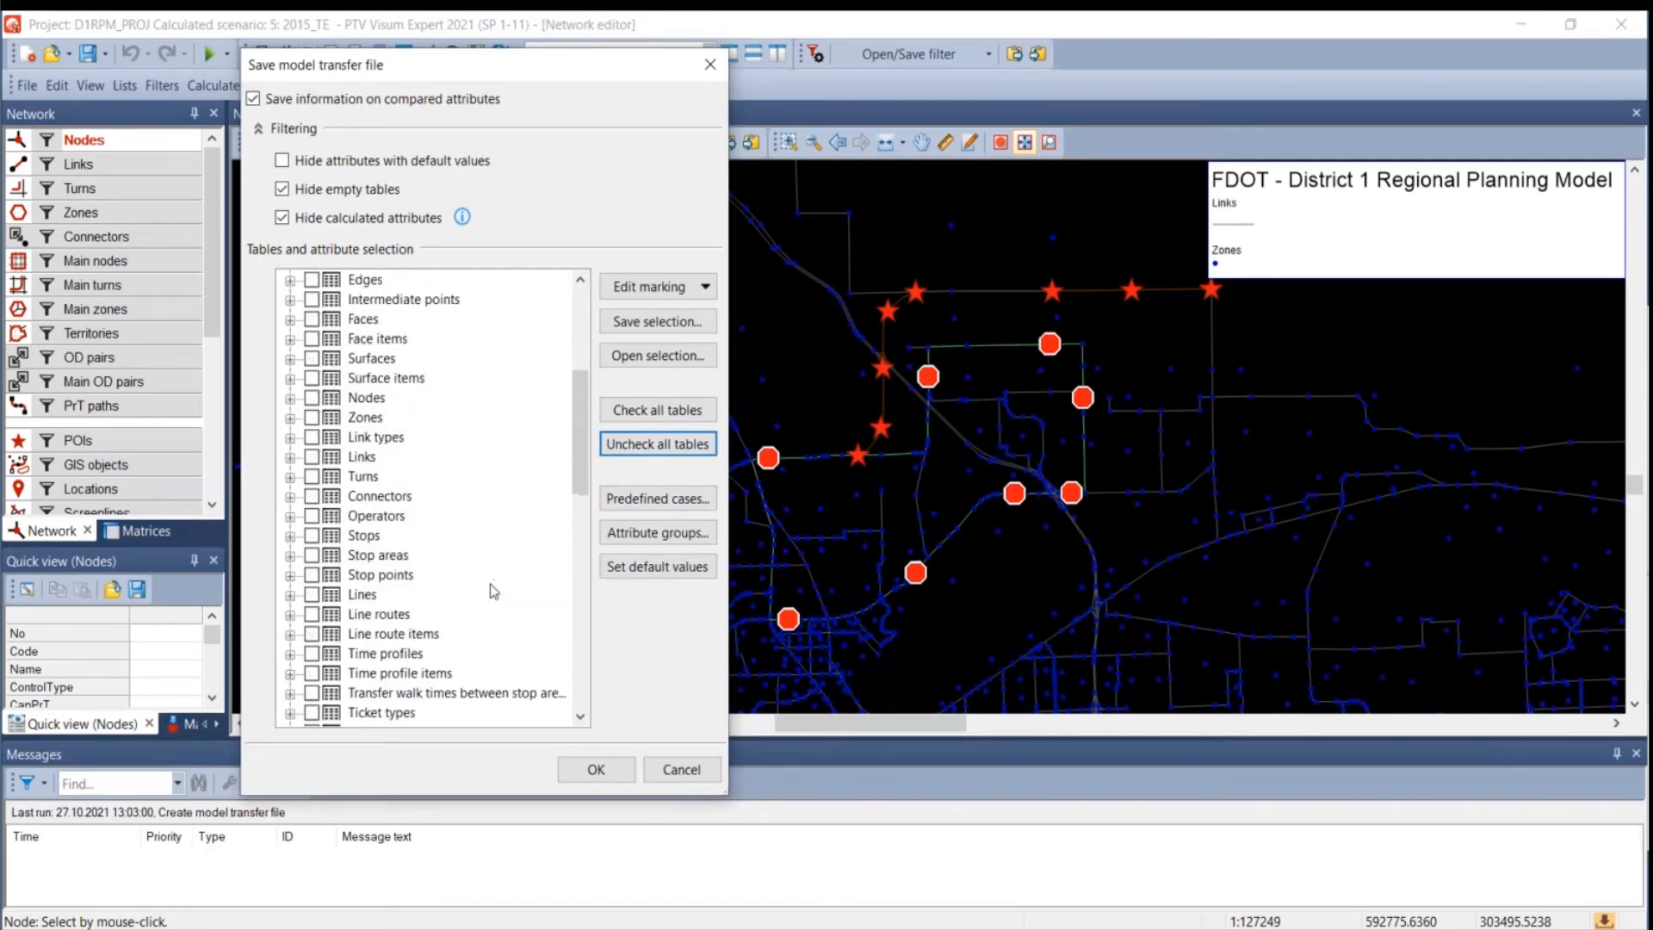
{"action": "left_click", "coordinate": [310, 597]}
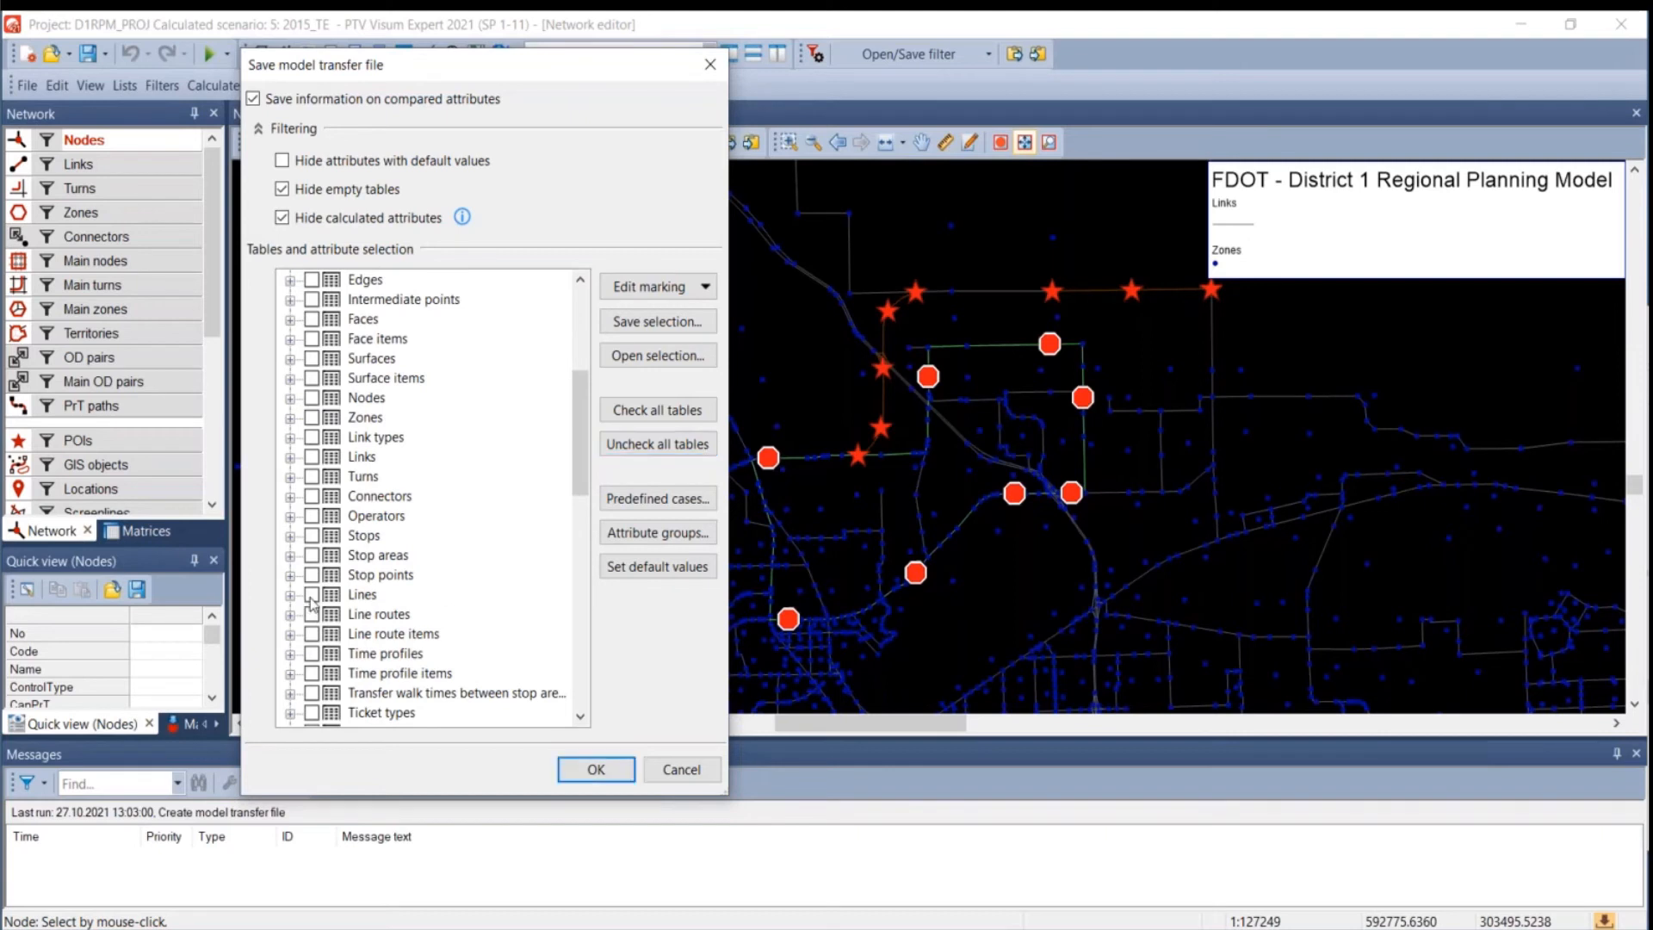
{"action": "left_click", "coordinate": [311, 614]}
{"action": "left_click", "coordinate": [312, 634]}
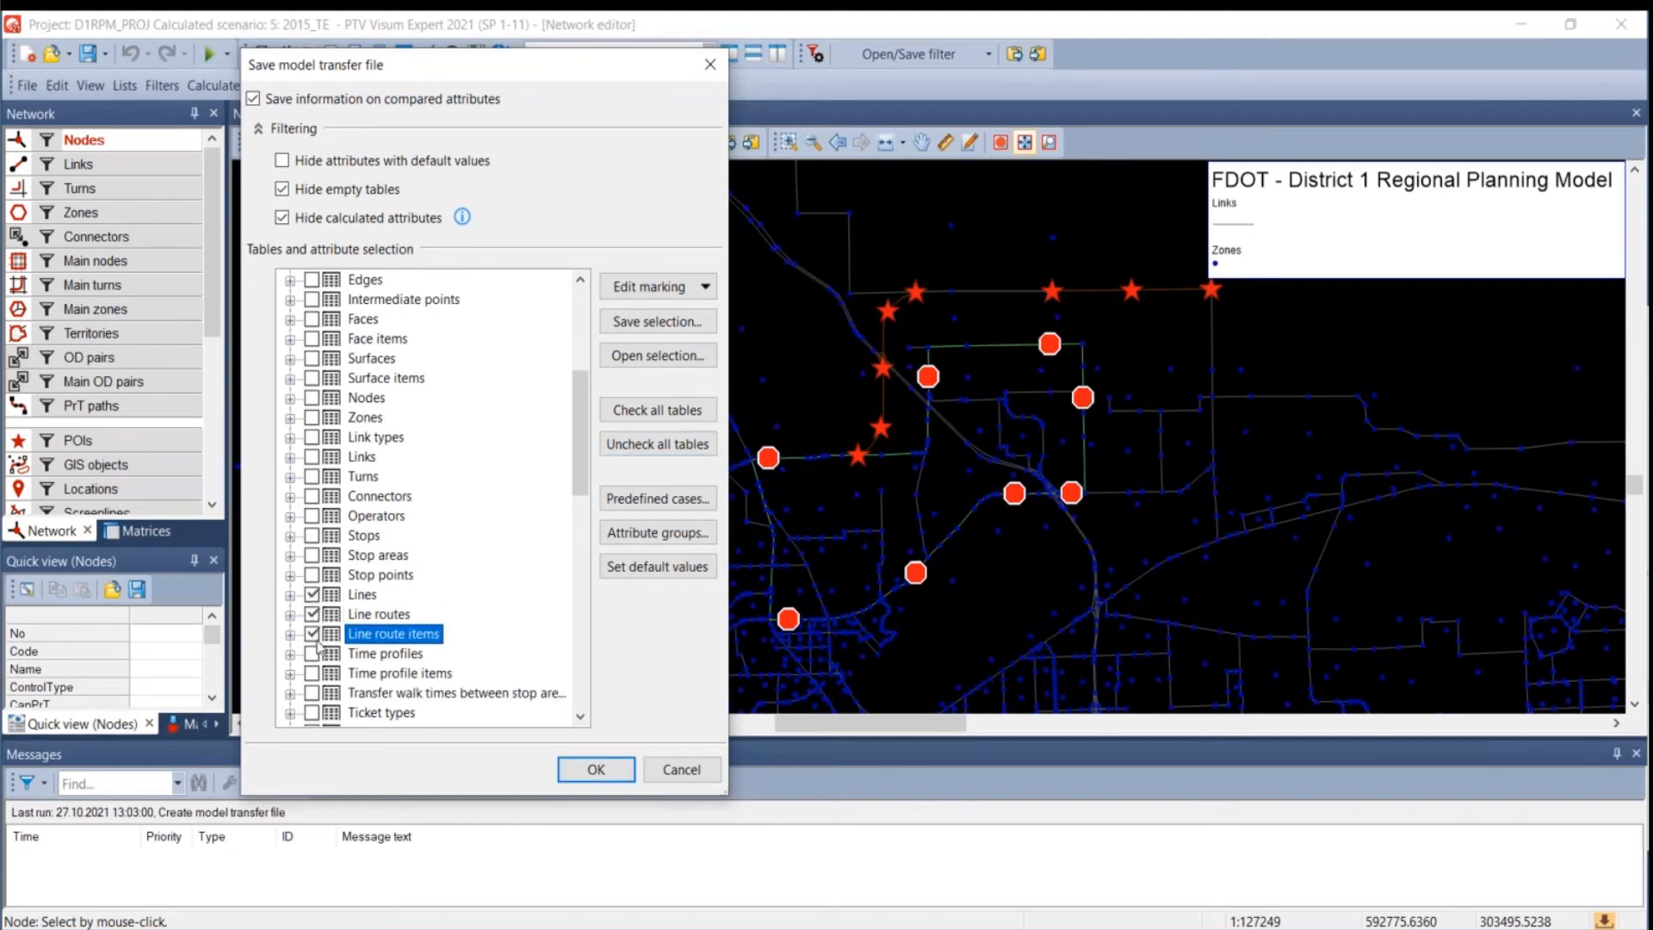
{"action": "left_click", "coordinate": [313, 654]}
{"action": "left_click", "coordinate": [314, 674]}
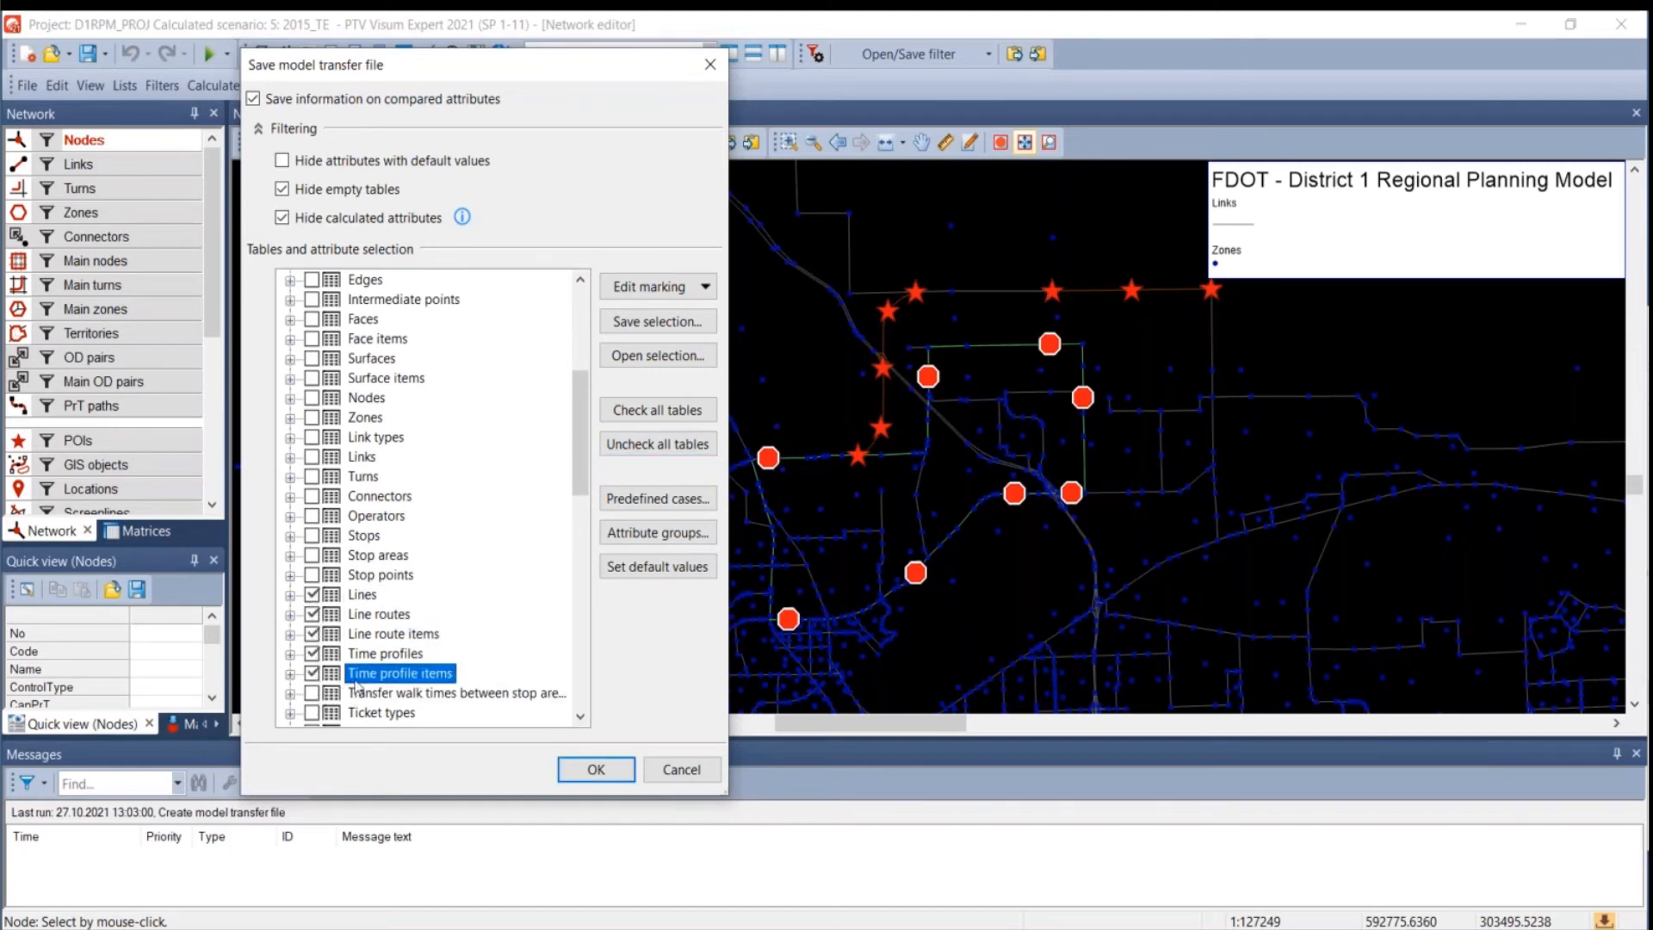
- Add the Stops, Stop areas, Stop points and Operators tables to the selection and generate the model transfer file
{"action": "left_click", "coordinate": [312, 535]}
{"action": "left_click", "coordinate": [312, 556]}
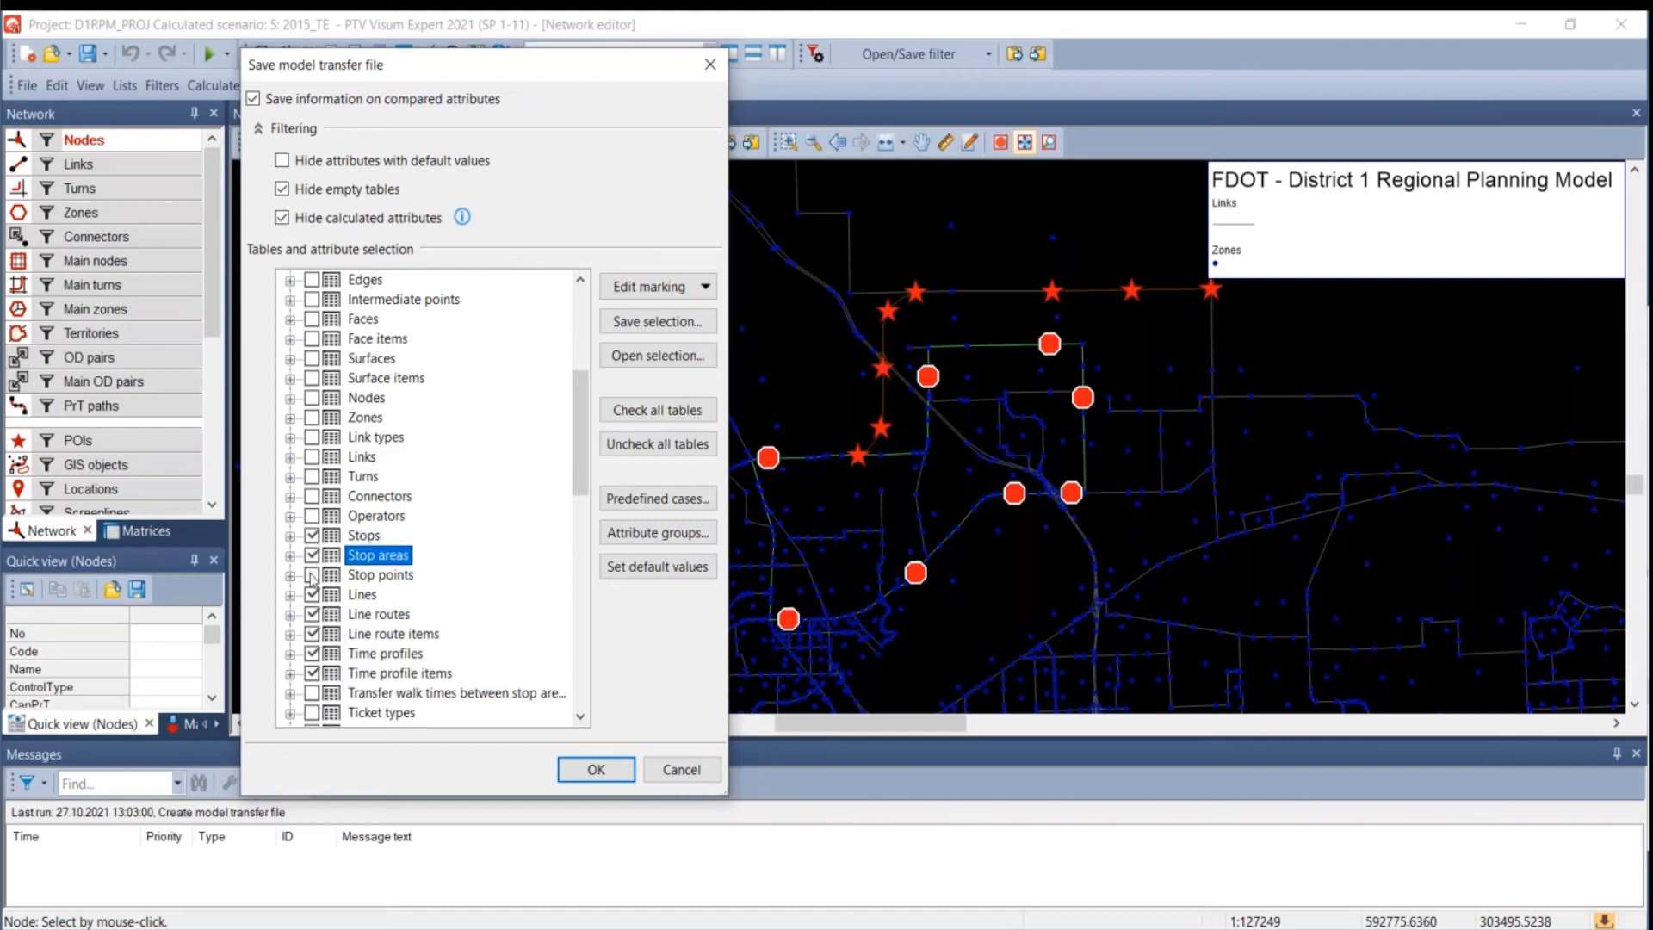
{"action": "left_click", "coordinate": [311, 575]}
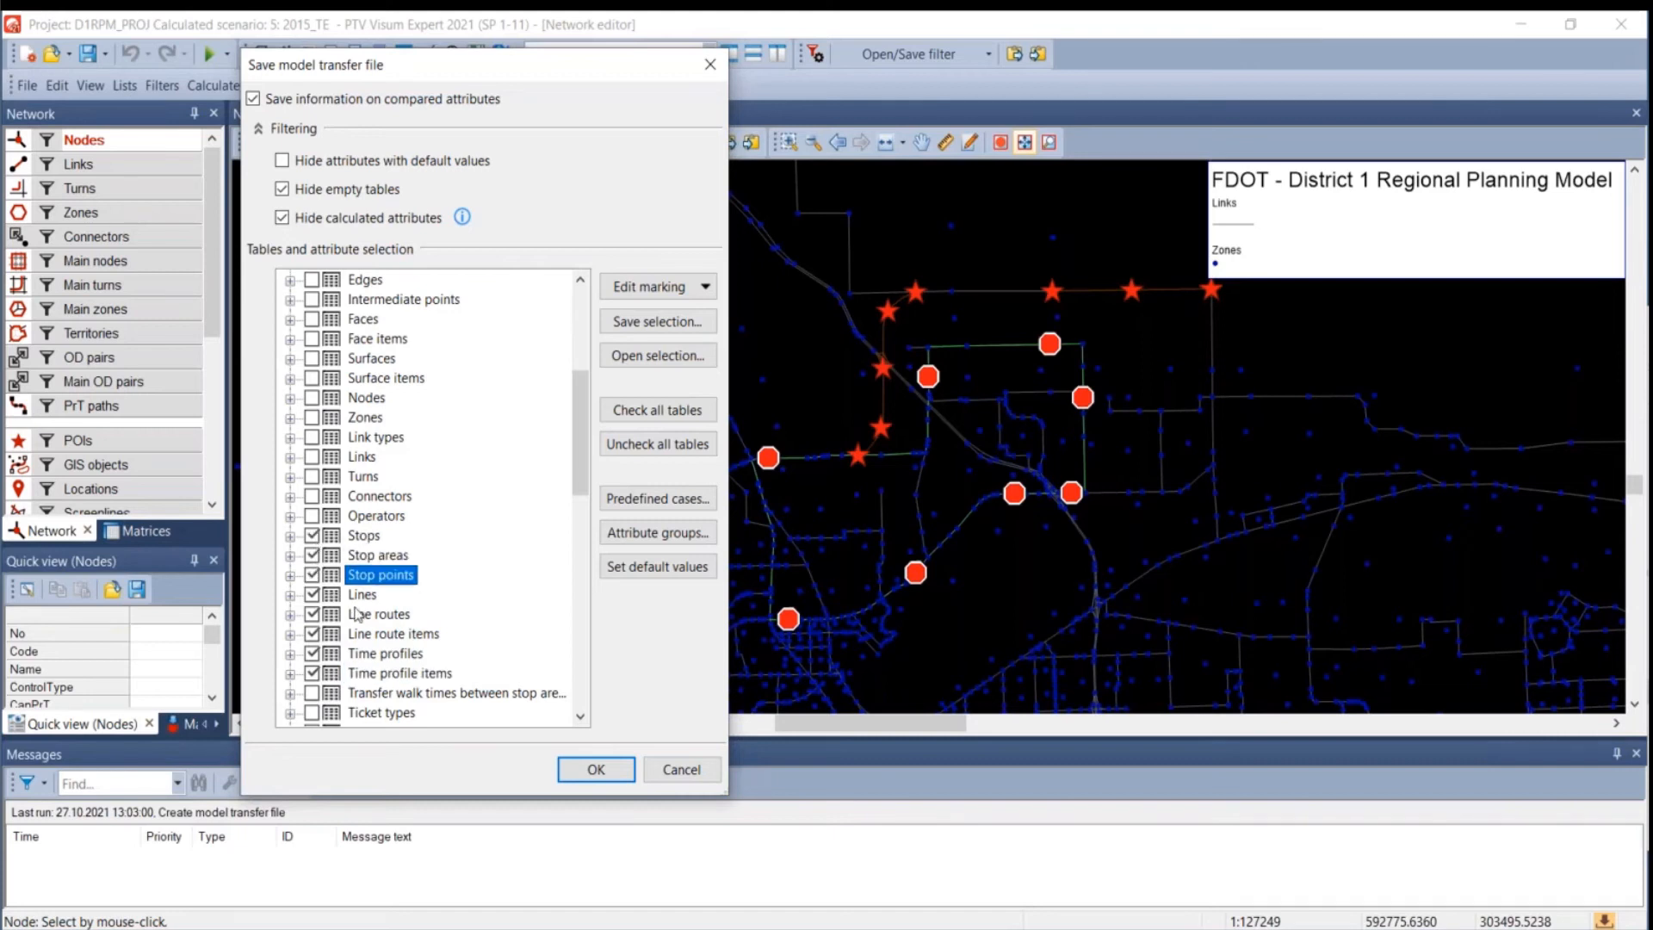
{"action": "left_click", "coordinate": [312, 516]}
{"action": "scroll", "coordinate": [369, 551], "scroll_direction": "up", "scroll_amount": 2}
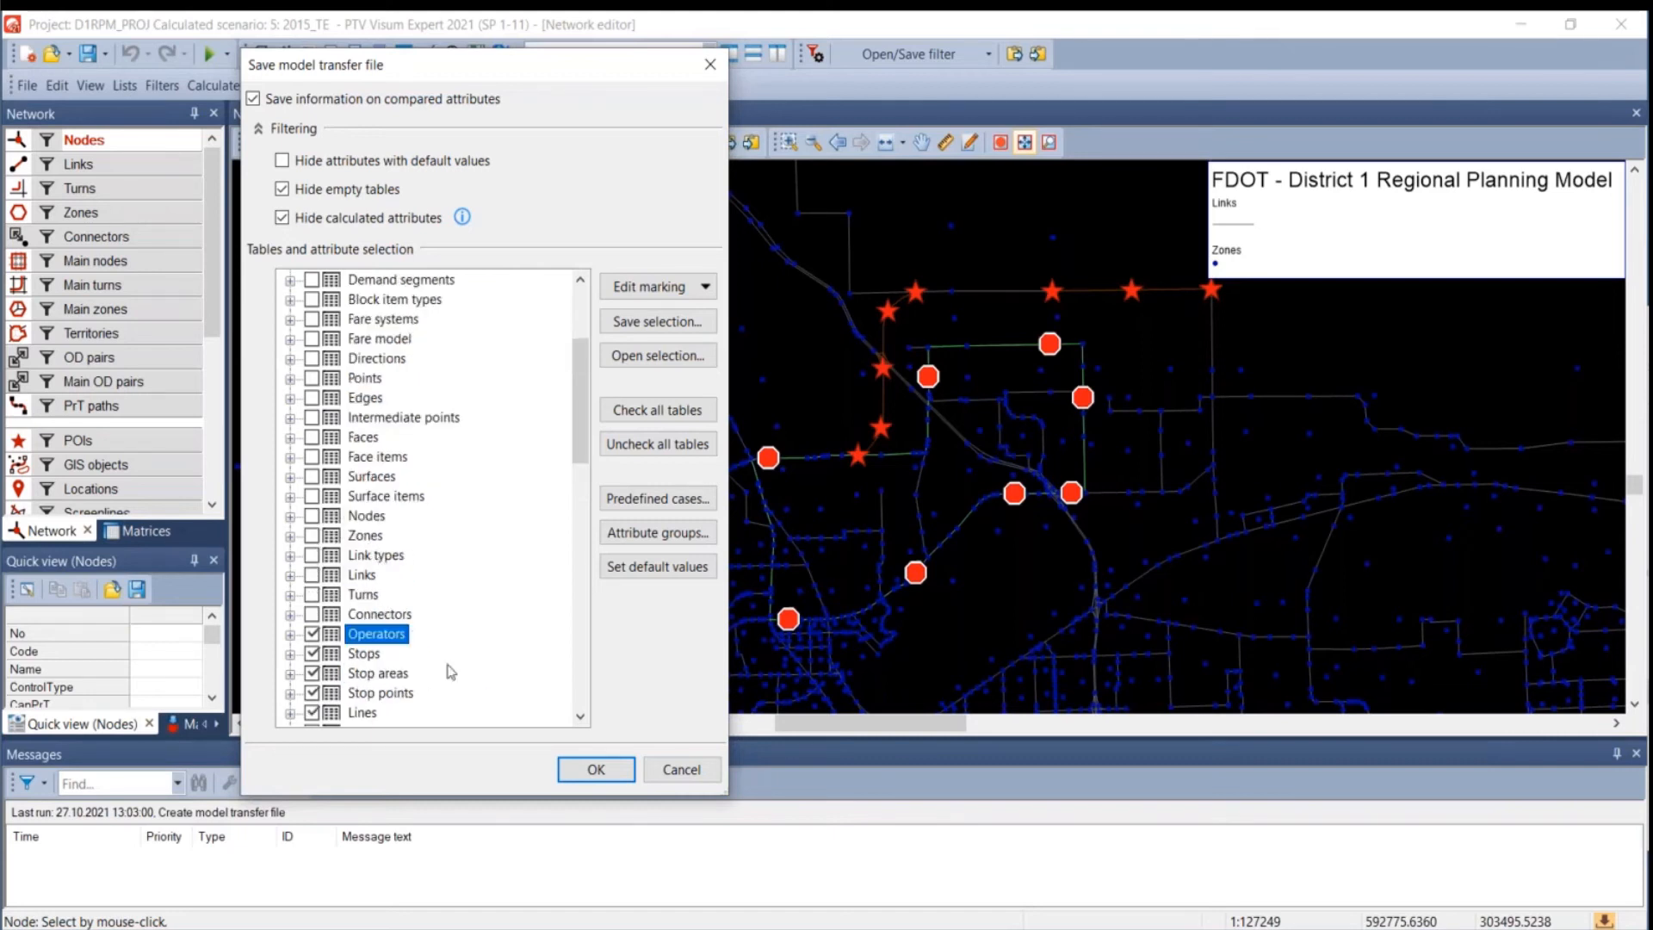
{"action": "scroll", "coordinate": [496, 718], "scroll_direction": "down", "scroll_amount": 5}
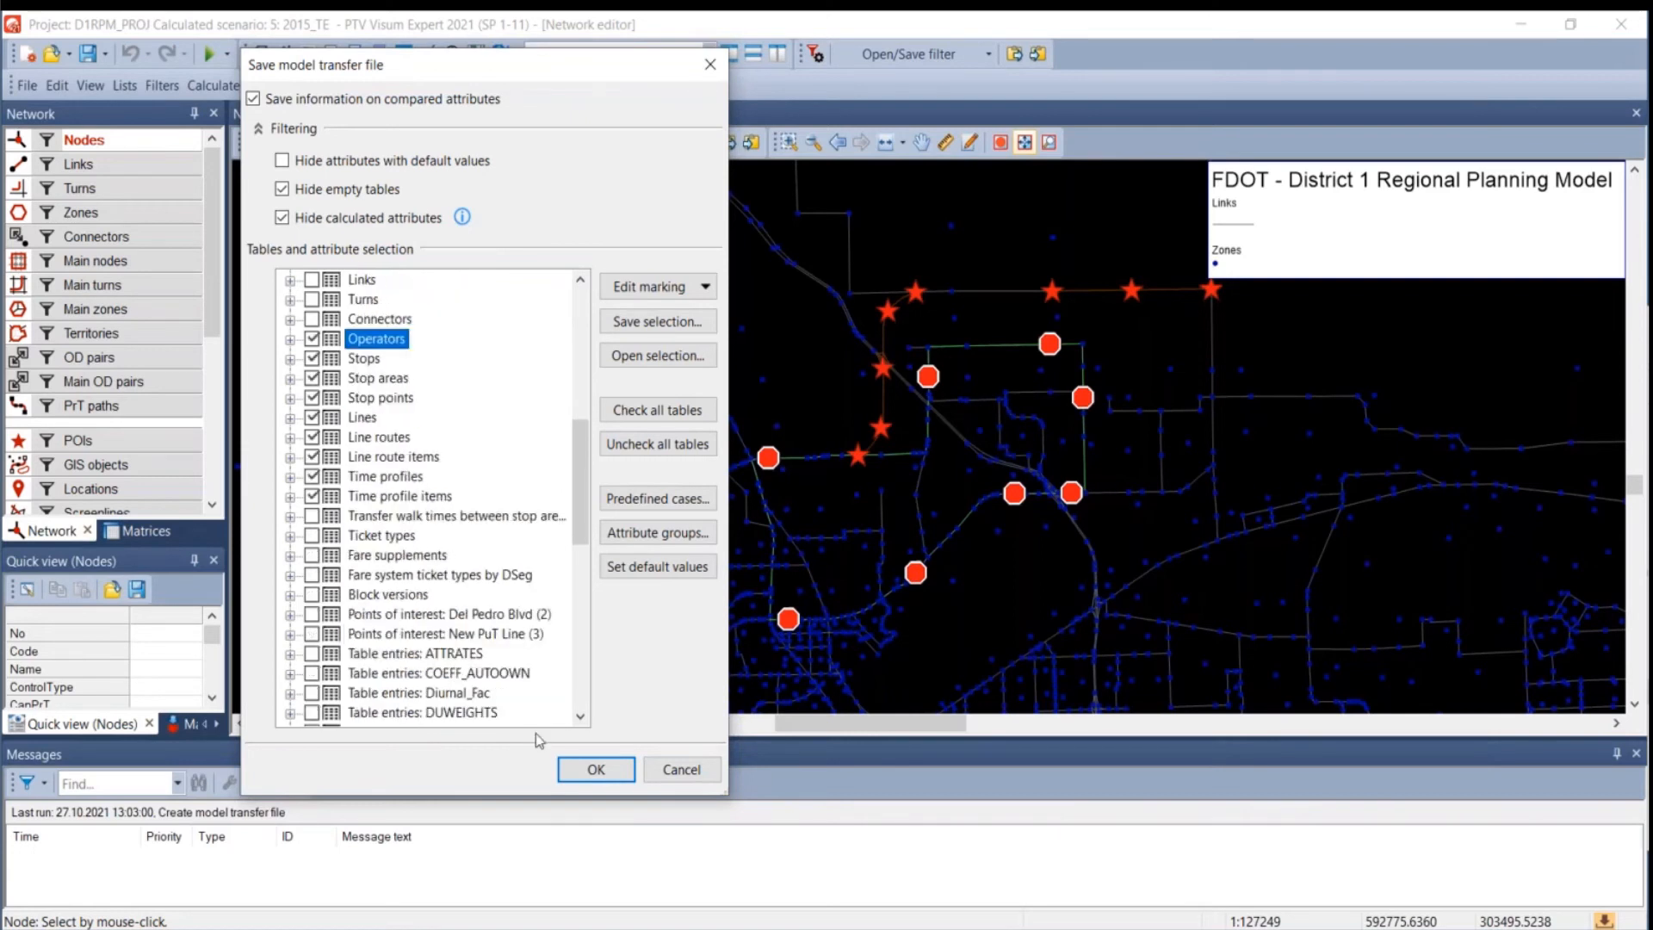
{"action": "left_click", "coordinate": [595, 771]}
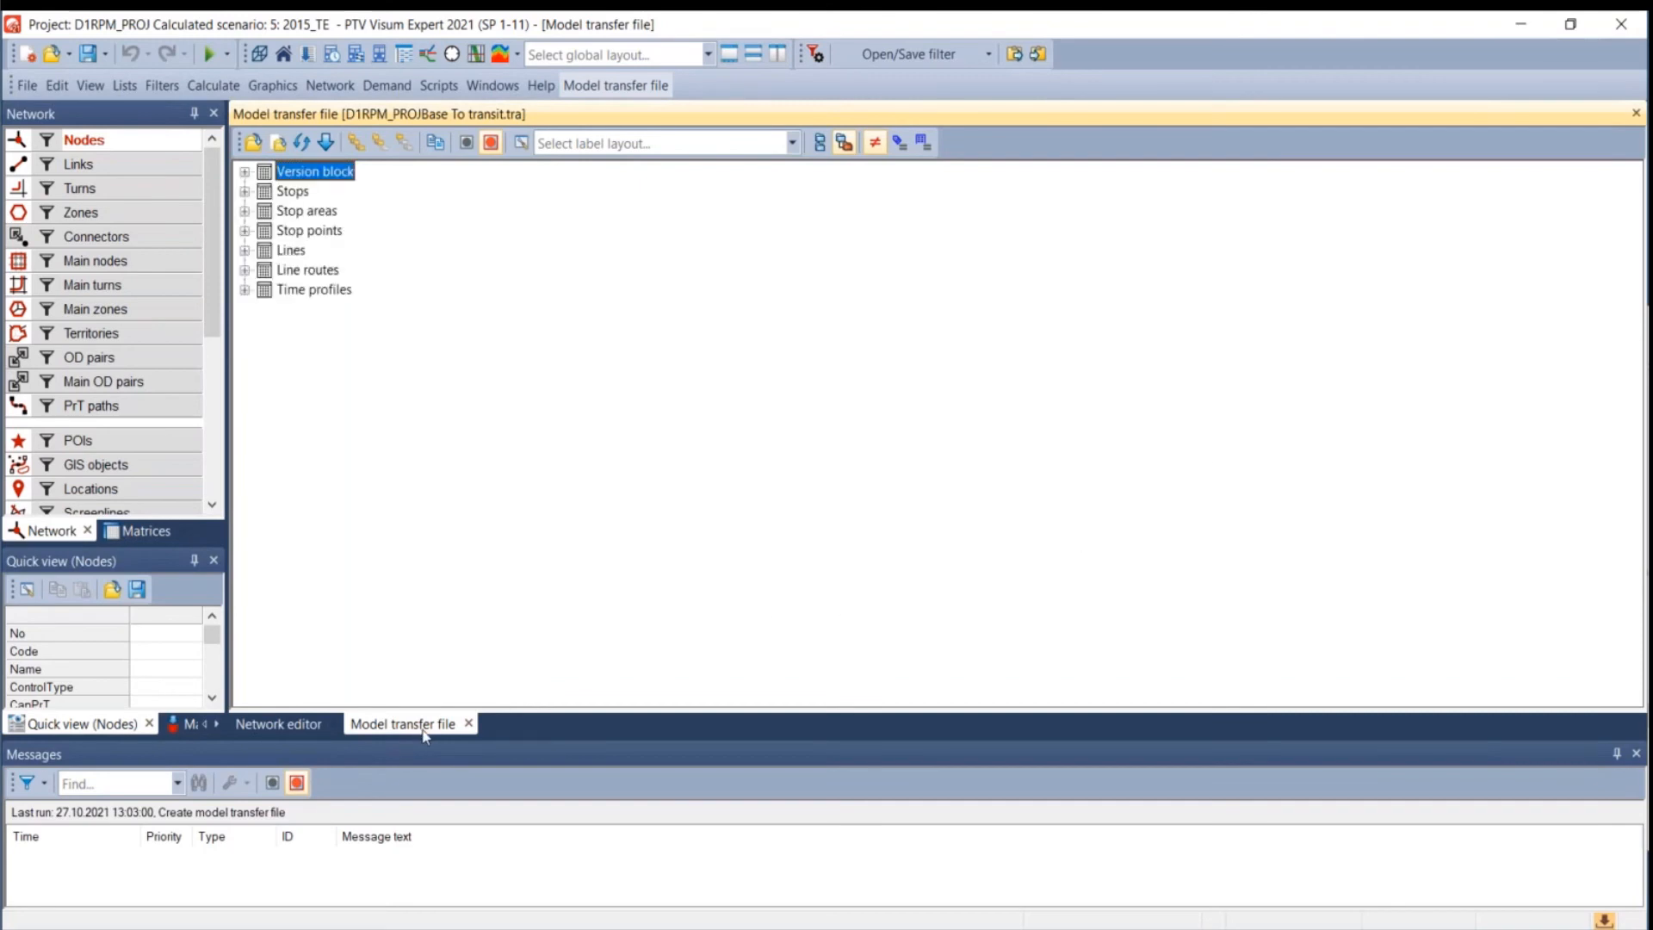
- Dock the model transfer file window beside the network editor and mark all inserted lines on the map
{"action": "left_click_drag", "start_coordinate": [424, 734], "coordinate": [1271, 445]}
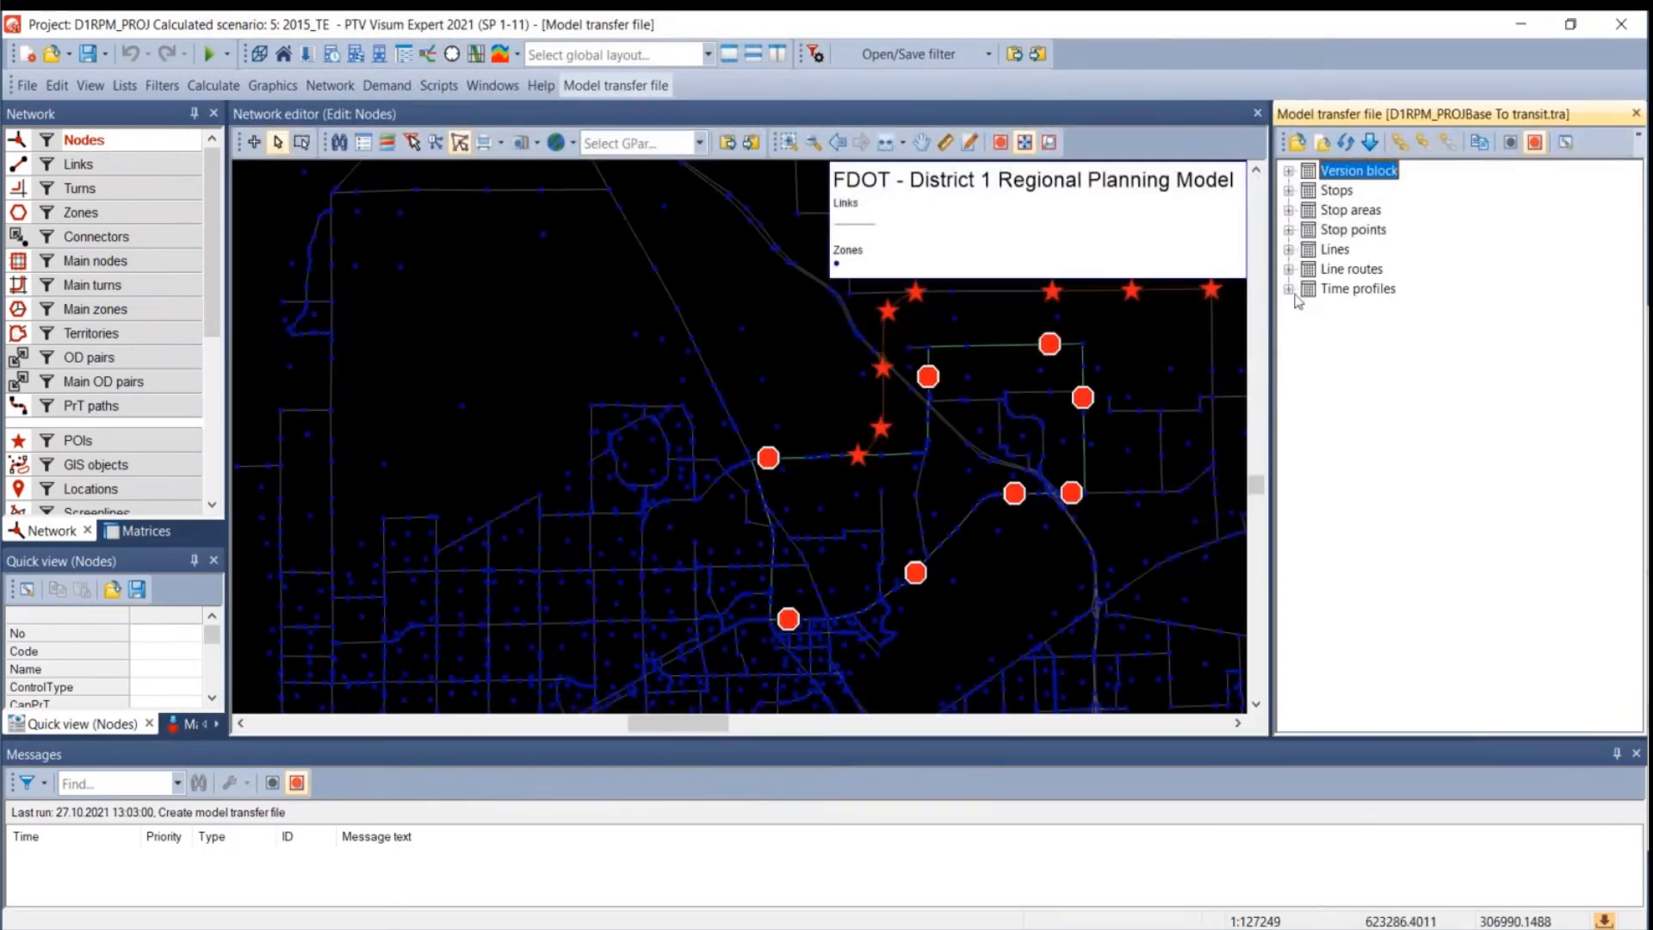
{"action": "left_click", "coordinate": [1289, 250]}
{"action": "left_click", "coordinate": [1364, 271]}
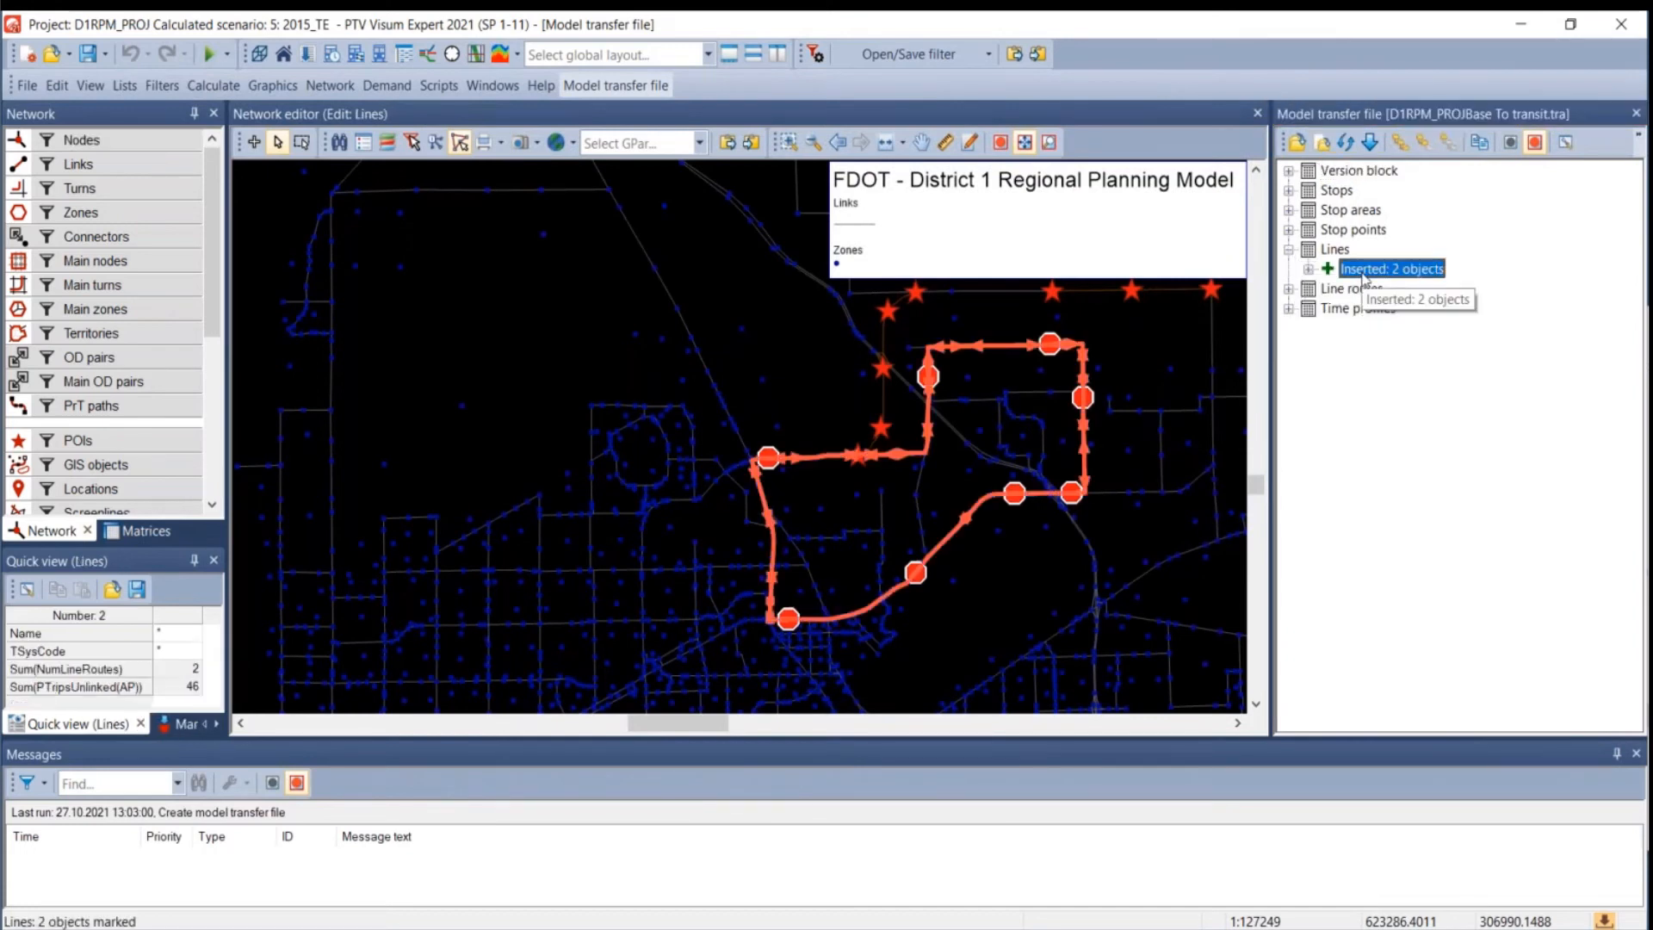
- Mark the inserted lines Connector and Suncoast Estates individually on the map, and expand the attributes of Suncoast Estates
{"action": "left_click", "coordinate": [1309, 269]}
{"action": "left_click", "coordinate": [1387, 289]}
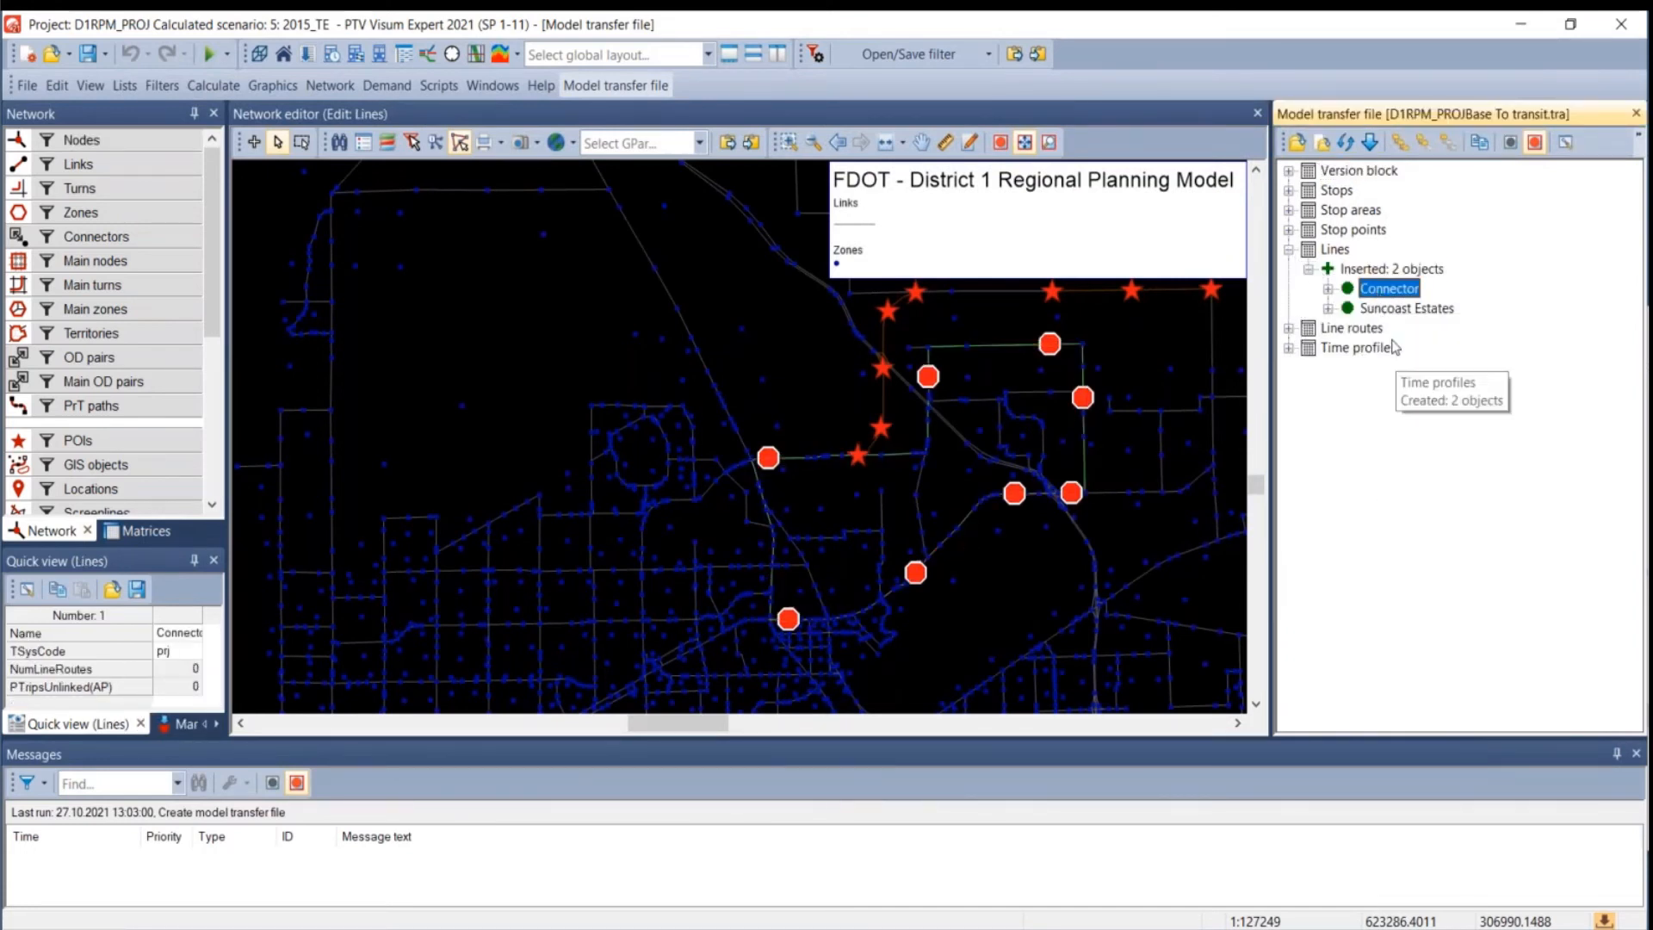
{"action": "left_click", "coordinate": [1388, 308]}
{"action": "left_click", "coordinate": [1387, 290]}
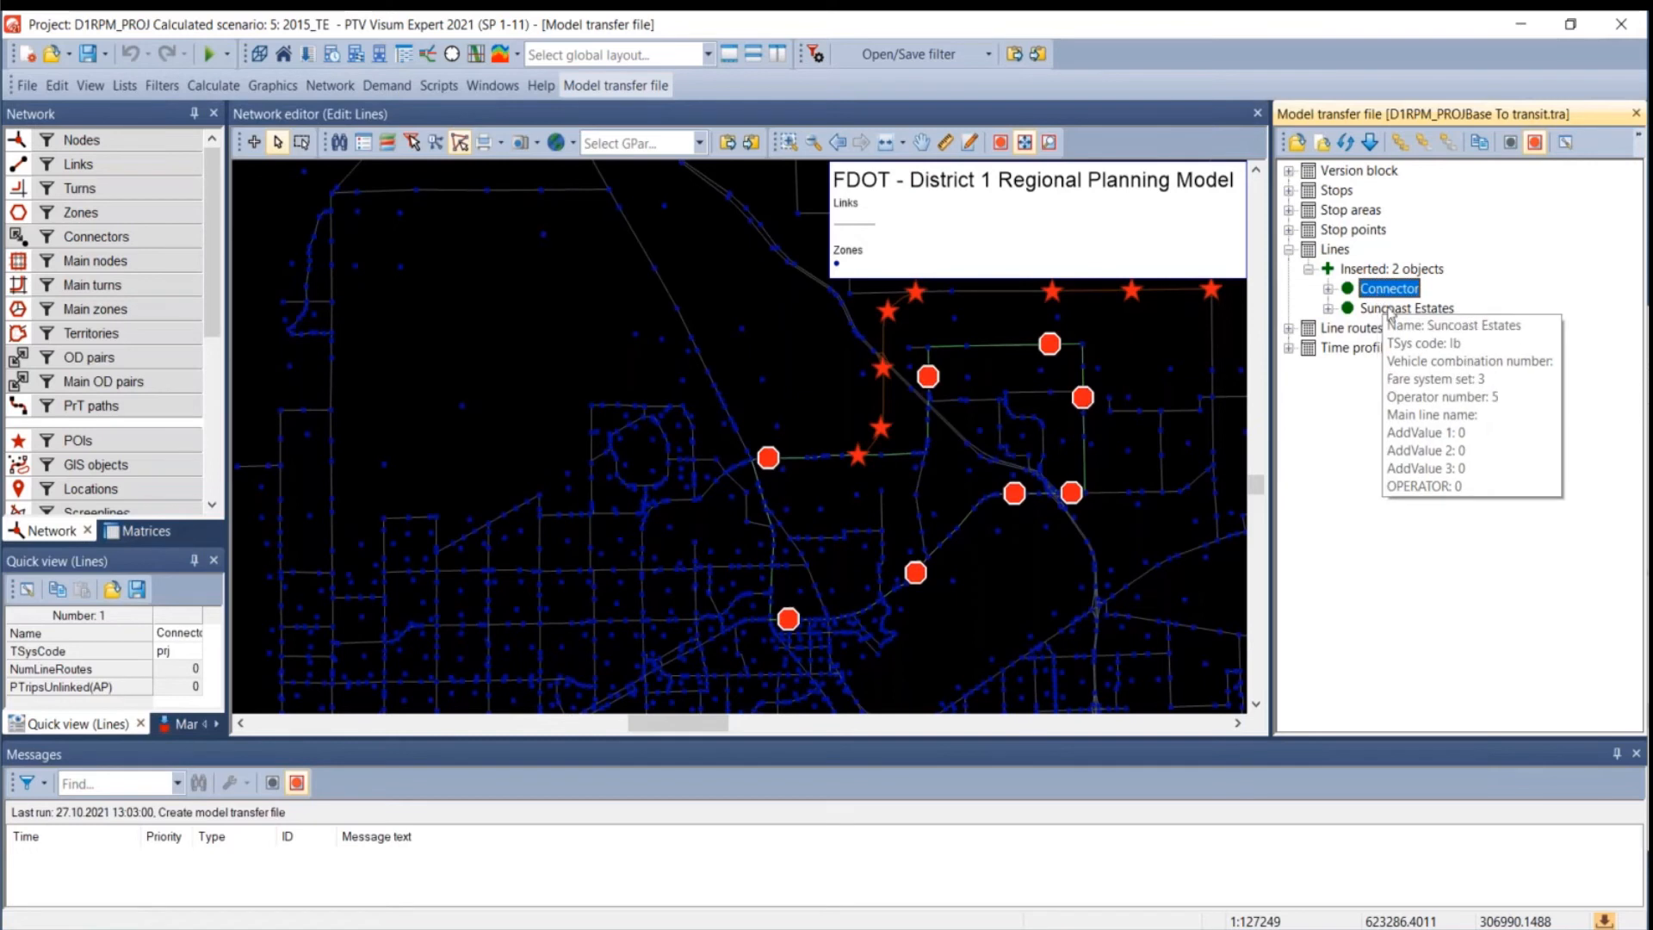
{"action": "left_click", "coordinate": [1388, 308]}
{"action": "left_click", "coordinate": [1327, 308]}
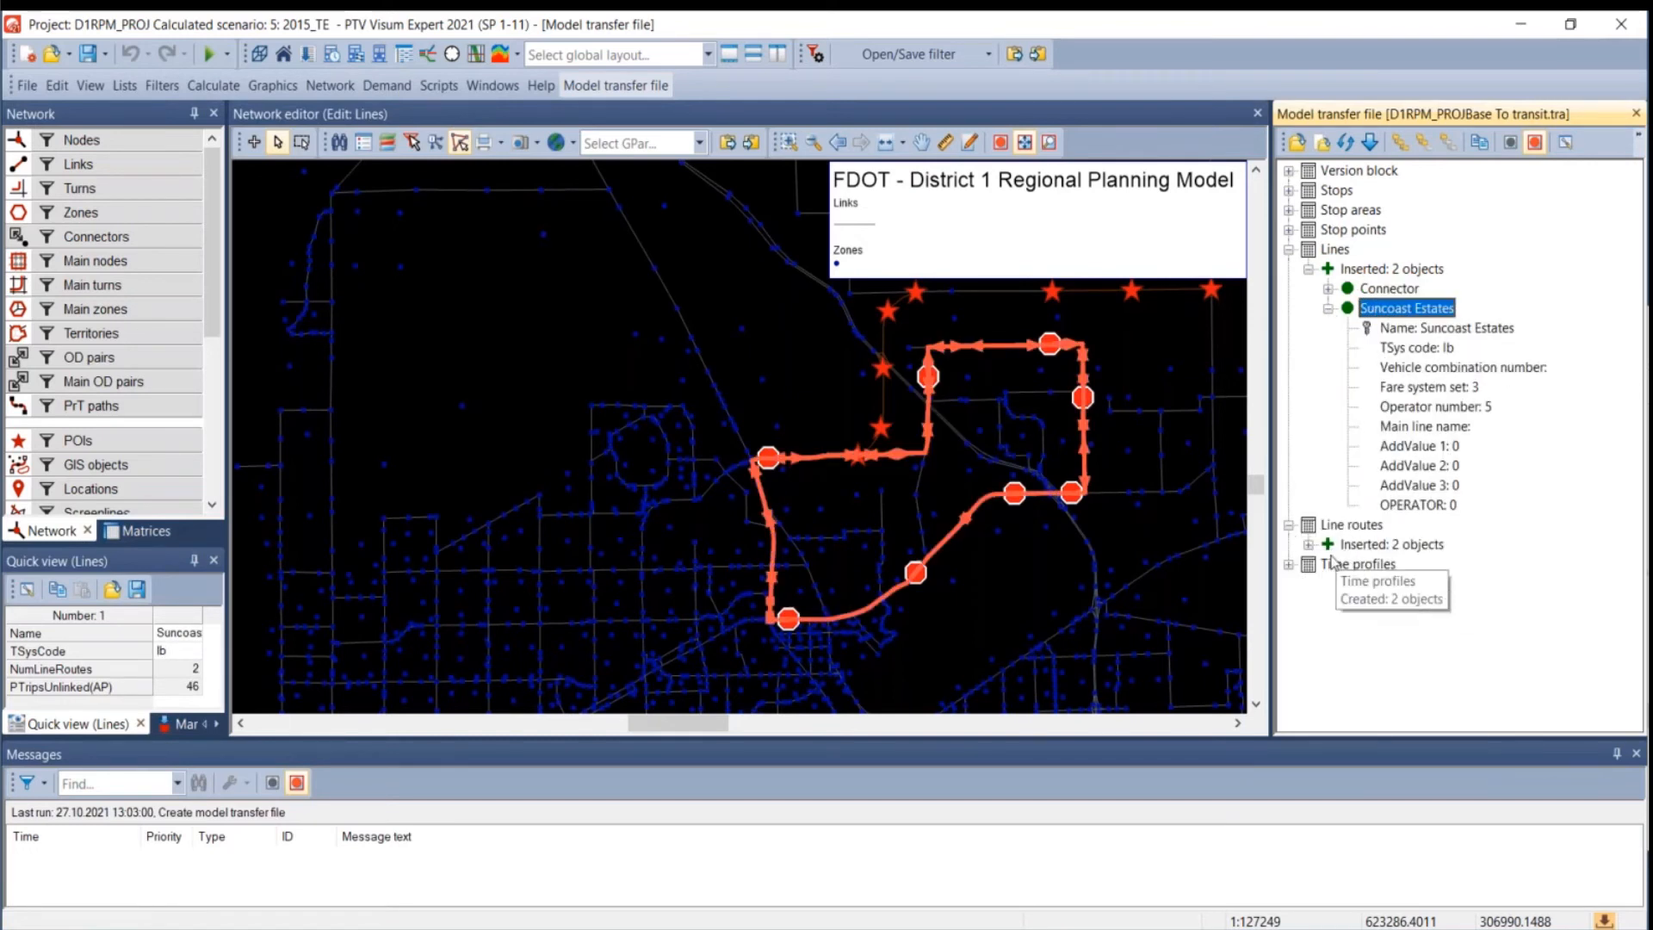
- Expand the inserted line routes and mark Suncoast Estates Inner and Suncoast Estates Outer in turn on the map
{"action": "left_click", "coordinate": [1308, 546]}
{"action": "left_click", "coordinate": [1391, 566]}
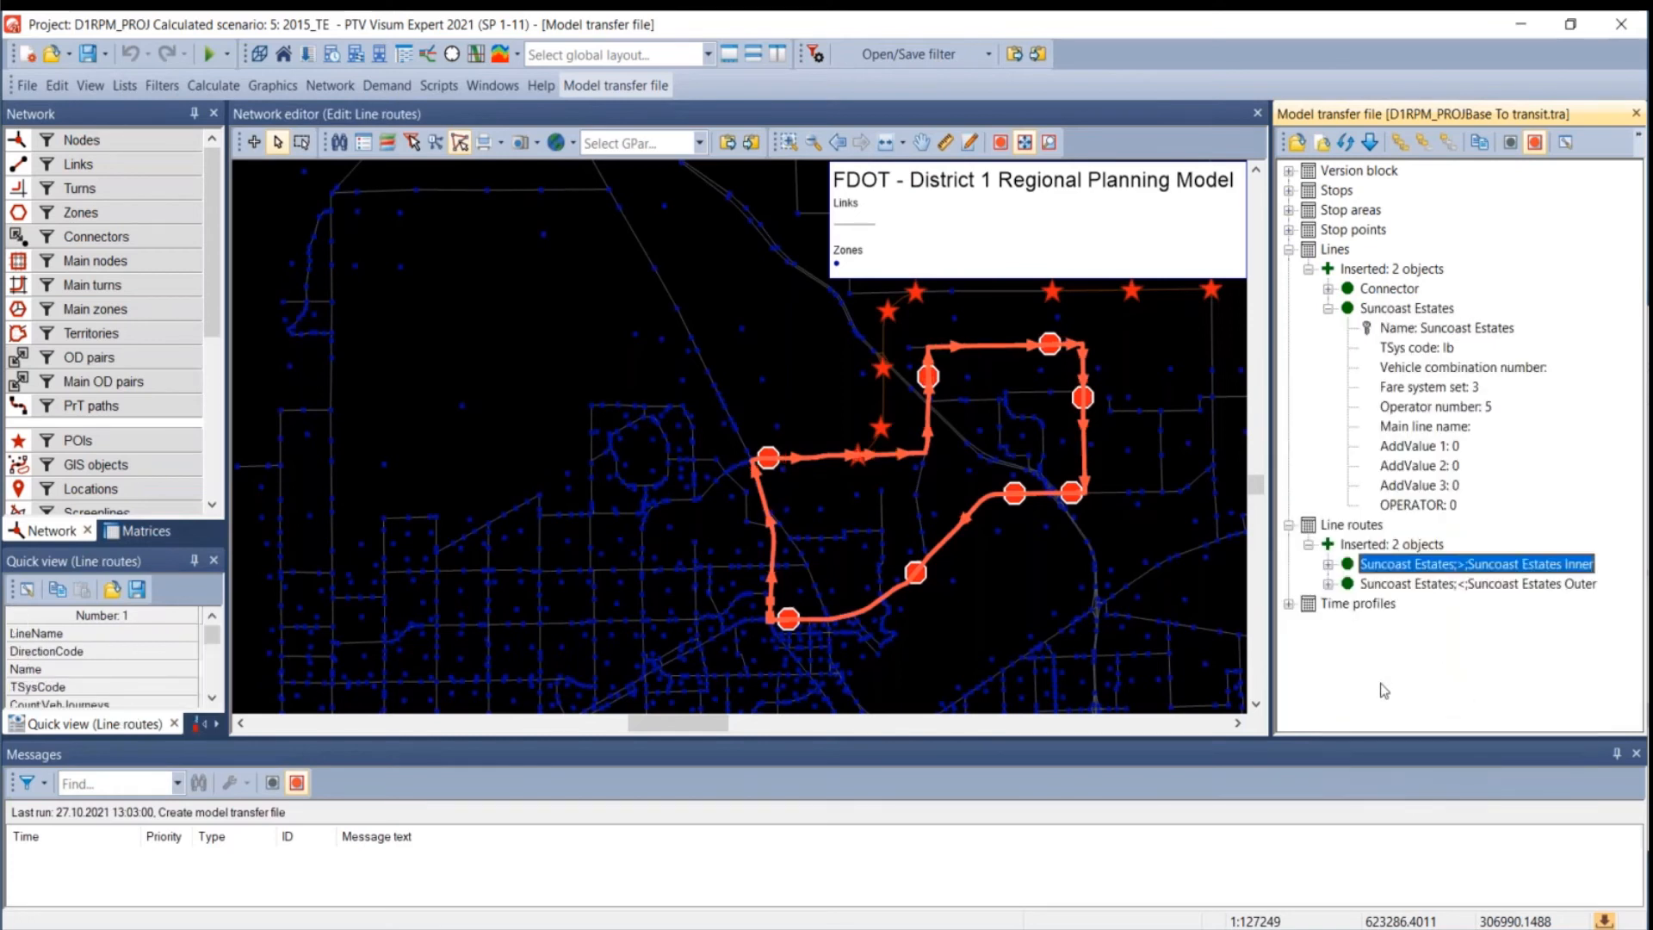
{"action": "left_click", "coordinate": [1421, 586]}
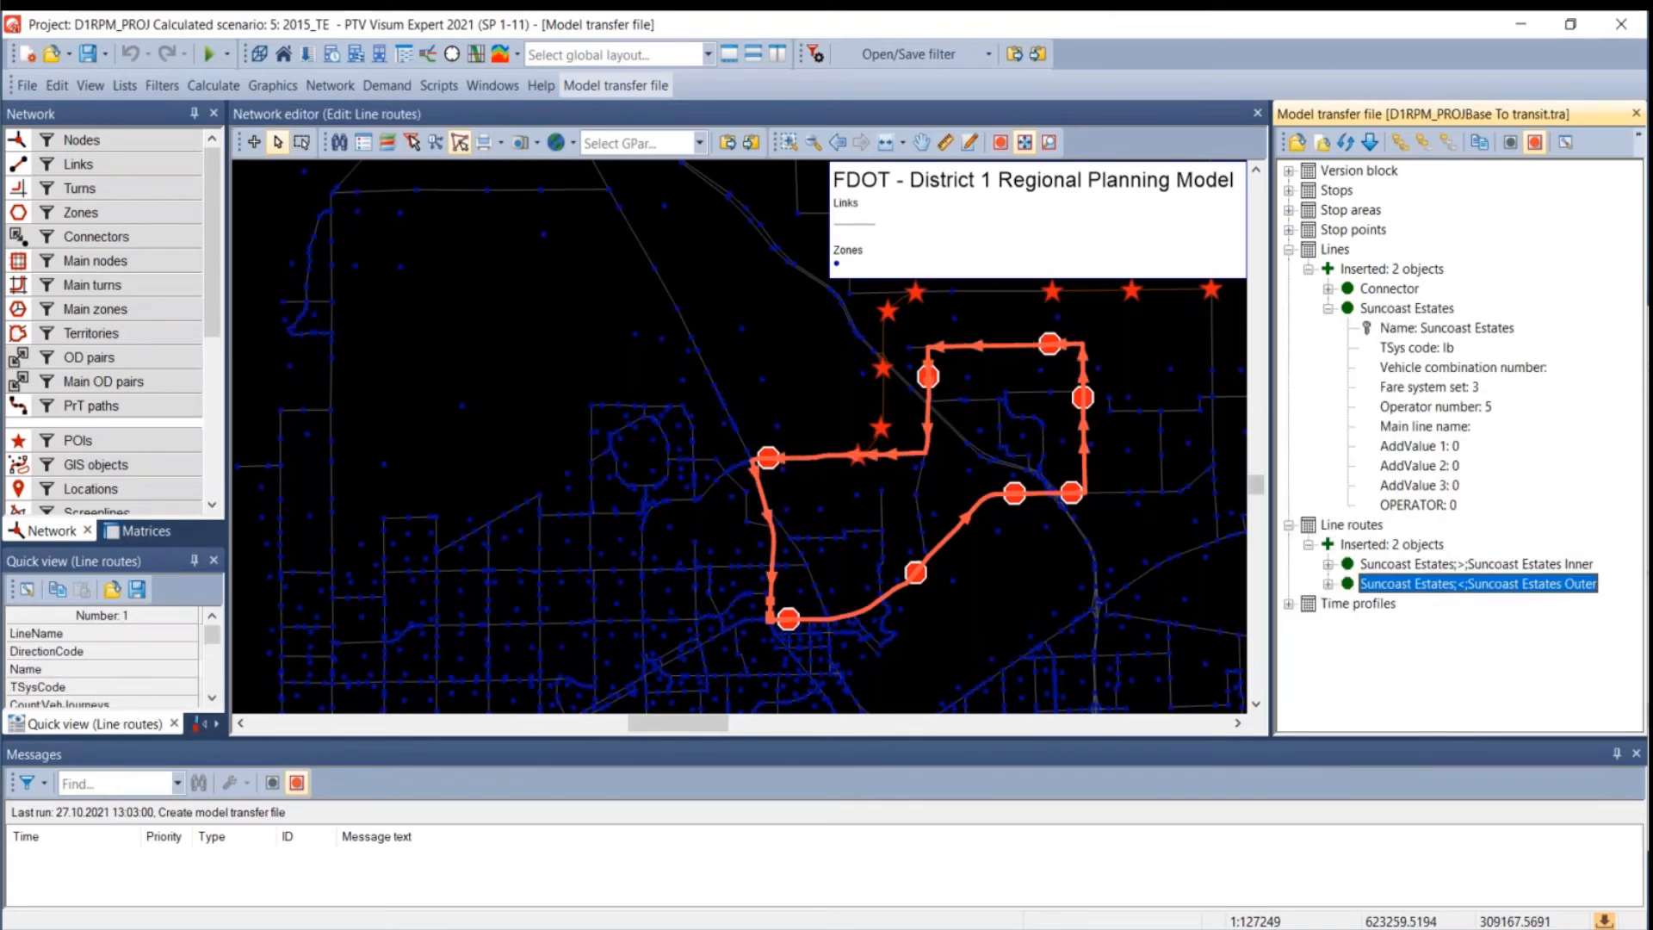
- Mark all inserted stops on the map from the model transfer file, and bring back the project window's scenario list
{"action": "left_click", "coordinate": [1289, 190]}
{"action": "left_click", "coordinate": [1346, 211]}
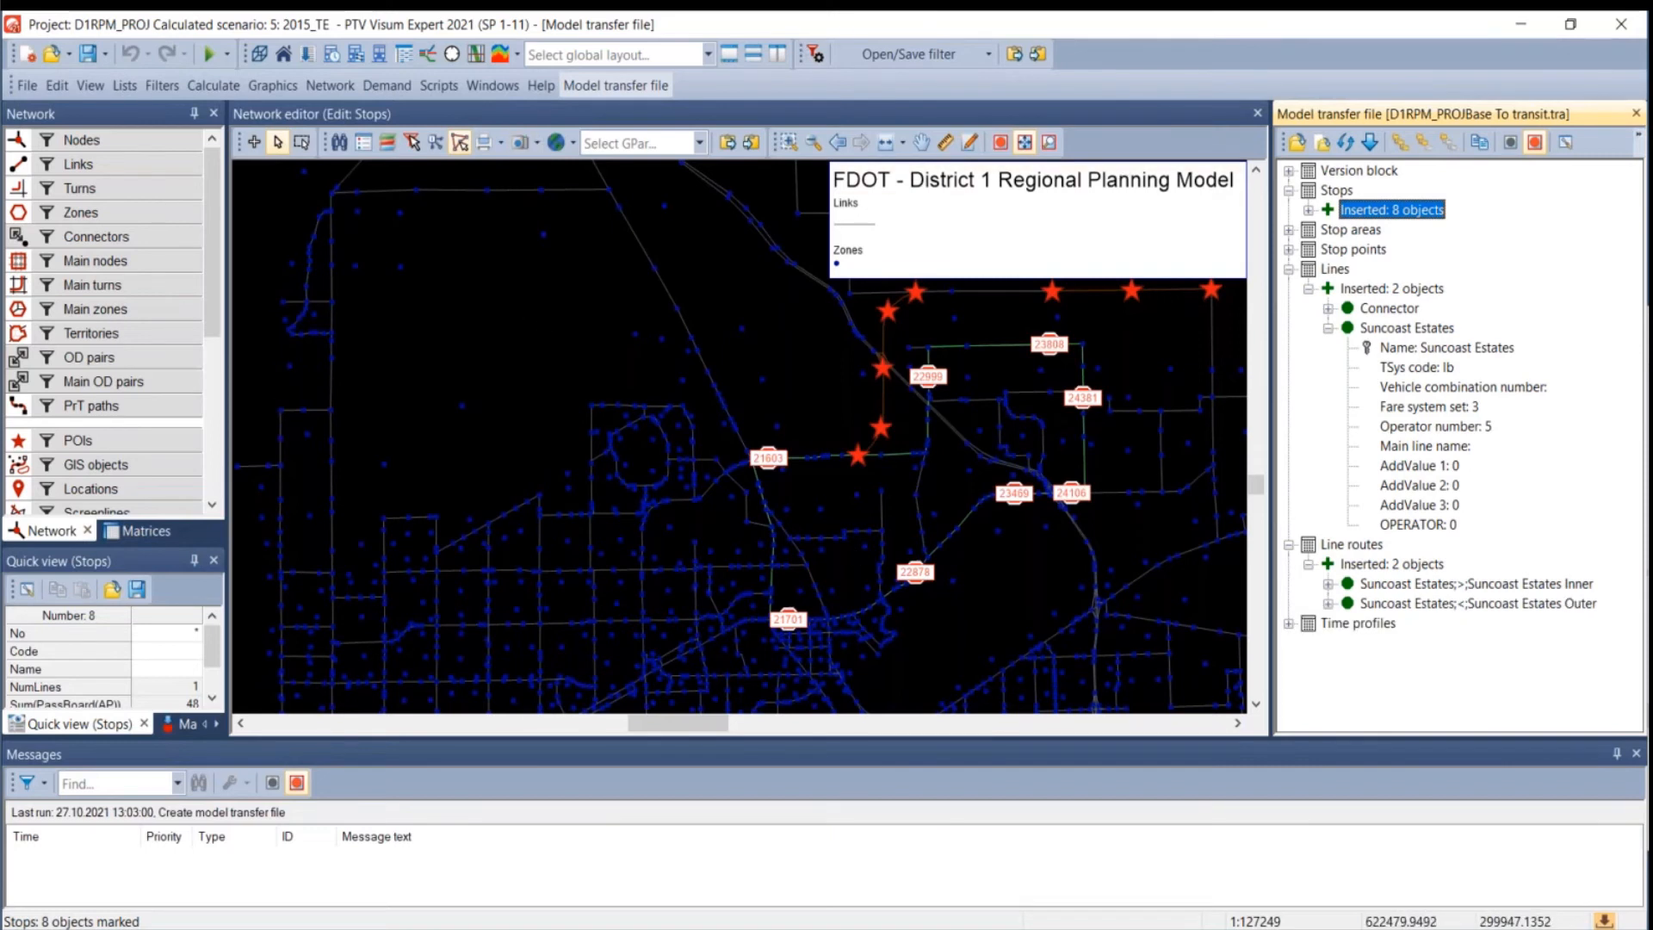
{"action": "left_click_drag", "start_coordinate": [379, 926], "coordinate": [1001, 276]}
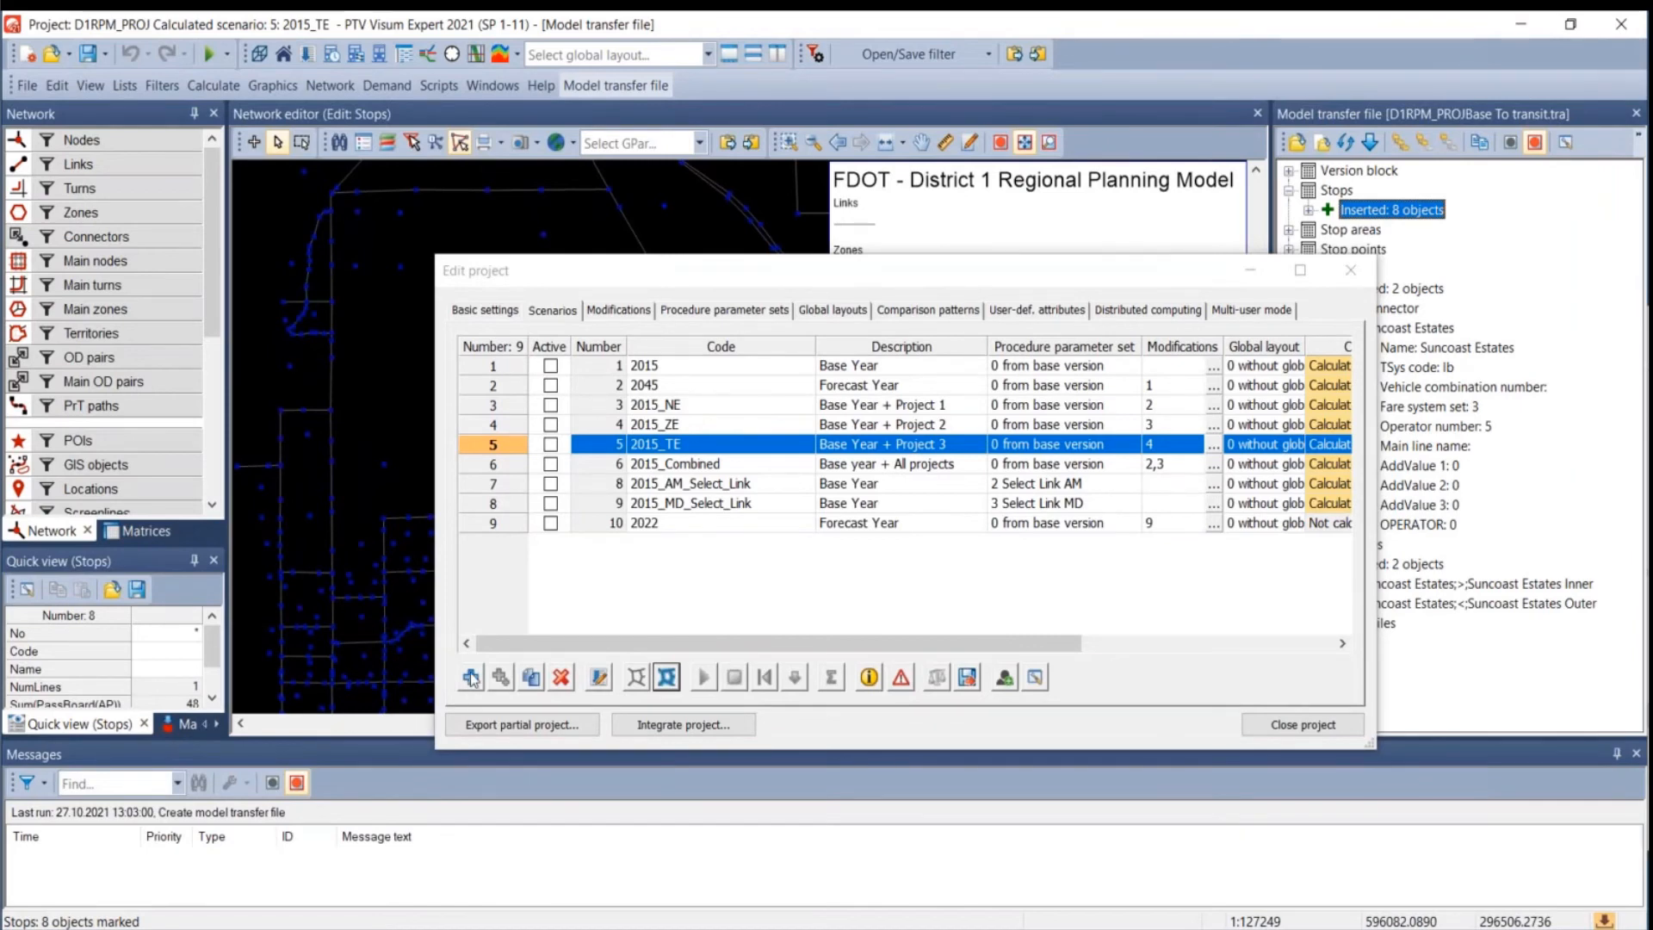
{"action": "left_click_drag", "start_coordinate": [525, 271], "coordinate": [491, 207]}
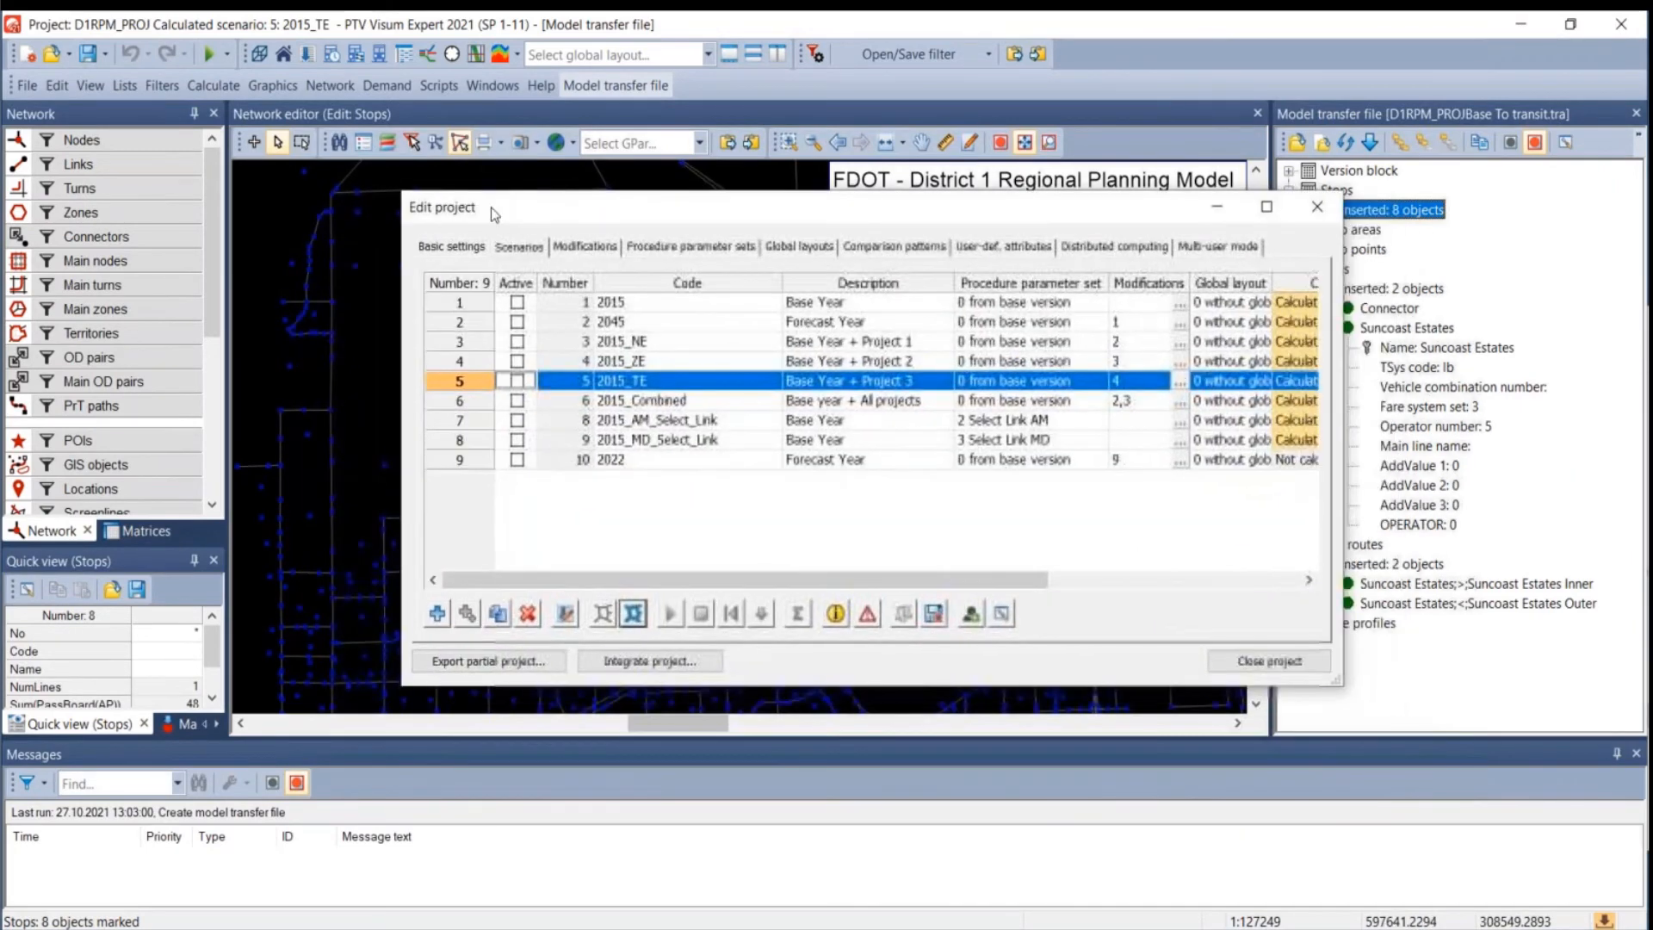
{"action": "left_click", "coordinate": [616, 305]}
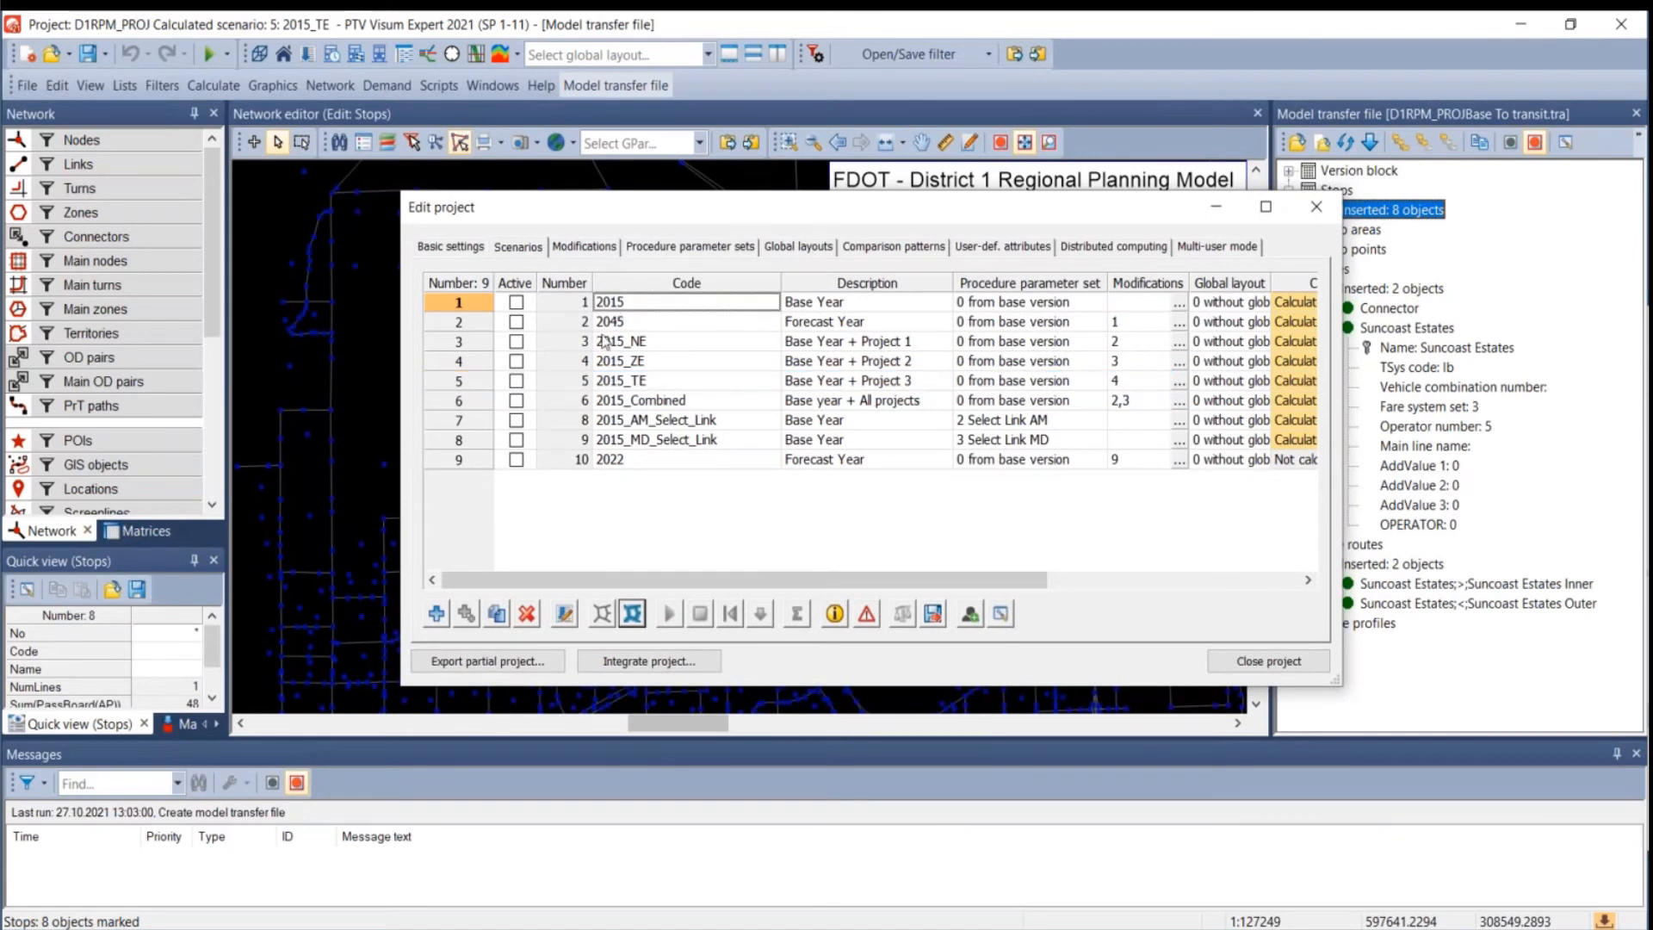
{"action": "left_click", "coordinate": [618, 324]}
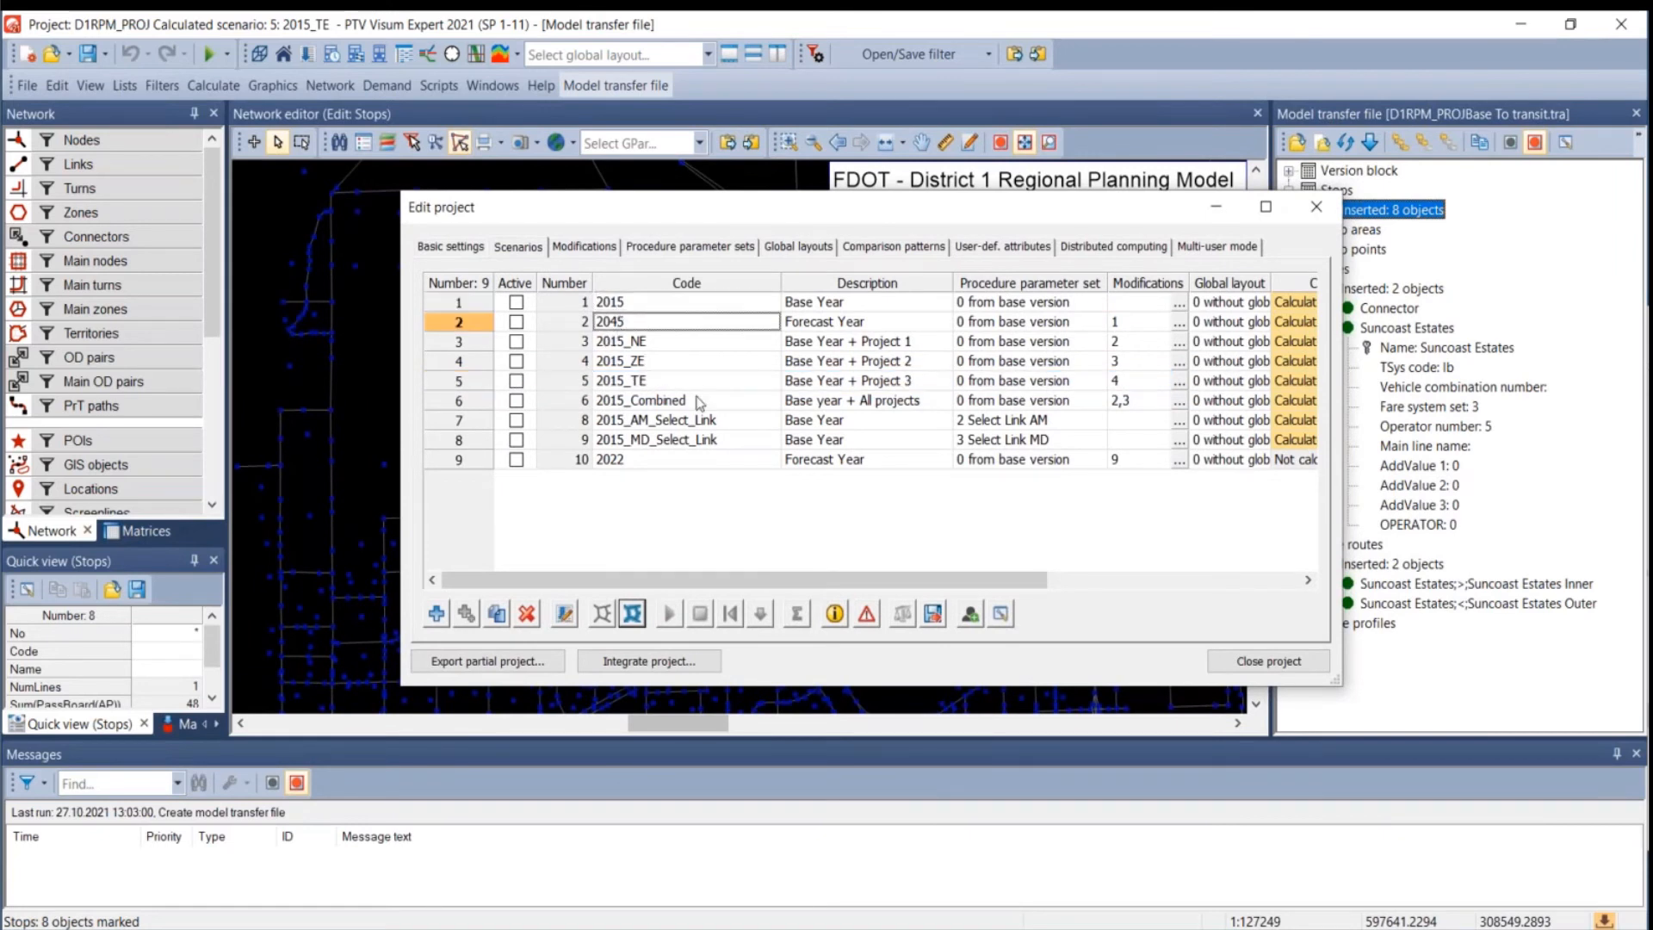
{"action": "left_click", "coordinate": [651, 462]}
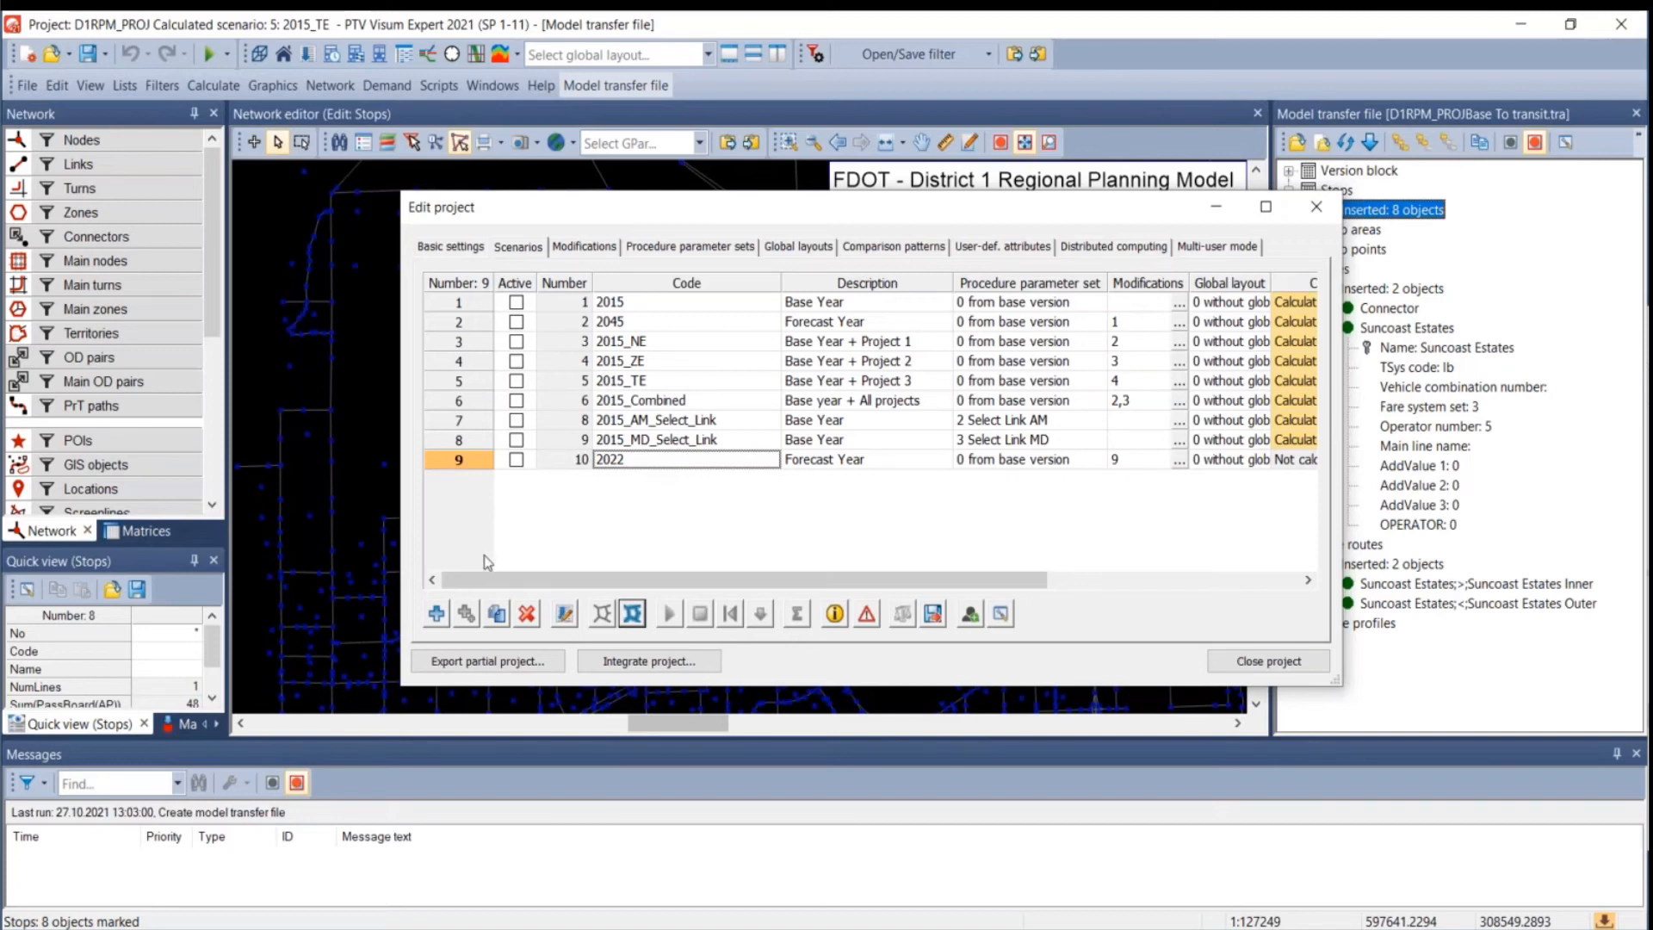
- Add a new scenario with the code "2015 AM" and the description "AM Assignment Only"
{"action": "left_click", "coordinate": [436, 614]}
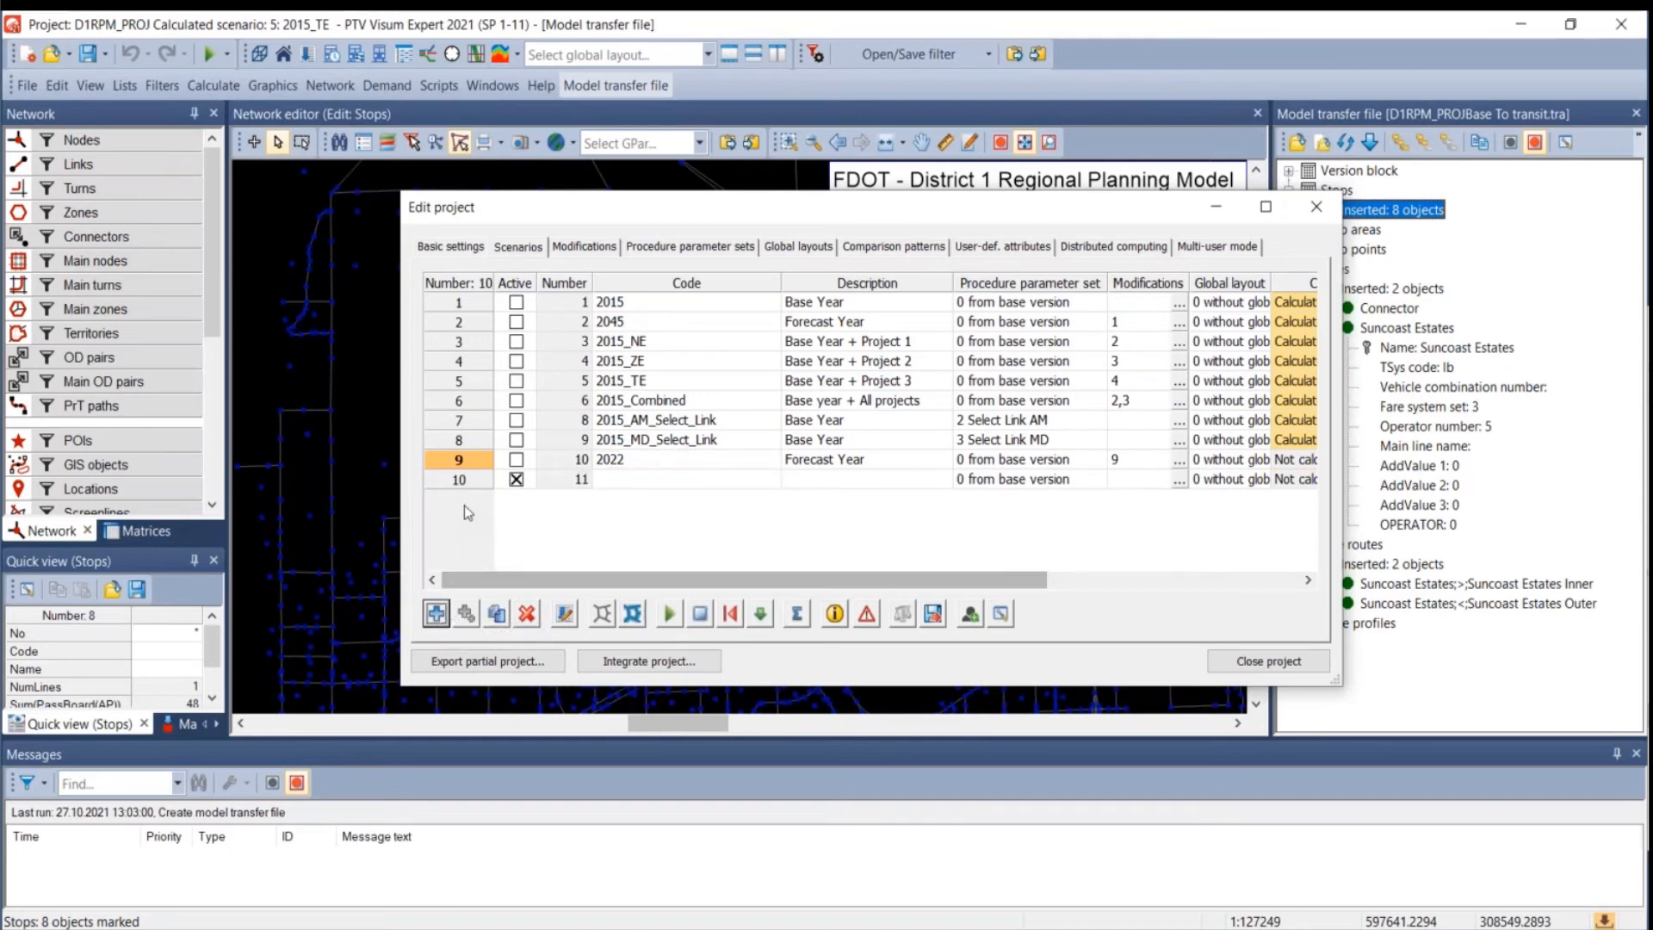
{"action": "left_click", "coordinate": [456, 482]}
{"action": "left_click", "coordinate": [653, 479]}
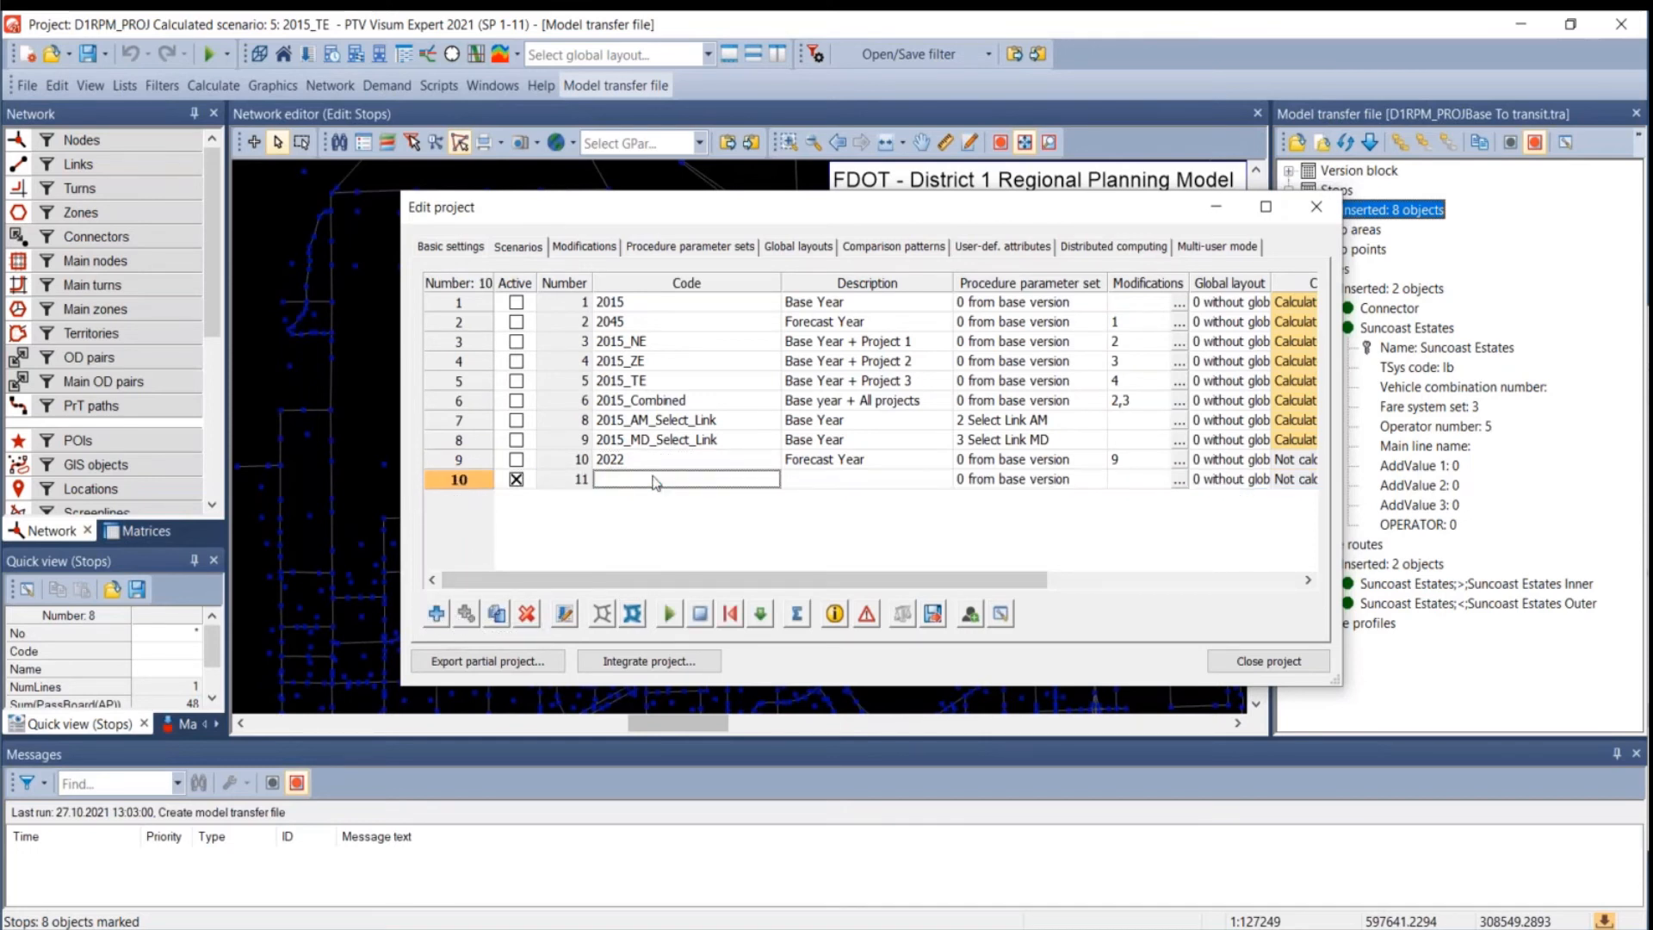
{"action": "type", "text": "2015"}
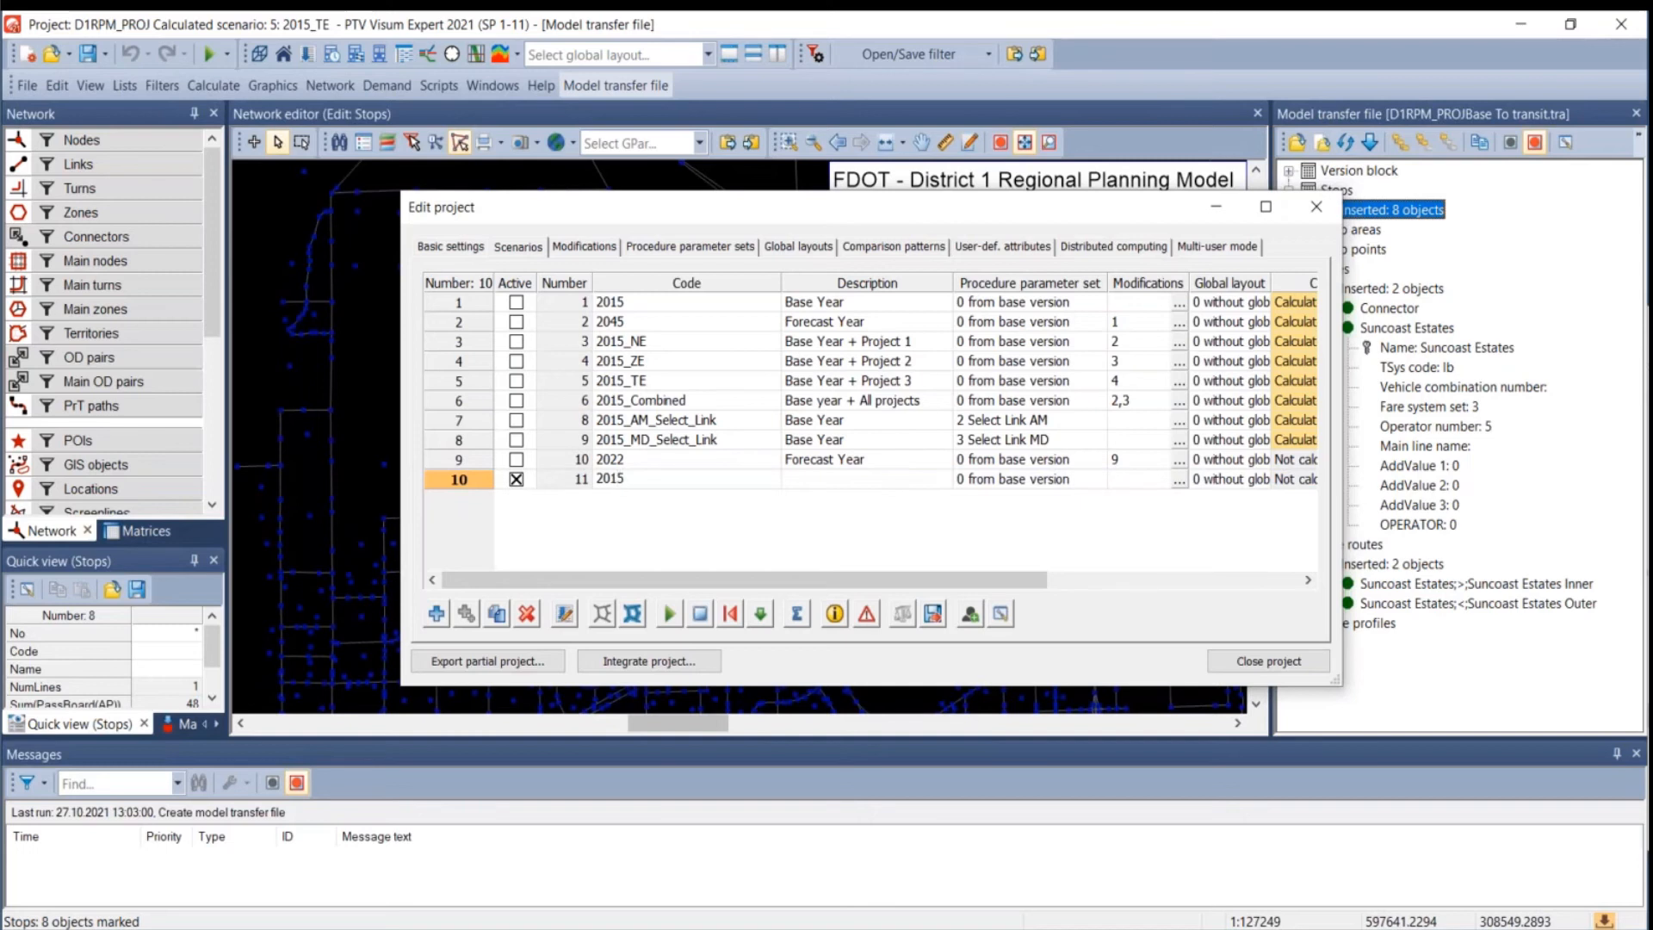
{"action": "type", "text": " AM"}
{"action": "left_click", "coordinate": [789, 485]}
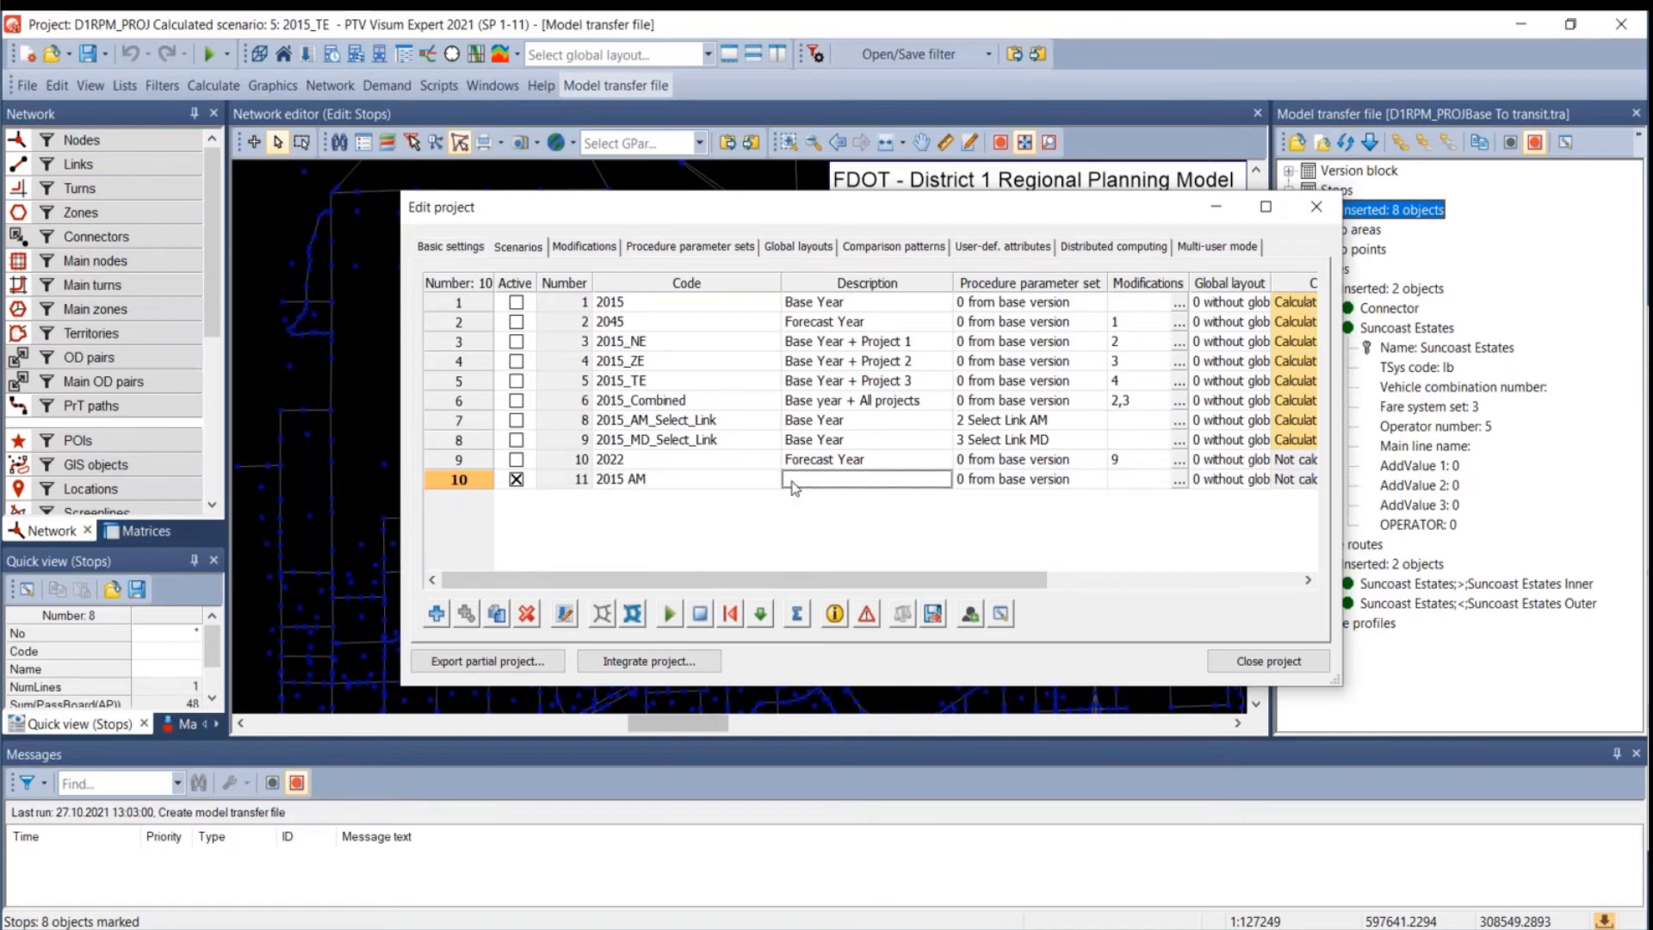
{"action": "type", "text": "AM"}
{"action": "left_click", "coordinate": [744, 534]}
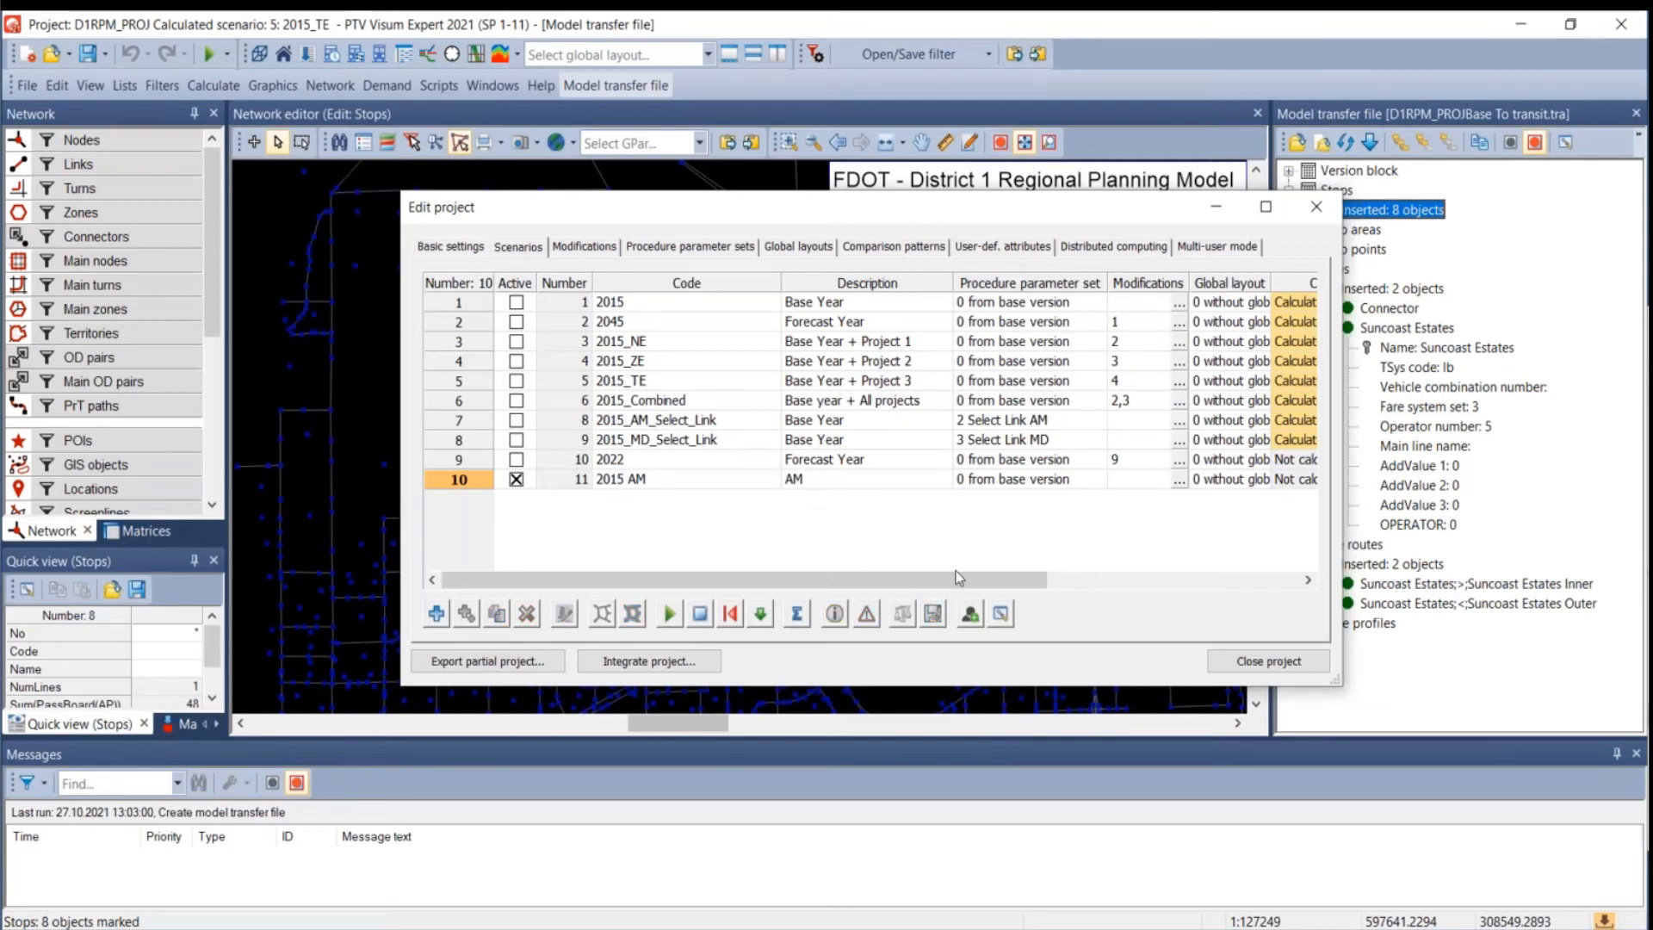
{"action": "left_click", "coordinate": [822, 479]}
{"action": "type", "text": "Assignment Only"}
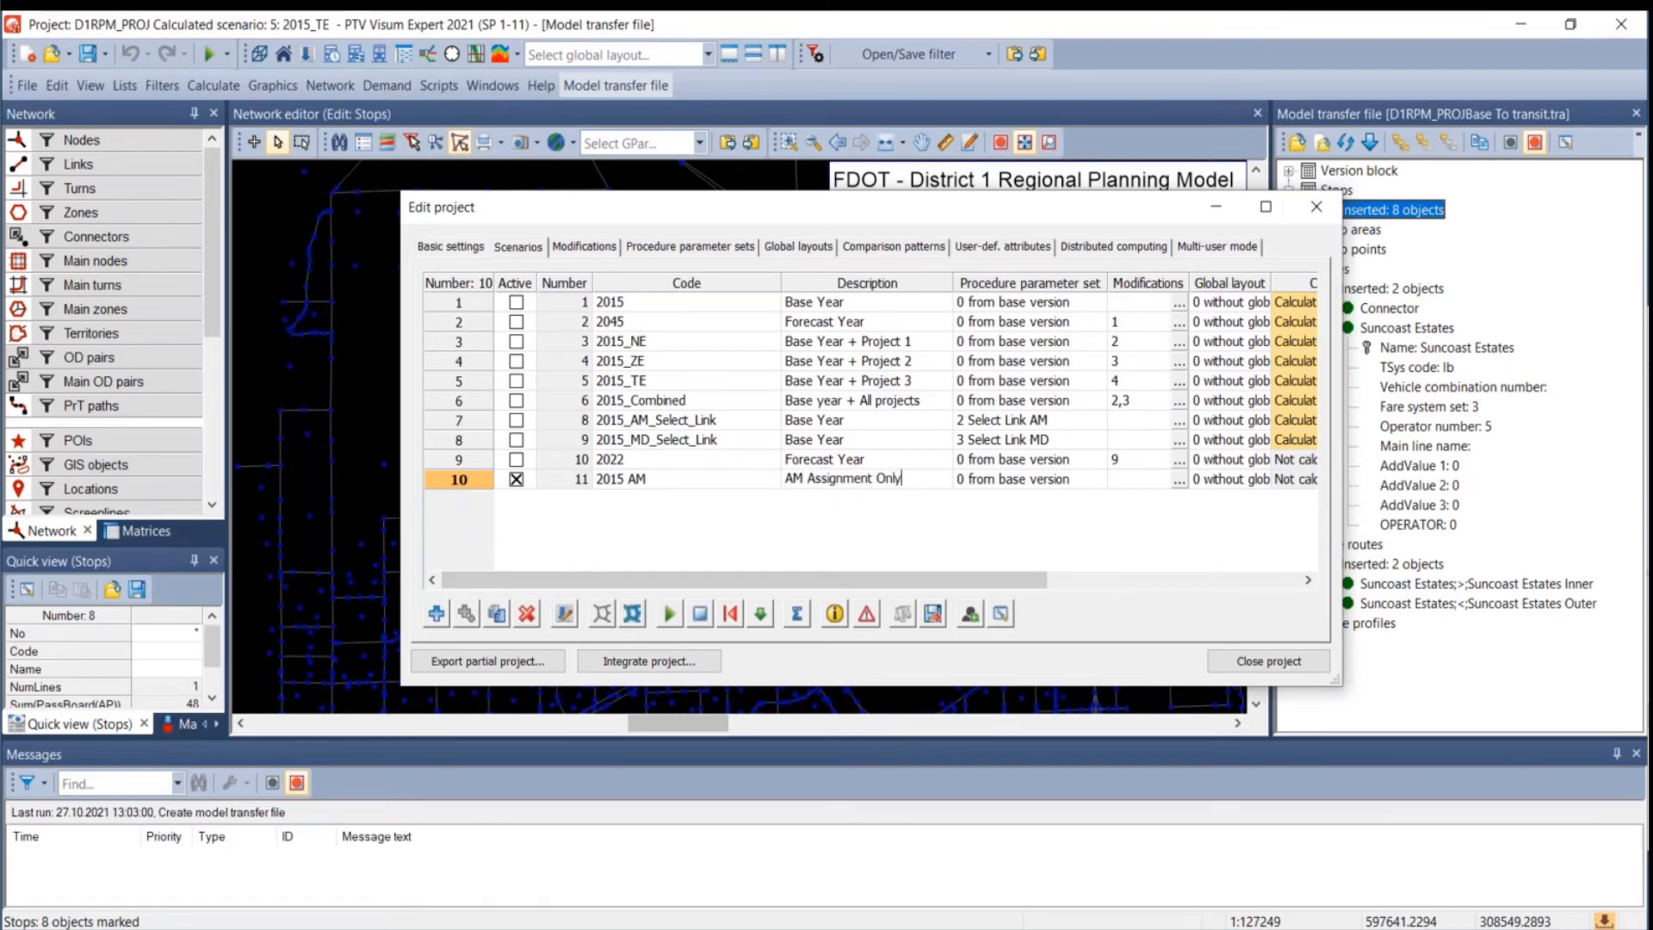
{"action": "left_click", "coordinate": [878, 543]}
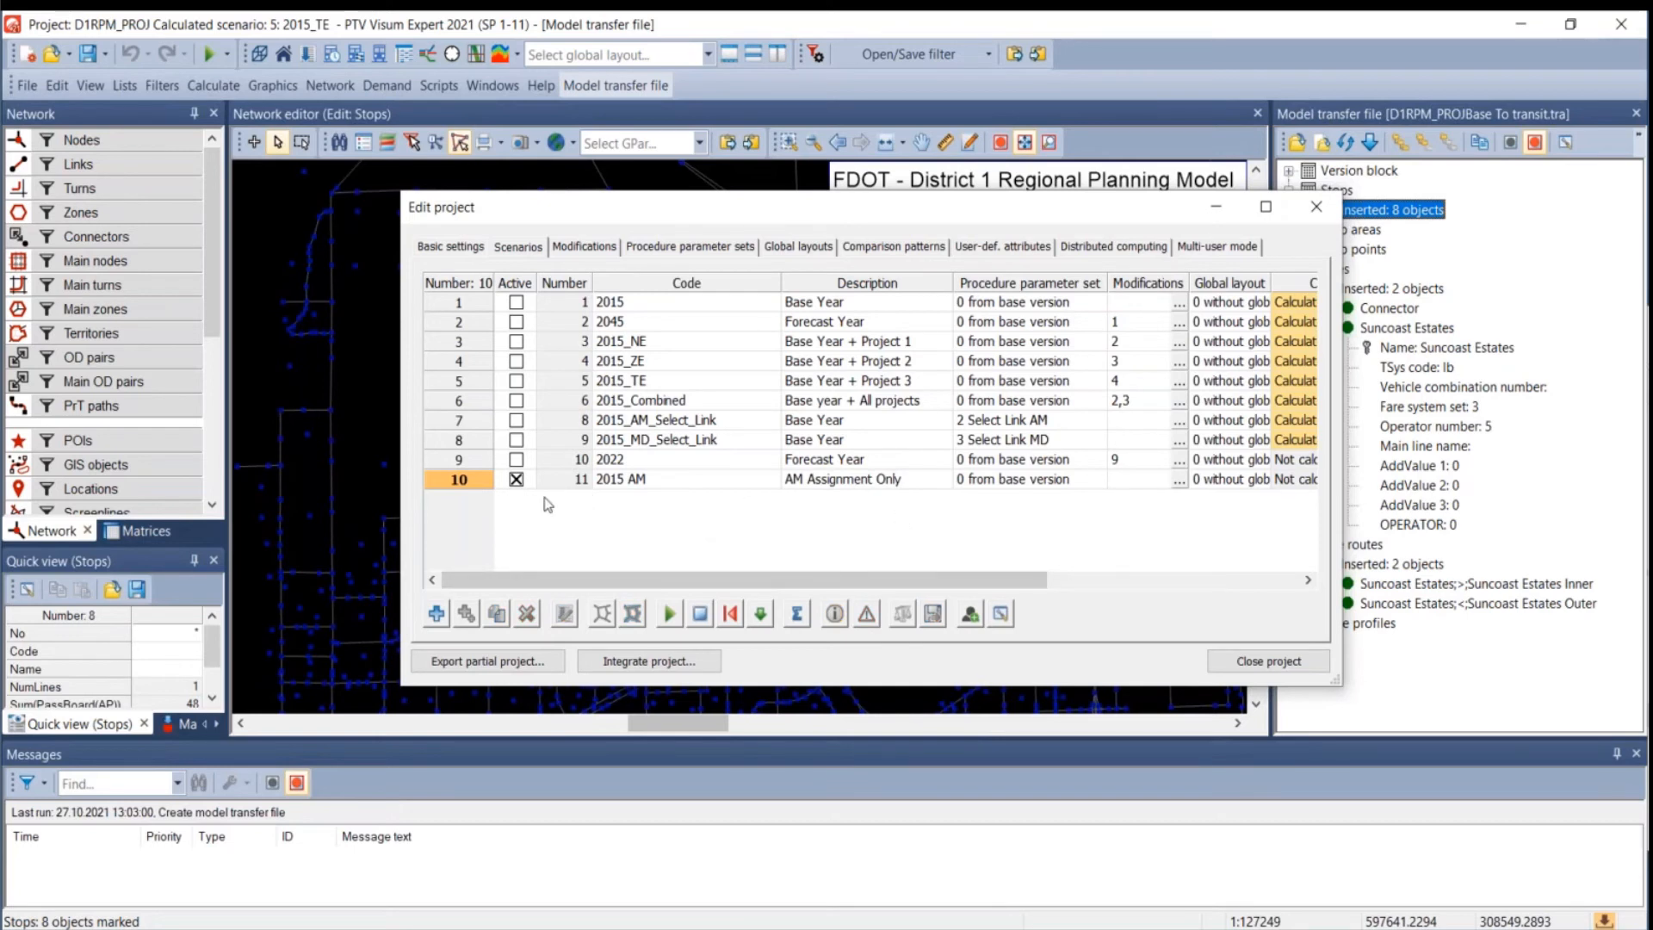
- Assign the procedure parameter set "2 Select Link AM" to the 2015 AM scenario
{"action": "left_click", "coordinate": [460, 482]}
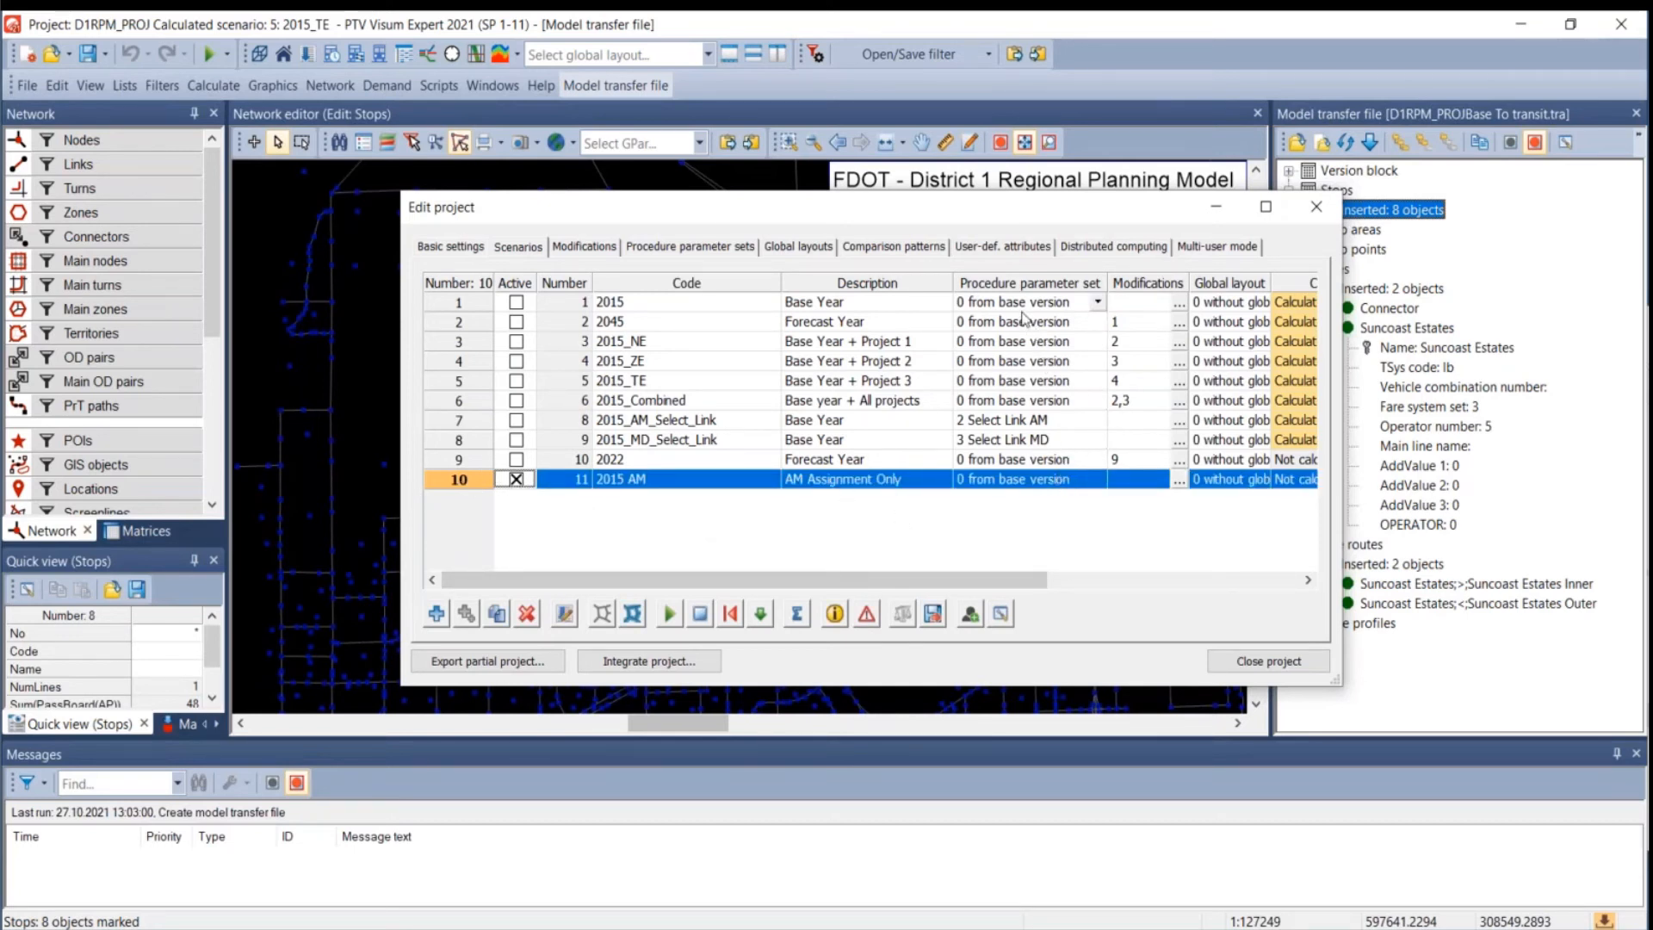
{"action": "left_click", "coordinate": [657, 426]}
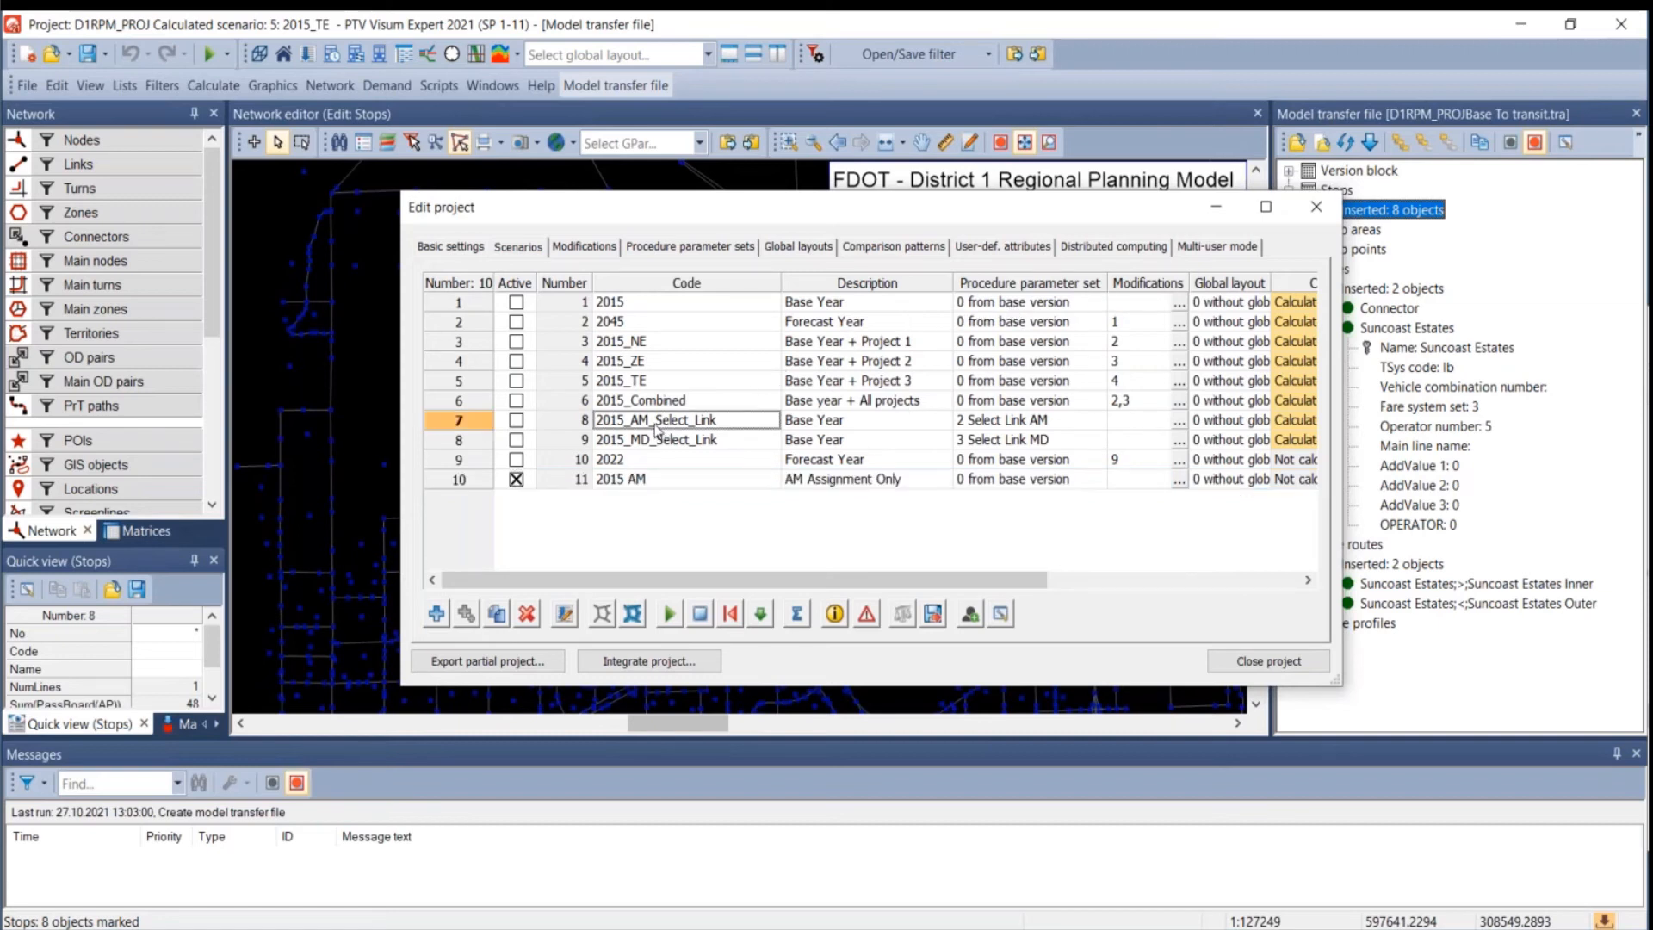
{"action": "left_click", "coordinate": [468, 482]}
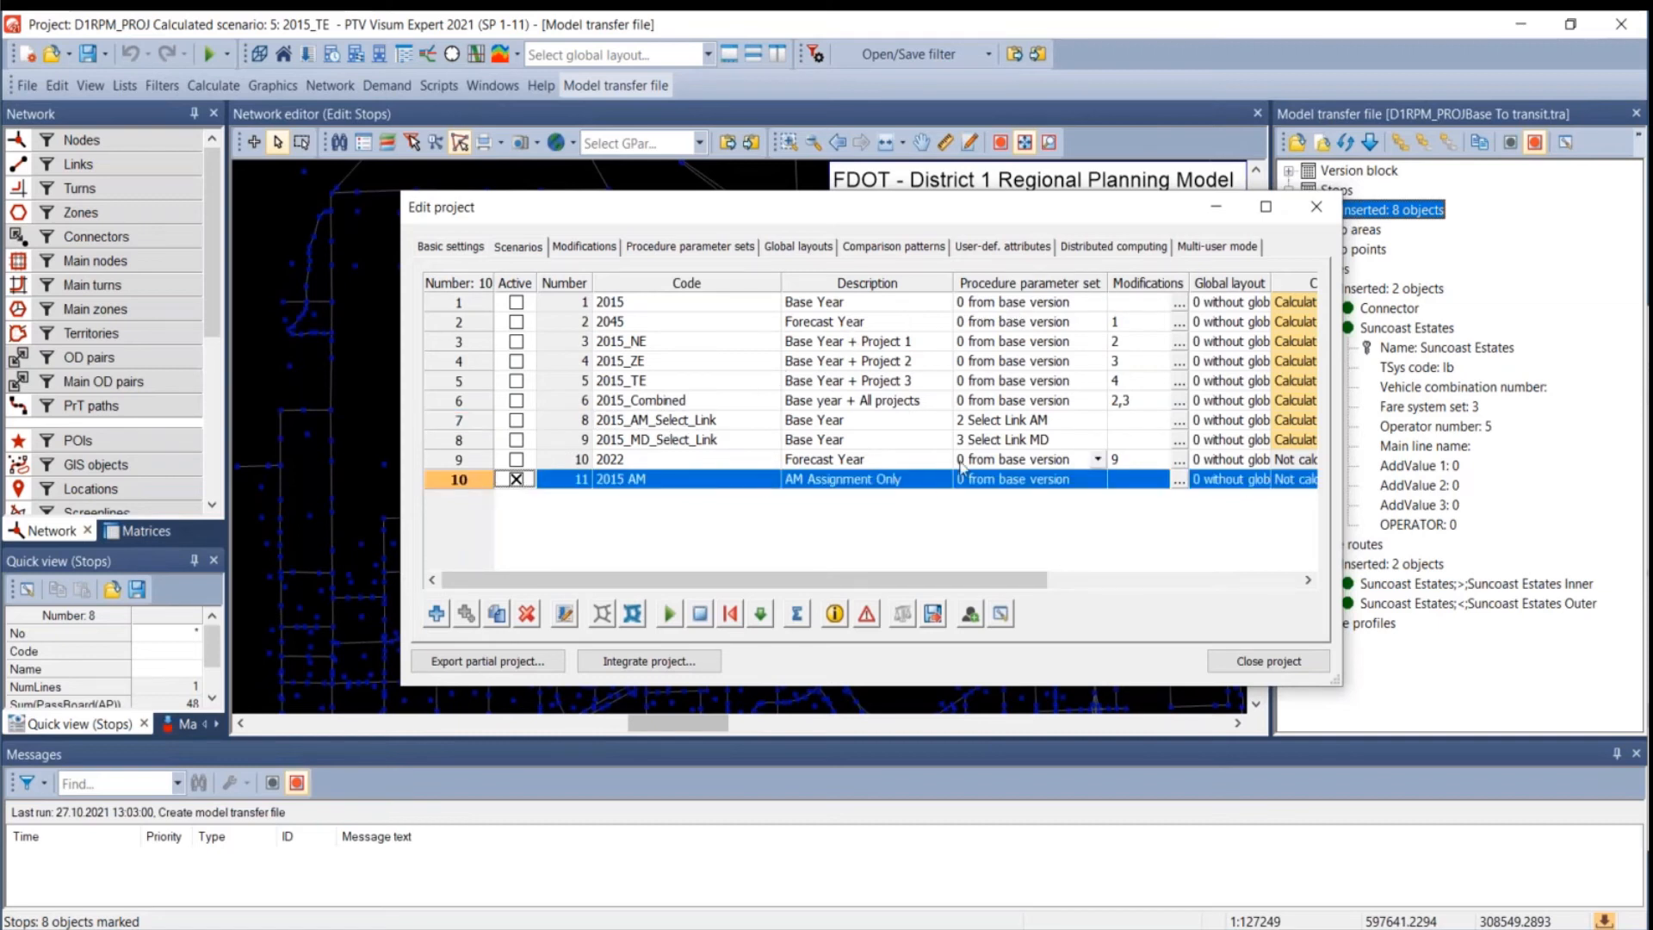
{"action": "left_click", "coordinate": [1063, 479]}
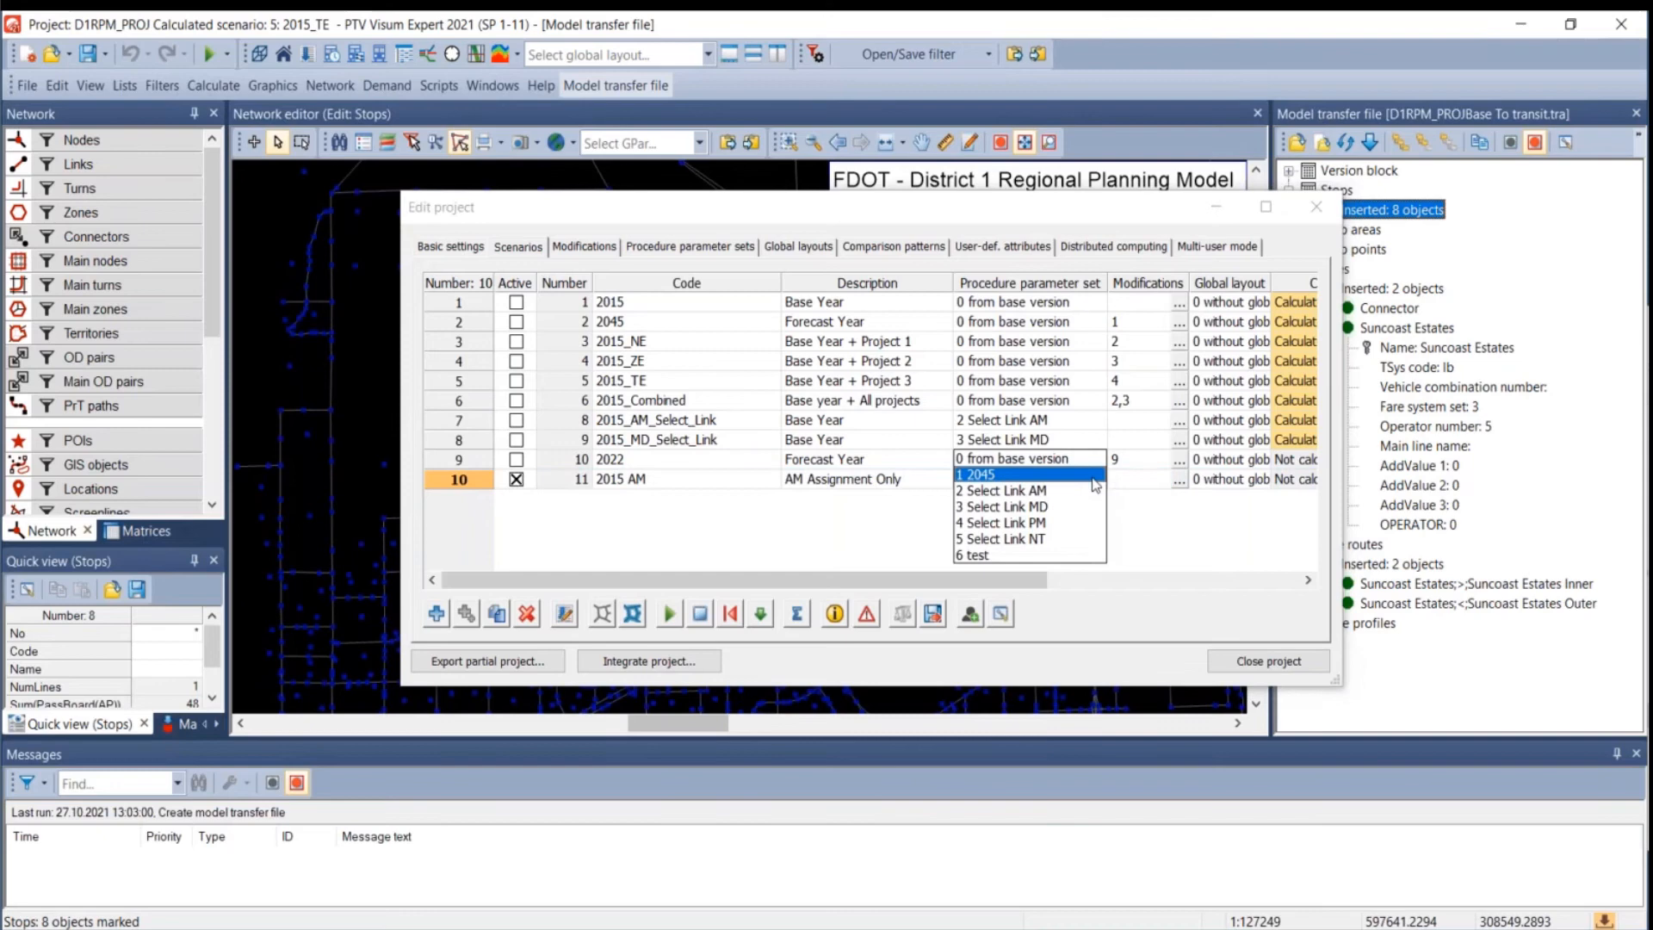
{"action": "left_click", "coordinate": [990, 491]}
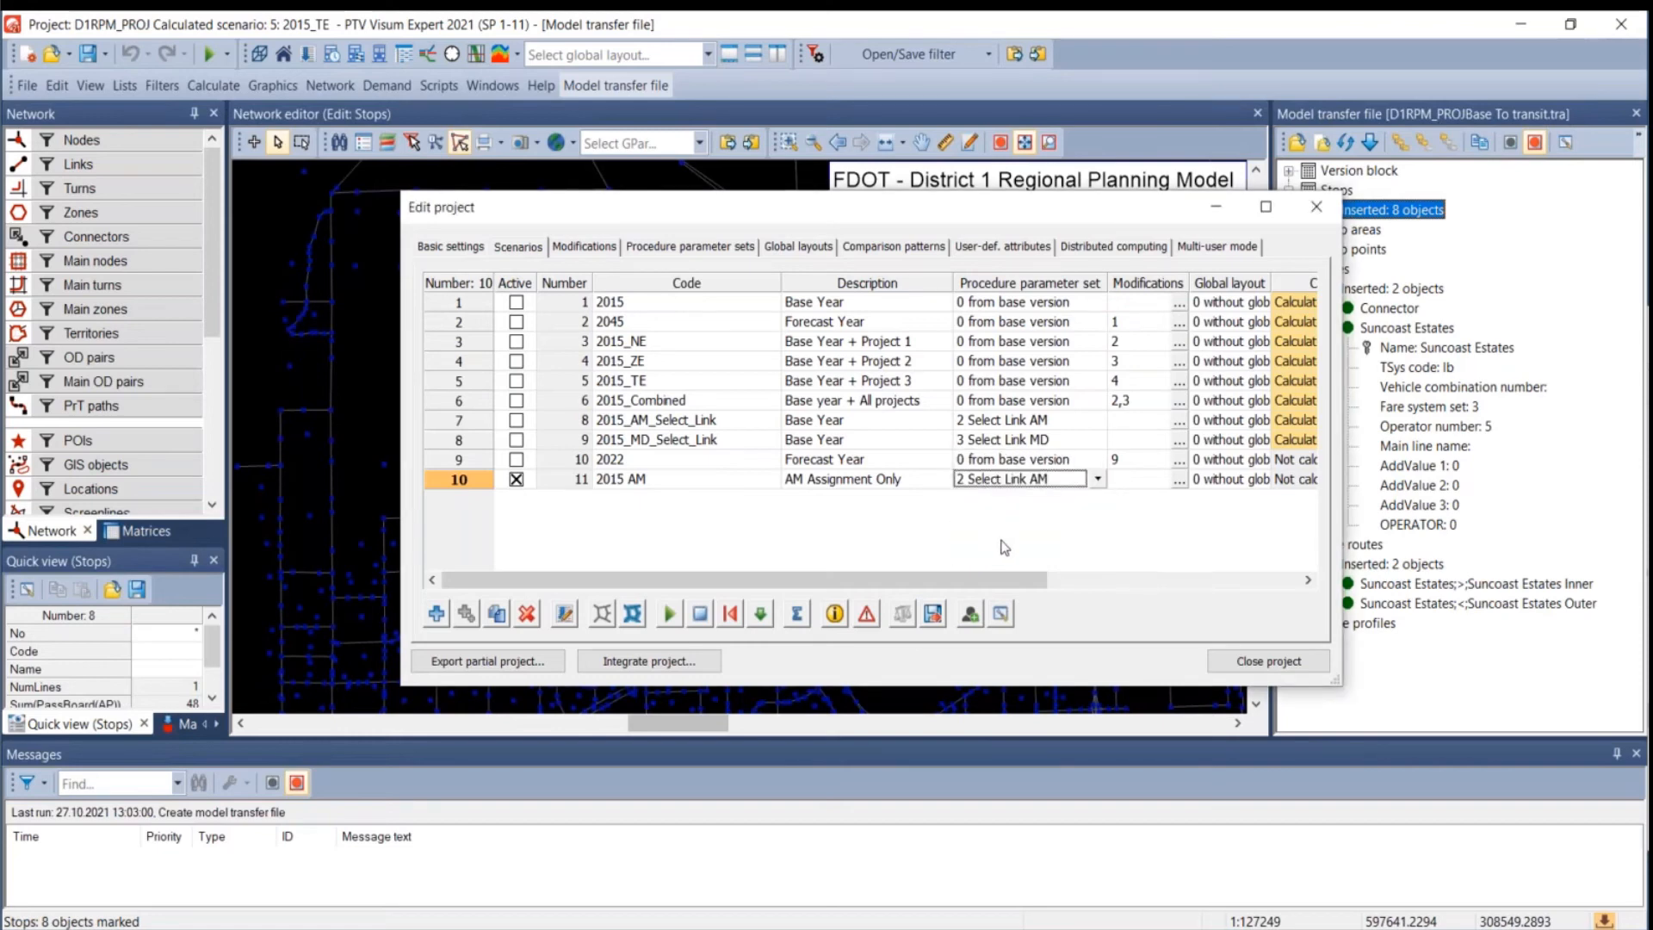
- Create a procedure parameter set with the code "test 2" from the currently loaded procedure parameters
{"action": "left_click", "coordinate": [714, 249]}
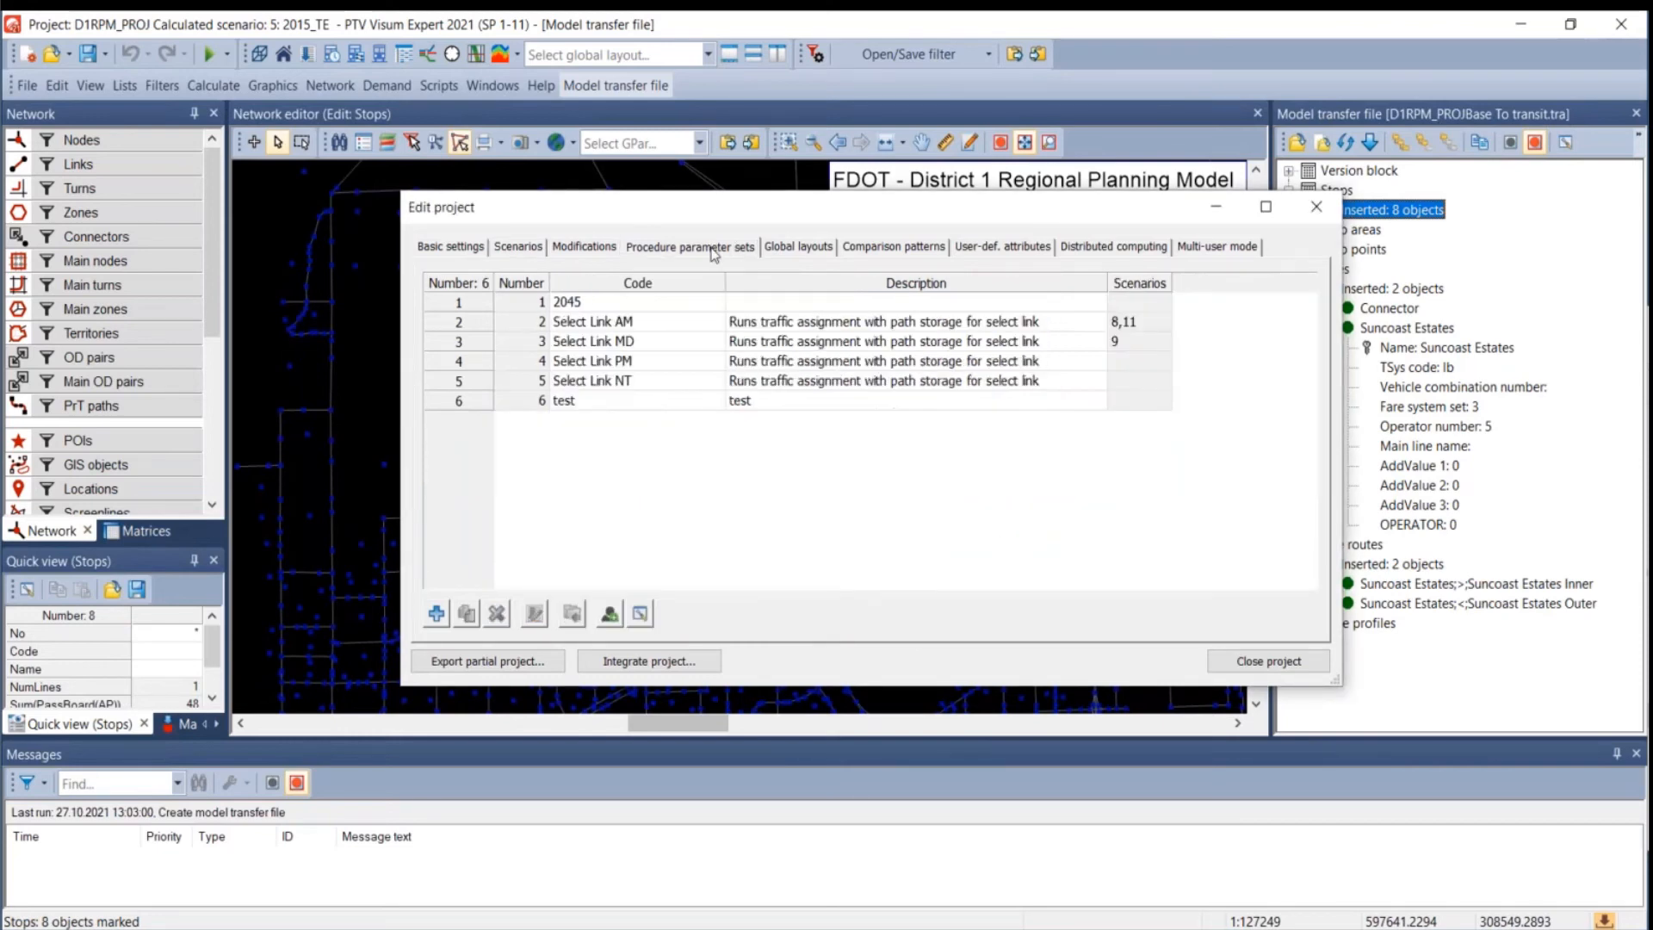
{"action": "left_click", "coordinate": [436, 613]}
{"action": "type", "text": "te"}
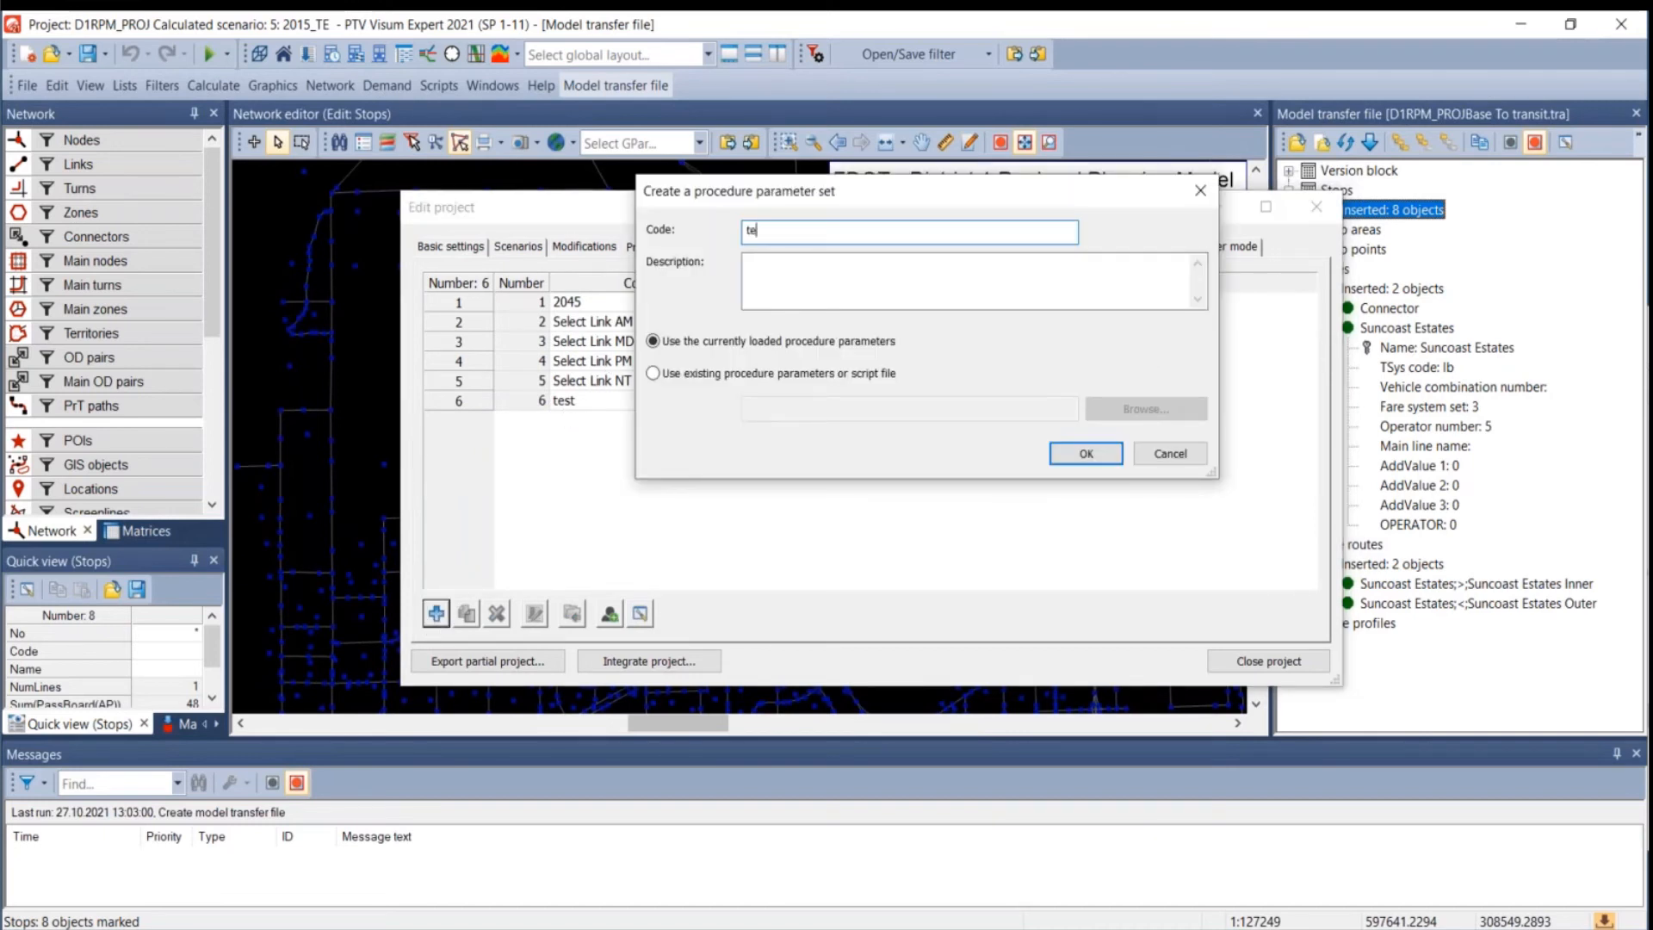
{"action": "type", "text": "st 2"}
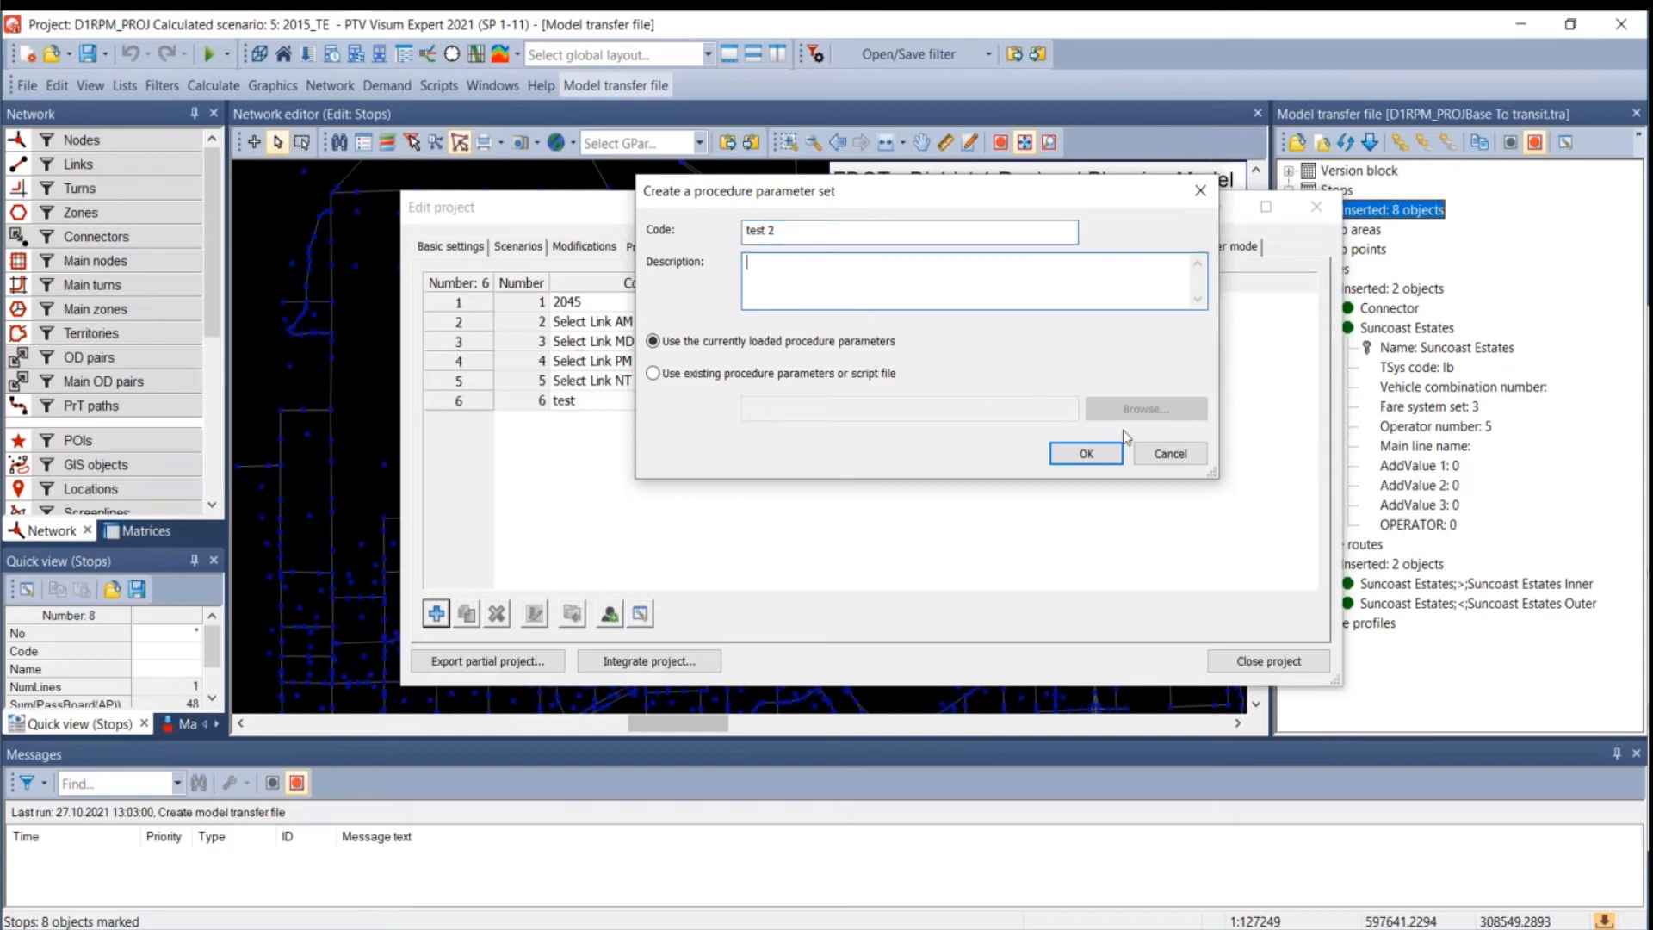
{"action": "left_click", "coordinate": [1117, 450]}
- Open the procedure parameter set test 2 for editing and collapse all groups of its procedure sequence
{"action": "left_click", "coordinate": [468, 419]}
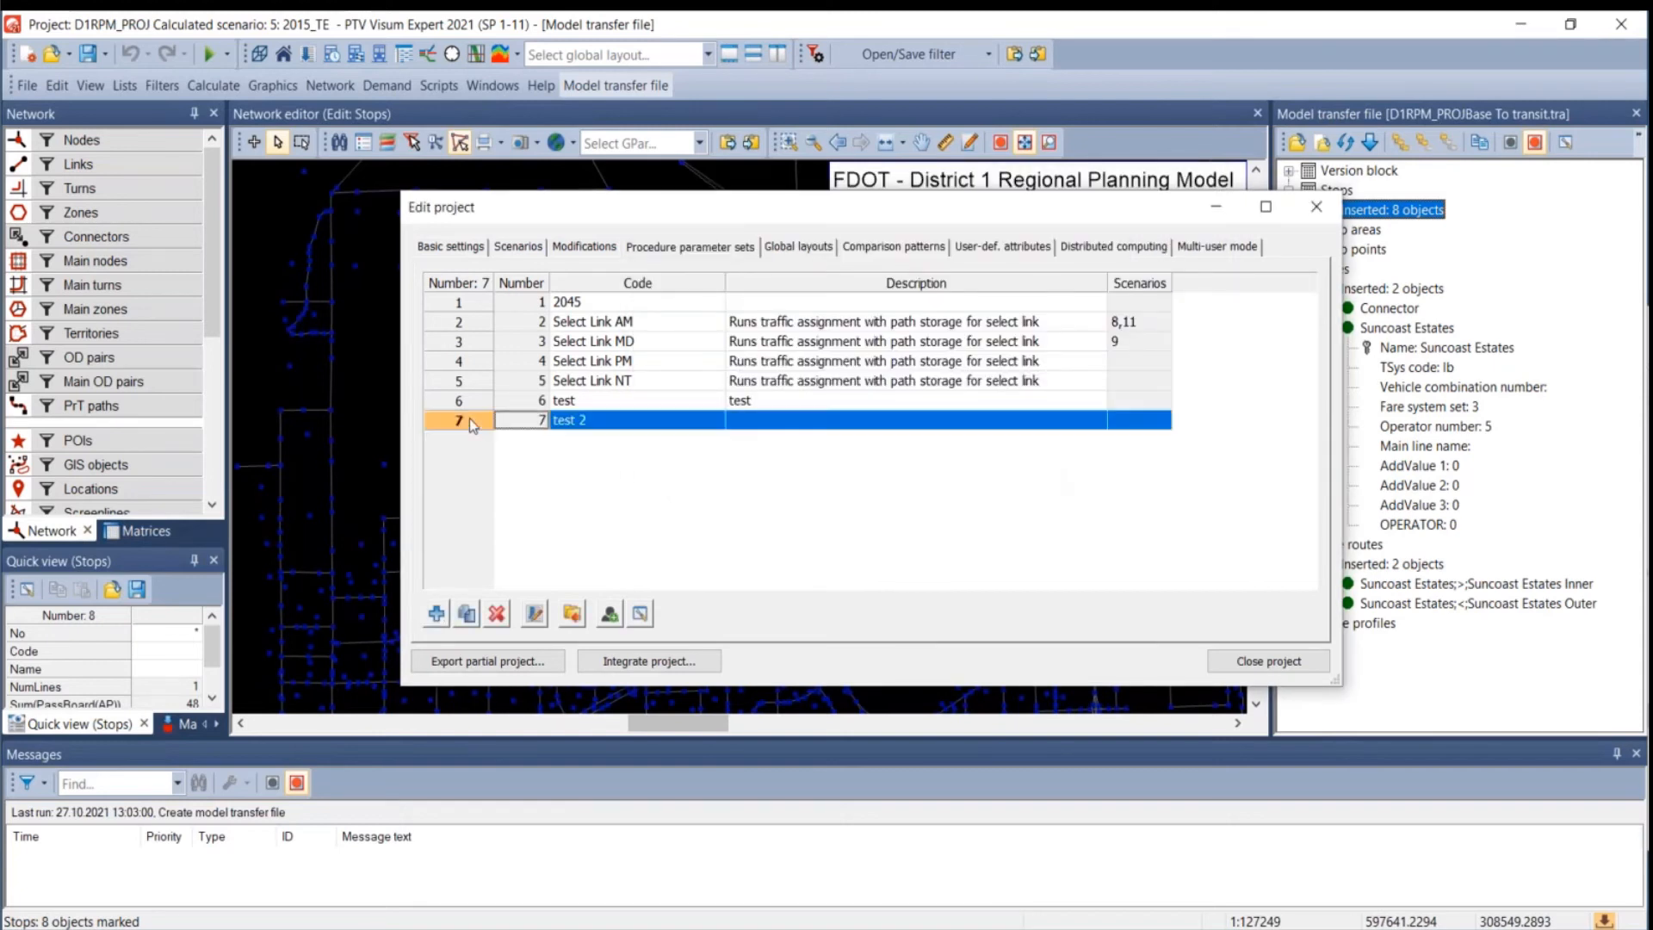
{"action": "left_click", "coordinate": [534, 614]}
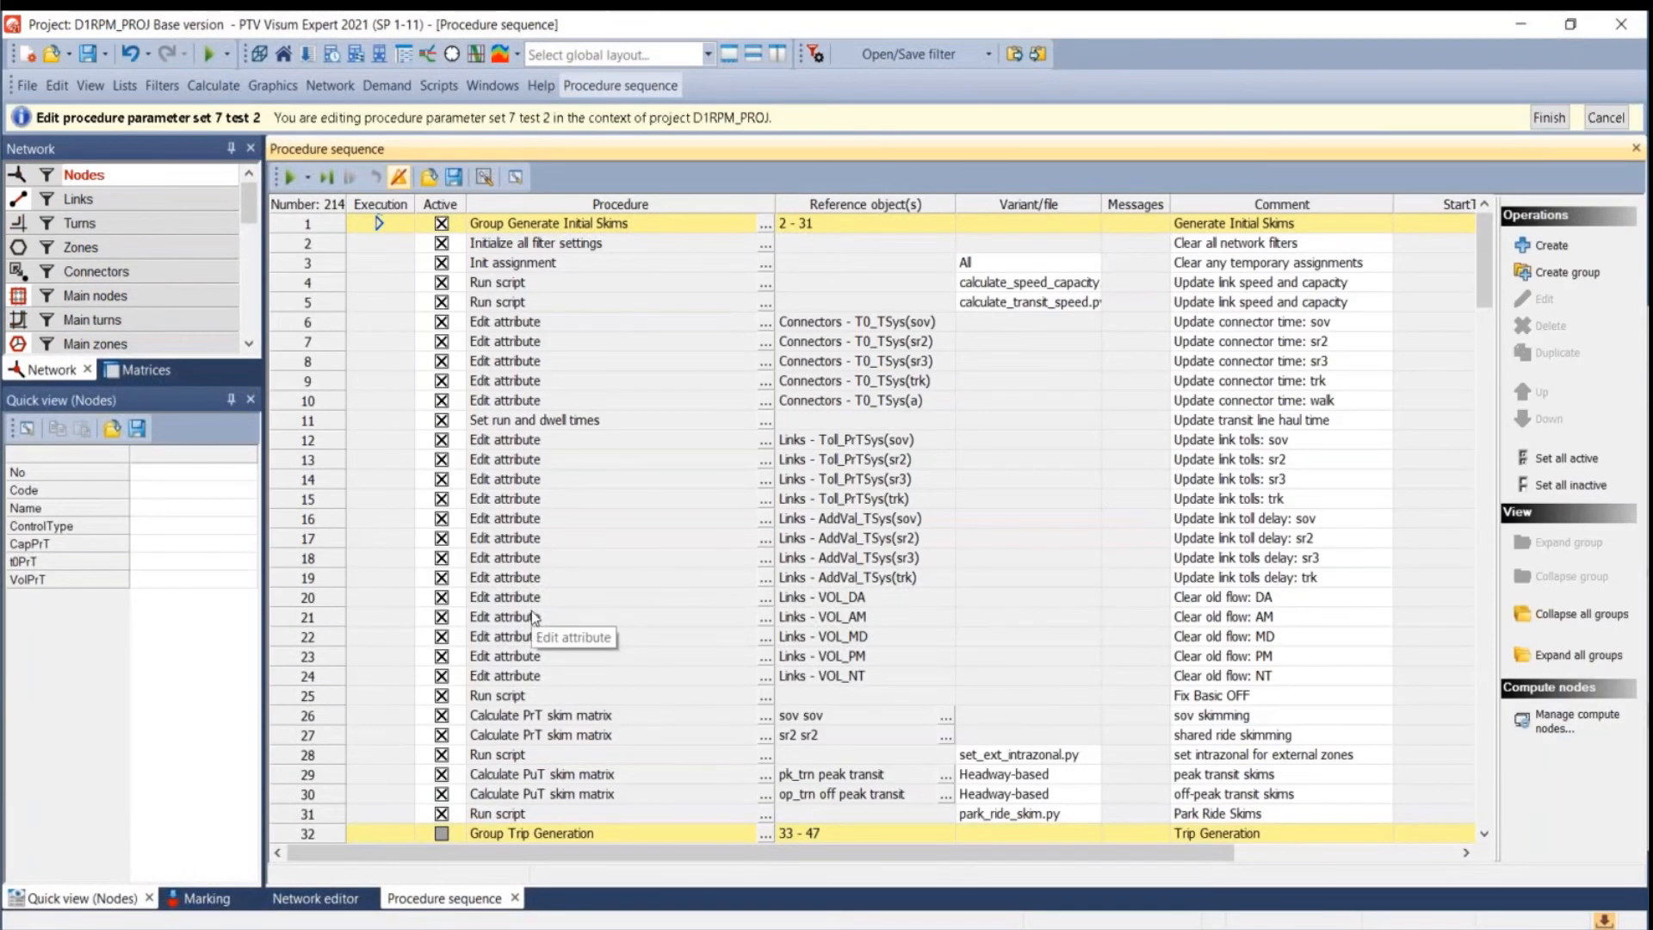
{"action": "double_click", "coordinate": [403, 223]}
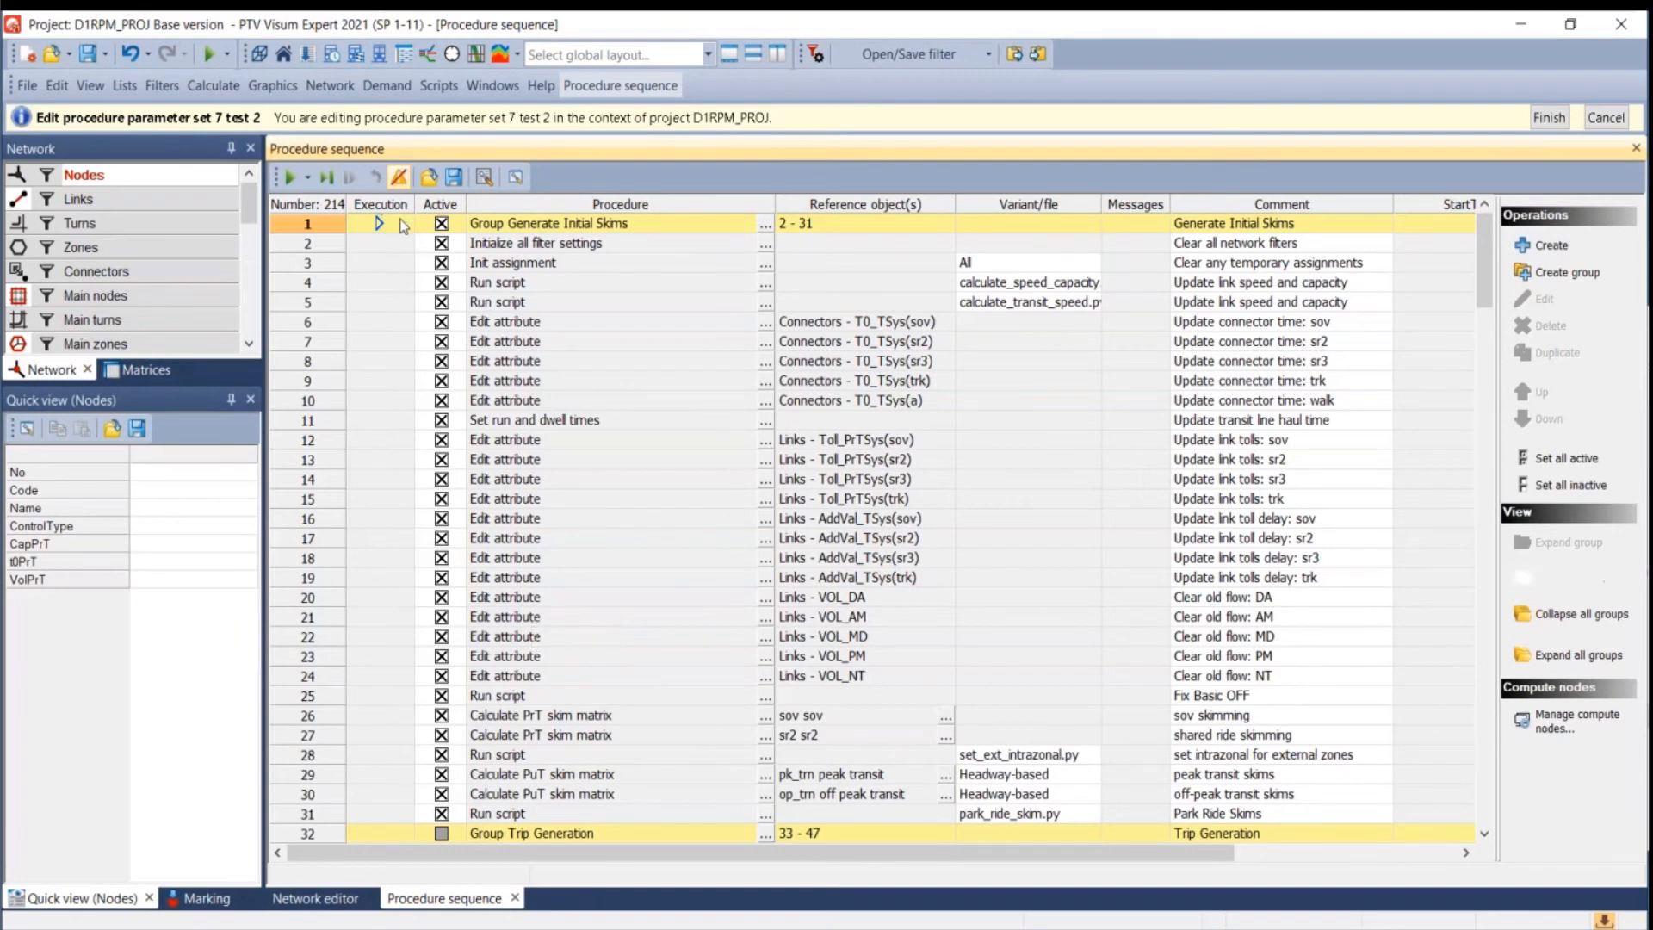
{"action": "double_click", "coordinate": [401, 244]}
{"action": "right_click", "coordinate": [402, 244]}
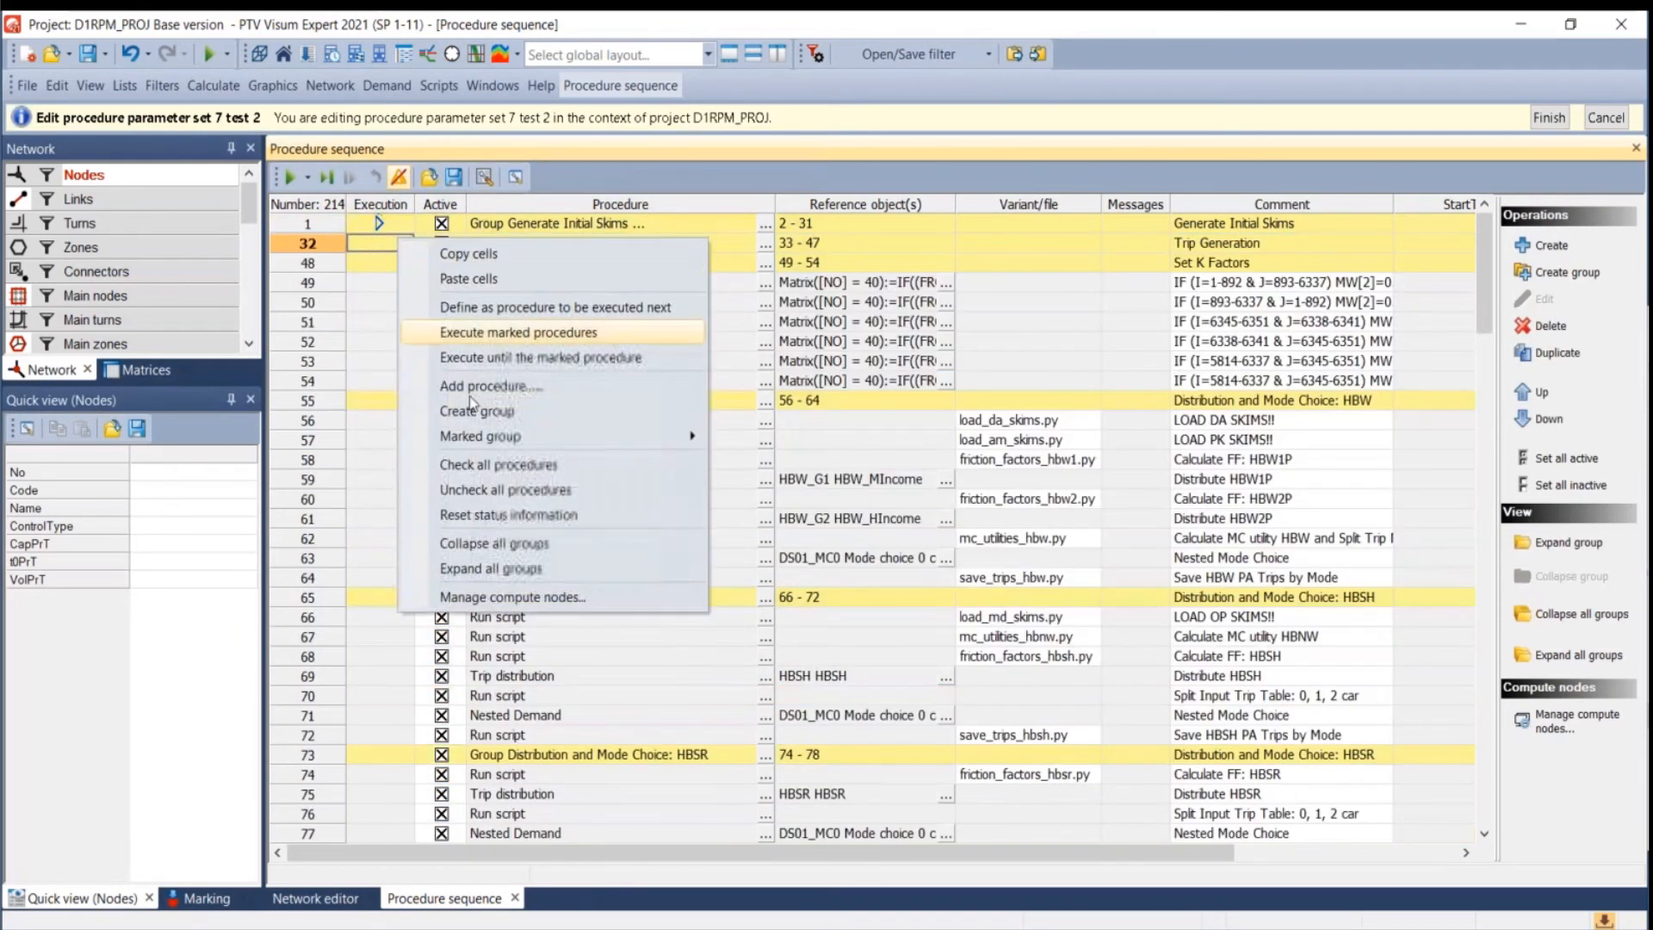
{"action": "left_click", "coordinate": [509, 546]}
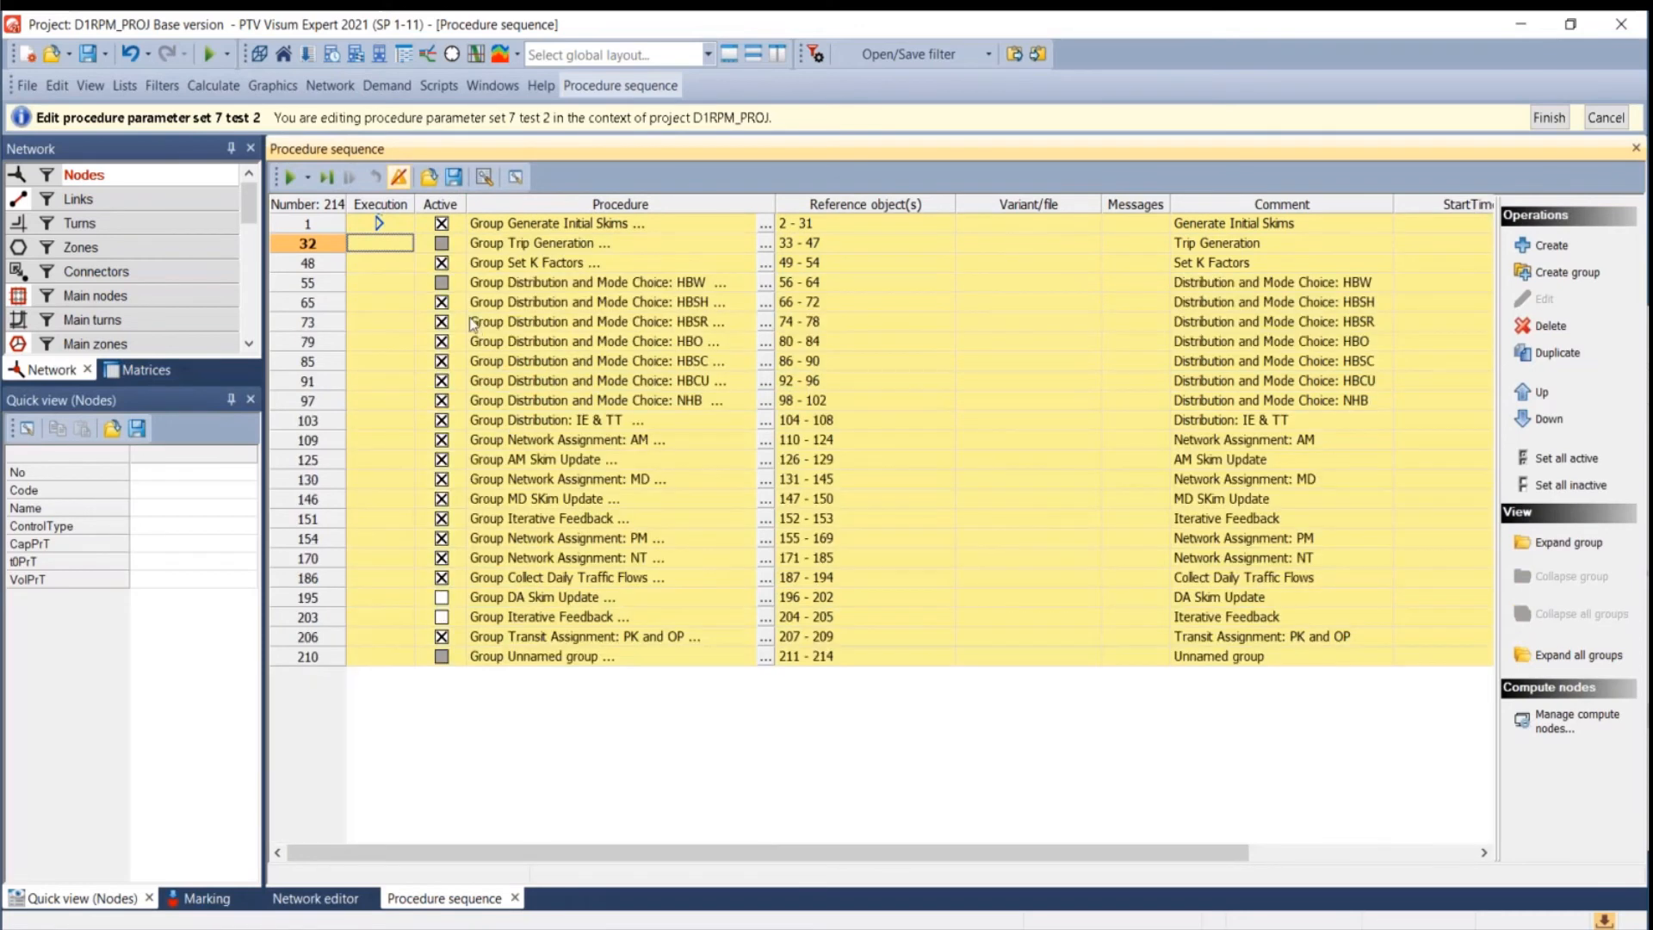
- Deactivate the groups Generate Initial Skims, Set K Factors, and every group from Distribution and Mode Choice: HBSH through AM Skim Update
{"action": "left_click", "coordinate": [441, 224]}
{"action": "left_click", "coordinate": [442, 263]}
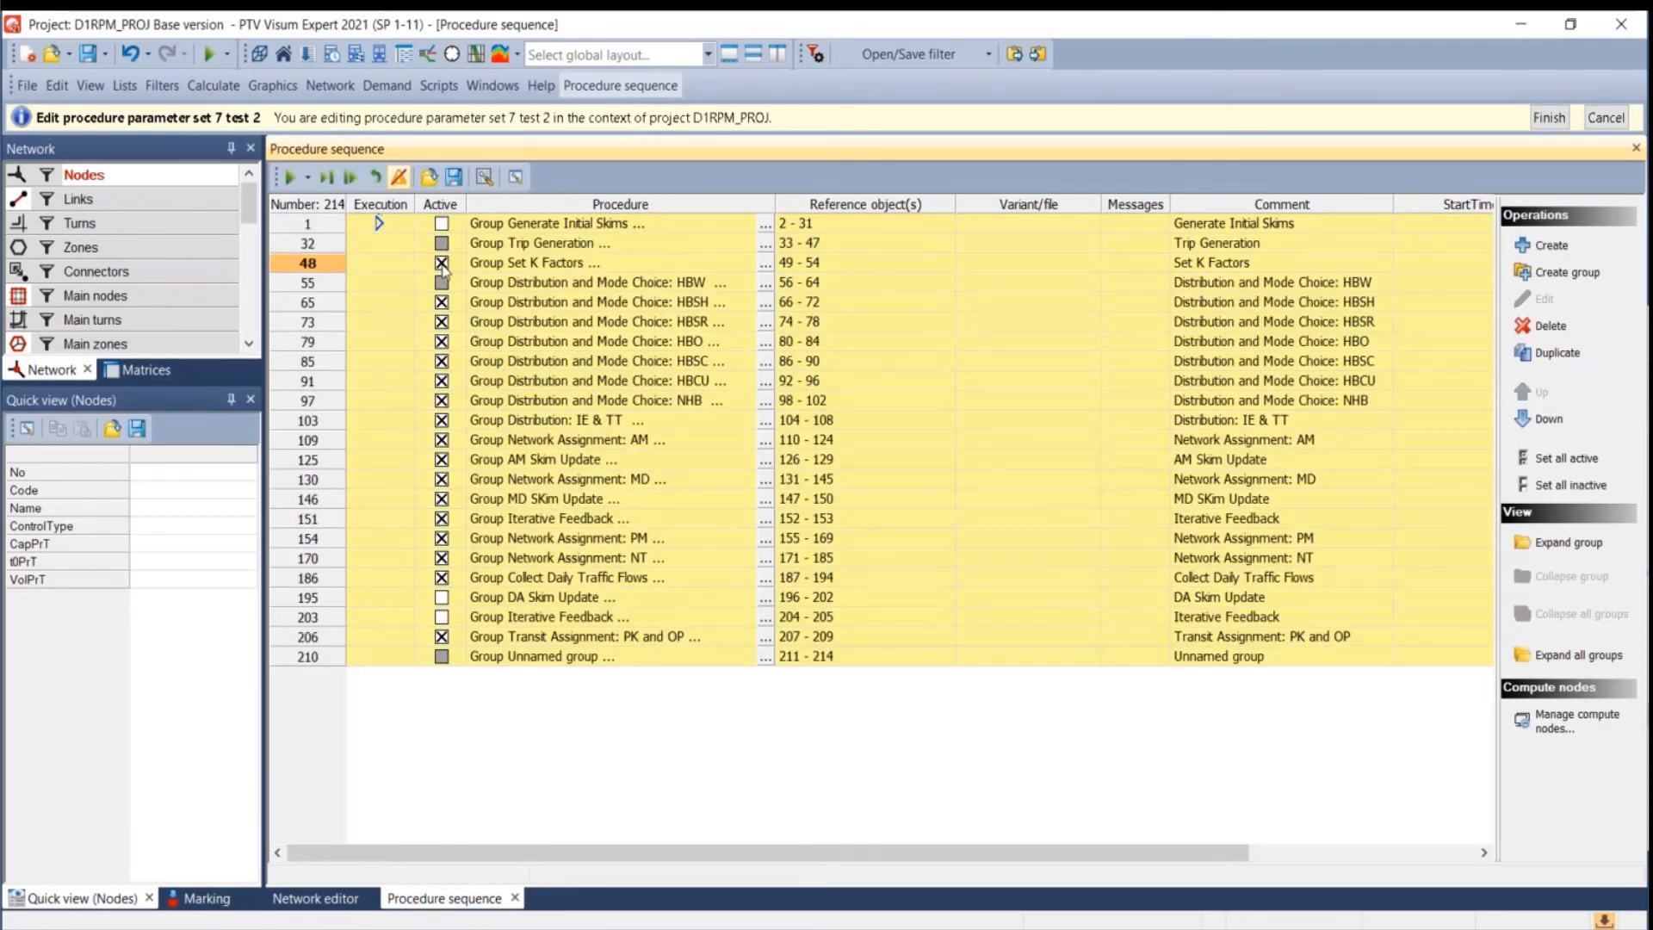
{"action": "left_click", "coordinate": [442, 302]}
{"action": "left_click", "coordinate": [442, 322]}
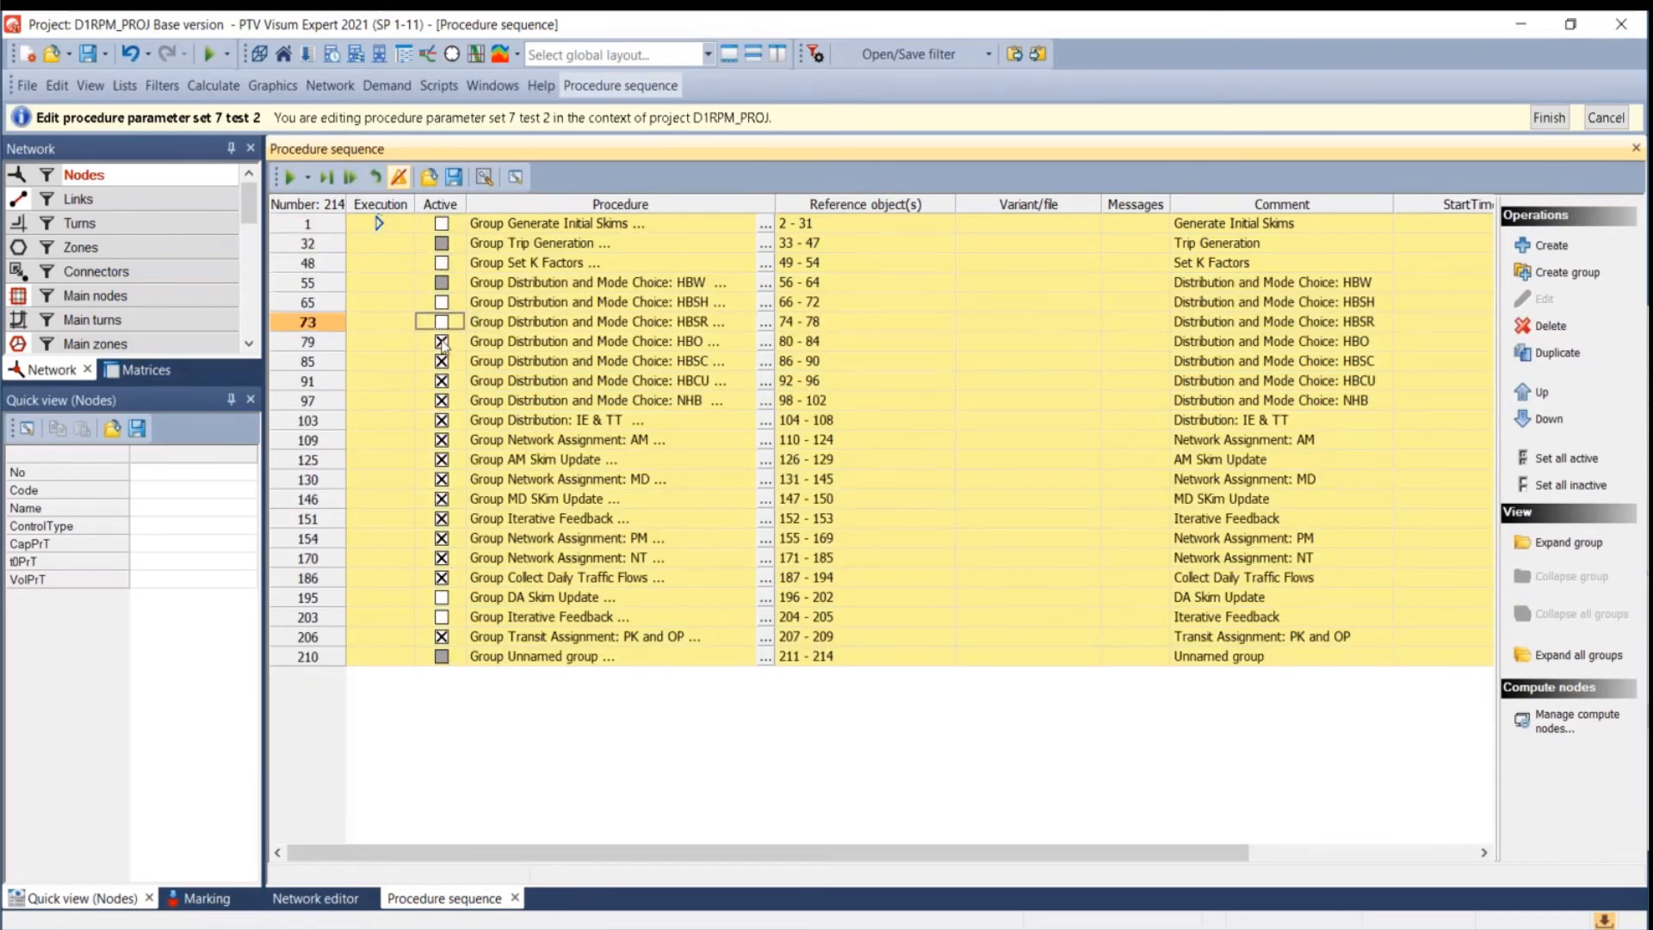
{"action": "left_click", "coordinate": [442, 341]}
{"action": "left_click", "coordinate": [442, 362]}
{"action": "left_click", "coordinate": [442, 381]}
{"action": "left_click", "coordinate": [442, 401]}
{"action": "left_click", "coordinate": [442, 421]}
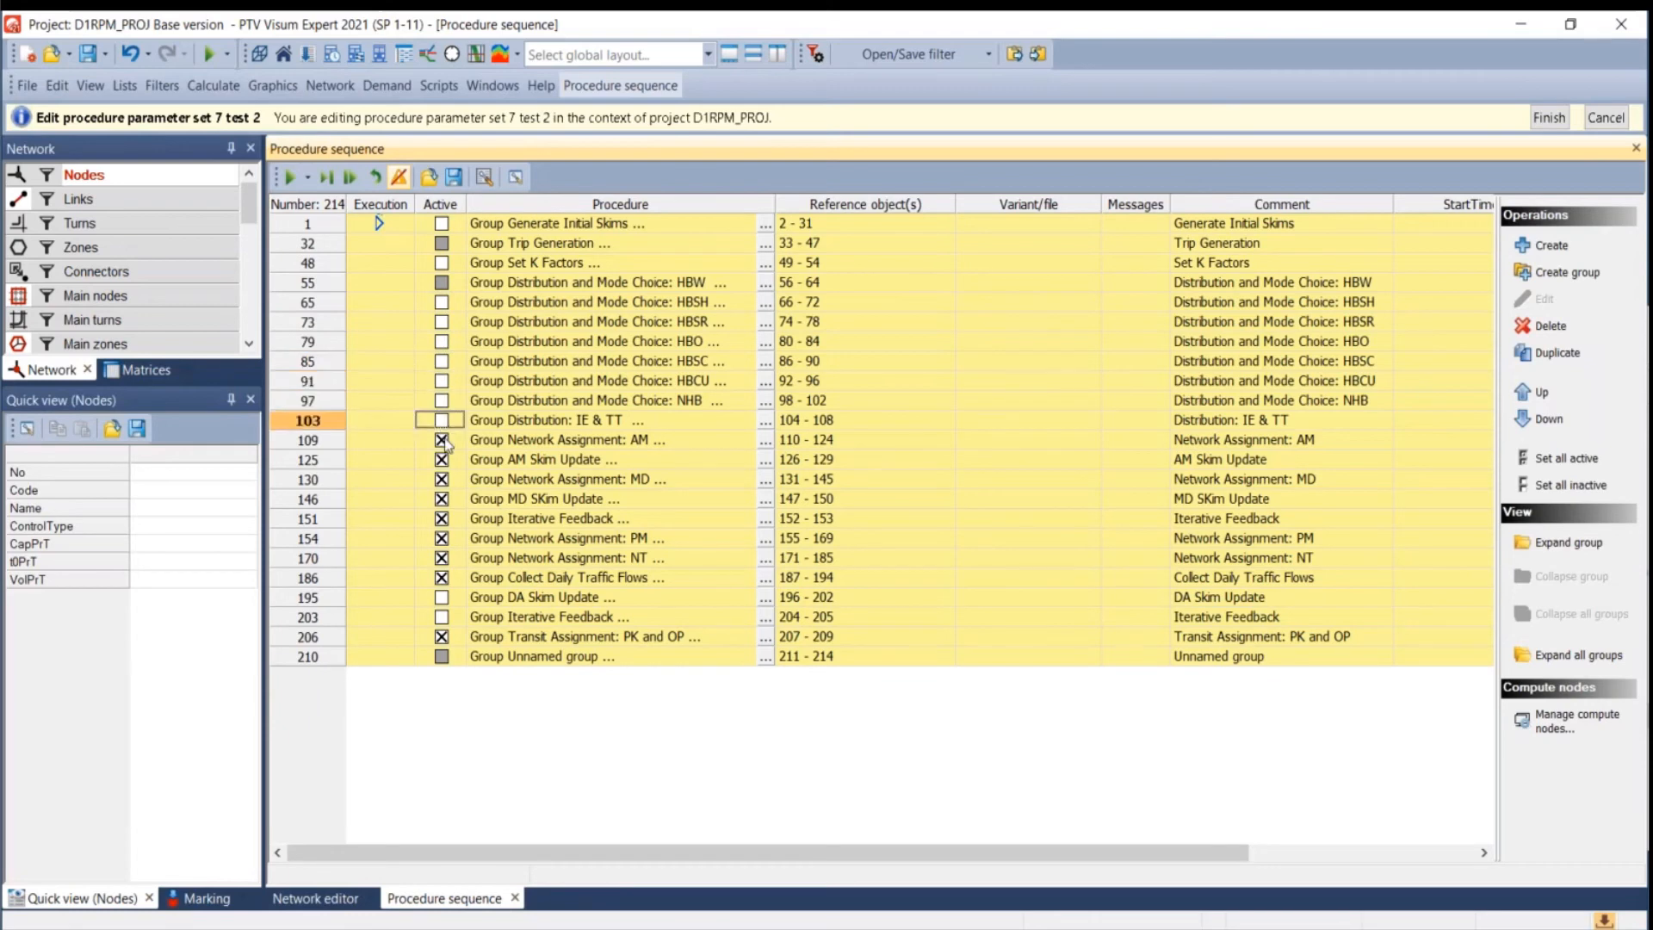
{"action": "left_click", "coordinate": [442, 440]}
{"action": "left_click", "coordinate": [444, 461]}
- Deactivate the partly active groups Distribution and Mode Choice: HBW and Trip Generation, keeping the group list collapsed
{"action": "left_click", "coordinate": [442, 282]}
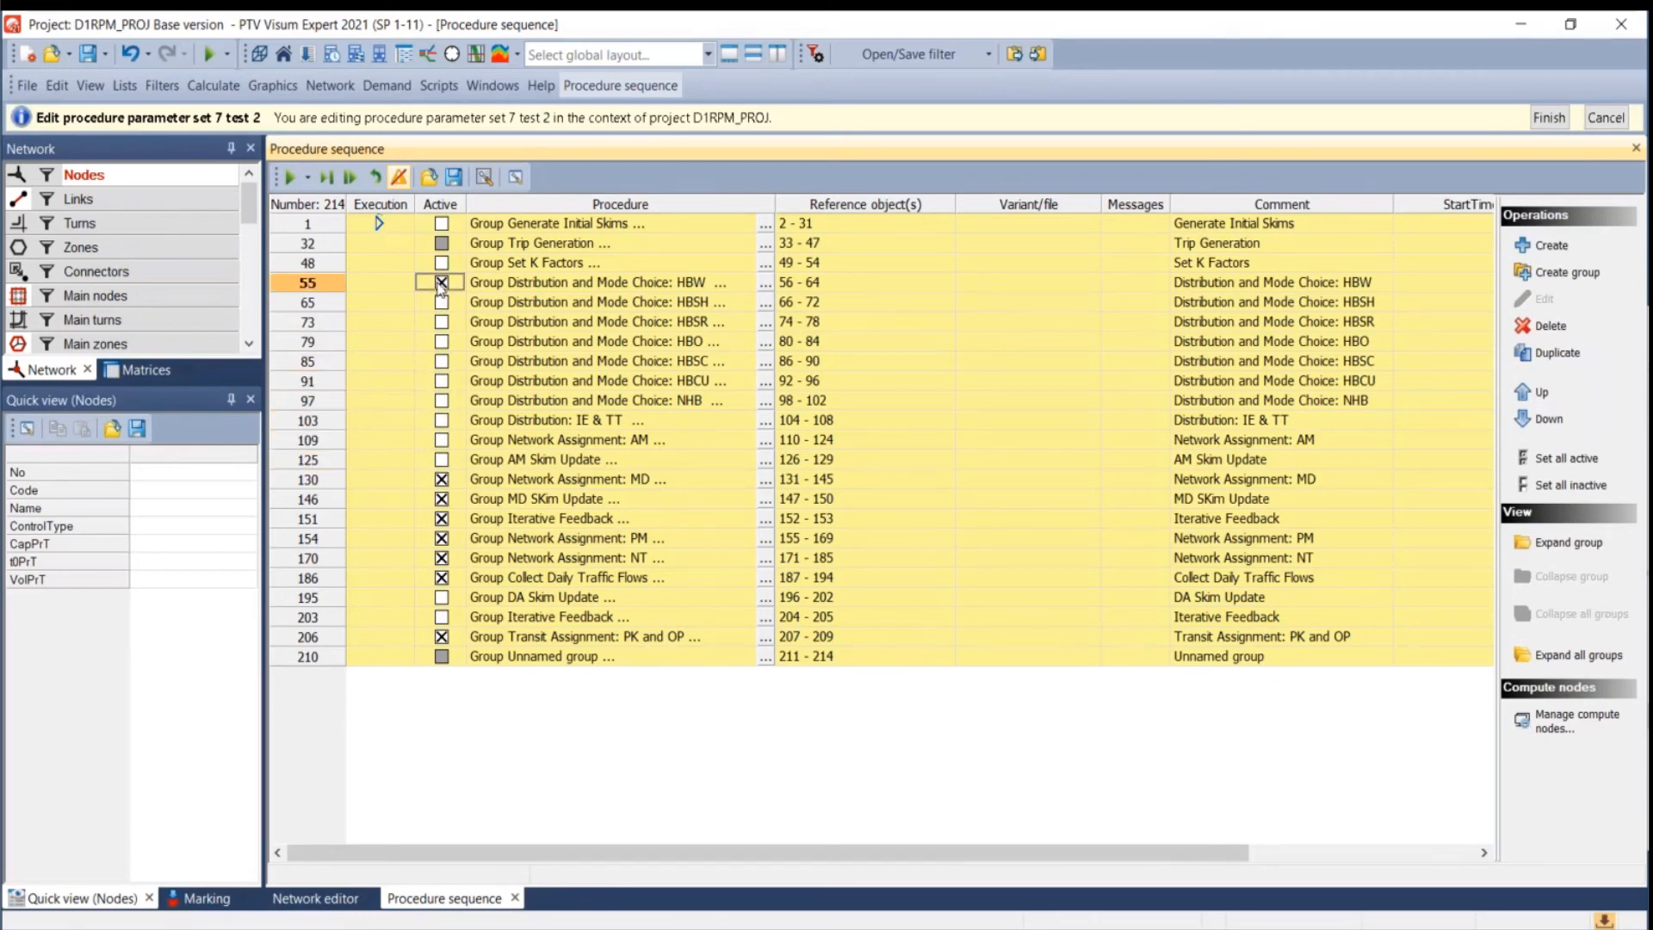
{"action": "double_click", "coordinate": [442, 244]}
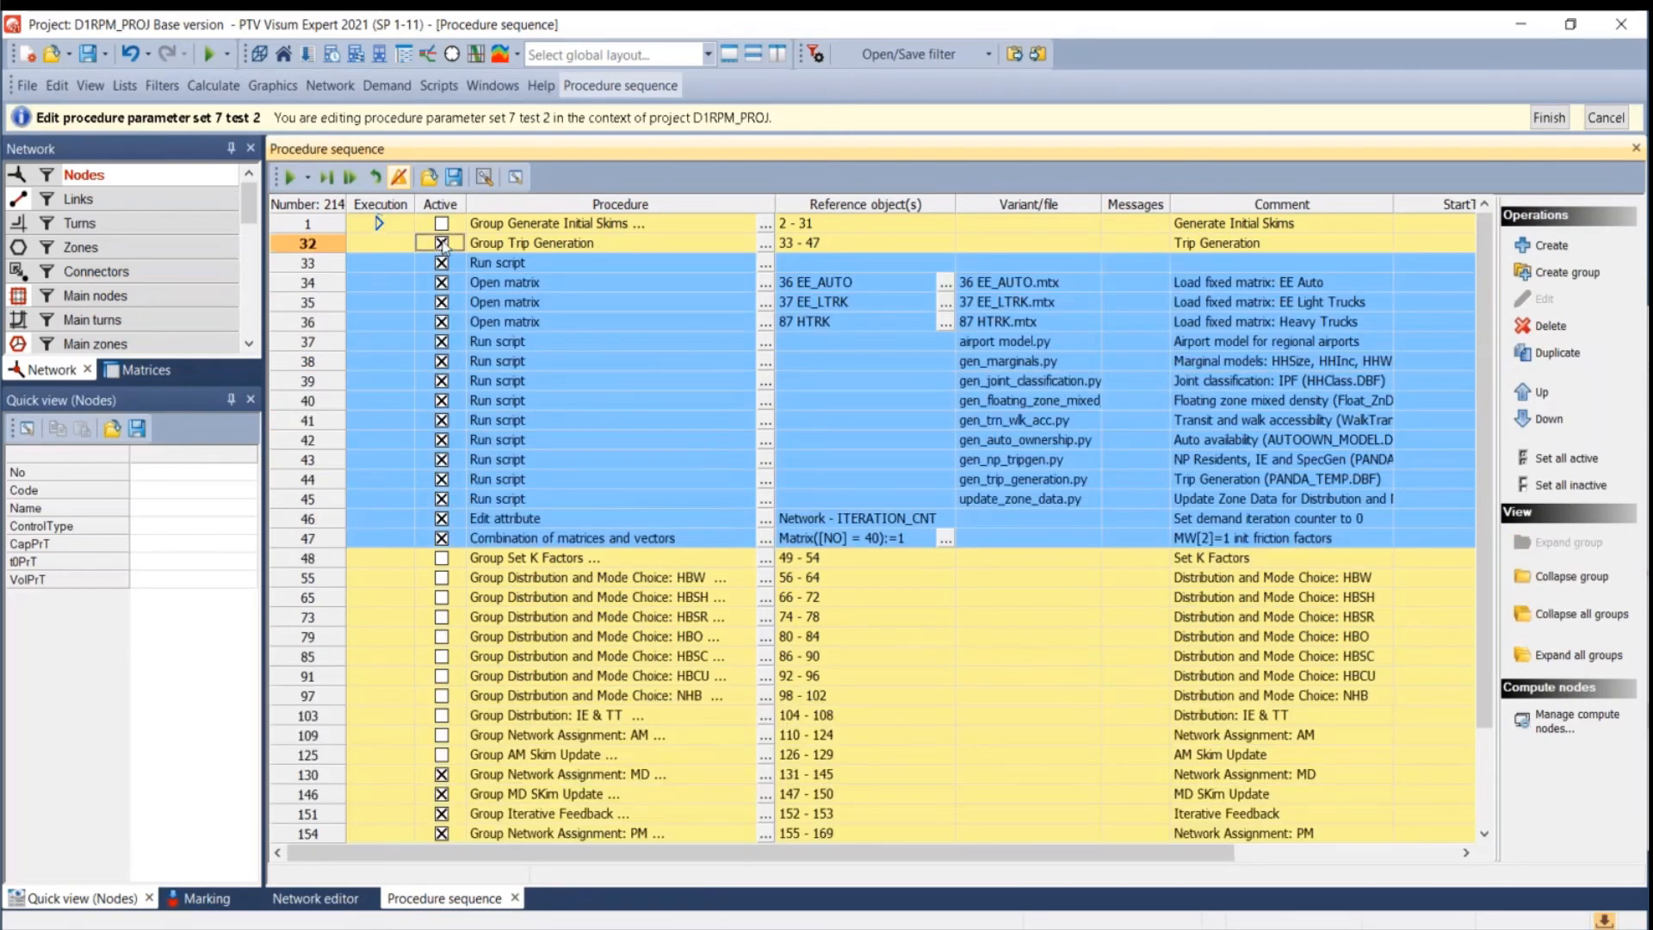
{"action": "left_click", "coordinate": [442, 244]}
{"action": "double_click", "coordinate": [435, 248]}
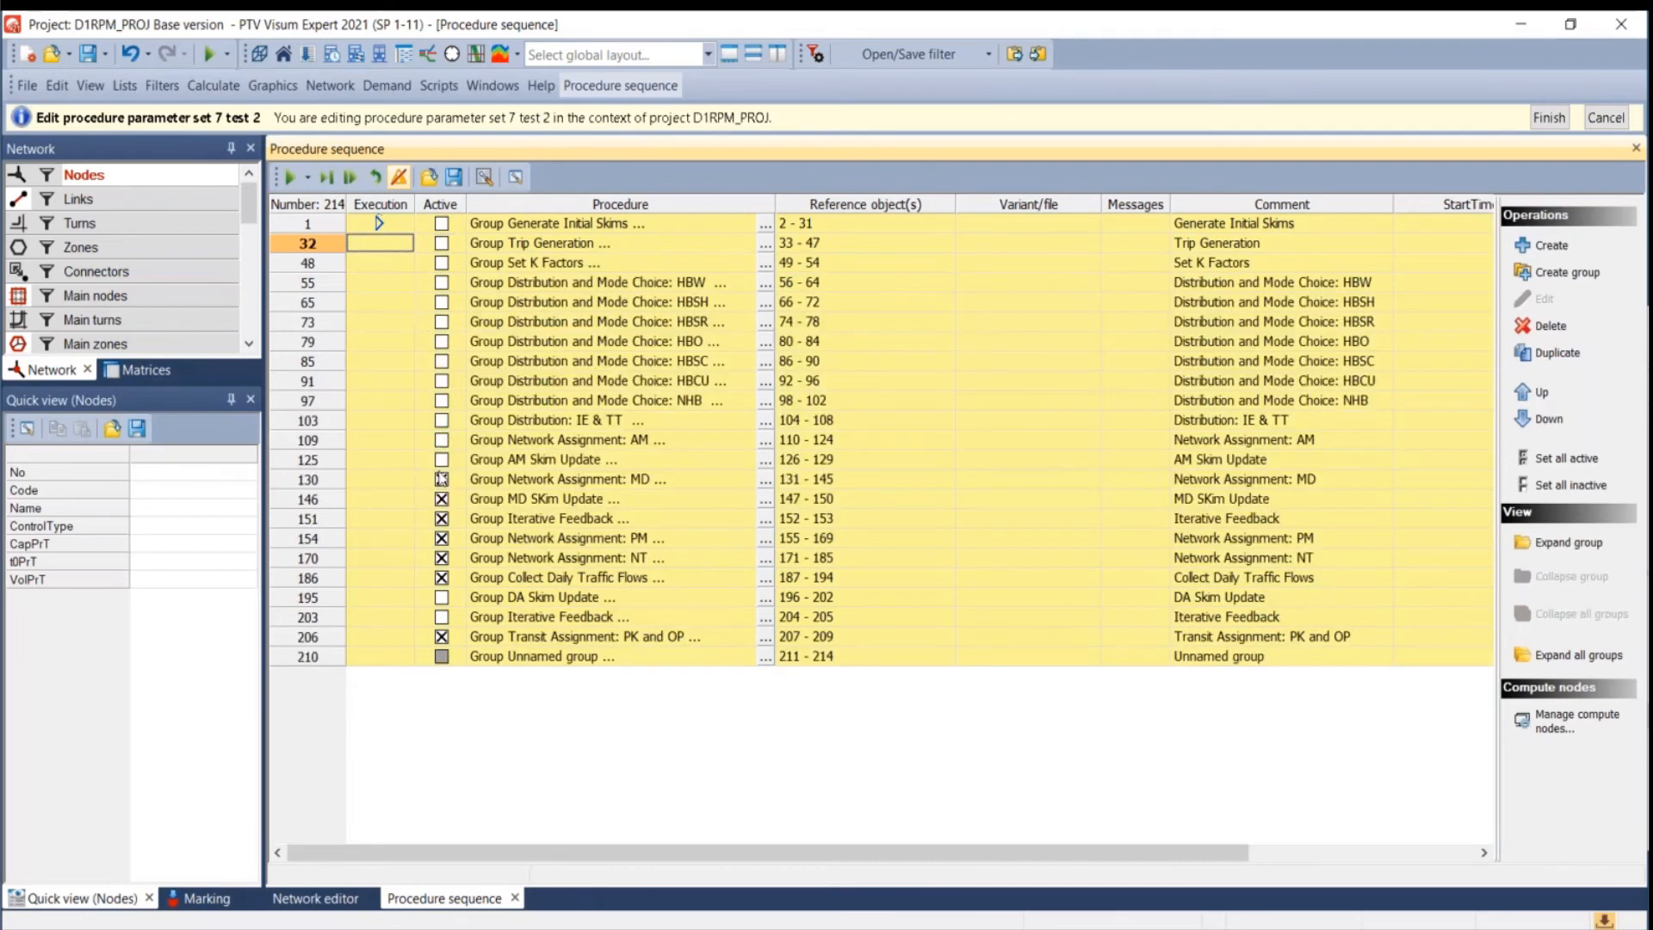
- Deactivate all remaining groups from Network Assignment: MD onward, and finish editing the parameter set with only Network Assignment: AM active
{"action": "left_click", "coordinate": [442, 656]}
{"action": "left_click", "coordinate": [442, 656]}
{"action": "left_click", "coordinate": [441, 637]}
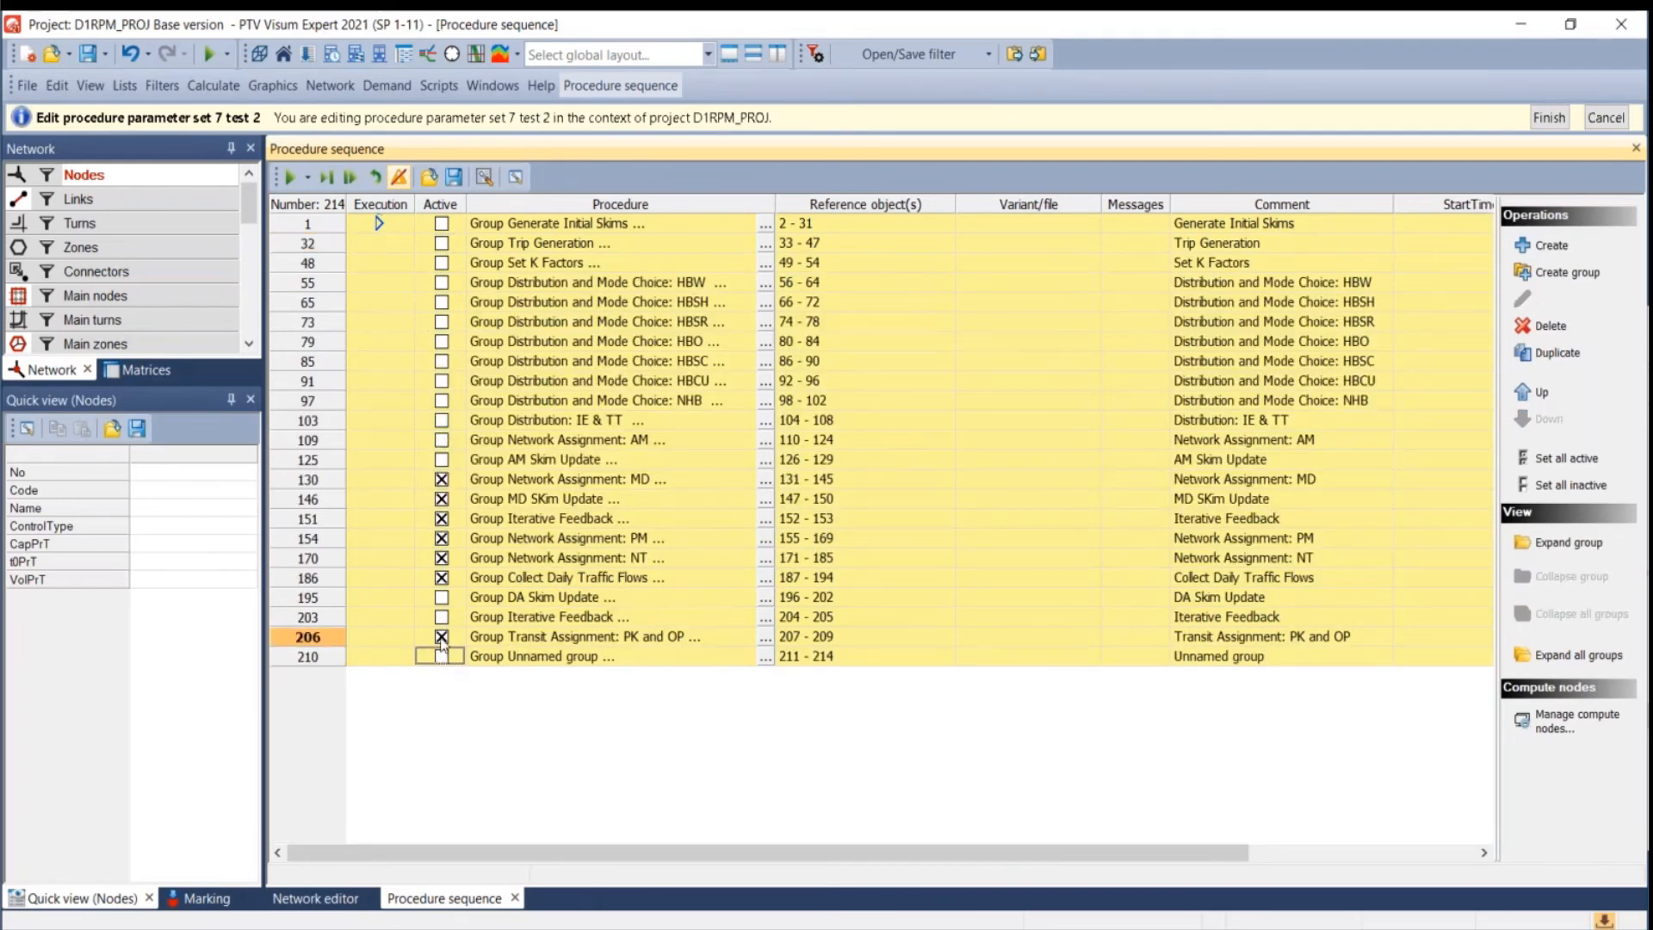
{"action": "left_click", "coordinate": [441, 578]}
{"action": "left_click", "coordinate": [441, 558]}
{"action": "left_click", "coordinate": [441, 538]}
{"action": "left_click", "coordinate": [442, 518]}
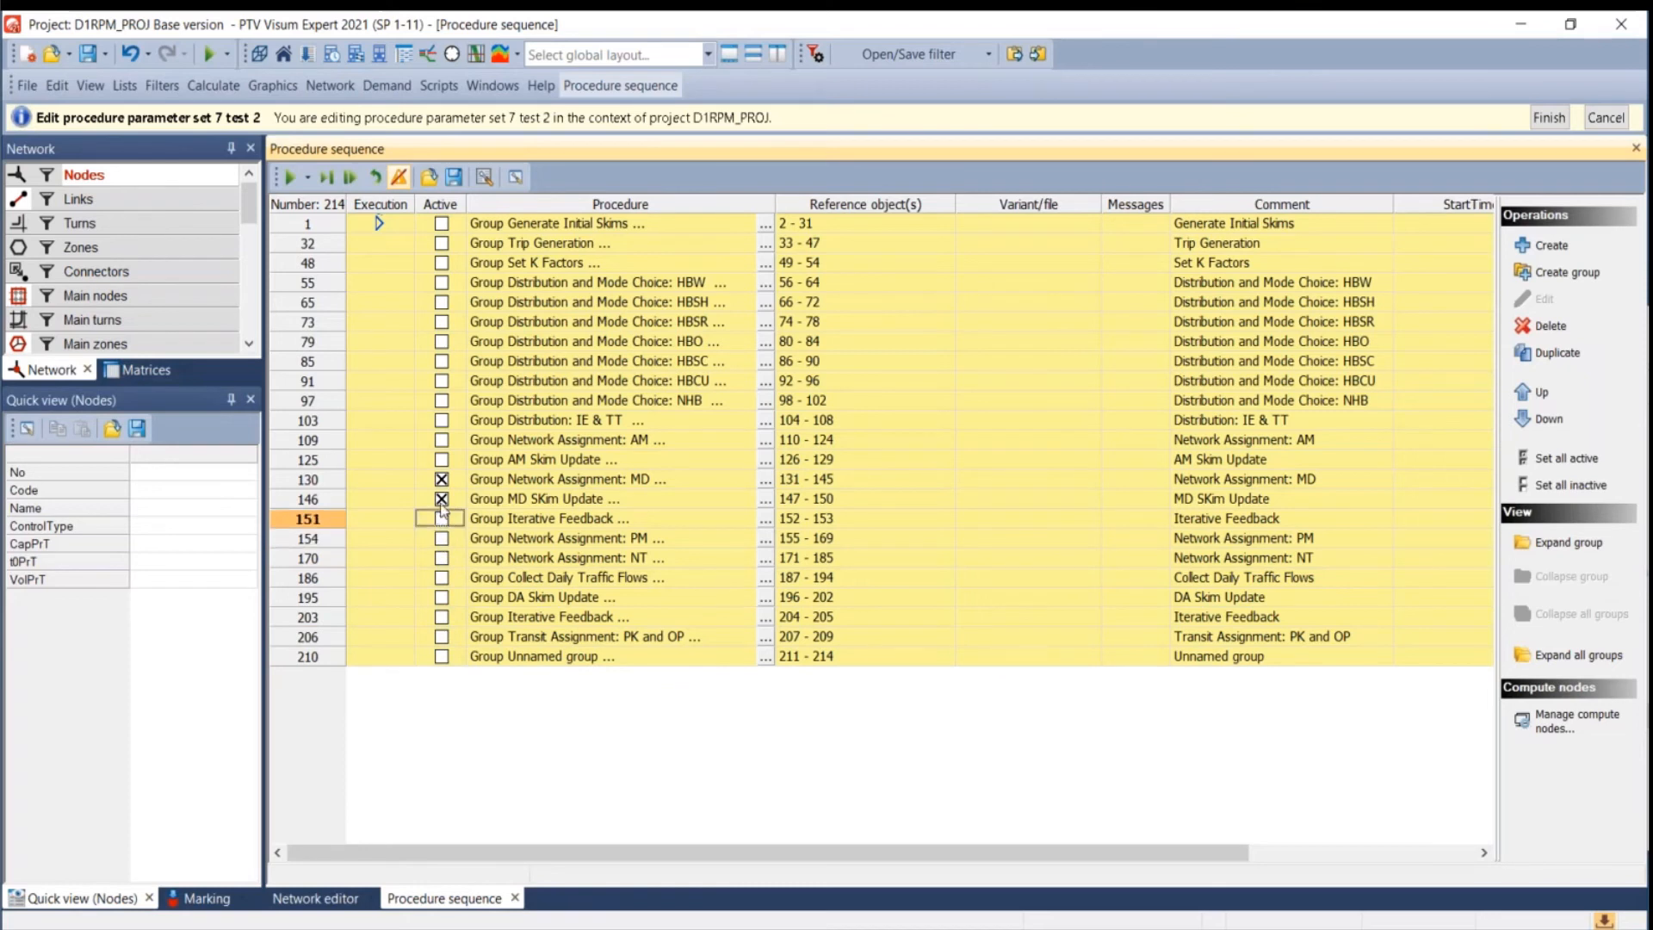
{"action": "left_click", "coordinate": [442, 498]}
{"action": "left_click", "coordinate": [442, 479]}
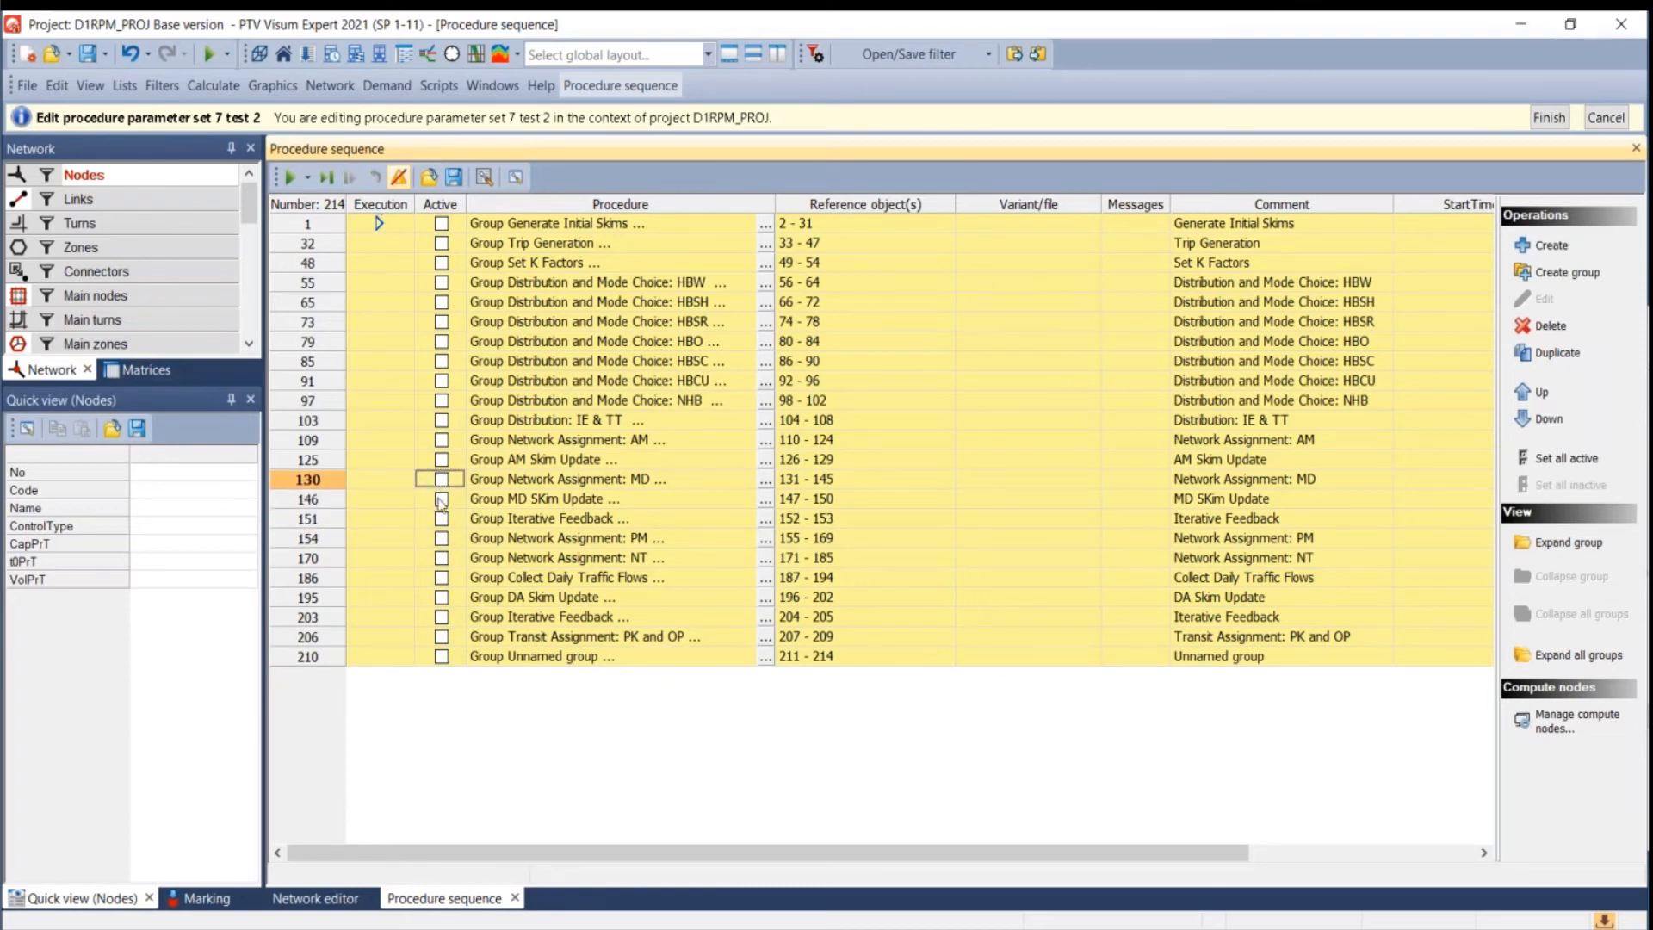
{"action": "left_click", "coordinate": [442, 440]}
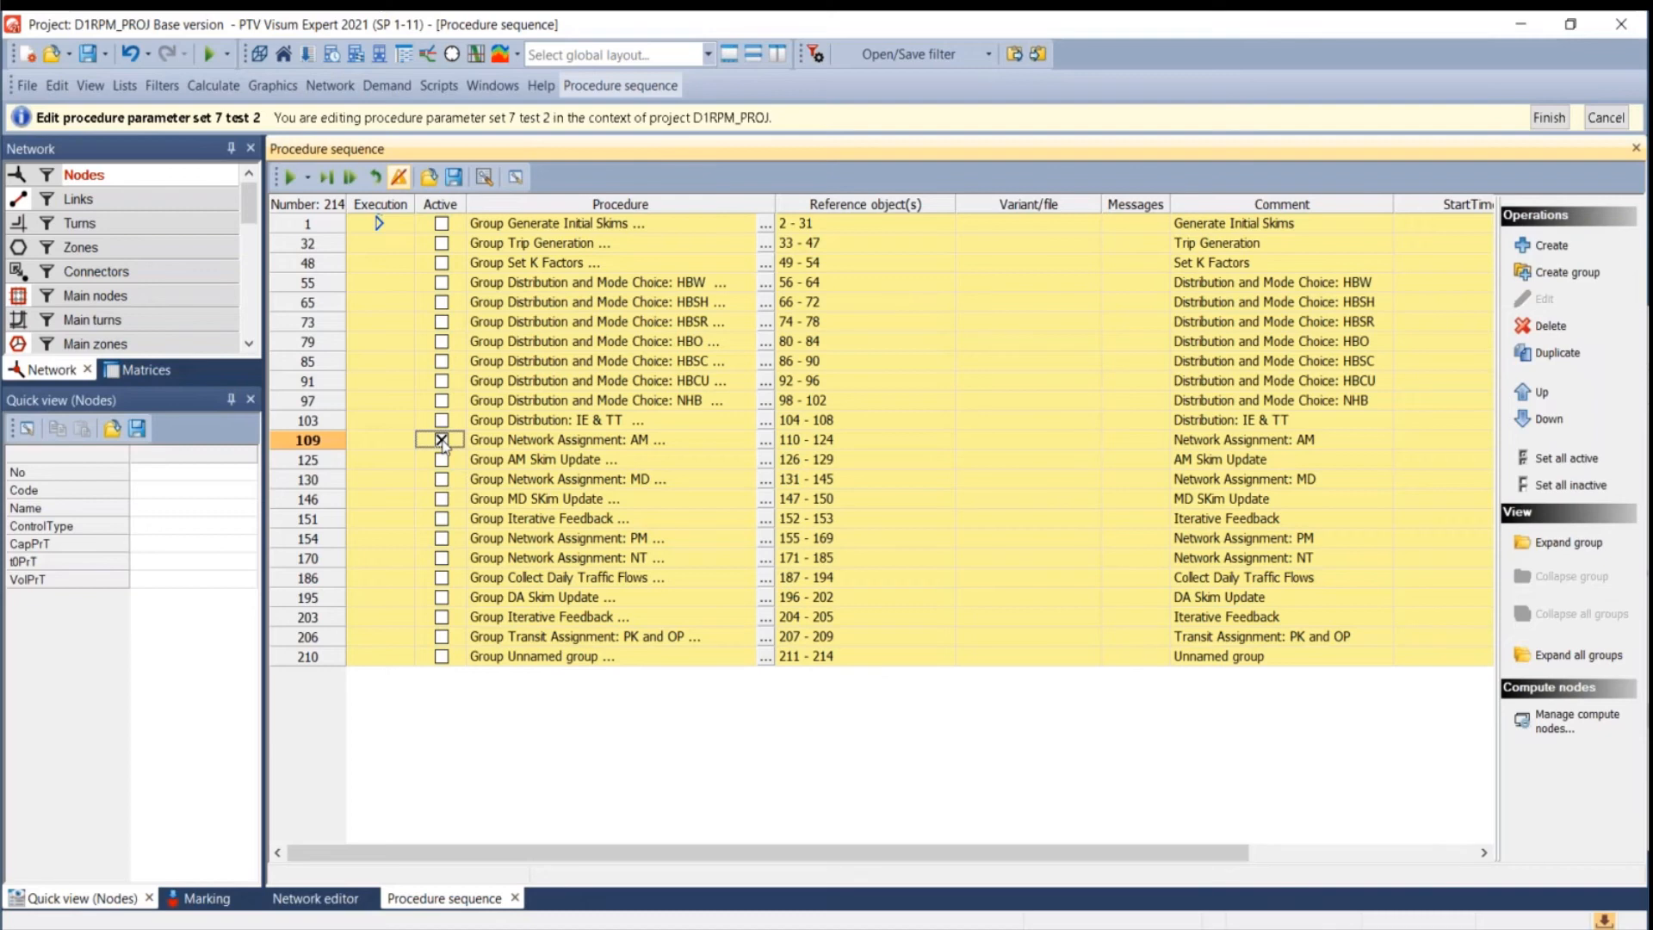
{"action": "left_click", "coordinate": [1543, 115]}
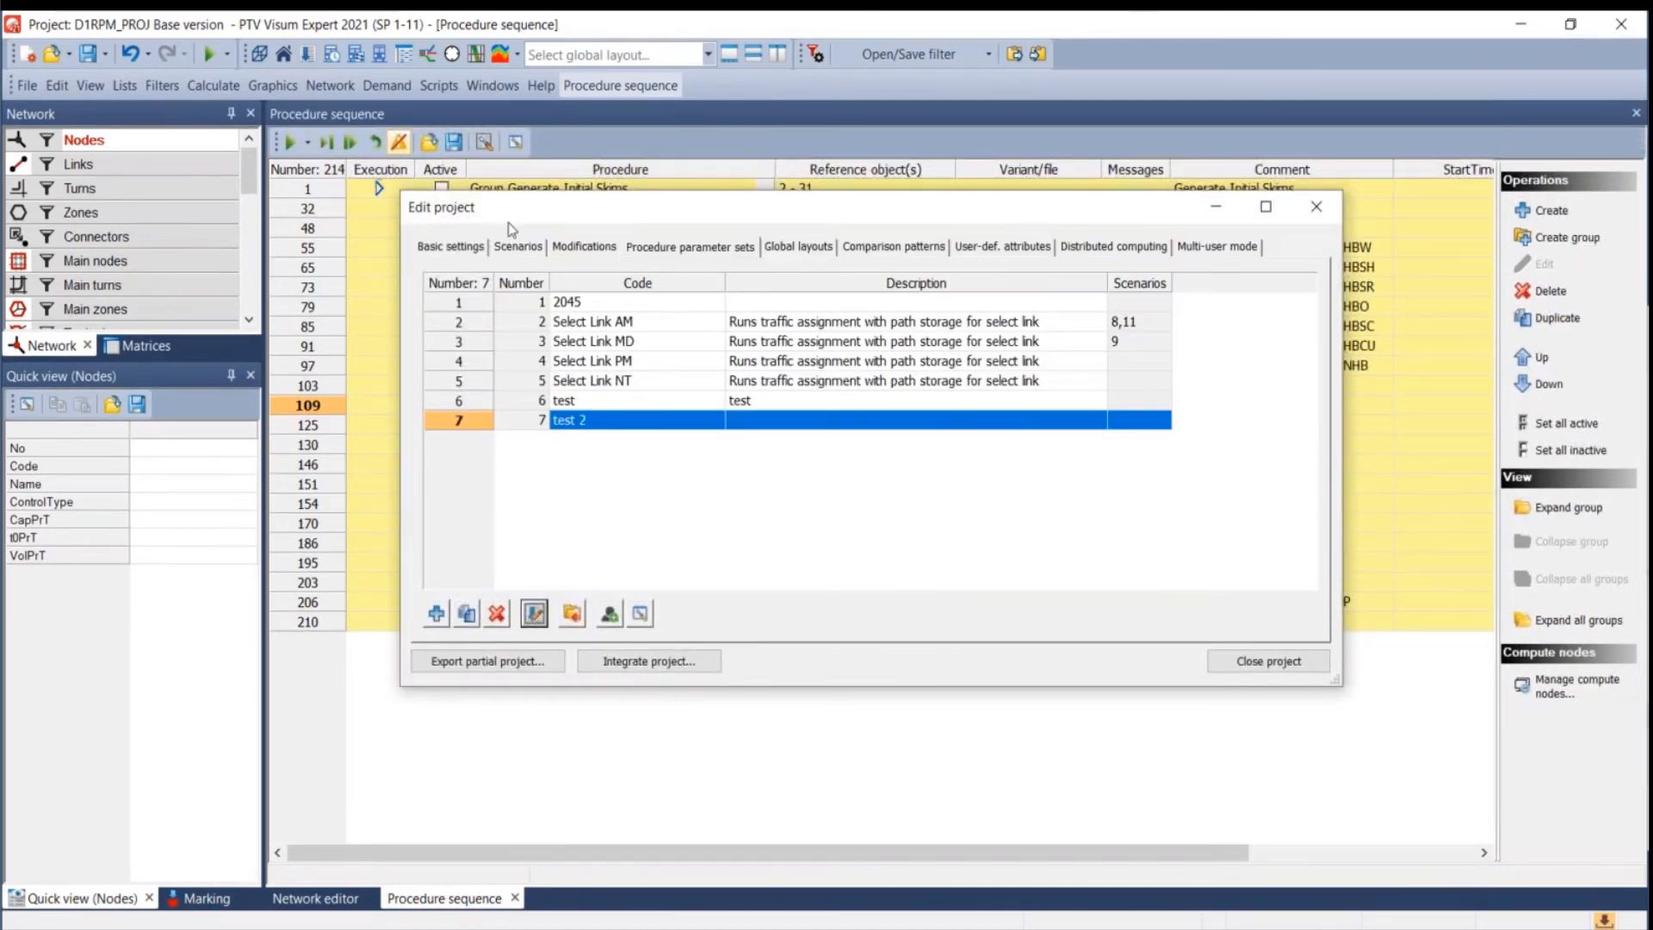
- Highlight the parameter sets Select Link AM through Select Link NT, and choose 2 Select Link AM as the parameter set for scenario 2015 AM
{"action": "left_click", "coordinate": [641, 324]}
{"action": "left_click", "coordinate": [655, 382], "text": "shift"}
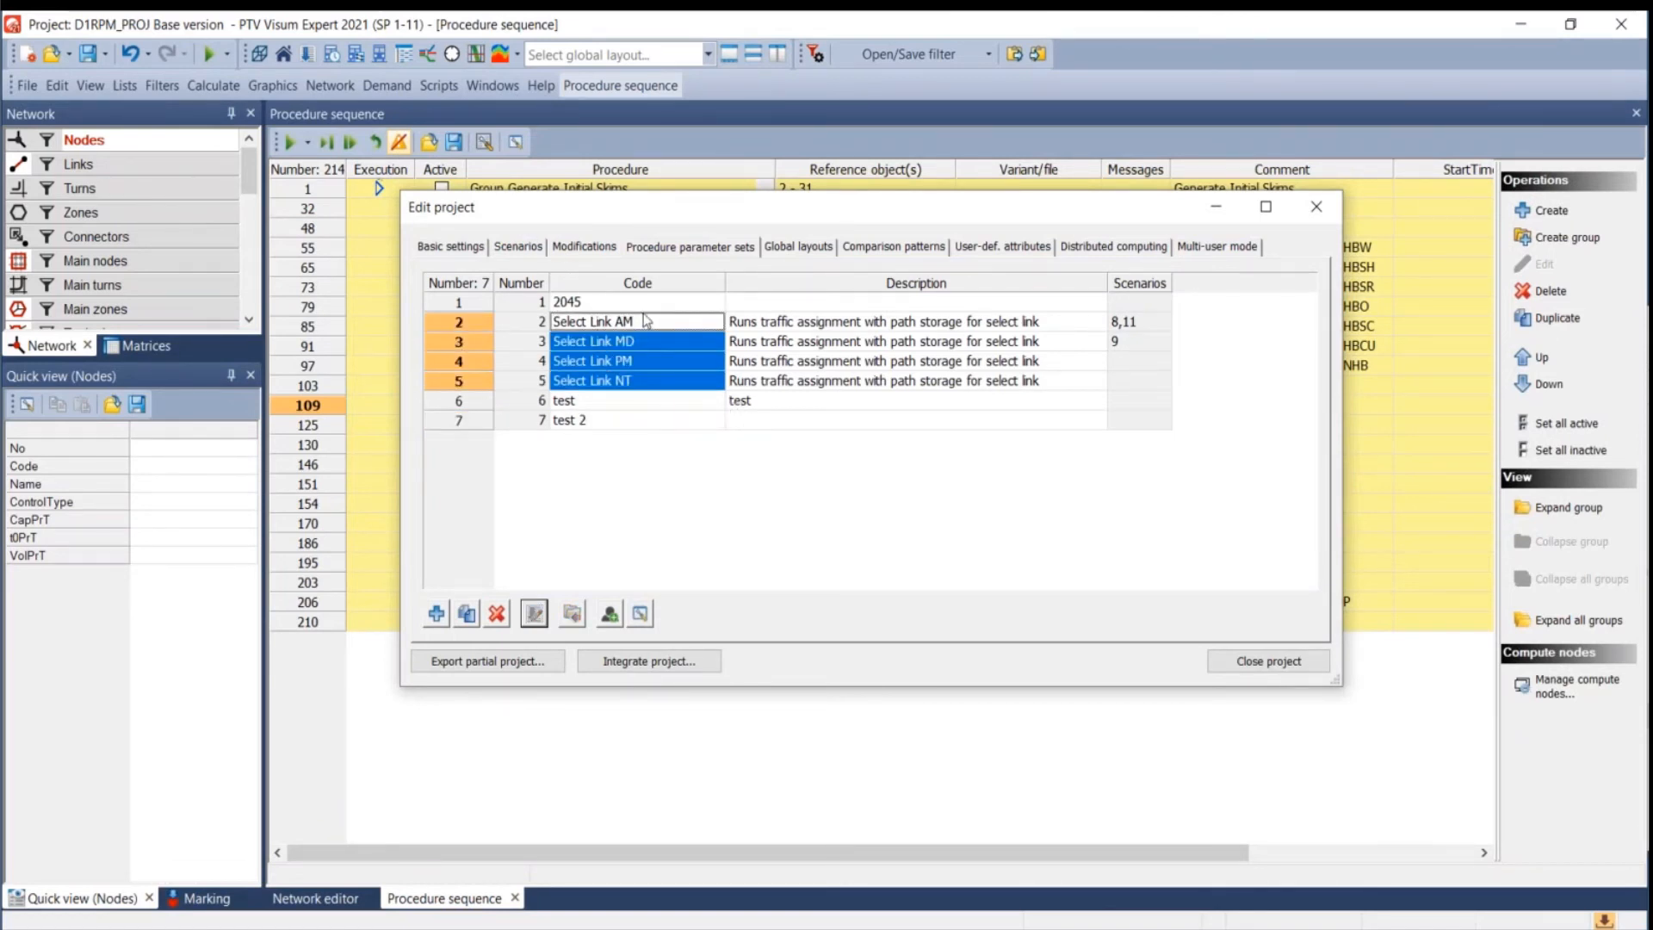
{"action": "left_click", "coordinate": [583, 251]}
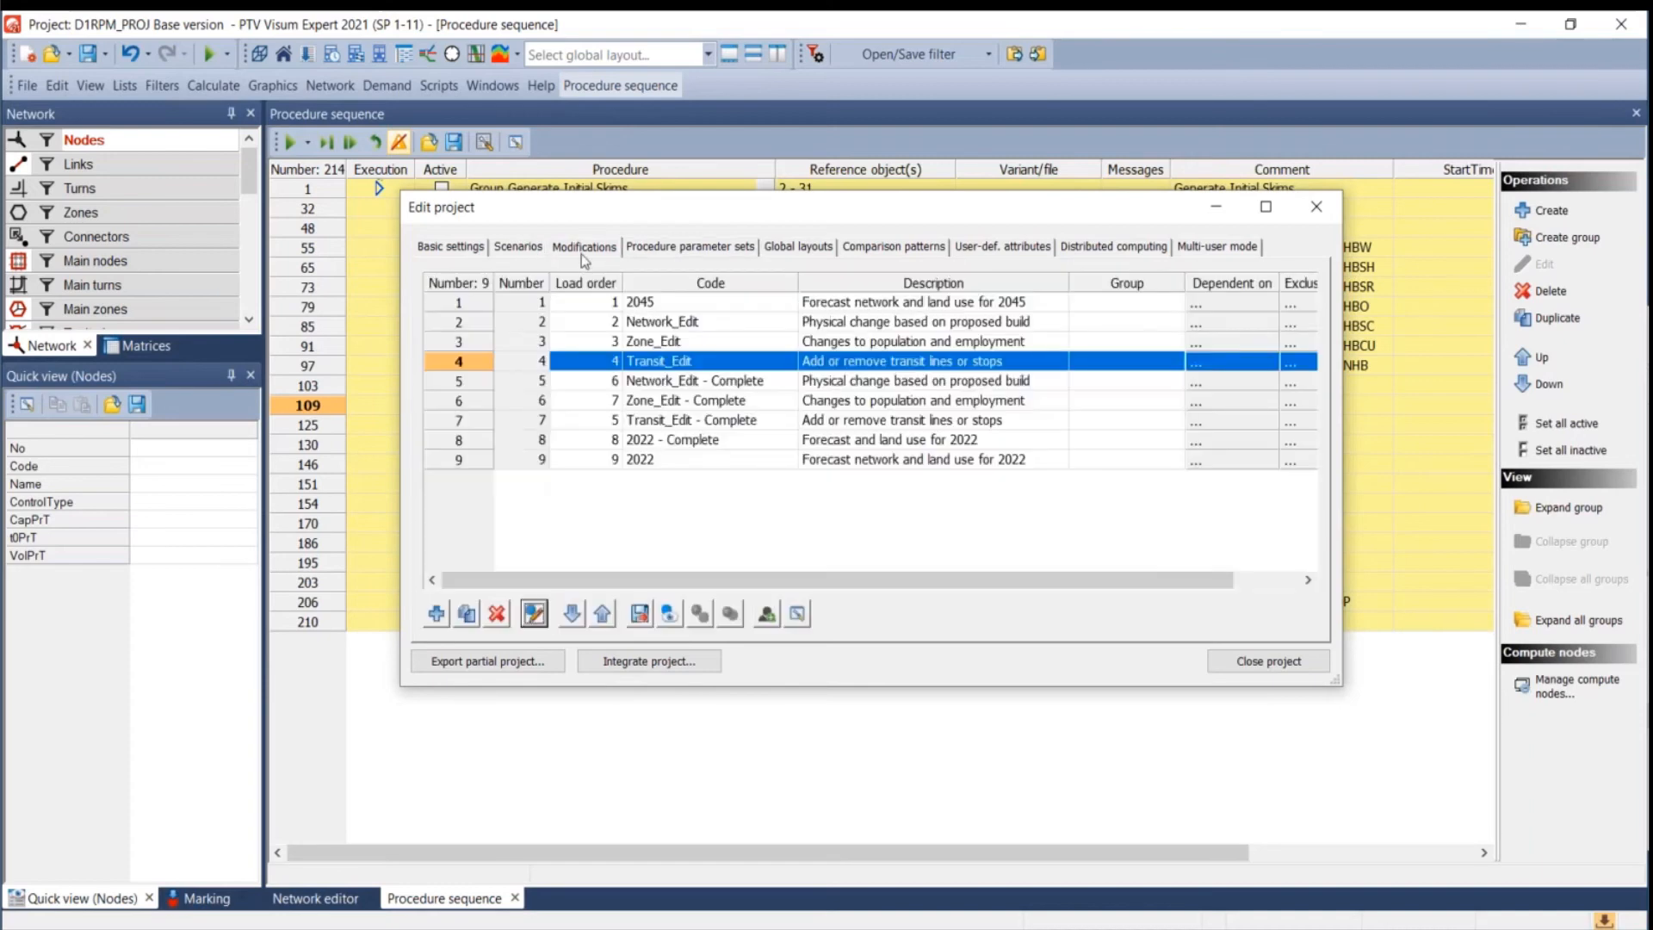
{"action": "left_click", "coordinate": [501, 249]}
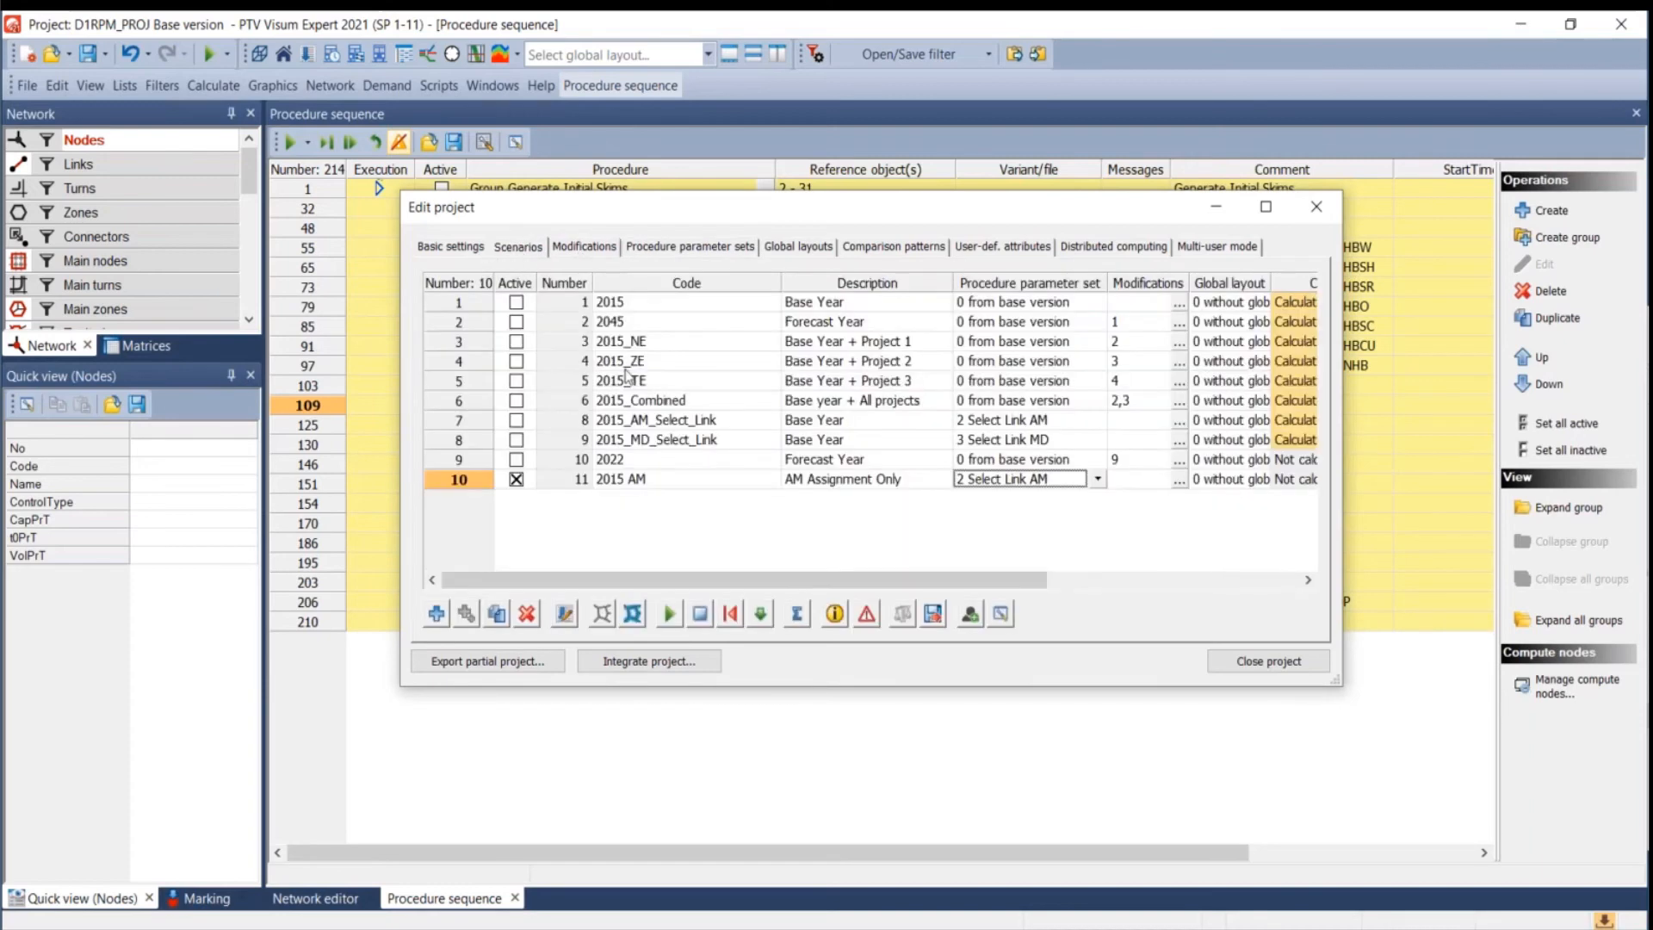
{"action": "left_click", "coordinate": [1098, 479]}
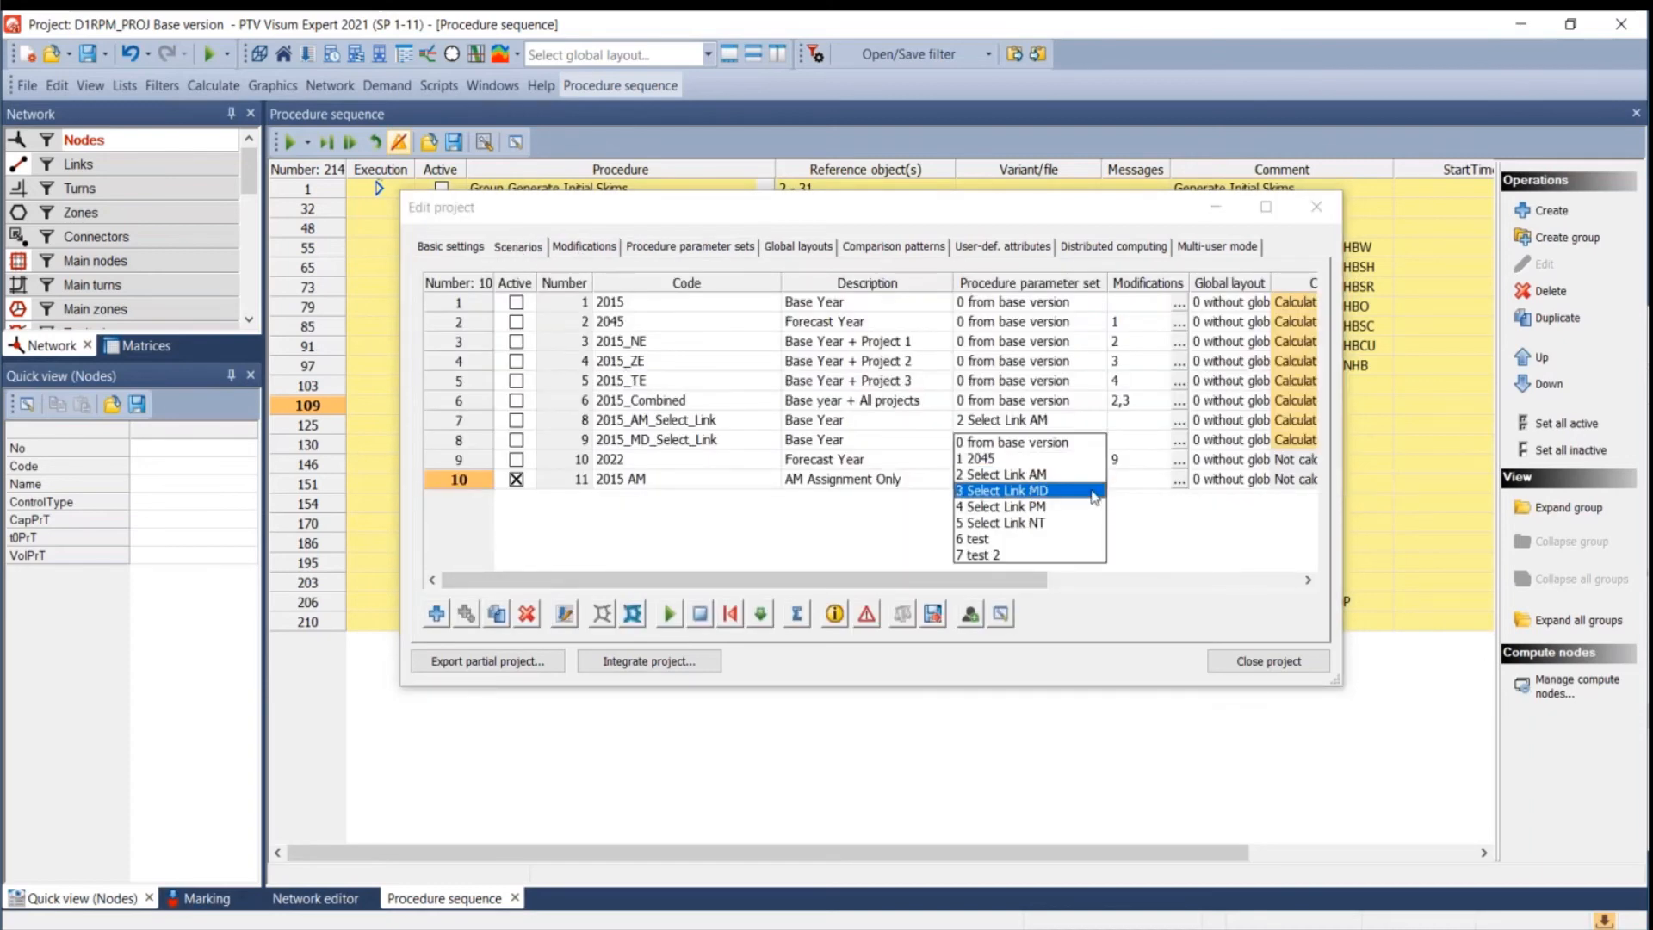
{"action": "left_click", "coordinate": [1032, 476]}
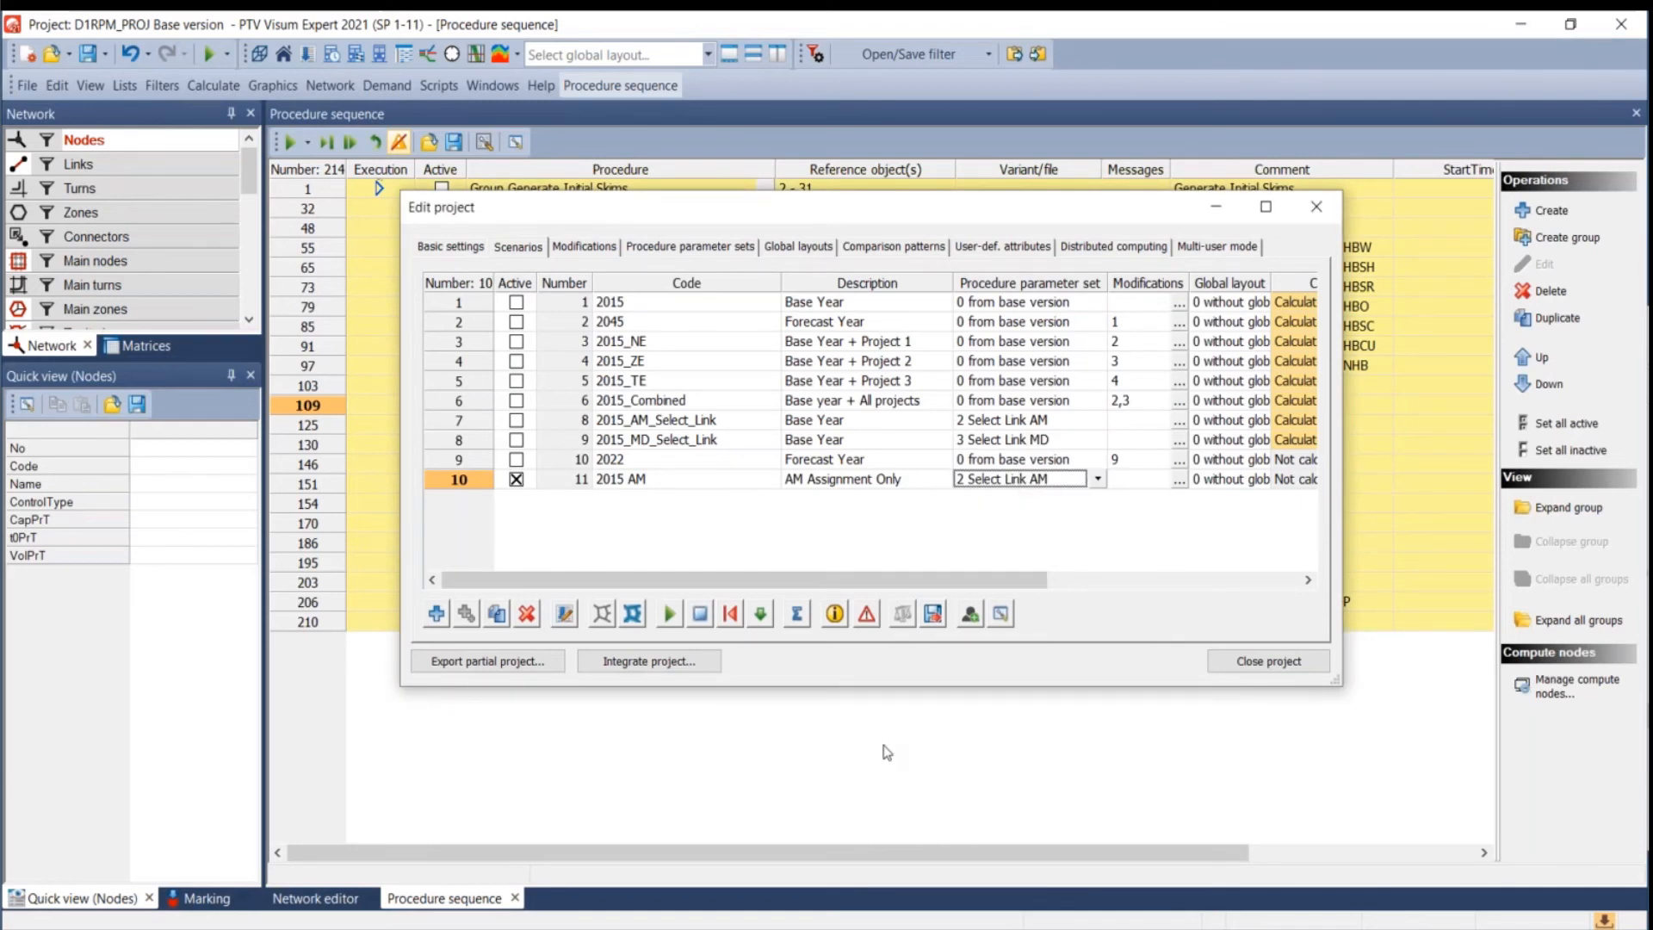
- Calculate scenario 2015 AM, finish the PrT assignment after the current iteration, and check the scenario's calculation state
{"action": "left_click", "coordinate": [671, 615]}
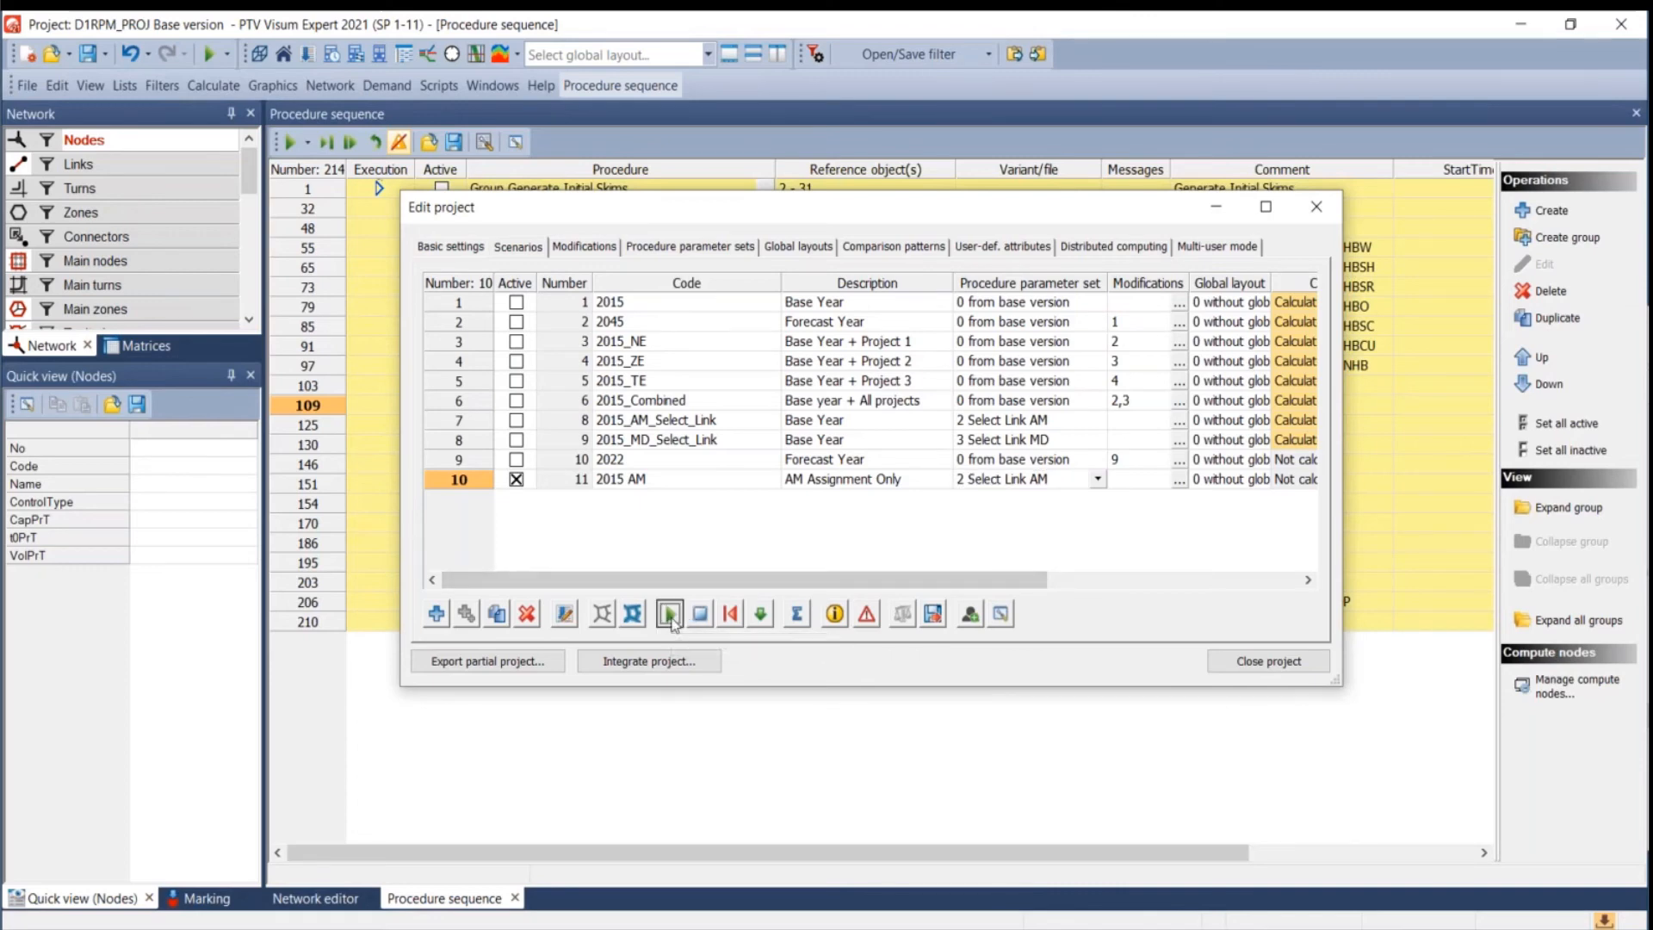
{"action": "left_click", "coordinate": [1256, 618]}
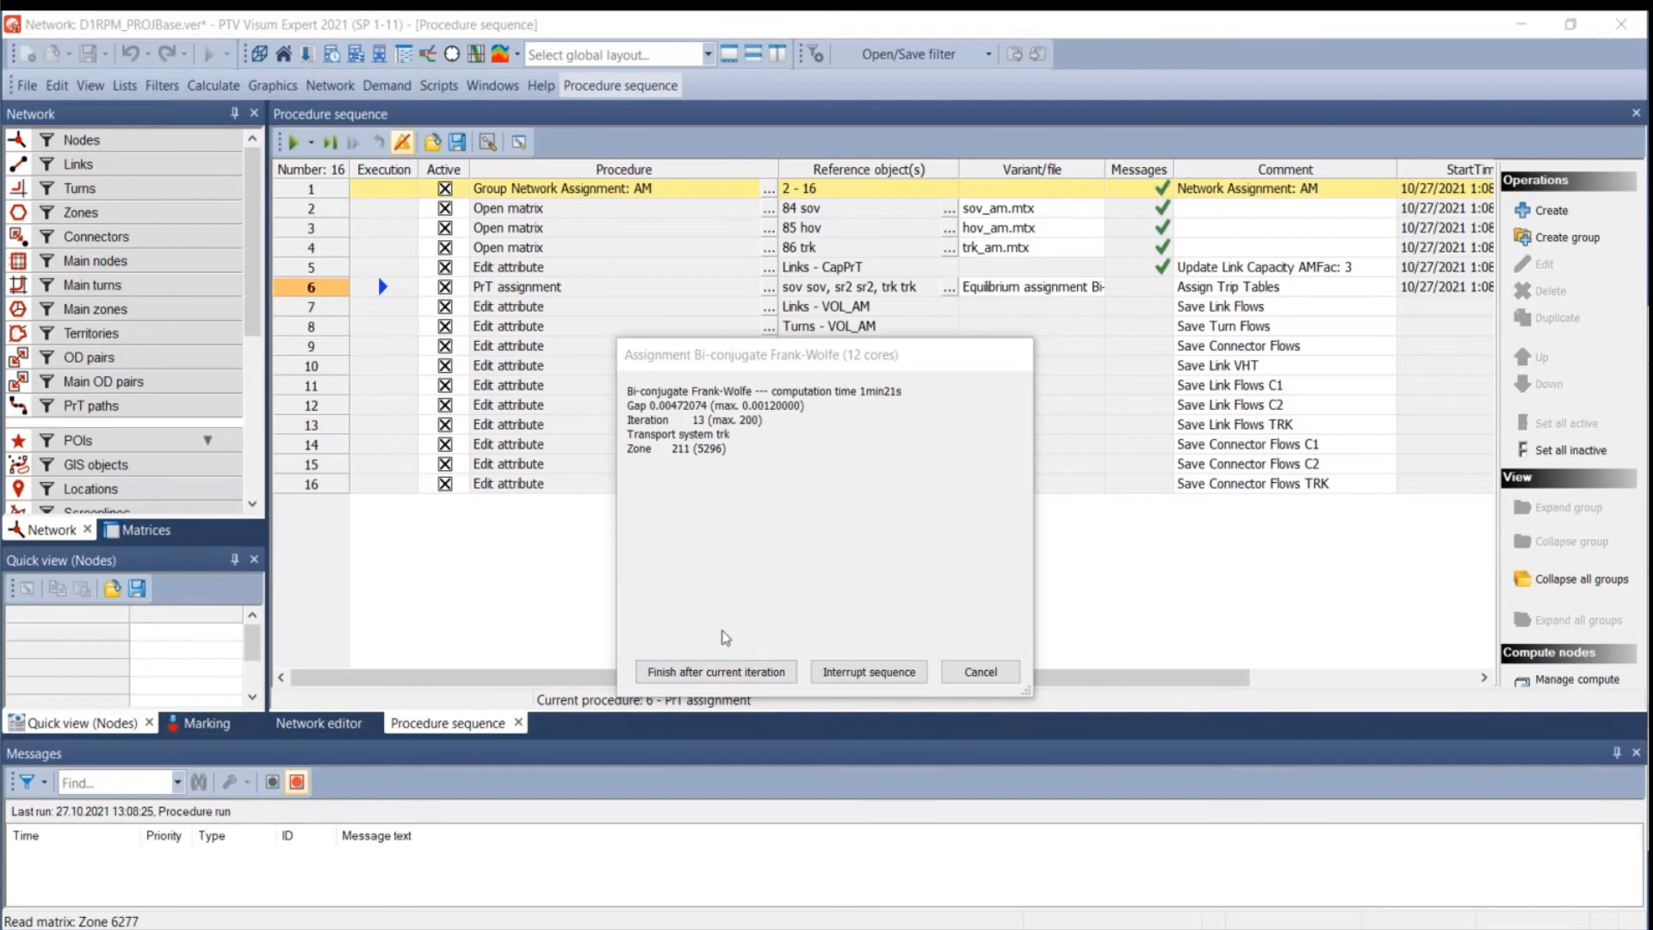
{"action": "left_click", "coordinate": [667, 680]}
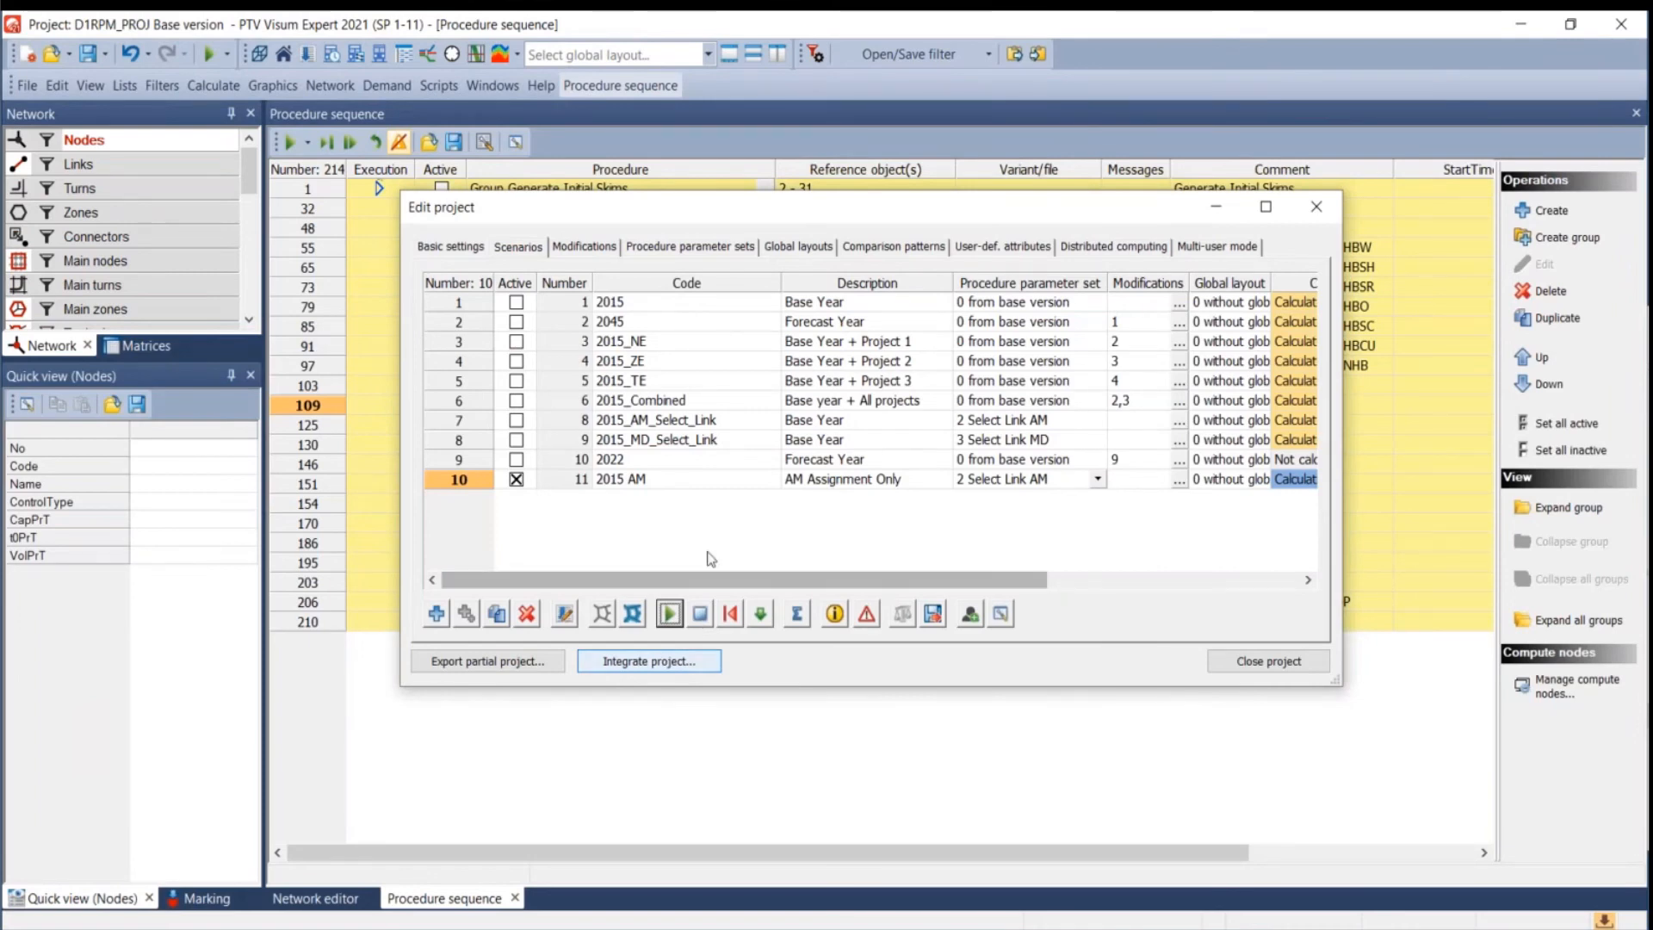
{"action": "left_click_drag", "start_coordinate": [661, 583], "coordinate": [893, 601]}
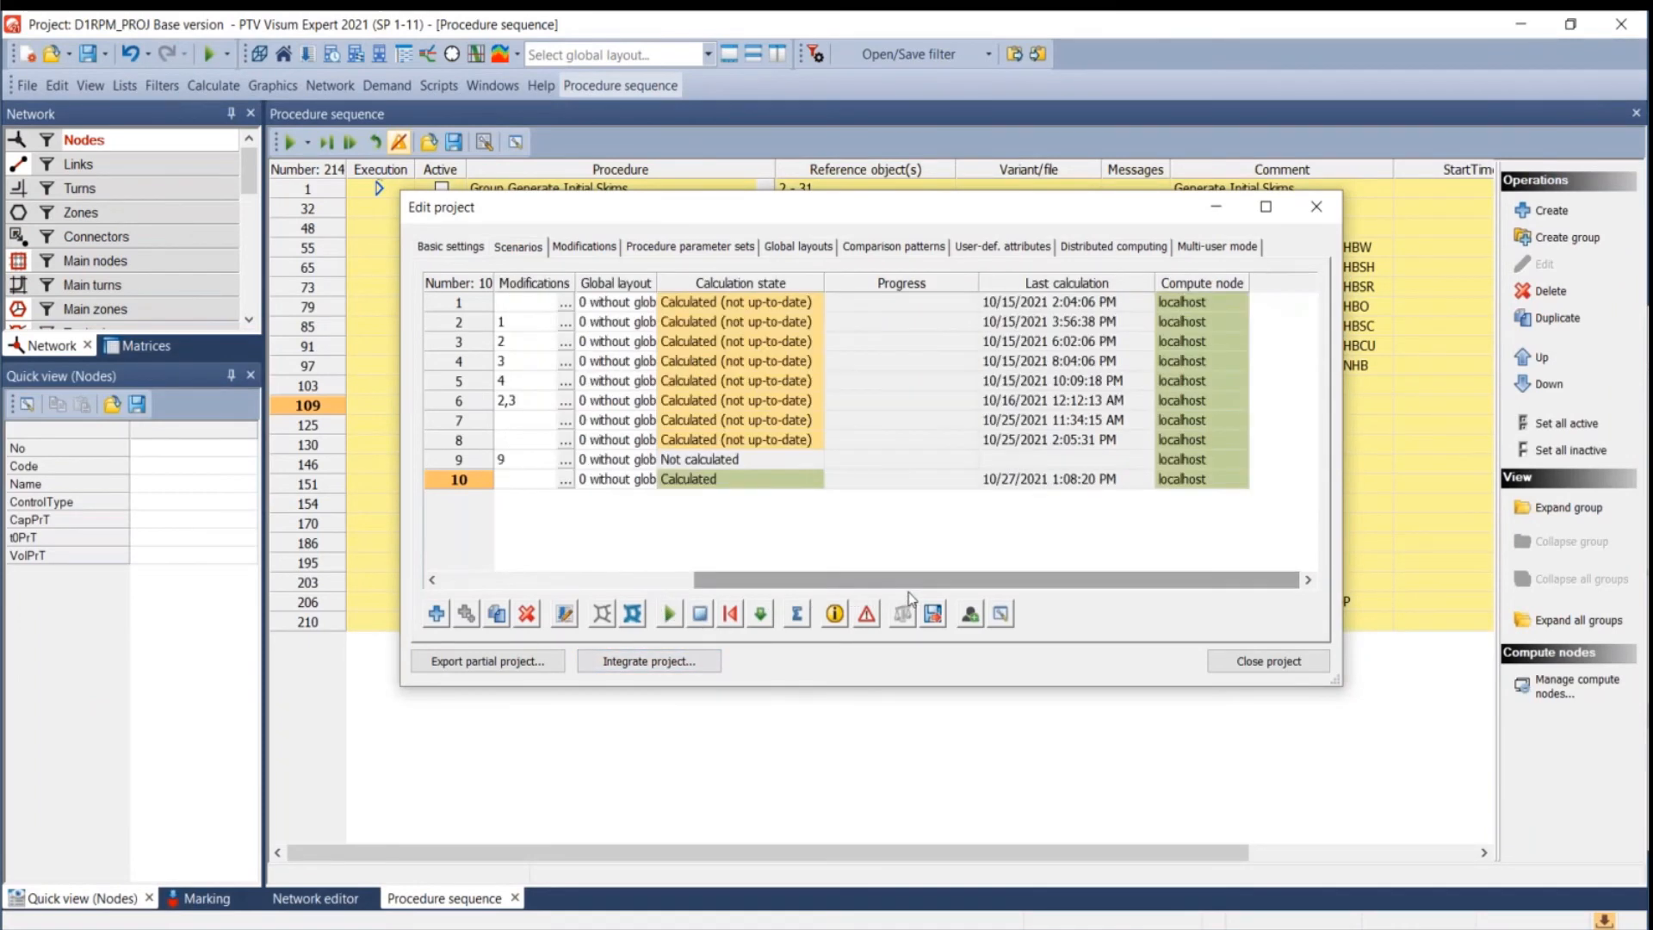
{"action": "left_click_drag", "start_coordinate": [701, 586], "coordinate": [470, 585]}
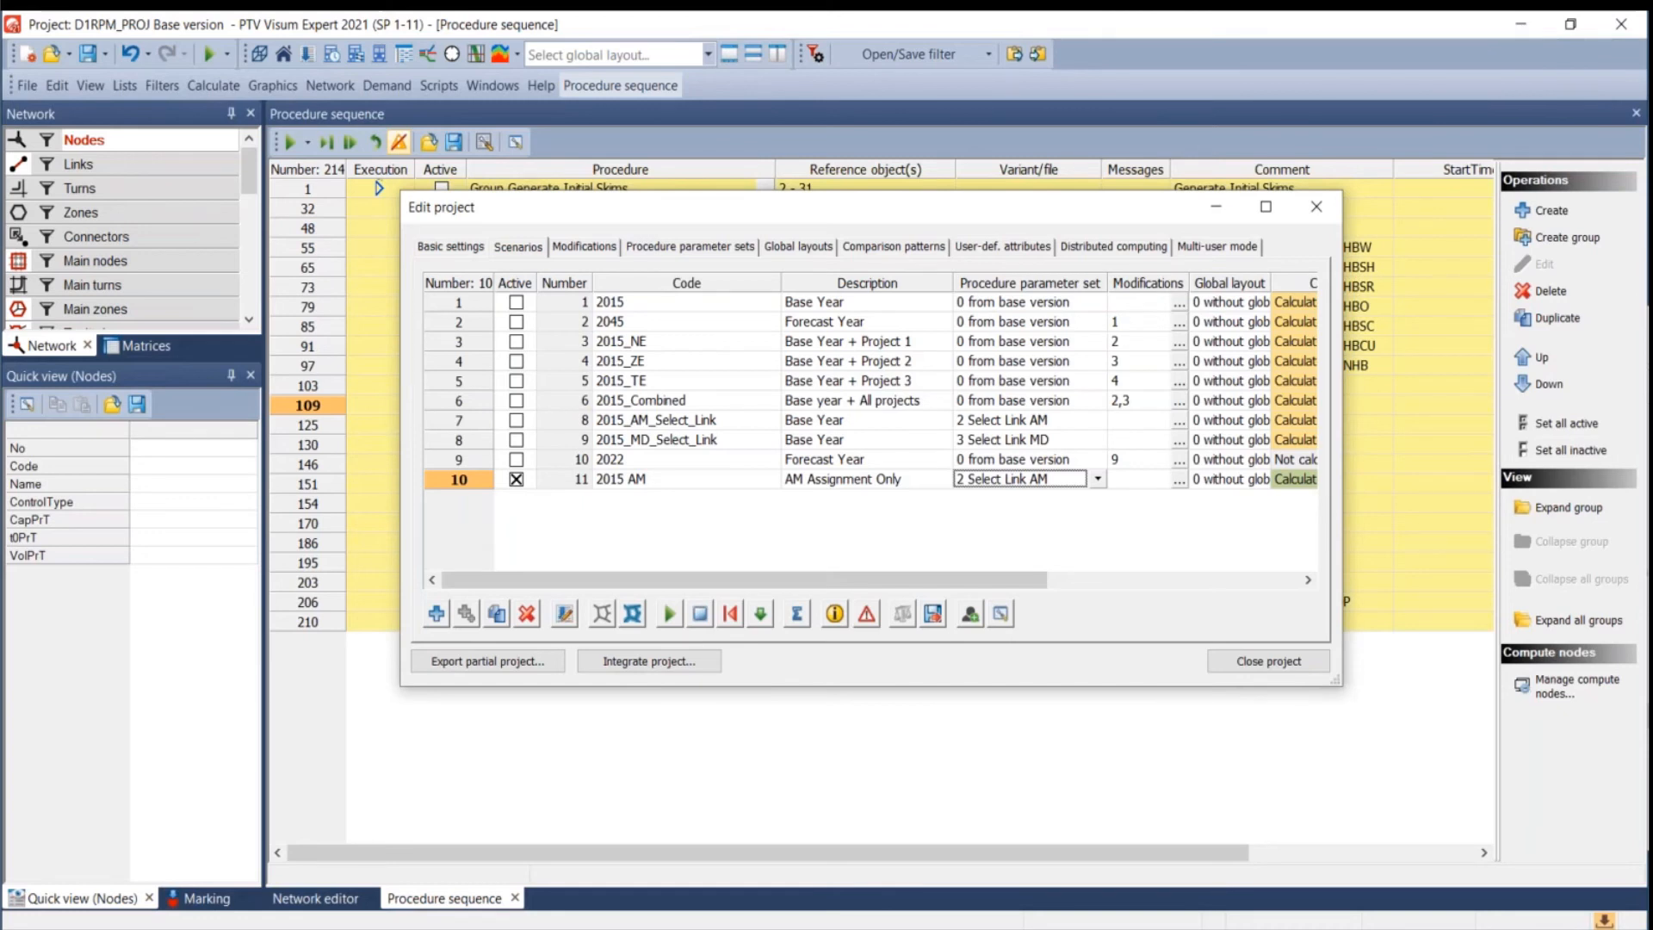
- Load the calculated results of scenario 2015 AM and clear the project dialog away from the network view
{"action": "key", "text": "alt+Tab"}
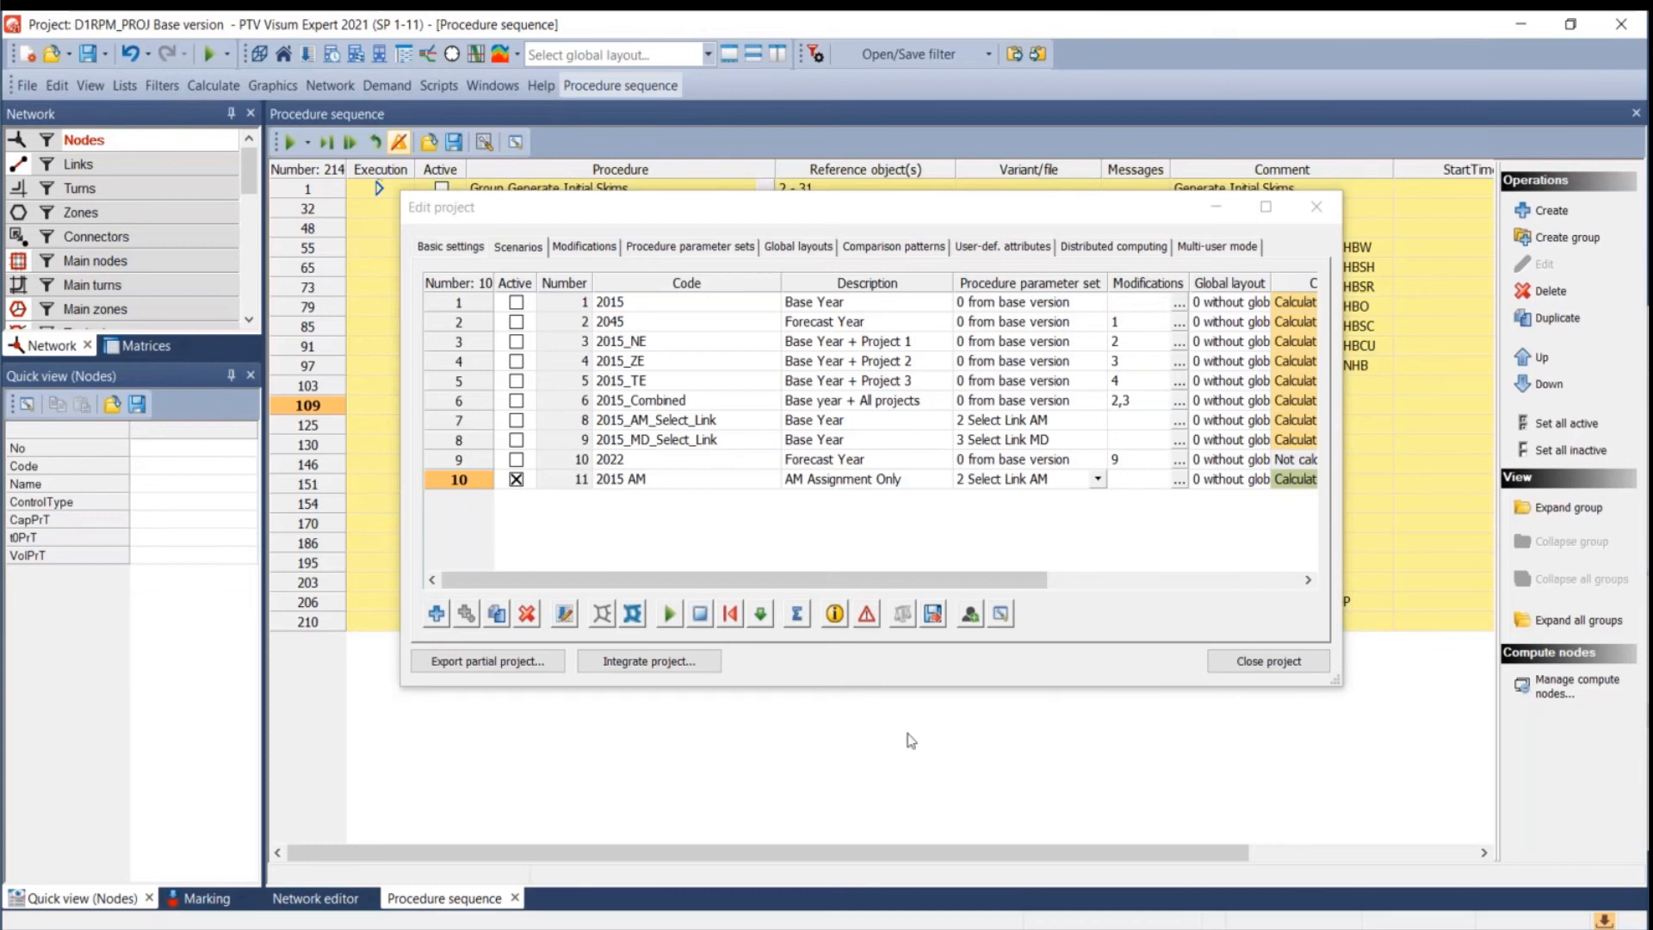
{"action": "left_click", "coordinate": [453, 482]}
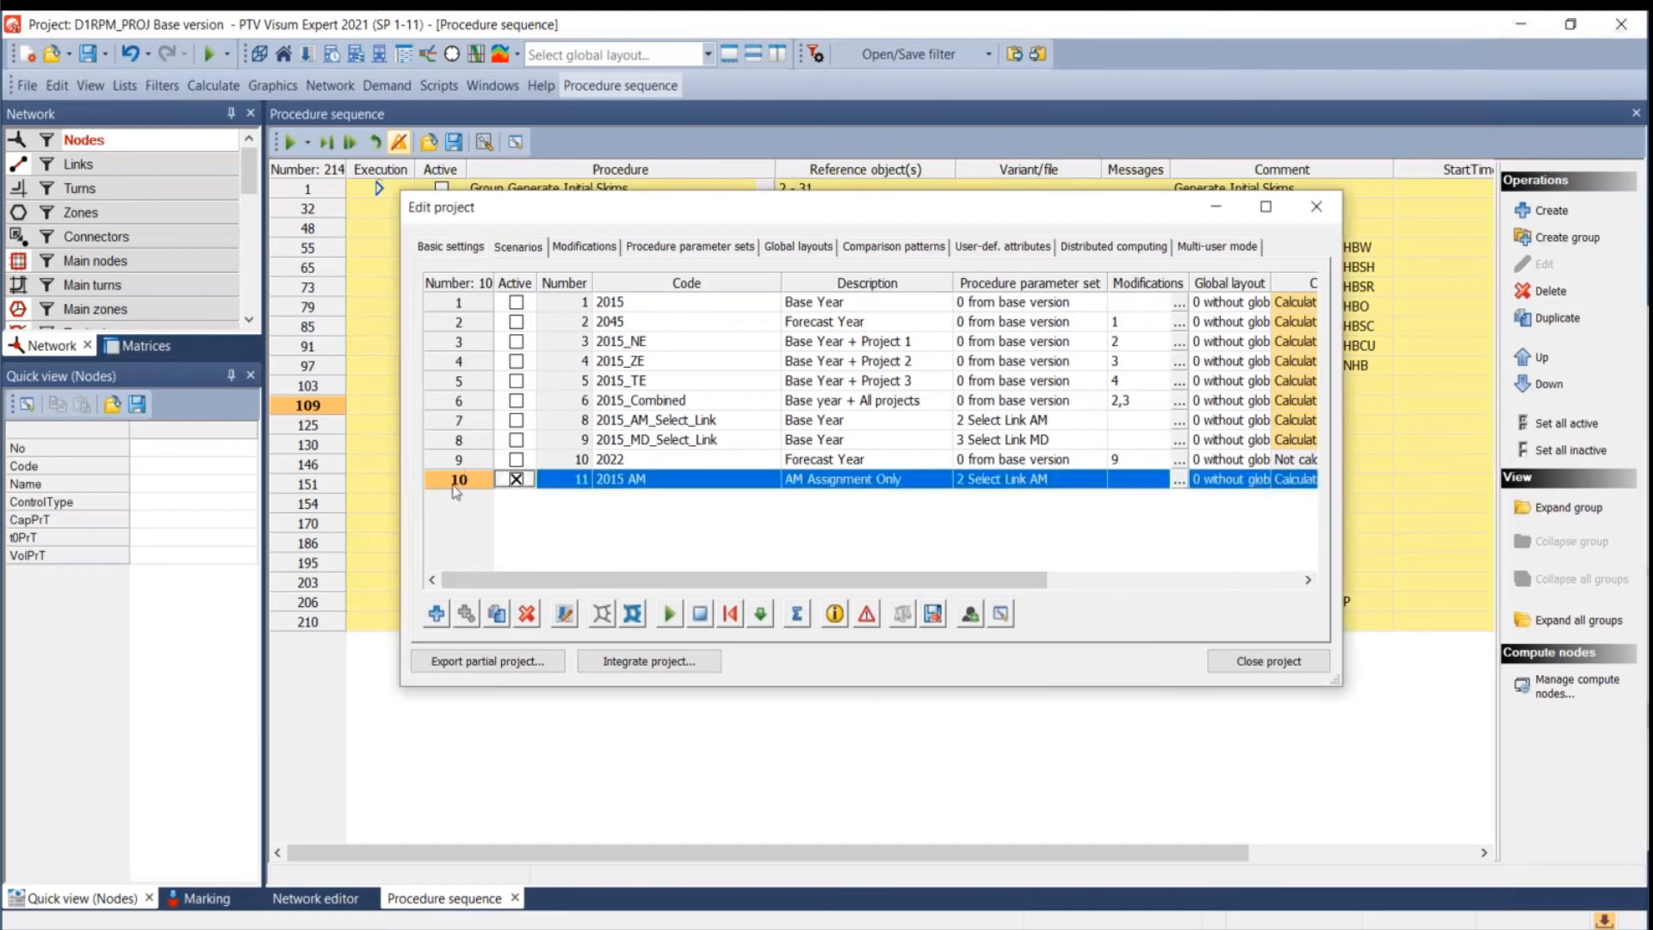
{"action": "left_click", "coordinate": [633, 614]}
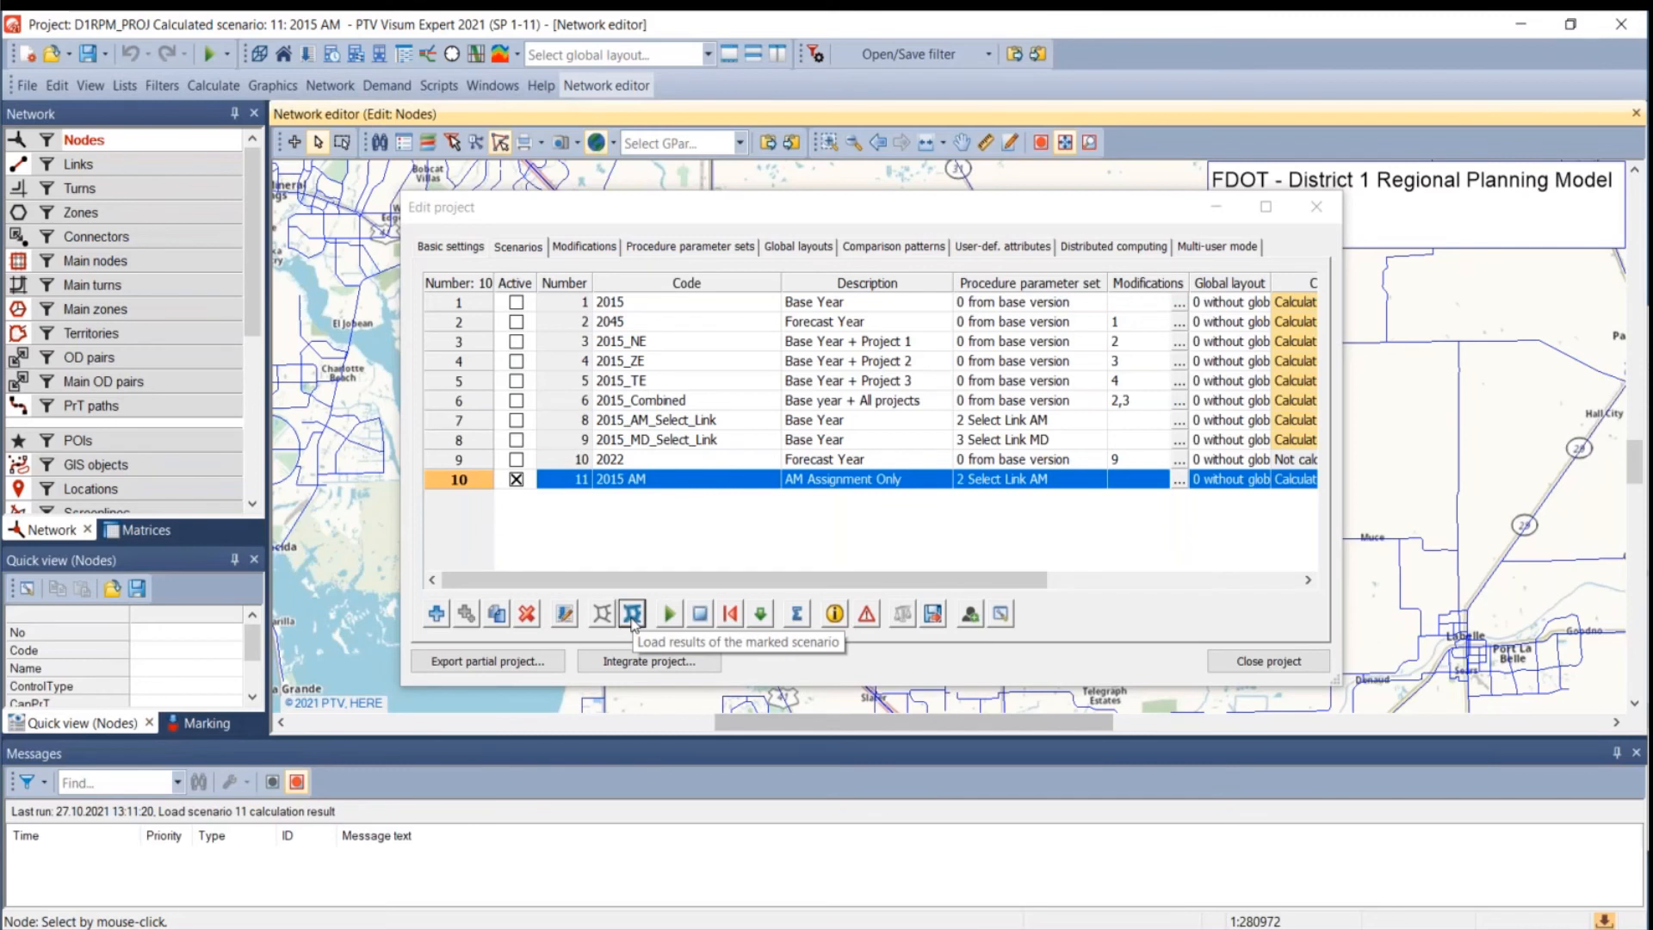
{"action": "left_click", "coordinate": [633, 615]}
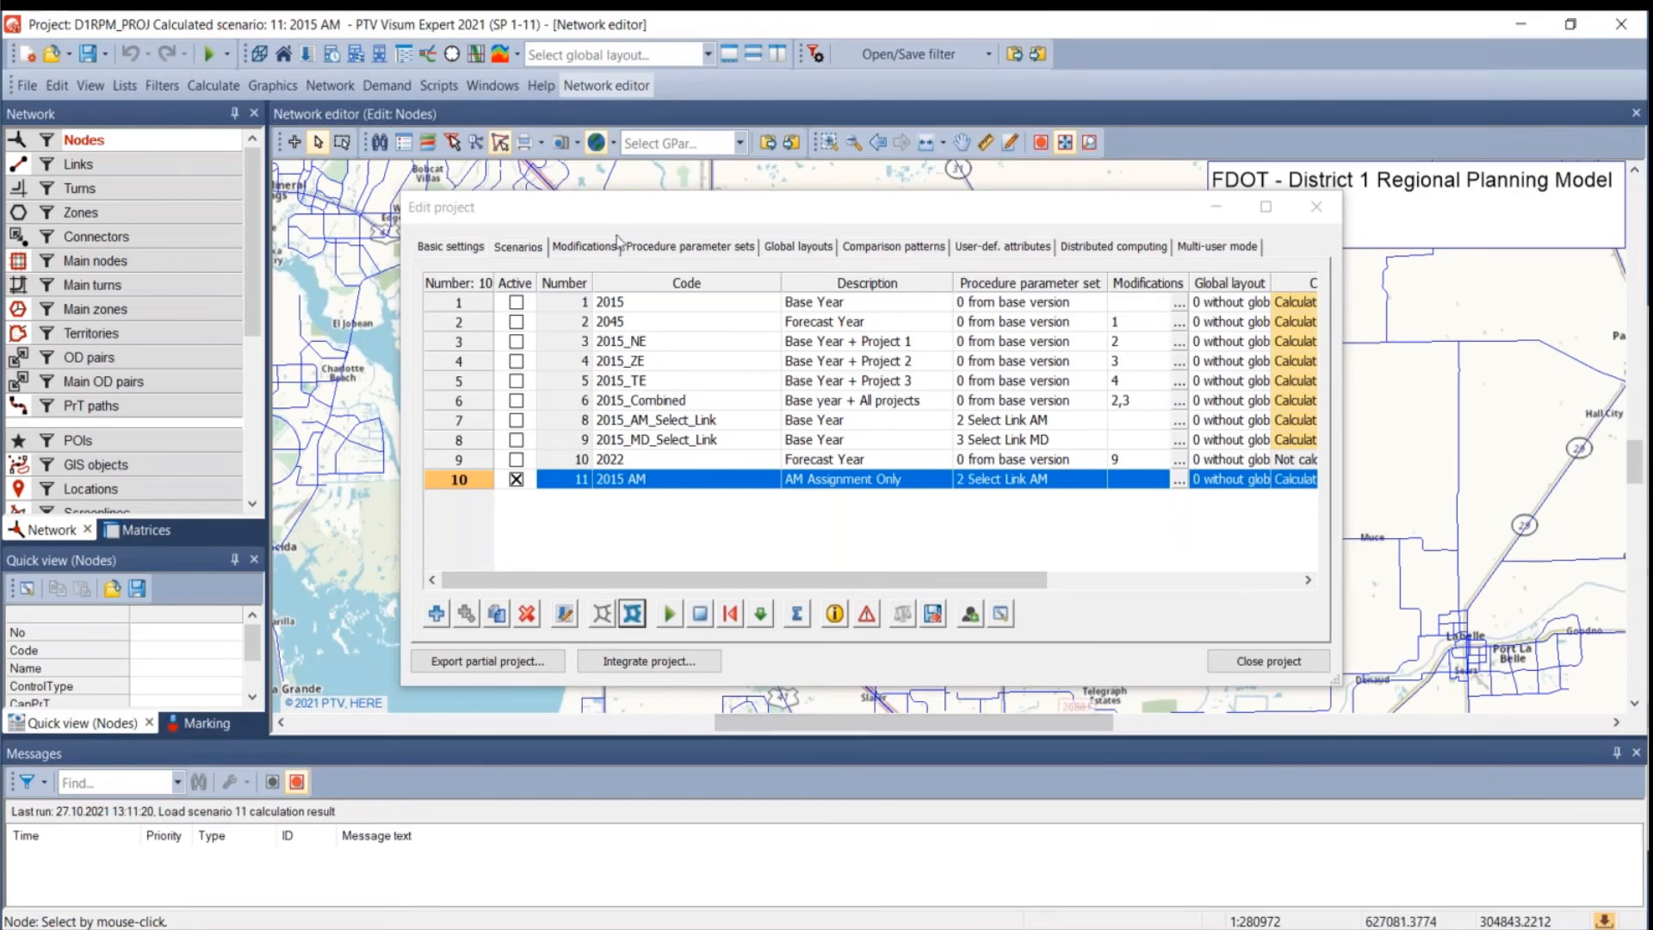
{"action": "left_click_drag", "start_coordinate": [688, 225], "coordinate": [969, 239]}
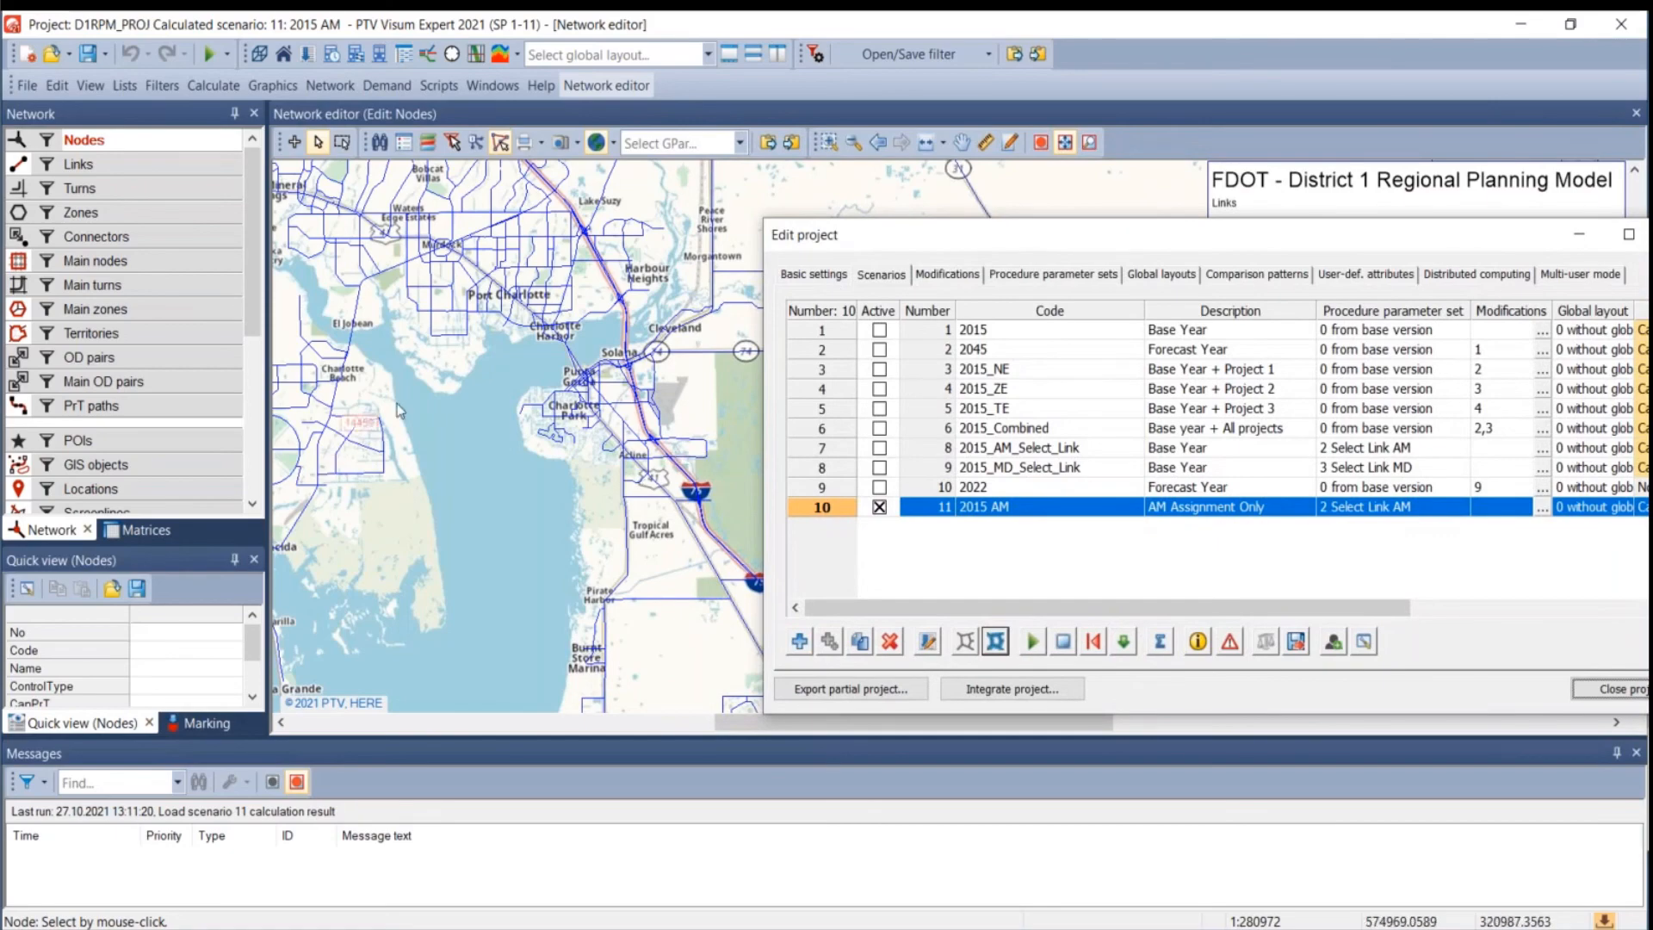
{"action": "left_click_drag", "start_coordinate": [901, 242], "coordinate": [445, 225]}
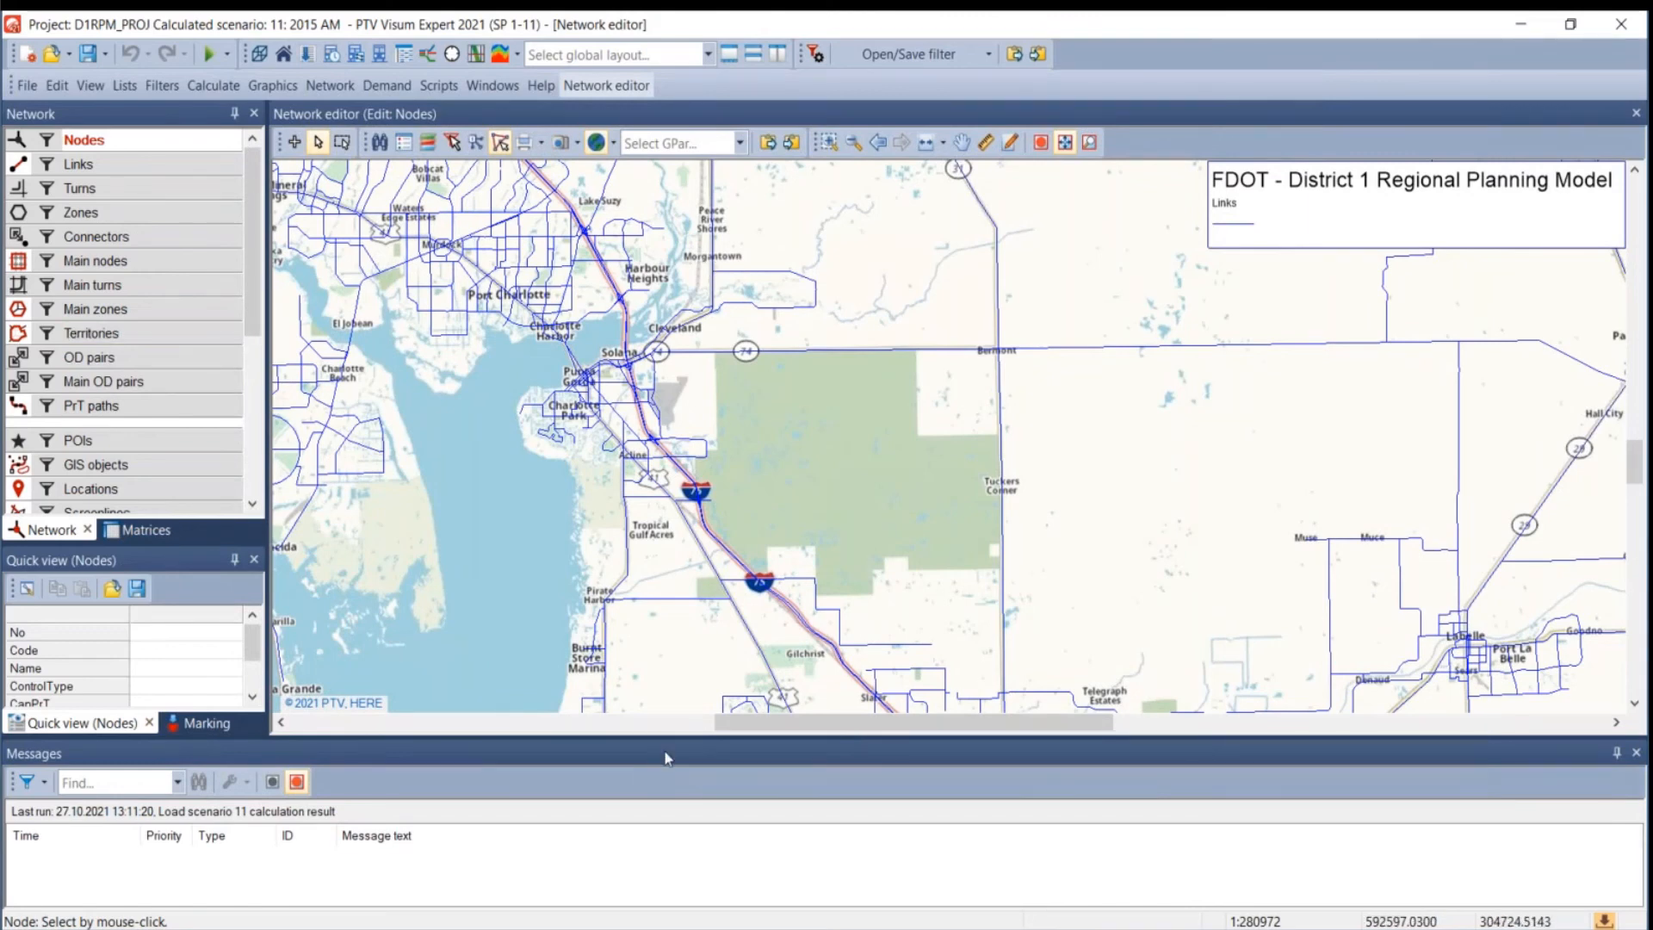
- Examine the link bar display settings in the graphic parameters and close them without applying anything
{"action": "left_click", "coordinate": [484, 644]}
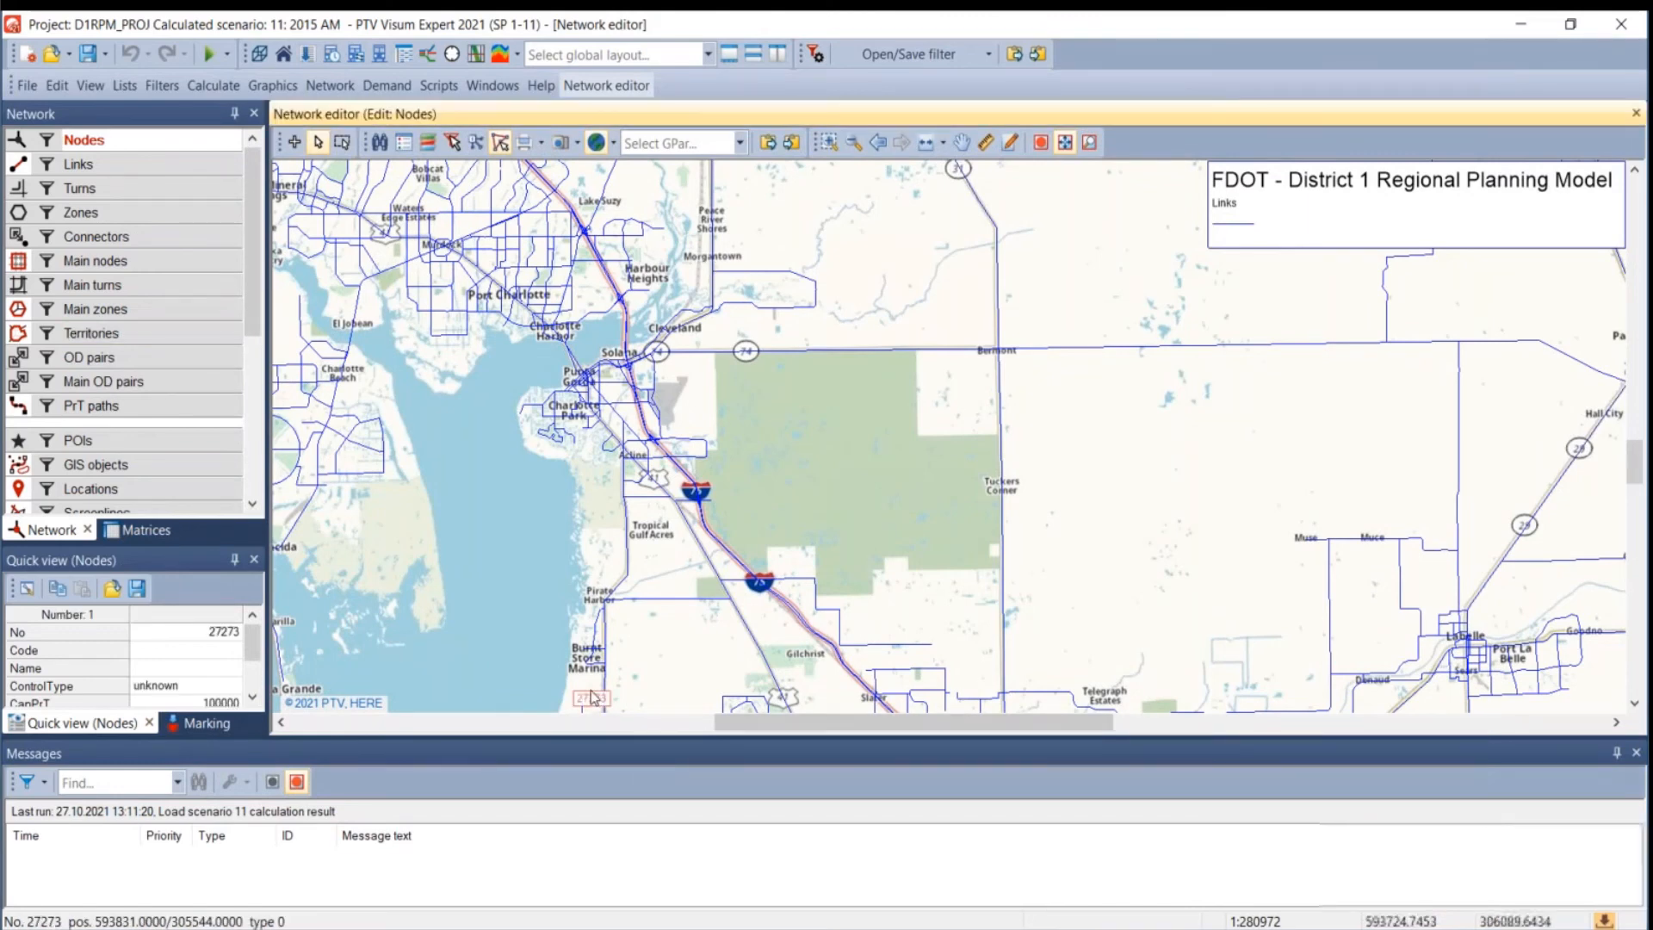
{"action": "right_click", "coordinate": [142, 172]}
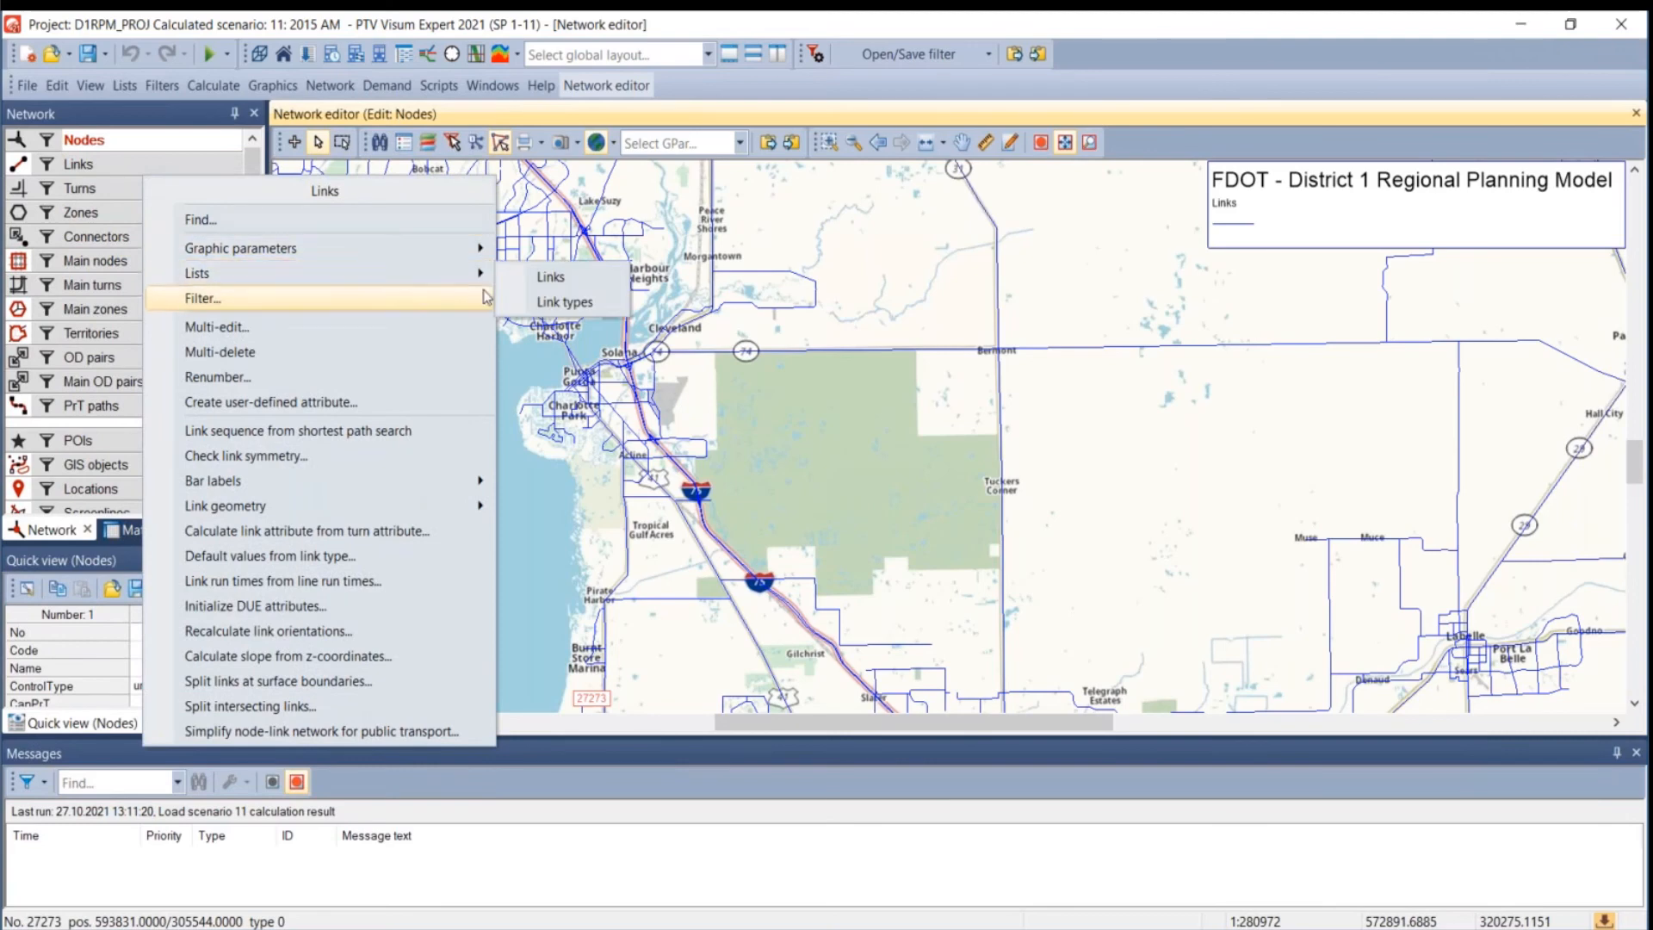
{"action": "mouse_move", "coordinate": [472, 258]}
{"action": "left_click", "coordinate": [549, 301]}
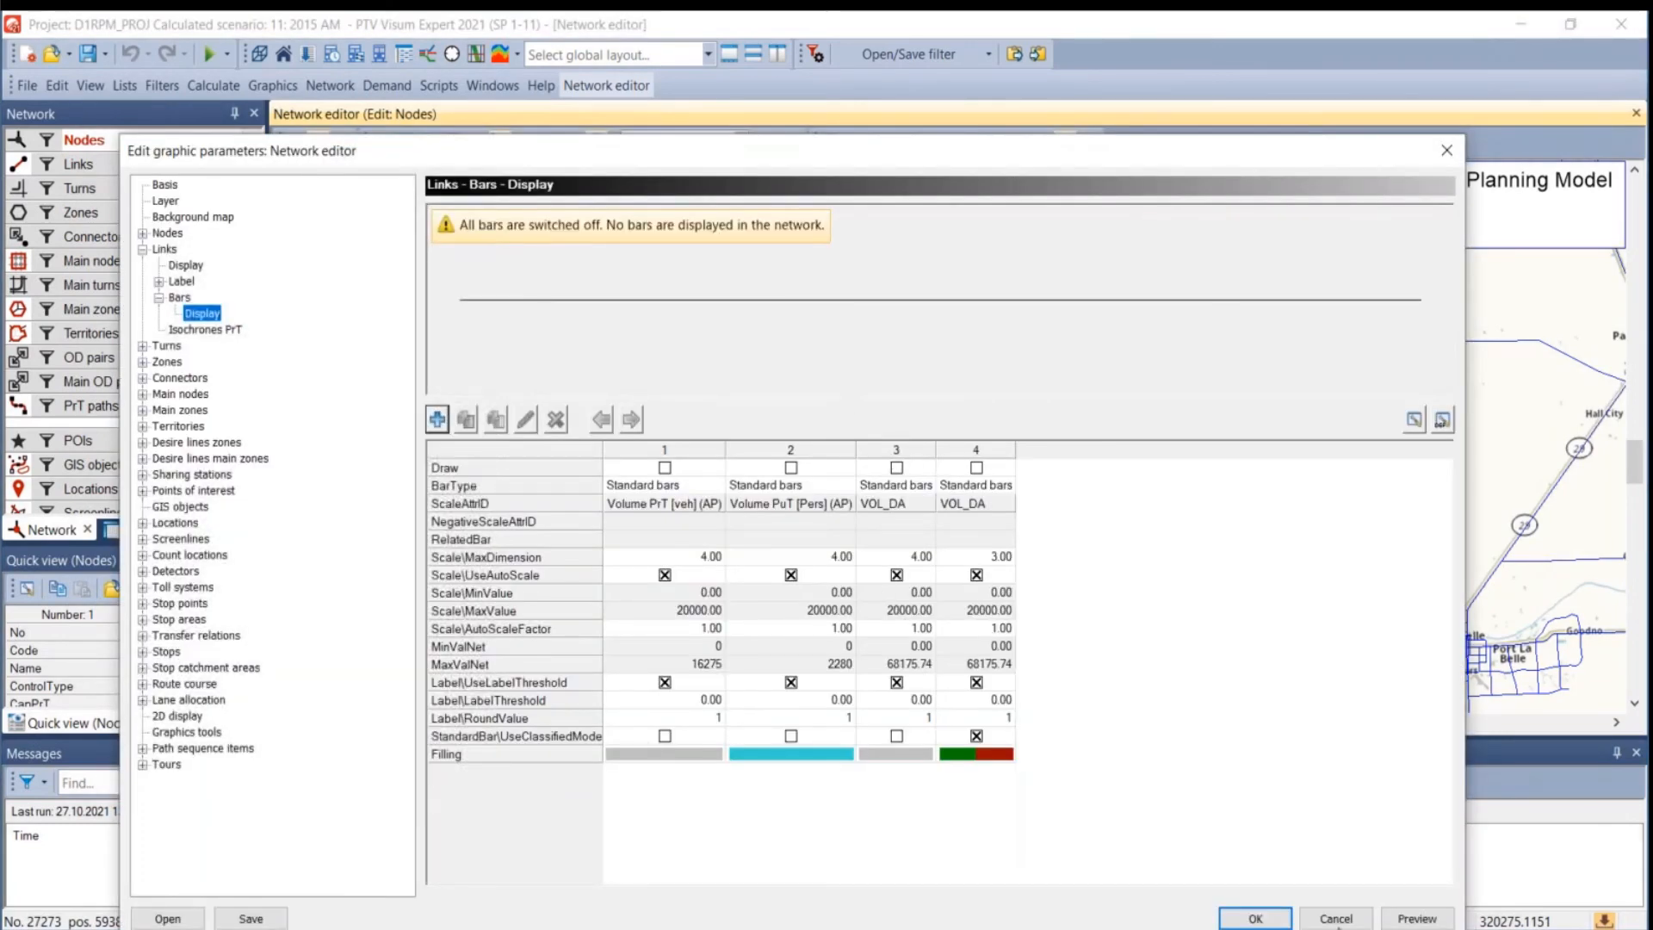
{"action": "left_click", "coordinate": [1335, 919]}
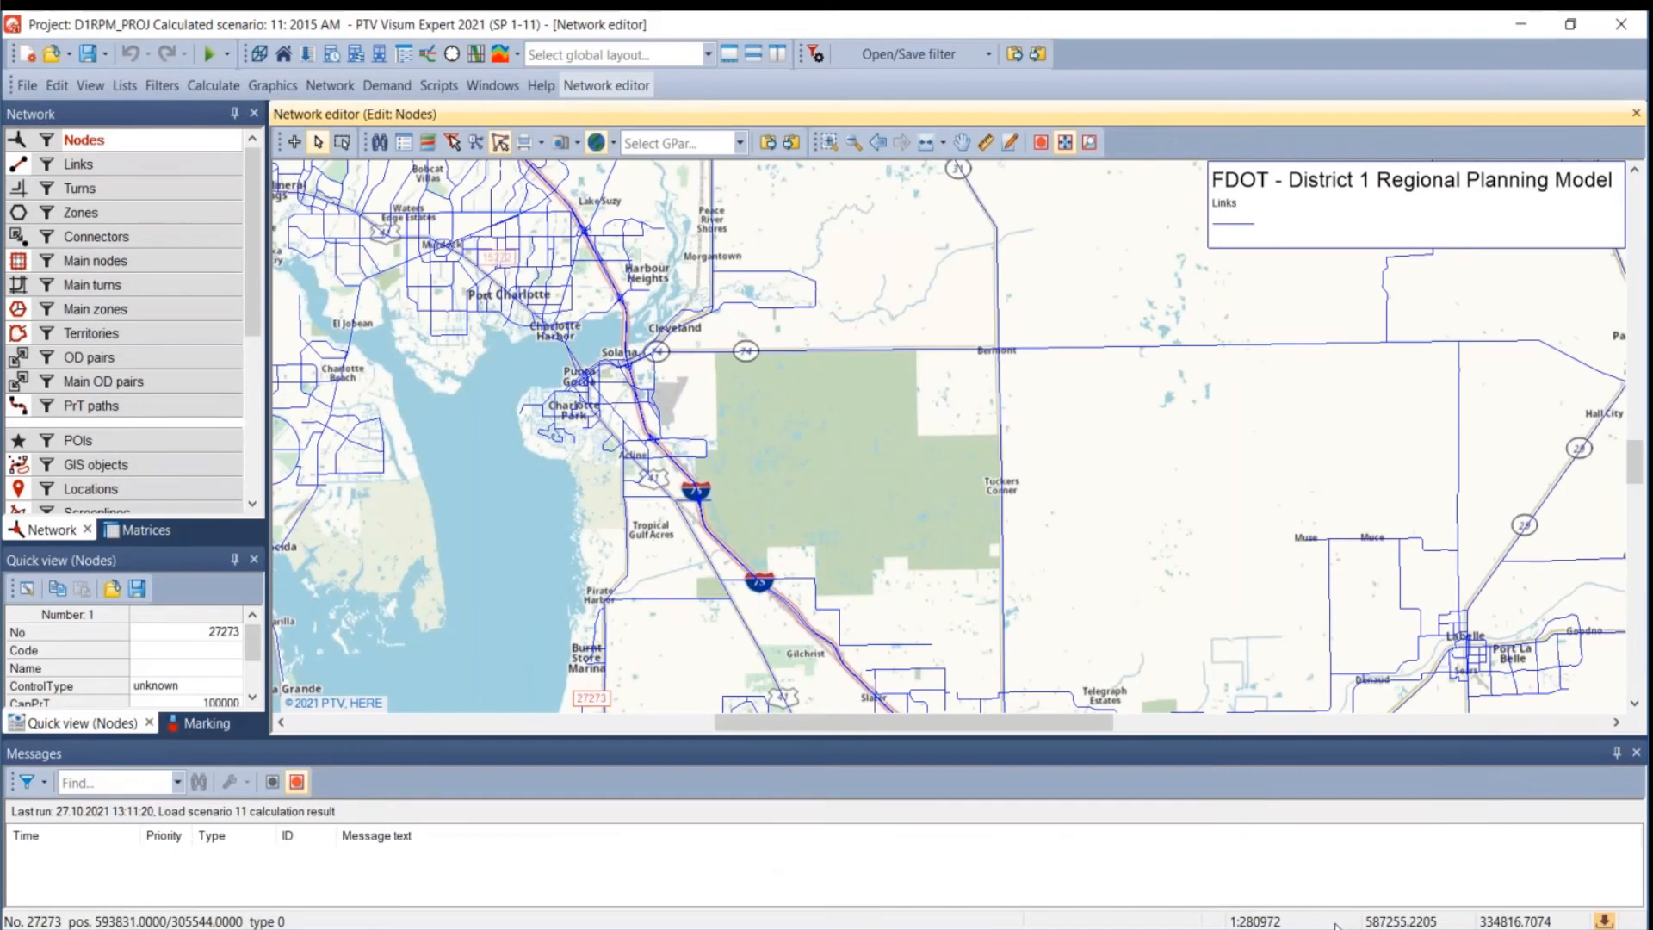
- Read all graphic parameters from Select Link.gpa in the project's SharedData folder into the network editor
{"action": "left_click", "coordinate": [487, 928]}
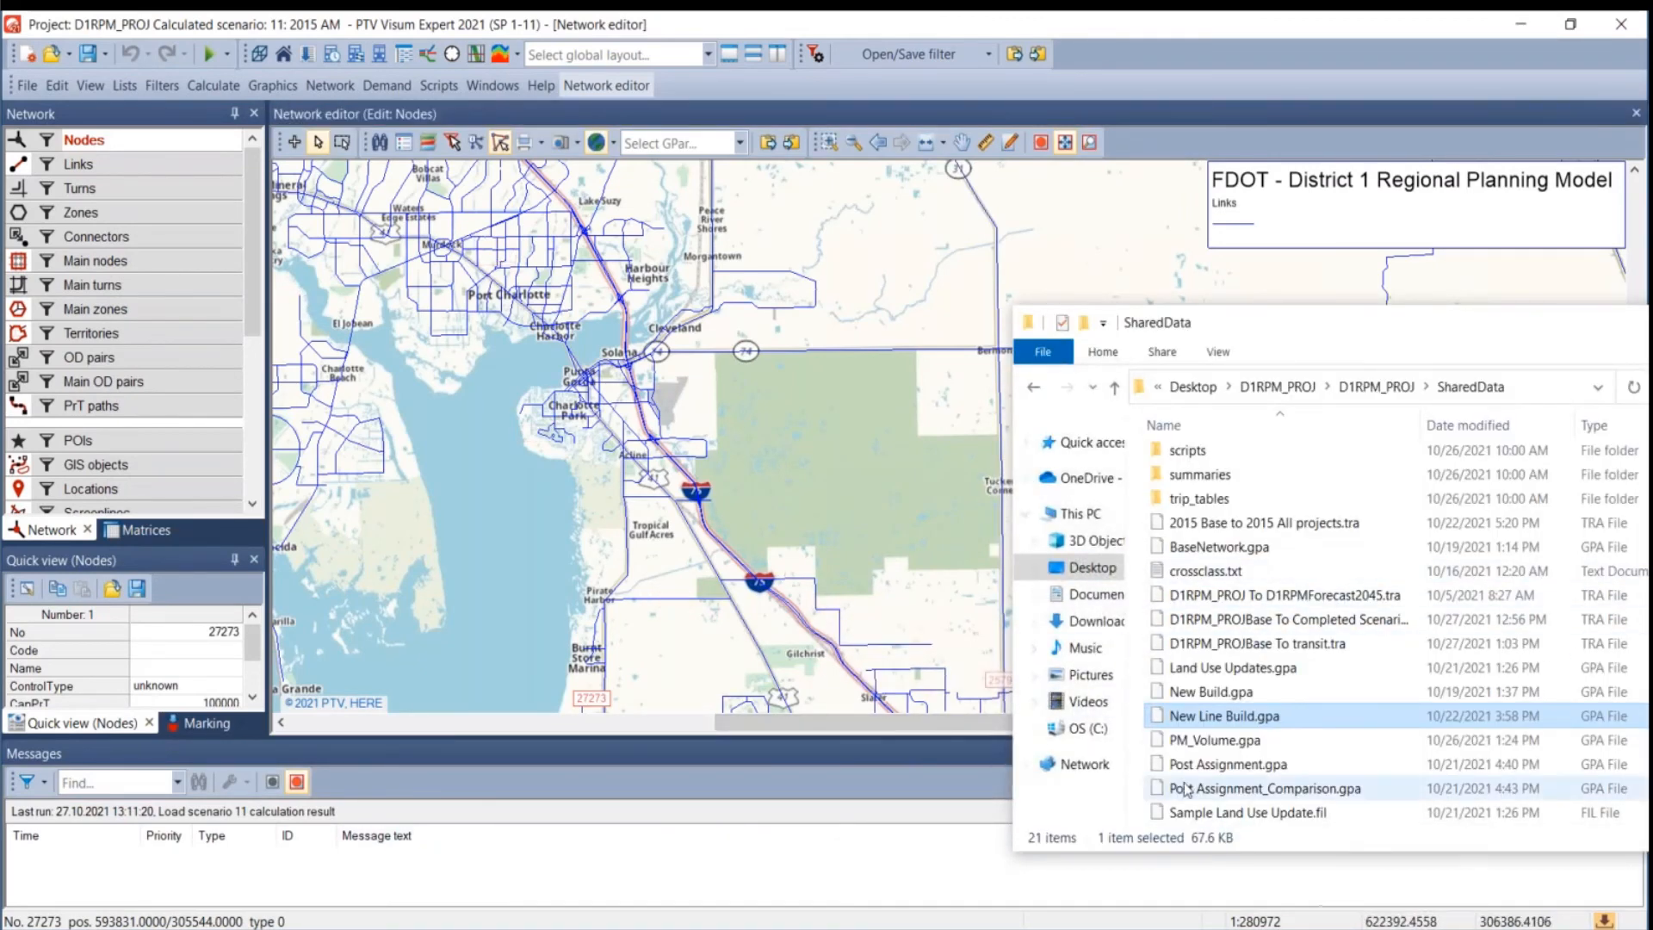
{"action": "scroll", "coordinate": [1326, 818], "scroll_direction": "down", "scroll_amount": 1}
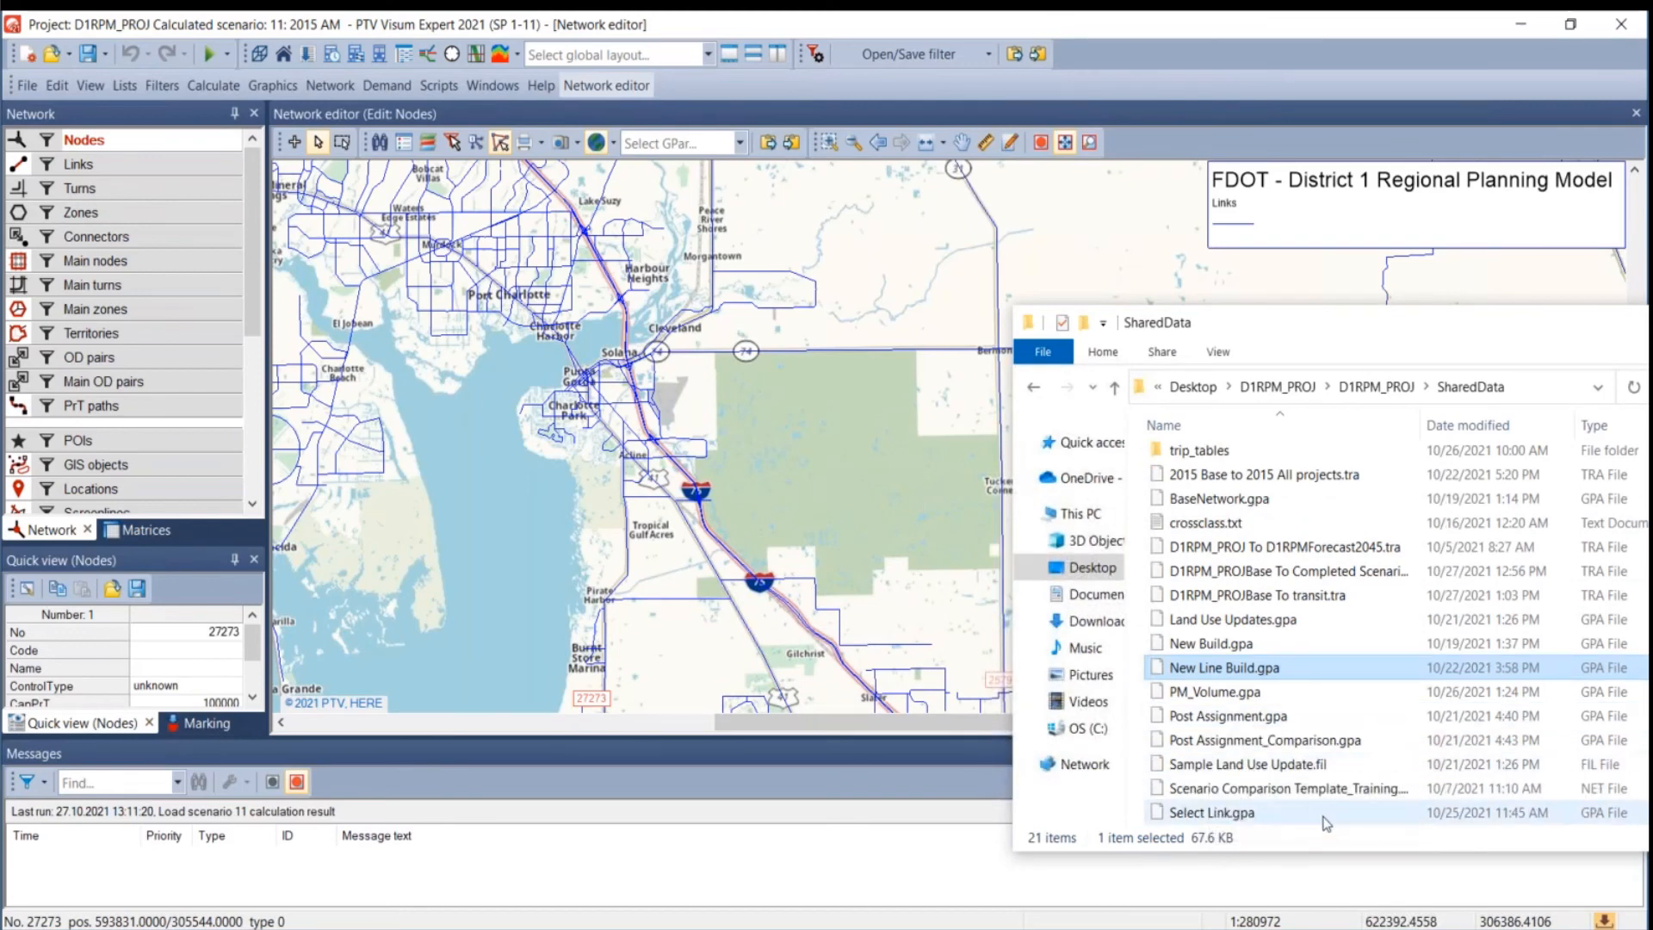
{"action": "left_click", "coordinate": [1229, 818]}
{"action": "left_click_drag", "start_coordinate": [1210, 812], "coordinate": [481, 607]}
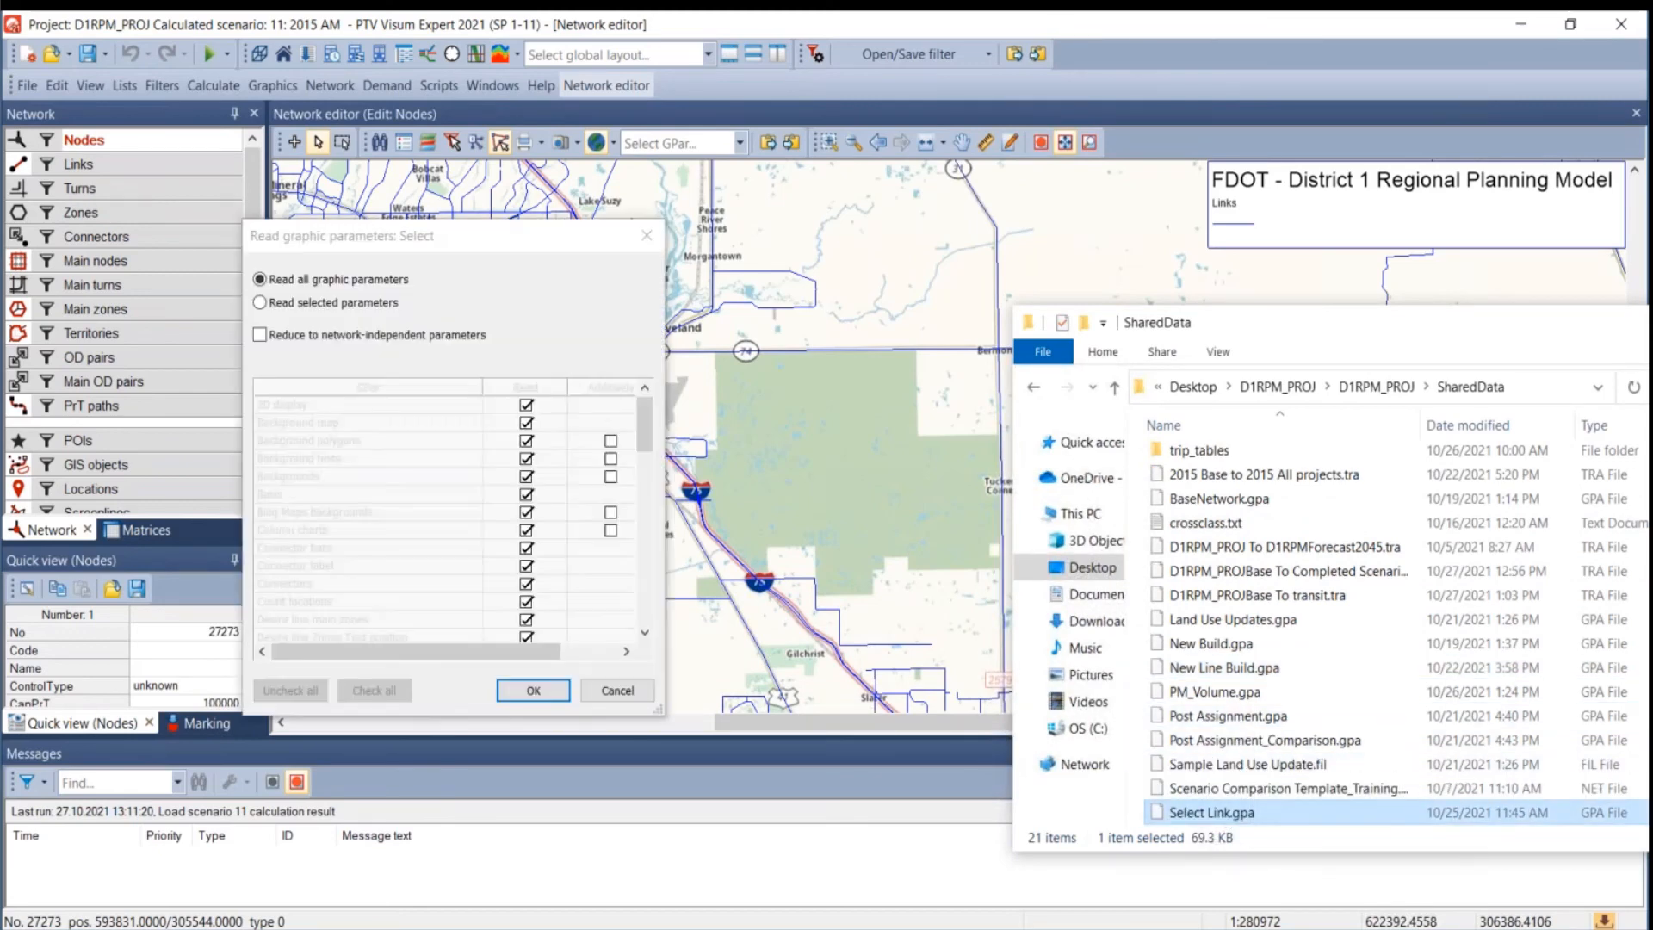
{"action": "left_click", "coordinate": [534, 691]}
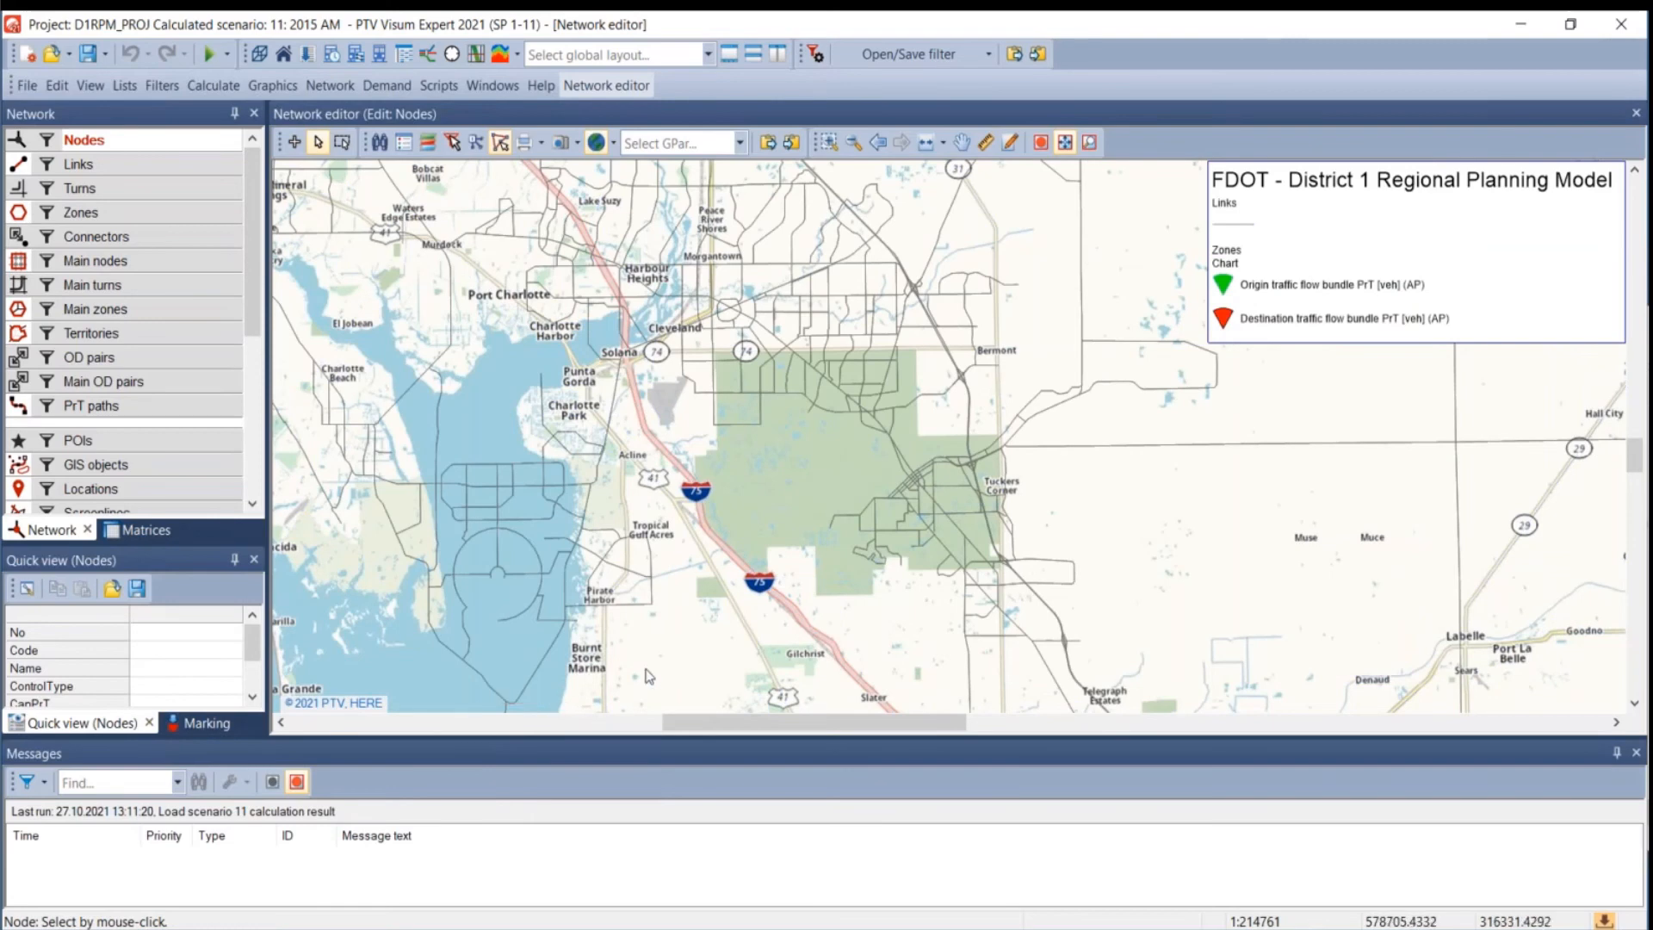
- Examine the link bar for Volume flow bundle PrT [veh] (AP) in the loaded graphic parameters
{"action": "scroll", "coordinate": [685, 618], "scroll_direction": "down", "scroll_amount": 2}
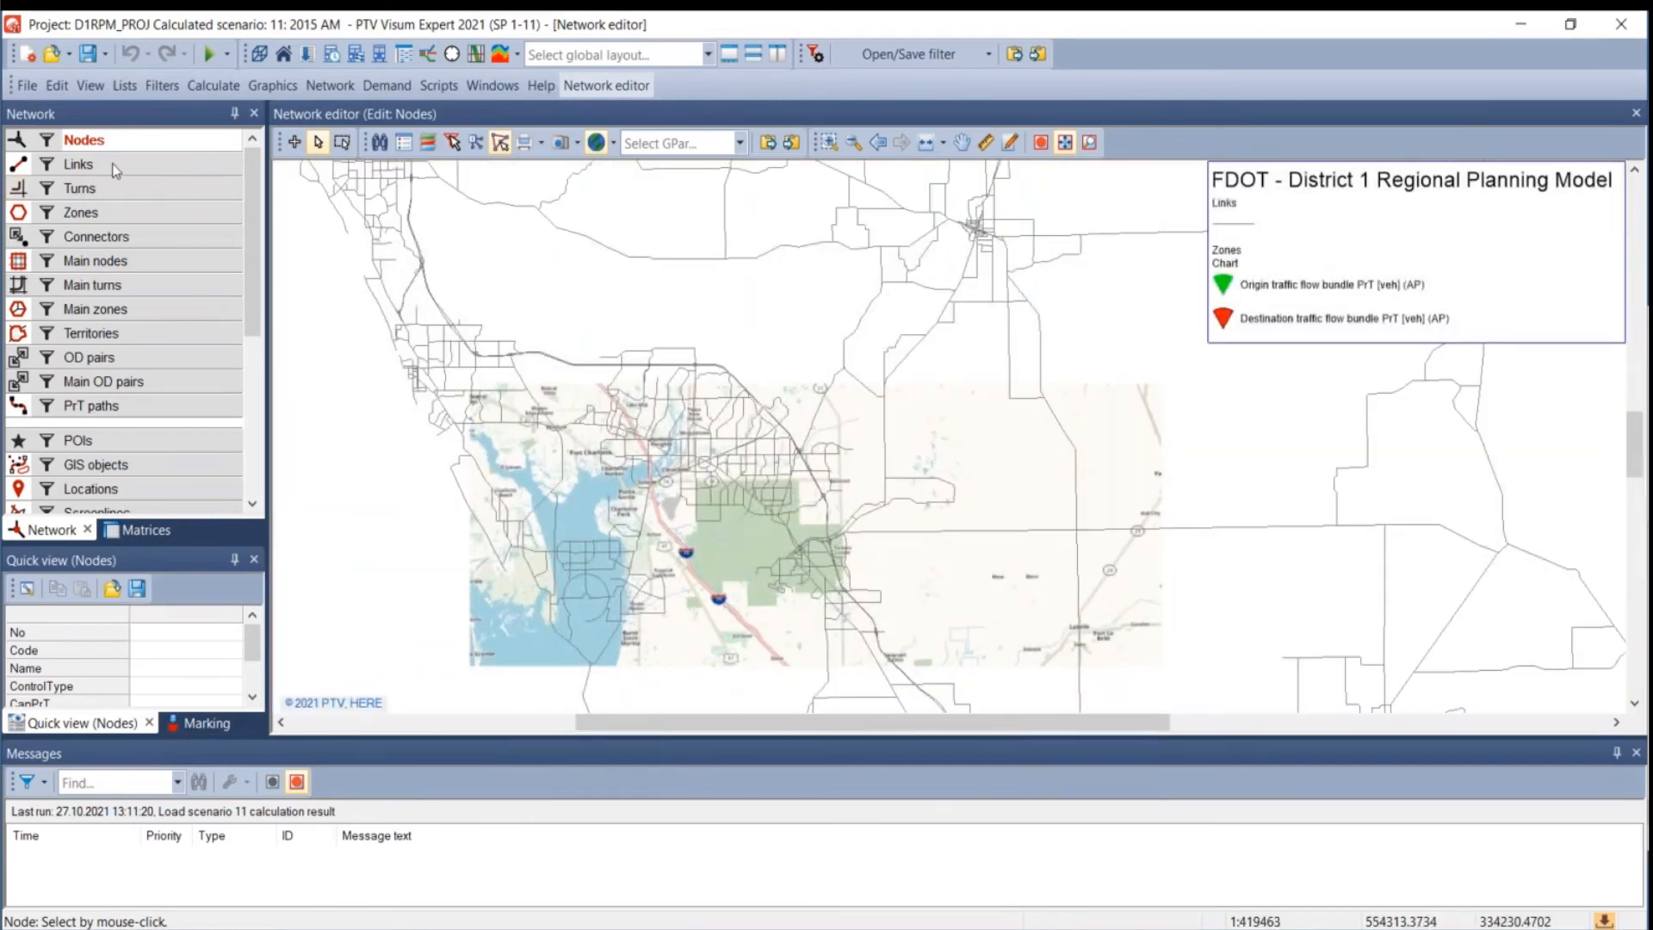
{"action": "right_click", "coordinate": [114, 165]}
{"action": "mouse_move", "coordinate": [281, 231]}
{"action": "left_click", "coordinate": [527, 286]}
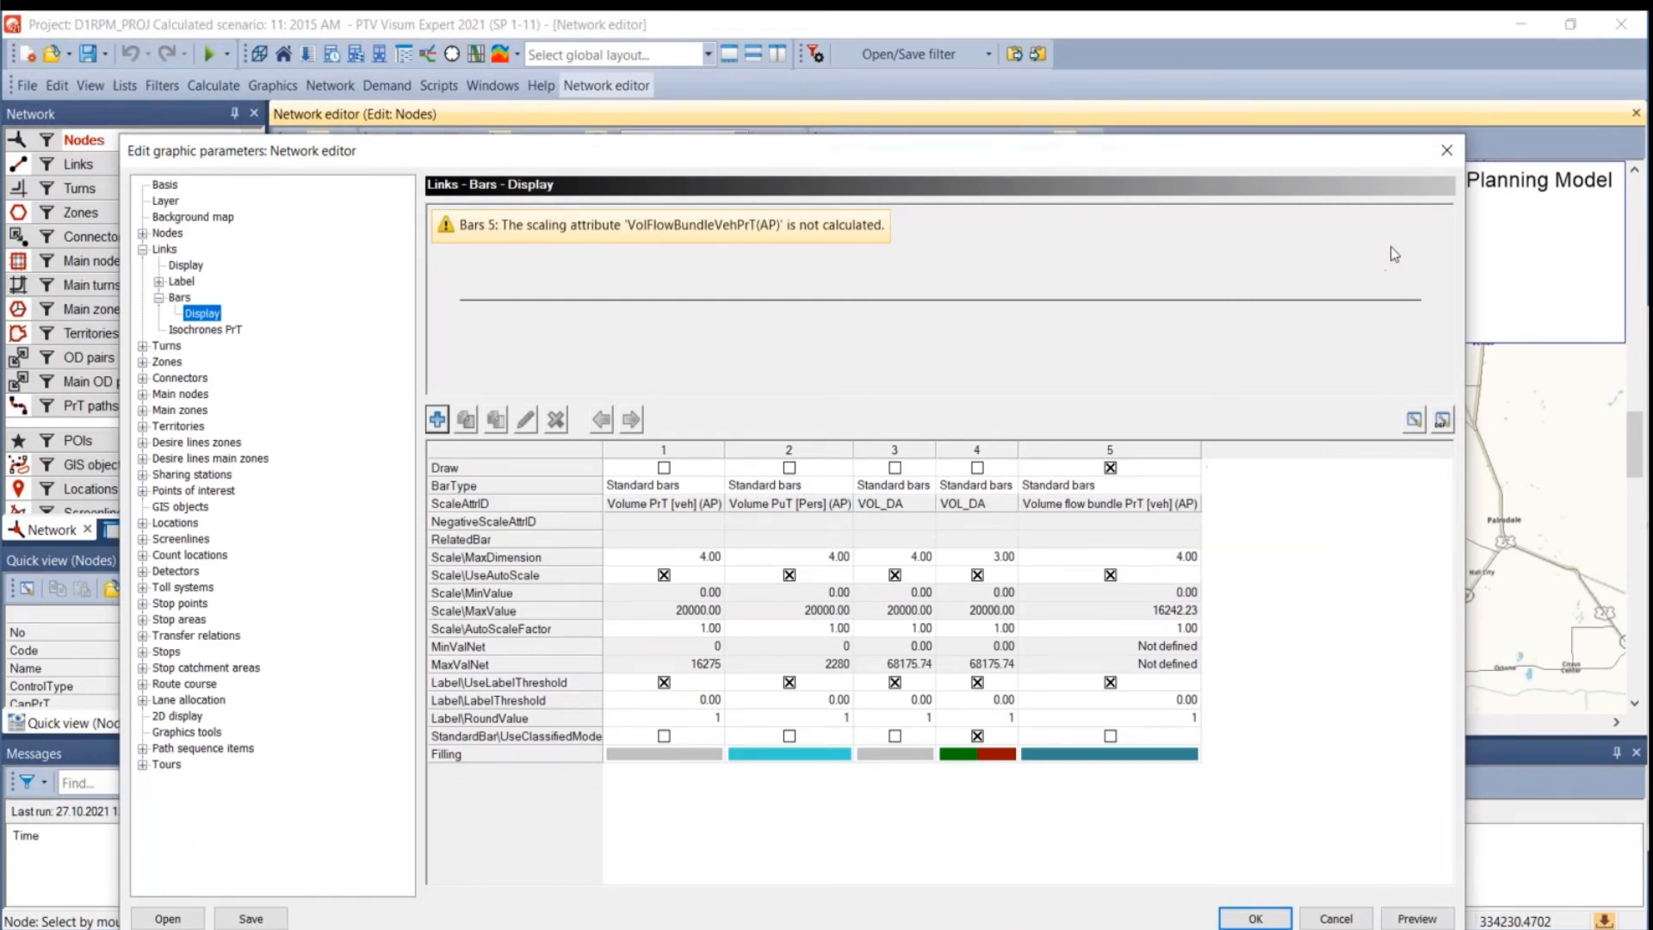
{"action": "left_click", "coordinate": [1459, 151]}
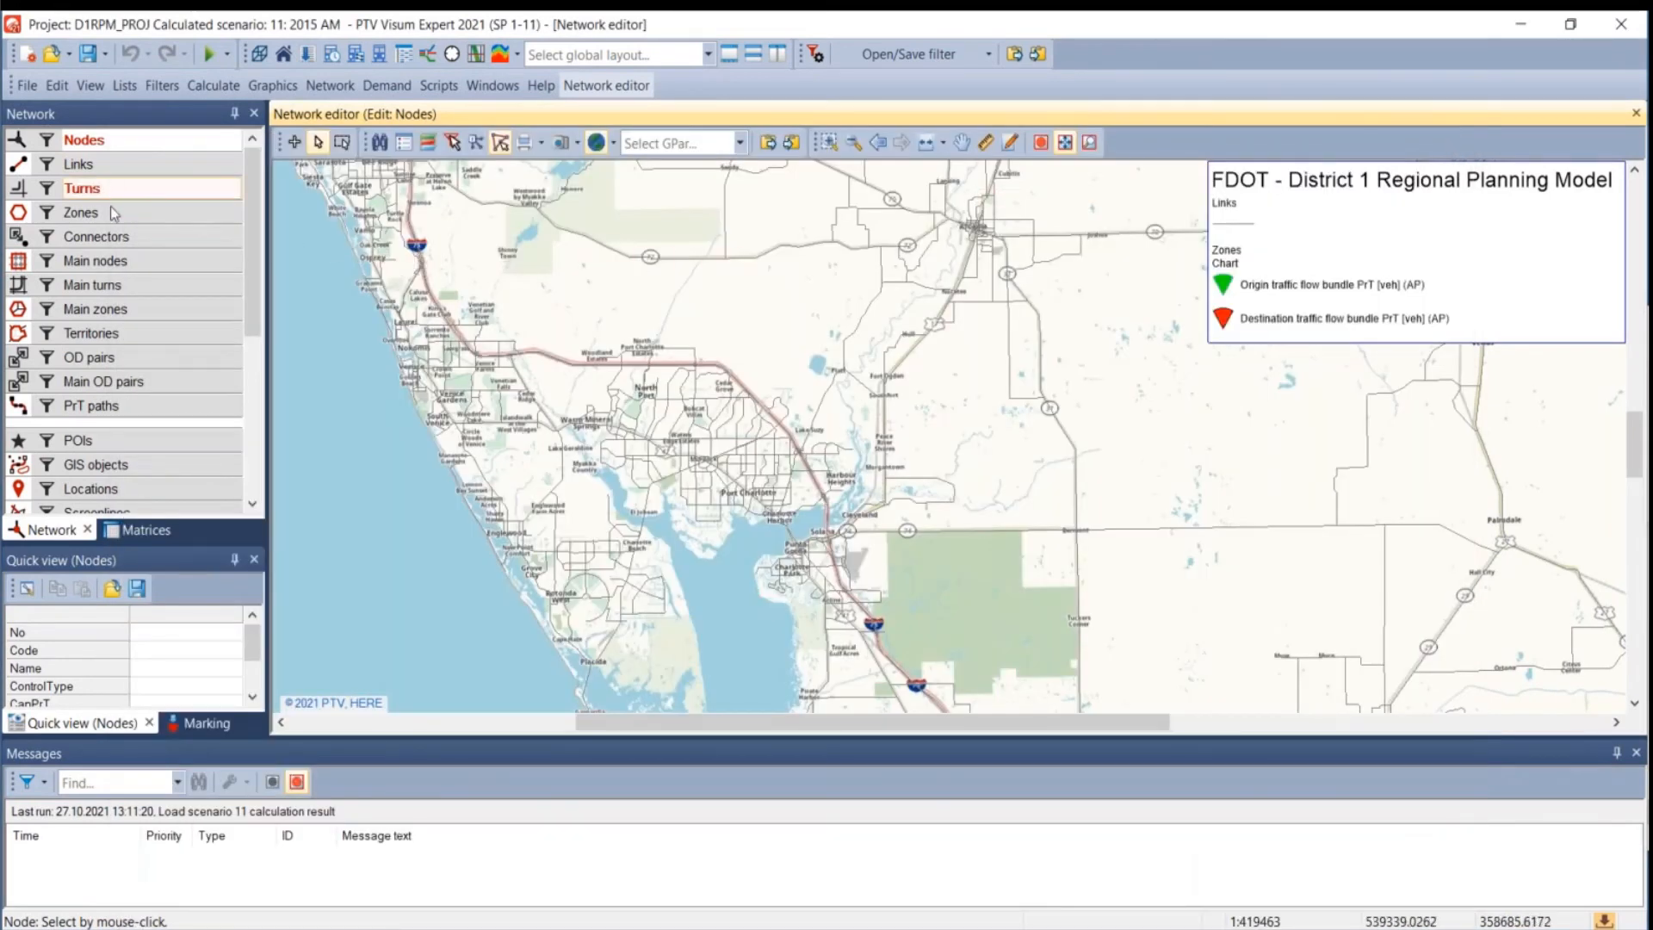
- Examine the zone display and pie chart settings for origin and destination traffic flow bundles
{"action": "right_click", "coordinate": [131, 213]}
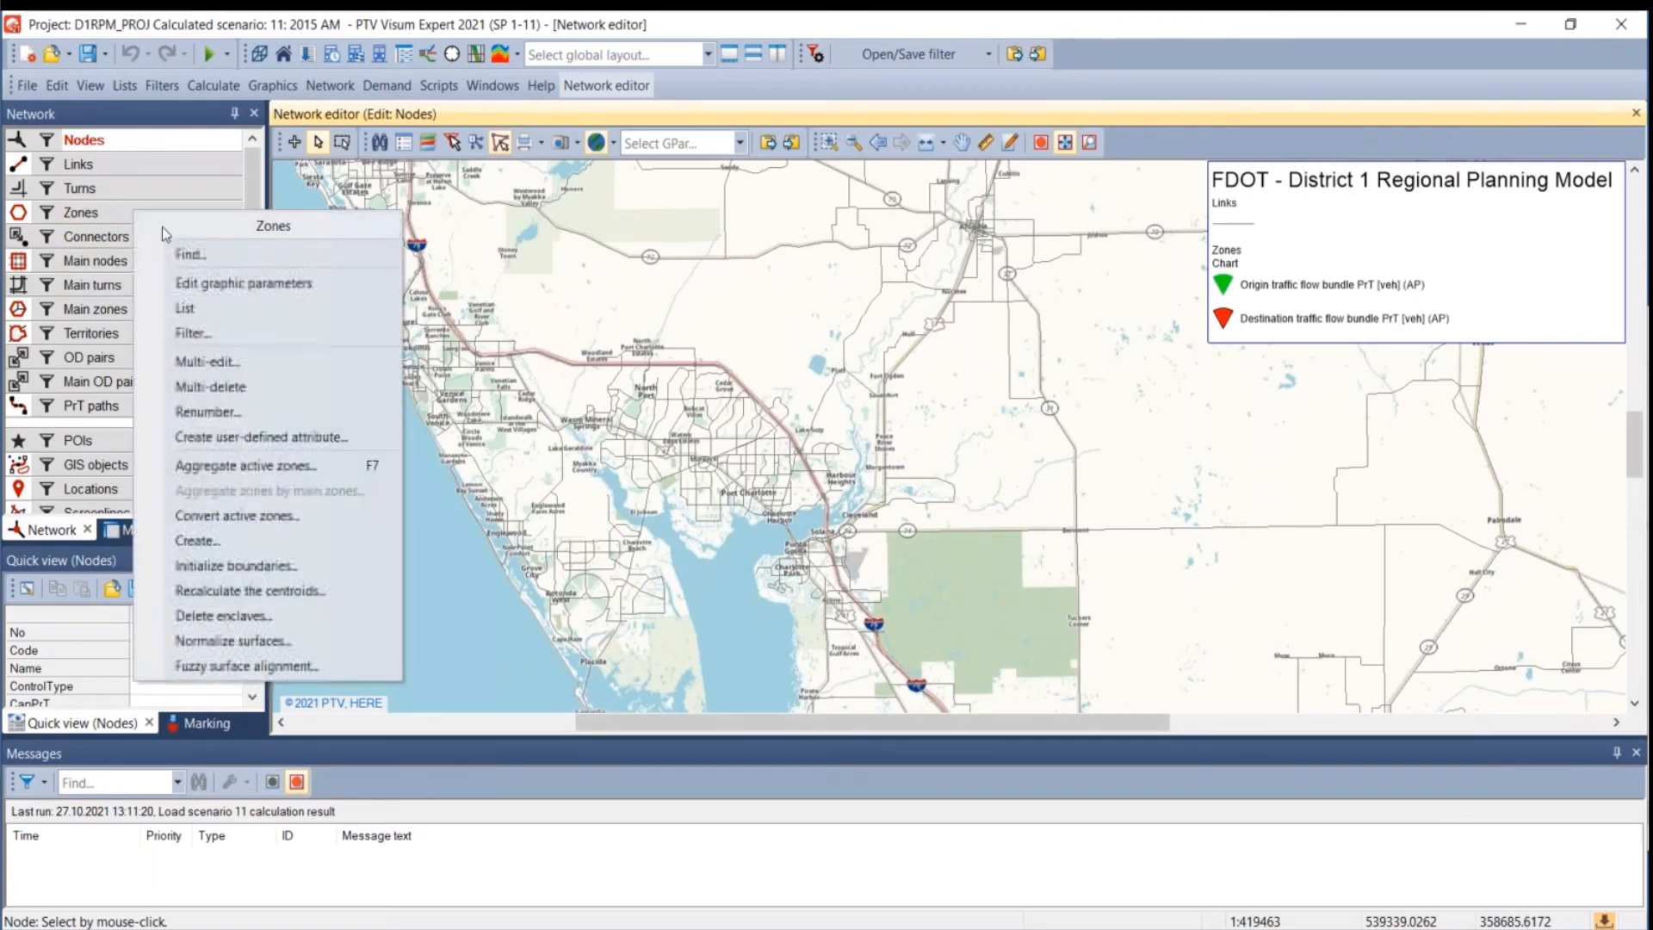
{"action": "left_click", "coordinate": [243, 283]}
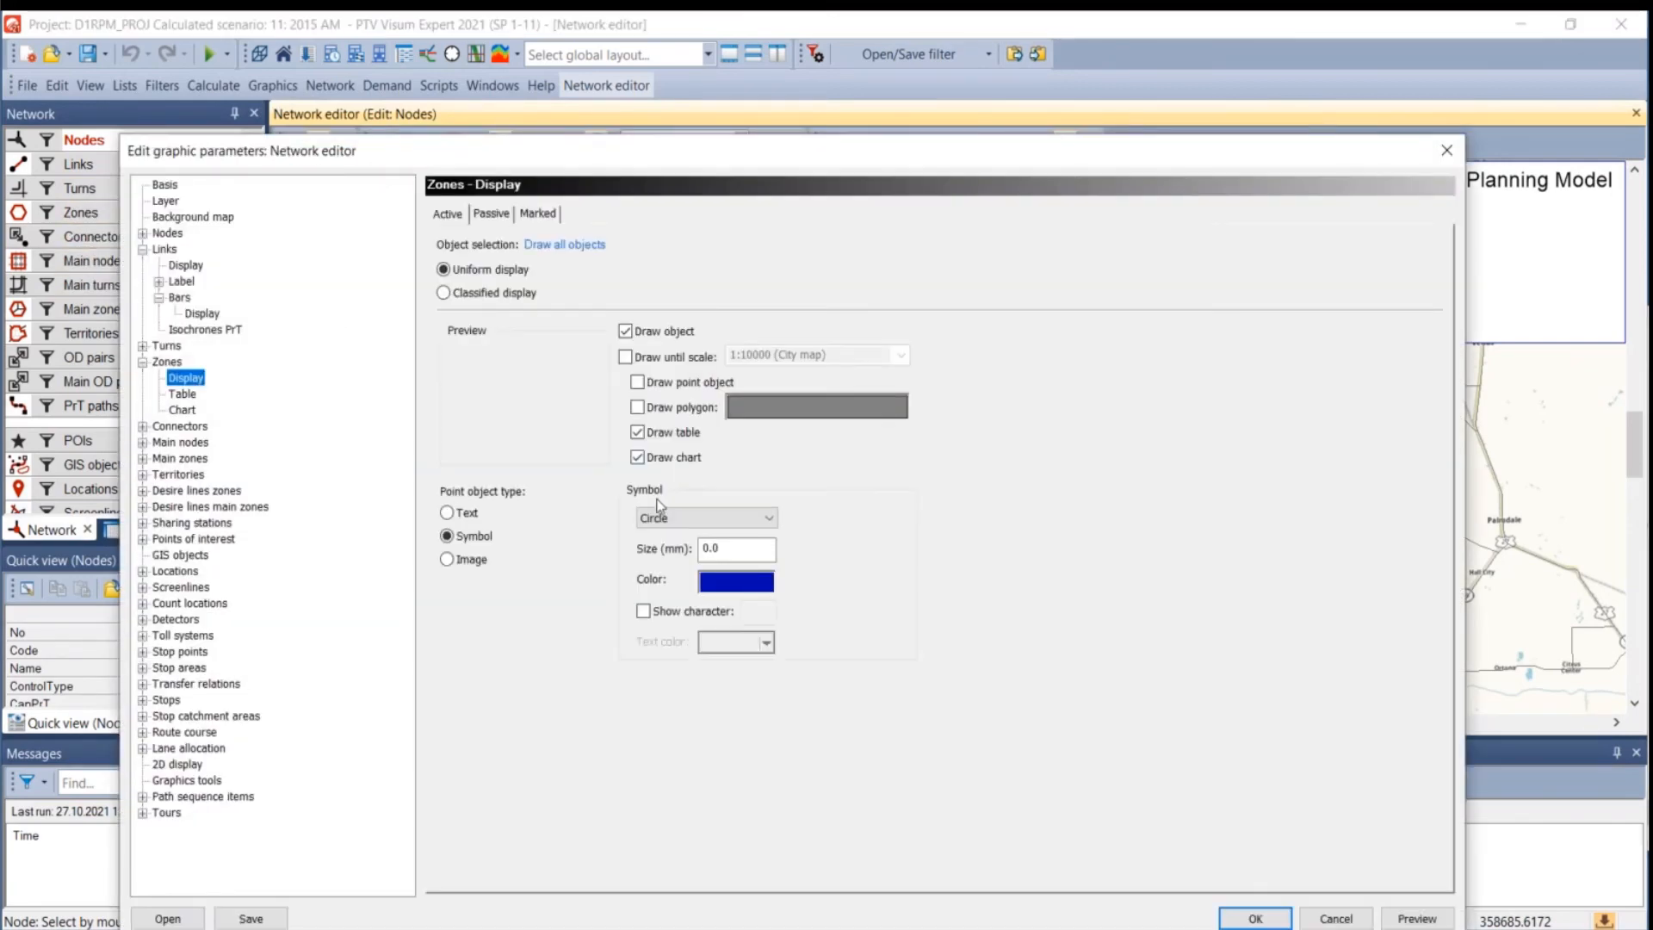
{"action": "left_click", "coordinate": [184, 409]}
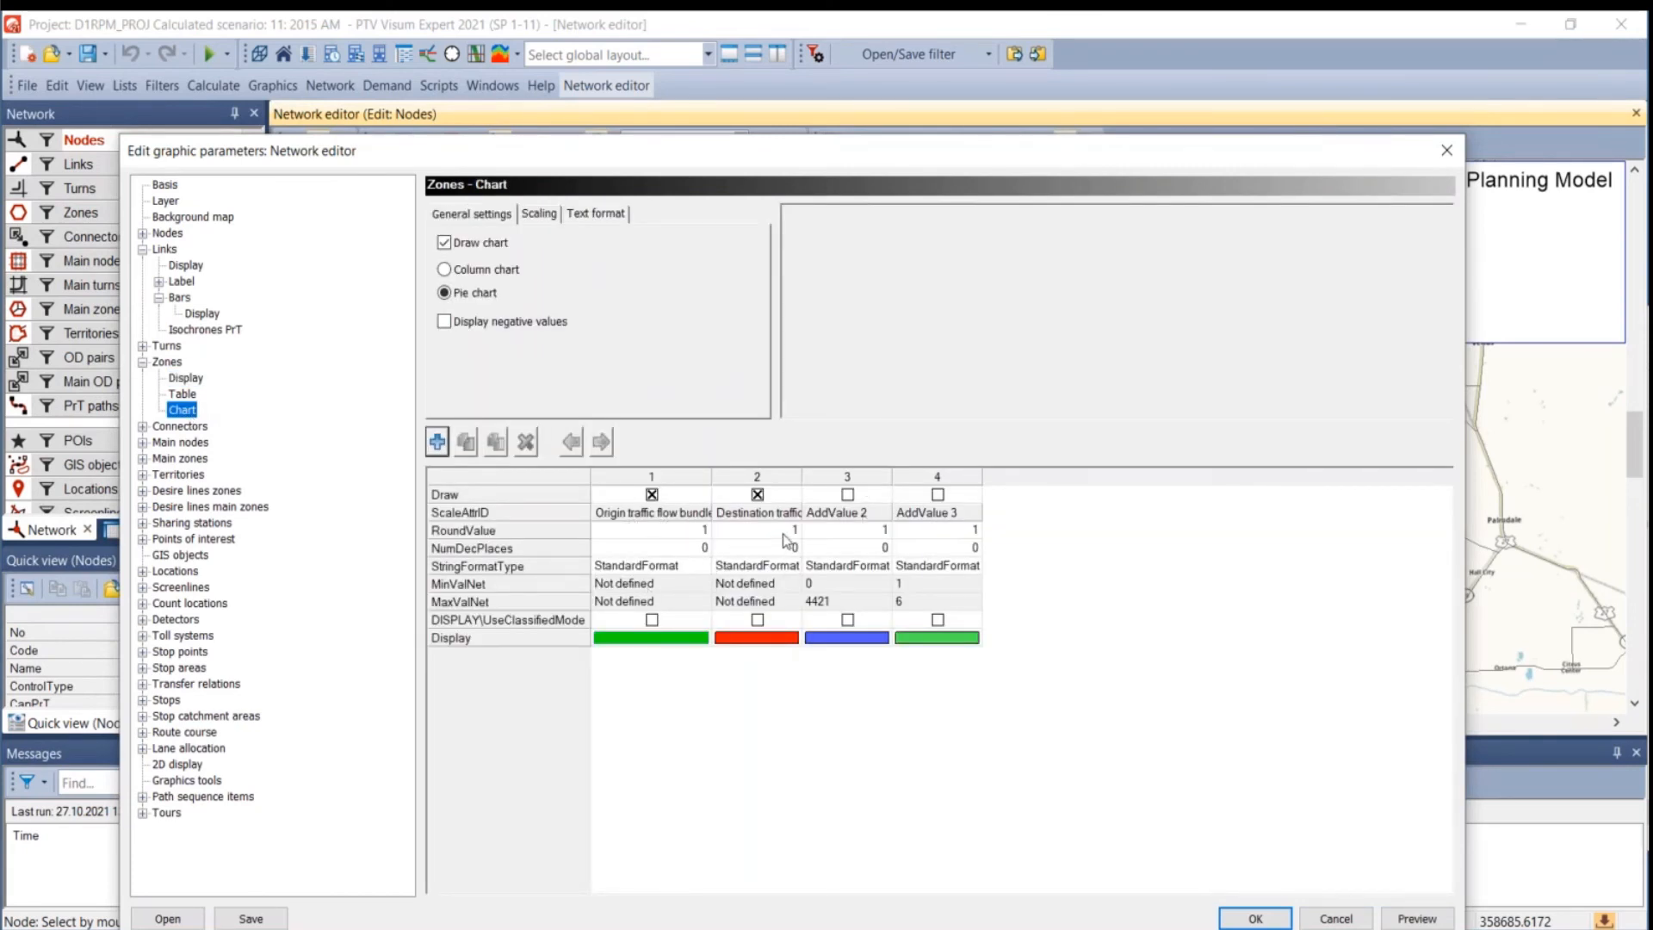
{"action": "left_click", "coordinate": [1449, 148]}
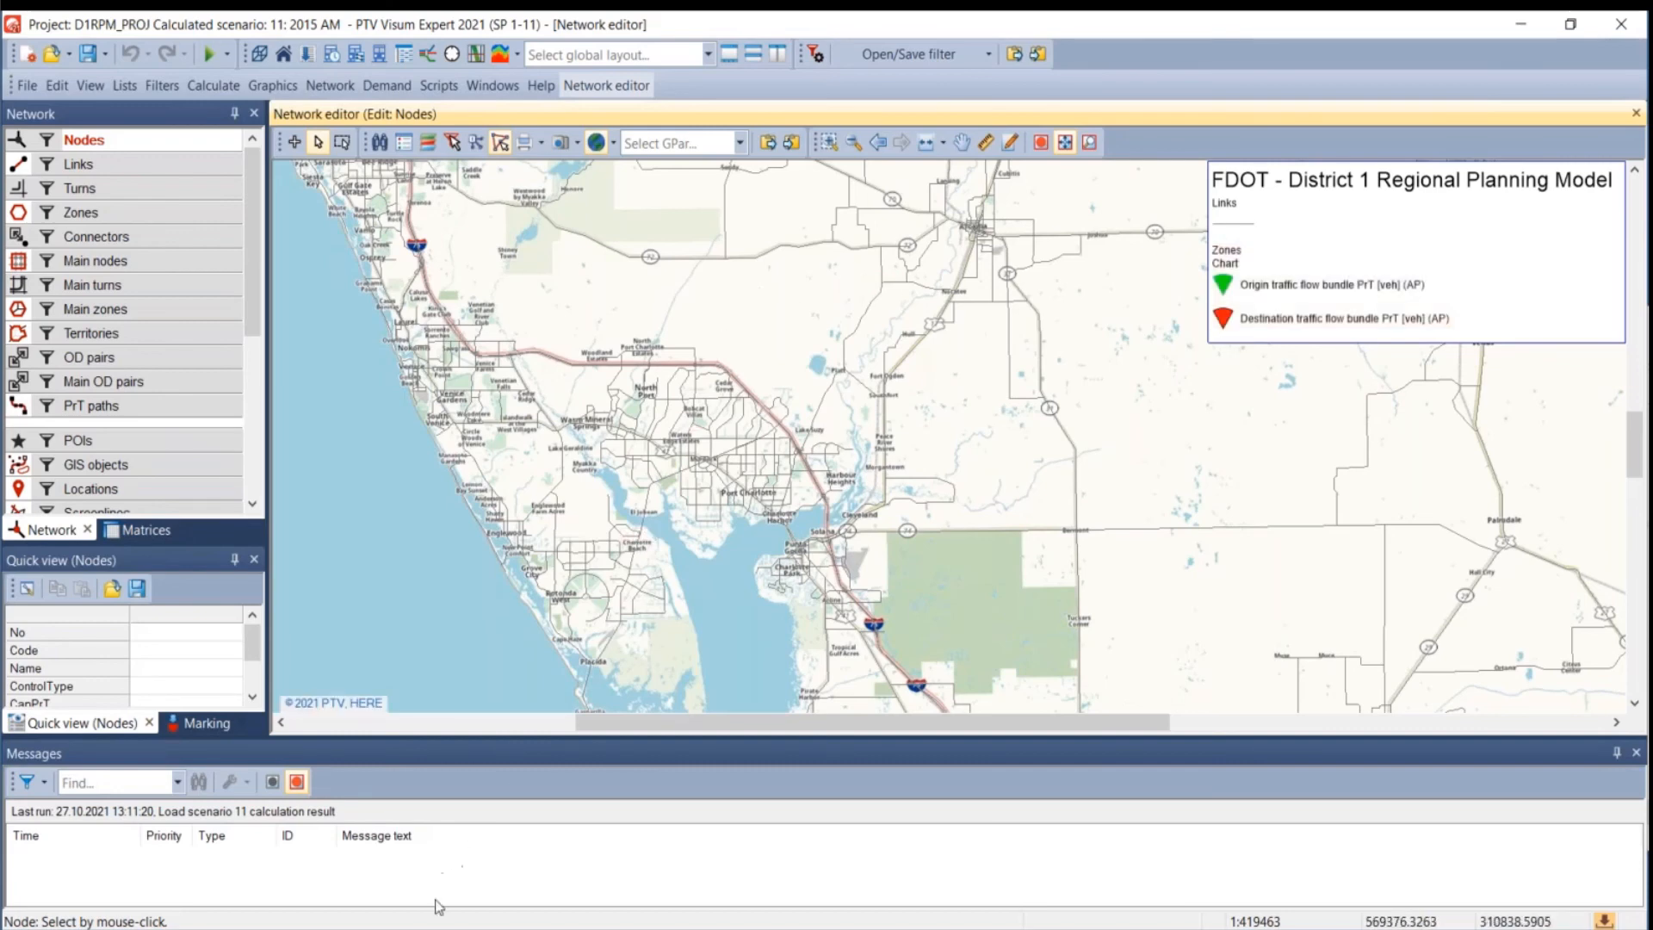
- Review the available procedure parameter sets for scenario 2015 AM in the project dialog, and clear the dialog away from the map
{"action": "left_click", "coordinate": [456, 928]}
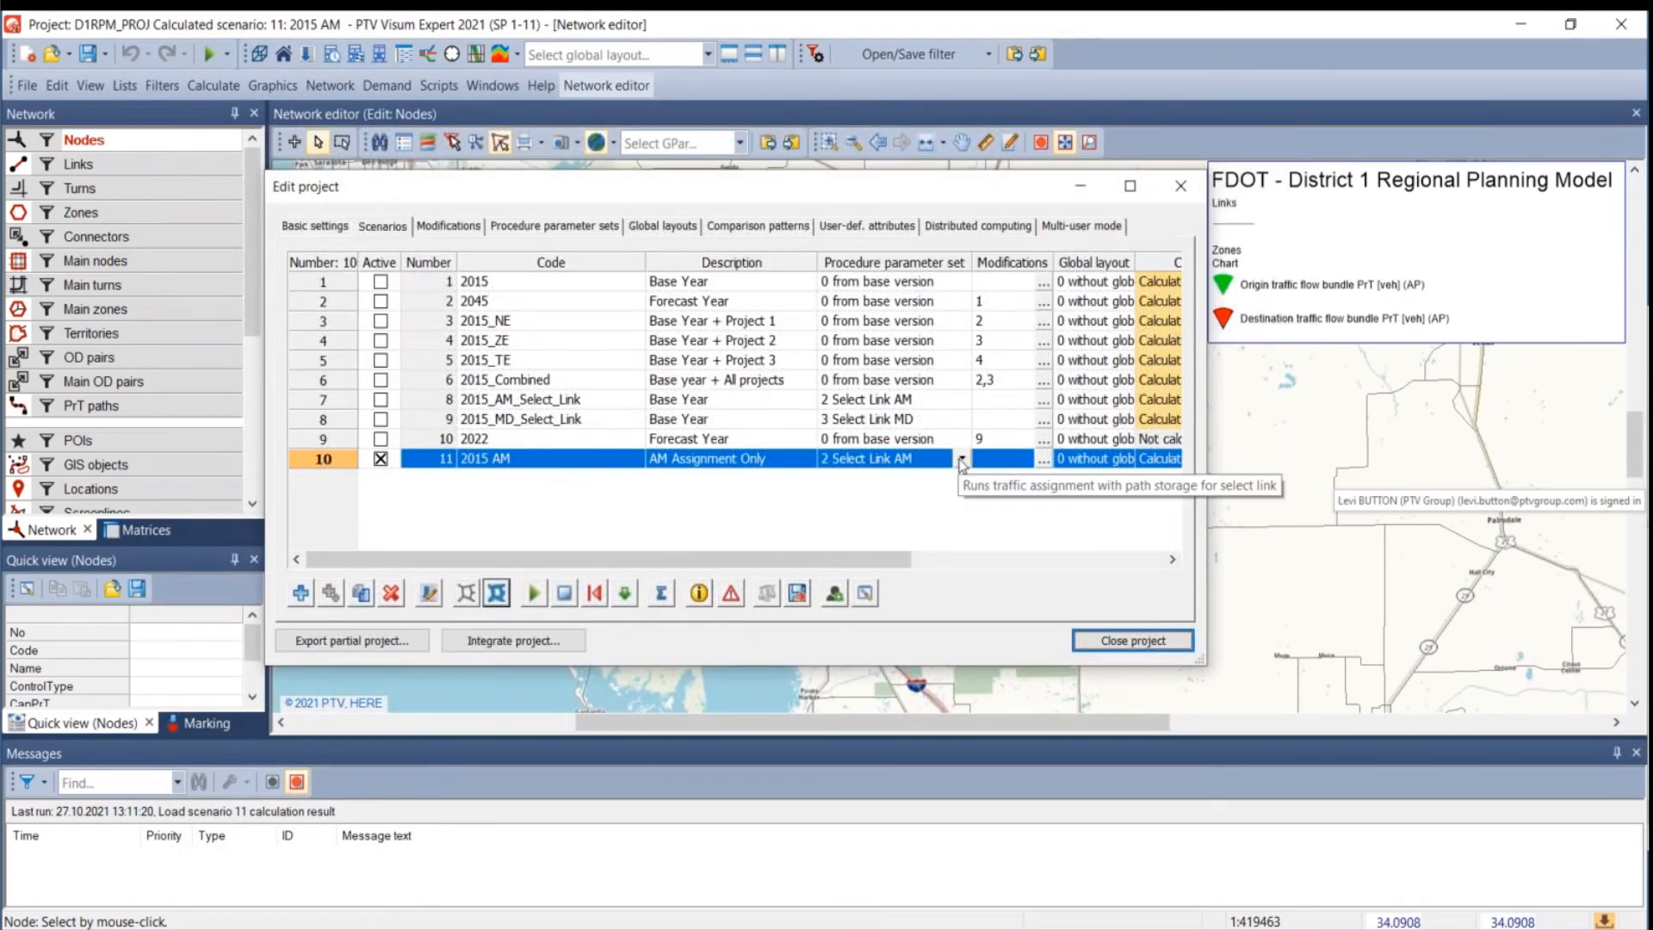
{"action": "left_click", "coordinate": [938, 459]}
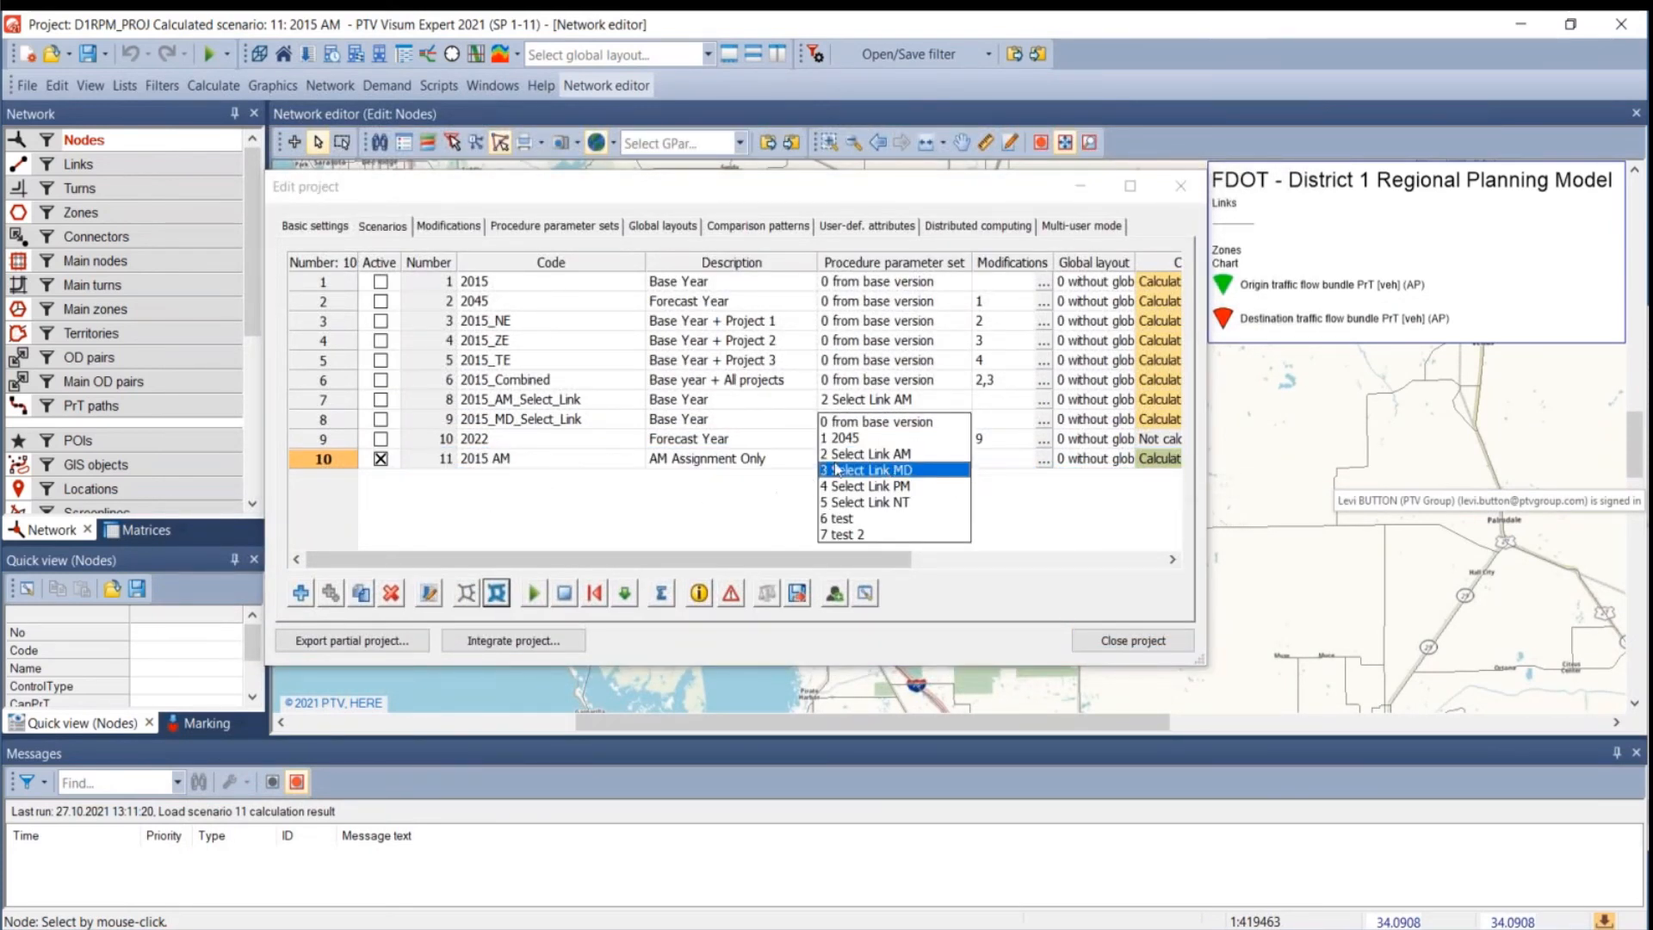
{"action": "left_click", "coordinate": [642, 522]}
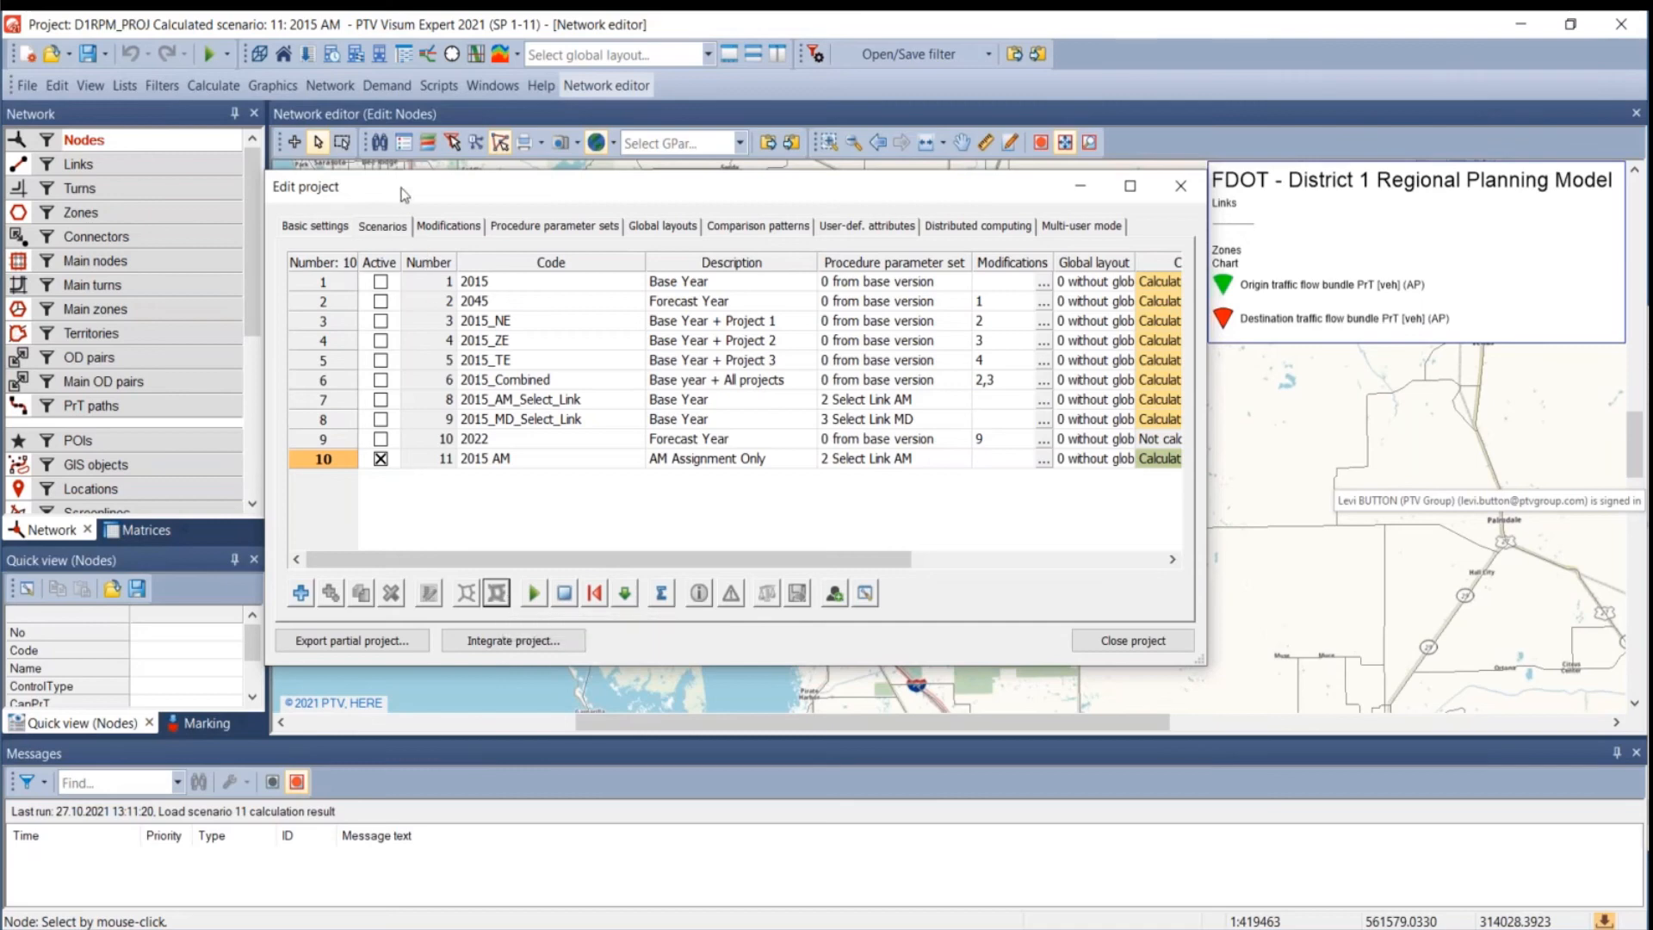
{"action": "left_click_drag", "start_coordinate": [401, 188], "coordinate": [1649, 368]}
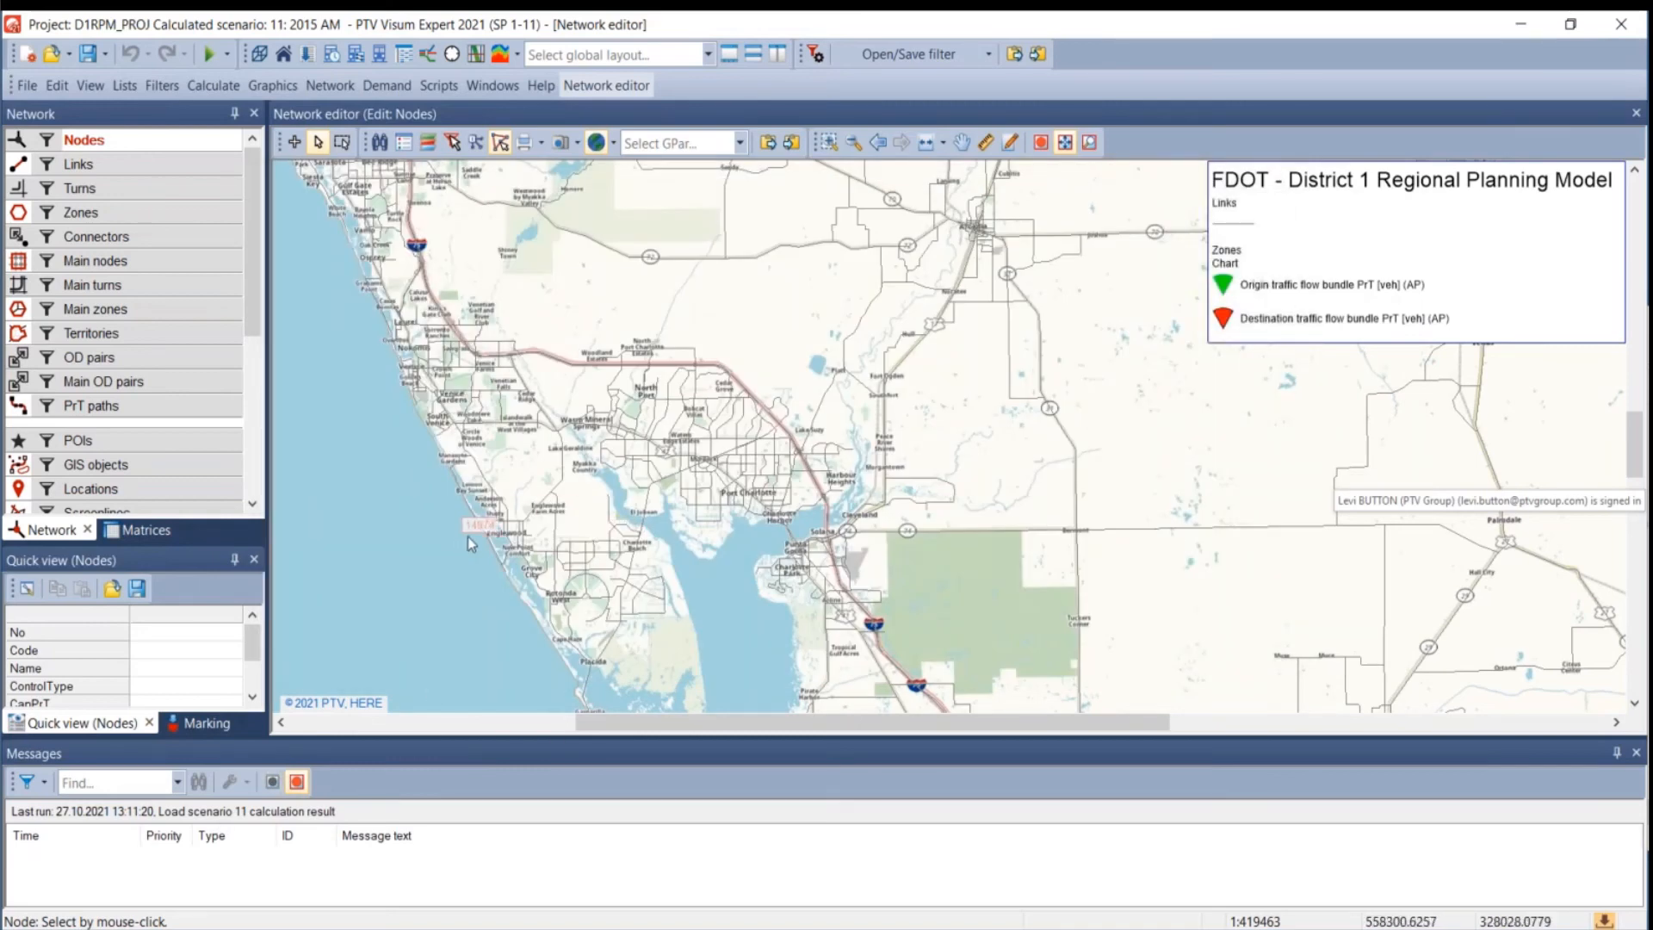
- Load the Select Link.gpa graphic parameters from the SharedData folder into the network editor again
{"action": "left_click_drag", "start_coordinate": [469, 525], "coordinate": [487, 418]}
{"action": "left_click", "coordinate": [606, 928]}
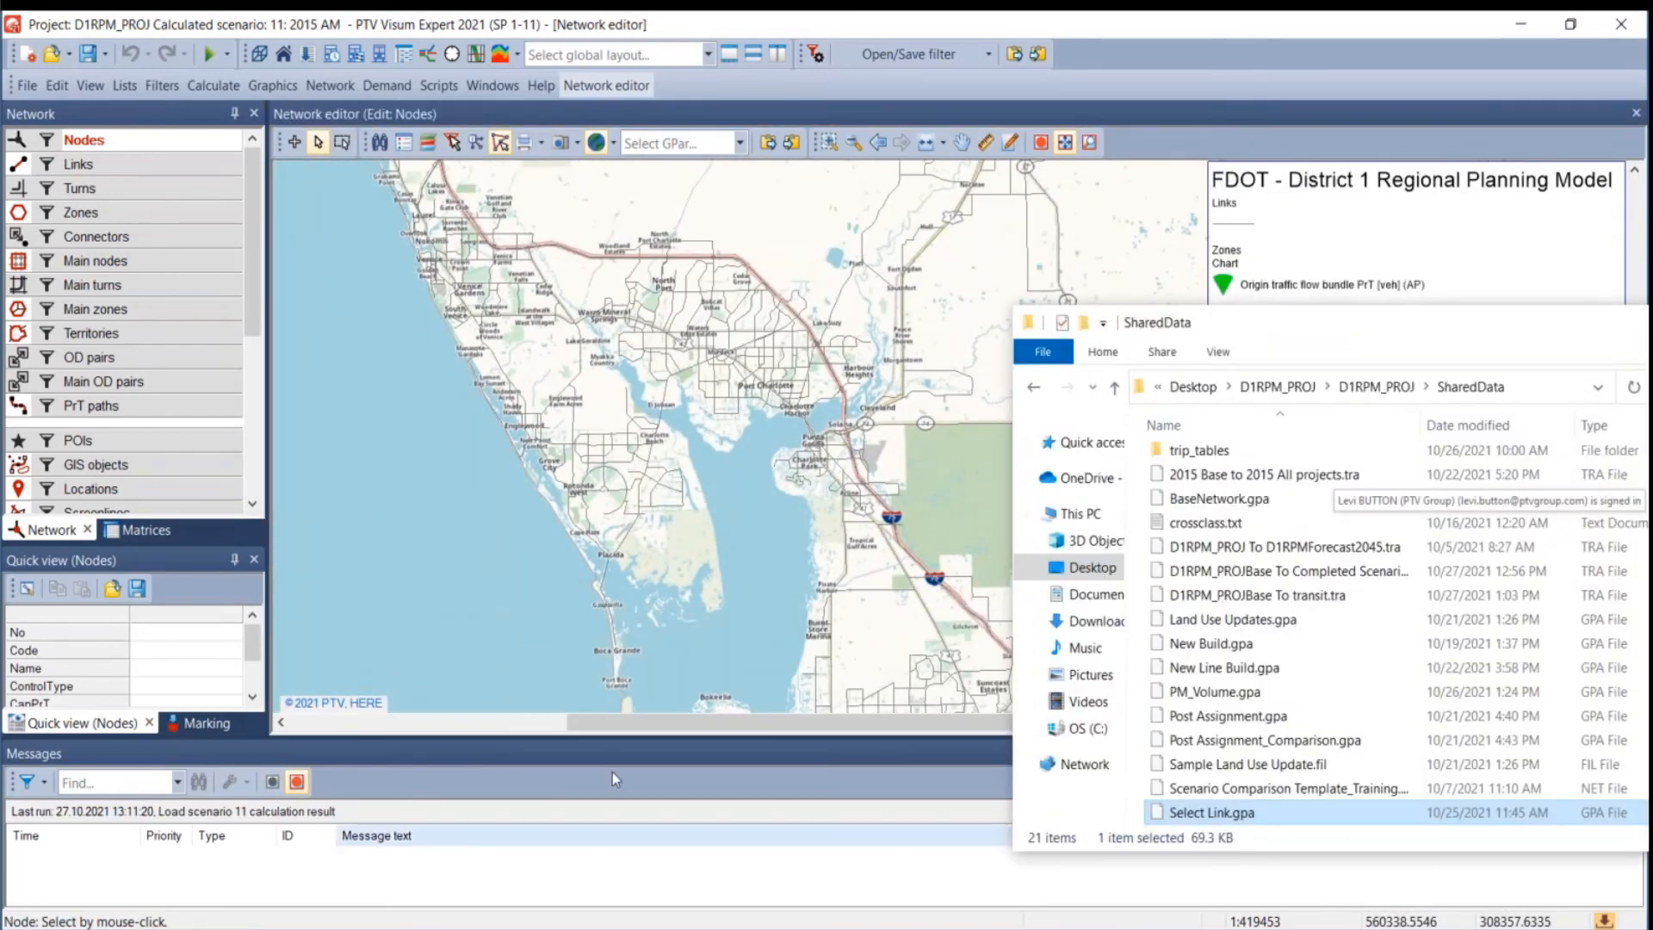
{"action": "left_click_drag", "start_coordinate": [1231, 815], "coordinate": [458, 490]}
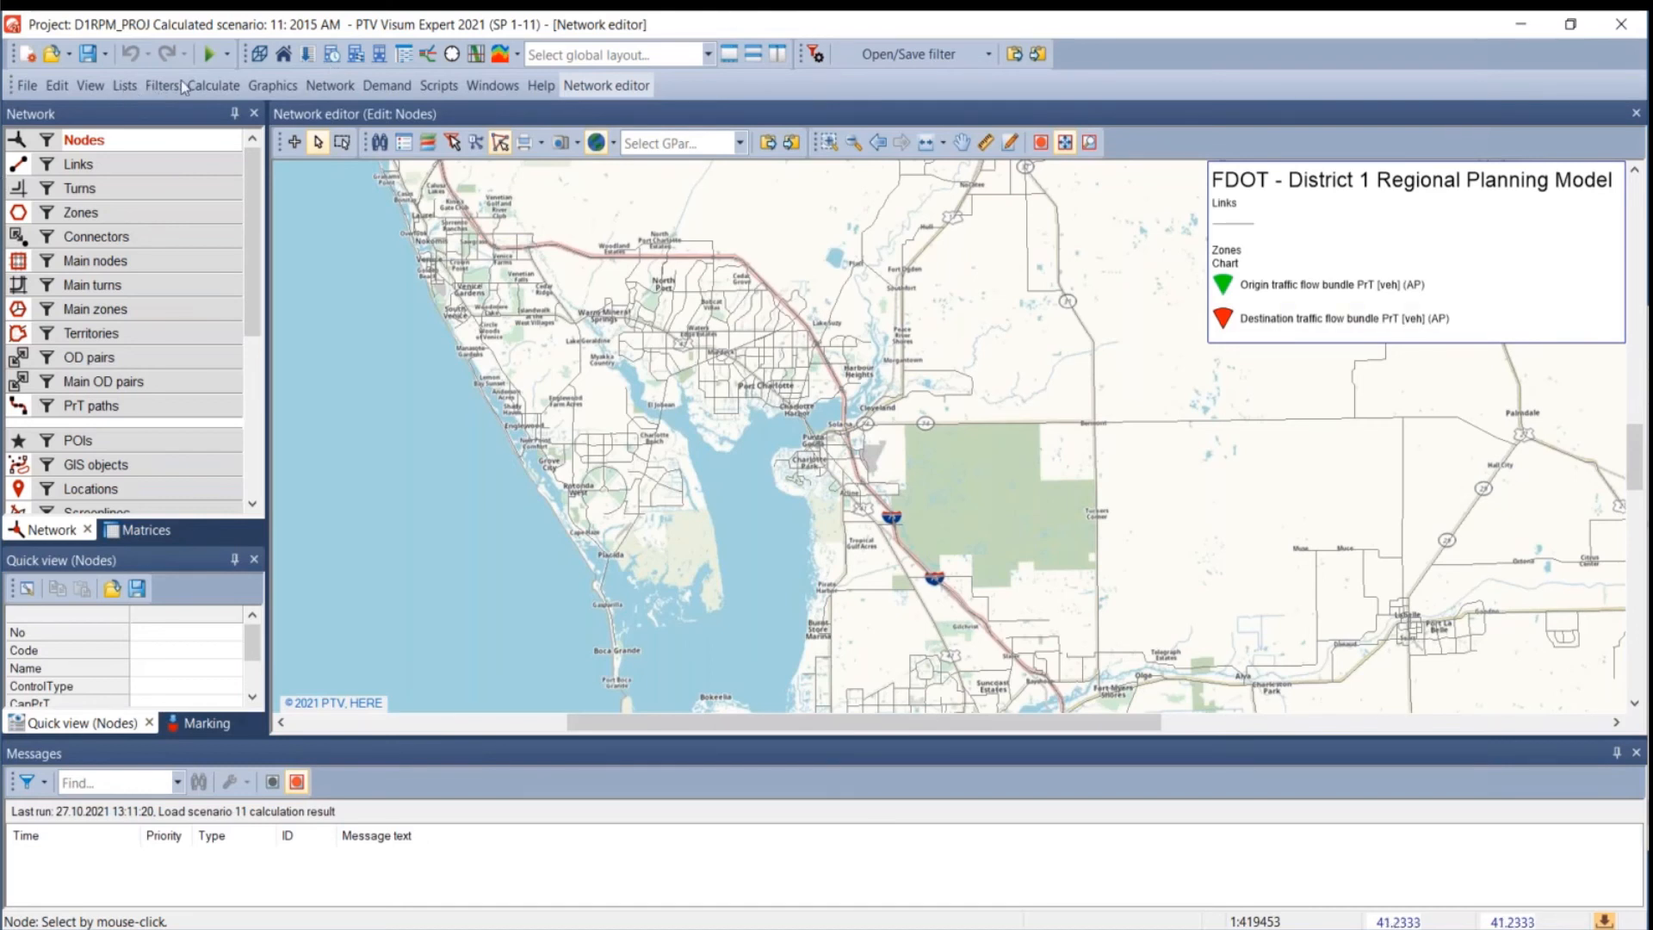
- Open the Flow bundle graphics tool and widen its pane so that its options are fully readable
{"action": "left_click", "coordinate": [254, 86]}
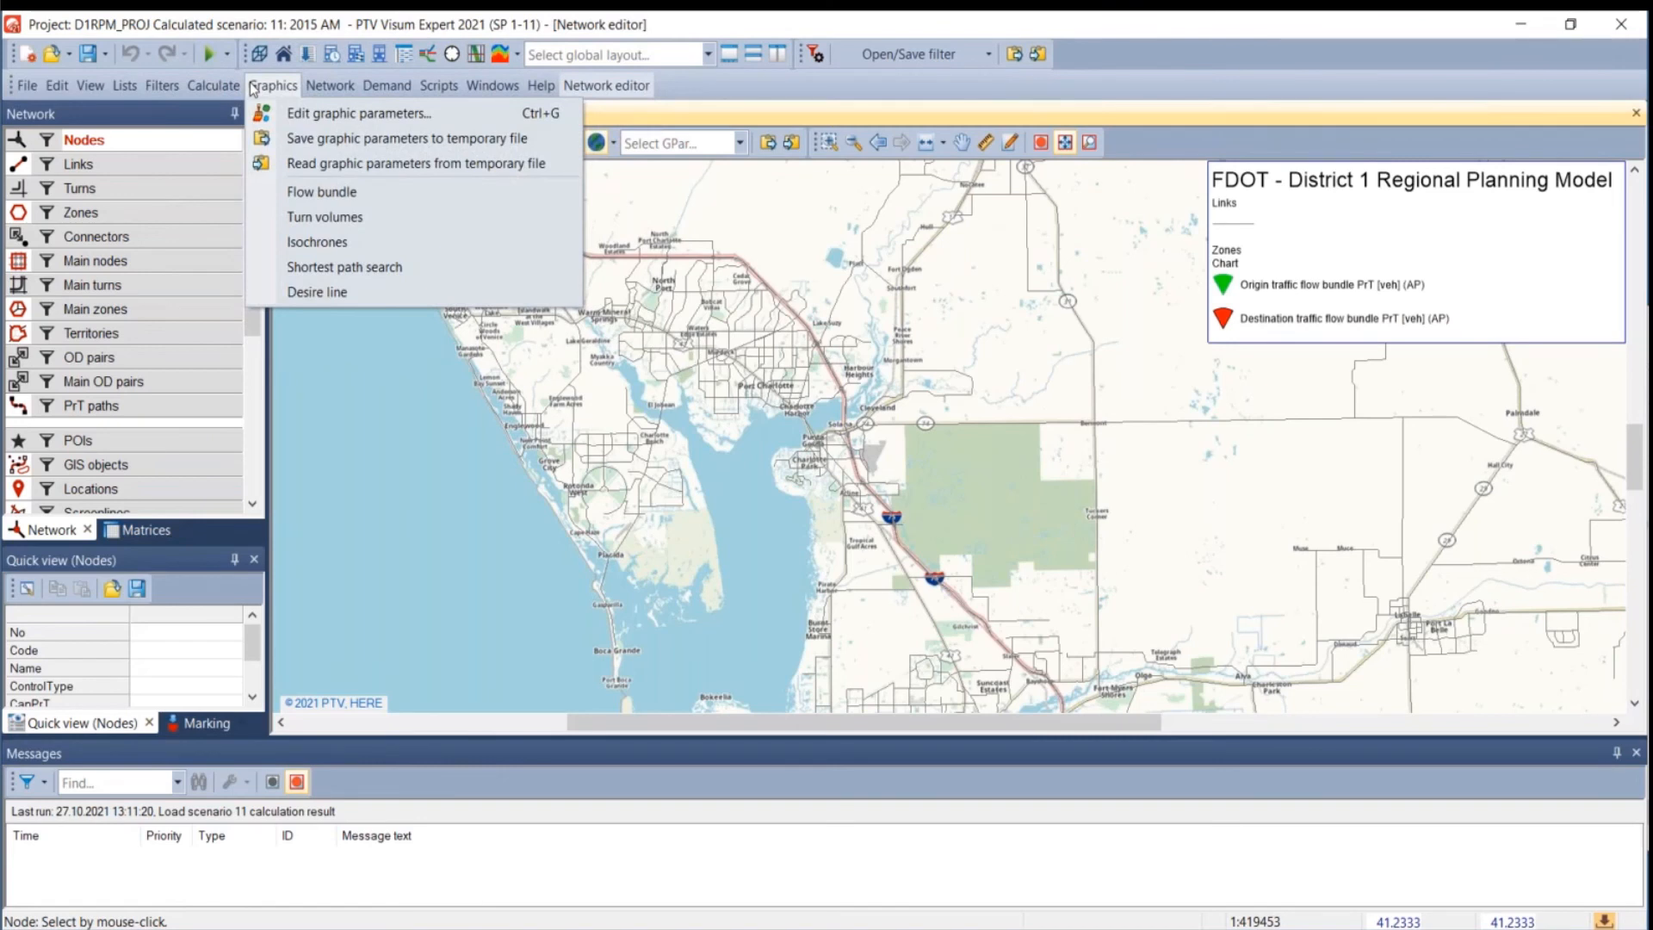
{"action": "left_click", "coordinate": [336, 193]}
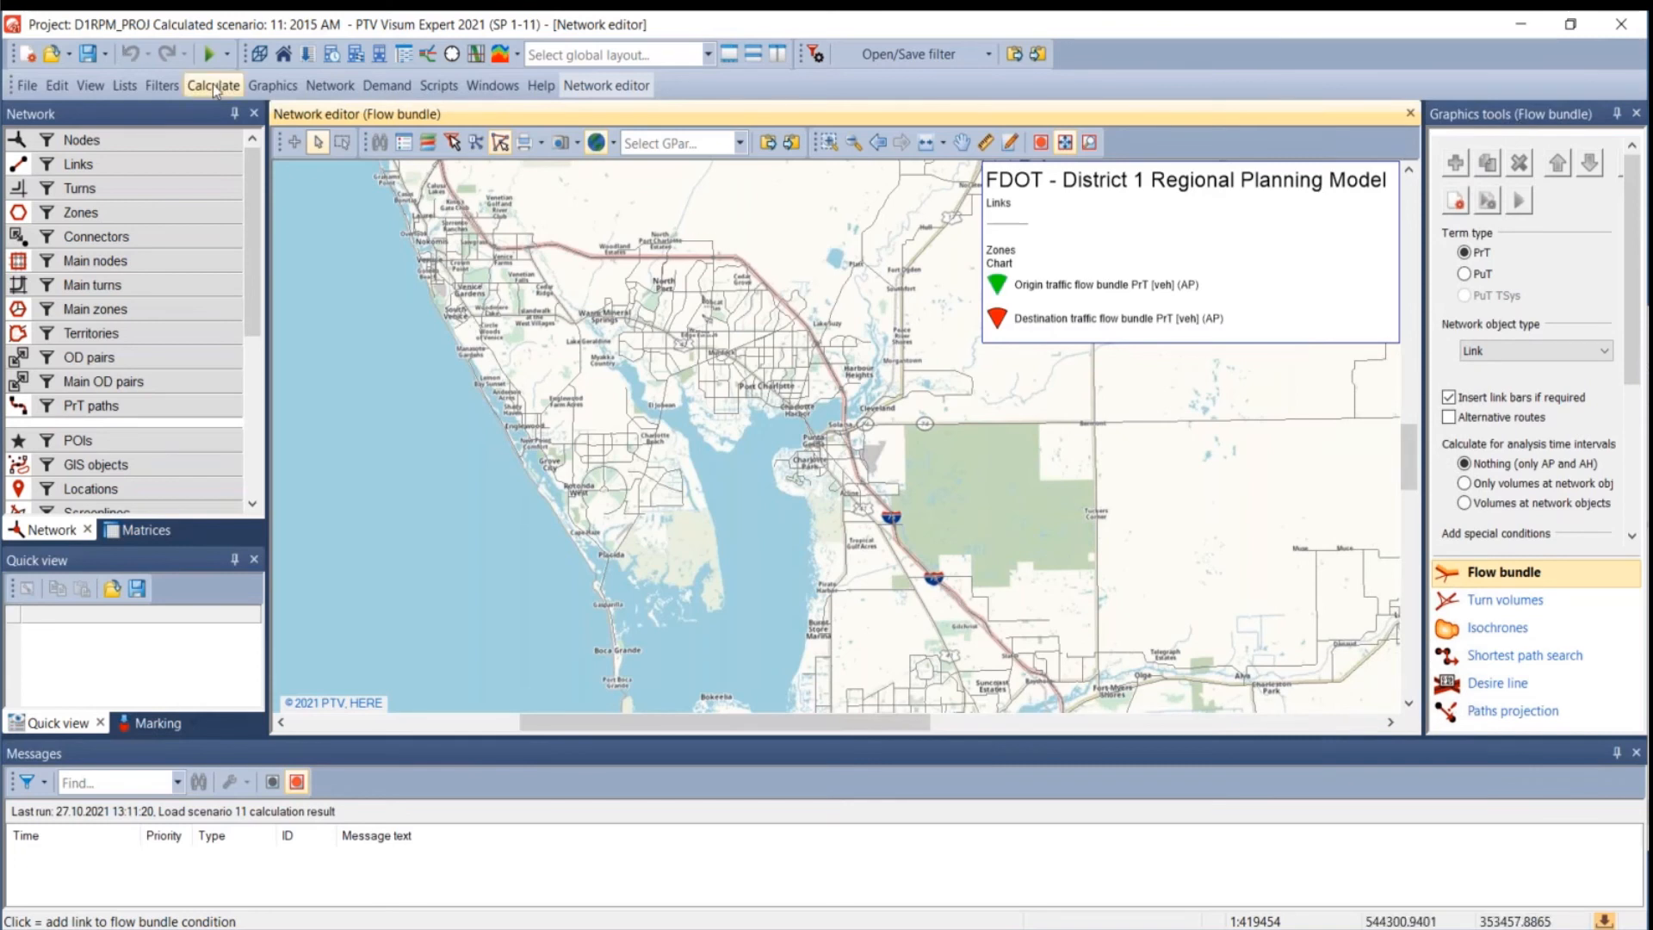
{"action": "left_click", "coordinate": [272, 86]}
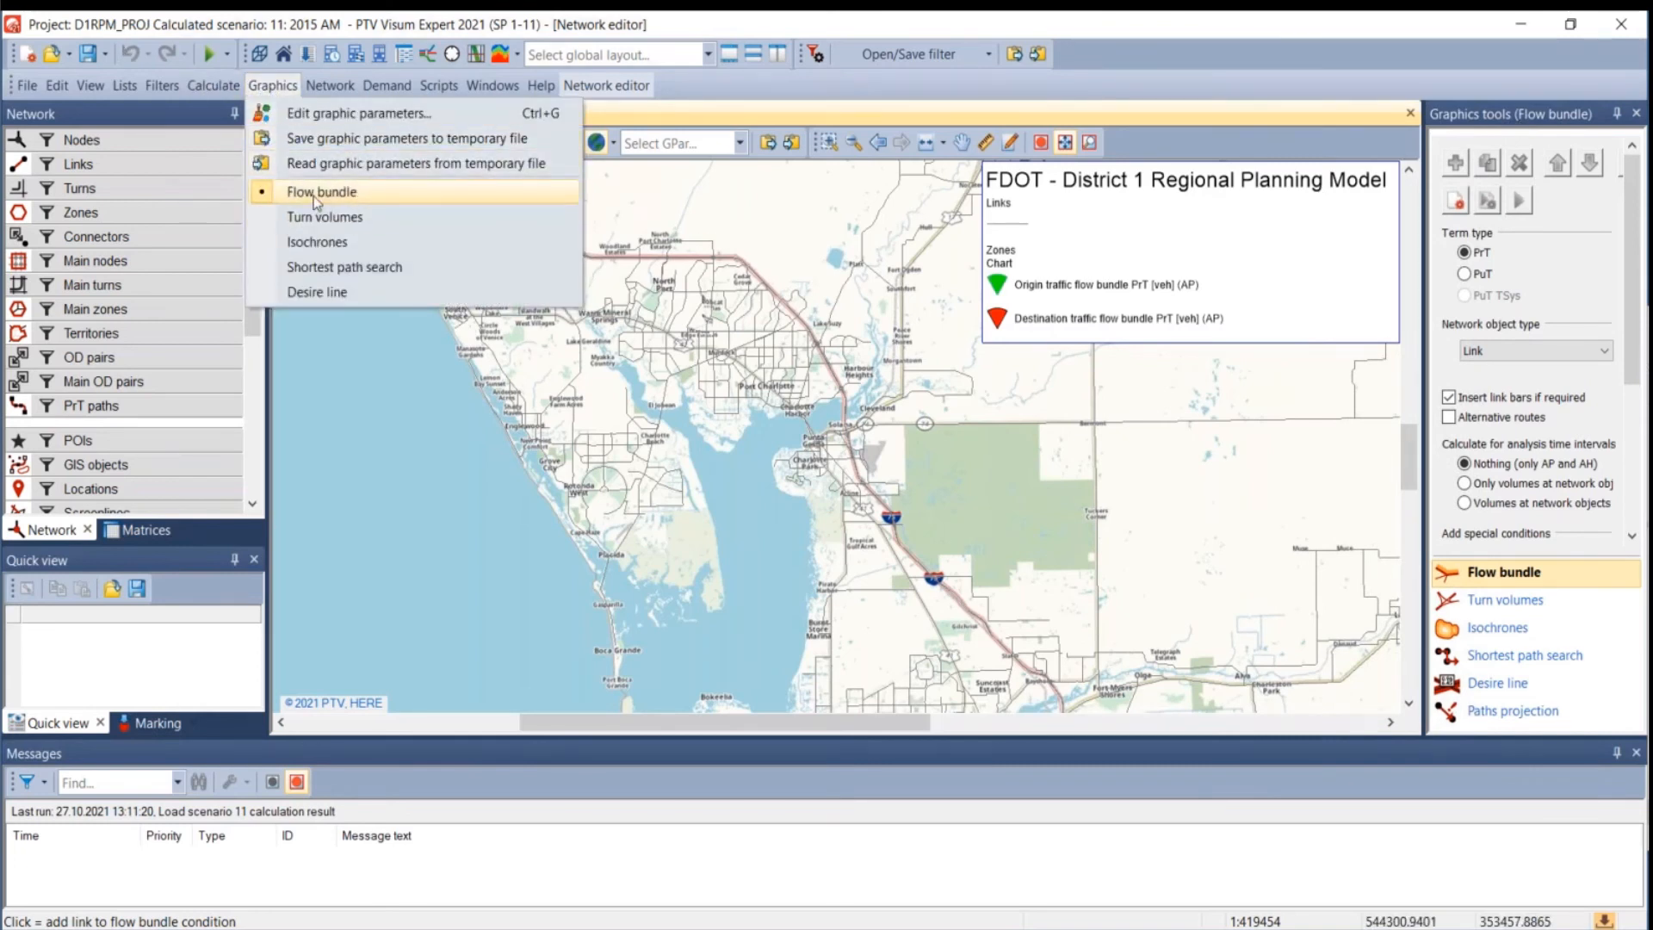
{"action": "left_click", "coordinate": [1425, 329]}
{"action": "left_click_drag", "start_coordinate": [1425, 329], "coordinate": [1340, 352]}
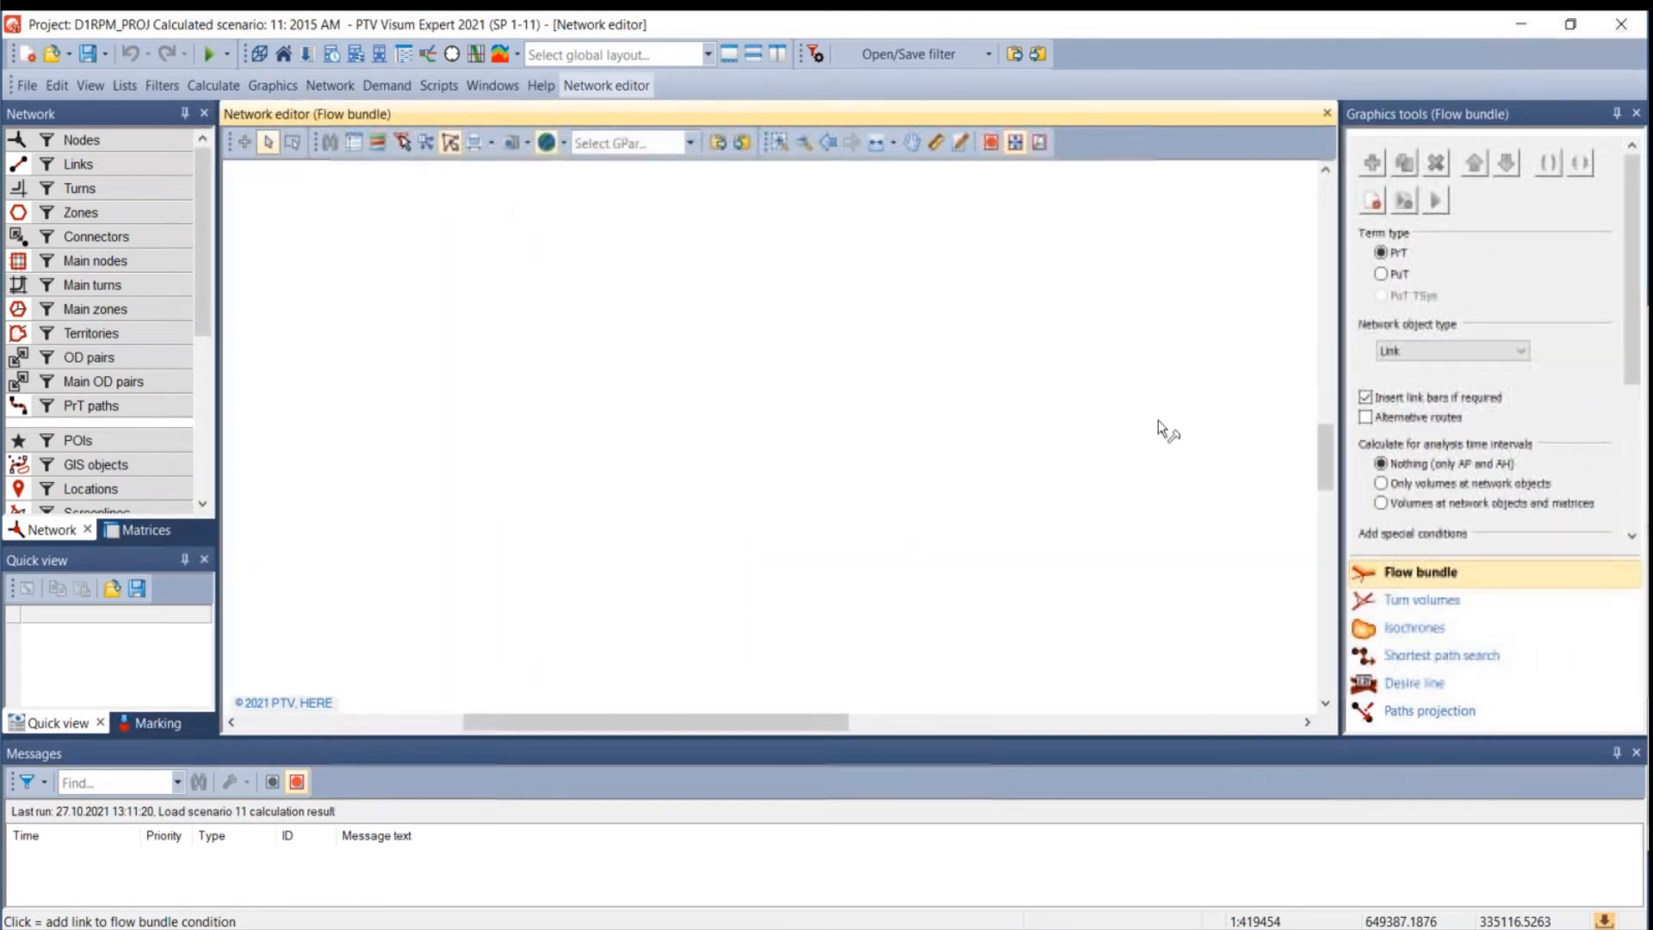
- Initialize the flow bundle and add the northbound bridge link between Gulf Cove and El Jobean as its PrT link condition
{"action": "scroll", "coordinate": [1153, 418], "scroll_direction": "down", "scroll_amount": 3}
{"action": "left_click_drag", "start_coordinate": [1004, 425], "coordinate": [809, 345]}
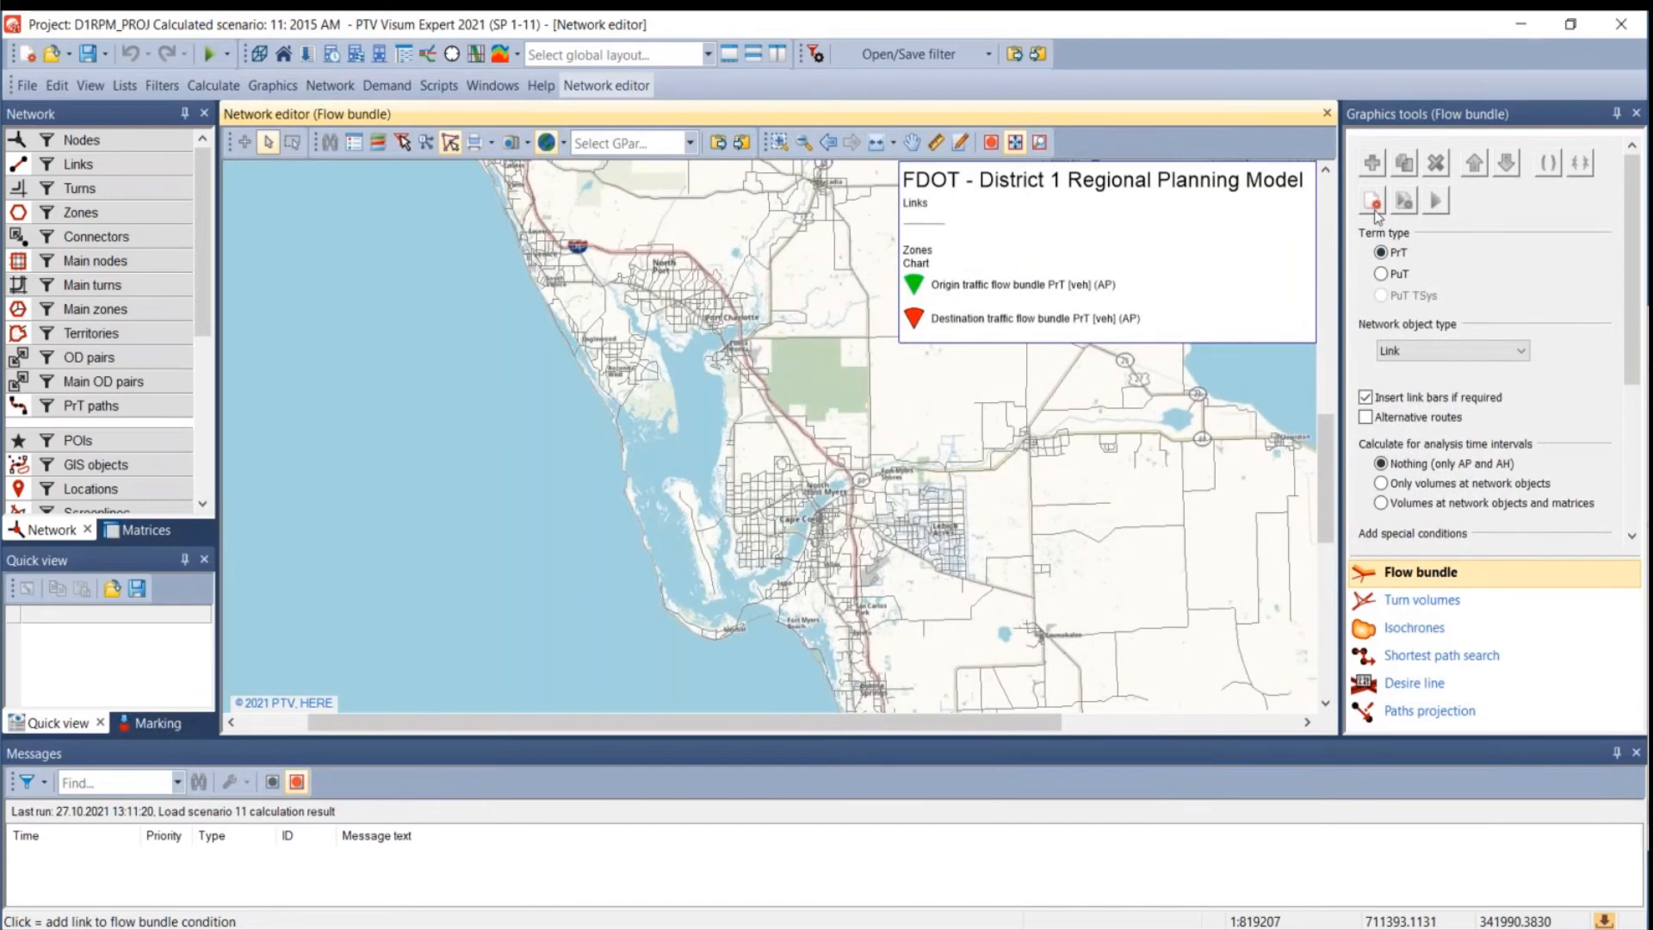
{"action": "left_click", "coordinate": [1373, 203]}
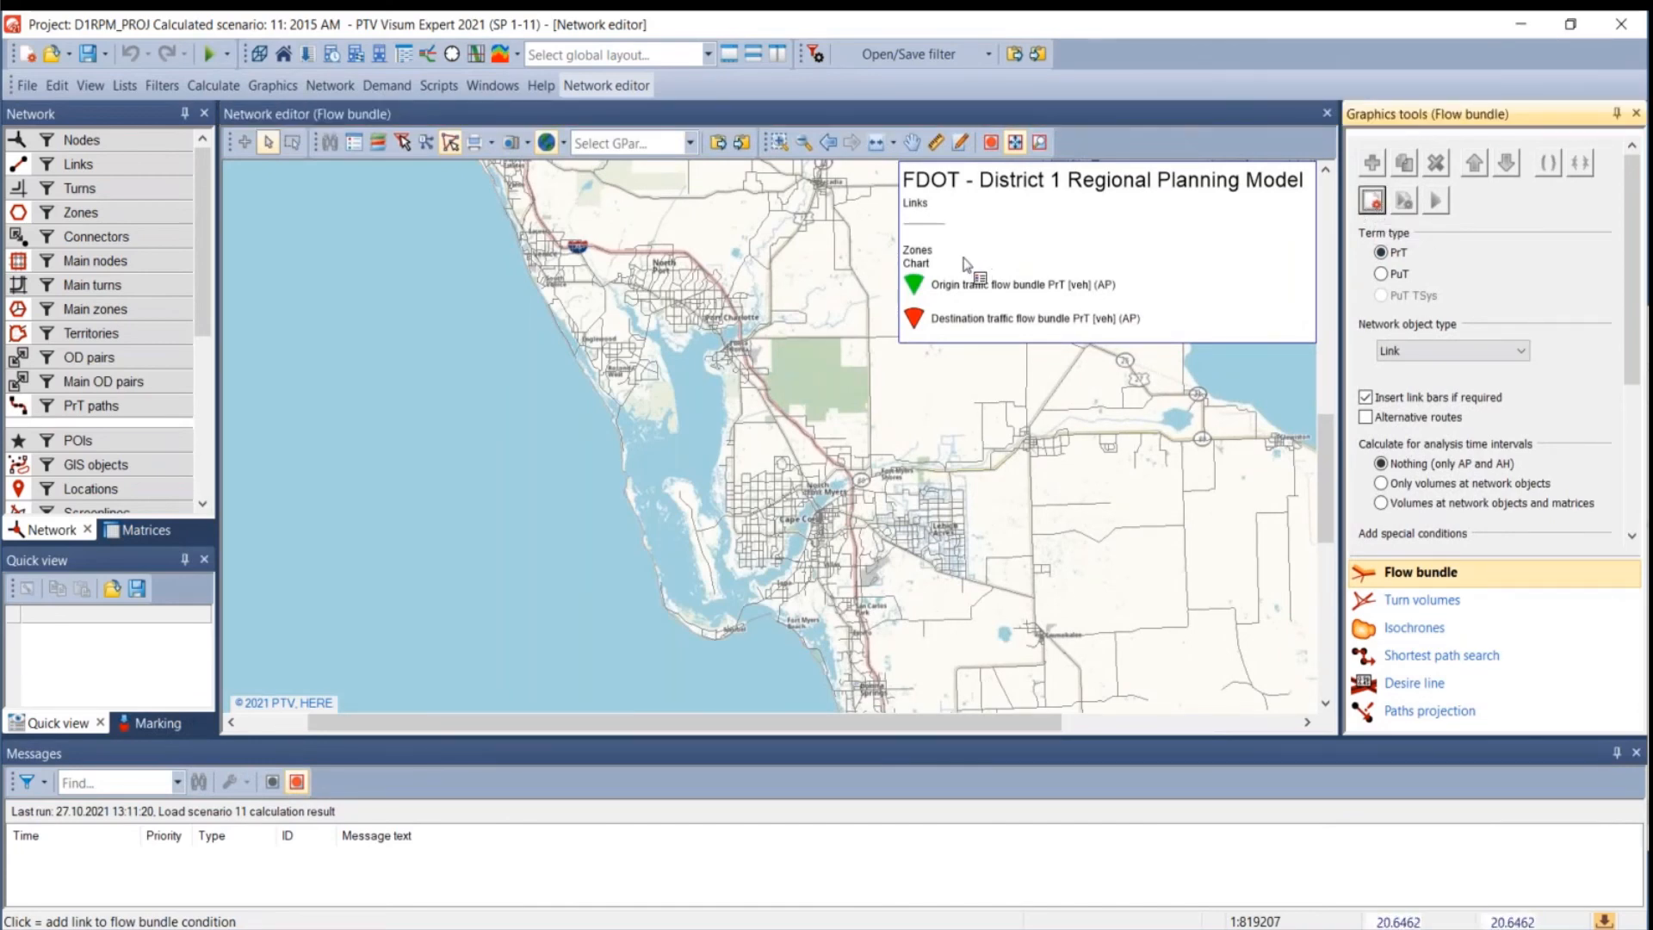
{"action": "scroll", "coordinate": [668, 372], "scroll_direction": "up", "scroll_amount": 2}
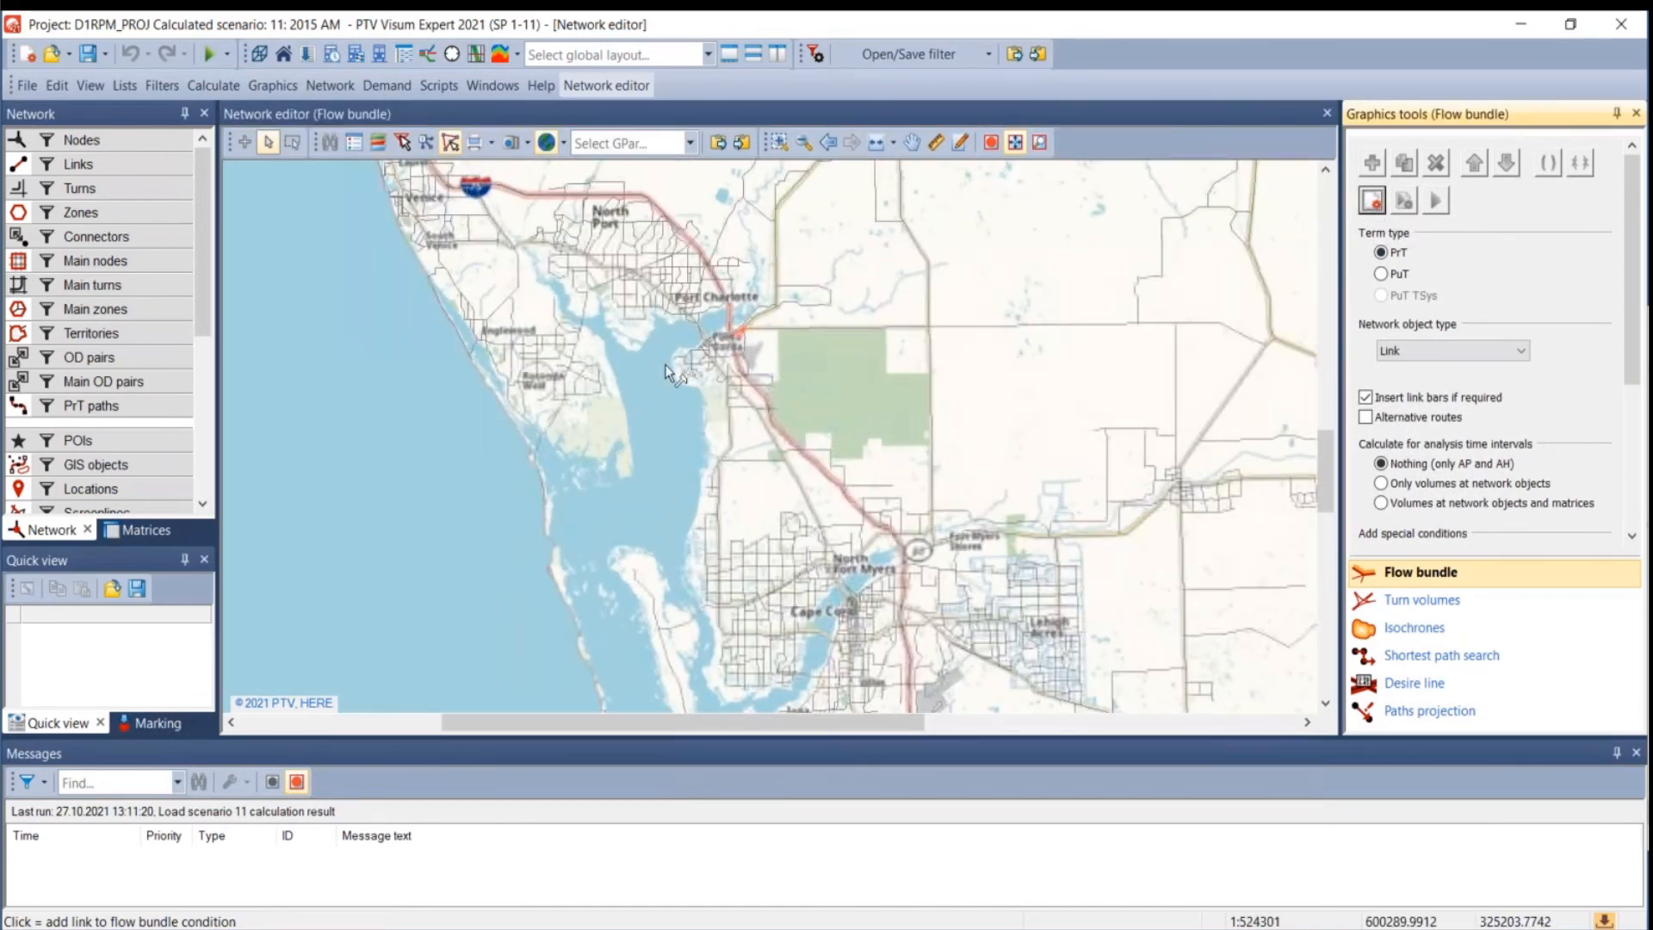
{"action": "scroll", "coordinate": [668, 372], "scroll_direction": "up", "scroll_amount": 2}
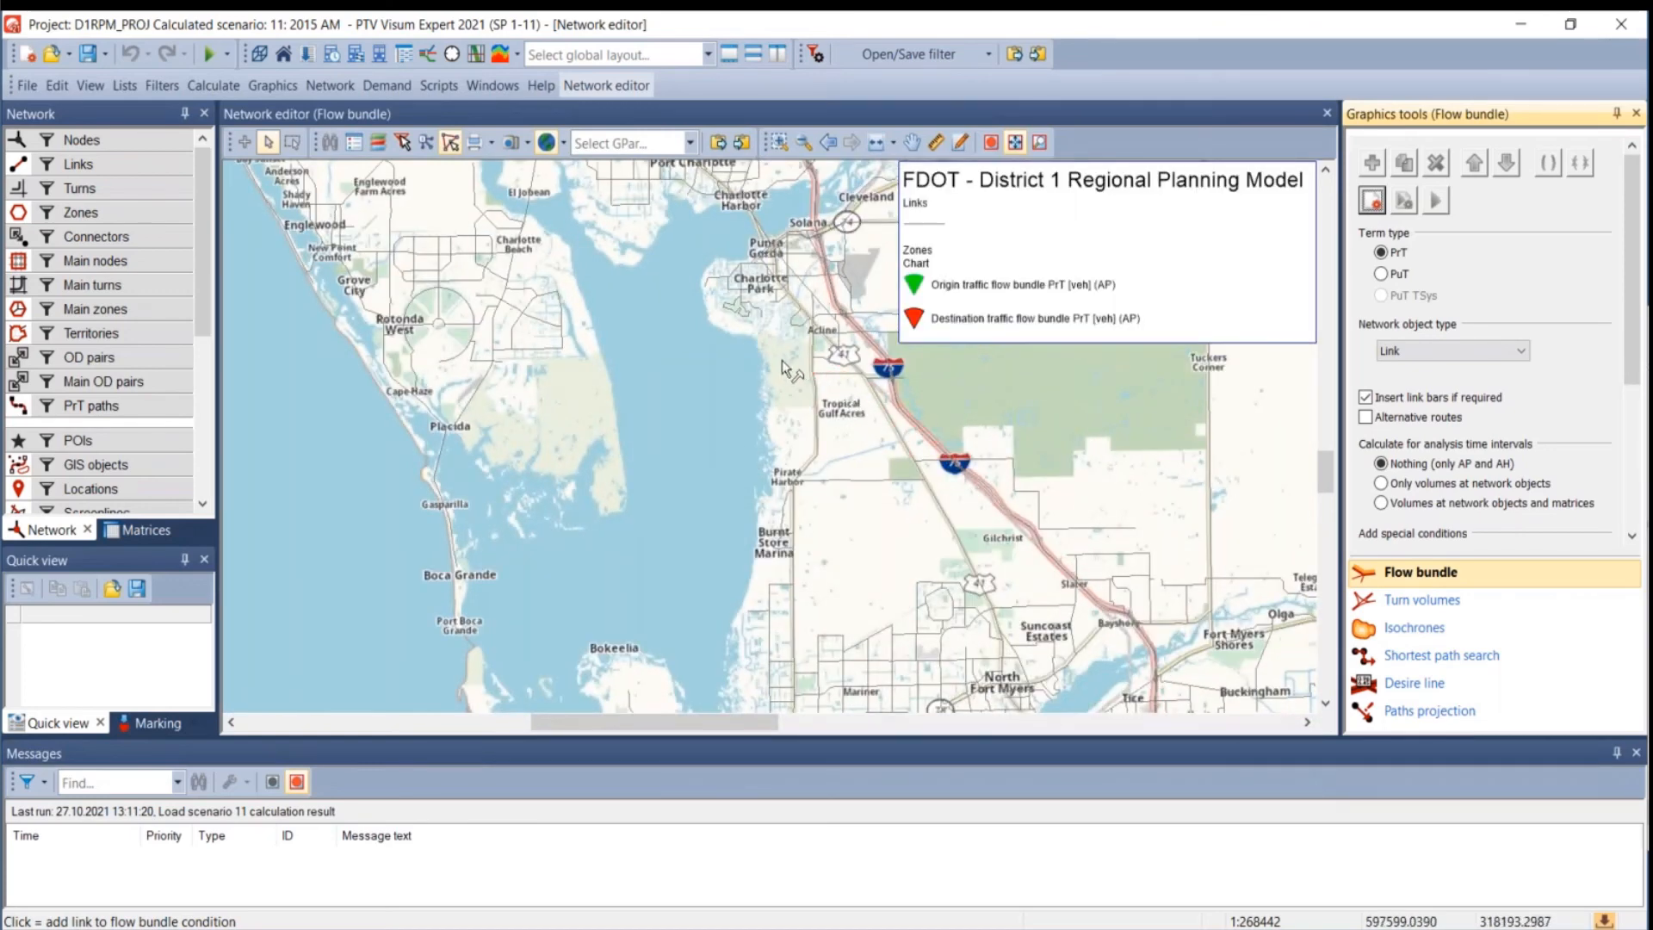
{"action": "left_click_drag", "start_coordinate": [782, 360], "coordinate": [677, 549]}
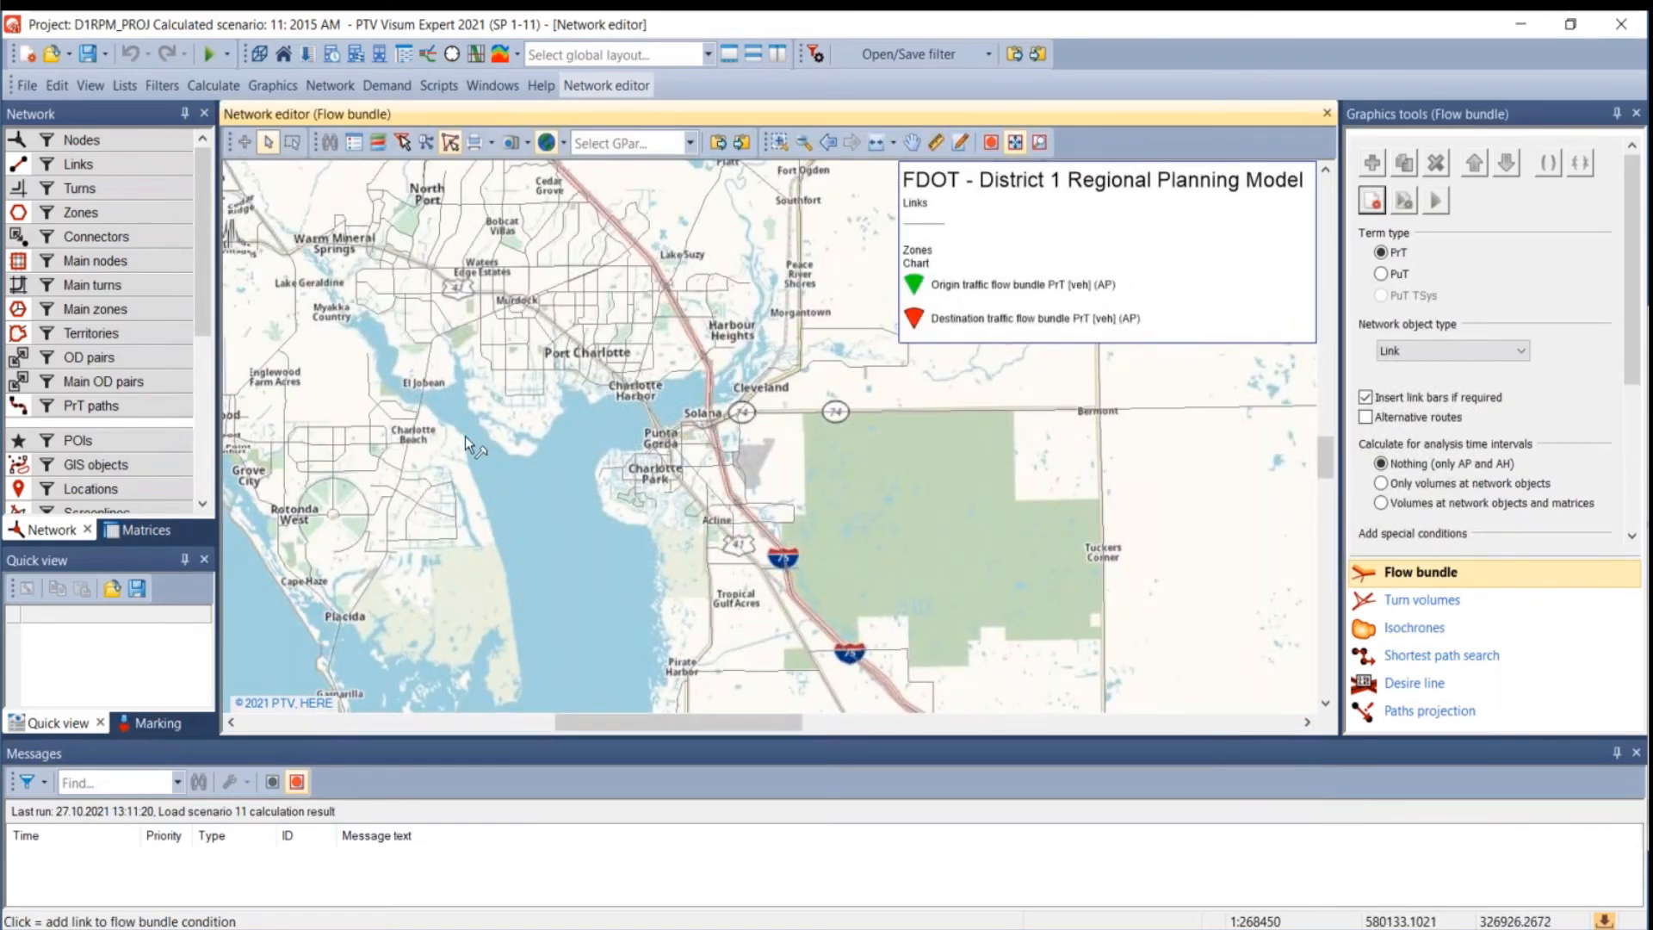
{"action": "left_click", "coordinate": [421, 409]}
{"action": "scroll", "coordinate": [422, 408], "scroll_direction": "up", "scroll_amount": 2}
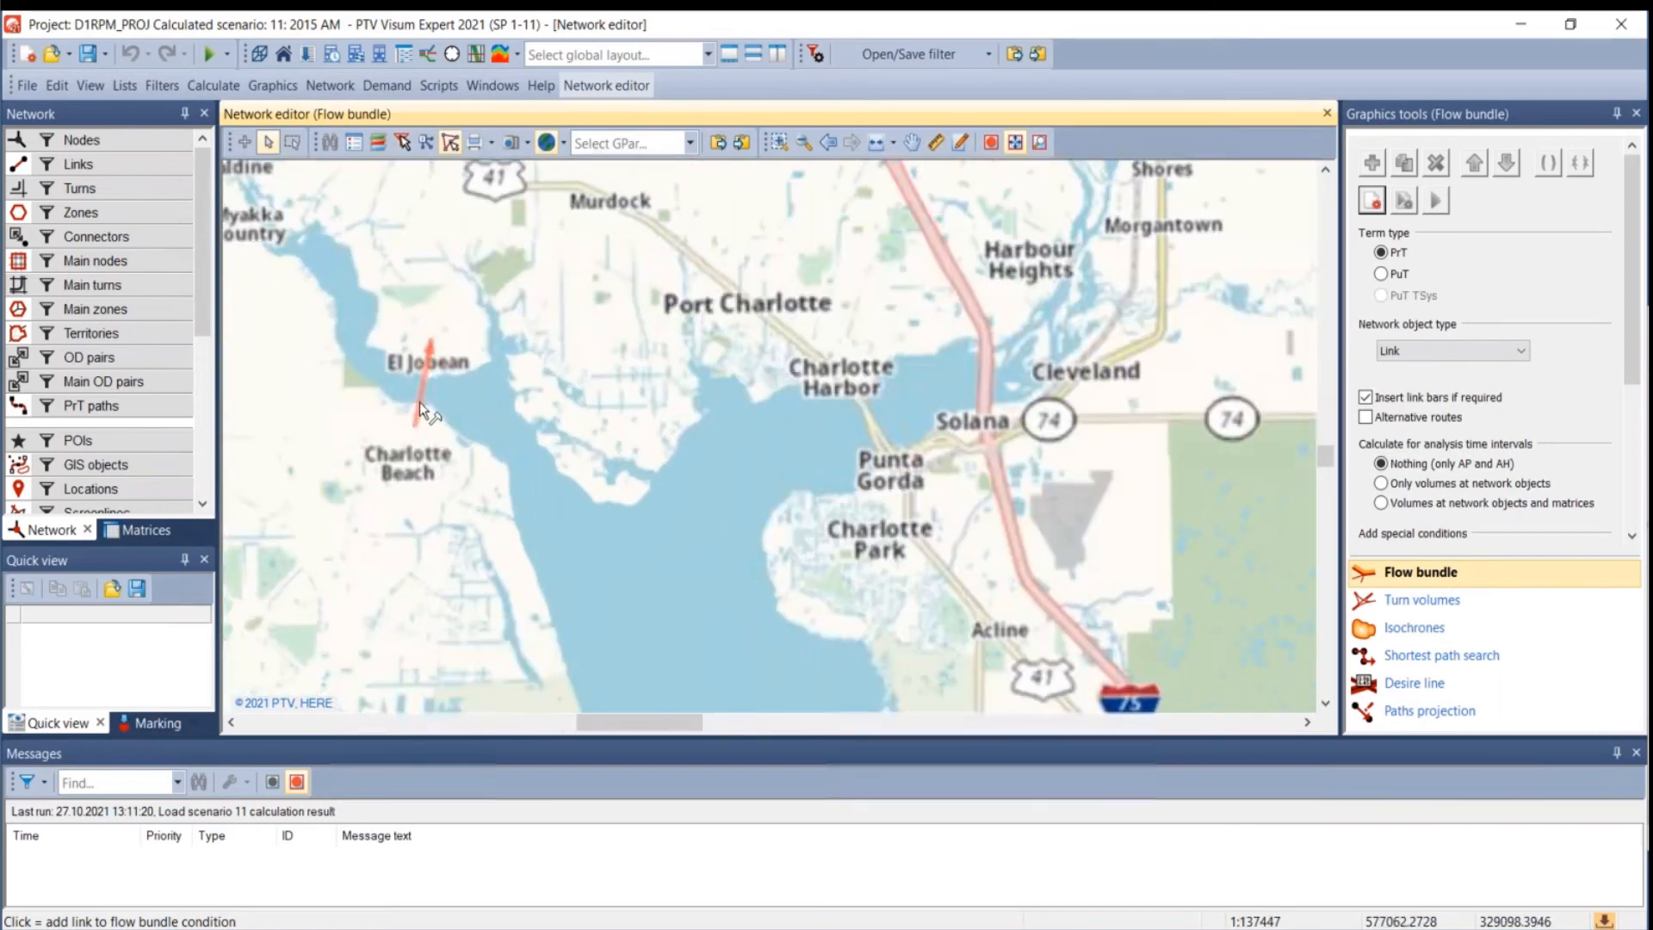
{"action": "scroll", "coordinate": [430, 396], "scroll_direction": "up", "scroll_amount": 2}
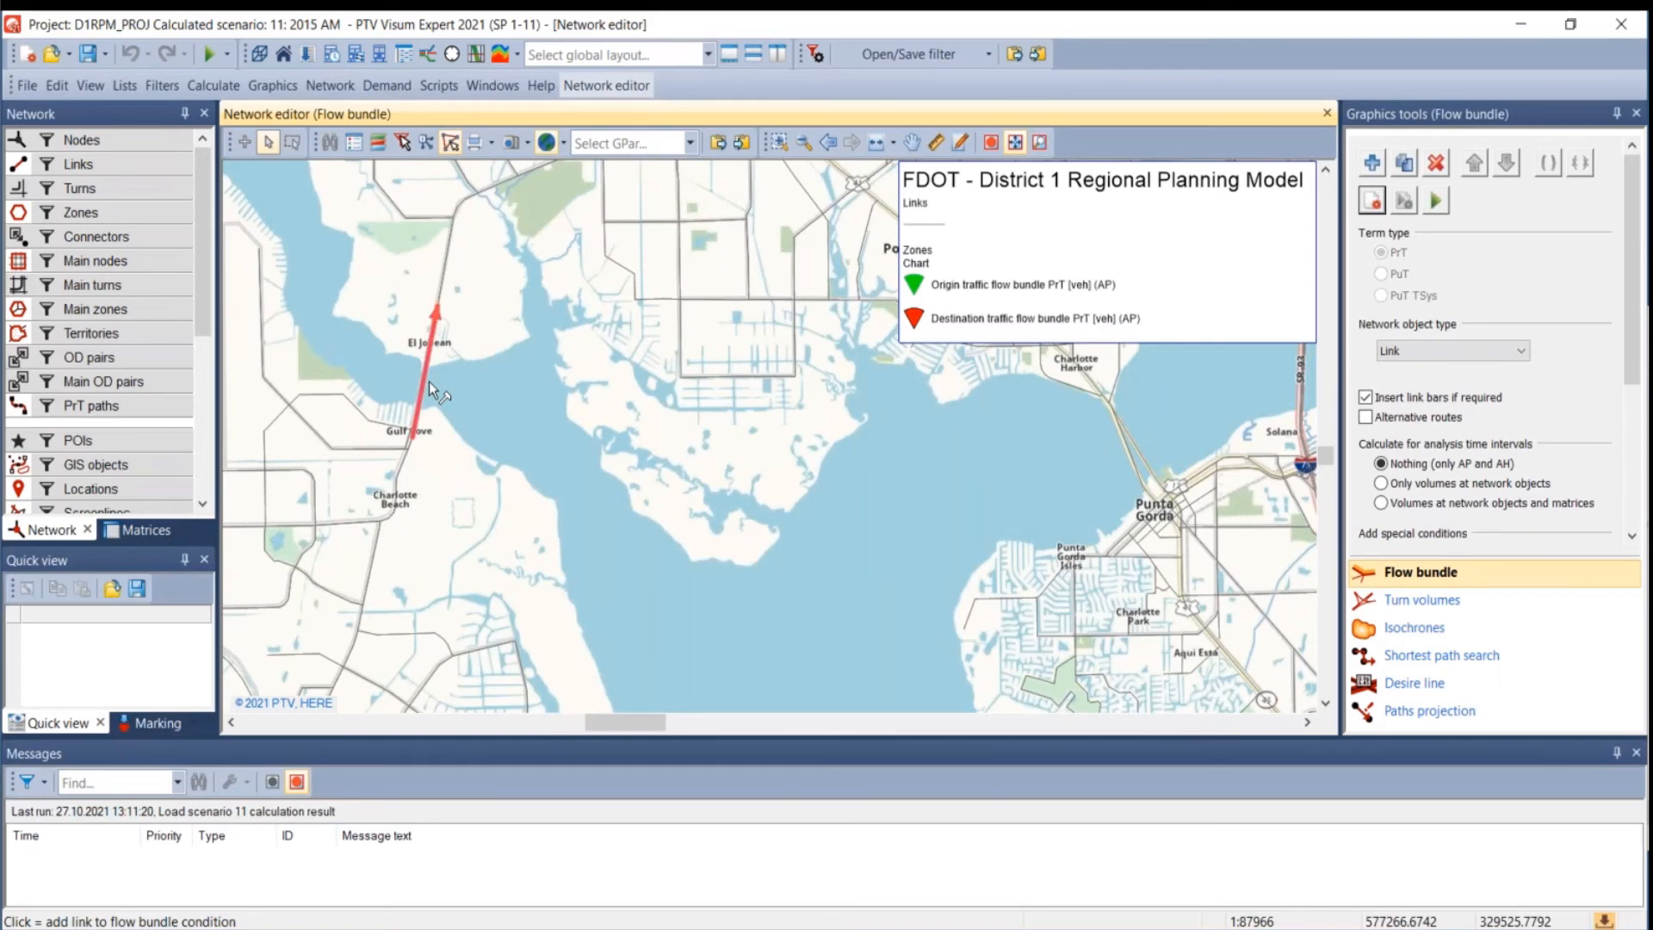
- Execute the flow bundle for the El Jobean bridge link and examine the link bars and zone charts around it
{"action": "scroll", "coordinate": [429, 381], "scroll_direction": "down", "scroll_amount": 2}
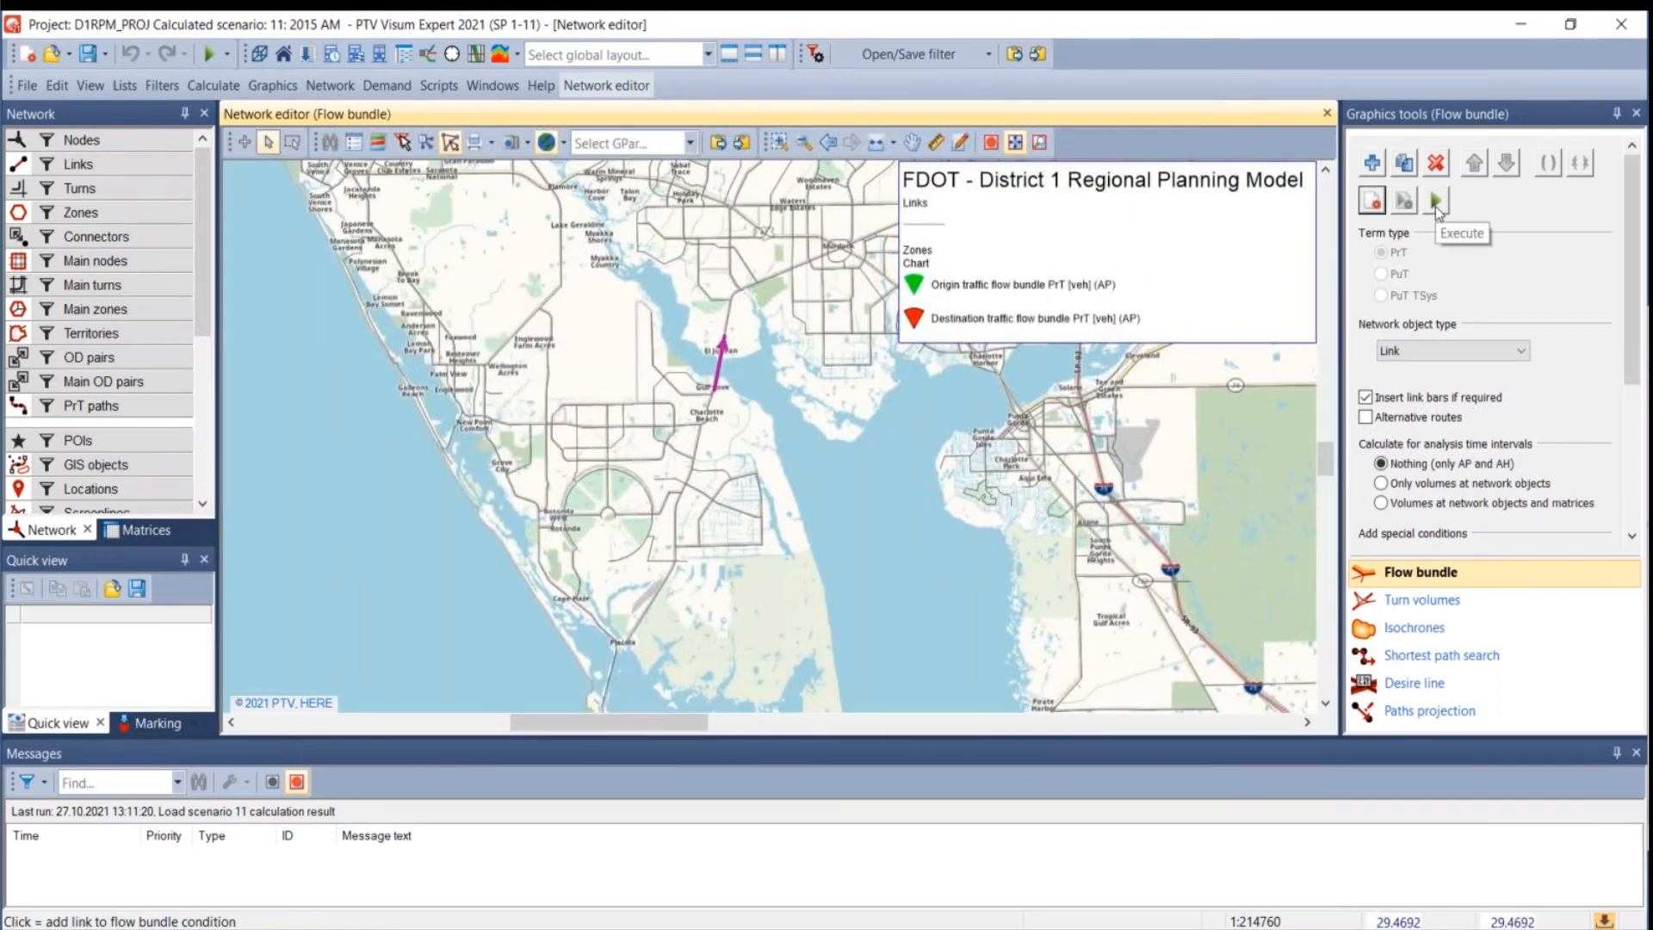
{"action": "left_click", "coordinate": [1435, 203]}
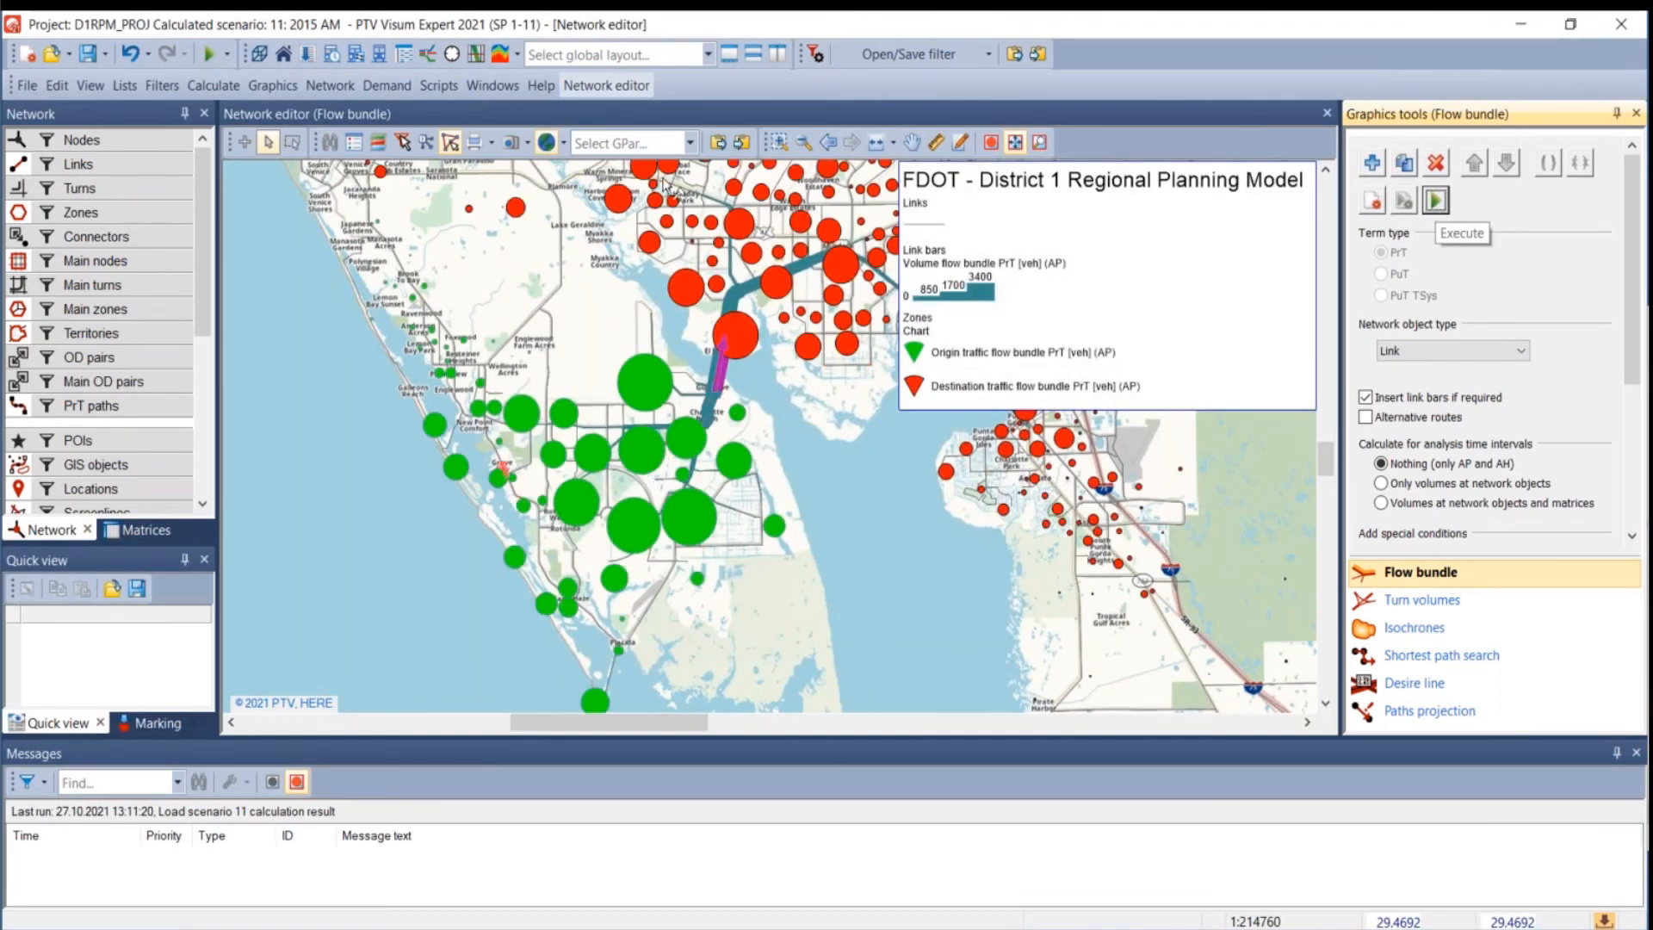
{"action": "left_click_drag", "start_coordinate": [860, 501], "coordinate": [688, 579]}
{"action": "scroll", "coordinate": [550, 461], "scroll_direction": "up", "scroll_amount": 3}
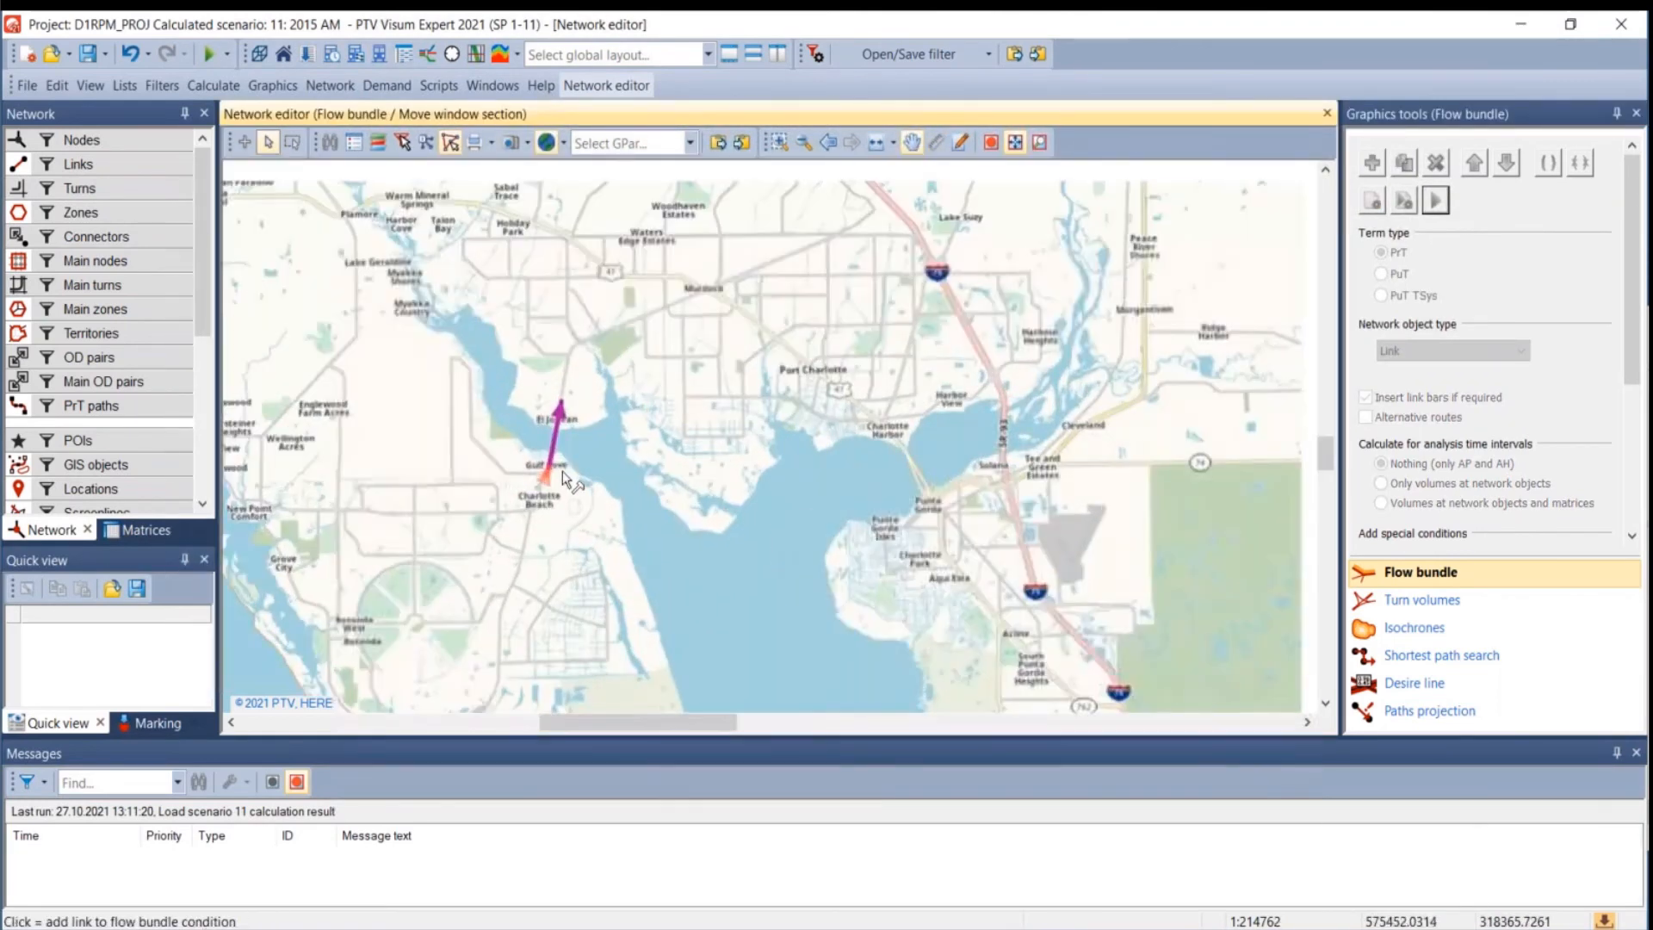
{"action": "scroll", "coordinate": [549, 458], "scroll_direction": "up", "scroll_amount": 1}
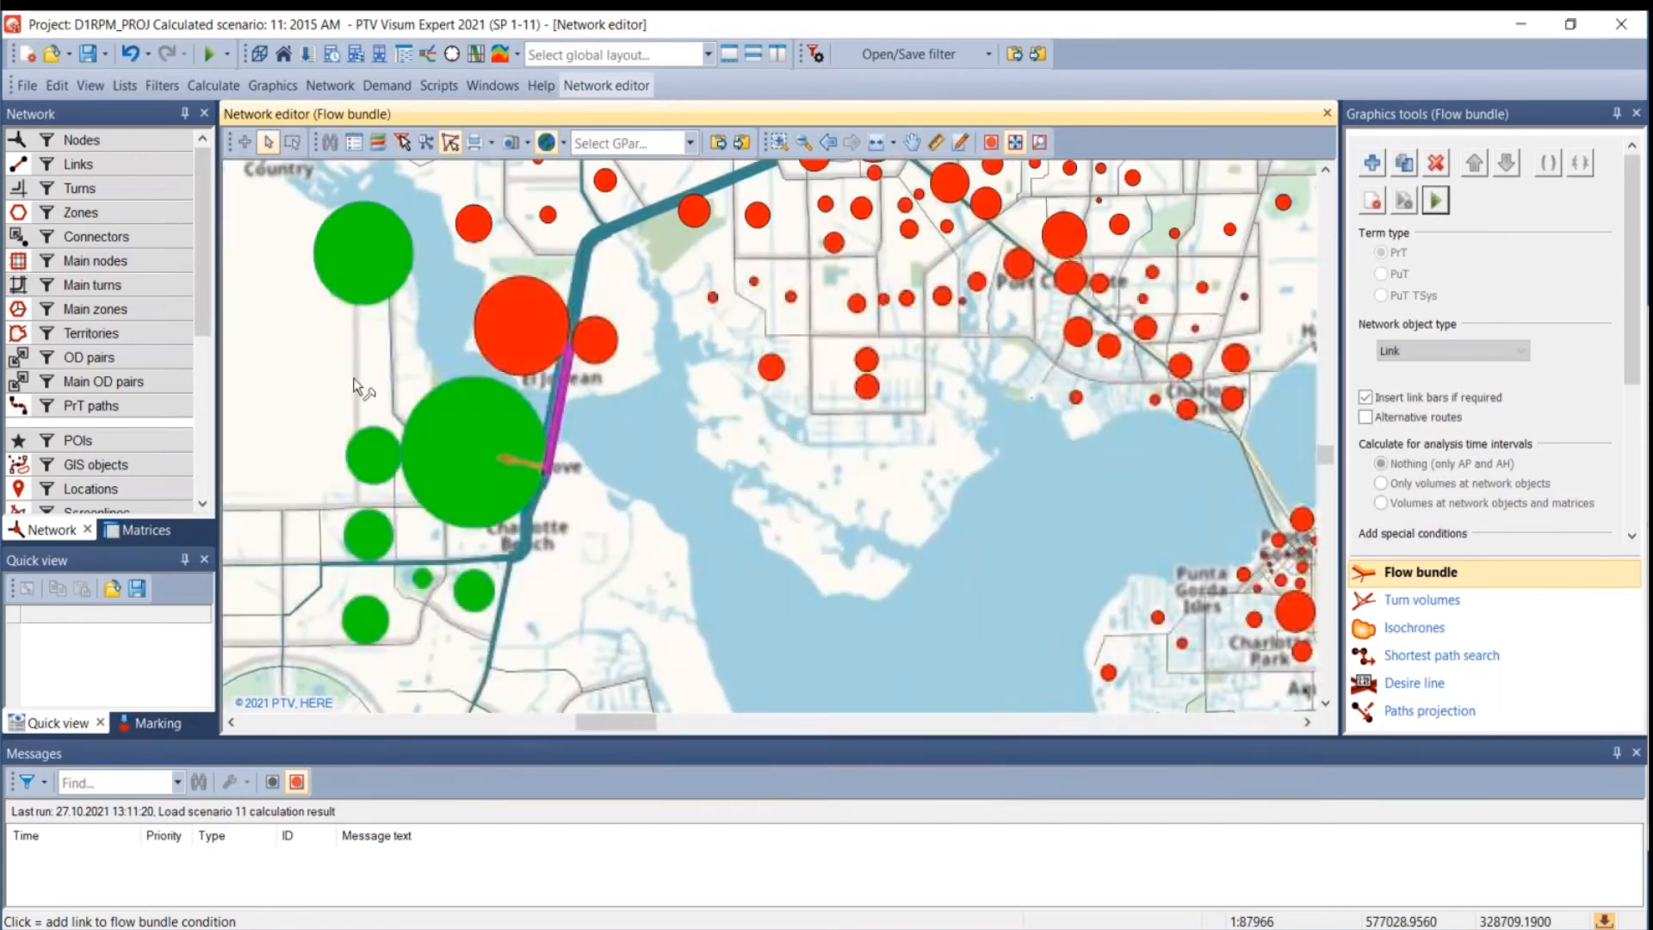
- Hide the zone display to examine the flow bundle link bars alone, and show the zone charts again
{"action": "left_click", "coordinate": [18, 213]}
{"action": "scroll", "coordinate": [537, 425], "scroll_direction": "down", "scroll_amount": 3}
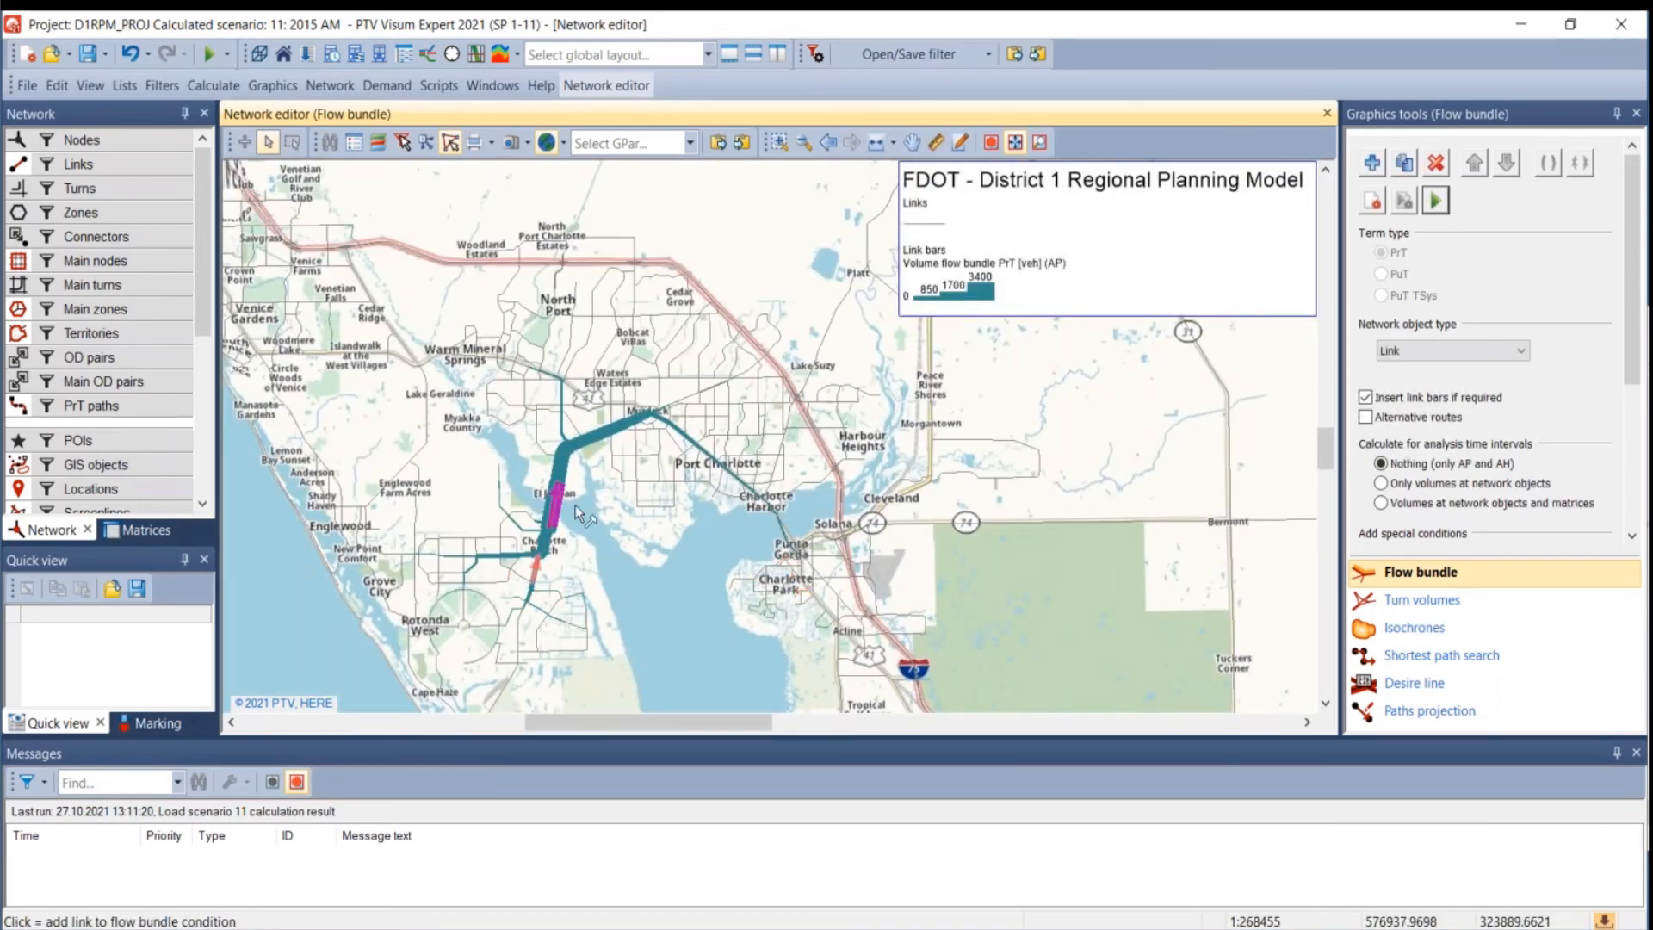
{"action": "left_click", "coordinate": [18, 212]}
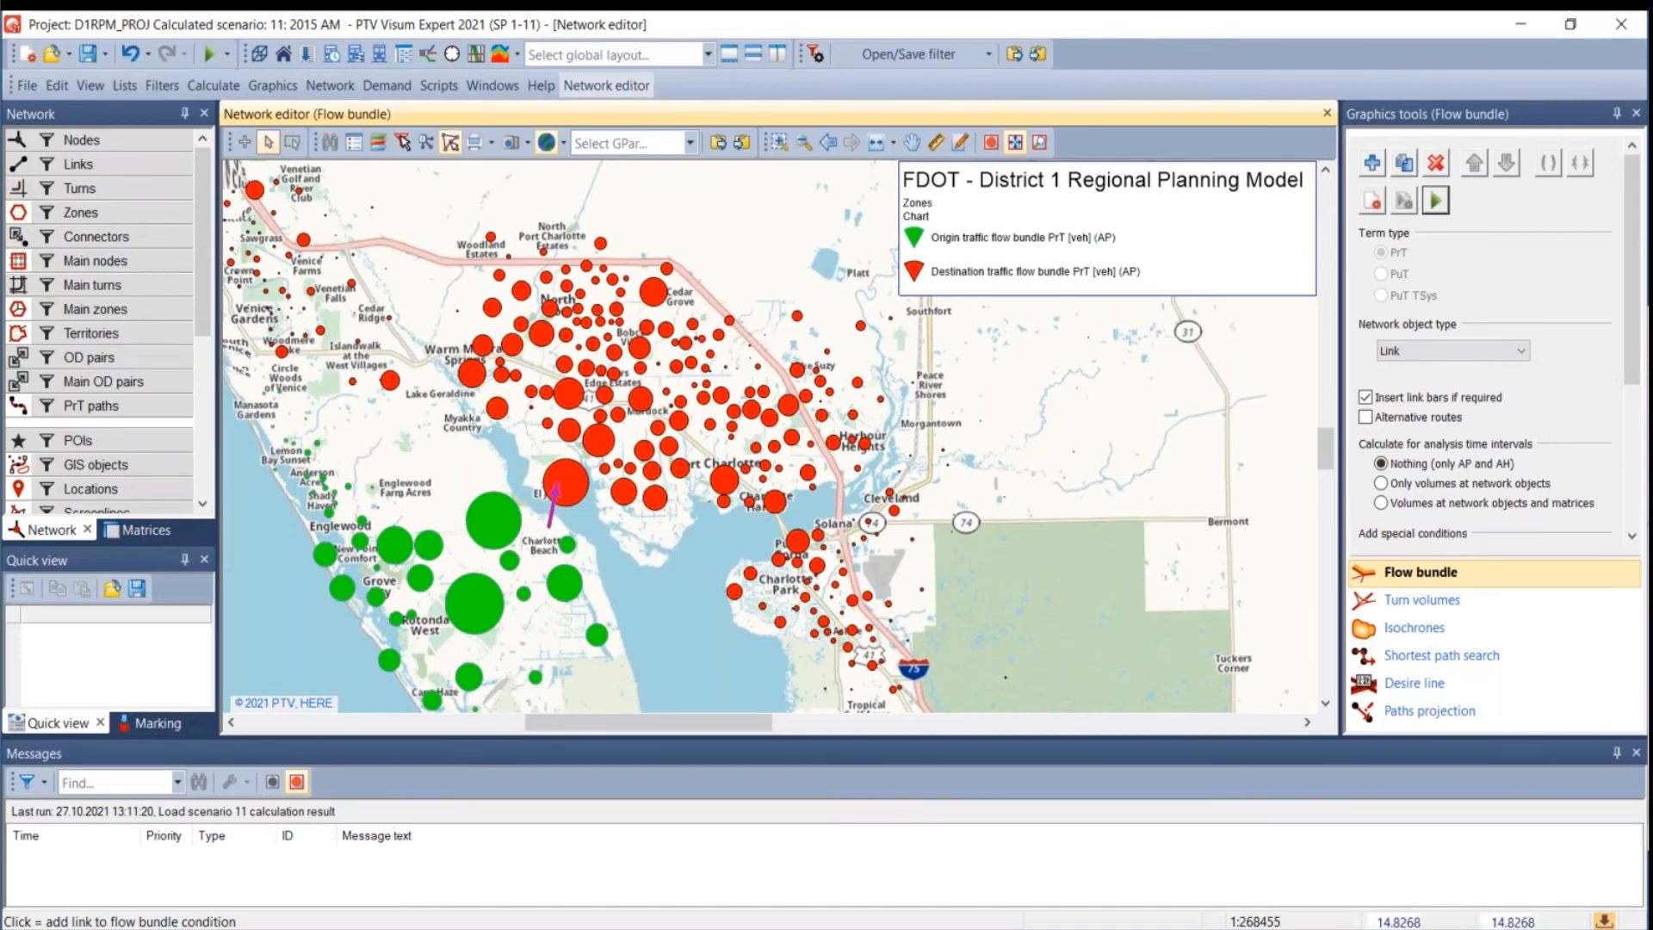
- Initialize the flow bundle to clear the single-link results, and close the graphics tools
{"action": "left_click", "coordinate": [1372, 207]}
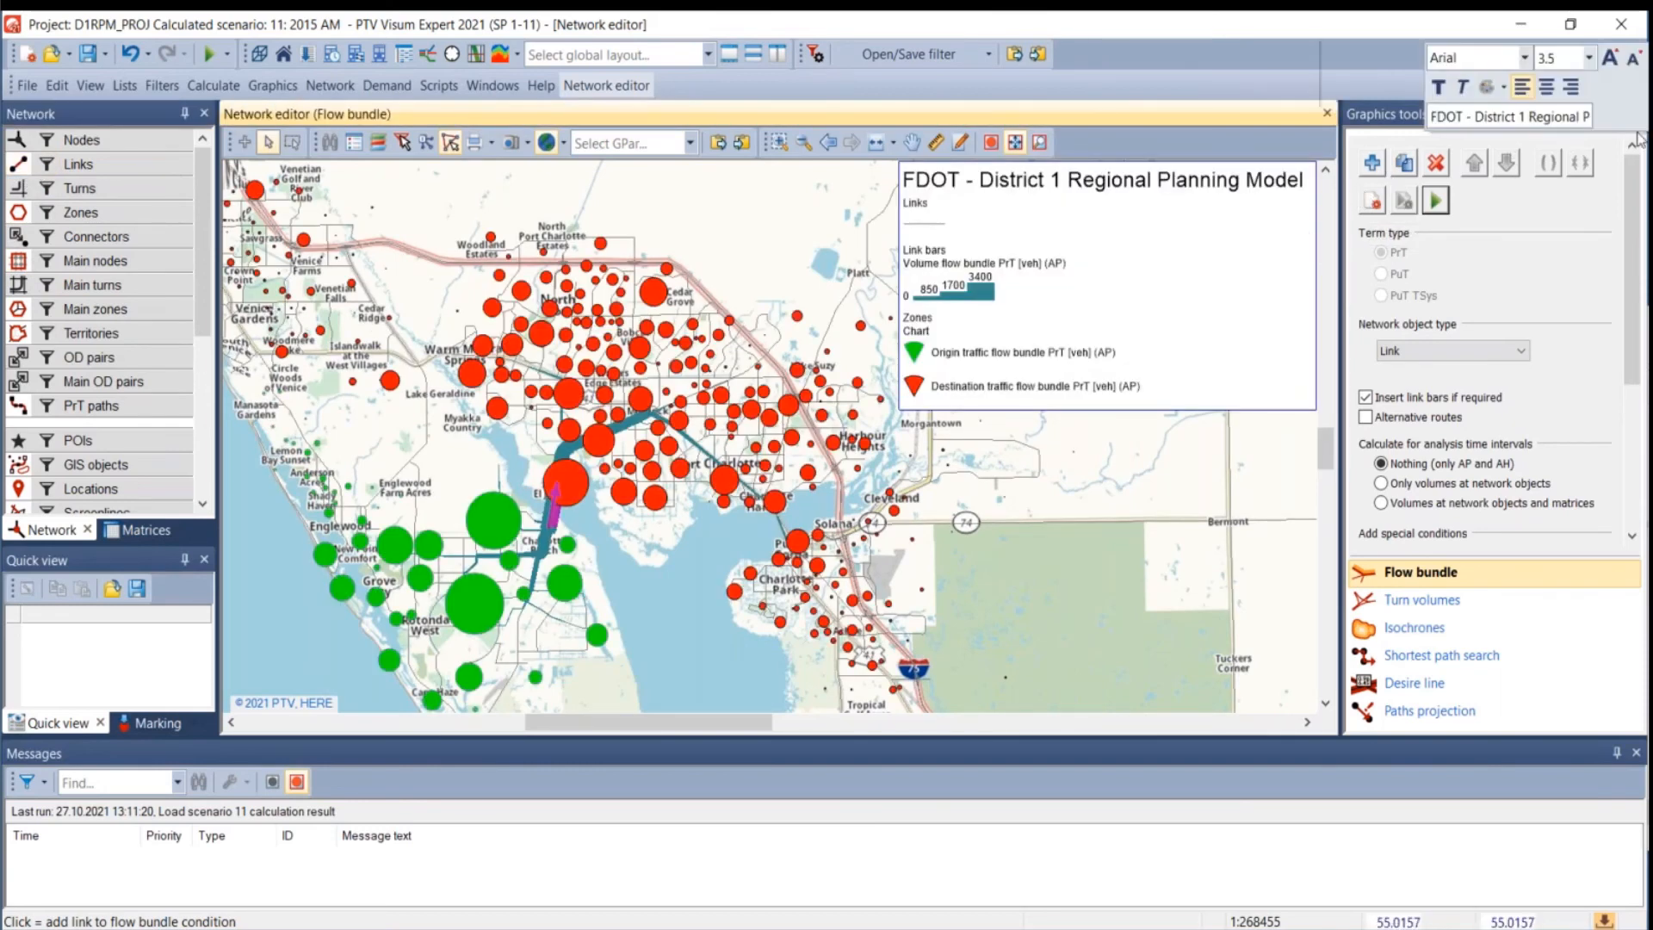
{"action": "left_click", "coordinate": [1372, 200]}
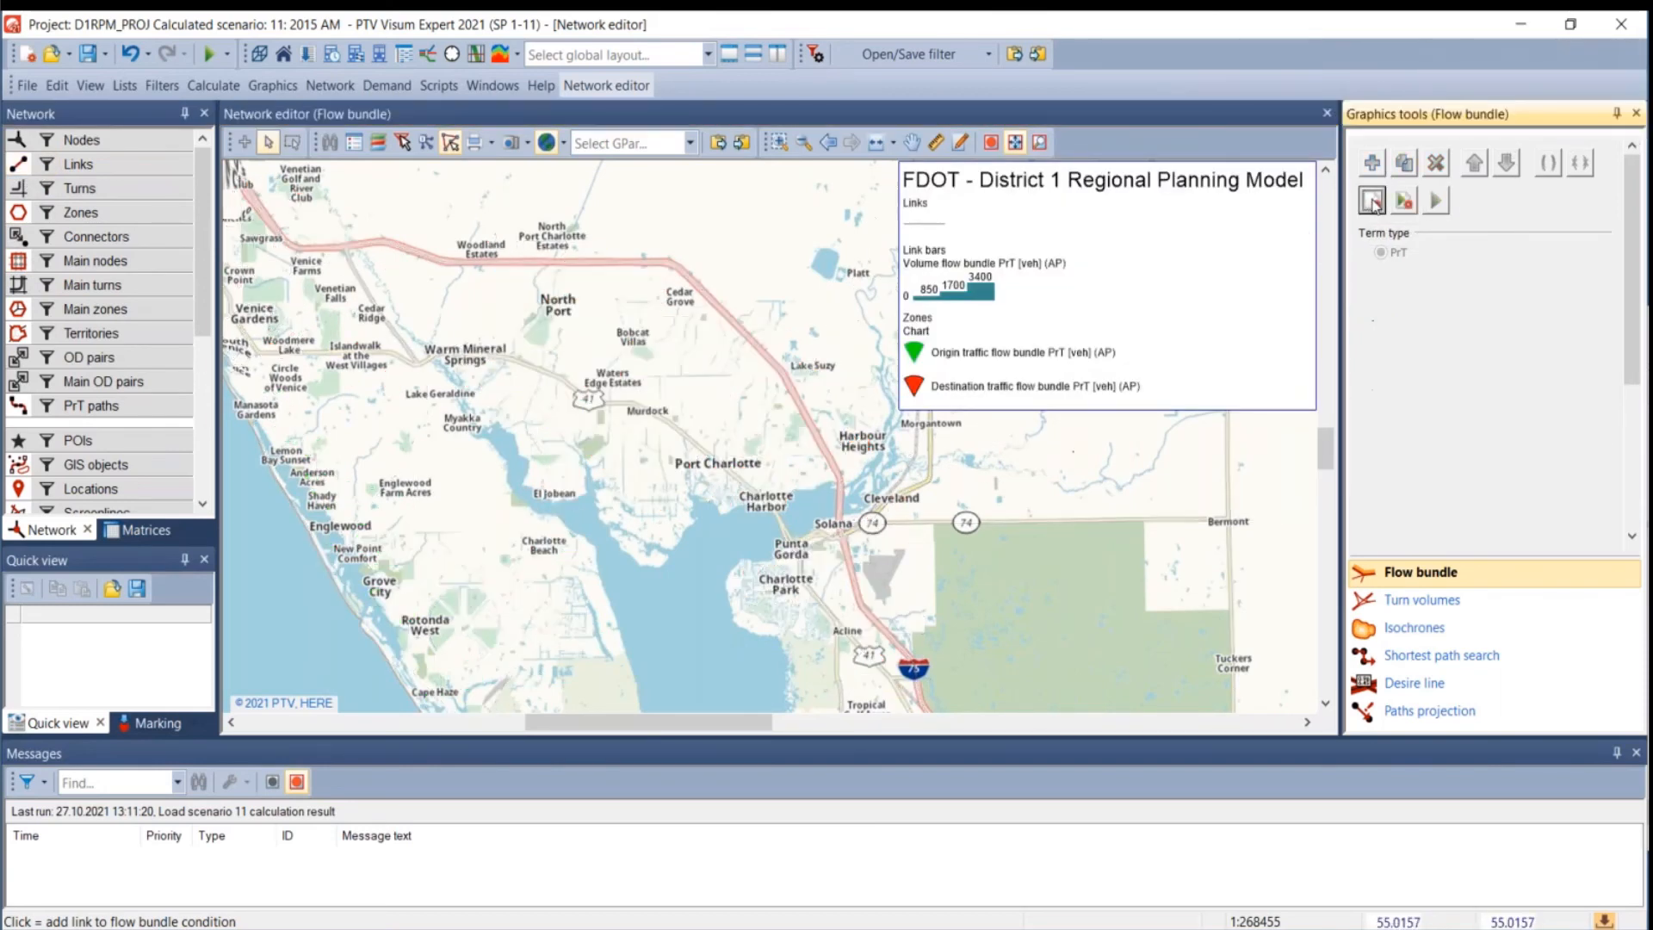
{"action": "left_click", "coordinate": [1636, 113]}
- Reopen the Flow bundle graphics tool and initialize its conditions for a new selection
{"action": "left_click", "coordinate": [208, 87]}
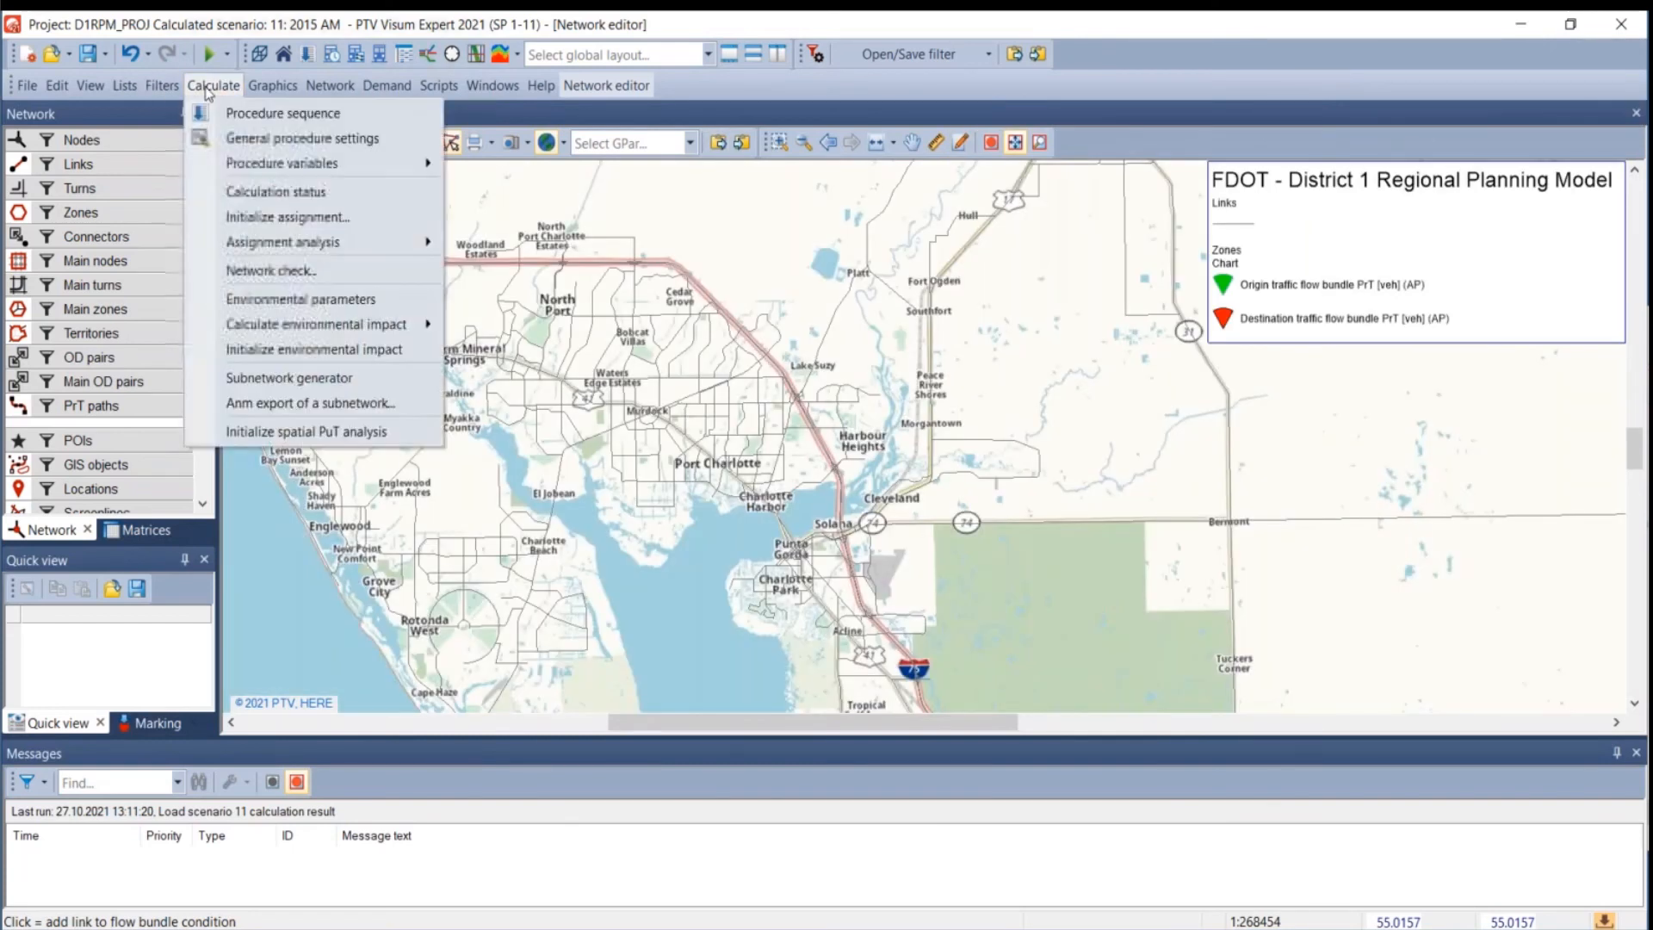
{"action": "left_click", "coordinate": [273, 86]}
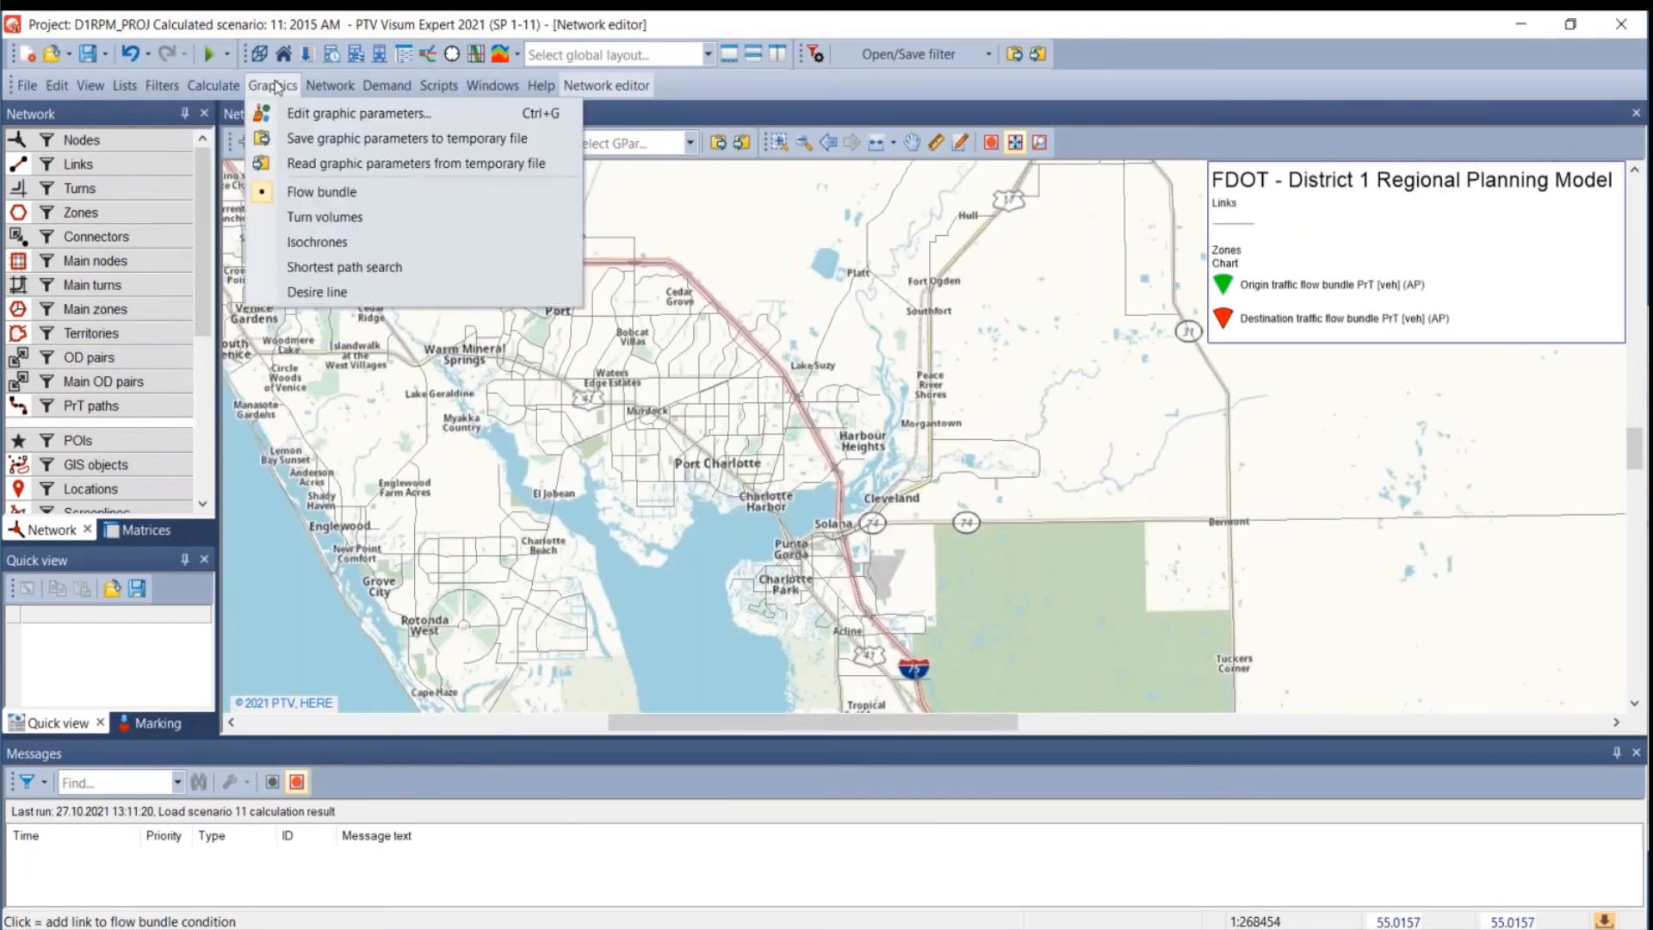
{"action": "left_click", "coordinate": [301, 192]}
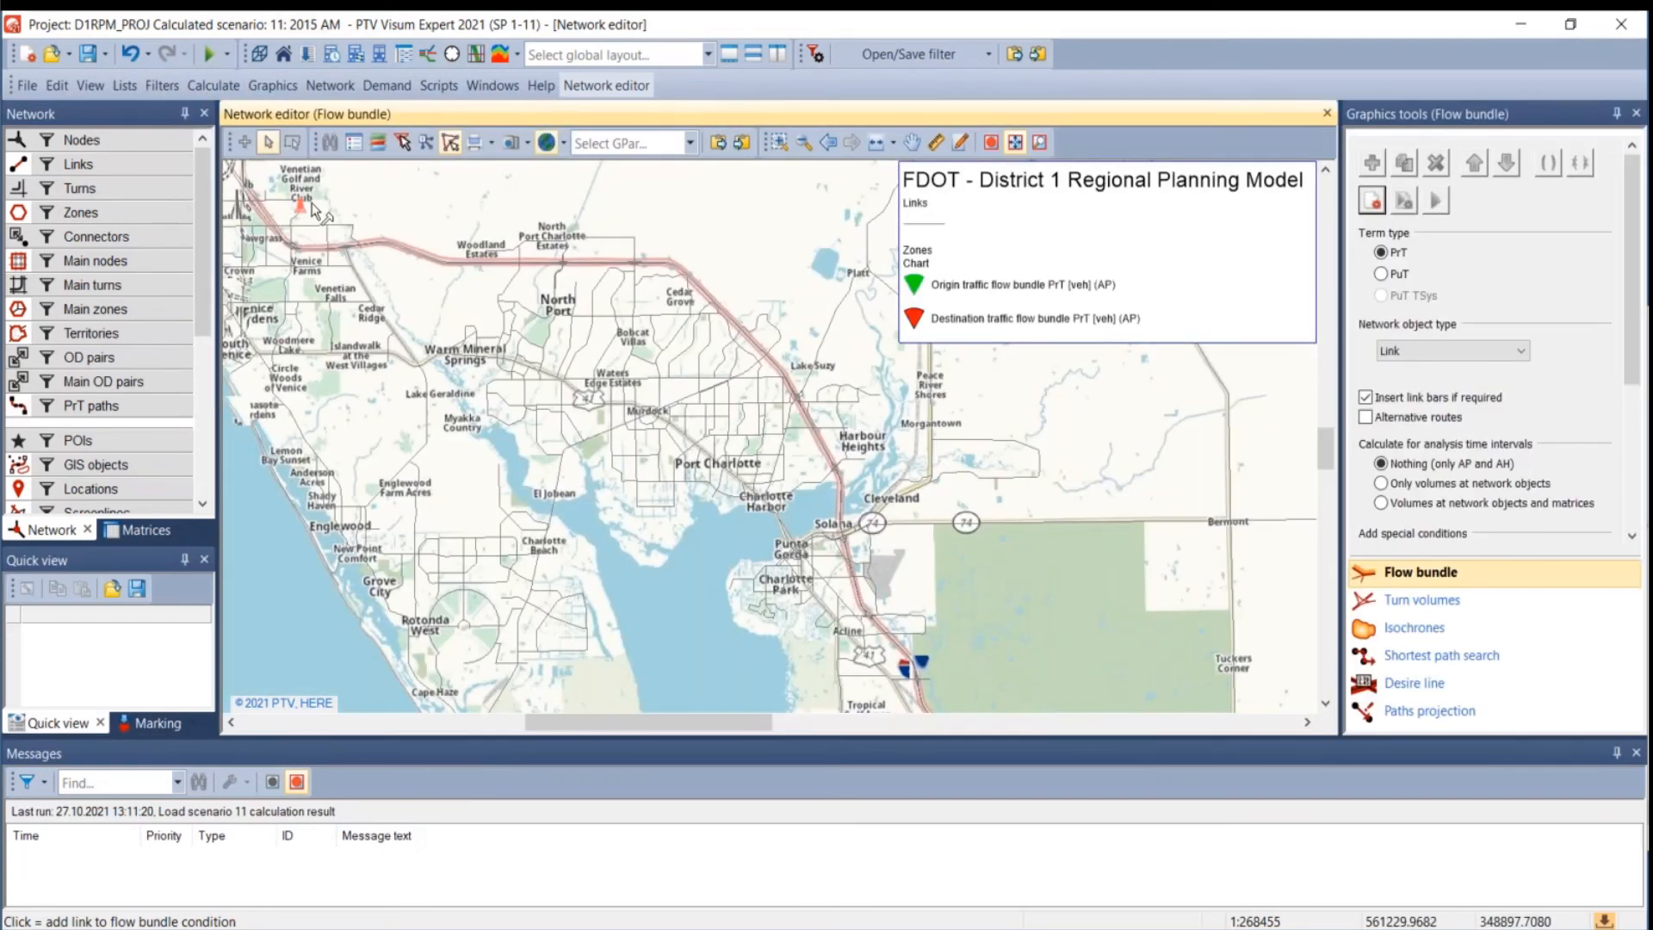
{"action": "left_click", "coordinate": [272, 86]}
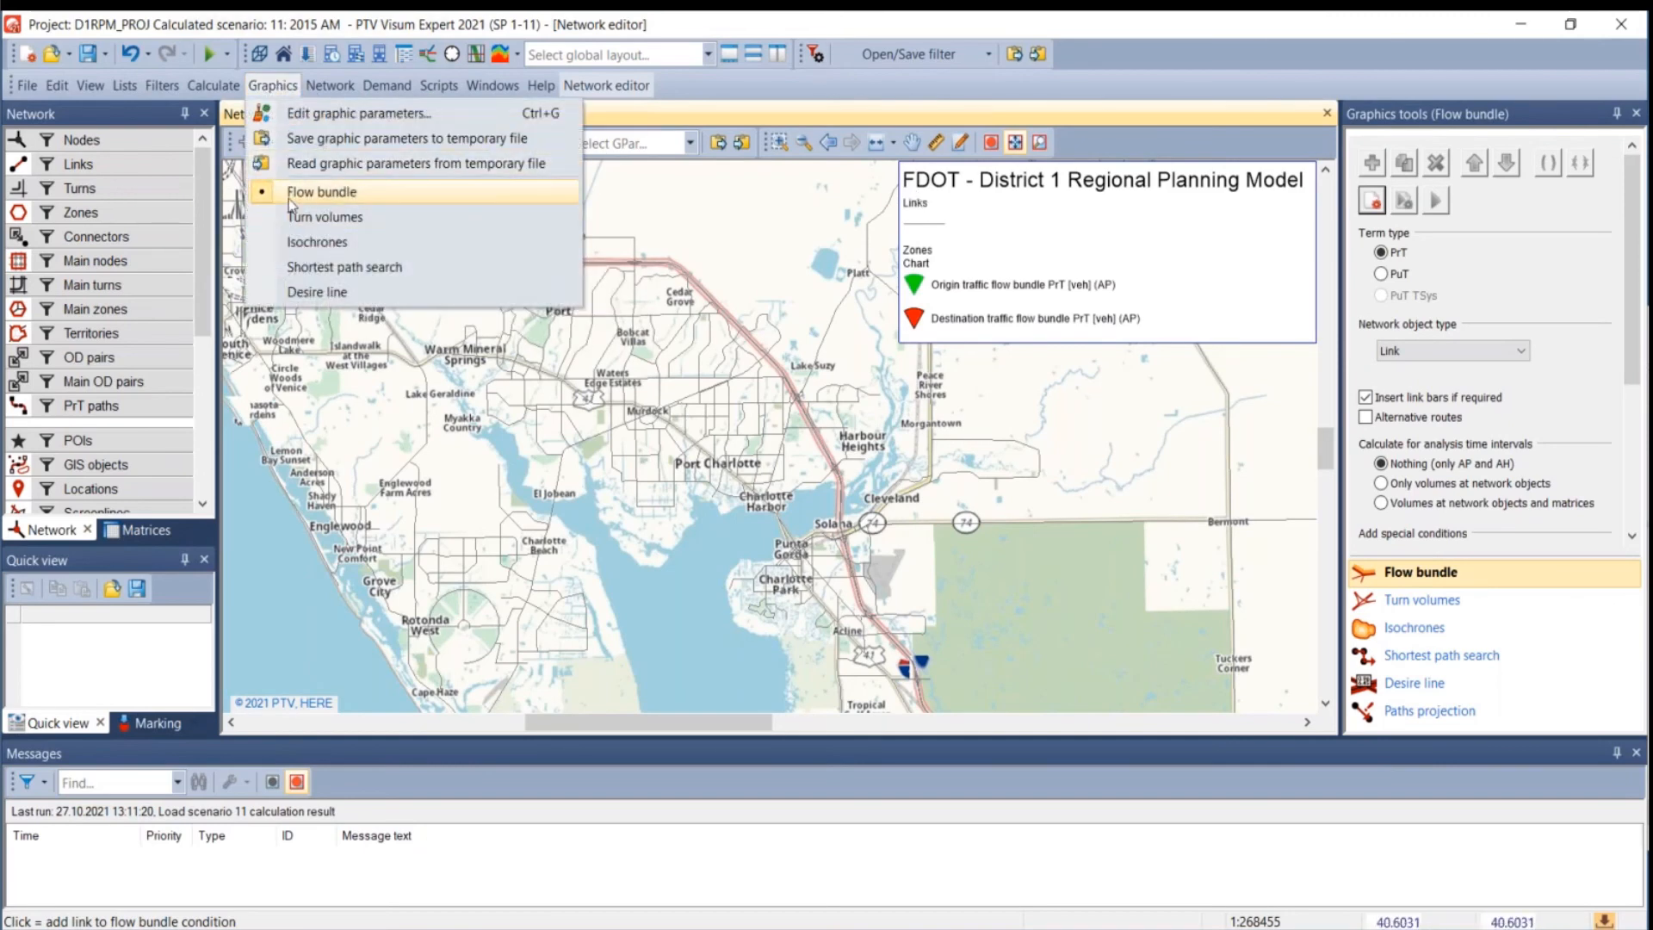
{"action": "left_click", "coordinate": [1373, 200]}
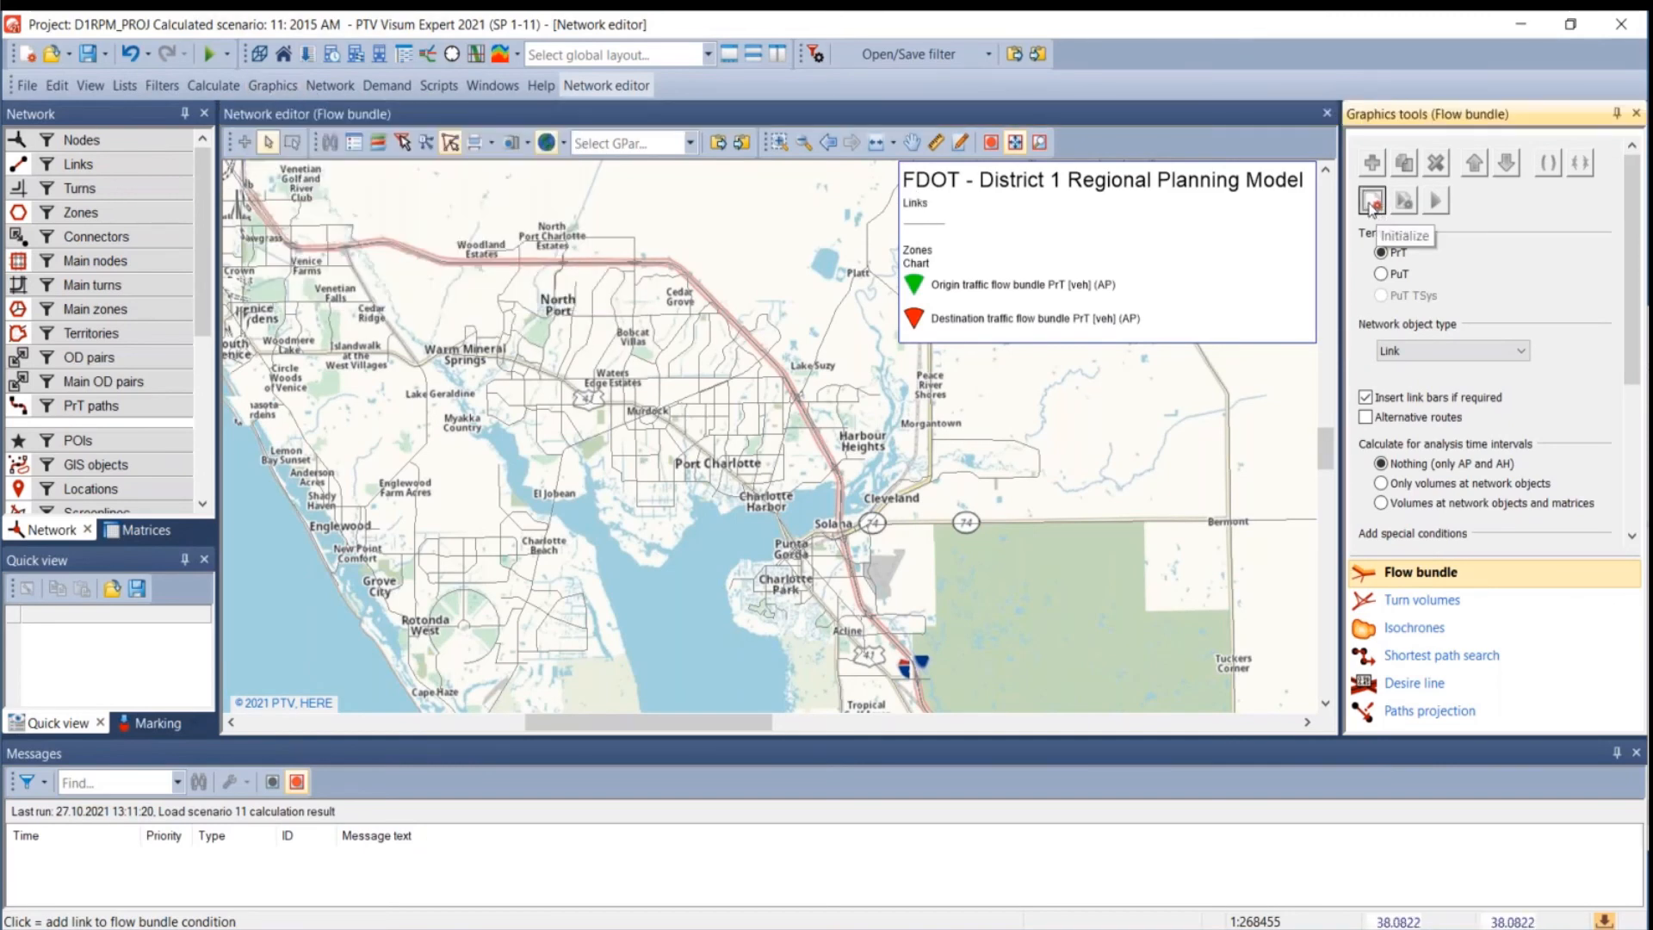
- Add the consecutive links from the El Jobean bridge north and northeast toward Murdock as flow bundle conditions
{"action": "left_click", "coordinate": [552, 508]}
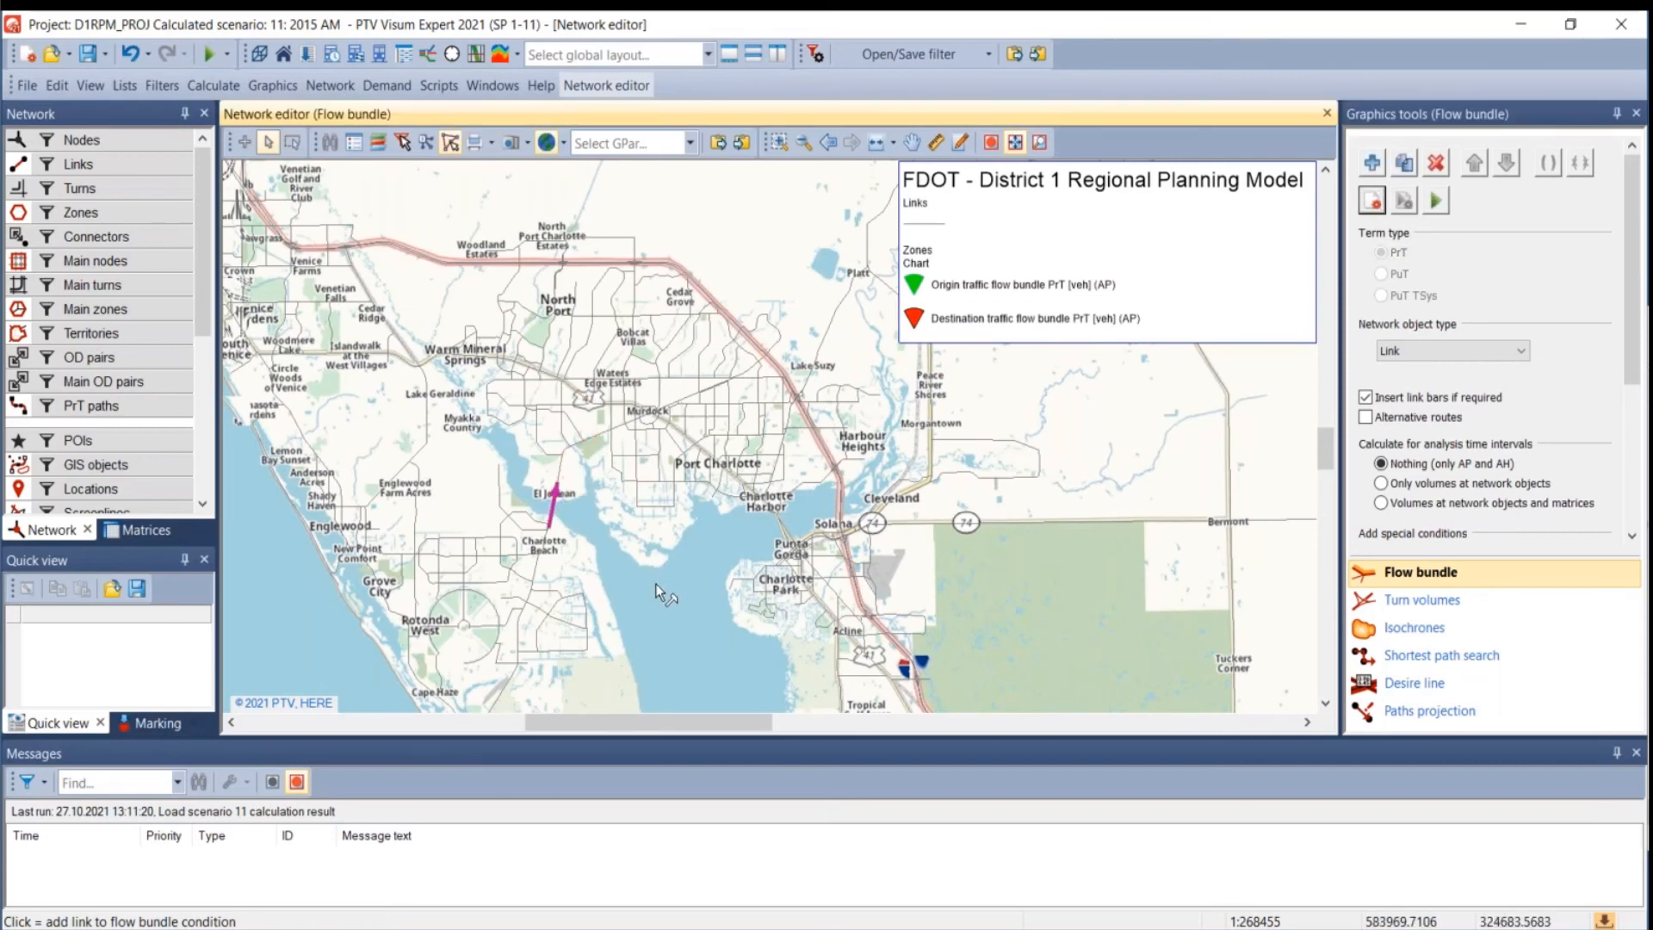
{"action": "scroll", "coordinate": [633, 547], "scroll_direction": "up", "scroll_amount": 1}
{"action": "scroll", "coordinate": [627, 544], "scroll_direction": "up", "scroll_amount": 5}
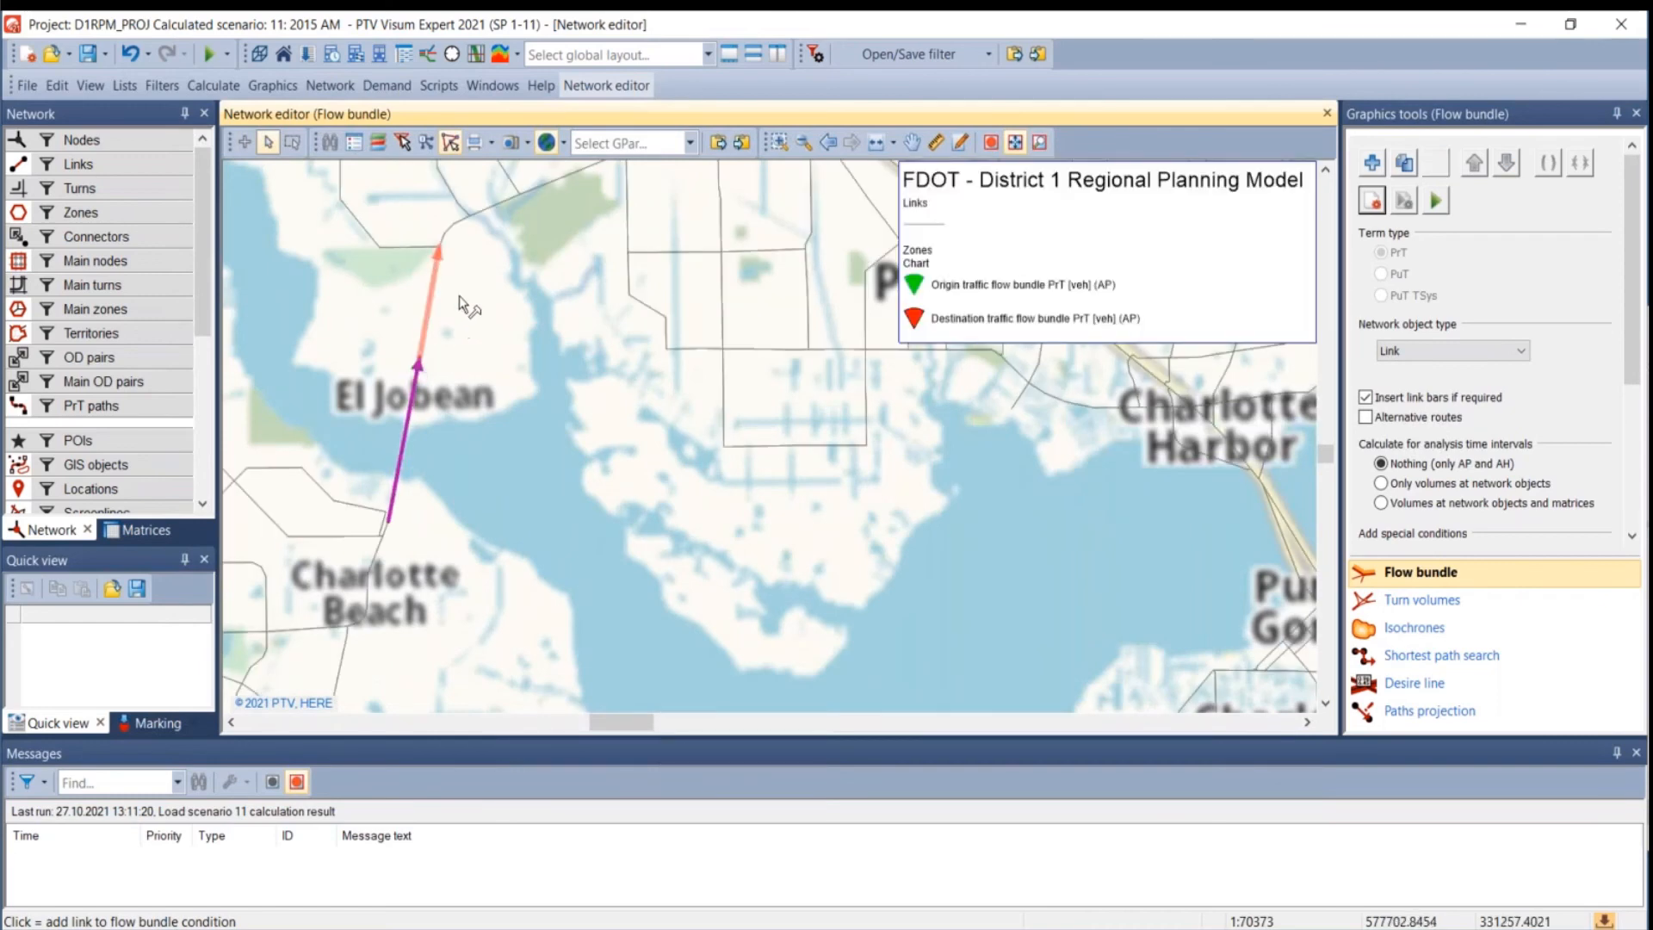
{"action": "left_click", "coordinate": [456, 294]}
{"action": "left_click", "coordinate": [454, 247]}
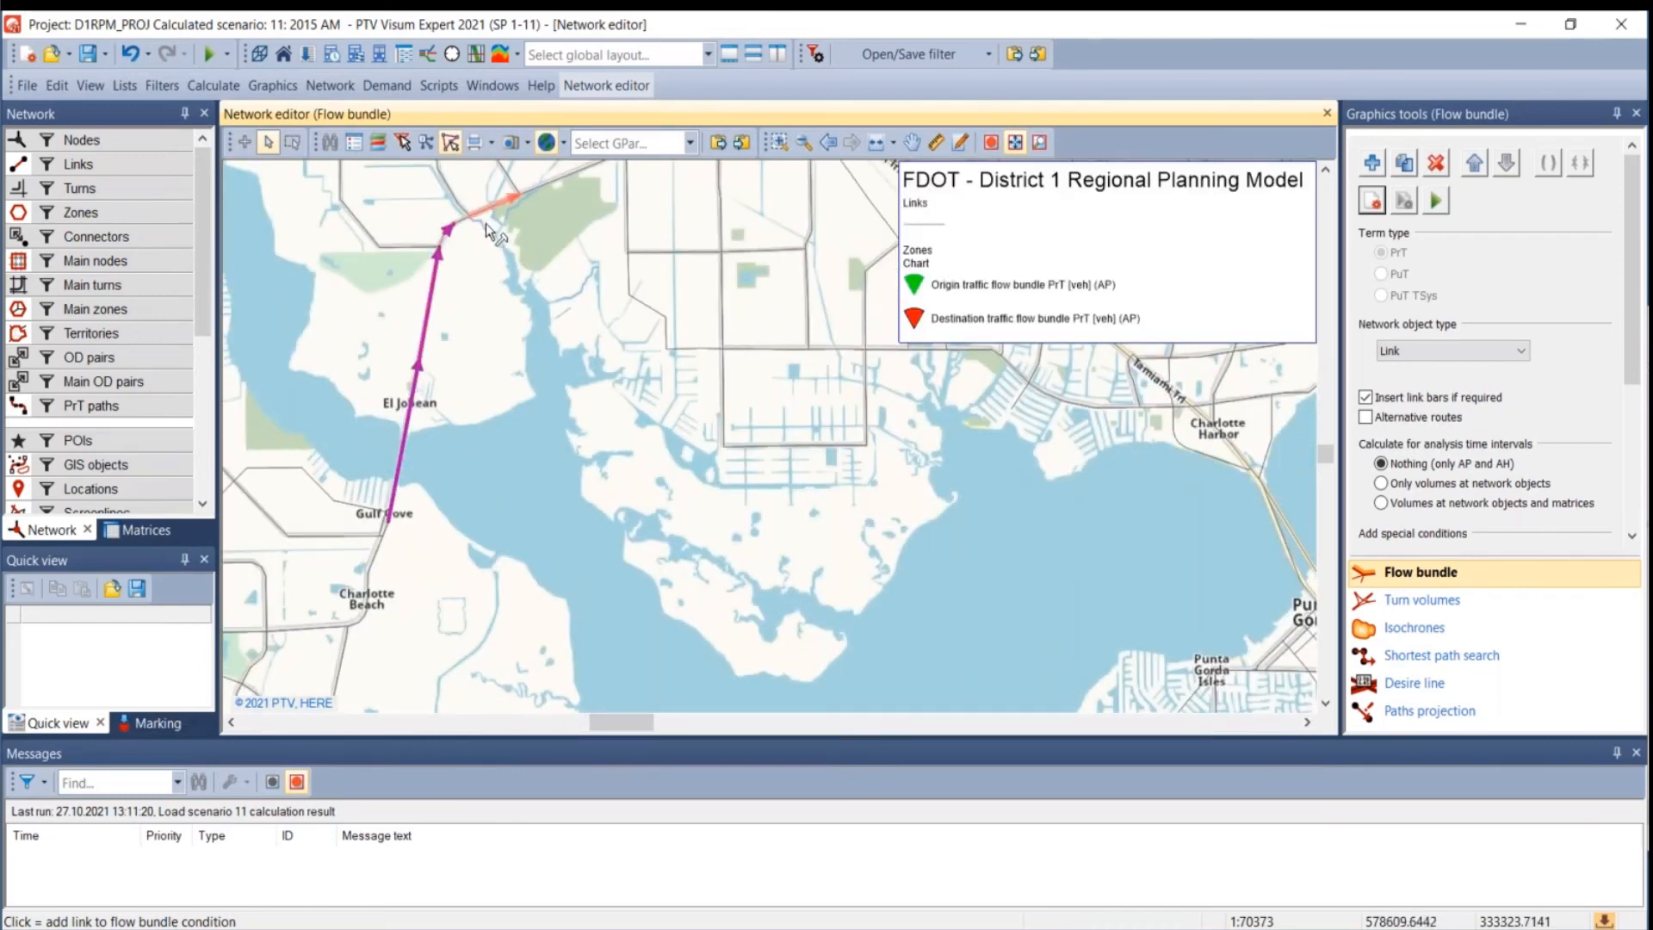
{"action": "left_click", "coordinate": [518, 221]}
{"action": "left_click_drag", "start_coordinate": [603, 196], "coordinate": [452, 453]}
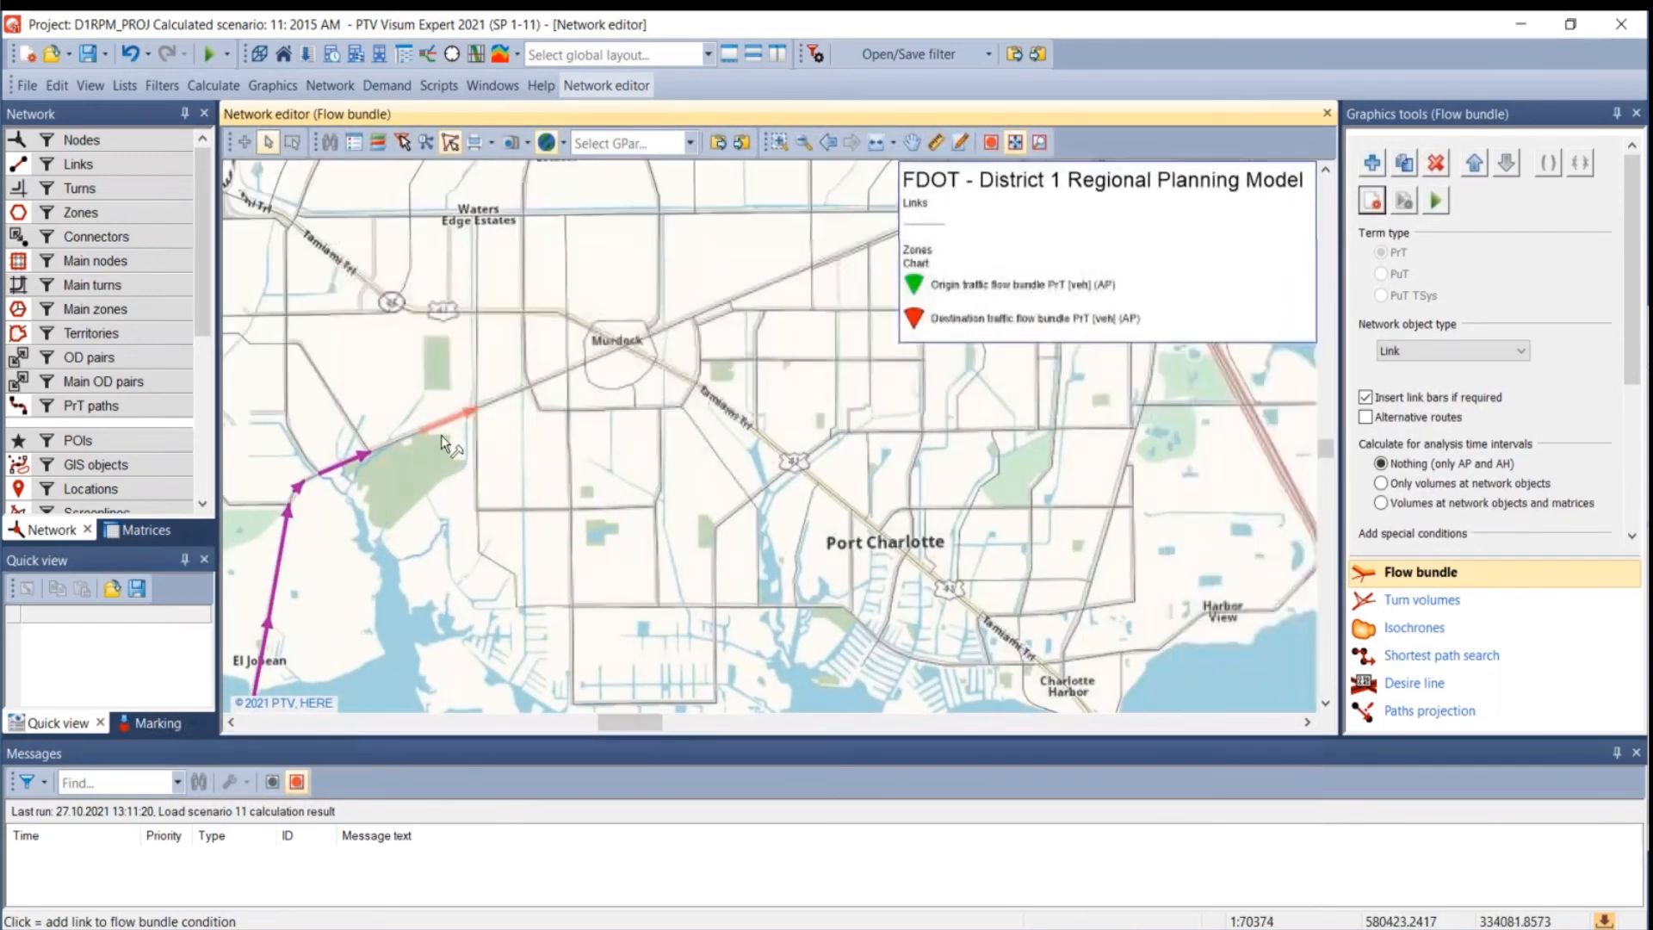
{"action": "left_click", "coordinate": [505, 400]}
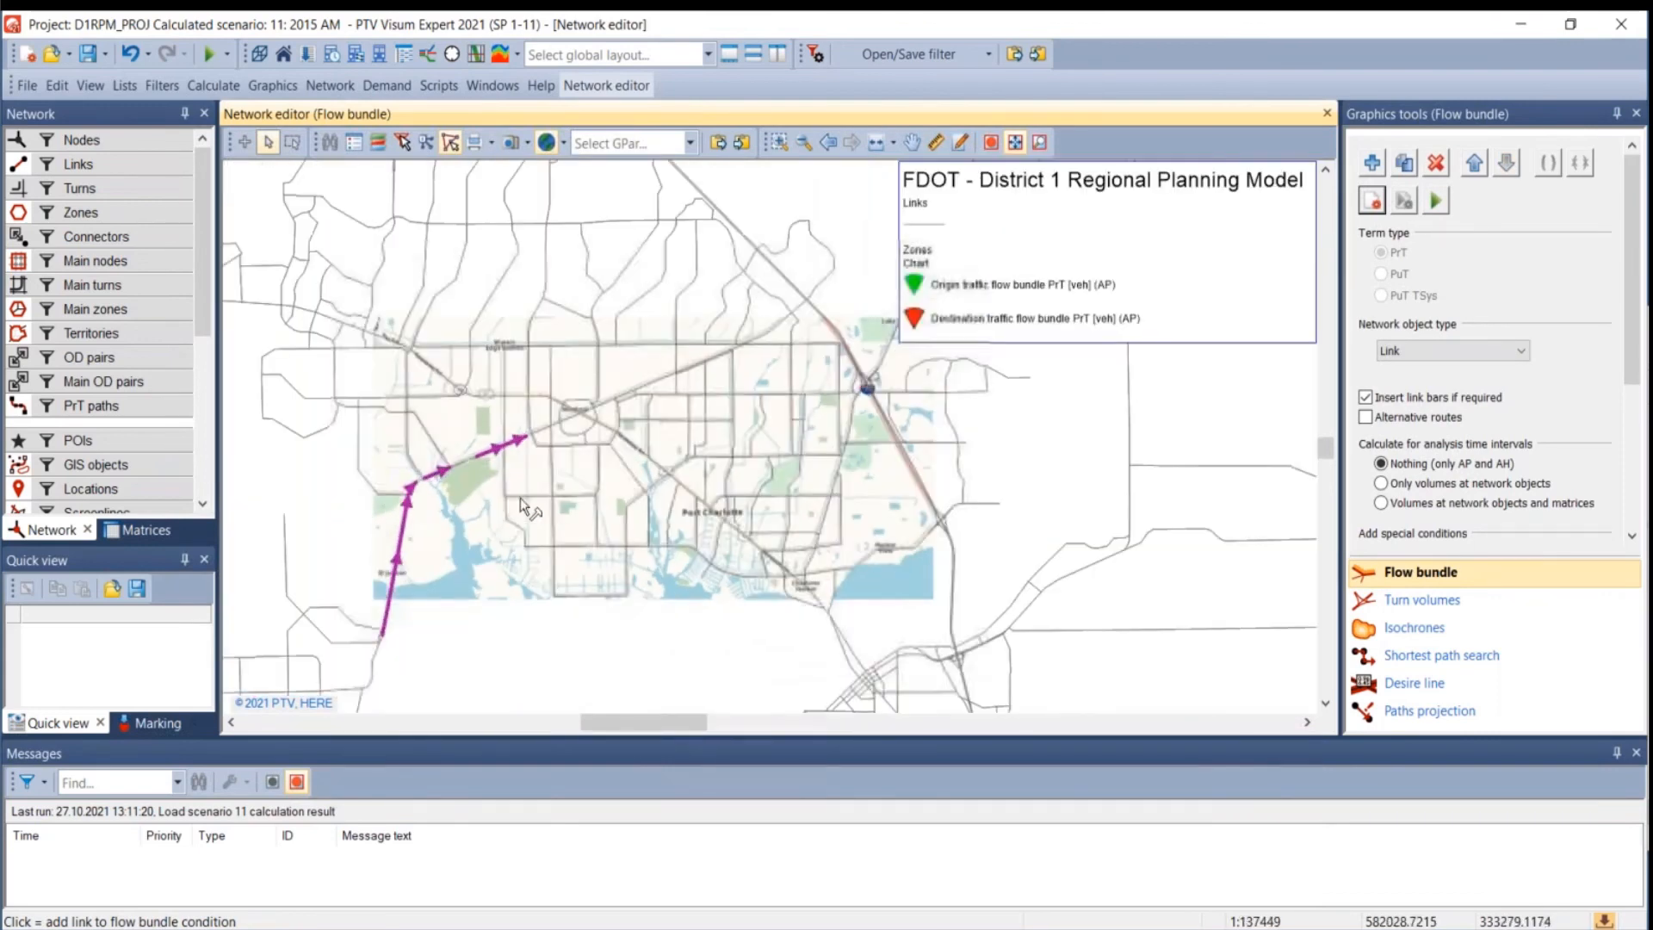
- Execute the flow bundle for the link sequence from the El Jobean bridge toward Murdock and view the wider area
{"action": "scroll", "coordinate": [579, 417], "scroll_direction": "down", "scroll_amount": 2}
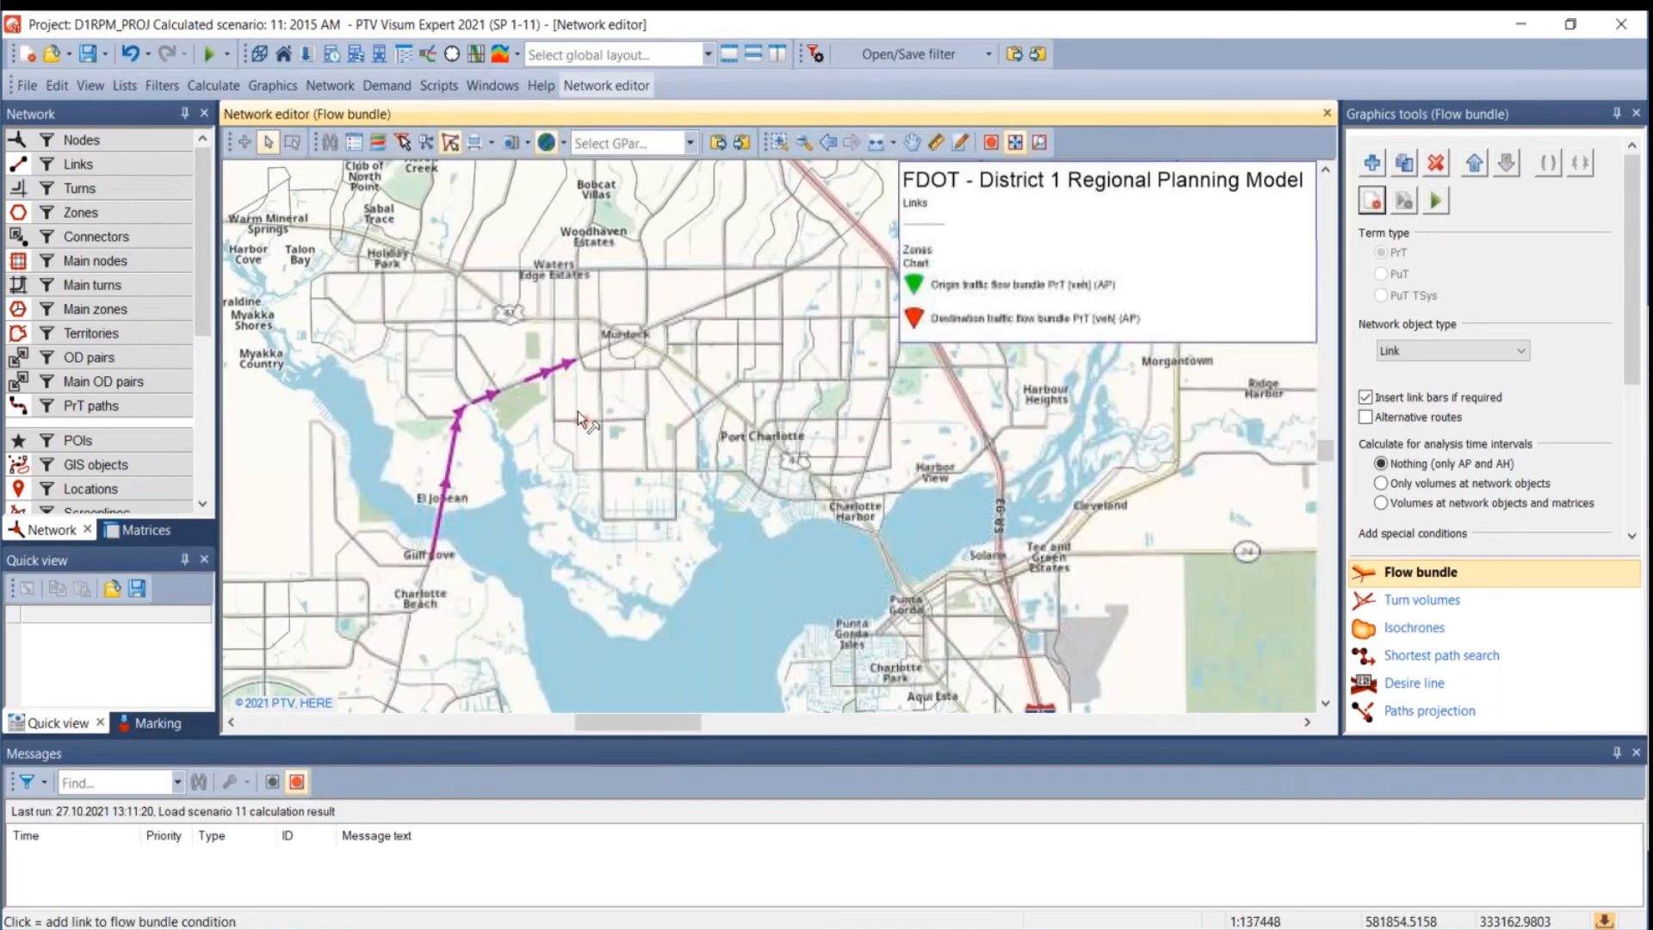
{"action": "left_click", "coordinate": [1436, 202]}
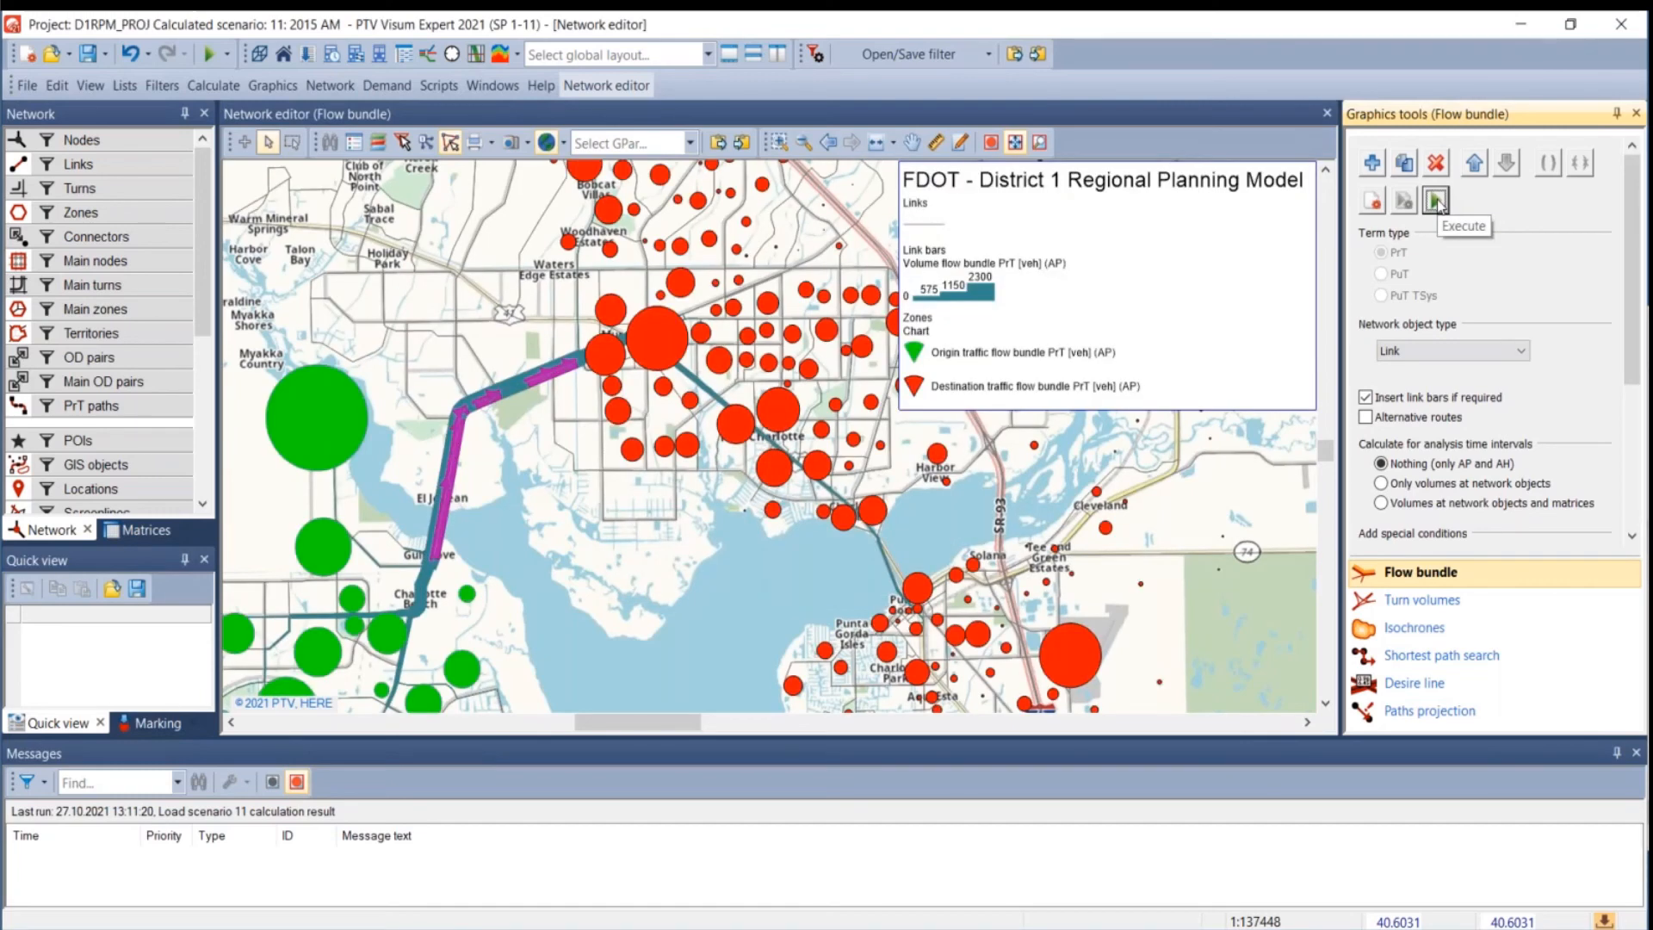
{"action": "scroll", "coordinate": [762, 368], "scroll_direction": "down", "scroll_amount": 3}
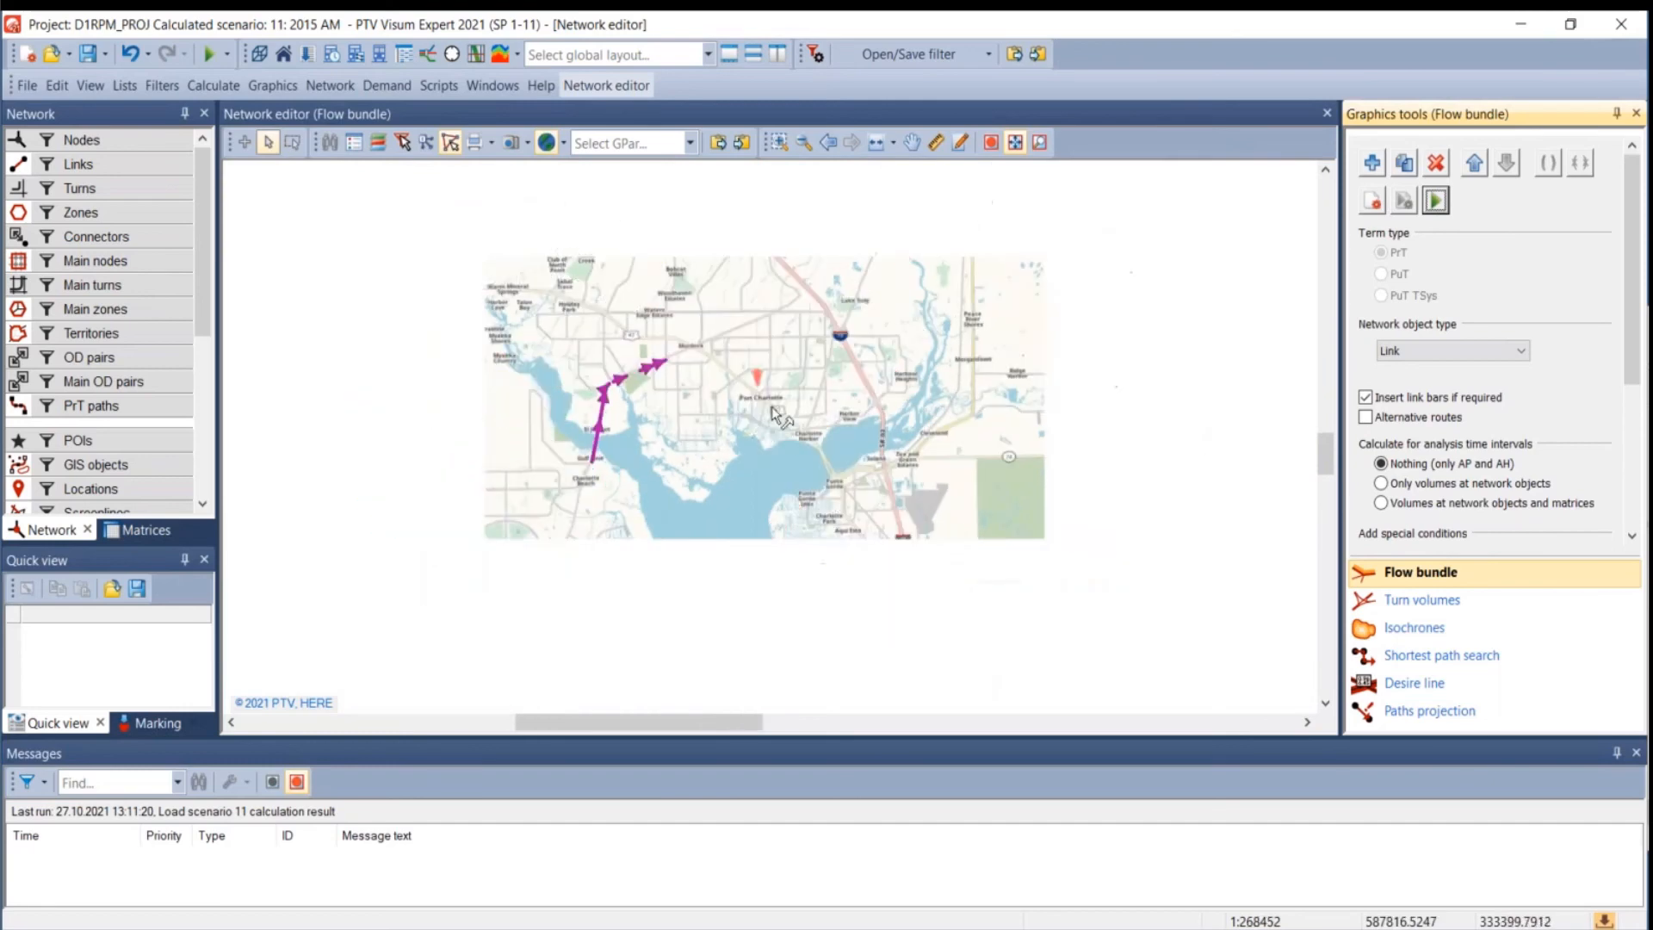
- Initialize the flow bundle and execute it for the northbound El Jobean bridge link combined with a link near Punta Gorda
{"action": "left_click", "coordinate": [1372, 201]}
{"action": "left_click", "coordinate": [603, 446]}
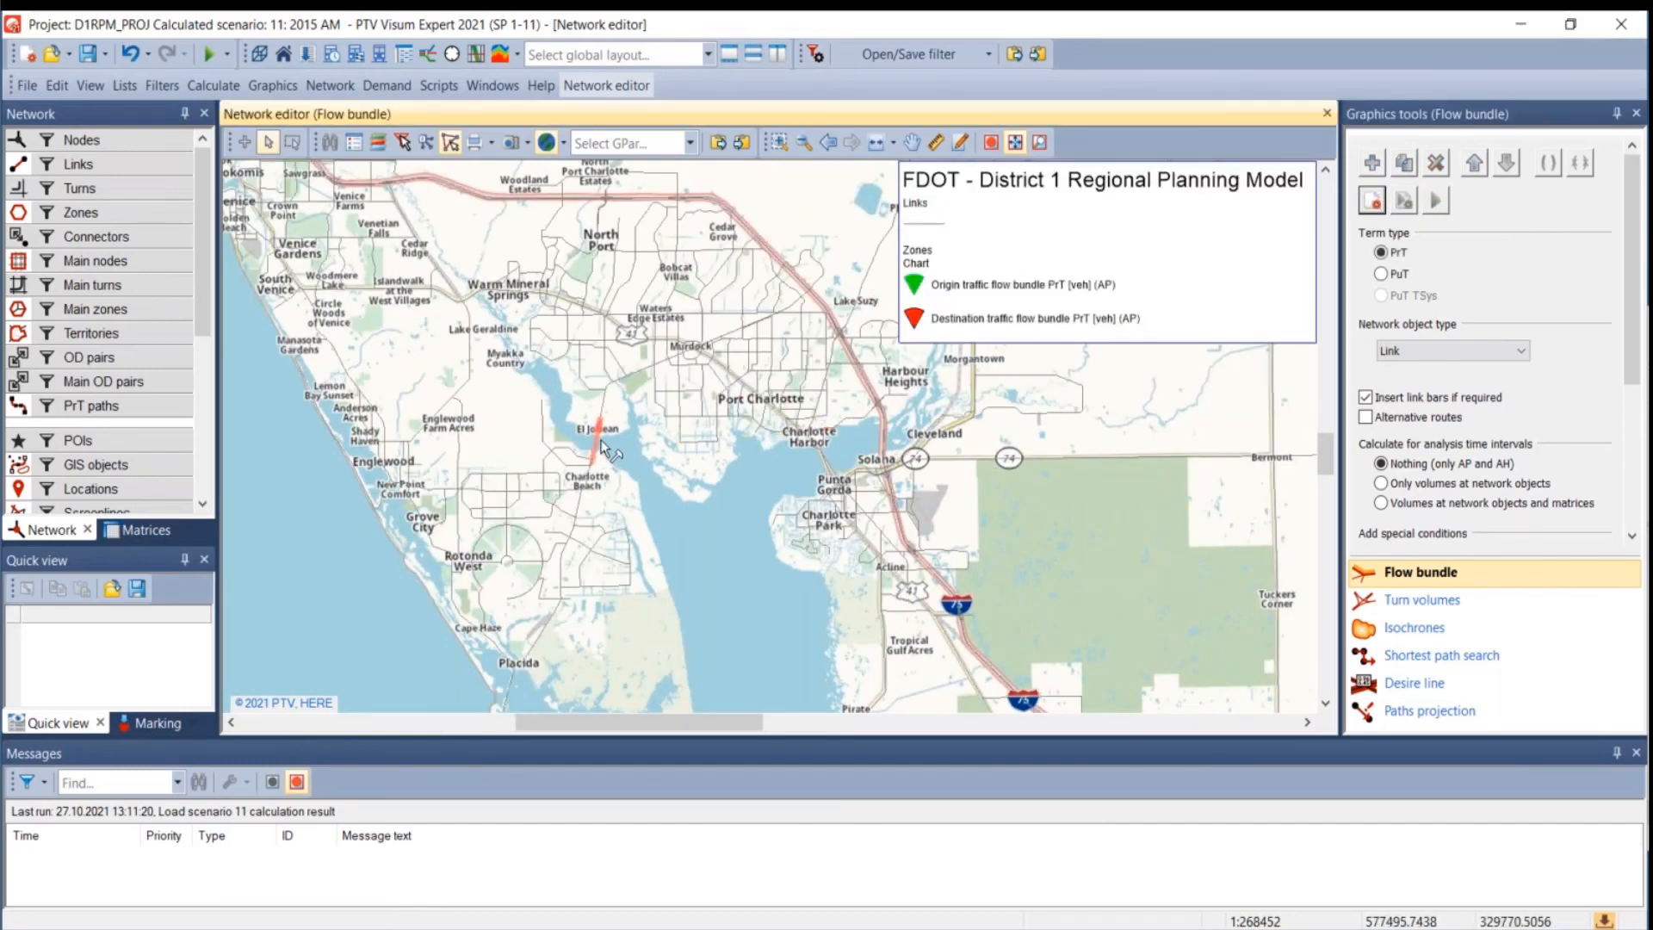
{"action": "left_click", "coordinate": [603, 446]}
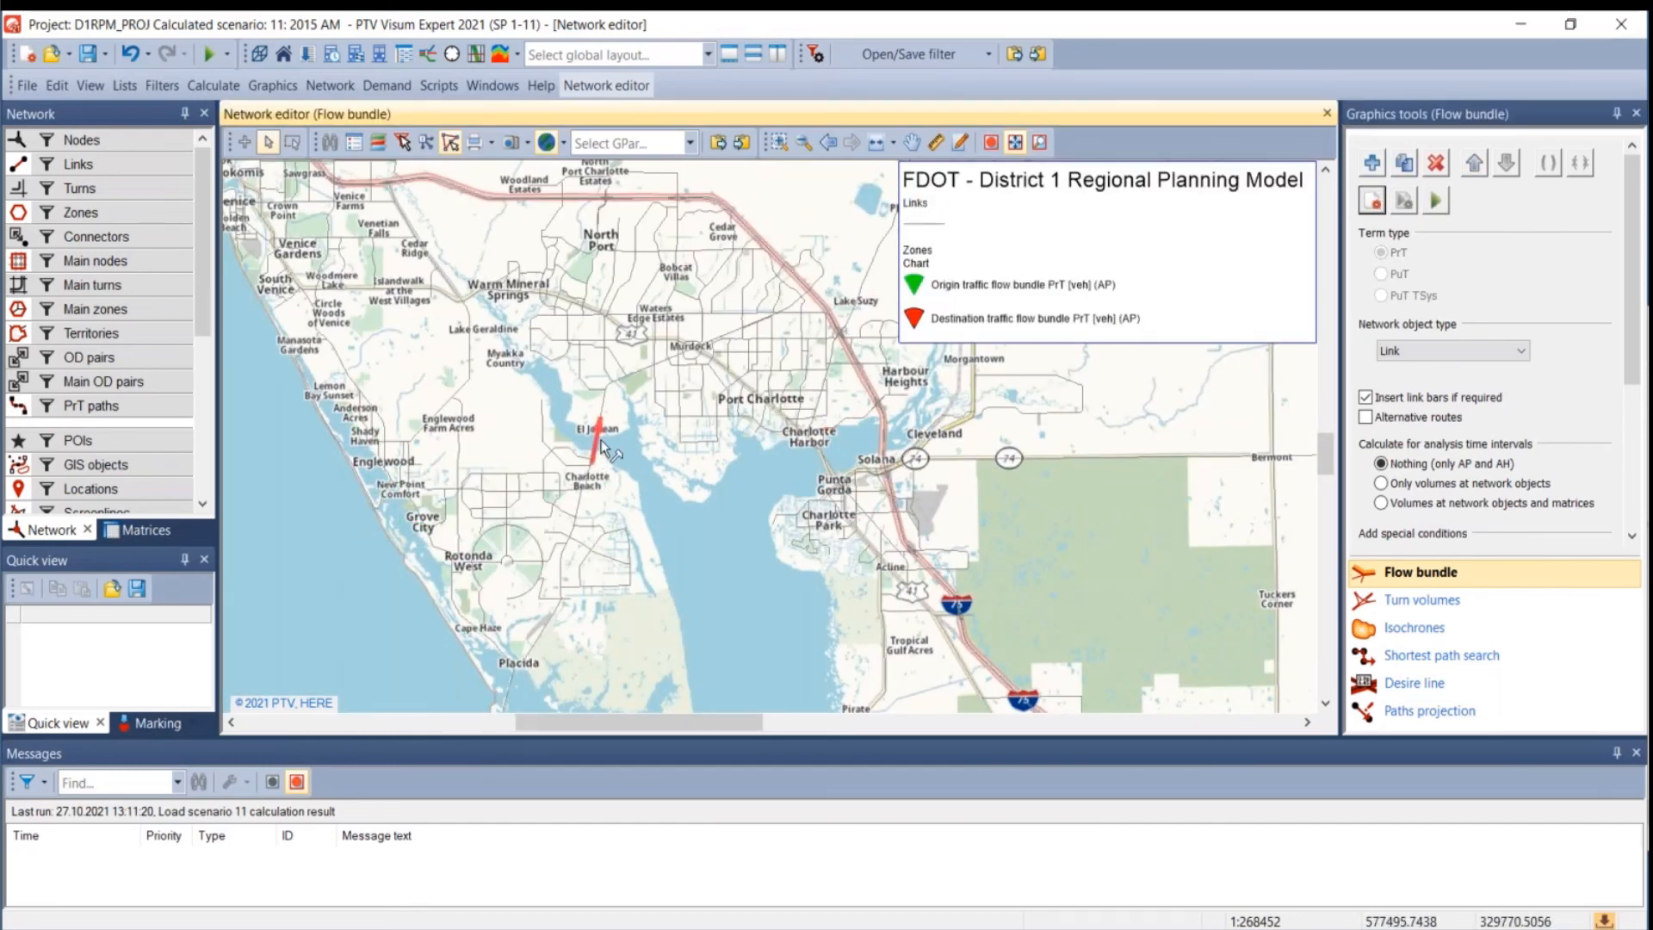
{"action": "left_click", "coordinate": [816, 481]}
{"action": "left_click", "coordinate": [1438, 210]}
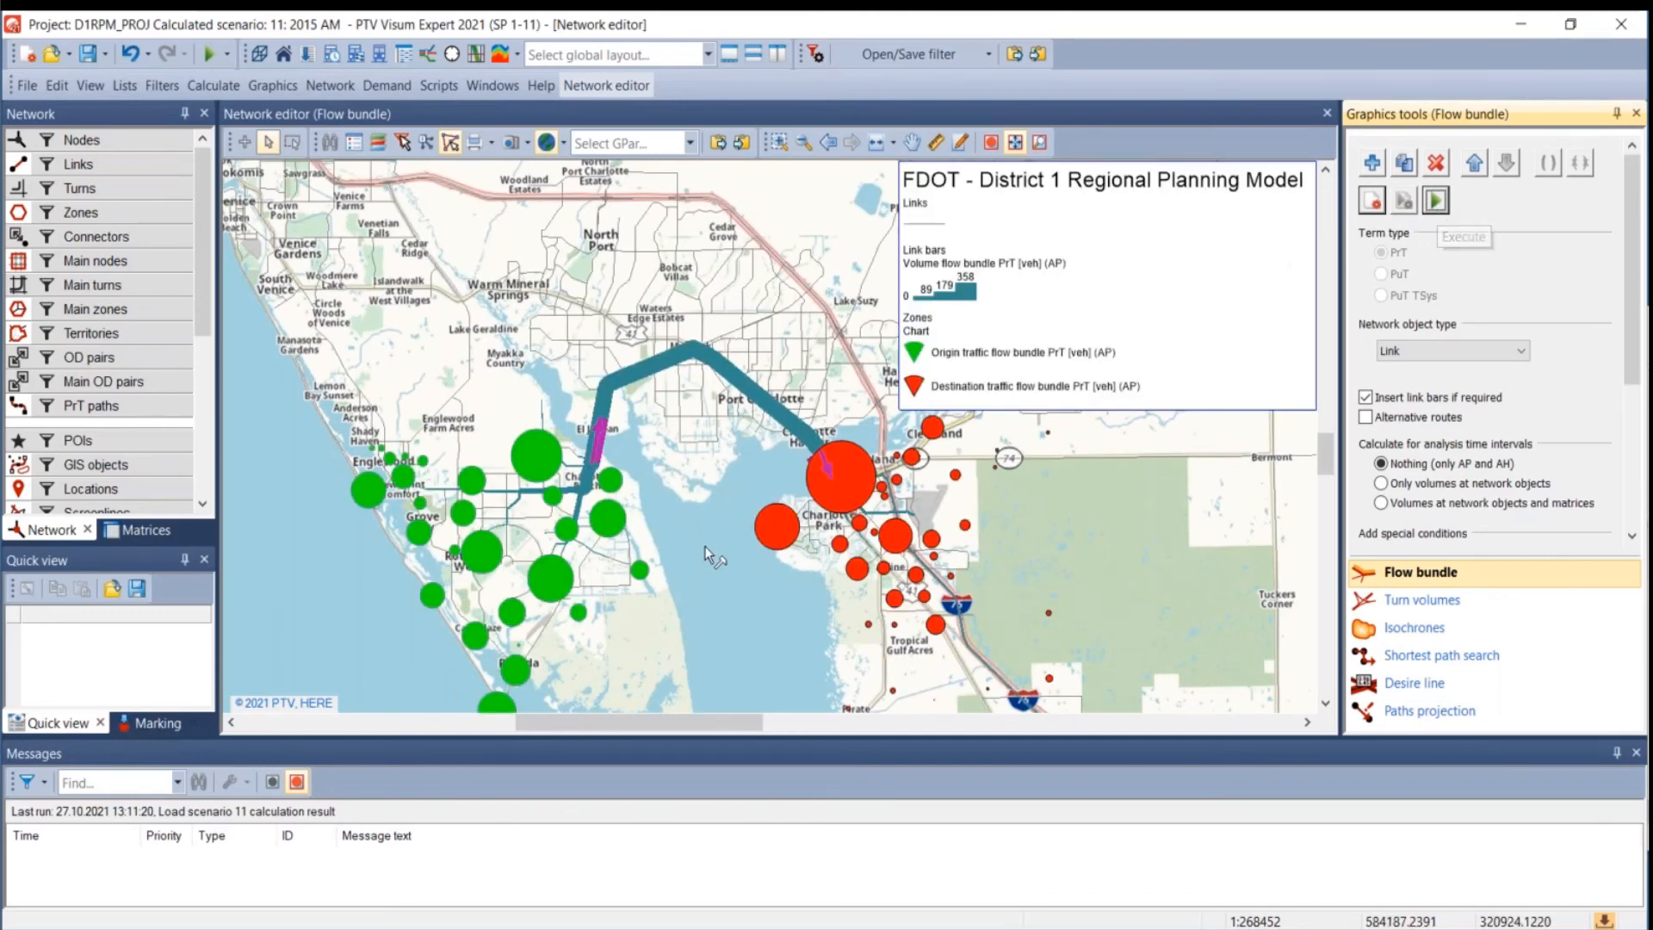
{"action": "left_click_drag", "start_coordinate": [704, 546], "coordinate": [627, 379]}
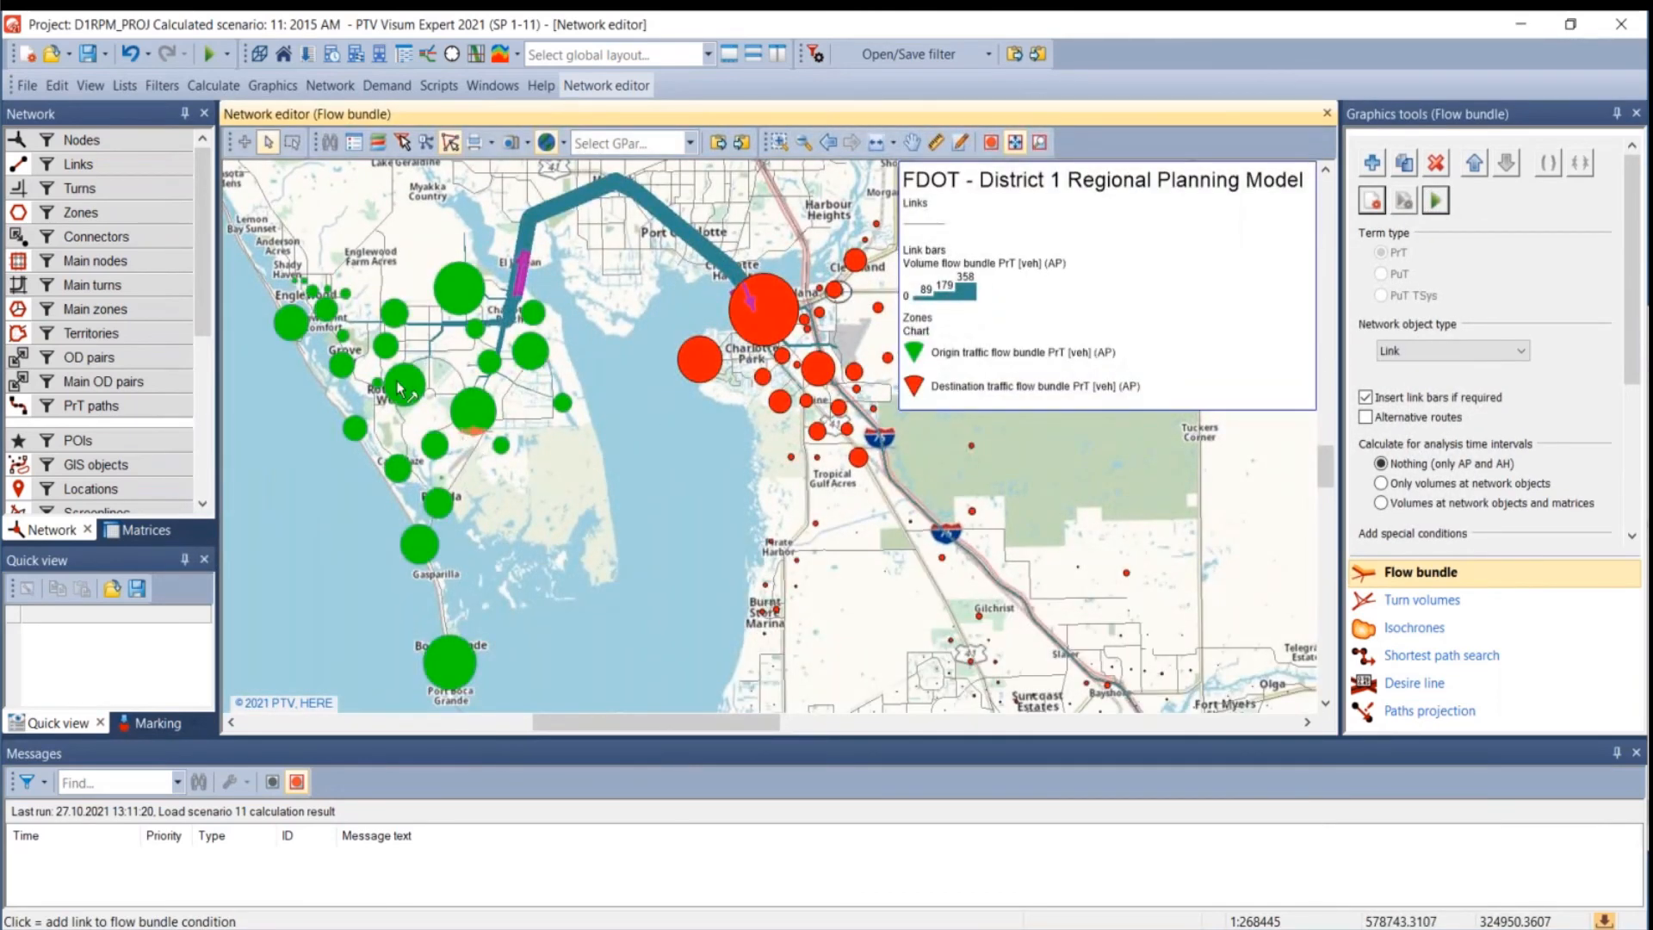
- Initialize the flow bundle, add the northbound El Jobean bridge link as its first condition, and widen the graphics tools area
{"action": "left_click", "coordinate": [1373, 201]}
{"action": "scroll", "coordinate": [1464, 469], "scroll_direction": "down", "scroll_amount": 3}
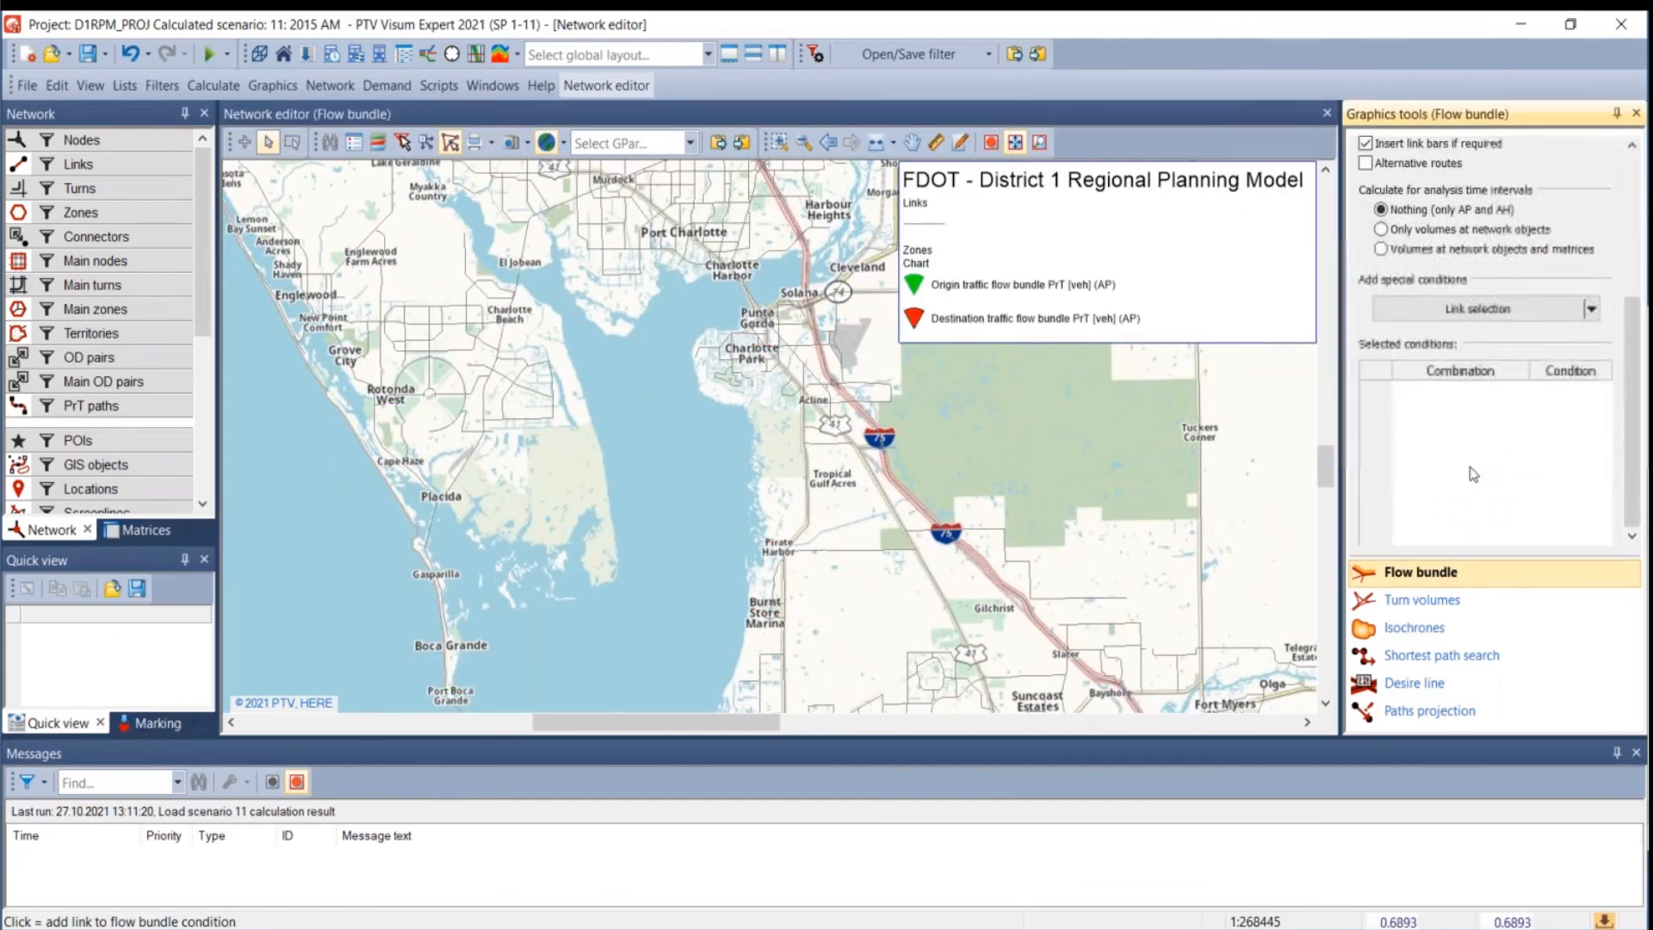
{"action": "left_click", "coordinate": [520, 282]}
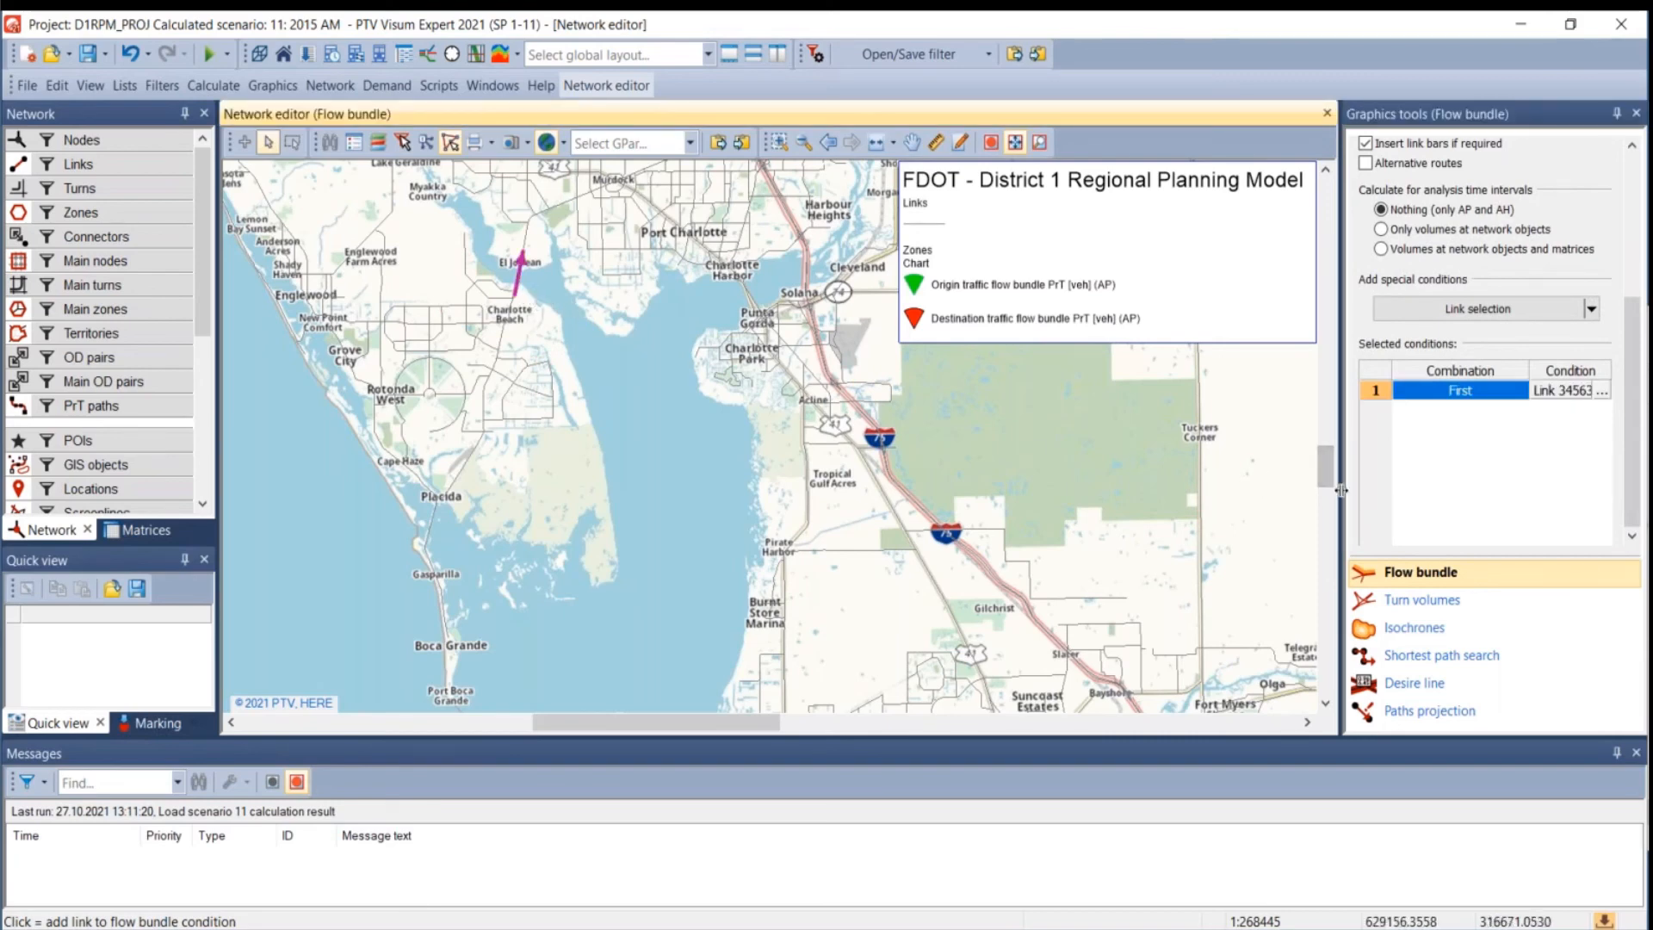
{"action": "left_click_drag", "start_coordinate": [1340, 491], "coordinate": [1158, 509]}
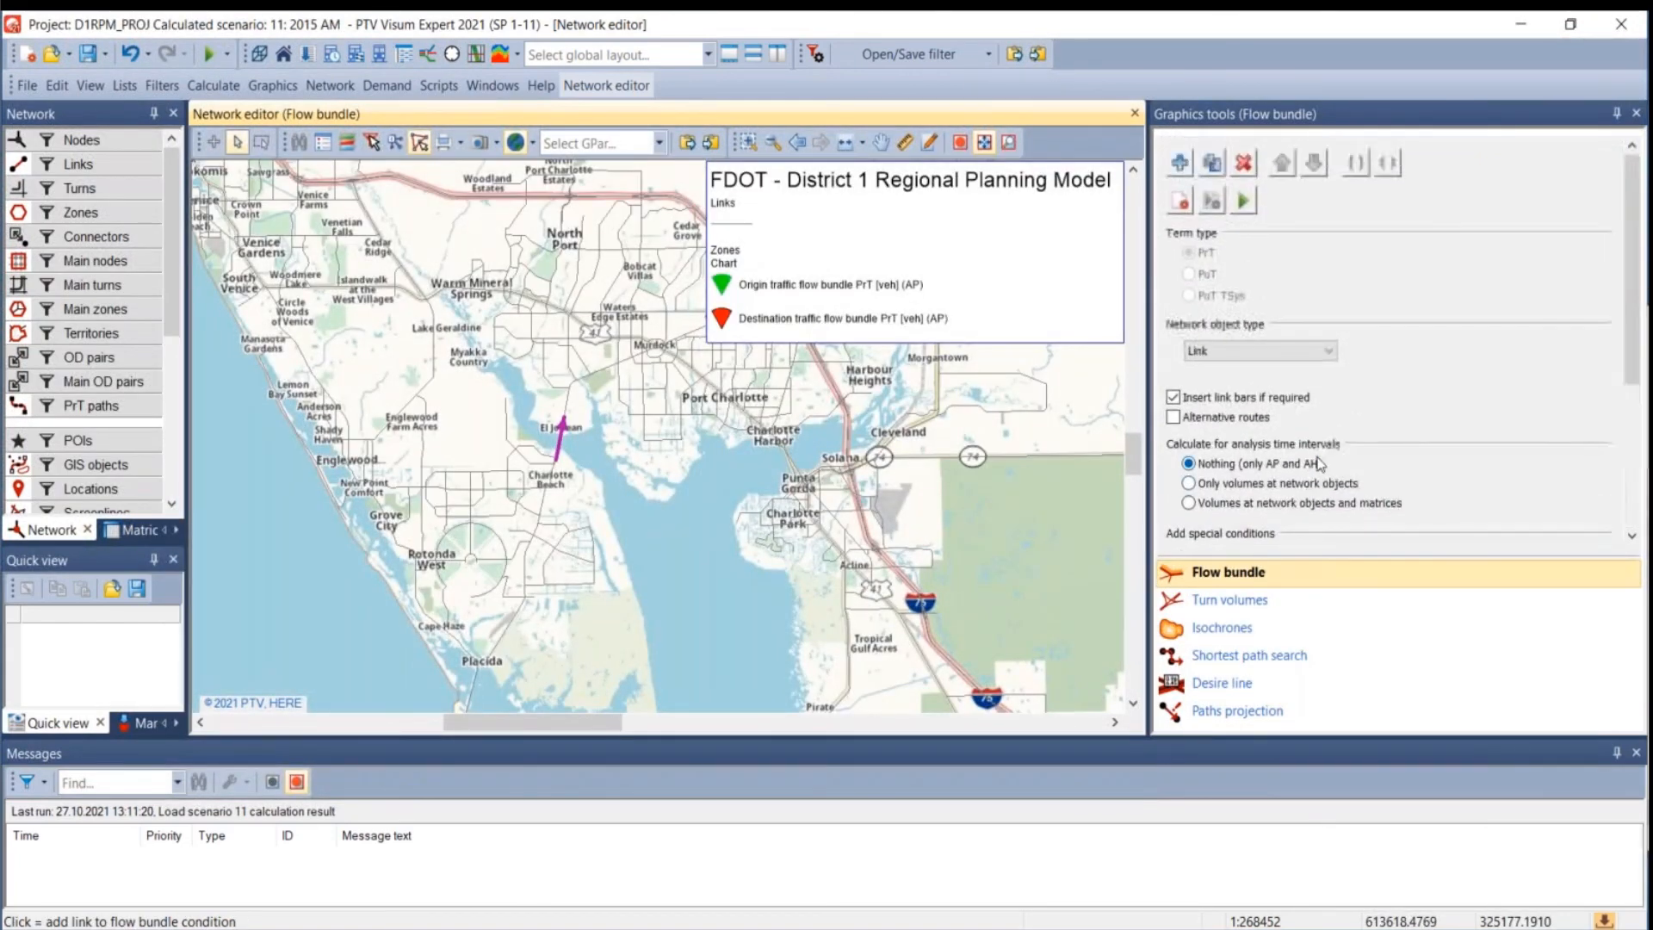
{"action": "scroll", "coordinate": [1319, 469], "scroll_direction": "down", "scroll_amount": 3}
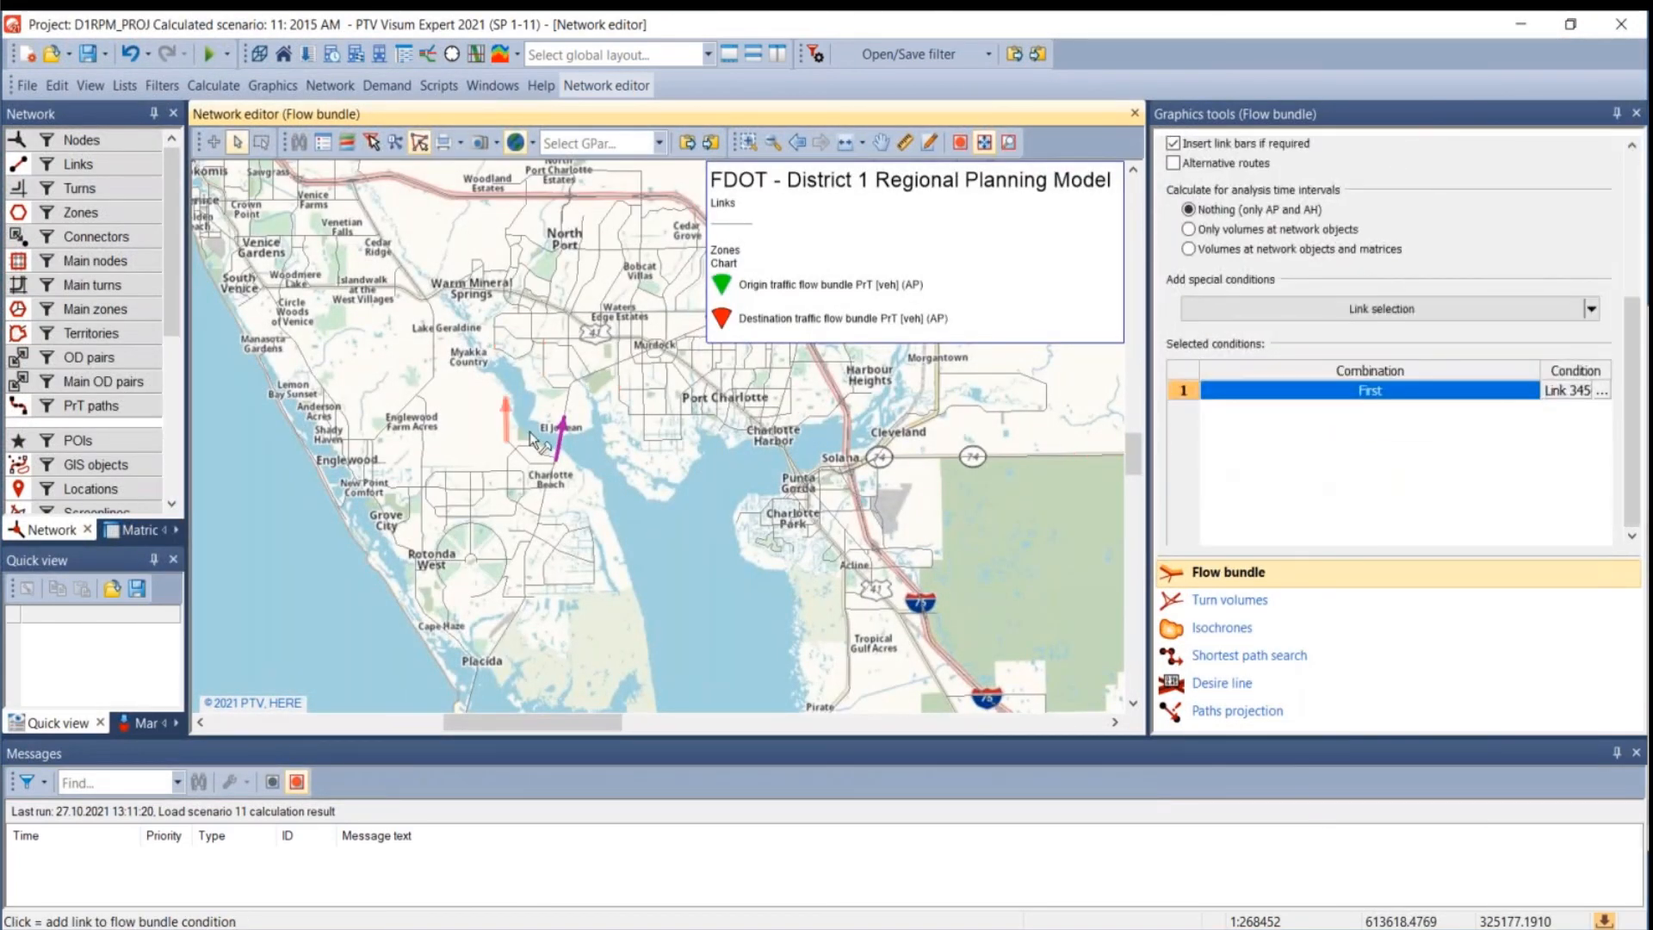
- Check the demand segments in the bridge link's flow bundle term without changing them
{"action": "left_click", "coordinate": [1362, 440]}
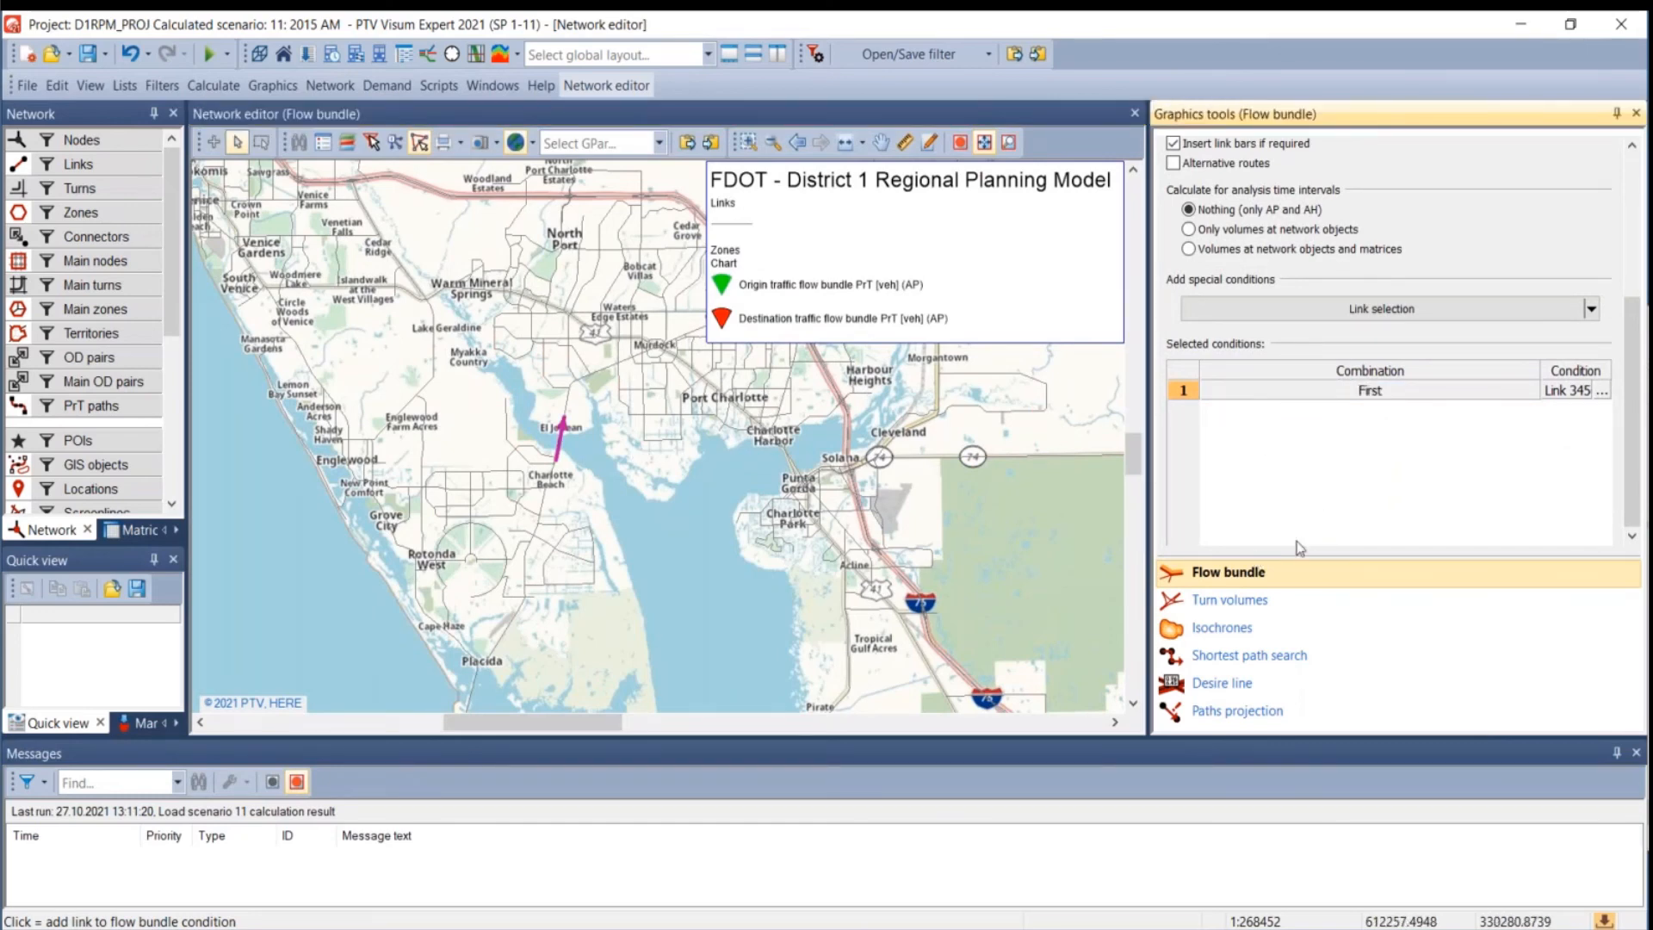
{"action": "left_click", "coordinate": [1602, 392]}
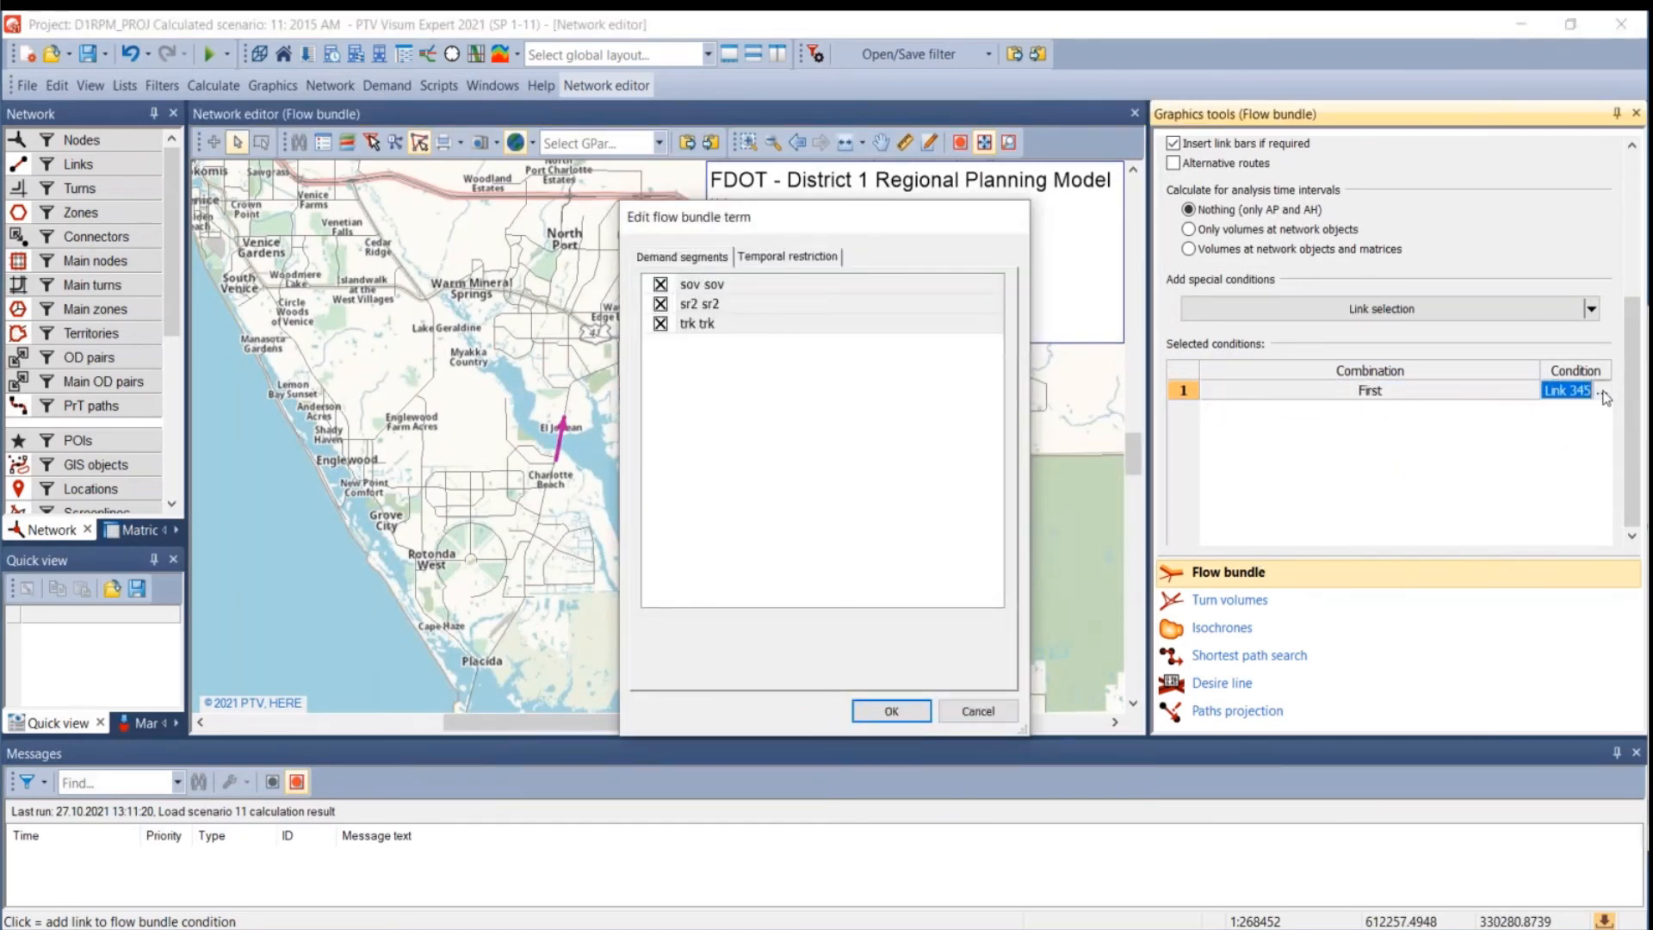
{"action": "left_click", "coordinate": [978, 711]}
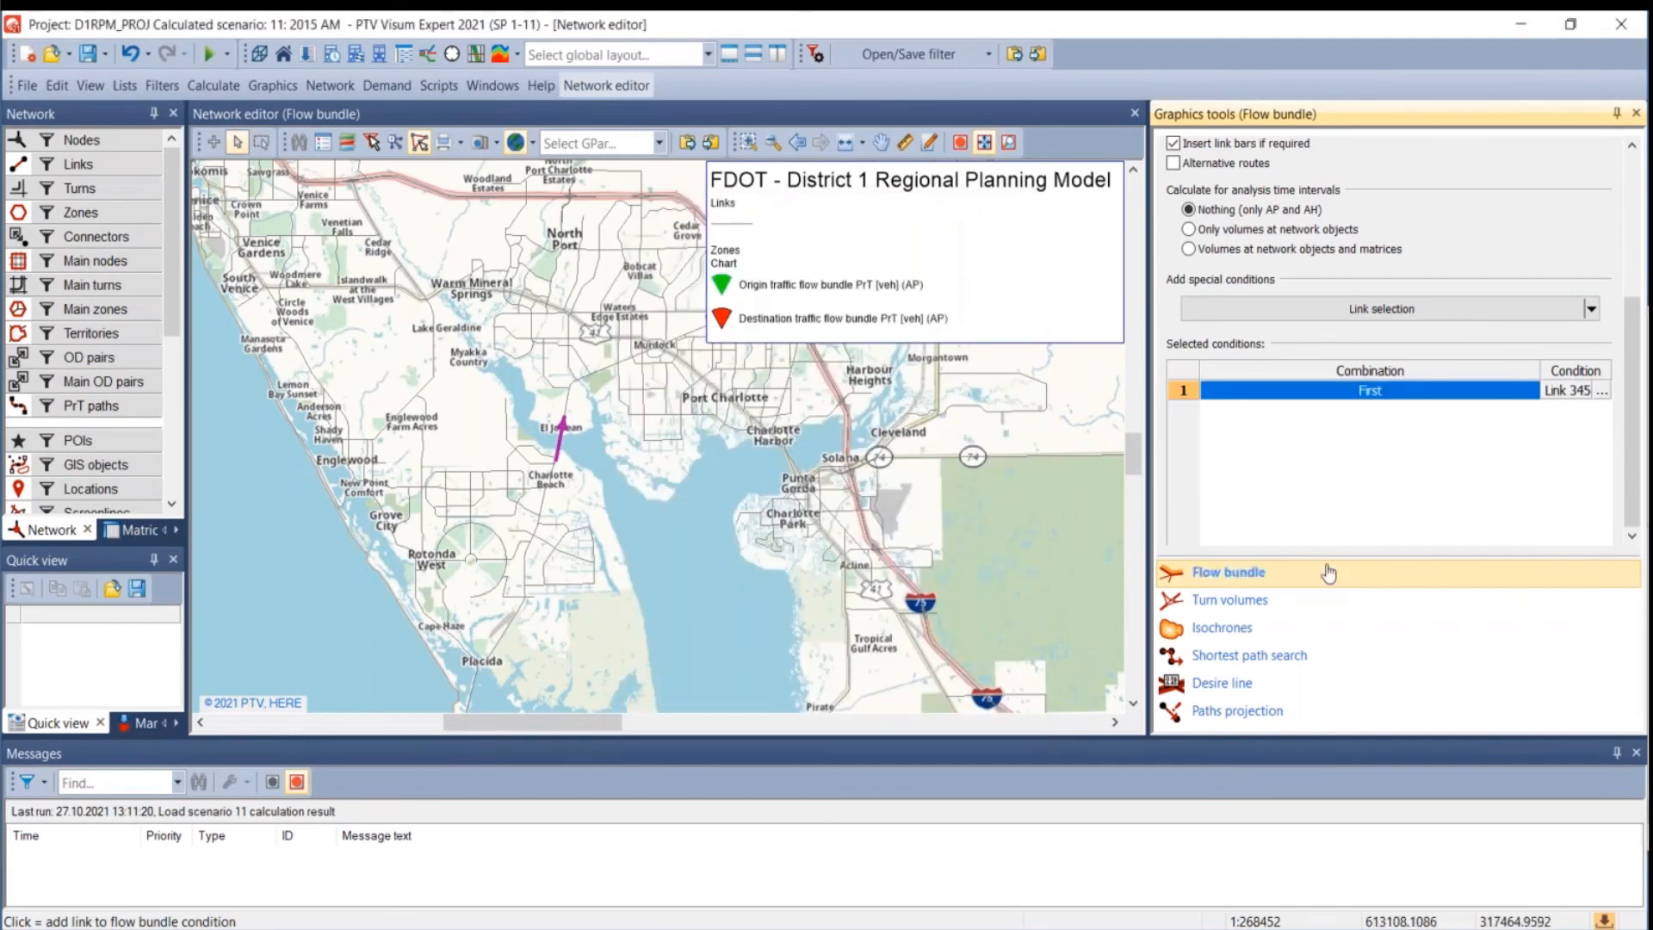
- Insert an Or operator and add the opposite direction of the El Jobean bridge link as another flow bundle condition
{"action": "scroll", "coordinate": [1347, 504], "scroll_direction": "up", "scroll_amount": 5}
{"action": "scroll", "coordinate": [1348, 503], "scroll_direction": "up", "scroll_amount": 1}
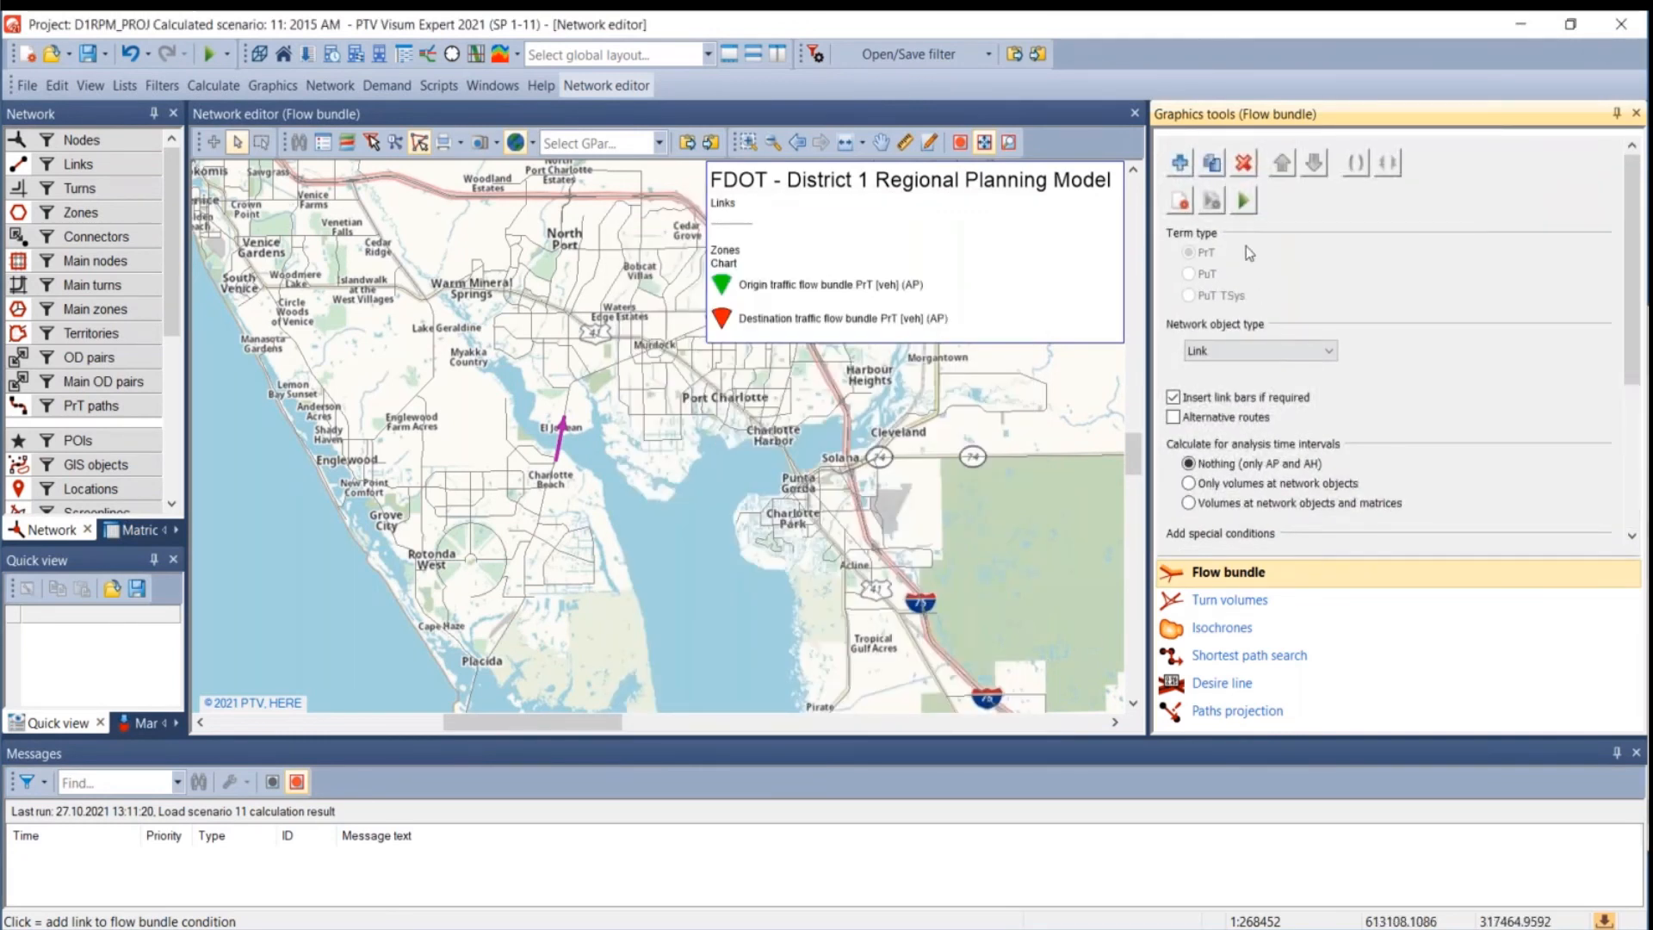
{"action": "left_click", "coordinate": [1181, 160]}
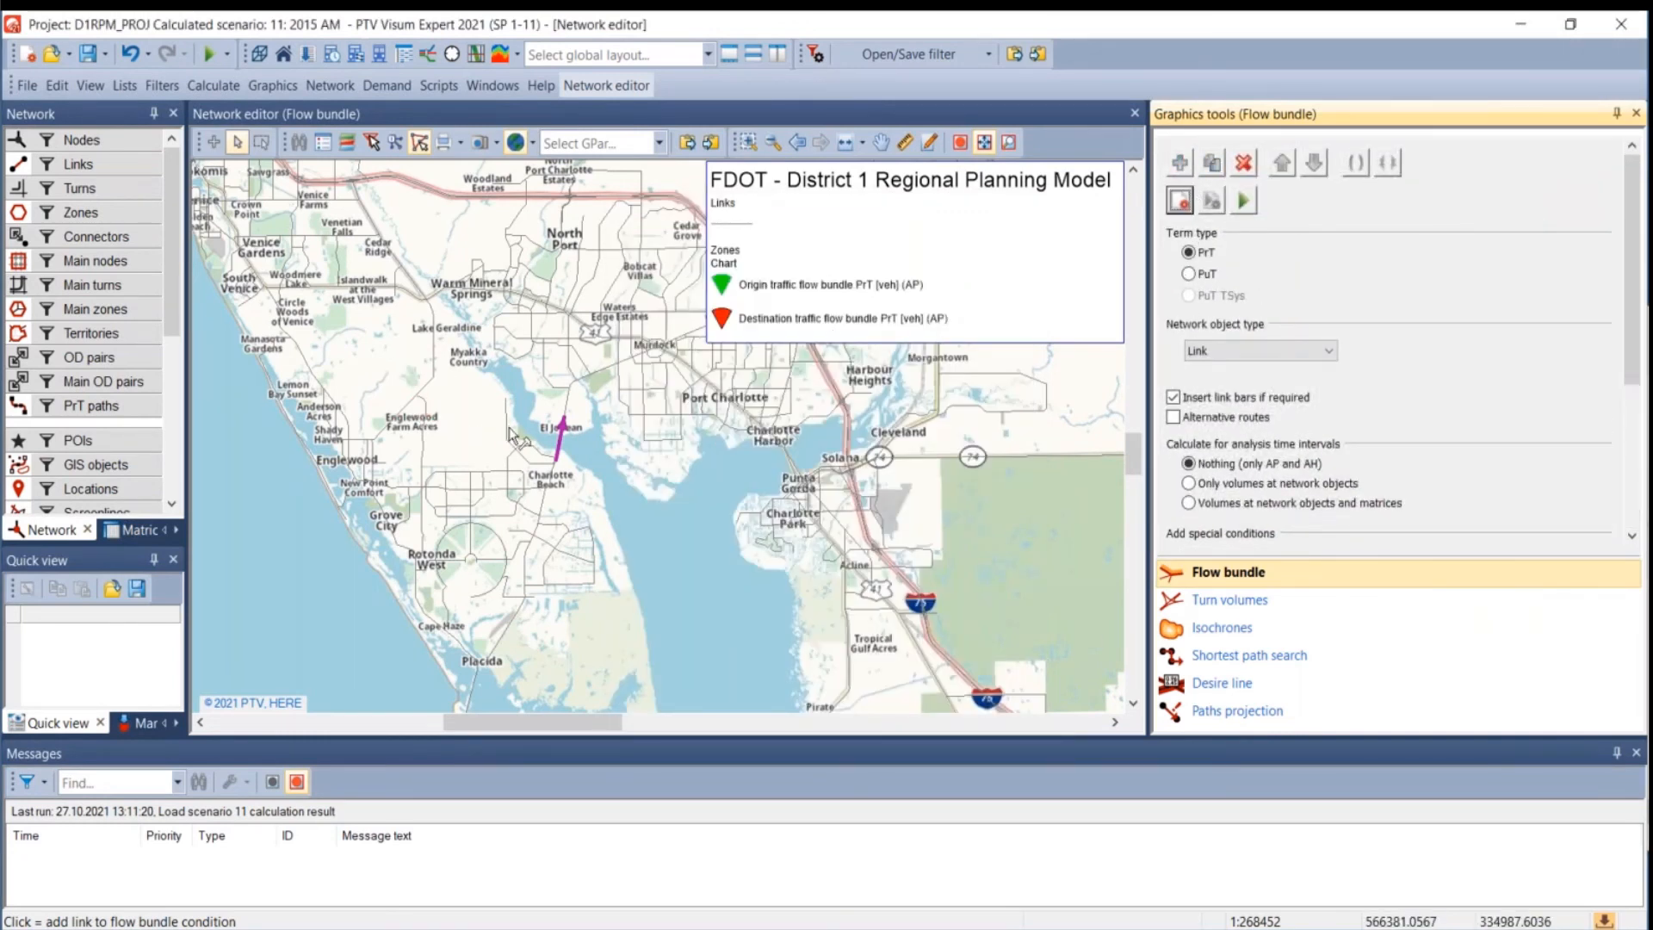
{"action": "left_click", "coordinate": [971, 450]}
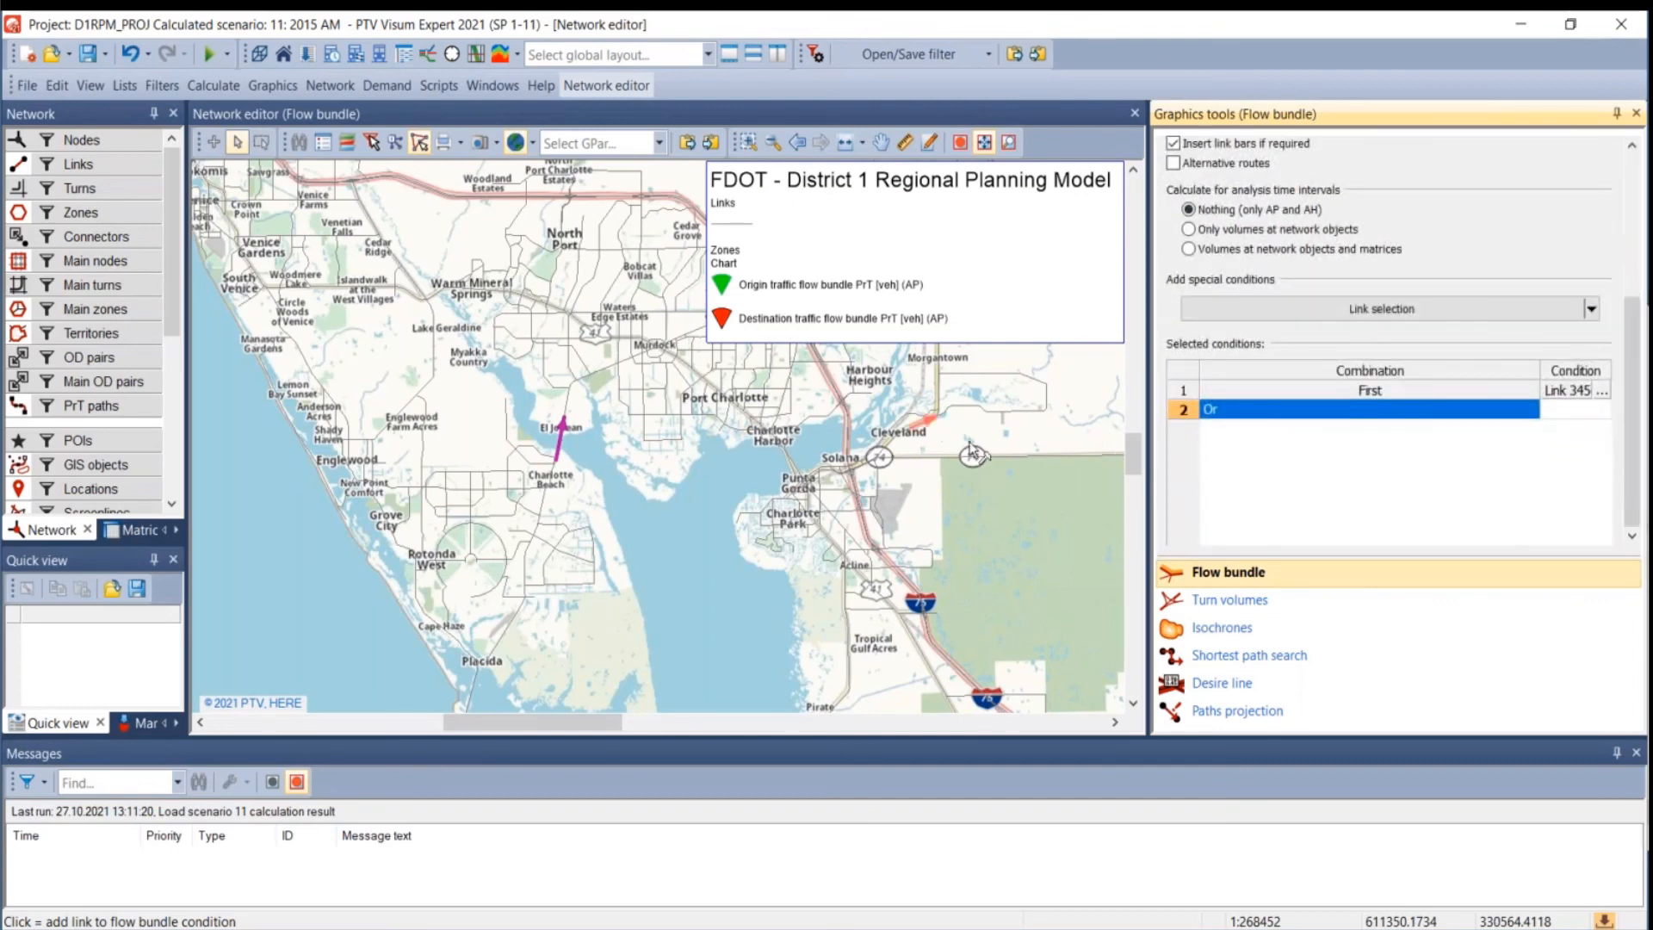
{"action": "left_click", "coordinate": [839, 565]}
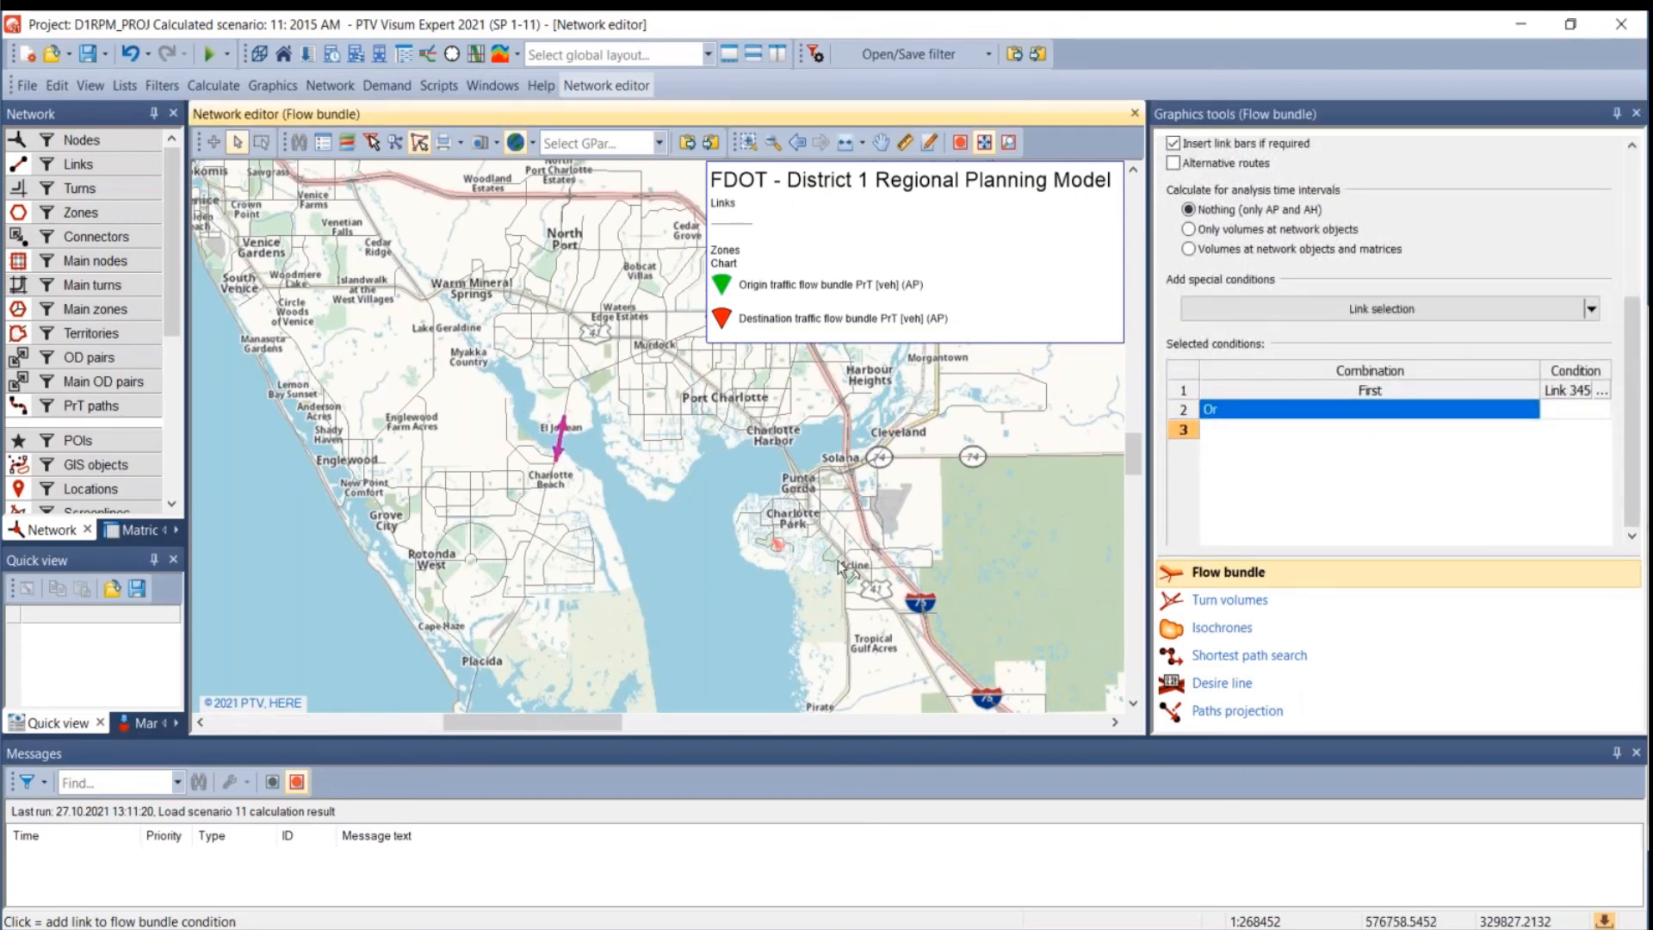
{"action": "scroll", "coordinate": [1262, 357], "scroll_direction": "up", "scroll_amount": 6}
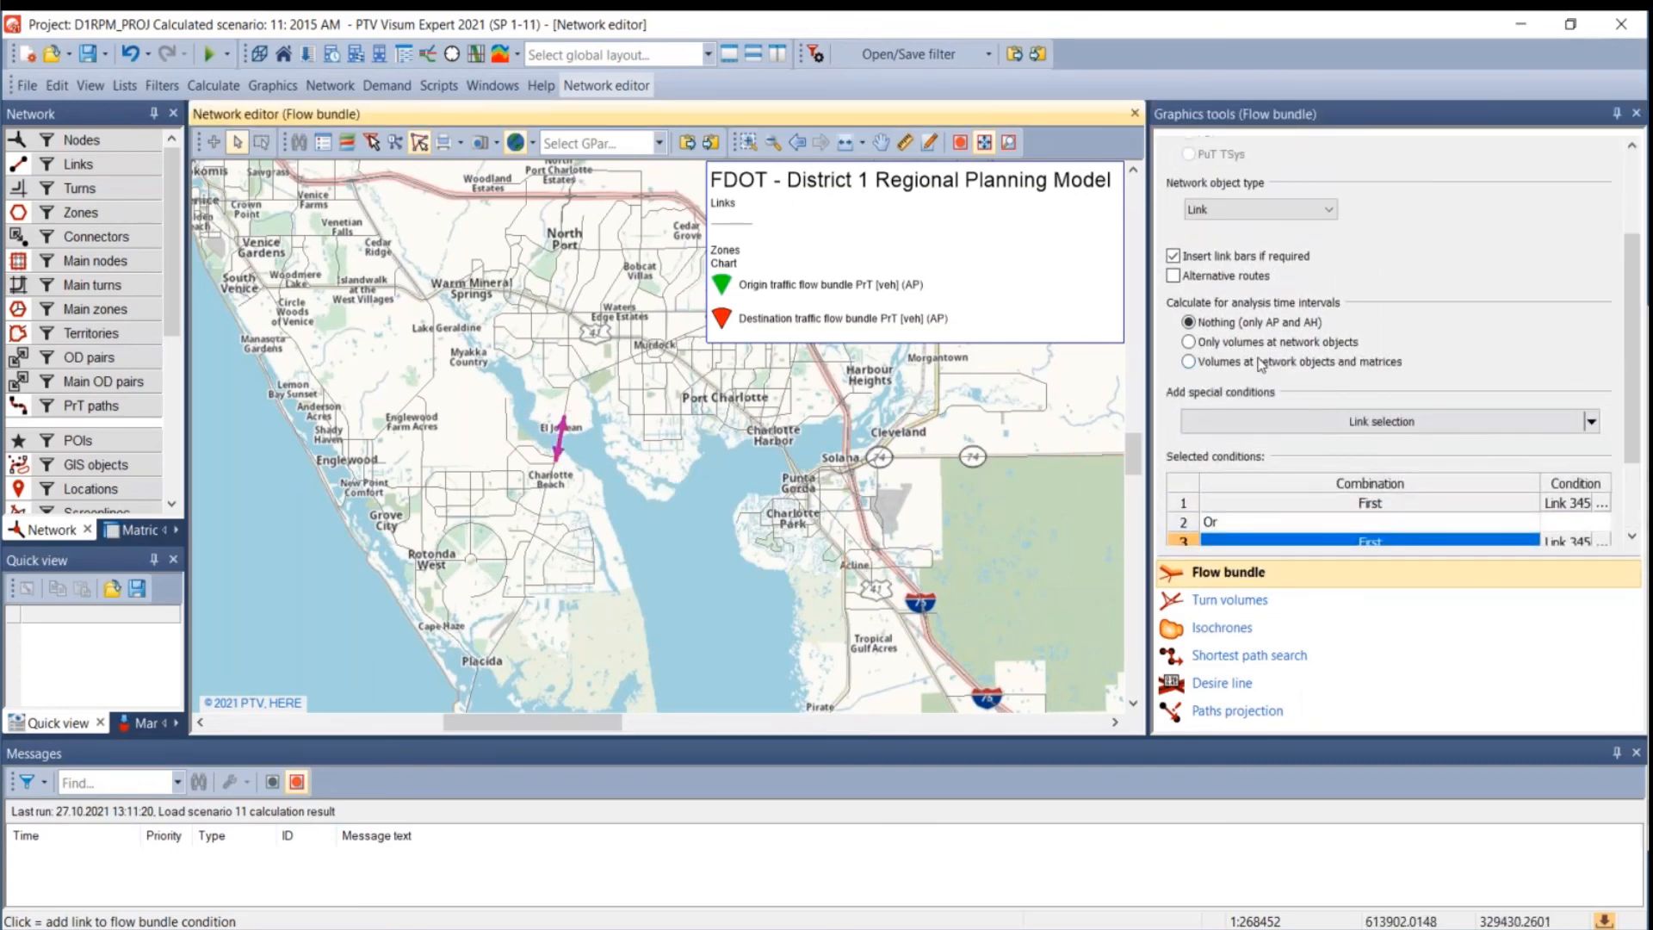
{"action": "scroll", "coordinate": [1262, 359], "scroll_direction": "down", "scroll_amount": 5}
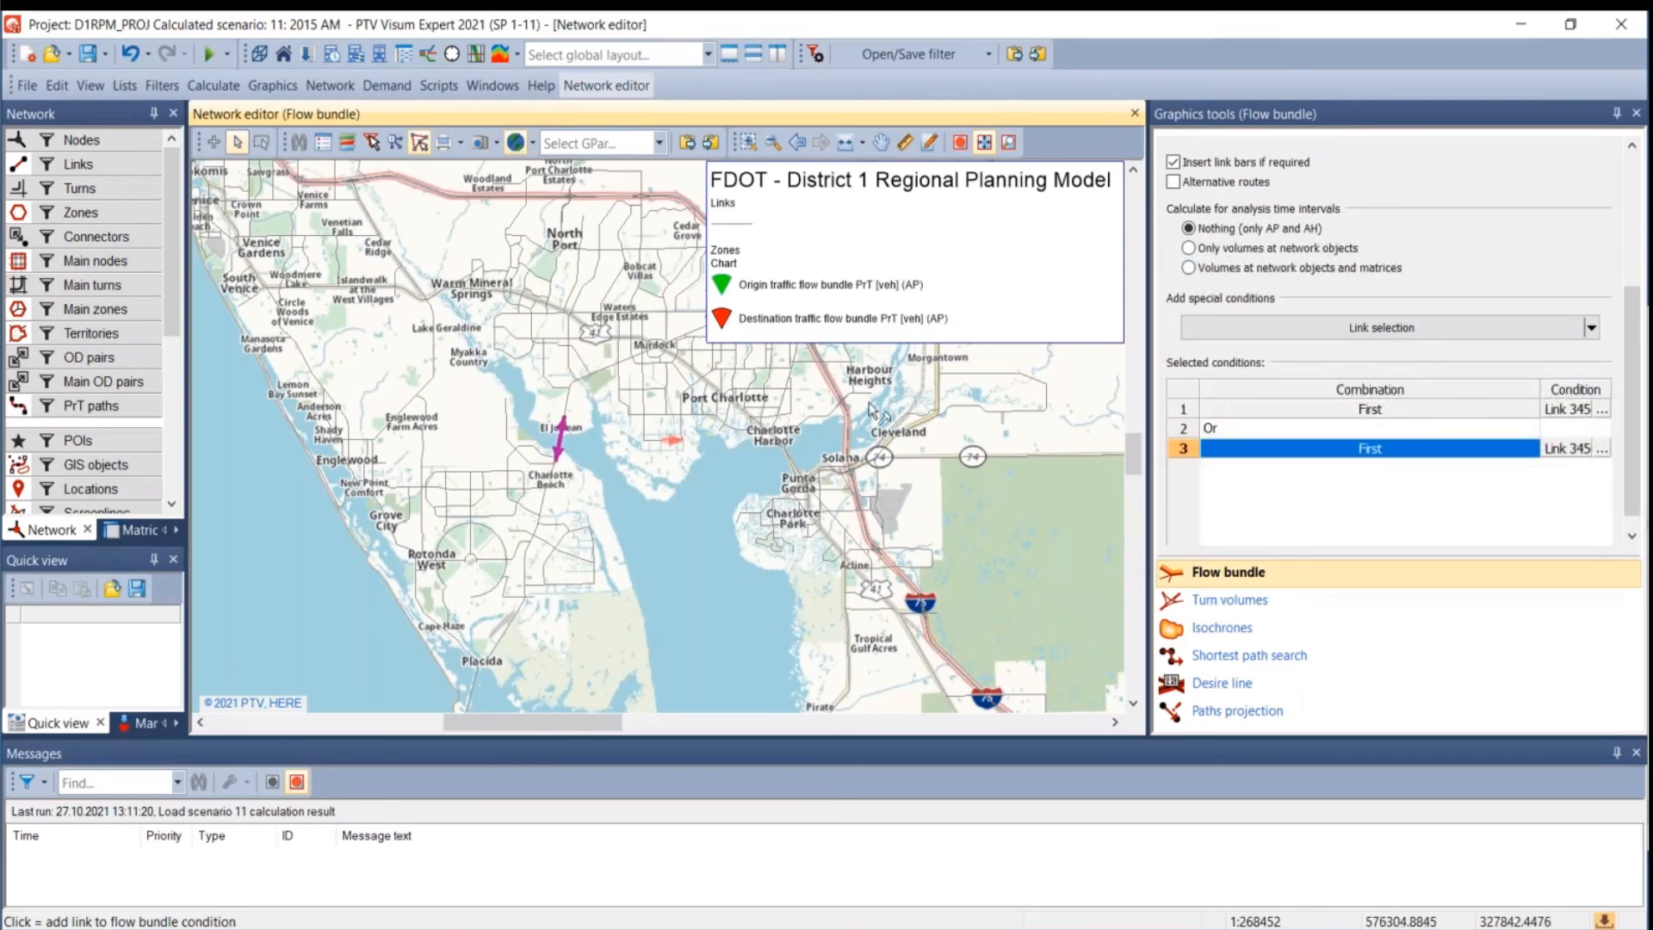
- Execute the flow bundle for both bridge directions and examine the origin and destination zones across the surrounding area
{"action": "scroll", "coordinate": [1260, 349], "scroll_direction": "up", "scroll_amount": 5}
{"action": "scroll", "coordinate": [1260, 349], "scroll_direction": "up", "scroll_amount": 1}
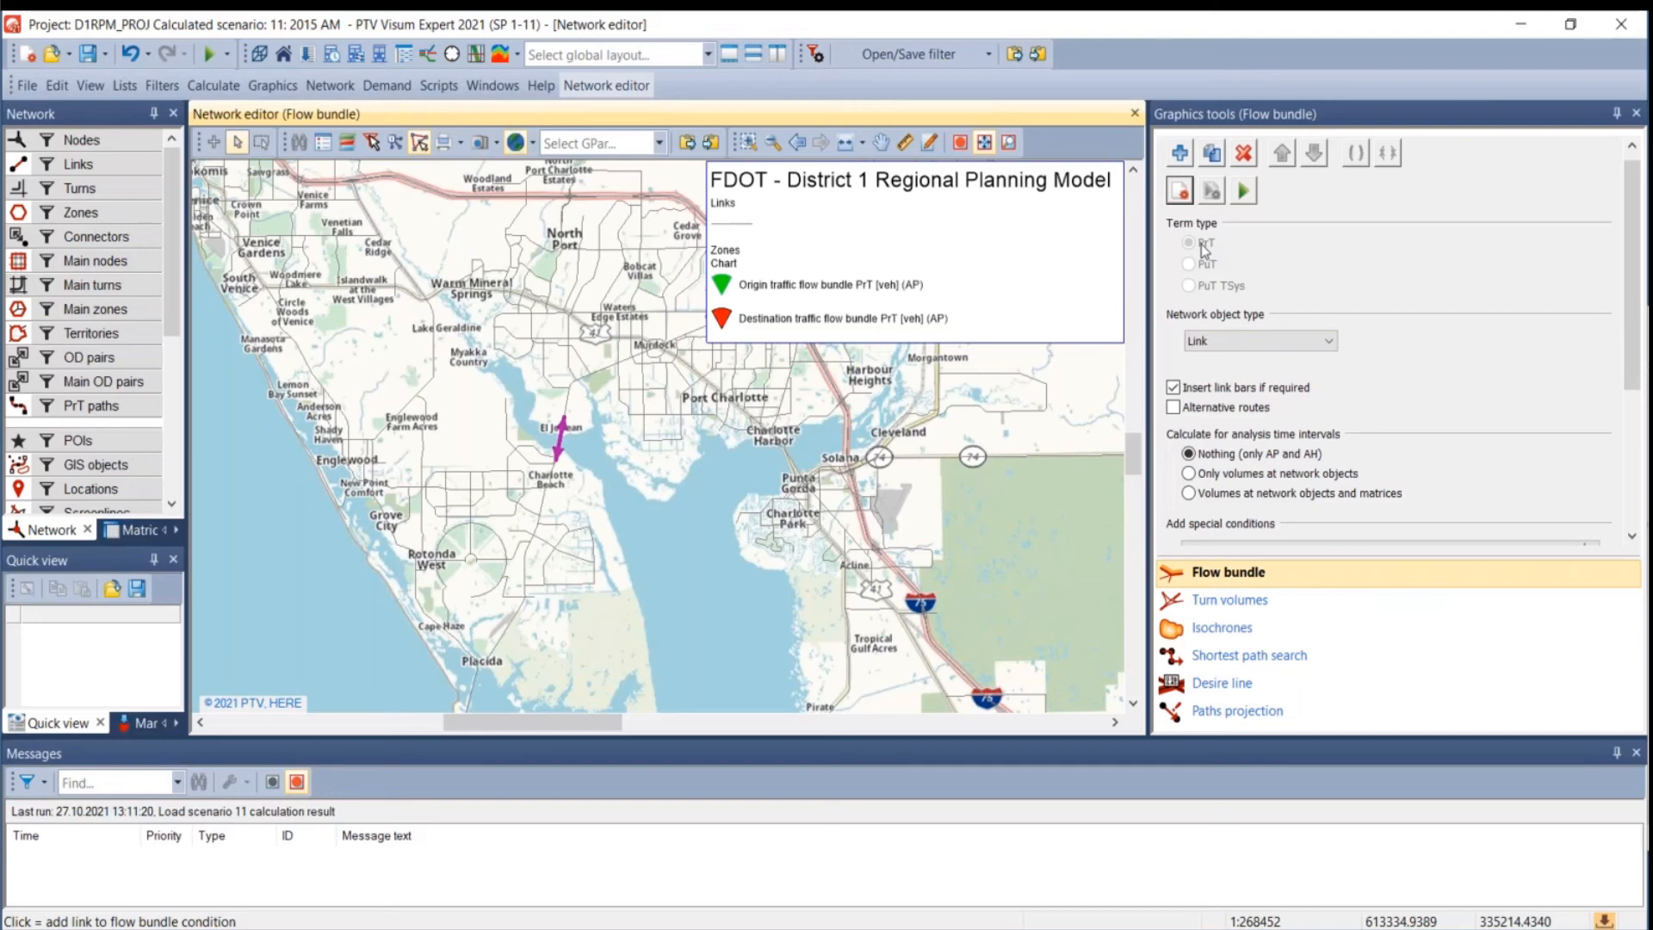
{"action": "left_click", "coordinate": [1244, 190]}
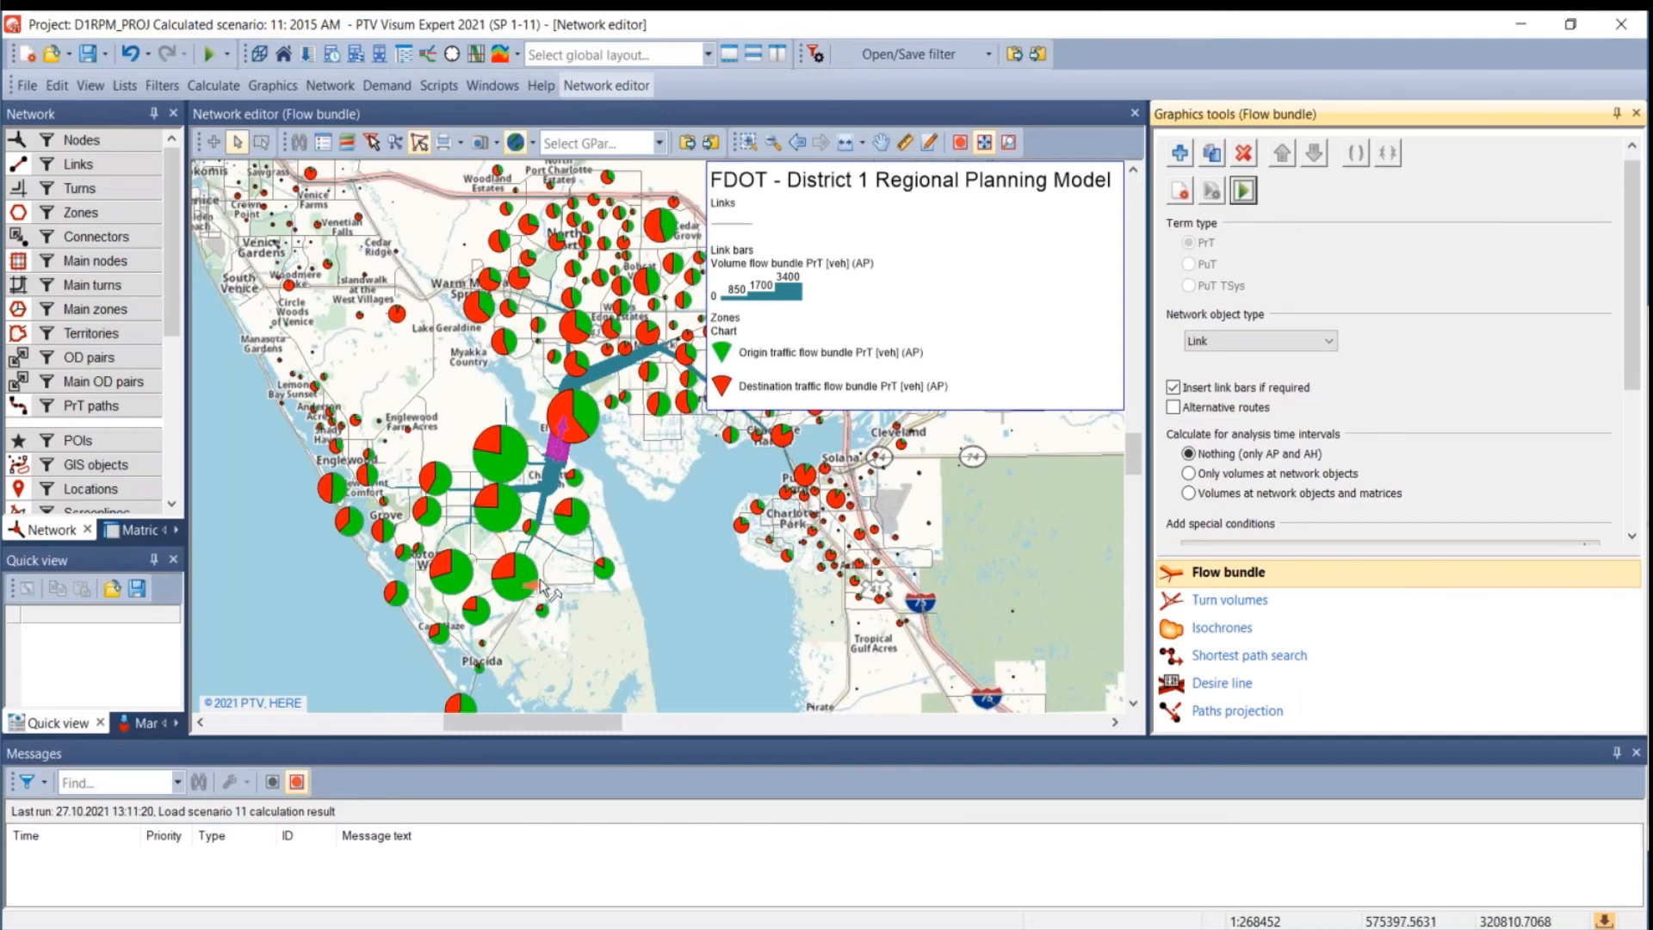
{"action": "scroll", "coordinate": [651, 569], "scroll_direction": "up", "scroll_amount": 1}
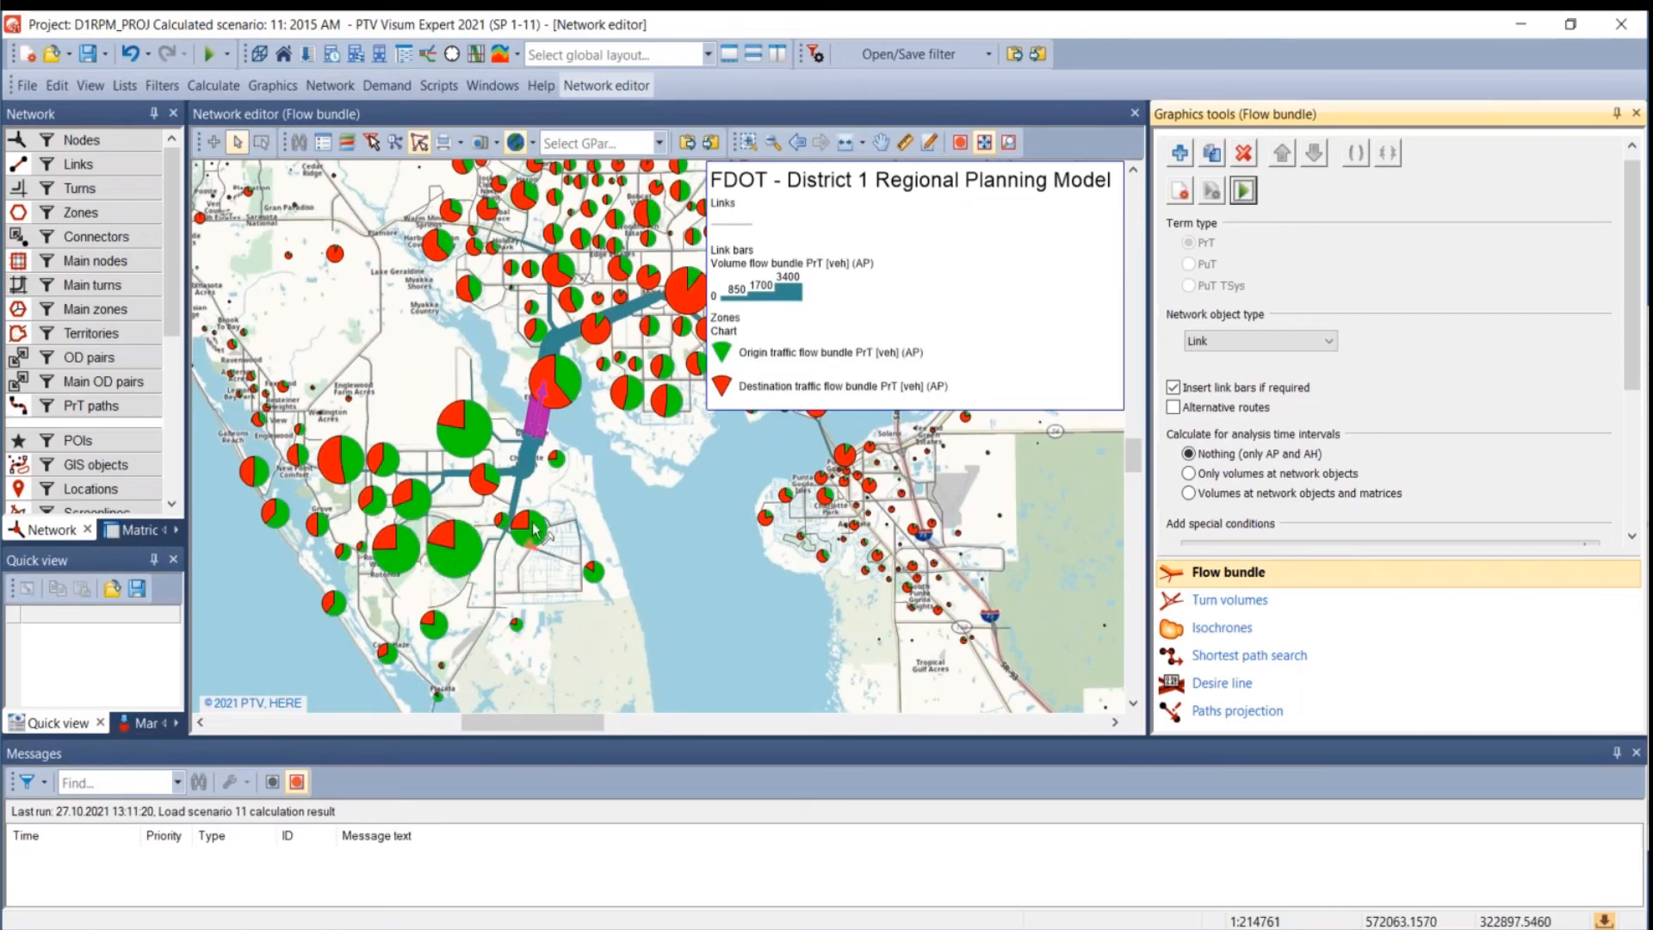
{"action": "left_click_drag", "start_coordinate": [675, 320], "coordinate": [514, 375]}
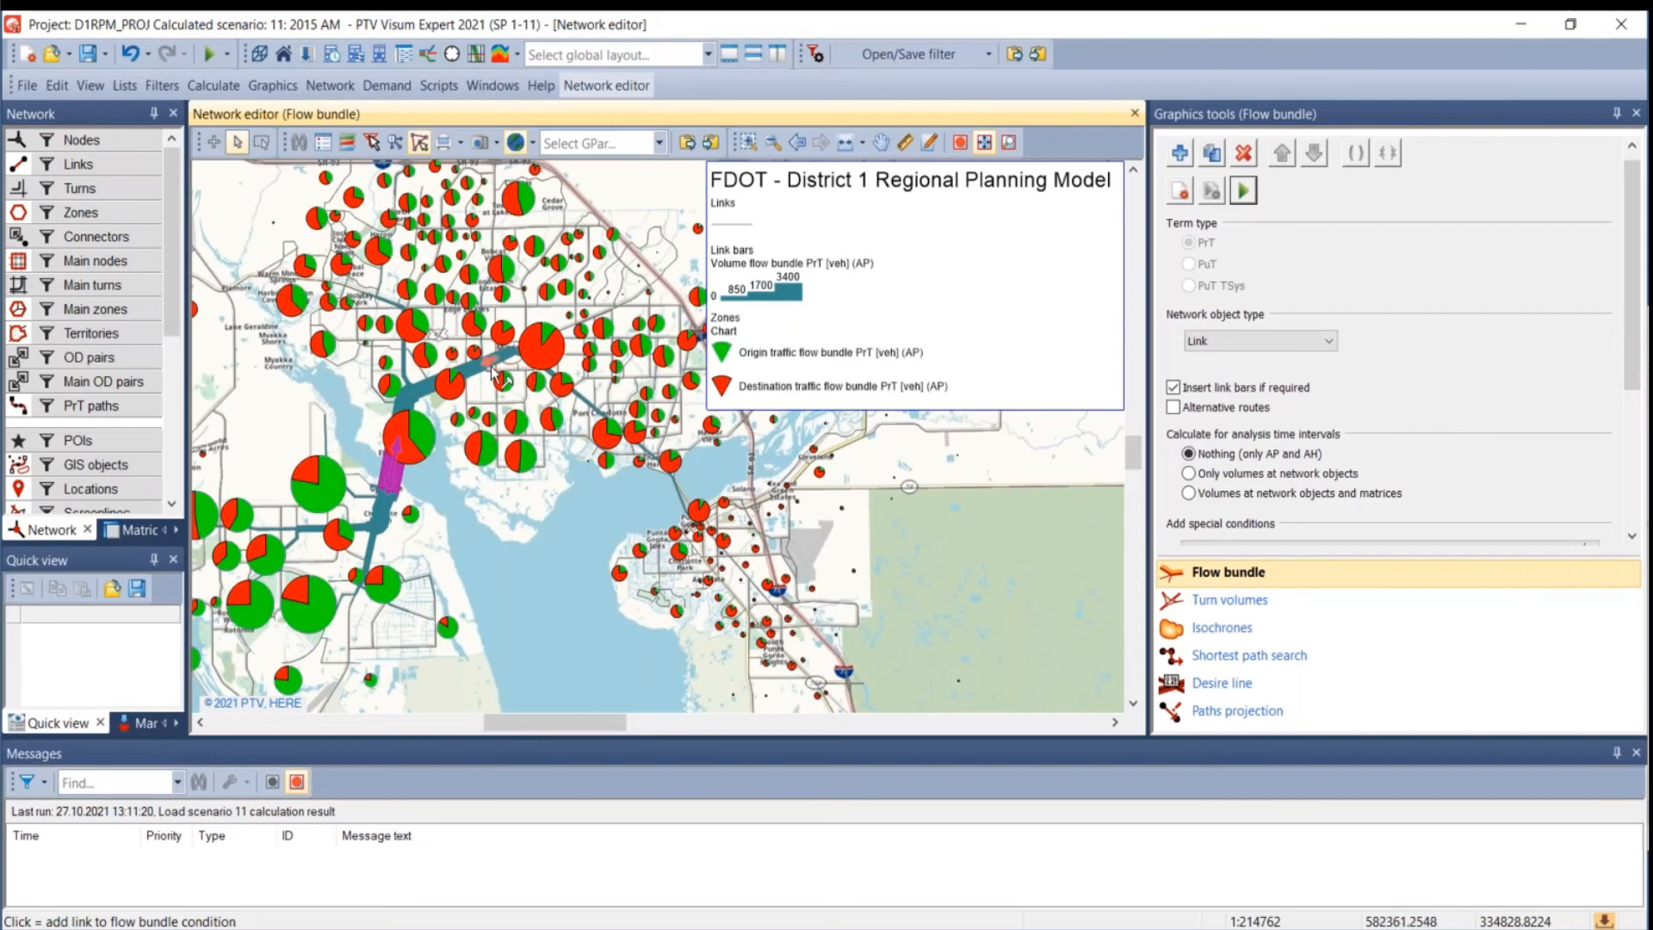
{"action": "scroll", "coordinate": [508, 378], "scroll_direction": "down", "scroll_amount": 2}
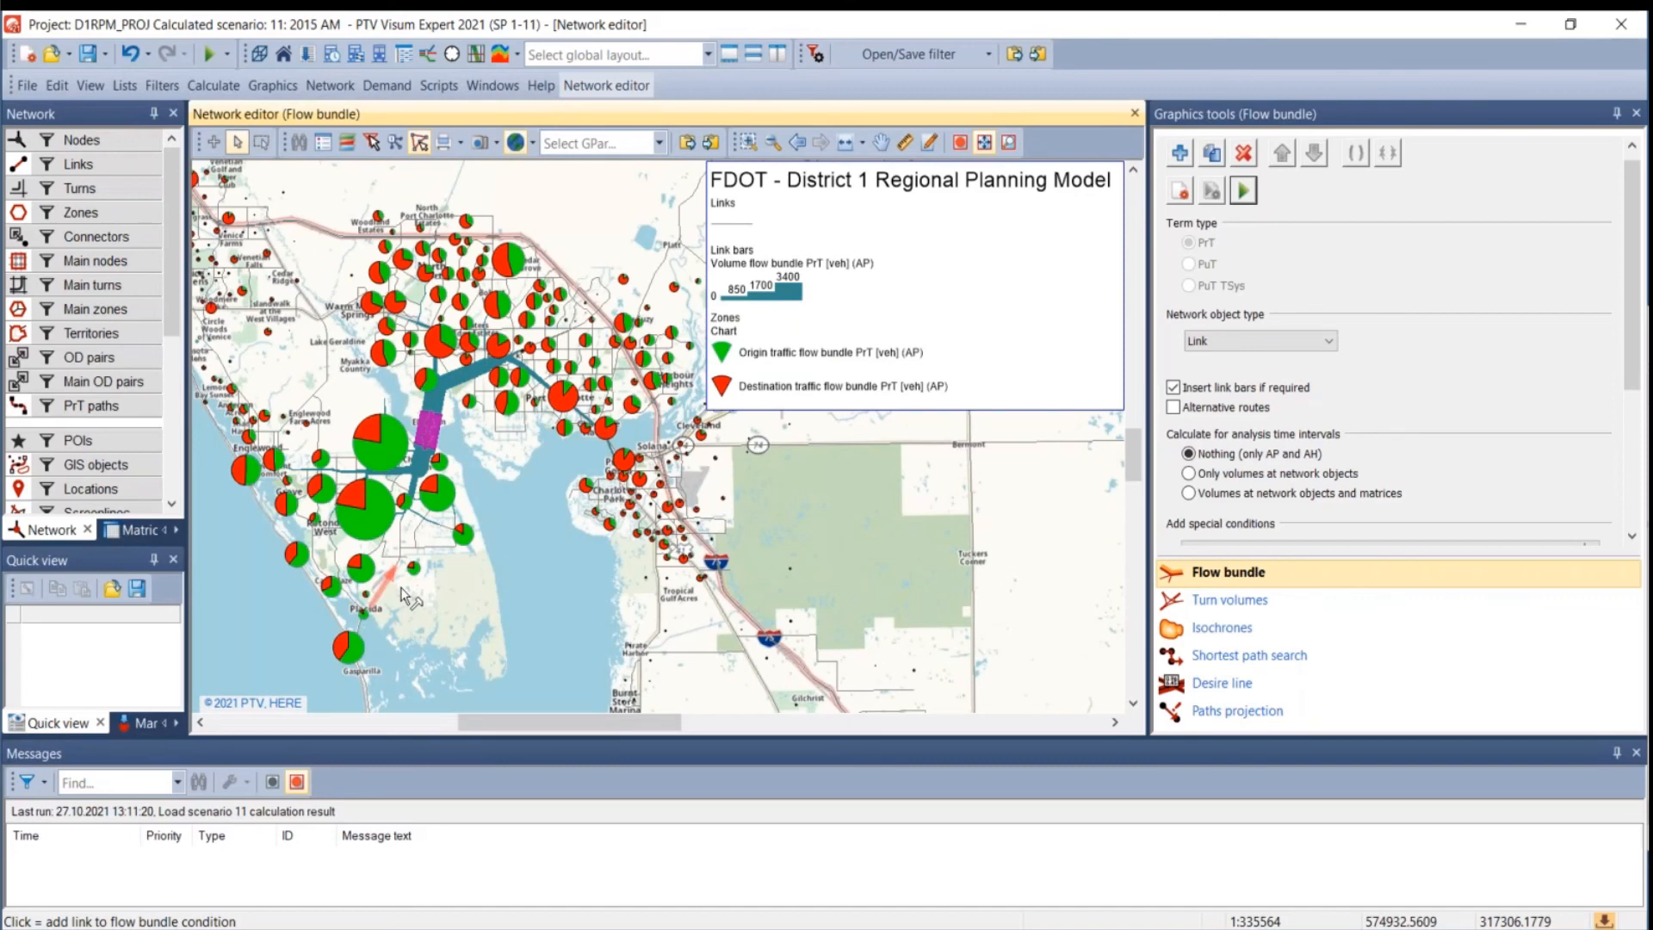
{"action": "left_click_drag", "start_coordinate": [308, 369], "coordinate": [463, 548]}
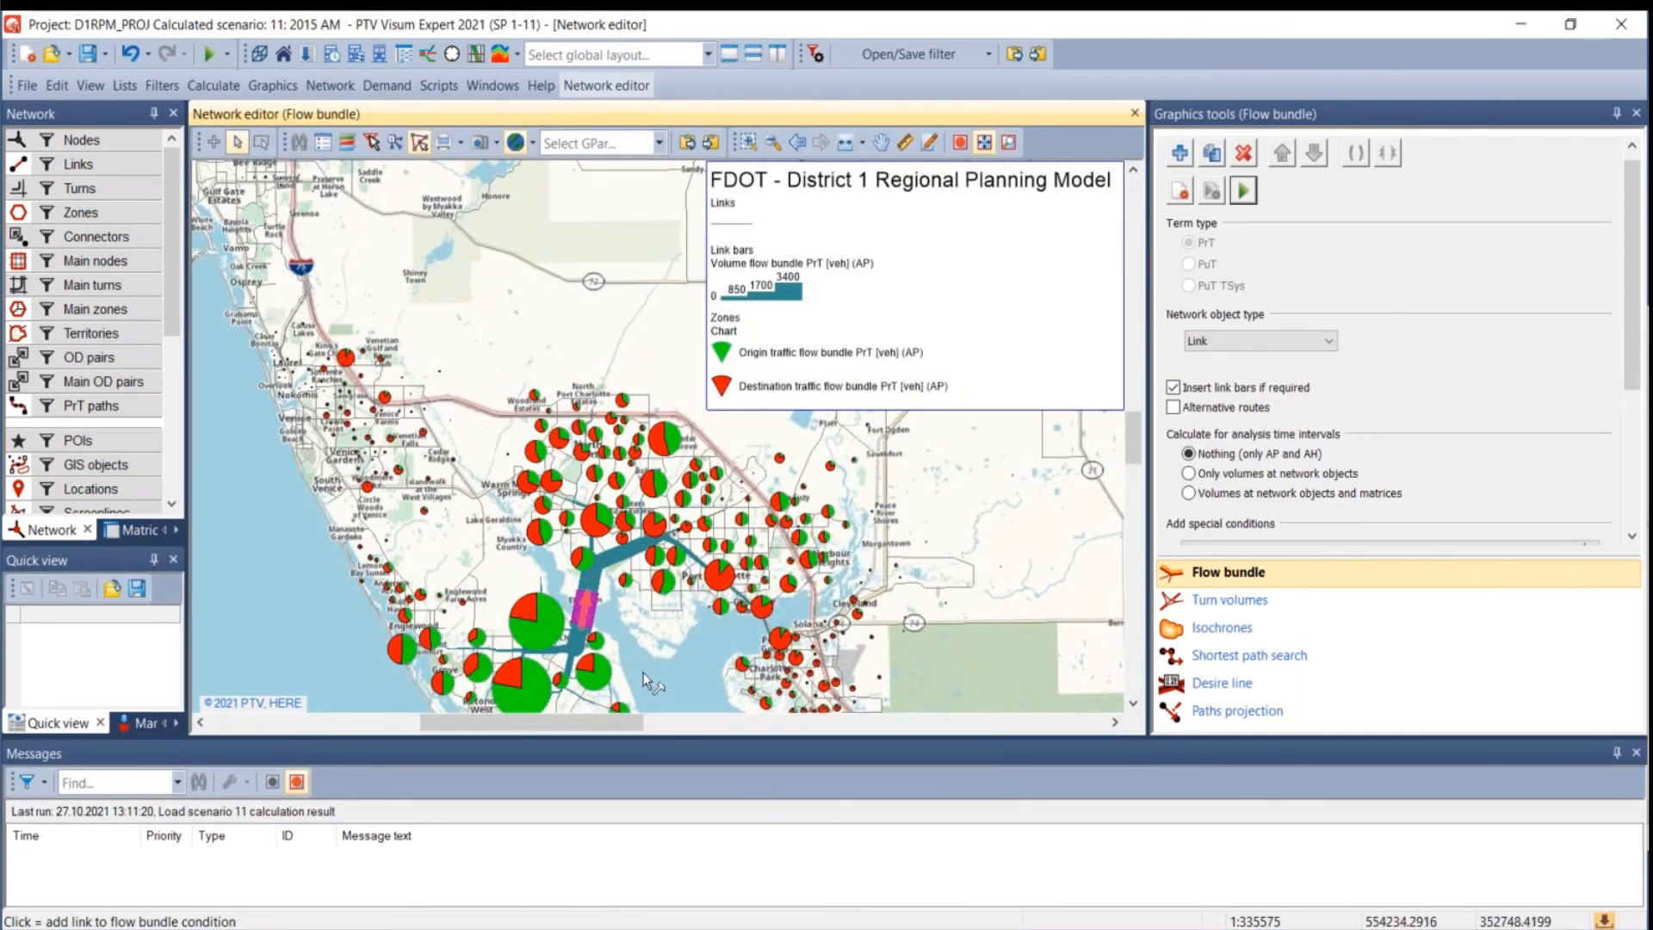
{"action": "left_click_drag", "start_coordinate": [556, 599], "coordinate": [418, 403]}
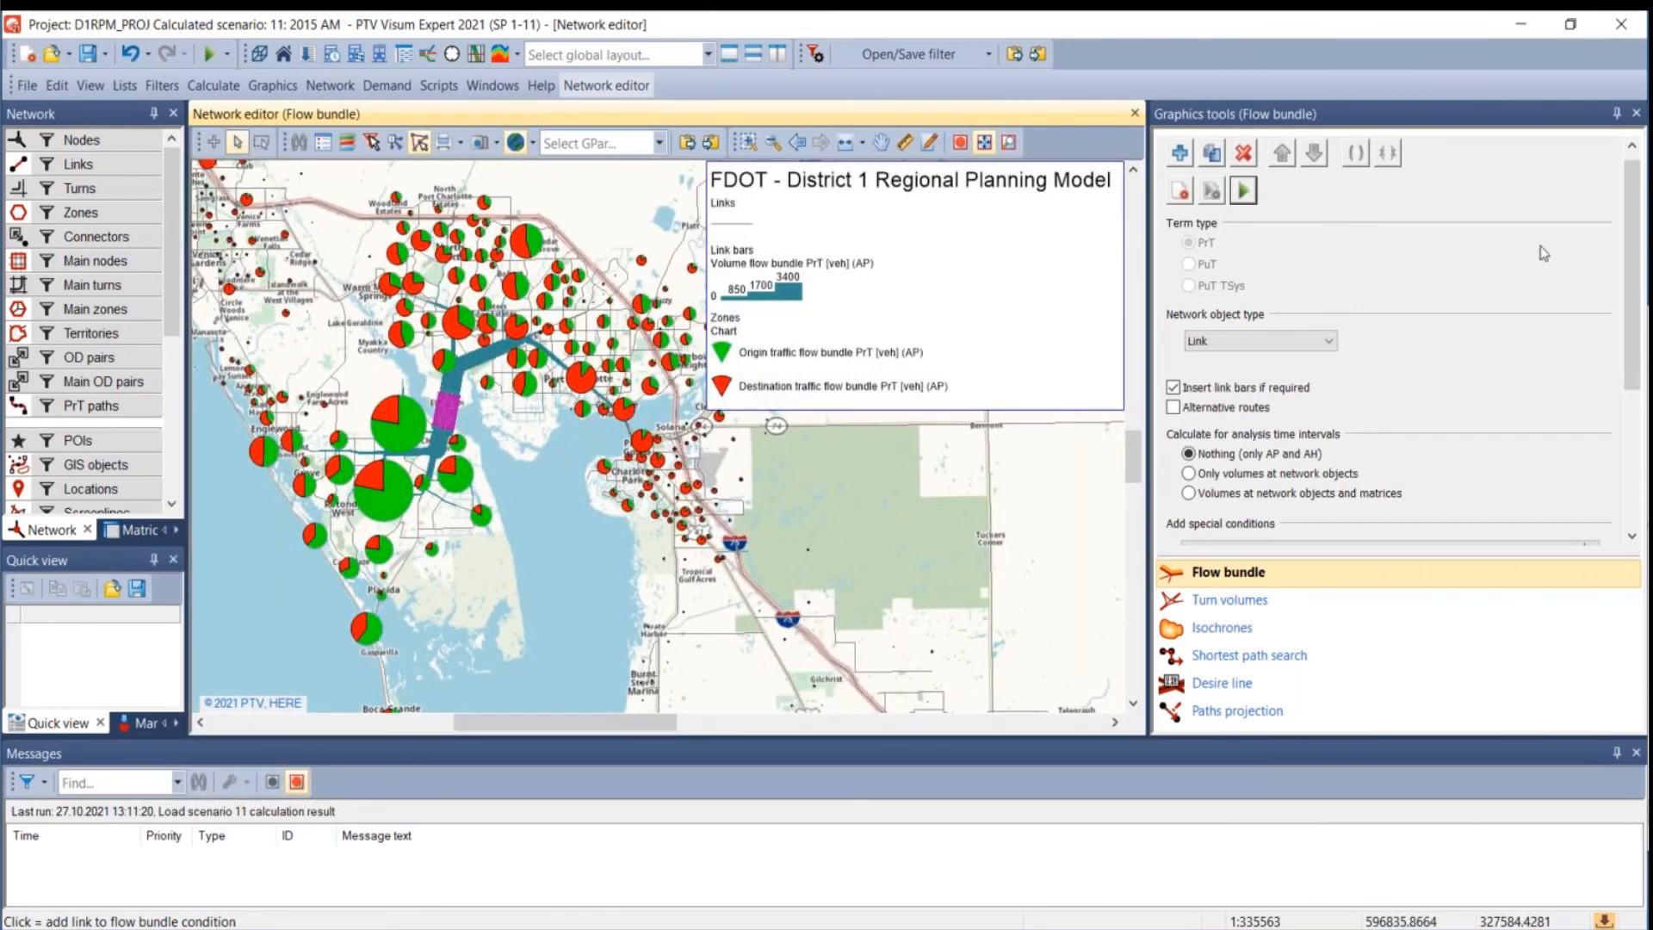
- Initialize the flow bundle again and execute it for only the northbound El Jobean bridge link
{"action": "left_click", "coordinate": [1179, 198]}
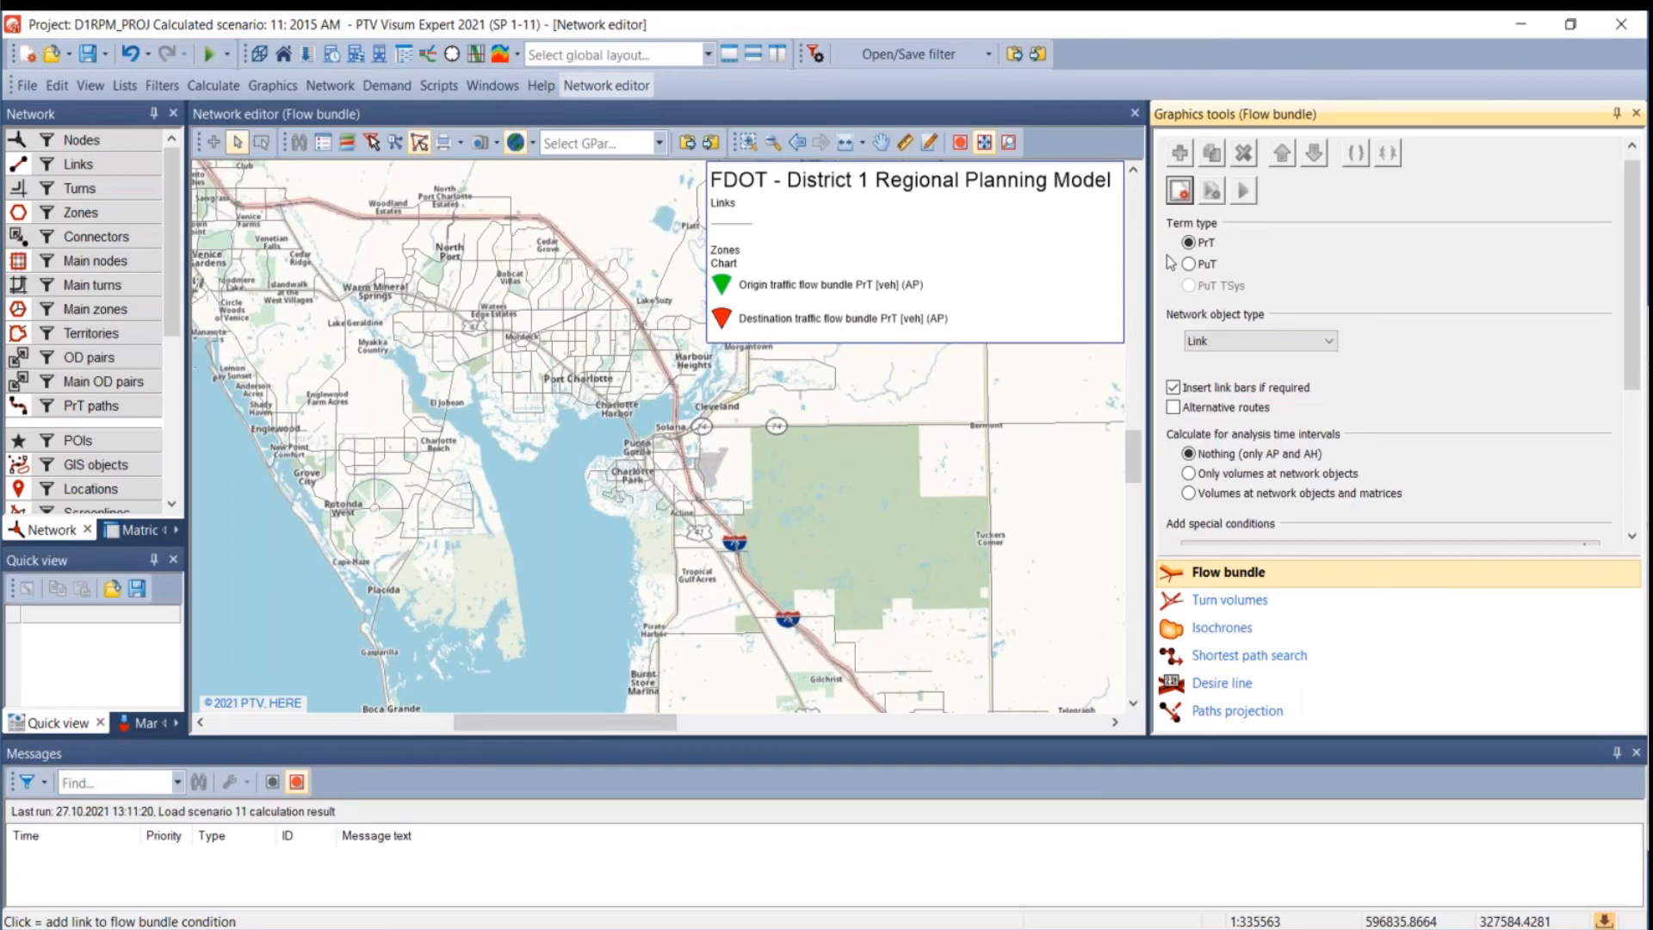
{"action": "left_click", "coordinate": [446, 408]}
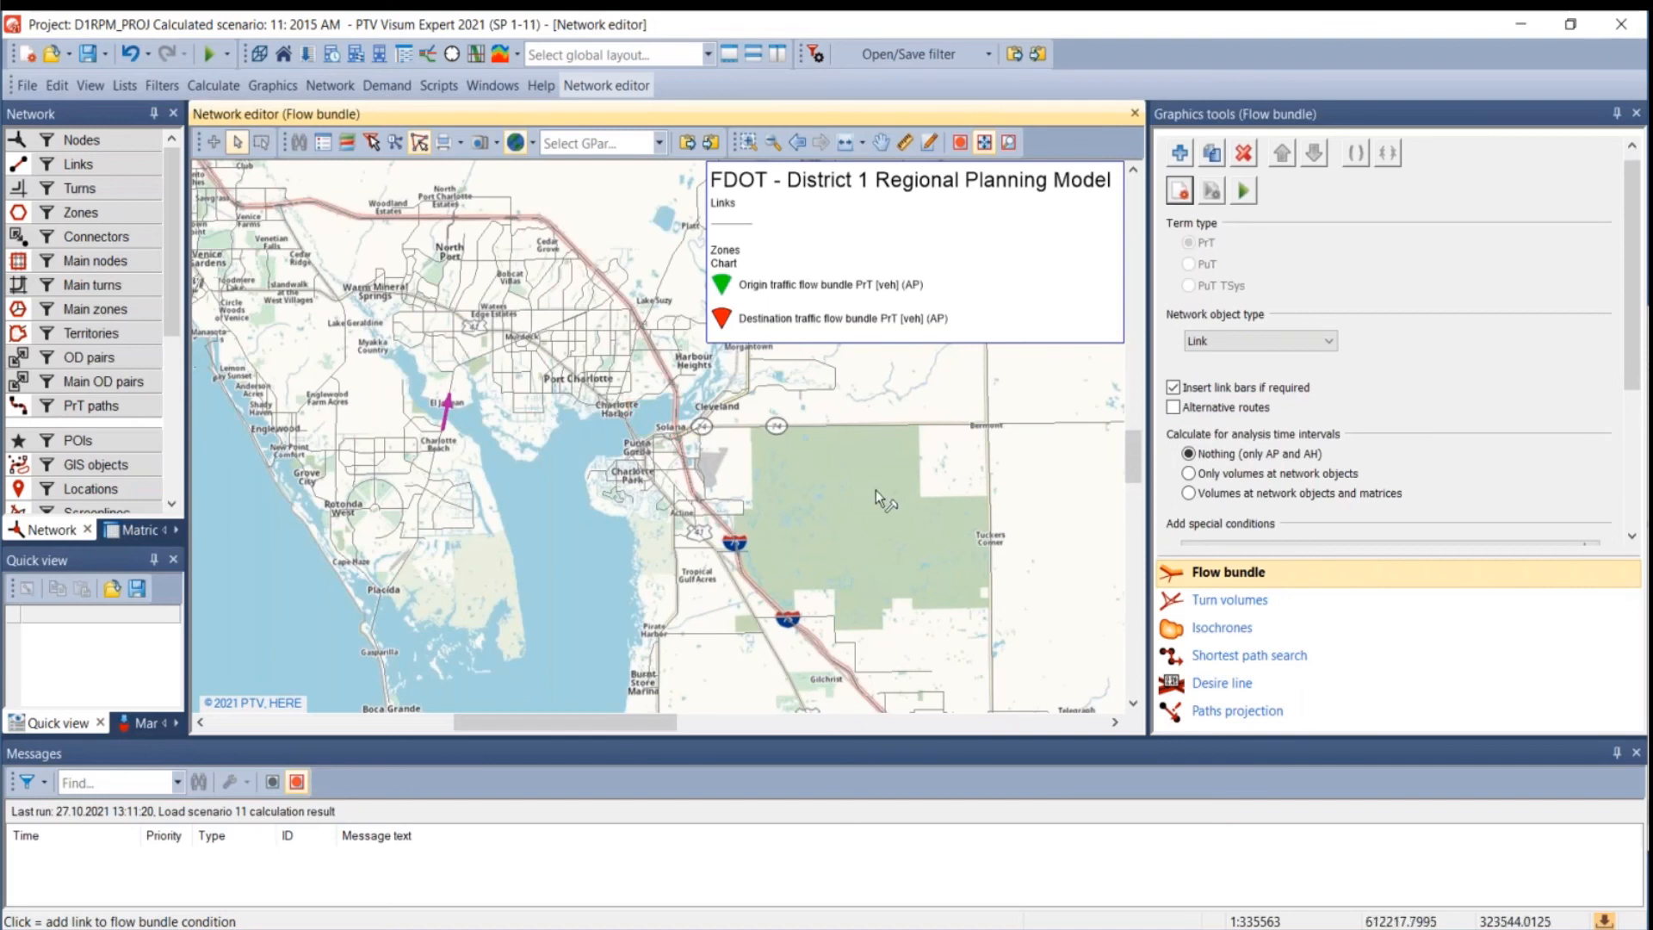
{"action": "scroll", "coordinate": [1171, 426], "scroll_direction": "down", "scroll_amount": 5}
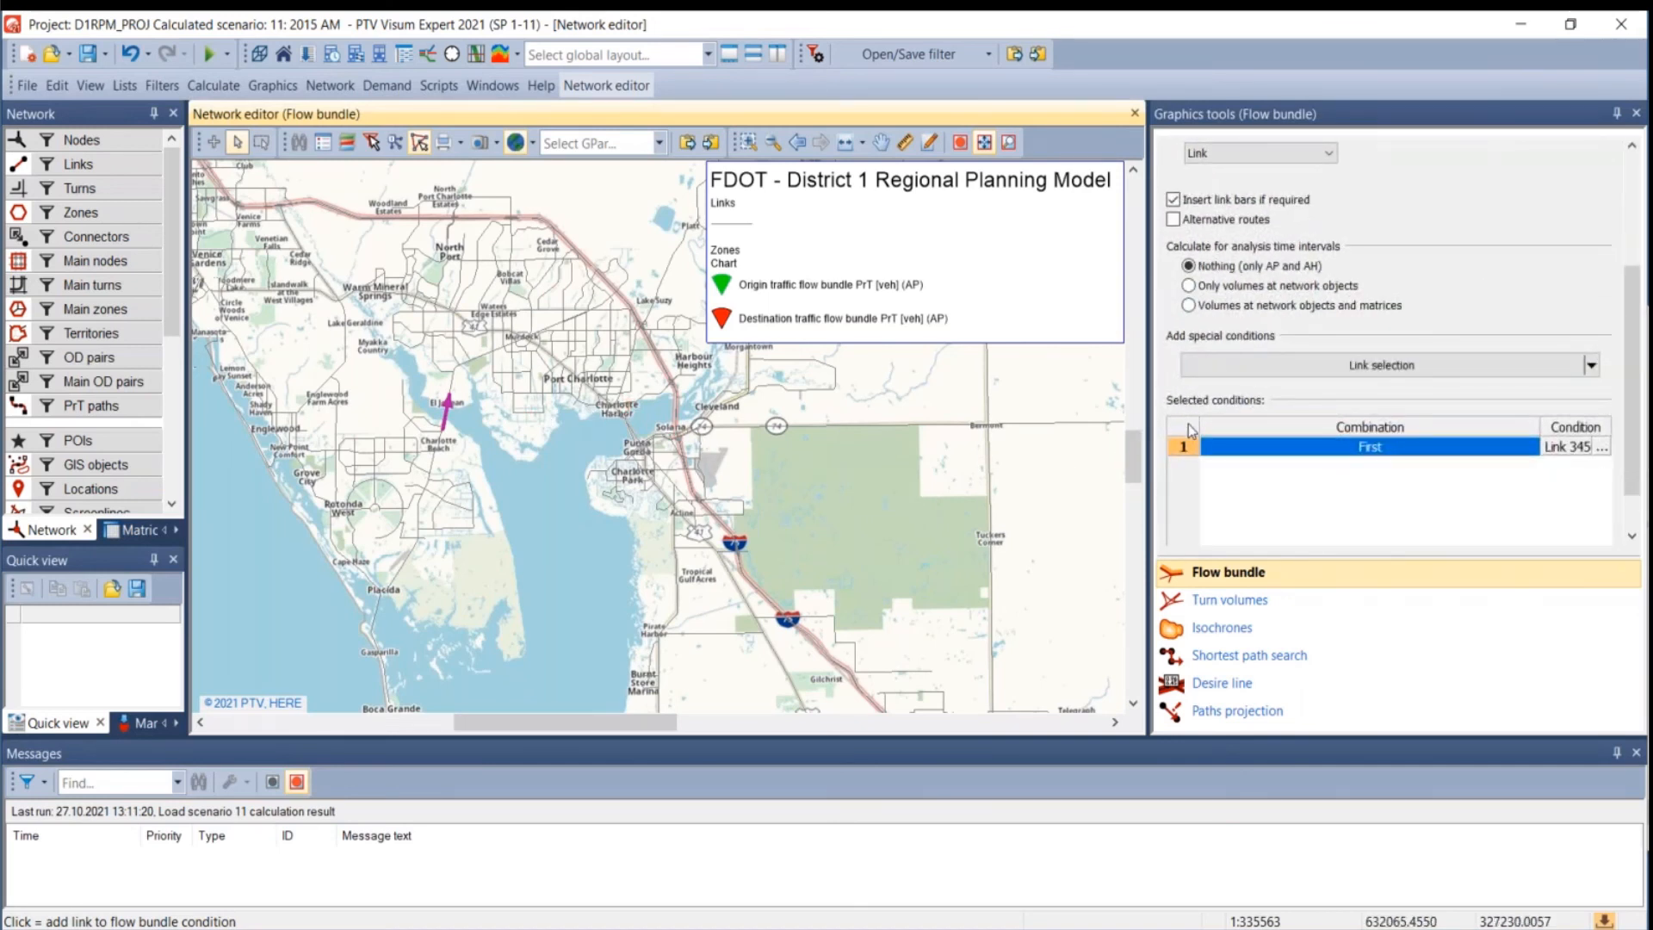
{"action": "scroll", "coordinate": [1288, 242], "scroll_direction": "up", "scroll_amount": 2}
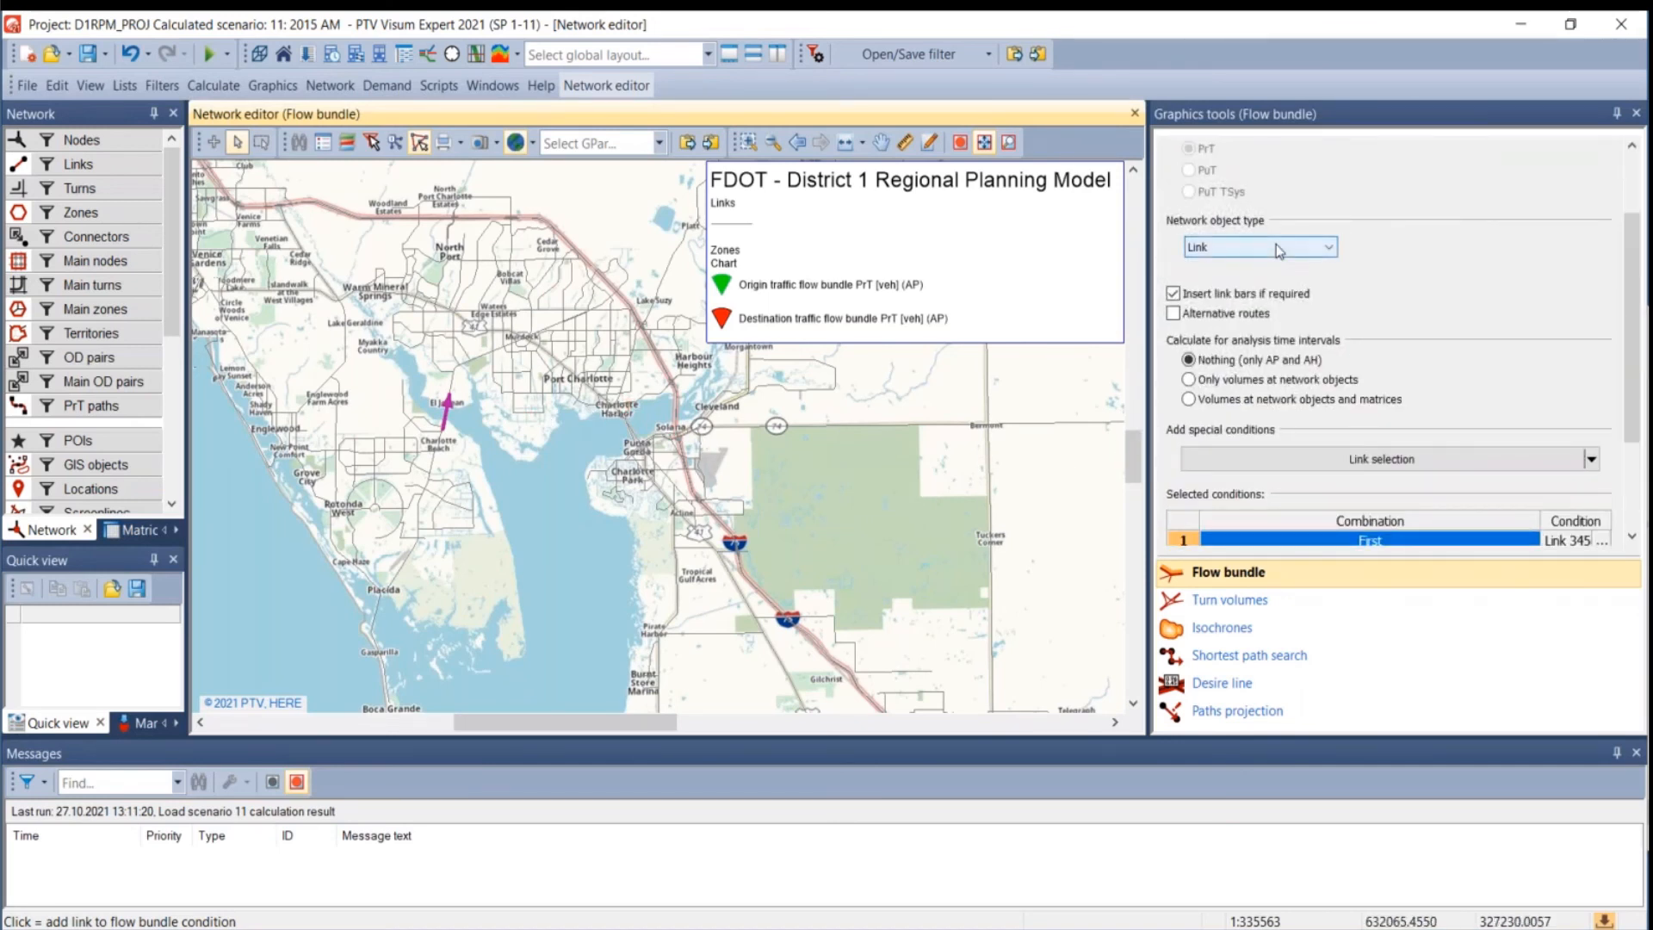
{"action": "scroll", "coordinate": [1280, 251], "scroll_direction": "up", "scroll_amount": 2}
{"action": "left_click", "coordinate": [1242, 200]}
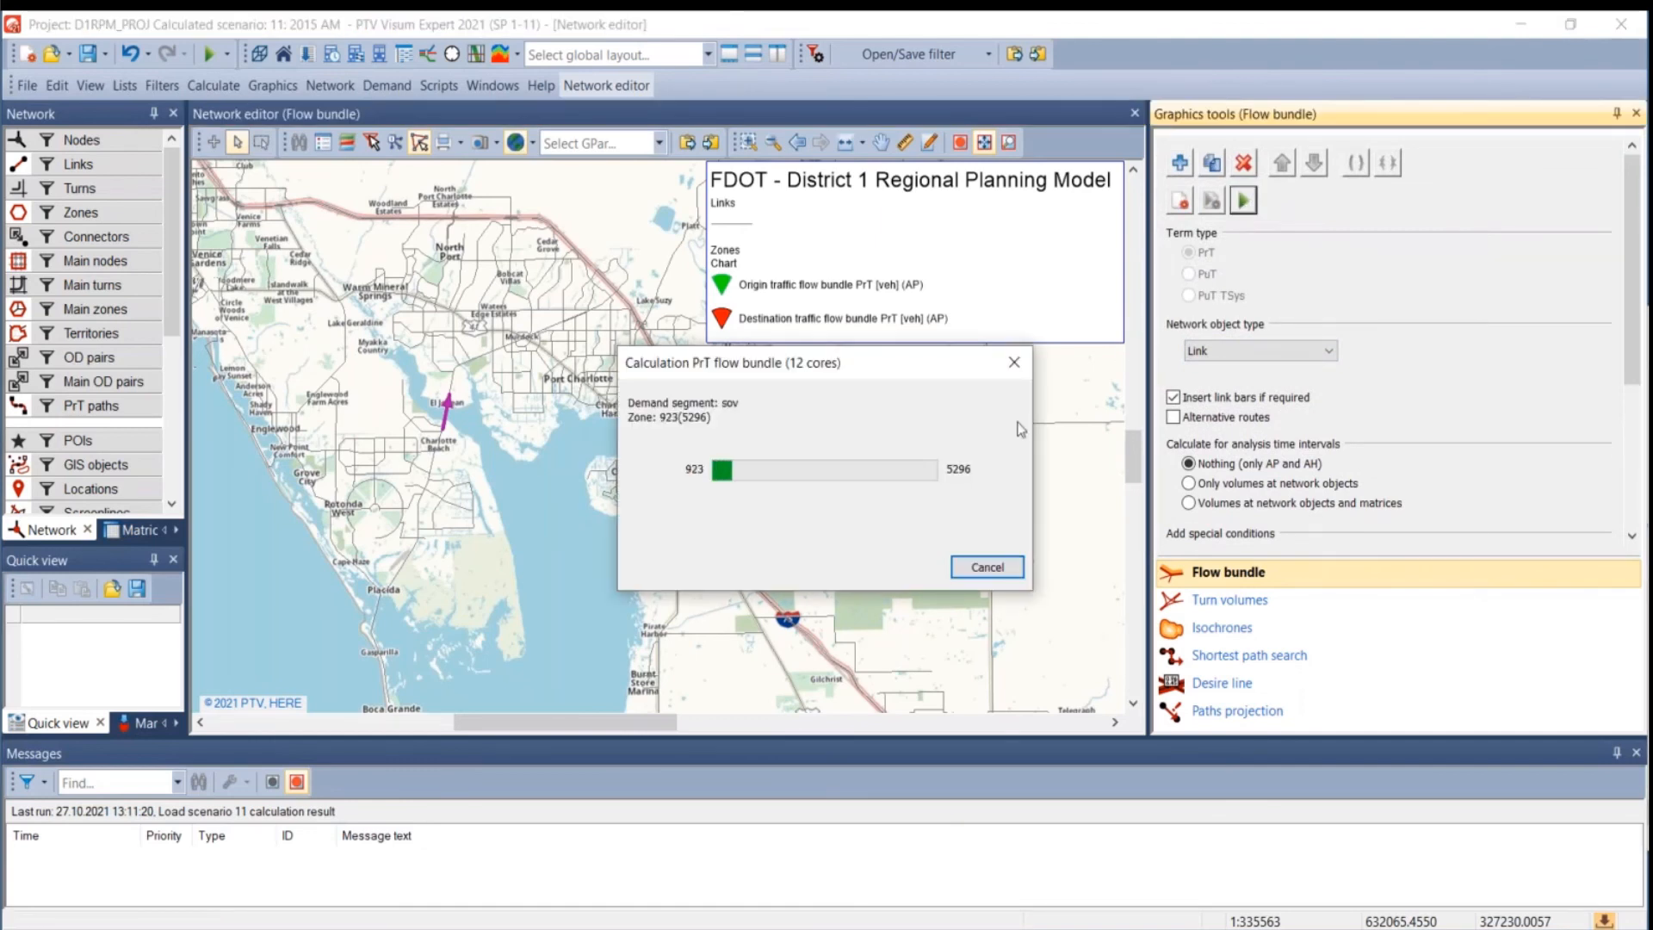
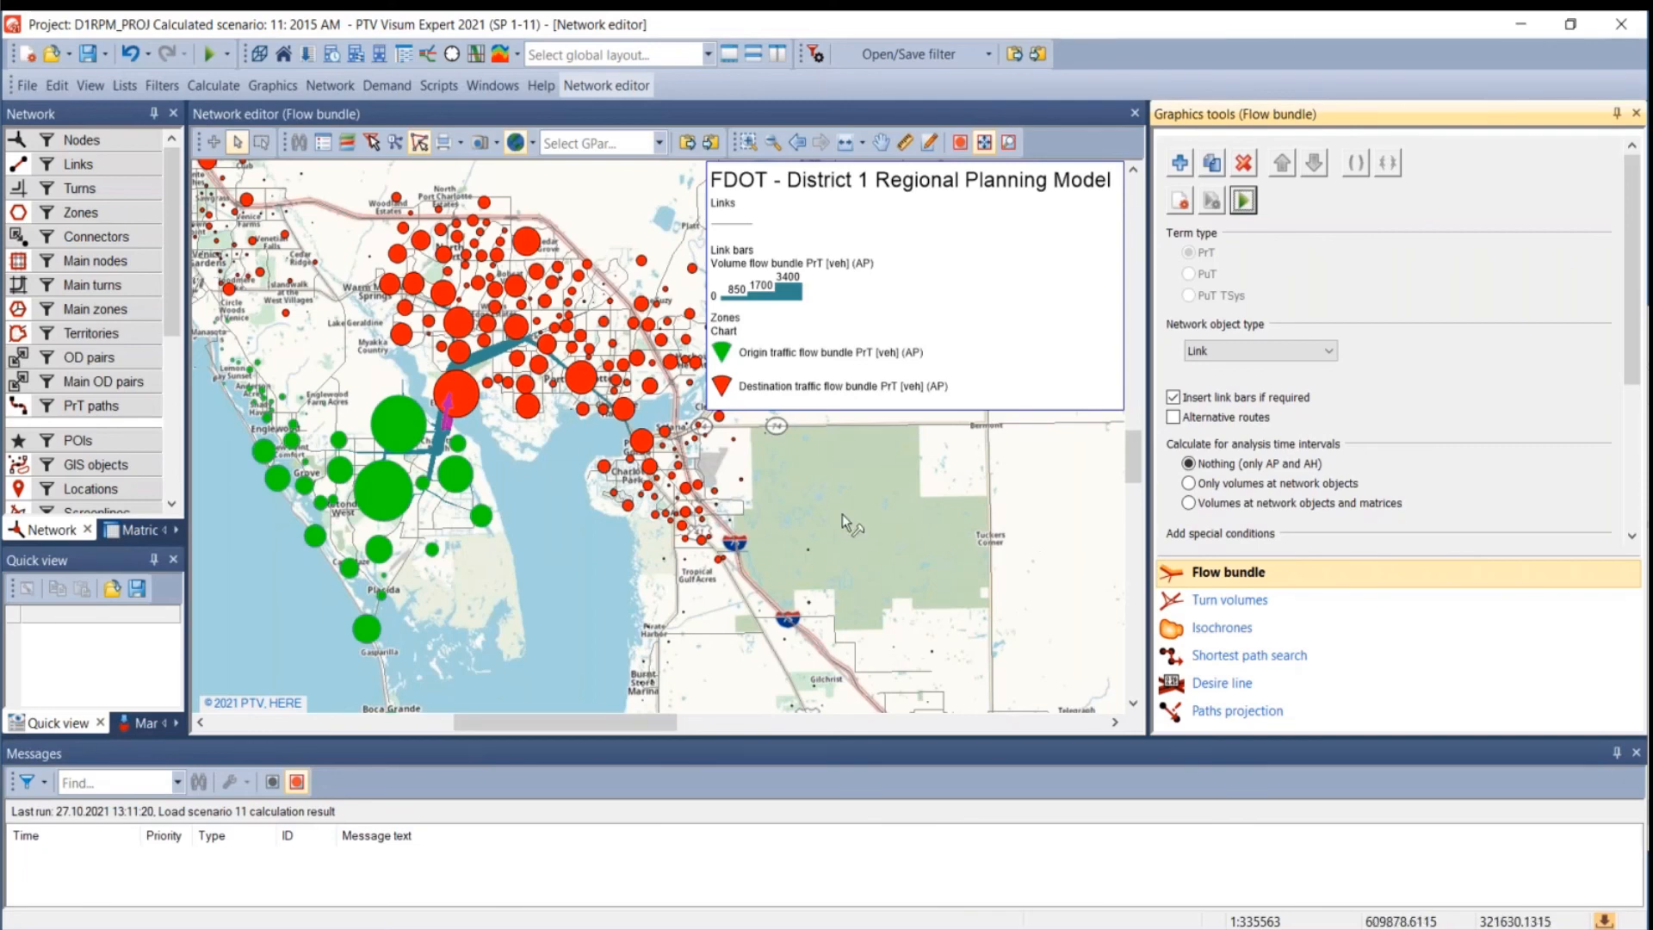
- Open the list of all matrices from the matrix overview
{"action": "left_click", "coordinate": [127, 531]}
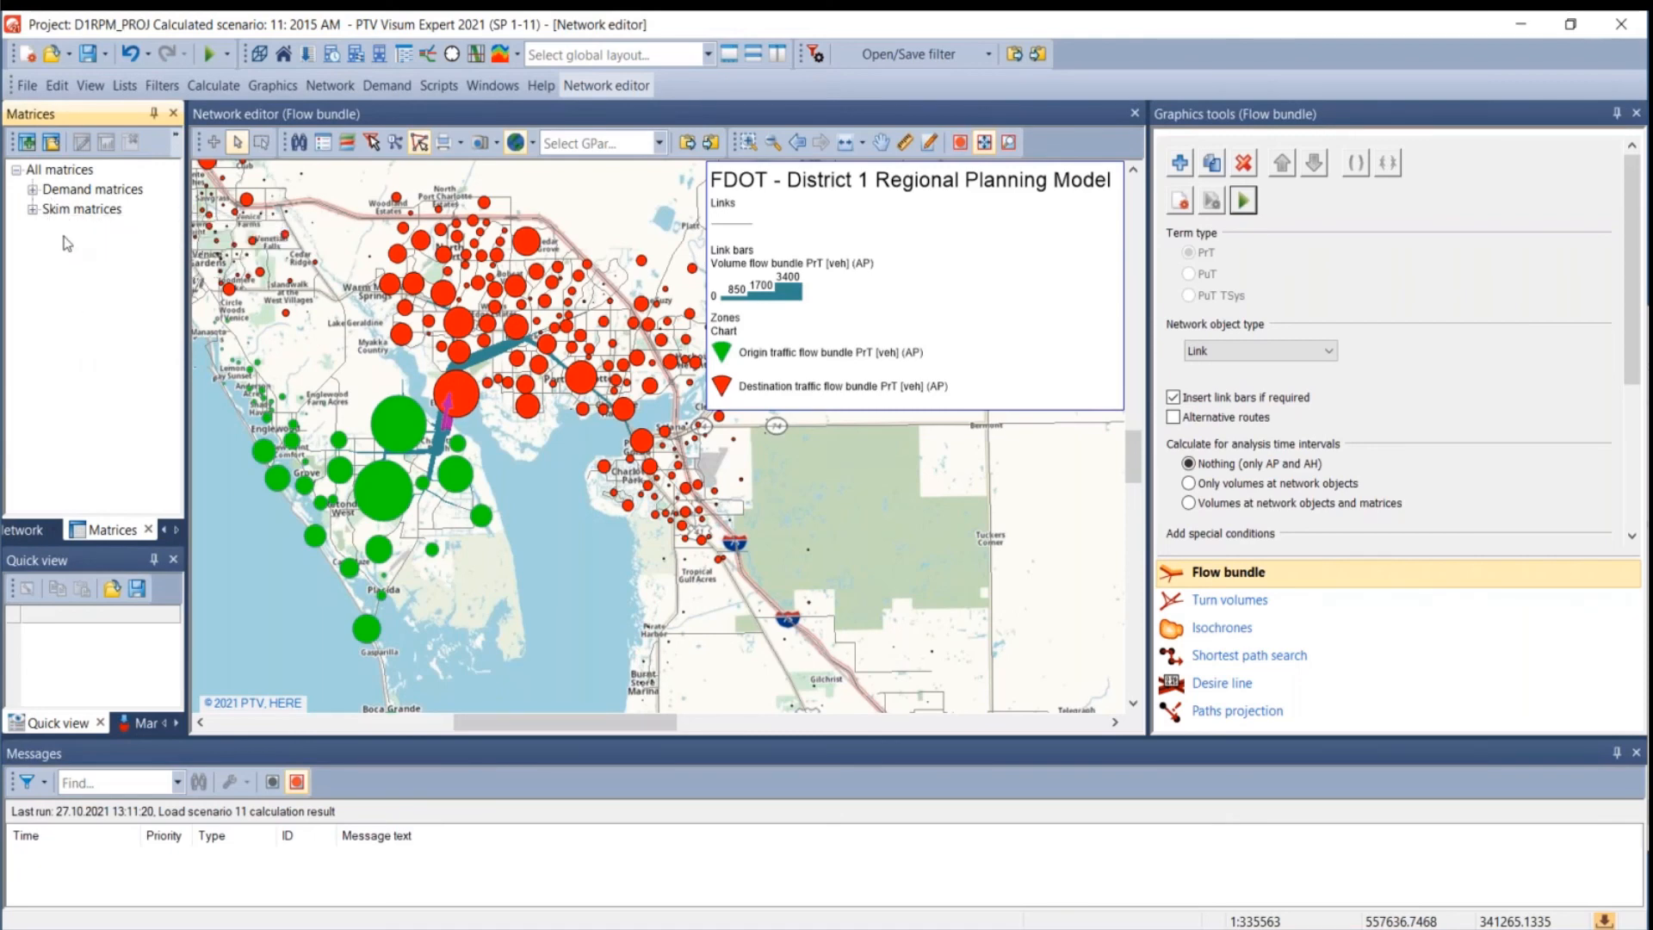
{"action": "left_click", "coordinate": [121, 87]}
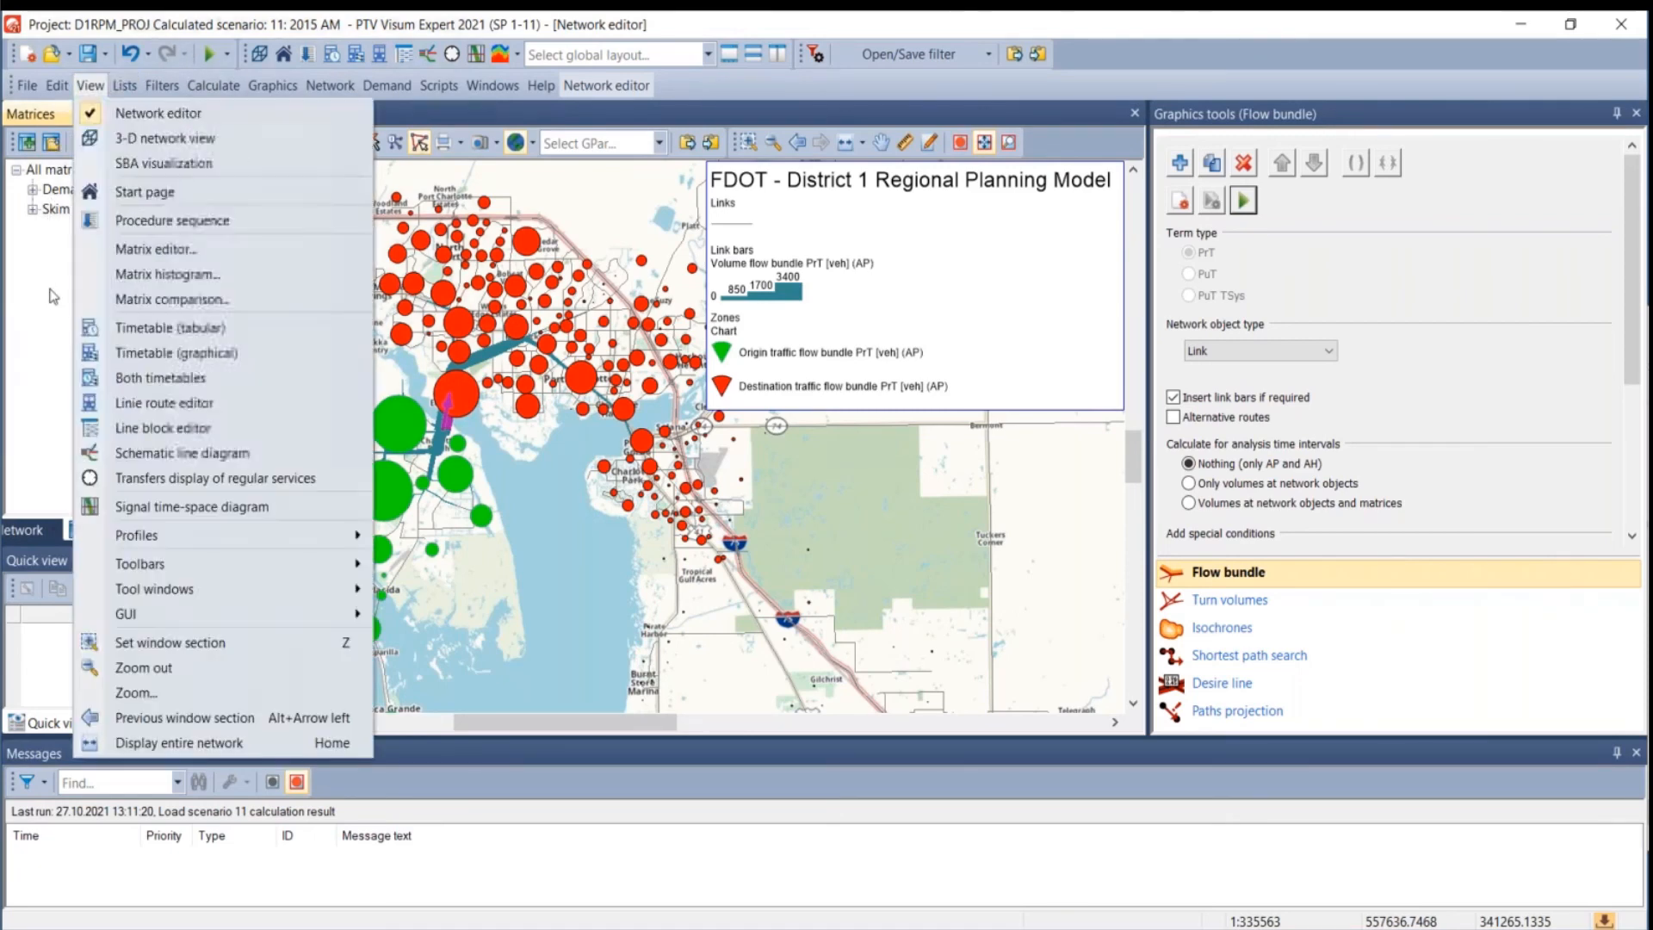
{"action": "right_click", "coordinate": [47, 276]}
{"action": "left_click", "coordinate": [100, 408]}
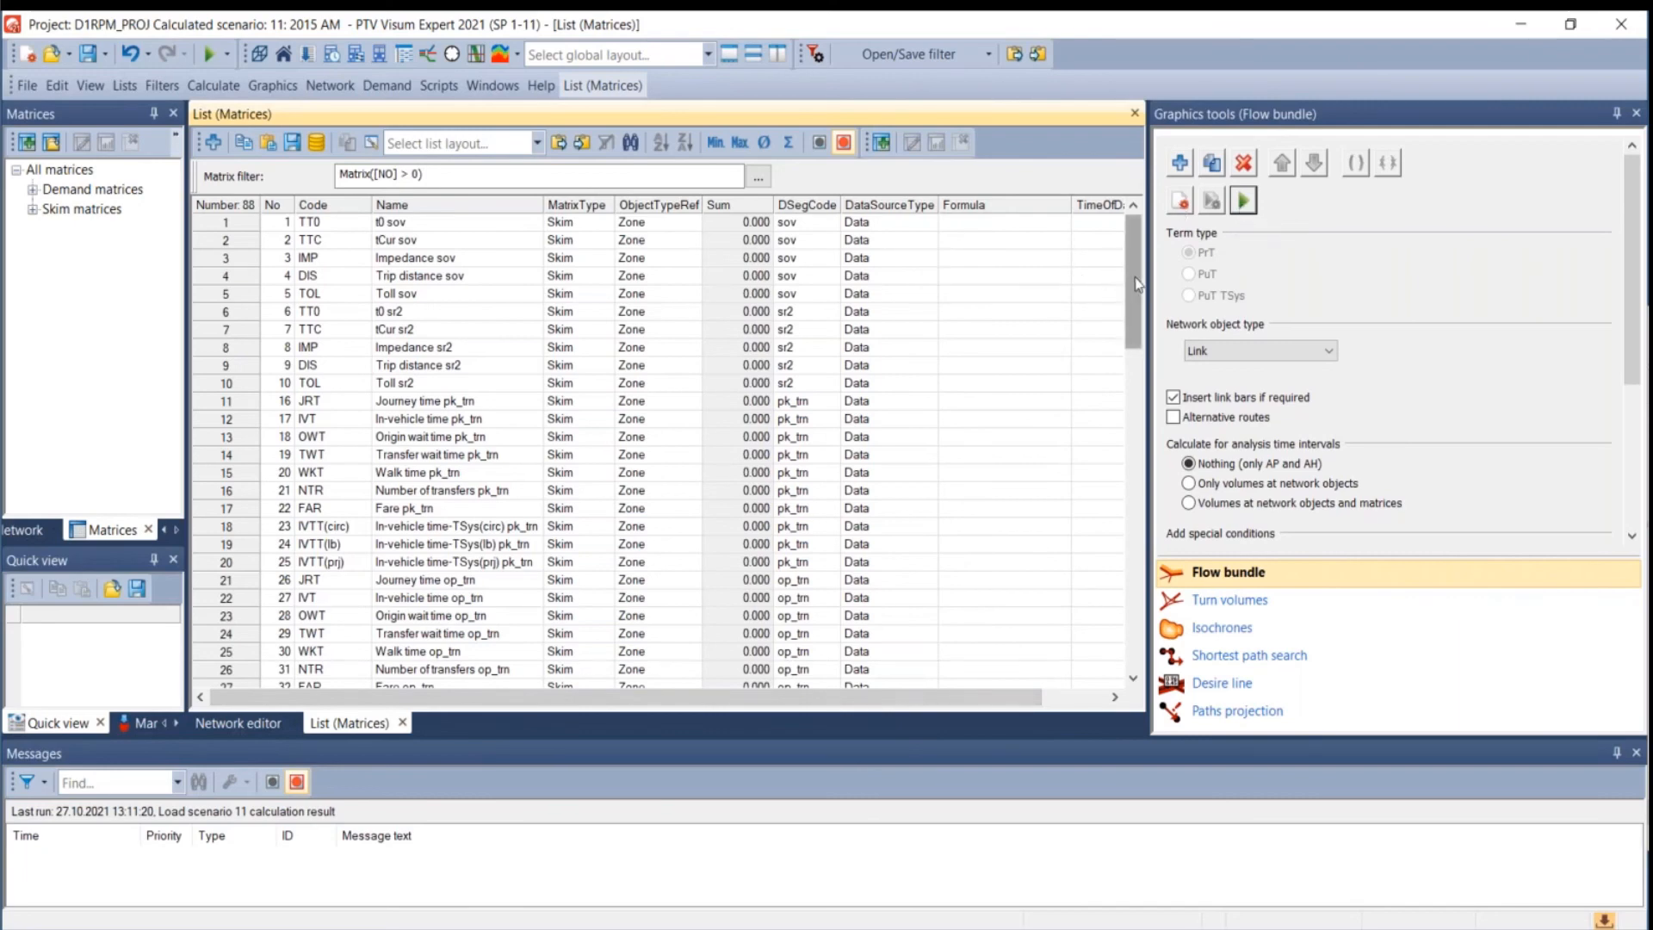
- Select the sov, sr2 and trk flow bundle matrices in turn at the end of the matrix list
{"action": "left_click_drag", "start_coordinate": [1131, 293], "coordinate": [1107, 719]}
{"action": "left_click", "coordinate": [328, 635]}
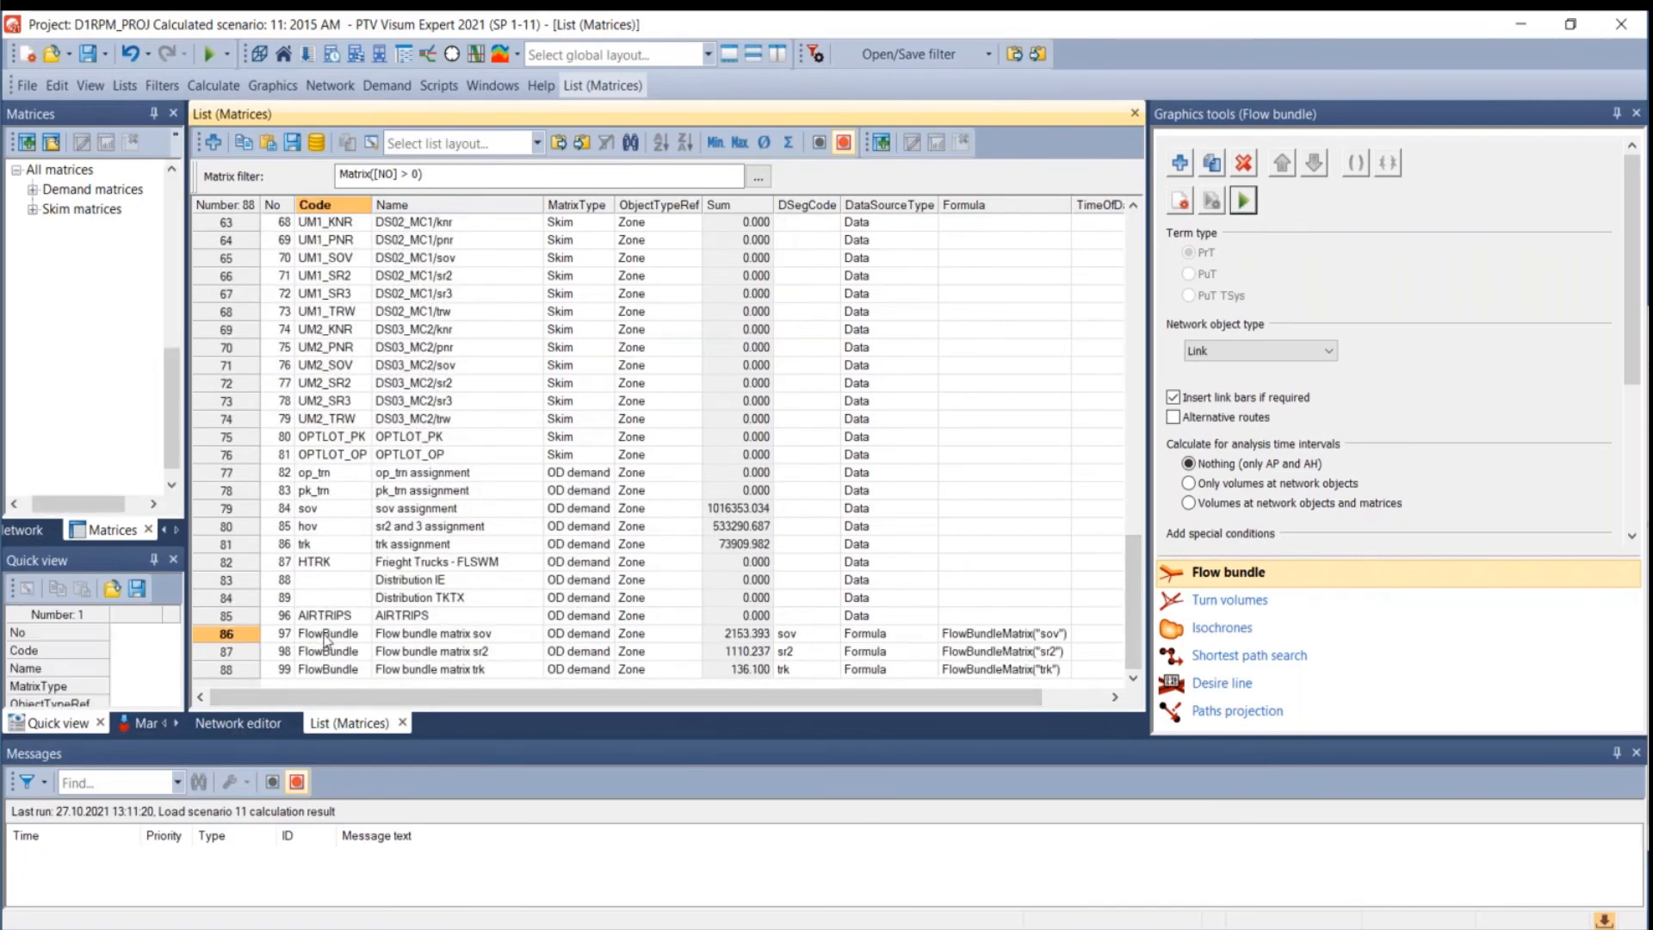
{"action": "left_click", "coordinate": [317, 653]}
{"action": "left_click", "coordinate": [317, 672]}
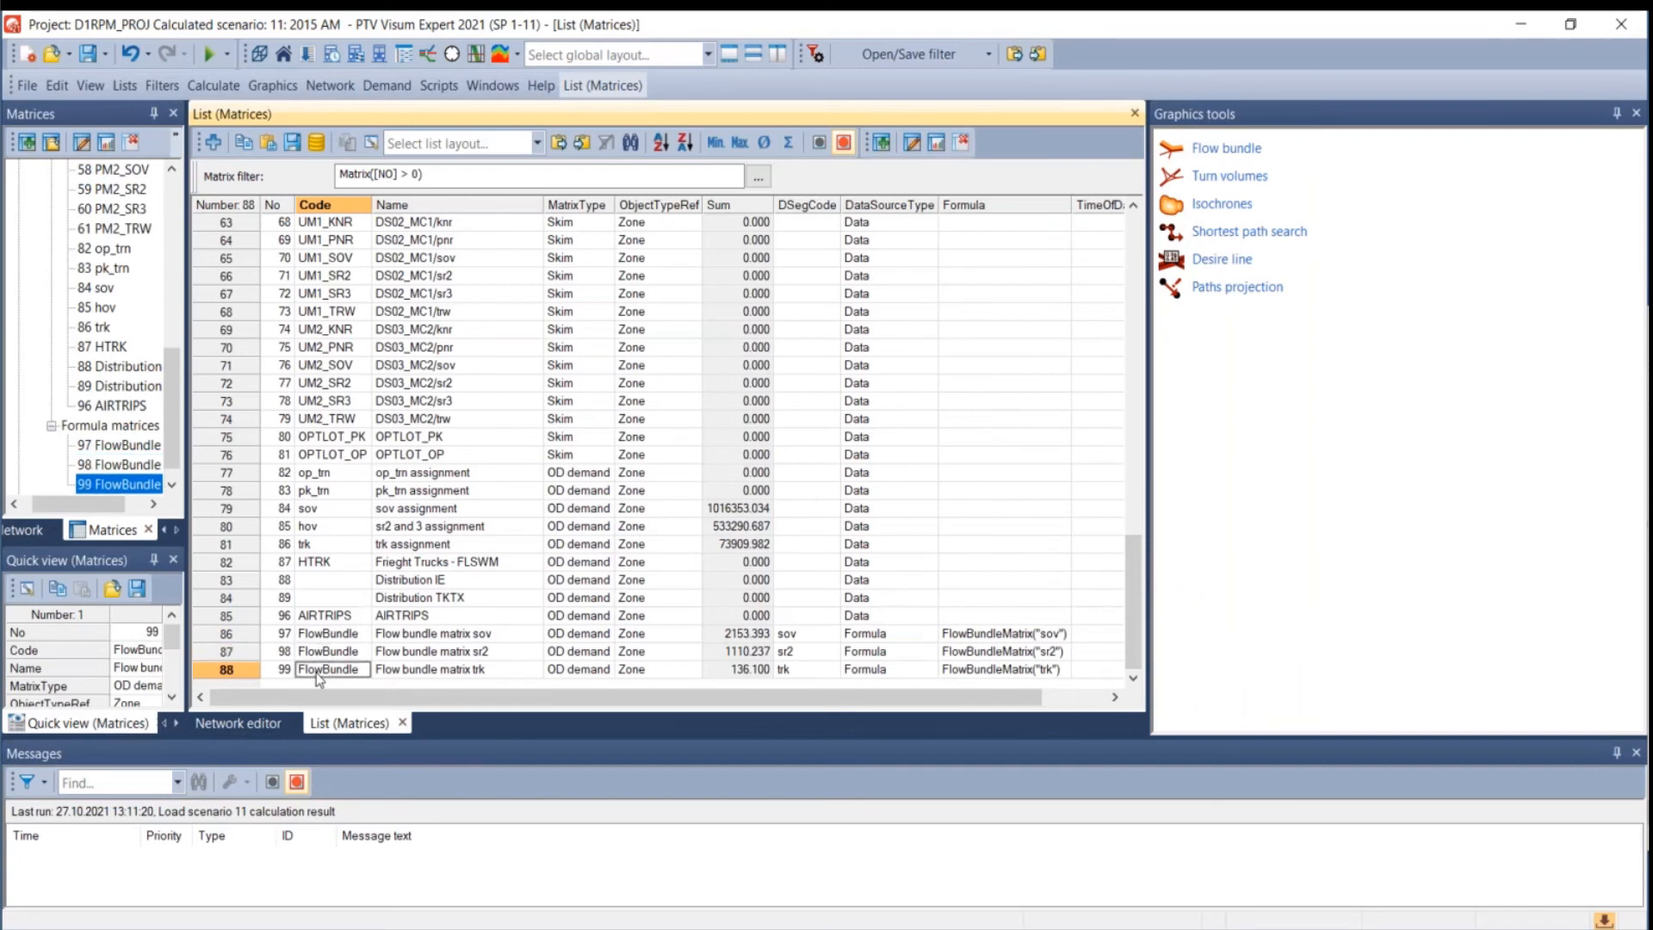
- Review the codes and names of the sov, sr2 and trk flow bundle matrices against the flow bundle shown on the network map
{"action": "left_click", "coordinate": [332, 637]}
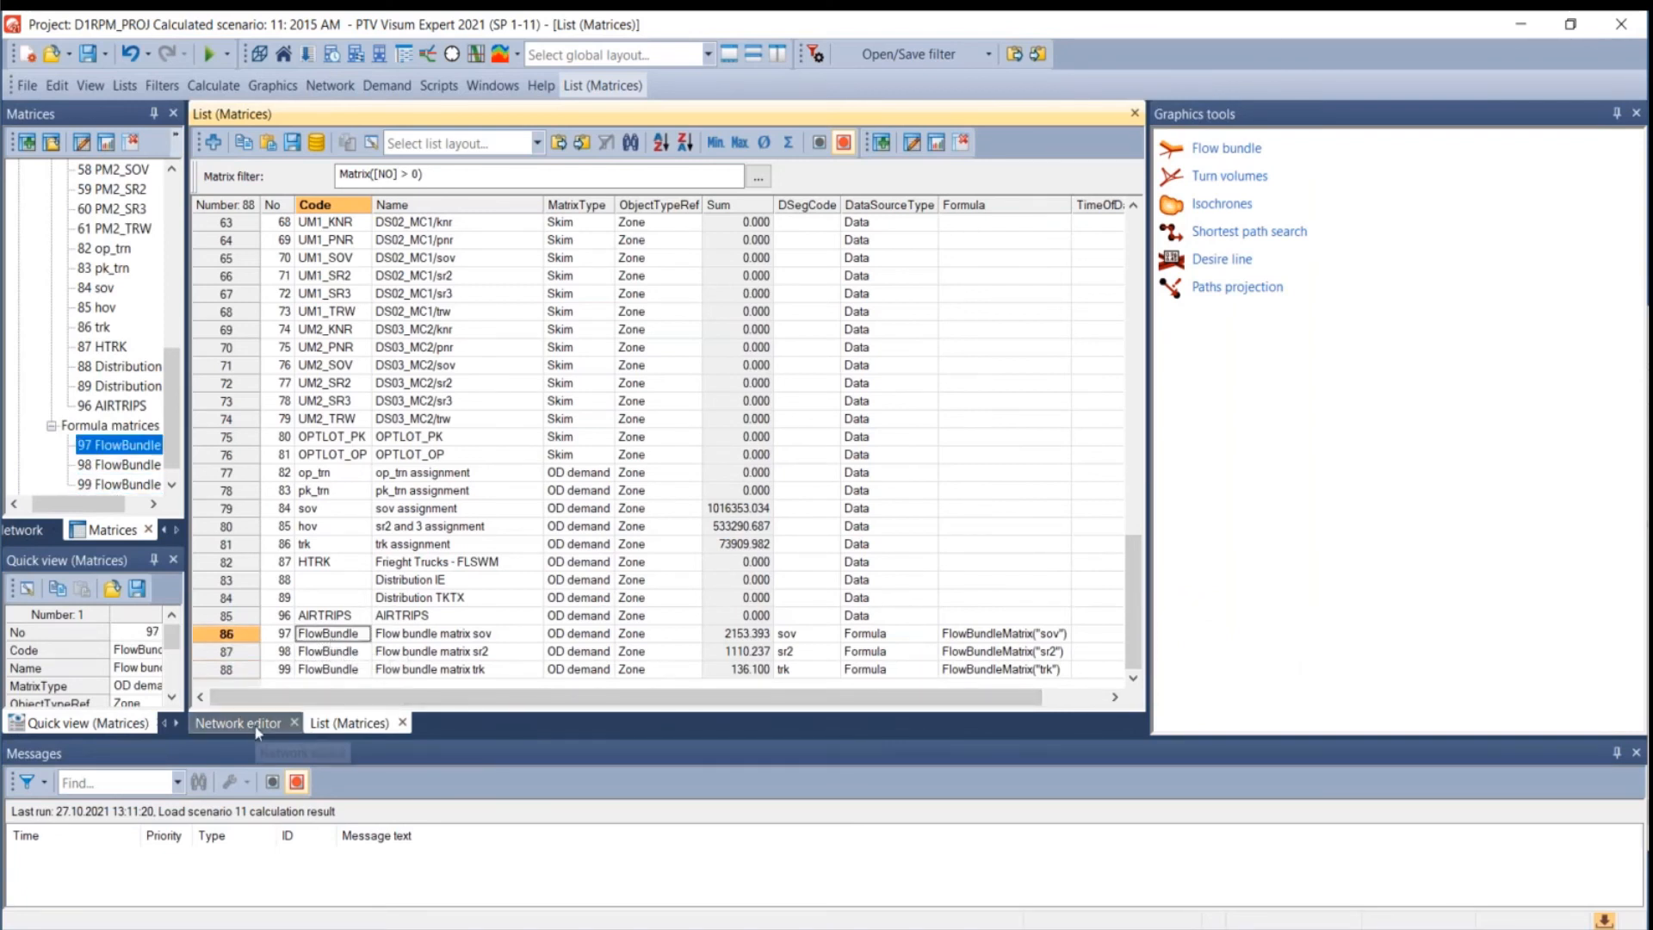
{"action": "left_click", "coordinate": [328, 652]}
{"action": "left_click", "coordinate": [328, 670]}
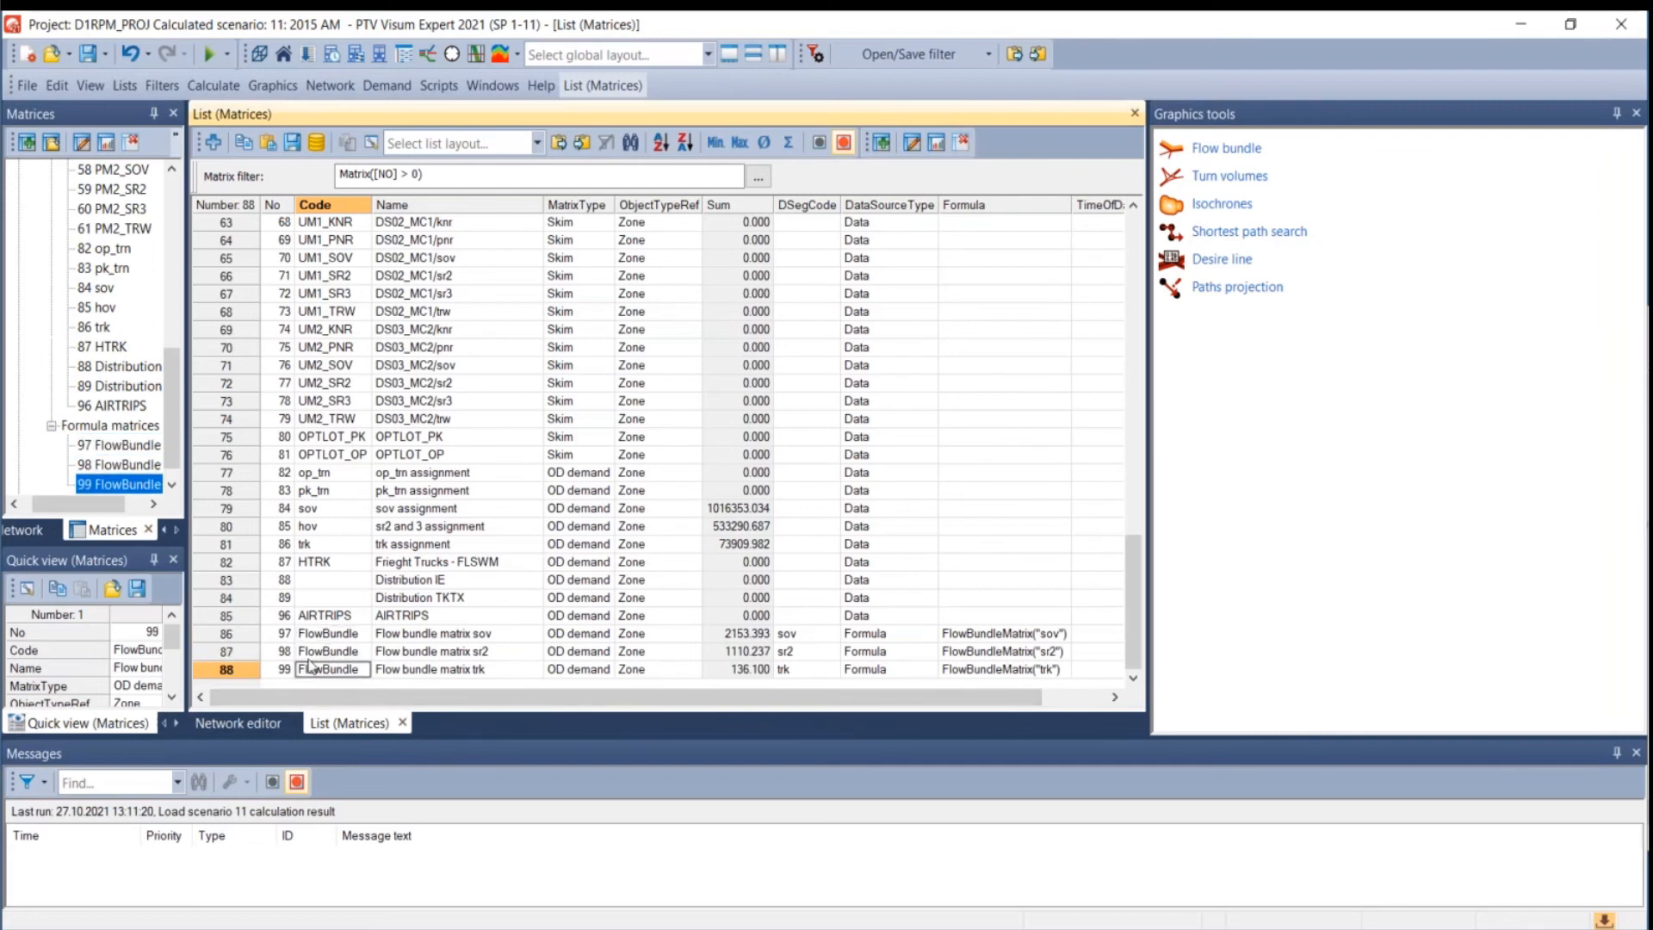
{"action": "left_click", "coordinate": [234, 634]}
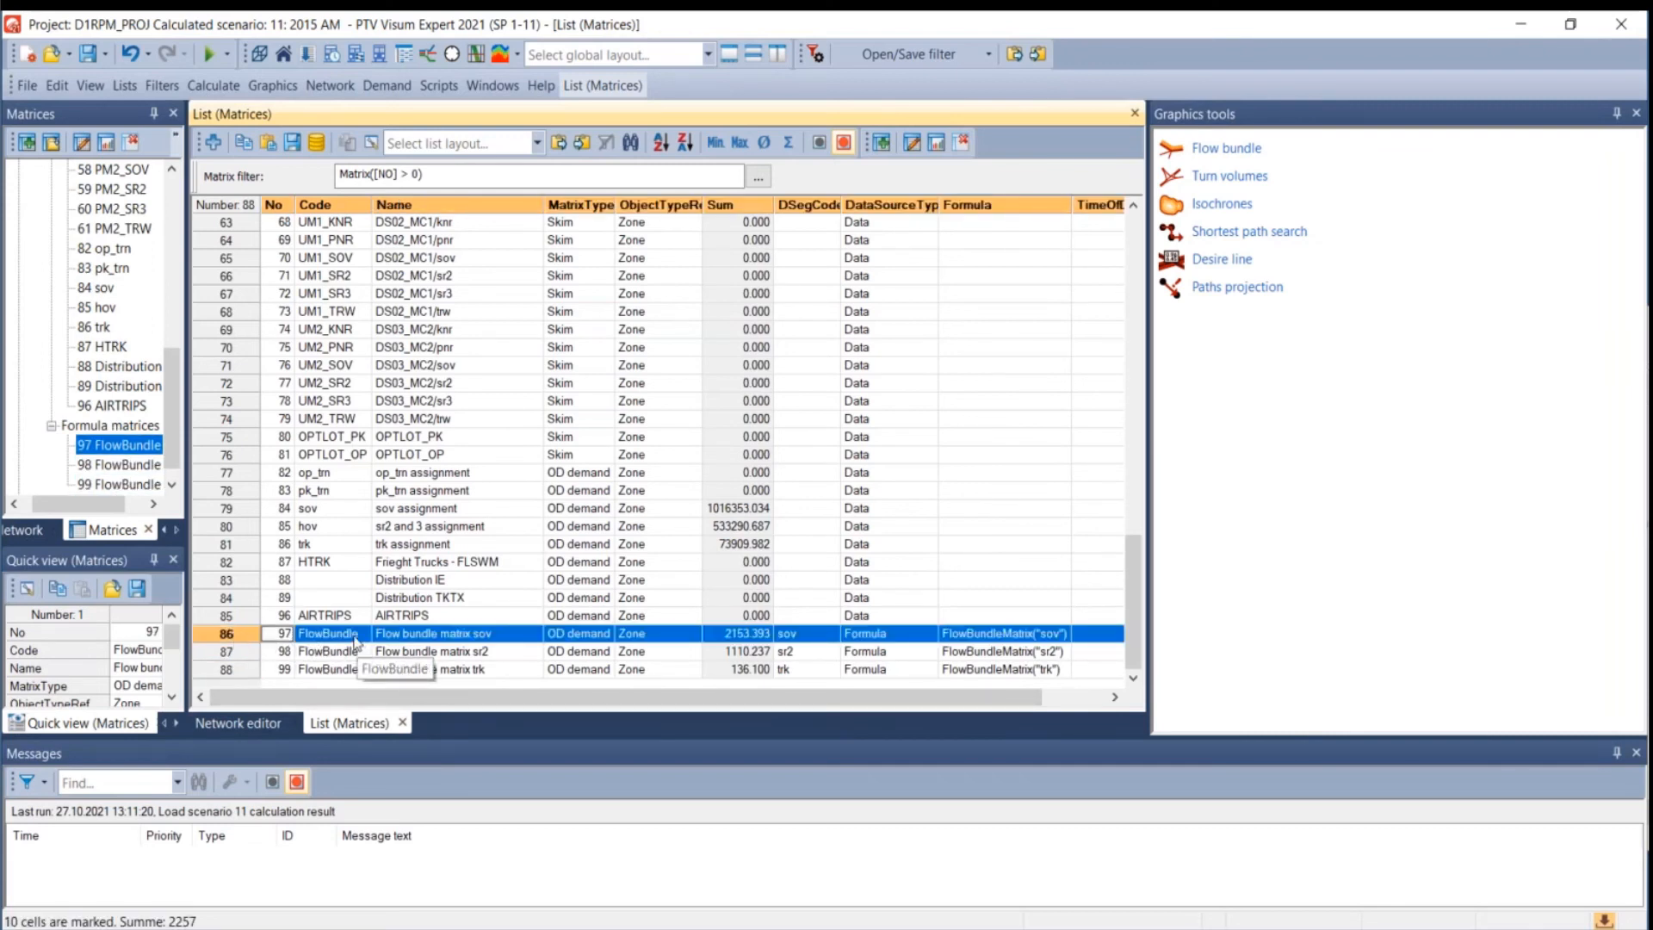
{"action": "left_click", "coordinate": [320, 651]}
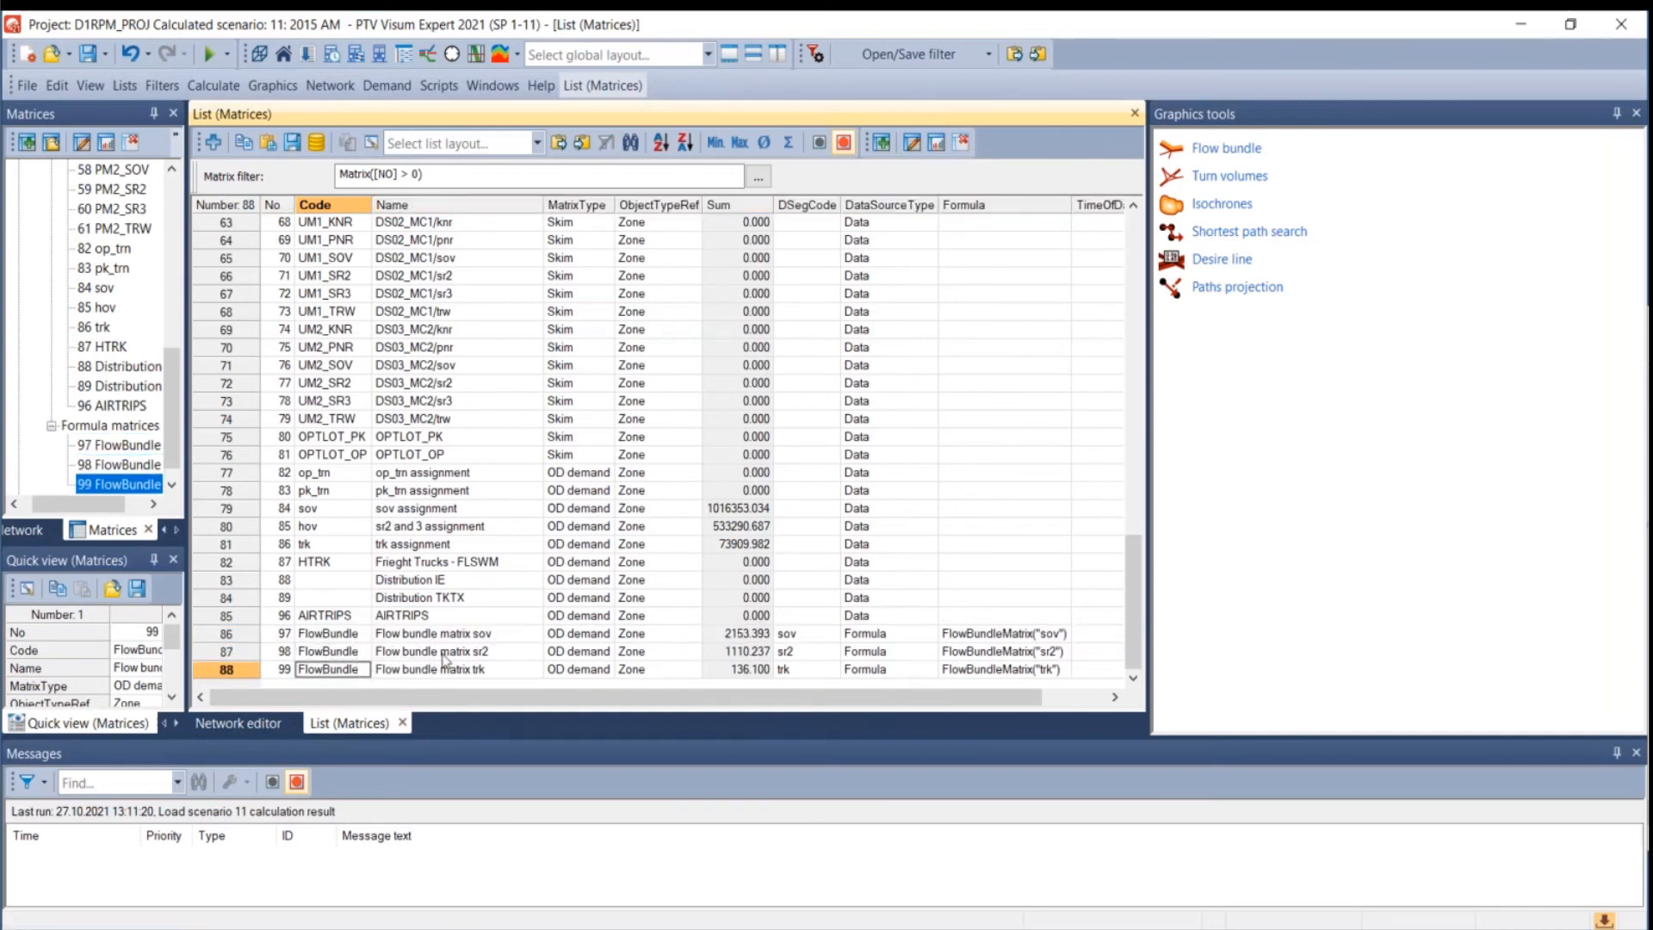
{"action": "left_click", "coordinate": [476, 653]}
{"action": "left_click", "coordinate": [484, 670]}
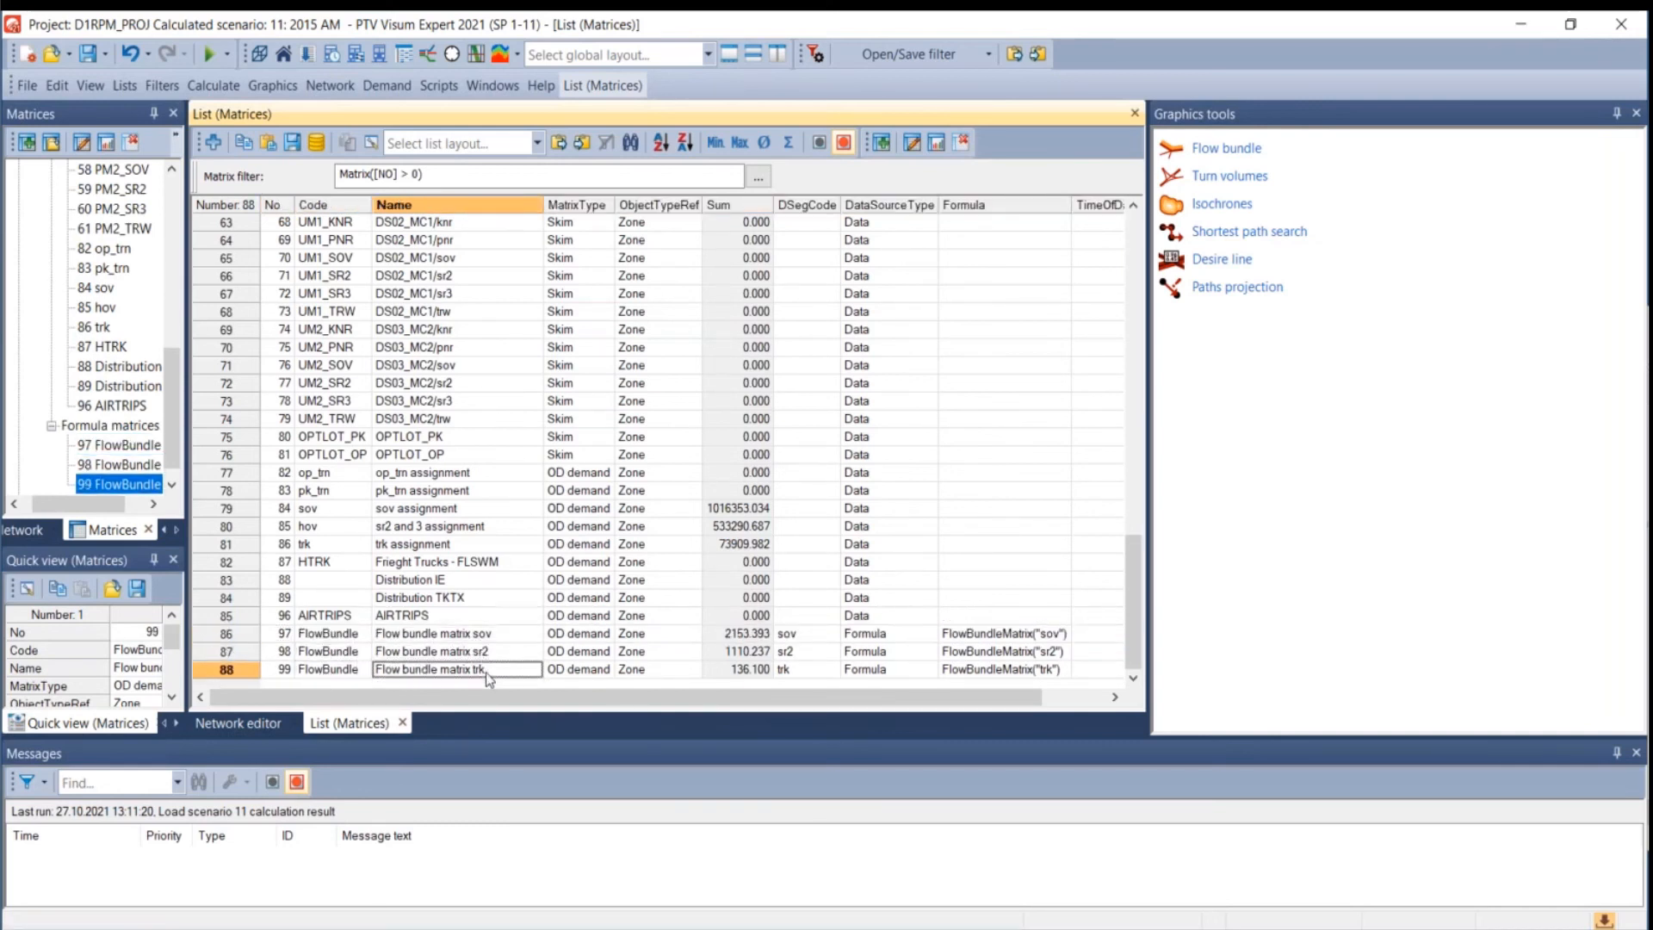
{"action": "left_click", "coordinate": [480, 637]}
{"action": "left_click", "coordinate": [465, 652]}
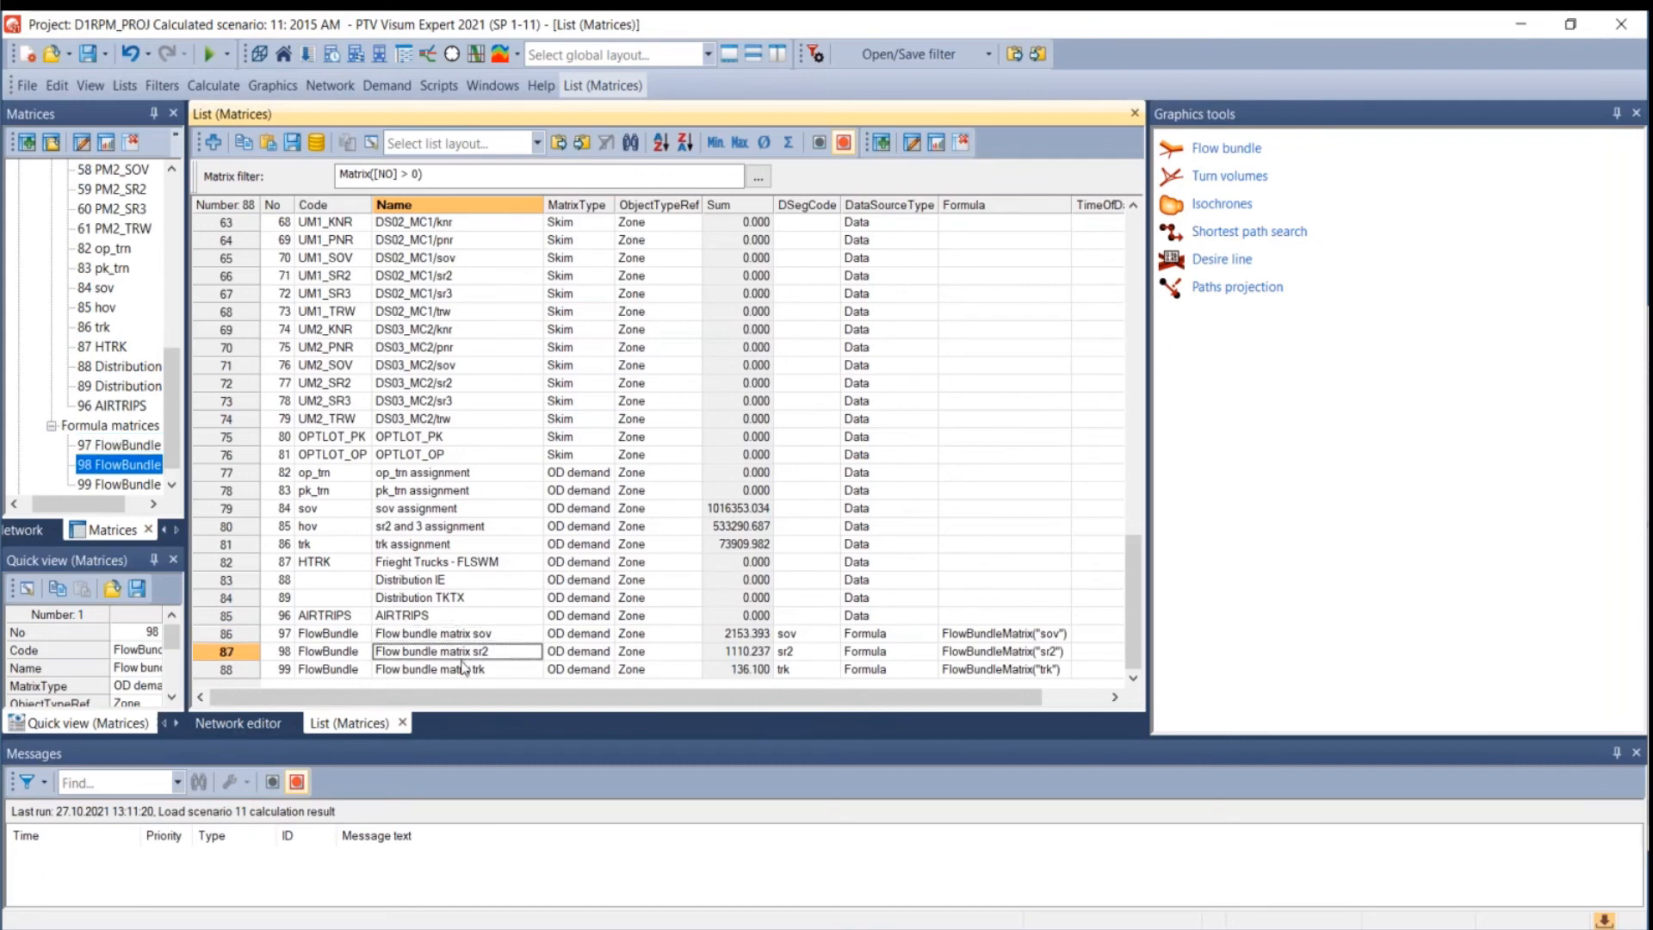
{"action": "left_click", "coordinate": [461, 669]}
{"action": "left_click", "coordinate": [496, 635]}
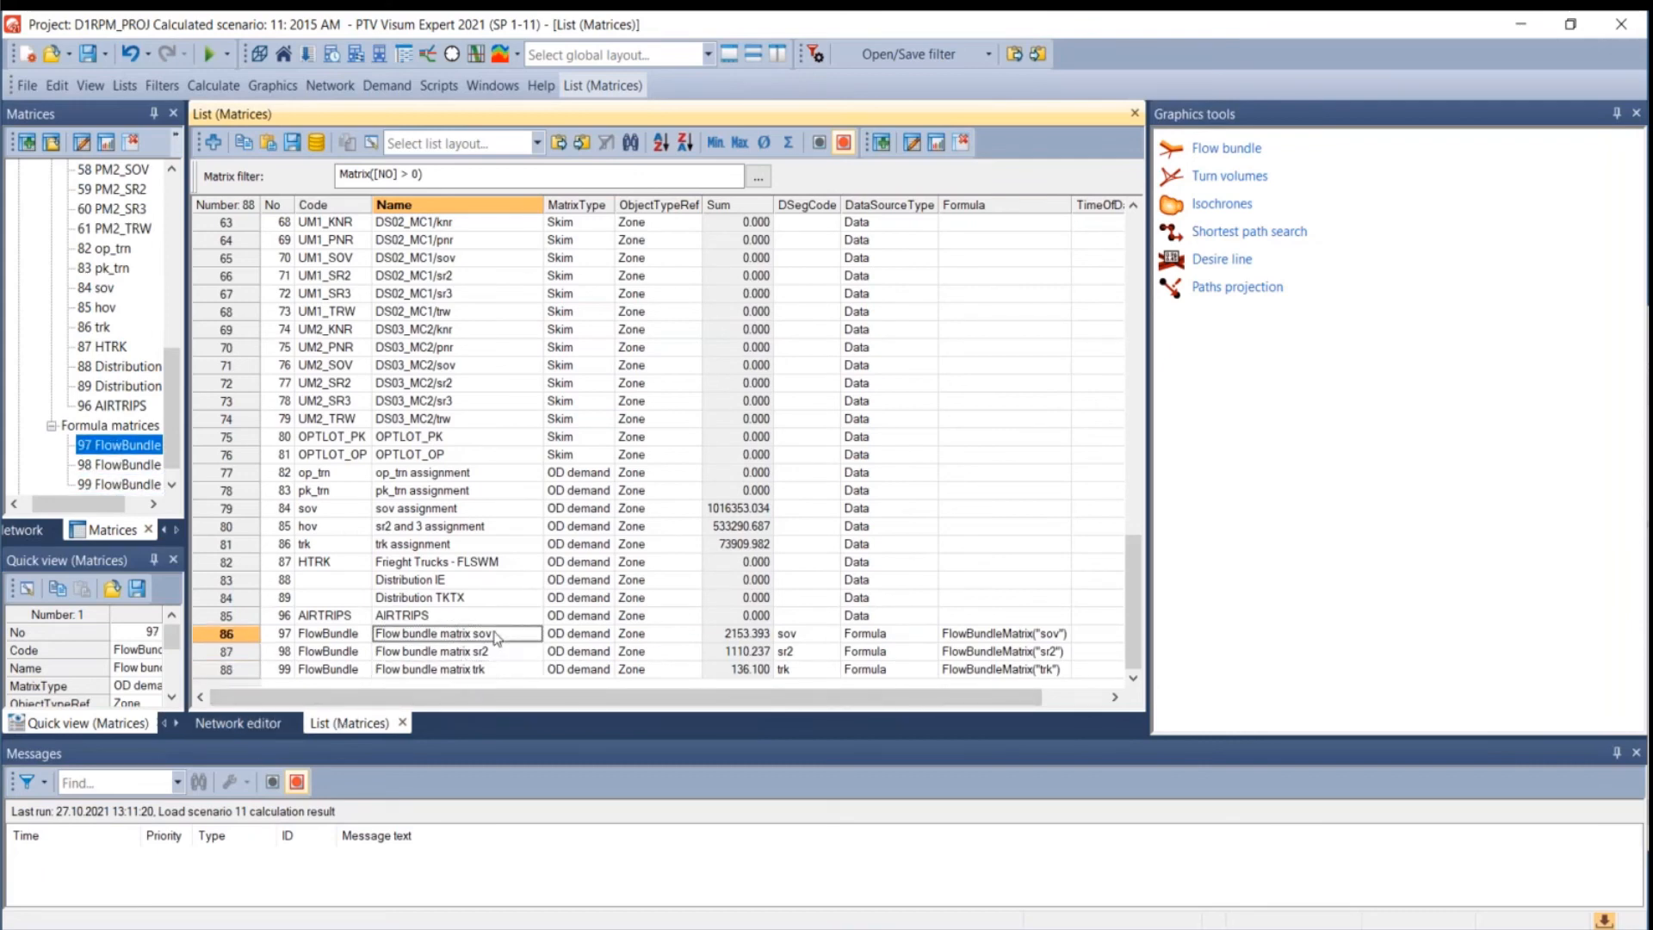
{"action": "left_click", "coordinate": [276, 724]}
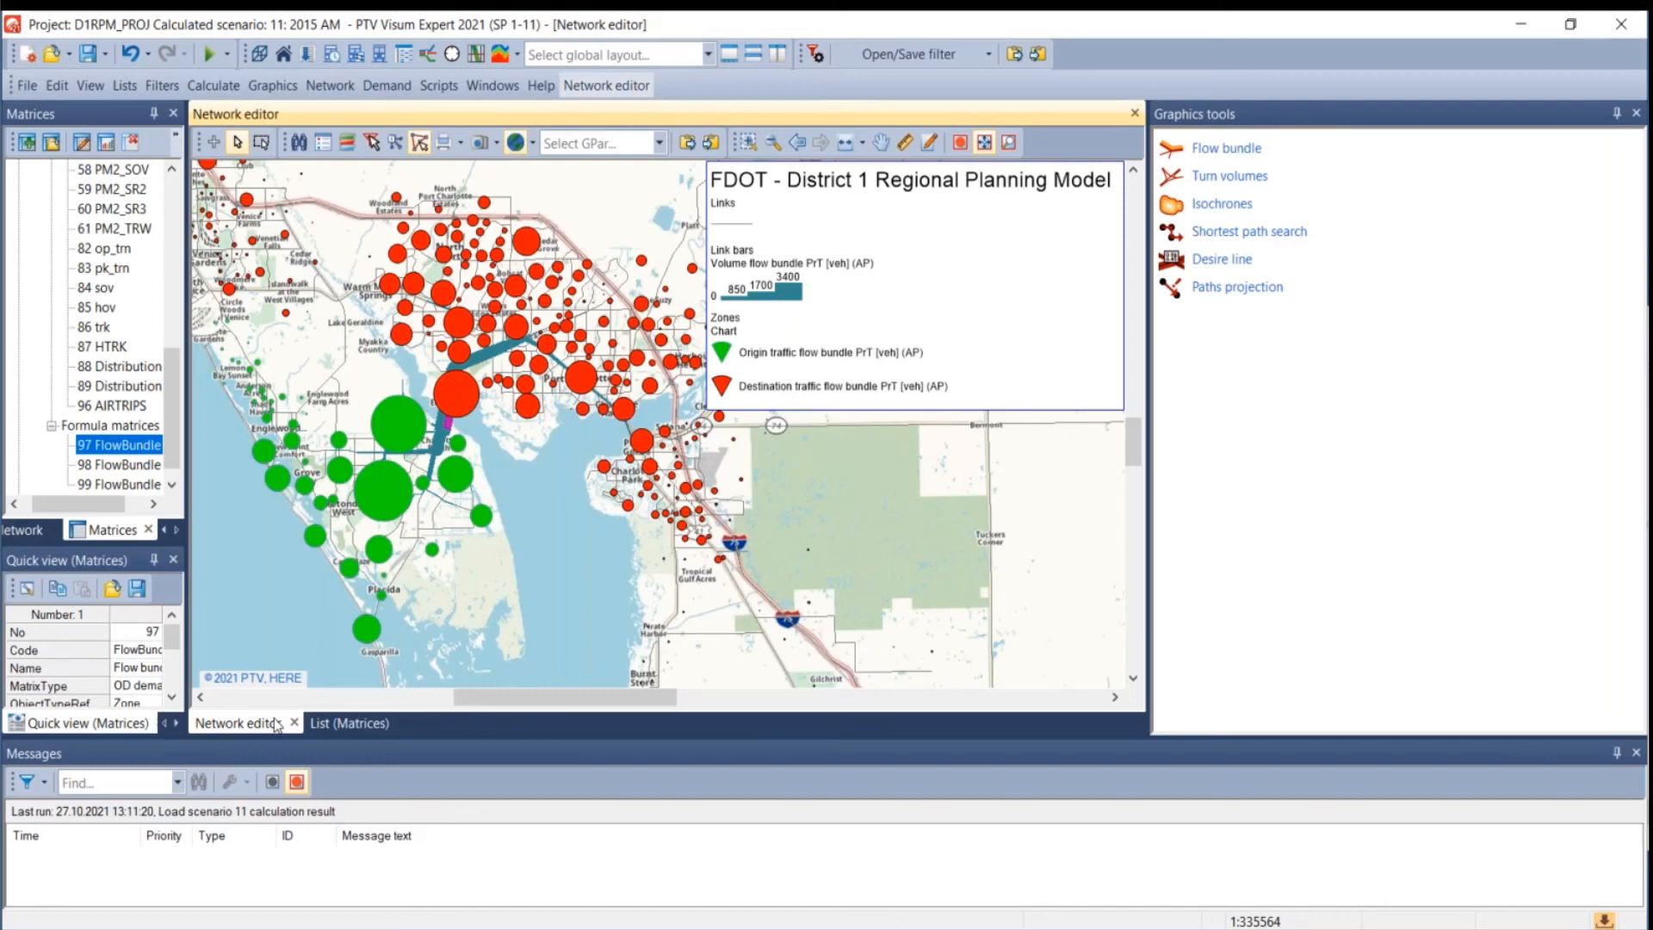
{"action": "left_click", "coordinate": [353, 723]}
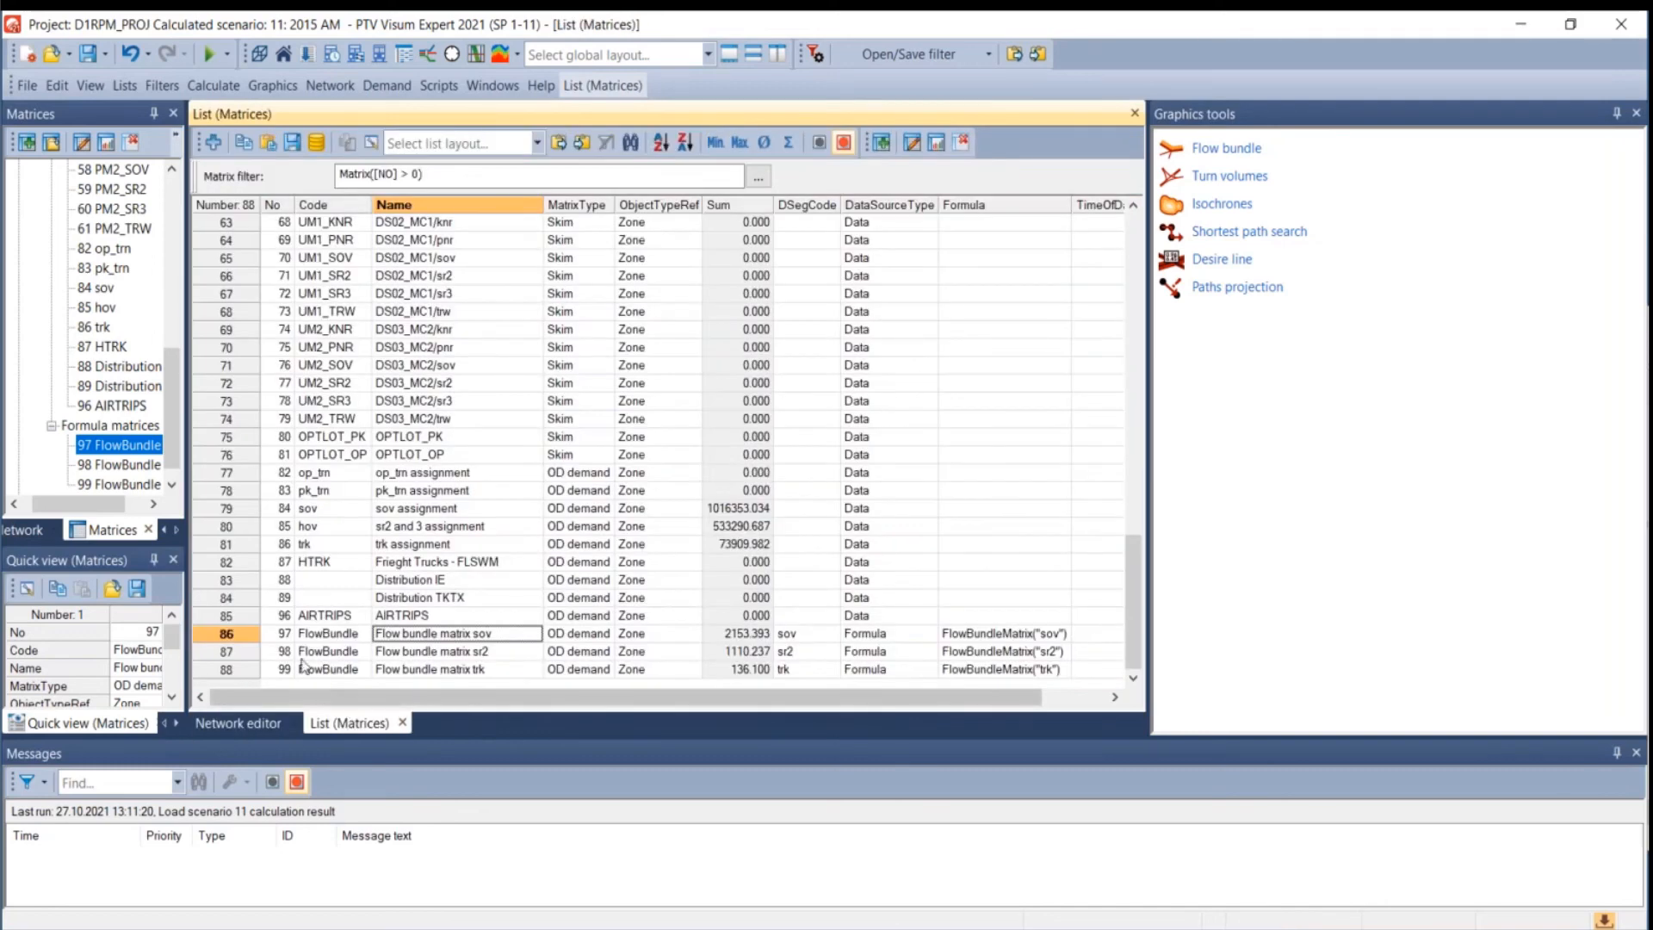
- Open the sov flow bundle matrix, number 97, in the matrix editor to examine its zone-to-zone values
{"action": "left_click", "coordinate": [225, 634]}
{"action": "right_click", "coordinate": [250, 636]}
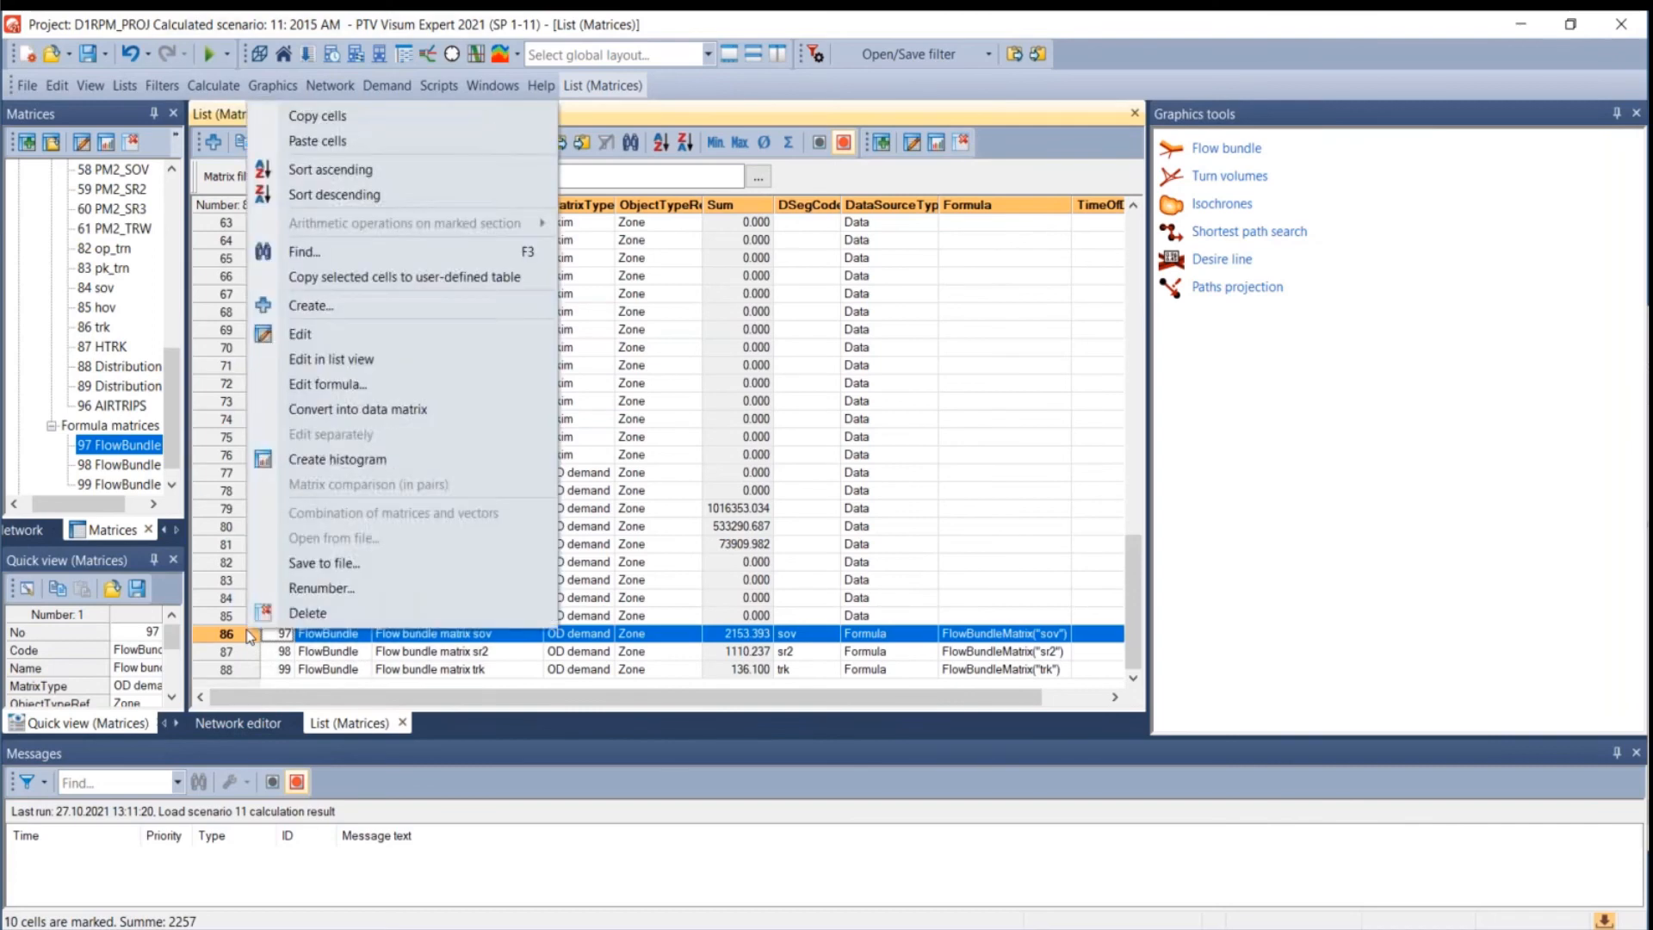
{"action": "left_click", "coordinate": [303, 334]}
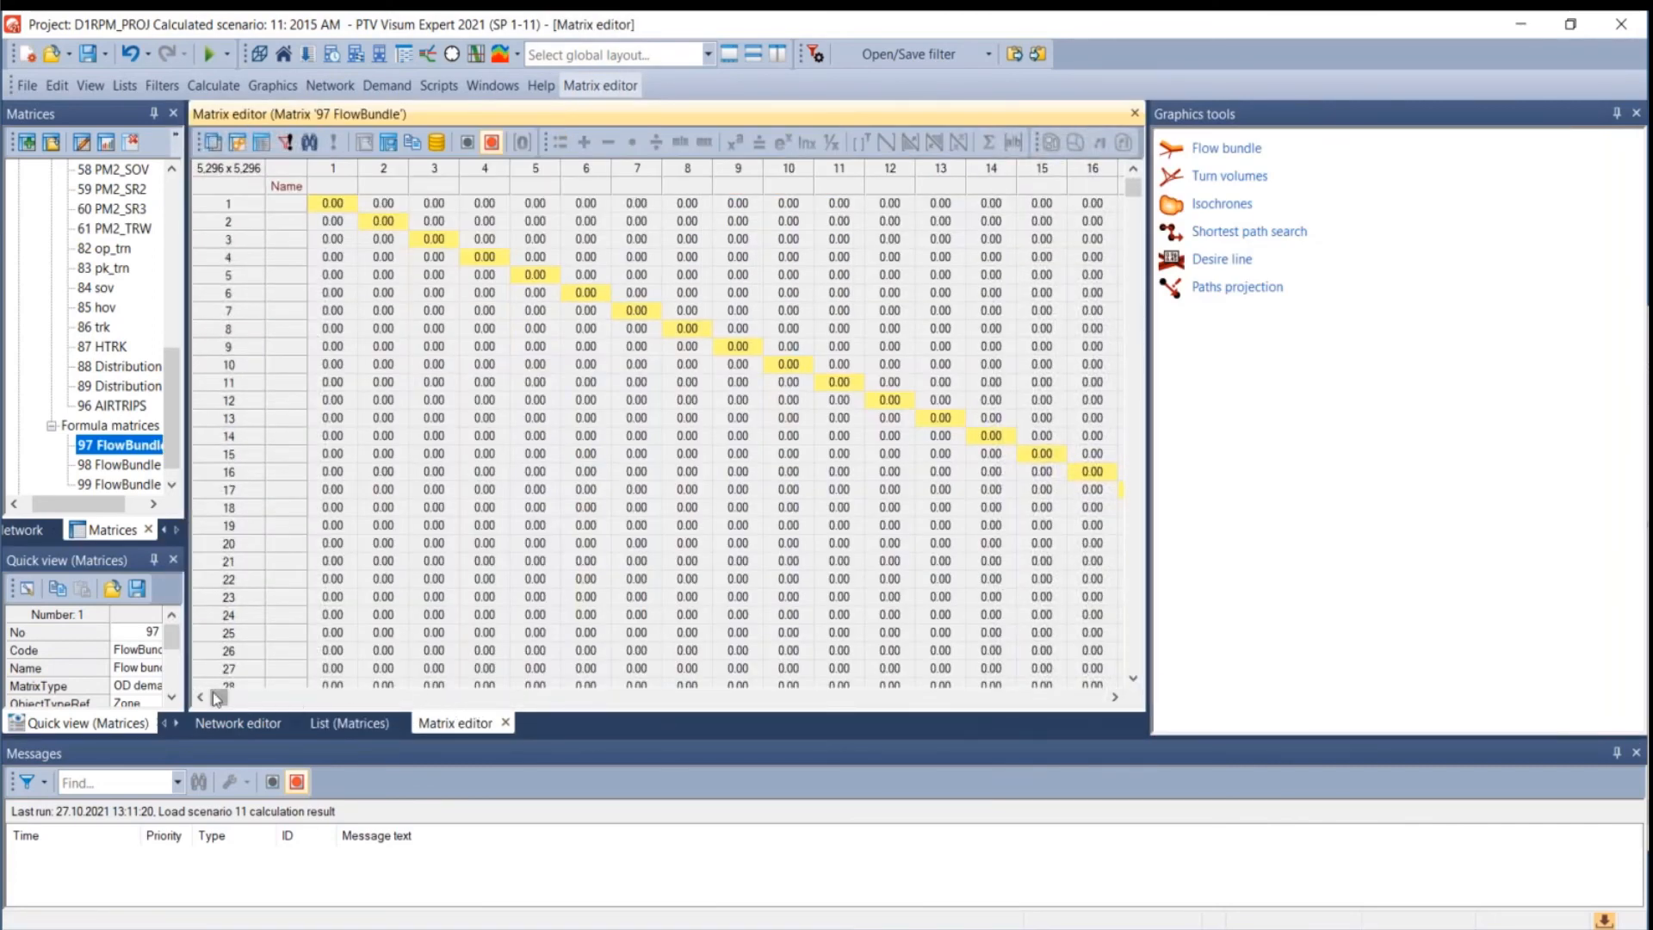
{"action": "mouse_move", "coordinate": [220, 698]}
{"action": "left_mouse_down"}
{"action": "mouse_move", "coordinate": [429, 713]}
{"action": "mouse_move", "coordinate": [208, 711]}
{"action": "left_mouse_up"}
- Open the list of zones from the network objects and compare it with the network map
{"action": "left_click", "coordinate": [249, 726]}
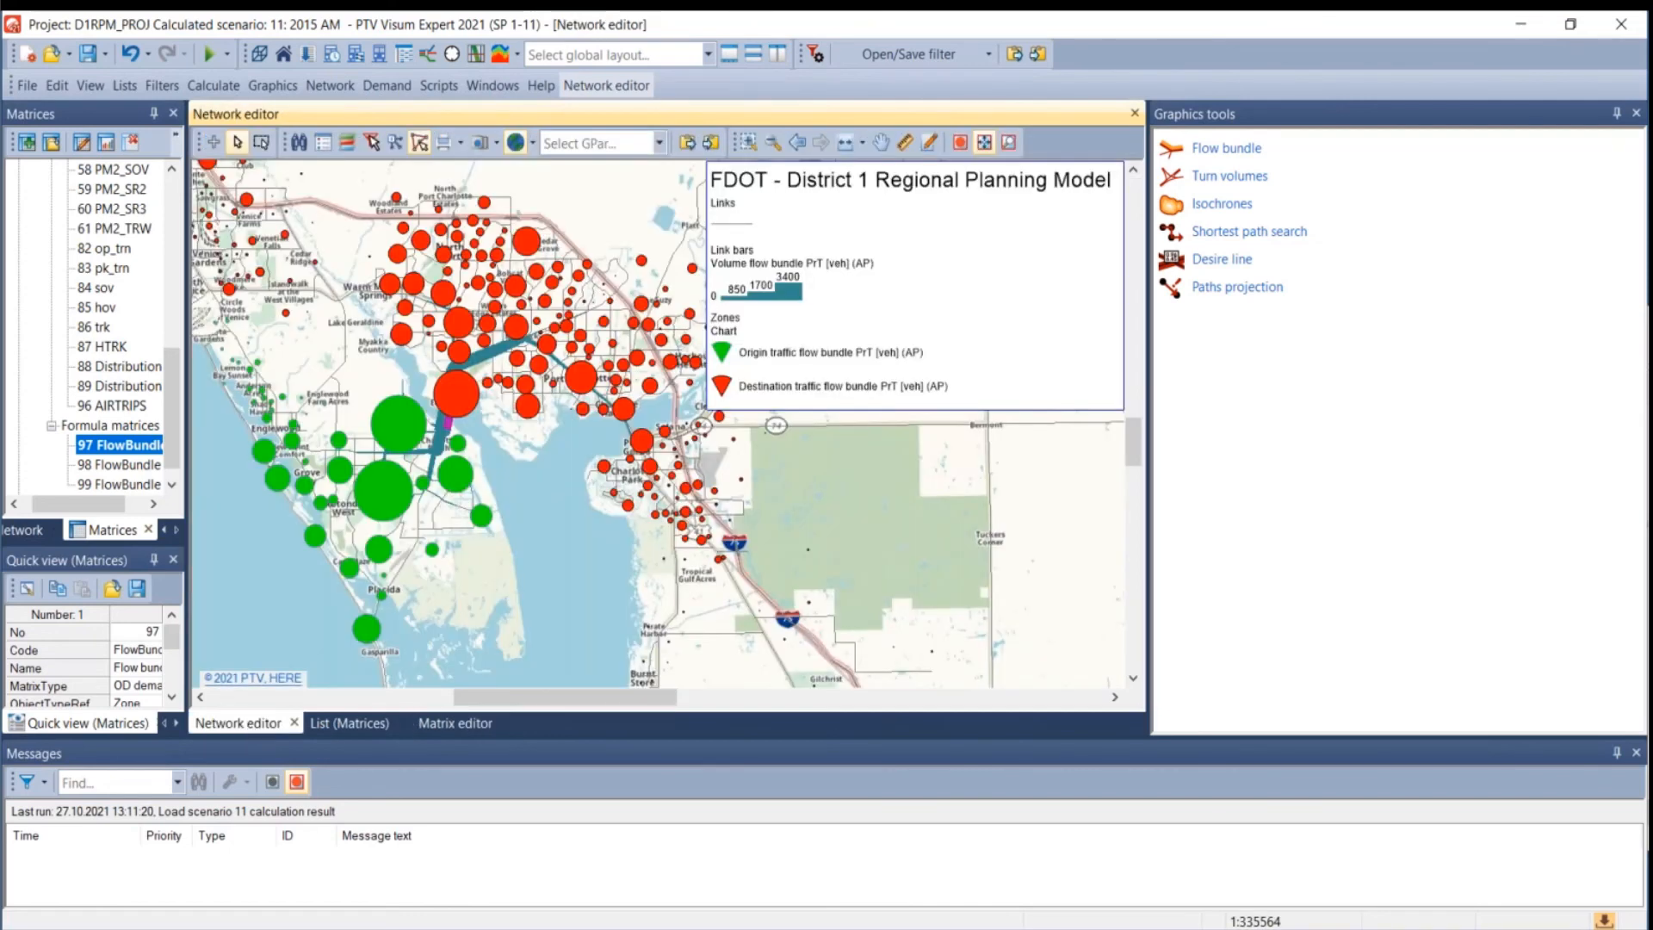
{"action": "left_click", "coordinate": [24, 530]}
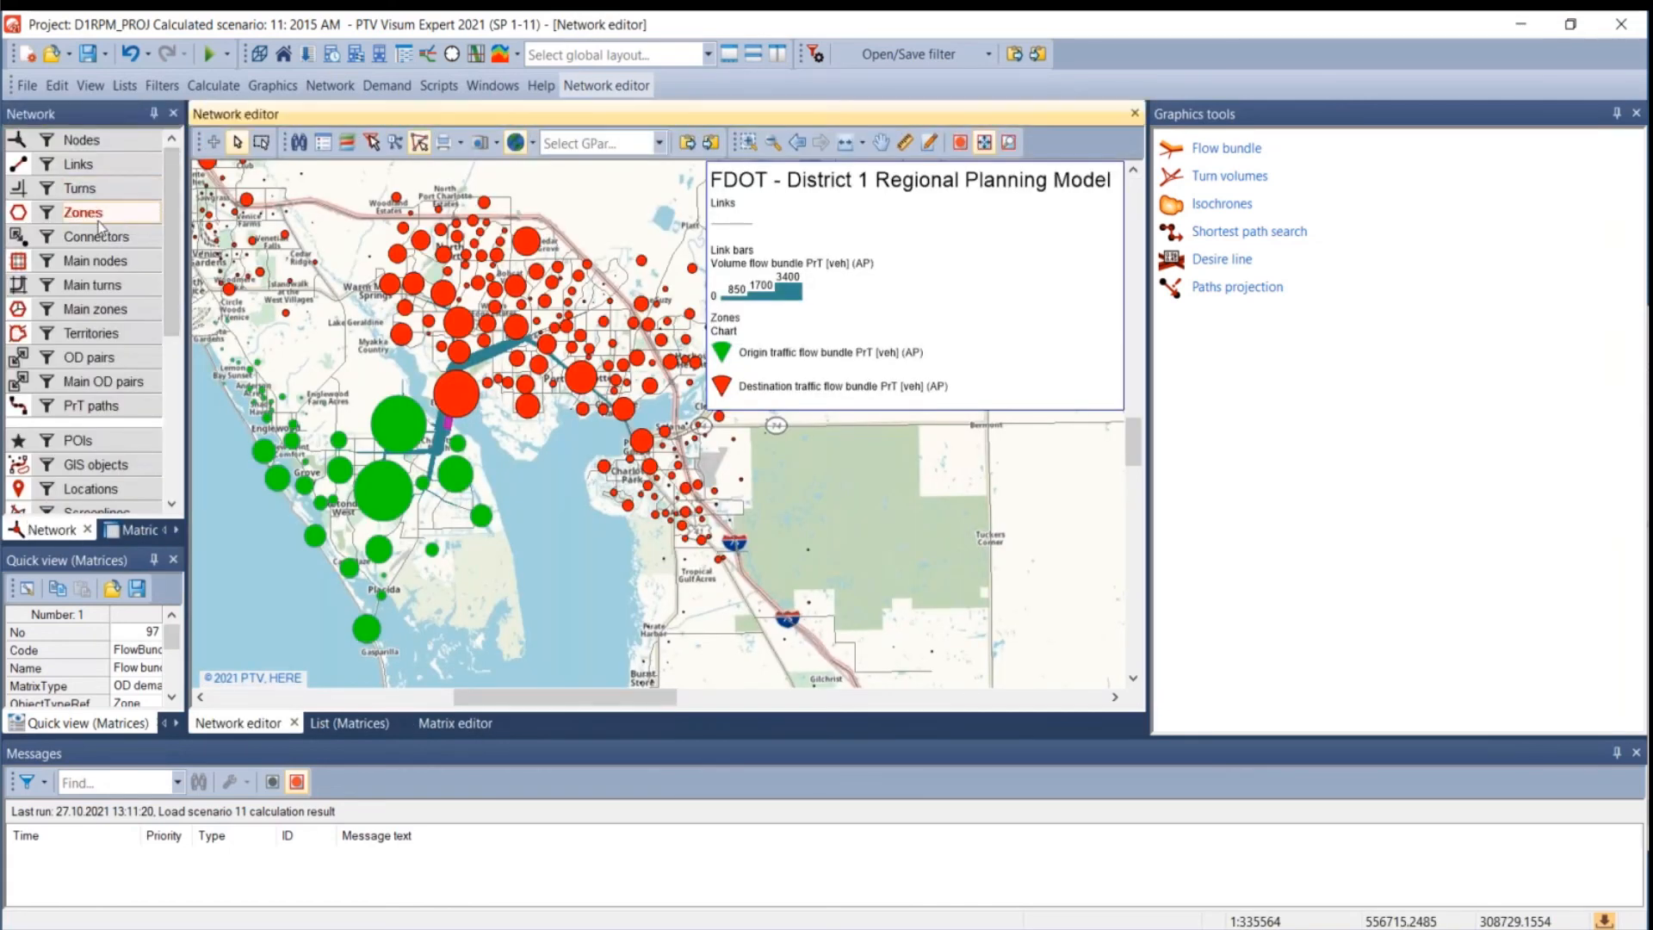
{"action": "right_click", "coordinate": [120, 219]}
{"action": "left_click", "coordinate": [160, 320]}
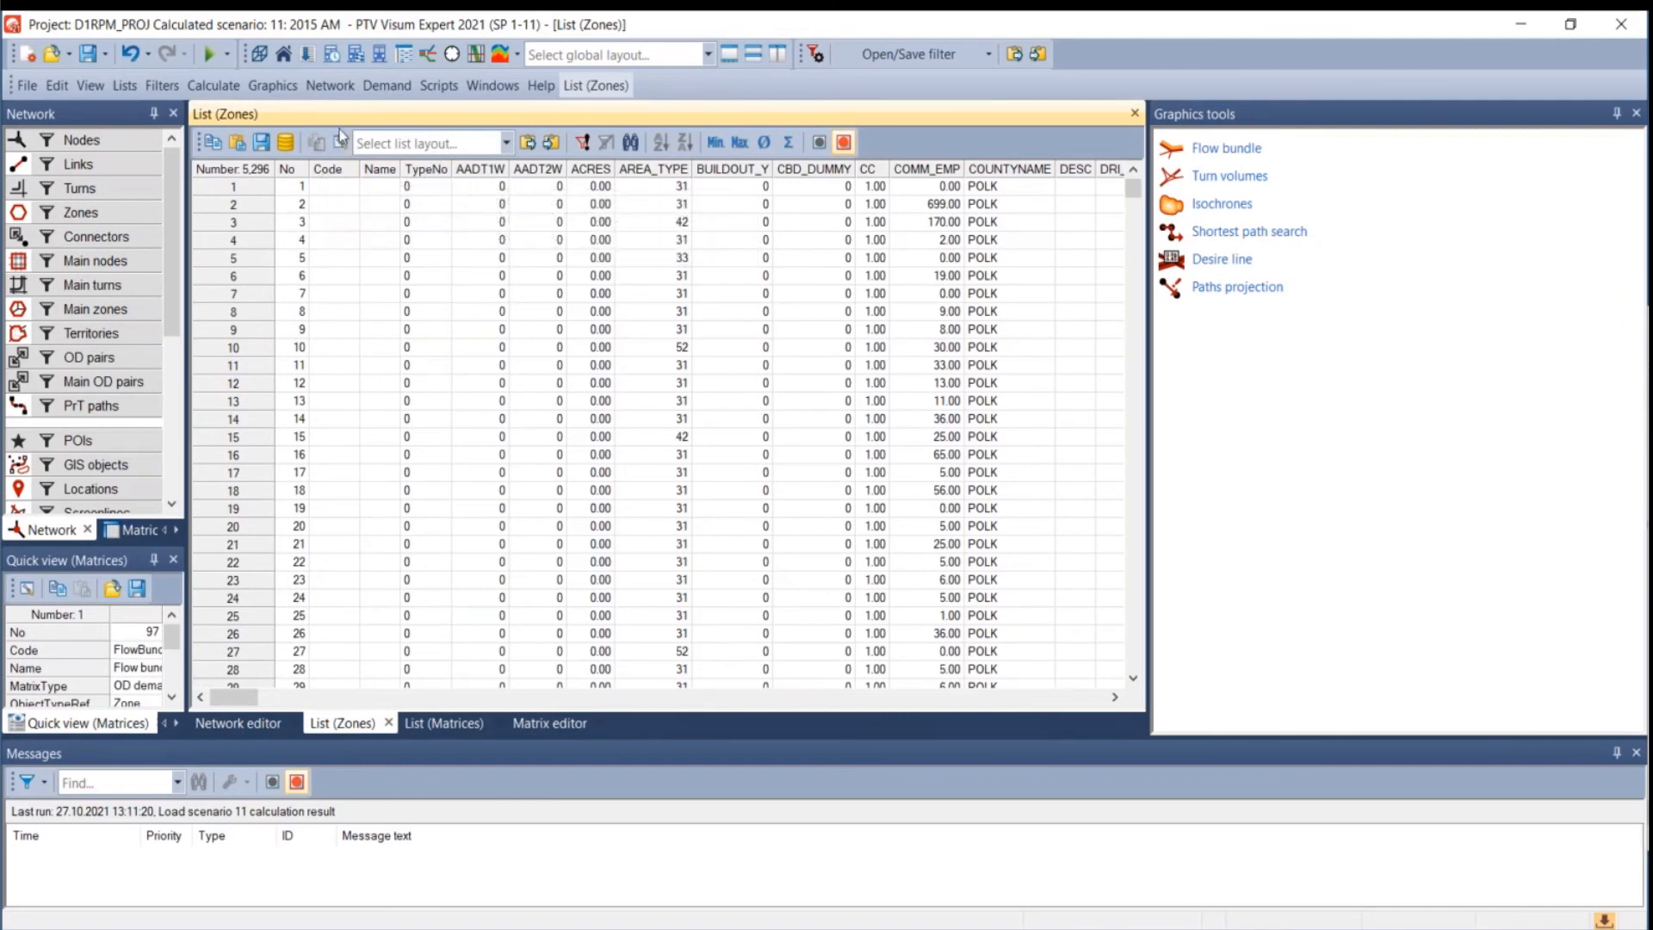
{"action": "left_click", "coordinate": [258, 727]}
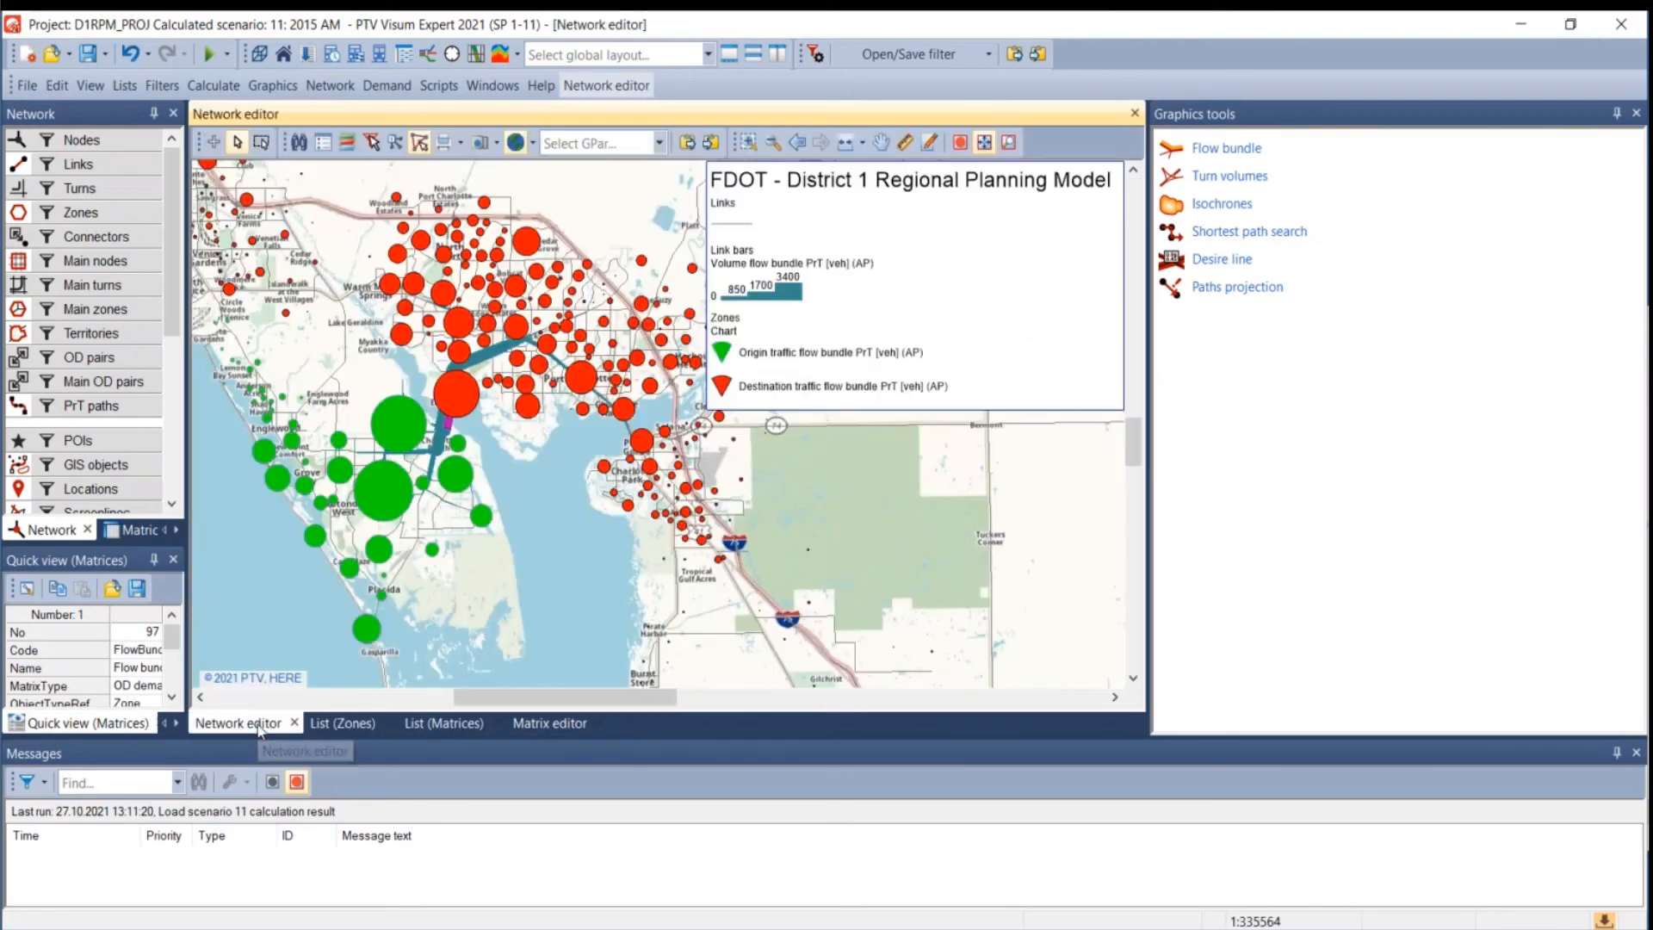
{"action": "left_click", "coordinate": [334, 727]}
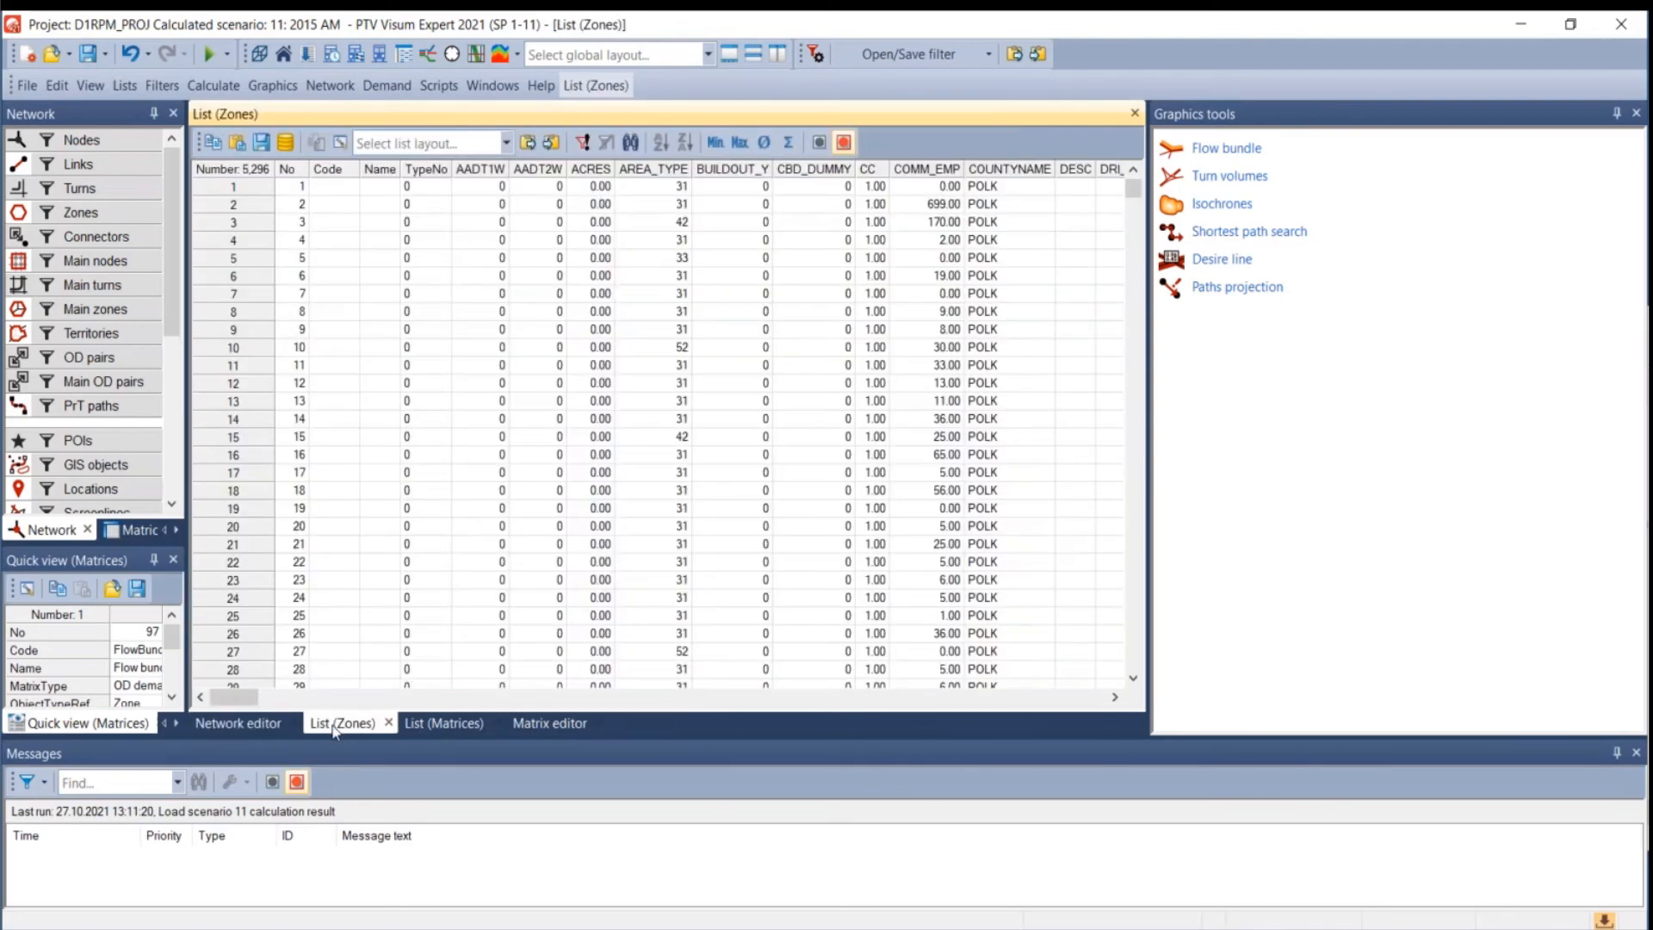
- Replace all zone list attributes with Origin traffic flow bundle PrT [veh] (AP) and Destination traffic flow bundle PrT [veh] (AP)
{"action": "left_click", "coordinate": [344, 145]}
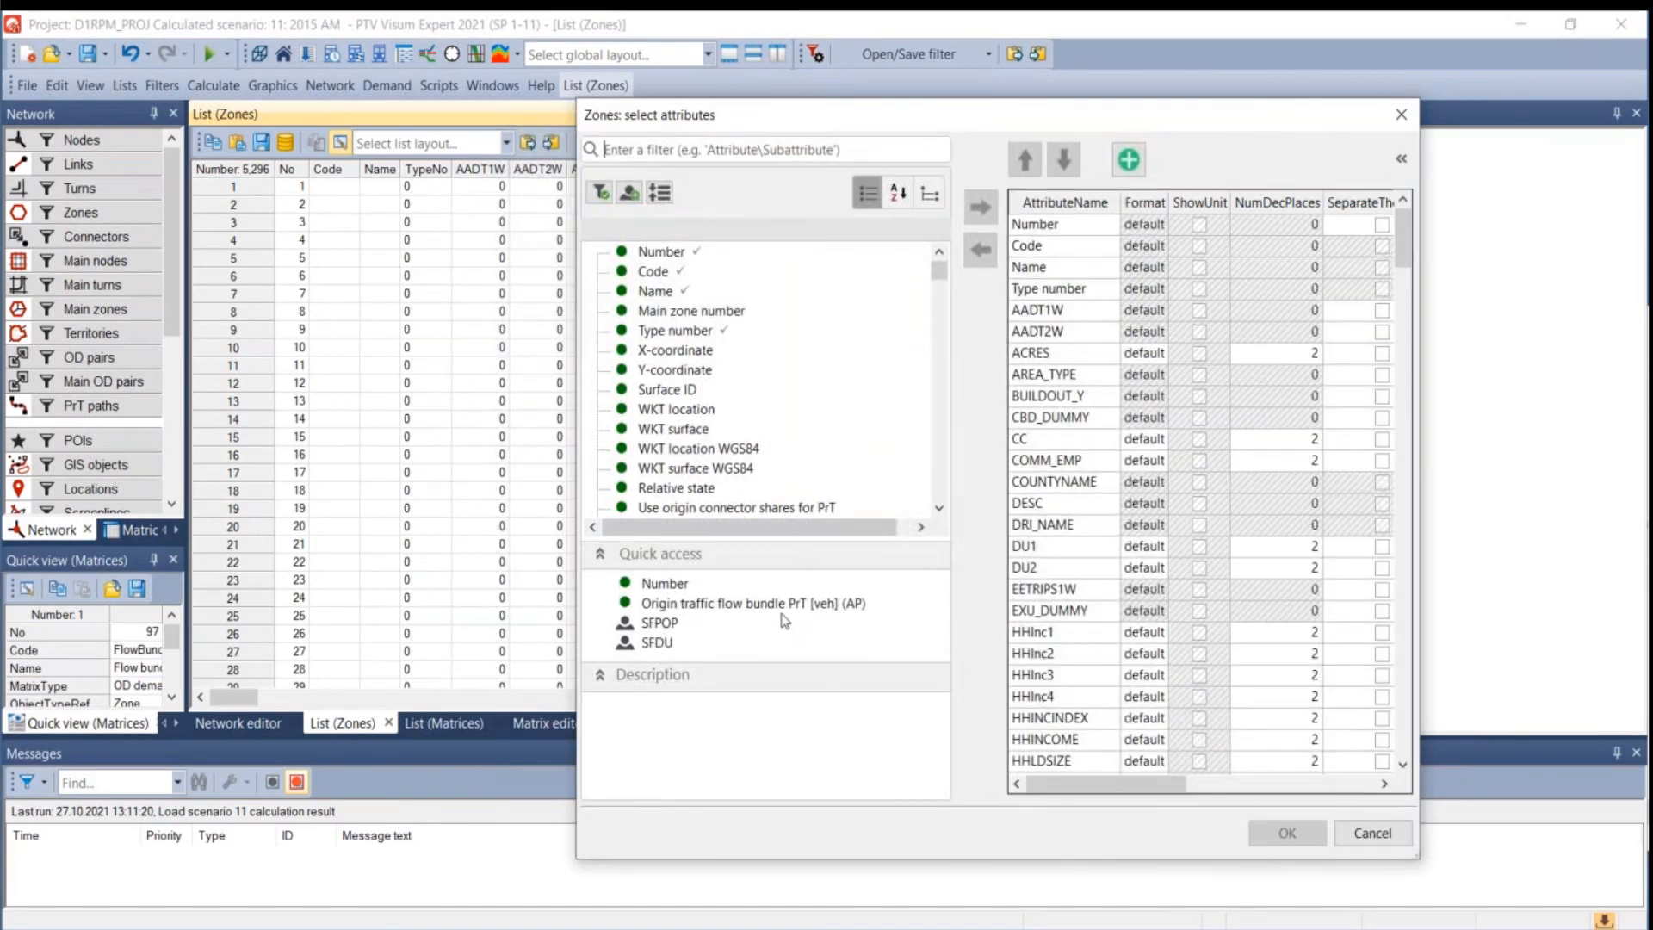
{"action": "left_click", "coordinate": [771, 605]}
{"action": "left_click", "coordinate": [1066, 203]}
{"action": "left_click", "coordinate": [981, 250]}
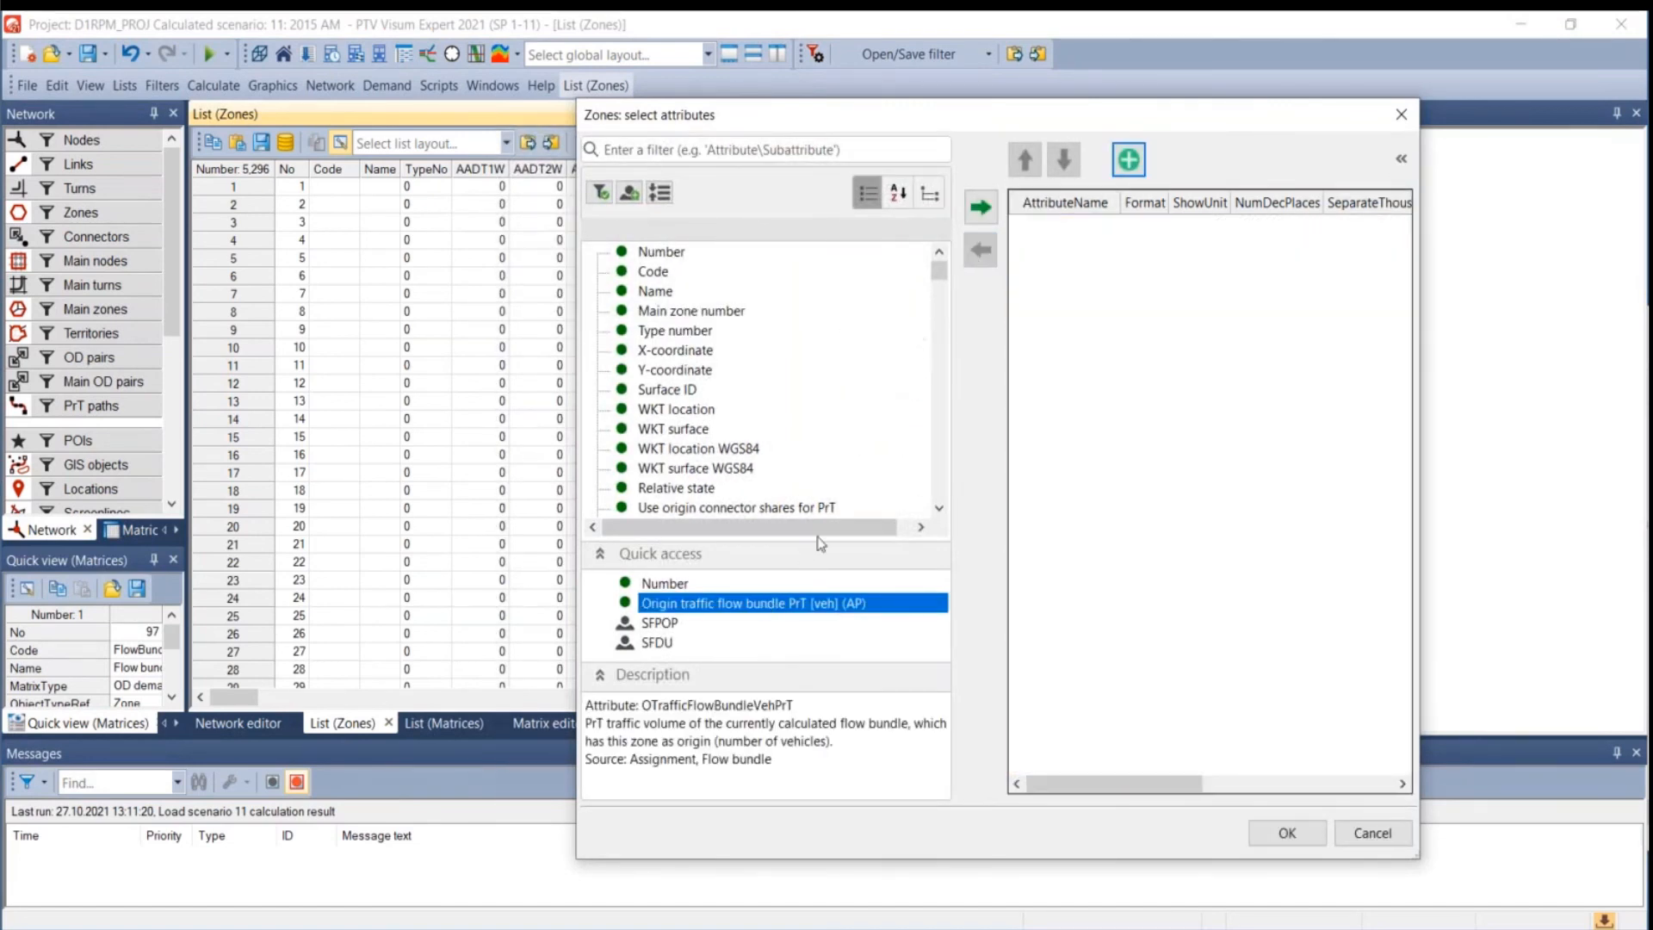
{"action": "double_click", "coordinate": [747, 609]}
{"action": "scroll", "coordinate": [810, 443], "scroll_direction": "down", "scroll_amount": 10}
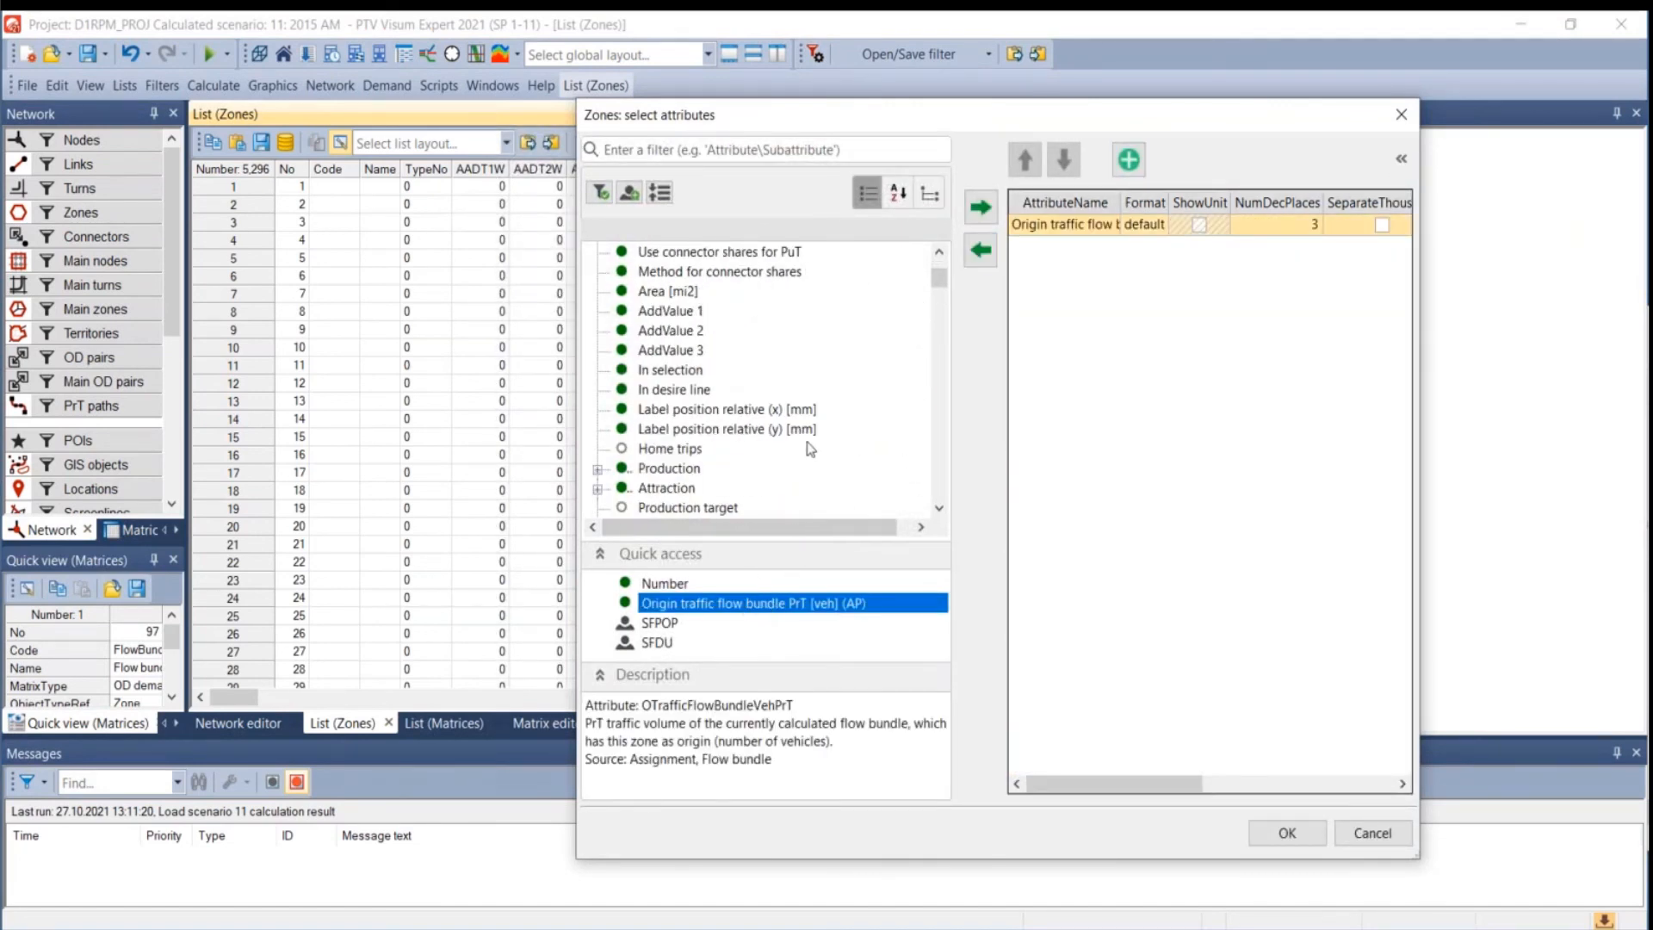
{"action": "scroll", "coordinate": [814, 454], "scroll_direction": "down", "scroll_amount": 2}
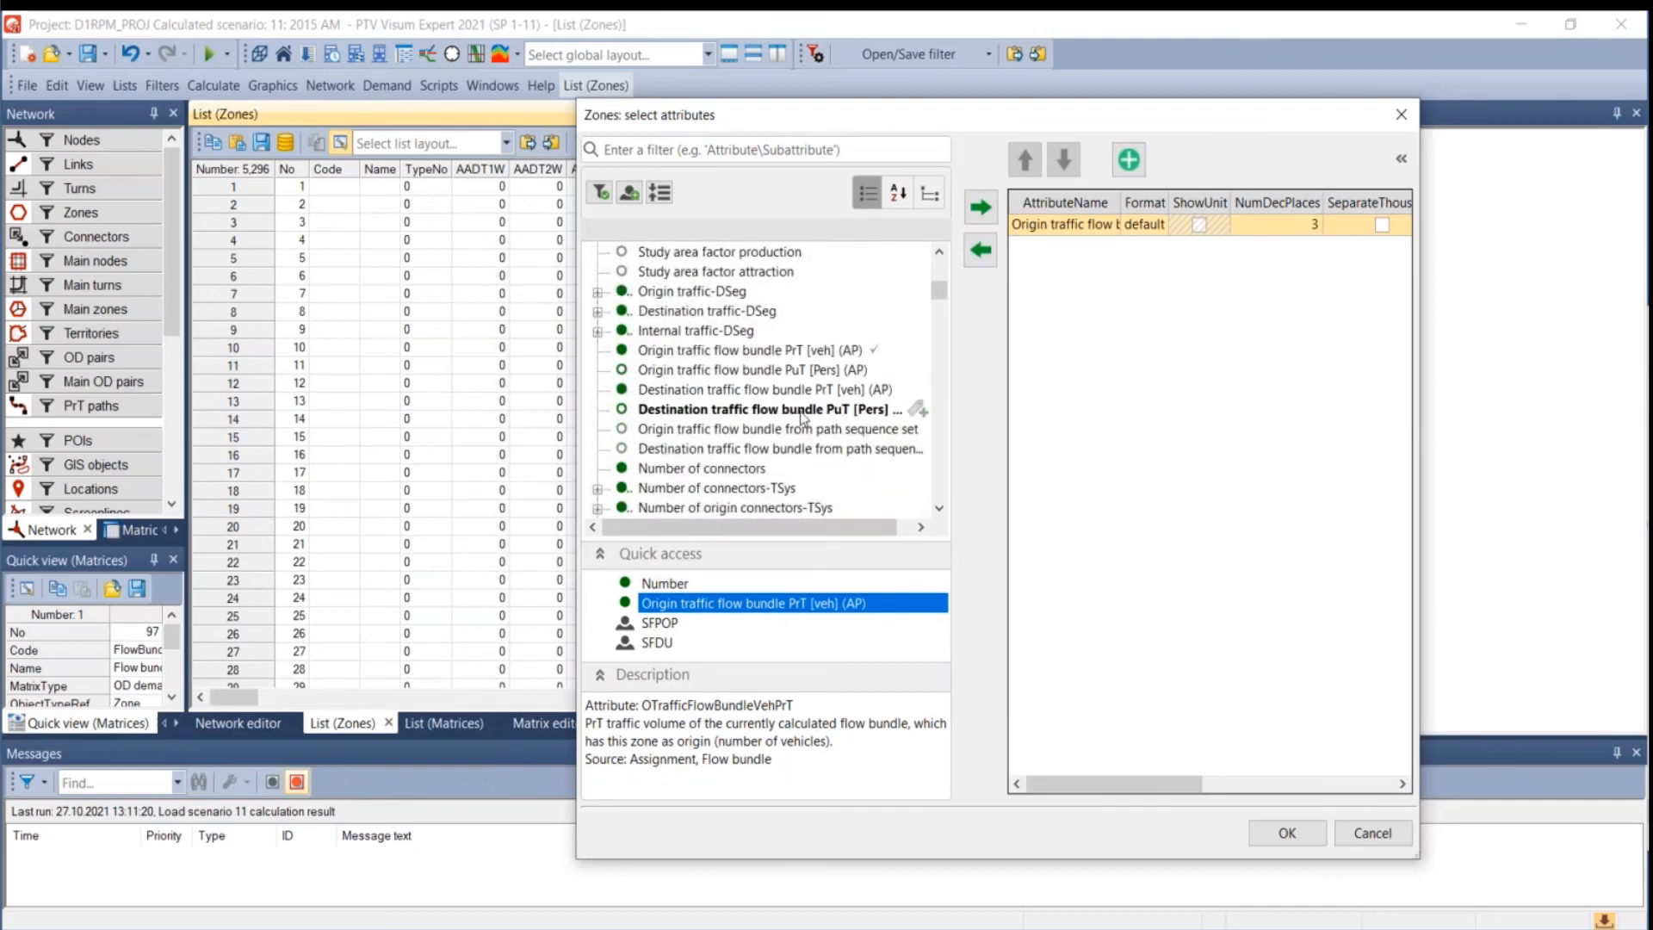
{"action": "double_click", "coordinate": [762, 391]}
{"action": "left_click", "coordinate": [1288, 833]}
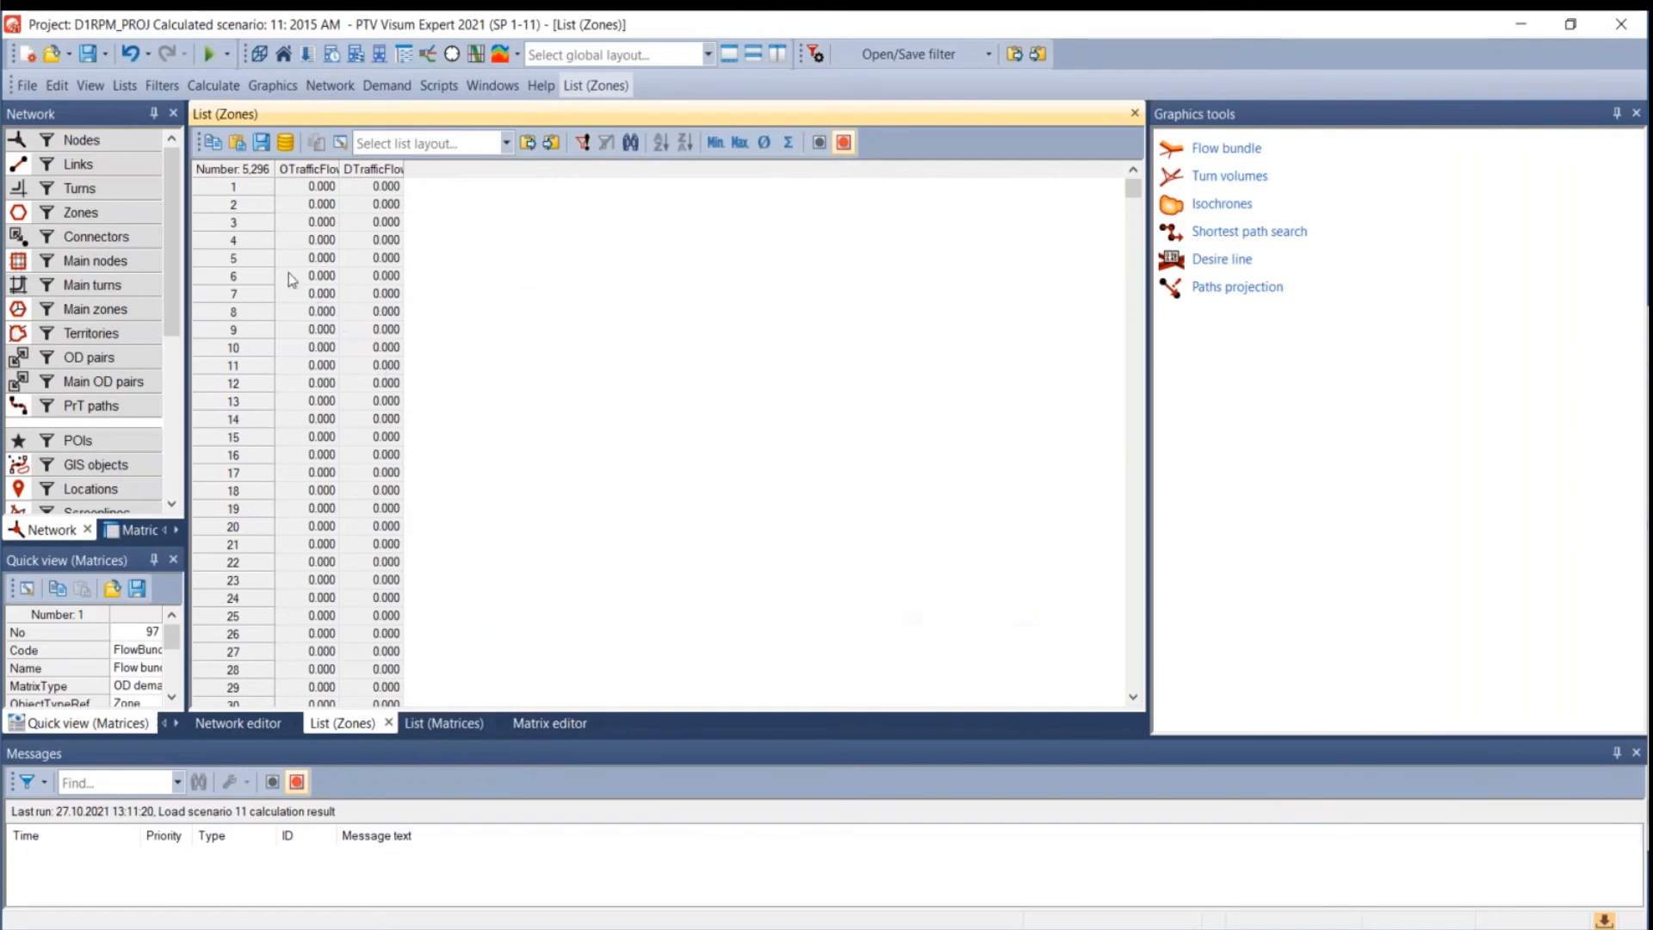
- Sort the zone list by origin flow bundle traffic in descending order and select the zone with the highest value
{"action": "scroll", "coordinate": [320, 246], "scroll_direction": "down", "scroll_amount": 9}
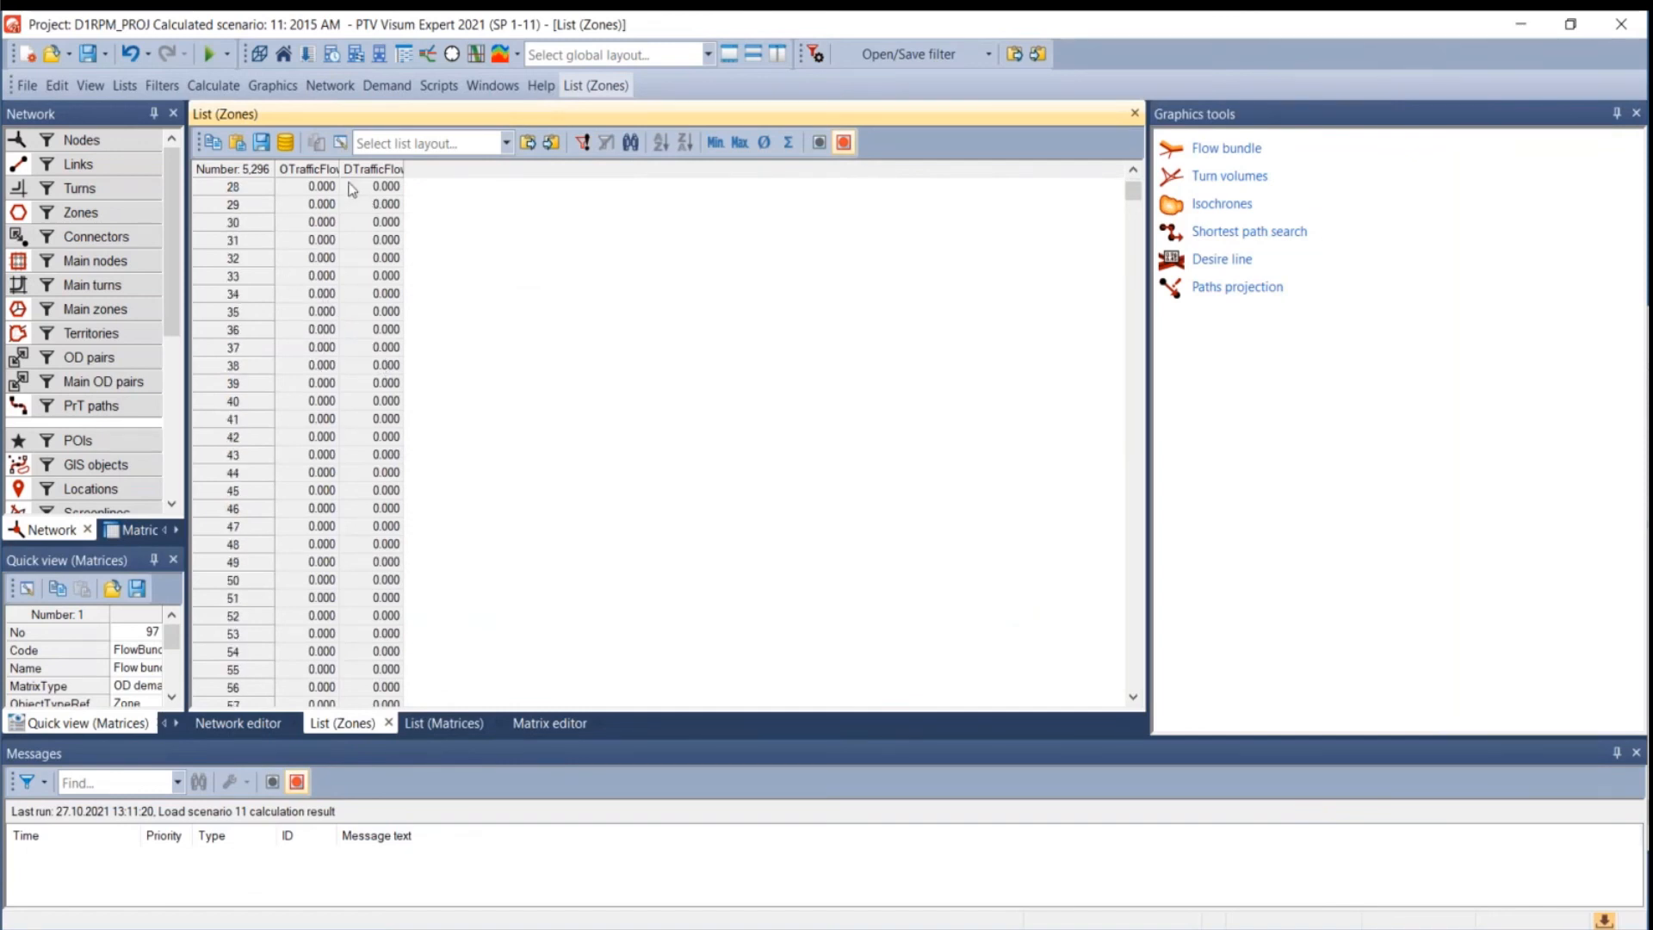
{"action": "left_click", "coordinate": [321, 169]}
{"action": "right_click", "coordinate": [296, 172]}
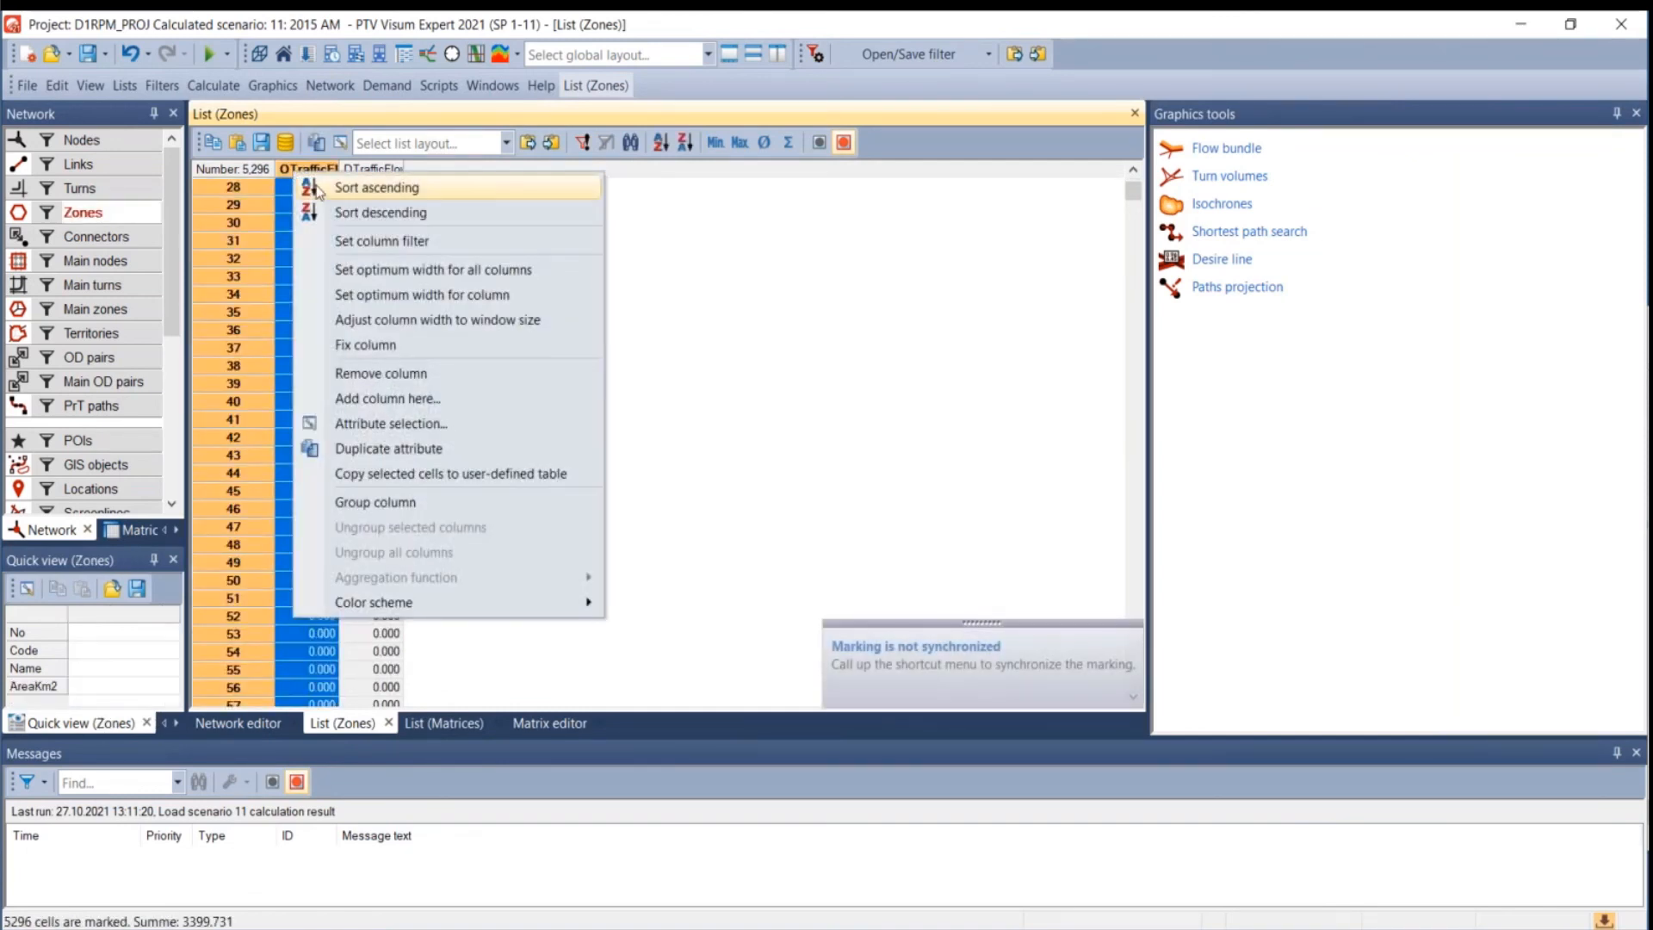
{"action": "left_click", "coordinate": [357, 213]}
{"action": "scroll", "coordinate": [349, 241], "scroll_direction": "up", "scroll_amount": 9}
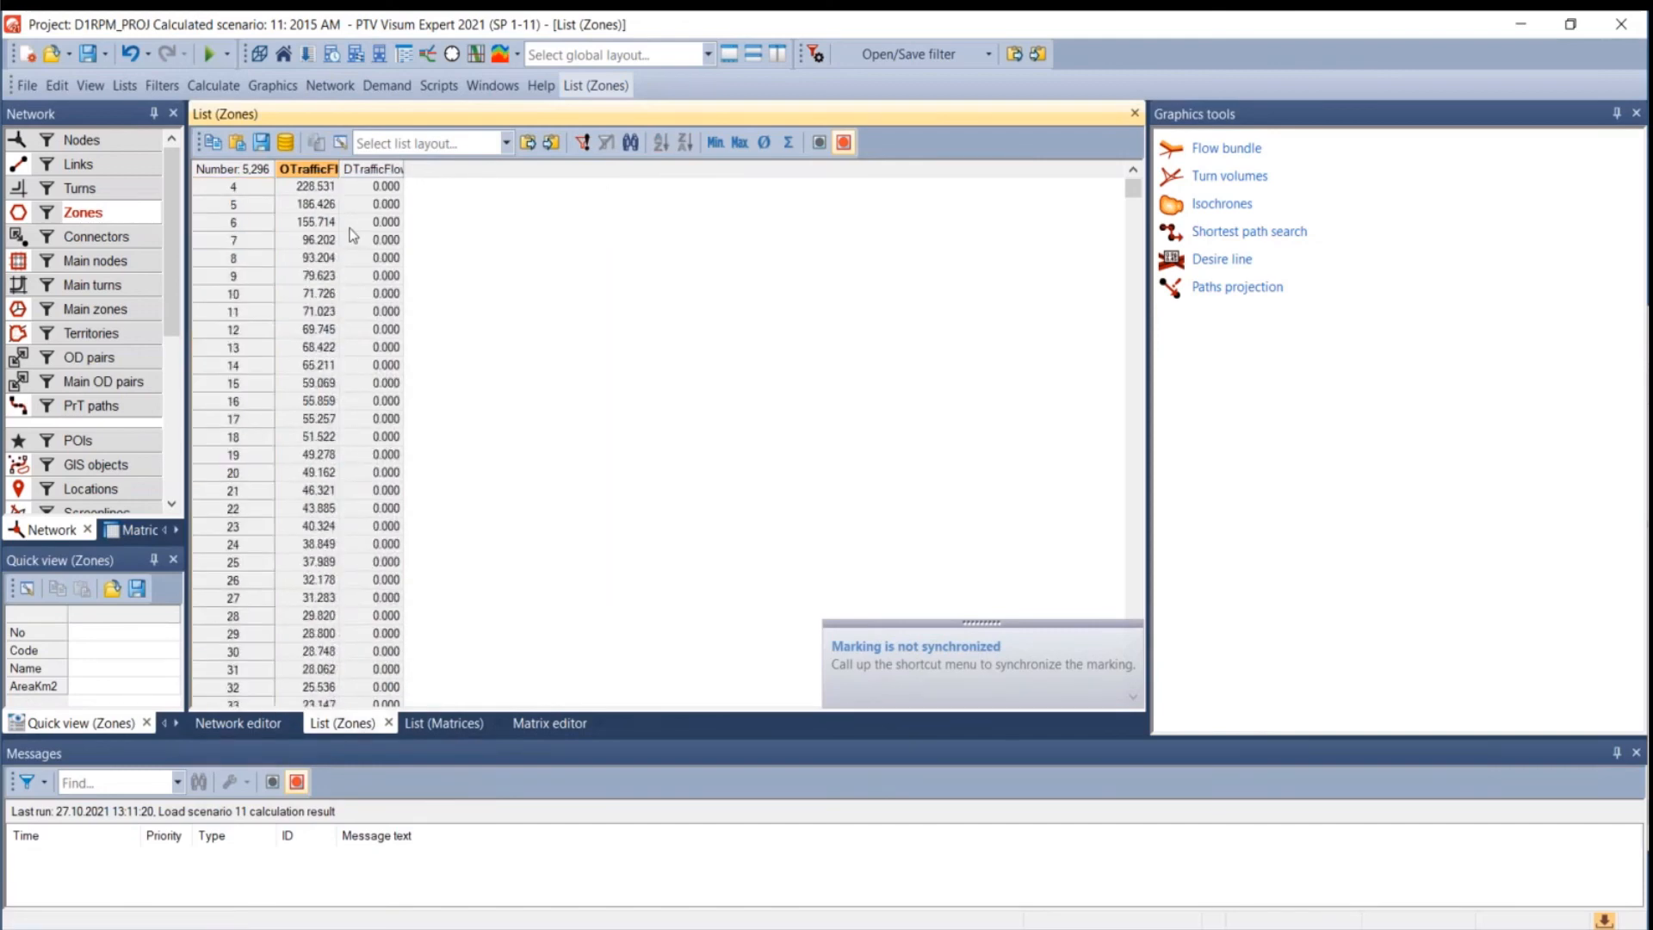
{"action": "left_click", "coordinate": [317, 186]}
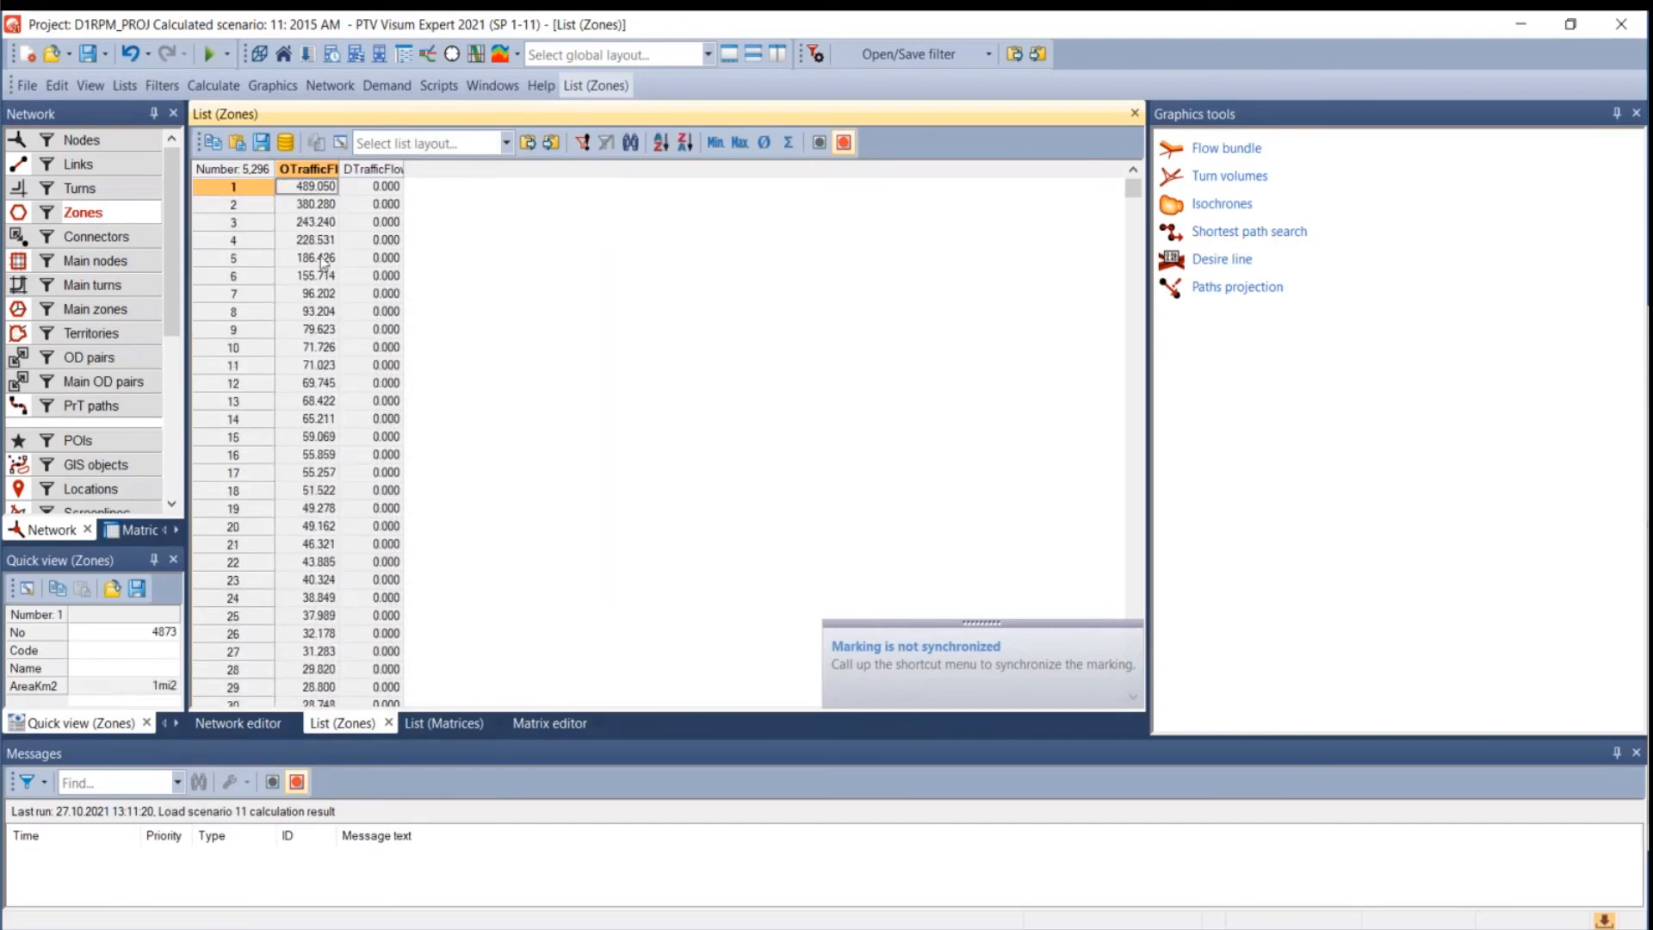
- Locate the selected highest-origin zone on the network map and examine its surroundings near Gulf Cove
{"action": "left_click", "coordinate": [265, 724]}
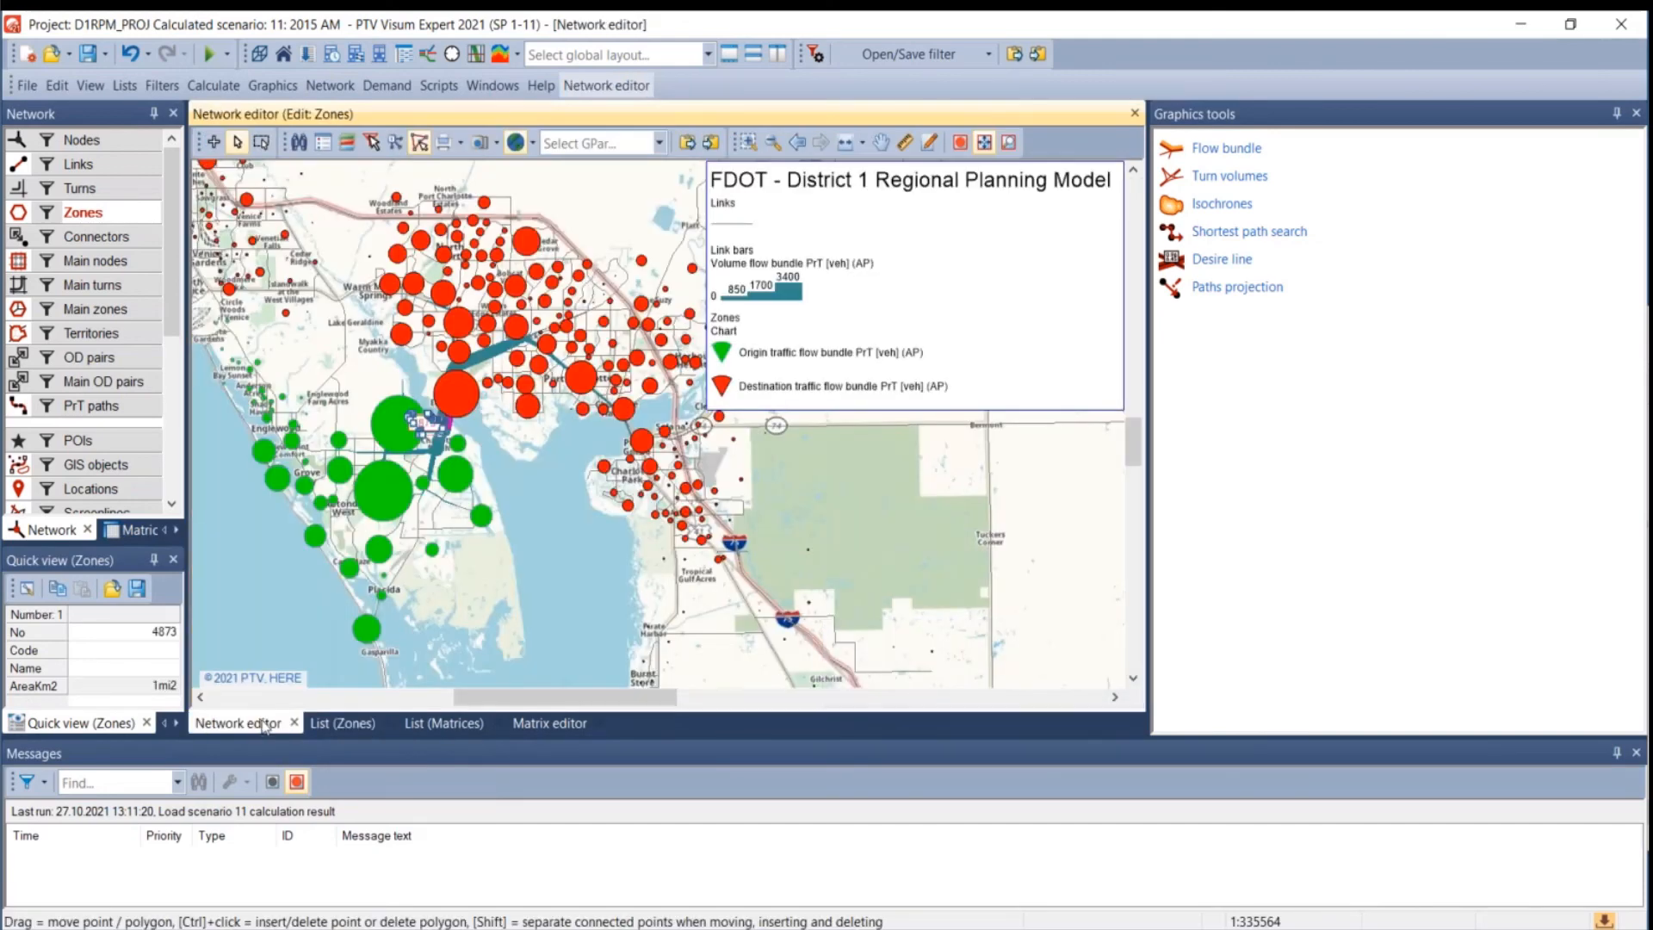
{"action": "scroll", "coordinate": [580, 426], "scroll_direction": "up", "scroll_amount": 6}
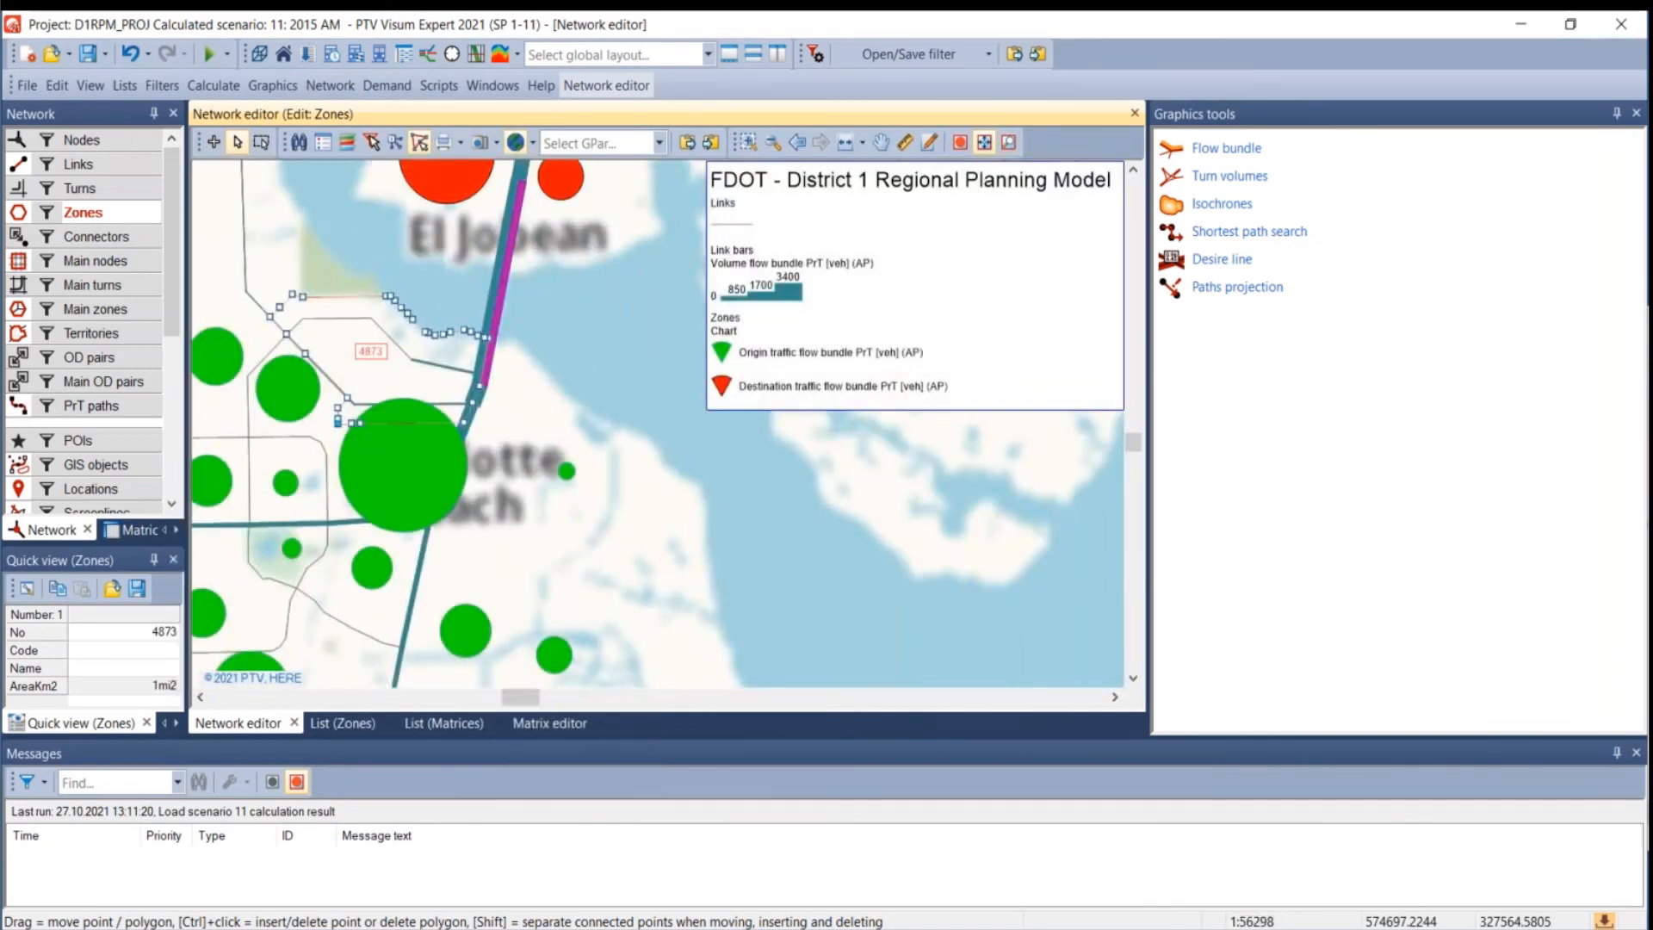
{"action": "scroll", "coordinate": [320, 445], "scroll_direction": "up", "scroll_amount": 4}
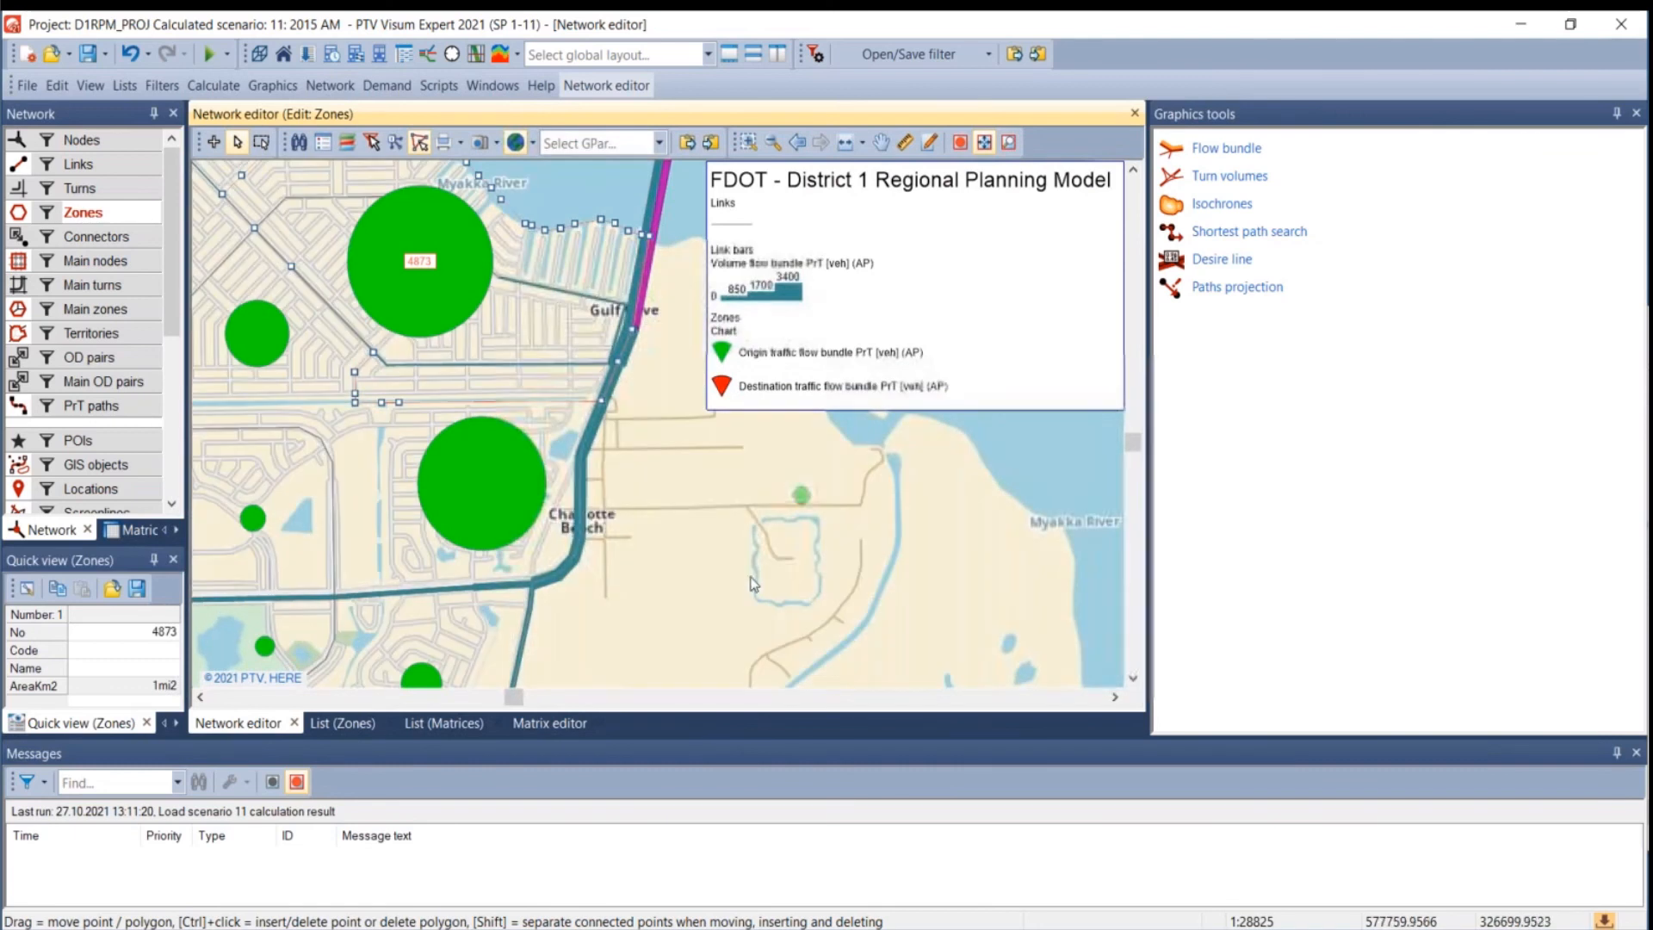
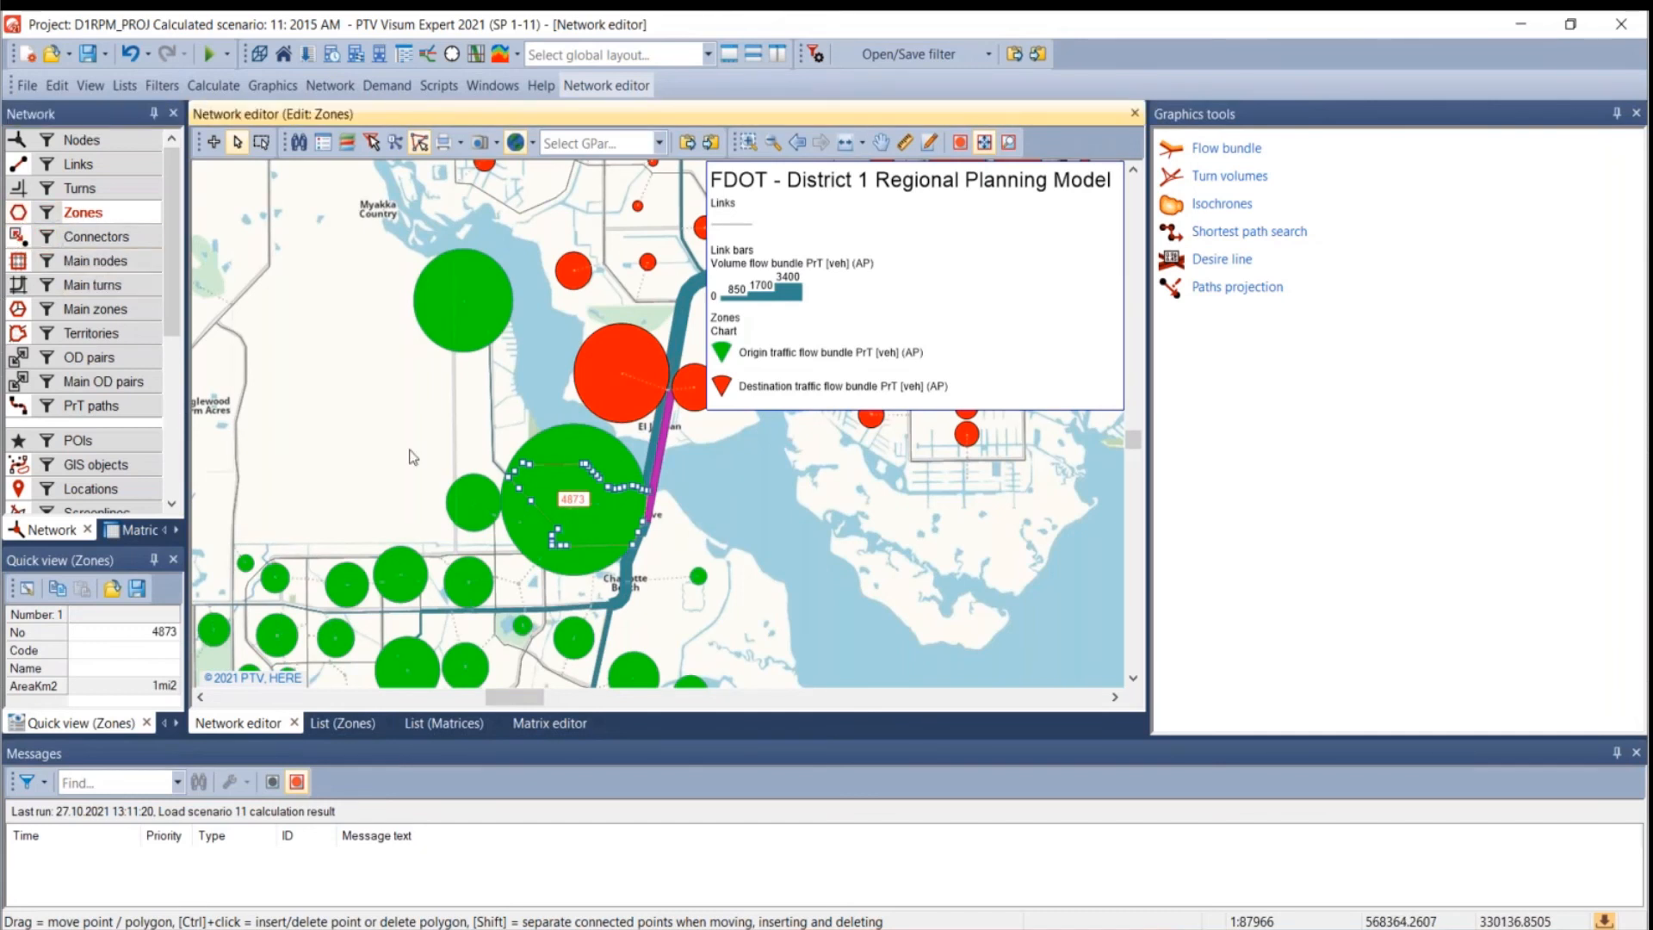
- Select the connector from the small origin zone east of Charlotte Beach to the main road
{"action": "scroll", "coordinate": [615, 605], "scroll_direction": "up", "scroll_amount": 4}
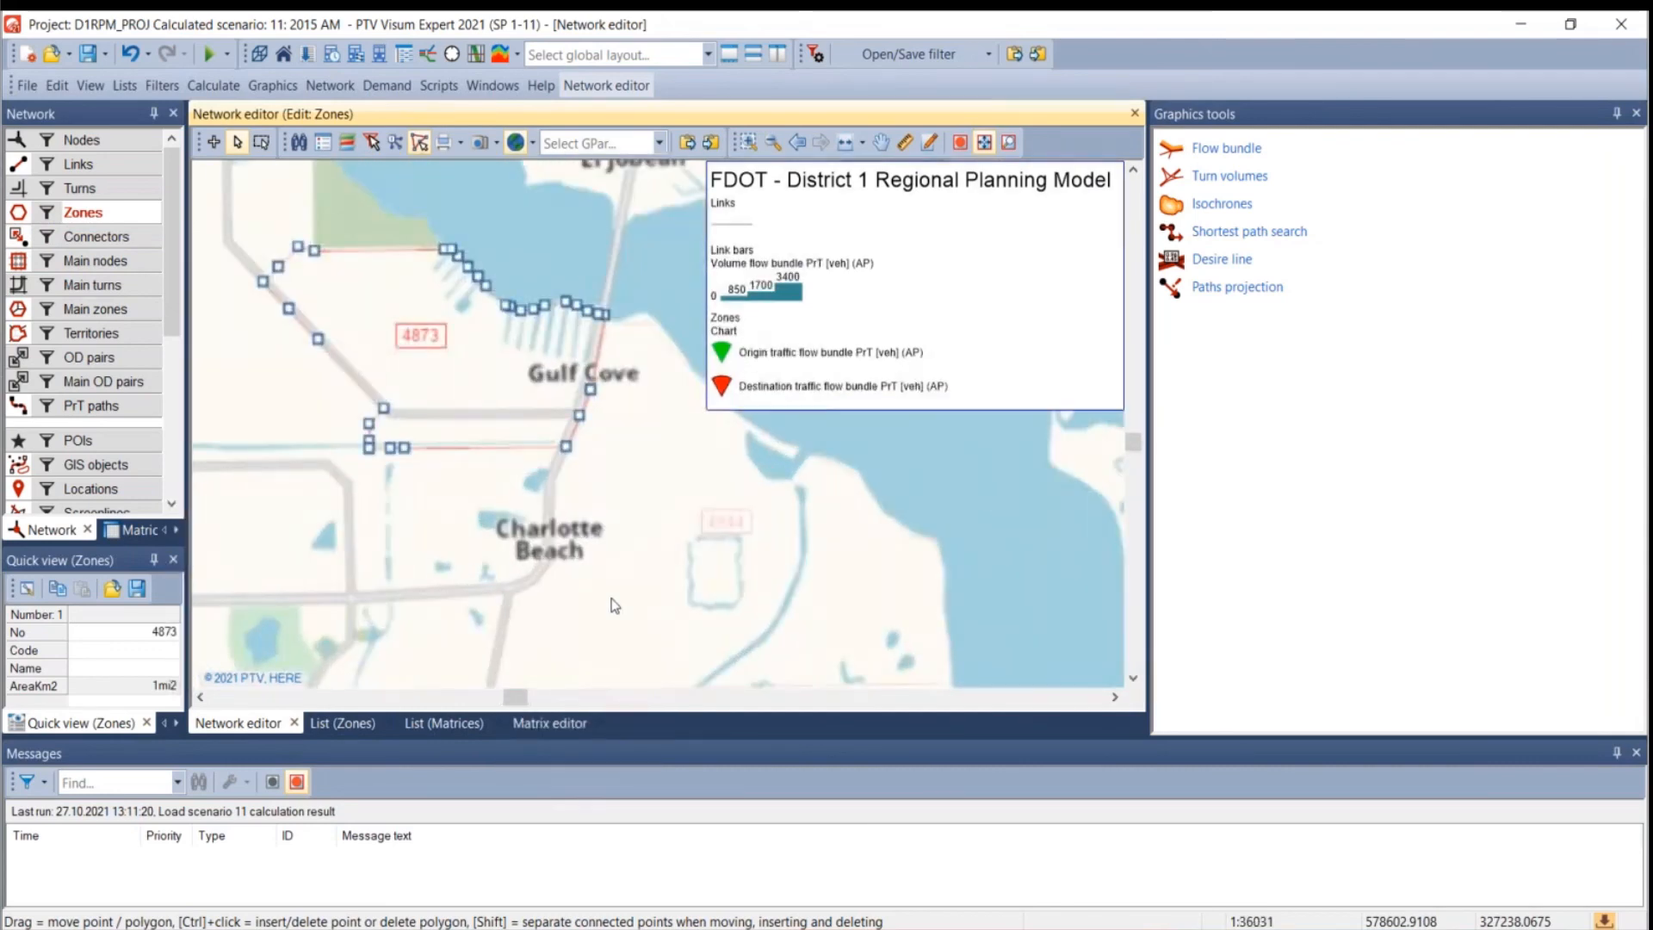
{"action": "scroll", "coordinate": [614, 605], "scroll_direction": "up", "scroll_amount": 3}
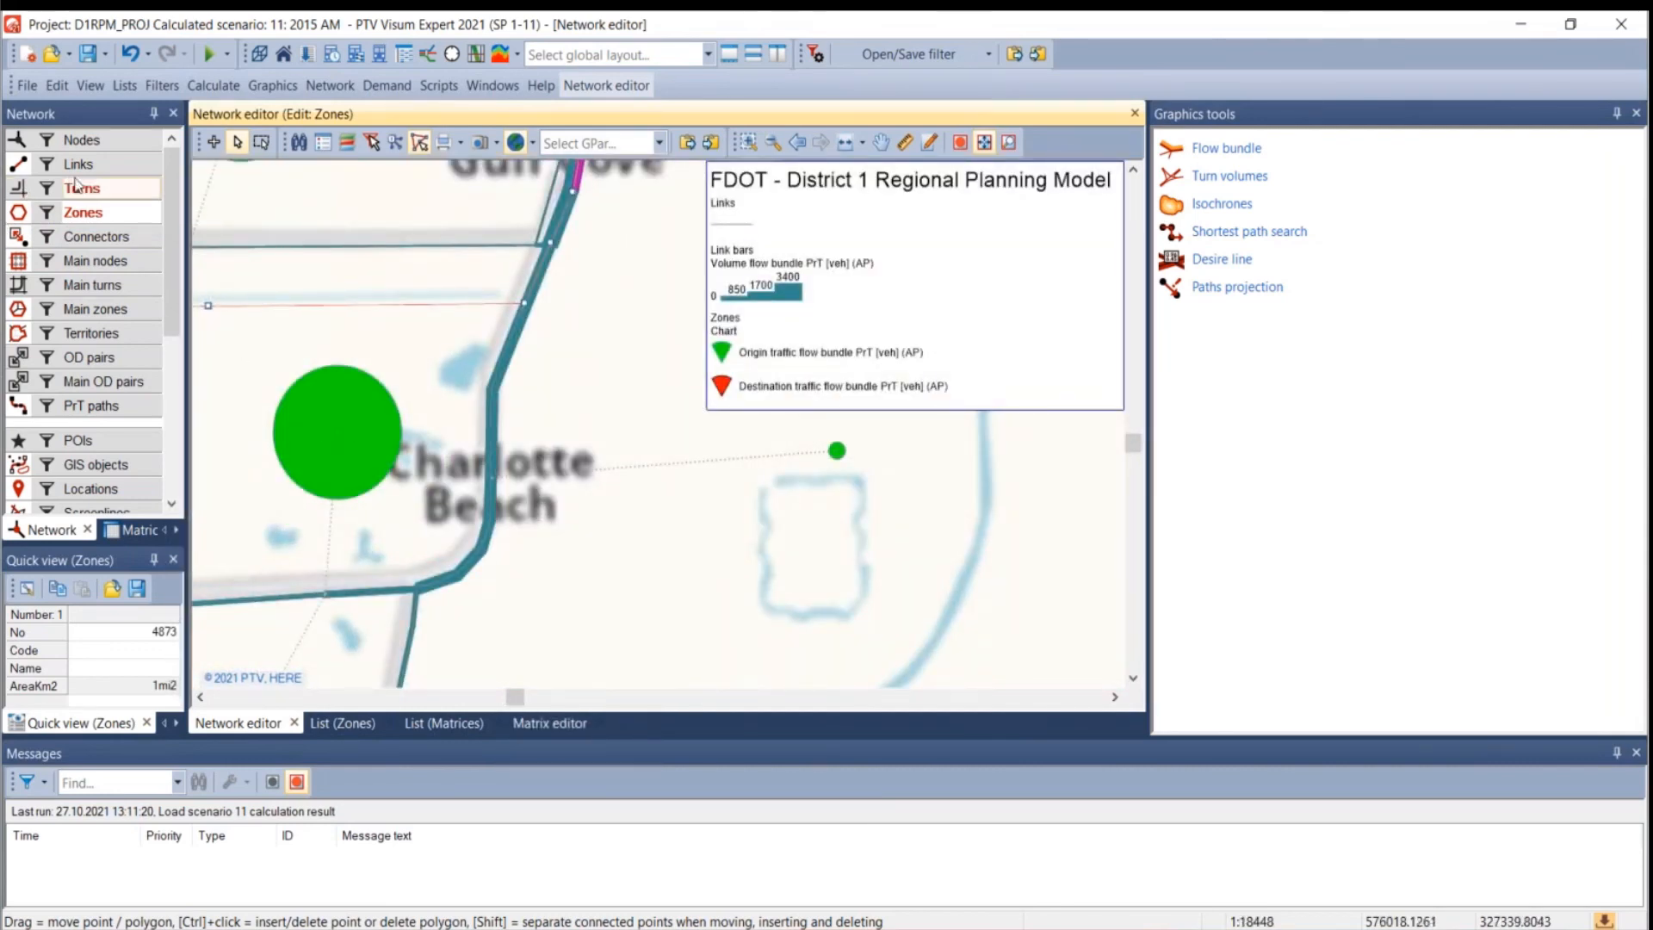
{"action": "left_click", "coordinate": [89, 237]}
{"action": "left_click", "coordinate": [623, 465]}
{"action": "left_click", "coordinate": [619, 458]}
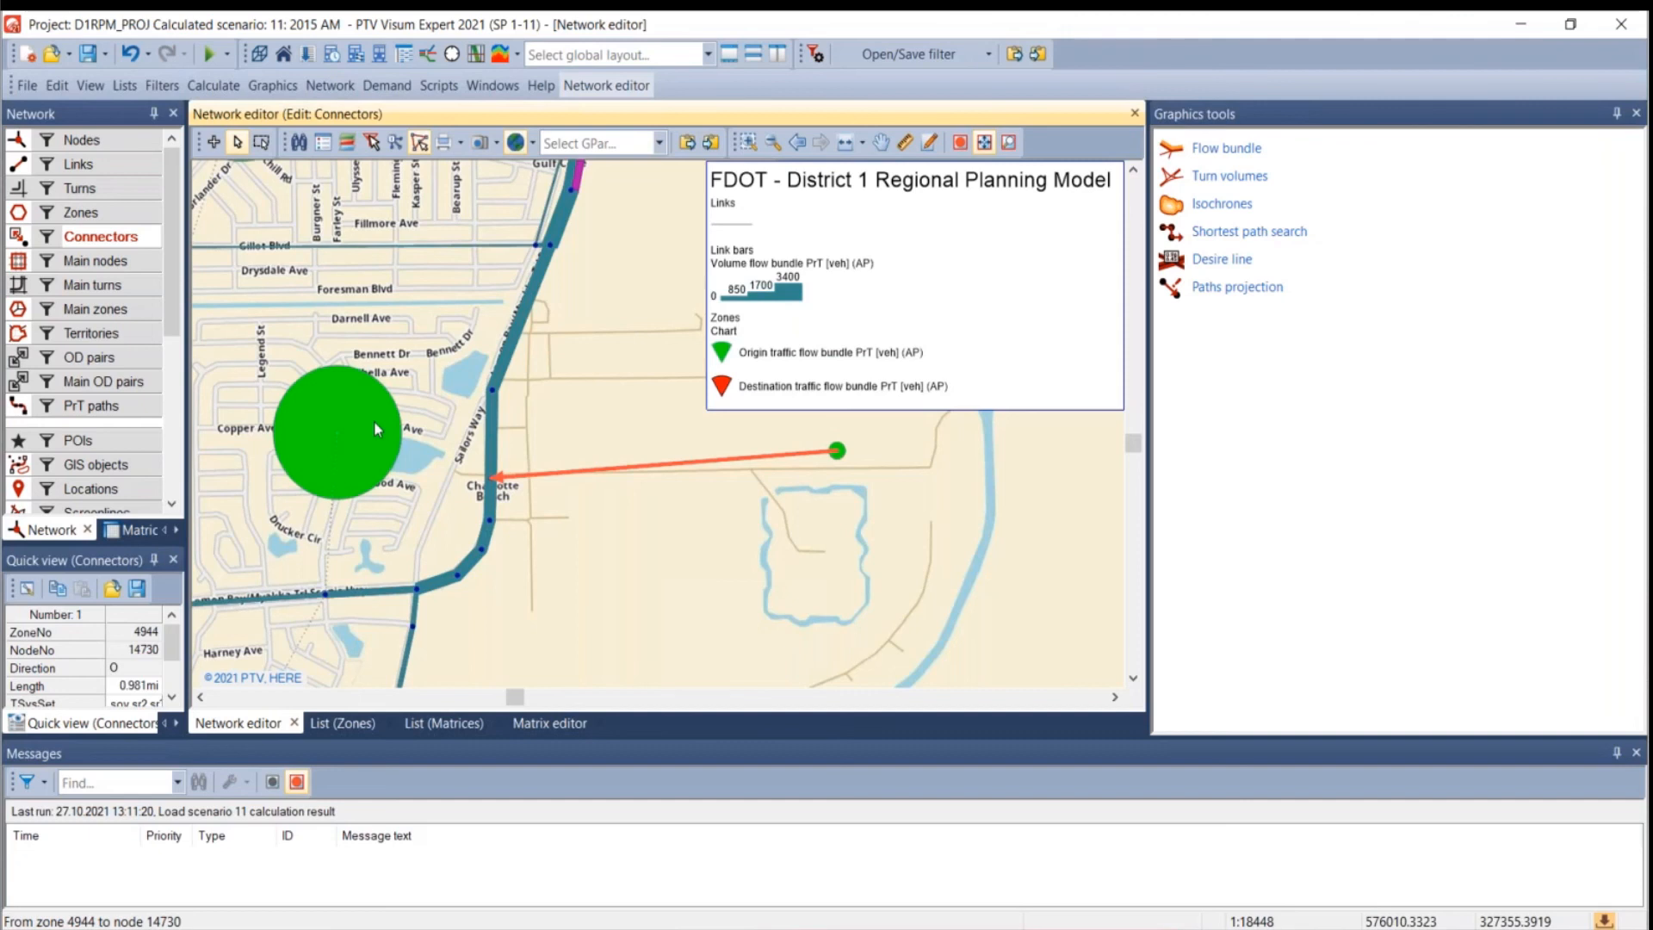
- Open the list of links from the network objects and return to the network map
{"action": "right_click", "coordinate": [120, 164]}
{"action": "mouse_move", "coordinate": [224, 261]}
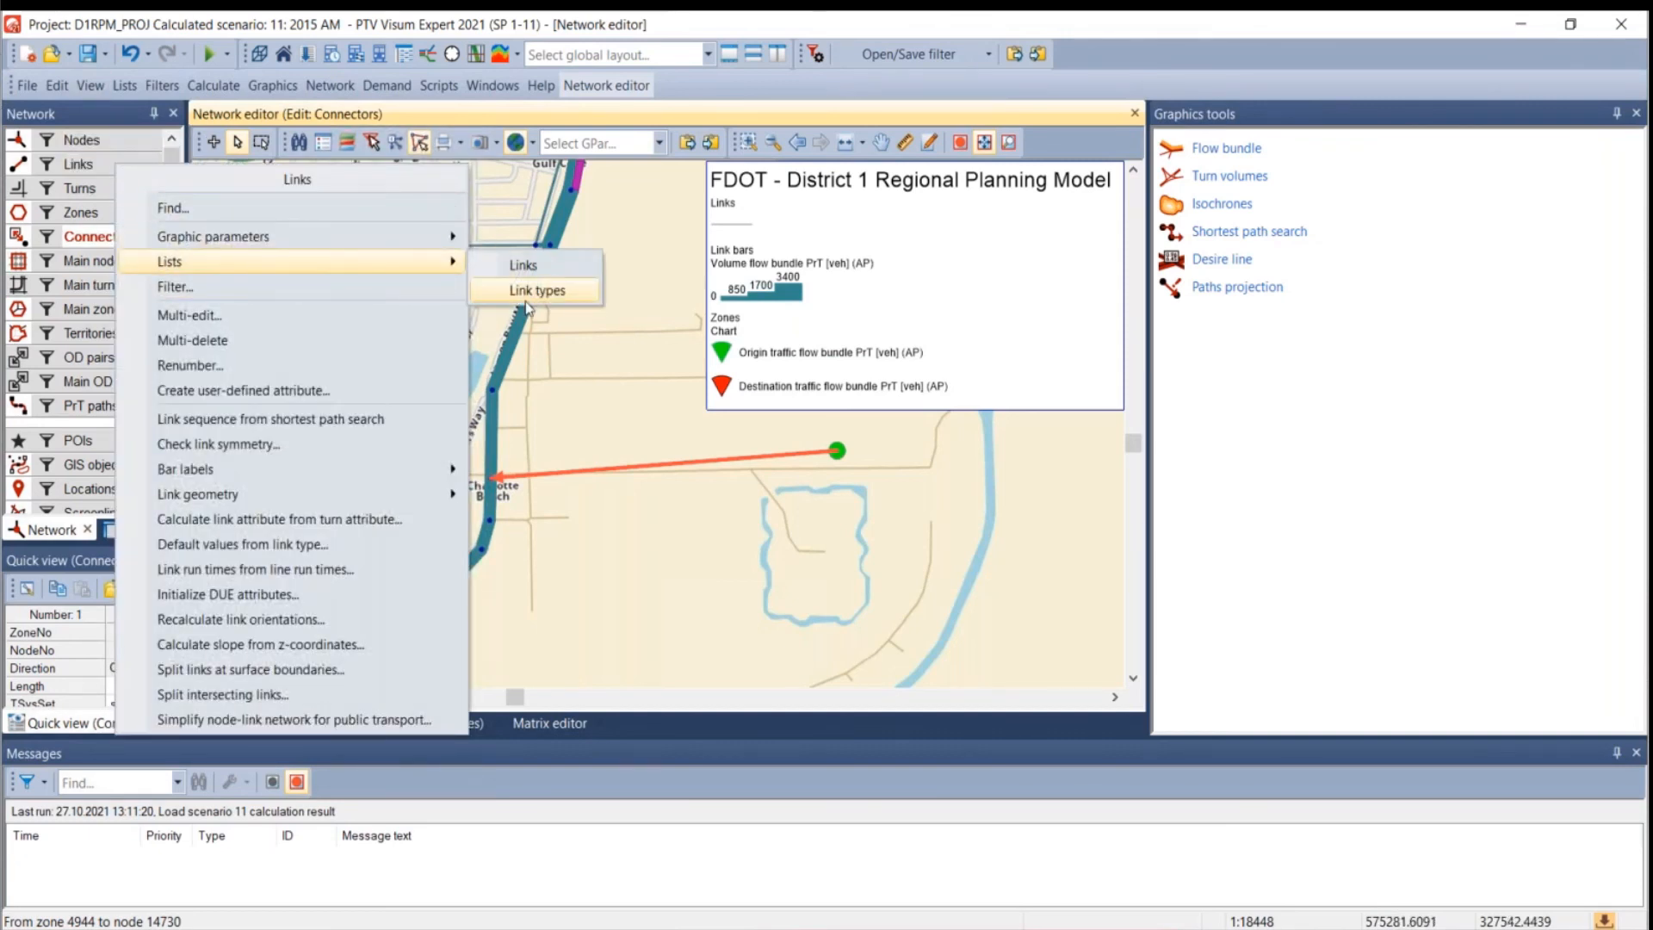
{"action": "left_click", "coordinate": [513, 262]}
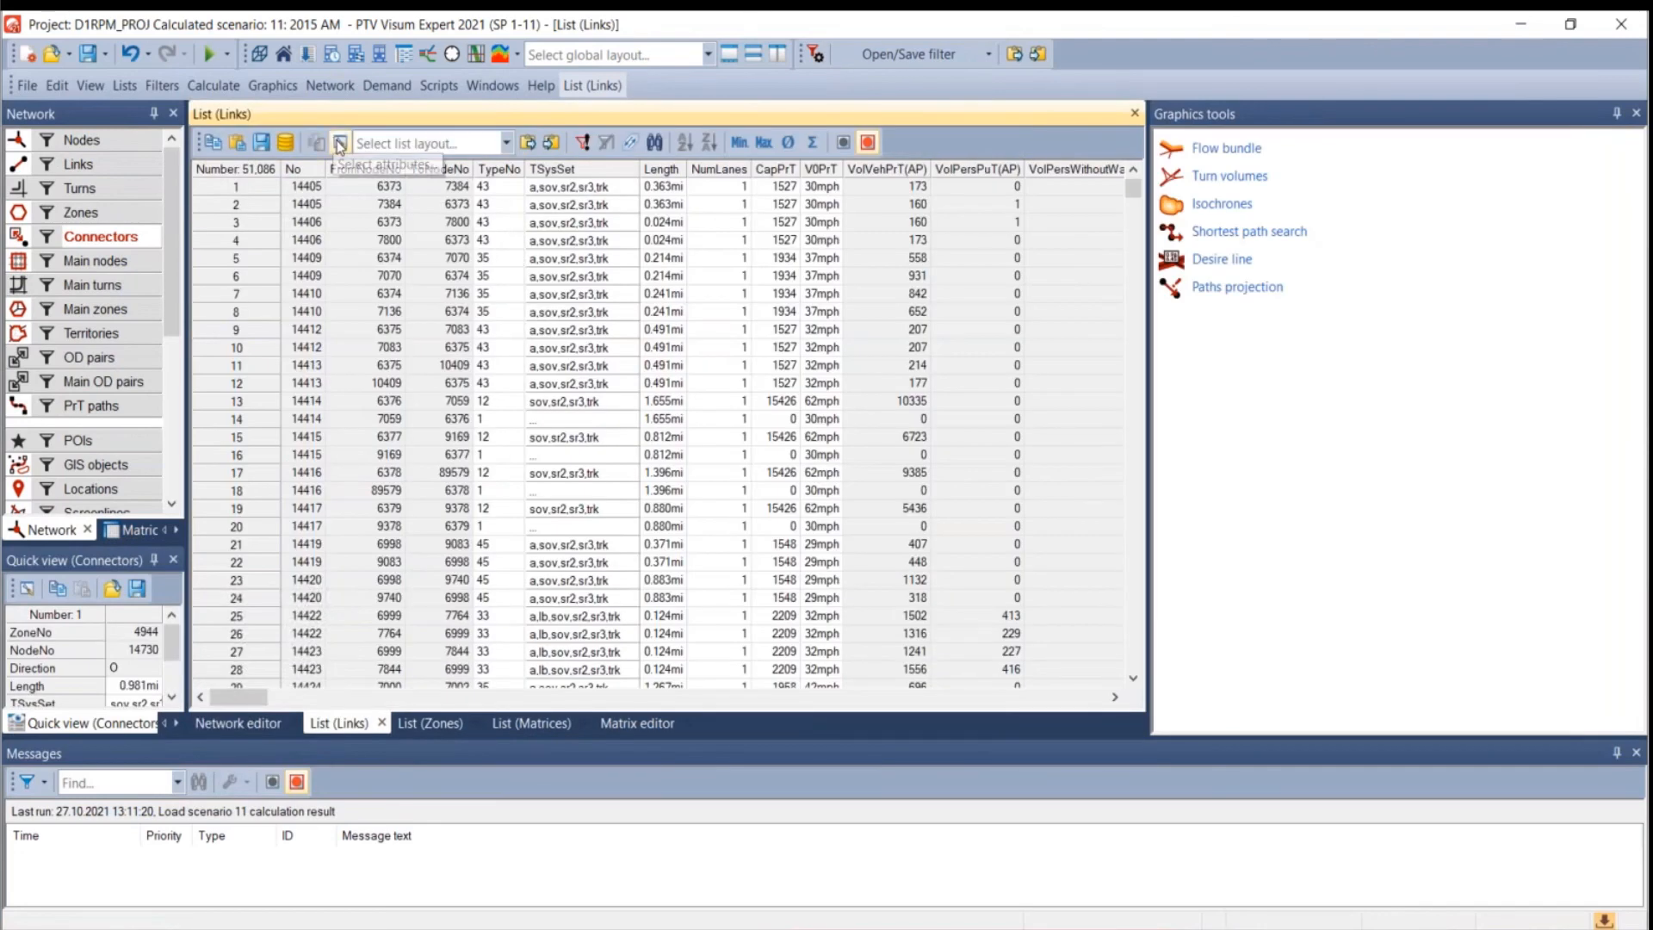
{"action": "left_click", "coordinate": [243, 725]}
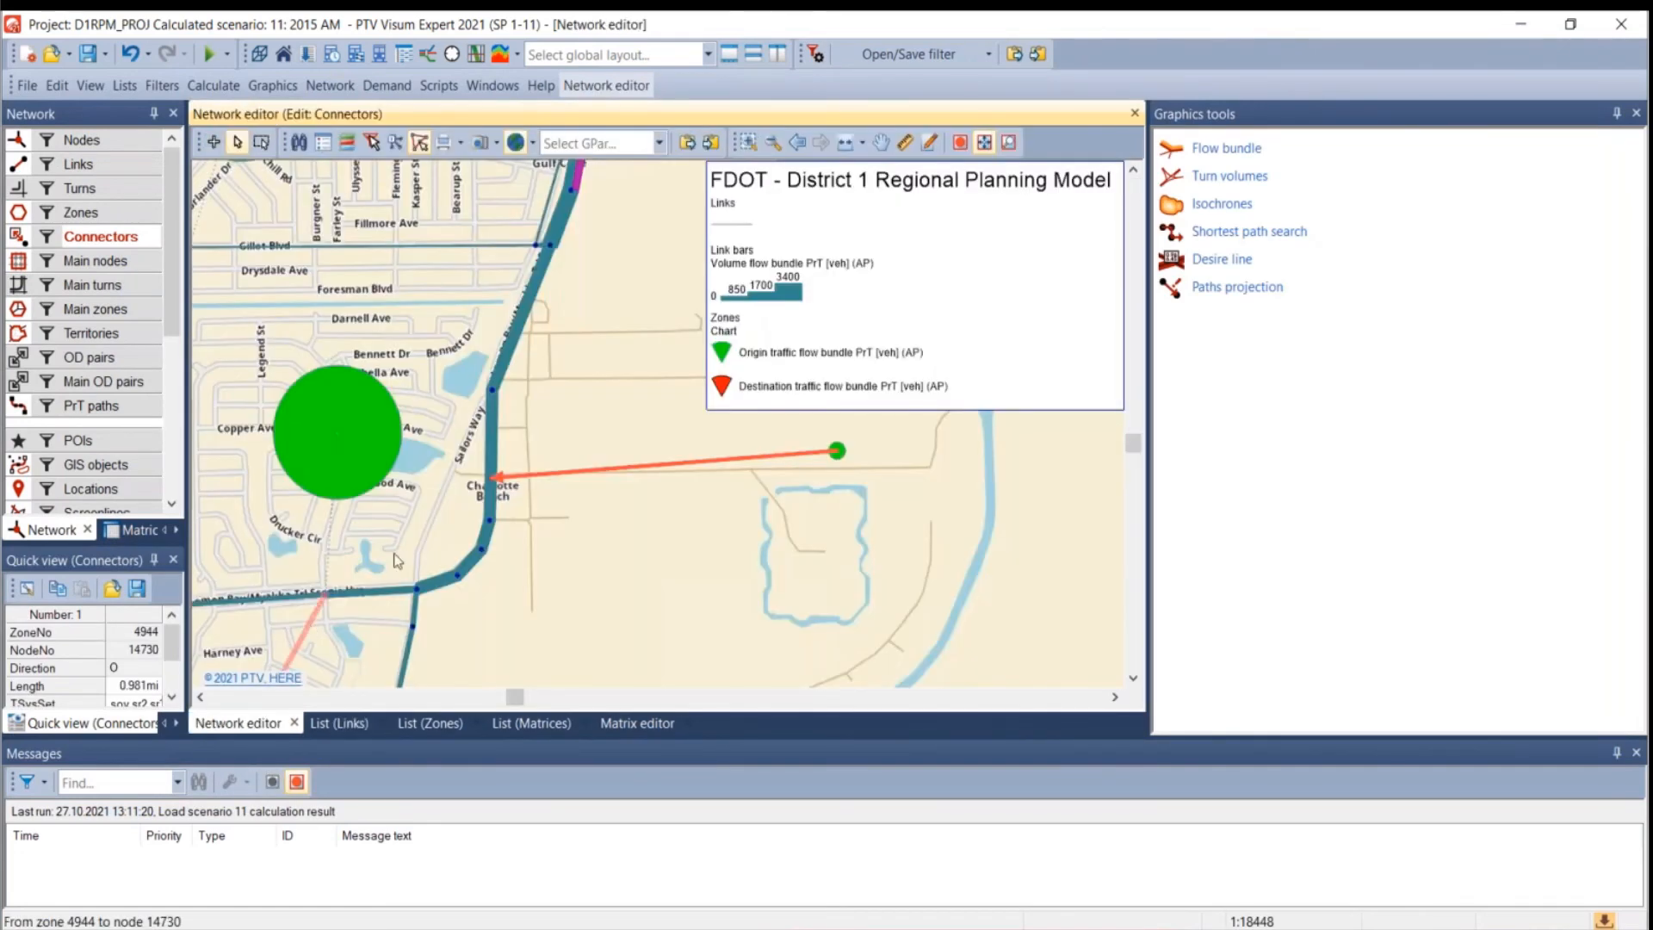
- Replace all columns of the link list with the single attribute Volume flow bundle PrT [veh] (AP)
{"action": "left_click", "coordinate": [771, 273]}
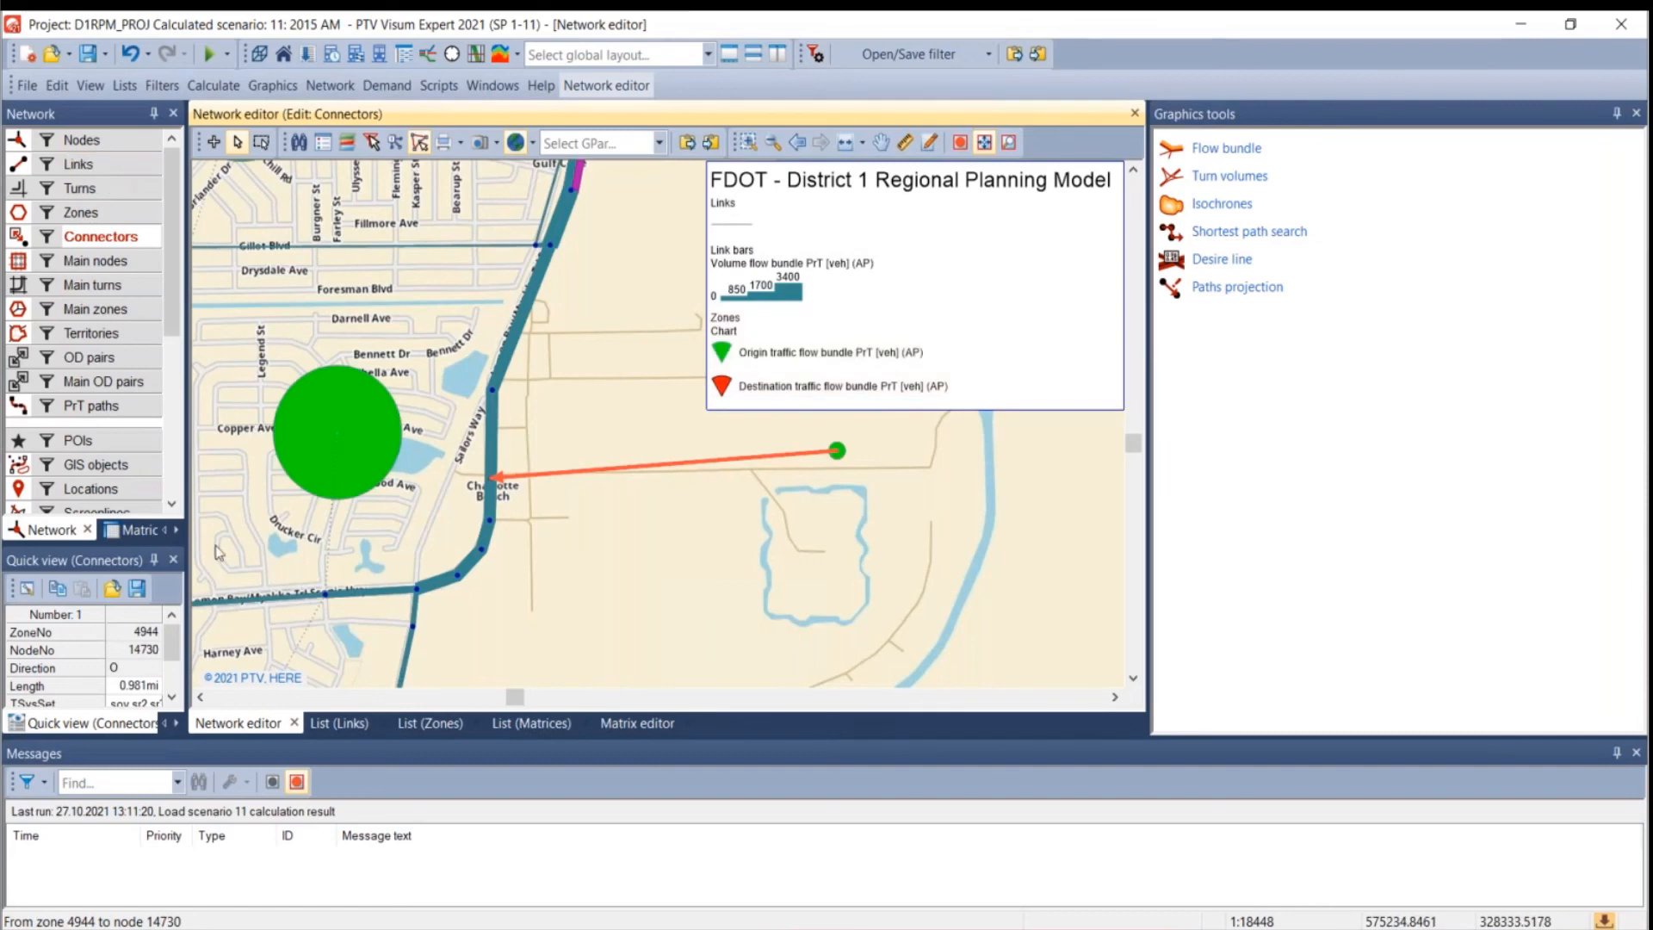
{"action": "left_click", "coordinate": [336, 726]}
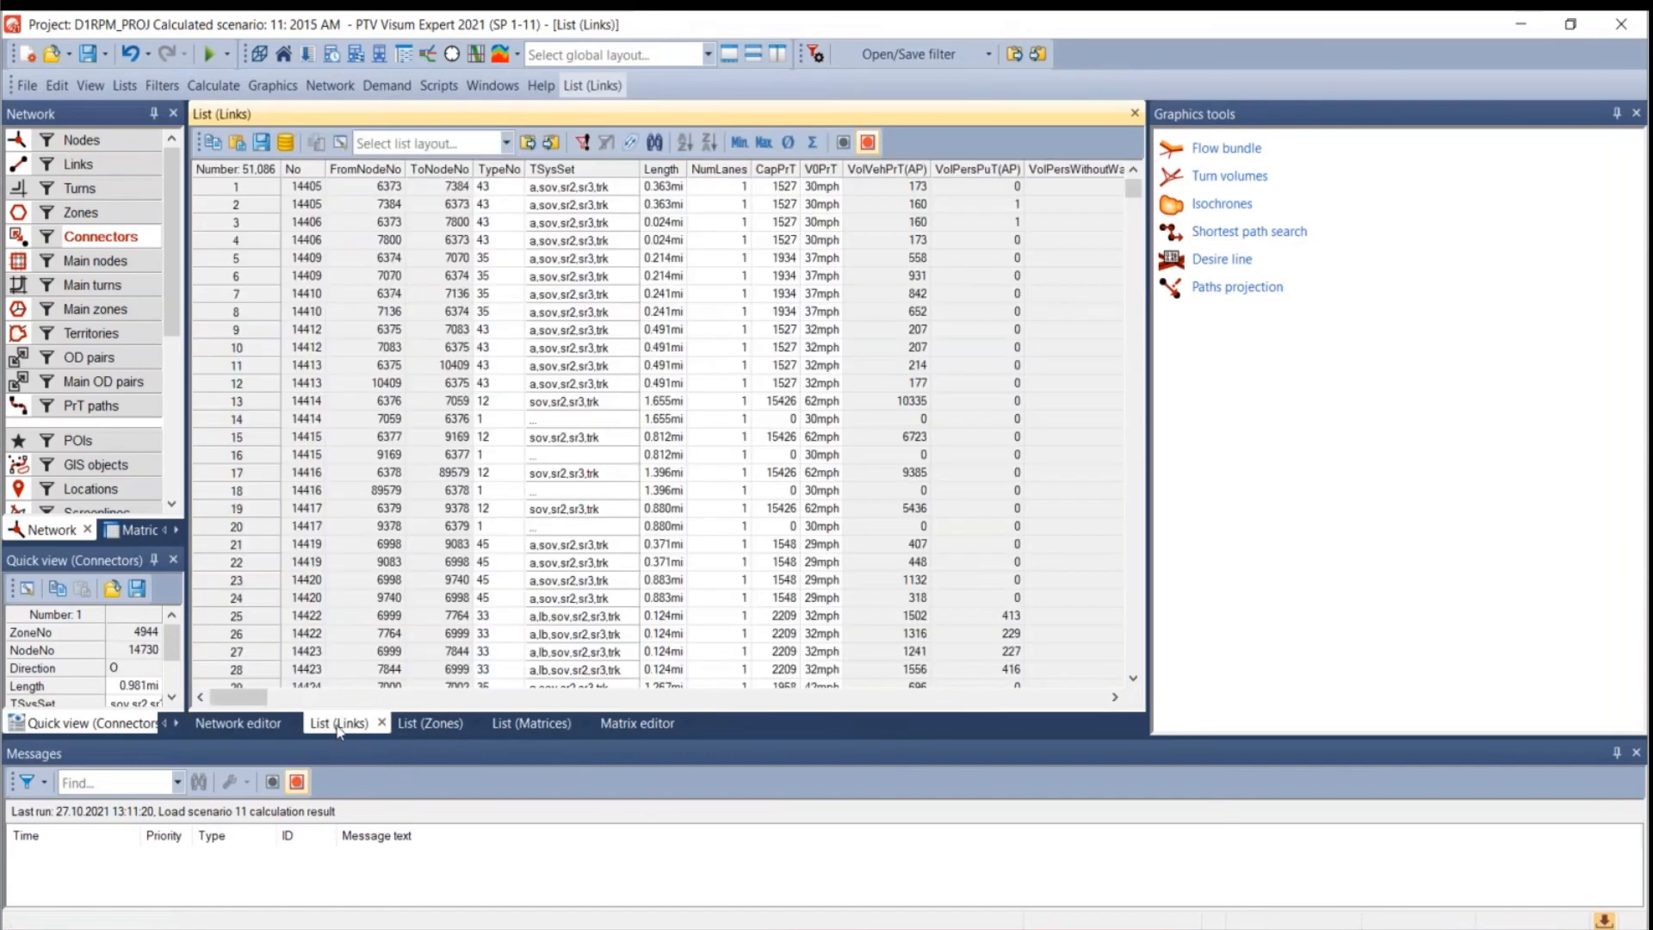
{"action": "left_click", "coordinate": [341, 143]}
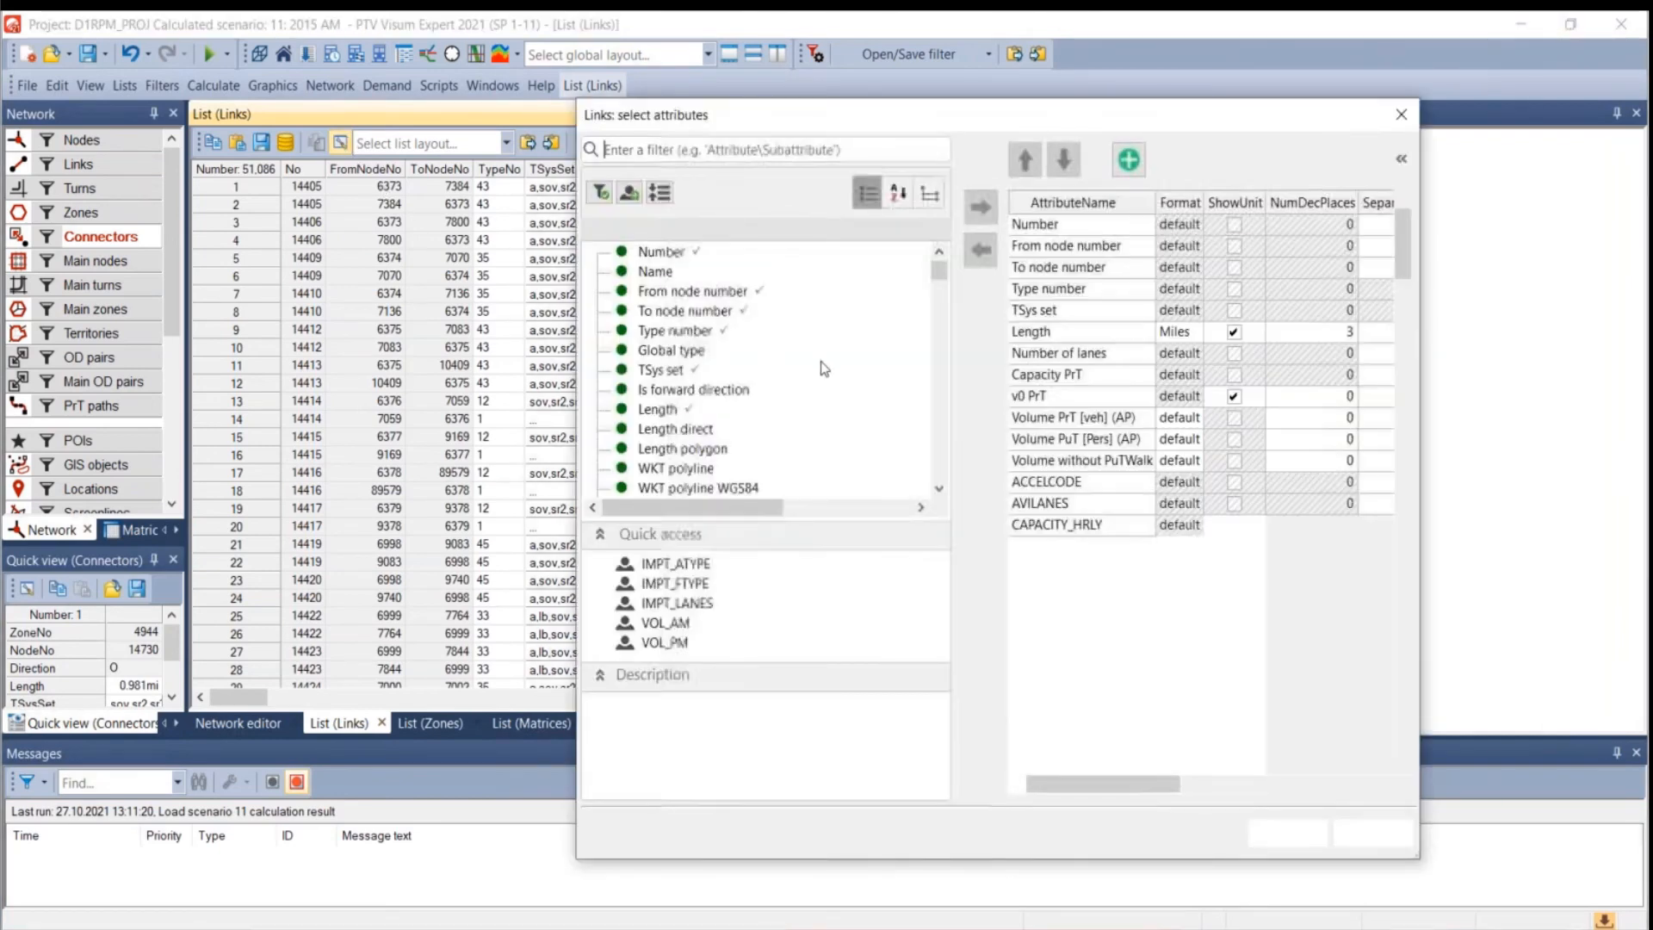
{"action": "left_click", "coordinate": [1046, 204]}
{"action": "left_click", "coordinate": [981, 251]}
{"action": "left_click_drag", "start_coordinate": [937, 274], "coordinate": [912, 300]}
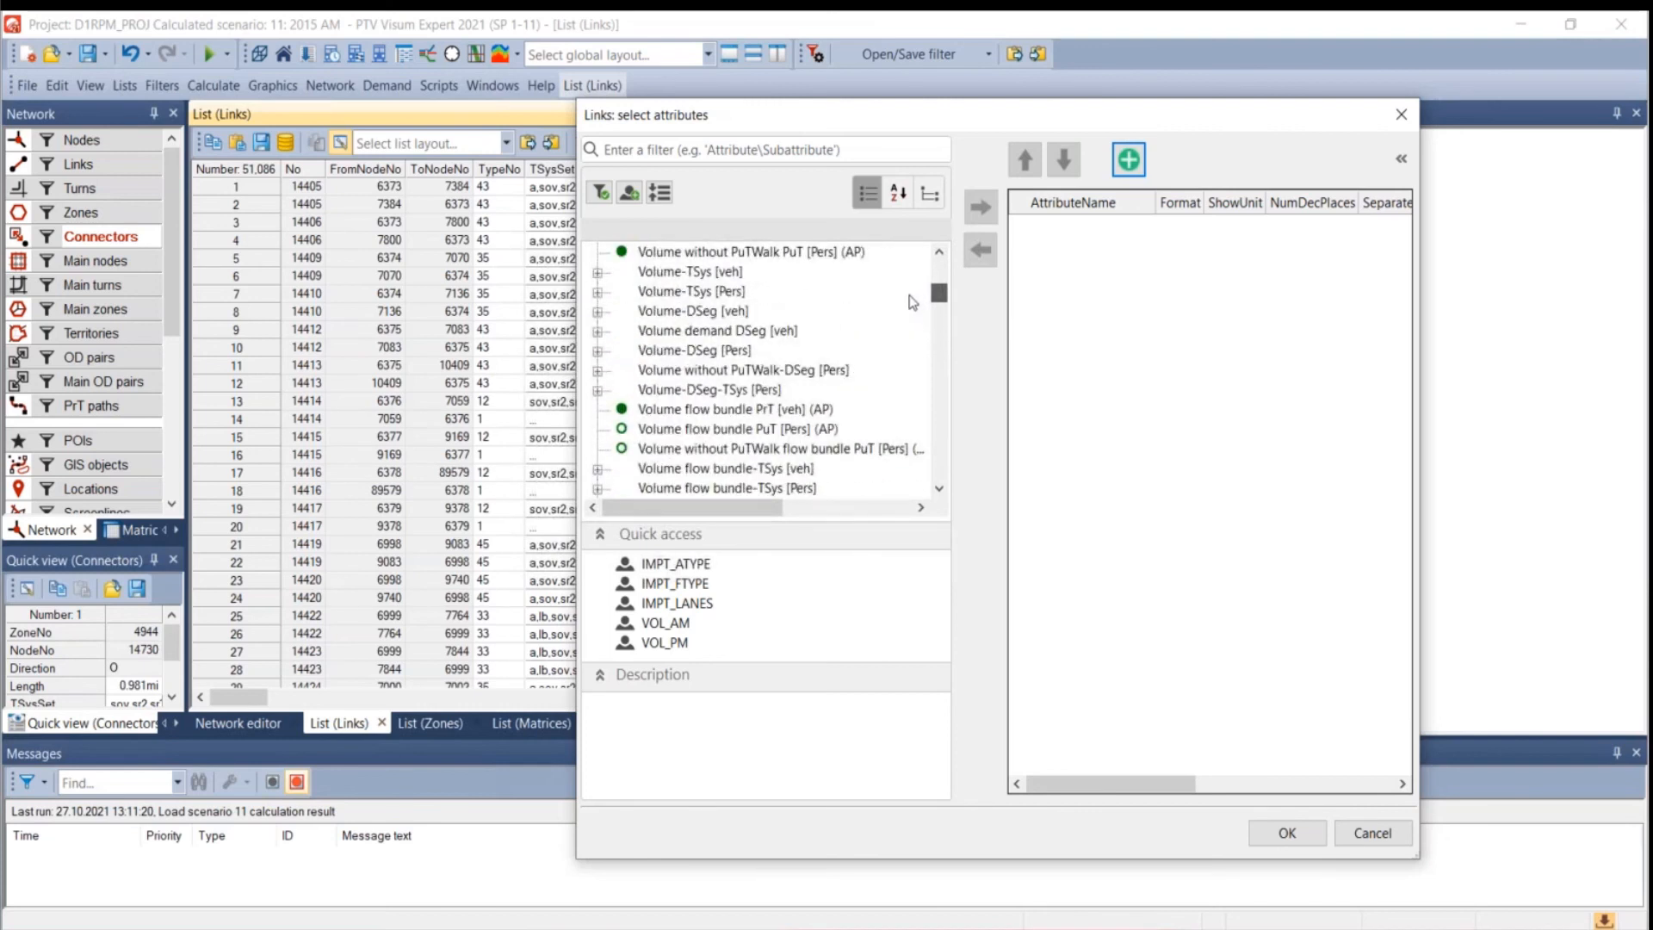
{"action": "double_click", "coordinate": [913, 410]}
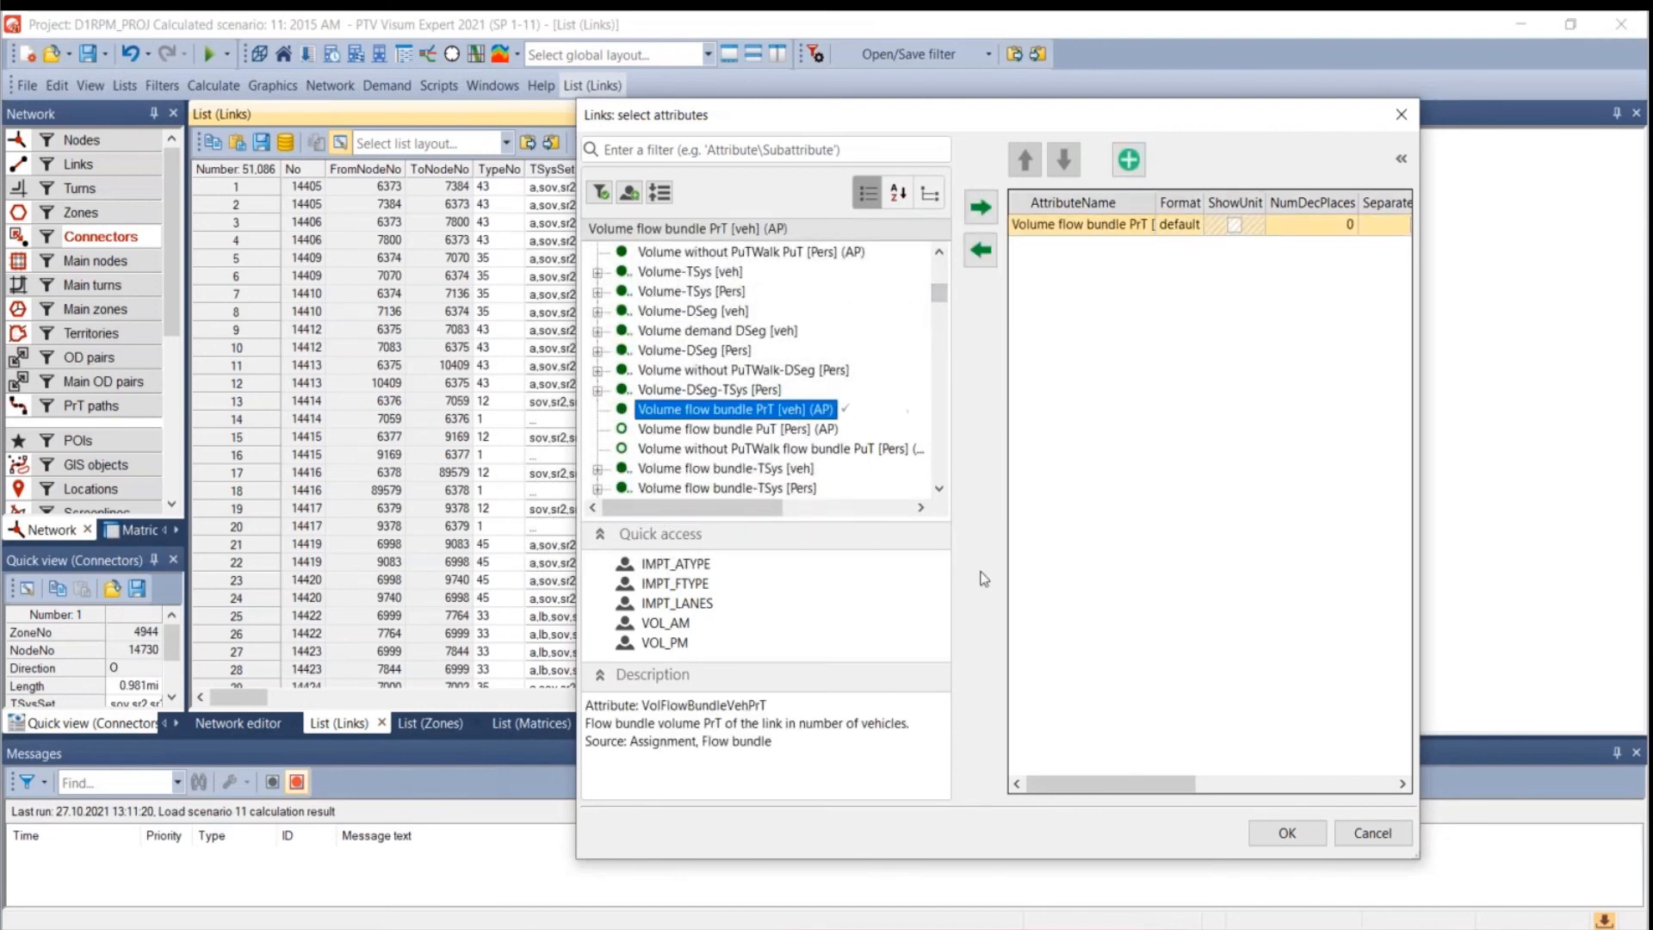
{"action": "left_click", "coordinate": [1287, 832]}
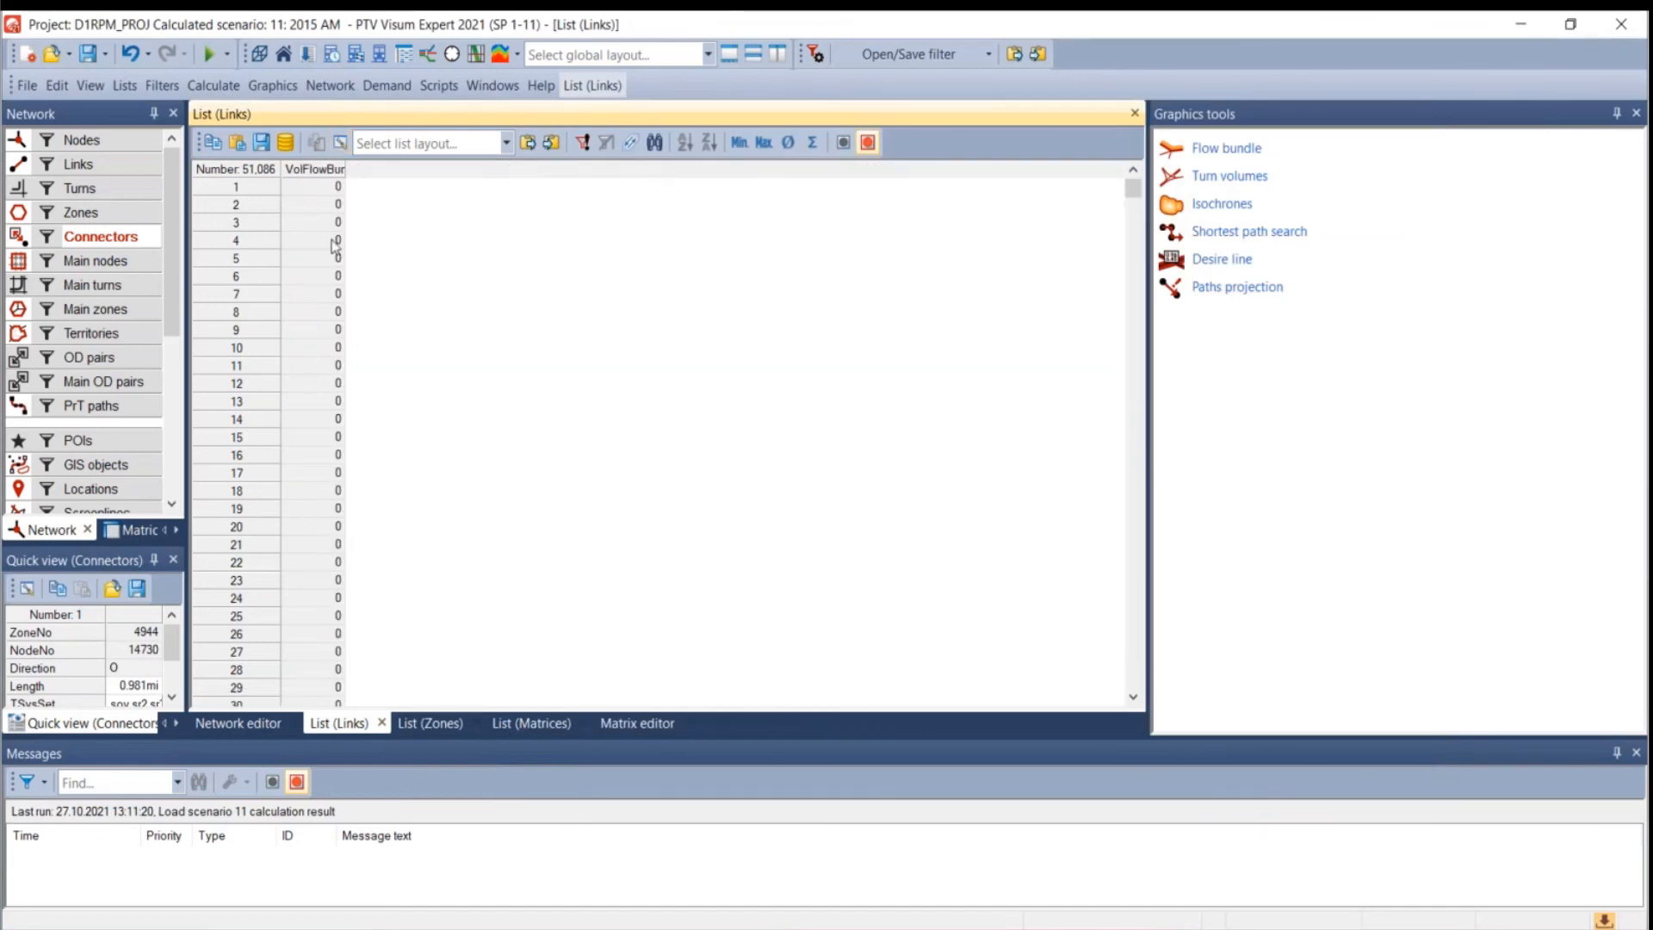
- Mark the flow bundle volume column in the link list and return to the network map
{"action": "right_click", "coordinate": [315, 167]}
{"action": "left_click", "coordinate": [369, 173]}
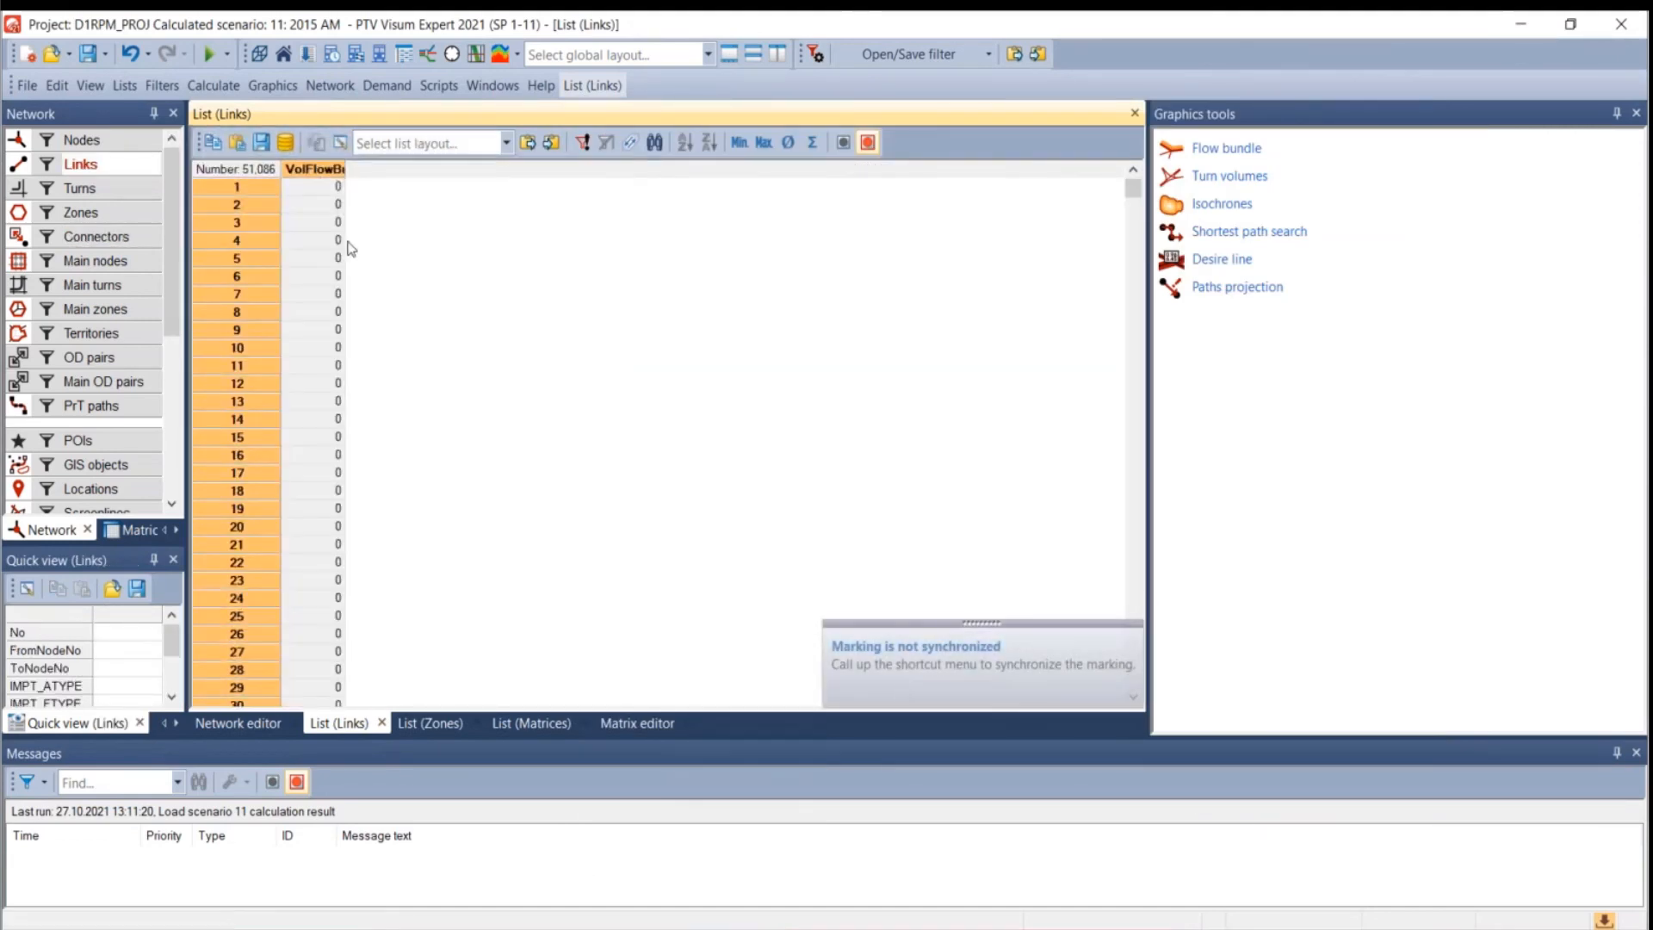
{"action": "left_click", "coordinate": [238, 723]}
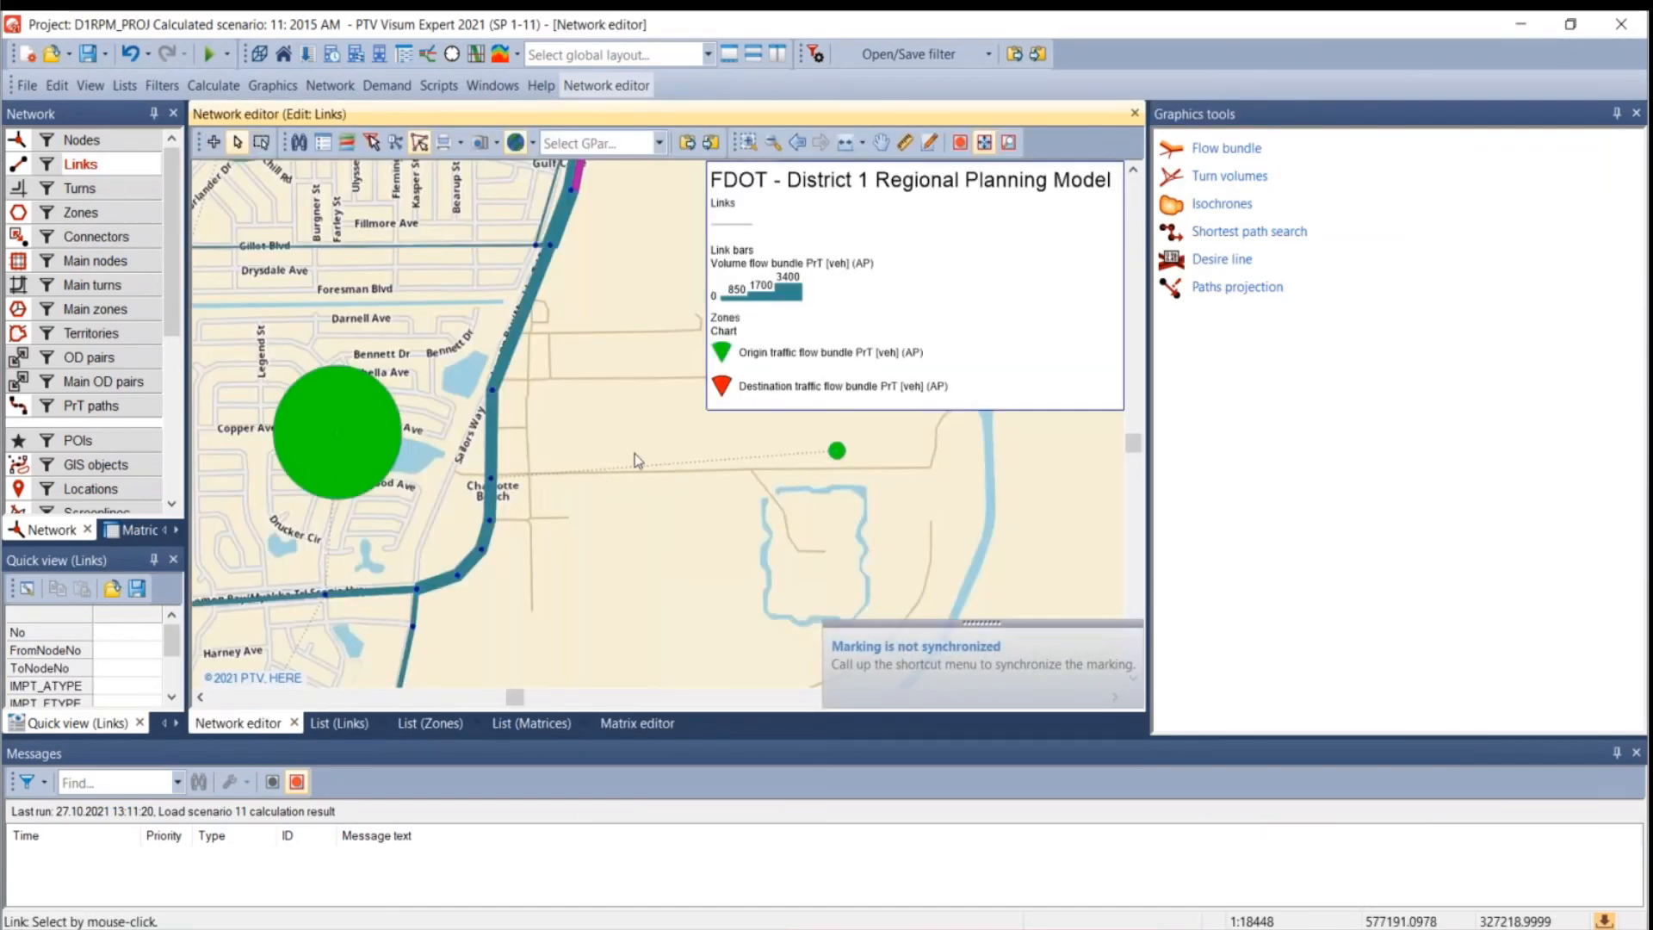
- Run a PrT flow bundle with object type Node for node 14837 at Gulf Cove
{"action": "scroll", "coordinate": [614, 444], "scroll_direction": "down", "scroll_amount": 1}
{"action": "scroll", "coordinate": [615, 442], "scroll_direction": "down", "scroll_amount": 3}
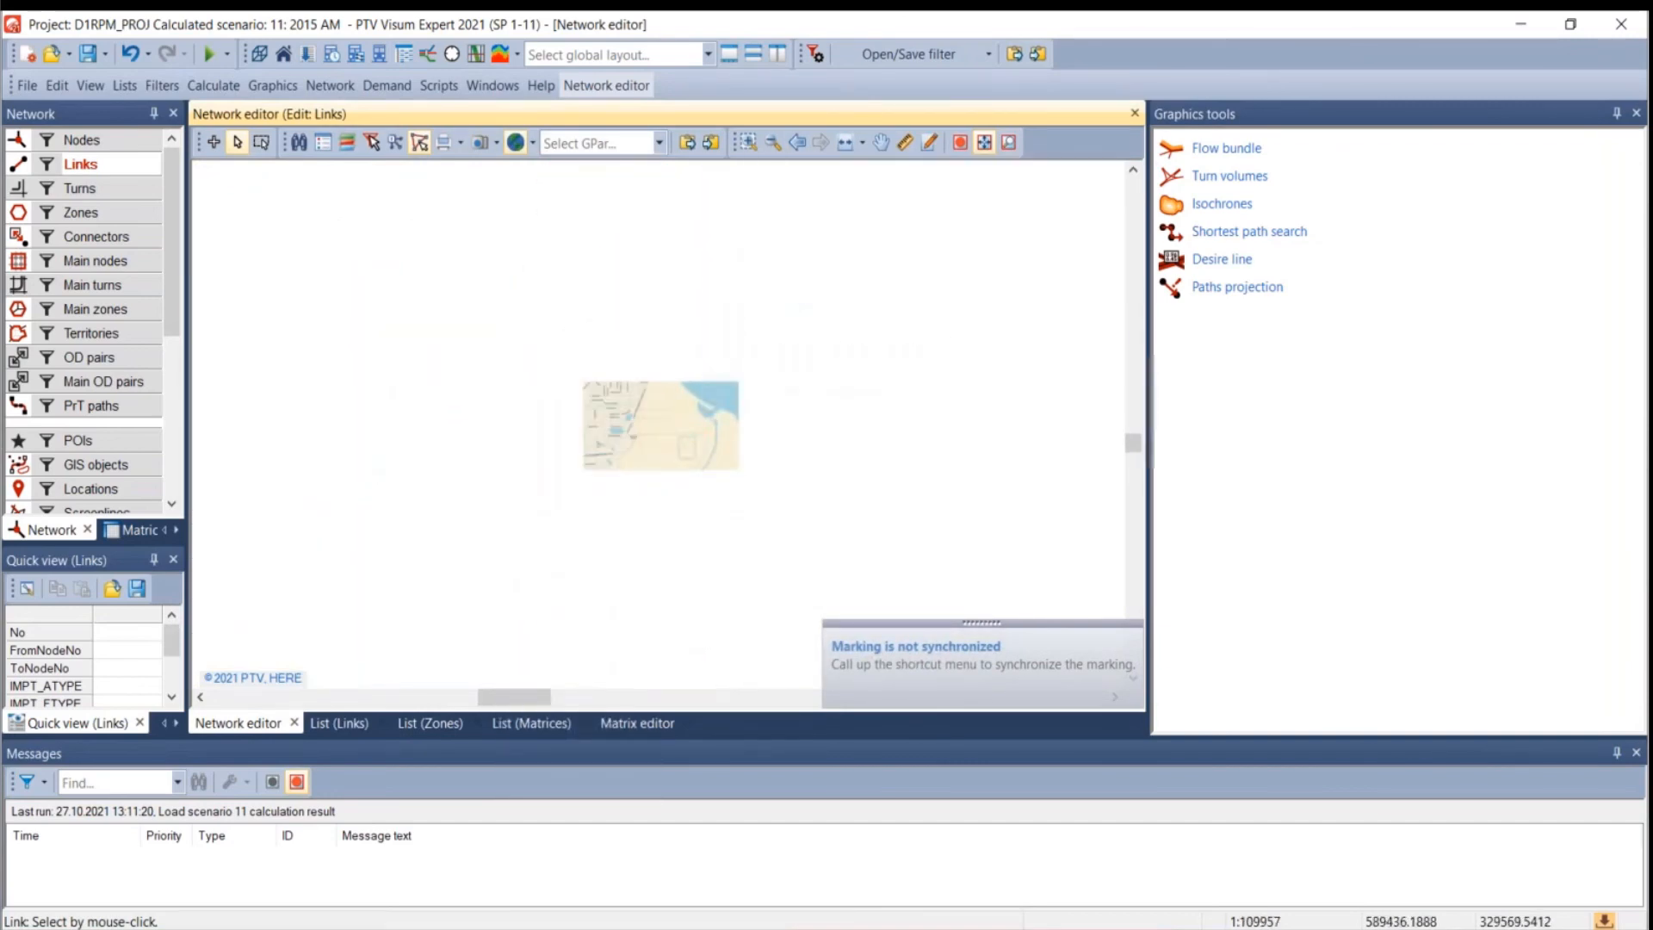
{"action": "left_click", "coordinate": [1217, 153]}
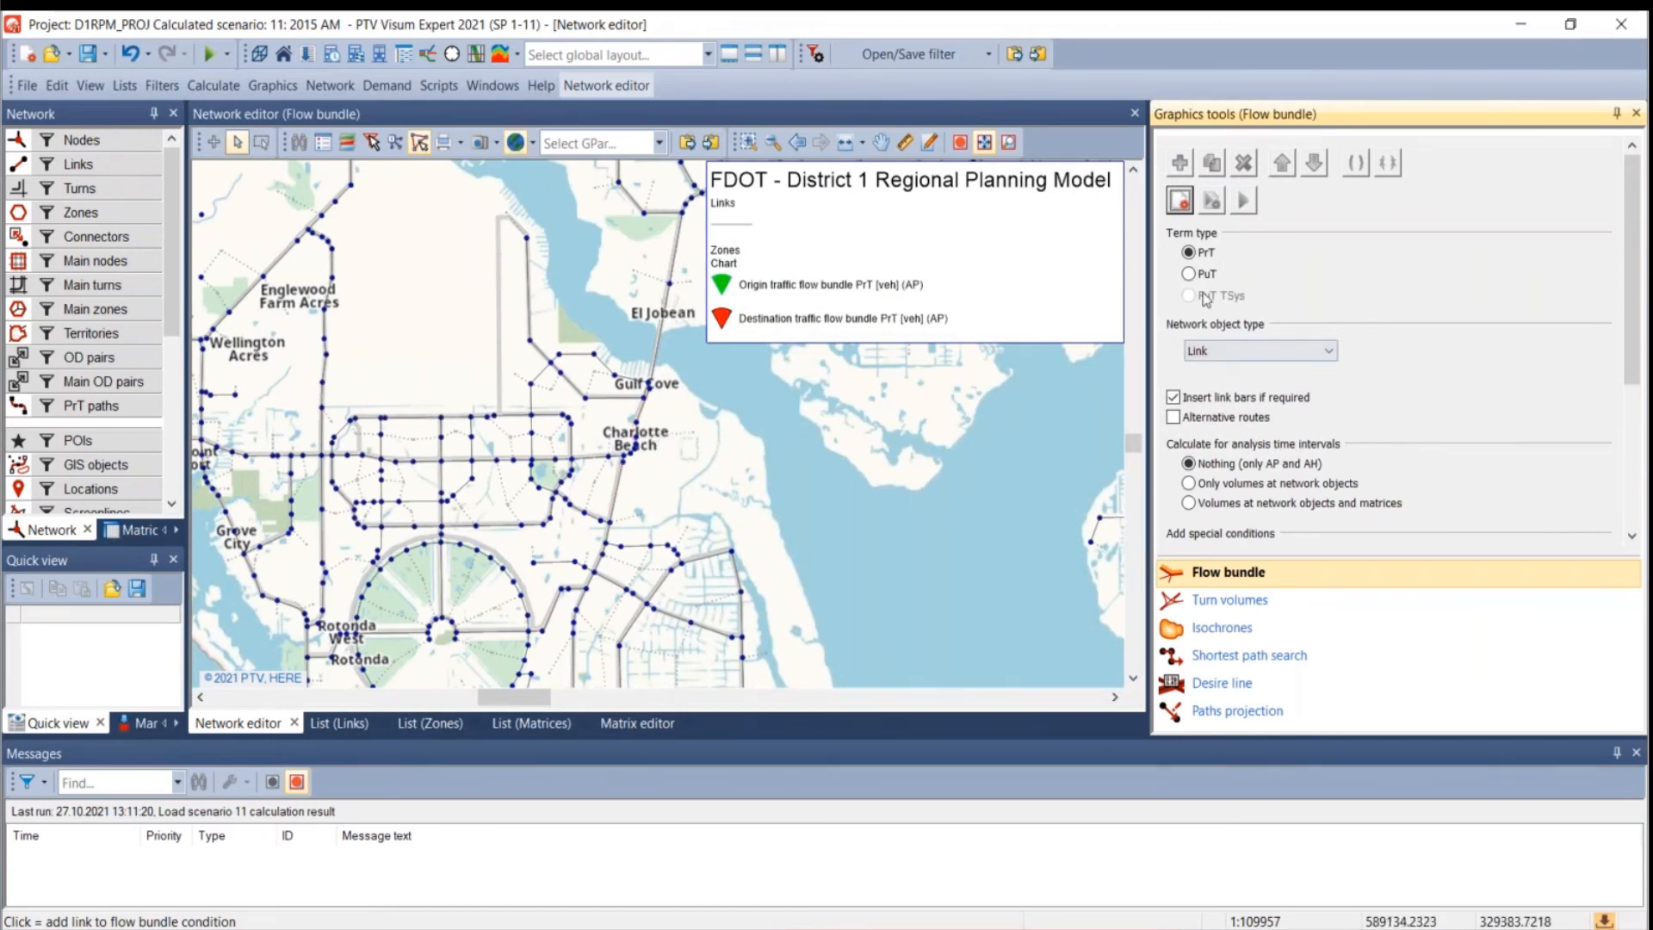
{"action": "left_click", "coordinate": [1214, 359]}
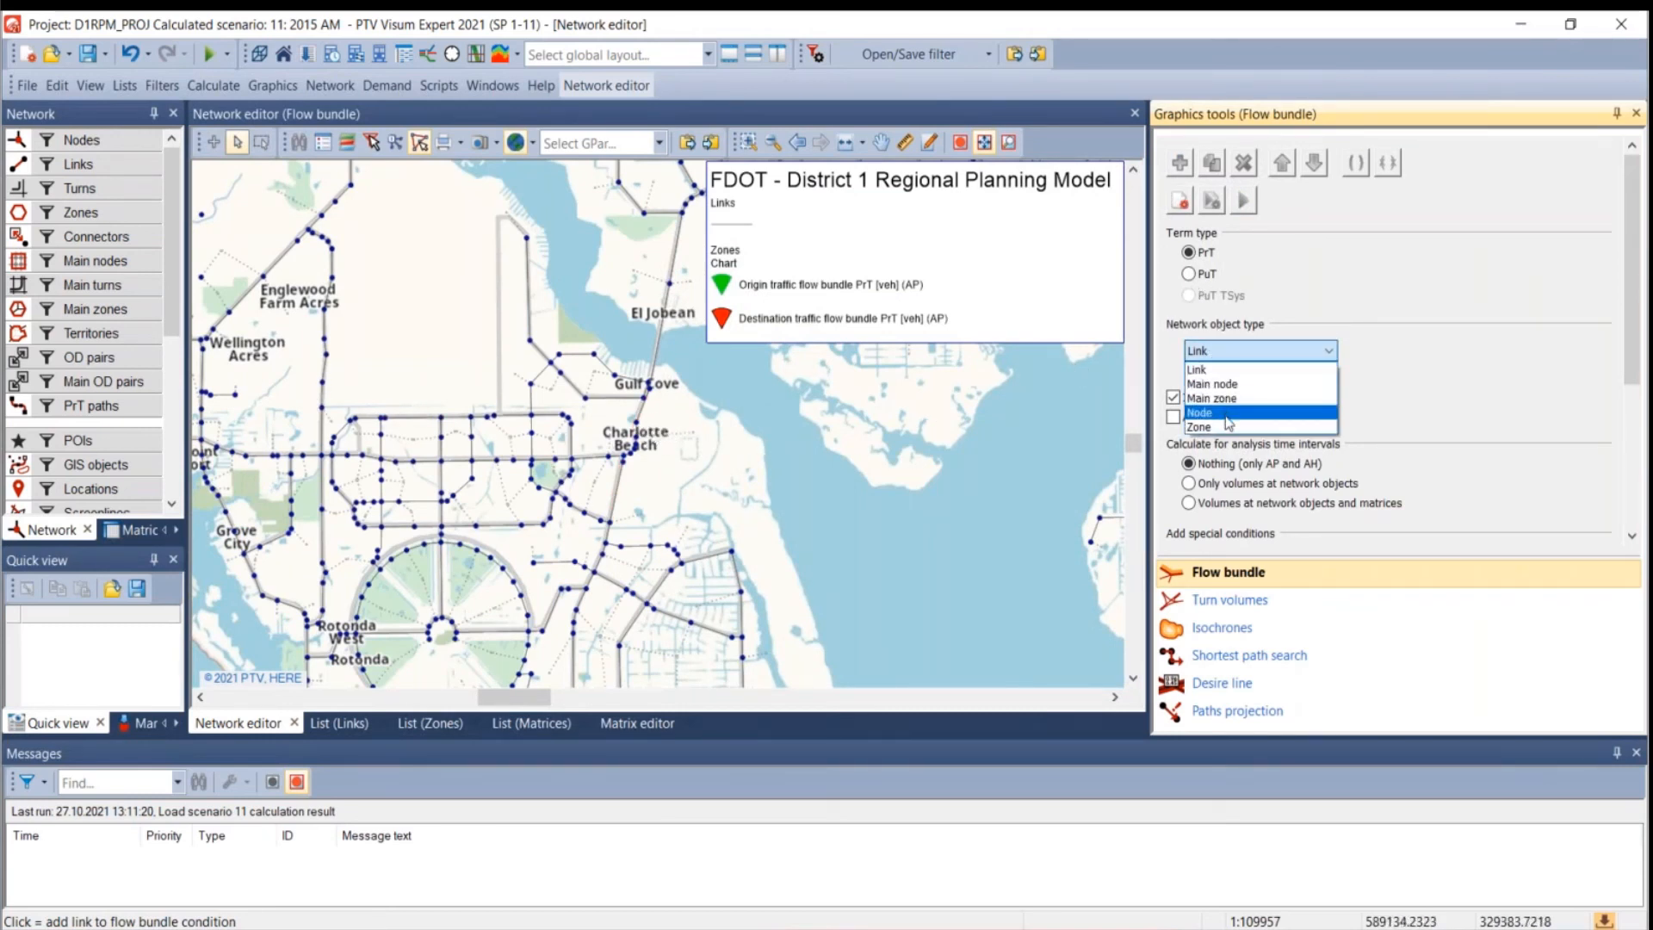
{"action": "left_click", "coordinate": [1229, 416]}
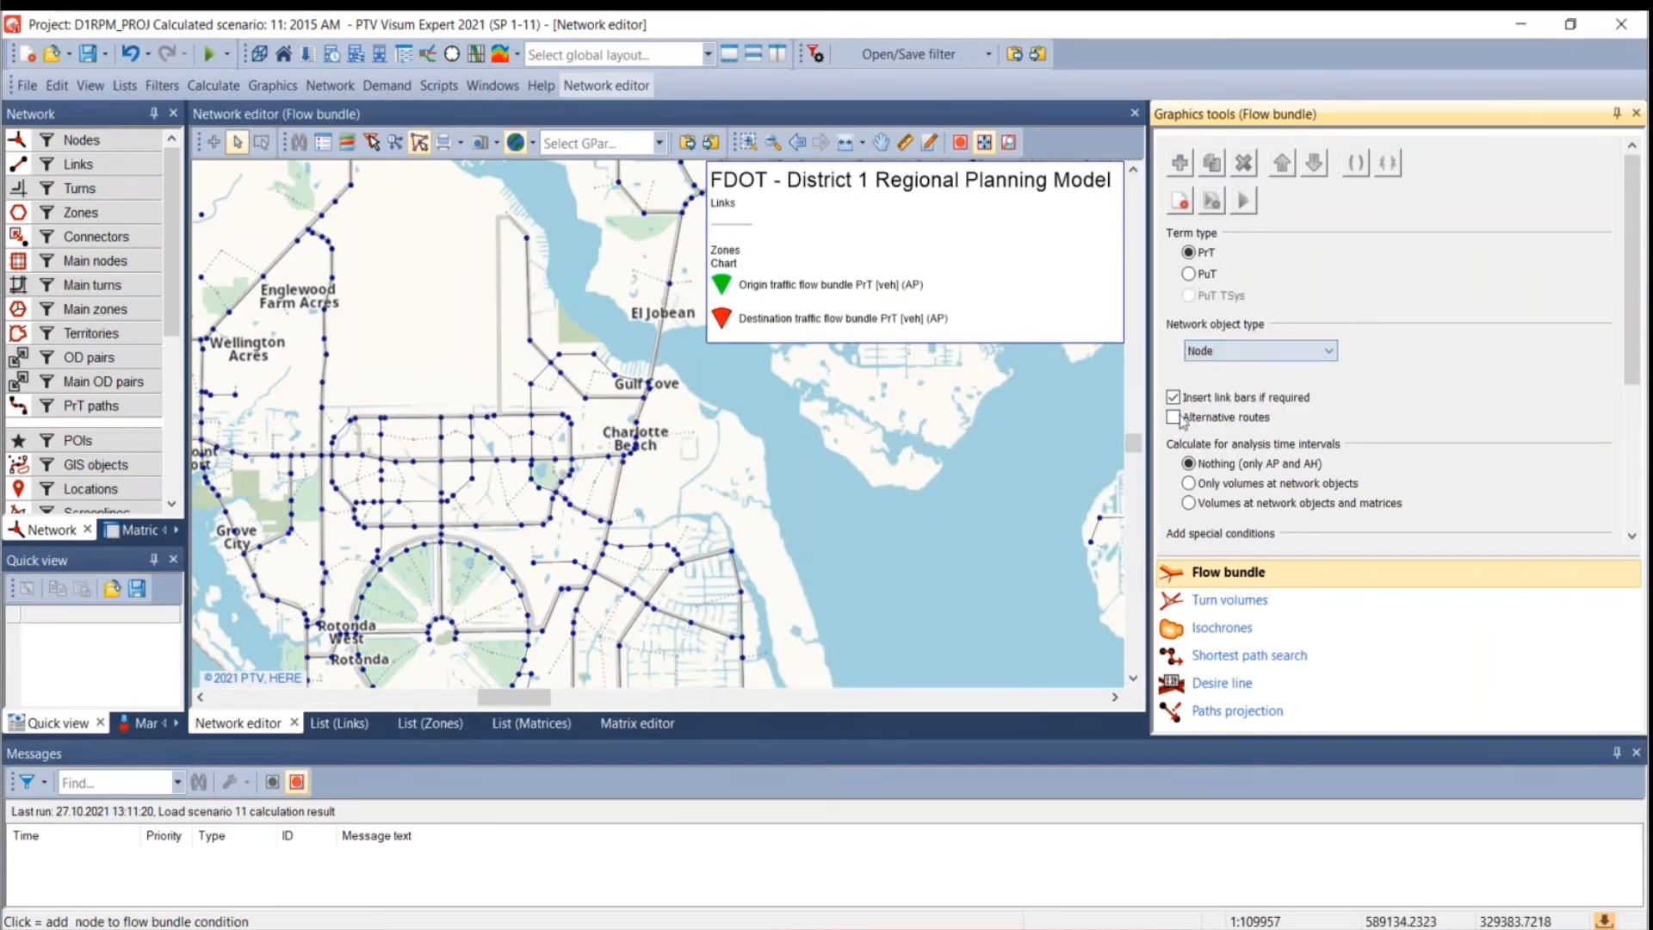
{"action": "left_click", "coordinate": [655, 394]}
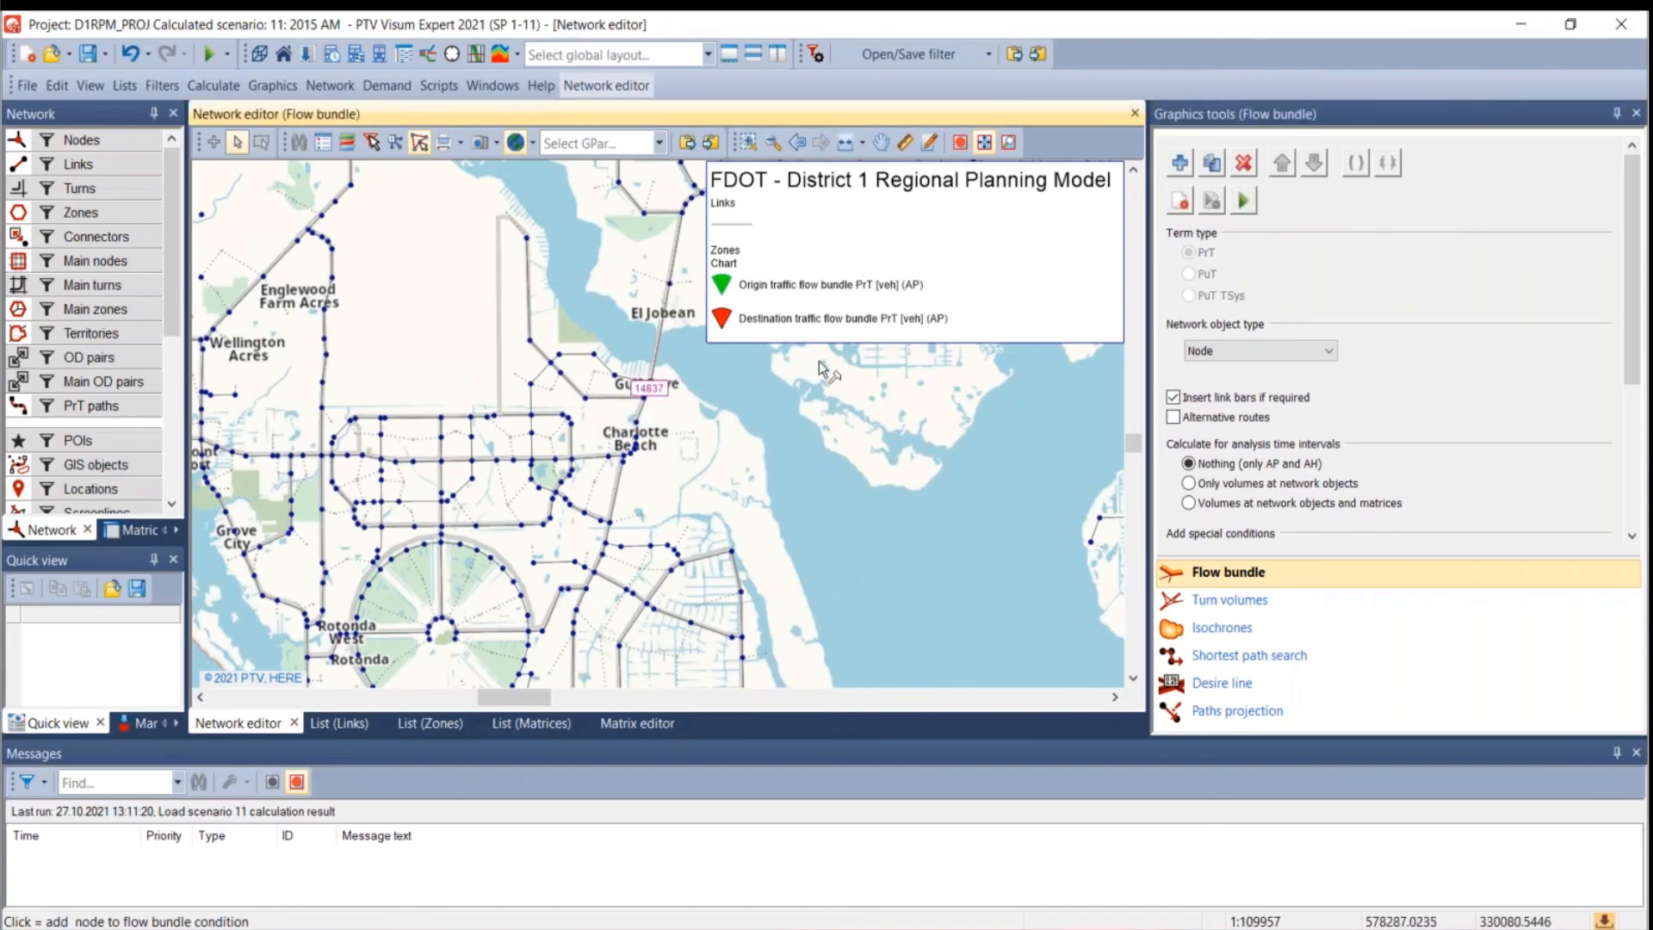
{"action": "left_click", "coordinate": [1242, 202]}
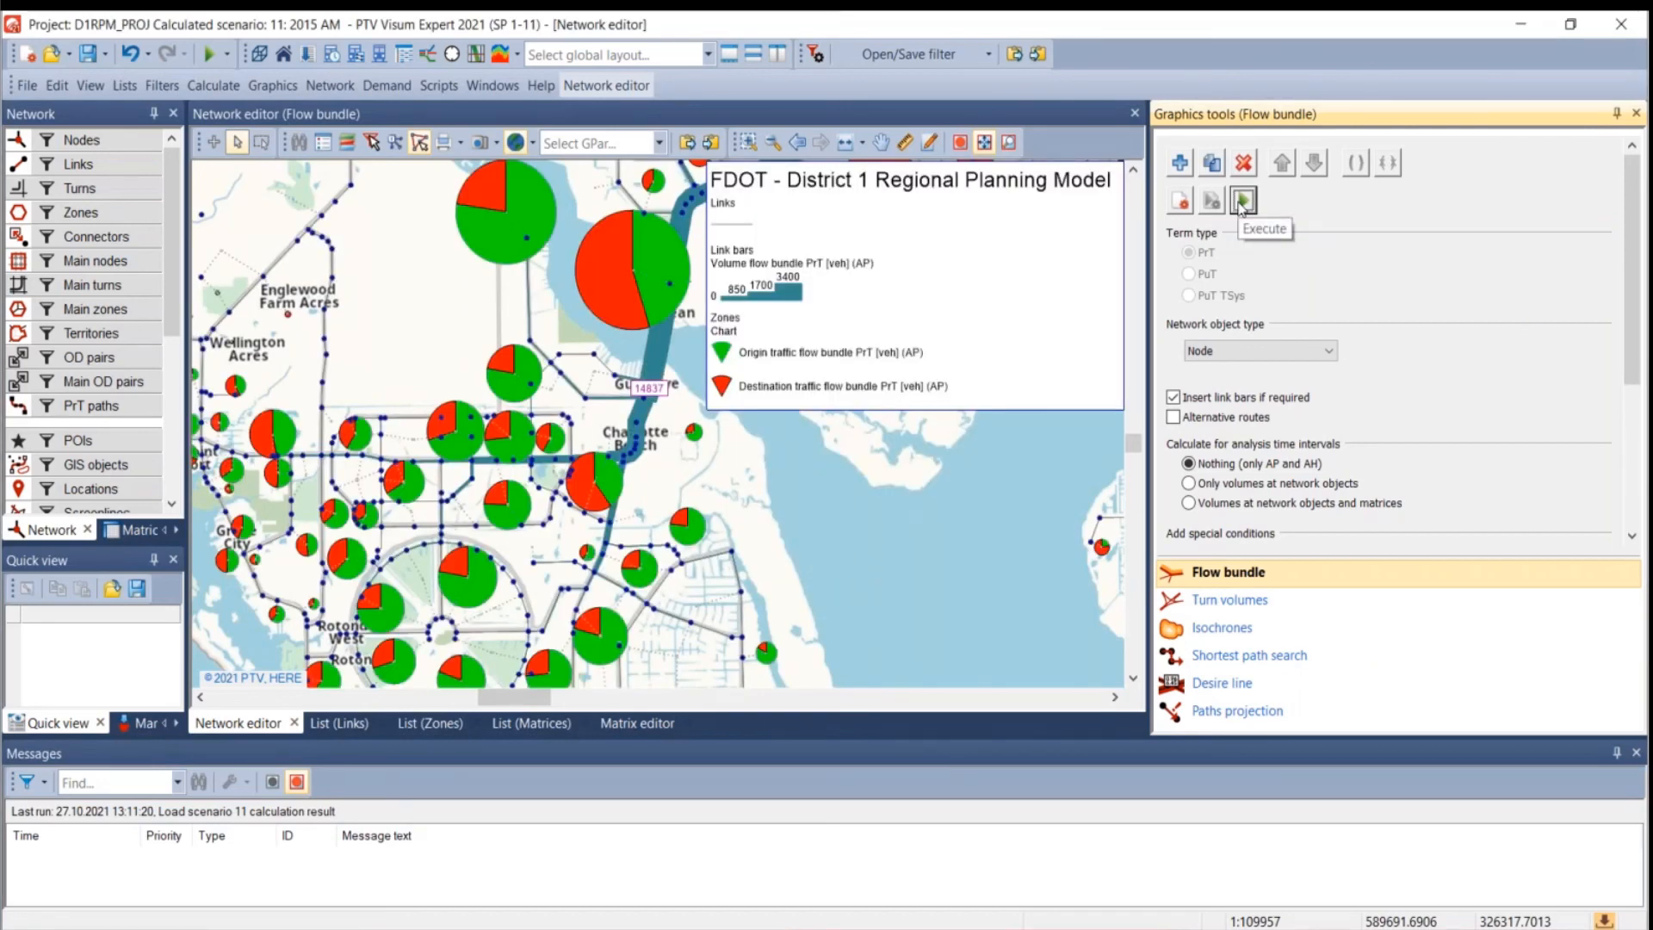
- Initialize the flow bundle to clear the node analysis, check the available network object types, and close the graphics tools
{"action": "left_click", "coordinate": [1180, 204]}
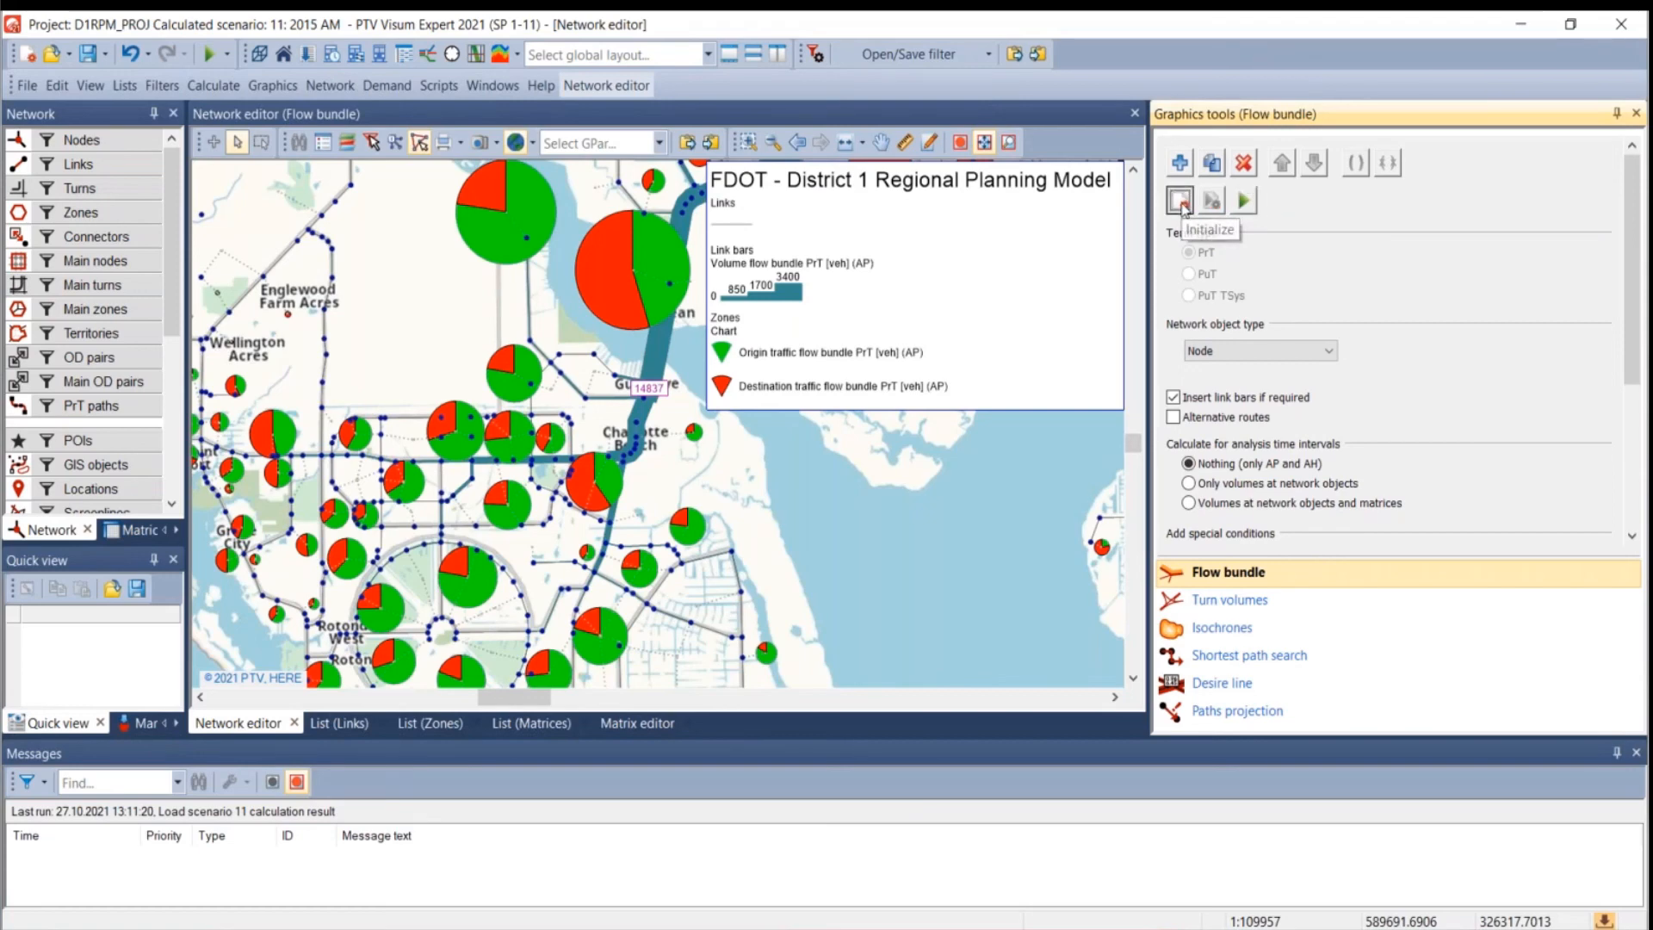
{"action": "left_click", "coordinate": [1227, 351]}
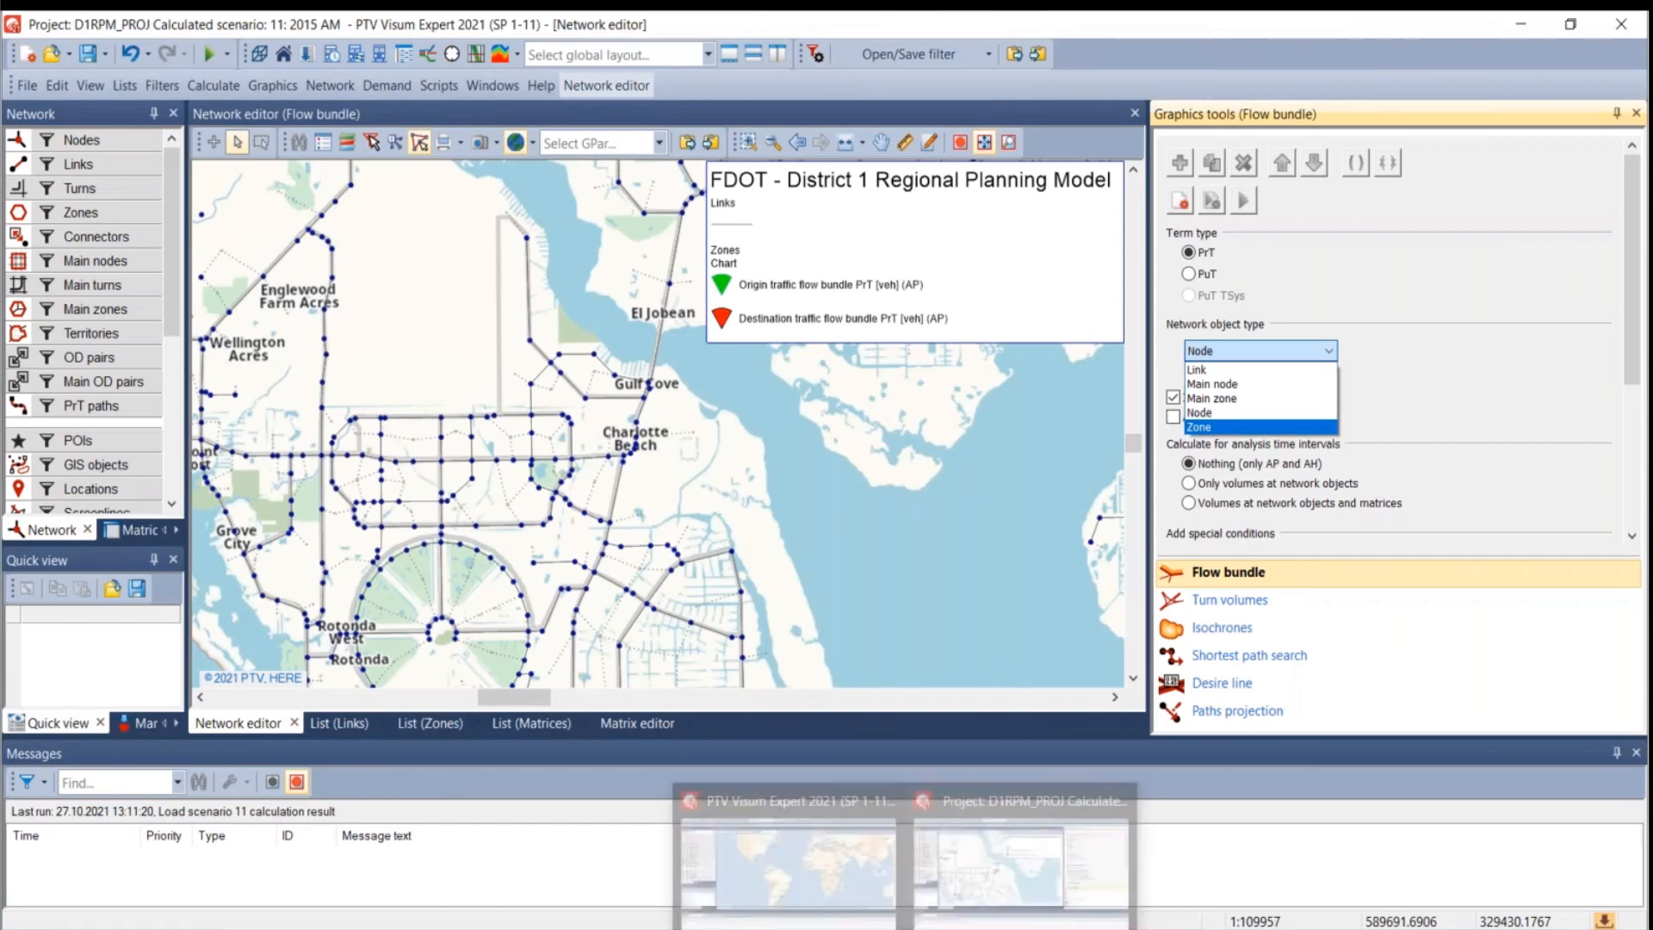
{"action": "left_click", "coordinate": [110, 214]}
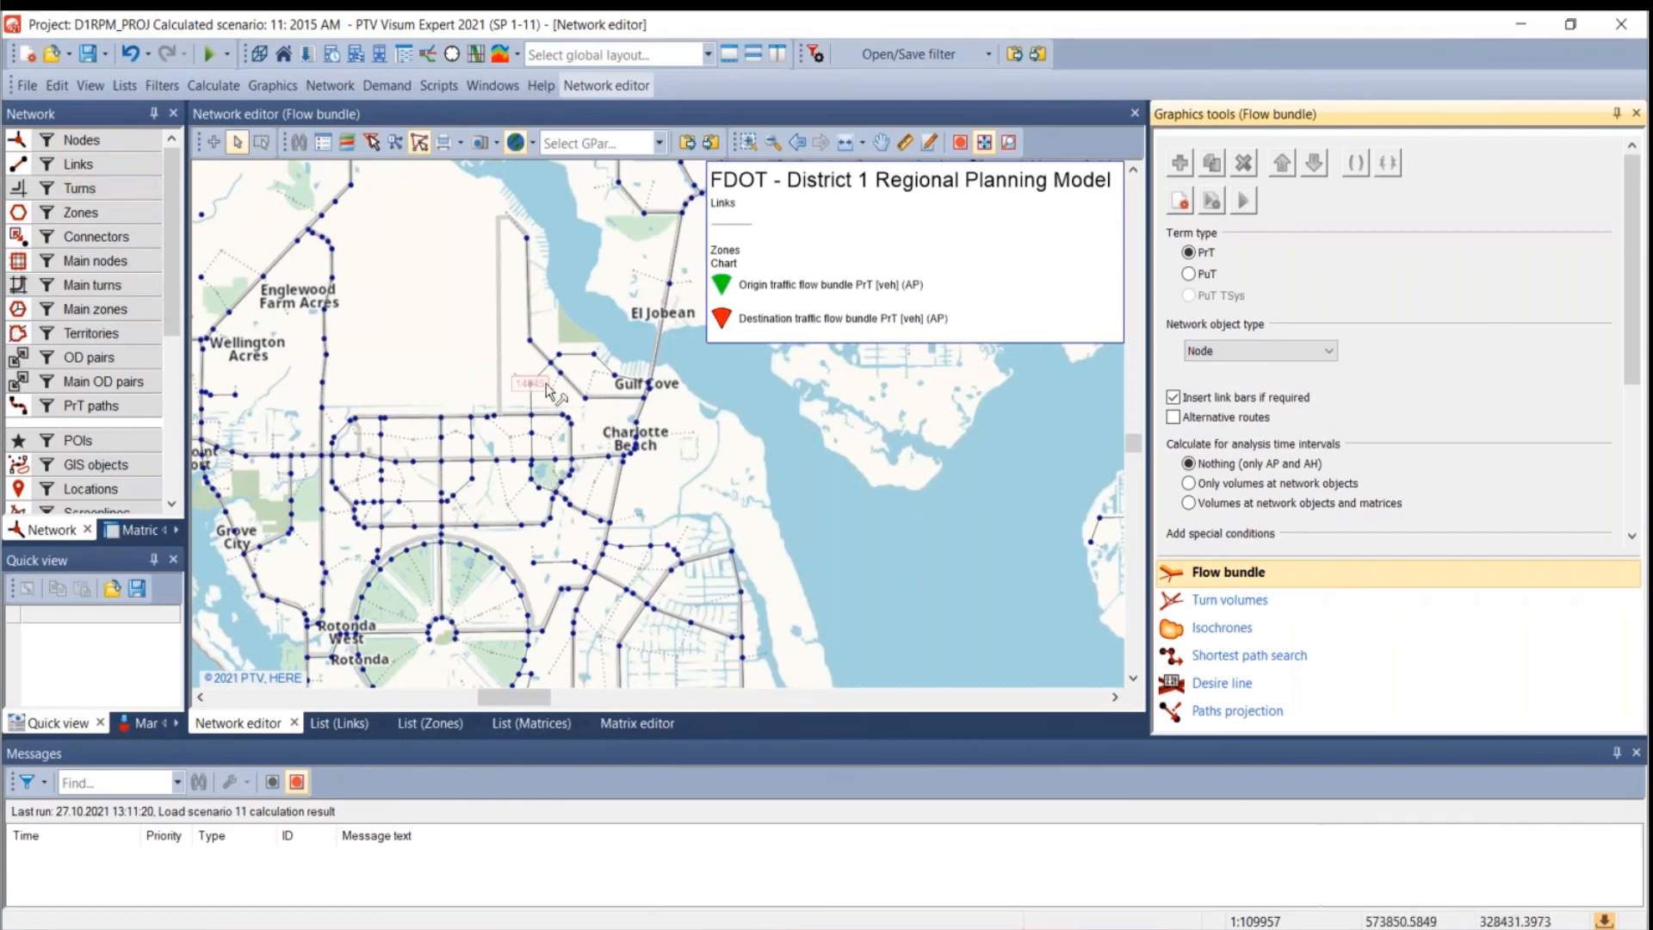
{"action": "left_click", "coordinate": [1636, 114]}
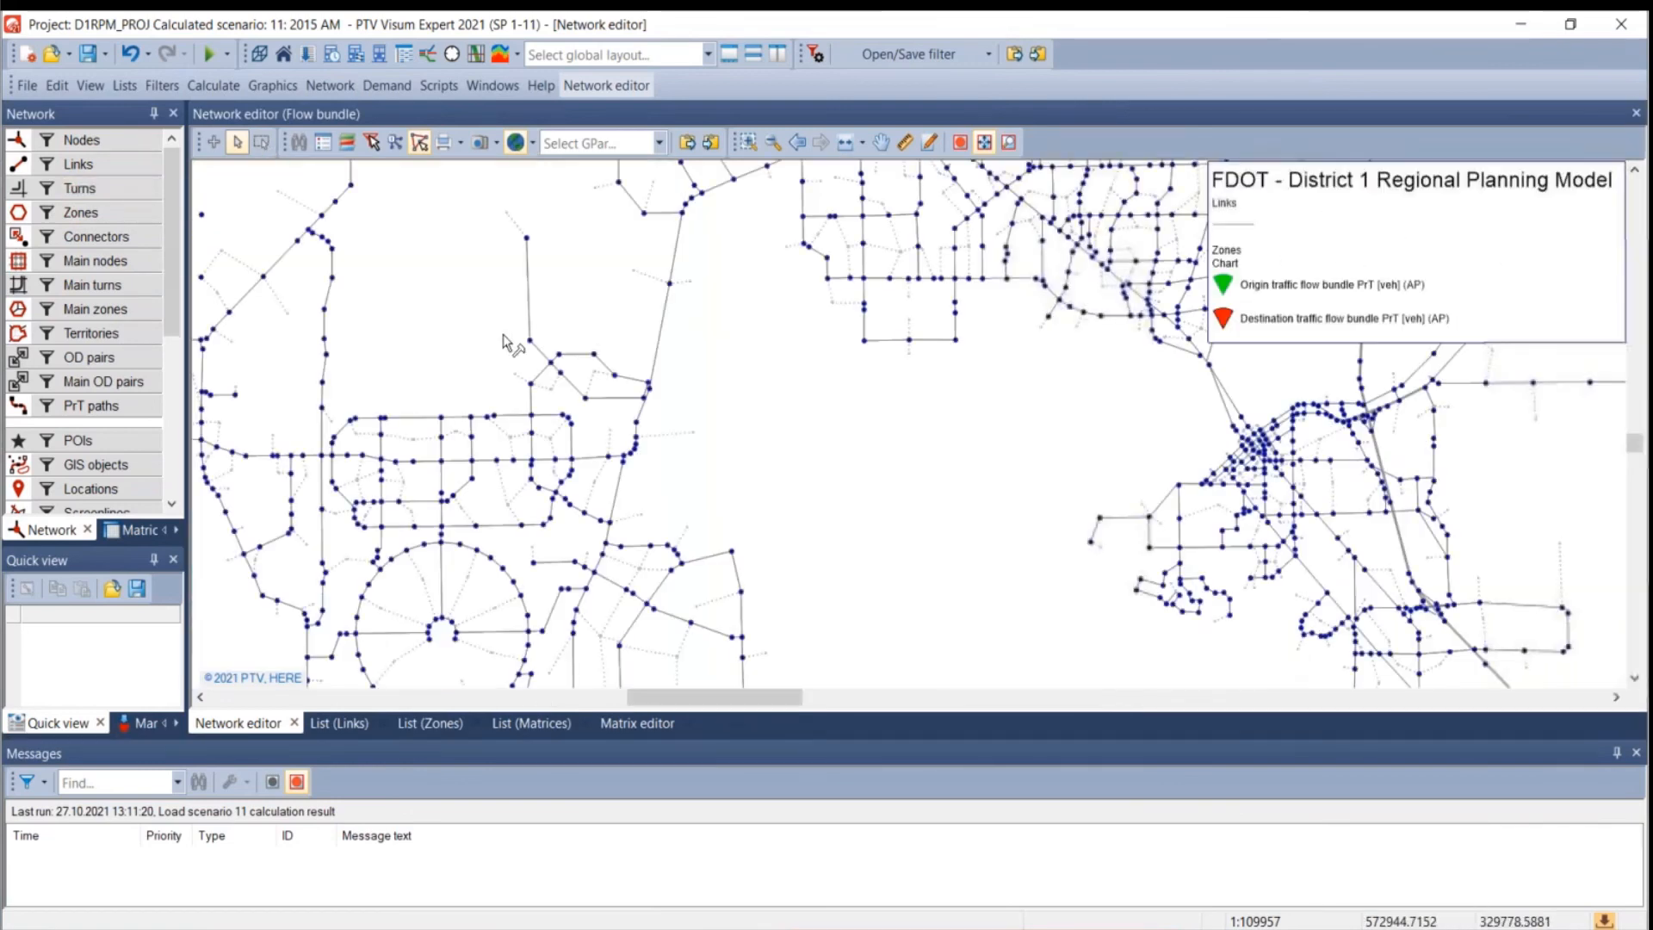
- Select the narrow zone west of Gulf Cove and review its available editing operations, including Split, without applying any
{"action": "left_click", "coordinate": [83, 212]}
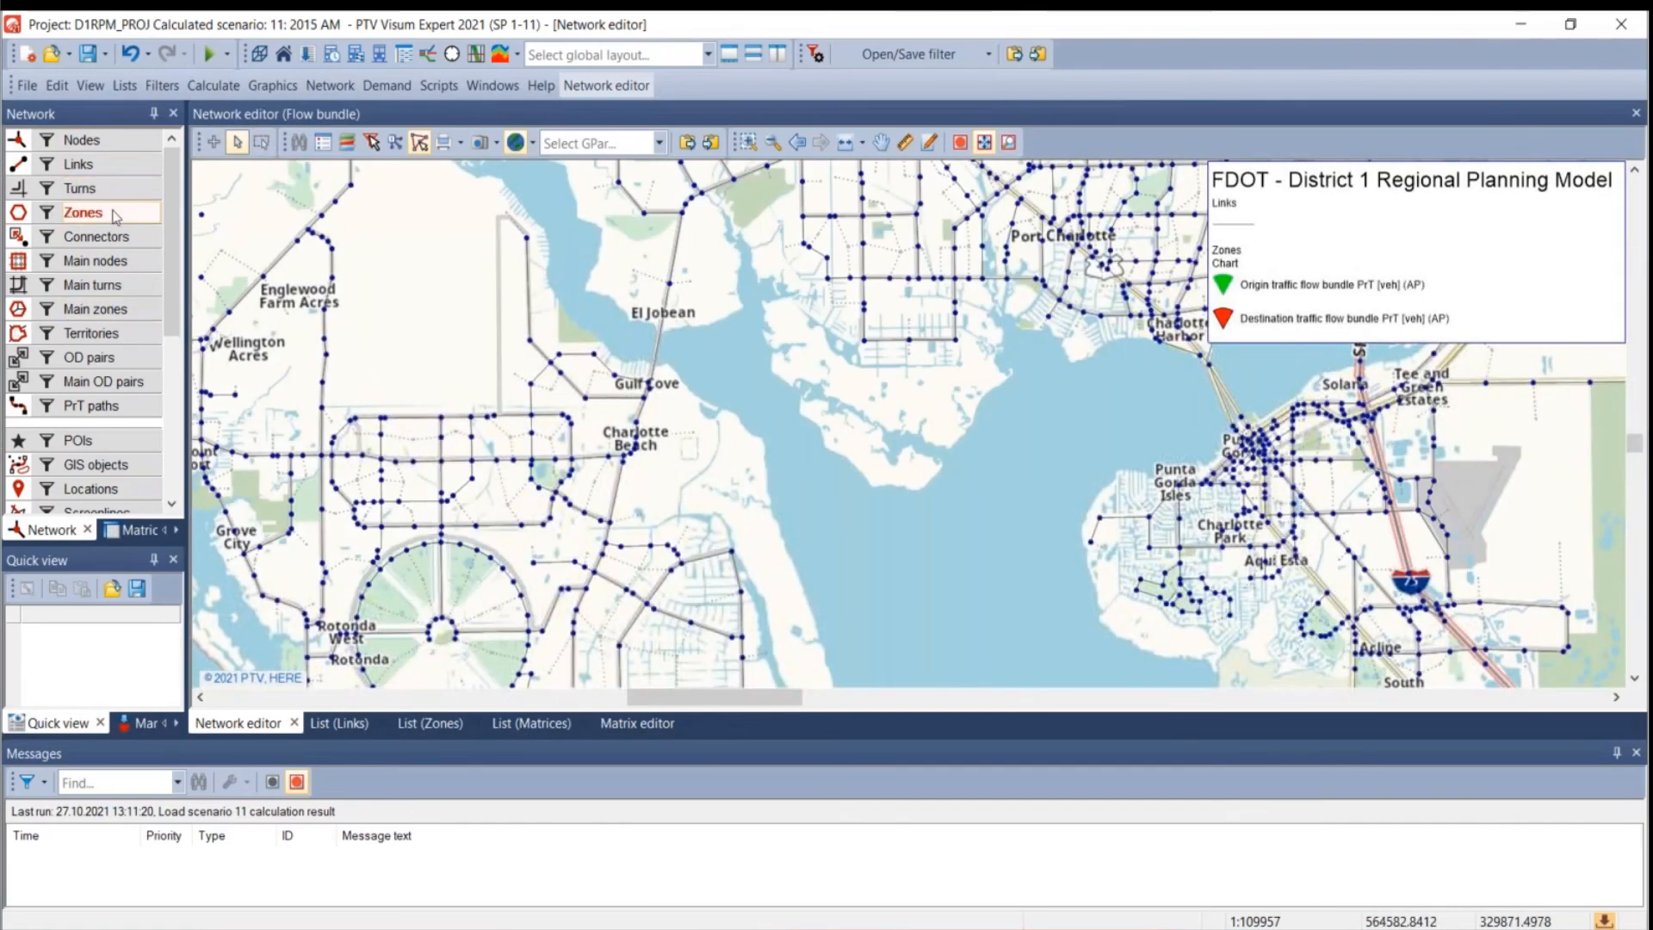
{"action": "left_click", "coordinate": [516, 383]}
{"action": "right_click", "coordinate": [515, 384]}
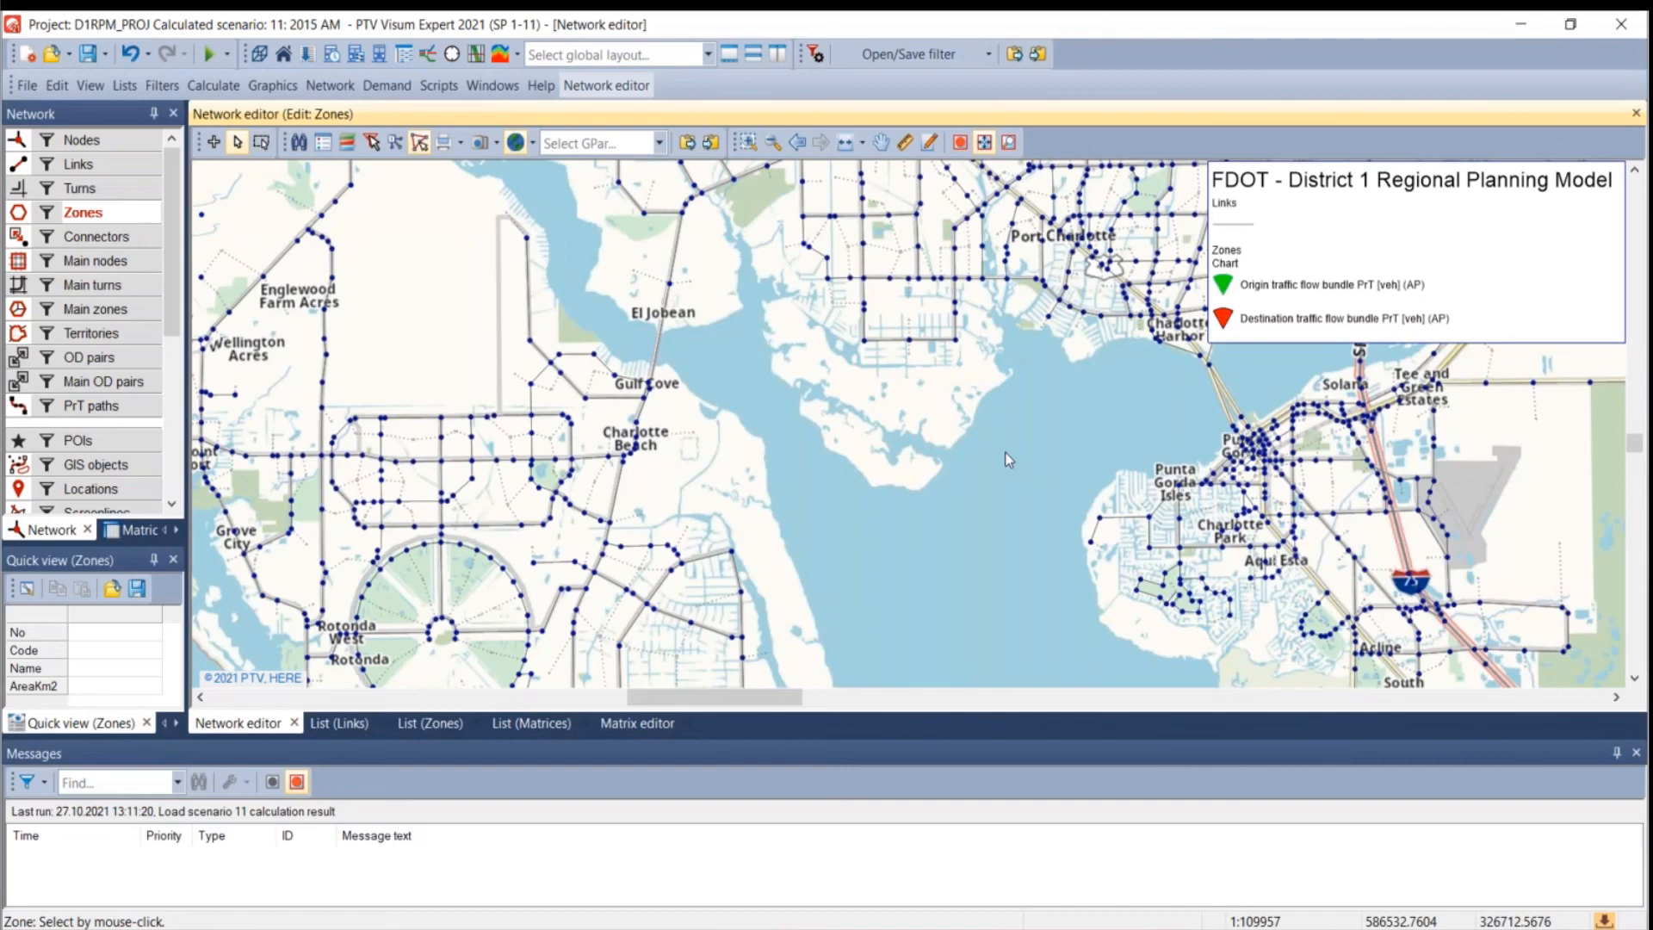
{"action": "right_click", "coordinate": [520, 376]}
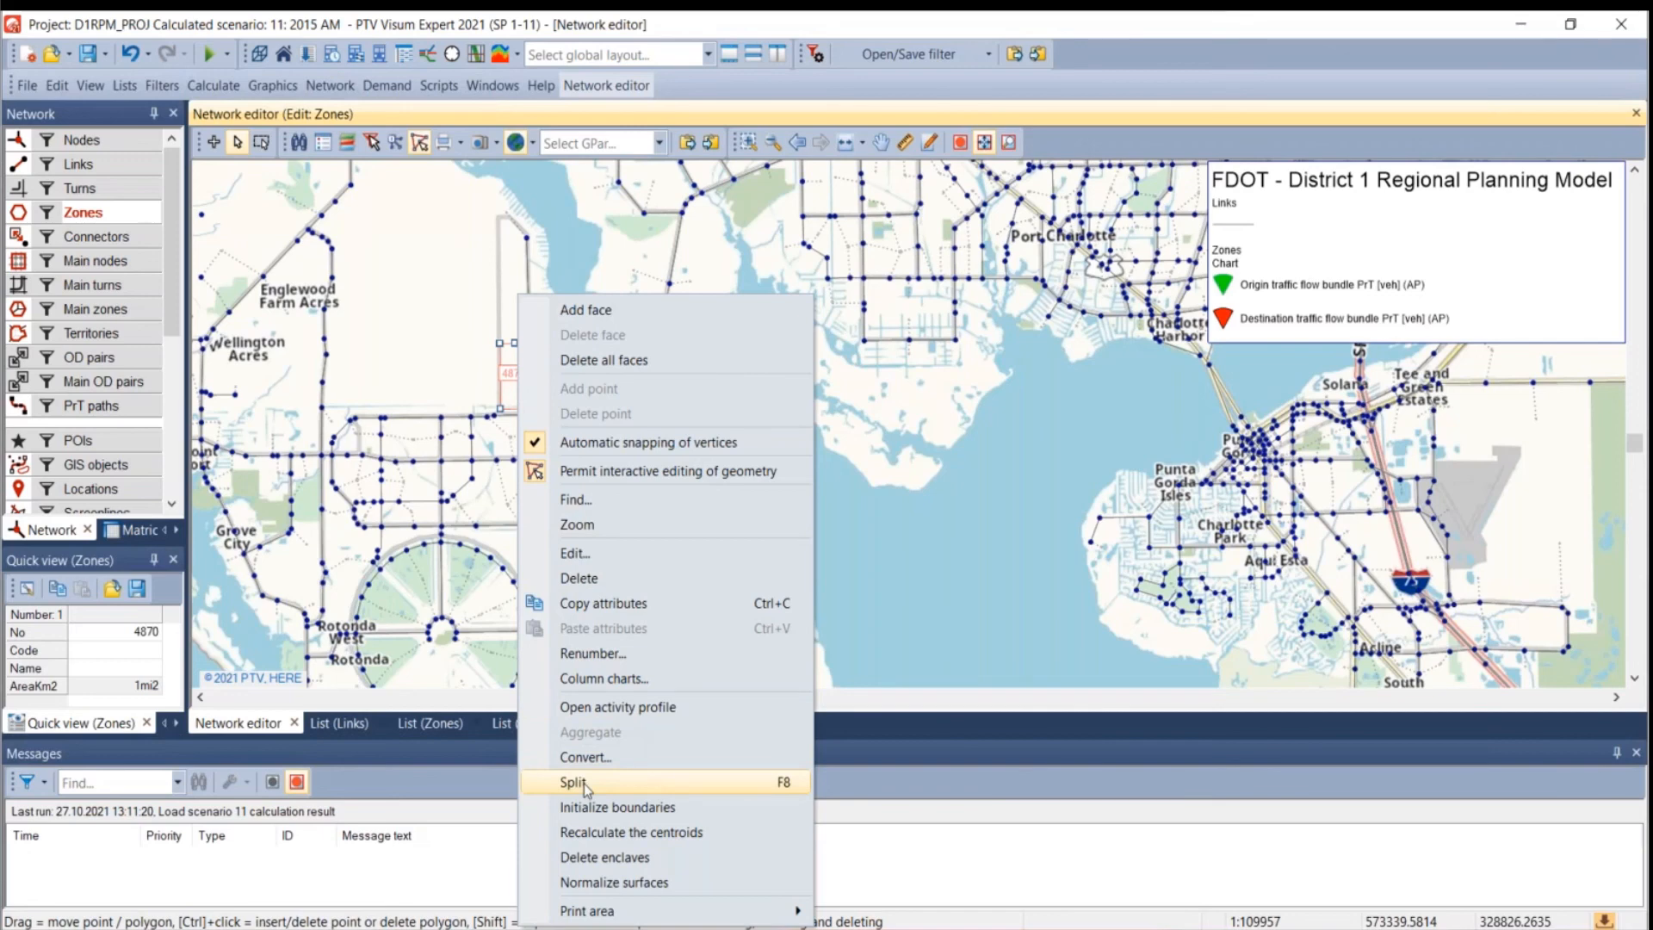
{"action": "left_click", "coordinate": [994, 534]}
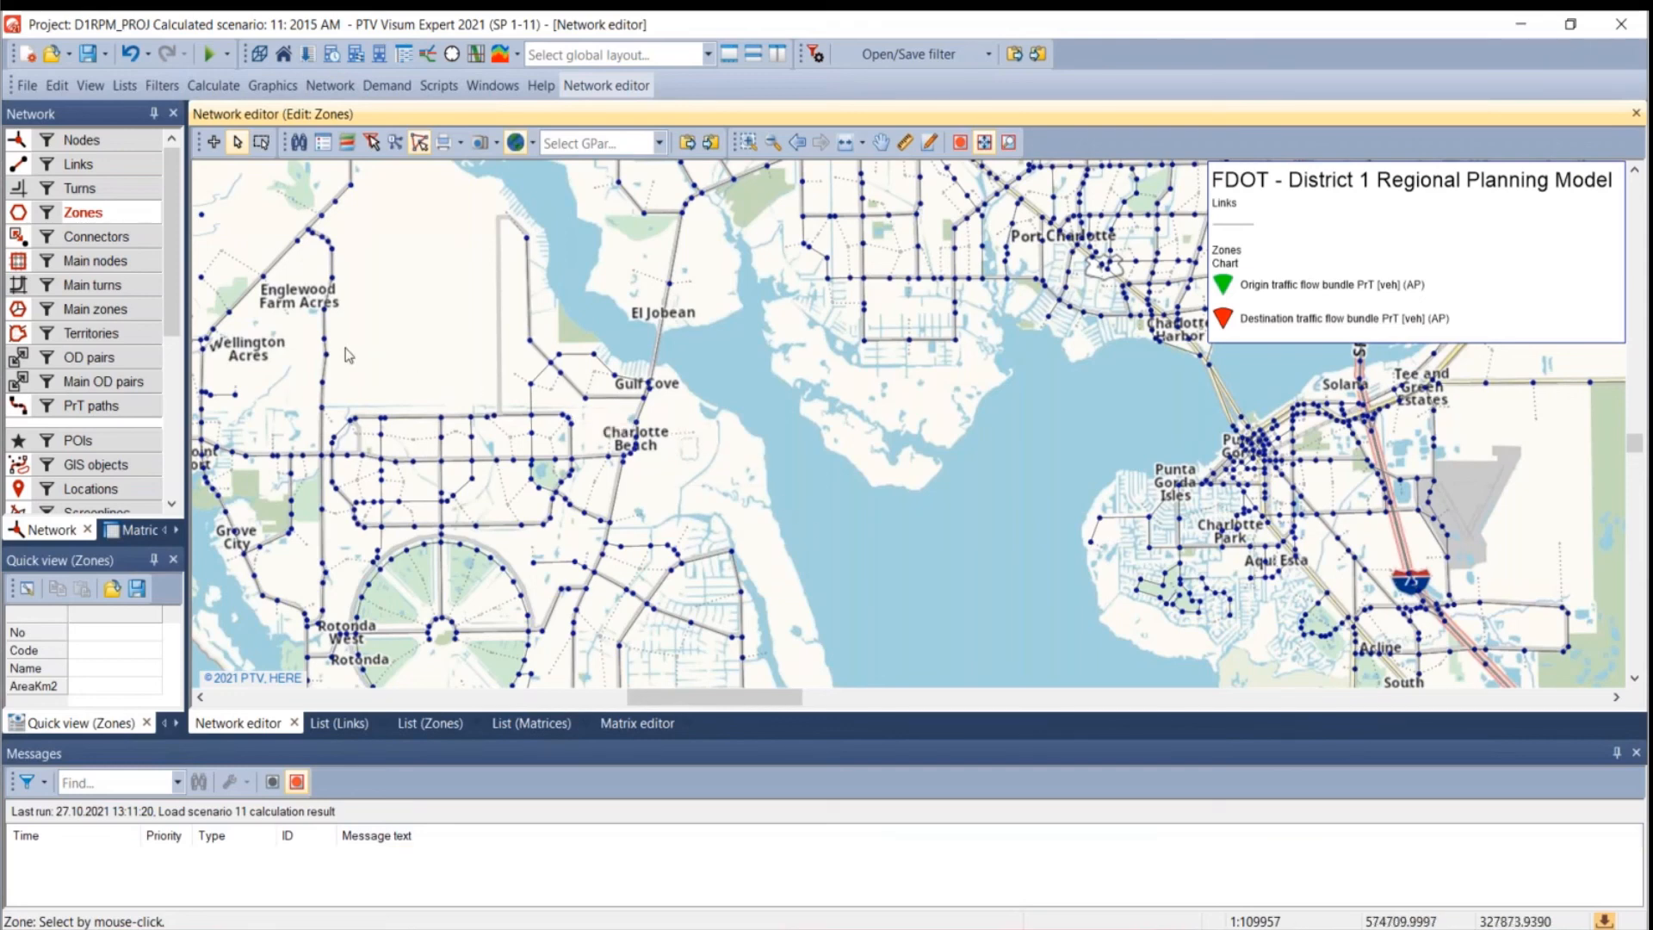
- Select the road links southeast of Englewood Farm Acres, clear that selection, and pick the node between them
{"action": "left_click", "coordinate": [81, 165]}
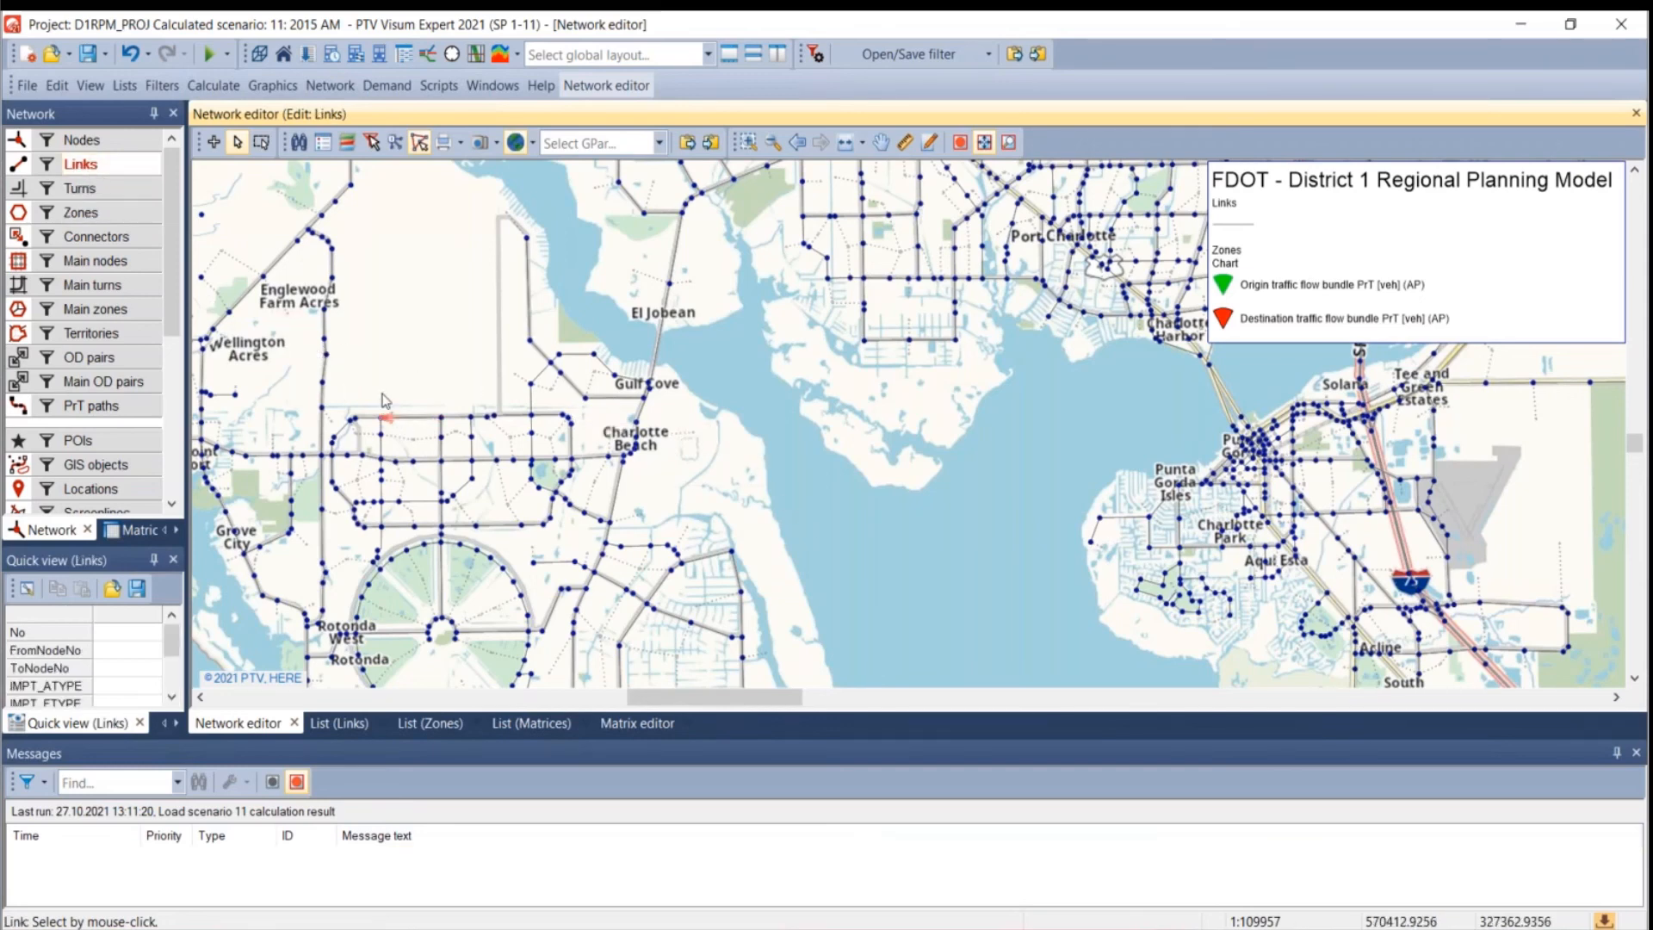
{"action": "left_click", "coordinate": [333, 376]}
{"action": "left_click", "coordinate": [337, 353]}
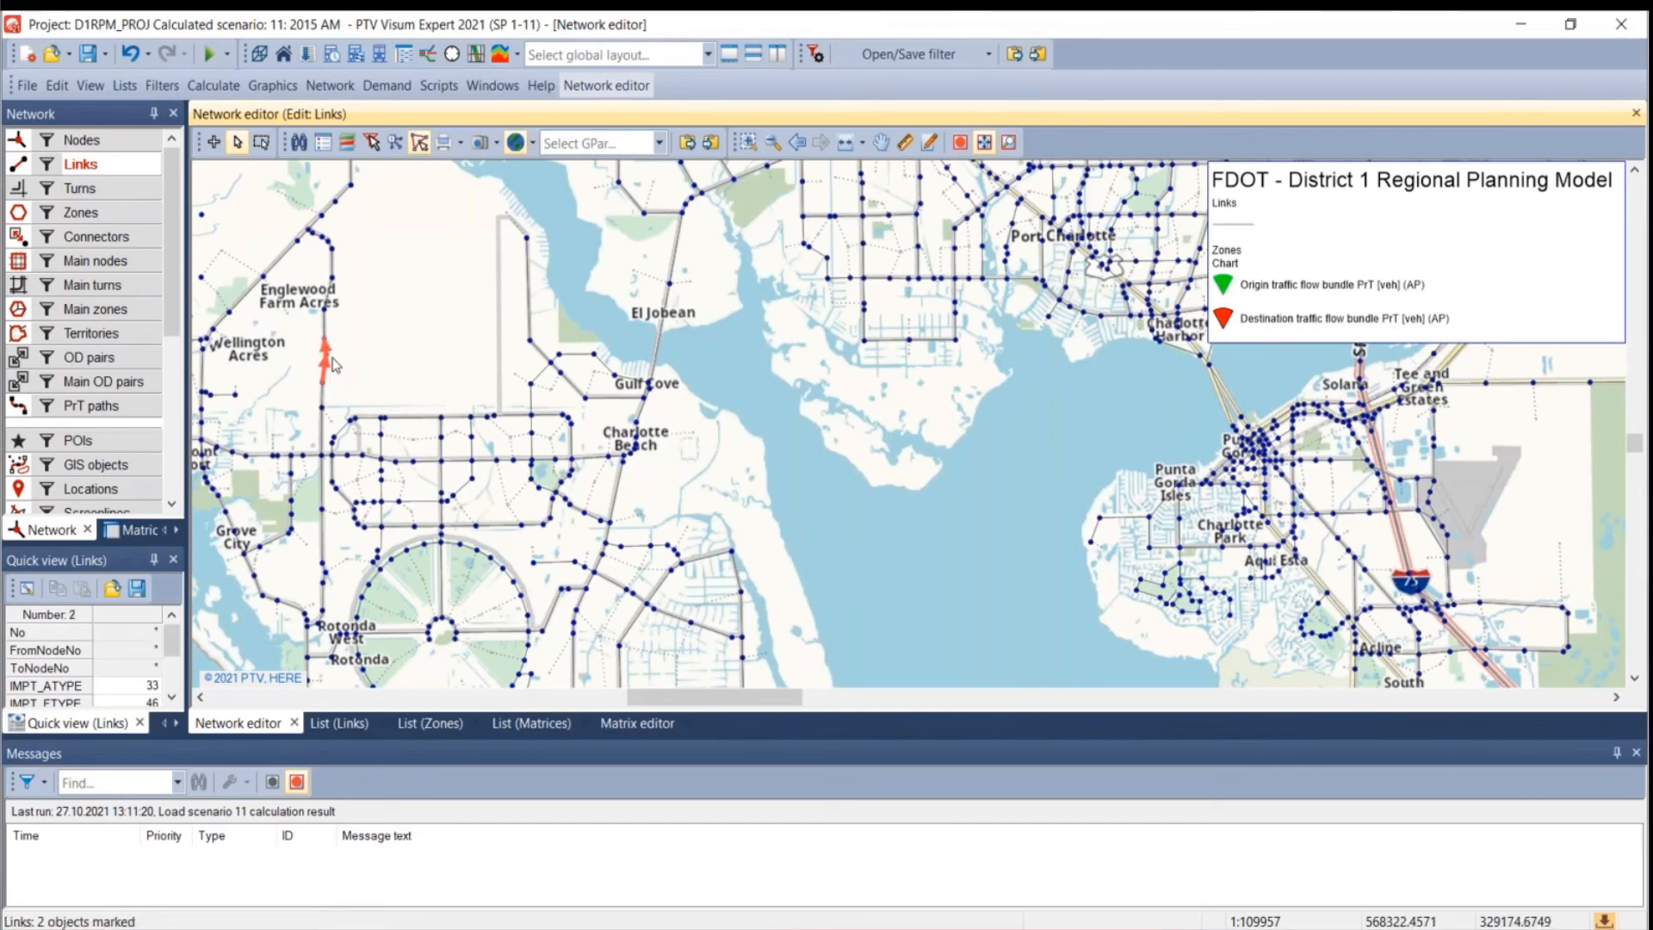
{"action": "left_click", "coordinate": [404, 353]}
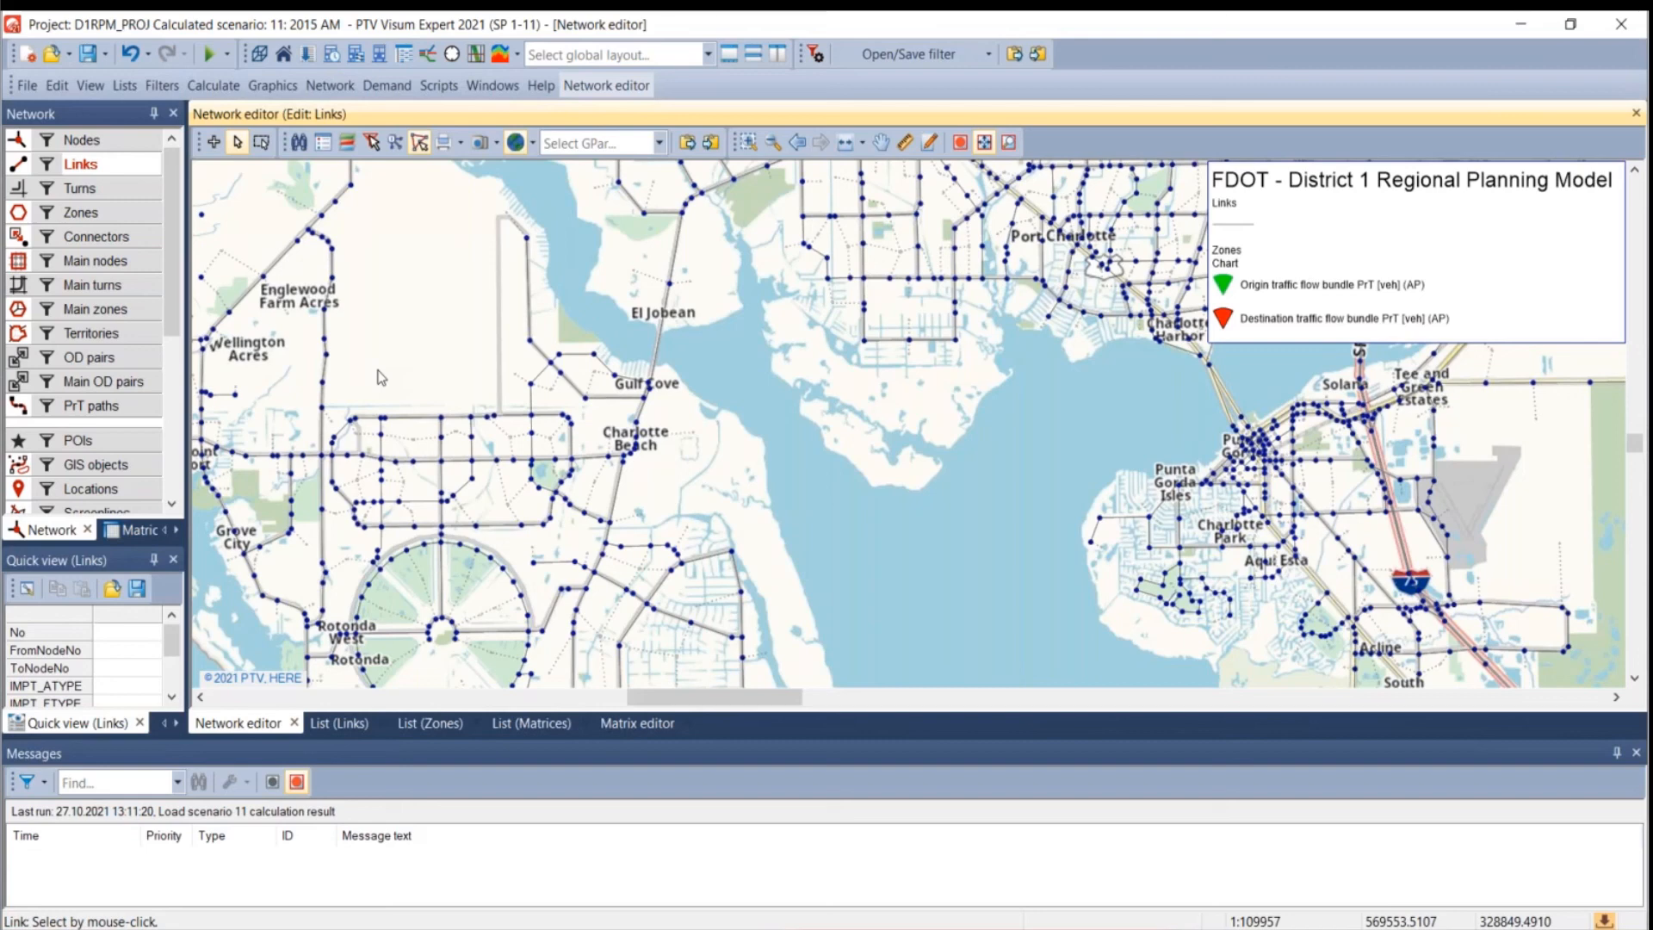
{"action": "left_click", "coordinate": [112, 147]}
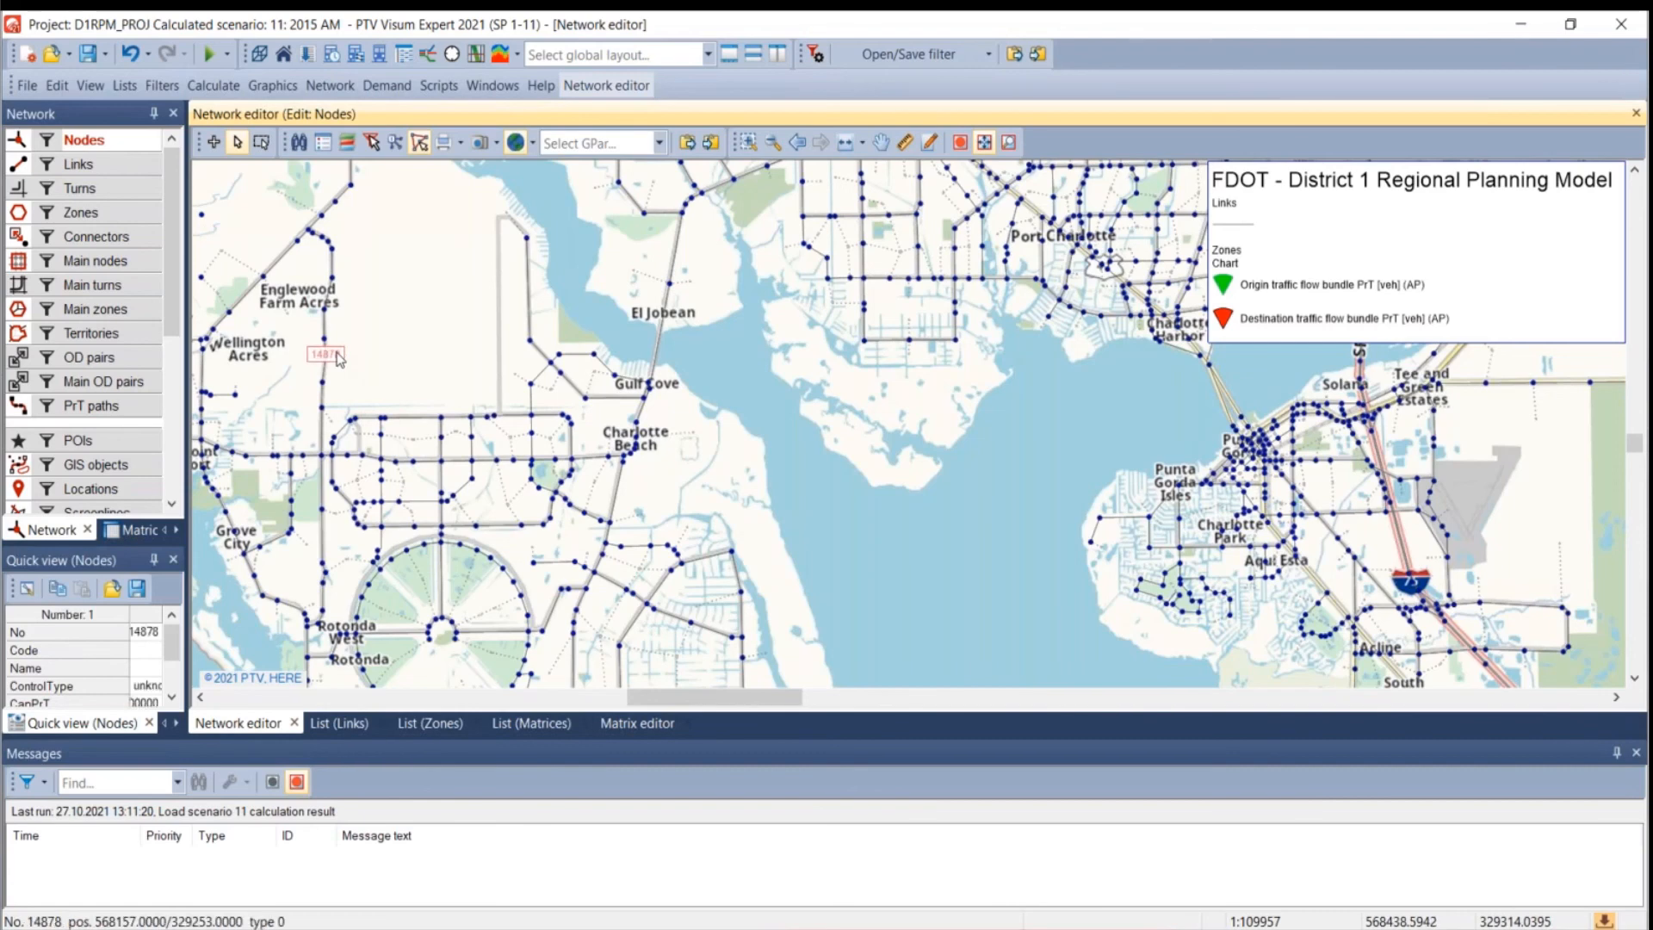
- Examine the multi-delete options for nodes, including the conditions for deleting two-leg nodes, and cancel without deleting
{"action": "right_click", "coordinate": [405, 344]}
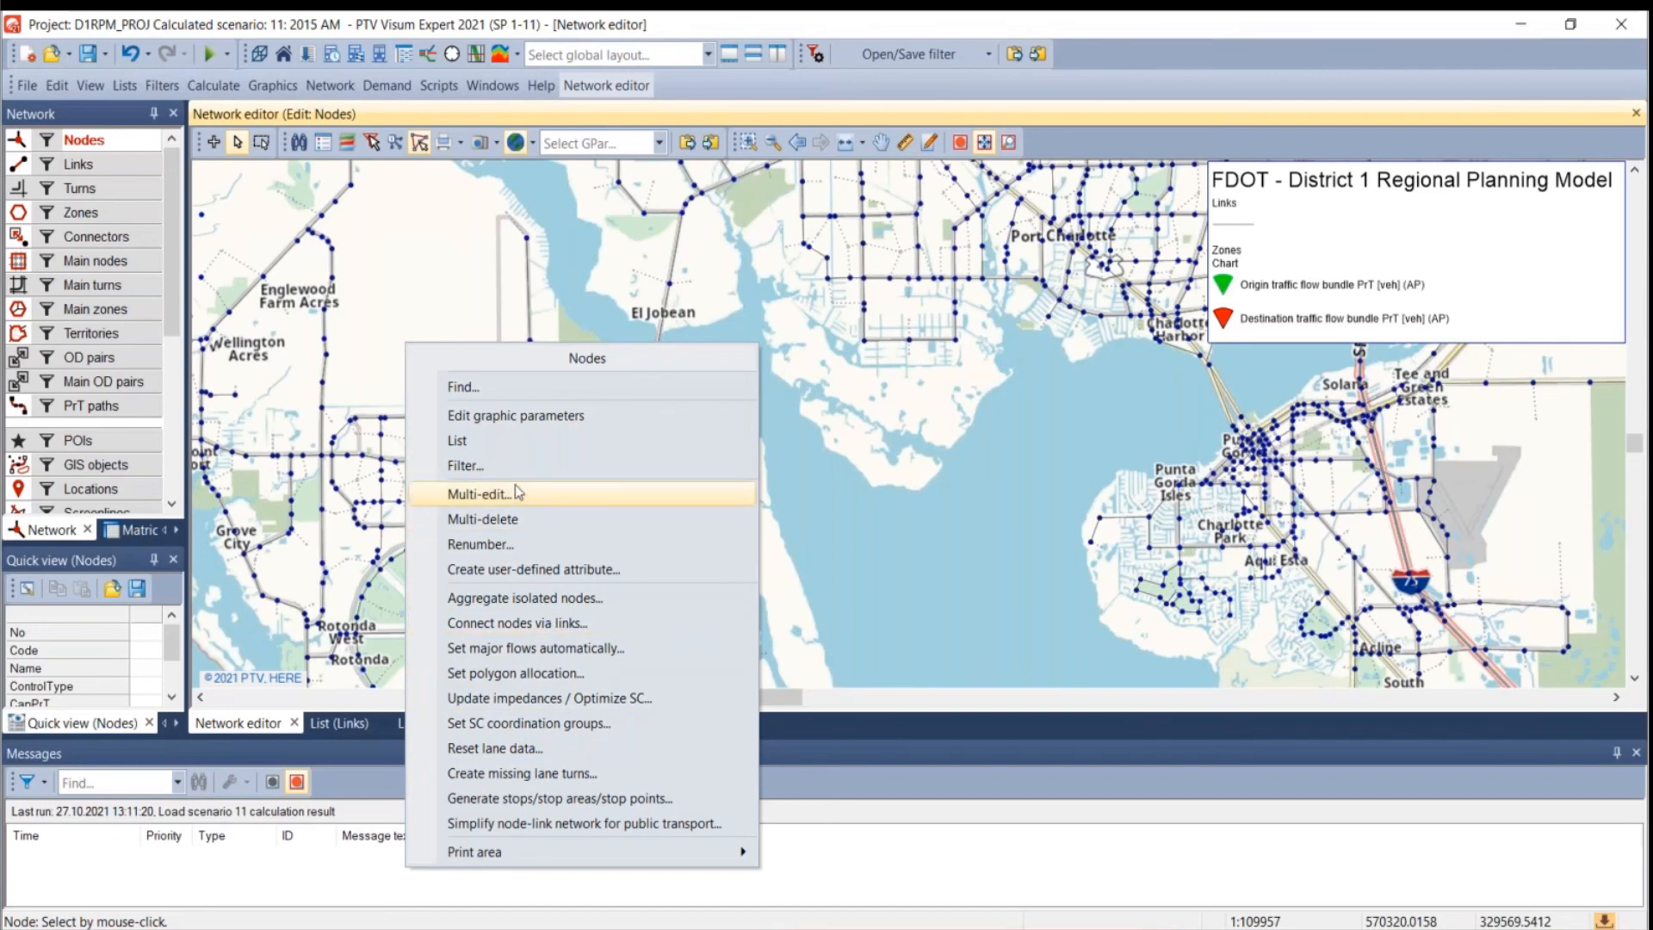
{"action": "left_click", "coordinate": [519, 526]}
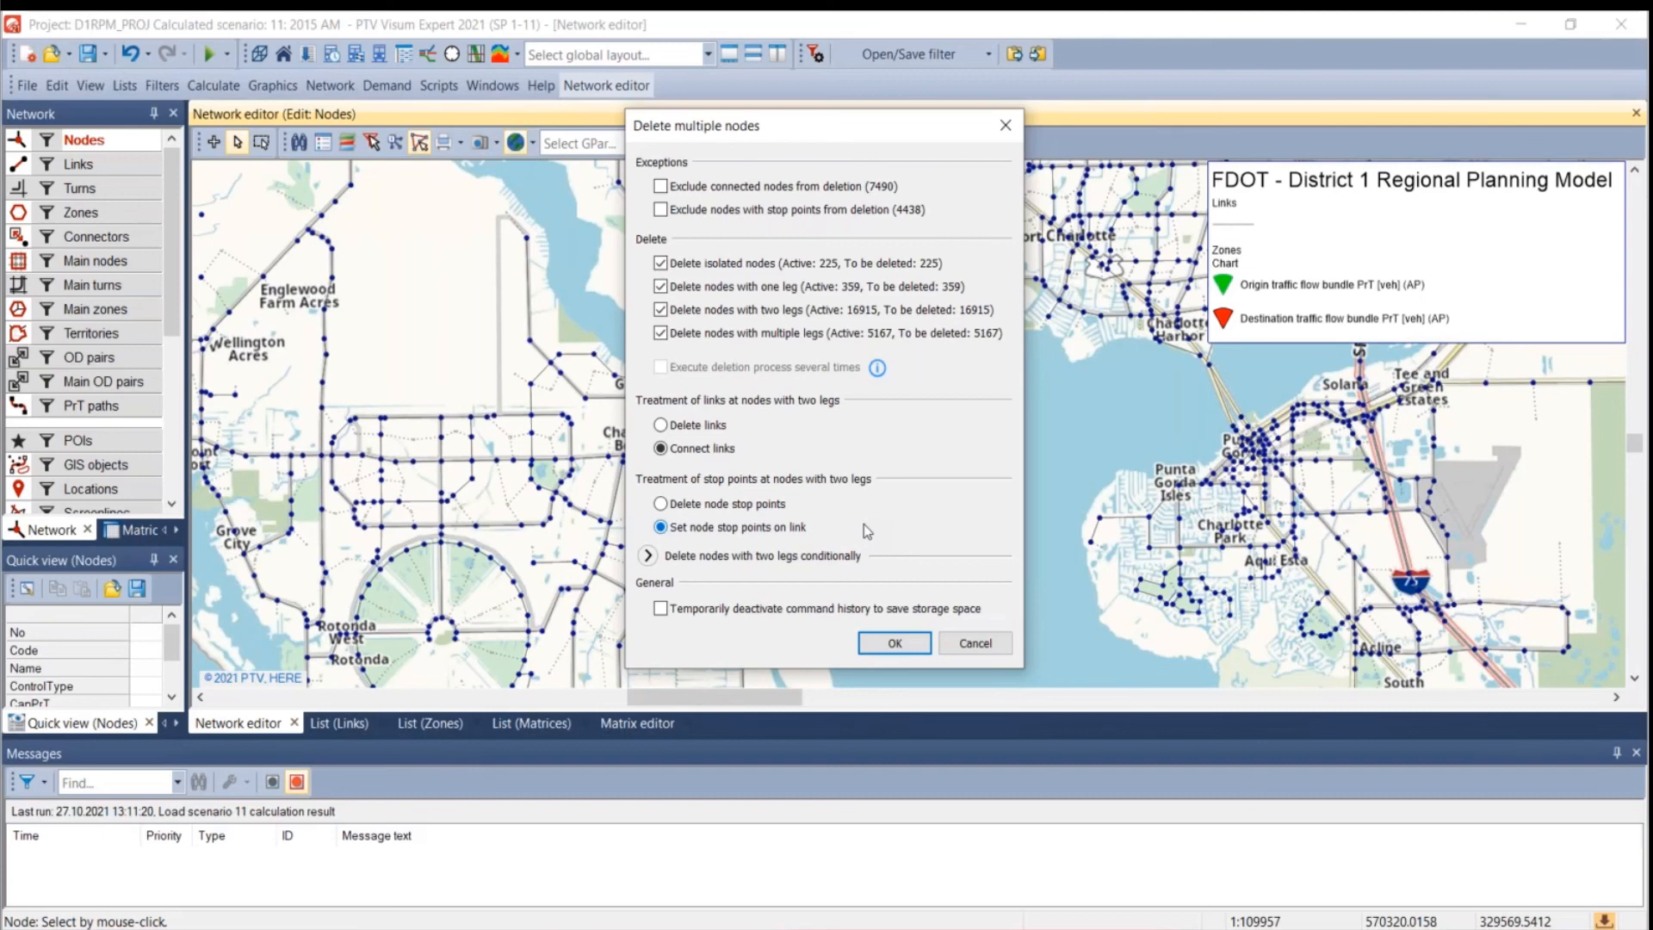
{"action": "left_click", "coordinate": [648, 555]}
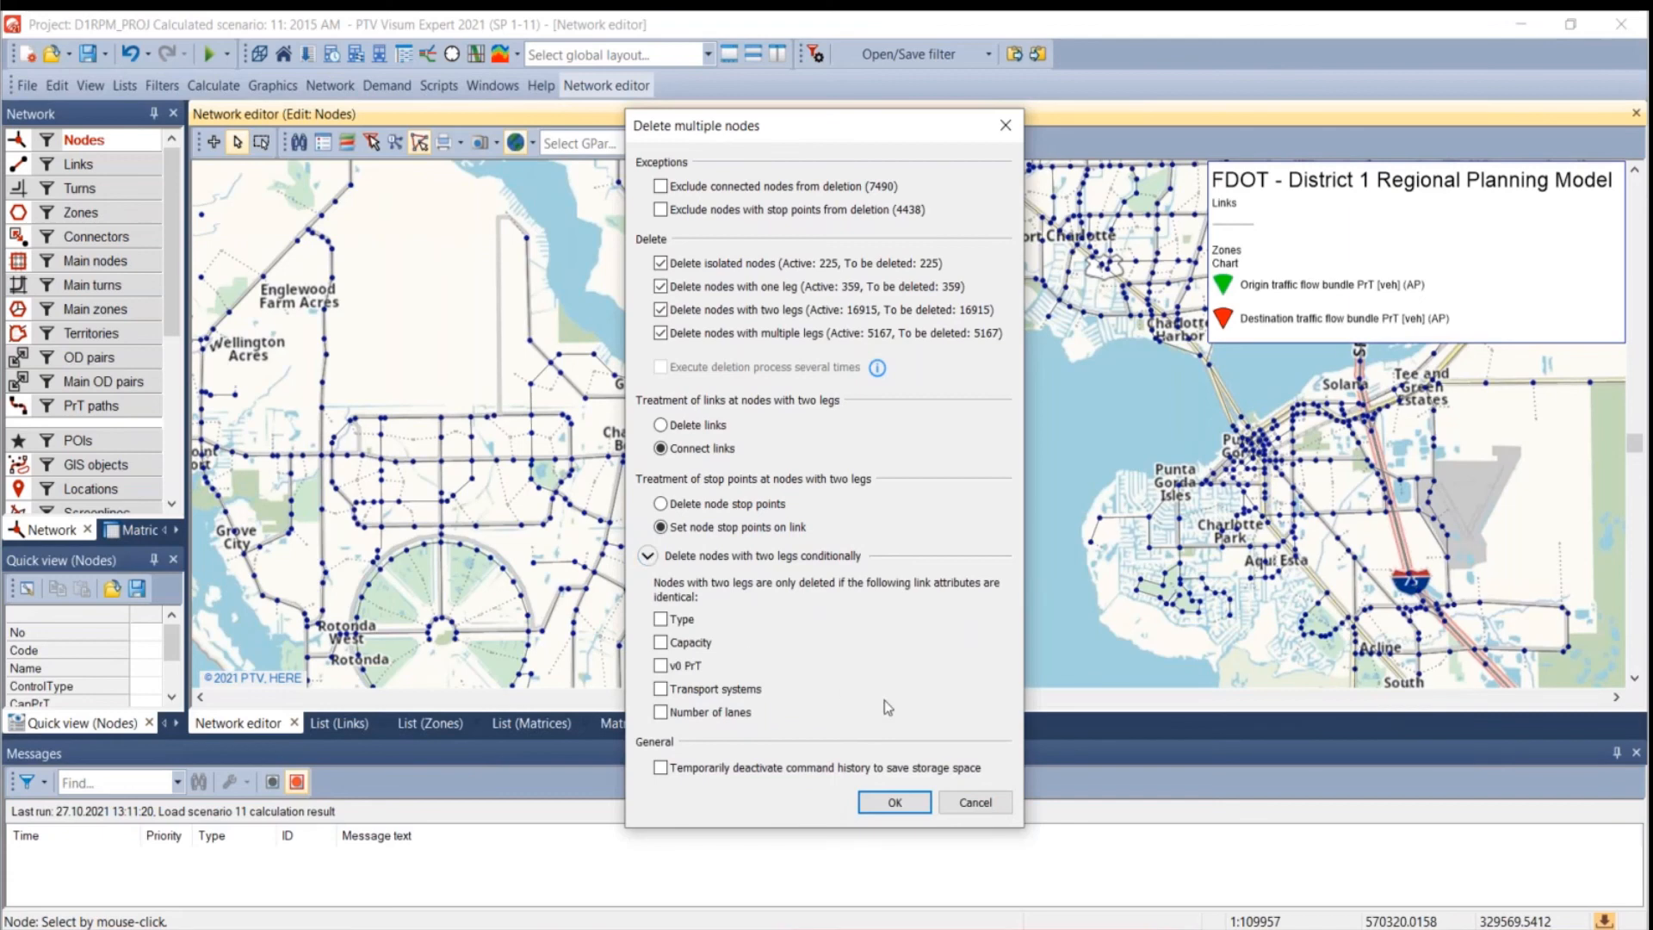
{"action": "left_click", "coordinate": [972, 806]}
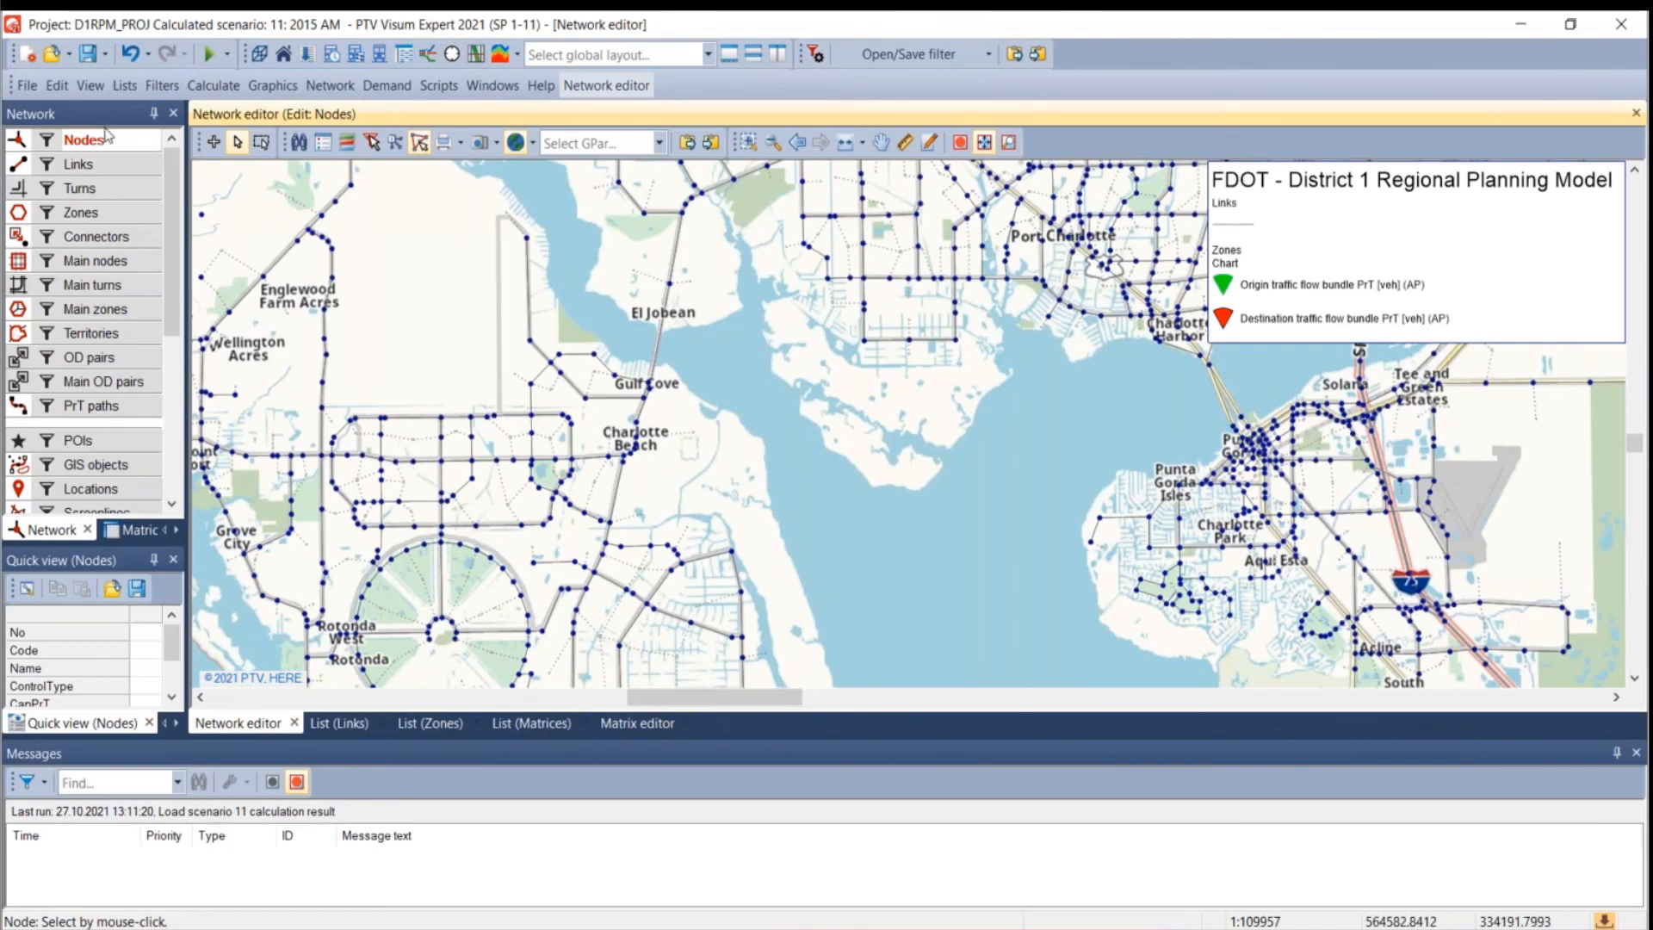
- Make links the active network object and review their graphic parameter options without opening any
{"action": "right_click", "coordinate": [95, 168]}
{"action": "left_click", "coordinate": [82, 165]}
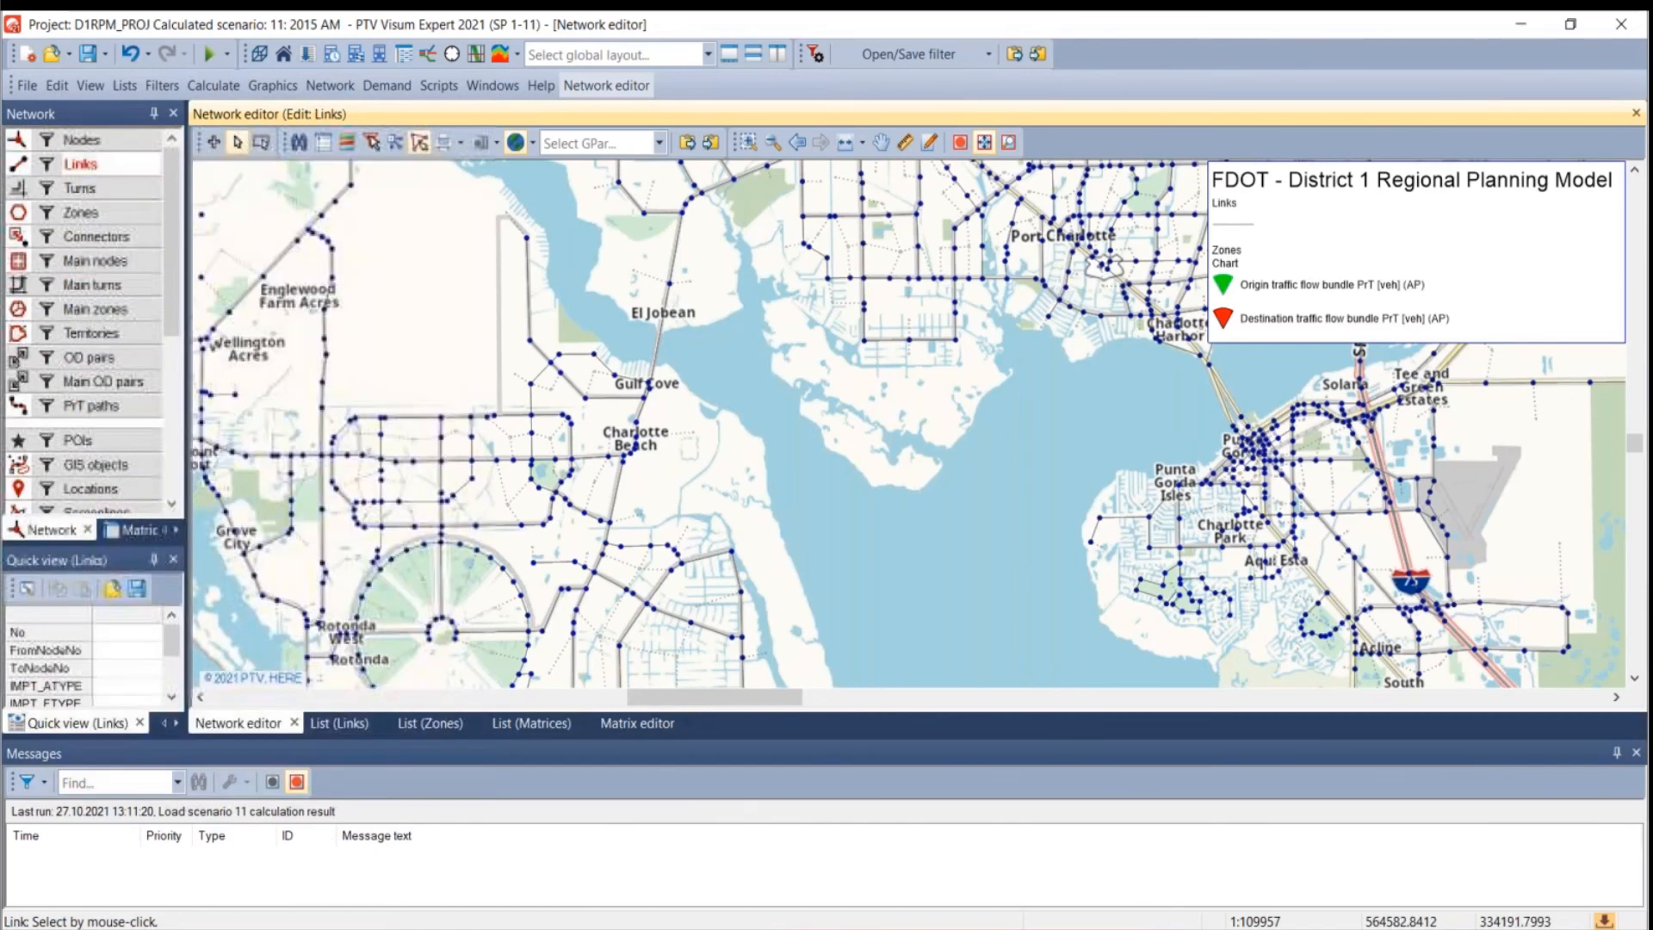
{"action": "right_click", "coordinate": [93, 165]}
{"action": "mouse_move", "coordinate": [217, 240]}
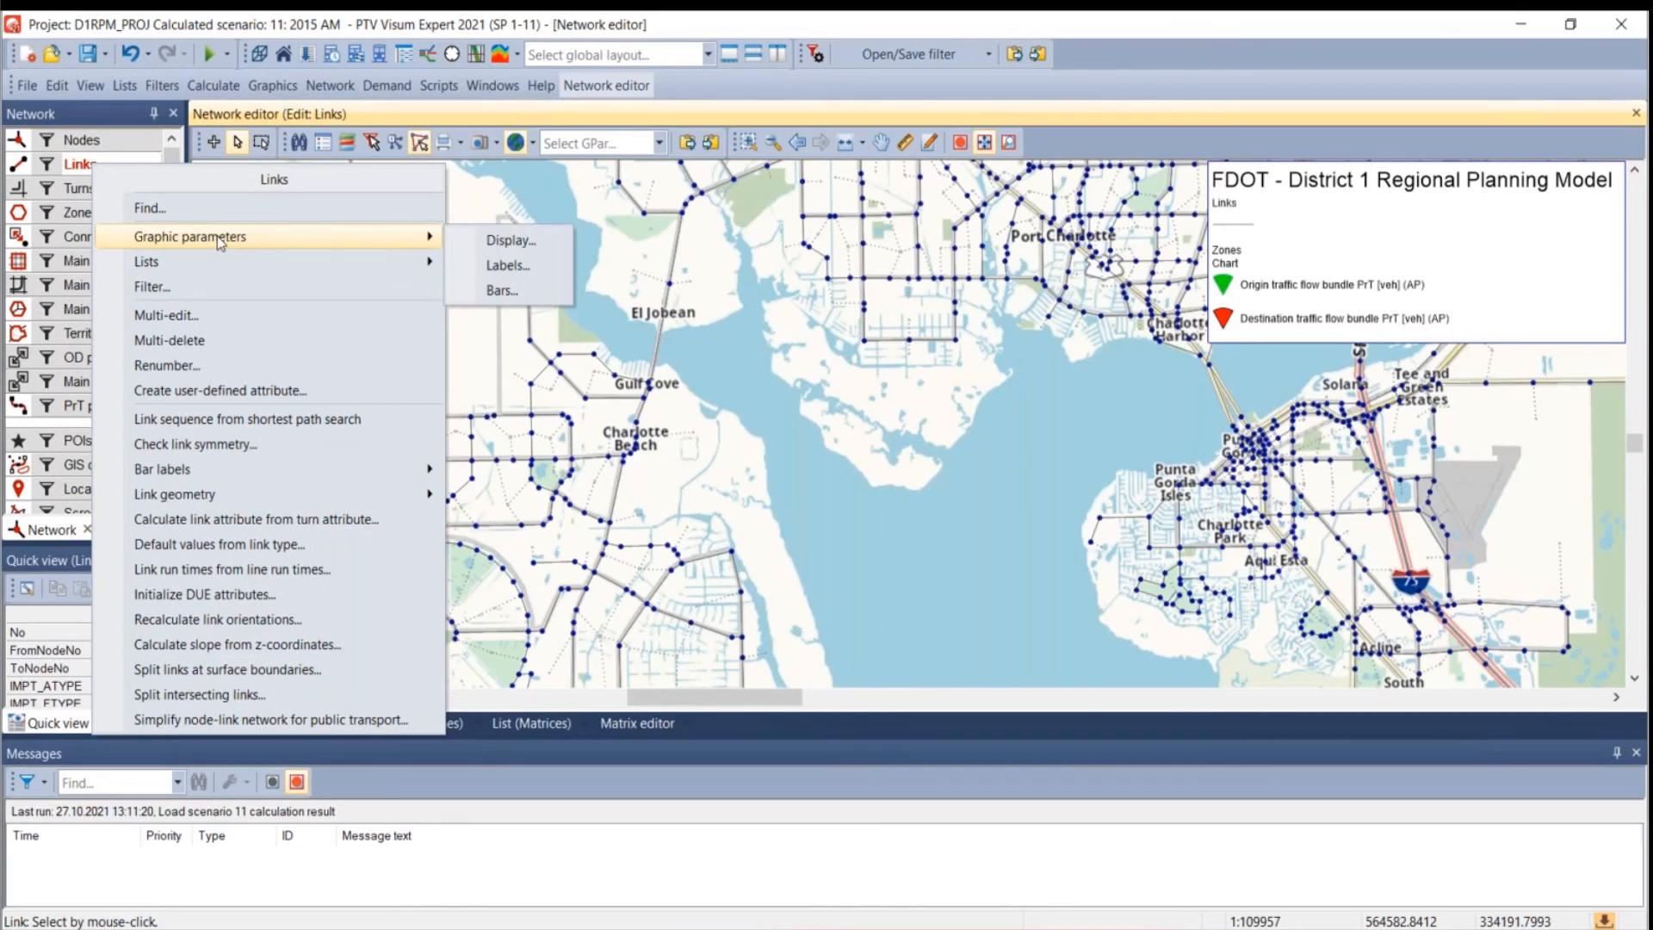
{"action": "left_click", "coordinate": [909, 427]}
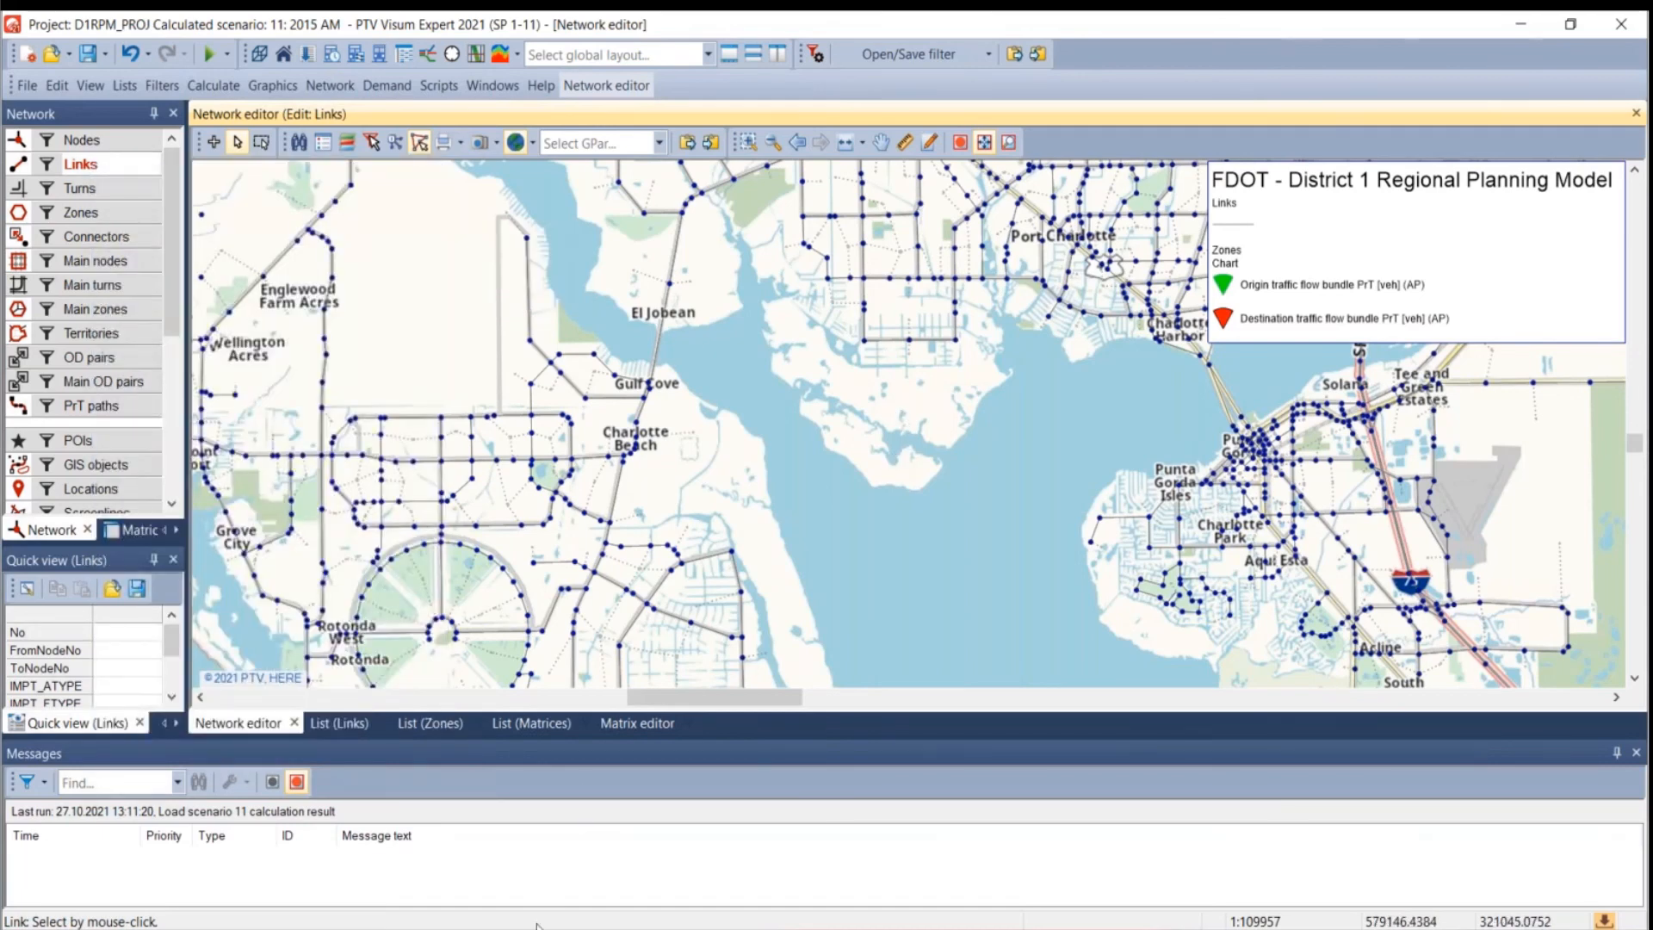
- Switch to File Explorer and look through the SharedData project folder around the Select Link.gpa file
{"action": "left_click", "coordinate": [457, 928]}
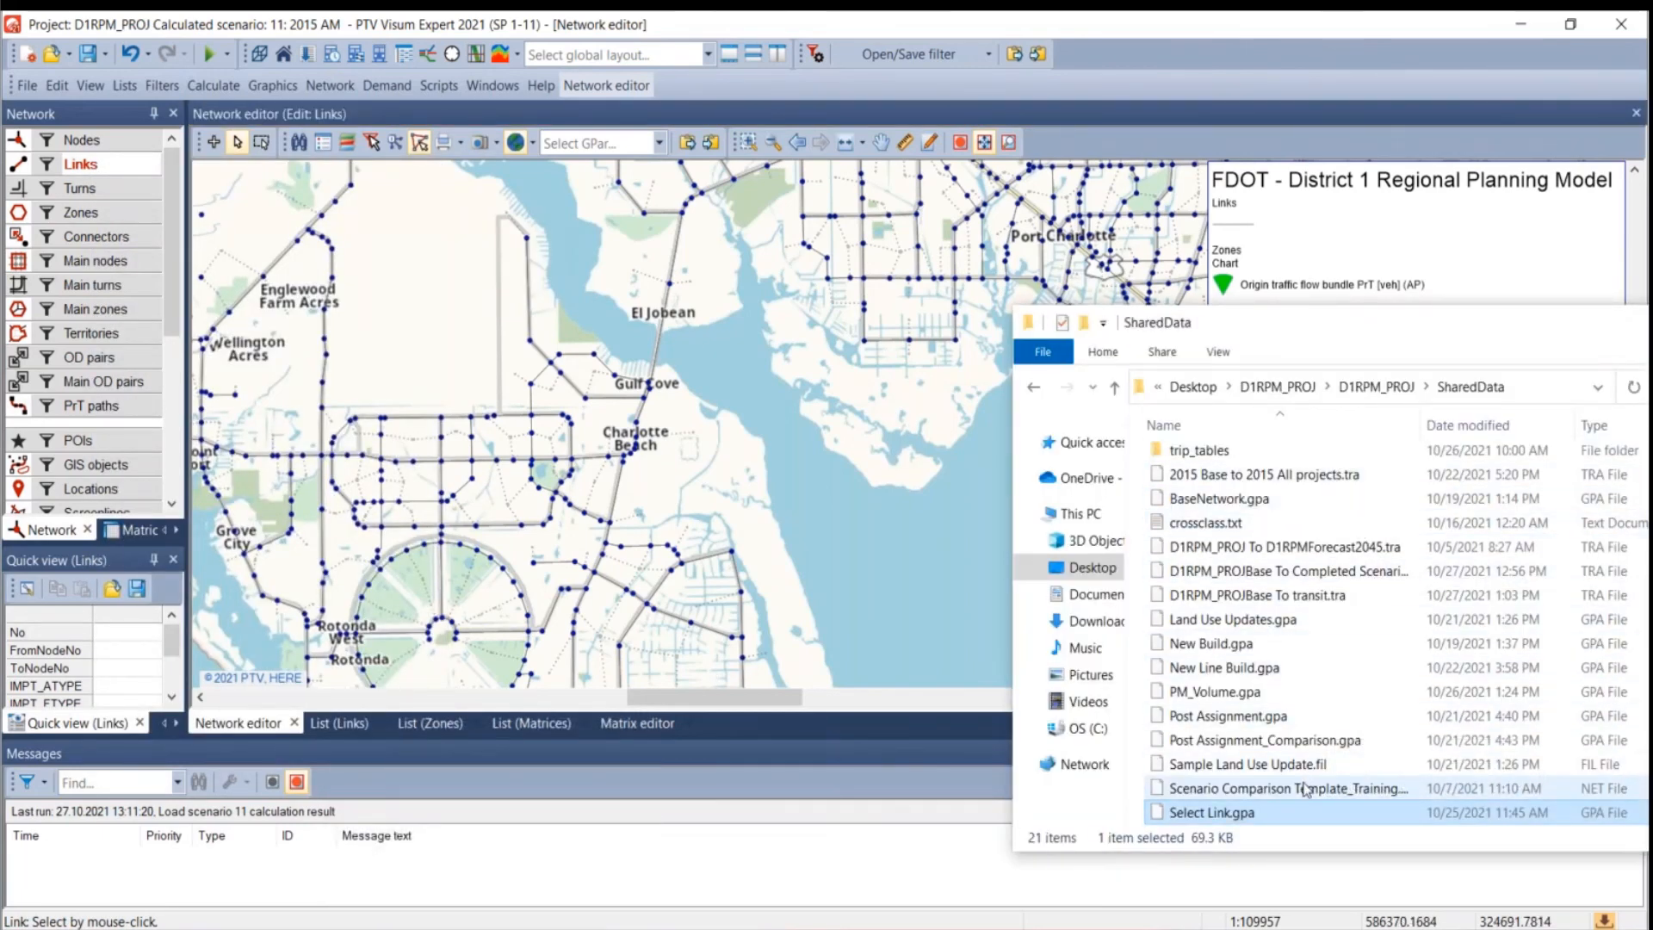
{"action": "scroll", "coordinate": [1309, 797], "scroll_direction": "up", "scroll_amount": 2}
{"action": "scroll", "coordinate": [1283, 810], "scroll_direction": "down", "scroll_amount": 2}
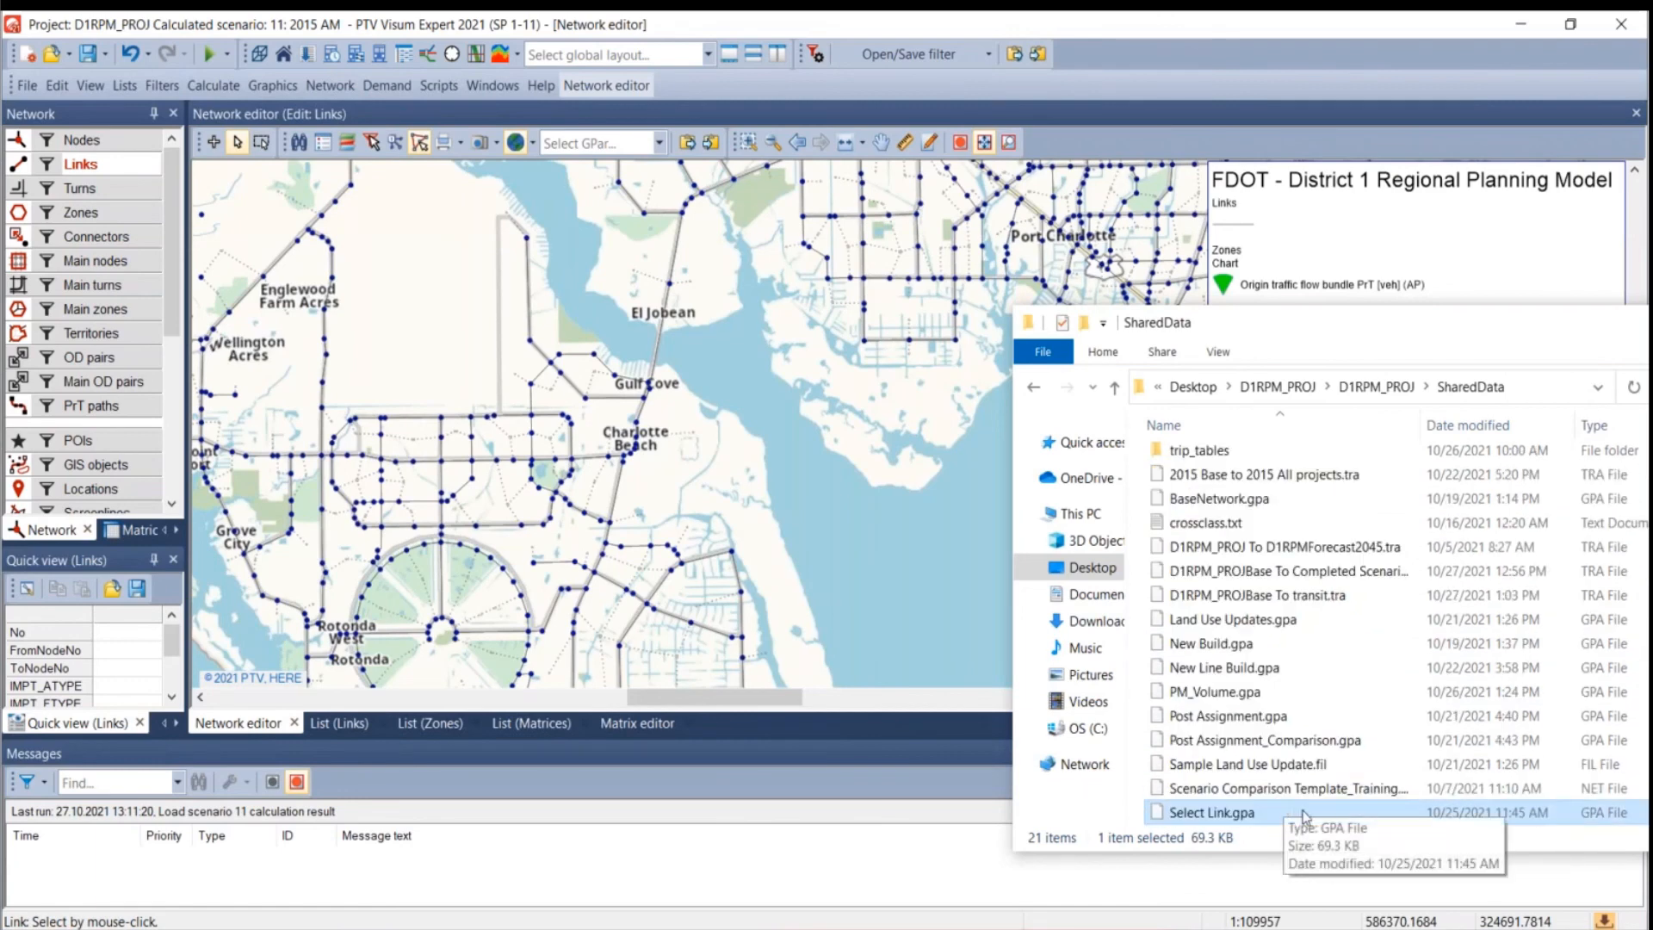
- Go up from SharedData to the parent D1RPM_PROJ folder in File Explorer and return to the Visum network editor
{"action": "scroll", "coordinate": [1305, 814], "scroll_direction": "up", "scroll_amount": 2}
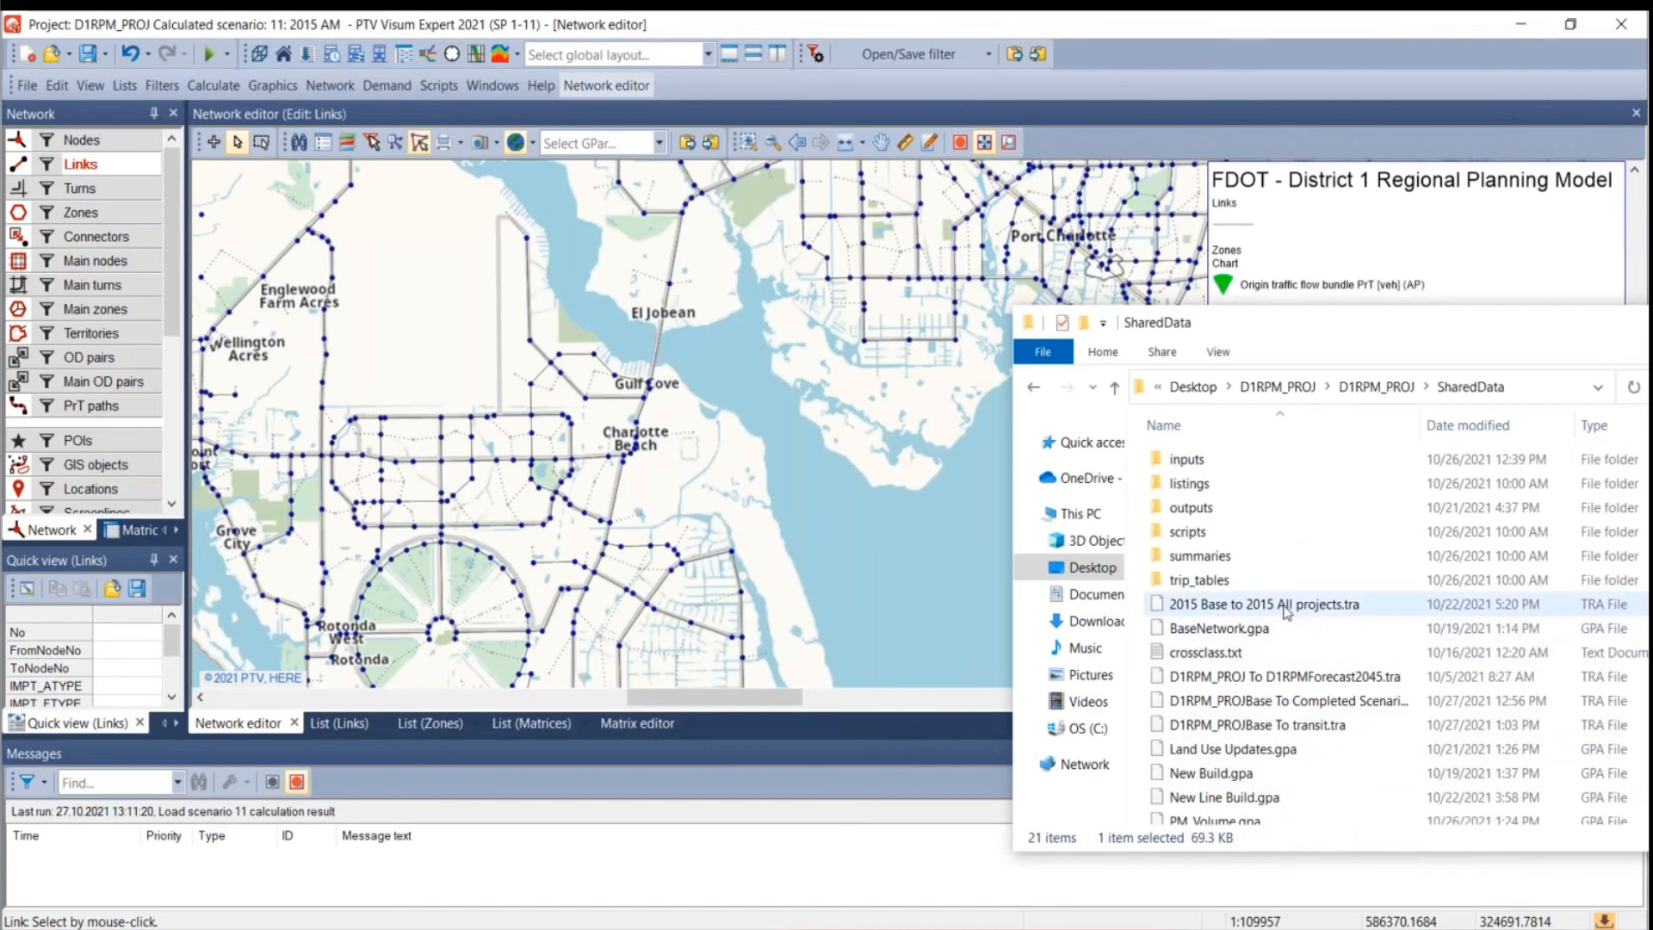
{"action": "left_click", "coordinate": [1374, 396]}
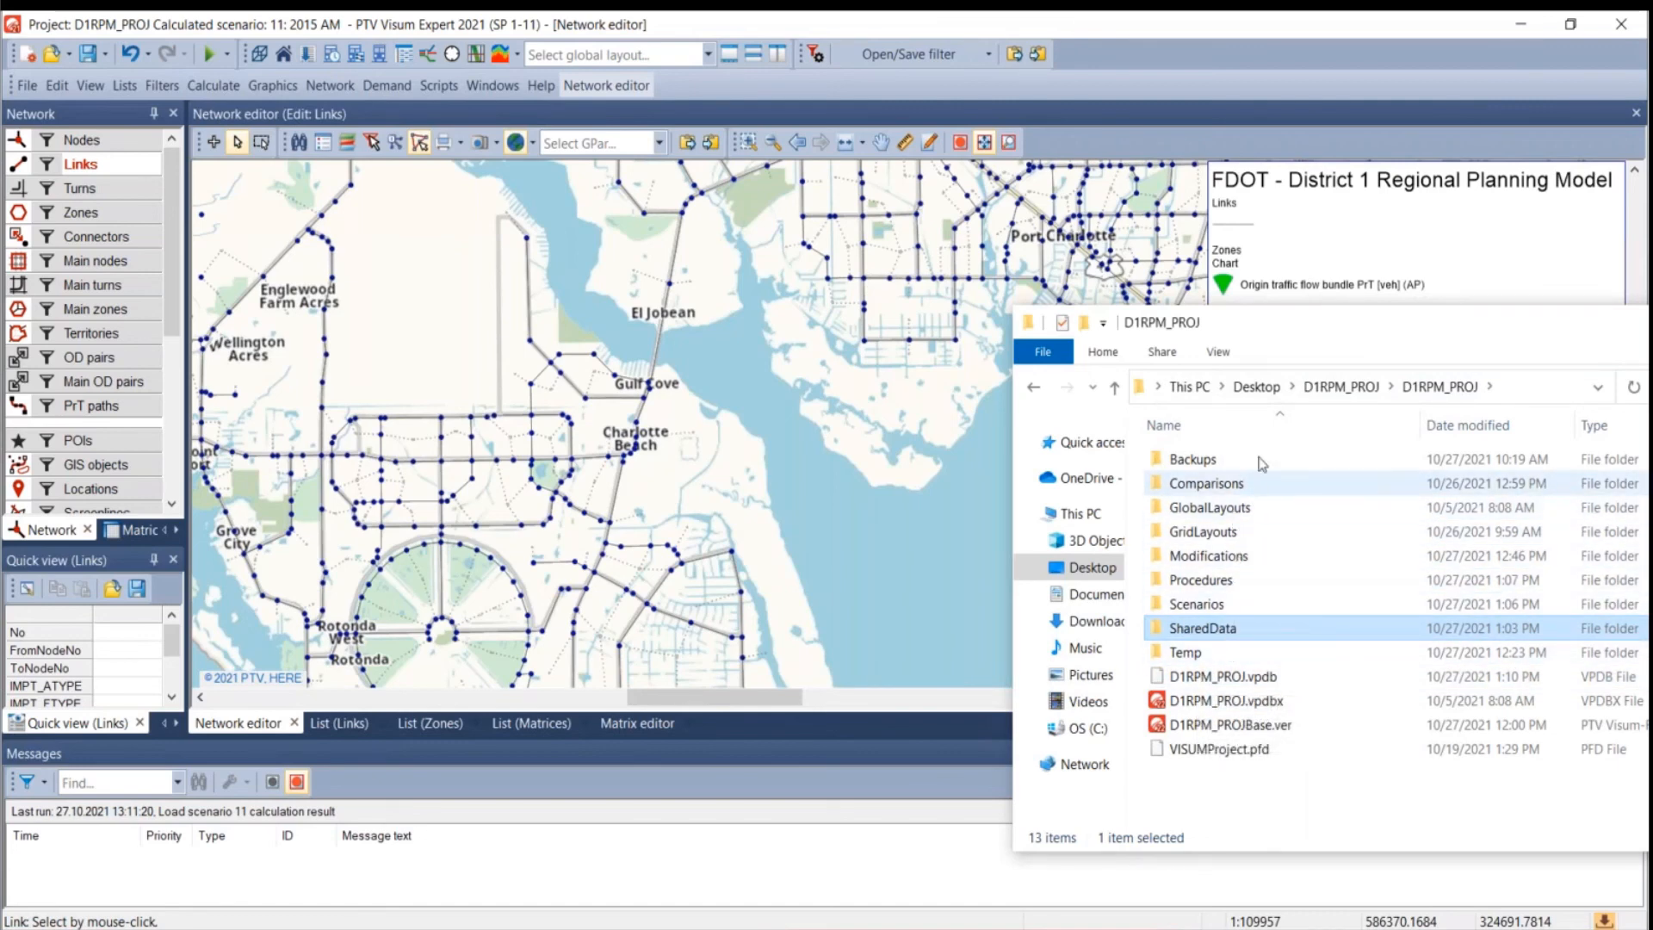
{"action": "left_click_drag", "start_coordinate": [1349, 328], "coordinate": [1652, 353]}
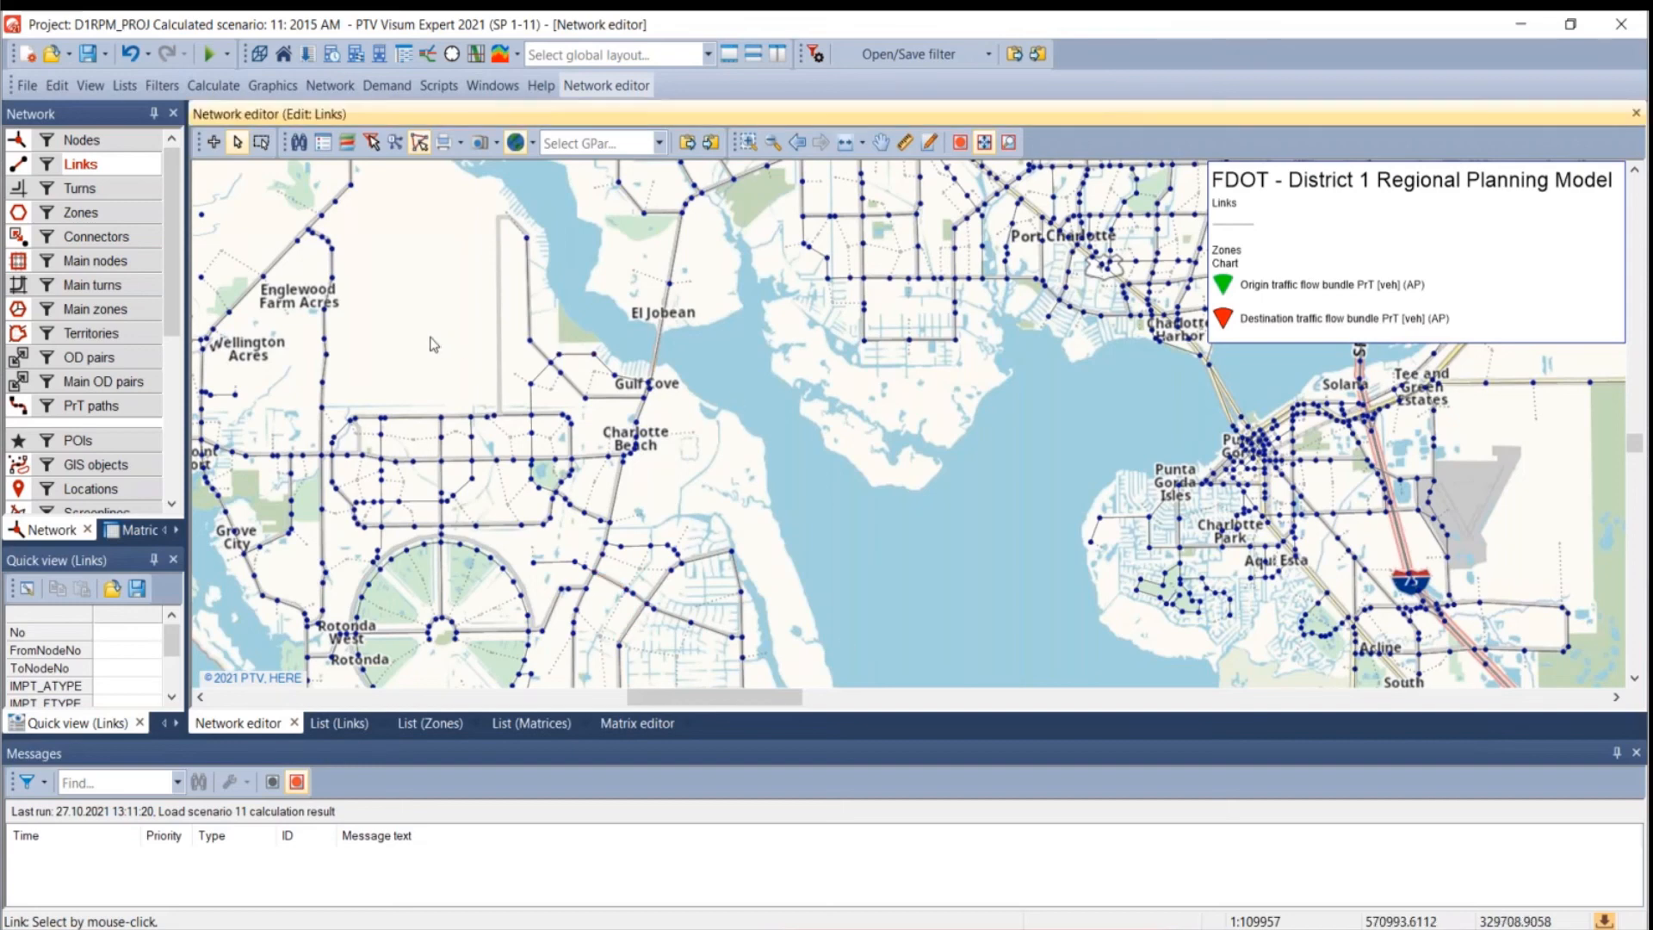
- Set the text contents of the link label display to the Number of lanes attribute in the graphic parameters
{"action": "right_click", "coordinate": [98, 164]}
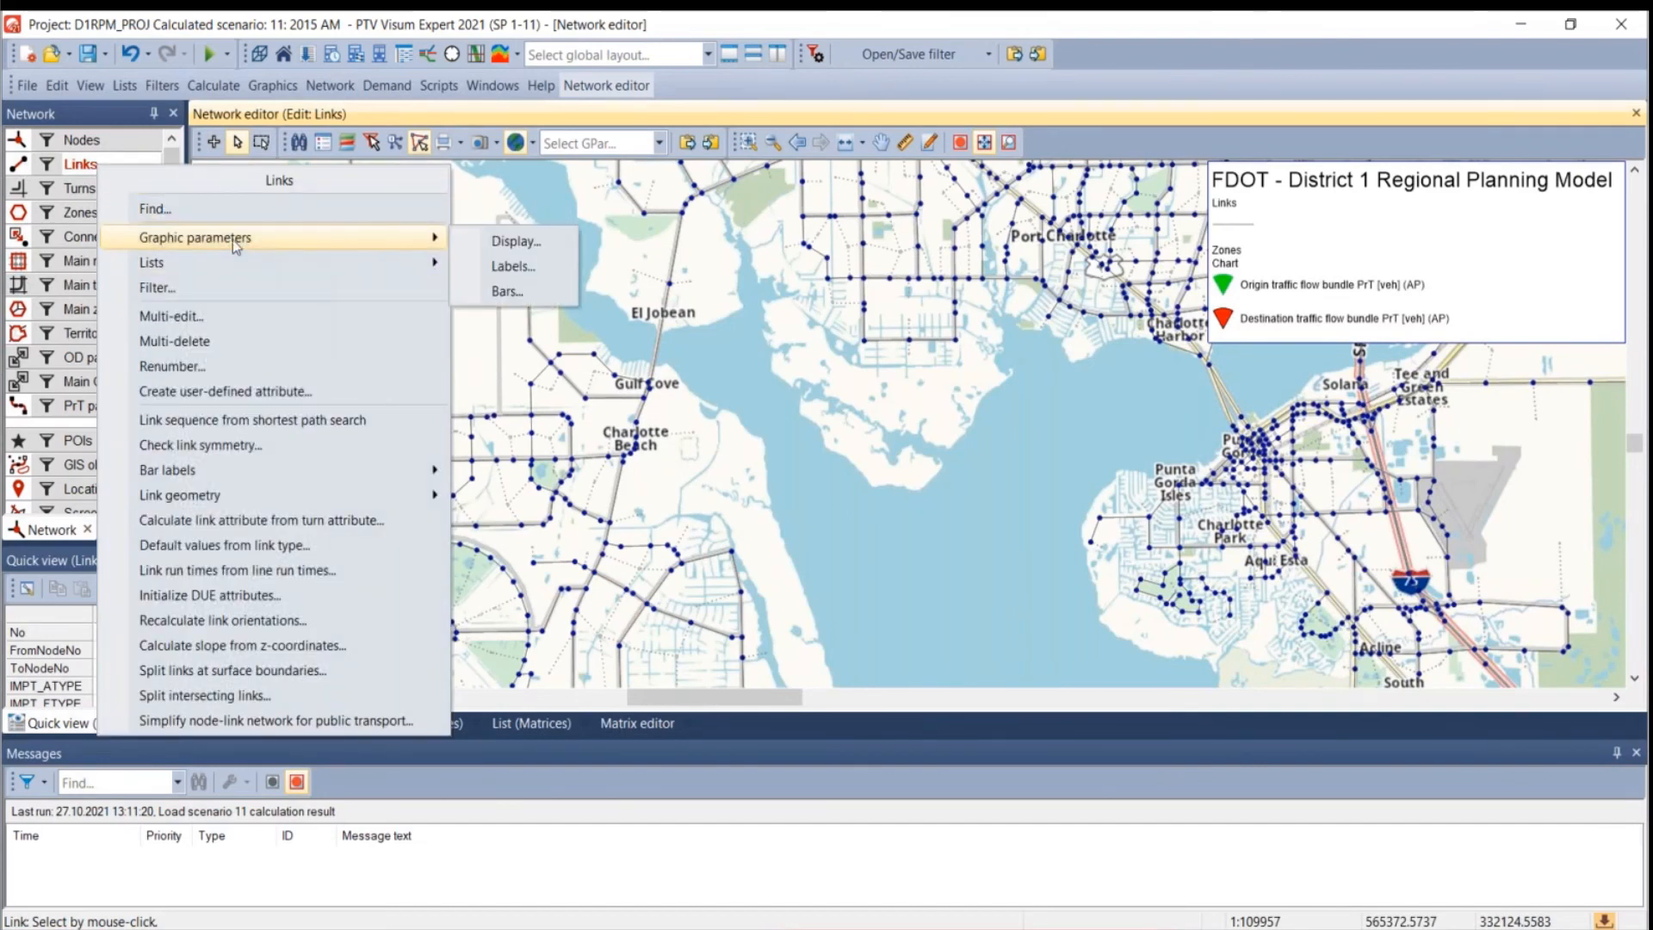
{"action": "left_click", "coordinate": [525, 271]}
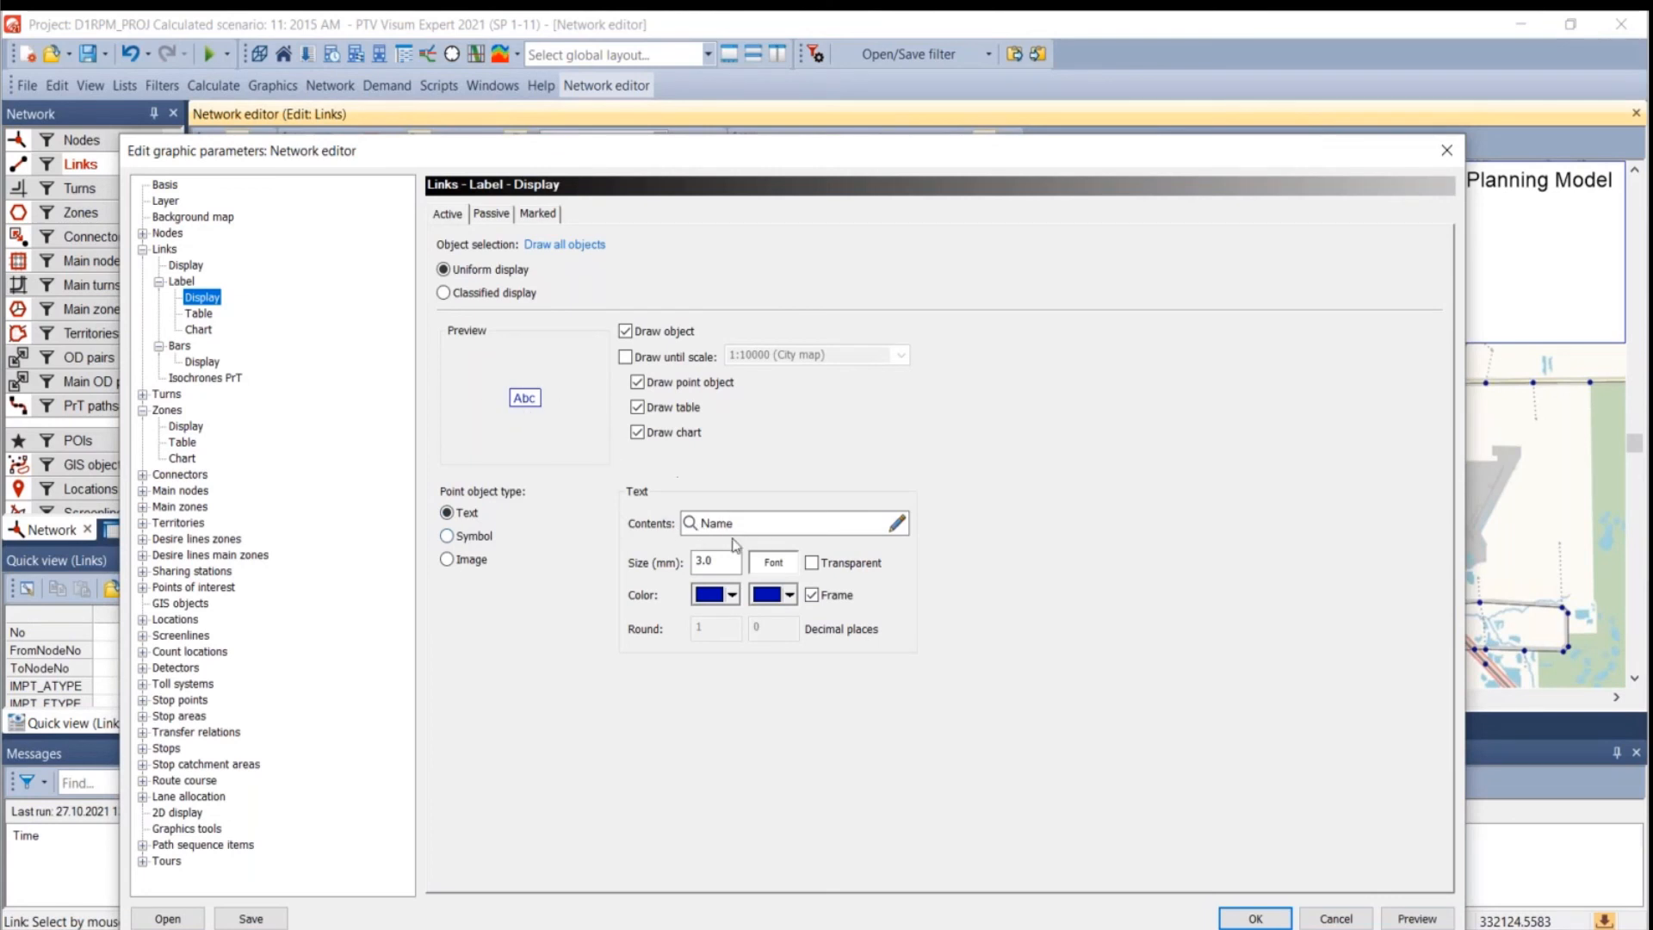
{"action": "left_click_drag", "start_coordinate": [742, 525], "coordinate": [667, 523]}
{"action": "left_click", "coordinate": [896, 524]}
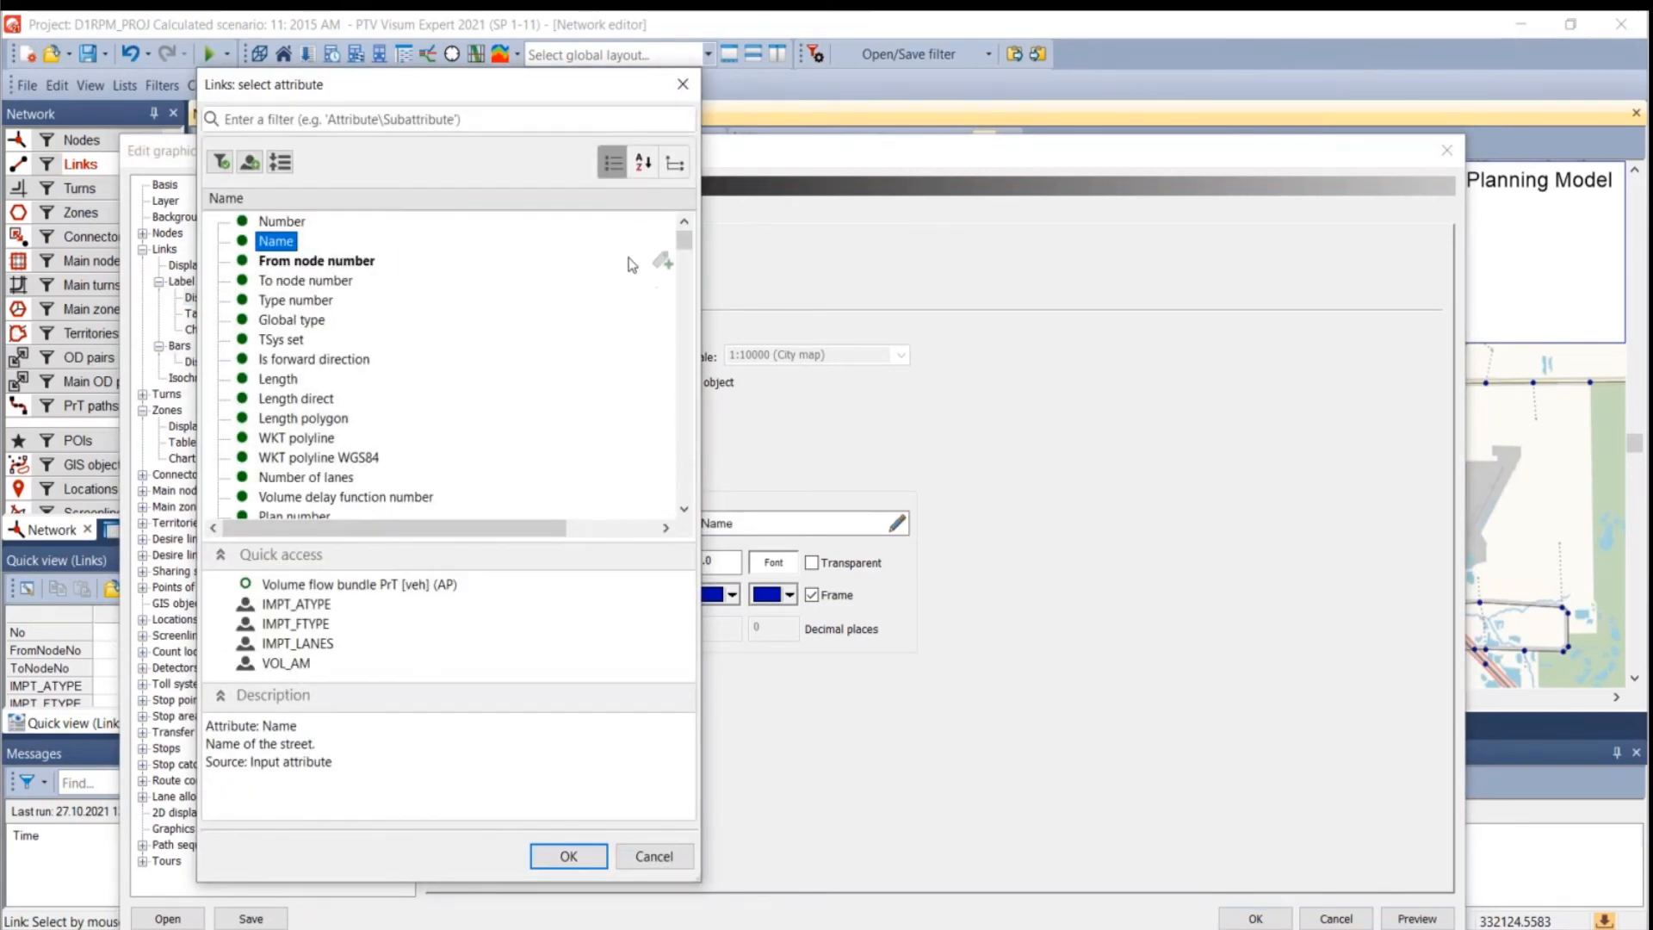
{"action": "mouse_move", "coordinate": [685, 248]}
{"action": "left_mouse_down"}
{"action": "mouse_move", "coordinate": [687, 277]}
{"action": "mouse_move", "coordinate": [684, 263]}
{"action": "left_mouse_up"}
{"action": "left_click", "coordinate": [331, 515]}
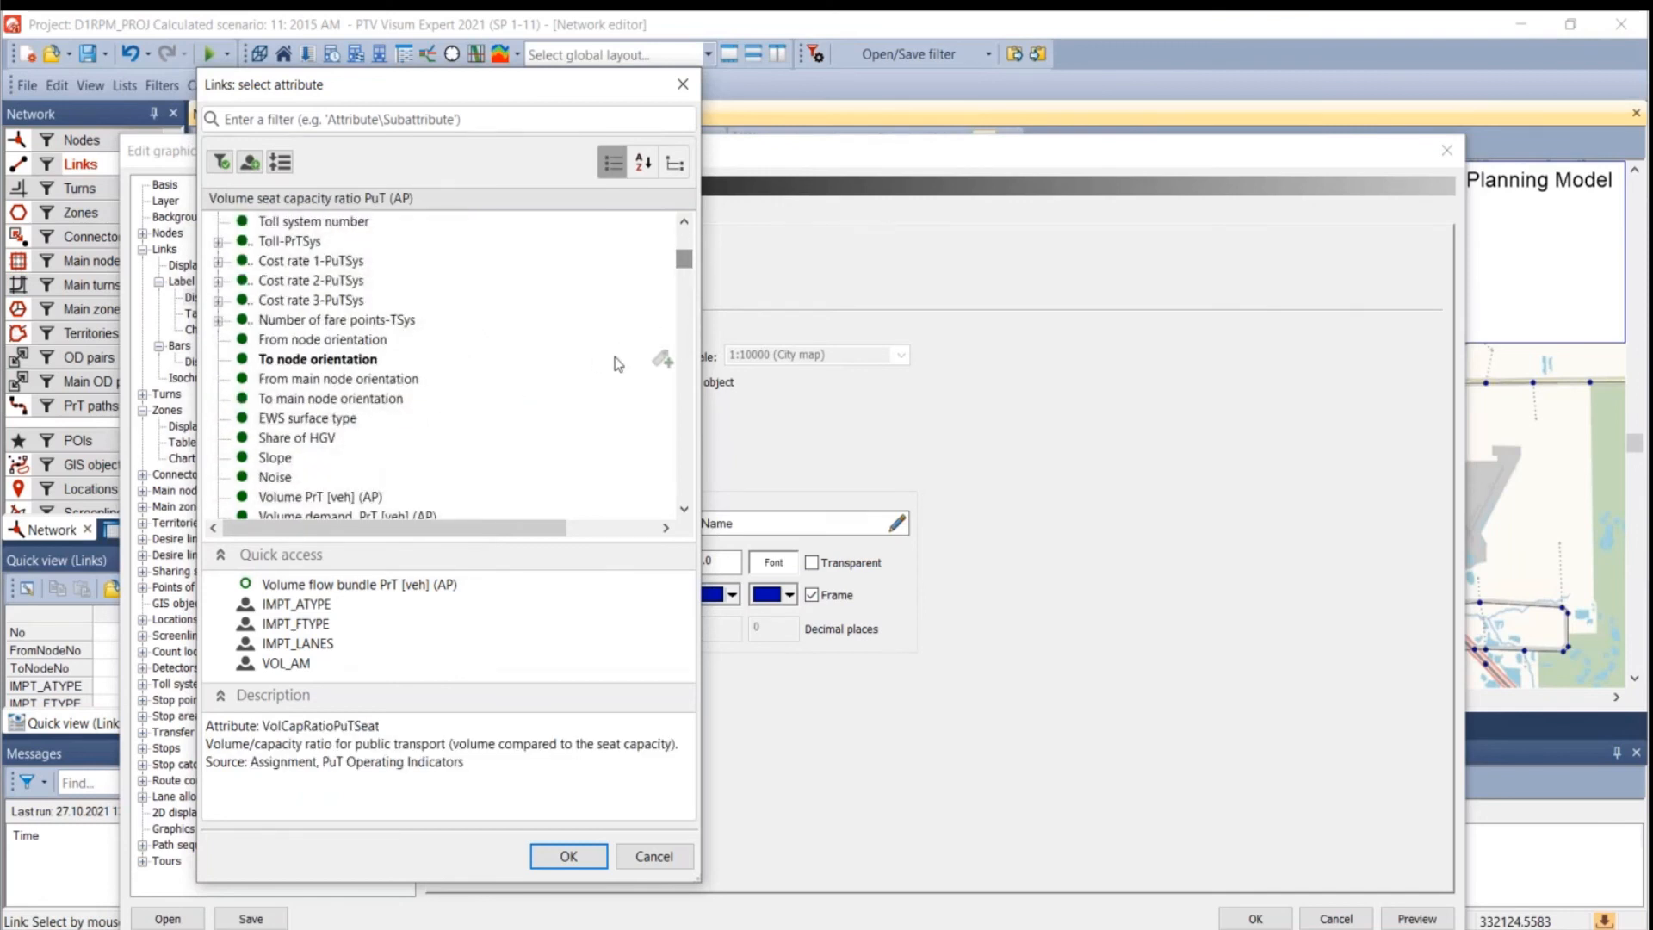
{"action": "scroll", "coordinate": [379, 328], "scroll_direction": "up", "scroll_amount": 2}
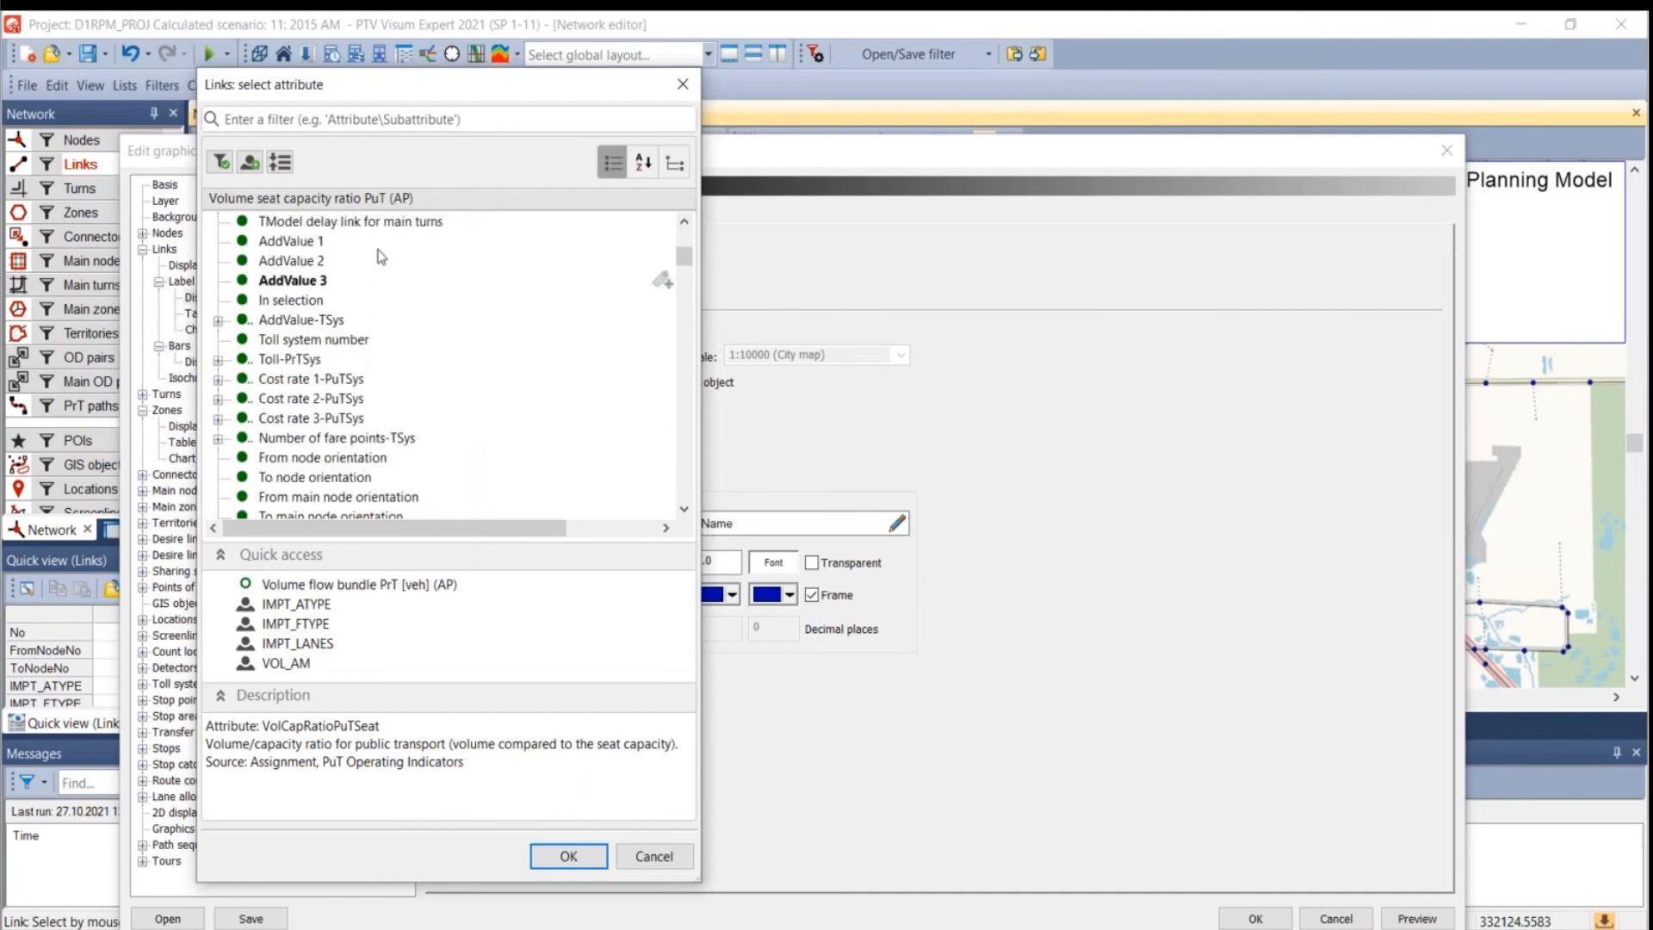
{"action": "left_click", "coordinate": [387, 120]}
{"action": "type", "text": "numb"}
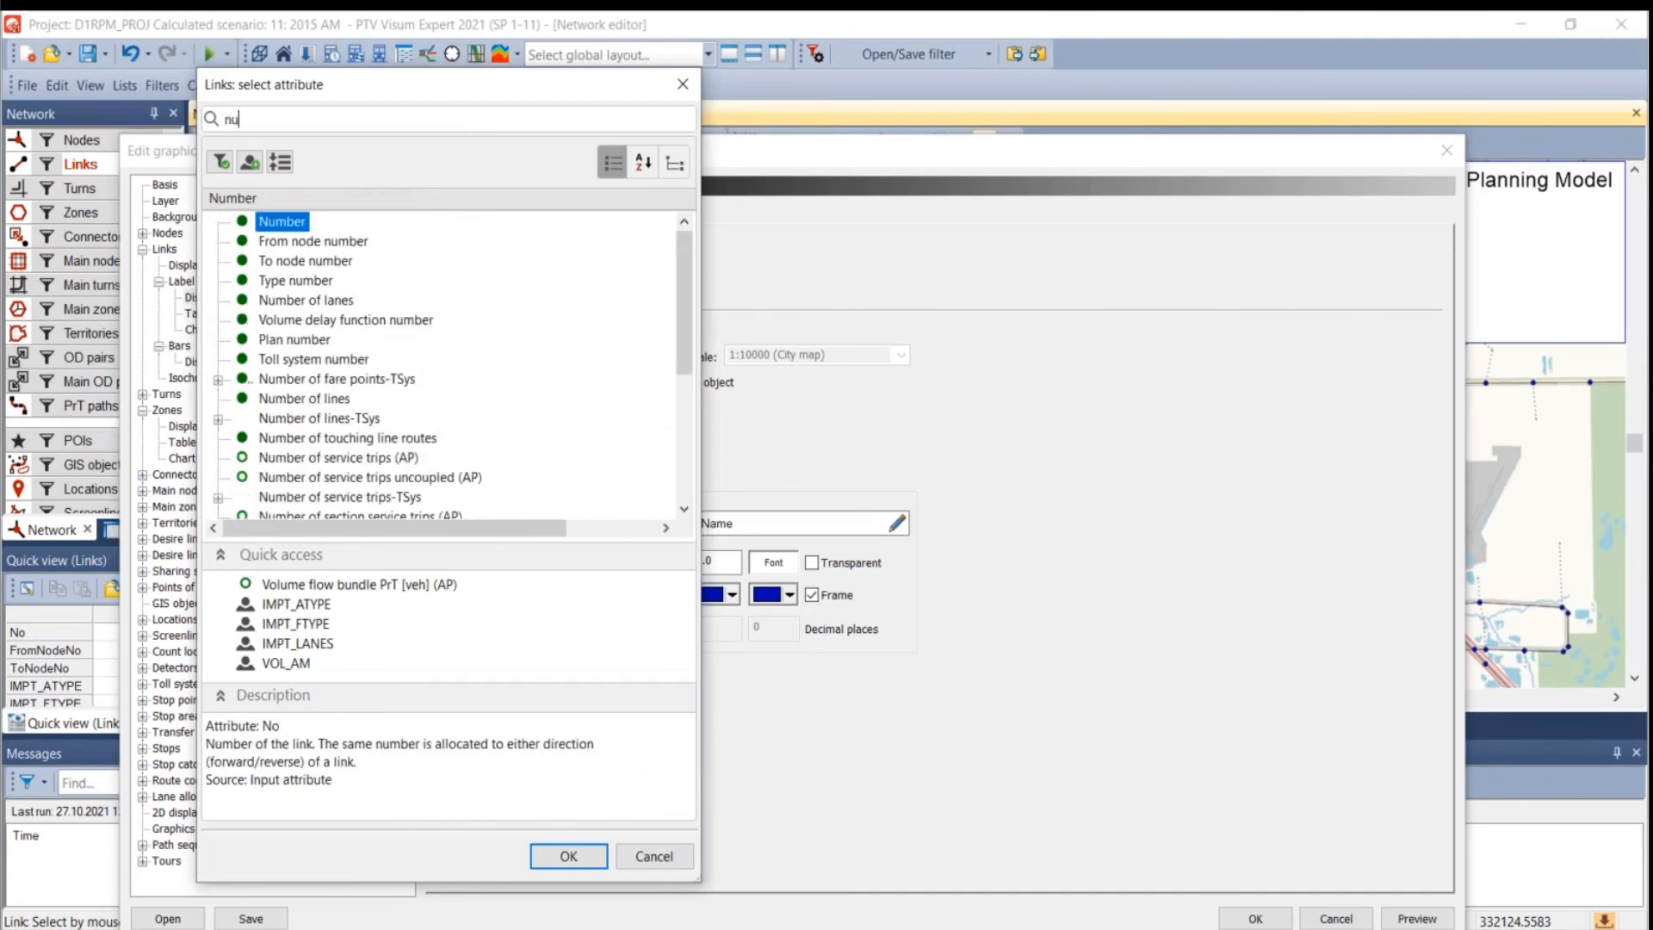
{"action": "left_click", "coordinate": [353, 300]}
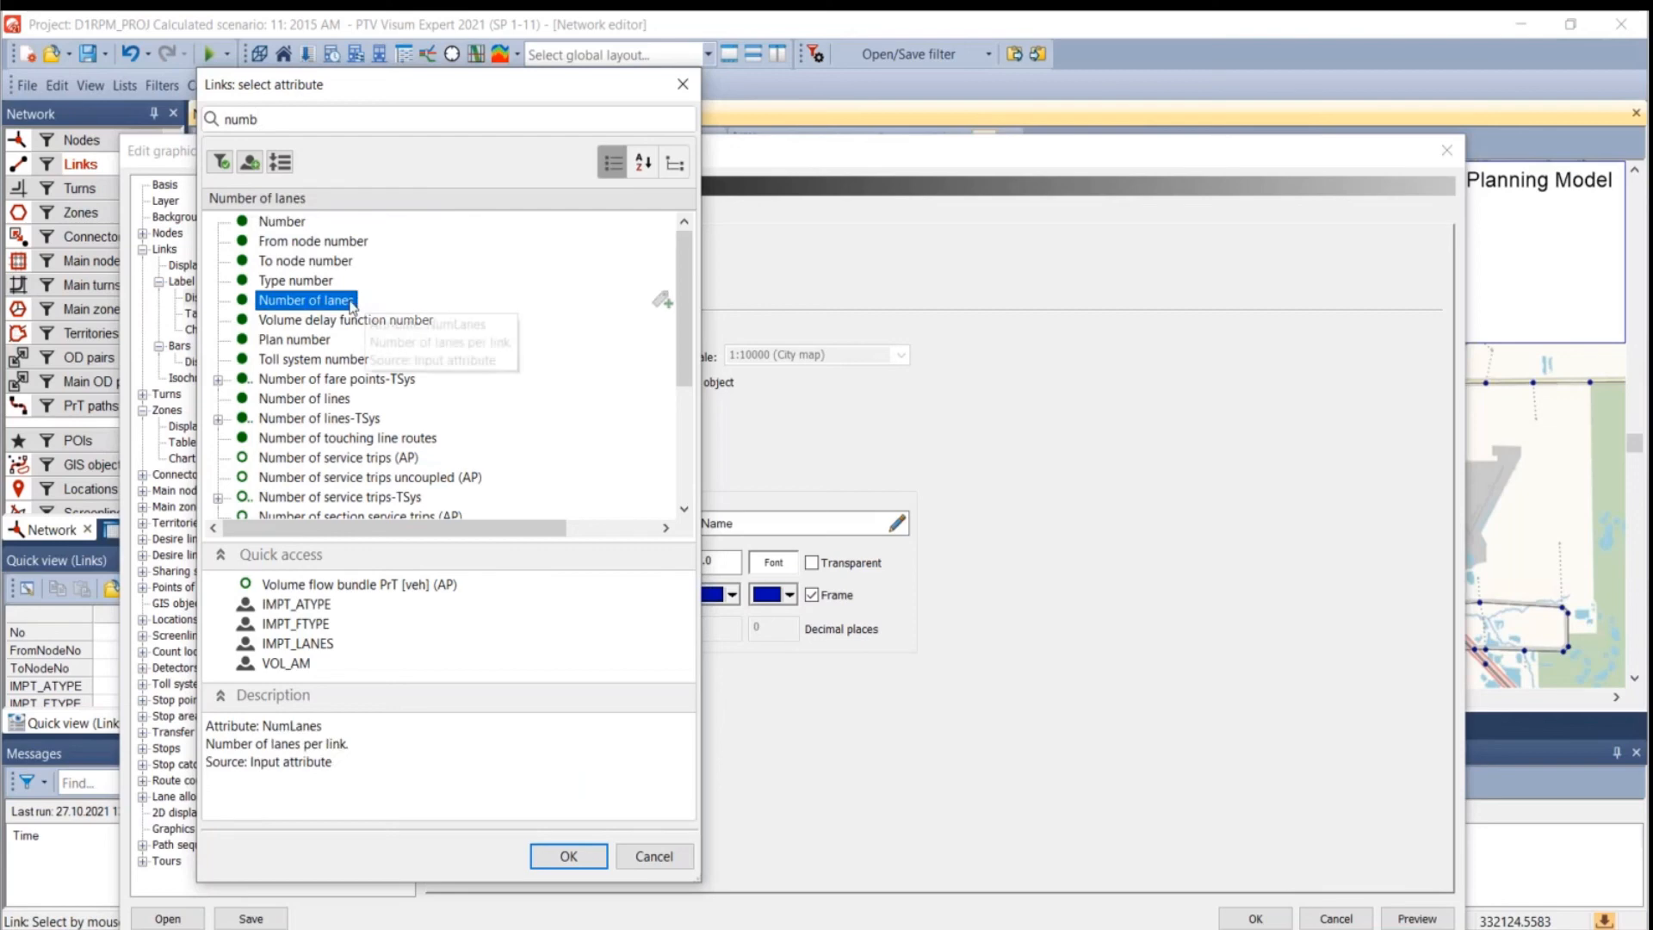
{"action": "left_click", "coordinate": [569, 856]}
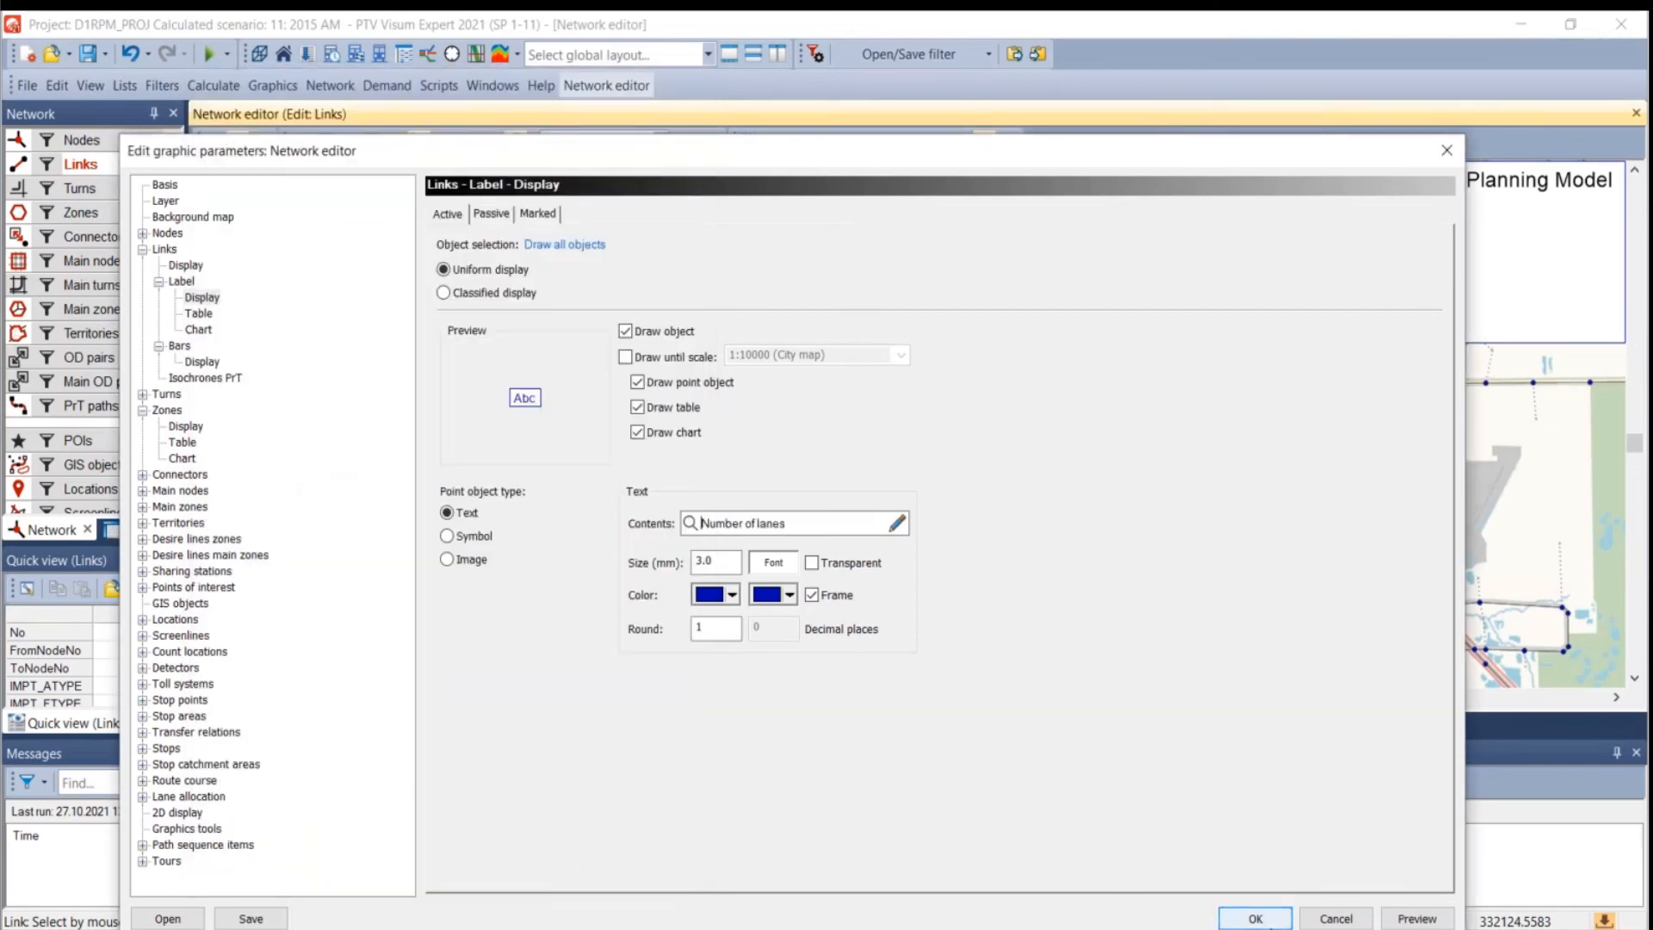
{"action": "left_click", "coordinate": [1255, 918]}
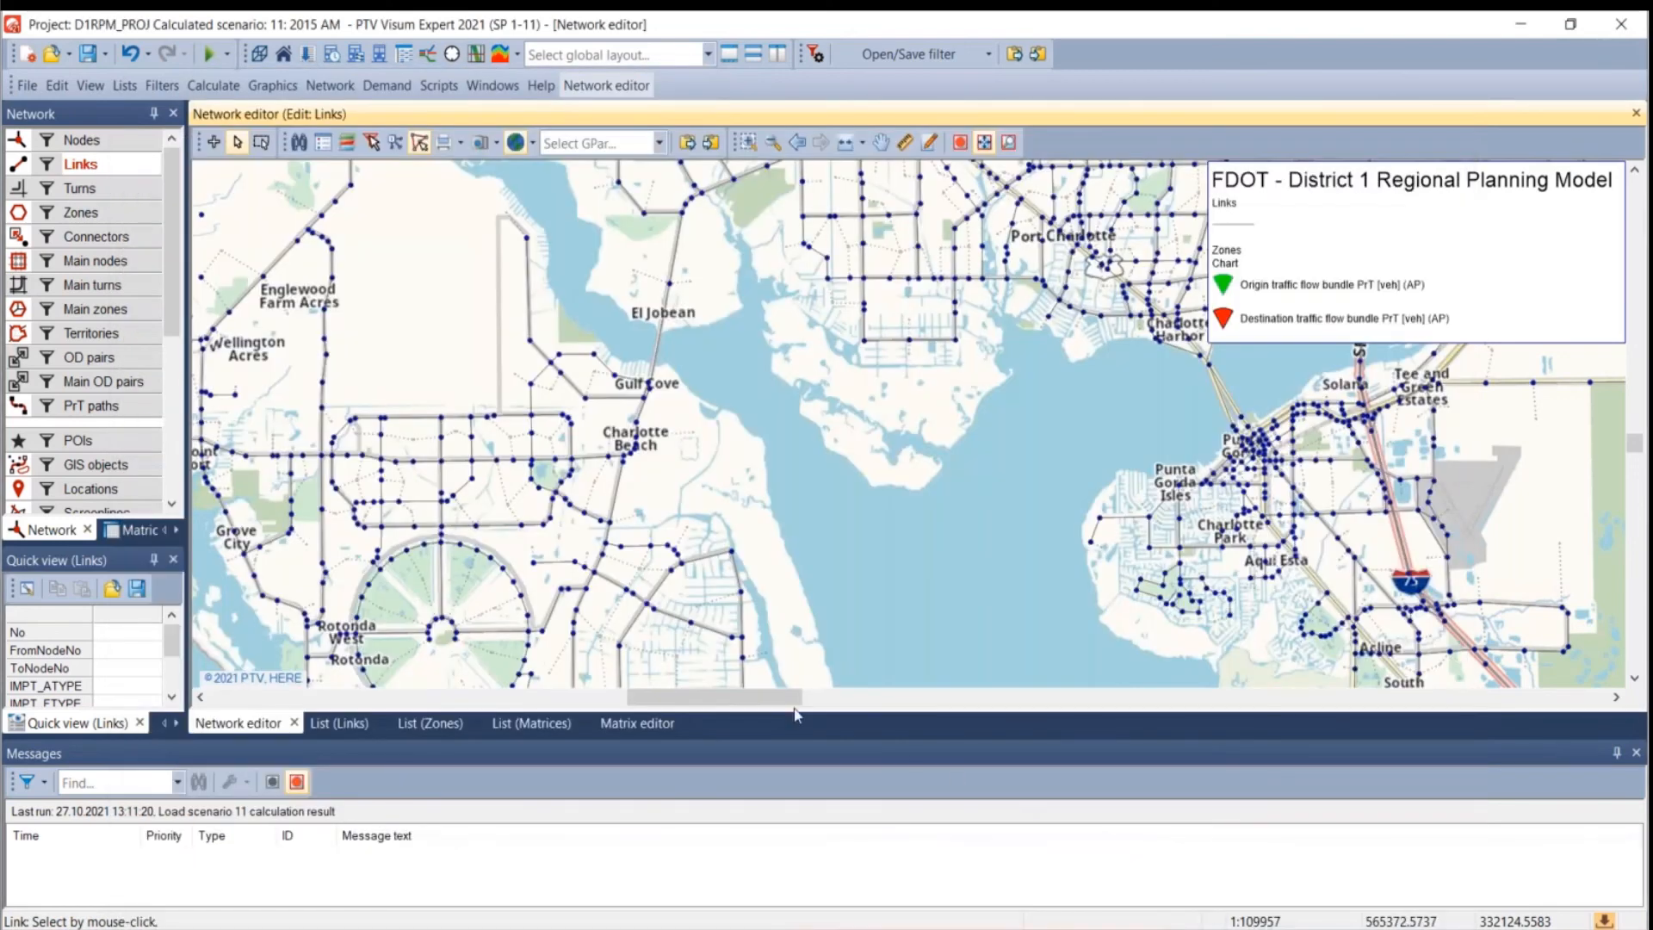
- Turn on drawing of link labels in the link graphic parameters and apply the change
{"action": "right_click", "coordinate": [99, 165]}
{"action": "mouse_move", "coordinate": [363, 263]}
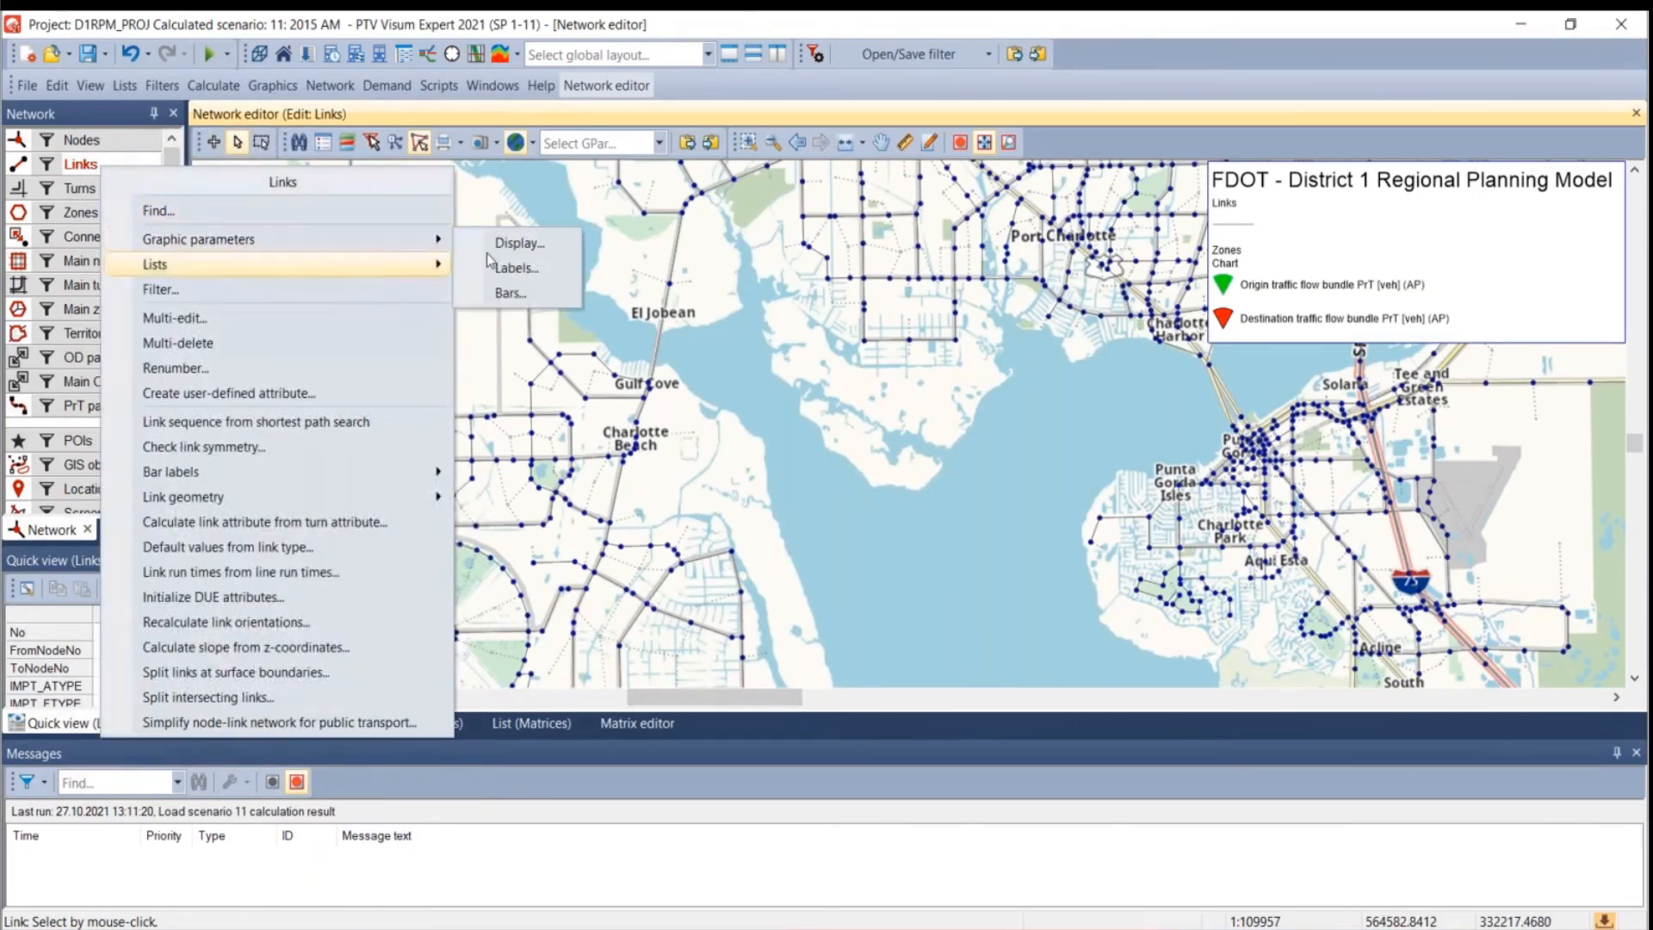
{"action": "left_click", "coordinate": [517, 268]}
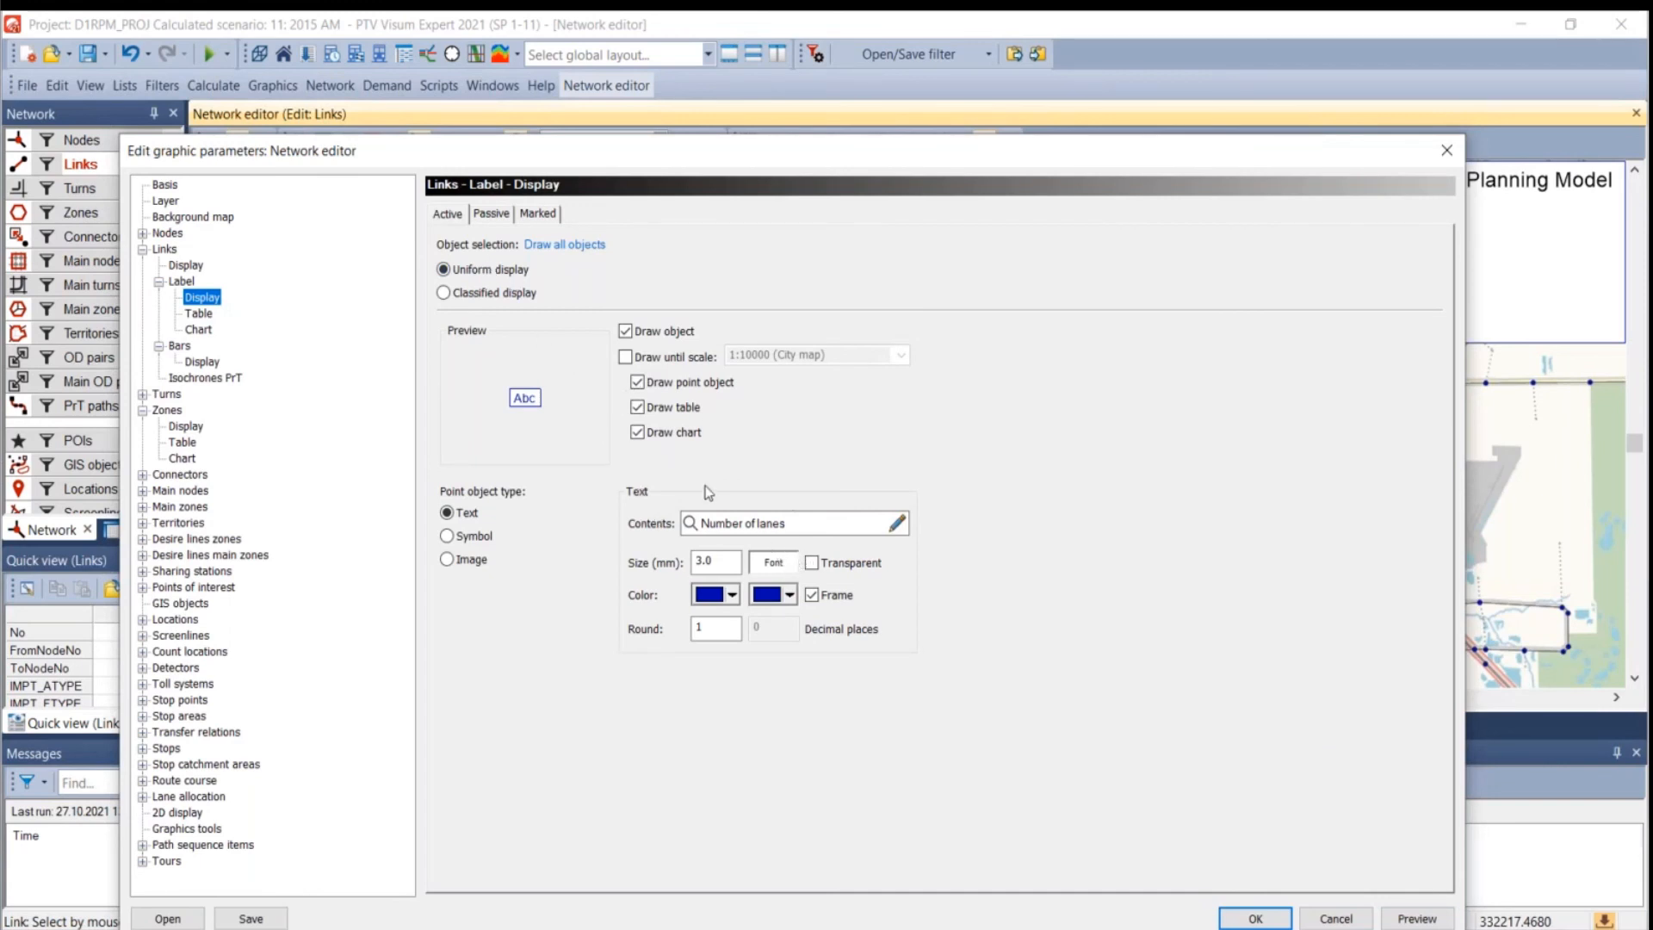
{"action": "left_click", "coordinate": [179, 283]}
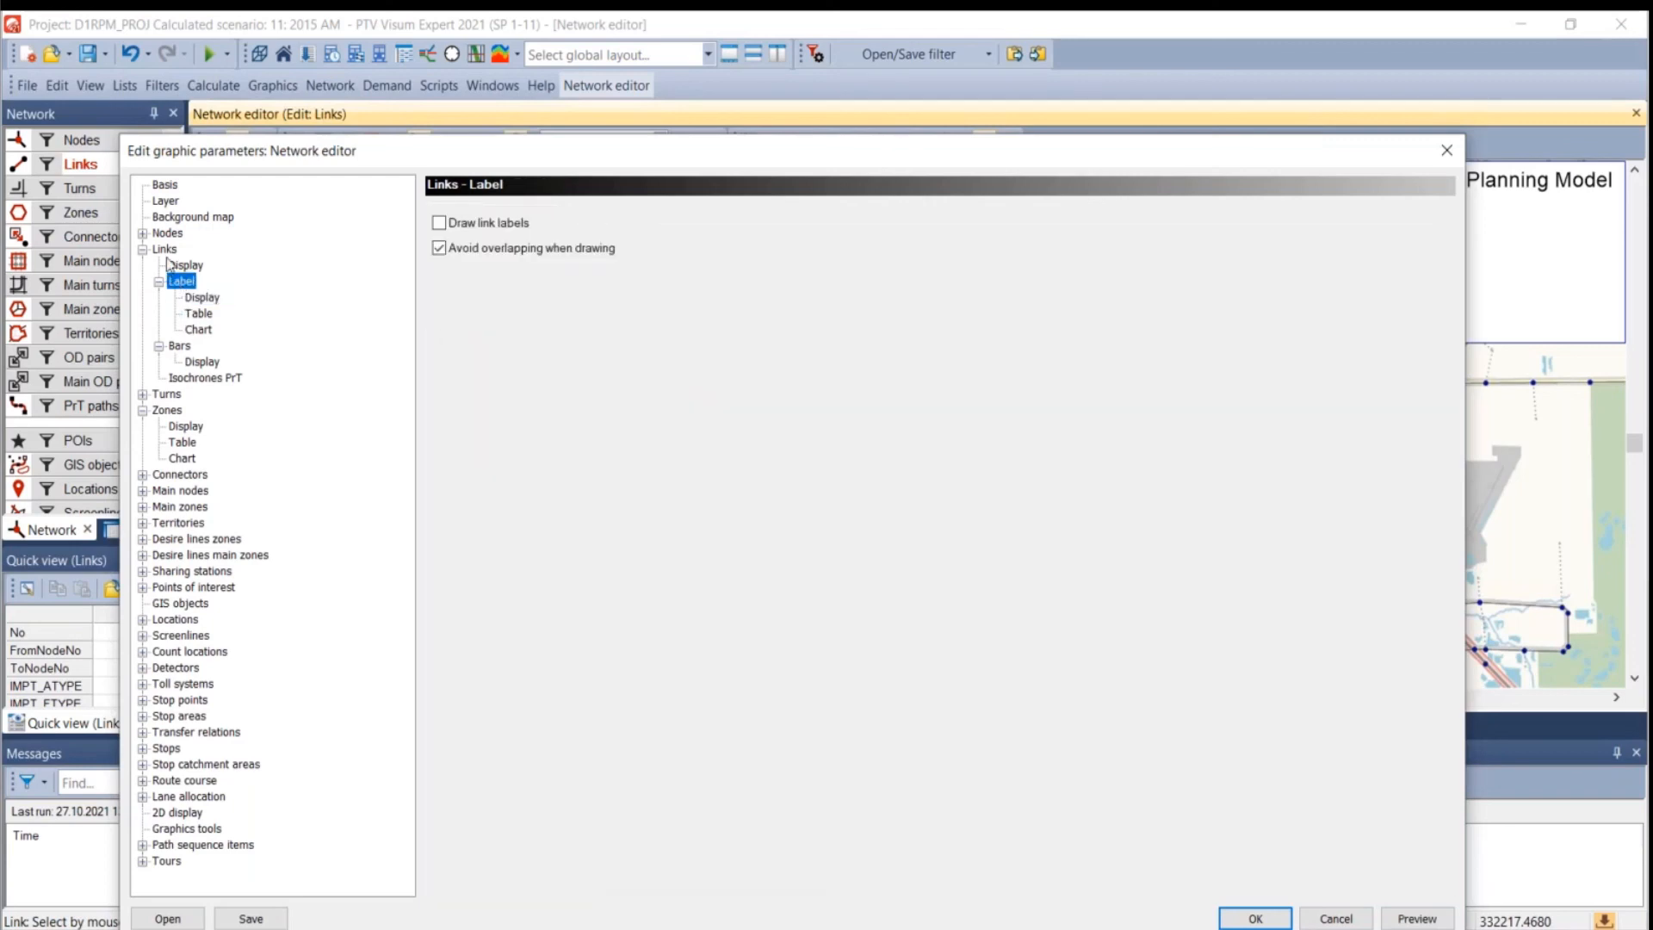
{"action": "left_click", "coordinate": [440, 223]}
{"action": "left_click", "coordinate": [1256, 919]}
- Hide the nodes, connectors and zones in the network editor, keeping the labelled links around Charlotte Beach displayed
{"action": "scroll", "coordinate": [215, 293], "scroll_direction": "down", "scroll_amount": 2}
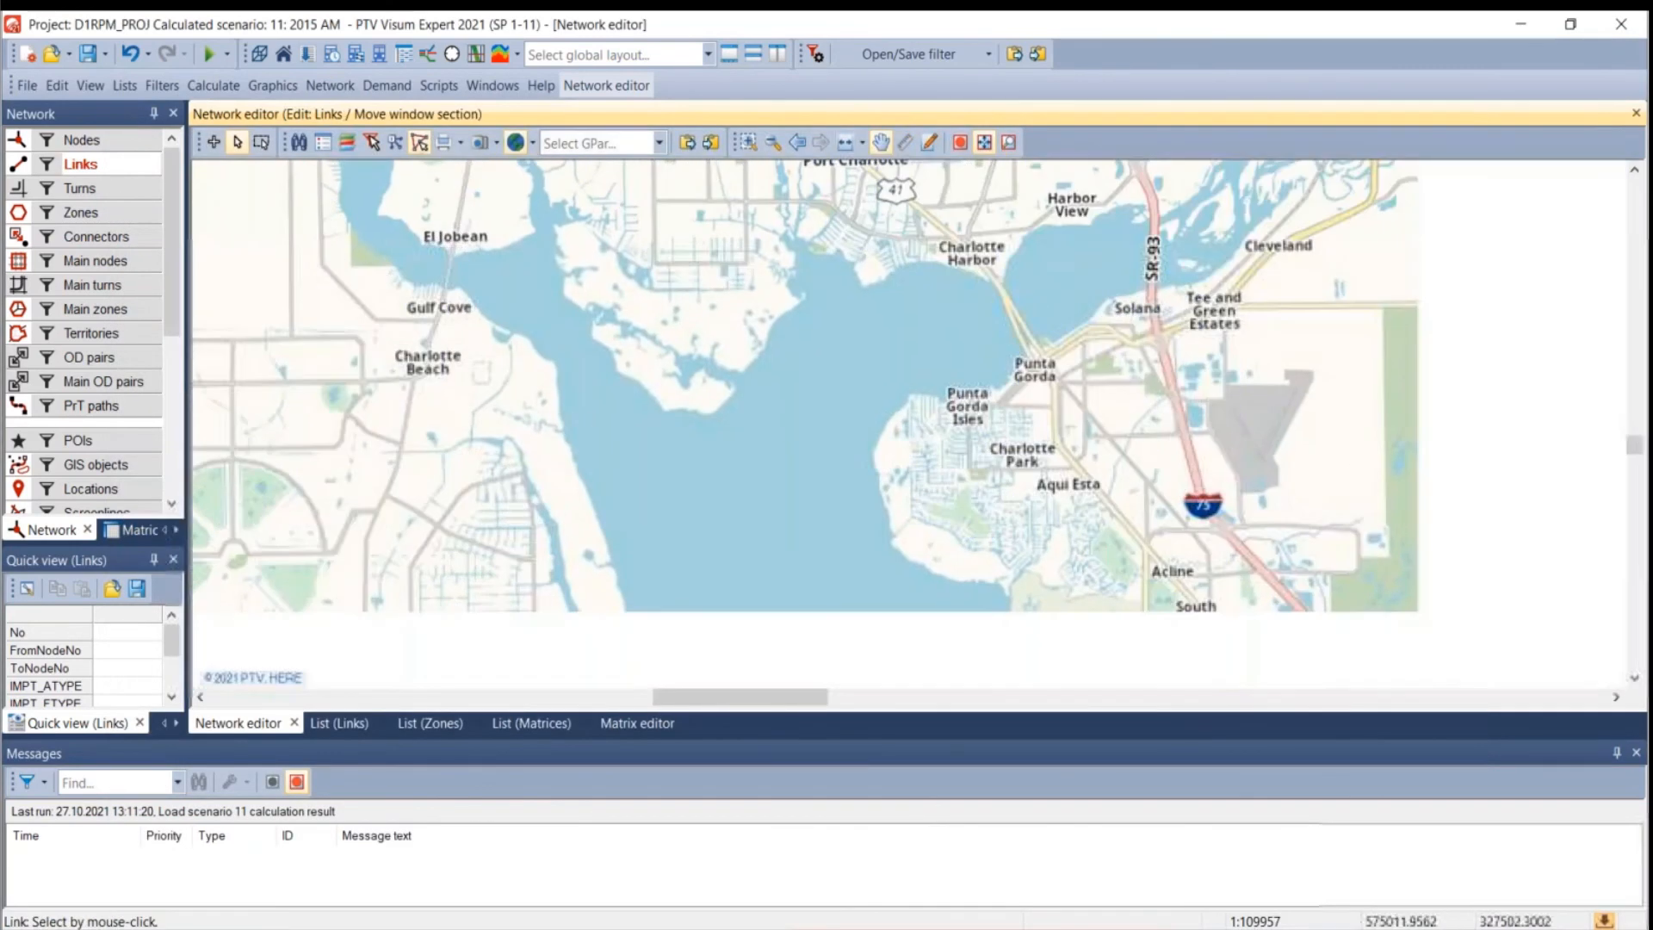
{"action": "scroll", "coordinate": [544, 420], "scroll_direction": "up", "scroll_amount": 4}
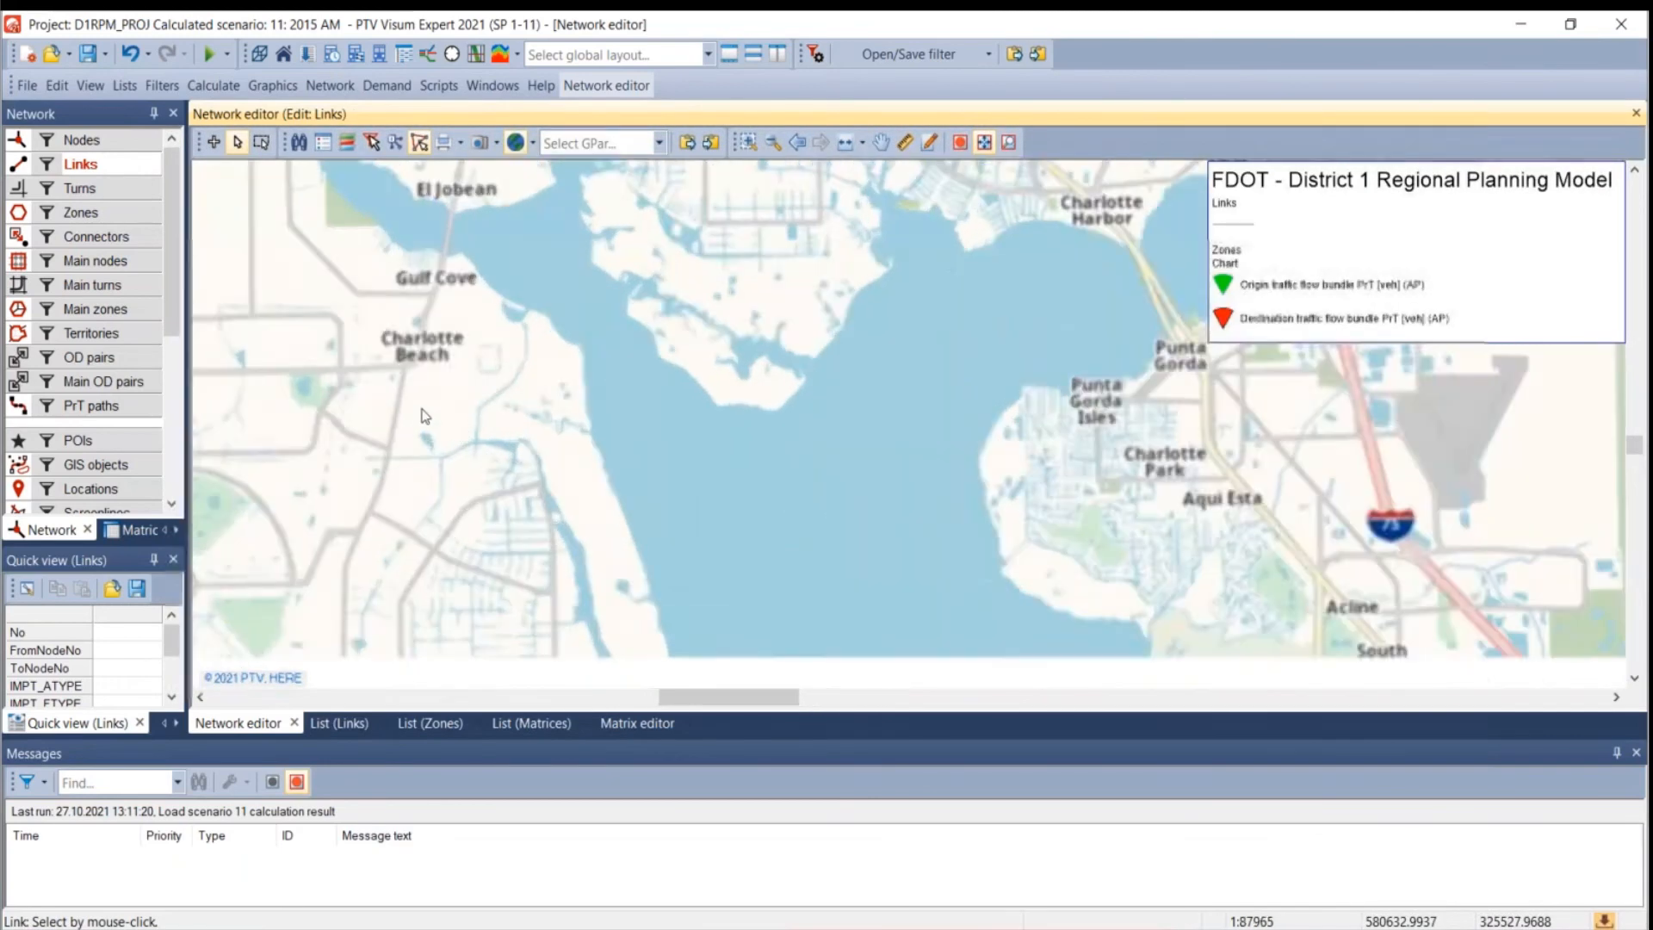
{"action": "left_click_drag", "start_coordinate": [406, 326], "coordinate": [525, 316]}
{"action": "left_click", "coordinate": [24, 236]}
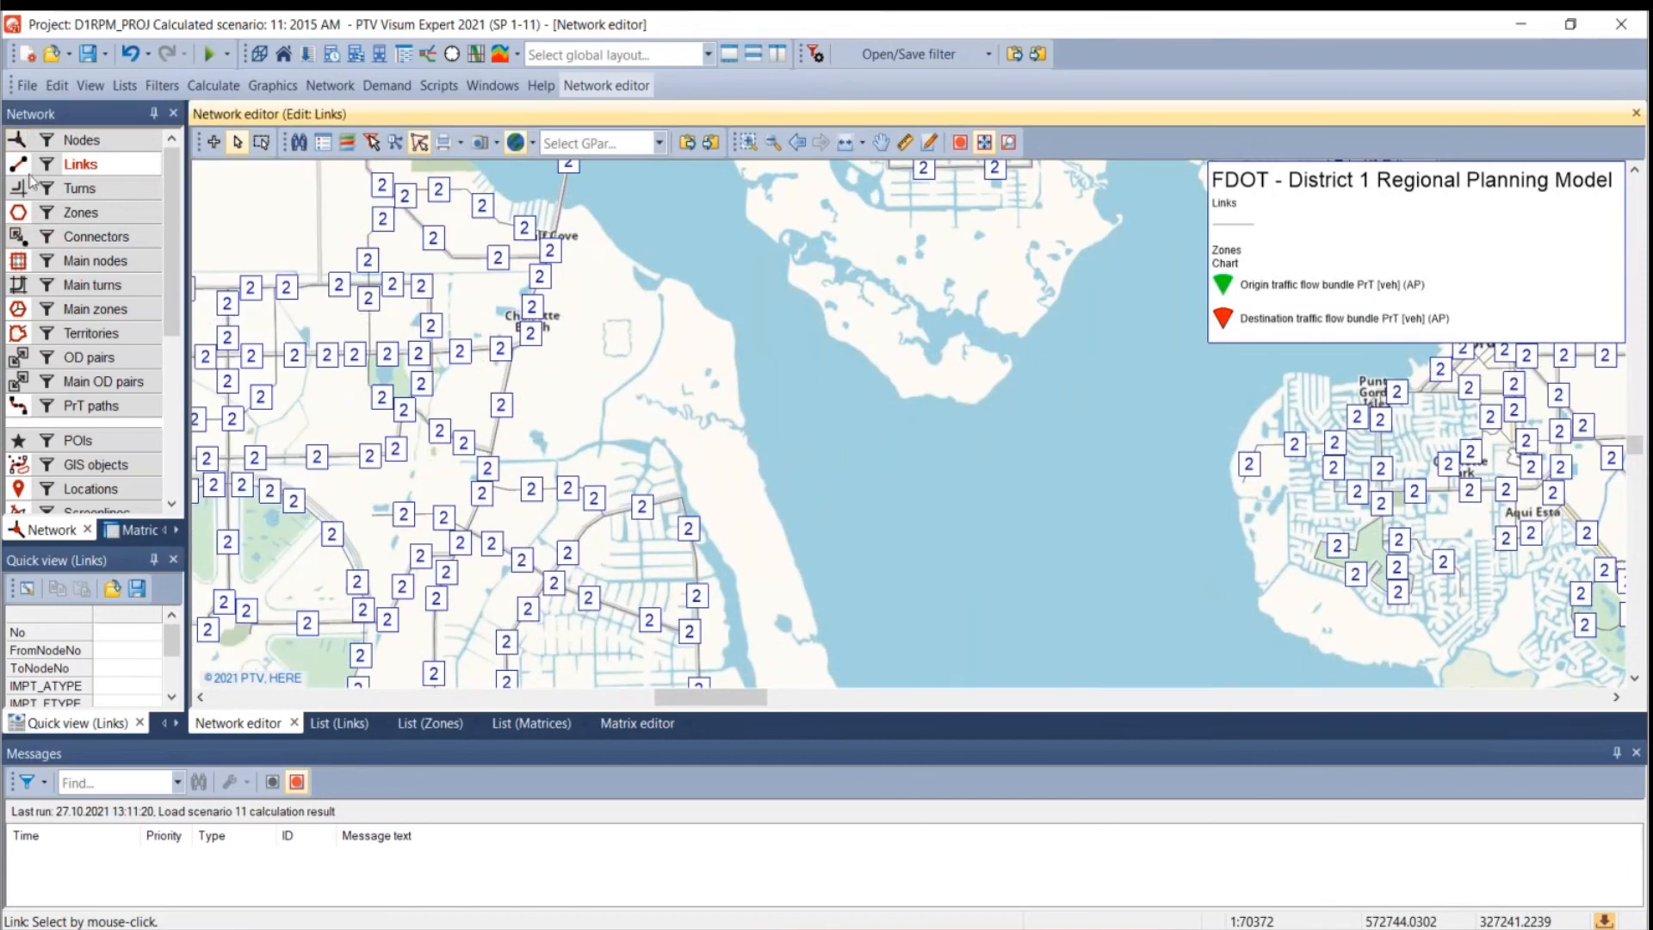
{"action": "left_click_drag", "start_coordinate": [746, 441], "coordinate": [1080, 542]}
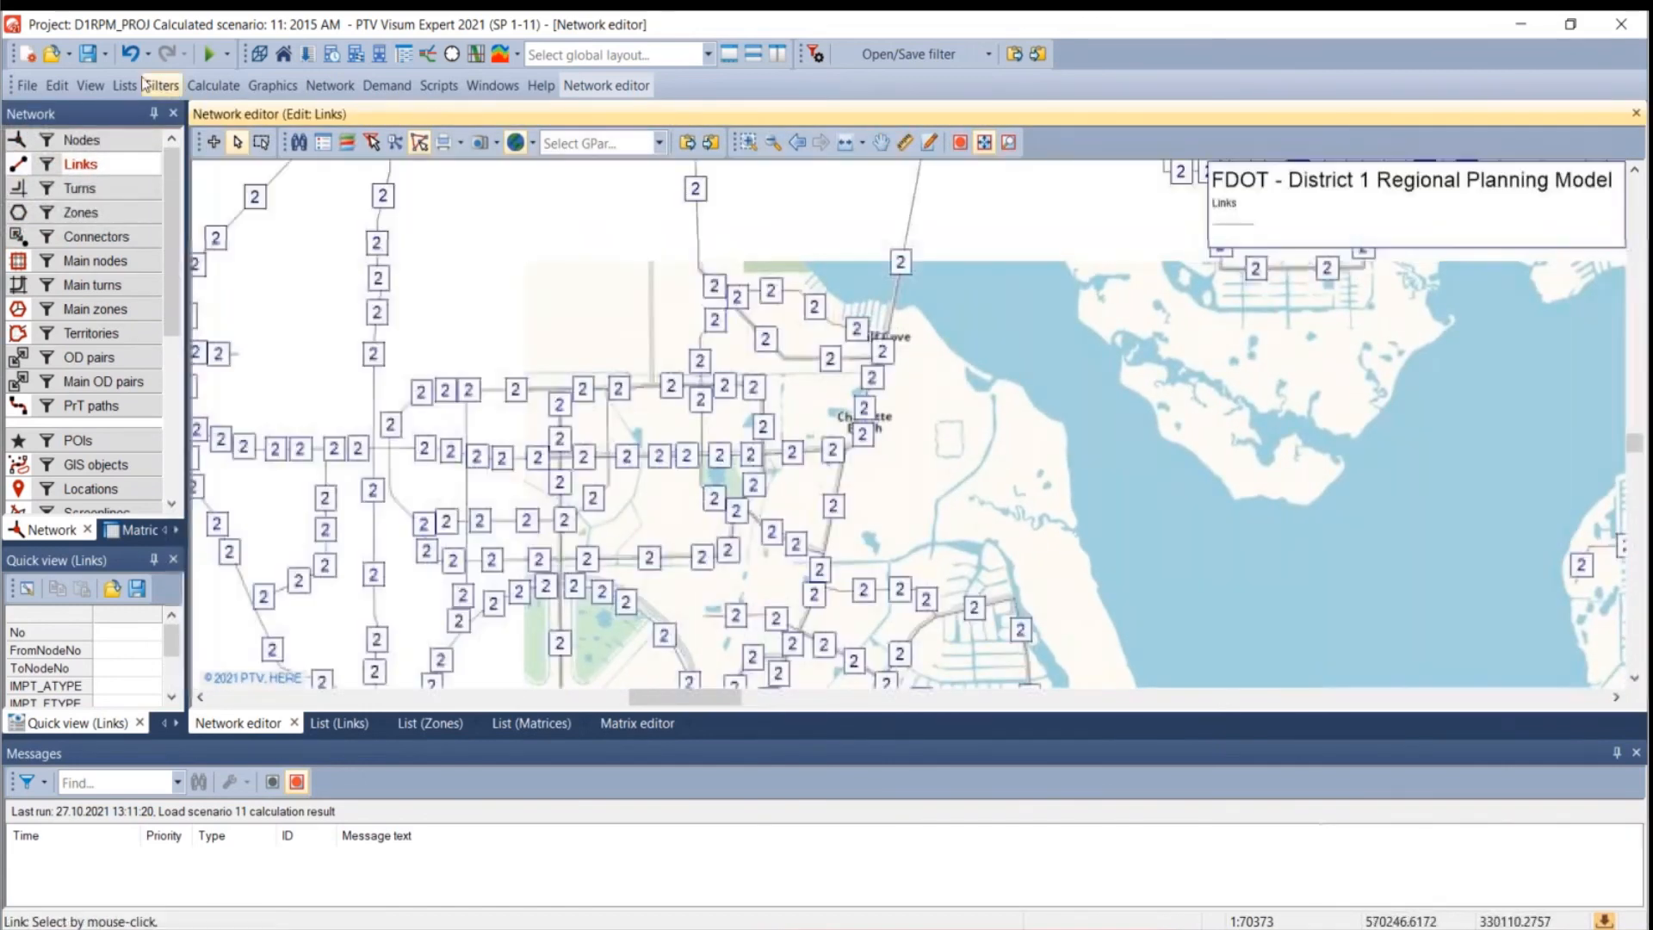
- Save the current graphic parameters as Link Labels_Lanes in the SharedData folder
{"action": "left_click", "coordinate": [27, 86]}
{"action": "mouse_move", "coordinate": [146, 408]}
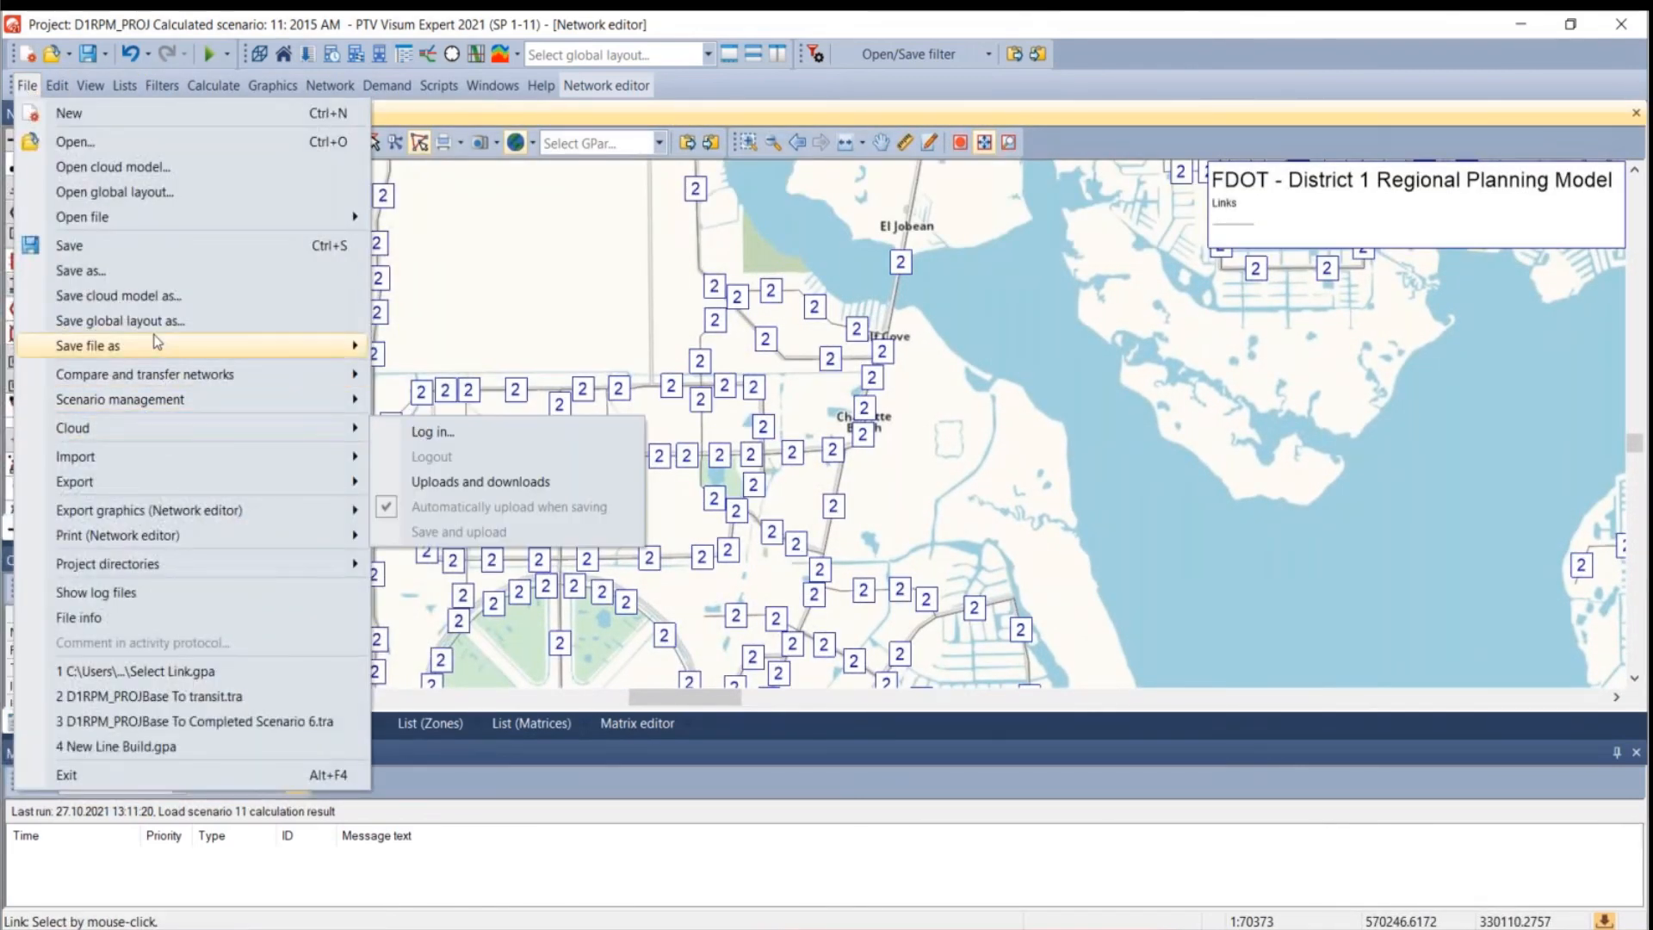
{"action": "mouse_move", "coordinate": [156, 347]}
{"action": "left_click", "coordinate": [512, 431]}
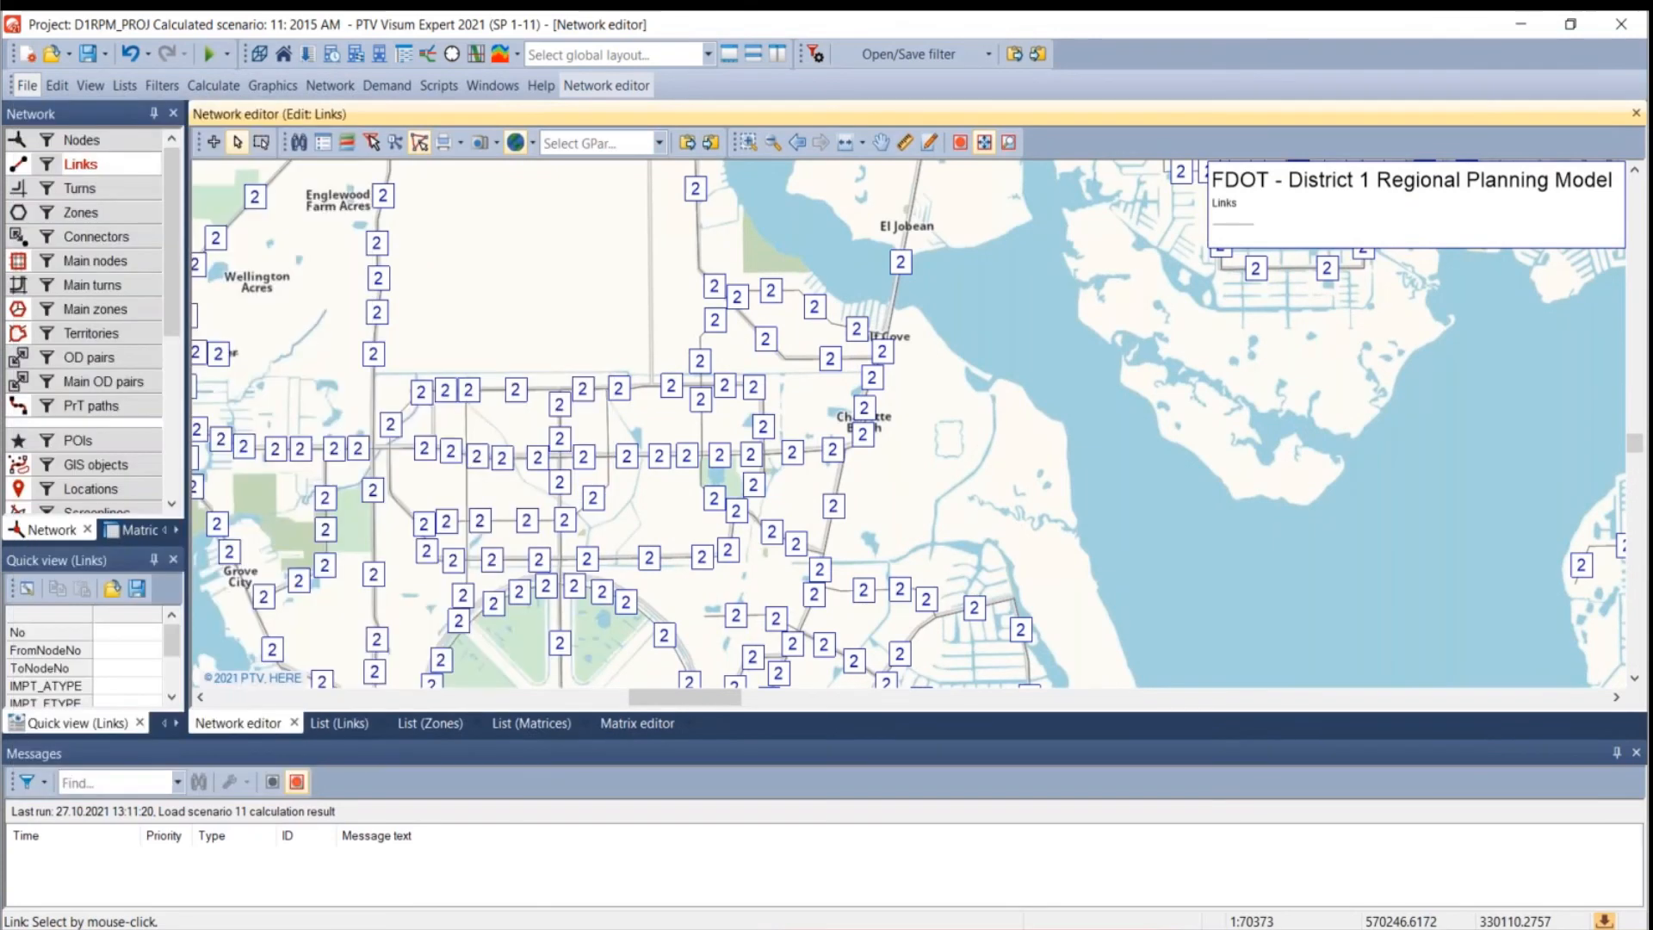
{"action": "type", "text": "Link Labels_Lanes"}
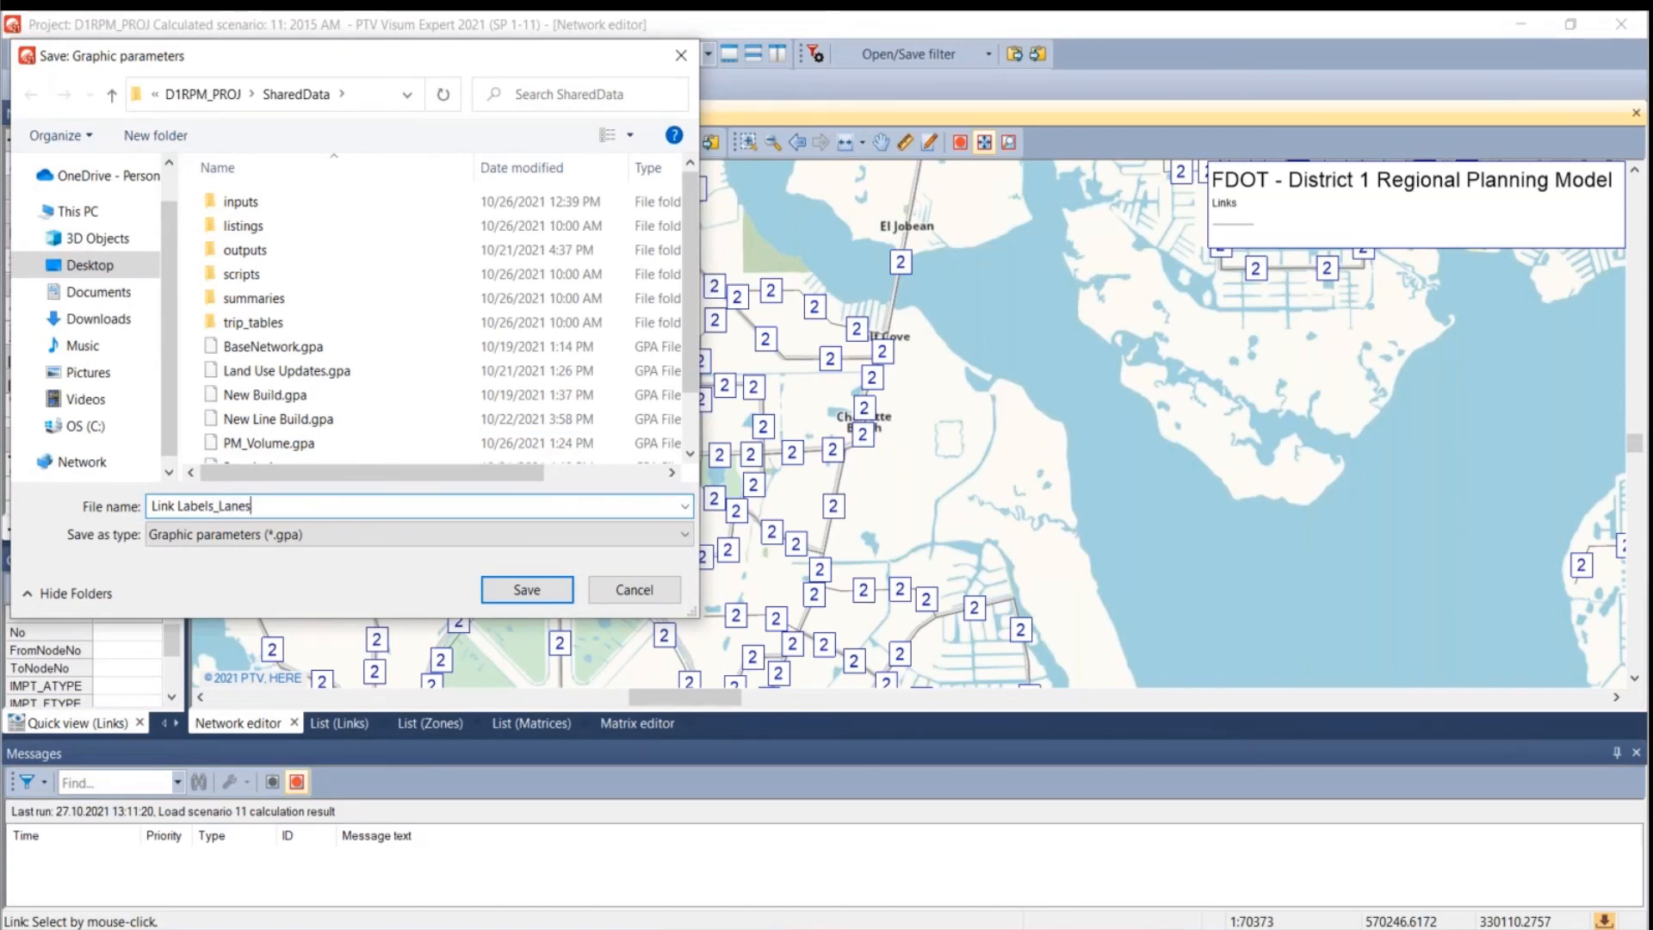
{"action": "left_click", "coordinate": [508, 592]}
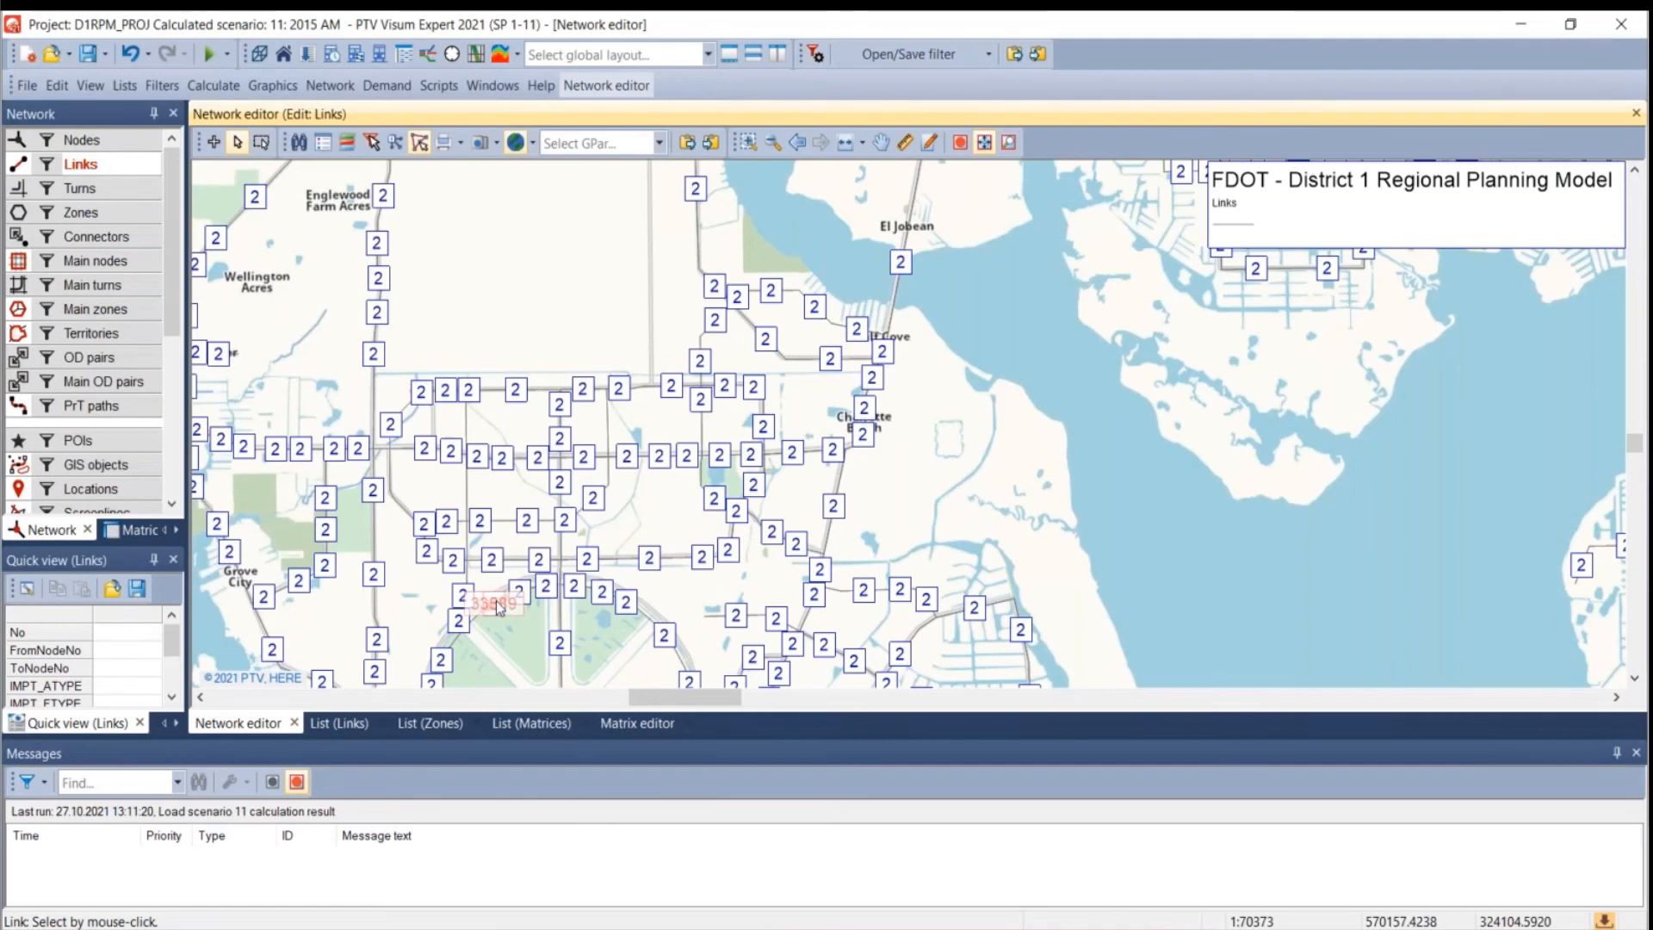
- Look over the lane labels around Charlotte Beach and Port Charlotte, and switch to the closing slide of the training presentation
{"action": "left_click_drag", "start_coordinate": [712, 518], "coordinate": [465, 507]}
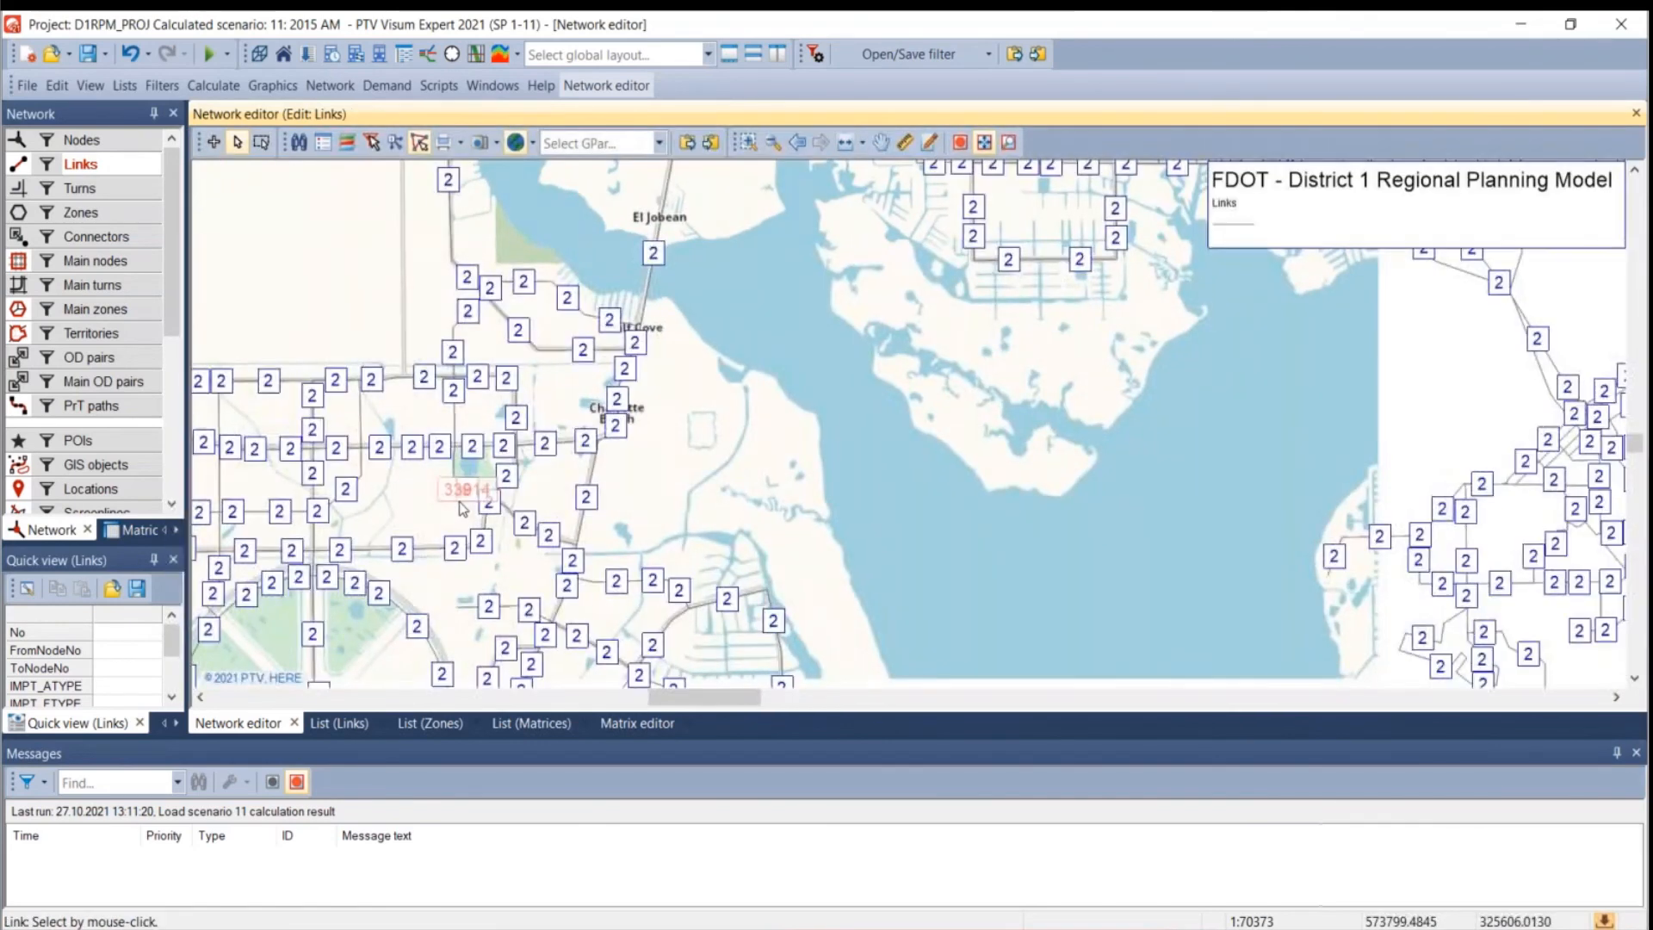
{"action": "scroll", "coordinate": [467, 505], "scroll_direction": "down", "scroll_amount": 1}
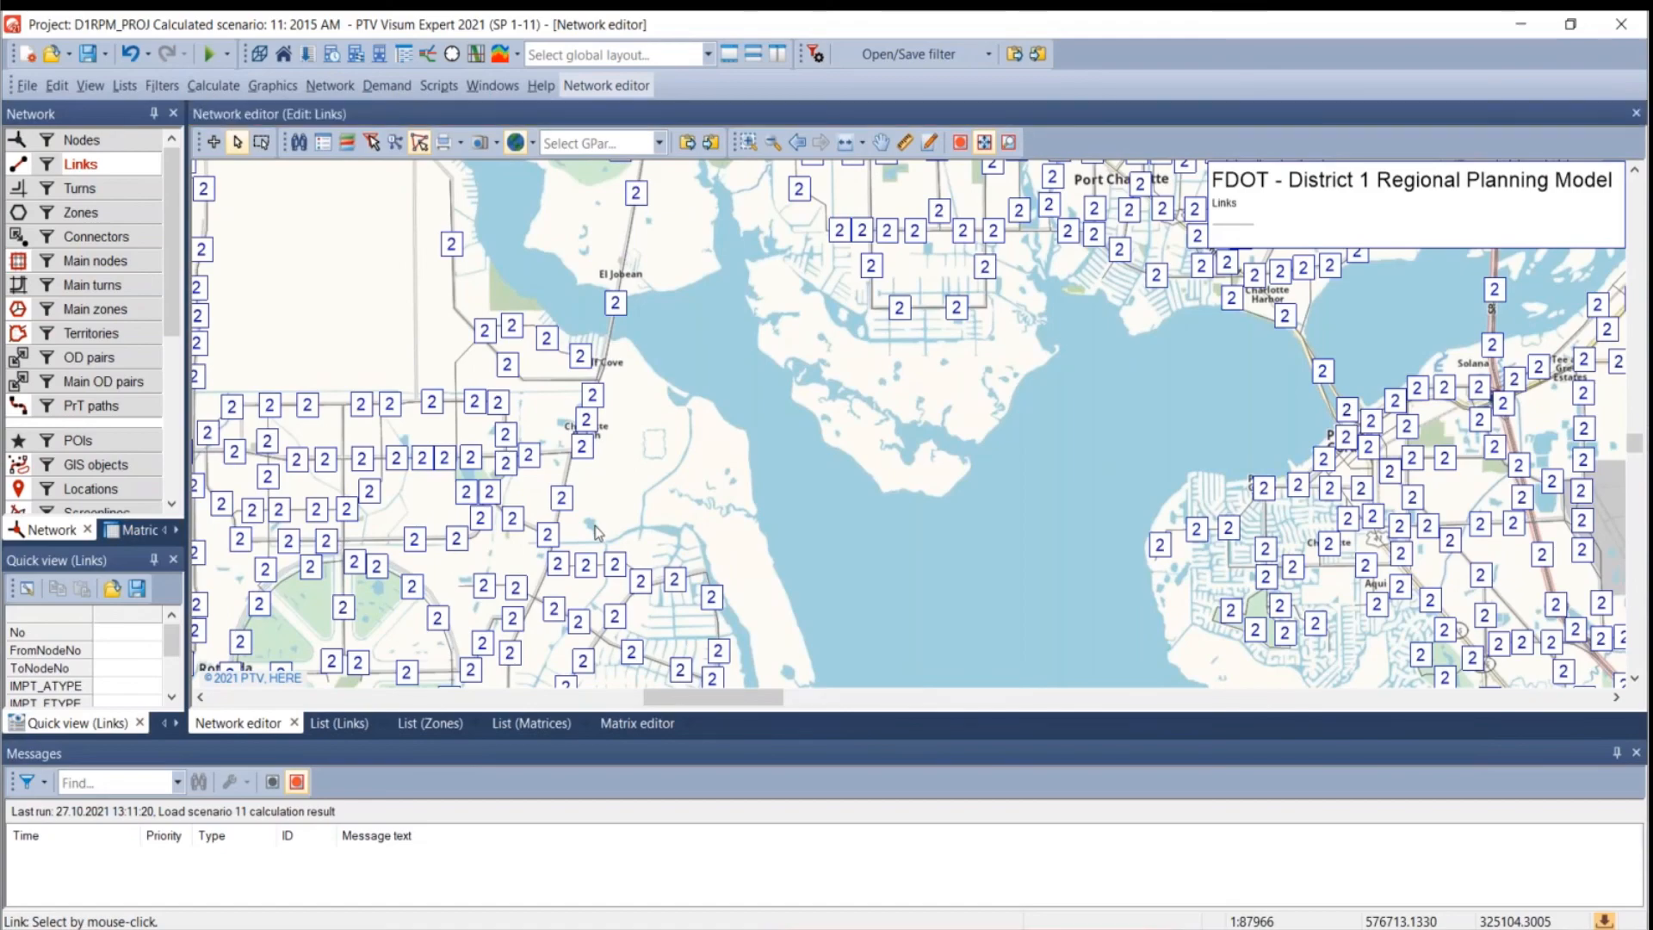
{"action": "key", "text": "alt+Tab"}
{"action": "key", "text": "Right"}
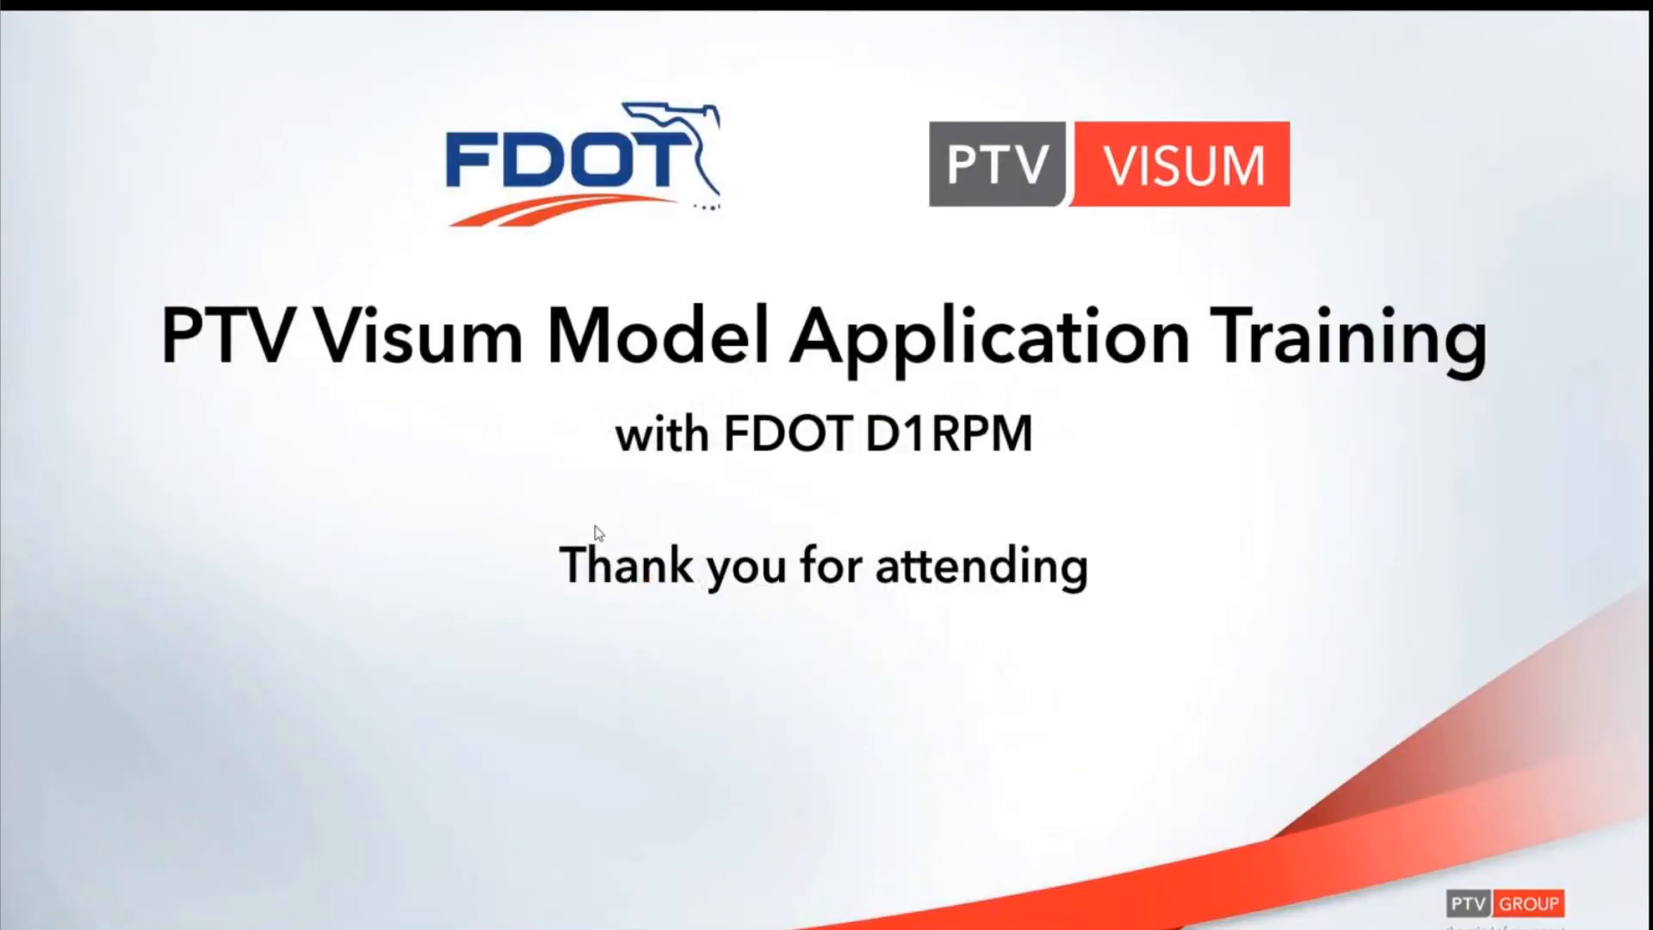